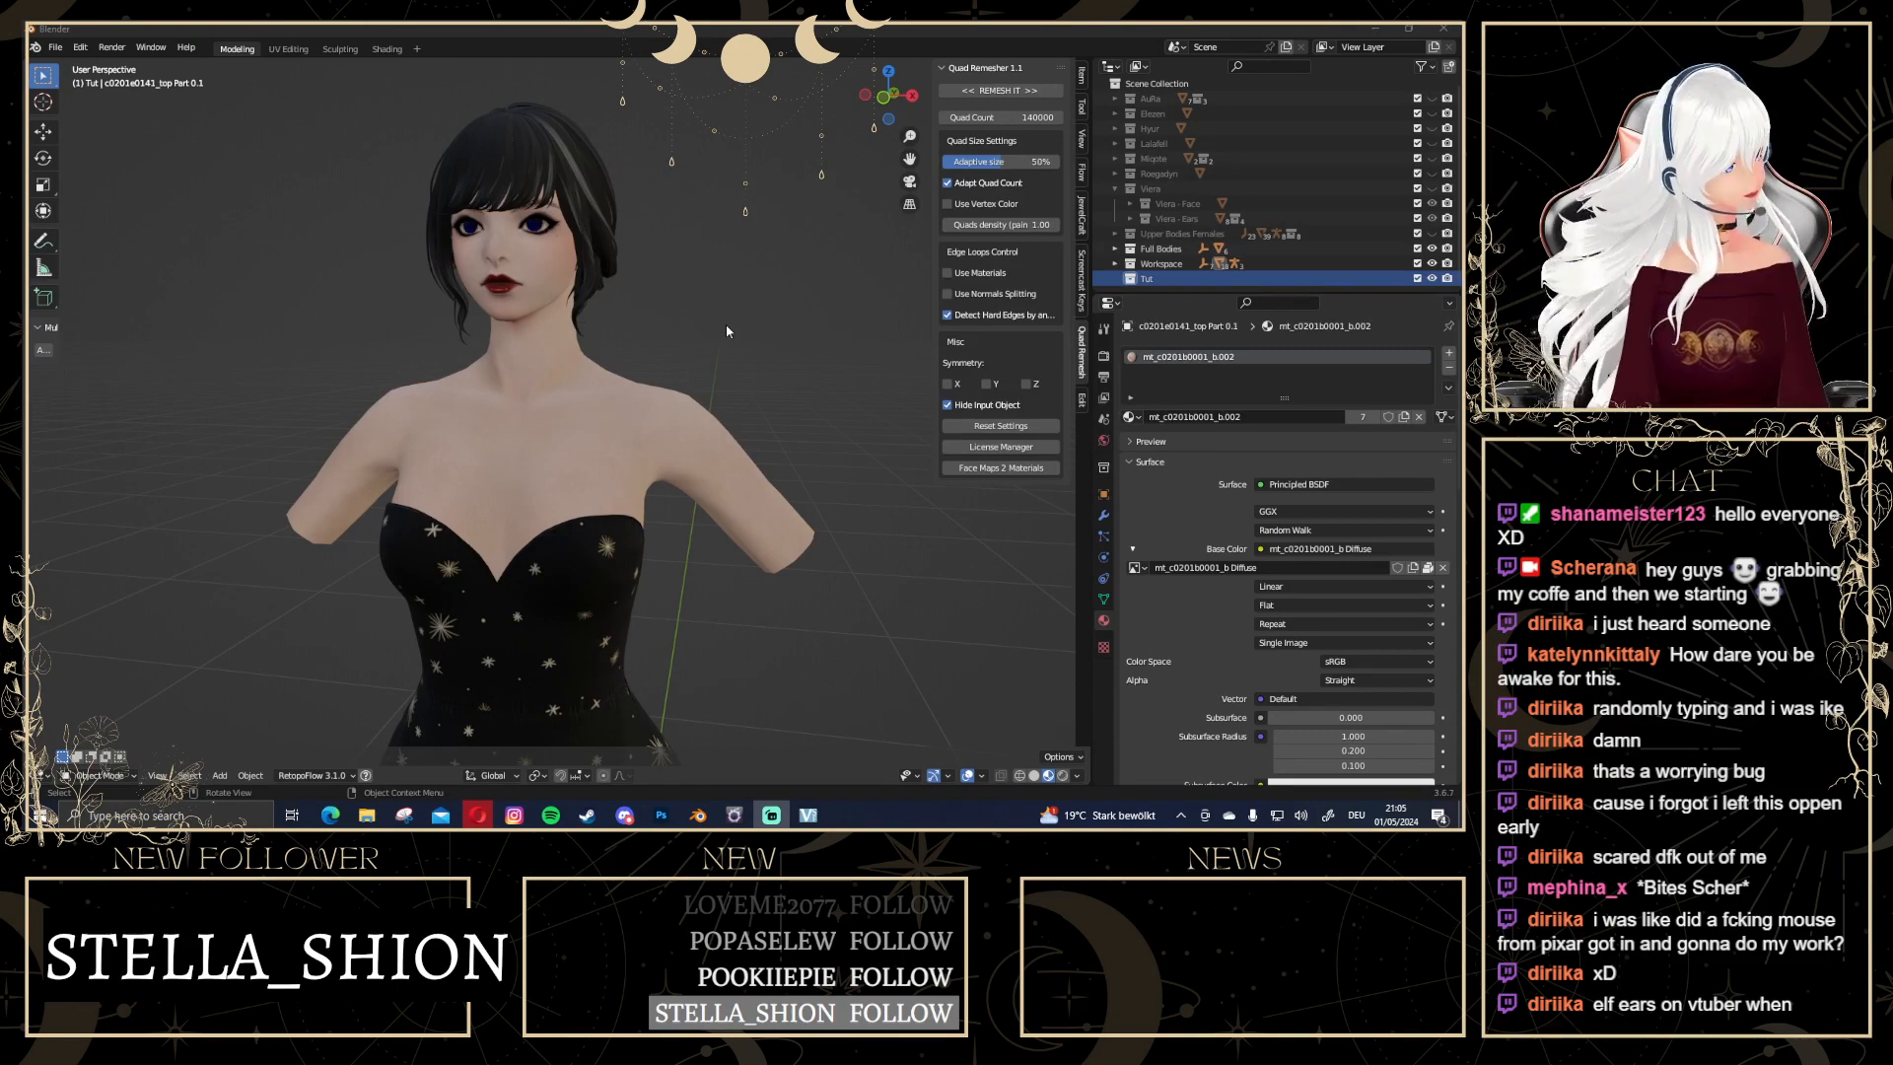
Examine the dressed character's head, shoulders and torso from the front and at an angle
{"action": "middle_click_drag", "start_coordinate": [725, 323], "coordinate": [571, 312]}
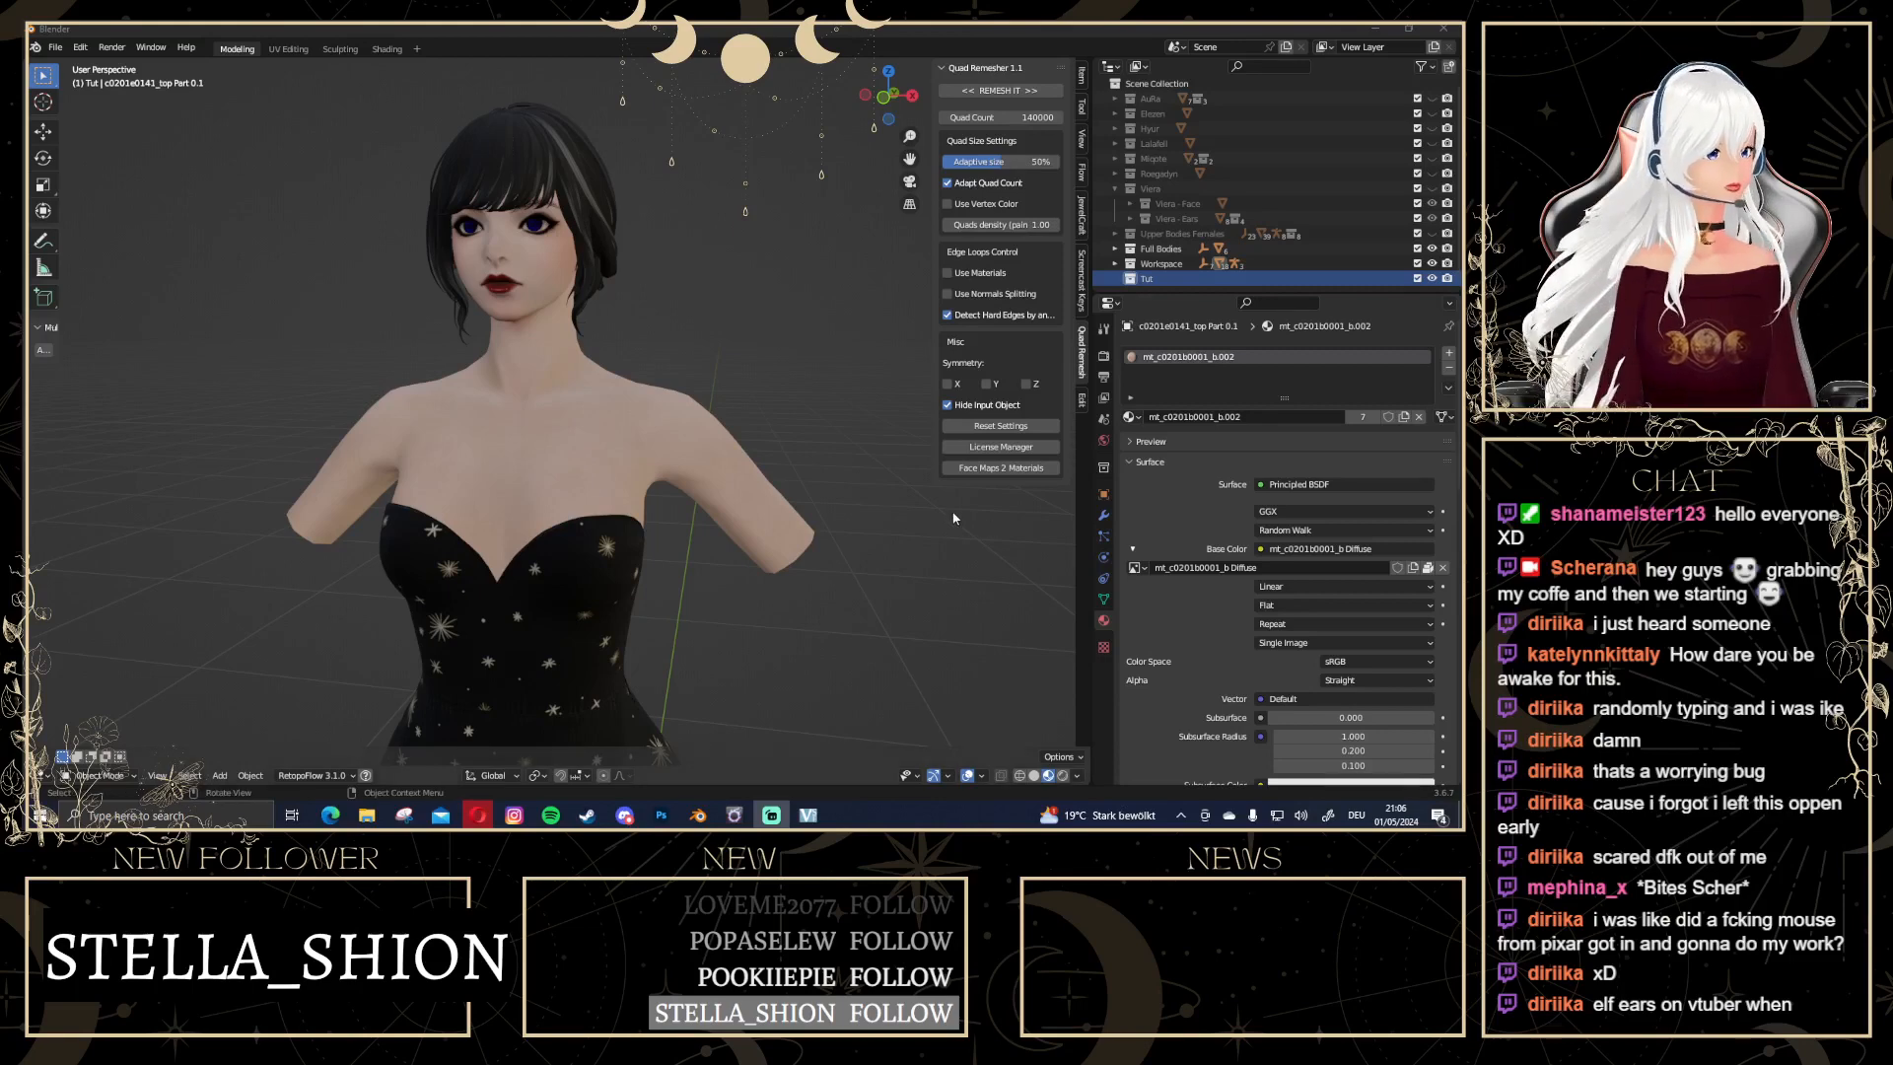
{"action": "scroll", "coordinate": [704, 505], "scroll_direction": "down", "scroll_amount": 2}
{"action": "middle_click_drag", "start_coordinate": [704, 505], "coordinate": [668, 503]}
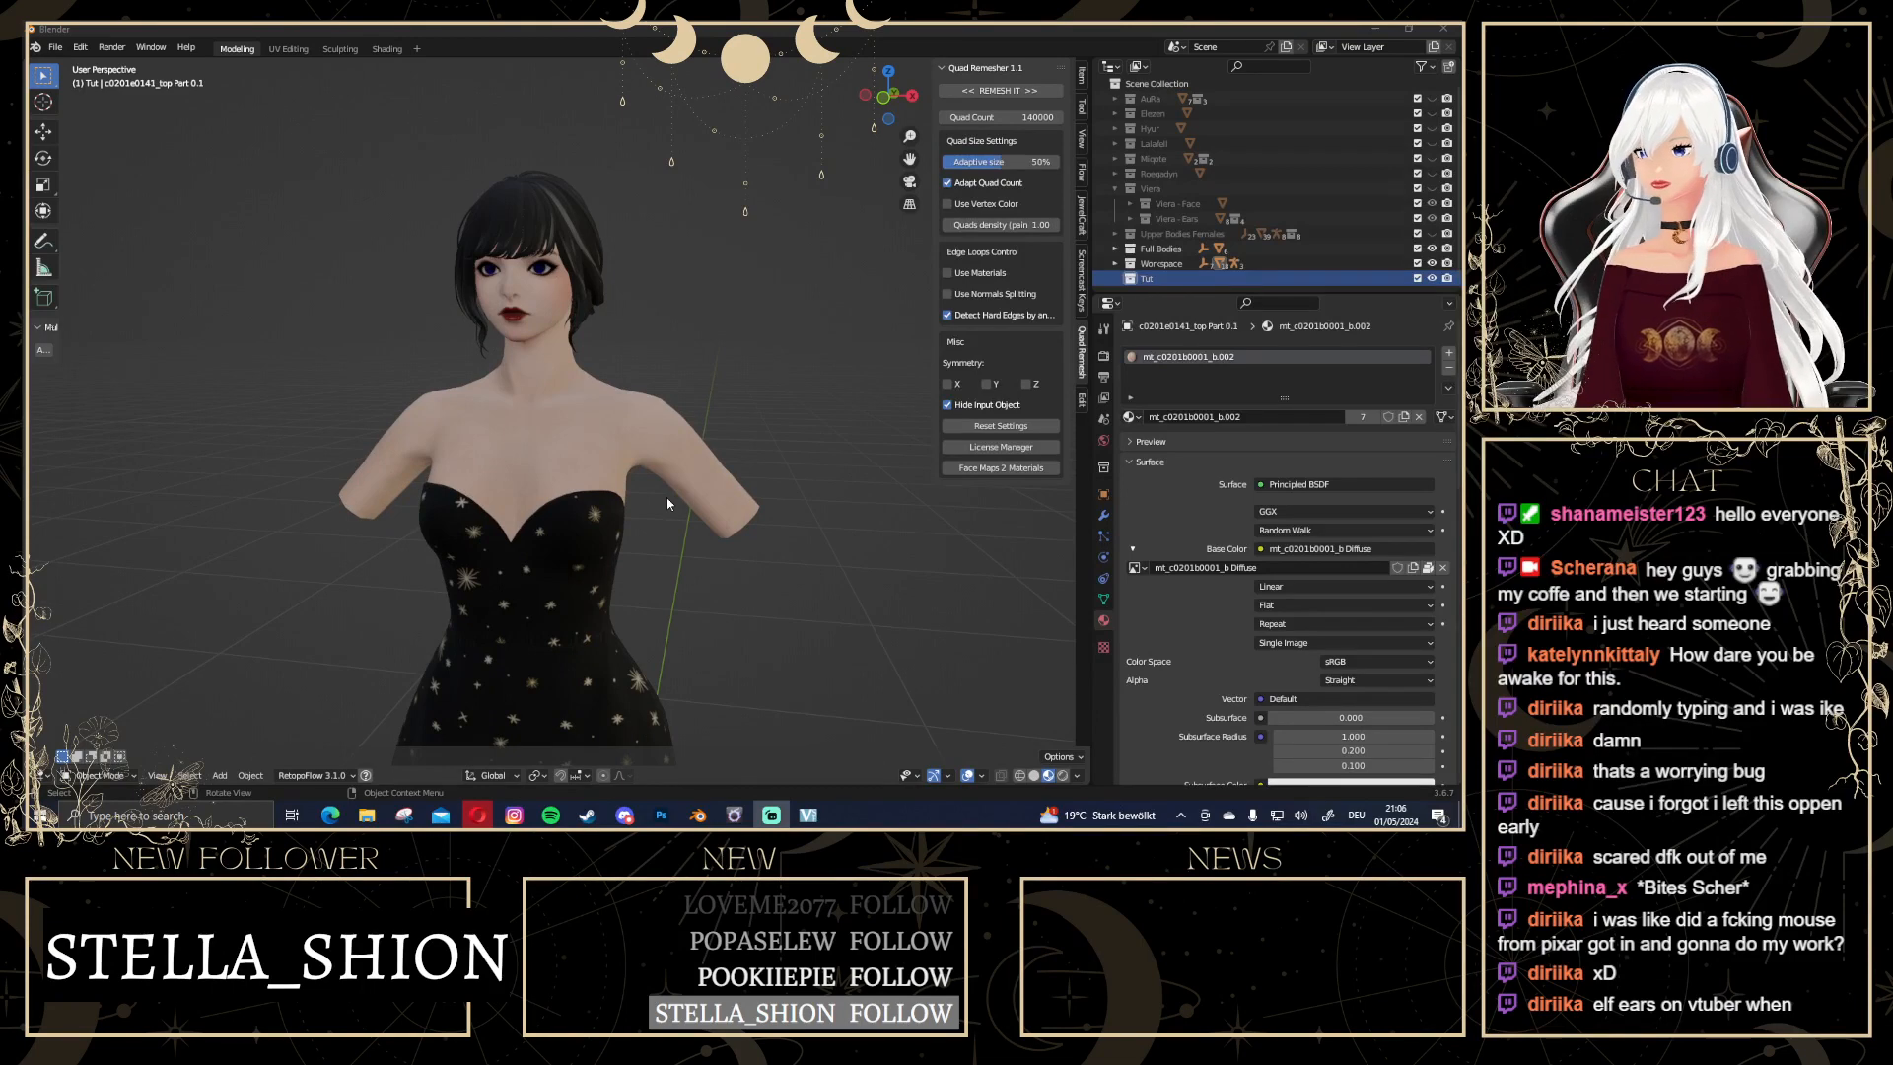
{"action": "scroll", "coordinate": [672, 495], "scroll_direction": "up", "scroll_amount": 2}
{"action": "mouse_move", "coordinate": [673, 495]}
{"action": "middle_mouse_down"}
{"action": "mouse_move", "coordinate": [702, 521]}
{"action": "mouse_move", "coordinate": [688, 509]}
{"action": "middle_mouse_up"}
{"action": "scroll", "coordinate": [689, 509], "scroll_direction": "down", "scroll_amount": 2}
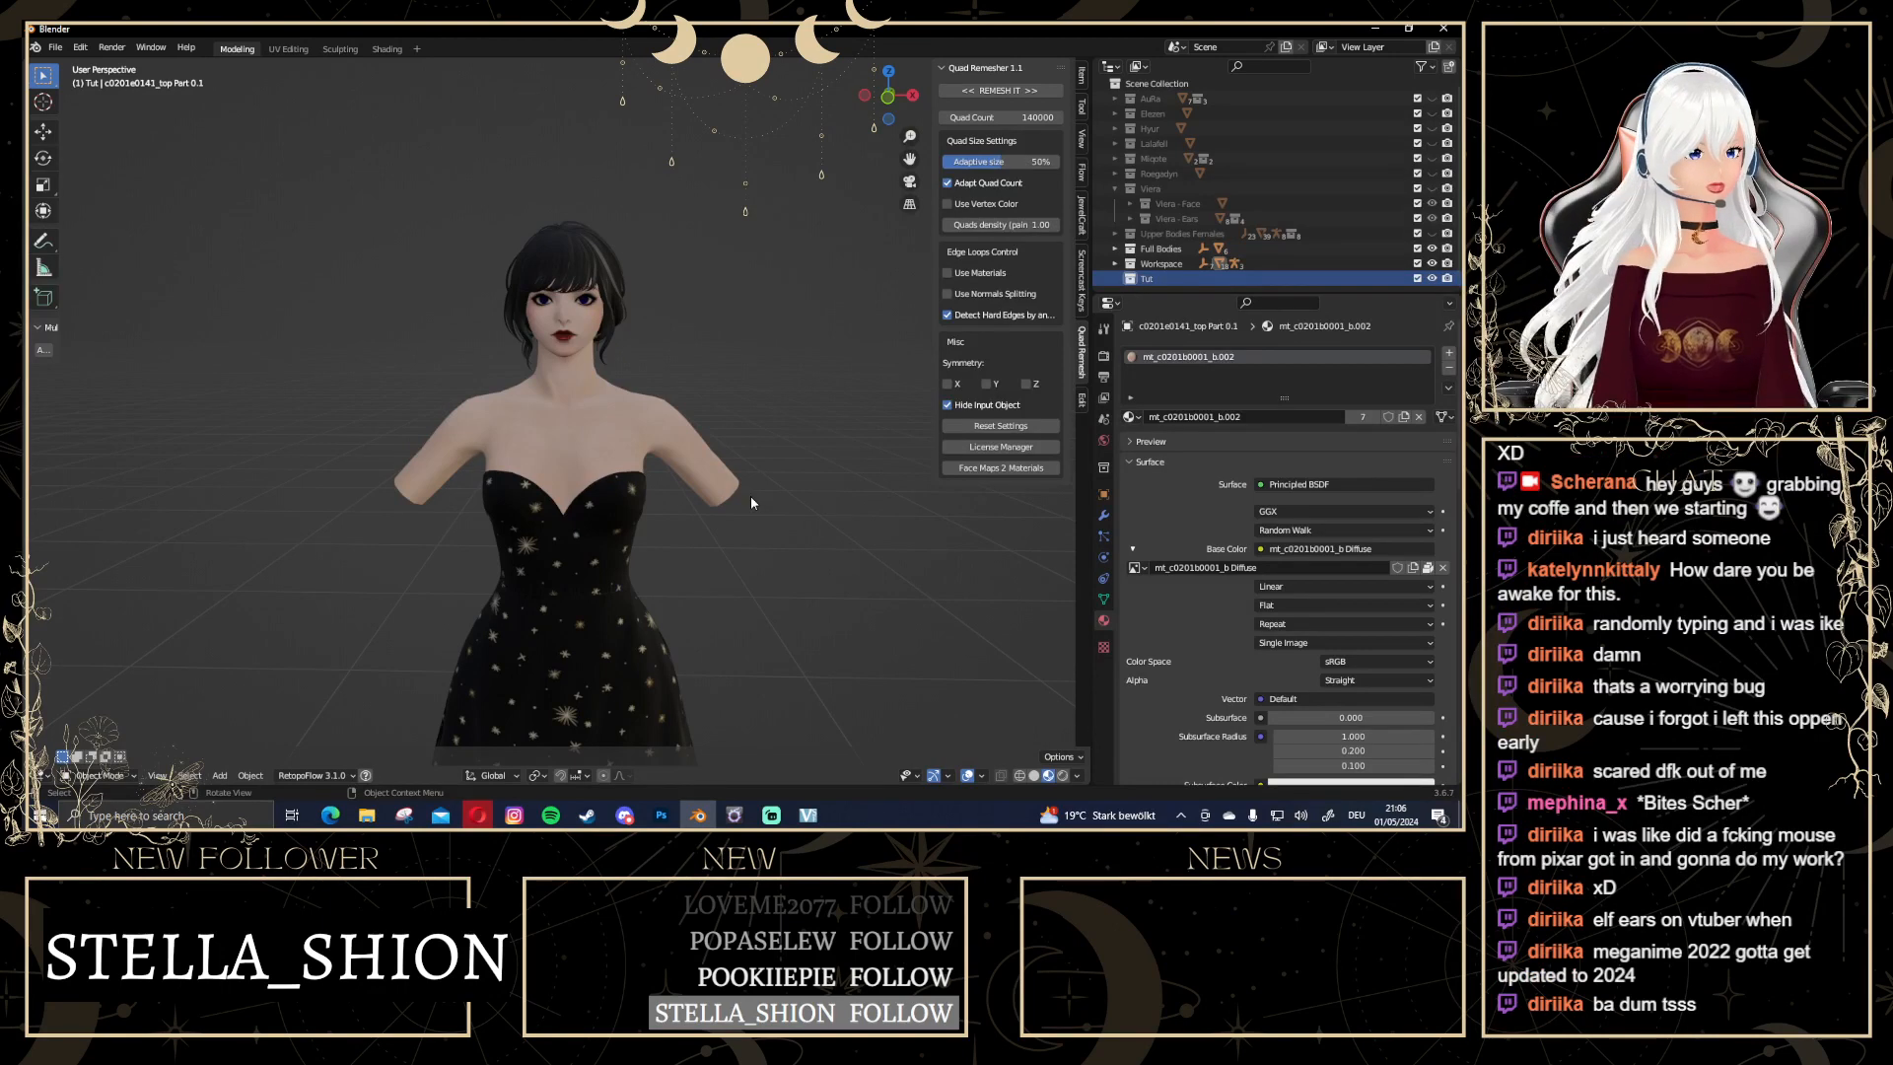
{"action": "scroll", "coordinate": [827, 477], "scroll_direction": "up", "scroll_amount": 3}
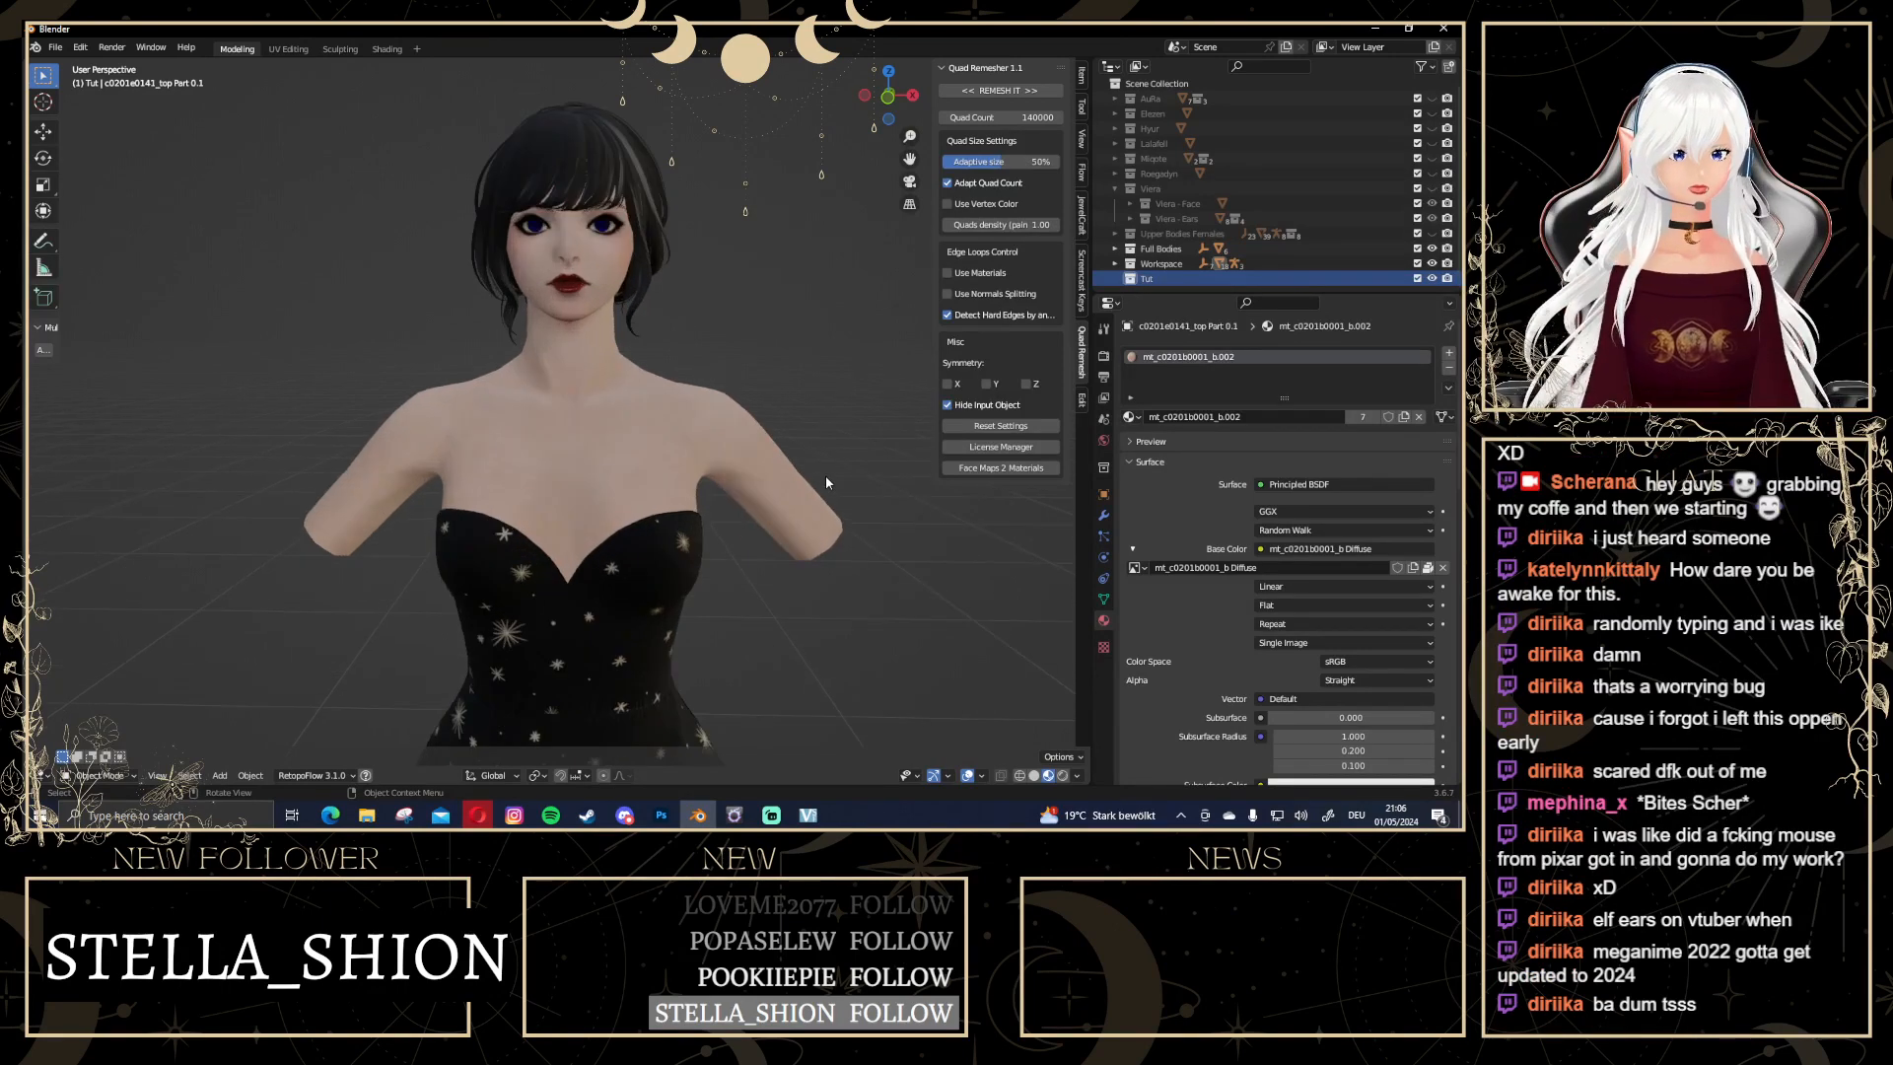
{"action": "scroll", "coordinate": [772, 434], "scroll_direction": "up", "scroll_amount": 3}
{"action": "middle_click_drag", "start_coordinate": [453, 308], "coordinate": [541, 339]}
{"action": "scroll", "coordinate": [444, 323], "scroll_direction": "down", "scroll_amount": 2}
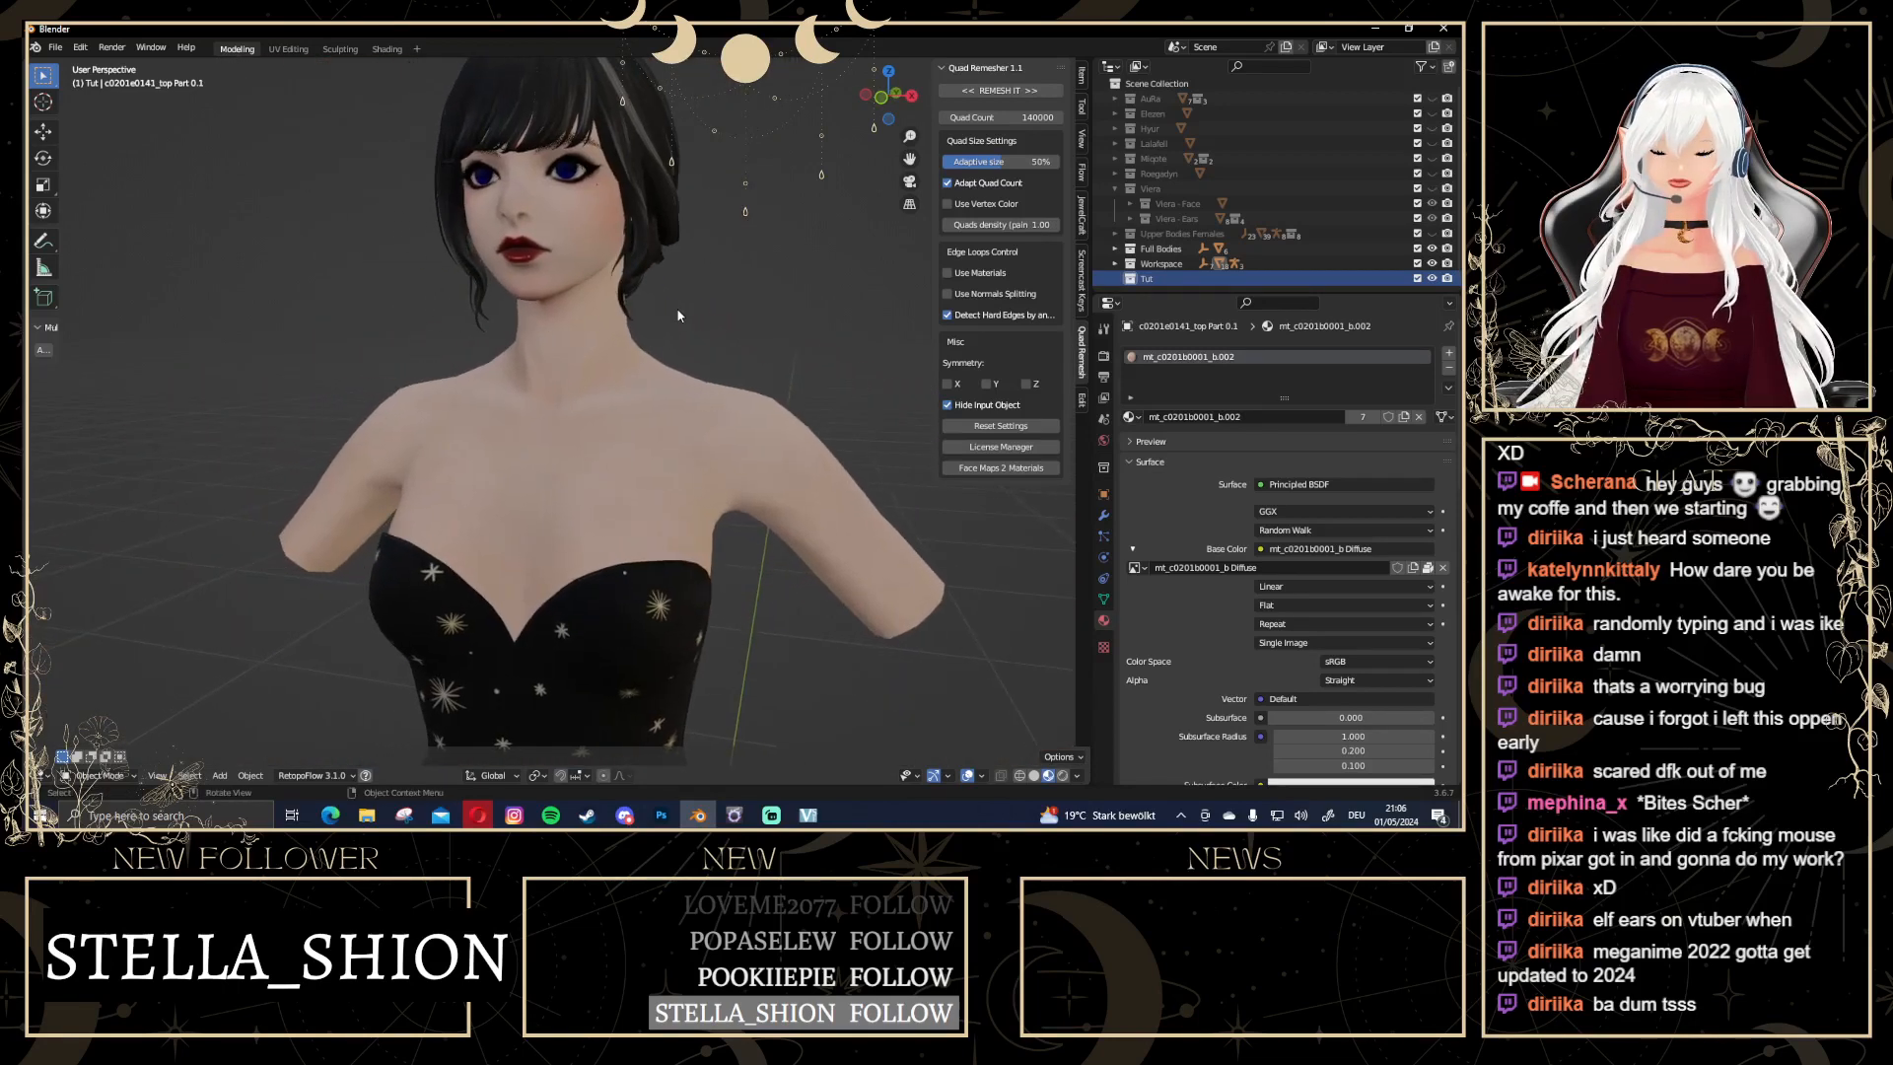
{"action": "scroll", "coordinate": [680, 316], "scroll_direction": "up", "scroll_amount": 2}
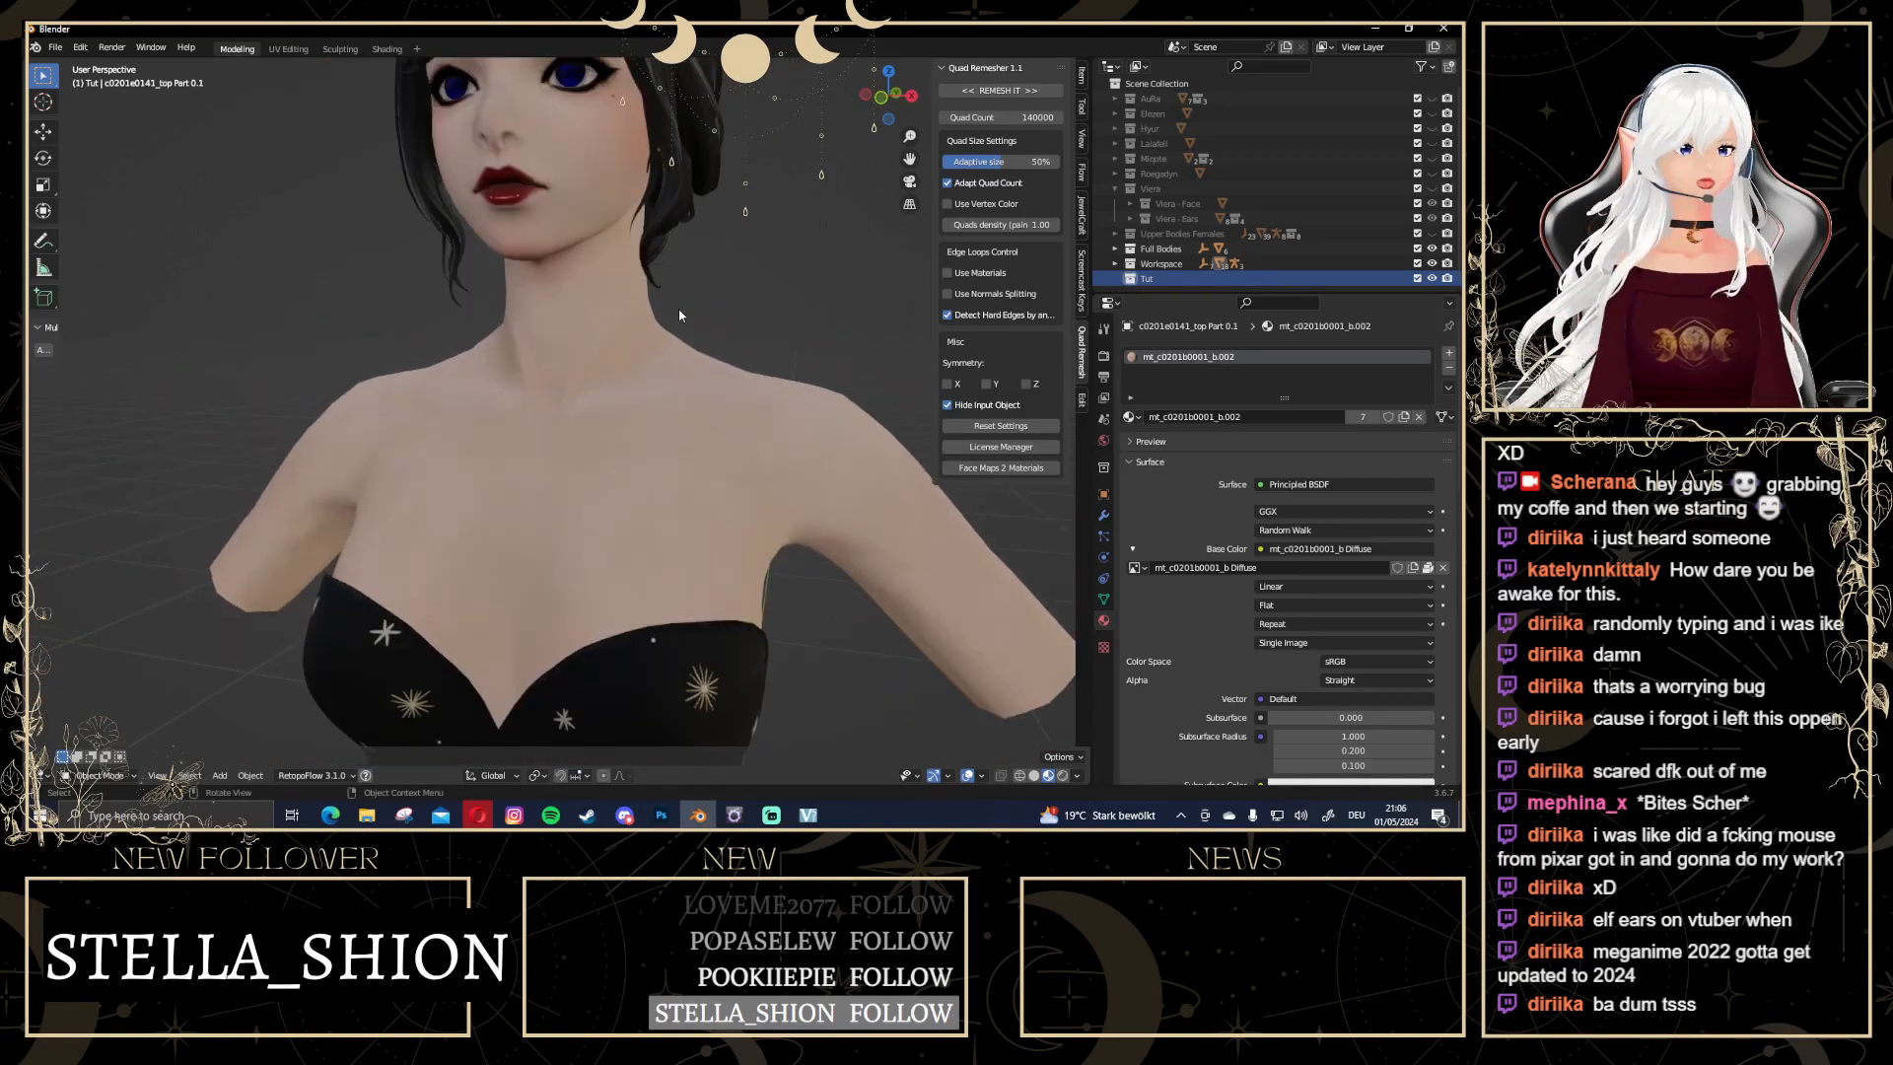
Select the bare upper-body skin mesh of the character and enter Edit Mode on it
{"action": "middle_click_drag", "start_coordinate": [663, 300], "coordinate": [531, 303]}
{"action": "scroll", "coordinate": [659, 299], "scroll_direction": "up", "scroll_amount": 2}
{"action": "left_click", "coordinate": [663, 303]}
{"action": "key", "text": "Tab"}
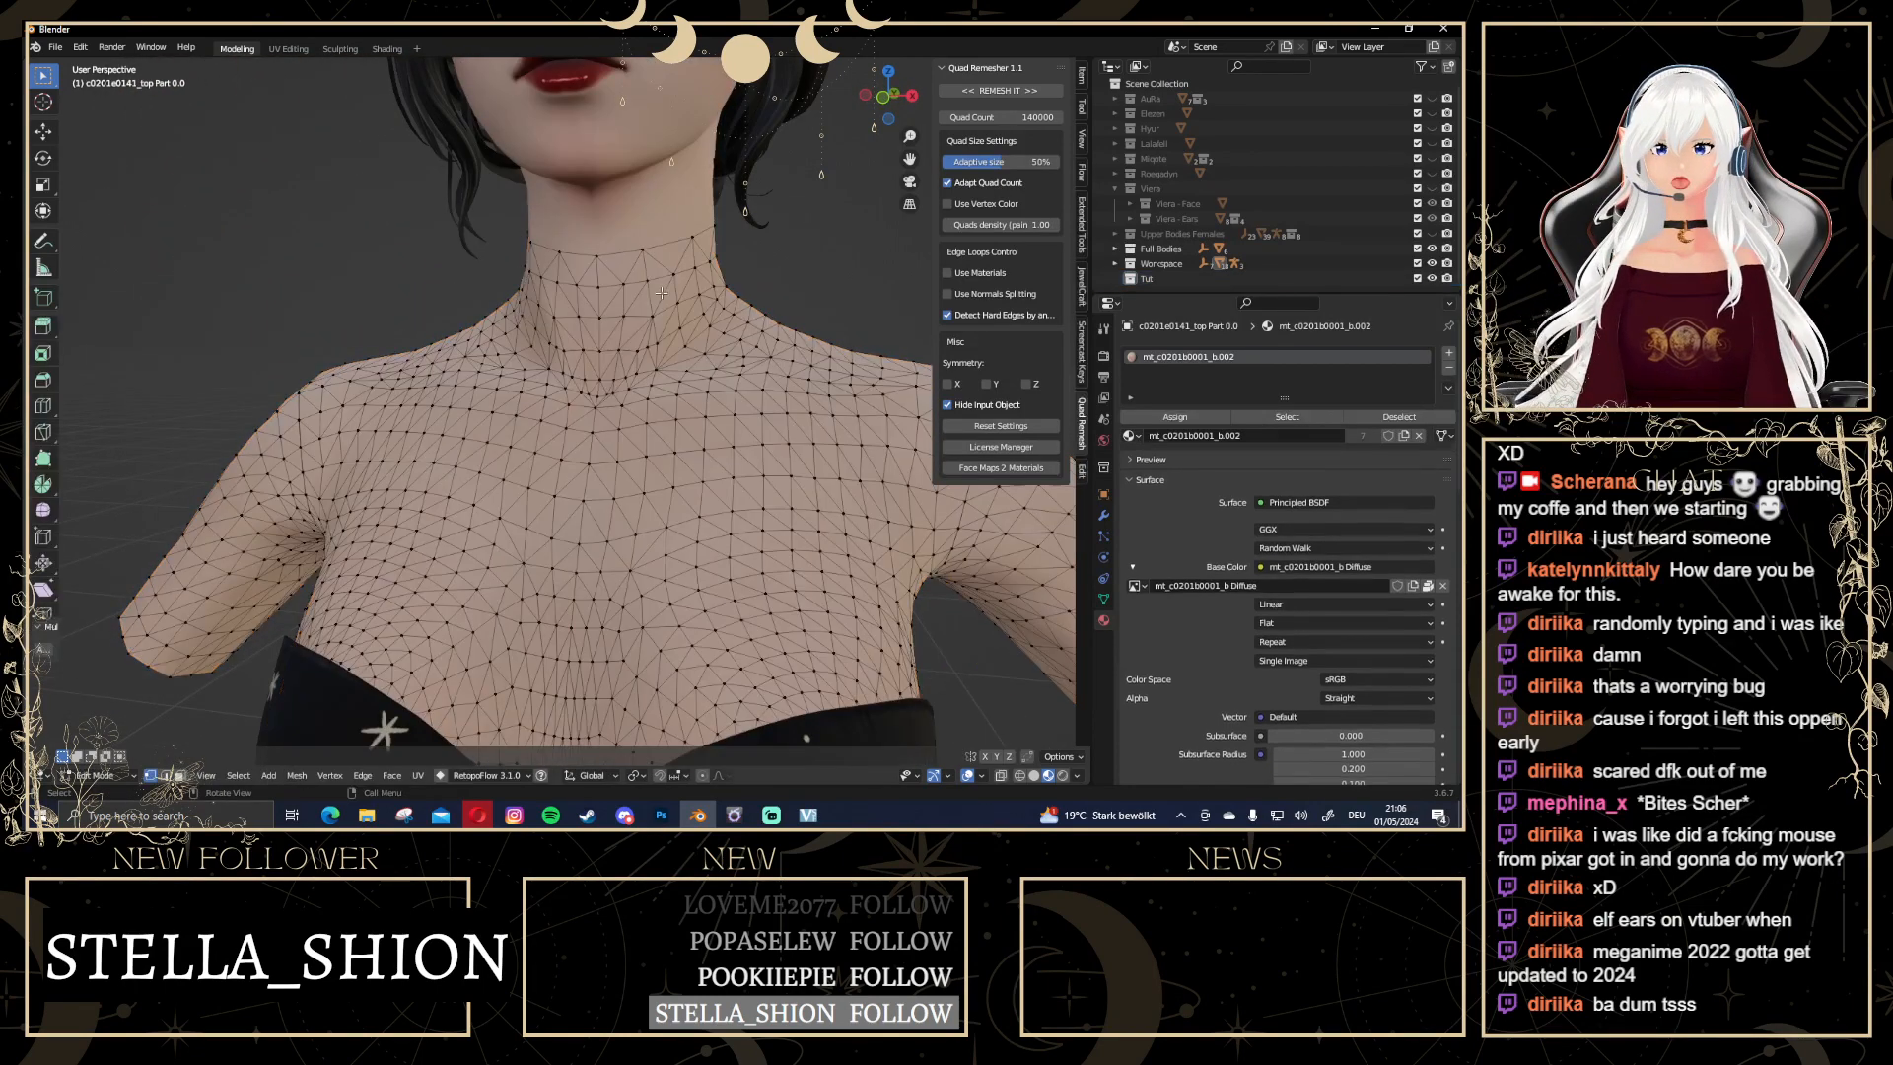
Select the edge loop along the open upper rim of the neck, starting from the front
{"action": "middle_click_drag", "start_coordinate": [666, 286], "coordinate": [636, 172], "text": "shift"}
{"action": "scroll", "coordinate": [582, 345], "scroll_direction": "up", "scroll_amount": 5}
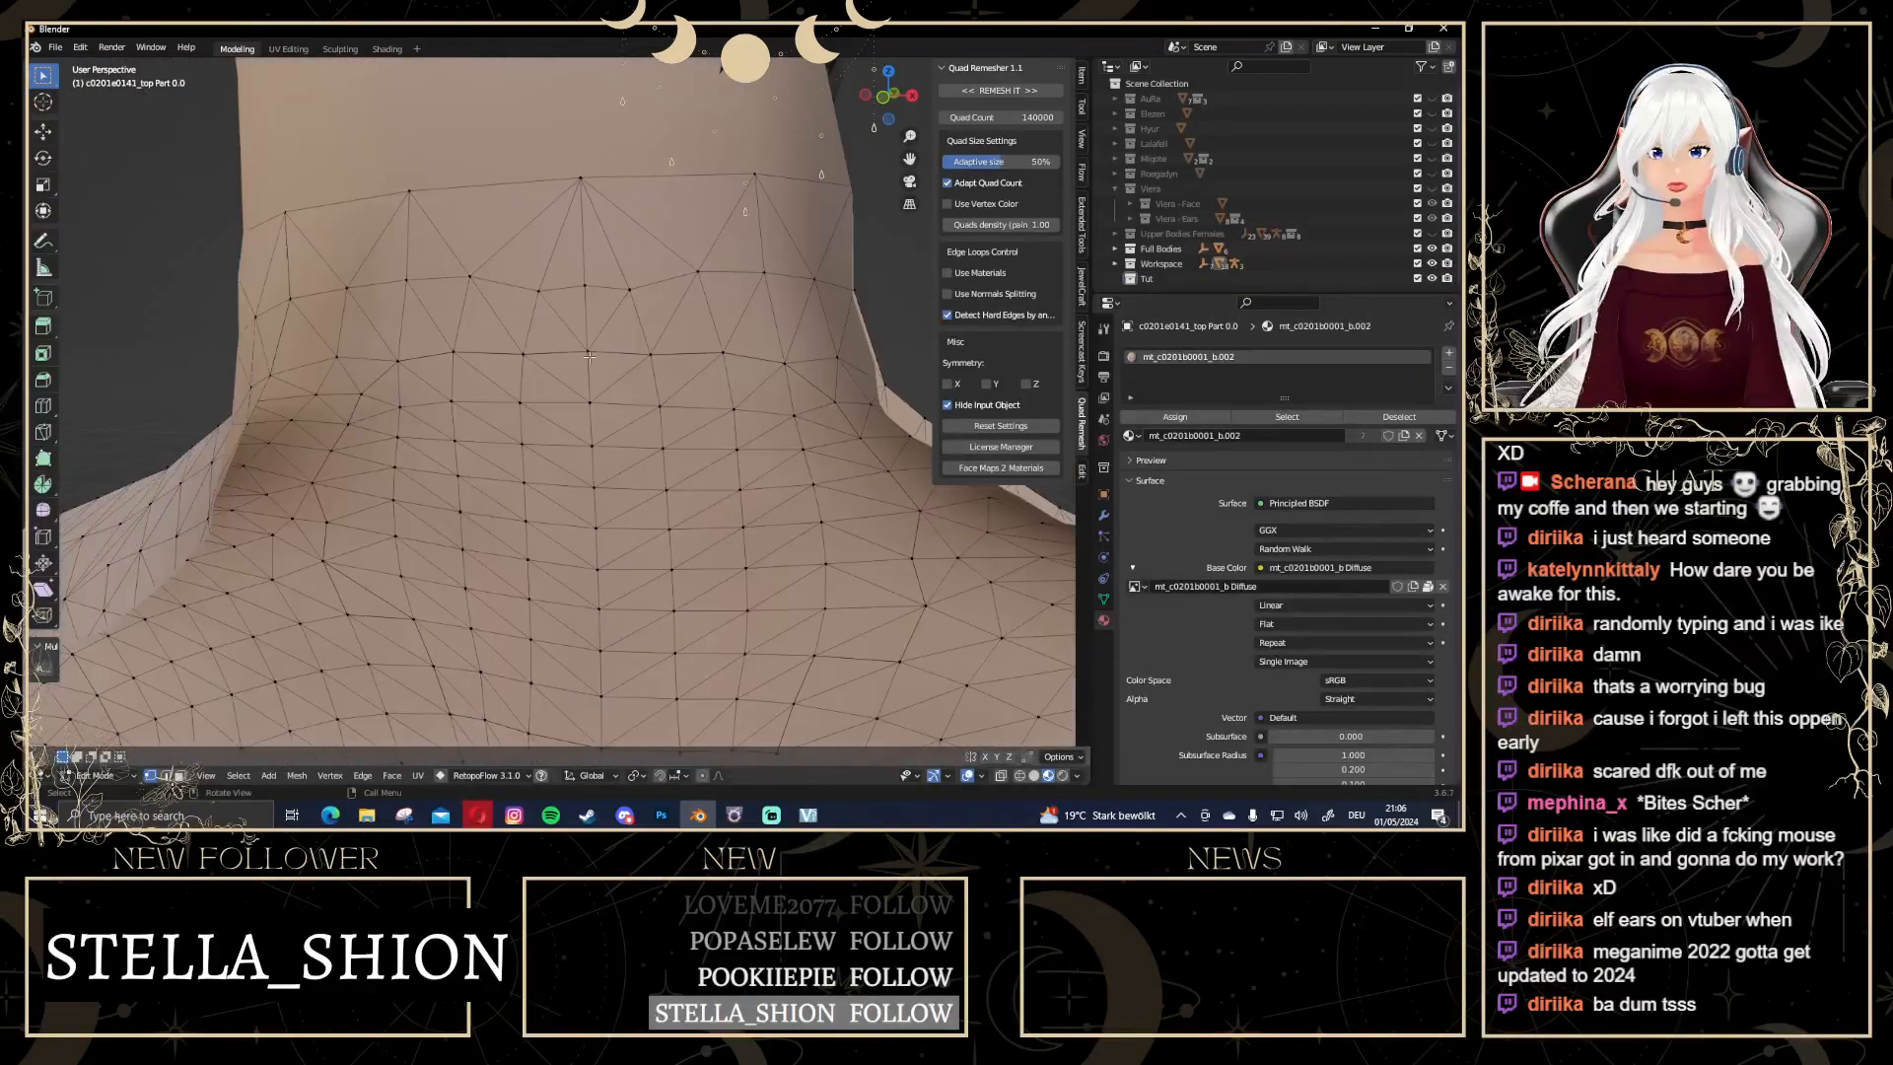
{"action": "scroll", "coordinate": [575, 376], "scroll_direction": "down", "scroll_amount": 3}
{"action": "left_click", "coordinate": [578, 371], "text": "alt"}
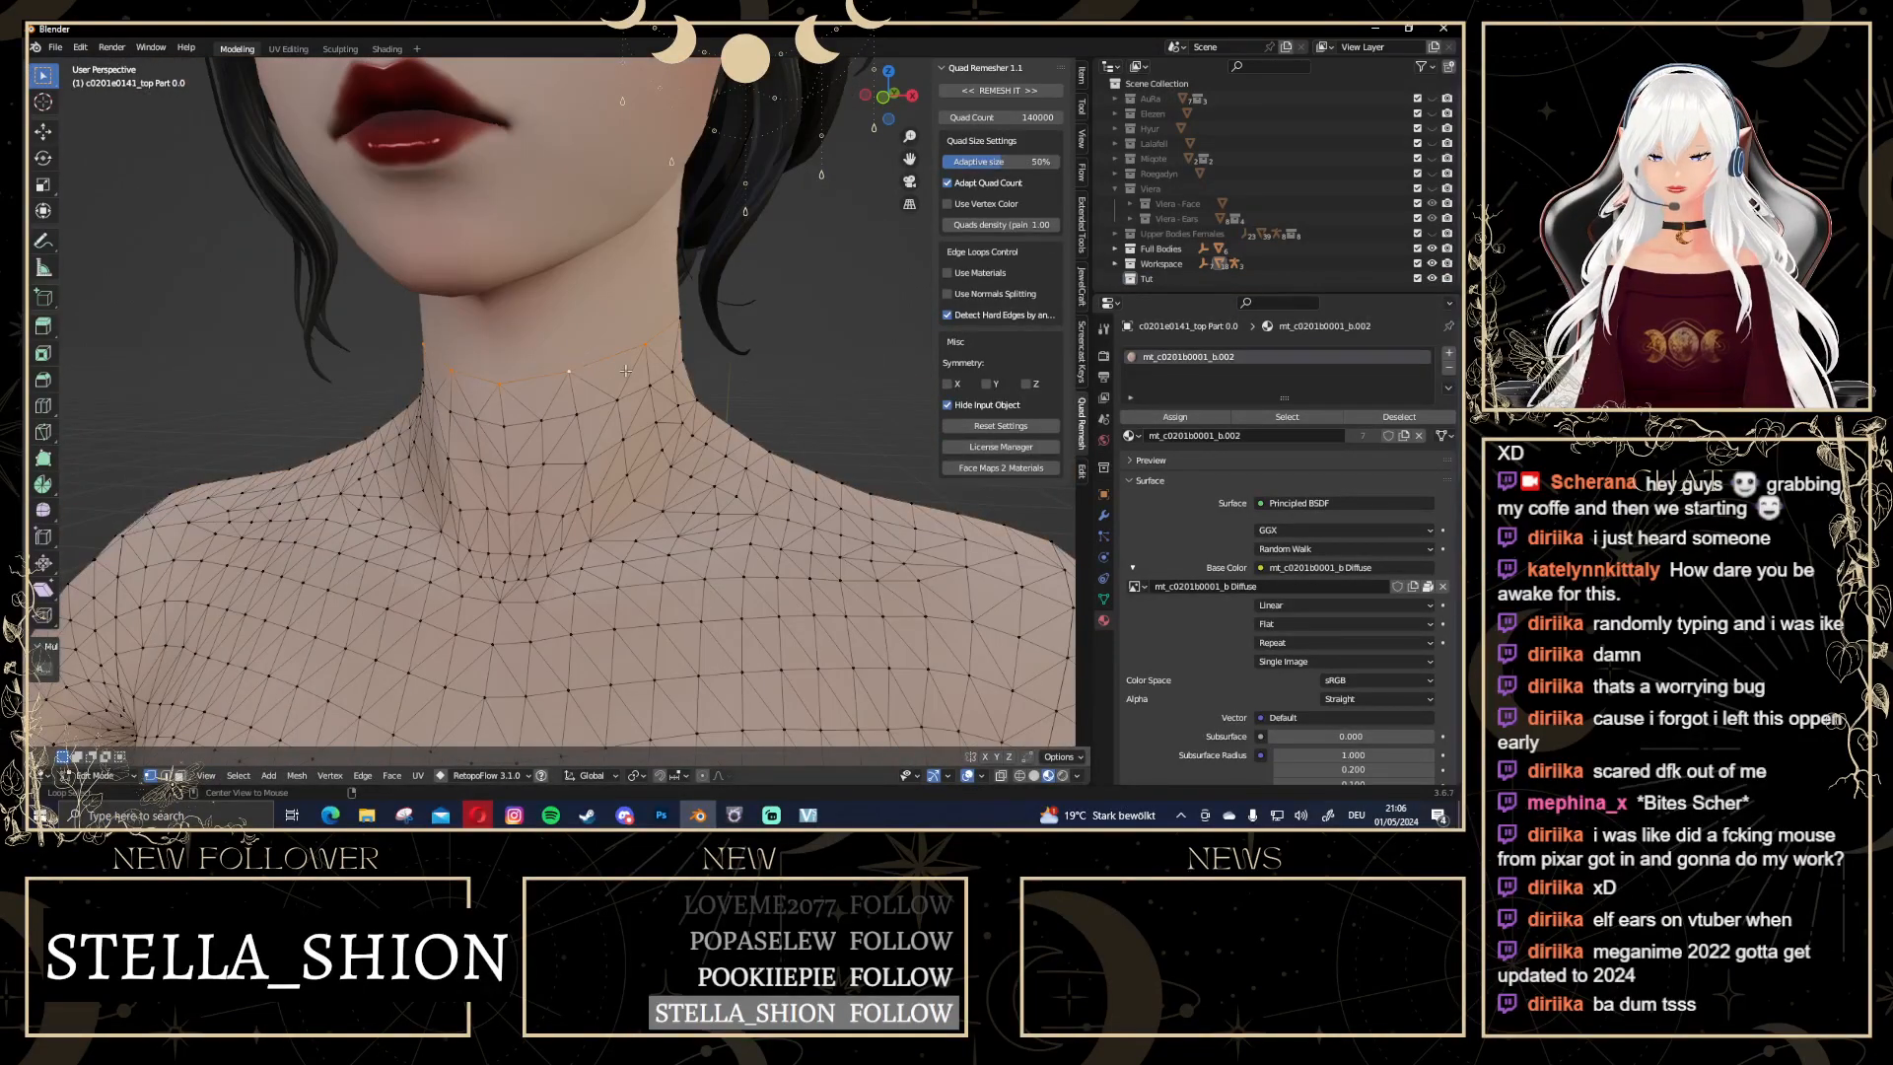
{"action": "middle_click_drag", "start_coordinate": [625, 370], "coordinate": [212, 347]}
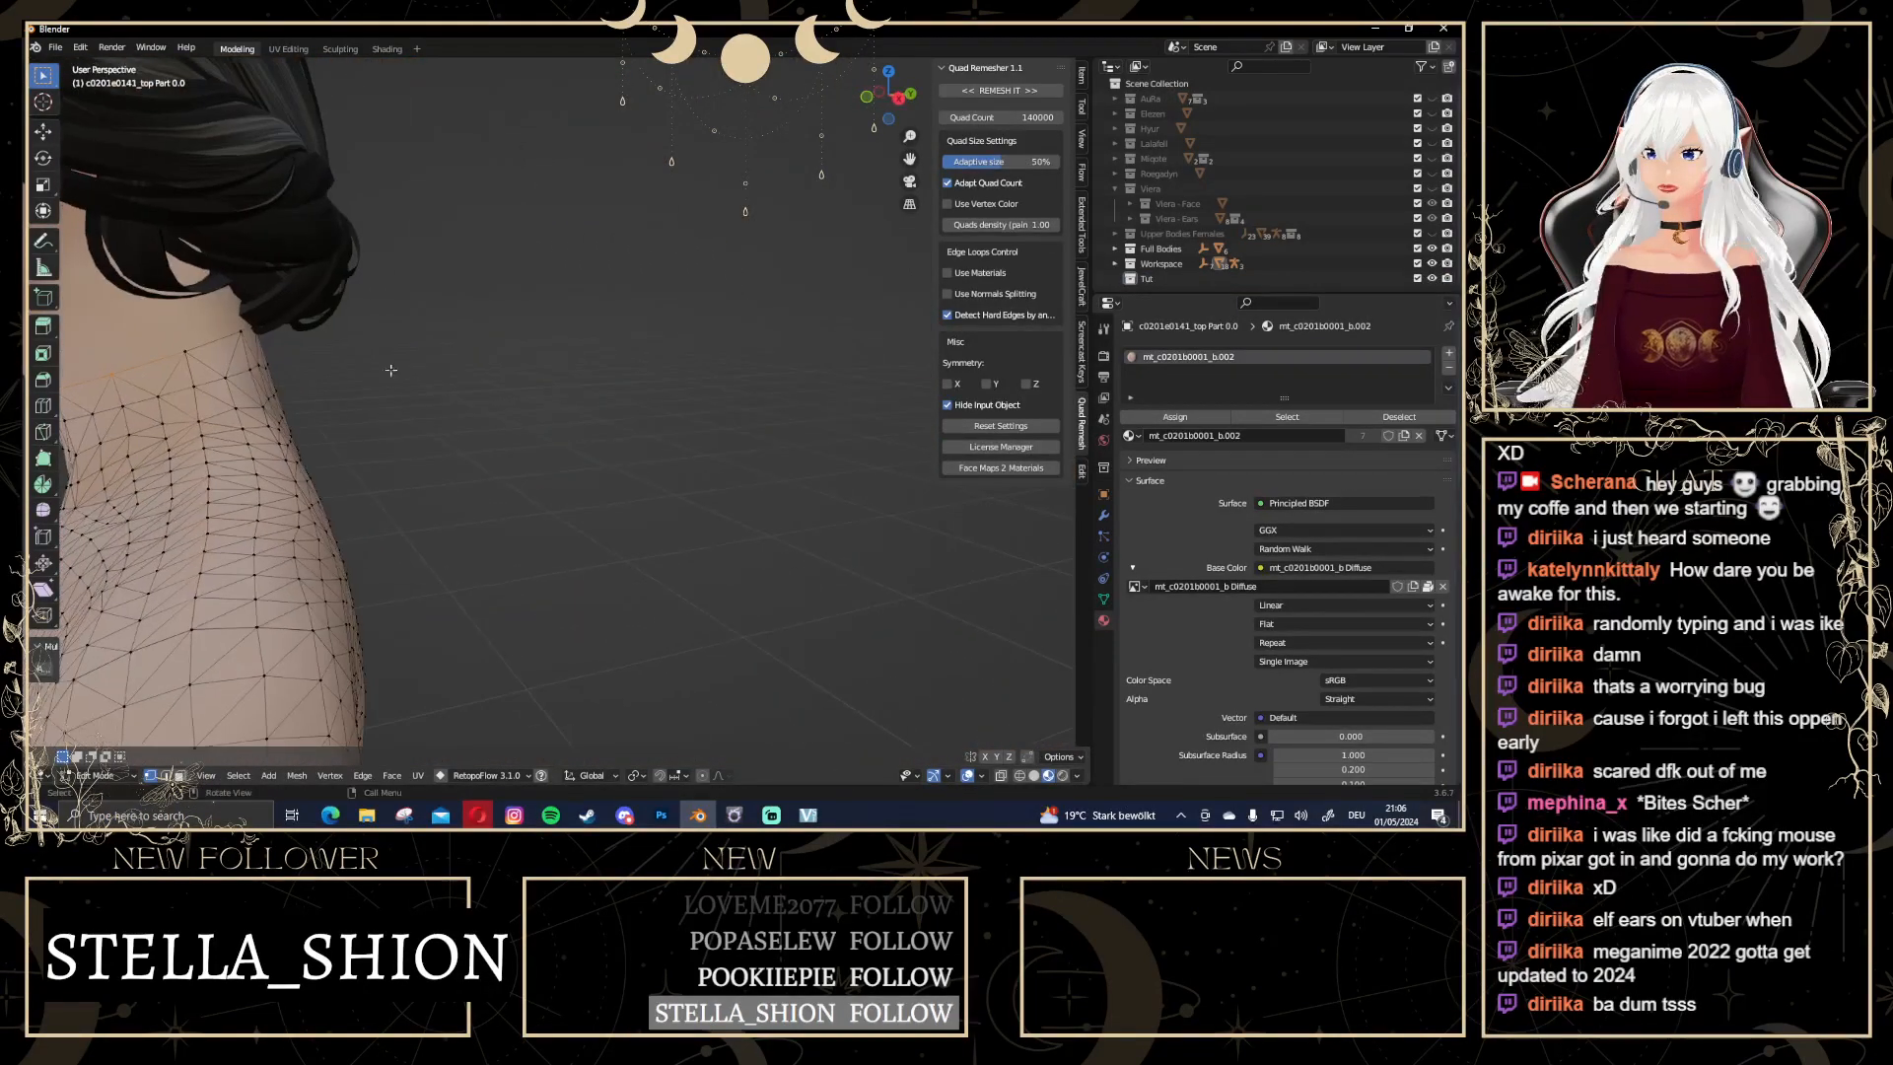
{"action": "left_click", "coordinate": [210, 345], "text": "alt+shift"}
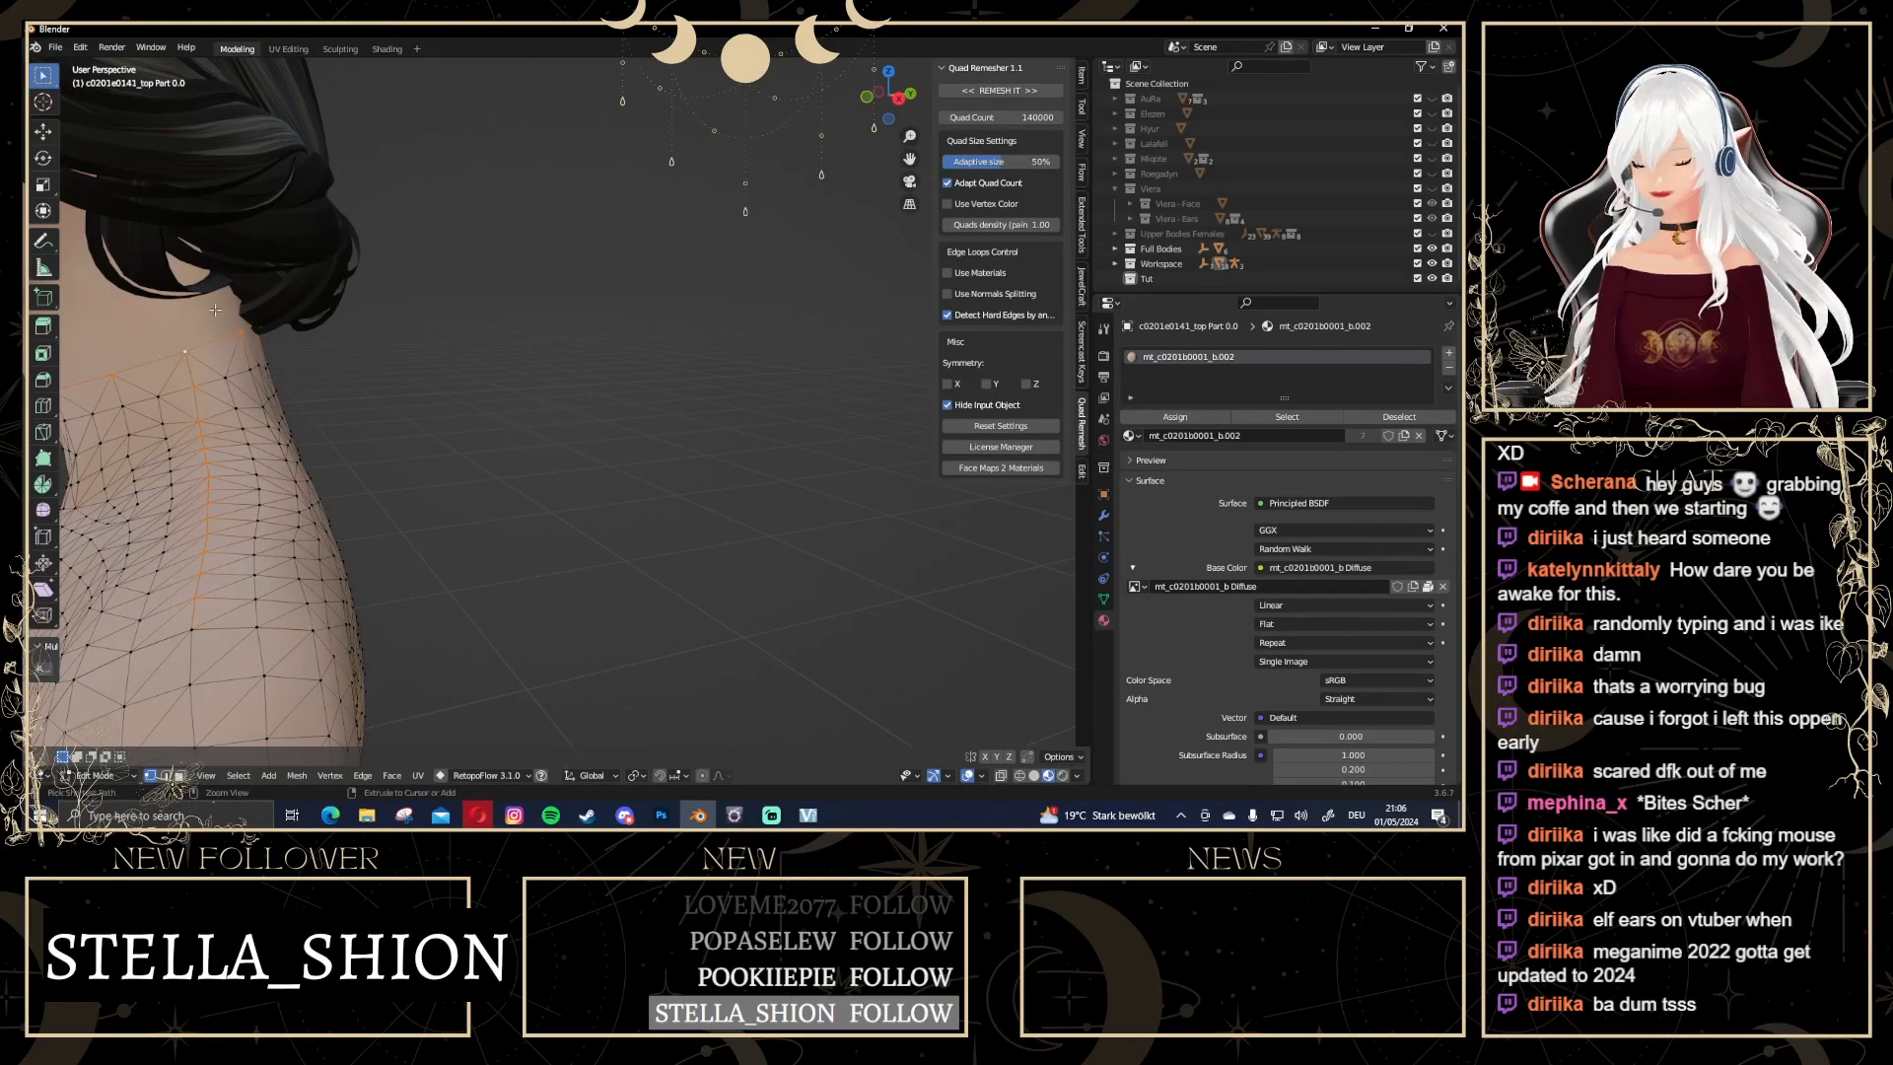
Extend the neck rim selection around the side and back of the neck with shortest-path picks
{"action": "middle_click_drag", "start_coordinate": [215, 310], "coordinate": [483, 352]}
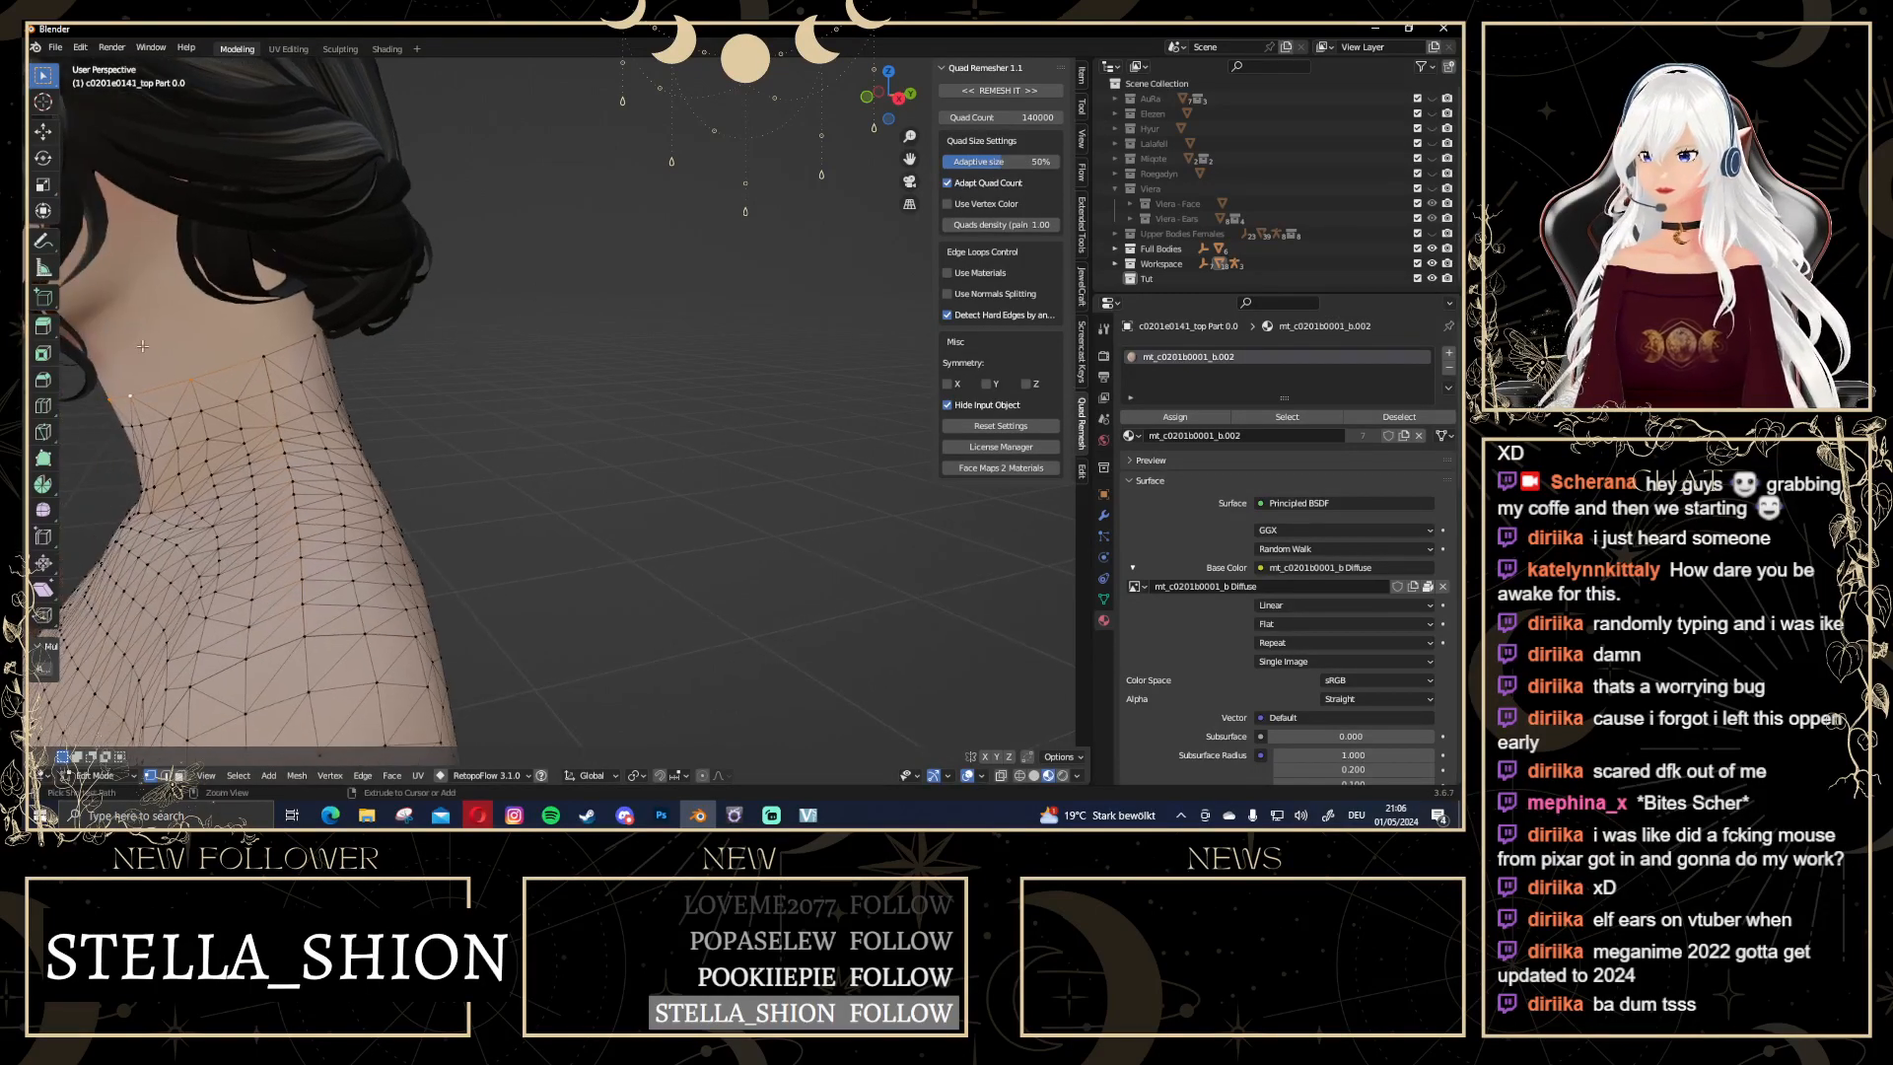
{"action": "left_click", "coordinate": [315, 335], "text": "ctrl"}
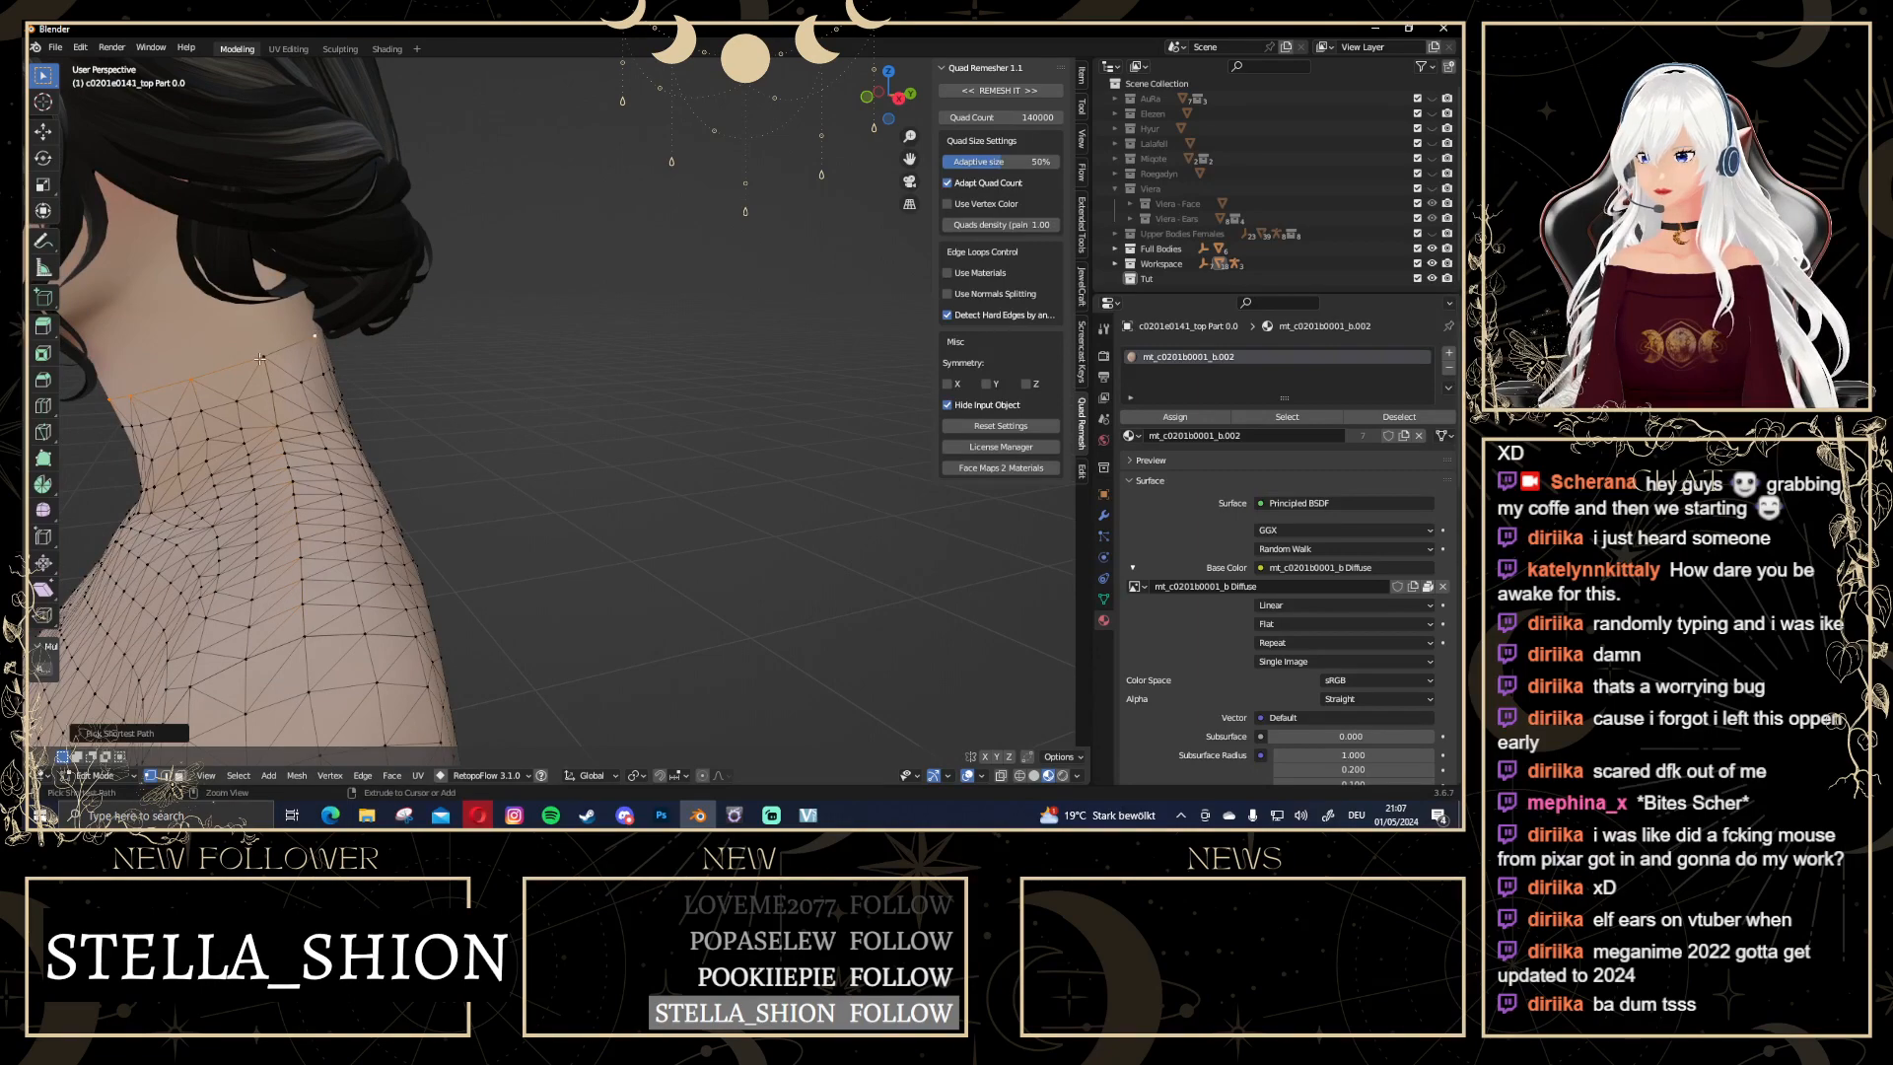
{"action": "middle_click_drag", "start_coordinate": [771, 378], "coordinate": [592, 326]}
{"action": "scroll", "coordinate": [585, 299], "scroll_direction": "up", "scroll_amount": 5}
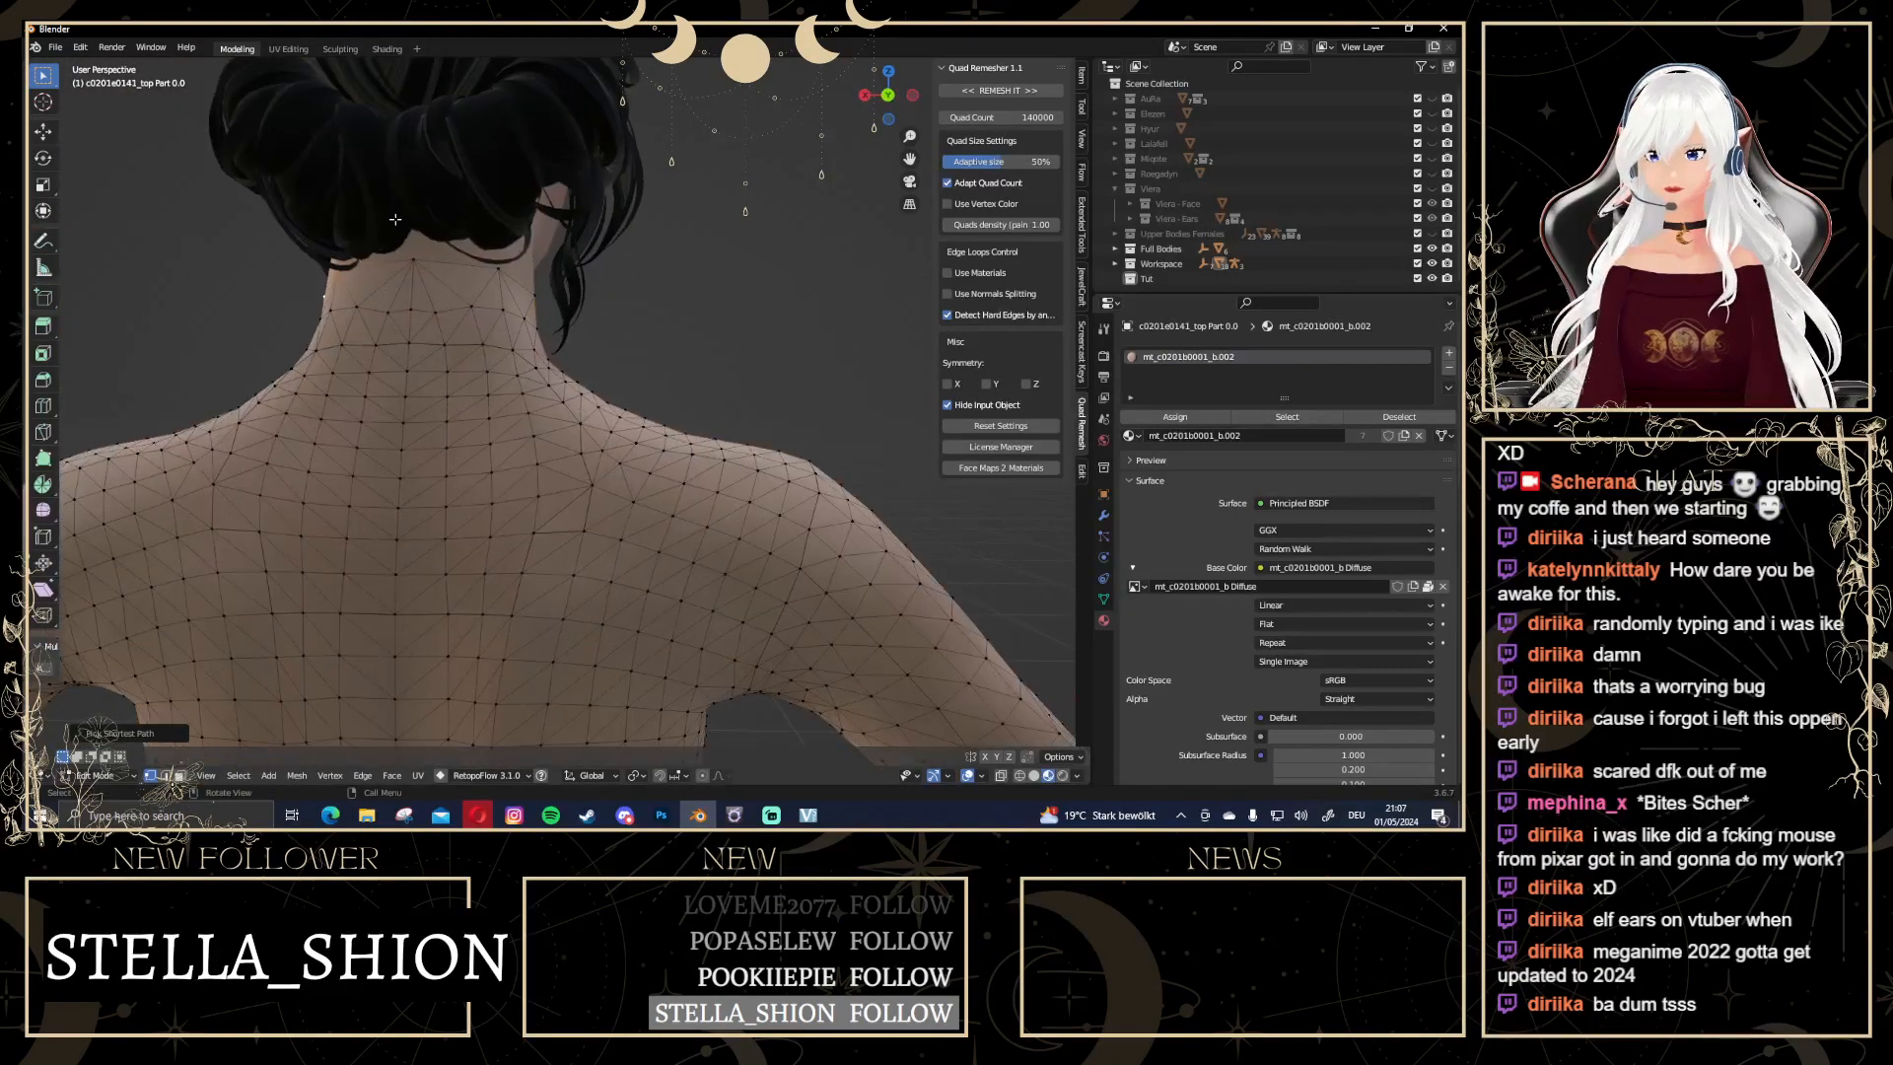
{"action": "left_click", "coordinate": [414, 256], "text": "ctrl"}
{"action": "left_click", "coordinate": [505, 271], "text": "ctrl"}
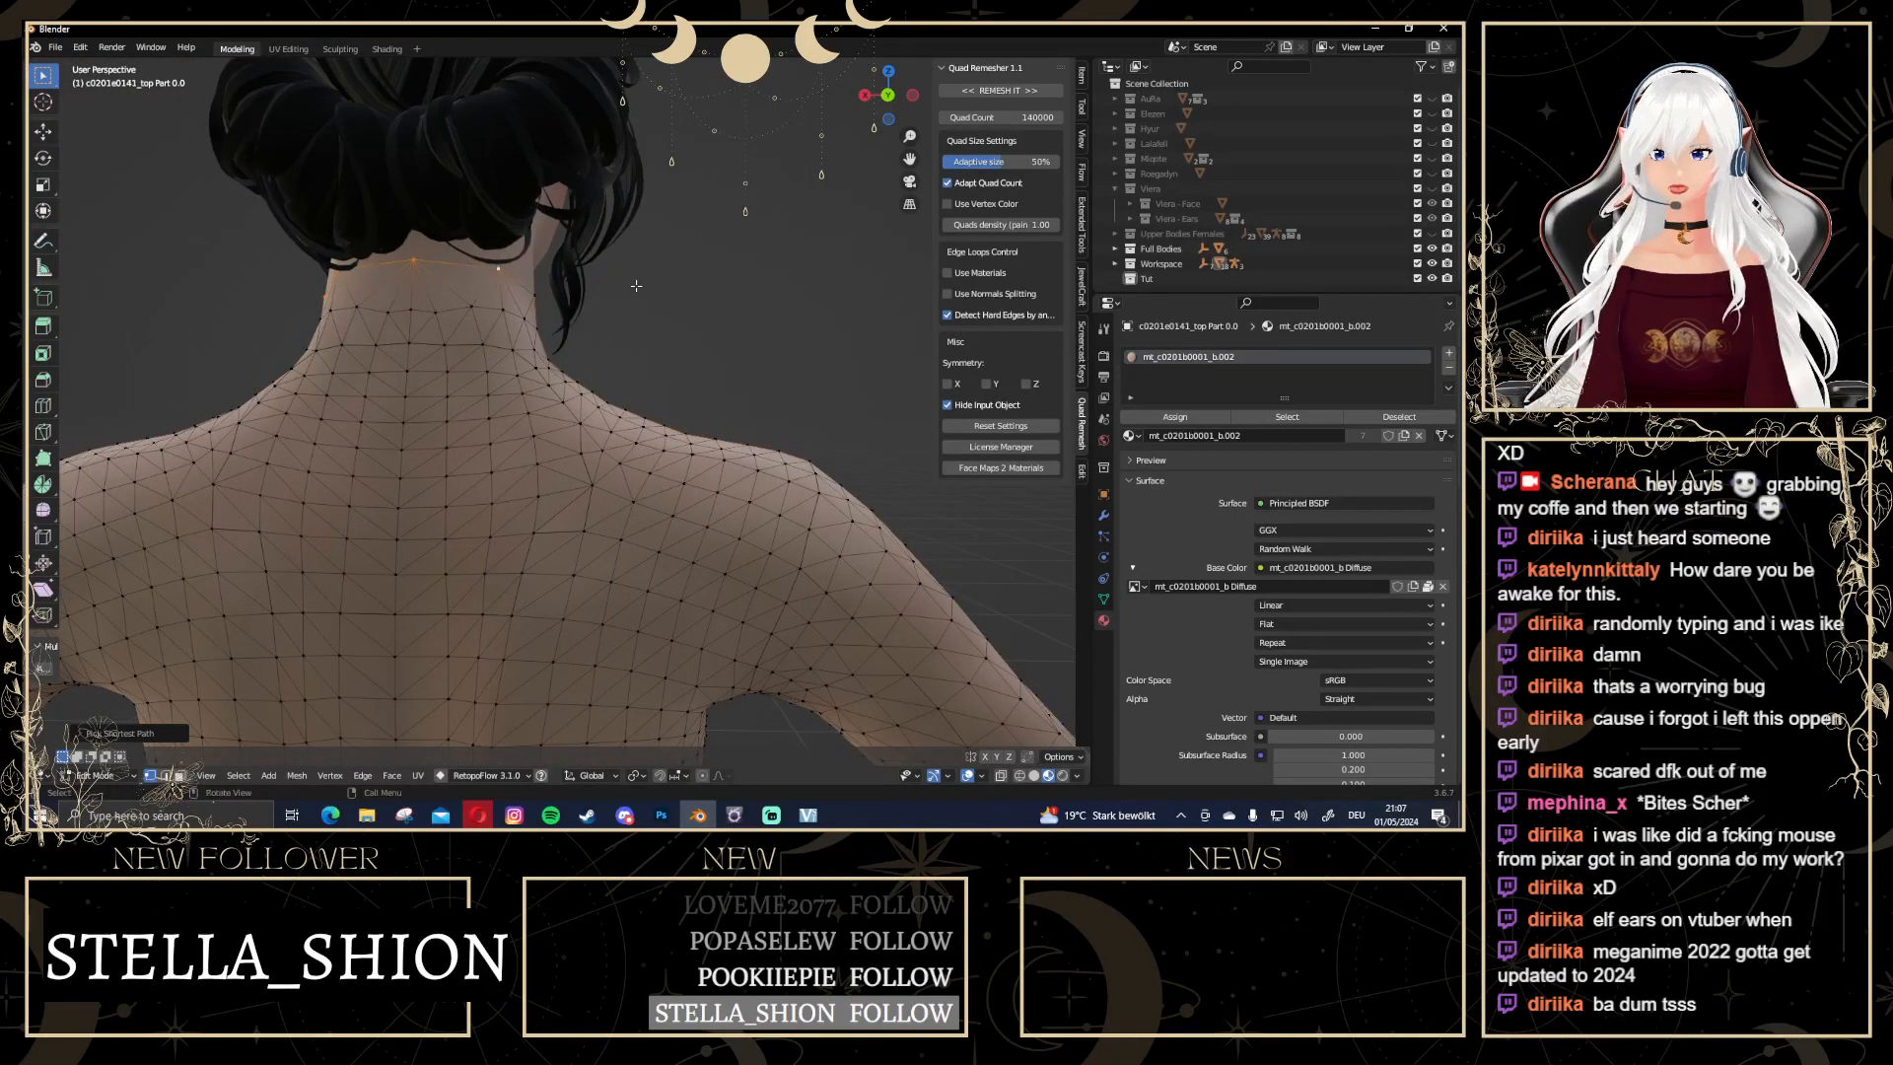
{"action": "middle_click_drag", "start_coordinate": [636, 285], "coordinate": [133, 296]}
{"action": "scroll", "coordinate": [398, 320], "scroll_direction": "up", "scroll_amount": 2}
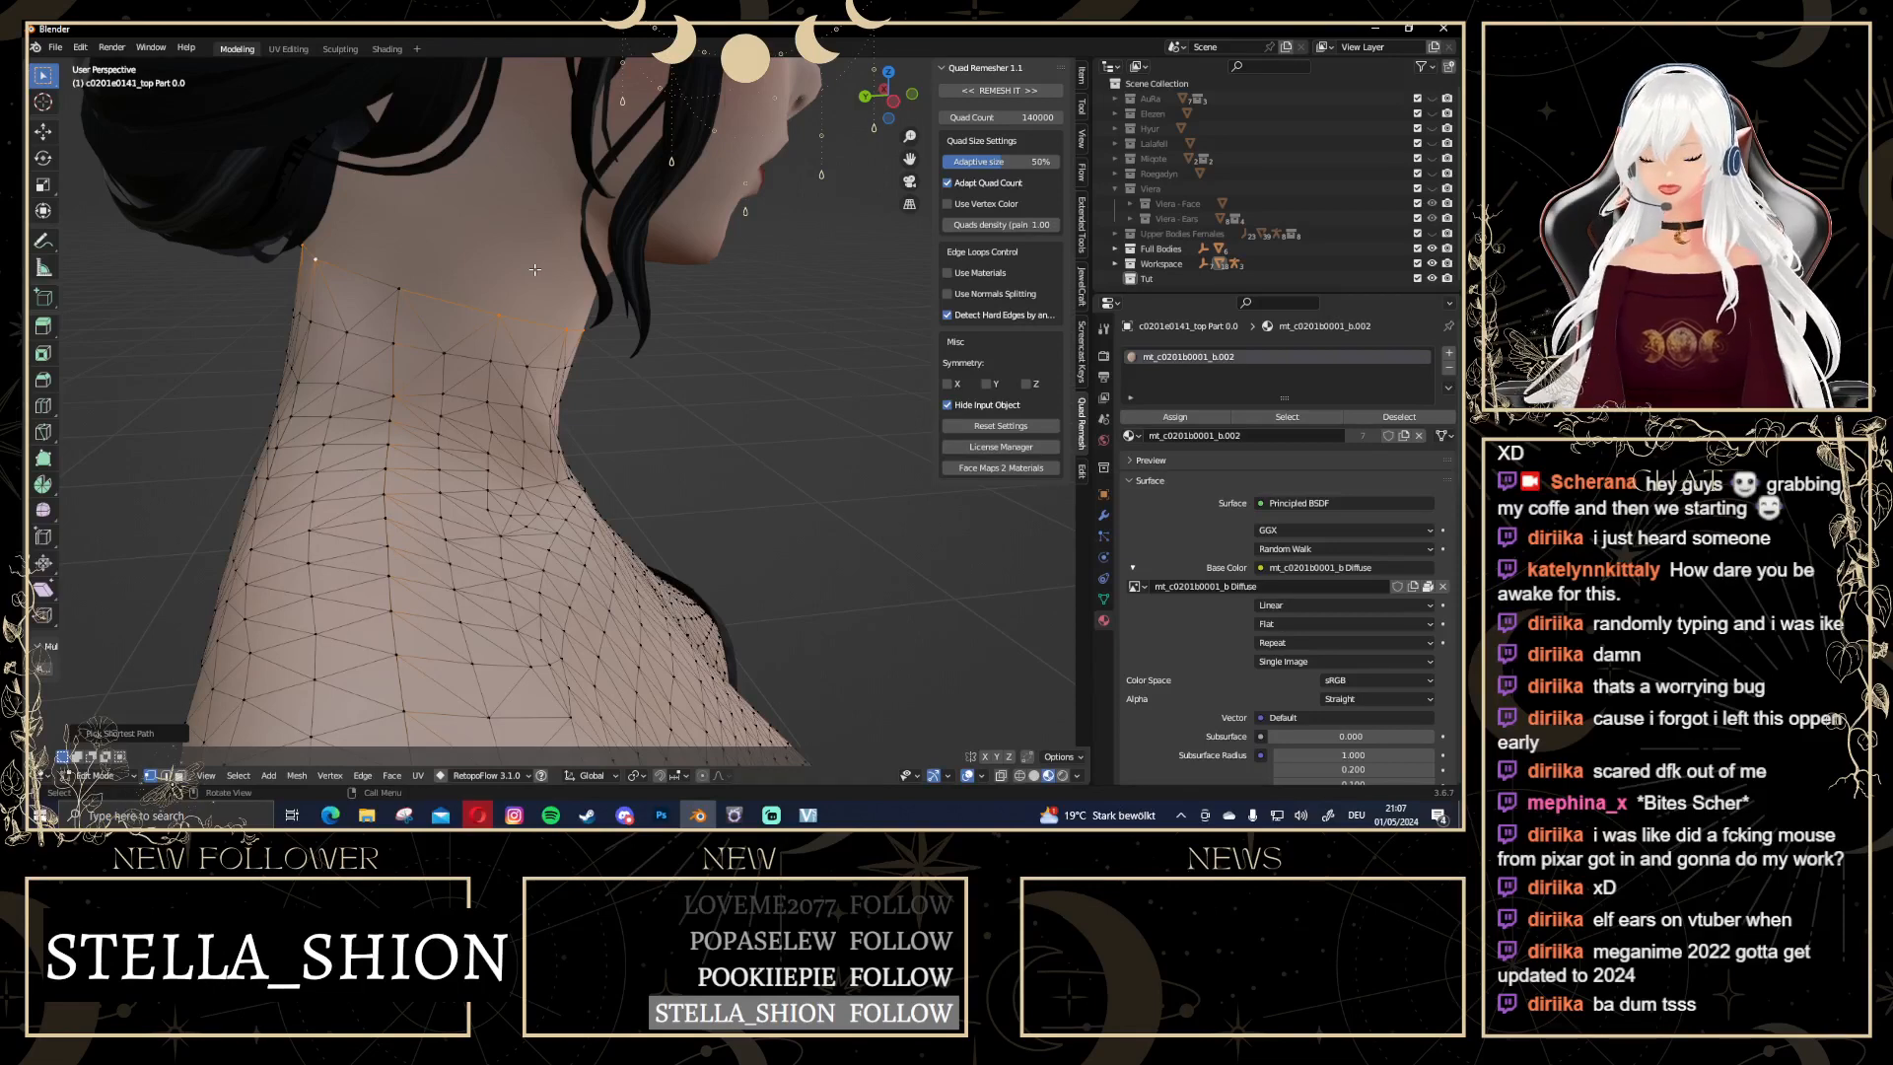
Grow the neck rim selection by one row of vertices downward
{"action": "scroll", "coordinate": [444, 289], "scroll_direction": "down", "scroll_amount": 5}
{"action": "middle_click_drag", "start_coordinate": [708, 493], "coordinate": [715, 548]}
{"action": "key", "text": "ctrl+KP_Add"}
{"action": "scroll", "coordinate": [677, 508], "scroll_direction": "up", "scroll_amount": 2}
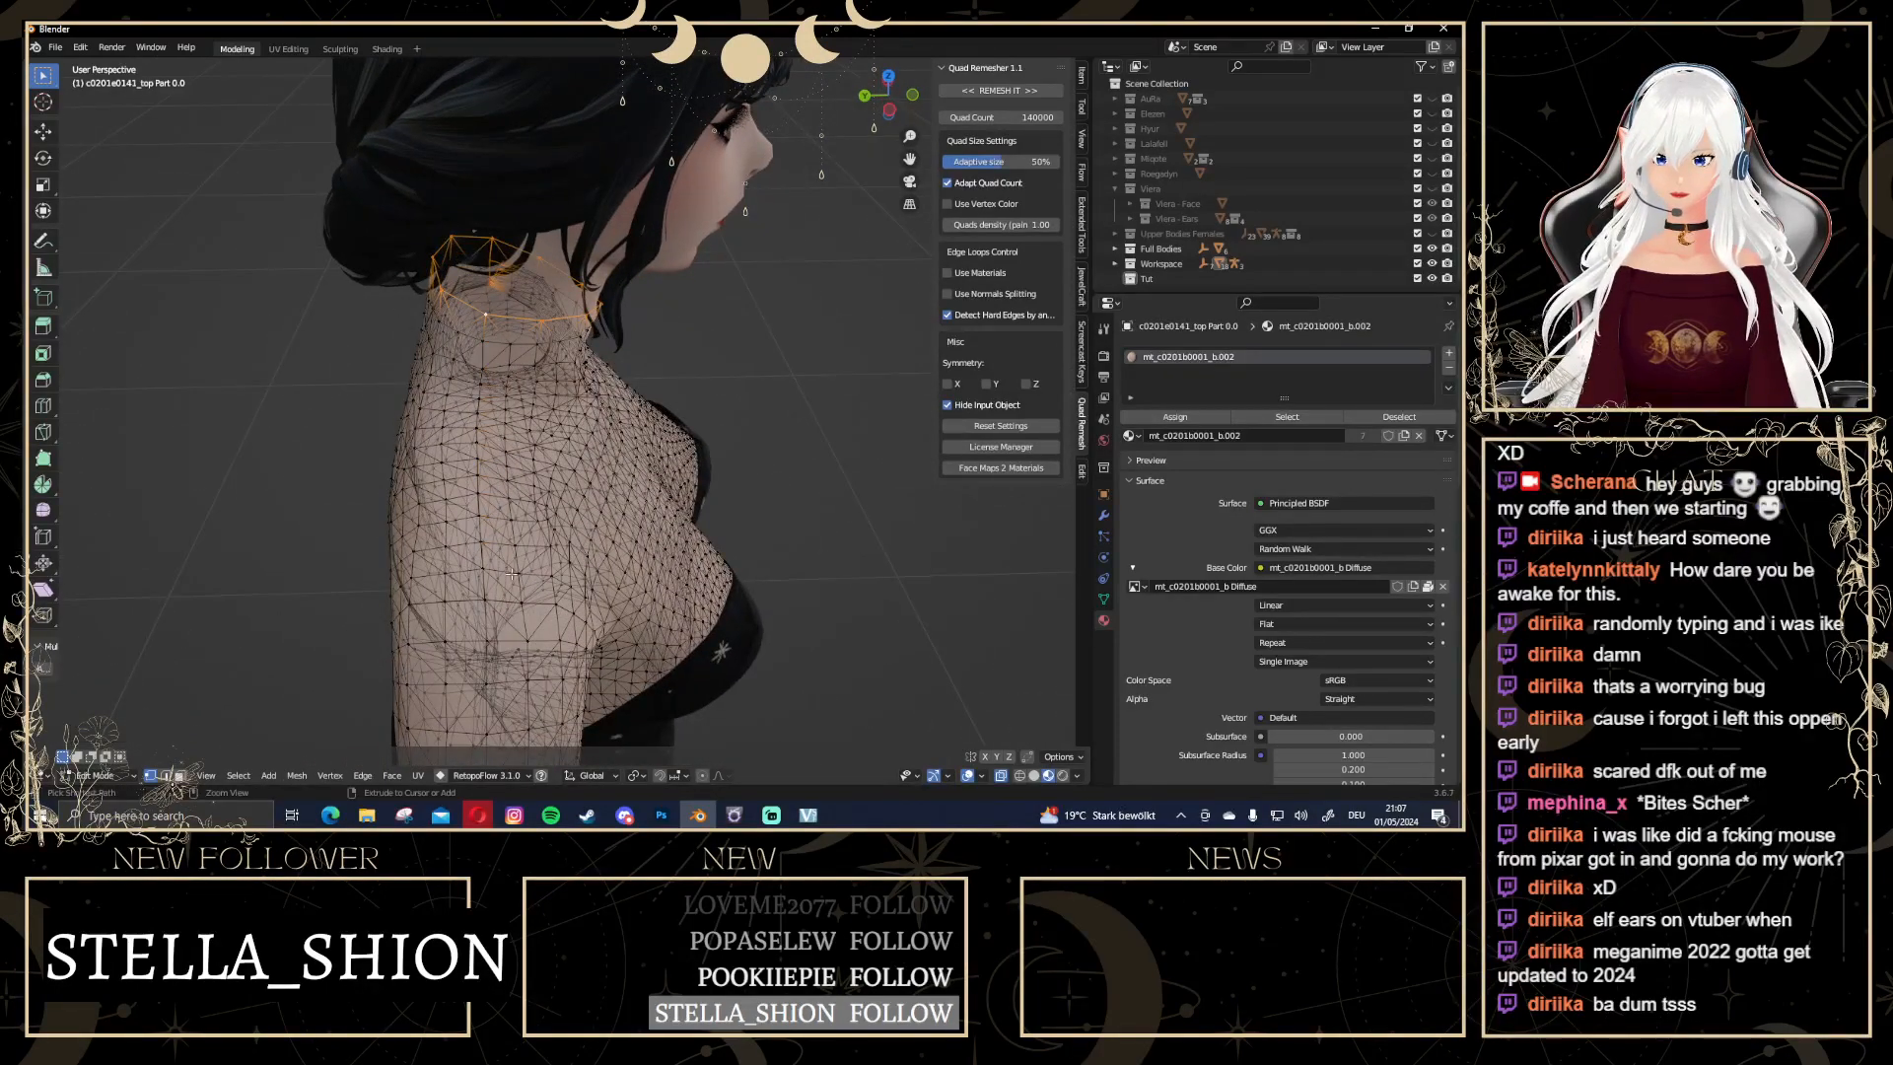
{"action": "middle_click_drag", "start_coordinate": [512, 573], "coordinate": [799, 424]}
{"action": "scroll", "coordinate": [547, 462], "scroll_direction": "down", "scroll_amount": 3}
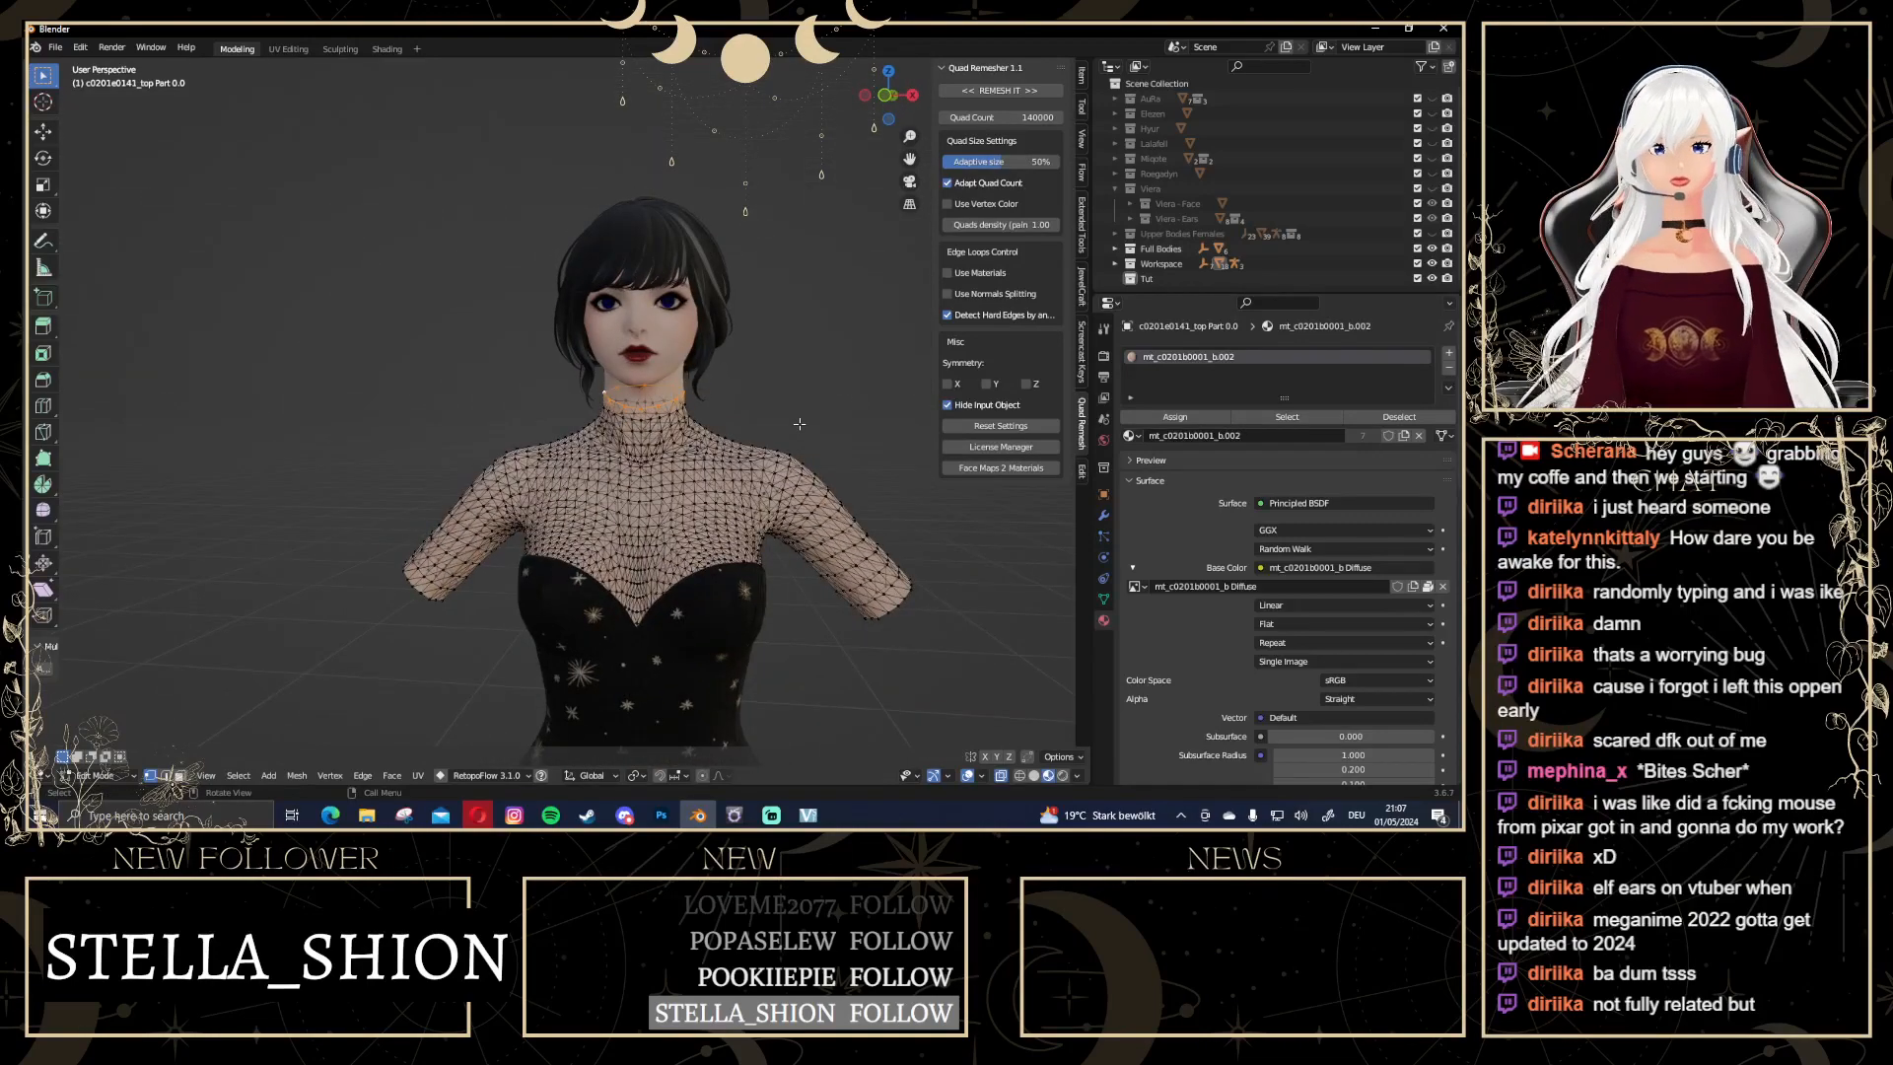
Add the vertex row just below the neck rim to the selection across the front and along the side
{"action": "scroll", "coordinate": [799, 424], "scroll_direction": "up", "scroll_amount": 3}
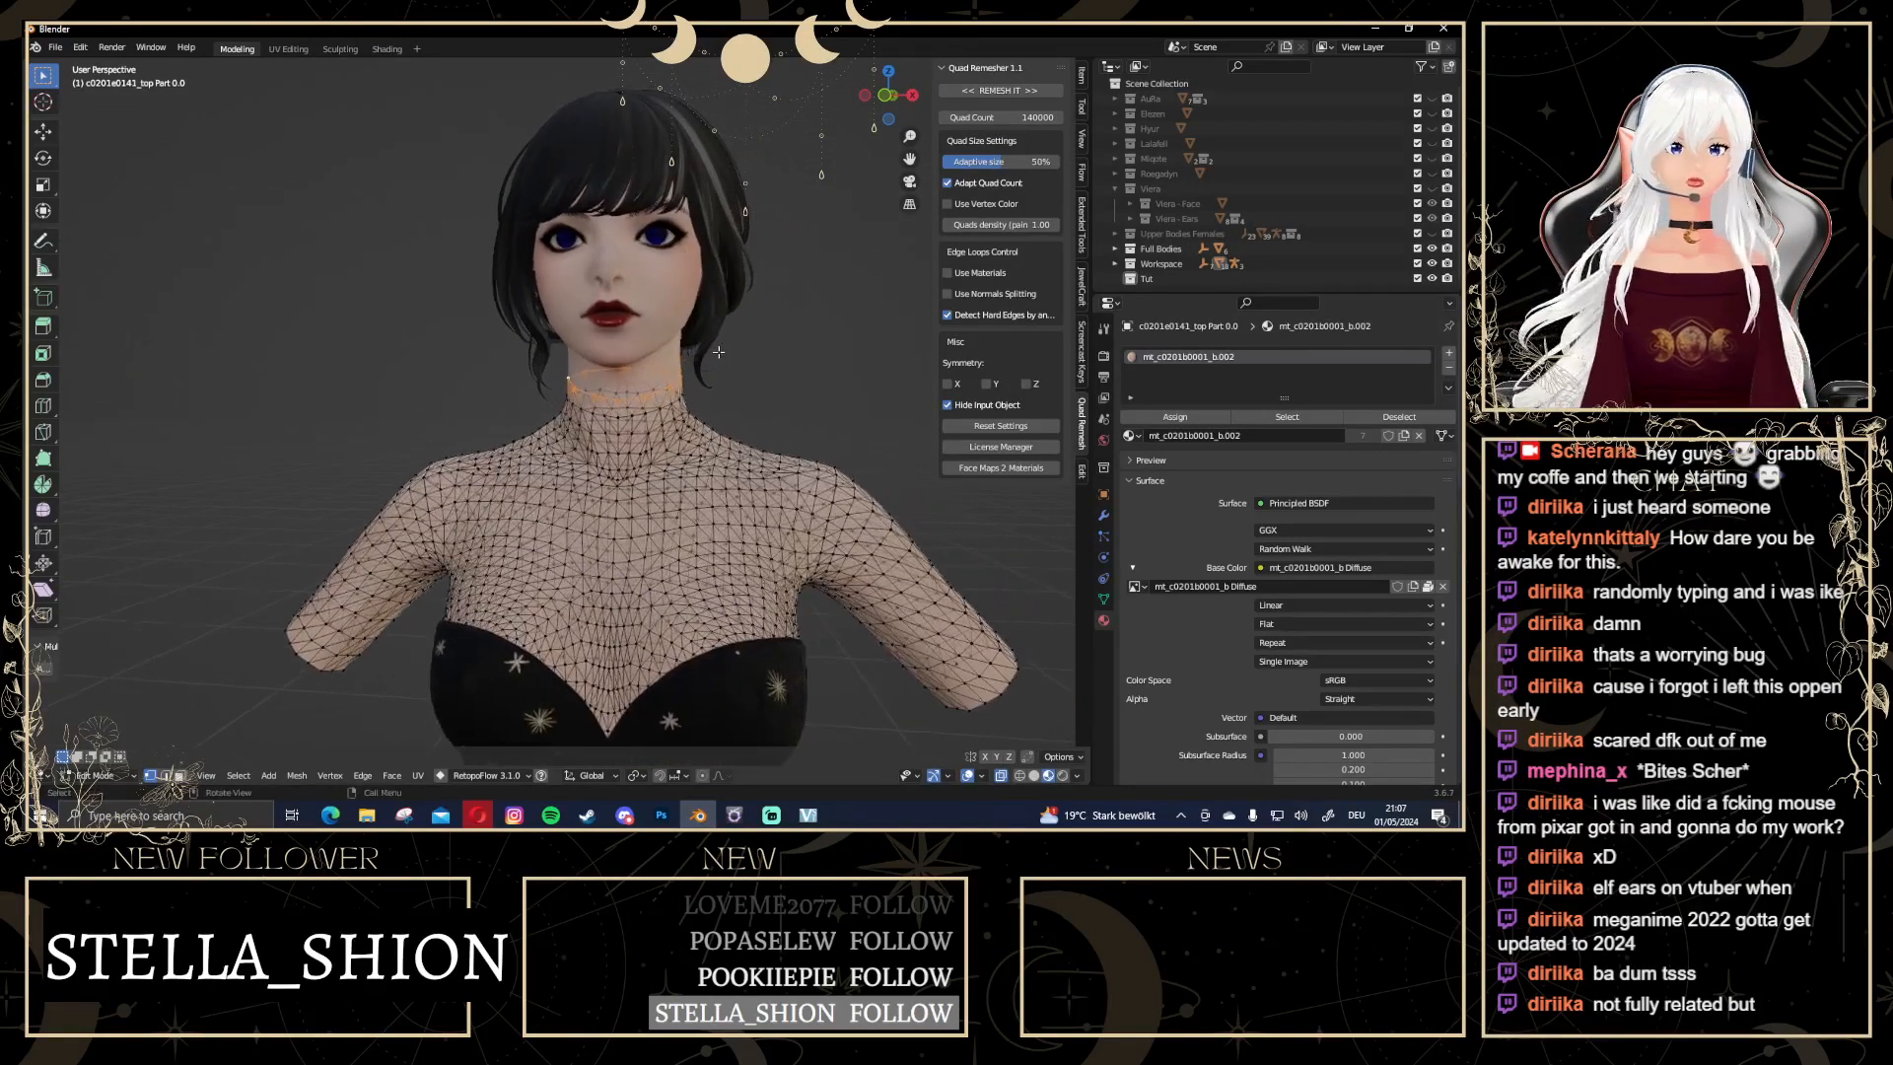
{"action": "scroll", "coordinate": [719, 352], "scroll_direction": "up", "scroll_amount": 4}
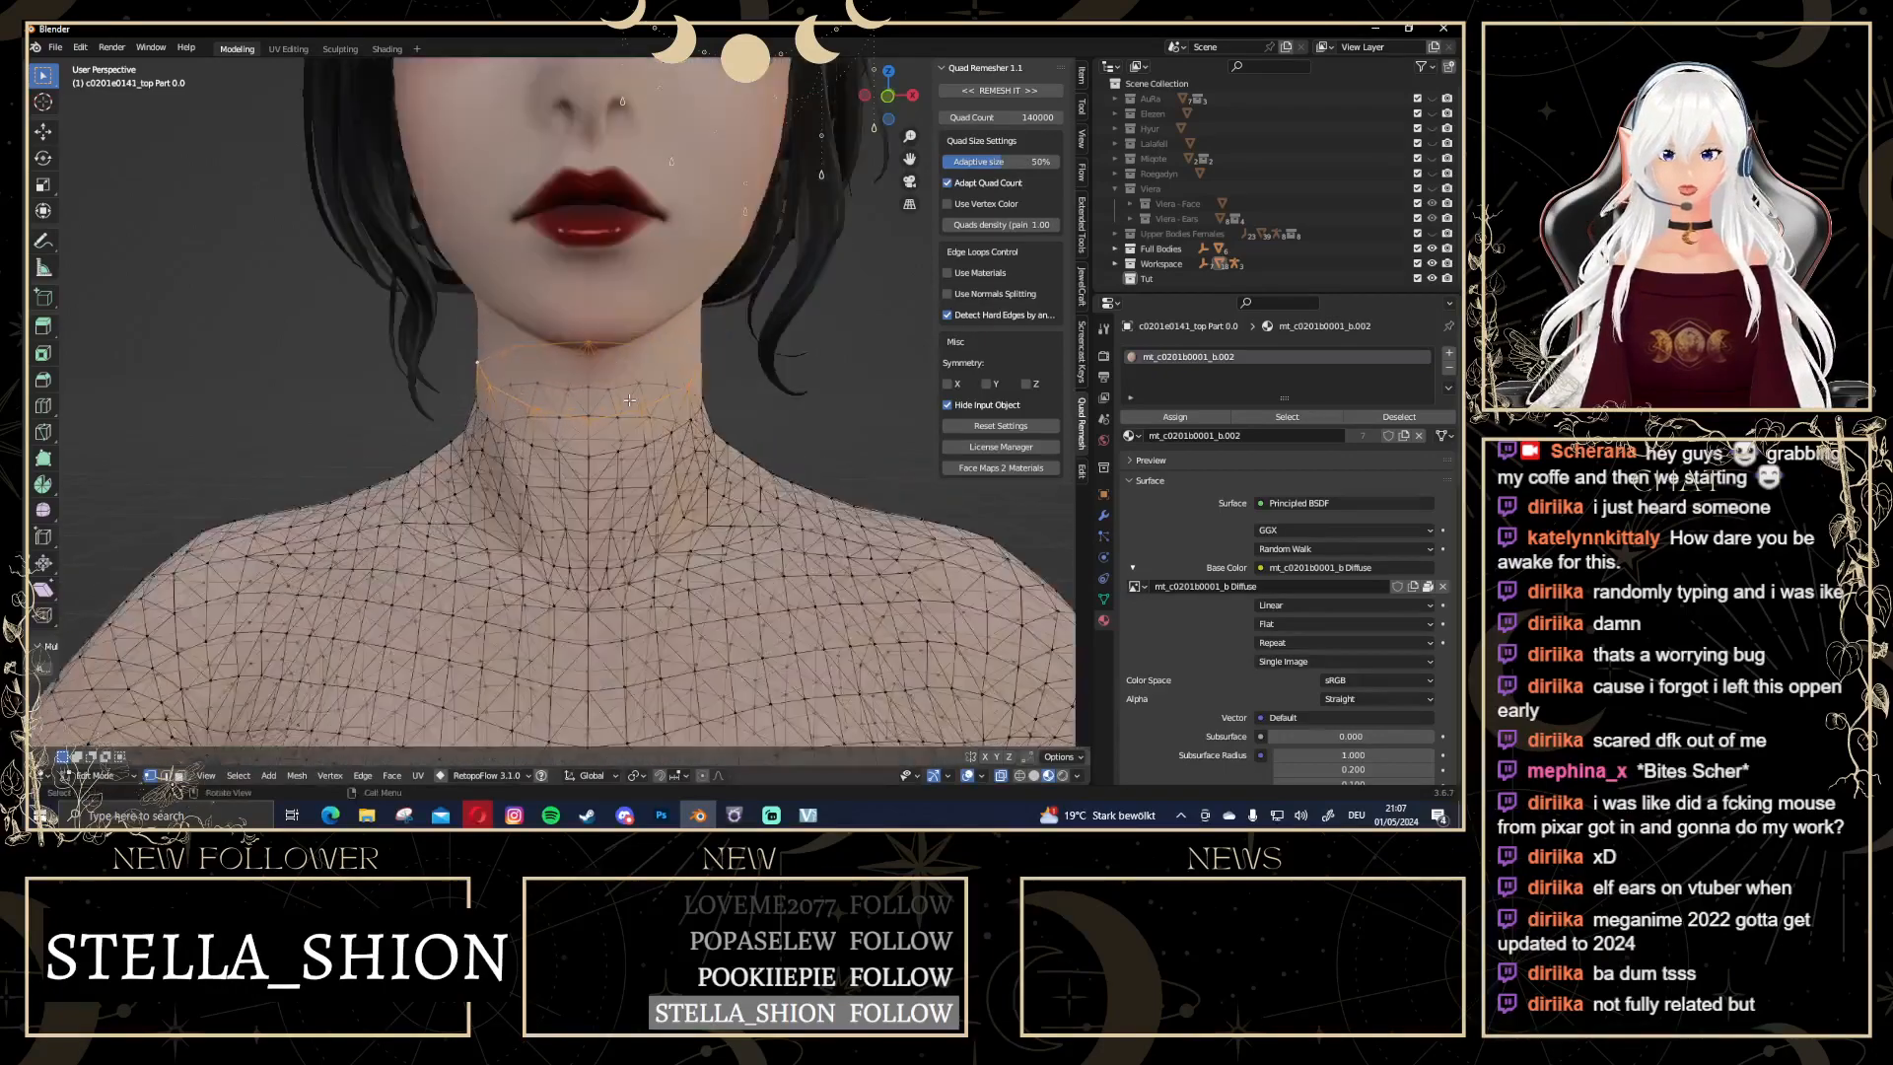
{"action": "scroll", "coordinate": [661, 404], "scroll_direction": "down", "scroll_amount": 3}
{"action": "mouse_move", "coordinate": [604, 398]}
{"action": "middle_mouse_down"}
{"action": "mouse_move", "coordinate": [729, 391]}
{"action": "mouse_move", "coordinate": [611, 394]}
{"action": "middle_mouse_up"}
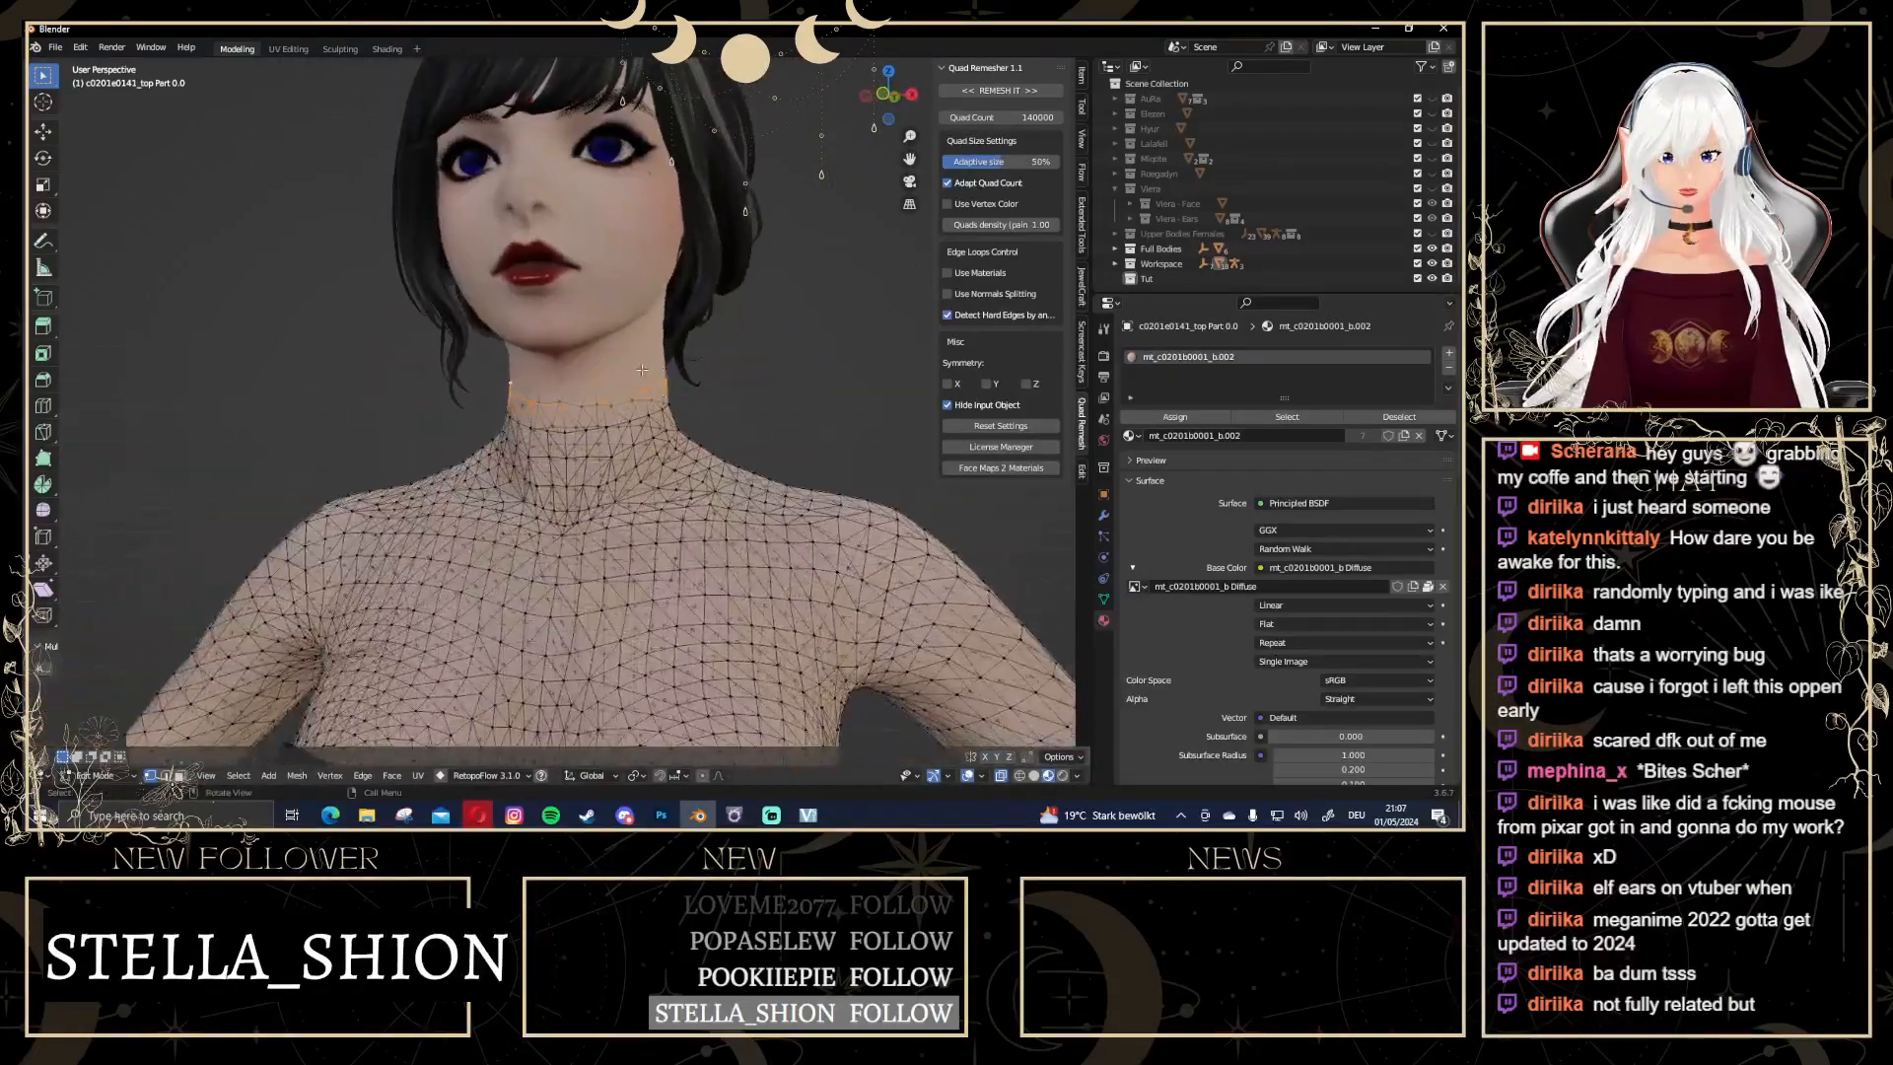
{"action": "scroll", "coordinate": [572, 402], "scroll_direction": "up", "scroll_amount": 3}
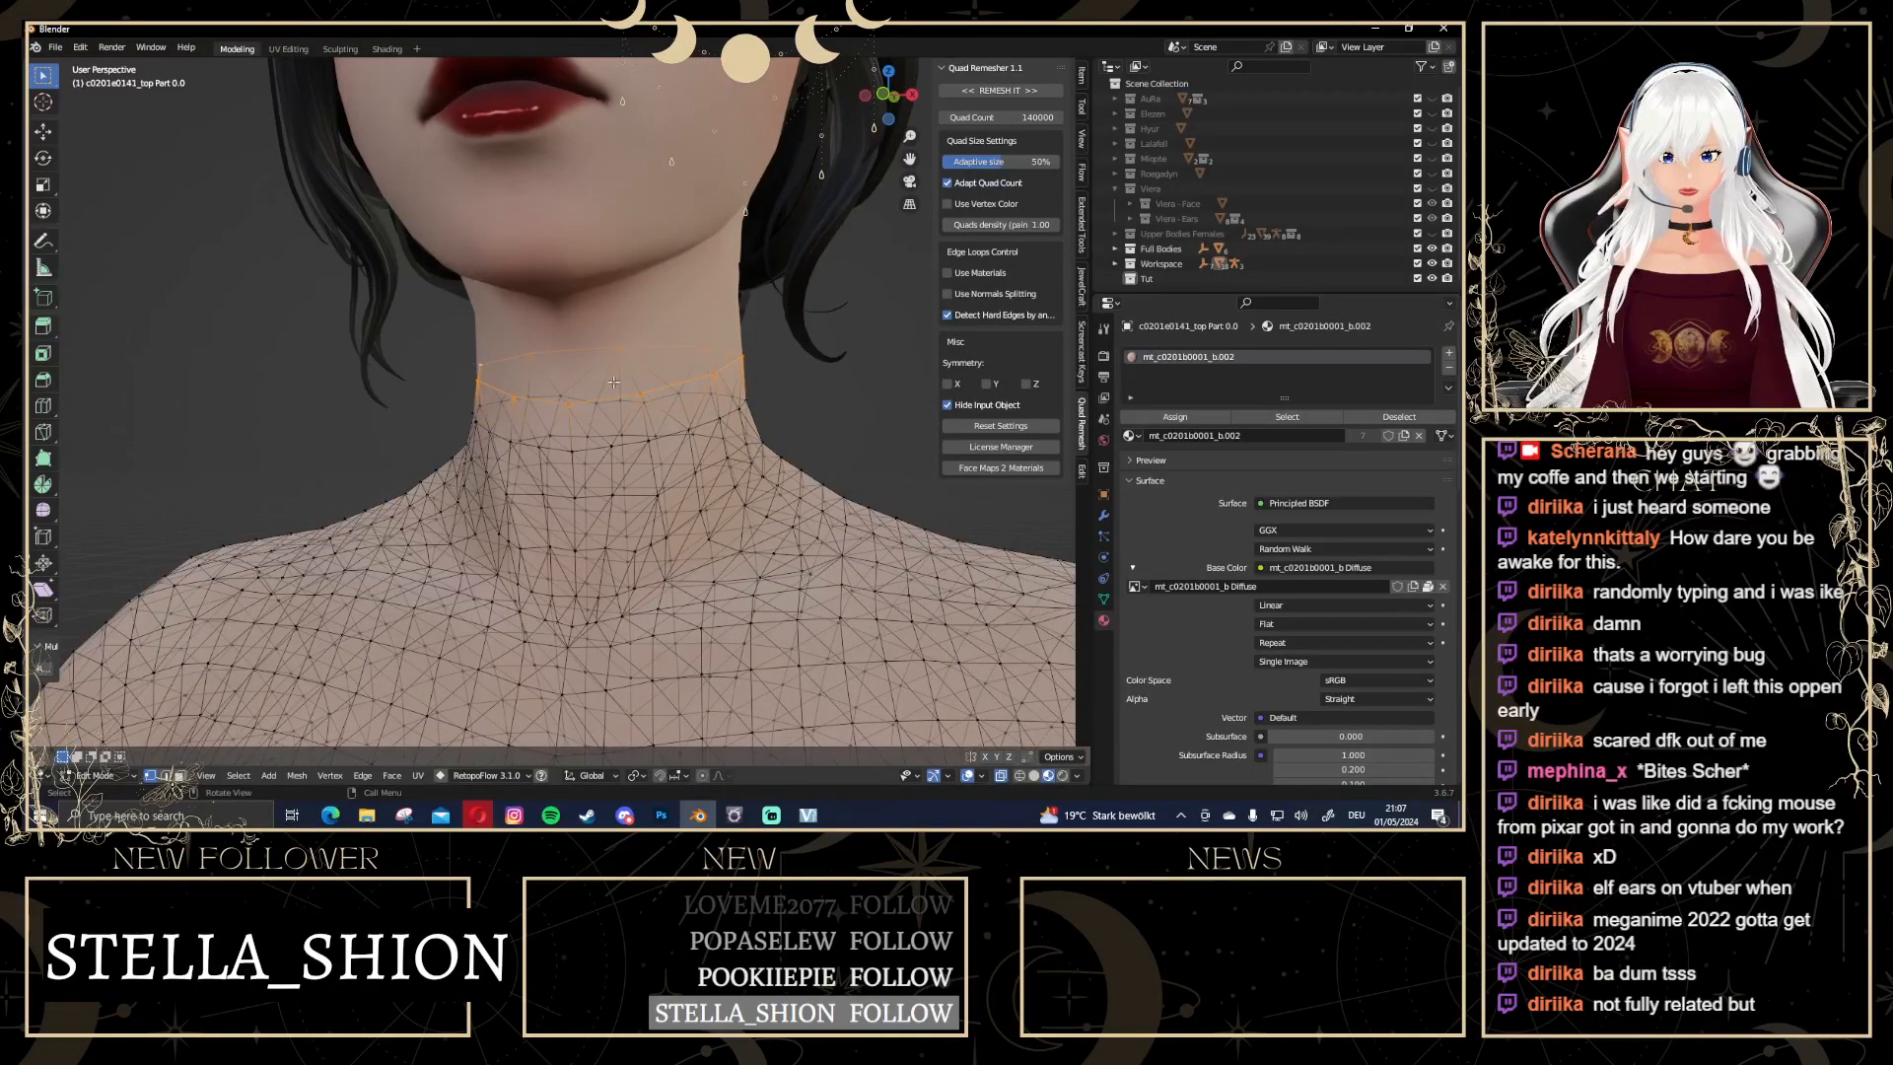
{"action": "left_click", "coordinate": [577, 455], "text": "ctrl"}
{"action": "middle_click_drag", "start_coordinate": [577, 456], "coordinate": [586, 478]}
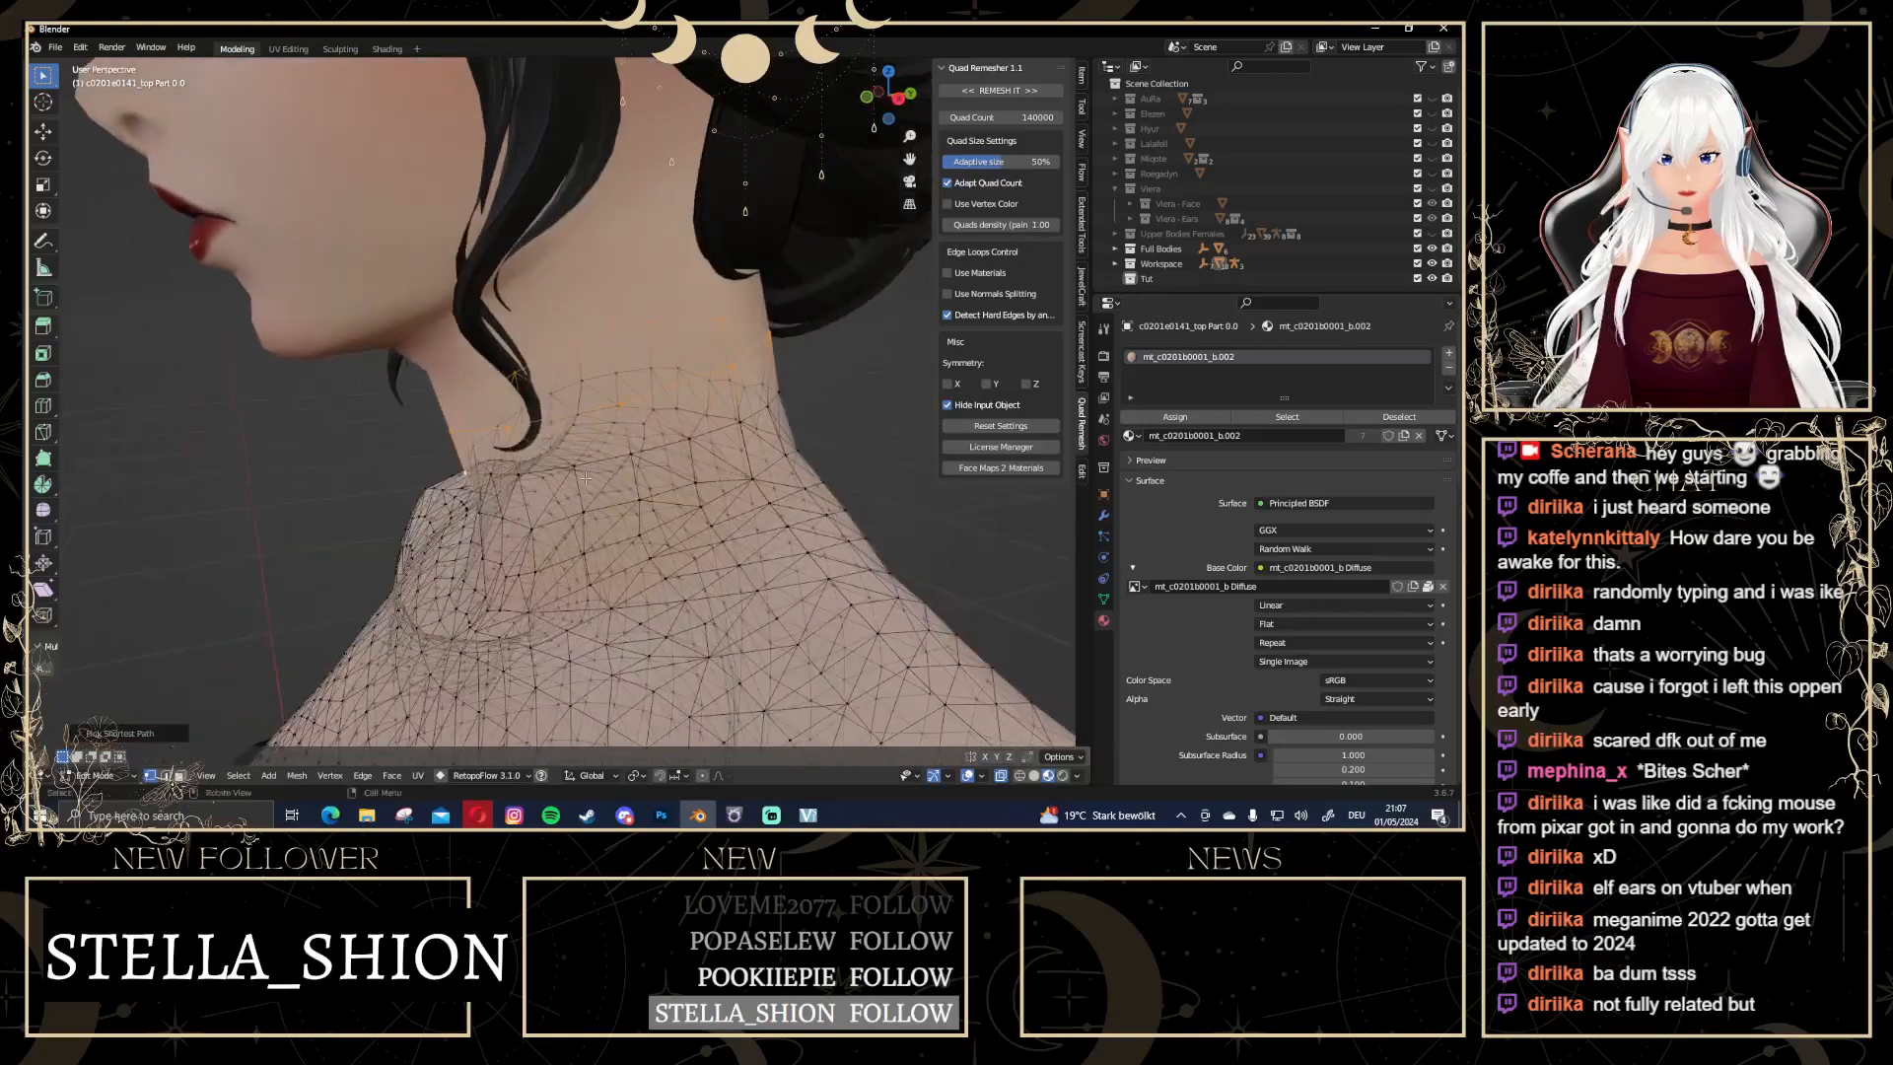
{"action": "left_click", "coordinate": [736, 419], "text": "ctrl"}
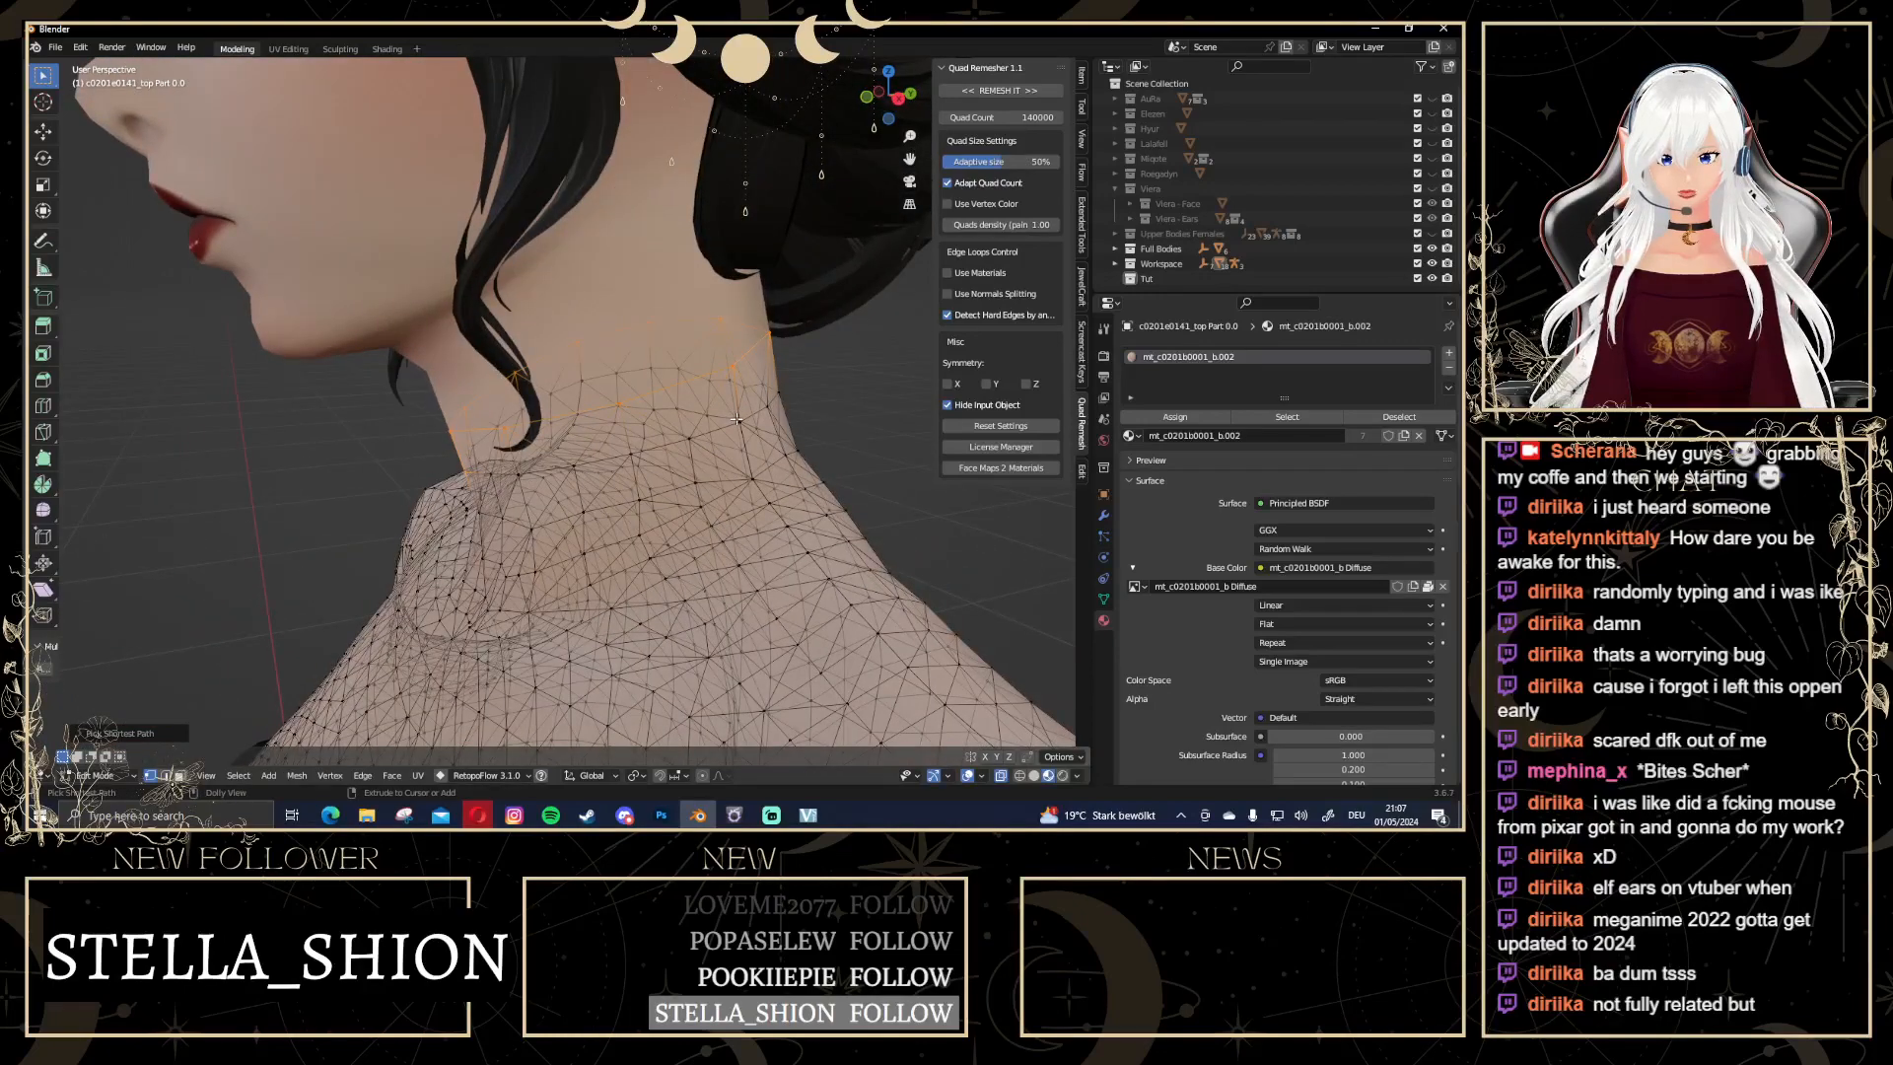
{"action": "left_click", "coordinate": [572, 471], "text": "ctrl"}
{"action": "middle_click_drag", "start_coordinate": [599, 426], "coordinate": [706, 434]}
{"action": "left_click", "coordinate": [732, 415], "text": "ctrl"}
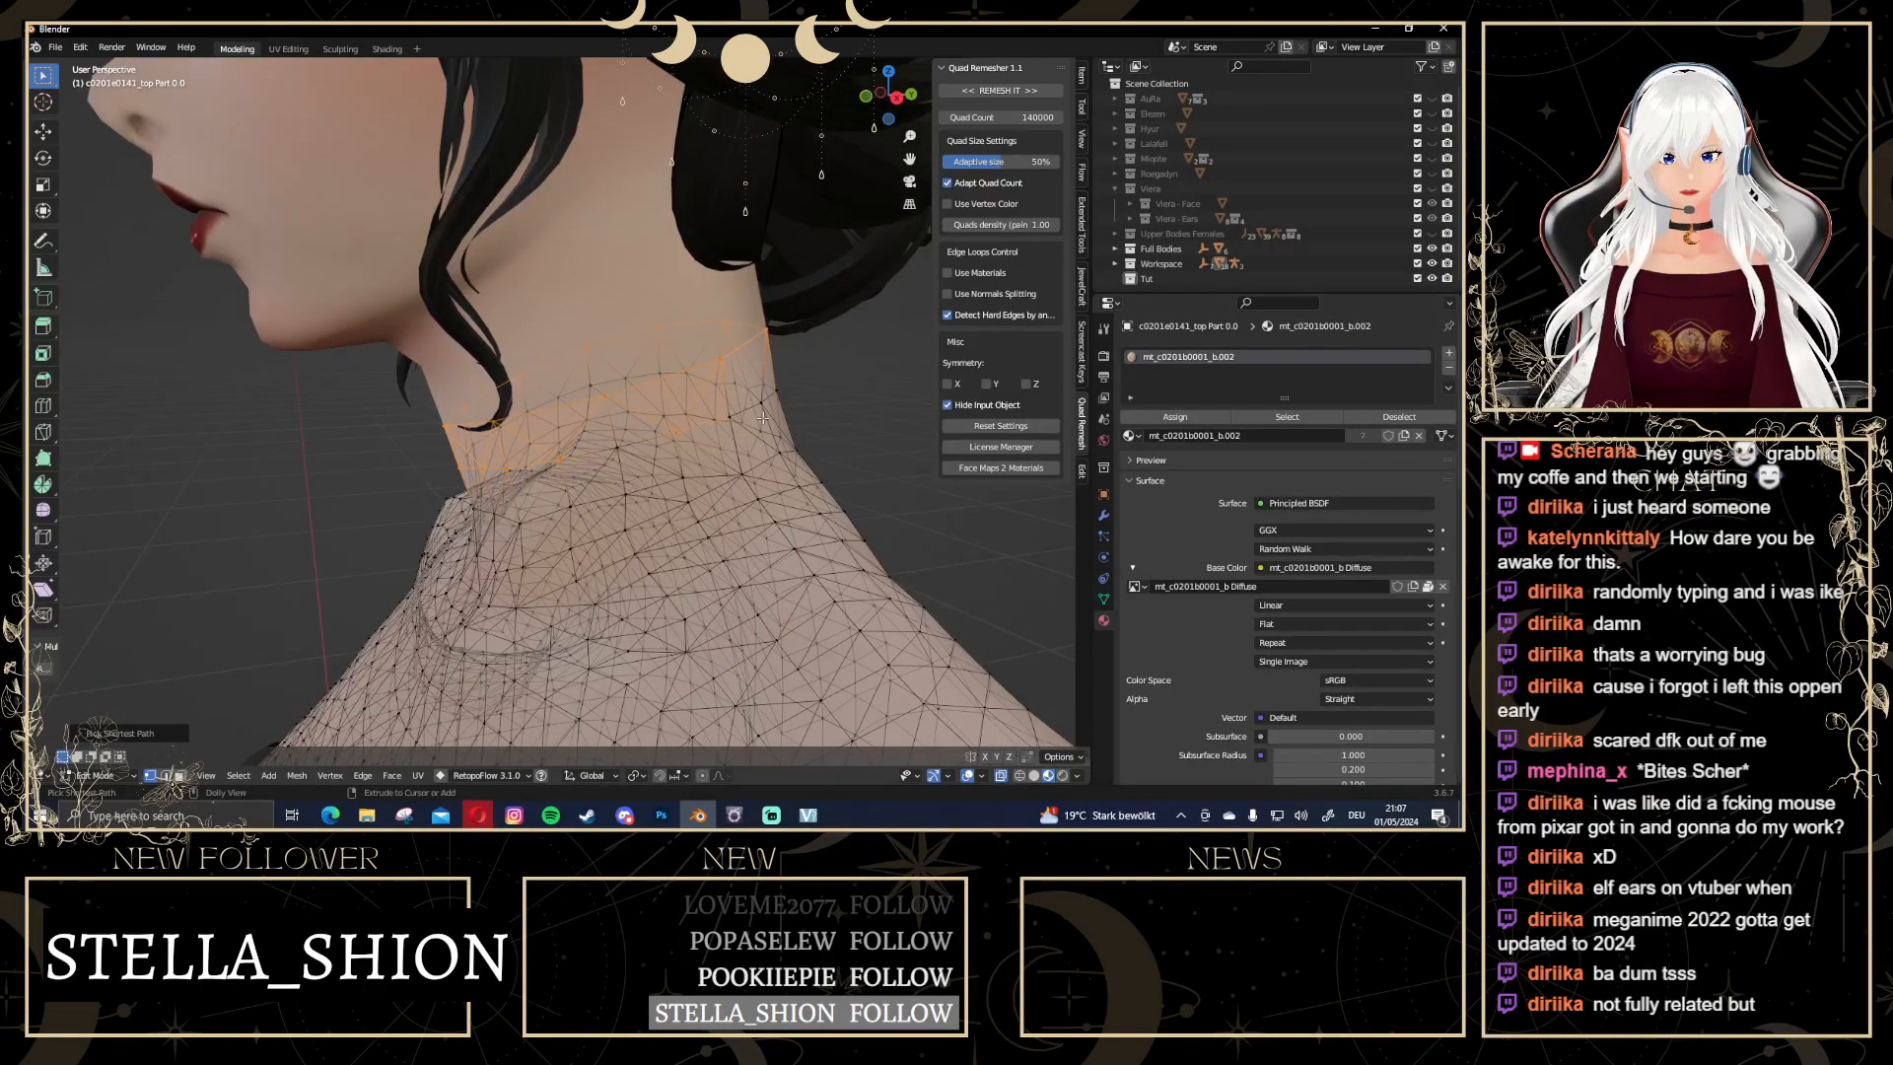
Undo stray path picks and extend the face band selection below the neck rim across the back of the neck
{"action": "middle_click_drag", "start_coordinate": [619, 452], "coordinate": [515, 402]}
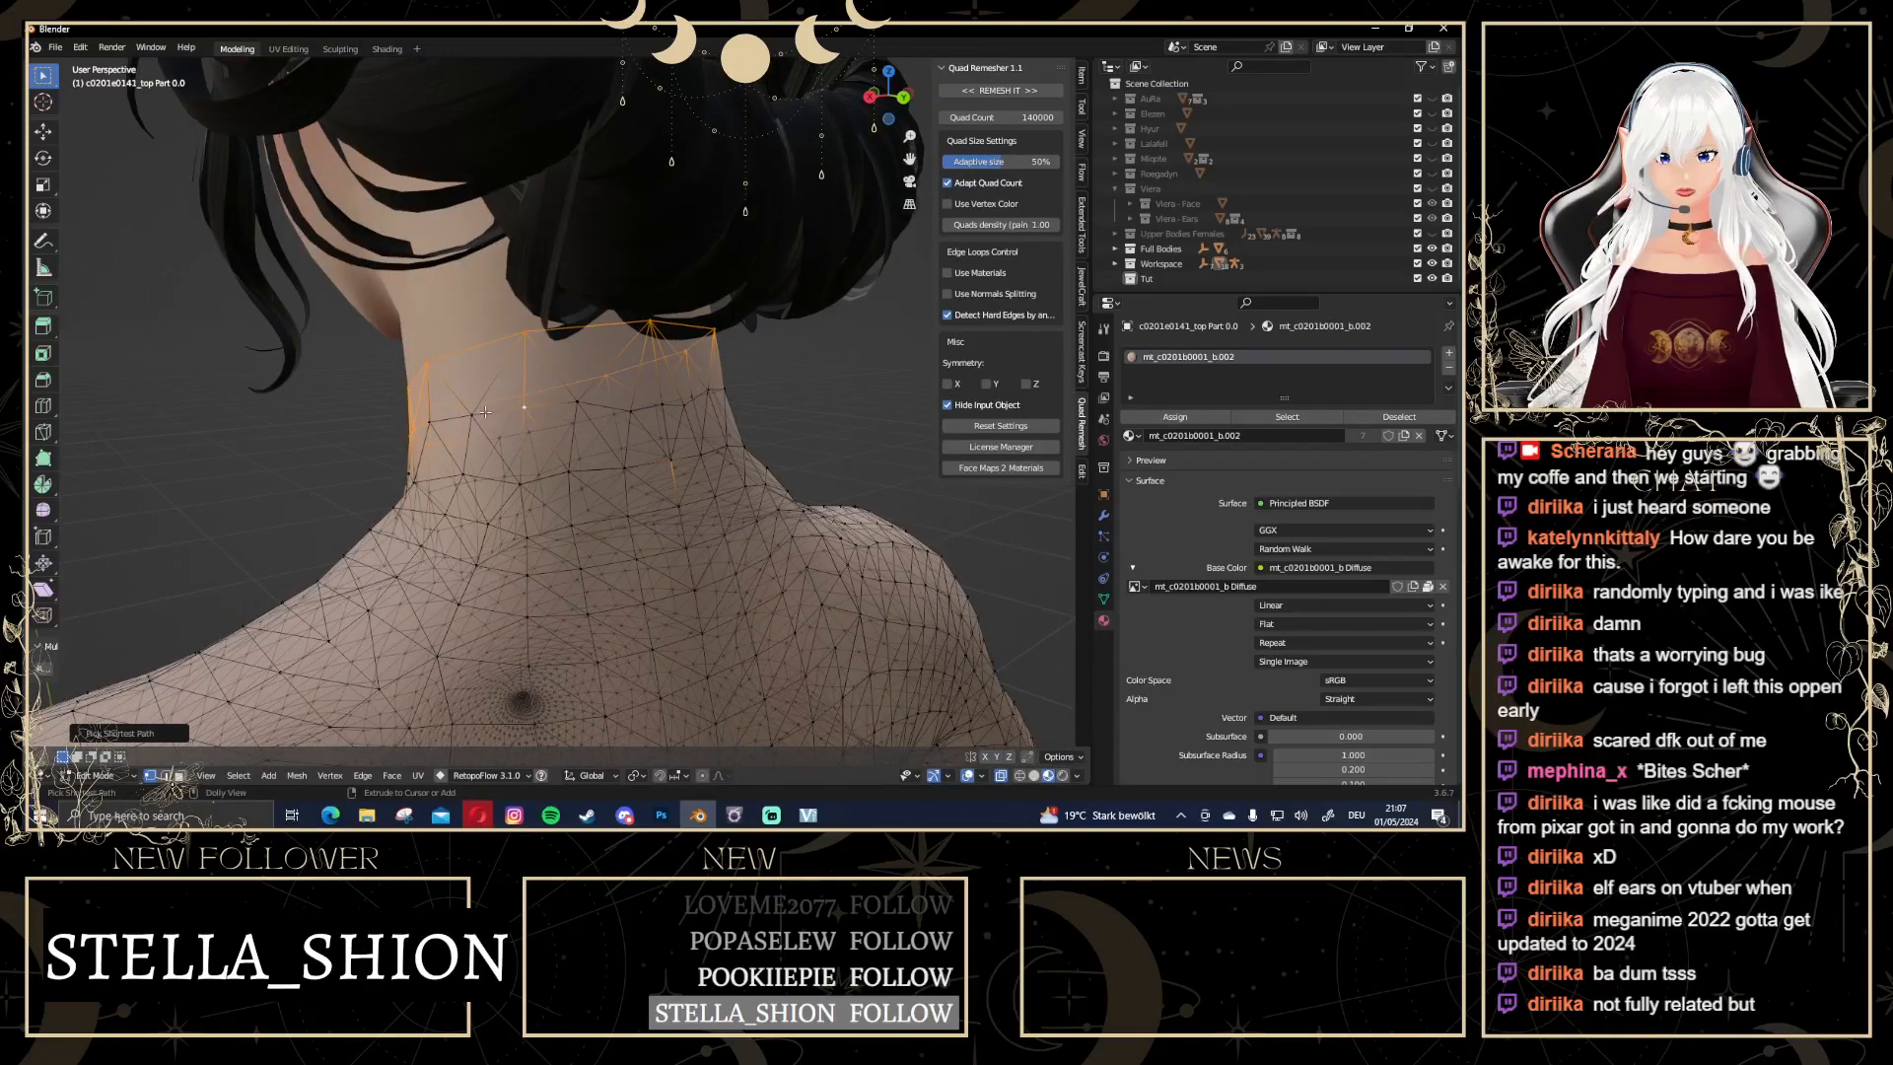
{"action": "left_click", "coordinate": [472, 414], "text": "ctrl"}
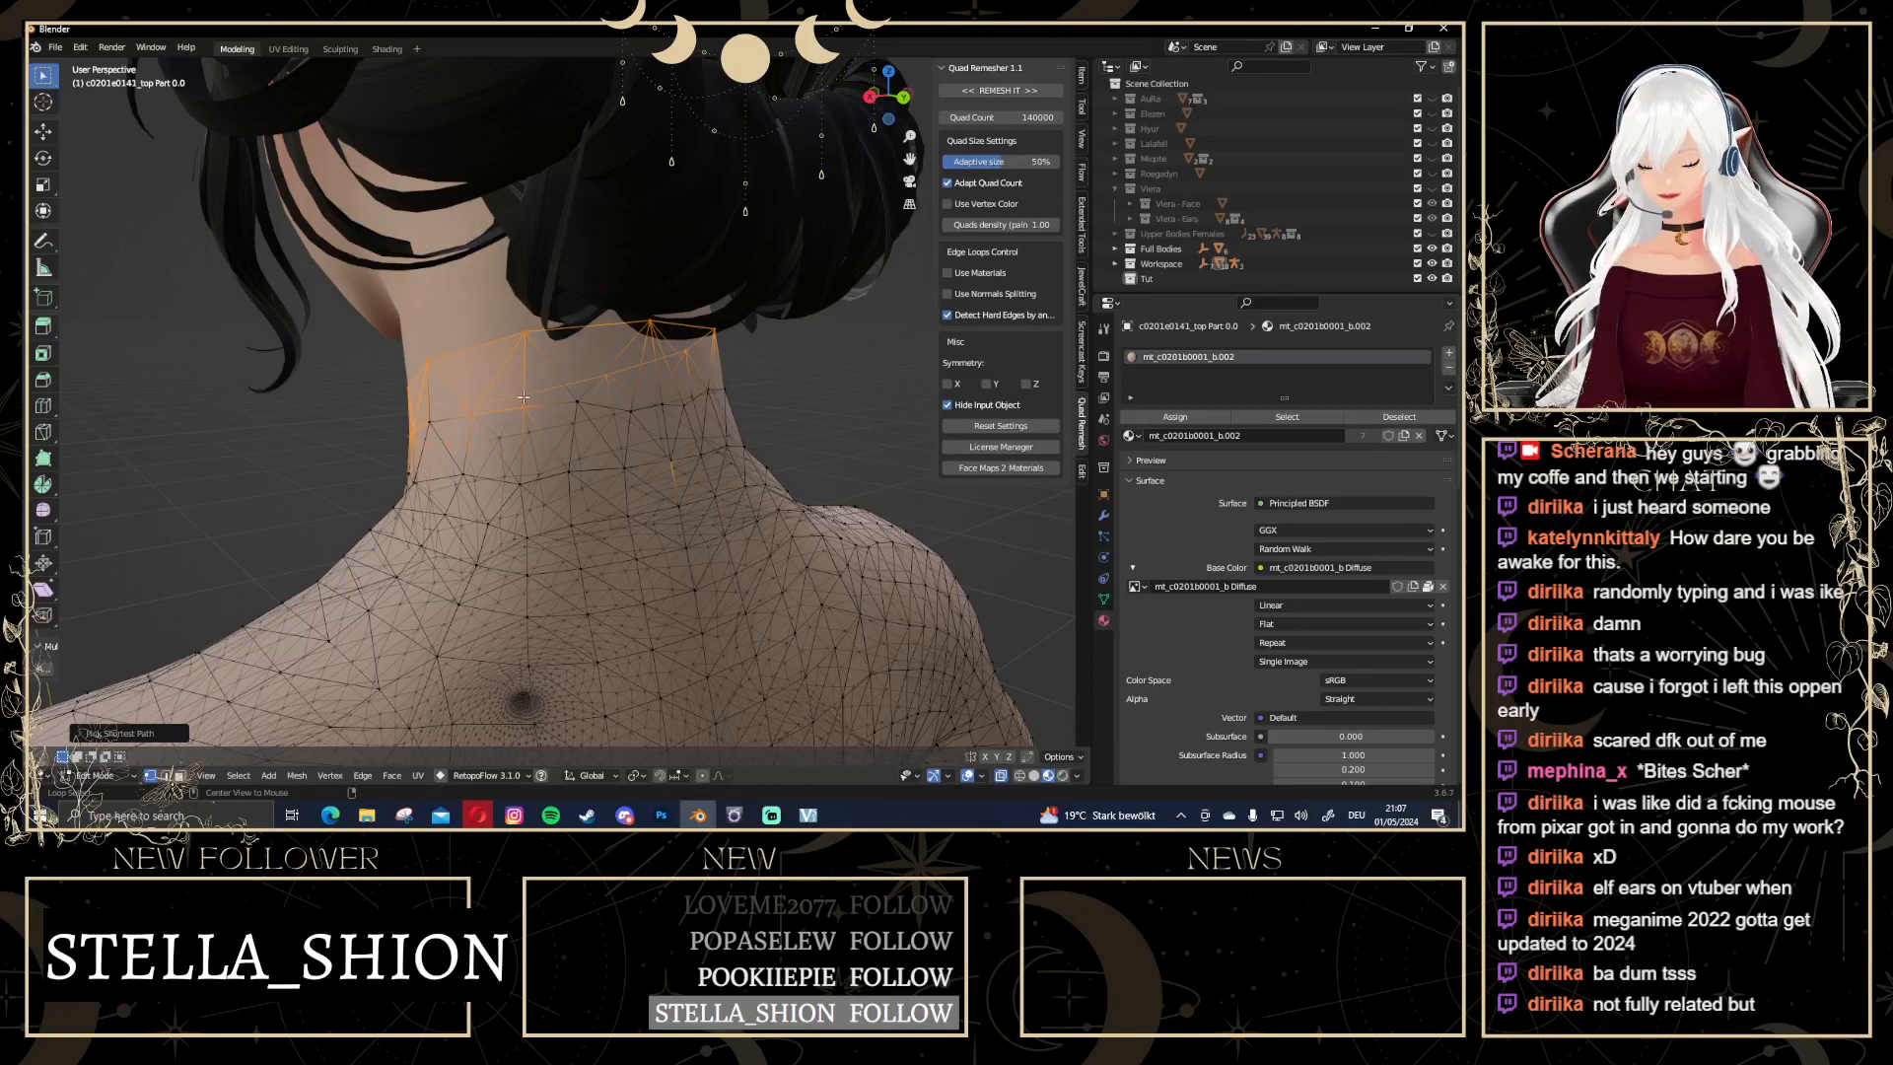
{"action": "key", "text": "ctrl+z"}
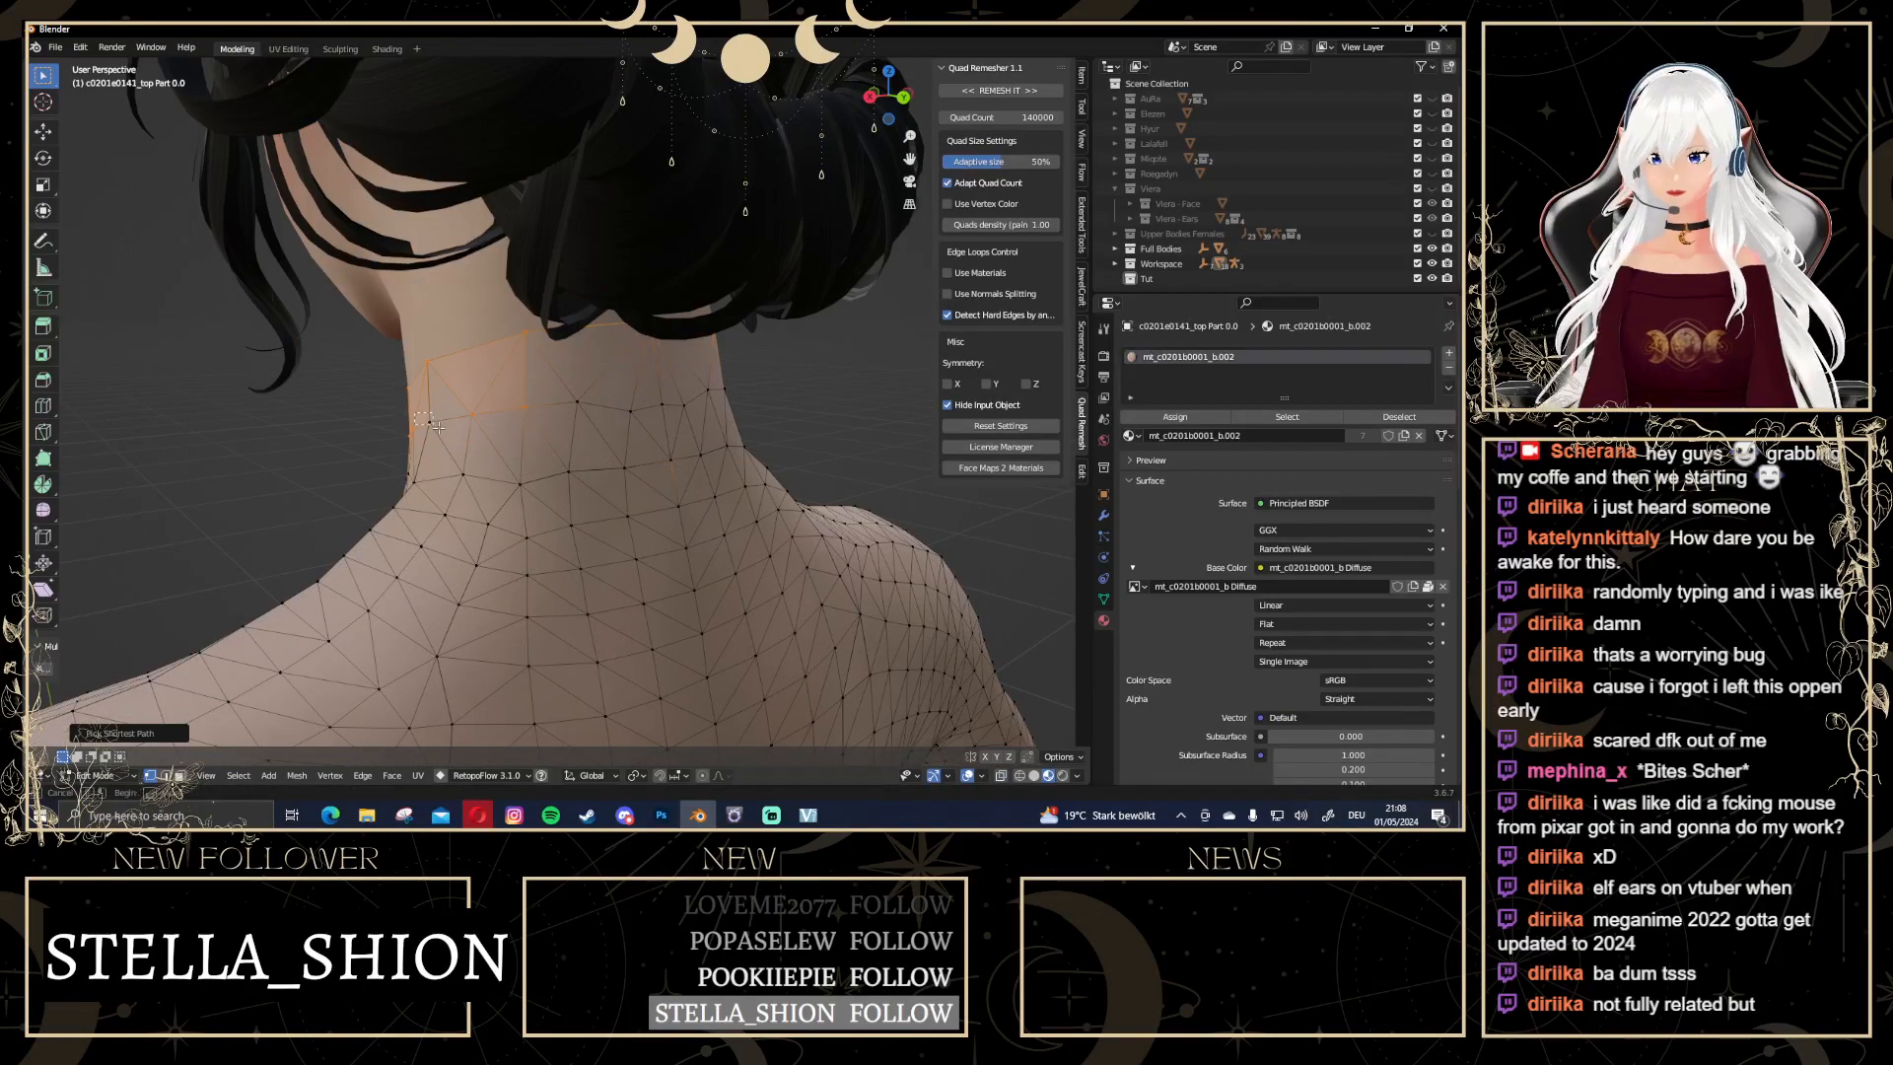
{"action": "key", "text": "ctrl+z"}
{"action": "key", "text": "ctrl+shift+z"}
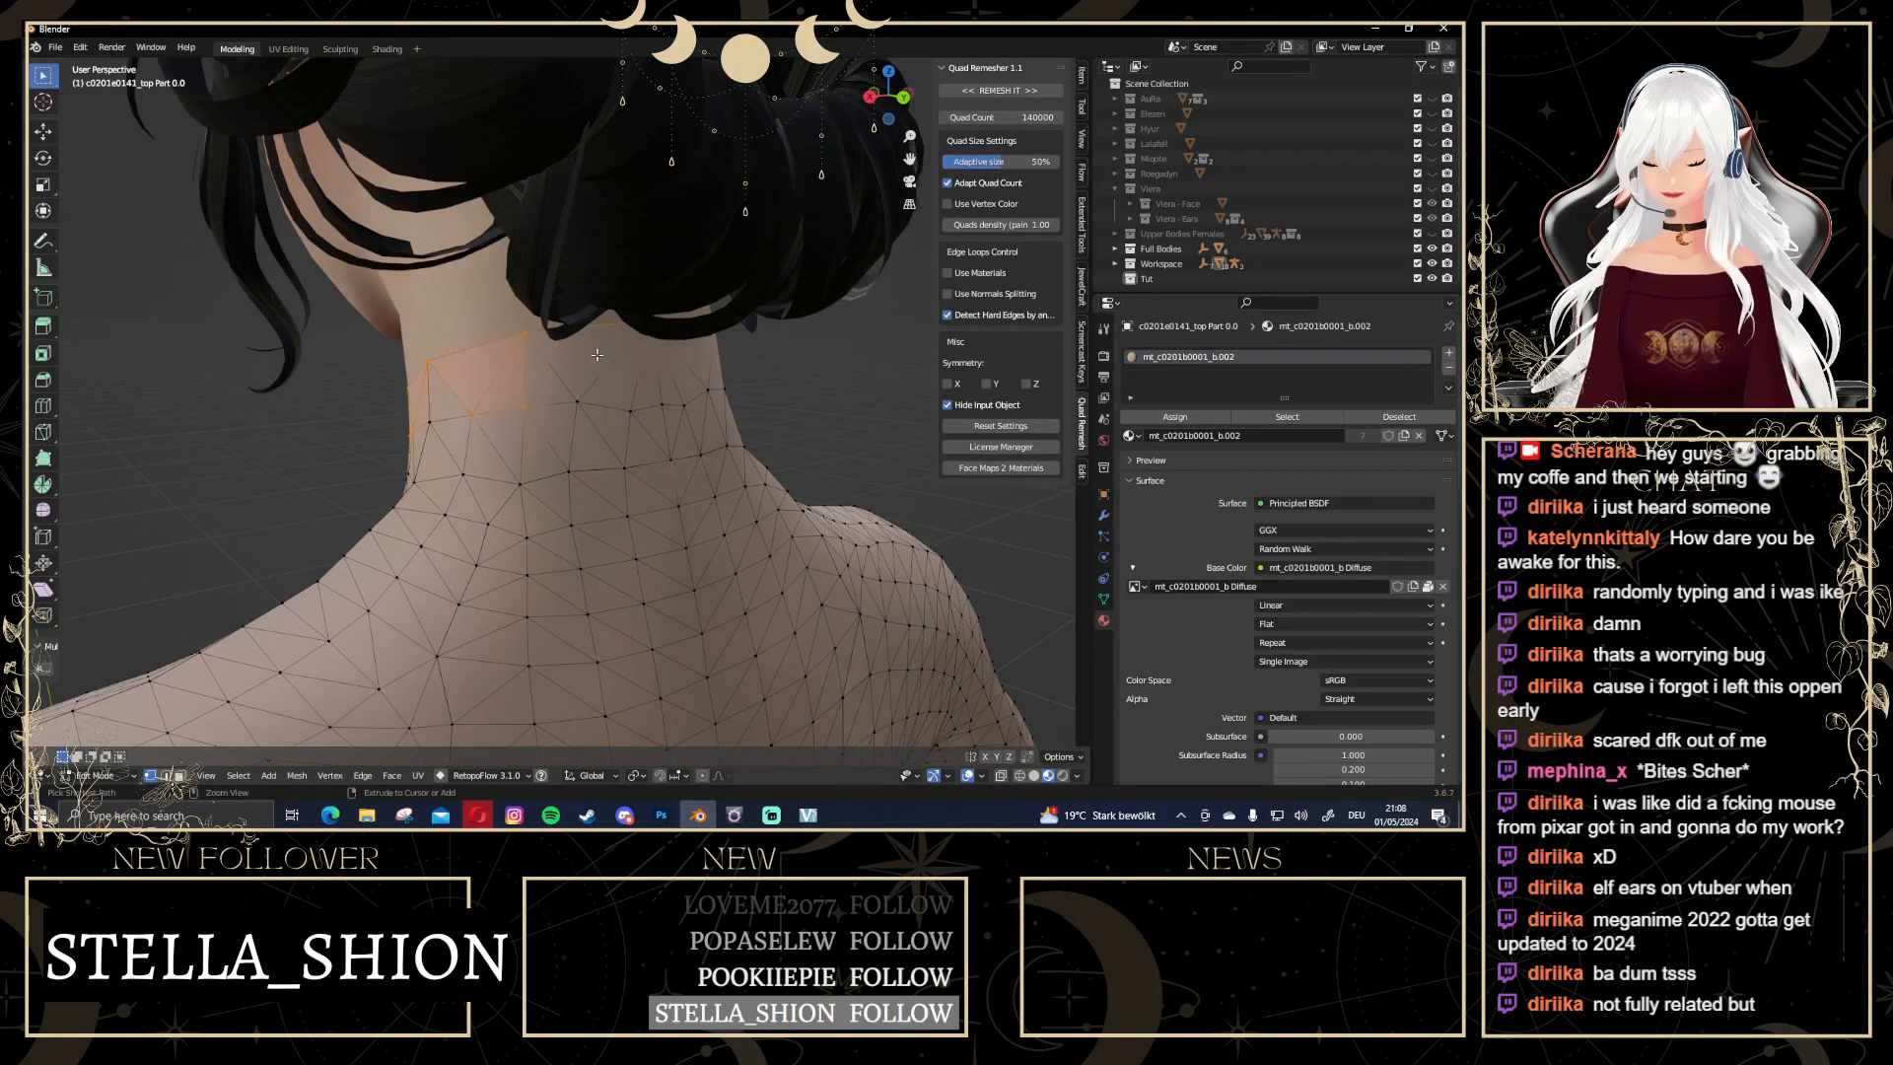
{"action": "middle_click_drag", "start_coordinate": [597, 354], "coordinate": [540, 381]}
{"action": "left_click", "coordinate": [545, 410], "text": "ctrl"}
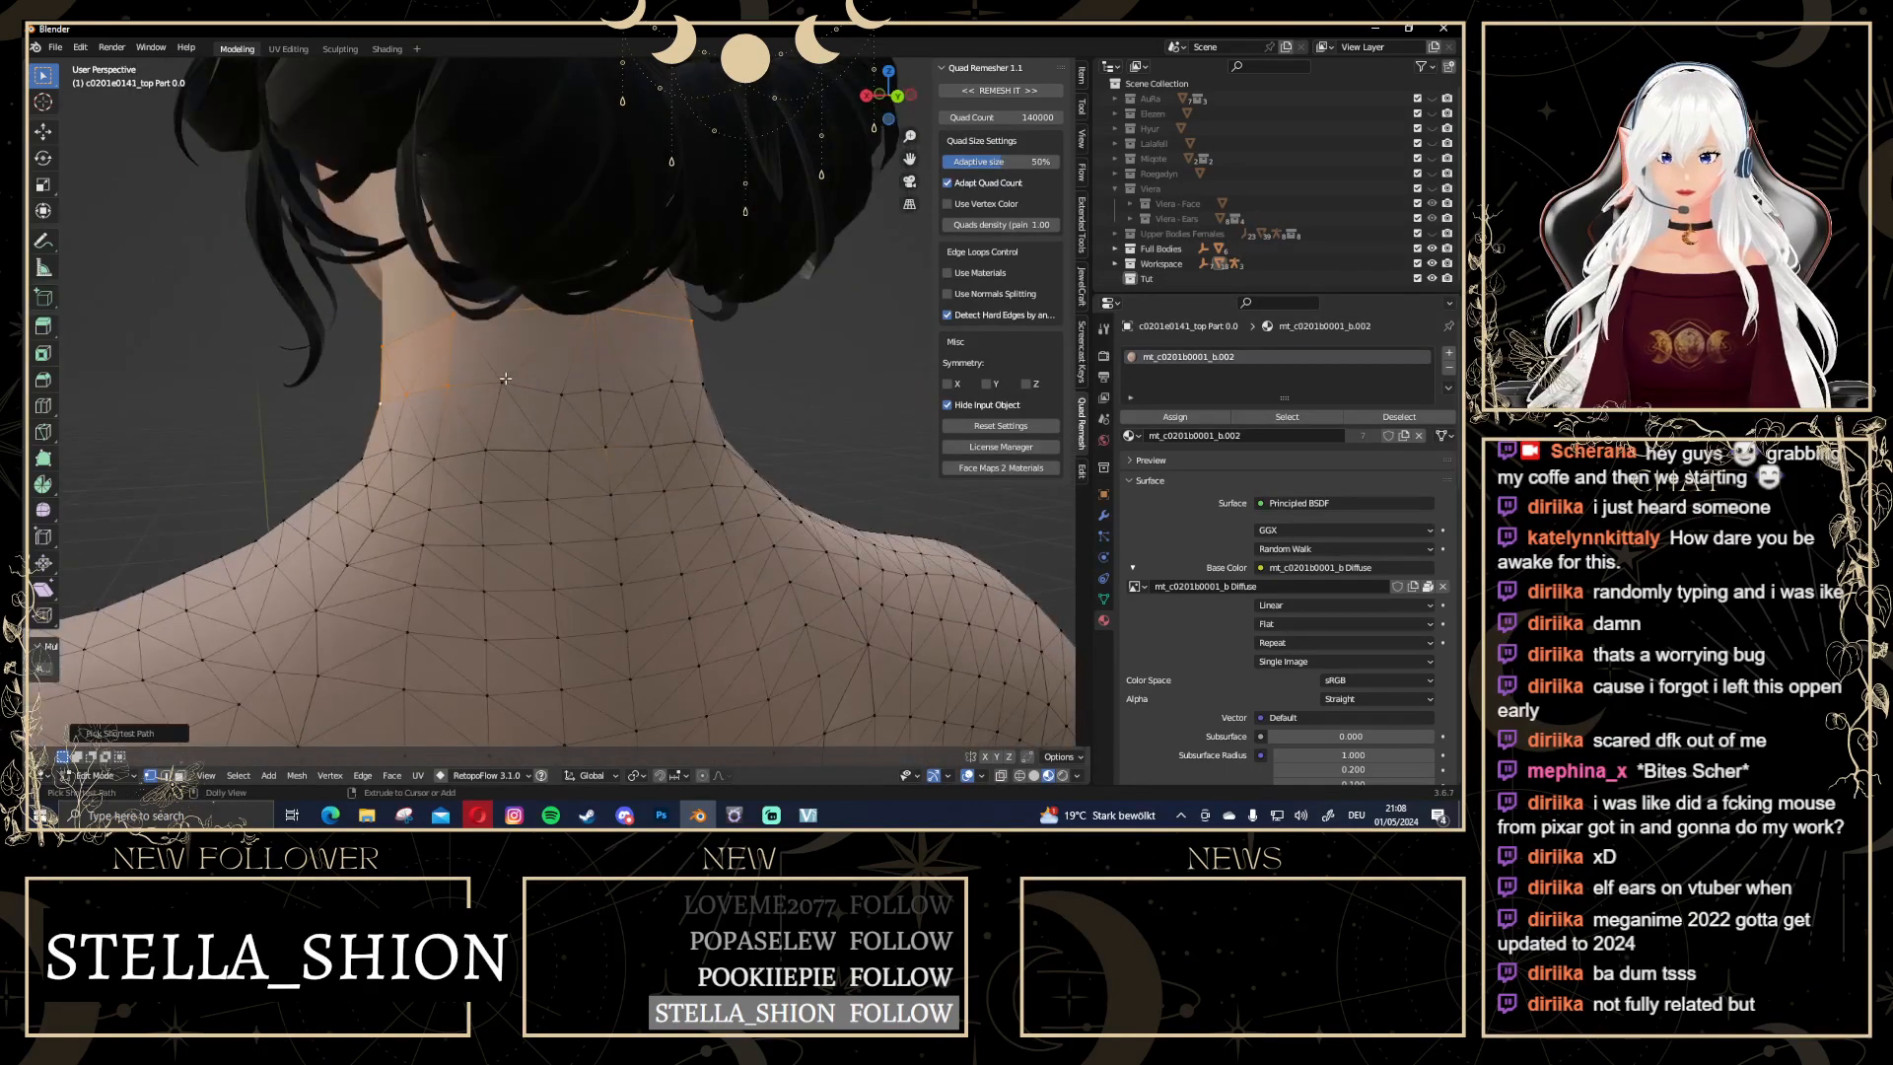
{"action": "left_click", "coordinate": [502, 381], "text": "ctrl+shift"}
{"action": "left_click", "coordinate": [599, 389], "text": "ctrl+shift"}
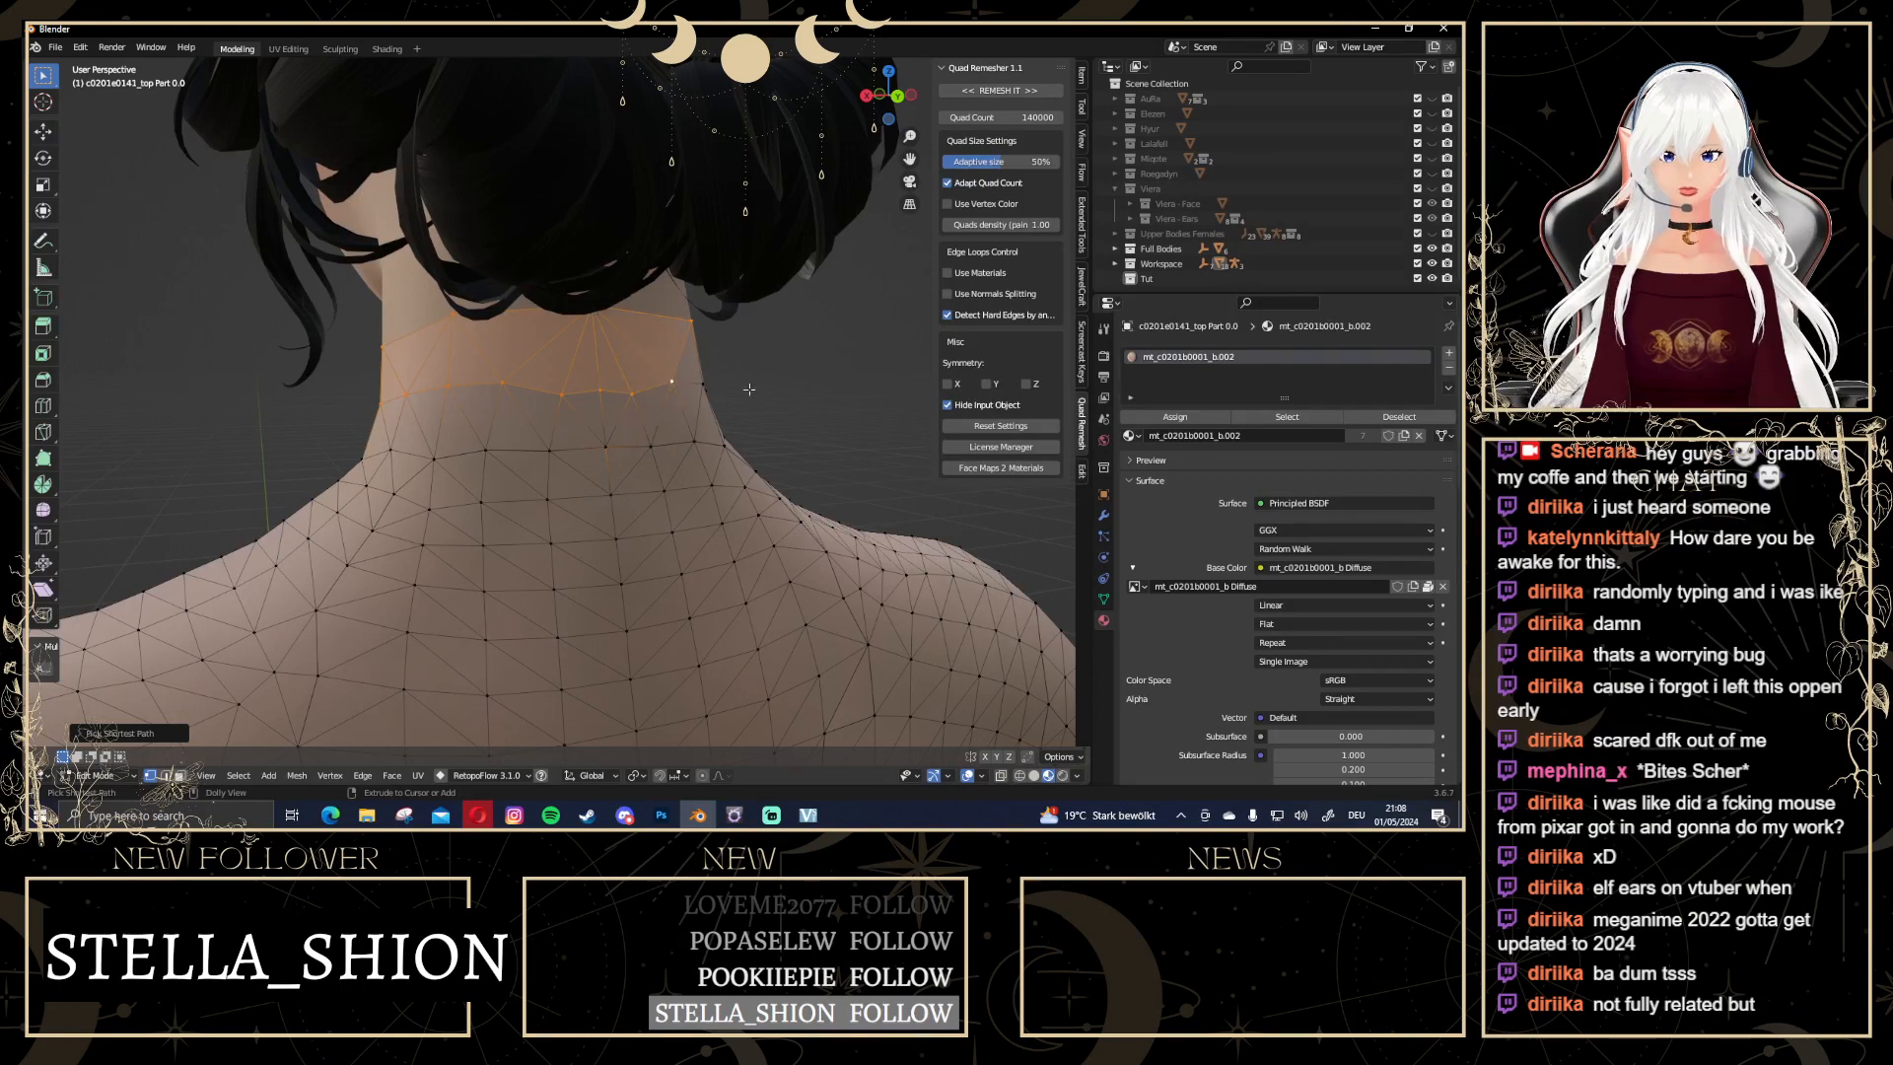
Extend the neck band's vertex selection with a shortest-path pick across the side of the neck toward the front
{"action": "middle_click_drag", "start_coordinate": [641, 386], "coordinate": [593, 431]}
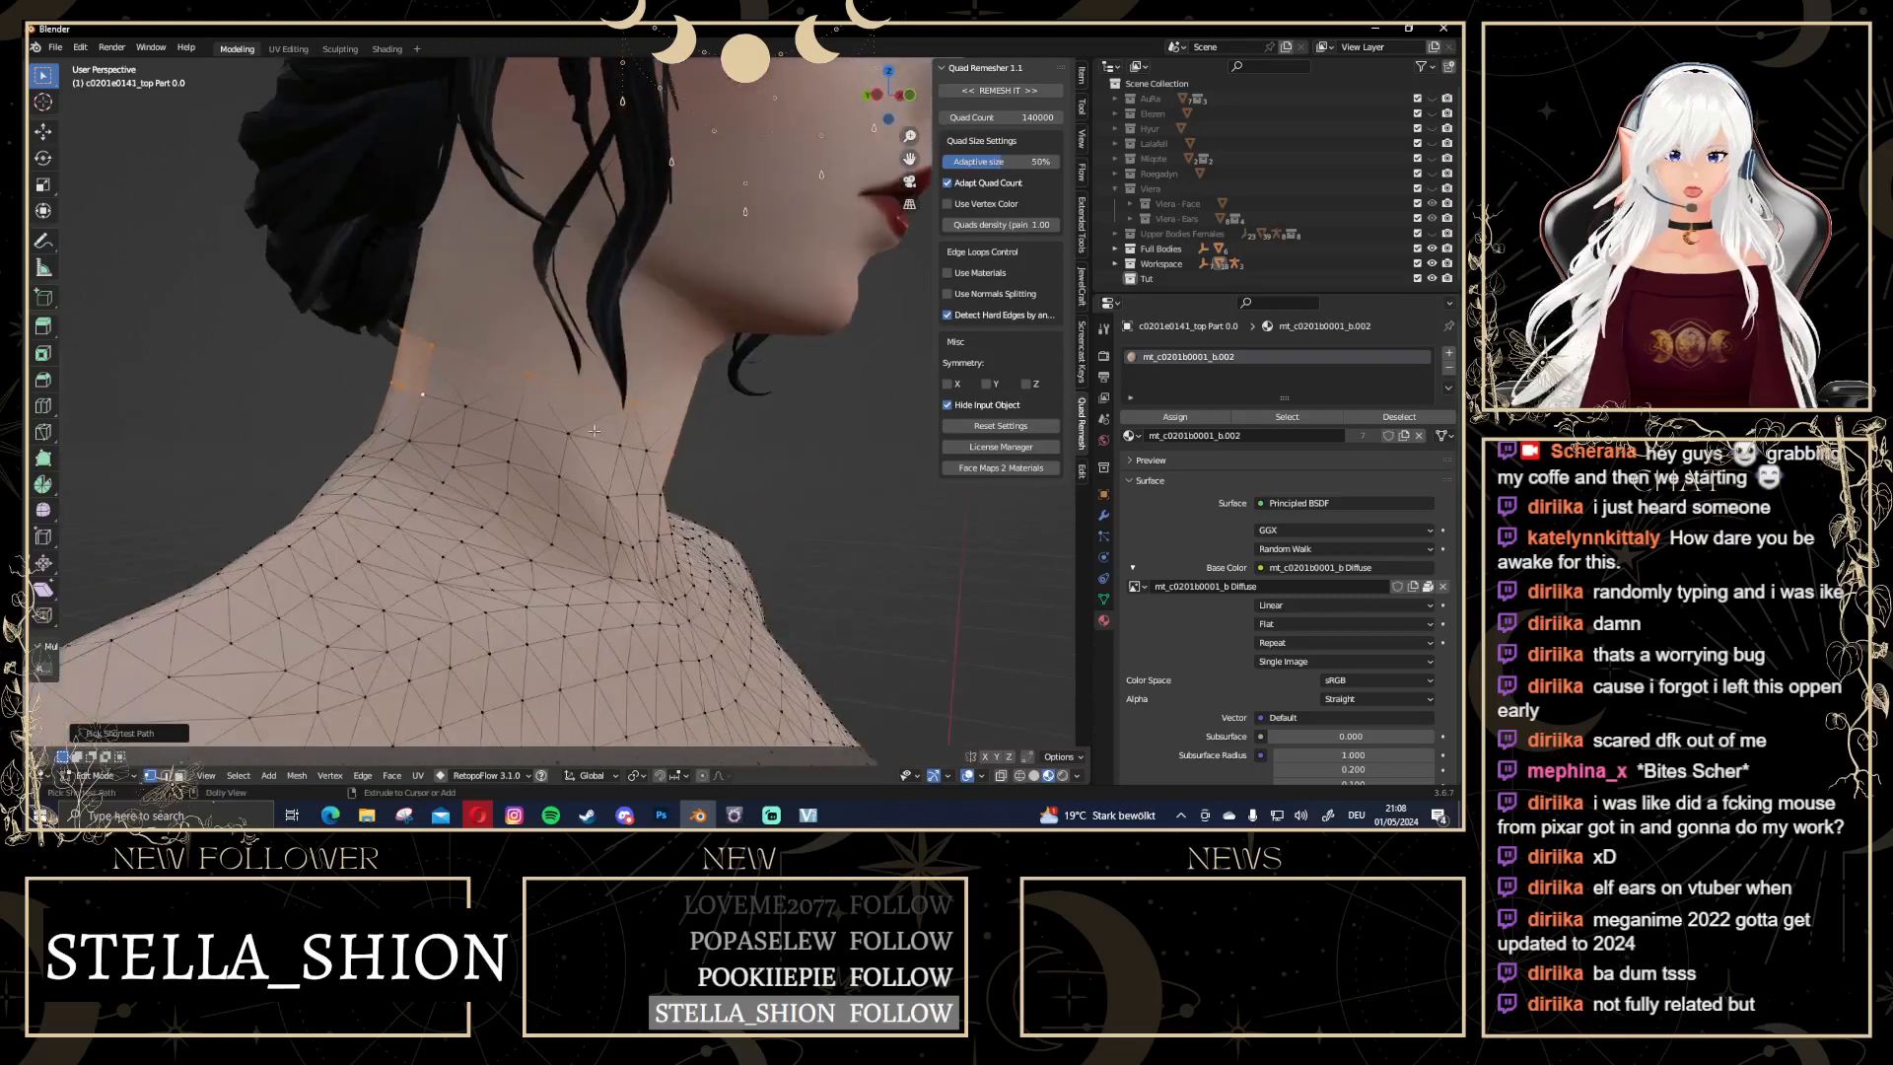
{"action": "left_click", "coordinate": [474, 405], "text": "ctrl"}
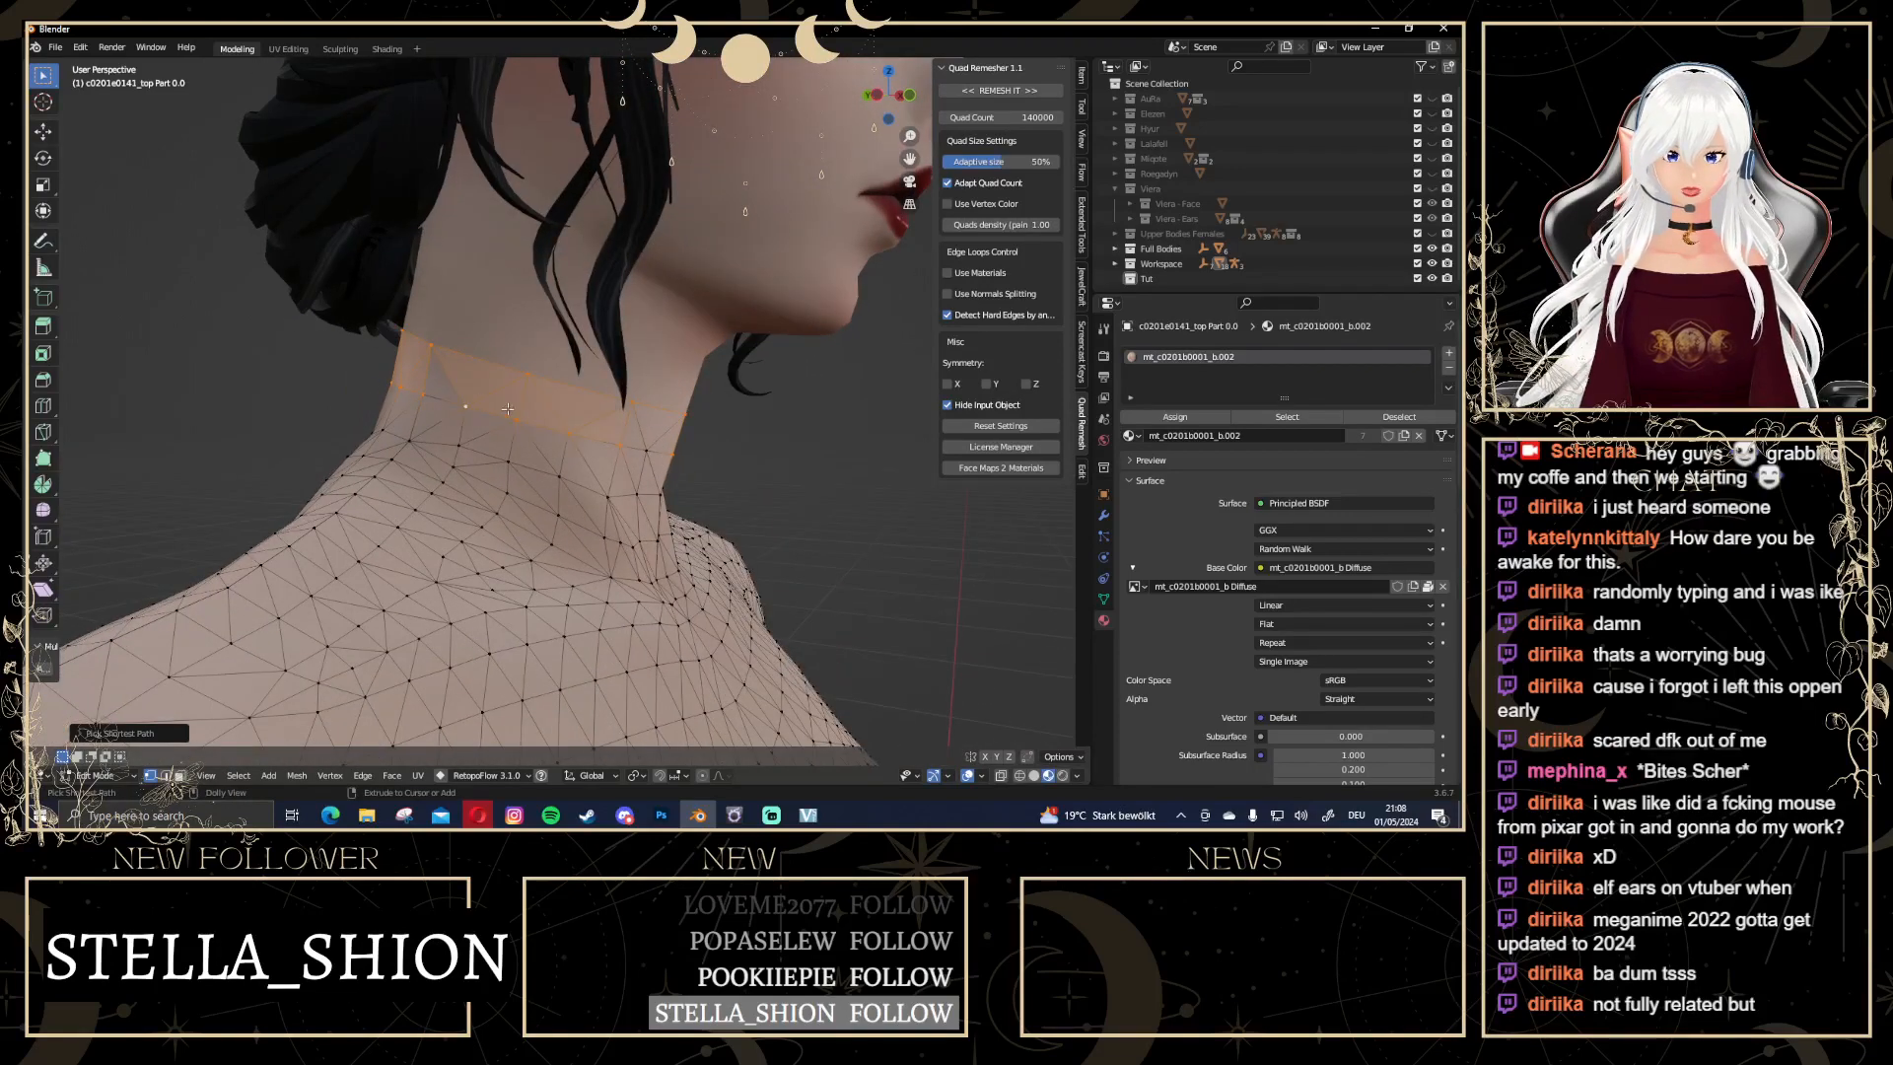
{"action": "key", "text": "ctrl+z"}
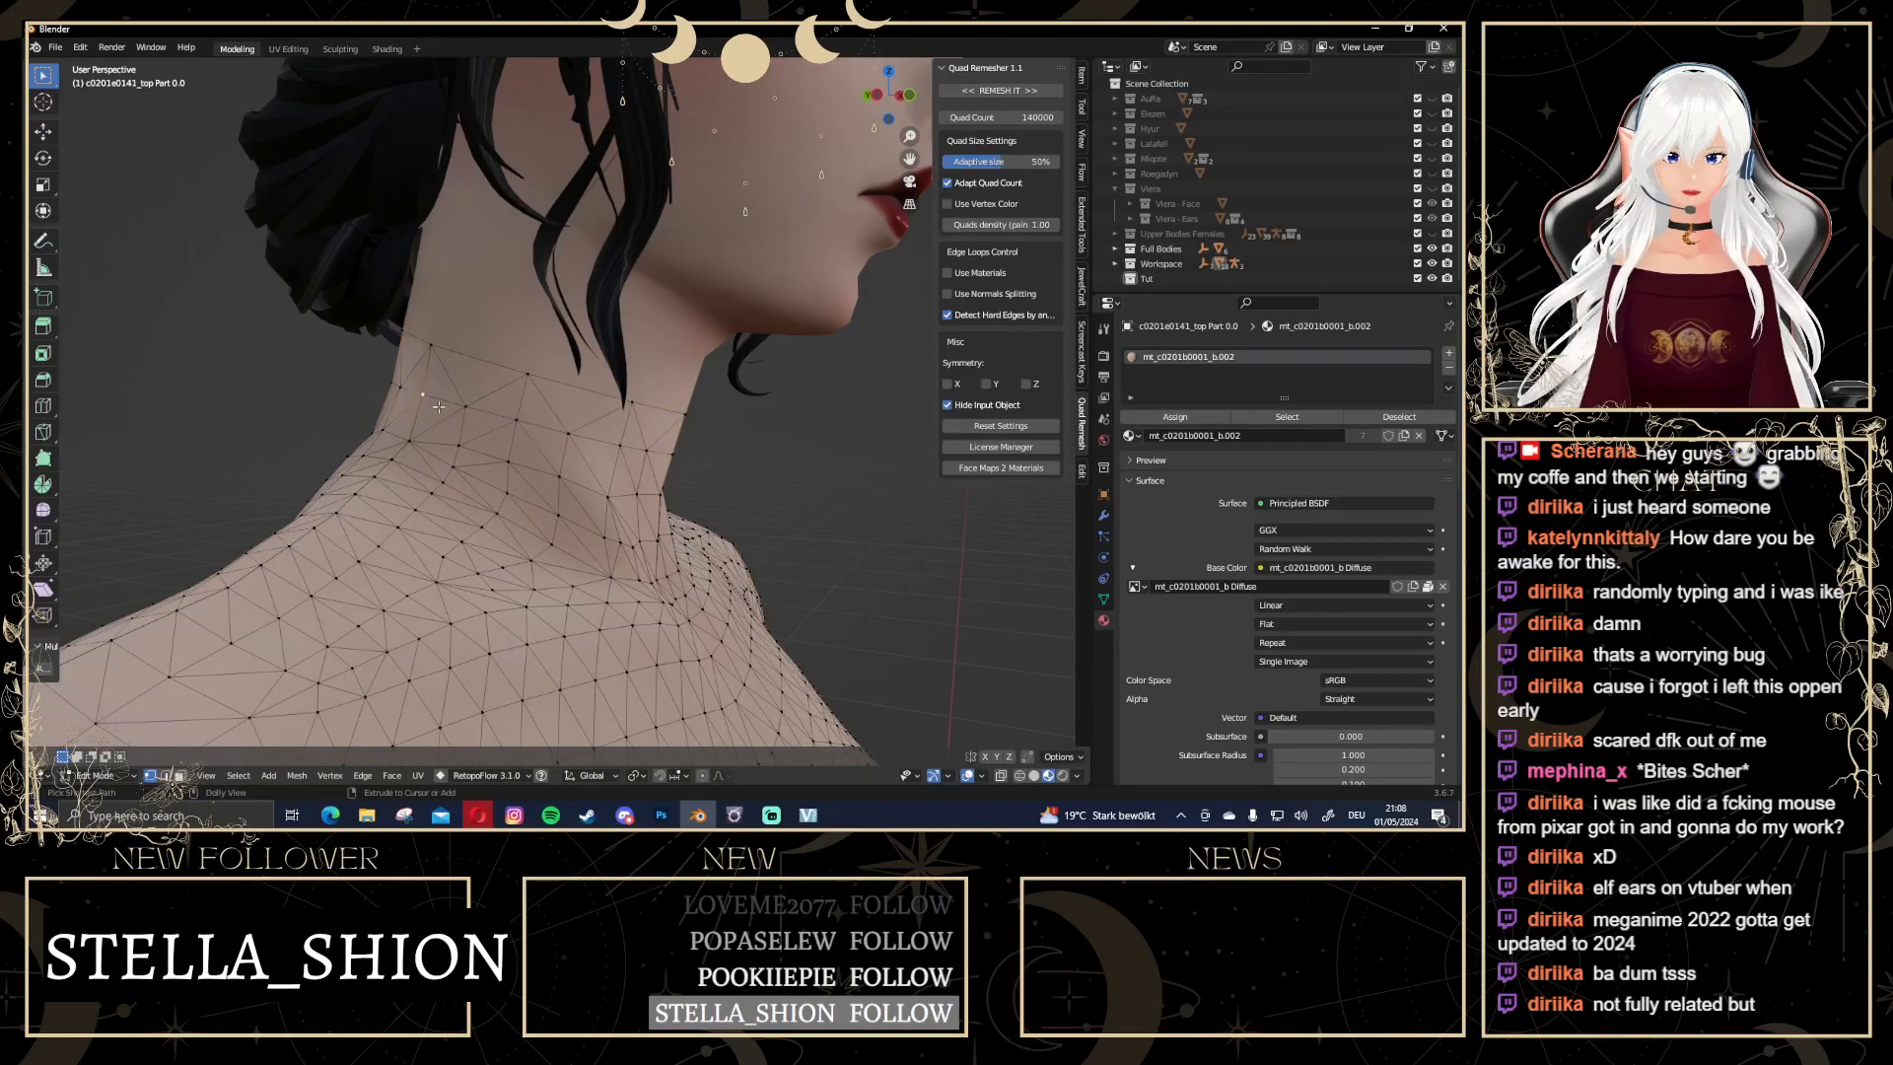
{"action": "key", "text": "ctrl+shift+z"}
{"action": "scroll", "coordinate": [499, 421], "scroll_direction": "up", "scroll_amount": 3}
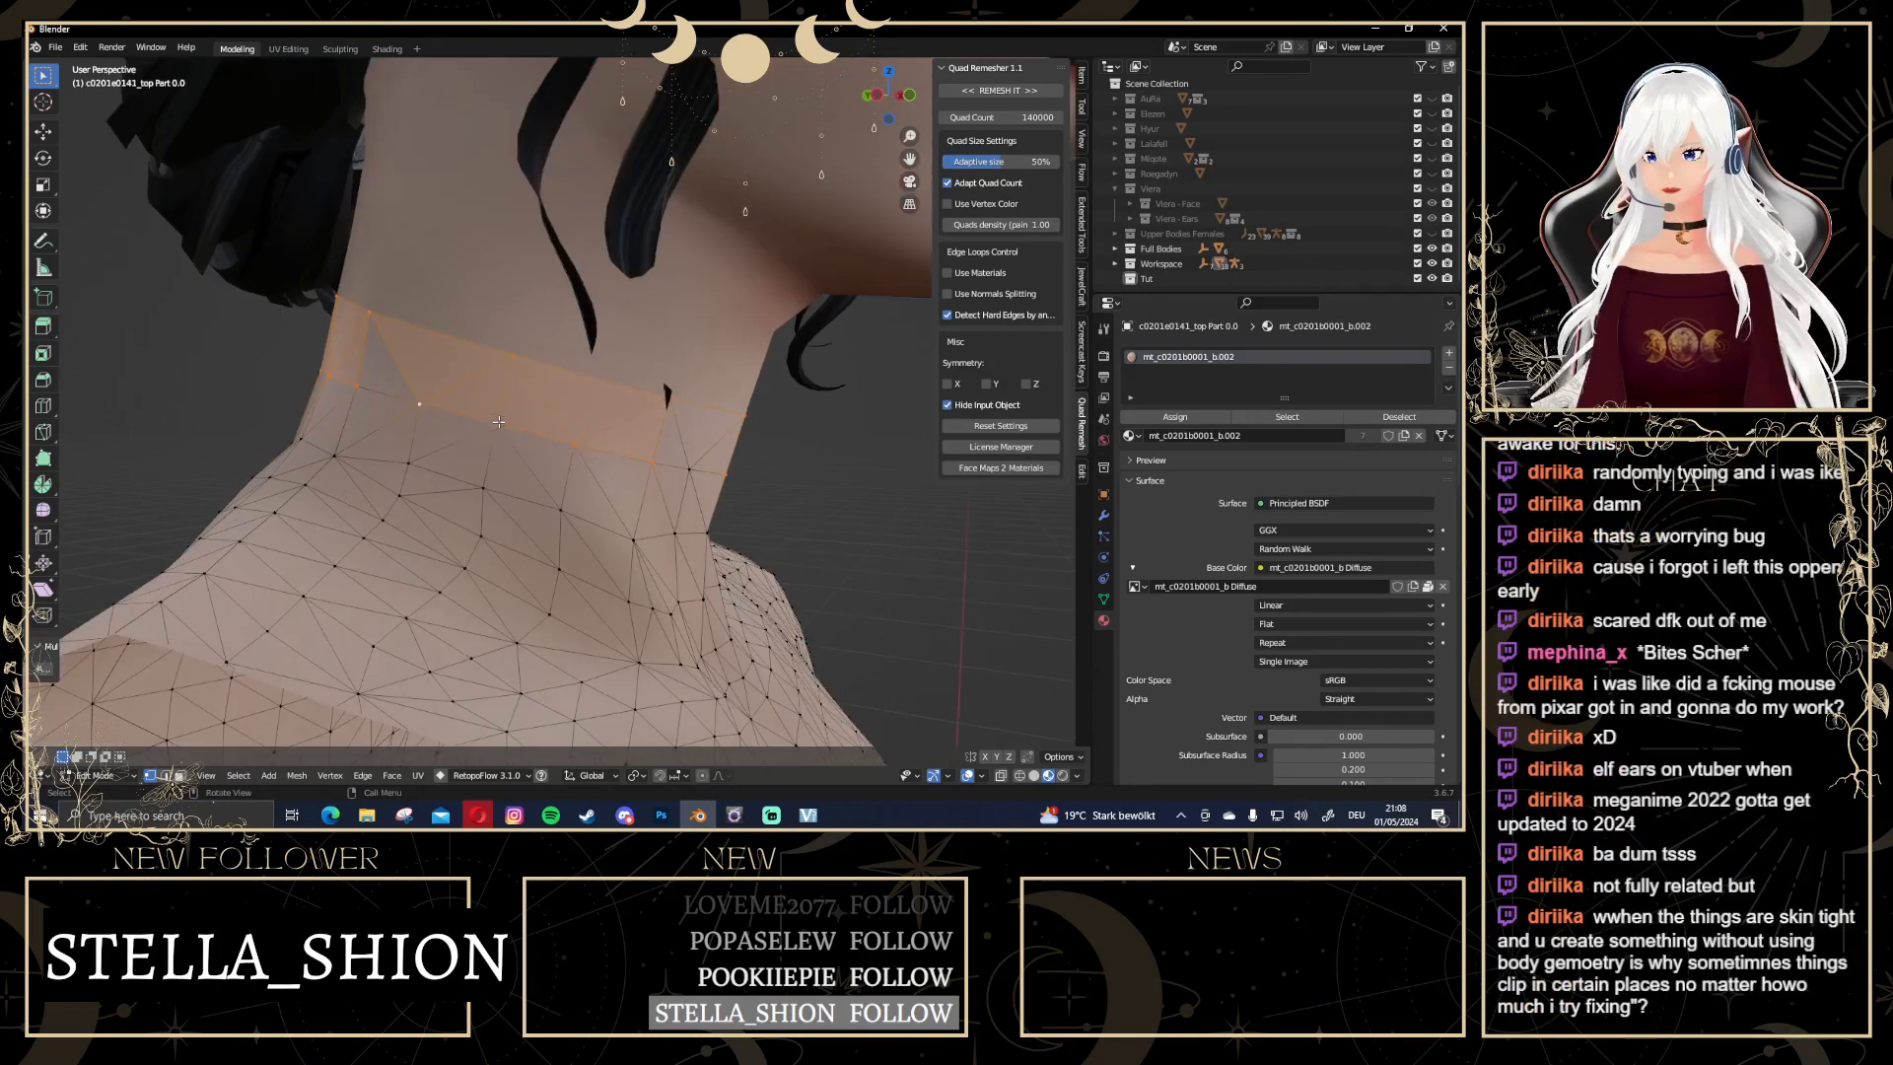
{"action": "middle_click_drag", "start_coordinate": [499, 421], "coordinate": [377, 378]}
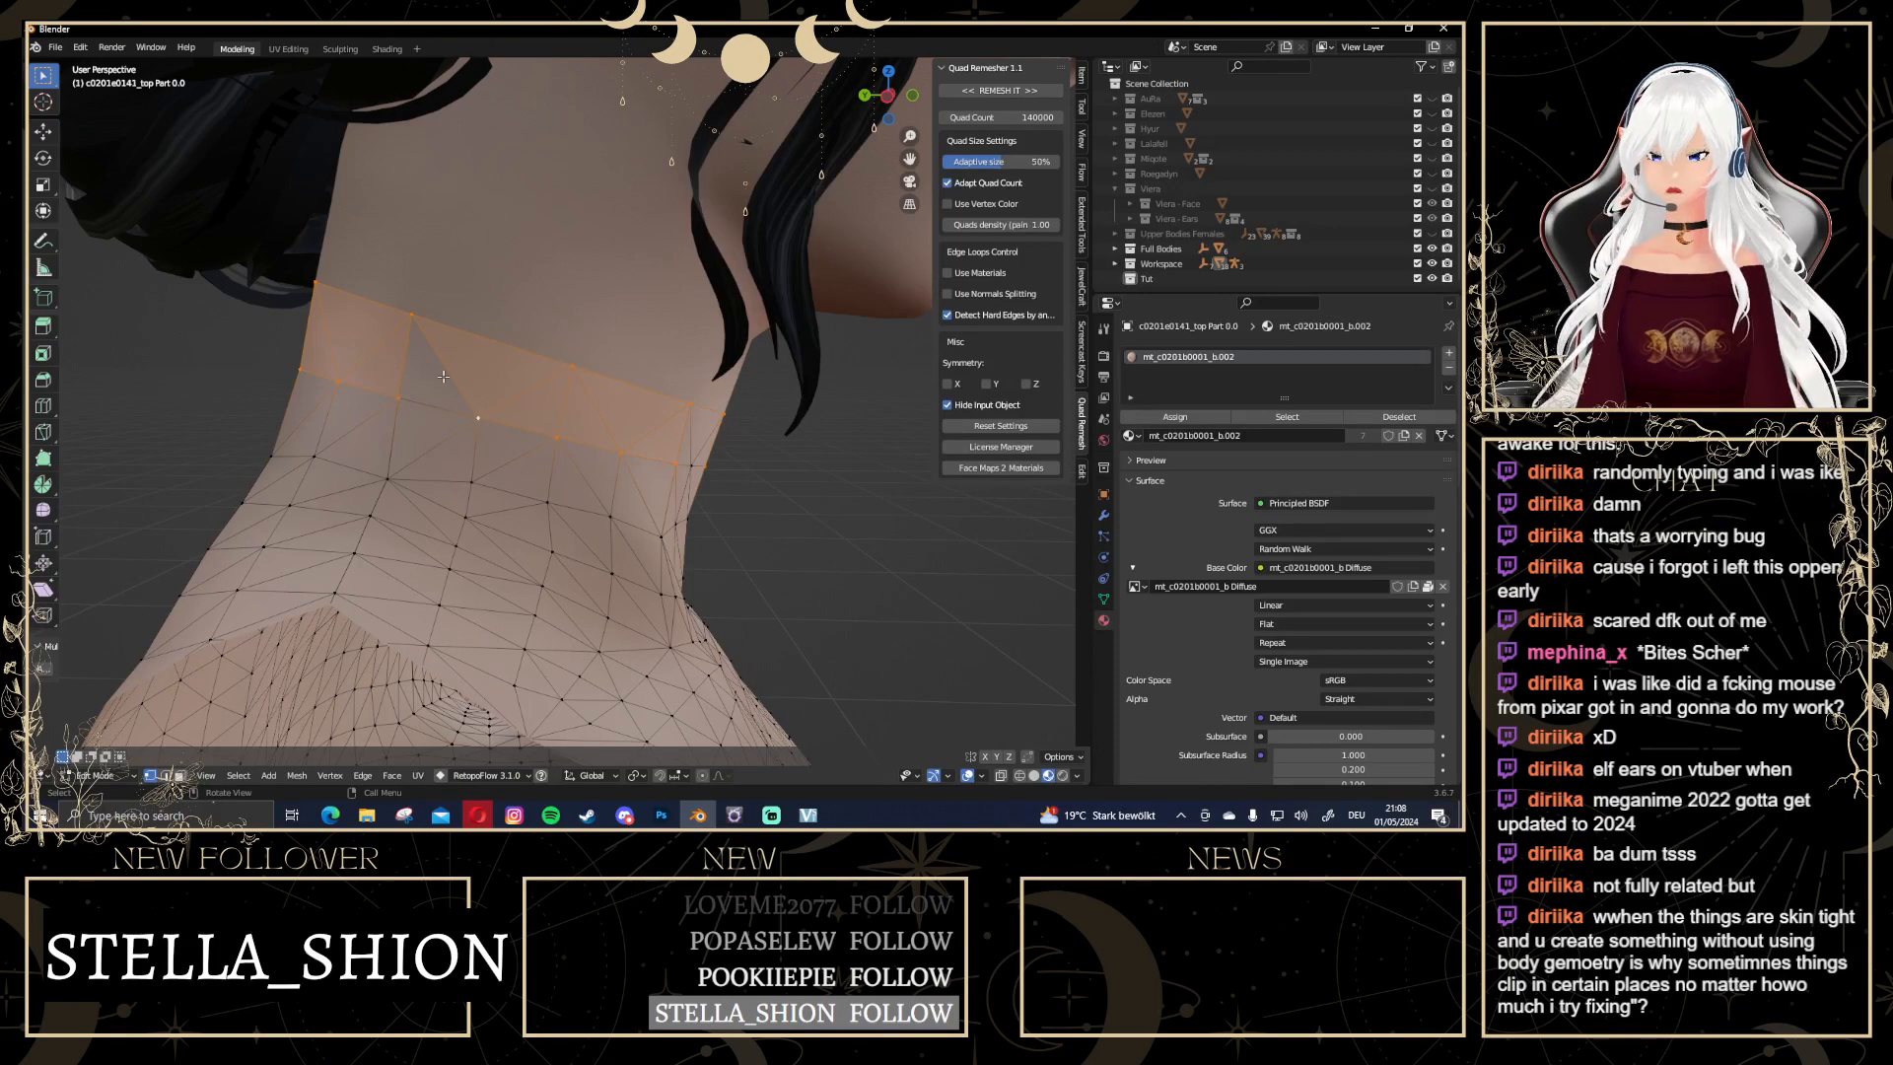
Switch to face selection and add the missing triangles at the front of the neck to the selected band
{"action": "key", "text": "3"}
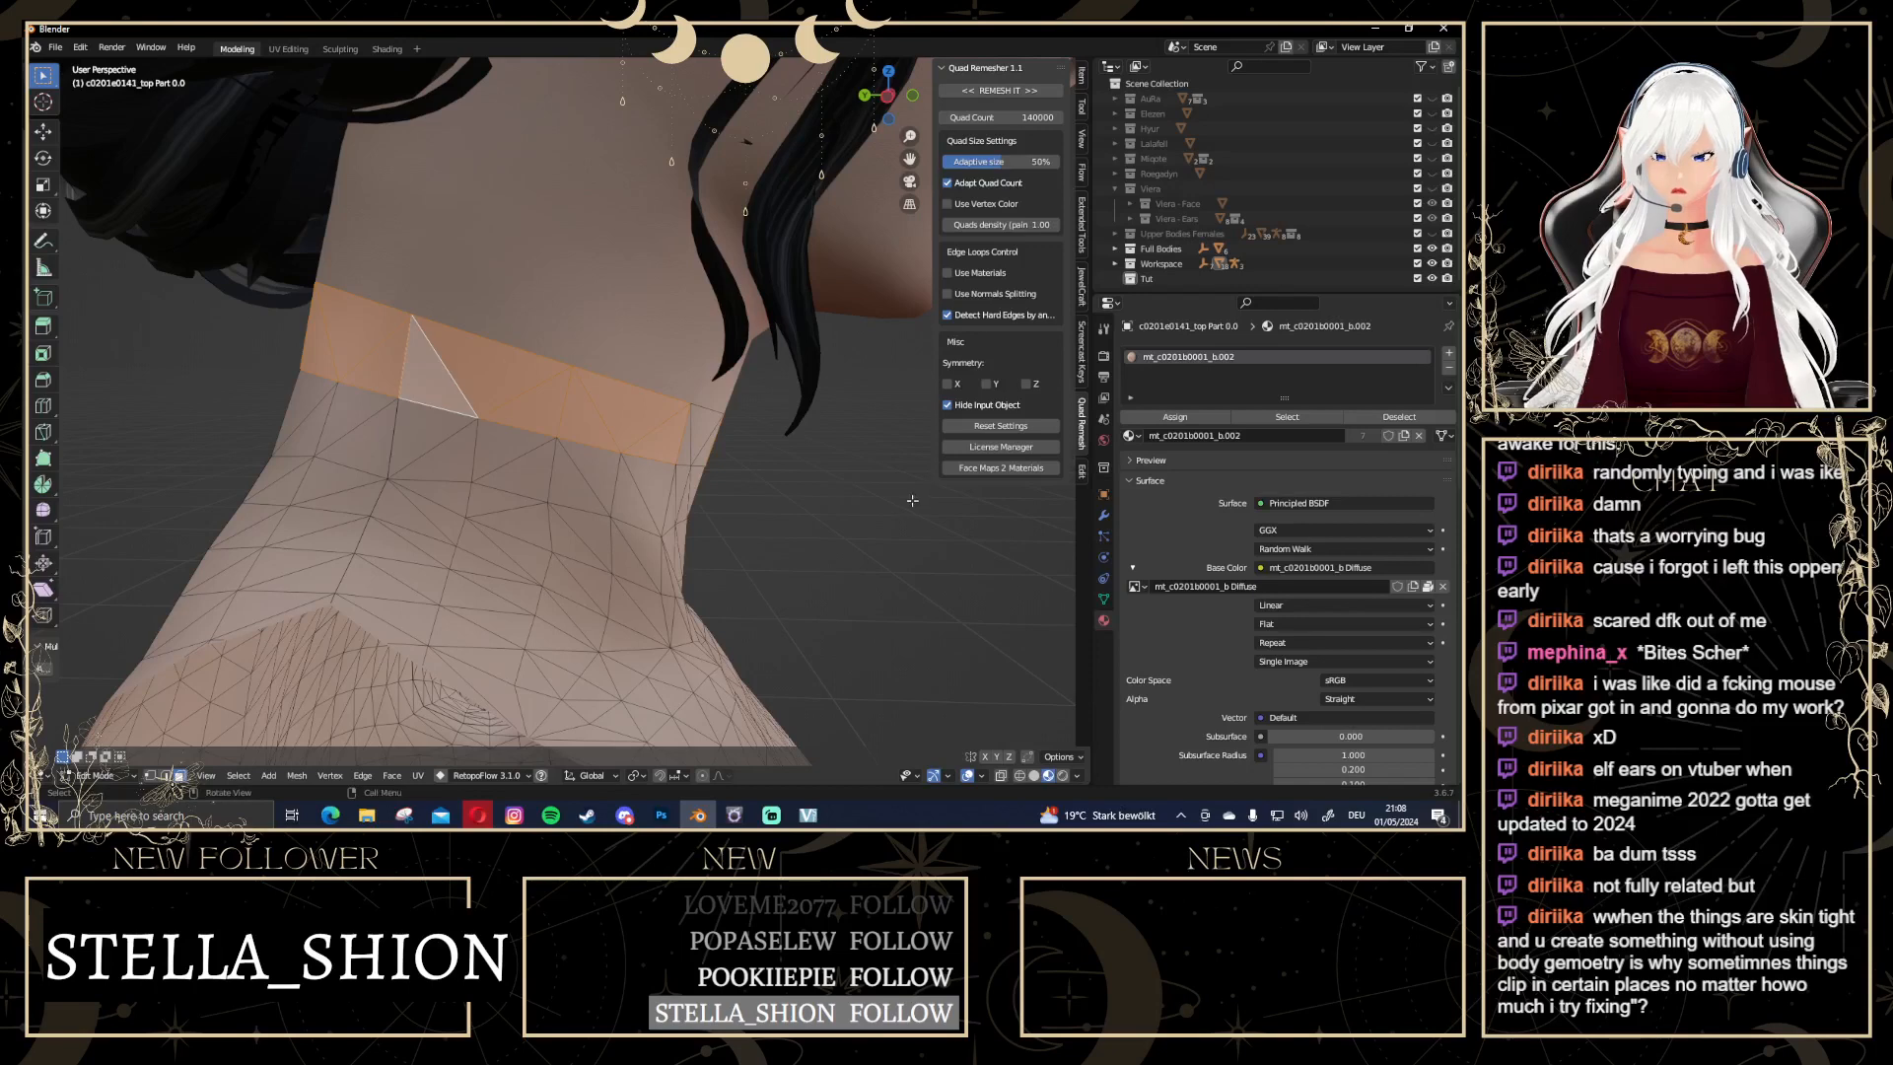
{"action": "middle_click_drag", "start_coordinate": [423, 368], "coordinate": [627, 462]}
{"action": "left_click", "coordinate": [592, 434], "text": "shift"}
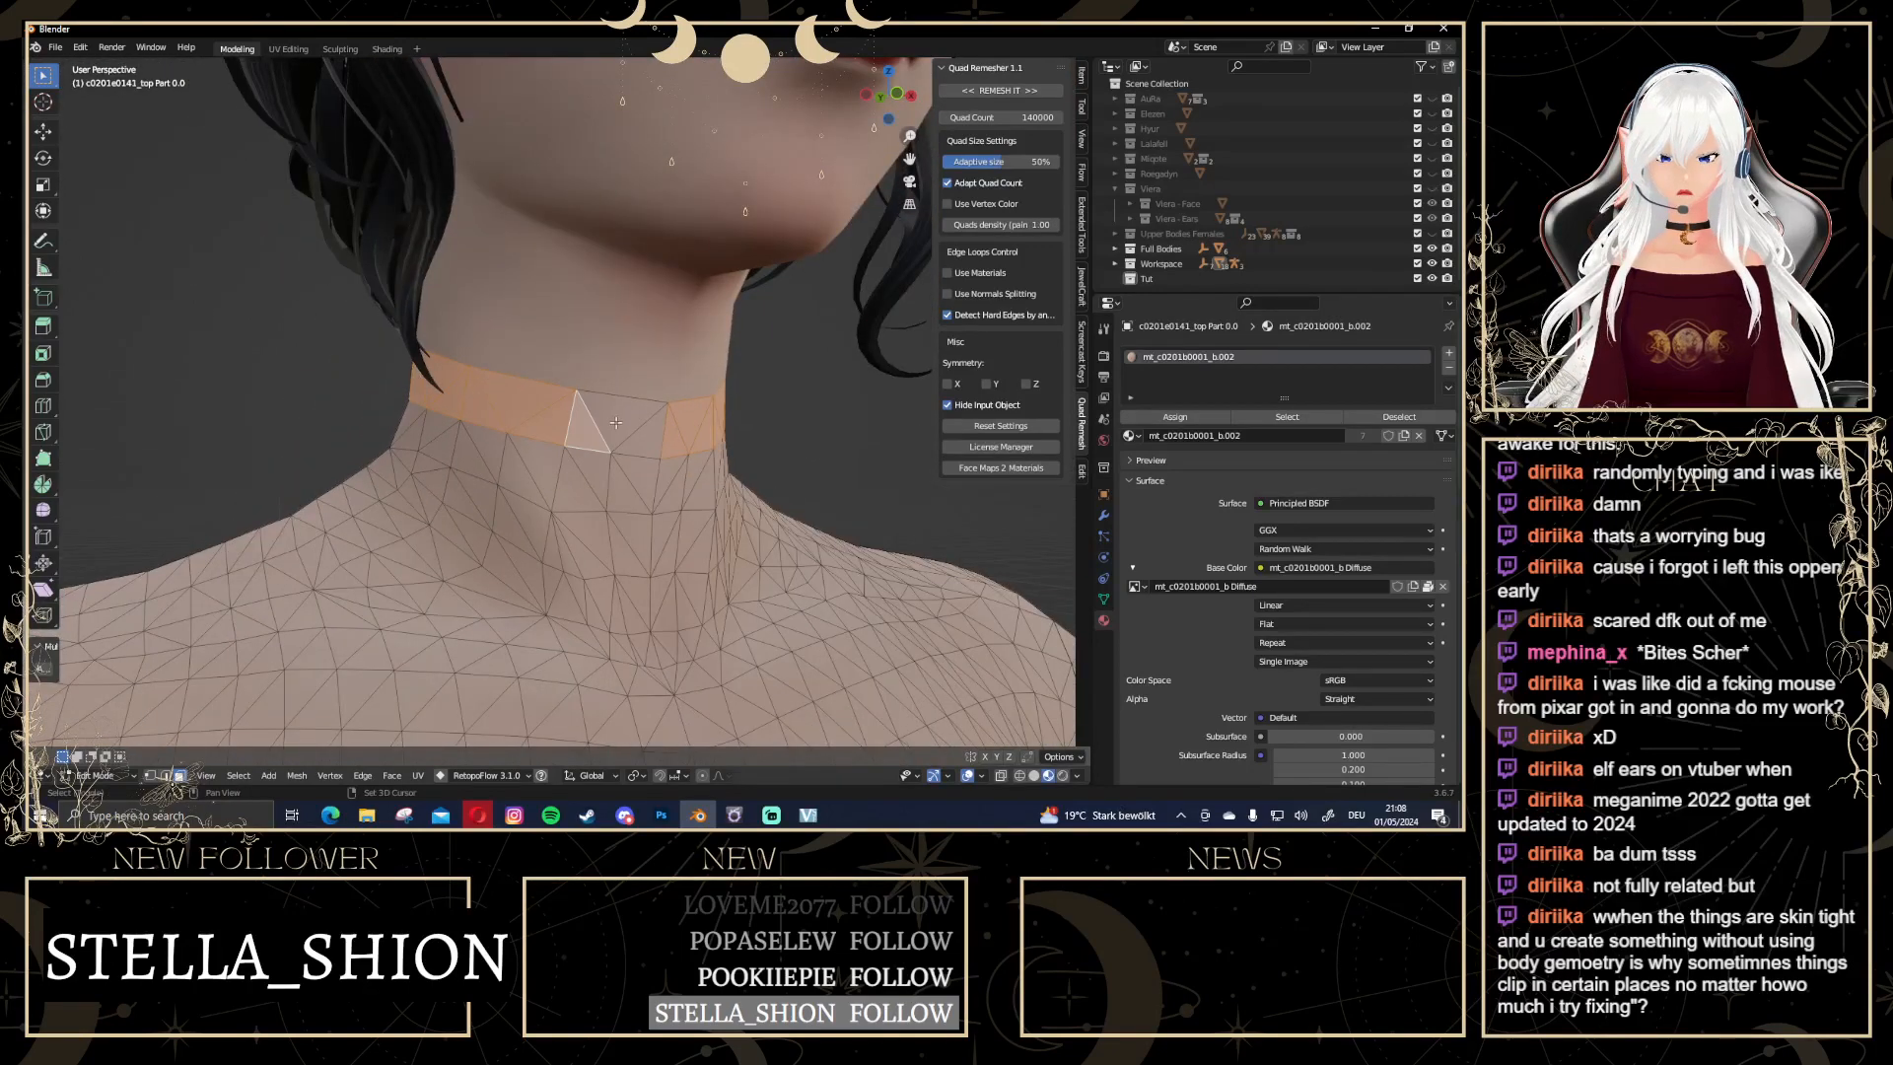
{"action": "left_click", "coordinate": [639, 426], "text": "shift"}
{"action": "left_click", "coordinate": [643, 453], "text": "shift"}
{"action": "left_click", "coordinate": [646, 464], "text": "shift"}
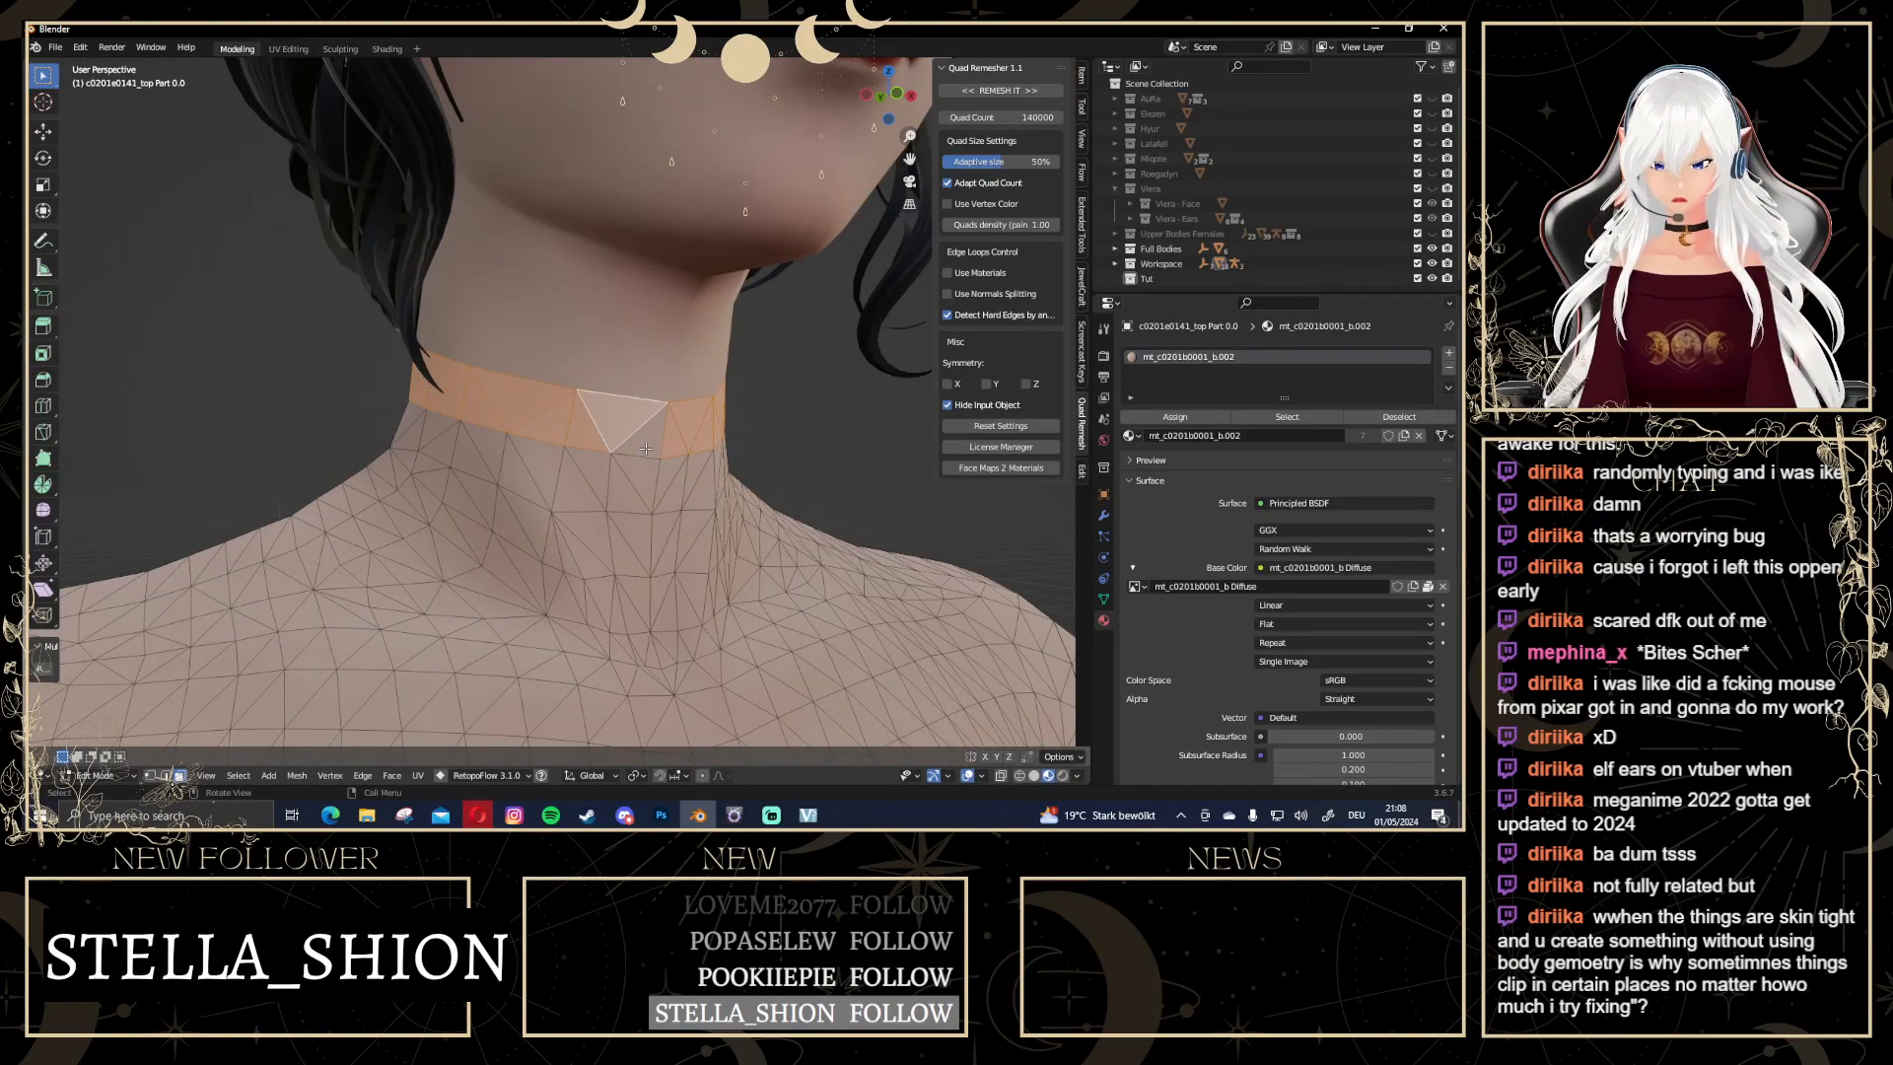
{"action": "left_click", "coordinate": [646, 433], "text": "shift"}
Enable the Screencast Keys display in the viewport
{"action": "middle_click_drag", "start_coordinate": [732, 447], "coordinate": [414, 498]}
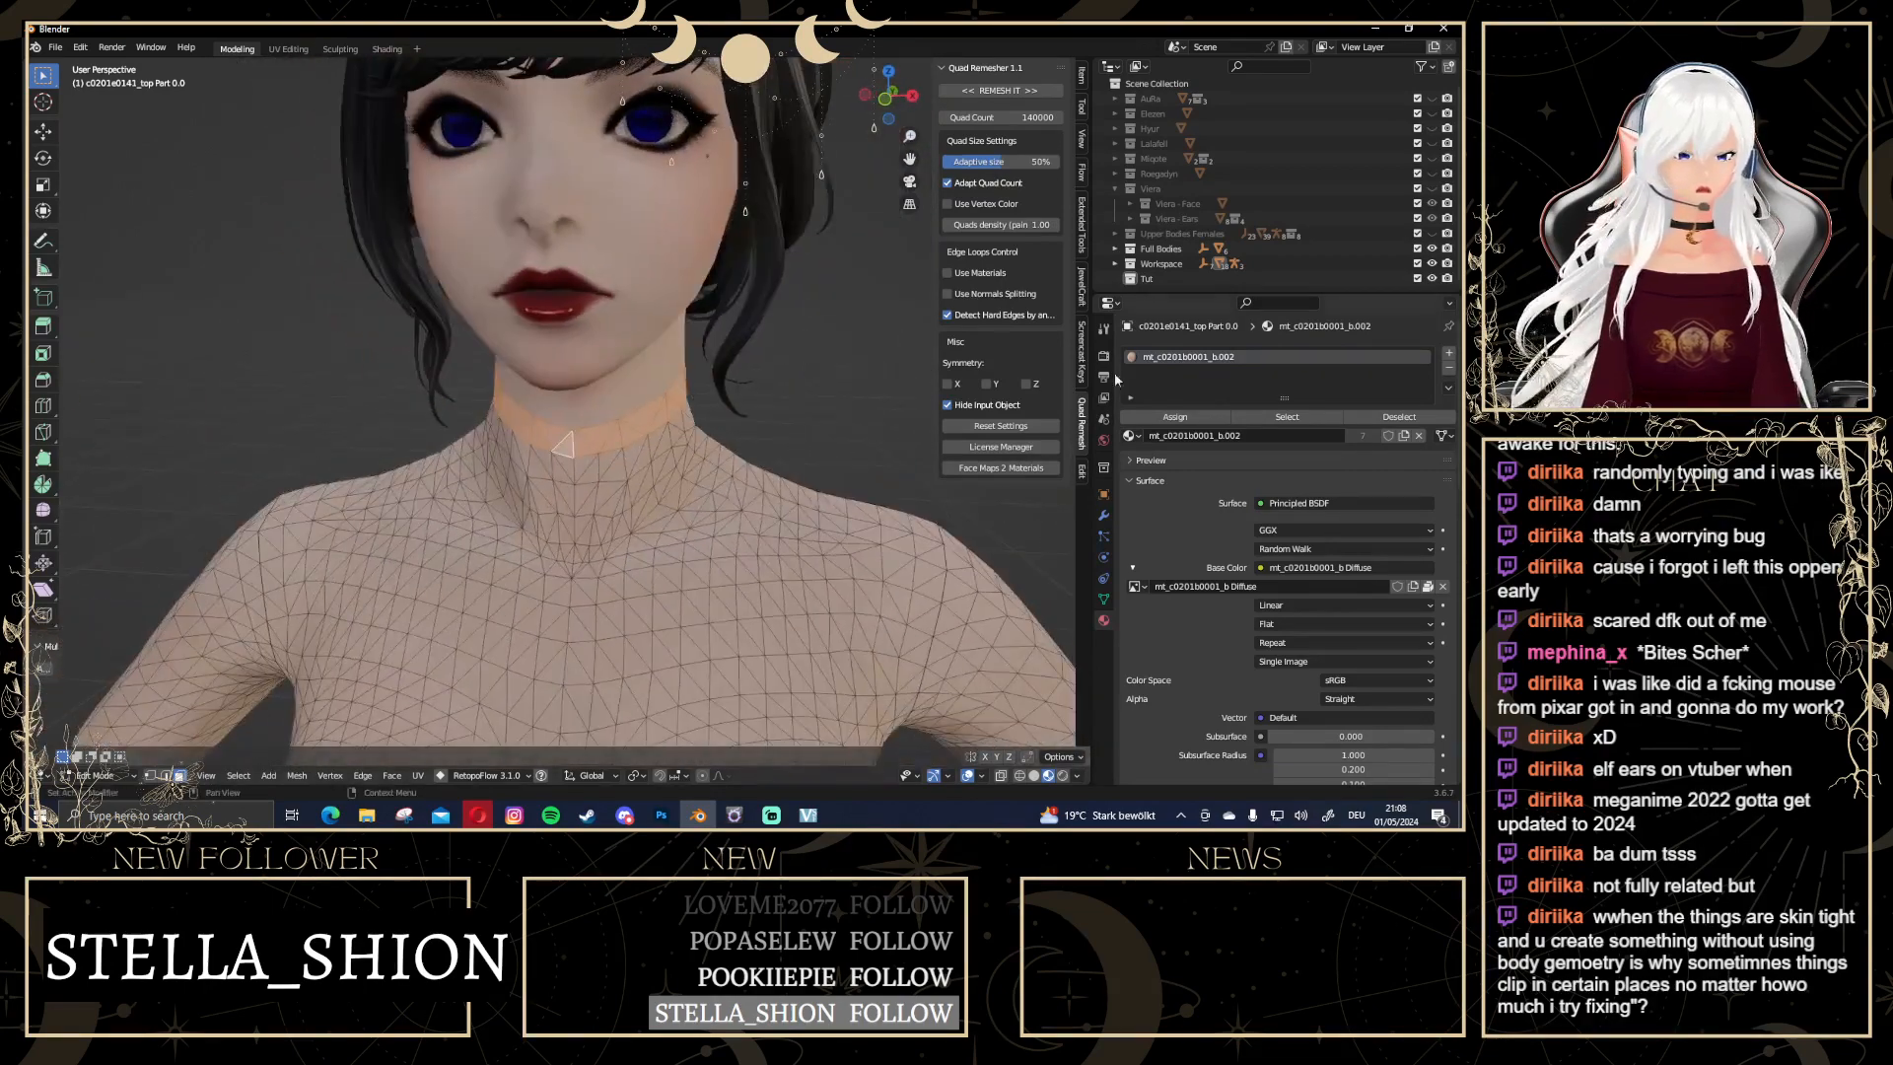
{"action": "left_click", "coordinate": [1082, 350]}
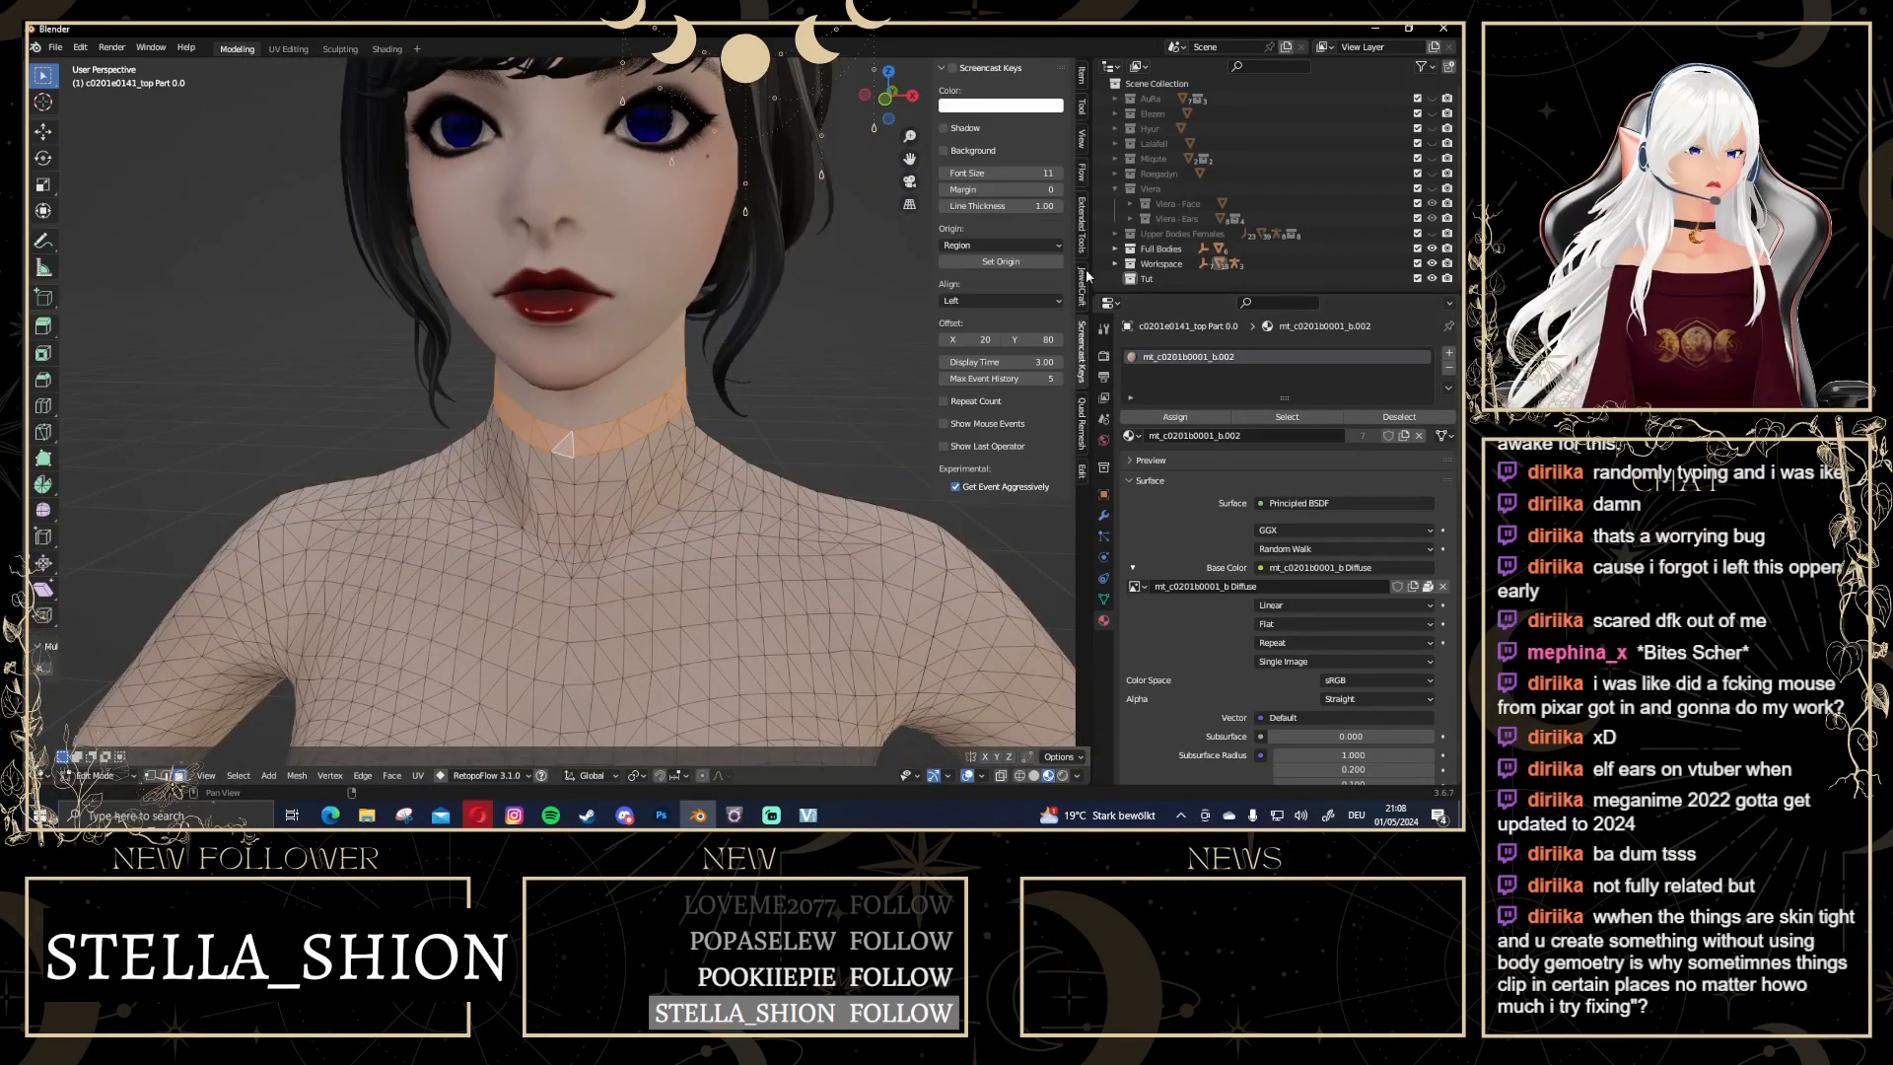
{"action": "middle_click_drag", "start_coordinate": [641, 301], "coordinate": [661, 401]}
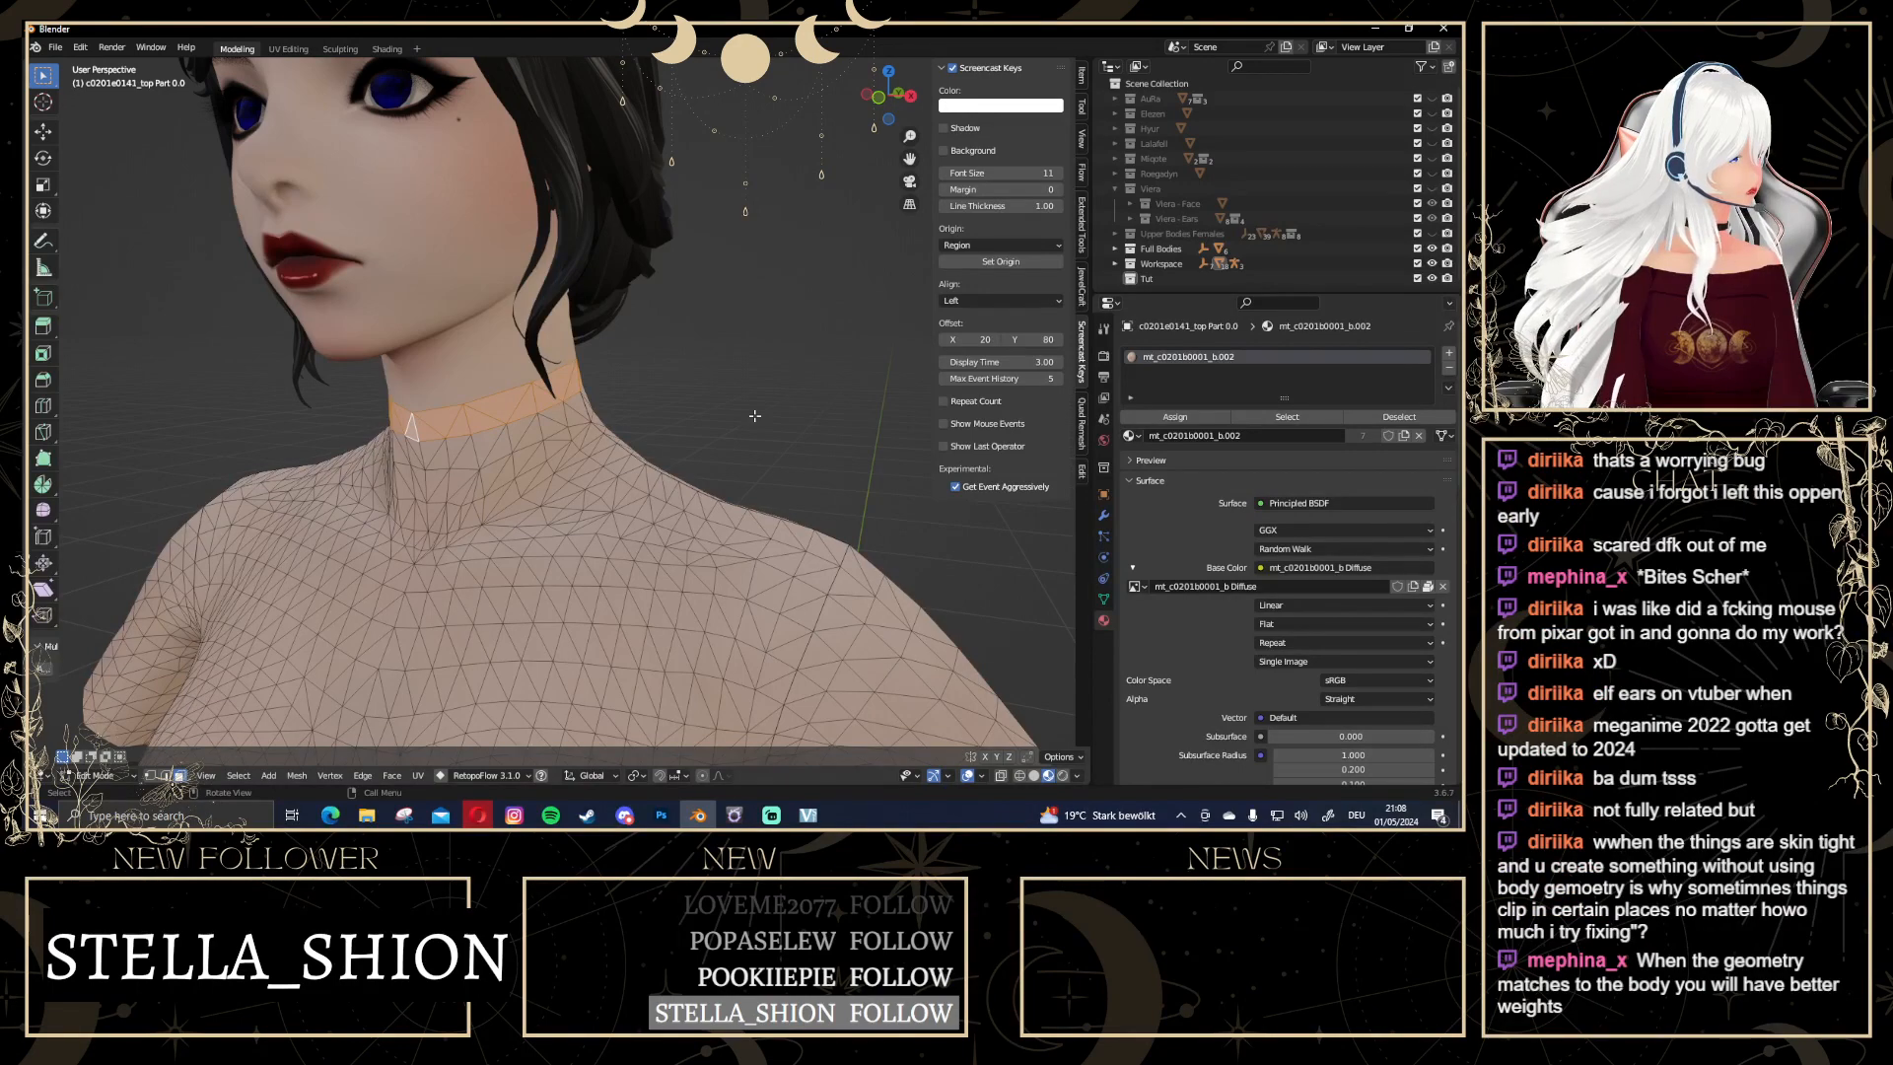
In front orthographic view, annotate a limb outline with crossing lines and a small loop in the empty space beside the character's head
{"action": "scroll", "coordinate": [754, 416], "scroll_direction": "down", "scroll_amount": 1}
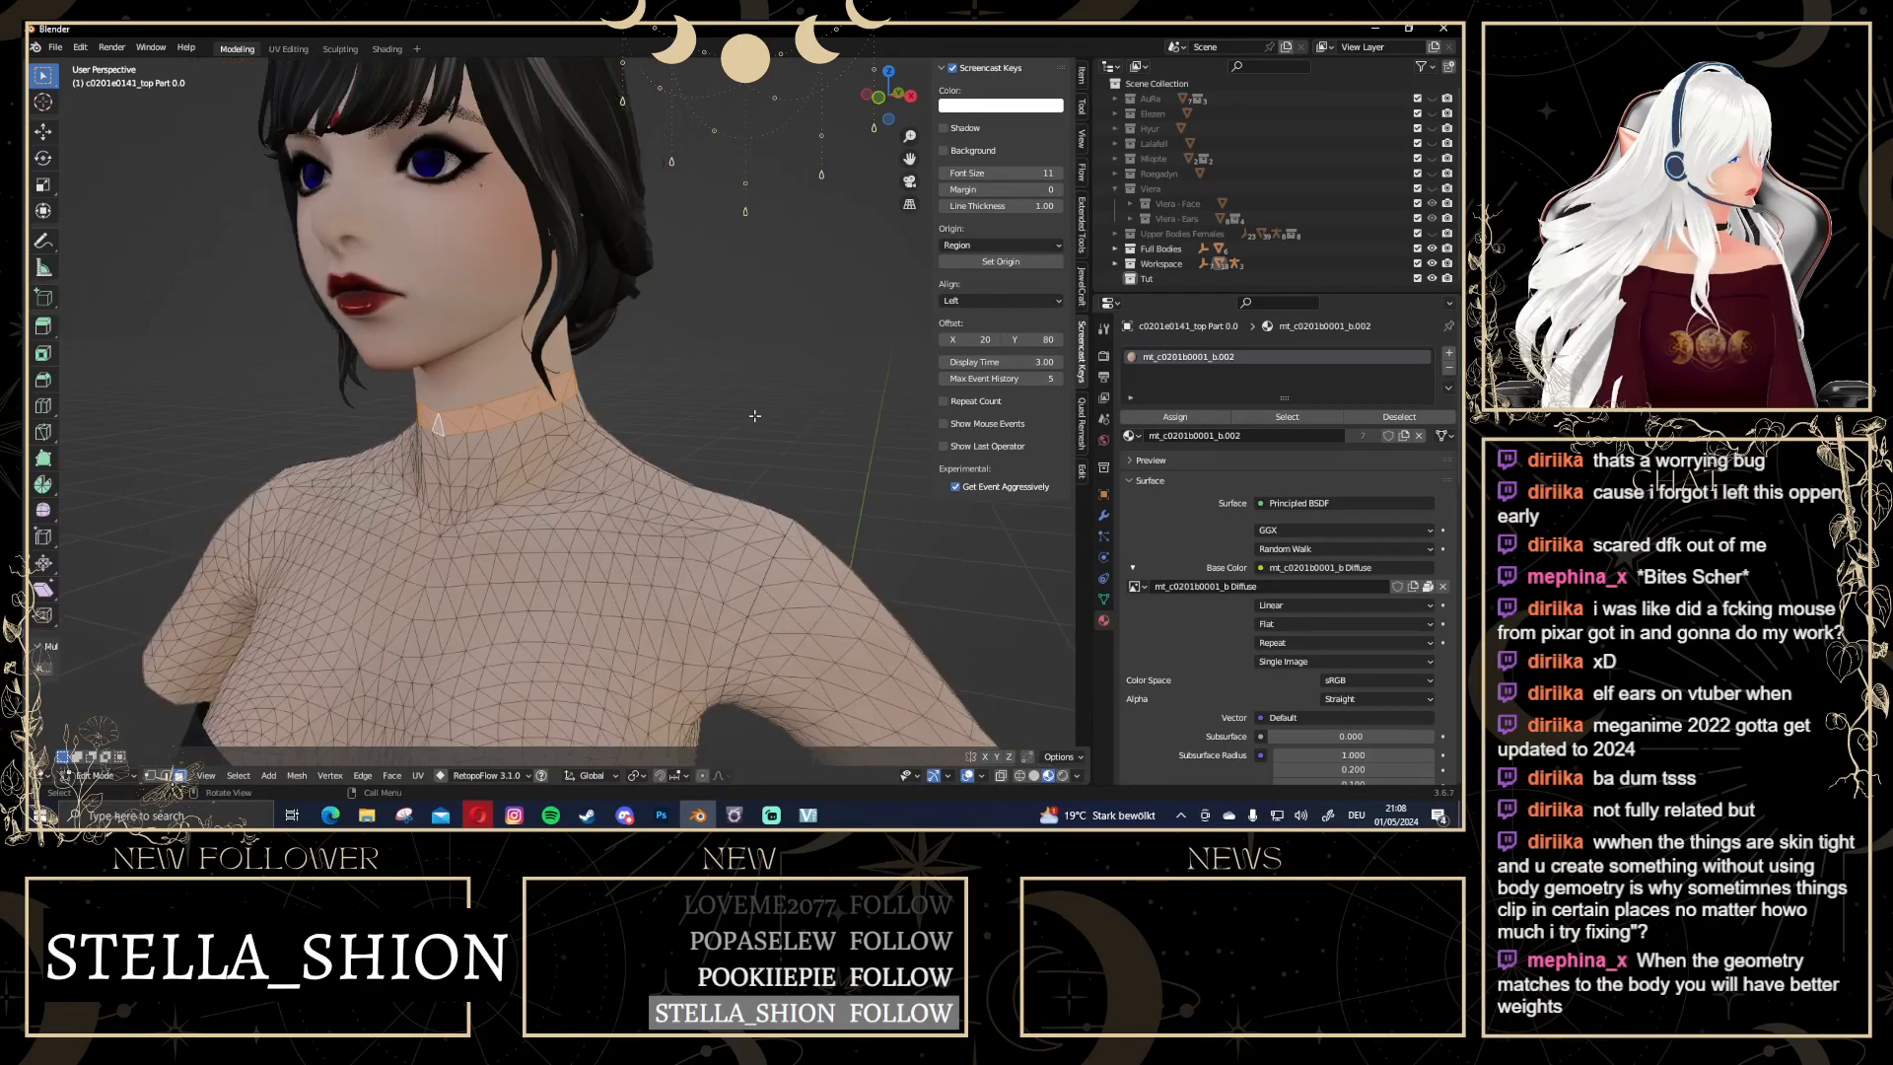
{"action": "middle_click_drag", "start_coordinate": [755, 416], "coordinate": [585, 446]}
{"action": "scroll", "coordinate": [585, 446], "scroll_direction": "up", "scroll_amount": 2}
{"action": "scroll", "coordinate": [586, 446], "scroll_direction": "down", "scroll_amount": 3}
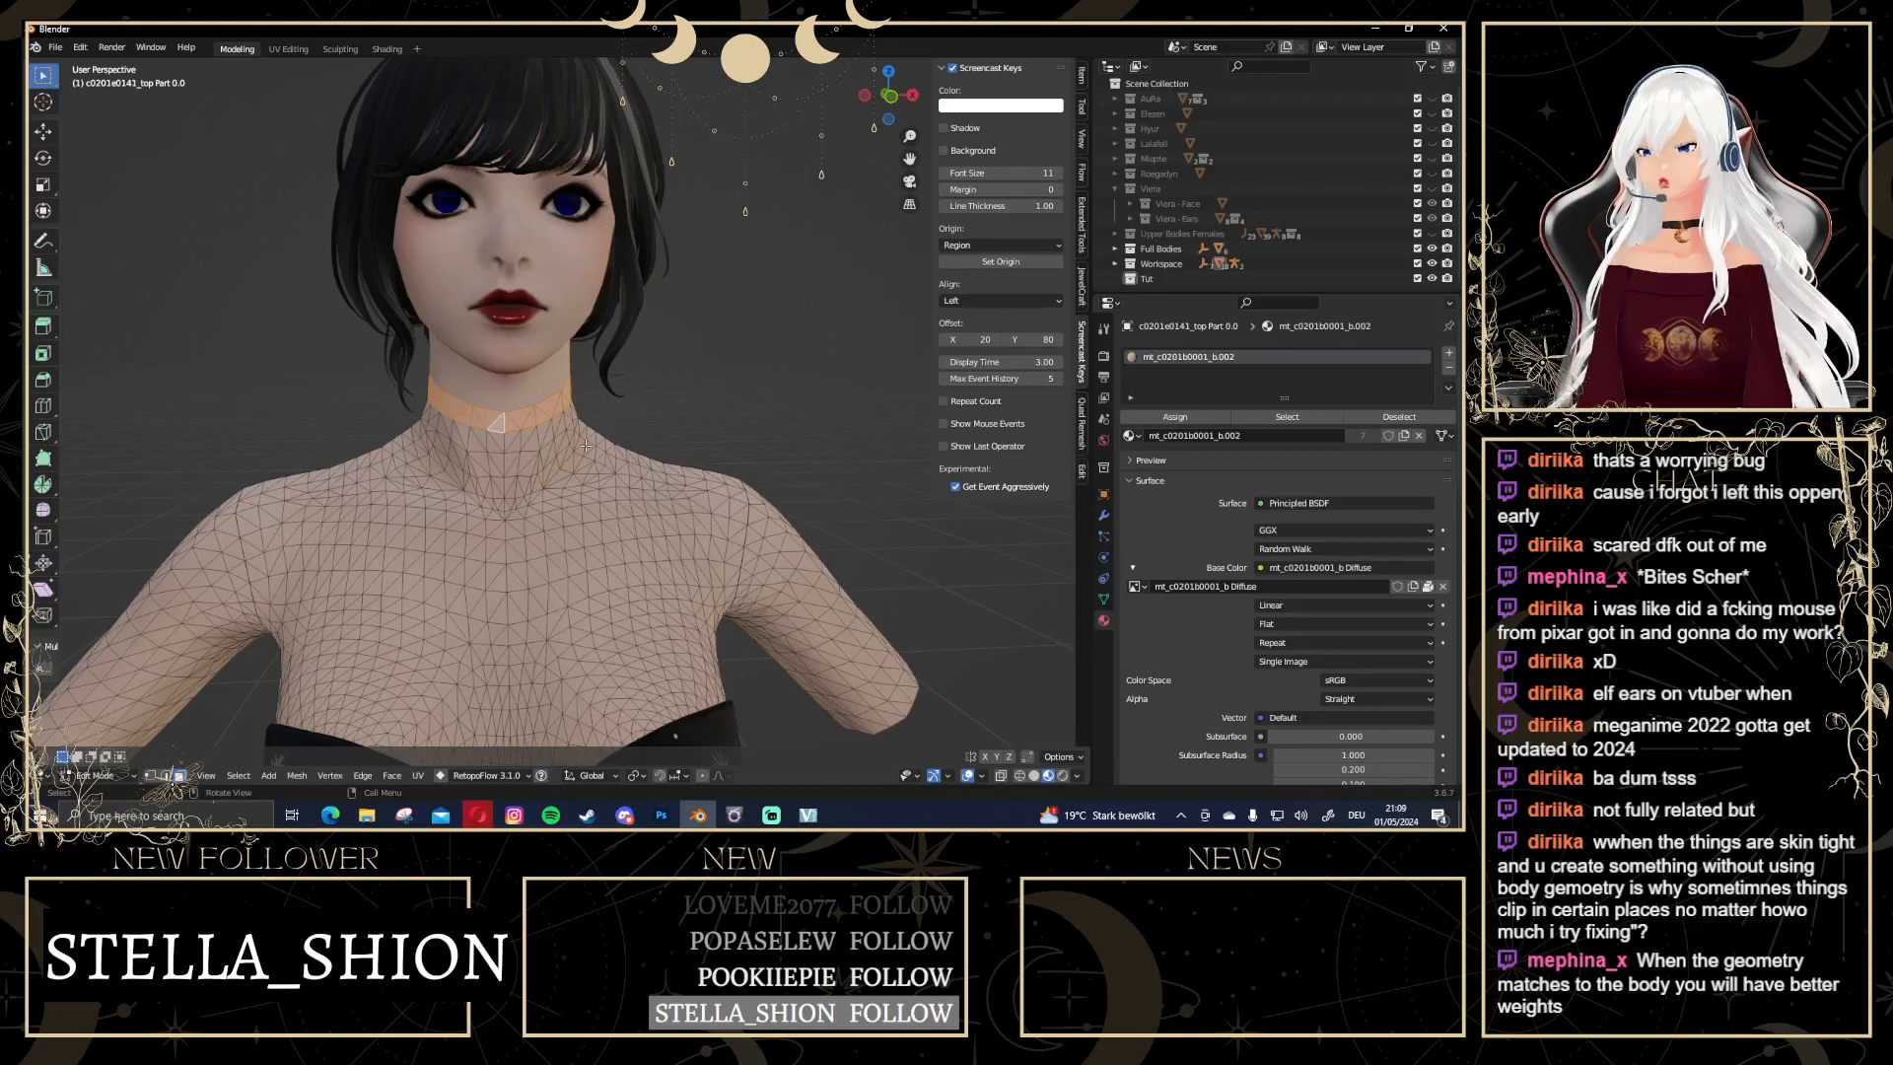
{"action": "scroll", "coordinate": [646, 391], "scroll_direction": "down", "scroll_amount": 1}
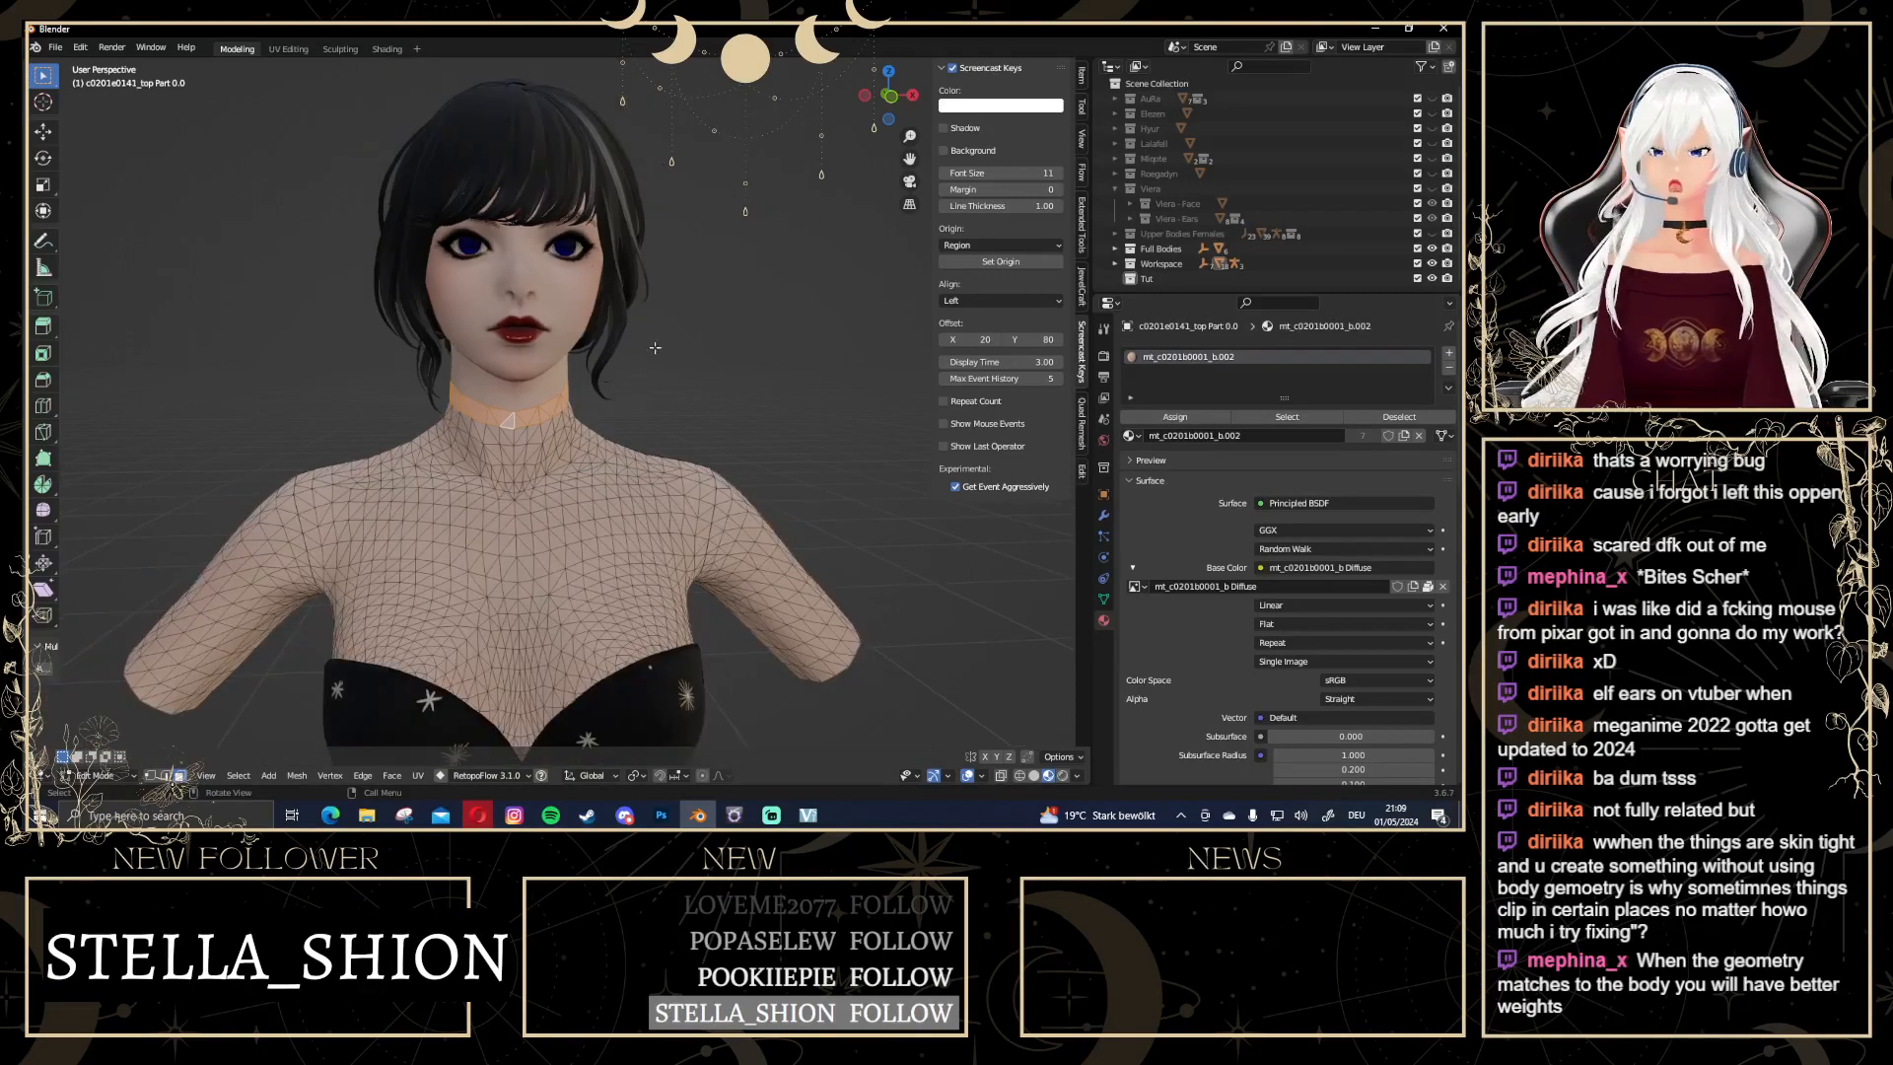
{"action": "left_click", "coordinate": [890, 96]}
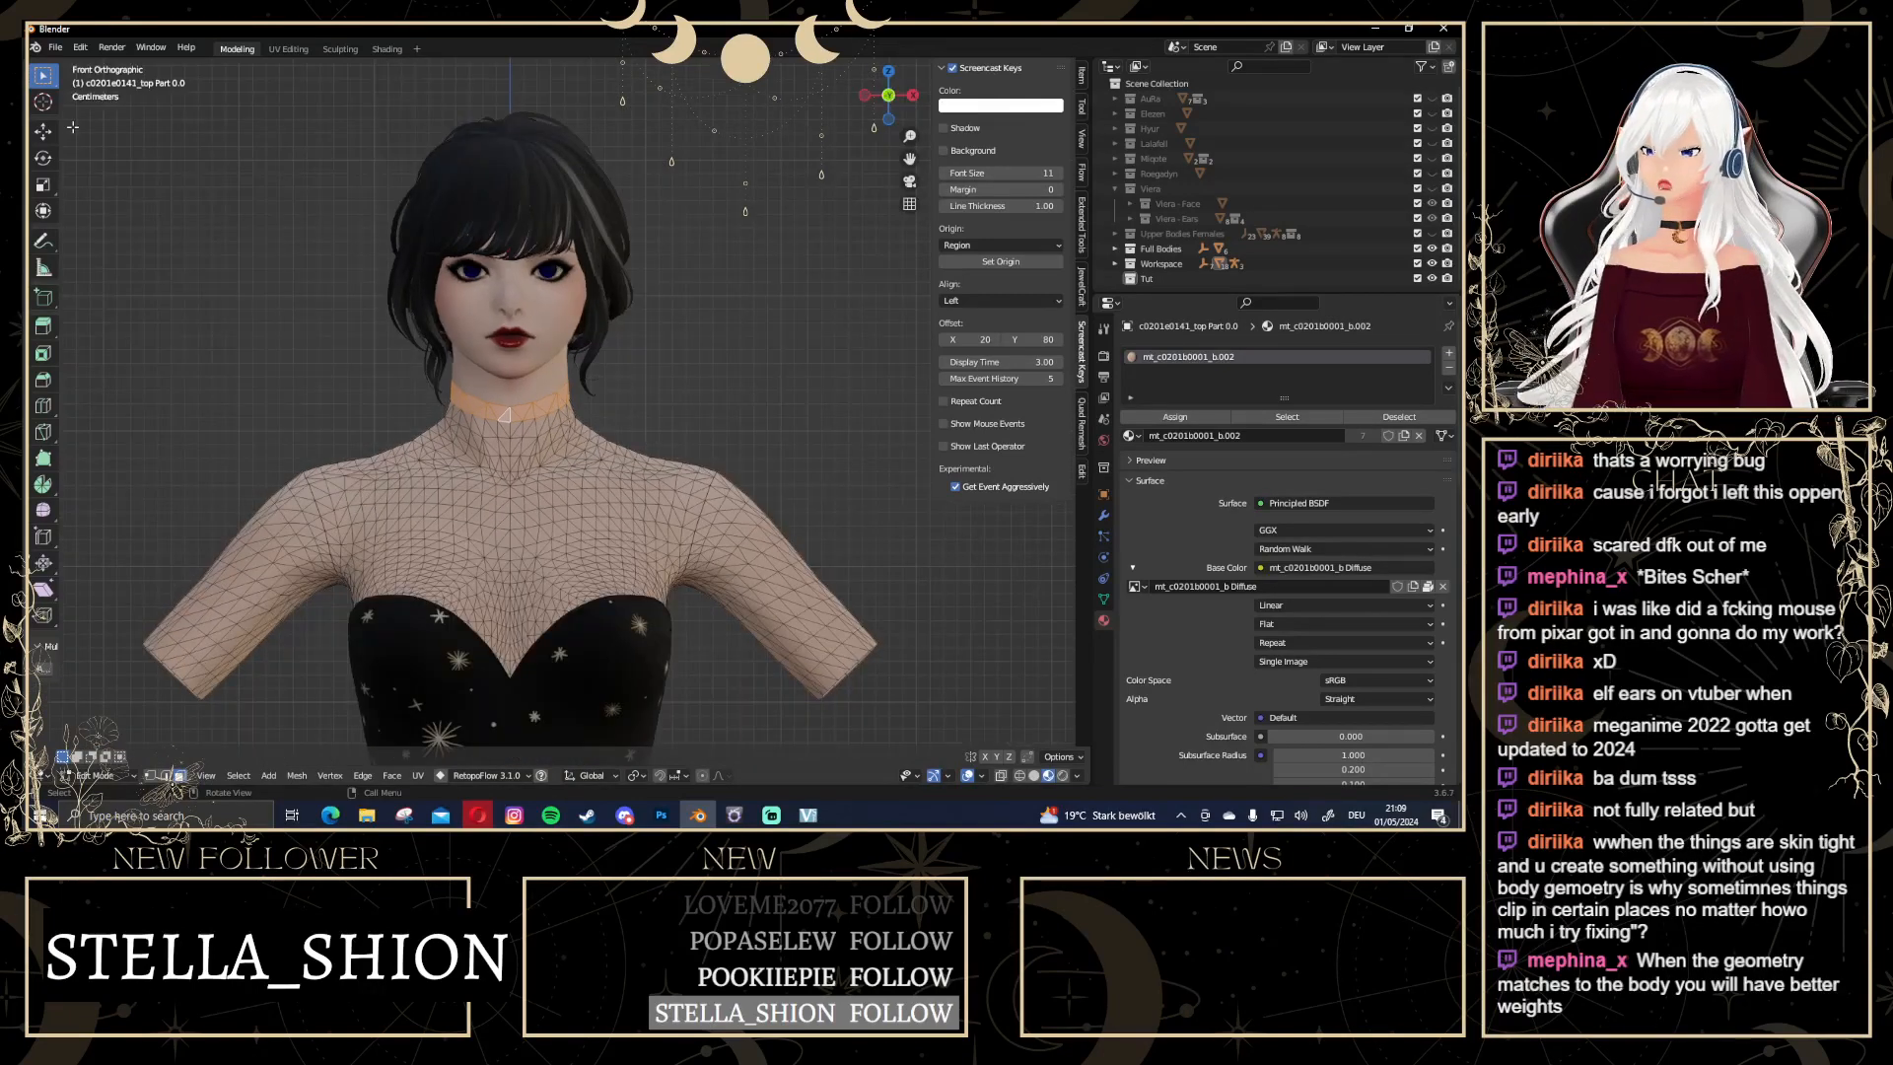
{"action": "left_click", "coordinate": [43, 240]}
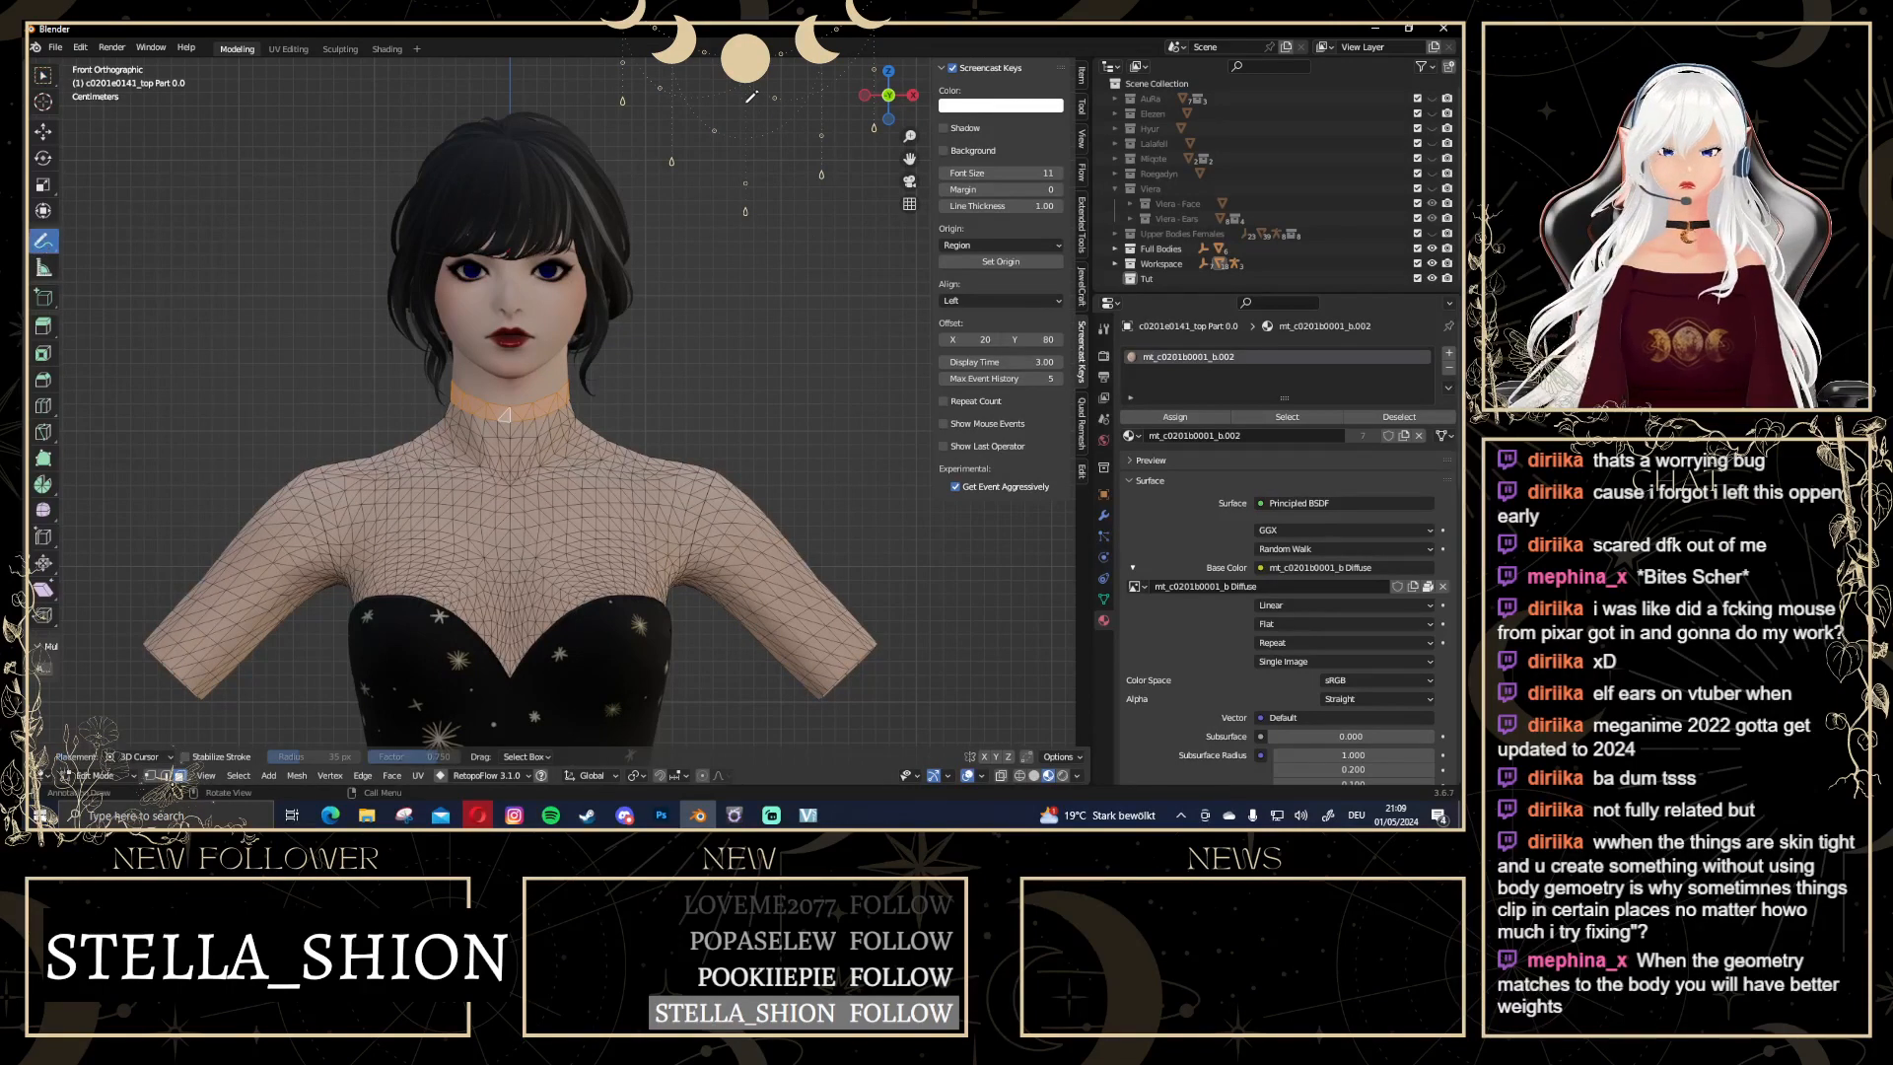
{"action": "mouse_move", "coordinate": [755, 83]}
{"action": "left_mouse_down"}
{"action": "mouse_move", "coordinate": [831, 166]}
{"action": "mouse_move", "coordinate": [840, 245]}
{"action": "left_mouse_up"}
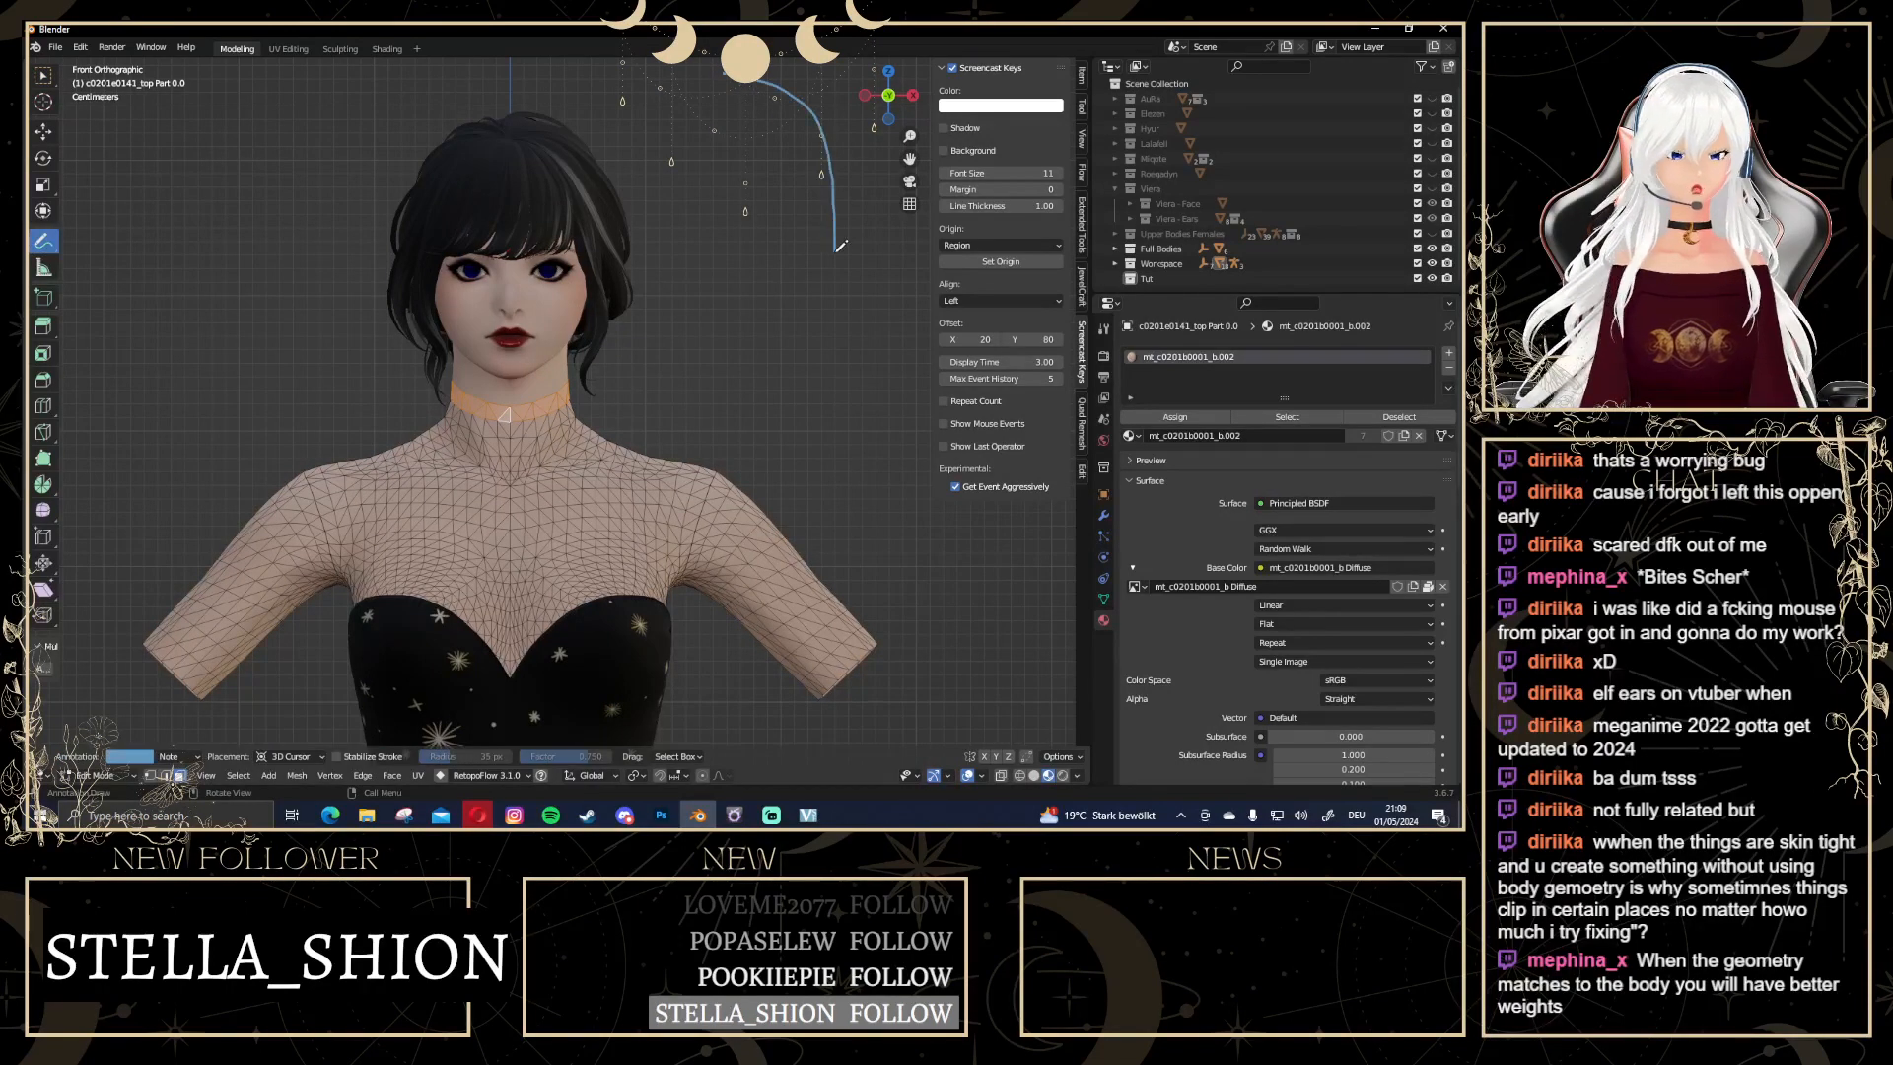
{"action": "mouse_move", "coordinate": [777, 96]}
{"action": "left_mouse_down"}
{"action": "mouse_move", "coordinate": [836, 131]}
{"action": "mouse_move", "coordinate": [846, 210]}
{"action": "left_mouse_up"}
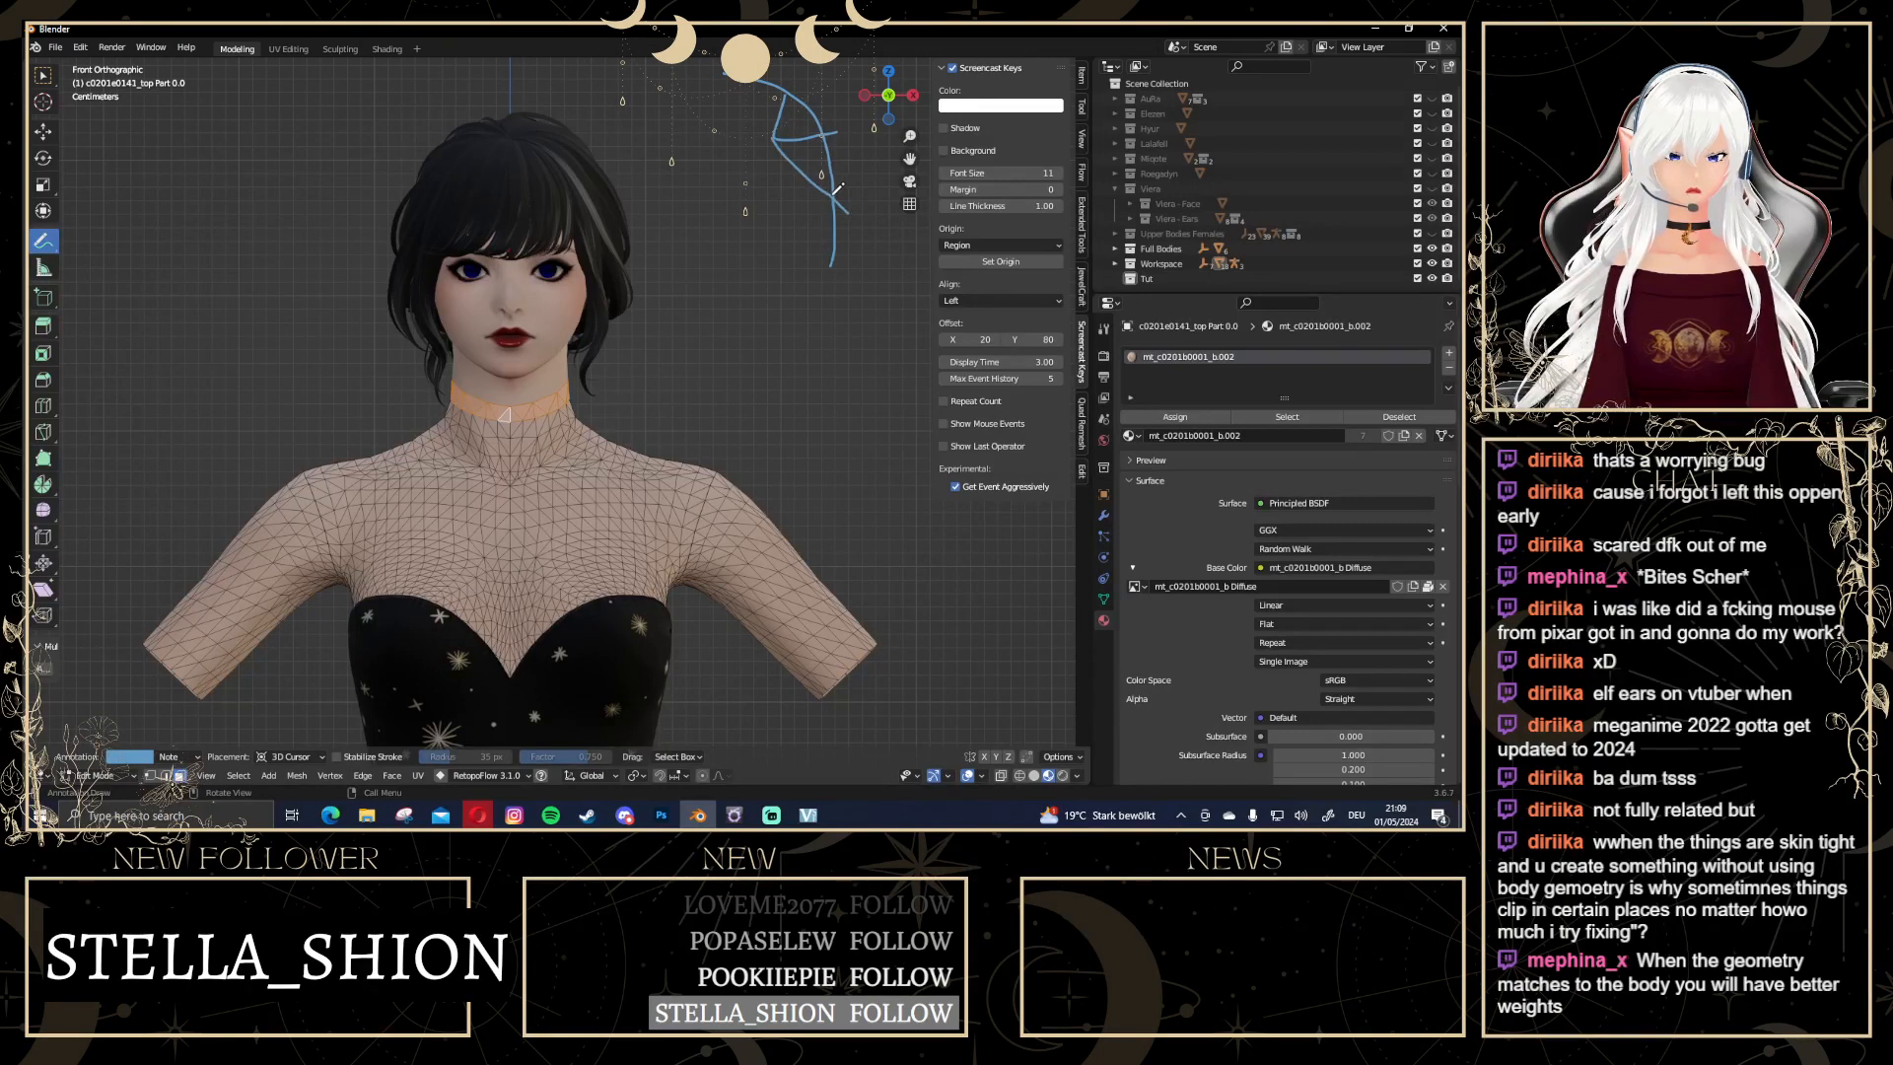
{"action": "left_click_drag", "start_coordinate": [787, 138], "coordinate": [787, 286]}
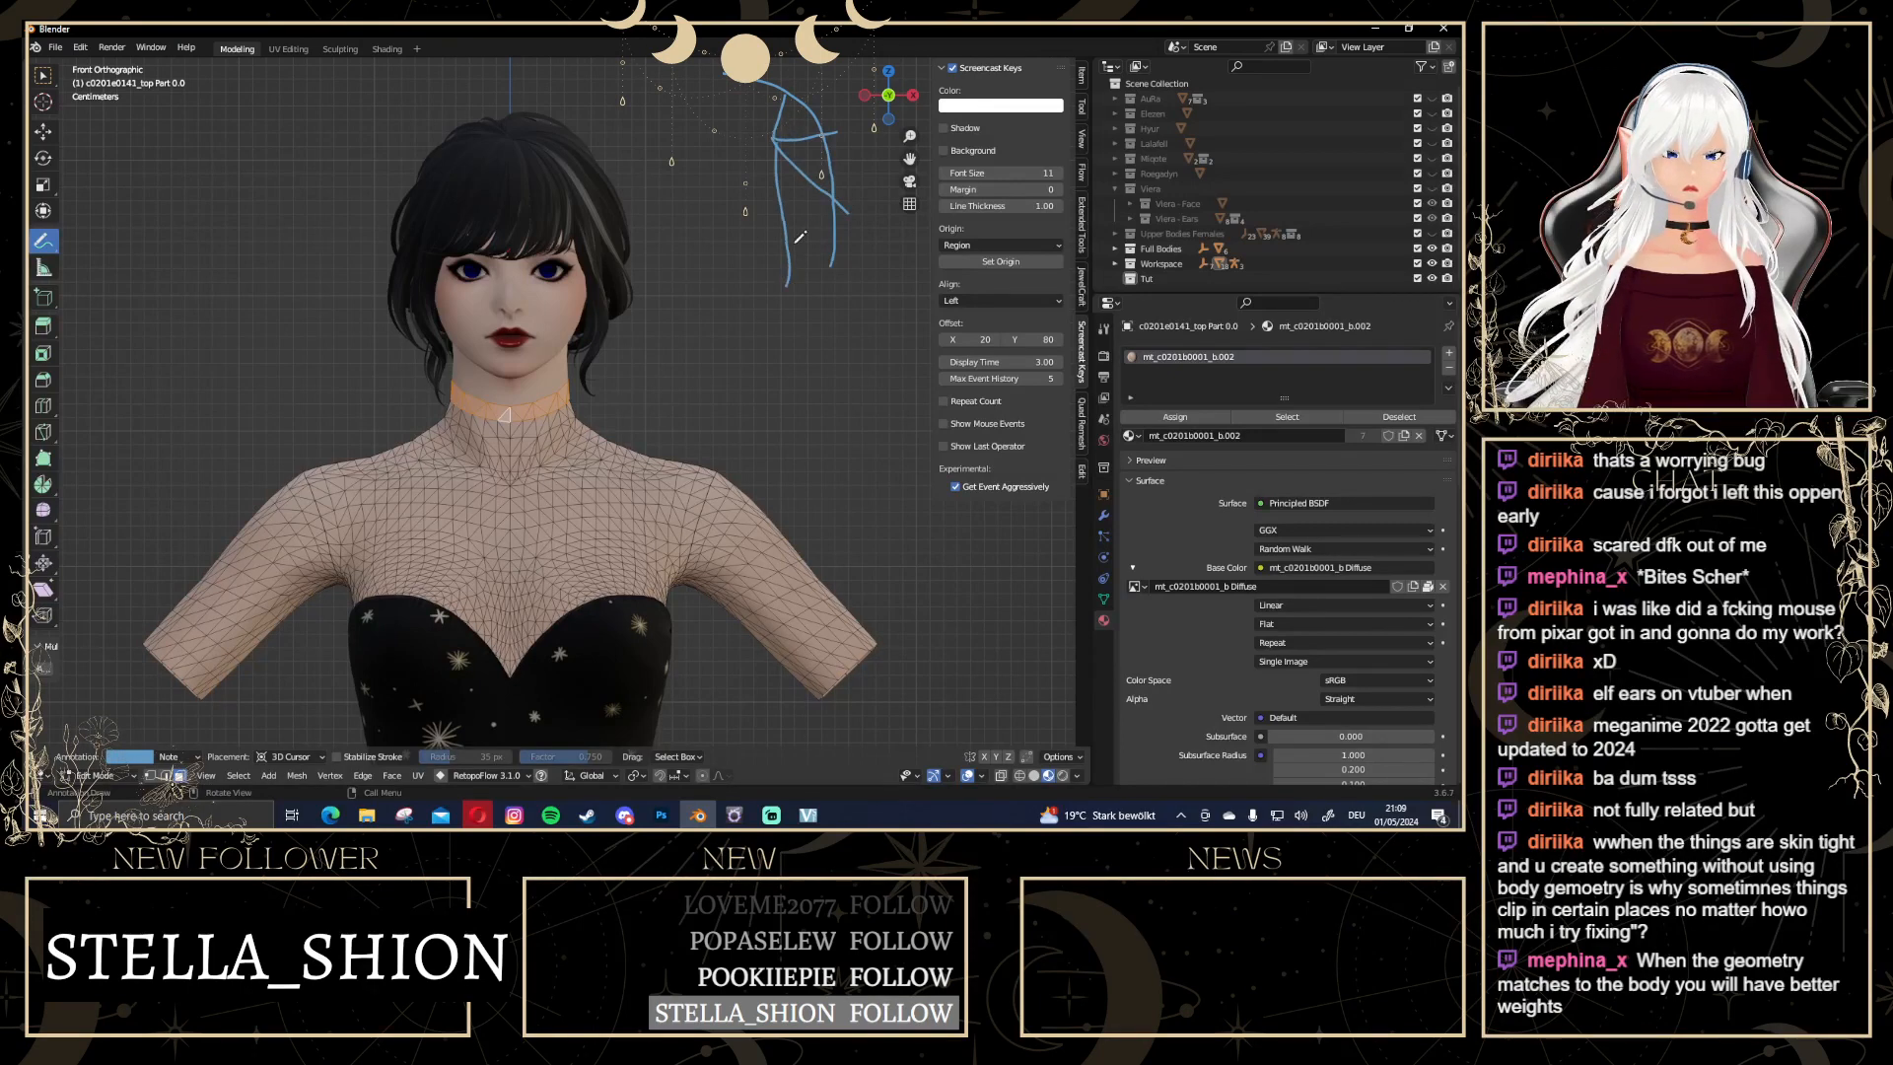
{"action": "left_click_drag", "start_coordinate": [844, 133], "coordinate": [857, 106]}
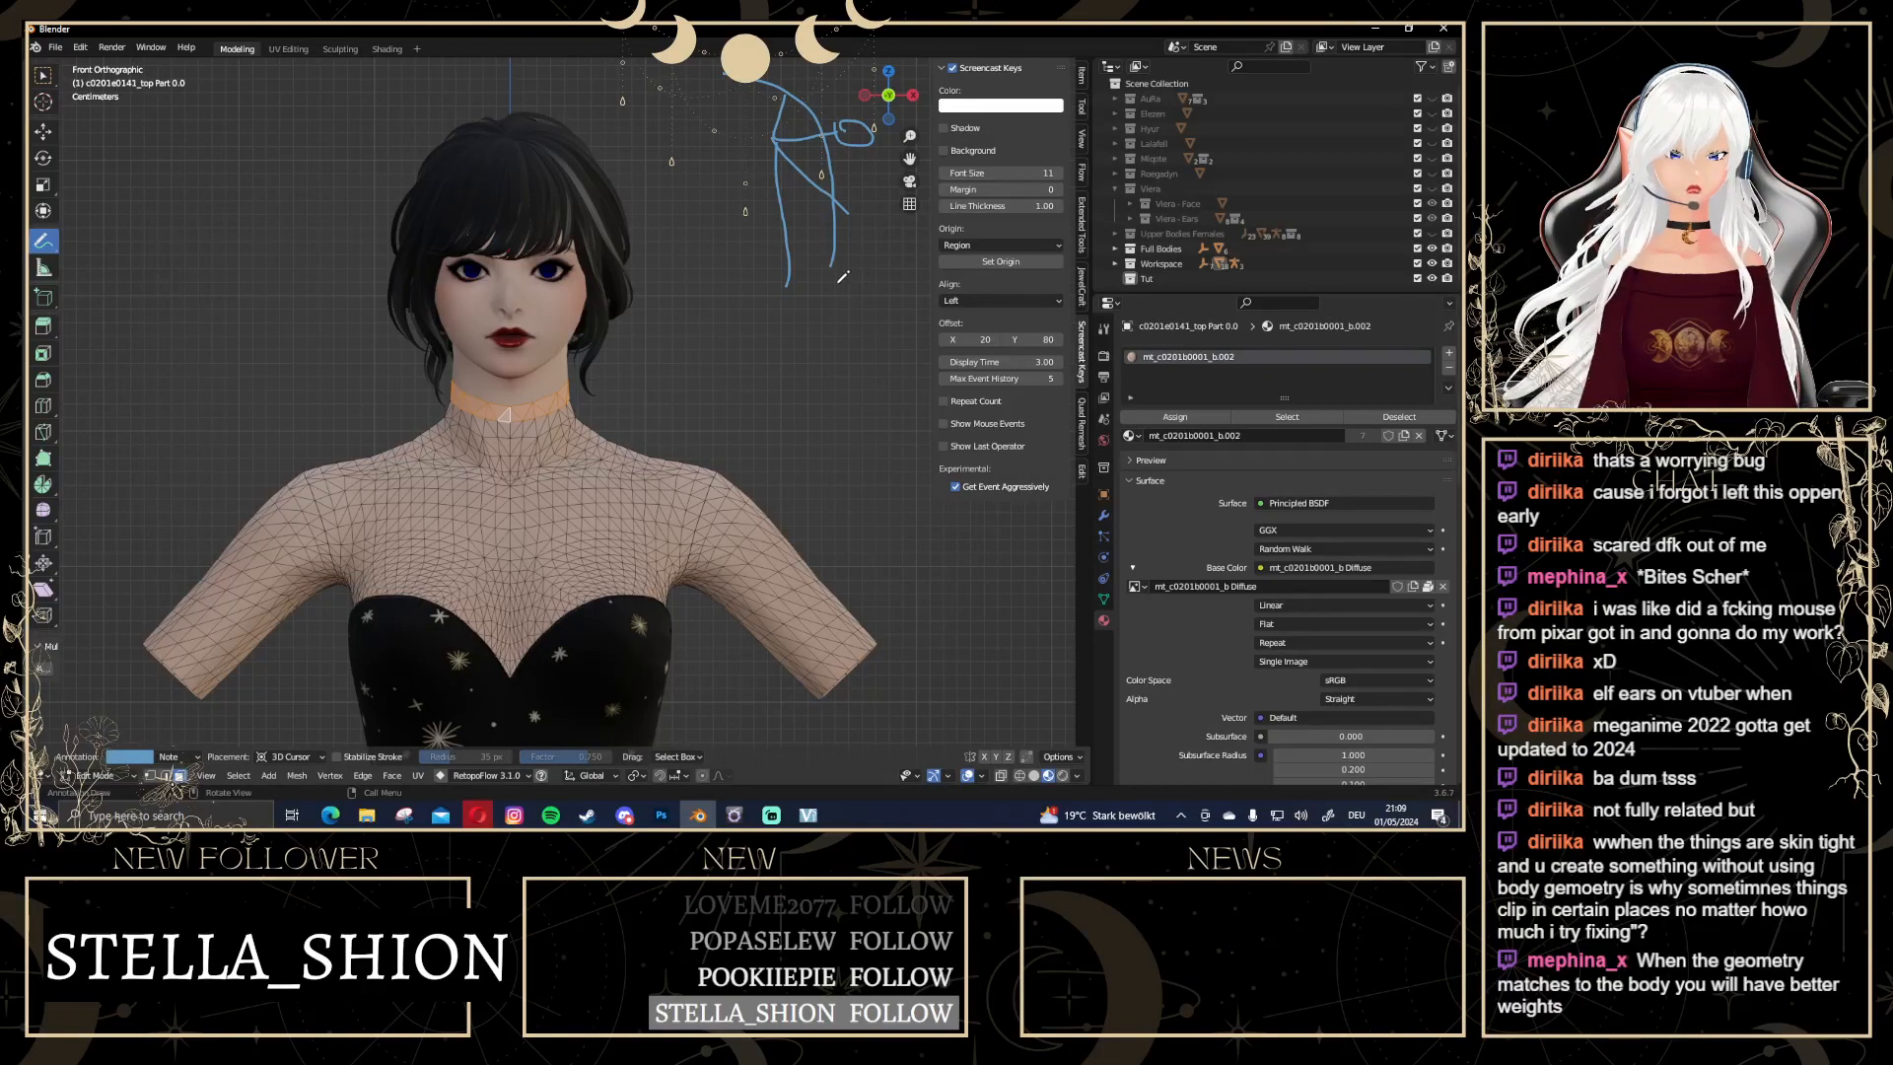
Annotate a second bent limb outline with an arrow below the first sketch, and erase all the annotation strokes
{"action": "mouse_move", "coordinate": [838, 283]}
{"action": "left_mouse_down"}
{"action": "mouse_move", "coordinate": [899, 343]}
{"action": "mouse_move", "coordinate": [895, 508]}
{"action": "left_mouse_up"}
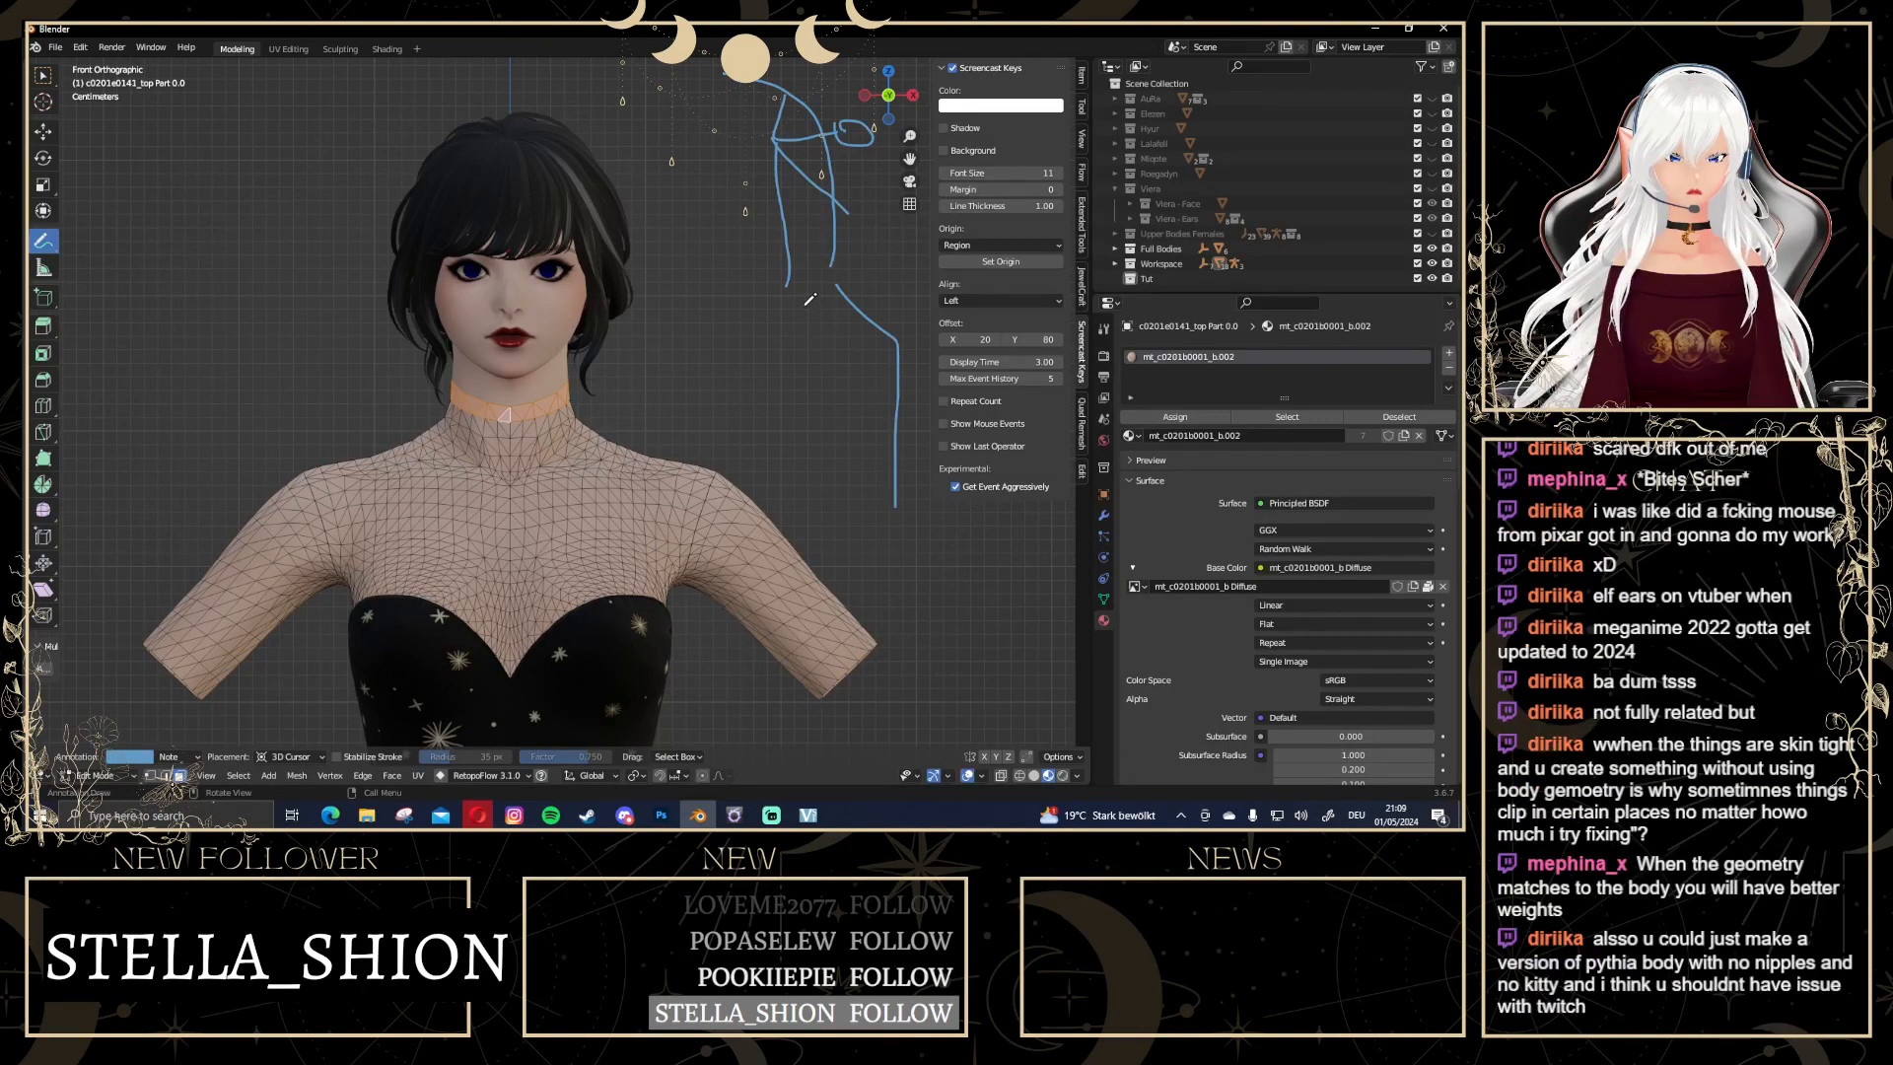
{"action": "mouse_move", "coordinate": [810, 299]}
{"action": "left_mouse_down"}
{"action": "mouse_move", "coordinate": [861, 409]}
{"action": "mouse_move", "coordinate": [858, 498]}
{"action": "left_mouse_up"}
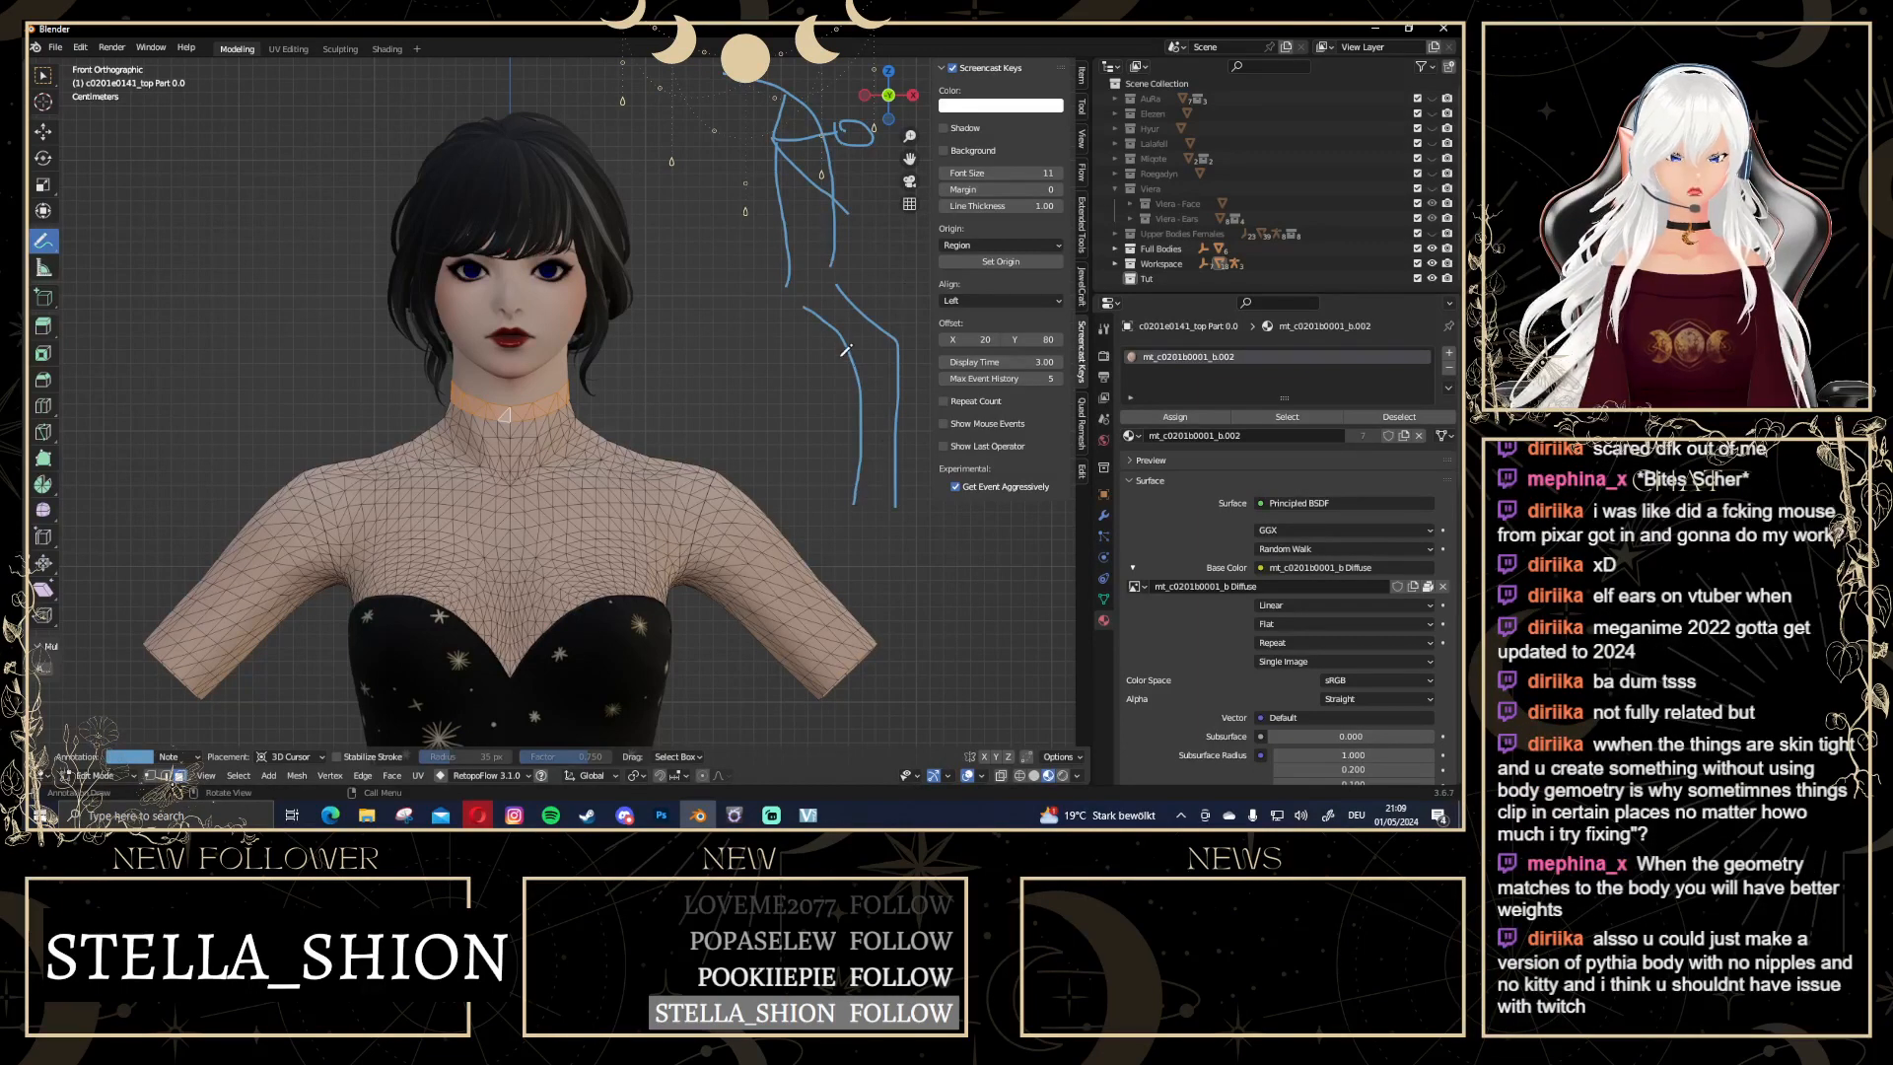
{"action": "left_click_drag", "start_coordinate": [838, 372], "coordinate": [893, 347]}
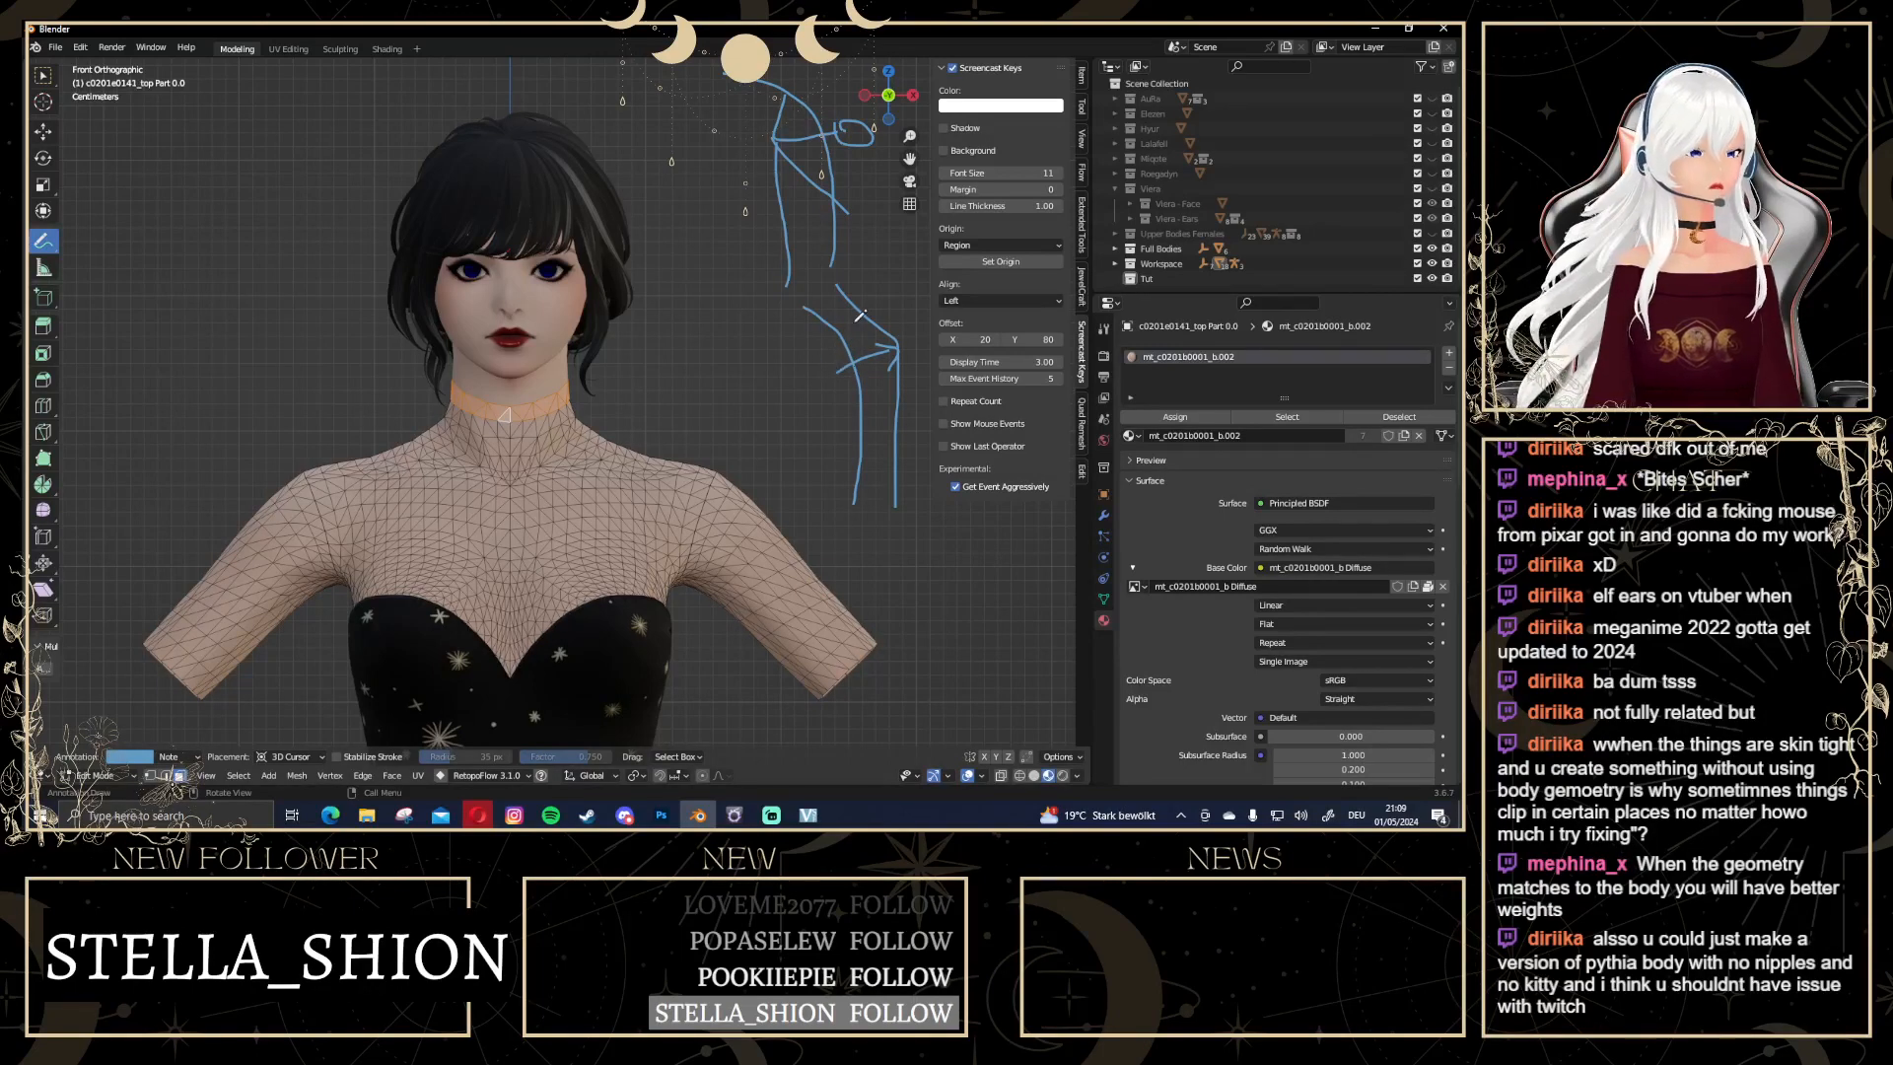
{"action": "mouse_move", "coordinate": [865, 390]}
{"action": "left_mouse_down", "text": "ctrl"}
{"action": "mouse_move", "coordinate": [852, 501]}
{"action": "mouse_move", "coordinate": [917, 491]}
{"action": "mouse_move", "coordinate": [880, 315]}
{"action": "mouse_move", "coordinate": [837, 276]}
{"action": "mouse_move", "coordinate": [855, 154]}
{"action": "mouse_move", "coordinate": [813, 96]}
{"action": "mouse_move", "coordinate": [764, 91]}
{"action": "mouse_move", "coordinate": [804, 242]}
{"action": "mouse_move", "coordinate": [858, 210]}
{"action": "mouse_move", "coordinate": [847, 245]}
{"action": "left_mouse_up", "text": "ctrl"}
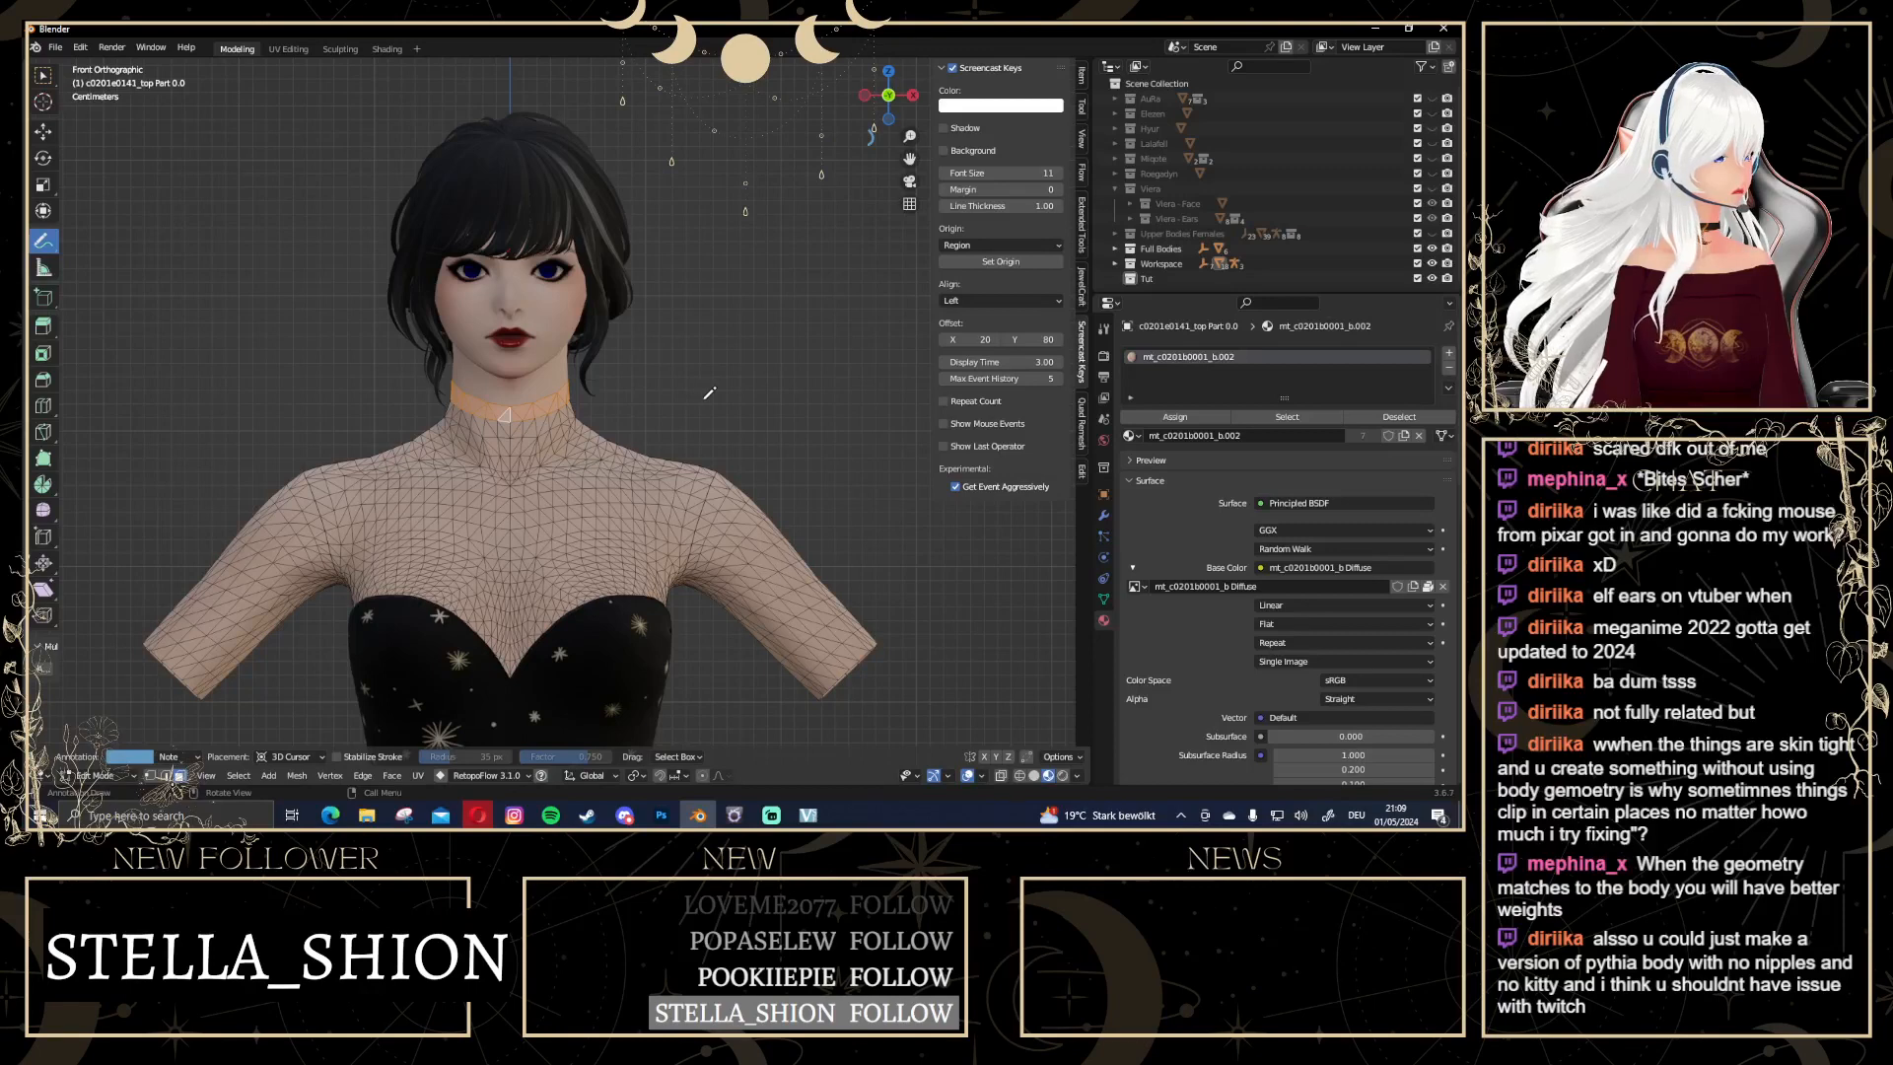
Return to the selection tool and duplicate the selected neck band faces in place, cancelling the move
{"action": "scroll", "coordinate": [706, 377], "scroll_direction": "up", "scroll_amount": 2}
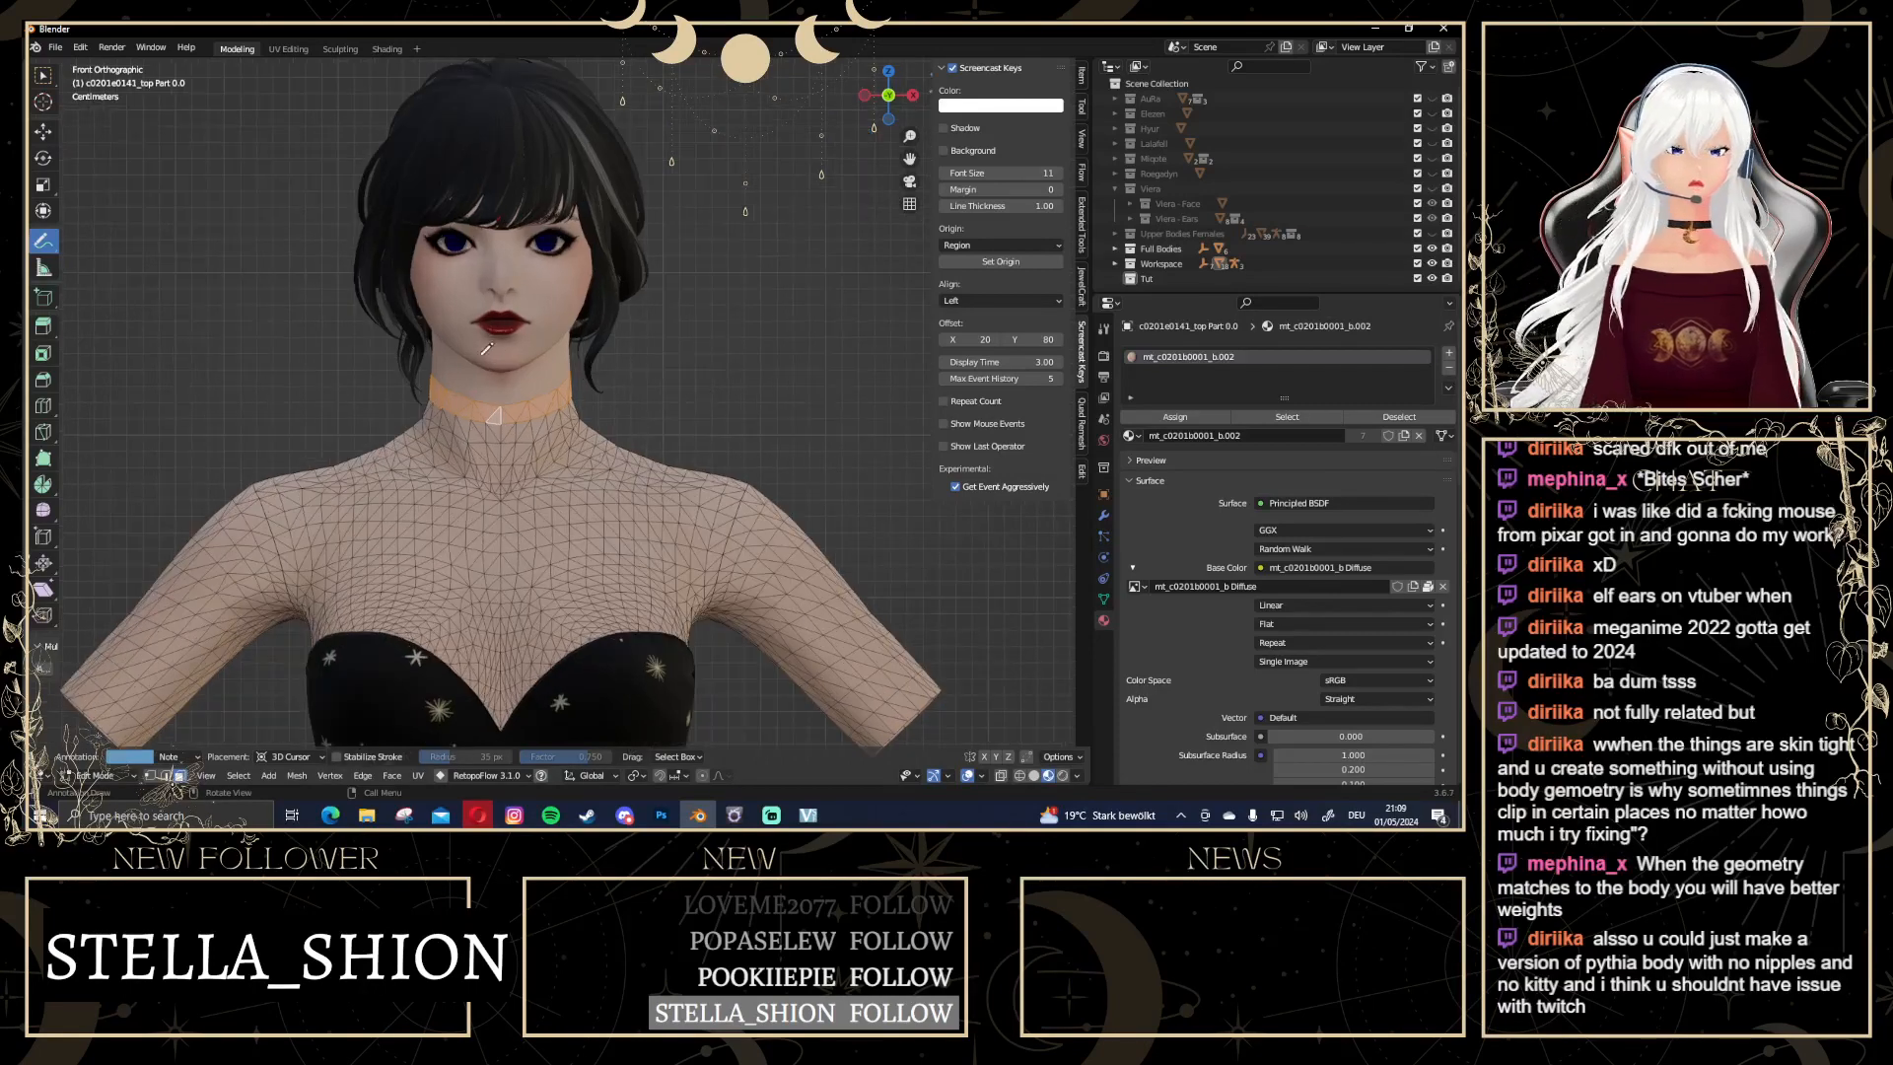
{"action": "scroll", "coordinate": [543, 341], "scroll_direction": "up", "scroll_amount": 1}
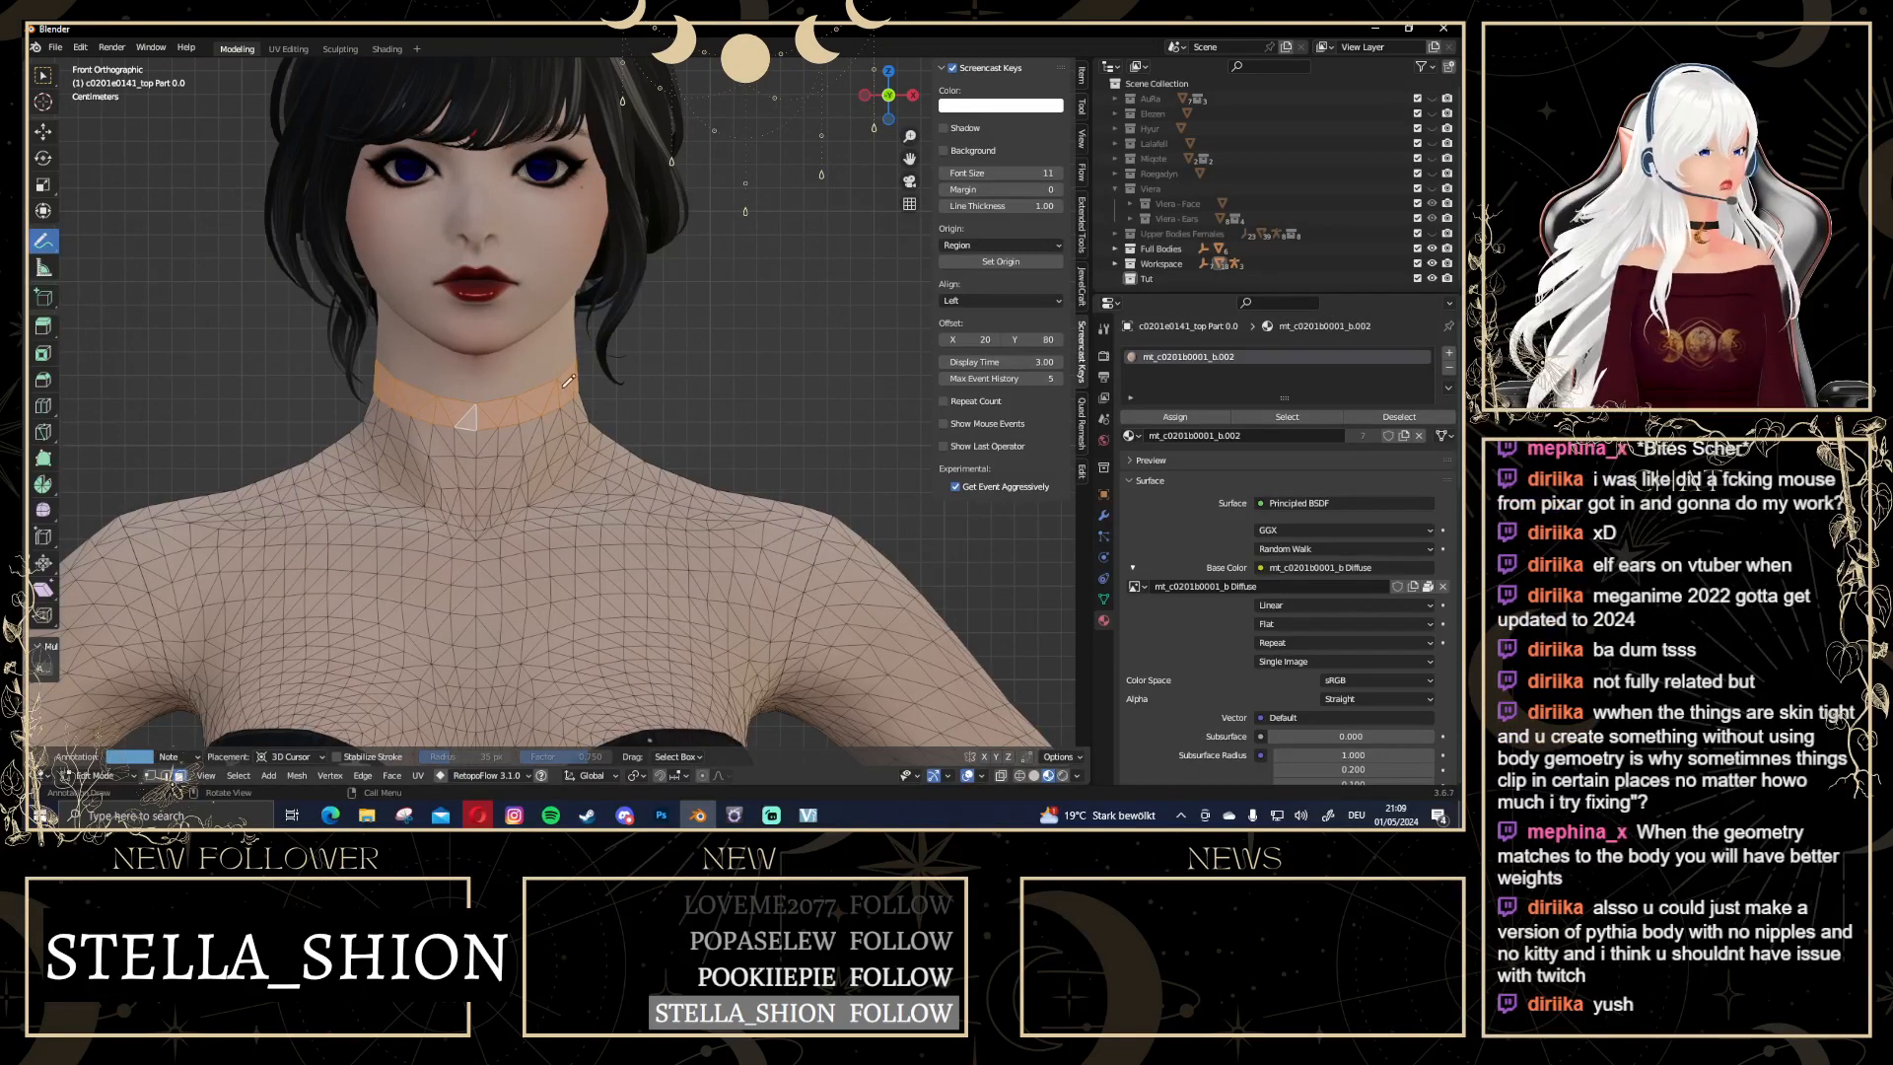
{"action": "scroll", "coordinate": [582, 362], "scroll_direction": "up", "scroll_amount": 1}
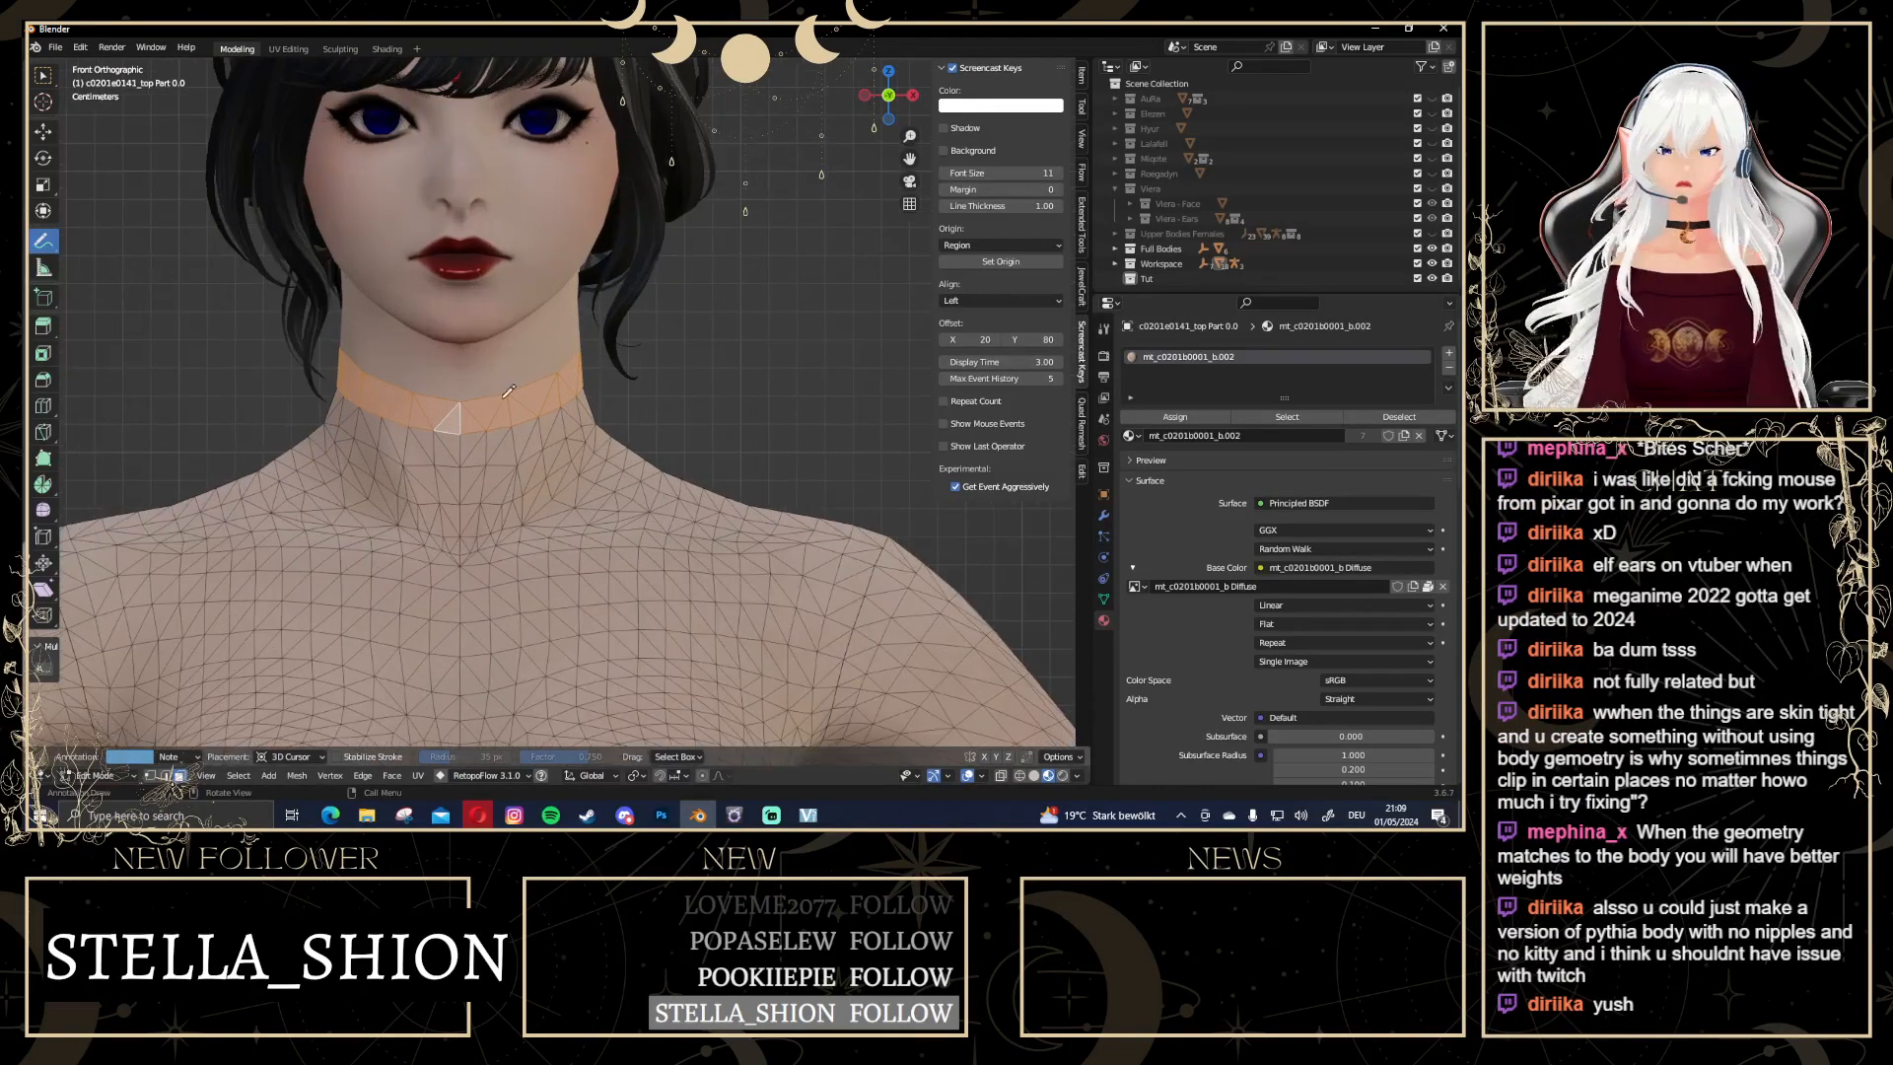
{"action": "key", "text": "w"}
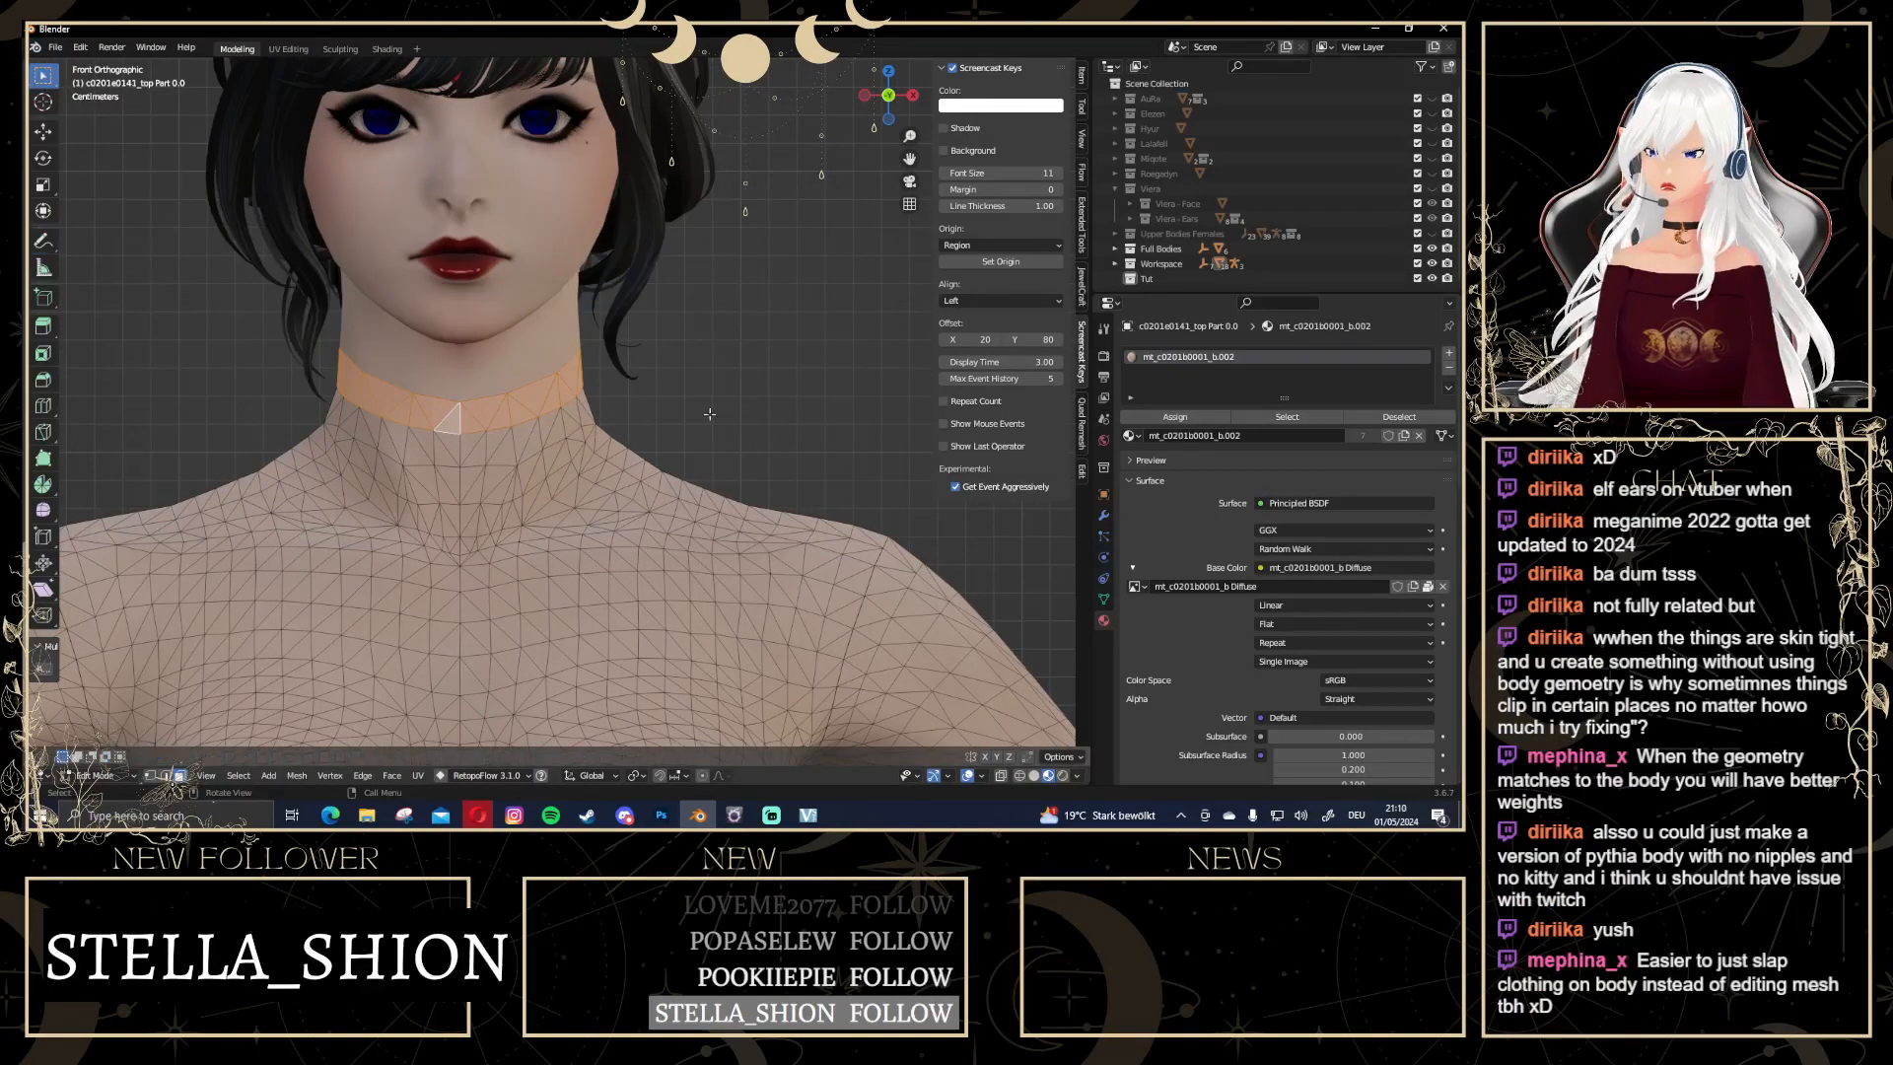
{"action": "middle_click_drag", "start_coordinate": [709, 414], "coordinate": [770, 370]}
{"action": "key", "text": "shift+d"}
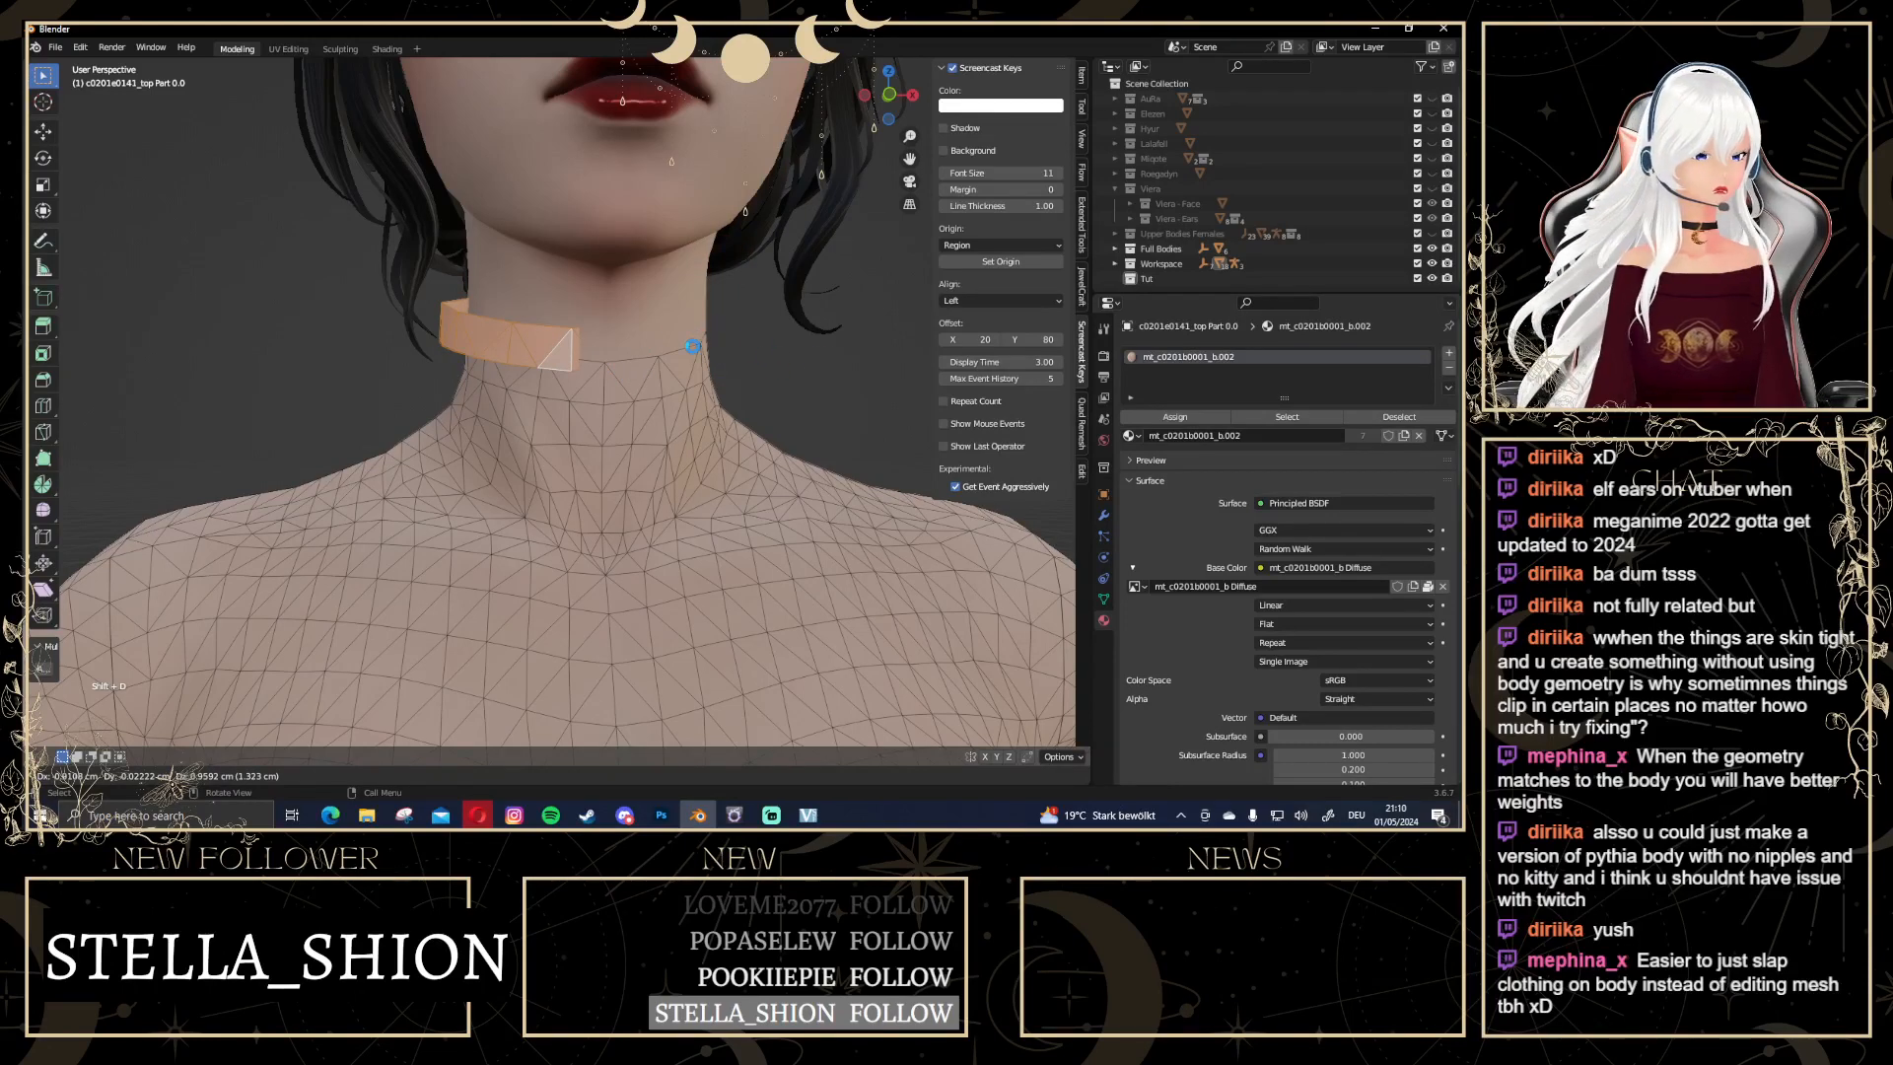
{"action": "right_click", "coordinate": [734, 347]}
{"action": "middle_click_drag", "start_coordinate": [753, 333], "coordinate": [760, 336]}
{"action": "scroll", "coordinate": [718, 389], "scroll_direction": "down", "scroll_amount": 1}
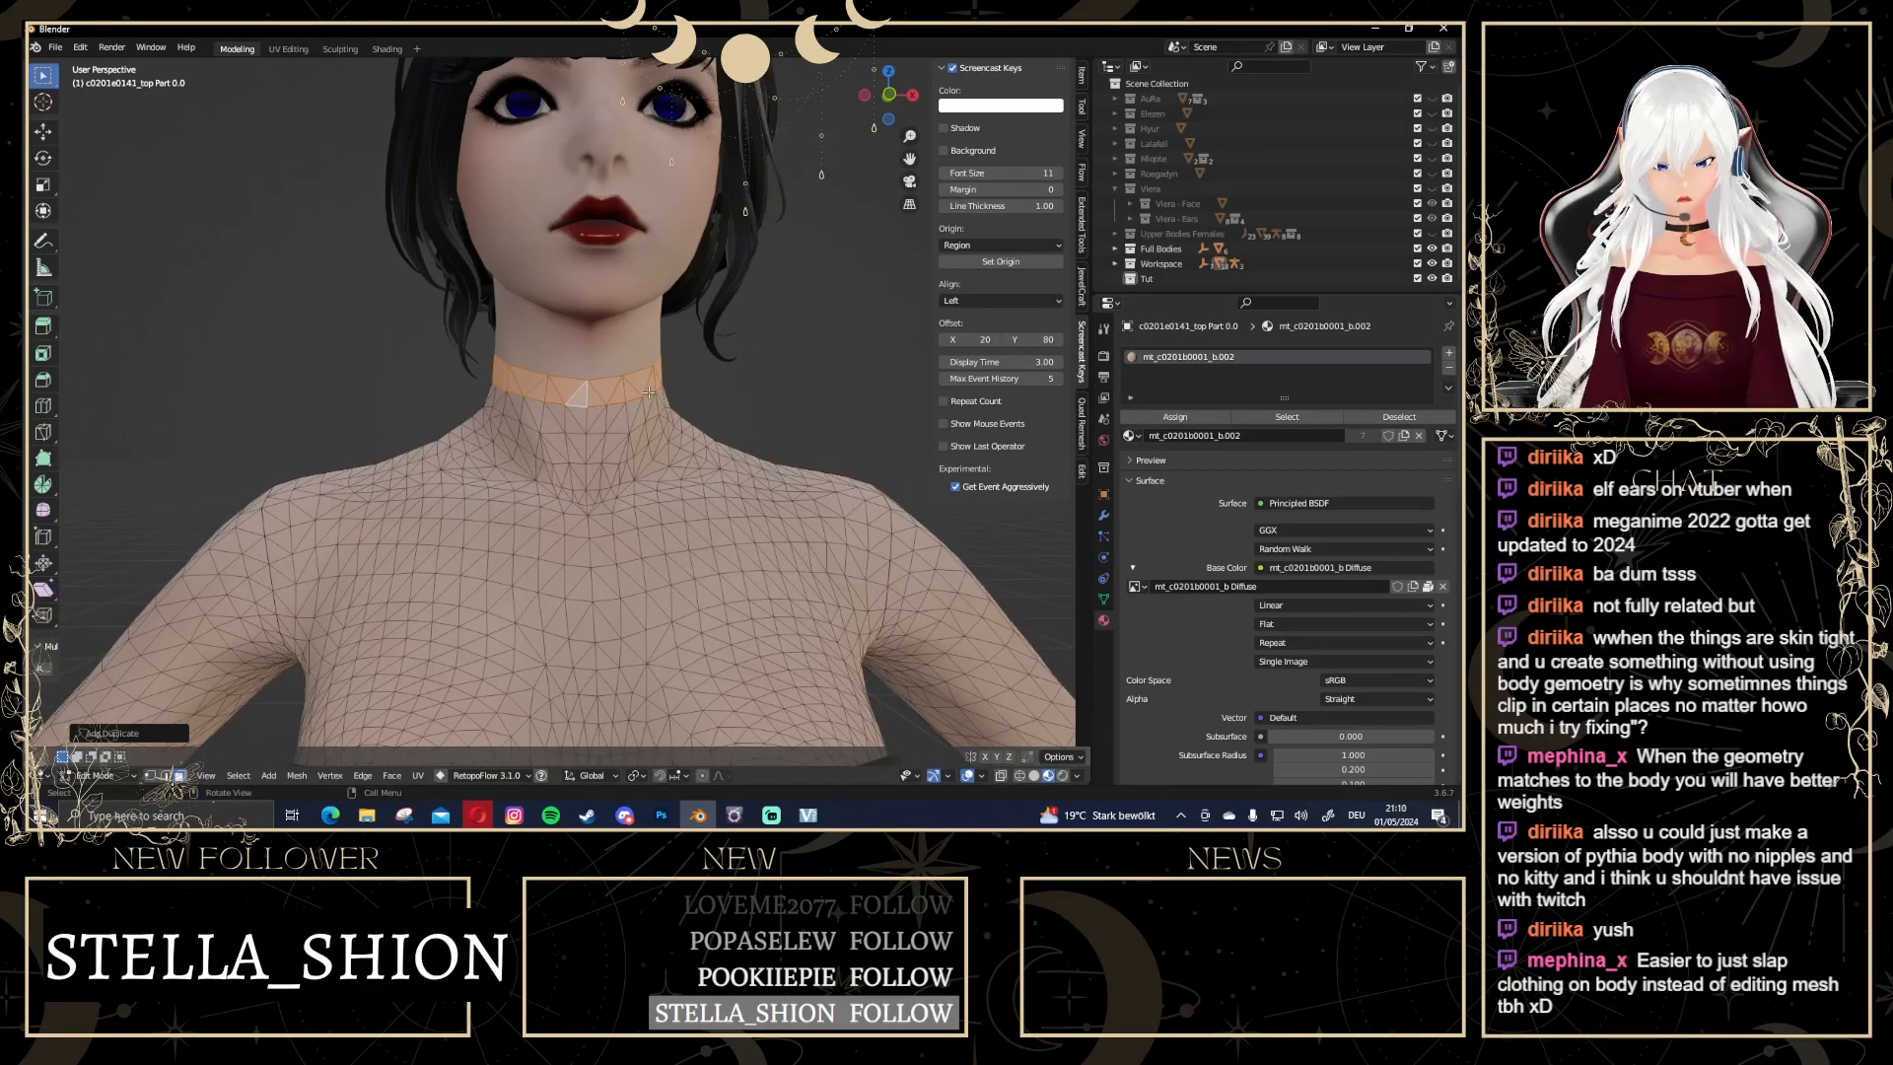
Separate the duplicated neck band by selection into its own object and return to Object Mode
{"action": "key", "text": "p"}
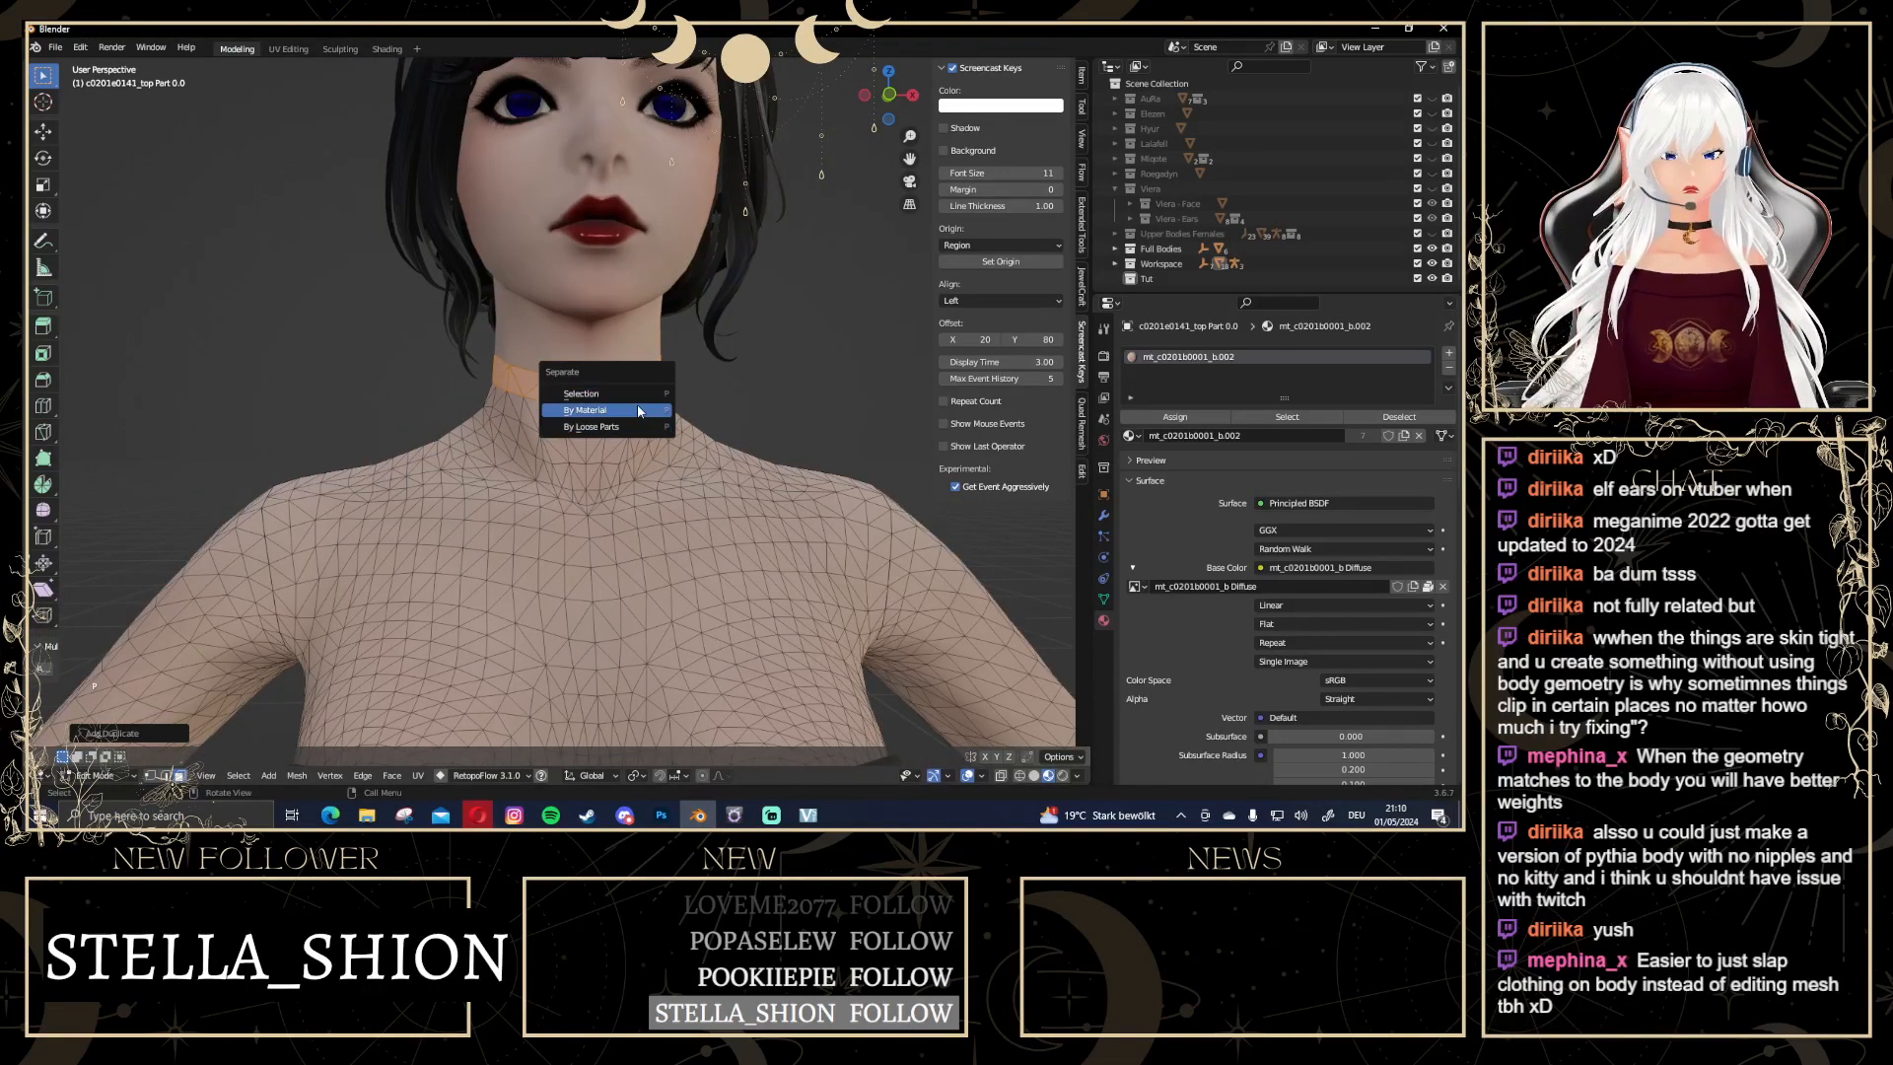
{"action": "left_click", "coordinate": [641, 394]}
{"action": "key", "text": "Tab"}
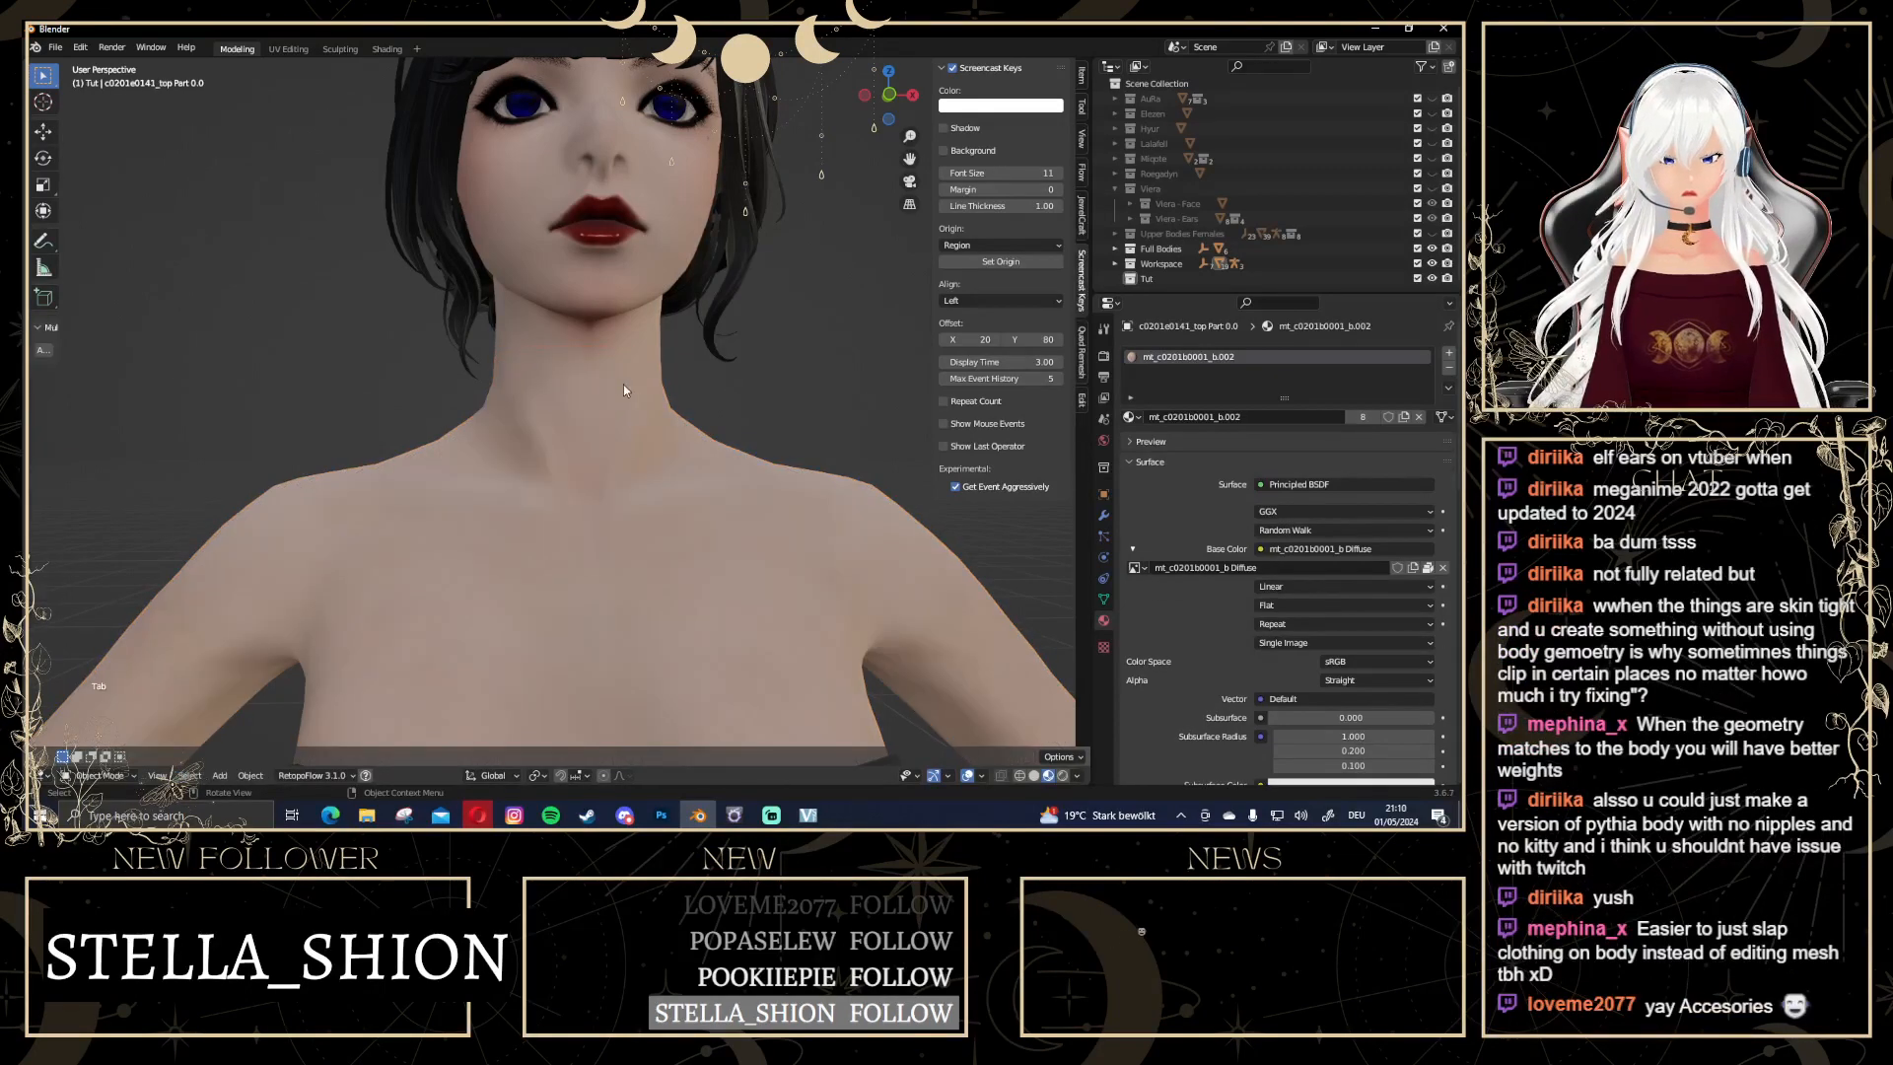
Remove the skin material slot from the separated neck band and enter Edit Mode on it with all faces selected
{"action": "left_click", "coordinate": [623, 386]}
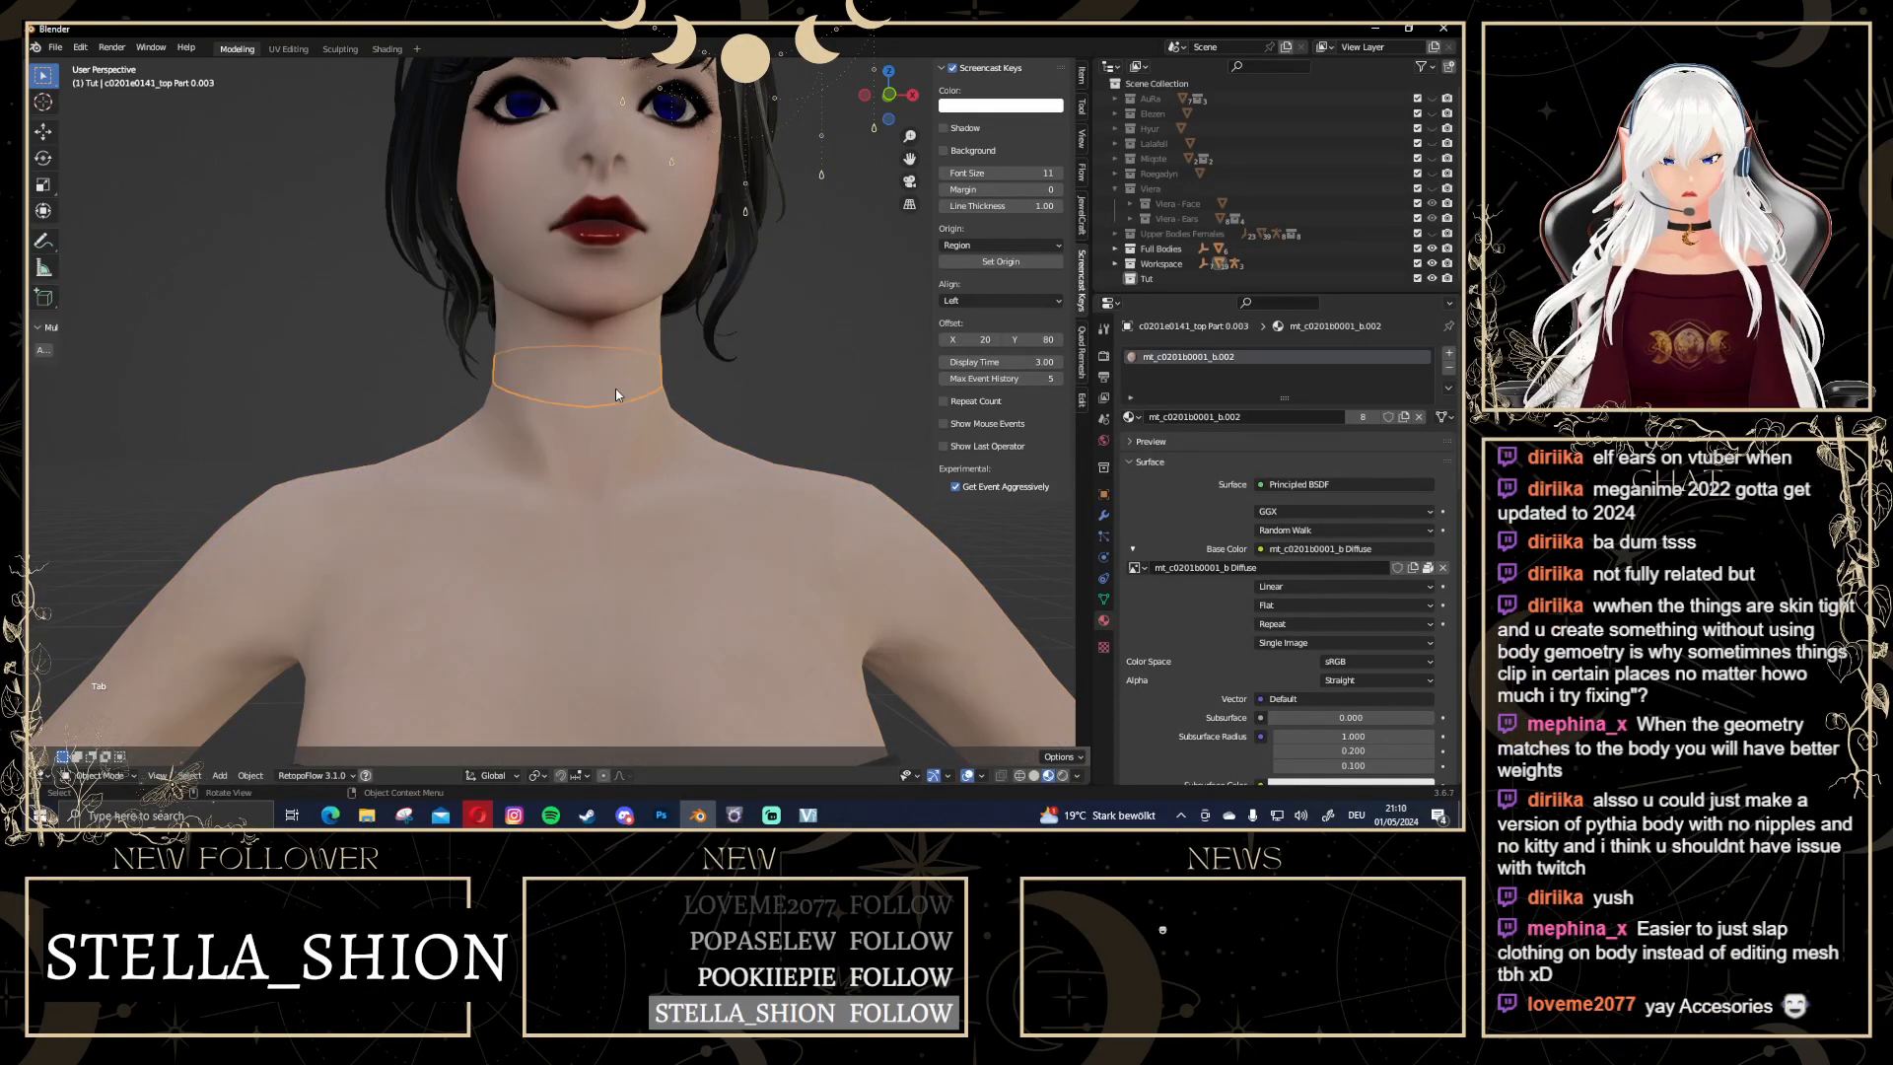
{"action": "left_click", "coordinate": [1448, 369]}
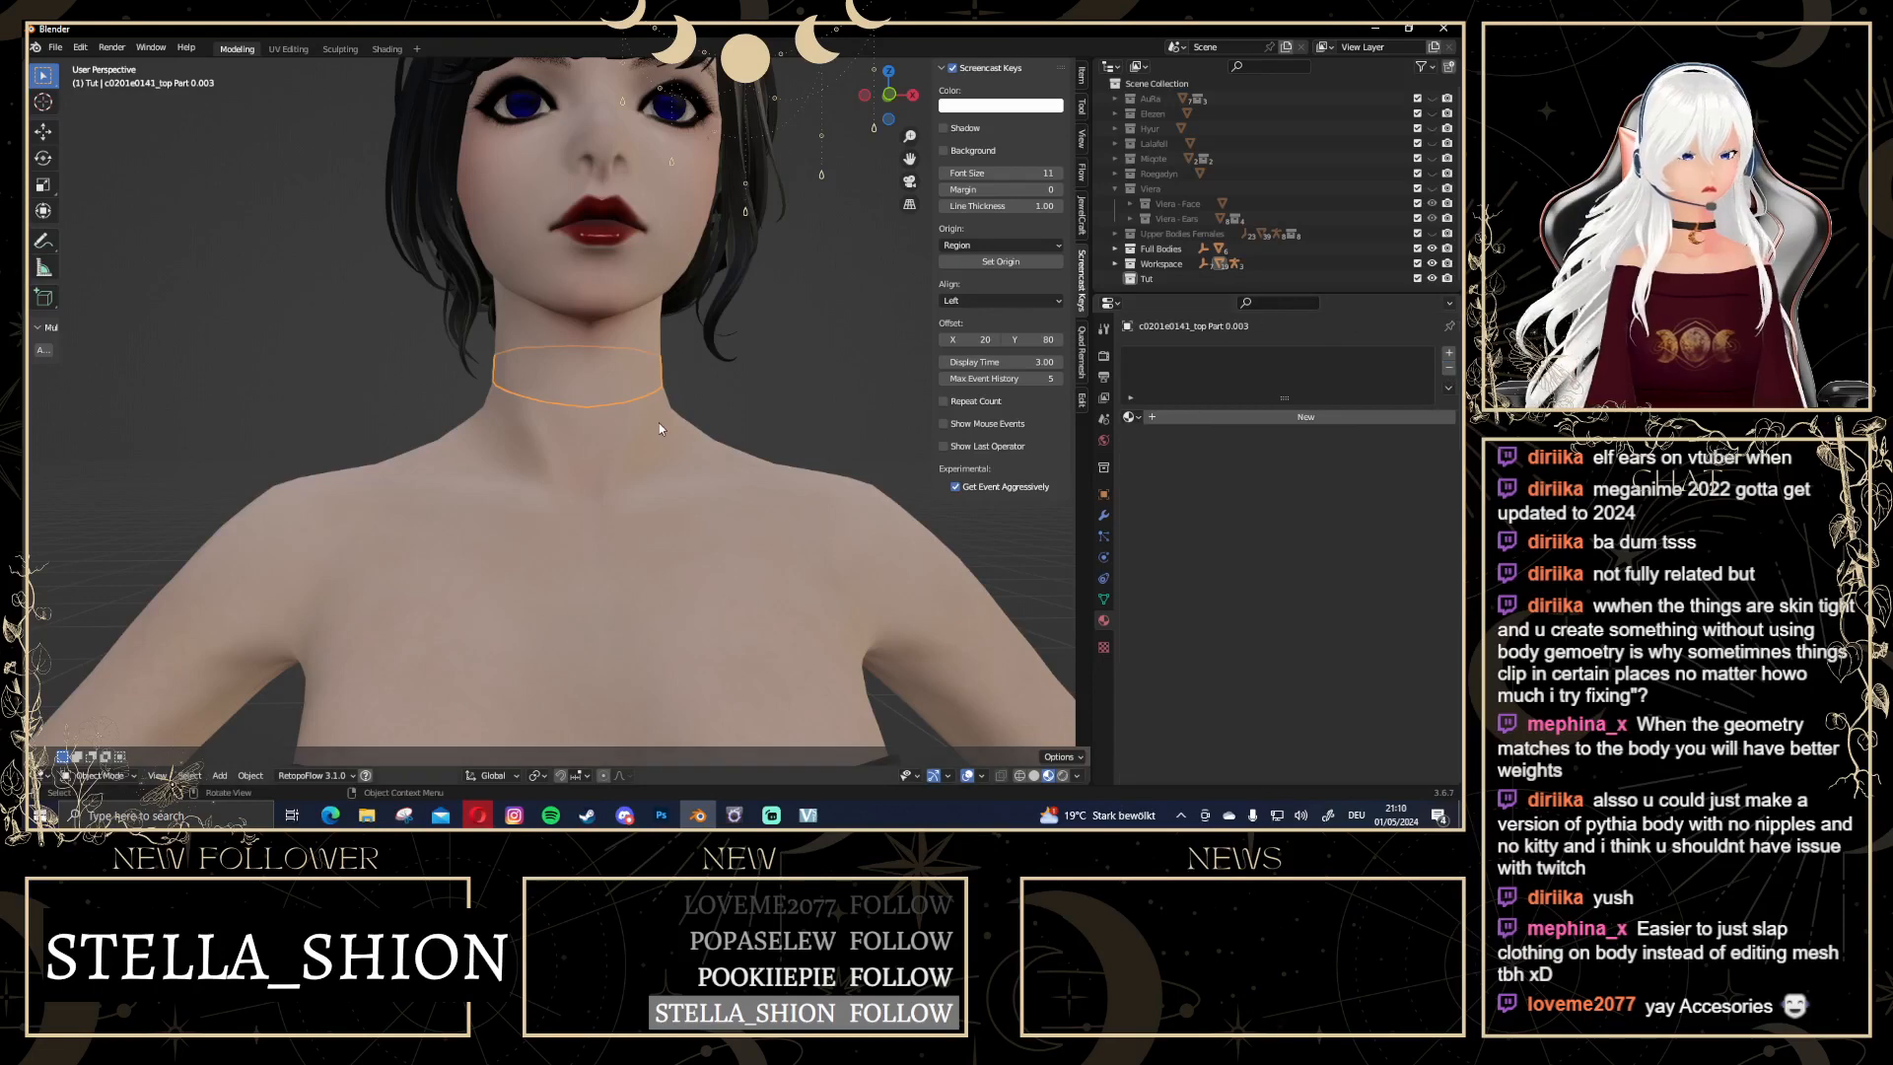
{"action": "middle_click_drag", "start_coordinate": [595, 372], "coordinate": [670, 403]}
{"action": "key", "text": "Tab"}
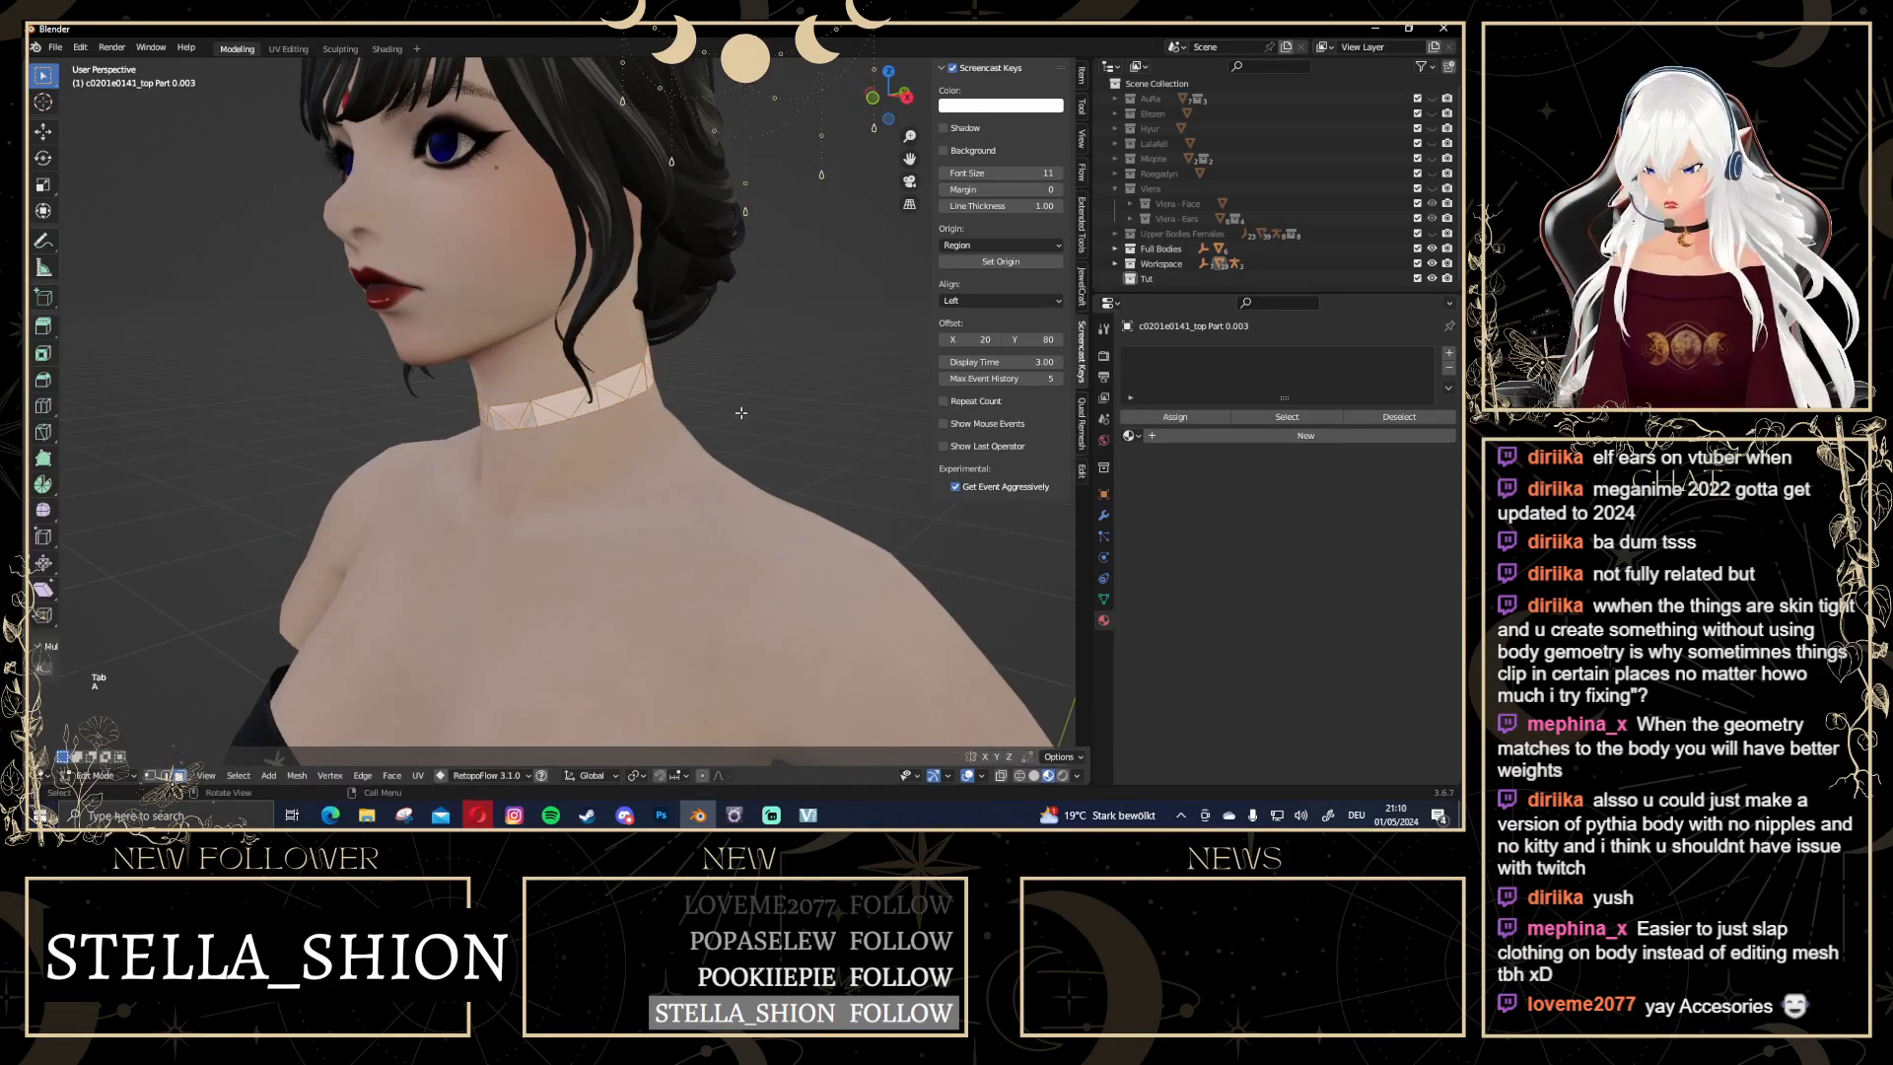
Scale the neck band up slightly, to about 1.02, and return to Object Mode
{"action": "key", "text": "s"}
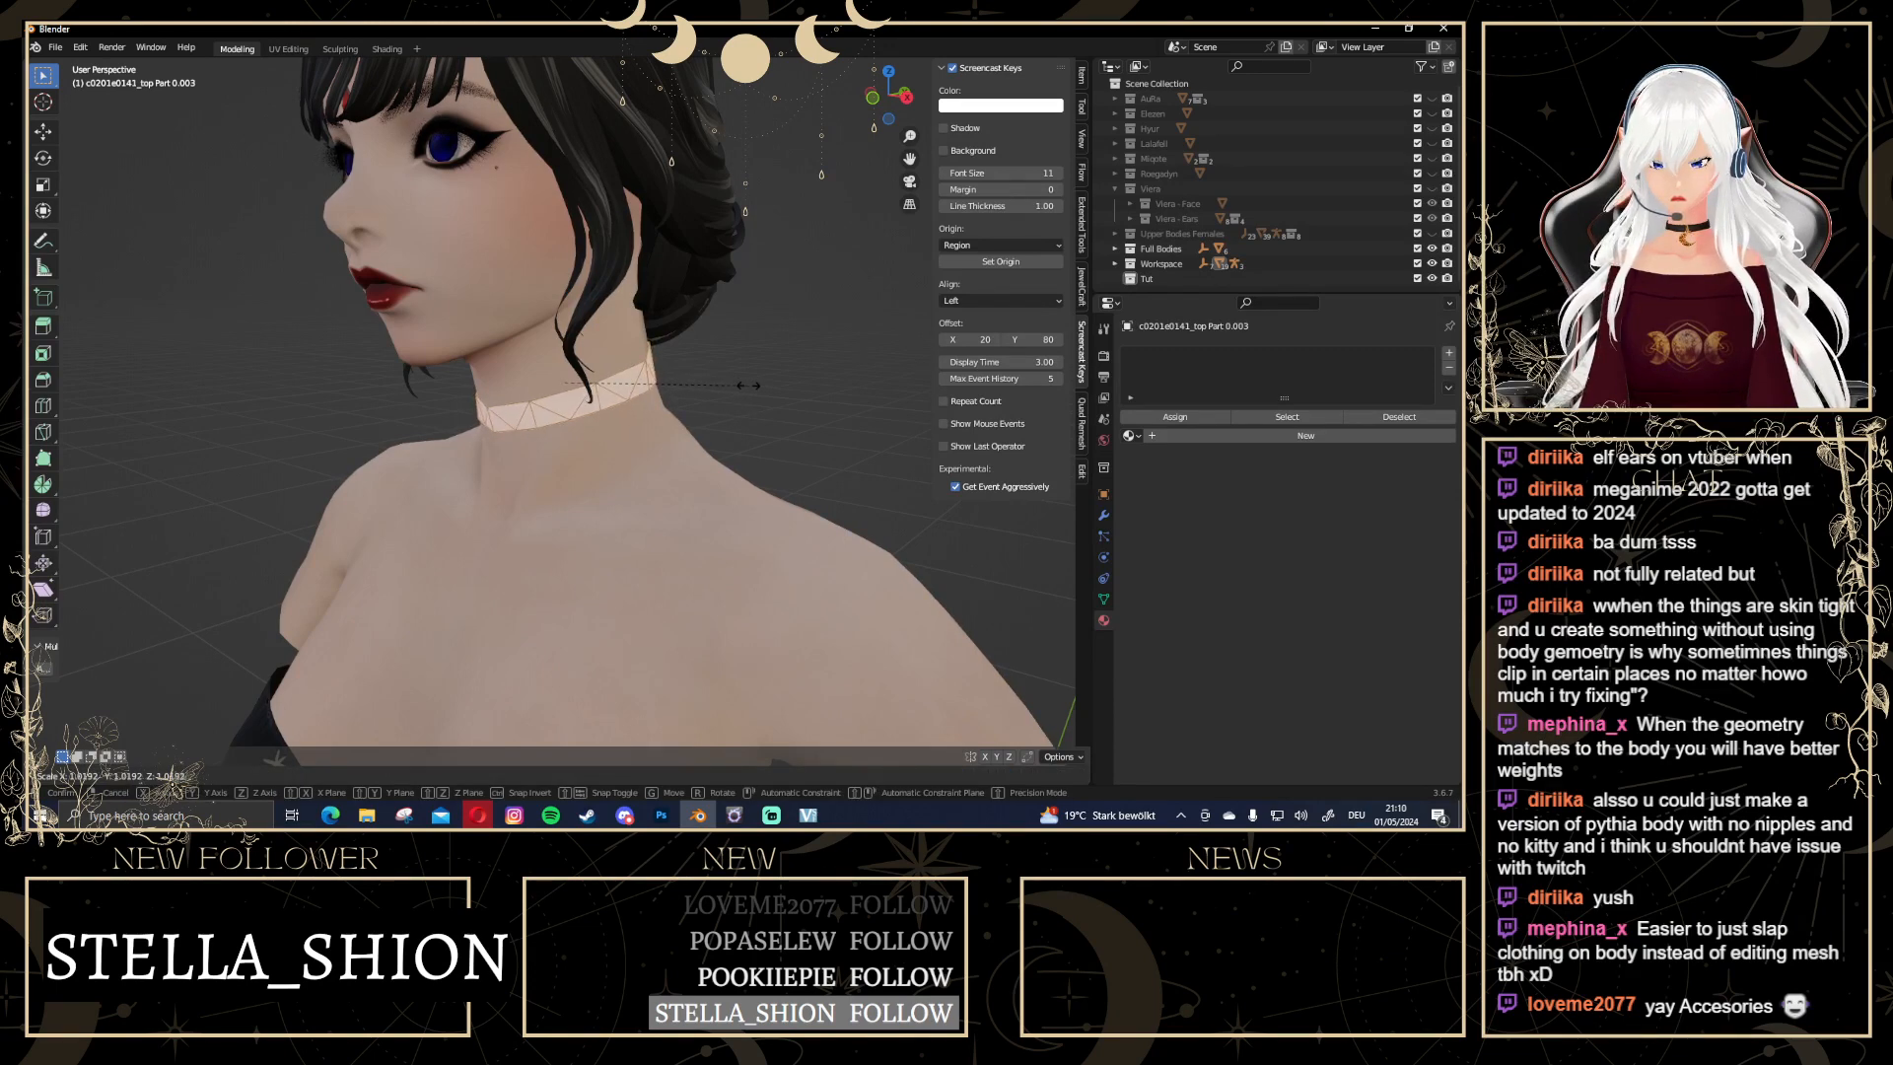
{"action": "left_click", "coordinate": [750, 386]}
{"action": "key", "text": "Tab"}
Enter Edit Mode on the neck band with vertex selection and select the sagging lower-edge vertices at the back of the neck
{"action": "middle_click_drag", "start_coordinate": [749, 385], "coordinate": [441, 430]}
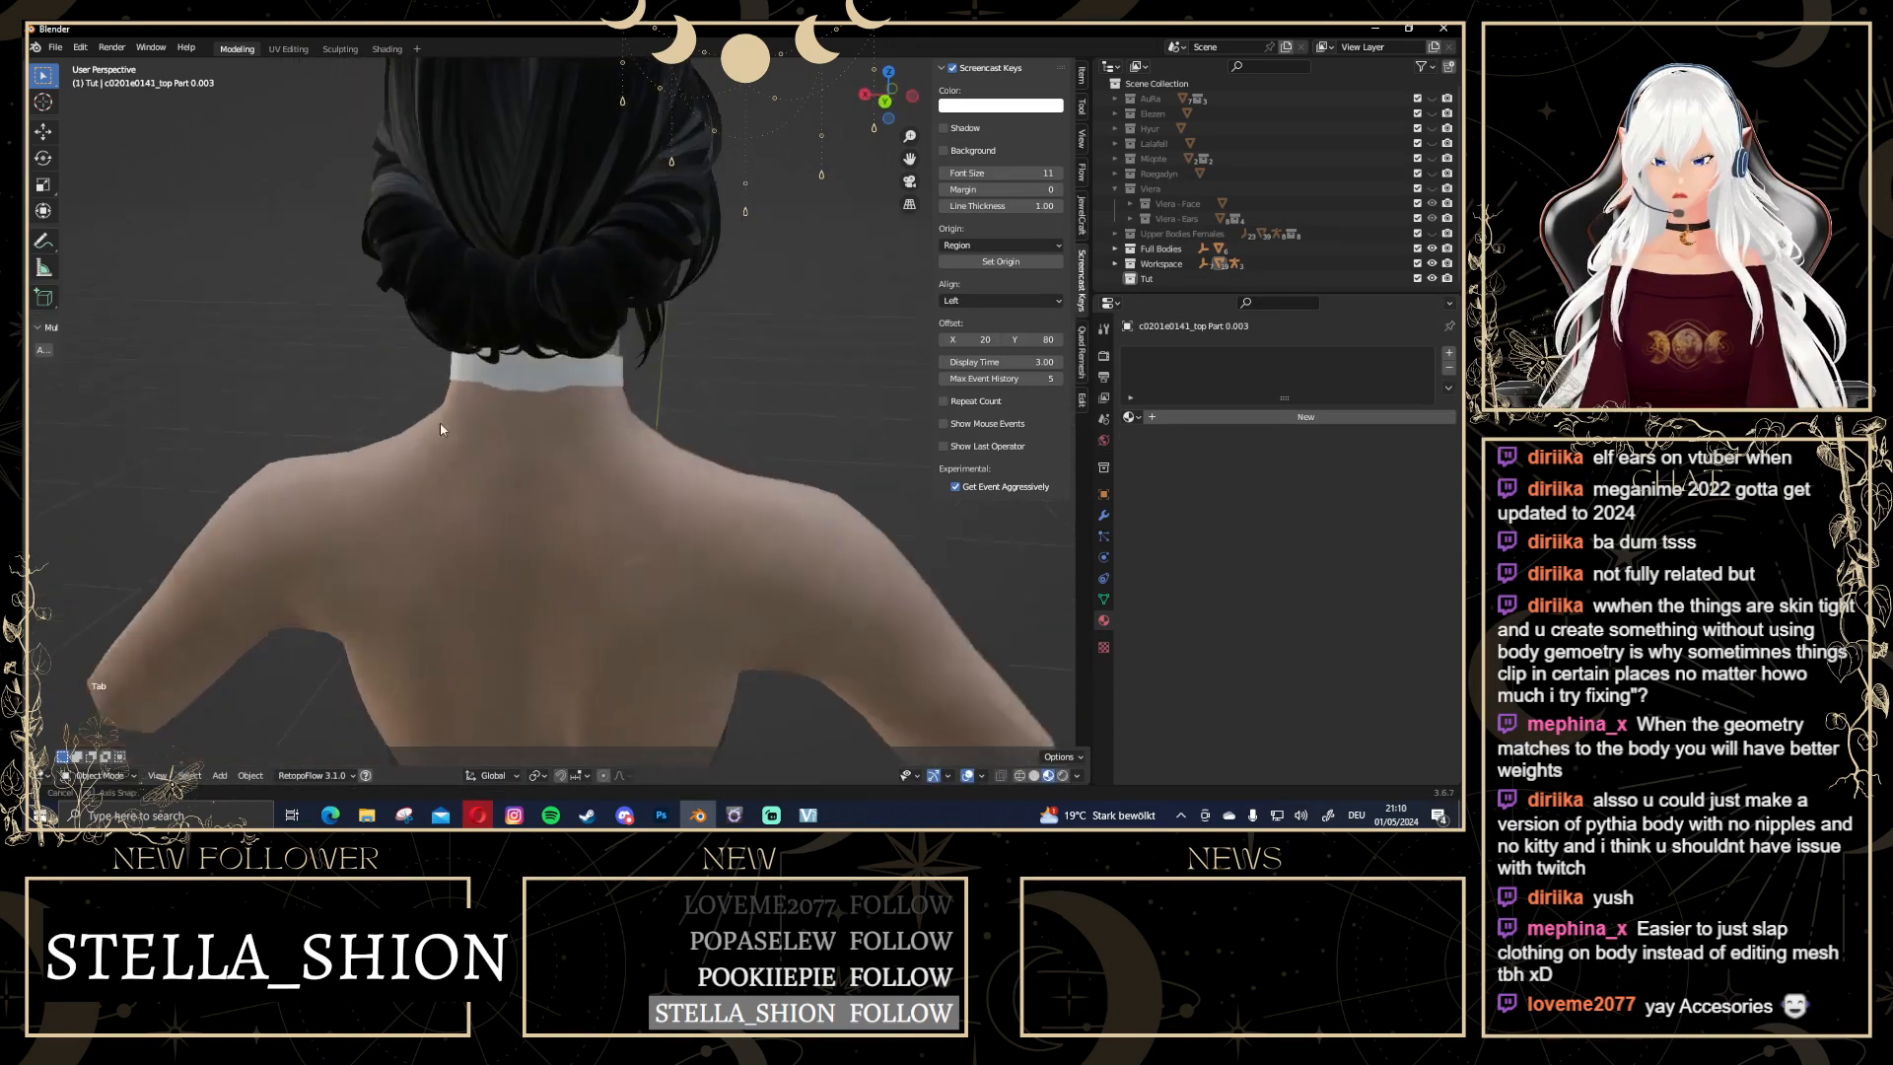
{"action": "scroll", "coordinate": [440, 430], "scroll_direction": "up", "scroll_amount": 6}
{"action": "key", "text": "Tab"}
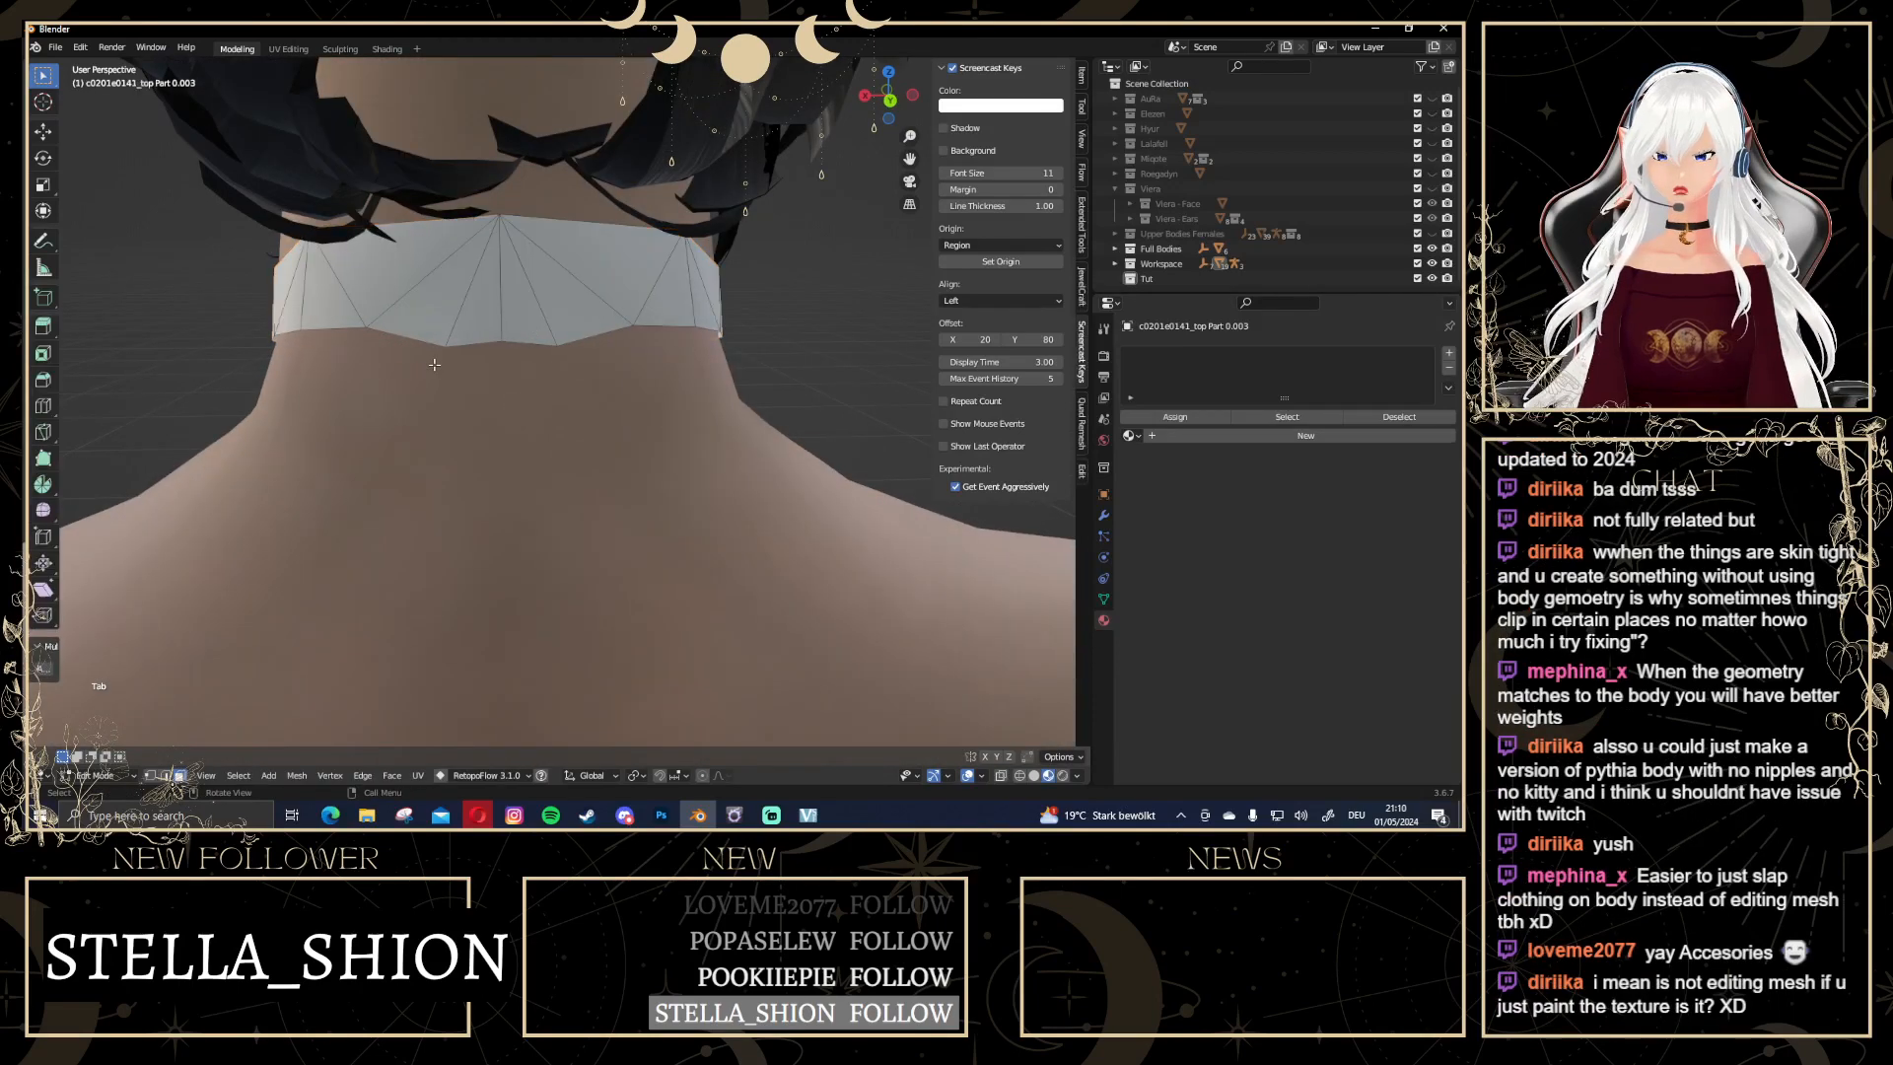
{"action": "key", "text": "1"}
{"action": "middle_click_drag", "start_coordinate": [448, 320], "coordinate": [467, 355]}
{"action": "left_click", "coordinate": [469, 360]}
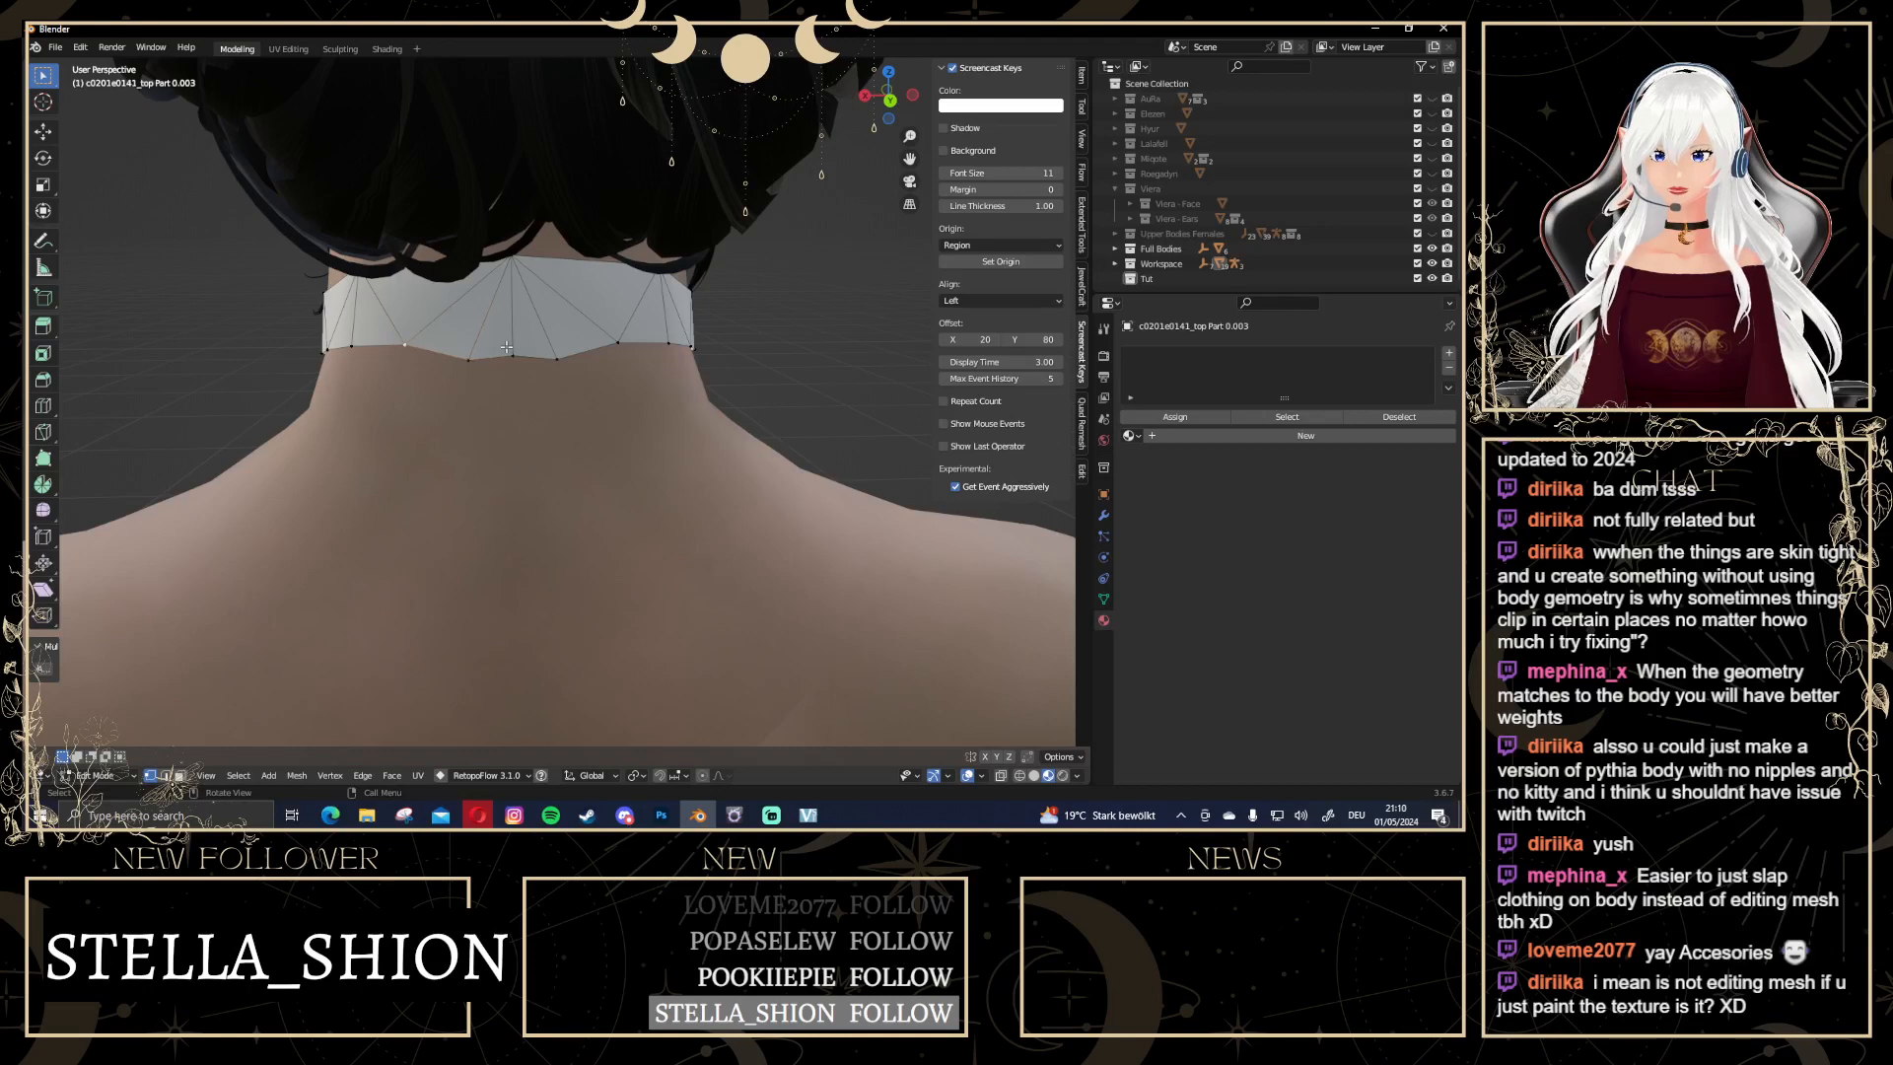
{"action": "key", "text": "shift"}
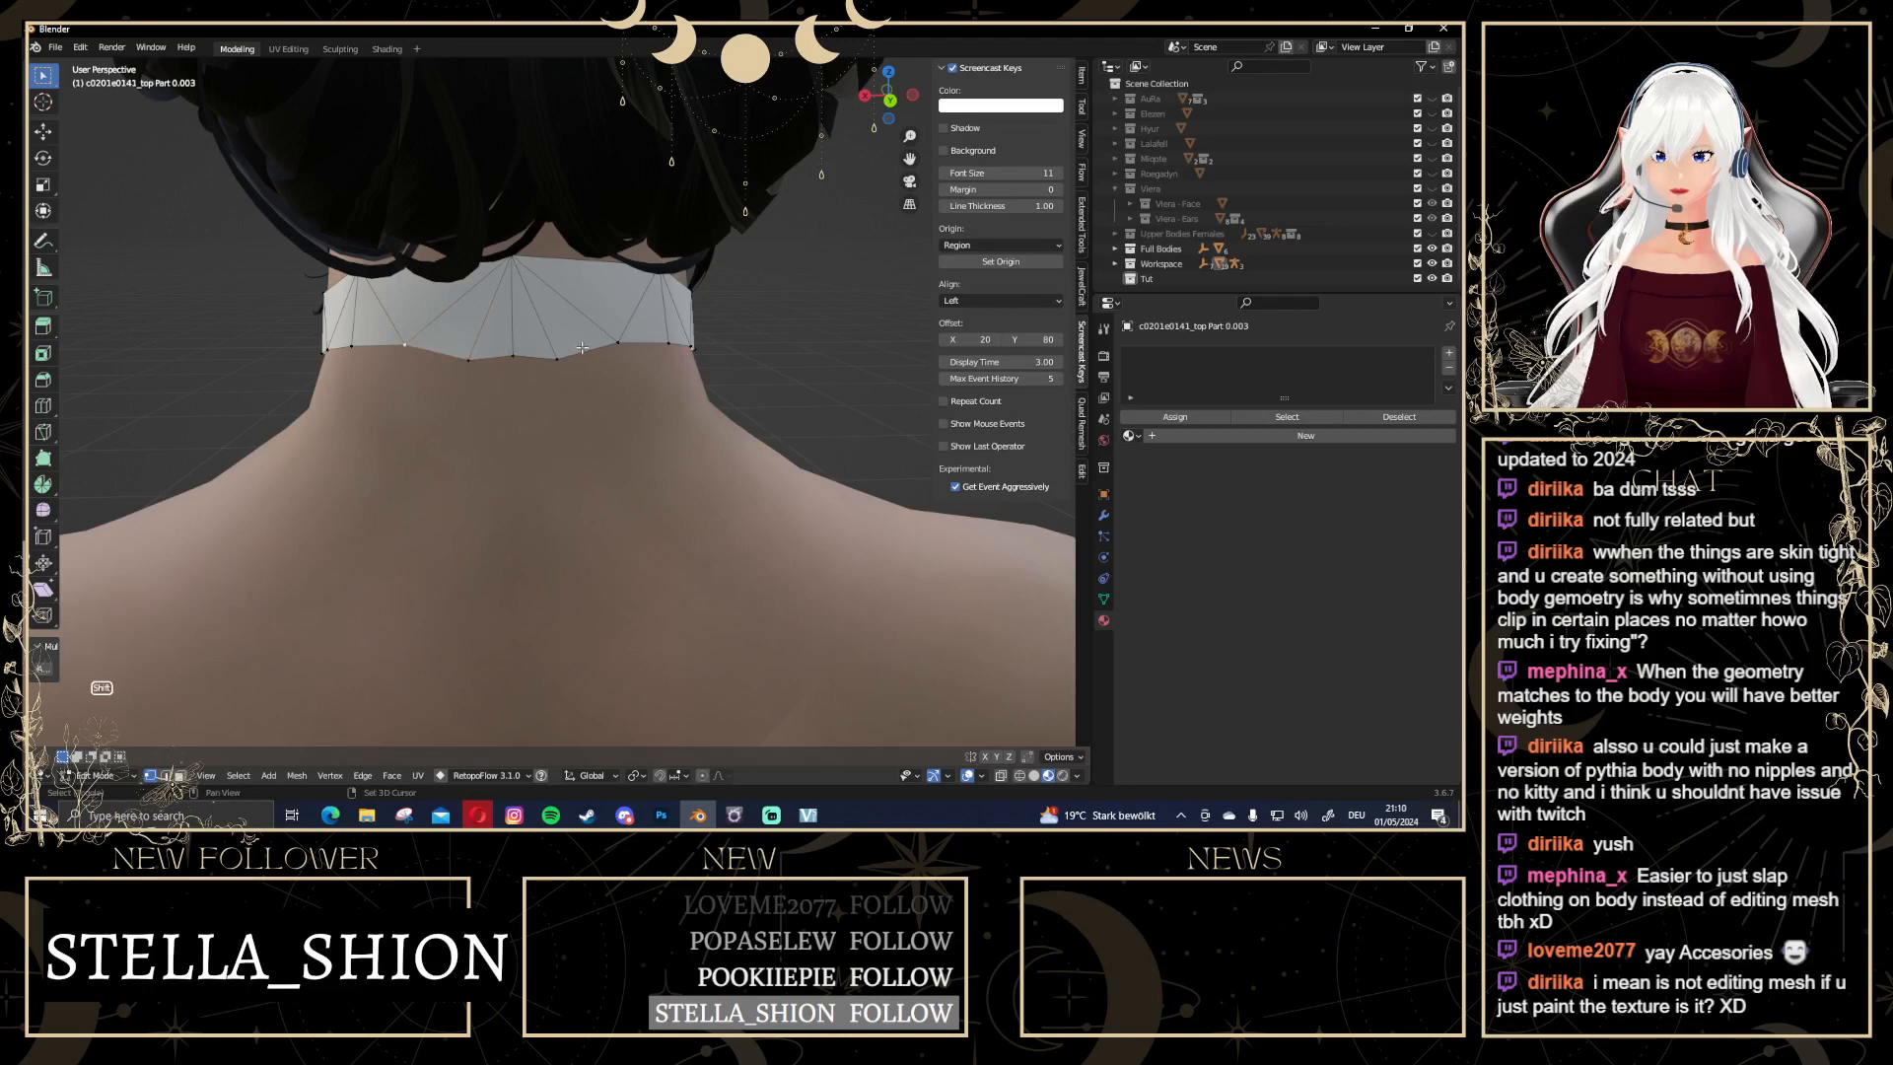
{"action": "left_click", "coordinate": [510, 353], "text": "shift"}
{"action": "left_click", "coordinate": [557, 358], "text": "shift"}
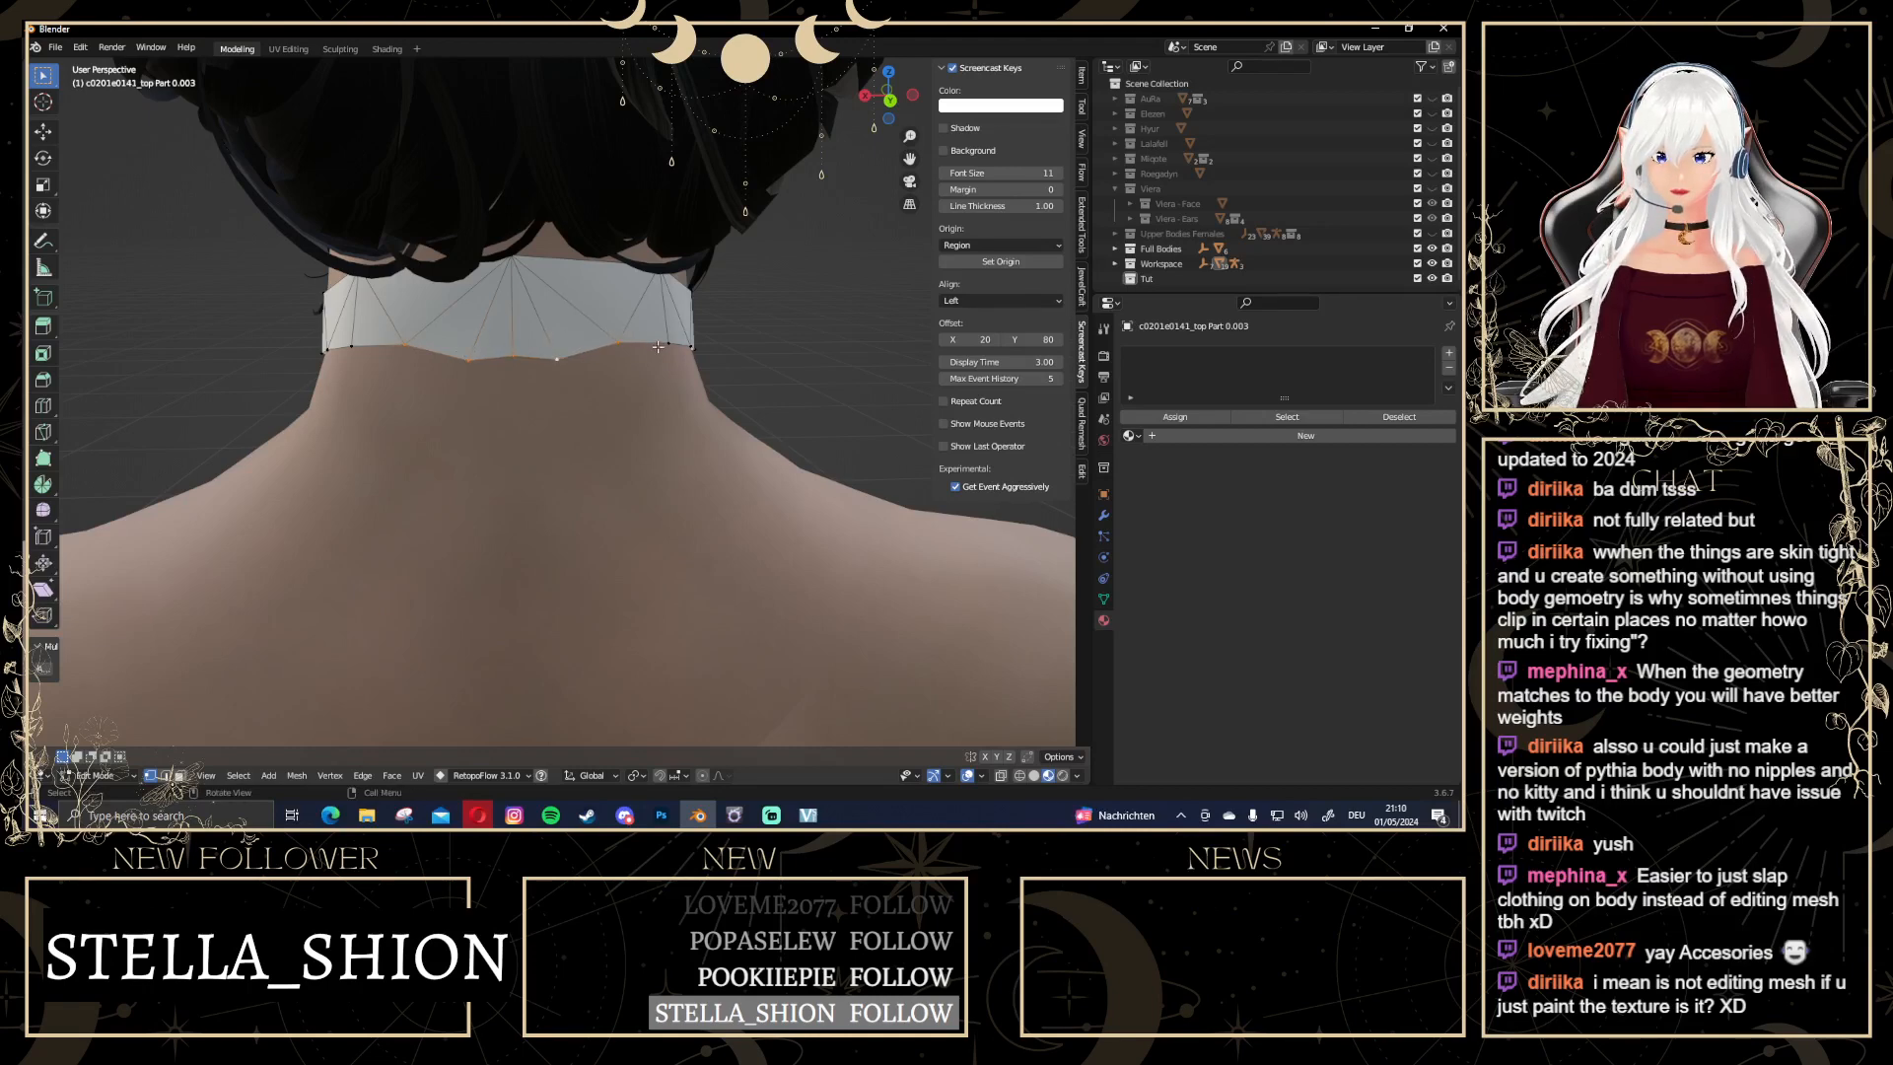
Try Smooth Vertices on the selected lower-edge vertices at the back of the band, and undo it
{"action": "right_click", "coordinate": [659, 347]}
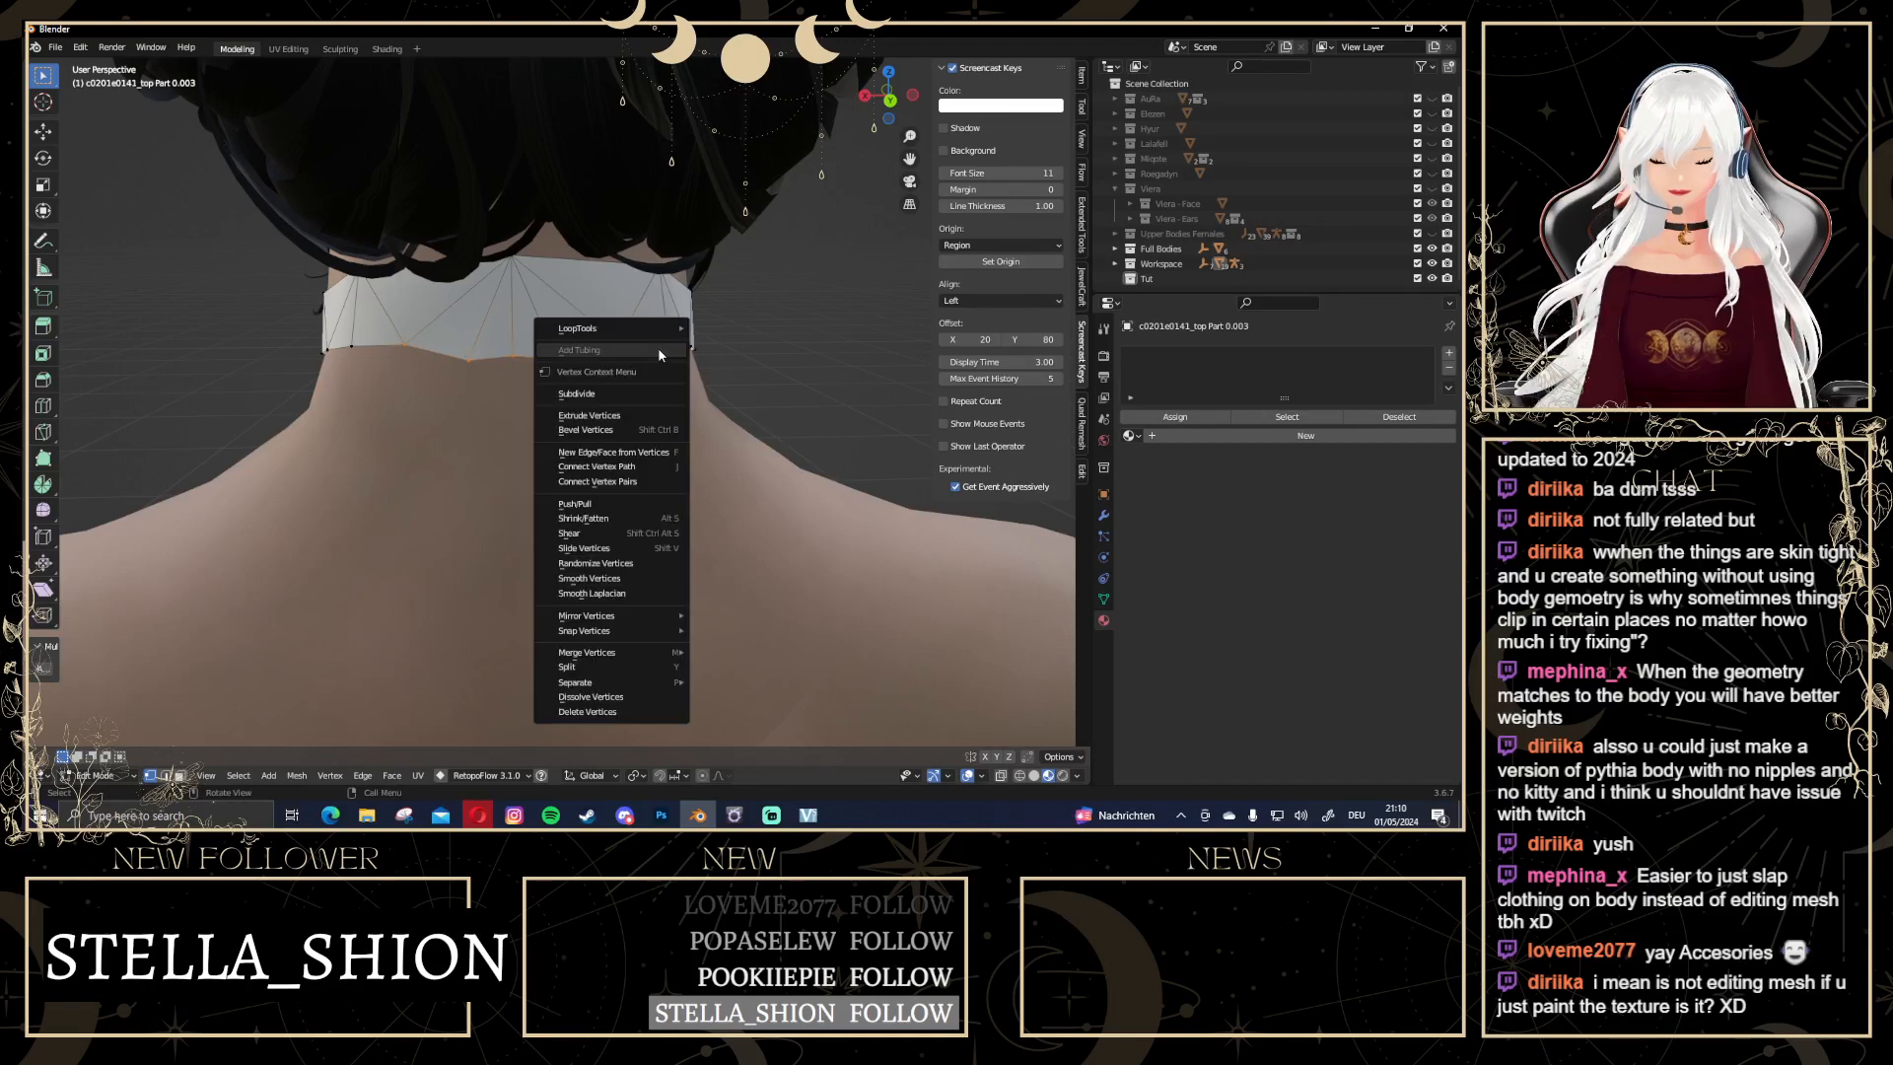
{"action": "left_click", "coordinate": [608, 581]}
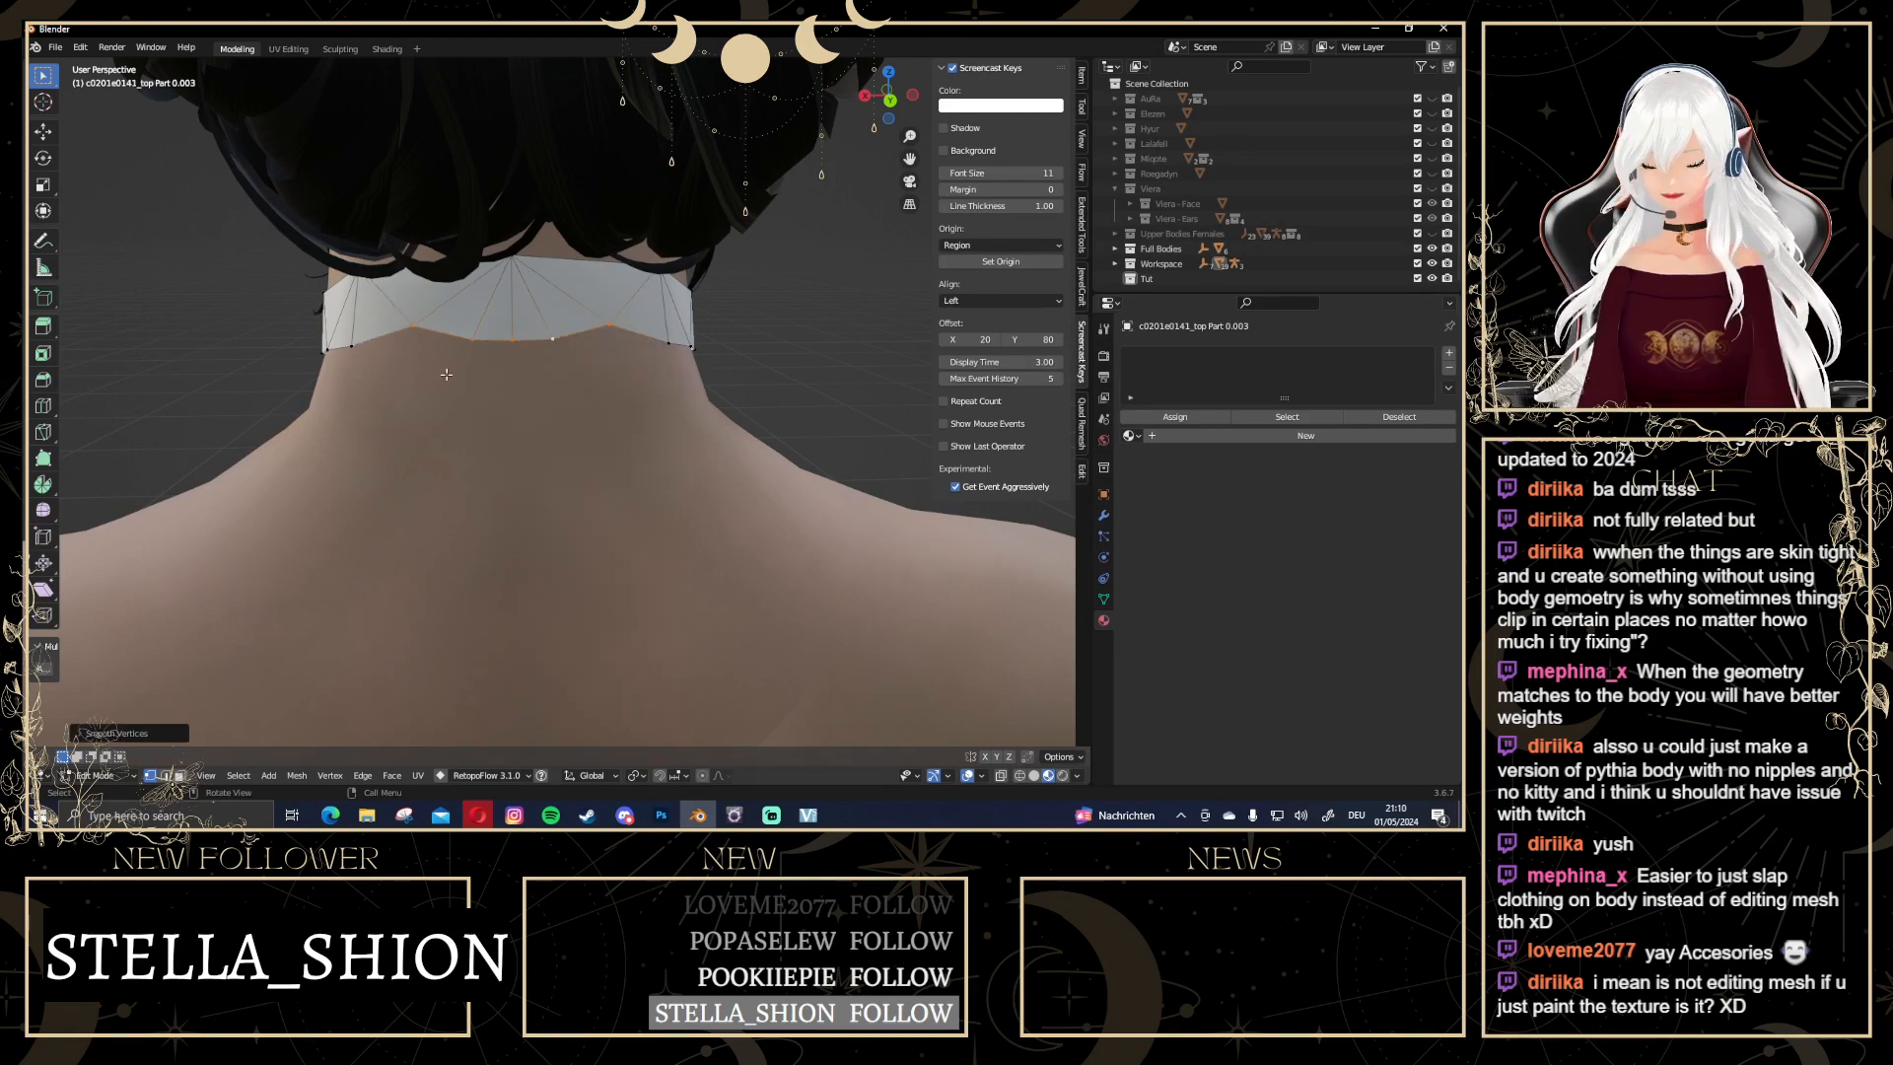
{"action": "key", "text": "ctrl+z"}
Try LoopTools Relax with 25 iterations on the back lower-edge vertices, and undo it
{"action": "right_click", "coordinate": [559, 325]}
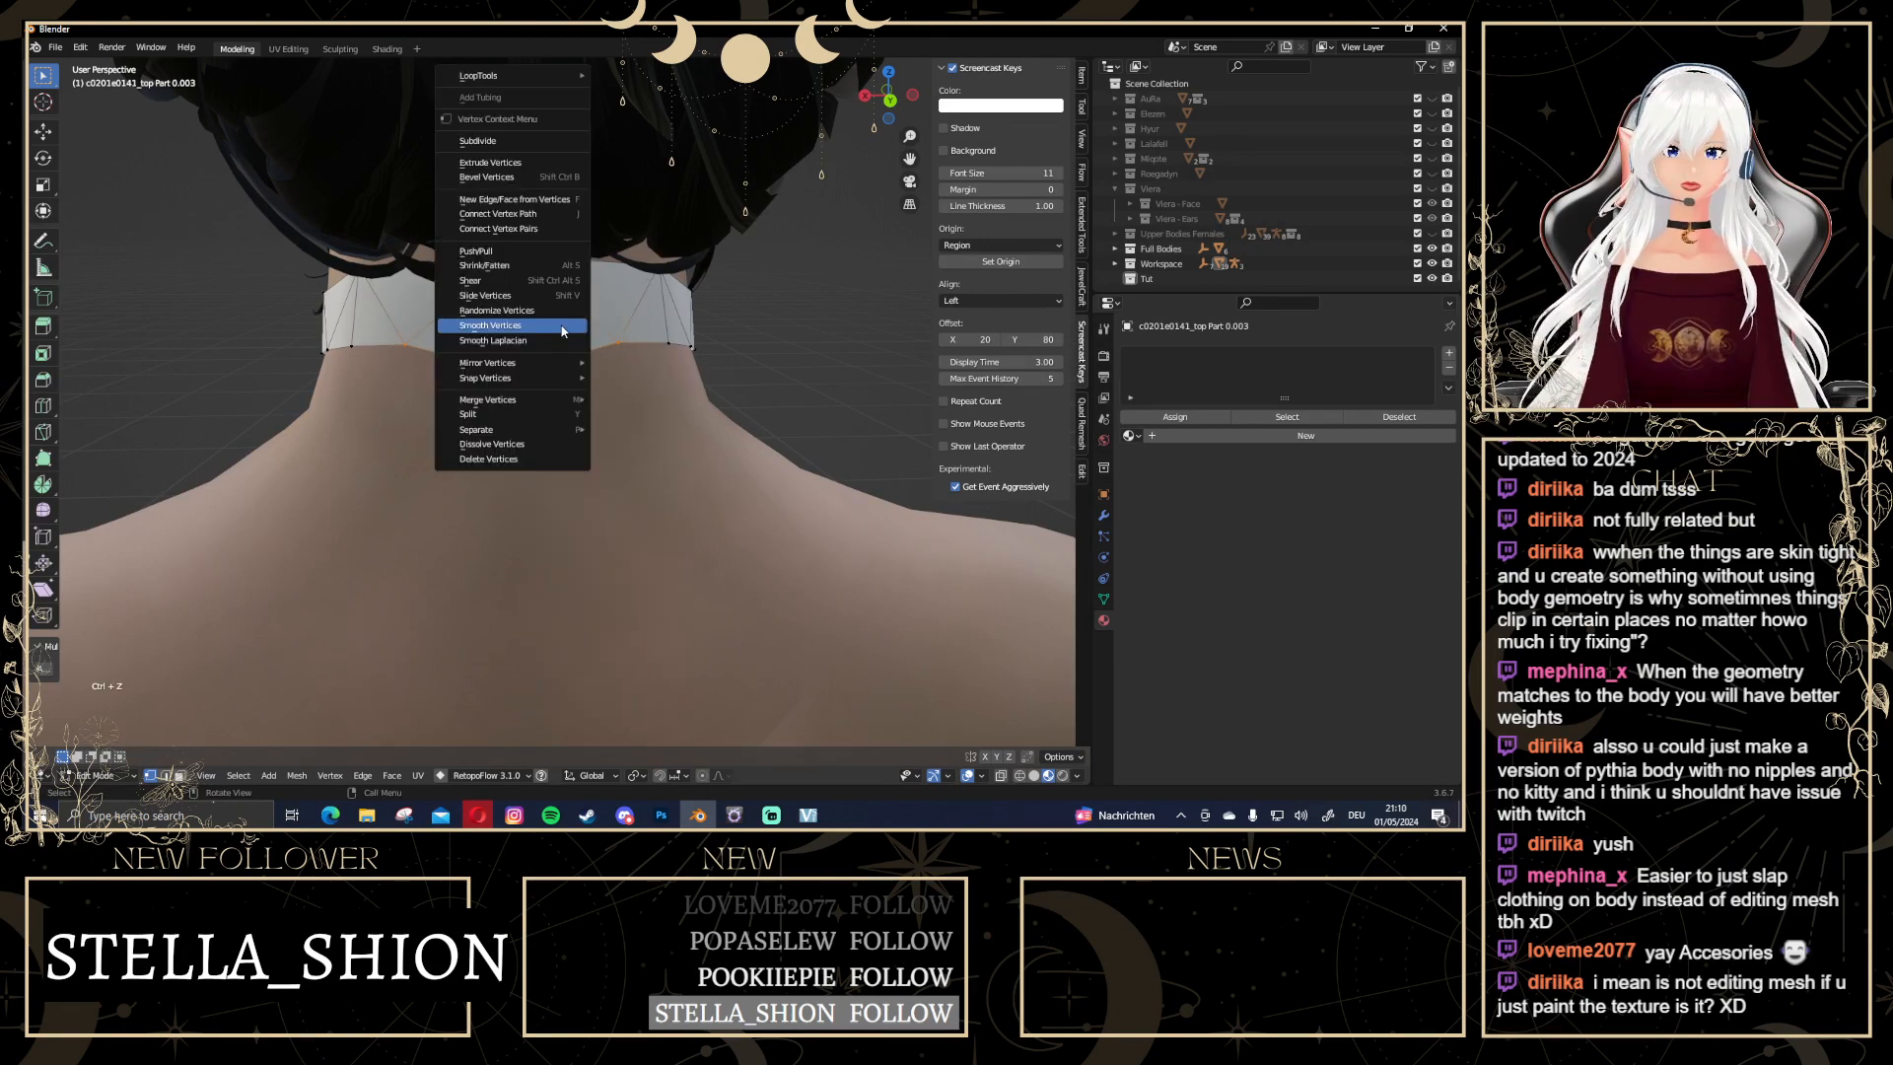
{"action": "mouse_move", "coordinate": [532, 76]}
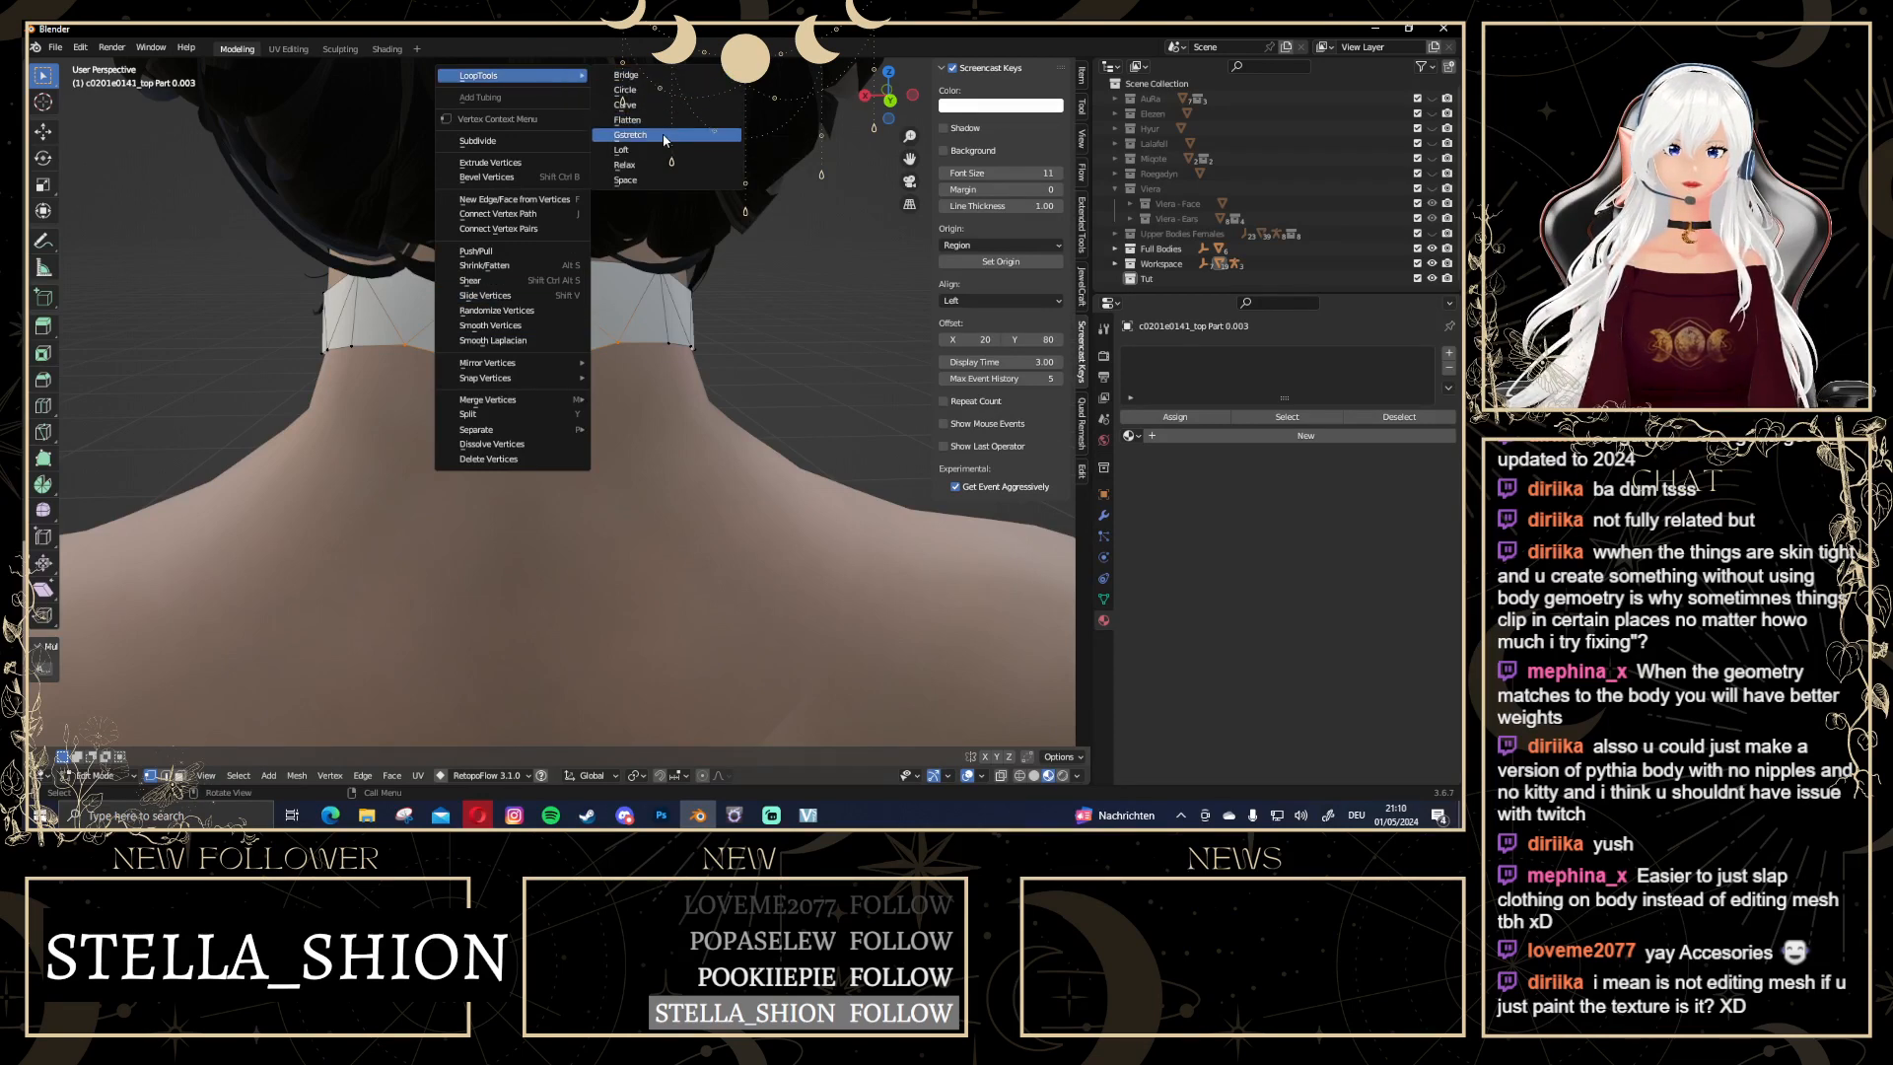
{"action": "left_click", "coordinate": [674, 162]}
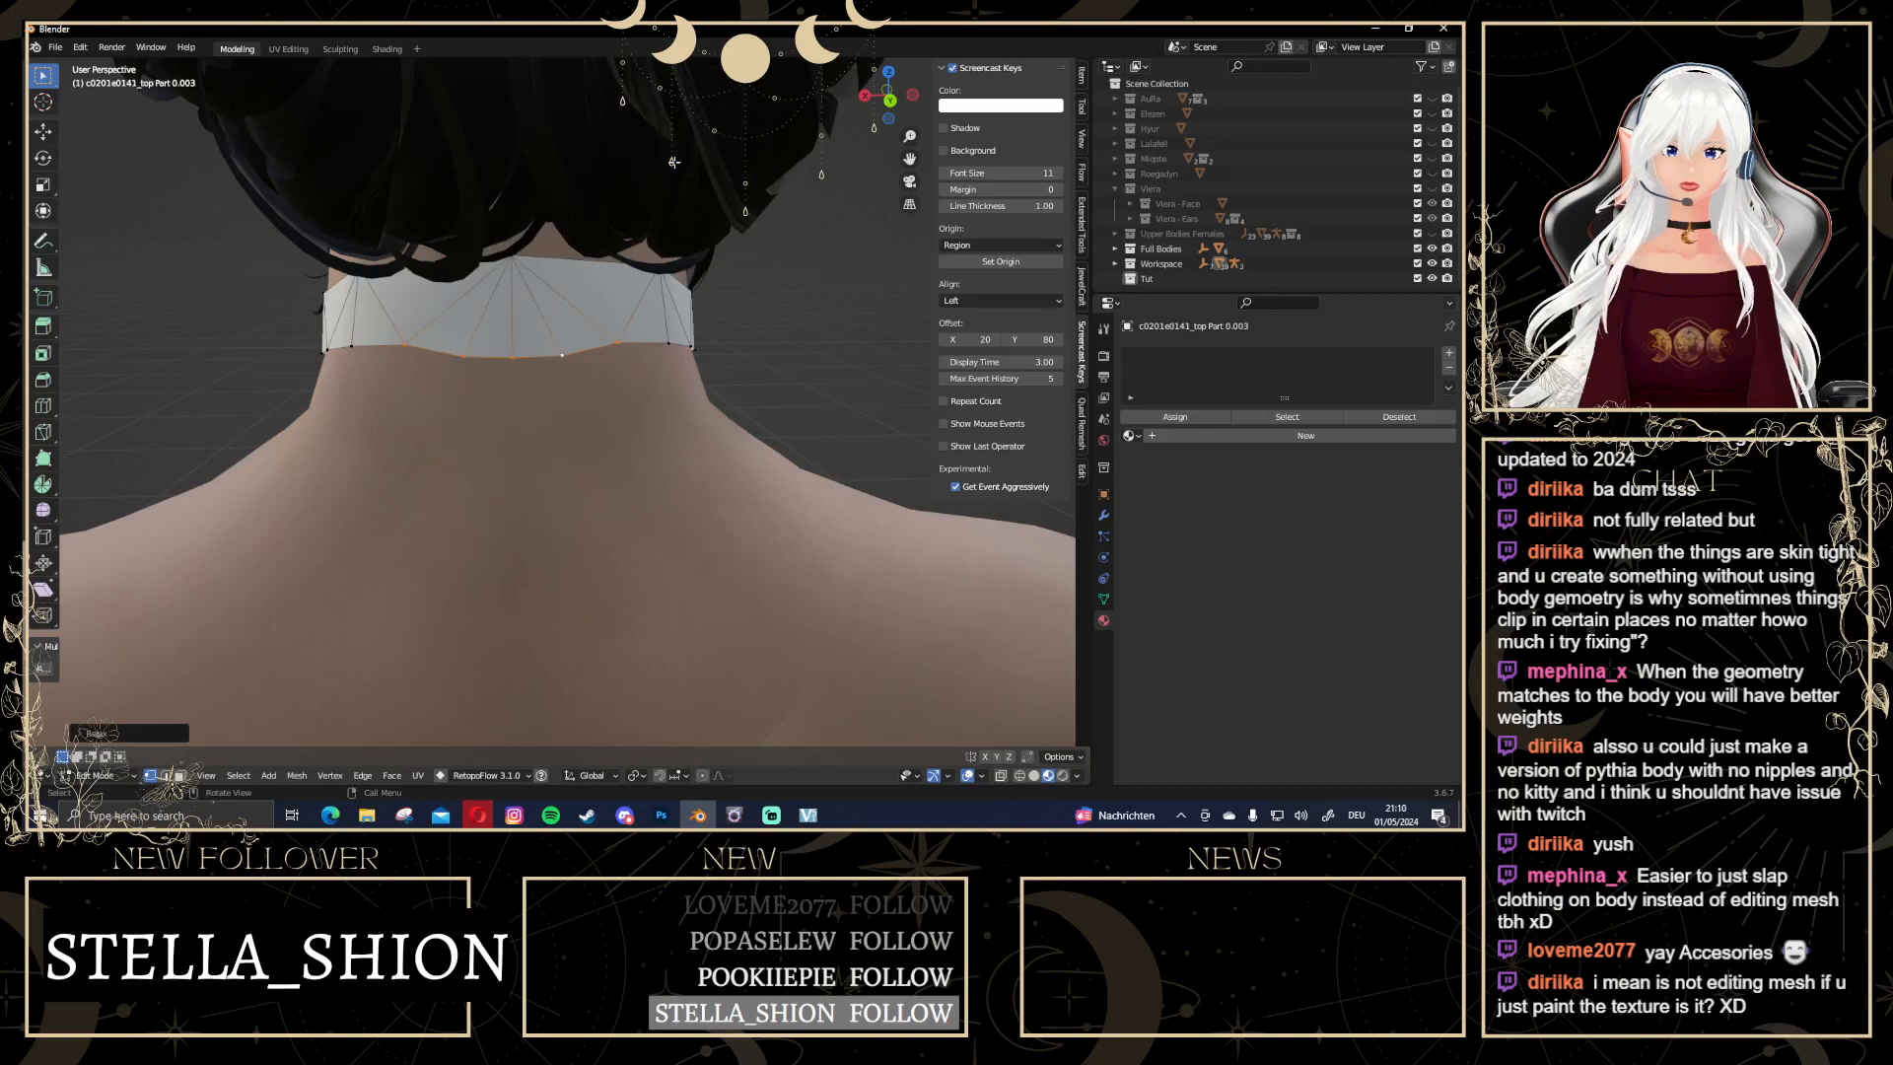
{"action": "left_click", "coordinate": [97, 733]}
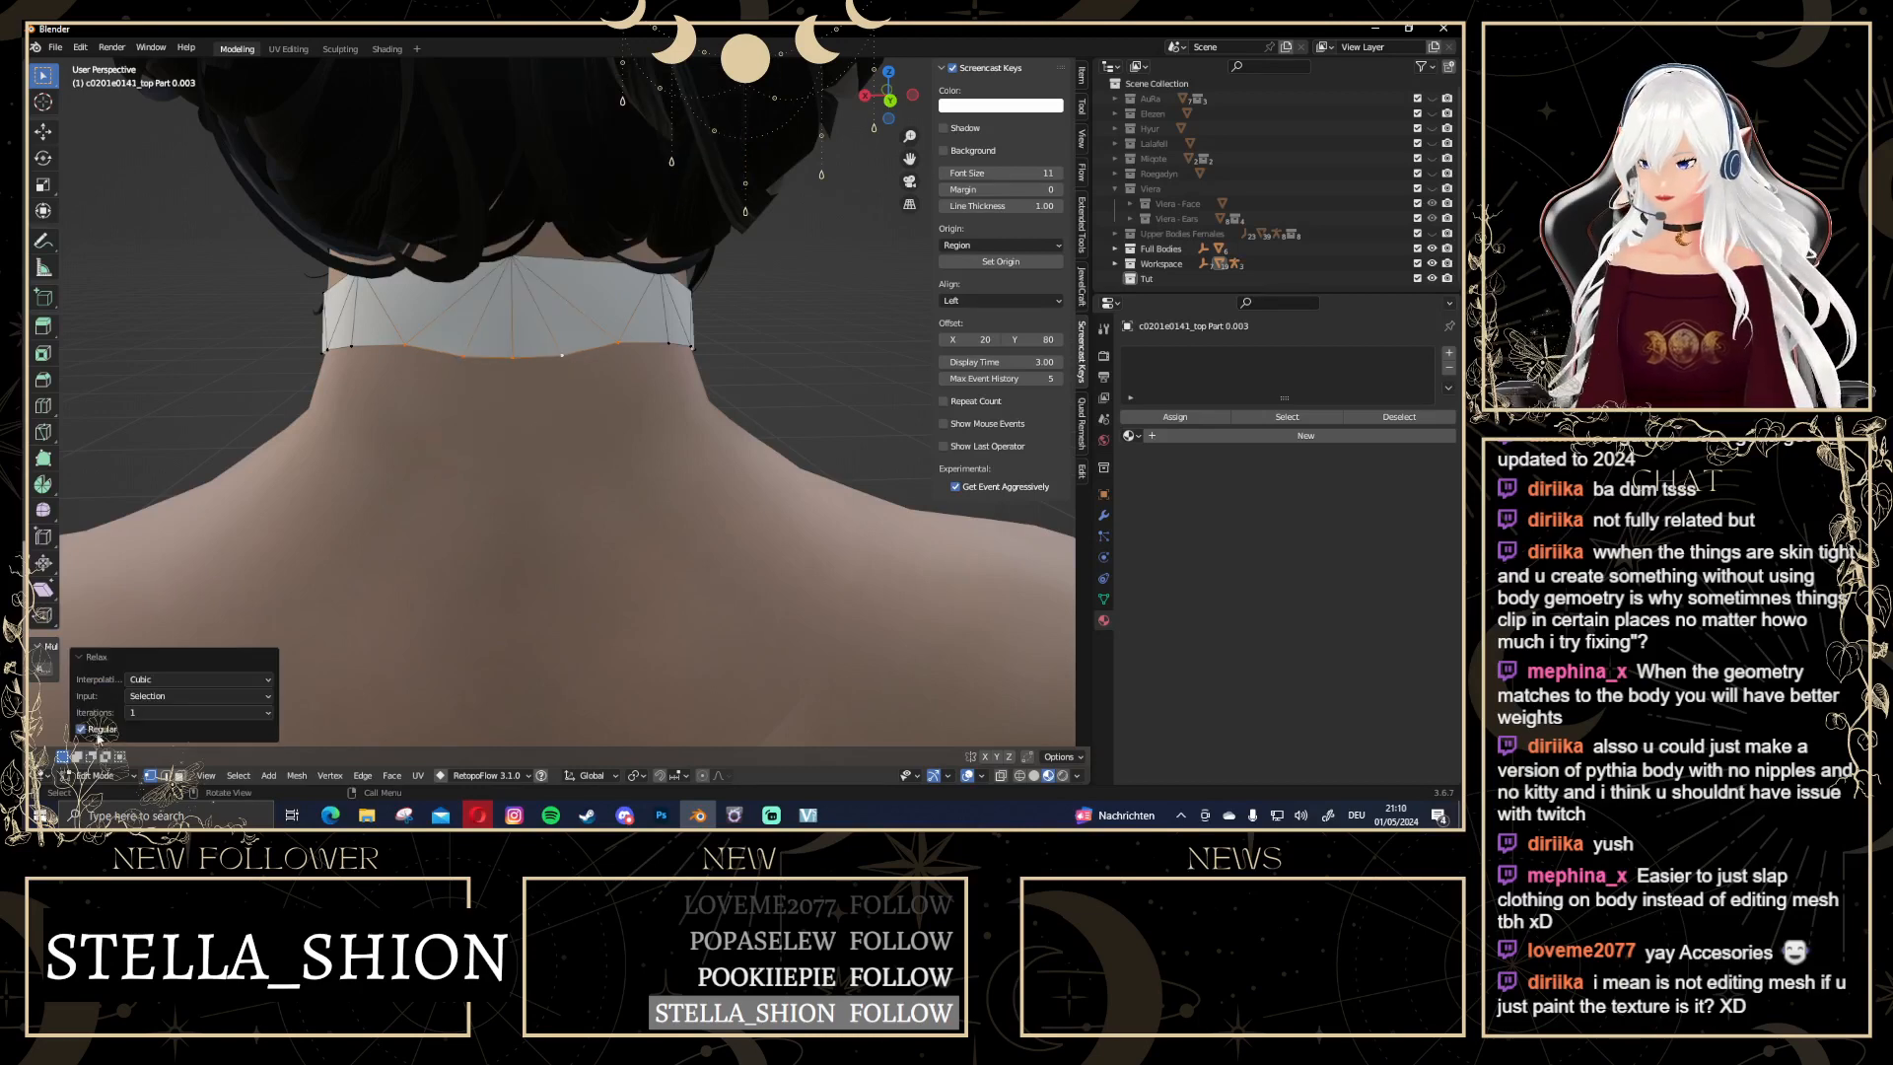
{"action": "left_click", "coordinate": [164, 709]}
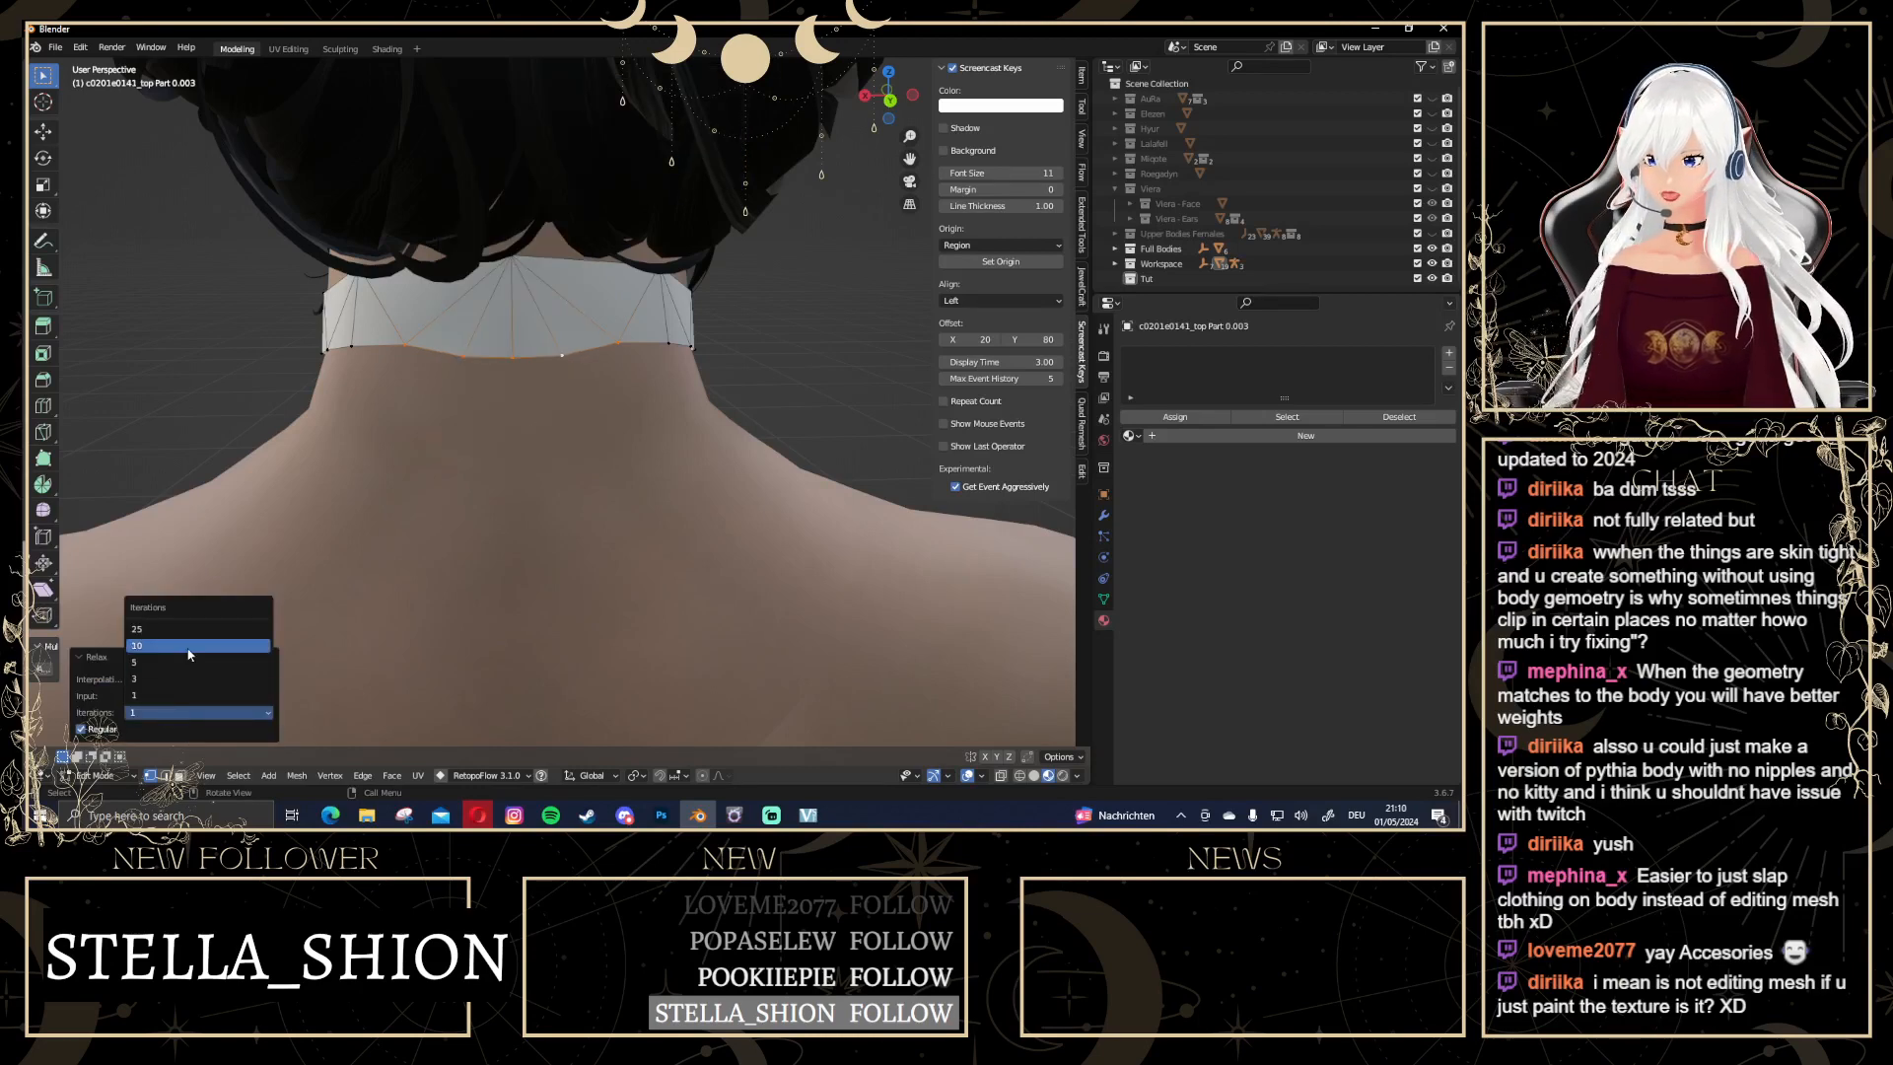
{"action": "left_click", "coordinate": [162, 629]}
{"action": "key", "text": "ctrl+z"}
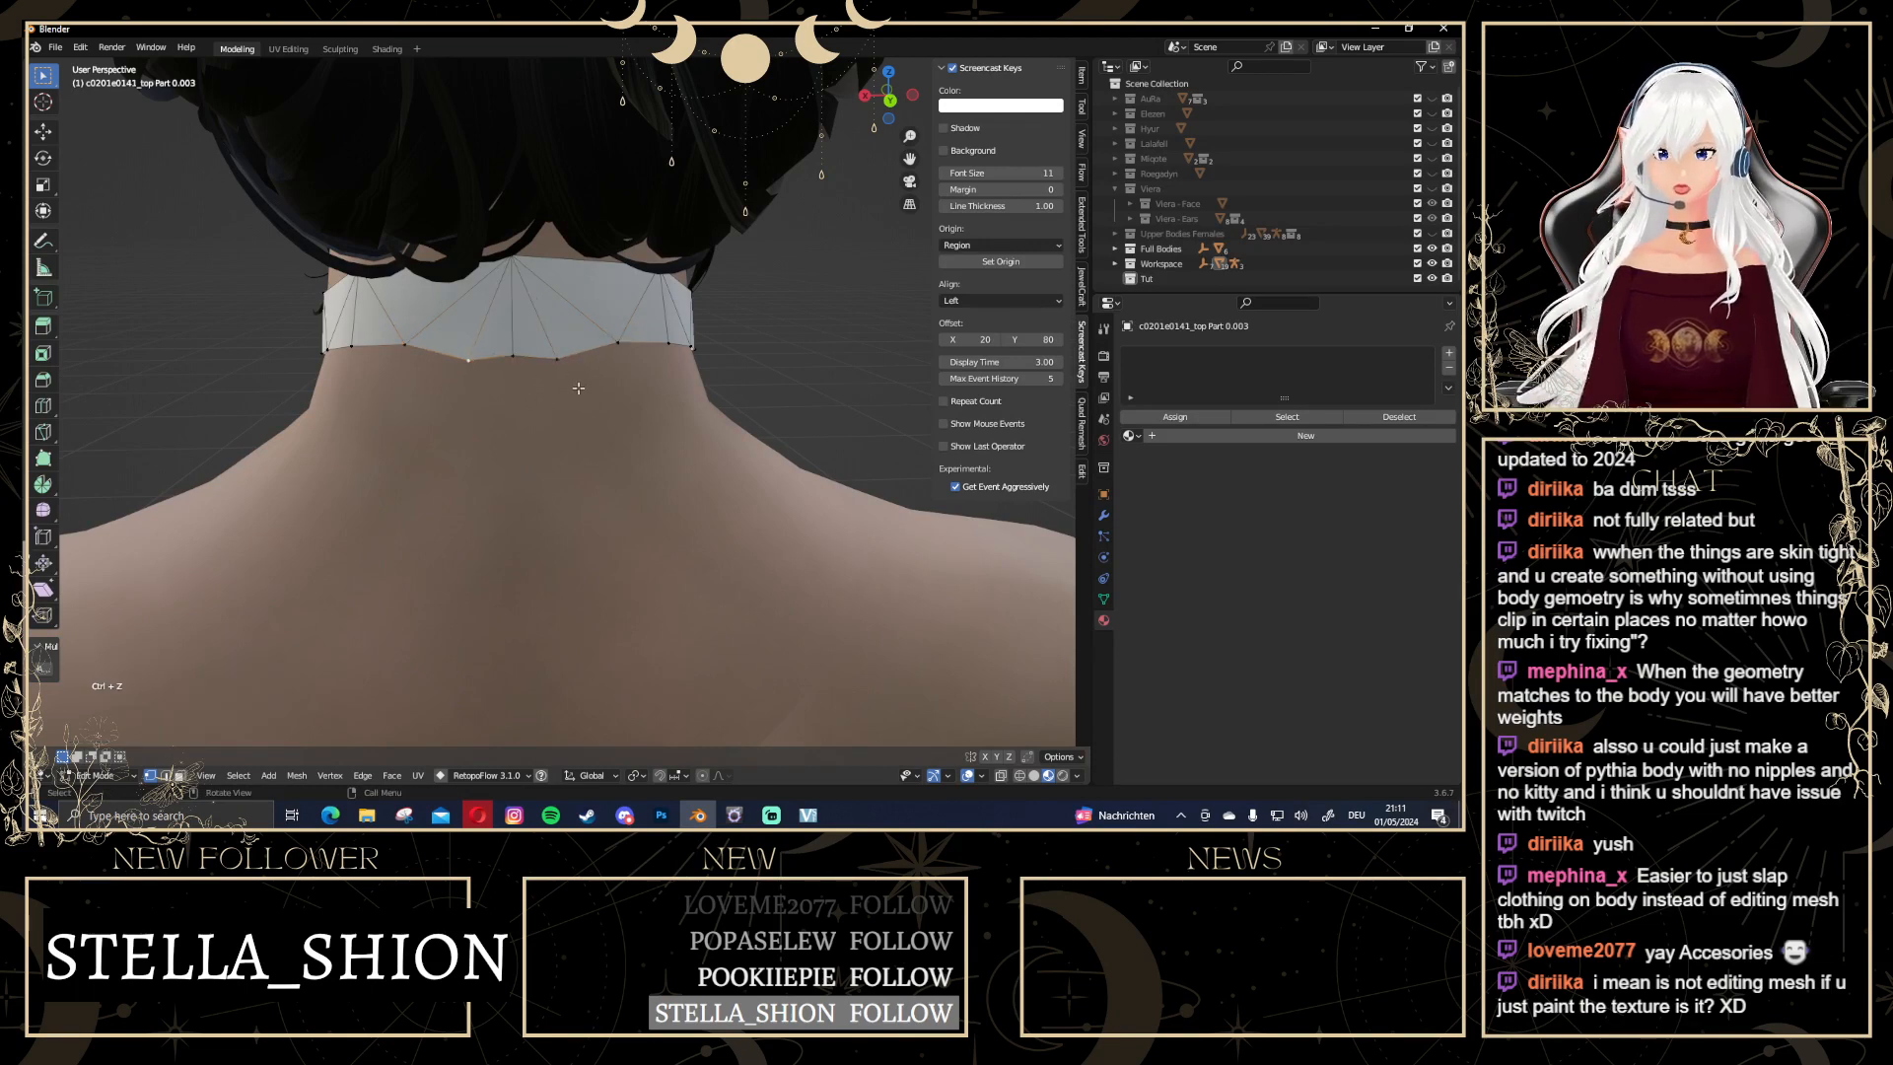
Slide the sagging lower-edge vertices at the back of the band upward along their edges to straighten the rim, and return to Object Mode
{"action": "key", "text": "g"}
{"action": "key", "text": "g"}
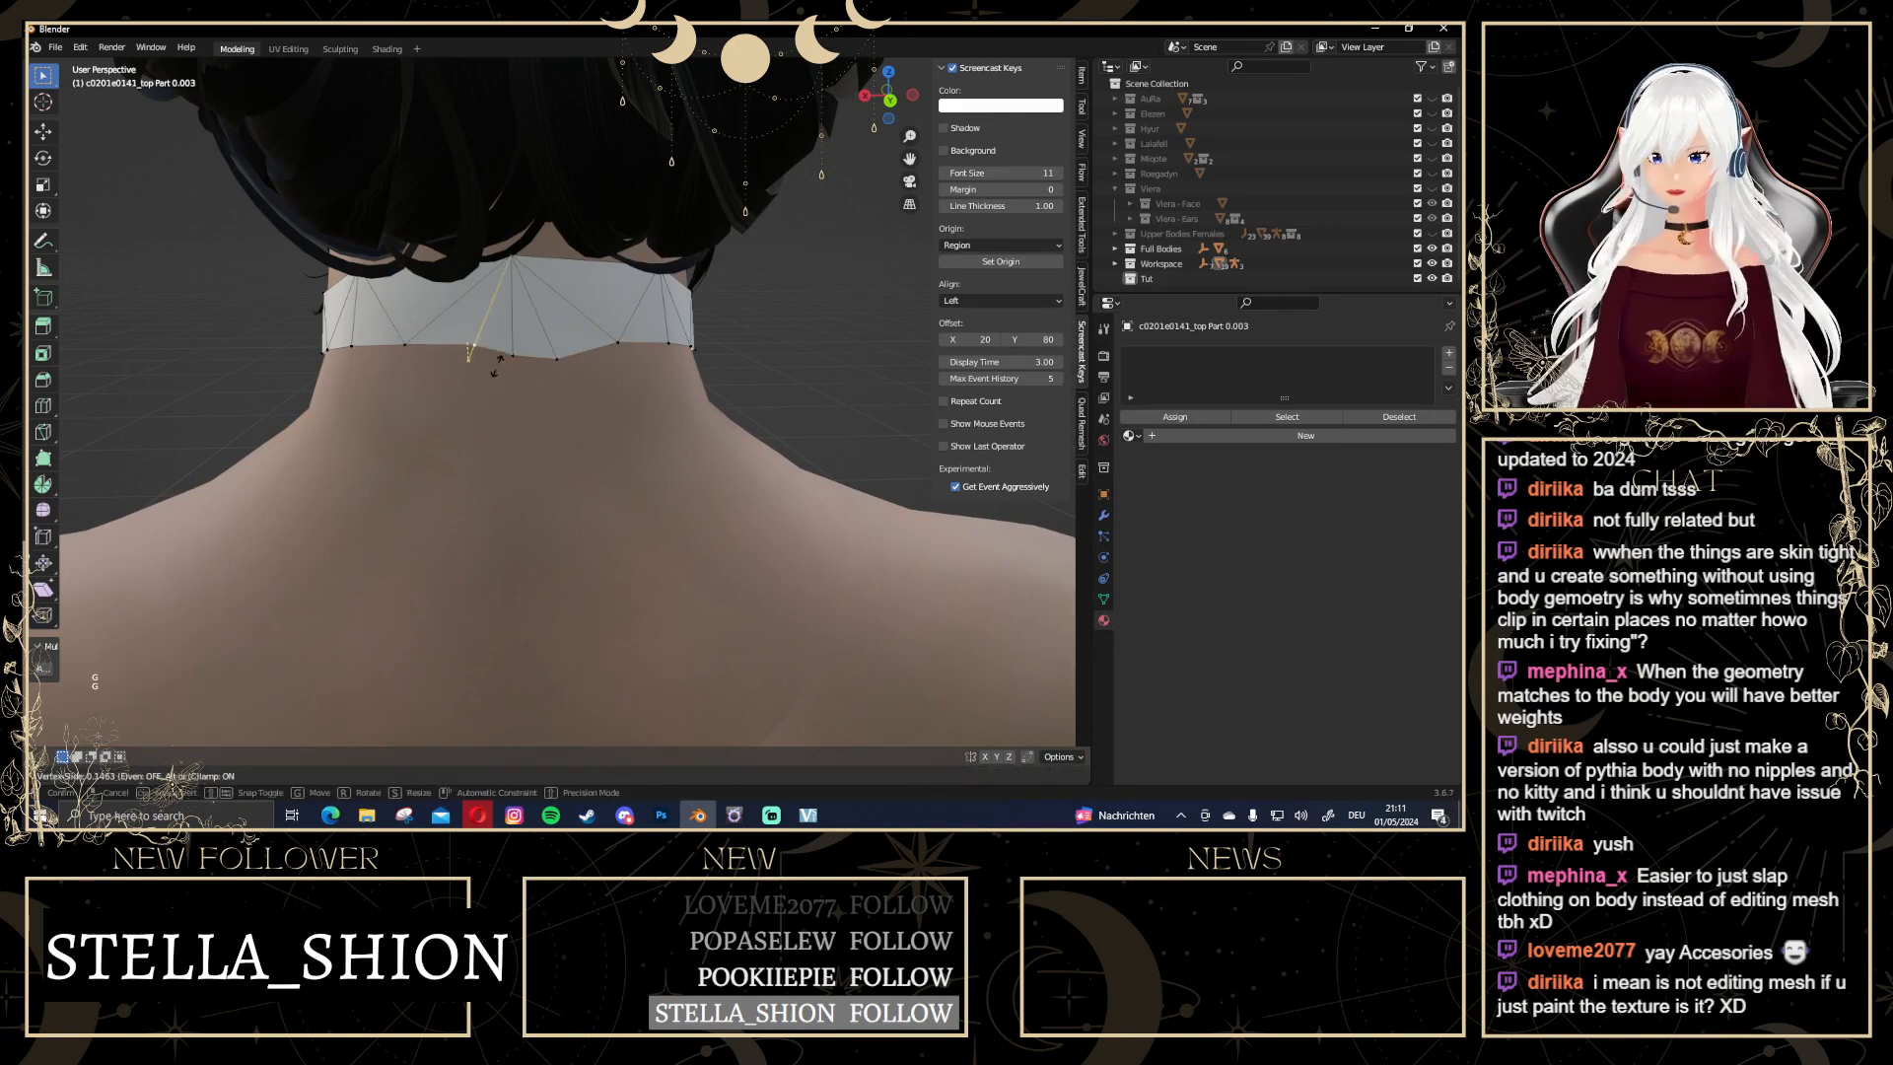
{"action": "left_click", "coordinate": [512, 355]}
{"action": "key", "text": "g"}
{"action": "key", "text": "g"}
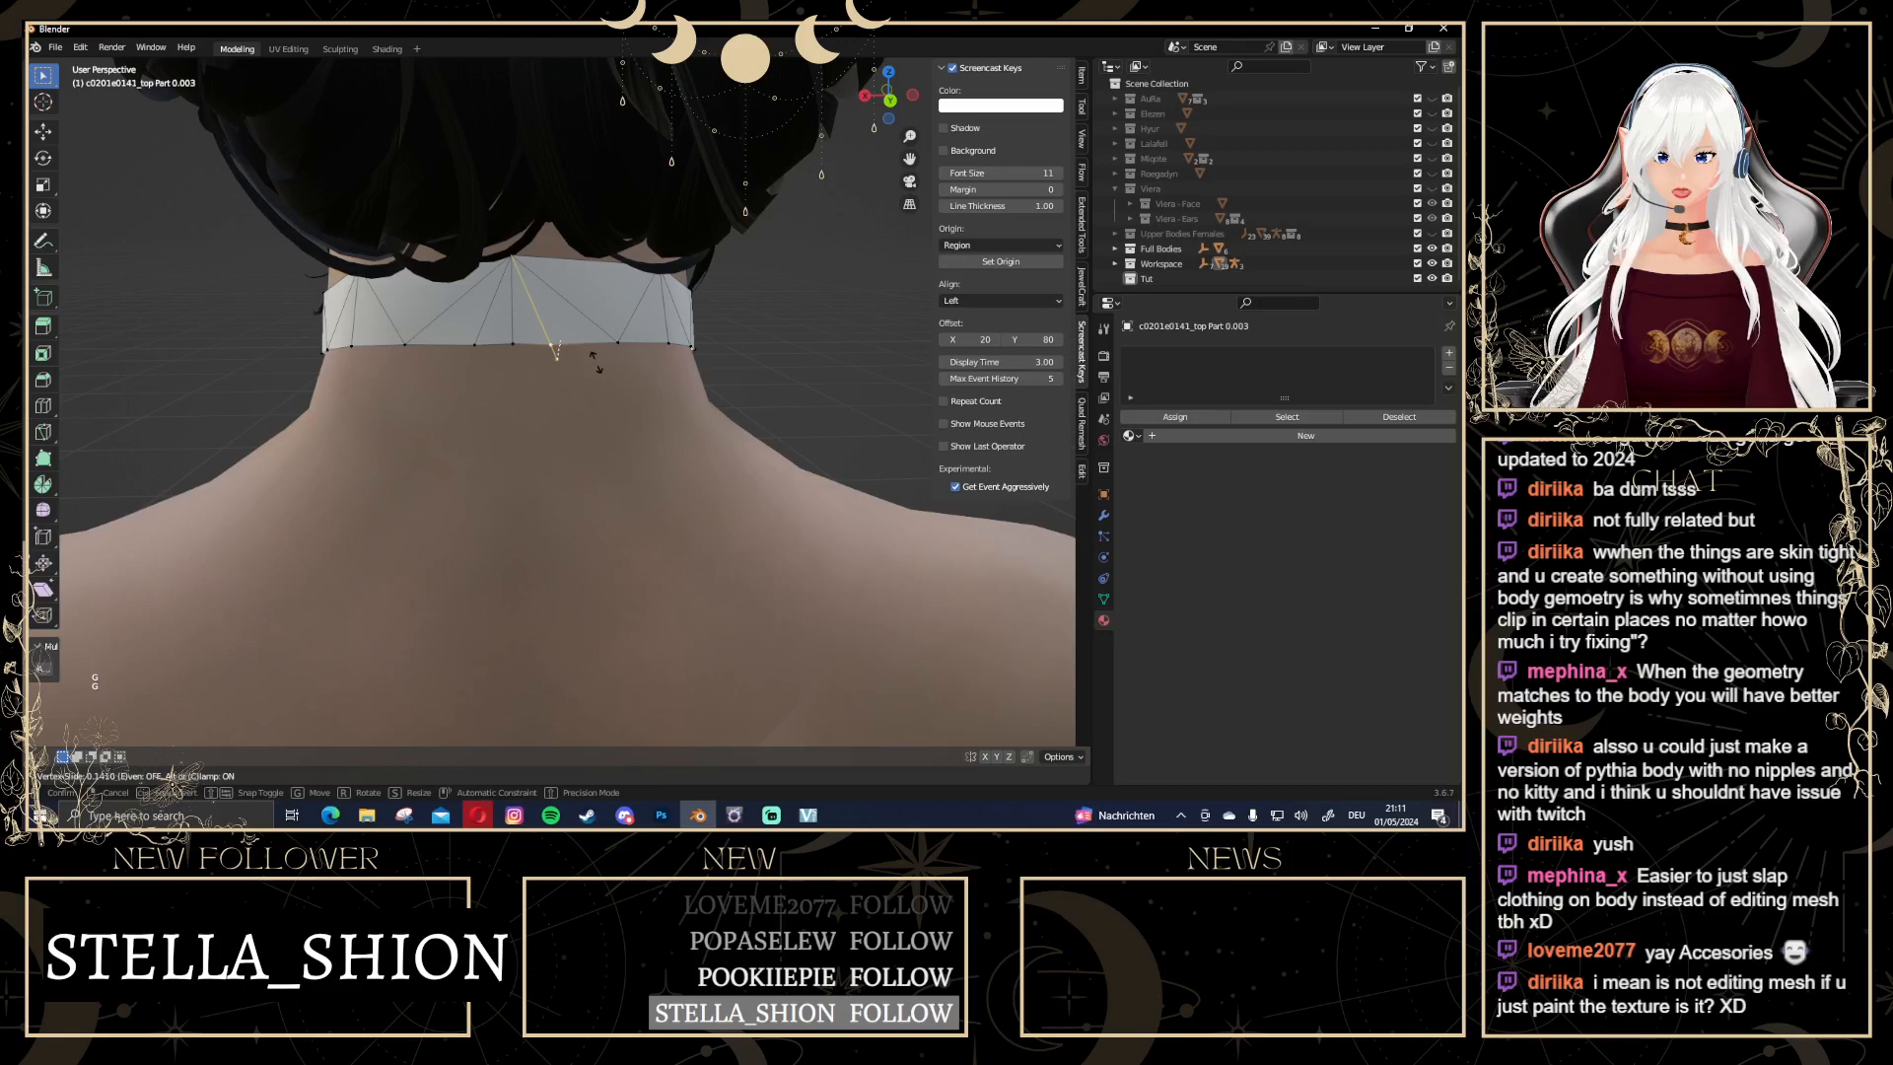
{"action": "left_click", "coordinate": [595, 361]}
{"action": "scroll", "coordinate": [598, 384], "scroll_direction": "down", "scroll_amount": 2}
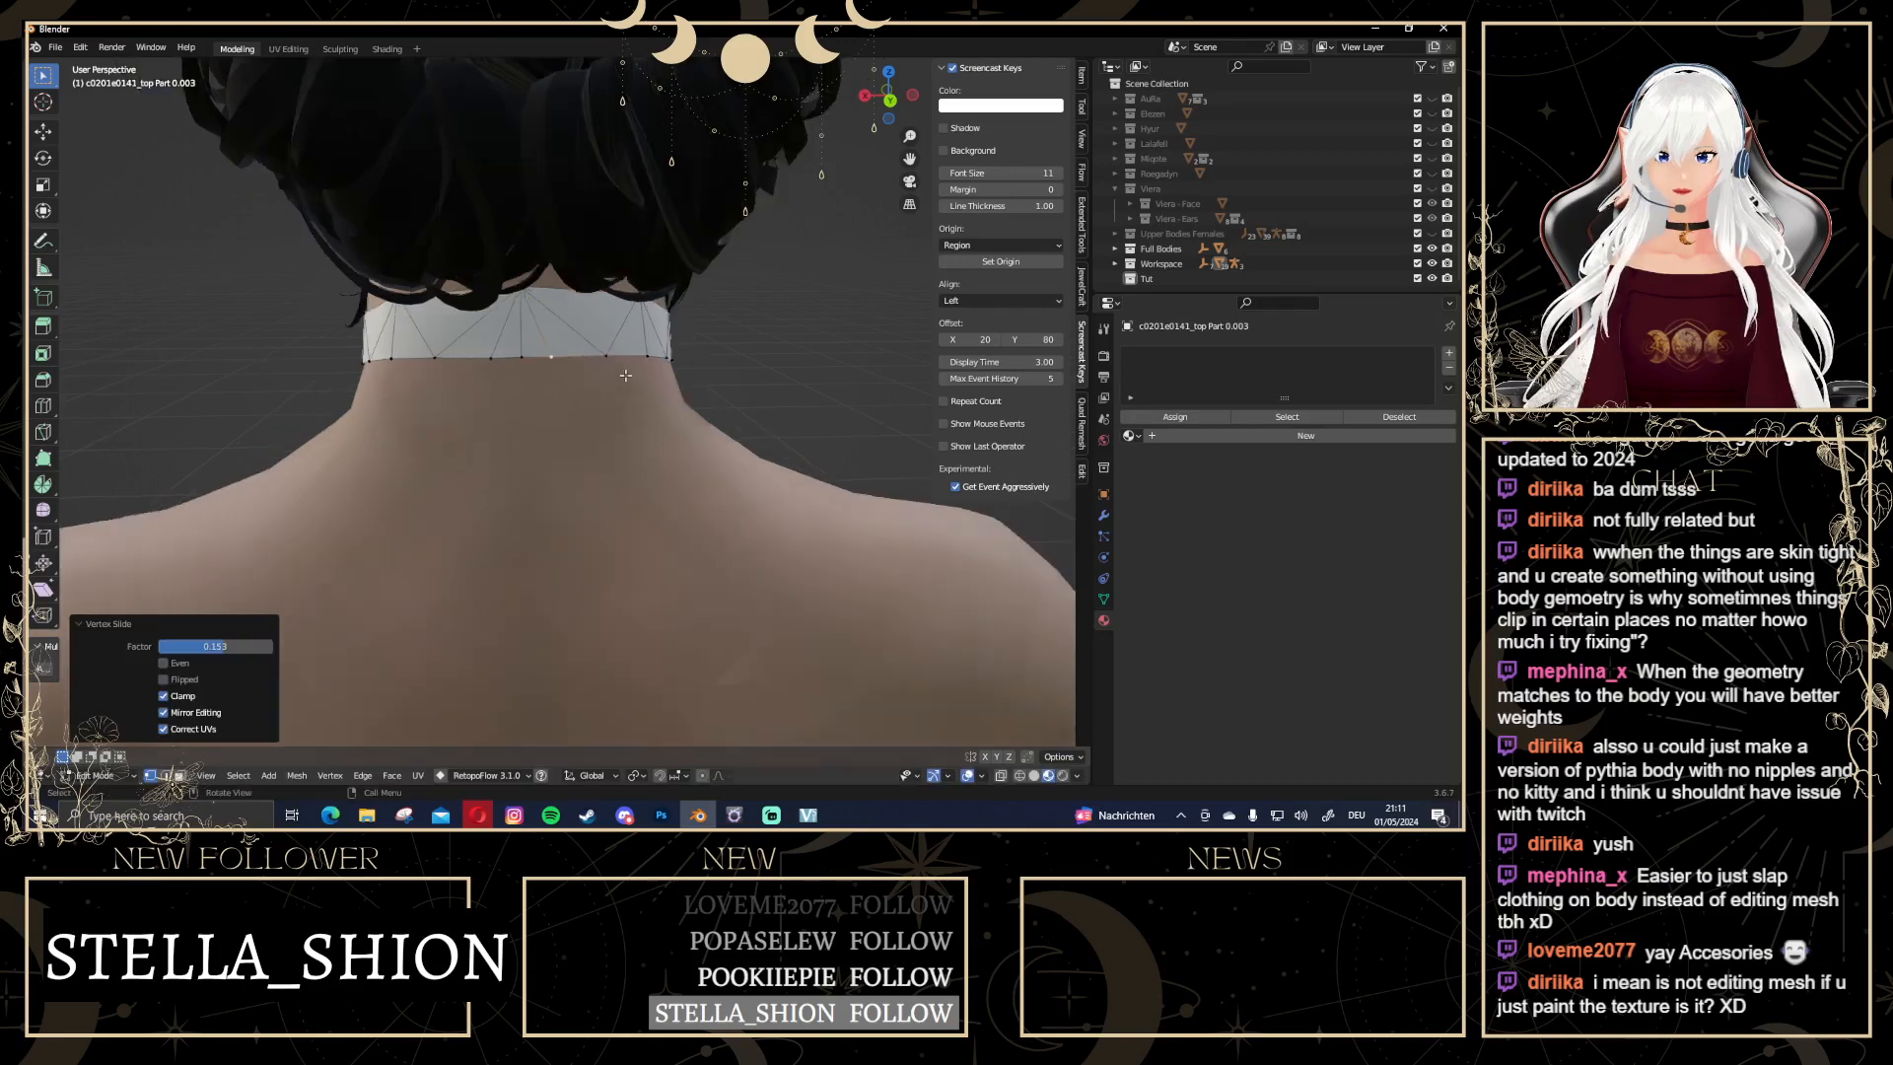
{"action": "middle_click_drag", "start_coordinate": [282, 349], "coordinate": [554, 343]}
{"action": "scroll", "coordinate": [689, 416], "scroll_direction": "up", "scroll_amount": 2}
{"action": "scroll", "coordinate": [689, 416], "scroll_direction": "down", "scroll_amount": 3}
{"action": "scroll", "coordinate": [580, 378], "scroll_direction": "up", "scroll_amount": 3}
{"action": "left_click", "coordinate": [539, 340]}
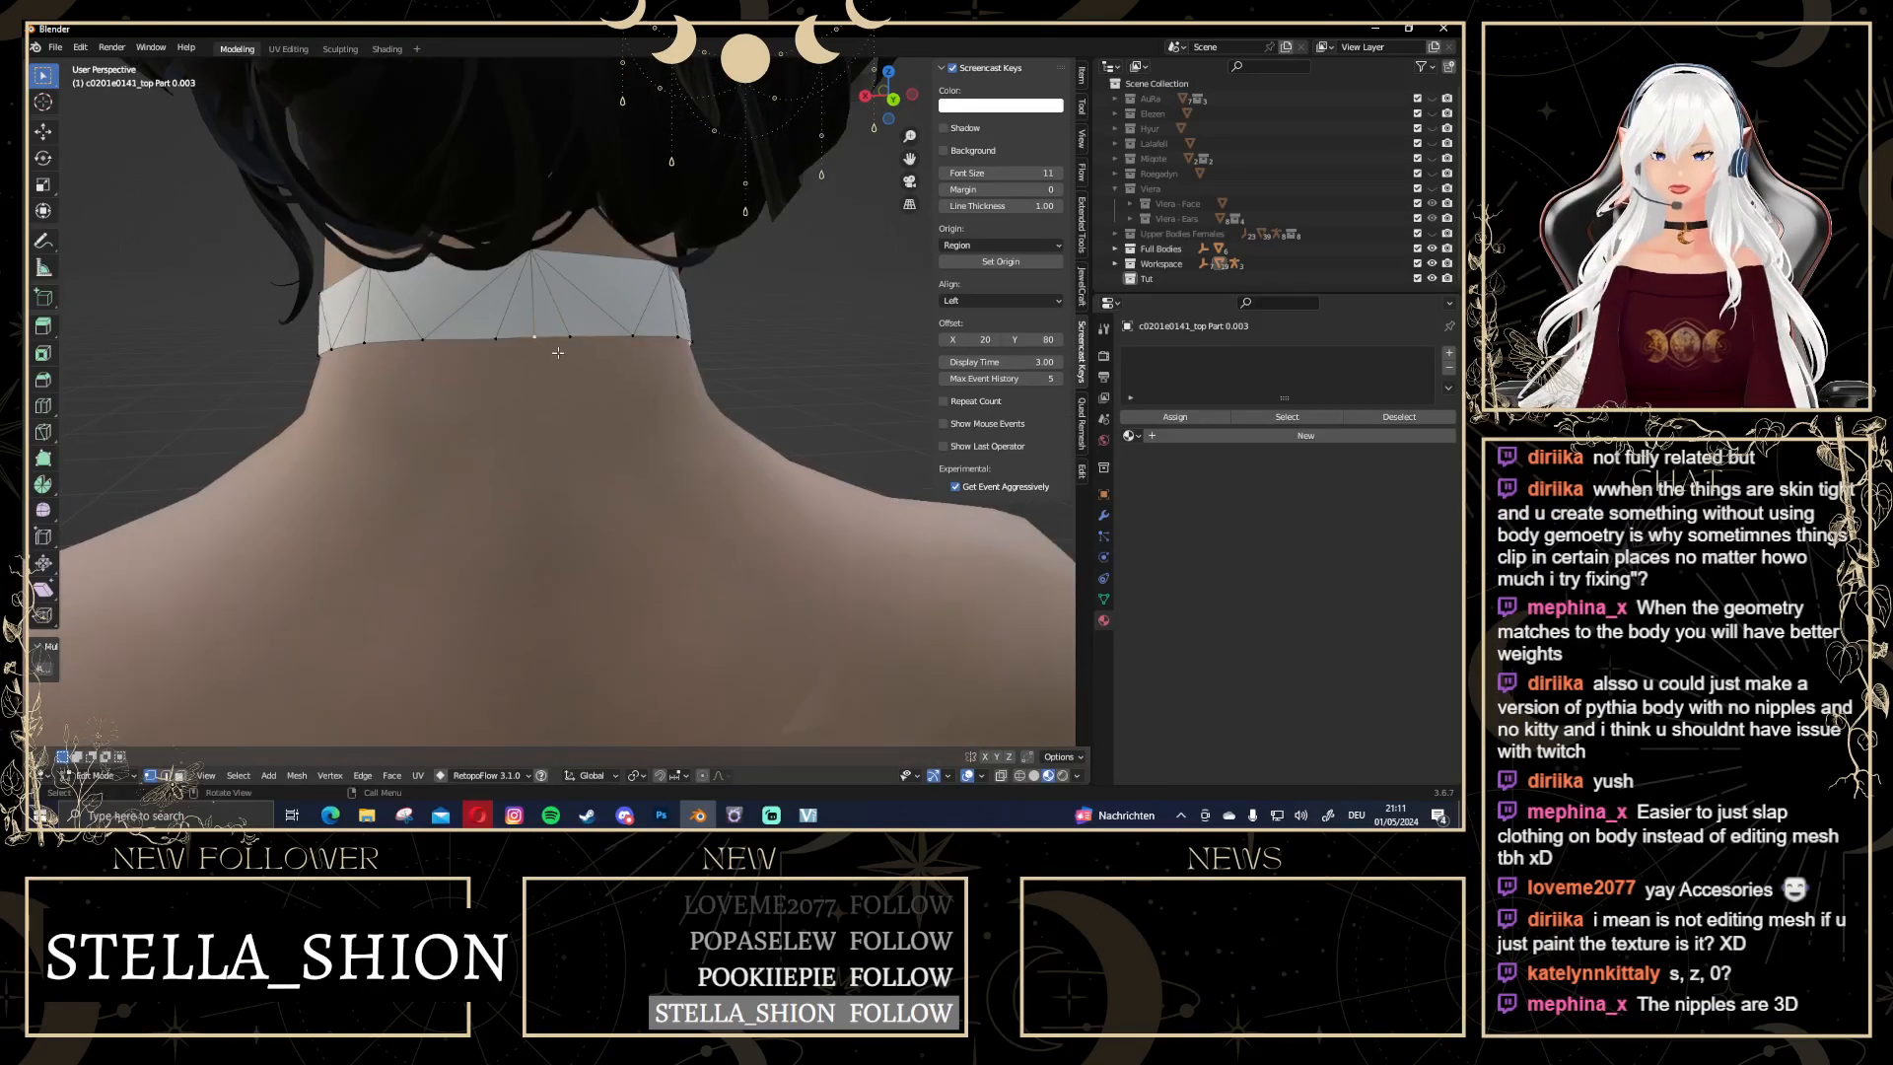
{"action": "key", "text": "Tab"}
Extrude all of the choker band's faces in place in Edit Mode and scale the extrusion to about 0.98 for thickness
{"action": "scroll", "coordinate": [554, 394], "scroll_direction": "down", "scroll_amount": 4}
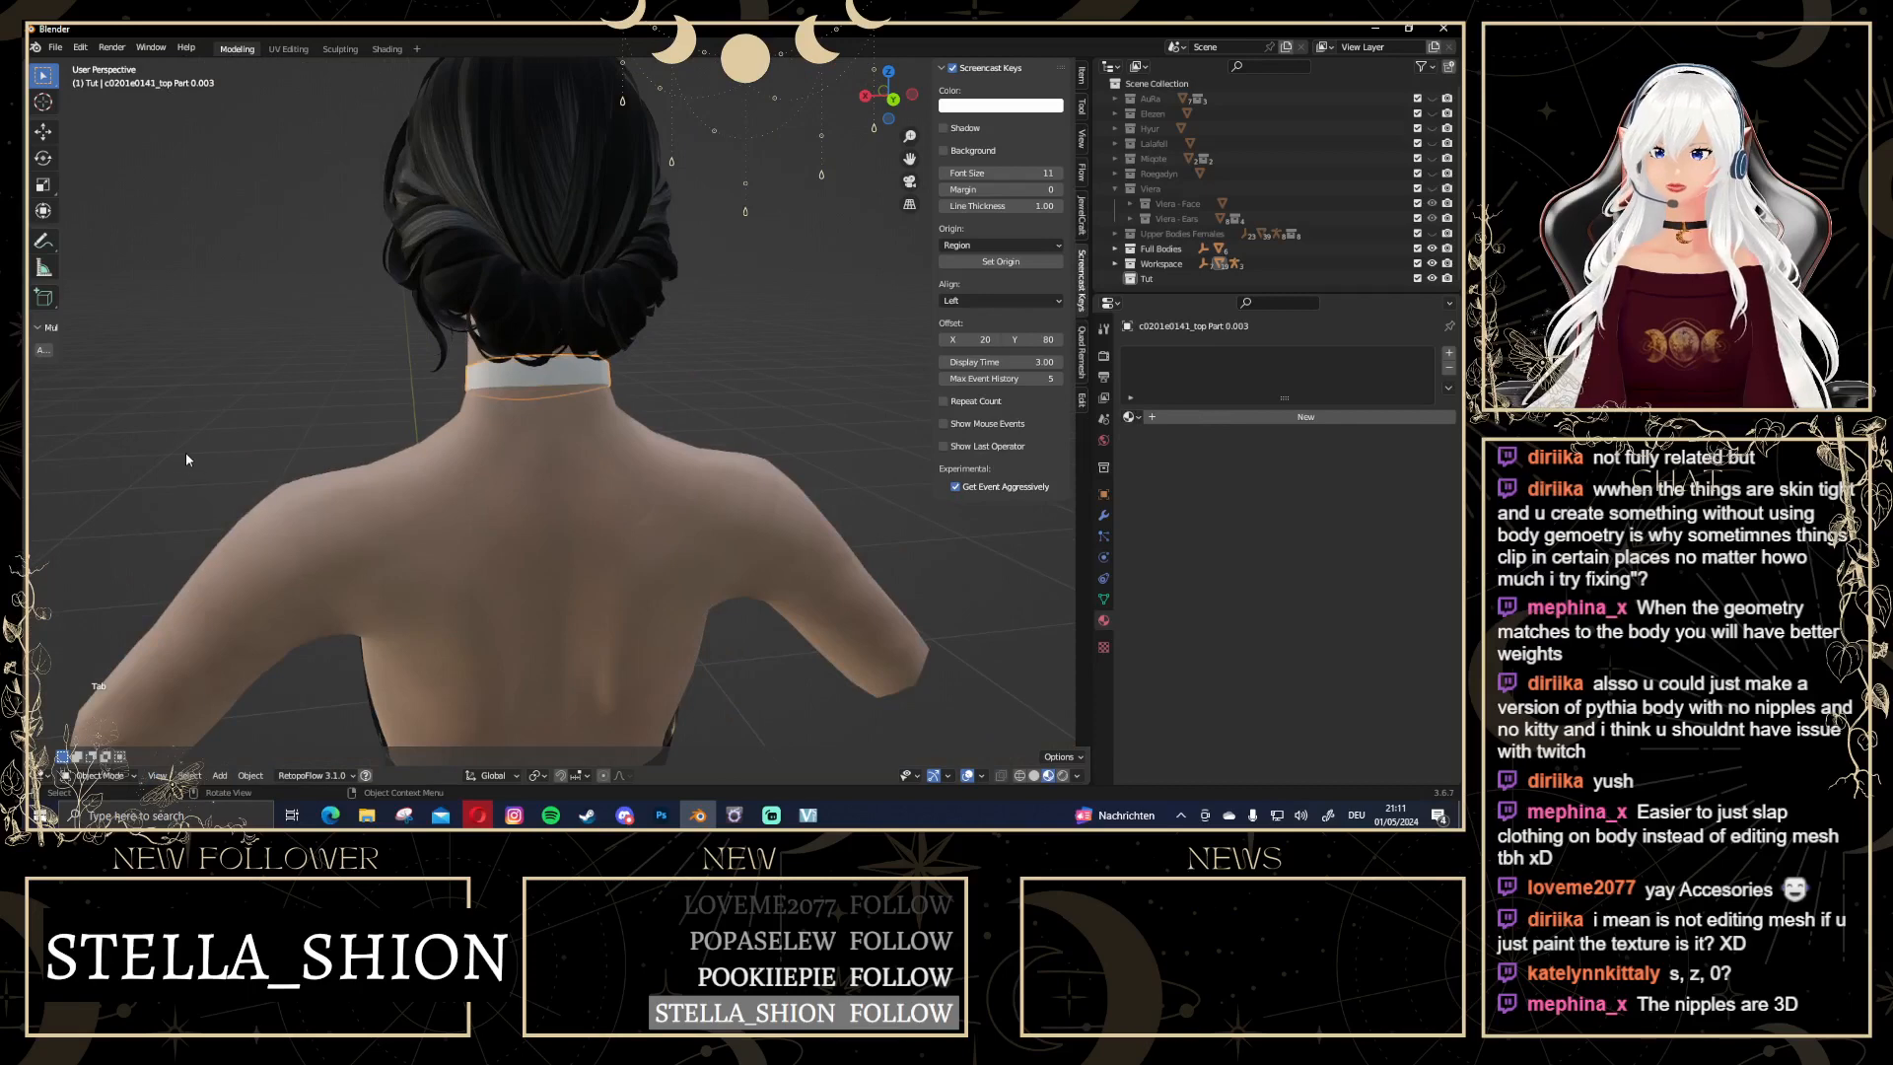
{"action": "middle_click_drag", "start_coordinate": [185, 452], "coordinate": [624, 443]}
{"action": "scroll", "coordinate": [624, 444], "scroll_direction": "down", "scroll_amount": 2}
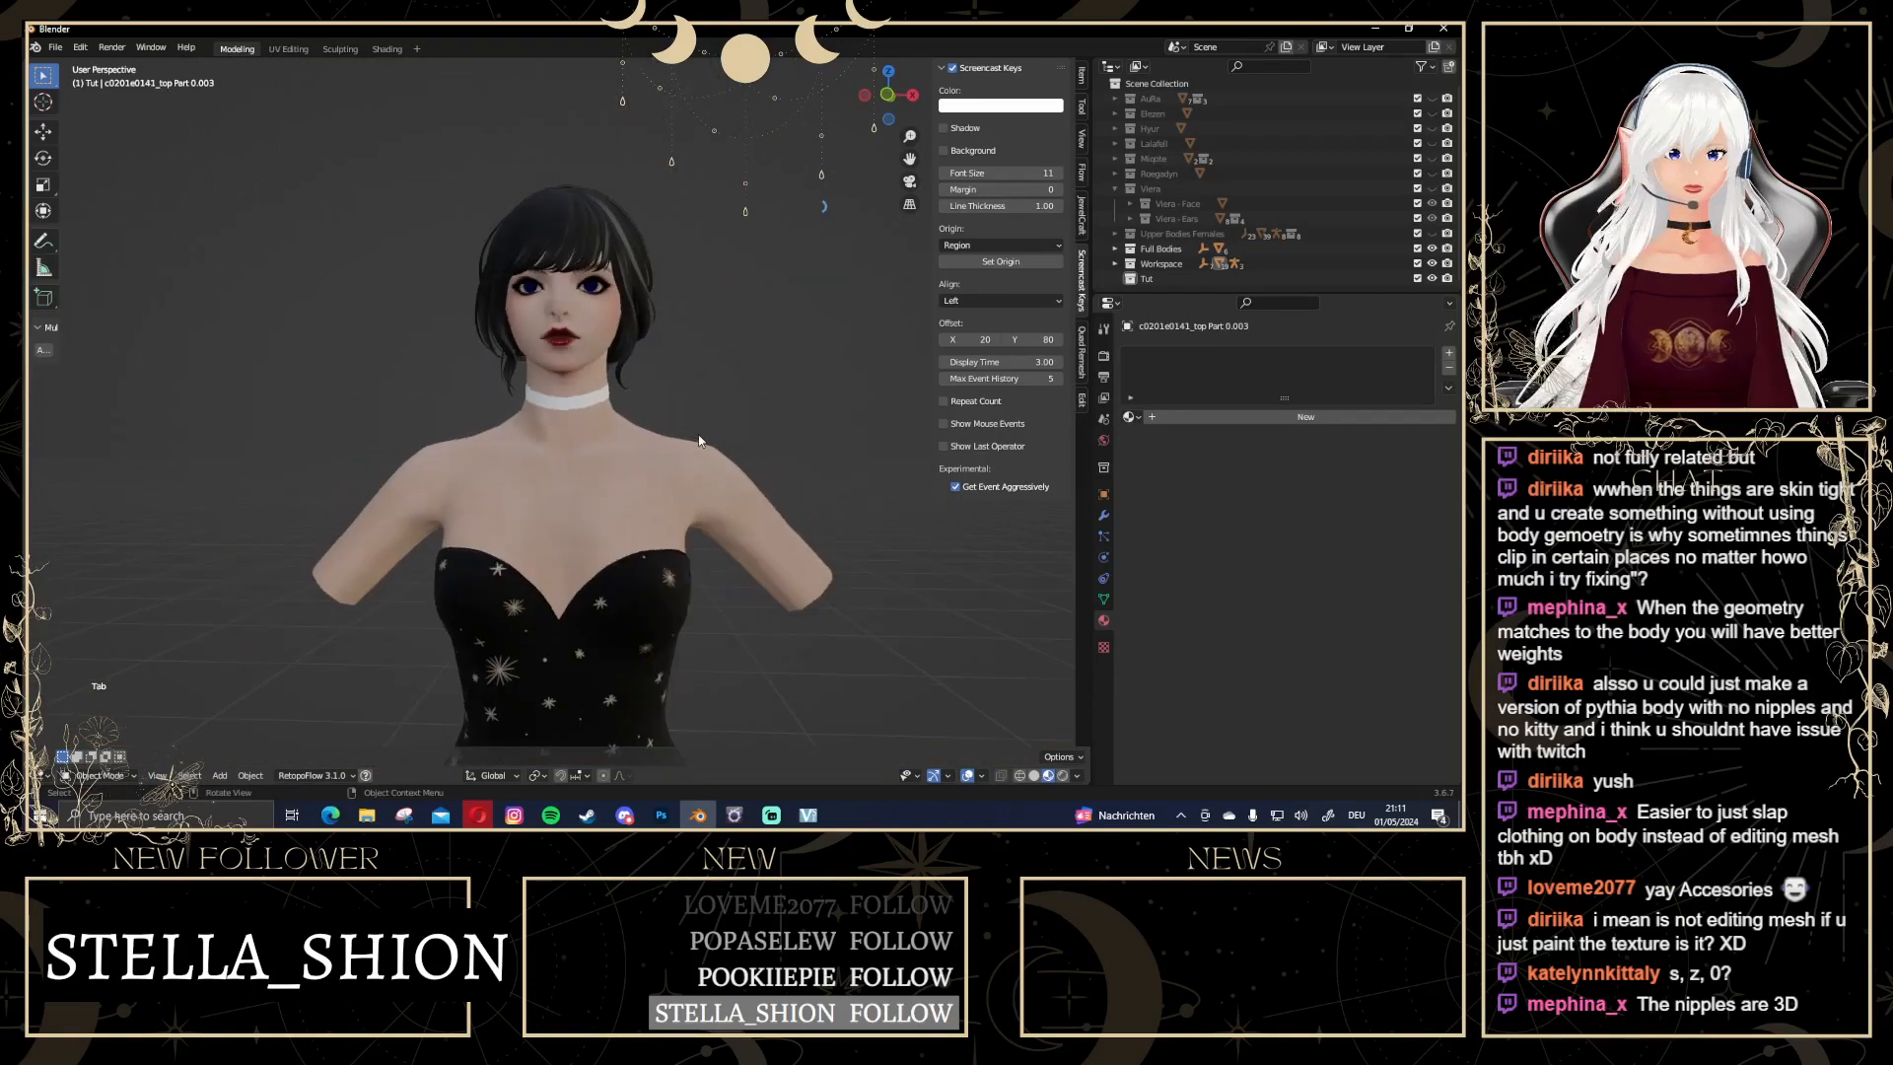
{"action": "scroll", "coordinate": [698, 418], "scroll_direction": "up", "scroll_amount": 5}
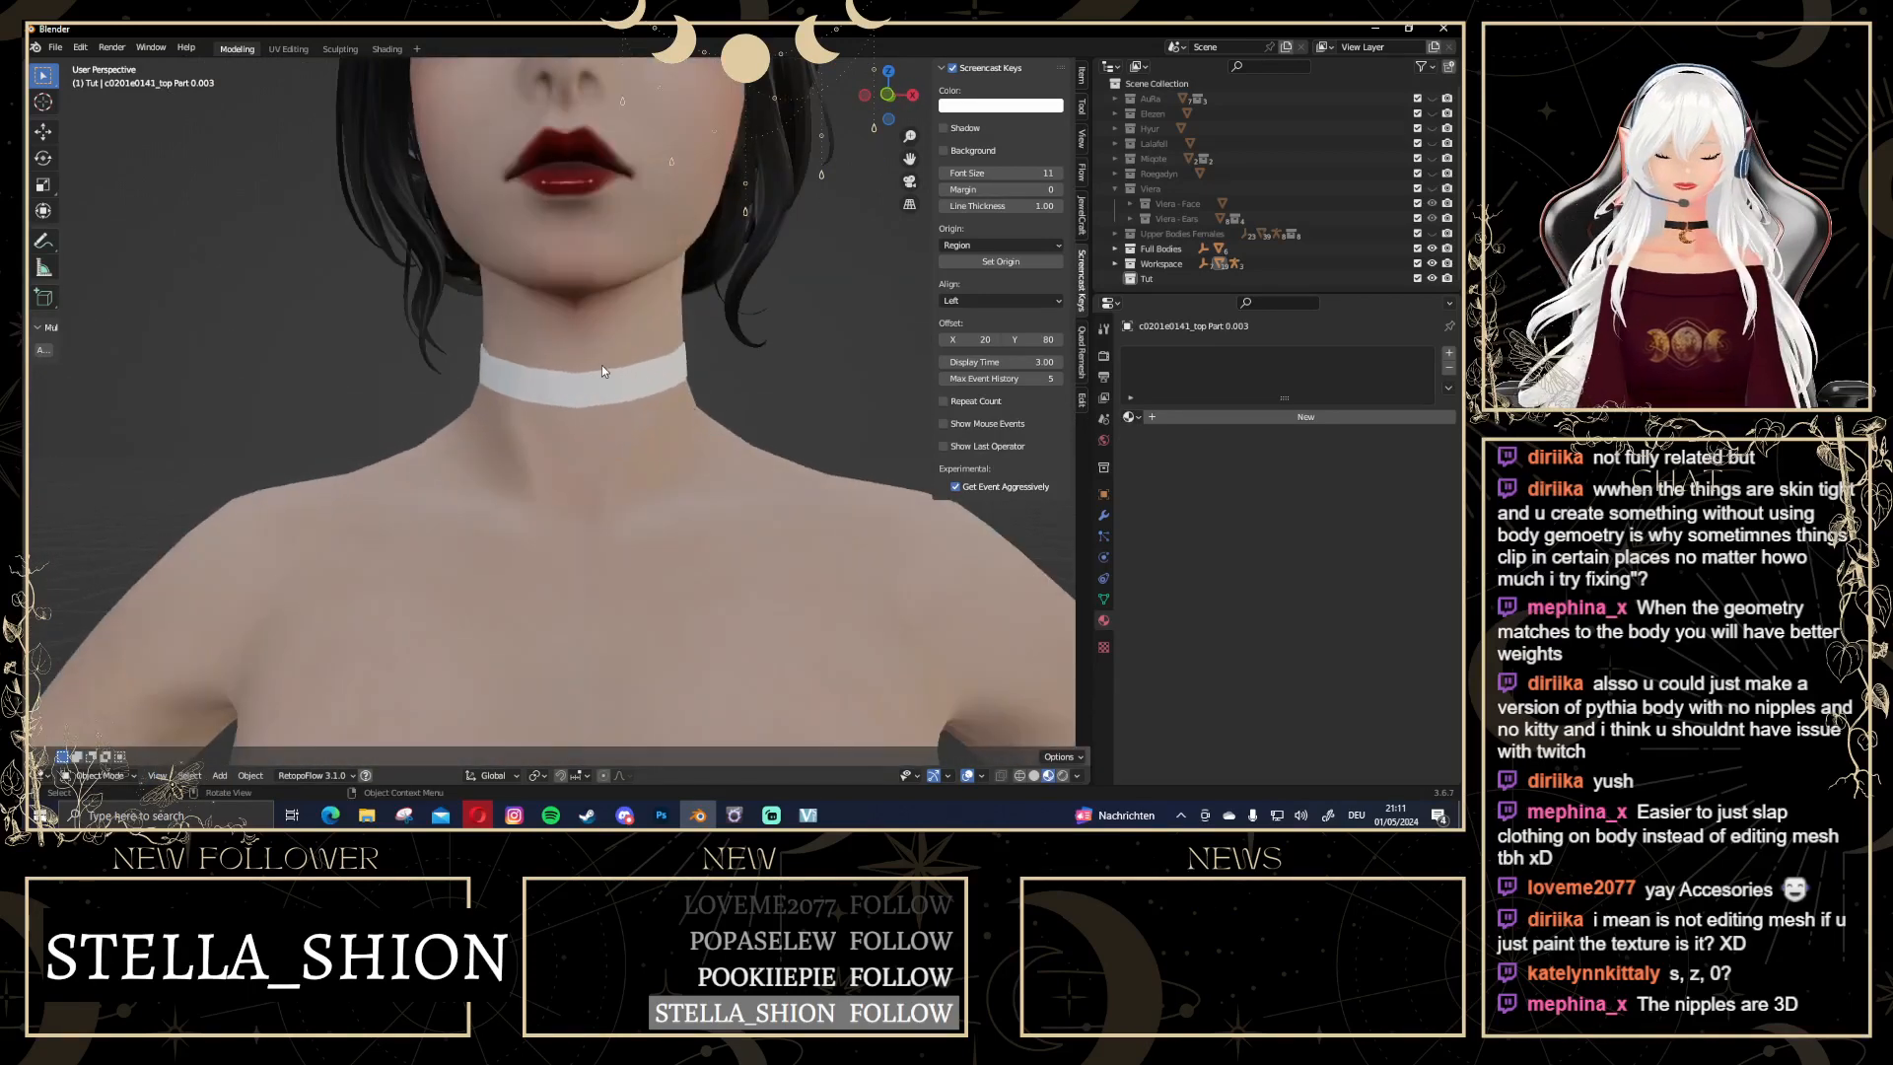
{"action": "middle_click_drag", "start_coordinate": [601, 365], "coordinate": [710, 385]}
{"action": "key", "text": "Tab"}
{"action": "scroll", "coordinate": [766, 386], "scroll_direction": "up", "scroll_amount": 2}
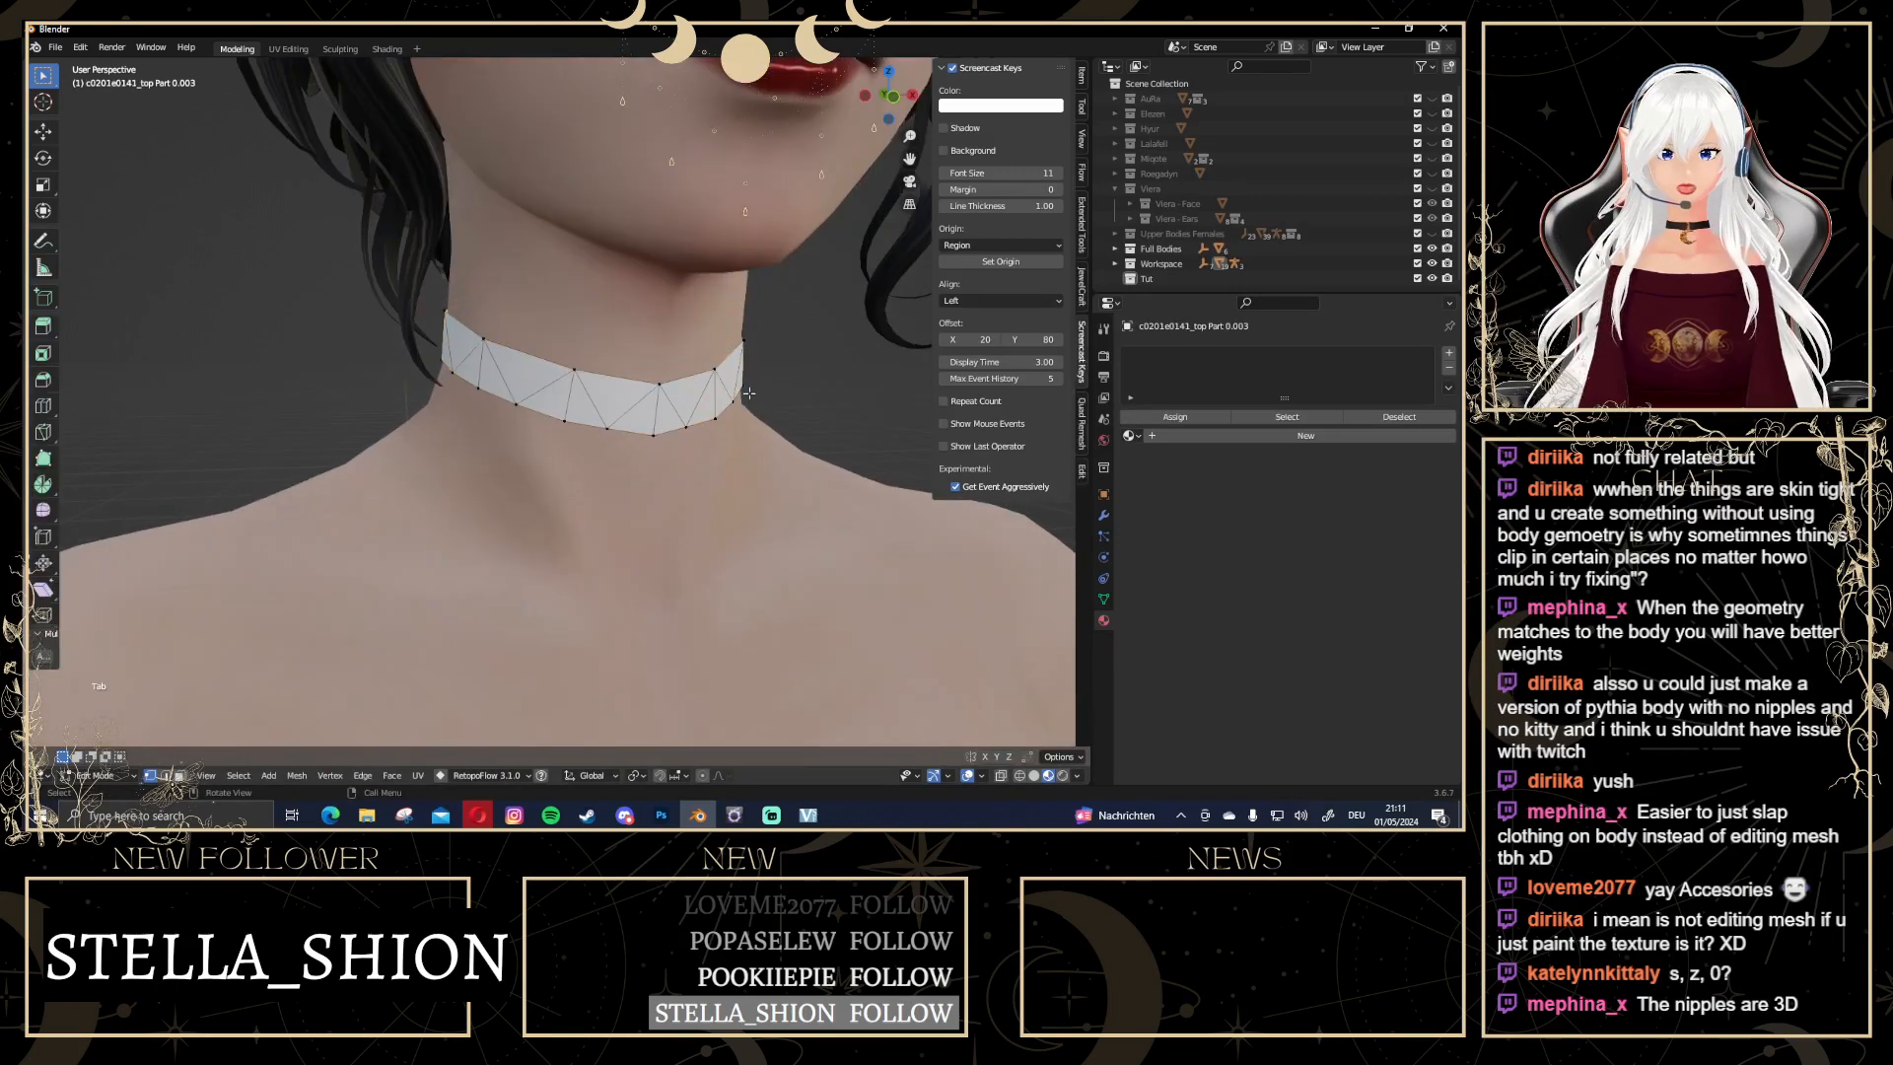
{"action": "key", "text": "a"}
{"action": "key", "text": "e"}
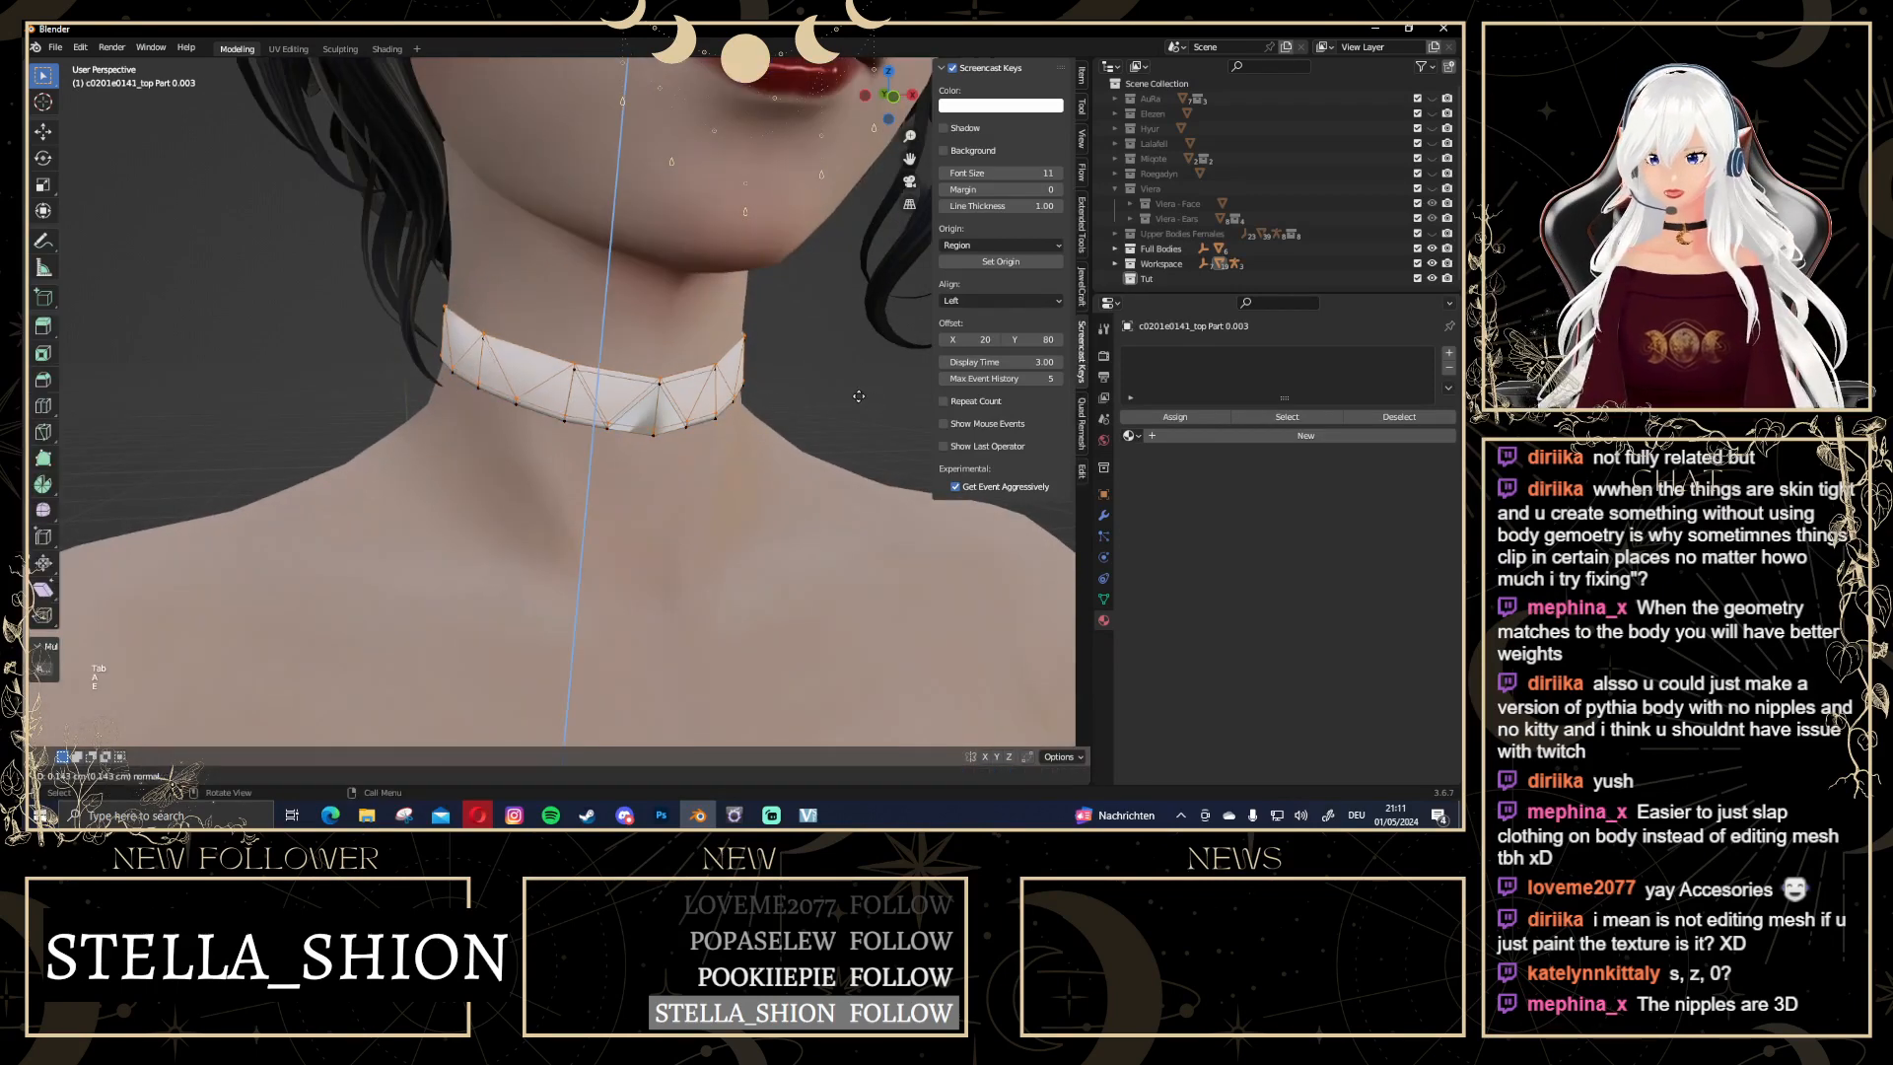
{"action": "key", "text": "Escape"}
{"action": "key", "text": "s"}
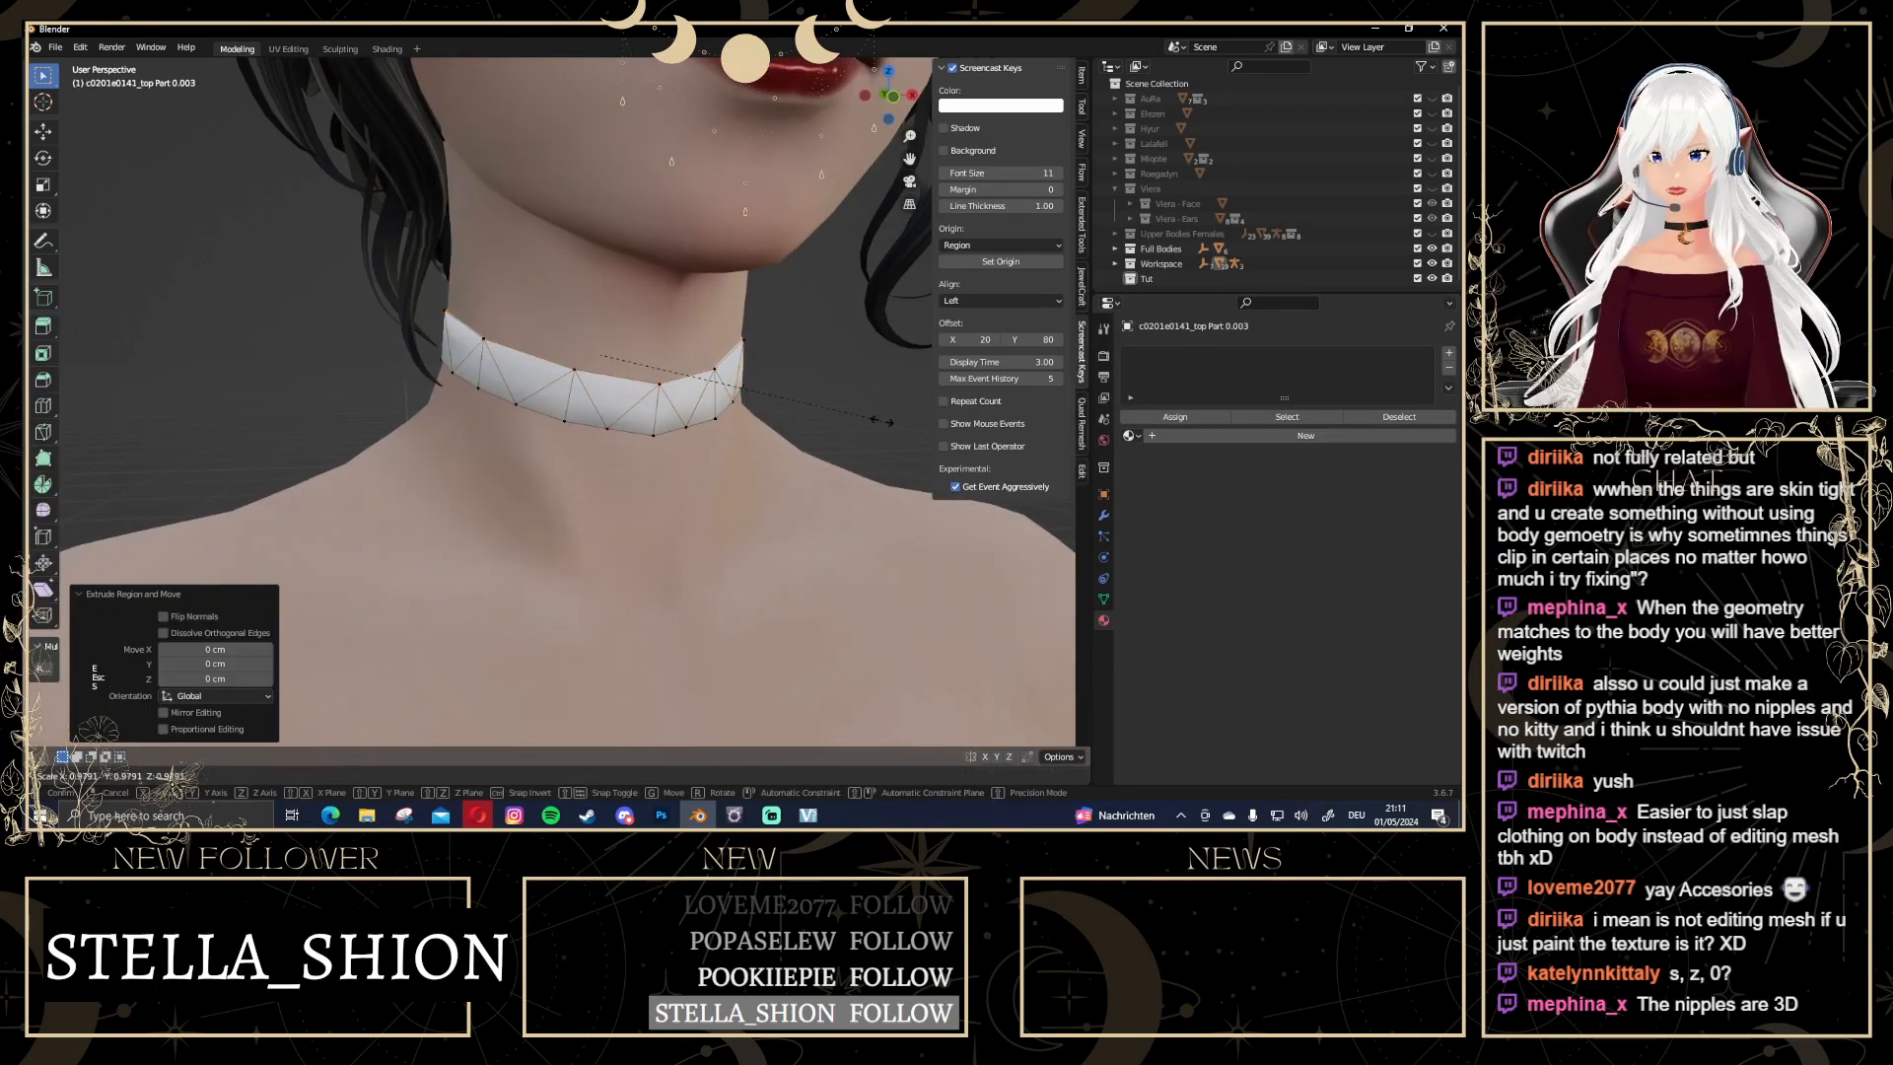
{"action": "left_click", "coordinate": [881, 424]}
Inspect the thickness and shading of the extruded choker from the side and front in Object Mode
{"action": "middle_click_drag", "start_coordinate": [881, 424], "coordinate": [659, 439]}
{"action": "key", "text": "Tab"}
{"action": "left_click", "coordinate": [808, 495]}
{"action": "left_click", "coordinate": [629, 416]}
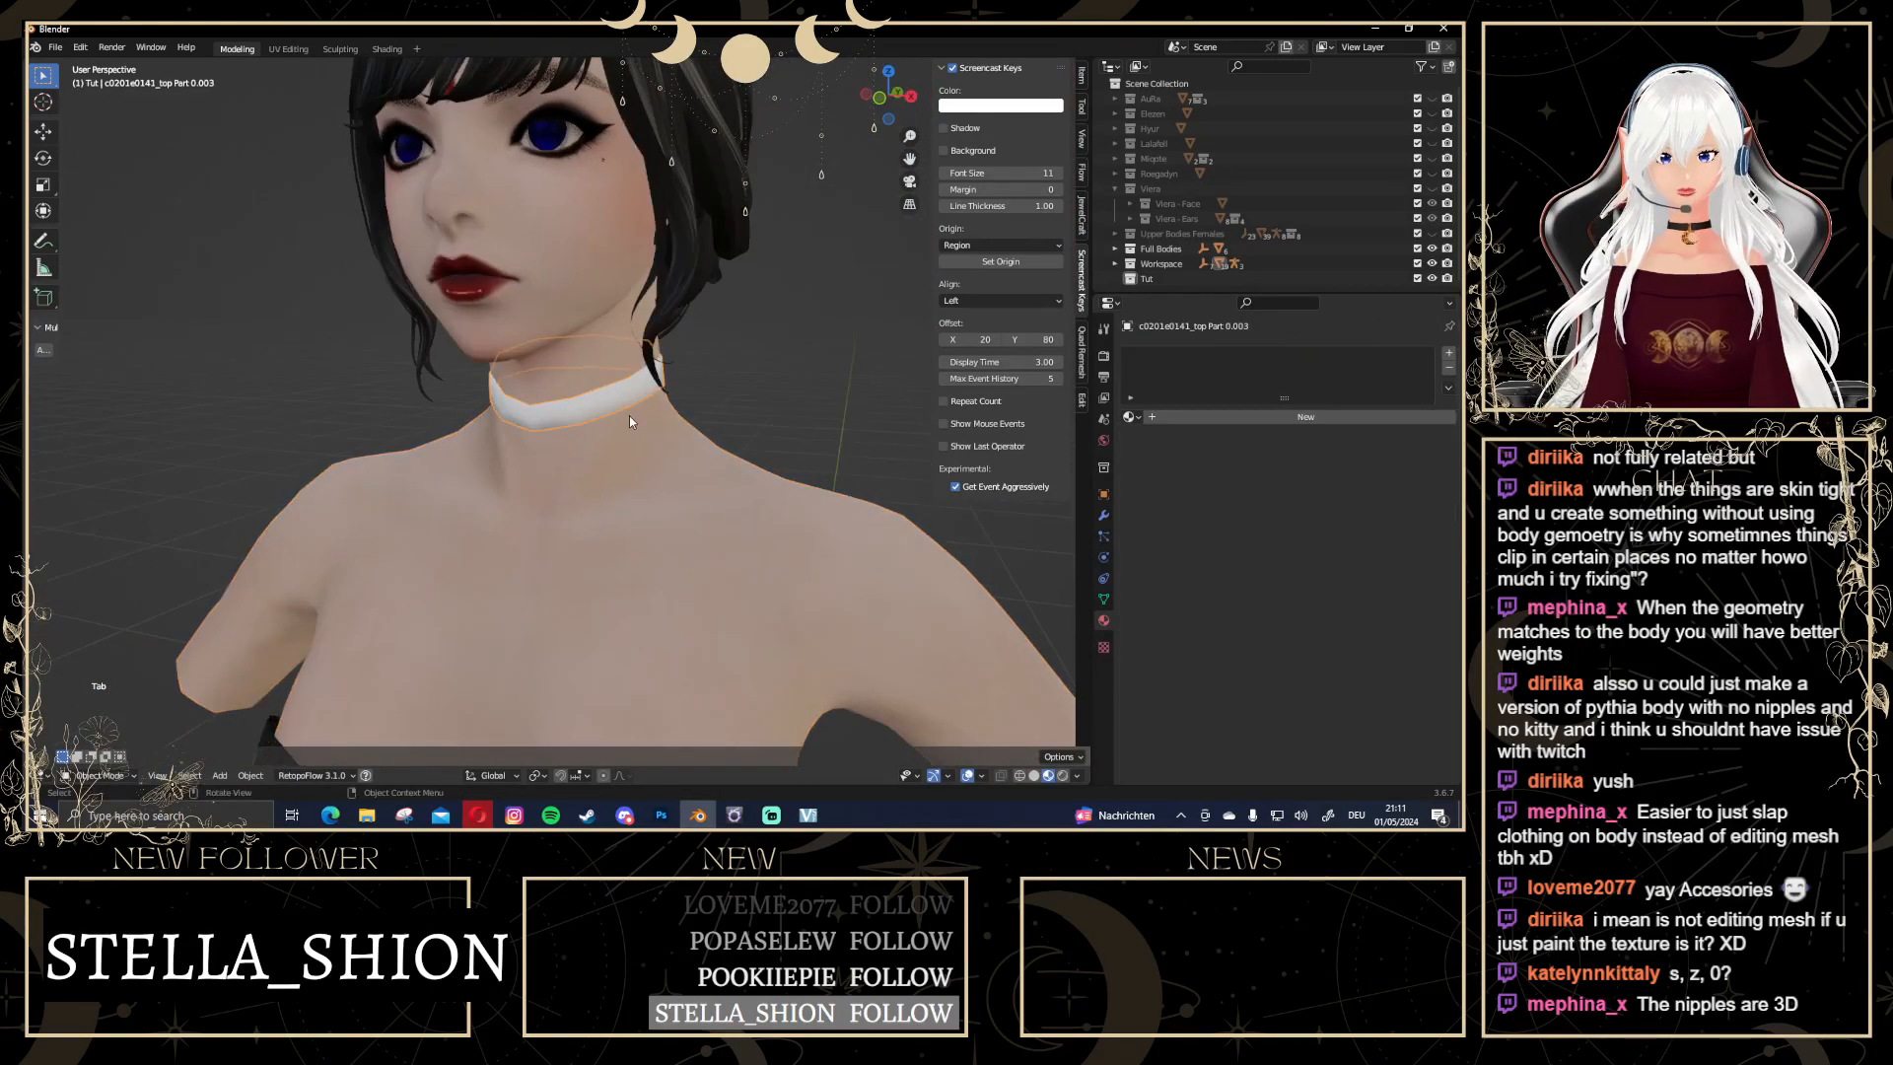
{"action": "scroll", "coordinate": [629, 416], "scroll_direction": "up", "scroll_amount": 3}
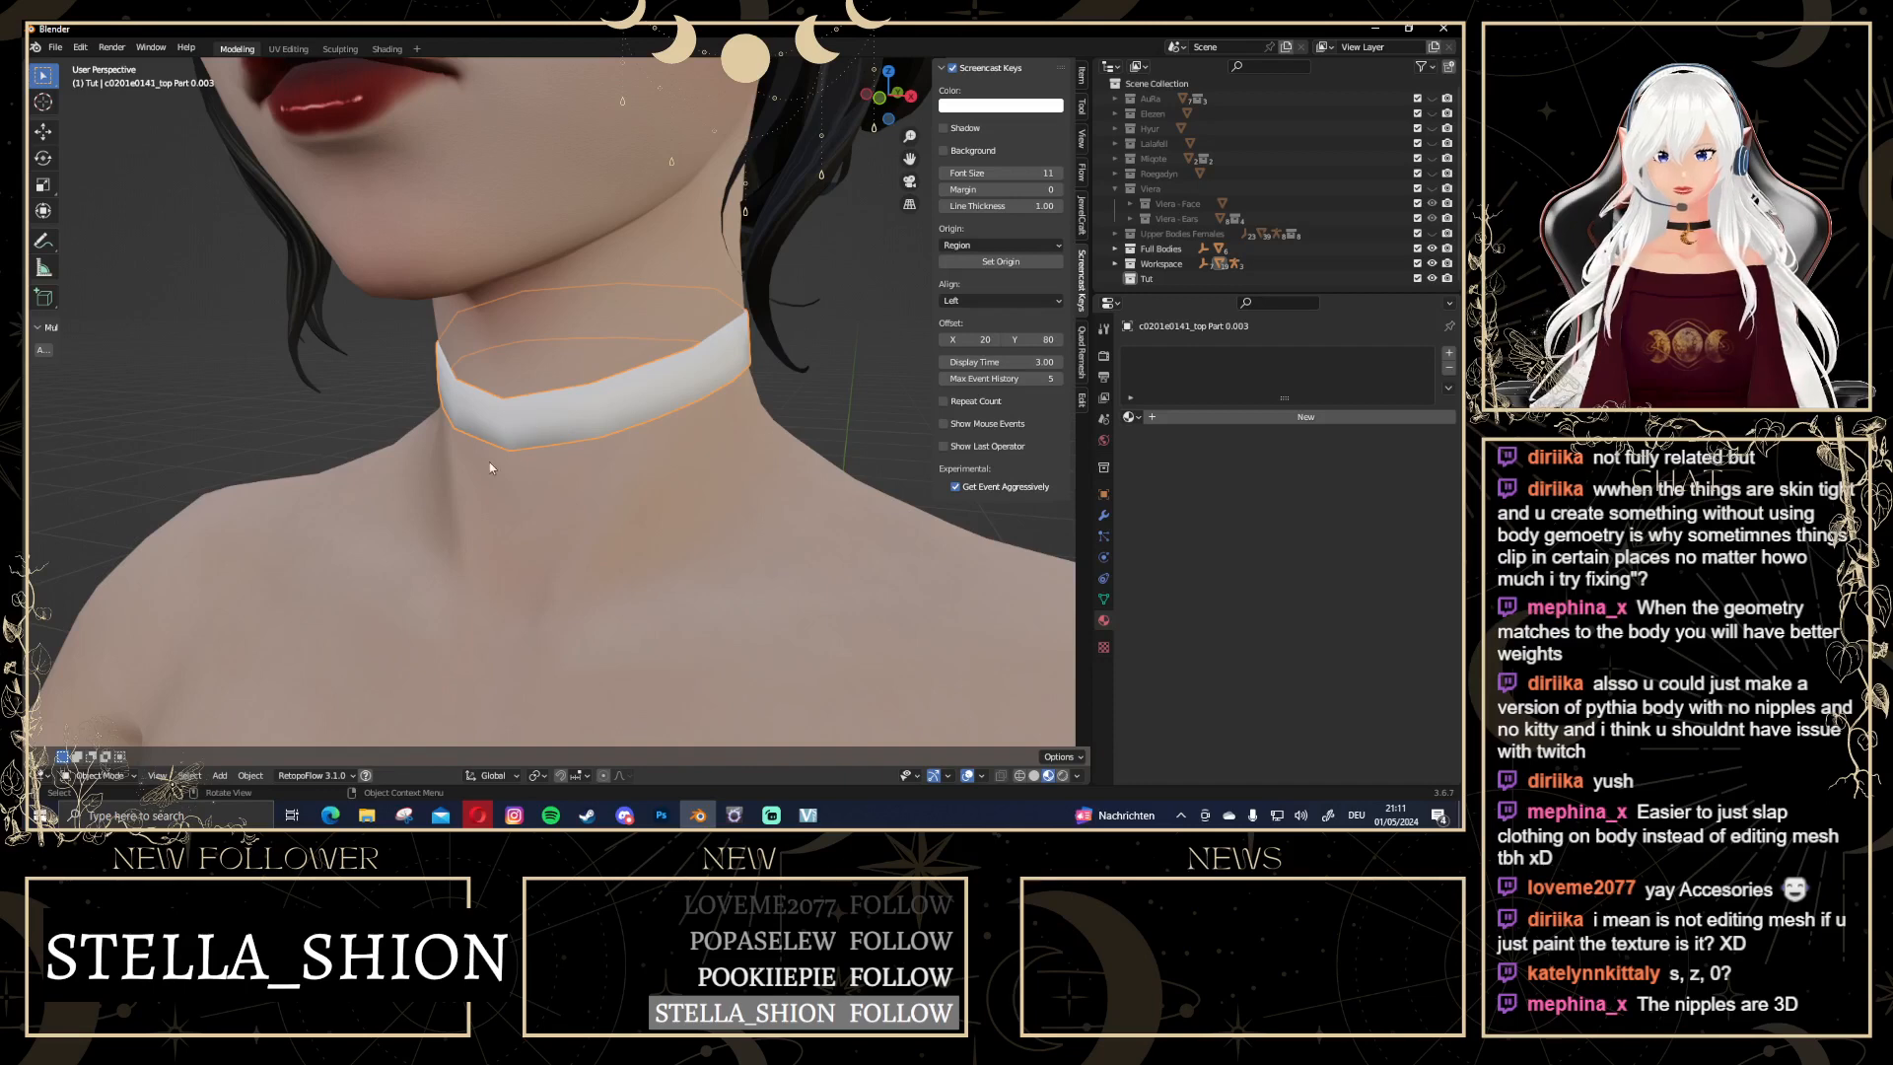
{"action": "key", "text": "Tab"}
{"action": "key", "text": "Tab"}
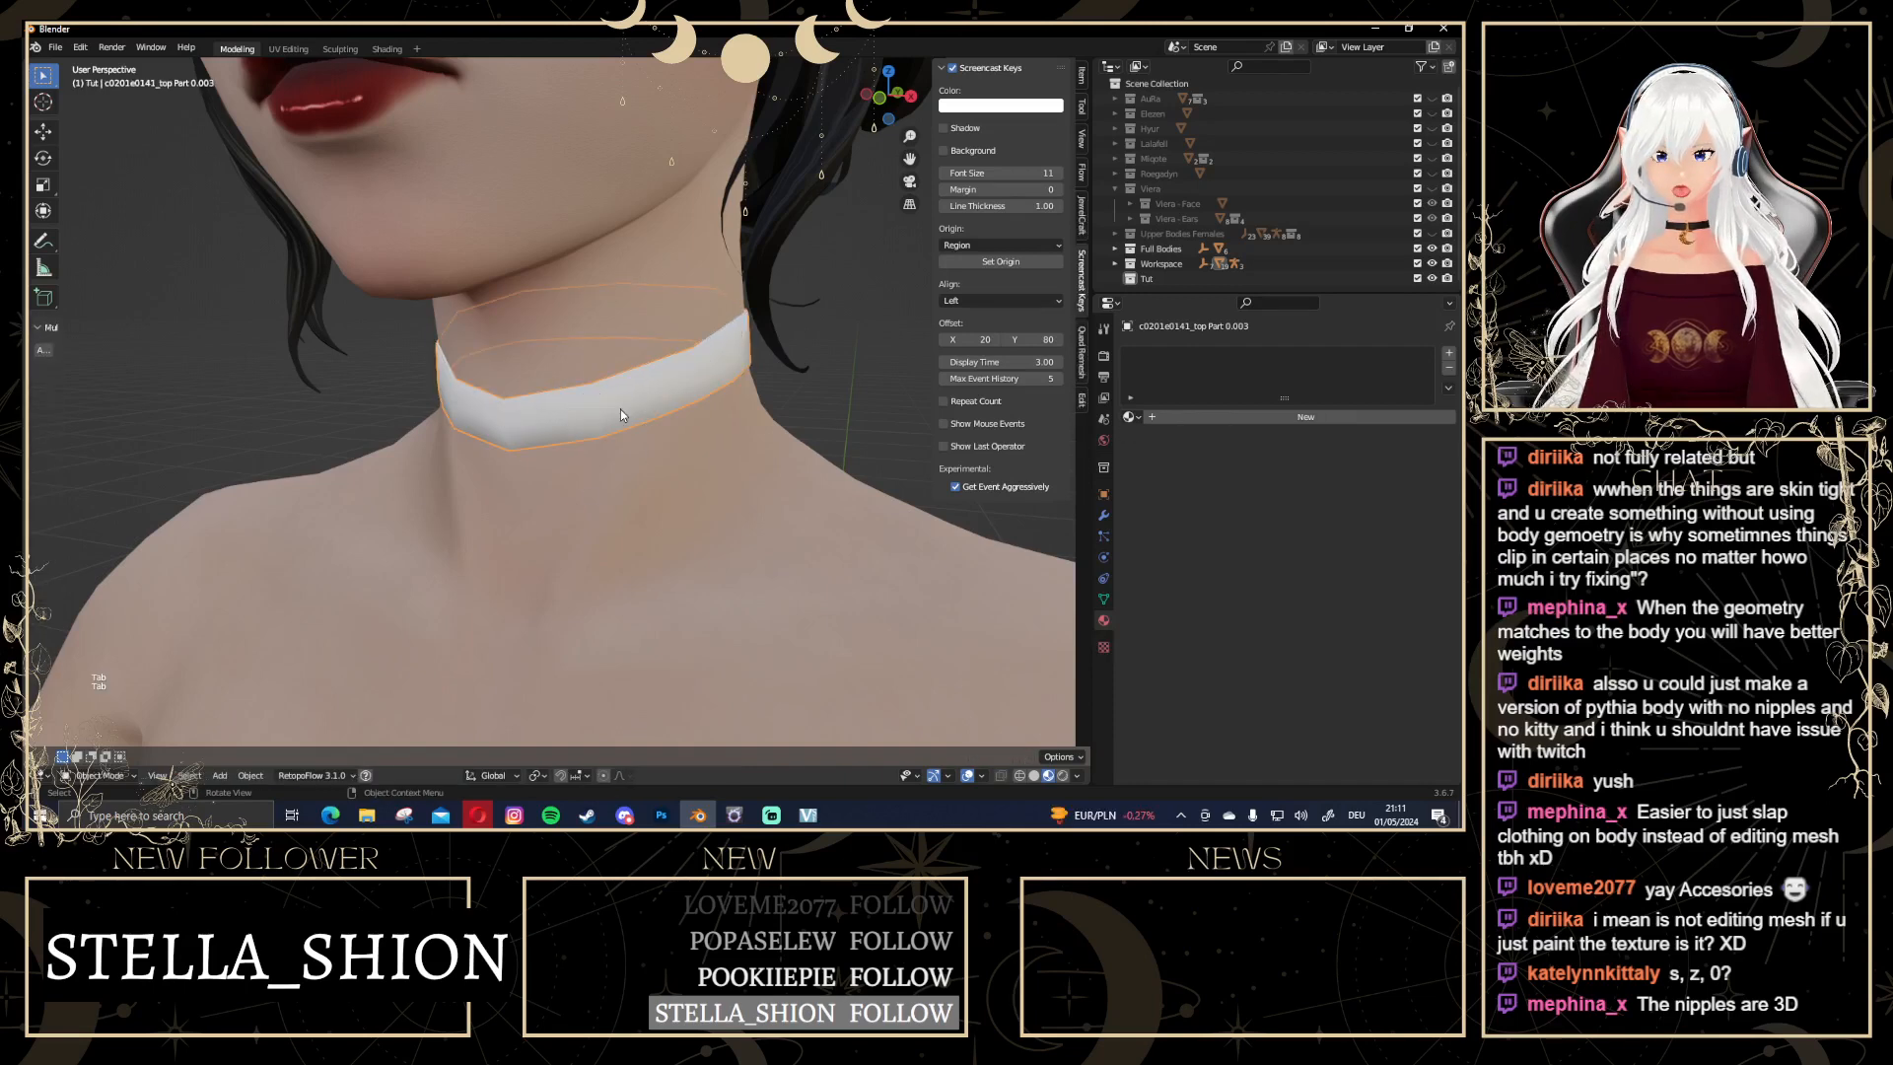
{"action": "scroll", "coordinate": [619, 410], "scroll_direction": "down", "scroll_amount": 5}
{"action": "middle_click_drag", "start_coordinate": [619, 411], "coordinate": [756, 407]}
{"action": "scroll", "coordinate": [732, 393], "scroll_direction": "up", "scroll_amount": 4}
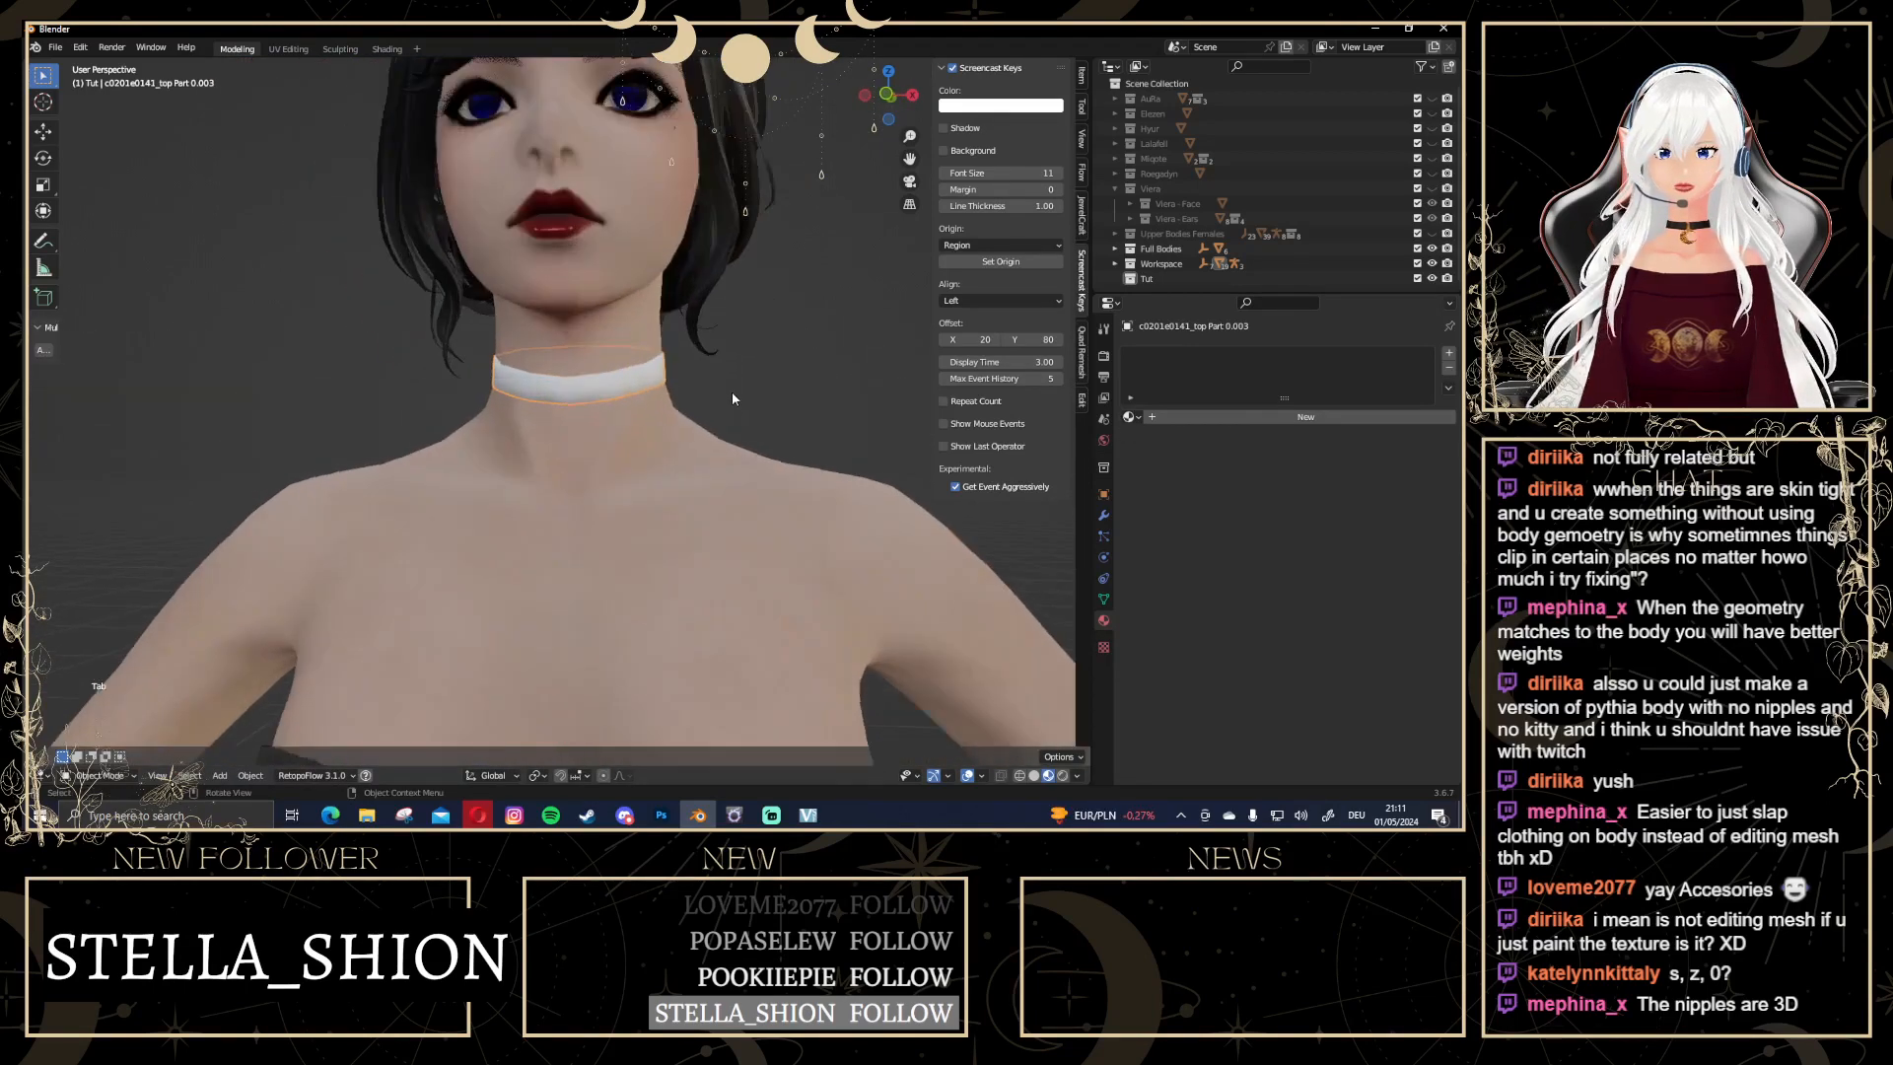
{"action": "key", "text": "Tab"}
{"action": "scroll", "coordinate": [731, 393], "scroll_direction": "down", "scroll_amount": 4}
{"action": "key", "text": "Tab"}
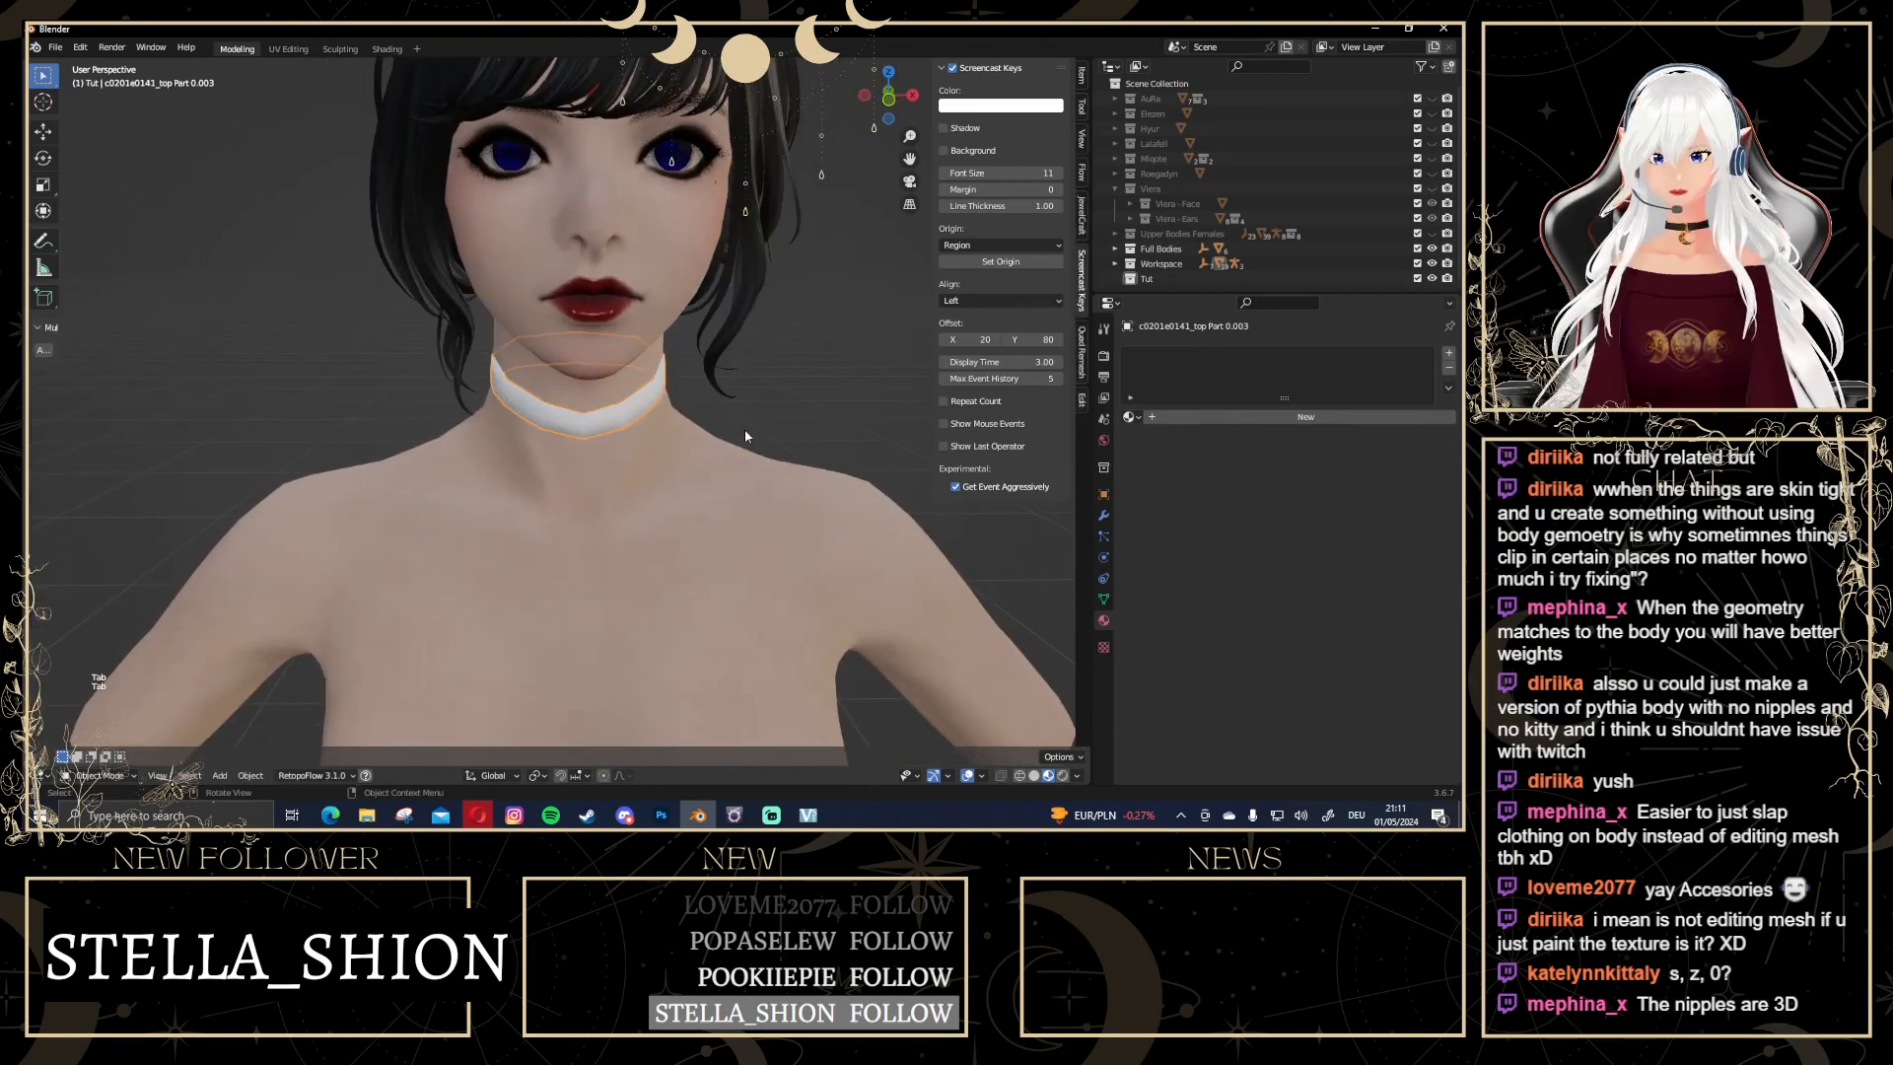
Undo the extrusion and scaling of the choker band, back to Edit Mode with the flat band selected
{"action": "key", "text": "ctrl+z"}
{"action": "key", "text": "ctrl+z"}
{"action": "key", "text": "ctrl+z"}
{"action": "key", "text": "ctrl+z"}
{"action": "key", "text": "ctrl+z"}
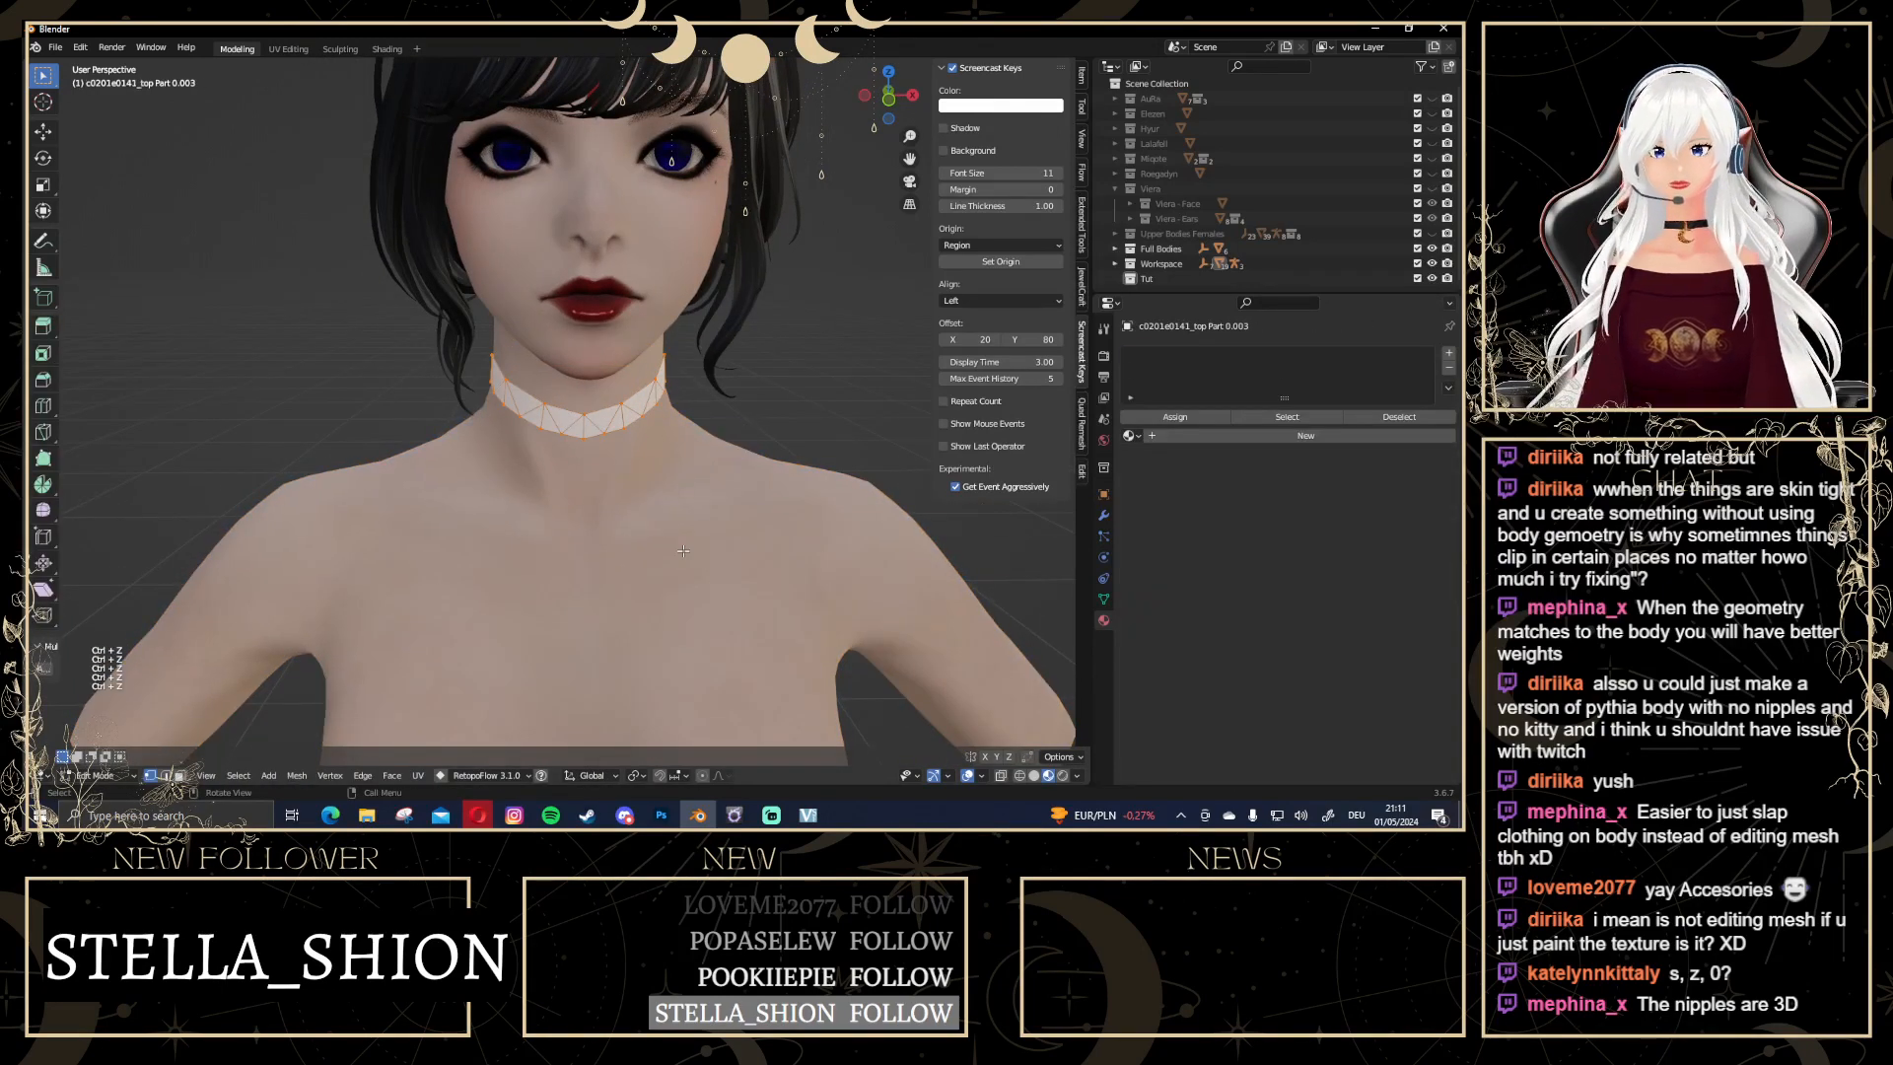
Try to add a loop cut around the choker band in Edit Mode, and cancel it
{"action": "middle_click_drag", "start_coordinate": [683, 551], "coordinate": [715, 389]}
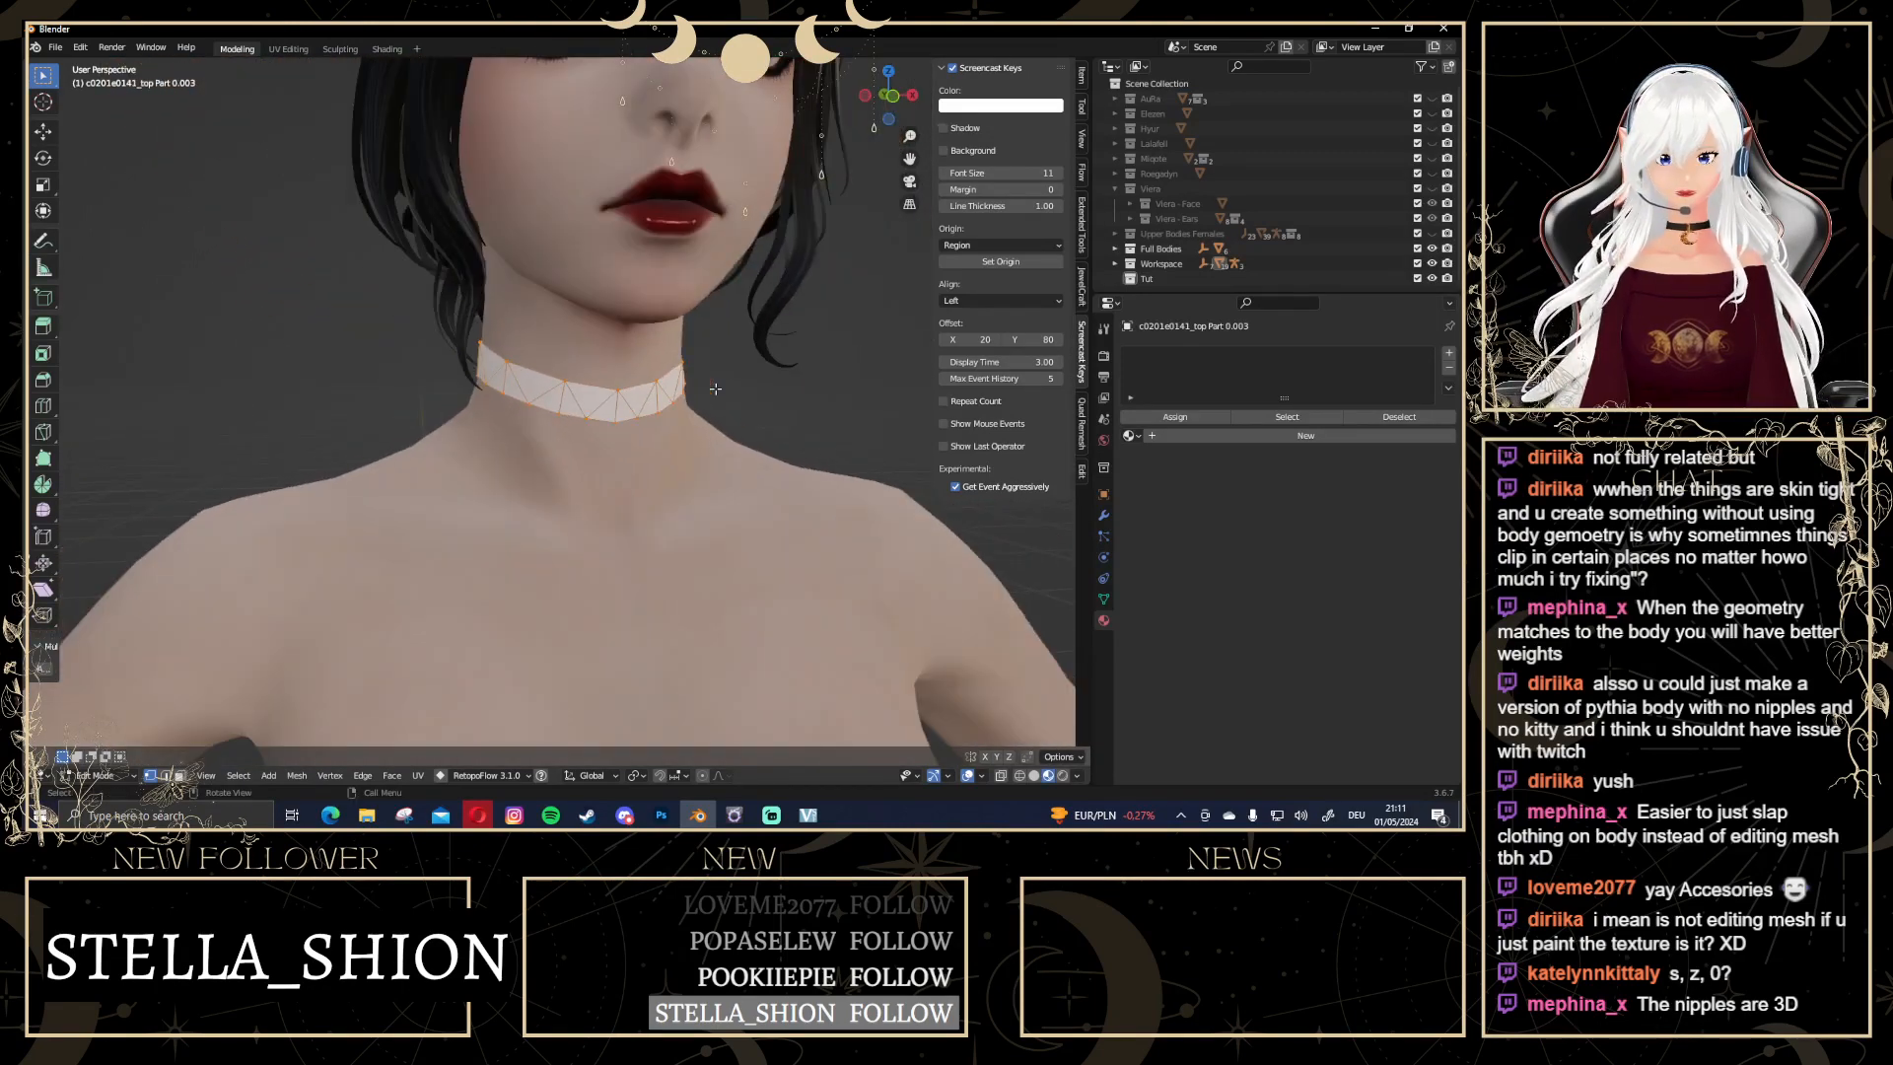
{"action": "scroll", "coordinate": [714, 389], "scroll_direction": "up", "scroll_amount": 2}
{"action": "key", "text": "Tab"}
{"action": "key", "text": "Tab"}
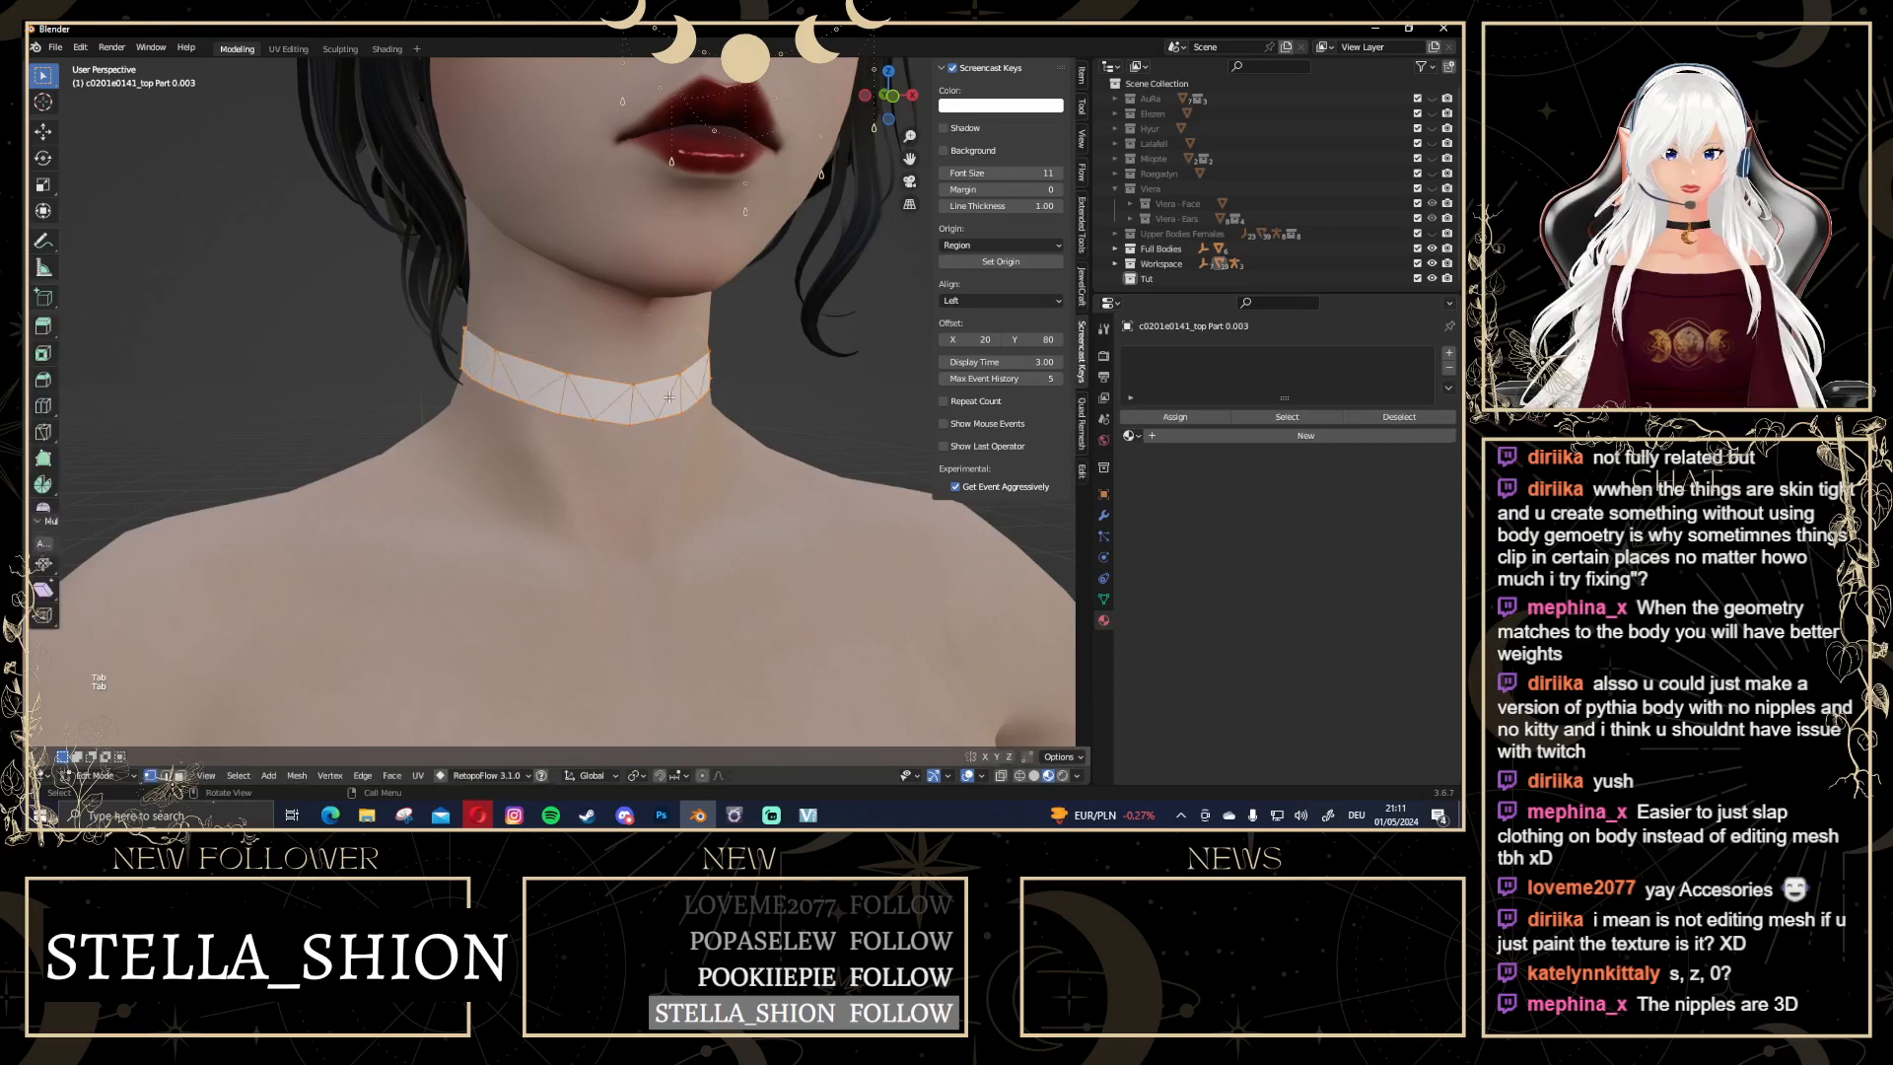
{"action": "scroll", "coordinate": [651, 399], "scroll_direction": "up", "scroll_amount": 2}
{"action": "key", "text": "ctrl+r"}
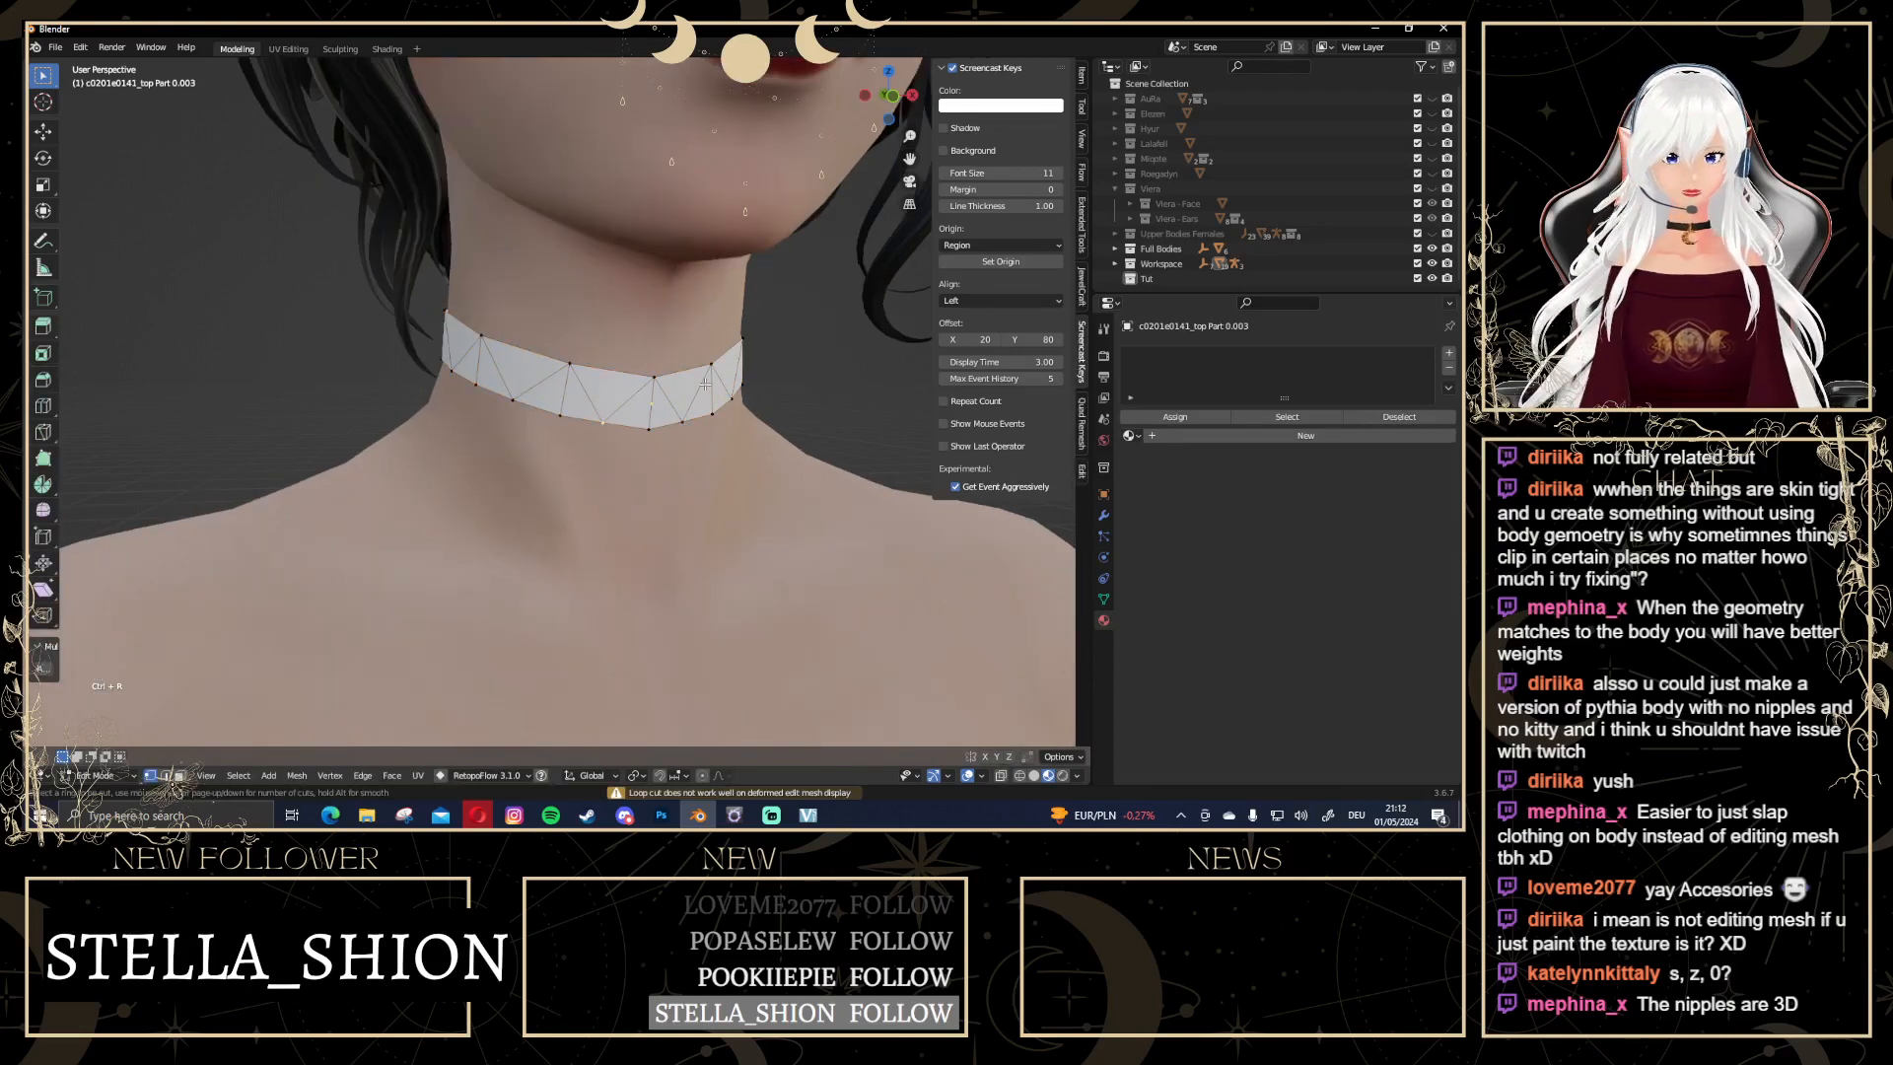
{"action": "key", "text": "Escape"}
Select the whole choker band and merge its vertices by distance at 0.01 cm
{"action": "middle_click_drag", "start_coordinate": [705, 385], "coordinate": [697, 370]}
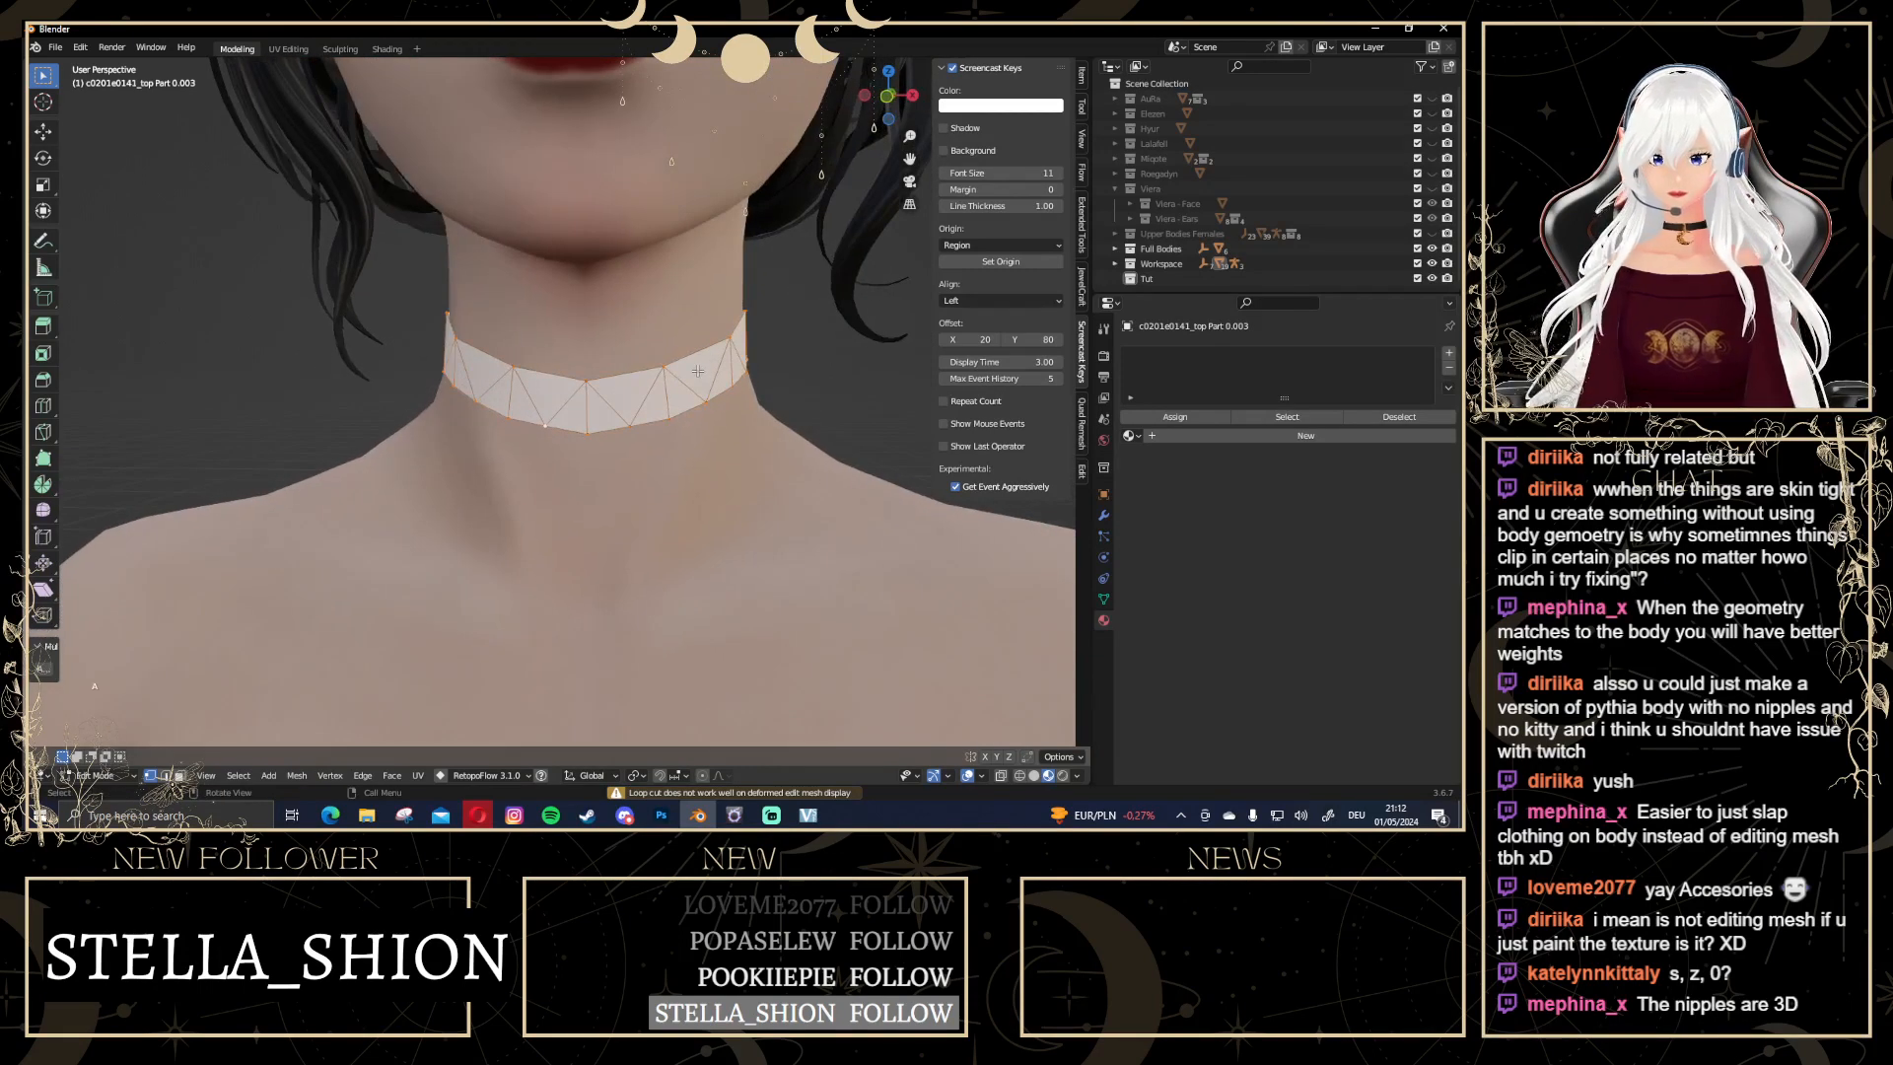
{"action": "key", "text": "m"}
{"action": "left_click", "coordinate": [651, 451]}
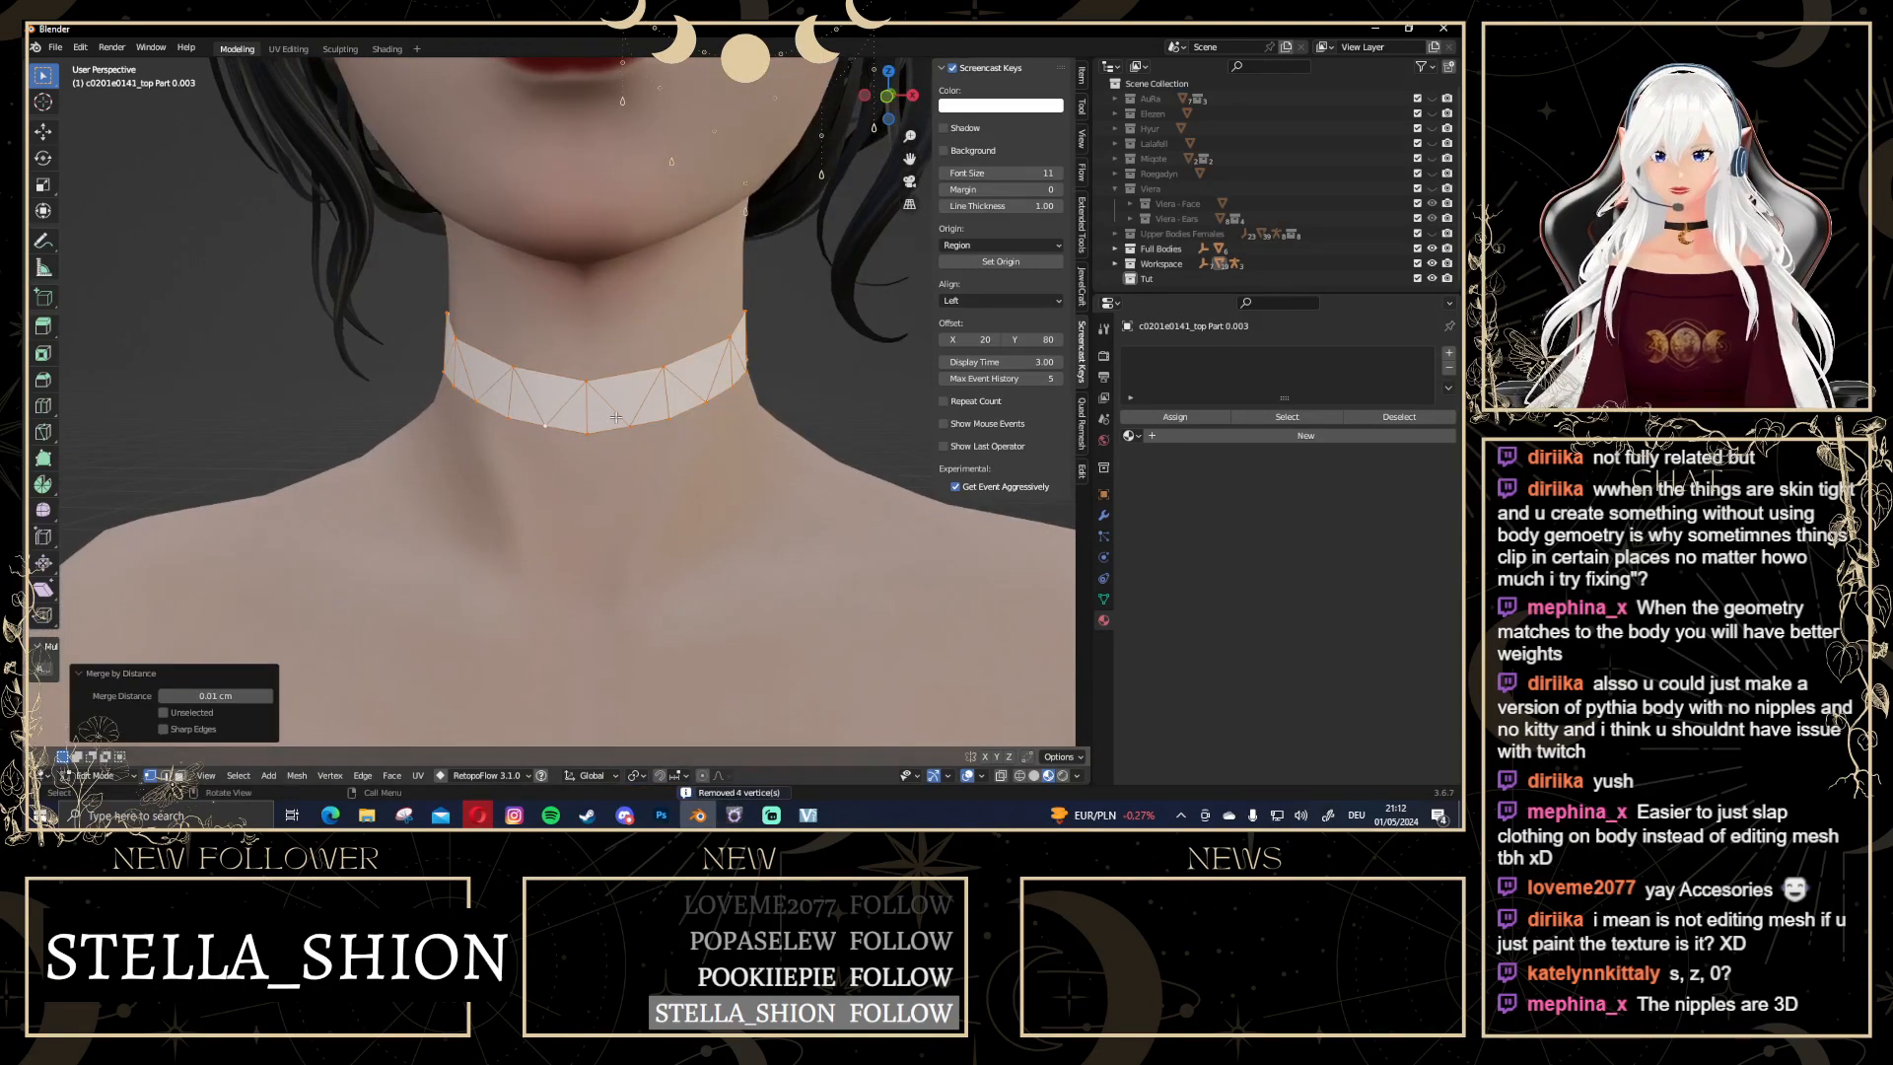
Convert the triangles of the selected choker band to quads
{"action": "mouse_move", "coordinate": [615, 418]}
{"action": "middle_mouse_down"}
{"action": "mouse_move", "coordinate": [680, 424]}
{"action": "mouse_move", "coordinate": [651, 425]}
{"action": "middle_mouse_up"}
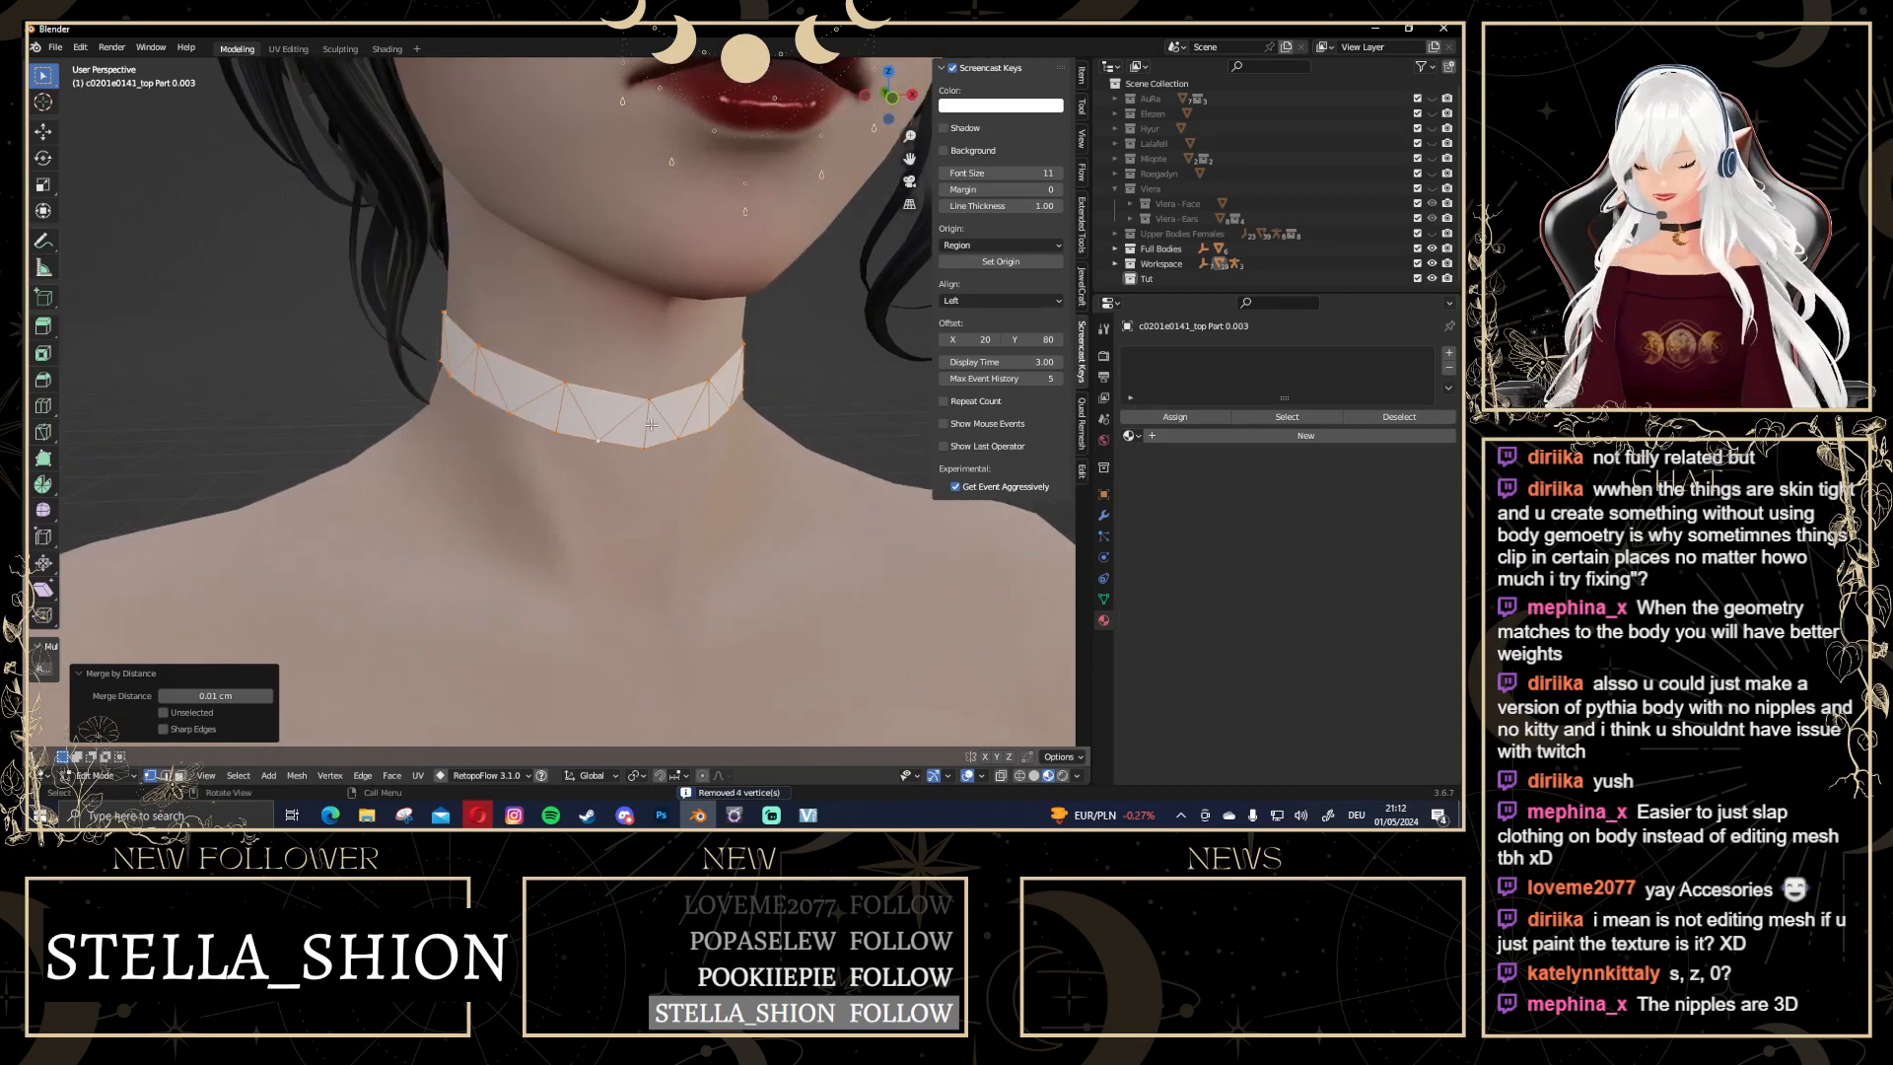
{"action": "key", "text": "alt+j"}
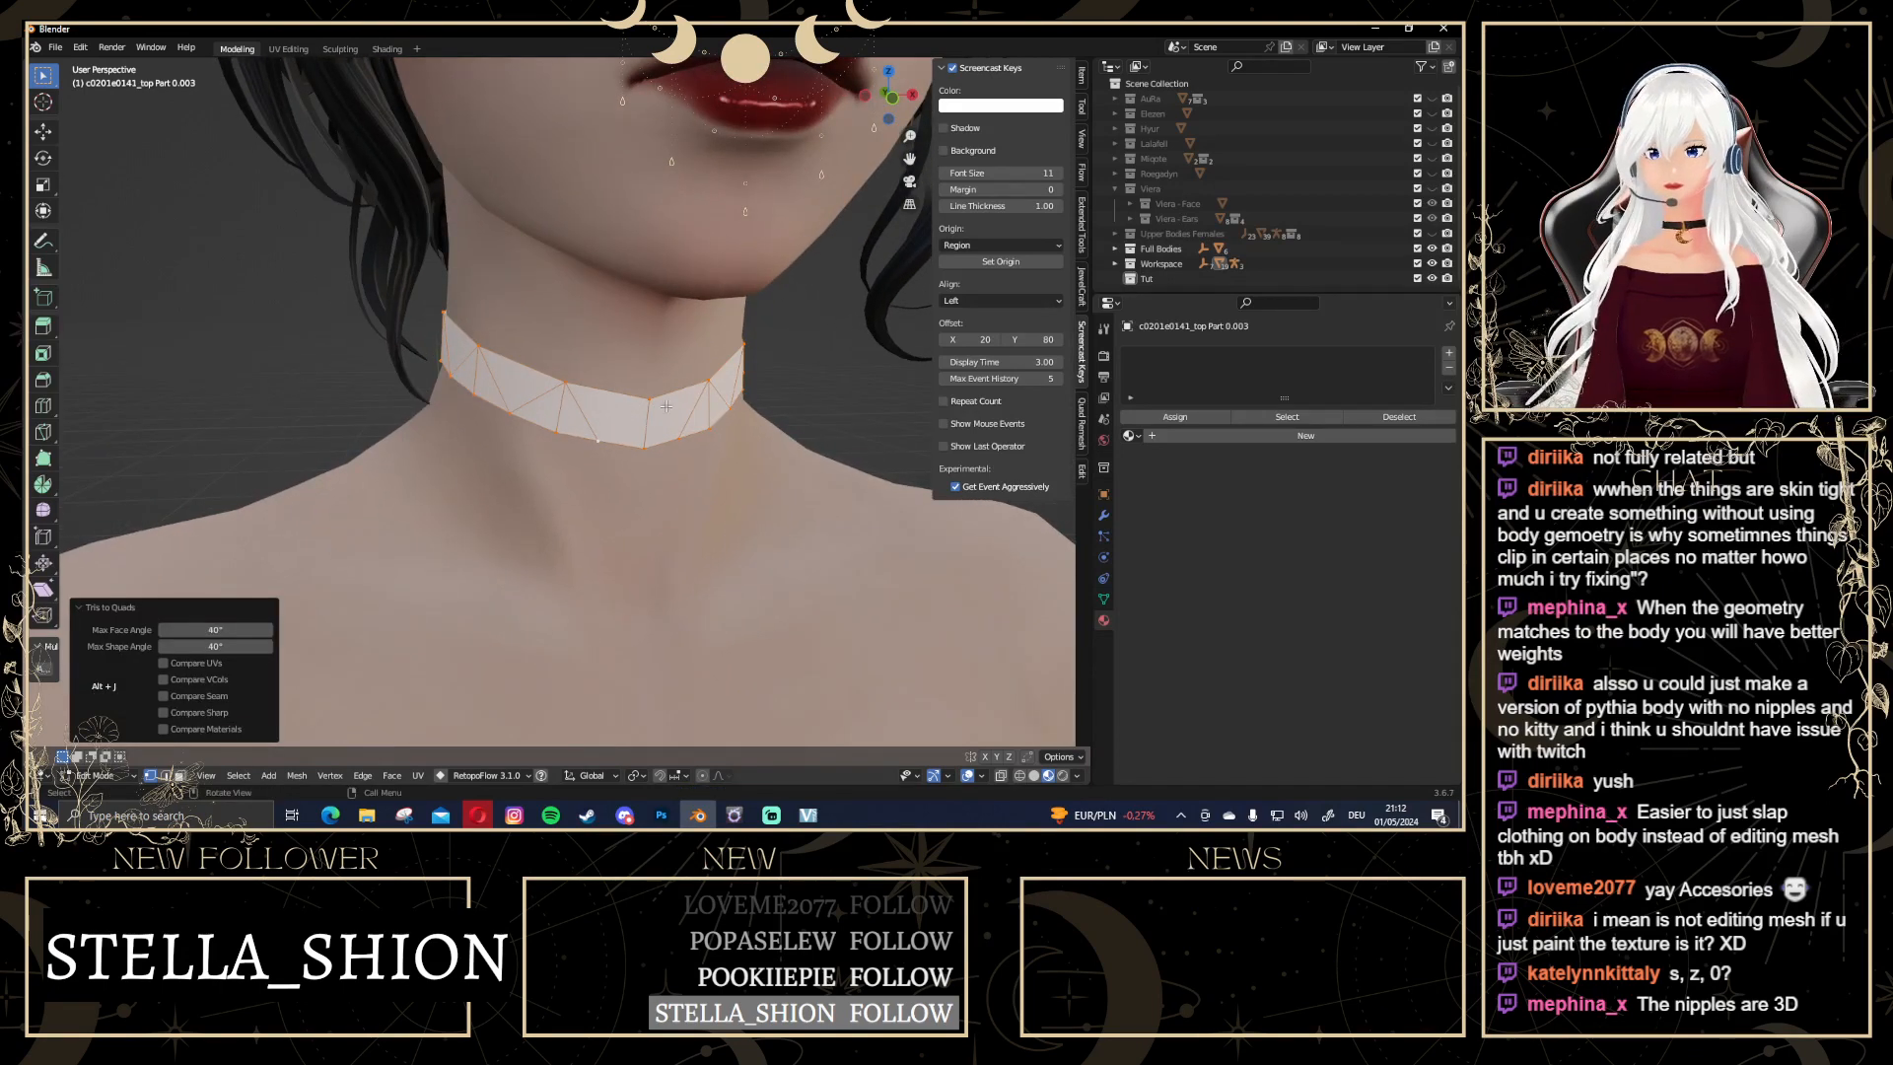
{"action": "middle_click_drag", "start_coordinate": [667, 407], "coordinate": [628, 361]}
Select the remaining diagonal edges around the front, back and side of the choker band and dissolve them
{"action": "key", "text": "3"}
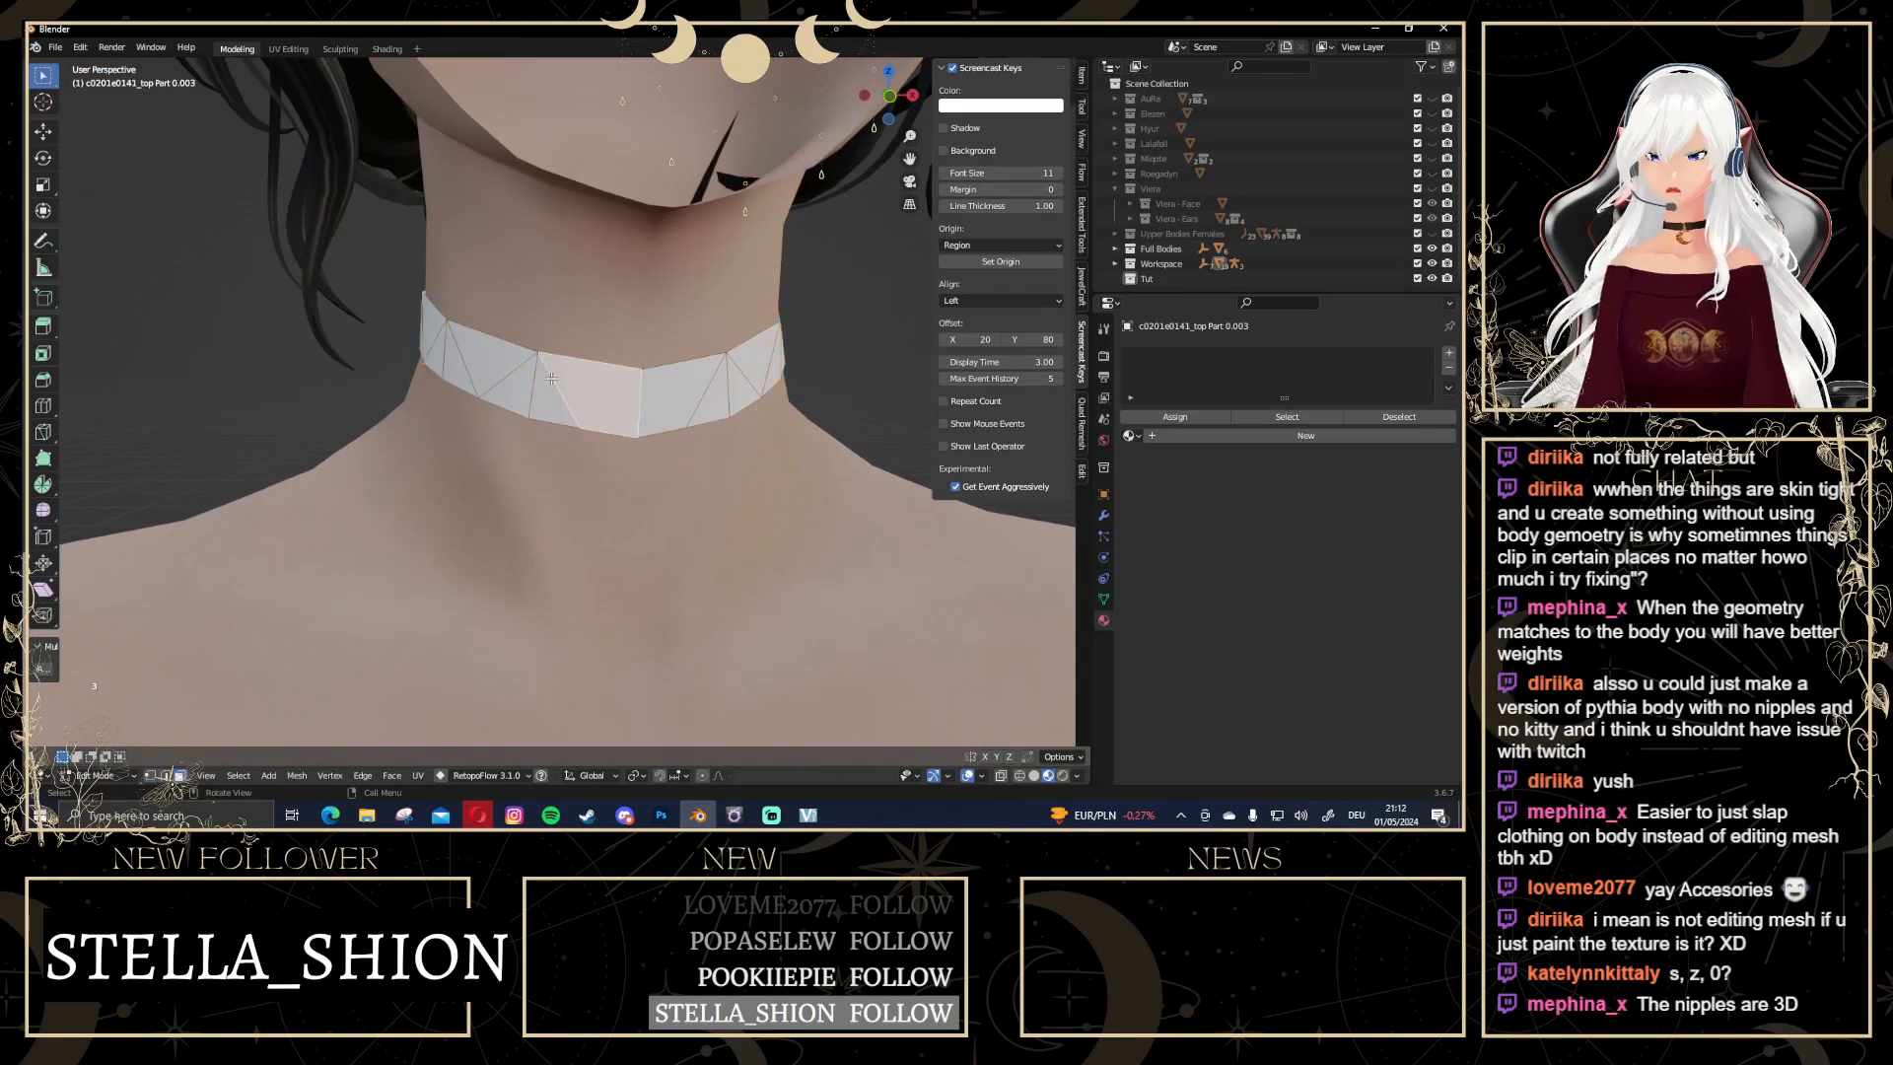
{"action": "key", "text": "2"}
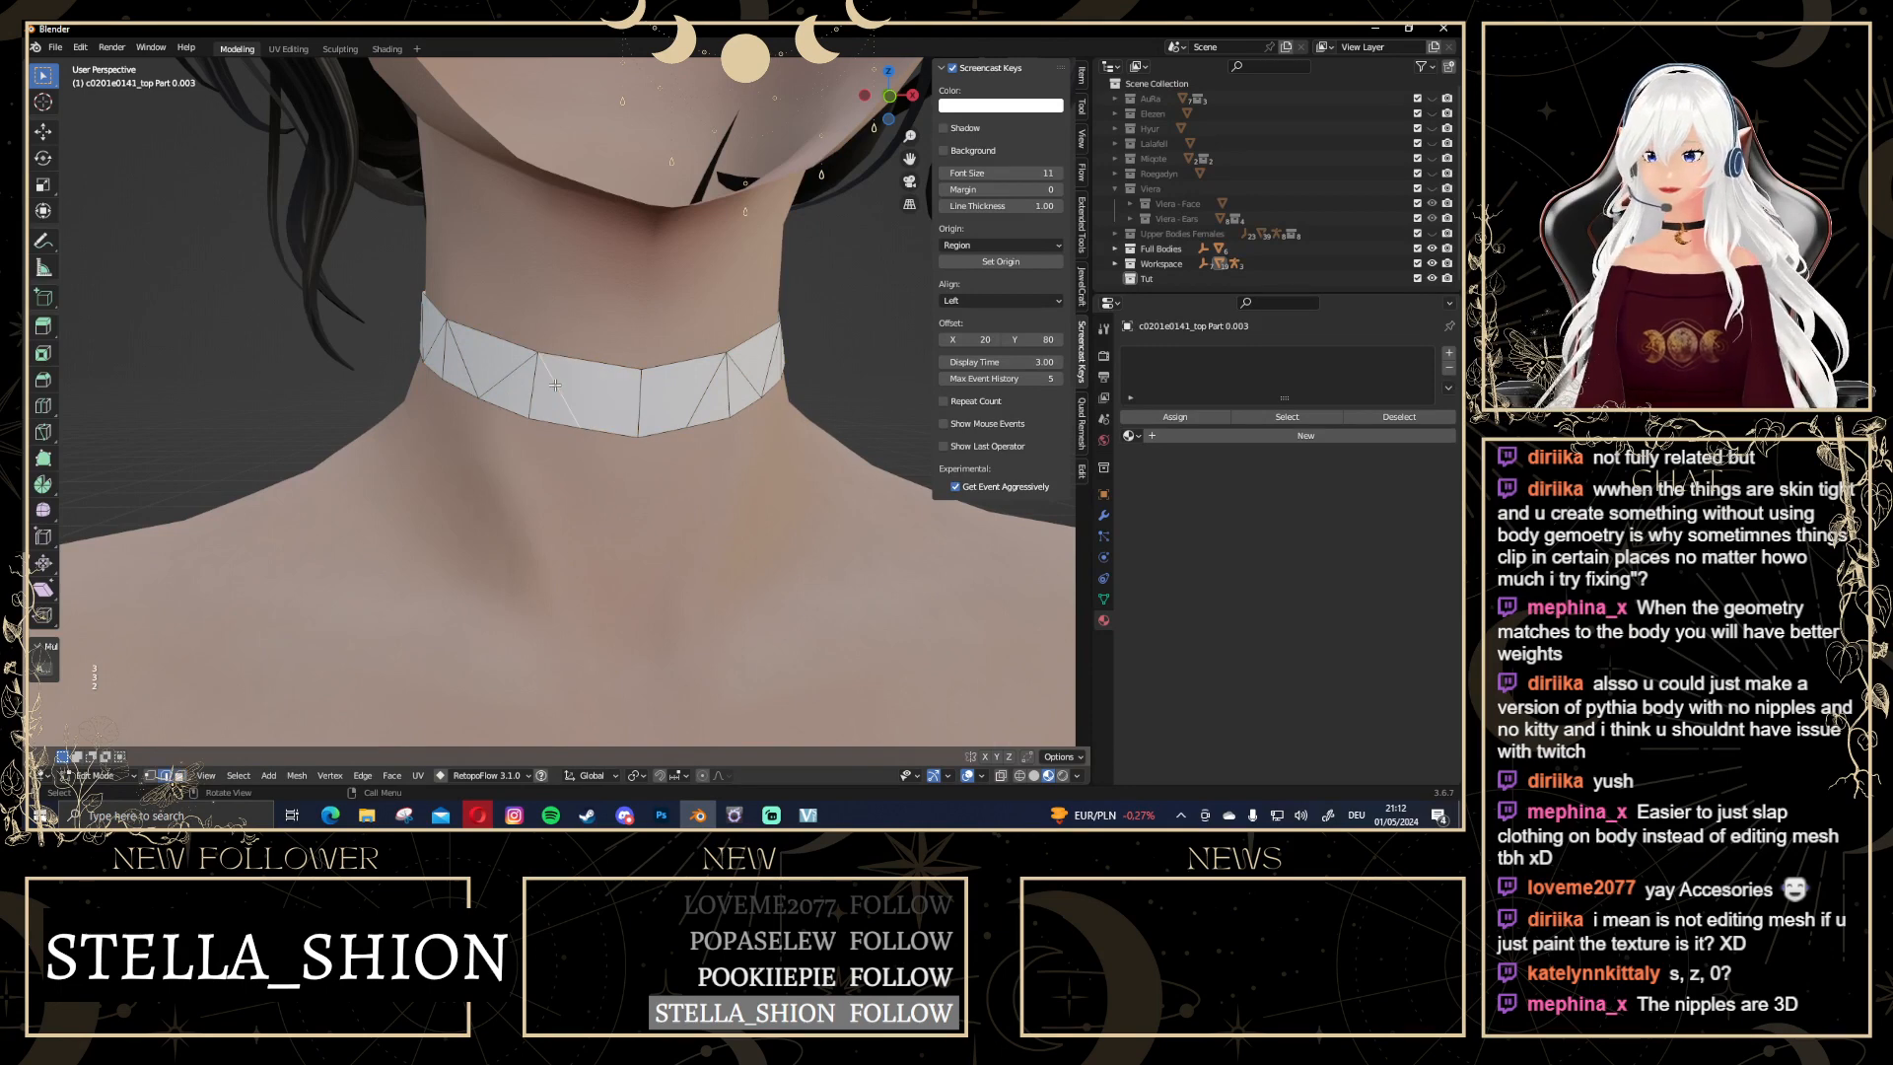
{"action": "middle_click_drag", "start_coordinate": [459, 363], "coordinate": [618, 309]}
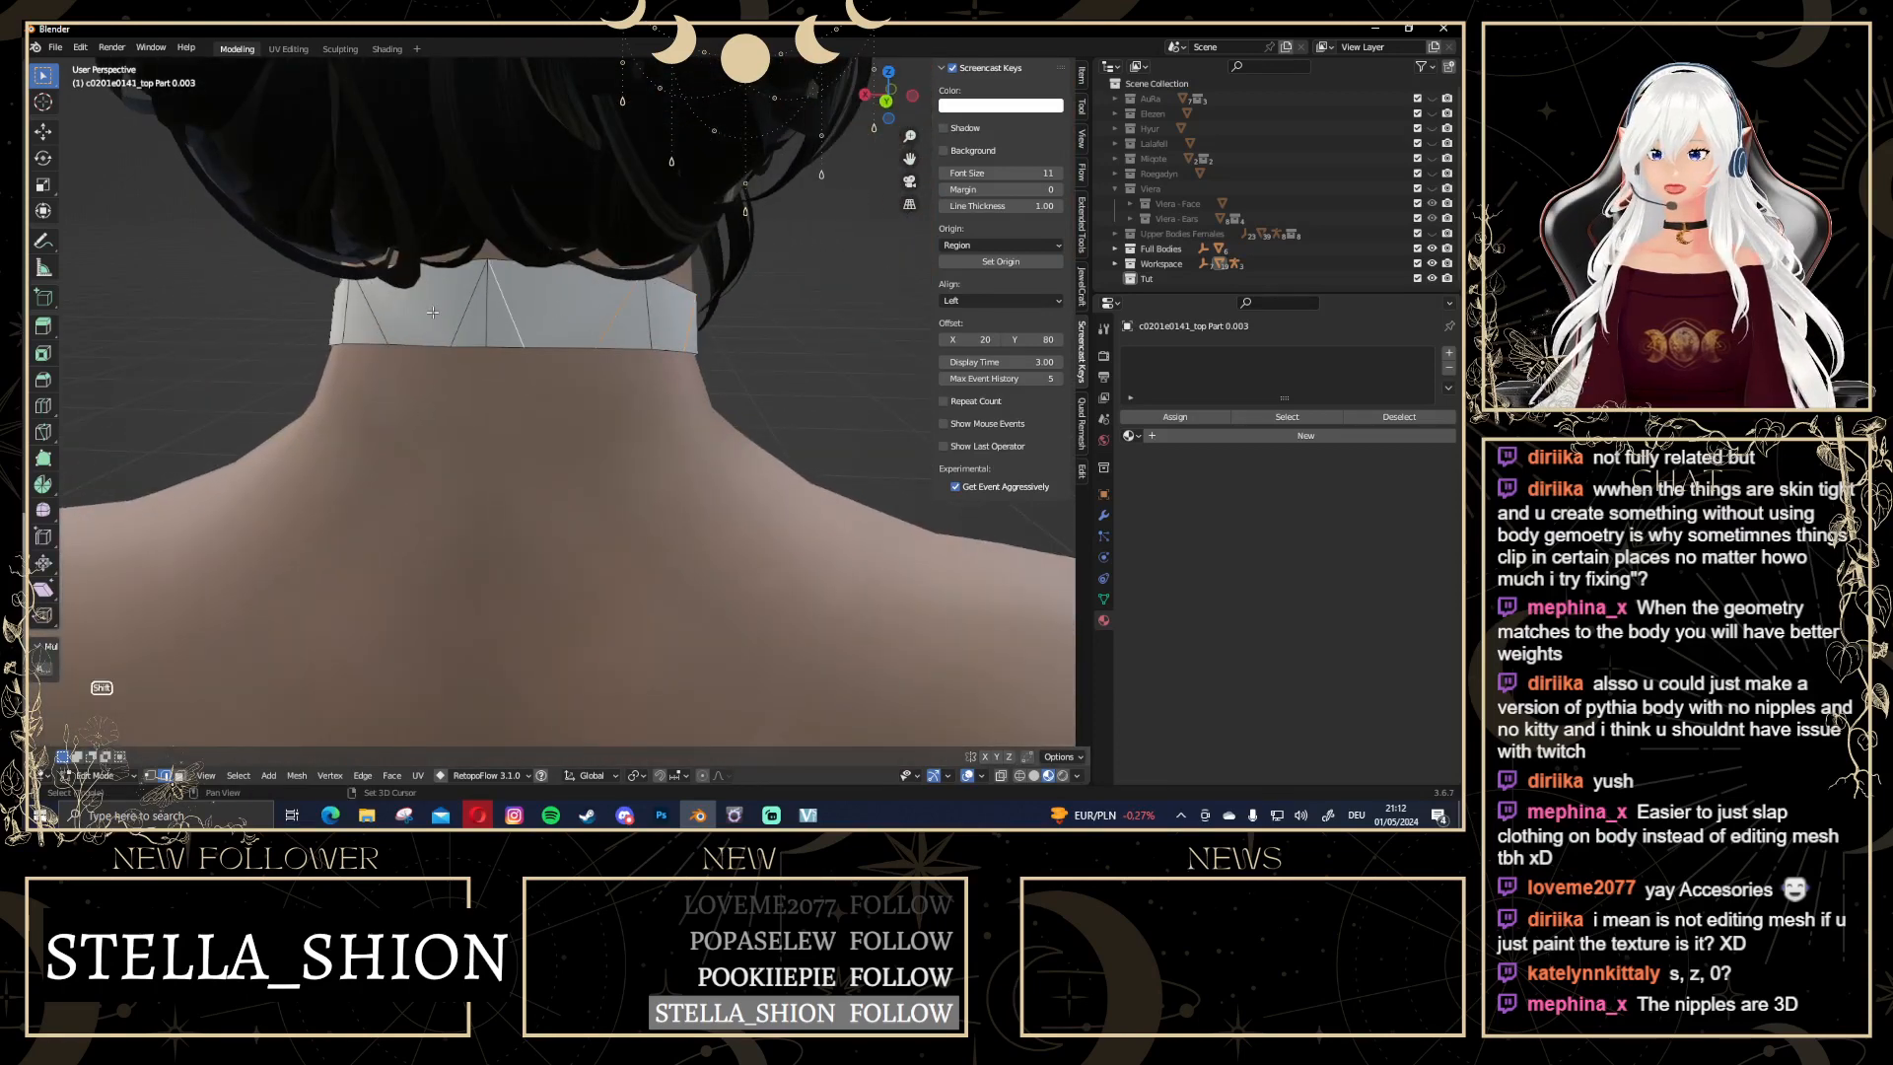
{"action": "middle_click_drag", "start_coordinate": [459, 321], "coordinate": [644, 330]}
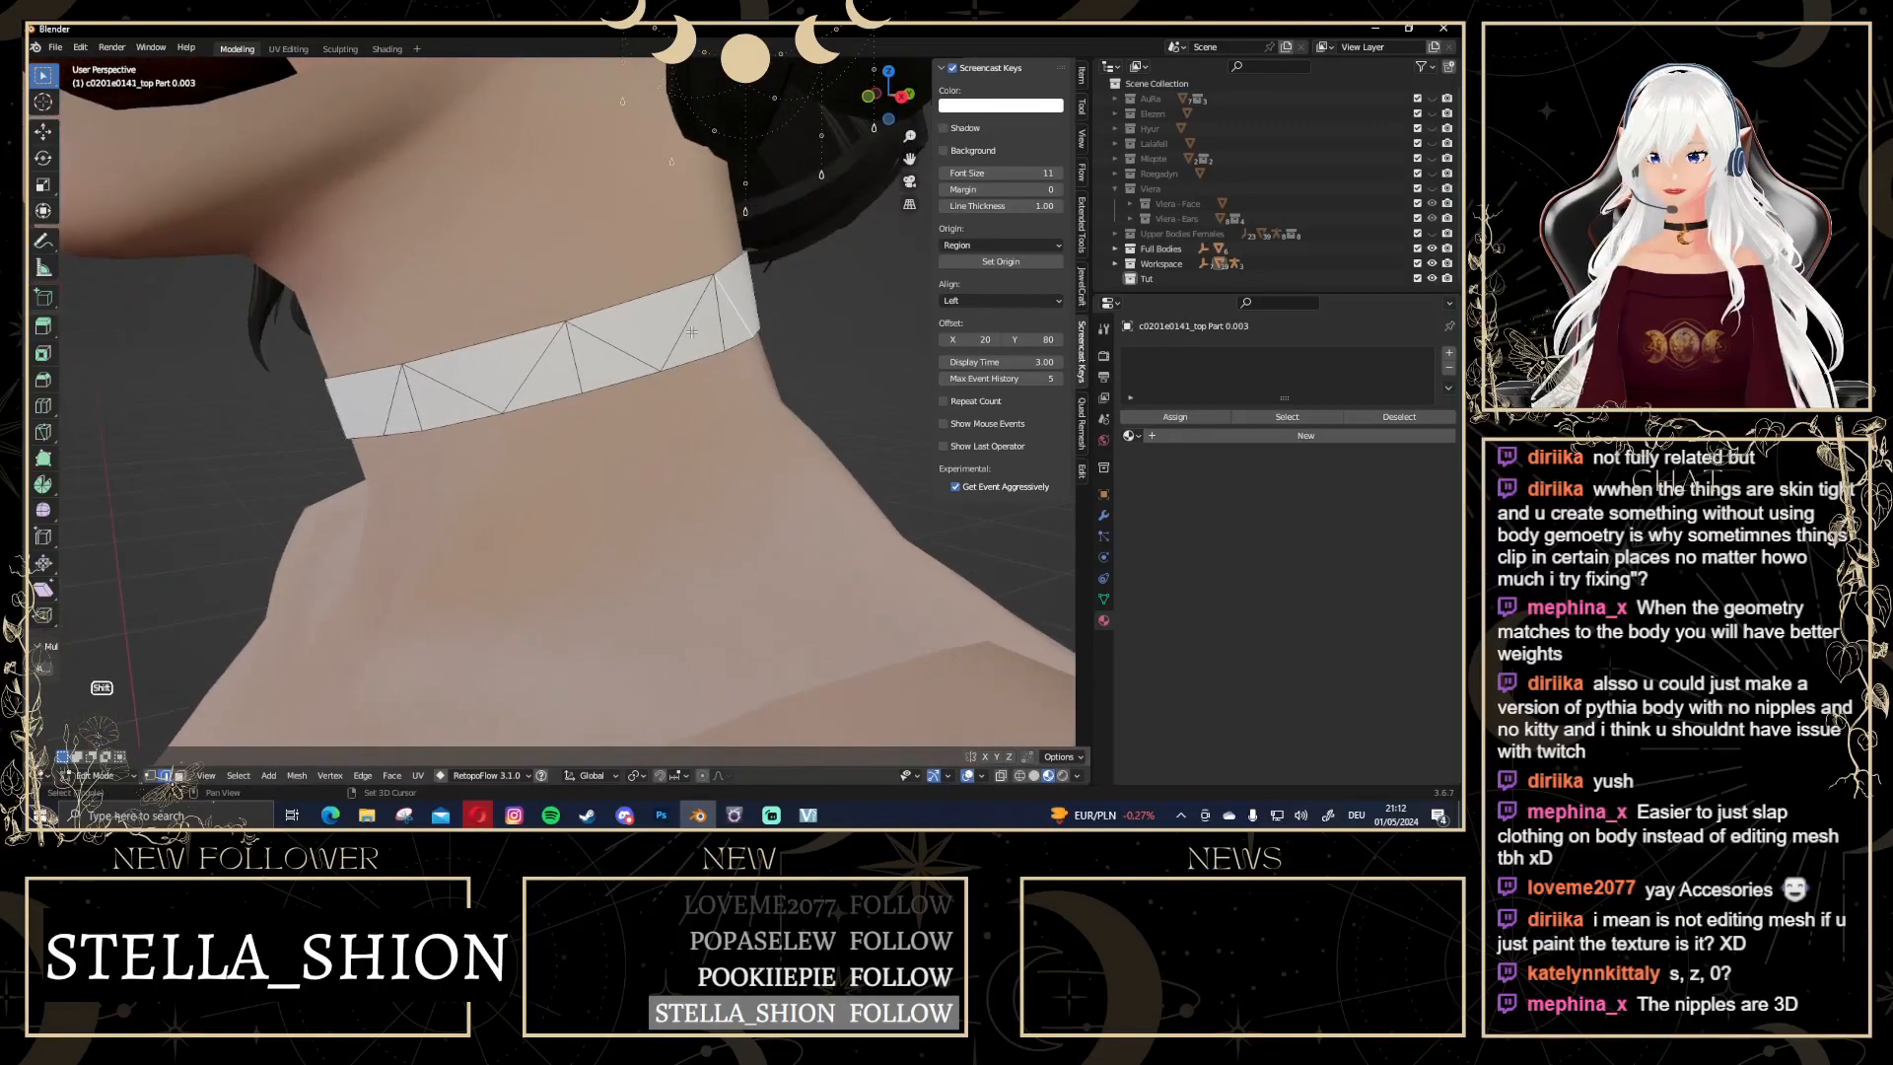
{"action": "left_click", "coordinate": [689, 333], "text": "shift"}
{"action": "left_click", "coordinate": [618, 349], "text": "shift"}
{"action": "left_click", "coordinate": [536, 372], "text": "shift"}
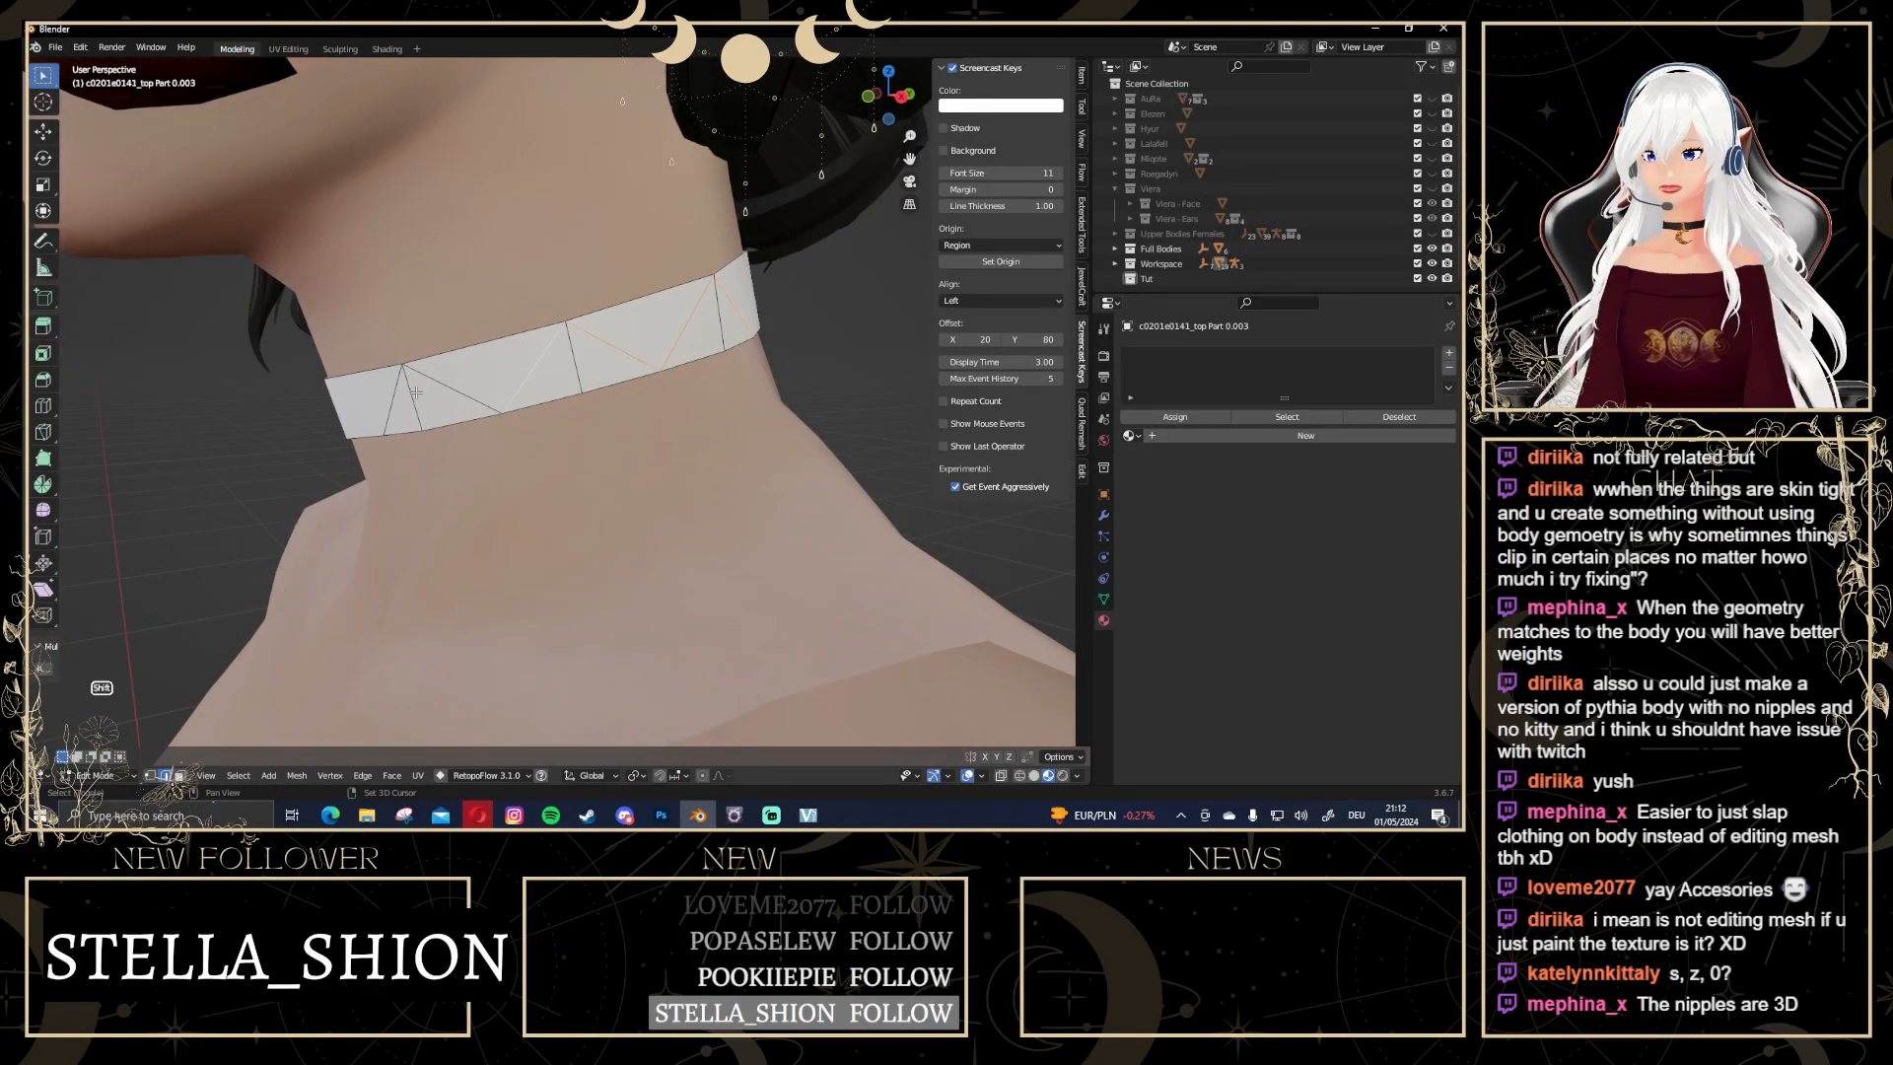
{"action": "left_click", "coordinate": [416, 393], "text": "shift"}
{"action": "left_click", "coordinate": [396, 396], "text": "shift"}
{"action": "middle_click_drag", "start_coordinate": [397, 397], "coordinate": [922, 506]}
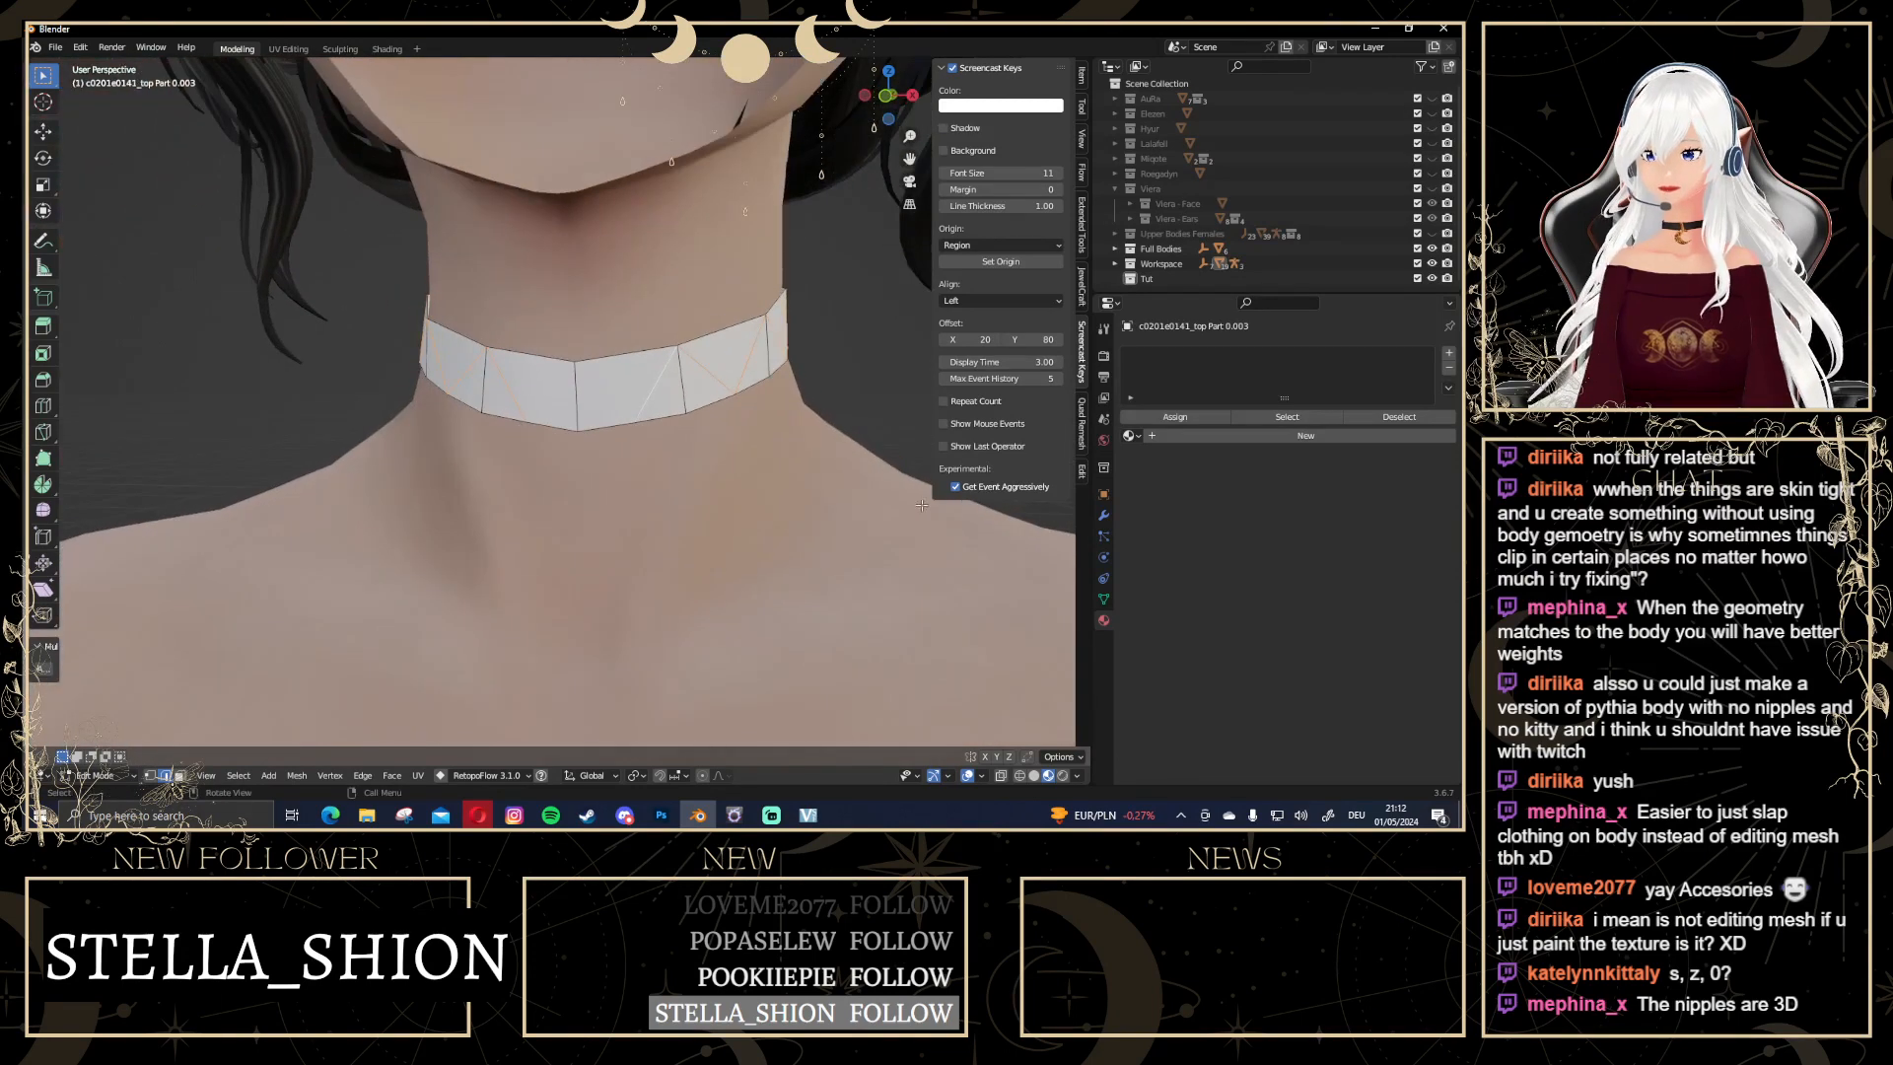
{"action": "key", "text": "x"}
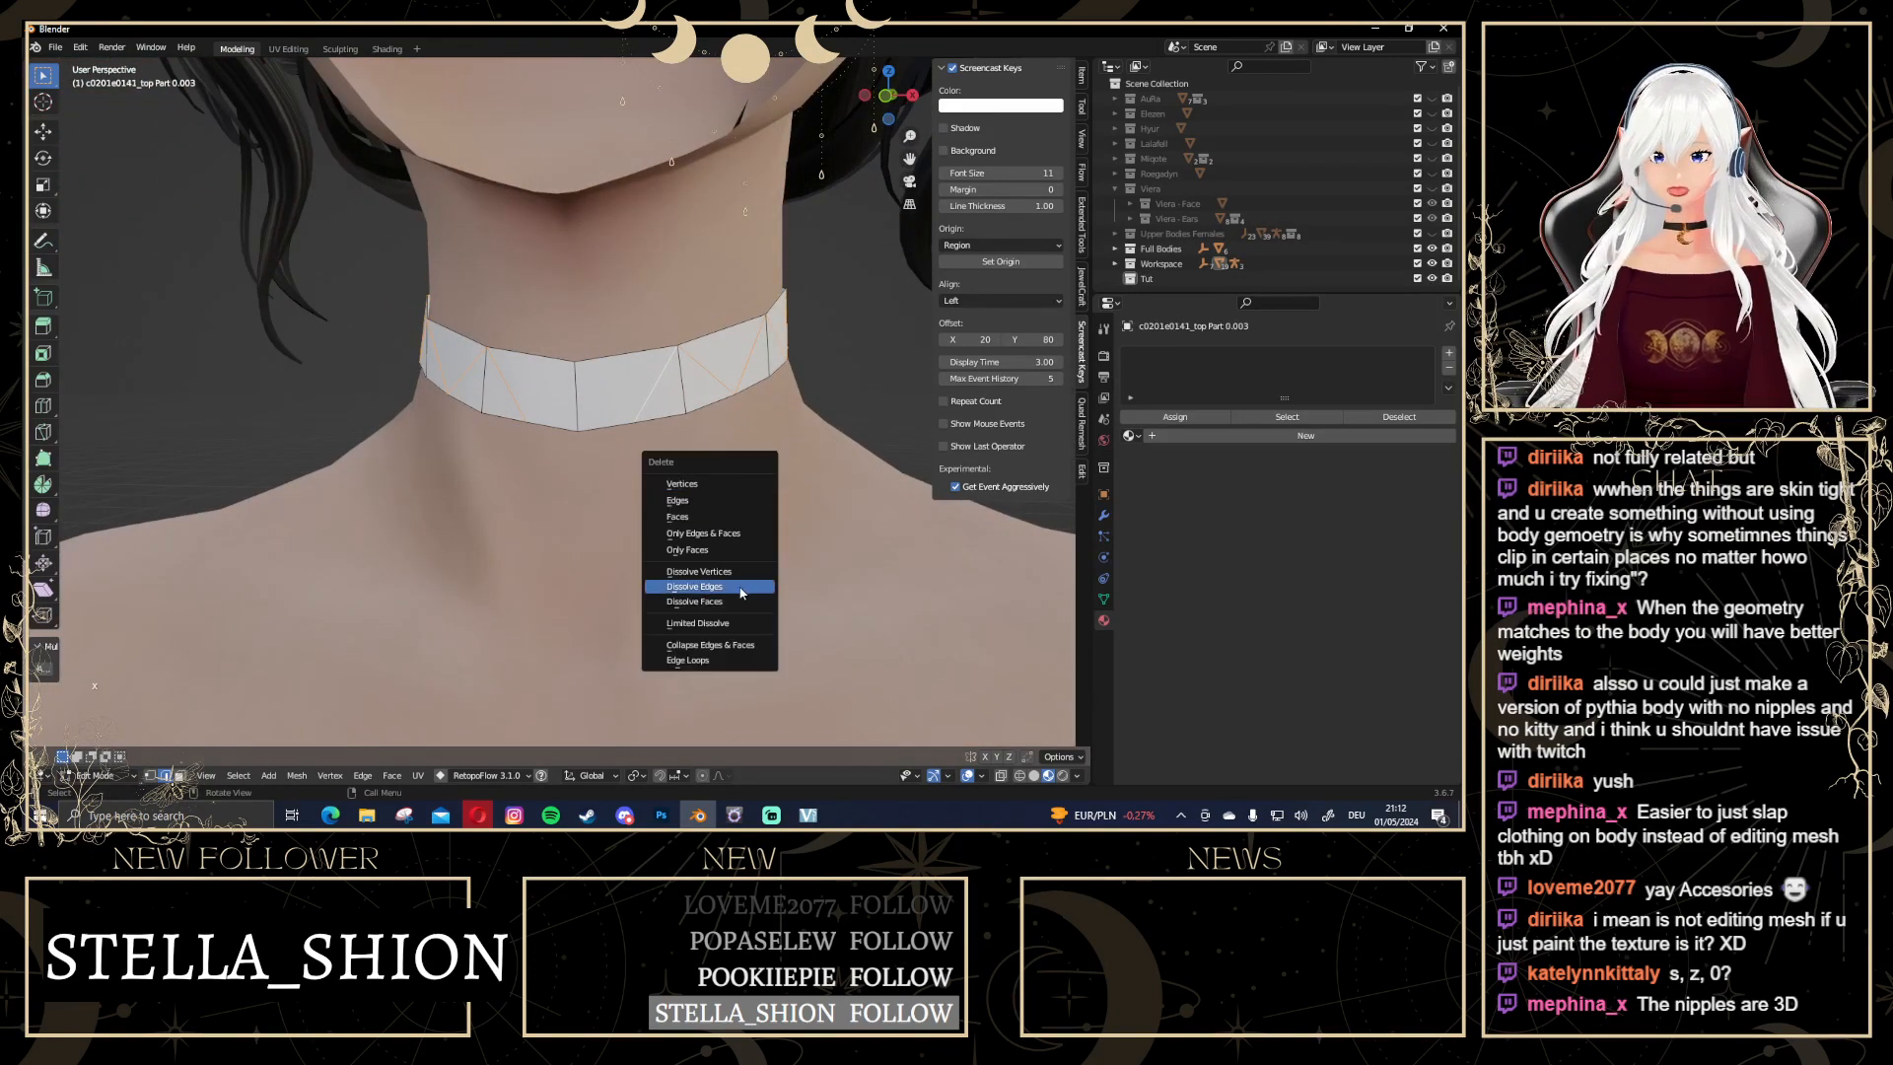
{"action": "left_click", "coordinate": [734, 587]}
Add loop cuts running around the choker band, one near its upper edge and one near its lower edge
{"action": "middle_click_drag", "start_coordinate": [776, 472], "coordinate": [592, 391]}
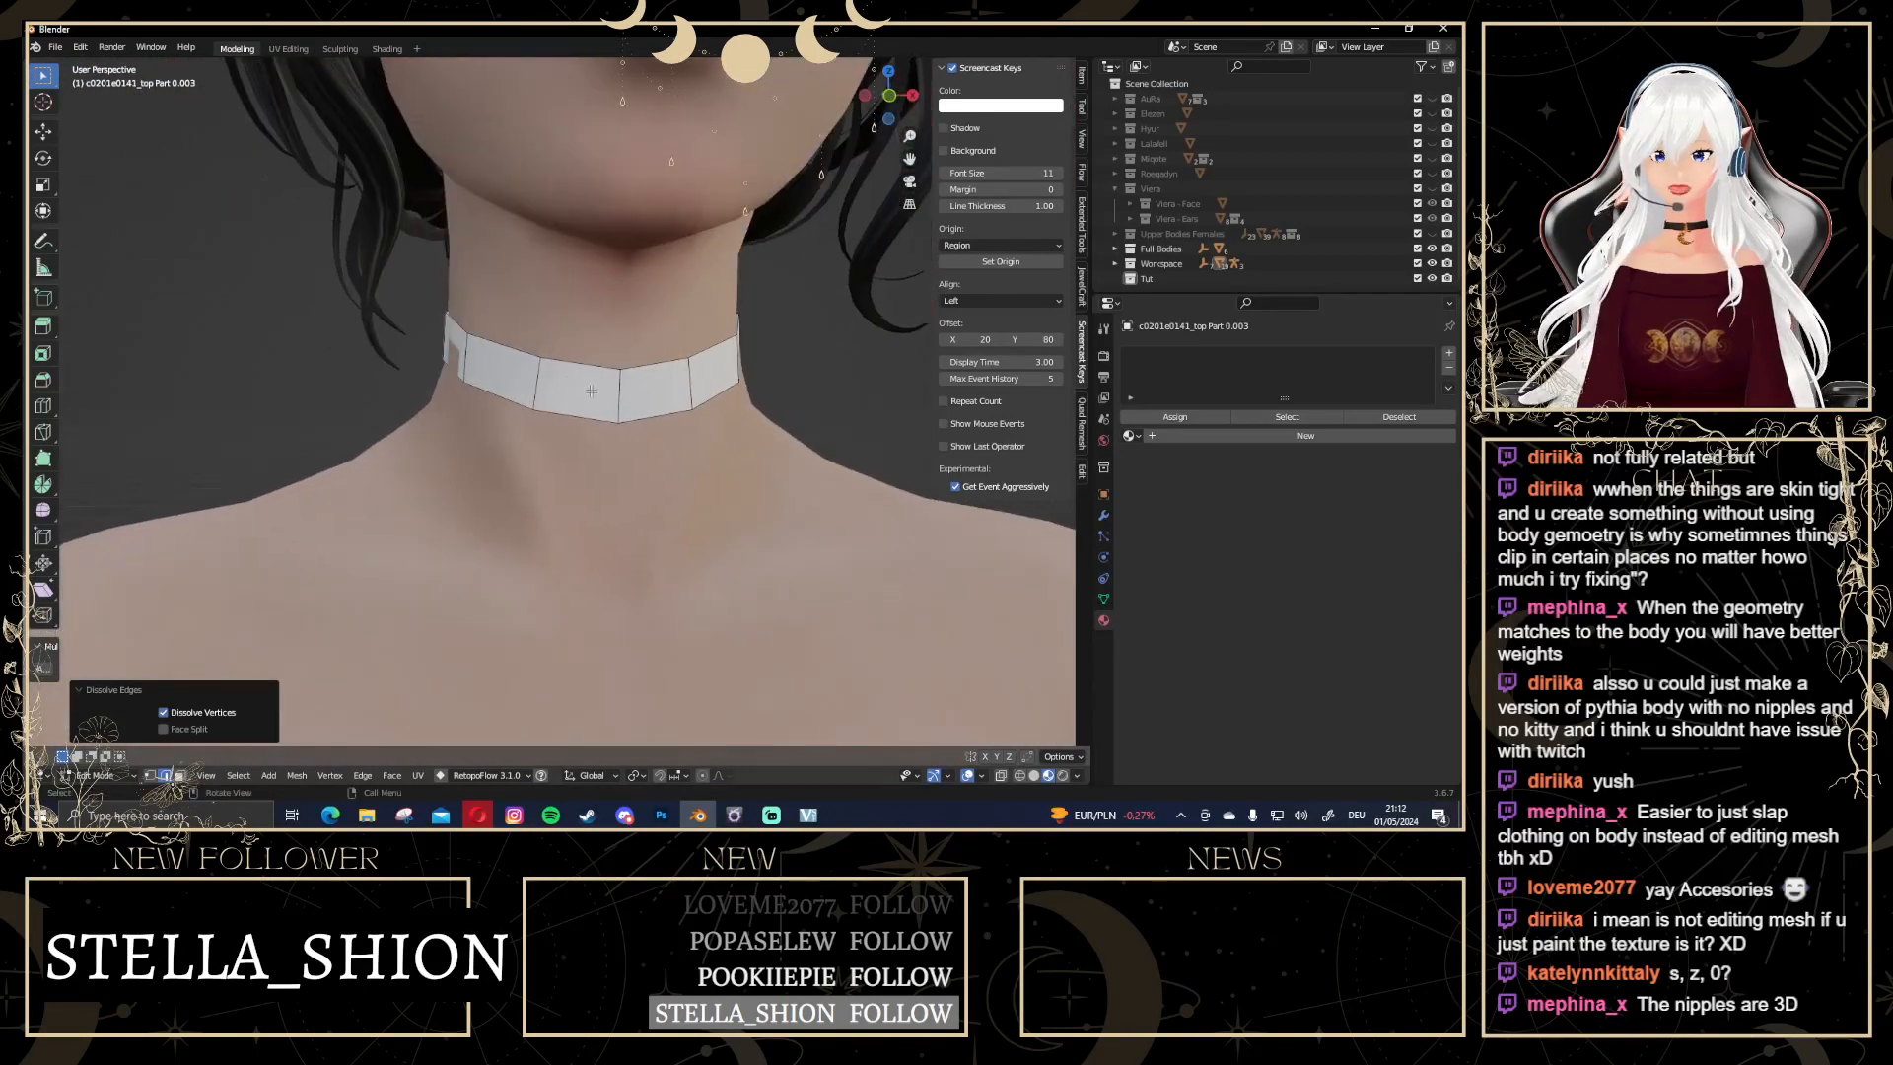
{"action": "key", "text": "ctrl"}
{"action": "key", "text": "ctrl+r"}
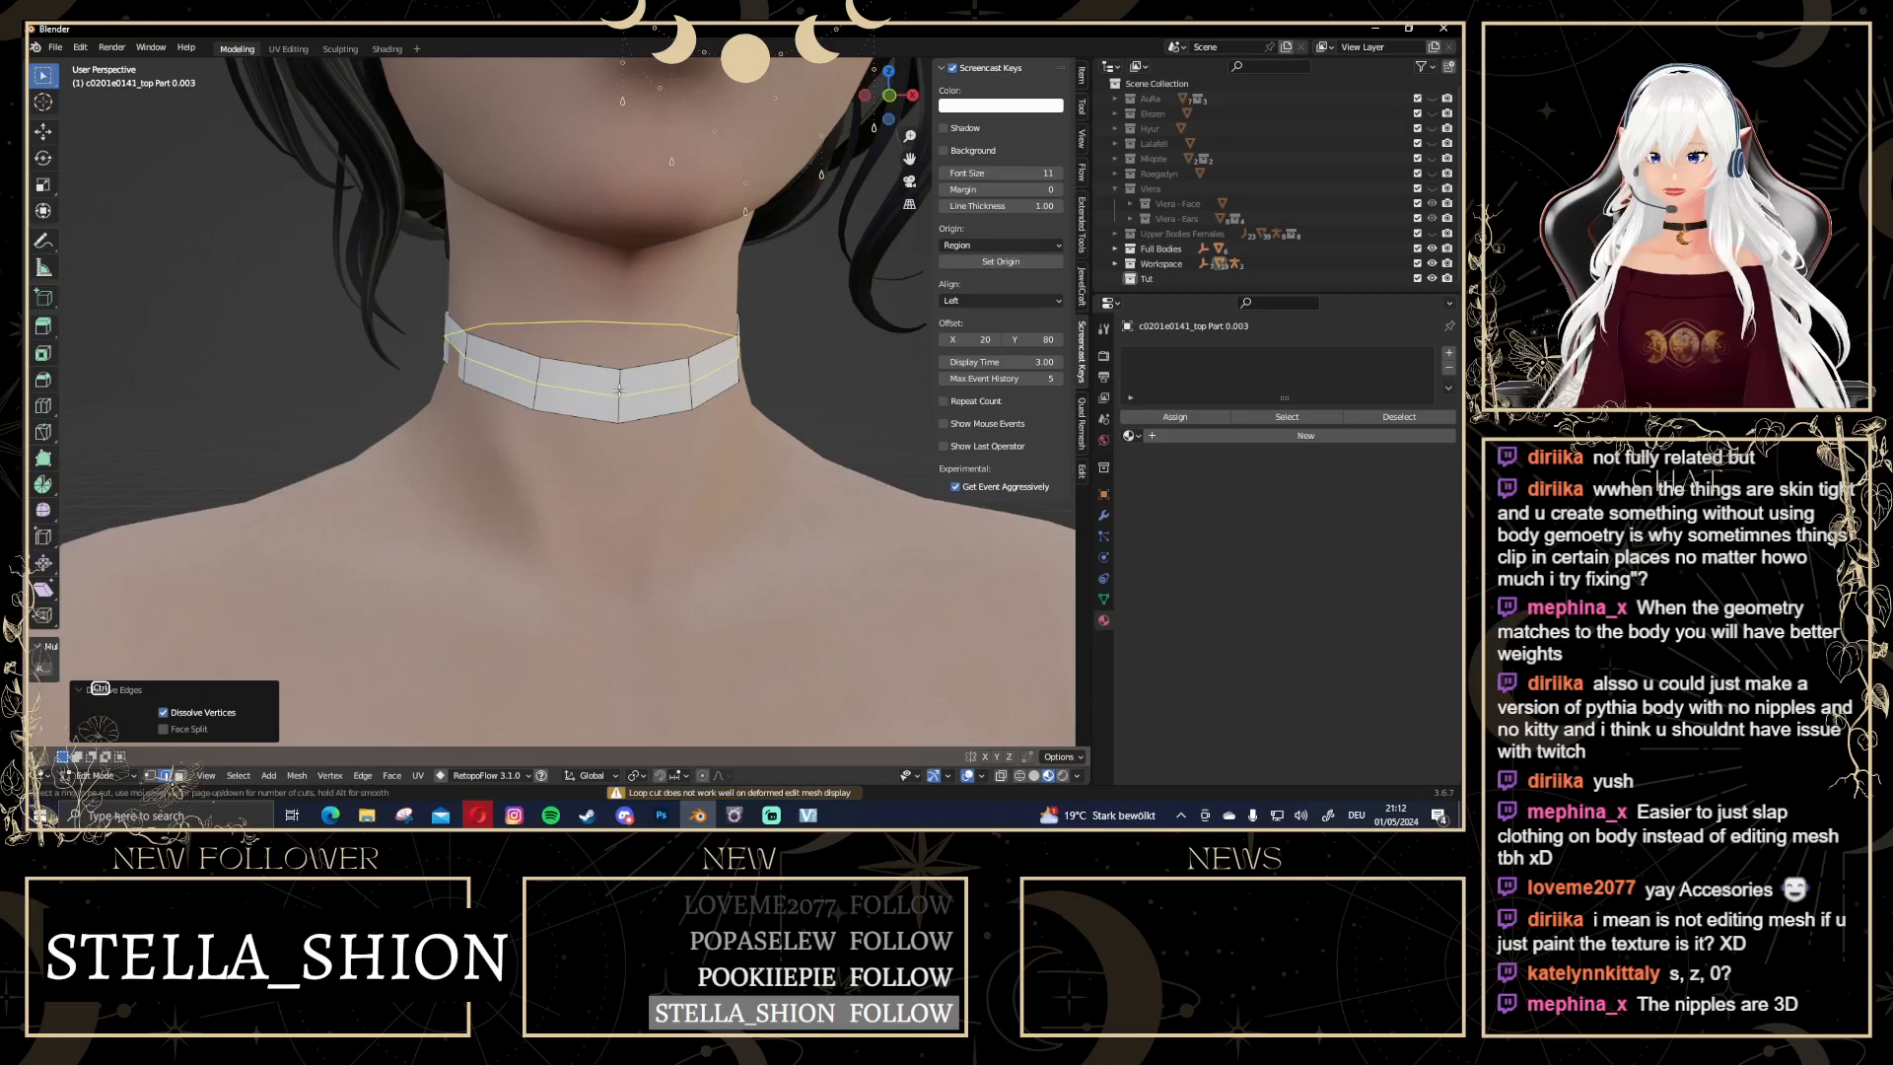
{"action": "left_click", "coordinate": [592, 393]}
{"action": "left_click", "coordinate": [622, 394]}
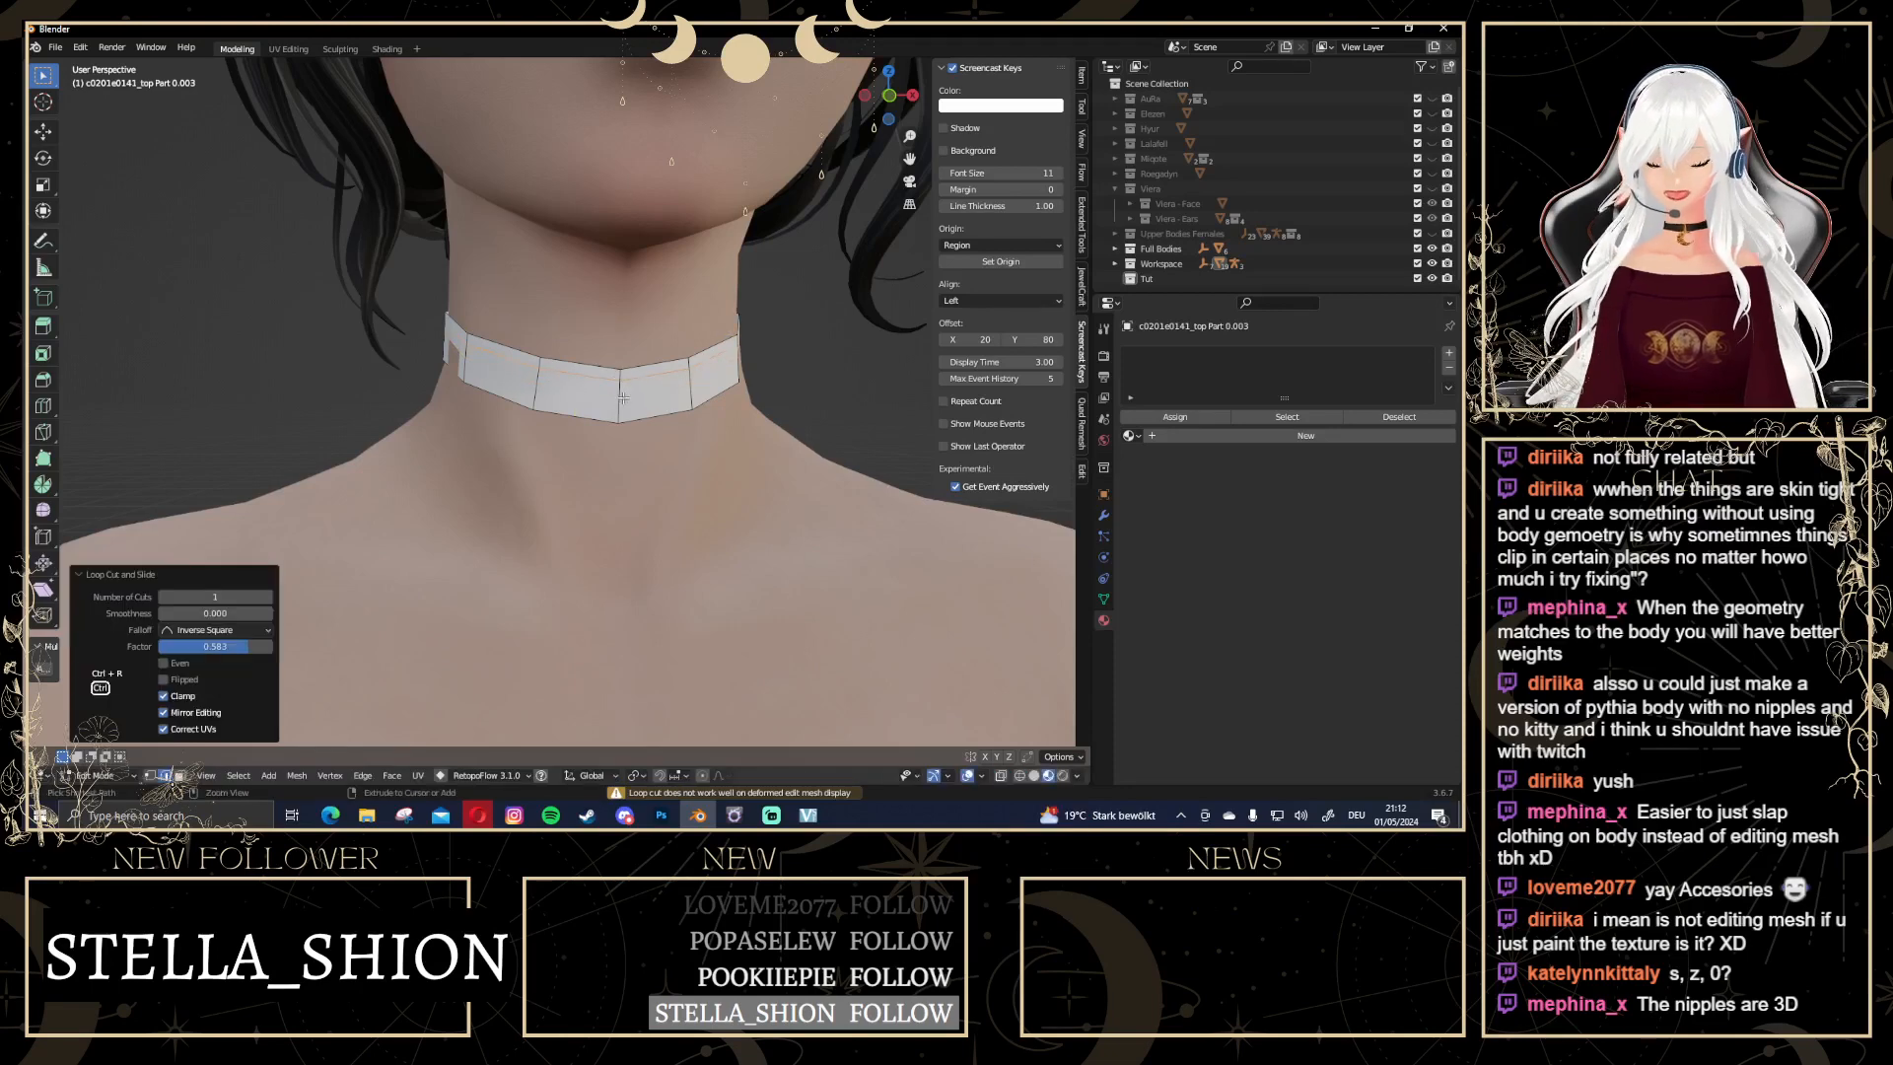
{"action": "key", "text": "g"}
{"action": "key", "text": "g"}
{"action": "left_click", "coordinate": [622, 404]}
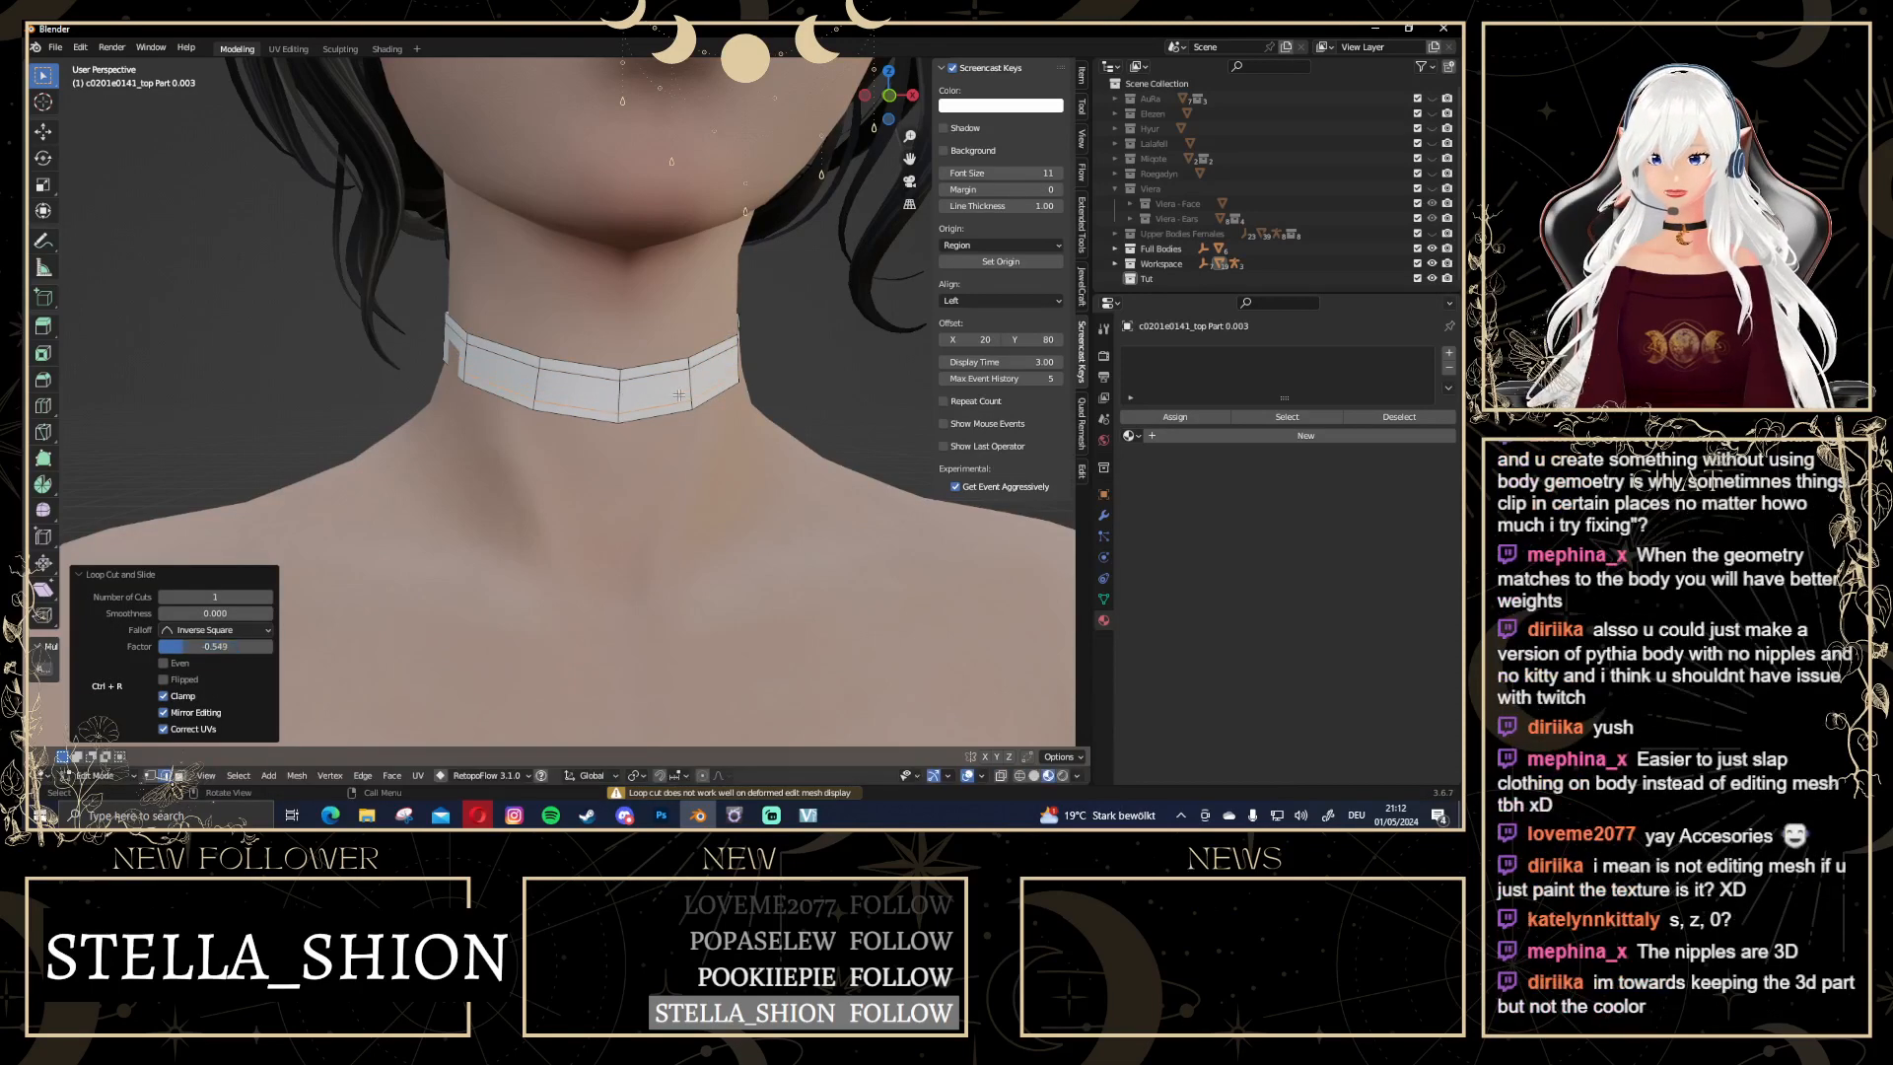
Select the choker band's upper and lower edge loops and scale them outward to 1.022
{"action": "key", "text": "ctrl+z"}
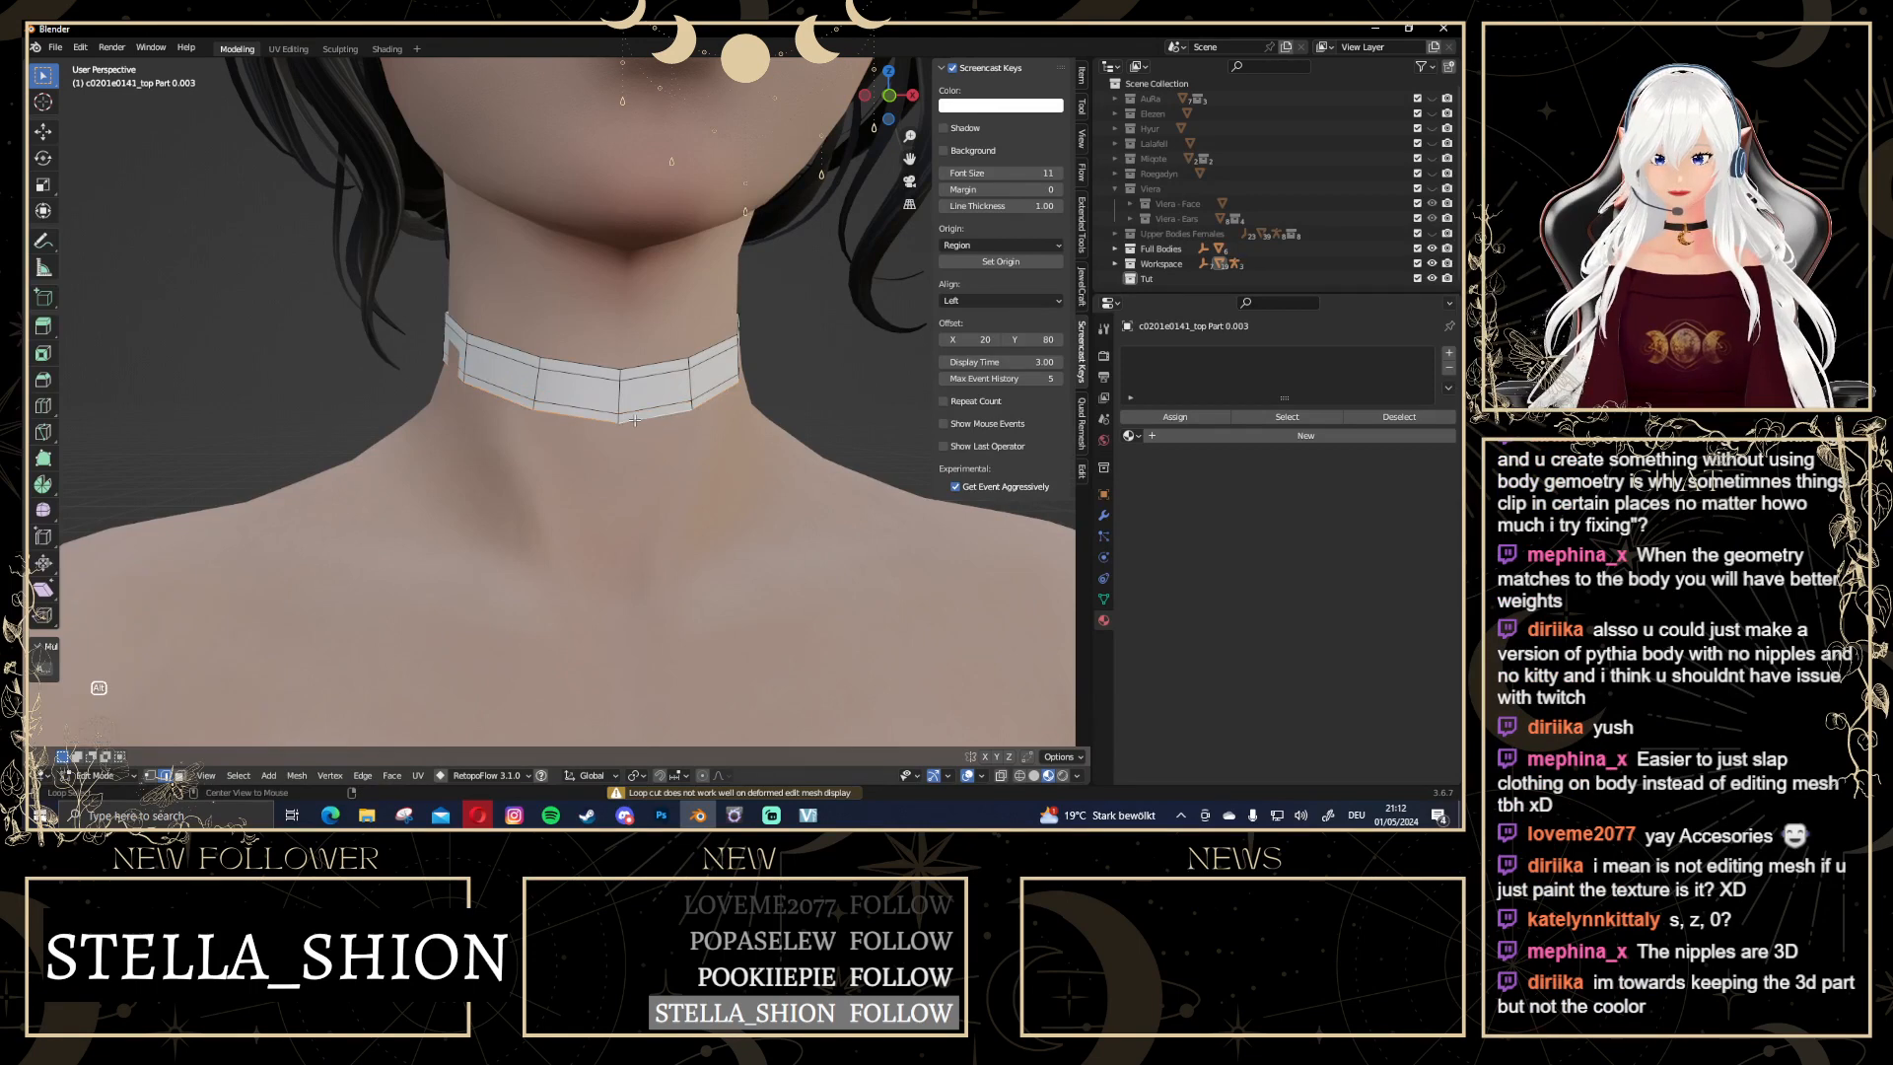
{"action": "key", "text": "s"}
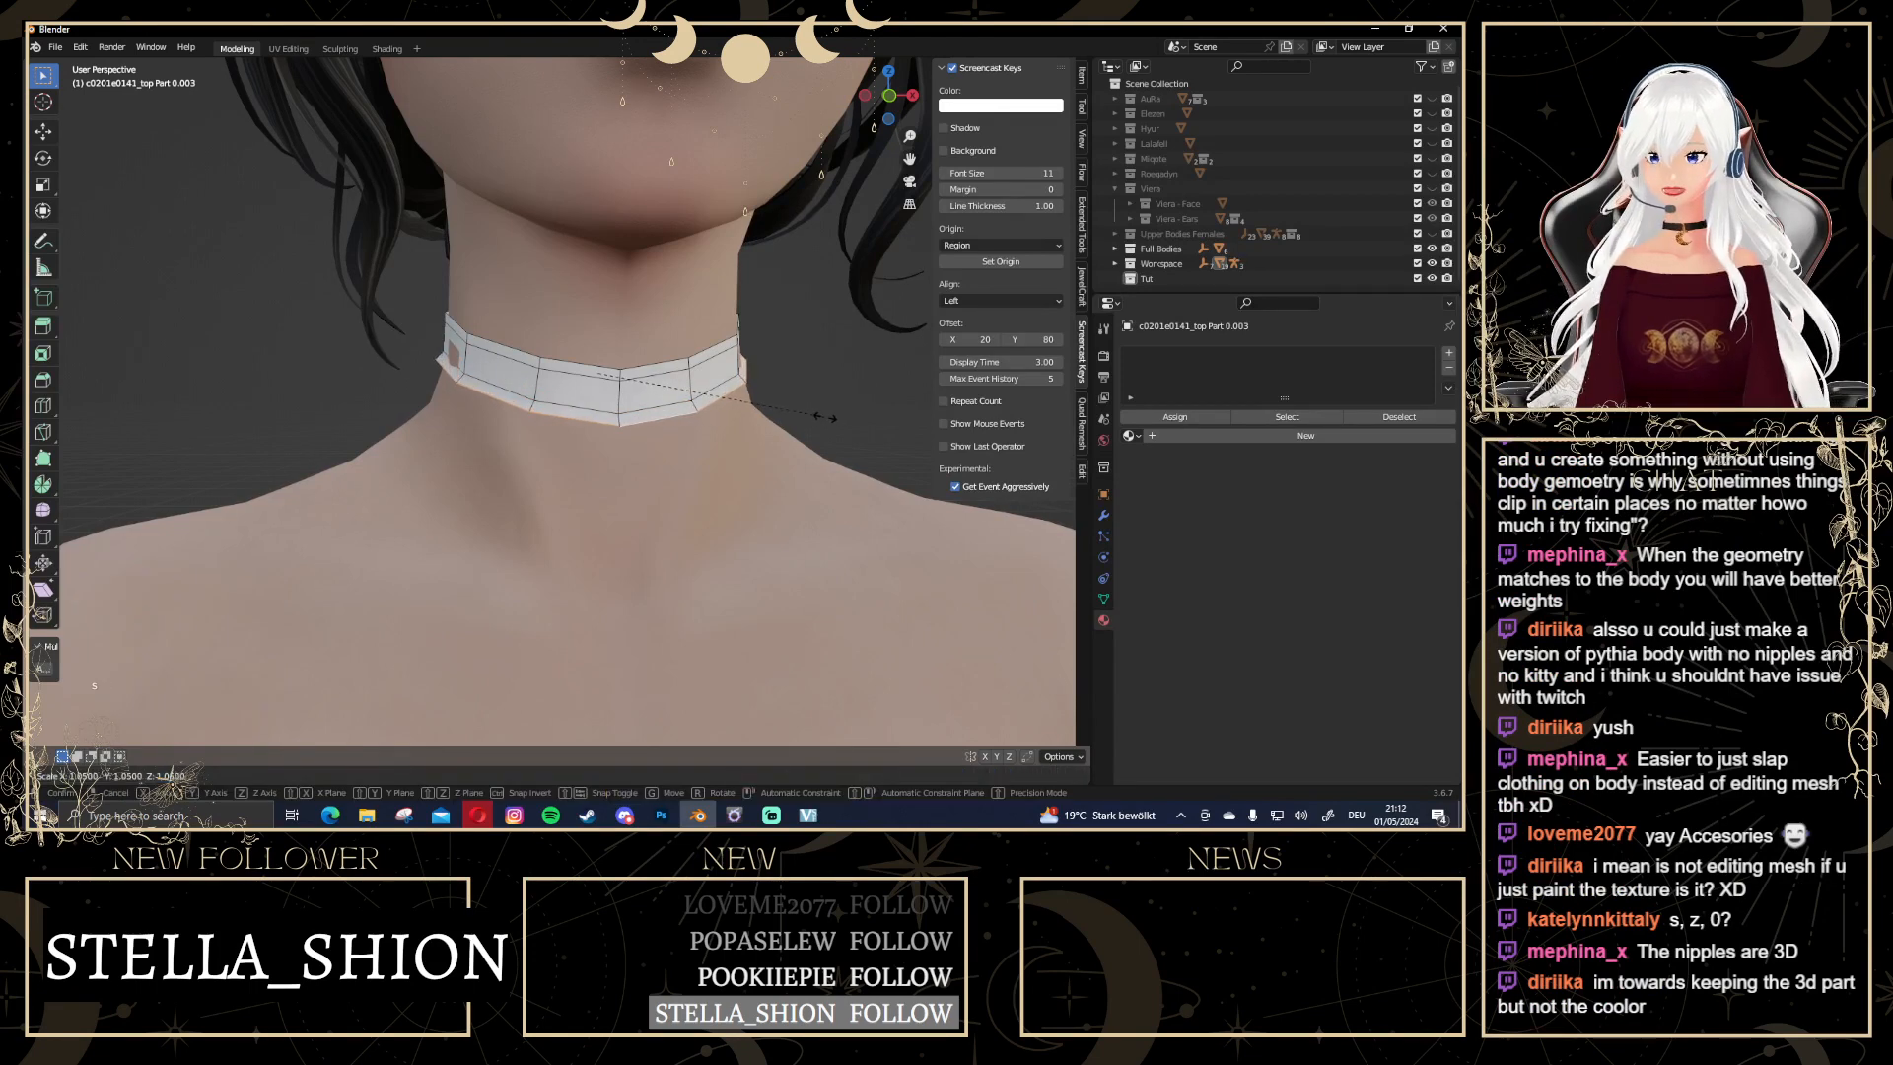
{"action": "key", "text": "Escape"}
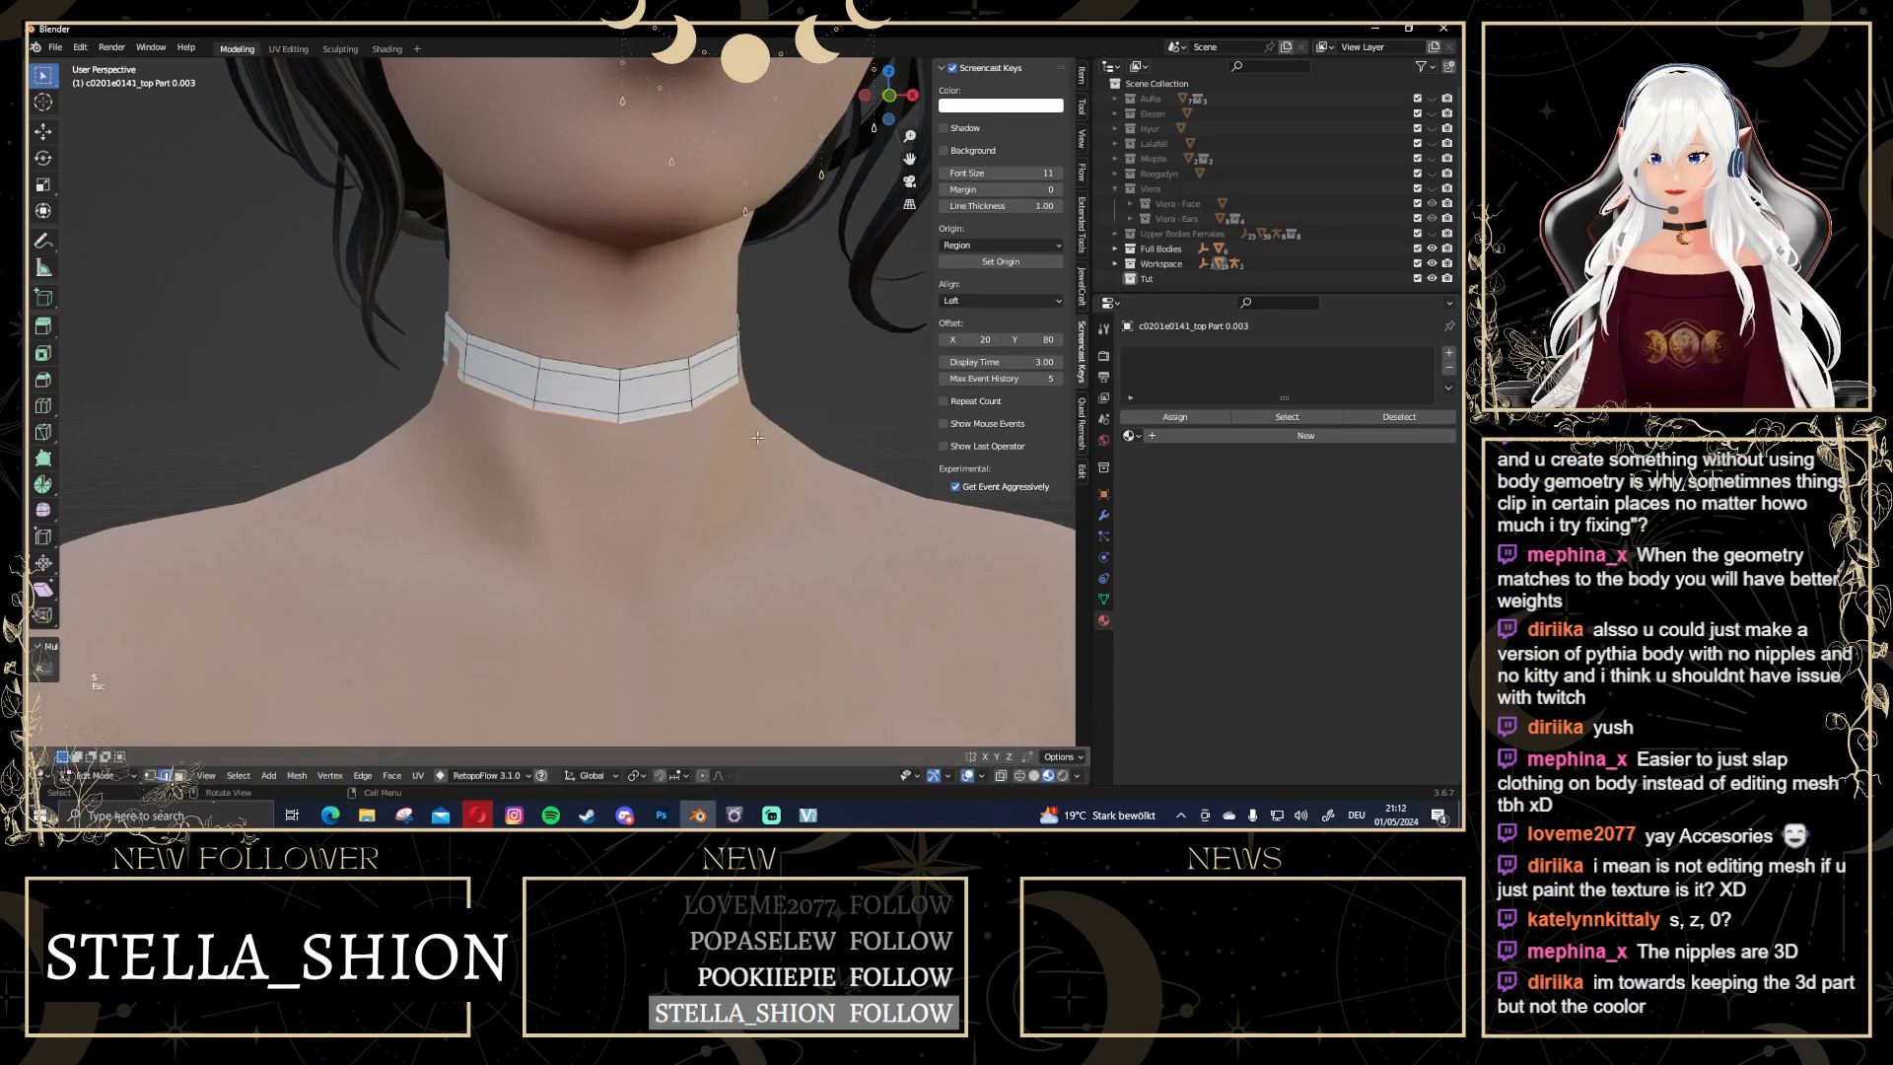
{"action": "left_click", "coordinate": [654, 407], "text": "alt+shift"}
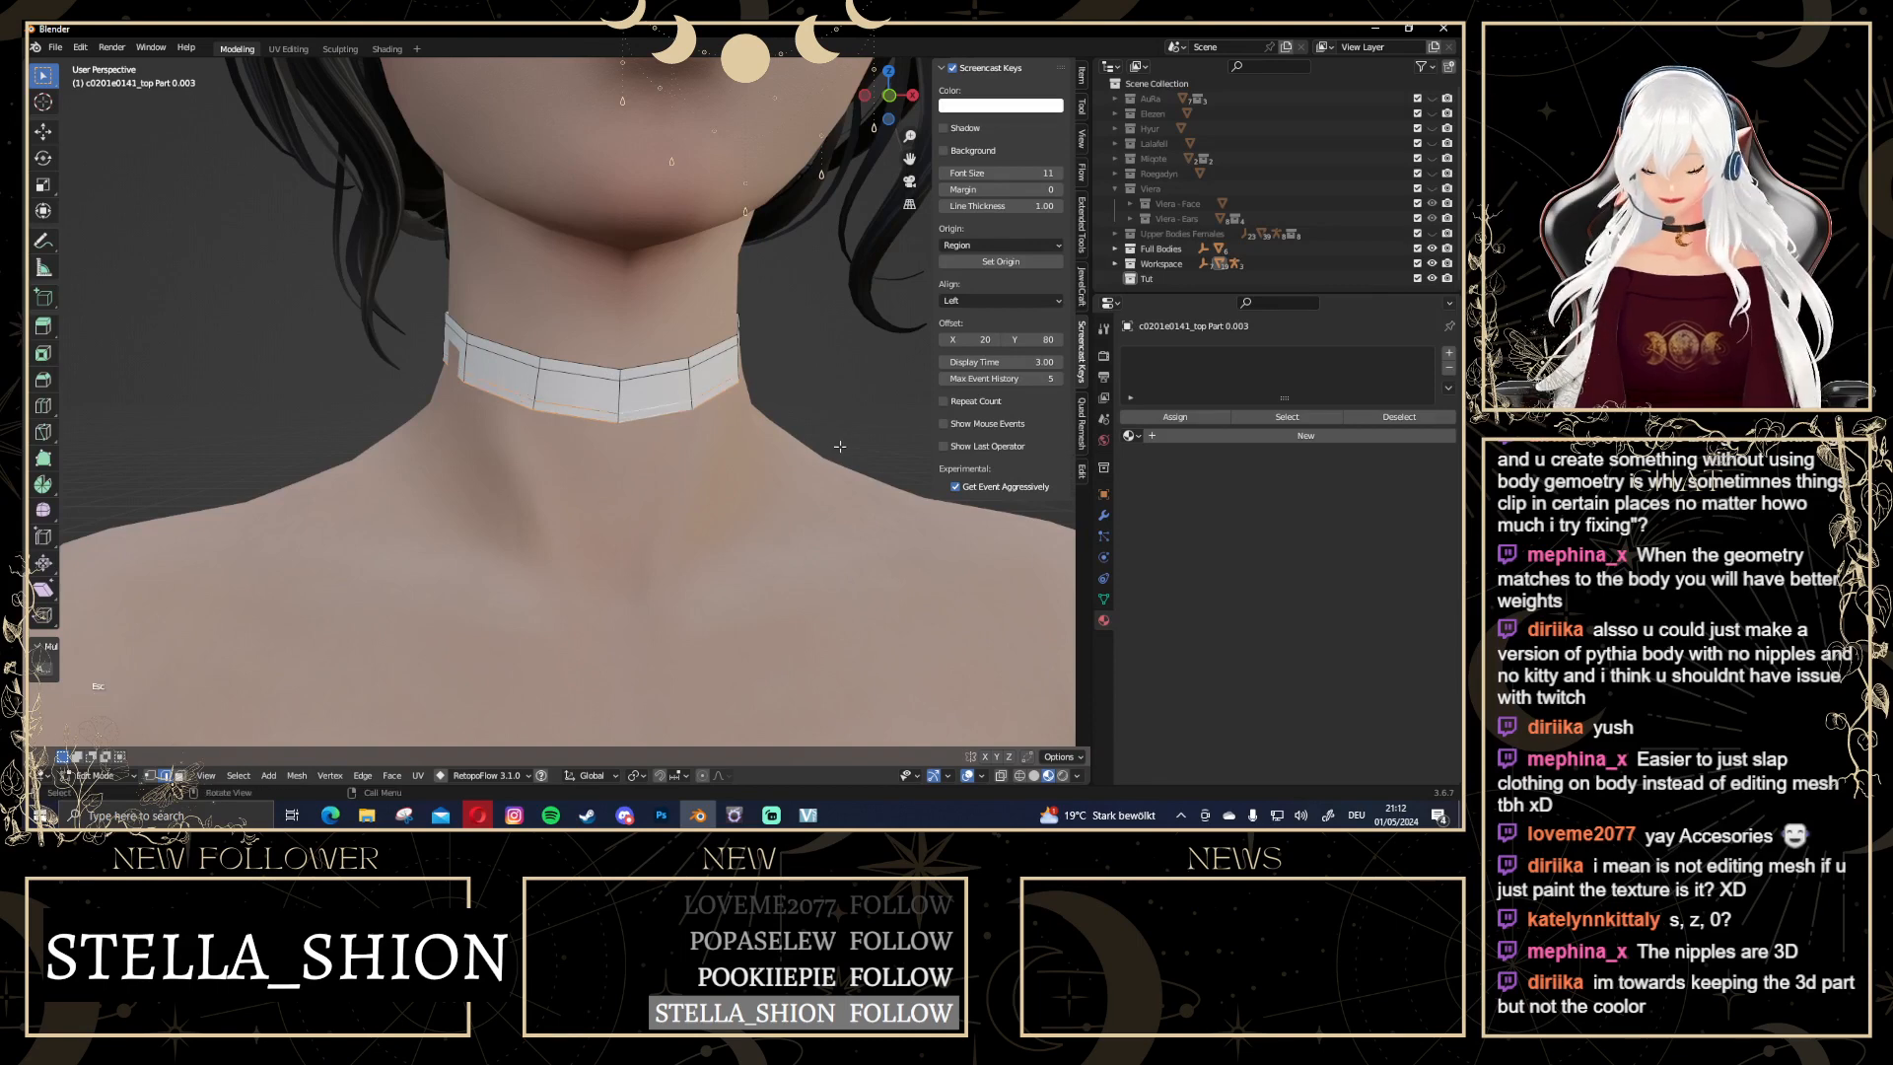
{"action": "key", "text": "s"}
{"action": "left_click", "coordinate": [856, 446]}
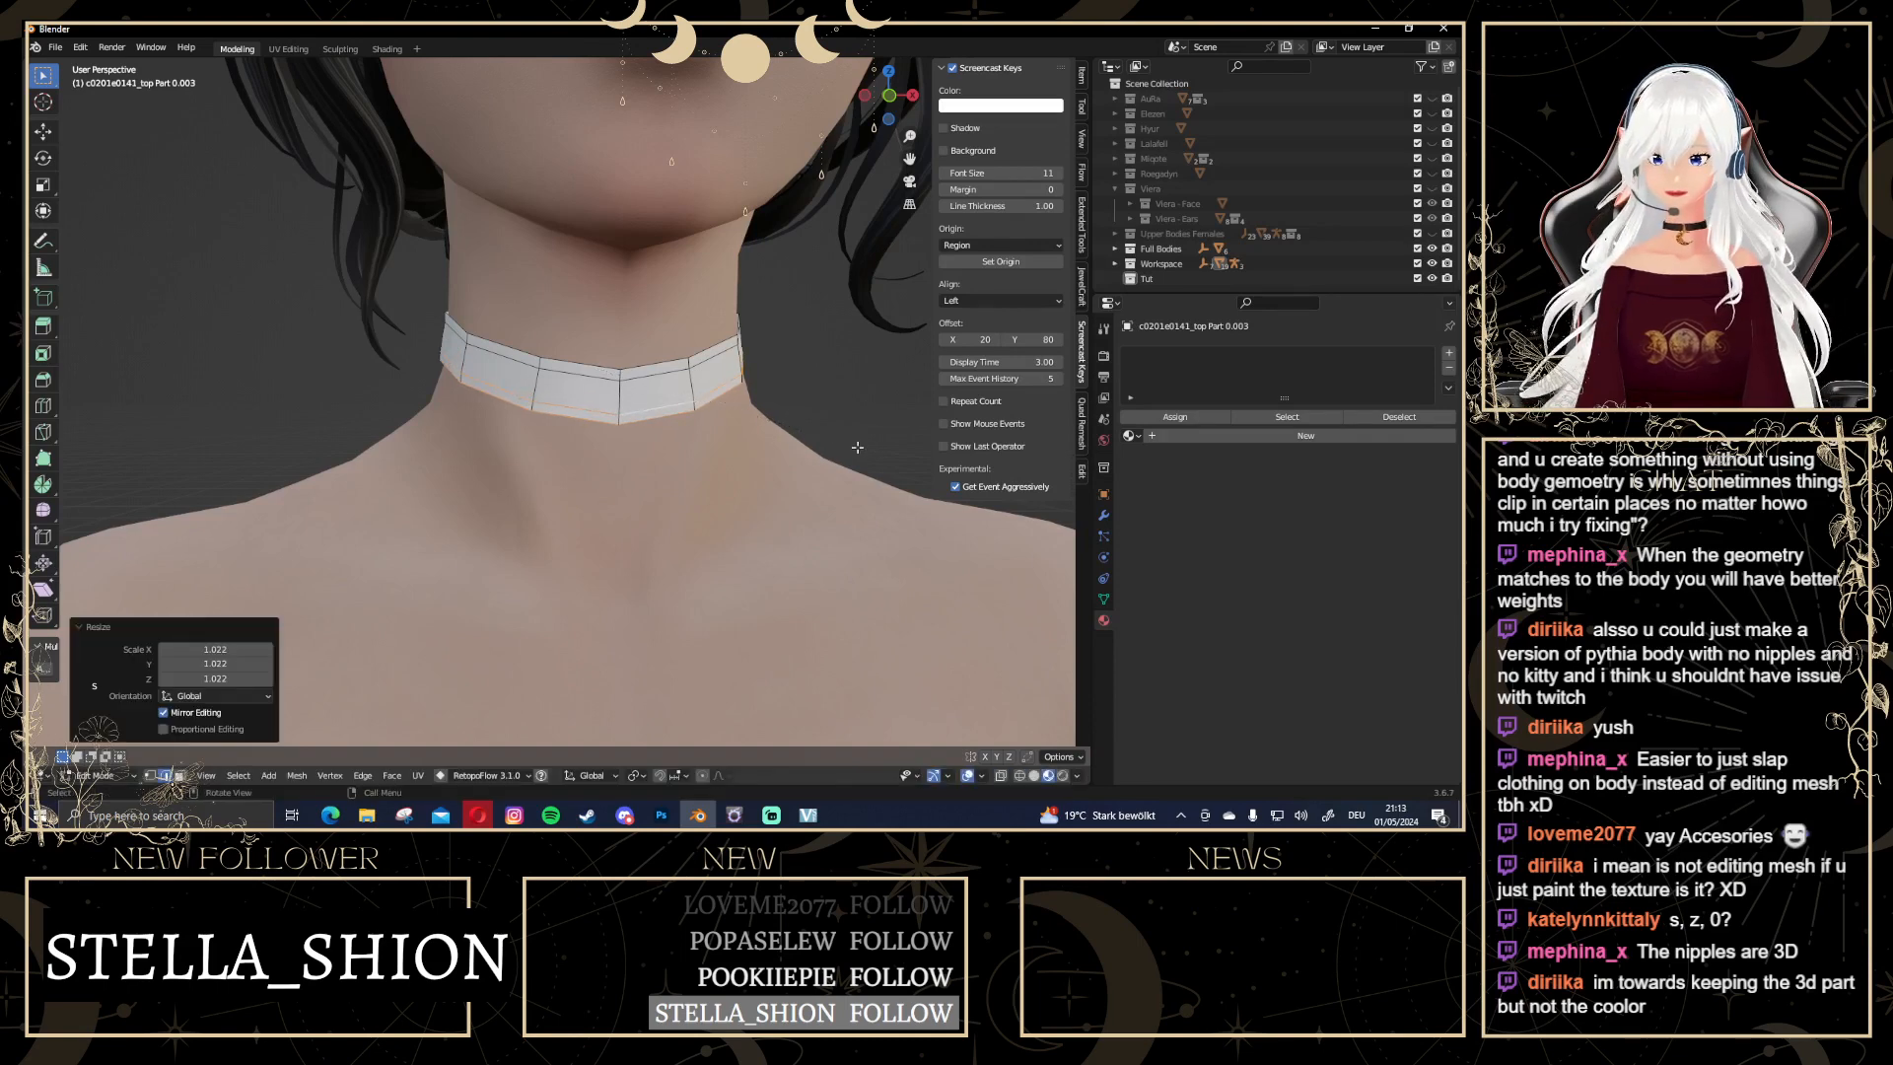
Inspect the choker's fit and shape on the neck in Object Mode from several distances and angles
{"action": "middle_click_drag", "start_coordinate": [855, 447], "coordinate": [343, 431]}
{"action": "key", "text": "Tab"}
{"action": "left_click", "coordinate": [785, 434]}
{"action": "scroll", "coordinate": [875, 547], "scroll_direction": "down", "scroll_amount": 3}
{"action": "scroll", "coordinate": [893, 543], "scroll_direction": "up", "scroll_amount": 2}
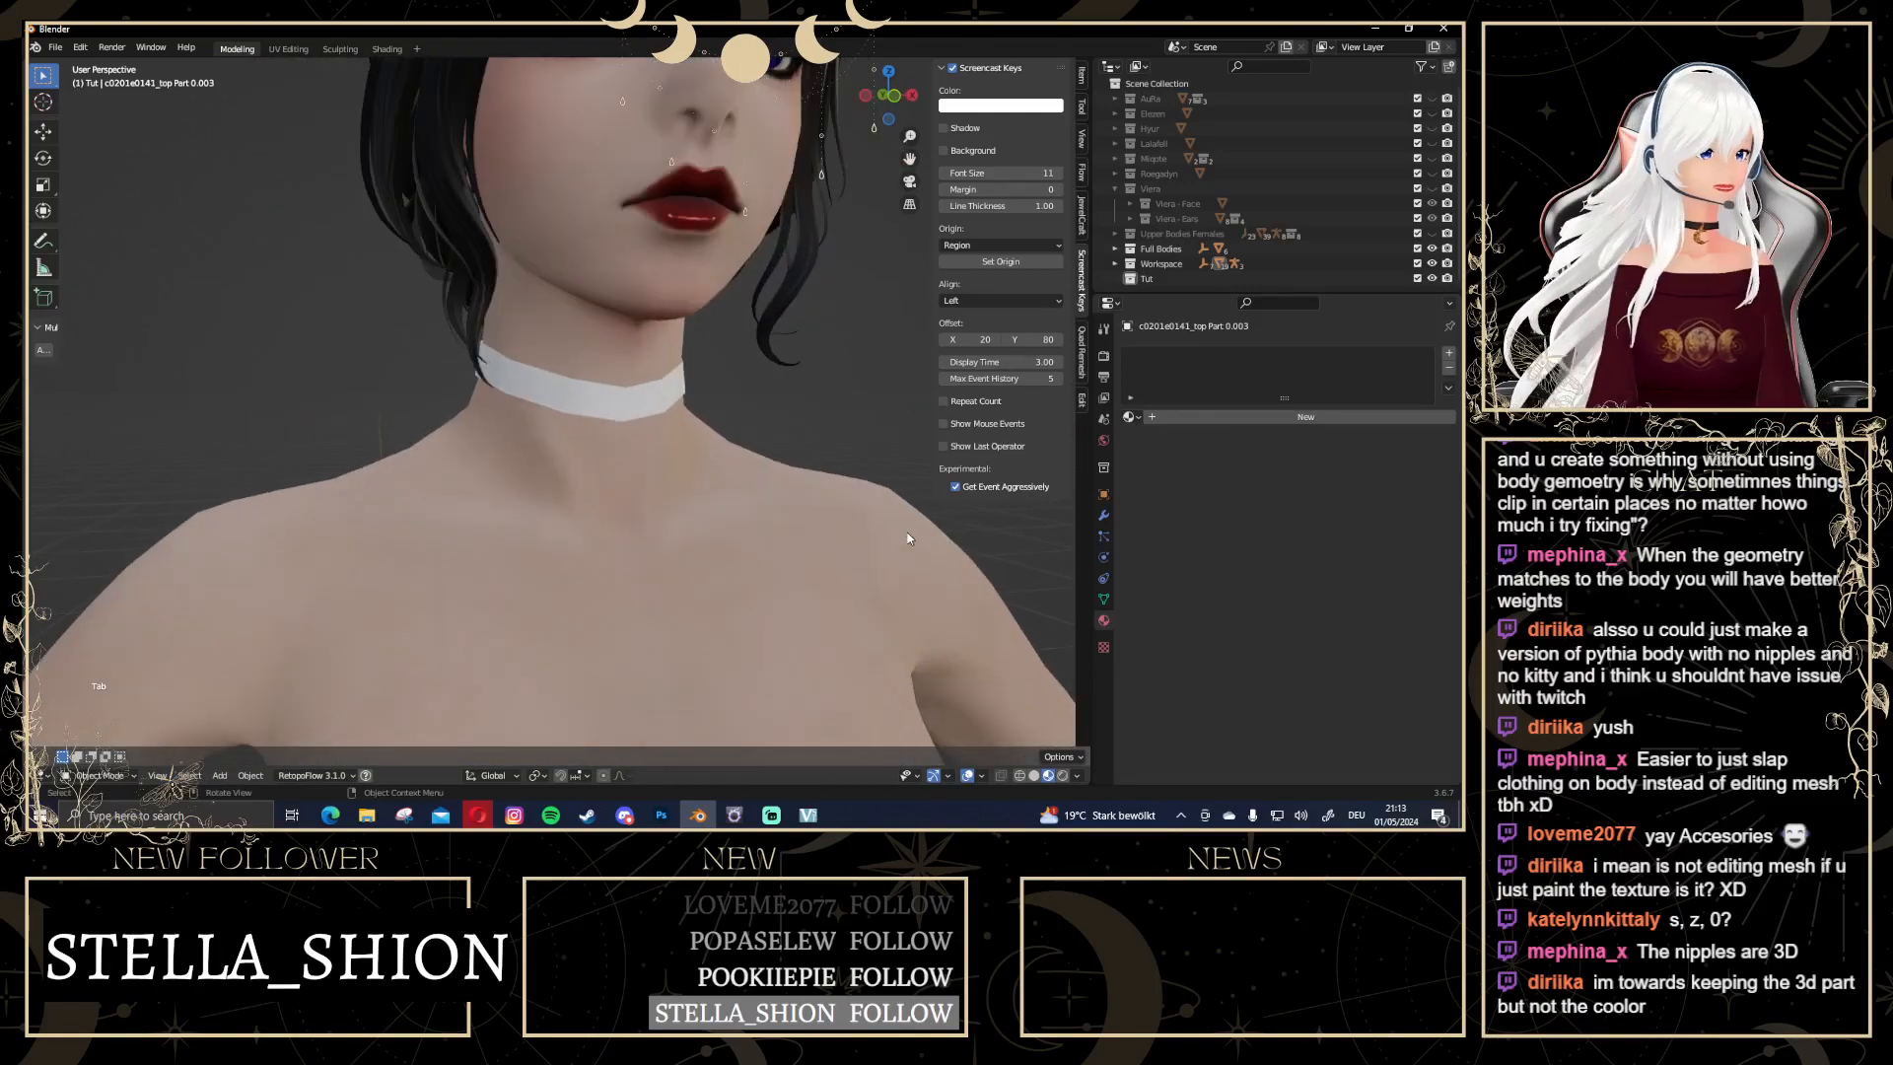
{"action": "scroll", "coordinate": [854, 461], "scroll_direction": "down", "scroll_amount": 2}
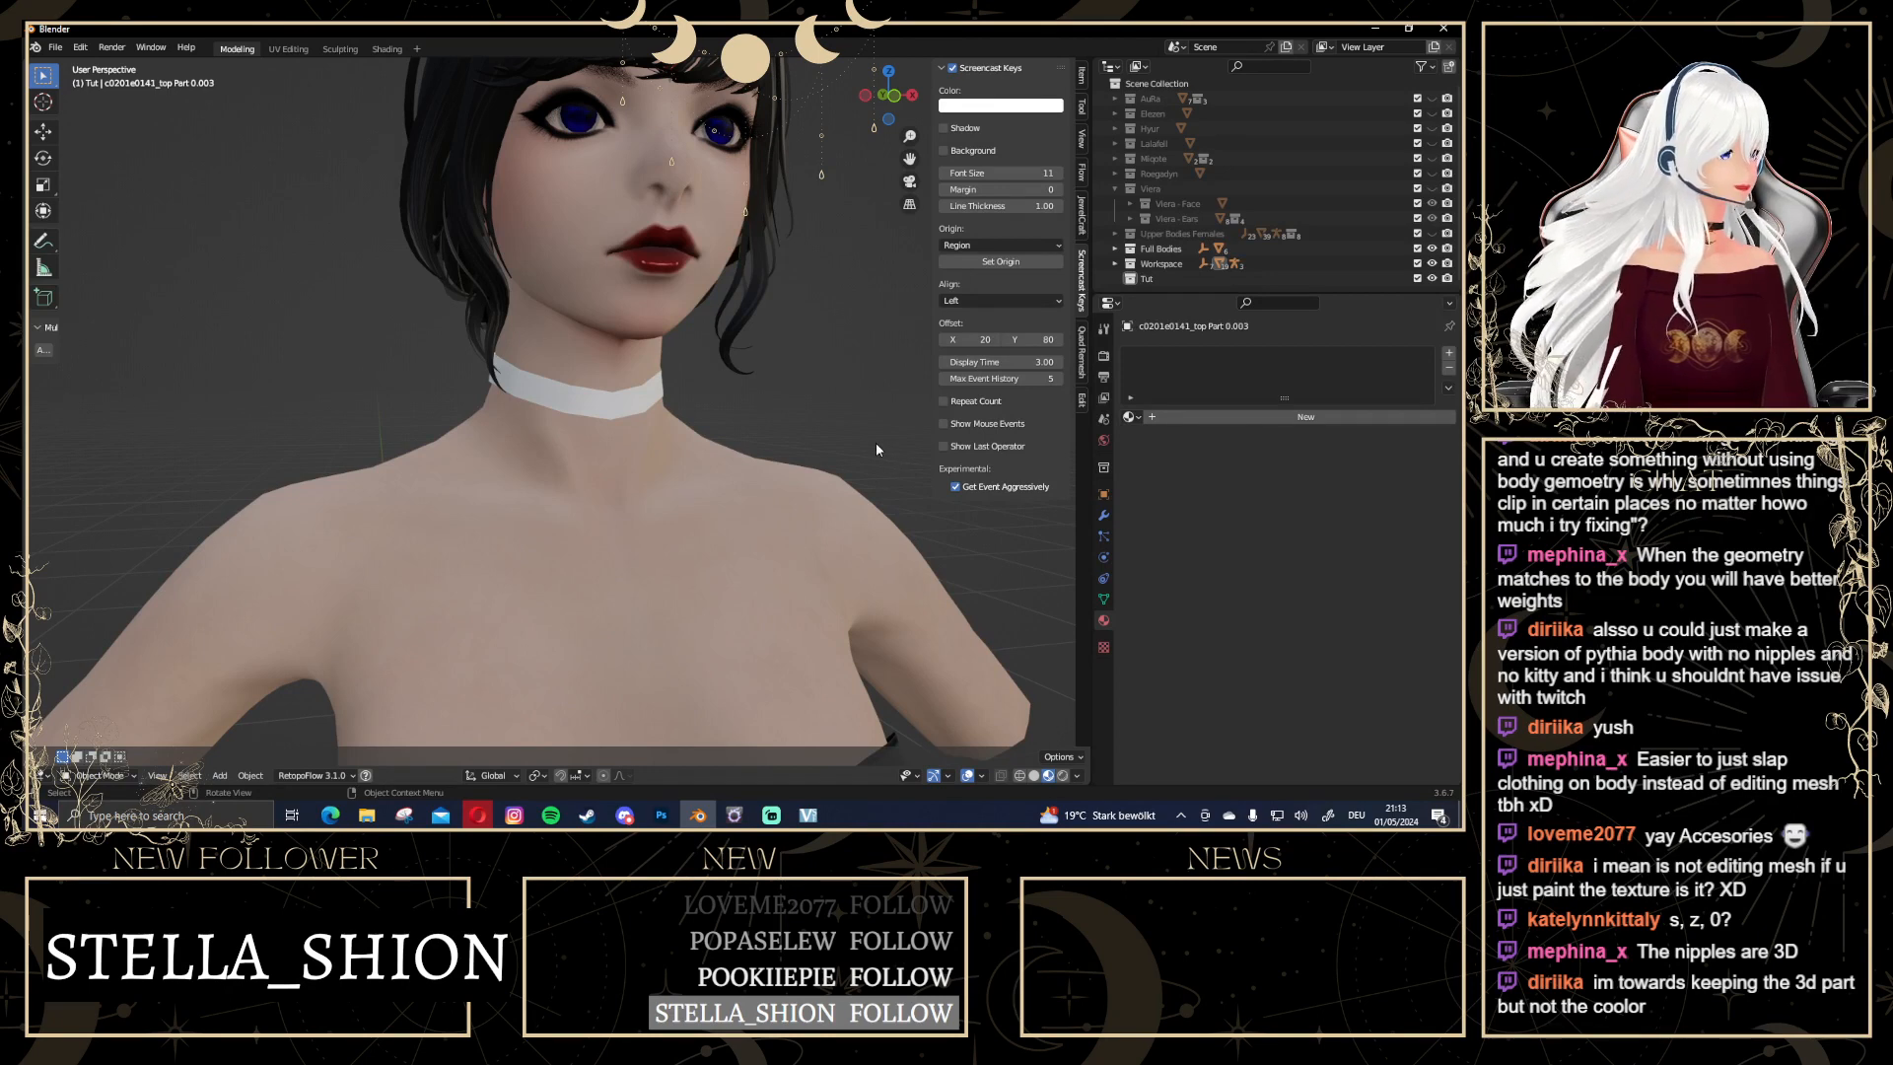
{"action": "middle_click_drag", "start_coordinate": [875, 446], "coordinate": [768, 442]}
Add a Subdivision Surface modifier to the choker object
{"action": "left_click", "coordinate": [612, 384]}
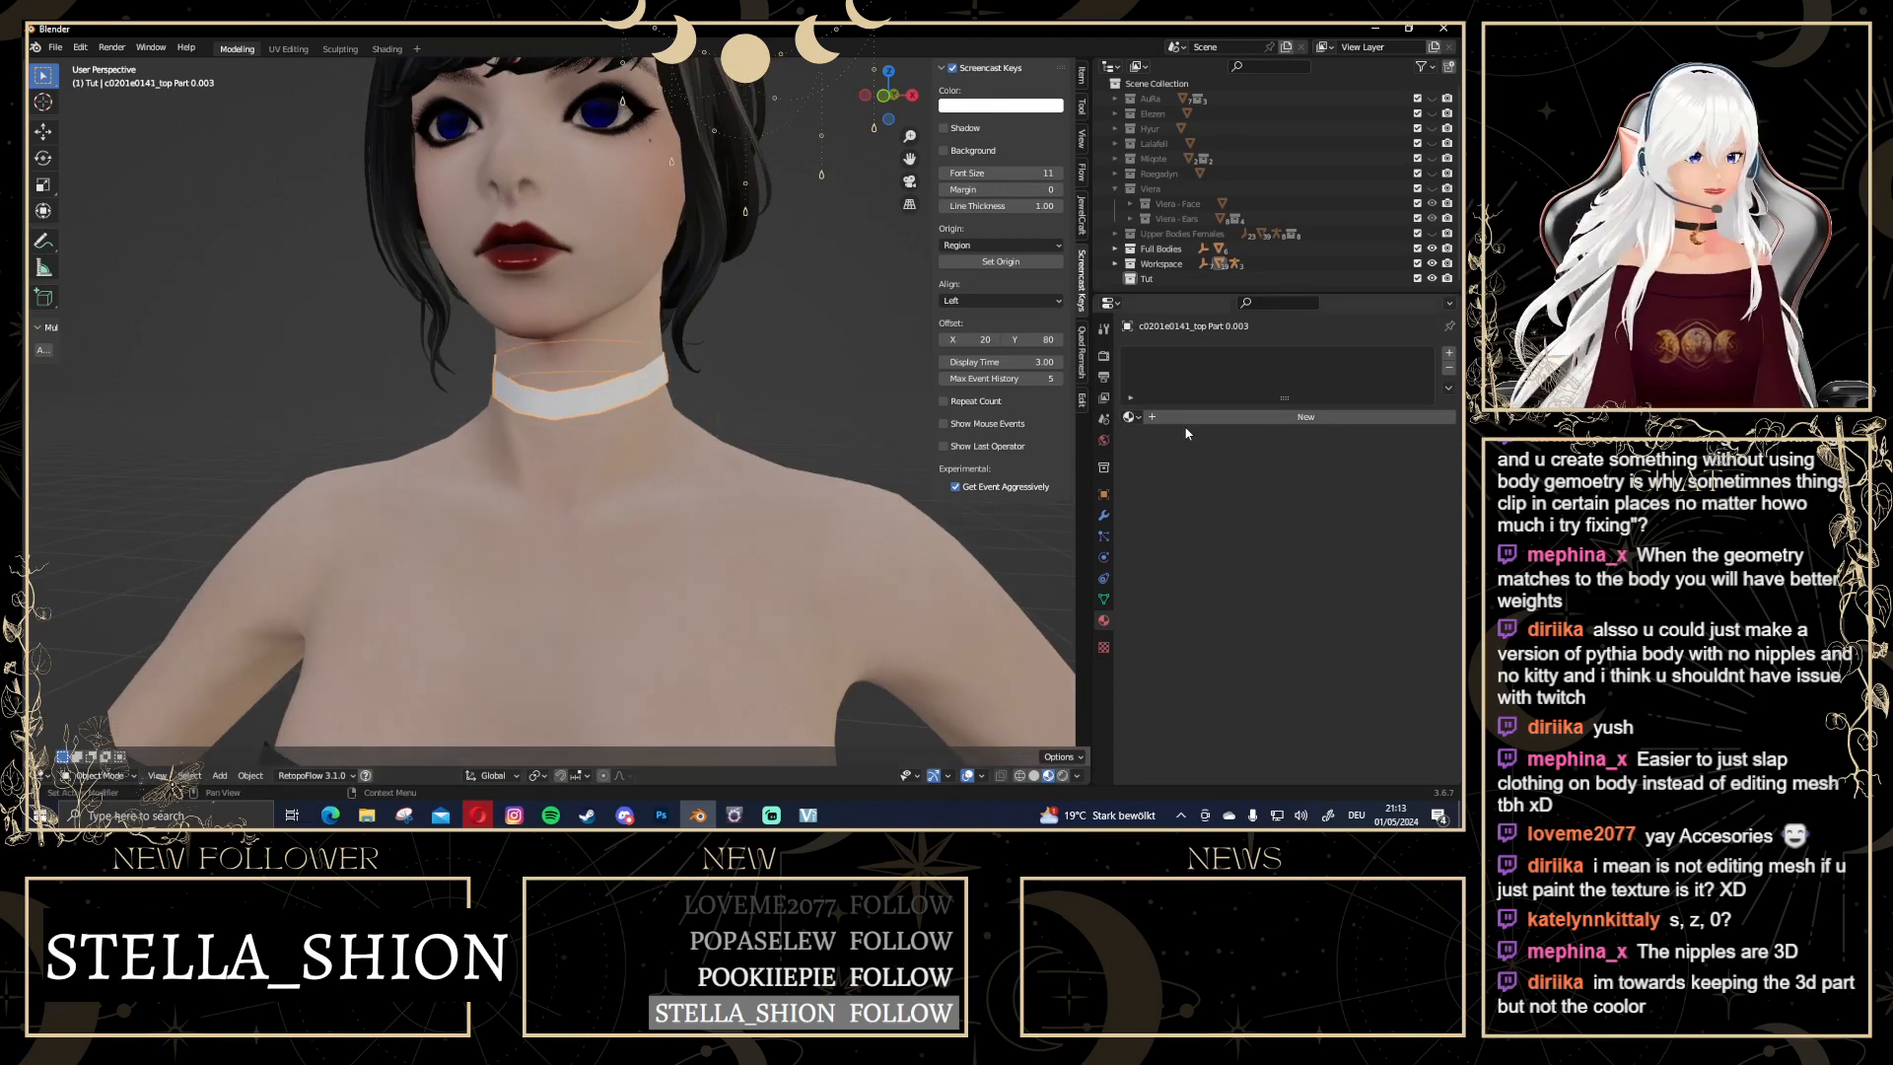
{"action": "left_click", "coordinate": [1104, 515]}
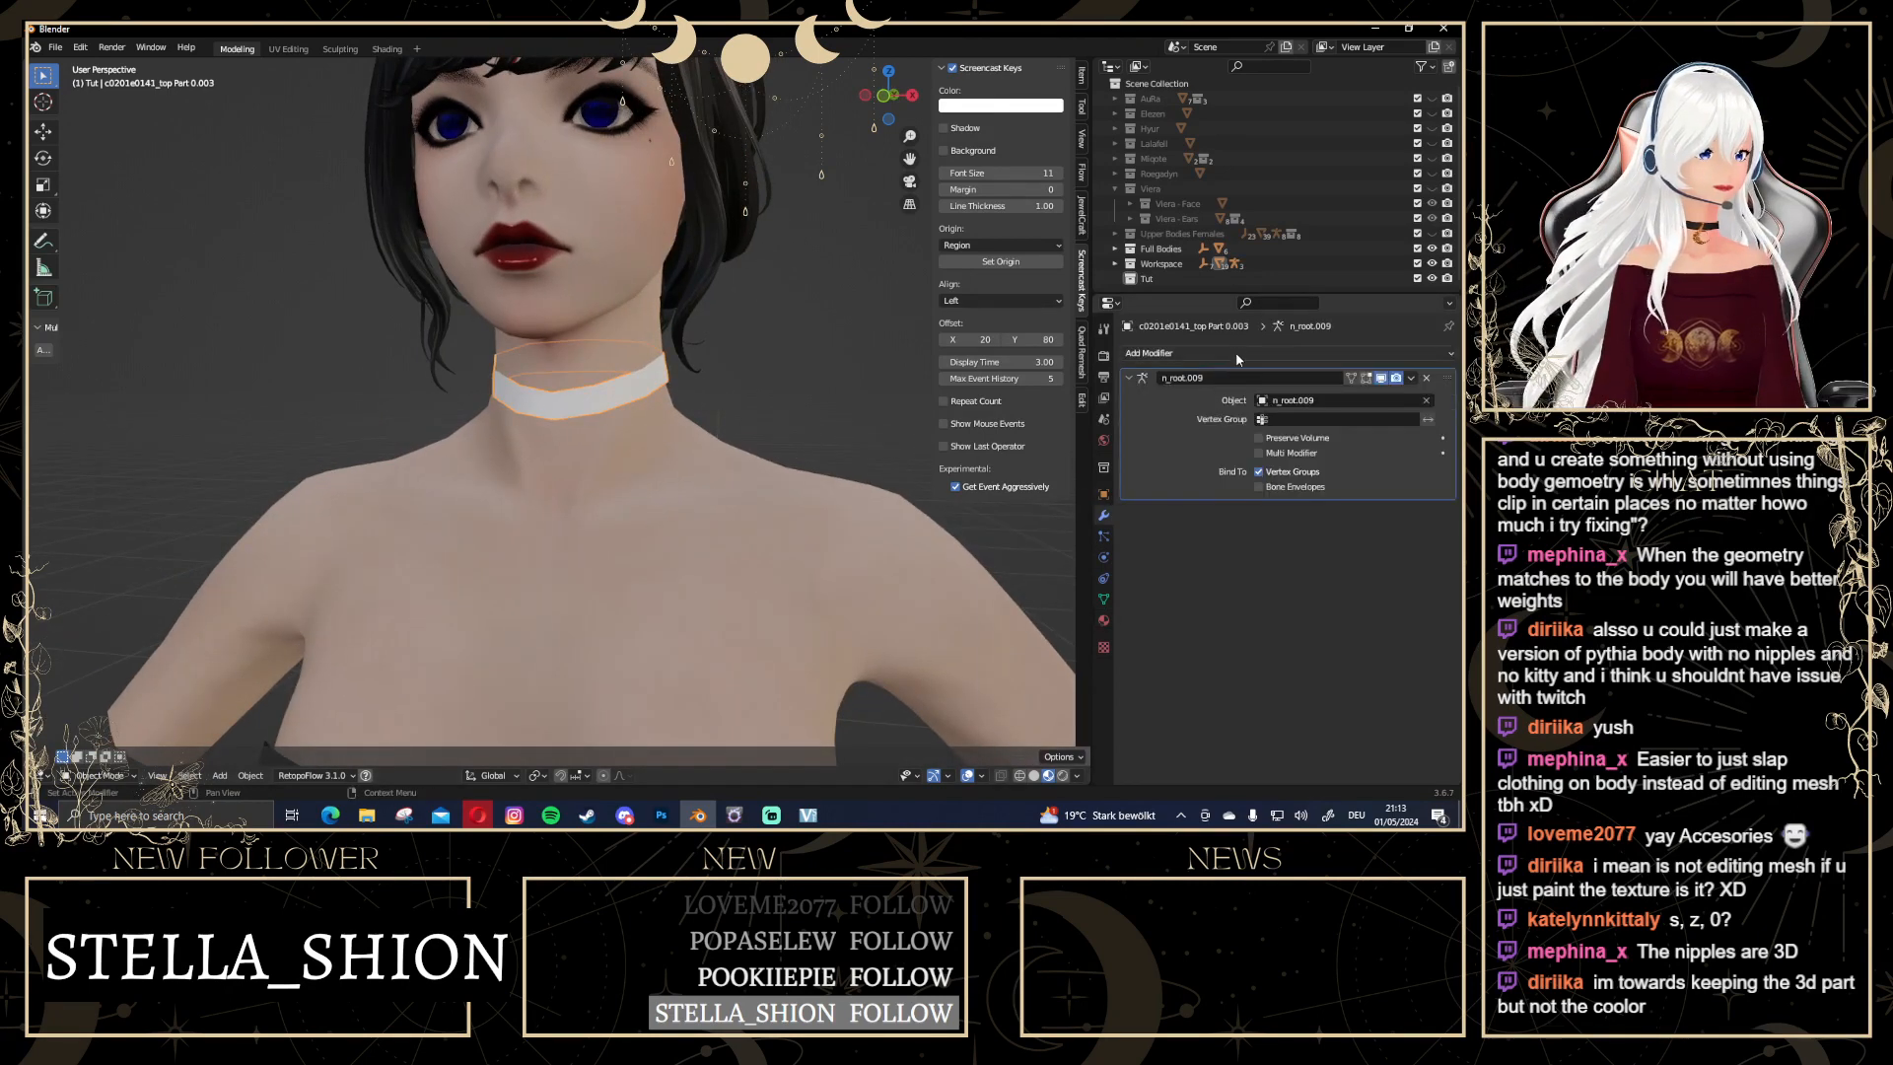
{"action": "left_click", "coordinate": [1237, 354]}
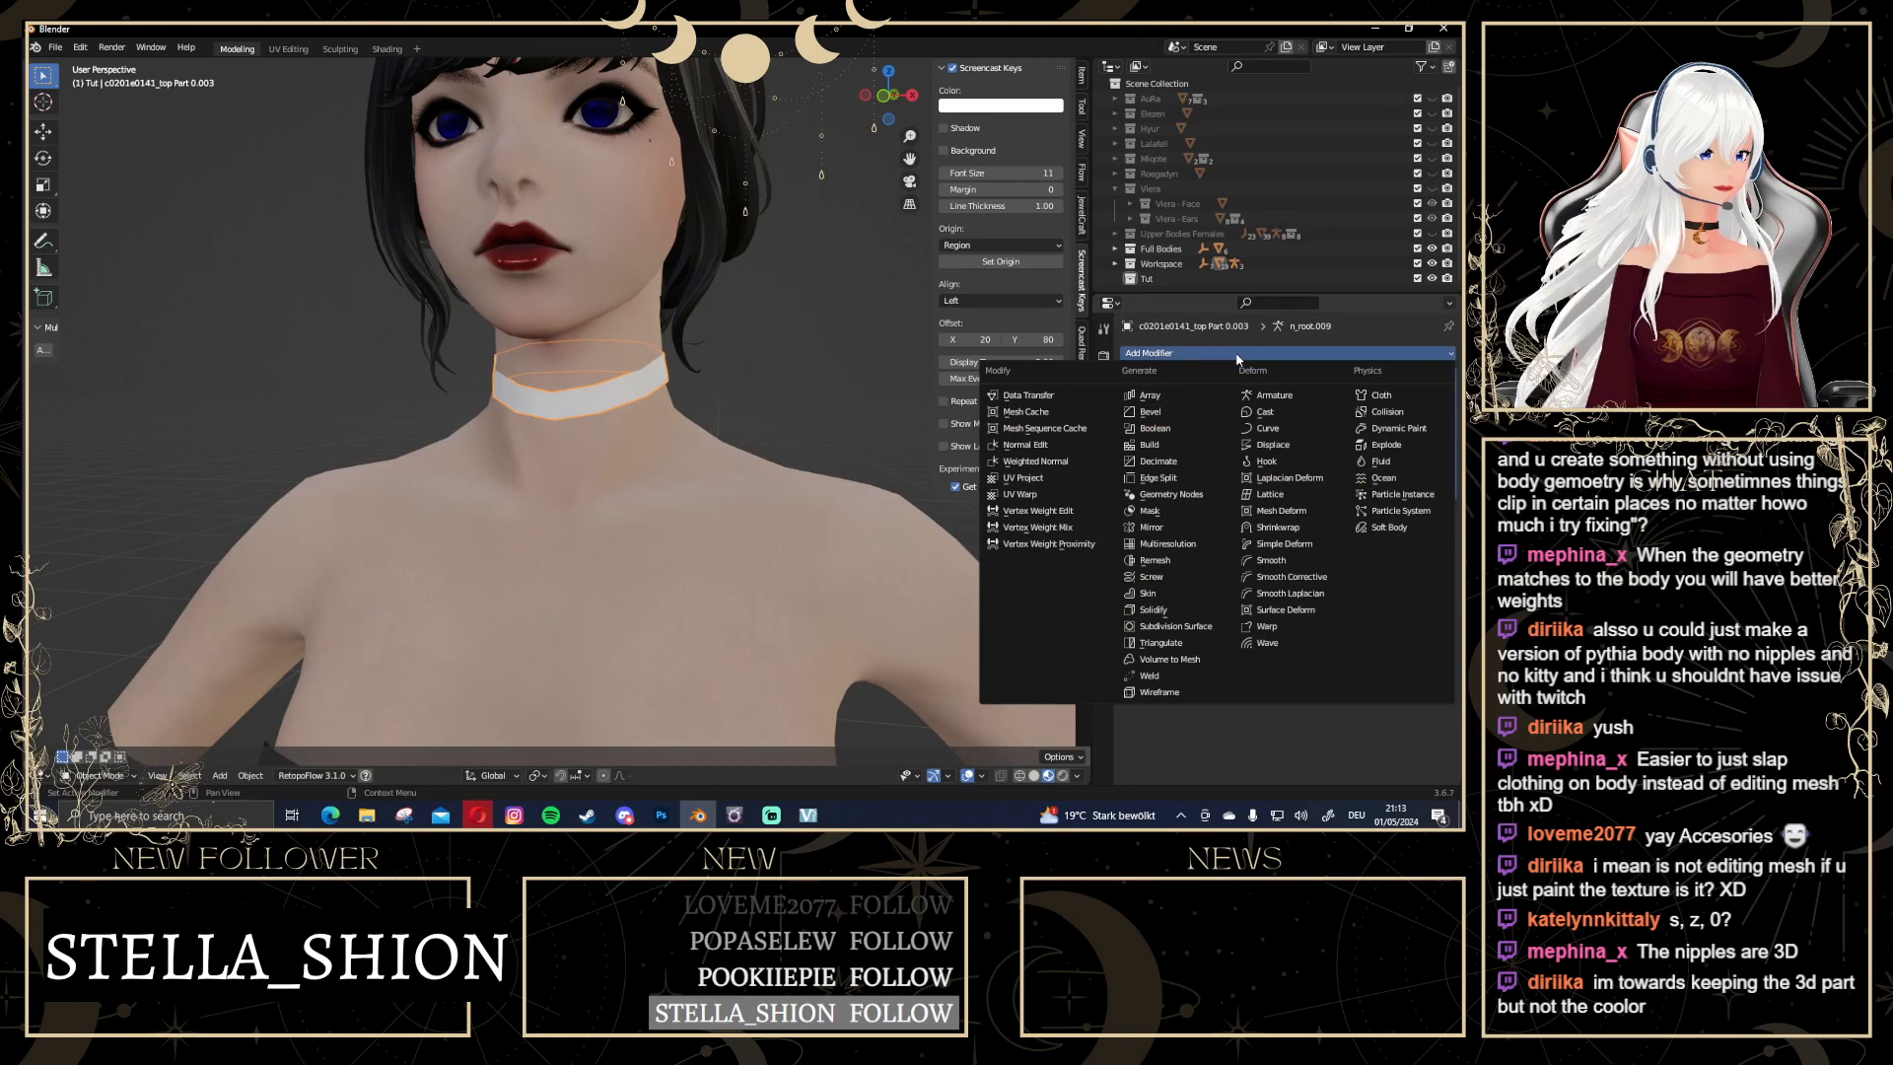
{"action": "left_click", "coordinate": [1170, 627]}
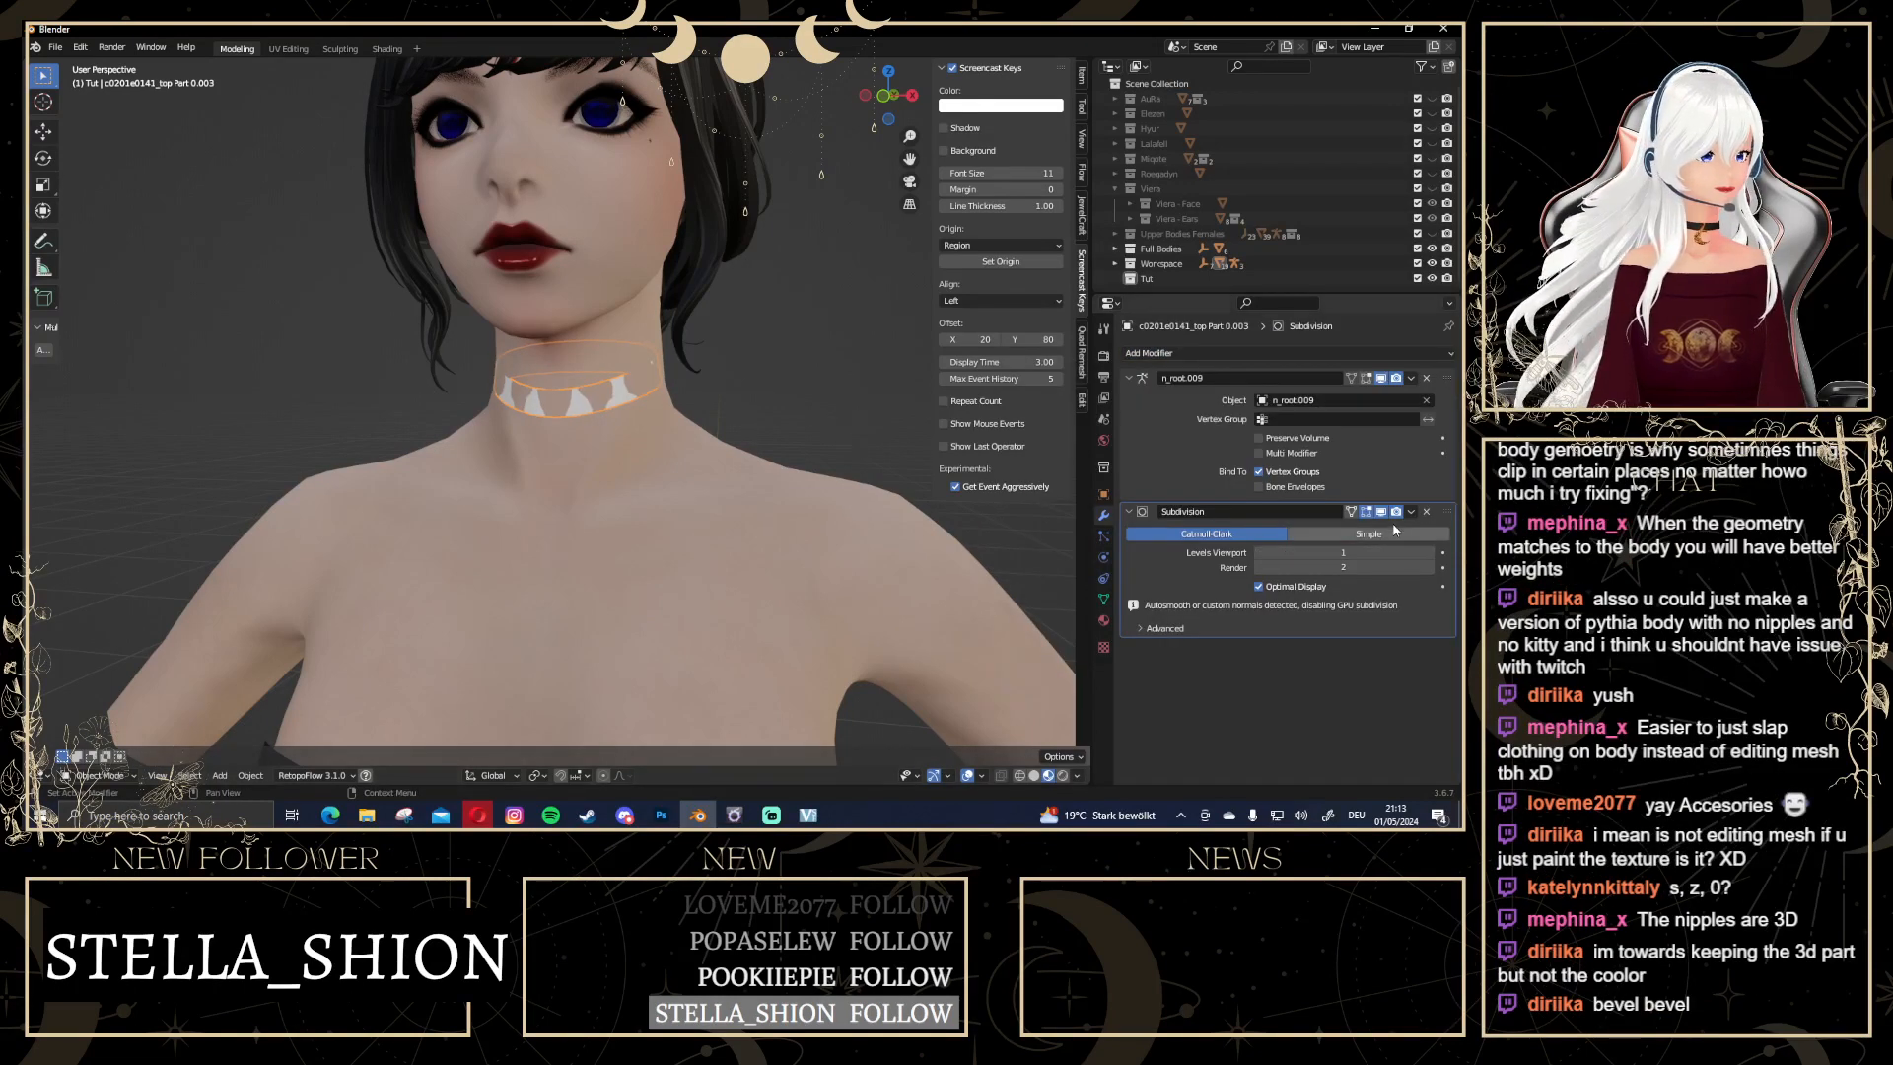
Scale the whole choker mesh up to about 1.06 in Edit Mode so it clears the neck, and return to Object Mode
{"action": "scroll", "coordinate": [680, 351], "scroll_direction": "up", "scroll_amount": 1}
{"action": "key", "text": "Tab"}
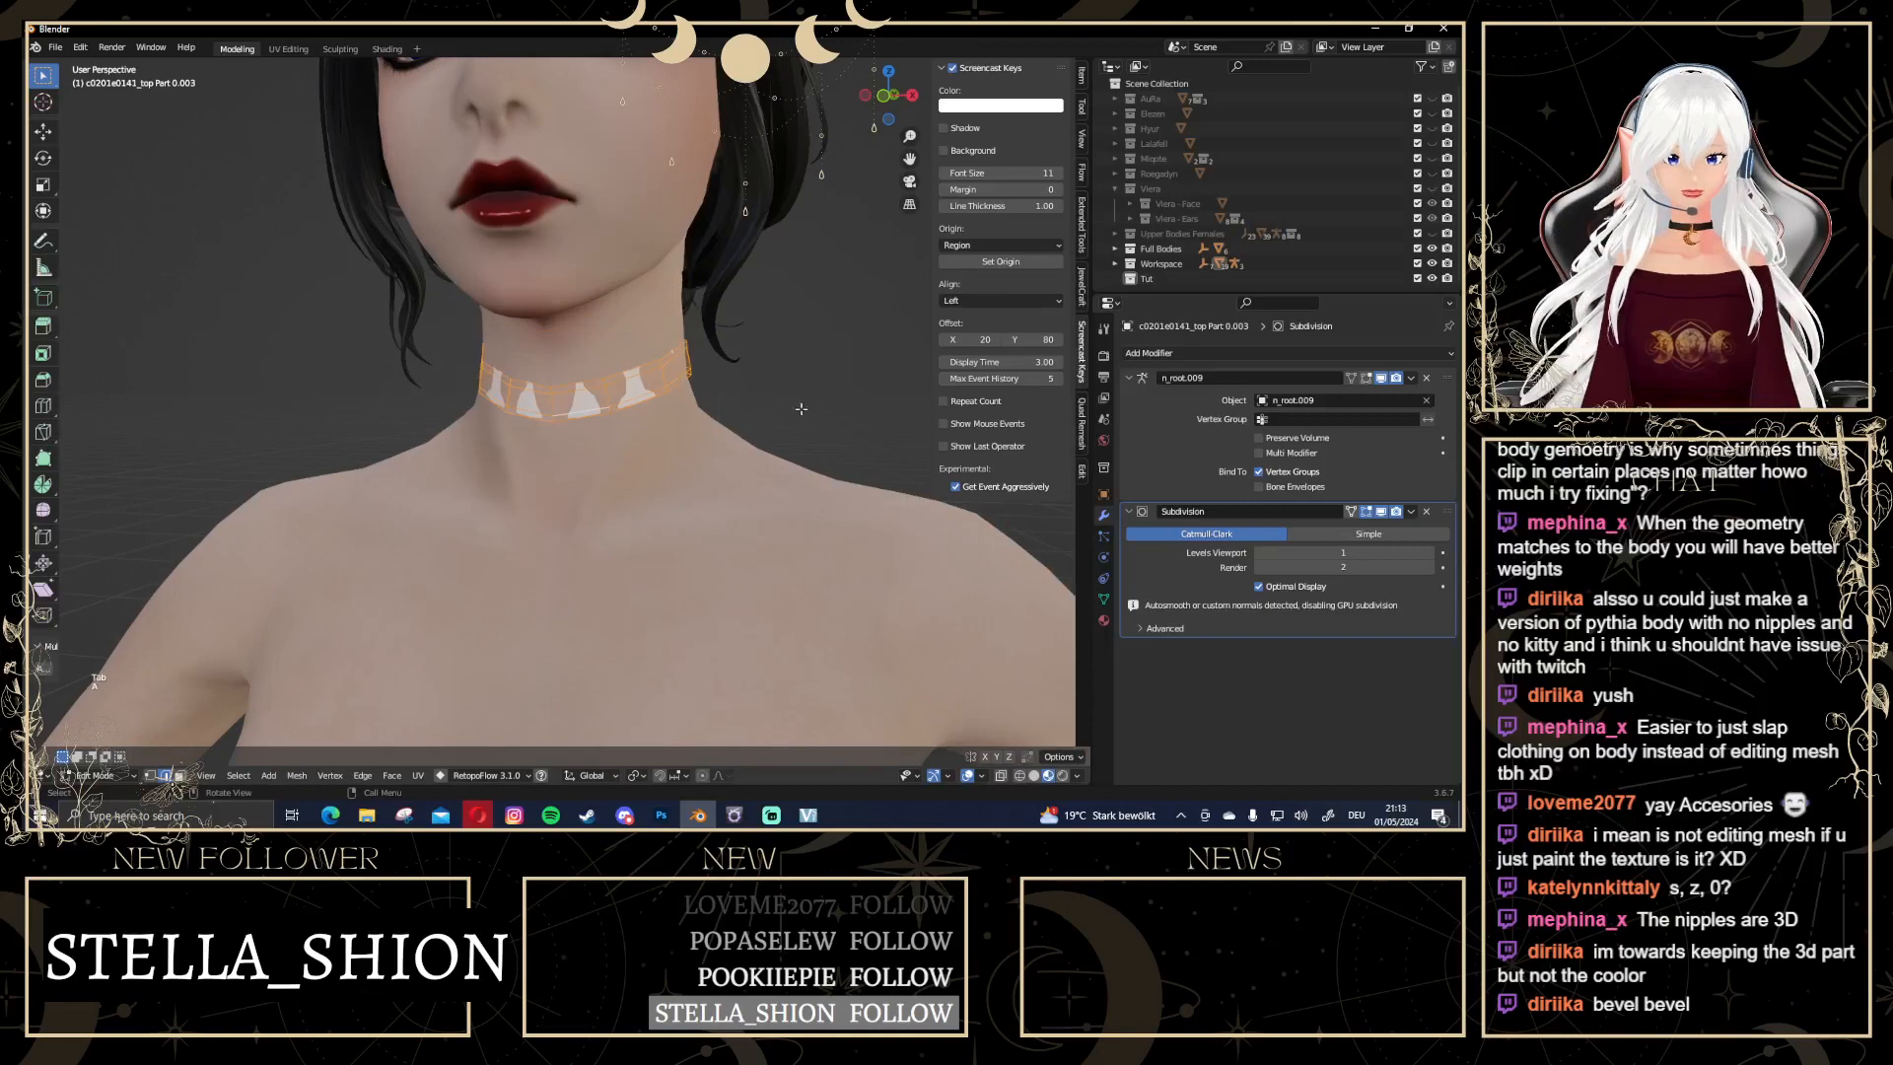
{"action": "key", "text": "s"}
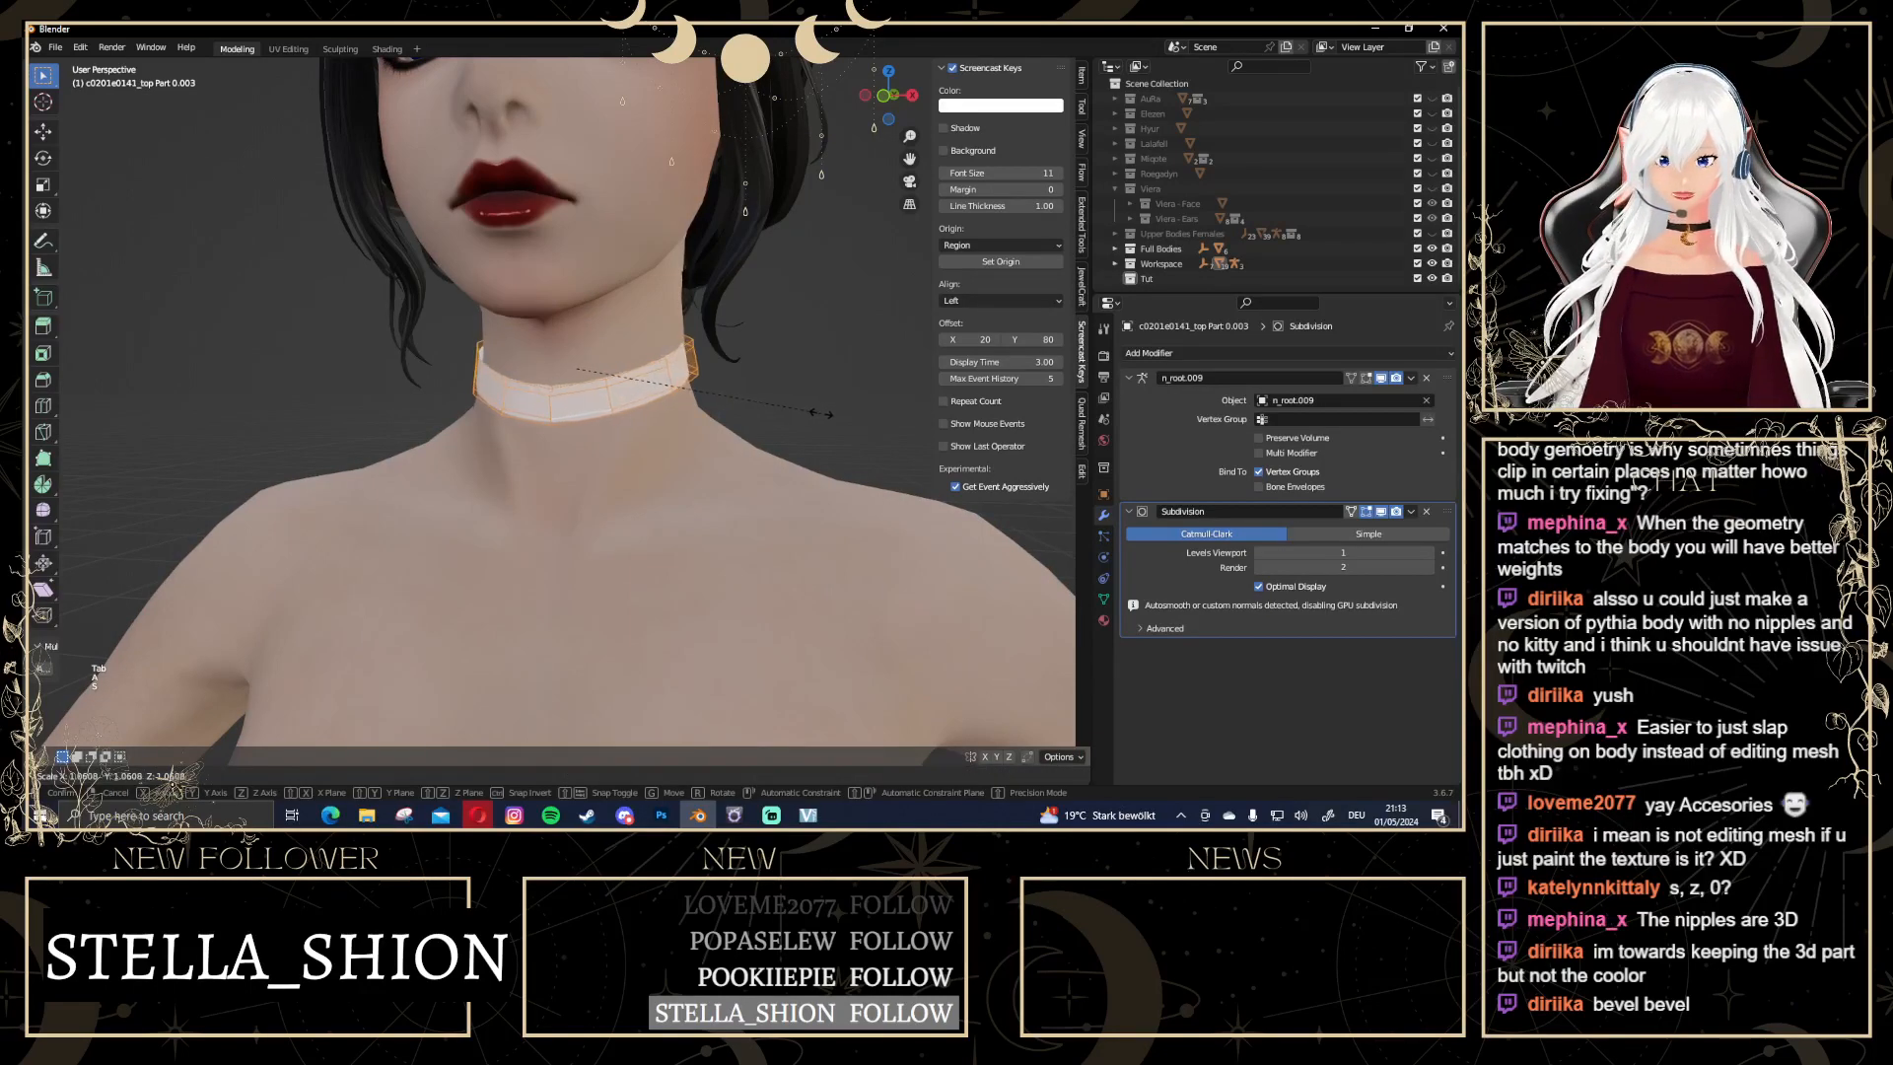
{"action": "left_click", "coordinate": [821, 413]}
{"action": "key", "text": "Tab"}
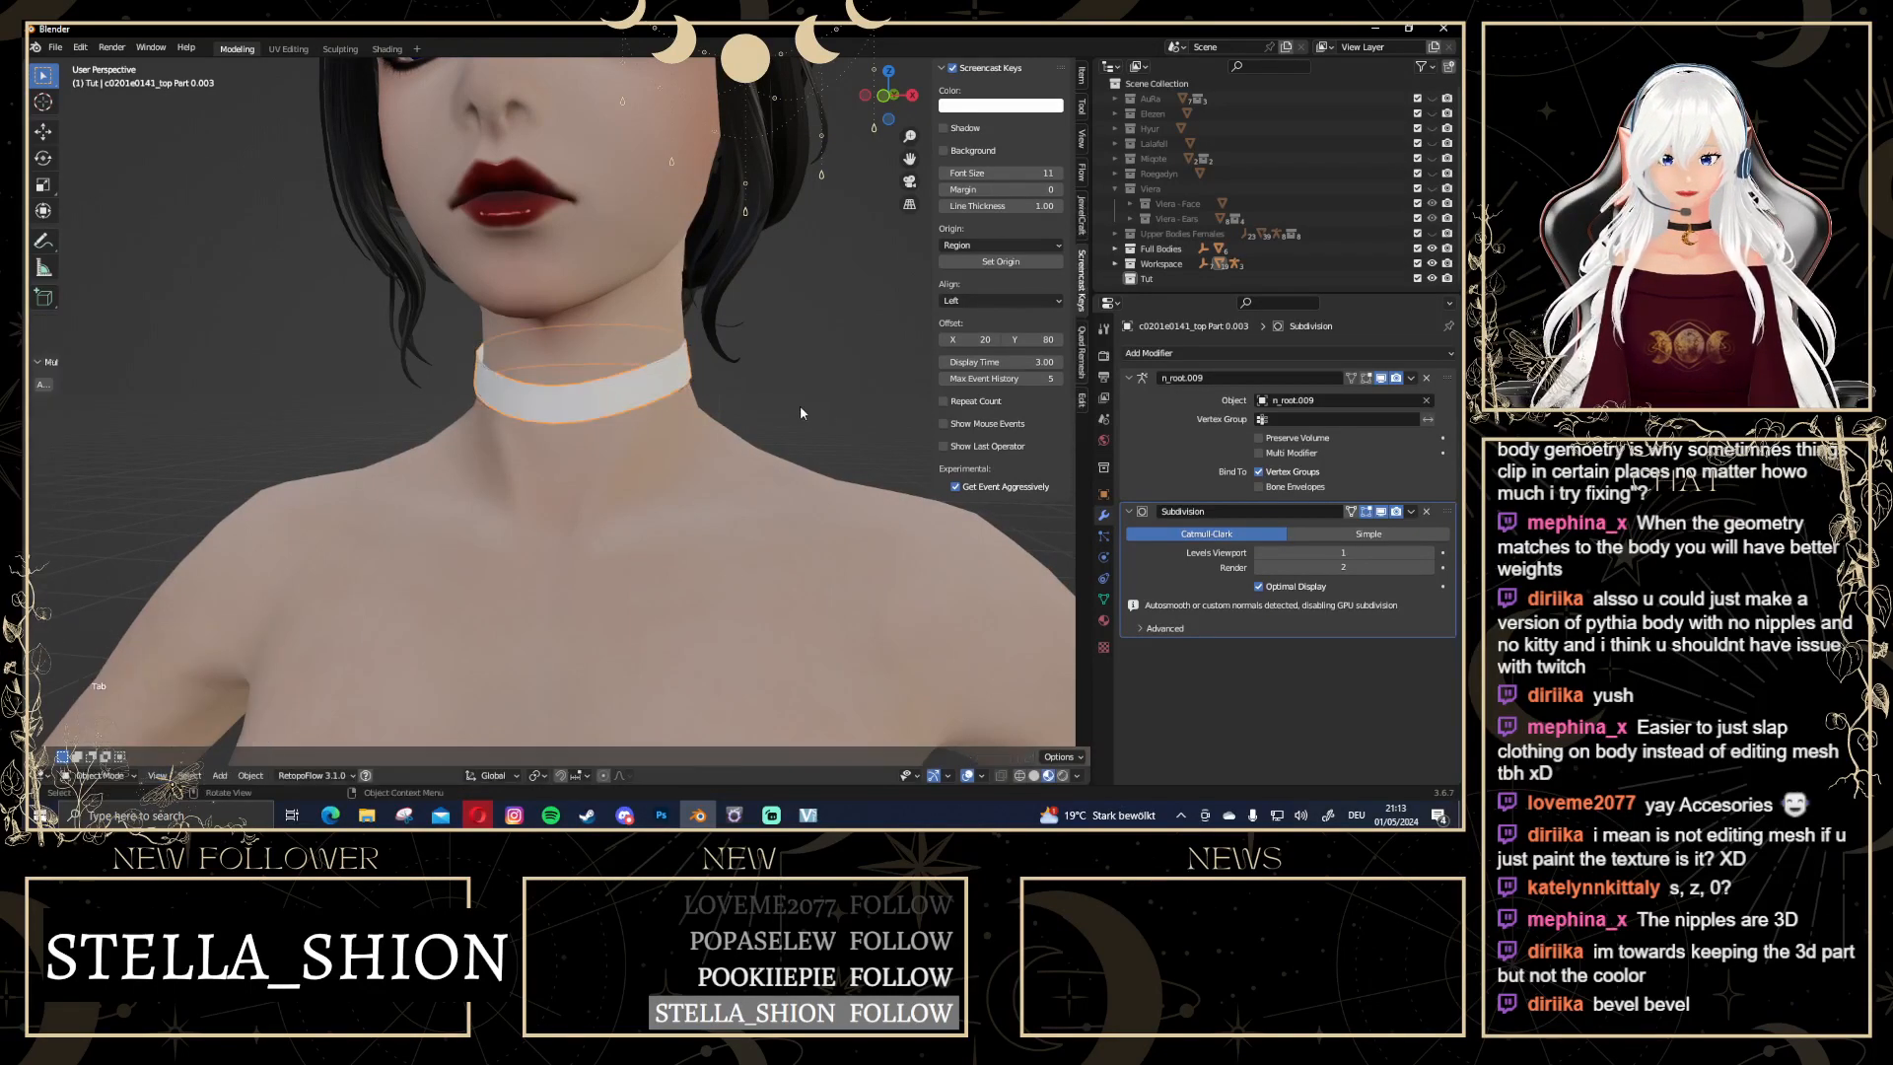
Add a single centred loop cut running around the middle of the choker band in Edit Mode
{"action": "middle_click_drag", "start_coordinate": [532, 359], "coordinate": [684, 389]}
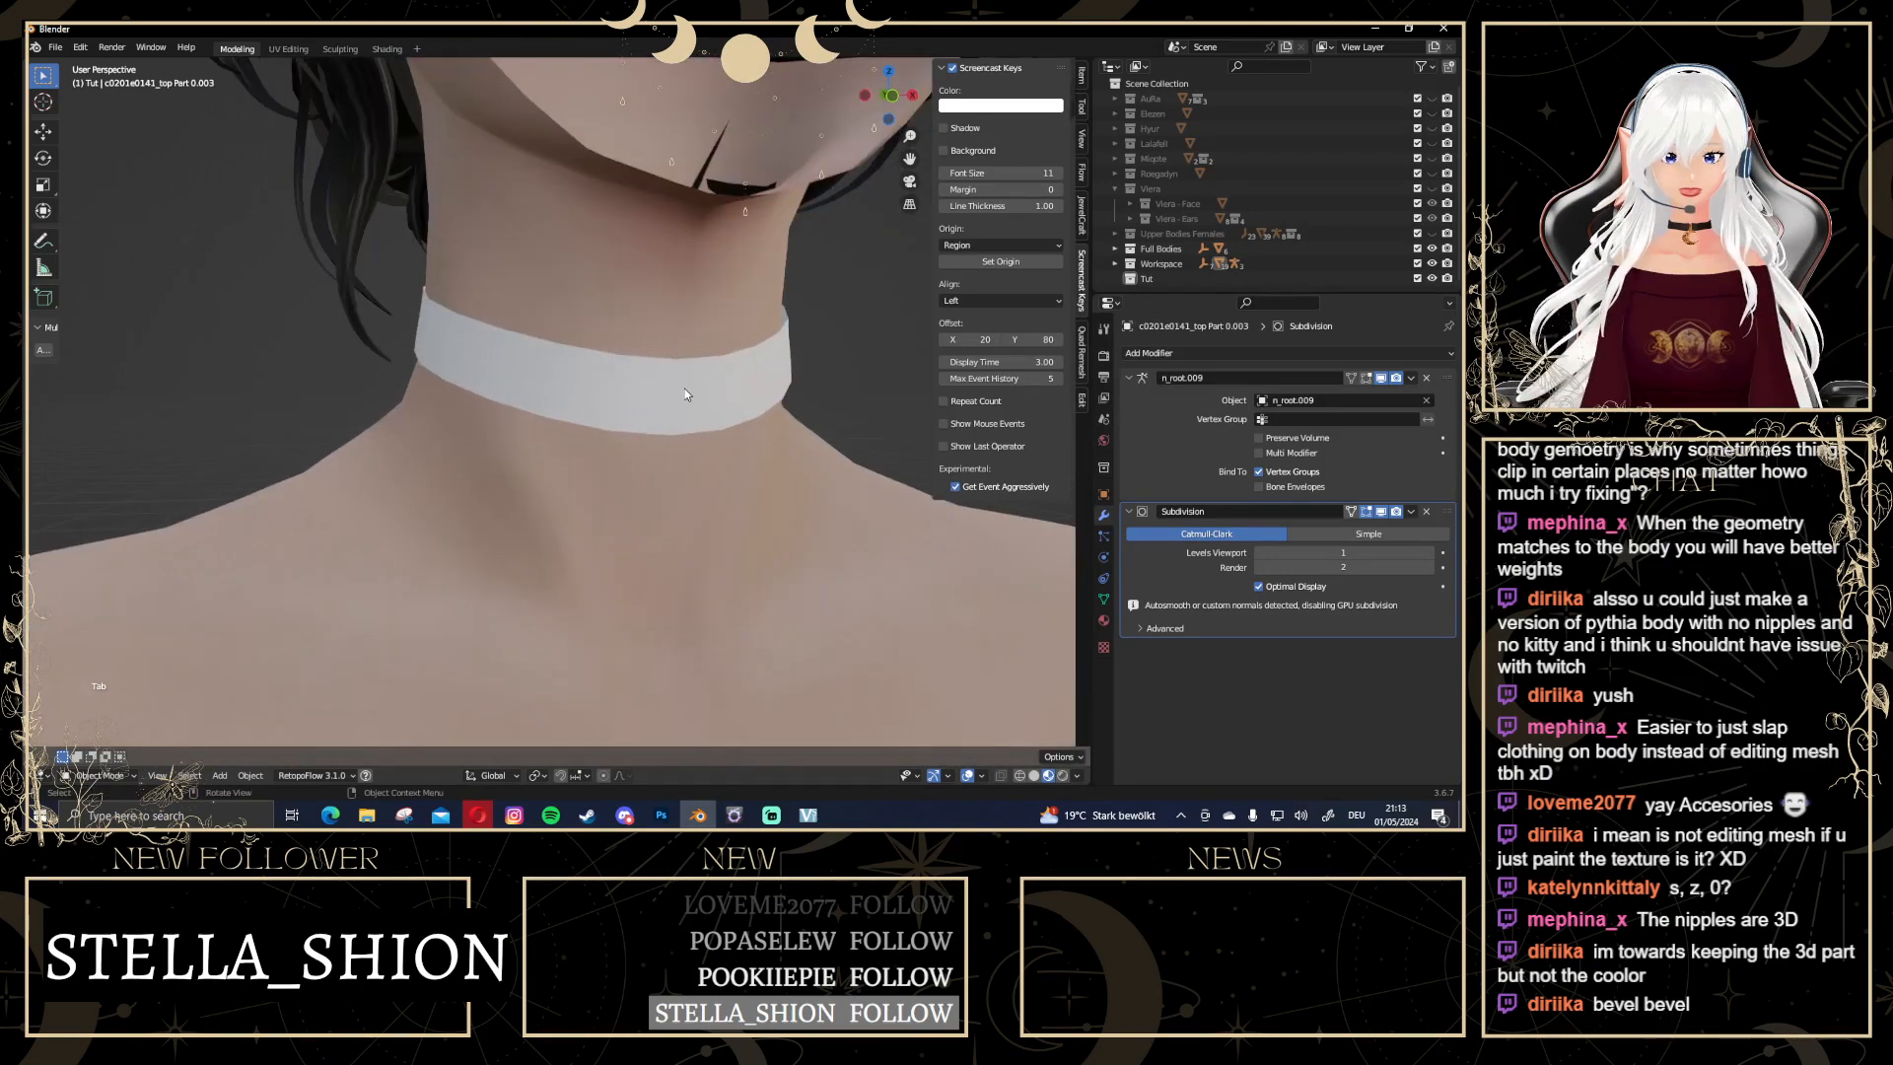
{"action": "key", "text": "Tab"}
{"action": "key", "text": "ctrl+r"}
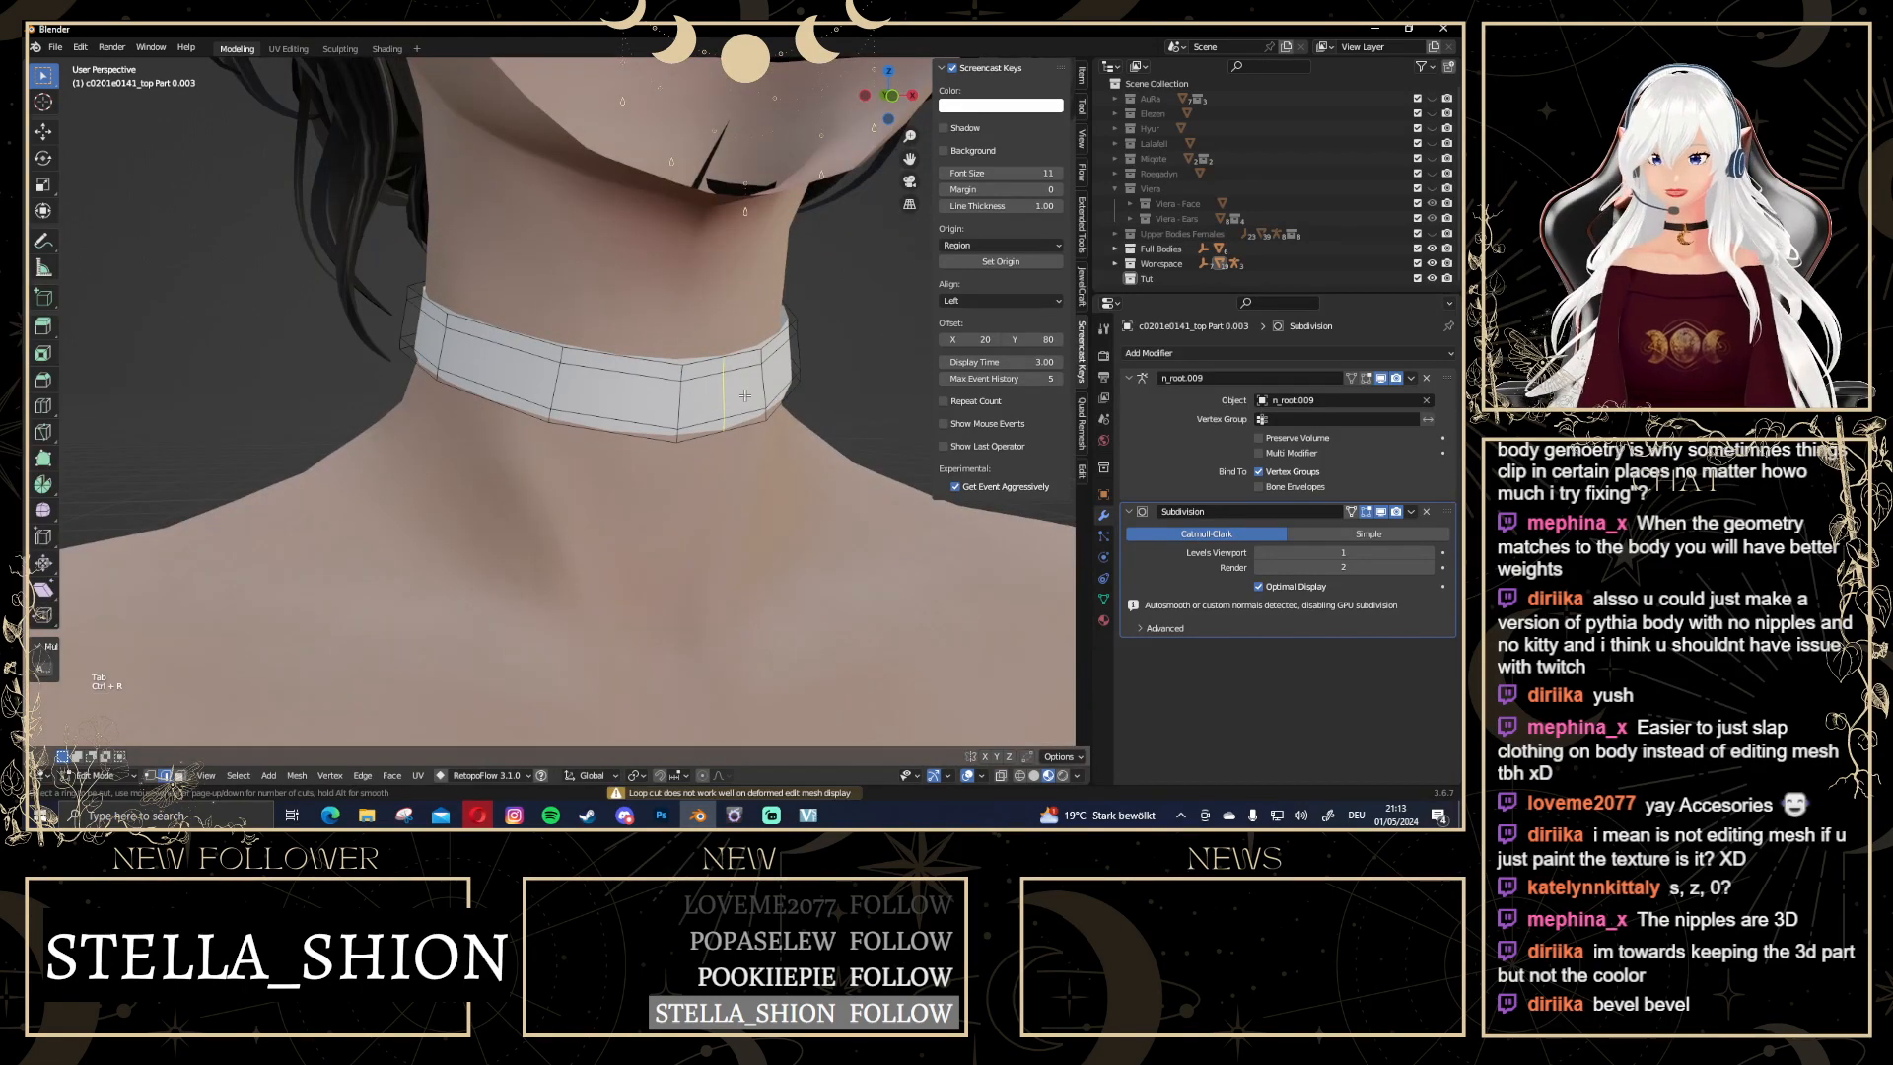
{"action": "left_click", "coordinate": [766, 383]}
{"action": "key", "text": "Escape"}
{"action": "middle_click_drag", "start_coordinate": [766, 382], "coordinate": [510, 382]}
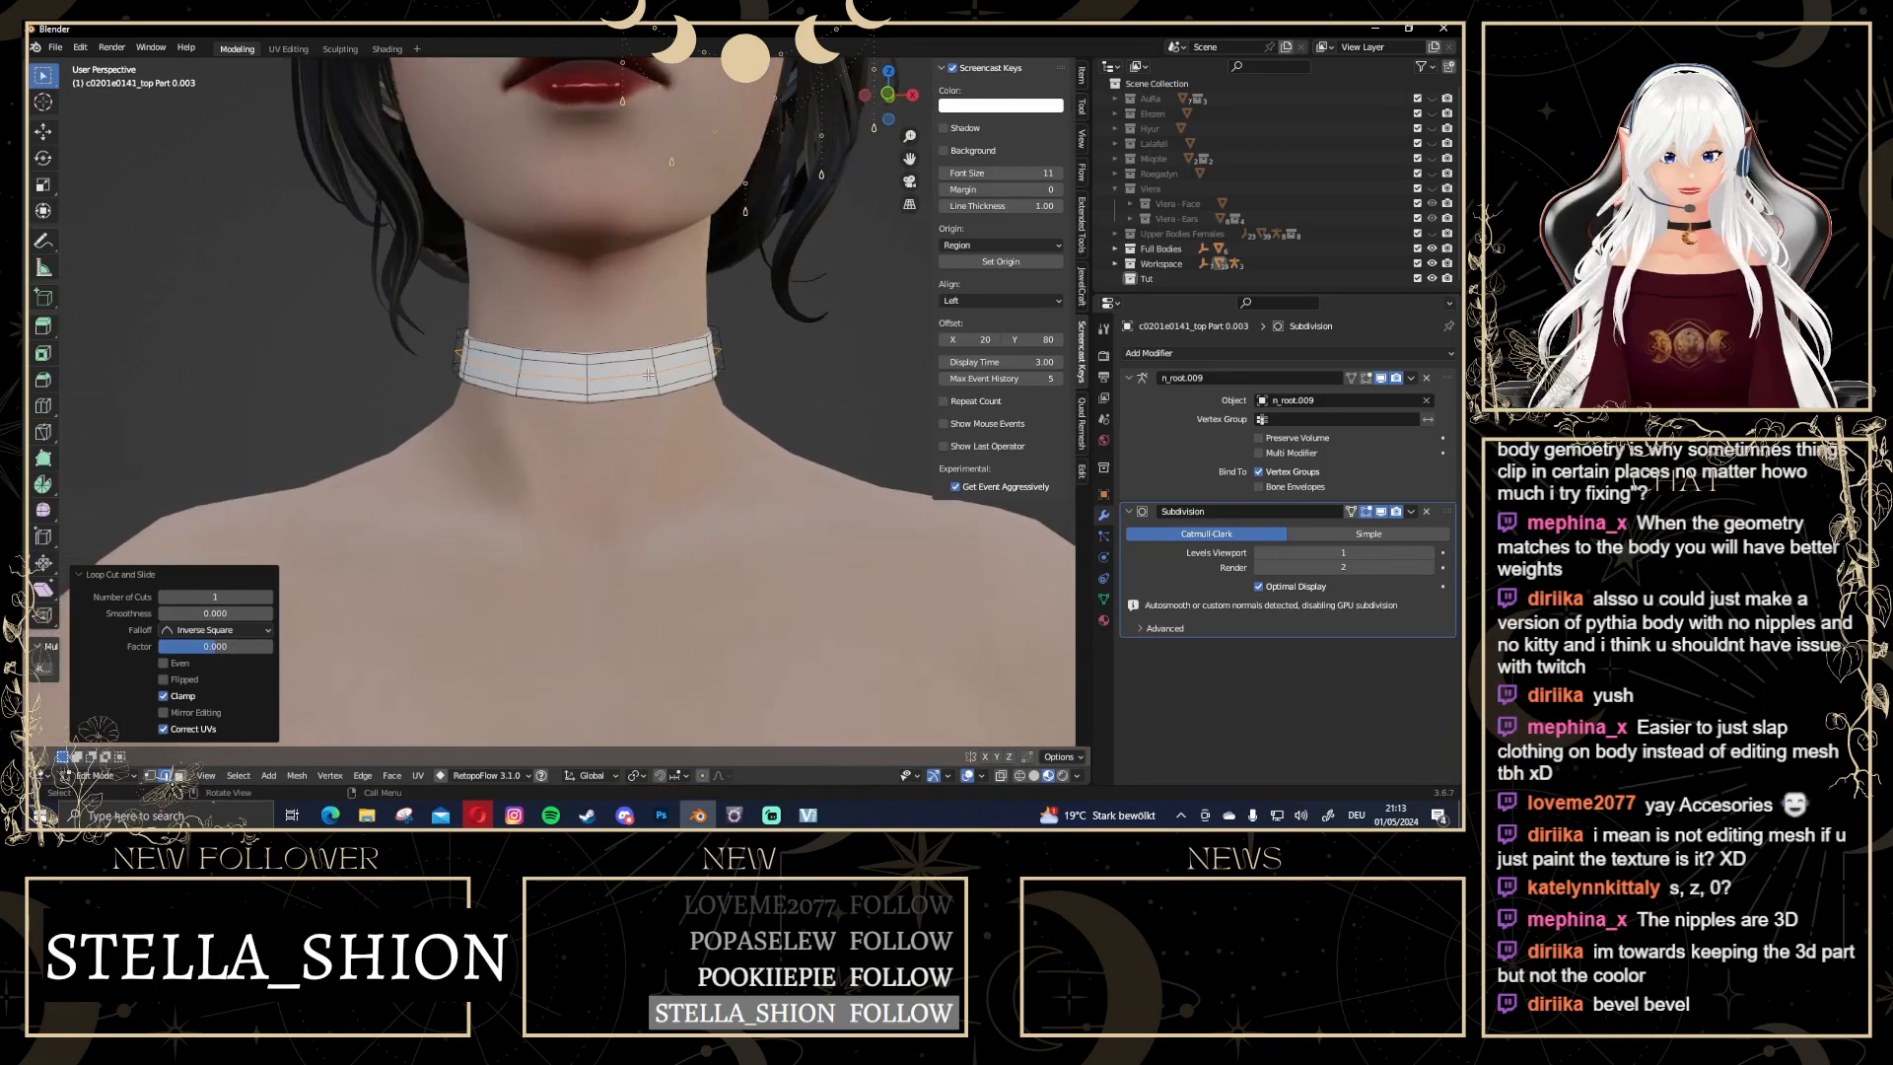
{"action": "middle_click_drag", "start_coordinate": [649, 375], "coordinate": [515, 455]}
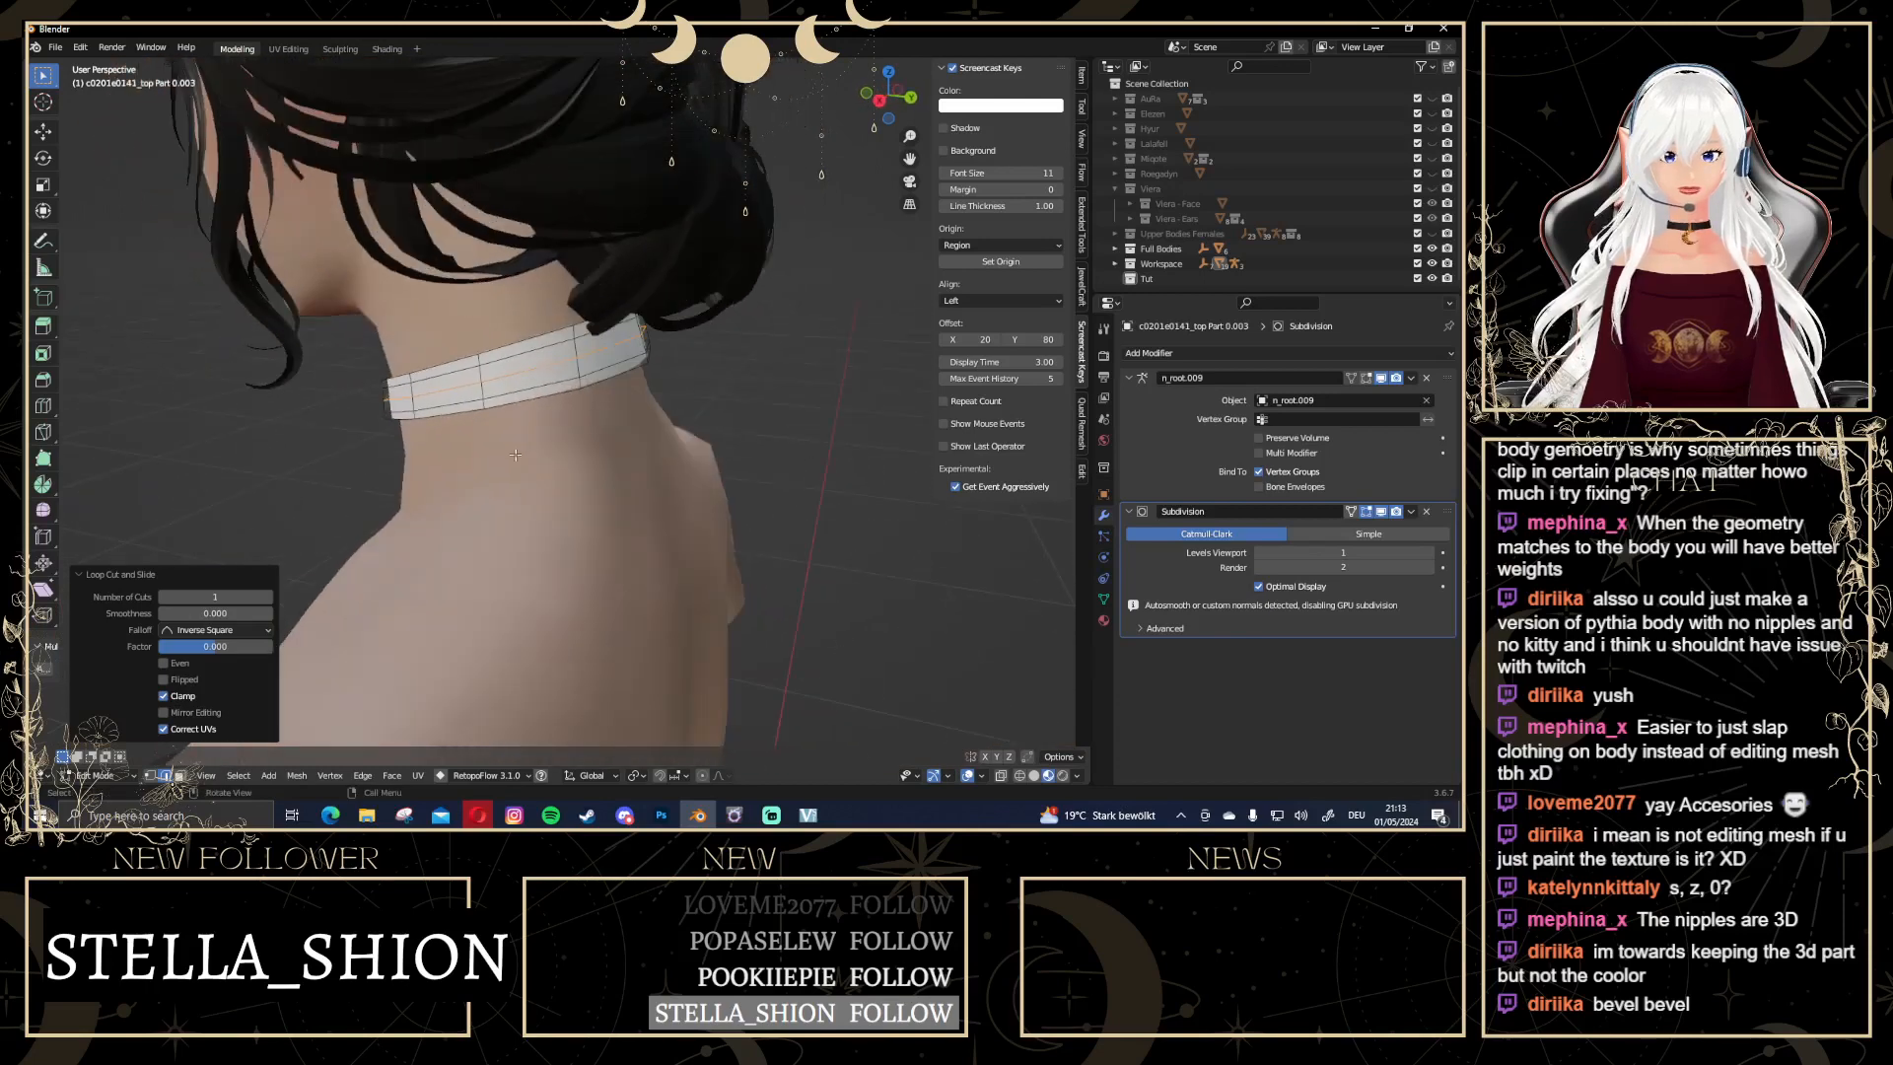
{"action": "middle_click_drag", "start_coordinate": [410, 412], "coordinate": [779, 379]}
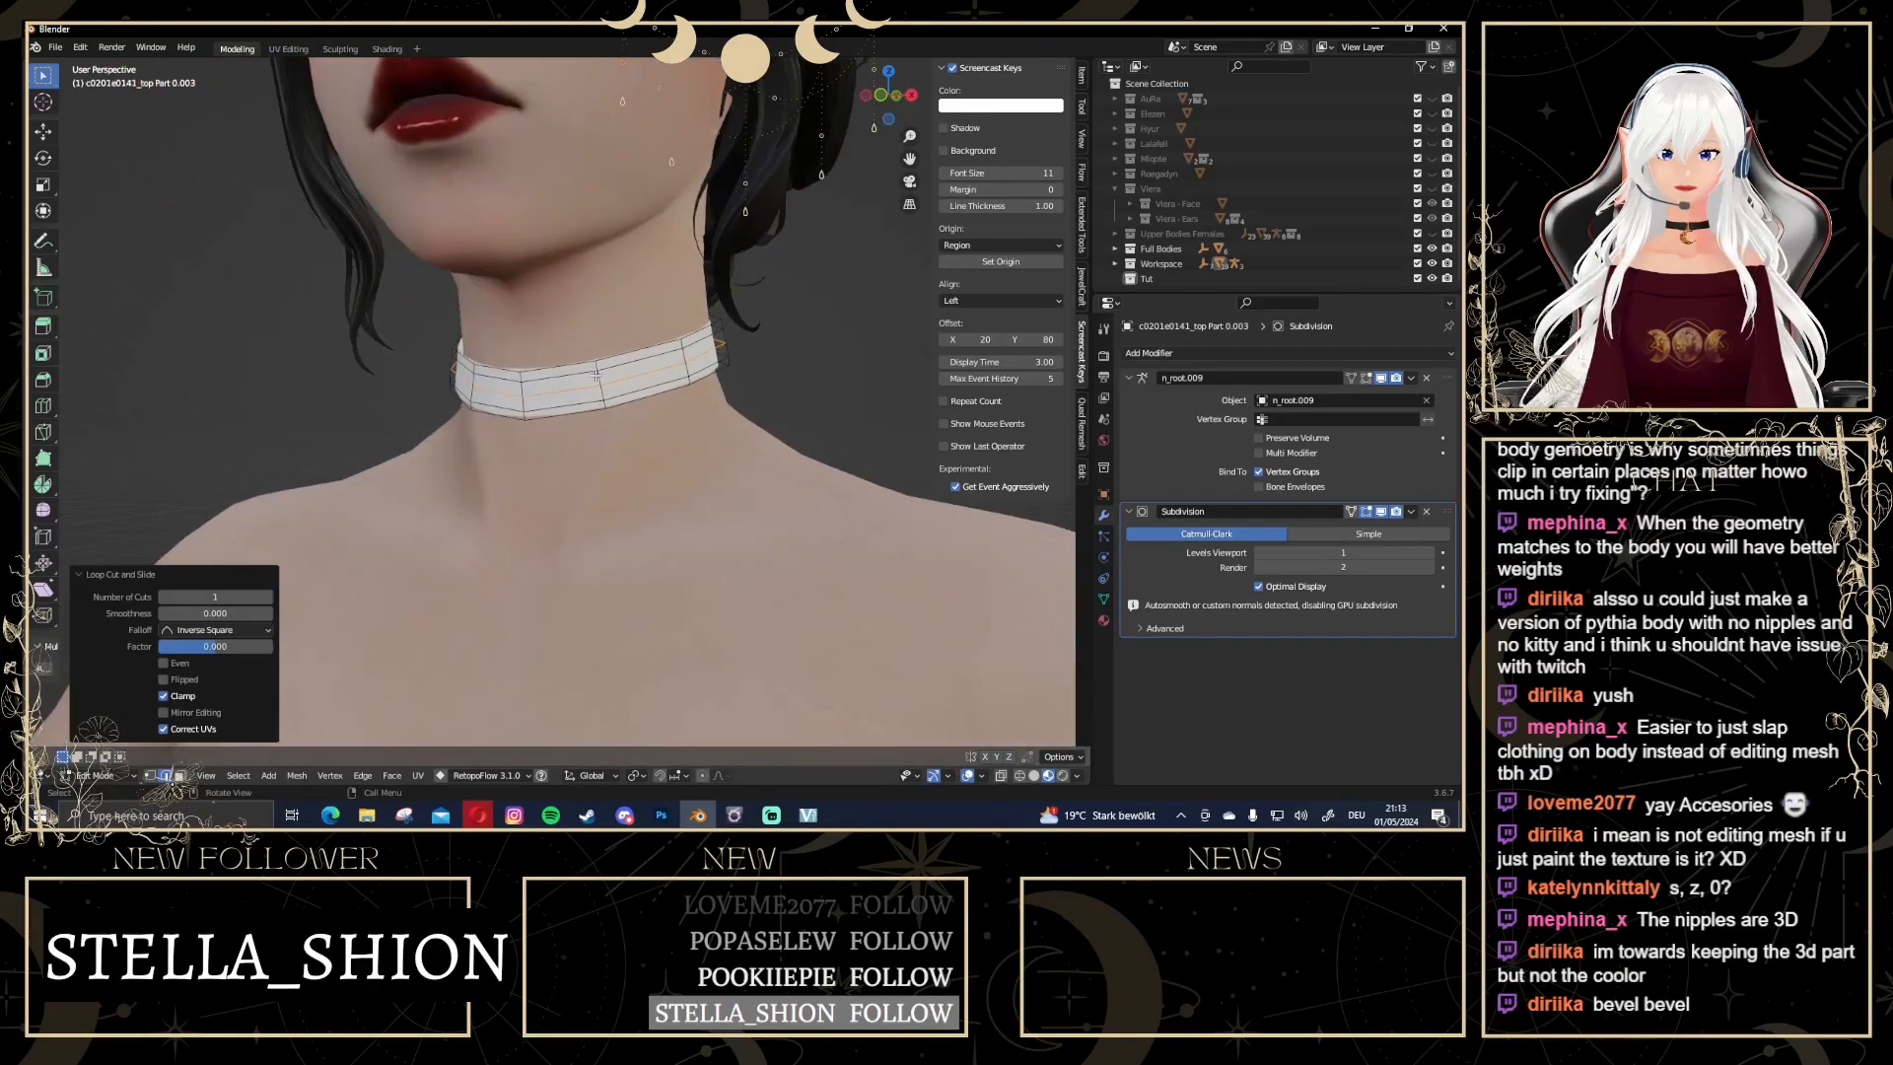
{"action": "scroll", "coordinate": [792, 377], "scroll_direction": "up", "scroll_amount": 2}
{"action": "key", "text": "s"}
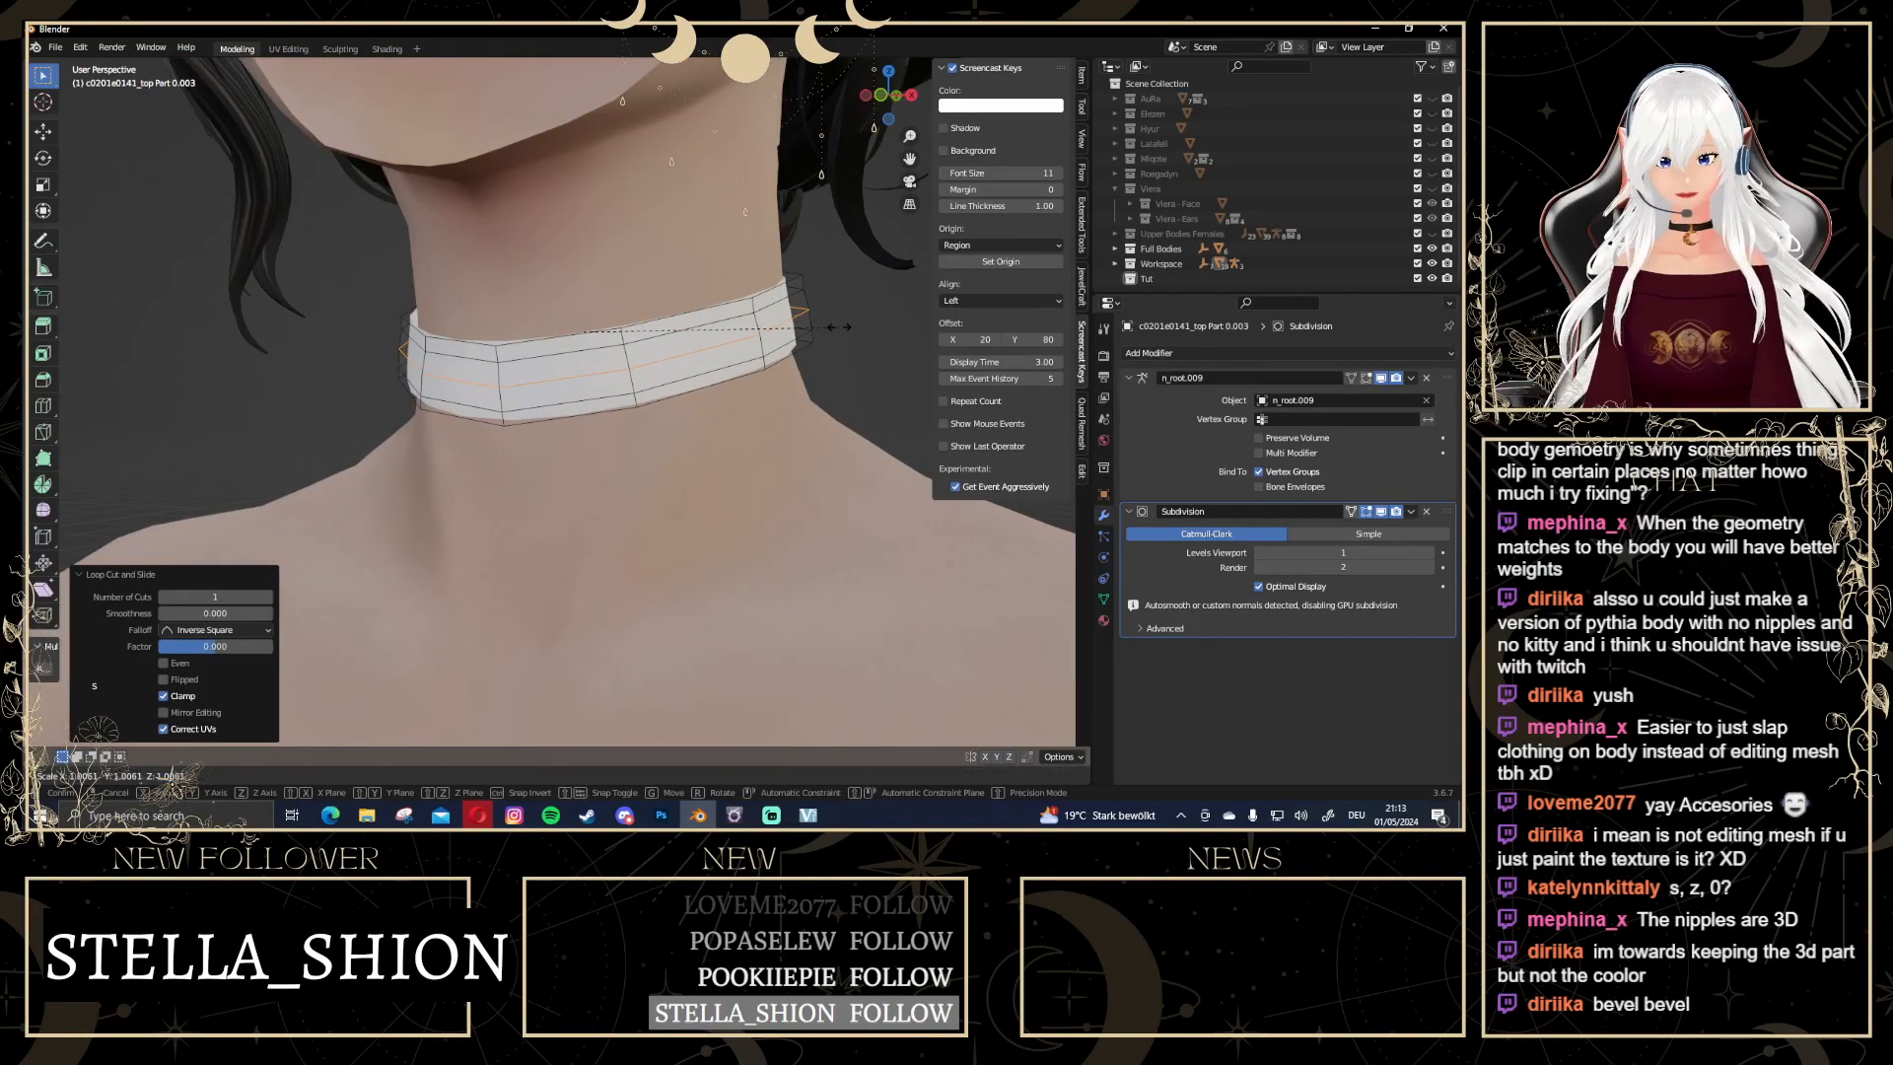
{"action": "key", "text": "Escape"}
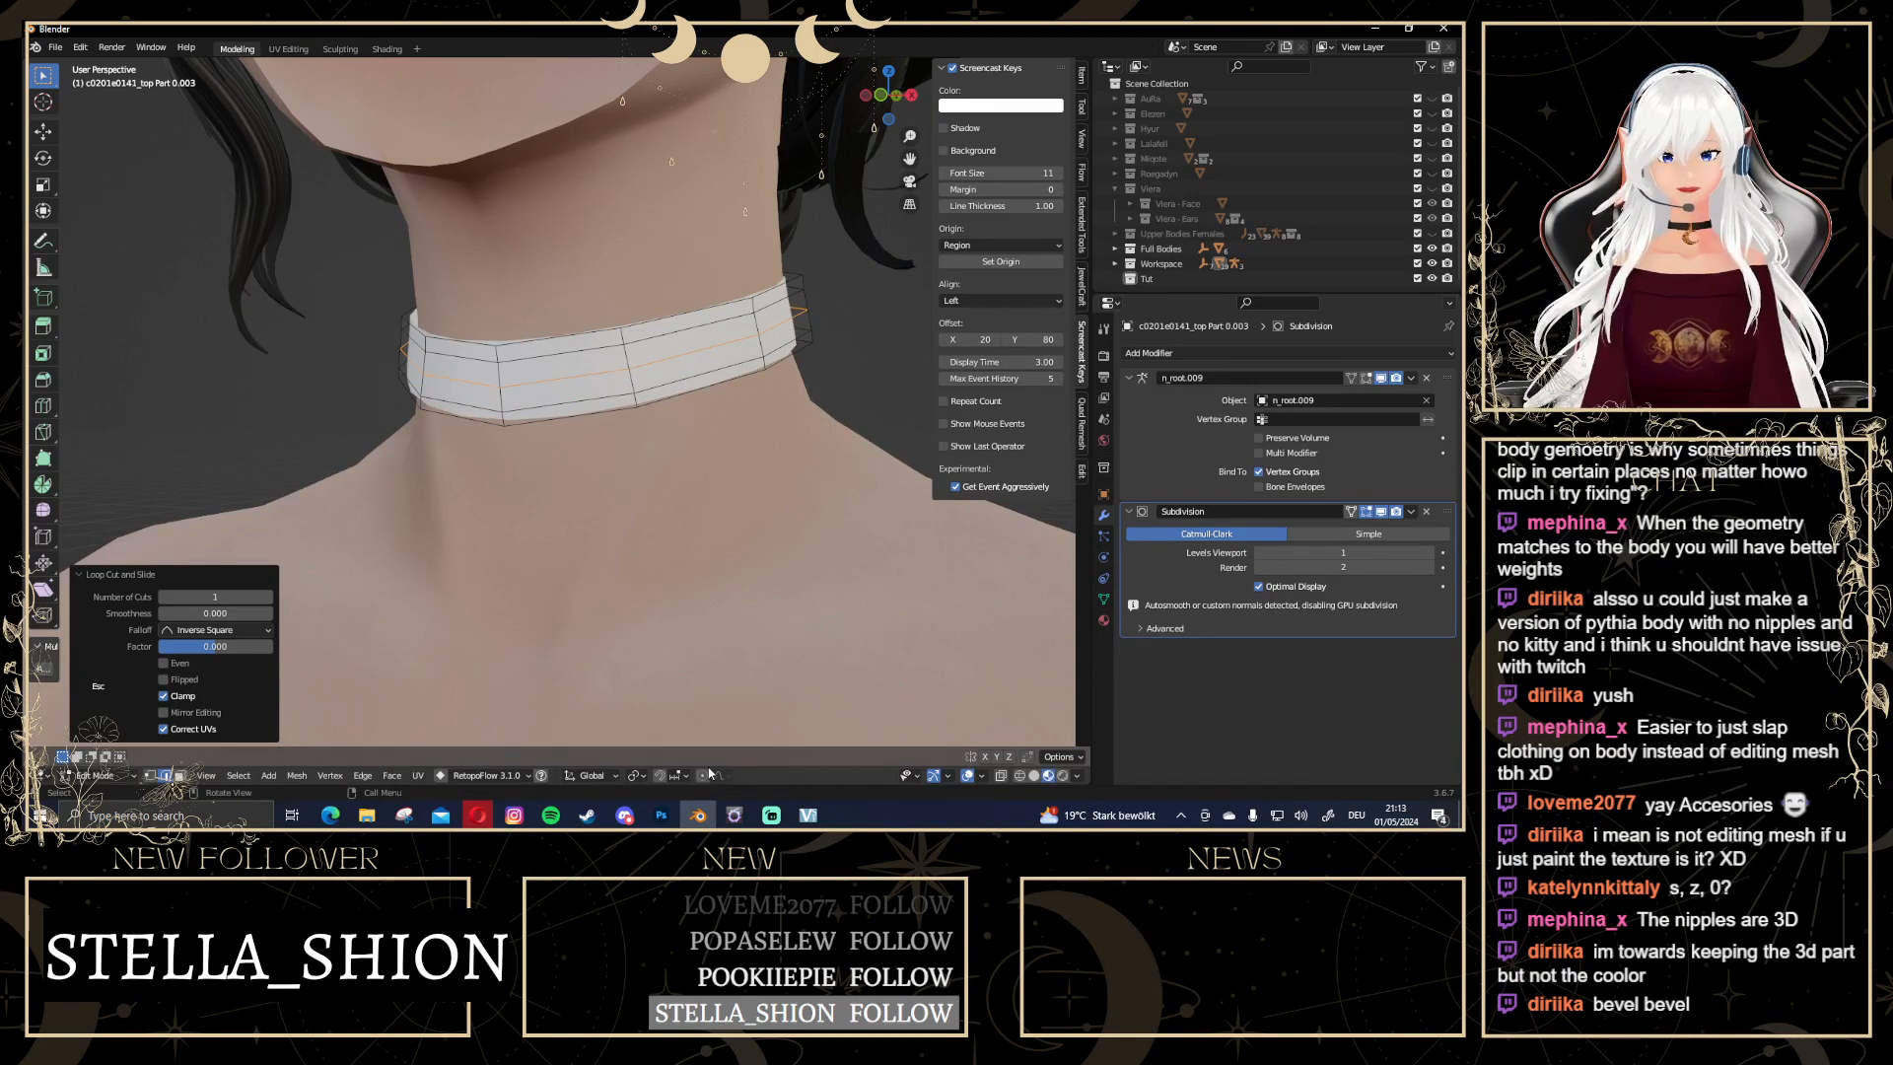
Enable proportional editing, scale the choker's middle edge loop to about 1.043 with a proportional size of about 0.007, and return to Object Mode
{"action": "left_click", "coordinate": [702, 775]}
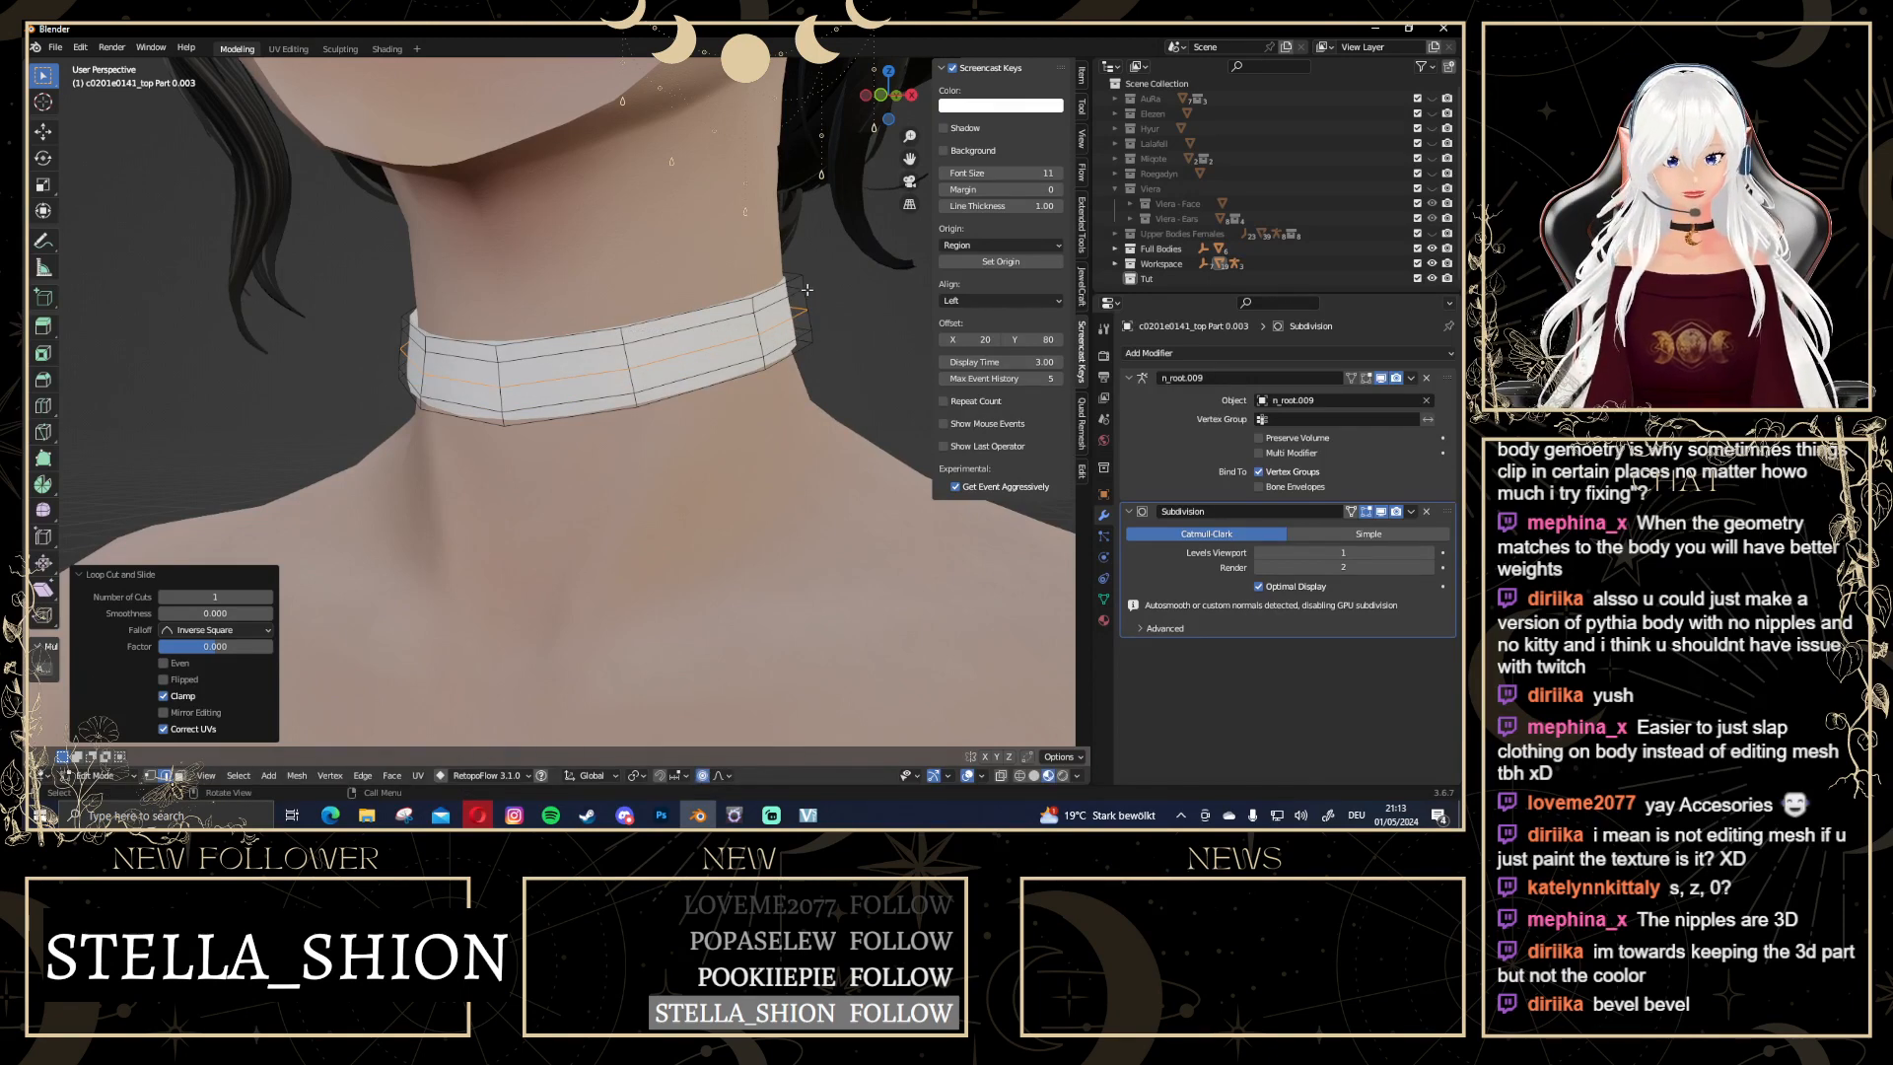
{"action": "middle_click_drag", "start_coordinate": [863, 360], "coordinate": [819, 355]}
{"action": "key", "text": "g"}
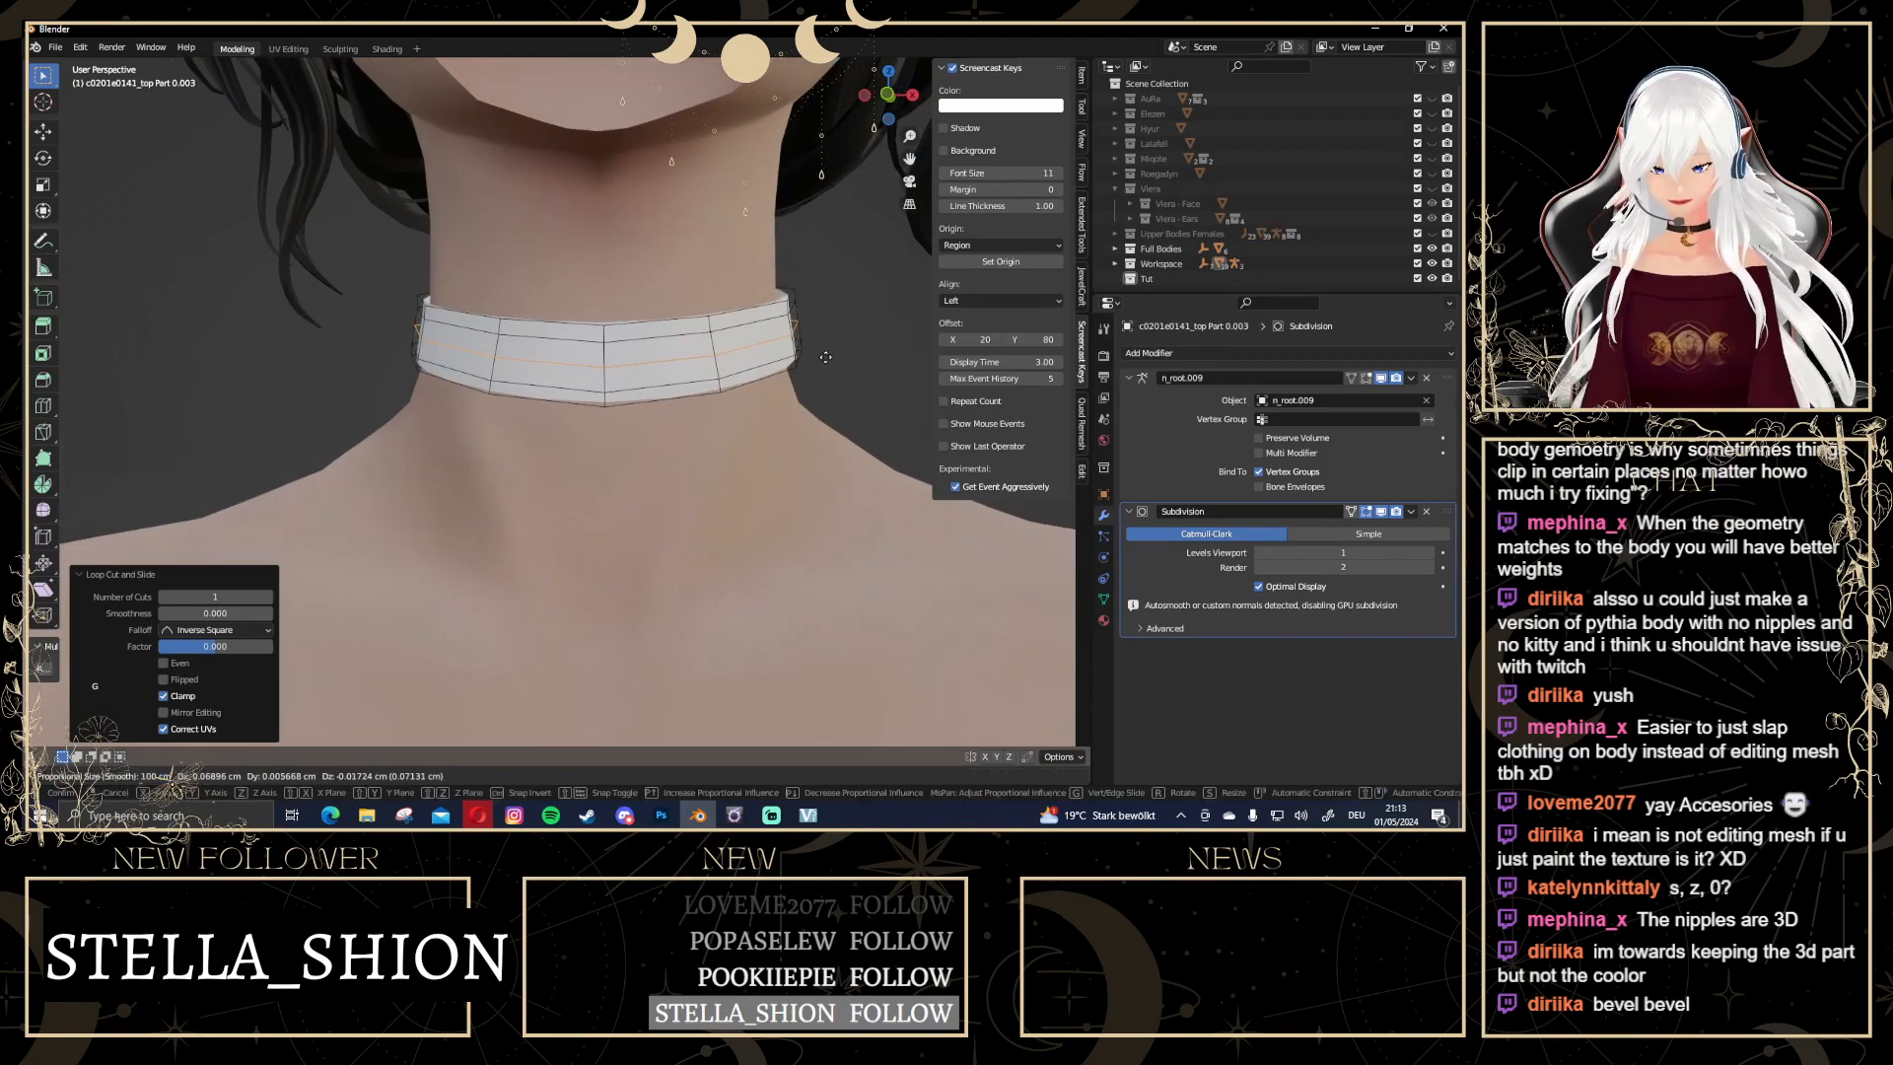
{"action": "key", "text": "Escape"}
{"action": "key", "text": "s"}
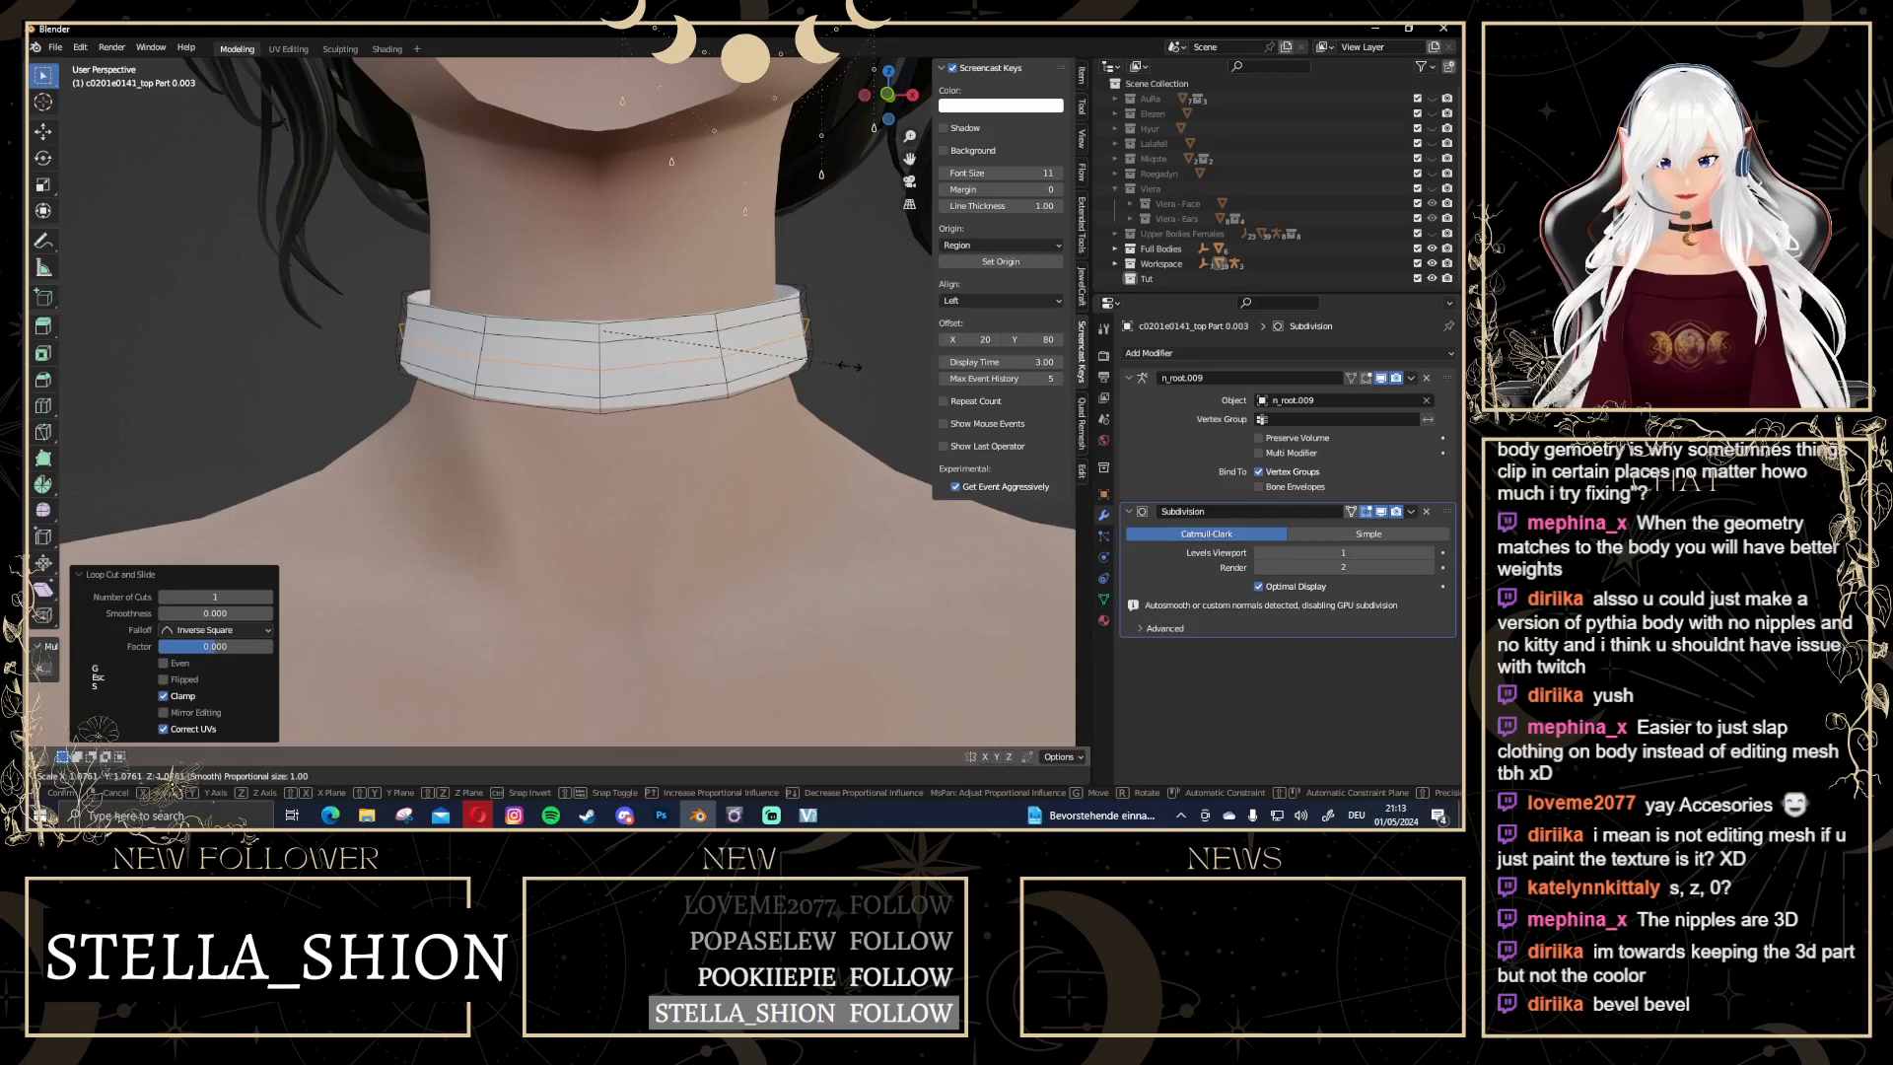
{"action": "scroll", "coordinate": [846, 367], "scroll_direction": "up", "scroll_amount": 5}
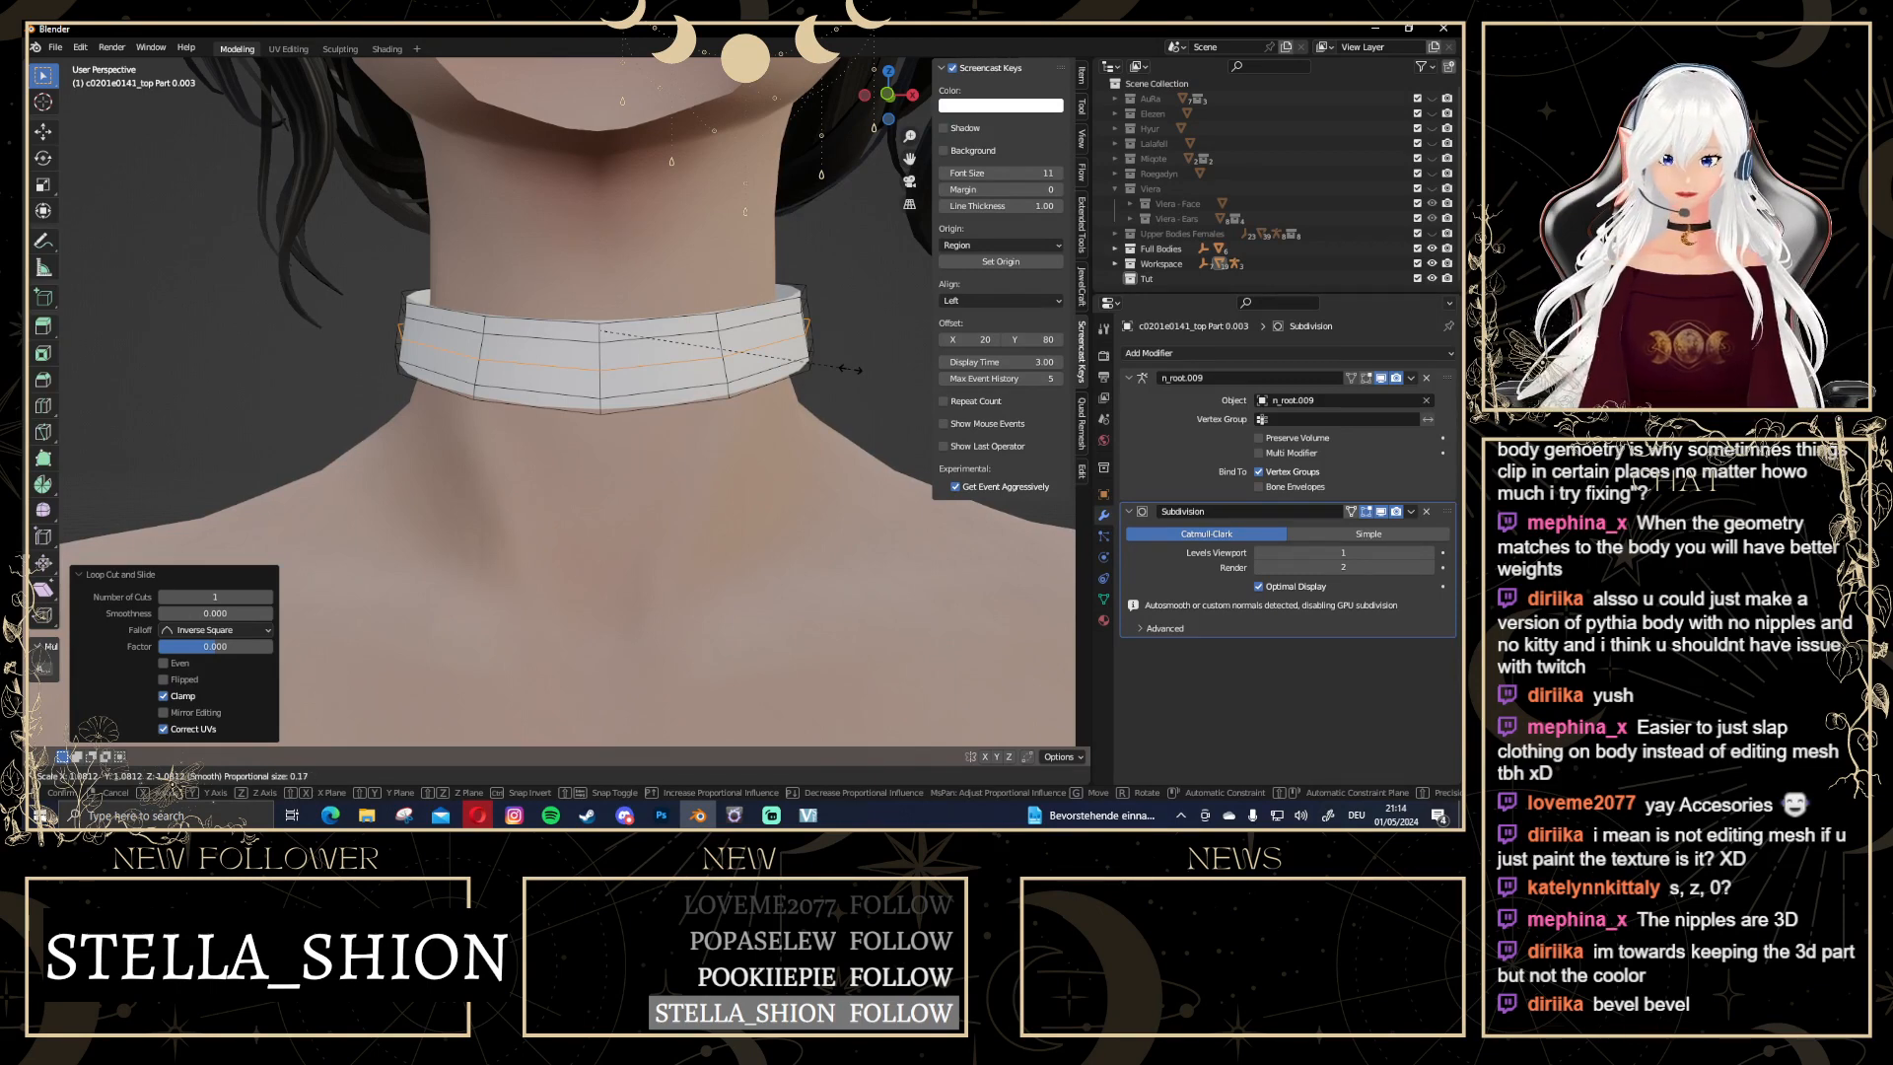
{"action": "scroll", "coordinate": [846, 369], "scroll_direction": "up", "scroll_amount": 20}
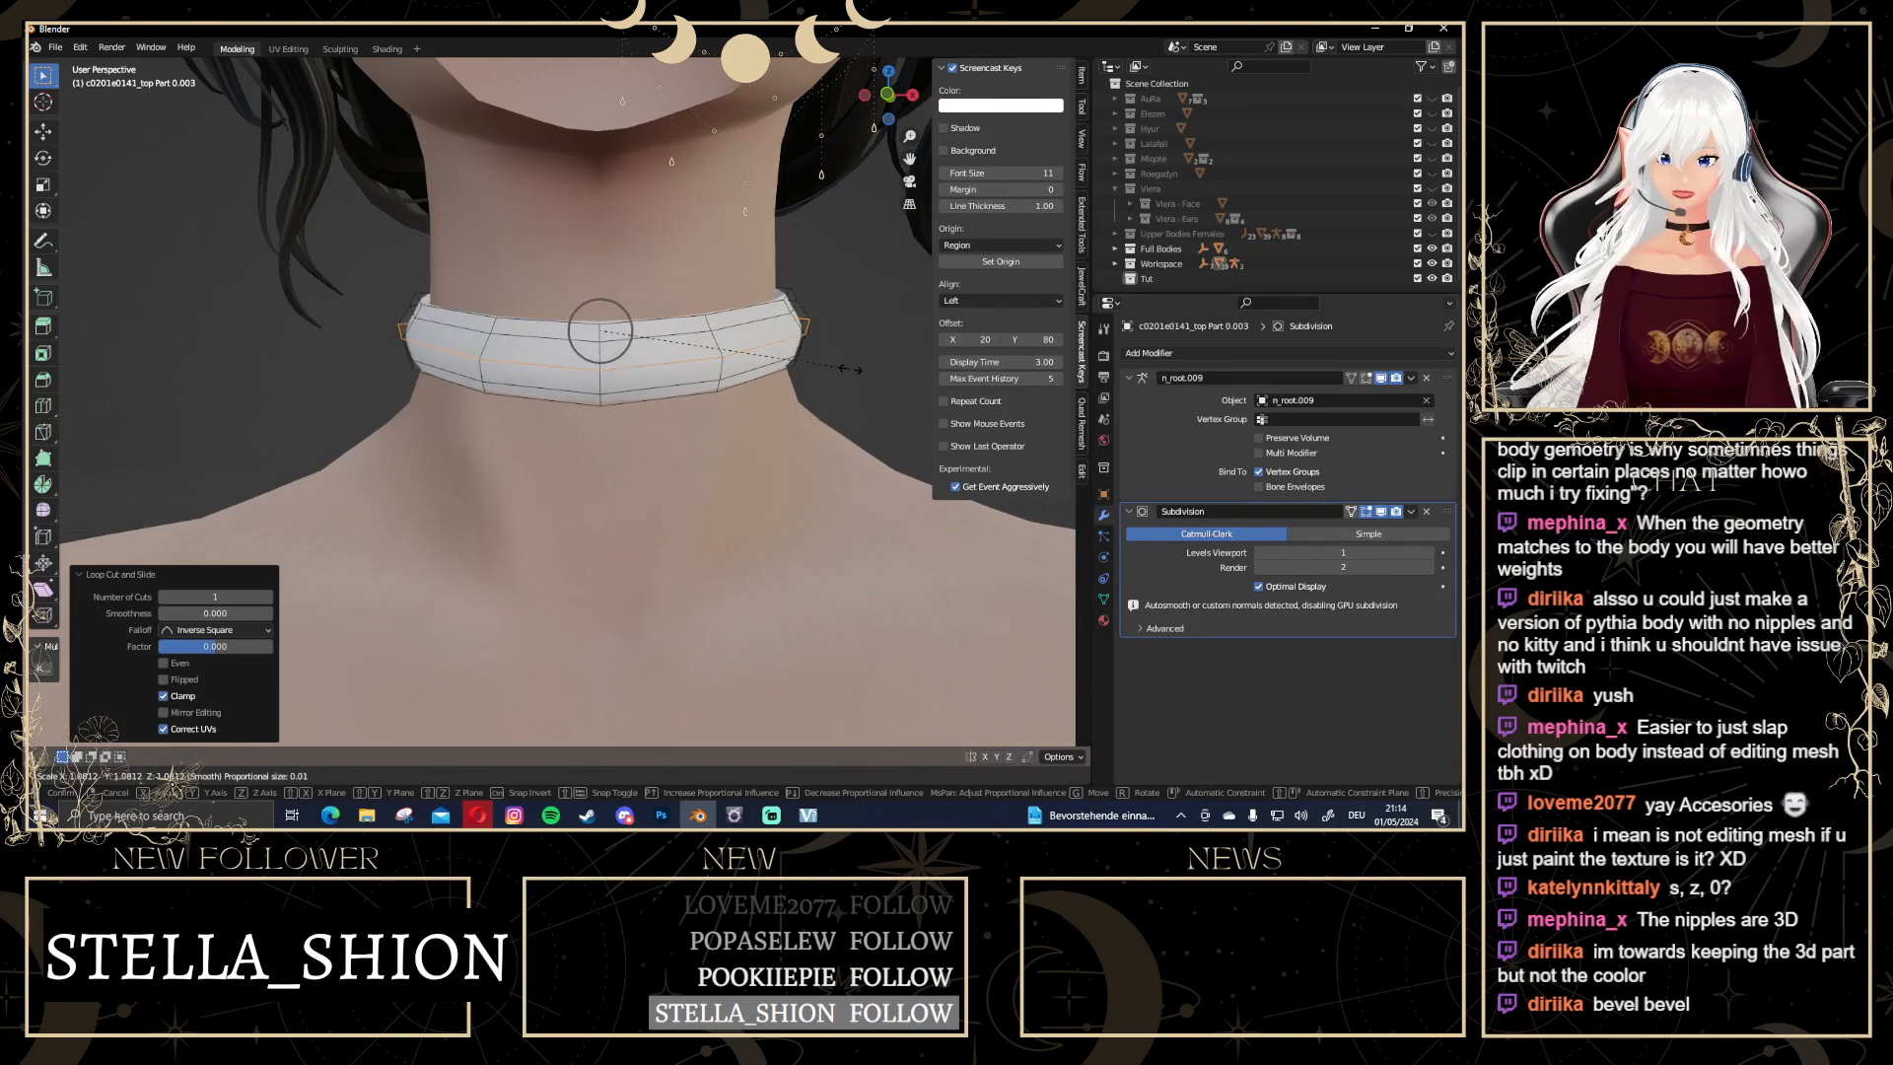
{"action": "scroll", "coordinate": [846, 369], "scroll_direction": "up", "scroll_amount": 5}
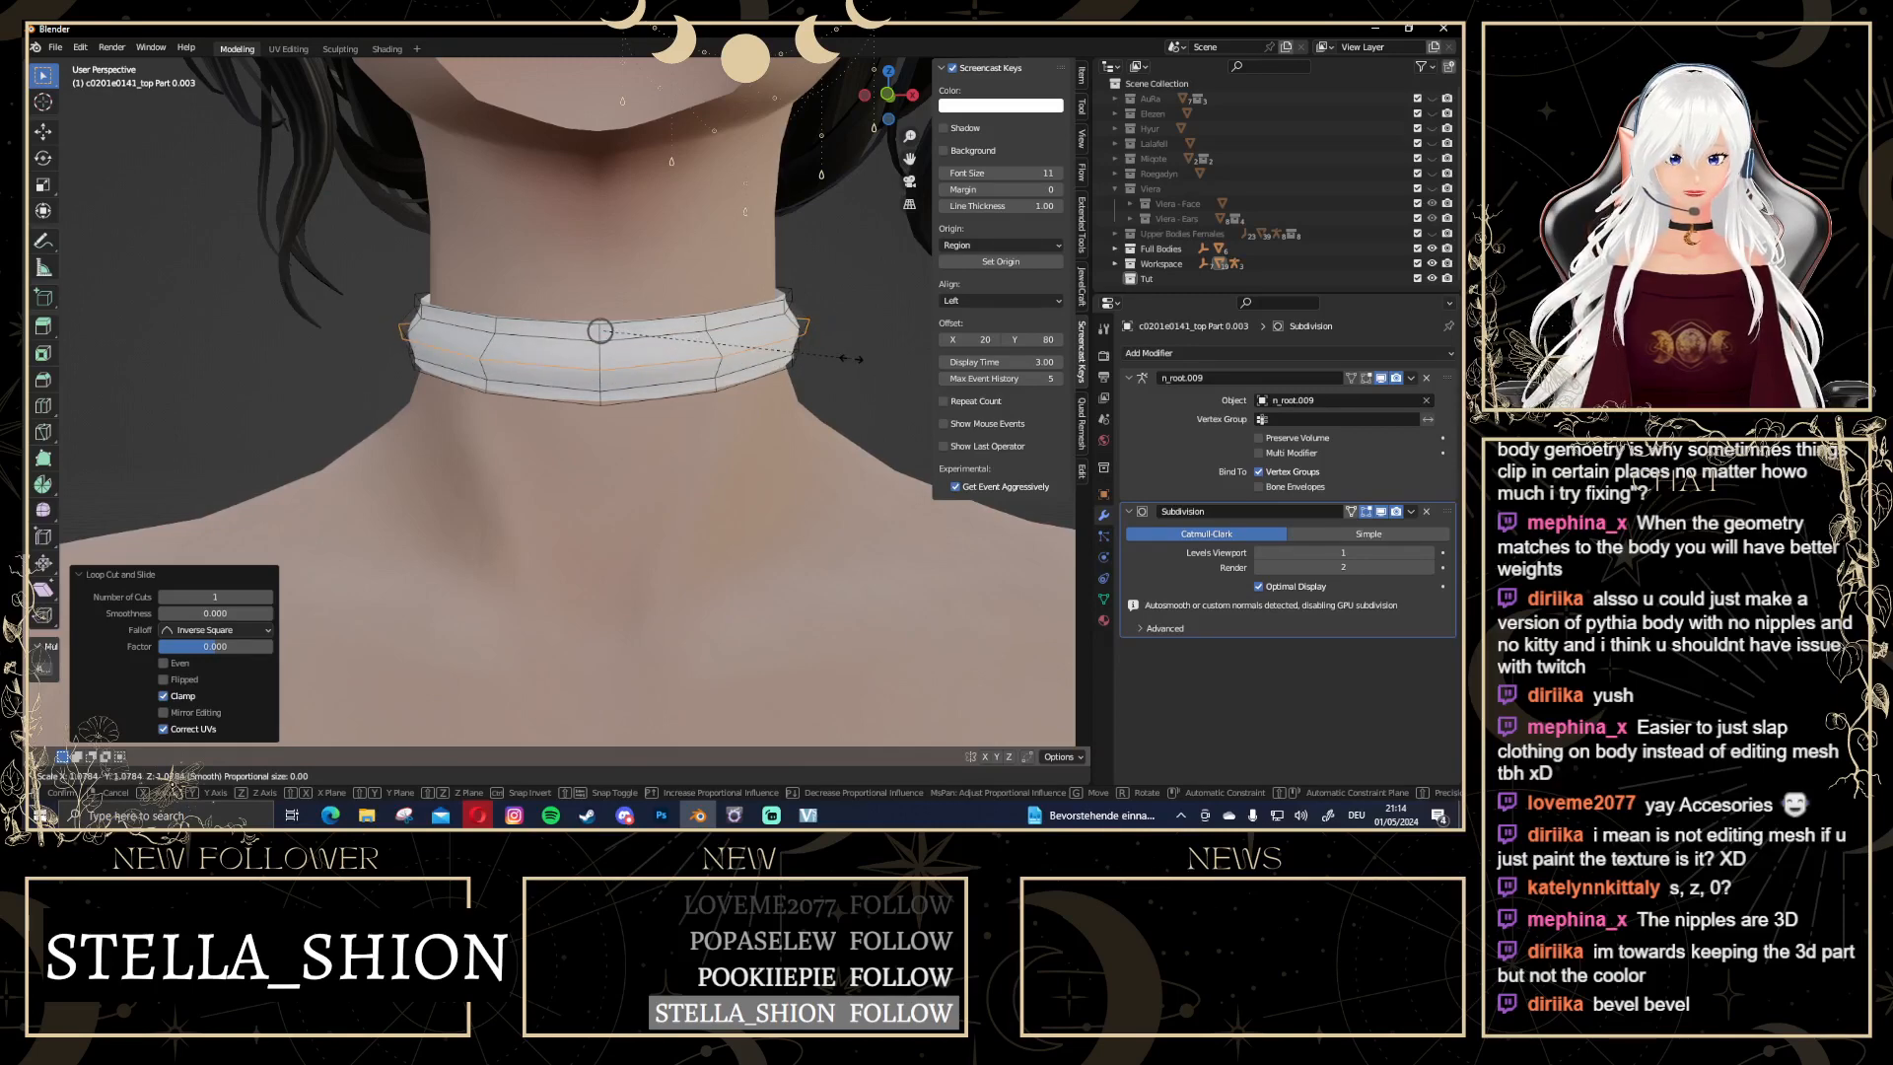
{"action": "scroll", "coordinate": [601, 331], "scroll_direction": "down", "scroll_amount": 5}
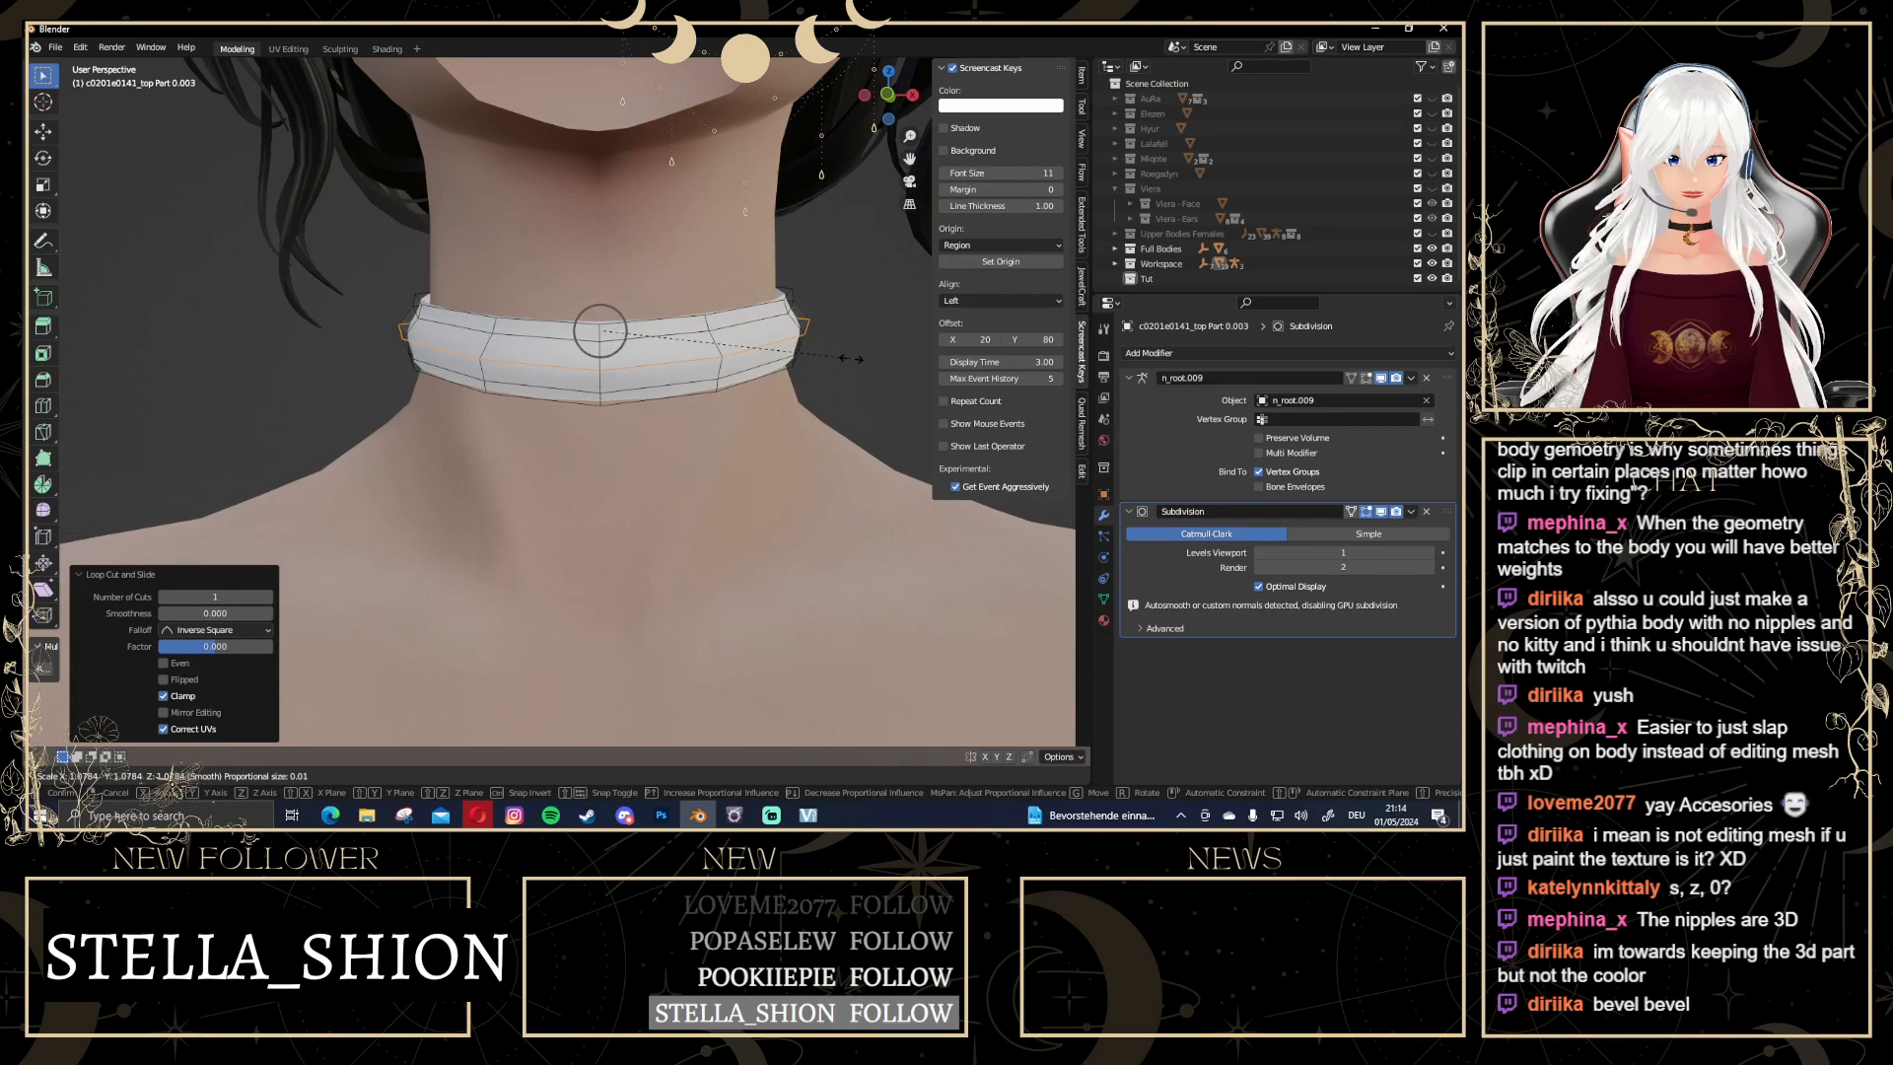
{"action": "scroll", "coordinate": [600, 331], "scroll_direction": "down", "scroll_amount": 2}
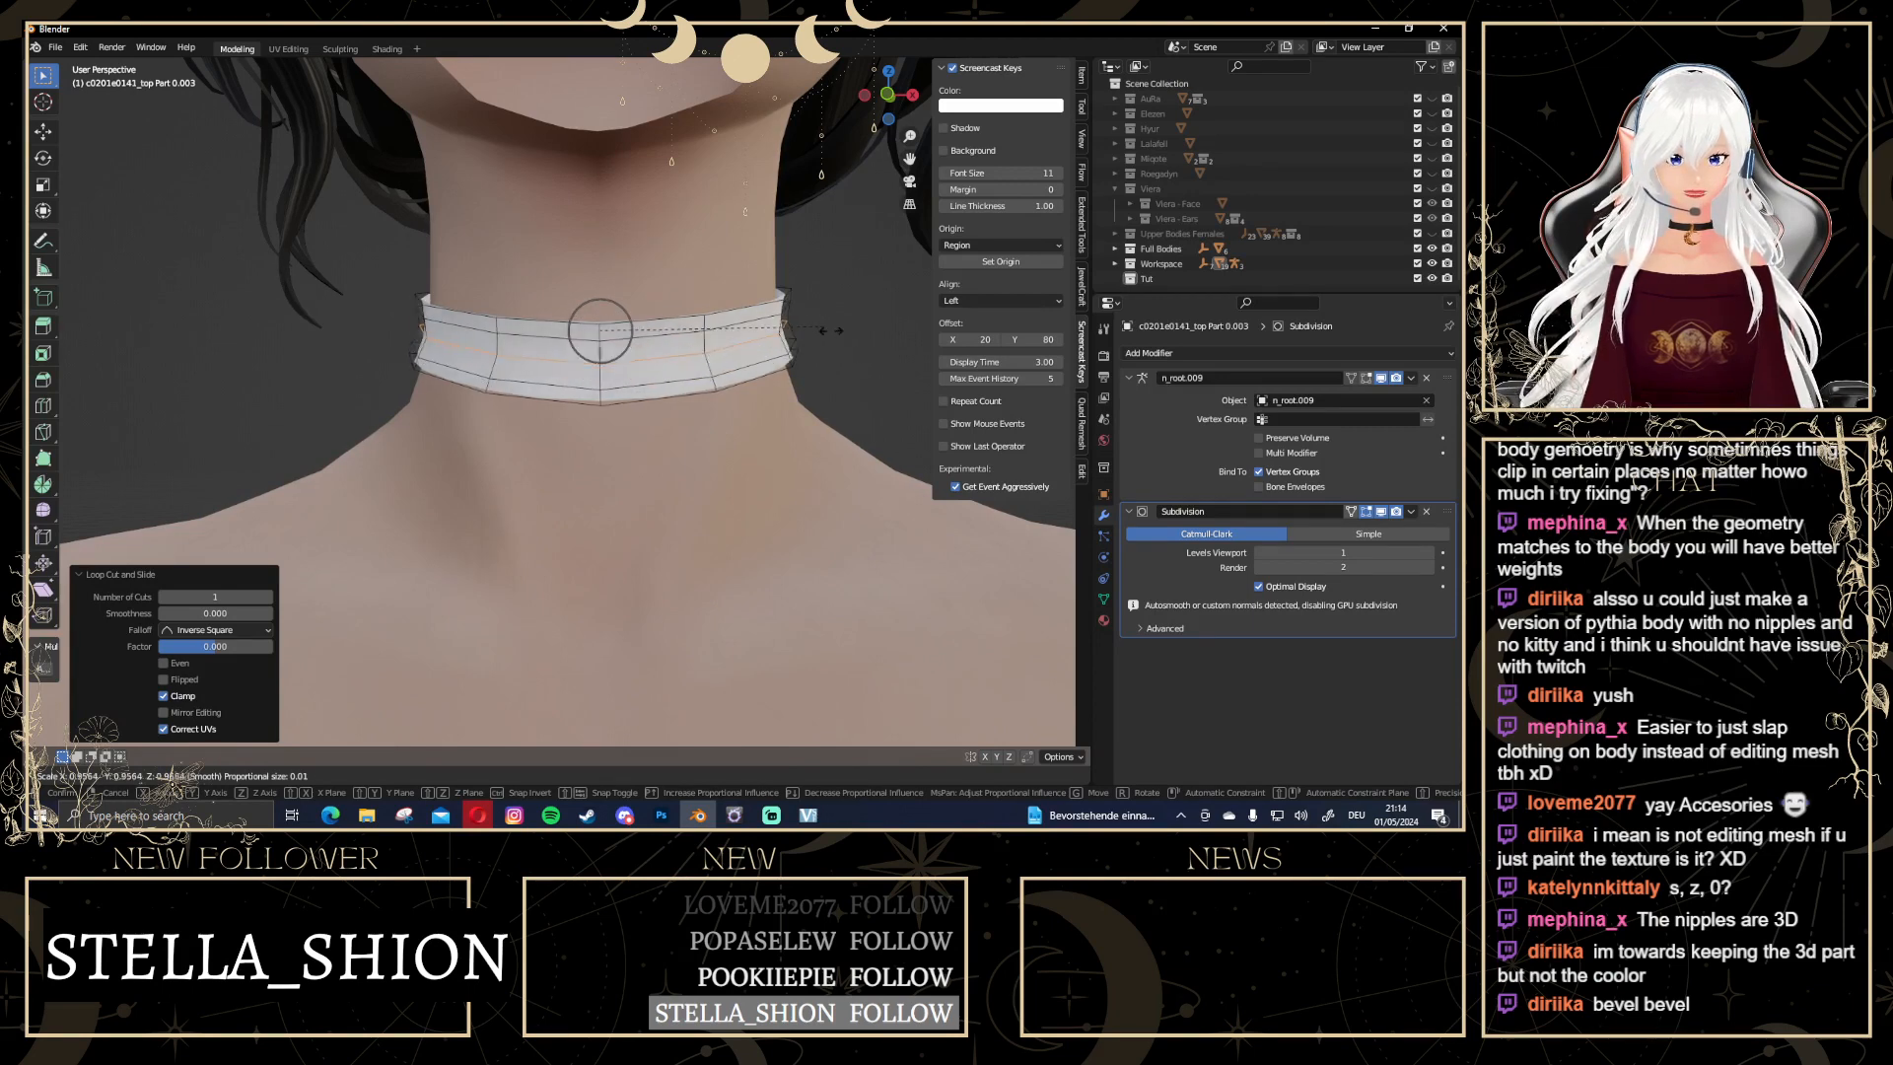
{"action": "left_click", "coordinate": [844, 330]}
{"action": "scroll", "coordinate": [844, 331], "scroll_direction": "down", "scroll_amount": 5}
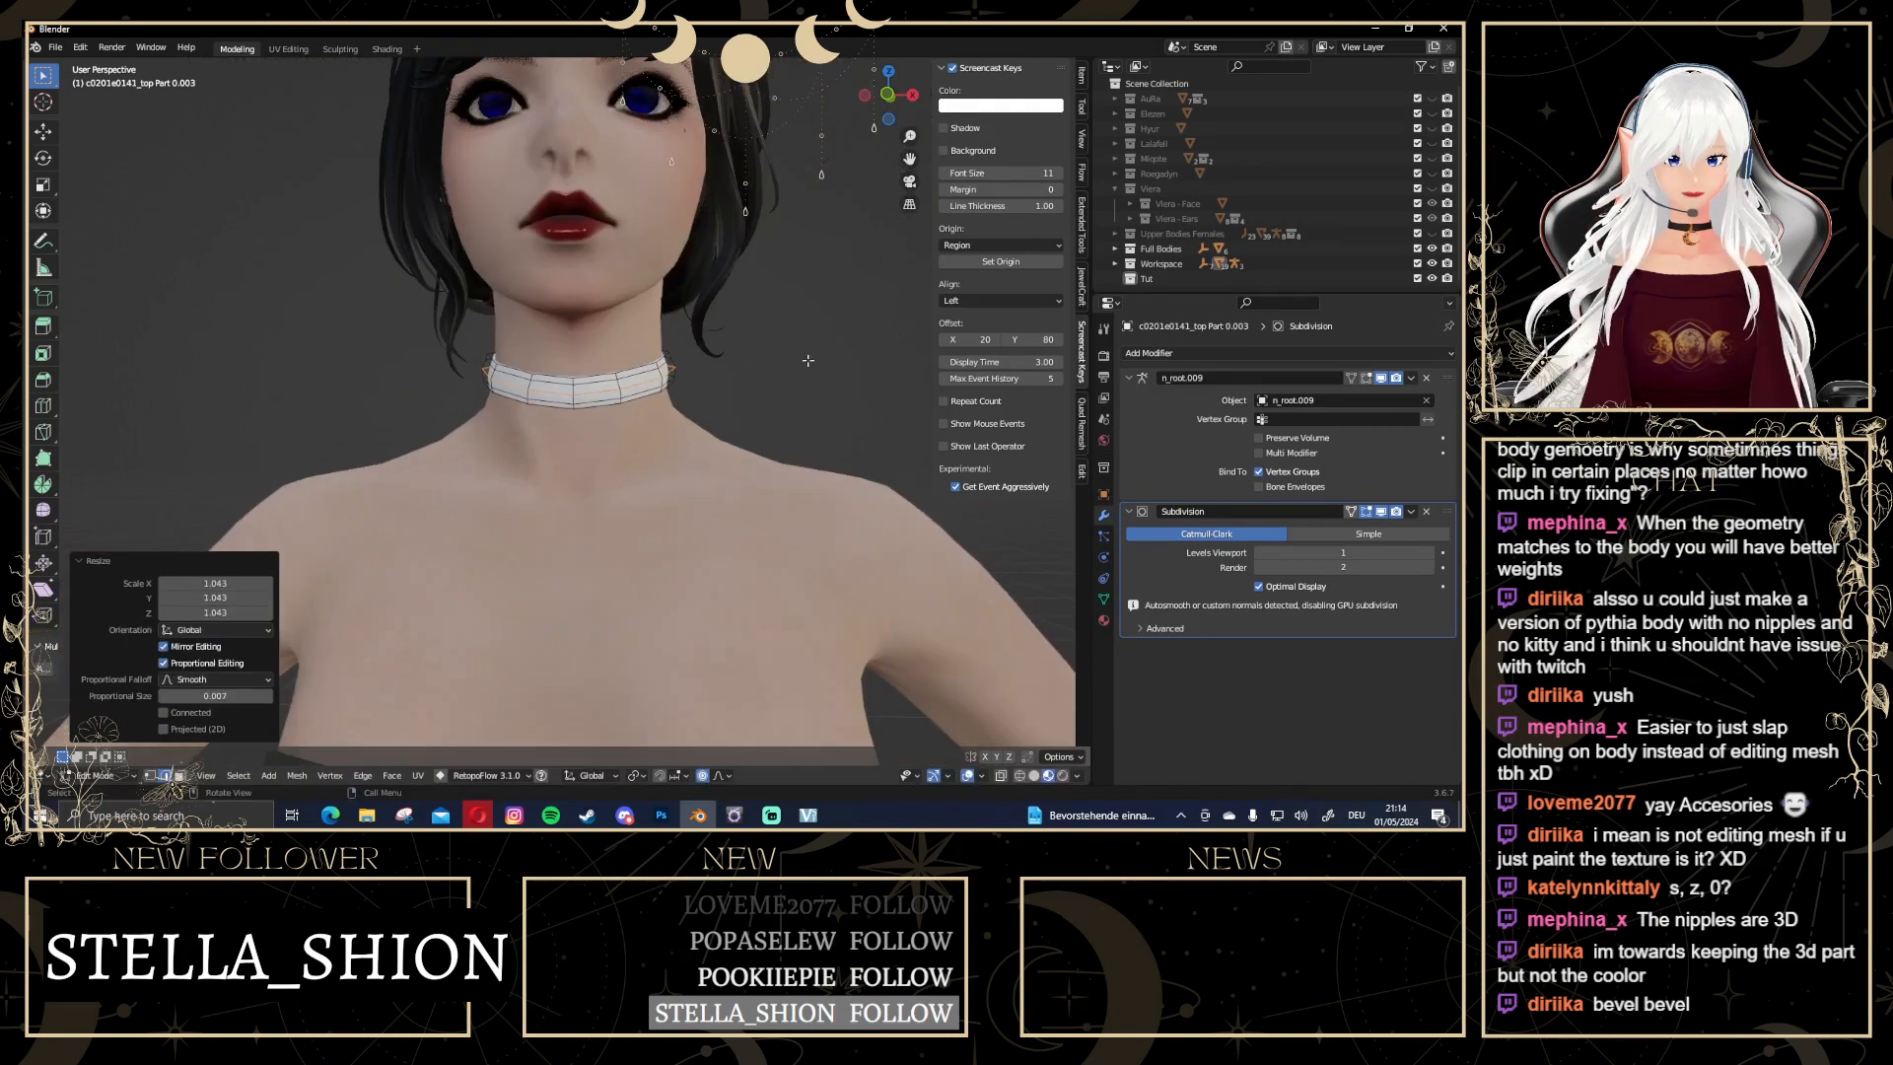
{"action": "key", "text": "Tab"}
{"action": "middle_click_drag", "start_coordinate": [809, 406], "coordinate": [696, 435]}
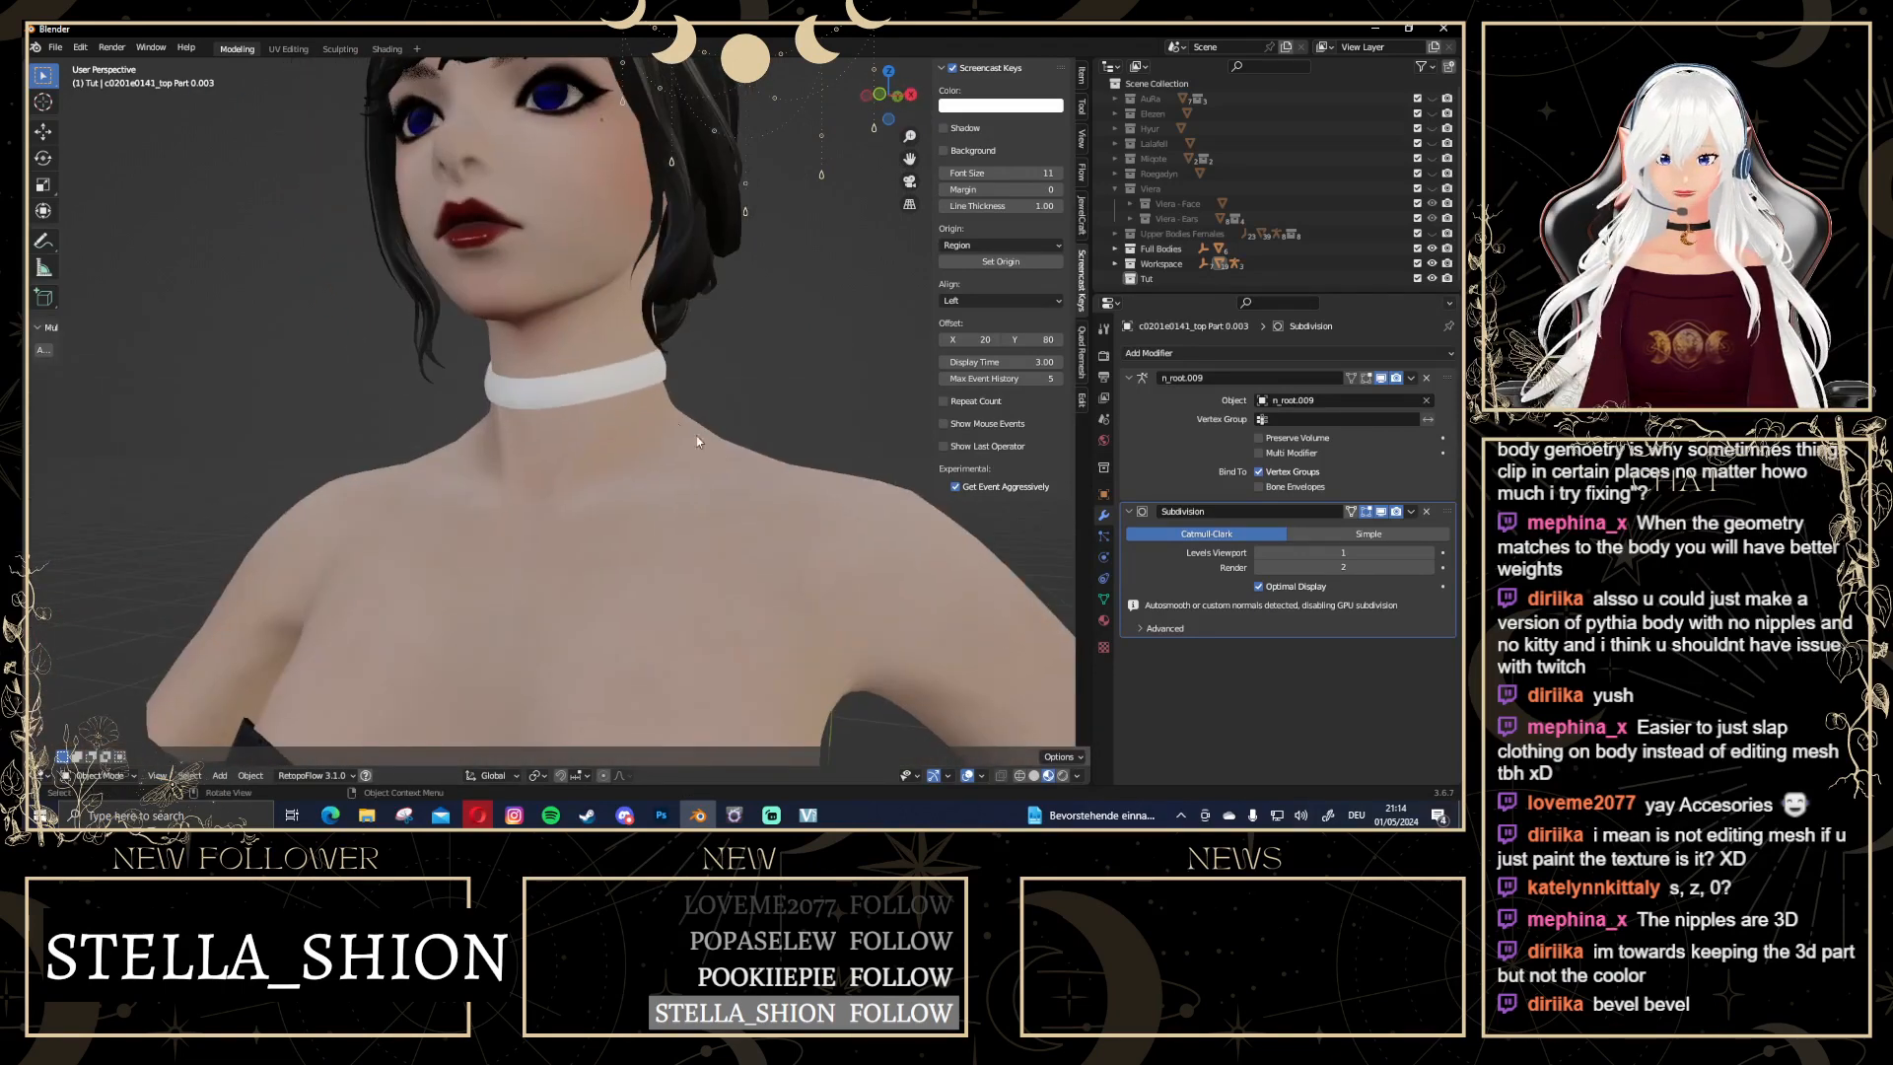
Select the whole choker mesh in Edit Mode and enable the Statistics viewport overlay
{"action": "key", "text": "Tab"}
{"action": "key", "text": "a"}
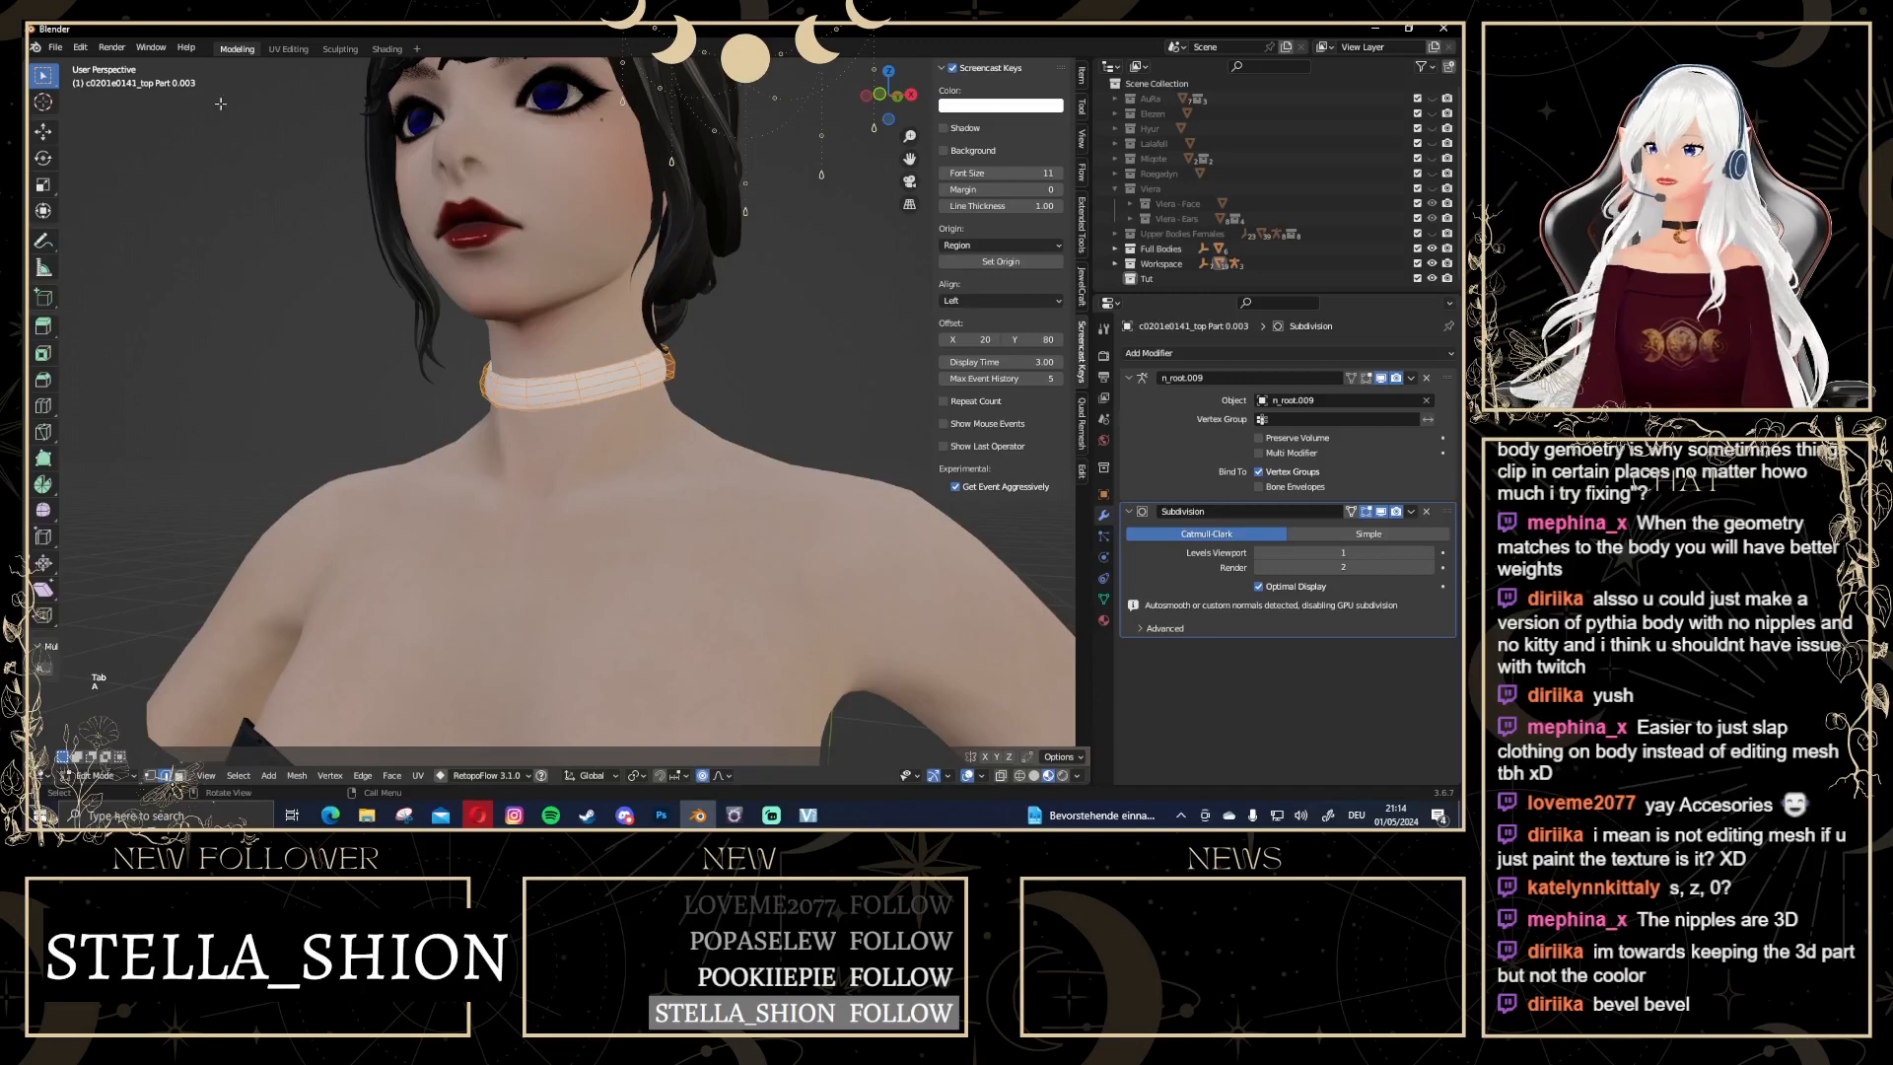
{"action": "left_click", "coordinate": [983, 777]}
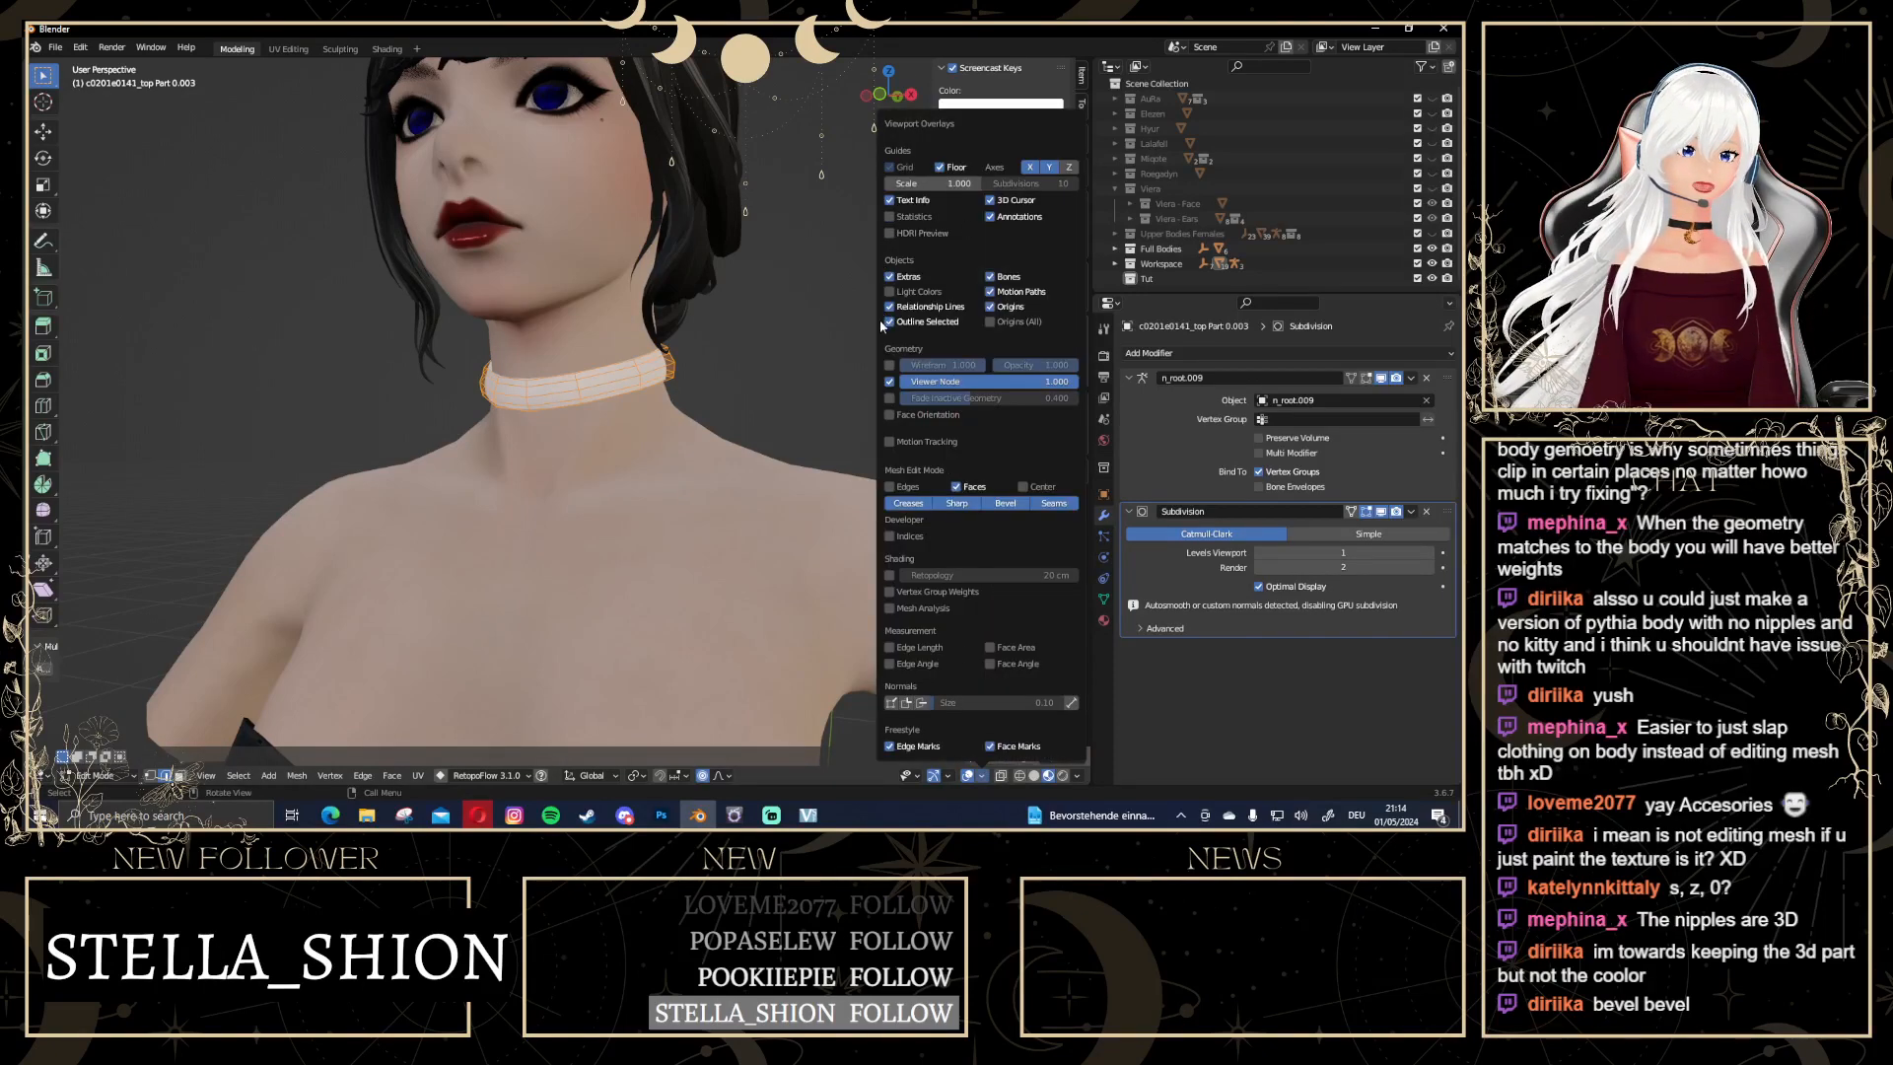
{"action": "left_click", "coordinate": [890, 217]}
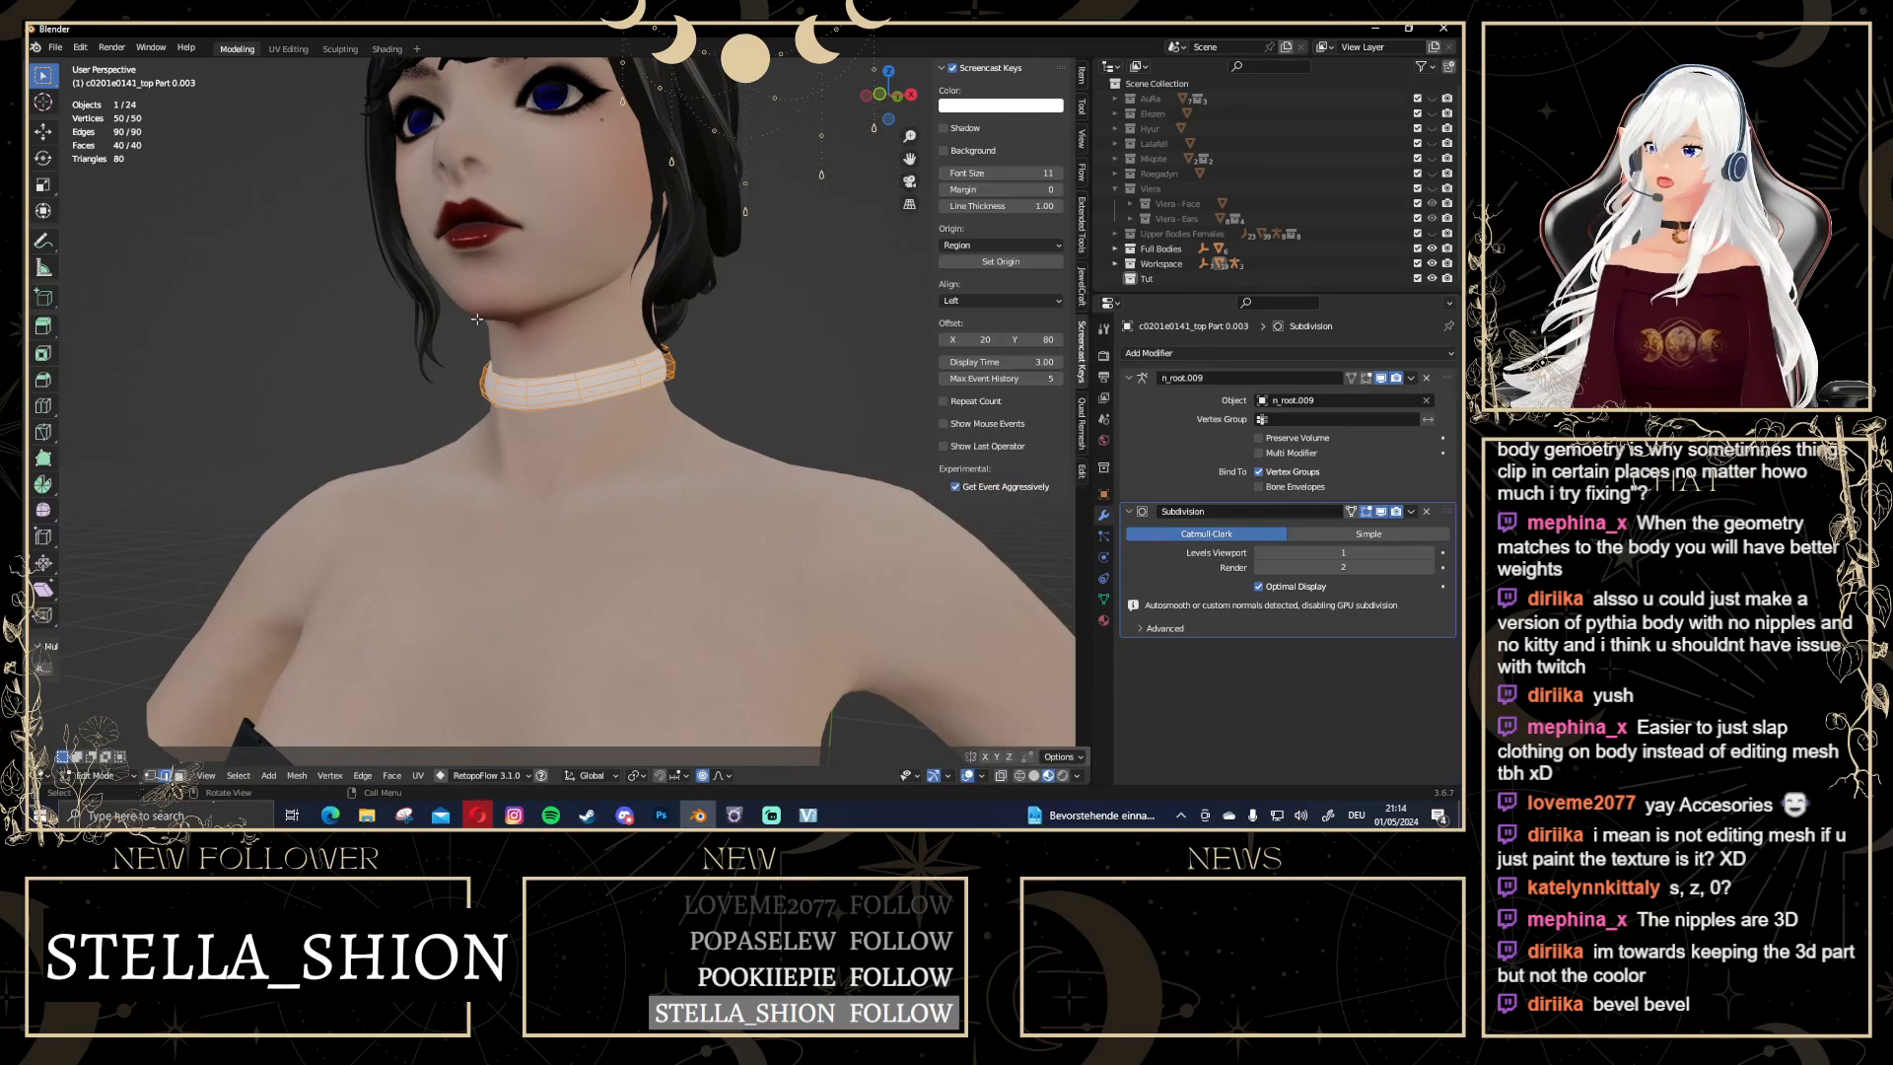
Return to Object Mode and apply the choker's Subdivision modifier
{"action": "key", "text": "Tab"}
{"action": "scroll", "coordinate": [476, 319], "scroll_direction": "down", "scroll_amount": 5}
{"action": "middle_click_drag", "start_coordinate": [476, 318], "coordinate": [708, 406]}
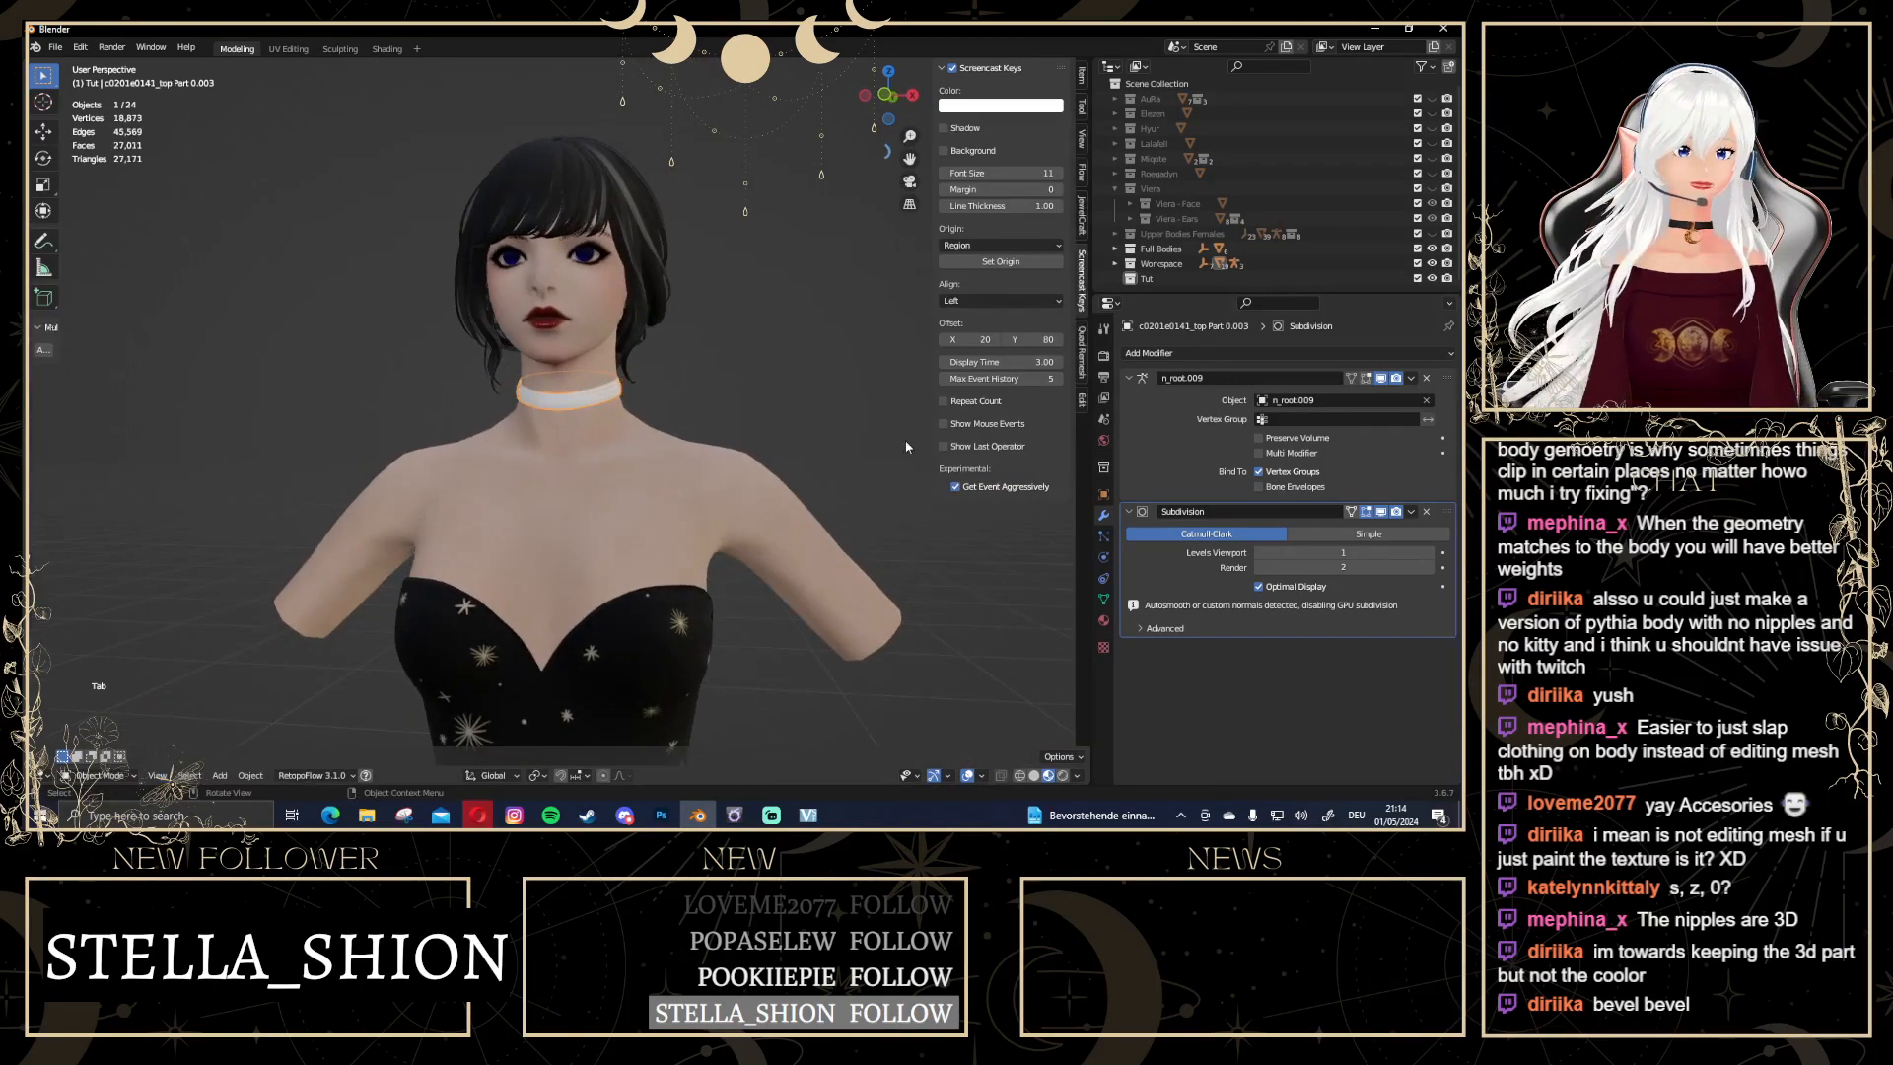
{"action": "left_click", "coordinate": [1411, 511]}
{"action": "left_click", "coordinate": [1346, 524]}
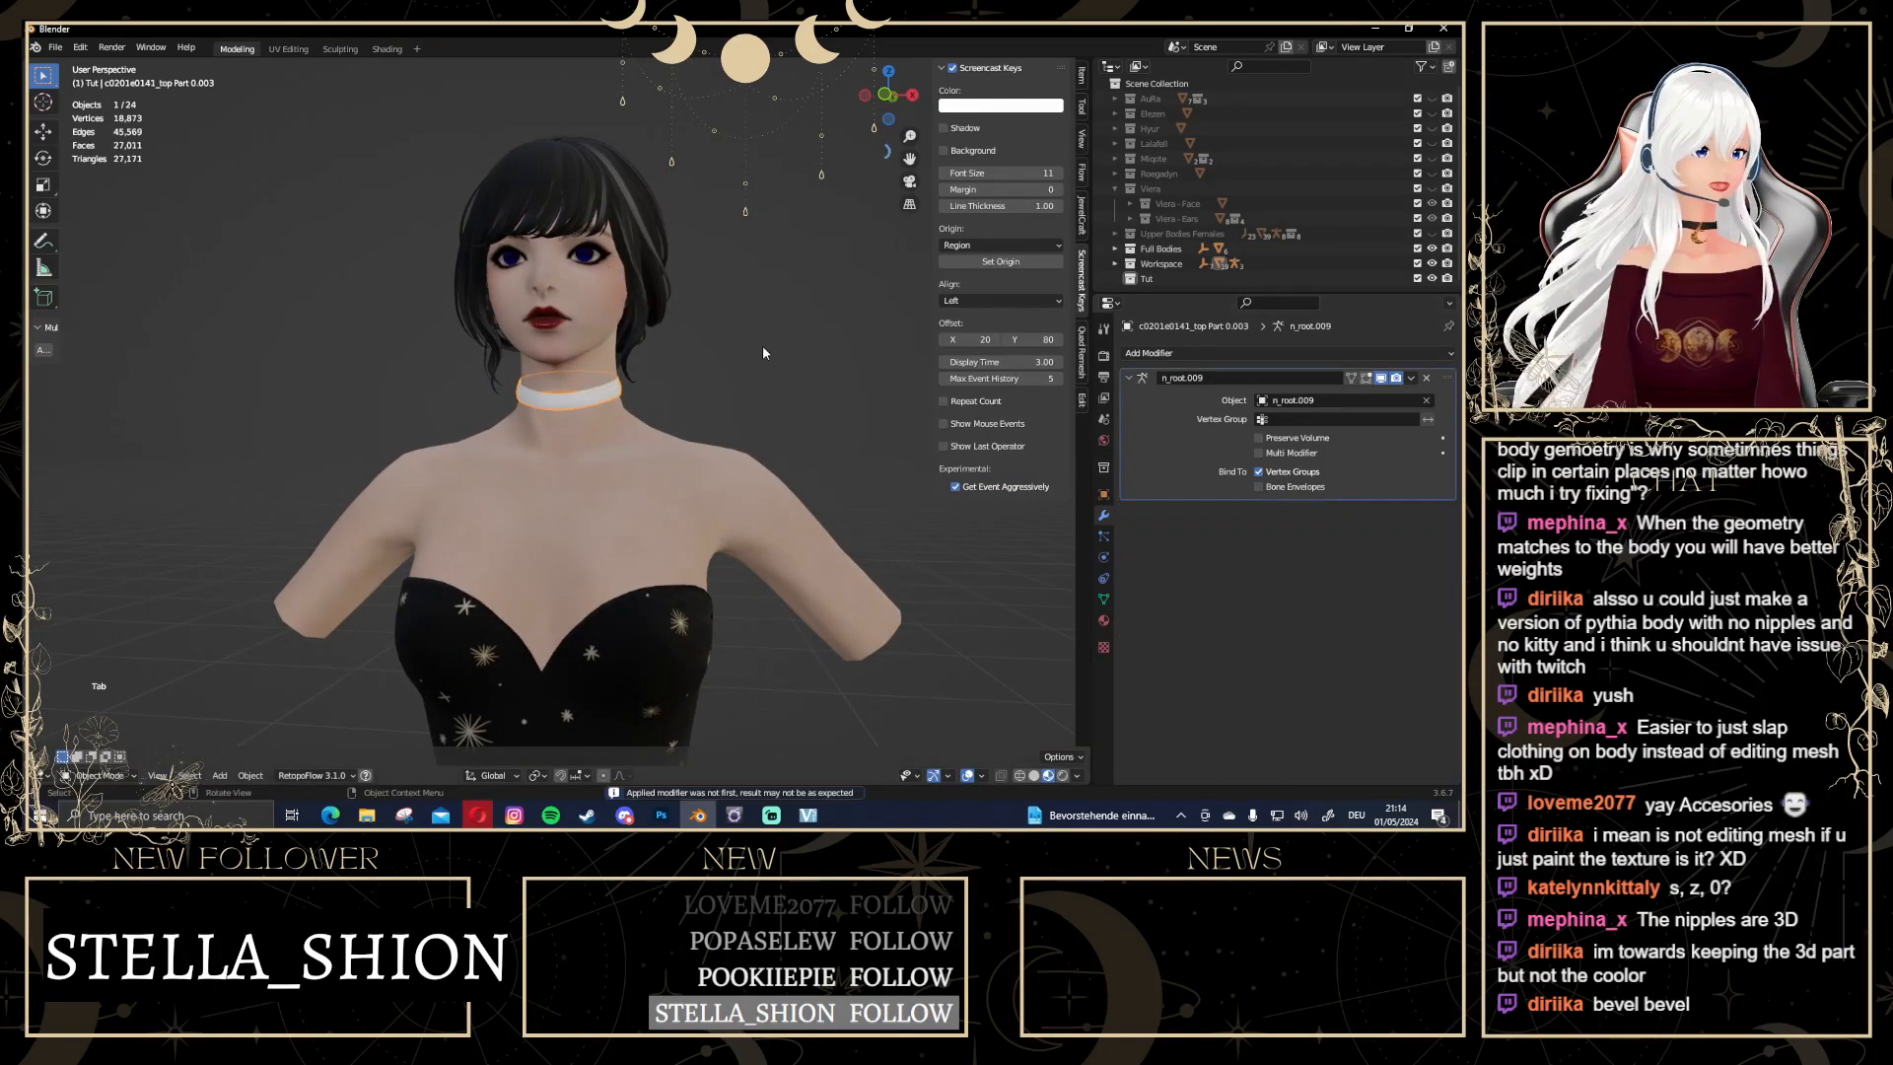
Examine the choker's subdivided topology, geometry counts and smoothness in Edit Mode and Object Mode
{"action": "scroll", "coordinate": [682, 386], "scroll_direction": "up", "scroll_amount": 4}
{"action": "key", "text": "Tab"}
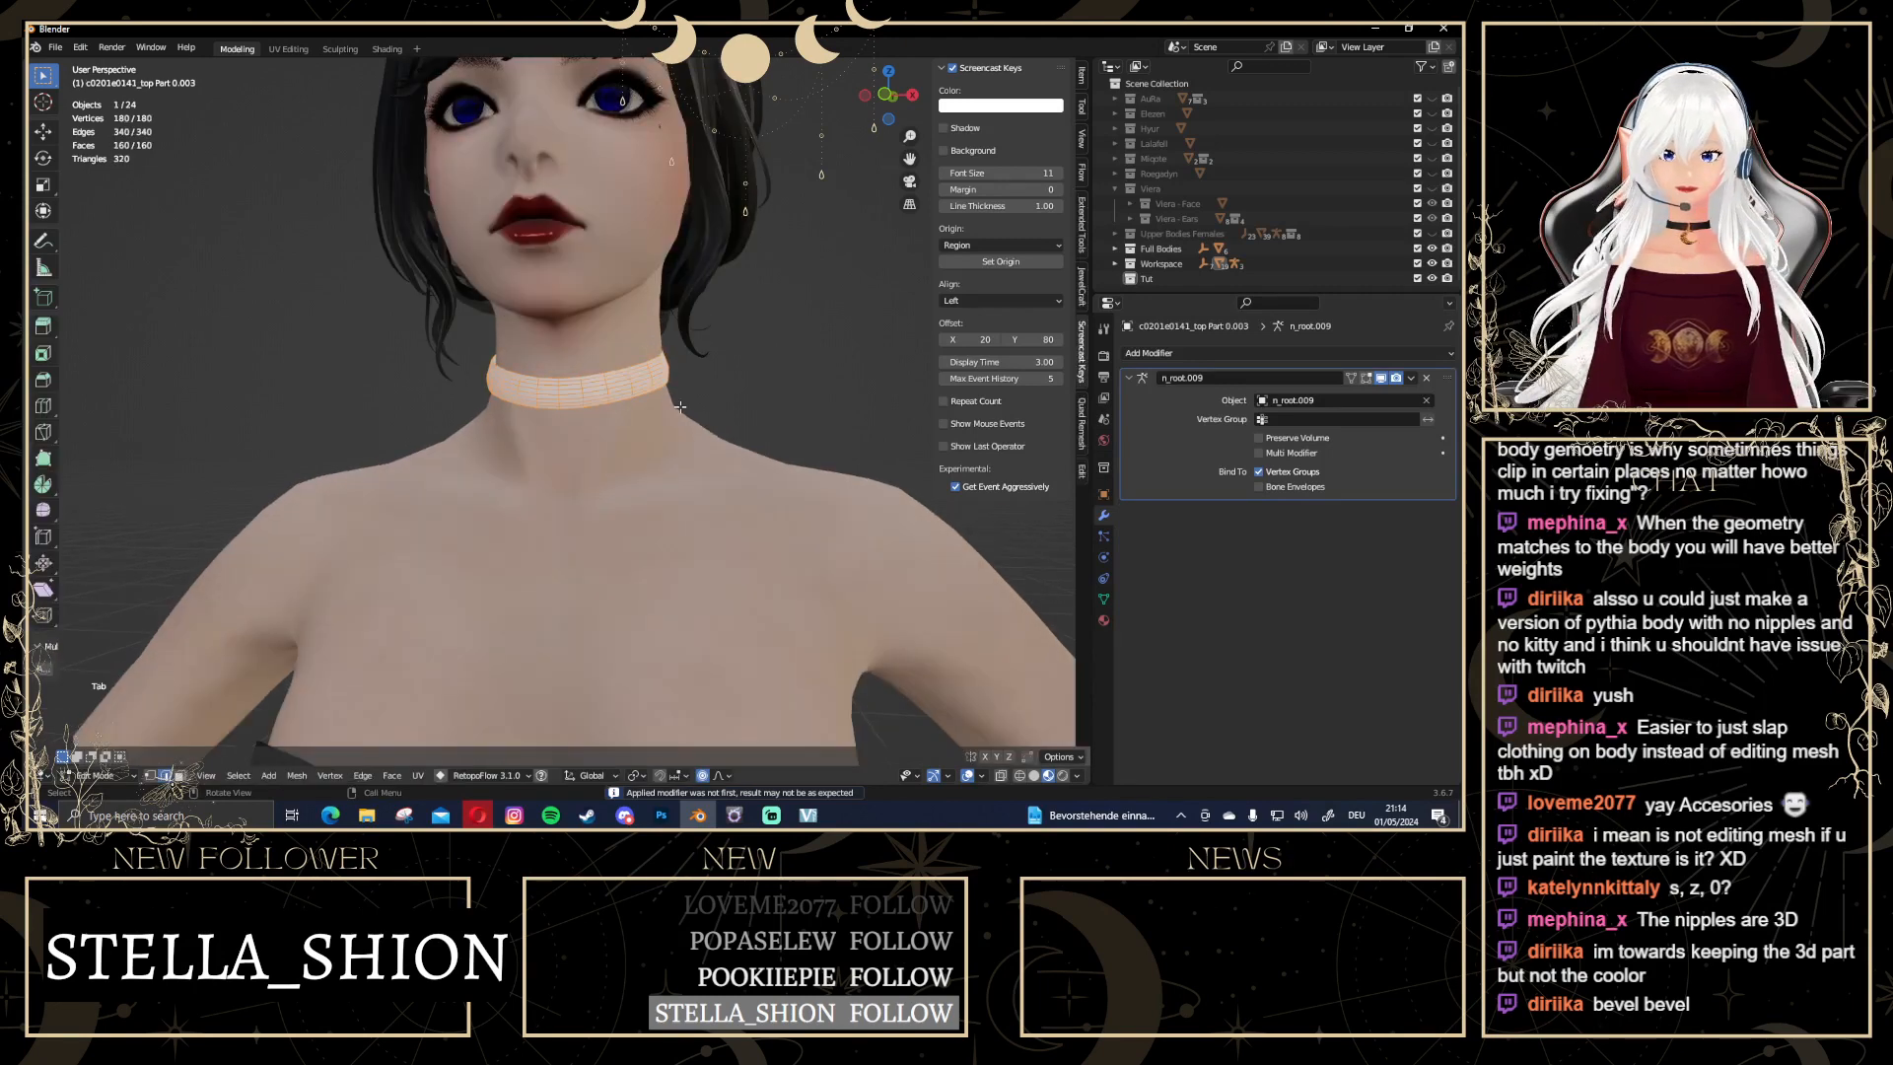
{"action": "key", "text": "Tab"}
{"action": "scroll", "coordinate": [710, 423], "scroll_direction": "down", "scroll_amount": 5}
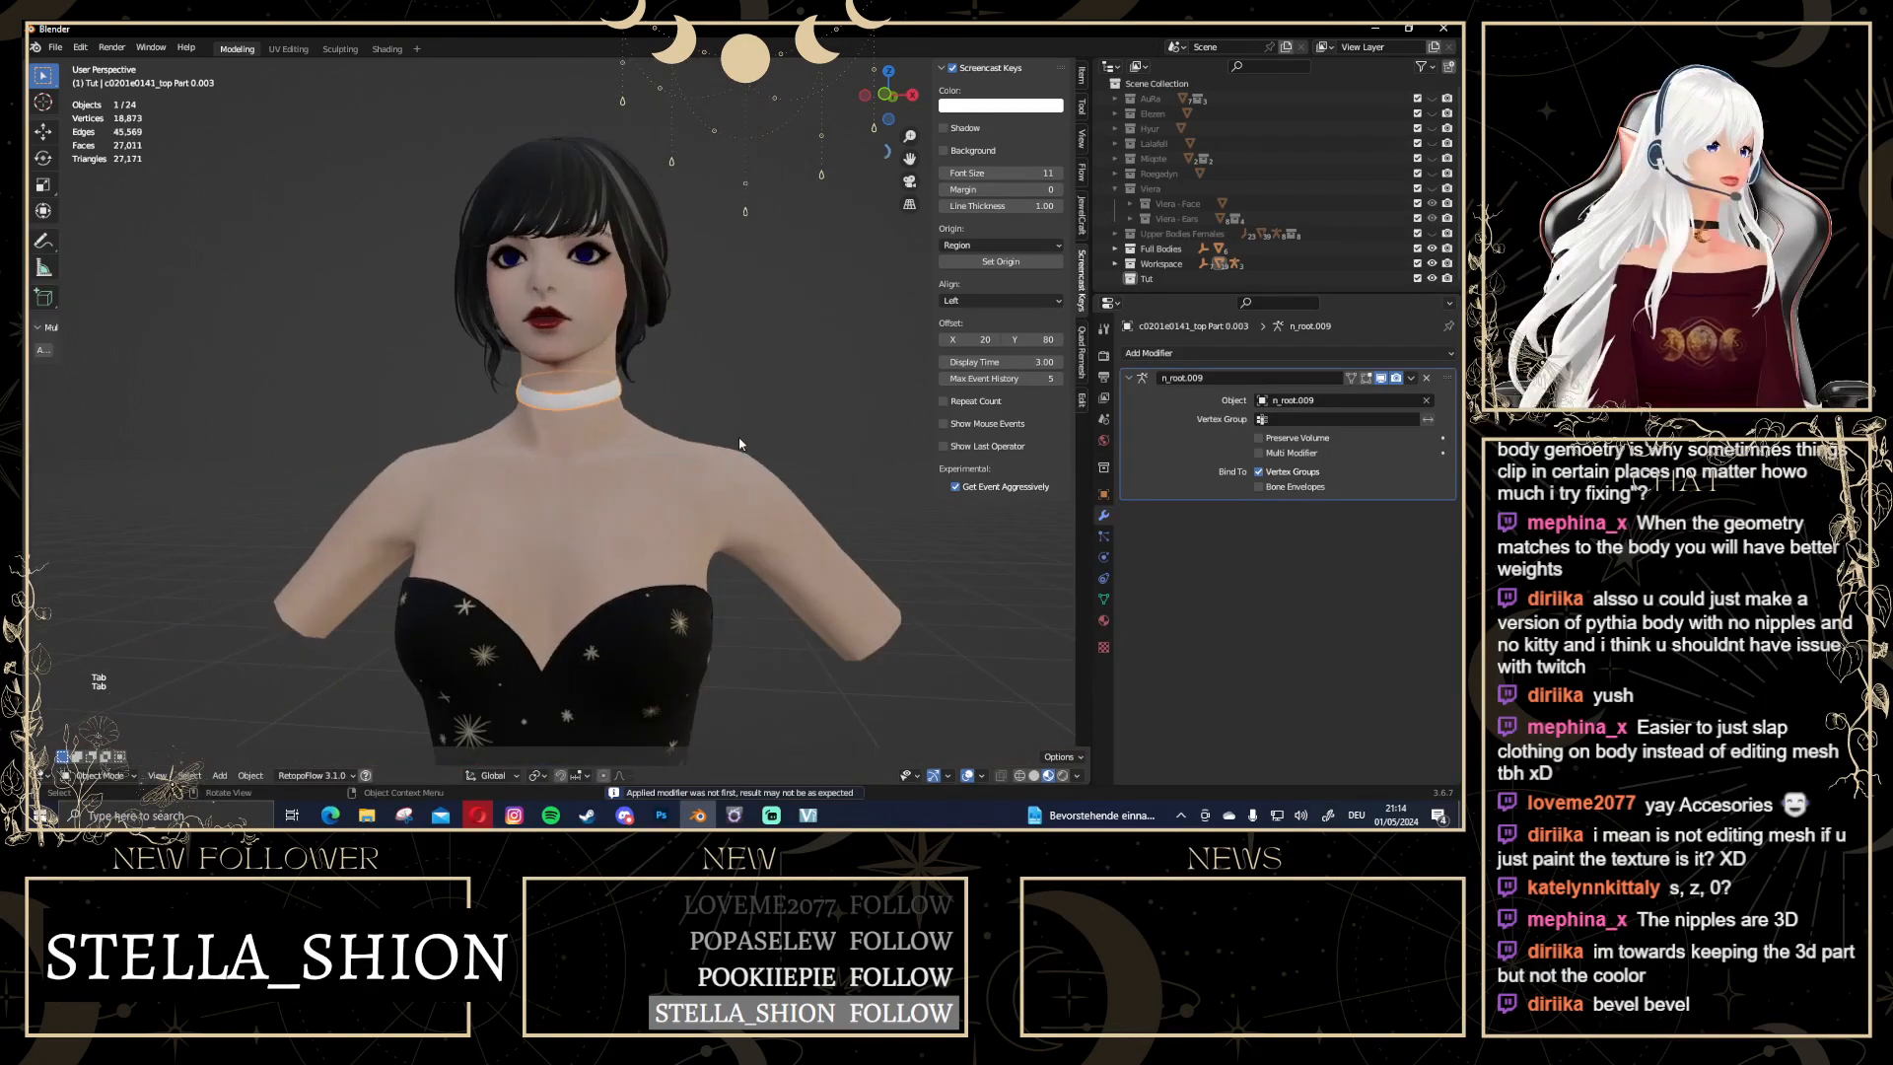
{"action": "scroll", "coordinate": [675, 404], "scroll_direction": "up", "scroll_amount": 4}
{"action": "key", "text": "Tab"}
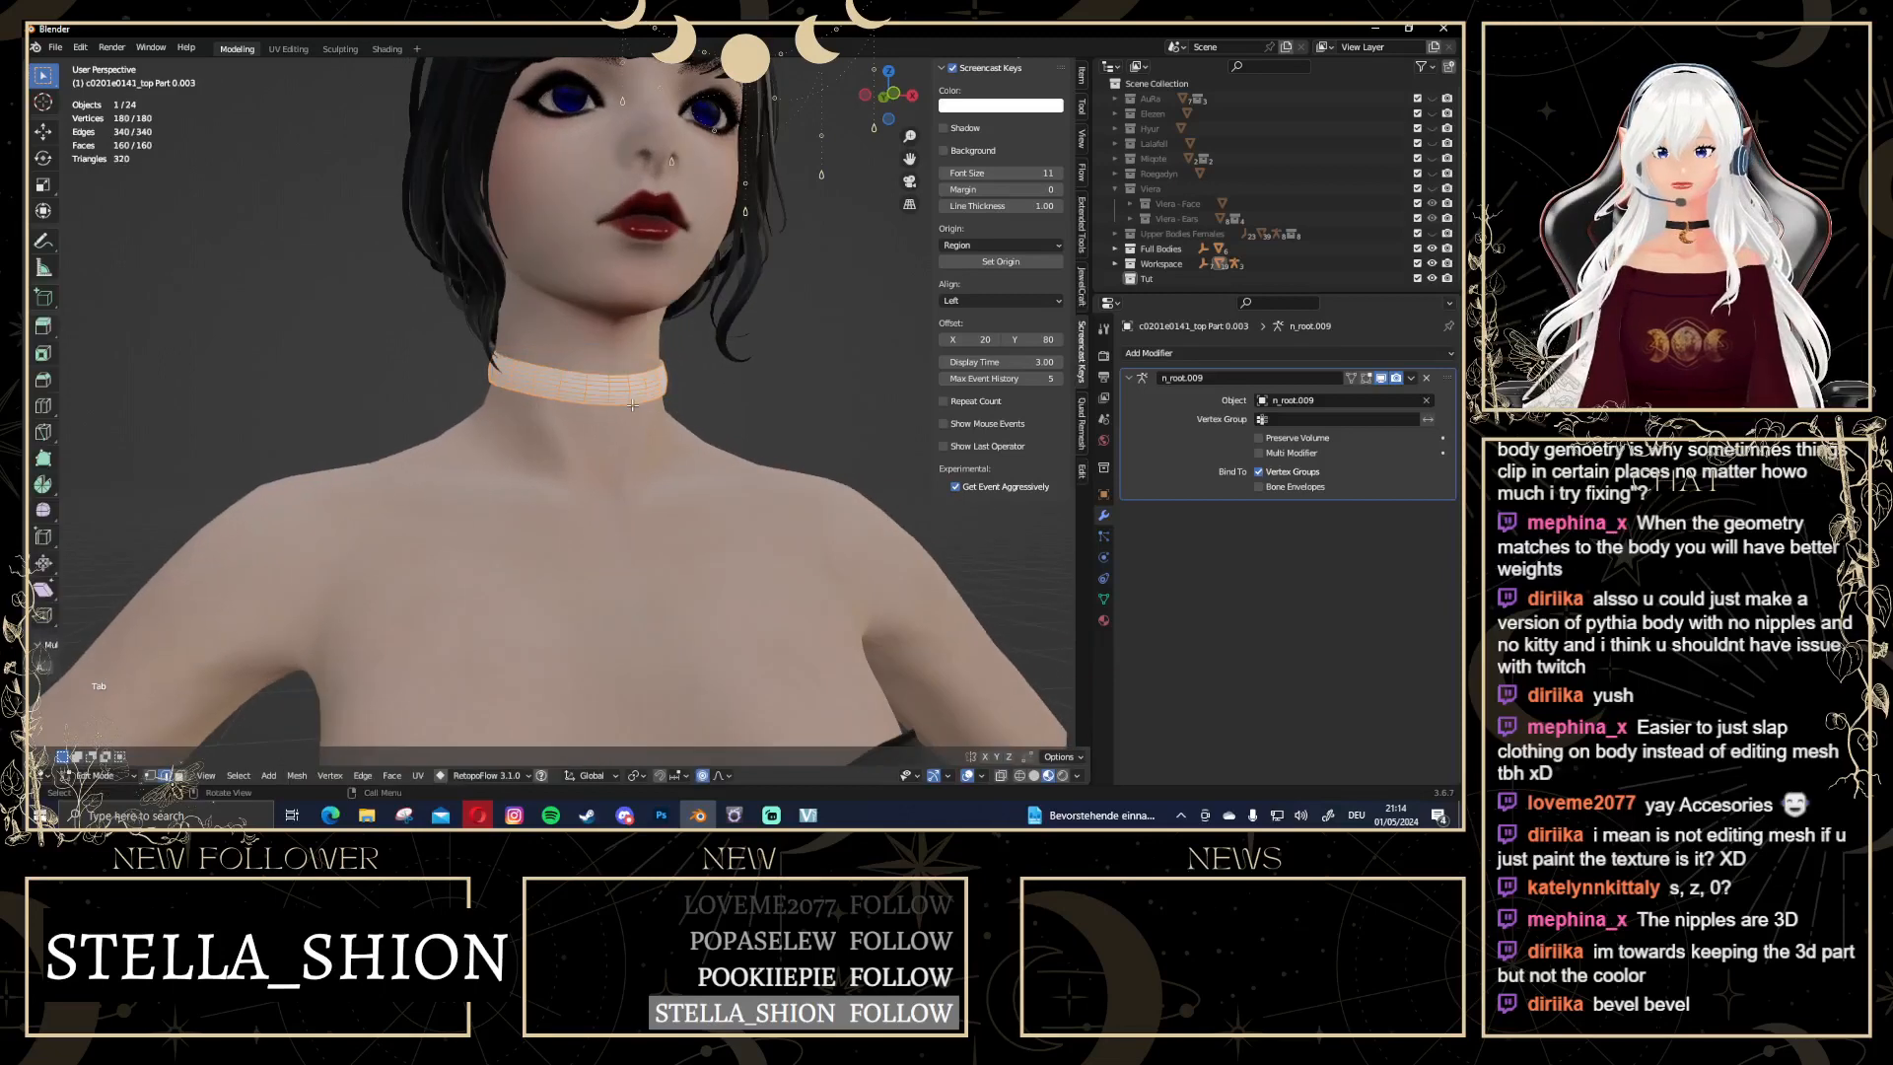
{"action": "scroll", "coordinate": [631, 398], "scroll_direction": "up", "scroll_amount": 2}
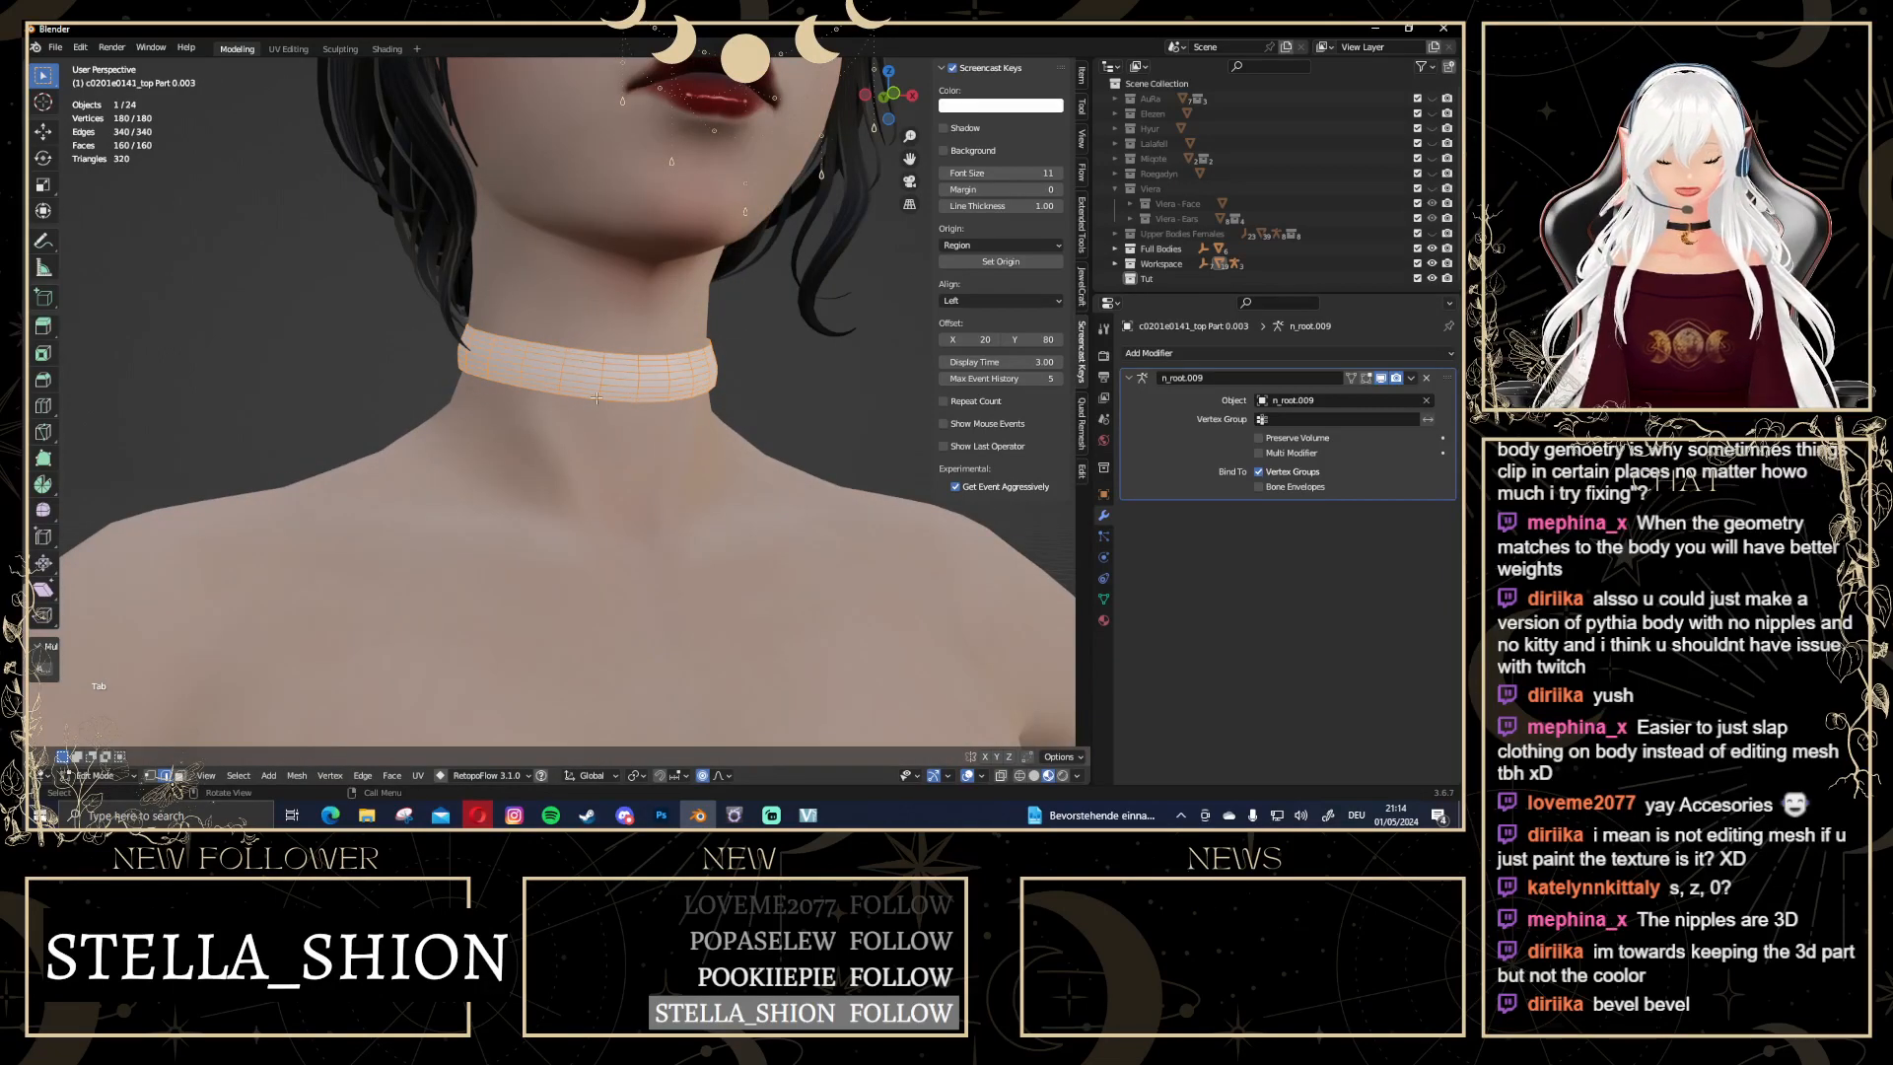
{"action": "middle_click_drag", "start_coordinate": [798, 412], "coordinate": [741, 445]}
{"action": "scroll", "coordinate": [579, 470], "scroll_direction": "down", "scroll_amount": 3}
{"action": "key", "text": "Tab"}
{"action": "left_click", "coordinate": [766, 377]}
{"action": "scroll", "coordinate": [765, 371], "scroll_direction": "up", "scroll_amount": 3}
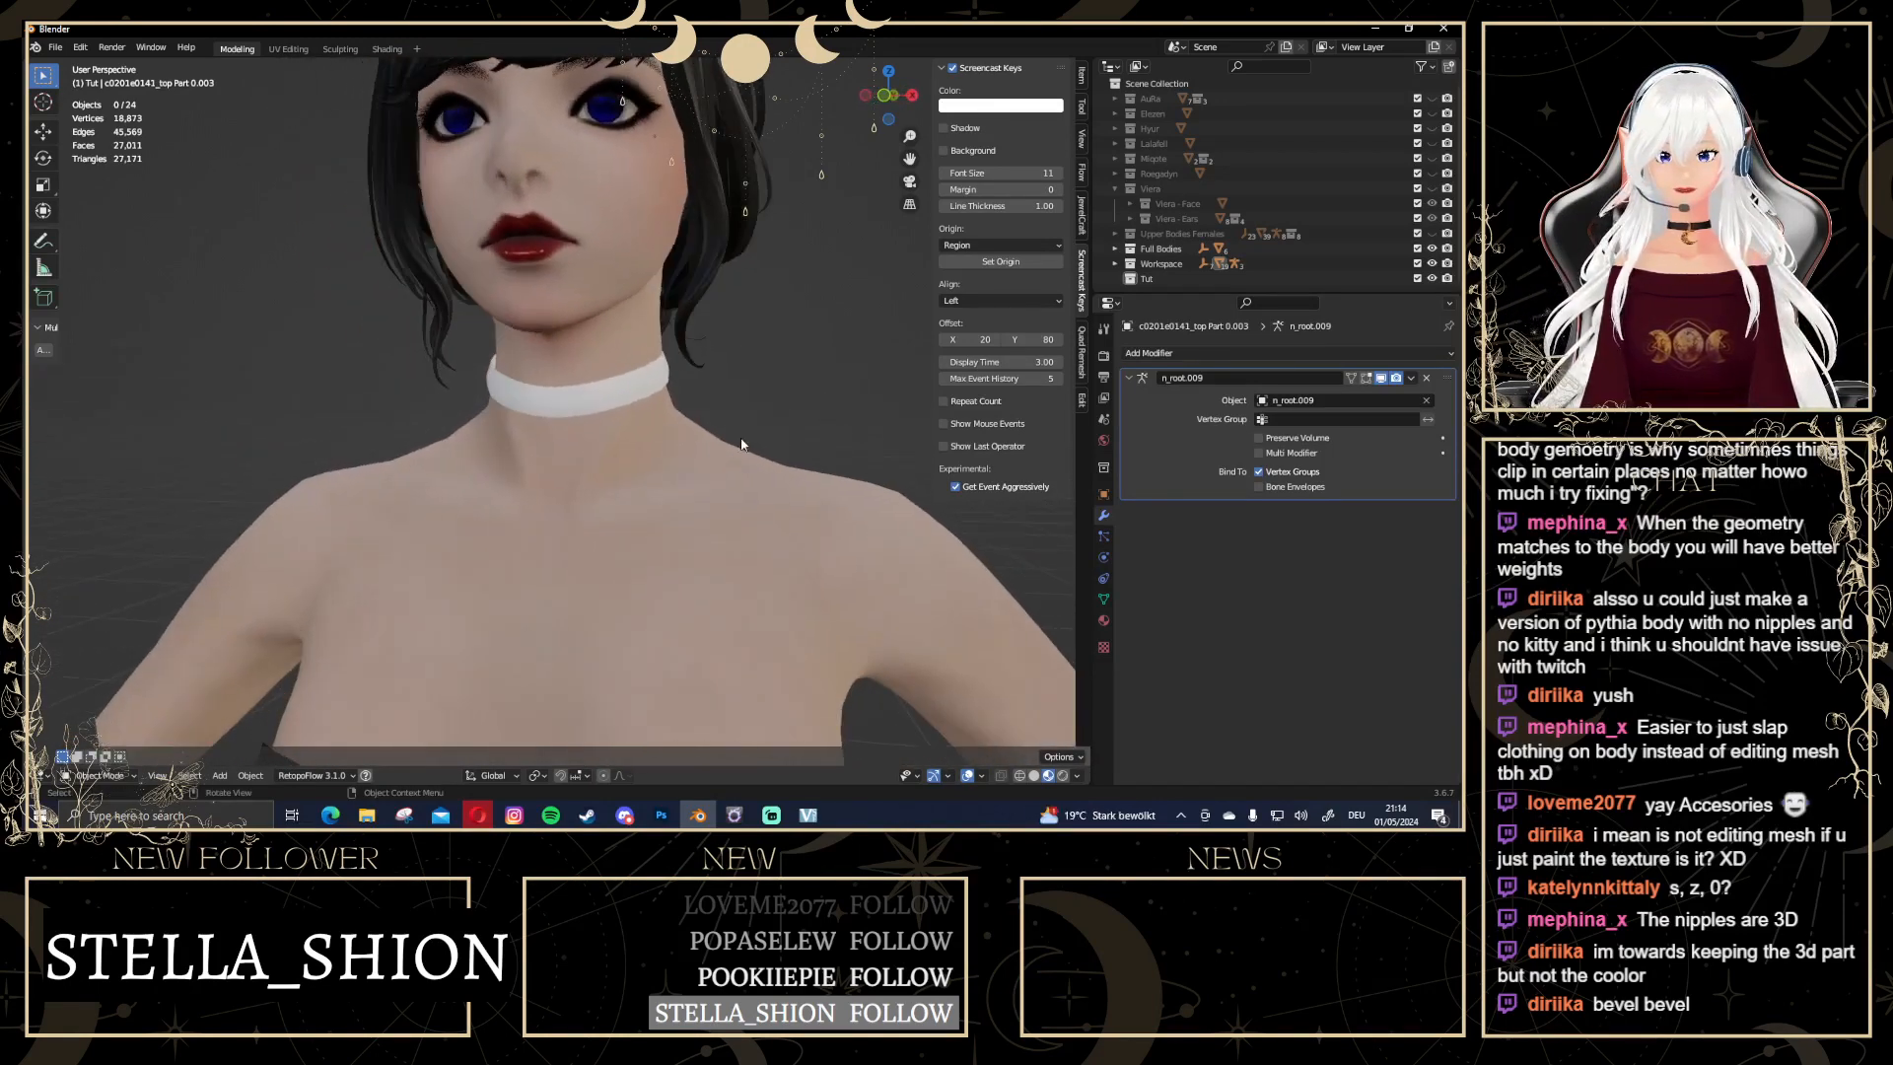
{"action": "key", "text": "Tab"}
{"action": "key", "text": "Tab"}
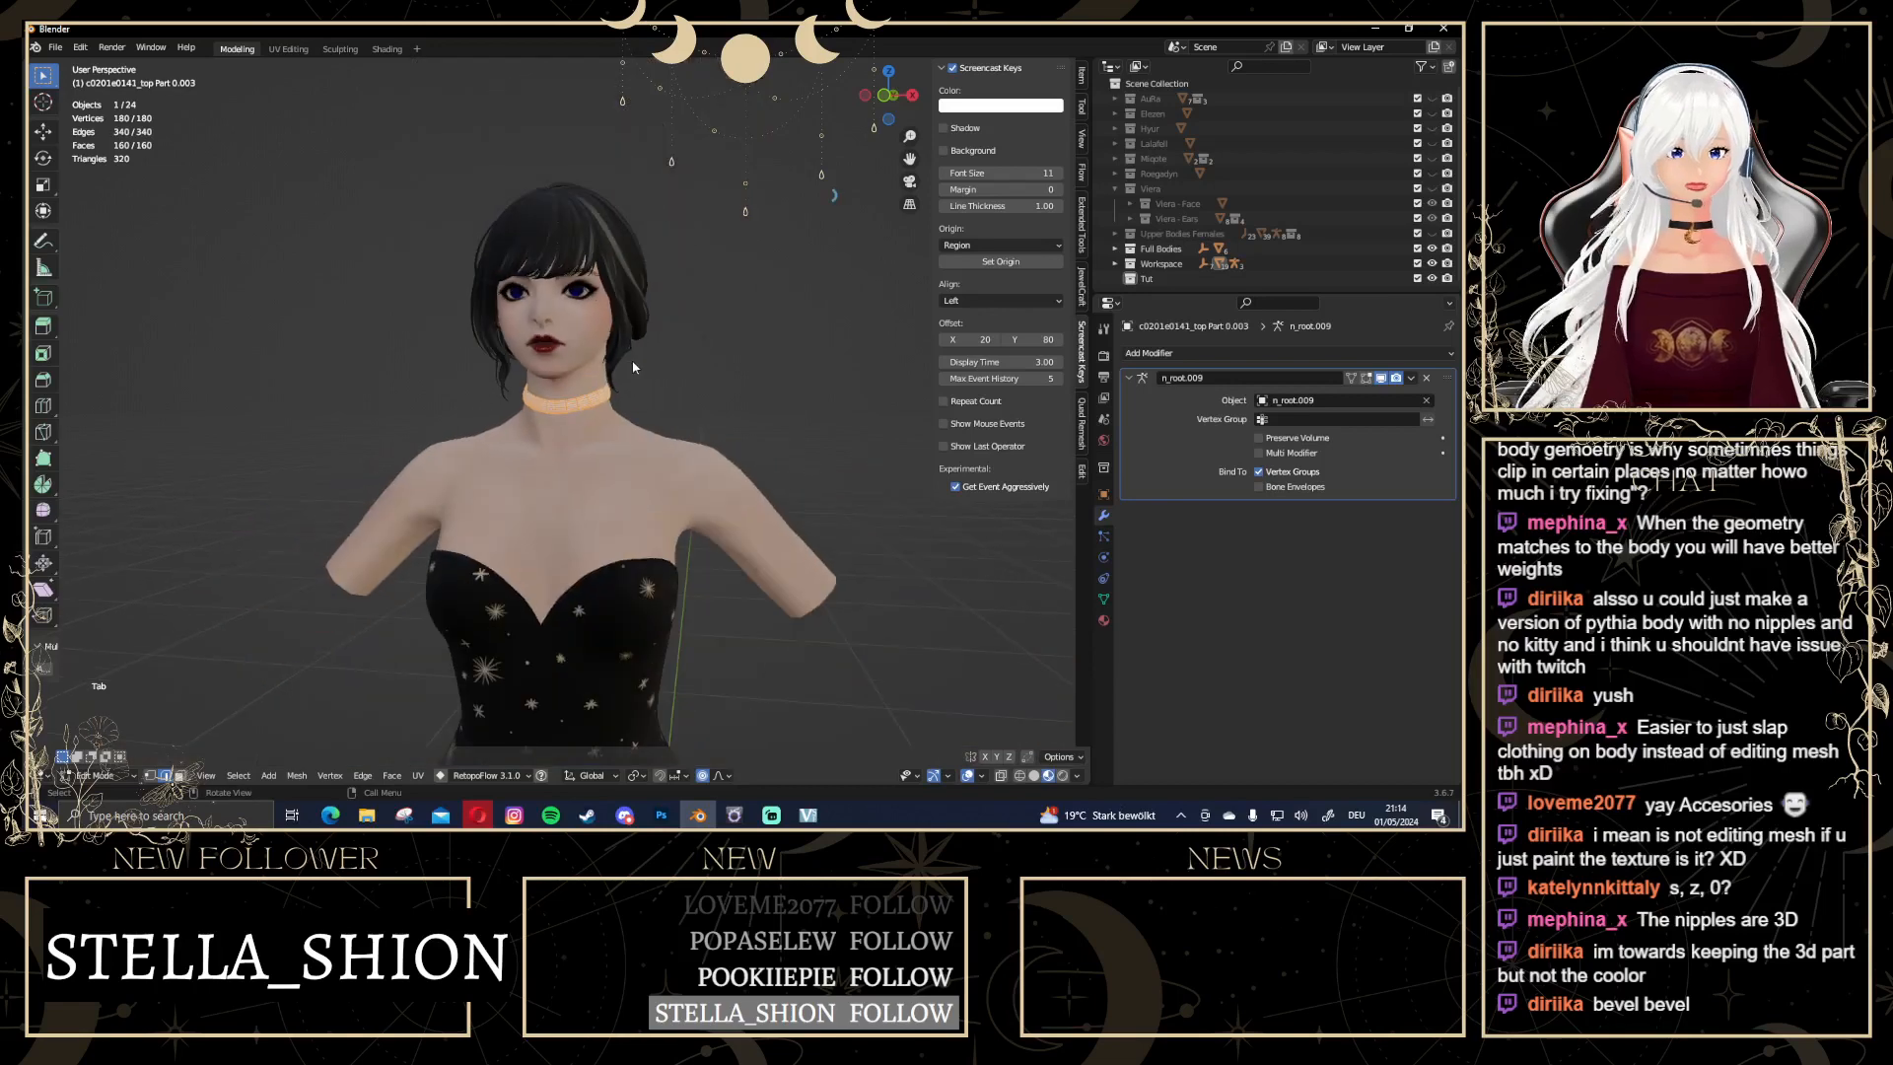
Switch to the front orthographic view and open the upper-body skin mesh in Edit Mode
{"action": "middle_click_drag", "start_coordinate": [630, 345], "coordinate": [868, 463]}
{"action": "scroll", "coordinate": [690, 414], "scroll_direction": "down", "scroll_amount": 3}
{"action": "left_click", "coordinate": [885, 103]}
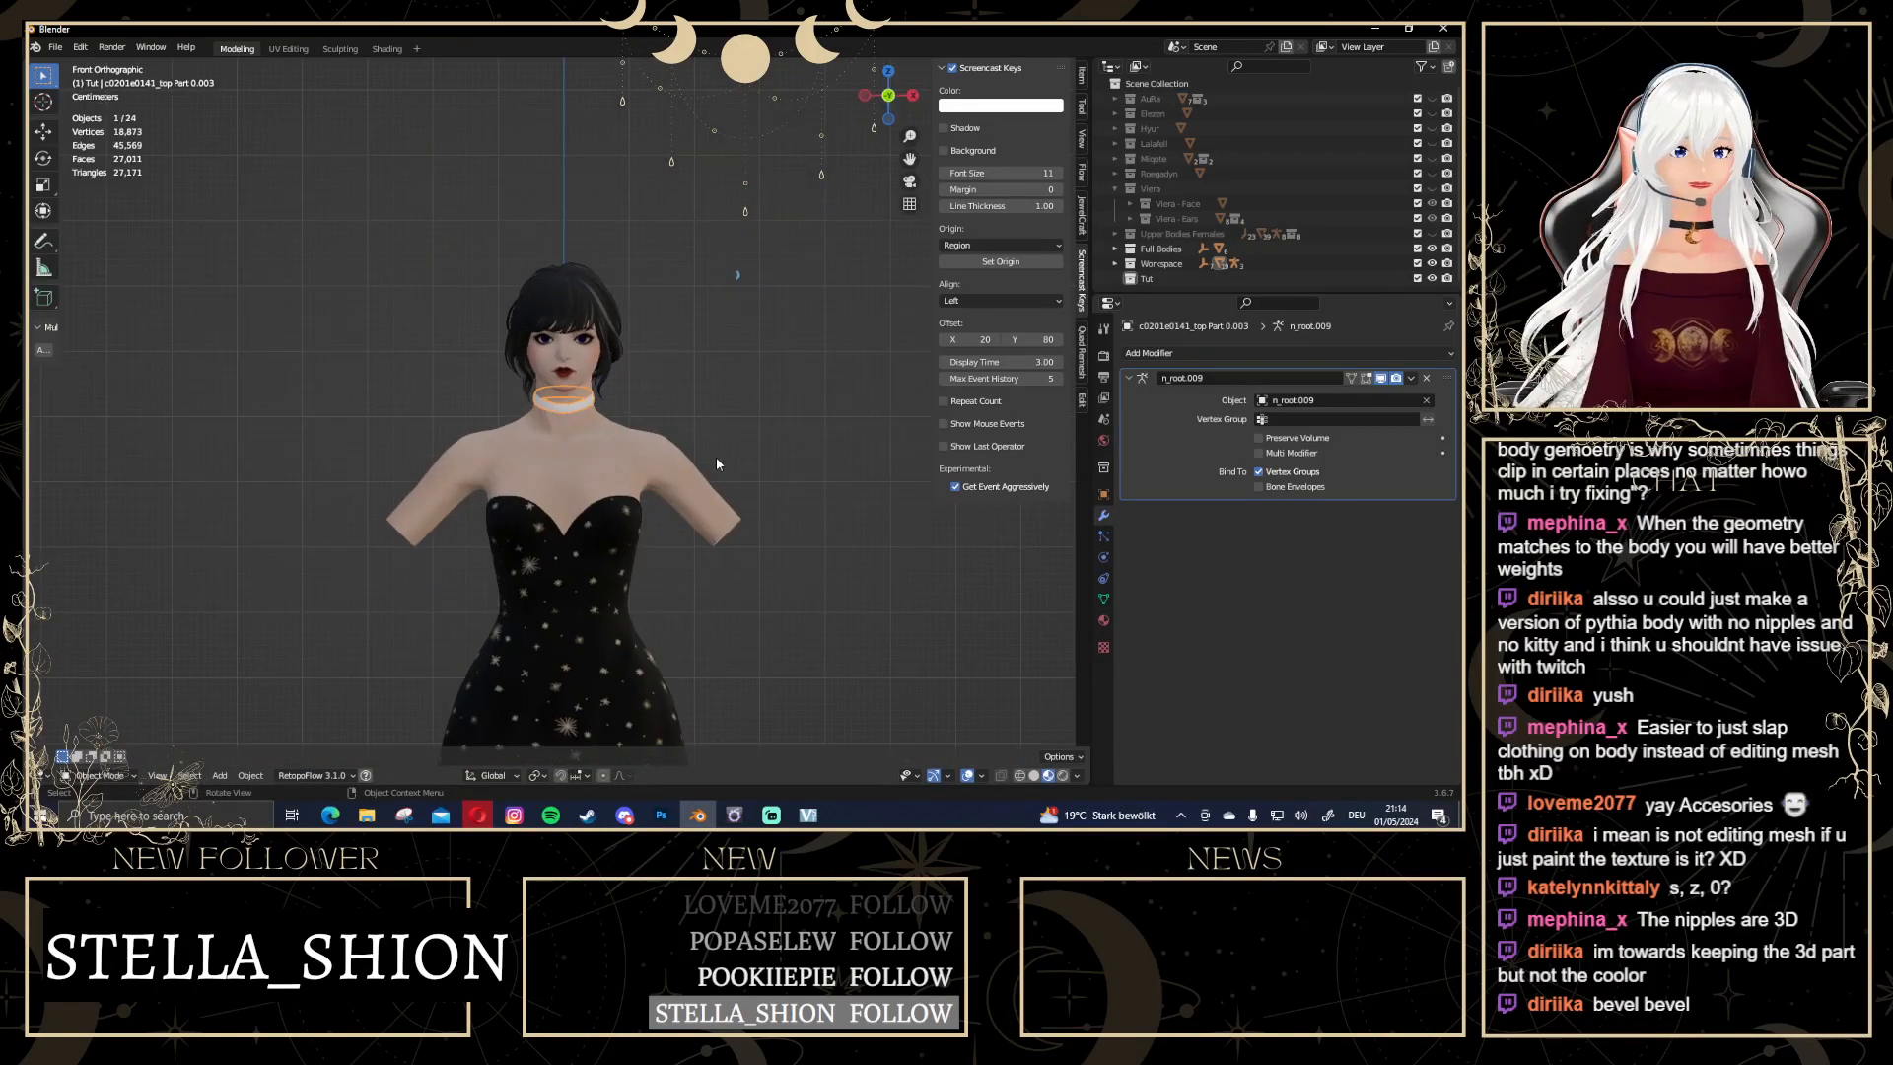
{"action": "scroll", "coordinate": [715, 458], "scroll_direction": "up", "scroll_amount": 5}
{"action": "left_click", "coordinate": [828, 509]}
{"action": "key", "text": "Tab"}
{"action": "scroll", "coordinate": [829, 509], "scroll_direction": "up", "scroll_amount": 2}
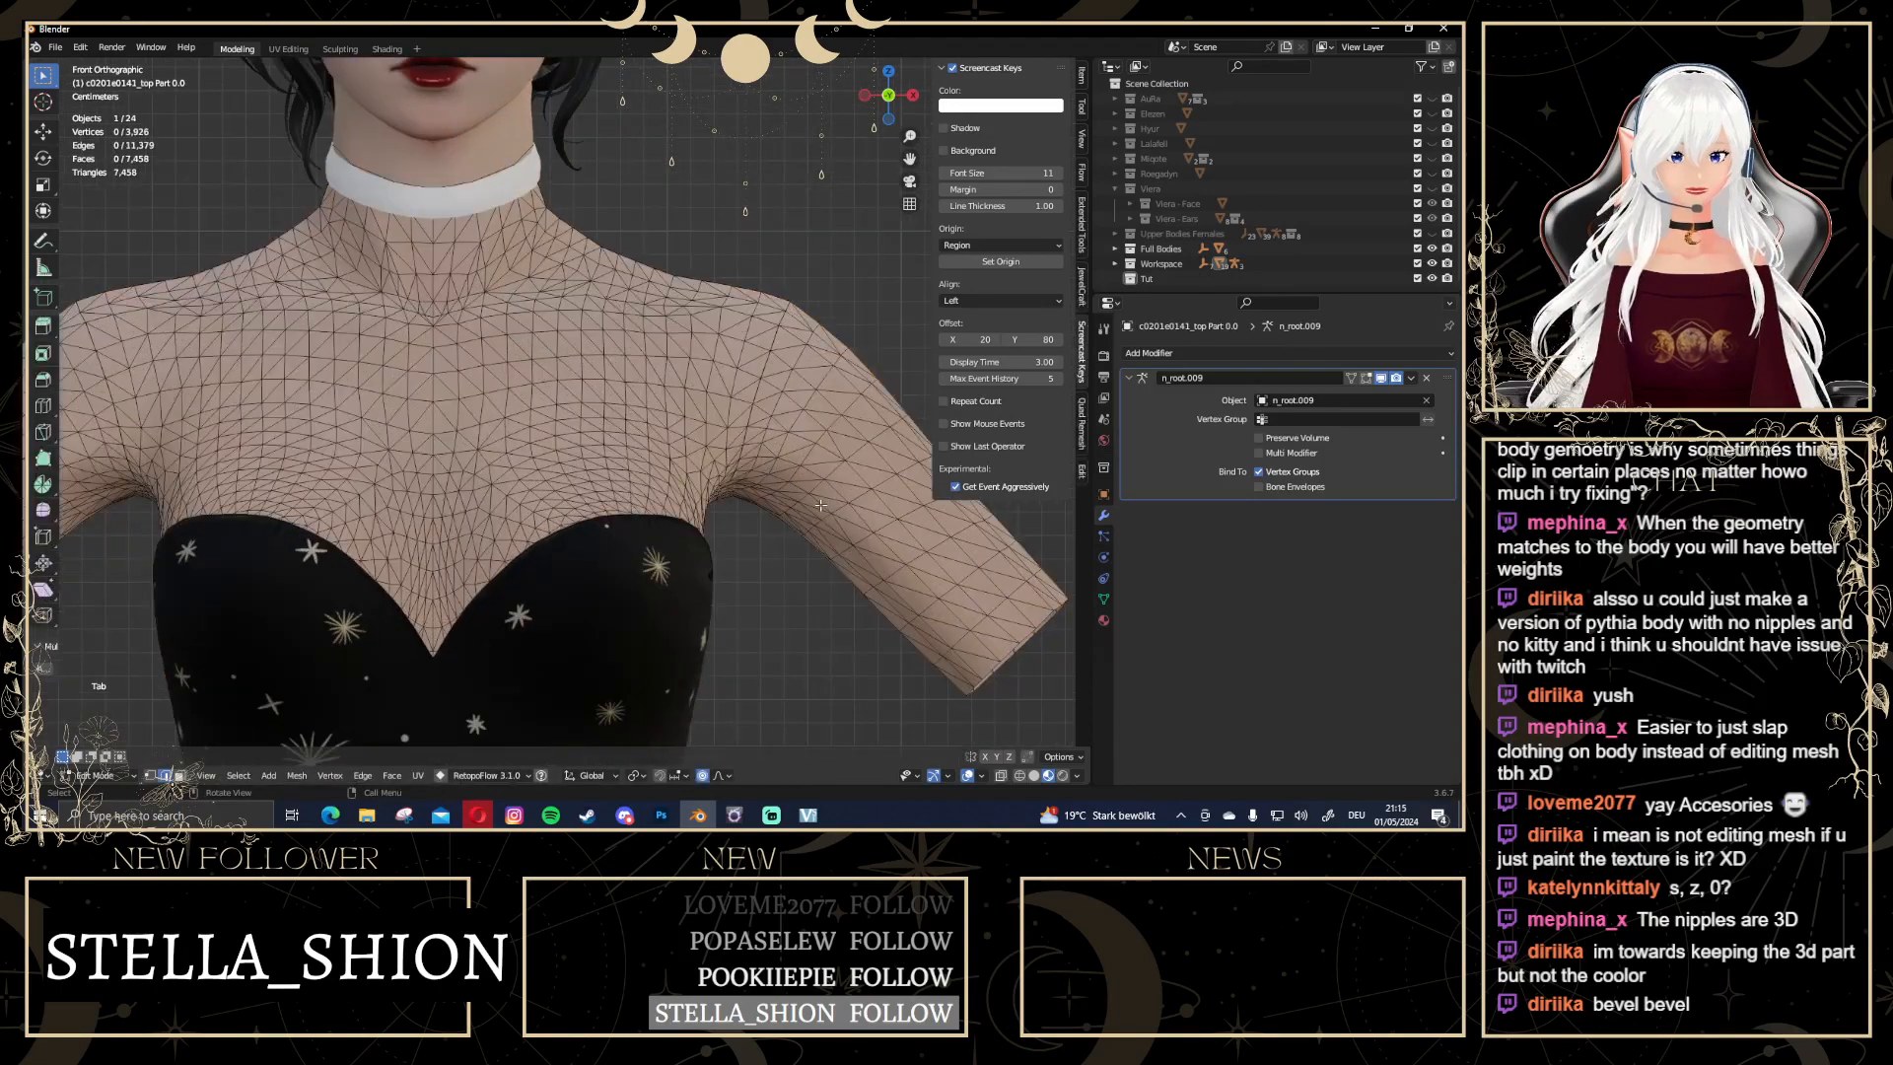
Examine the upper-body mesh's topology around the neck, shoulders, back and arm openings
{"action": "scroll", "coordinate": [818, 518], "scroll_direction": "down", "scroll_amount": 2}
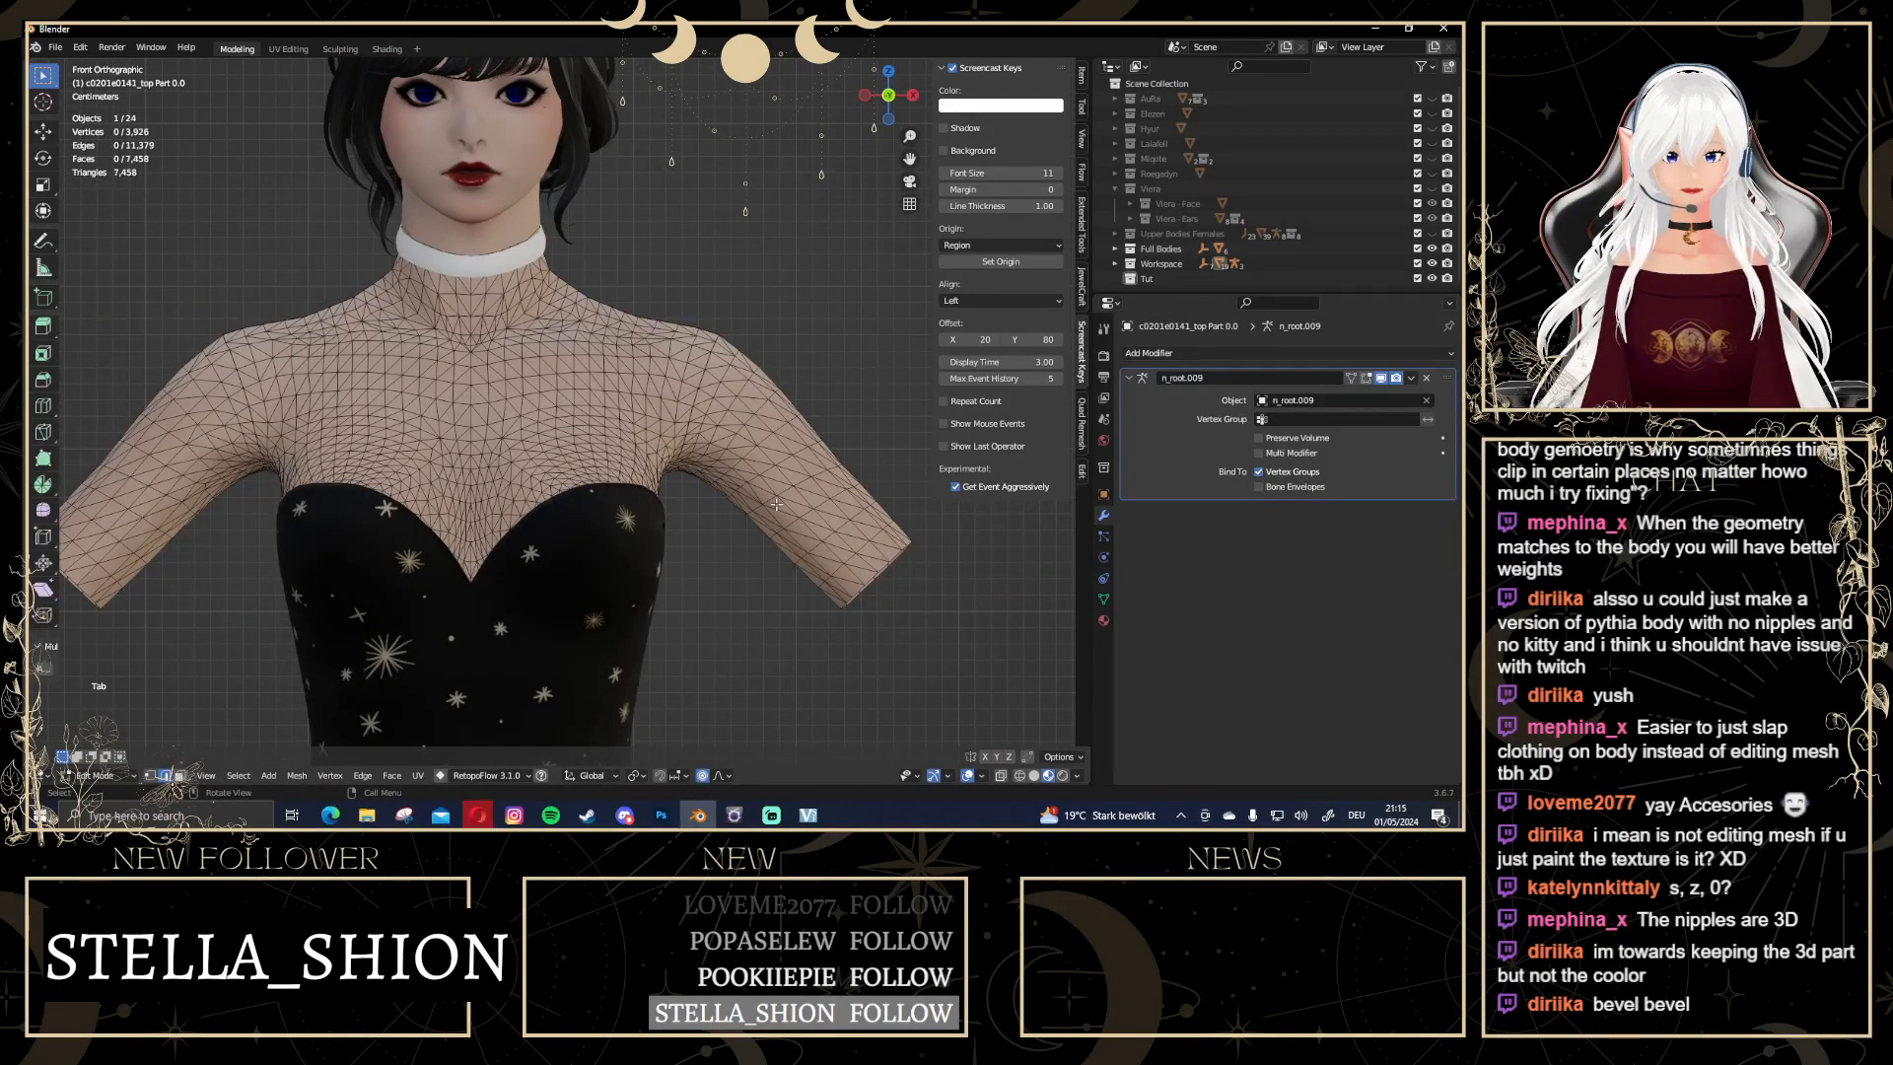
{"action": "middle_click_drag", "start_coordinate": [776, 505], "coordinate": [452, 475]}
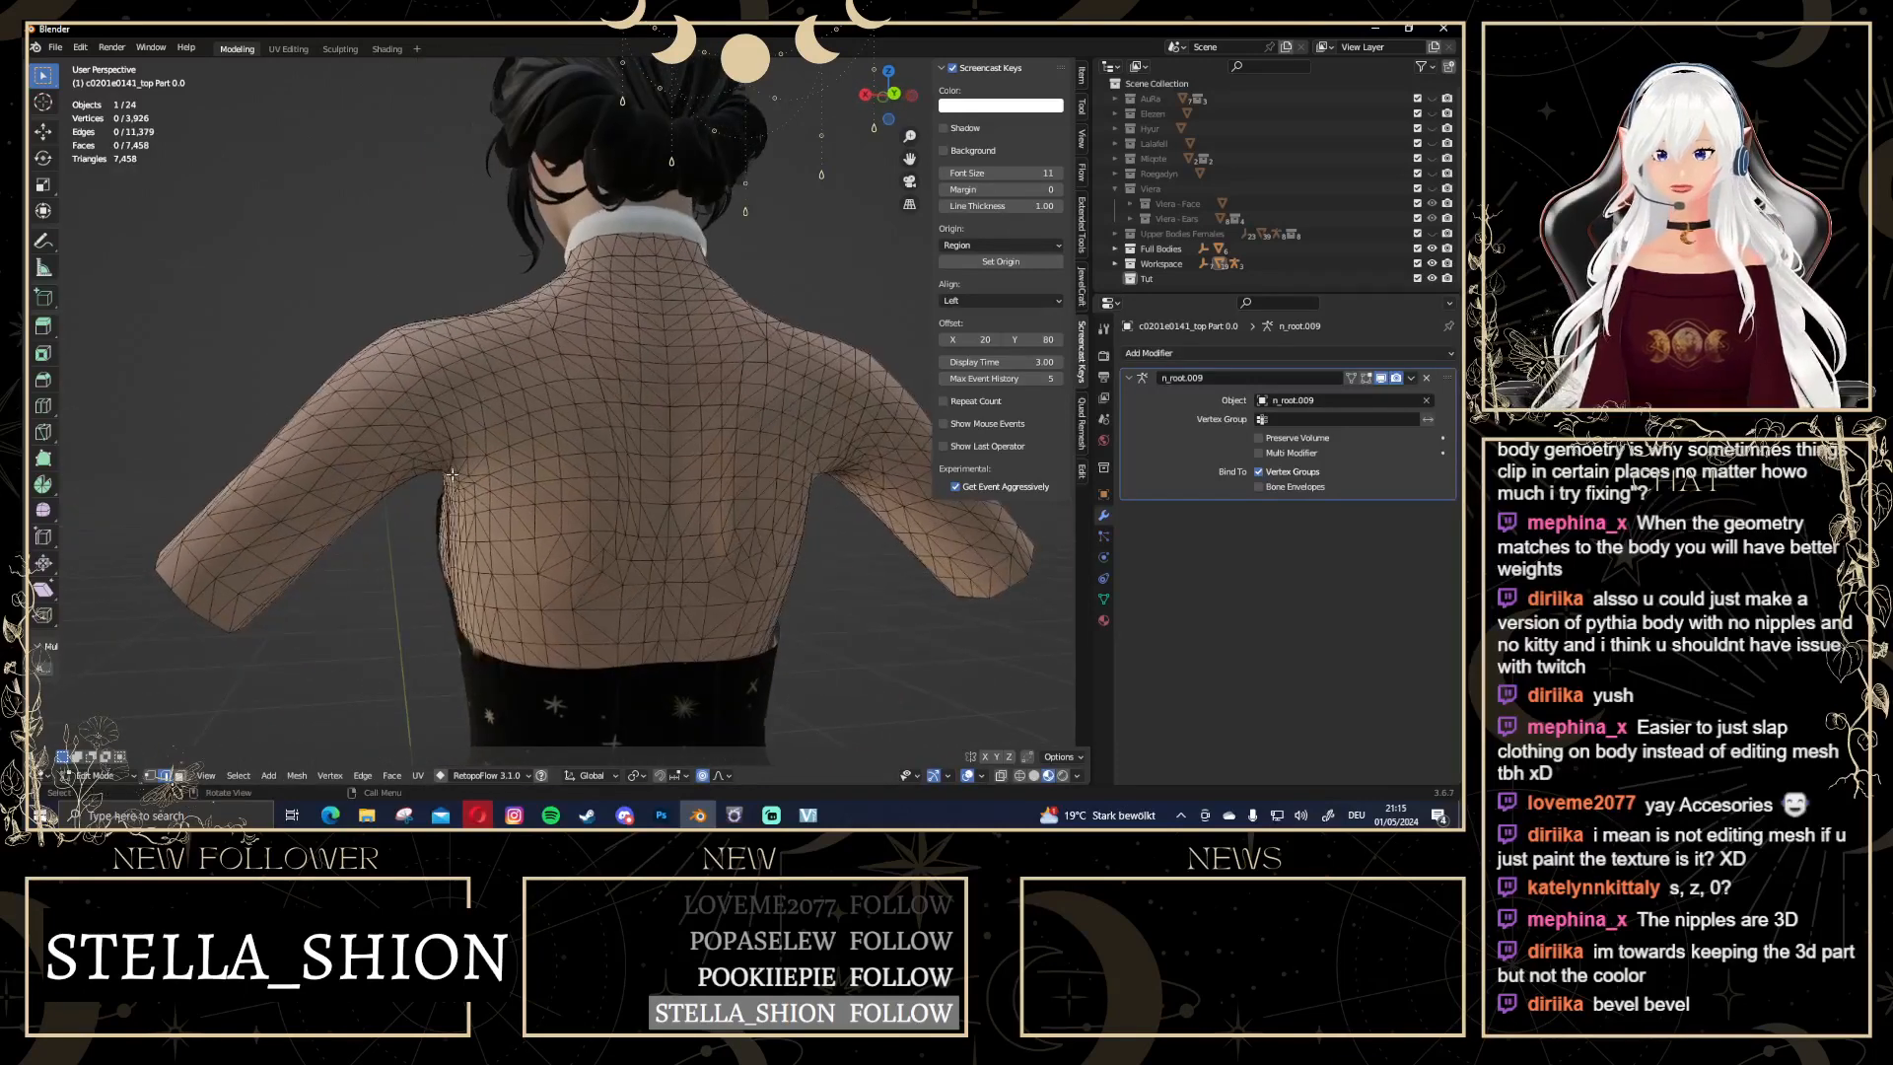
{"action": "left_click", "coordinate": [909, 204]}
{"action": "left_click_drag", "start_coordinate": [859, 95], "coordinate": [870, 96]}
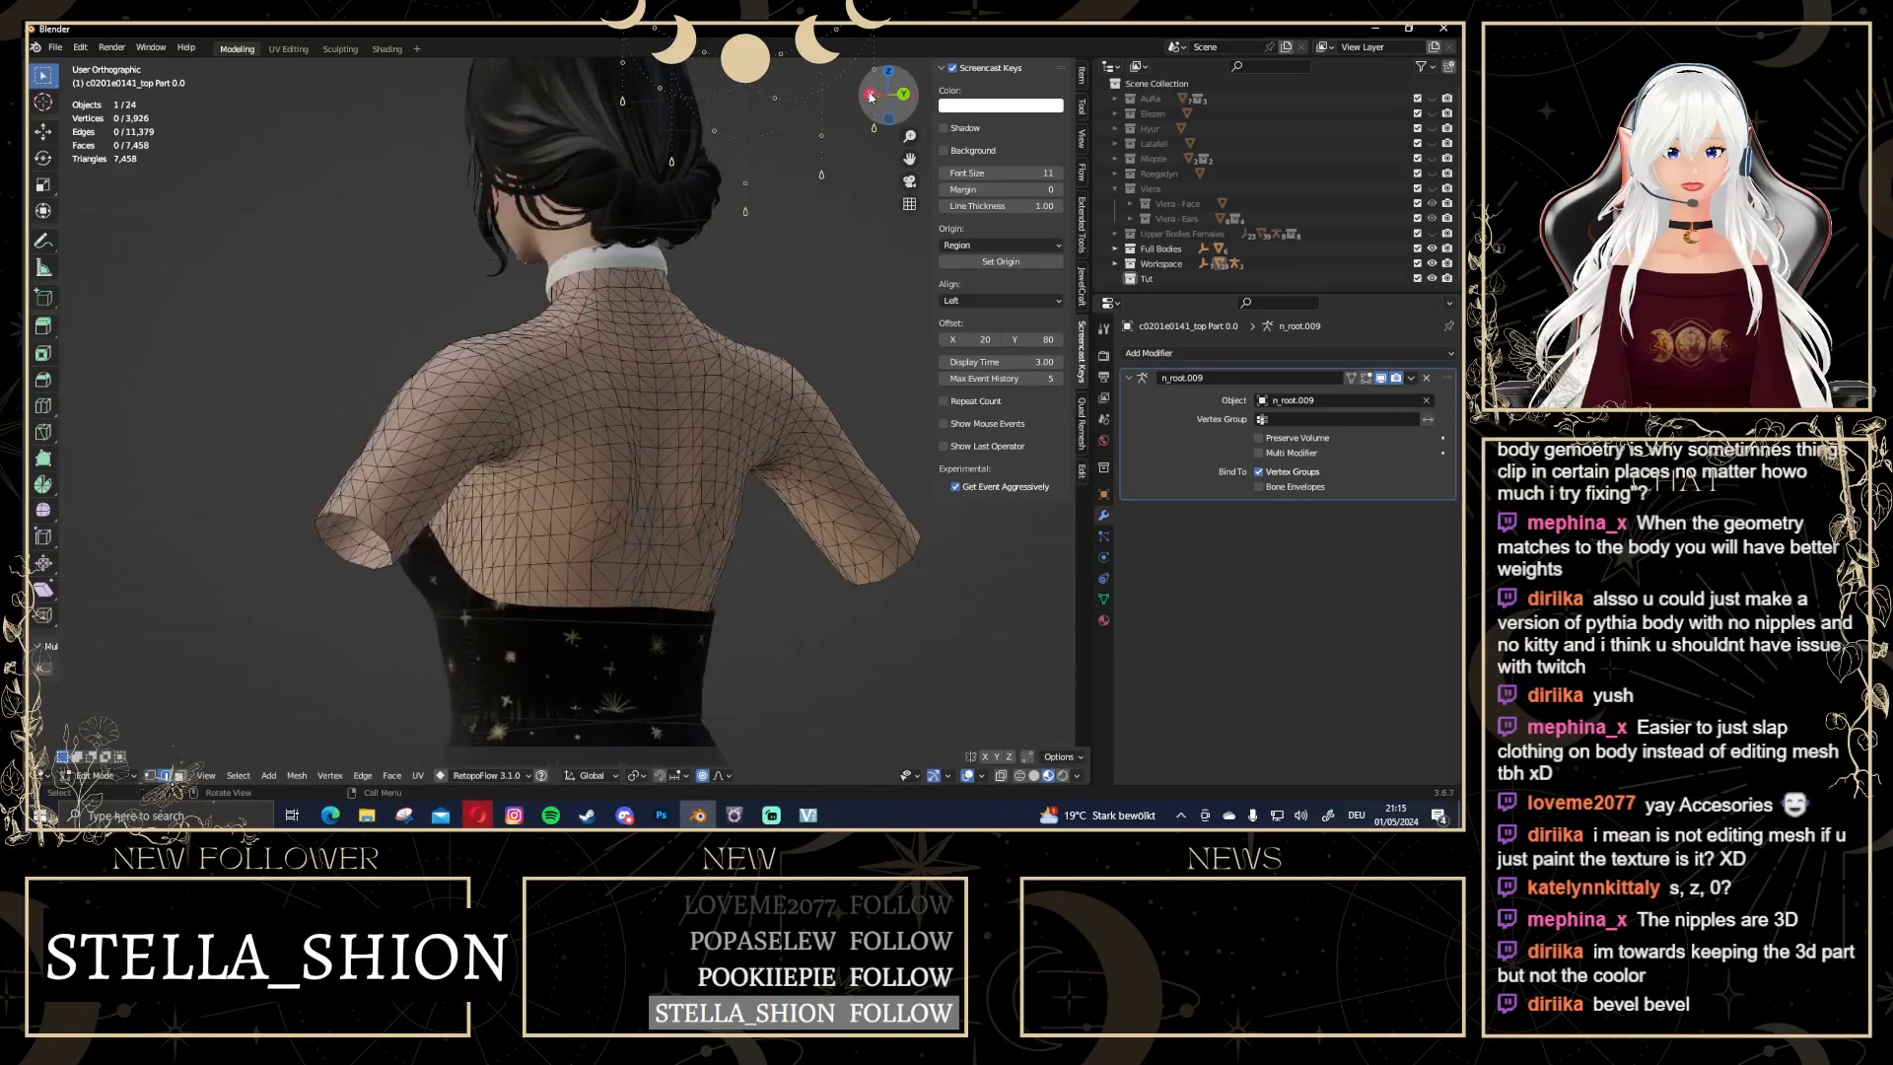
{"action": "left_click", "coordinate": [870, 96]}
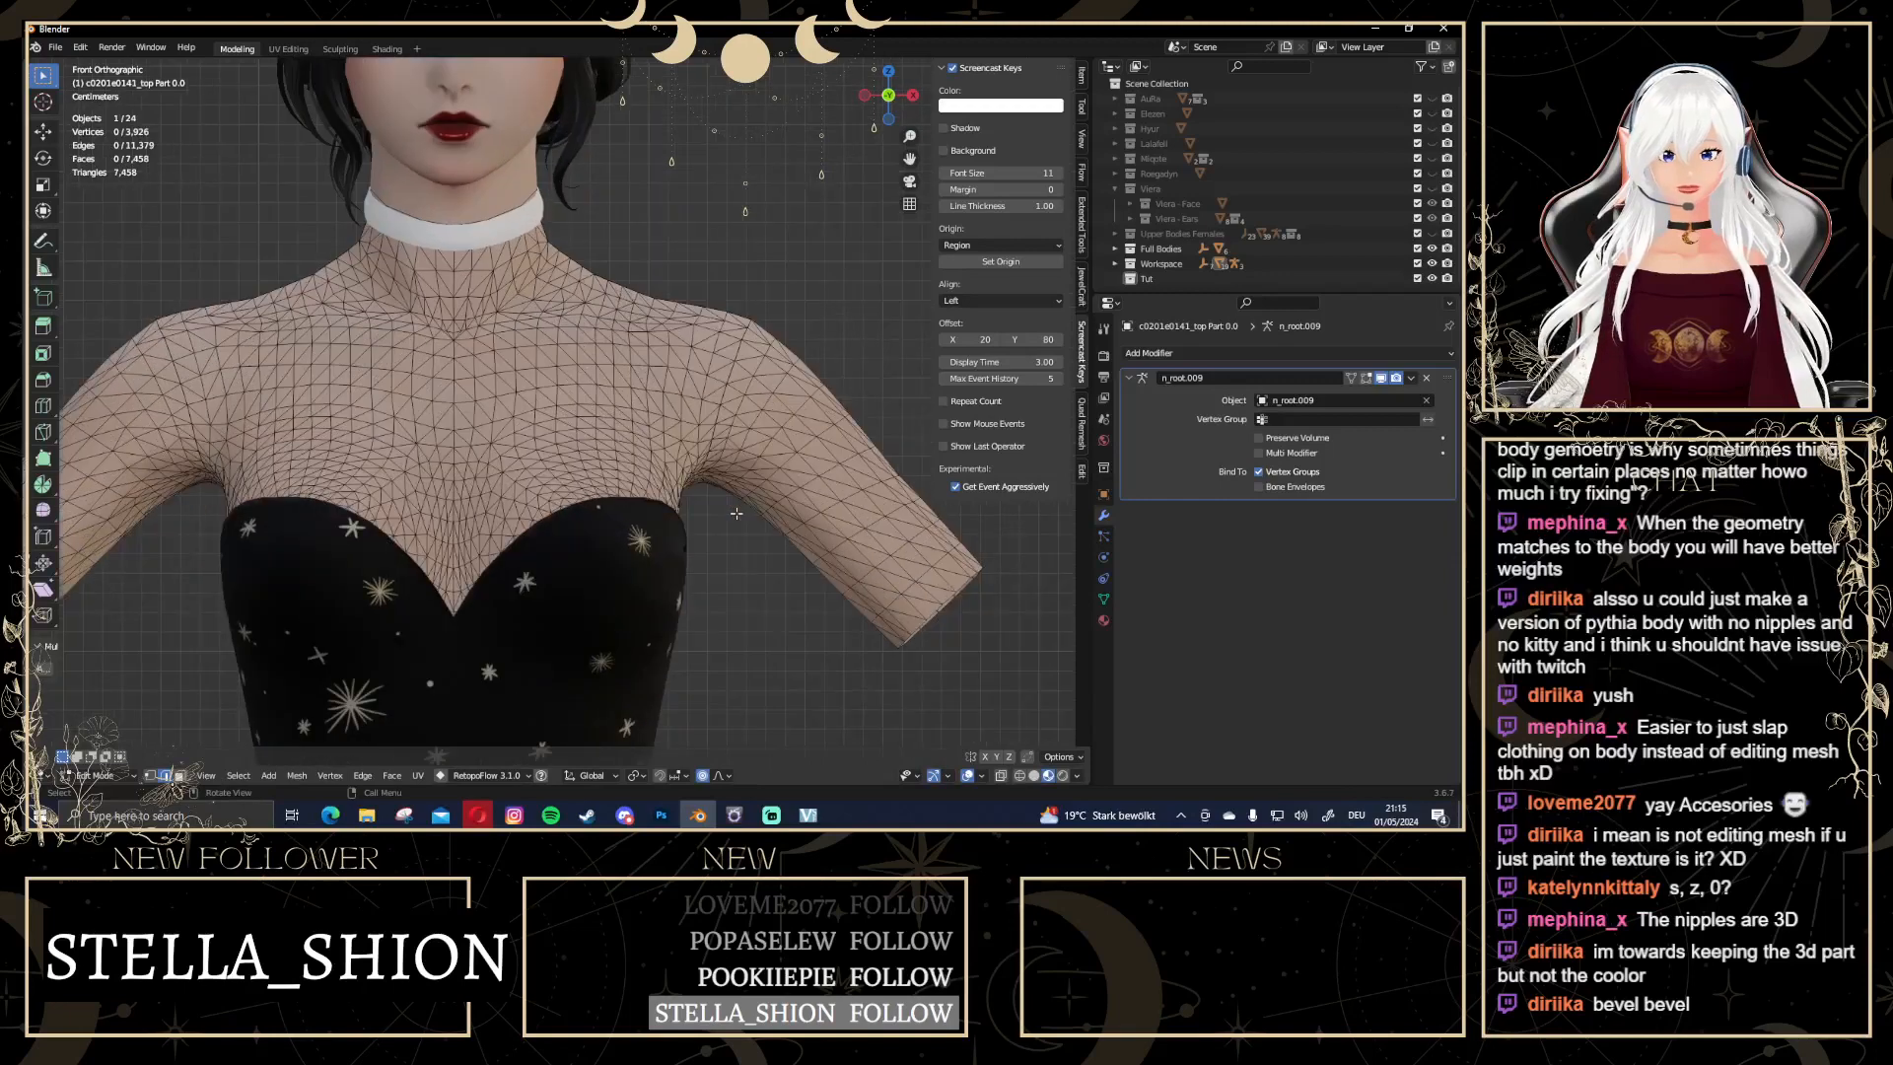
{"action": "scroll", "coordinate": [736, 513], "scroll_direction": "up", "scroll_amount": 5}
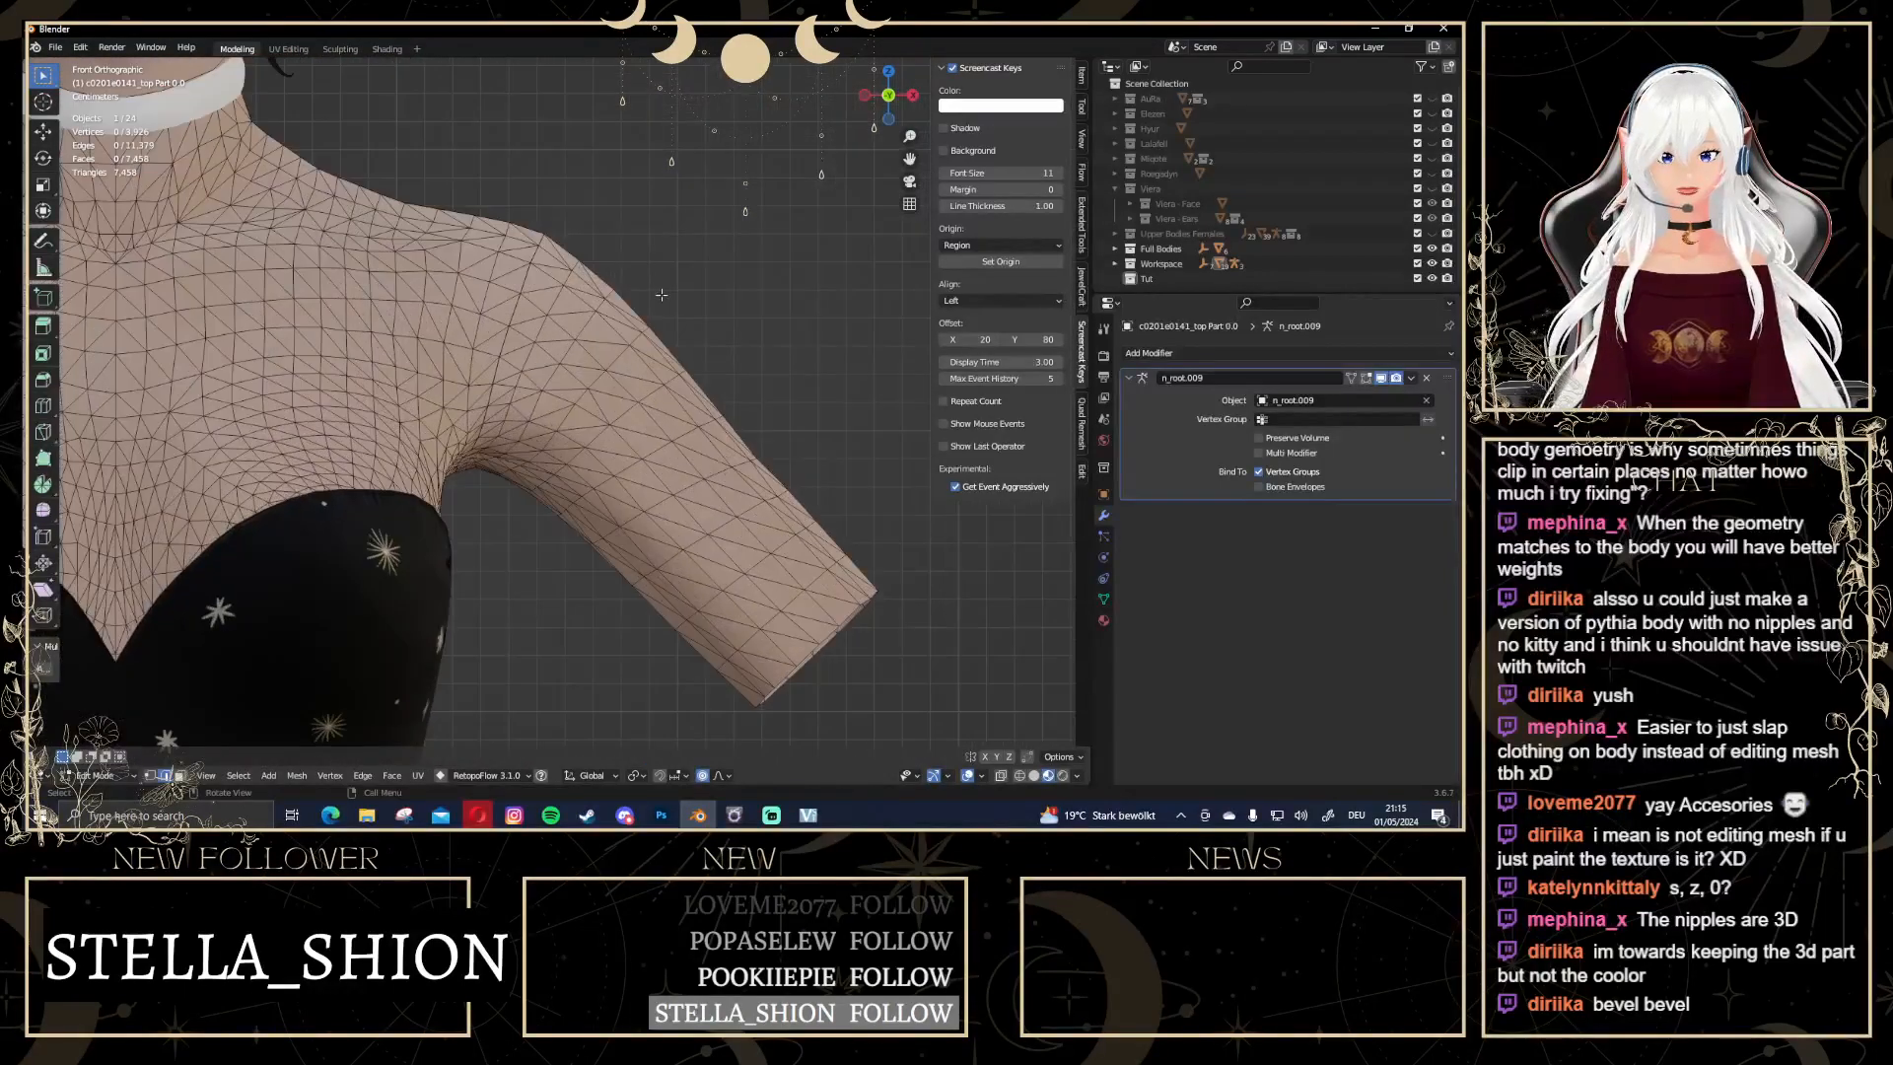
{"action": "middle_click_drag", "start_coordinate": [667, 489], "coordinate": [651, 405], "text": "shift"}
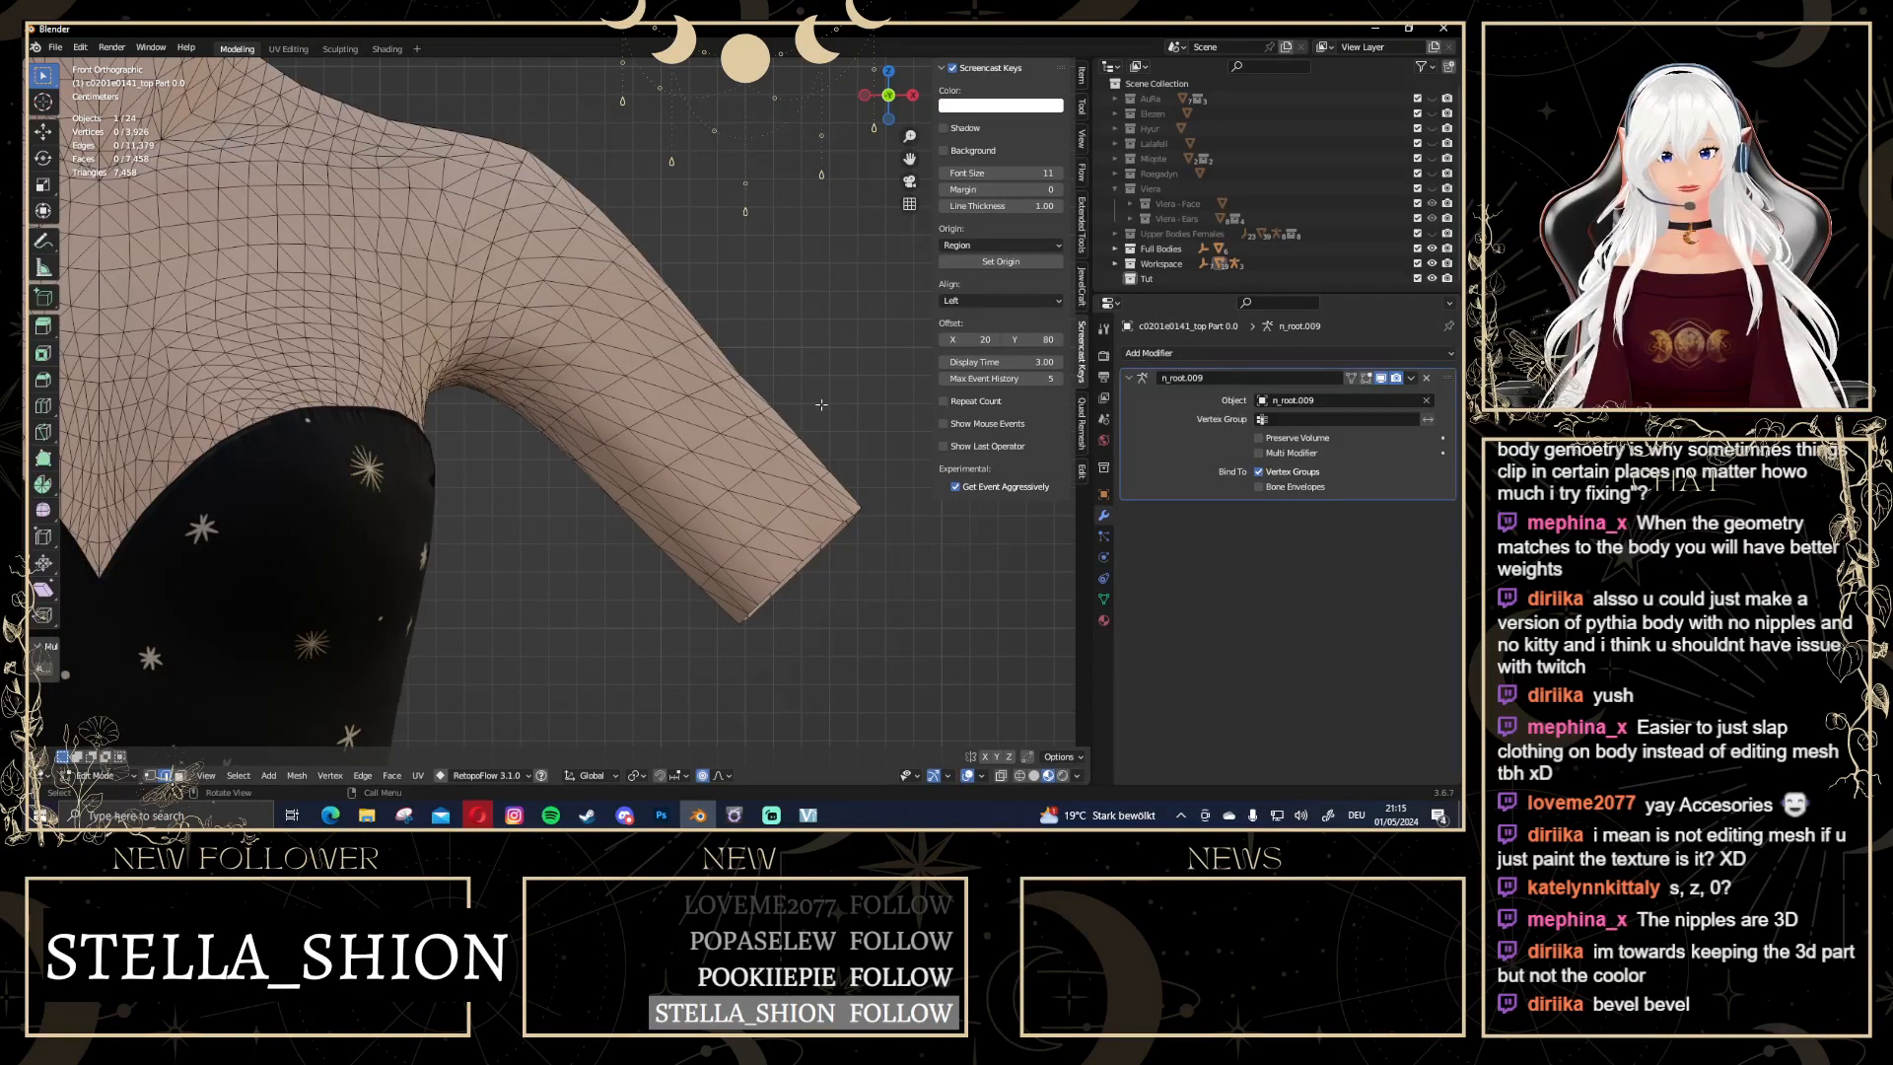
{"action": "scroll", "coordinate": [669, 559], "scroll_direction": "down", "scroll_amount": 6}
{"action": "scroll", "coordinate": [740, 502], "scroll_direction": "up", "scroll_amount": 3}
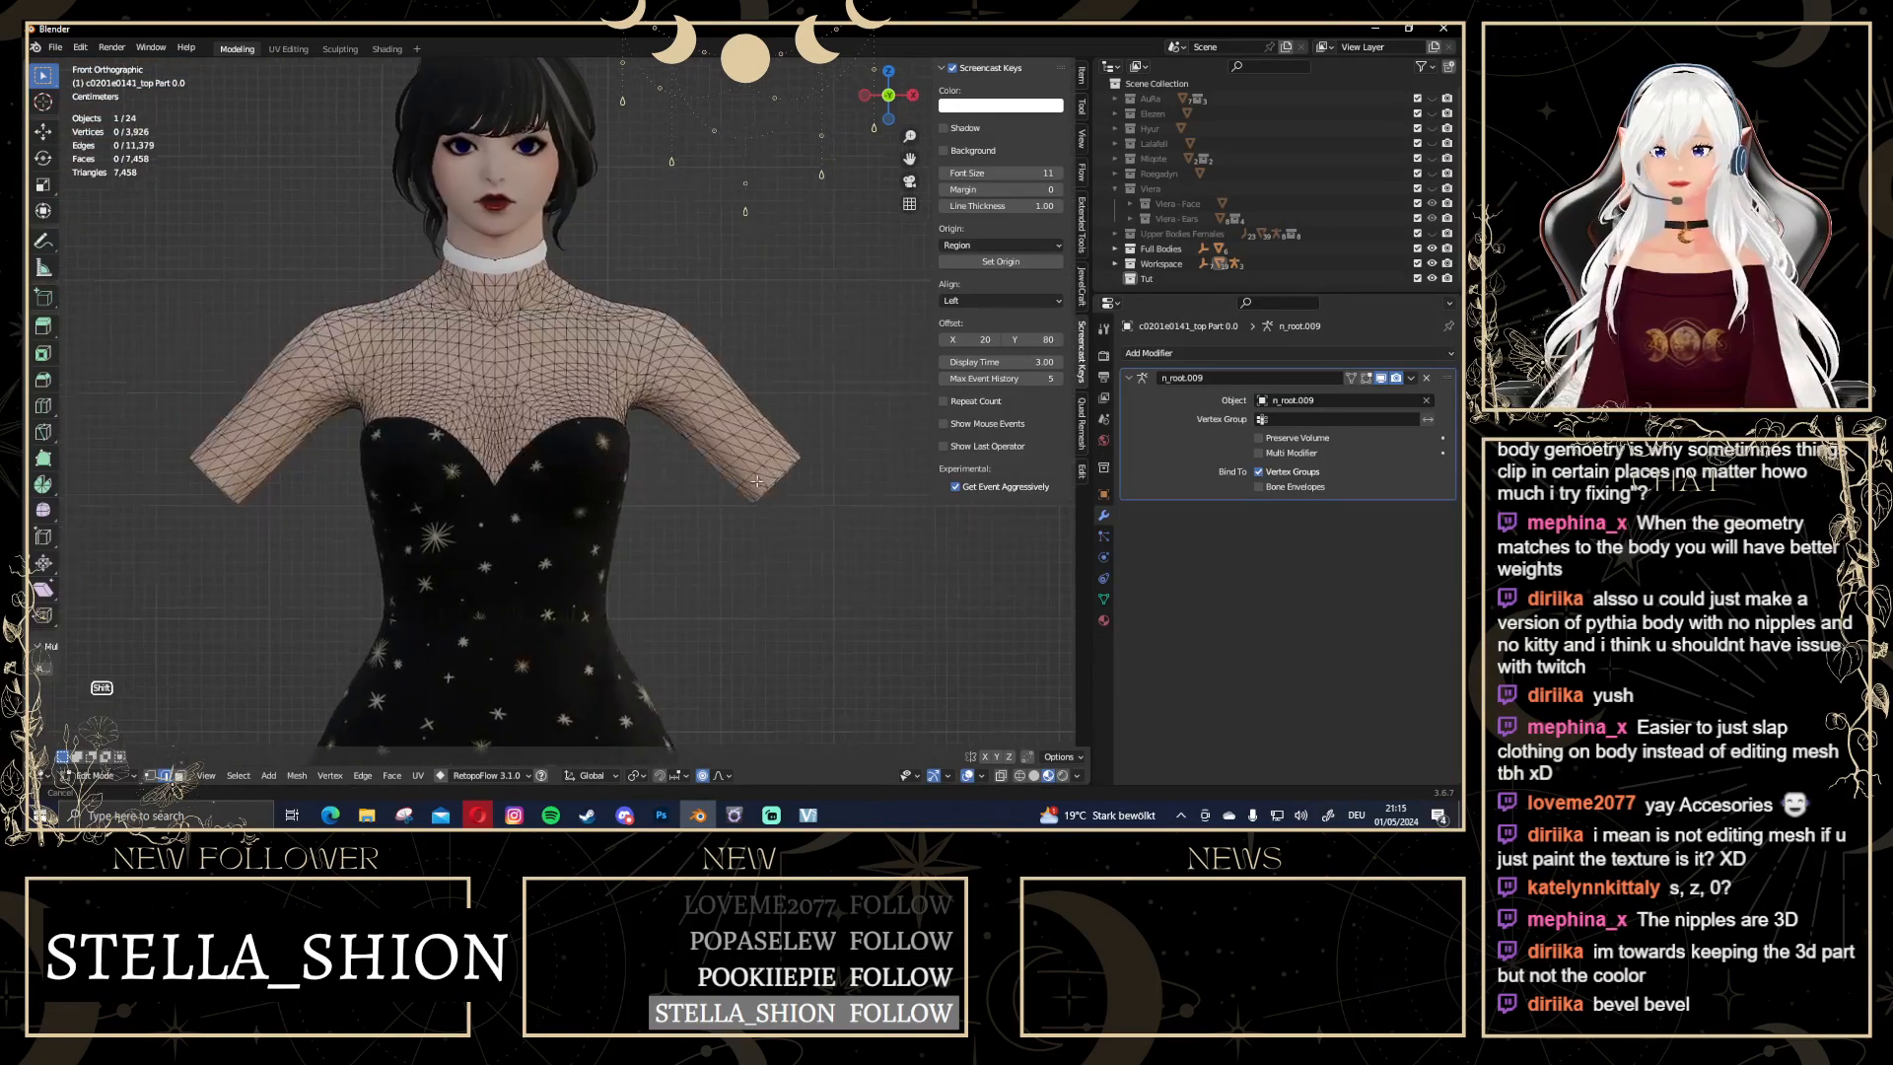
{"action": "scroll", "coordinate": [741, 502], "scroll_direction": "down", "scroll_amount": 2}
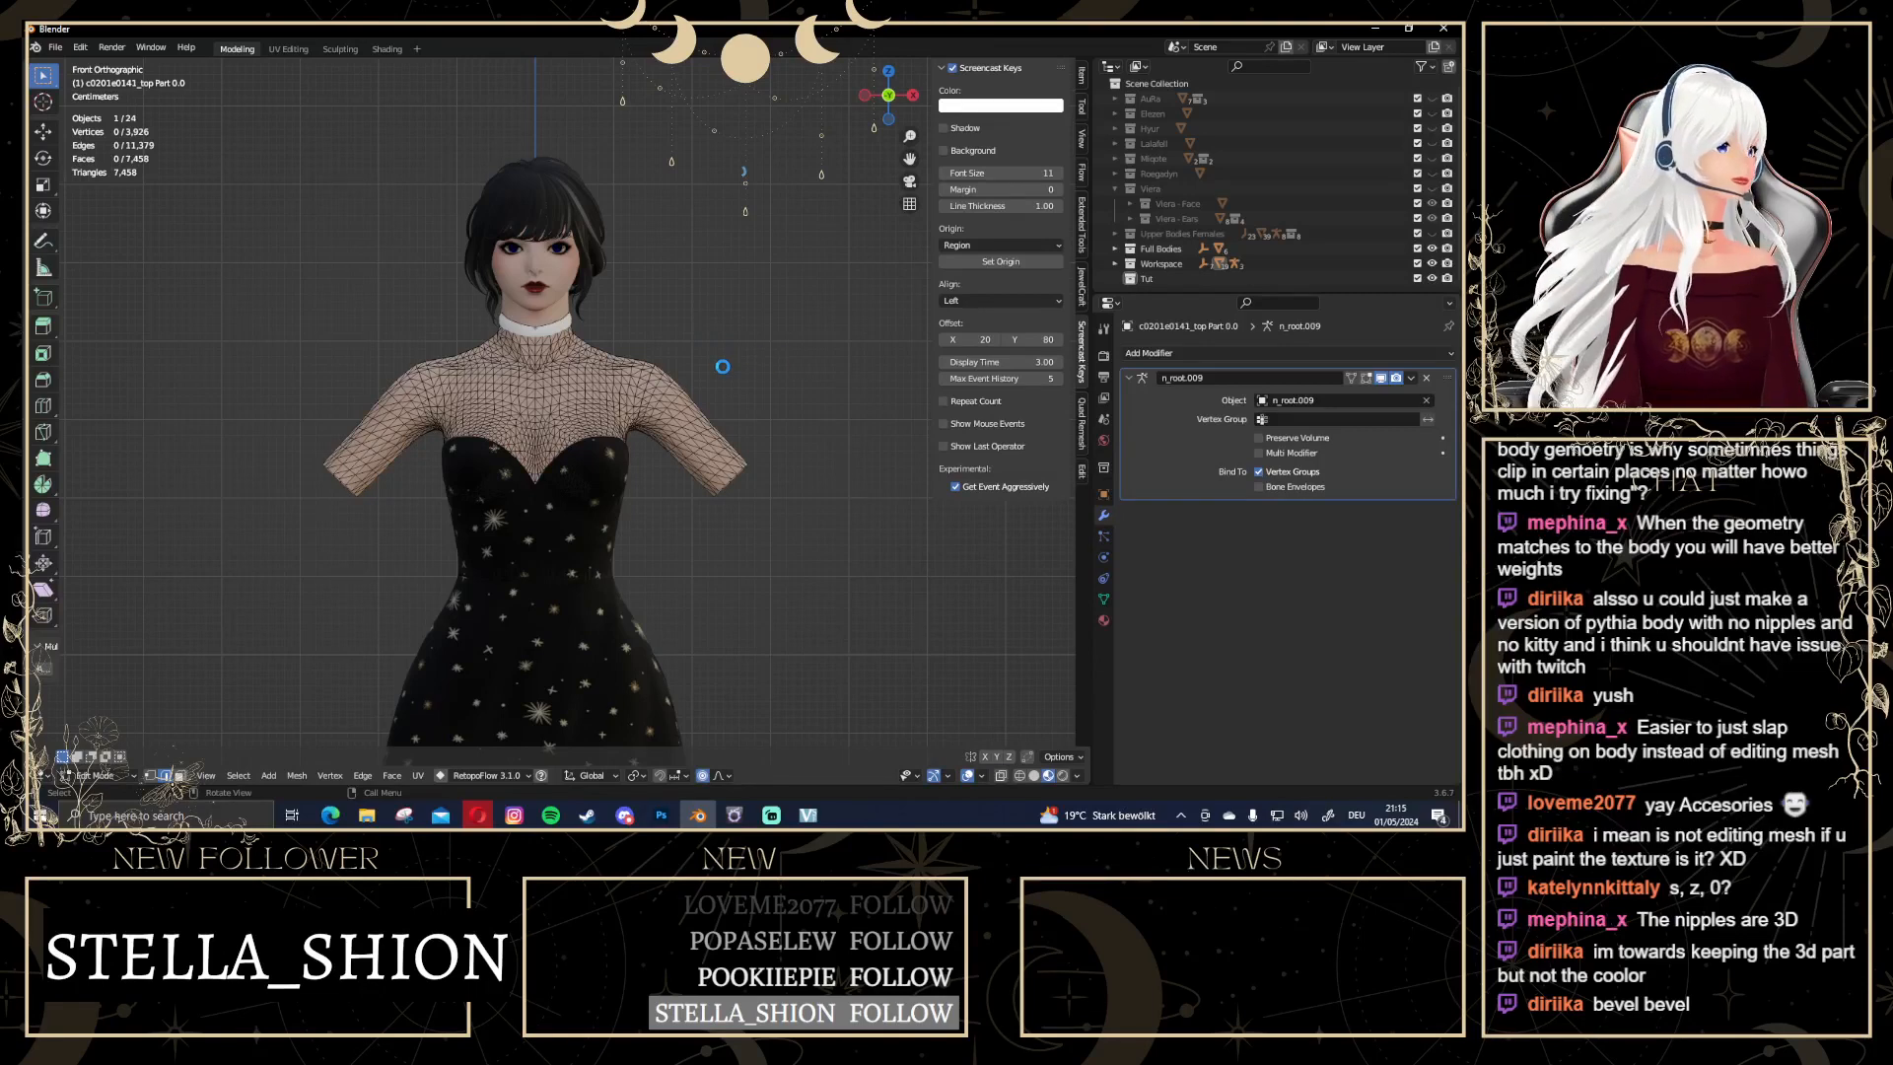
Return to Object Mode and hide the white choker object
{"action": "key", "text": "Tab"}
{"action": "scroll", "coordinate": [750, 253], "scroll_direction": "up", "scroll_amount": 4}
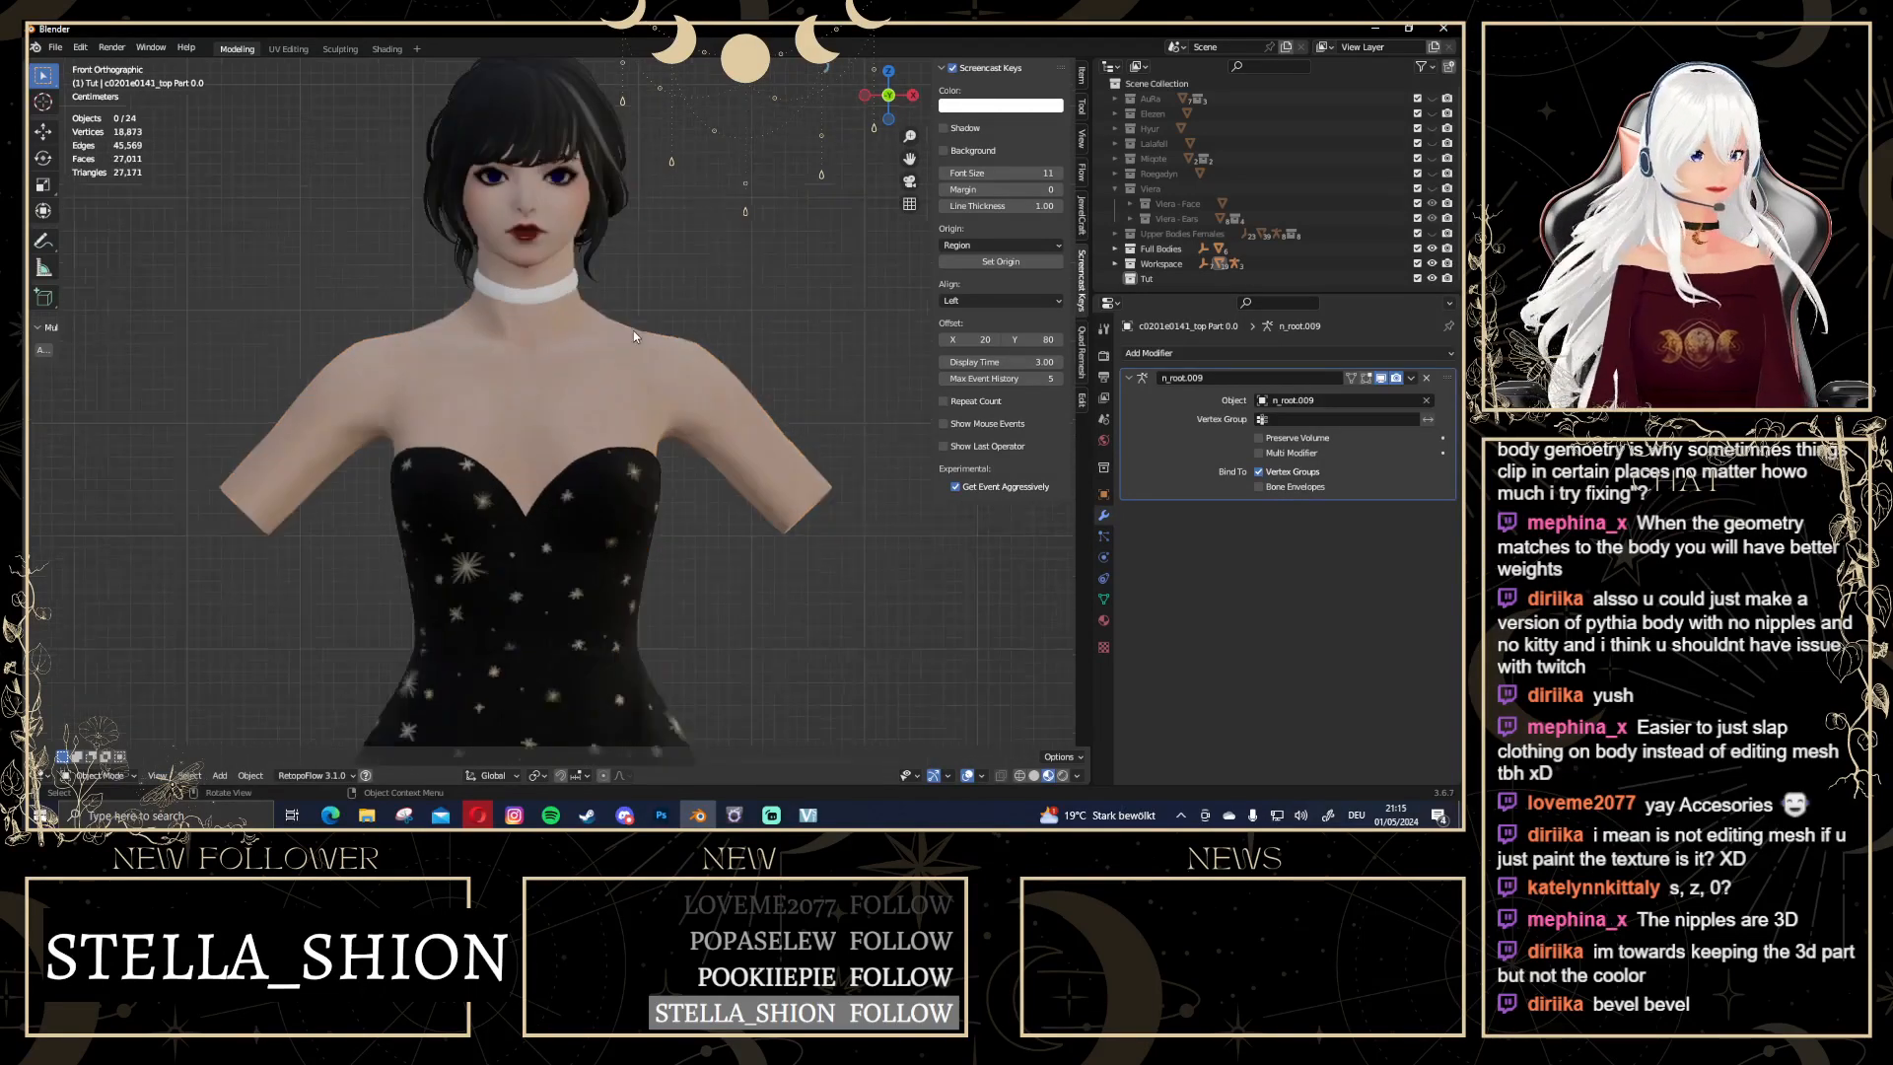
{"action": "left_click", "coordinate": [768, 278]}
{"action": "left_click", "coordinate": [560, 270]}
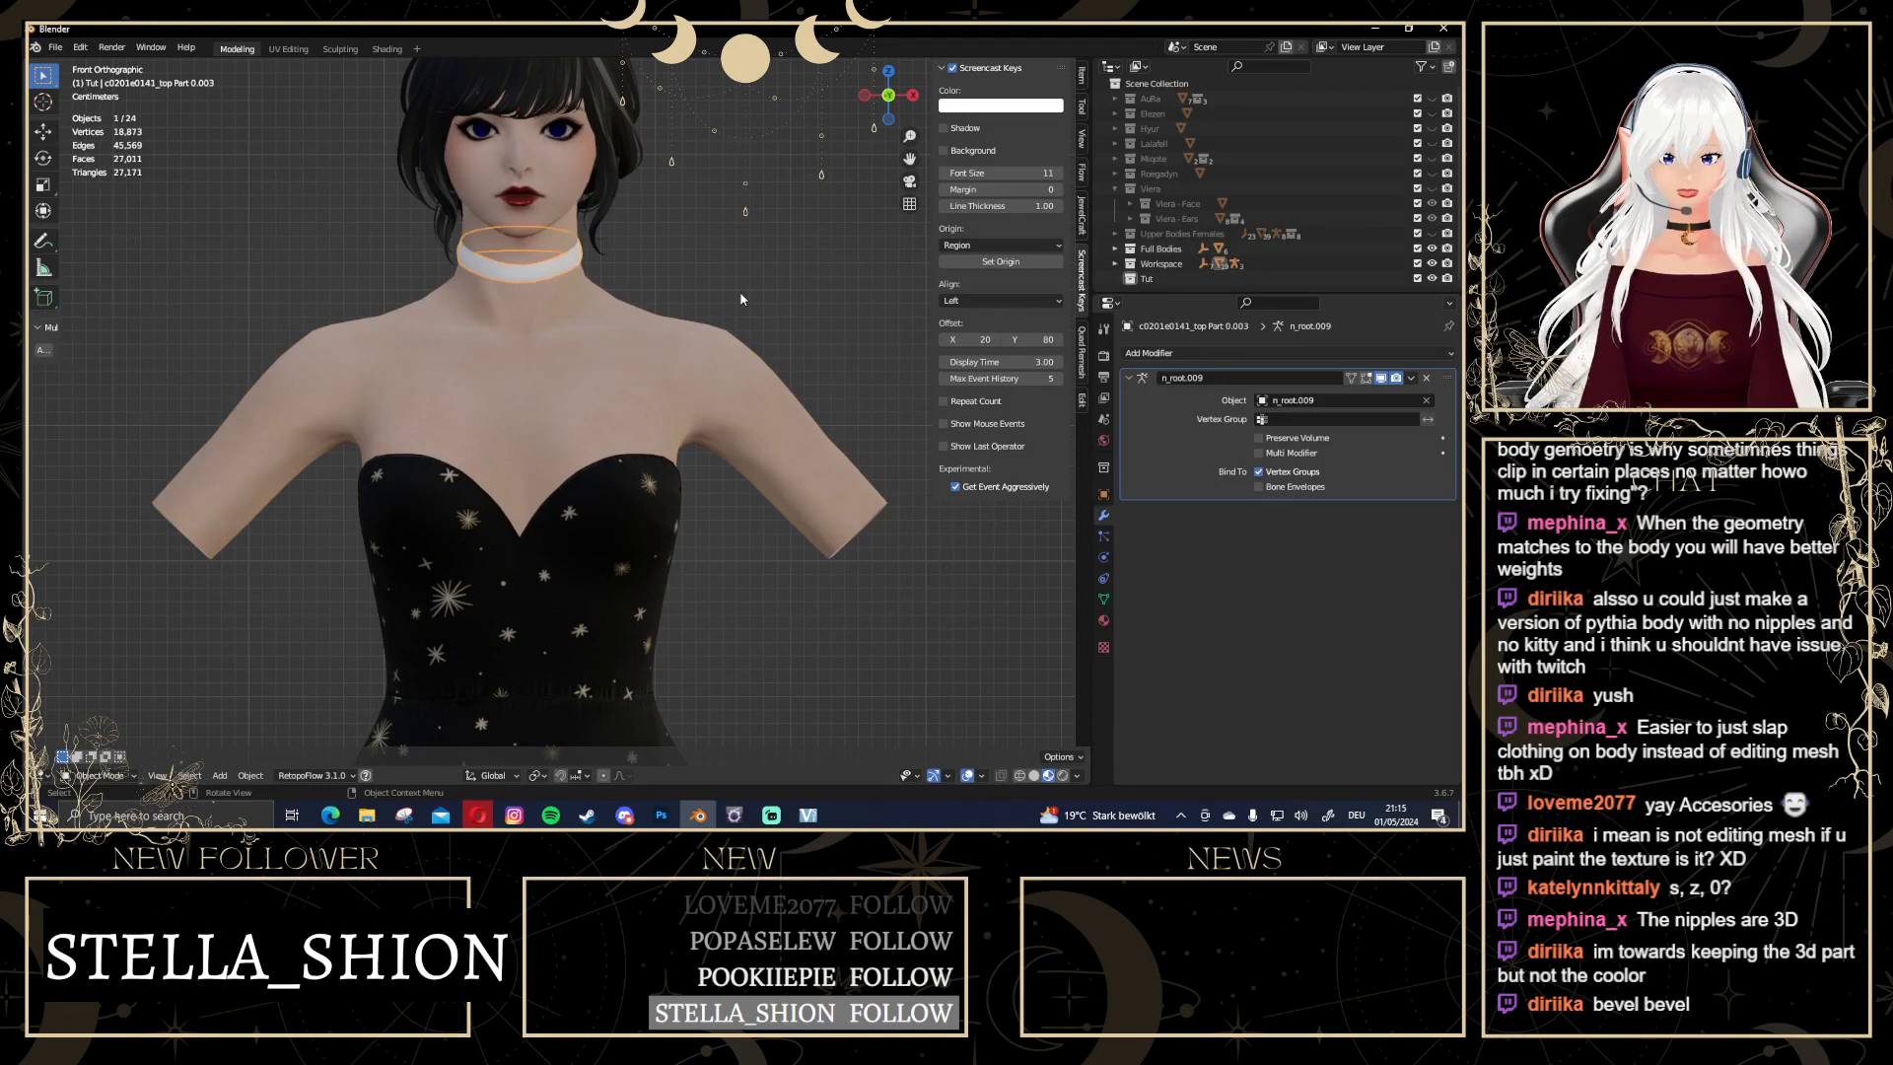
{"action": "scroll", "coordinate": [739, 292], "scroll_direction": "down", "scroll_amount": 2}
{"action": "key", "text": "h"}
{"action": "scroll", "coordinate": [731, 321], "scroll_direction": "down", "scroll_amount": 3}
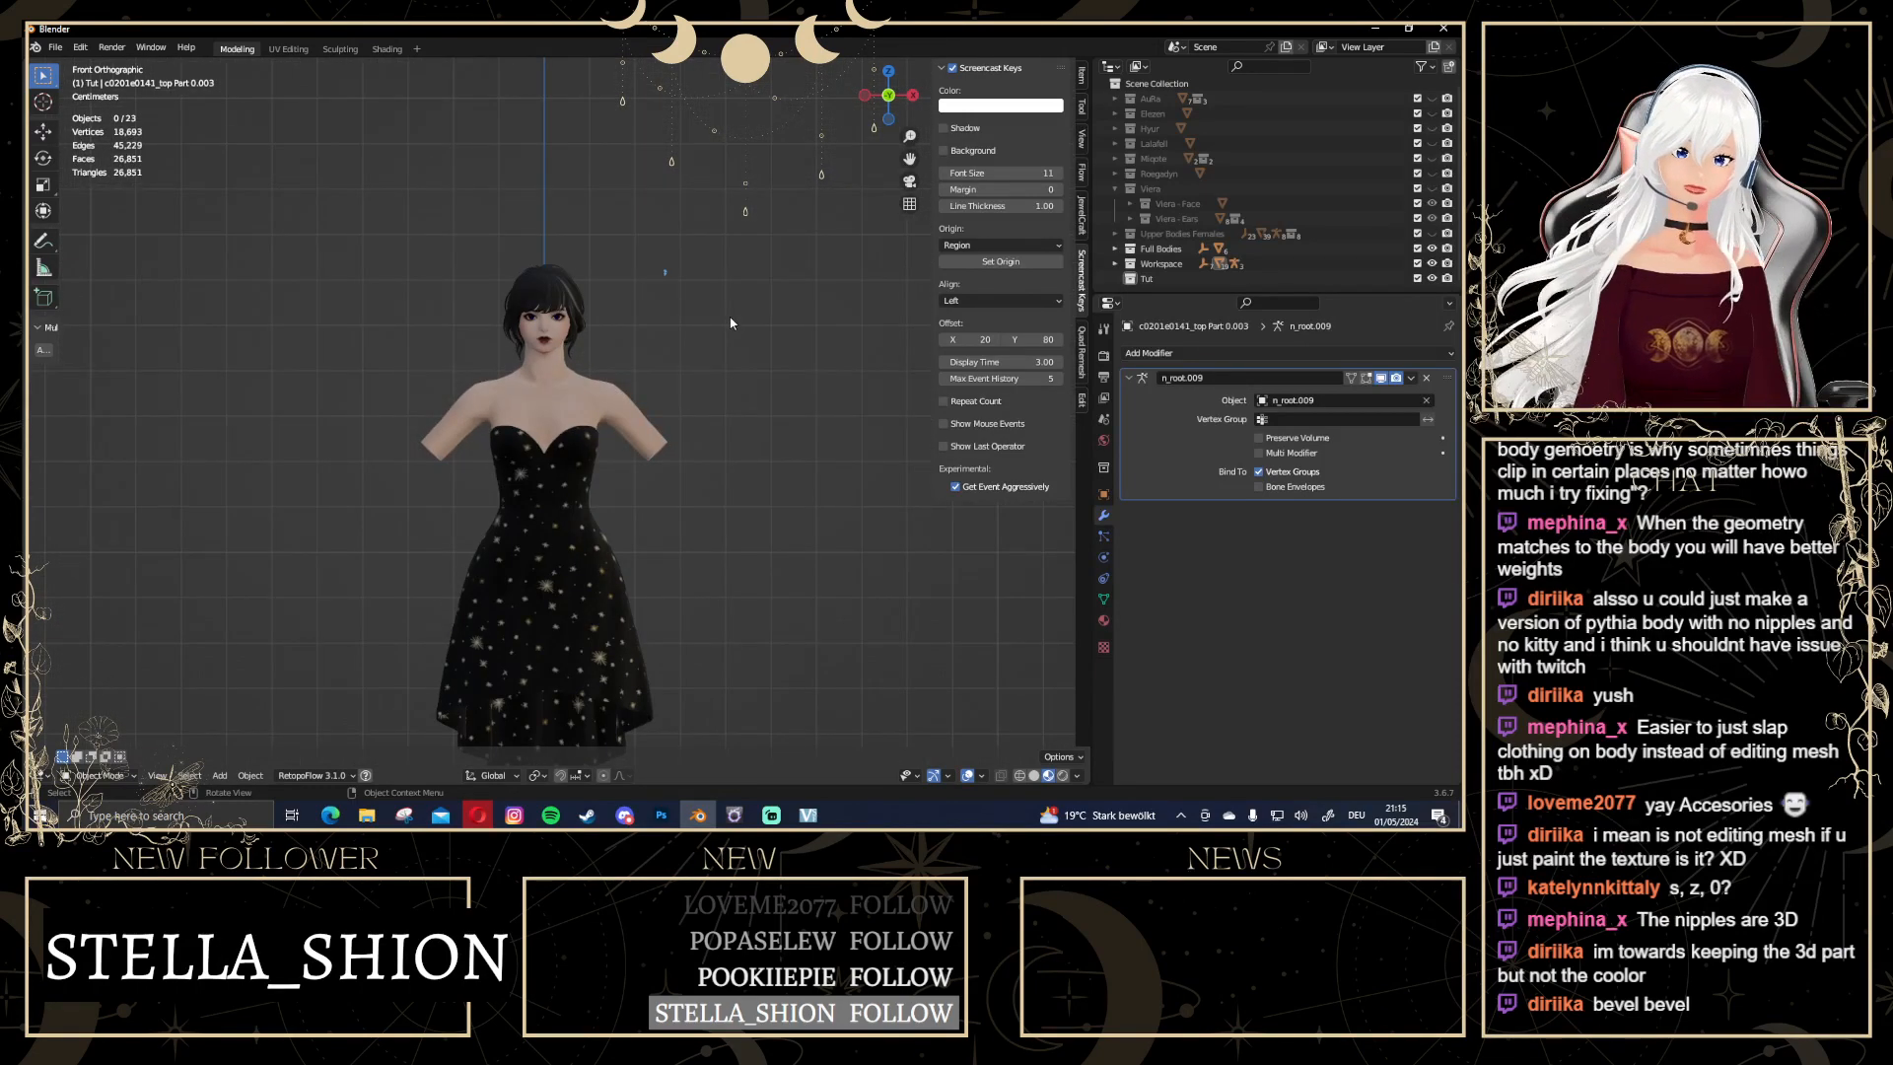
Examine the dressed figure's bare neck, shoulders and dress at an angle and from the front
{"action": "scroll", "coordinate": [730, 321], "scroll_direction": "up", "scroll_amount": 3}
{"action": "middle_click_drag", "start_coordinate": [595, 446], "coordinate": [746, 221]}
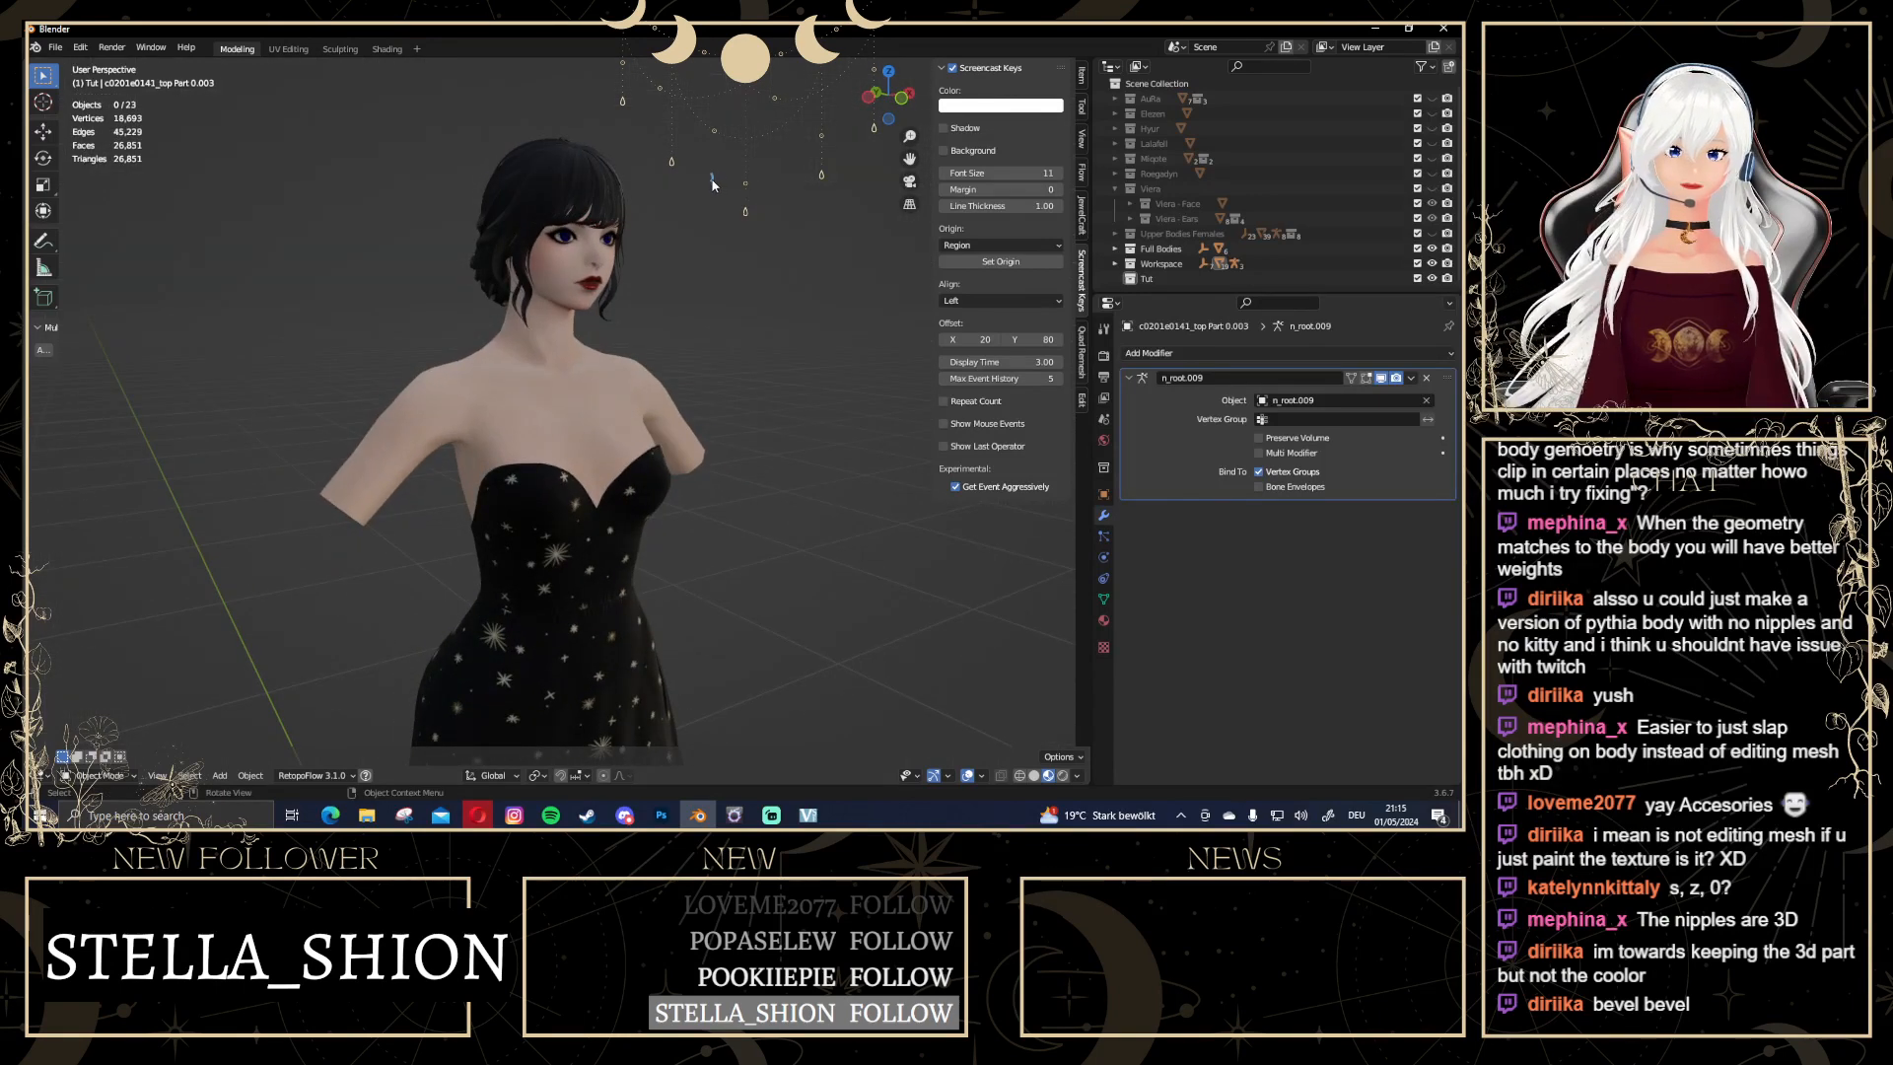
{"action": "left_click", "coordinate": [43, 241]}
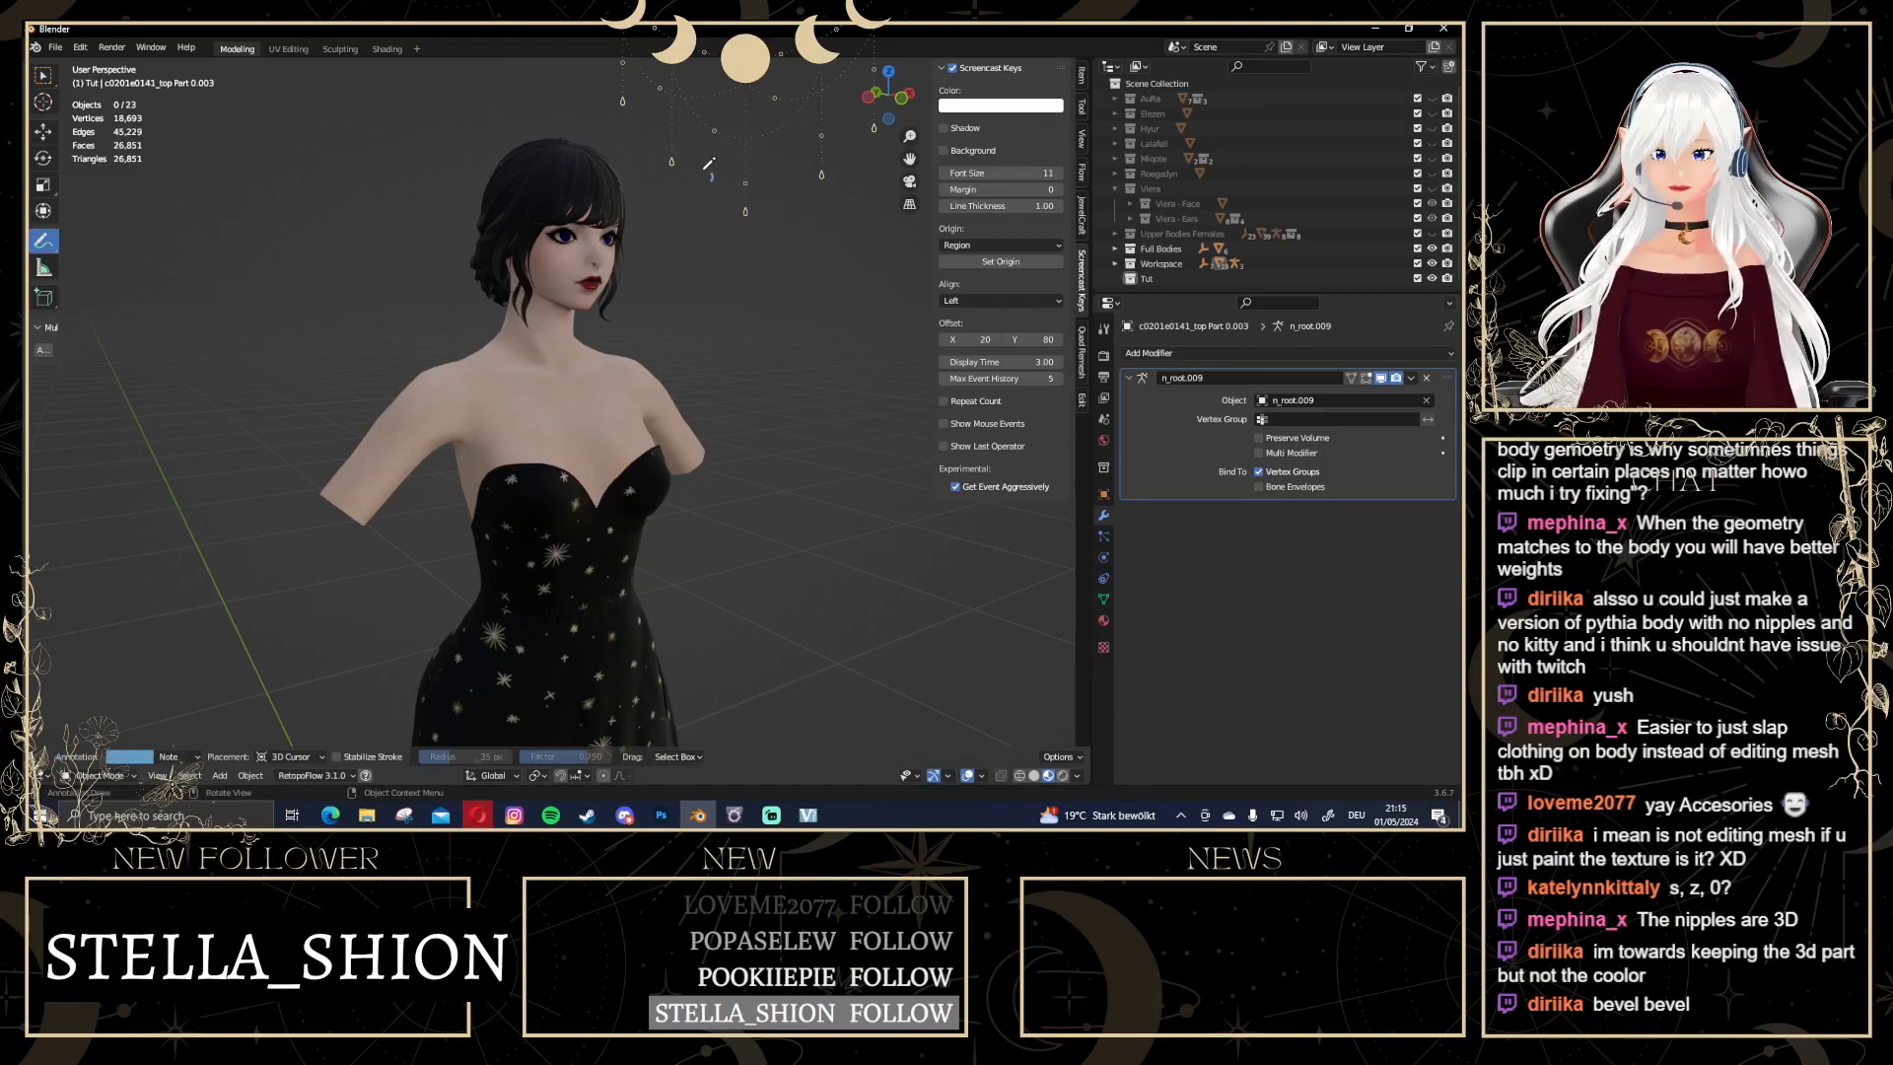
{"action": "key", "text": "ctrl"}
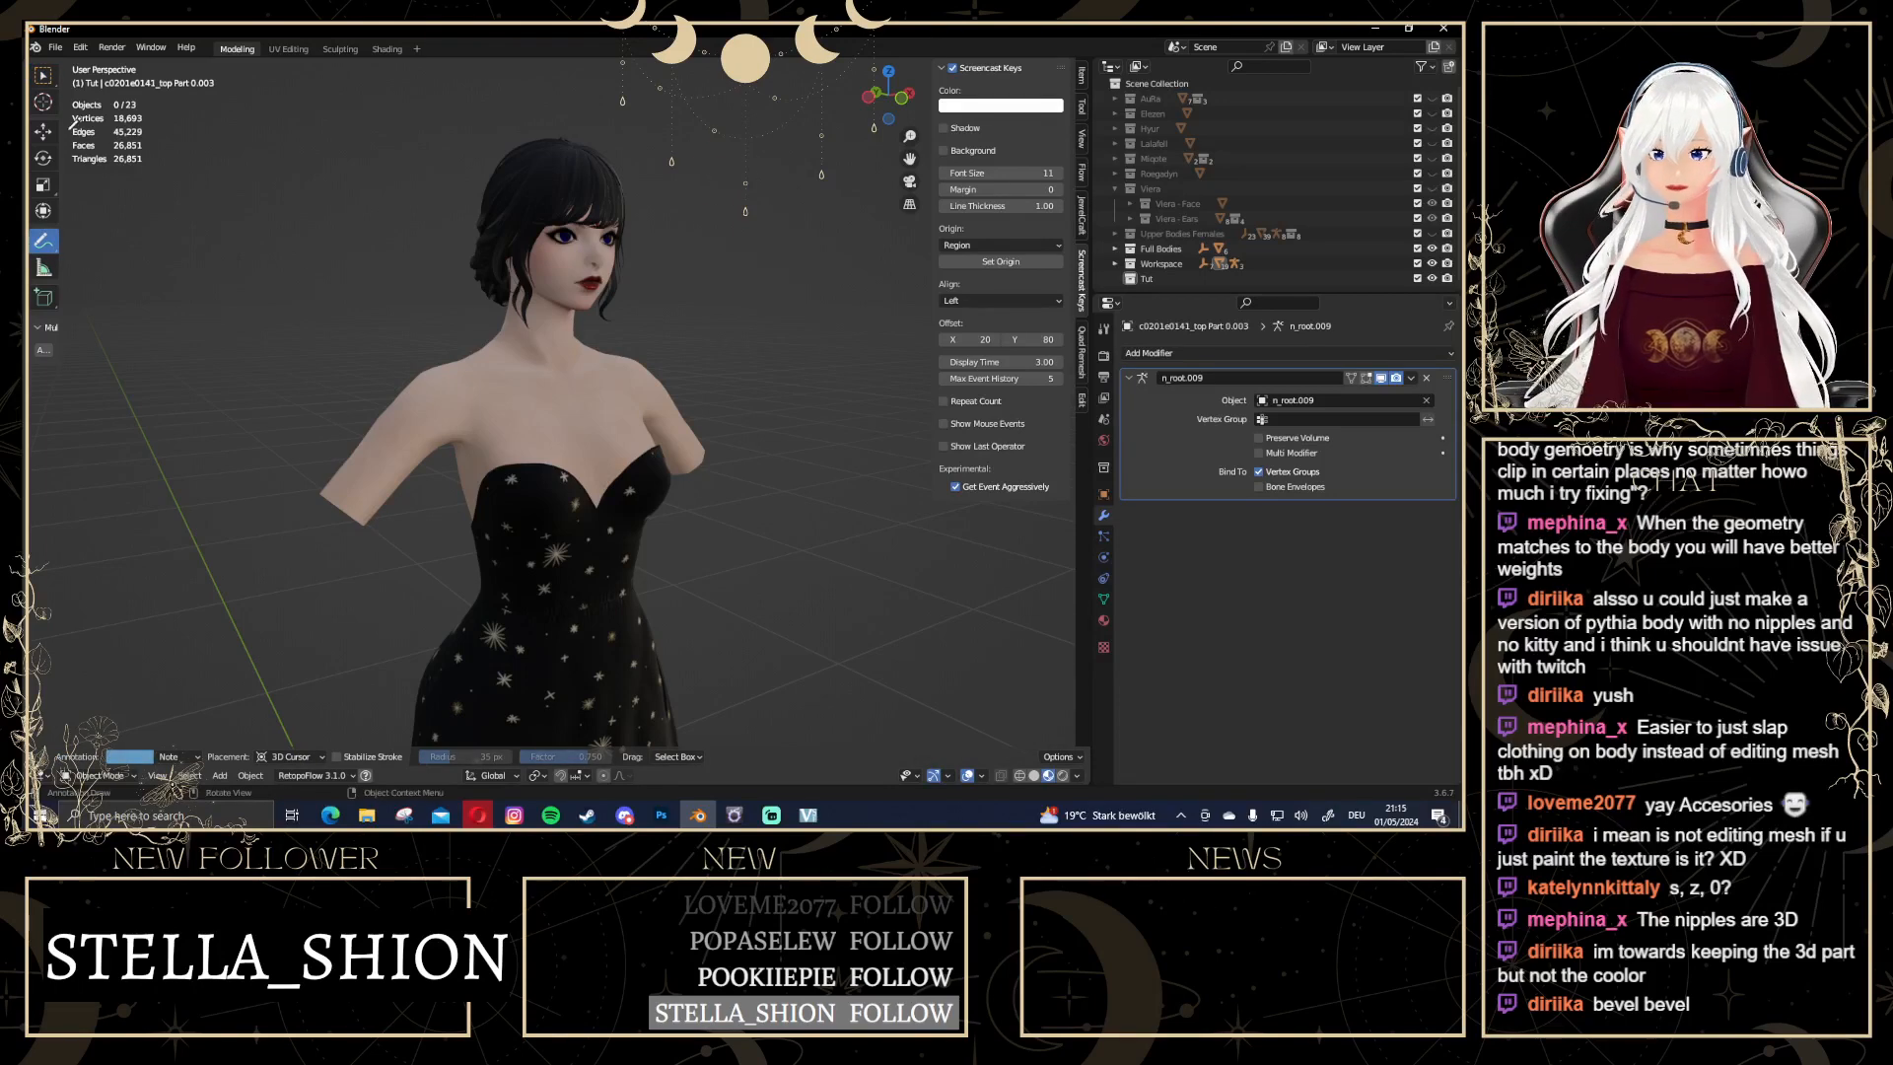
{"action": "left_click", "coordinate": [42, 75]}
{"action": "key", "text": "KP_1"}
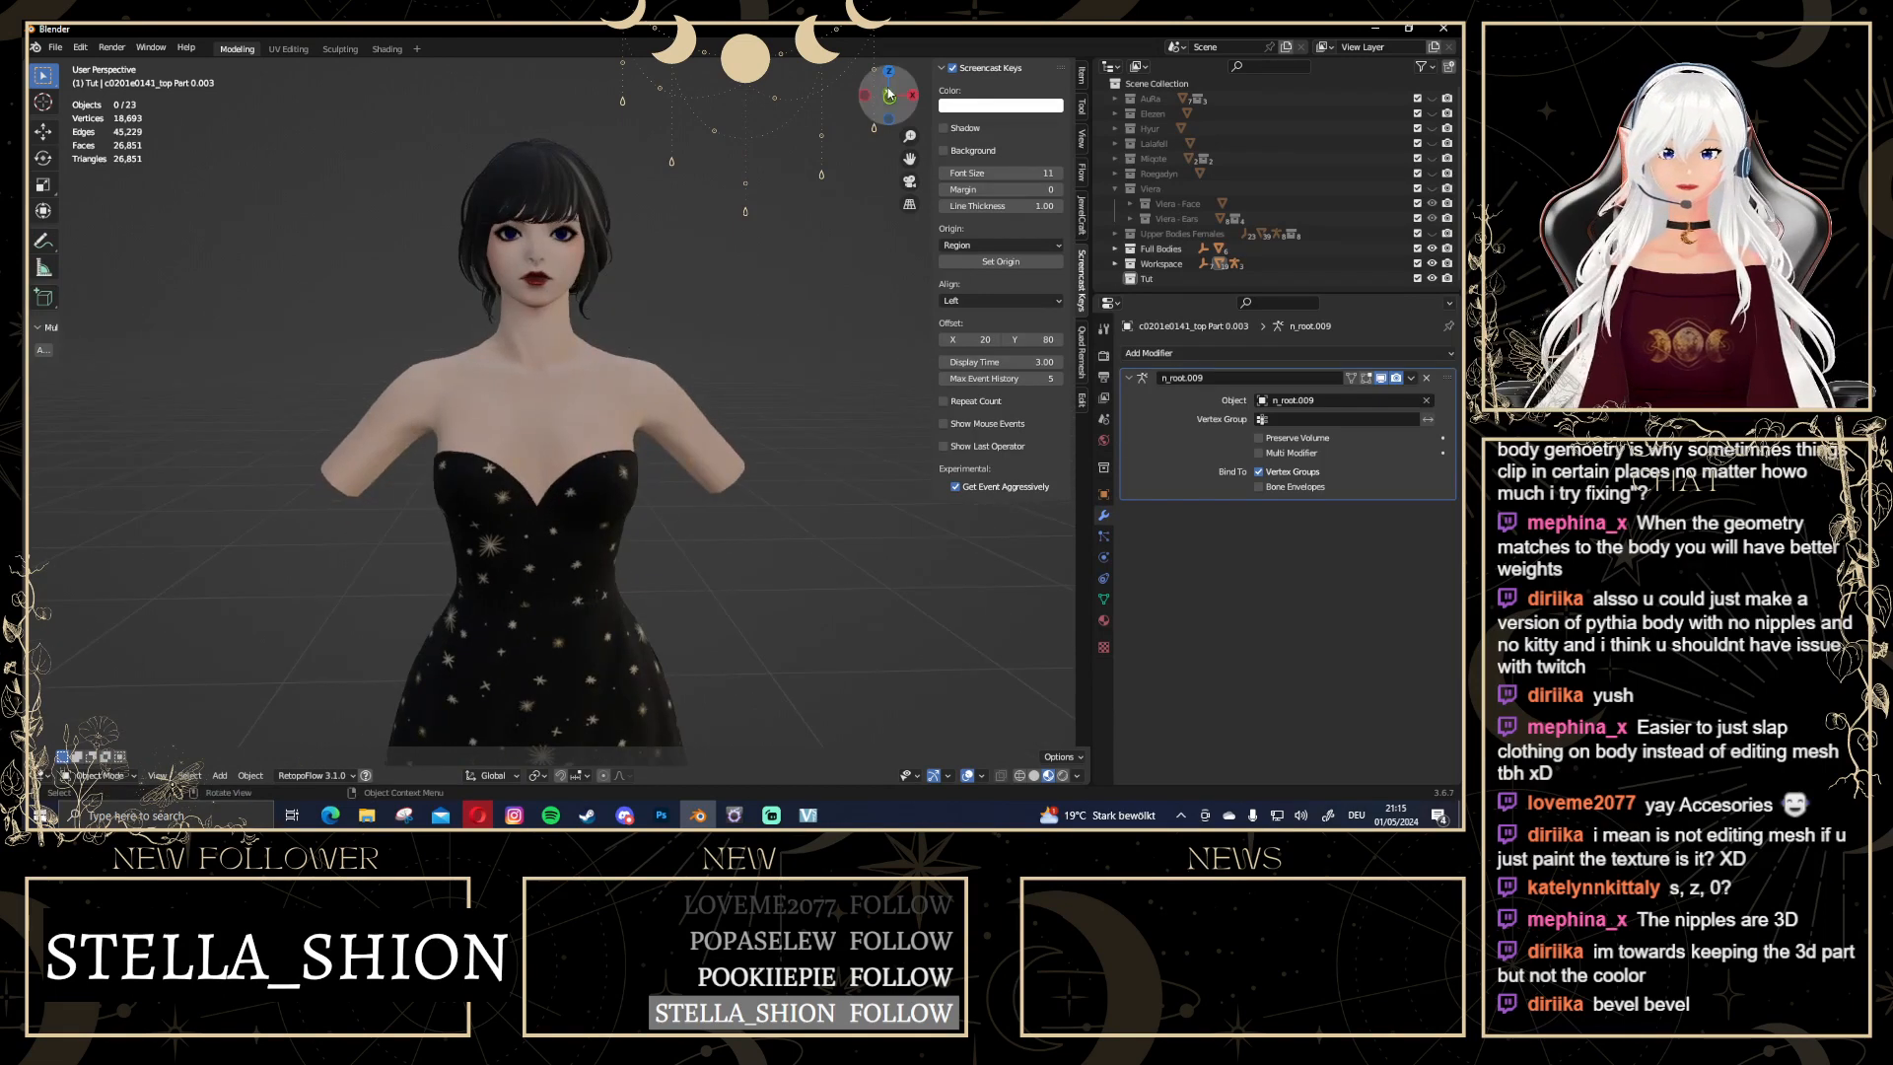
{"action": "scroll", "coordinate": [726, 552], "scroll_direction": "down", "scroll_amount": 3}
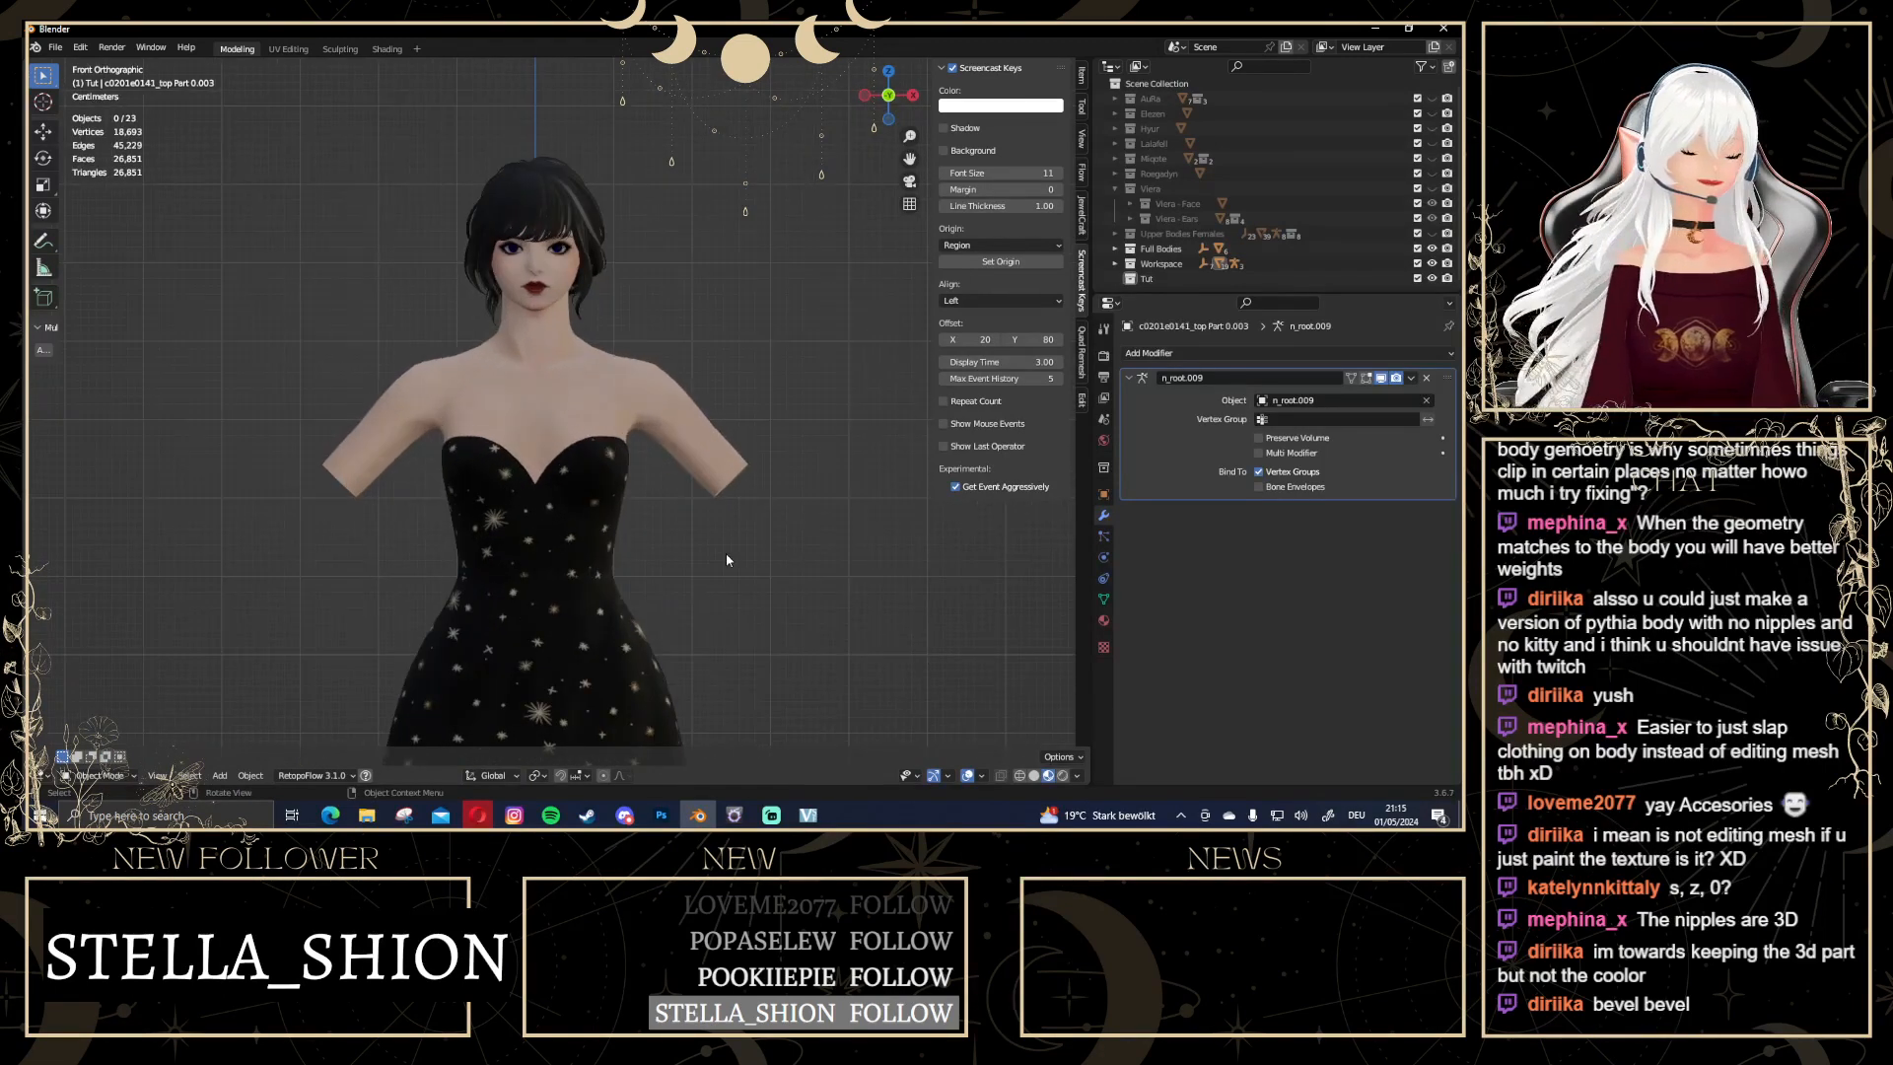
{"action": "scroll", "coordinate": [496, 217], "scroll_direction": "up", "scroll_amount": 4}
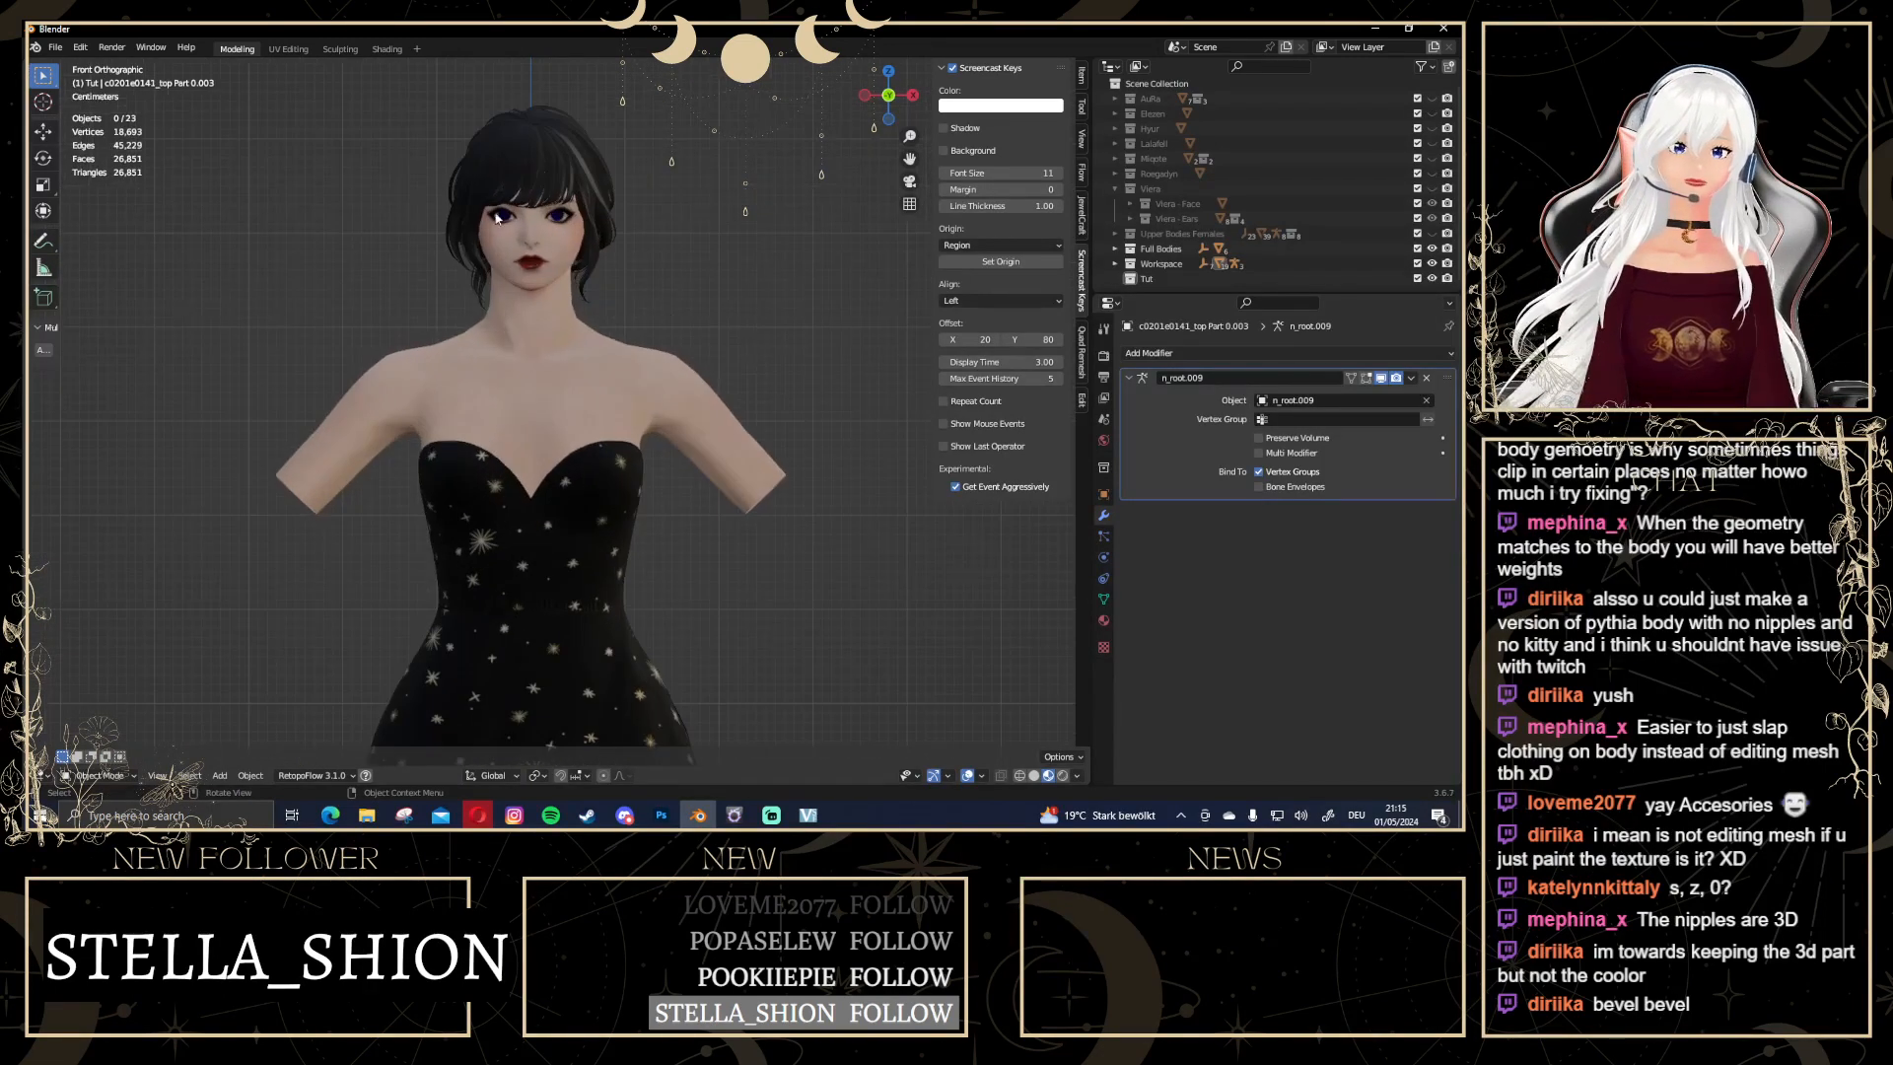
{"action": "scroll", "coordinate": [541, 390], "scroll_direction": "down", "scroll_amount": 4}
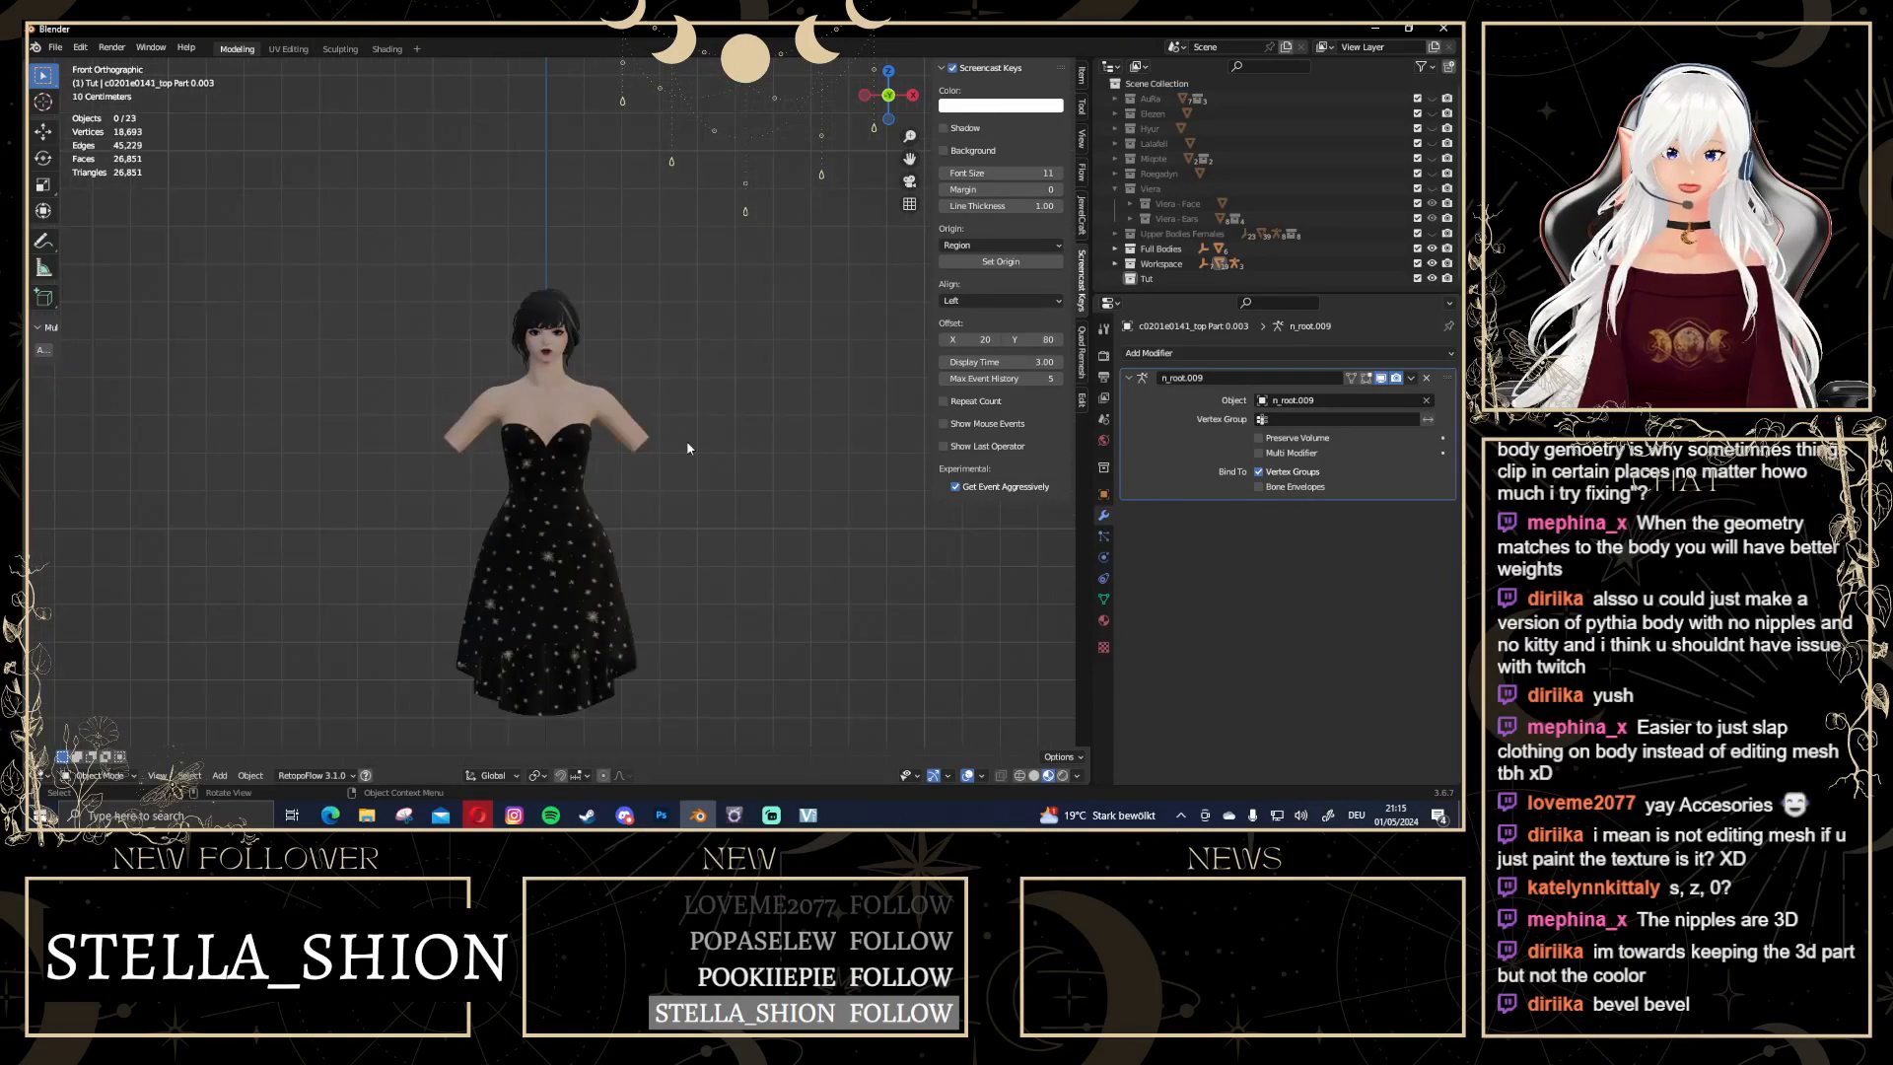
{"action": "scroll", "coordinate": [687, 448], "scroll_direction": "up", "scroll_amount": 3}
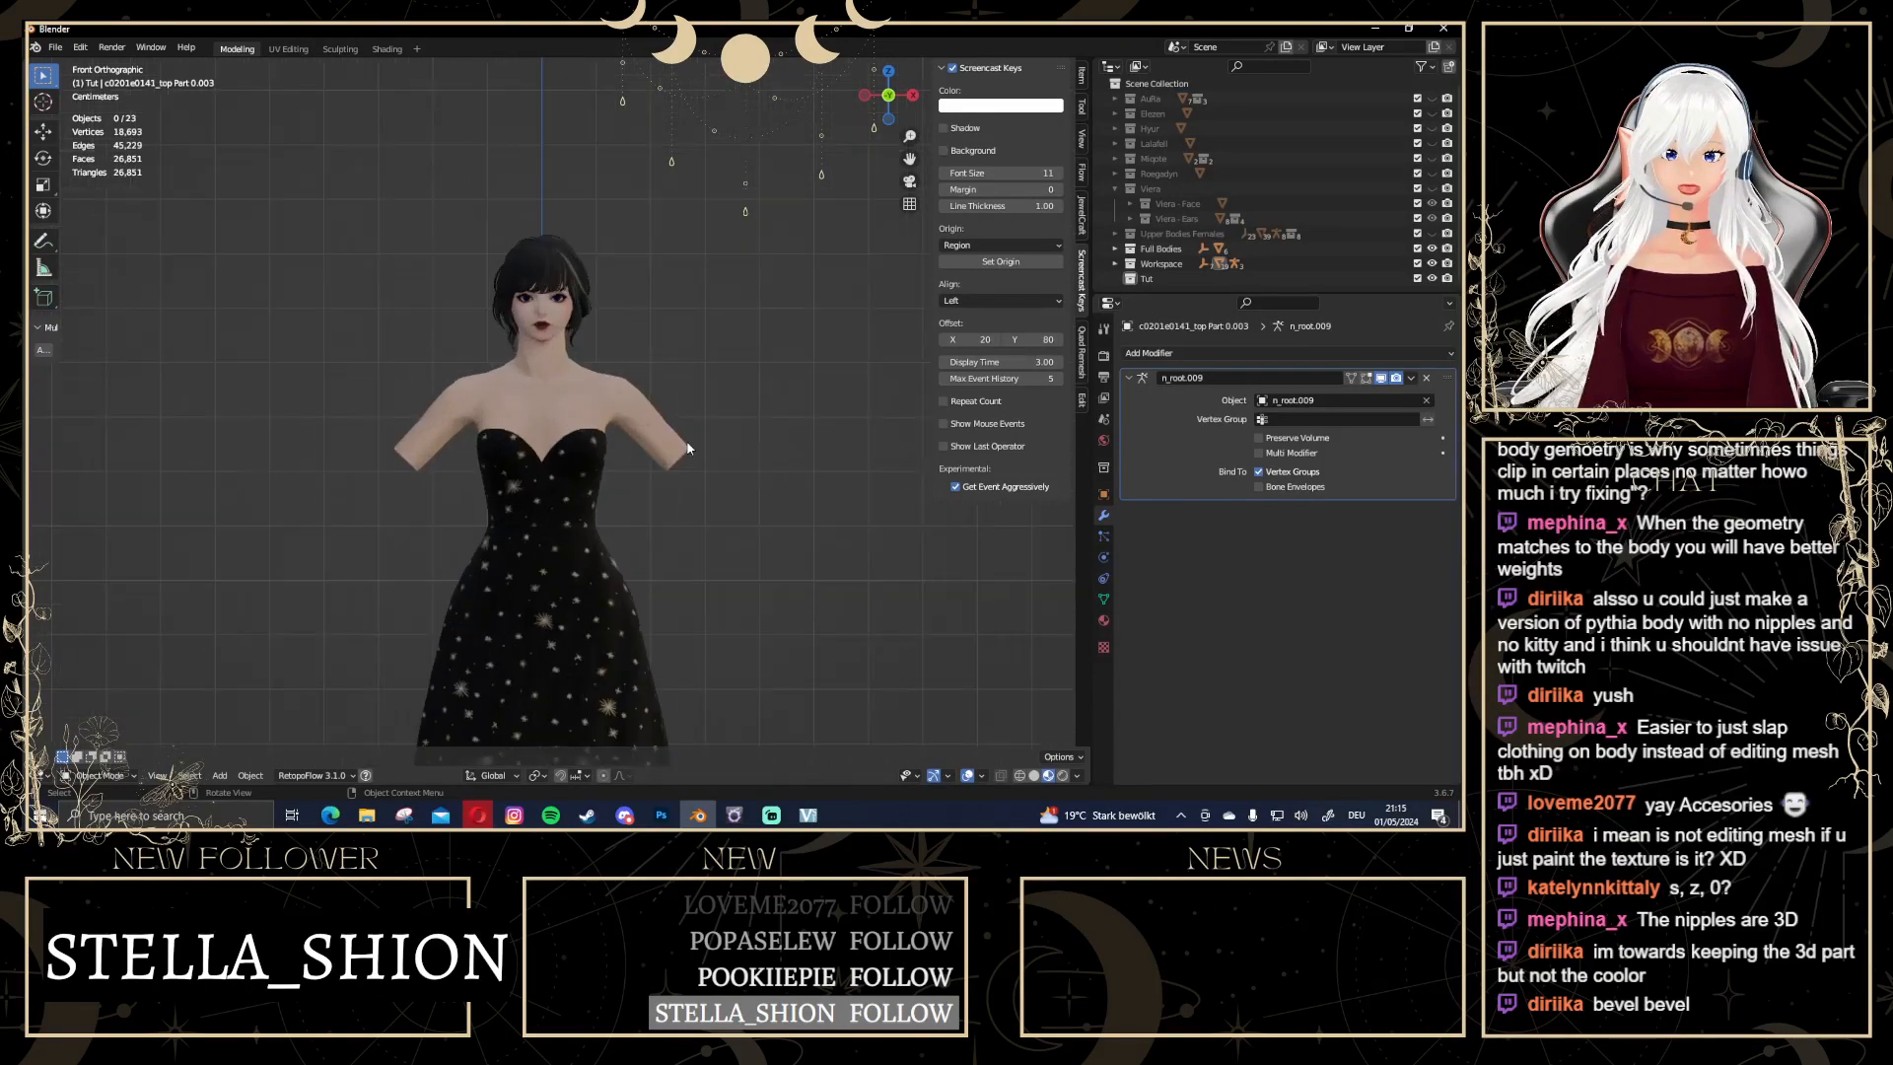
Unhide the choker object c0201e0141_top Part 0.003 and move it from Workspace into the Tut collection
{"action": "left_click", "coordinate": [1115, 264]}
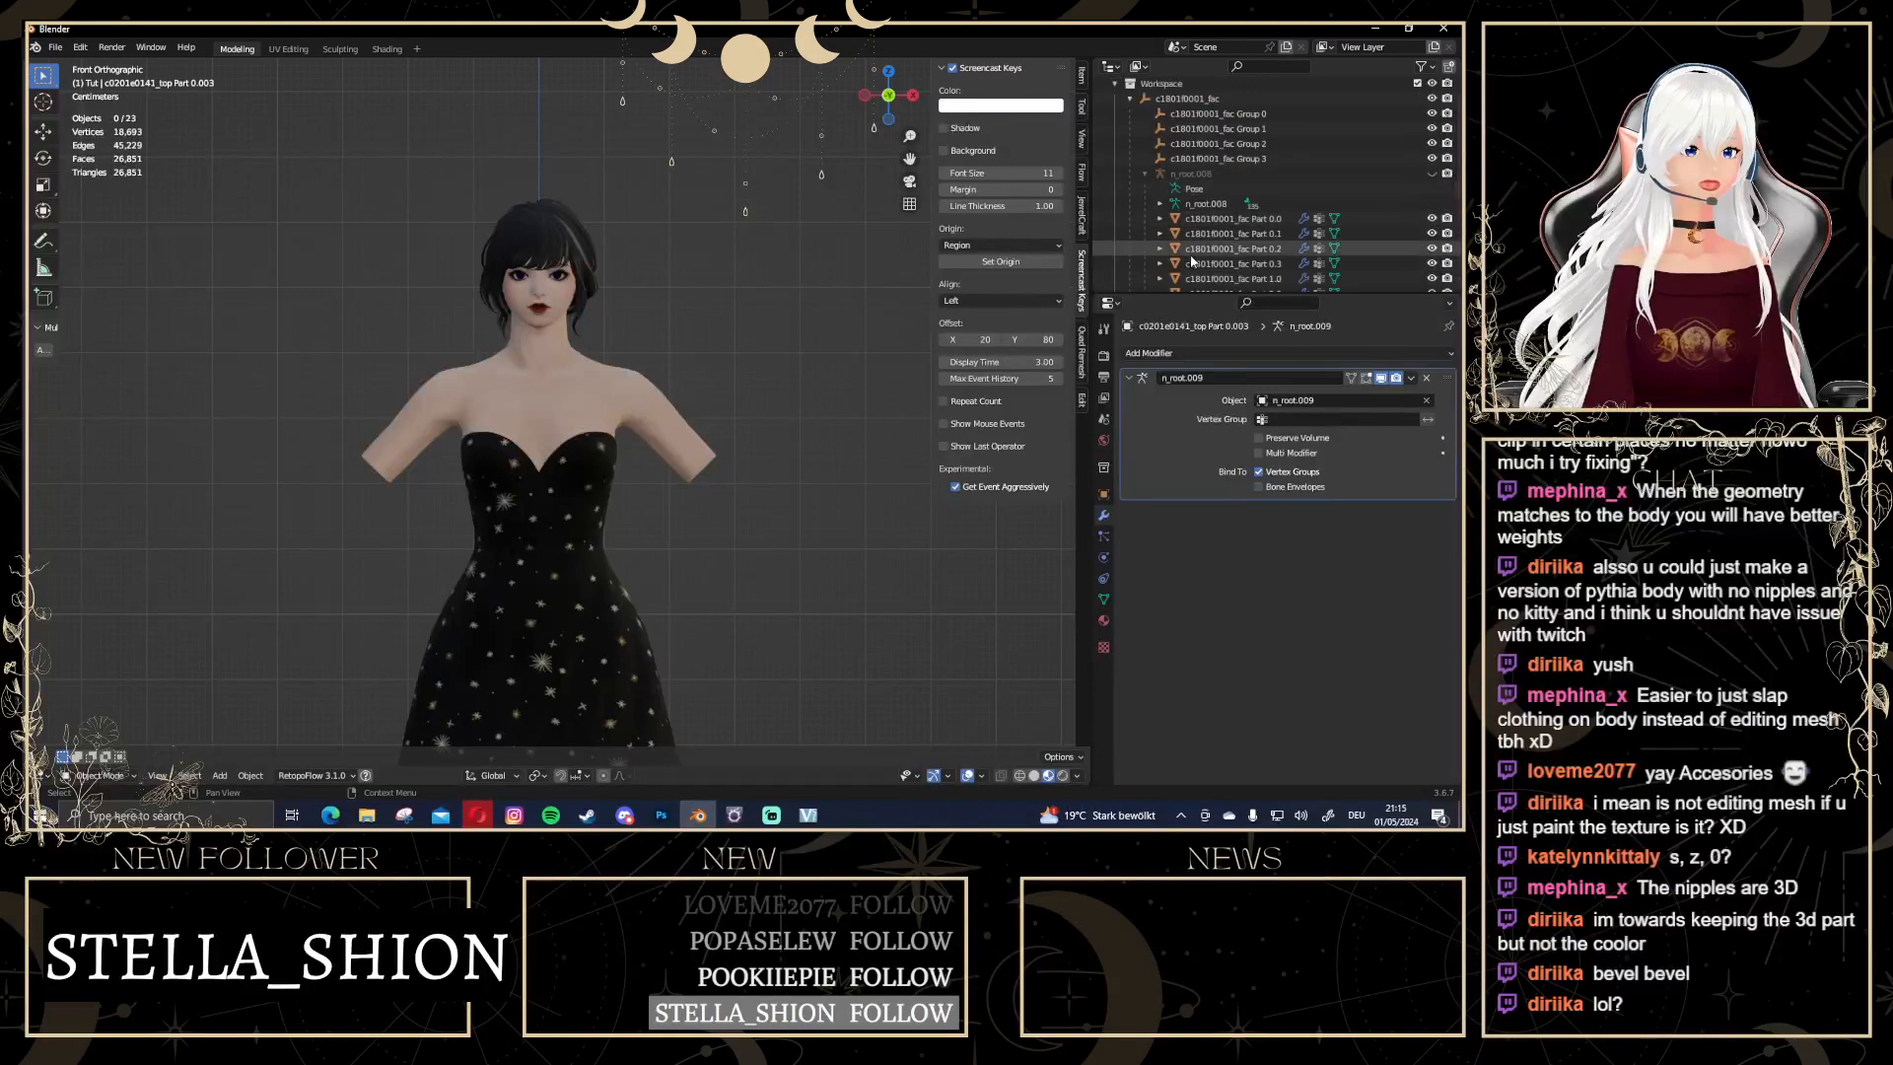
{"action": "scroll", "coordinate": [1189, 258], "scroll_direction": "down", "scroll_amount": 3}
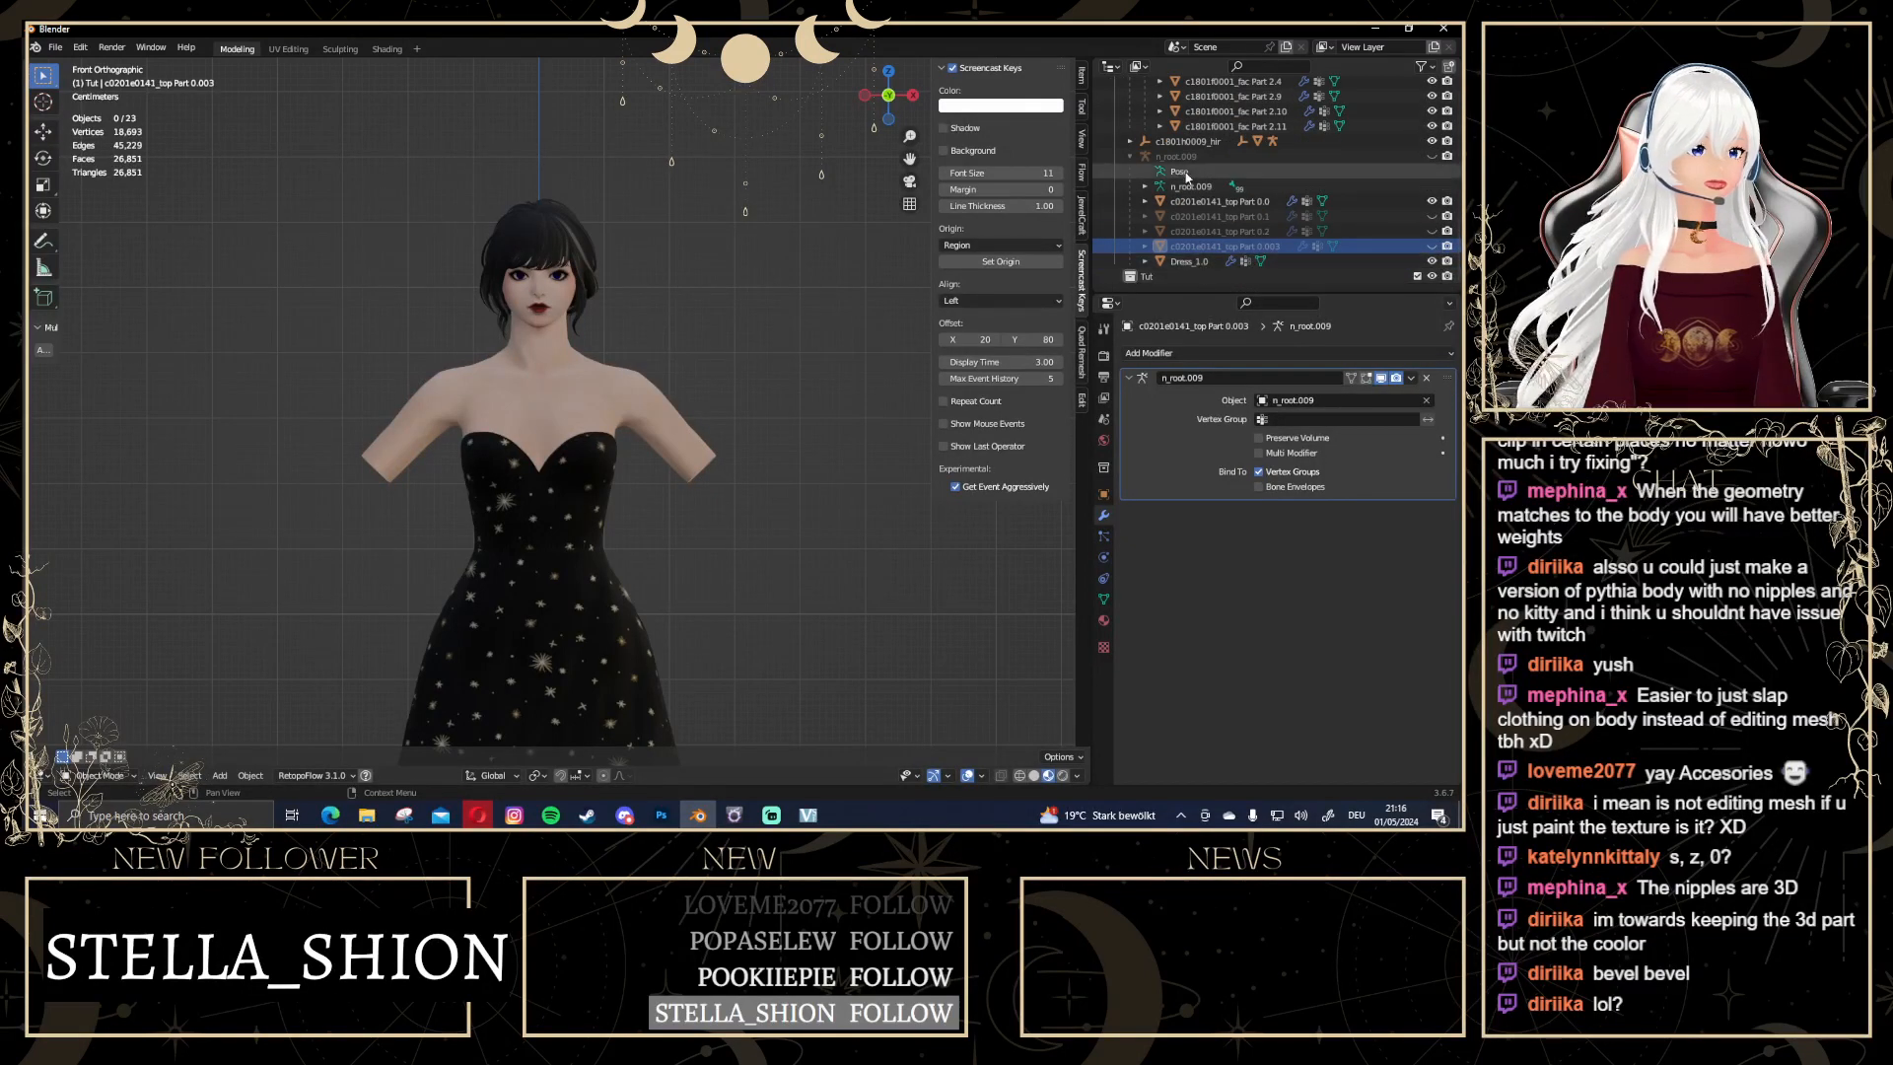
{"action": "left_click", "coordinate": [1447, 246]}
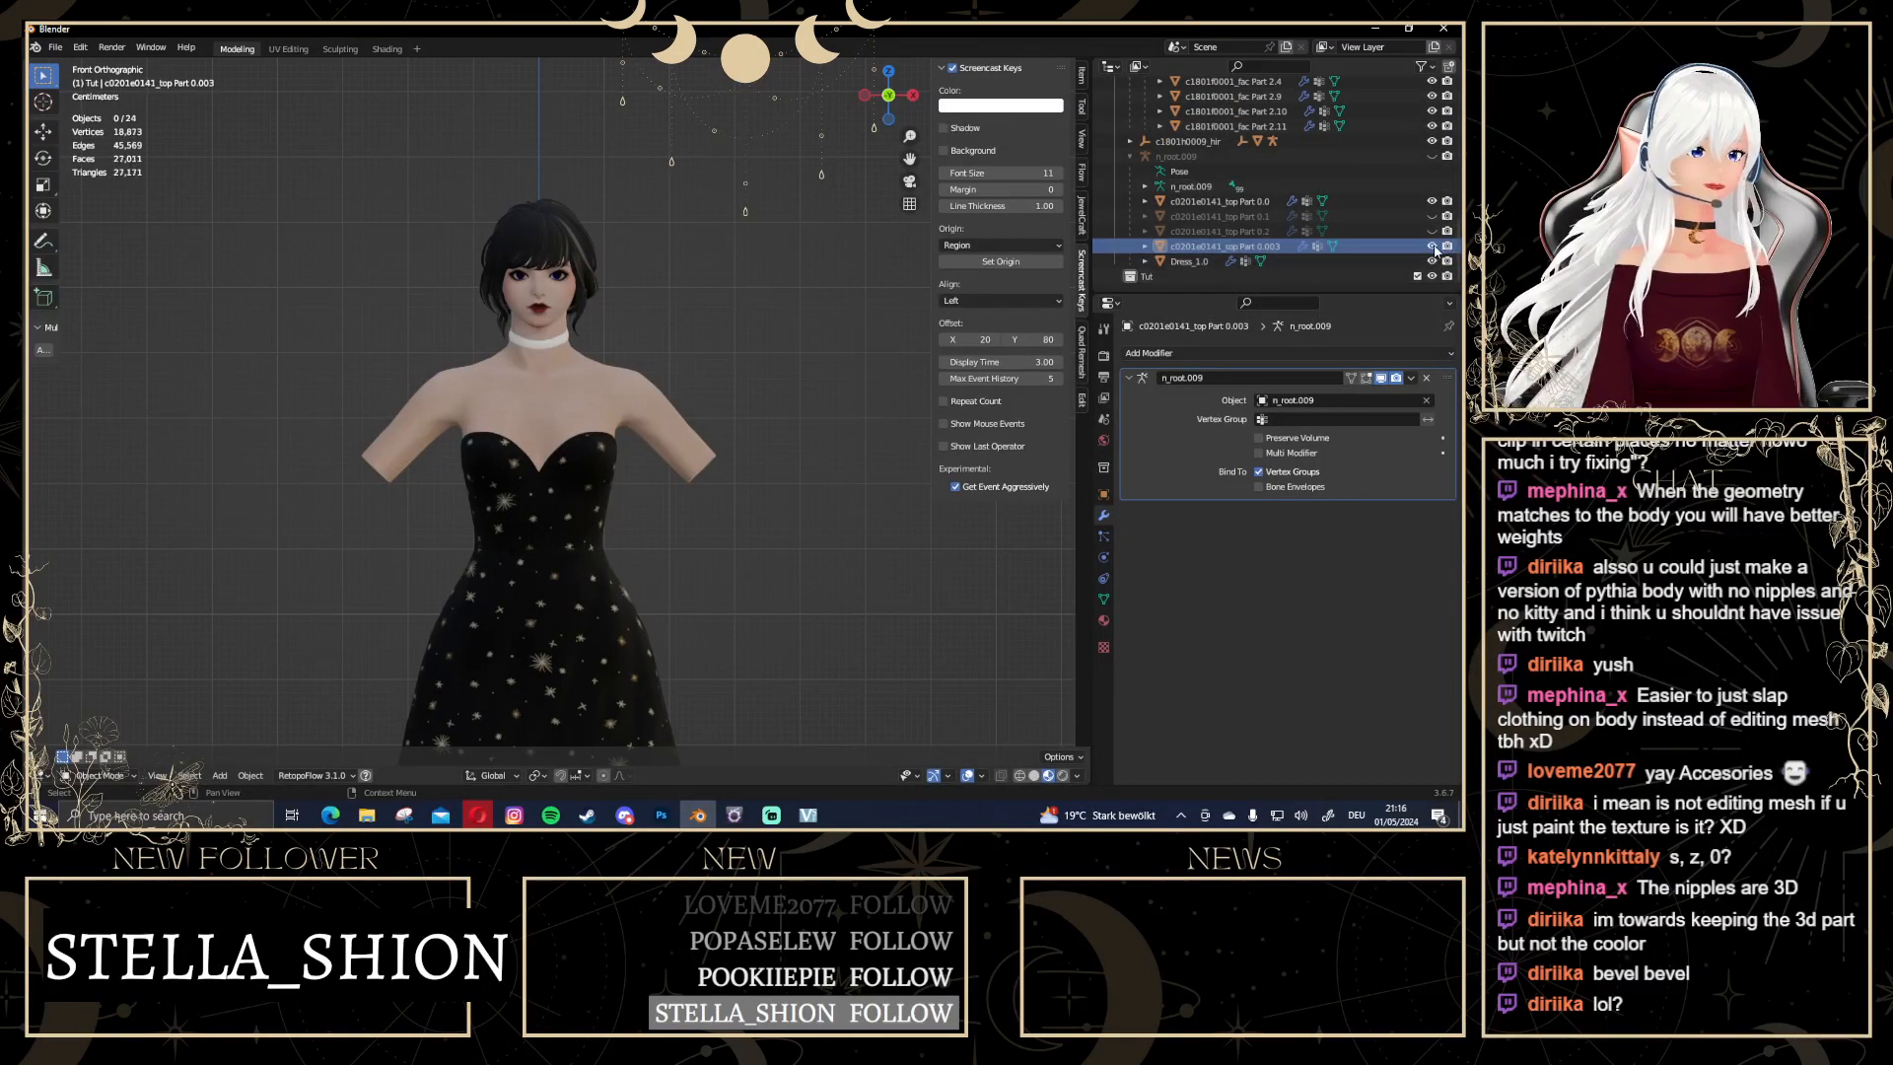
{"action": "left_click", "coordinate": [1196, 247]}
{"action": "scroll", "coordinate": [1233, 242], "scroll_direction": "up", "scroll_amount": 5}
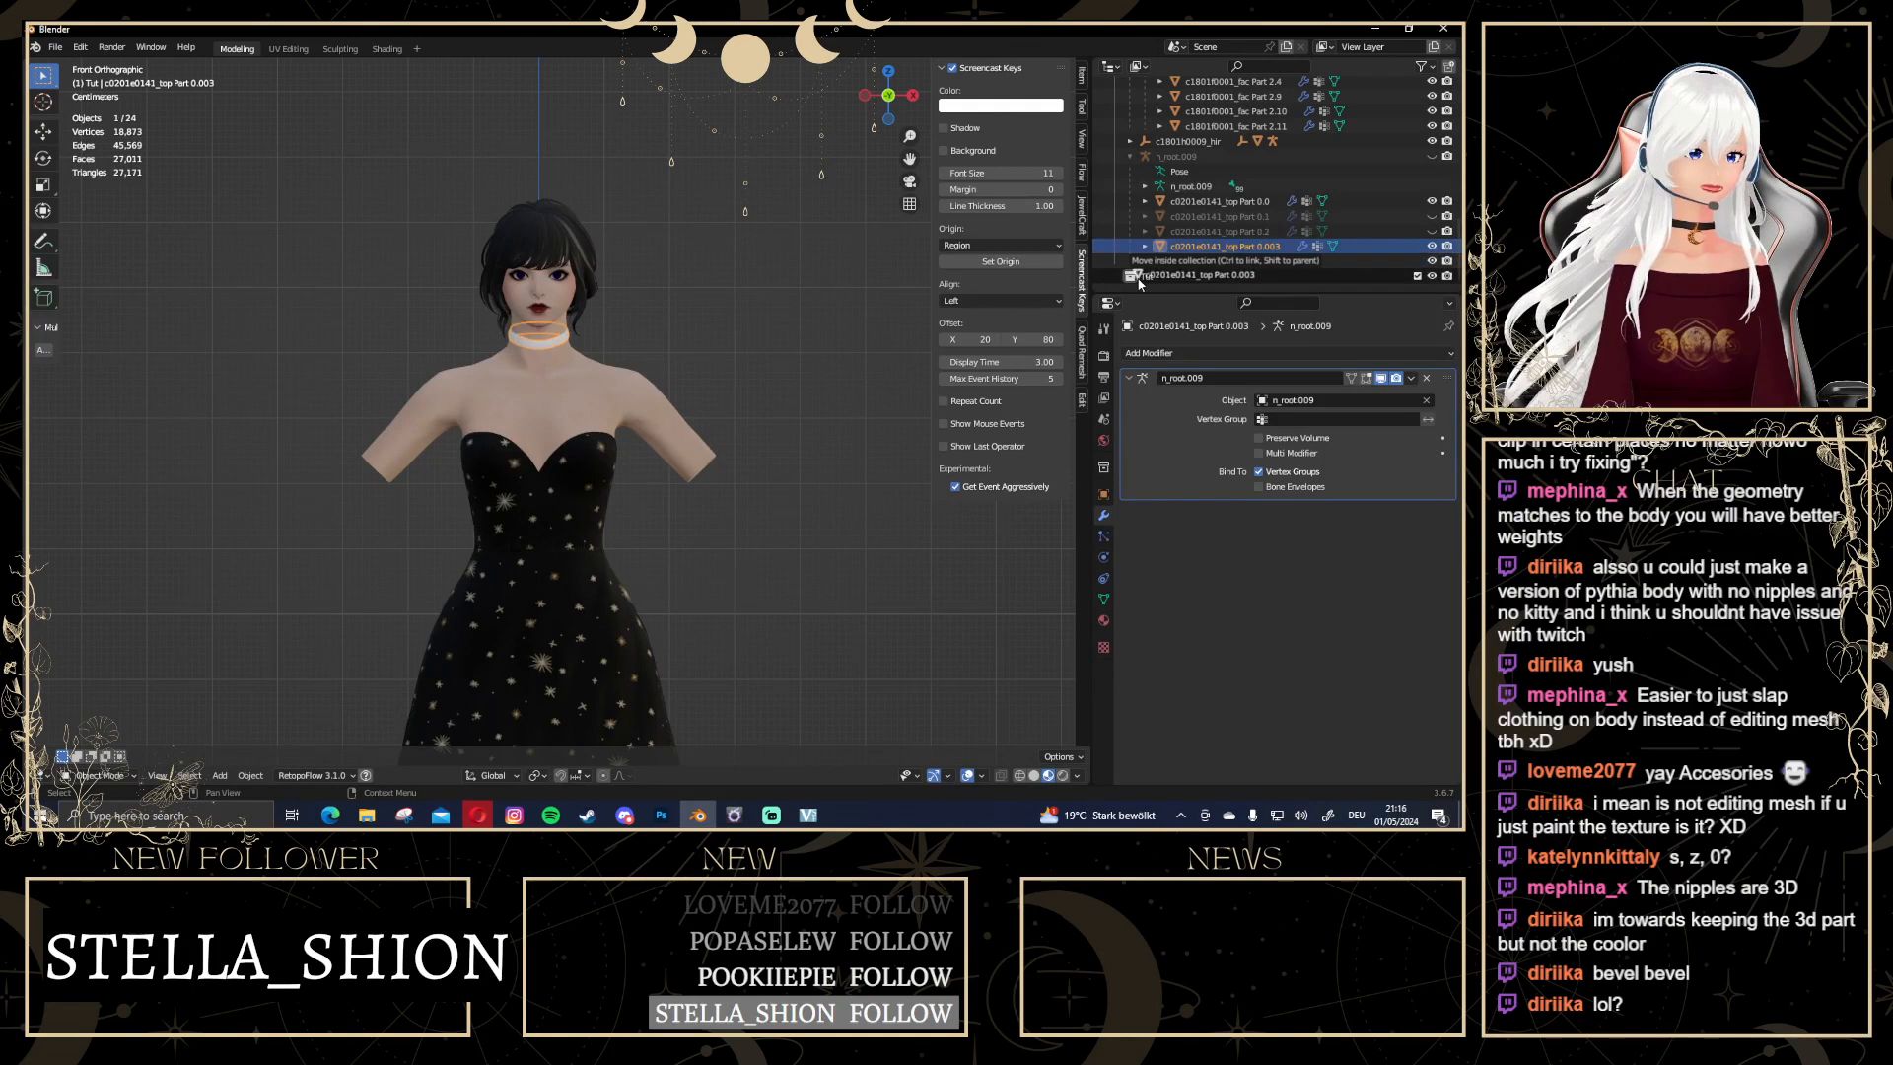
Collapse the c1801f0001_fac and n_root.009 hierarchies in the Workspace collection and deselect the choker
{"action": "left_click", "coordinate": [1131, 186]}
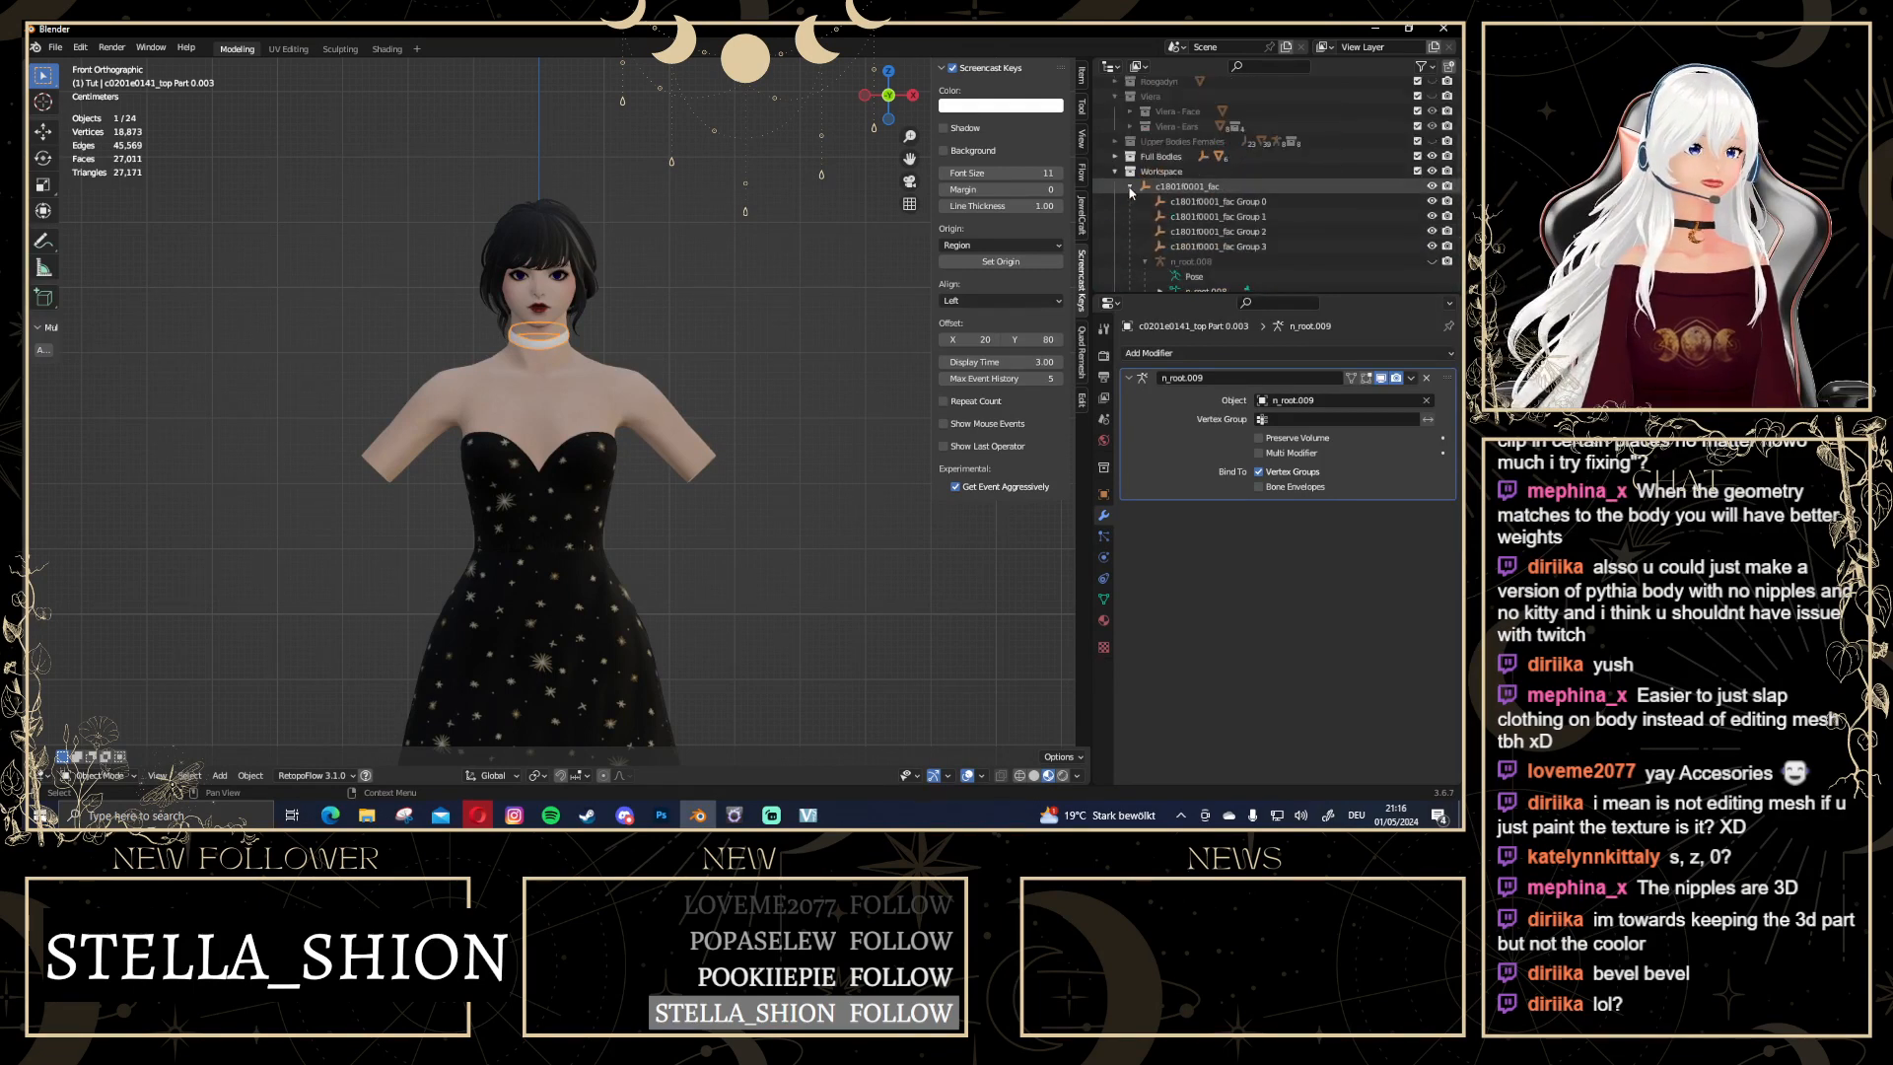
{"action": "left_click", "coordinate": [1131, 216]}
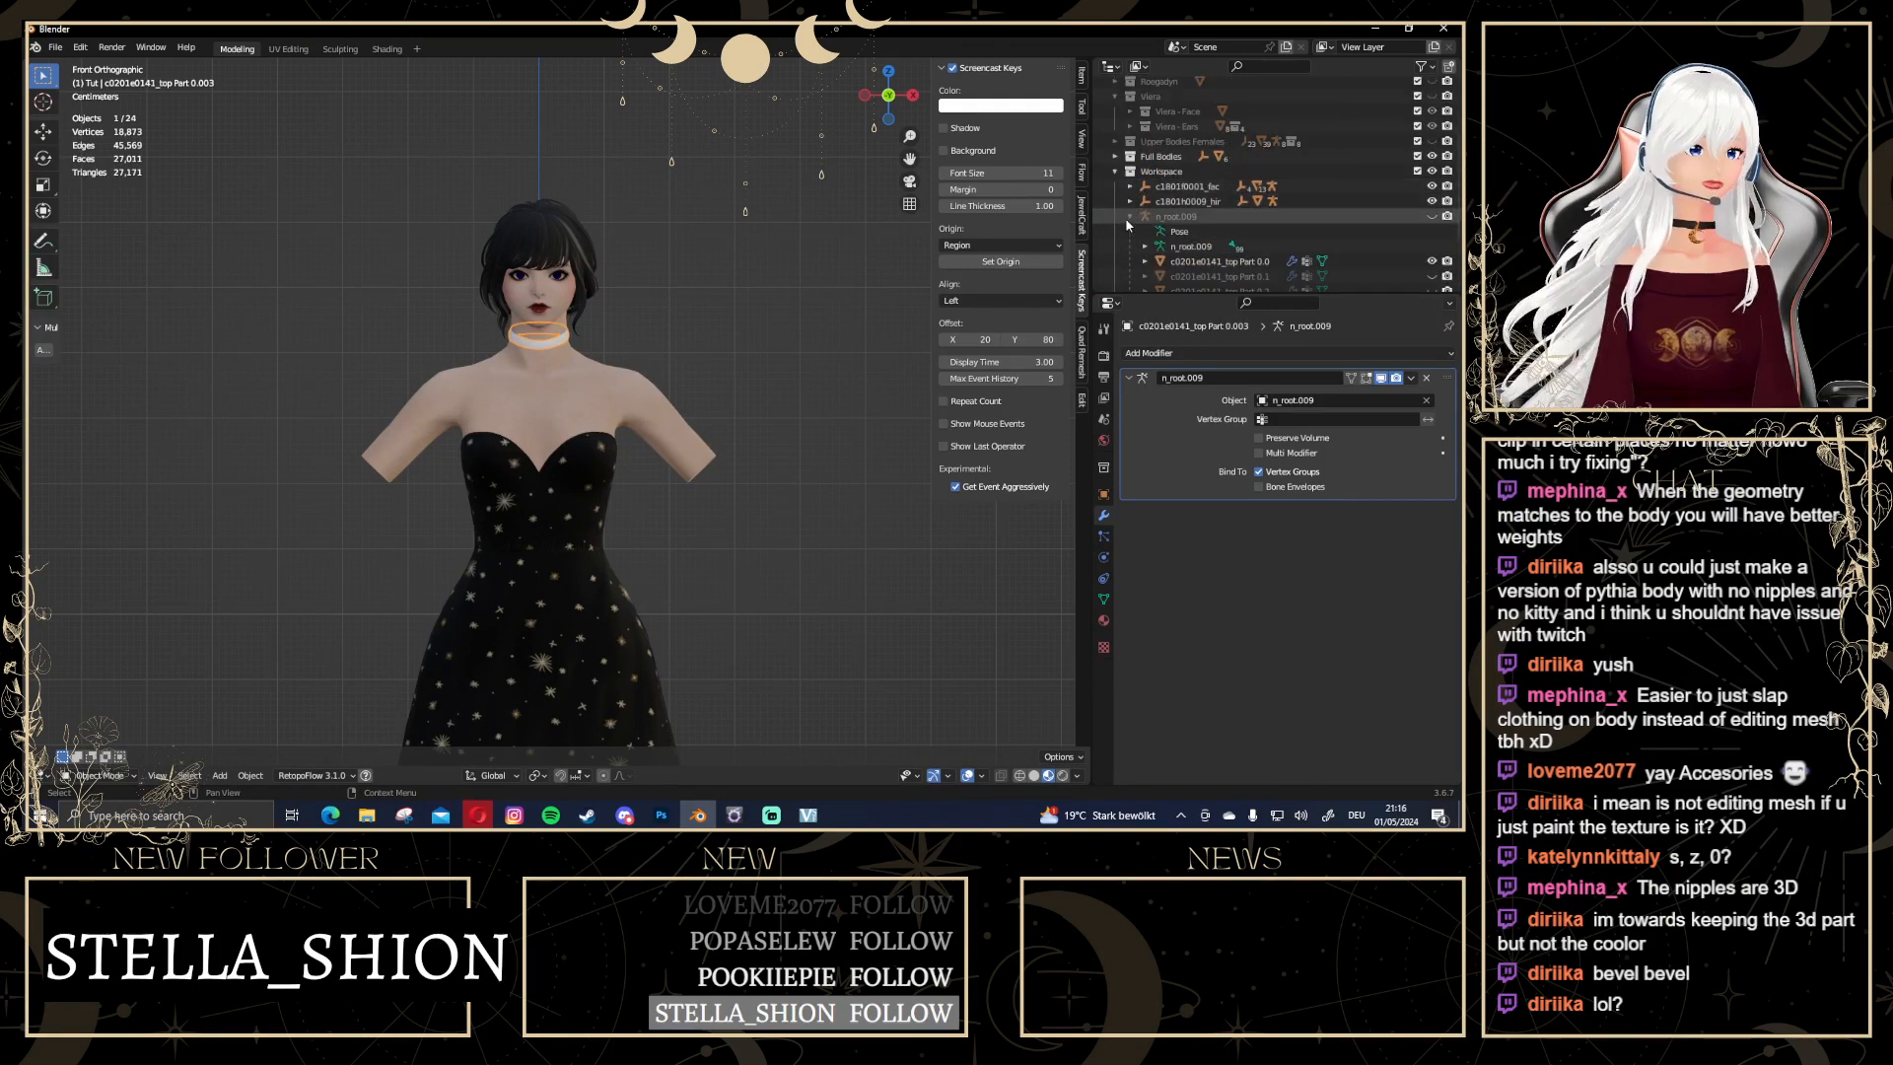
{"action": "left_click", "coordinate": [1131, 216]}
{"action": "scroll", "coordinate": [743, 427], "scroll_direction": "down", "scroll_amount": 6}
{"action": "left_click", "coordinate": [743, 427]}
Open the choker in Edit Mode, select its vertical front-centre edges and scale them by about 1.609 with proportional editing
{"action": "scroll", "coordinate": [509, 244], "scroll_direction": "up", "scroll_amount": 8}
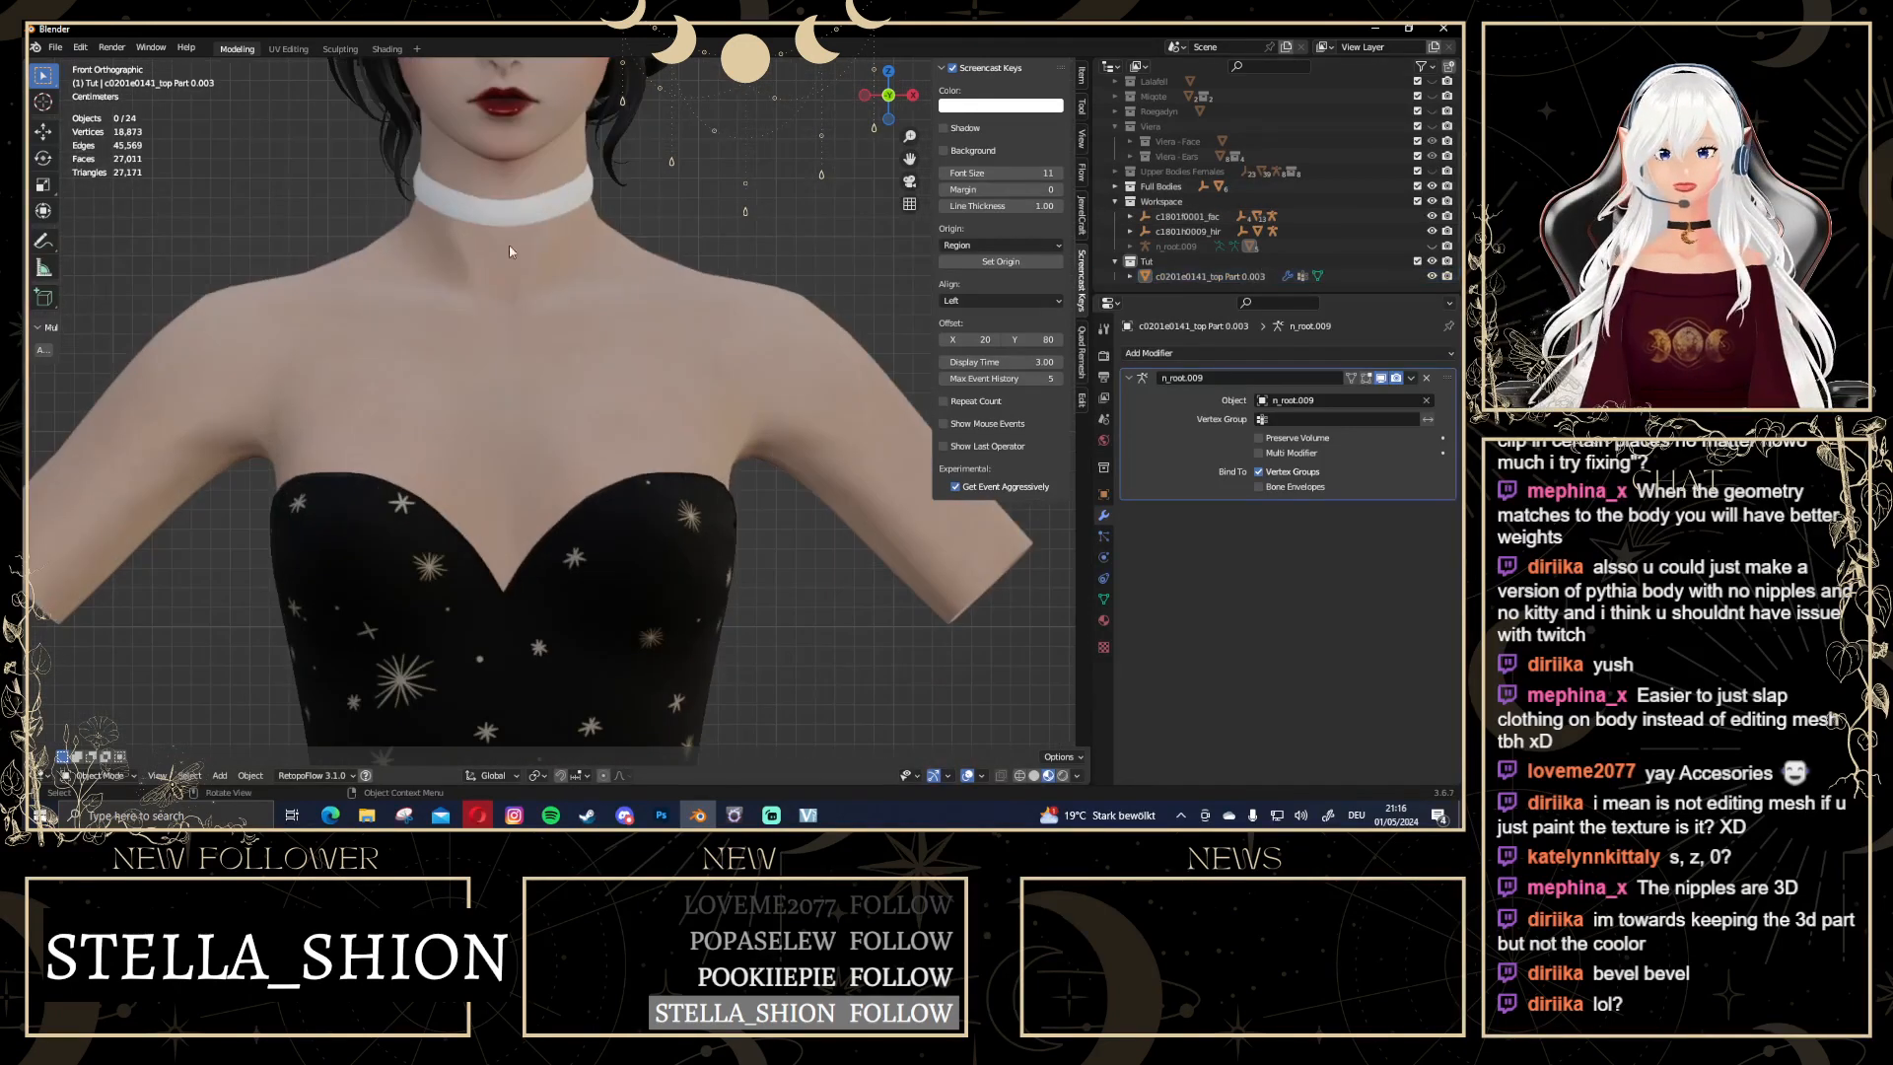
{"action": "scroll", "coordinate": [513, 417], "scroll_direction": "up", "scroll_amount": 3}
{"action": "left_click", "coordinate": [503, 416]}
{"action": "key", "text": "Tab"}
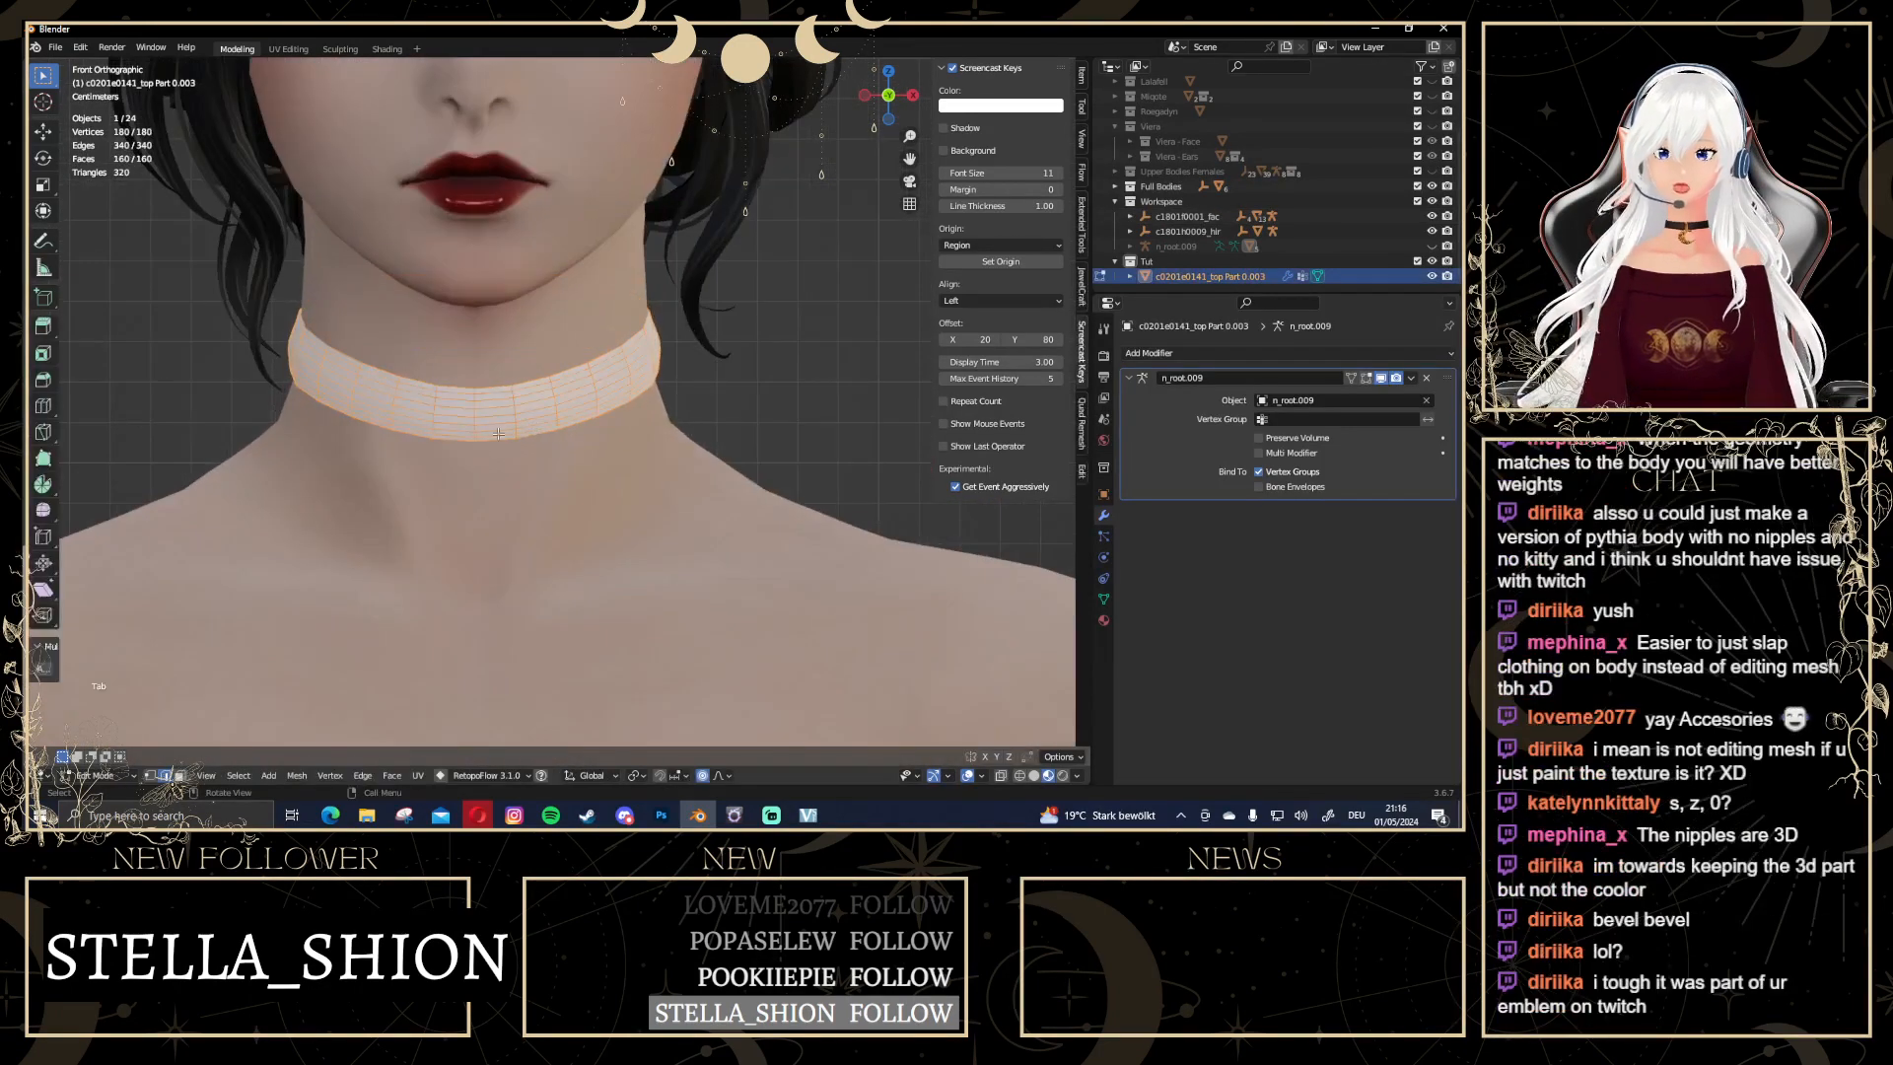
{"action": "left_click", "coordinate": [479, 413], "text": "alt"}
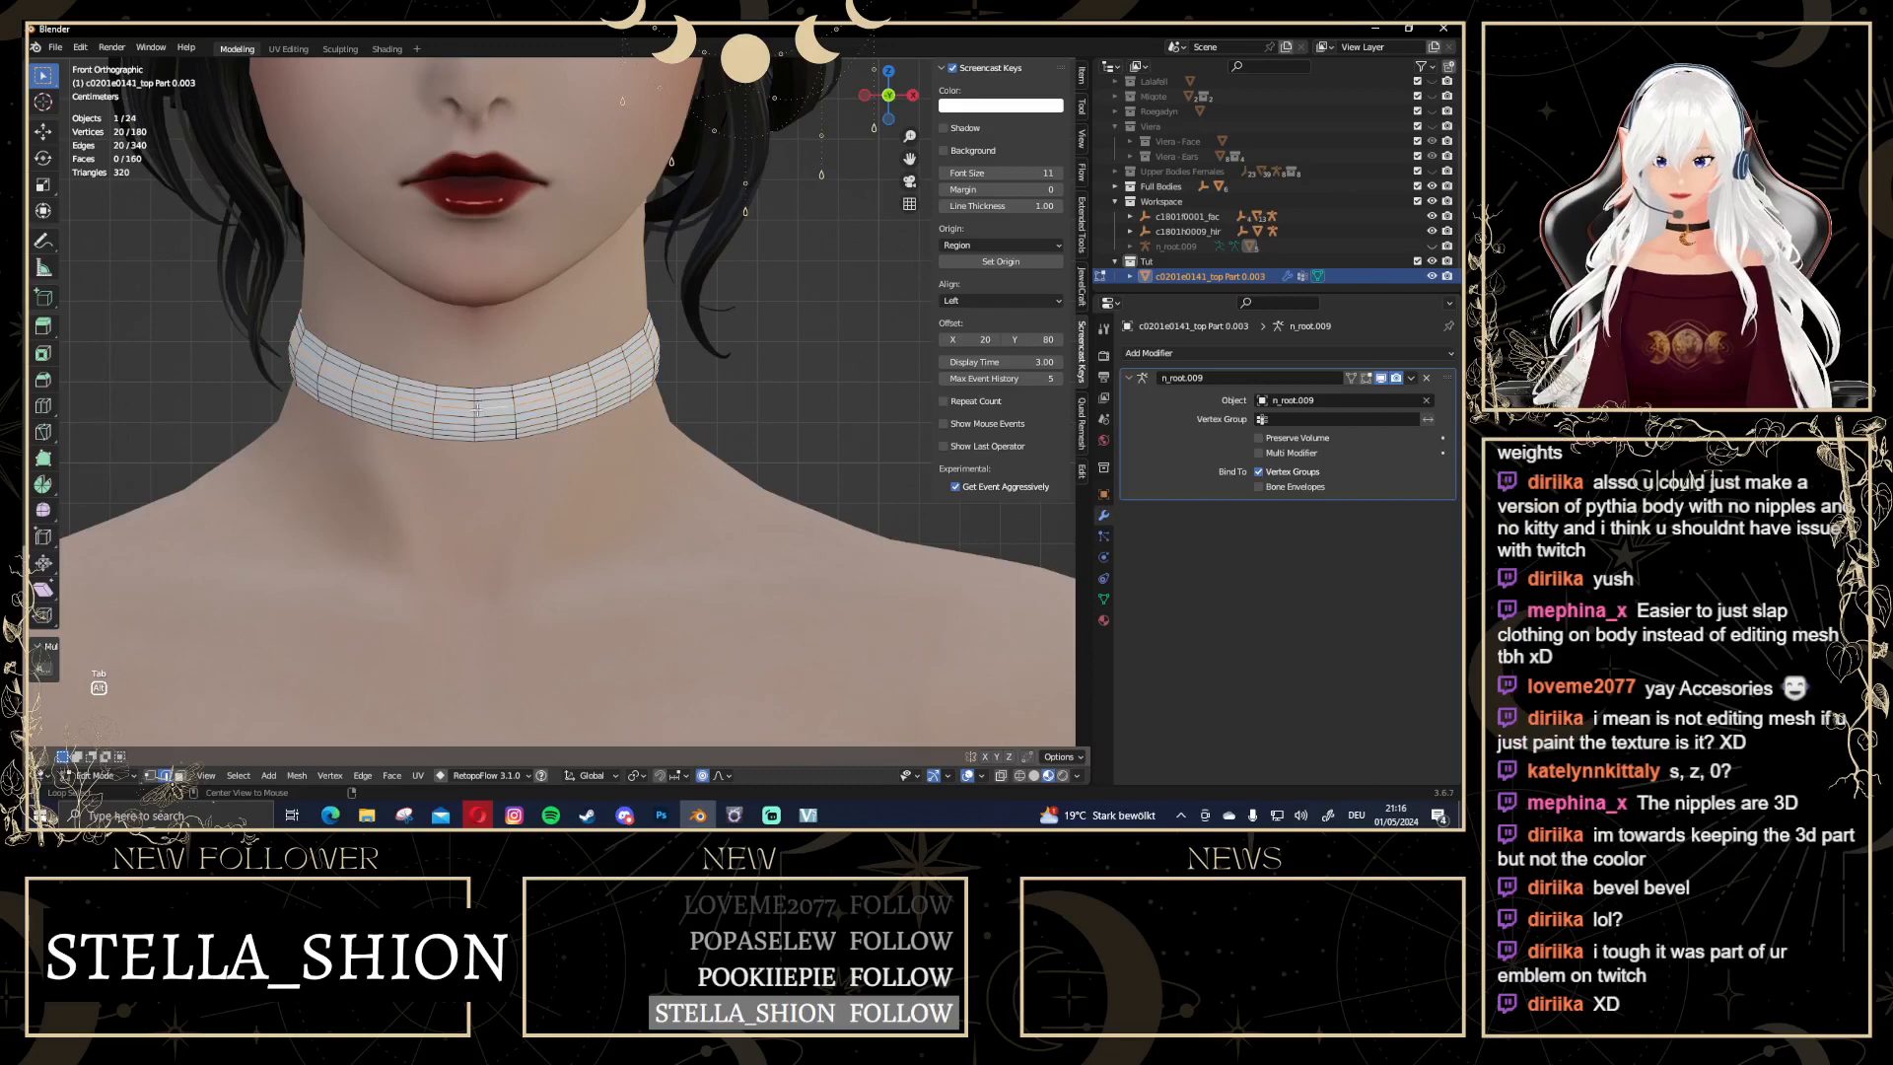
{"action": "left_click_drag", "start_coordinate": [476, 413], "coordinate": [685, 532]}
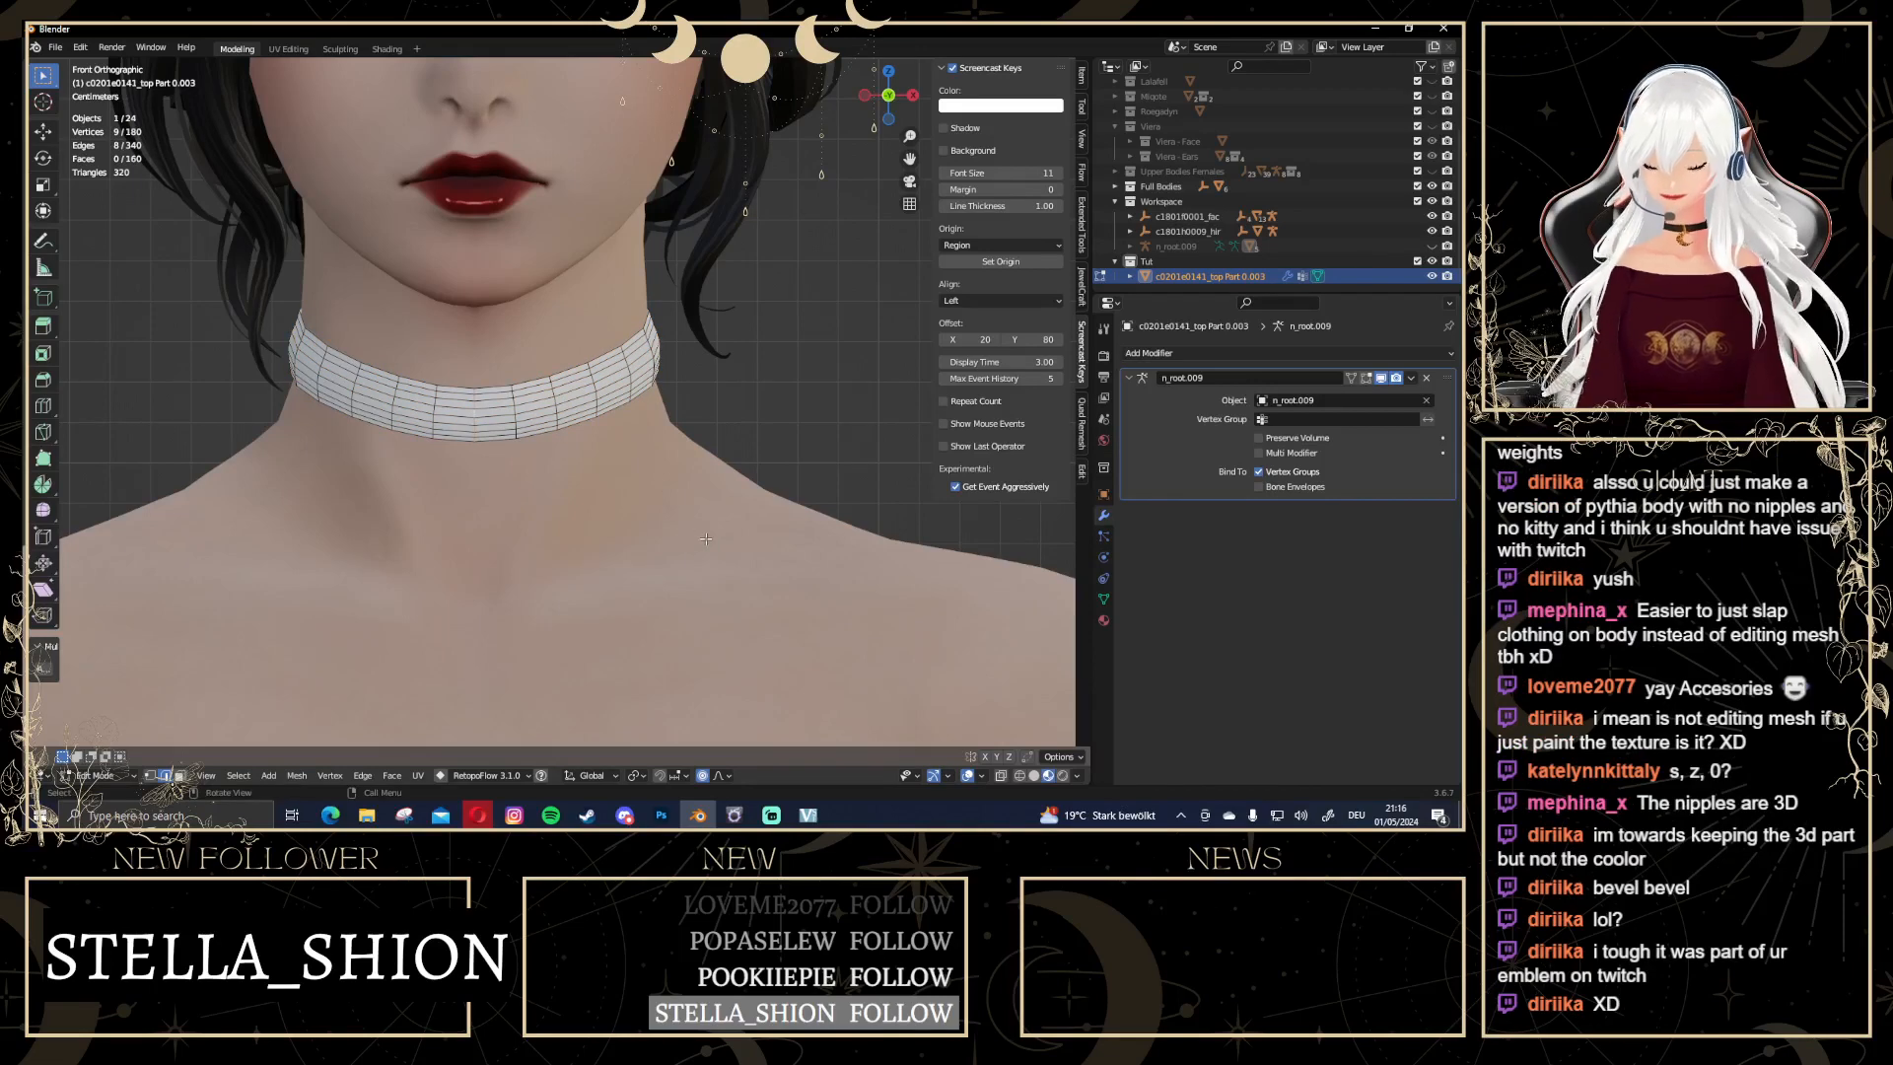
{"action": "key", "text": "s"}
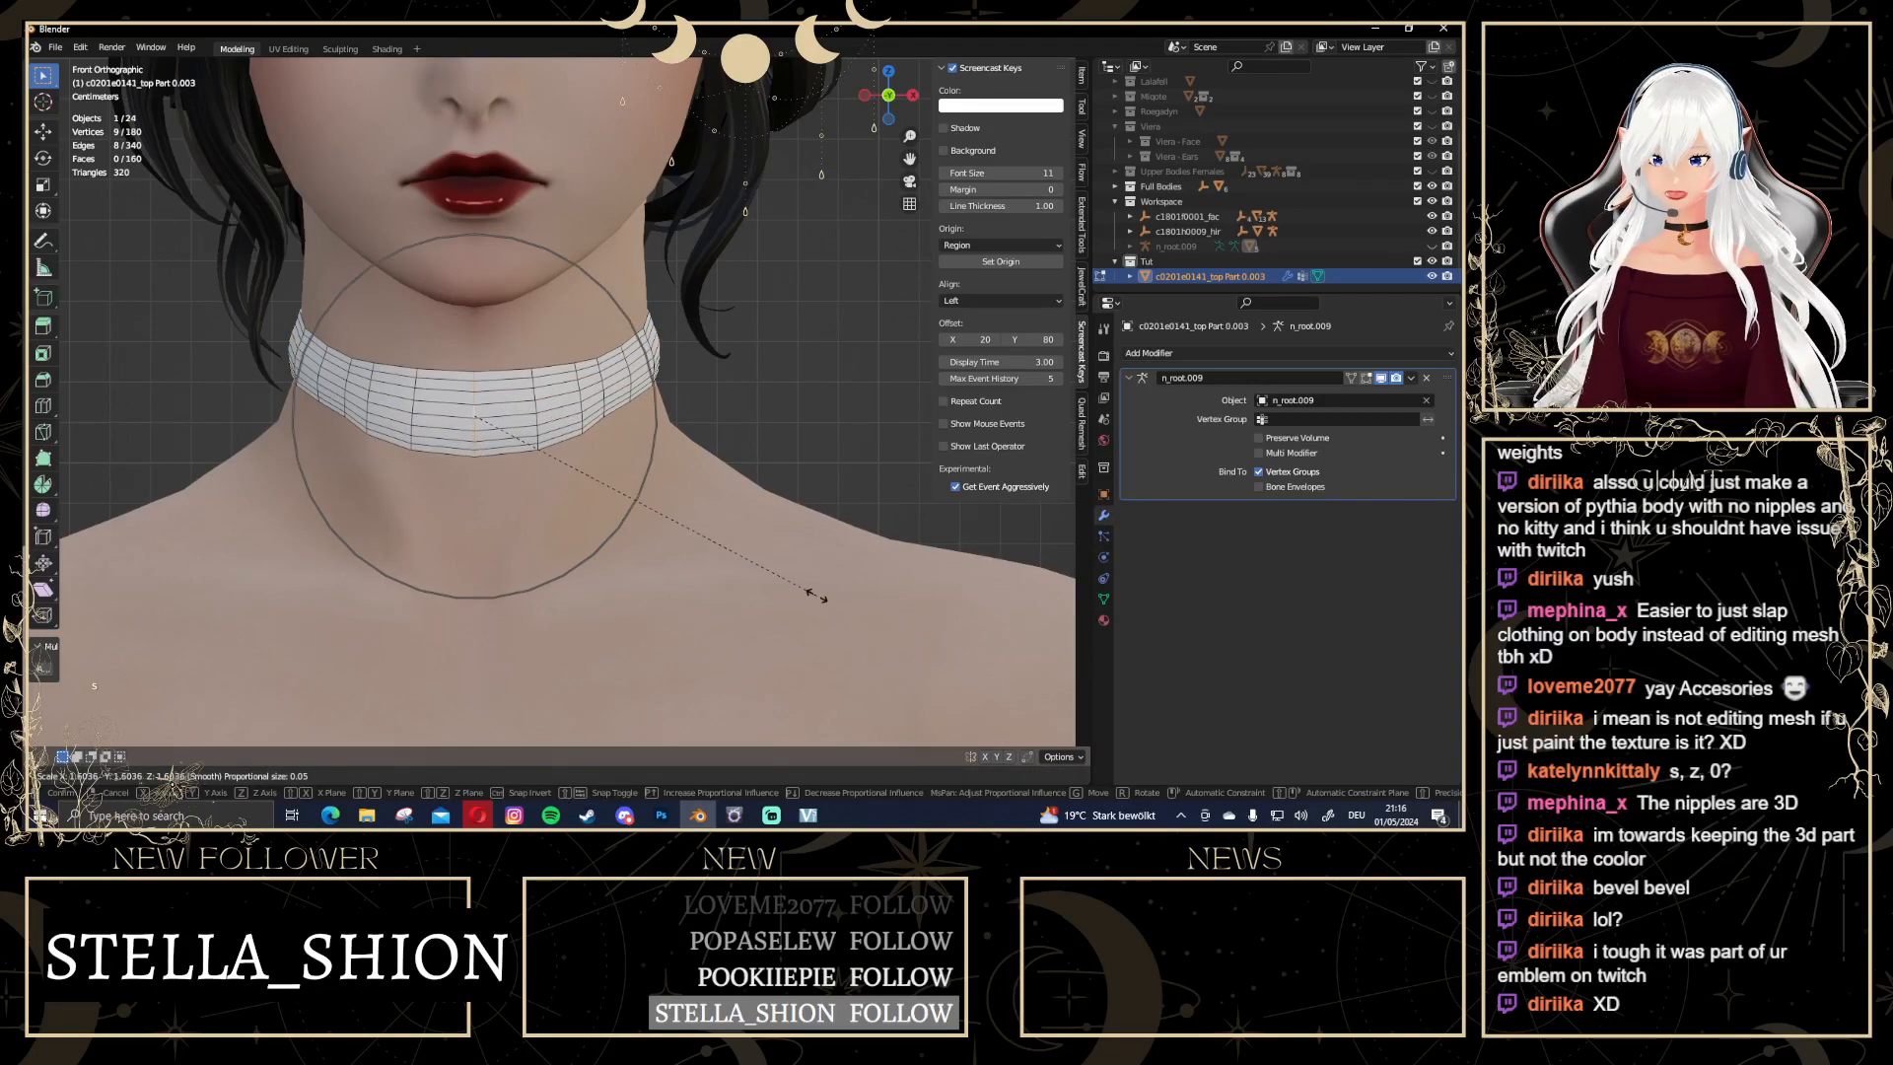
{"action": "left_click", "coordinate": [804, 621]}
Move the choker's front-centre edges down about 1.72 cm and scale them by about 0.615, using proportional editing to form a V shape
{"action": "key", "text": "g"}
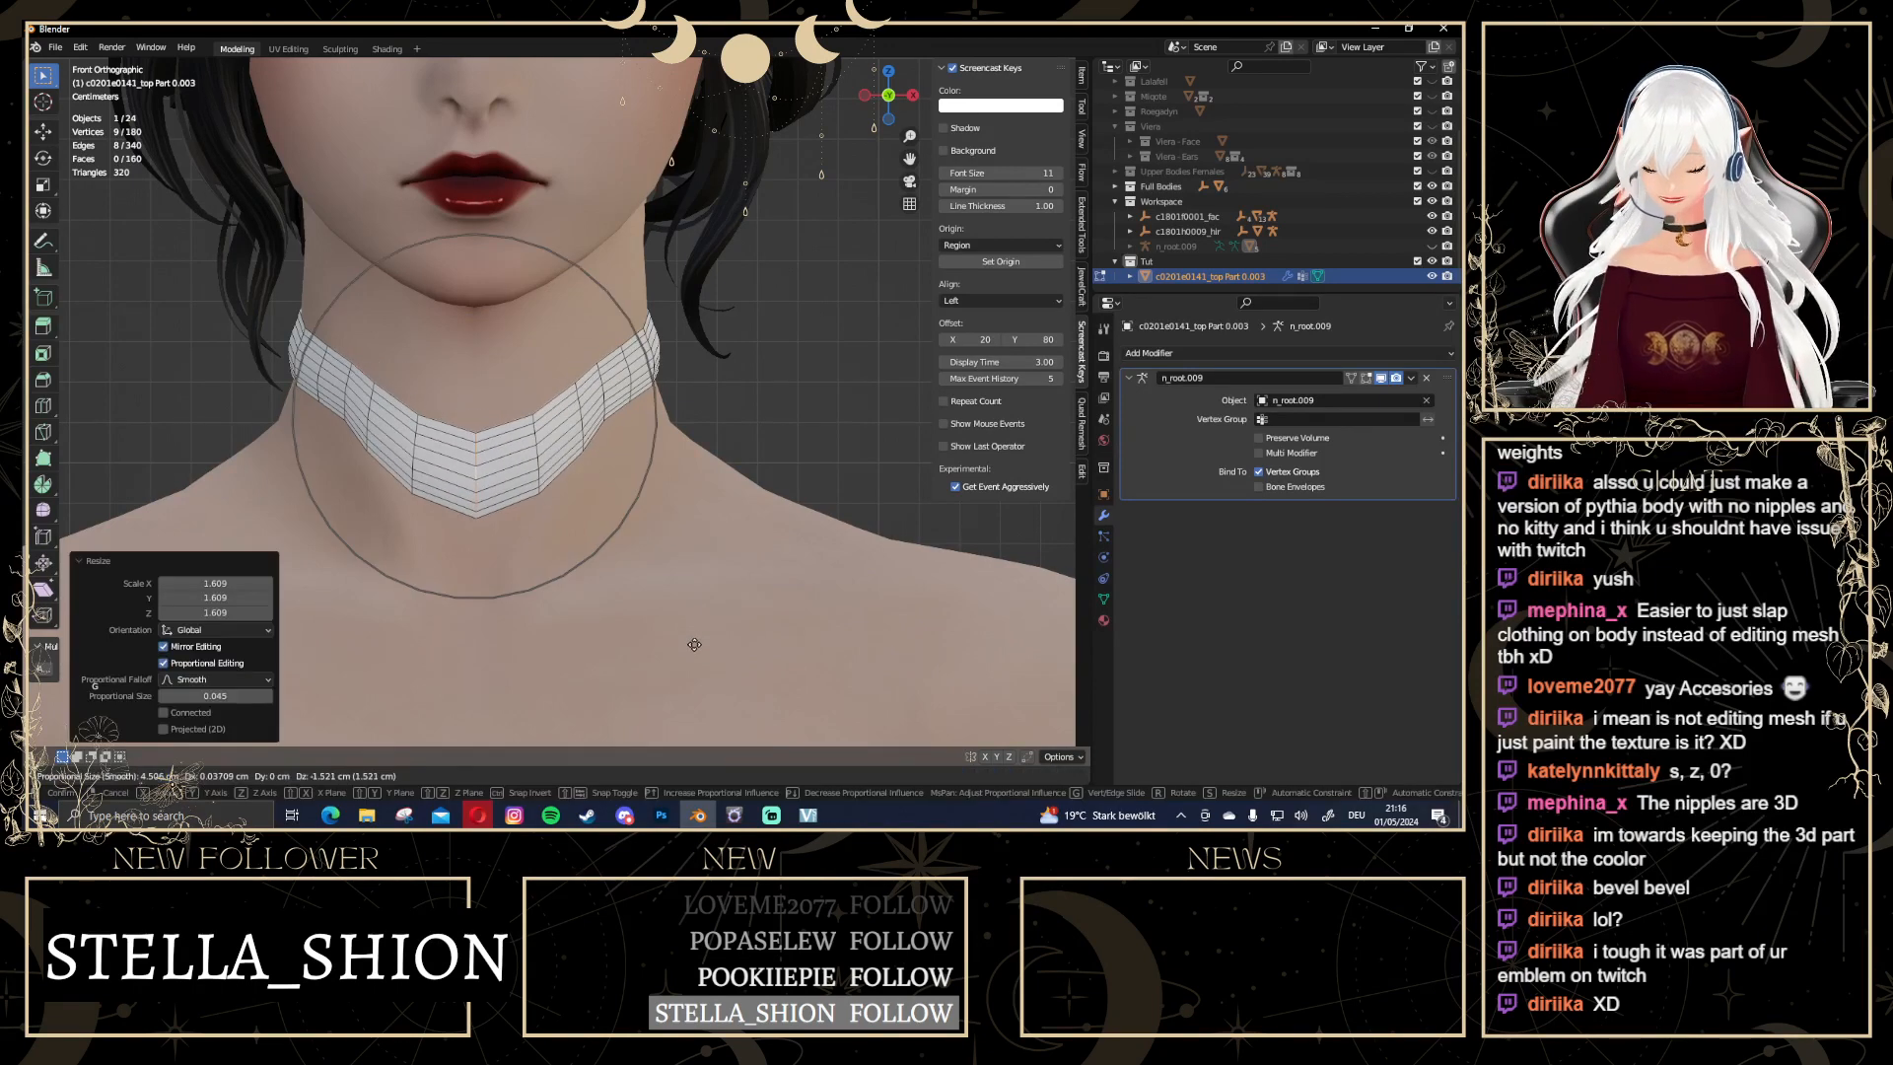
{"action": "left_click", "coordinate": [756, 532]}
{"action": "scroll", "coordinate": [756, 532], "scroll_direction": "up", "scroll_amount": 2}
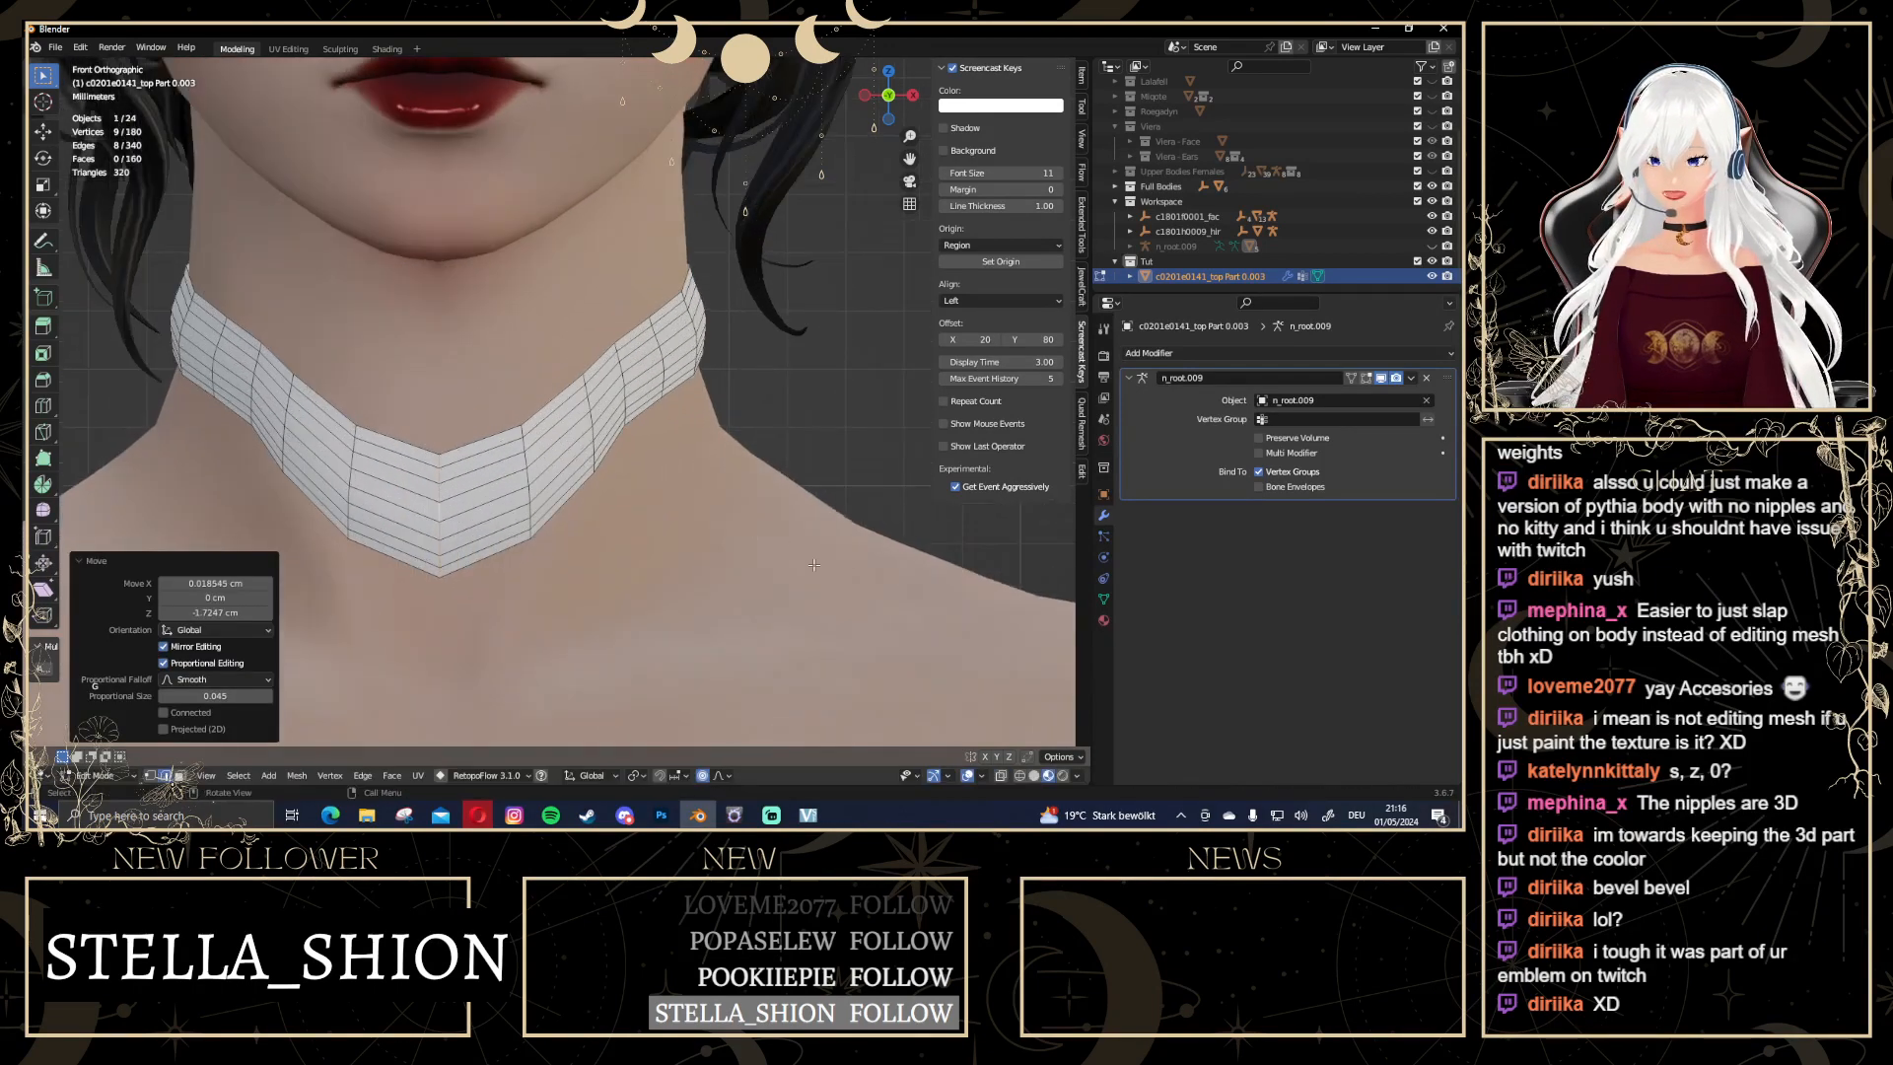
{"action": "key", "text": "s"}
{"action": "left_click", "coordinate": [646, 513]}
{"action": "scroll", "coordinate": [646, 513], "scroll_direction": "down", "scroll_amount": 3}
{"action": "middle_click_drag", "start_coordinate": [646, 513], "coordinate": [517, 482]}
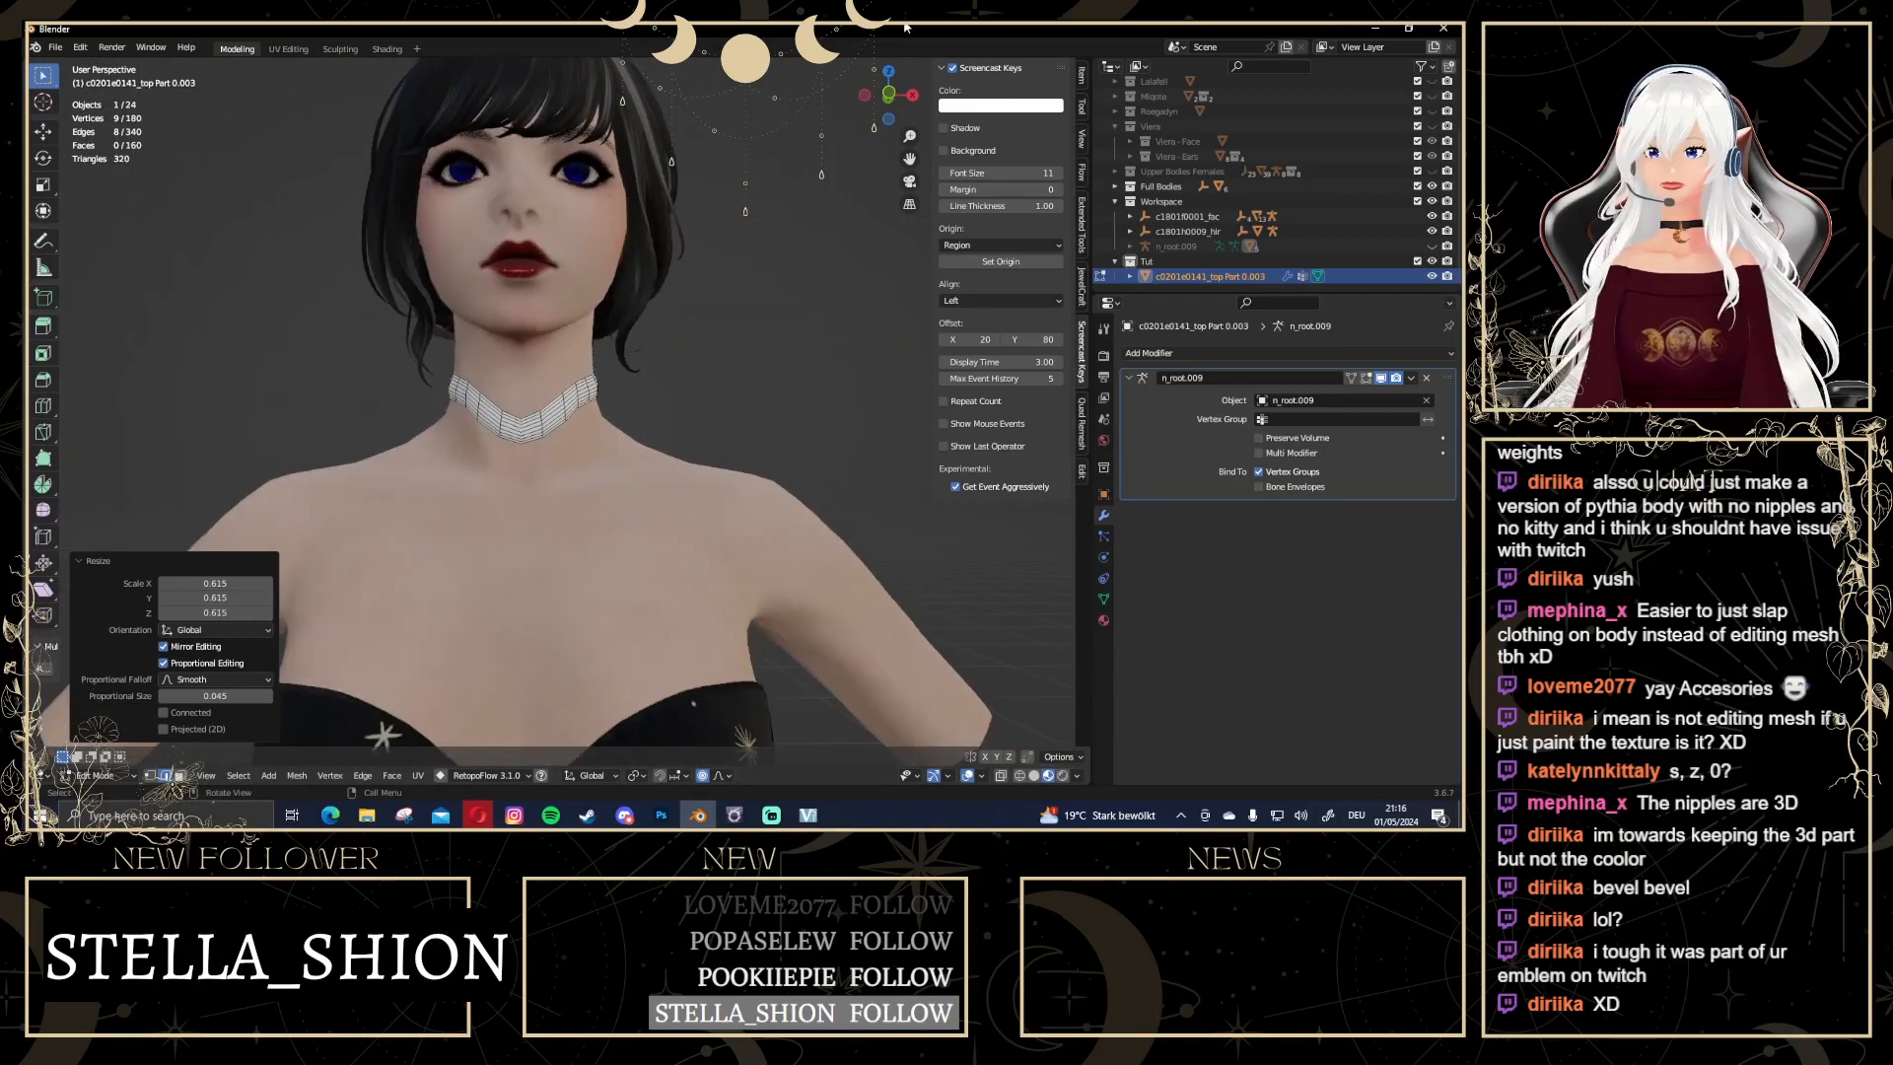
Undo the choker's V-shape edits, return to Object Mode and deselect it
{"action": "left_click", "coordinate": [890, 99]}
{"action": "left_click", "coordinate": [654, 341]}
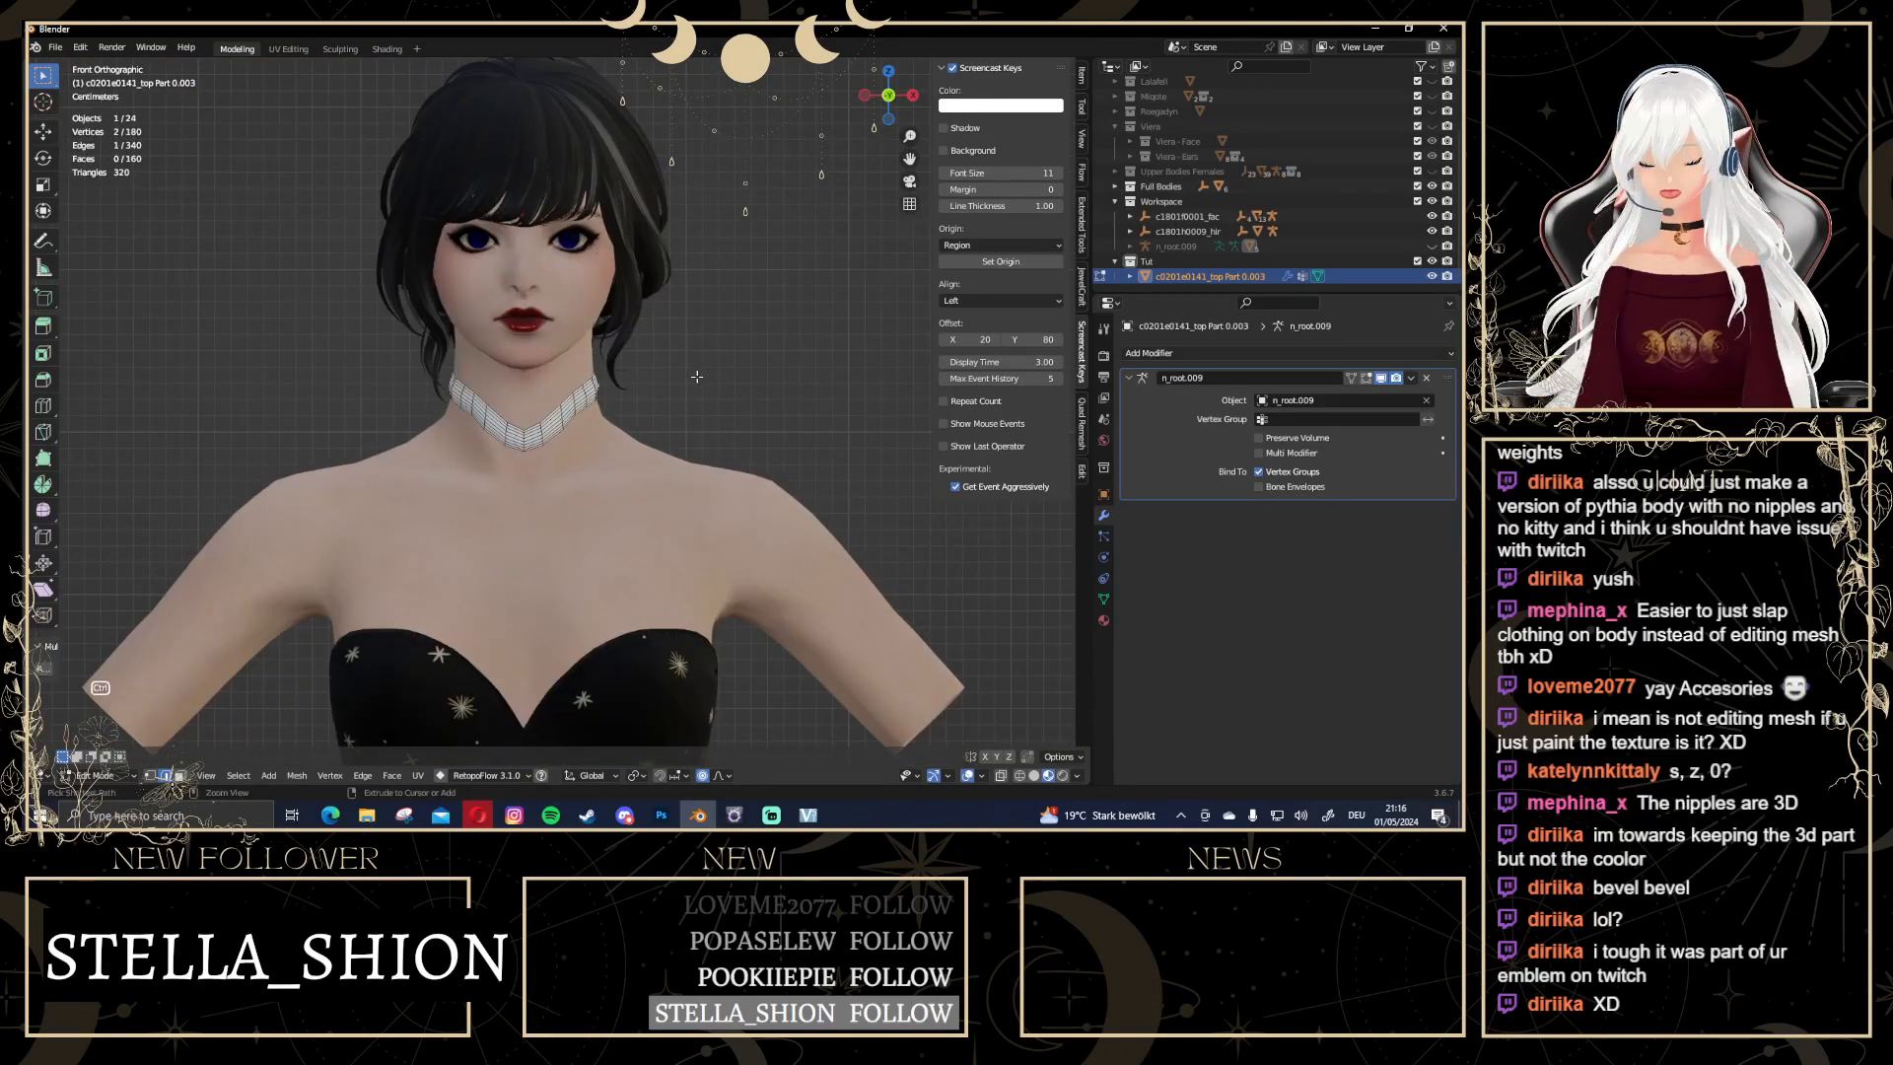
{"action": "key", "text": "ctrl+z"}
{"action": "key", "text": "ctrl+z"}
{"action": "key", "text": "ctrl+z"}
{"action": "key", "text": "ctrl+z"}
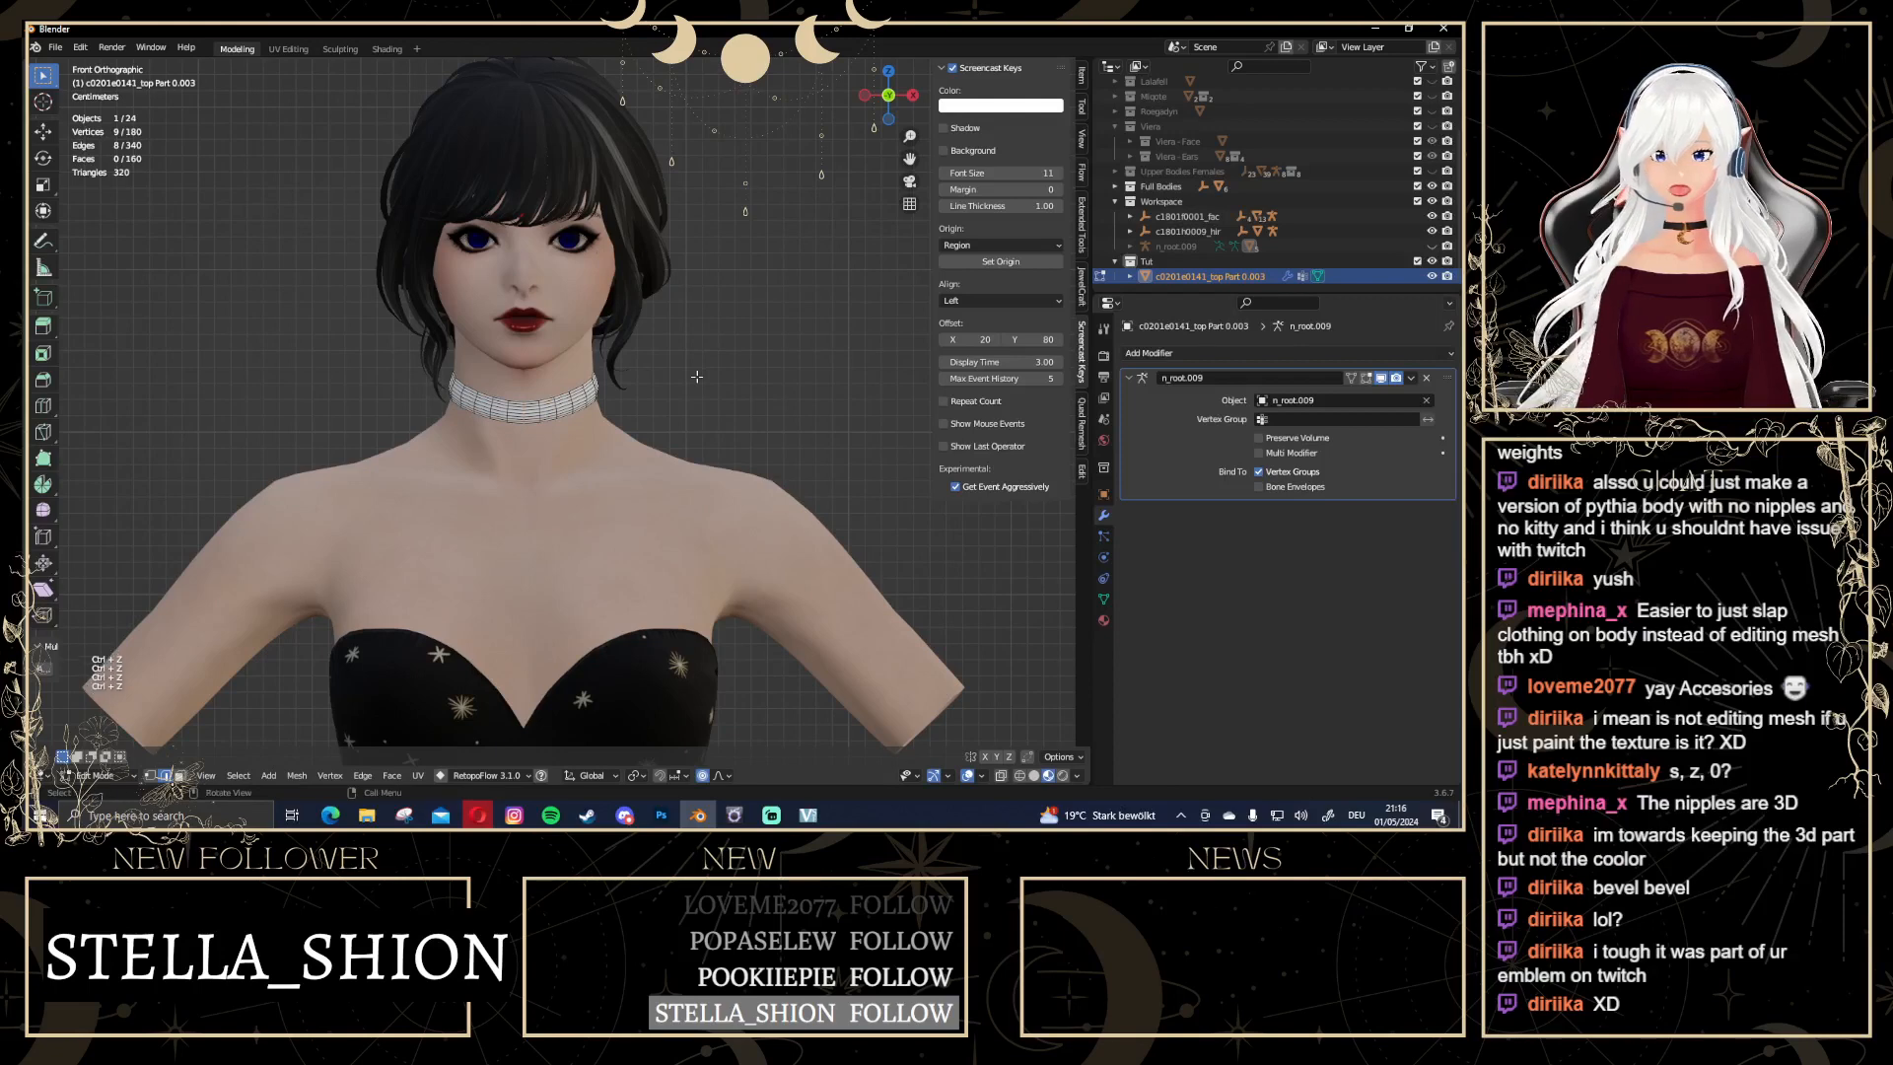
{"action": "key", "text": "Tab"}
{"action": "left_click", "coordinate": [729, 413]}
Add a Bezier circle curve with a 100 cm radius at the world origin
{"action": "scroll", "coordinate": [738, 517], "scroll_direction": "down", "scroll_amount": 9}
{"action": "middle_click_drag", "start_coordinate": [704, 487], "coordinate": [647, 367], "text": "shift"}
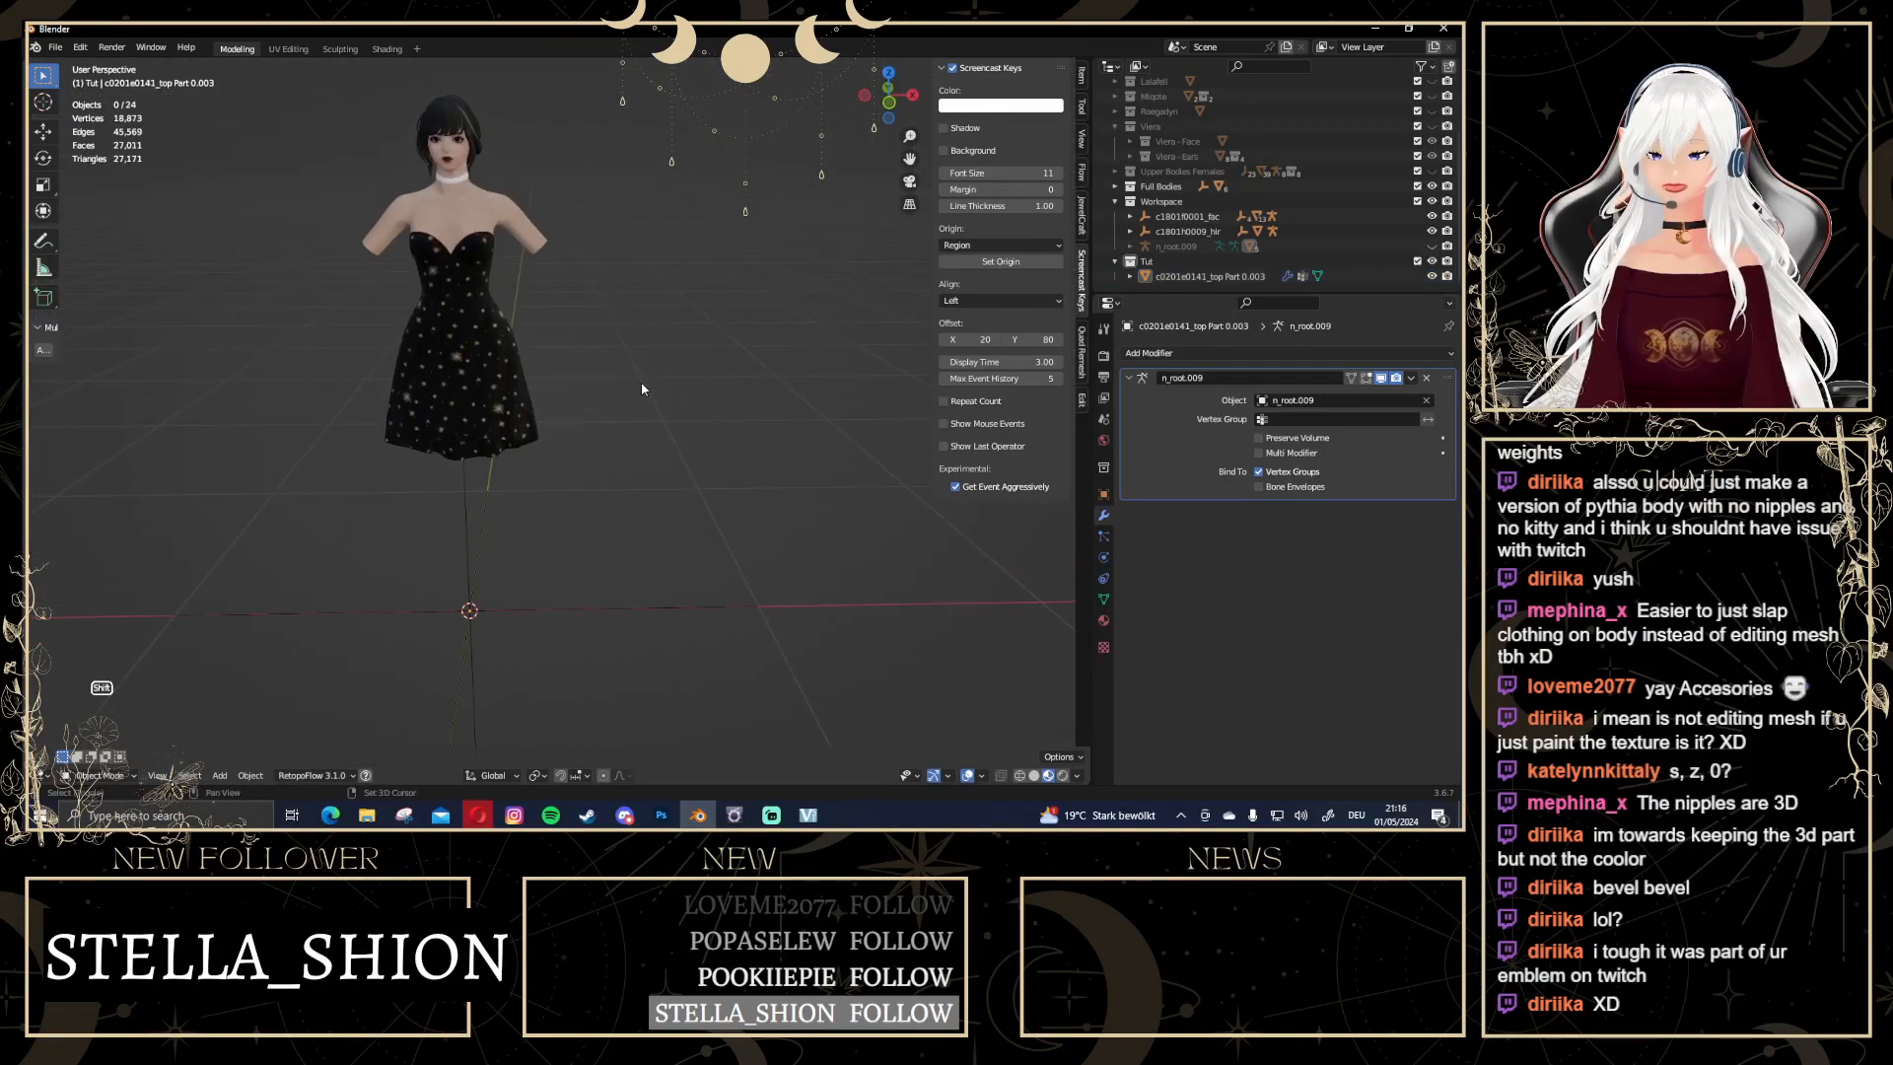
{"action": "key", "text": "shift+a"}
{"action": "mouse_move", "coordinate": [642, 384]}
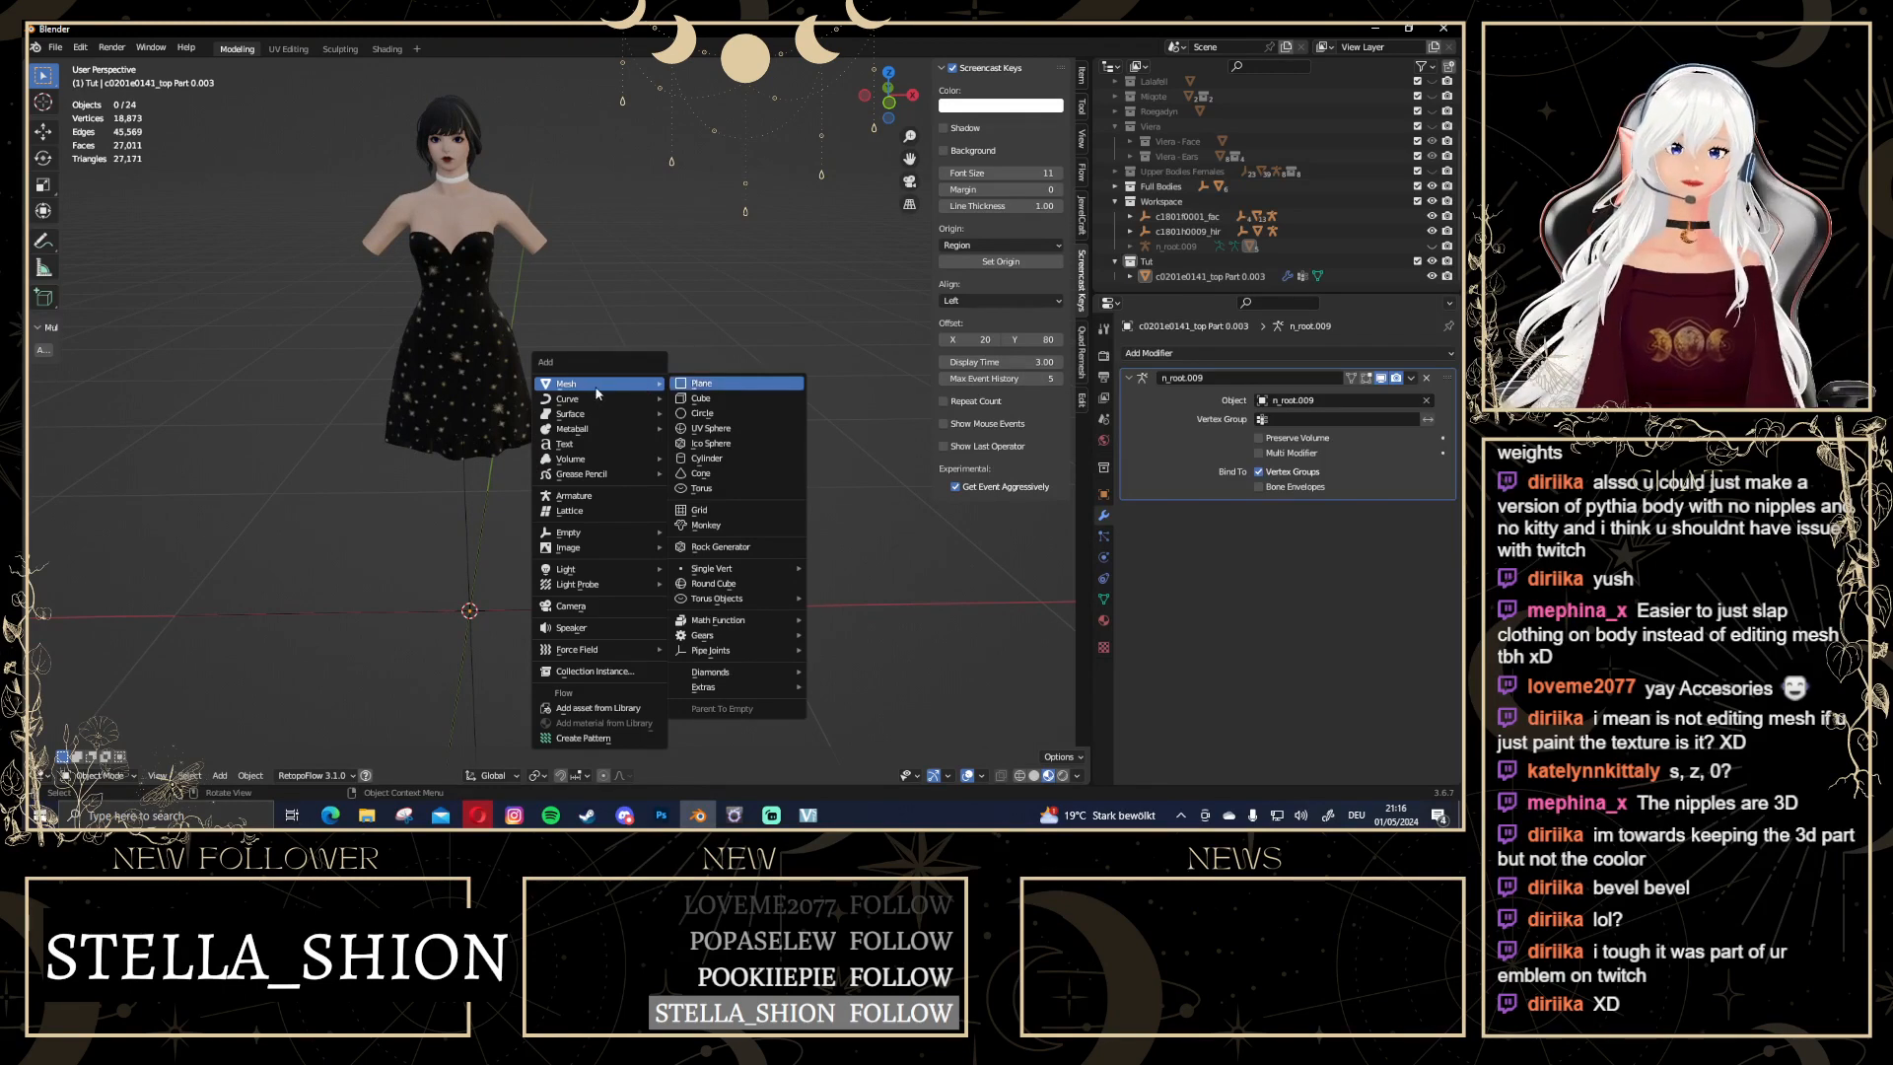
{"action": "mouse_move", "coordinate": [572, 398]}
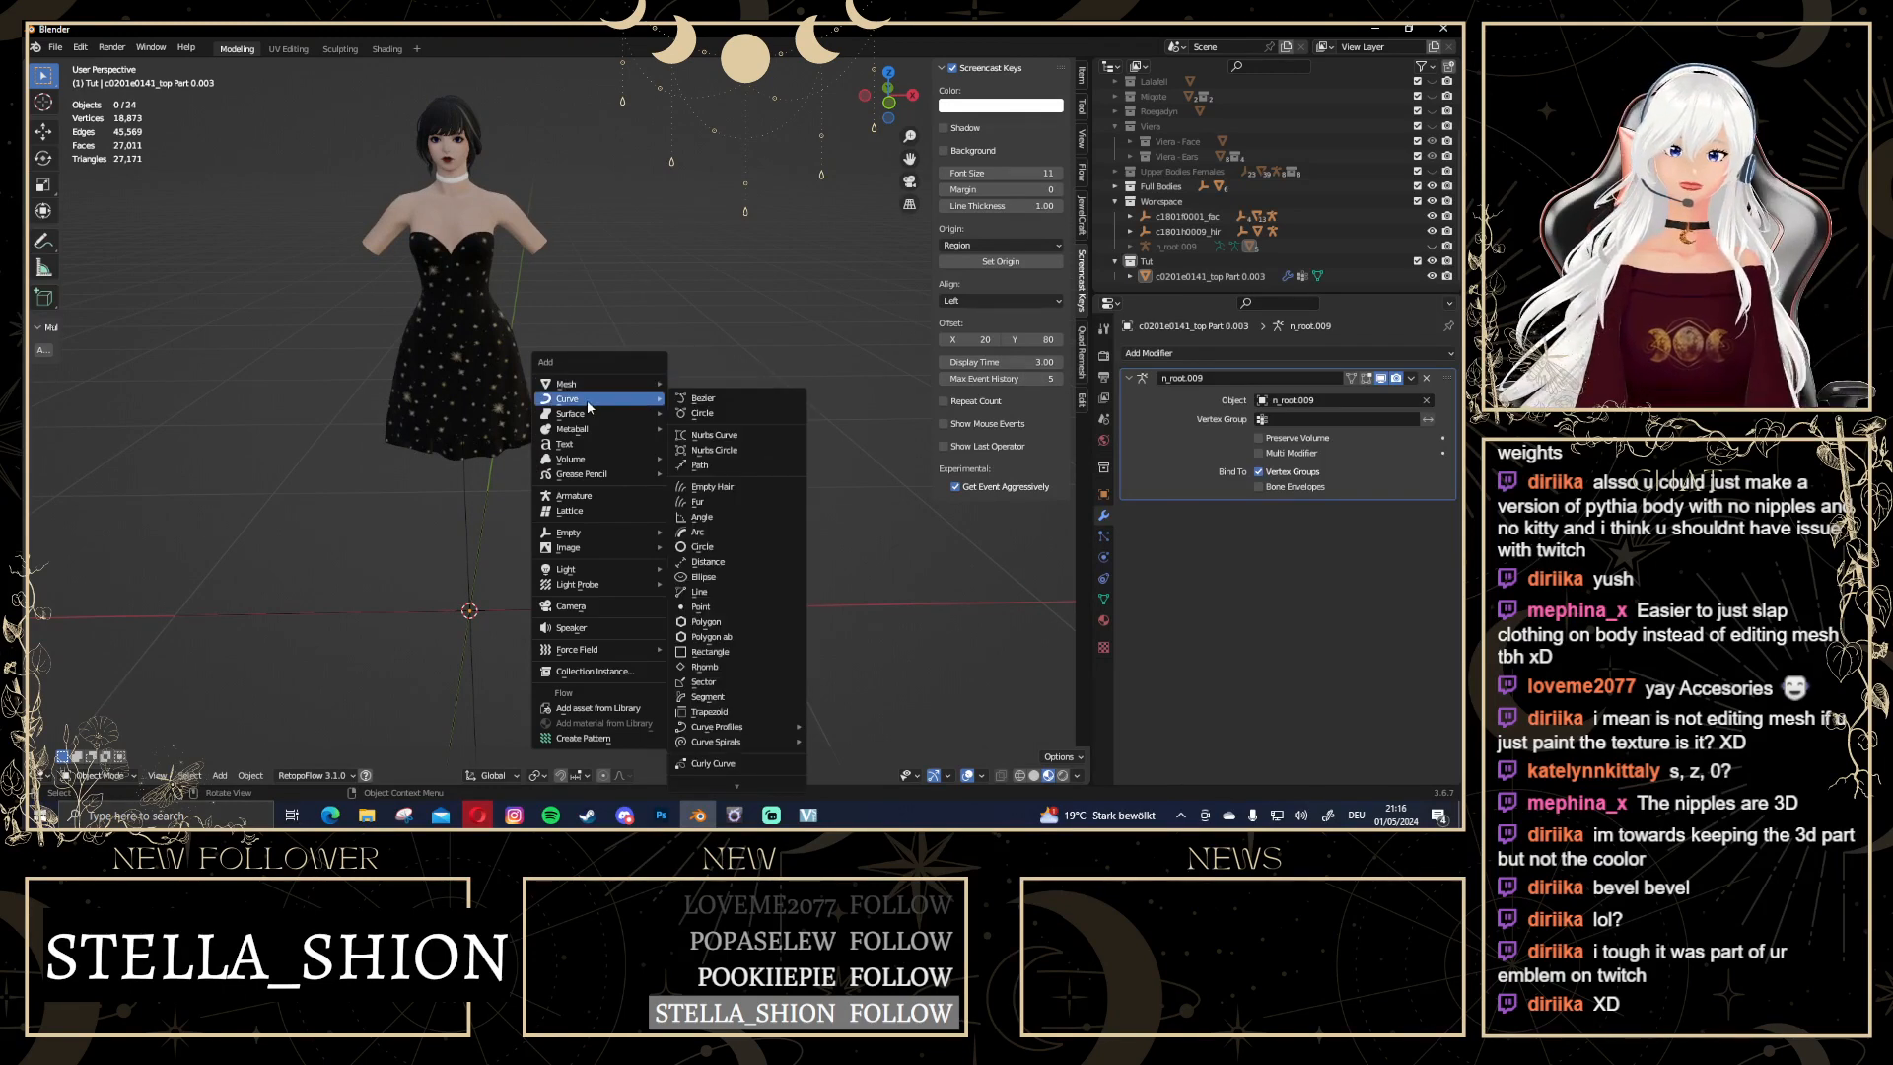
{"action": "left_click", "coordinate": [706, 414]}
{"action": "scroll", "coordinate": [706, 414], "scroll_direction": "down", "scroll_amount": 4}
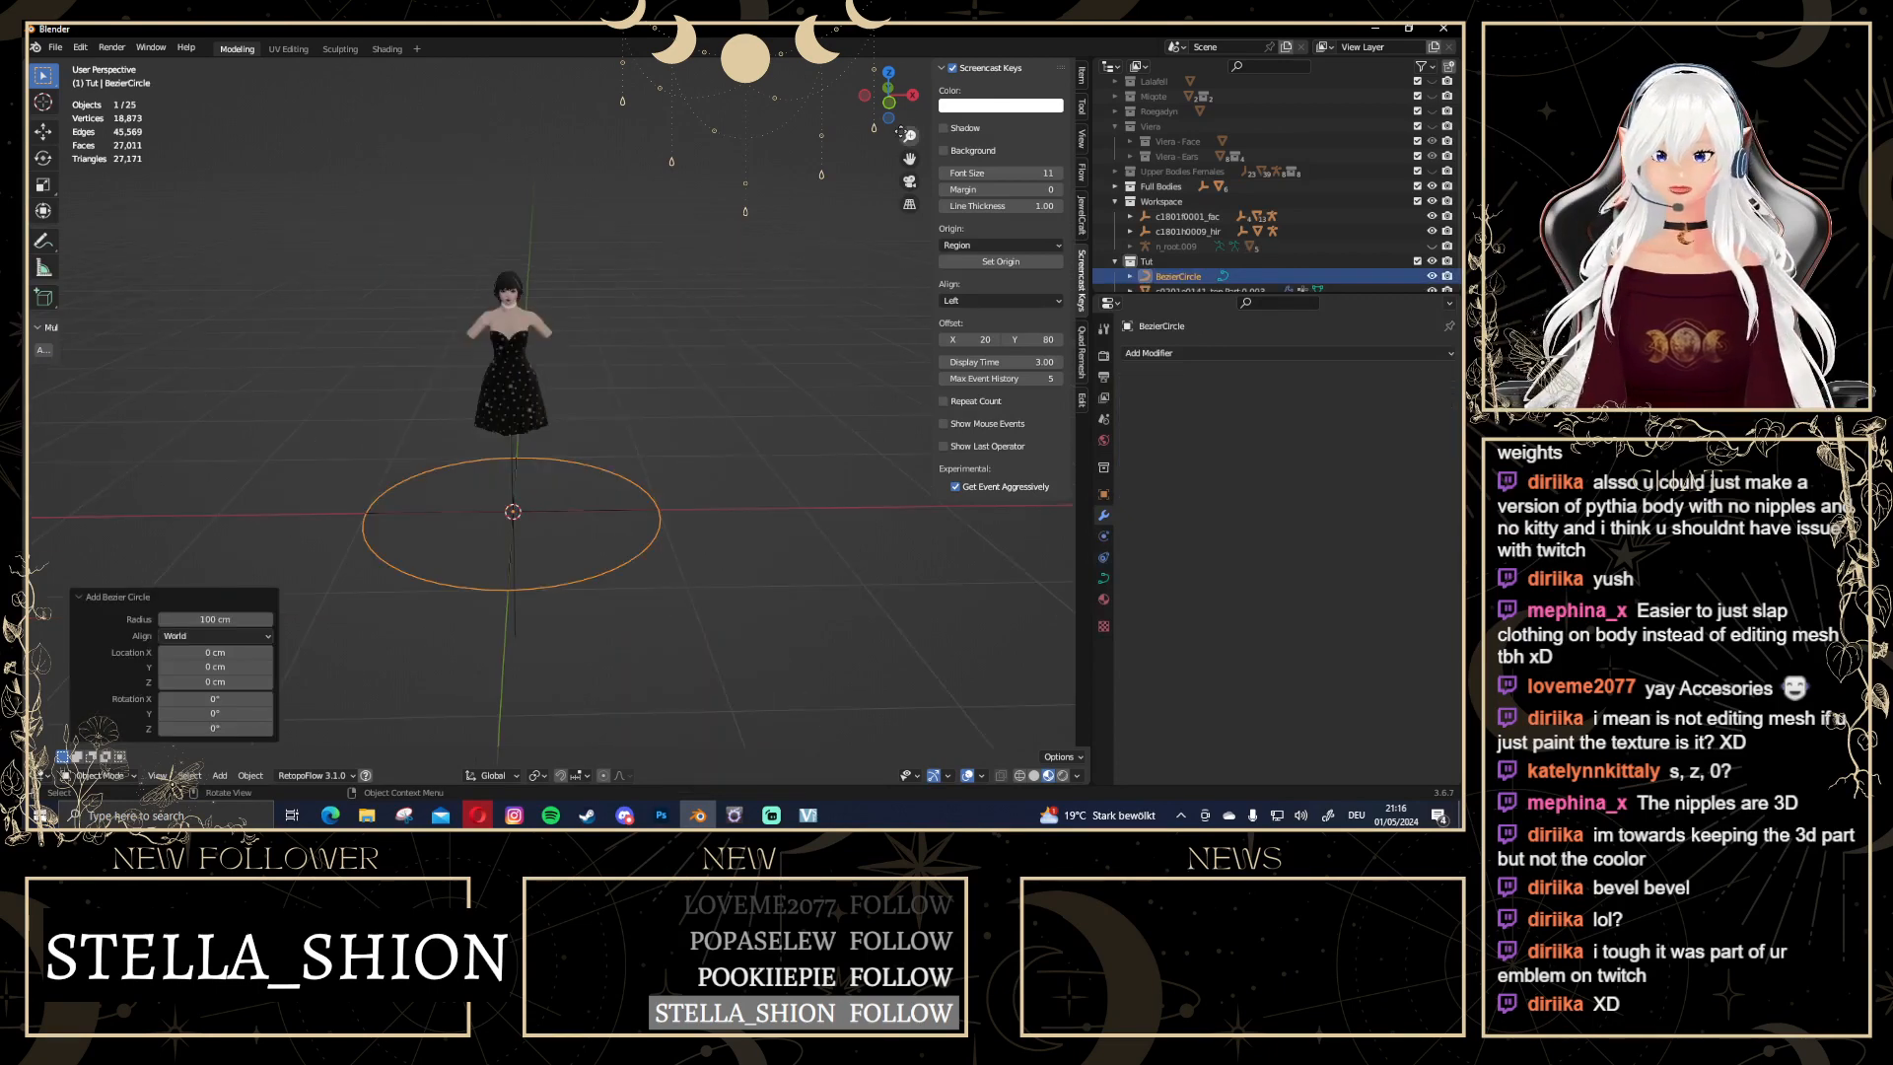
Deselect the Bezier circle and switch to the front orthographic view
{"action": "left_click", "coordinate": [889, 102]}
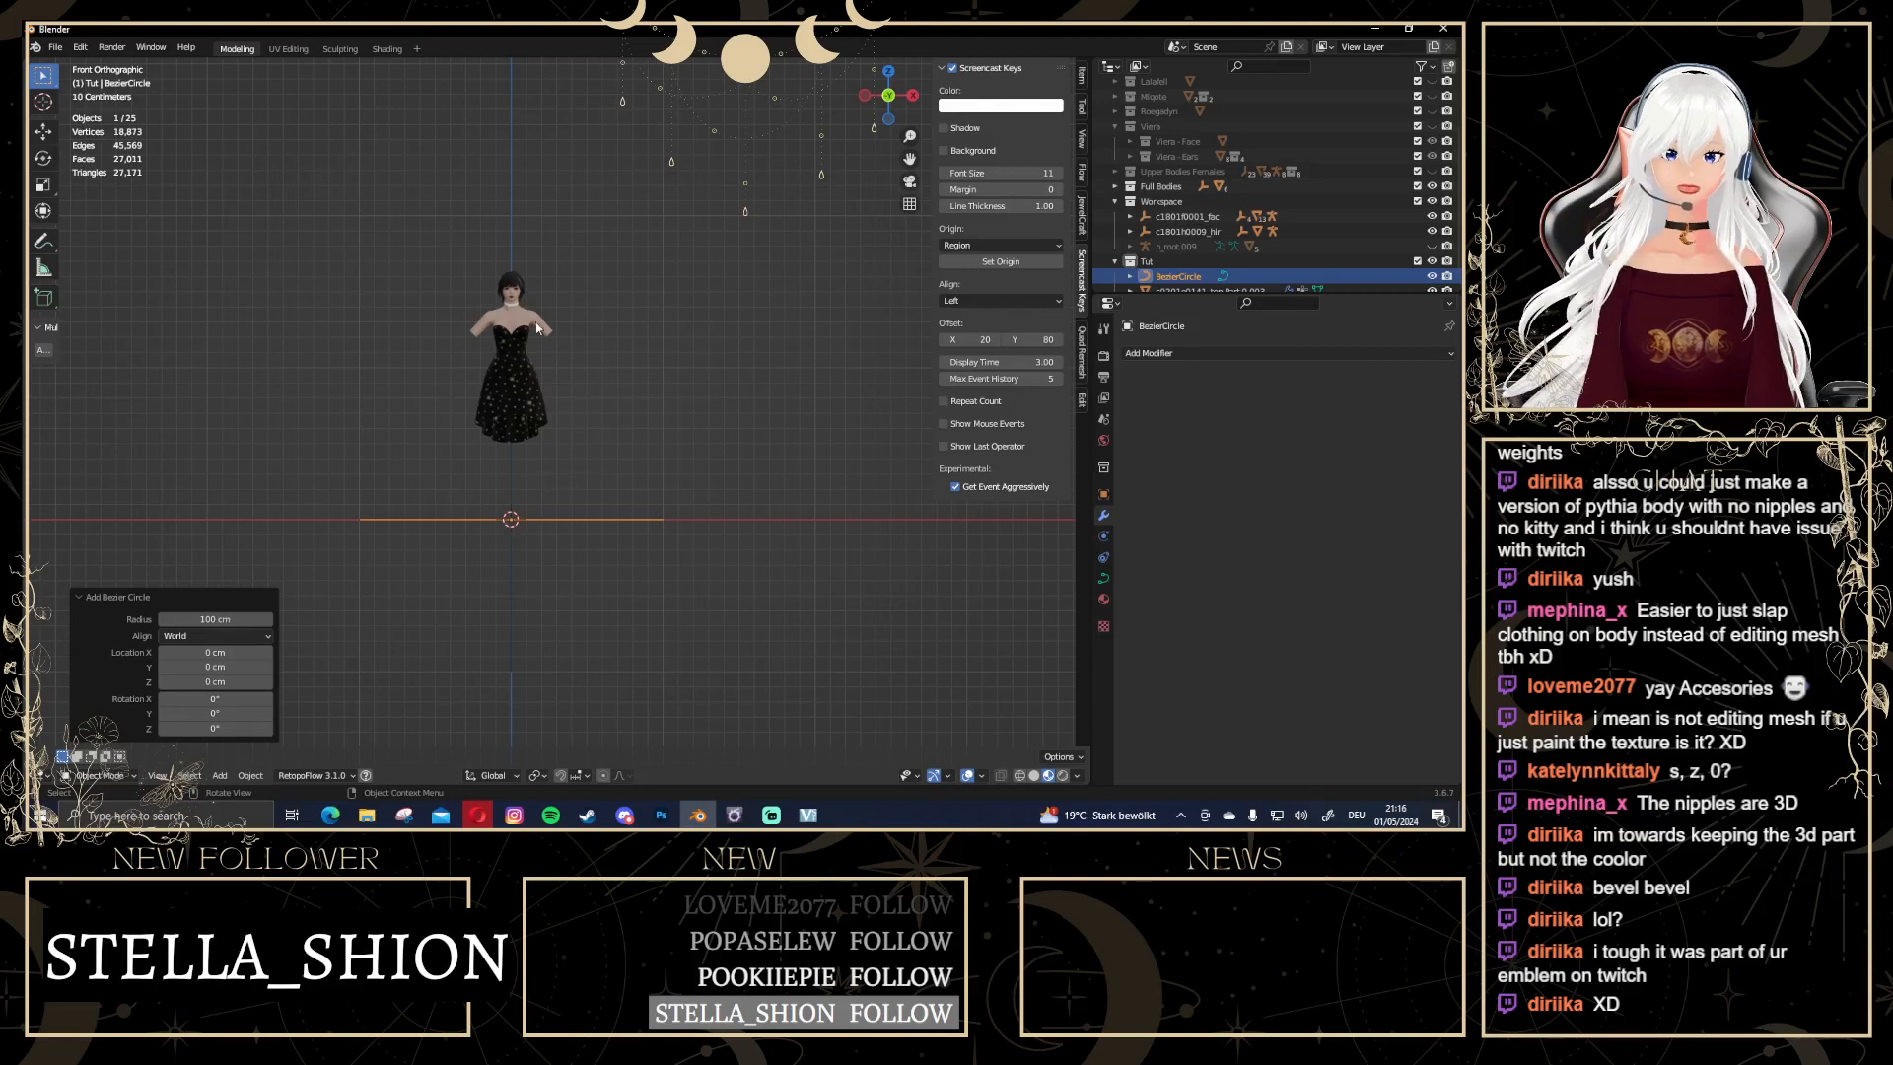
{"action": "middle_click_drag", "start_coordinate": [565, 511], "coordinate": [575, 513]}
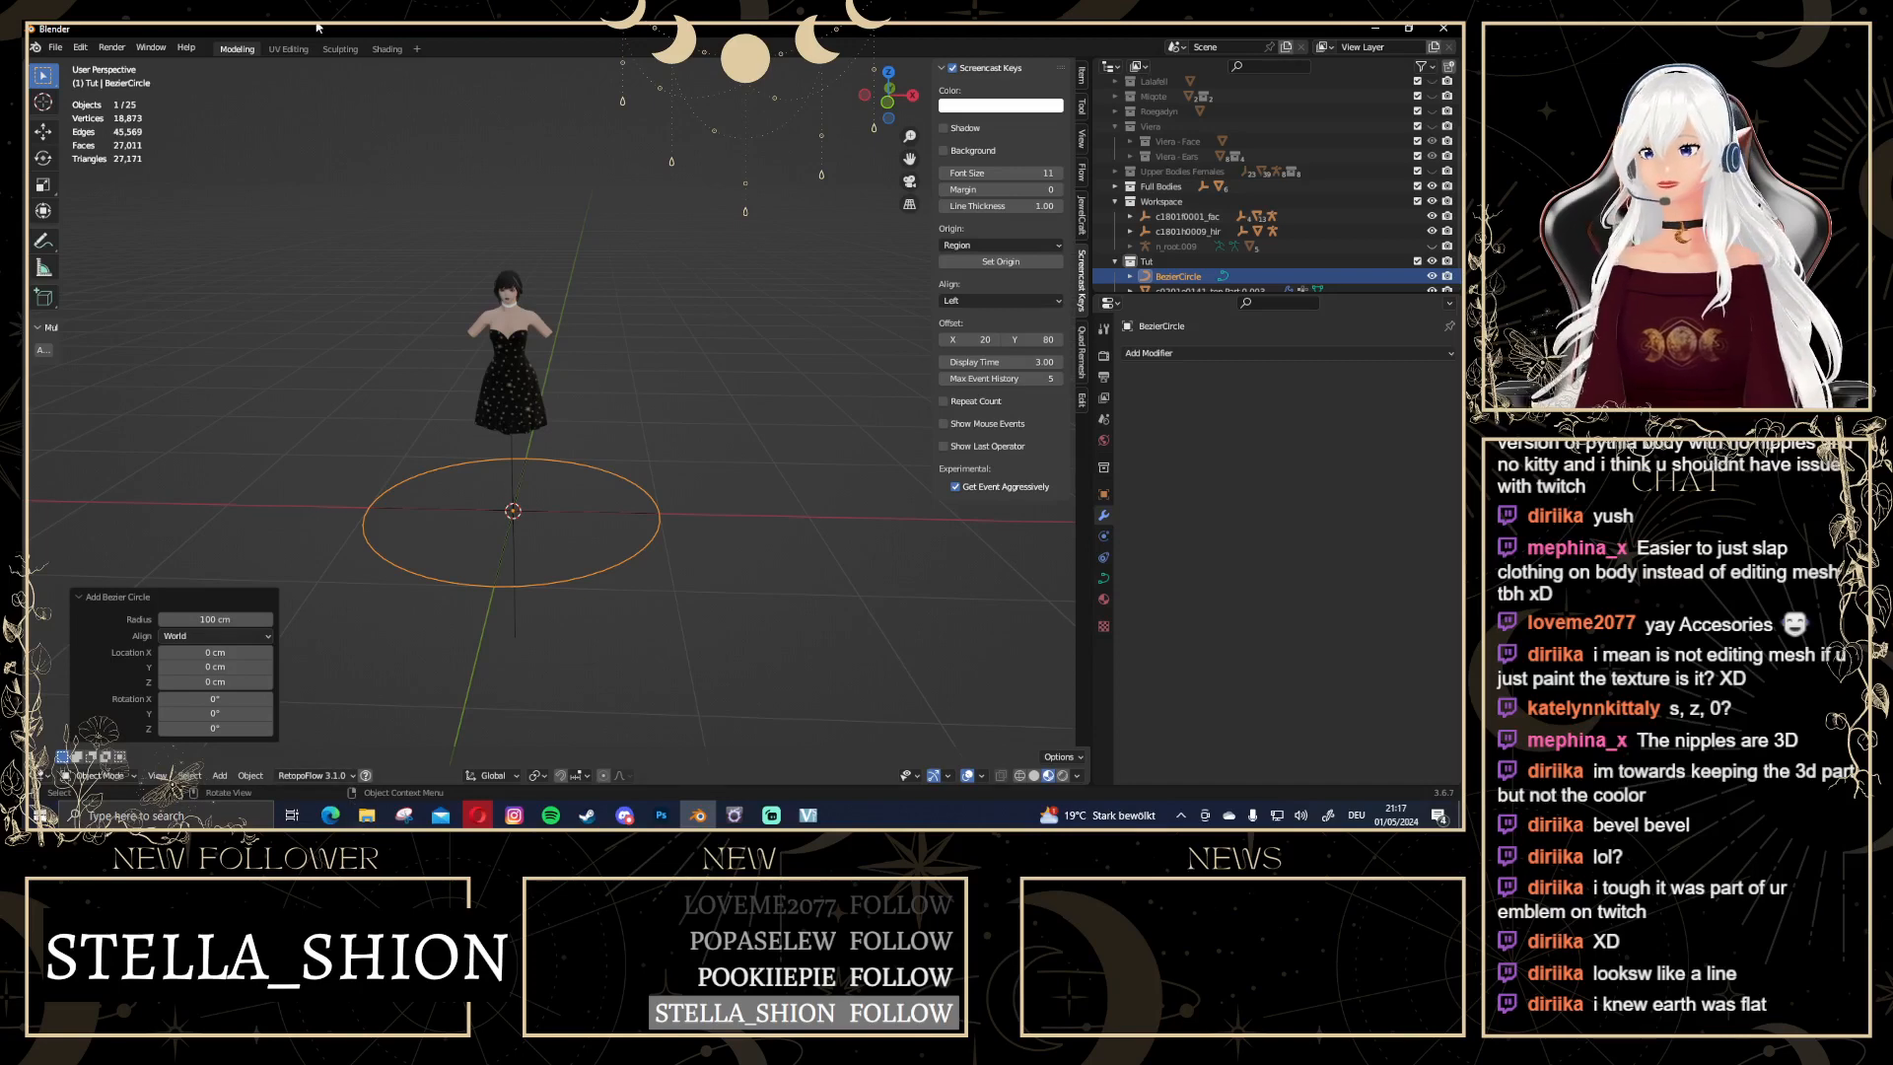
{"action": "left_click", "coordinate": [250, 775]}
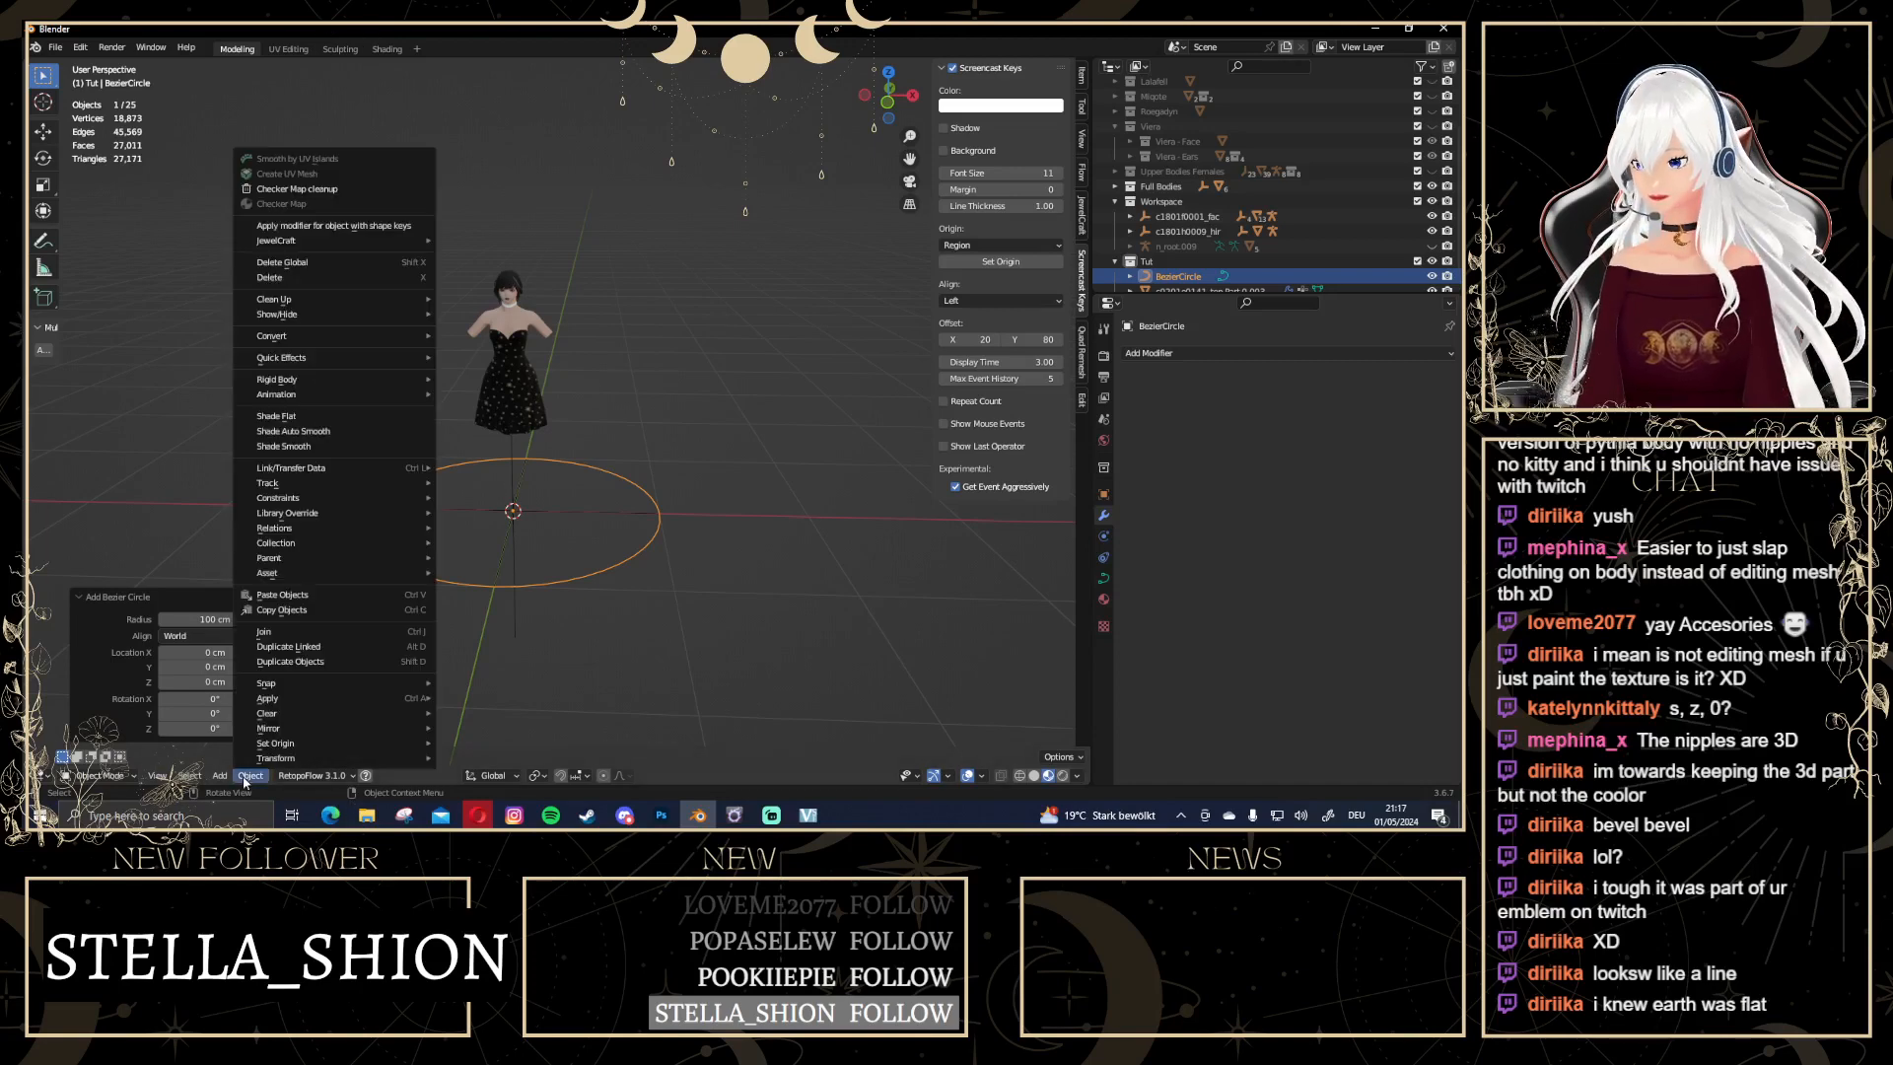
{"action": "left_click", "coordinate": [738, 408]}
{"action": "left_click", "coordinate": [886, 100]}
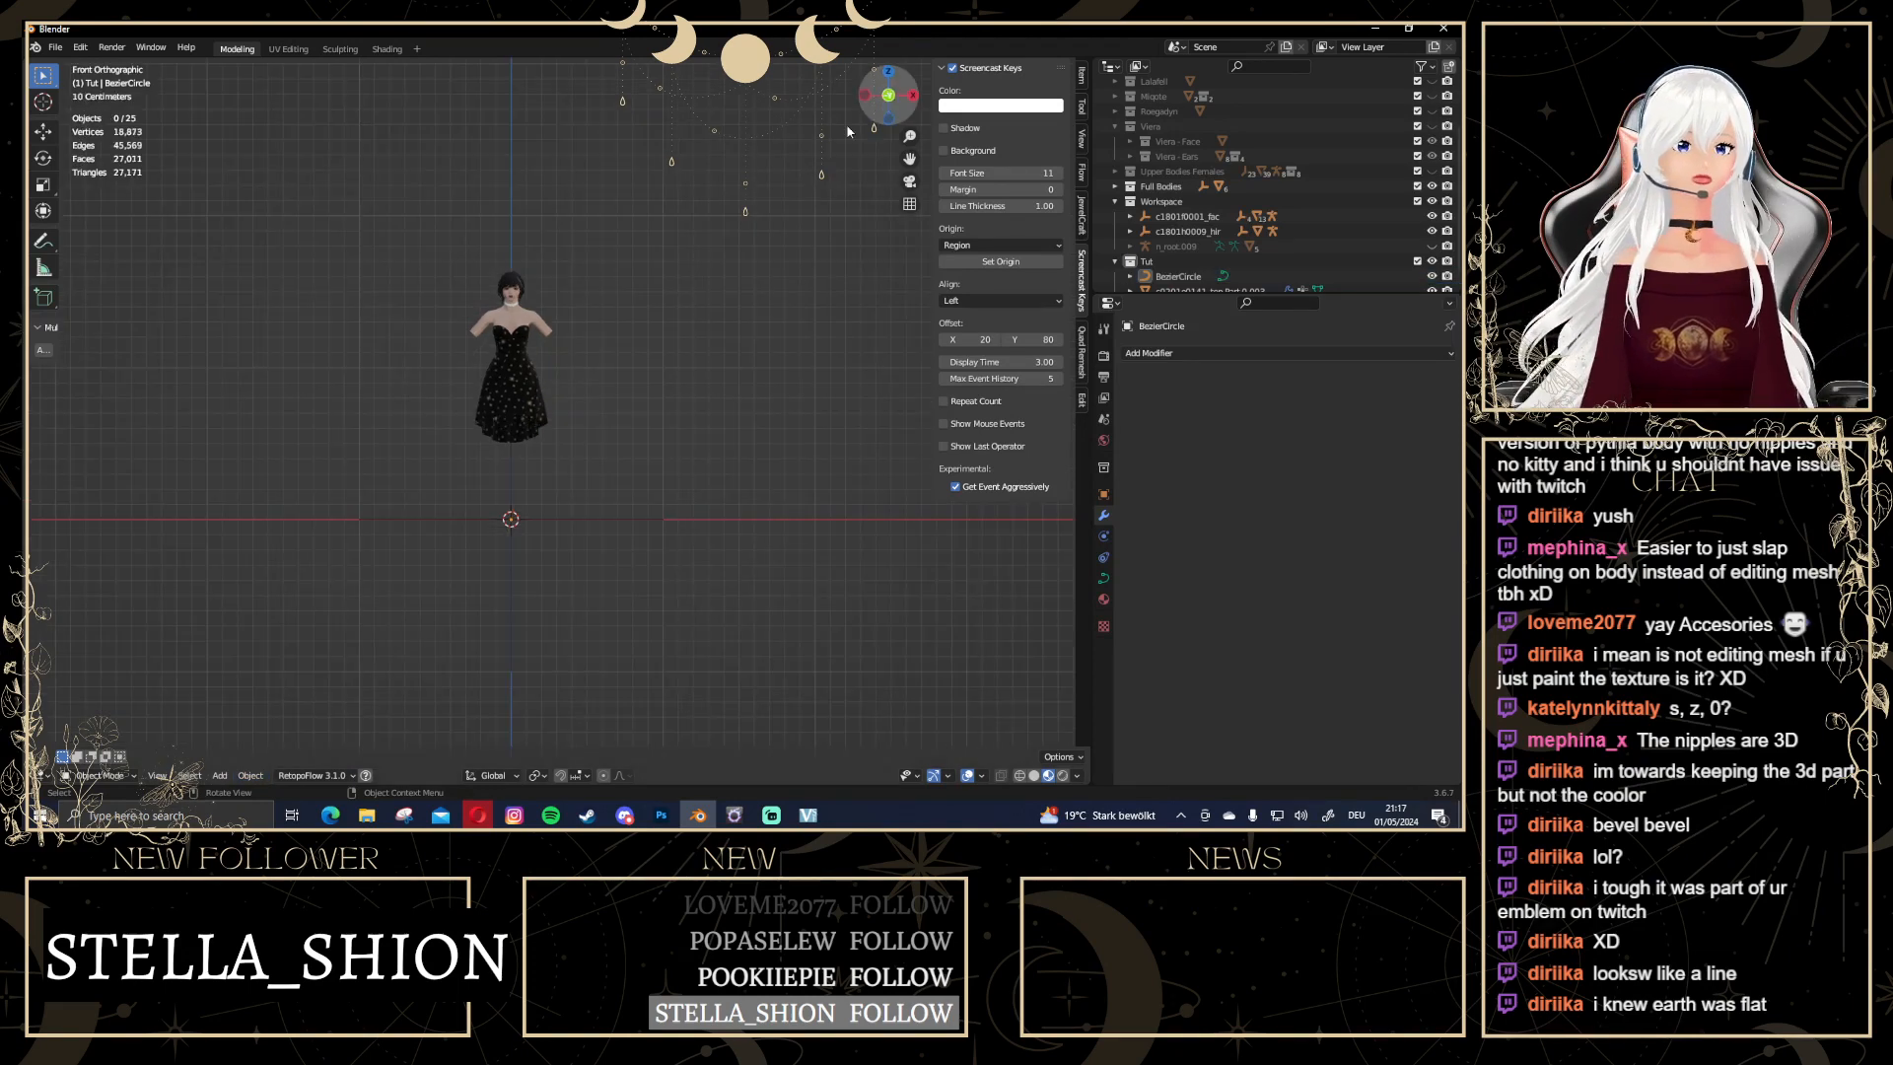
In Edit Mode, scale the whole Bezier circle by 0.286 and raise it 139.23 cm along Z to the character's neck
{"action": "left_click", "coordinate": [574, 521]}
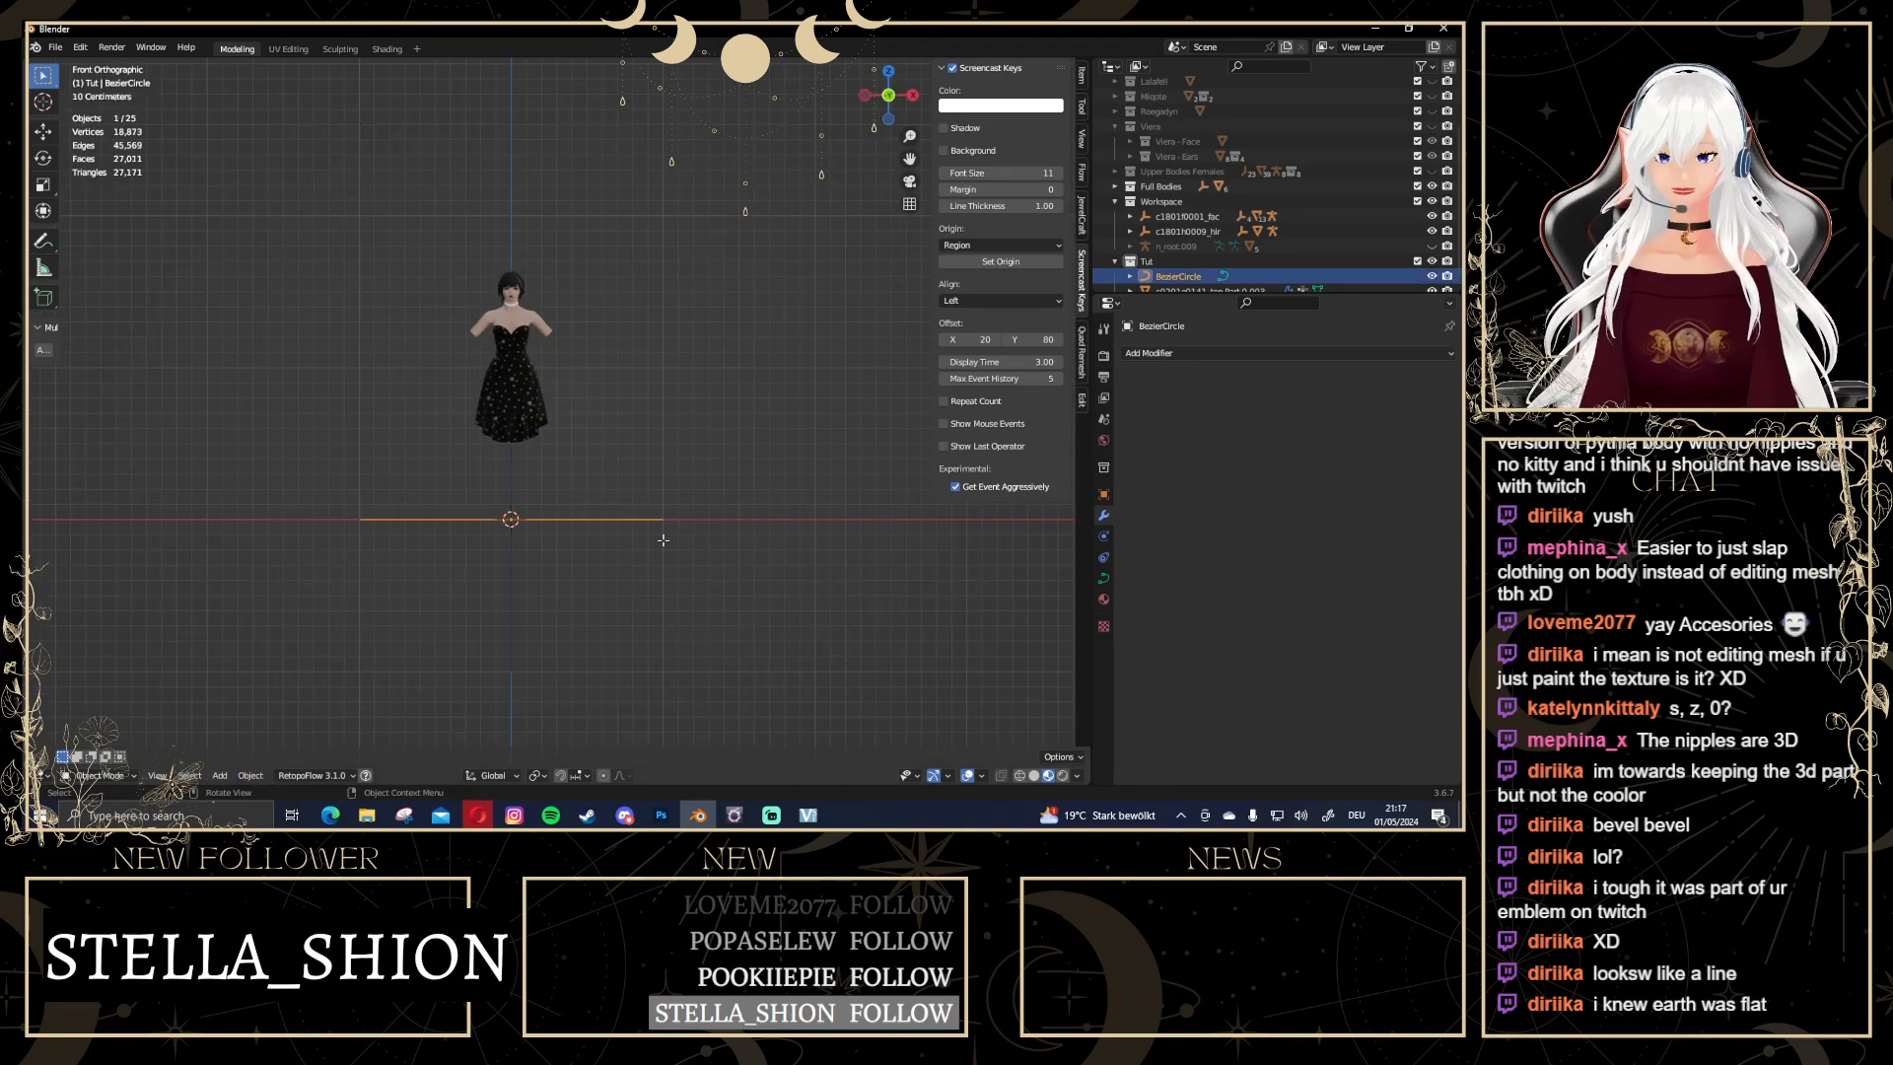
{"action": "key", "text": "Tab"}
{"action": "key", "text": "s"}
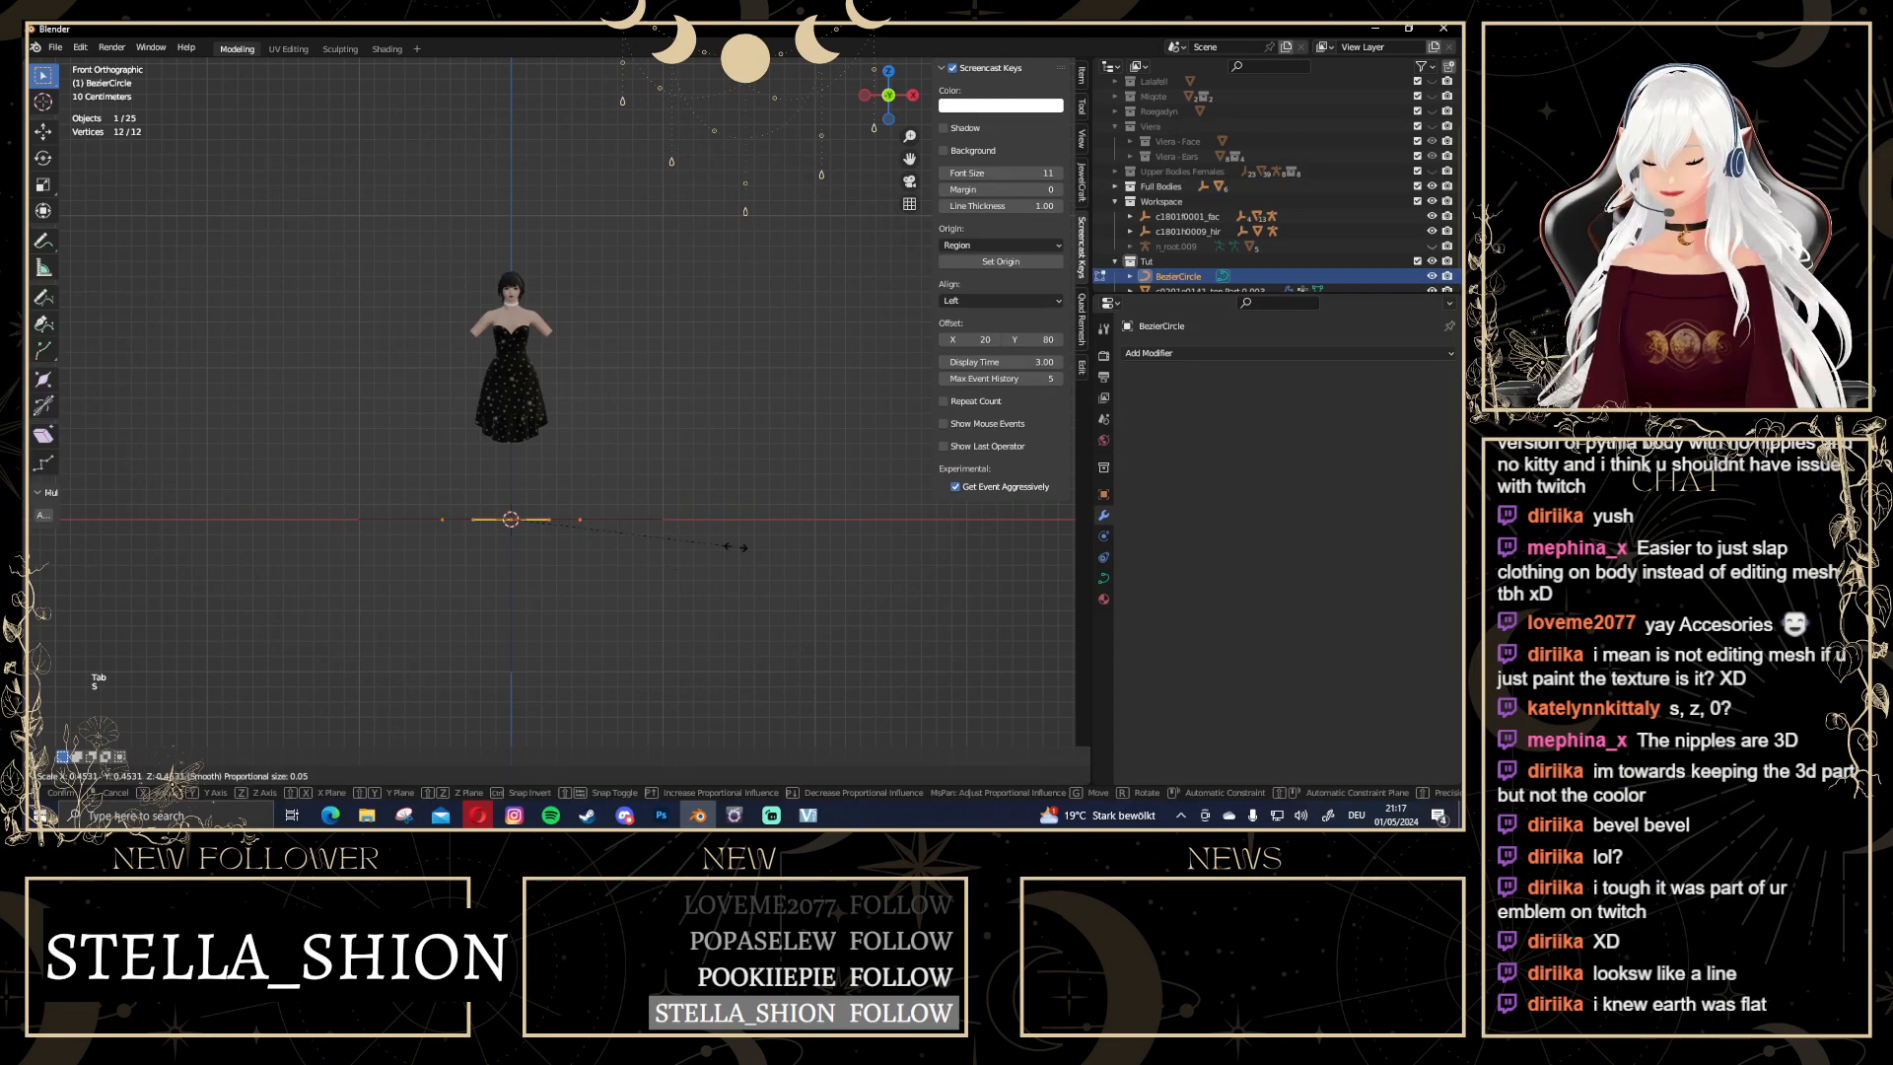
{"action": "left_click", "coordinate": [627, 526]}
{"action": "key", "text": "g"}
{"action": "key", "text": "z"}
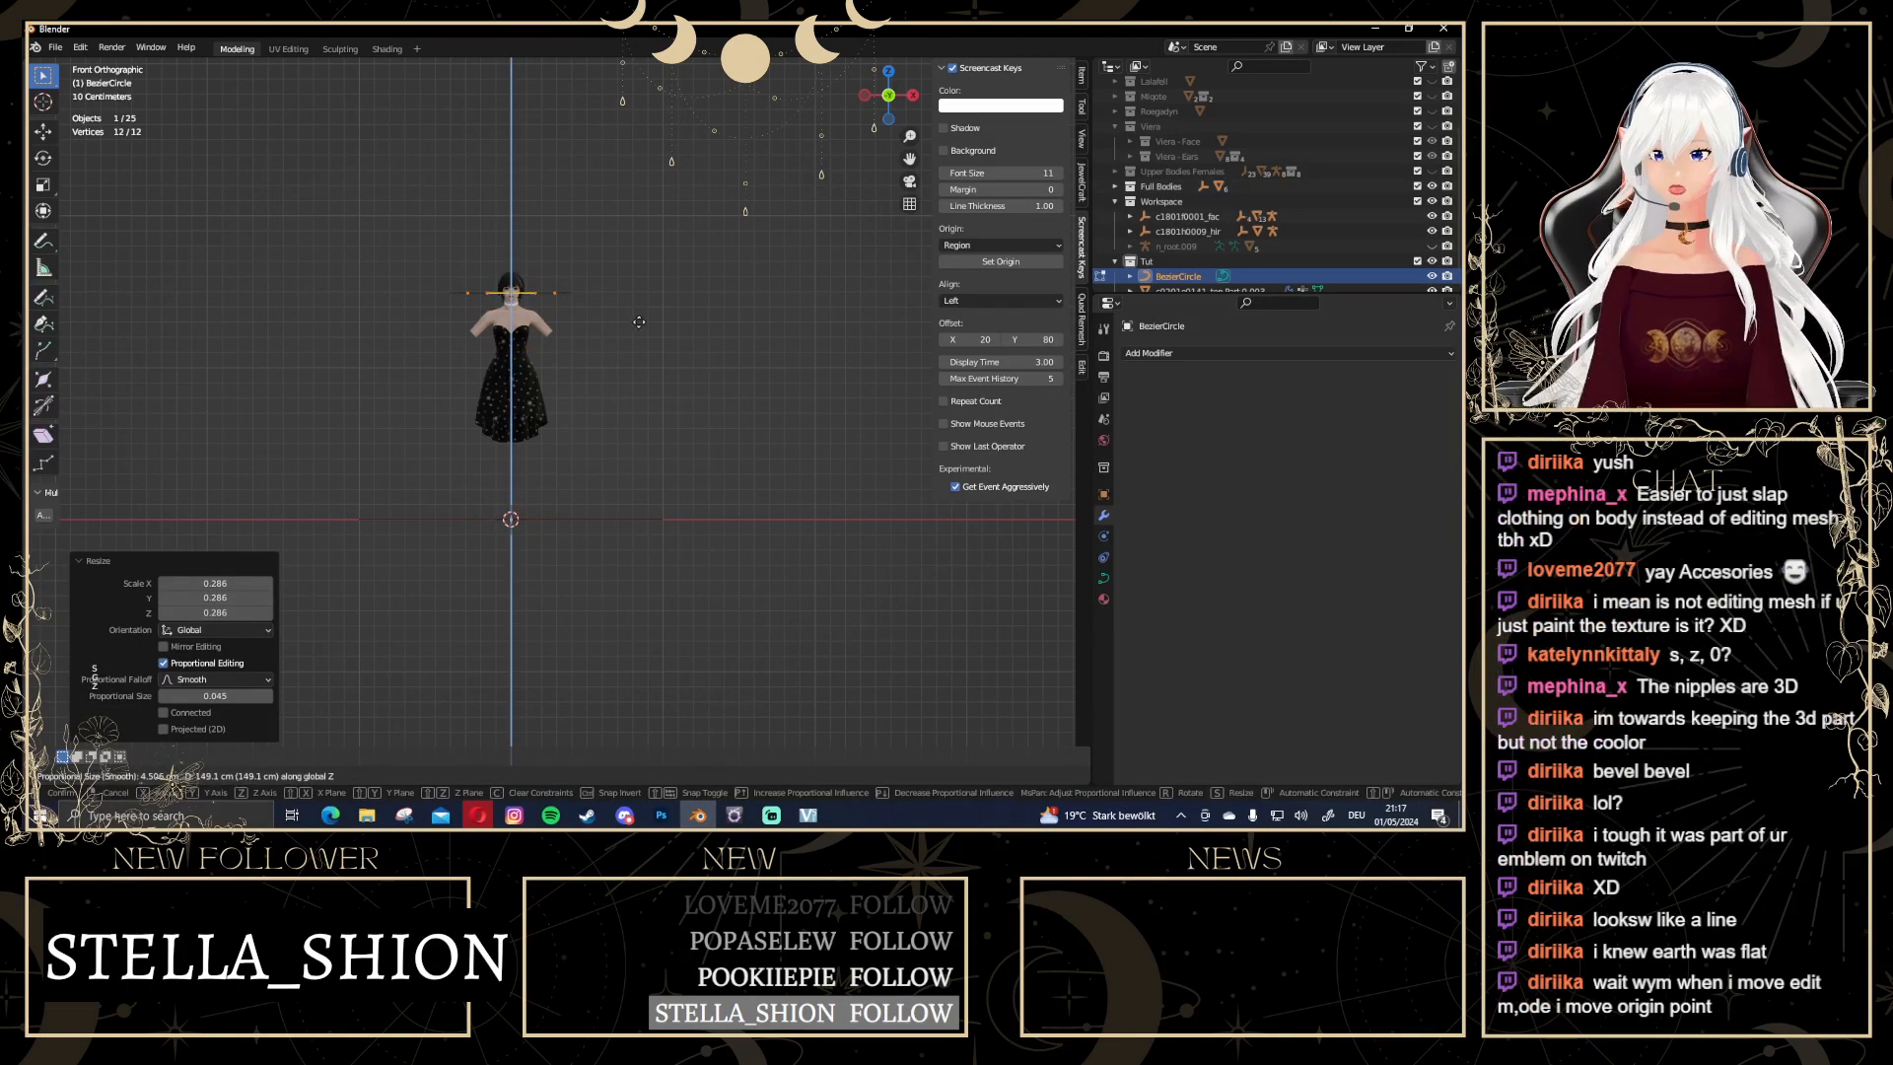
In the left orthographic view, scale the circle by 0.525 and rotate it 23.4° so it tilts down toward the chest
{"action": "left_click", "coordinate": [865, 95]}
{"action": "scroll", "coordinate": [679, 252], "scroll_direction": "up", "scroll_amount": 6}
{"action": "middle_click_drag", "start_coordinate": [671, 258], "coordinate": [609, 678], "text": "shift"}
{"action": "scroll", "coordinate": [567, 631], "scroll_direction": "up", "scroll_amount": 5}
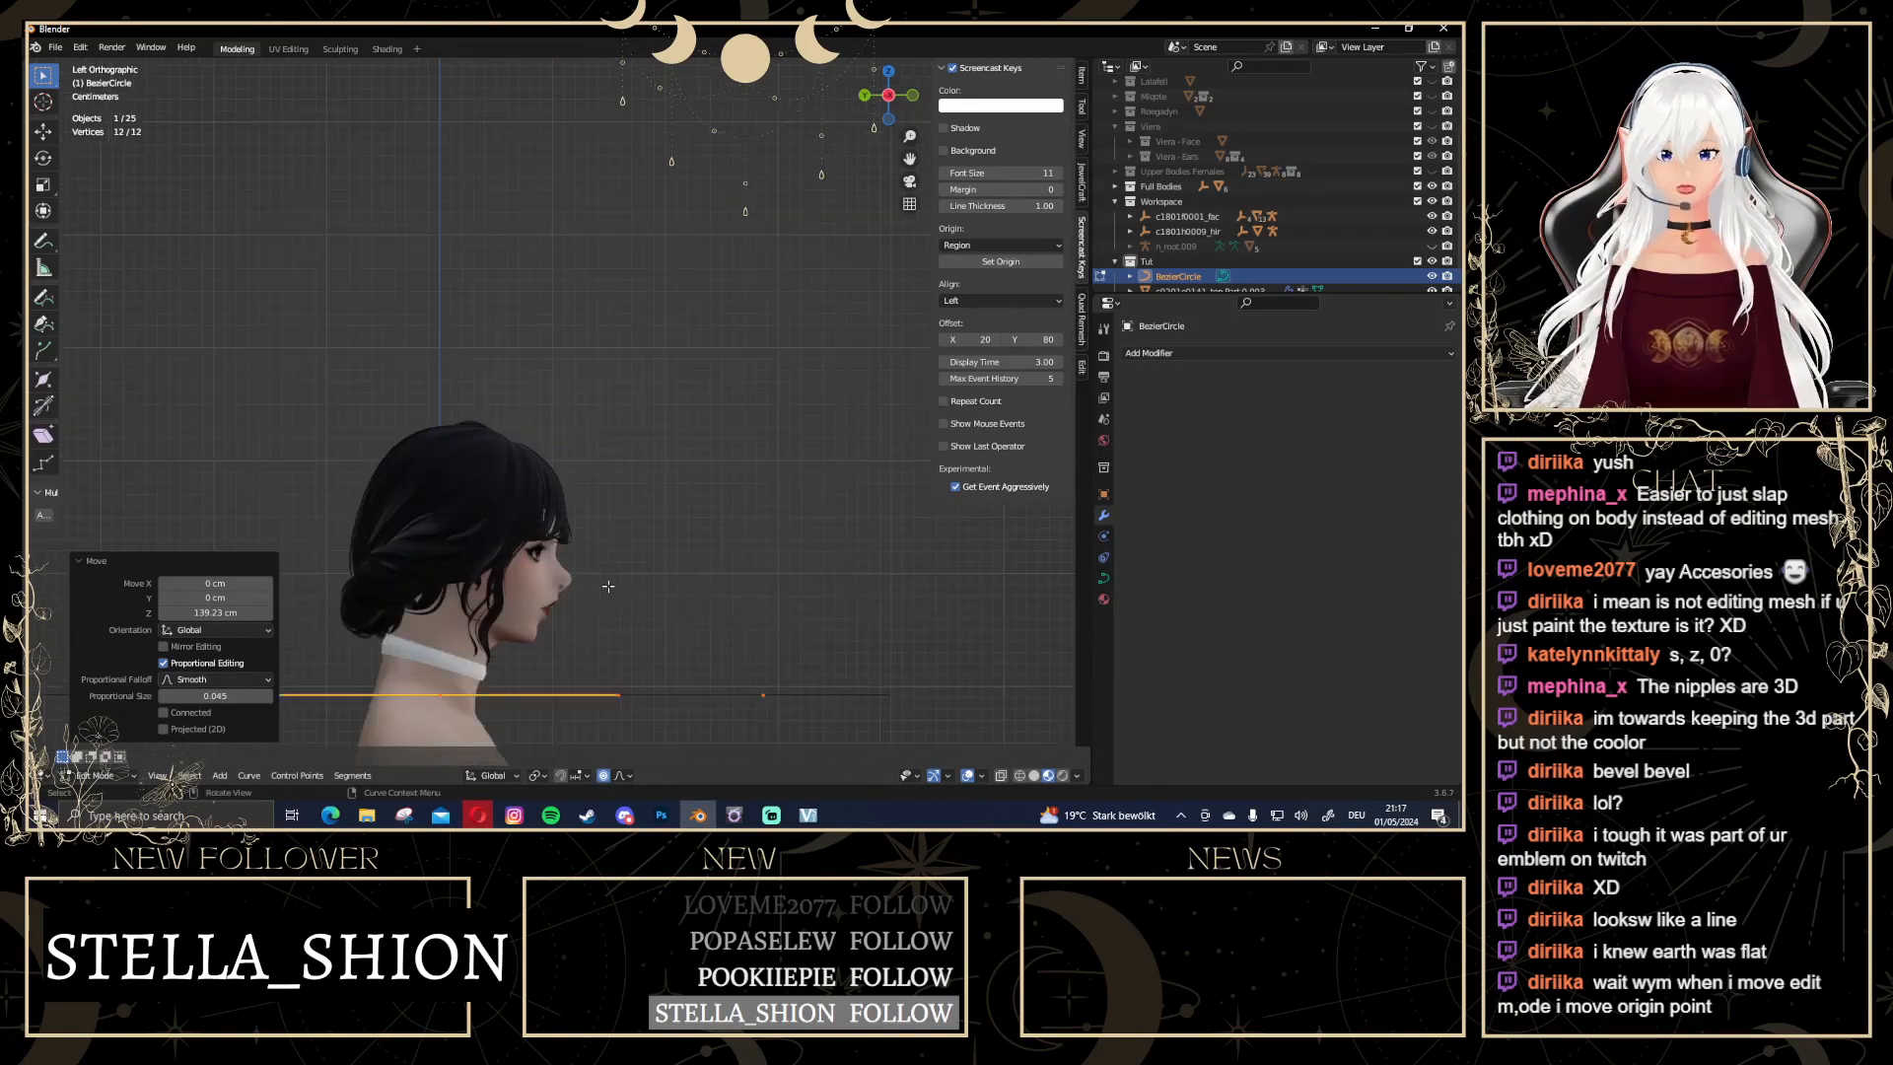
{"action": "middle_click_drag", "start_coordinate": [499, 562], "coordinate": [674, 218], "text": "shift"}
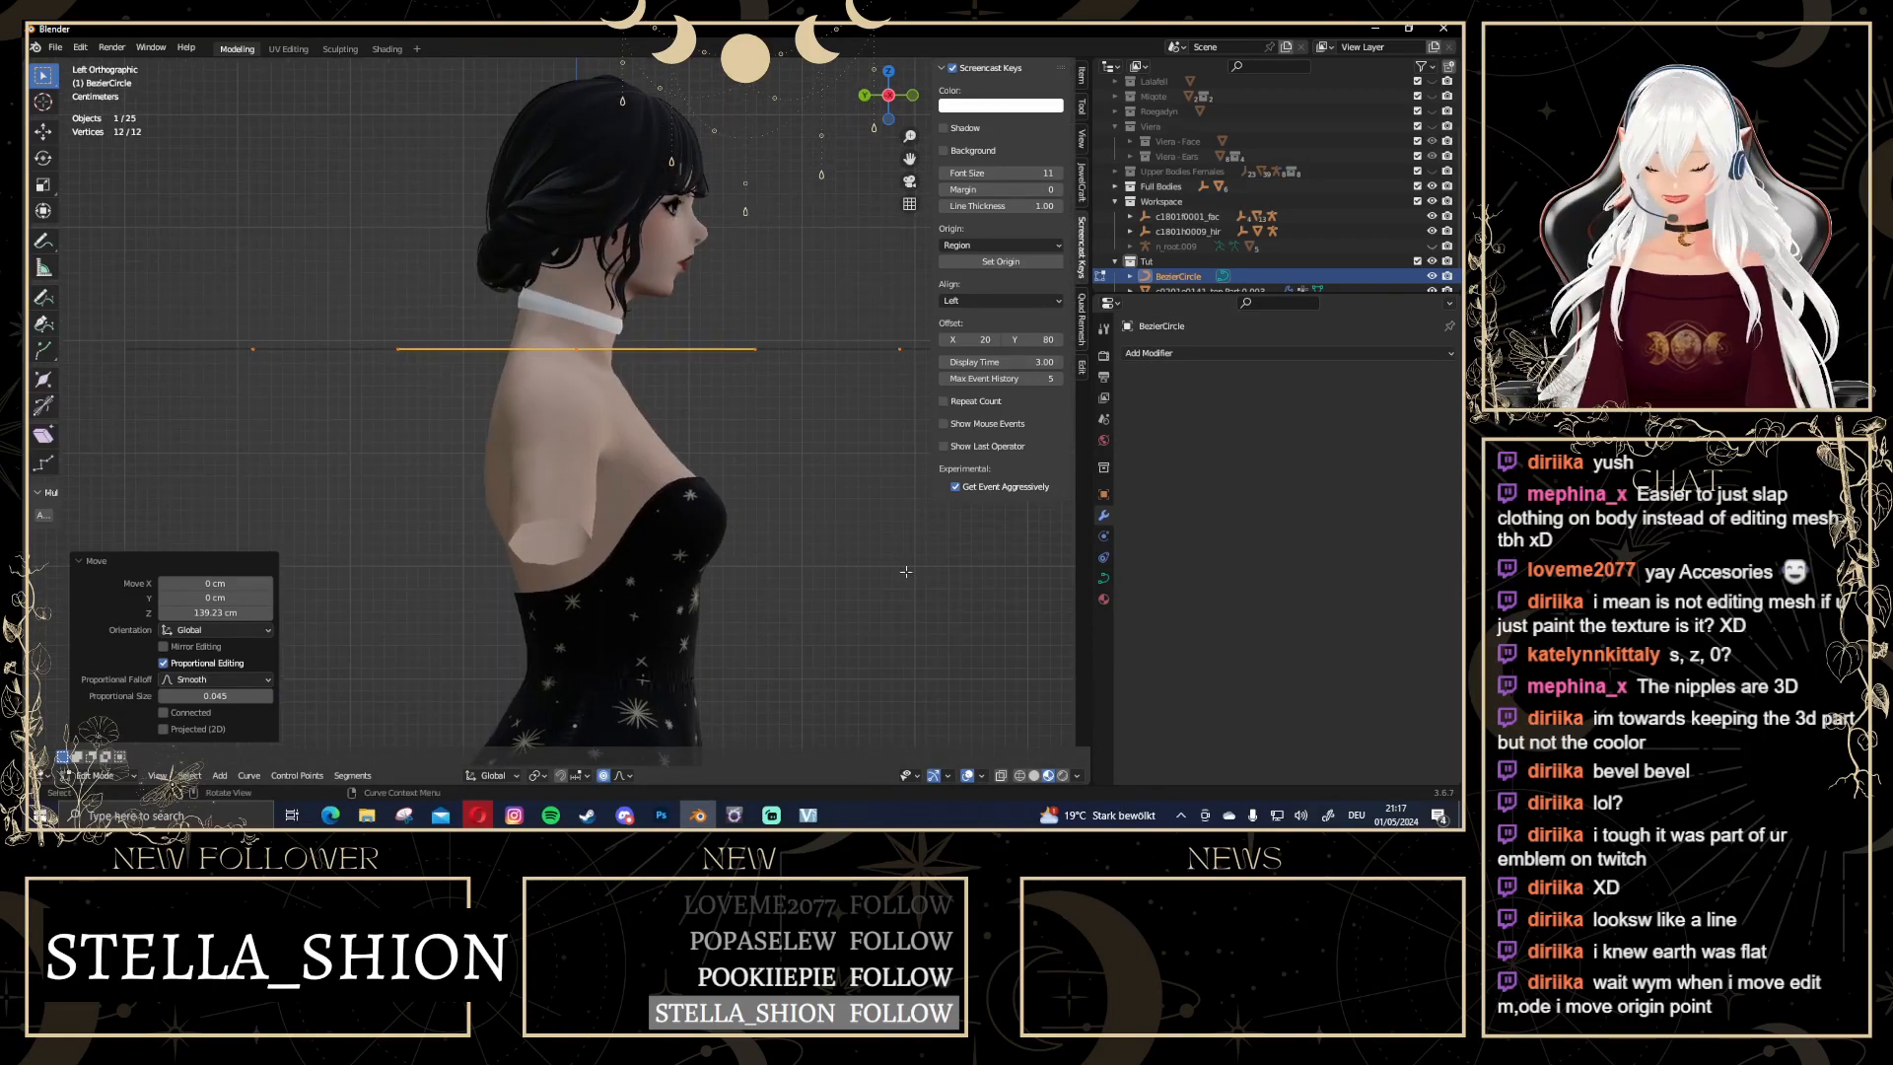
{"action": "key", "text": "s"}
{"action": "left_click", "coordinate": [755, 364]}
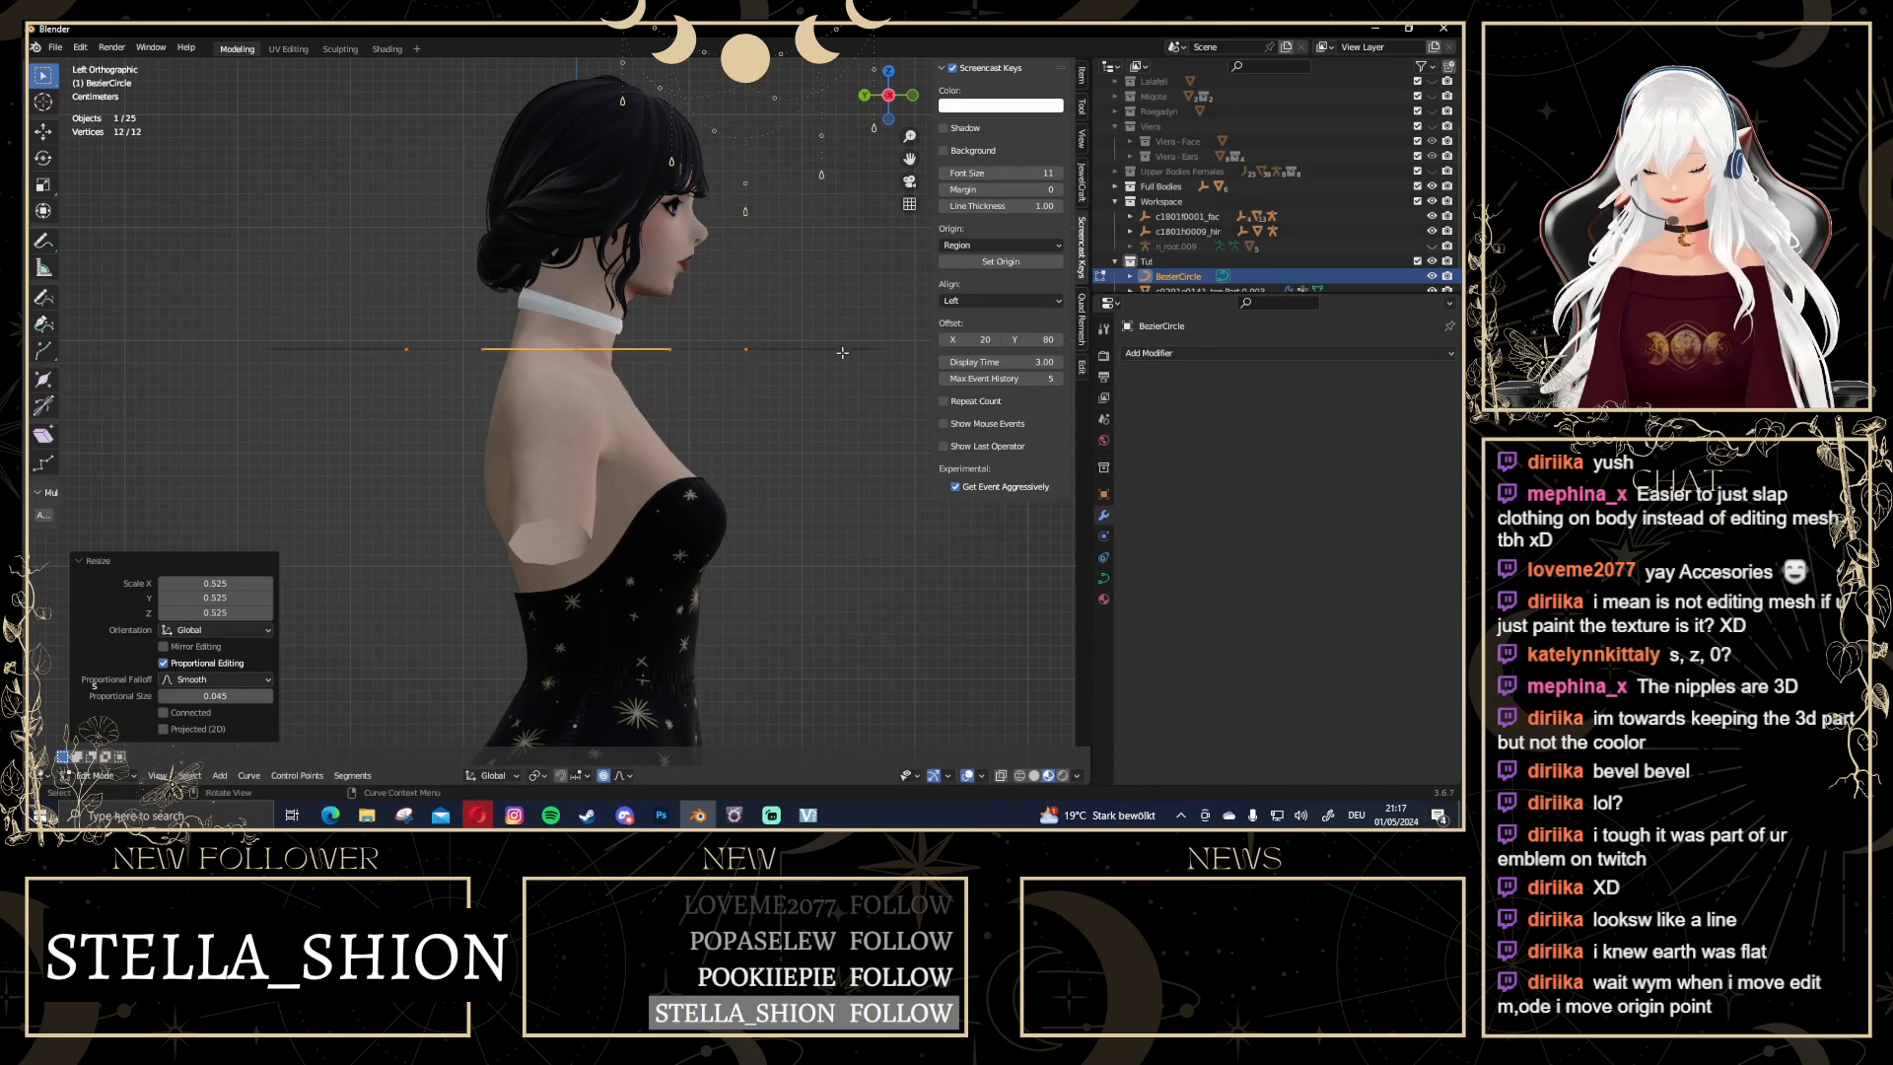
{"action": "key", "text": "r"}
{"action": "left_click", "coordinate": [595, 296]}
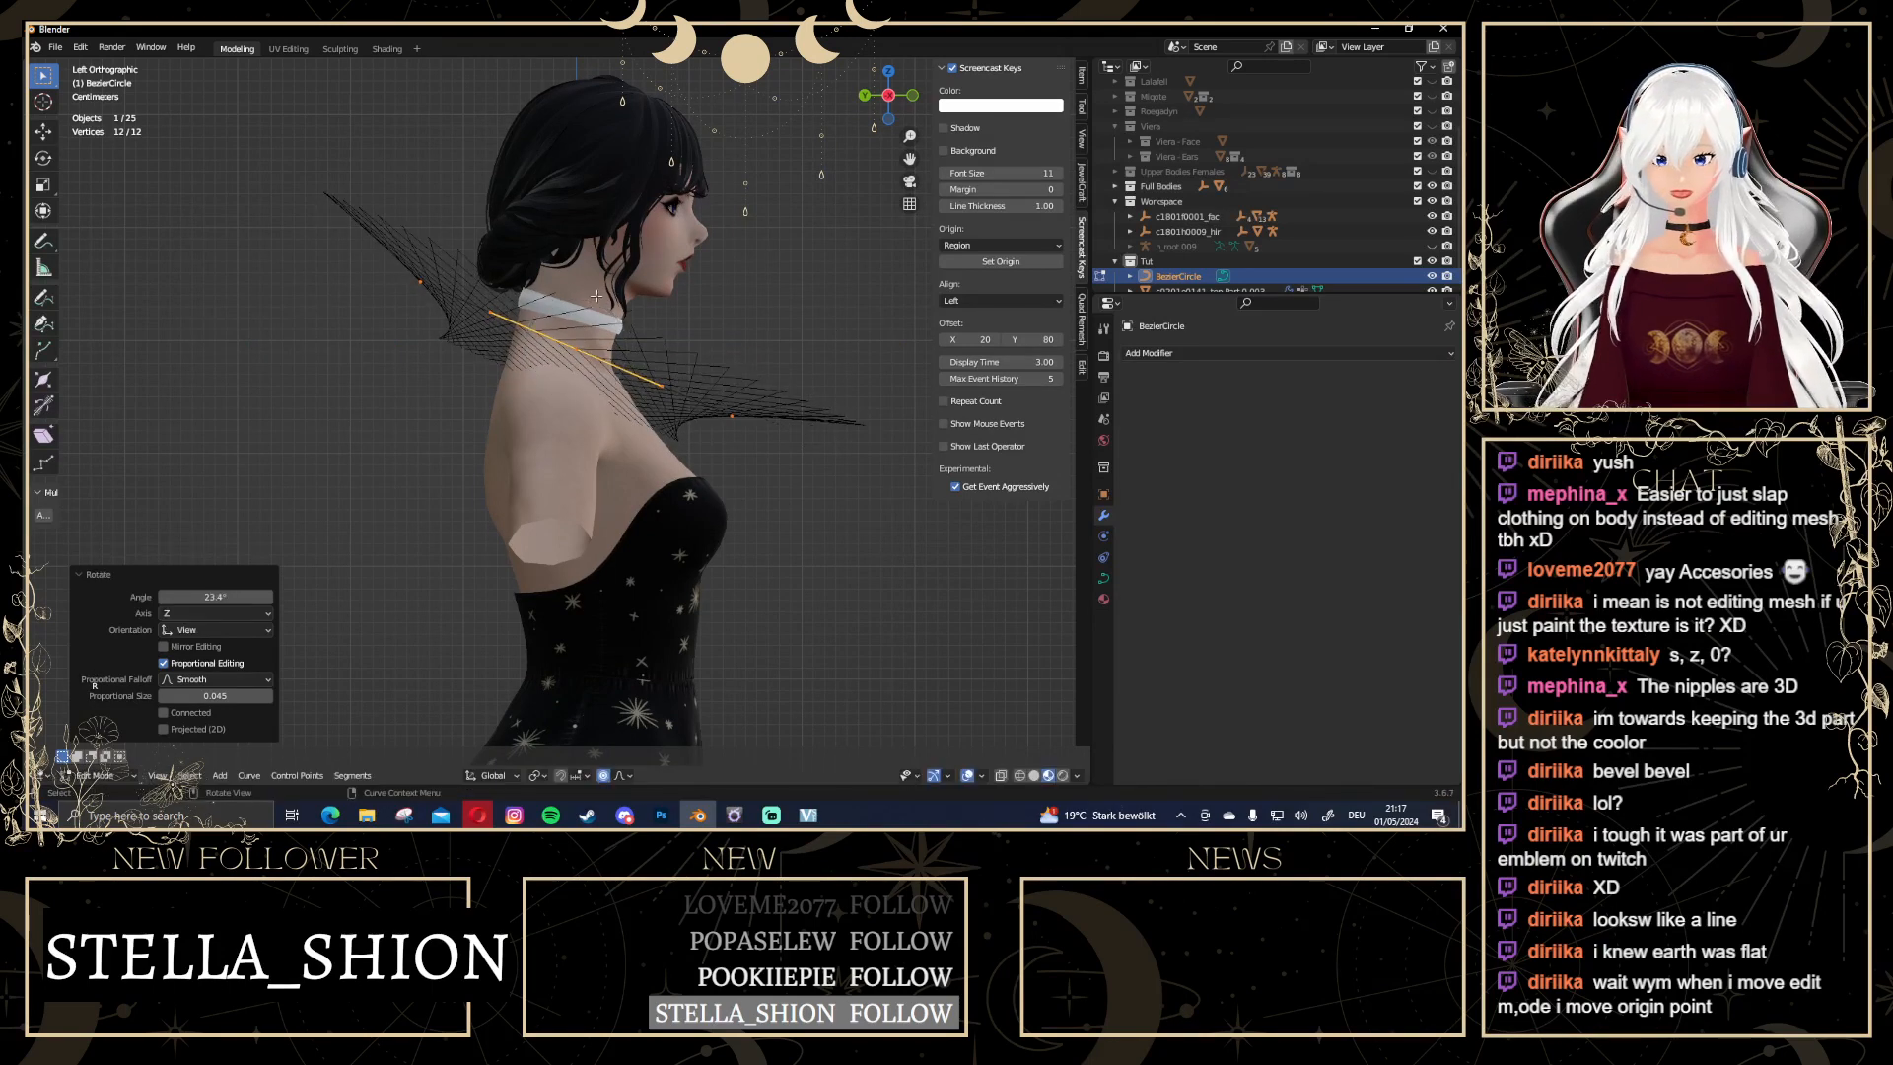
Turn off the curve normals display in the viewport overlays
{"action": "left_click", "coordinate": [983, 776]}
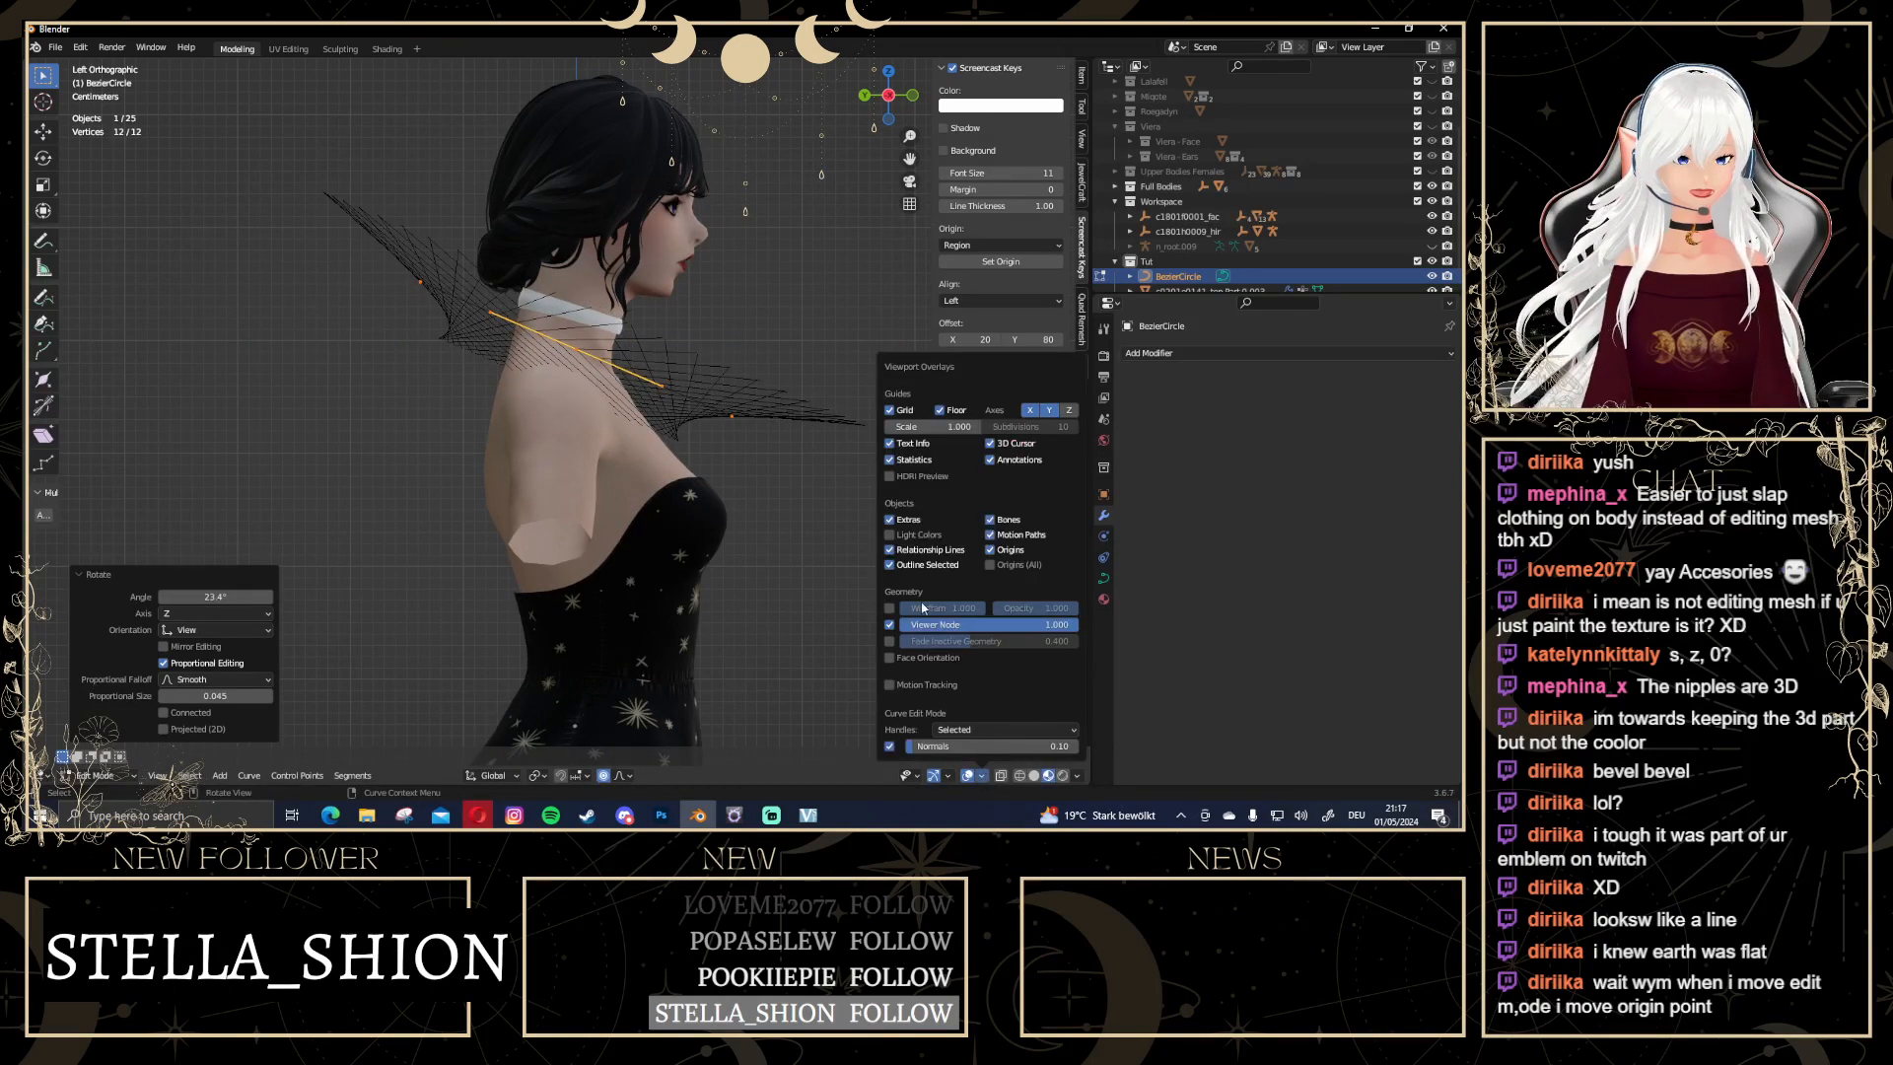
{"action": "left_click", "coordinate": [891, 747]}
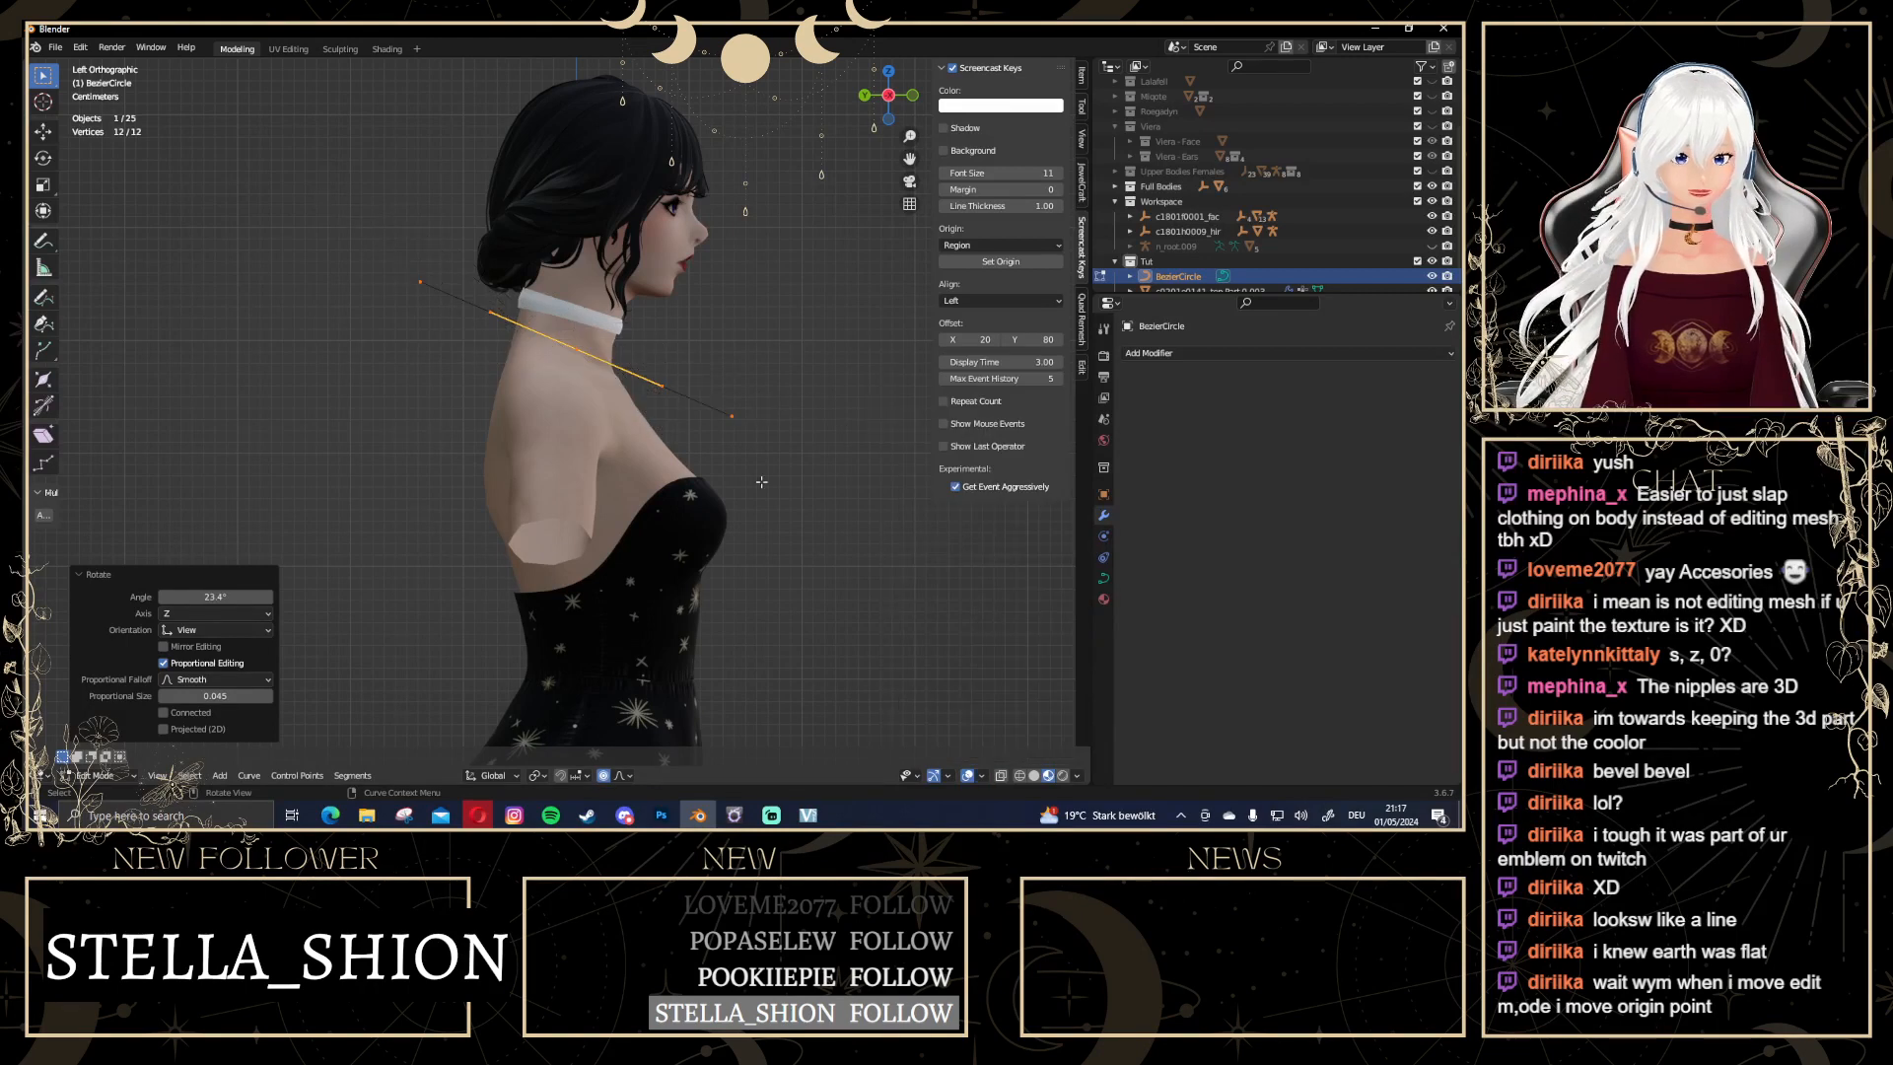
{"action": "middle_click_drag", "start_coordinate": [724, 420], "coordinate": [582, 414]}
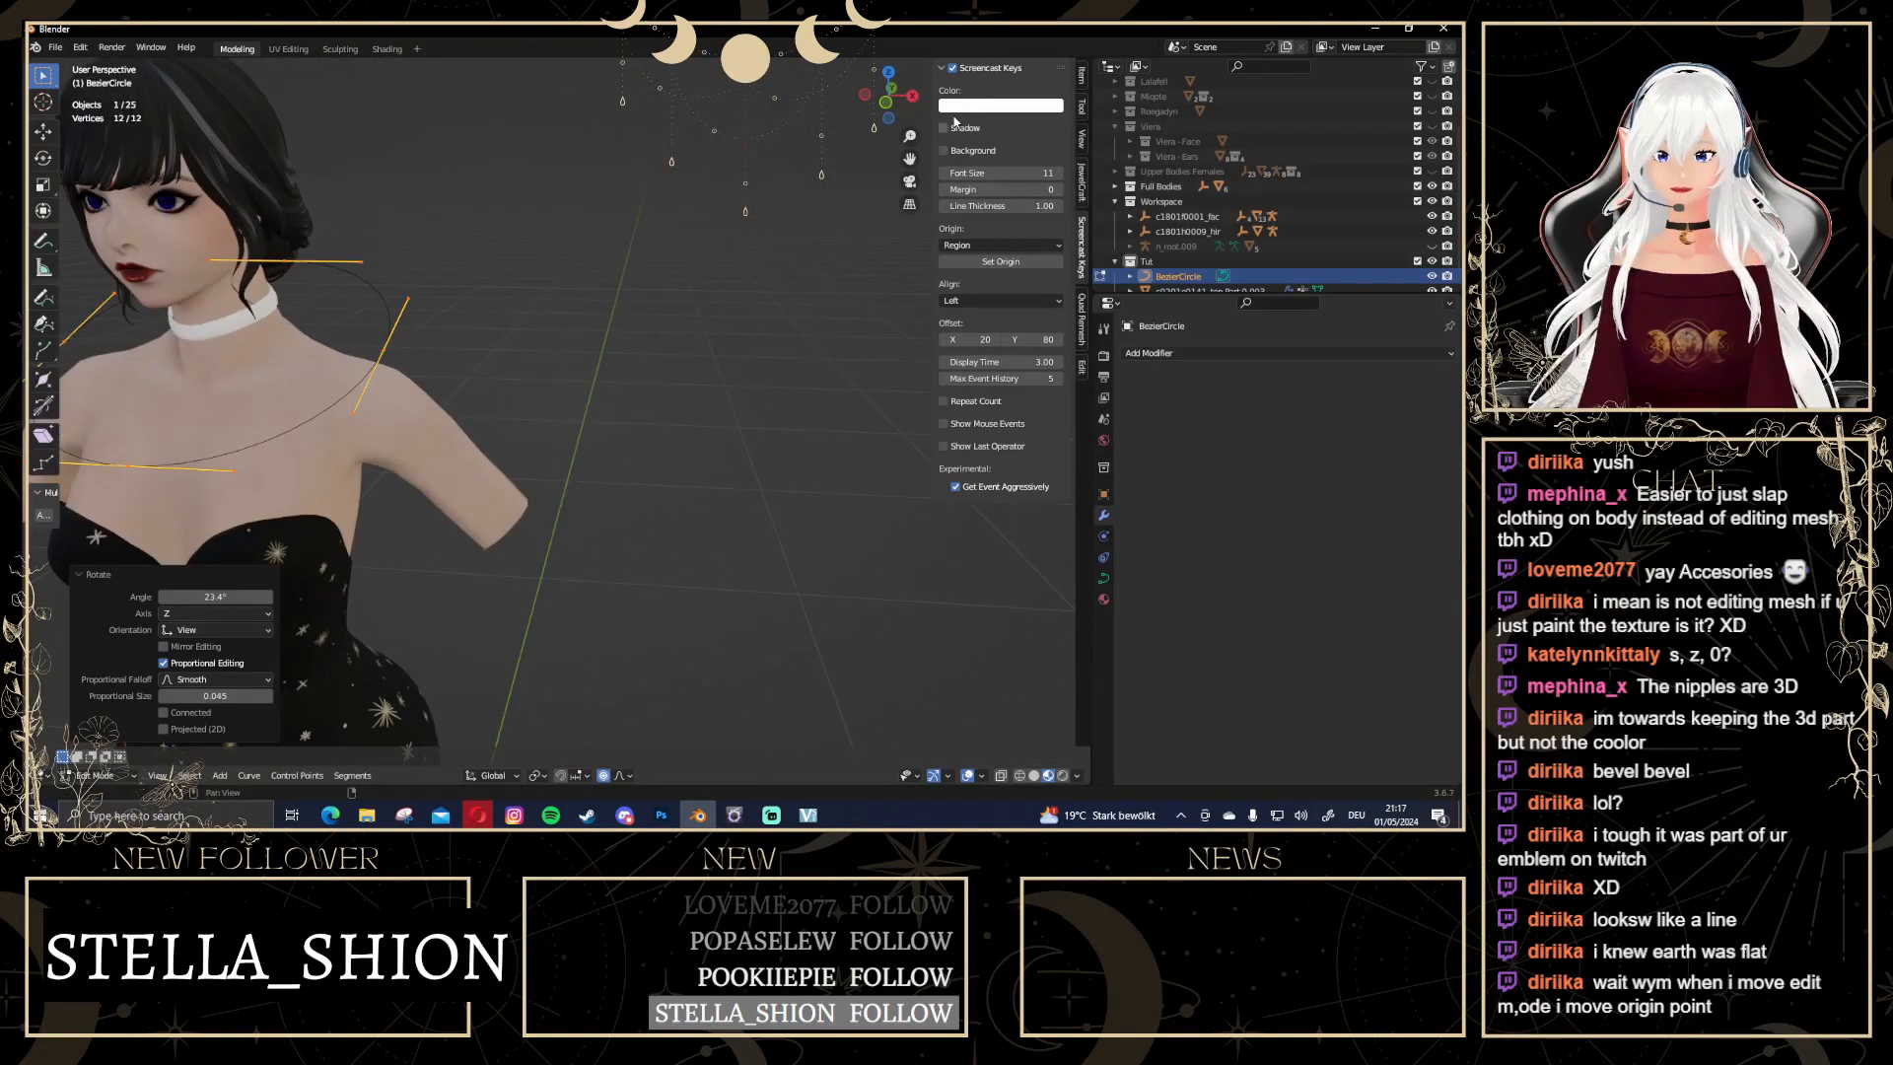
In the front orthographic view, scale the circle by 0.481 to fit closer around the neck
{"action": "left_click", "coordinate": [900, 105]}
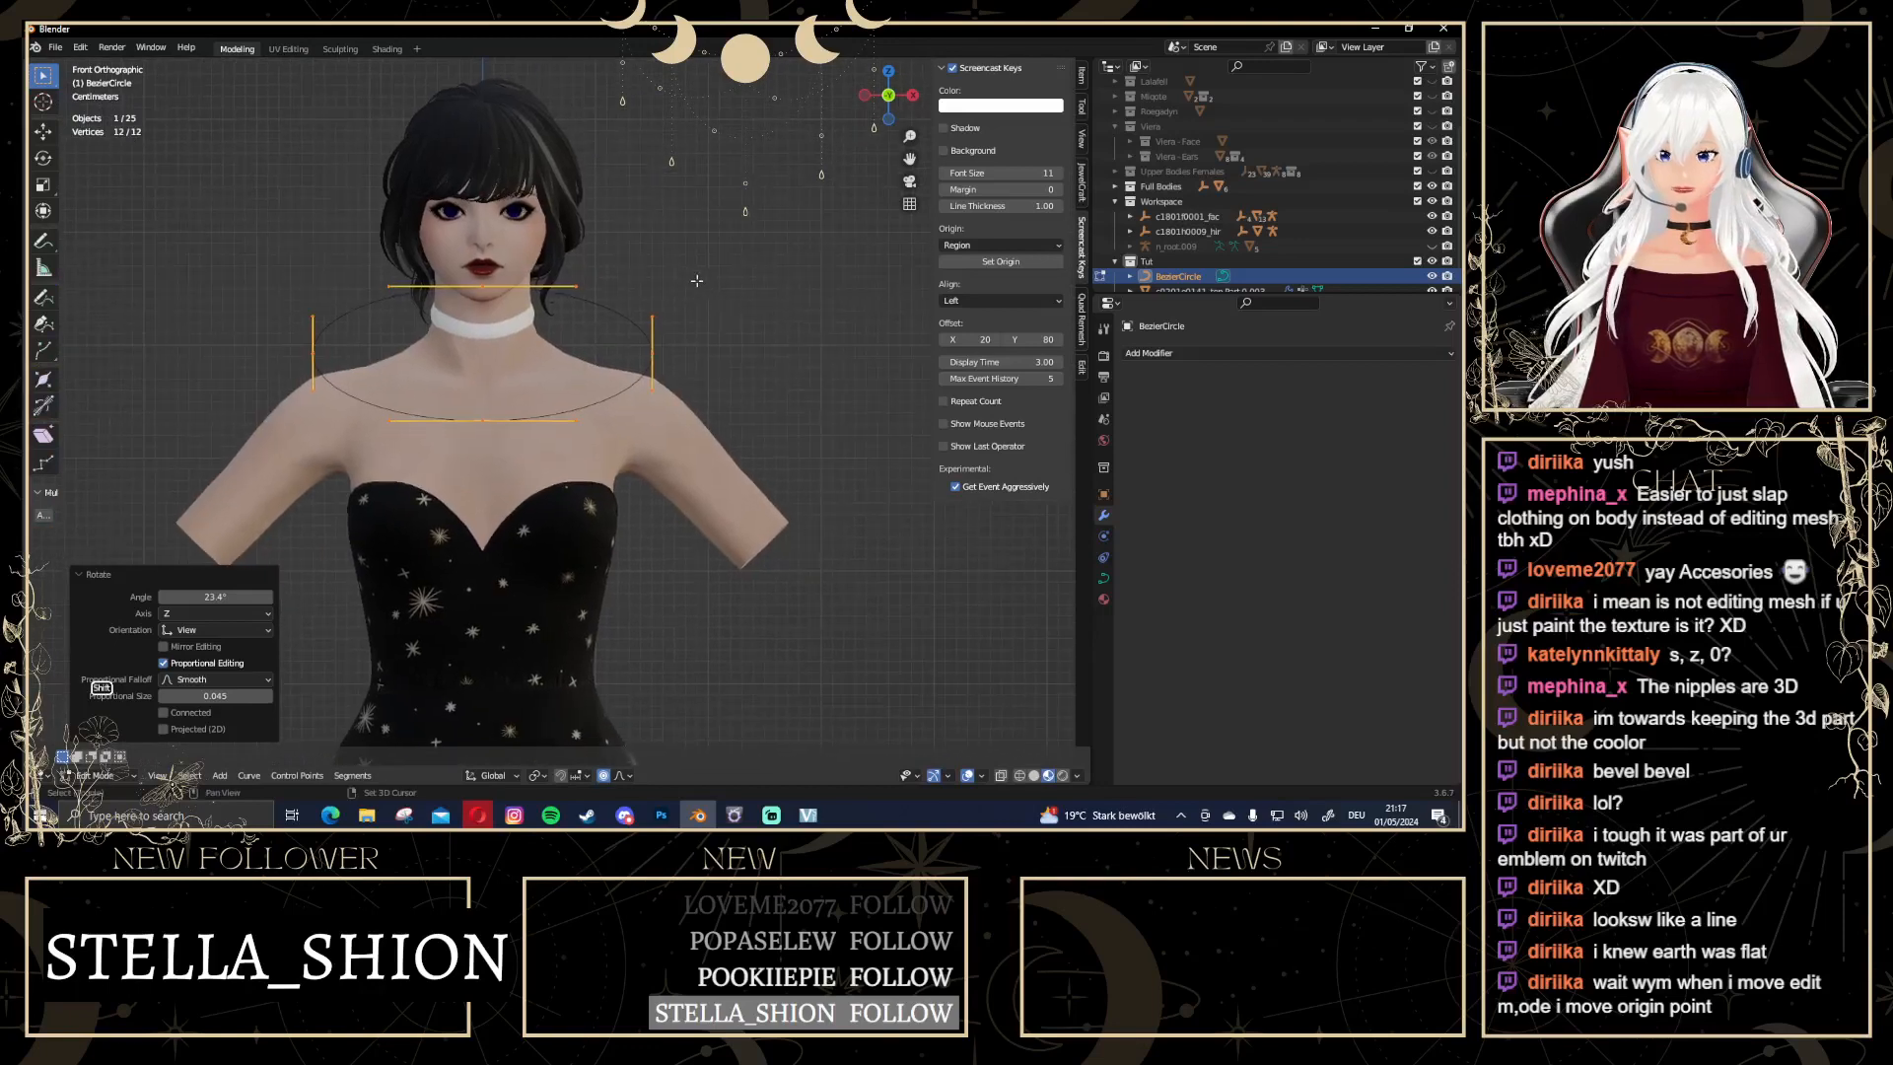
{"action": "key", "text": "s"}
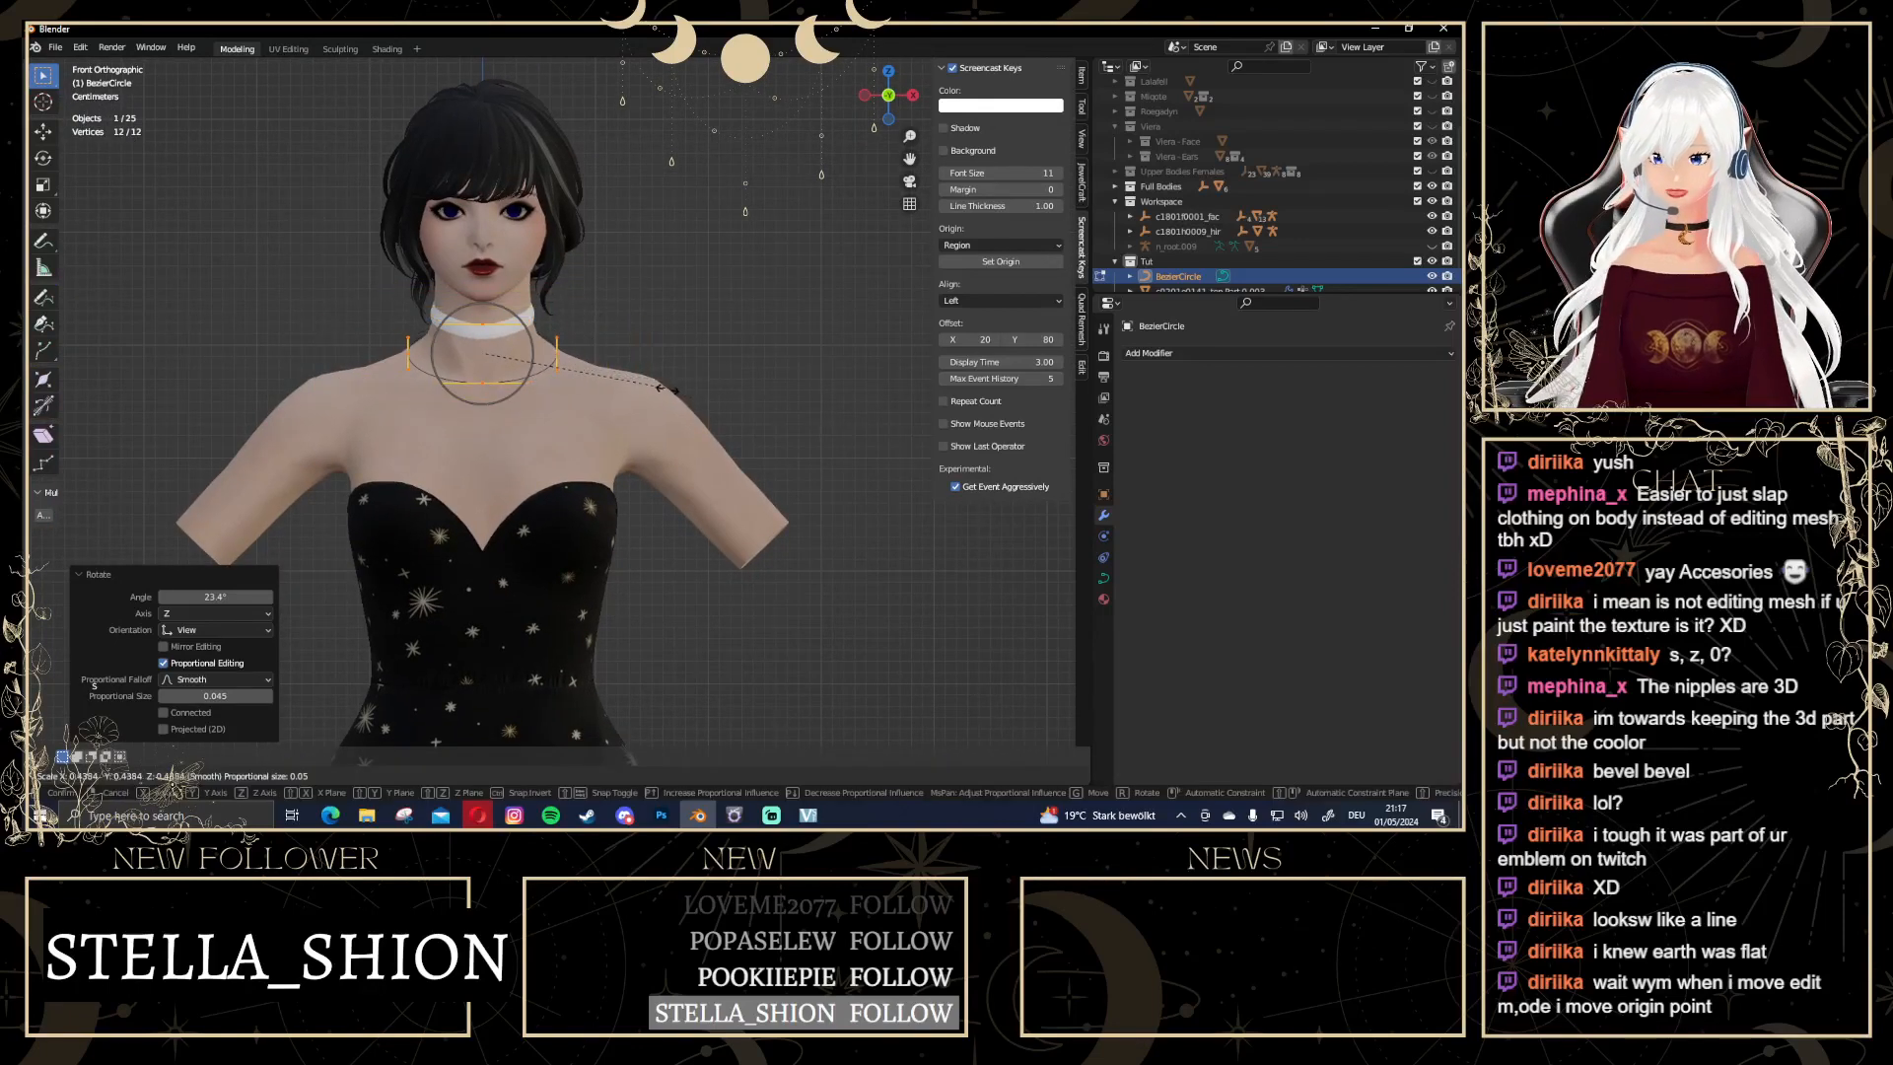
{"action": "left_click", "coordinate": [683, 394]}
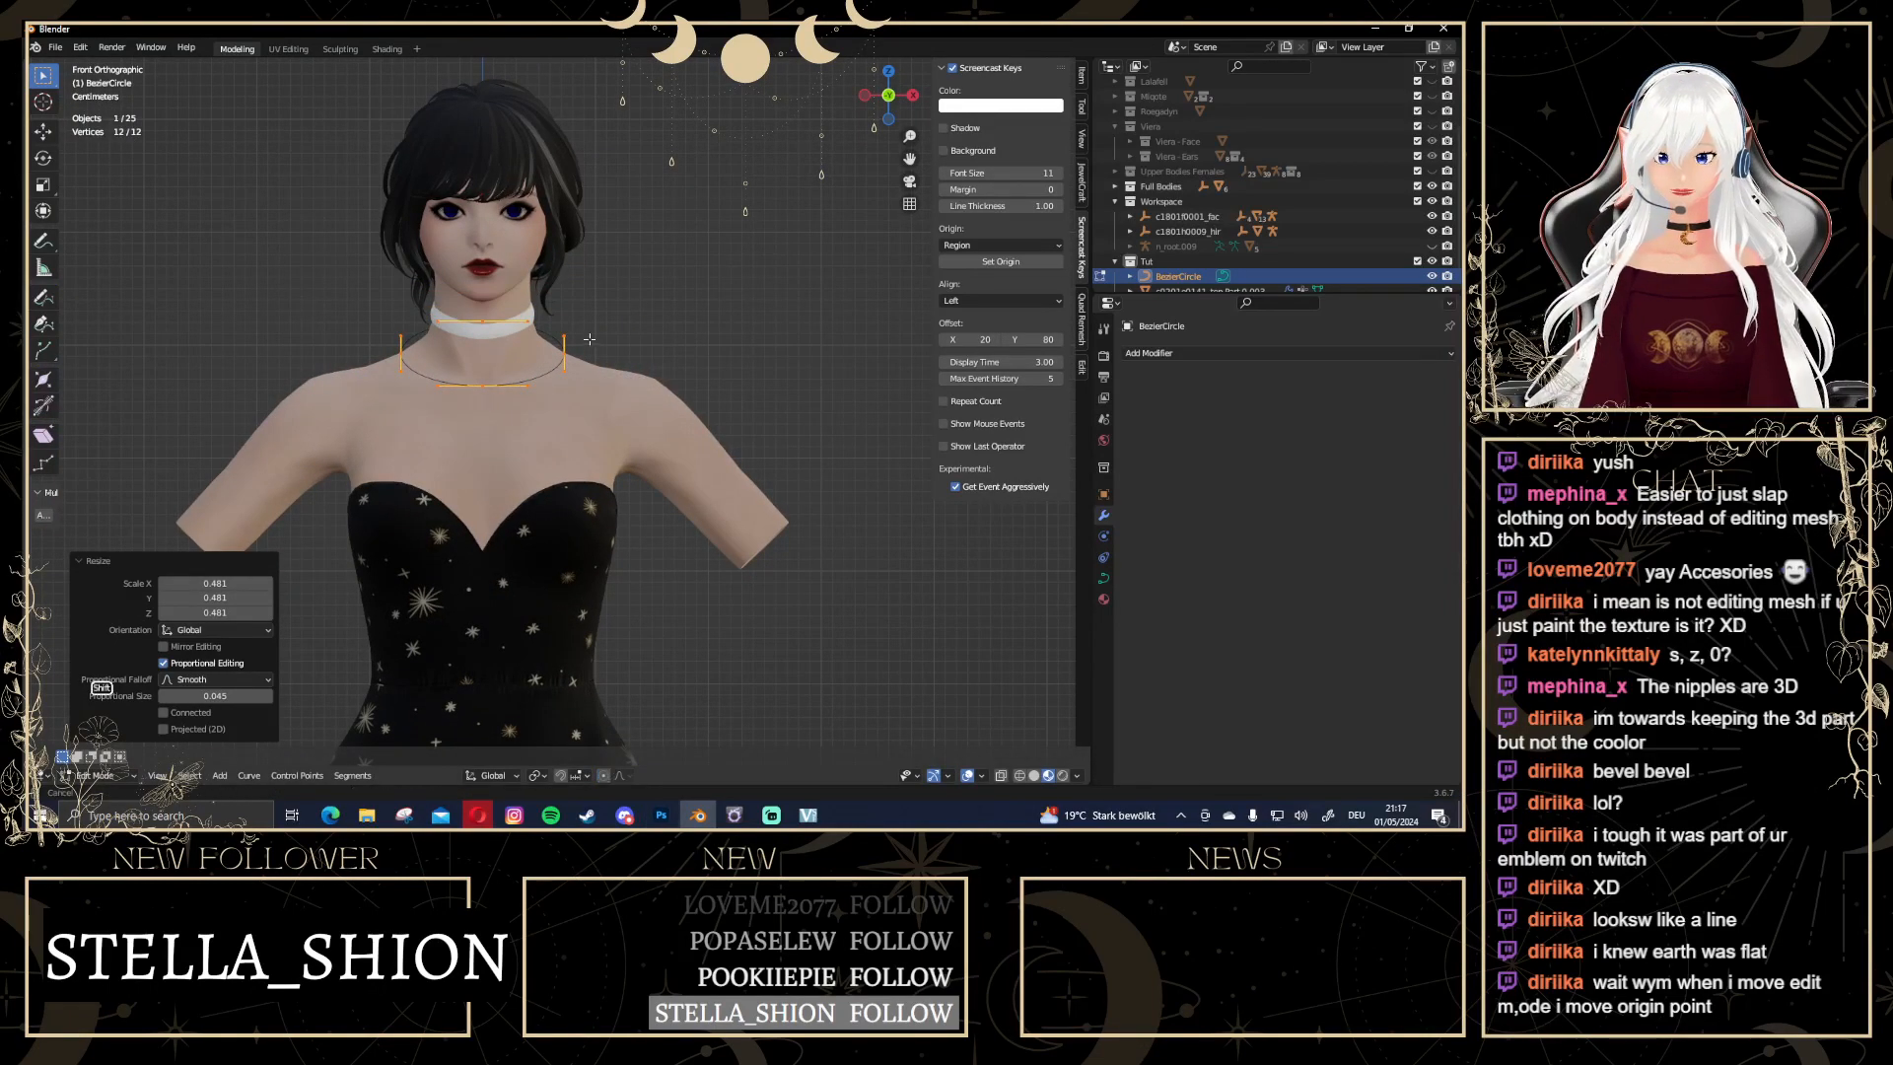
Move the circle's front control point about 1.2 cm forward and 4.48 cm down onto the chest, working from the side
{"action": "middle_click_drag", "start_coordinate": [591, 341], "coordinate": [626, 371], "text": "shift"}
{"action": "scroll", "coordinate": [495, 415], "scroll_direction": "up", "scroll_amount": 2}
{"action": "left_click", "coordinate": [498, 418]}
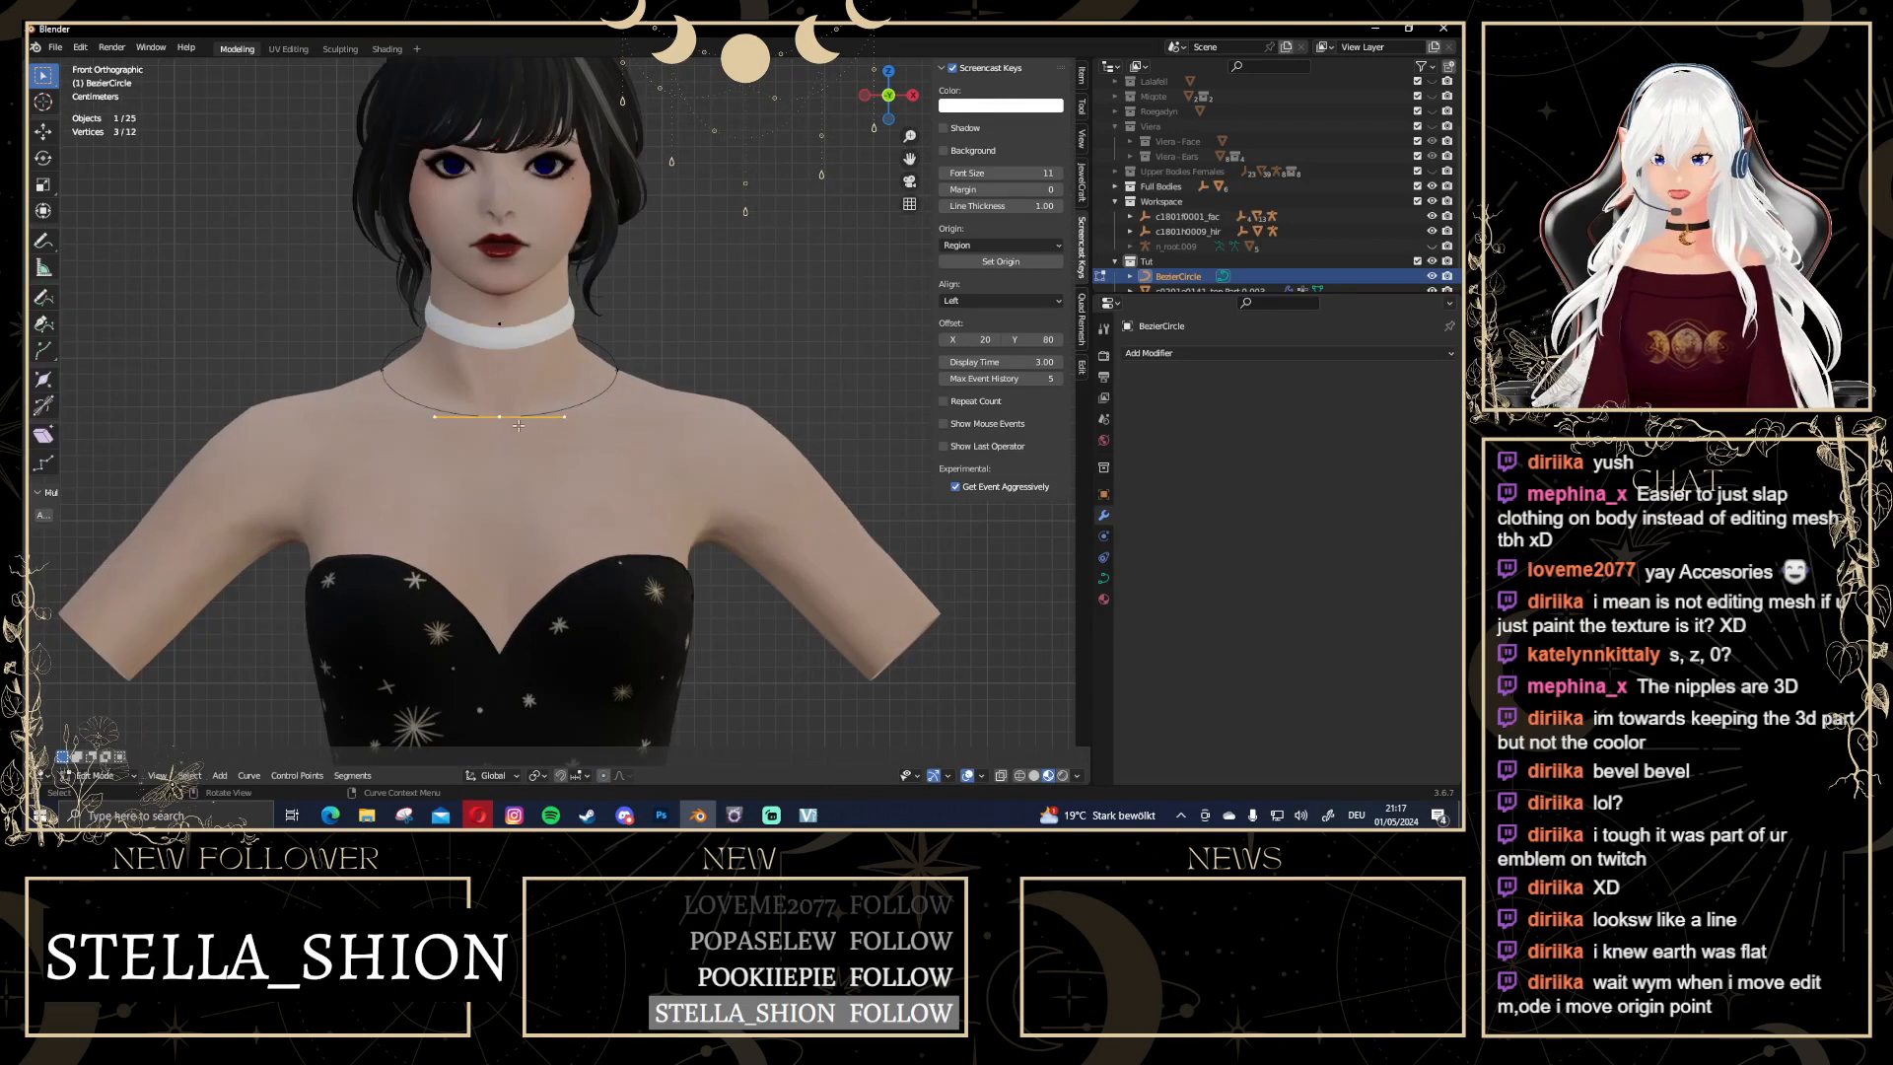
{"action": "left_click", "coordinate": [865, 95]}
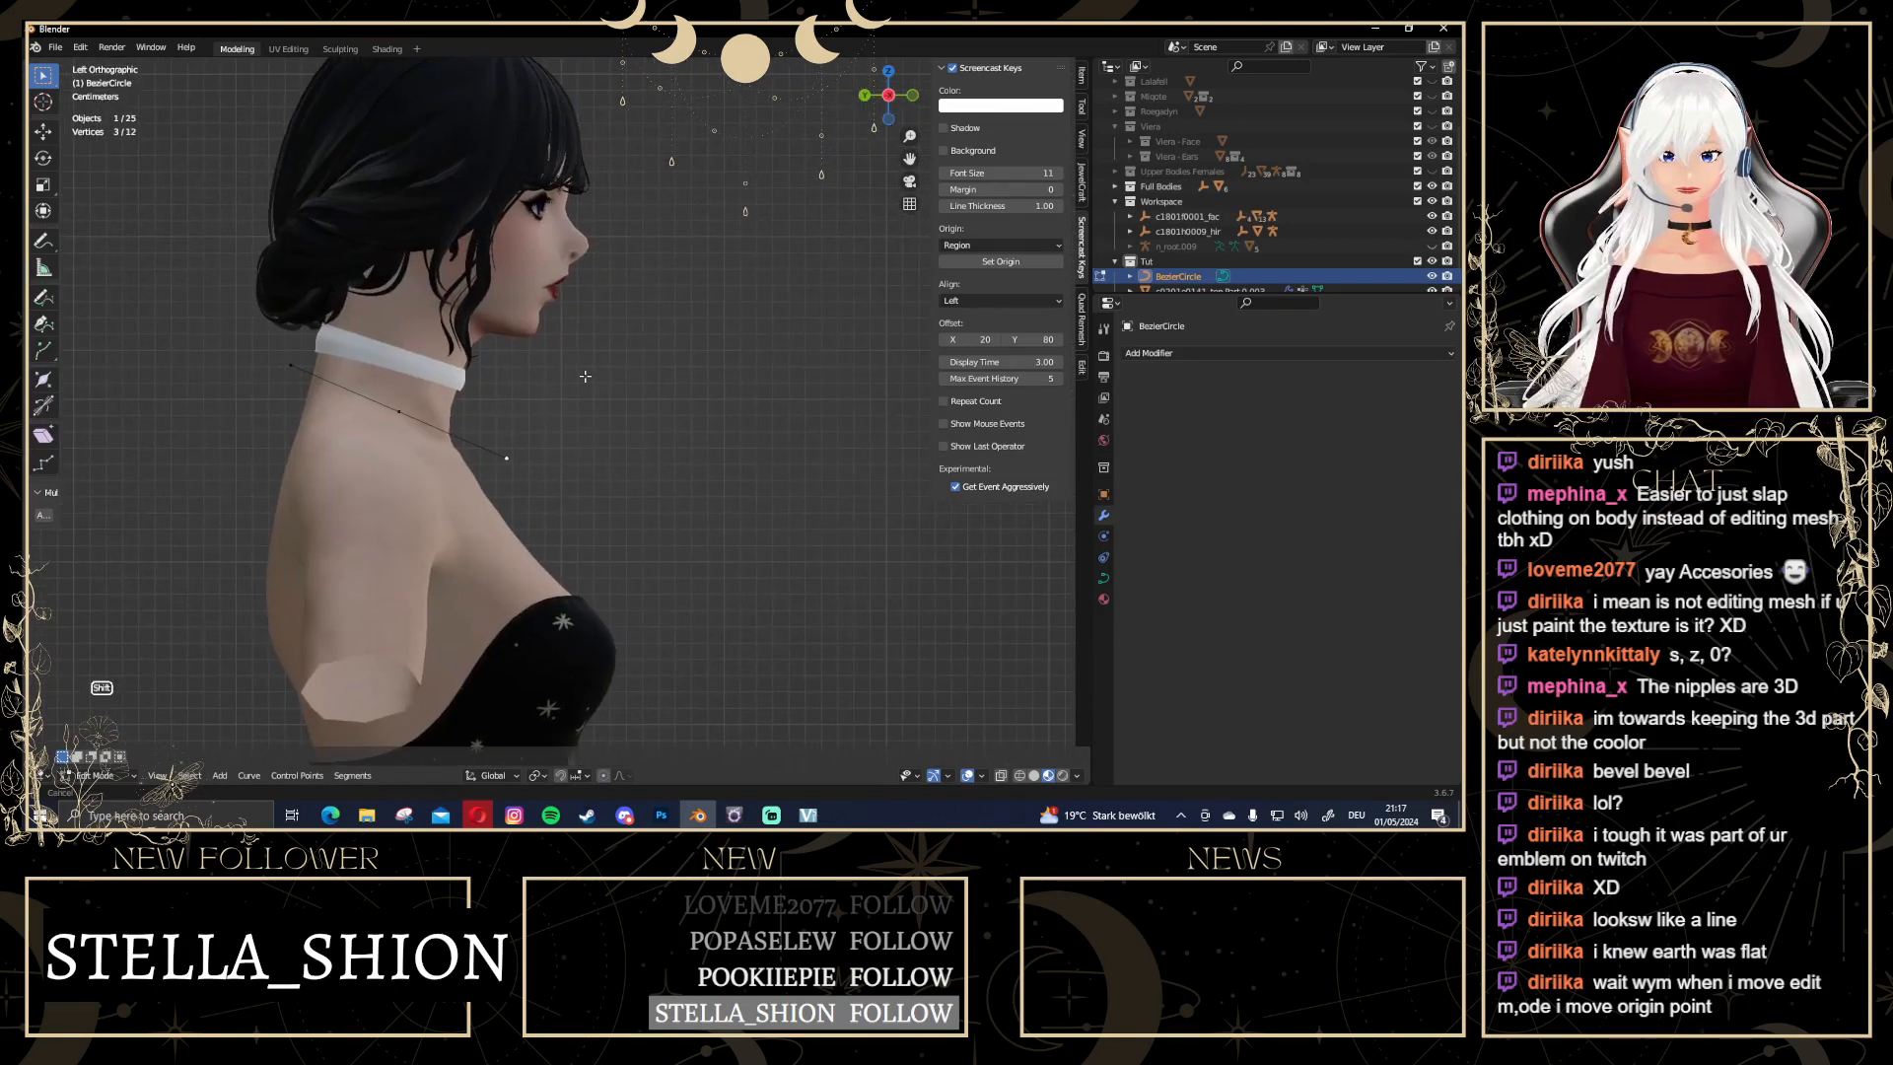
{"action": "key", "text": "g"}
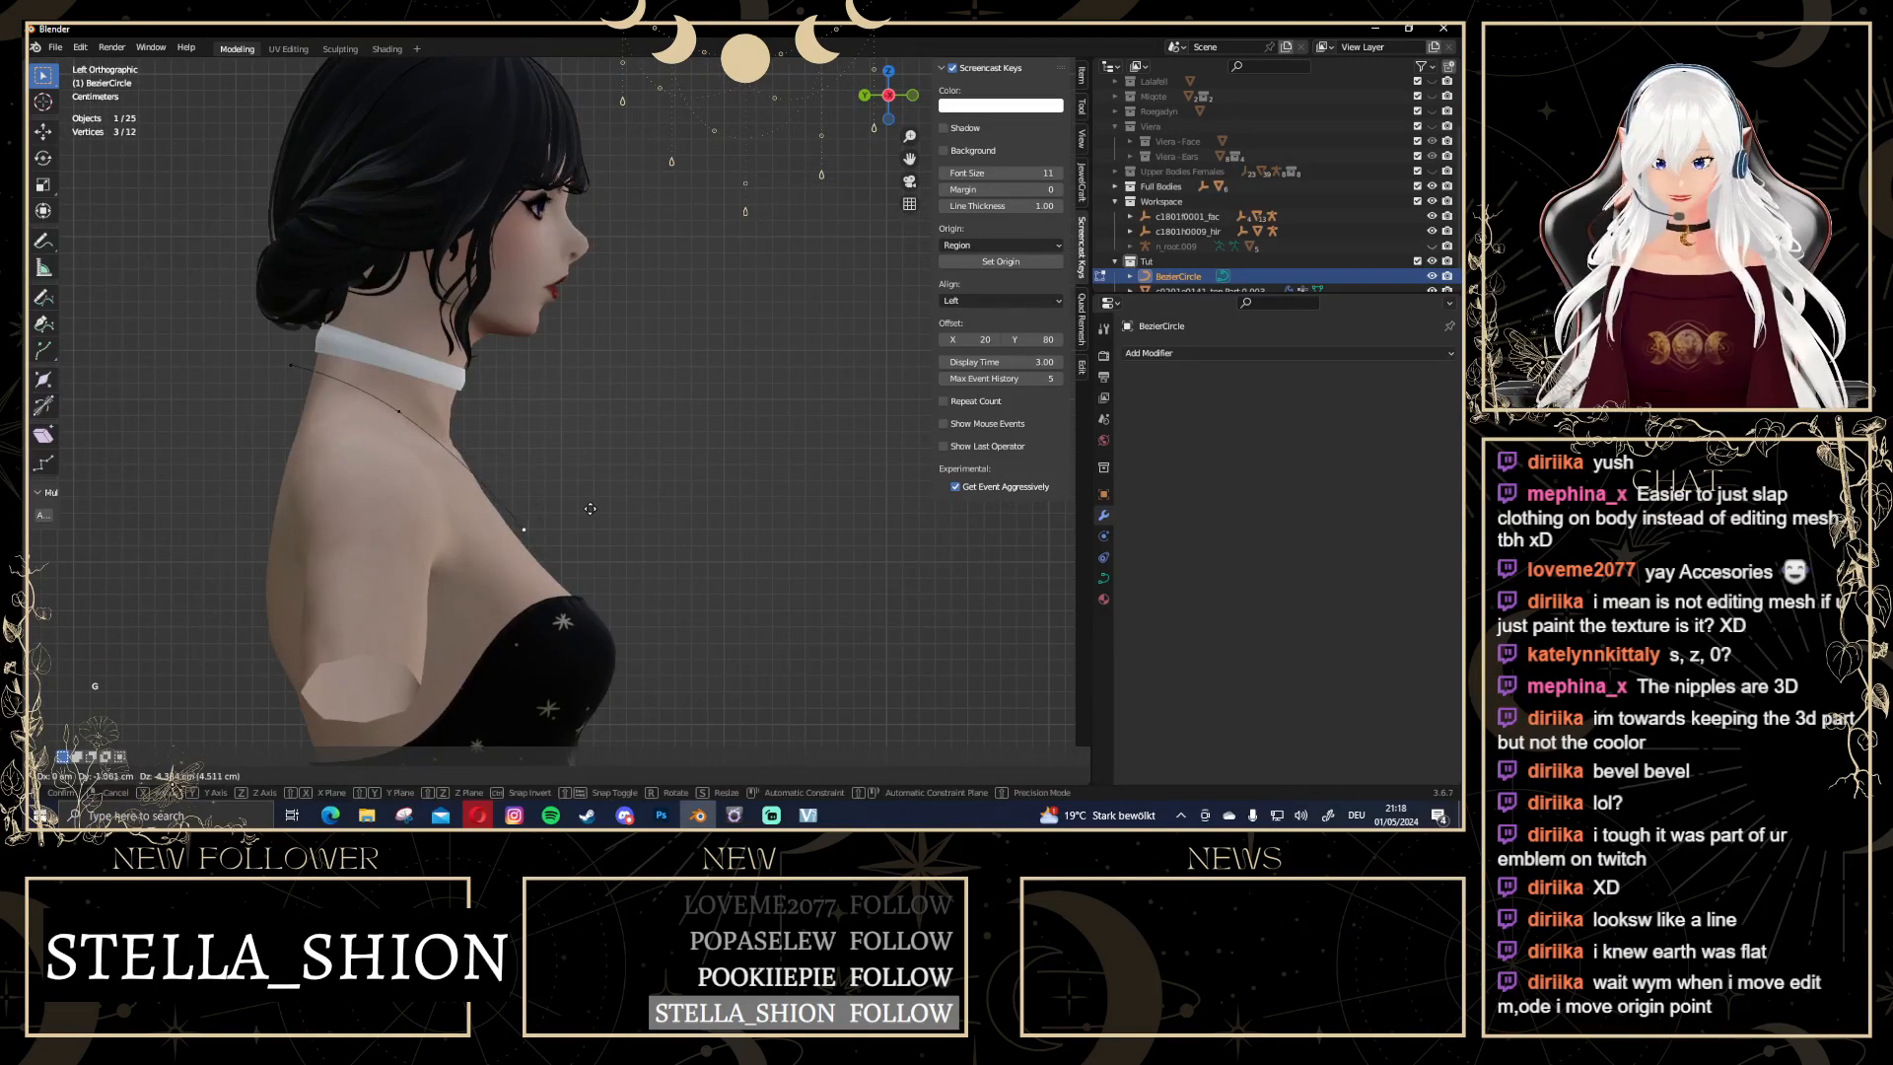
{"action": "left_click", "coordinate": [593, 510]}
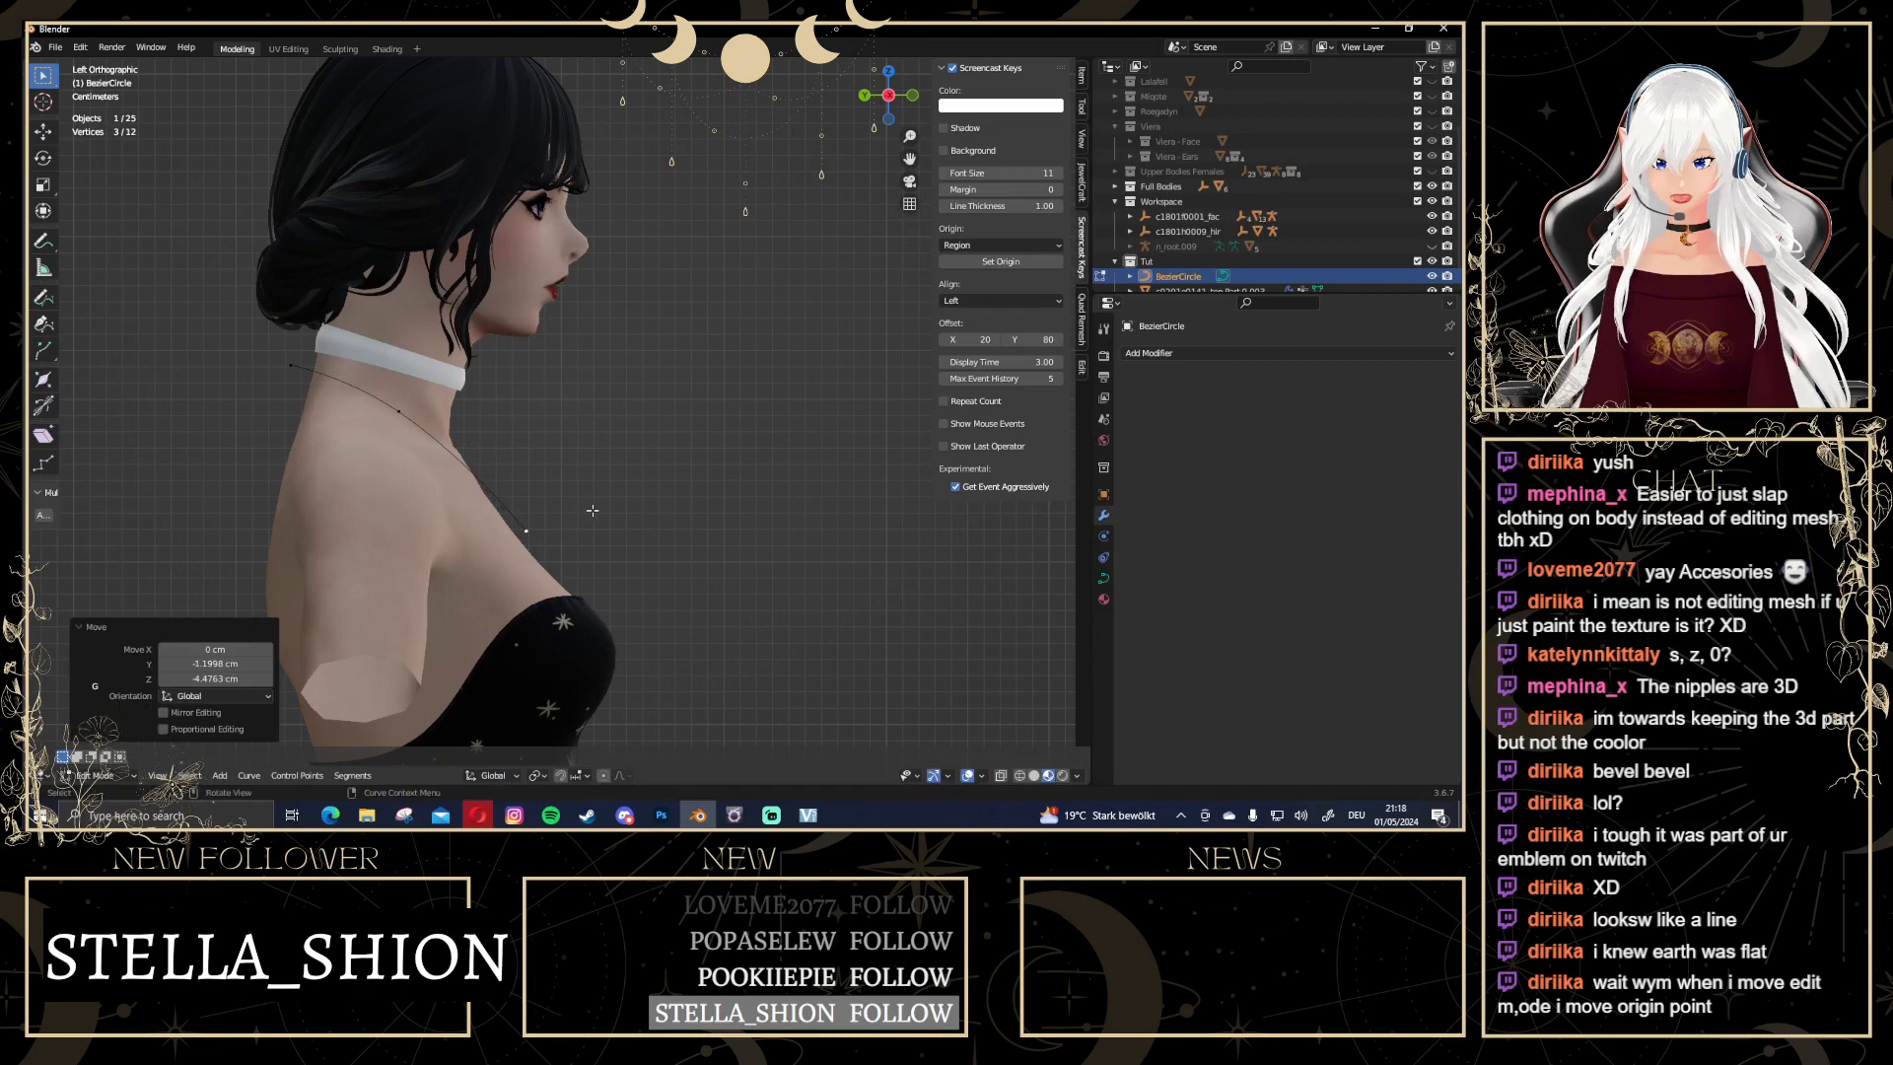
Move the circle's rear control point about 1.2 cm forward and 0.23 cm down, closer to the nape
{"action": "left_click", "coordinate": [290, 366]}
{"action": "key", "text": "g"}
{"action": "left_click", "coordinate": [326, 386]}
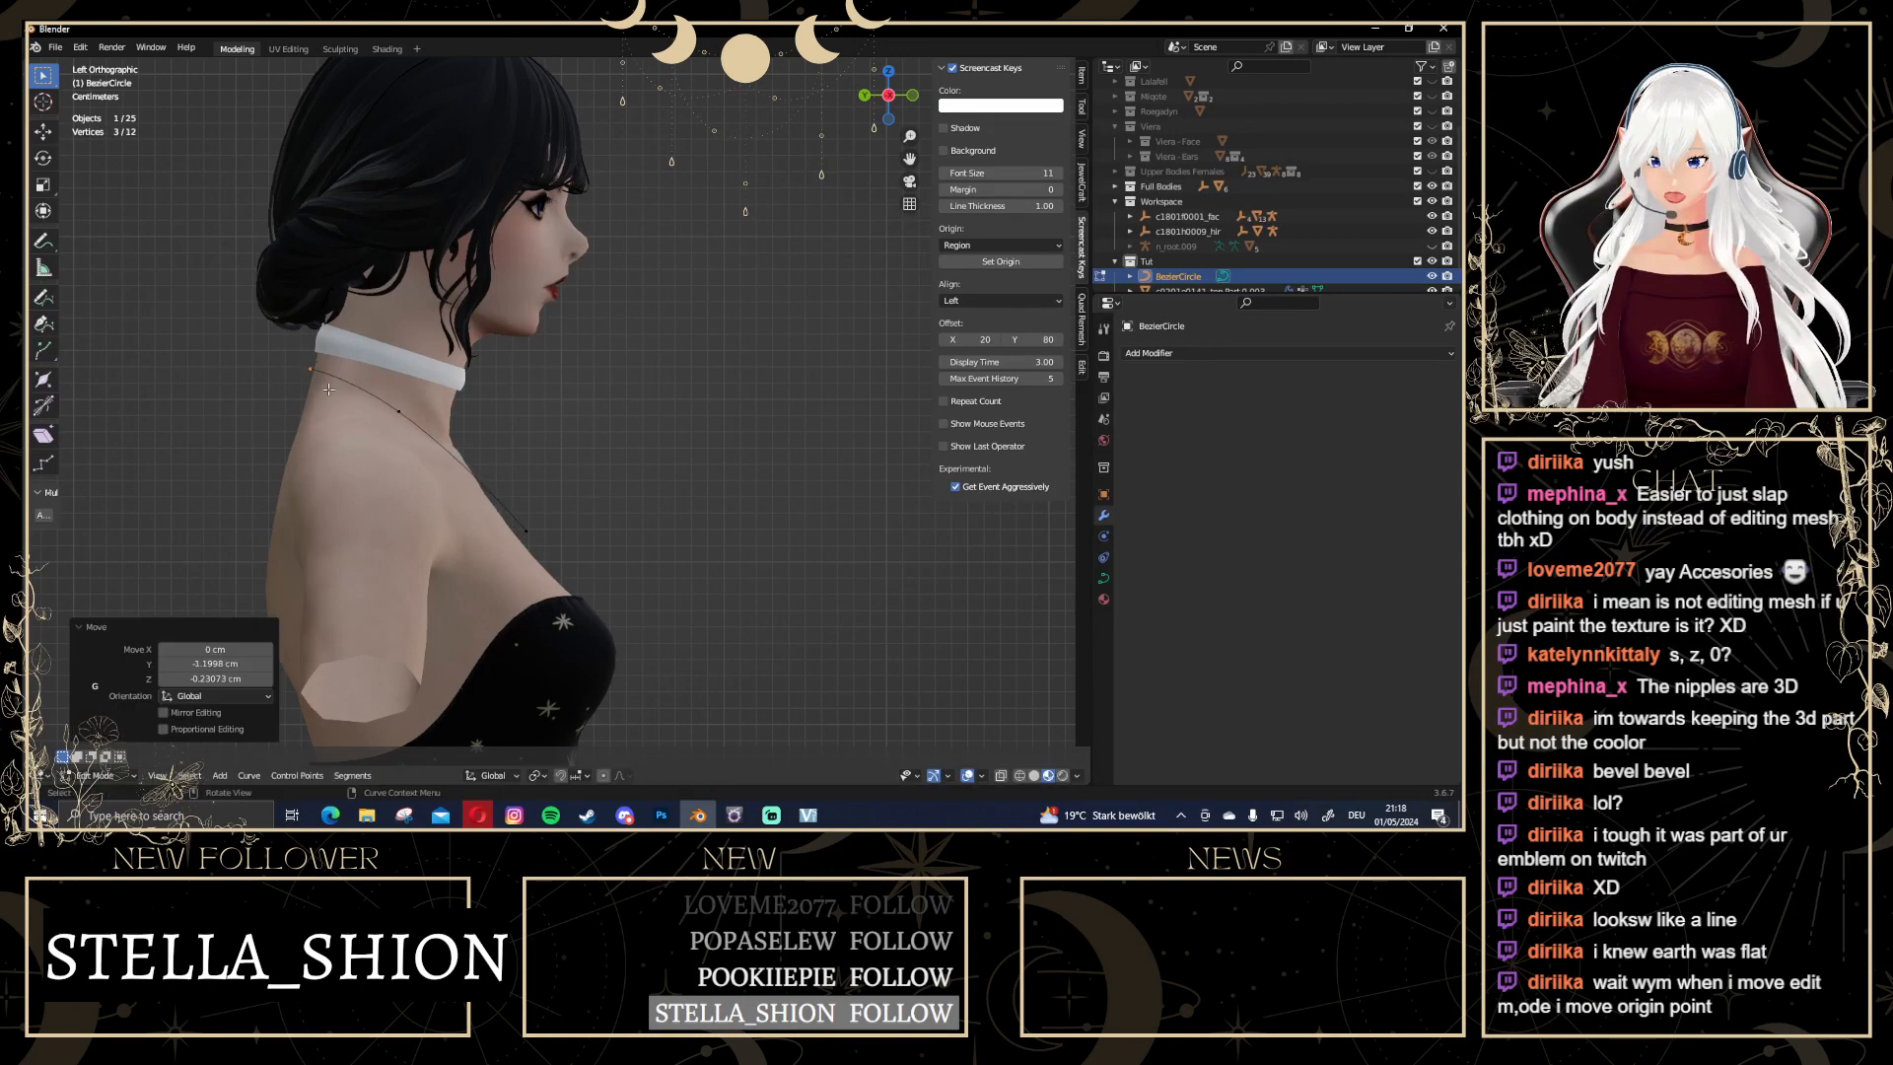
Move the two side control points down about 0.73 cm and 0.08 cm along X in the front view, then return to Object Mode
{"action": "key", "text": "alt+a"}
{"action": "left_click", "coordinate": [915, 95]}
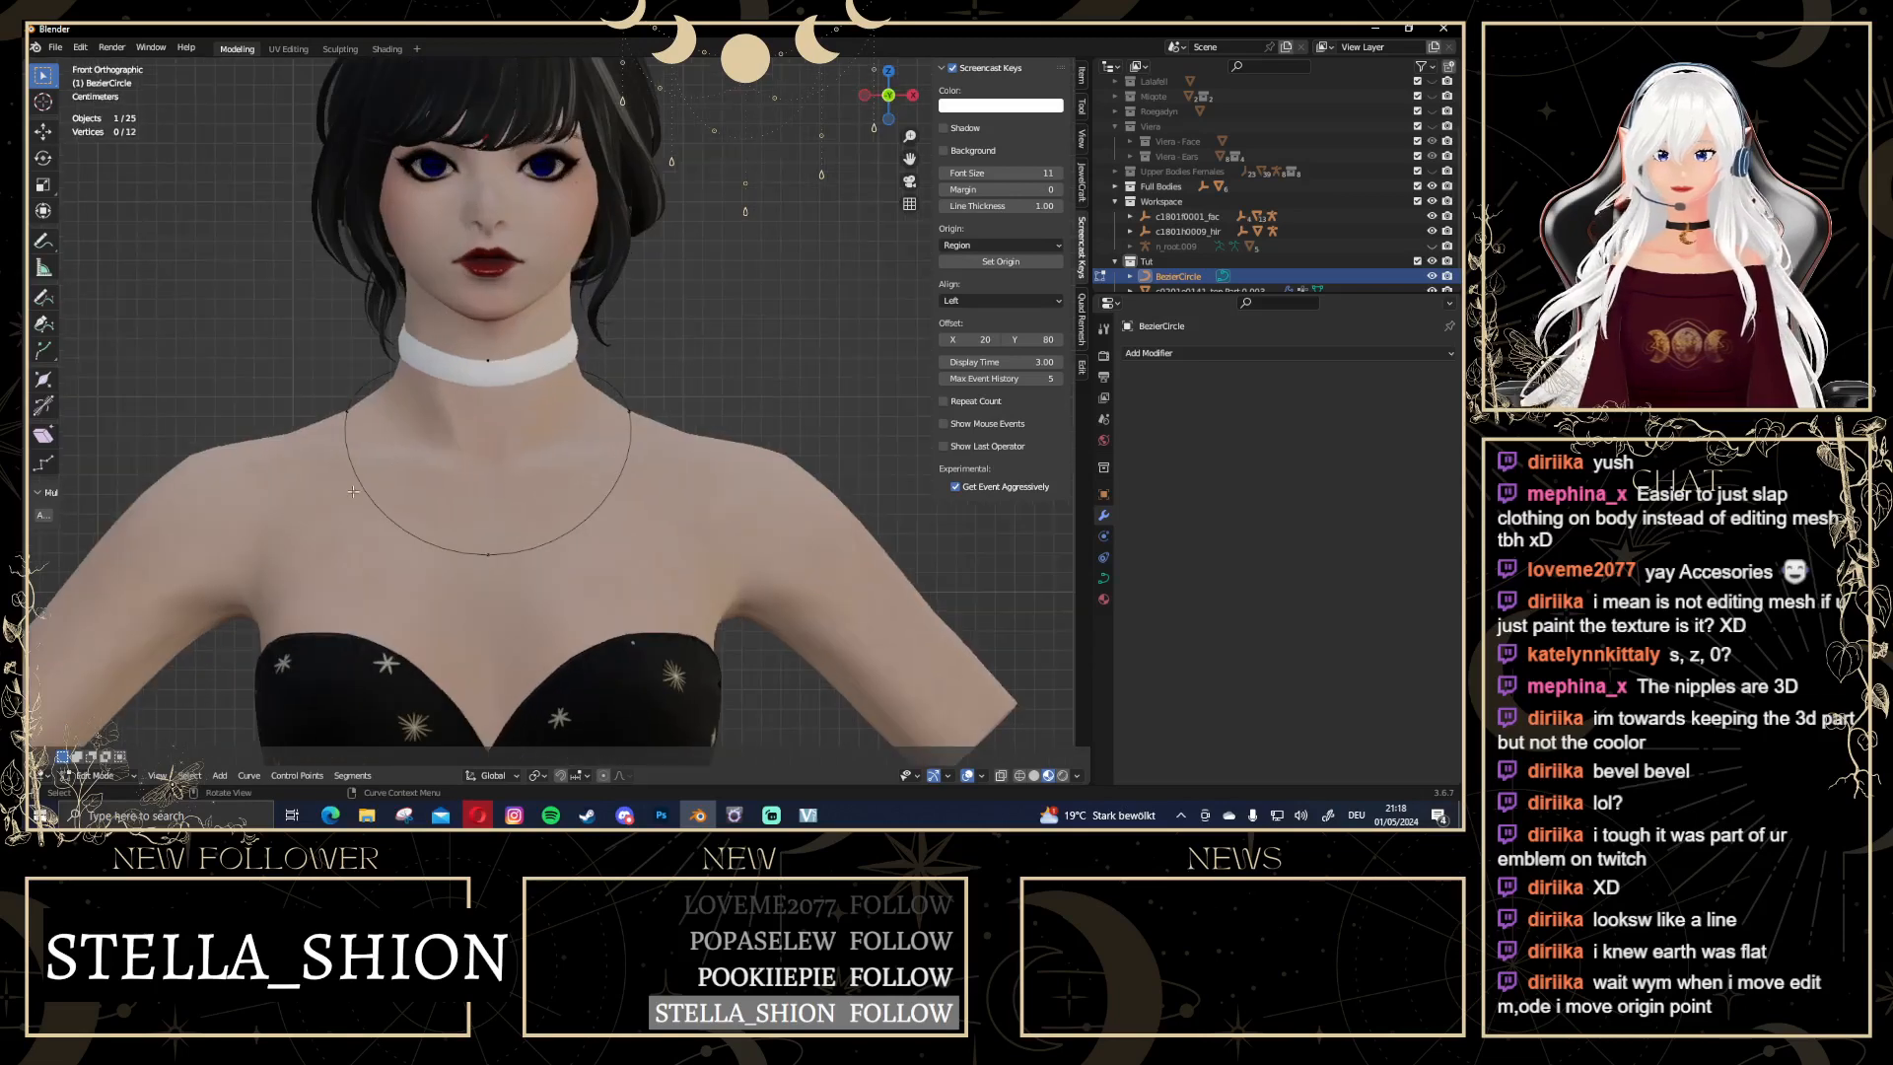
{"action": "left_click", "coordinate": [346, 424]}
{"action": "left_click", "coordinate": [632, 420], "text": "shift"}
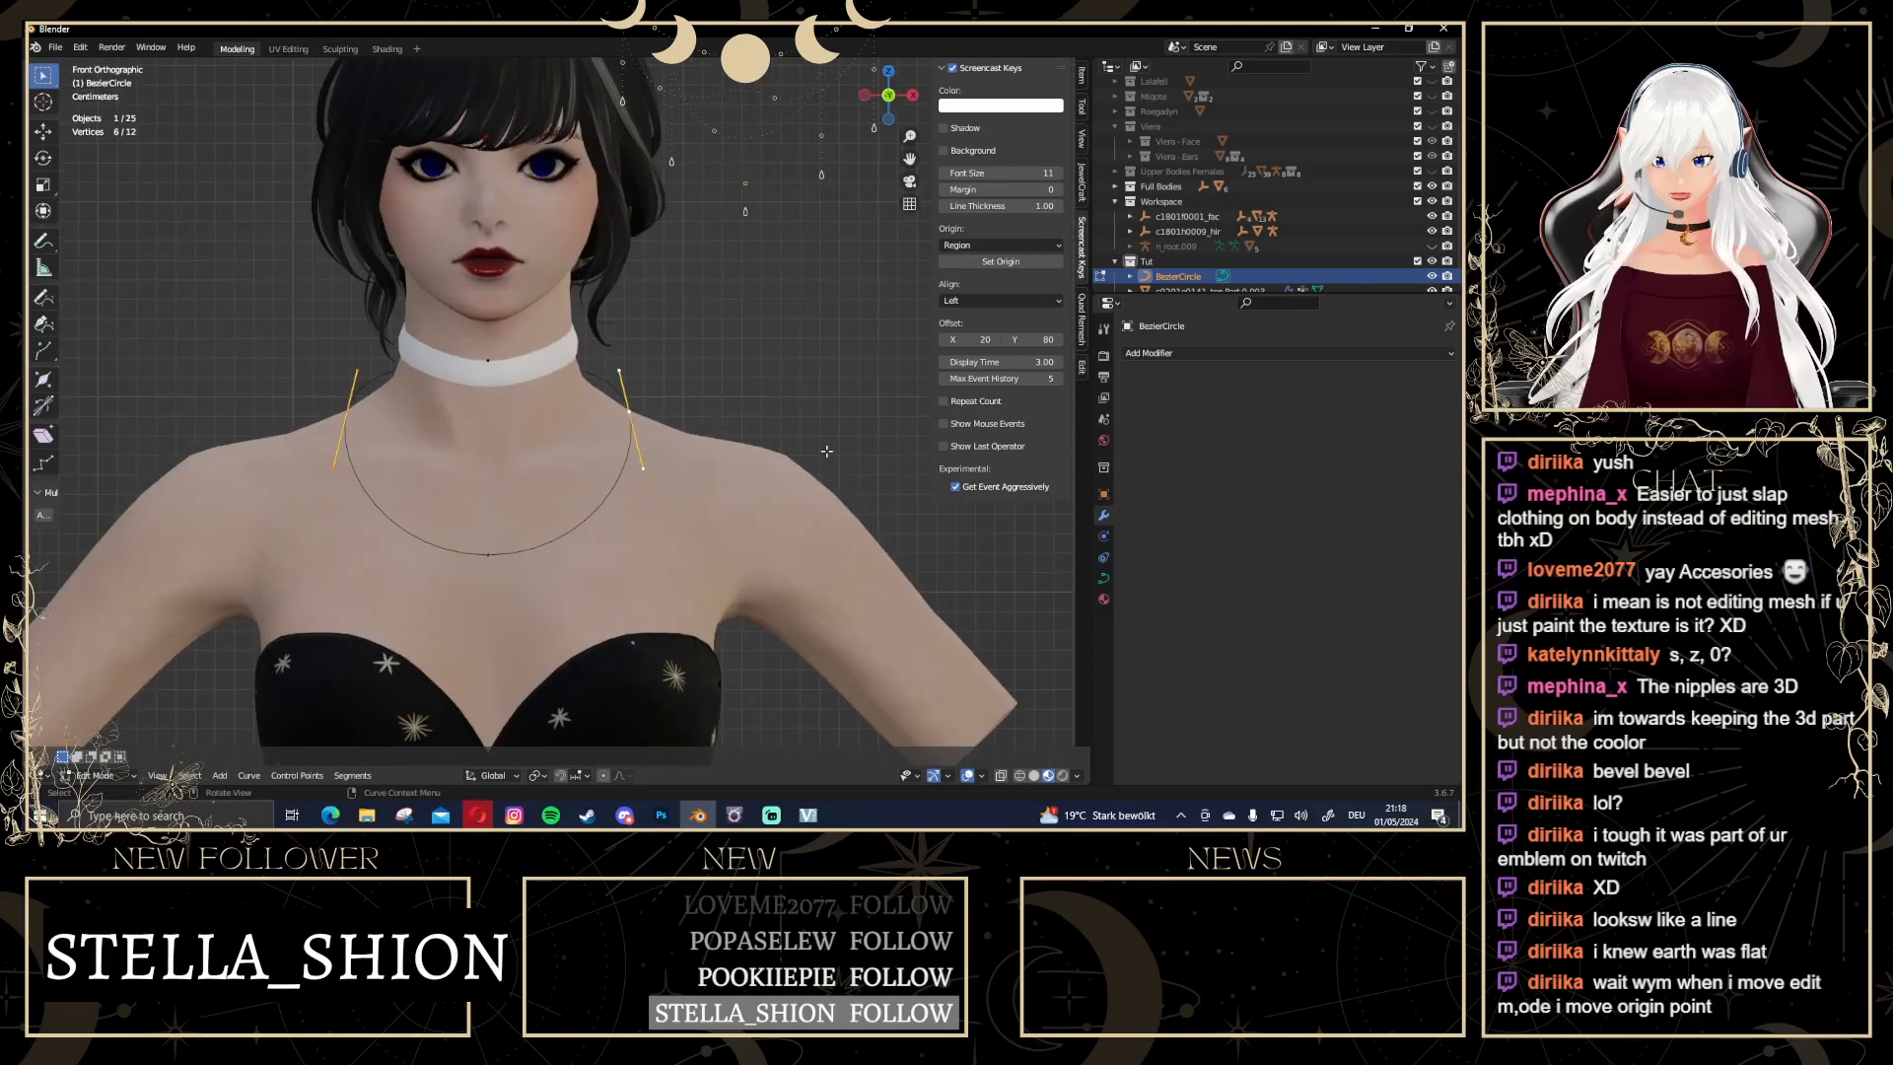
{"action": "key", "text": "g"}
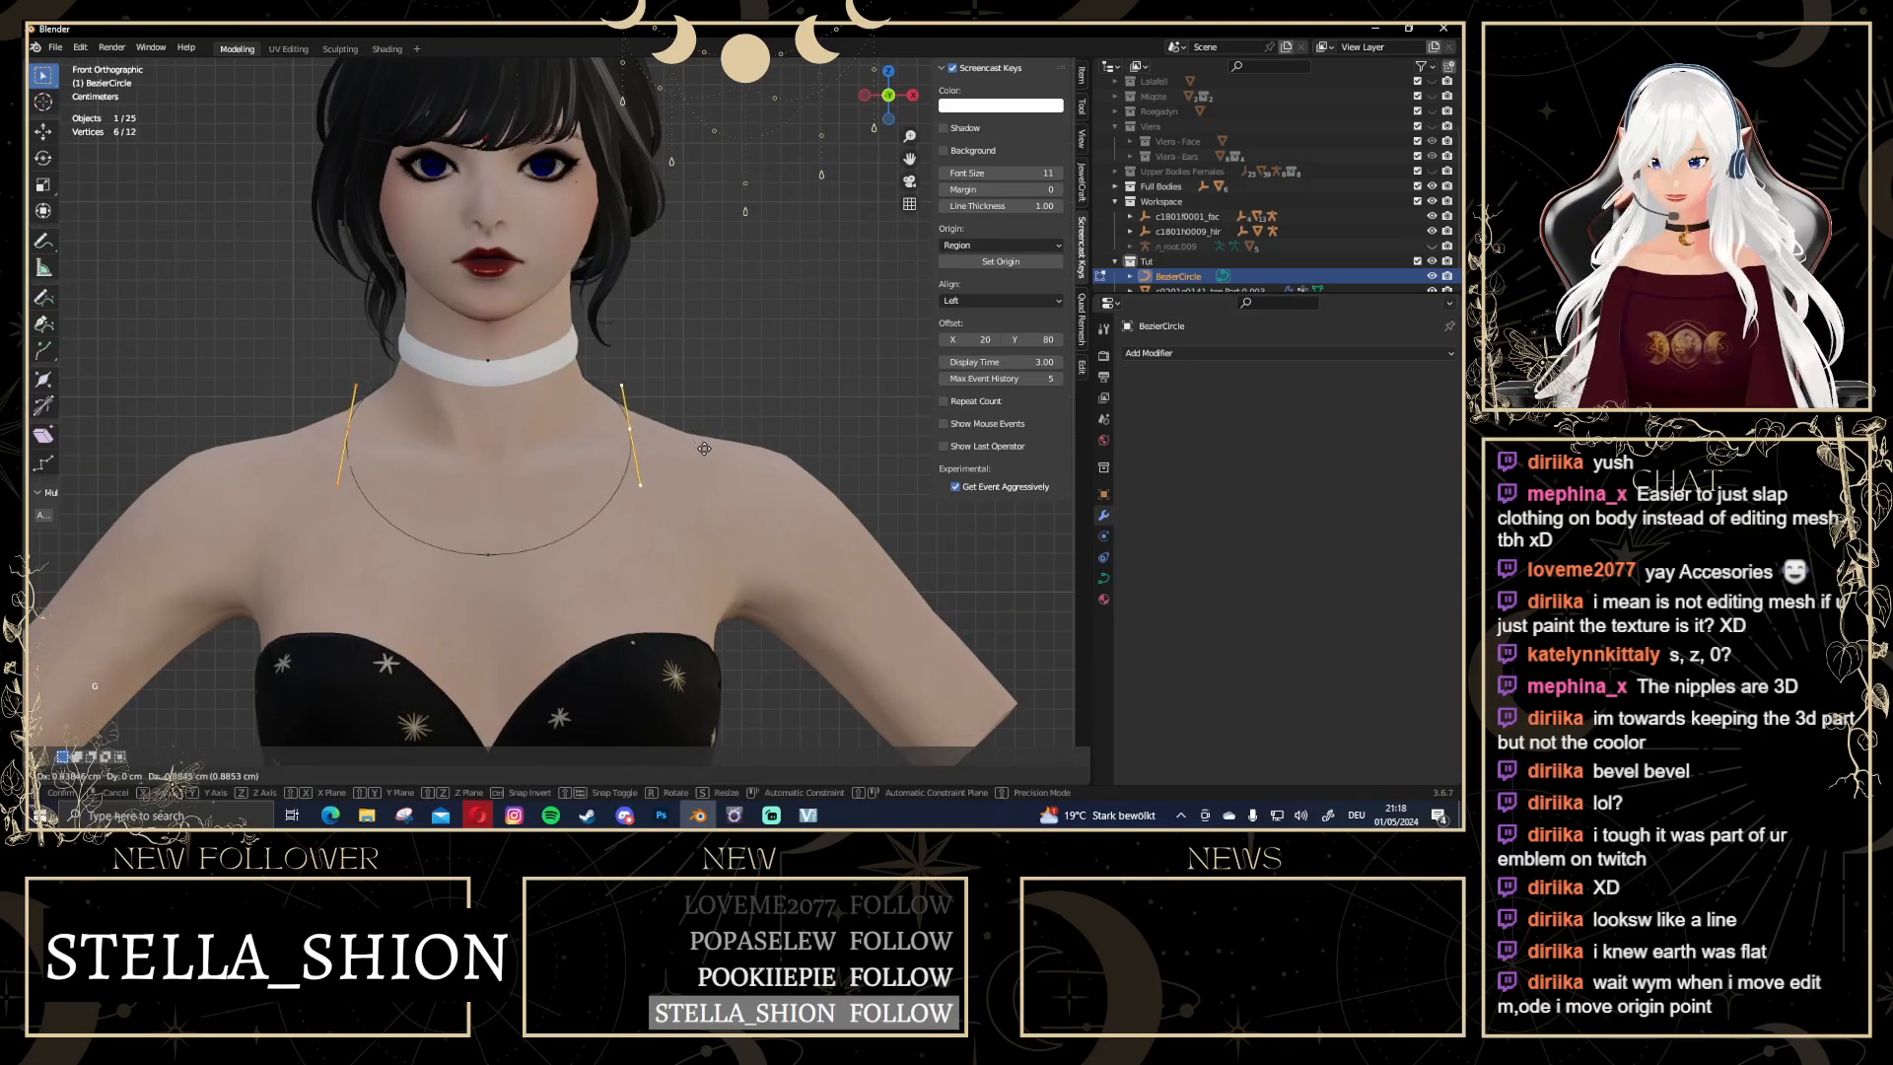
{"action": "left_click", "coordinate": [704, 449]}
{"action": "scroll", "coordinate": [719, 423], "scroll_direction": "down", "scroll_amount": 3}
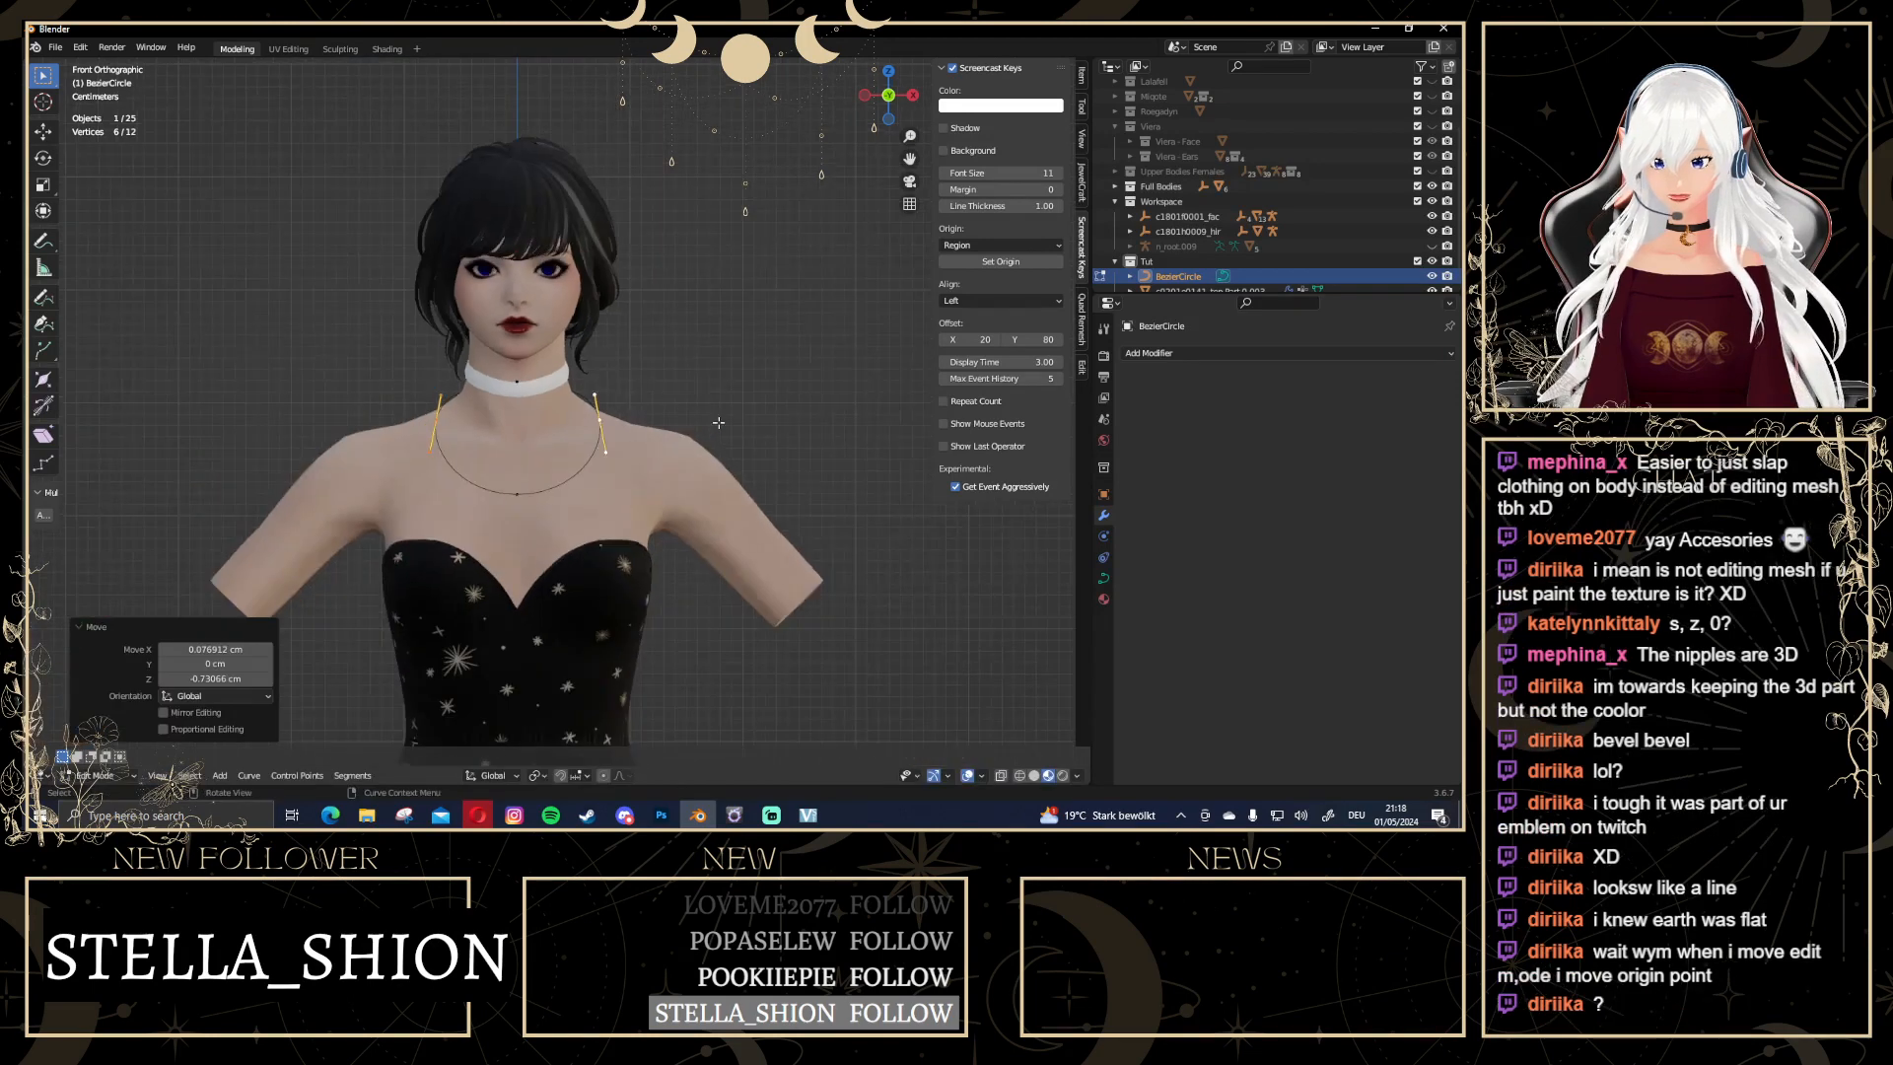
{"action": "scroll", "coordinate": [493, 551], "scroll_direction": "up", "scroll_amount": 1}
{"action": "scroll", "coordinate": [874, 315], "scroll_direction": "down", "scroll_amount": 1}
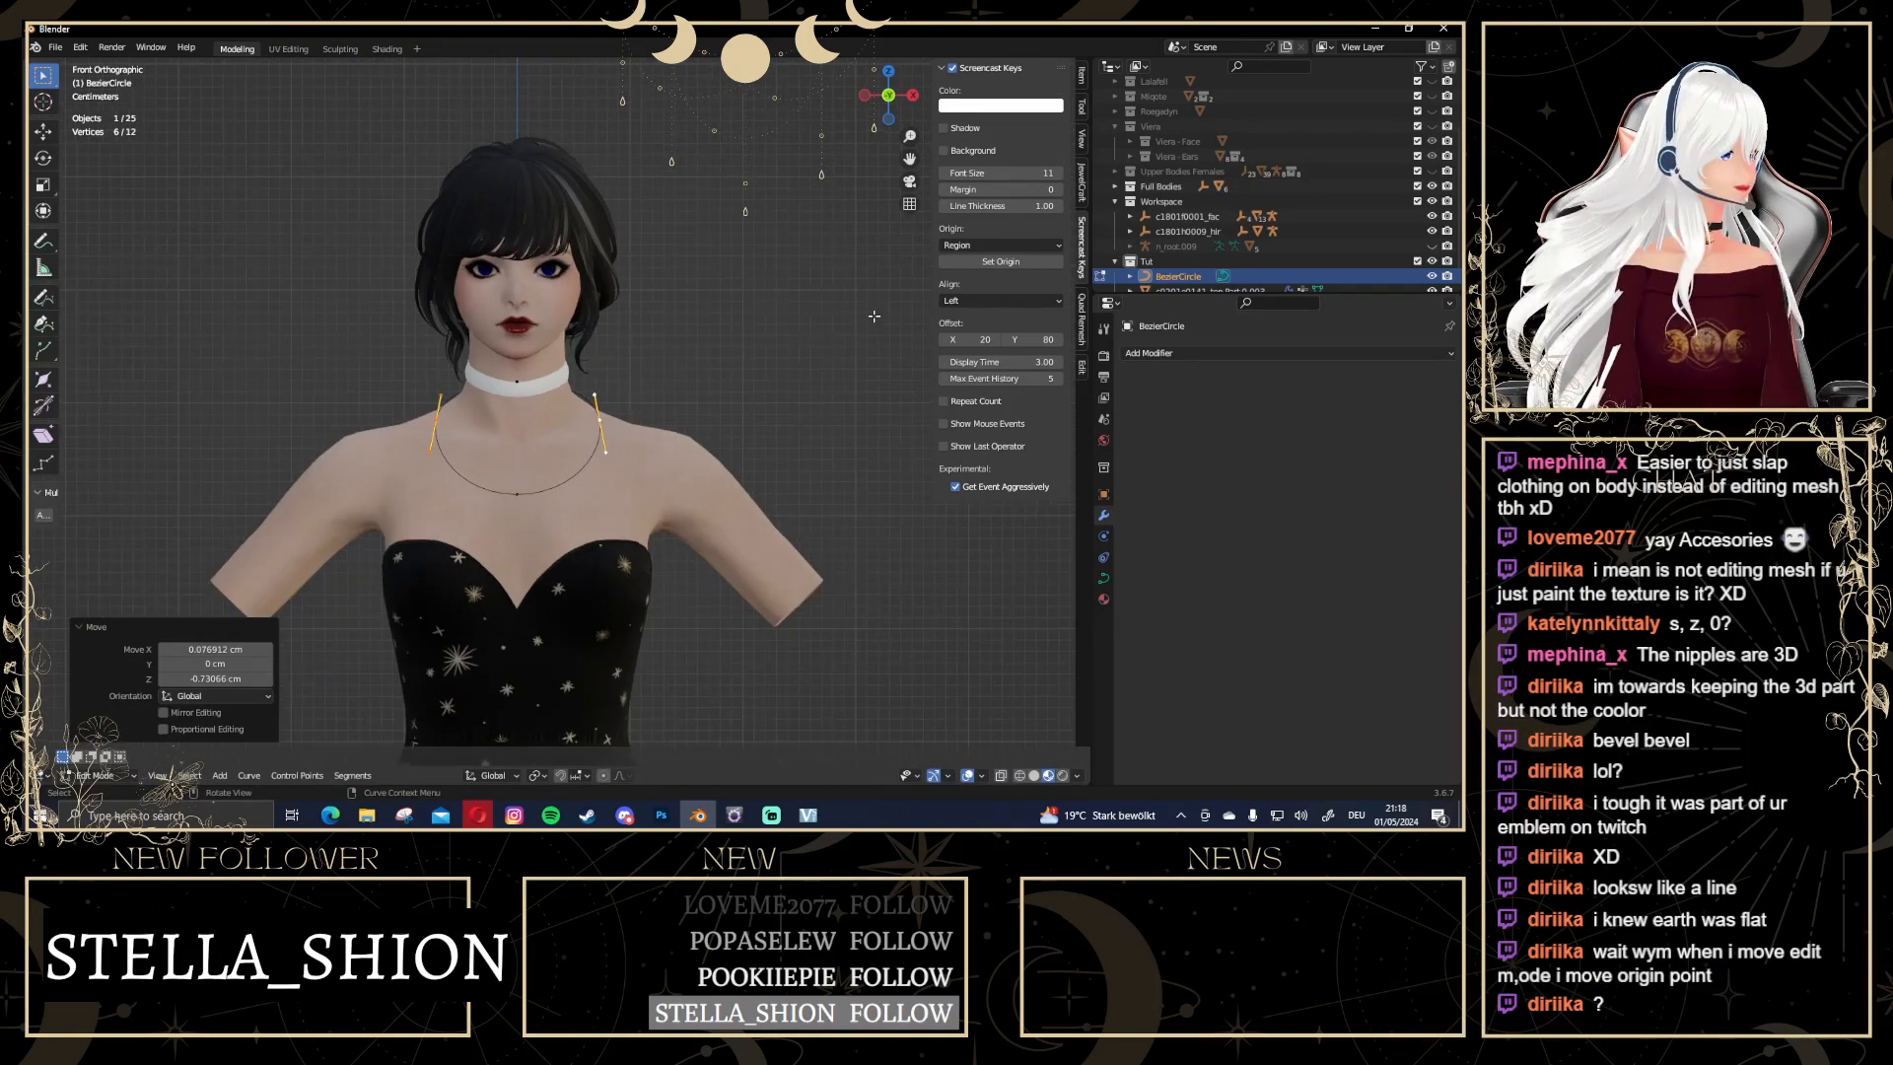
{"action": "scroll", "coordinate": [874, 316], "scroll_direction": "down", "scroll_amount": 3}
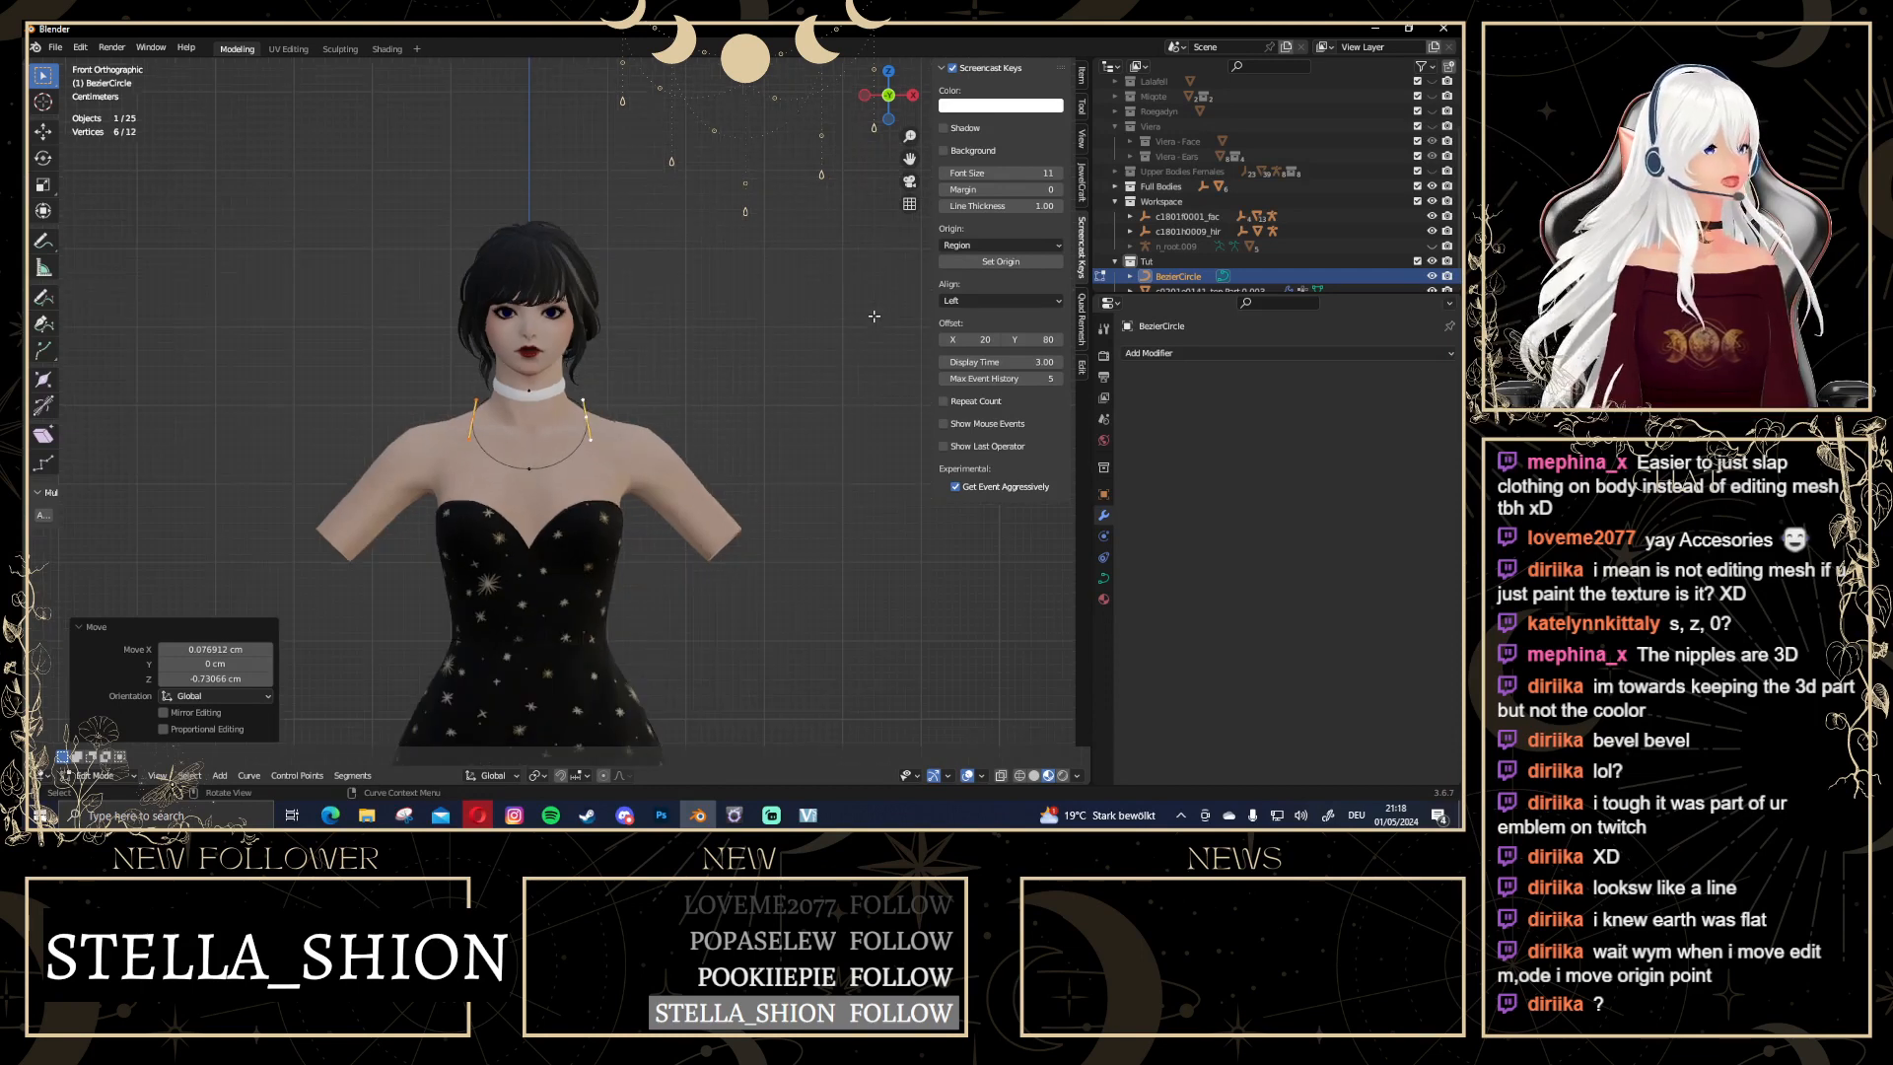
{"action": "scroll", "coordinate": [830, 416], "scroll_direction": "up", "scroll_amount": 2}
{"action": "key", "text": "Tab"}
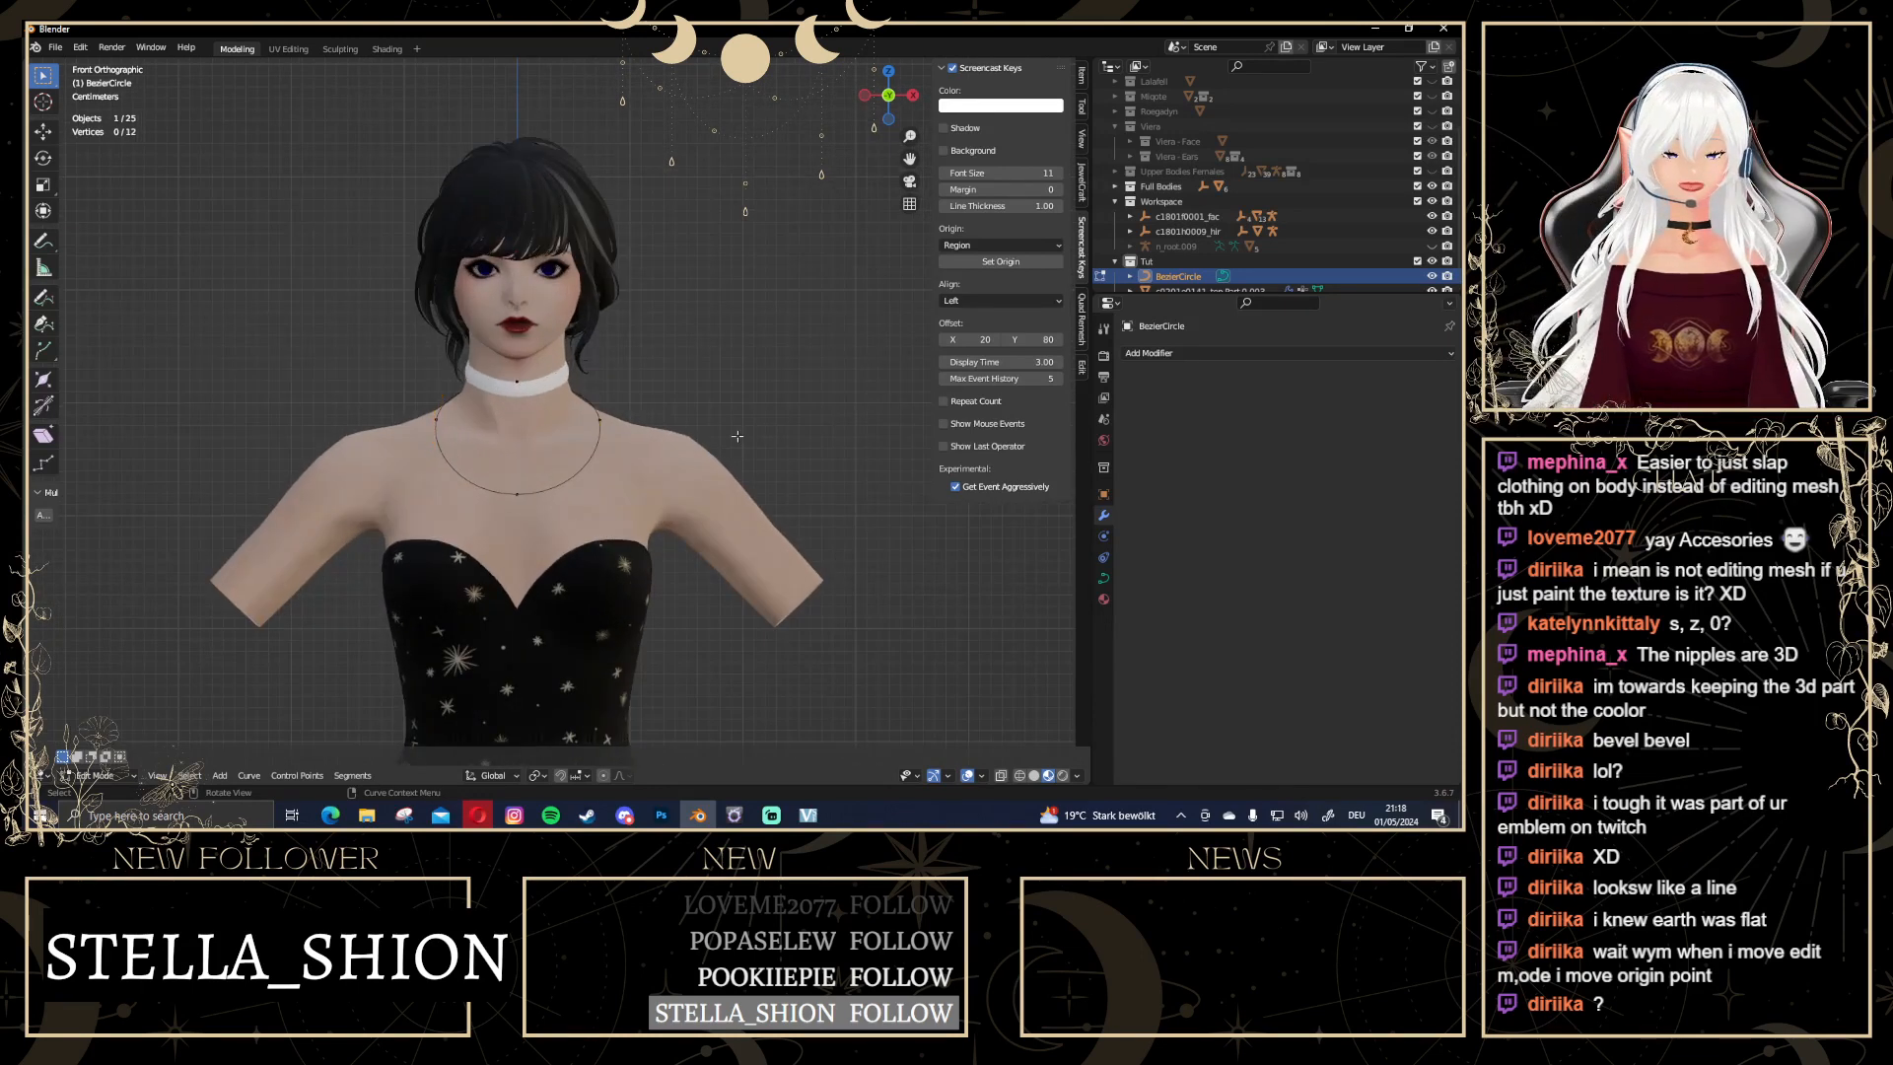
Deselect the necklace curve and add a second Bezier circle with a 100 cm radius at the world origin
{"action": "scroll", "coordinate": [736, 434], "scroll_direction": "down", "scroll_amount": 6}
{"action": "middle_click_drag", "start_coordinate": [736, 380], "coordinate": [696, 510]}
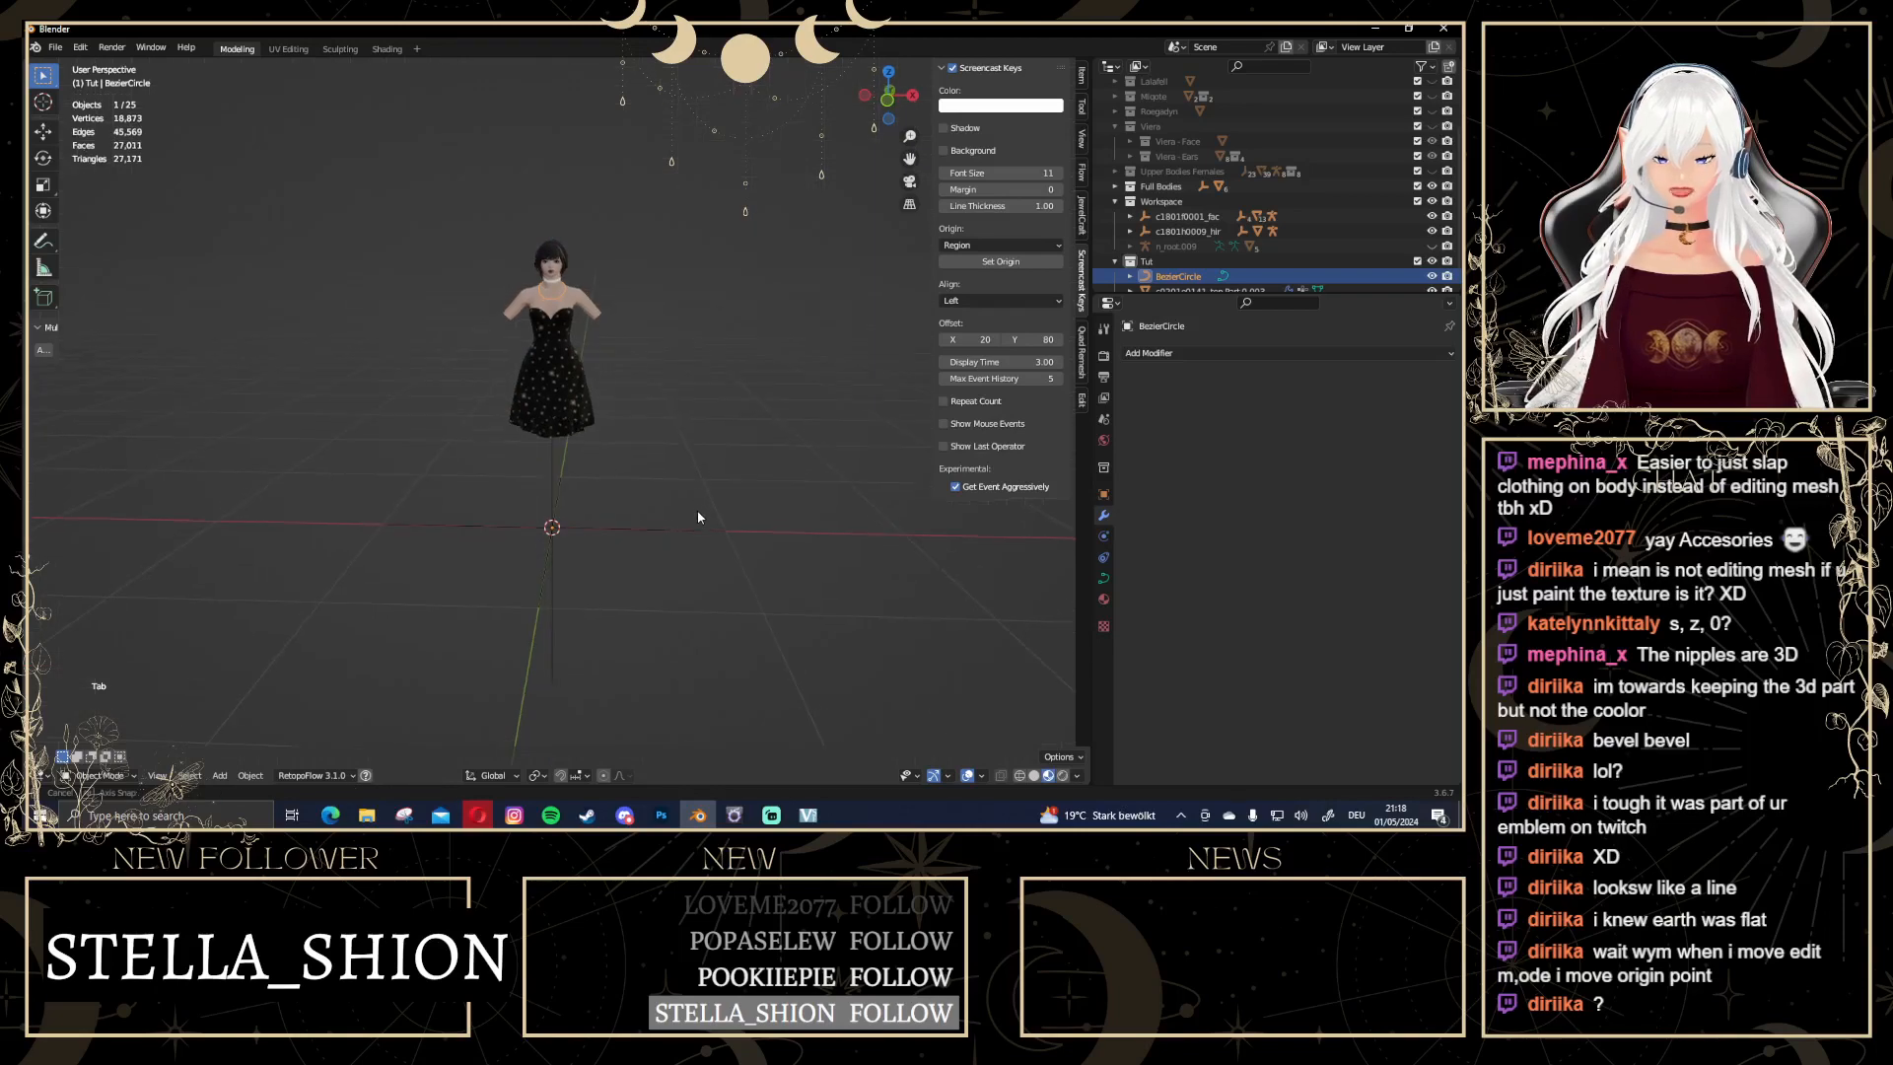
{"action": "left_click", "coordinate": [708, 453]}
{"action": "key", "text": "shift+a"}
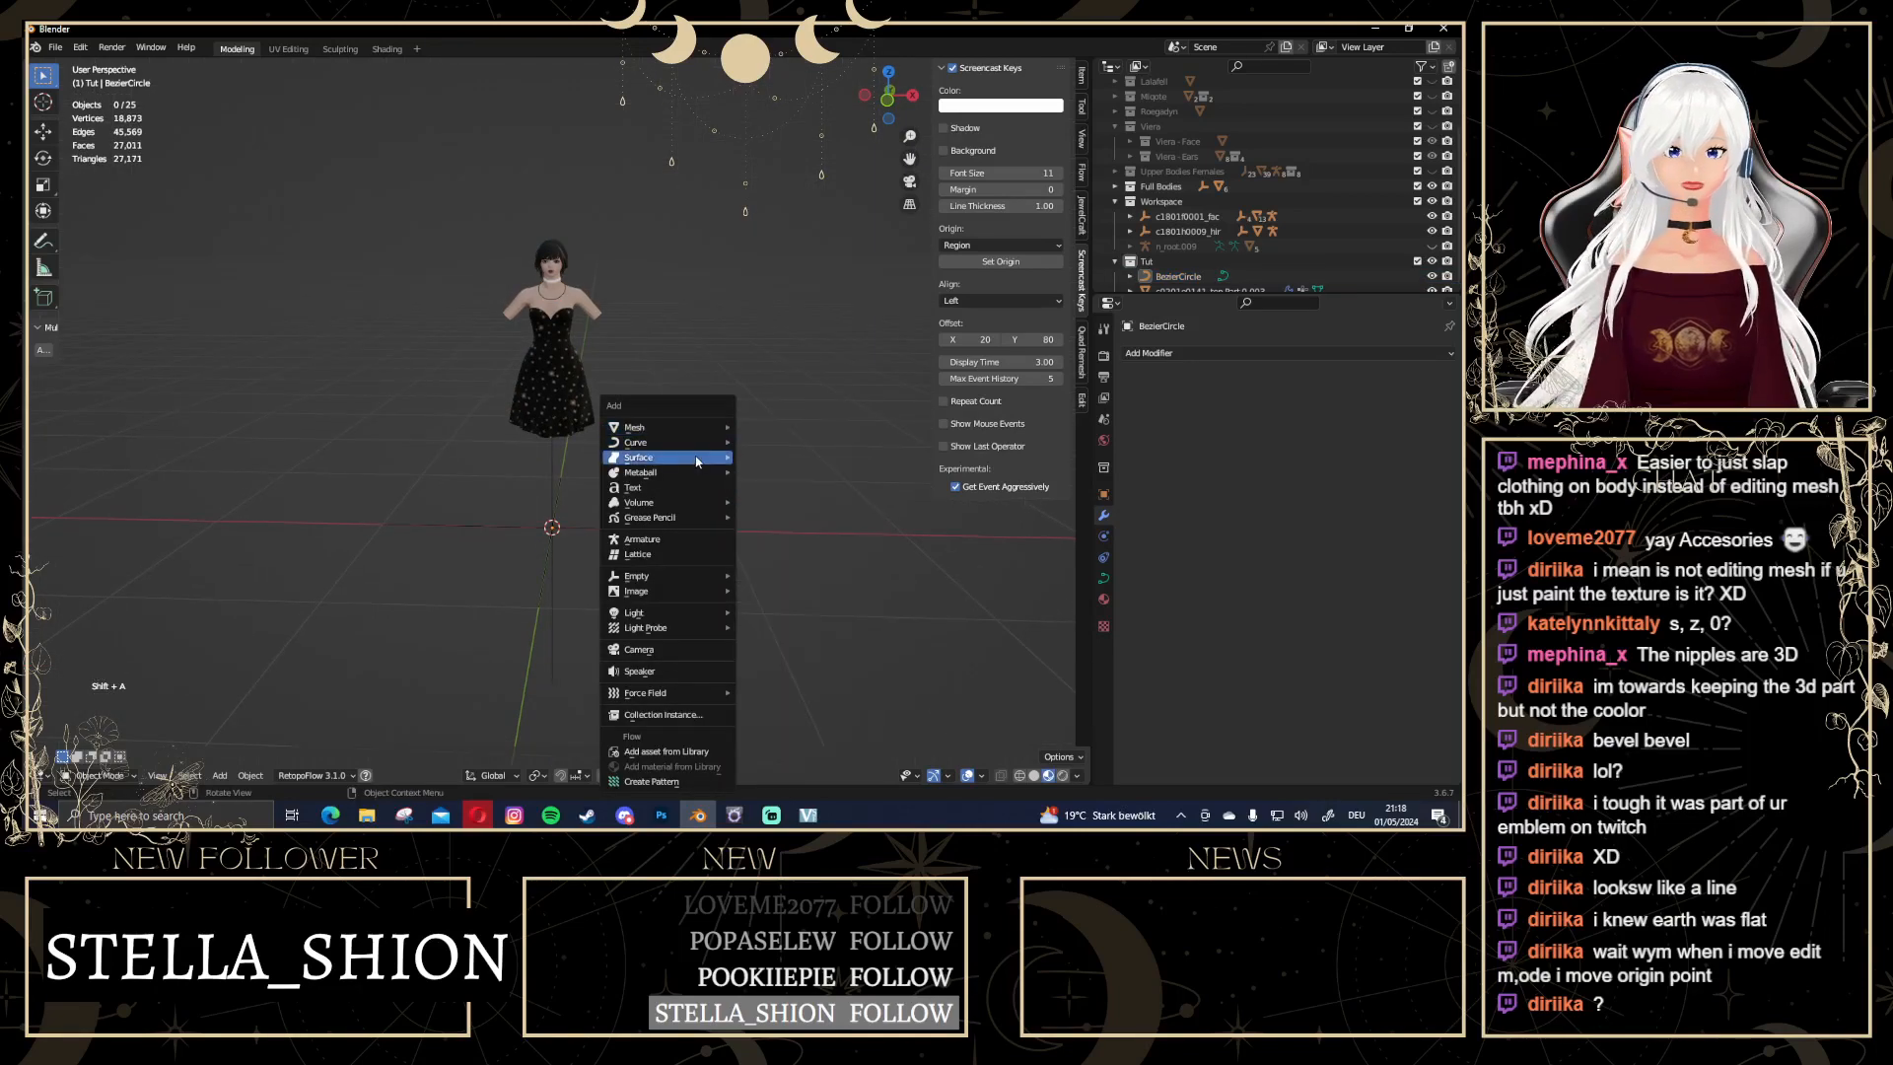
{"action": "mouse_move", "coordinate": [680, 442]}
{"action": "scroll", "coordinate": [818, 94], "scroll_direction": "up", "scroll_amount": 4}
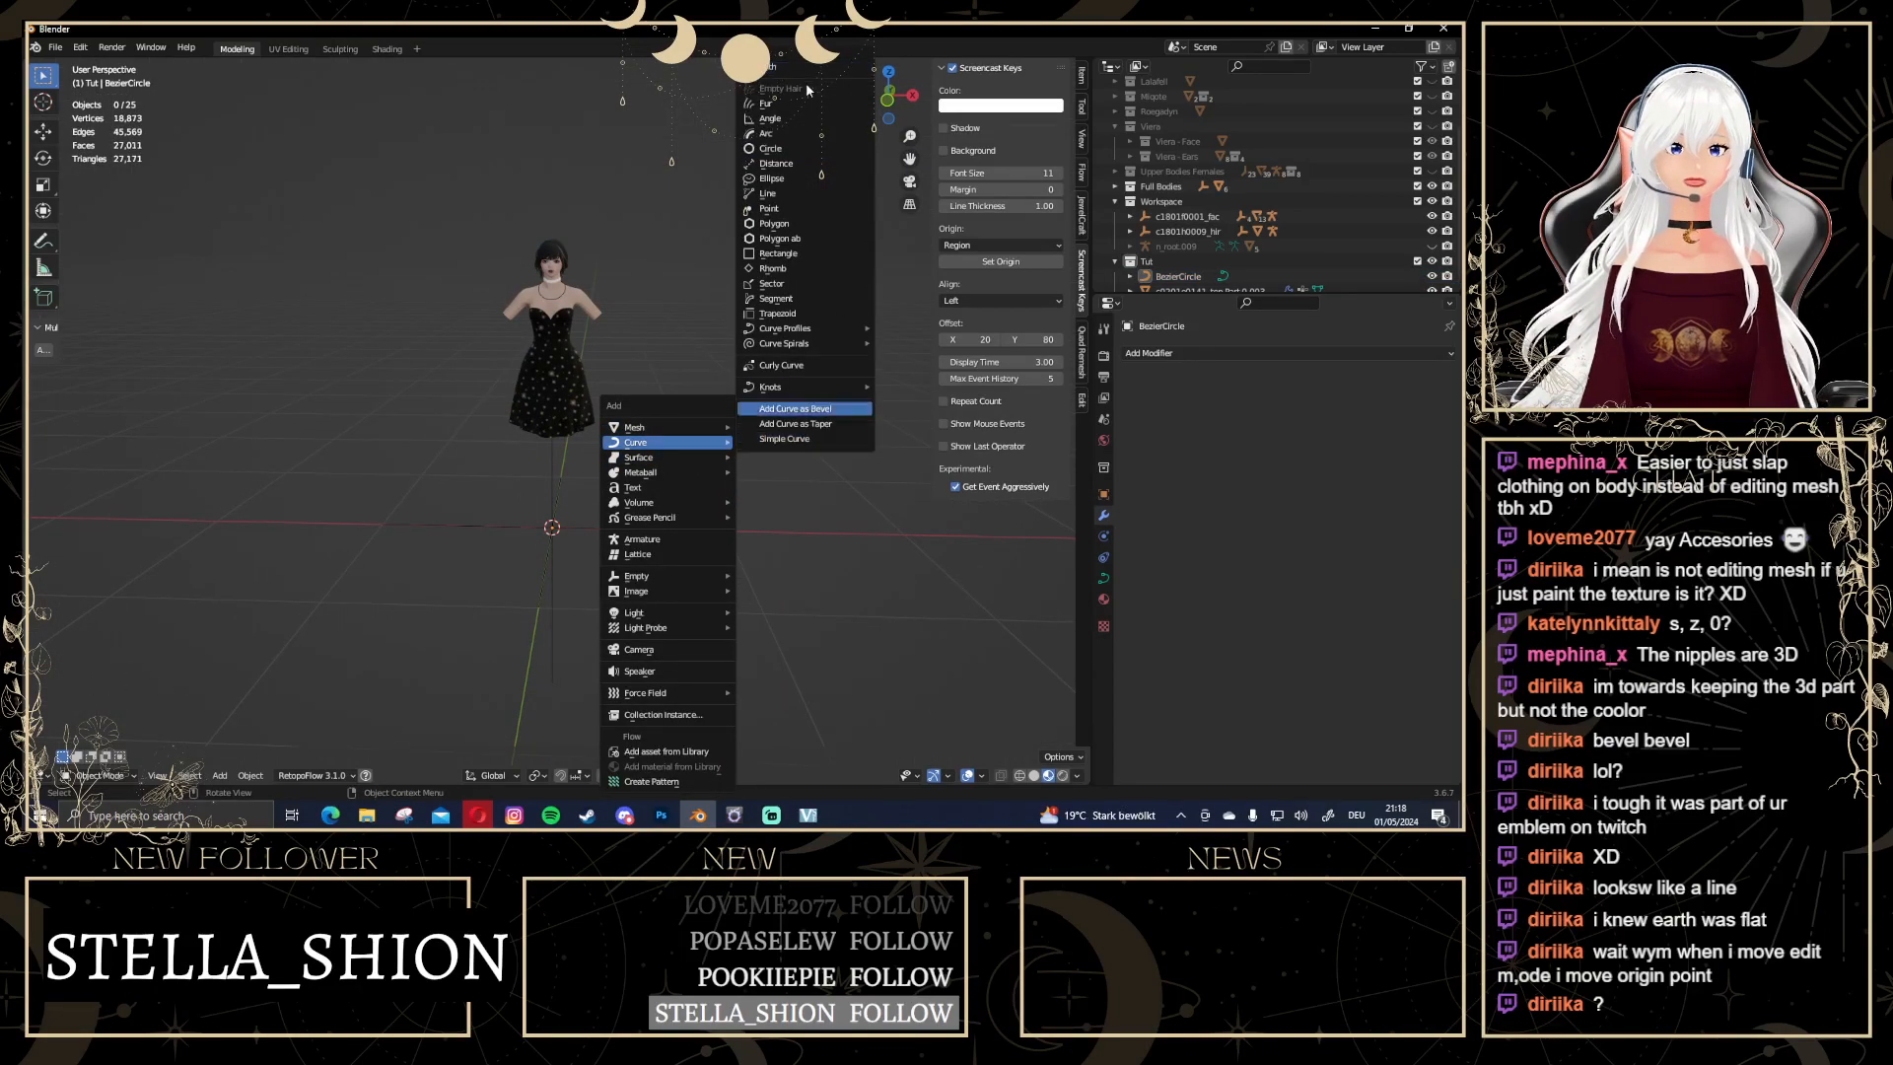
{"action": "left_click", "coordinate": [788, 74]}
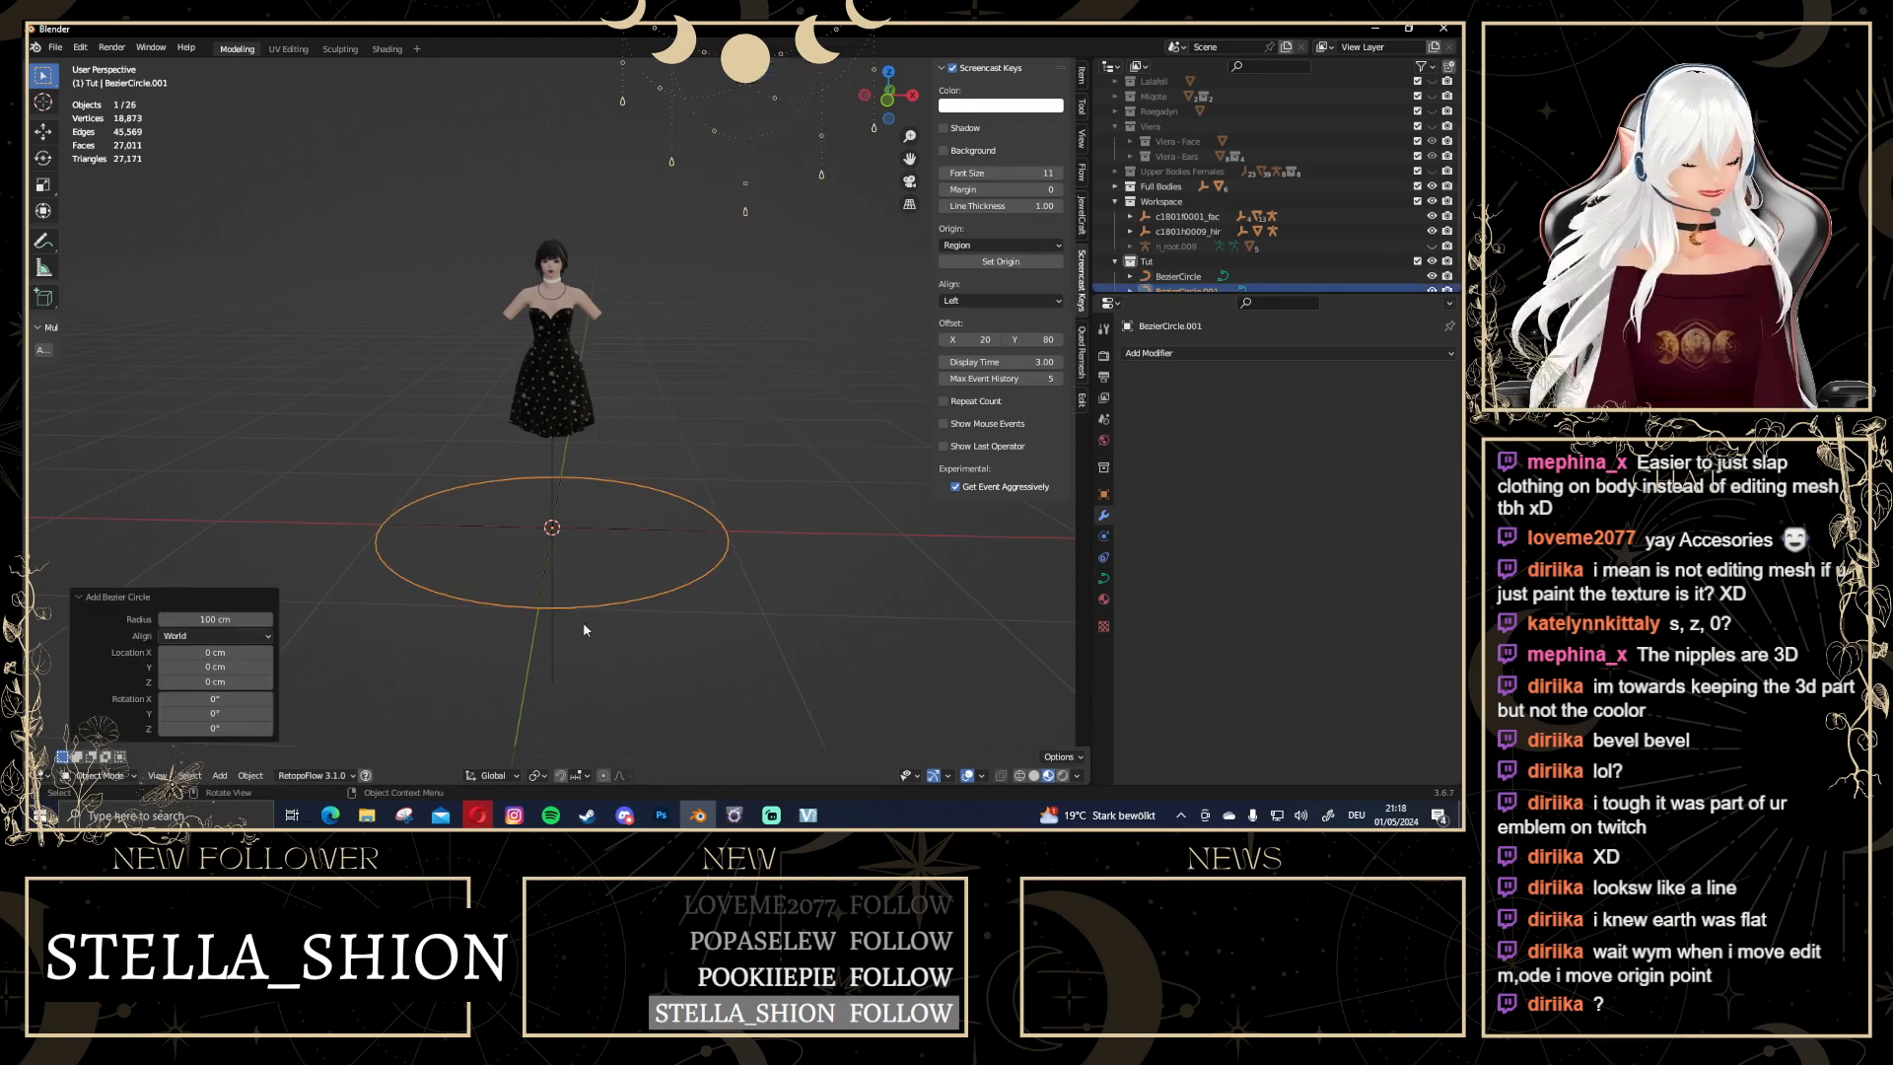
Scale the second Bezier circle down and move it up into empty space beside the character
{"action": "key", "text": "g"}
{"action": "left_click", "coordinate": [769, 274]}
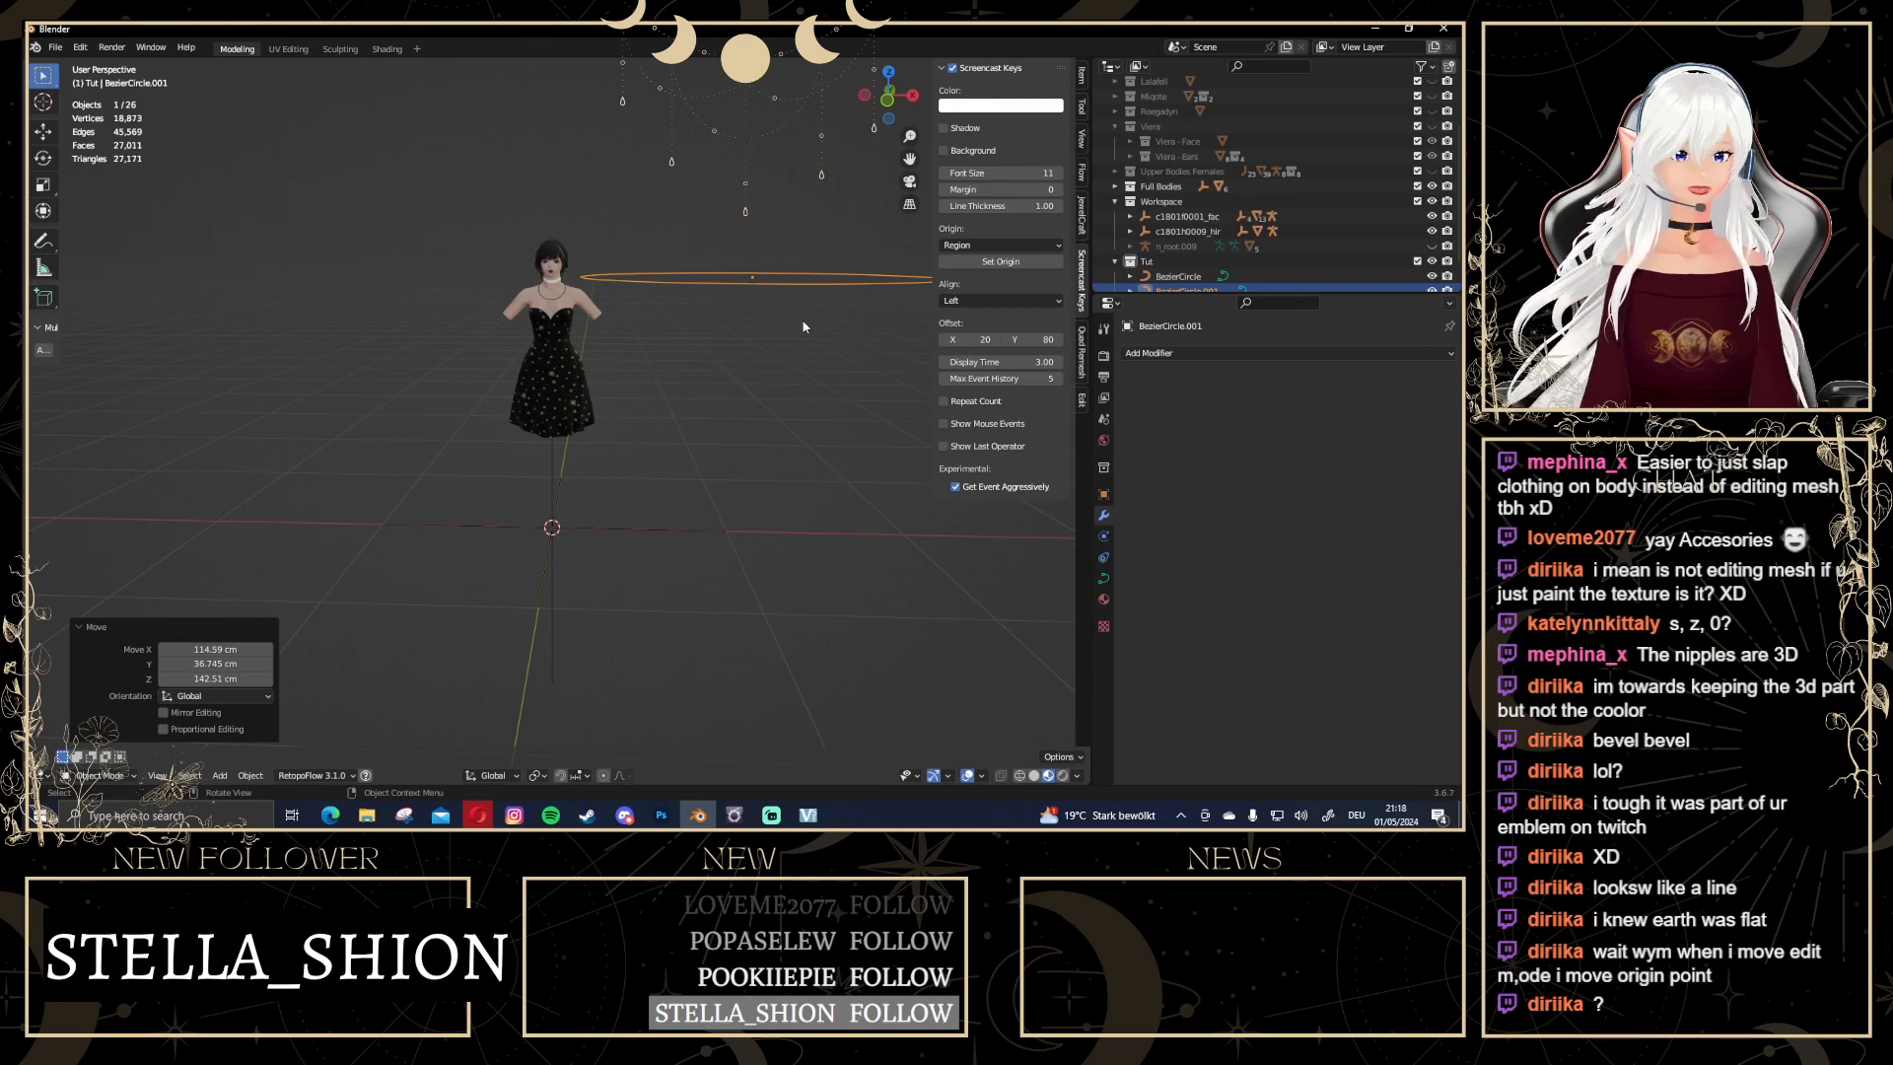
{"action": "middle_click_drag", "start_coordinate": [656, 429], "coordinate": [779, 380]}
{"action": "scroll", "coordinate": [779, 380], "scroll_direction": "down", "scroll_amount": 3}
{"action": "key", "text": "s"}
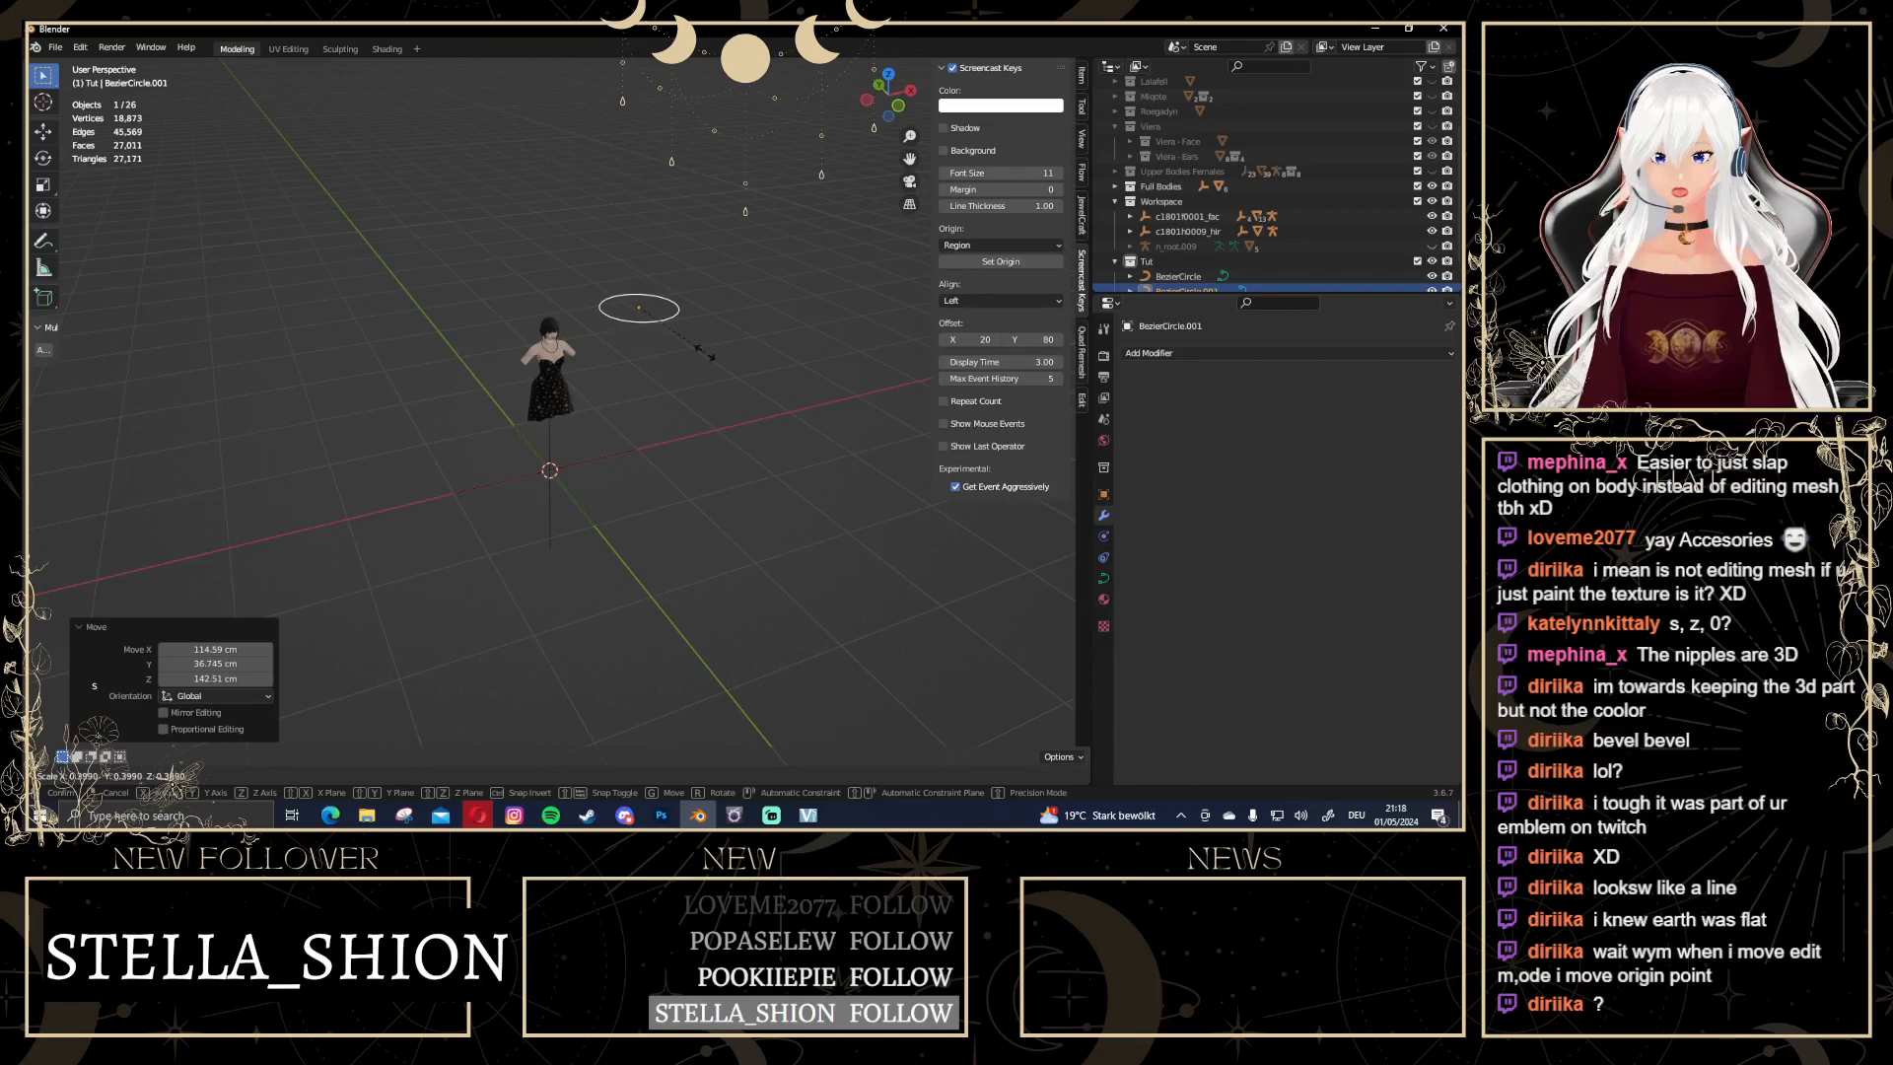
{"action": "left_click", "coordinate": [682, 371]}
{"action": "key", "text": "g"}
{"action": "left_click", "coordinate": [734, 311]}
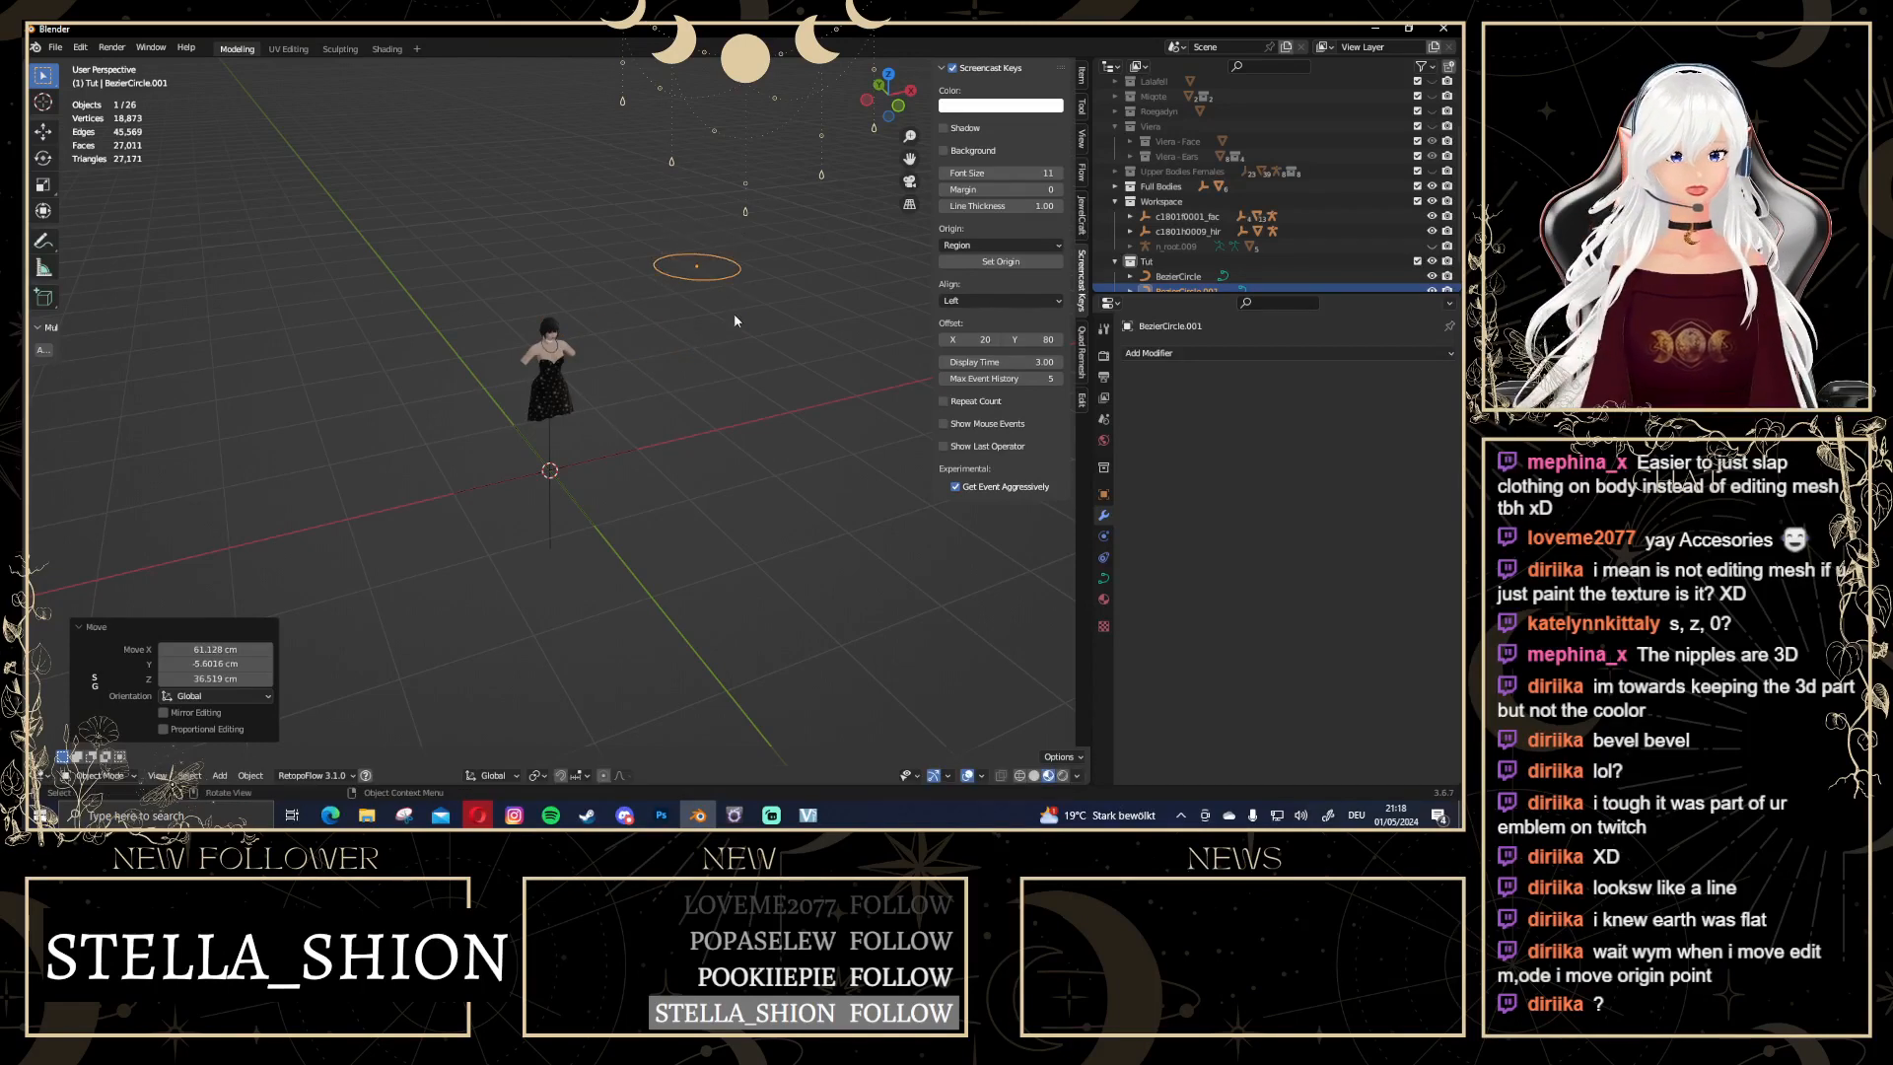
Deselect the second circle and select the necklace curve around the character's neck
{"action": "scroll", "coordinate": [627, 478], "scroll_direction": "up", "scroll_amount": 4}
{"action": "middle_click_drag", "start_coordinate": [627, 478], "coordinate": [600, 351]}
{"action": "scroll", "coordinate": [599, 351], "scroll_direction": "up", "scroll_amount": 2}
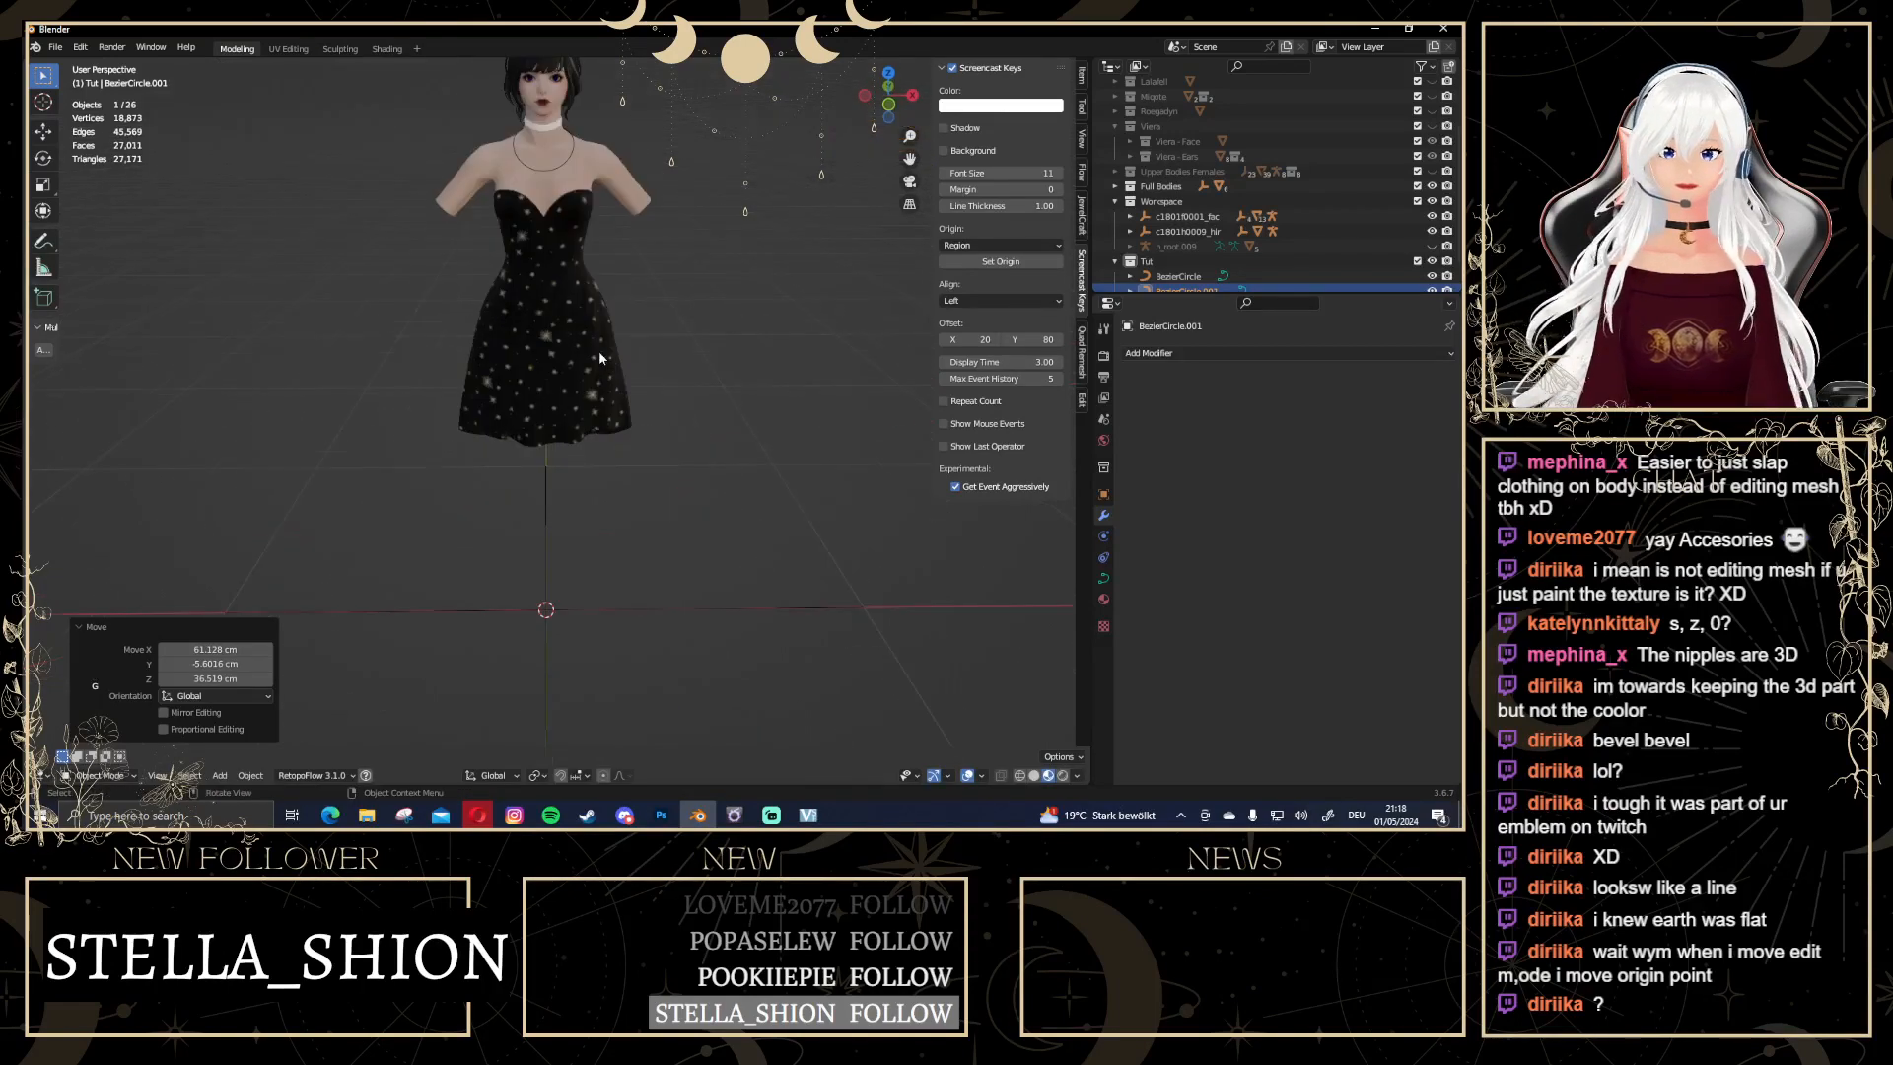
{"action": "left_click", "coordinate": [884, 428]}
{"action": "scroll", "coordinate": [599, 258], "scroll_direction": "up", "scroll_amount": 3}
{"action": "middle_click_drag", "start_coordinate": [600, 258], "coordinate": [558, 560], "text": "shift"}
{"action": "scroll", "coordinate": [623, 458], "scroll_direction": "up", "scroll_amount": 5}
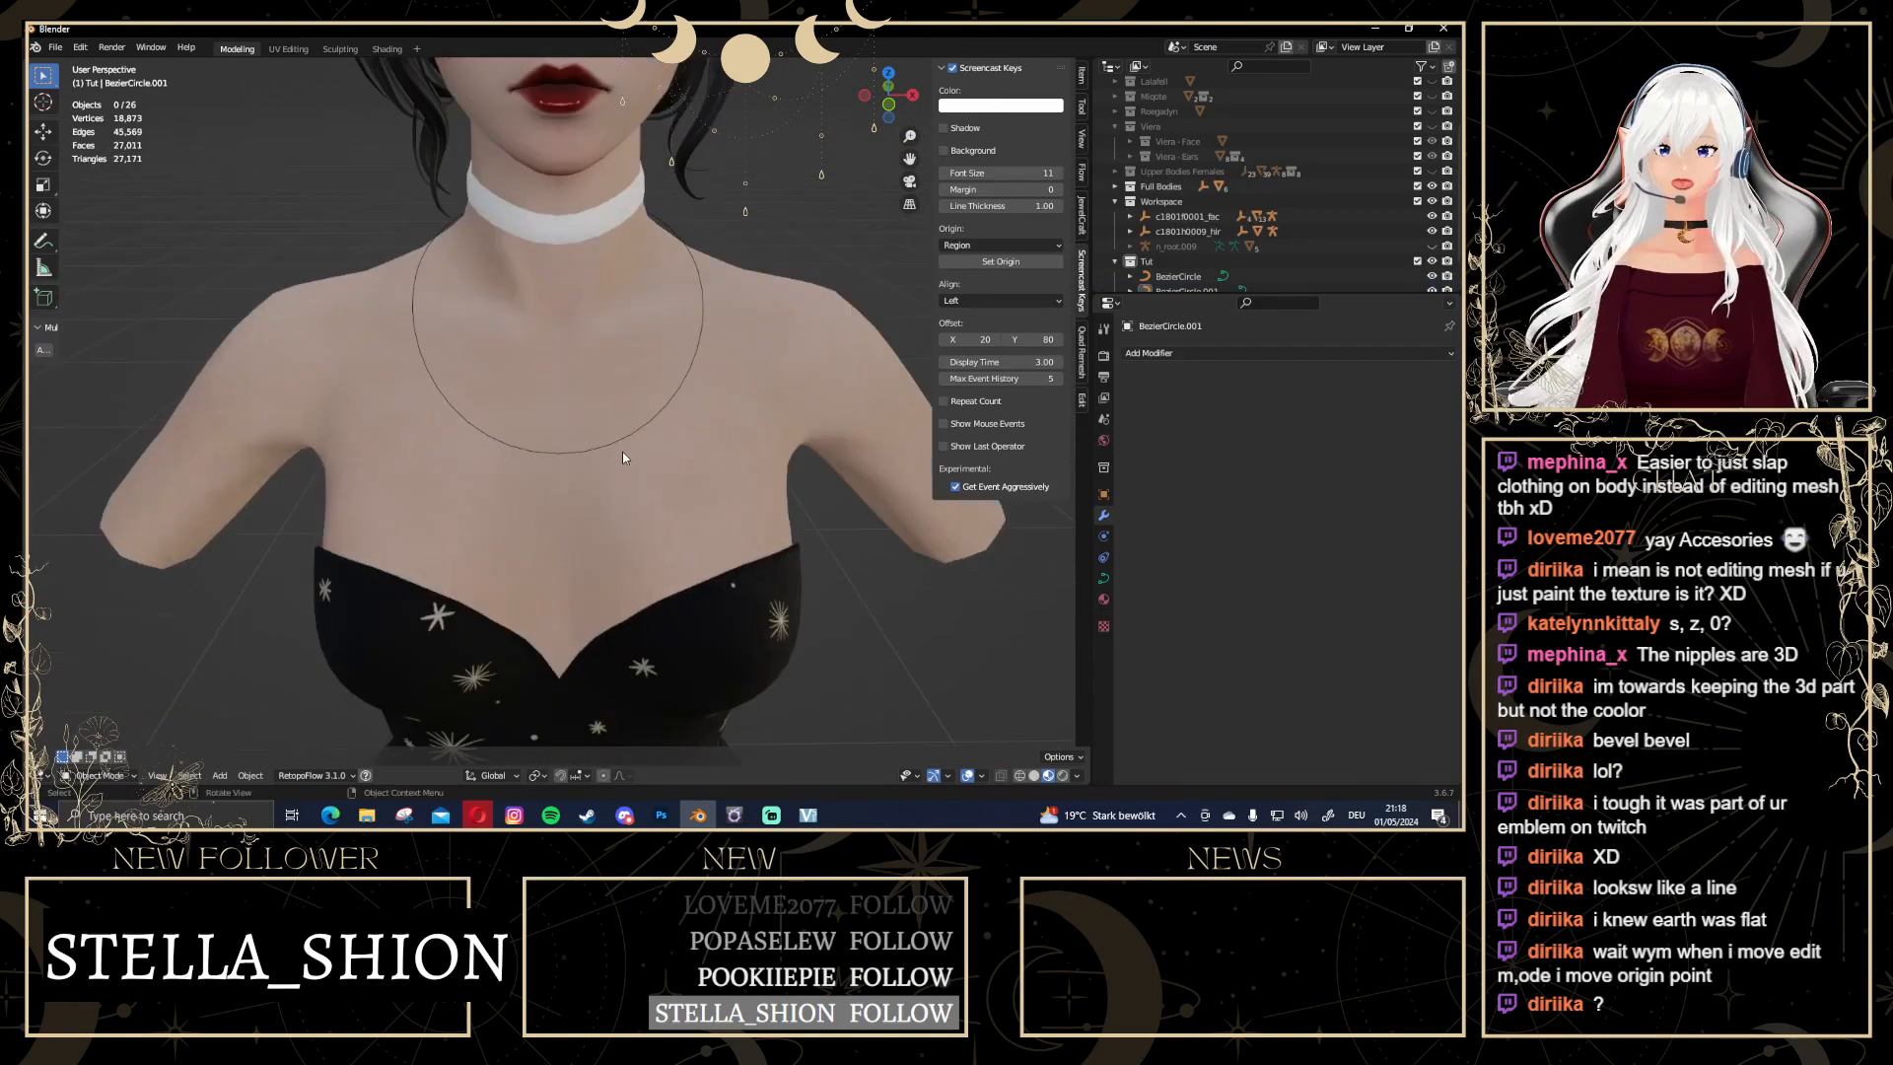
{"action": "left_click", "coordinate": [618, 448]}
{"action": "scroll", "coordinate": [618, 449], "scroll_direction": "down", "scroll_amount": 4}
{"action": "middle_click_drag", "start_coordinate": [618, 449], "coordinate": [576, 503]}
{"action": "scroll", "coordinate": [512, 406], "scroll_direction": "up", "scroll_amount": 3}
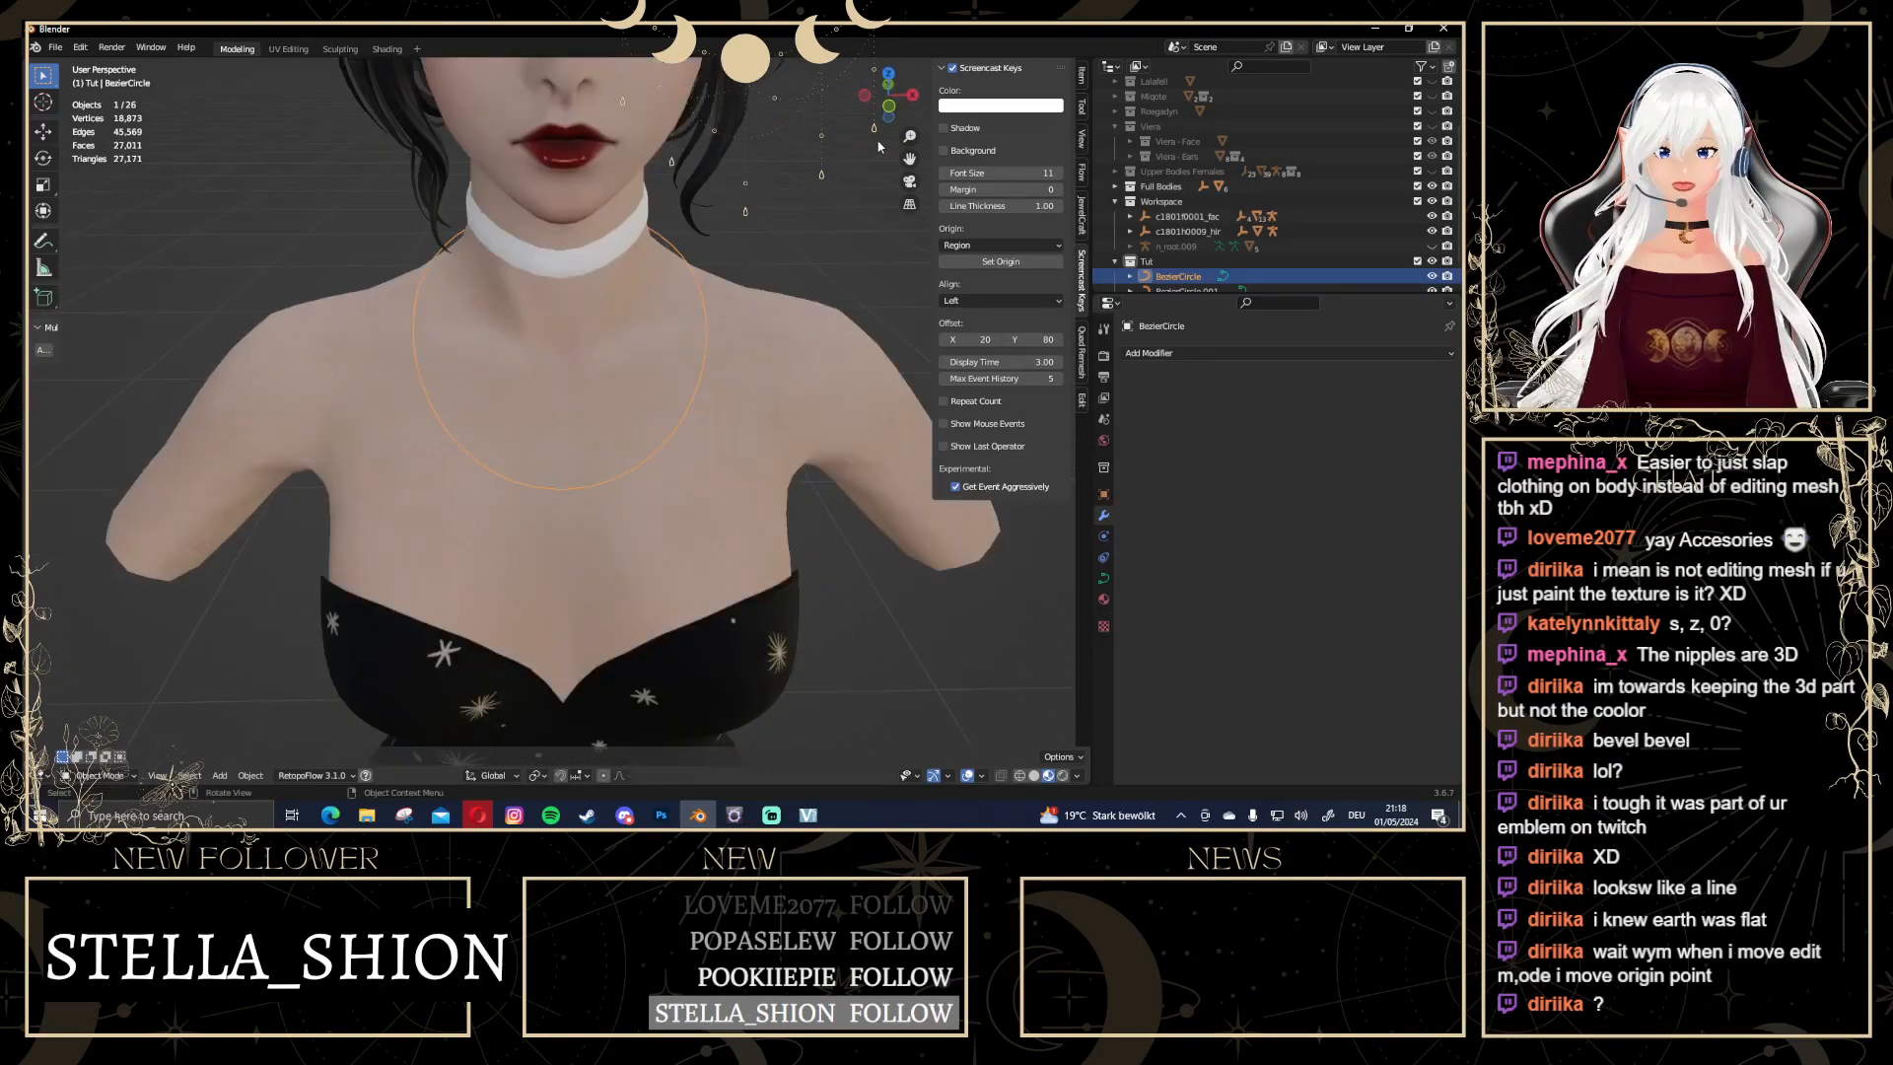
Nudge the necklace curve's two side control points slightly inward toward the neck in the front view
{"action": "left_click", "coordinate": [889, 104]}
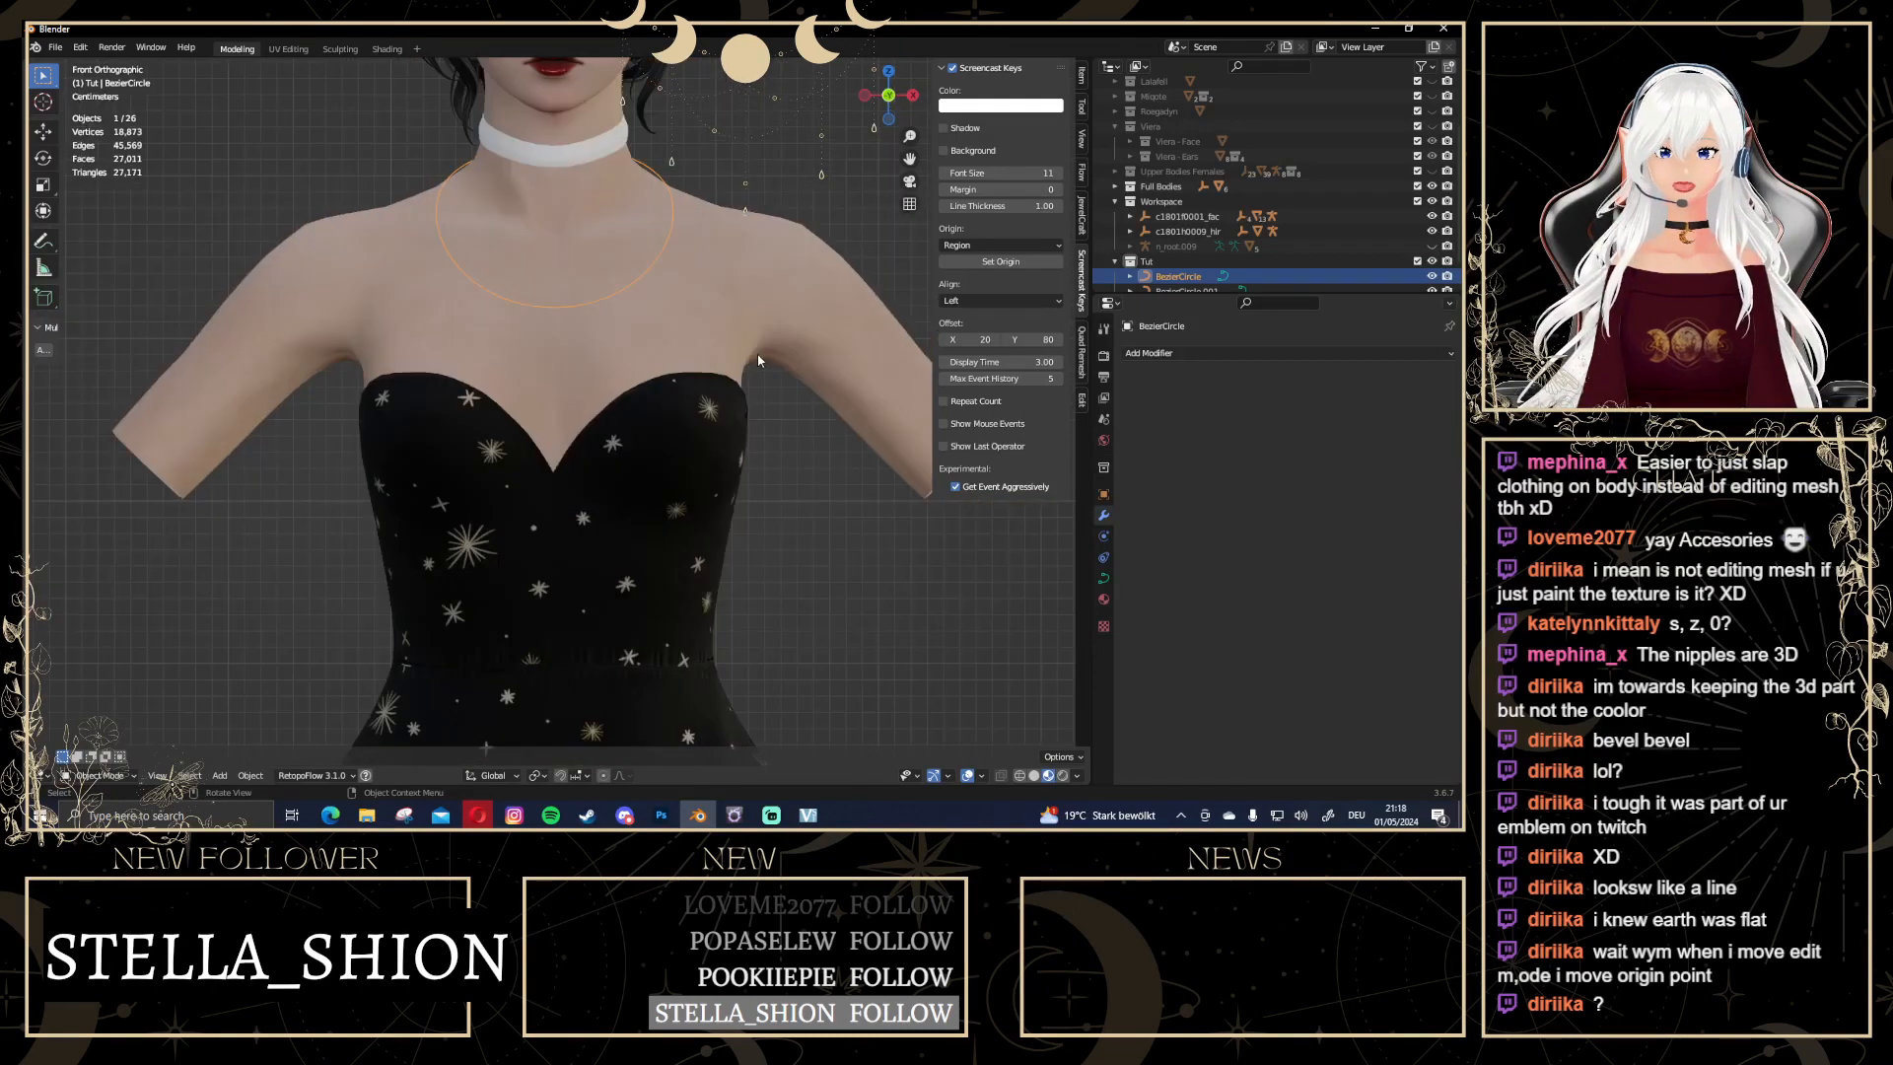
{"action": "key", "text": "Tab"}
{"action": "left_click", "coordinate": [471, 227]}
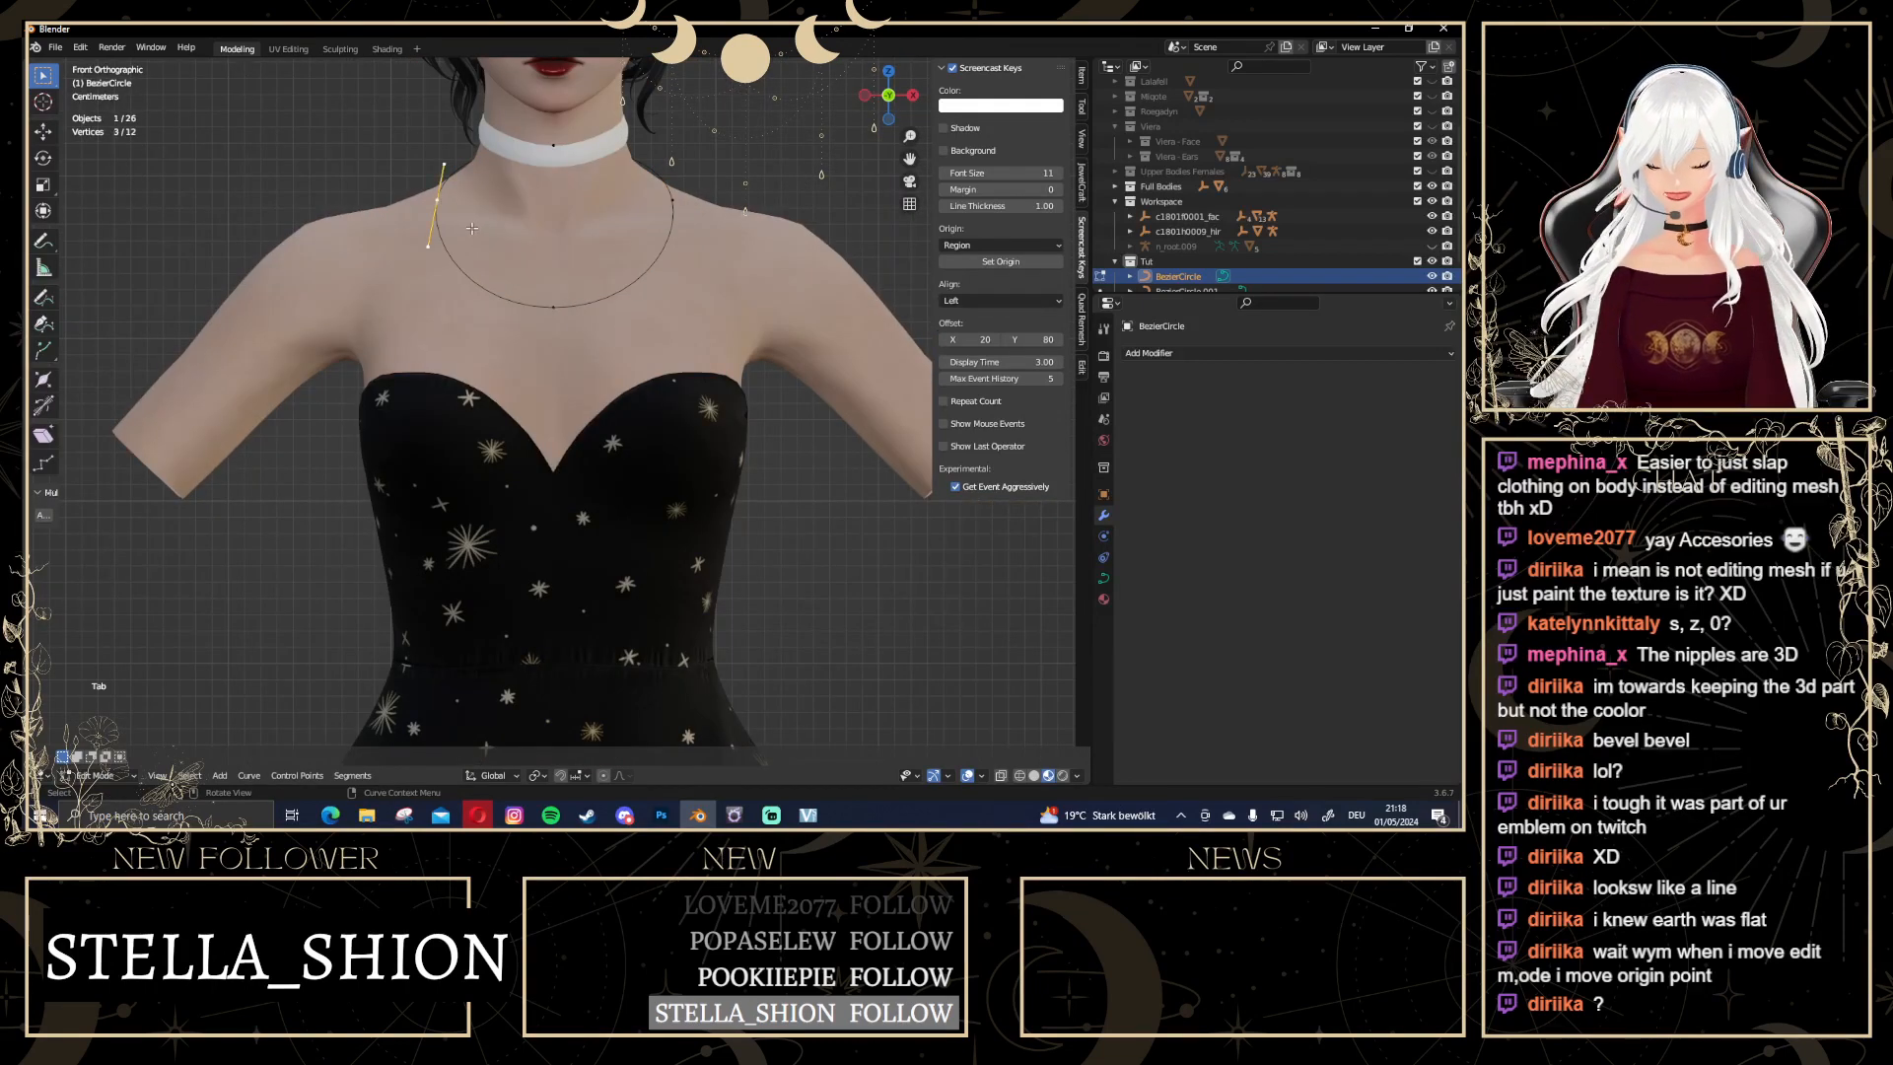
{"action": "key", "text": "g"}
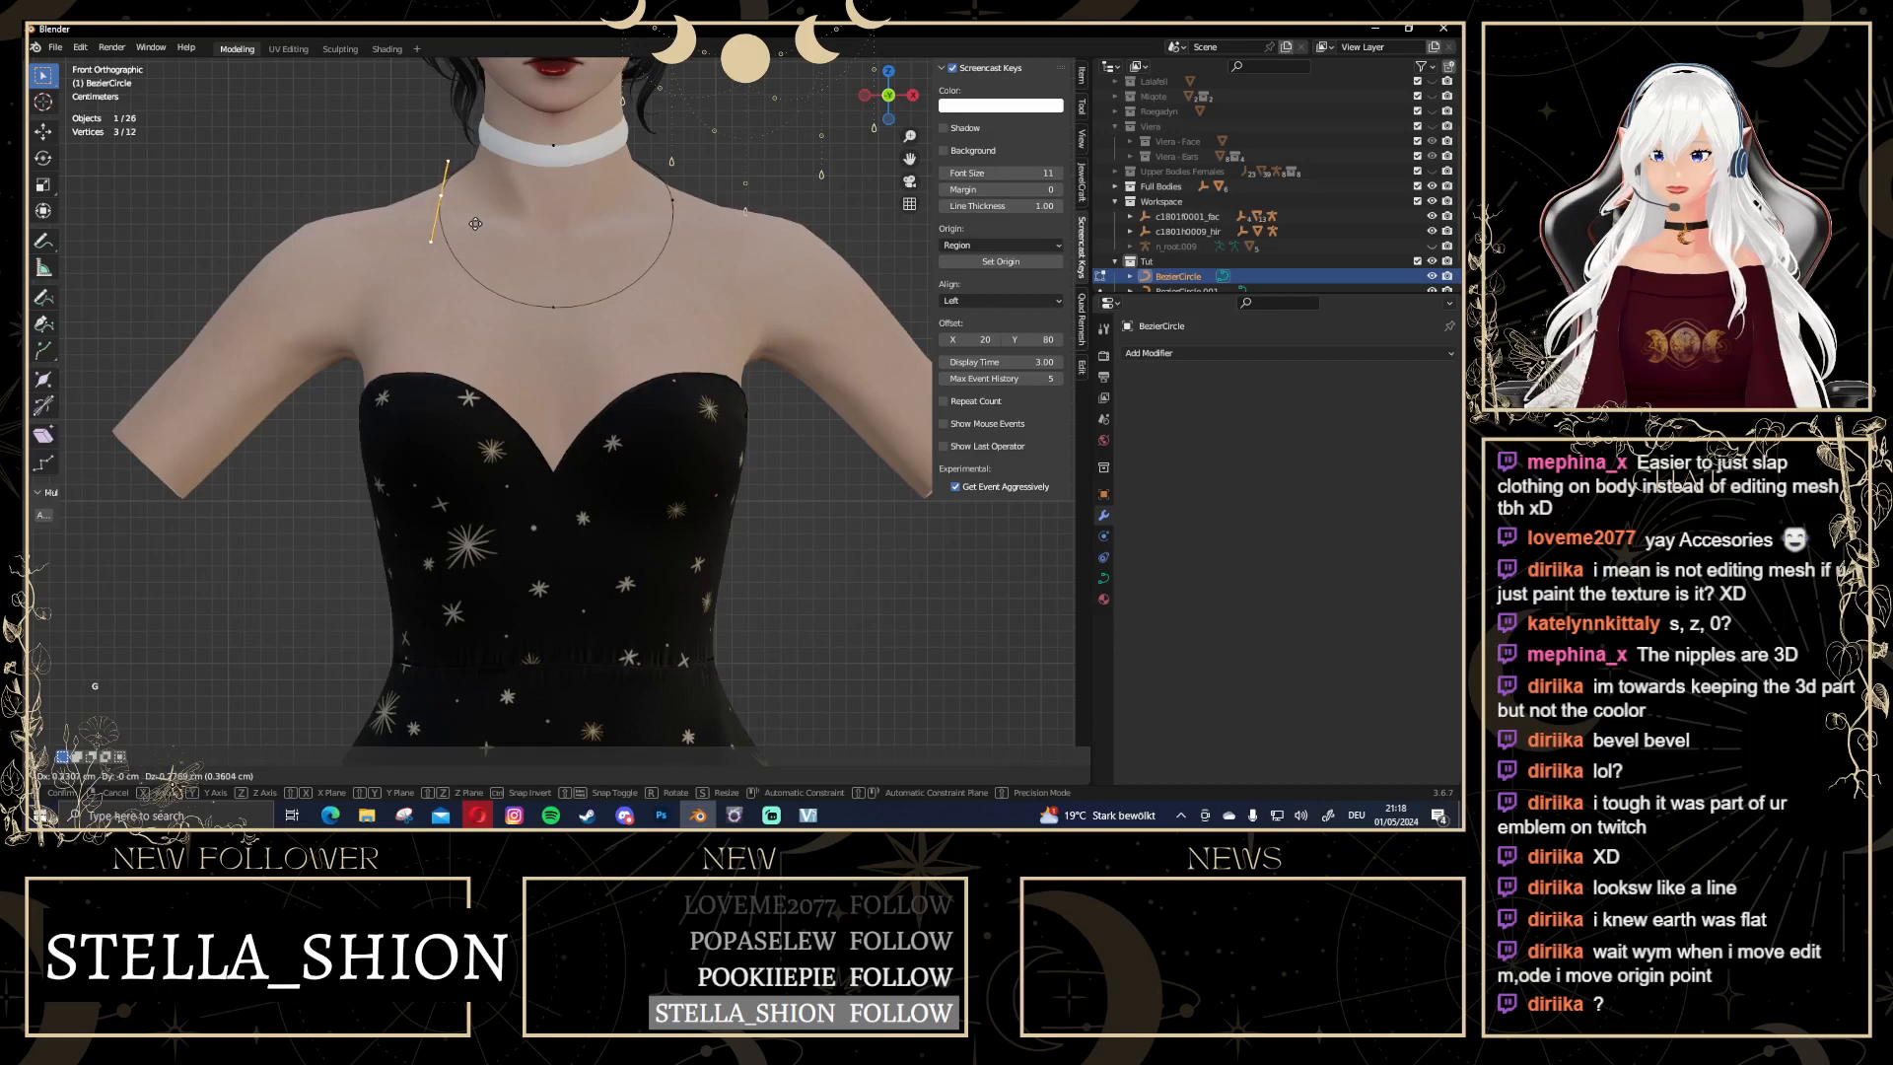
{"action": "left_click", "coordinate": [475, 223]}
{"action": "left_click", "coordinate": [676, 194]}
{"action": "key", "text": "g"}
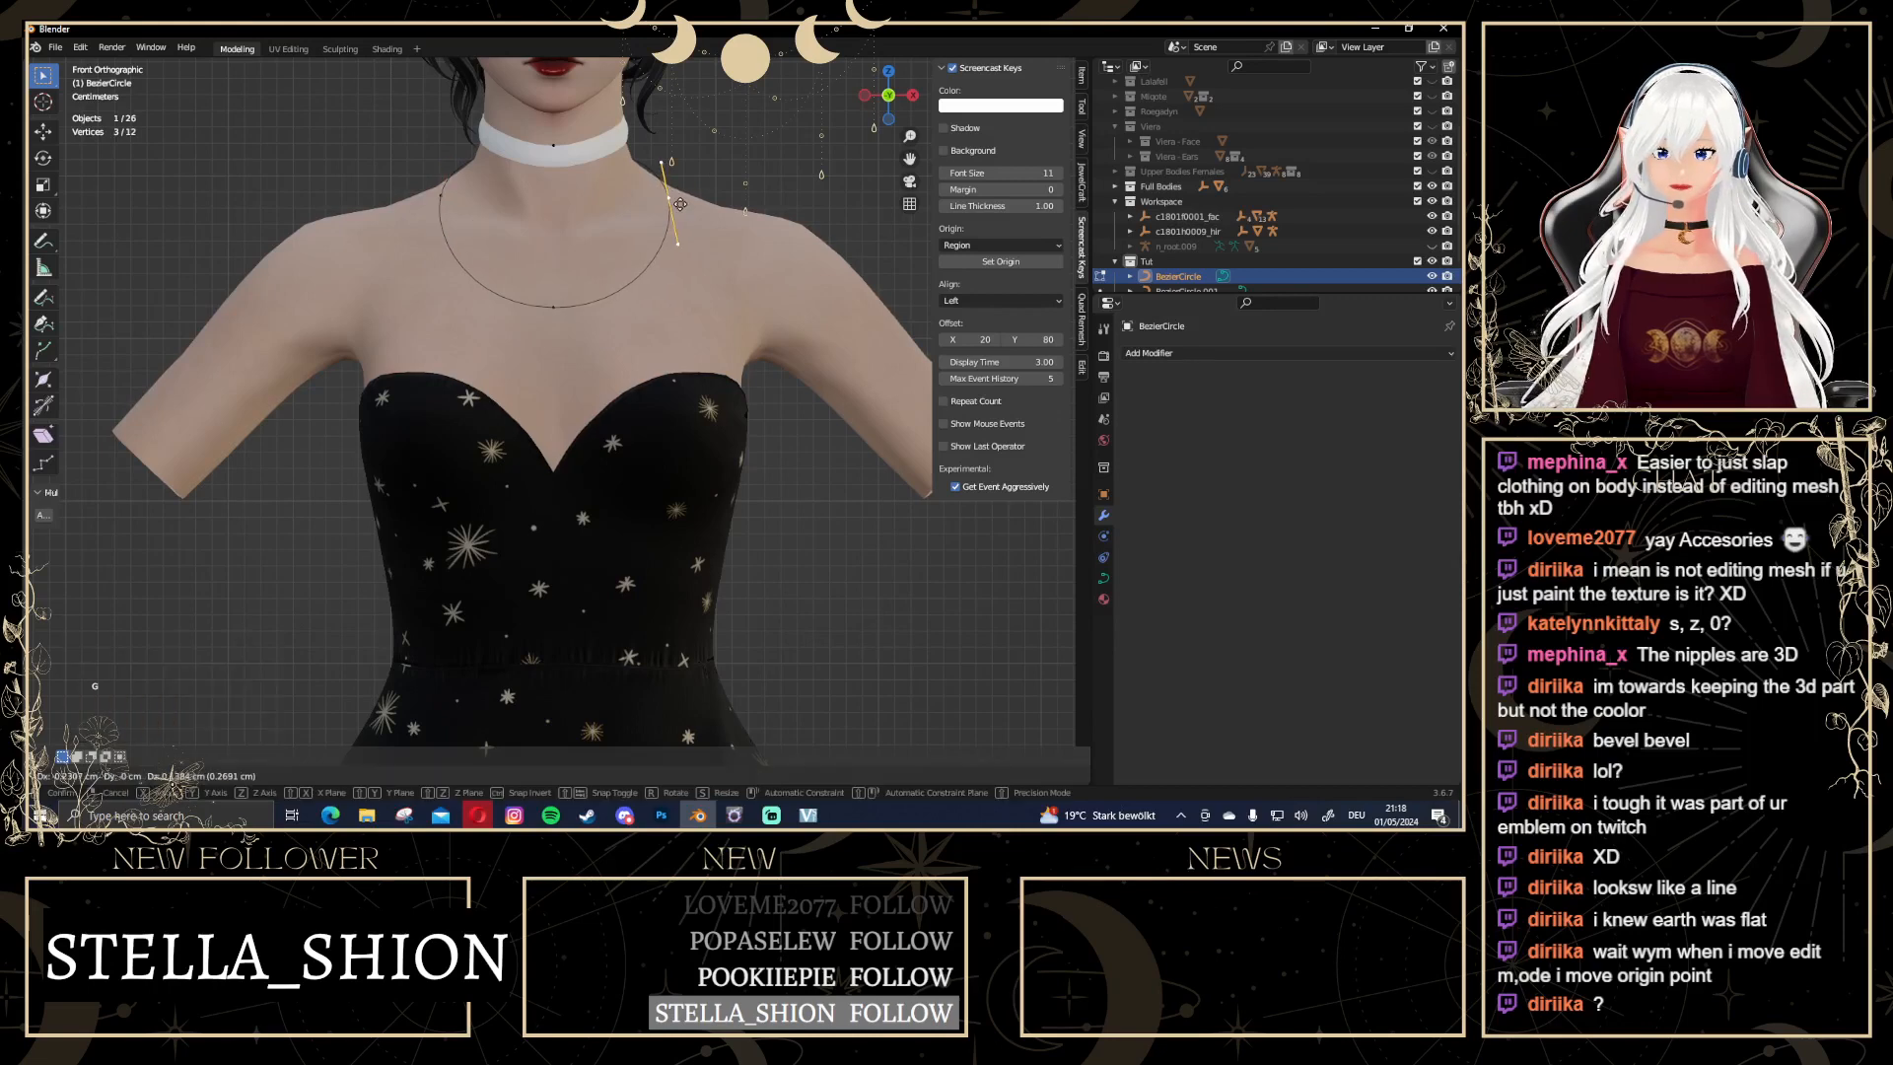
{"action": "left_click", "coordinate": [680, 234]}
Try to scale the bottom control point's handles to 0.198, then undo the scaling
{"action": "scroll", "coordinate": [680, 234], "scroll_direction": "up", "scroll_amount": 2}
{"action": "middle_click_drag", "start_coordinate": [671, 403], "coordinate": [648, 543], "text": "shift"}
{"action": "scroll", "coordinate": [658, 524], "scroll_direction": "down", "scroll_amount": 3}
{"action": "left_click", "coordinate": [591, 575]}
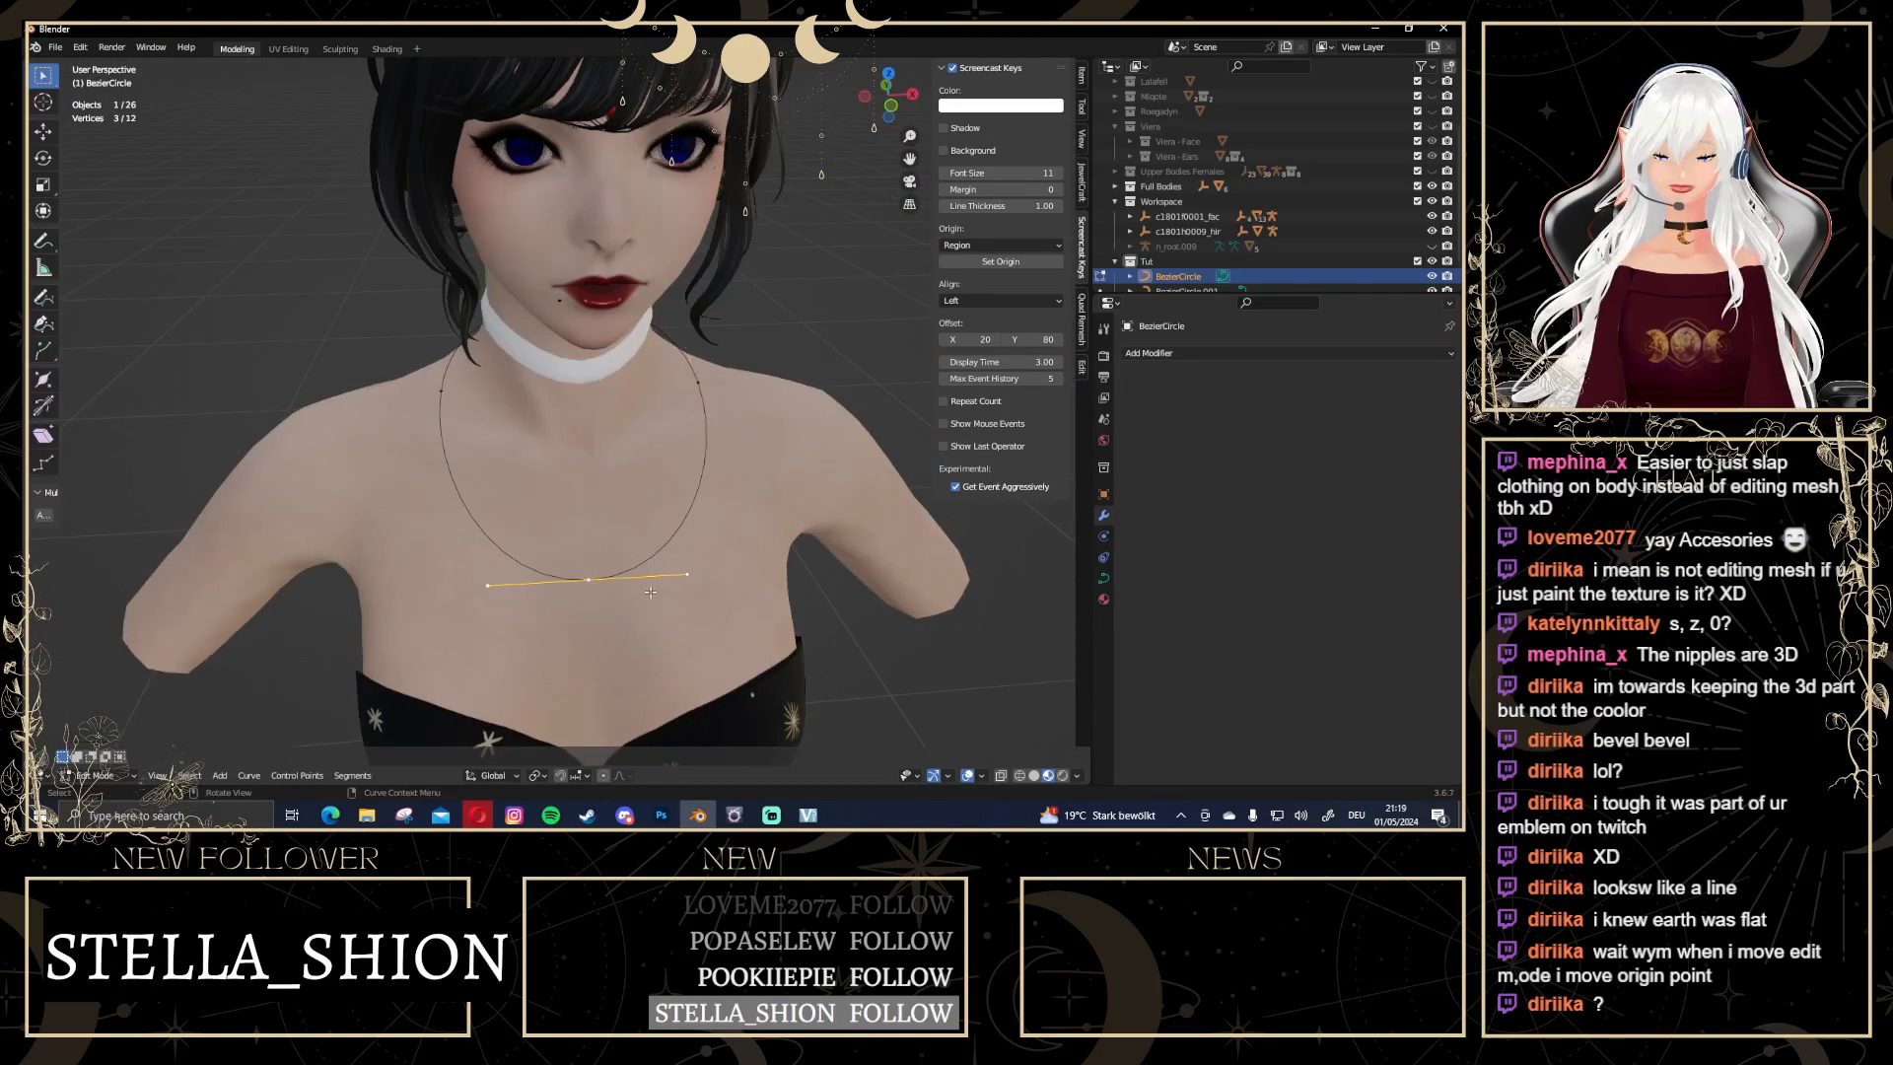
{"action": "key", "text": "s"}
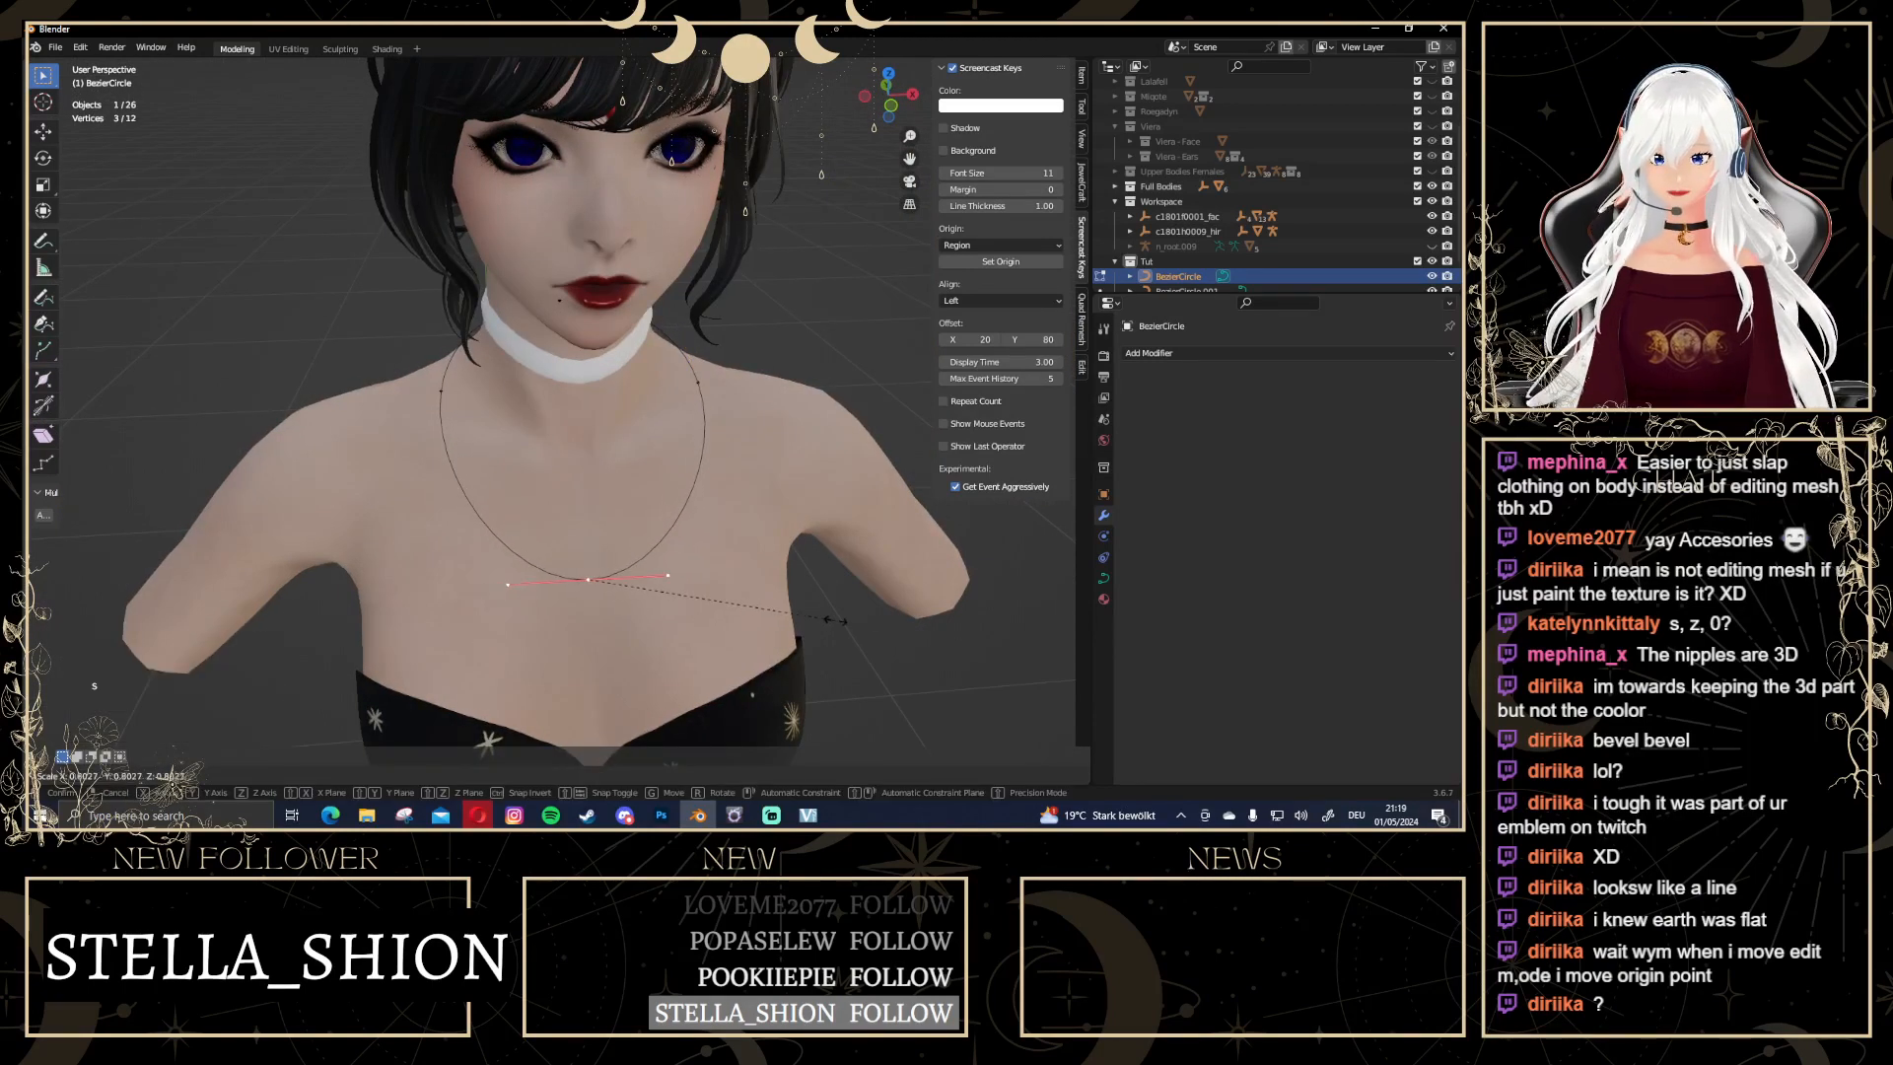
{"action": "left_click", "coordinate": [667, 598]}
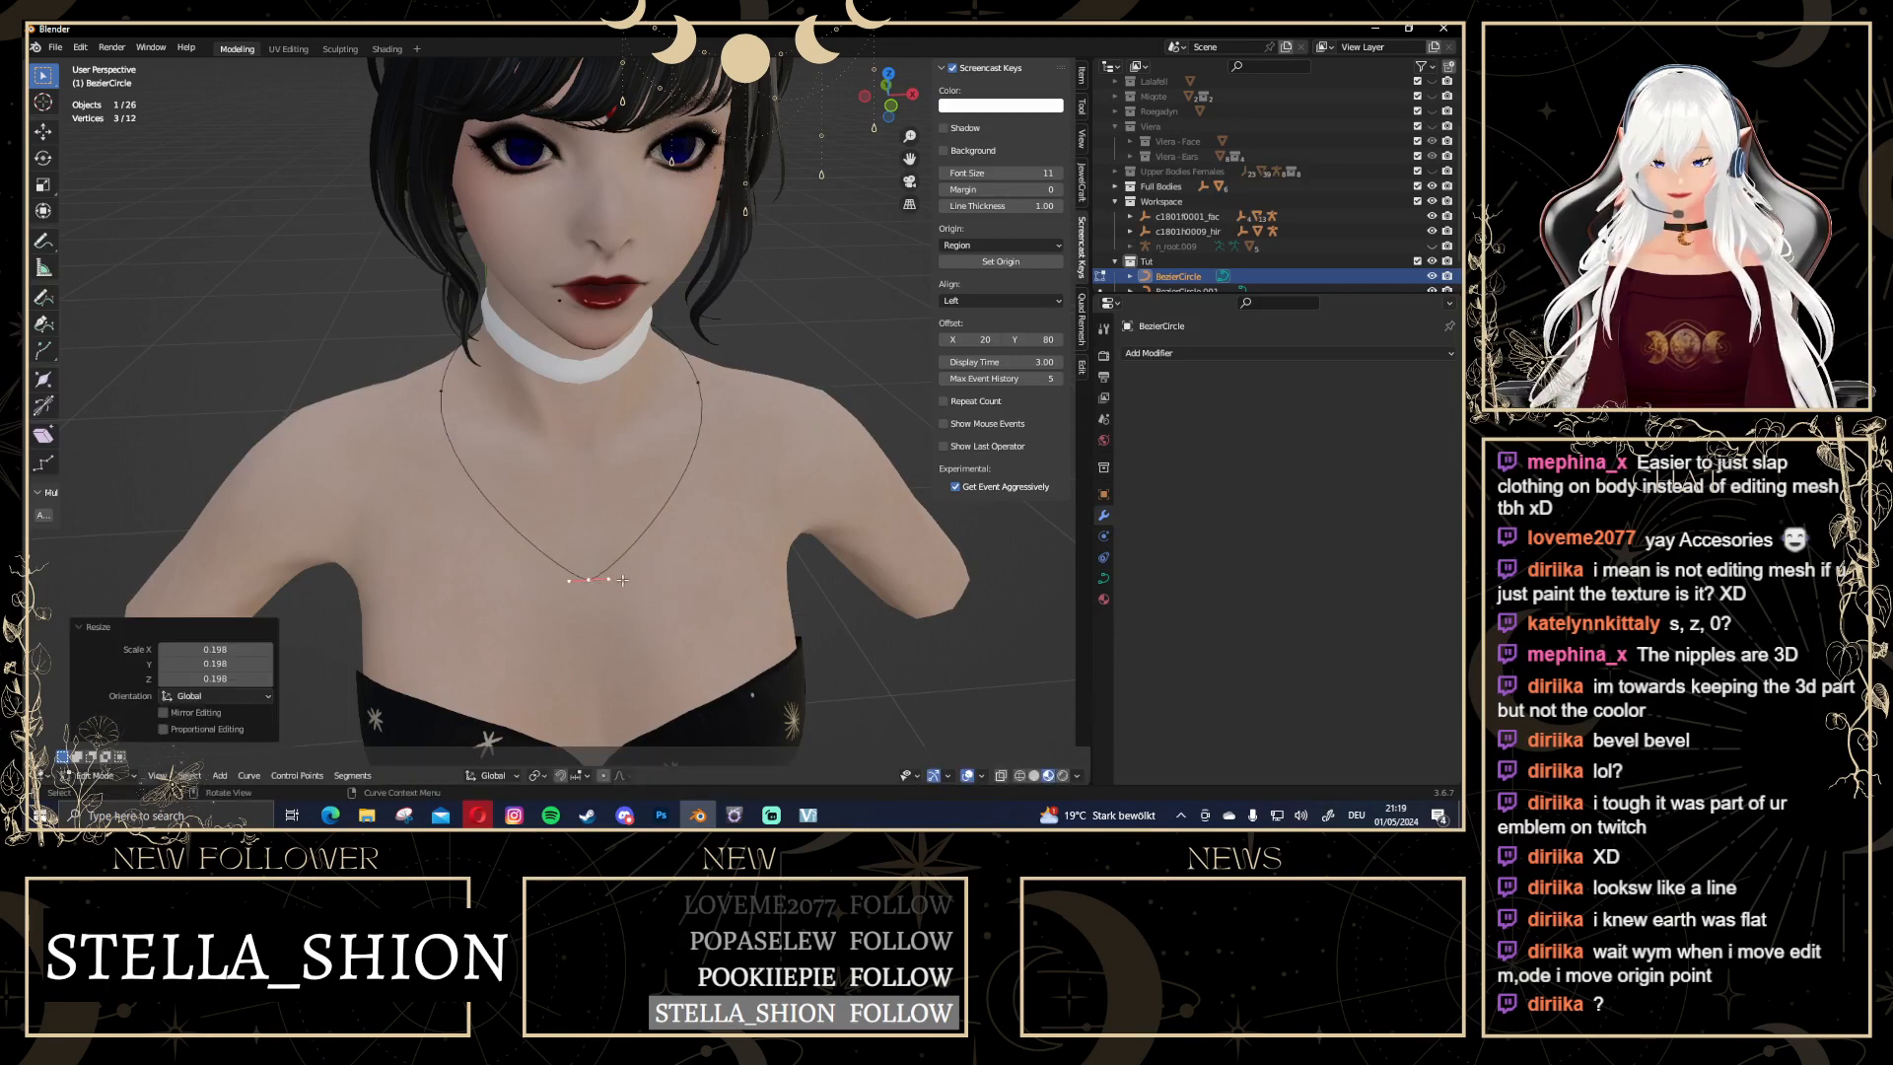
{"action": "key", "text": "ctrl+z"}
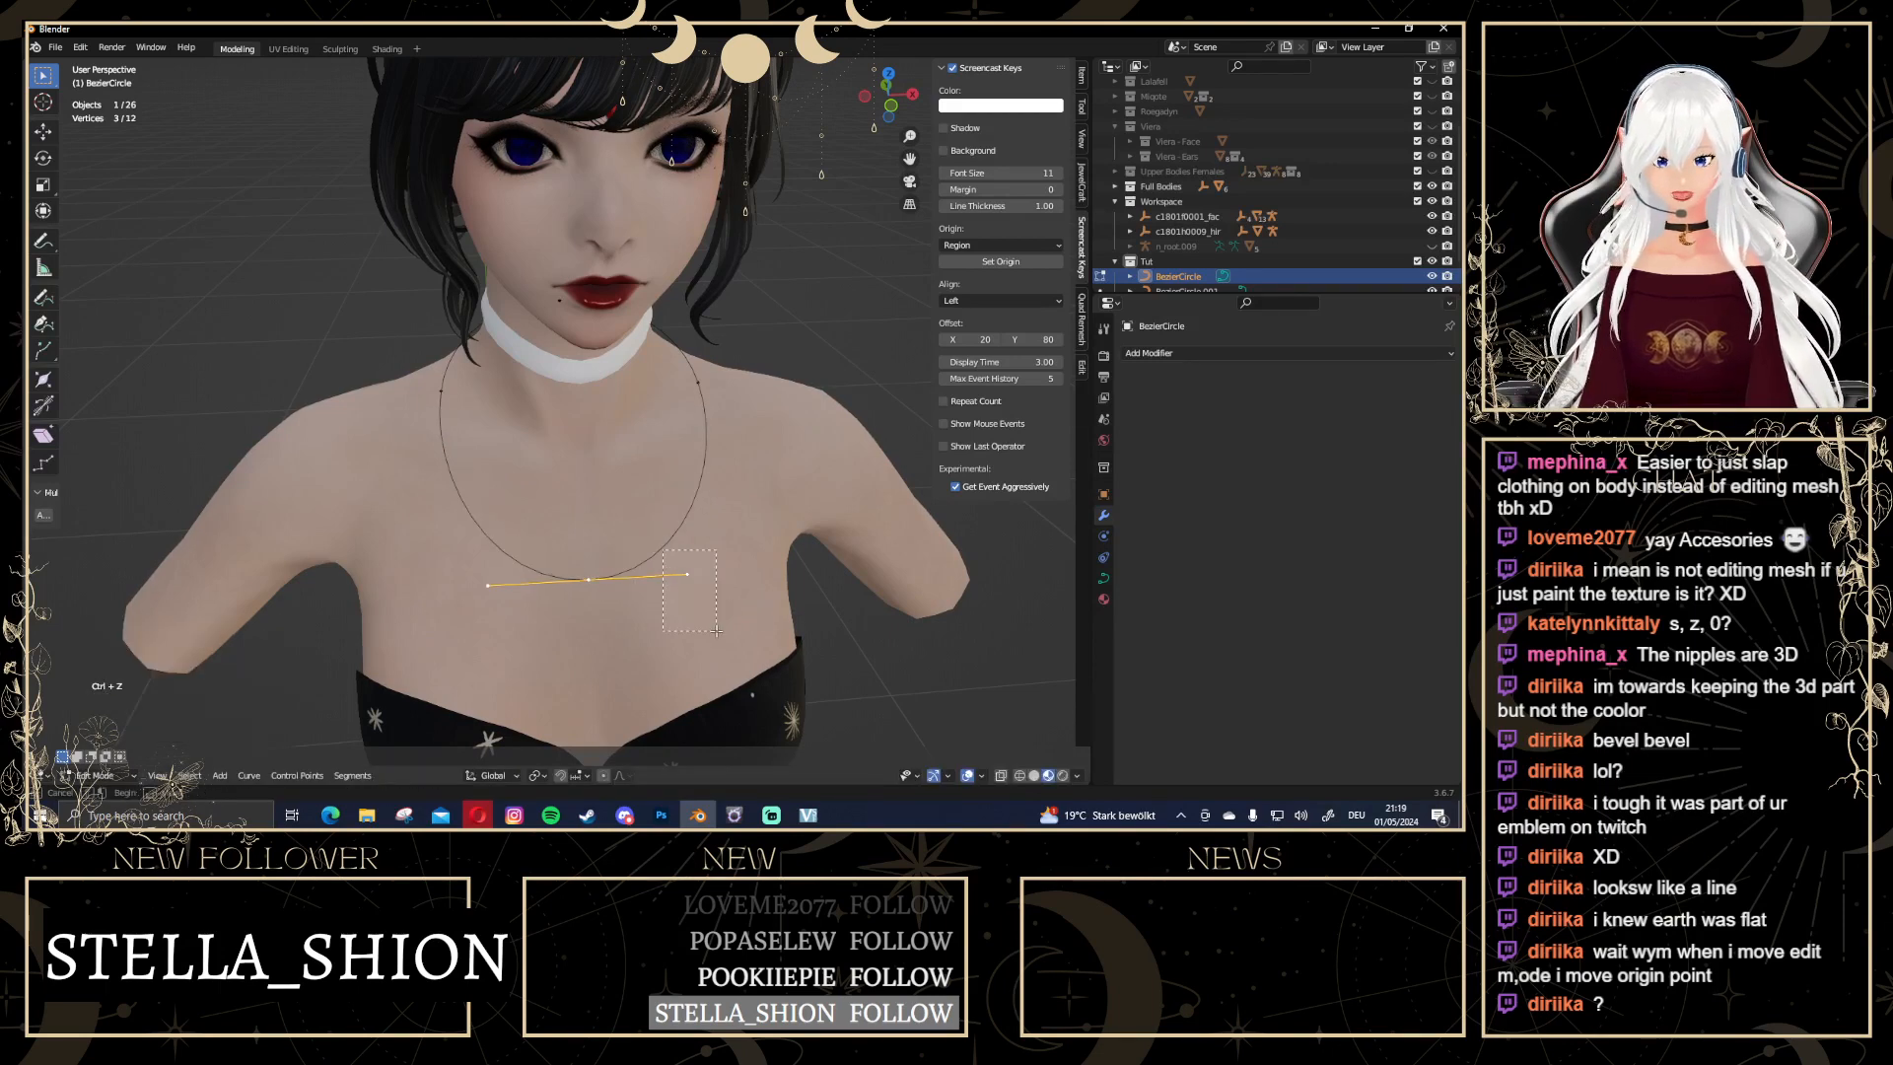
Try to move one handle of the bottom control point inward by itself, then undo the move
{"action": "left_click", "coordinate": [687, 573]}
{"action": "key", "text": "g"}
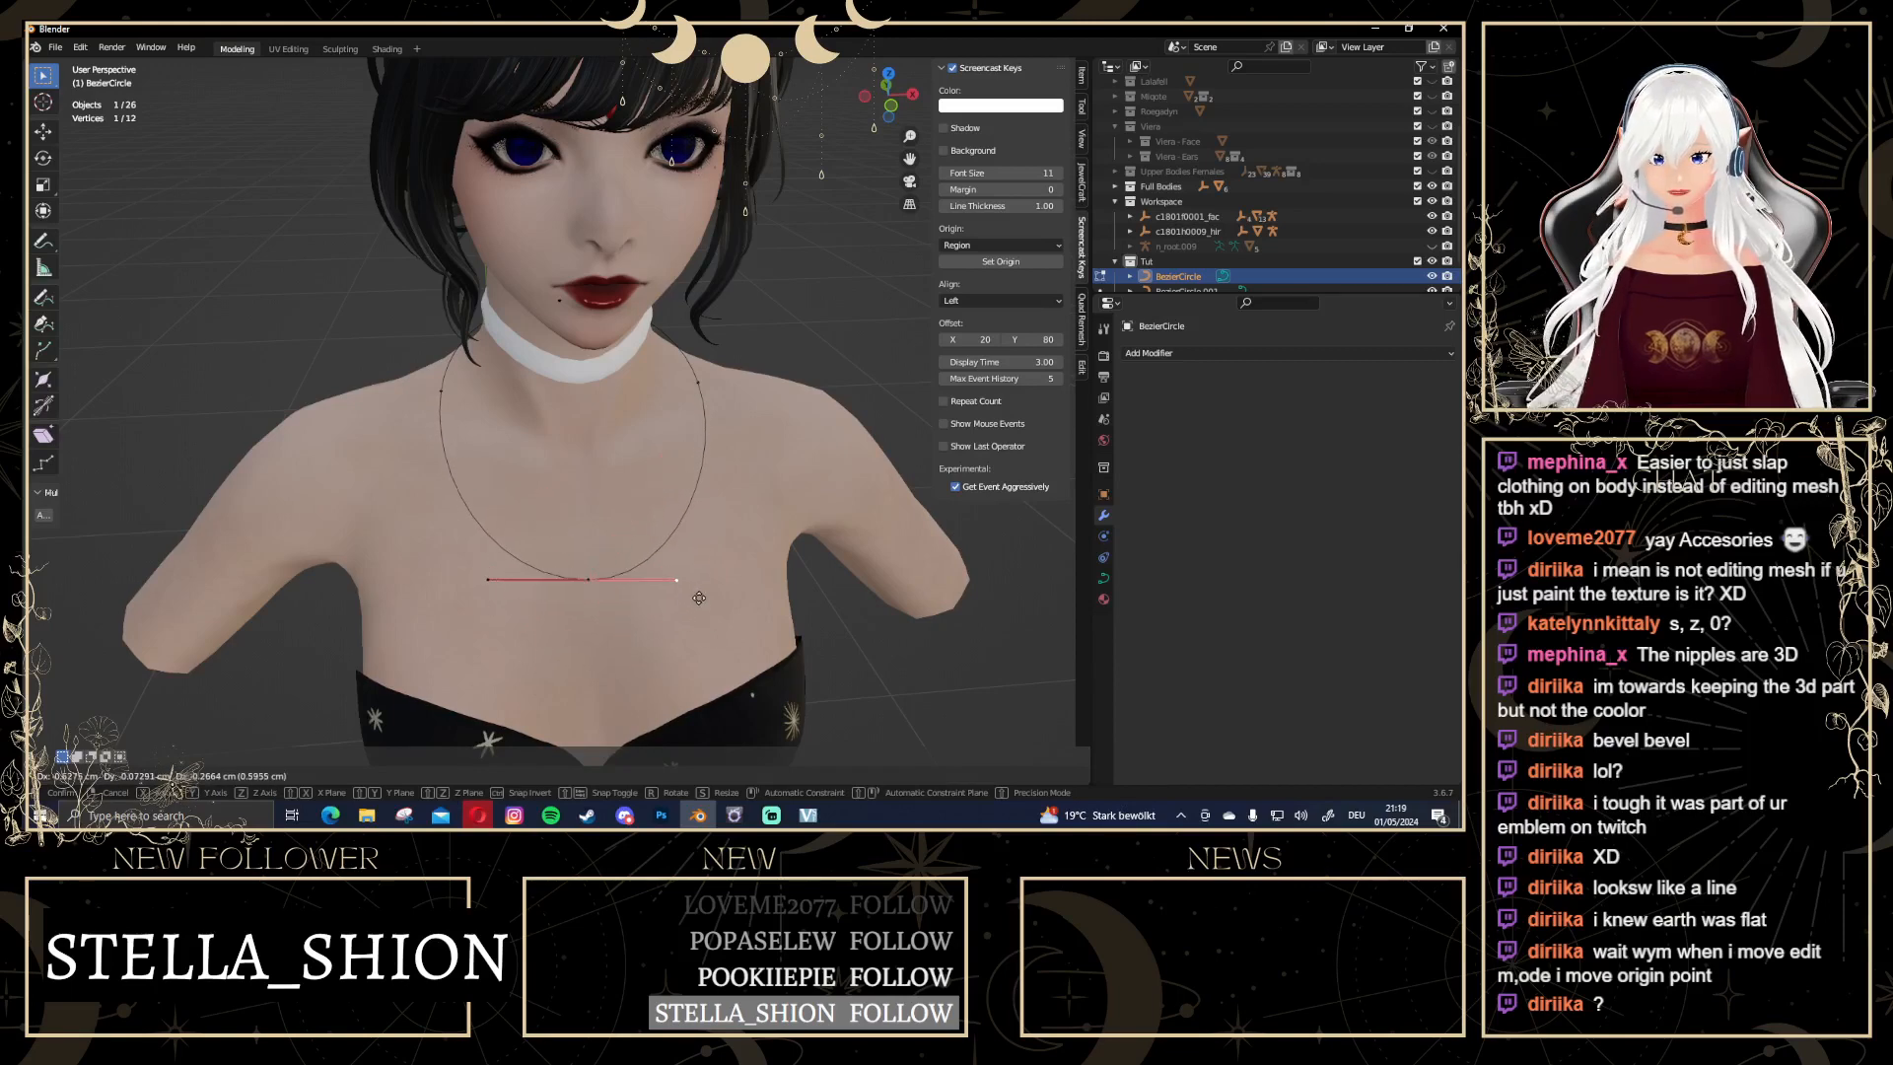
{"action": "left_click", "coordinate": [599, 597]}
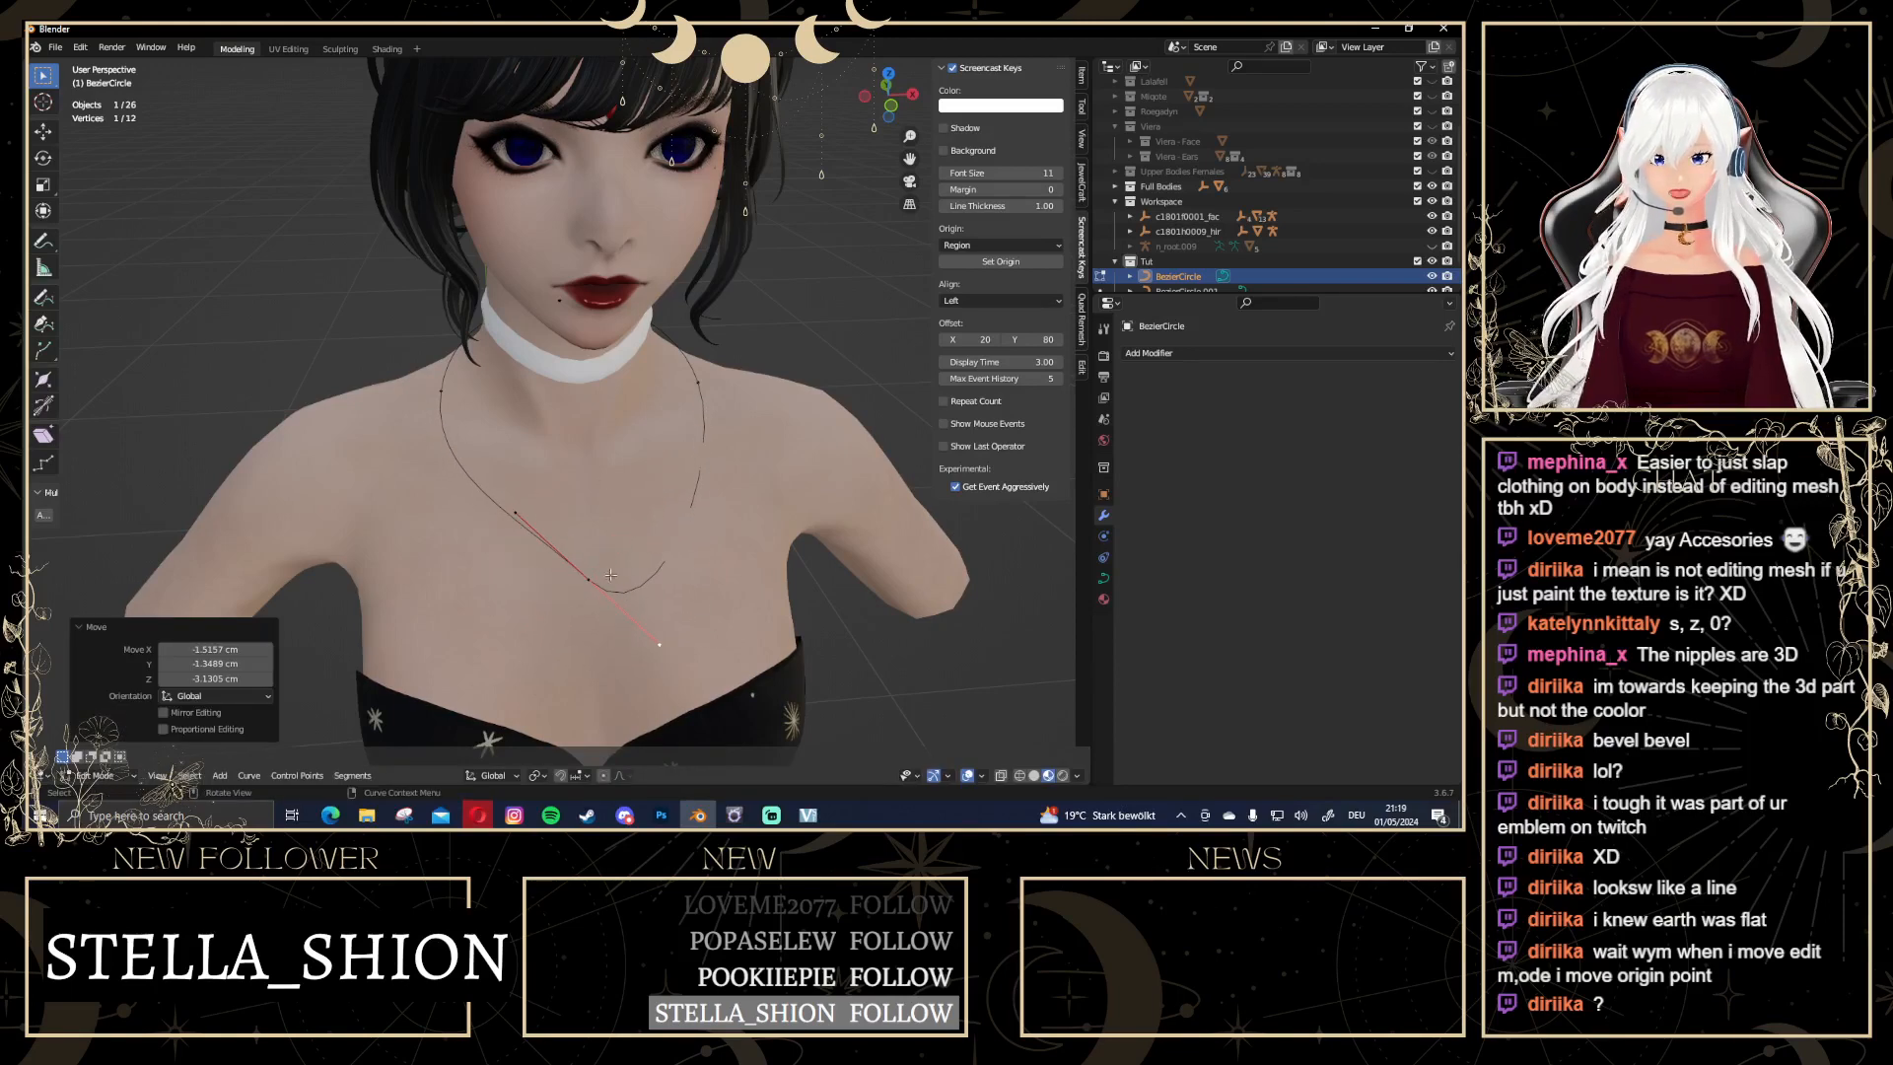
{"action": "key", "text": "ctrl+z"}
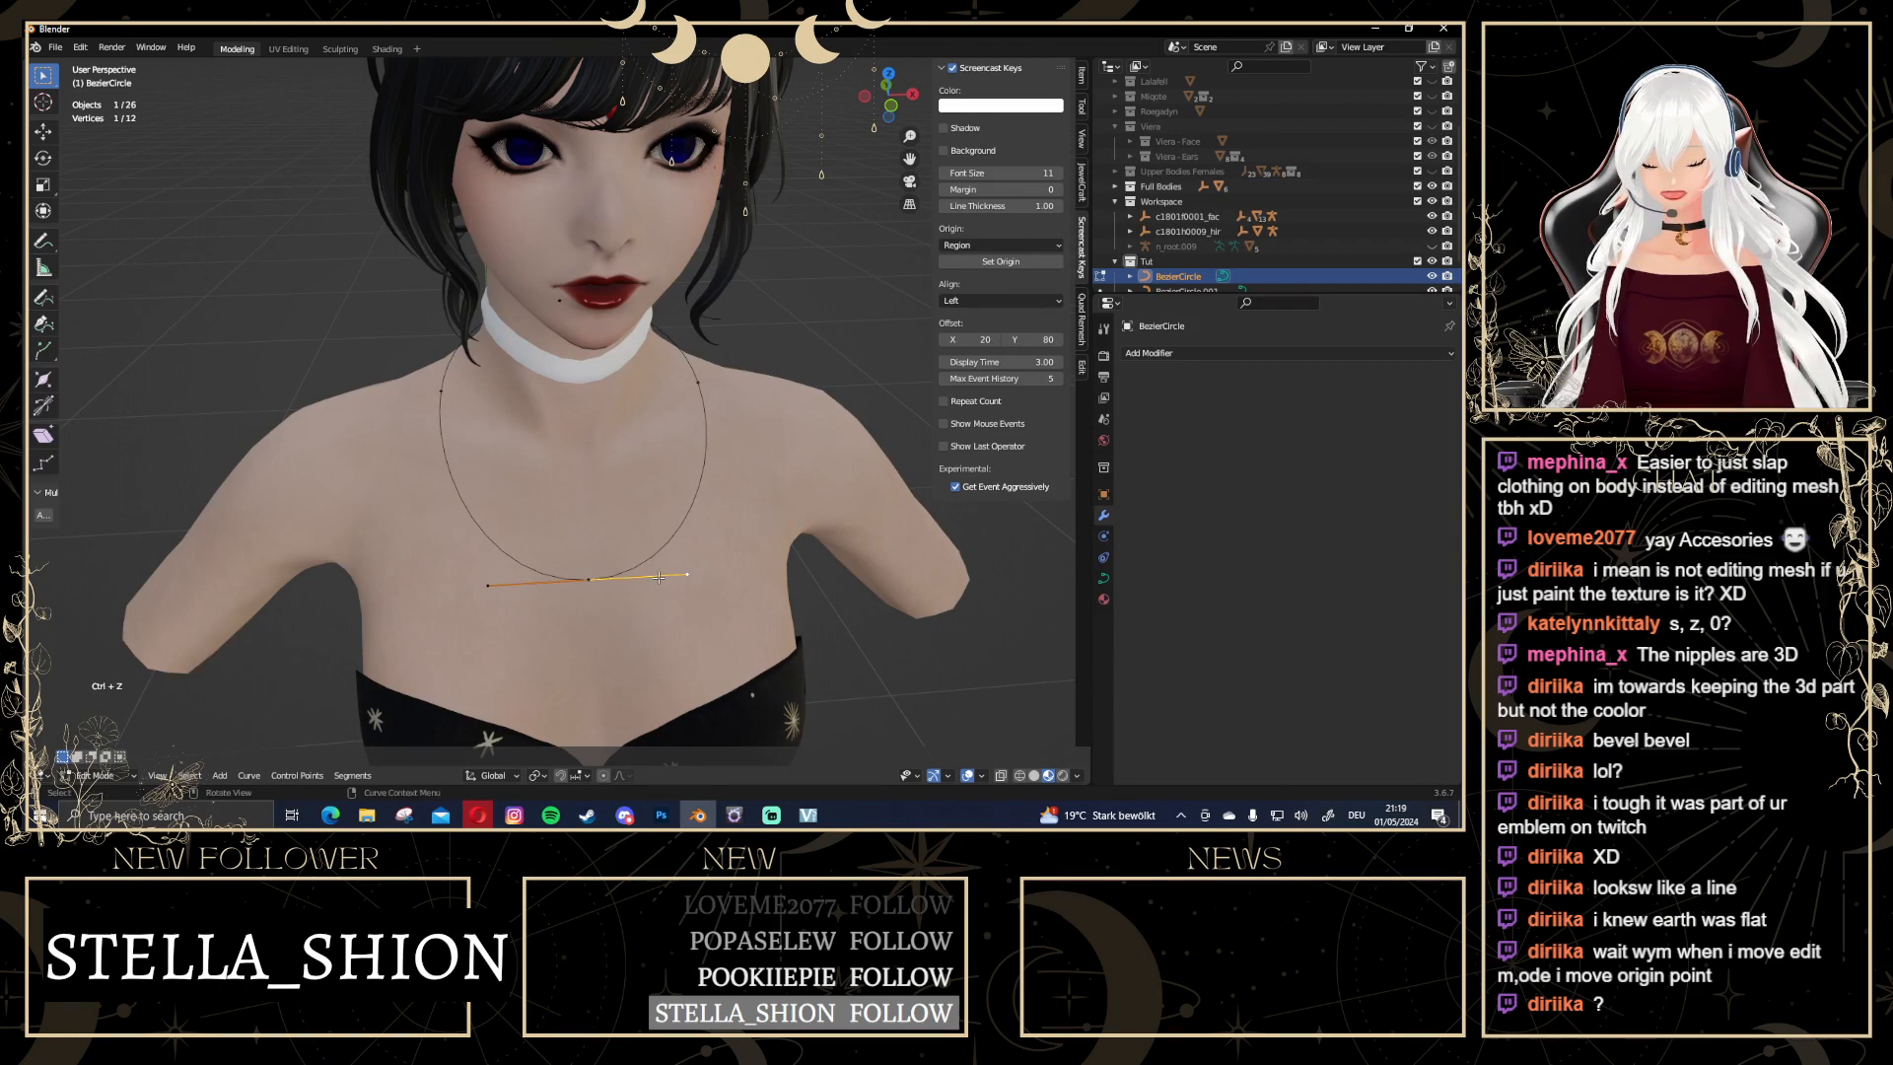
Set the handle type of the necklace's bottom control point to Vector
{"action": "left_click", "coordinate": [588, 581]}
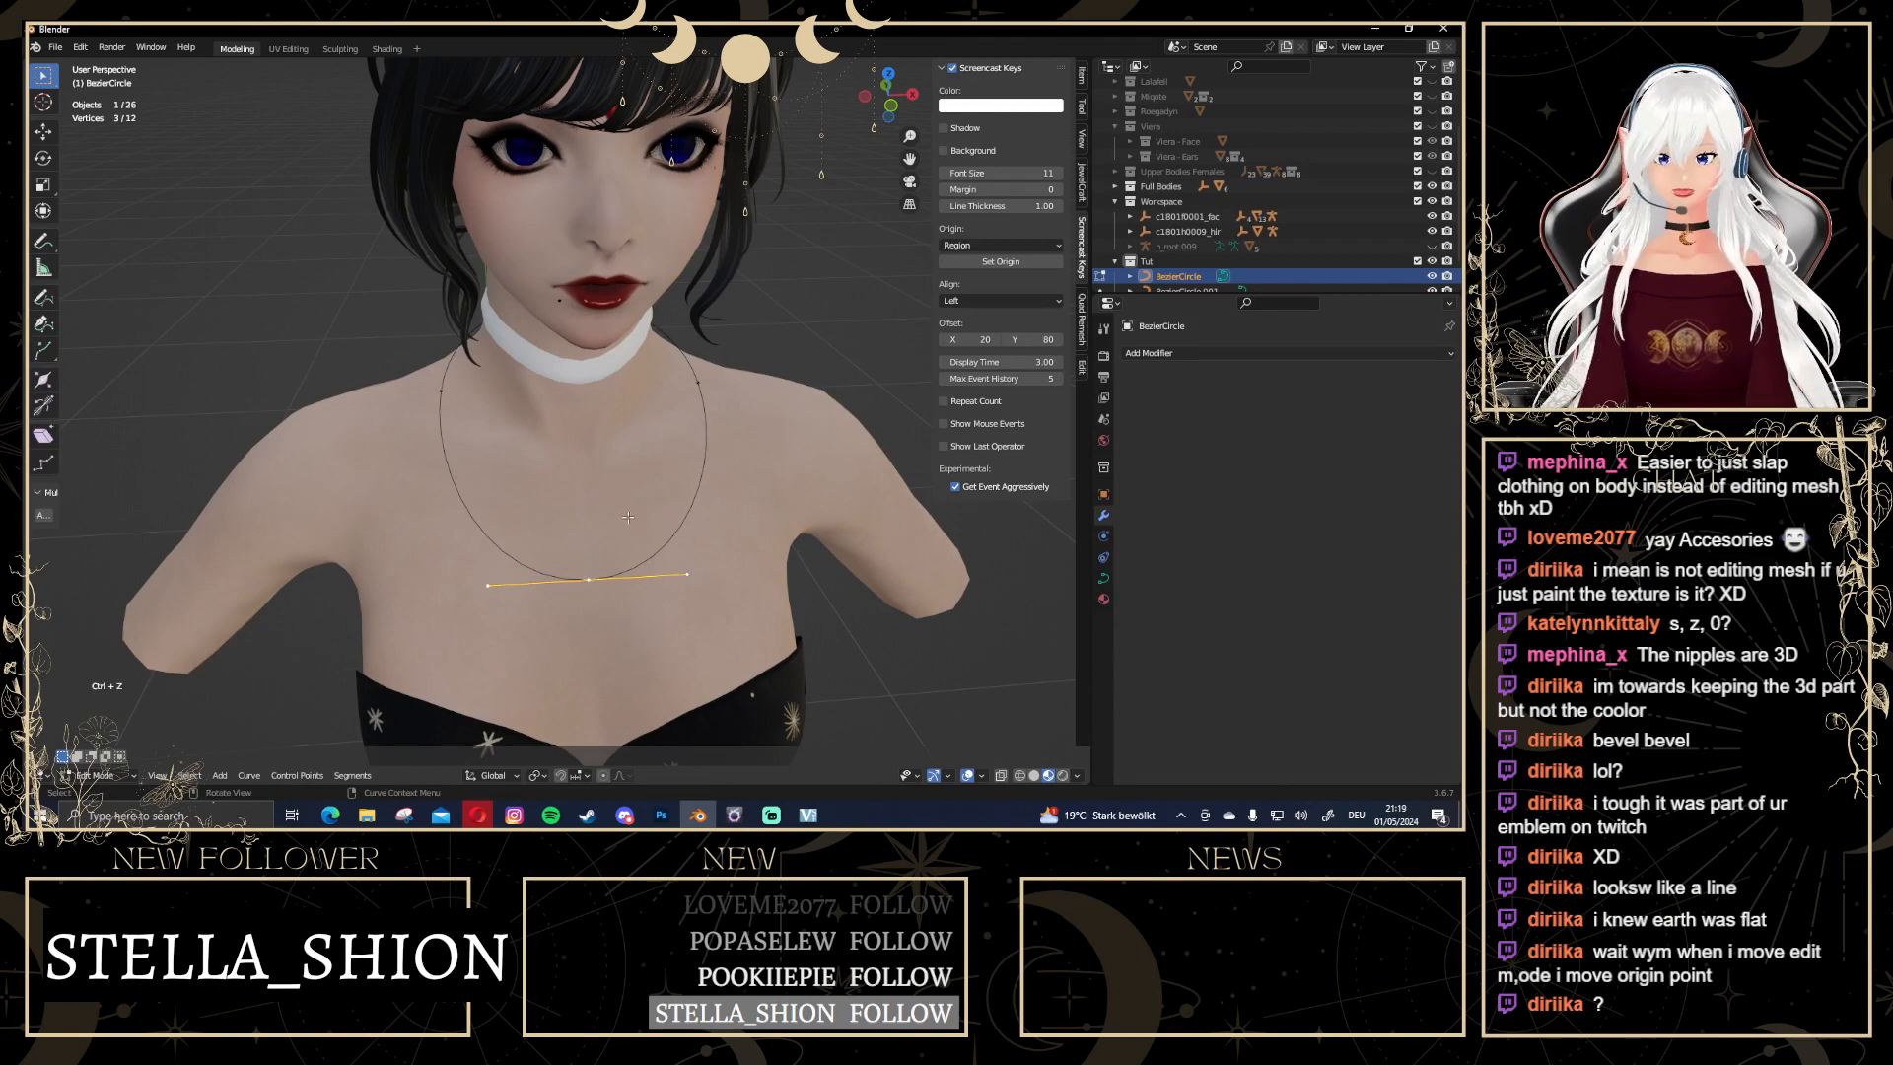
{"action": "right_click", "coordinate": [584, 572]}
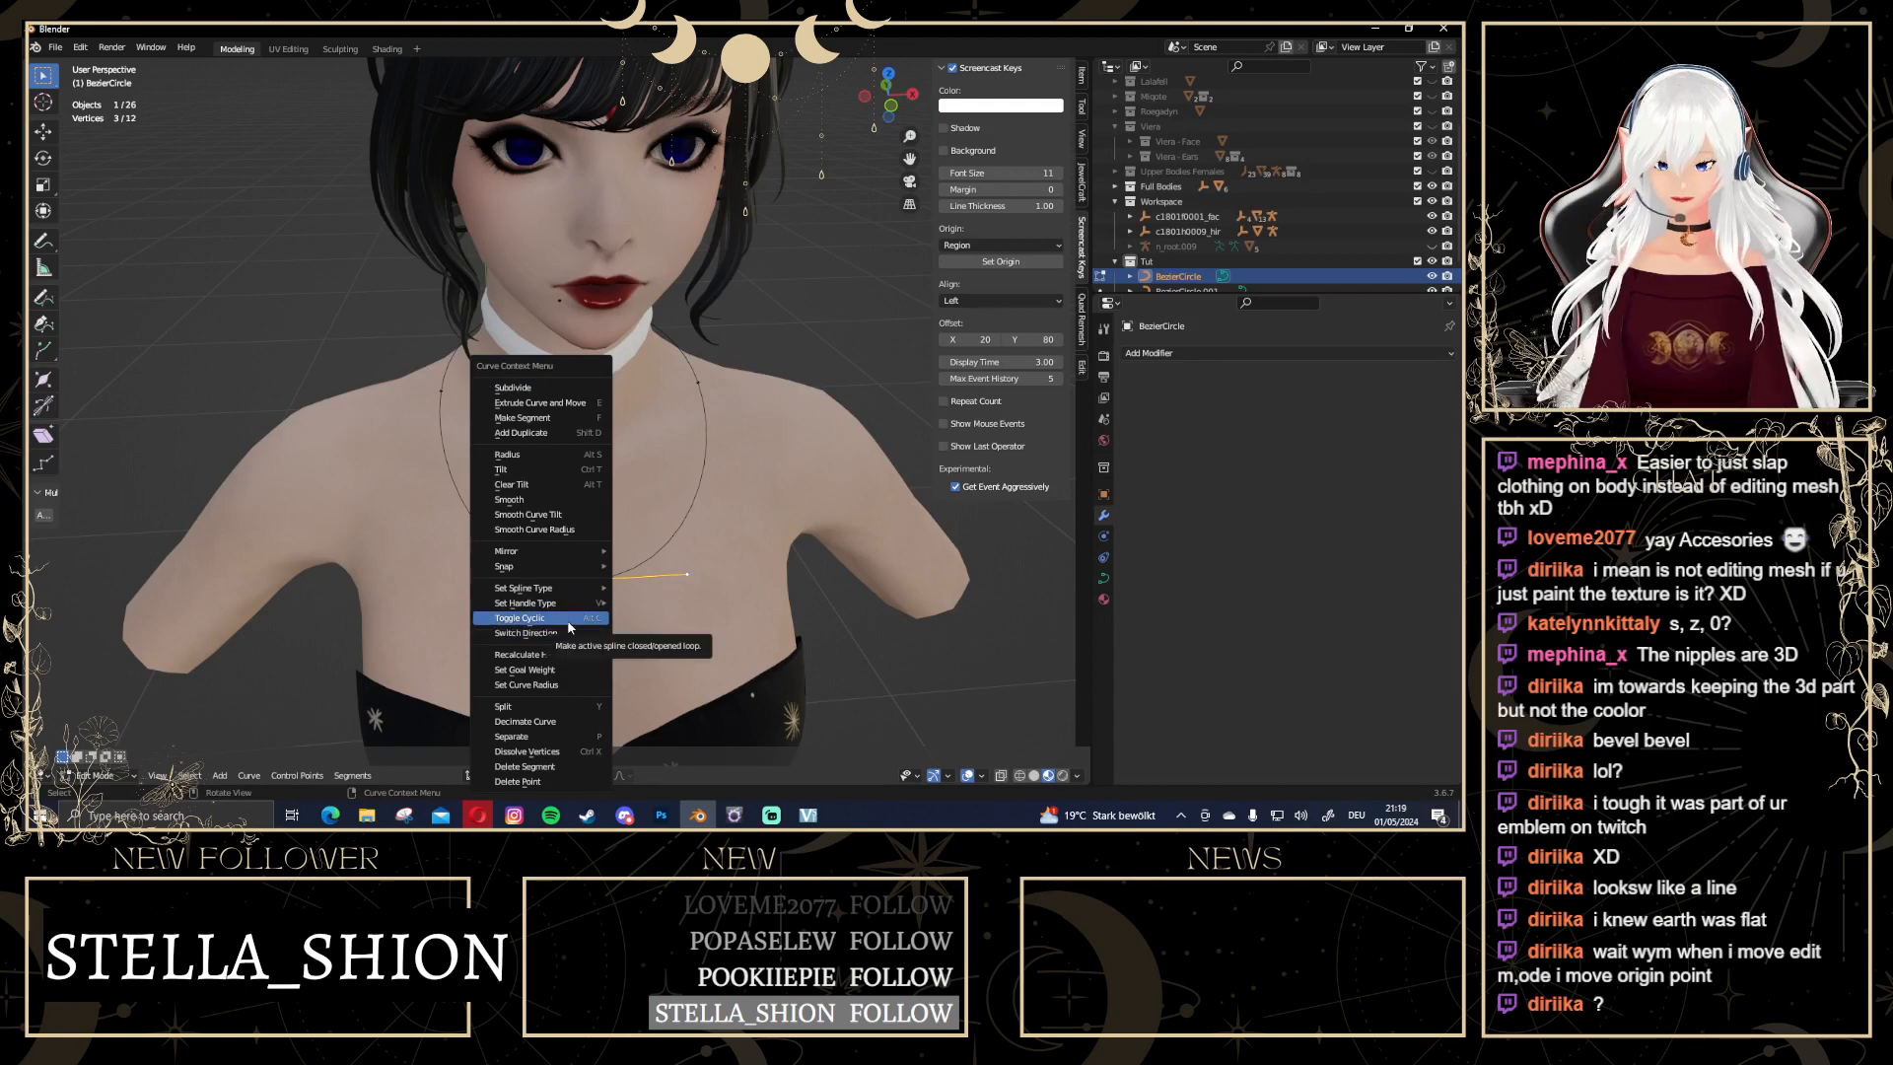
{"action": "mouse_move", "coordinate": [557, 605]}
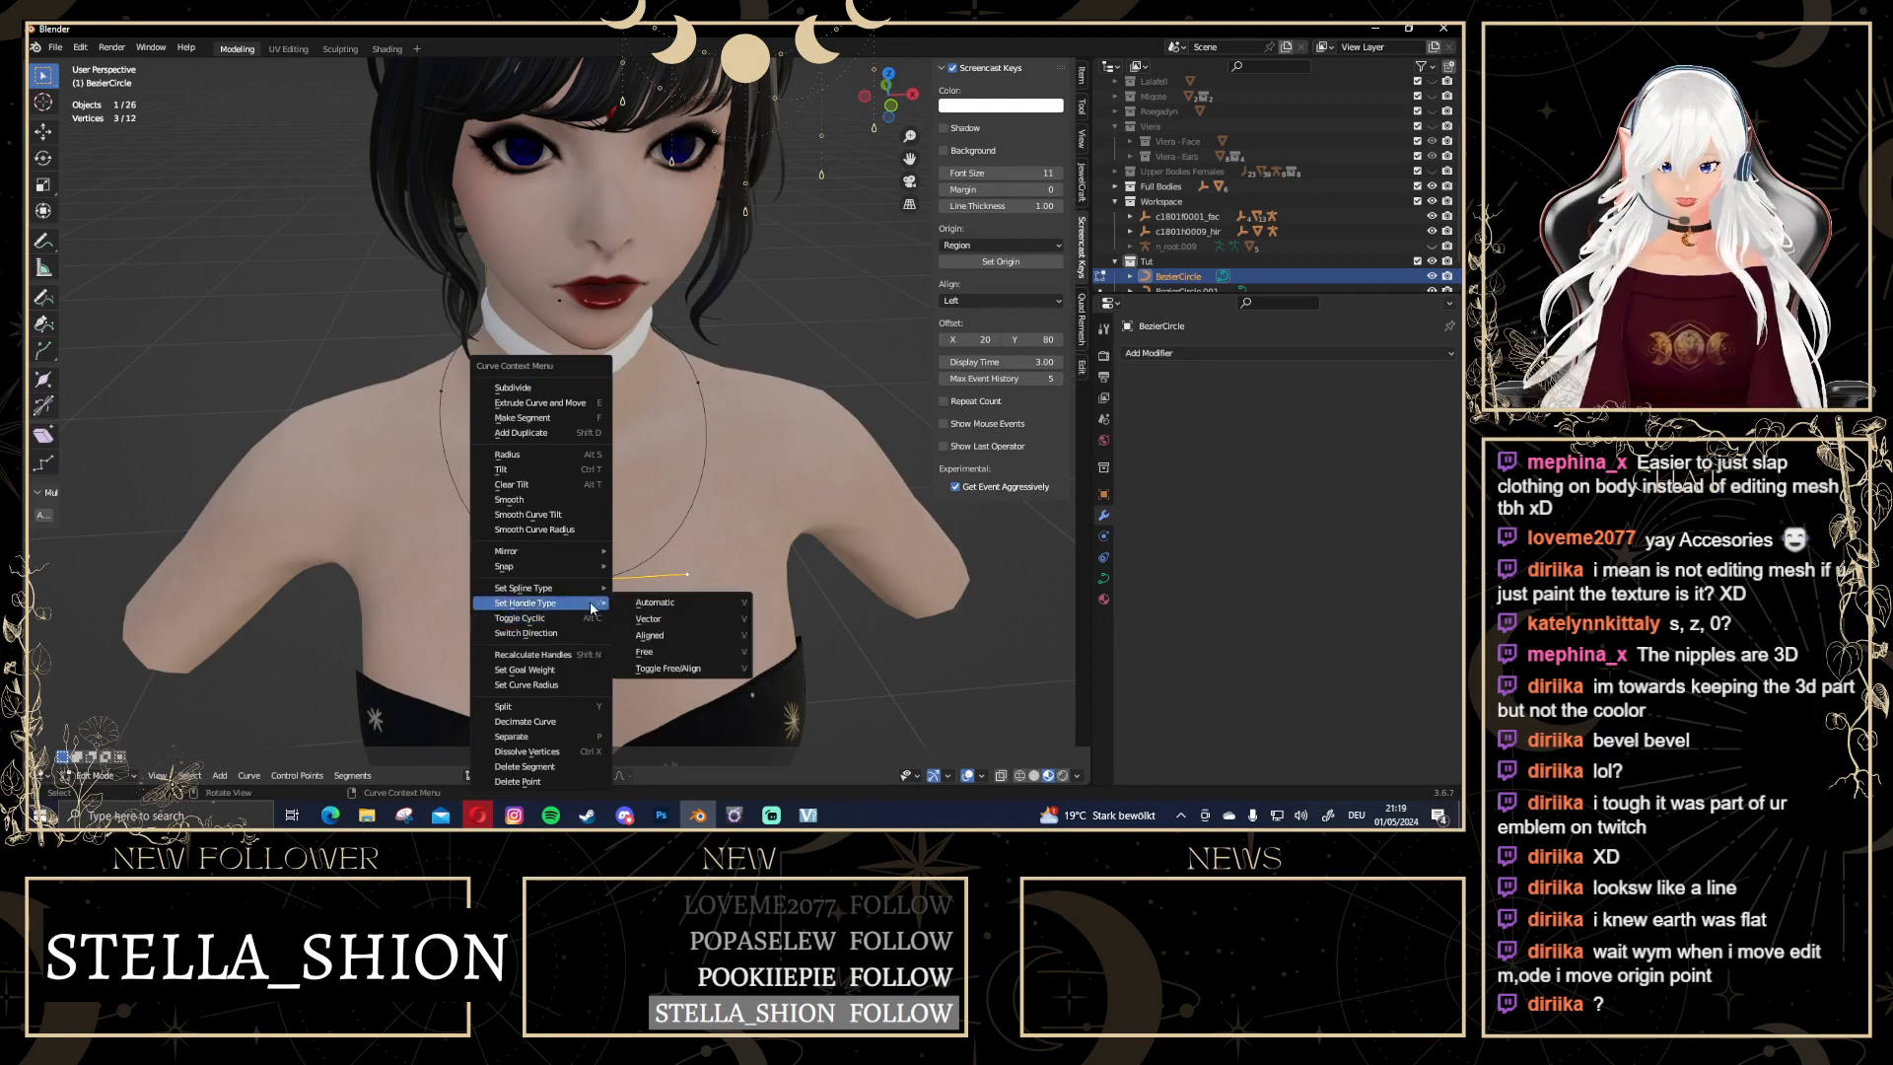
{"action": "left_click", "coordinate": [704, 620]}
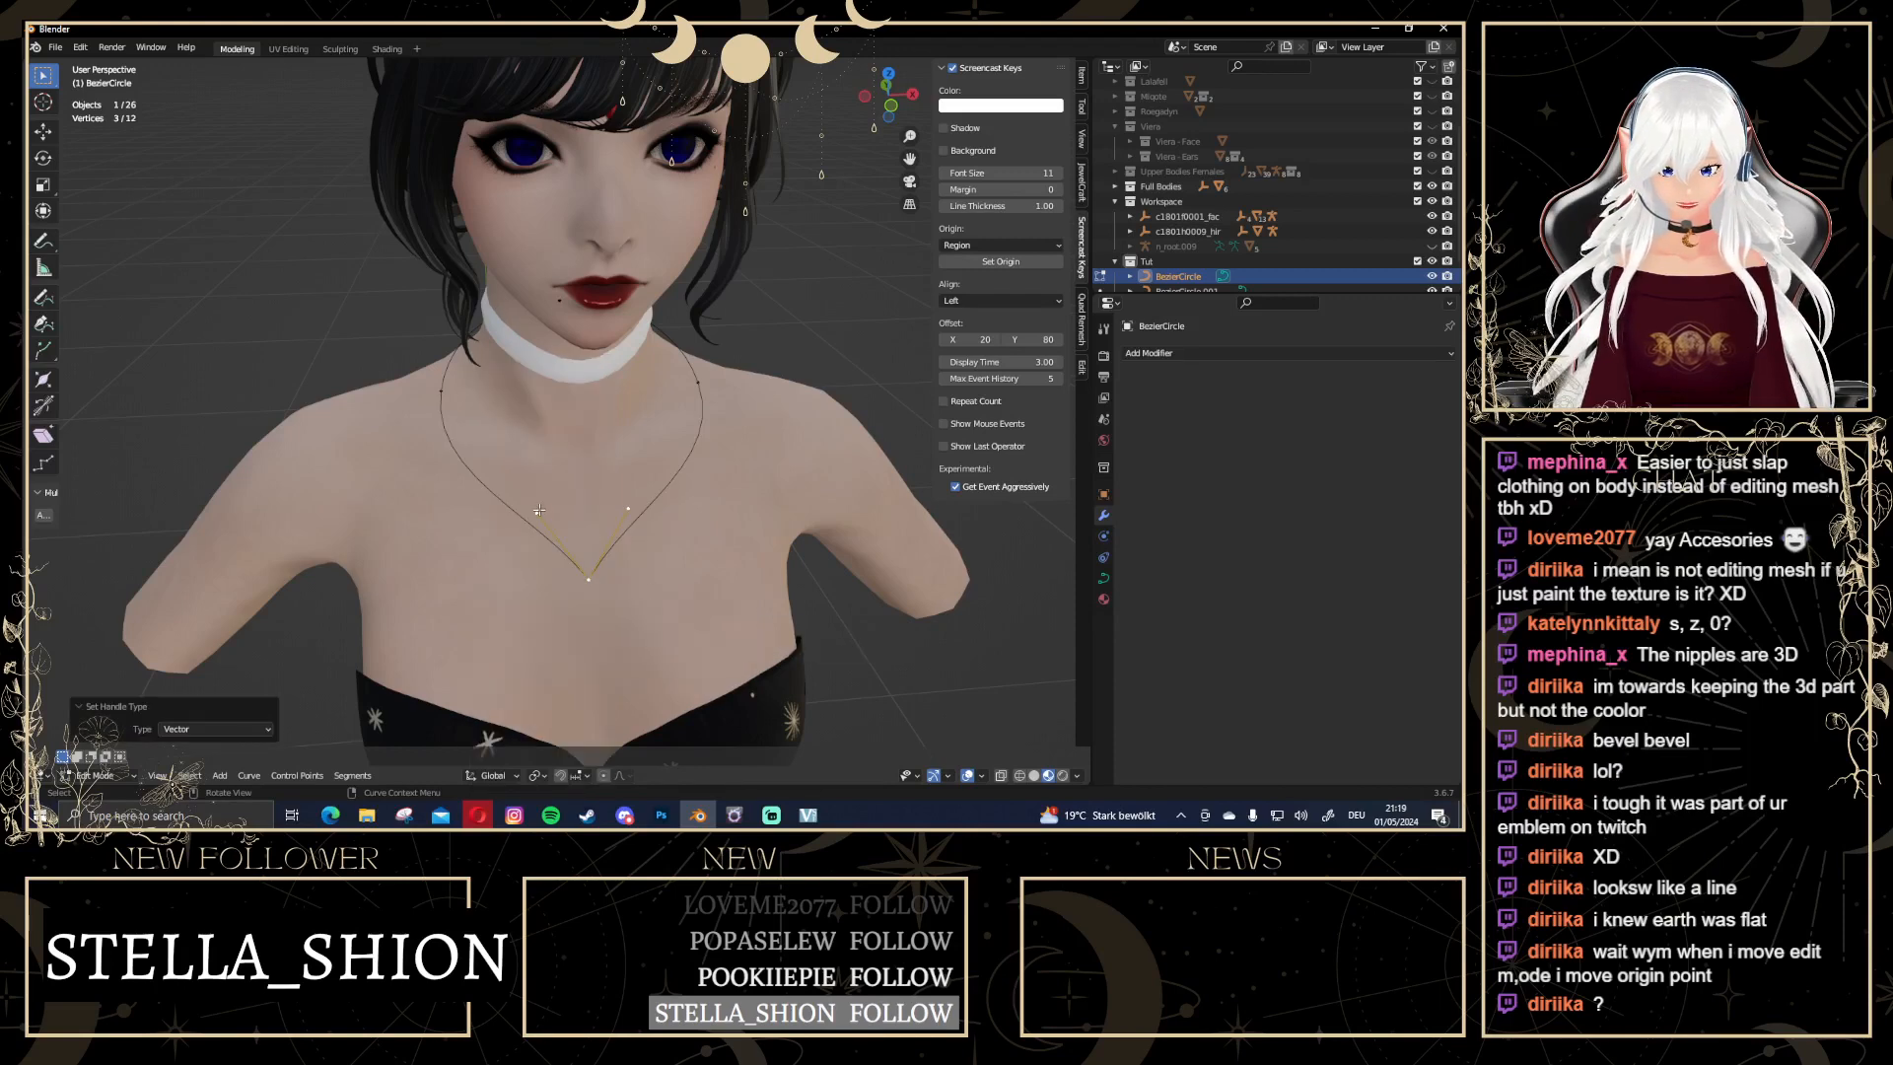
Try to move one vector handle of the bottom point separately, then undo both the move and the Vector handle type
{"action": "left_click", "coordinate": [579, 554]}
{"action": "key", "text": "g"}
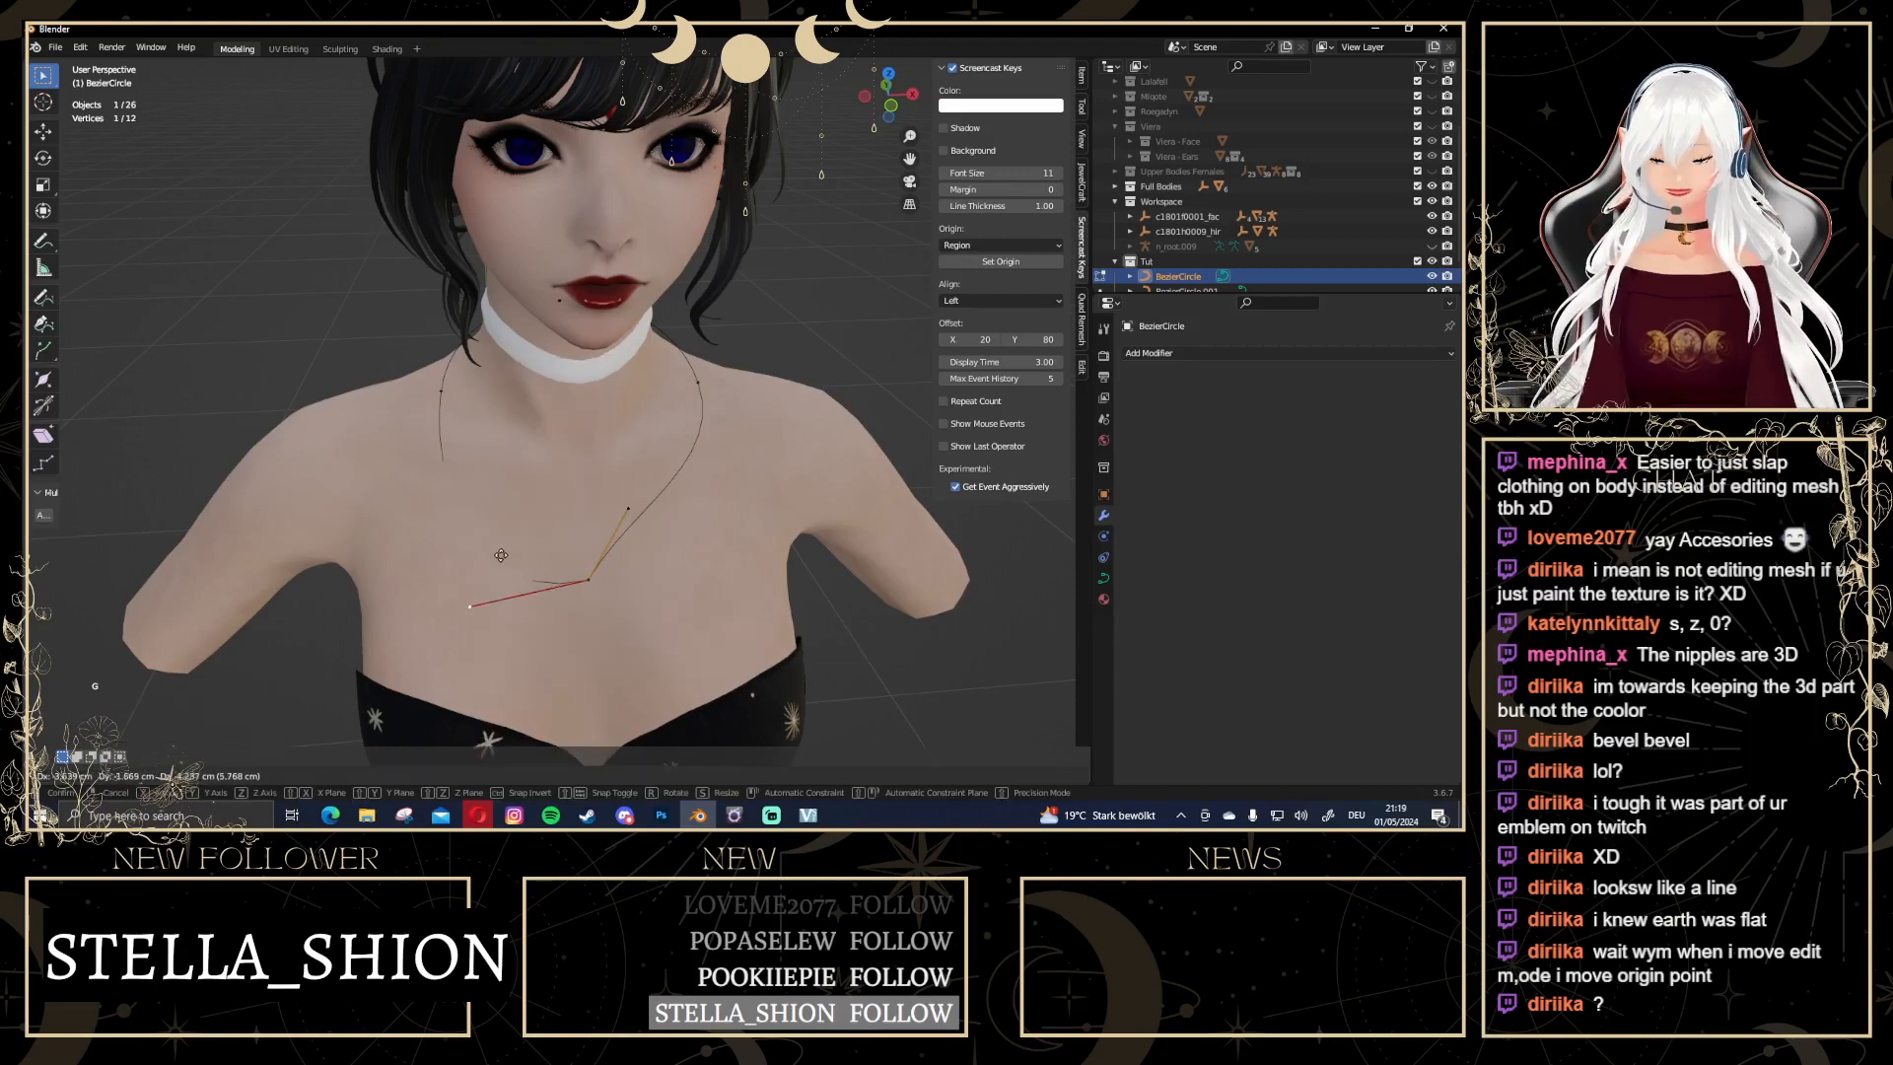
{"action": "left_click", "coordinate": [585, 479]}
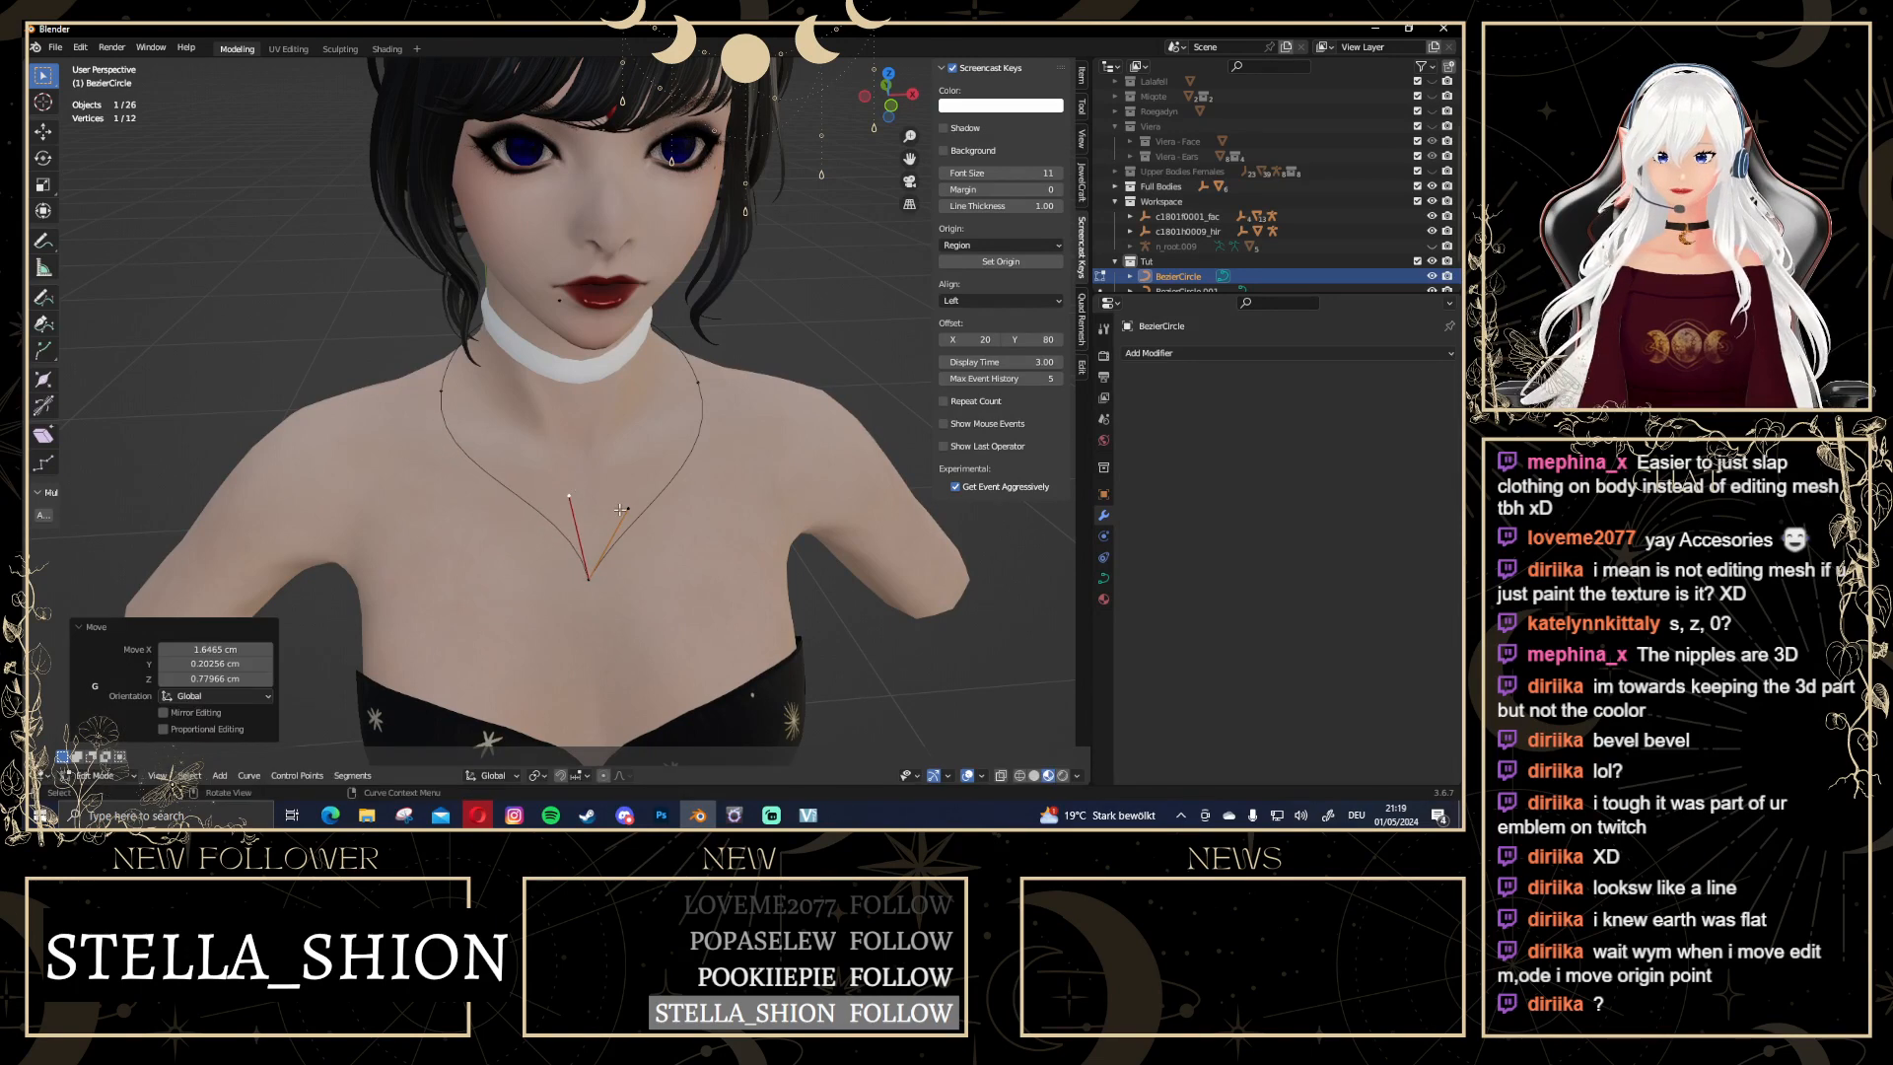
{"action": "key", "text": "g"}
{"action": "key", "text": "Escape"}
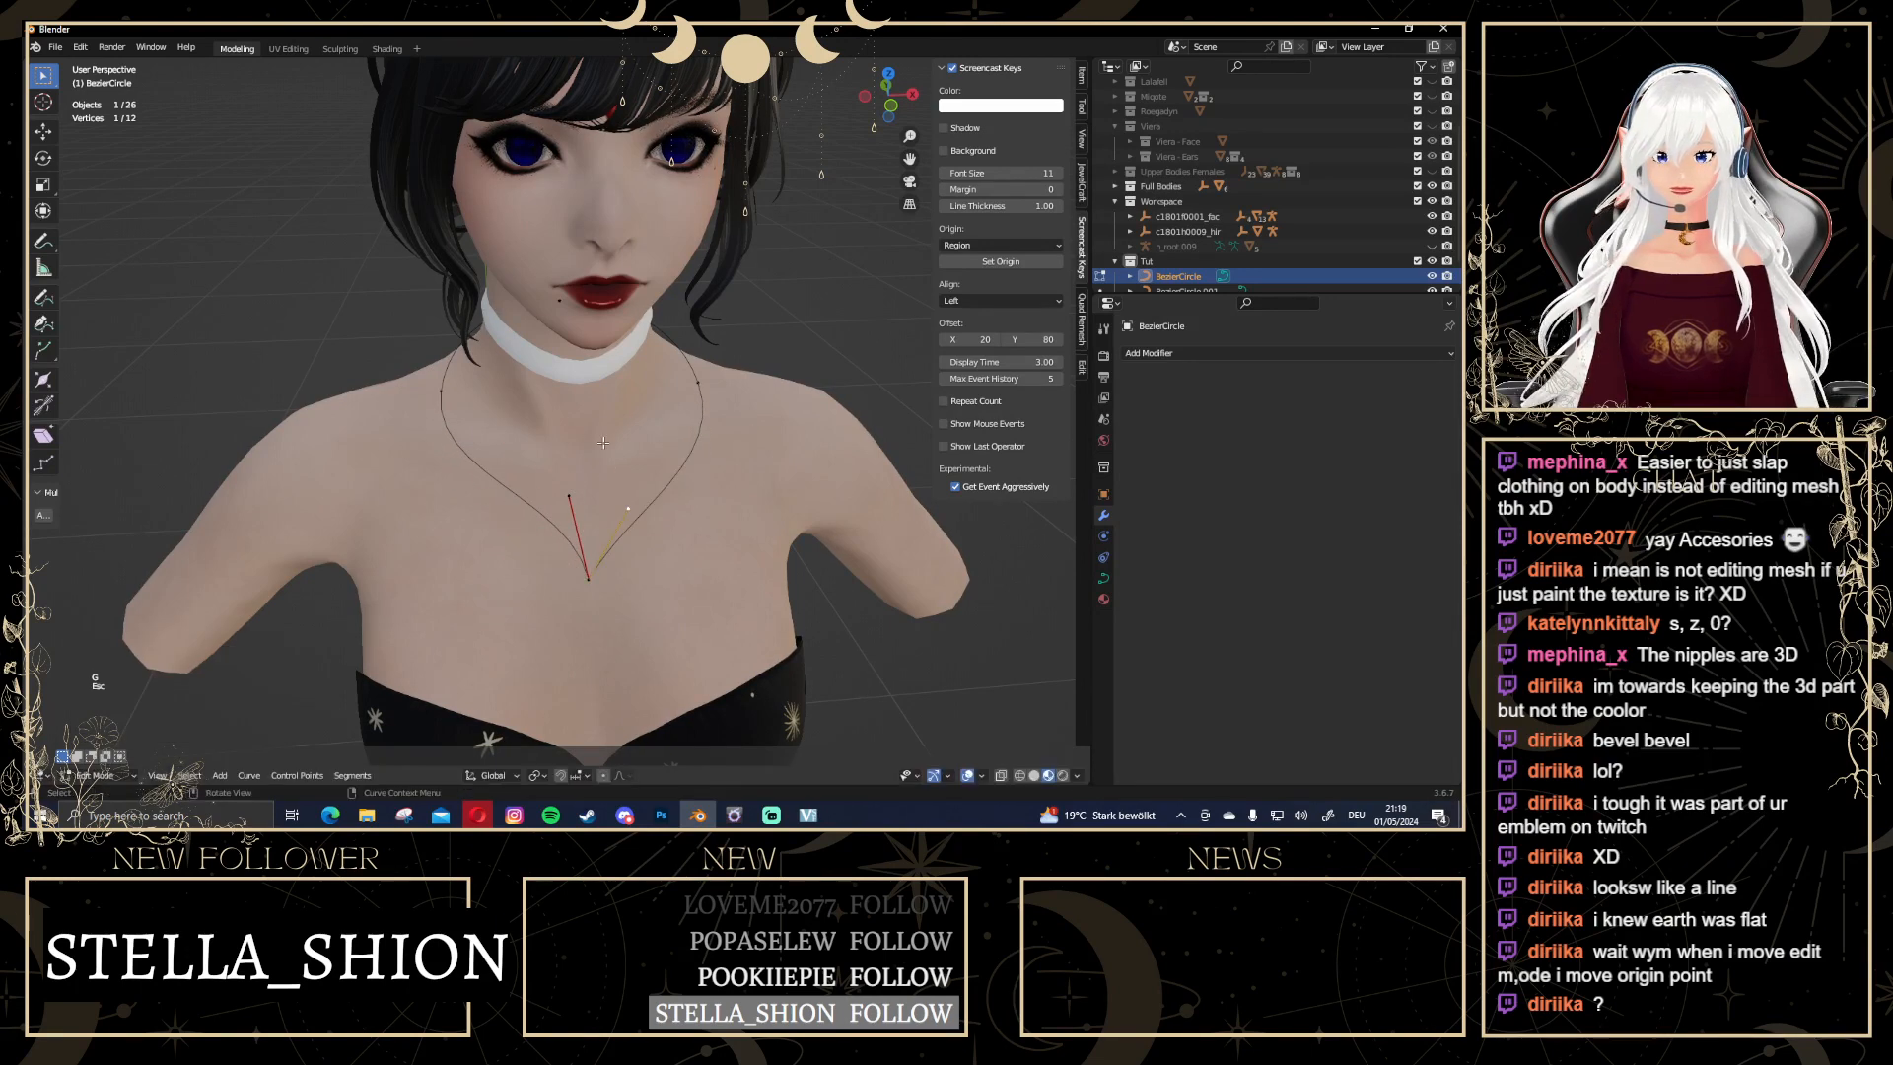
{"action": "key", "text": "ctrl+z"}
{"action": "key", "text": "ctrl+z"}
{"action": "key", "text": "ctrl+z"}
{"action": "key", "text": "ctrl+z"}
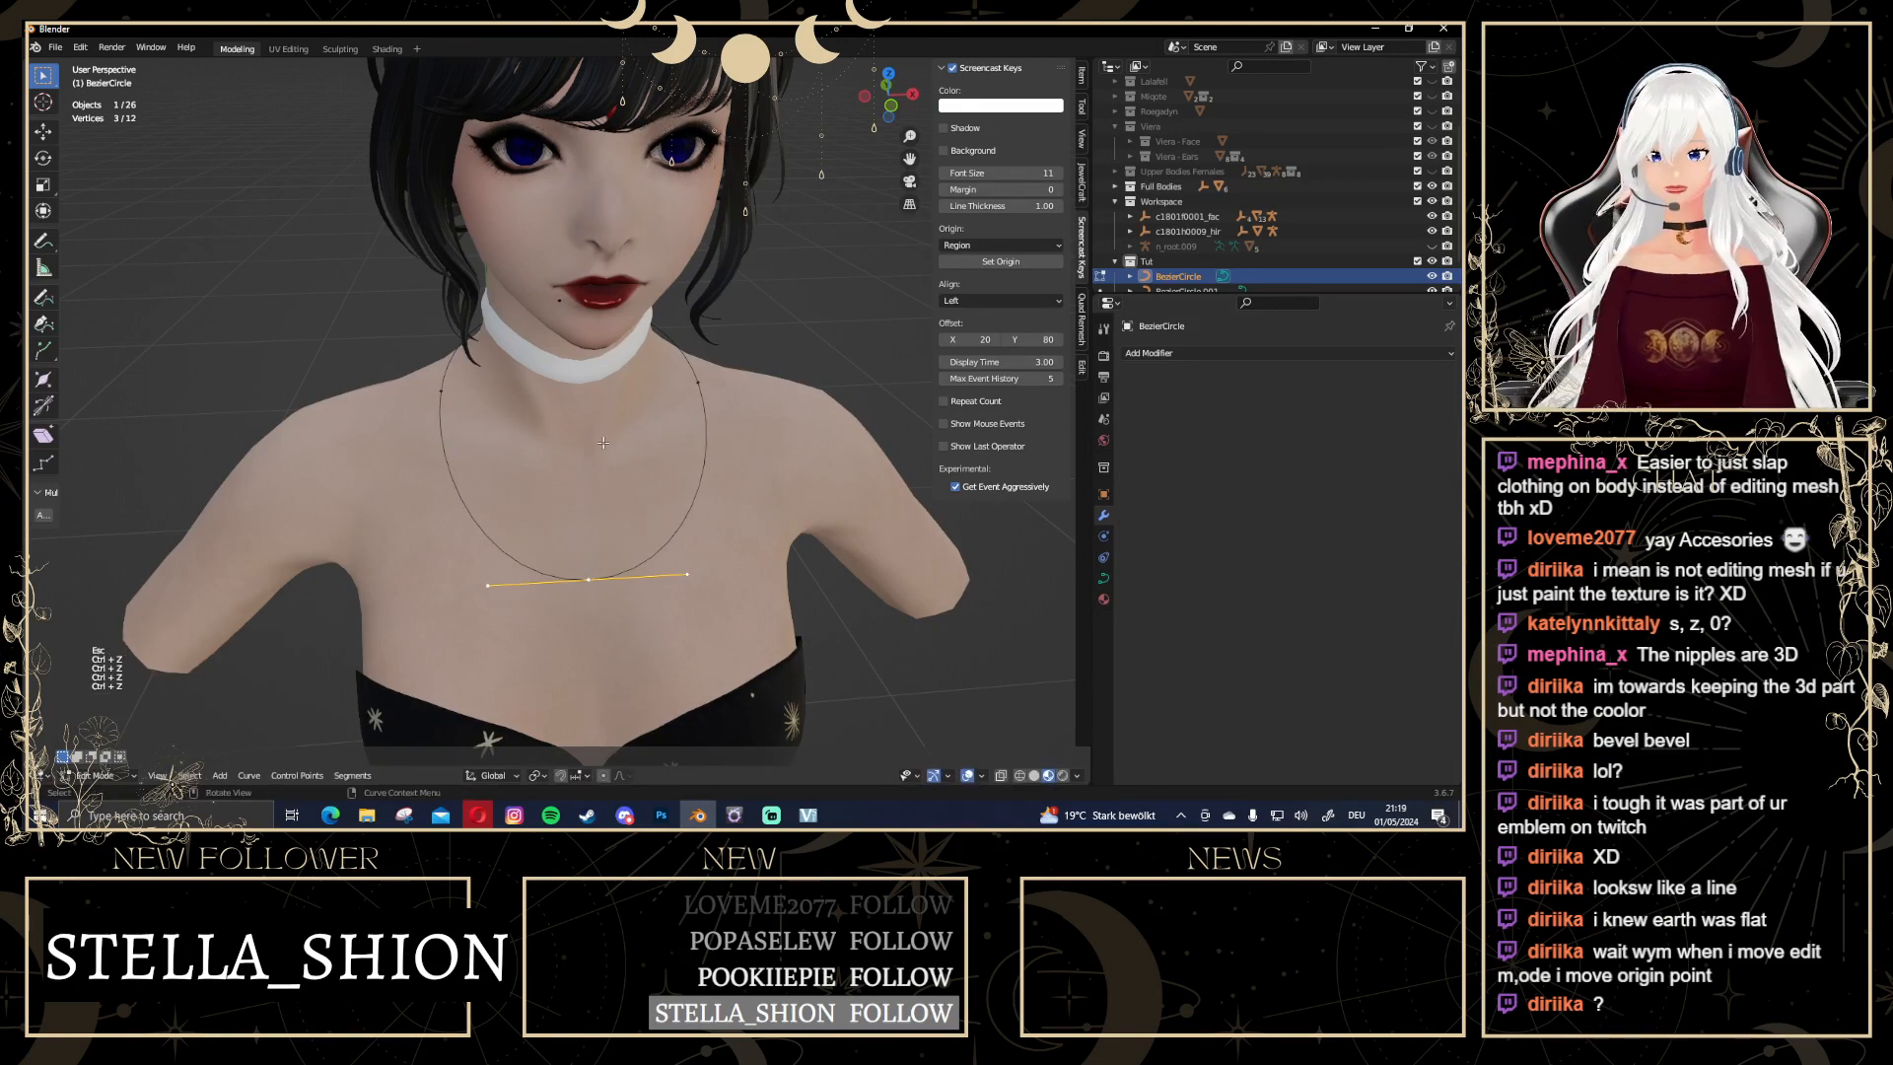
Return to Object Mode, deselect the necklace curve and check its shape around the neck
{"action": "key", "text": "Tab"}
{"action": "left_click", "coordinate": [804, 333]}
{"action": "scroll", "coordinate": [805, 333], "scroll_direction": "down", "scroll_amount": 4}
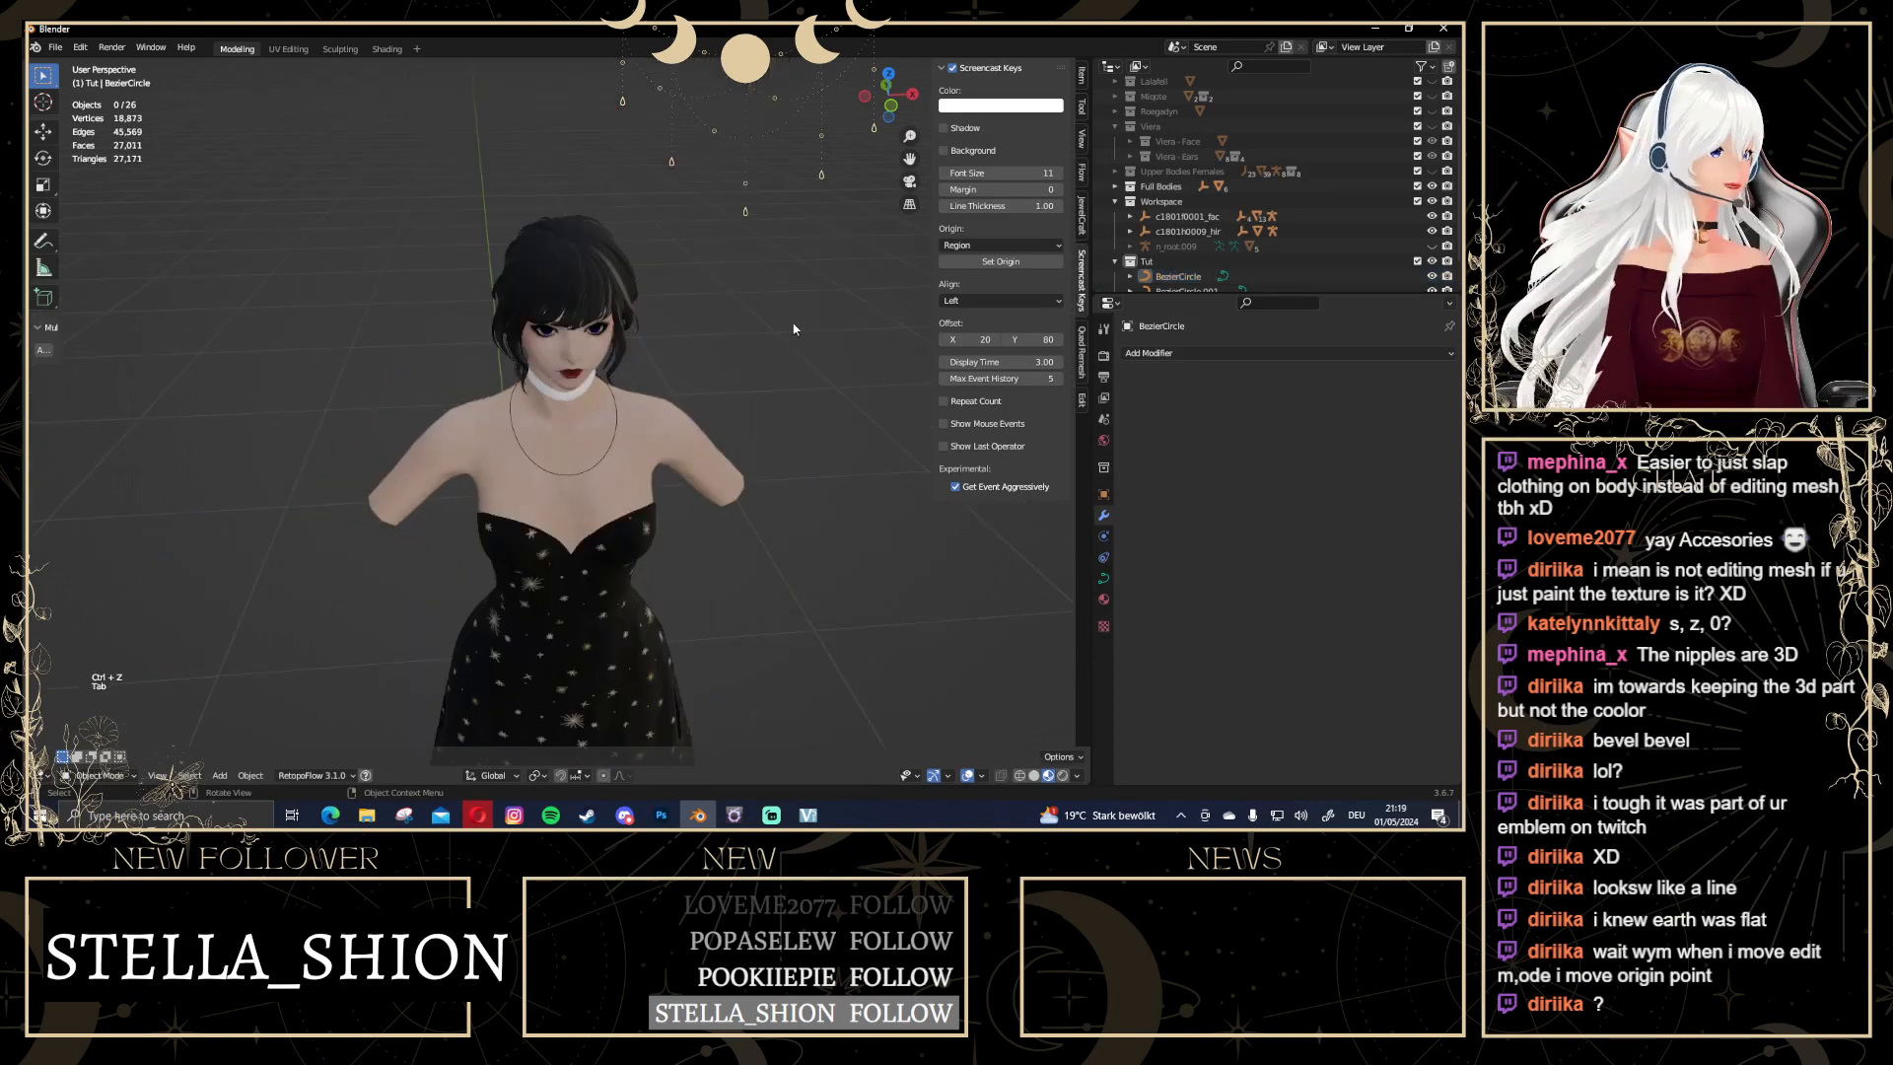
{"action": "scroll", "coordinate": [750, 340], "scroll_direction": "up", "scroll_amount": 3}
{"action": "middle_click_drag", "start_coordinate": [730, 340], "coordinate": [693, 280]}
{"action": "scroll", "coordinate": [446, 338], "scroll_direction": "up", "scroll_amount": 3}
{"action": "scroll", "coordinate": [795, 280], "scroll_direction": "down", "scroll_amount": 3}
{"action": "scroll", "coordinate": [794, 280], "scroll_direction": "up", "scroll_amount": 3}
{"action": "scroll", "coordinate": [671, 336], "scroll_direction": "down", "scroll_amount": 4}
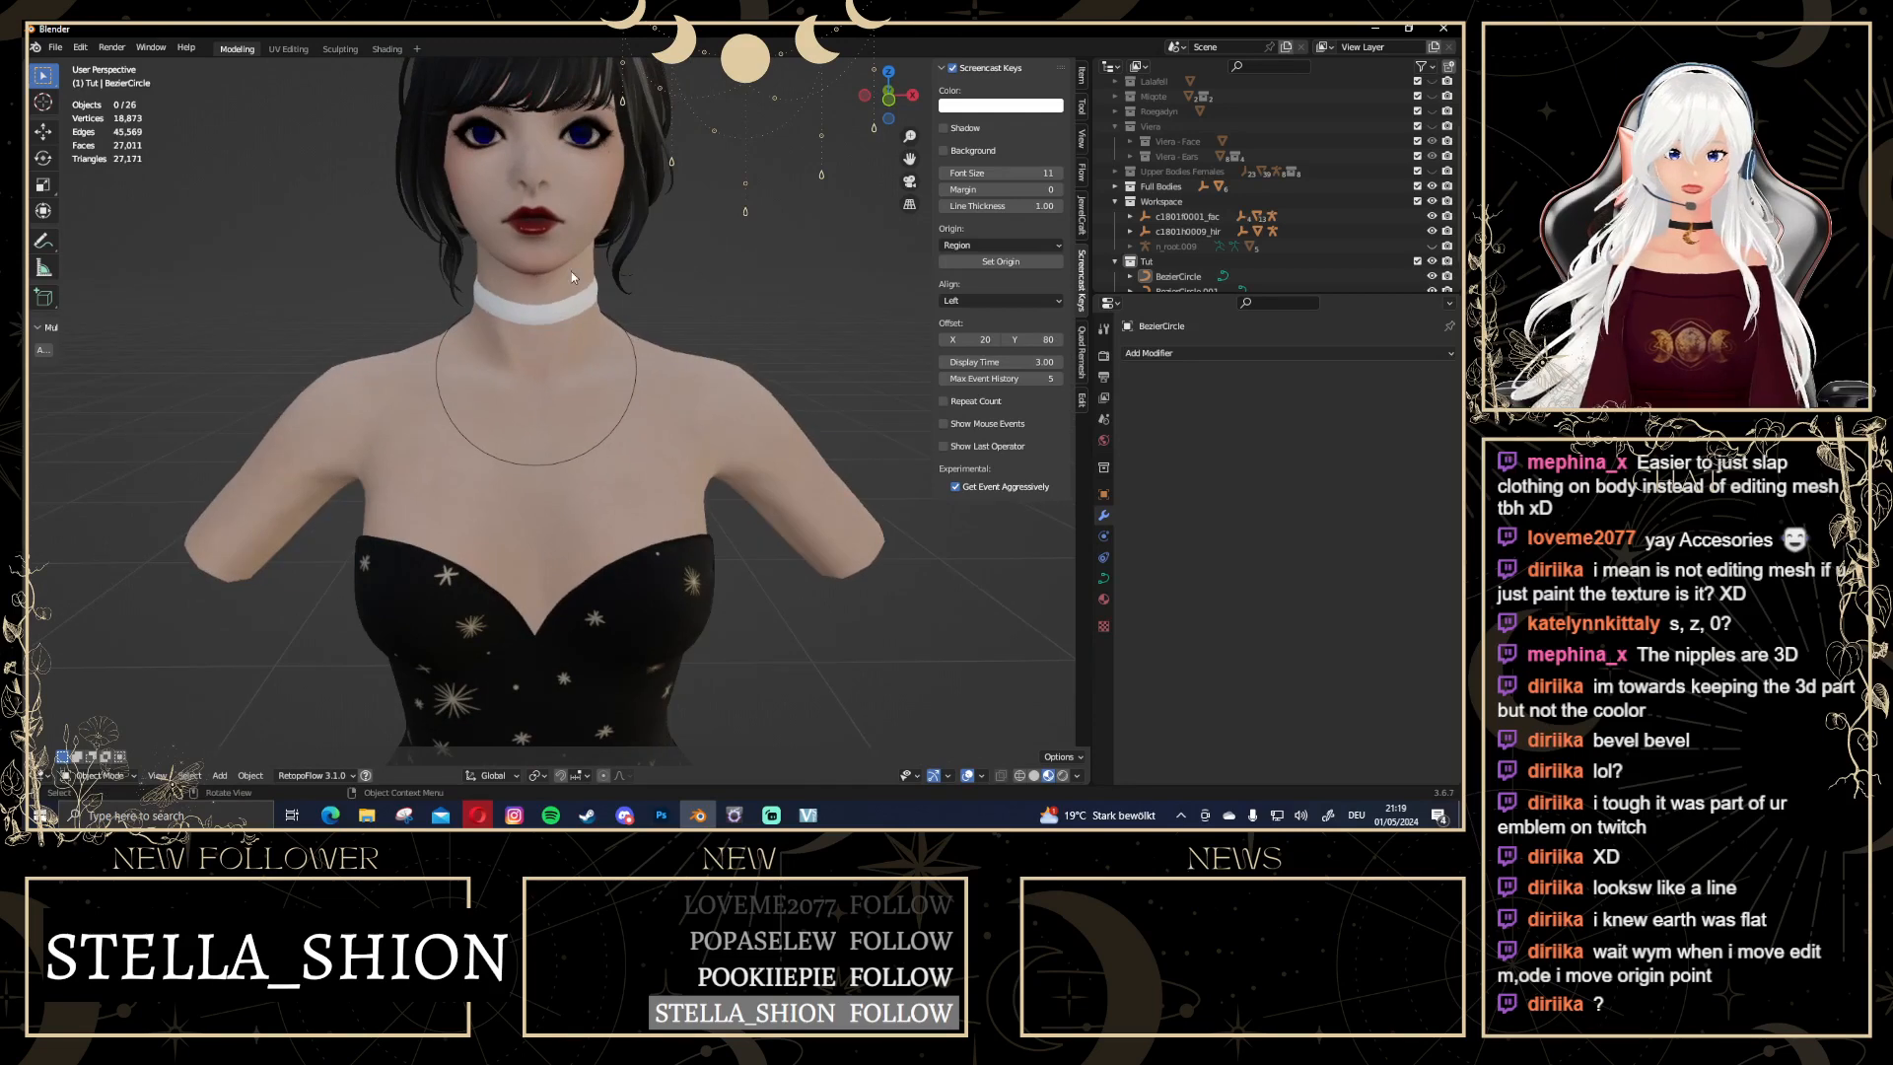
Give the necklace curve thickness with a round bevel, setting the bevel depth to 0.3 cm
{"action": "left_click", "coordinate": [565, 463]}
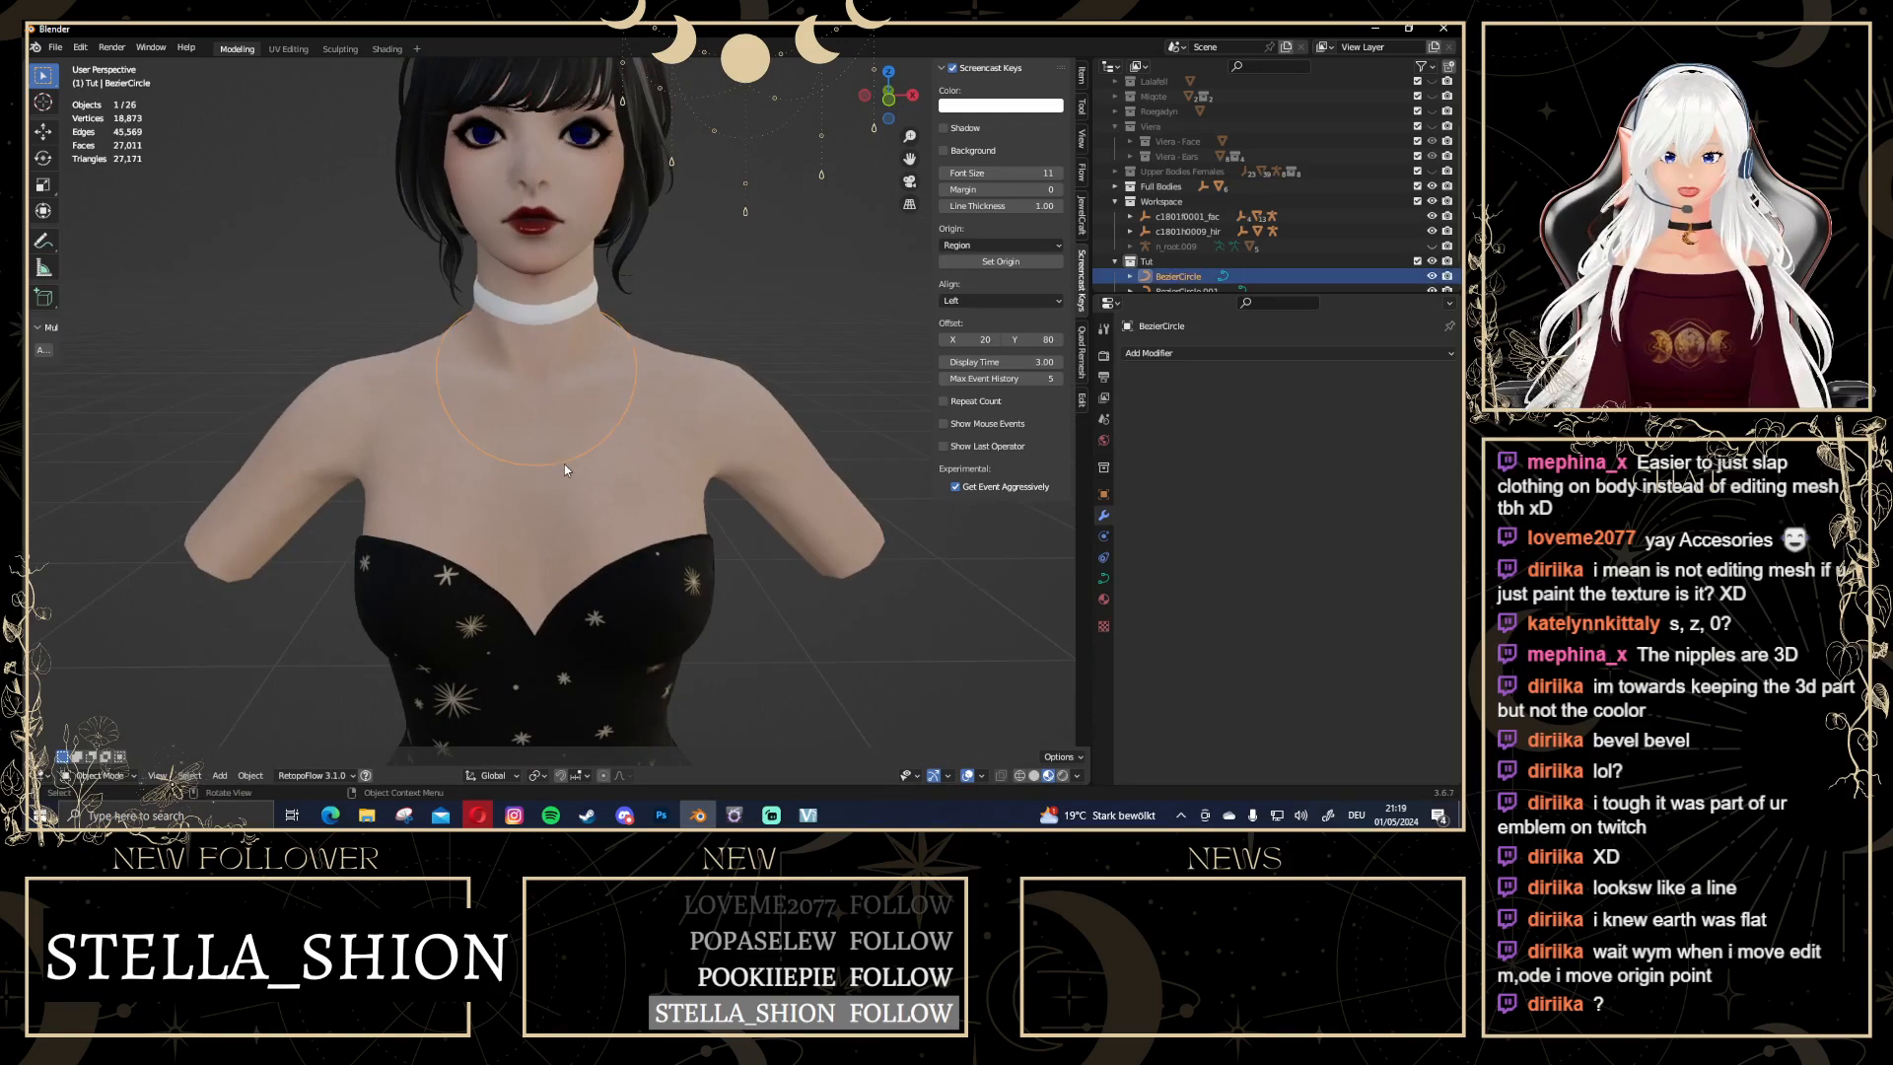
{"action": "left_click", "coordinate": [1106, 583]}
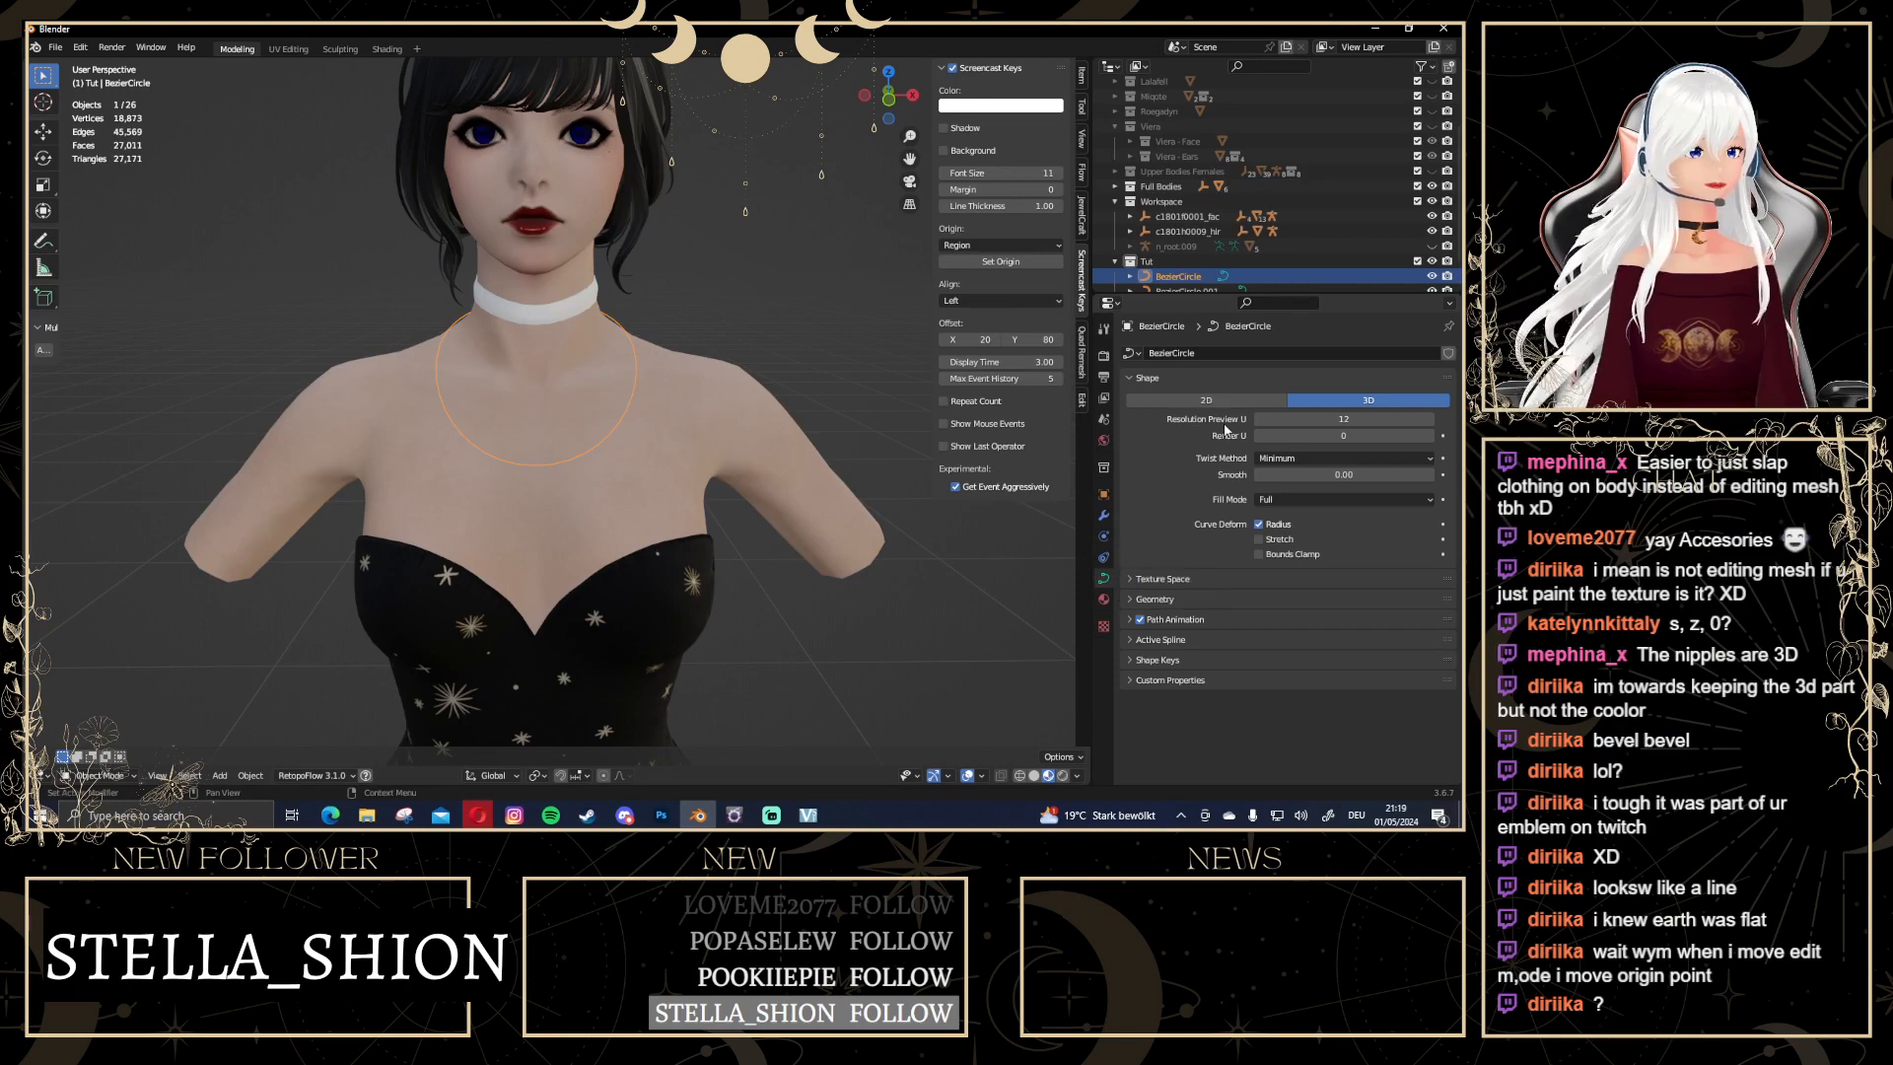
{"action": "left_click", "coordinate": [1130, 599]}
{"action": "scroll", "coordinate": [1249, 392], "scroll_direction": "down", "scroll_amount": 3}
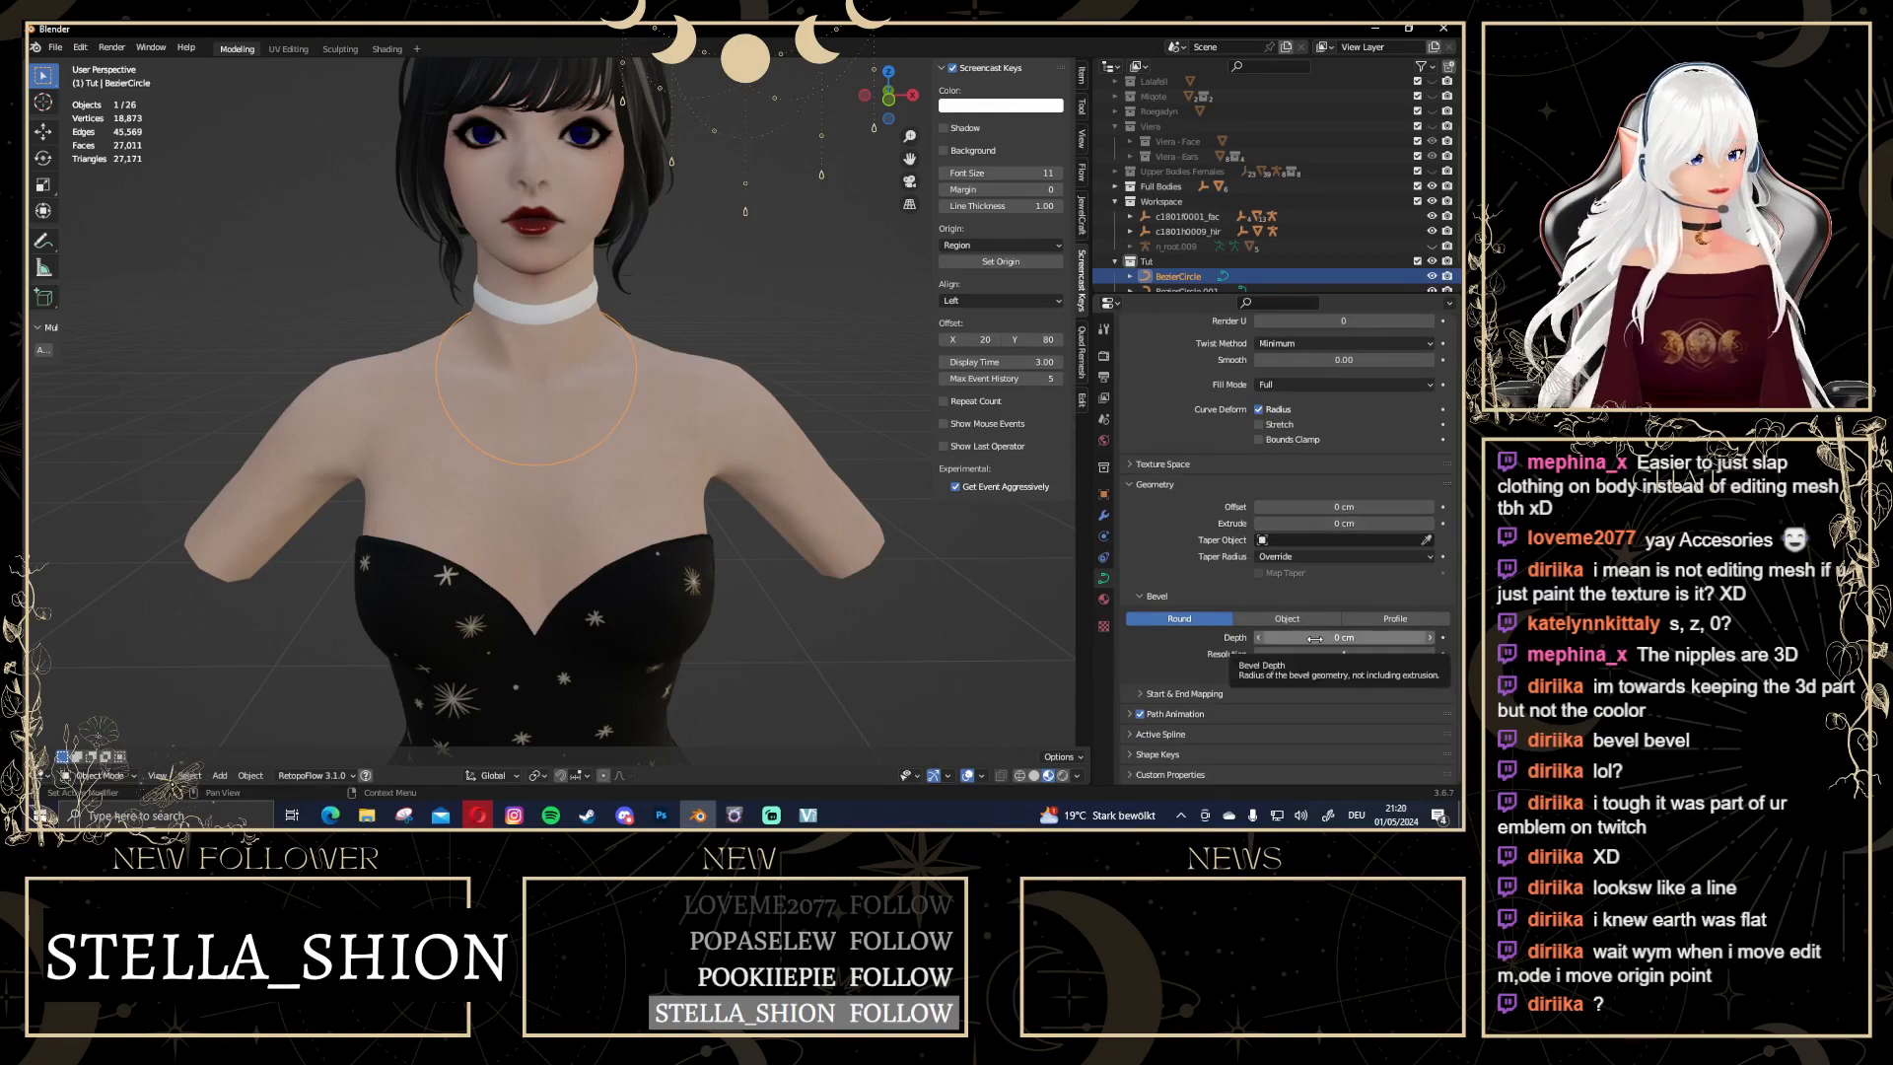
{"action": "mouse_move", "coordinate": [1314, 638]}
{"action": "left_mouse_down"}
{"action": "mouse_move", "coordinate": [1353, 638]}
{"action": "mouse_move", "coordinate": [1333, 638]}
{"action": "left_mouse_up"}
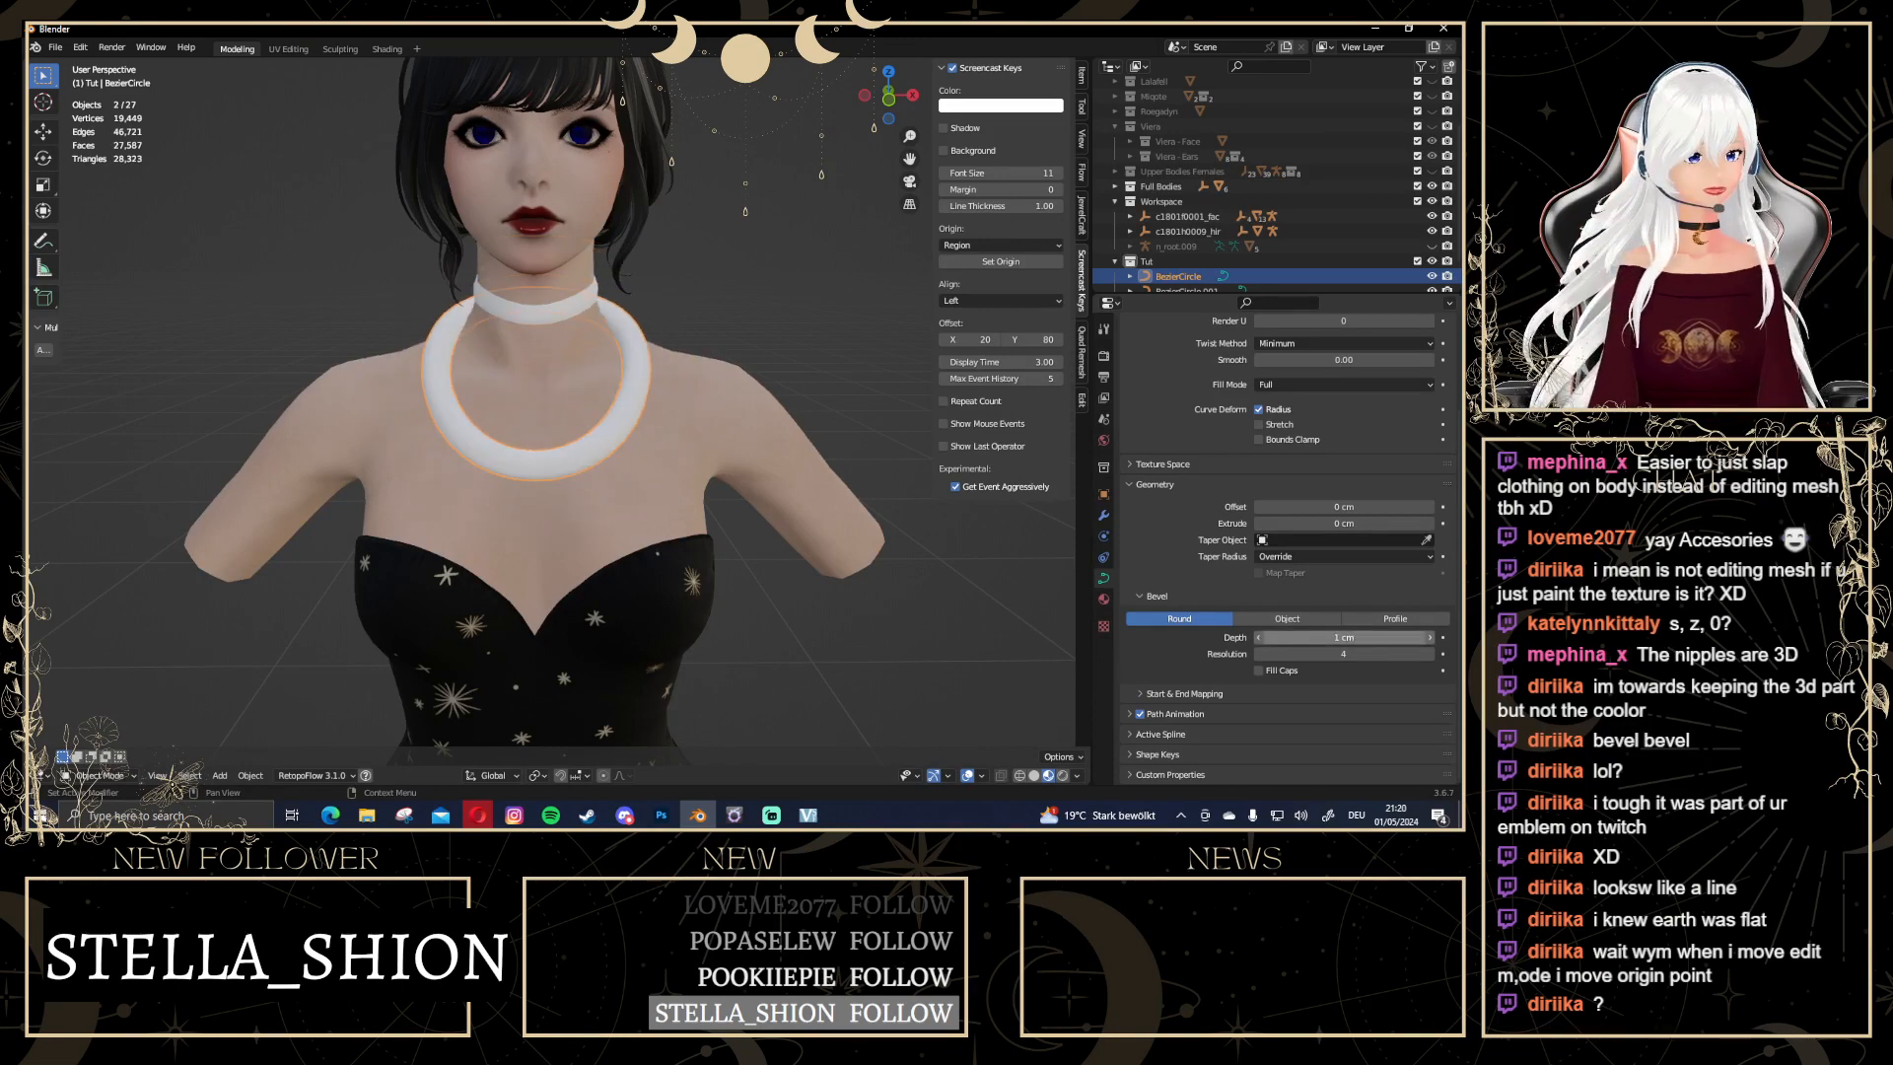
{"action": "left_click", "coordinate": [1304, 638]}
{"action": "type", "text": "0"}
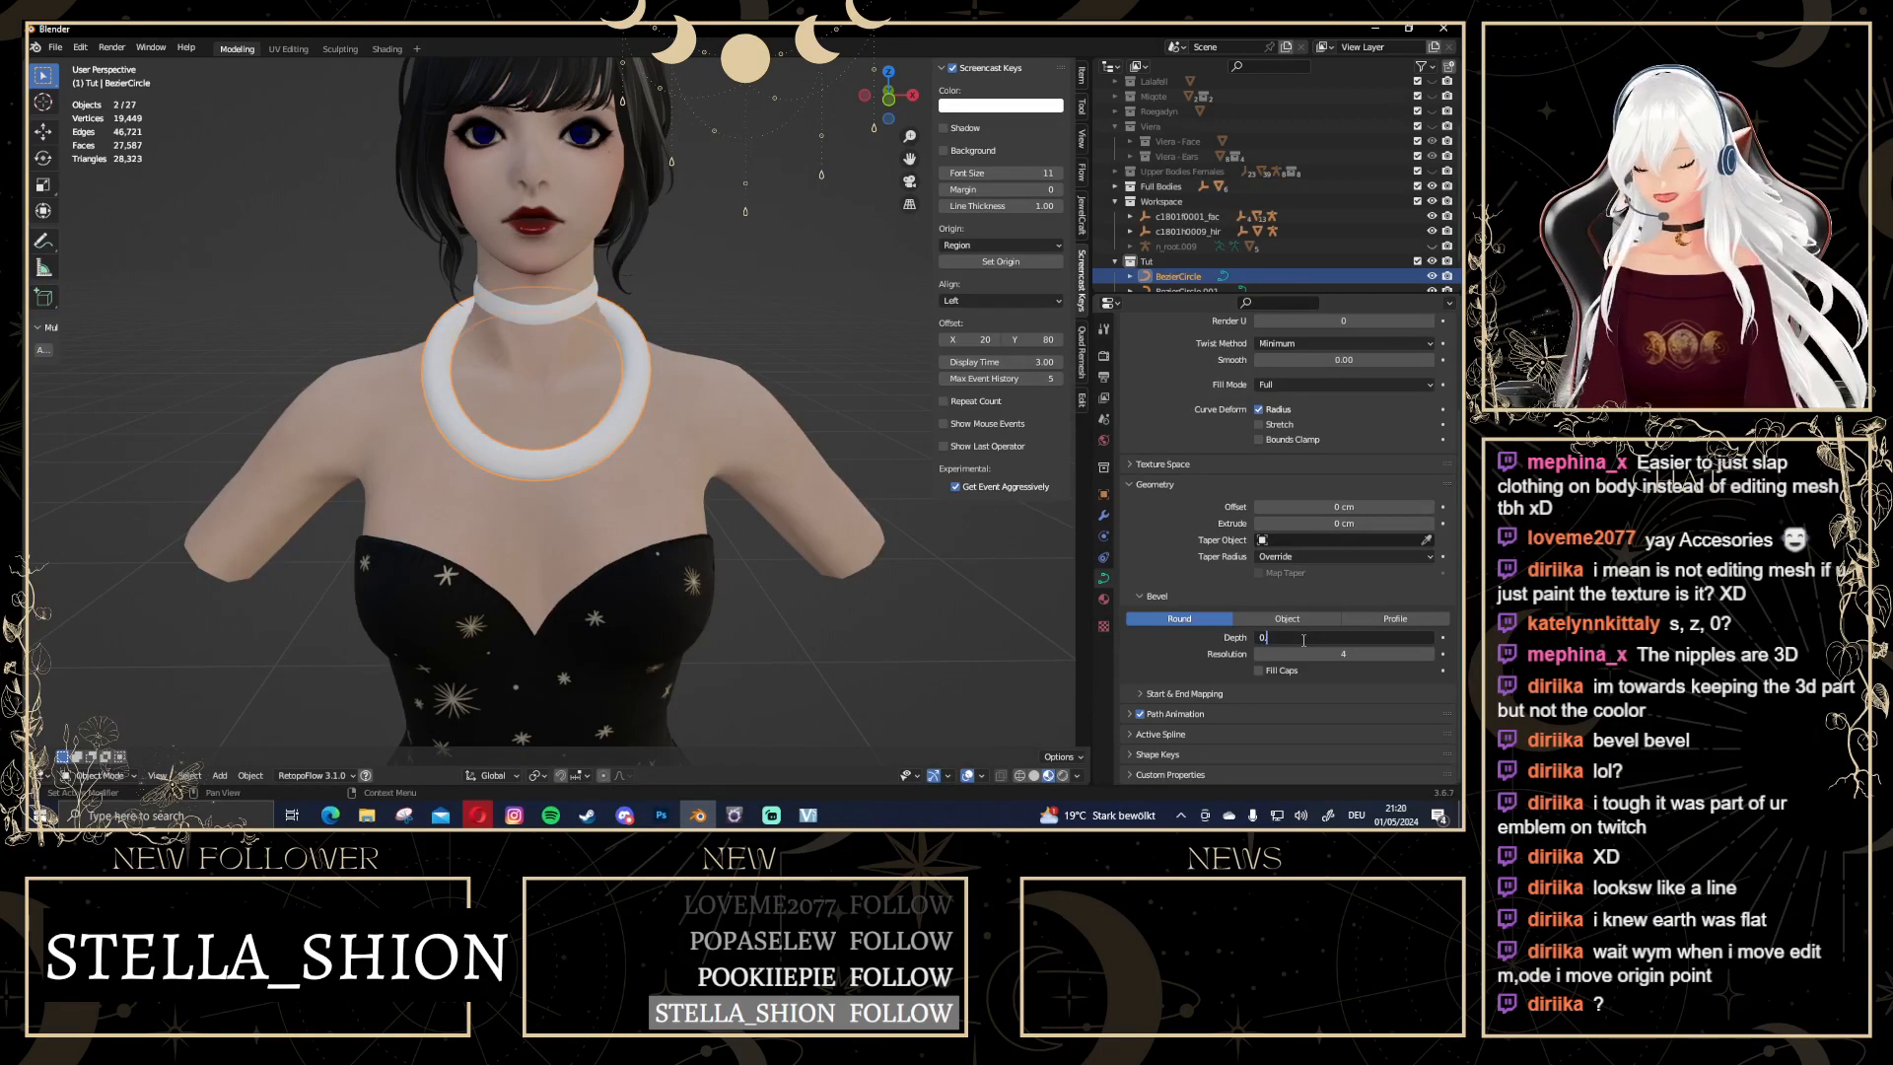
{"action": "type", "text": ".3"}
{"action": "key", "text": "Return"}
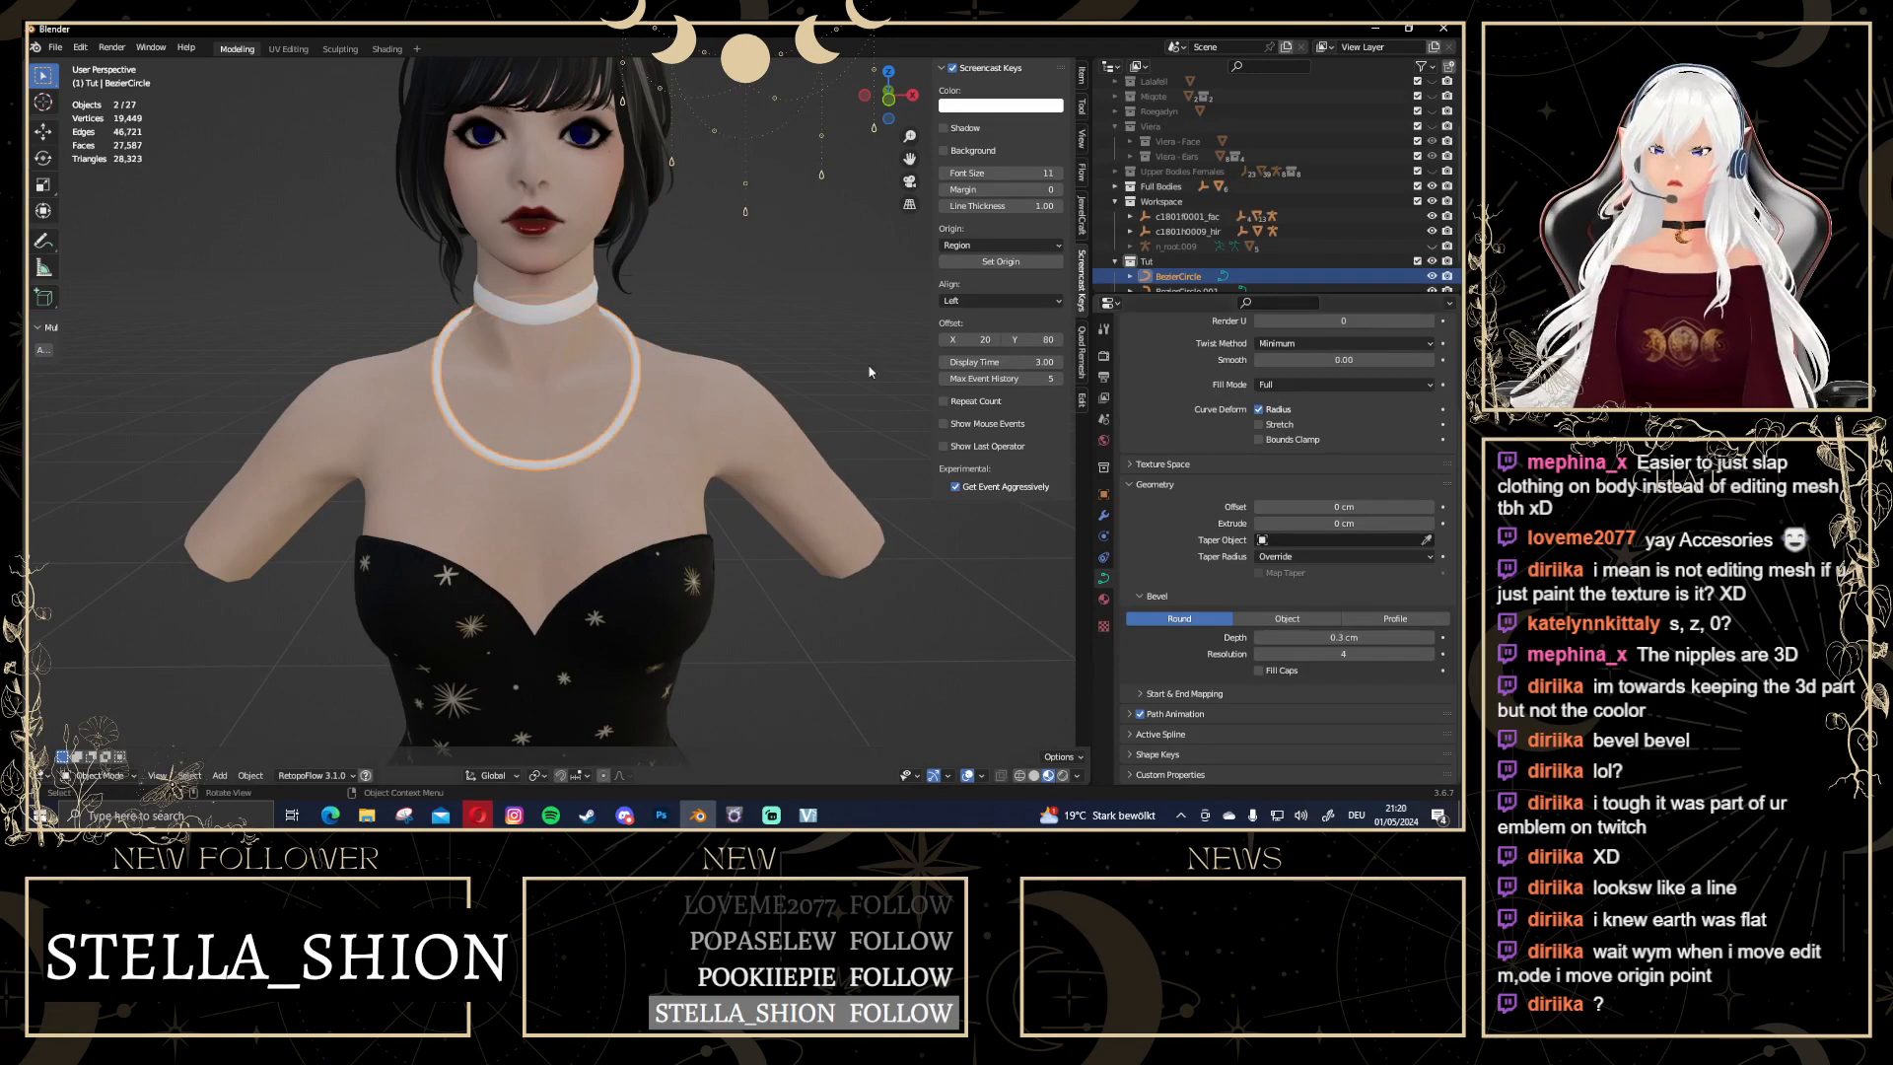
Set the necklace's bevel depth to 0.03 cm and deselect it
{"action": "left_click", "coordinate": [1285, 637]}
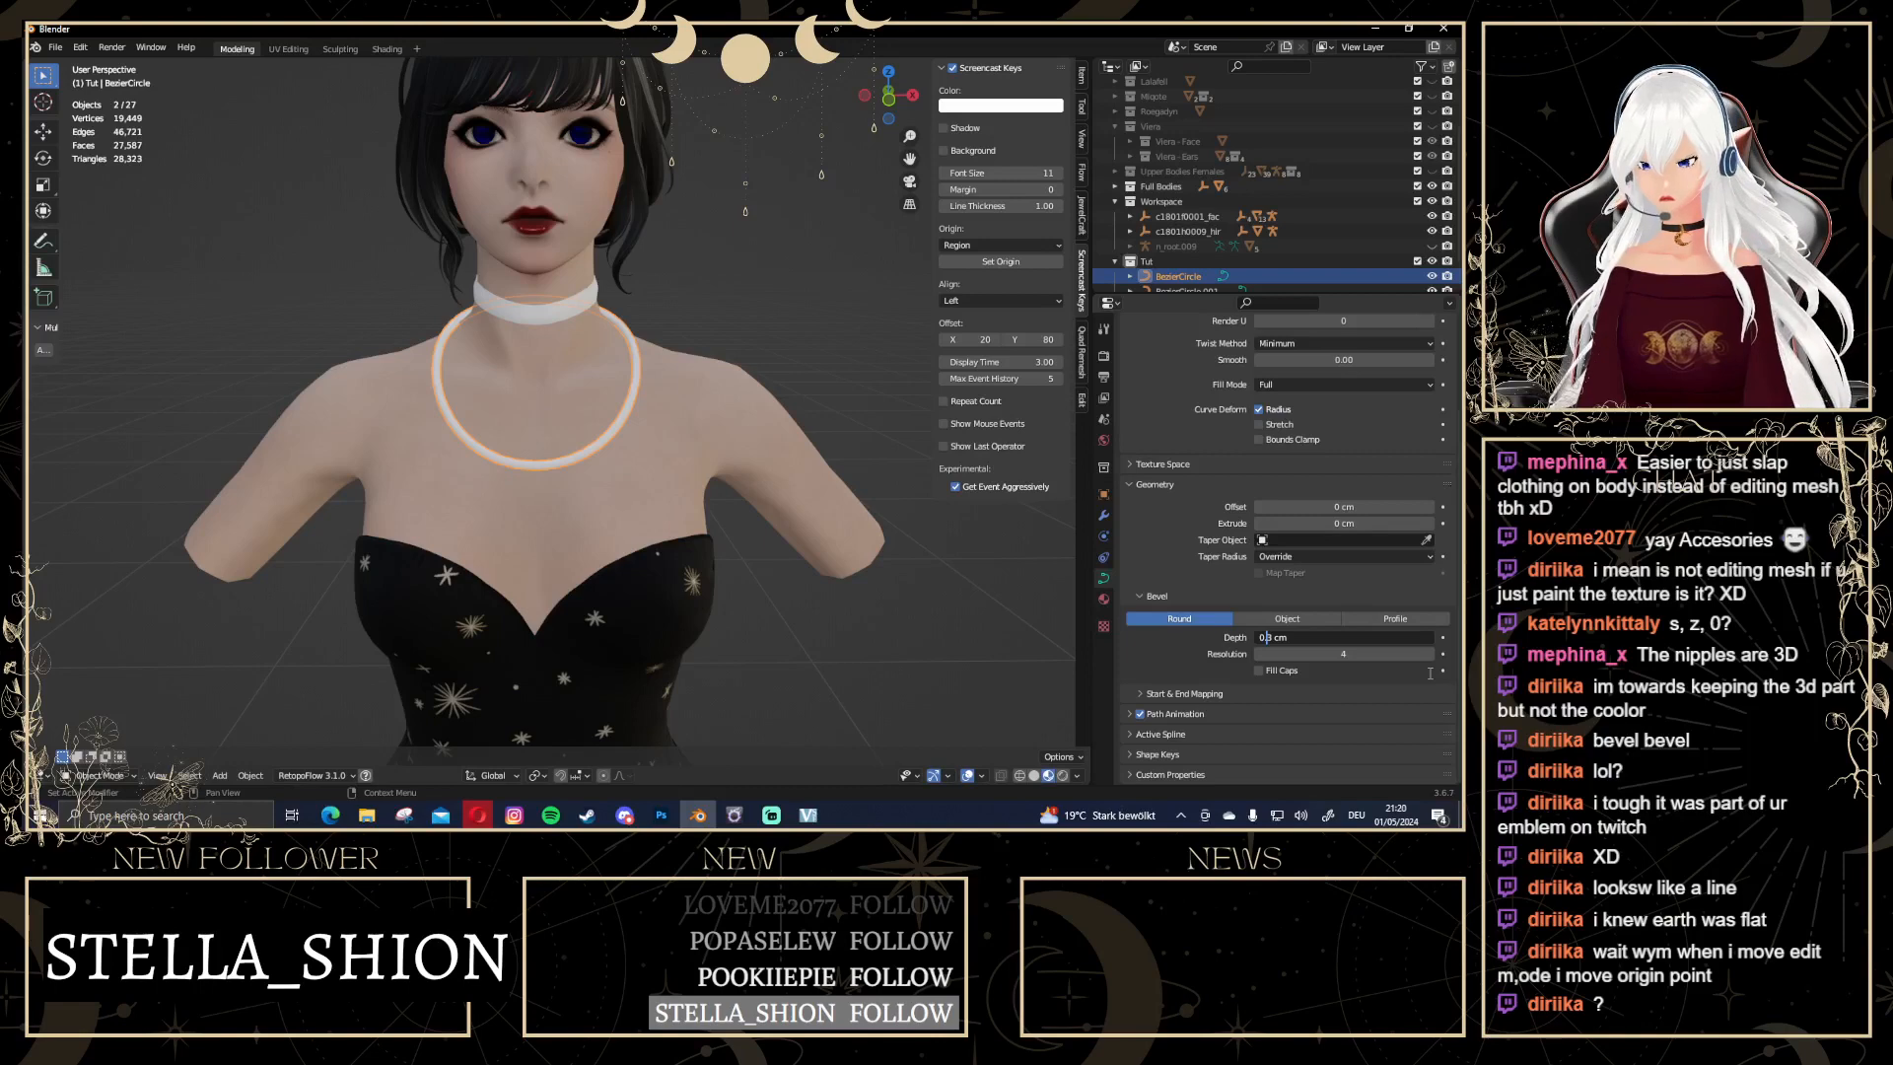
{"action": "key", "text": "Return"}
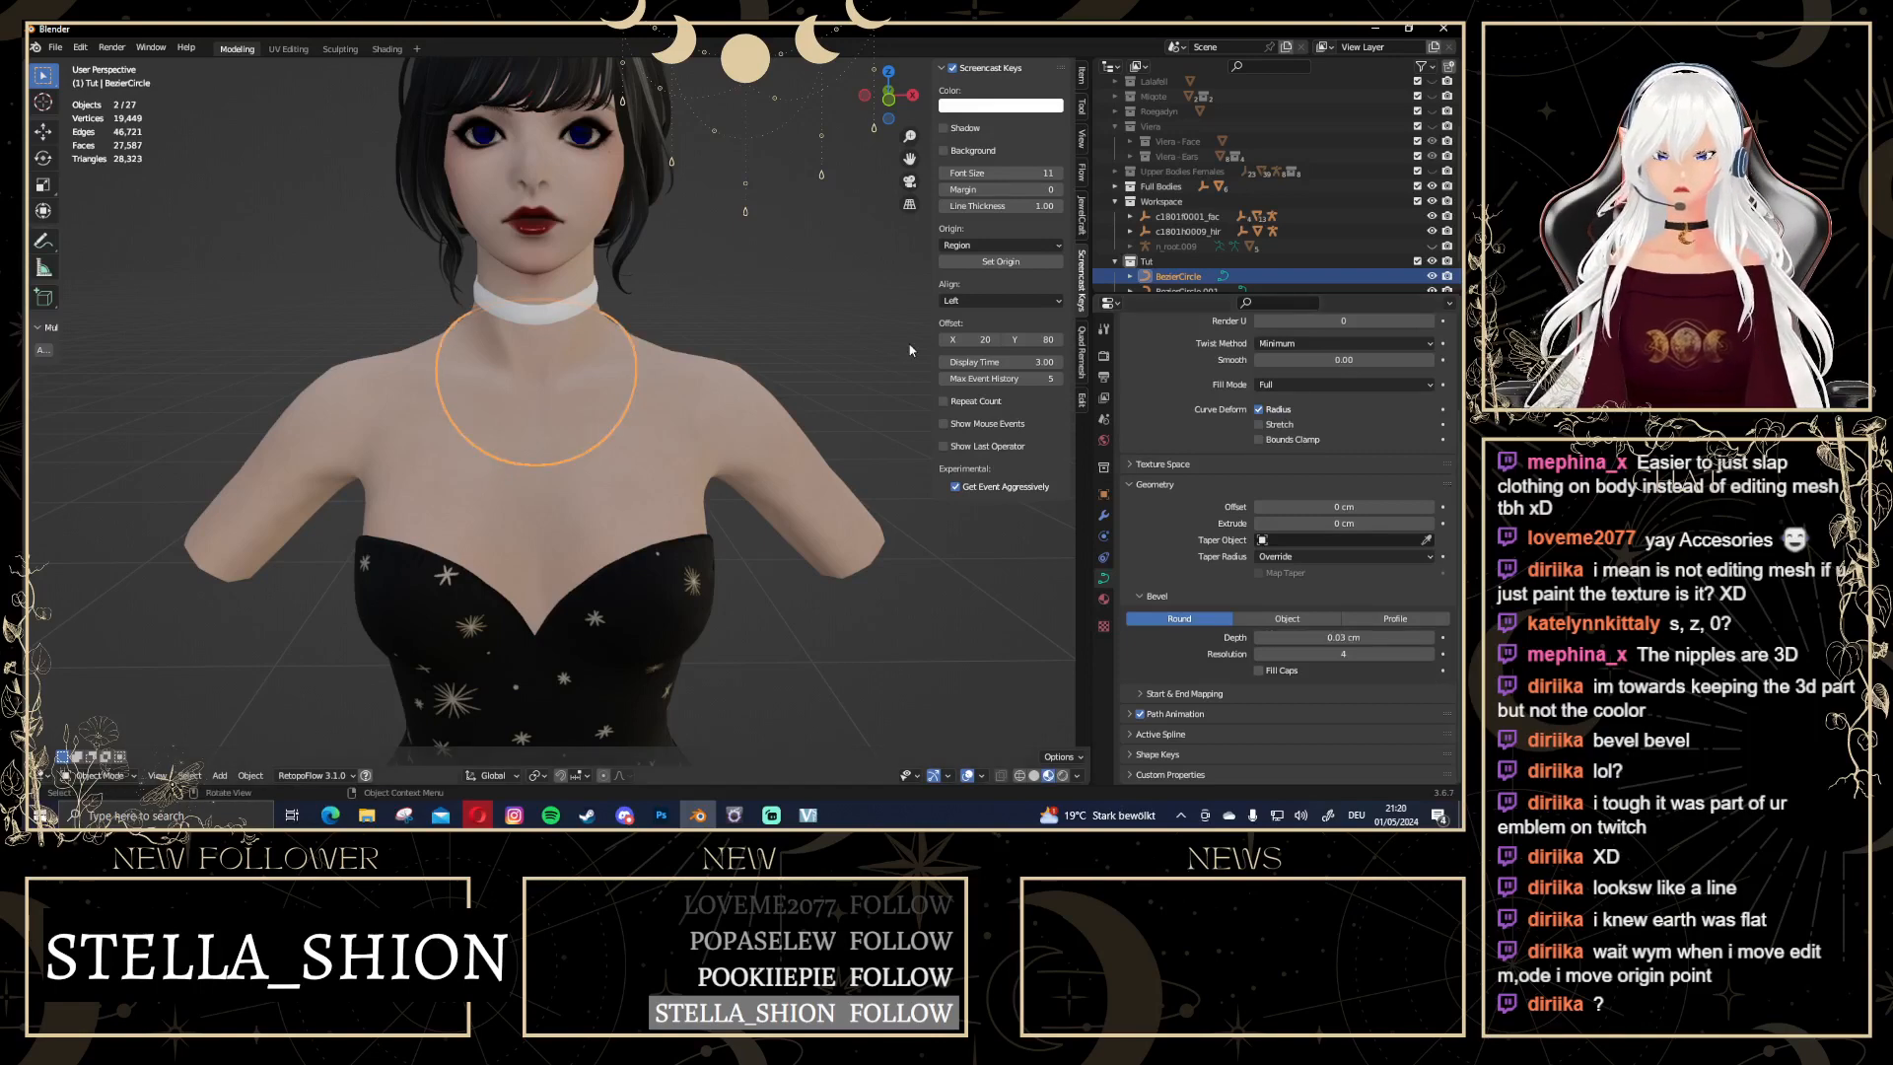
{"action": "key", "text": "alt+a"}
Set the necklace's bevel depth to 0.06 cm and check its thickness from several distances
{"action": "scroll", "coordinate": [731, 328], "scroll_direction": "up", "scroll_amount": 3}
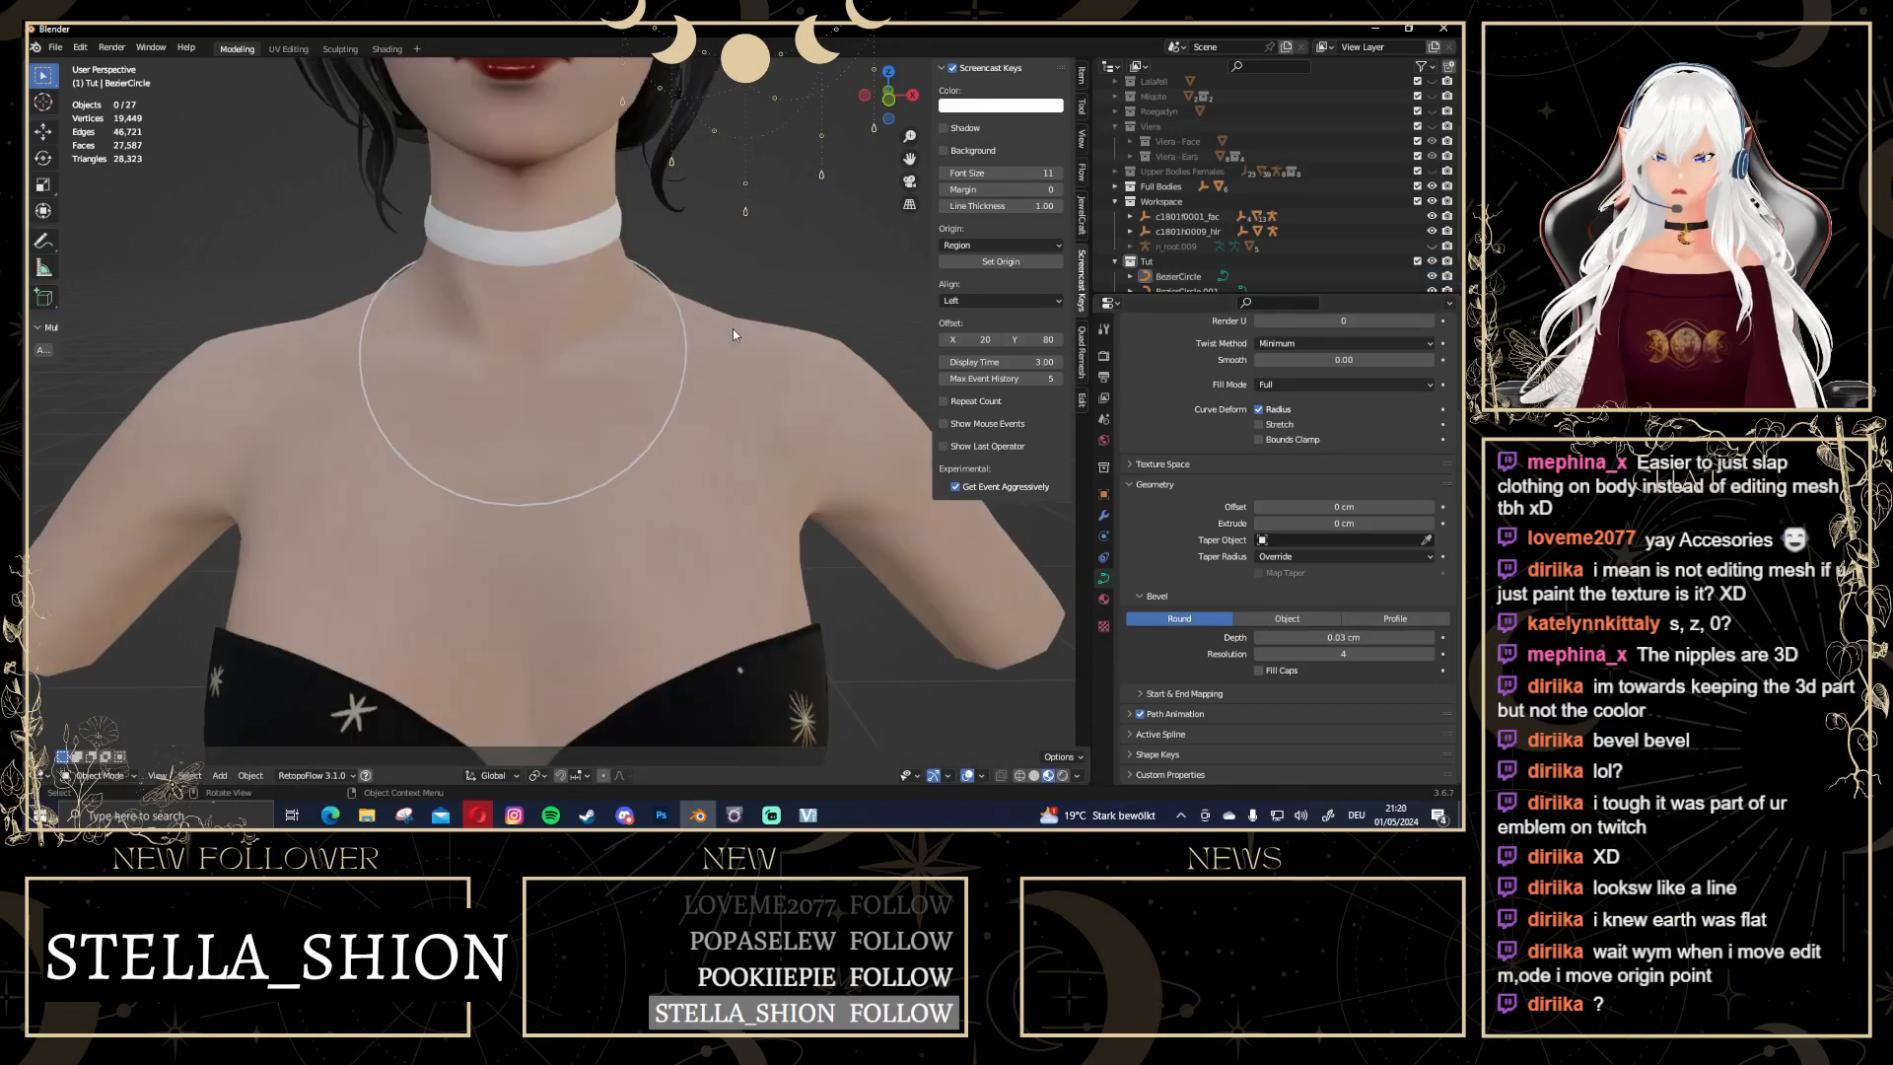
{"action": "left_click", "coordinate": [1346, 638]}
{"action": "left_click", "coordinate": [1278, 639]}
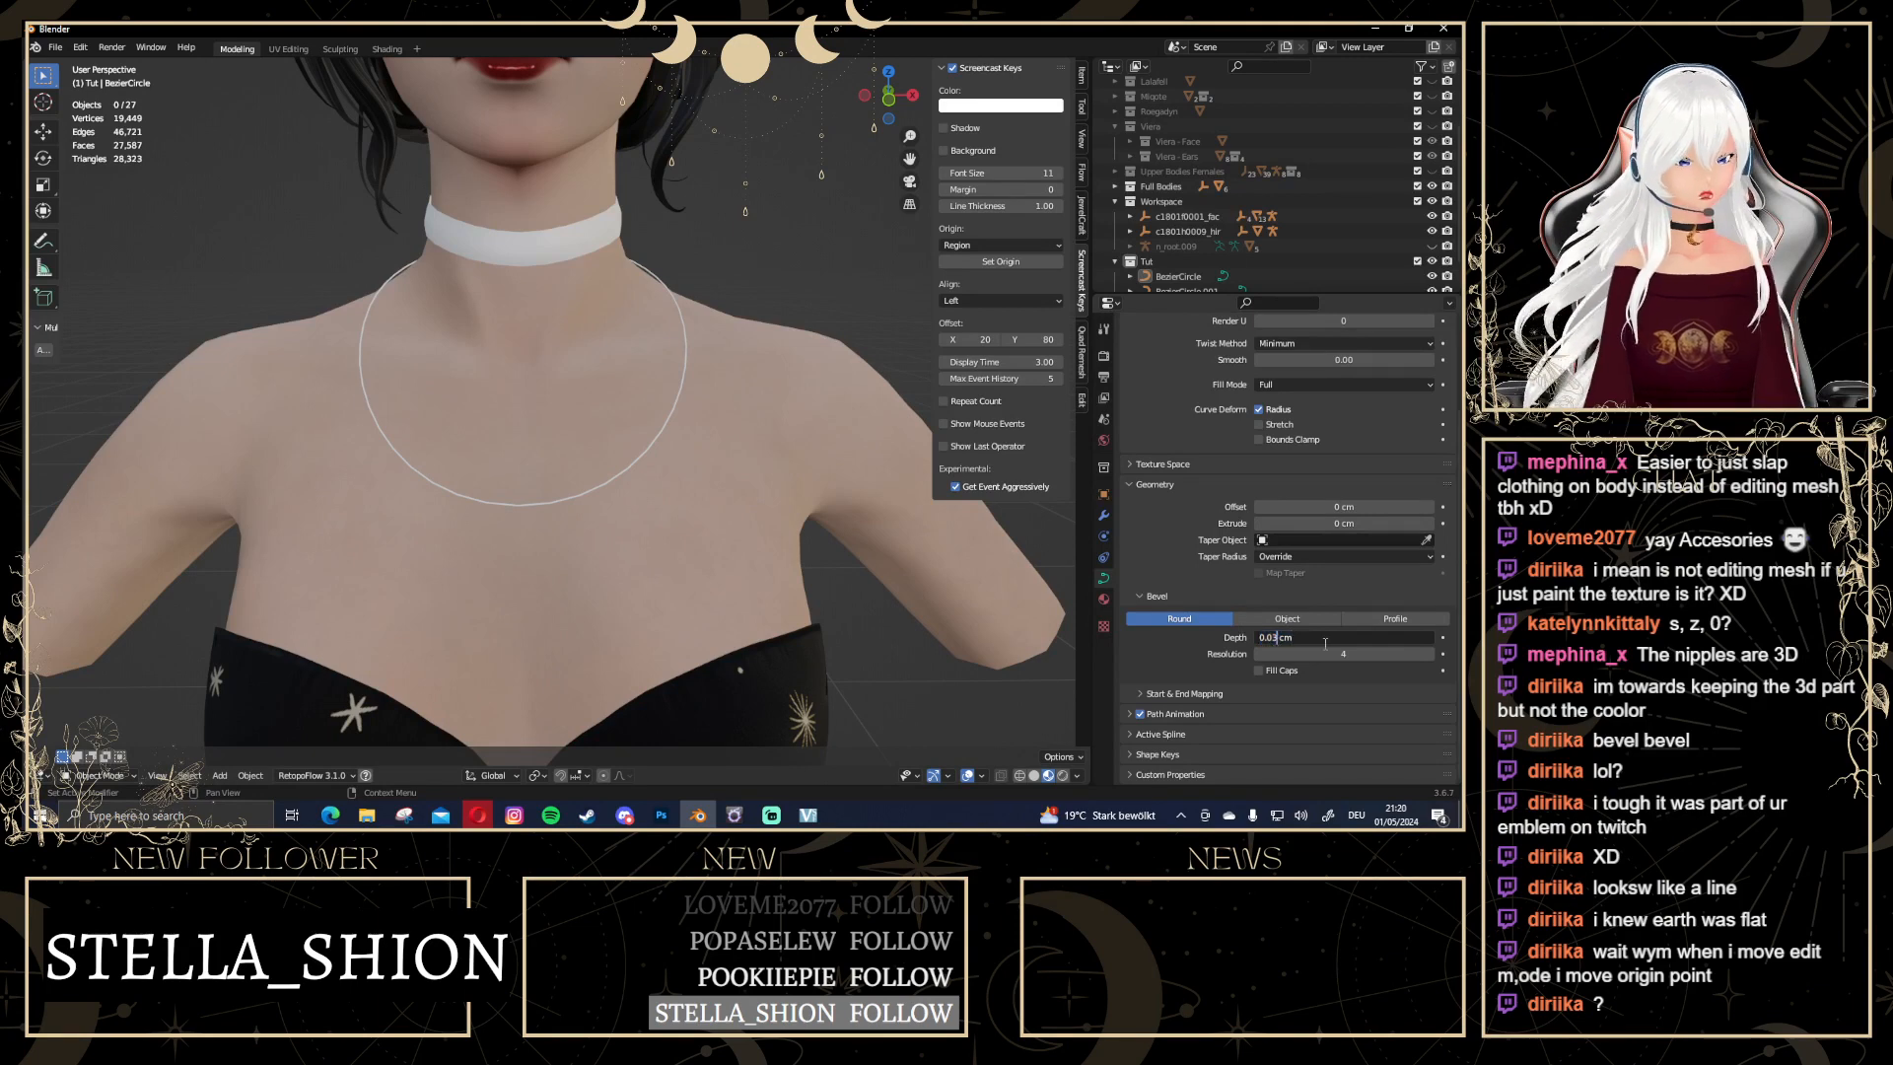
{"action": "key", "text": "Return"}
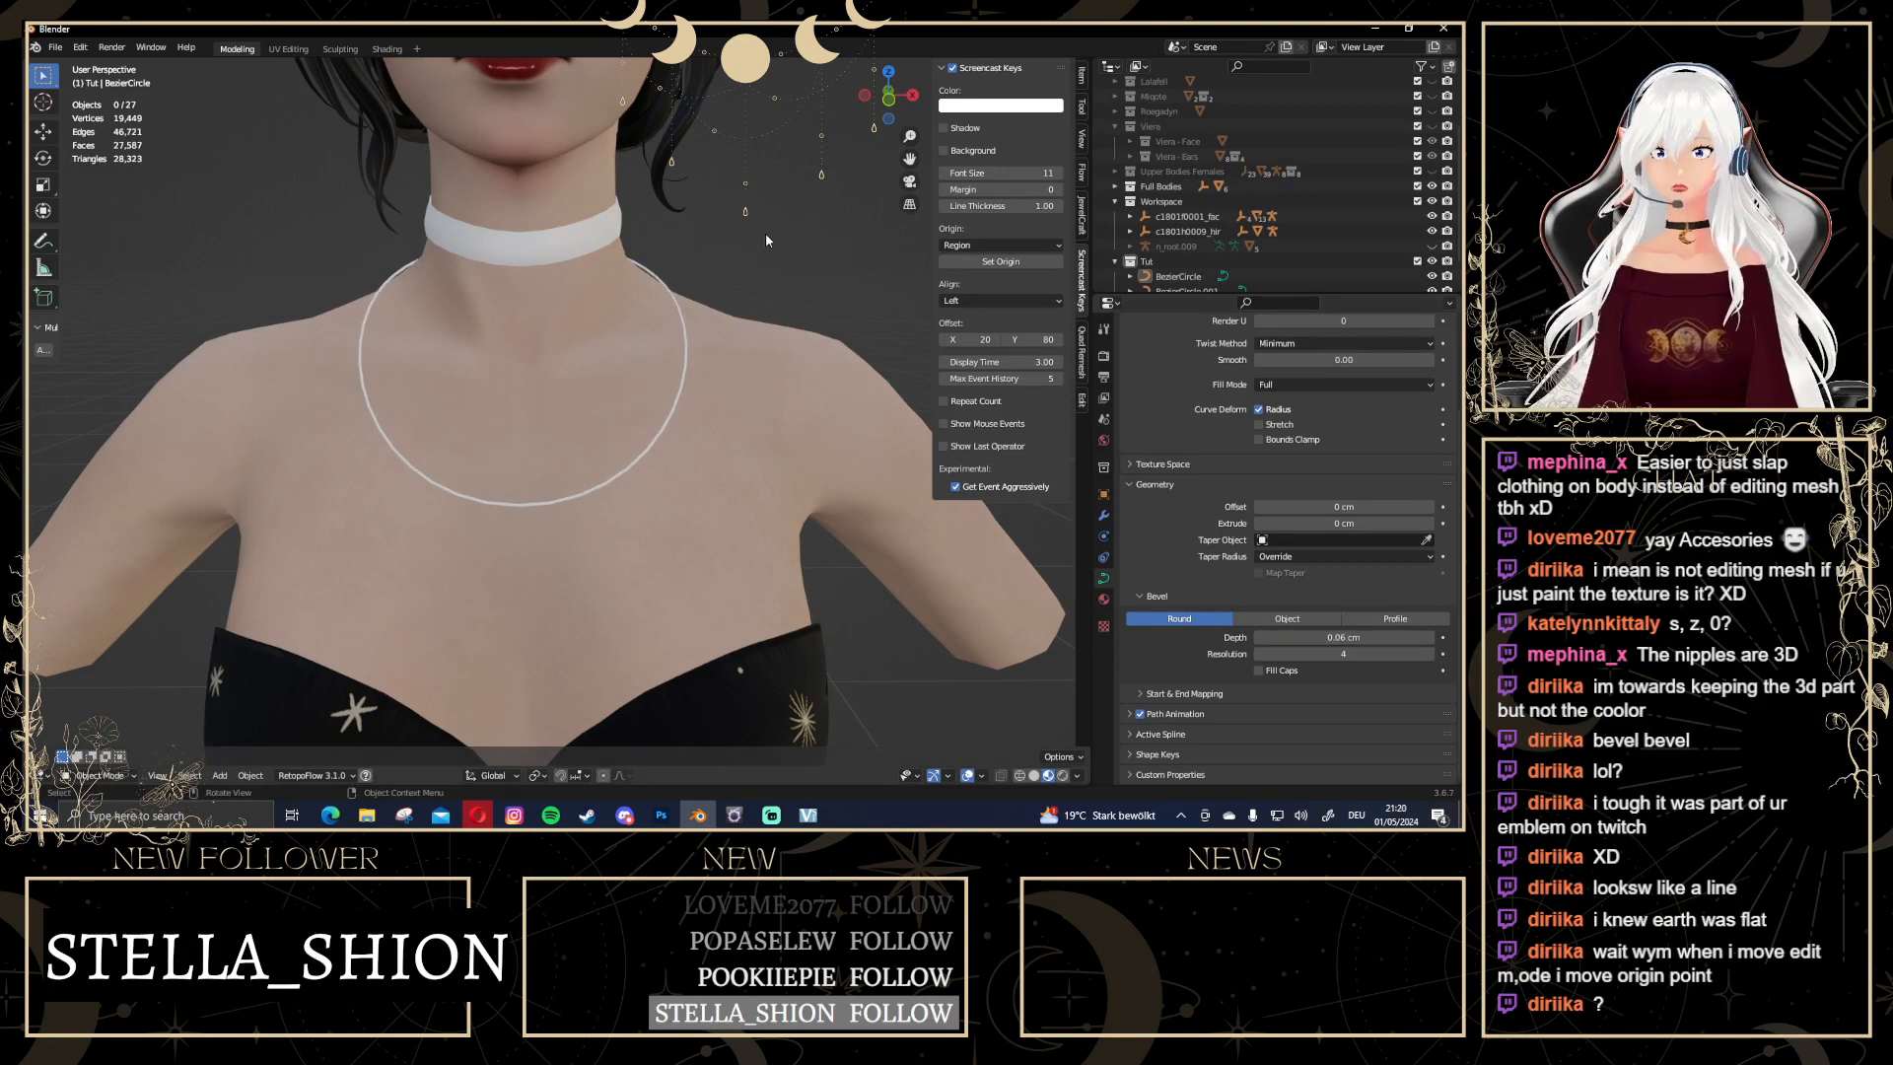
{"action": "scroll", "coordinate": [766, 233], "scroll_direction": "down", "scroll_amount": 5}
{"action": "scroll", "coordinate": [481, 414], "scroll_direction": "up", "scroll_amount": 4}
{"action": "middle_click_drag", "start_coordinate": [481, 414], "coordinate": [605, 498]}
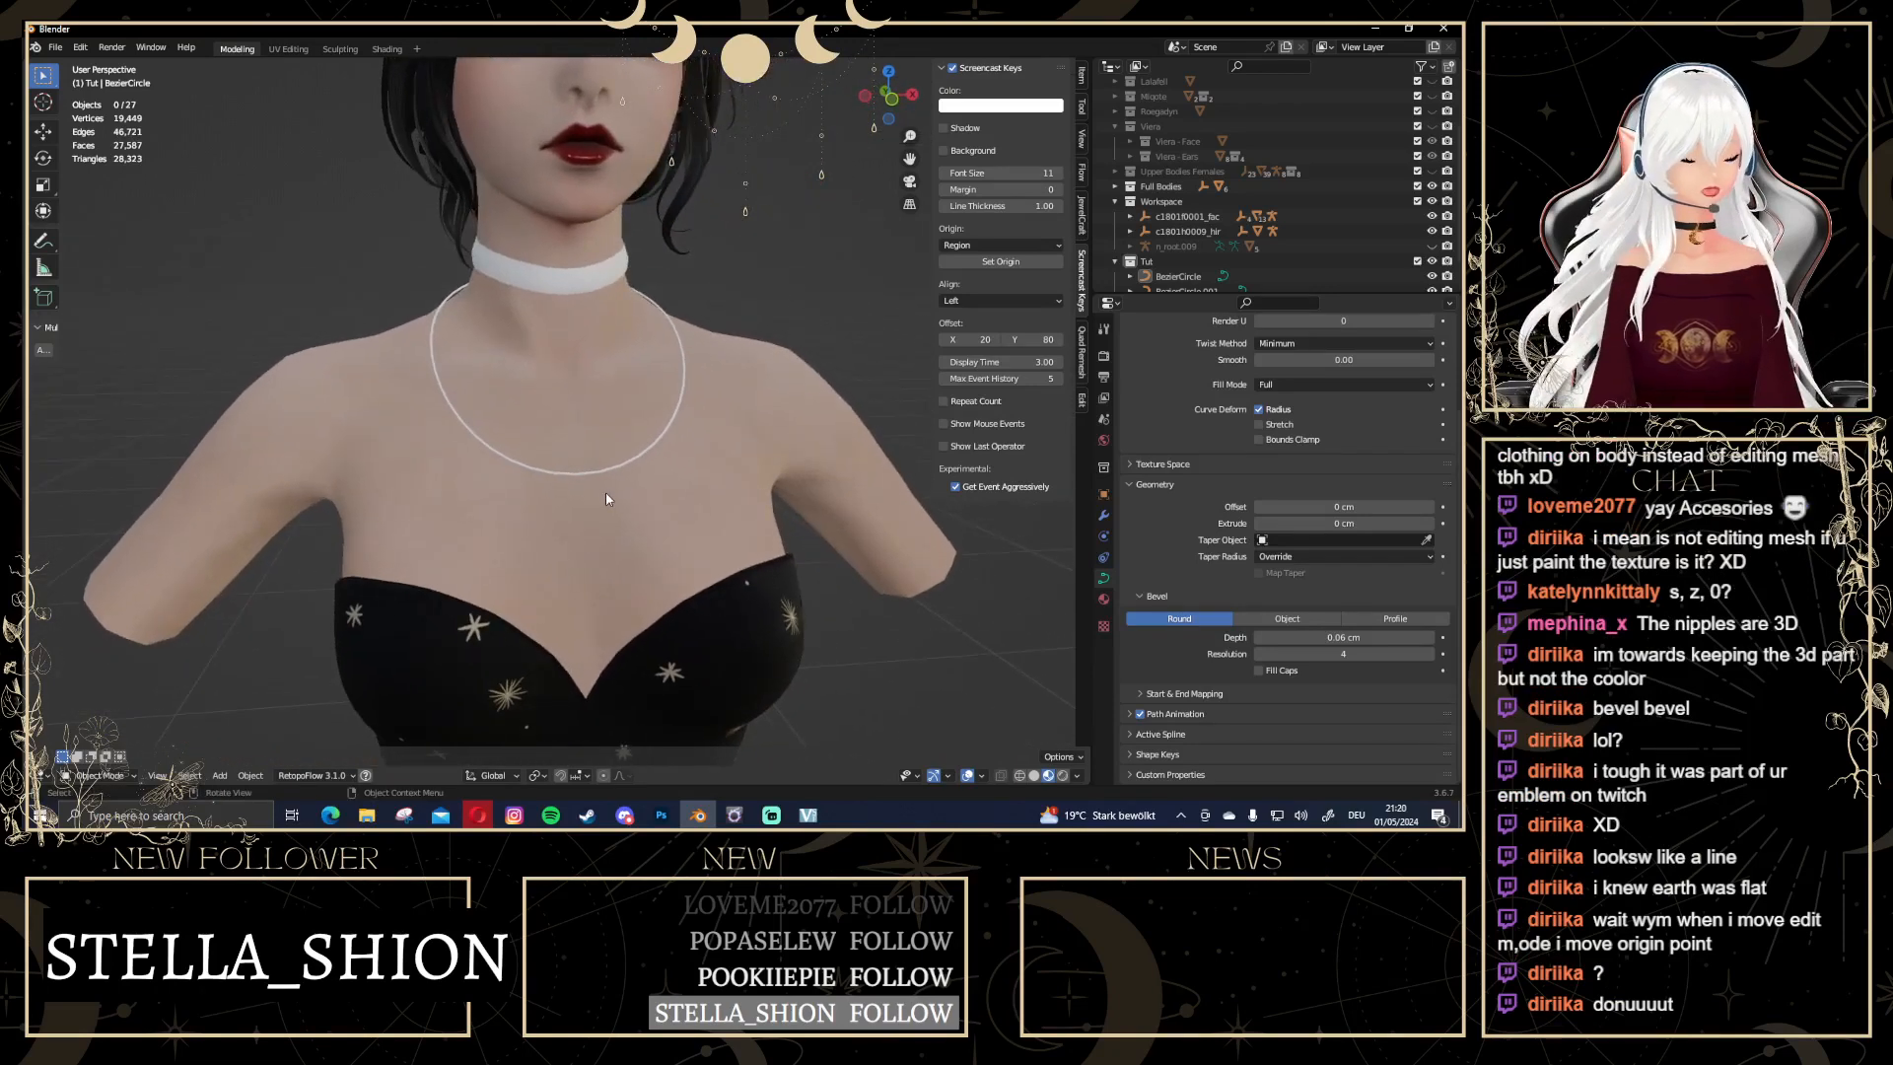
Select the beveled necklace curve and enter Edit Mode on it
{"action": "left_click", "coordinate": [595, 476]}
{"action": "key", "text": "Tab"}
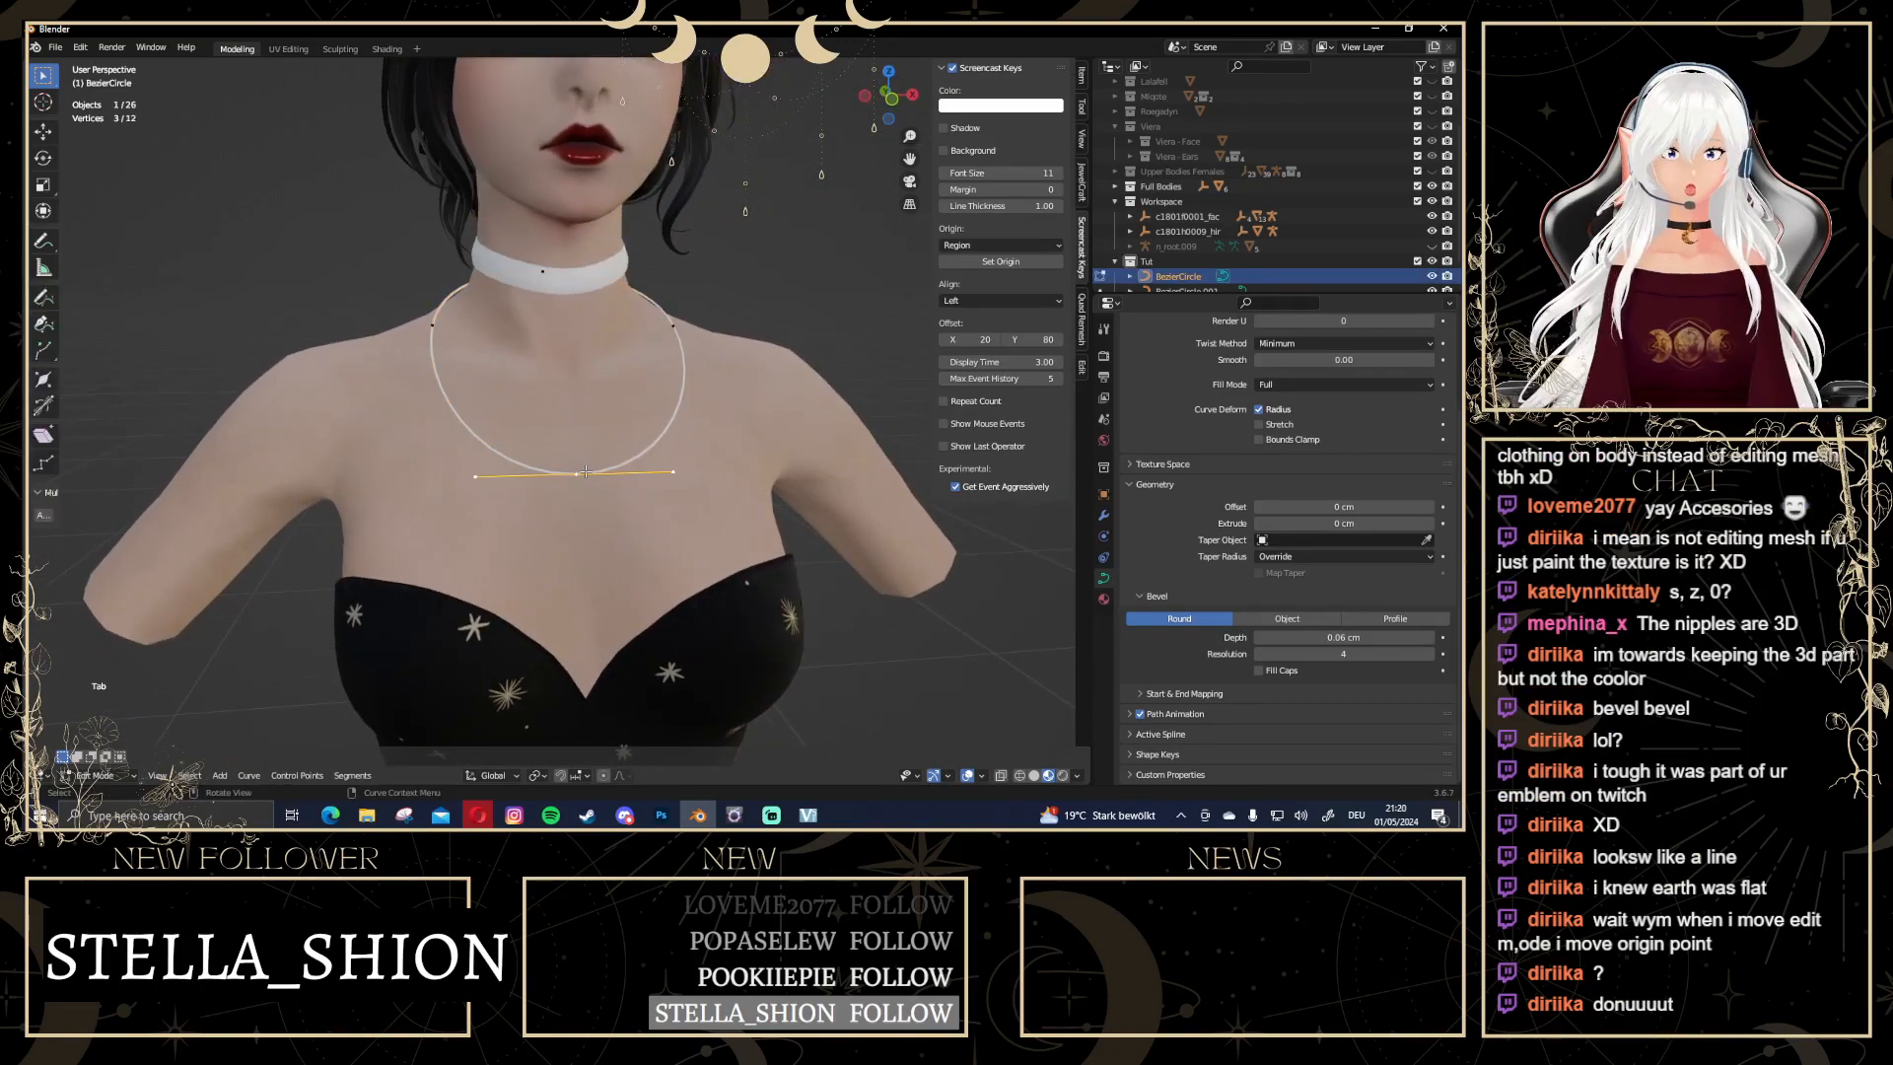
{"action": "middle_click_drag", "start_coordinate": [686, 445], "coordinate": [752, 434]}
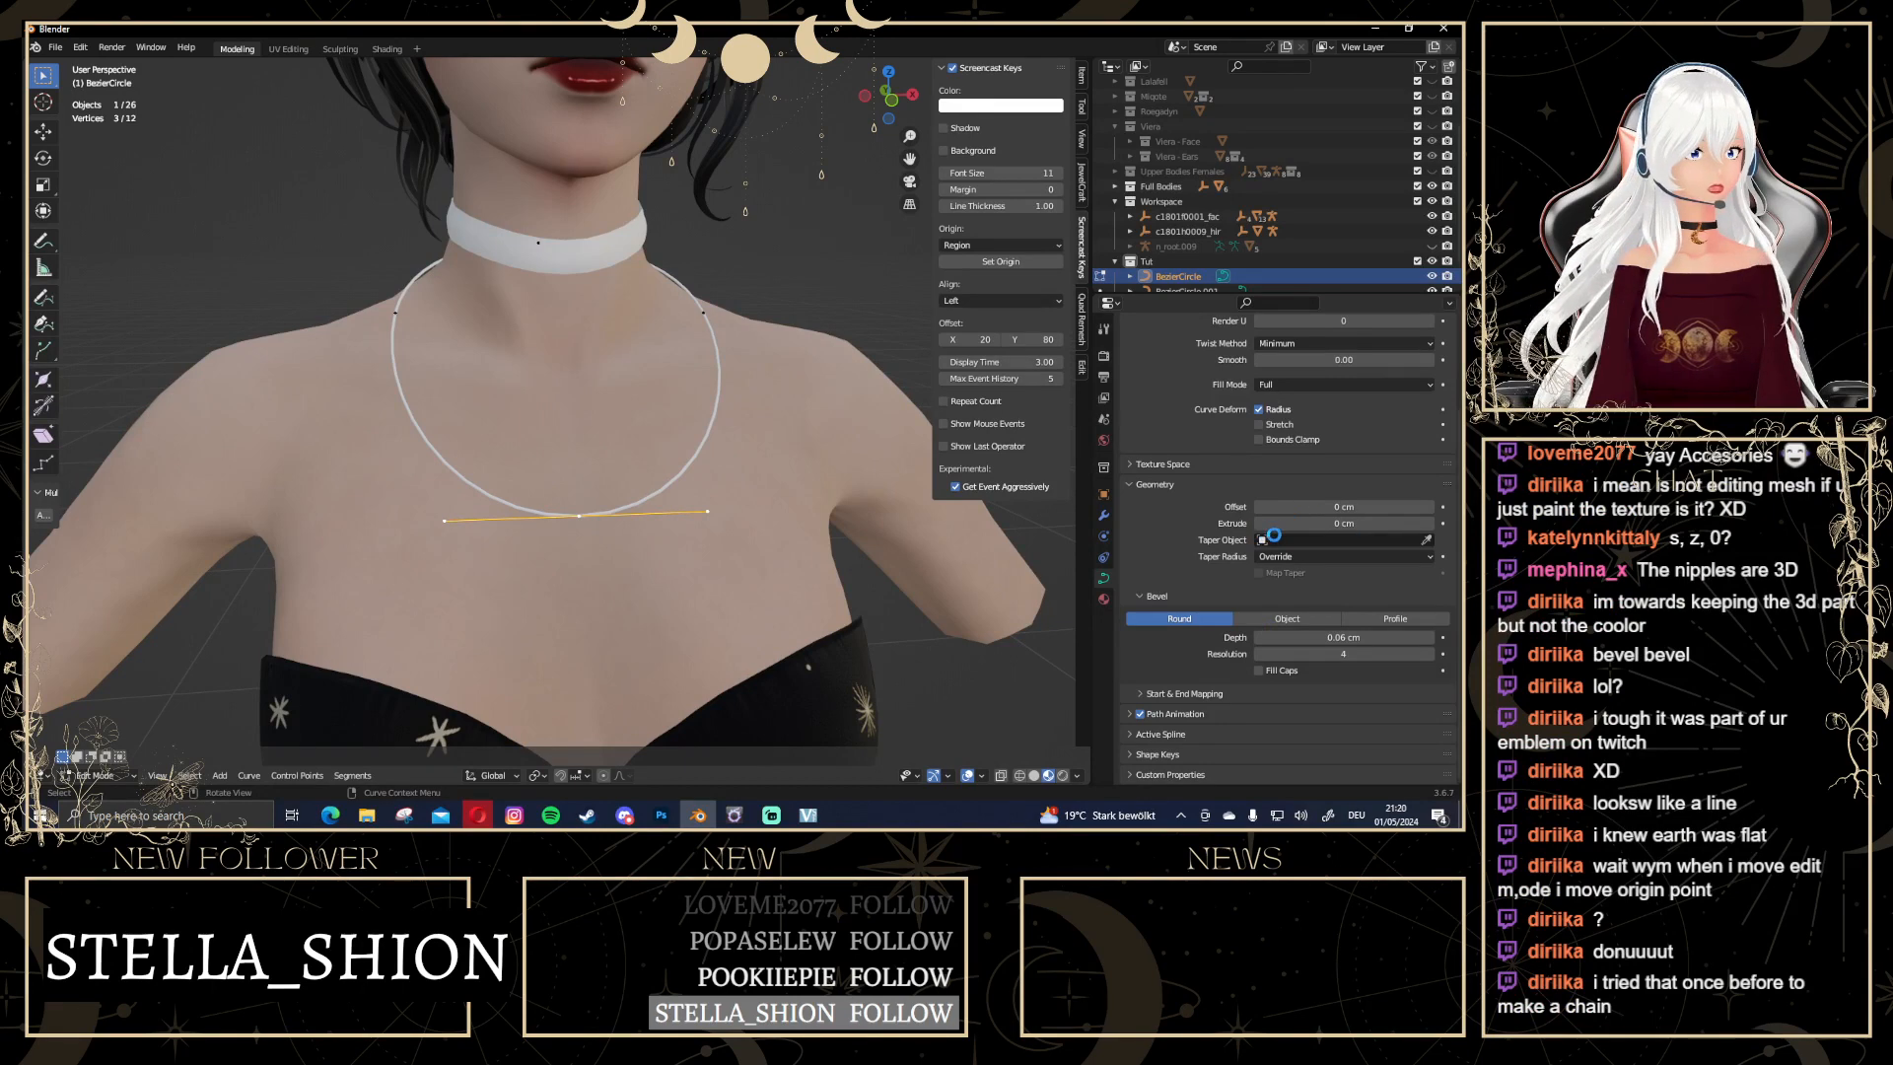
Leave Edit Mode and check the necklace curve unselected from farther away, keeping it selected at the end
{"action": "key", "text": "Tab"}
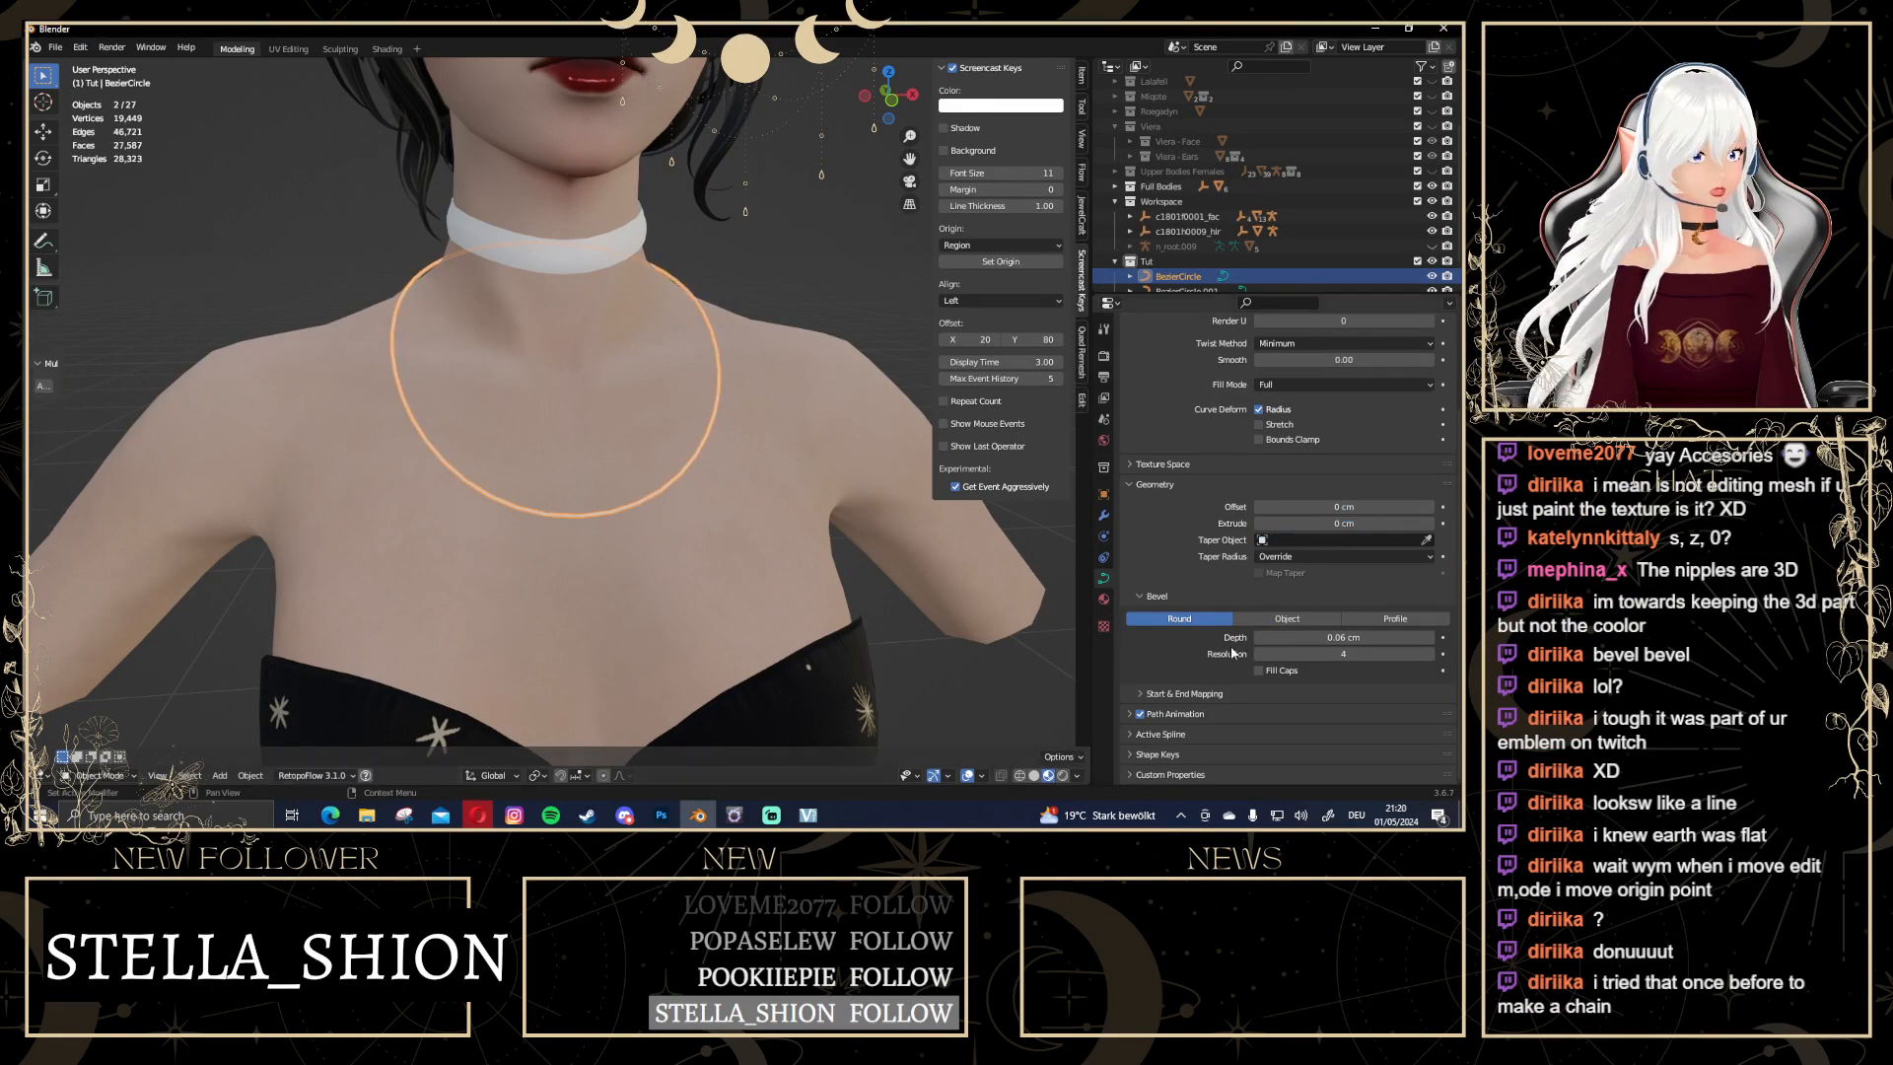
{"action": "scroll", "coordinate": [407, 431], "scroll_direction": "down", "scroll_amount": 2}
{"action": "key", "text": "alt+a"}
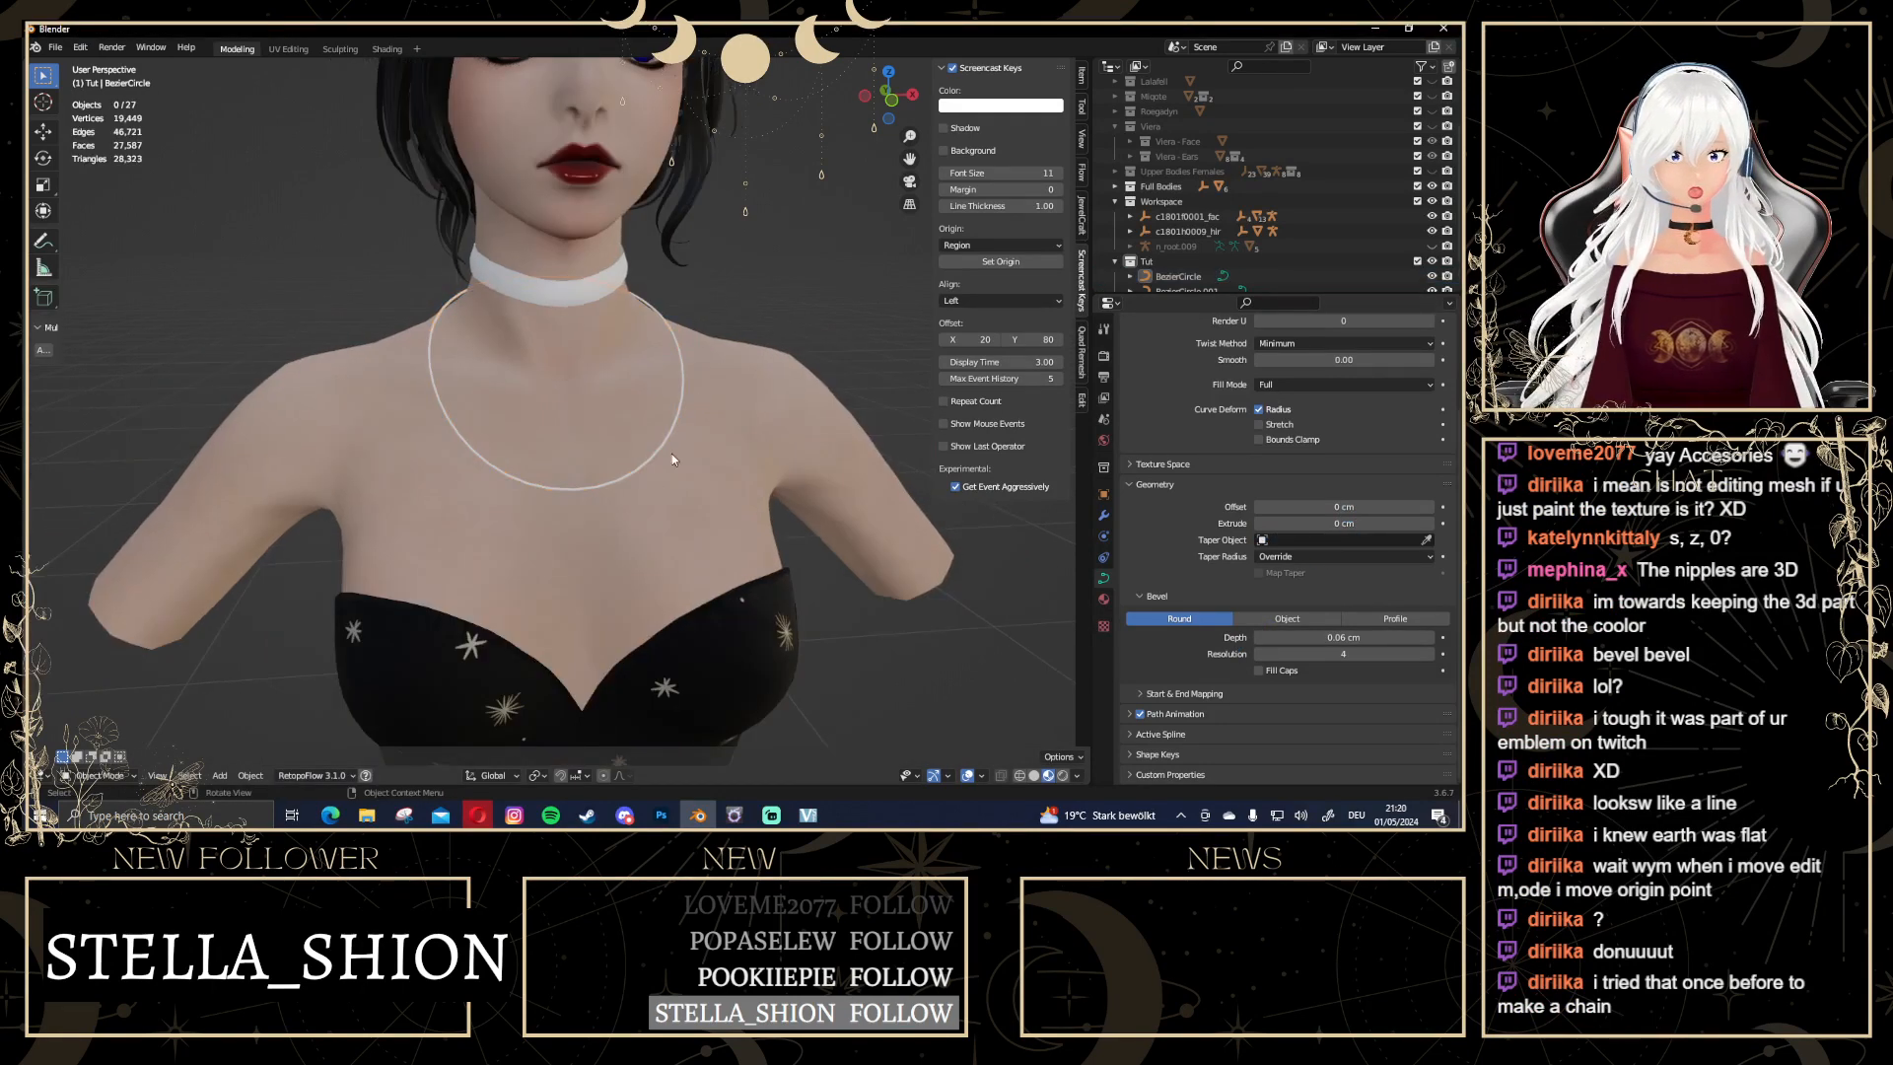
{"action": "key", "text": "ctrl+z"}
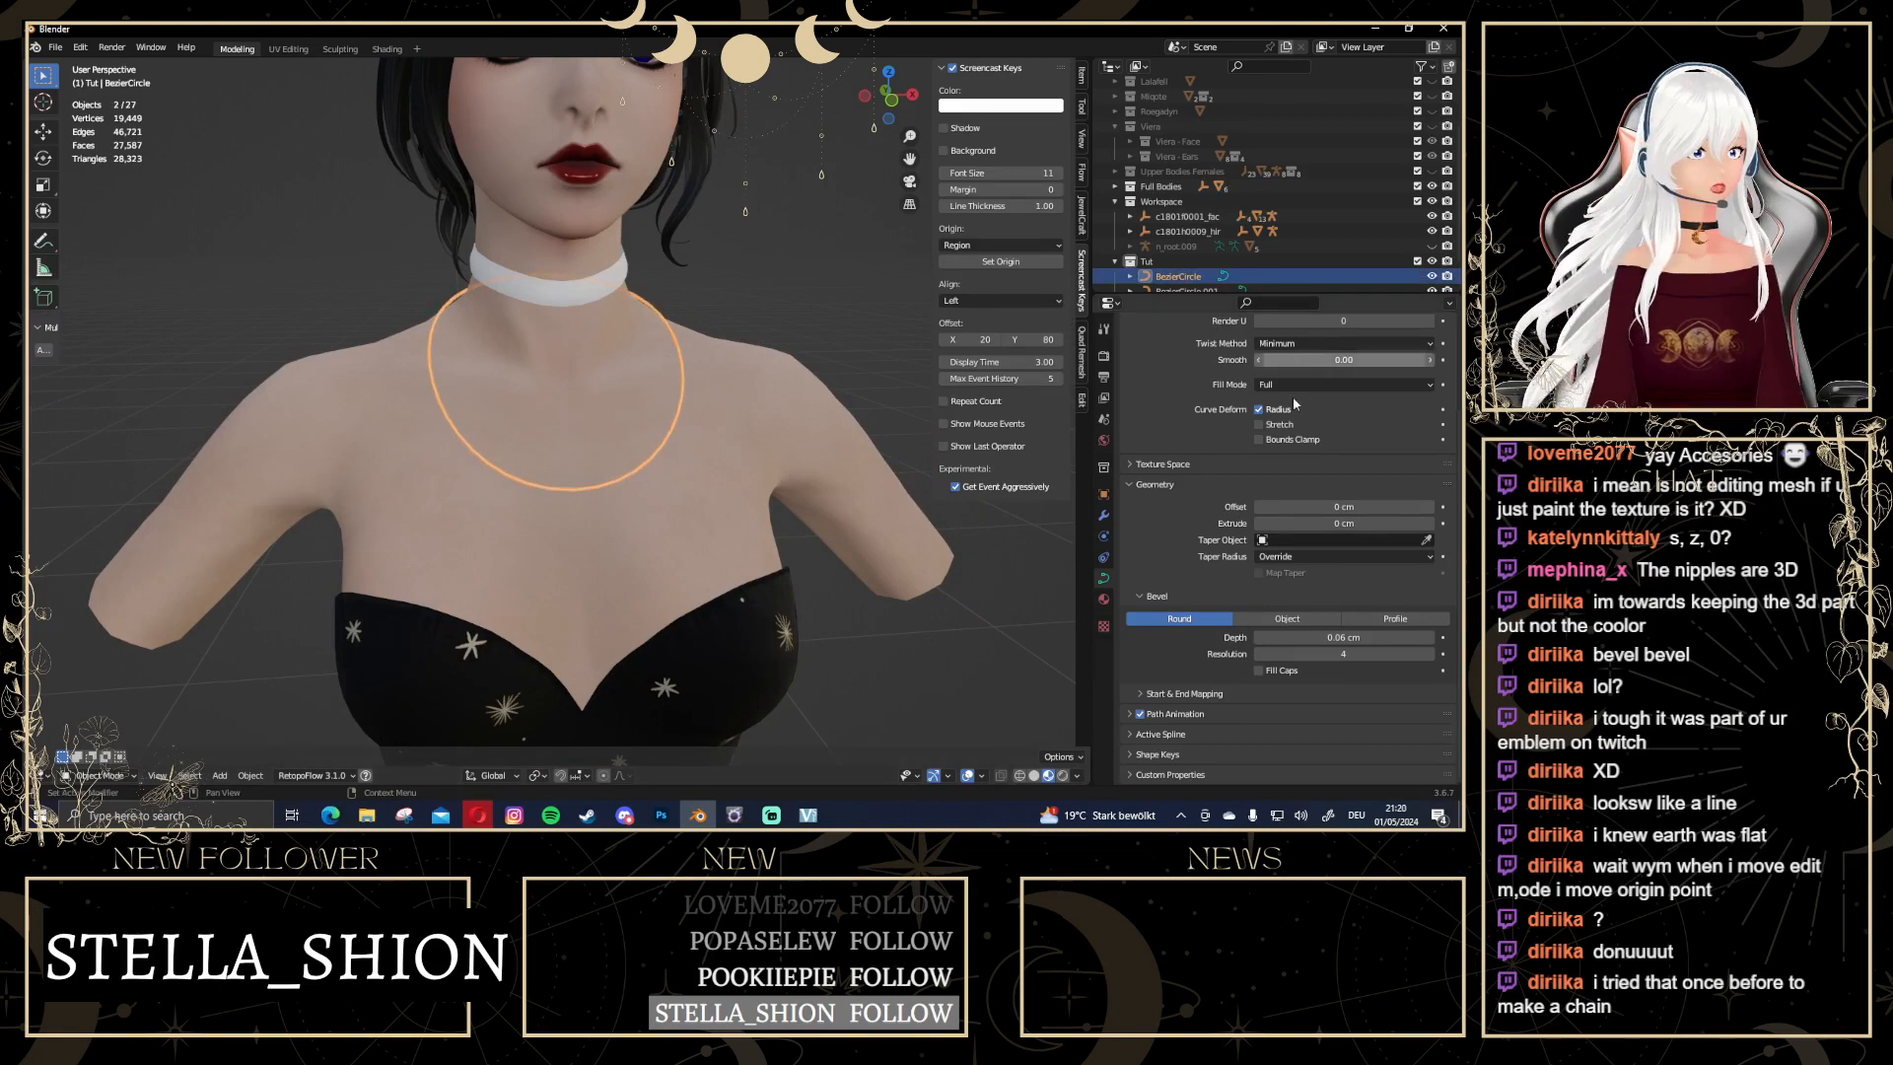
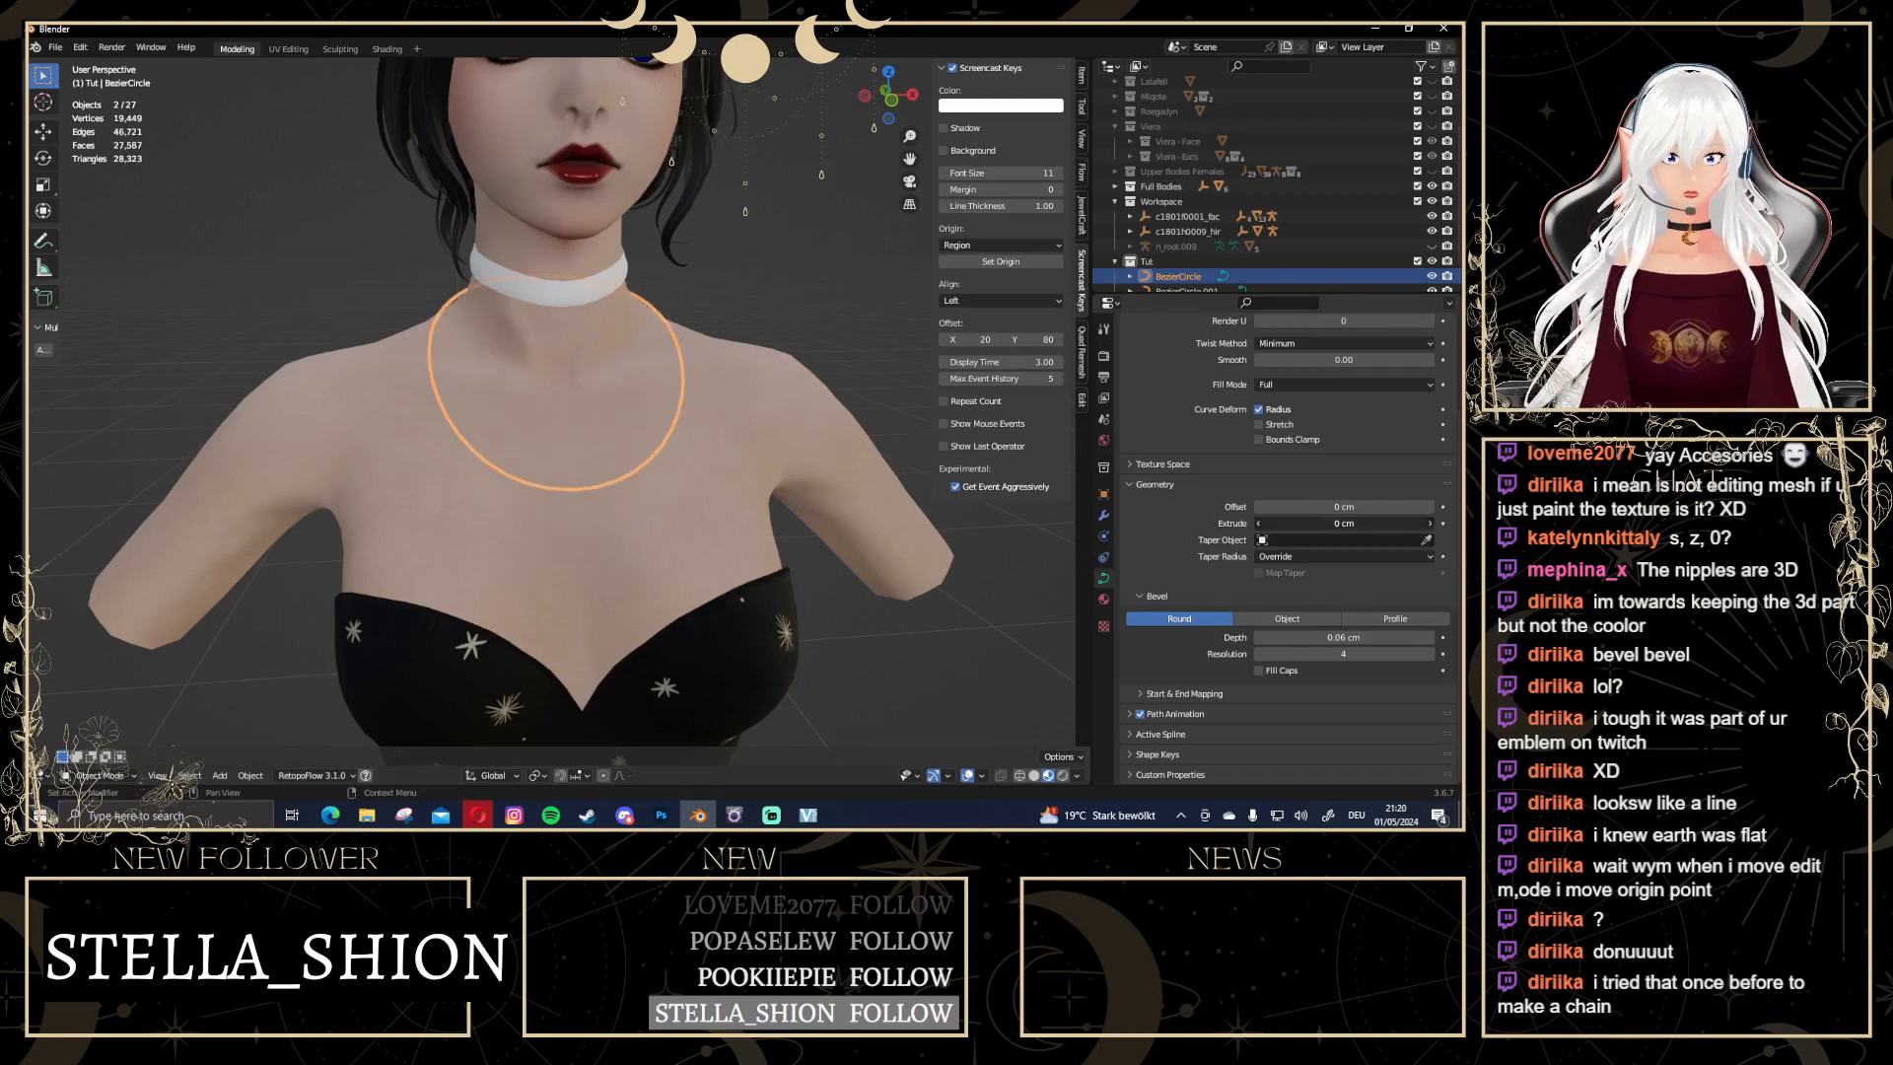
Extrude the necklace curve by 3 cm and view the widened band from both sides
{"action": "left_click_drag", "start_coordinate": [1344, 522], "coordinate": [1366, 522]}
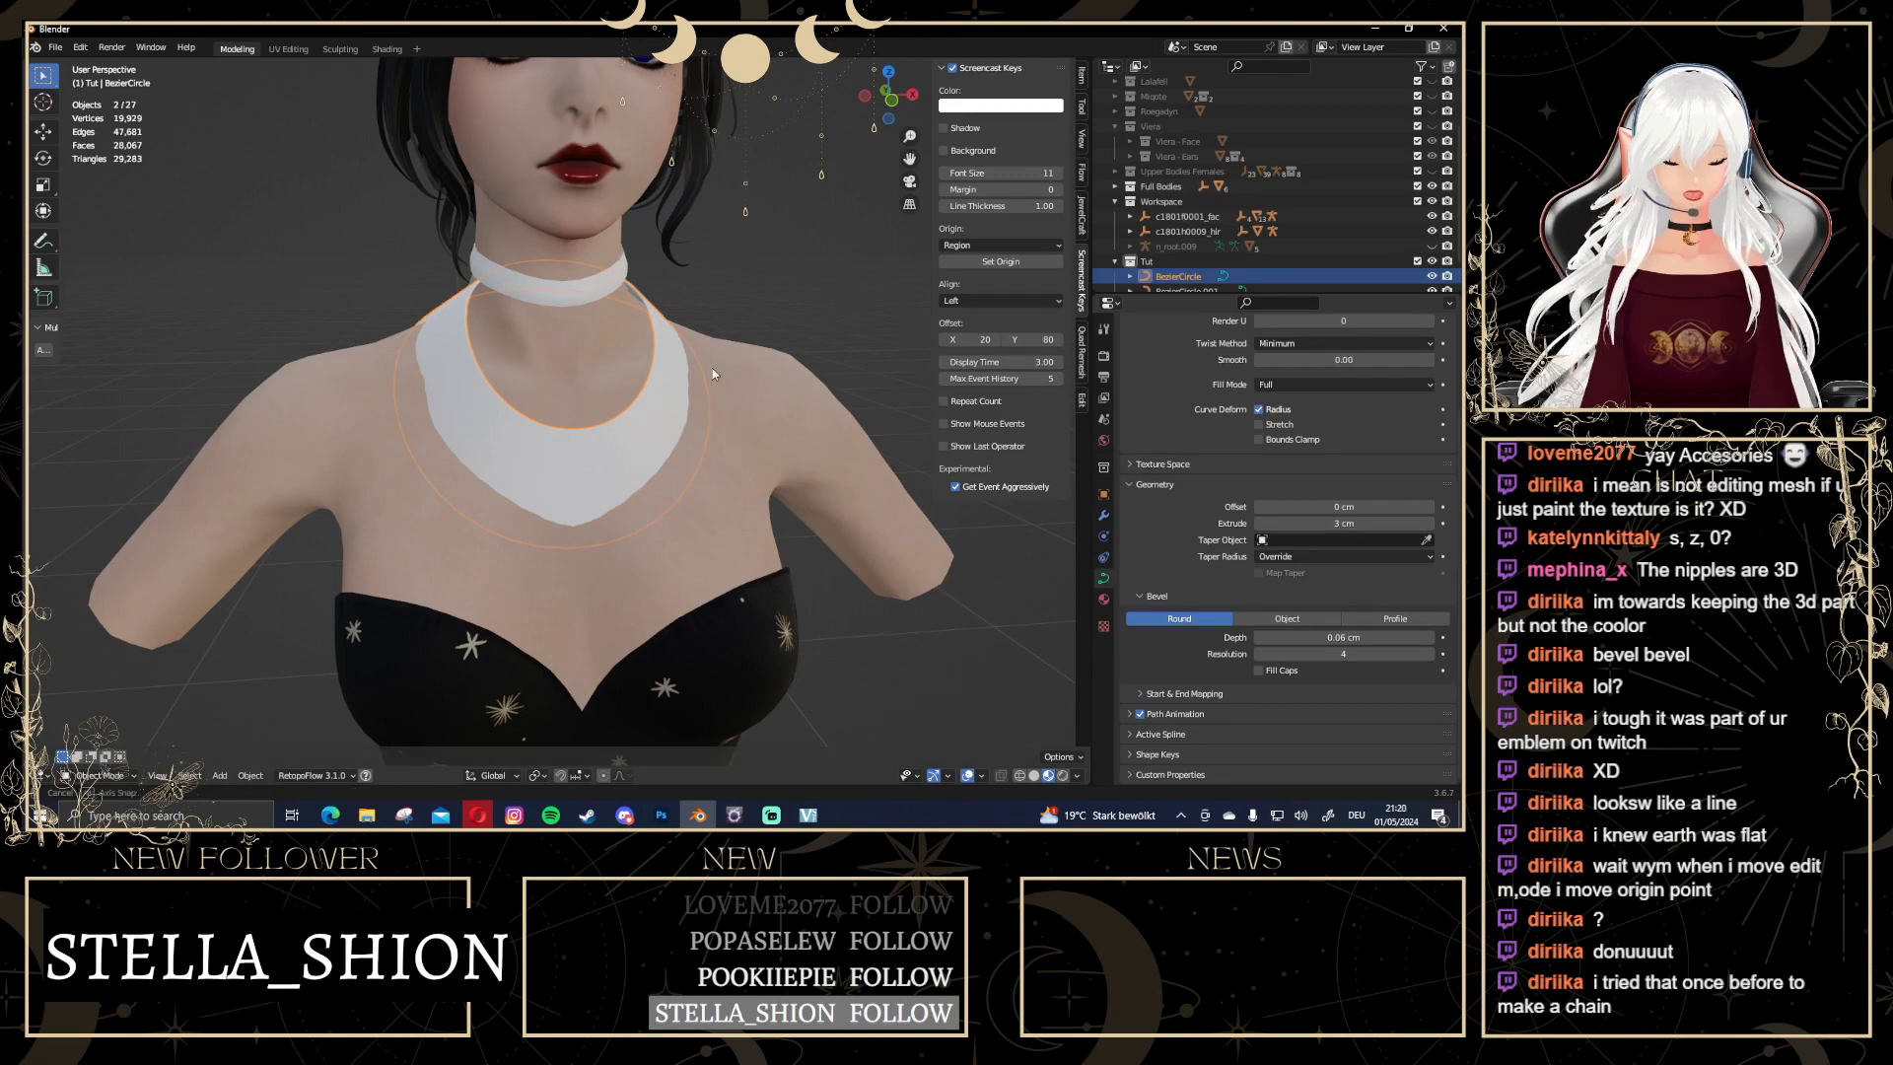
{"action": "middle_click_drag", "start_coordinate": [712, 369], "coordinate": [477, 404]}
{"action": "middle_click_drag", "start_coordinate": [404, 410], "coordinate": [672, 382]}
Set the necklace curve's extrude to 0.04 cm and view it up close
{"action": "left_click", "coordinate": [1335, 523]}
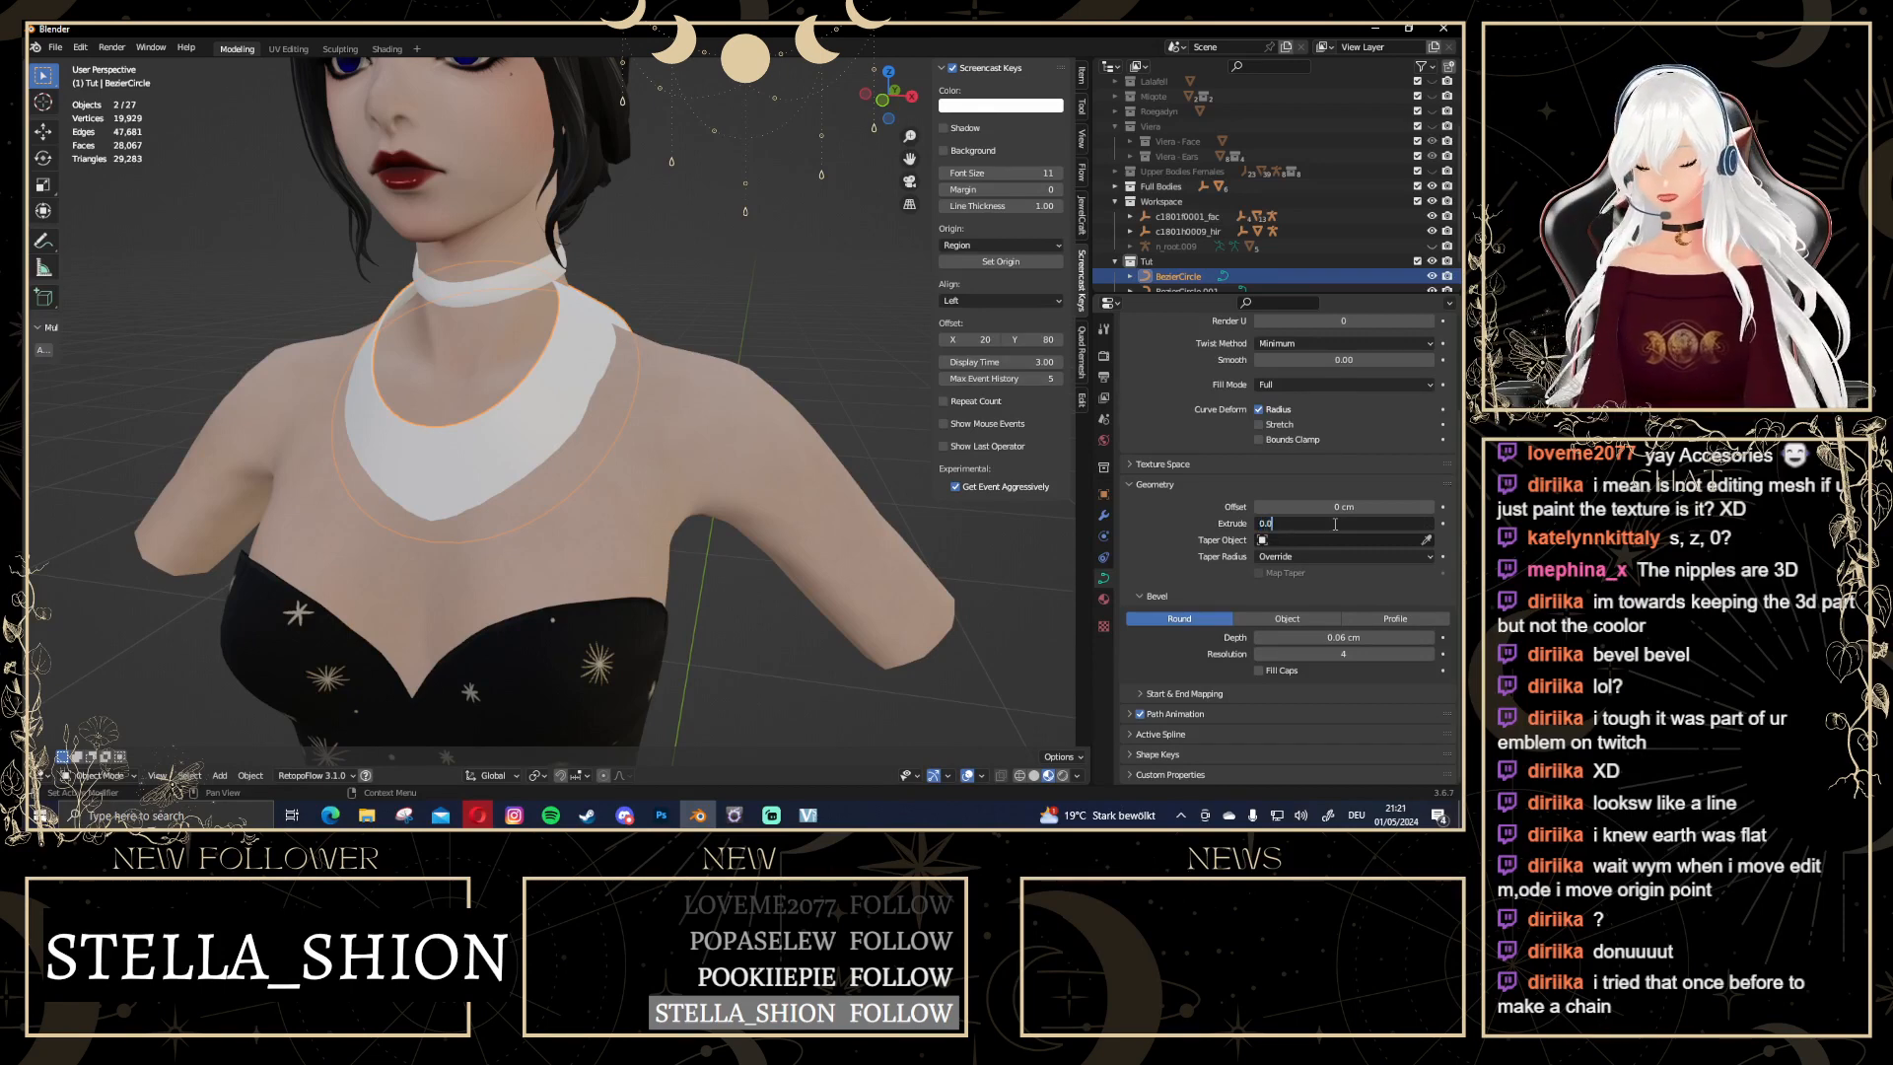
{"action": "key", "text": "Return"}
{"action": "key", "text": "KP_Decimal"}
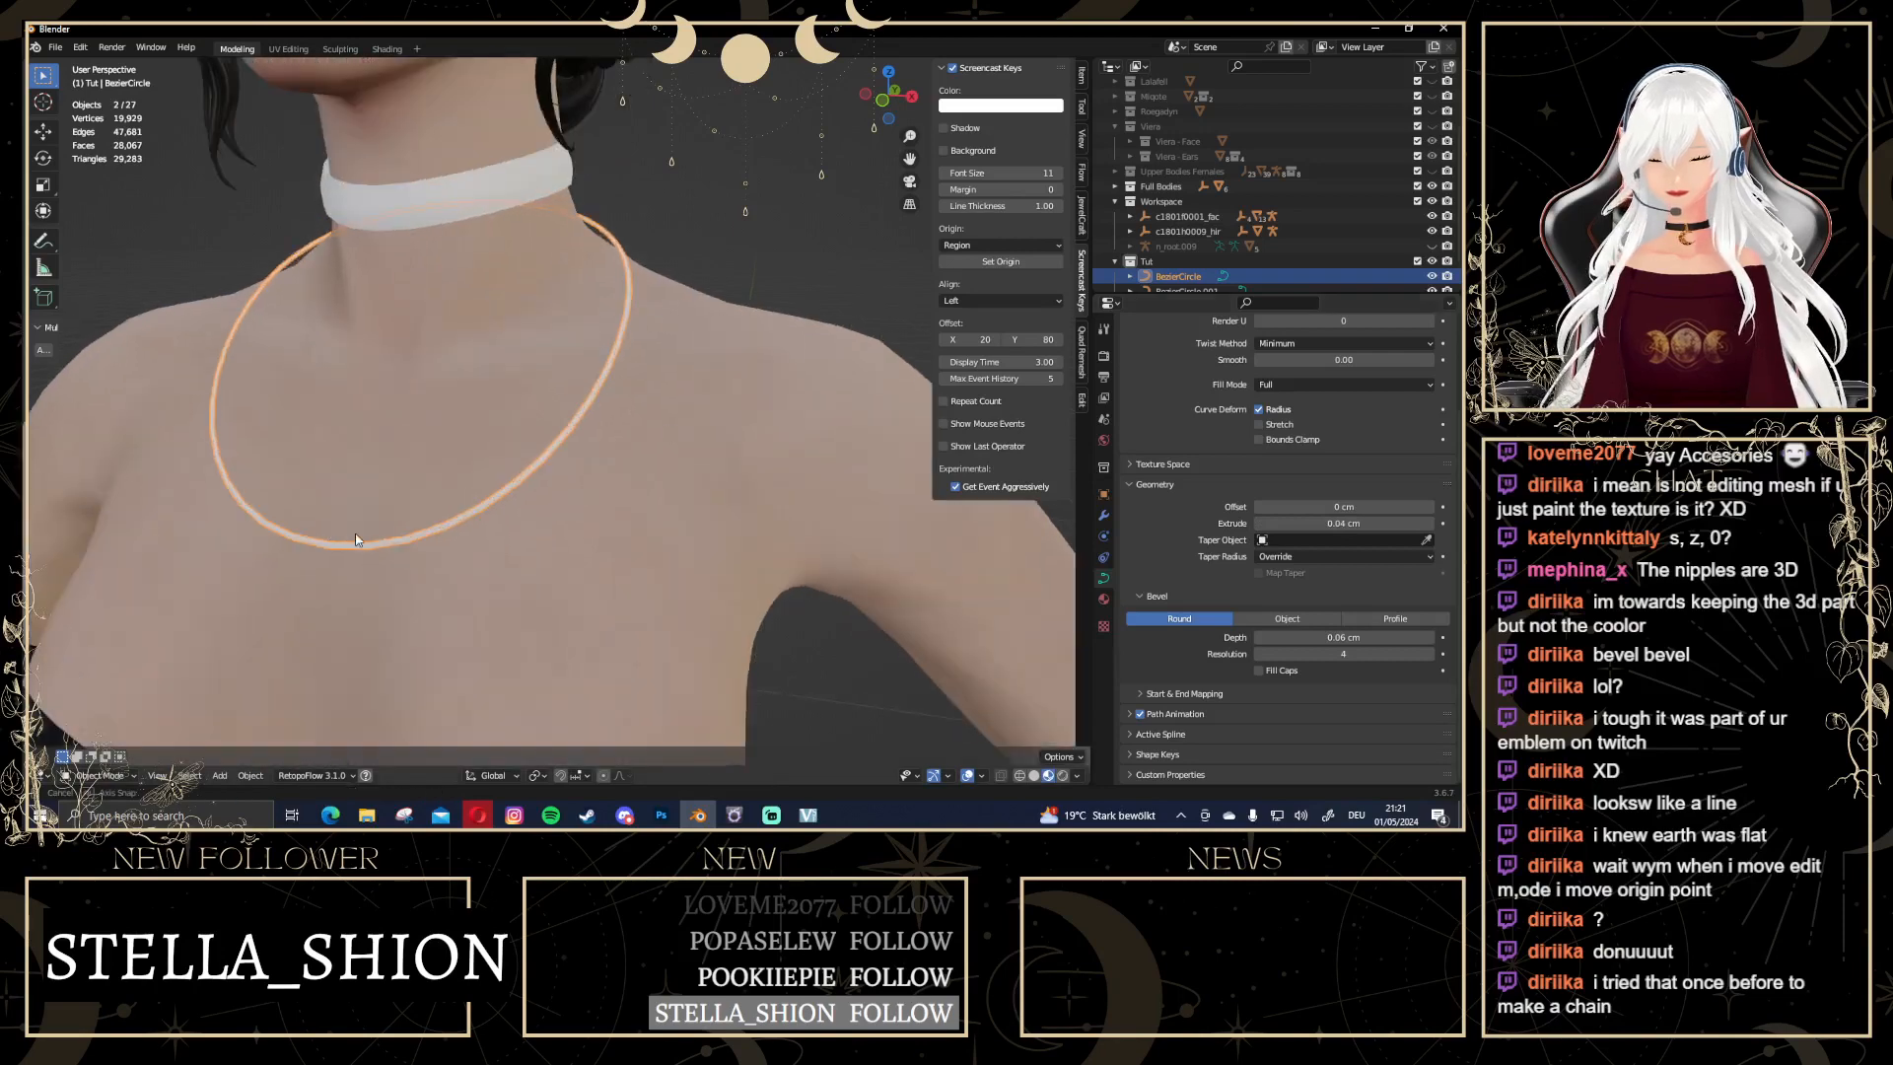
{"action": "middle_click_drag", "start_coordinate": [497, 531], "coordinate": [495, 430], "text": "shift"}
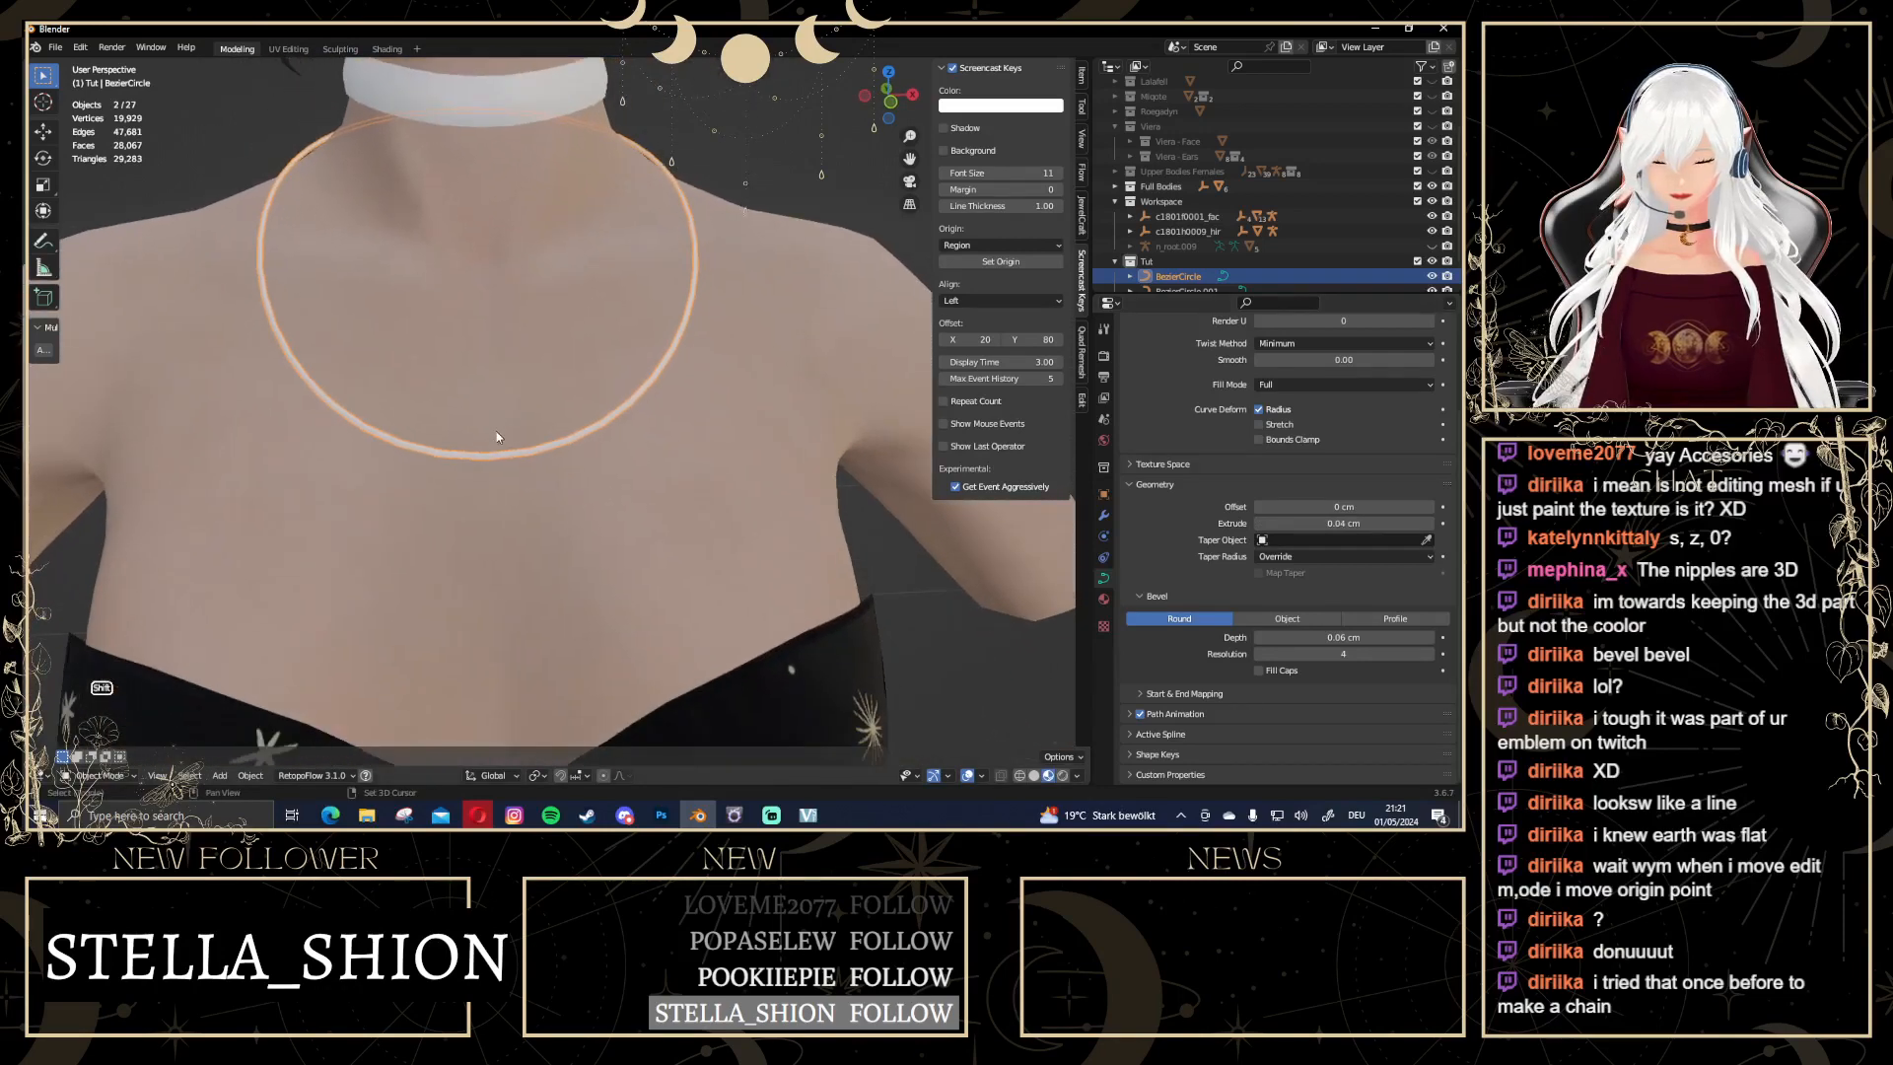
Set the necklace curve's extrude to 0.1 cm and check its width unselected at several distances
{"action": "left_click", "coordinate": [1321, 524]}
{"action": "left_click", "coordinate": [1280, 523]}
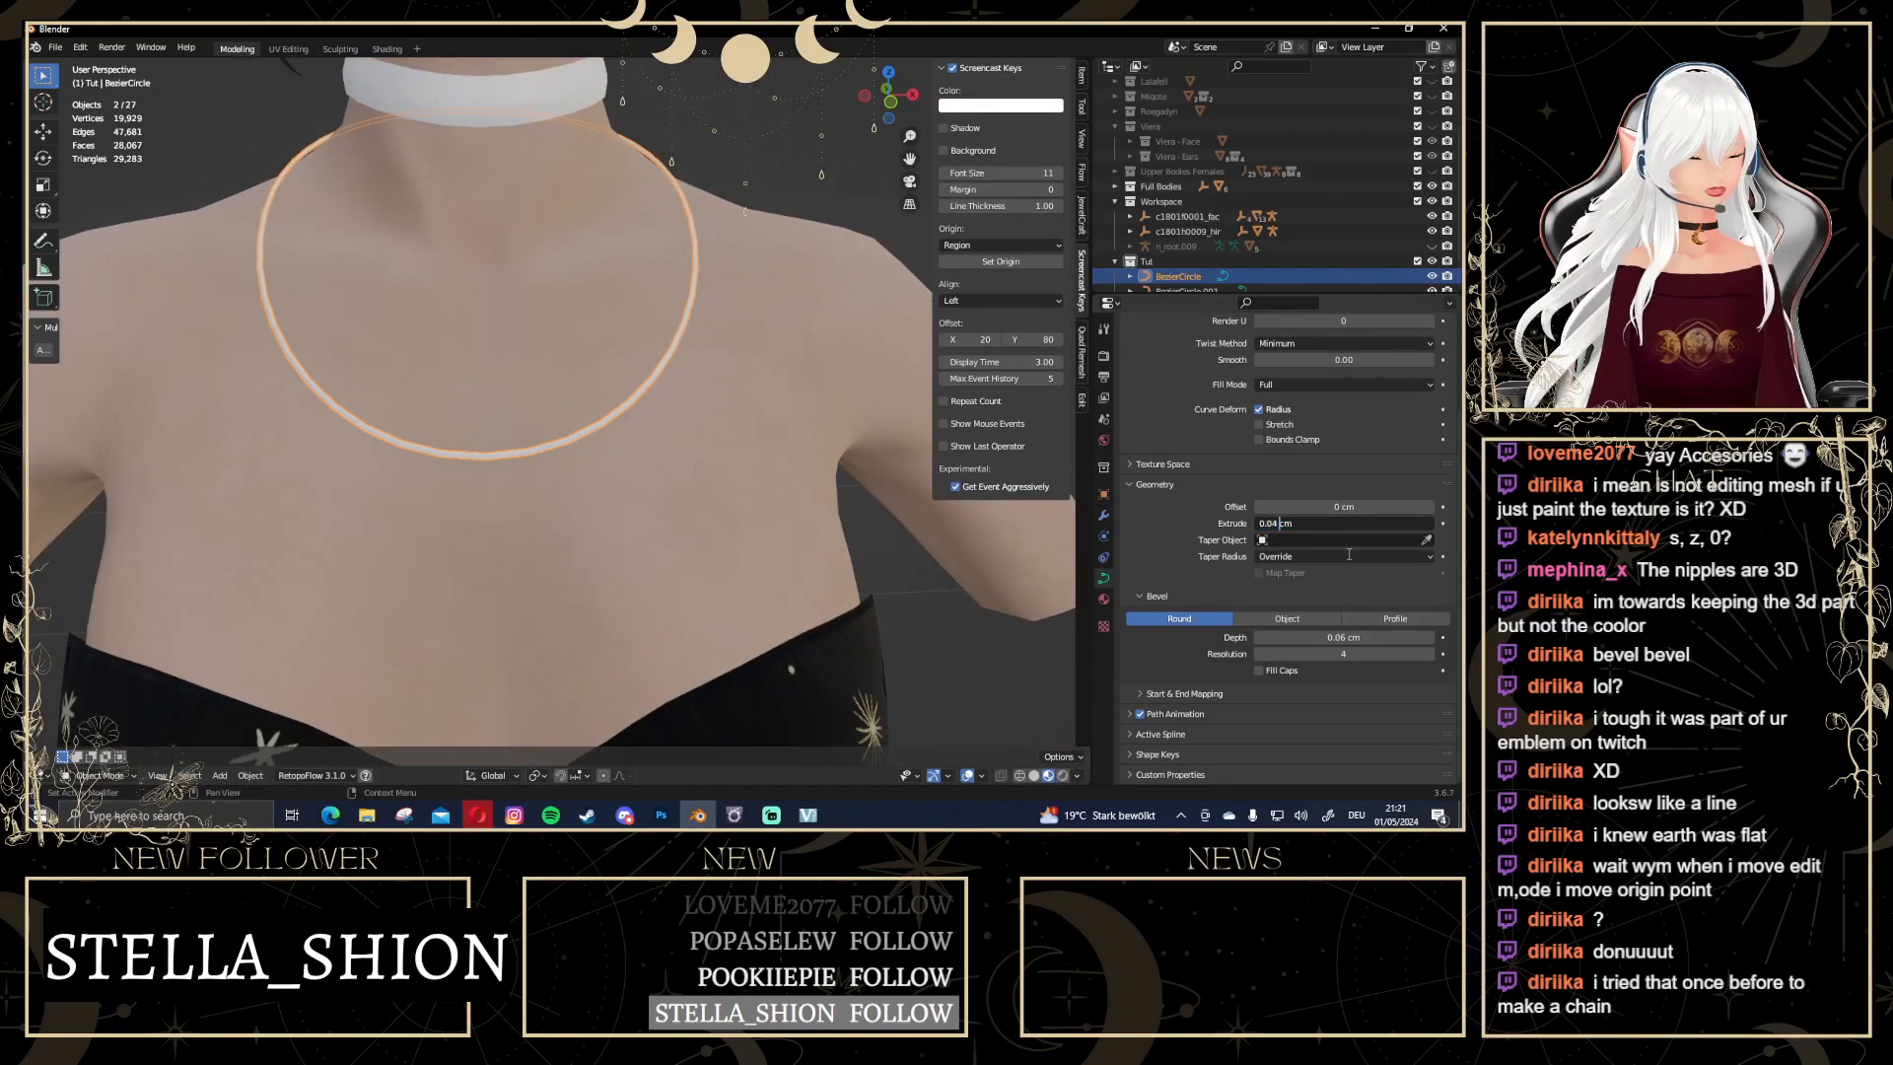
{"action": "key", "text": "BackSpace"}
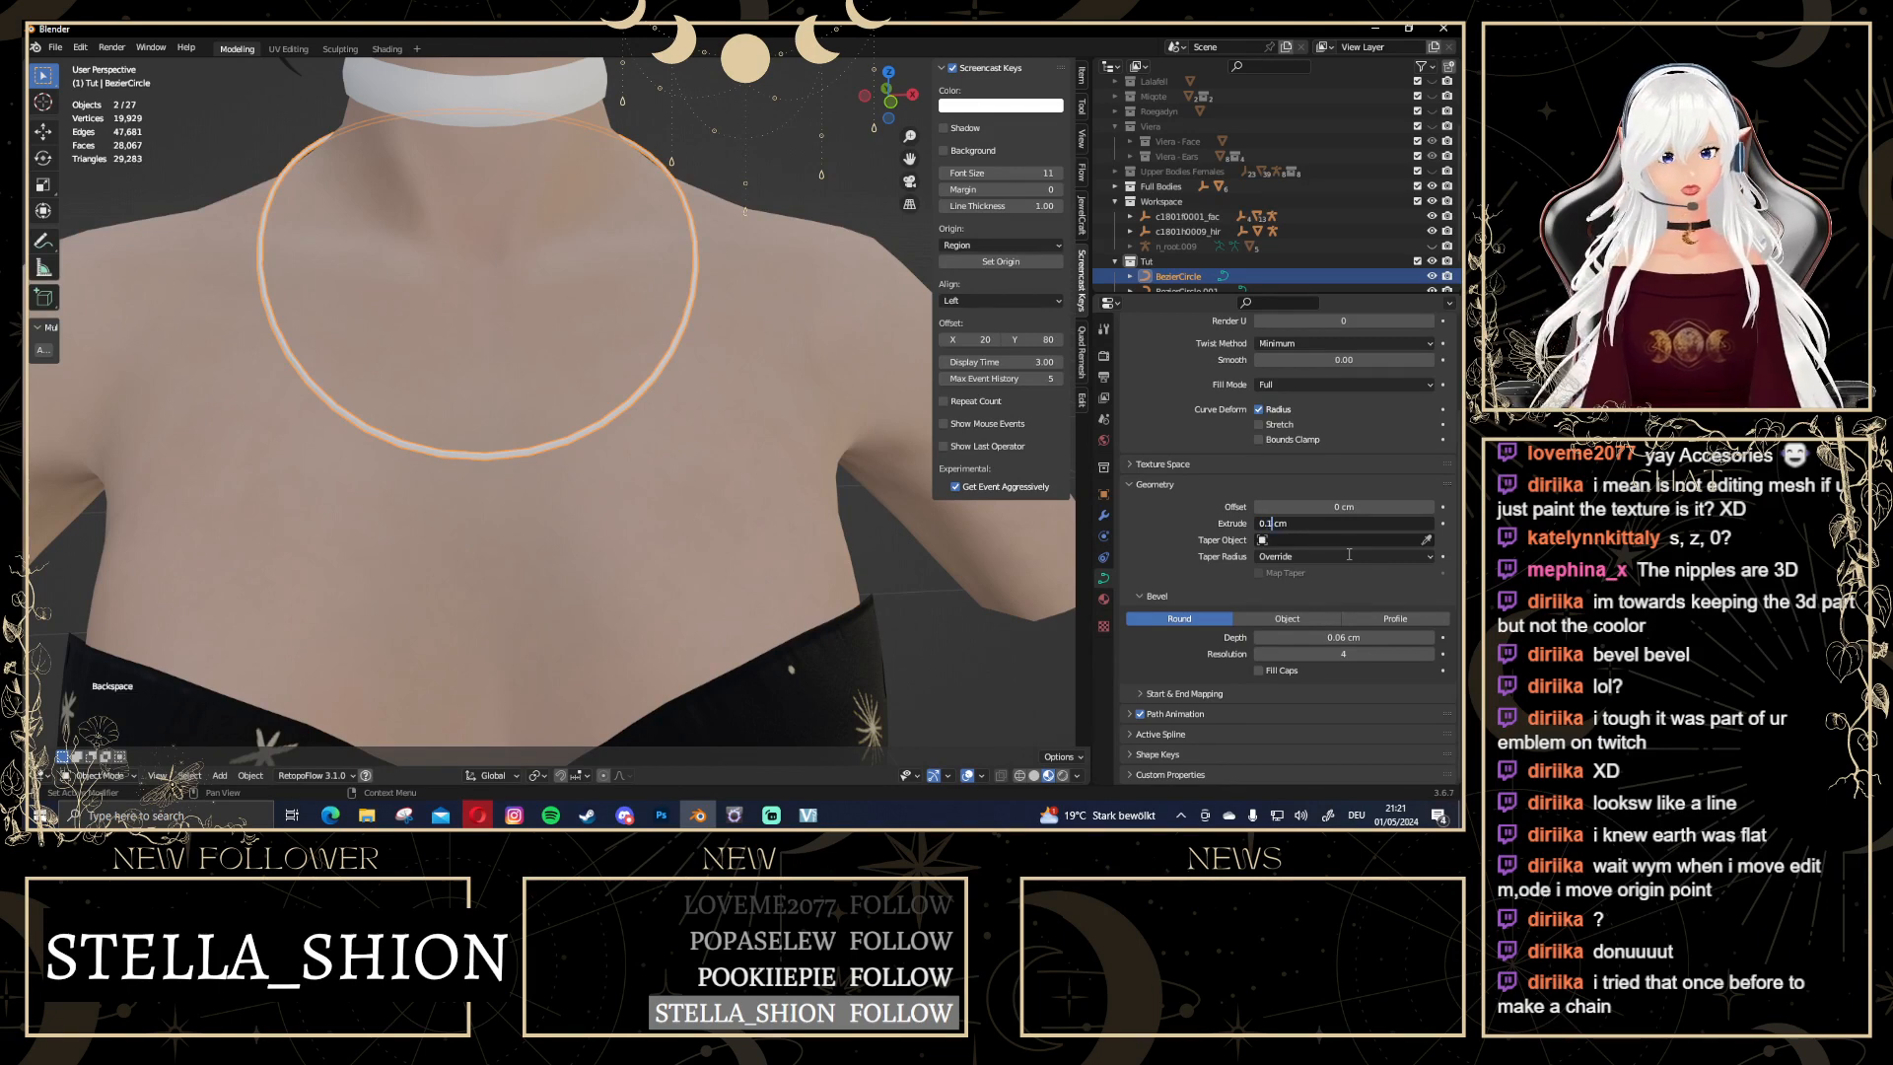
{"action": "left_click", "coordinate": [778, 315]}
{"action": "middle_click_drag", "start_coordinate": [778, 315], "coordinate": [645, 462]}
{"action": "scroll", "coordinate": [818, 472], "scroll_direction": "down", "scroll_amount": 5}
{"action": "scroll", "coordinate": [730, 471], "scroll_direction": "up", "scroll_amount": 5}
{"action": "scroll", "coordinate": [744, 485], "scroll_direction": "down", "scroll_amount": 4}
{"action": "scroll", "coordinate": [429, 469], "scroll_direction": "up", "scroll_amount": 3}
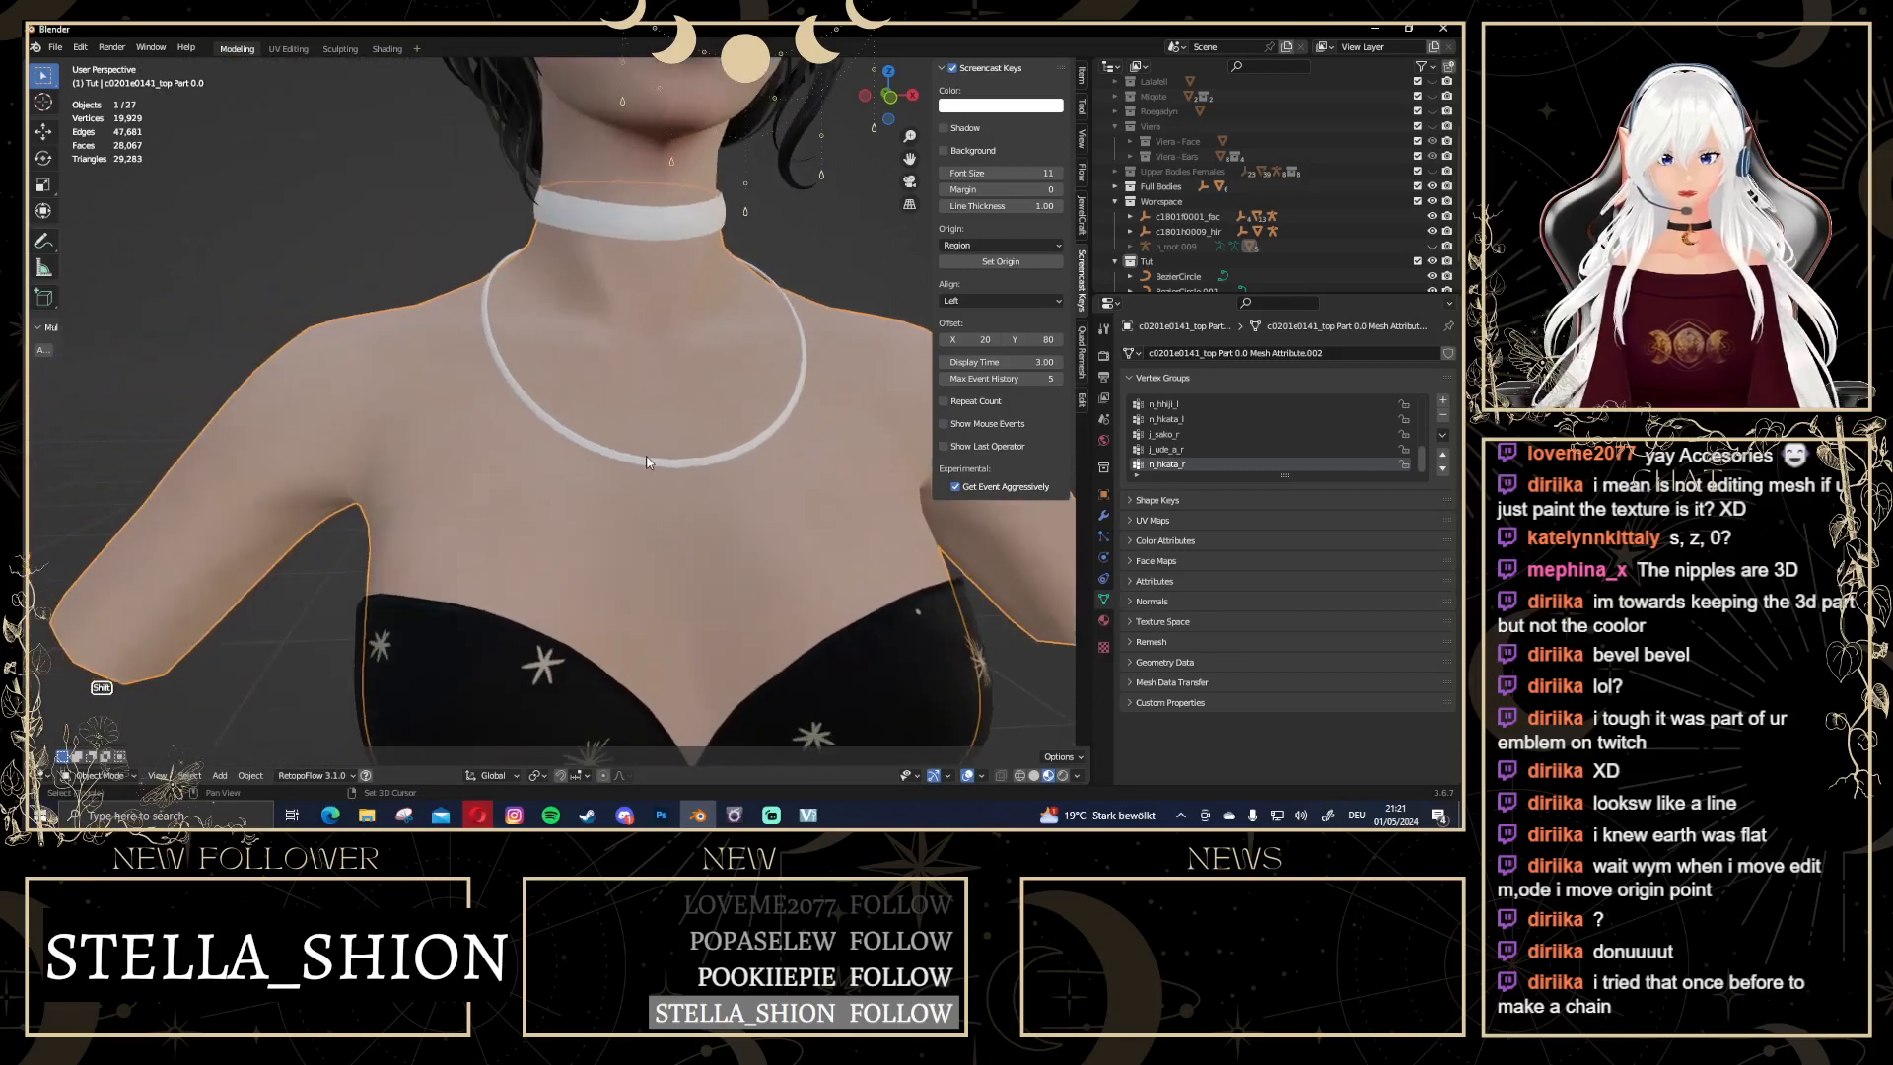
In Edit Mode on the necklace, scale the lower front control point's handles to 0.238 in front view, narrowing the curve there
{"action": "left_click", "coordinate": [646, 462]}
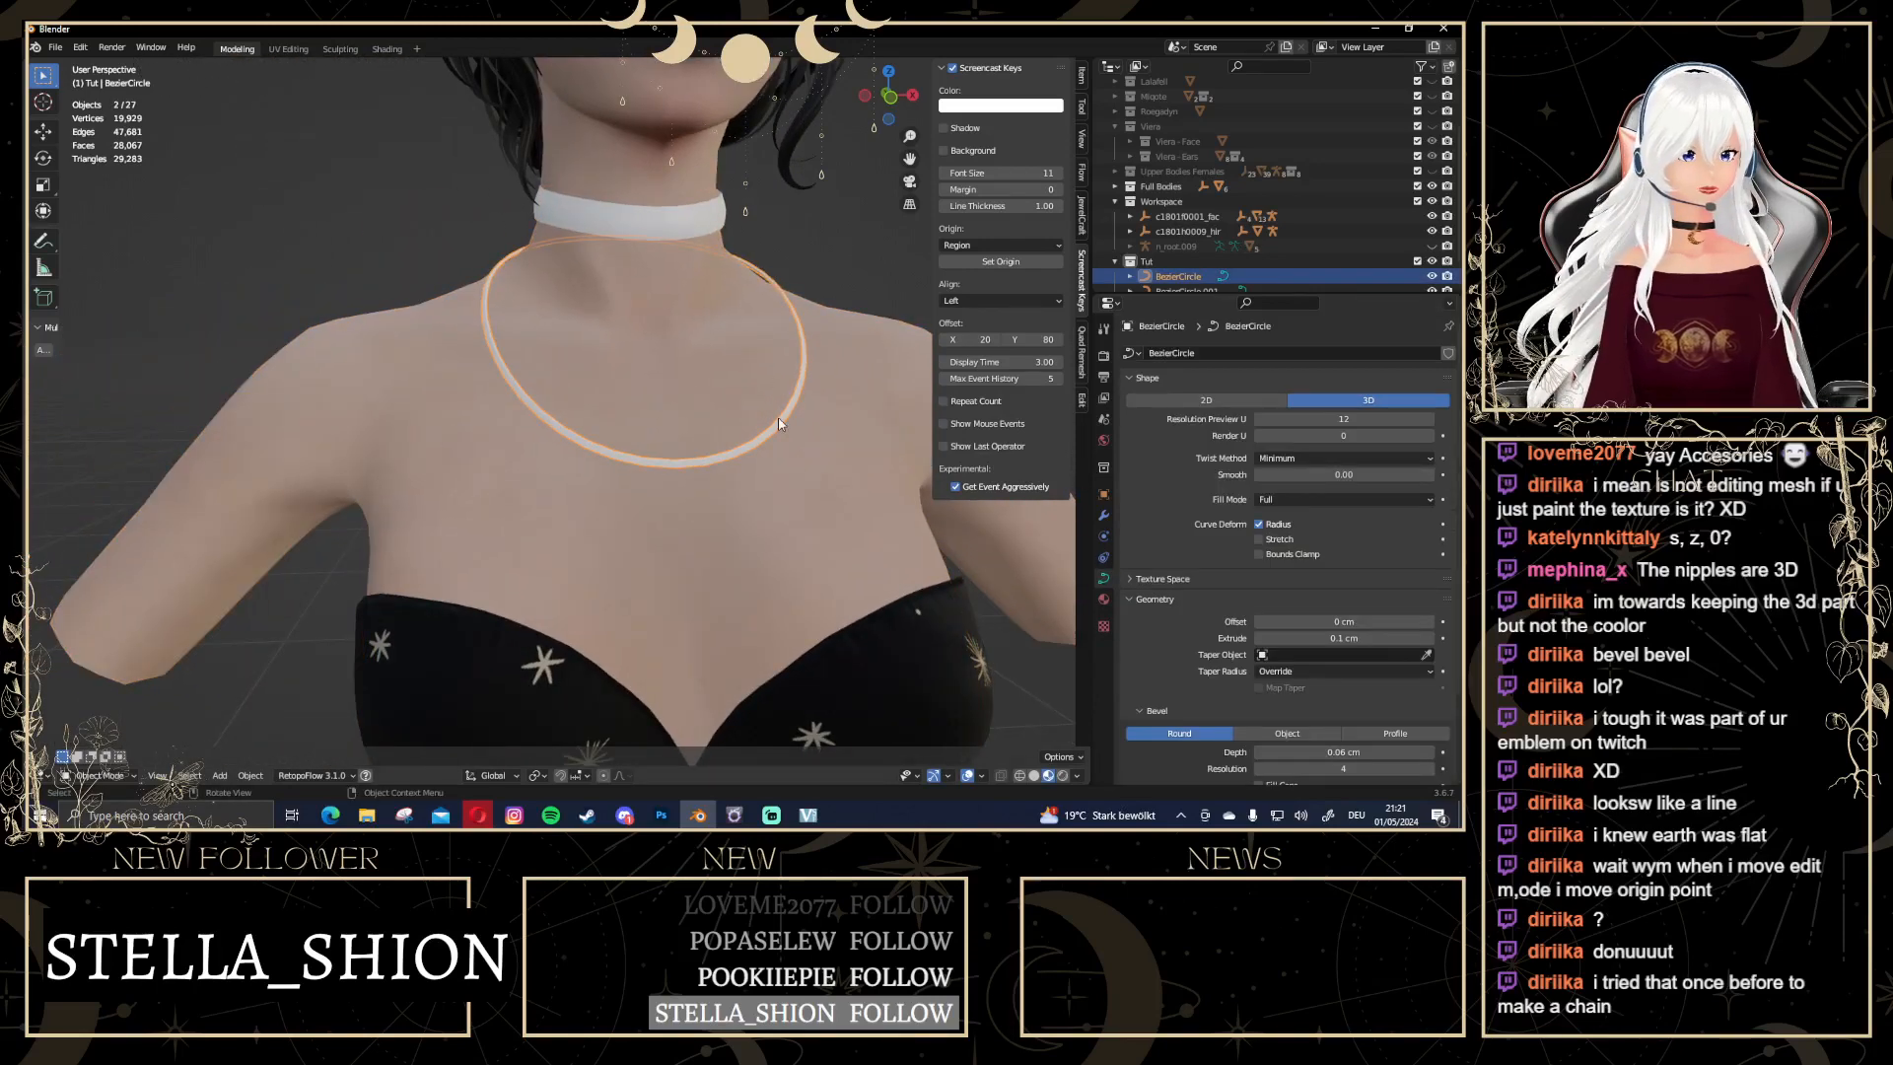
{"action": "scroll", "coordinate": [721, 459], "scroll_direction": "down", "scroll_amount": 5}
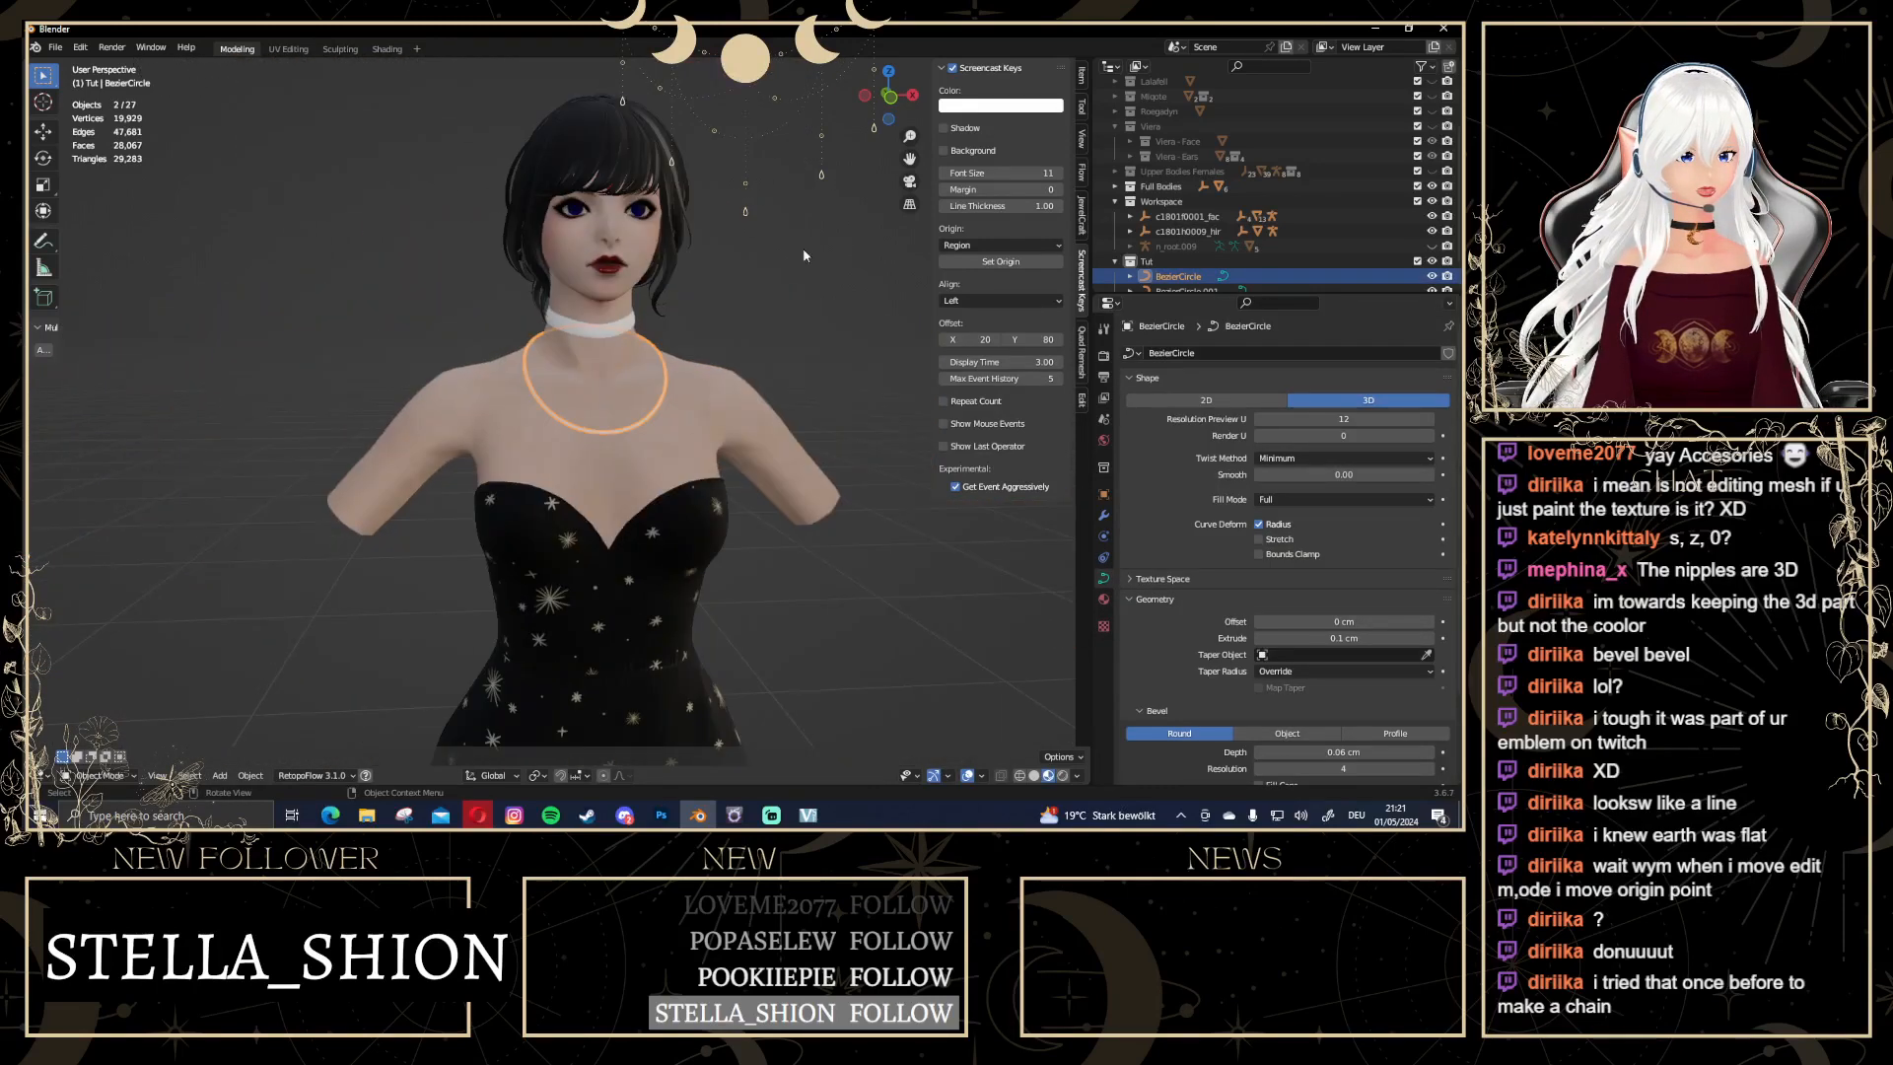
{"action": "left_click", "coordinate": [892, 101]}
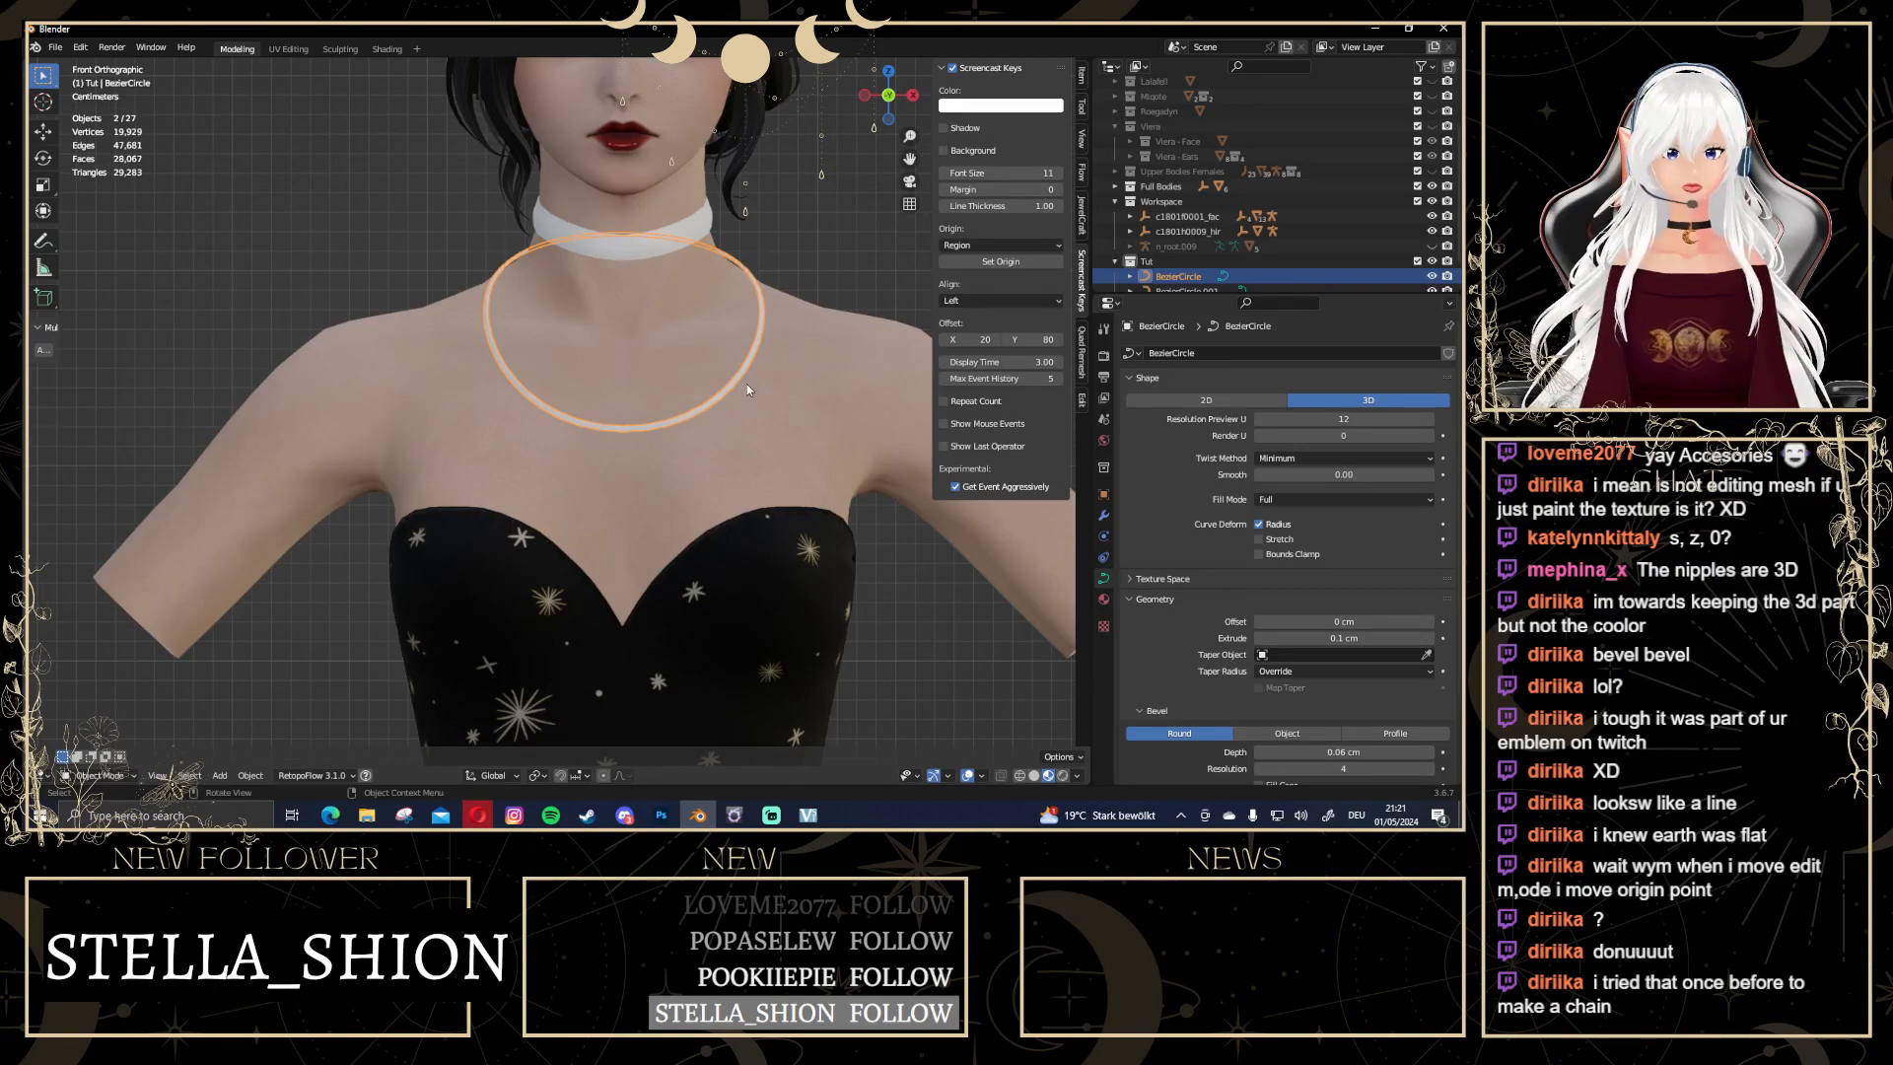
{"action": "scroll", "coordinate": [648, 375], "scroll_direction": "down", "scroll_amount": 3}
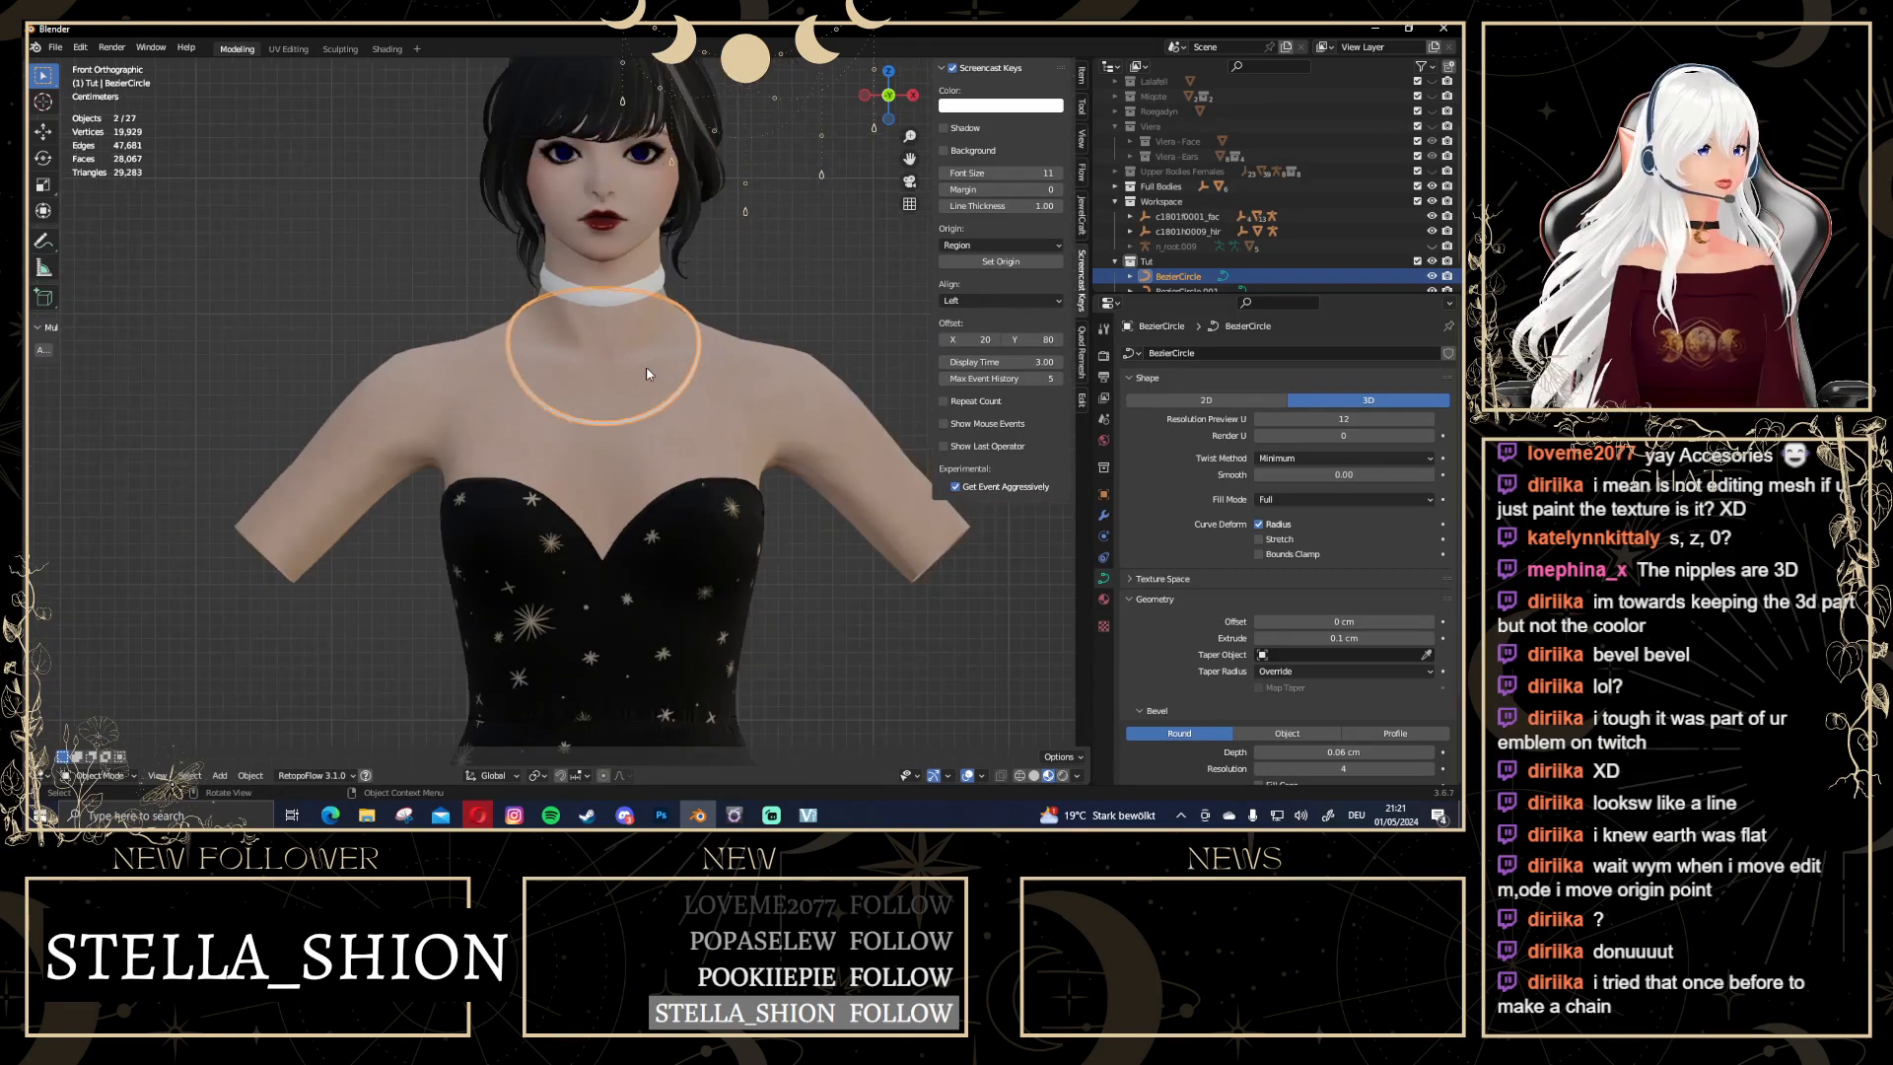
{"action": "scroll", "coordinate": [649, 376], "scroll_direction": "up", "scroll_amount": 3}
{"action": "scroll", "coordinate": [651, 378], "scroll_direction": "down", "scroll_amount": 1}
{"action": "scroll", "coordinate": [655, 414], "scroll_direction": "up", "scroll_amount": 1}
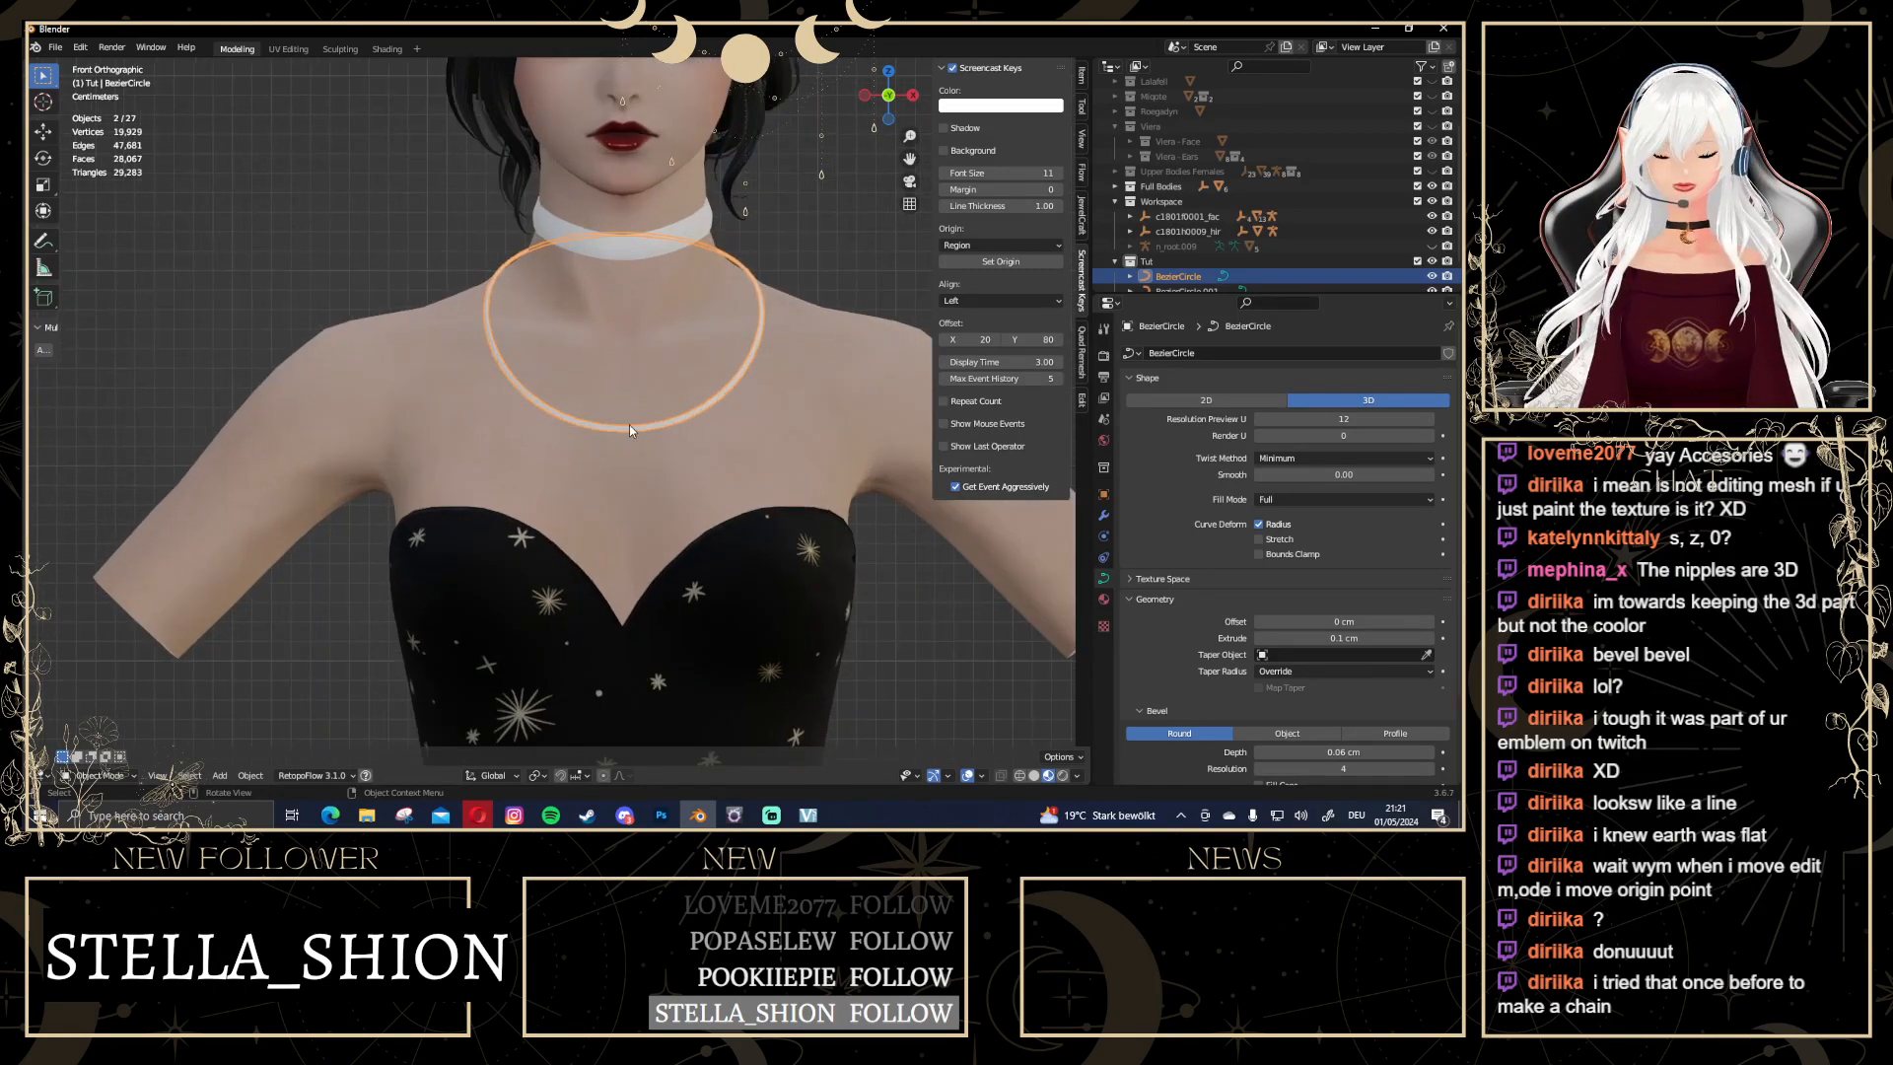
{"action": "key", "text": "Tab"}
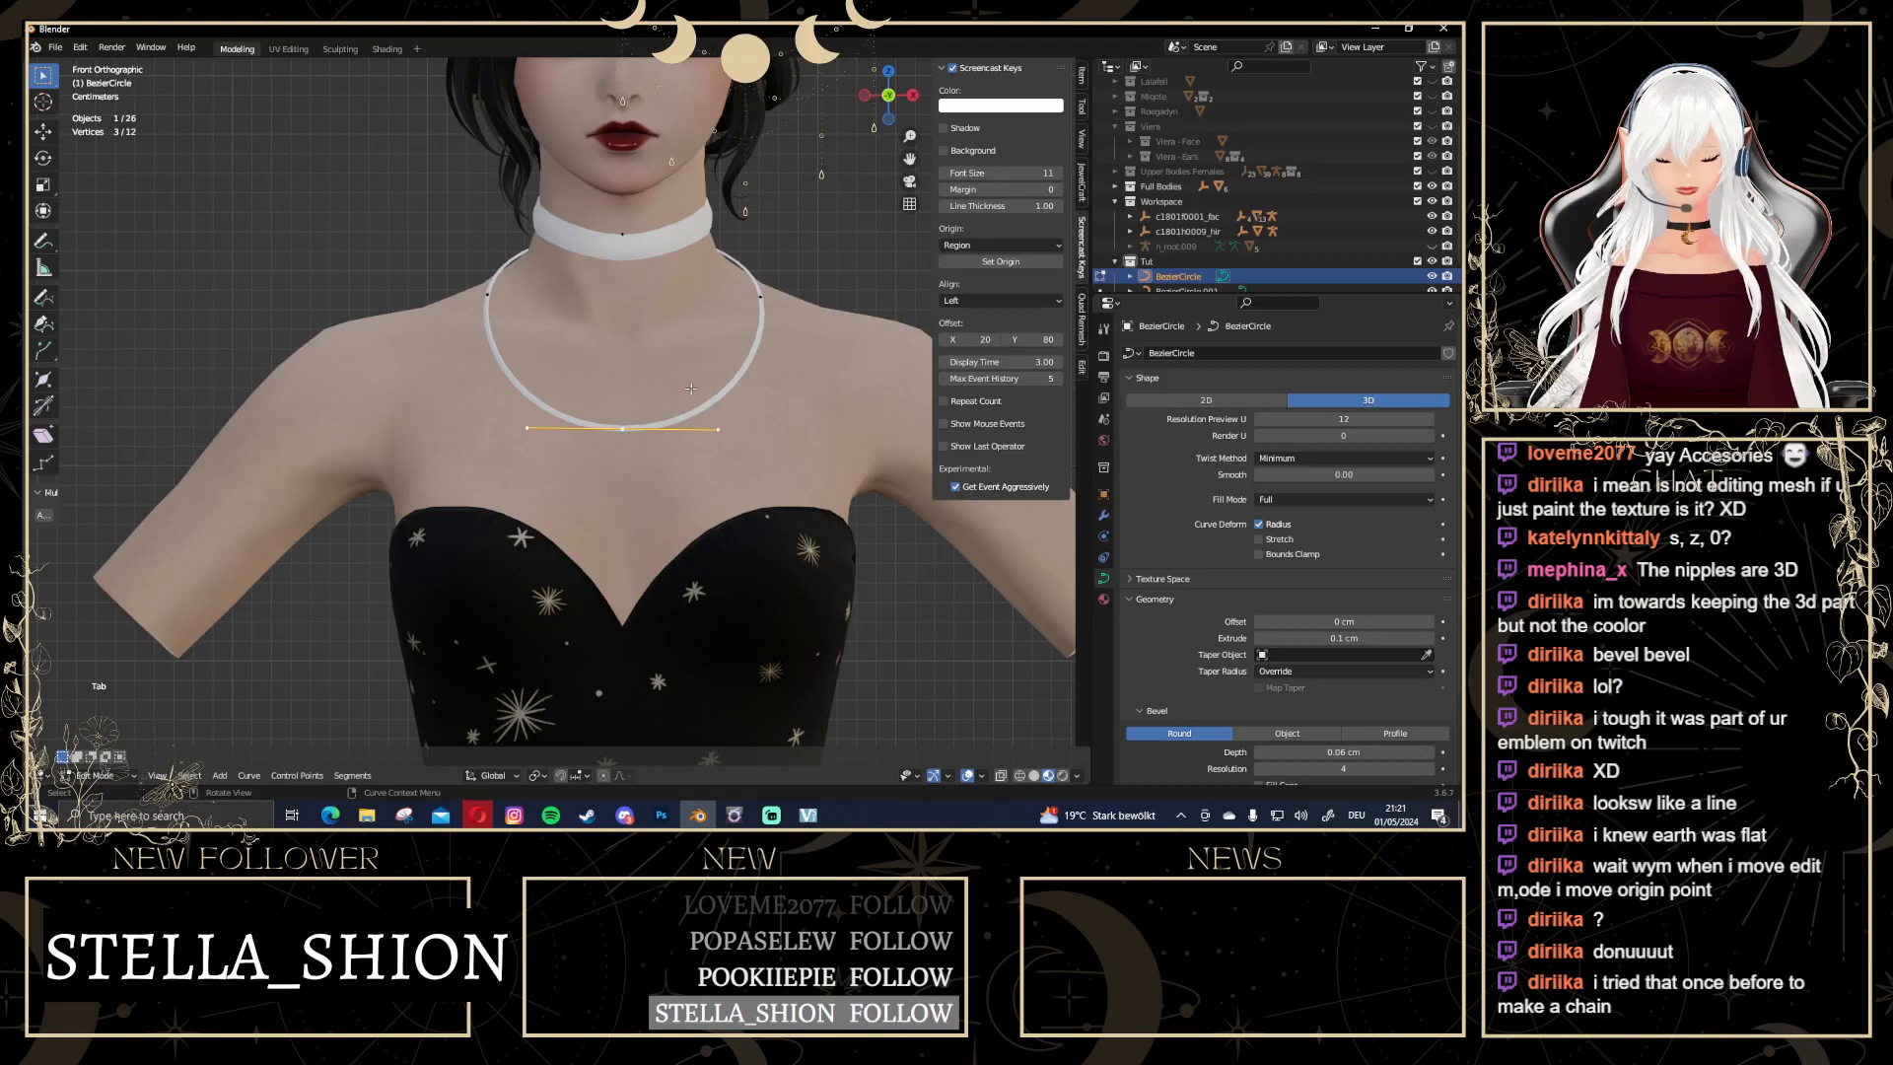
{"action": "key", "text": "s"}
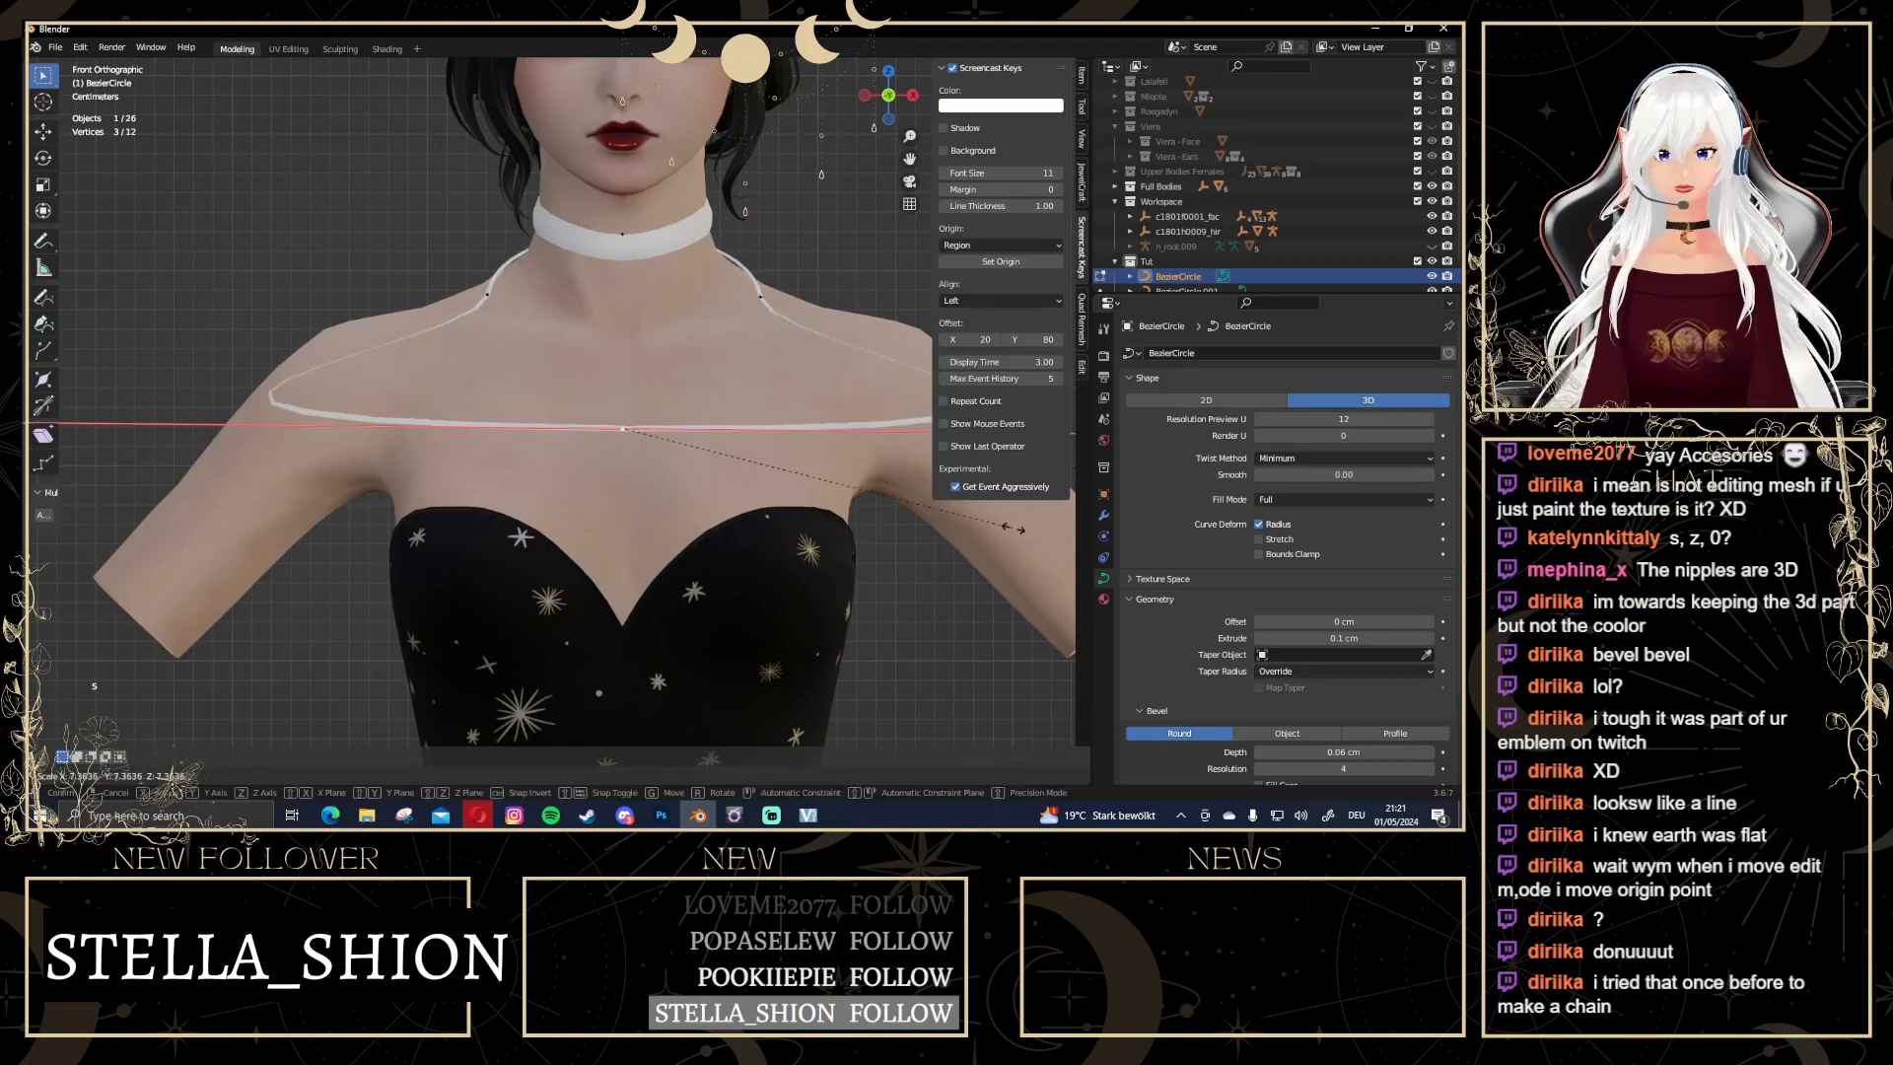
{"action": "left_click", "coordinate": [639, 425]}
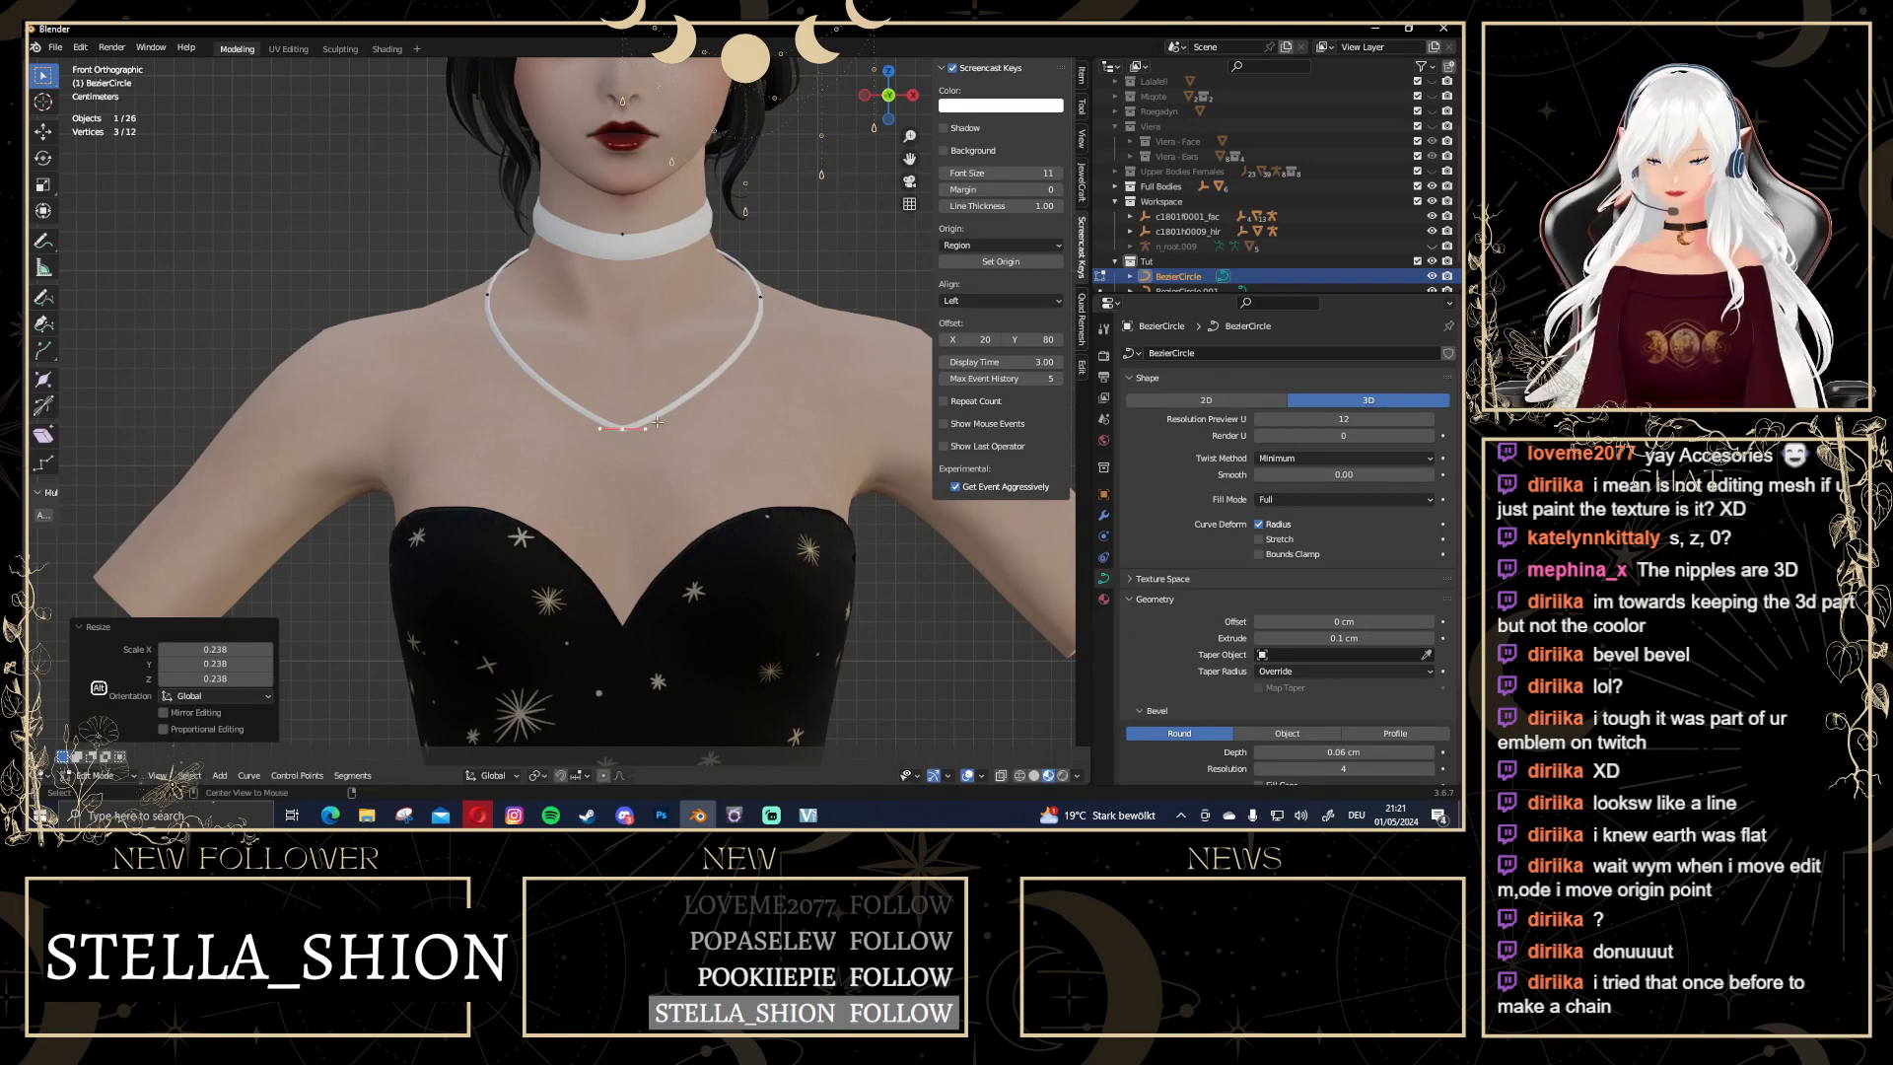
Widen the necklace at its lower front control point by scaling the curve radius by about 8.6
{"action": "key", "text": "alt+s"}
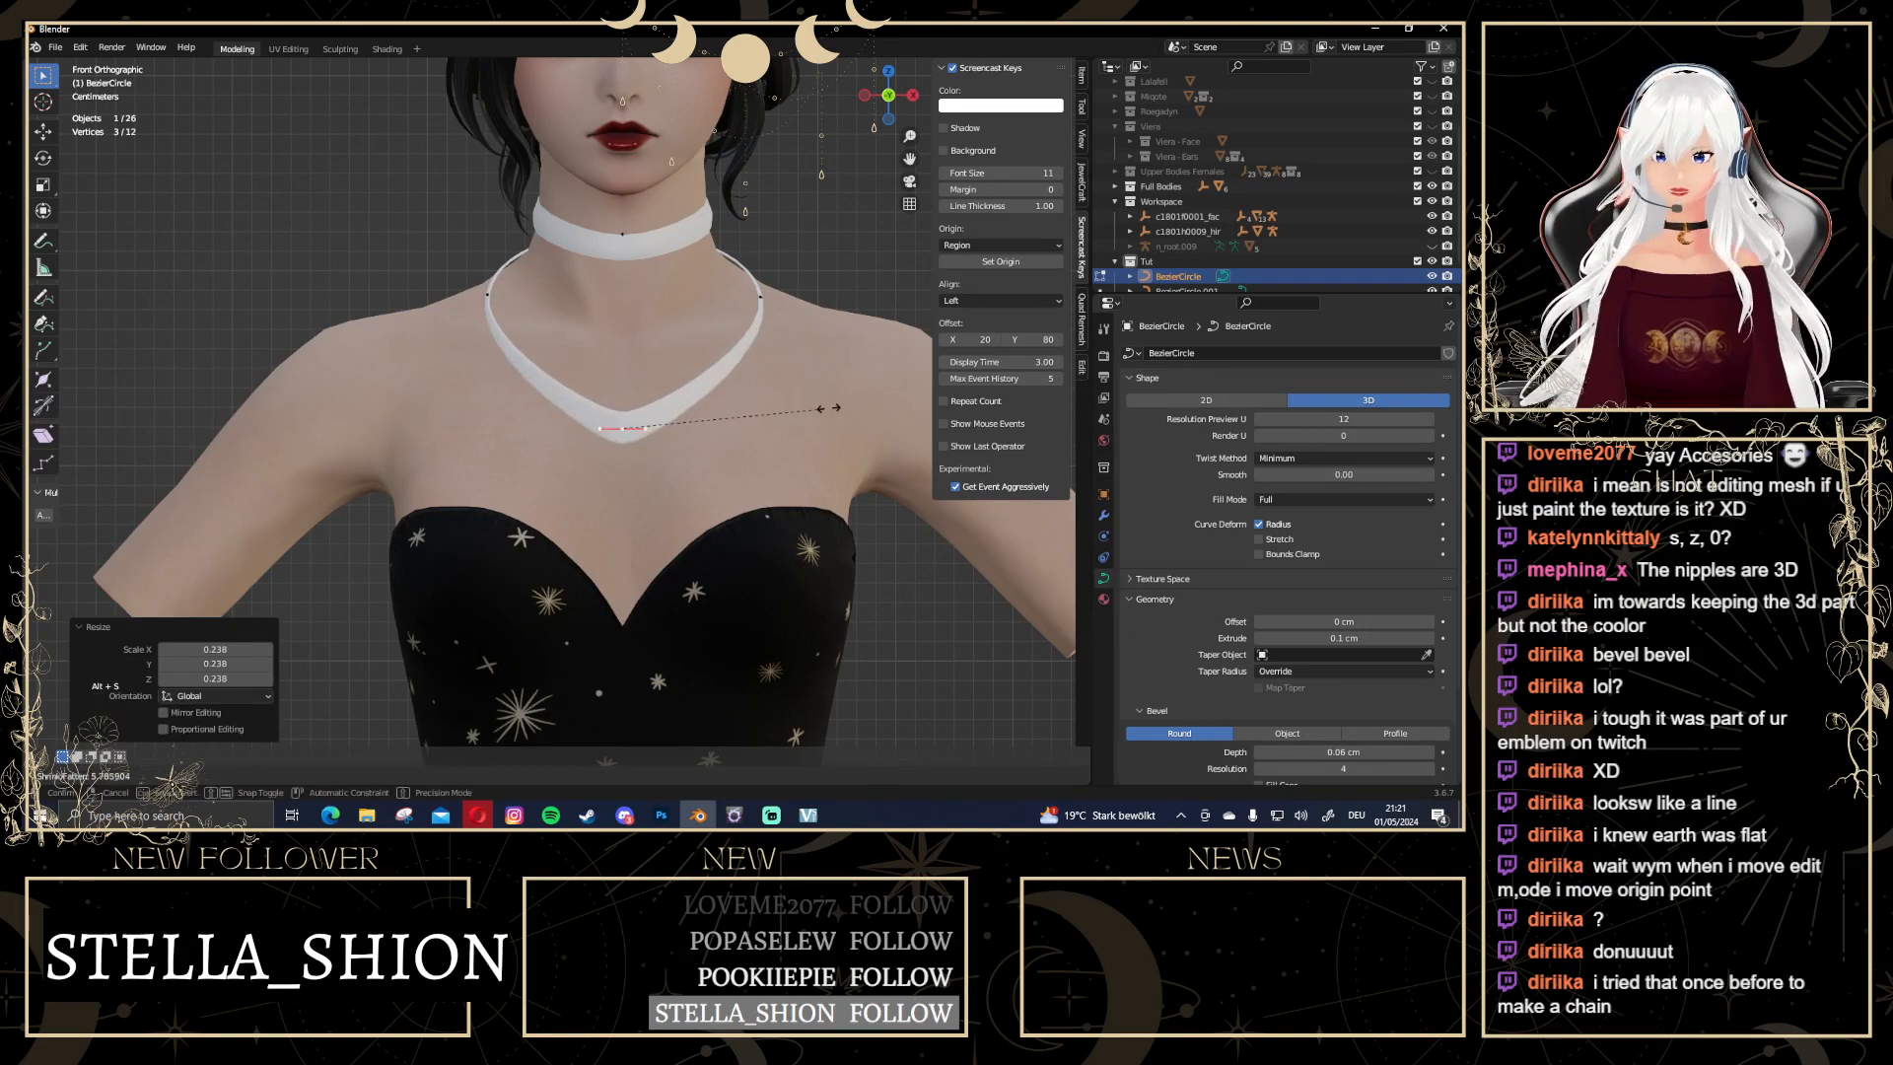
{"action": "left_click", "coordinate": [917, 400]}
{"action": "middle_click_drag", "start_coordinate": [917, 402], "coordinate": [813, 423]}
{"action": "scroll", "coordinate": [813, 423], "scroll_direction": "down", "scroll_amount": 2}
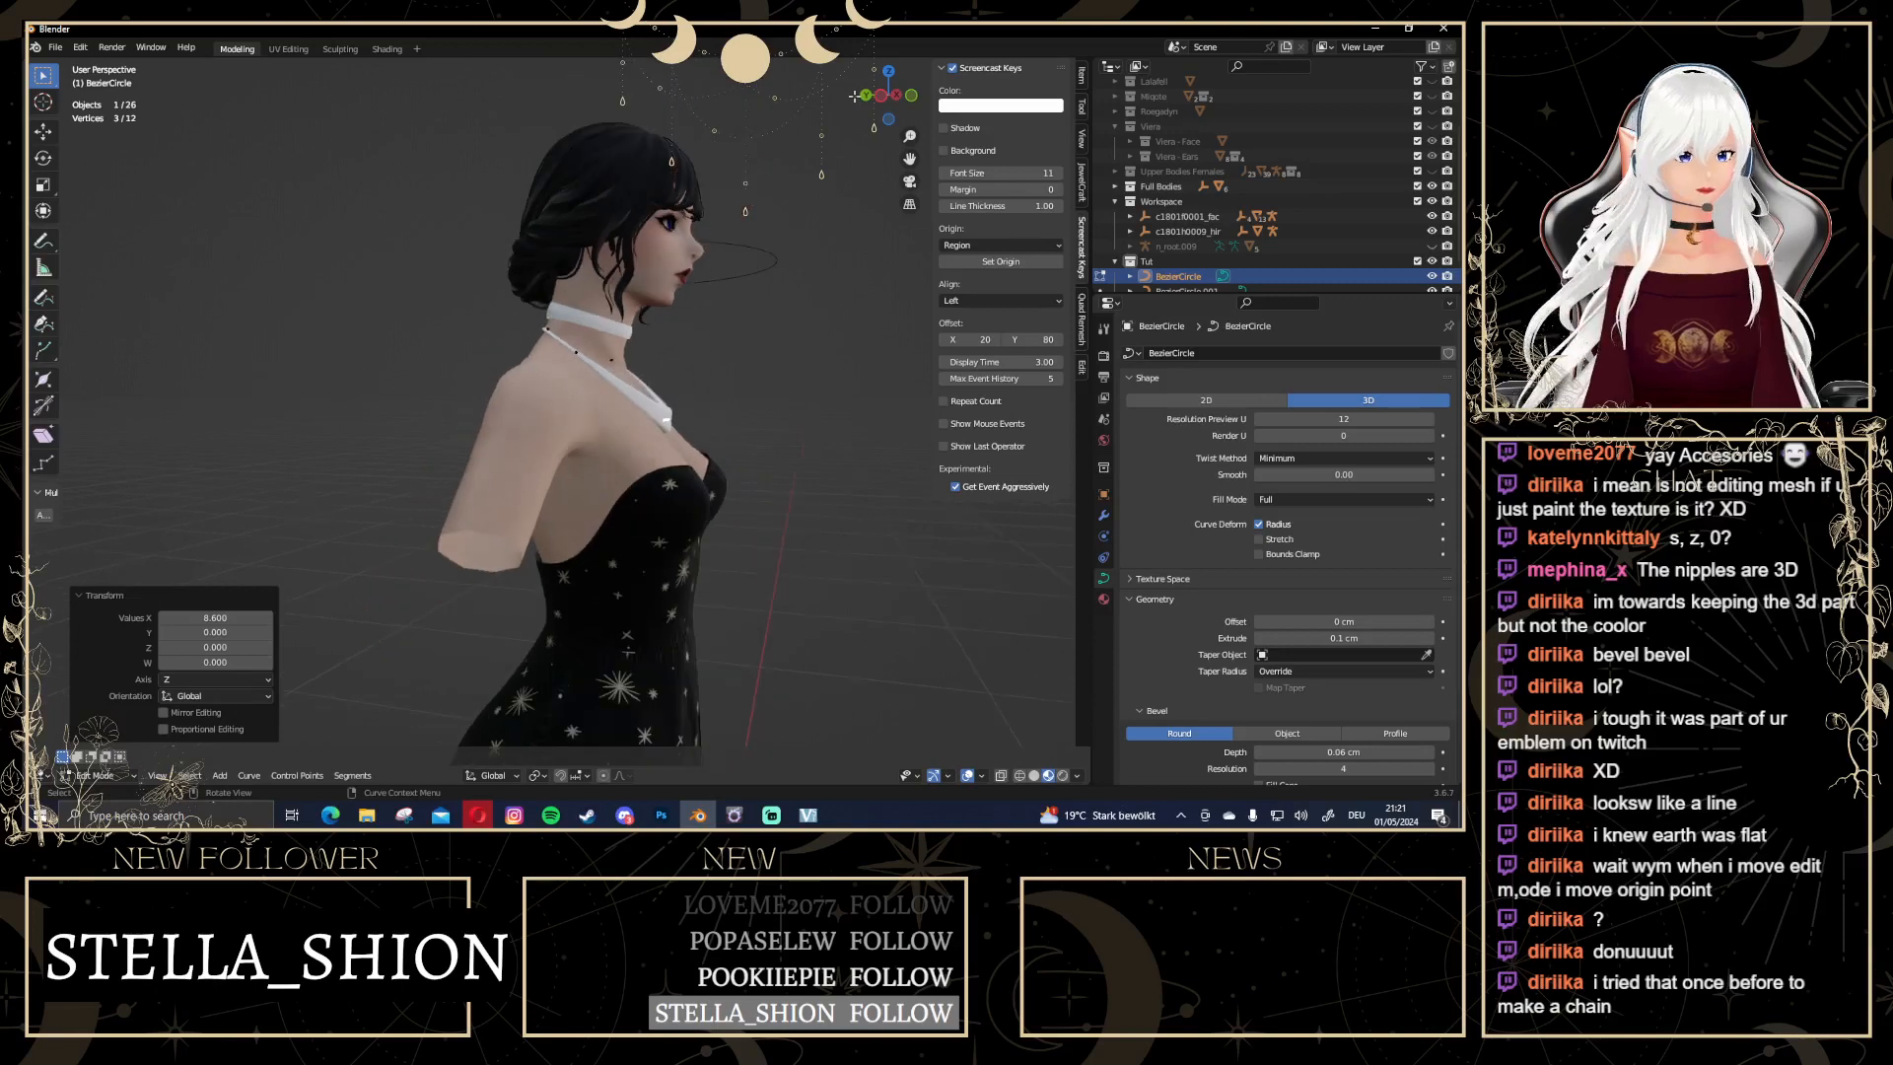
Examine from the side and back how the widened necklace sits against the body
{"action": "left_click", "coordinate": [882, 95]}
{"action": "scroll", "coordinate": [779, 370], "scroll_direction": "up", "scroll_amount": 2}
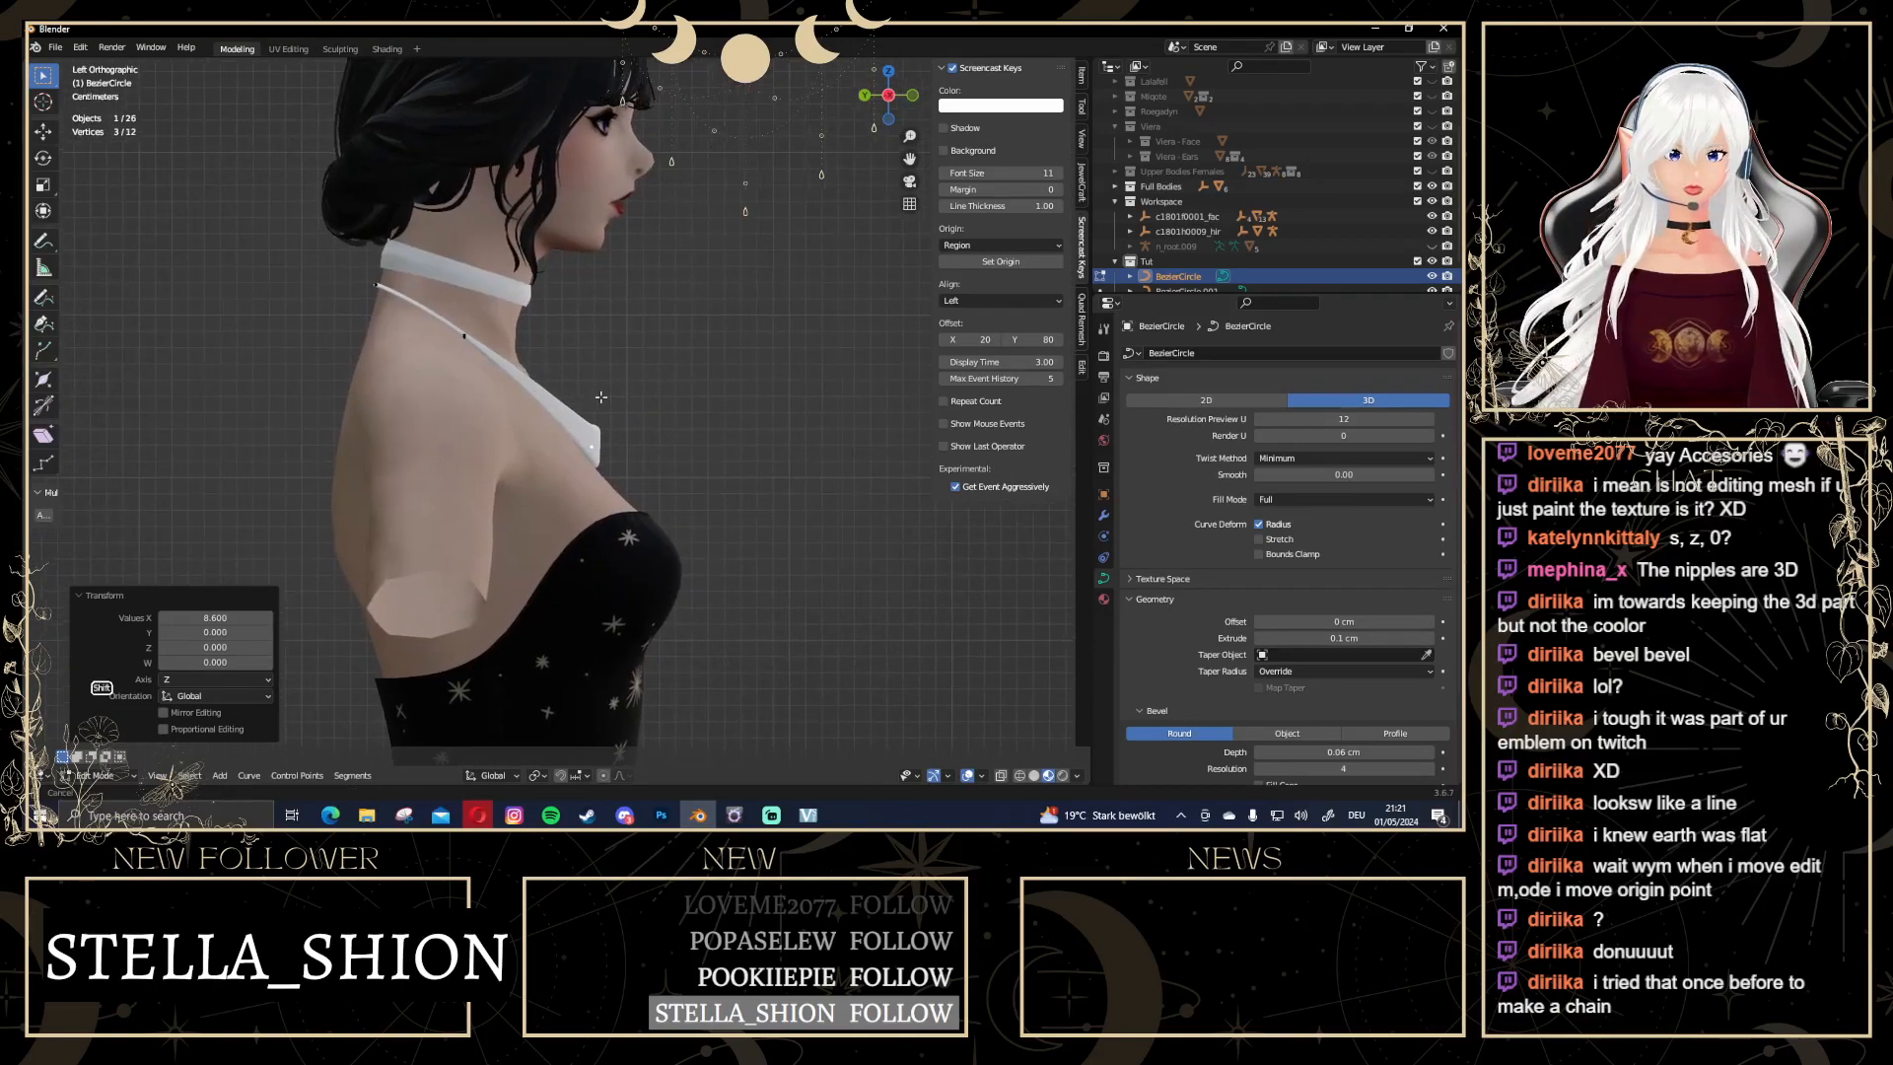
{"action": "scroll", "coordinate": [665, 395], "scroll_direction": "up", "scroll_amount": 3}
{"action": "middle_click_drag", "start_coordinate": [677, 391], "coordinate": [629, 379]}
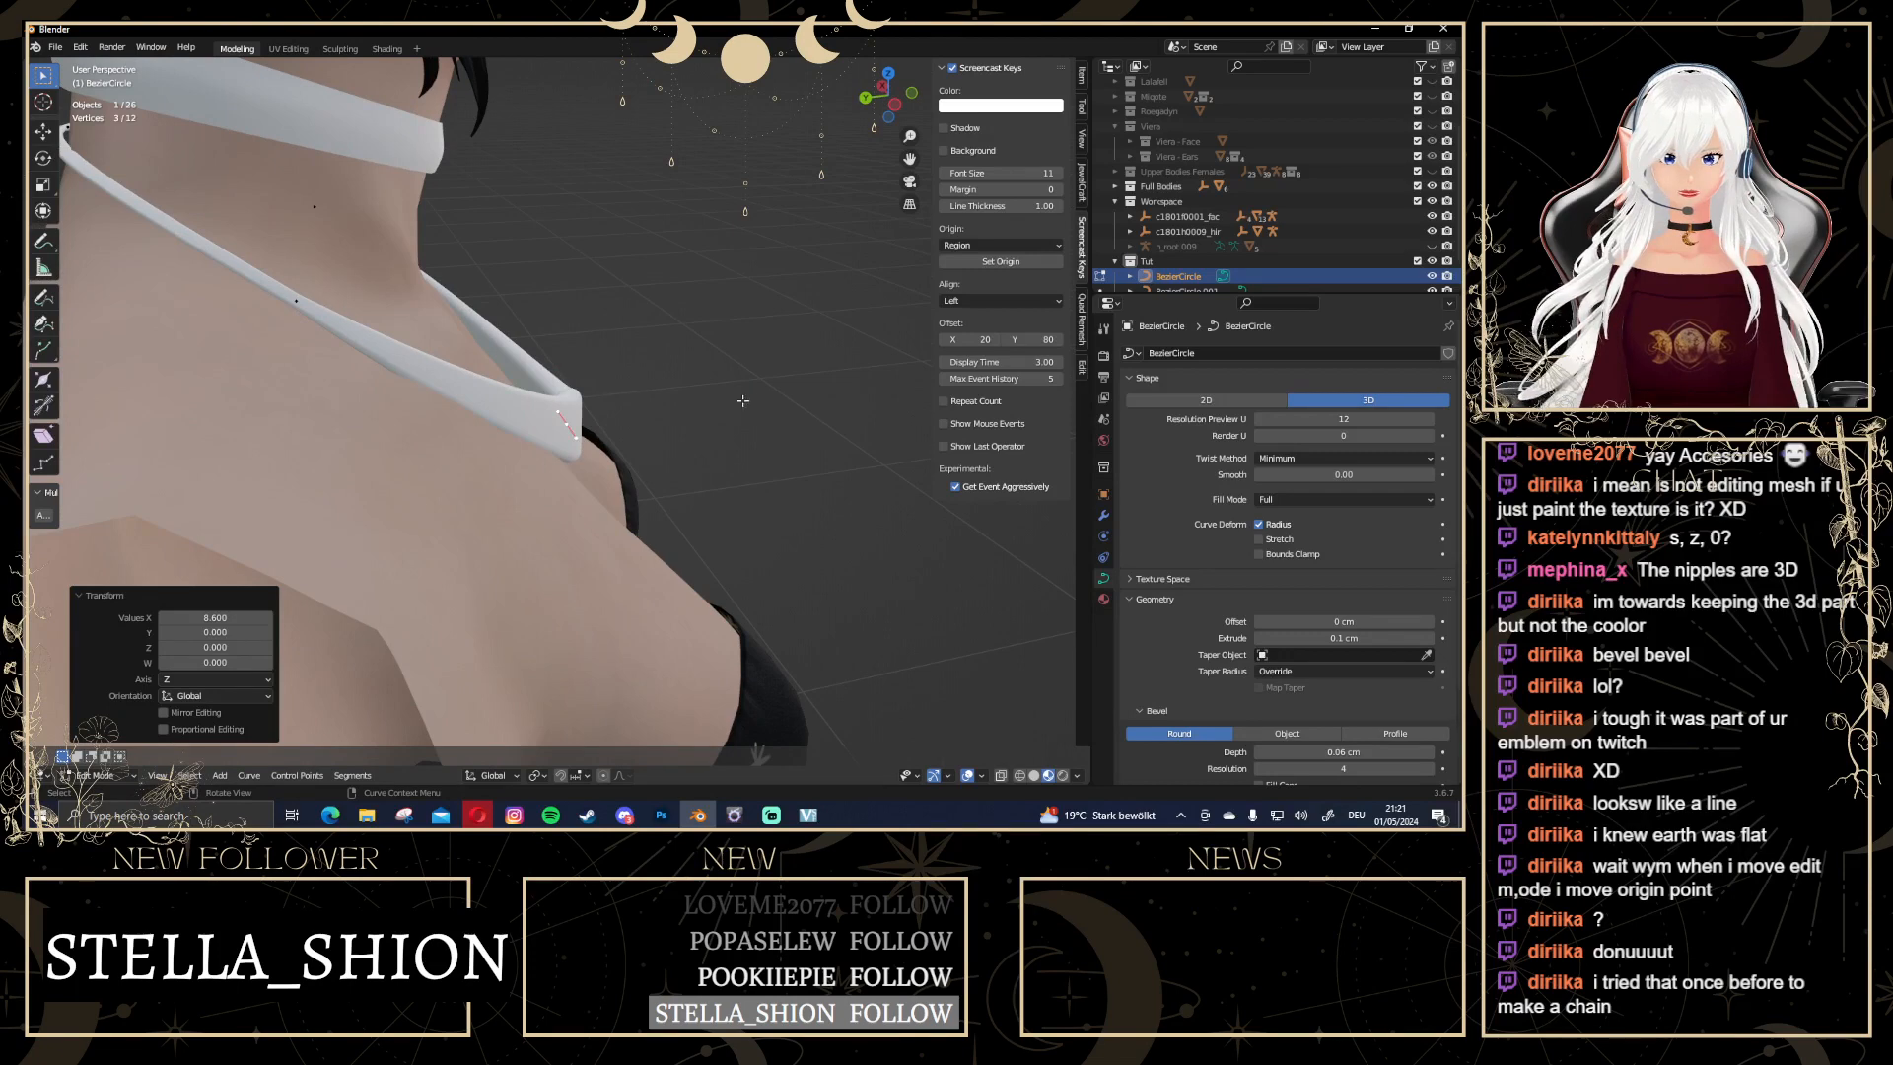
{"action": "left_click", "coordinate": [891, 114]}
{"action": "scroll", "coordinate": [631, 439], "scroll_direction": "down", "scroll_amount": 1}
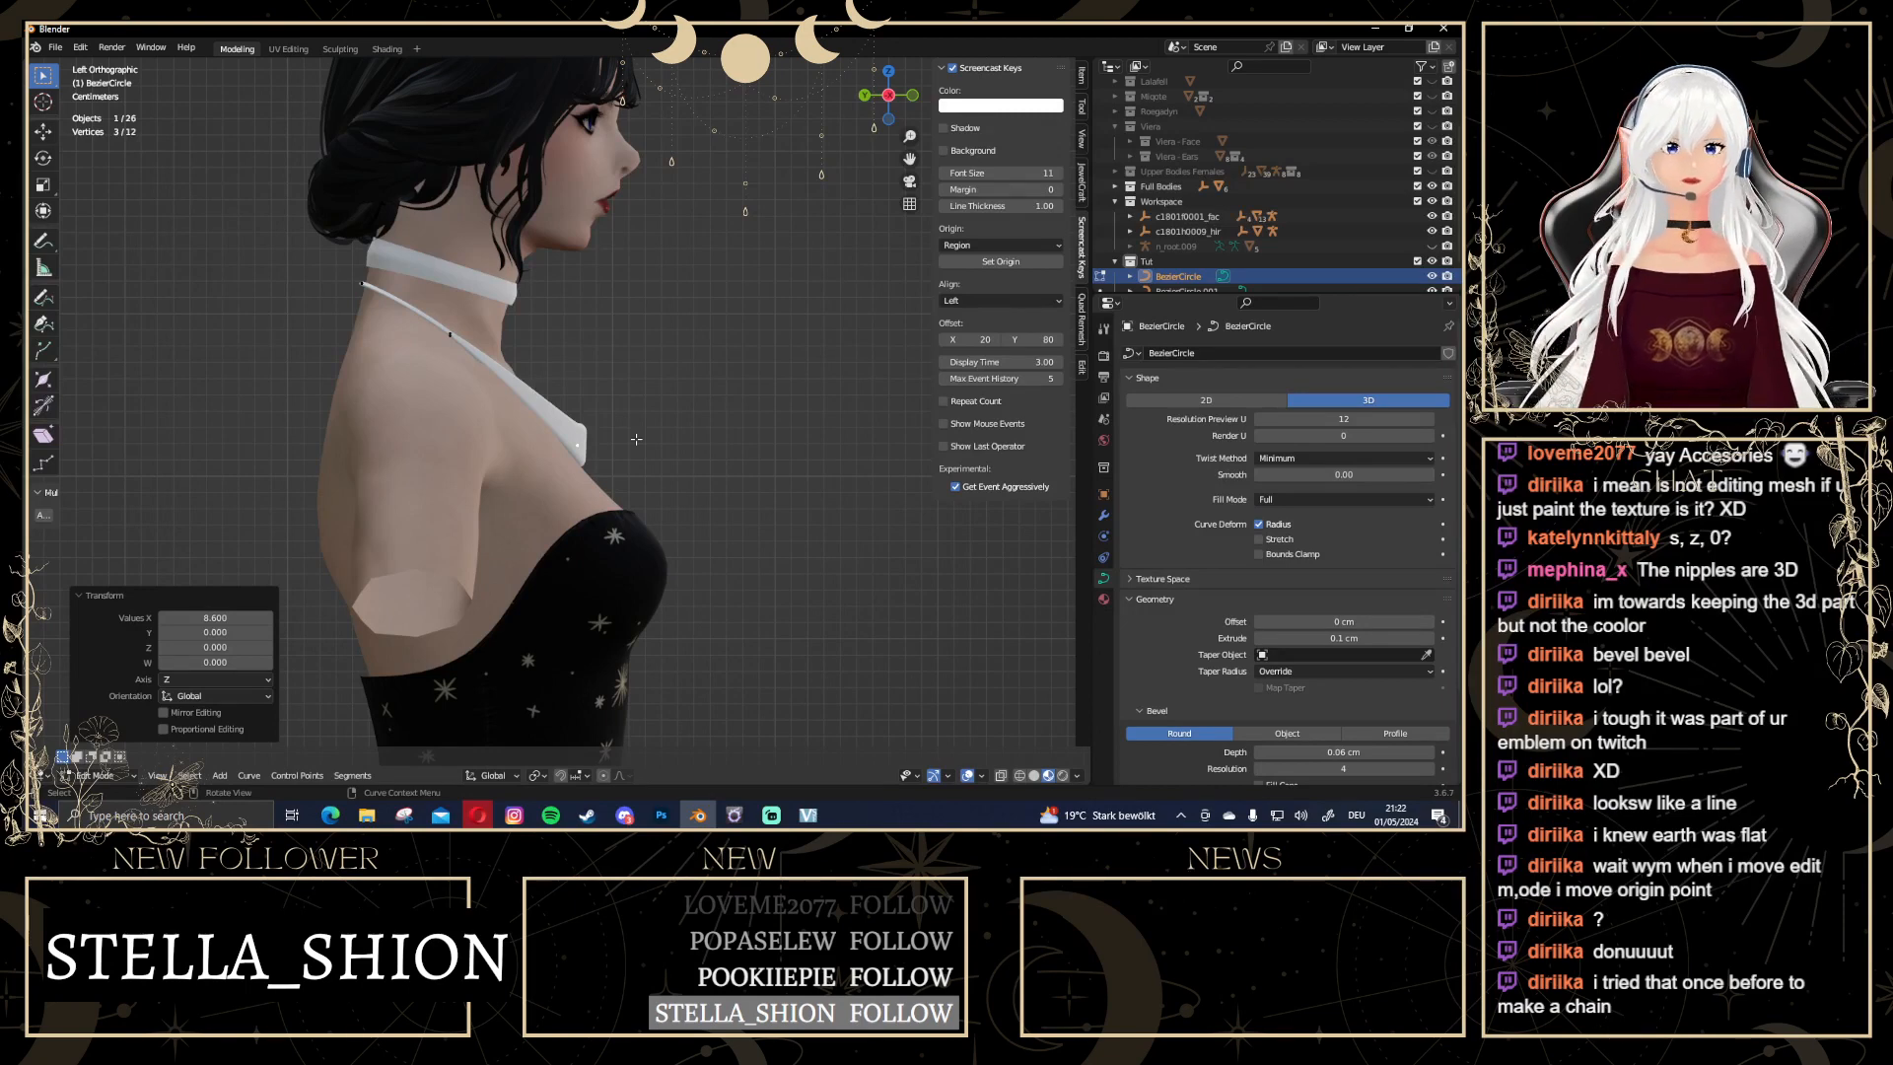
{"action": "middle_click_drag", "start_coordinate": [636, 439], "coordinate": [725, 351]}
{"action": "scroll", "coordinate": [724, 351], "scroll_direction": "up", "scroll_amount": 3}
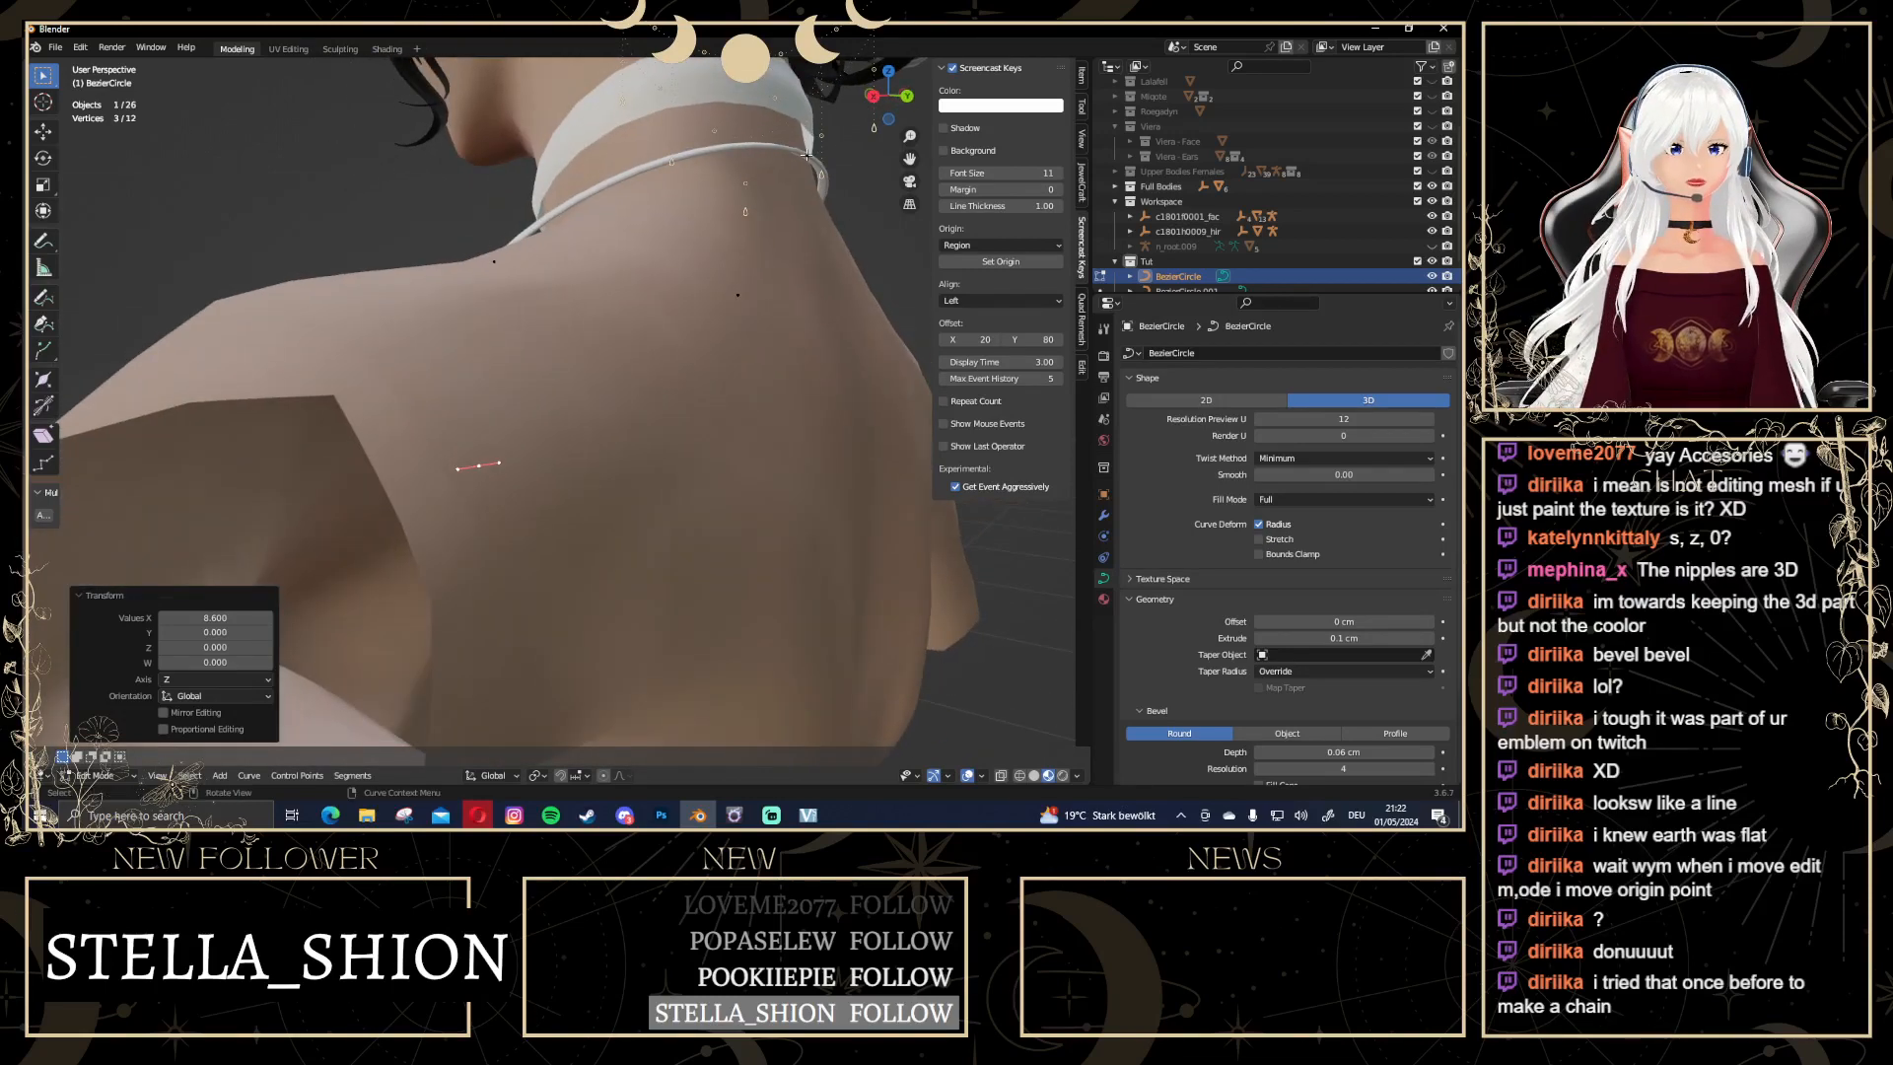
Tilt the necklace's lower front control point by about 40.5° in side view so the band follows the chest
{"action": "left_click", "coordinate": [807, 155]}
{"action": "middle_click_drag", "start_coordinate": [872, 284], "coordinate": [670, 286]}
{"action": "left_click", "coordinate": [887, 105]}
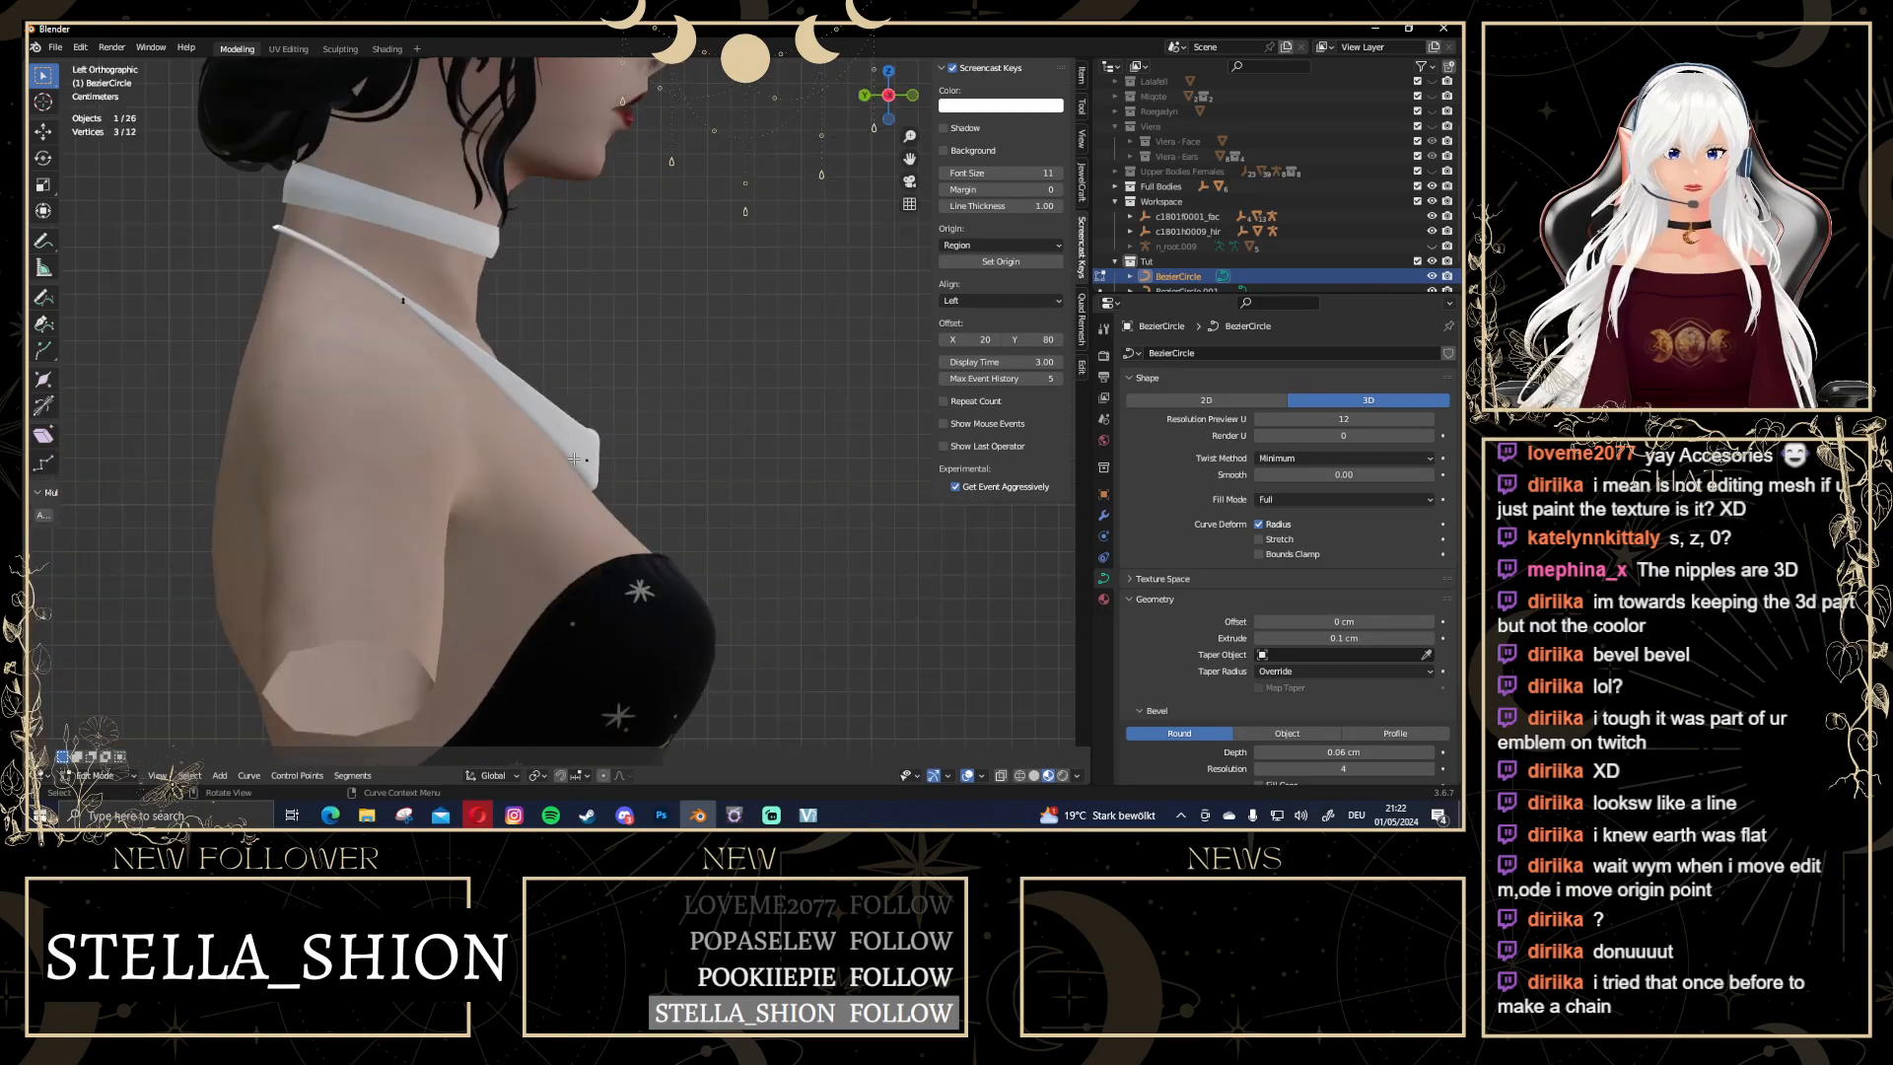
{"action": "key", "text": "ctrl"}
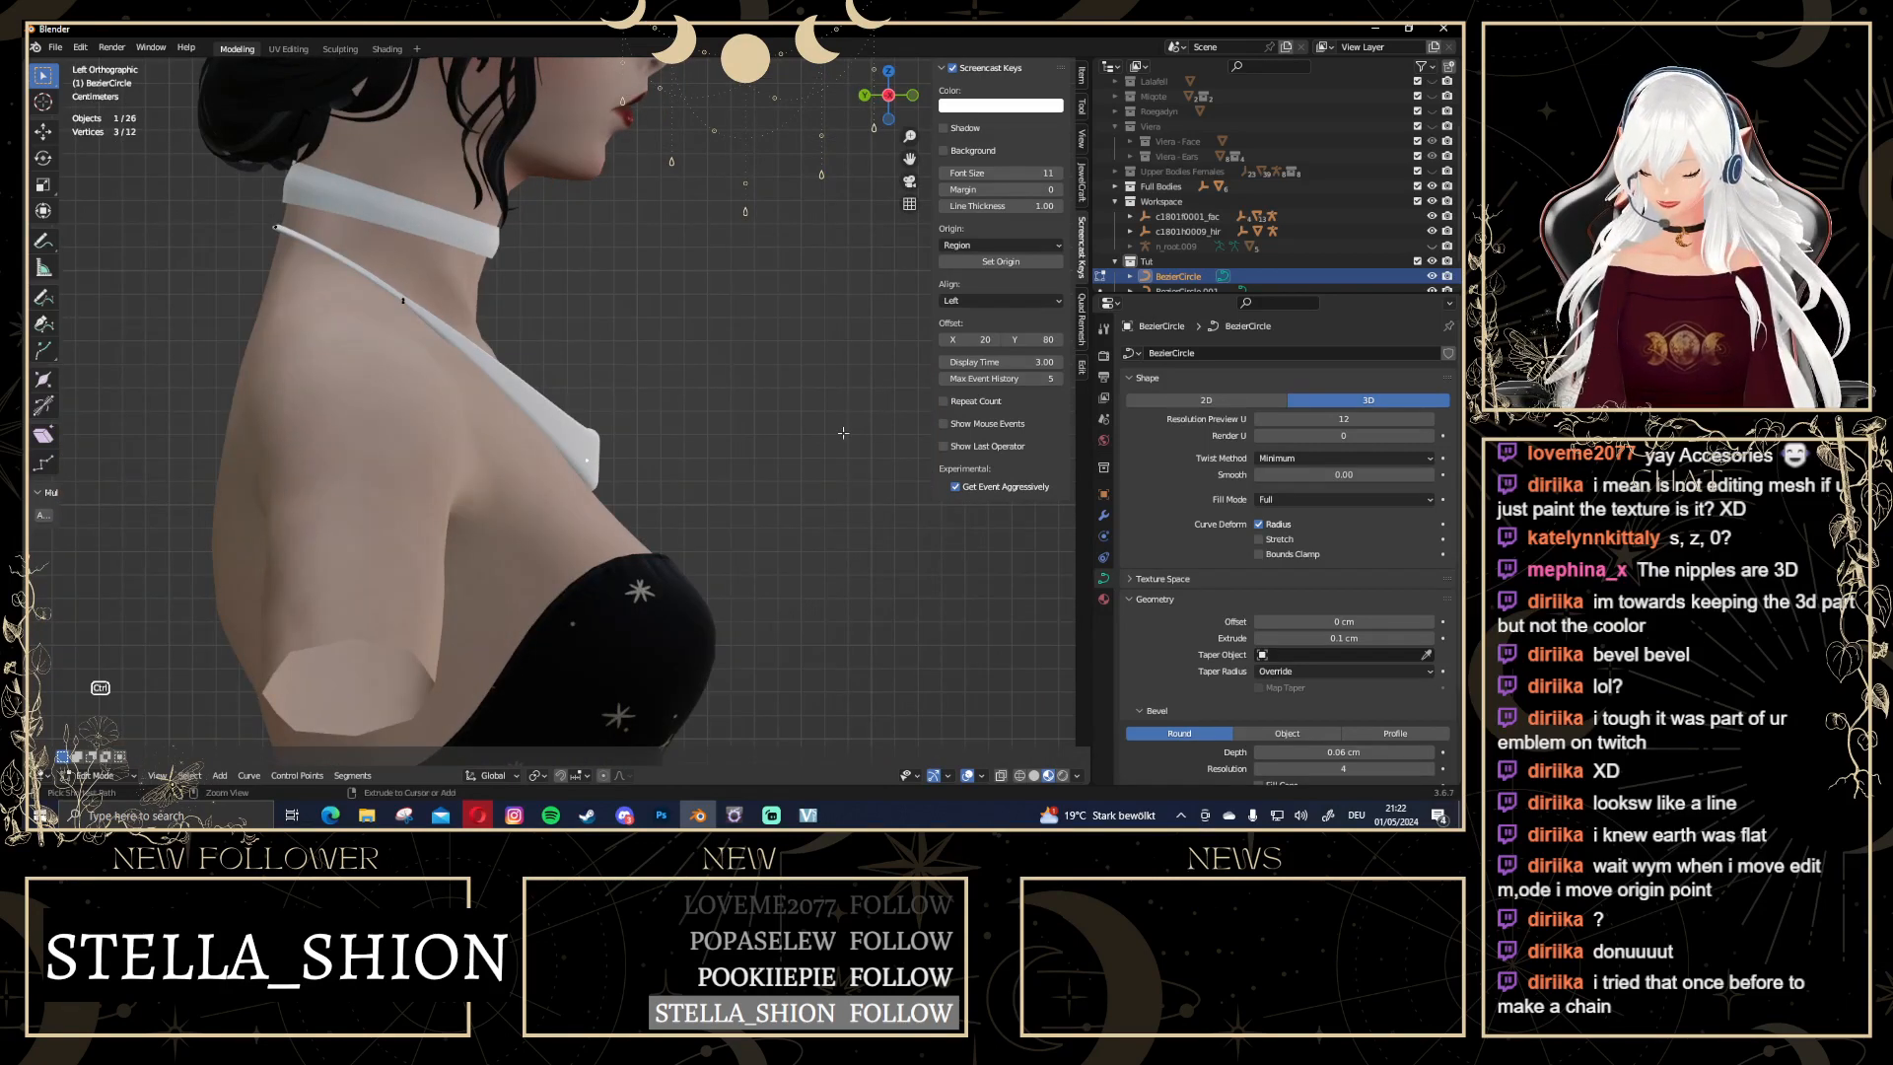
{"action": "key", "text": "ctrl+t"}
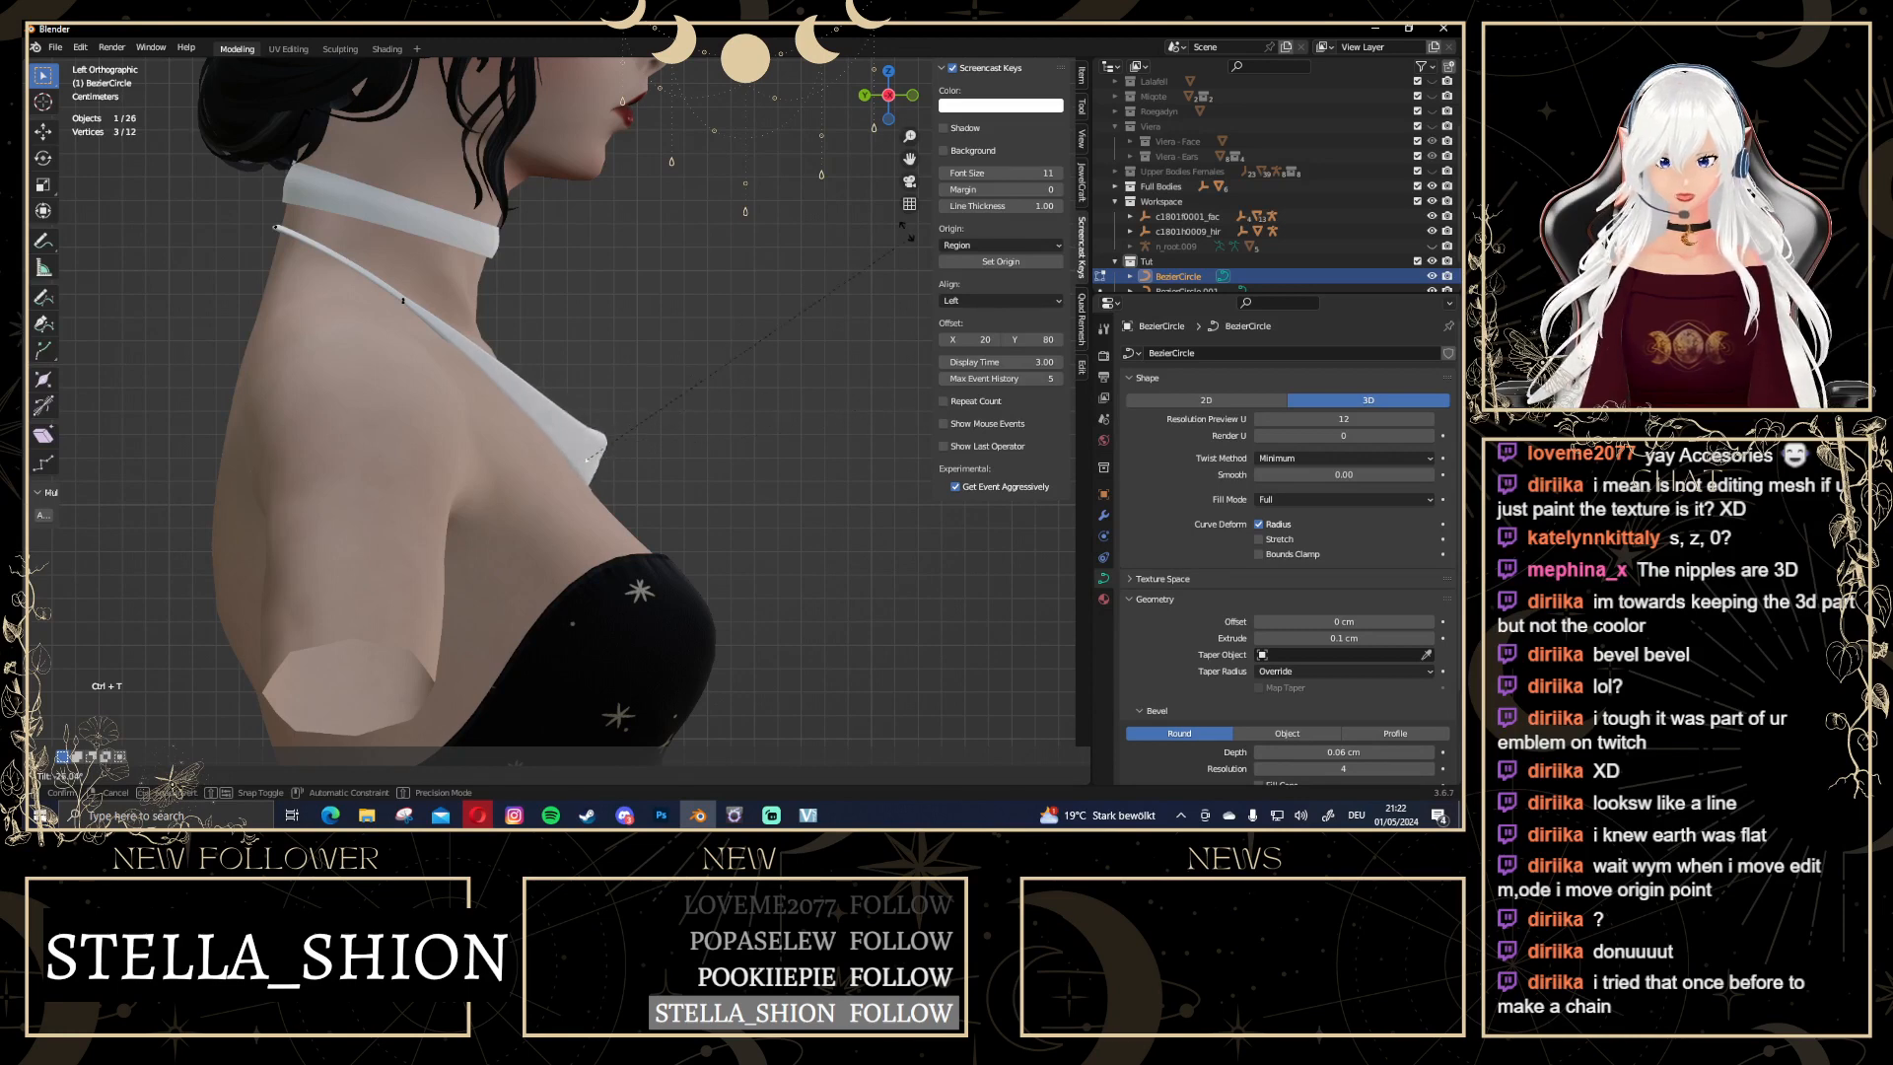
{"action": "left_click", "coordinate": [777, 577]}
{"action": "middle_click_drag", "start_coordinate": [705, 491], "coordinate": [516, 524]}
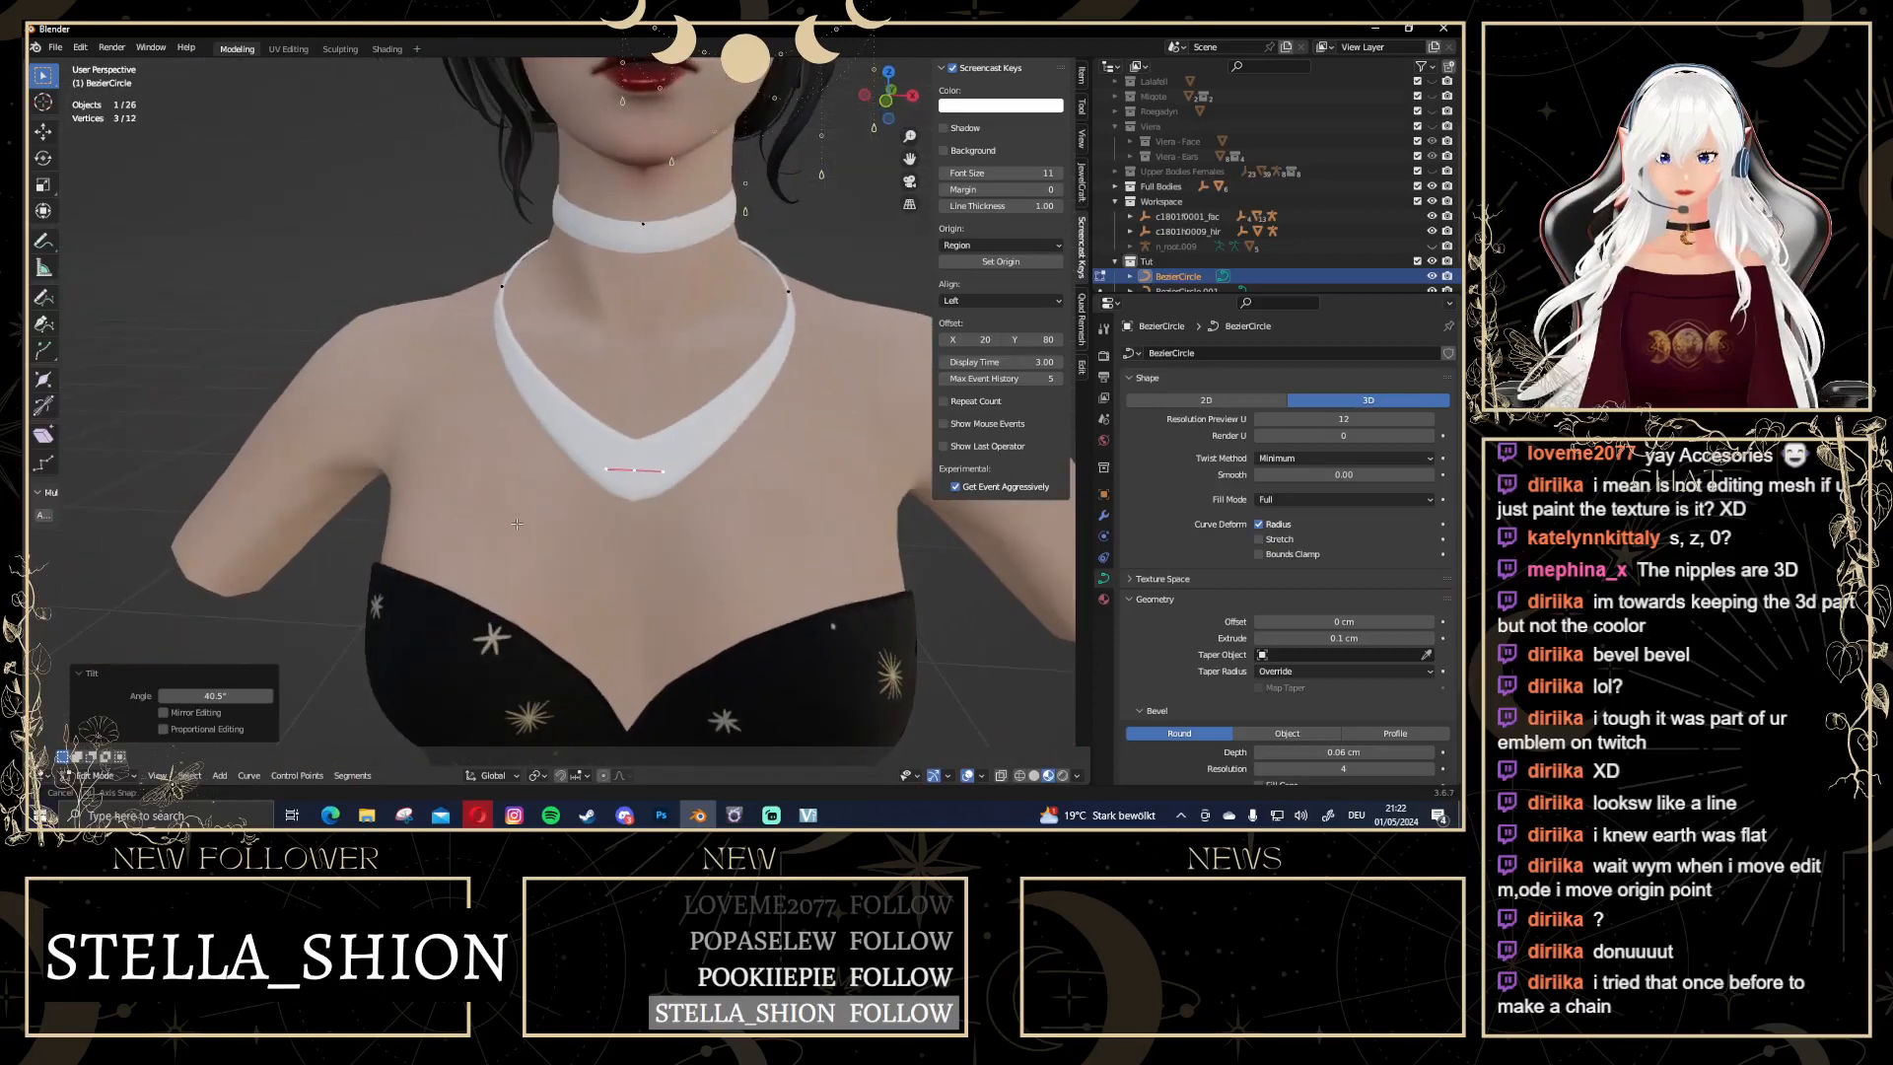
Scale the curve radius at the necklace's lower front control point by about 0.761 to slim the band
{"action": "left_click", "coordinate": [632, 470]}
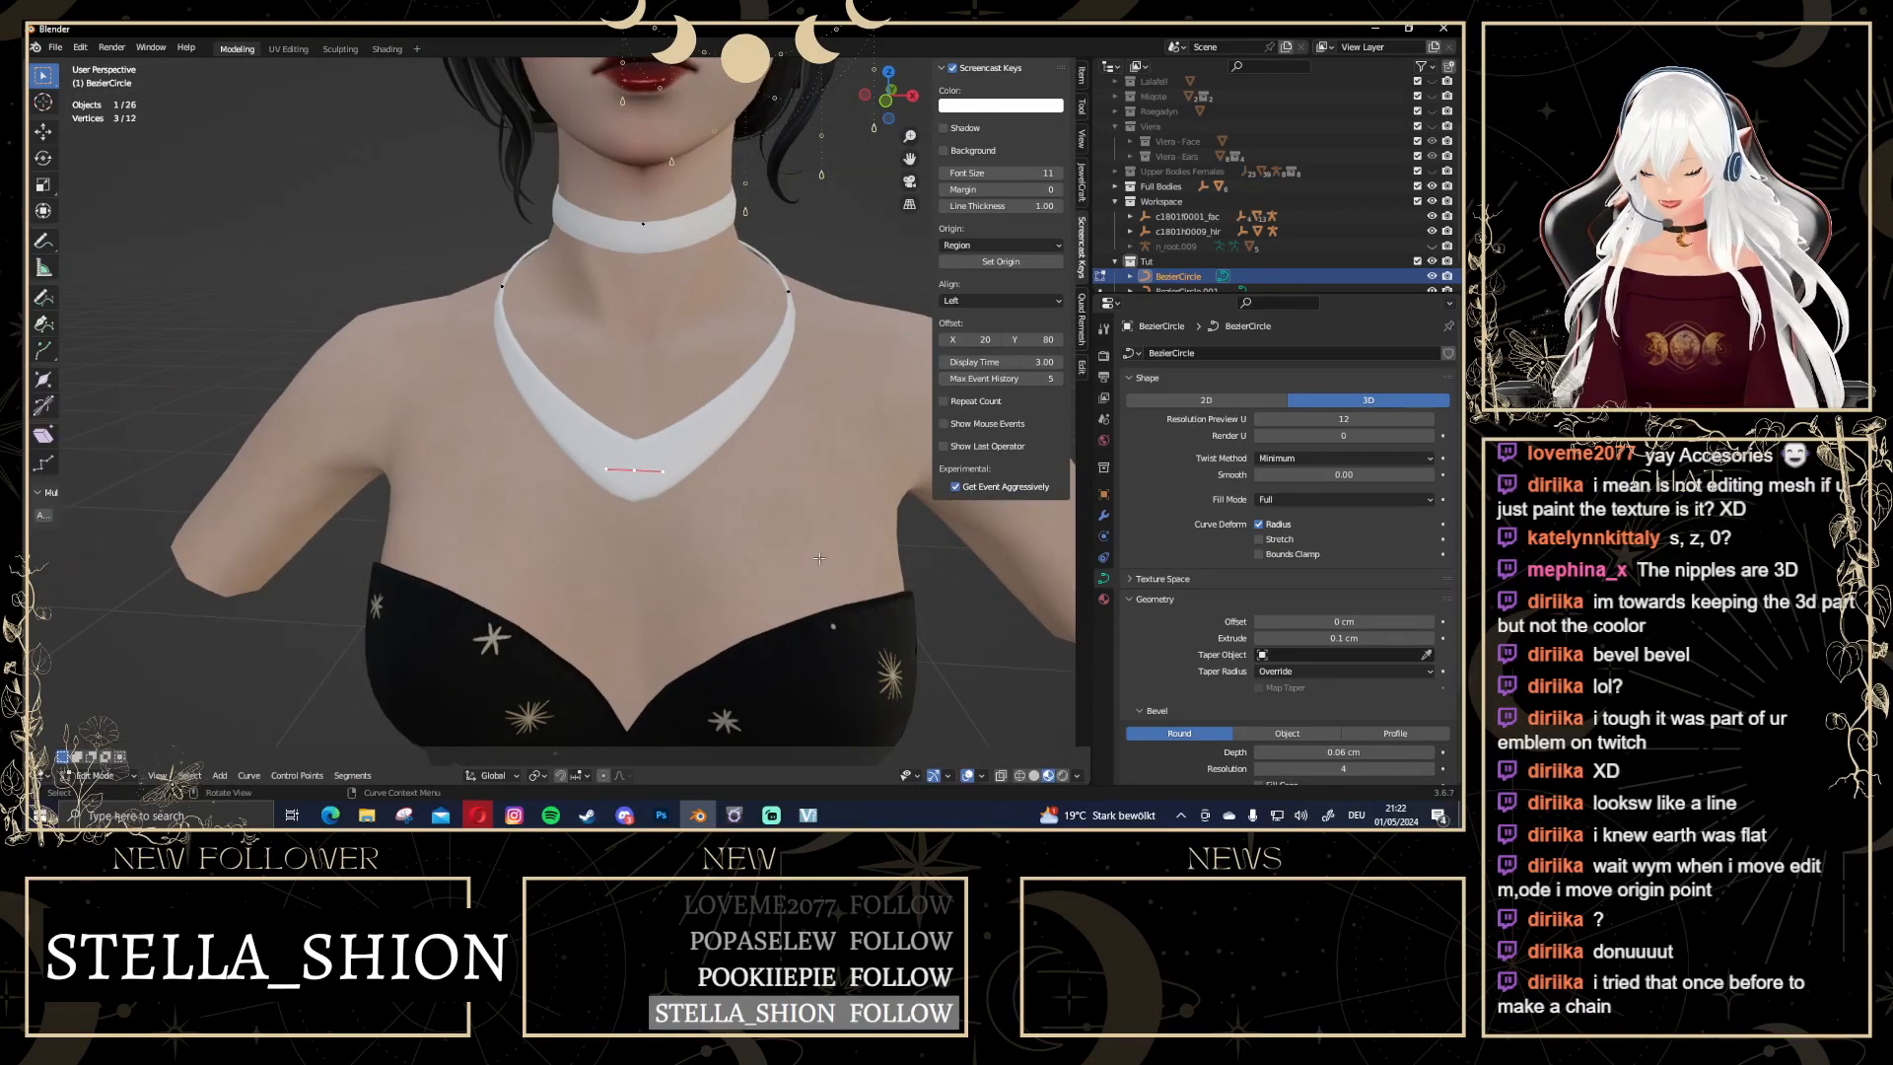
{"action": "key", "text": "alt+s"}
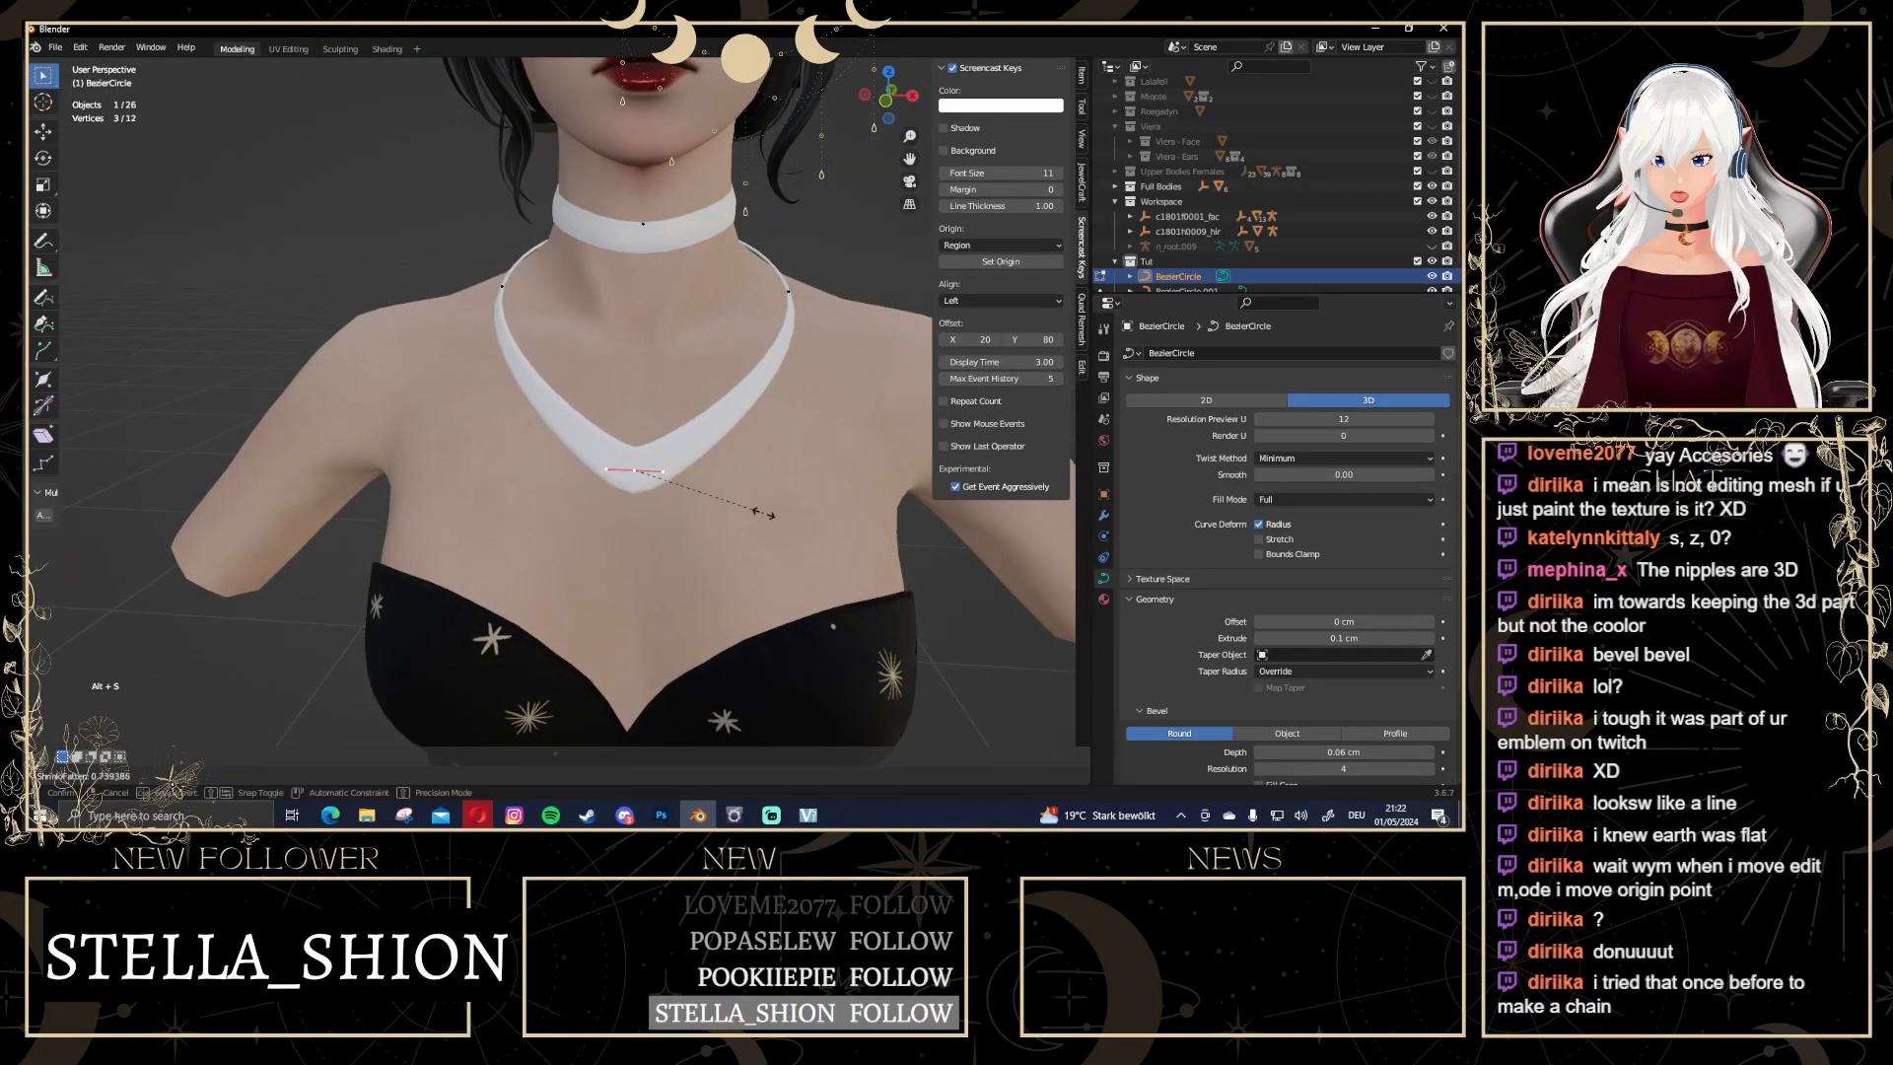
{"action": "left_click", "coordinate": [769, 515]}
{"action": "middle_click_drag", "start_coordinate": [769, 515], "coordinate": [646, 400]}
{"action": "scroll", "coordinate": [639, 399], "scroll_direction": "up", "scroll_amount": 4}
{"action": "scroll", "coordinate": [646, 399], "scroll_direction": "down", "scroll_amount": 2}
Tilt the necklace's back control point in side view so the band lies along the slope of the neck
{"action": "left_click", "coordinate": [888, 97]}
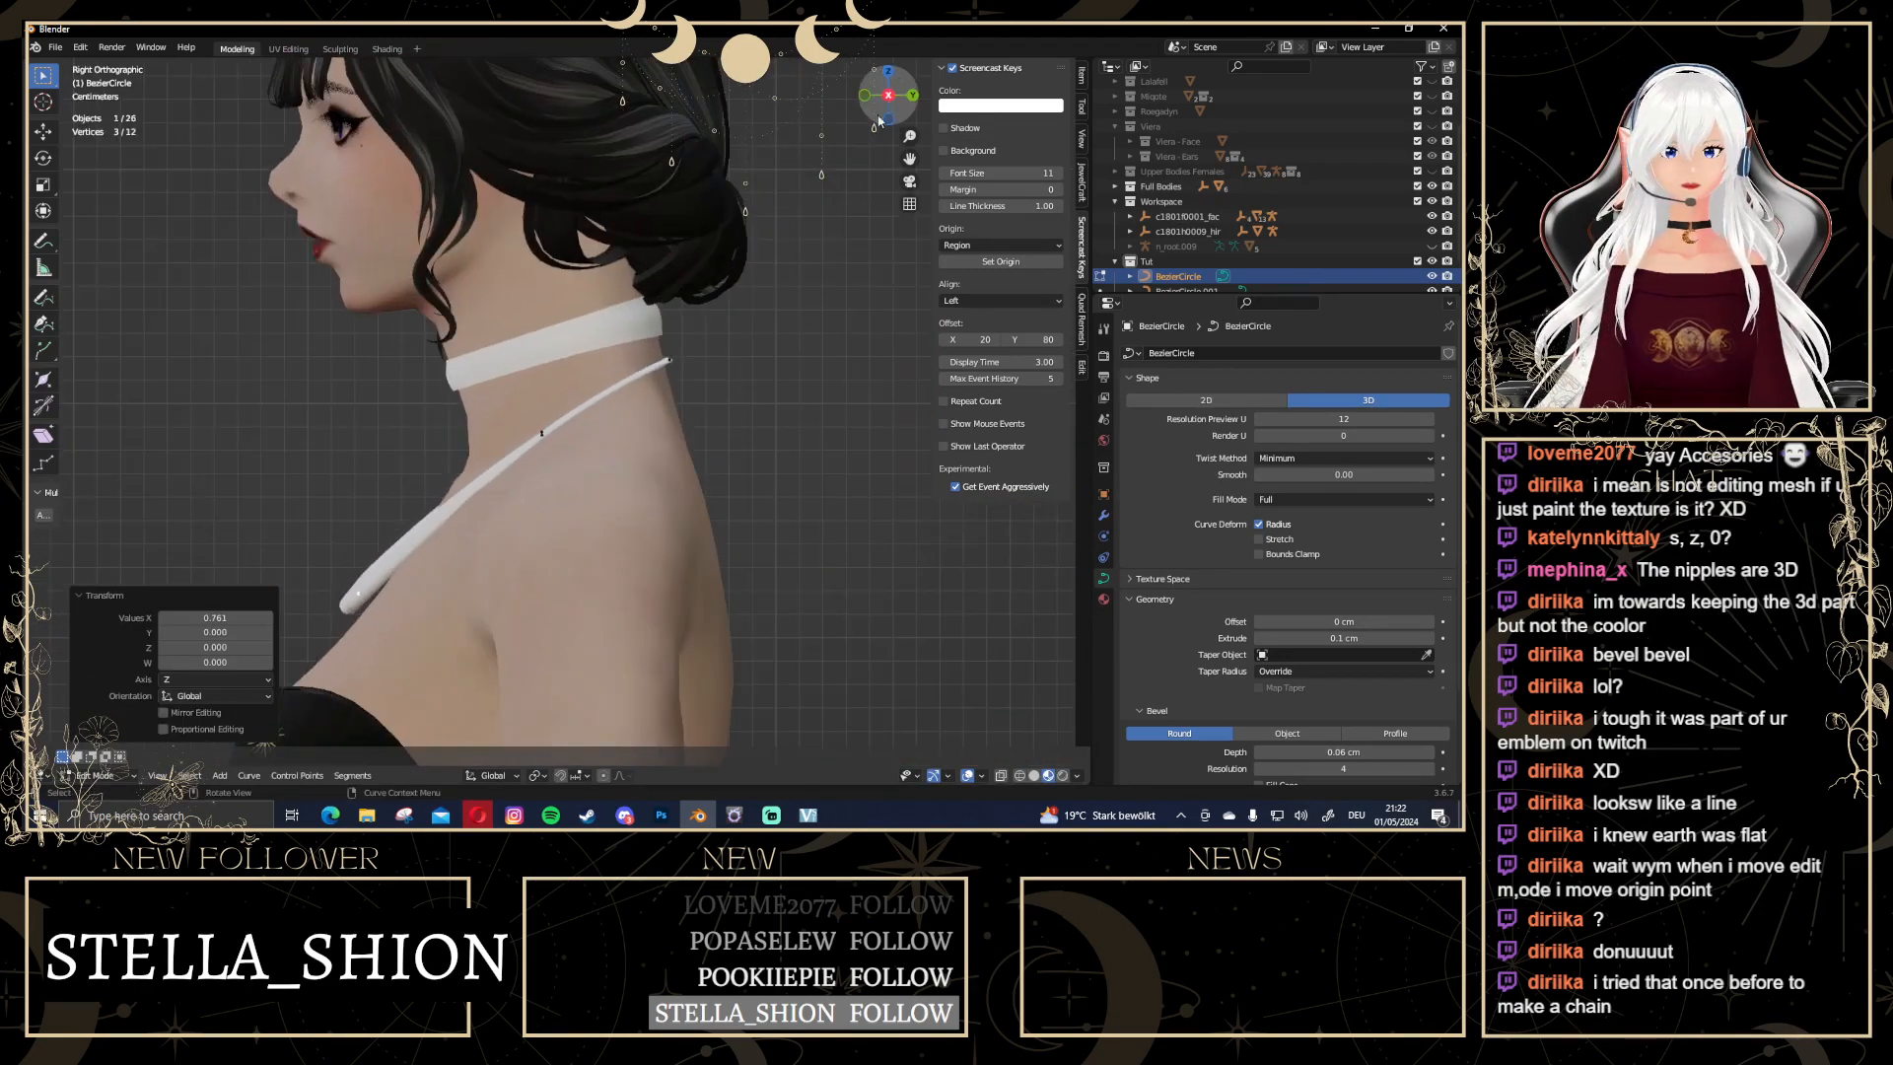
{"action": "scroll", "coordinate": [714, 254], "scroll_direction": "up", "scroll_amount": 4}
{"action": "middle_click_drag", "start_coordinate": [714, 254], "coordinate": [506, 512], "text": "shift"}
{"action": "scroll", "coordinate": [552, 533], "scroll_direction": "up", "scroll_amount": 3}
{"action": "middle_click_drag", "start_coordinate": [648, 620], "coordinate": [714, 295], "text": "shift"}
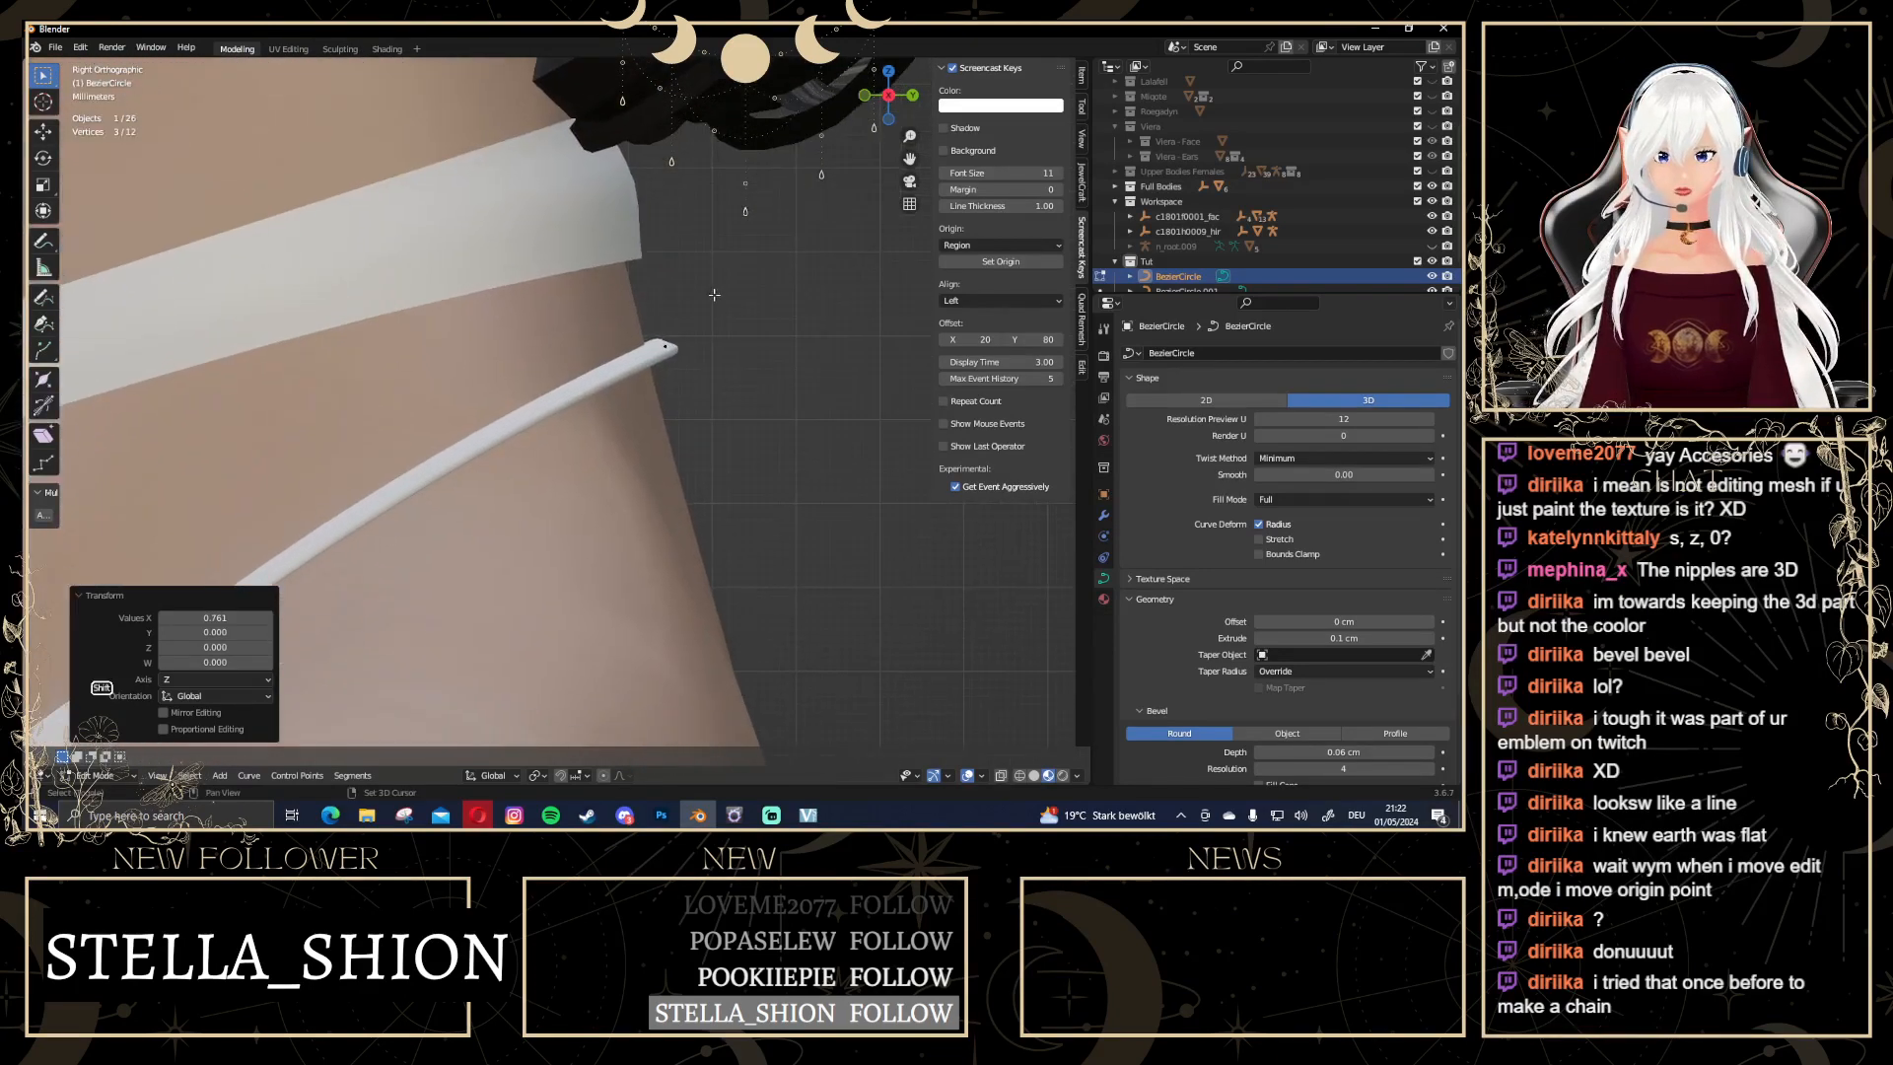
{"action": "left_click", "coordinate": [664, 350]}
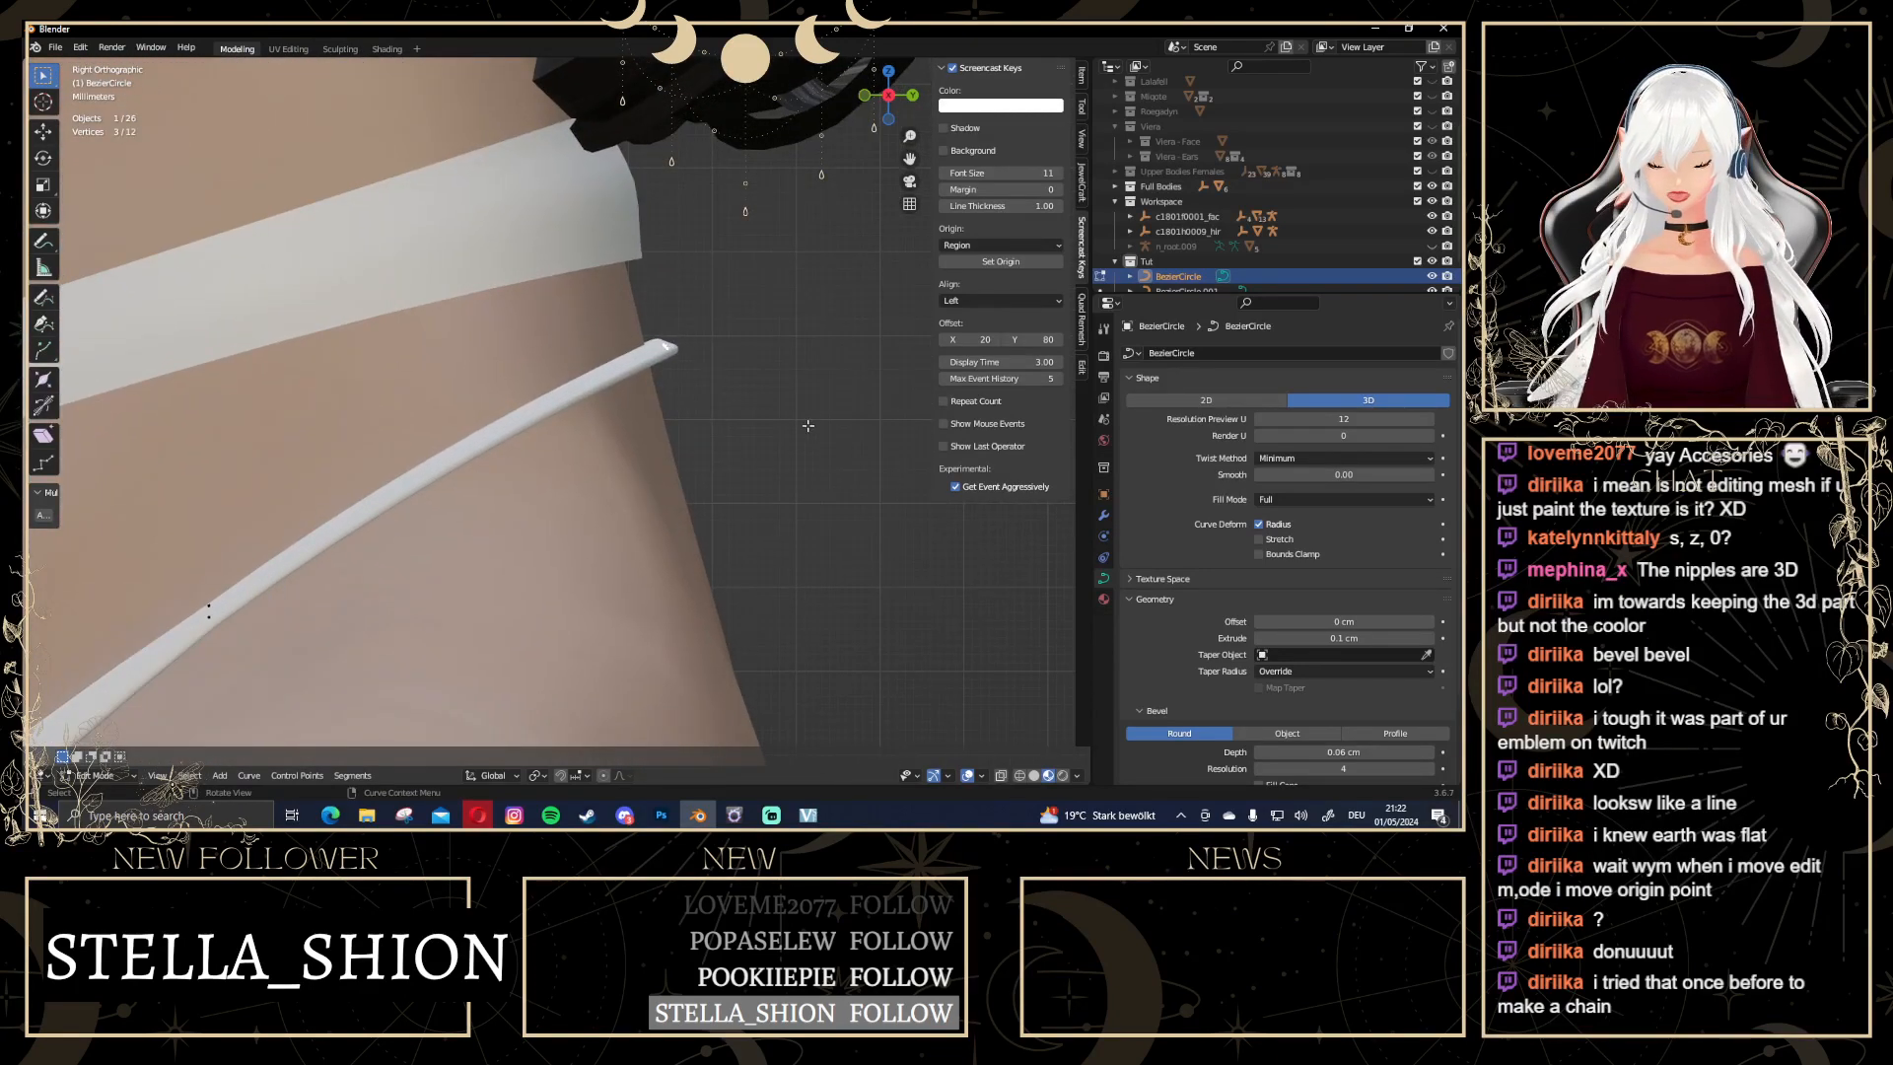
{"action": "key", "text": "ctrl+t"}
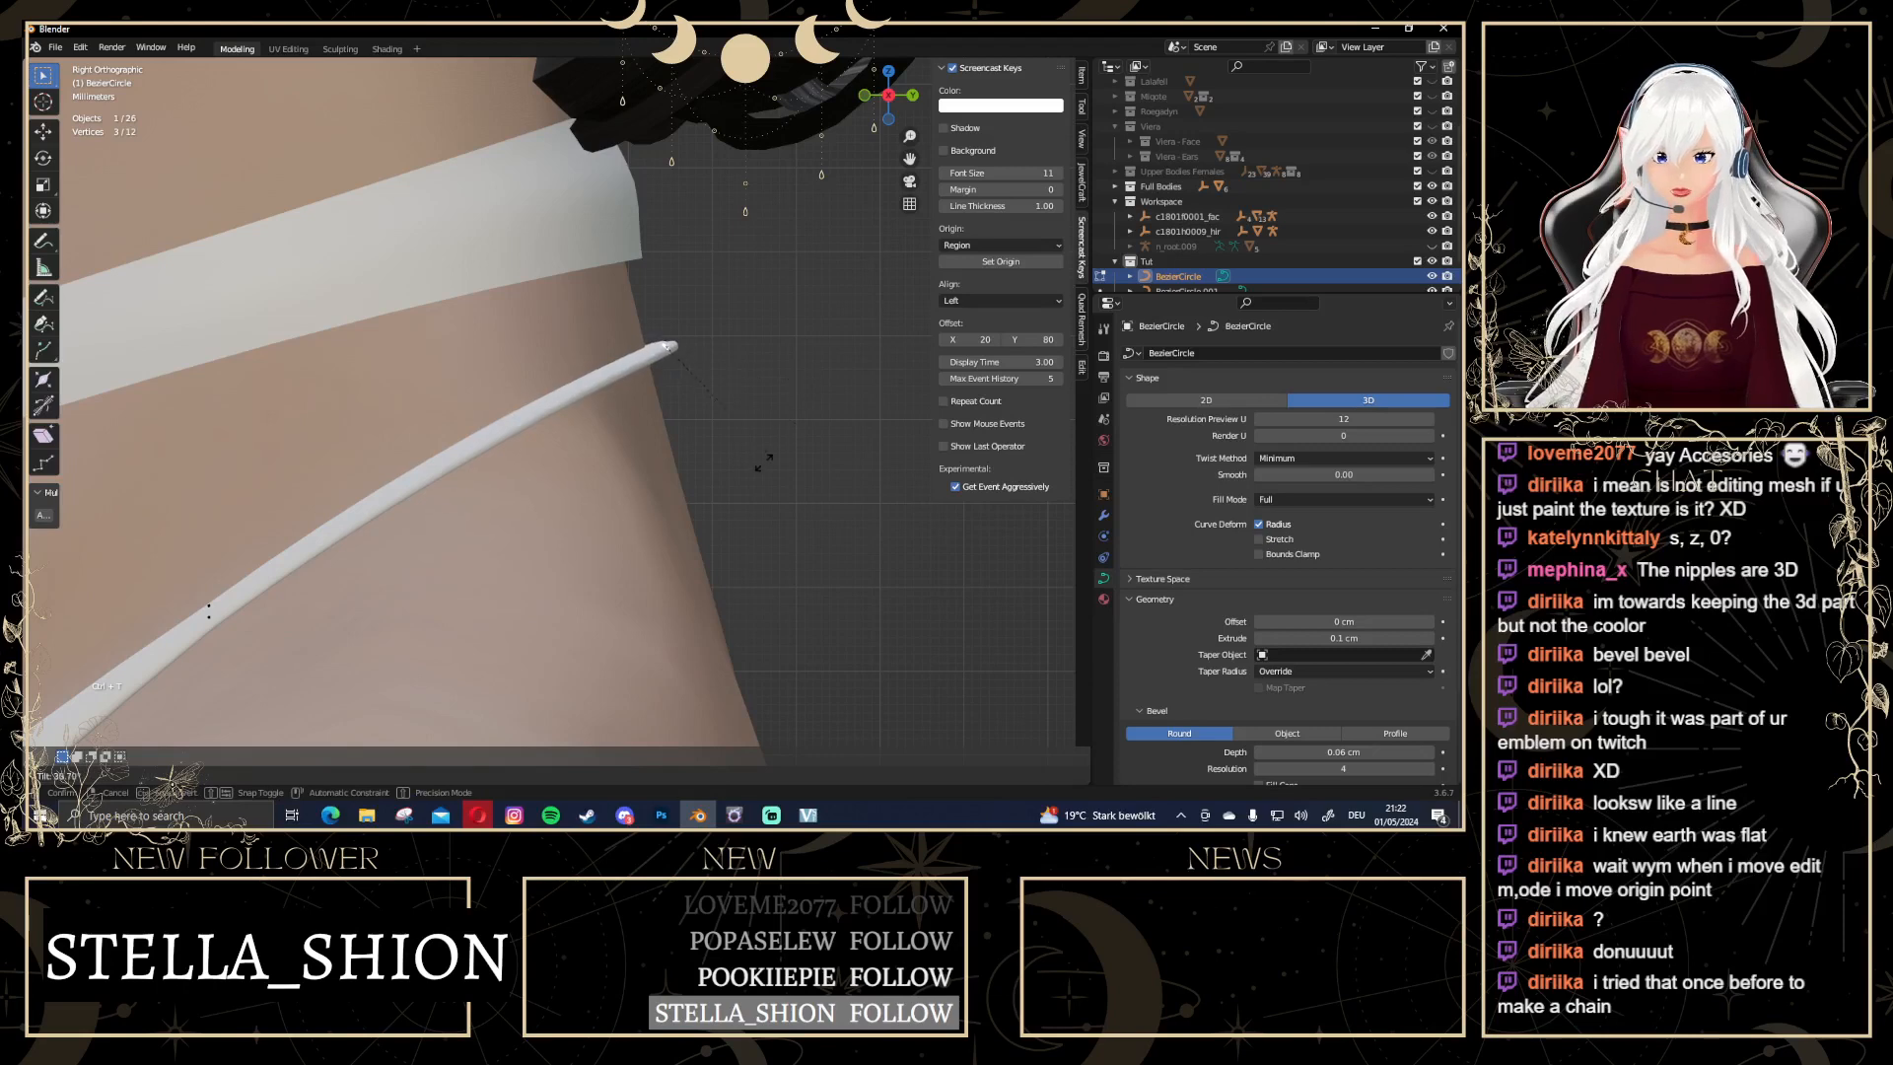
{"action": "left_click", "coordinate": [804, 264]}
Move the necklace's back control point by about -0.11 cm in Y toward the neck
{"action": "middle_click_drag", "start_coordinate": [804, 264], "coordinate": [773, 420]}
{"action": "key", "text": "g"}
{"action": "left_click", "coordinate": [643, 460]}
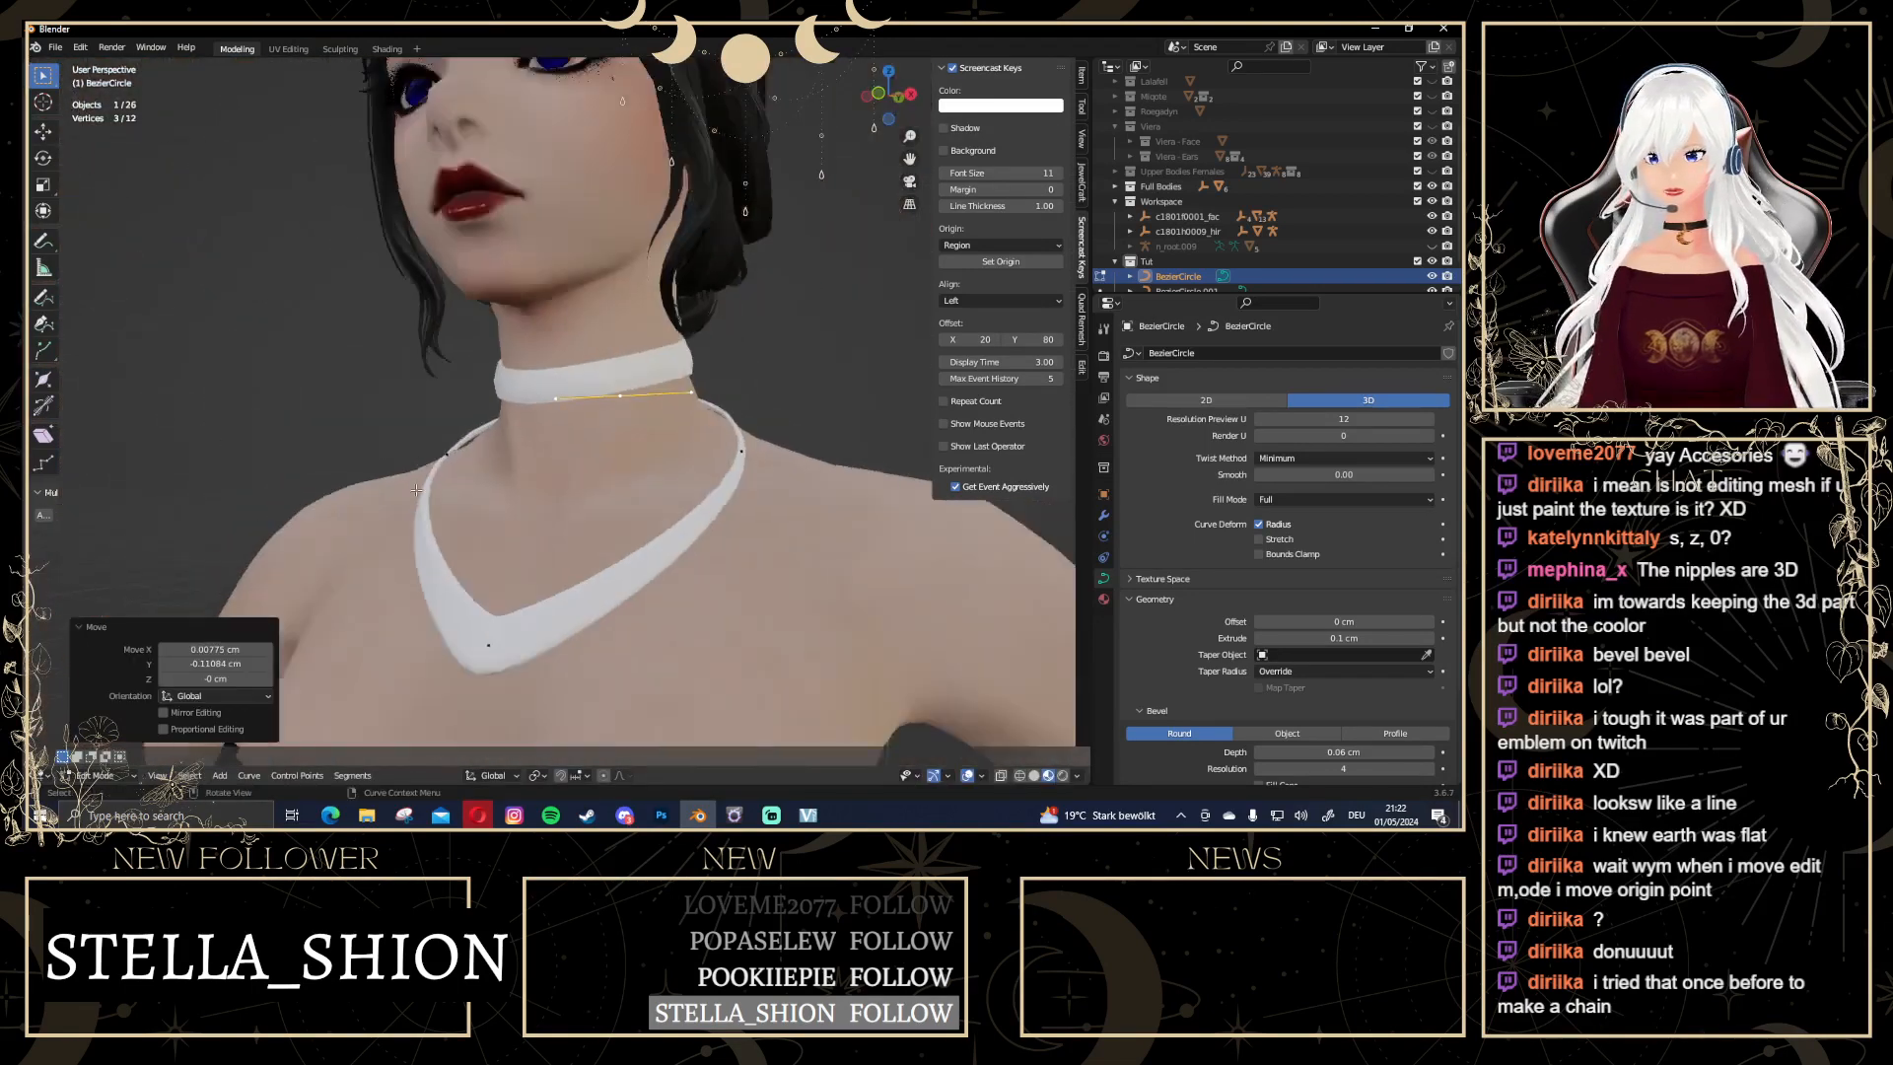
{"action": "scroll", "coordinate": [797, 418], "scroll_direction": "down", "scroll_amount": 5}
{"action": "key", "text": "KP_1"}
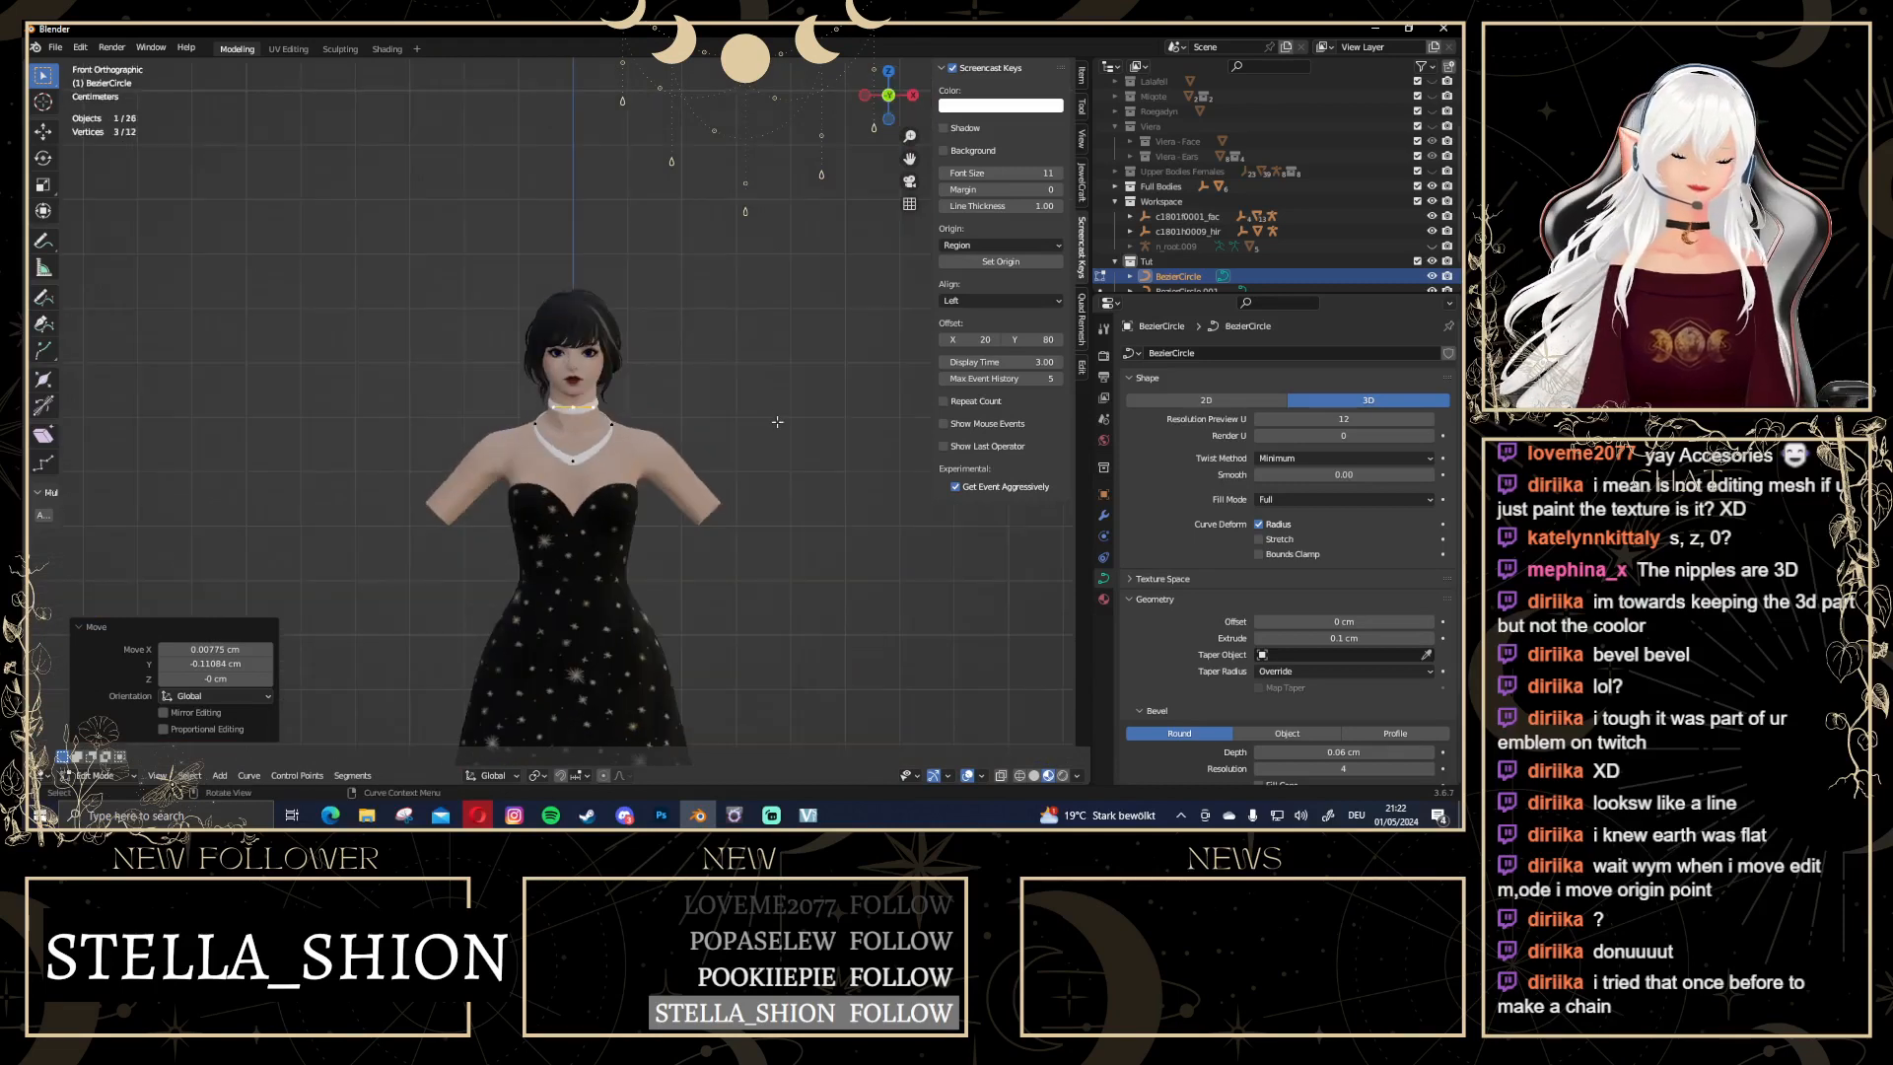
Finish editing the necklace curve, return to Object Mode and deselect everything
{"action": "key", "text": "alt+a"}
{"action": "scroll", "coordinate": [801, 477], "scroll_direction": "up", "scroll_amount": 3}
{"action": "scroll", "coordinate": [551, 516], "scroll_direction": "up", "scroll_amount": 3}
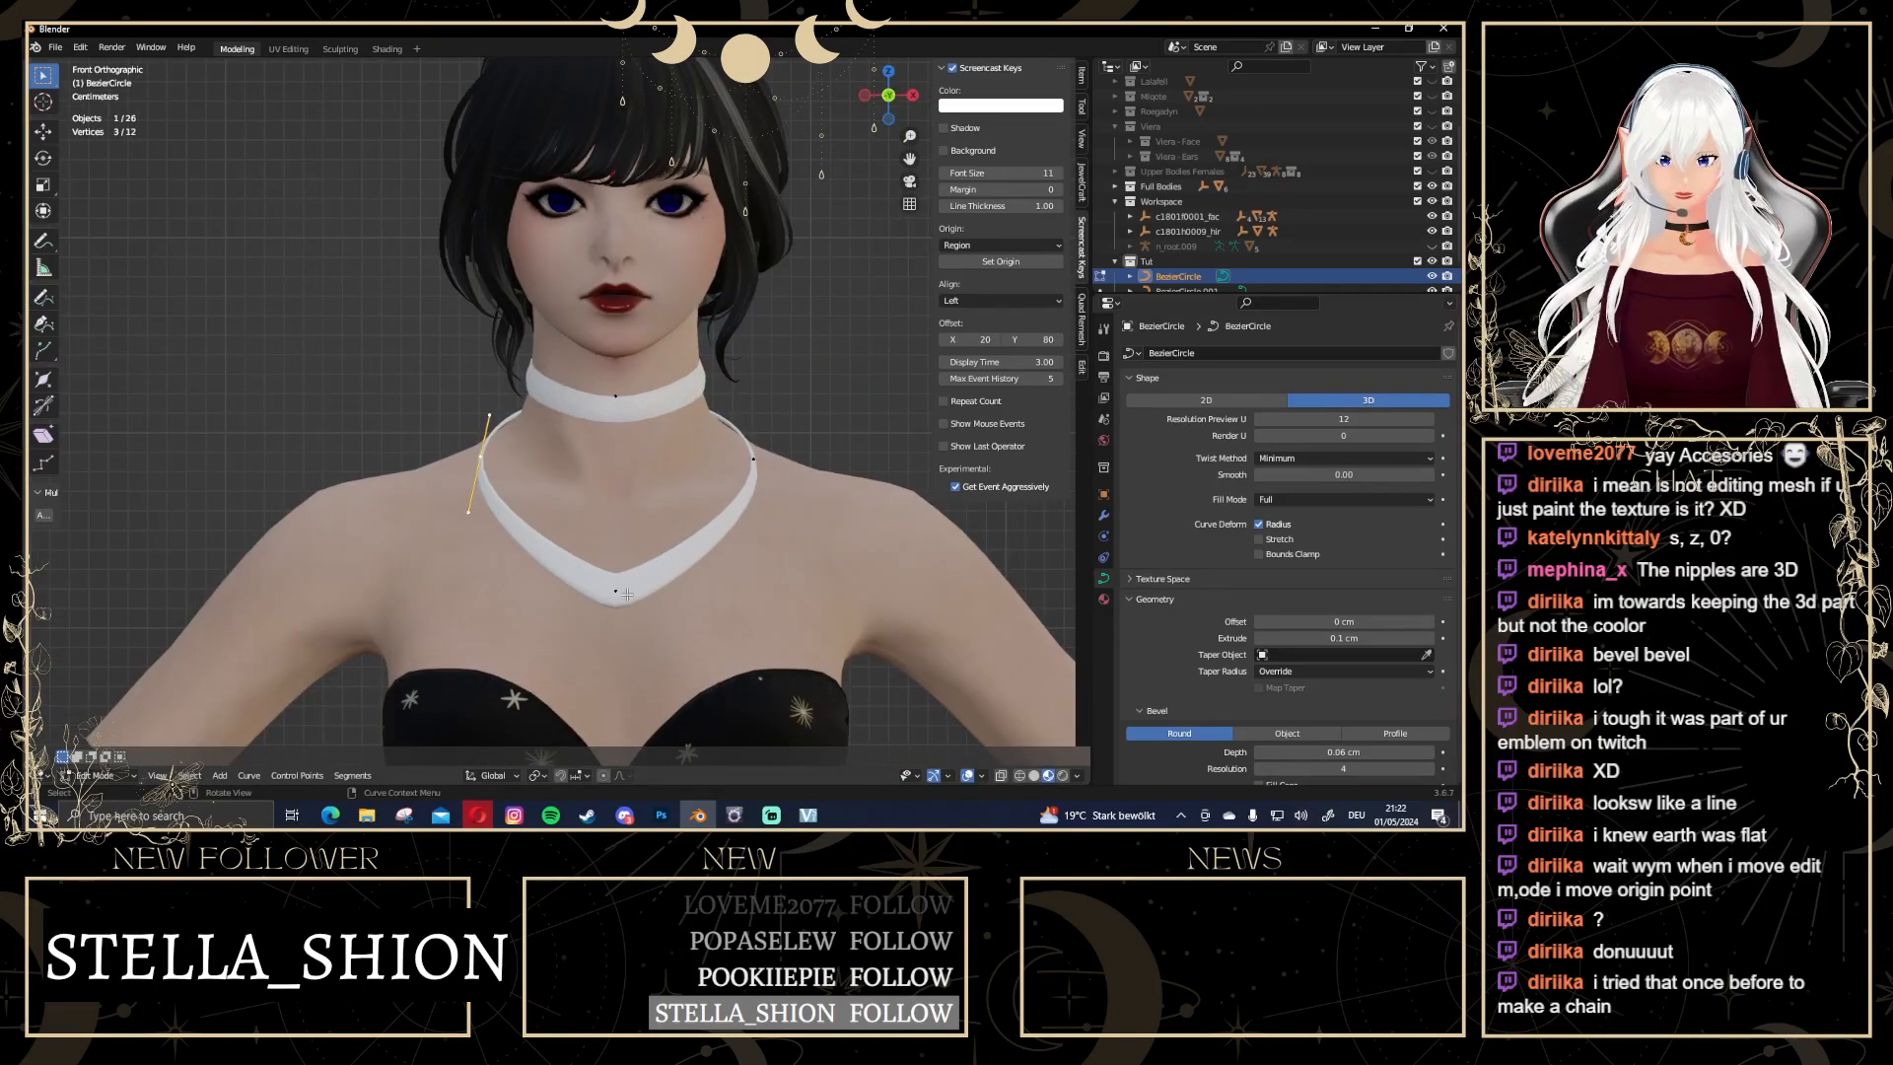
{"action": "scroll", "coordinate": [798, 404], "scroll_direction": "down", "scroll_amount": 5}
{"action": "key", "text": "Tab"}
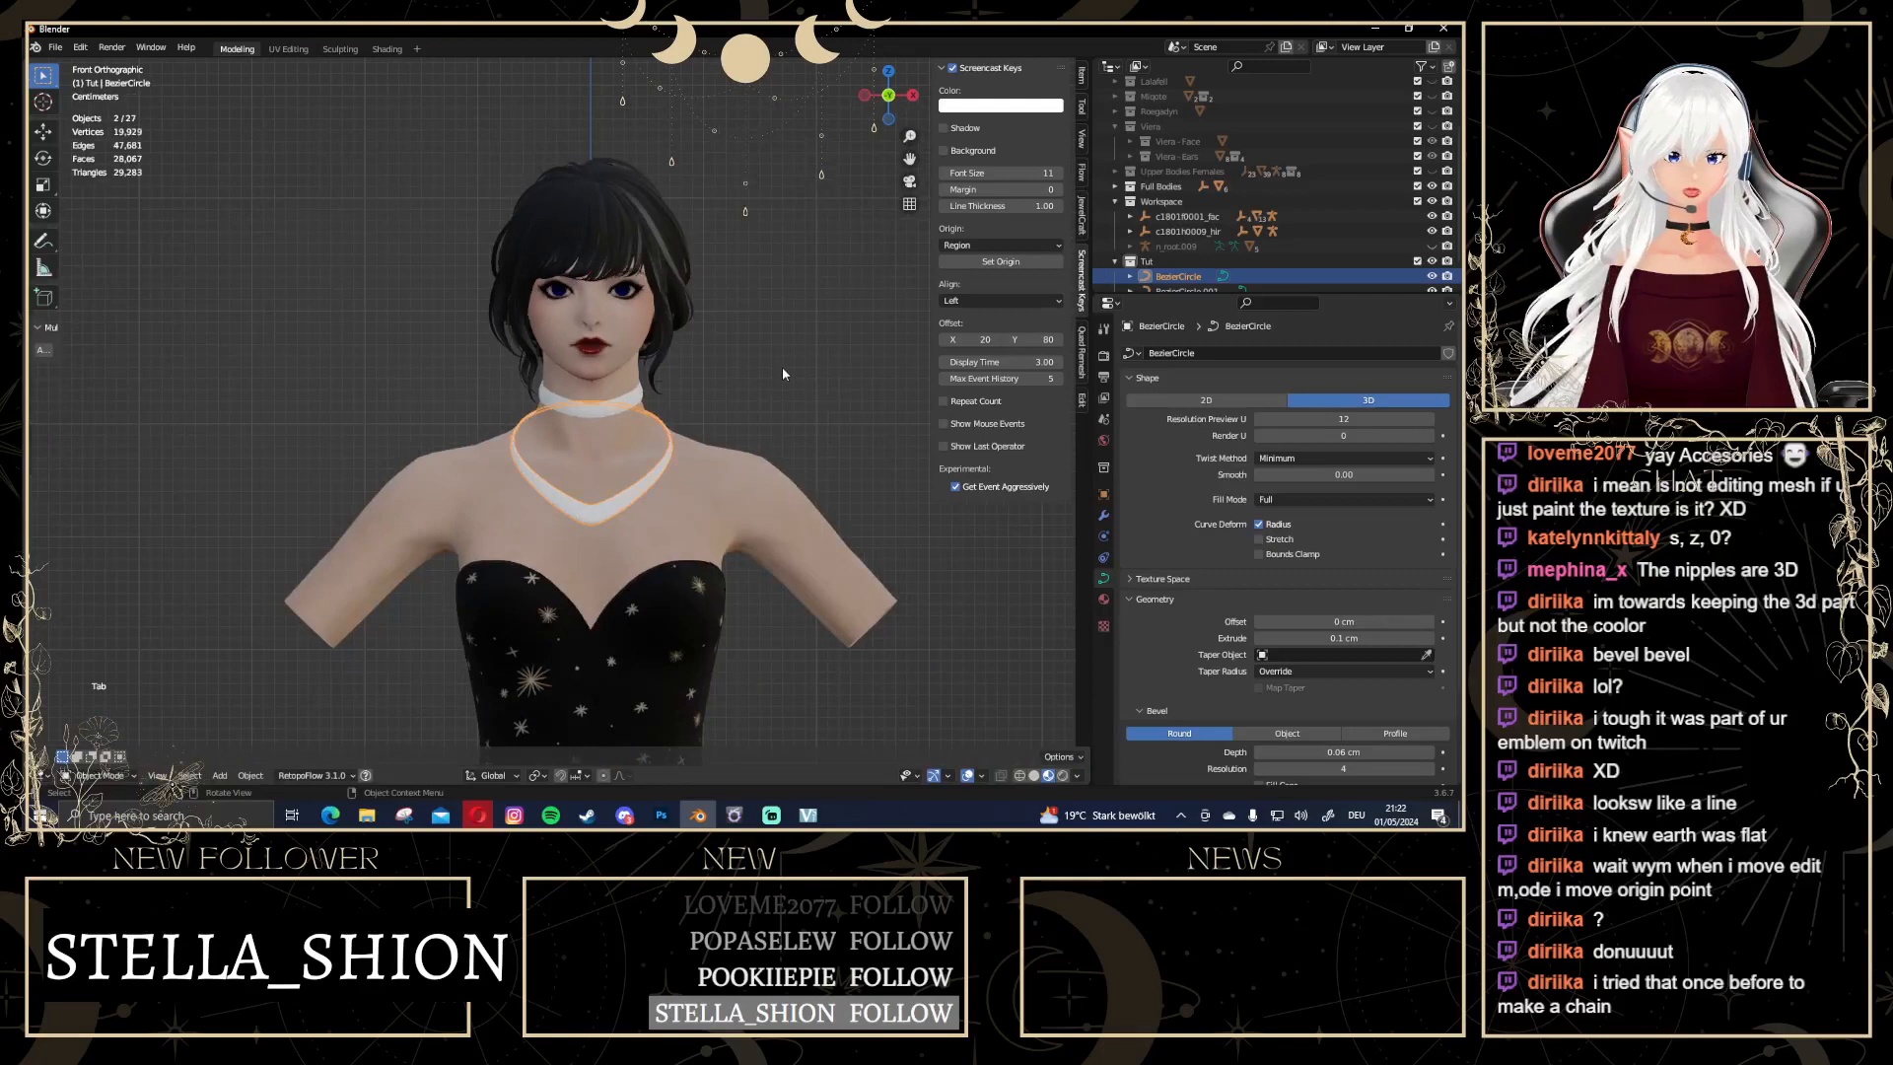
{"action": "scroll", "coordinate": [783, 367], "scroll_direction": "down", "scroll_amount": 2}
{"action": "left_click", "coordinate": [783, 366]}
{"action": "scroll", "coordinate": [750, 399], "scroll_direction": "up", "scroll_amount": 3}
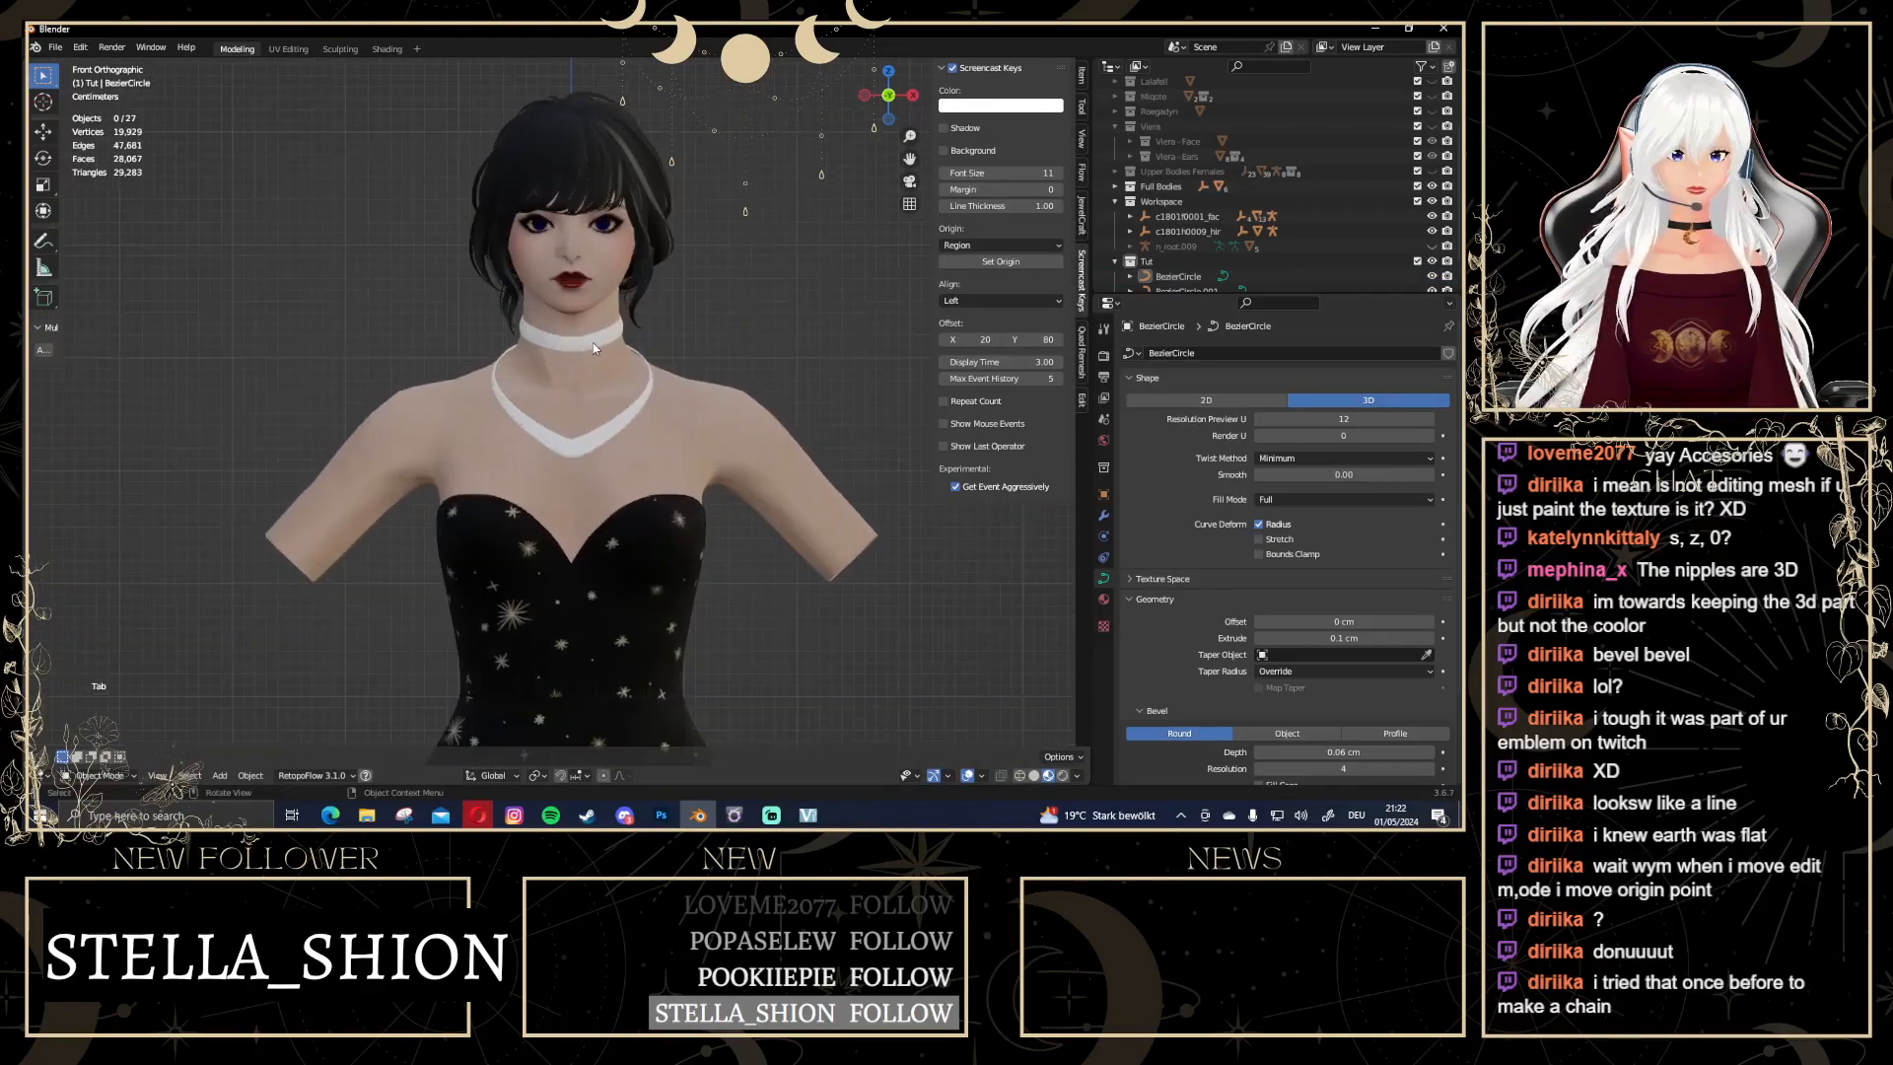
Give the choker a new material with a golden-orange base color
{"action": "left_click", "coordinate": [593, 342]}
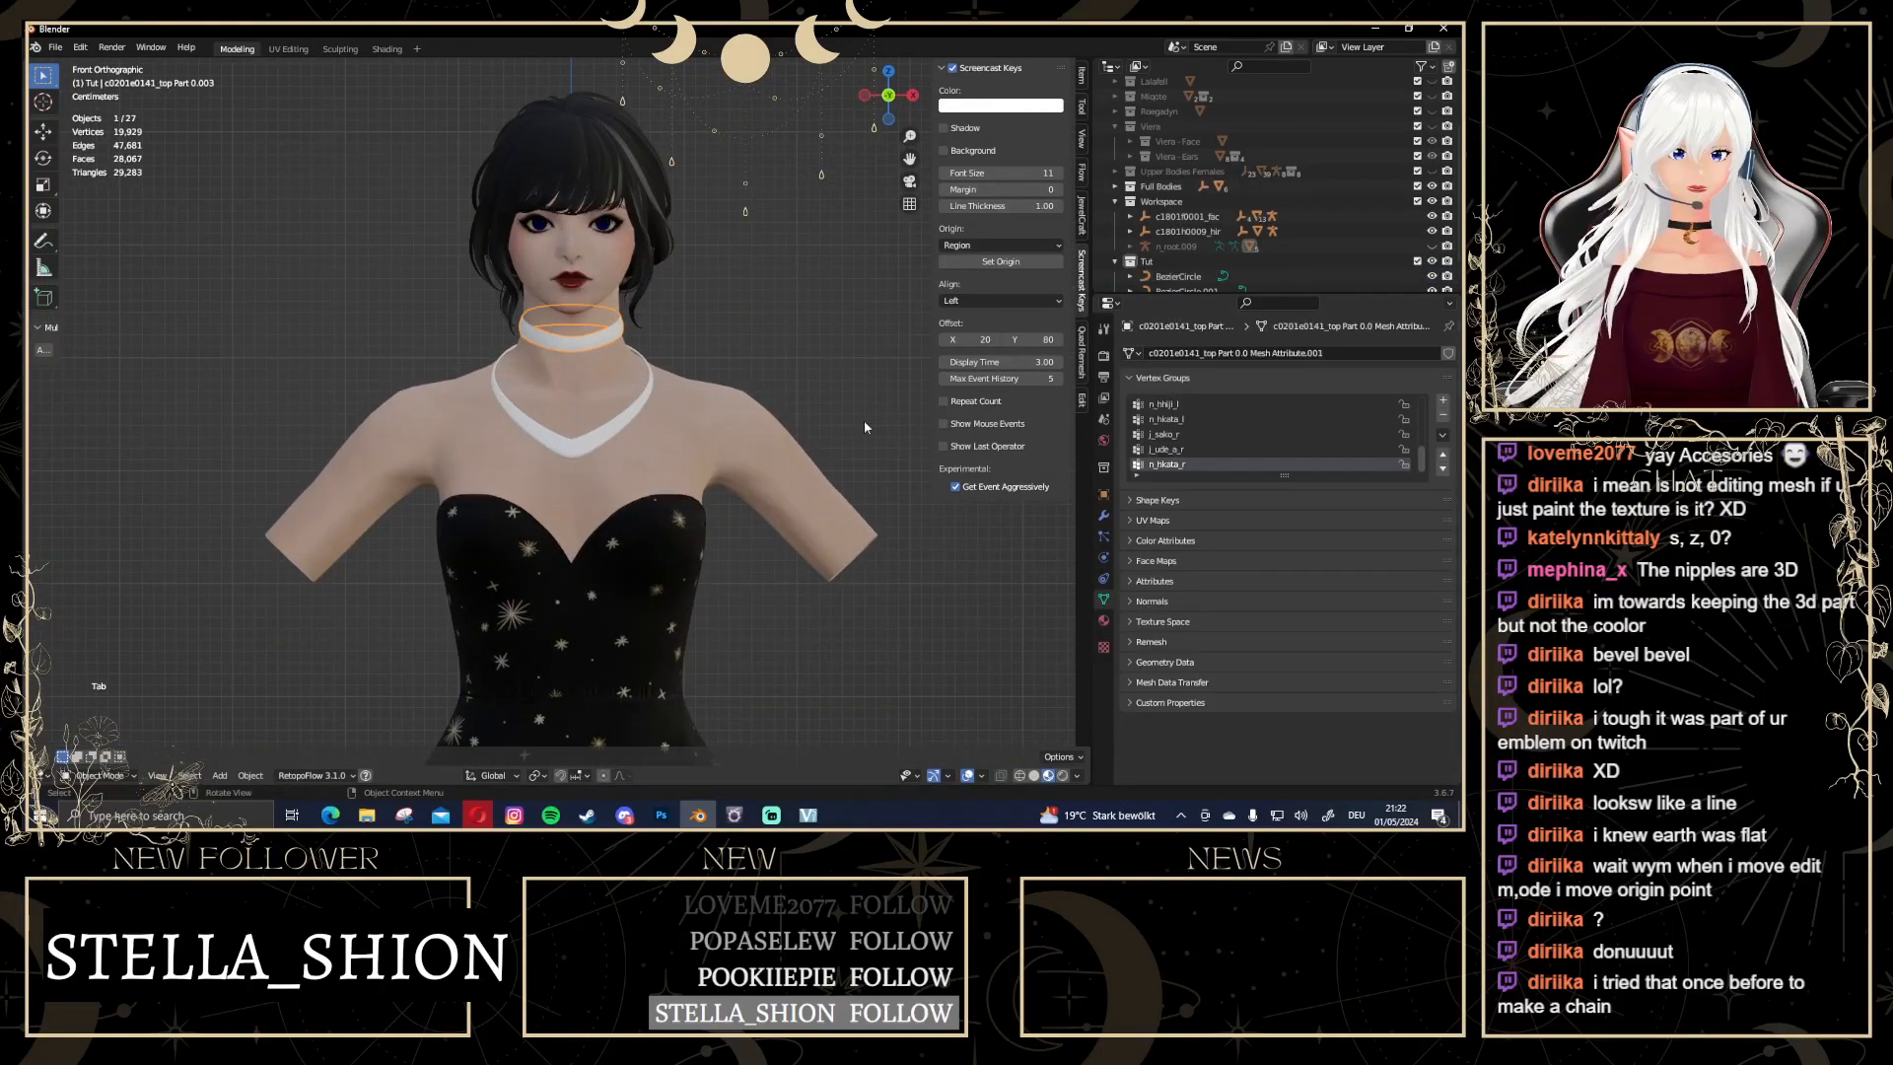
{"action": "left_click", "coordinate": [1104, 622]}
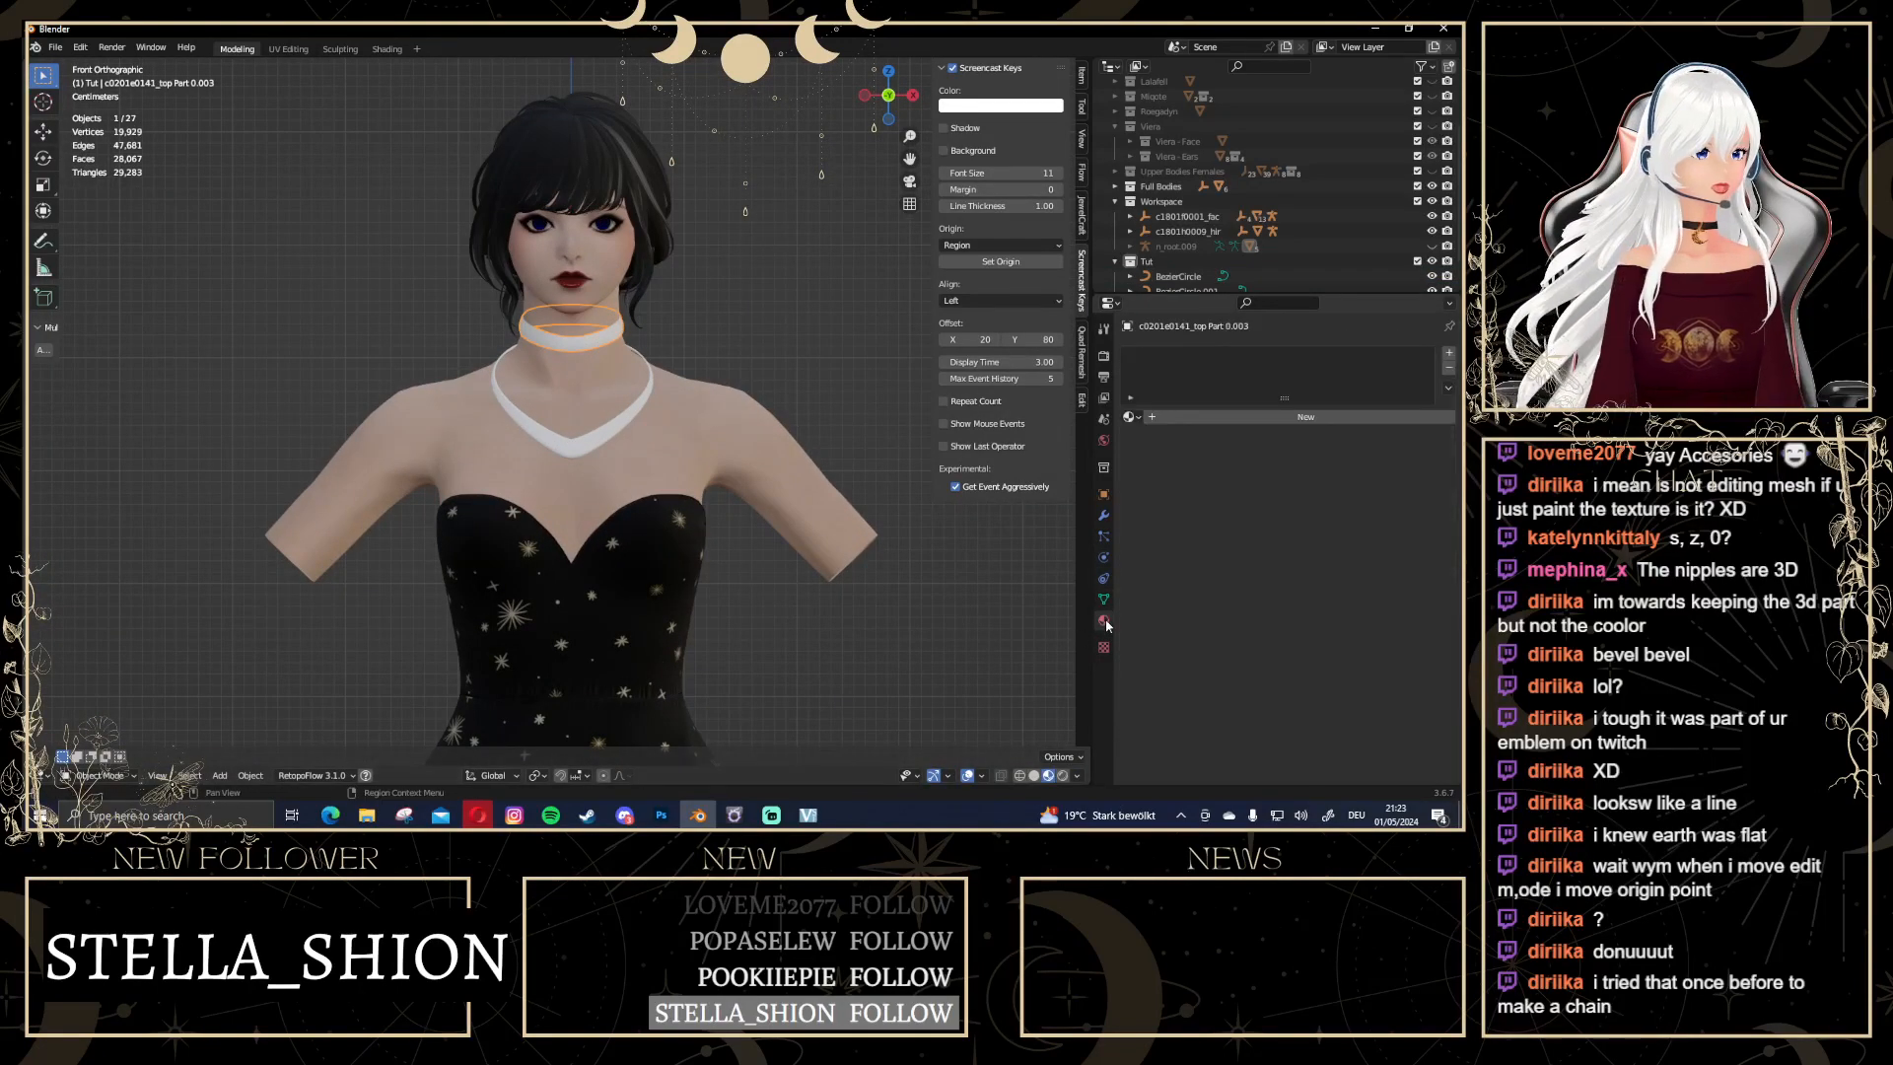
{"action": "left_click", "coordinate": [1326, 417]}
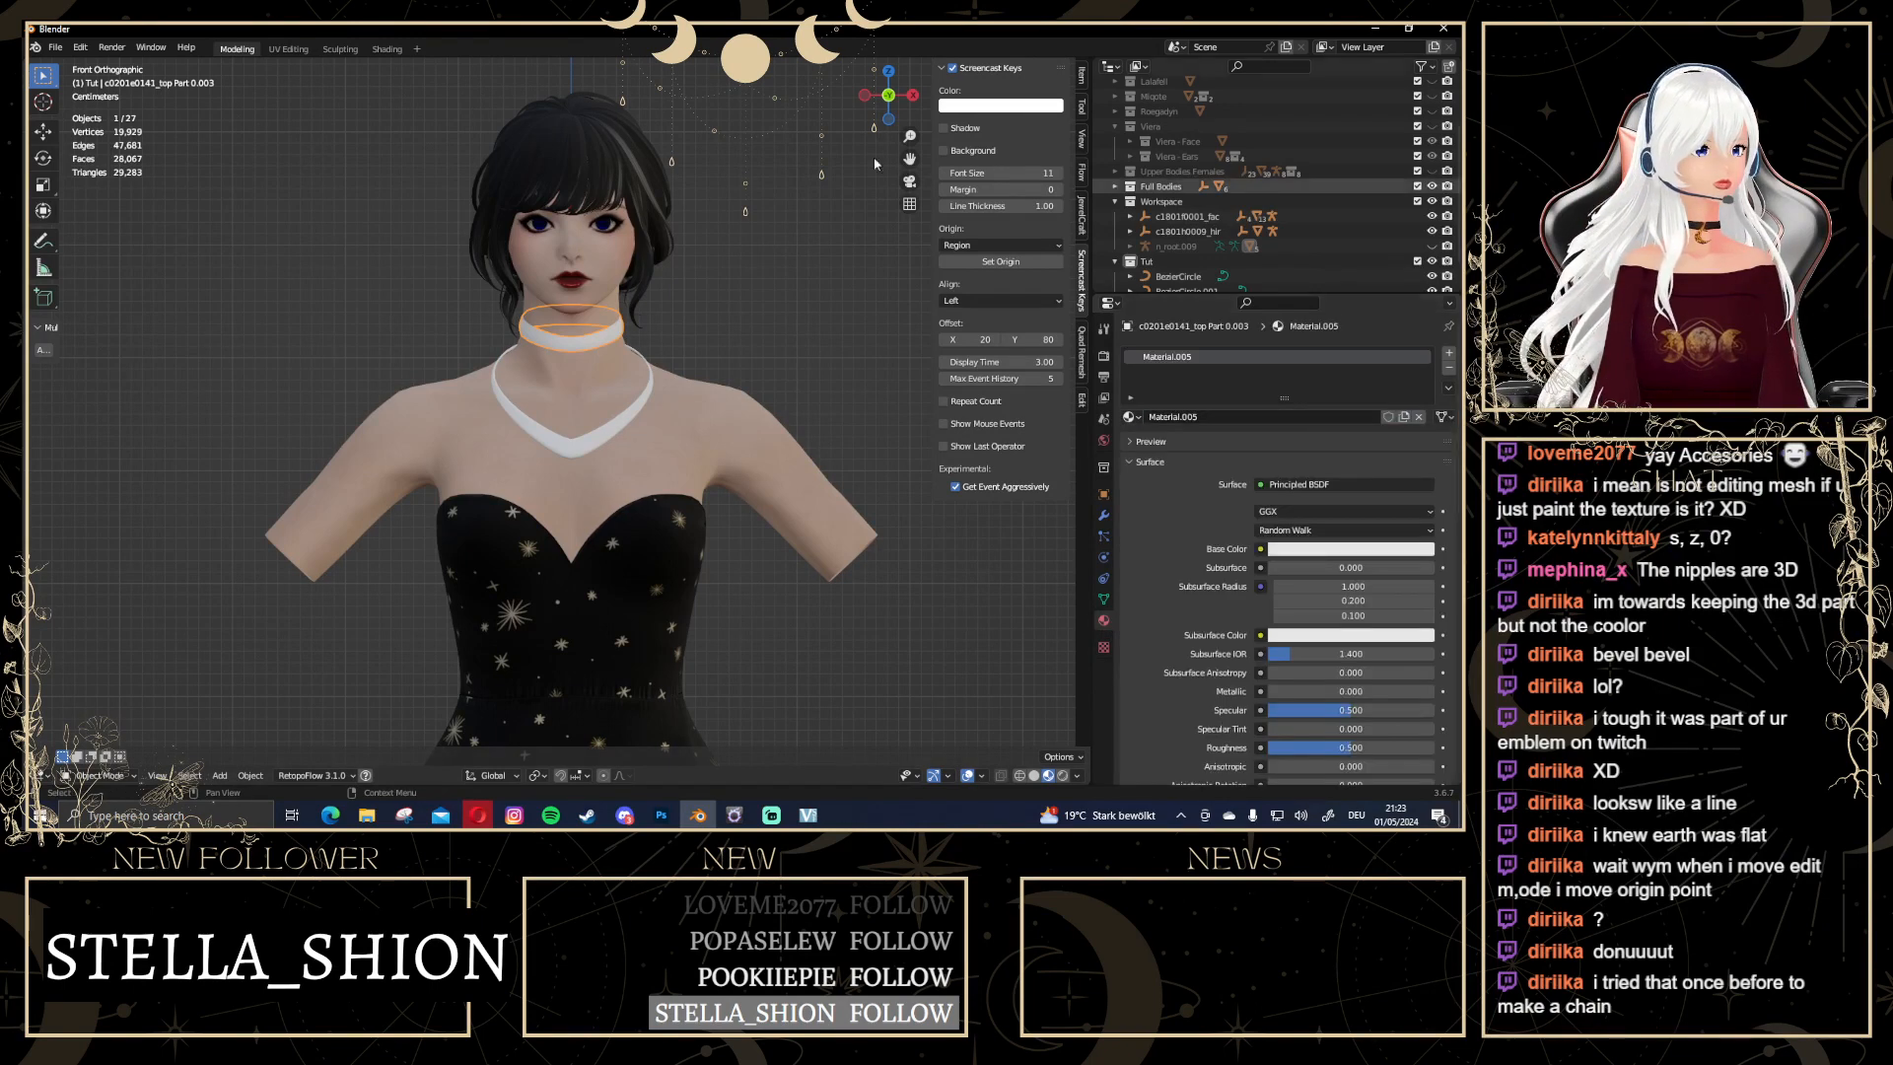
{"action": "left_click", "coordinate": [1330, 549]}
{"action": "left_click_drag", "start_coordinate": [1355, 390], "coordinate": [1338, 418]}
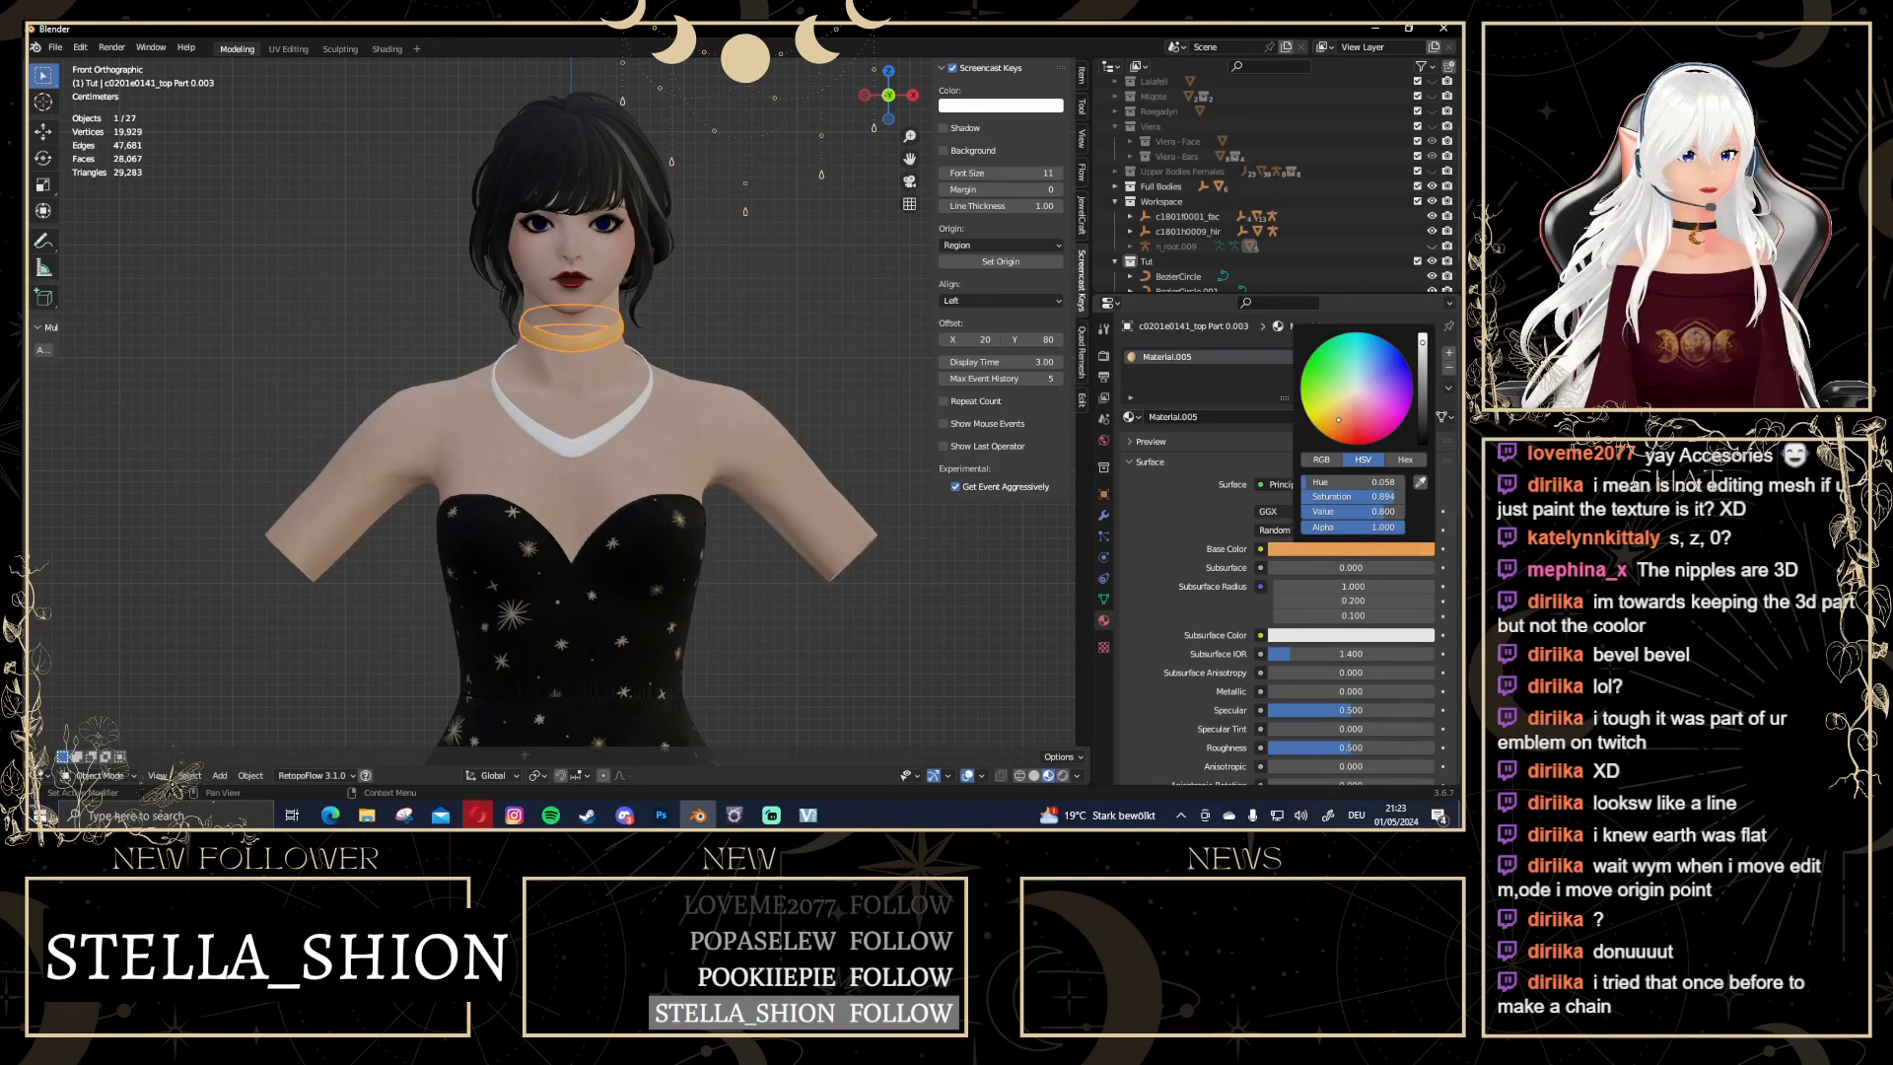
{"action": "left_click", "coordinate": [749, 530]}
{"action": "scroll", "coordinate": [750, 529], "scroll_direction": "up", "scroll_amount": 3}
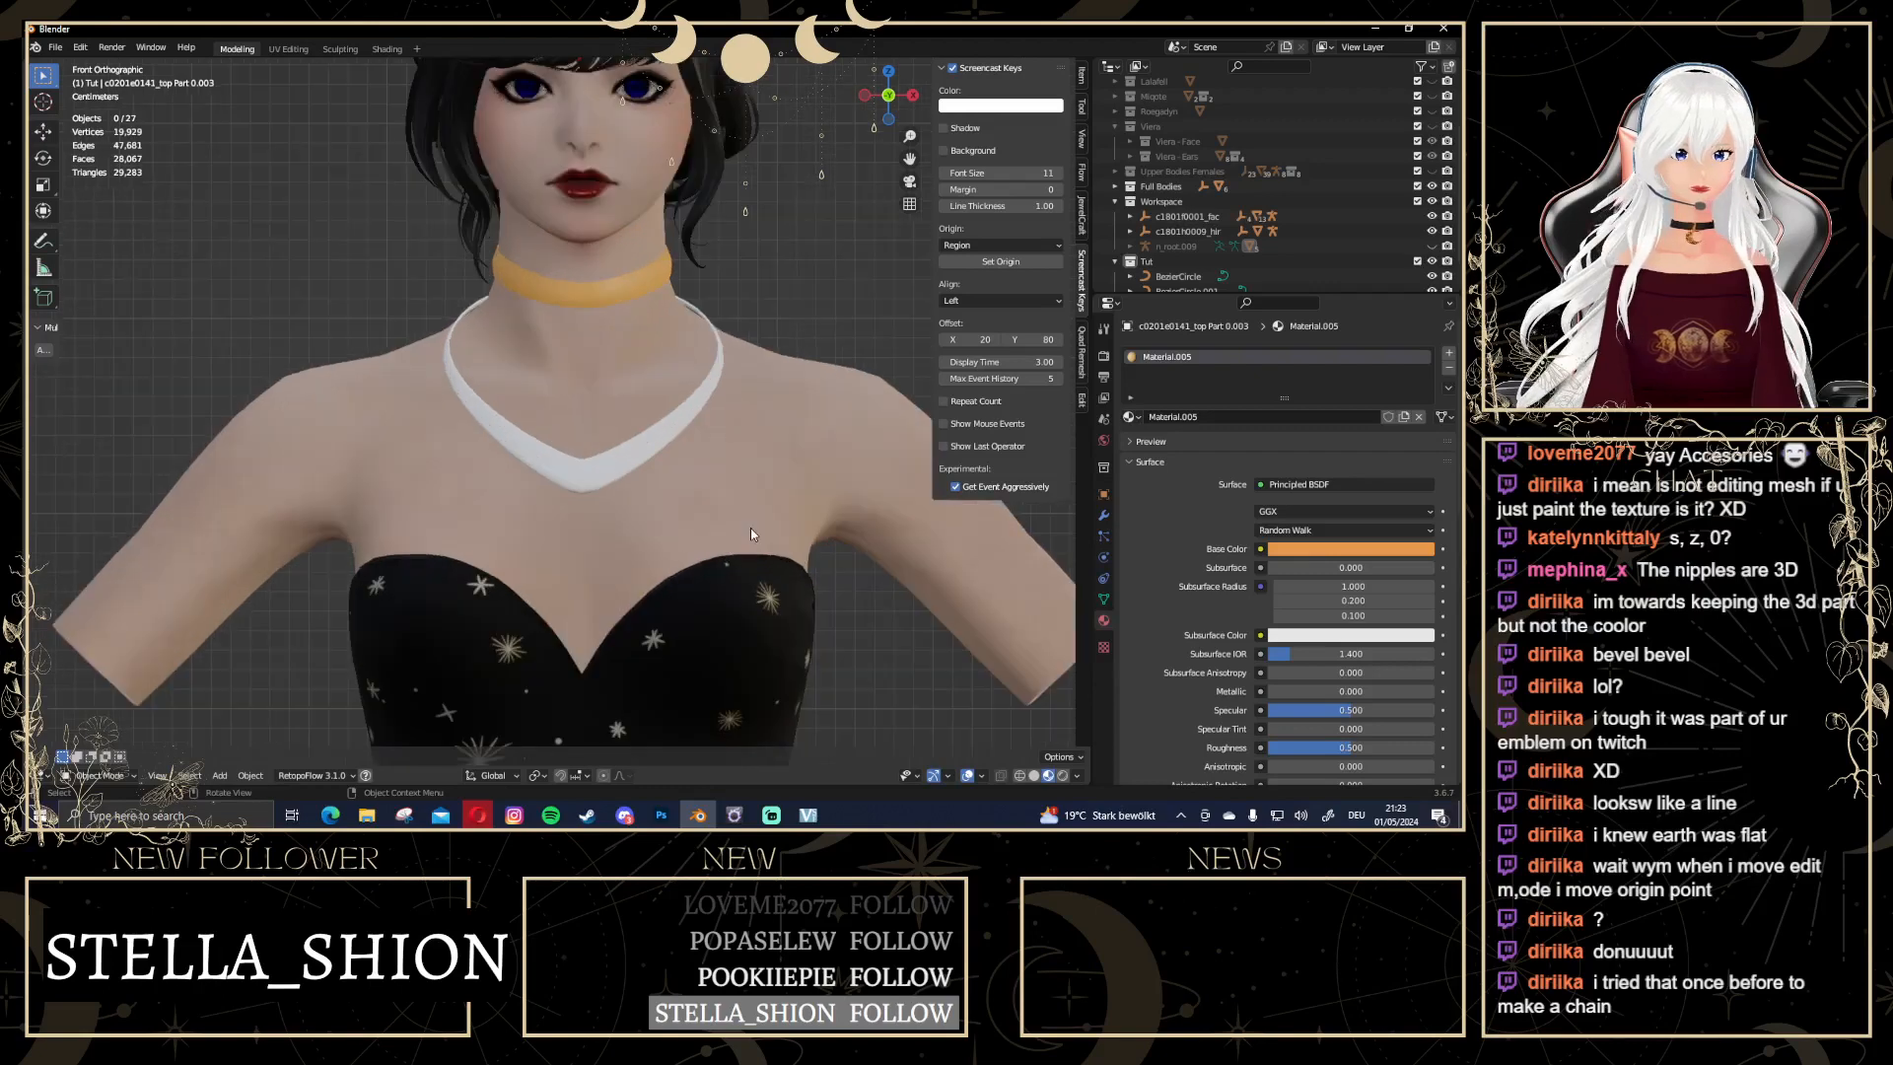
Set the choker material's Metallic to 1.000 and Roughness to 0.339 for a polished gold look
{"action": "scroll", "coordinate": [1282, 493], "scroll_direction": "down", "scroll_amount": 3}
{"action": "left_click_drag", "start_coordinate": [1311, 571], "coordinate": [1435, 571]}
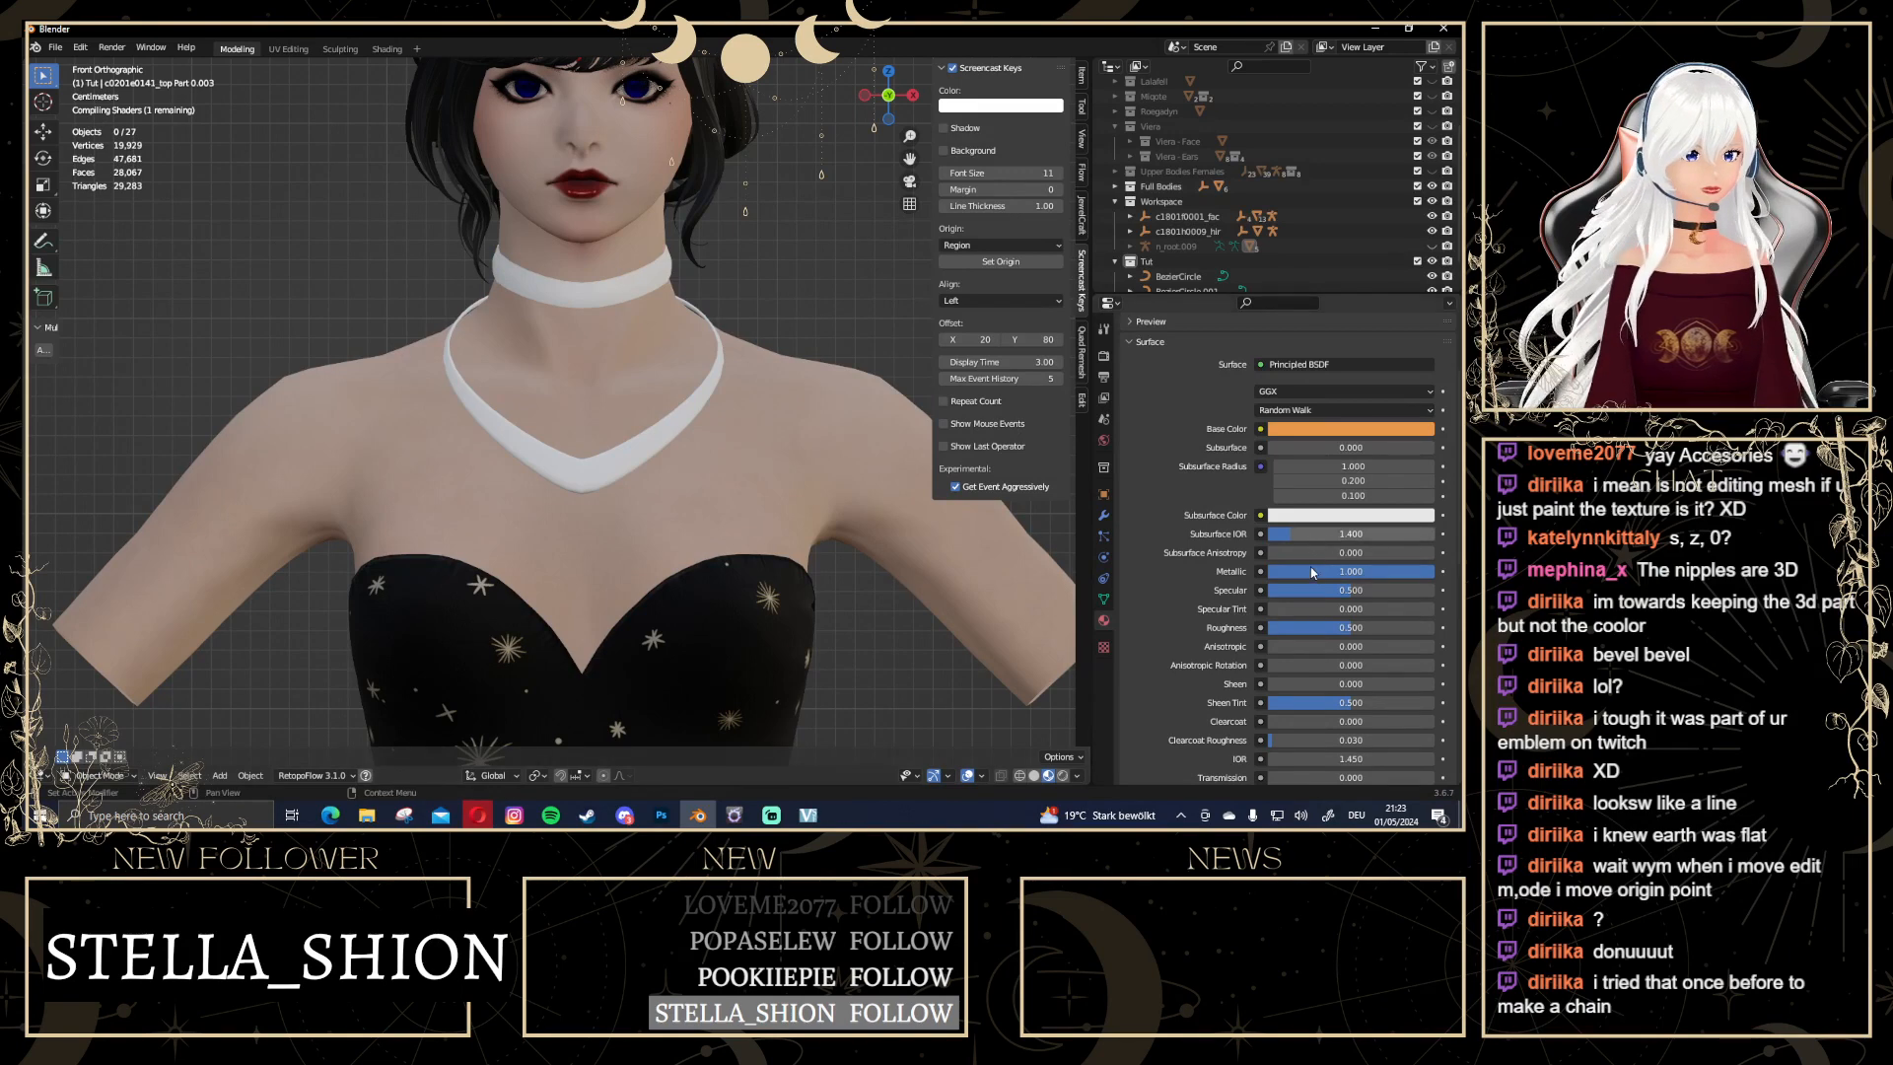
{"action": "left_click", "coordinate": [641, 290]}
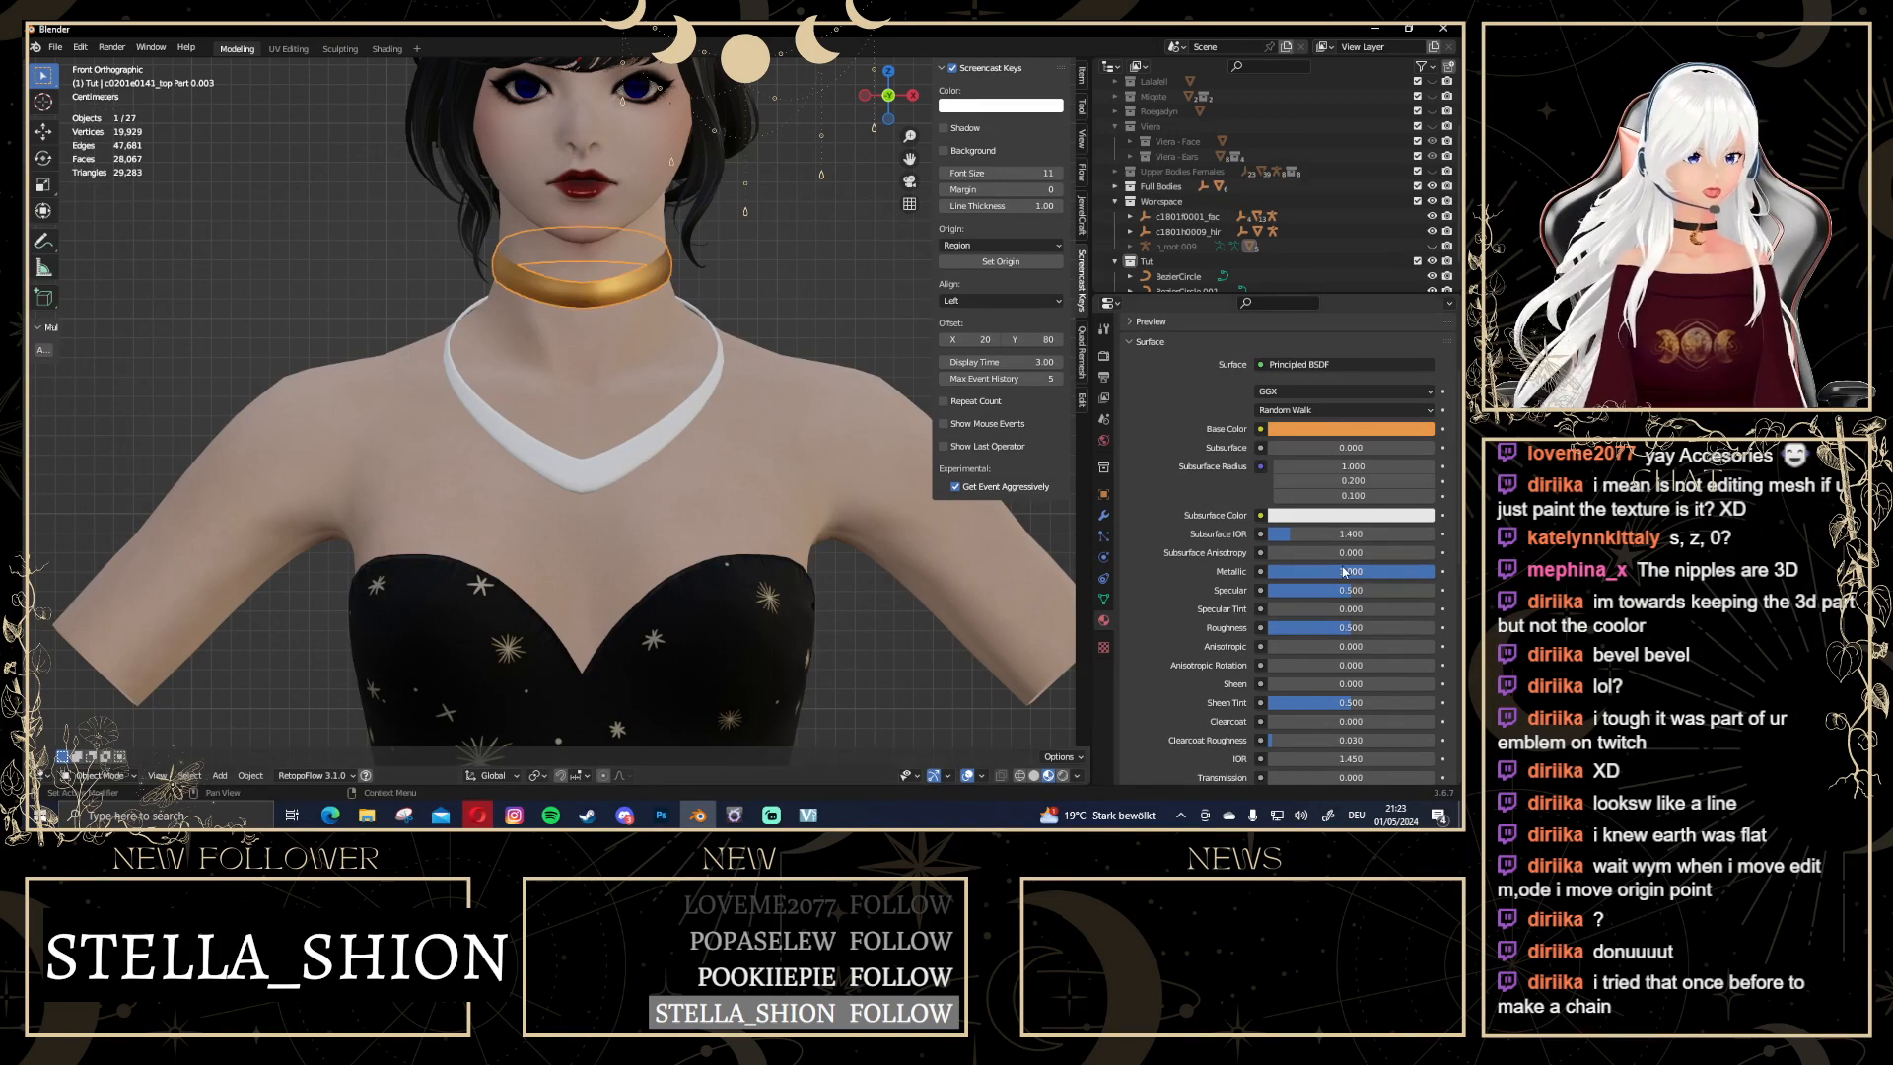
{"action": "scroll", "coordinate": [1347, 592], "scroll_direction": "down", "scroll_amount": 1}
{"action": "left_click_drag", "start_coordinate": [1347, 599], "coordinate": [1322, 600]}
{"action": "left_click", "coordinate": [748, 240]}
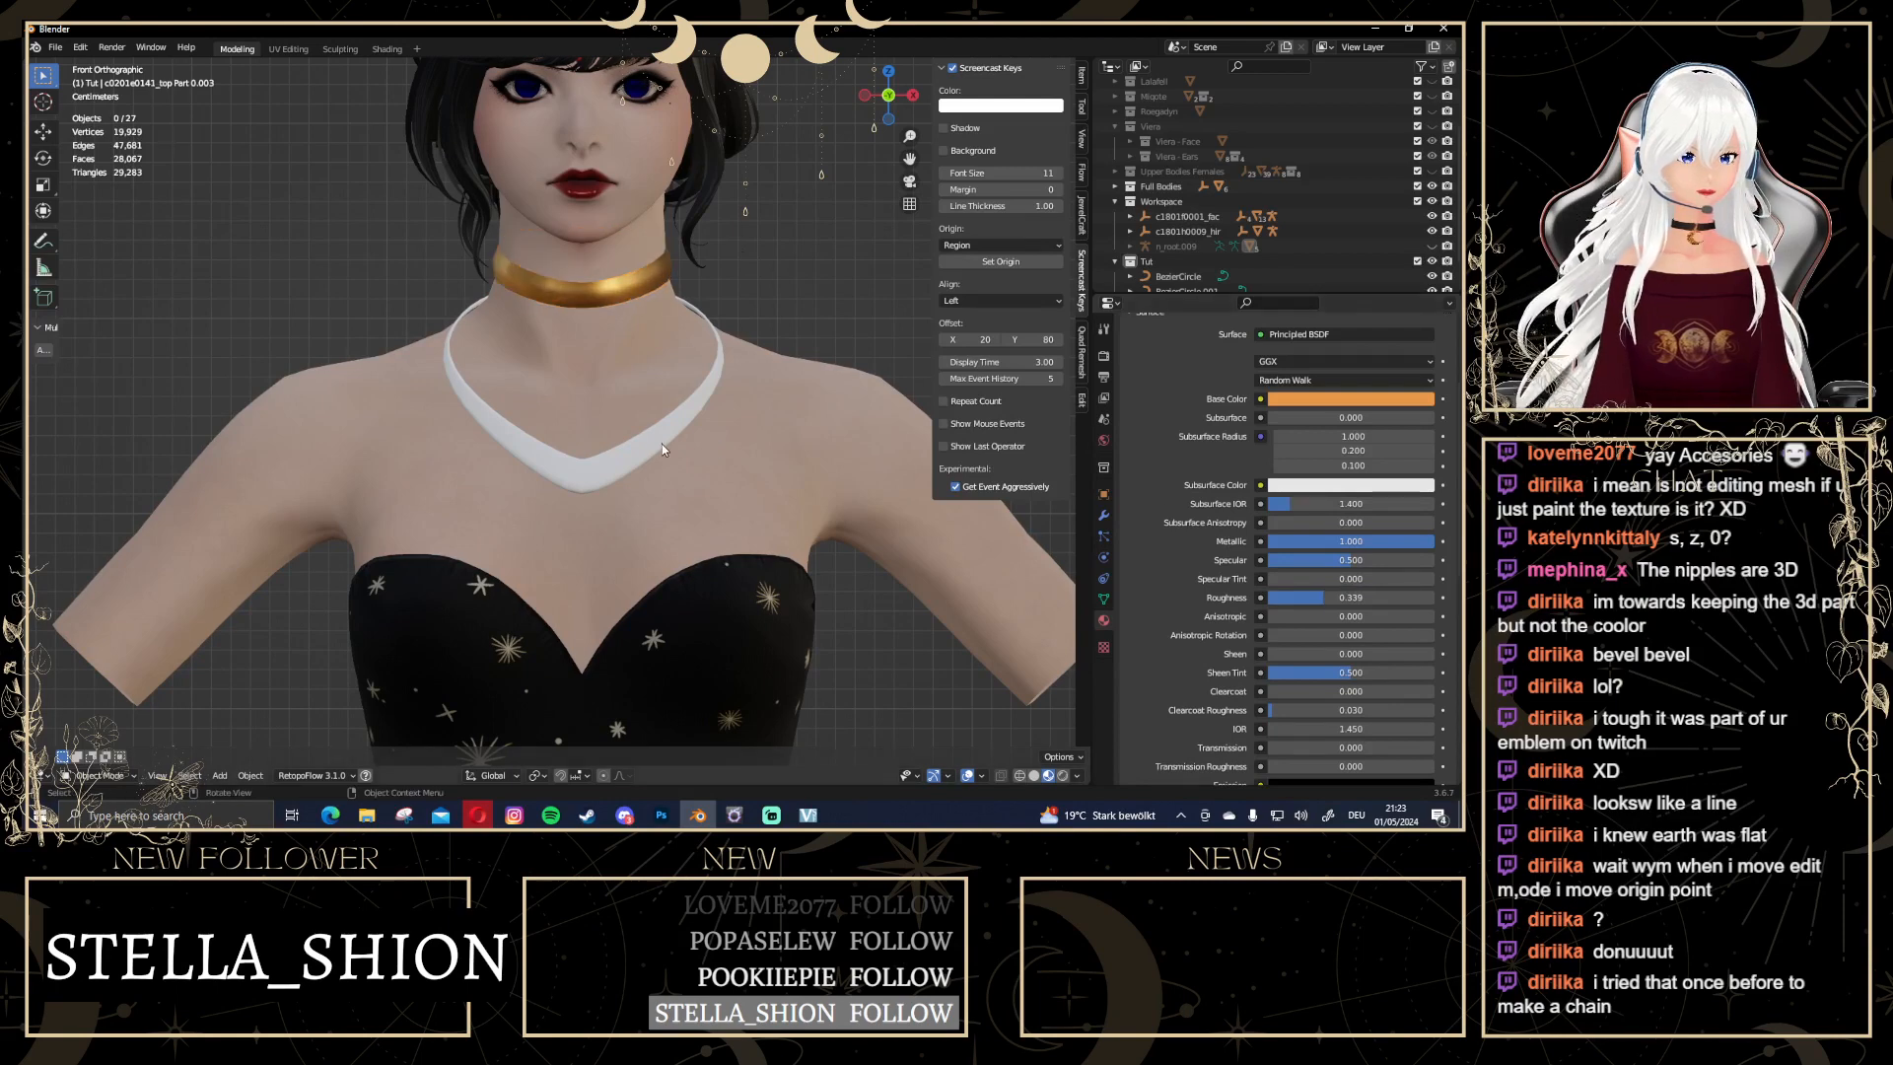
Assign the choker's existing gold material, Material.005, to the V-shaped necklace
{"action": "scroll", "coordinate": [1237, 477], "scroll_direction": "up", "scroll_amount": 5}
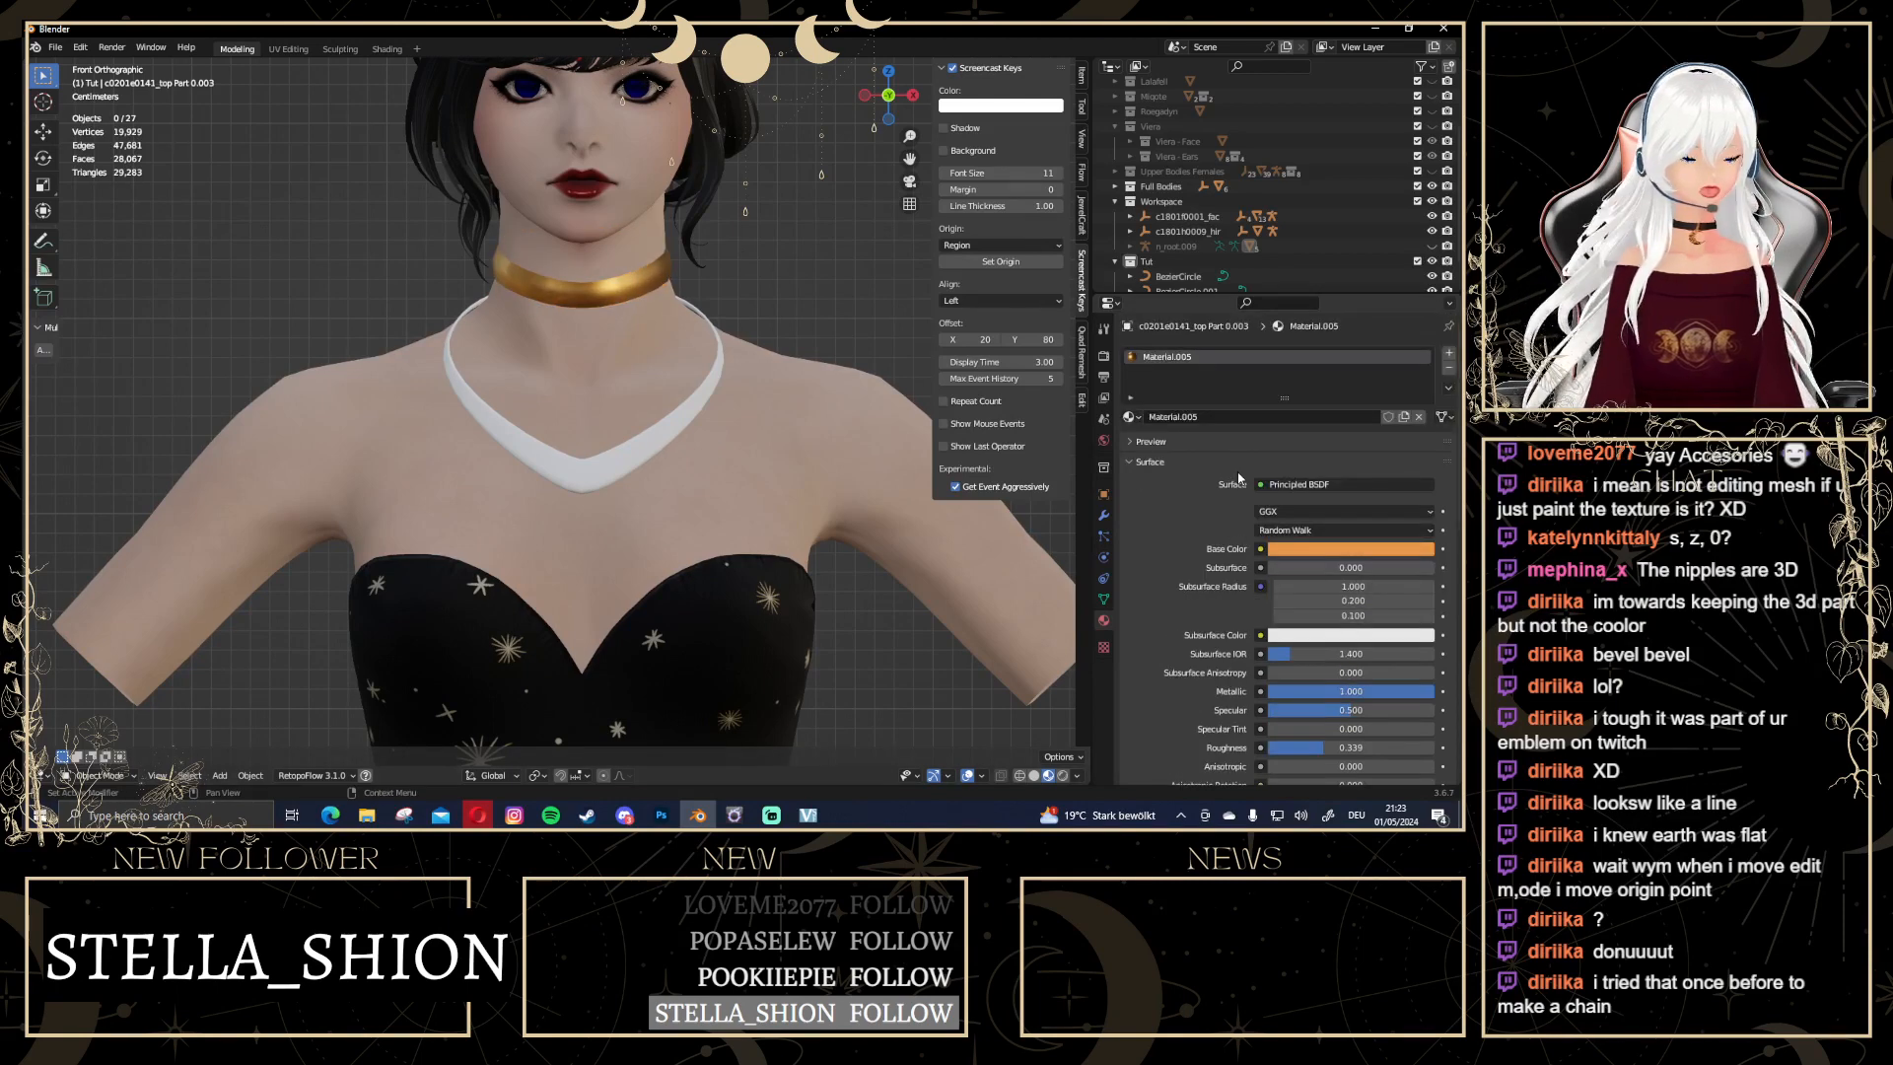
{"action": "left_click", "coordinate": [637, 469]}
{"action": "left_click", "coordinate": [1130, 416]}
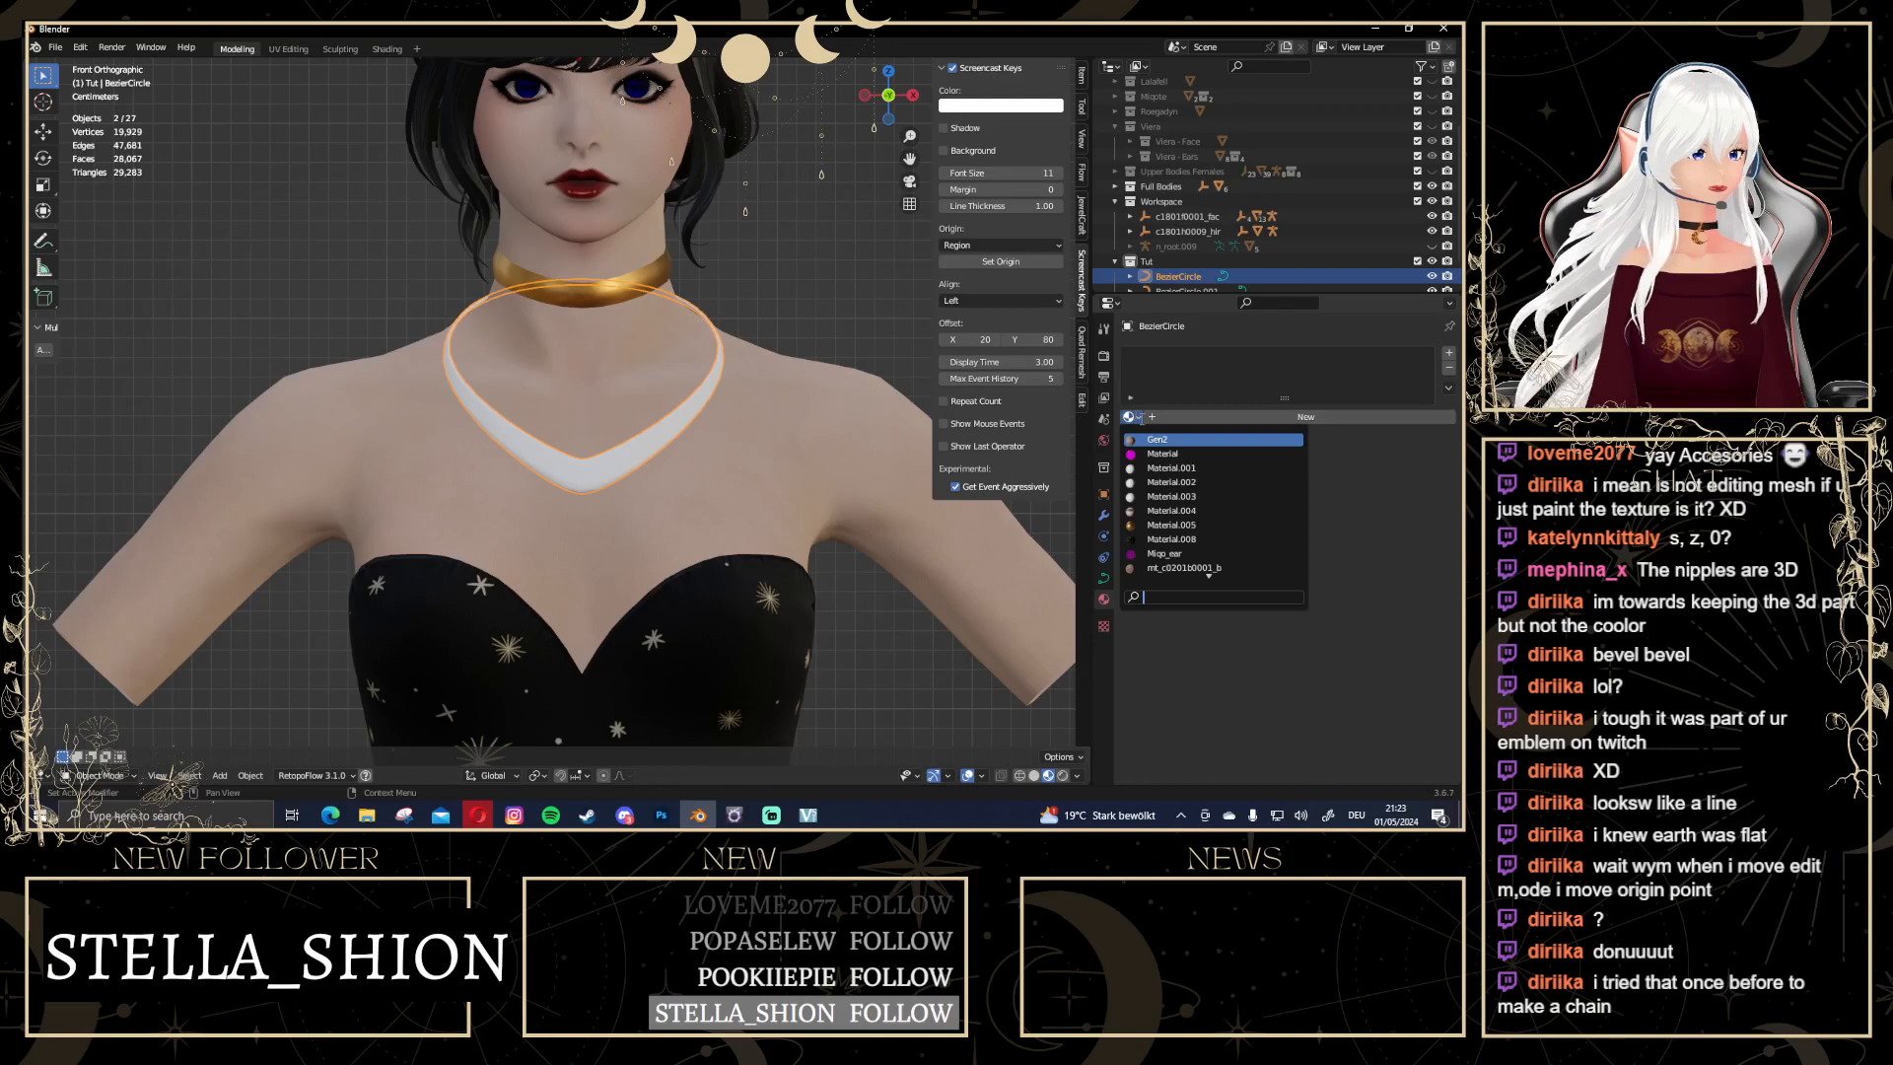
{"action": "type", "text": "materia"}
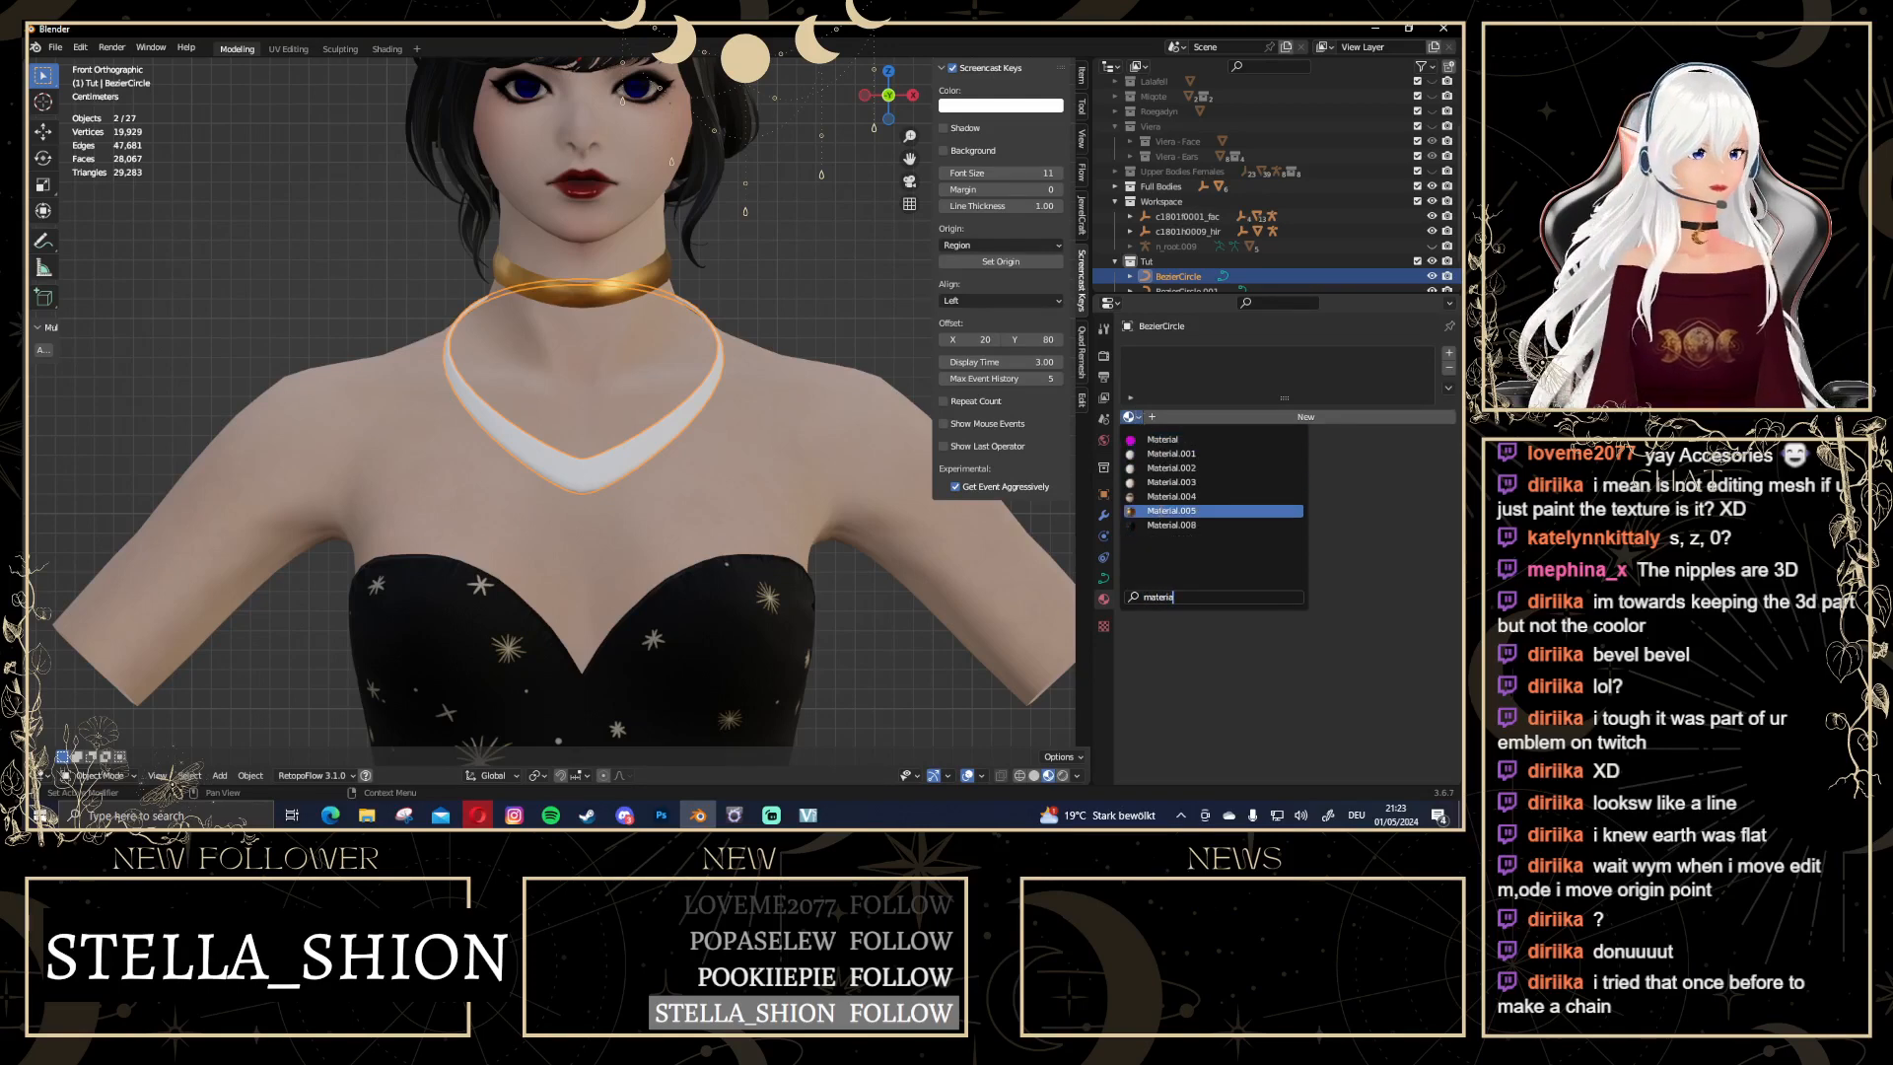
{"action": "left_click", "coordinate": [1171, 510]}
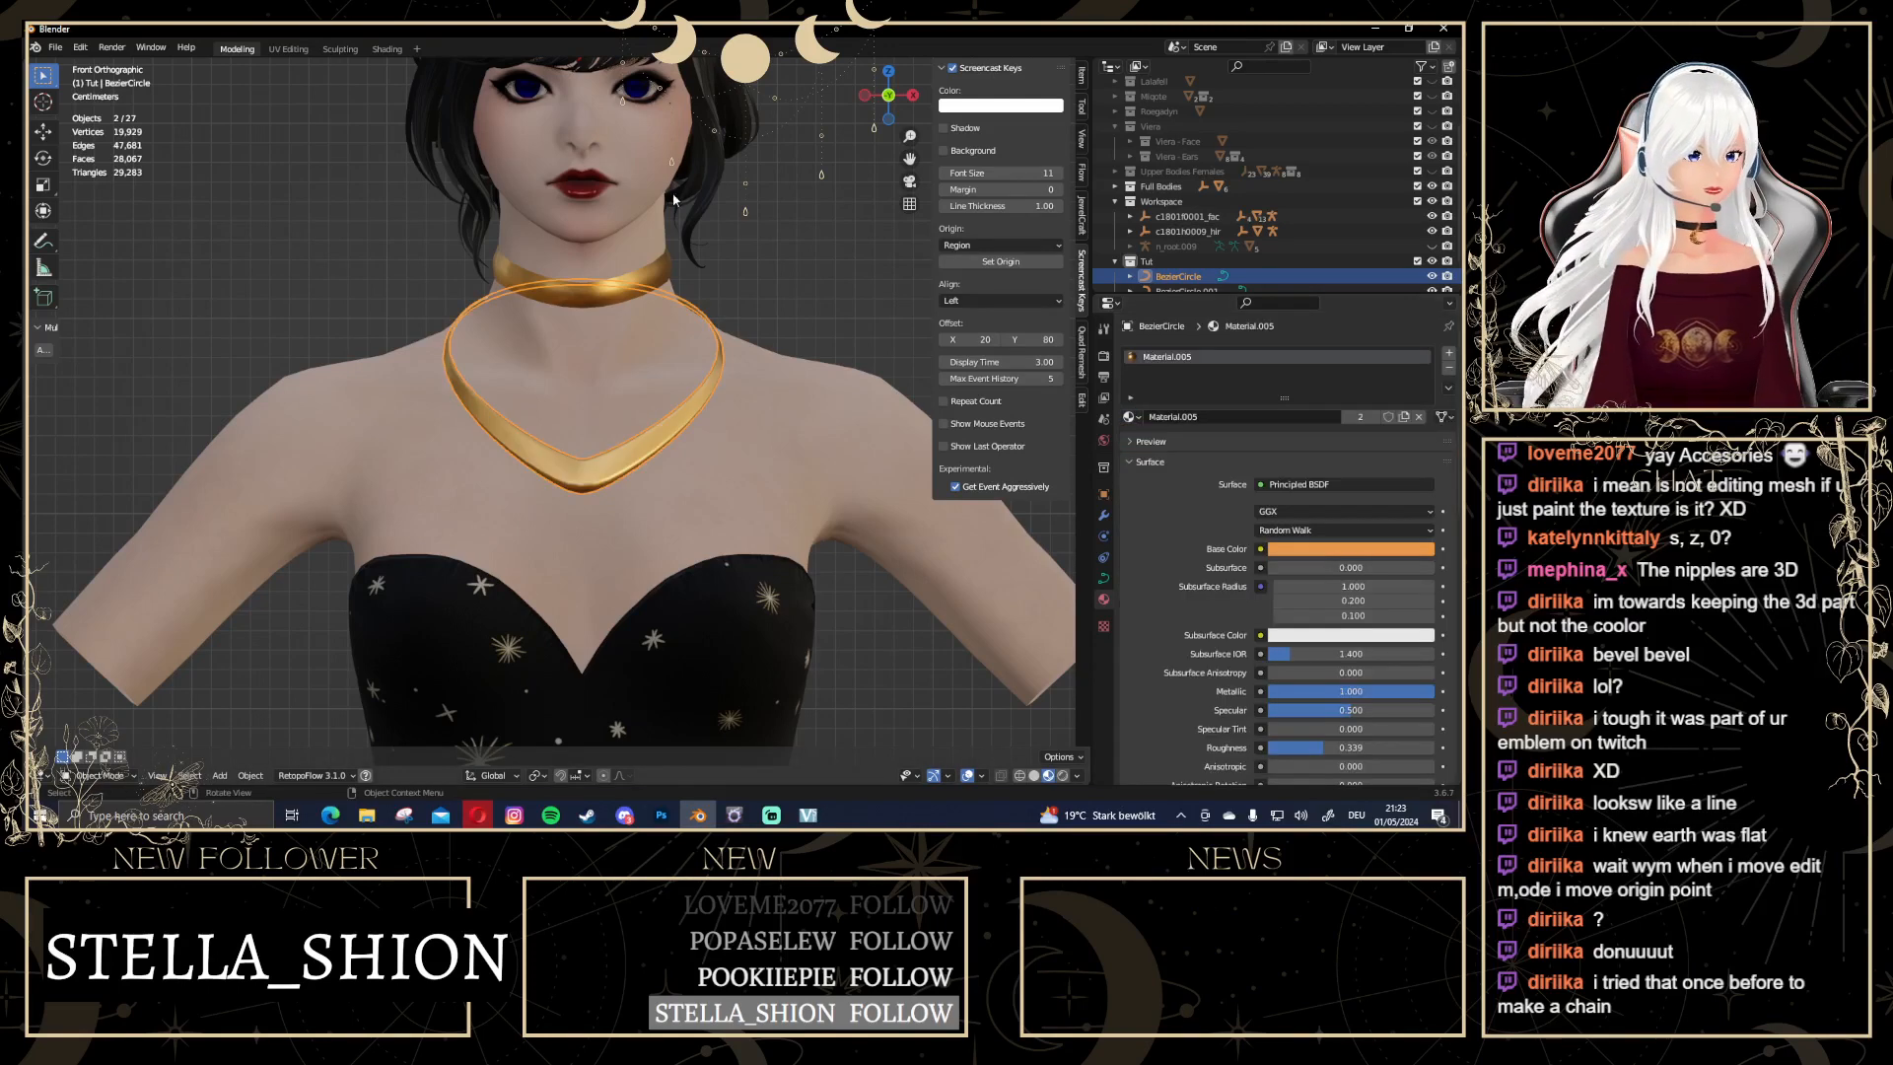
{"action": "left_click", "coordinate": [744, 233]}
{"action": "middle_click_drag", "start_coordinate": [743, 233], "coordinate": [789, 422]}
{"action": "scroll", "coordinate": [483, 382], "scroll_direction": "up", "scroll_amount": 4}
{"action": "scroll", "coordinate": [789, 422], "scroll_direction": "down", "scroll_amount": 4}
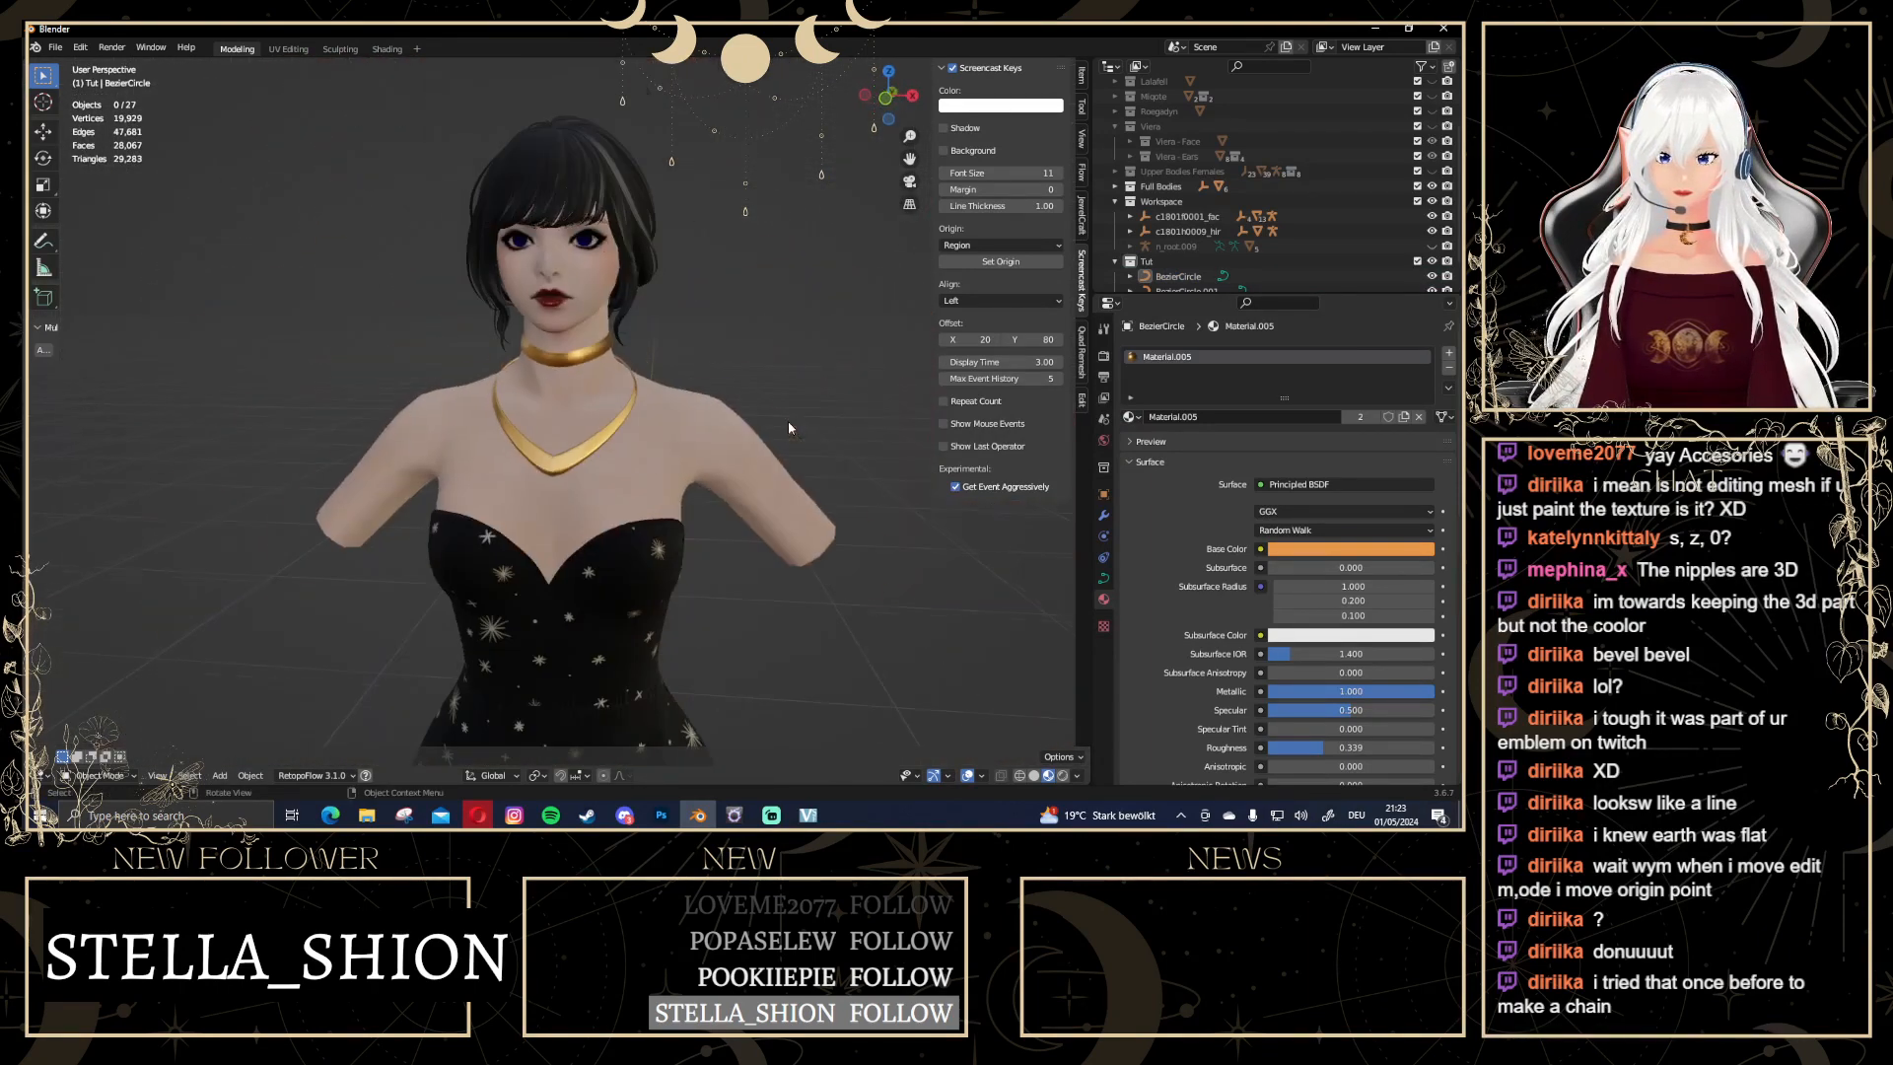
Scale the necklace's two side control points inward to about 0.9 in front view
{"action": "left_click", "coordinate": [883, 113]}
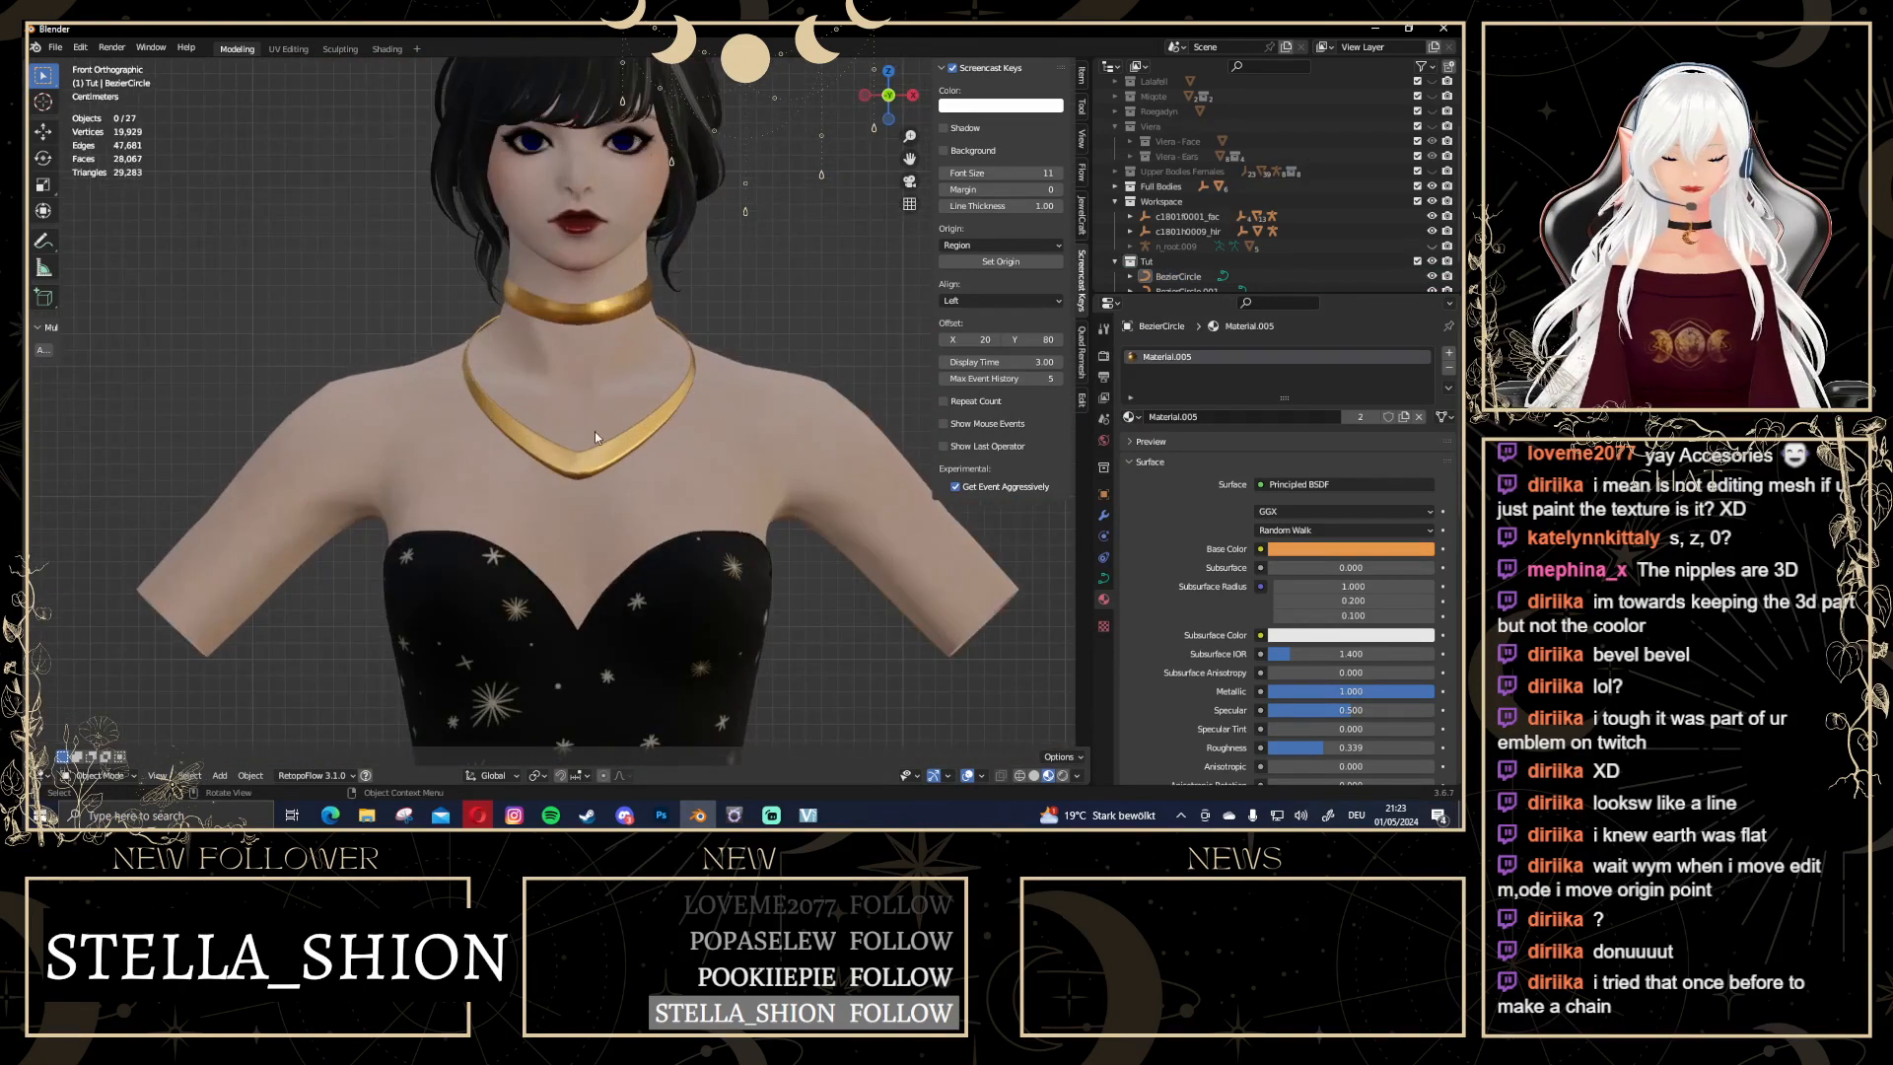
{"action": "left_click", "coordinate": [622, 449]}
{"action": "key", "text": "Tab"}
{"action": "scroll", "coordinate": [668, 353], "scroll_direction": "up", "scroll_amount": 2}
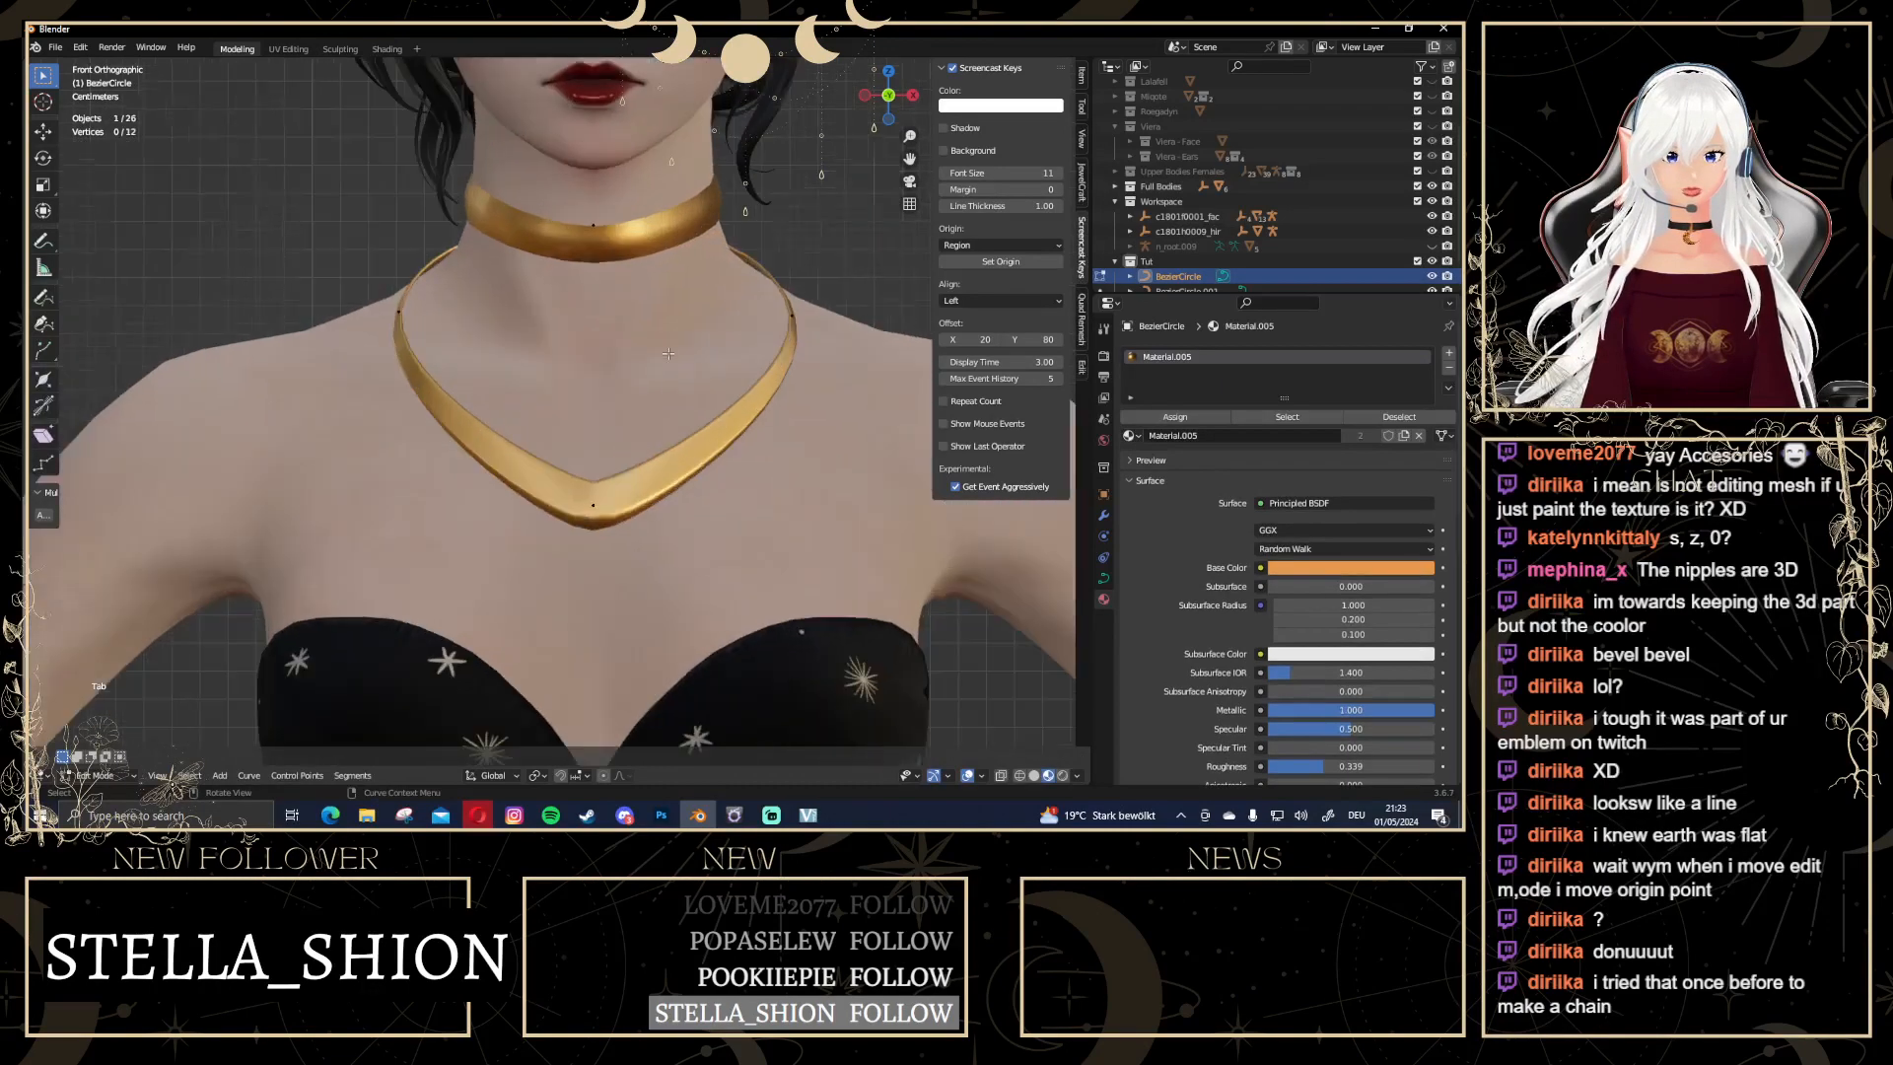
{"action": "left_click", "coordinate": [790, 316]}
{"action": "left_click", "coordinate": [397, 312], "text": "shift"}
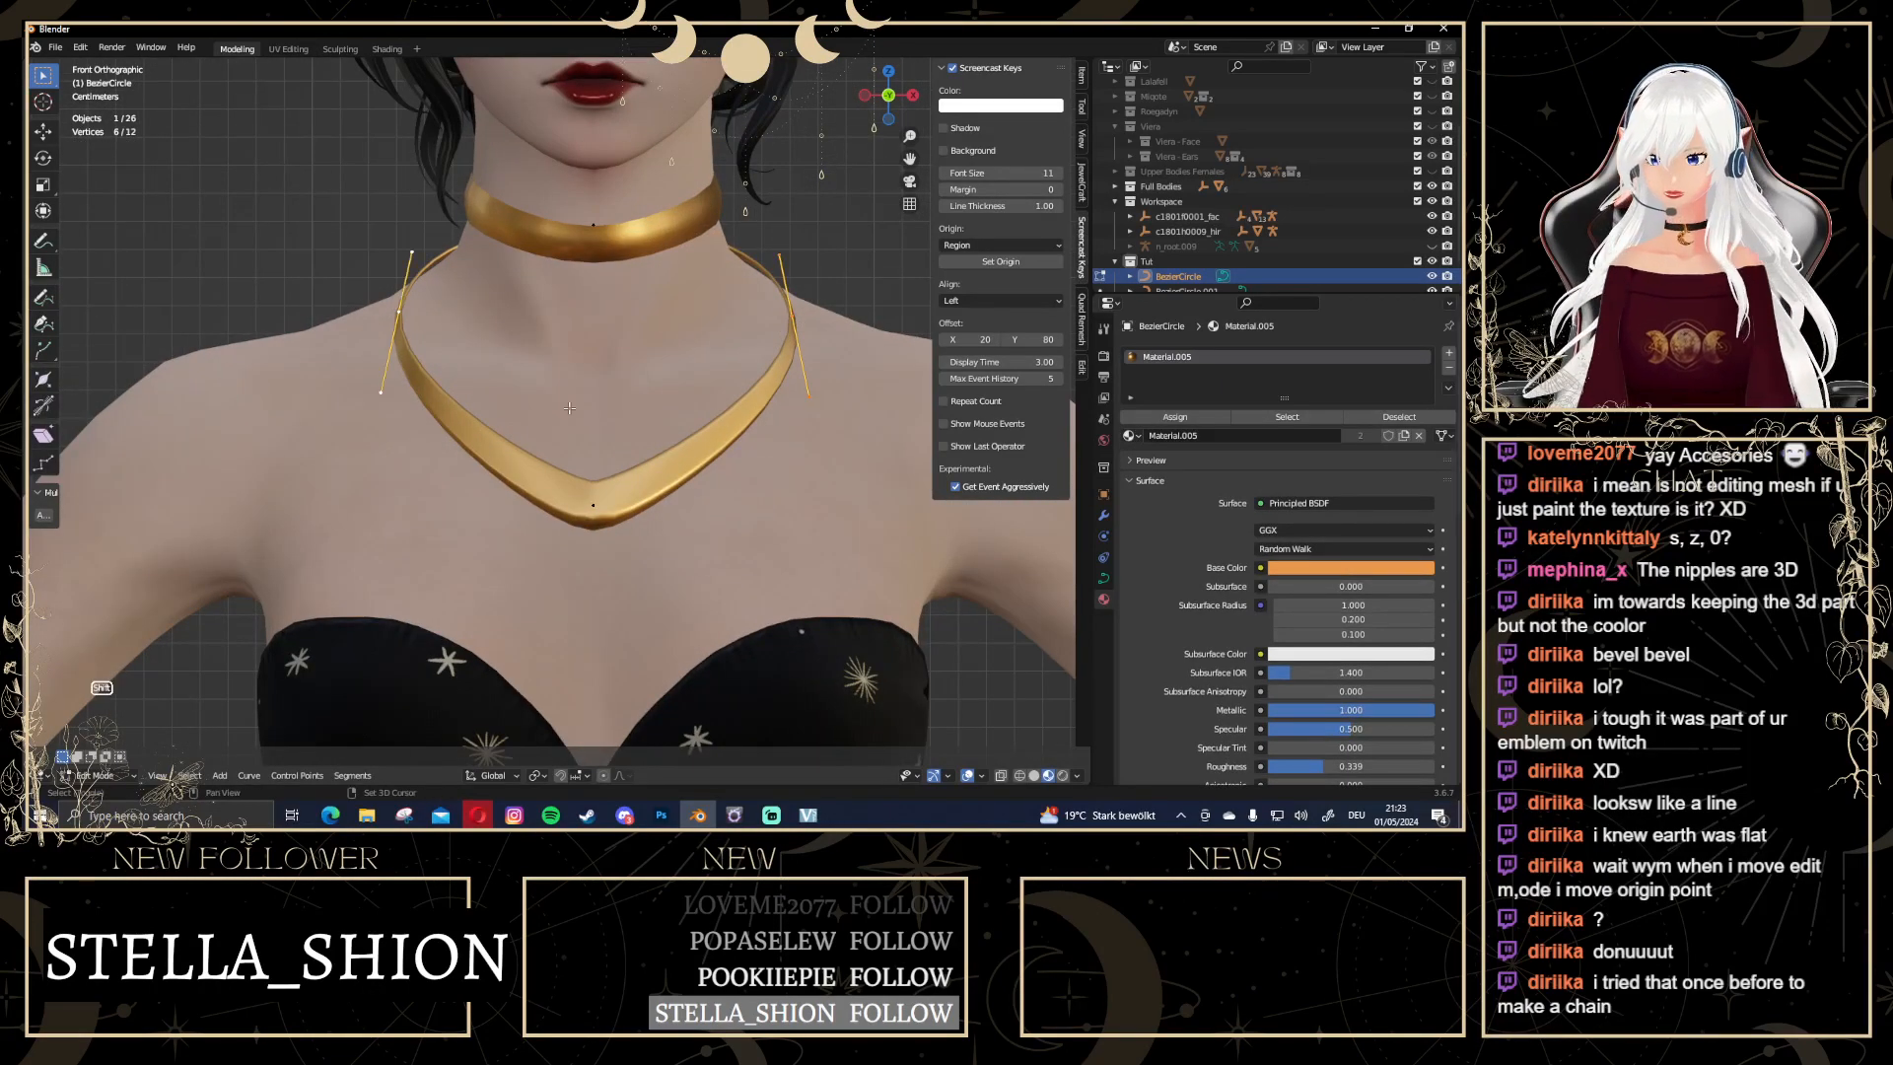
{"action": "scroll", "coordinate": [829, 403], "scroll_direction": "down", "scroll_amount": 3}
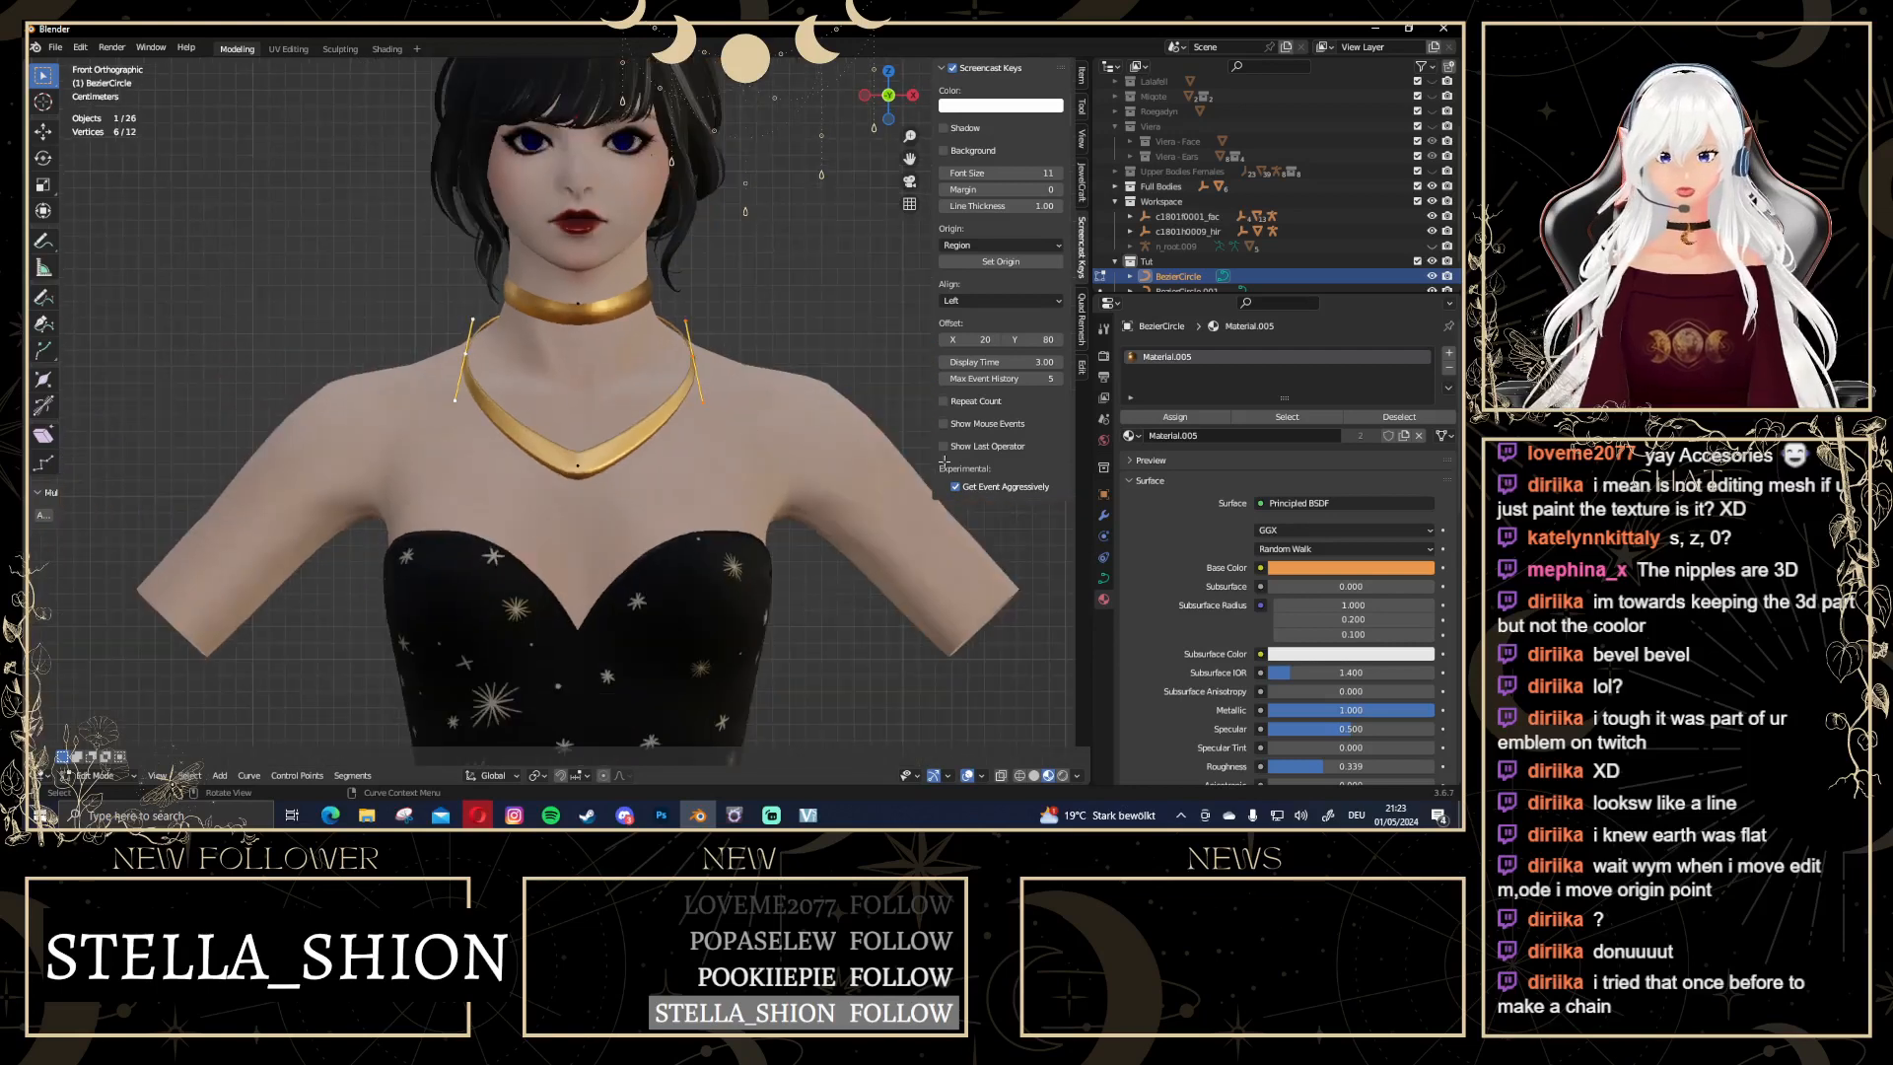
{"action": "key", "text": "s"}
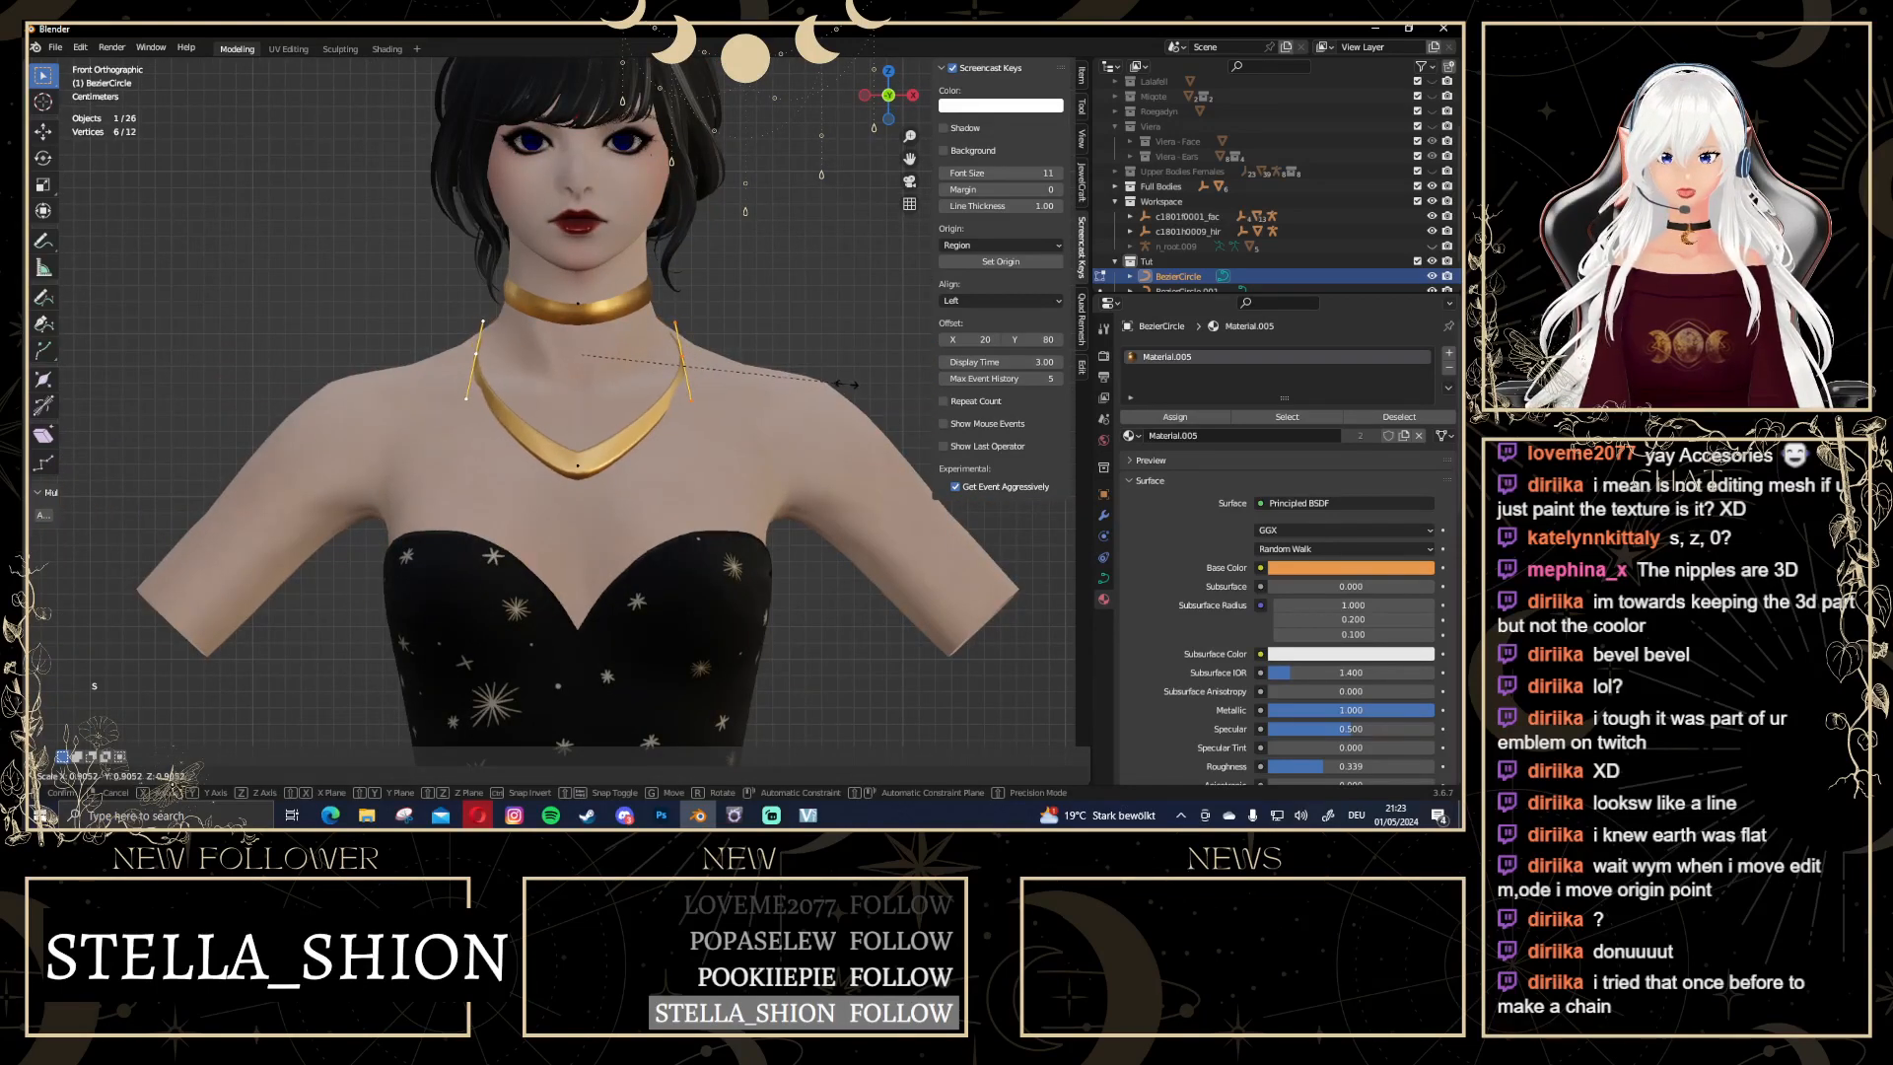
{"action": "left_click", "coordinate": [477, 428]}
Raise the necklace's side and lower front control points together along Z, then return to Object Mode and deselect
{"action": "left_click", "coordinate": [578, 466], "text": "shift"}
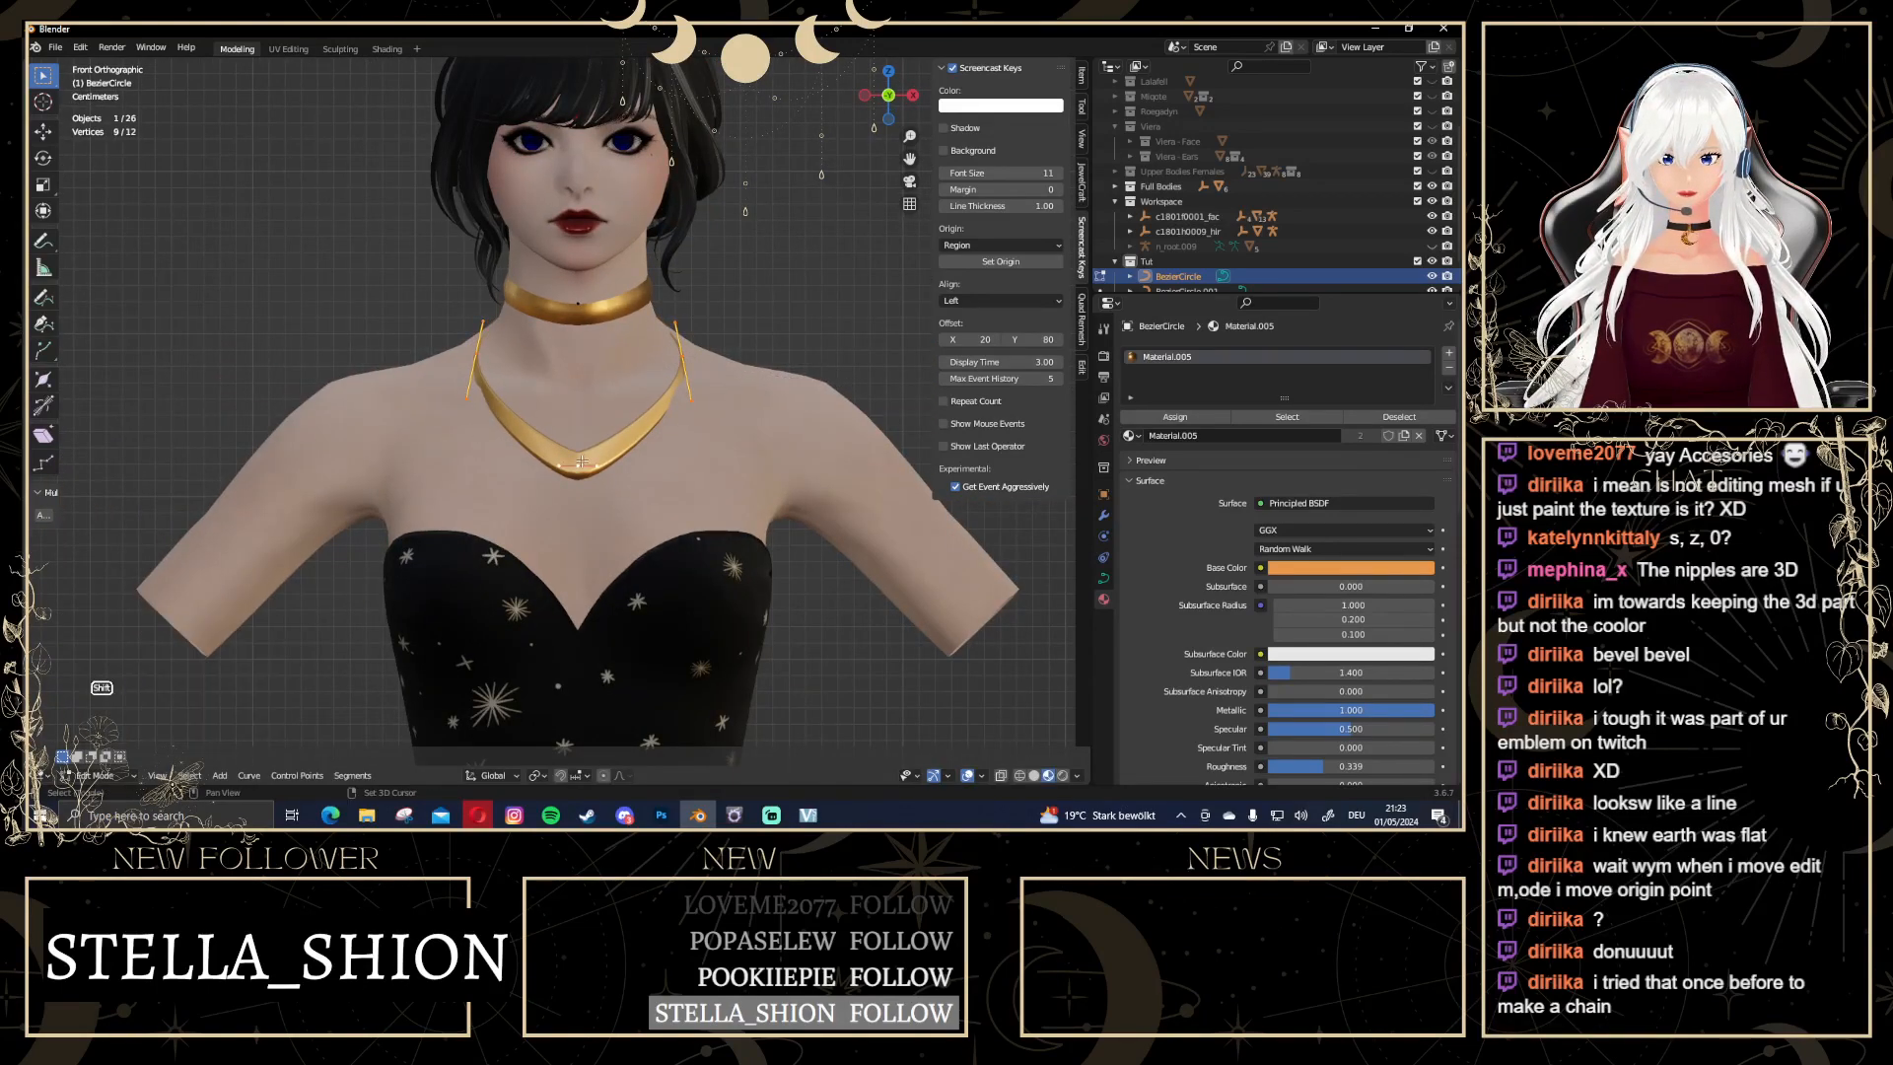
{"action": "key", "text": "g"}
{"action": "key", "text": "z"}
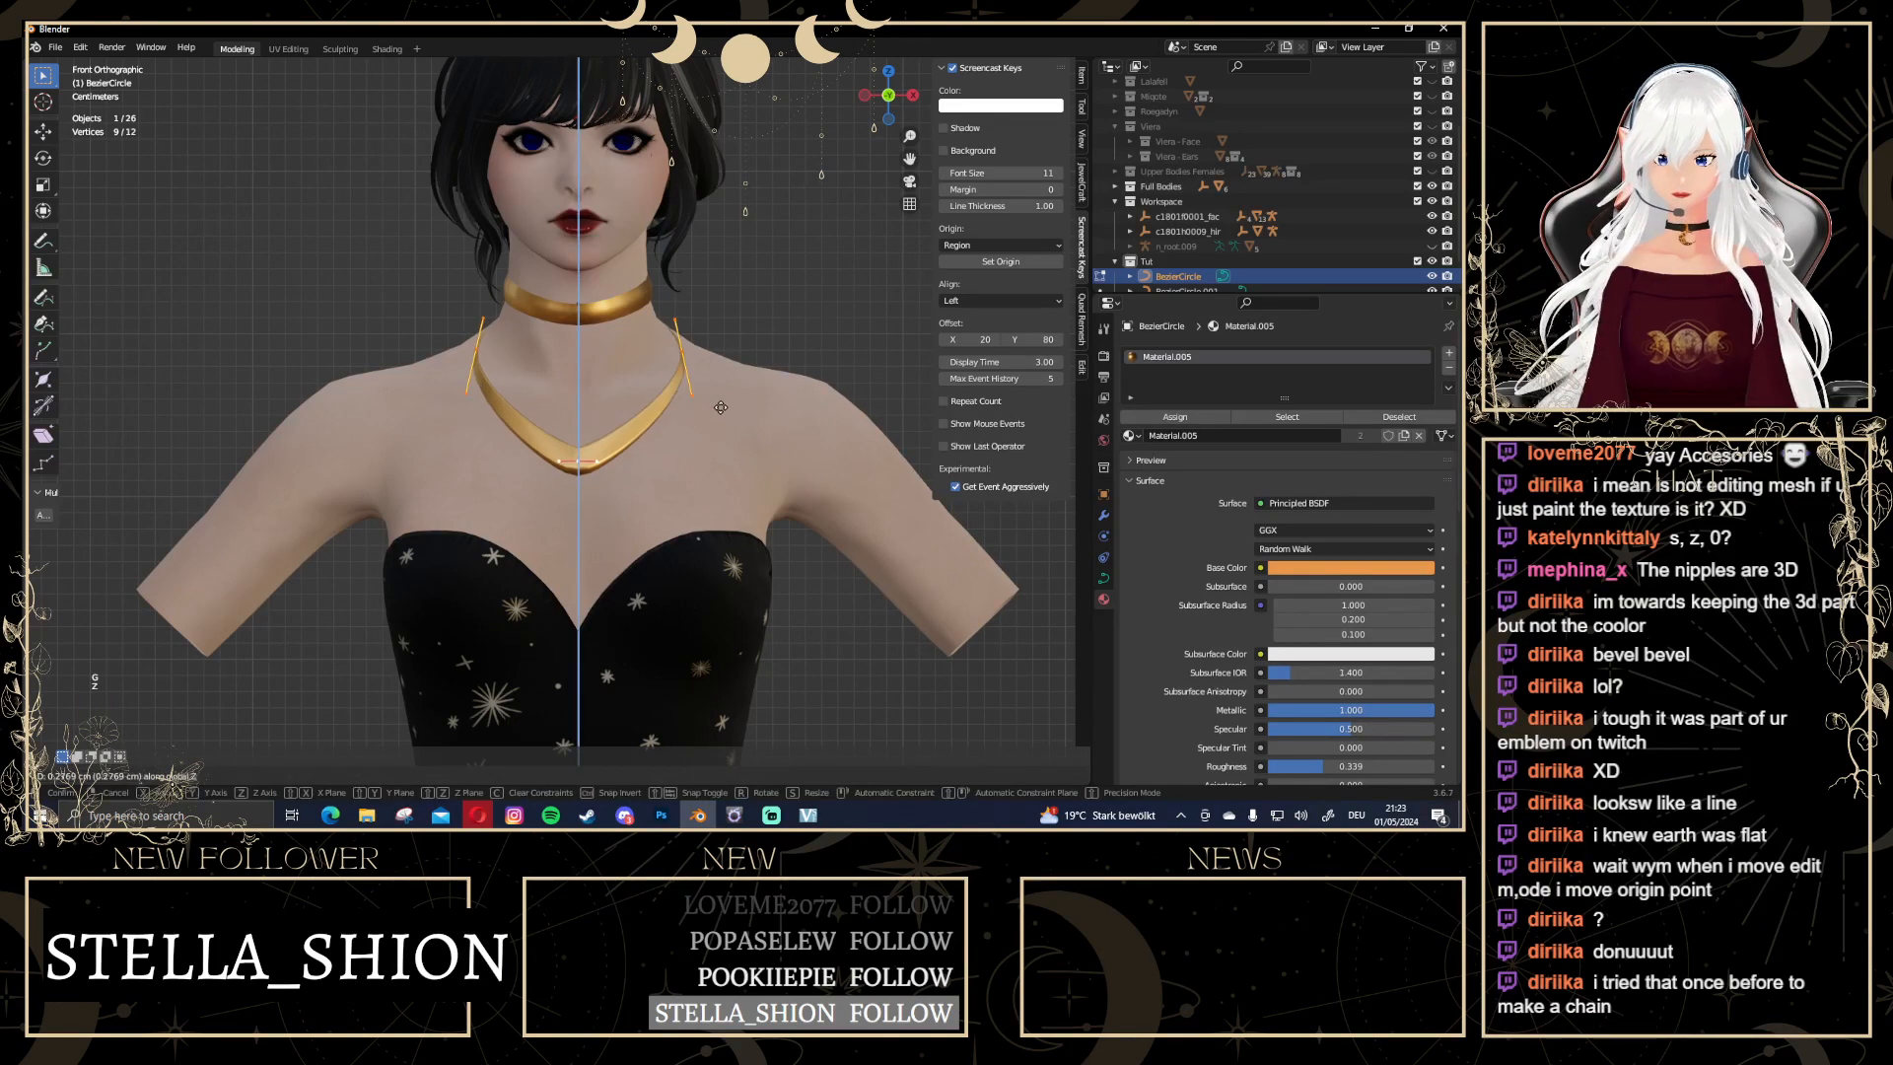
{"action": "left_click", "coordinate": [734, 333]}
{"action": "key", "text": "Tab"}
{"action": "left_click", "coordinate": [777, 294]}
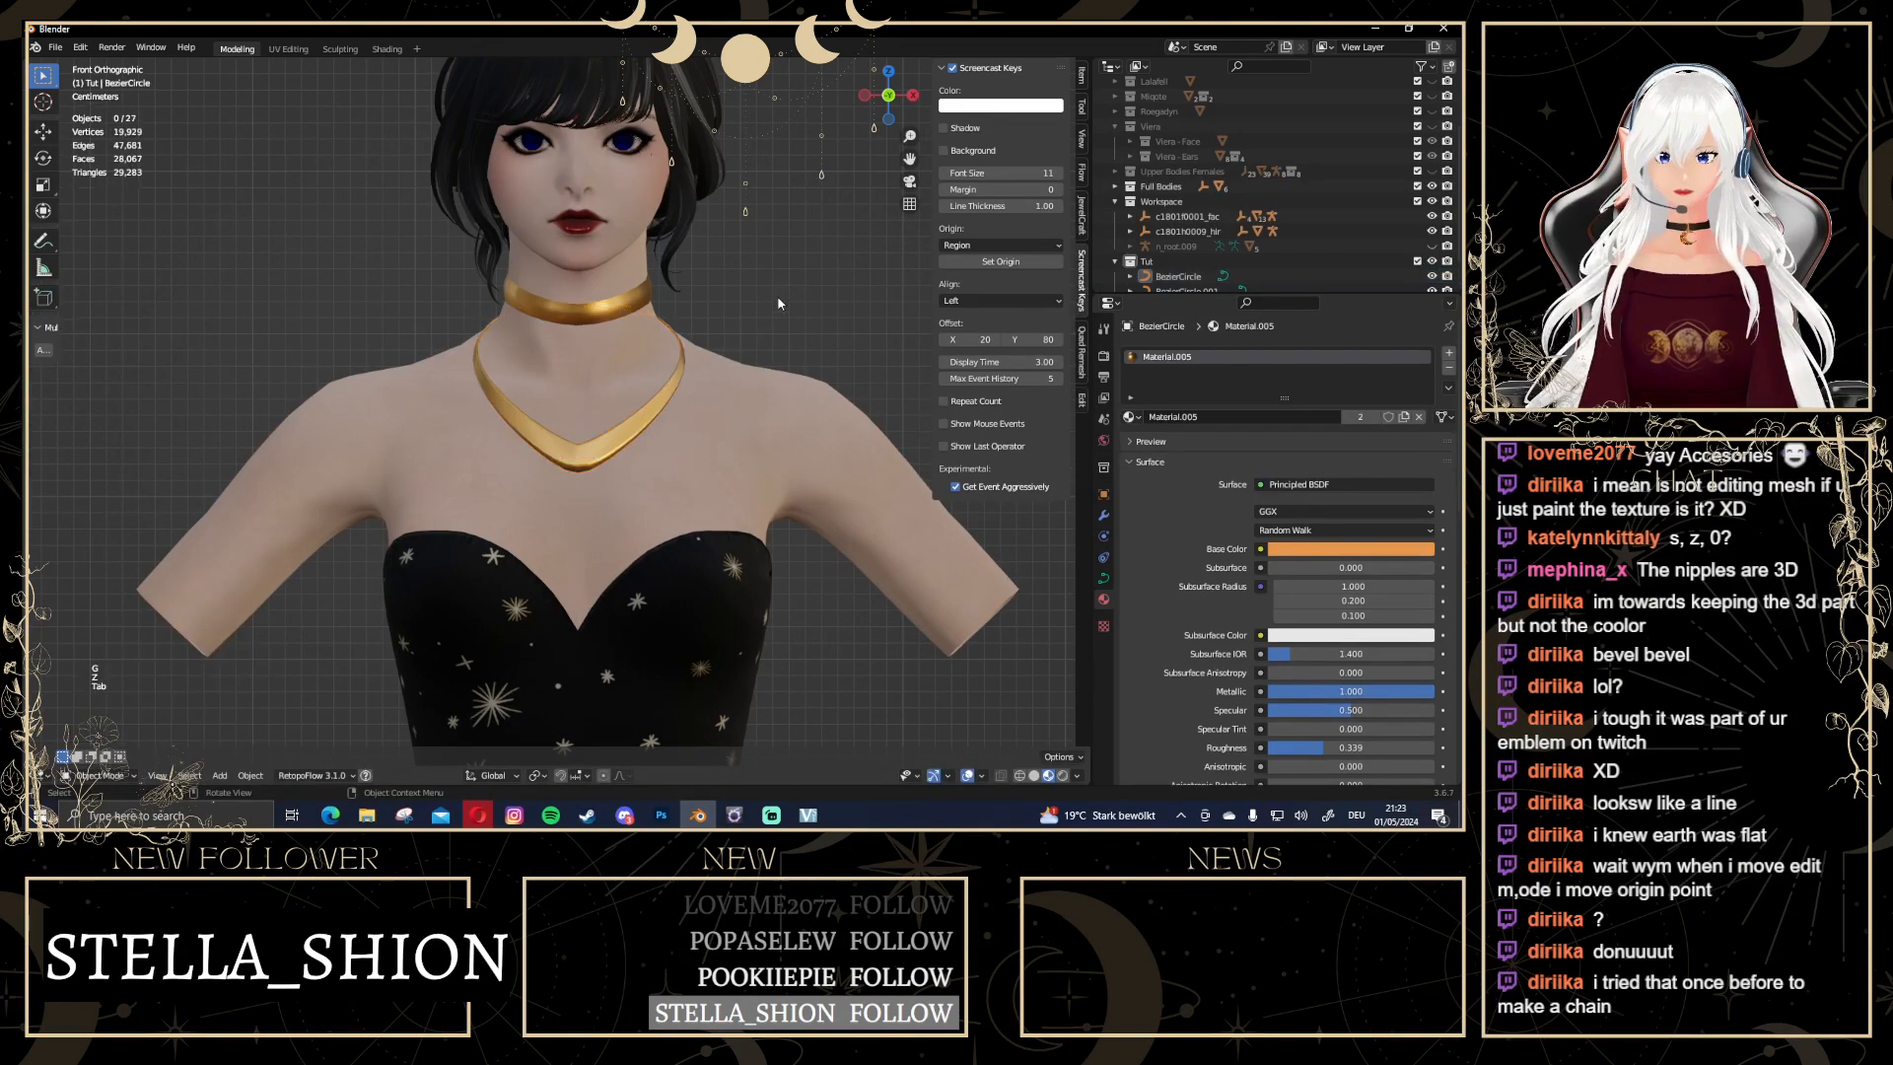
Enter the V-shaped necklace's Edit Mode and raise the rear handle of the side control point on the character's right shoulder
{"action": "scroll", "coordinate": [537, 543], "scroll_direction": "down", "scroll_amount": 3}
{"action": "middle_click_drag", "start_coordinate": [583, 547], "coordinate": [631, 553]}
{"action": "scroll", "coordinate": [497, 393], "scroll_direction": "up", "scroll_amount": 5}
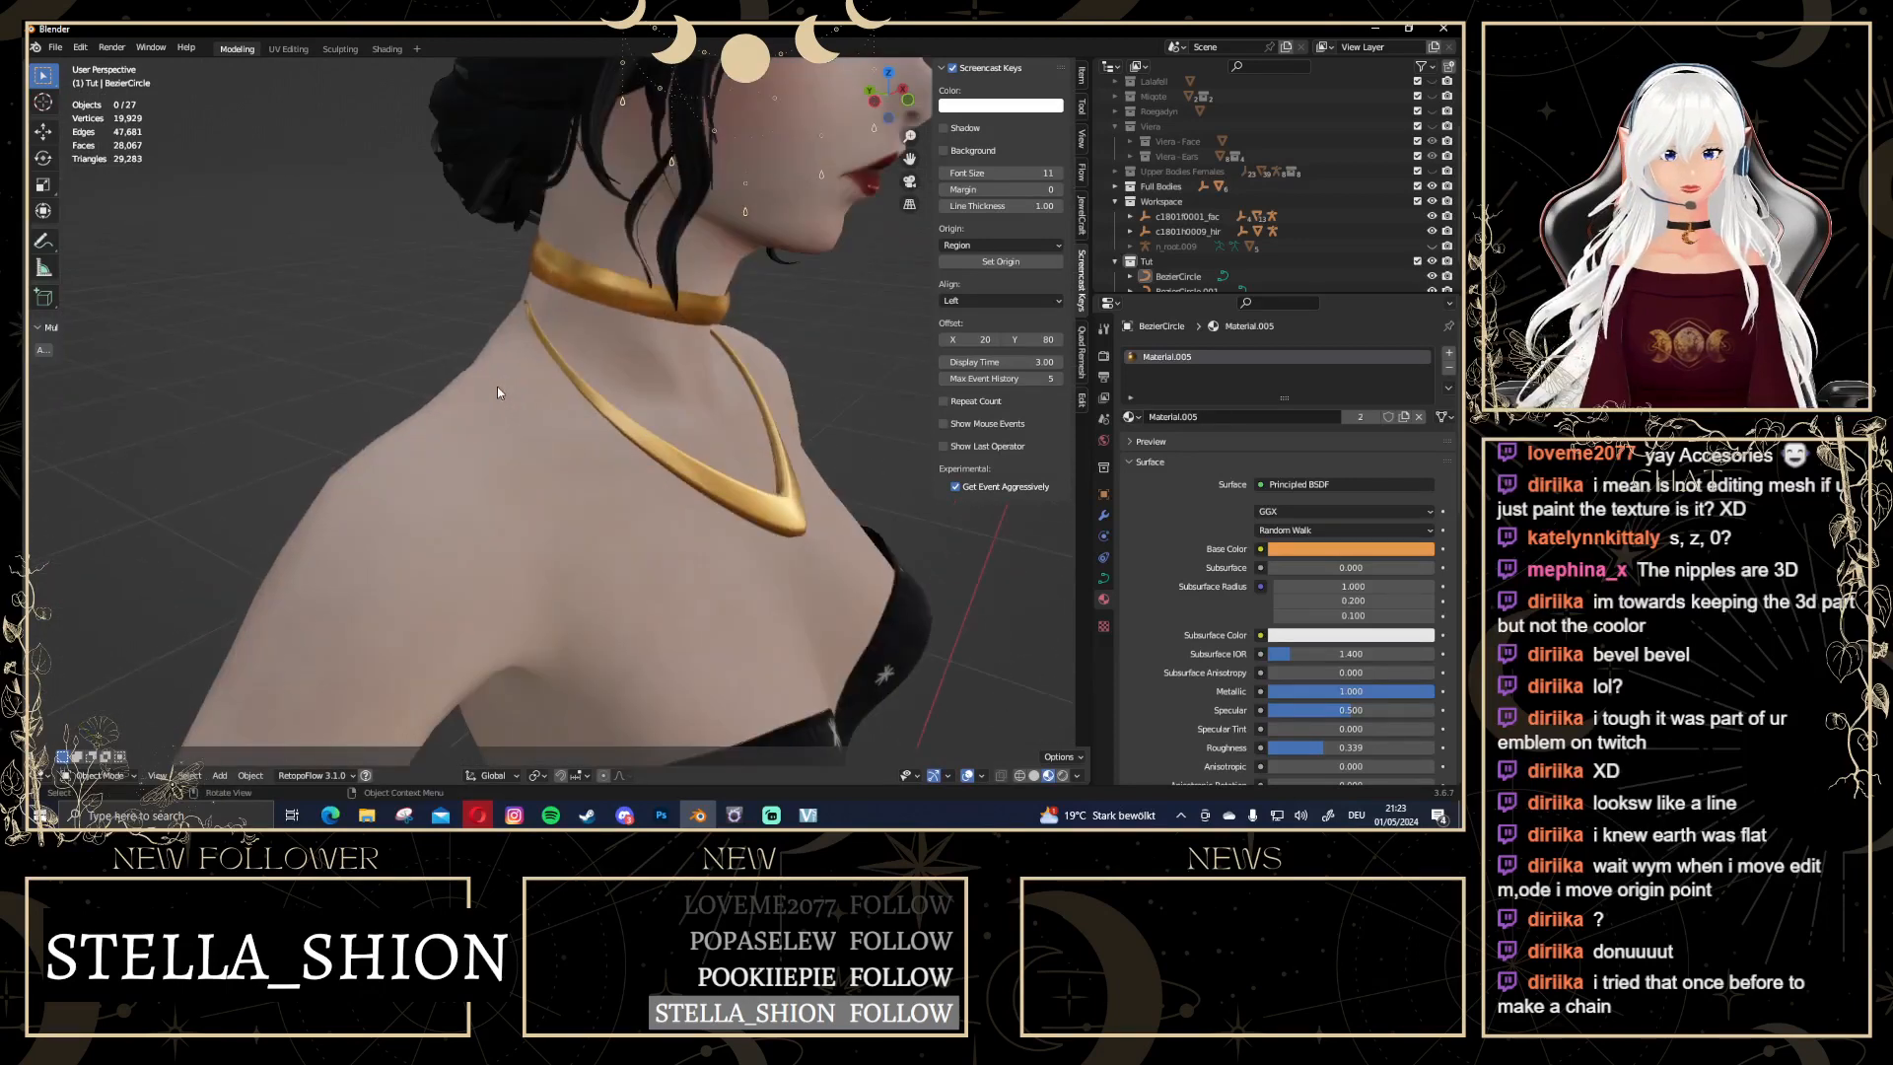
{"action": "left_click", "coordinate": [532, 326]}
{"action": "key", "text": "Tab"}
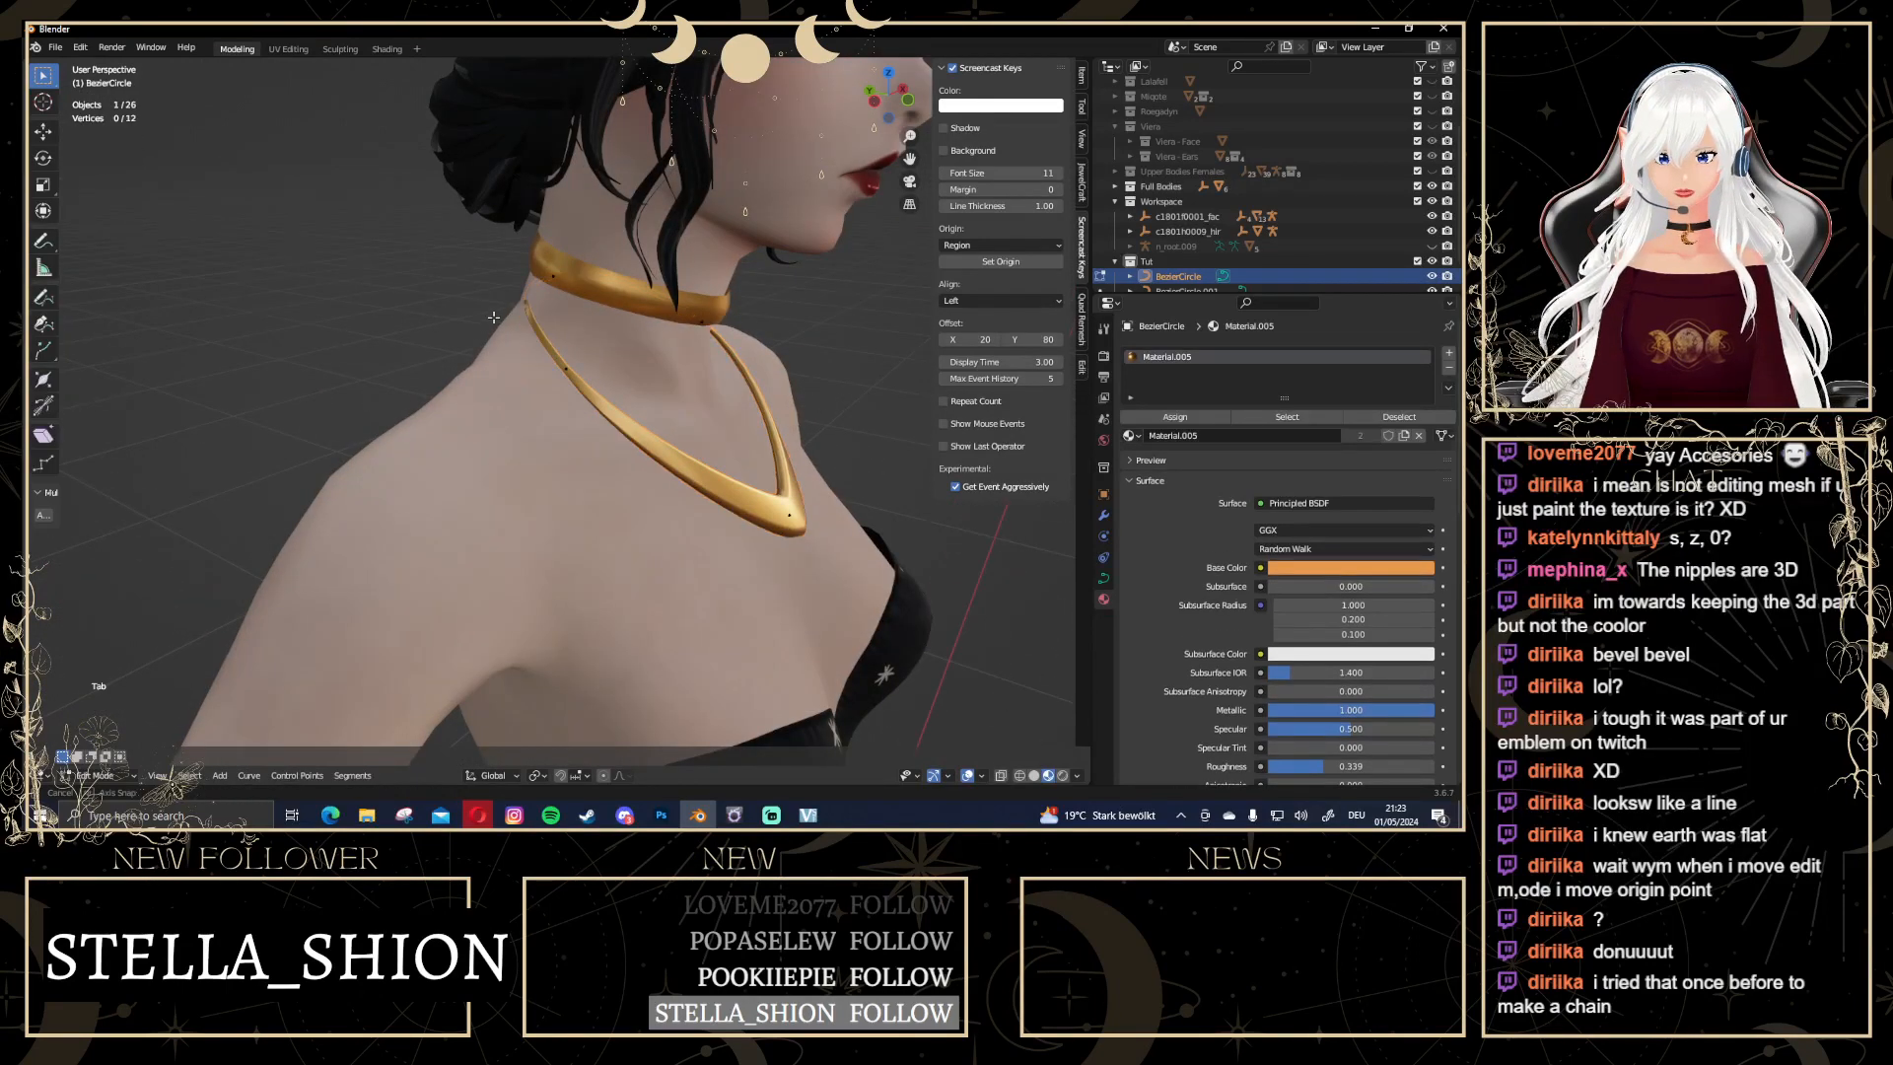
{"action": "mouse_move", "coordinate": [541, 328]}
{"action": "middle_mouse_down"}
{"action": "mouse_move", "coordinate": [464, 331]}
{"action": "mouse_move", "coordinate": [578, 325]}
{"action": "mouse_move", "coordinate": [502, 337]}
{"action": "mouse_move", "coordinate": [555, 327]}
{"action": "middle_mouse_up"}
{"action": "middle_click_drag", "start_coordinate": [701, 417], "coordinate": [481, 396]}
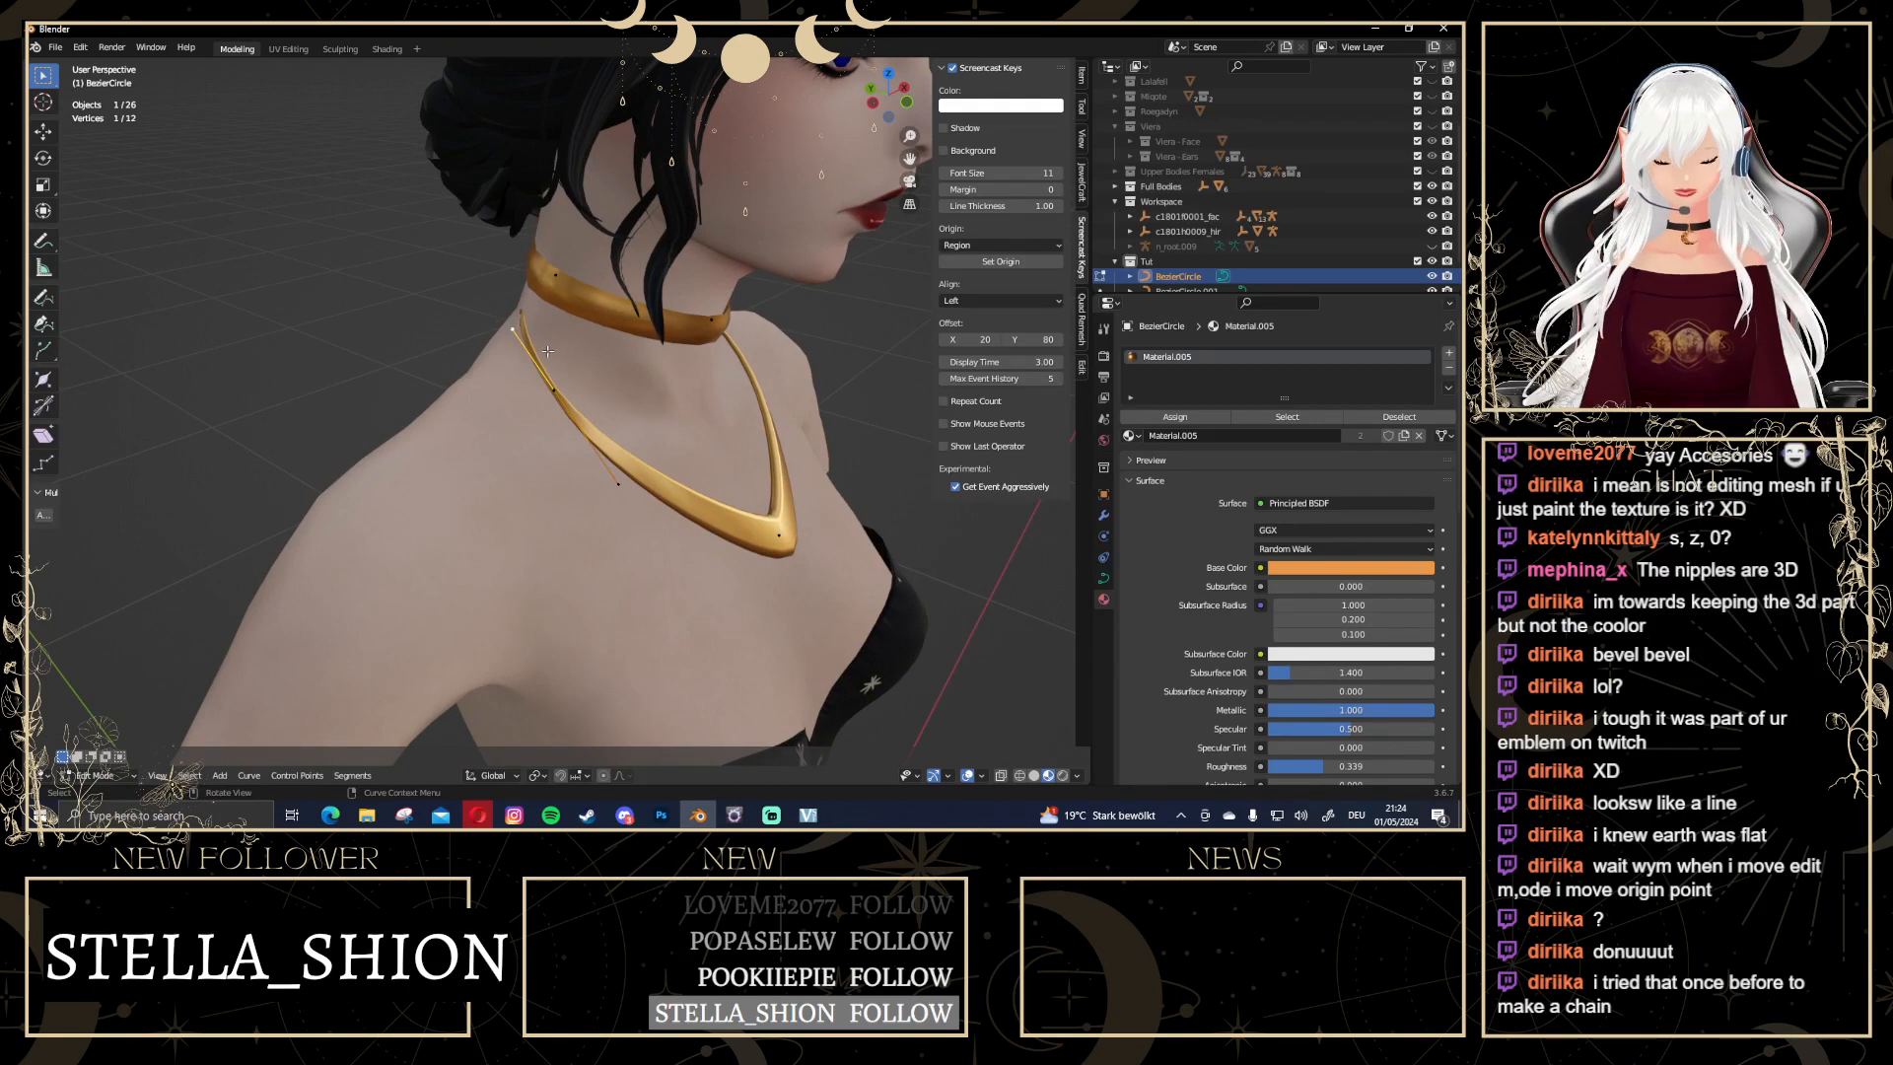
{"action": "key", "text": "g"}
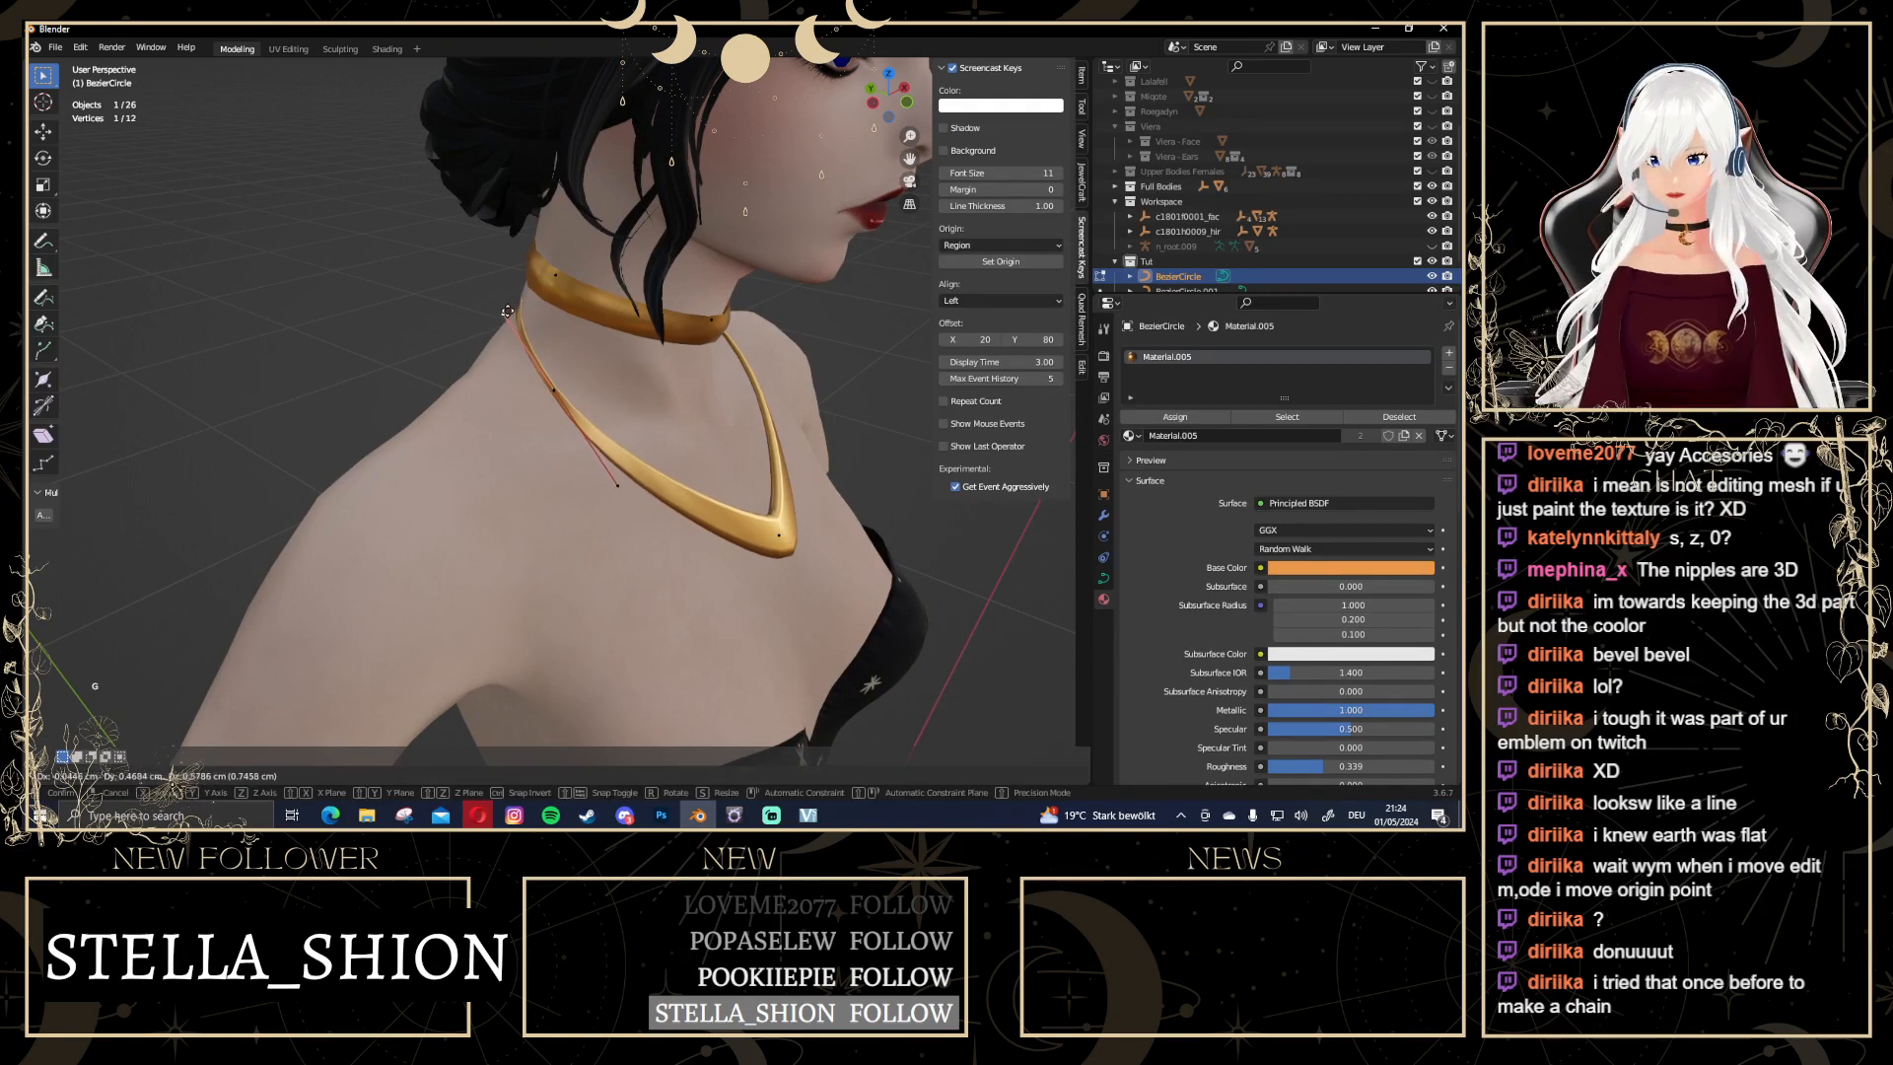
{"action": "left_click", "coordinate": [501, 305]}
Adjust the matching rear handle on the character's left shoulder to follow the neck, and return to Object Mode with nothing selected
{"action": "middle_click_drag", "start_coordinate": [501, 305], "coordinate": [619, 383]}
{"action": "left_click", "coordinate": [627, 375]}
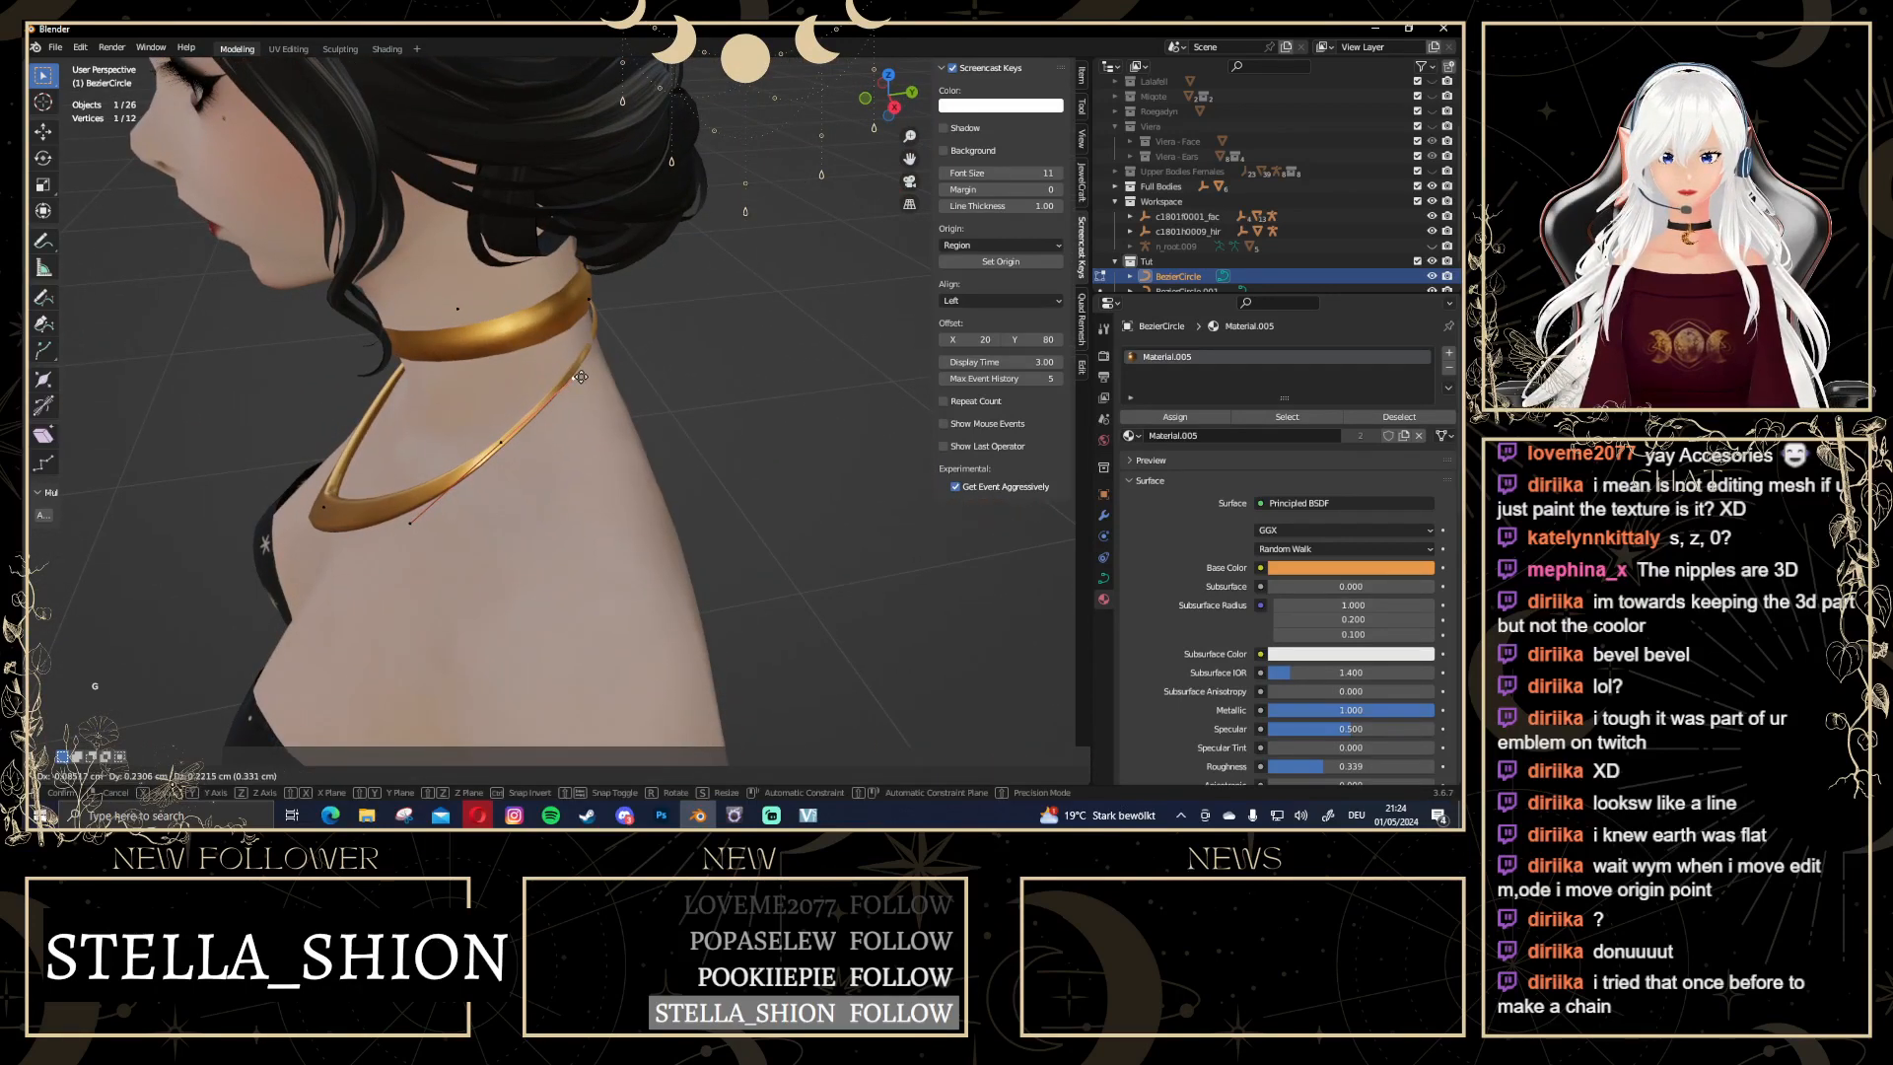
{"action": "key", "text": "g"}
{"action": "left_click", "coordinate": [613, 373]}
{"action": "middle_click_drag", "start_coordinate": [648, 377], "coordinate": [793, 360]}
{"action": "key", "text": "Tab"}
{"action": "left_click", "coordinate": [792, 317]}
{"action": "scroll", "coordinate": [791, 316], "scroll_direction": "up", "scroll_amount": 3}
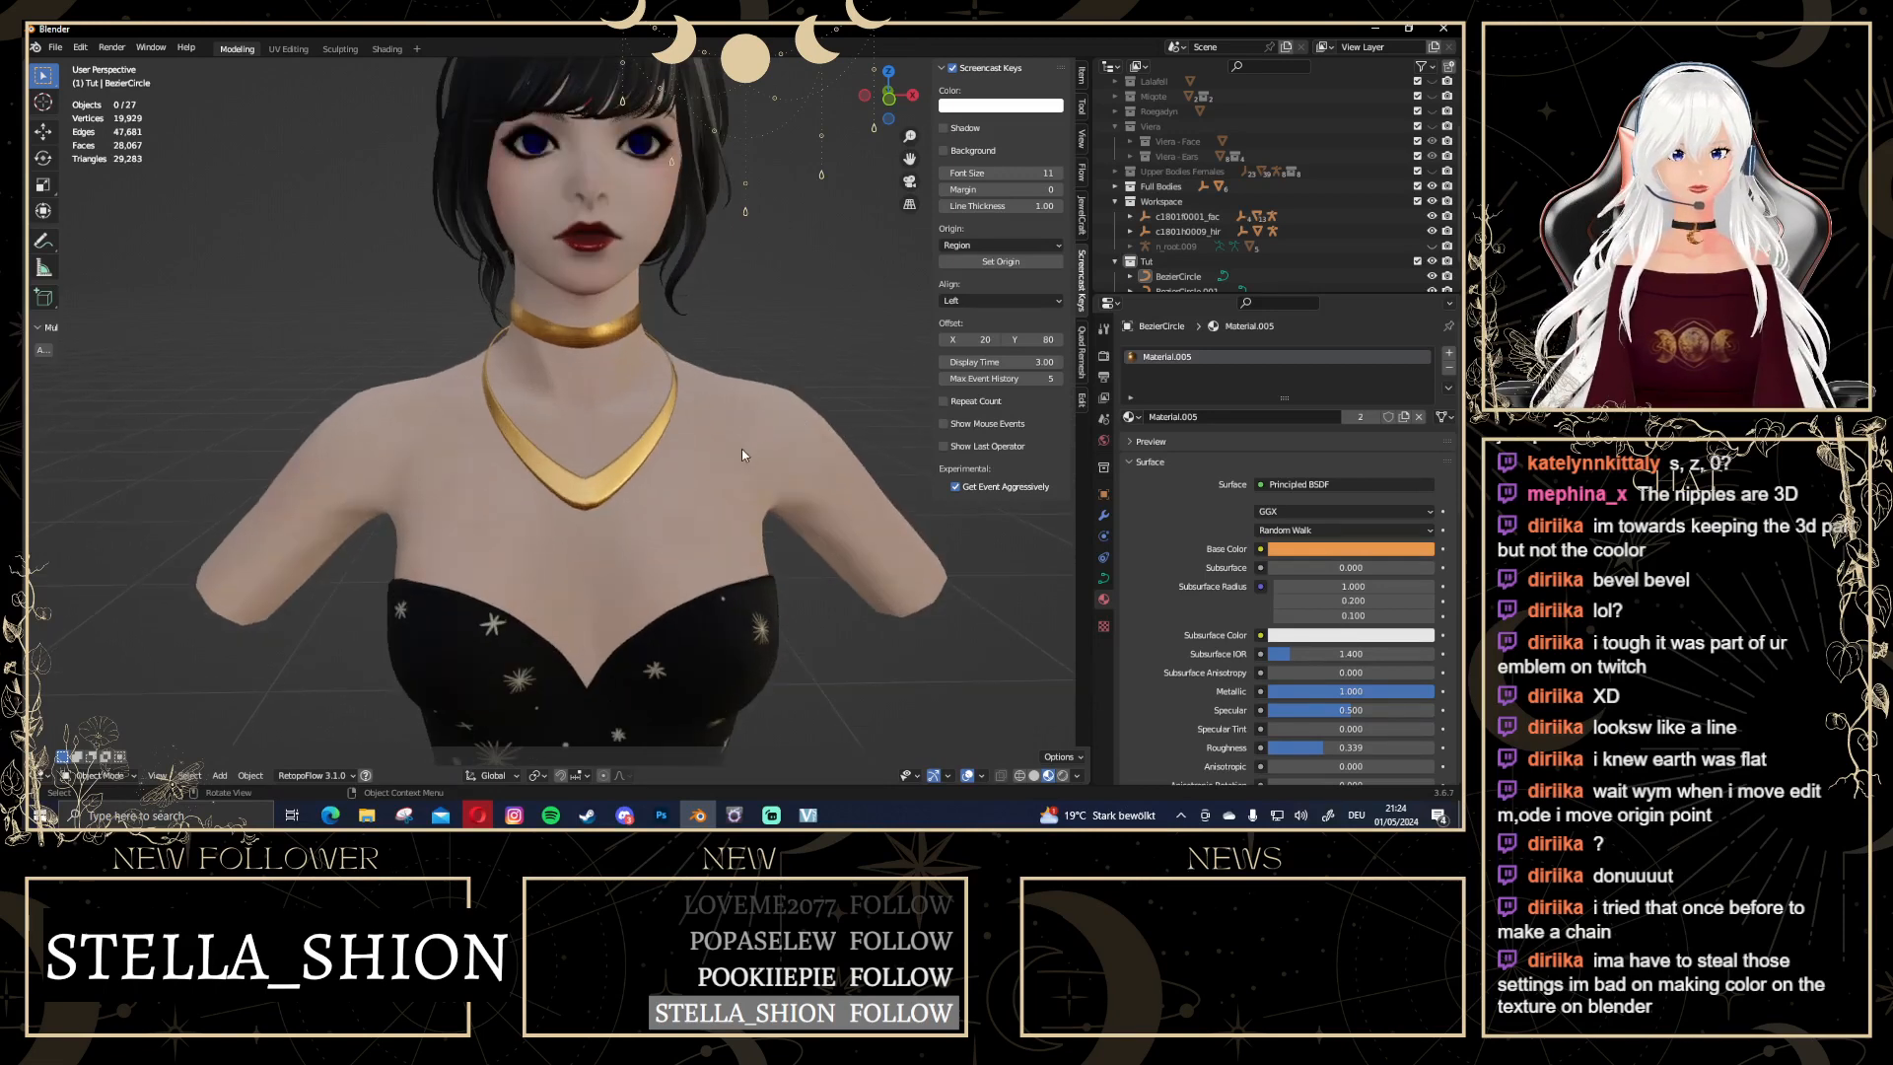
Set the handle type of the necklace's lower front control point to Vector for a sharp V tip
{"action": "scroll", "coordinate": [723, 466], "scroll_direction": "up", "scroll_amount": 2}
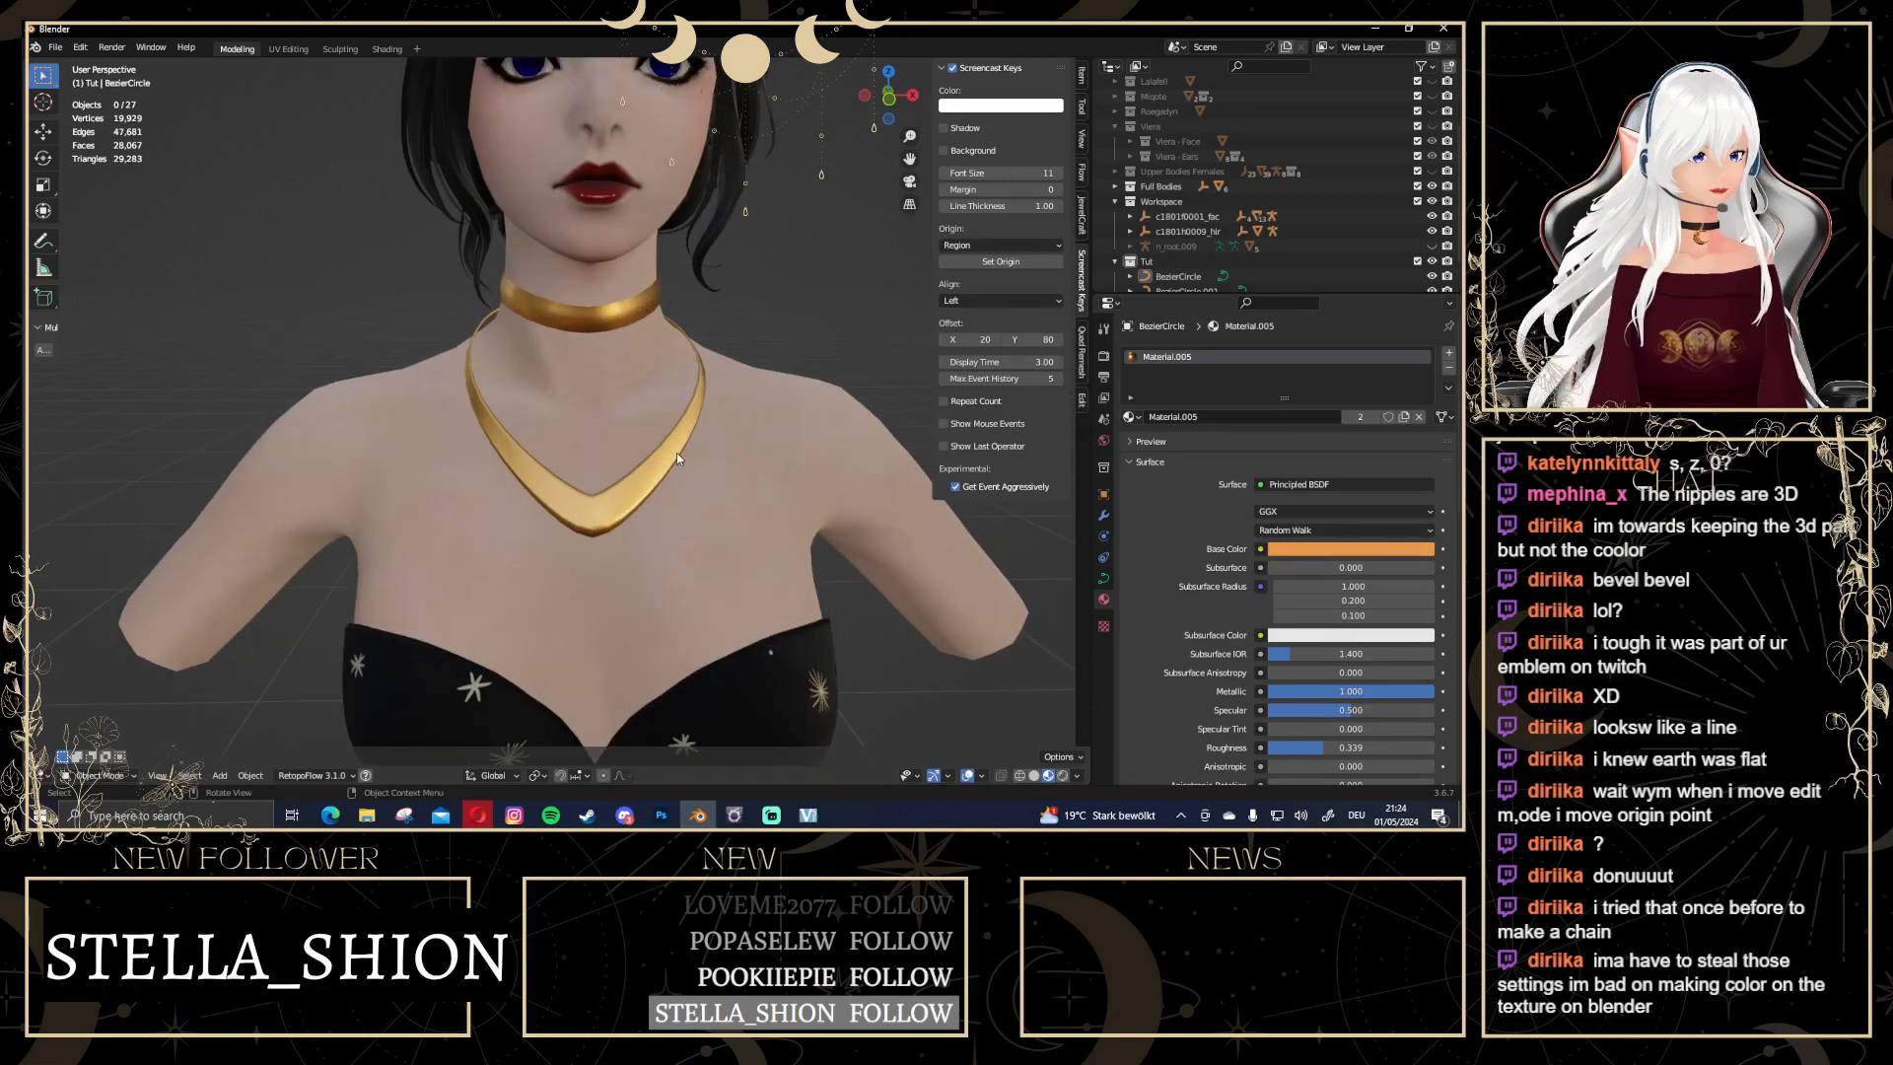
{"action": "left_click", "coordinate": [594, 515]}
{"action": "key", "text": "Tab"}
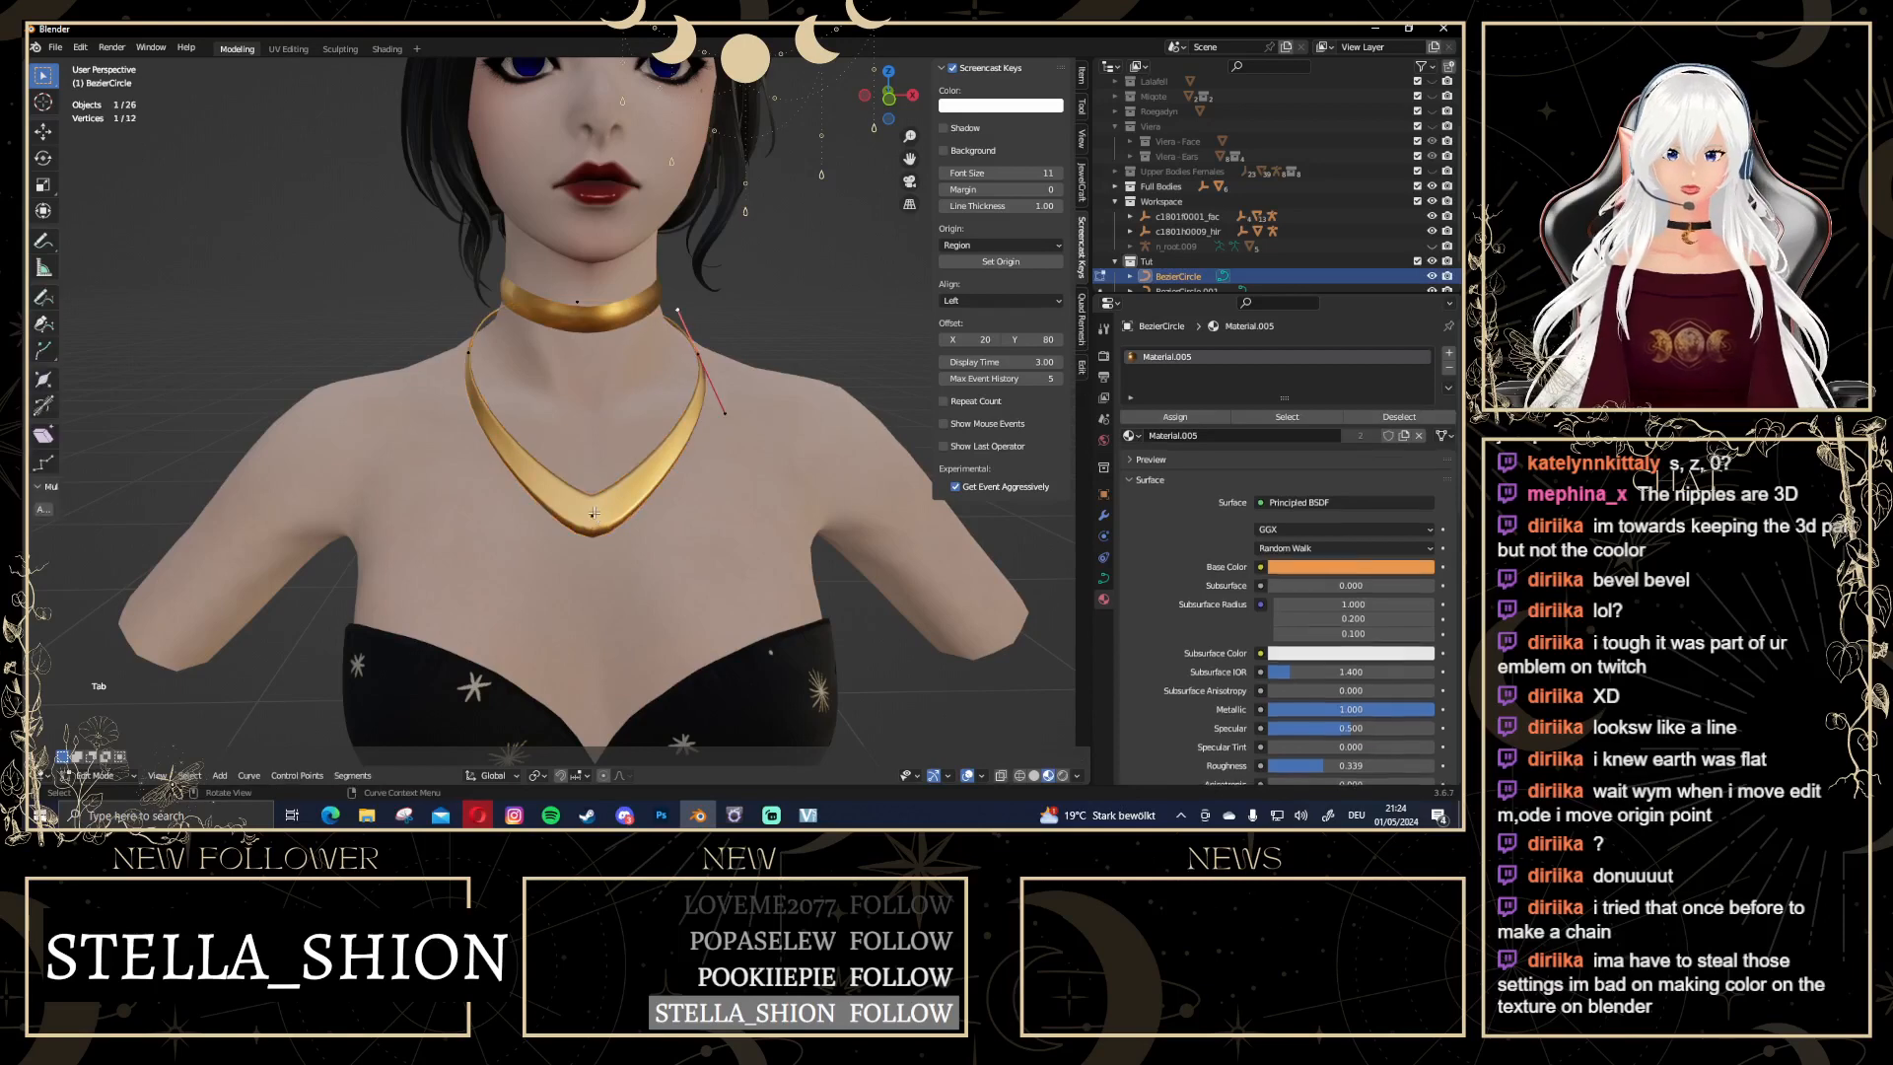
{"action": "right_click", "coordinate": [592, 514]}
{"action": "mouse_move", "coordinate": [592, 515]}
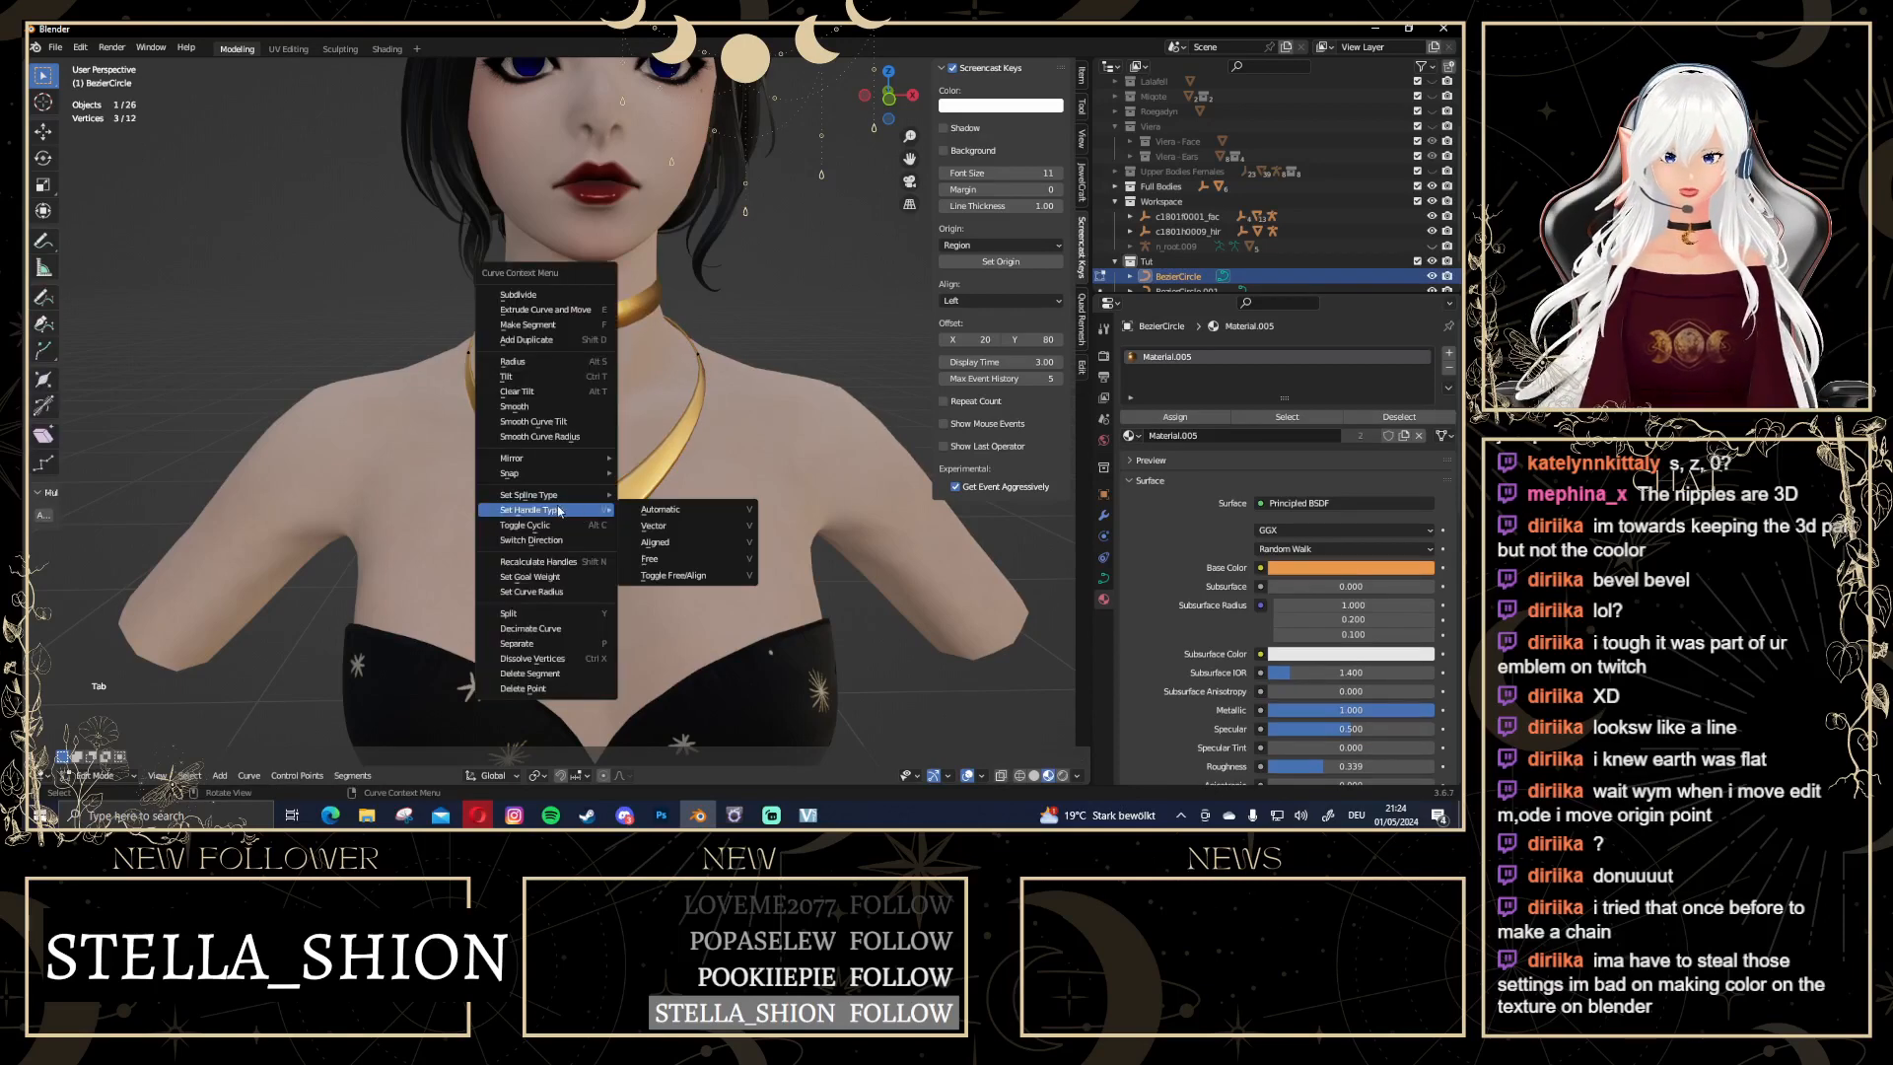
{"action": "left_click", "coordinate": [652, 526]}
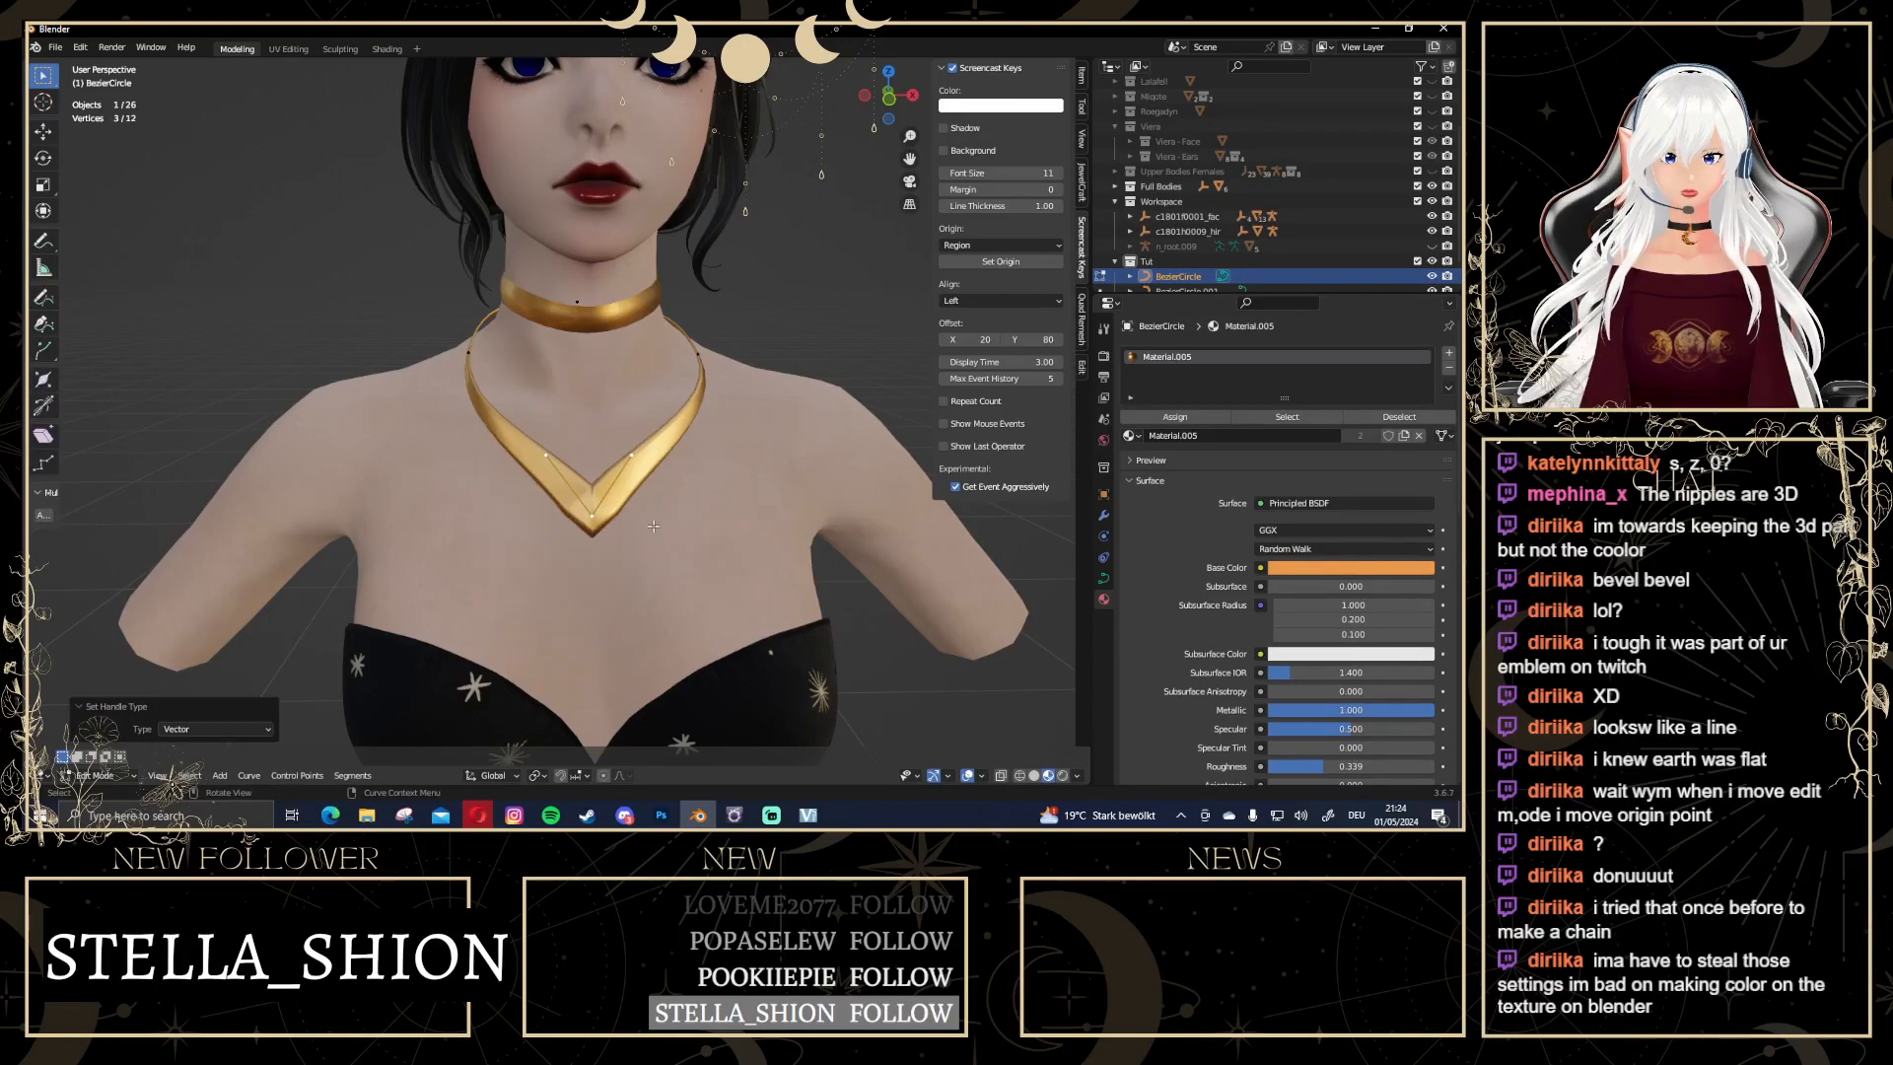
Select both handles of the front control point and scale them outward to lengthen them
{"action": "left_click", "coordinate": [545, 449]}
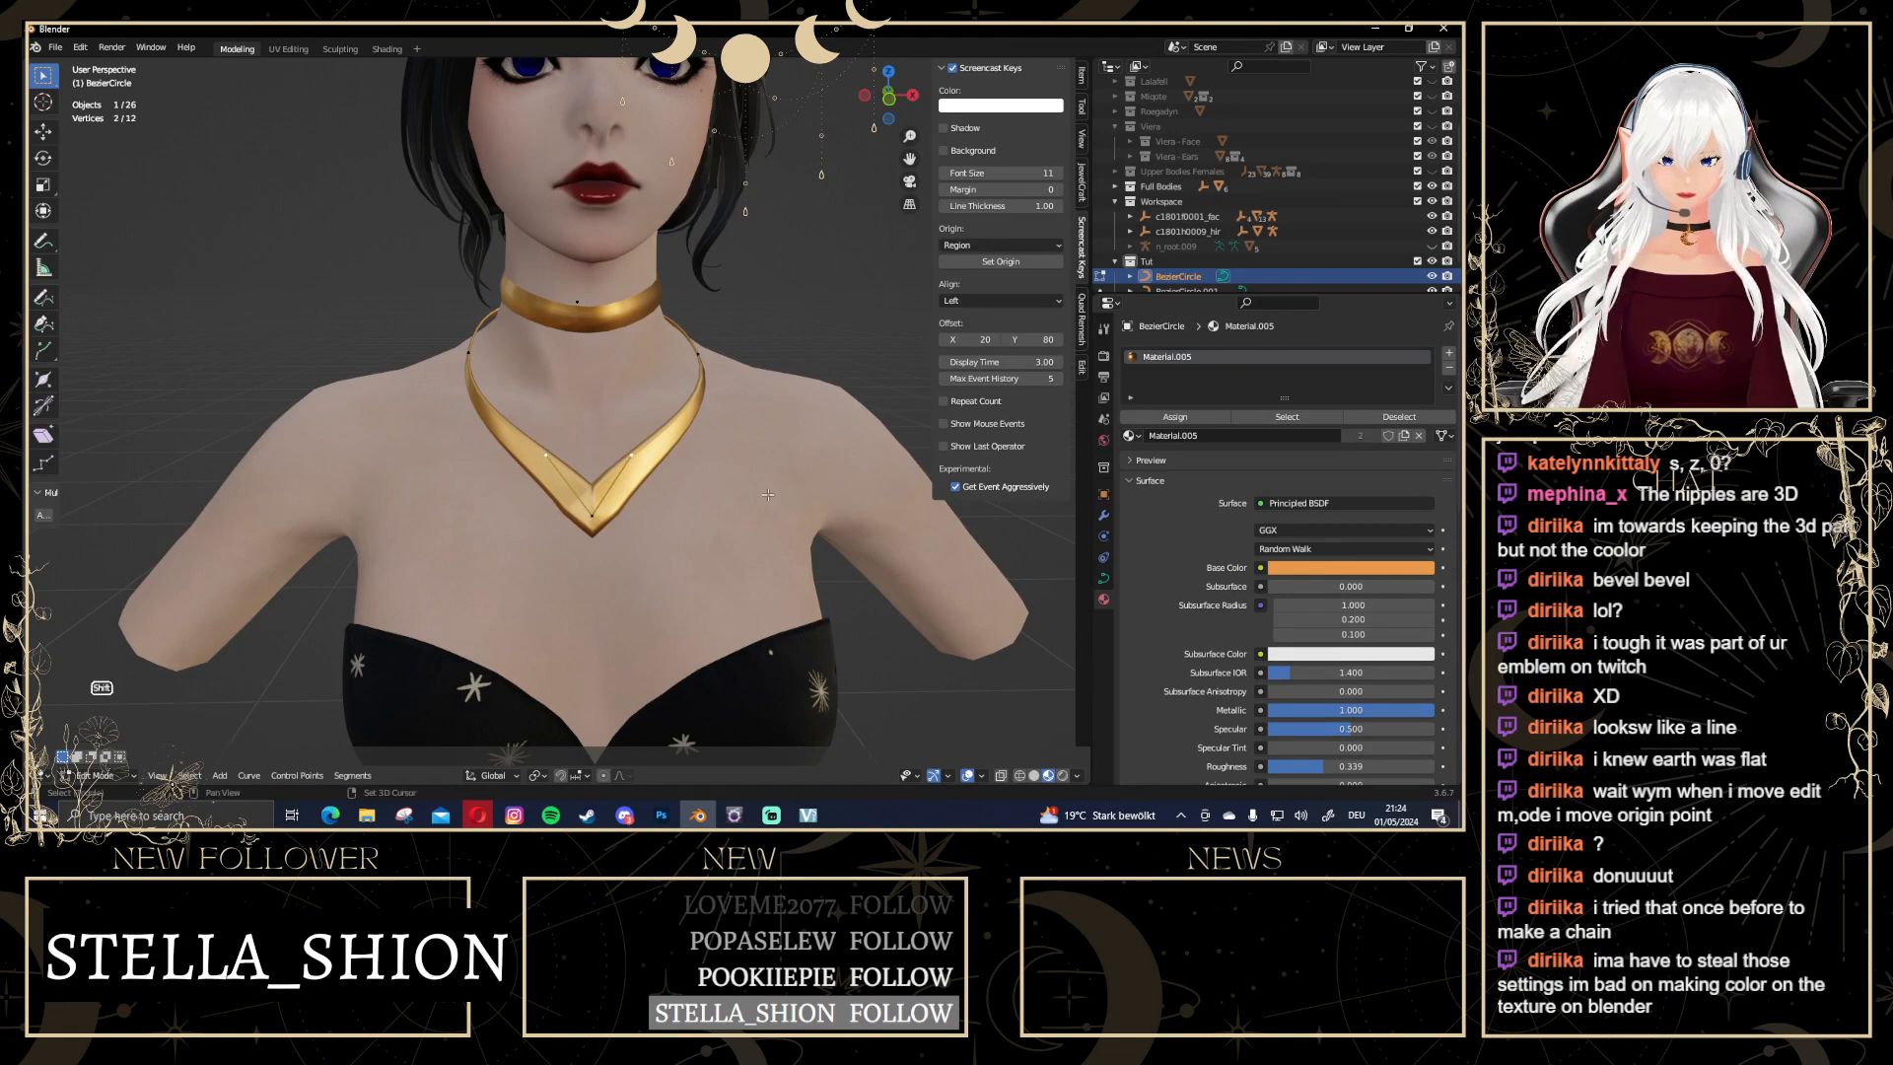
{"action": "key", "text": "s"}
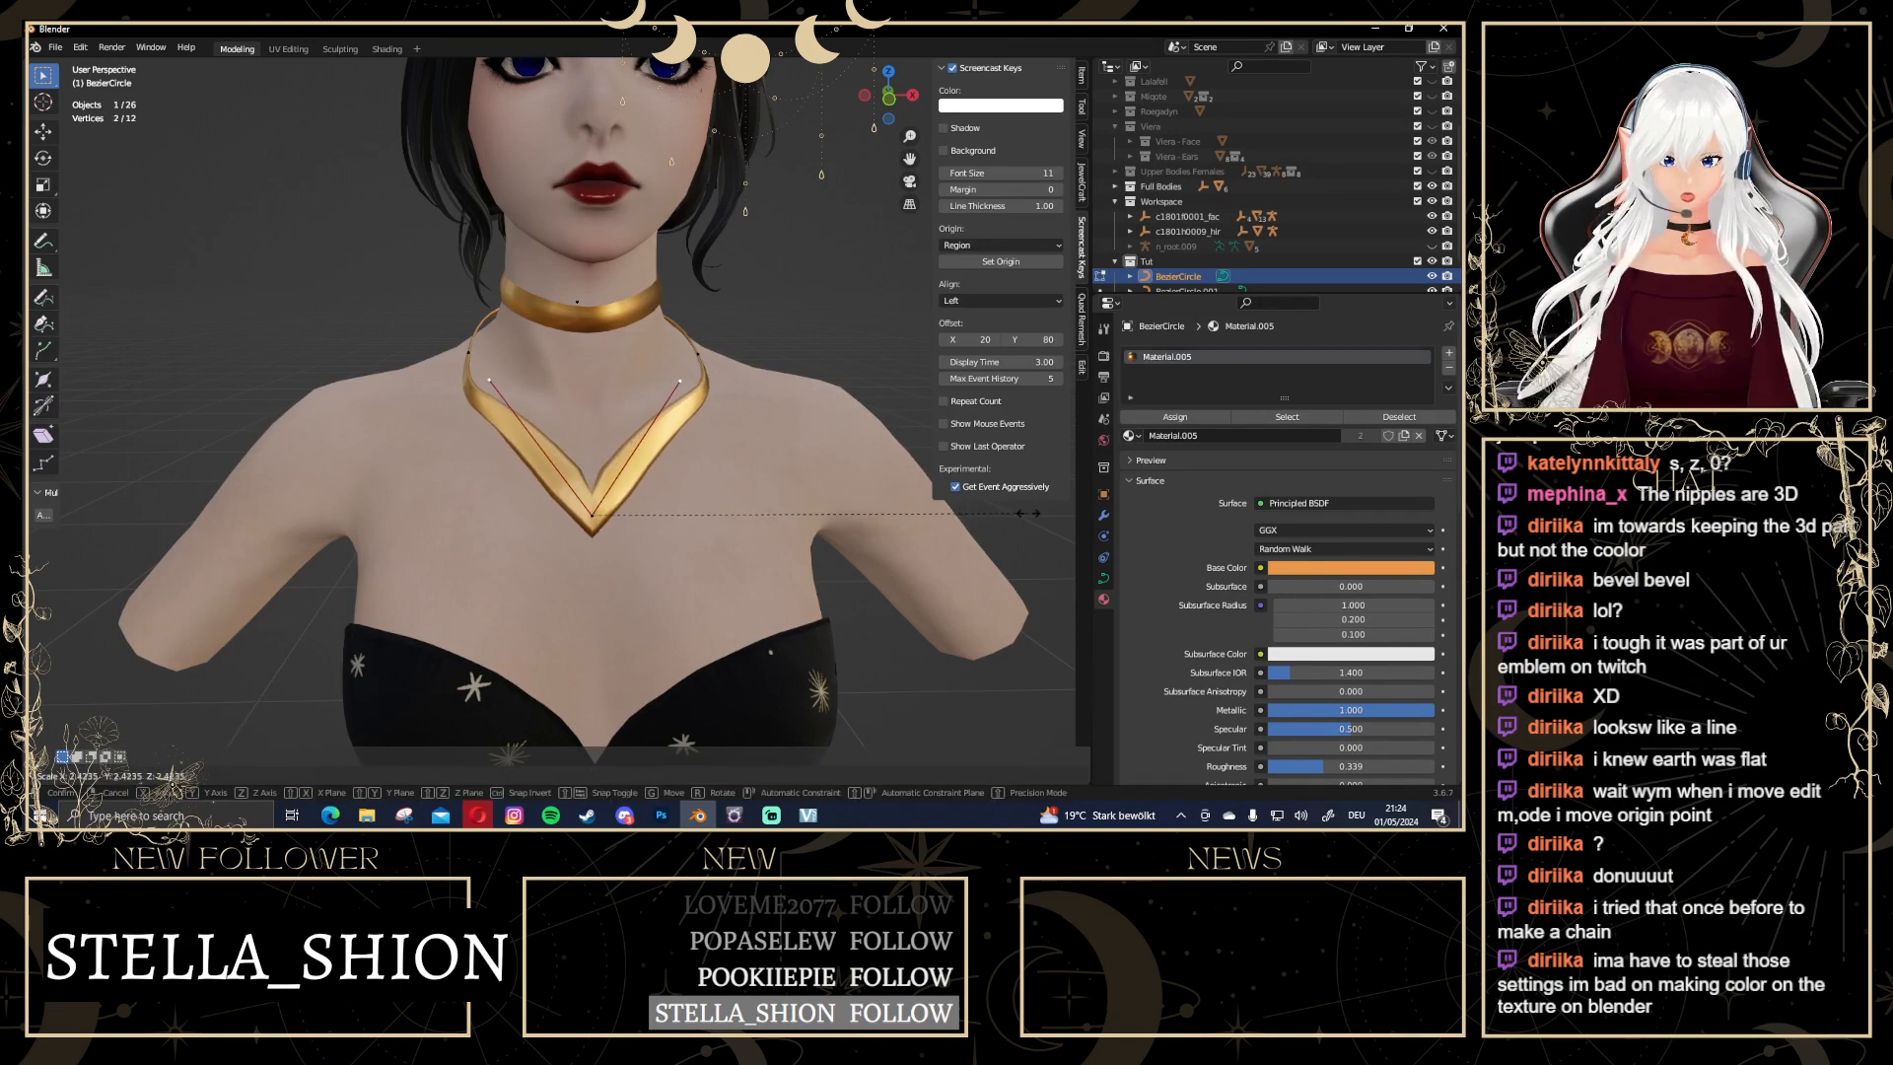
{"action": "left_click", "coordinate": [961, 505]}
{"action": "left_click", "coordinate": [489, 381]}
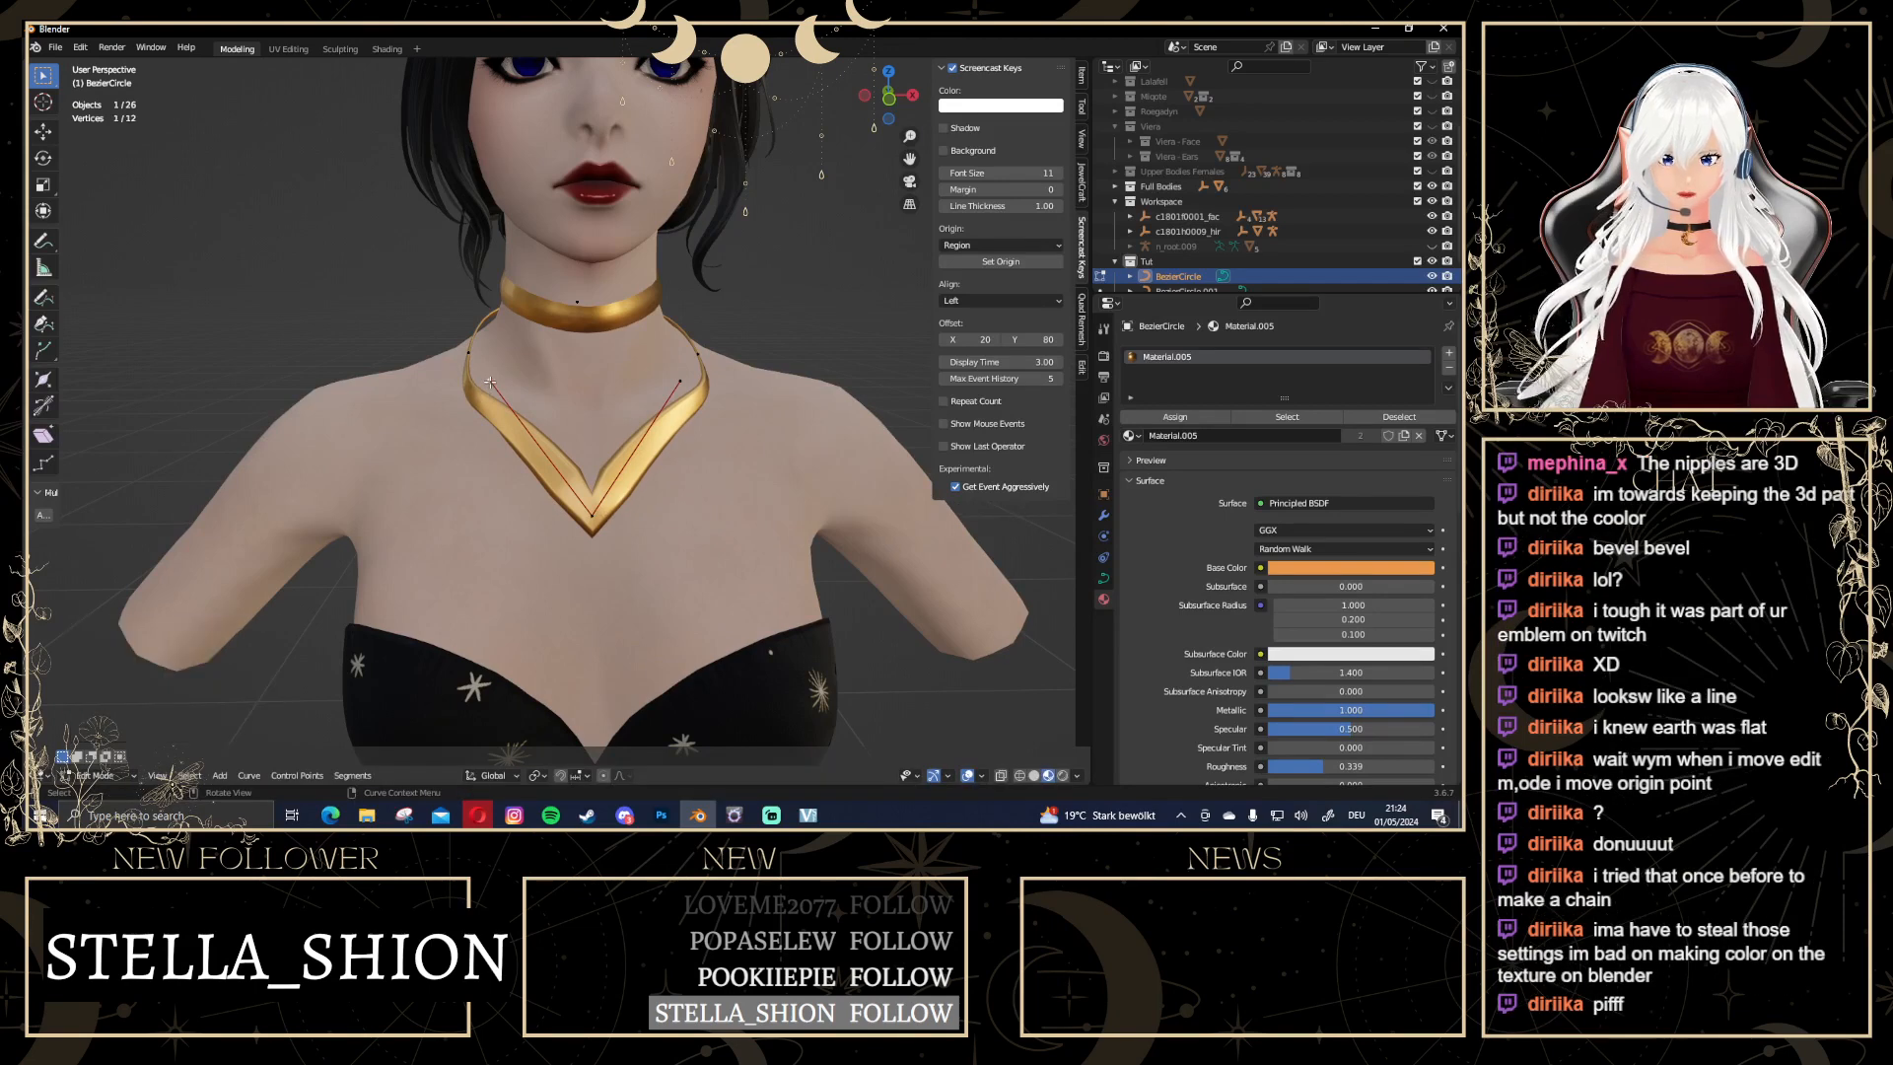
{"action": "left_click", "coordinate": [677, 385], "text": "shift"}
{"action": "key", "text": "g"}
{"action": "key", "text": "z"}
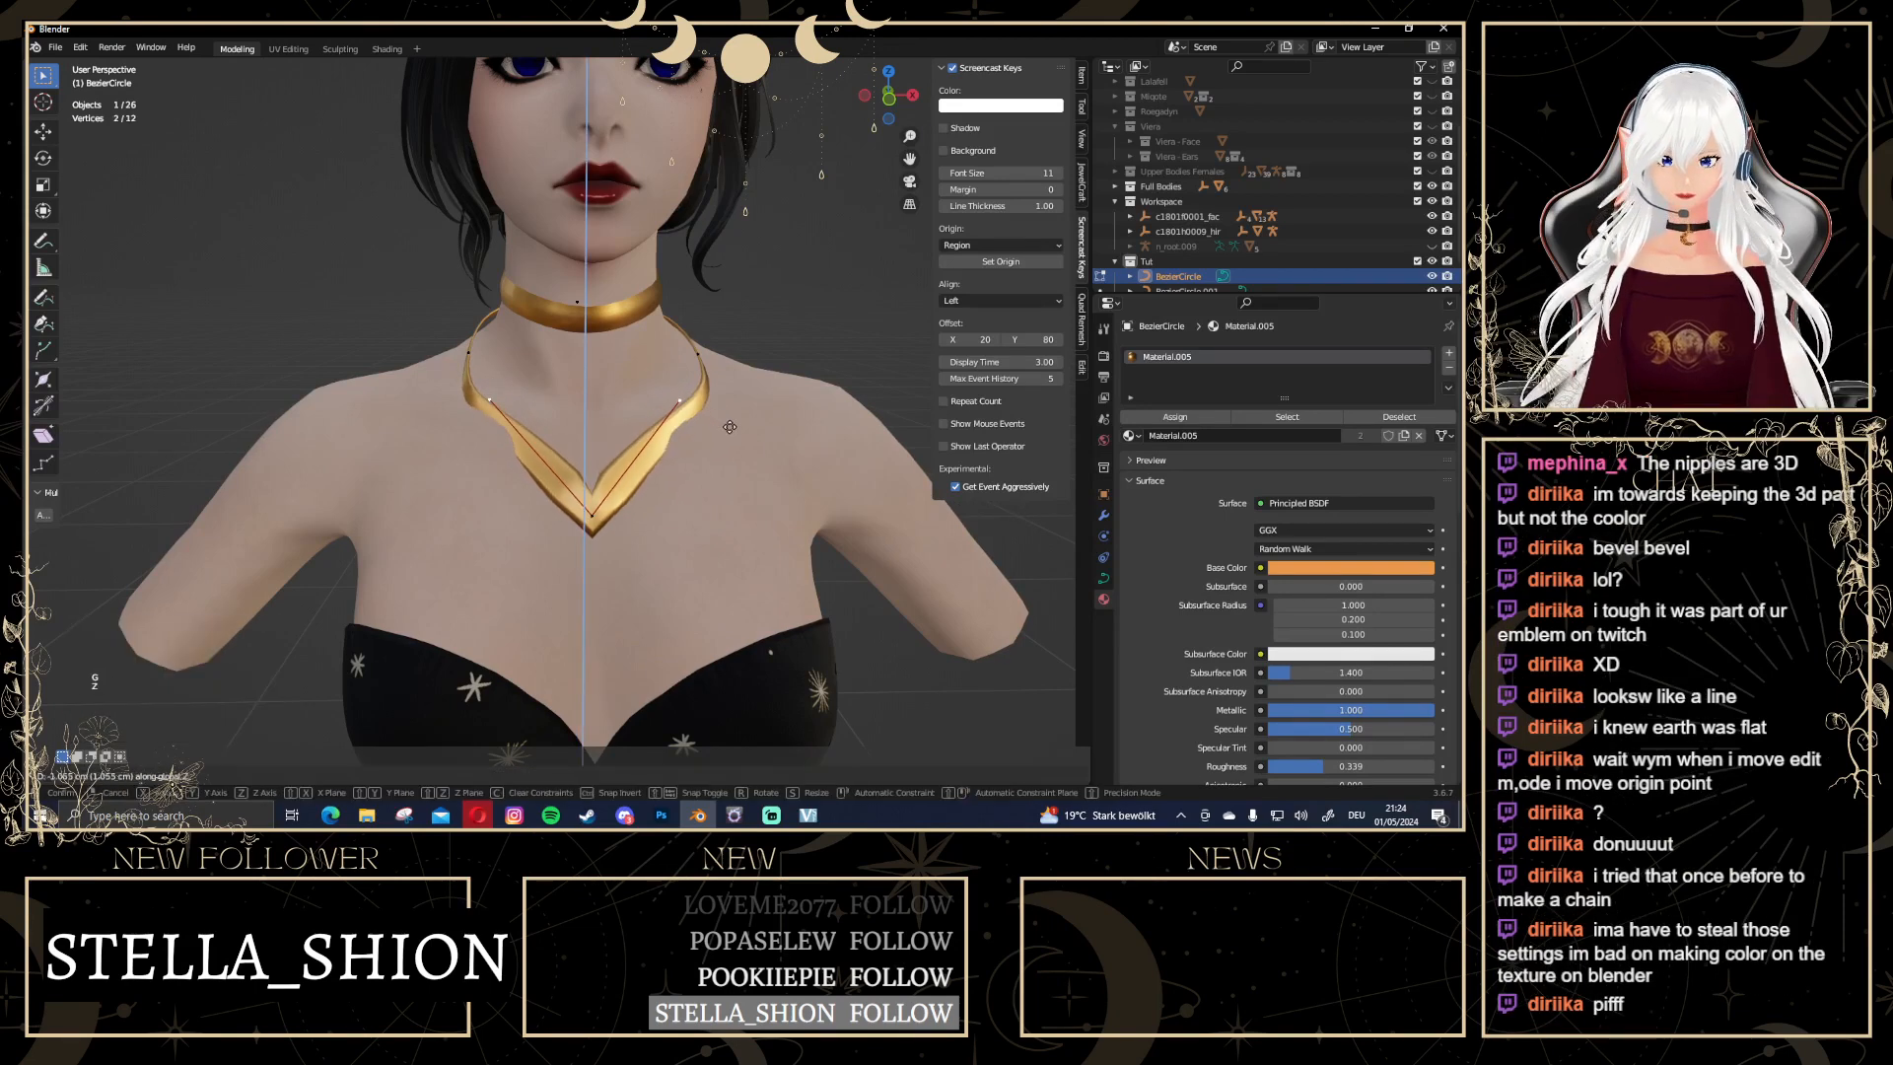
{"action": "key", "text": "Escape"}
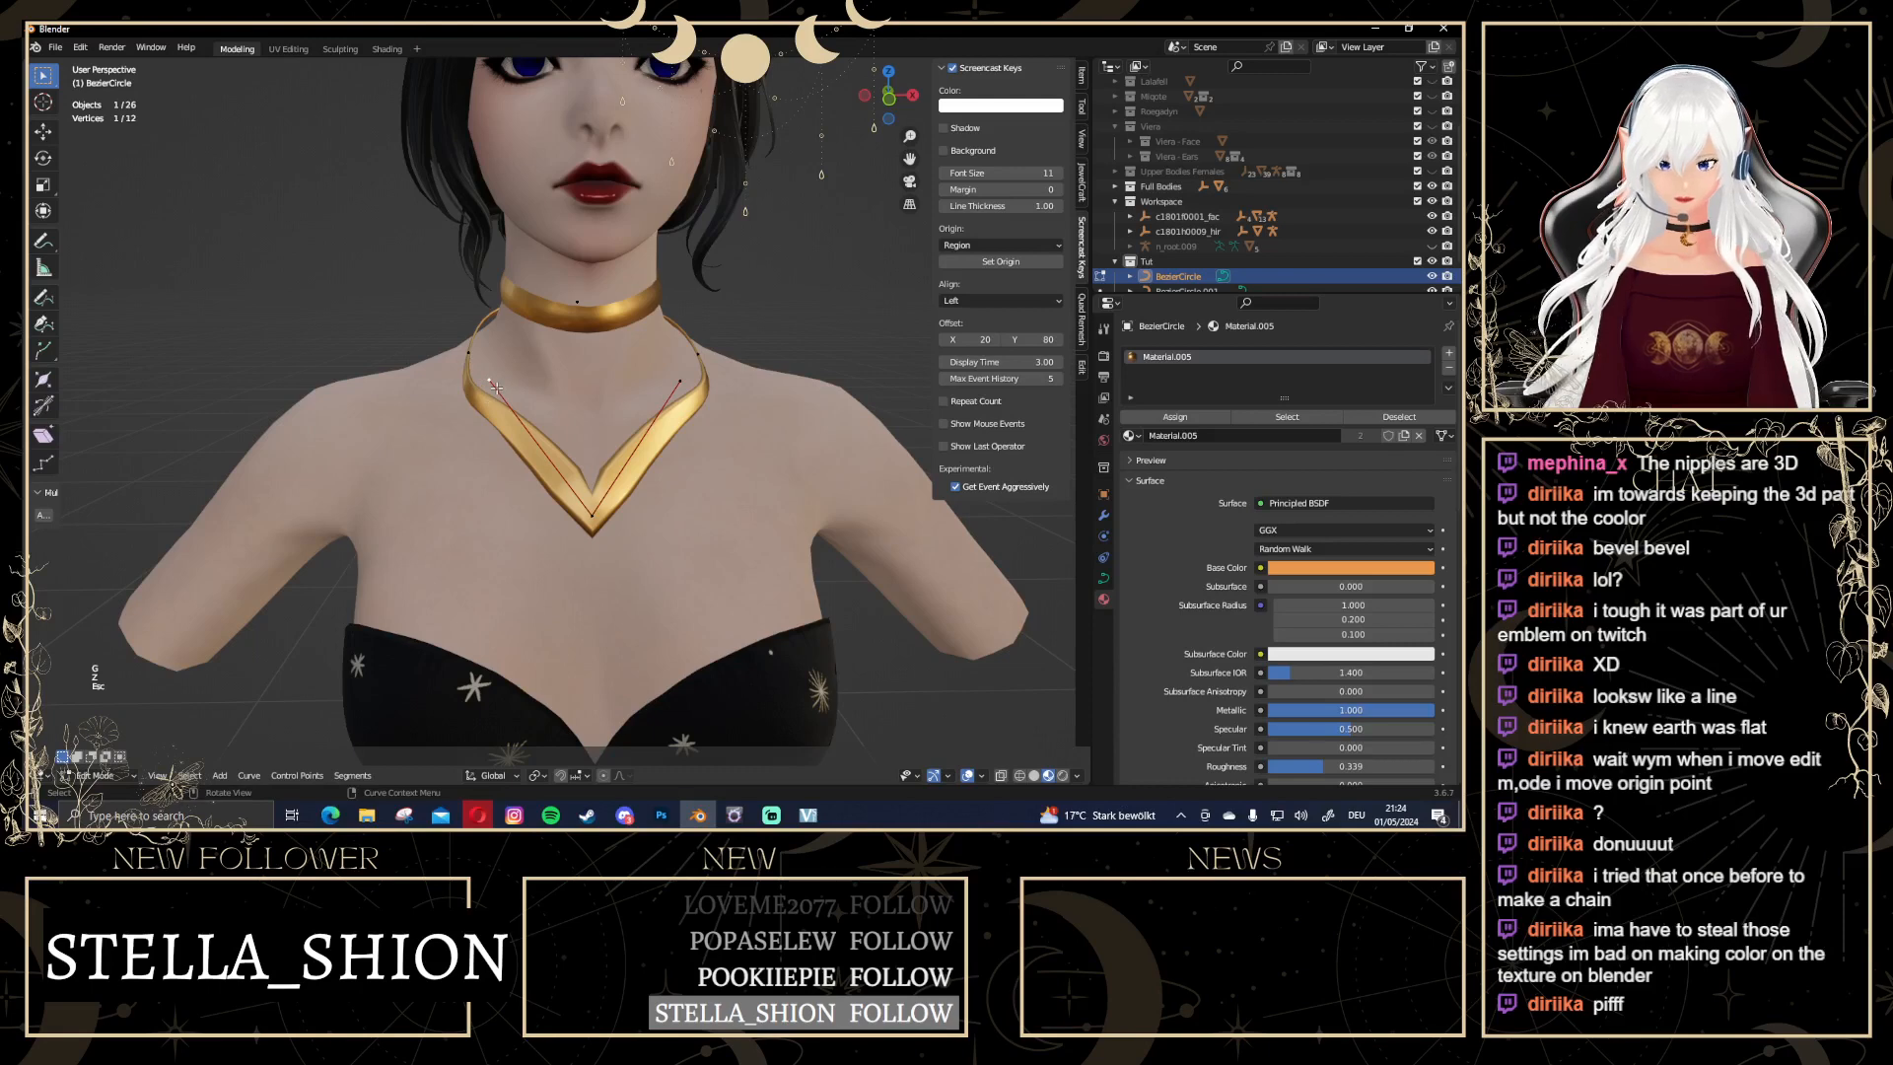
{"action": "key", "text": "g"}
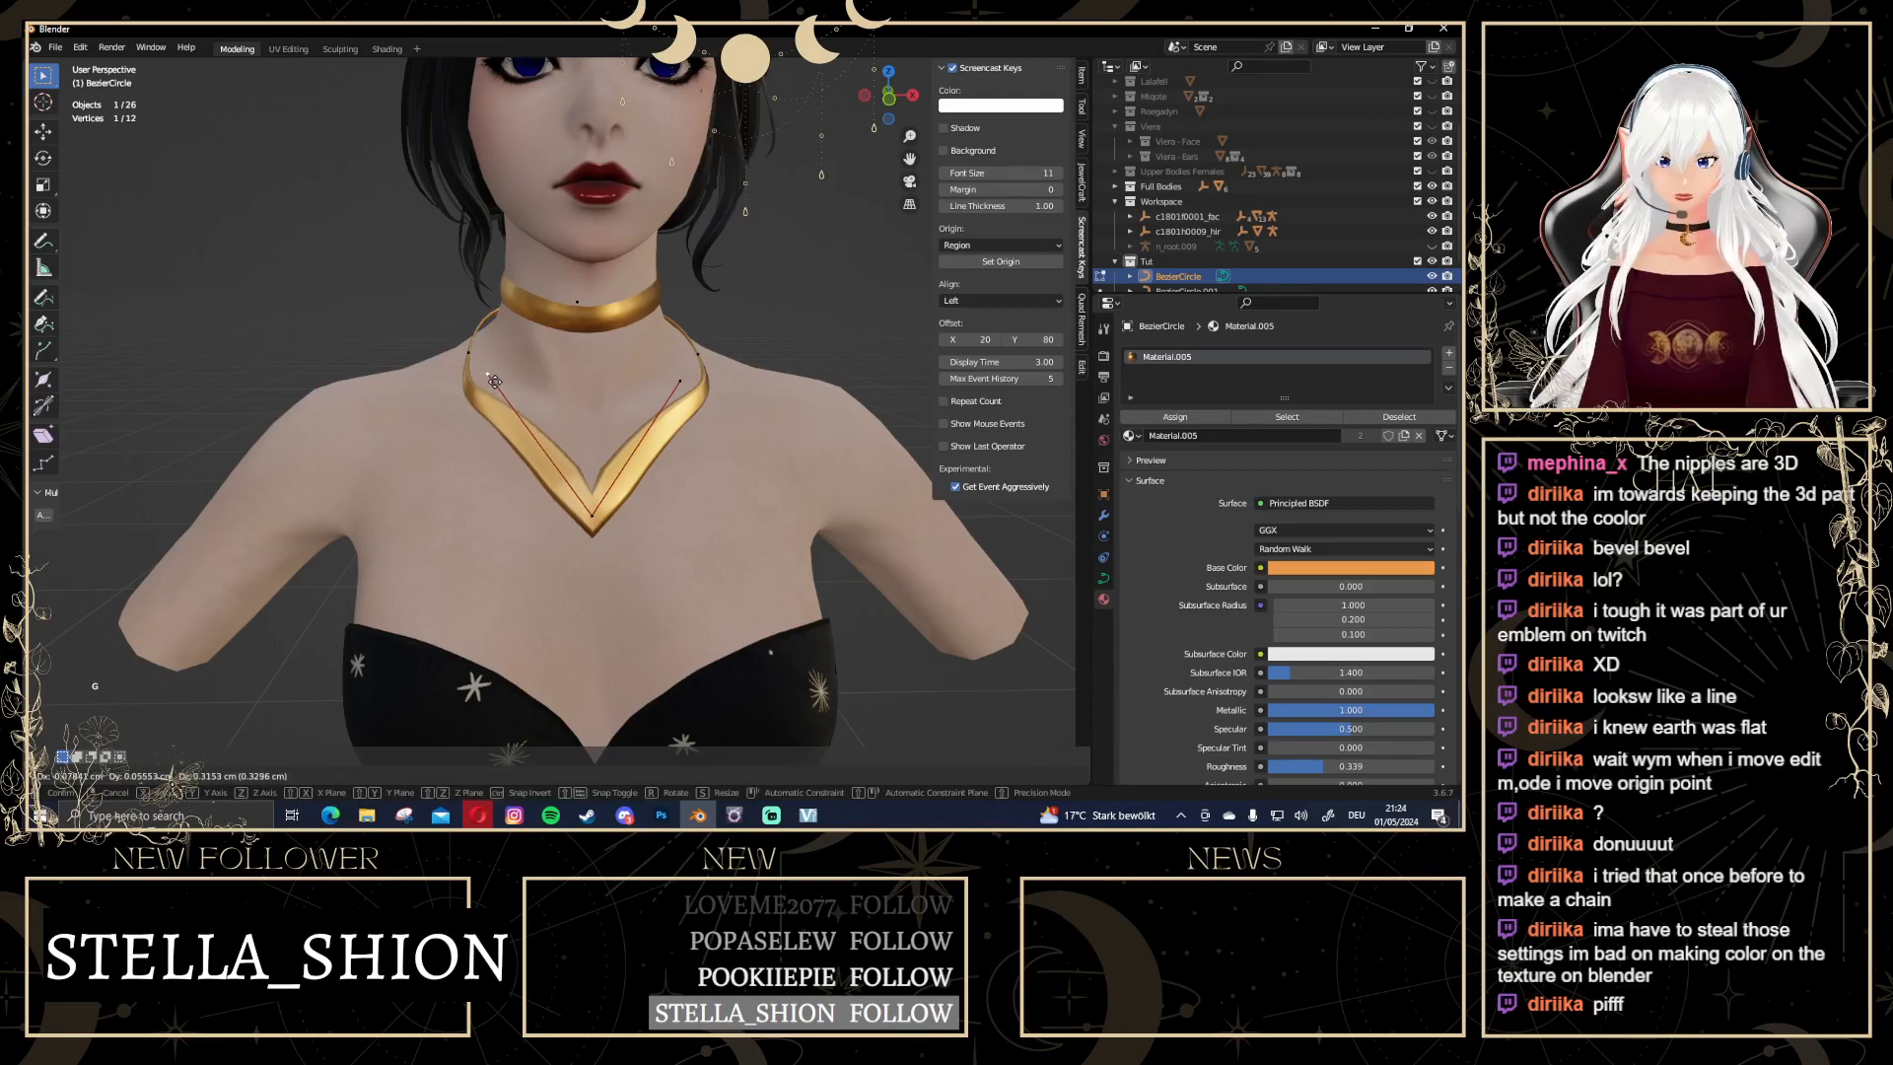
{"action": "key", "text": "Escape"}
In right view, move both front handles about 0.85 cm forward along Y and 0.97 cm up along Z
{"action": "middle_click_drag", "start_coordinate": [494, 381], "coordinate": [419, 345]}
{"action": "left_click_drag", "start_coordinate": [399, 338], "coordinate": [479, 407]}
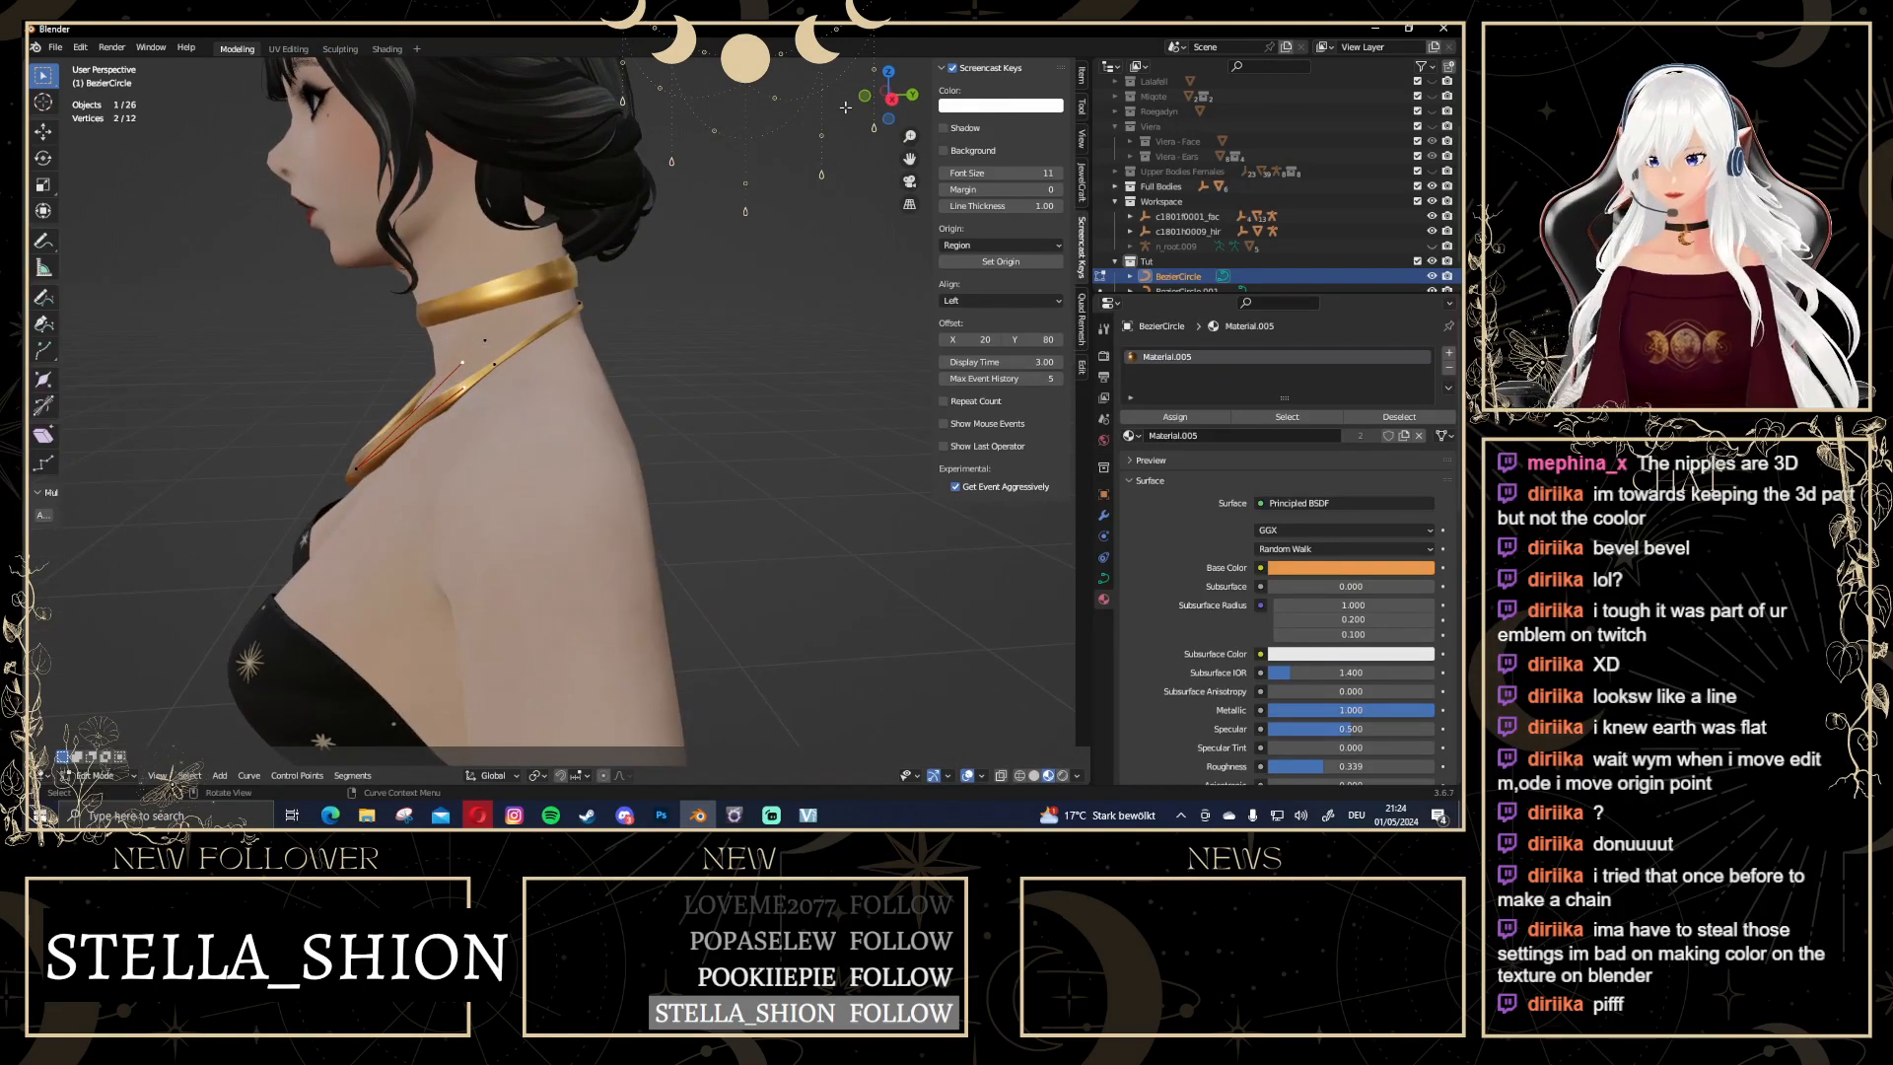
{"action": "left_click", "coordinate": [891, 99]}
{"action": "key", "text": "g"}
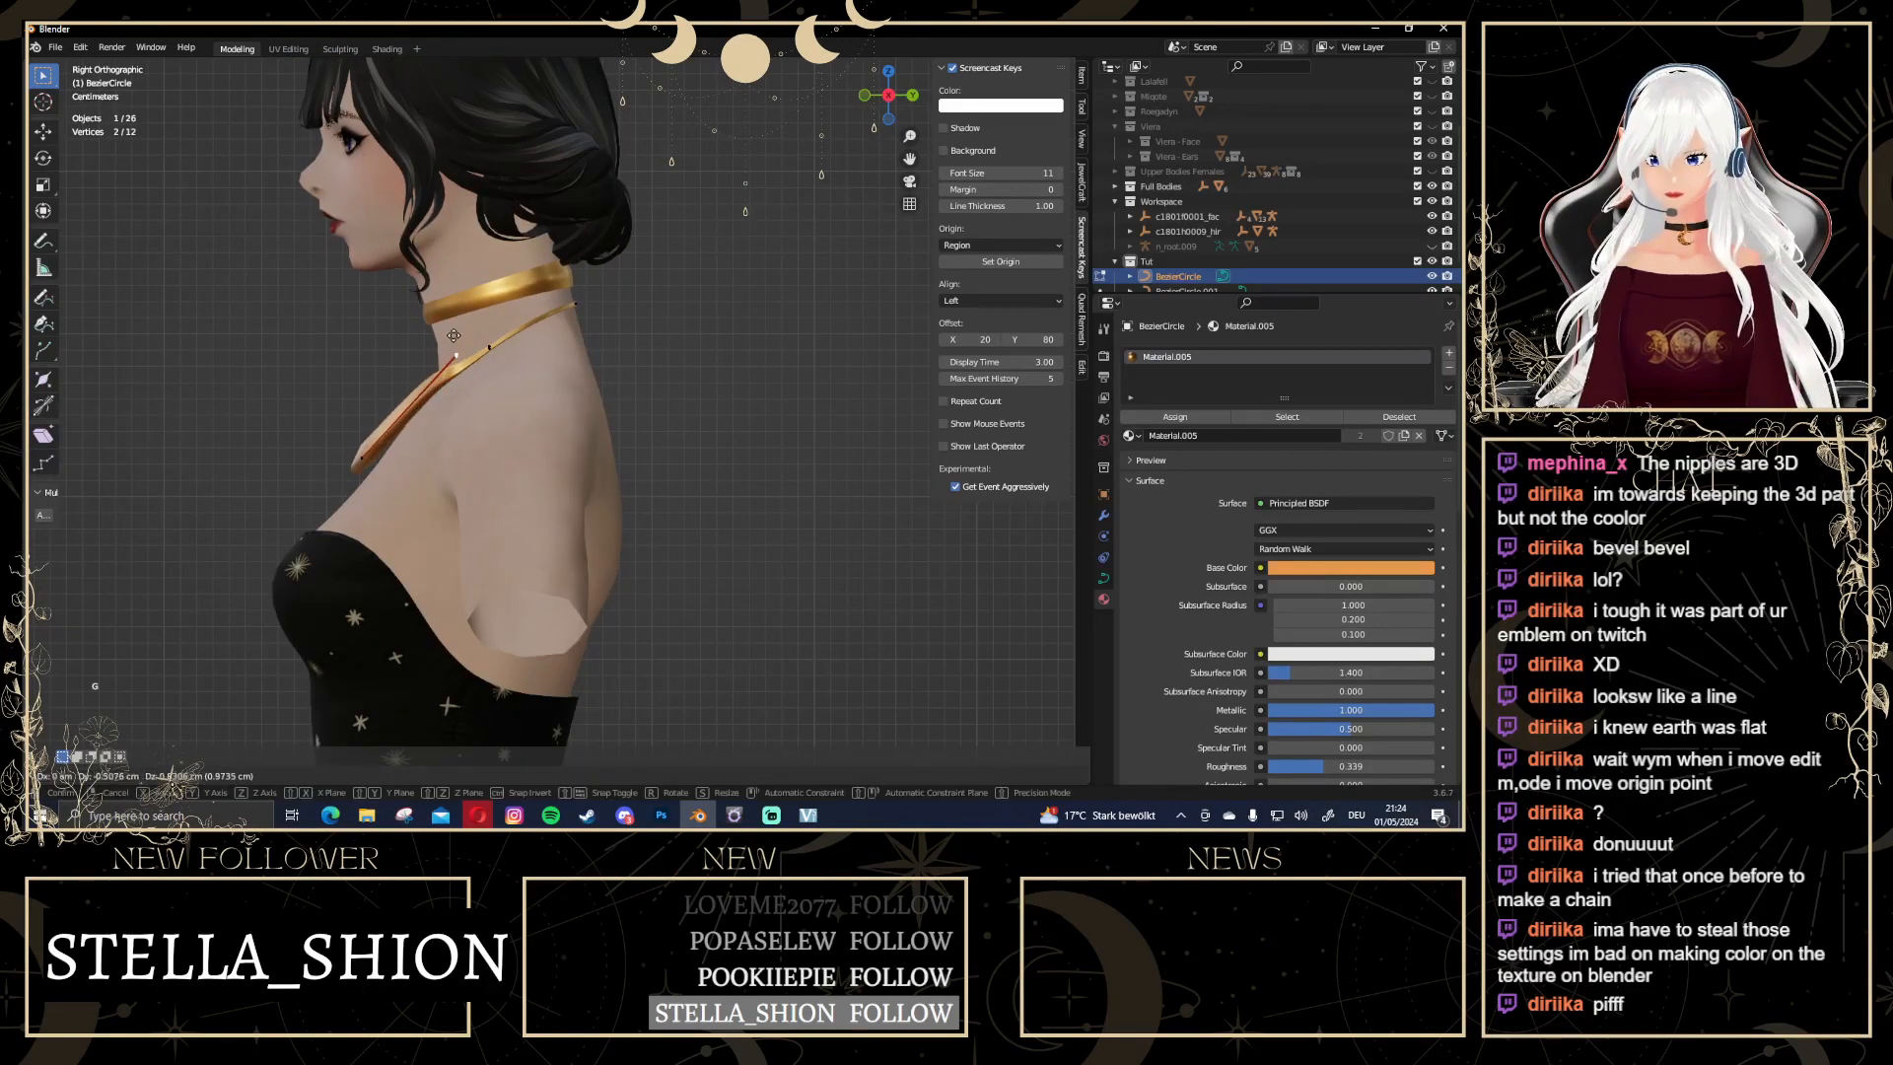
{"action": "left_click", "coordinate": [450, 339]}
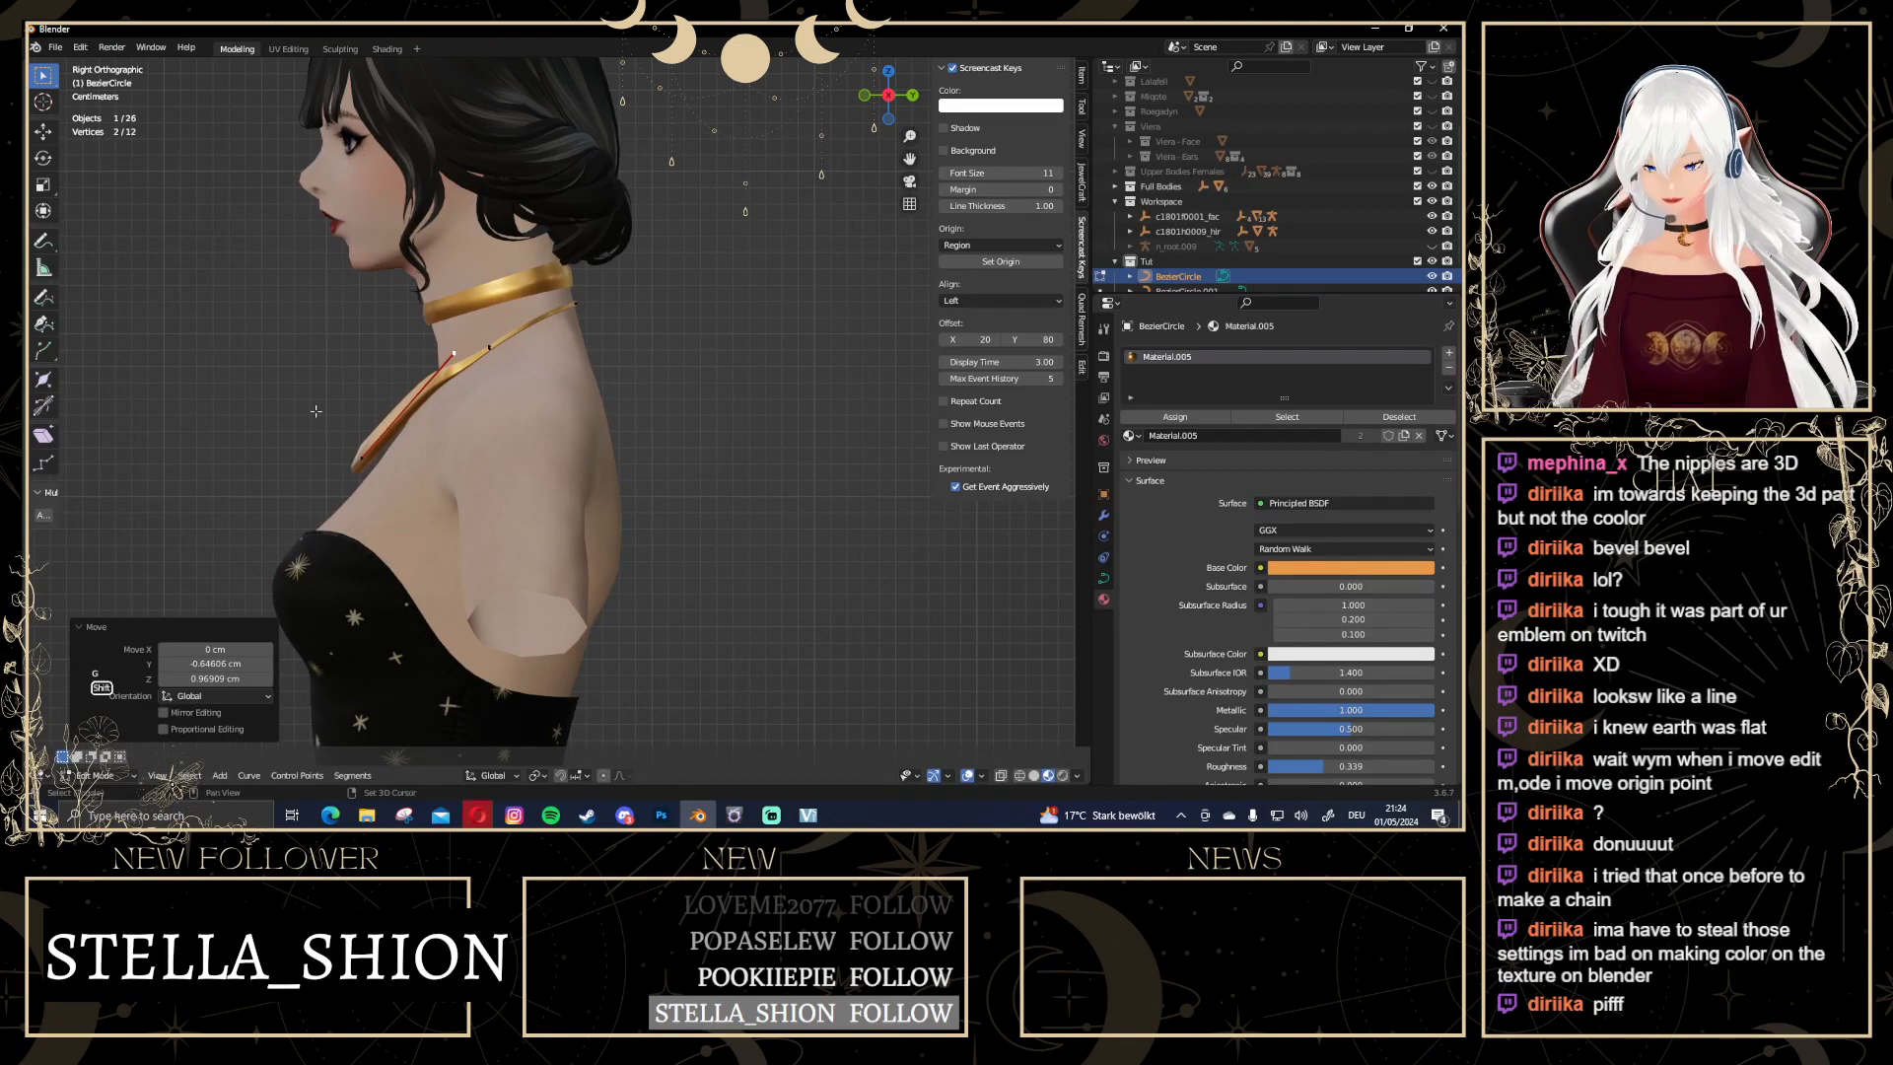
Move the front control point and its handles together about 0.18 cm back along Y and 0.23 cm down along Z
{"action": "left_click", "coordinate": [361, 457], "text": "shift"}
{"action": "key", "text": "g"}
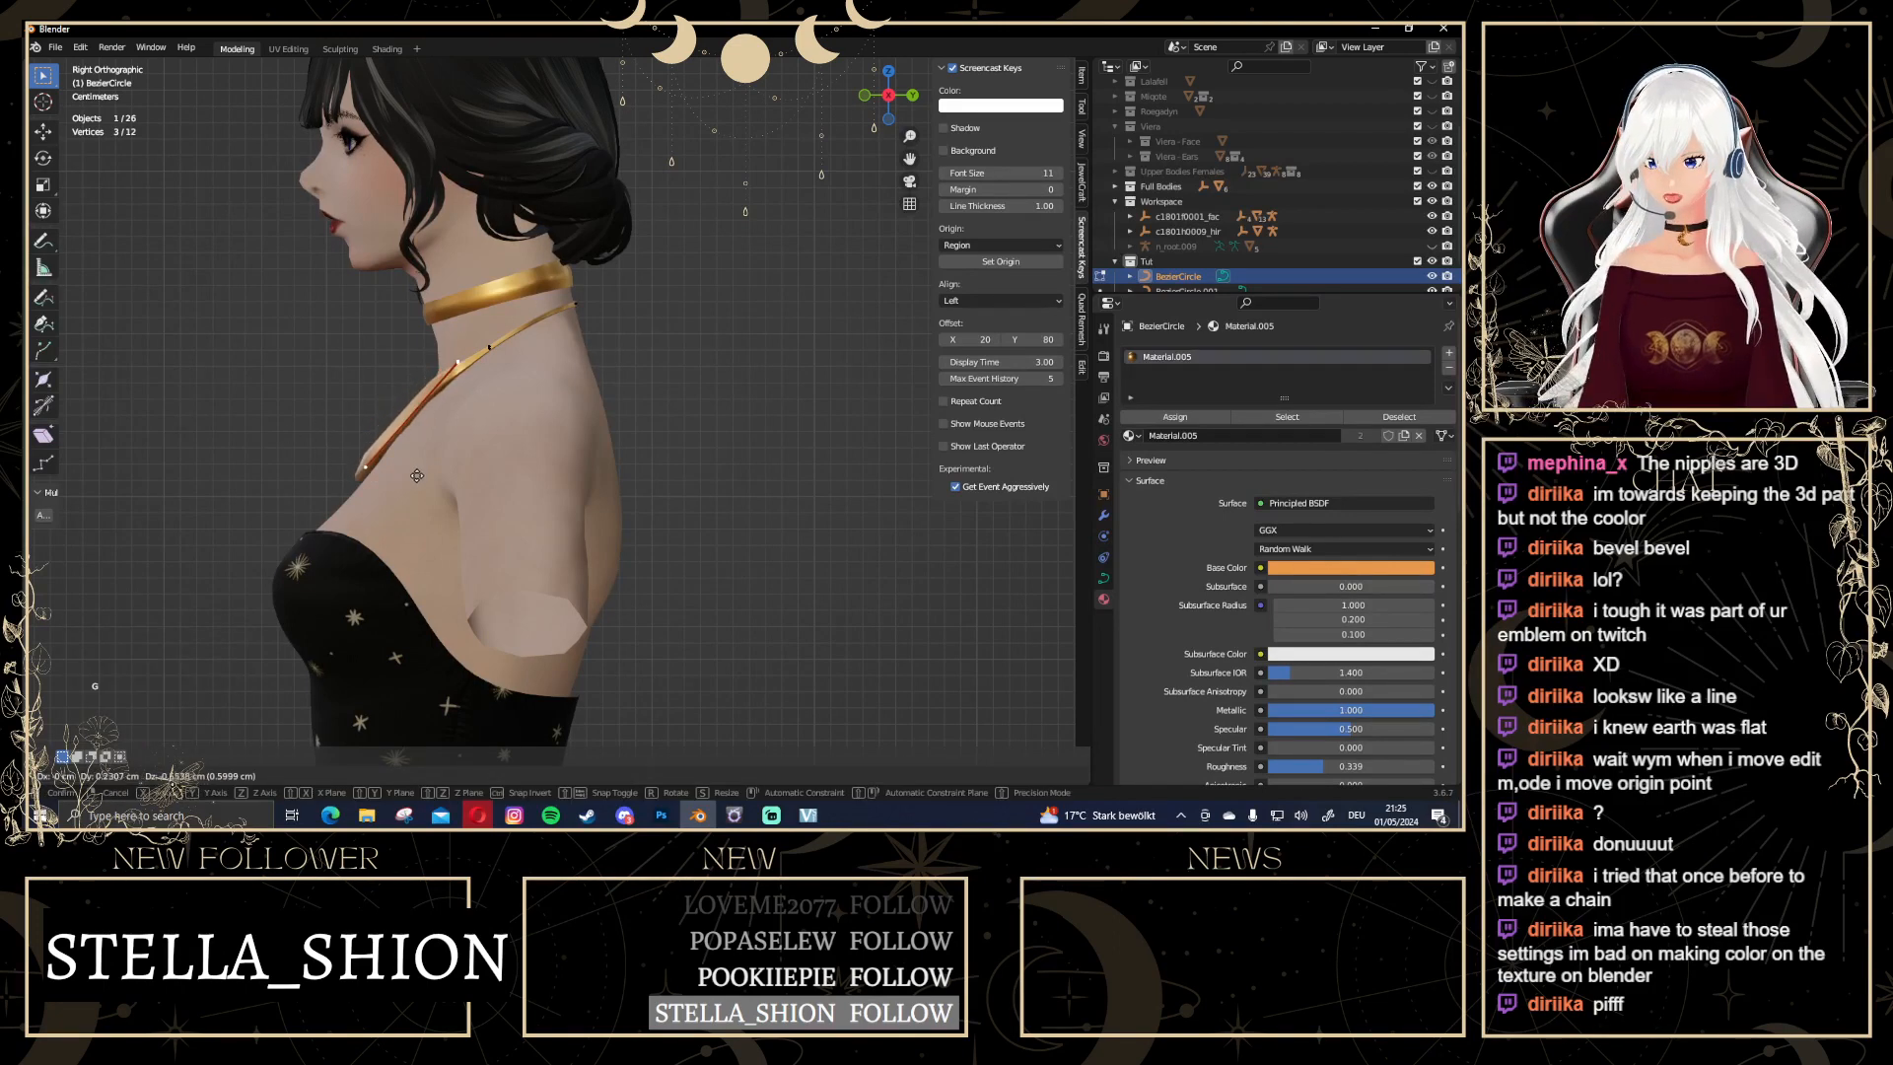
{"action": "left_click", "coordinate": [434, 466]}
{"action": "middle_click_drag", "start_coordinate": [434, 467], "coordinate": [700, 461]}
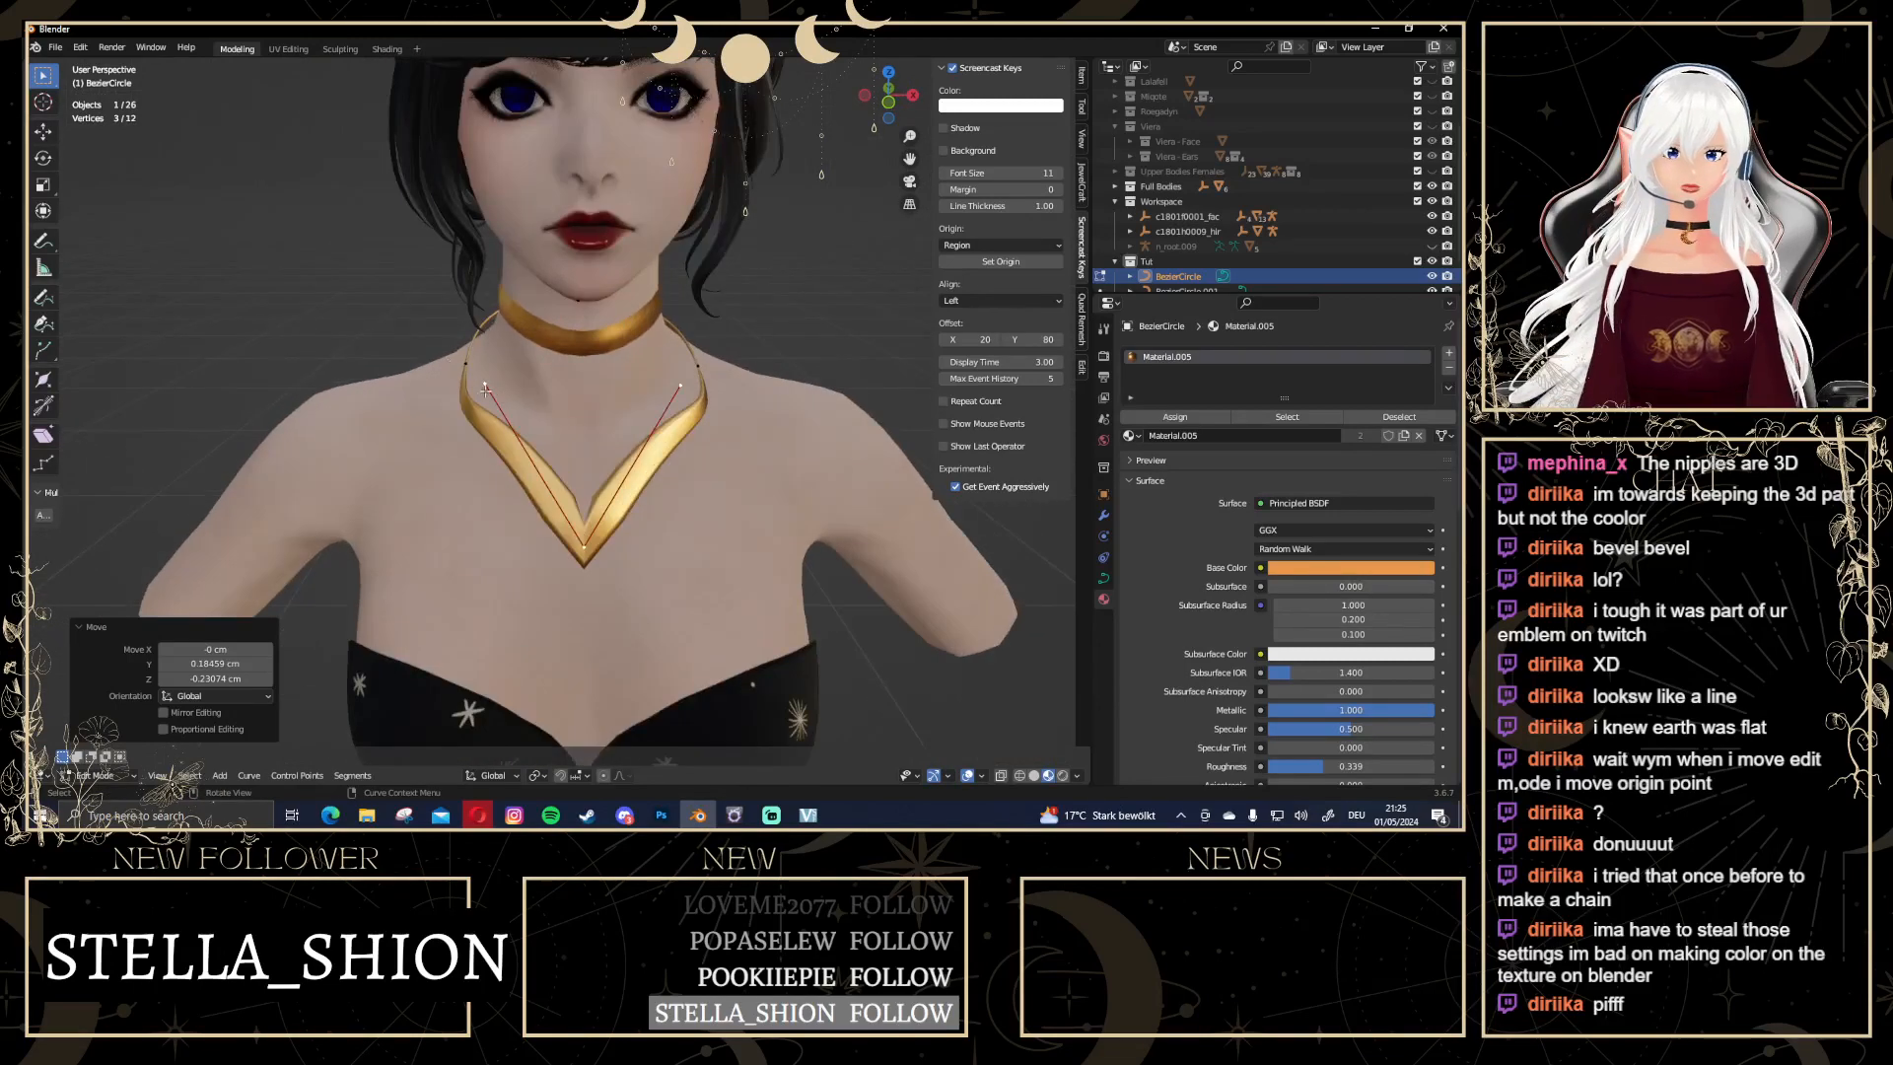
Move each of the two front handles down individually to the outer corners of the V, starting about 3.07 cm lower on the character's right
{"action": "left_click", "coordinate": [485, 387]}
{"action": "key", "text": "g"}
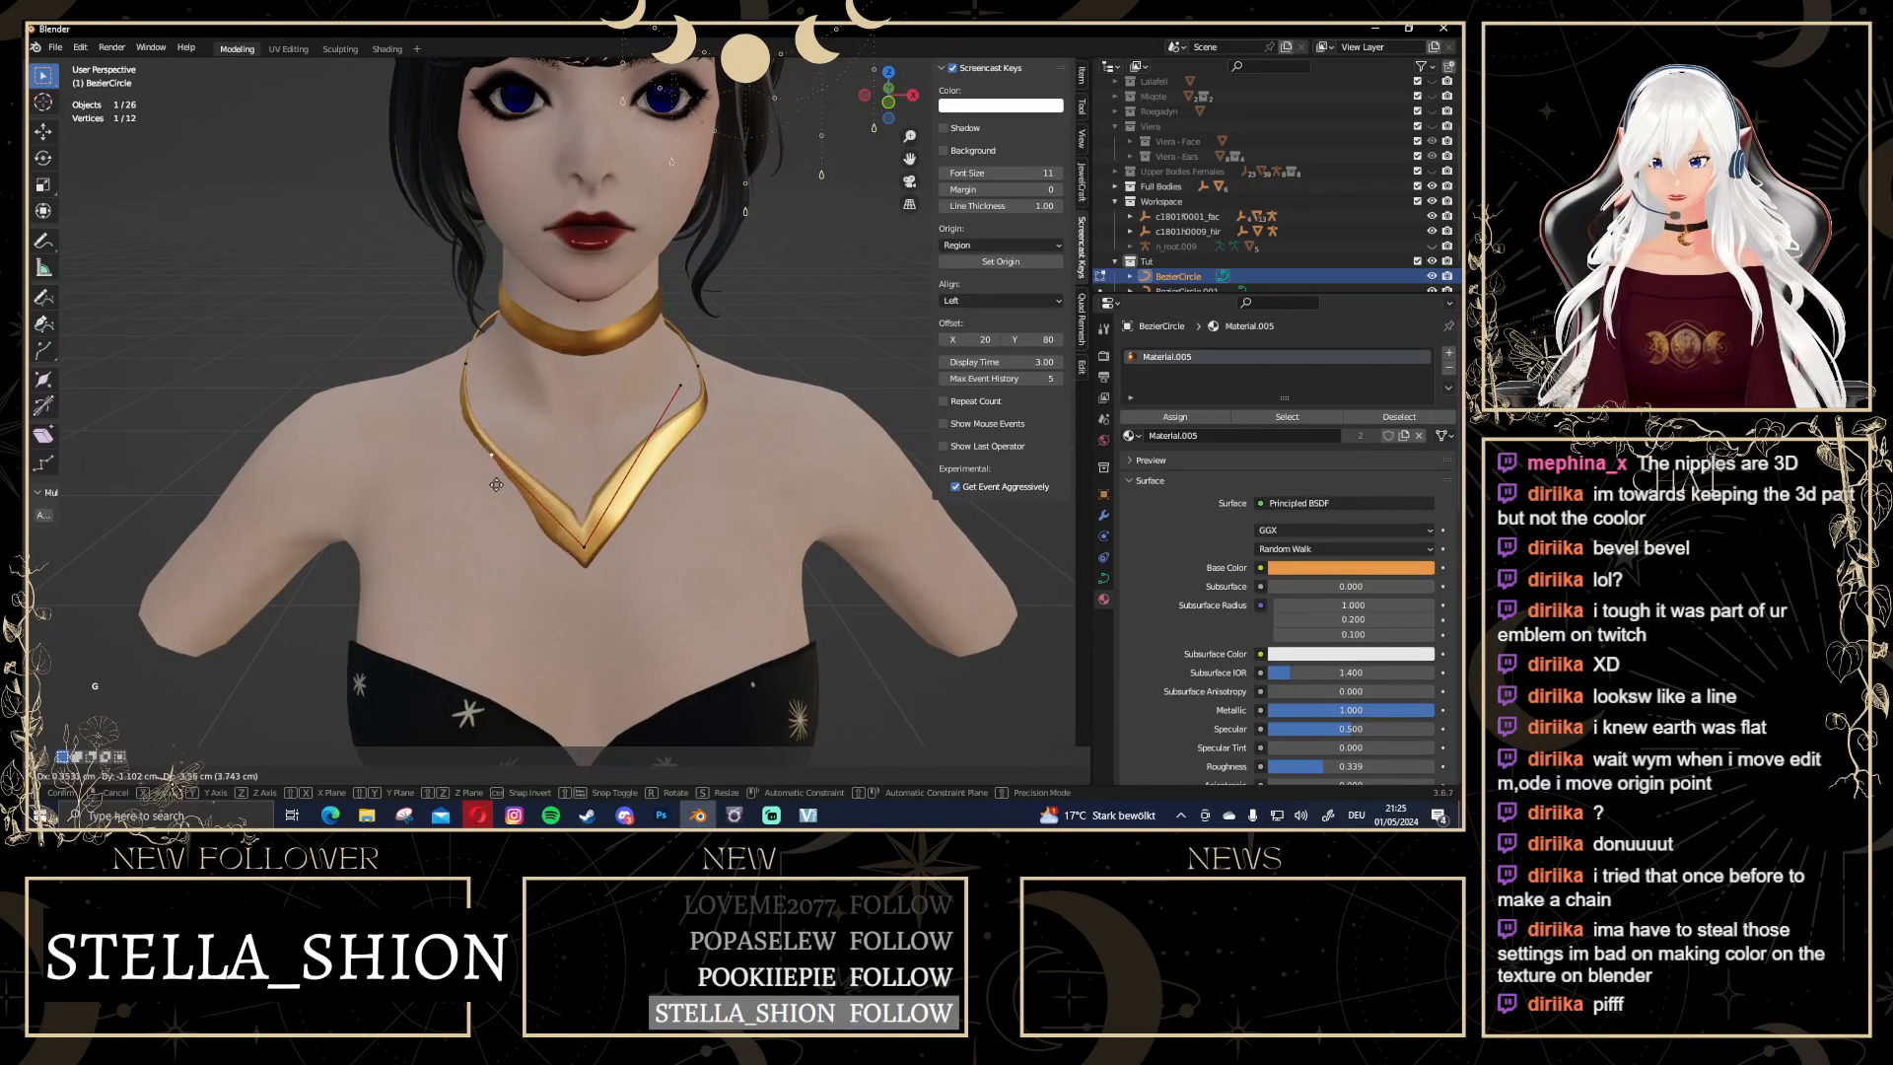
{"action": "left_click", "coordinate": [701, 443]}
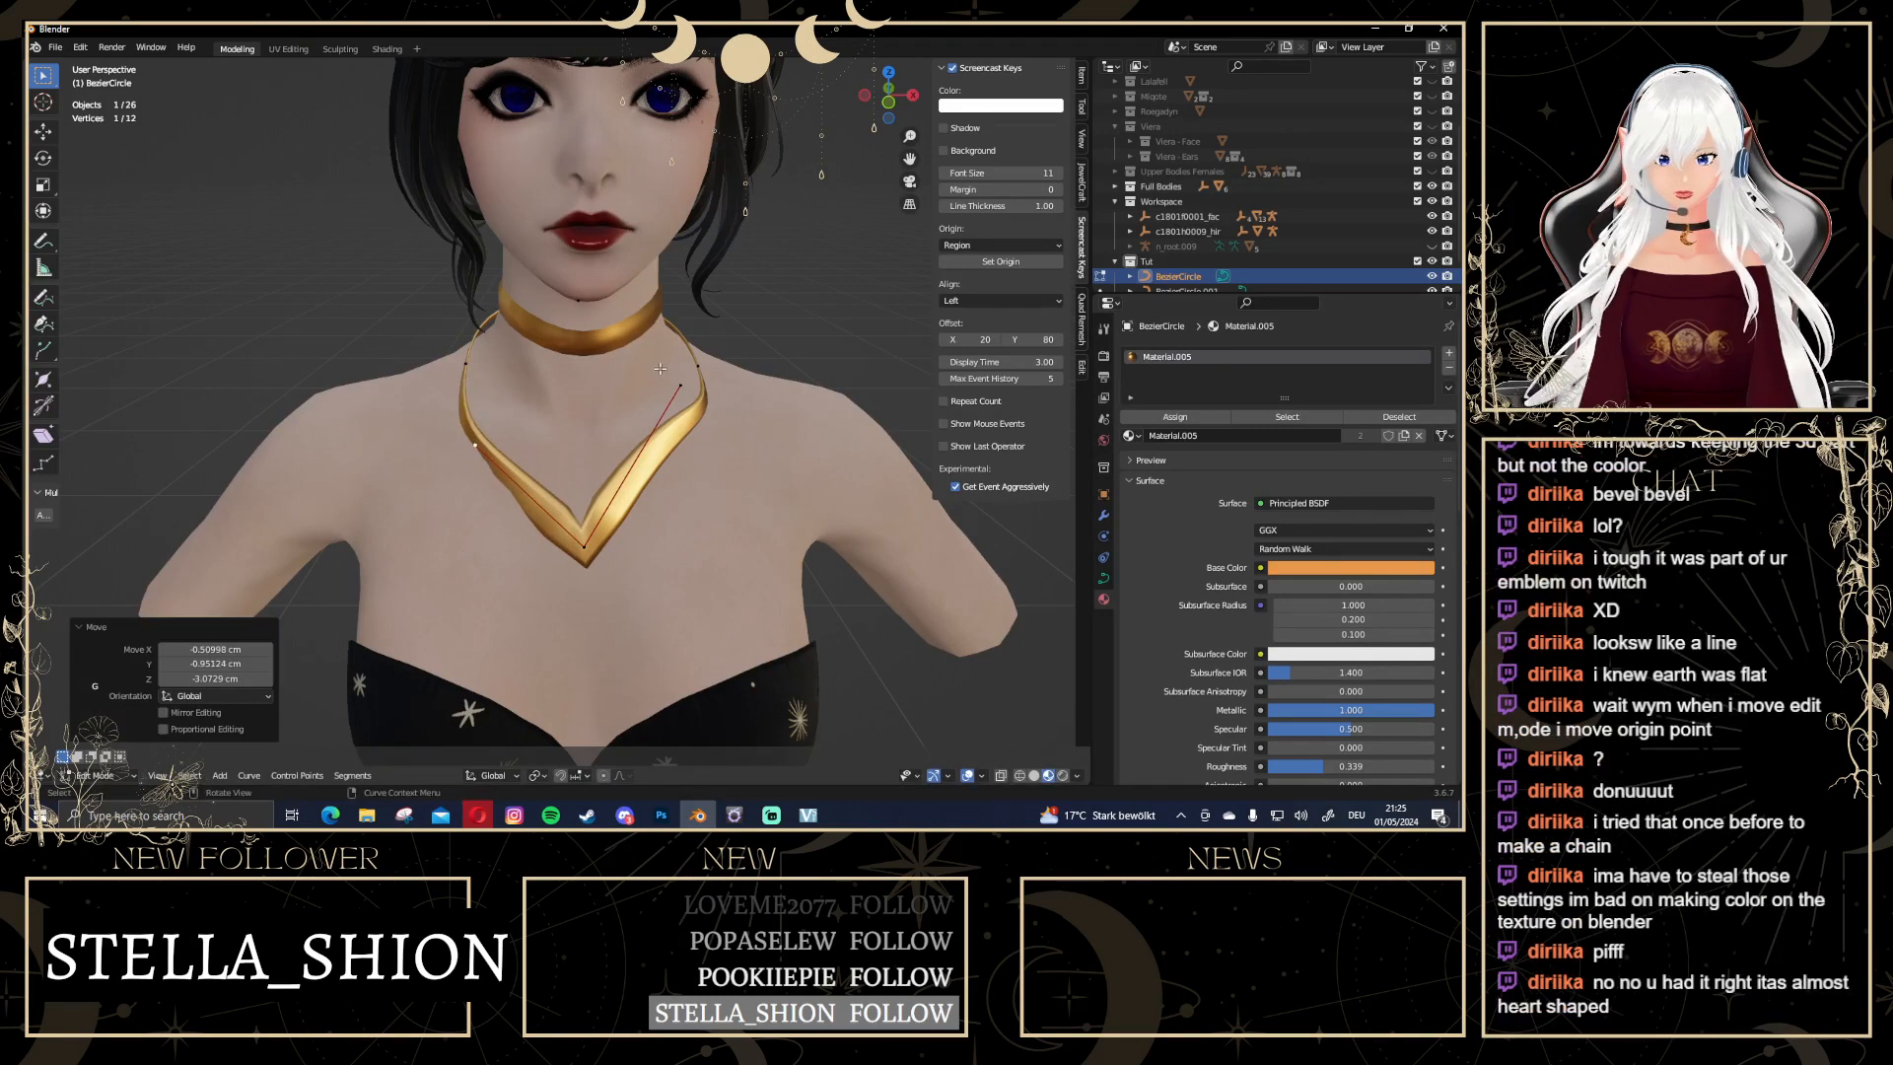
{"action": "left_click", "coordinate": [681, 391]}
{"action": "key", "text": "g"}
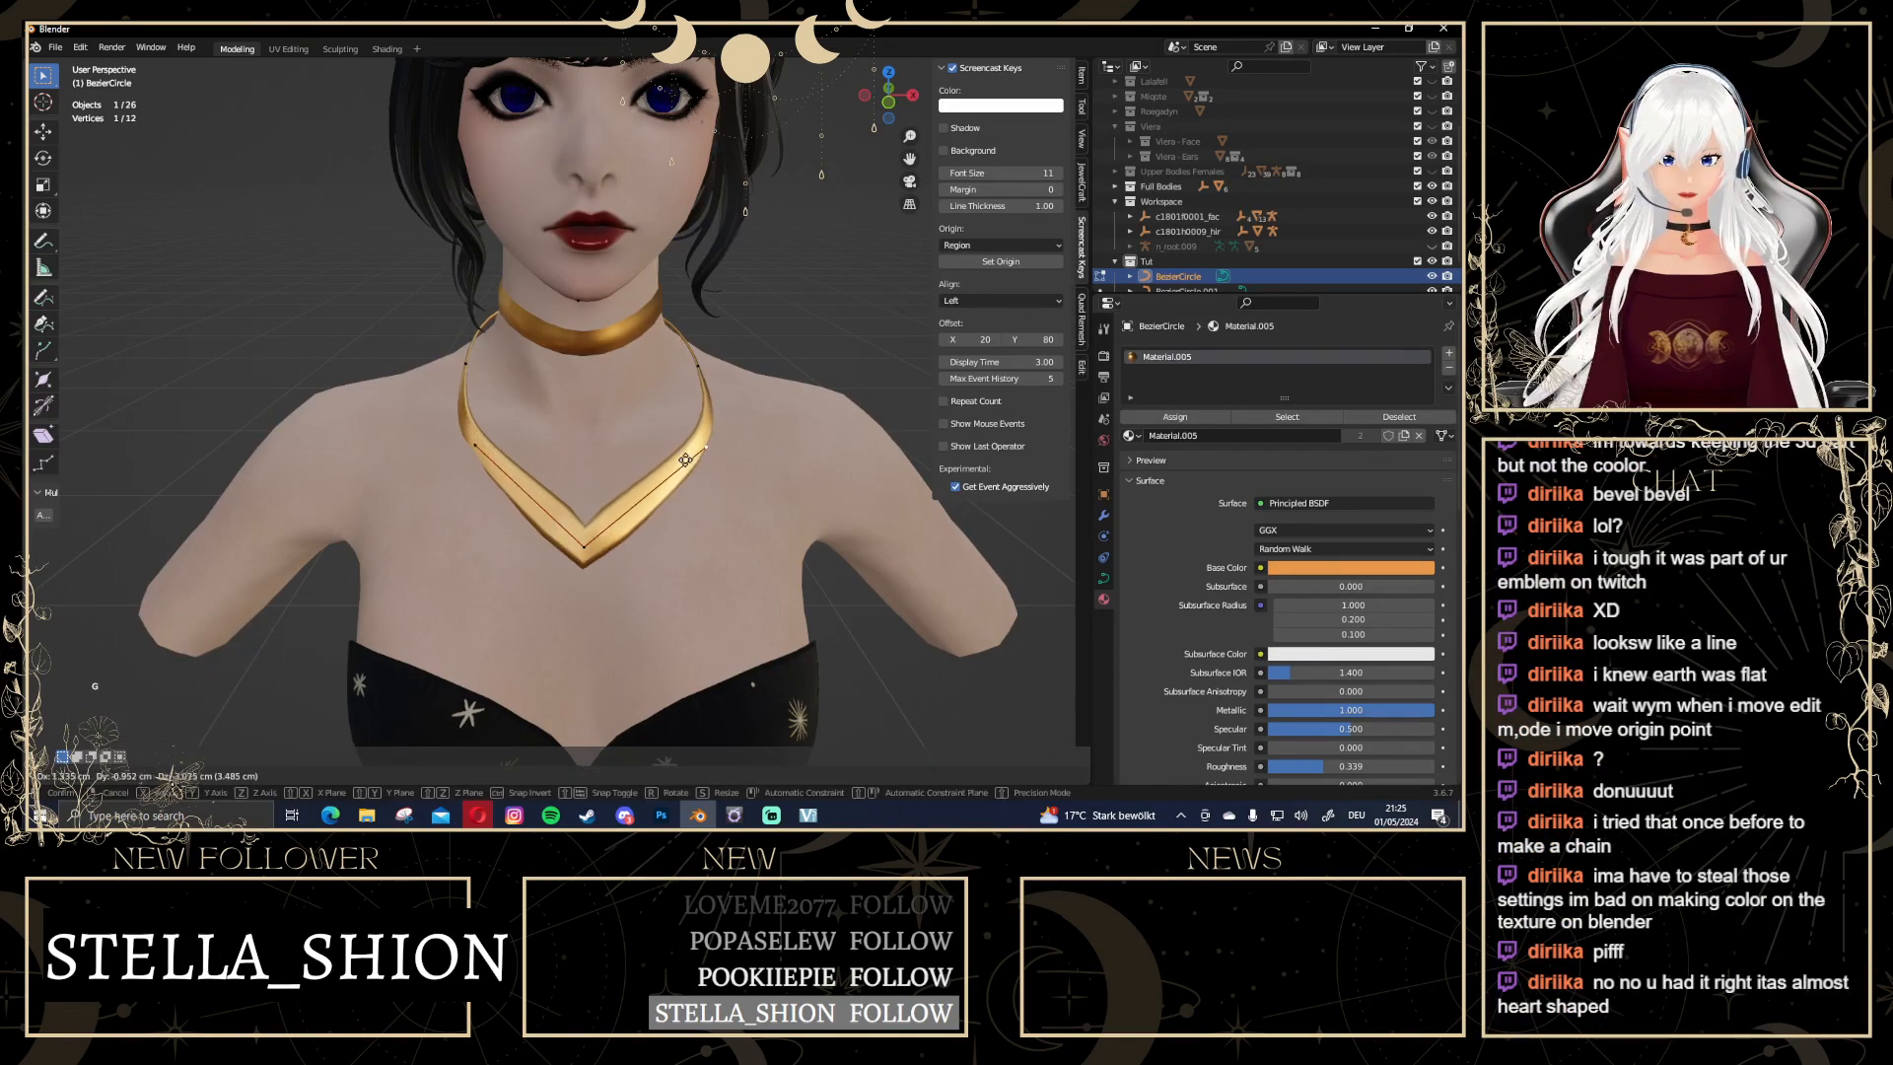
{"action": "left_click", "coordinate": [677, 446]}
Nudge the front control point and its handles about 0.18 cm along X and 0.31 cm up along Z
{"action": "left_click", "coordinate": [586, 546]}
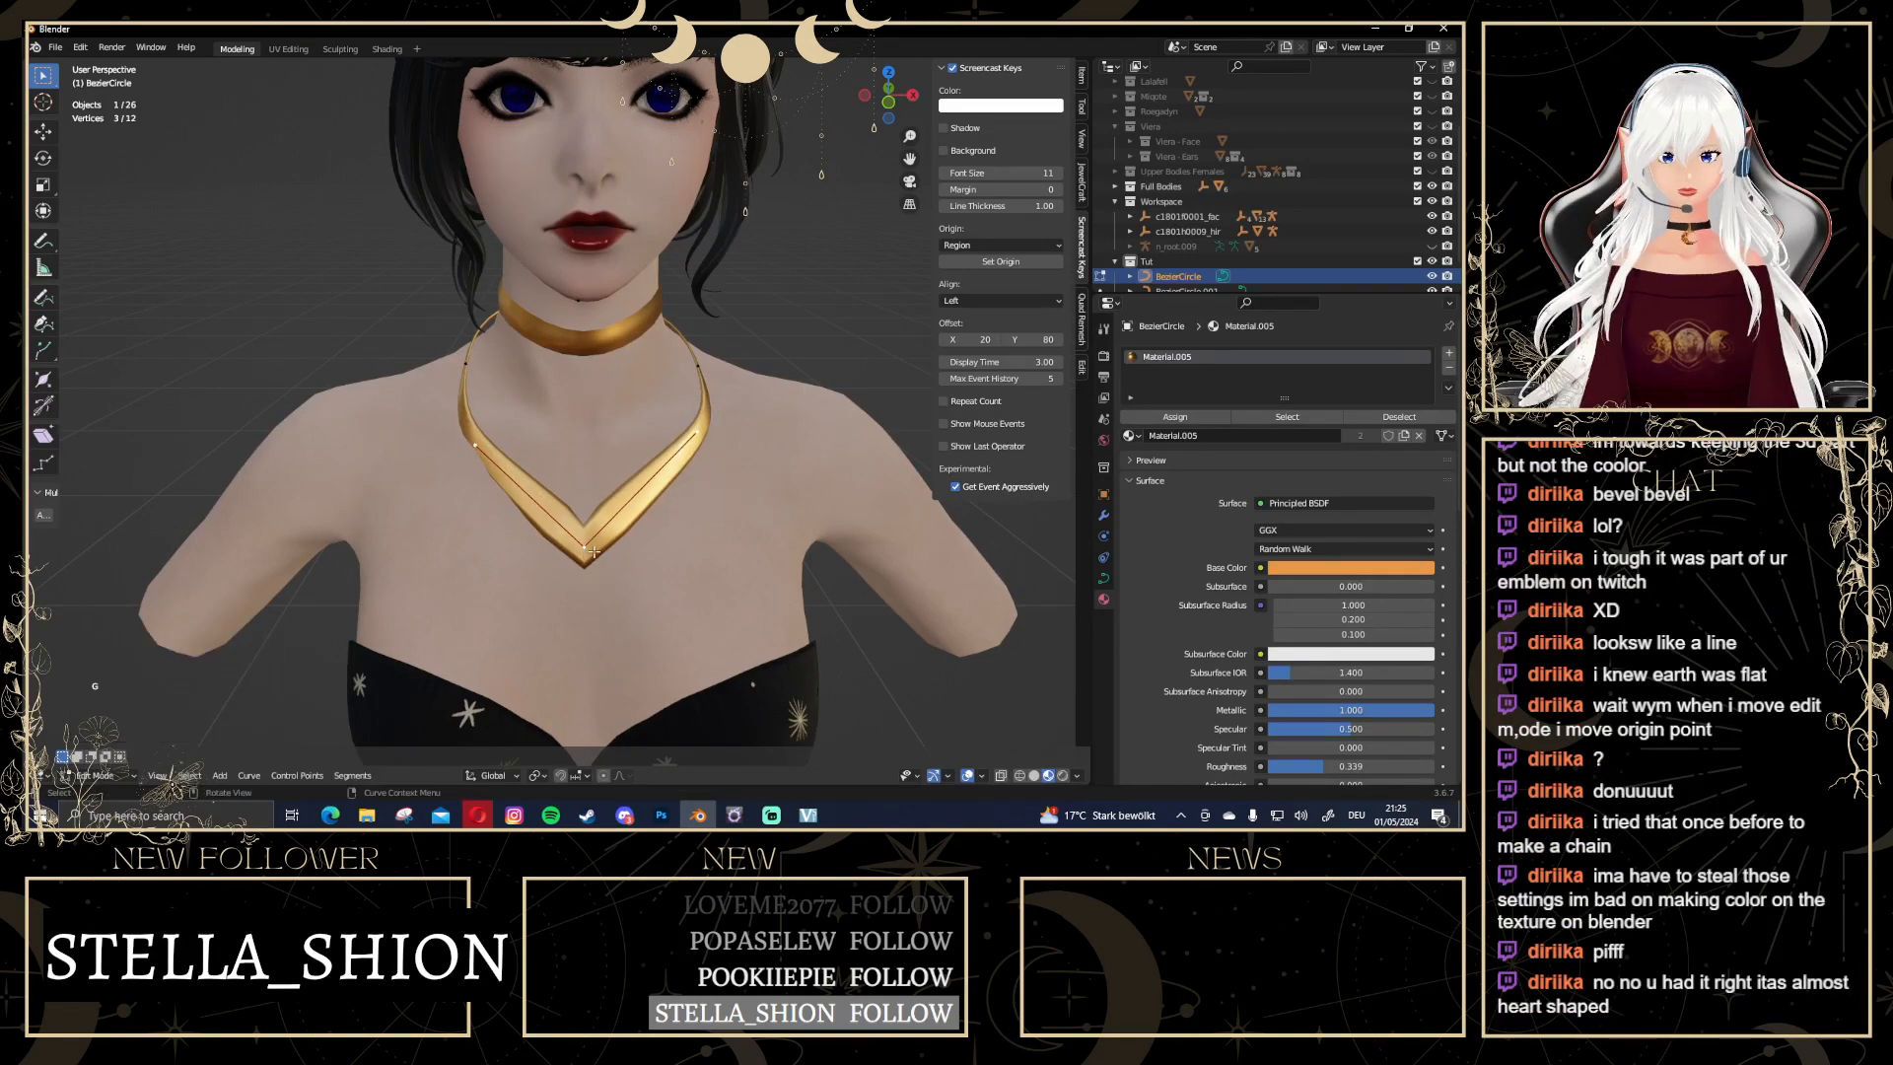
{"action": "key", "text": "g"}
{"action": "left_click", "coordinate": [597, 543]}
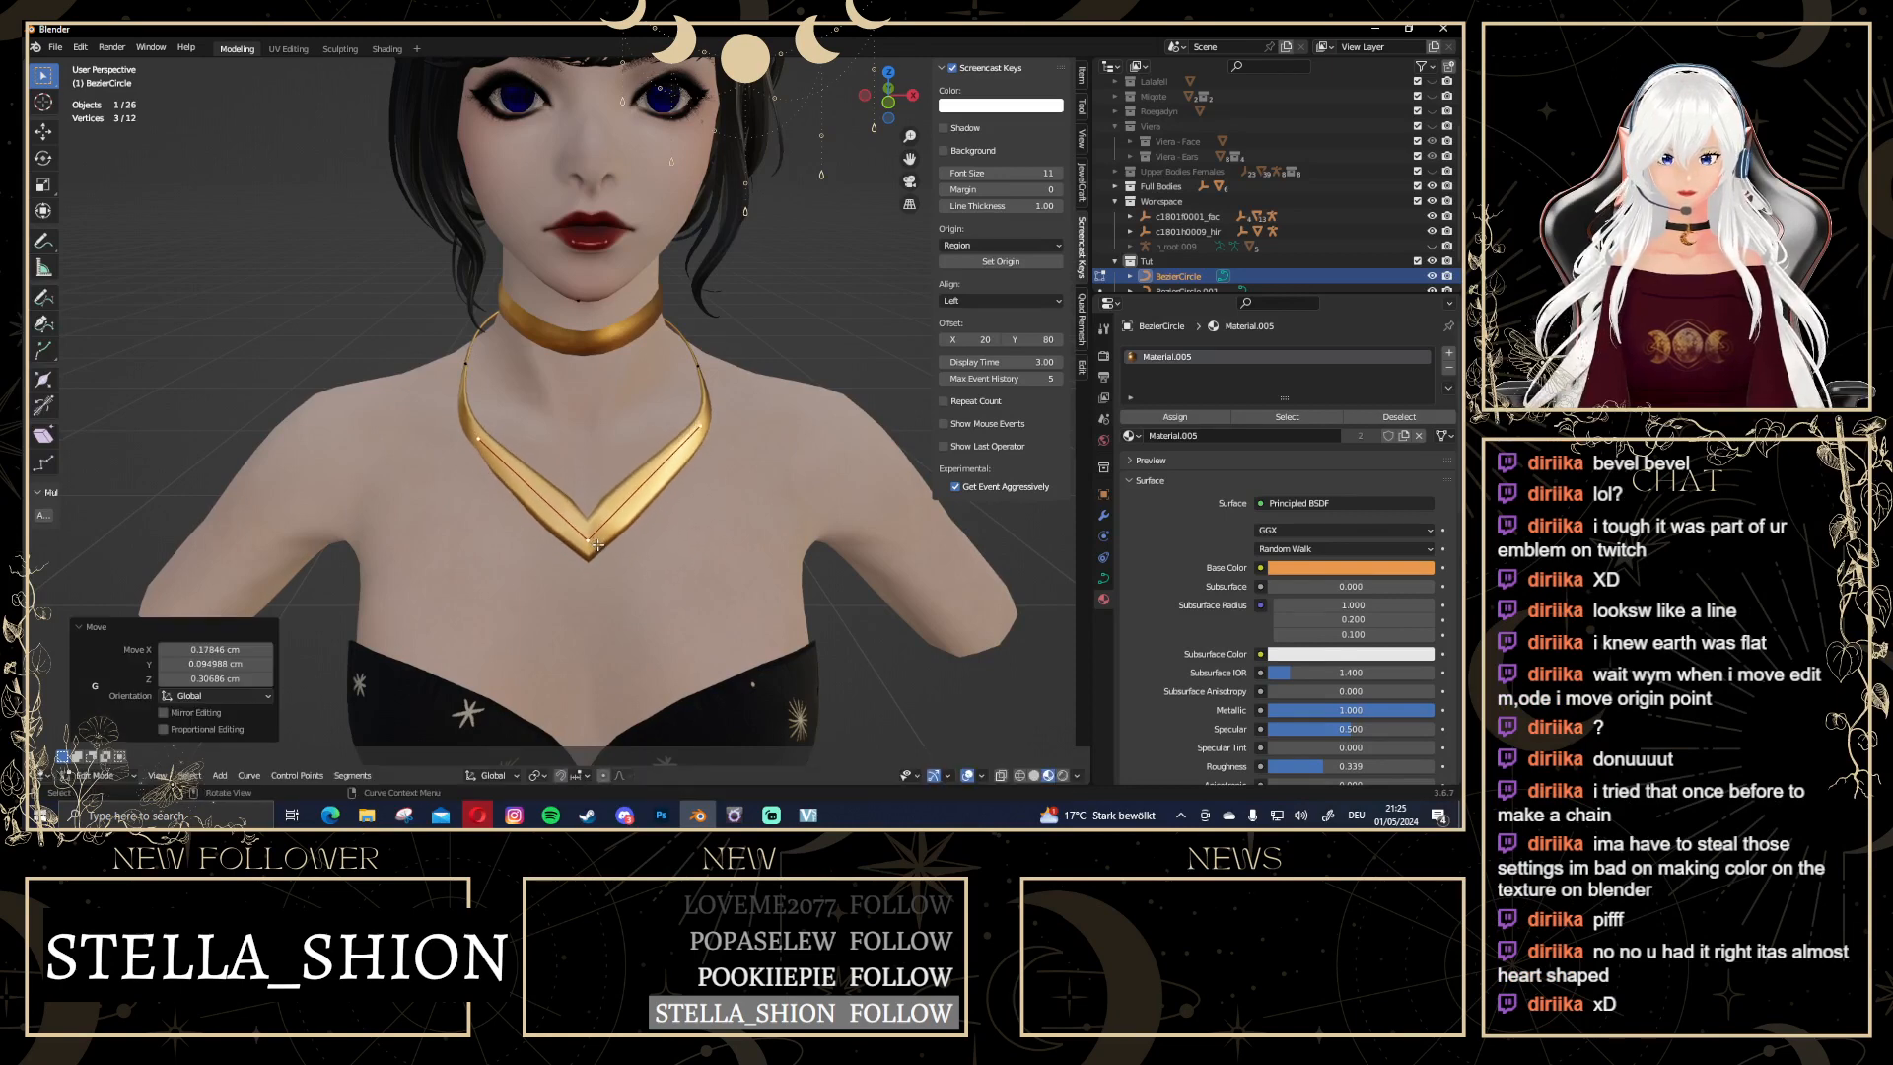
From below, raise the two front handles individually, about 1.13 cm on the character's right and 0.48 cm on the left
{"action": "middle_click_drag", "start_coordinate": [457, 455], "coordinate": [505, 338]}
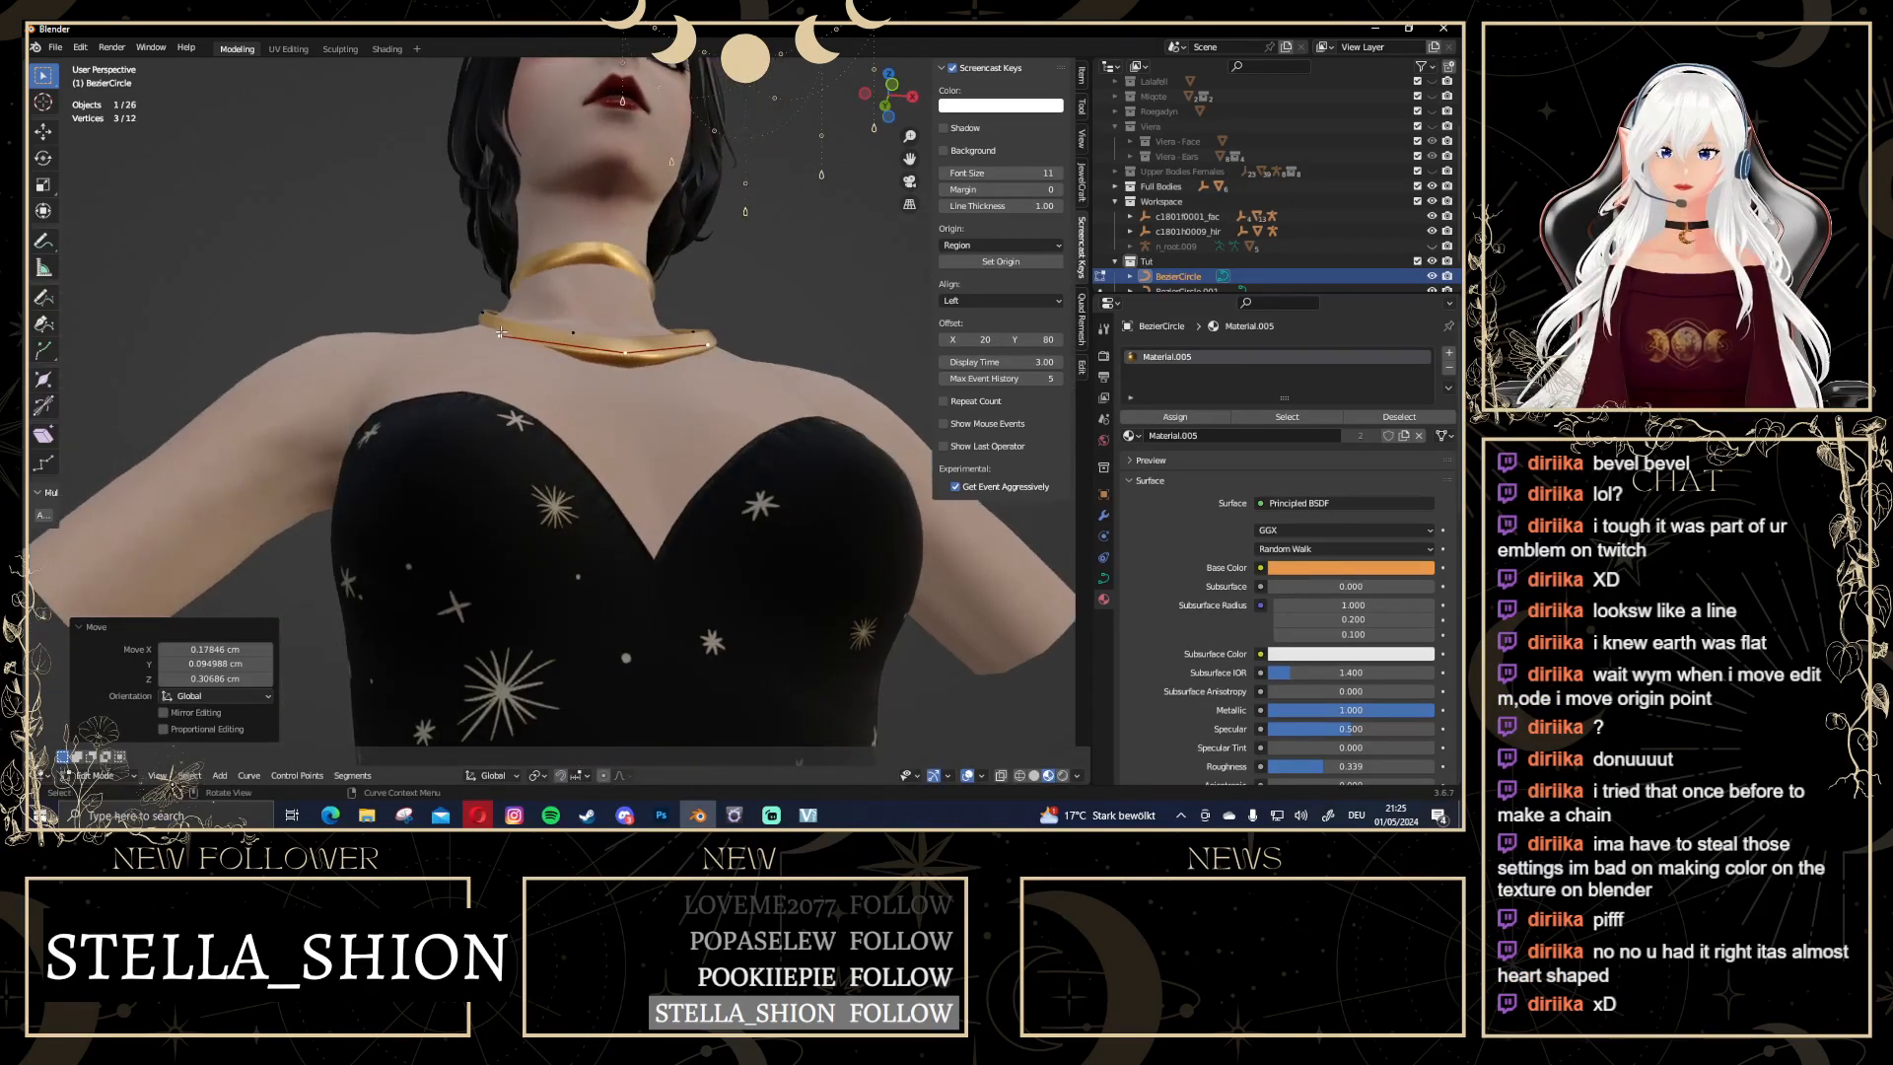
{"action": "left_click", "coordinate": [506, 335]}
{"action": "key", "text": "g"}
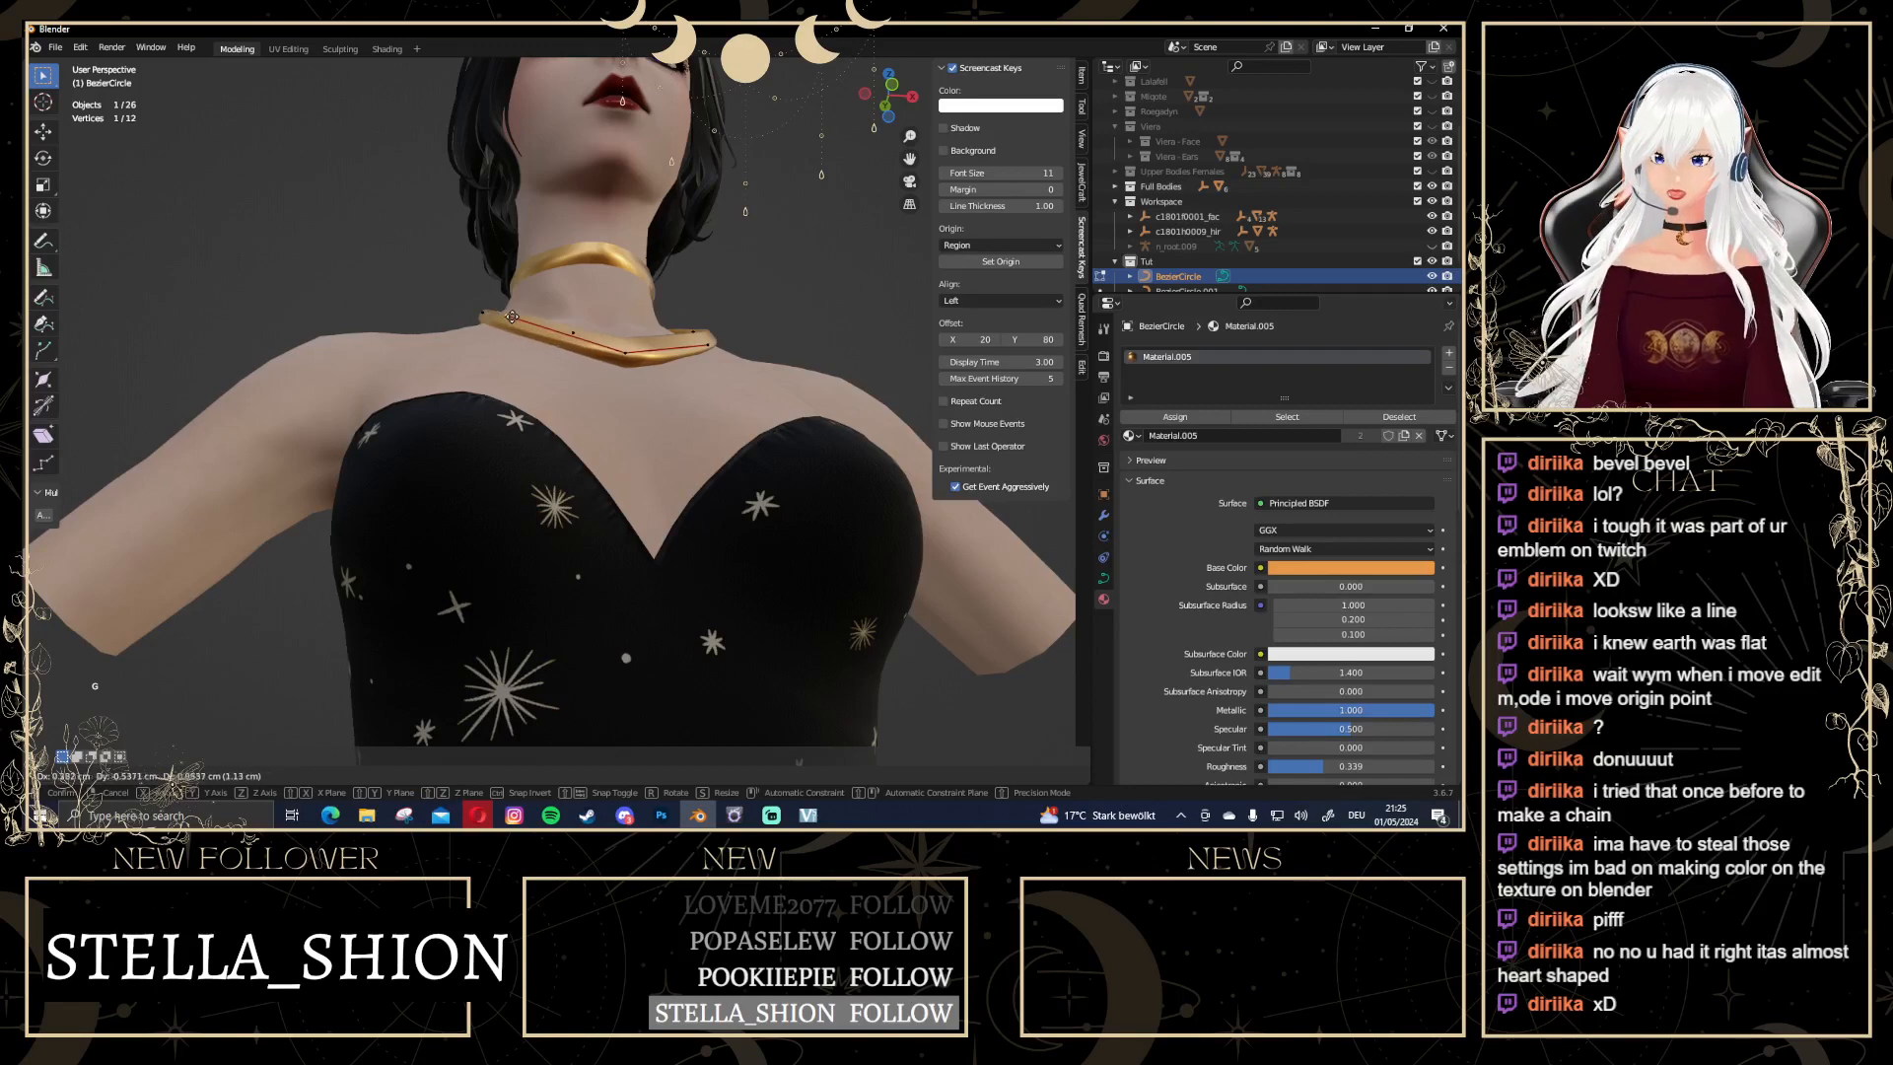
{"action": "left_click", "coordinate": [540, 319]}
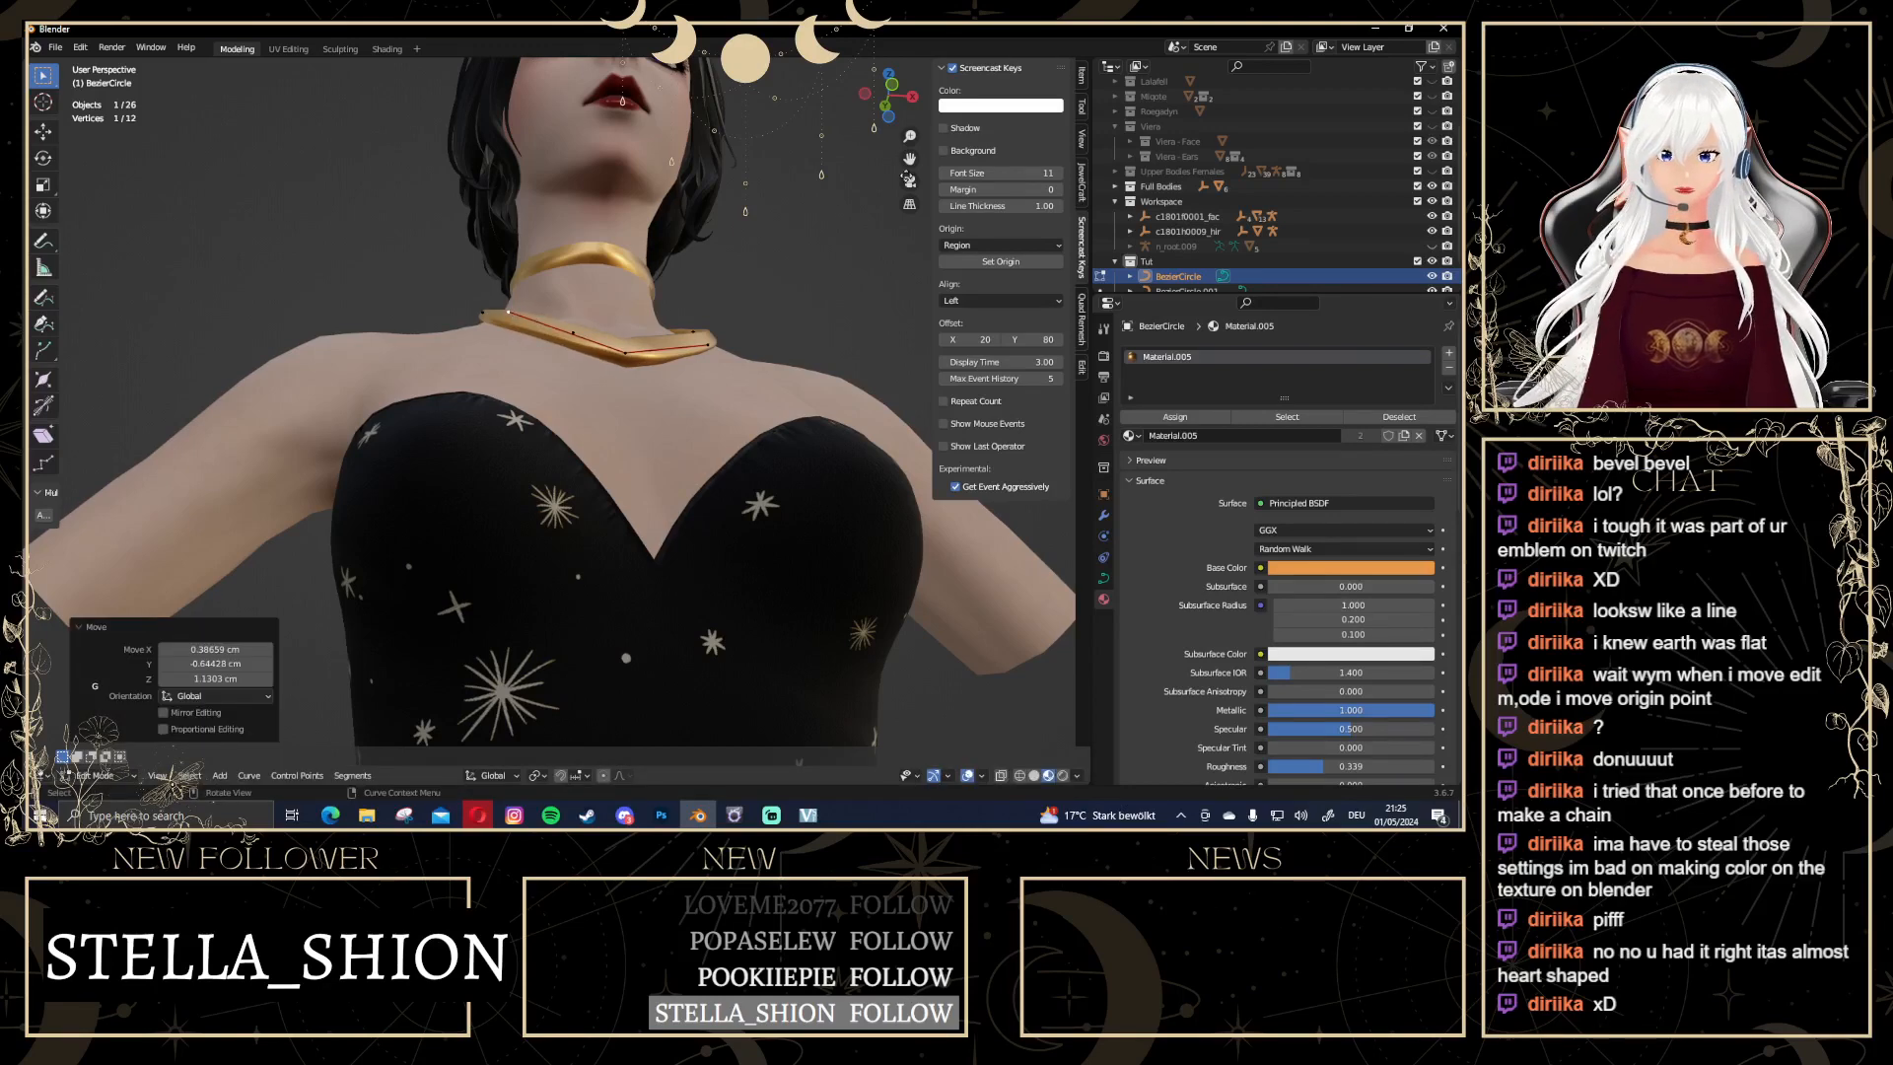
{"action": "left_click", "coordinate": [706, 344]}
{"action": "key", "text": "g"}
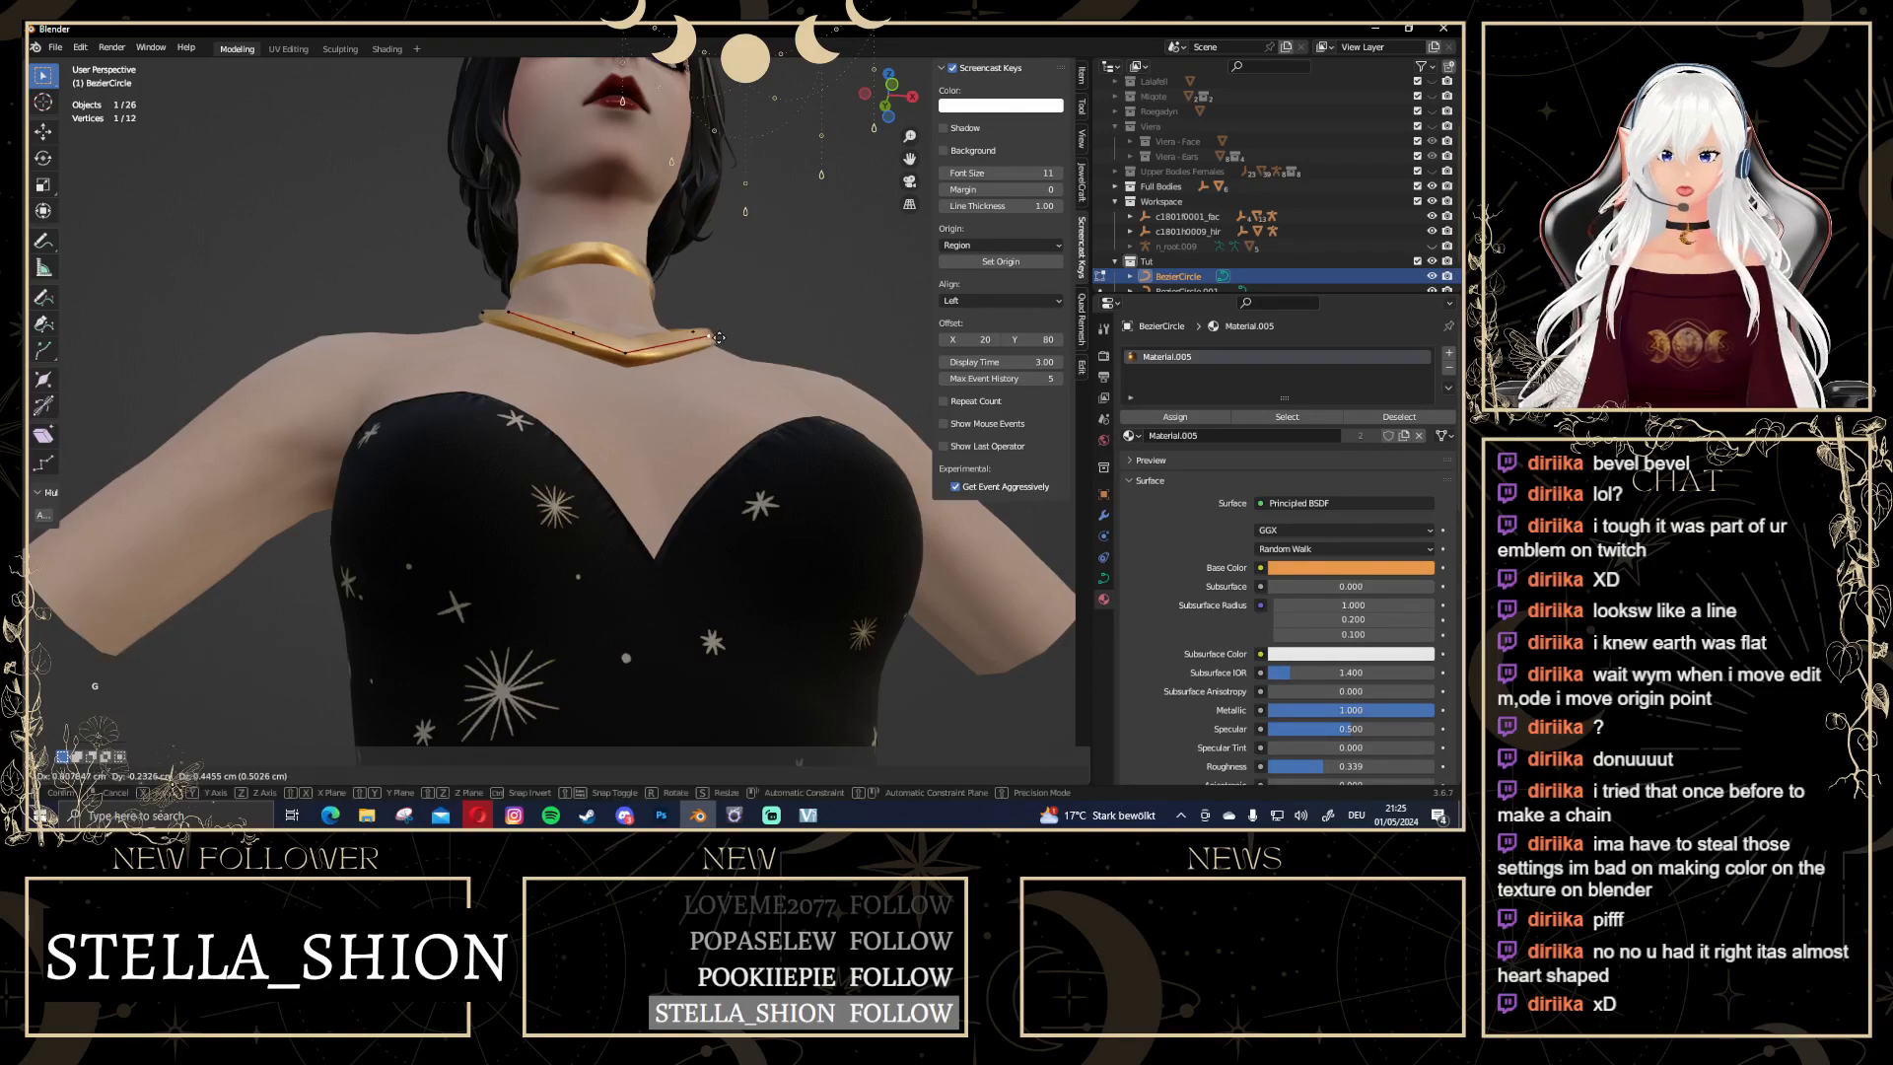
{"action": "left_click", "coordinate": [719, 337]}
In front view, reposition the front handle on the character's left to balance the V, and return to Object Mode
{"action": "left_click", "coordinate": [903, 88]}
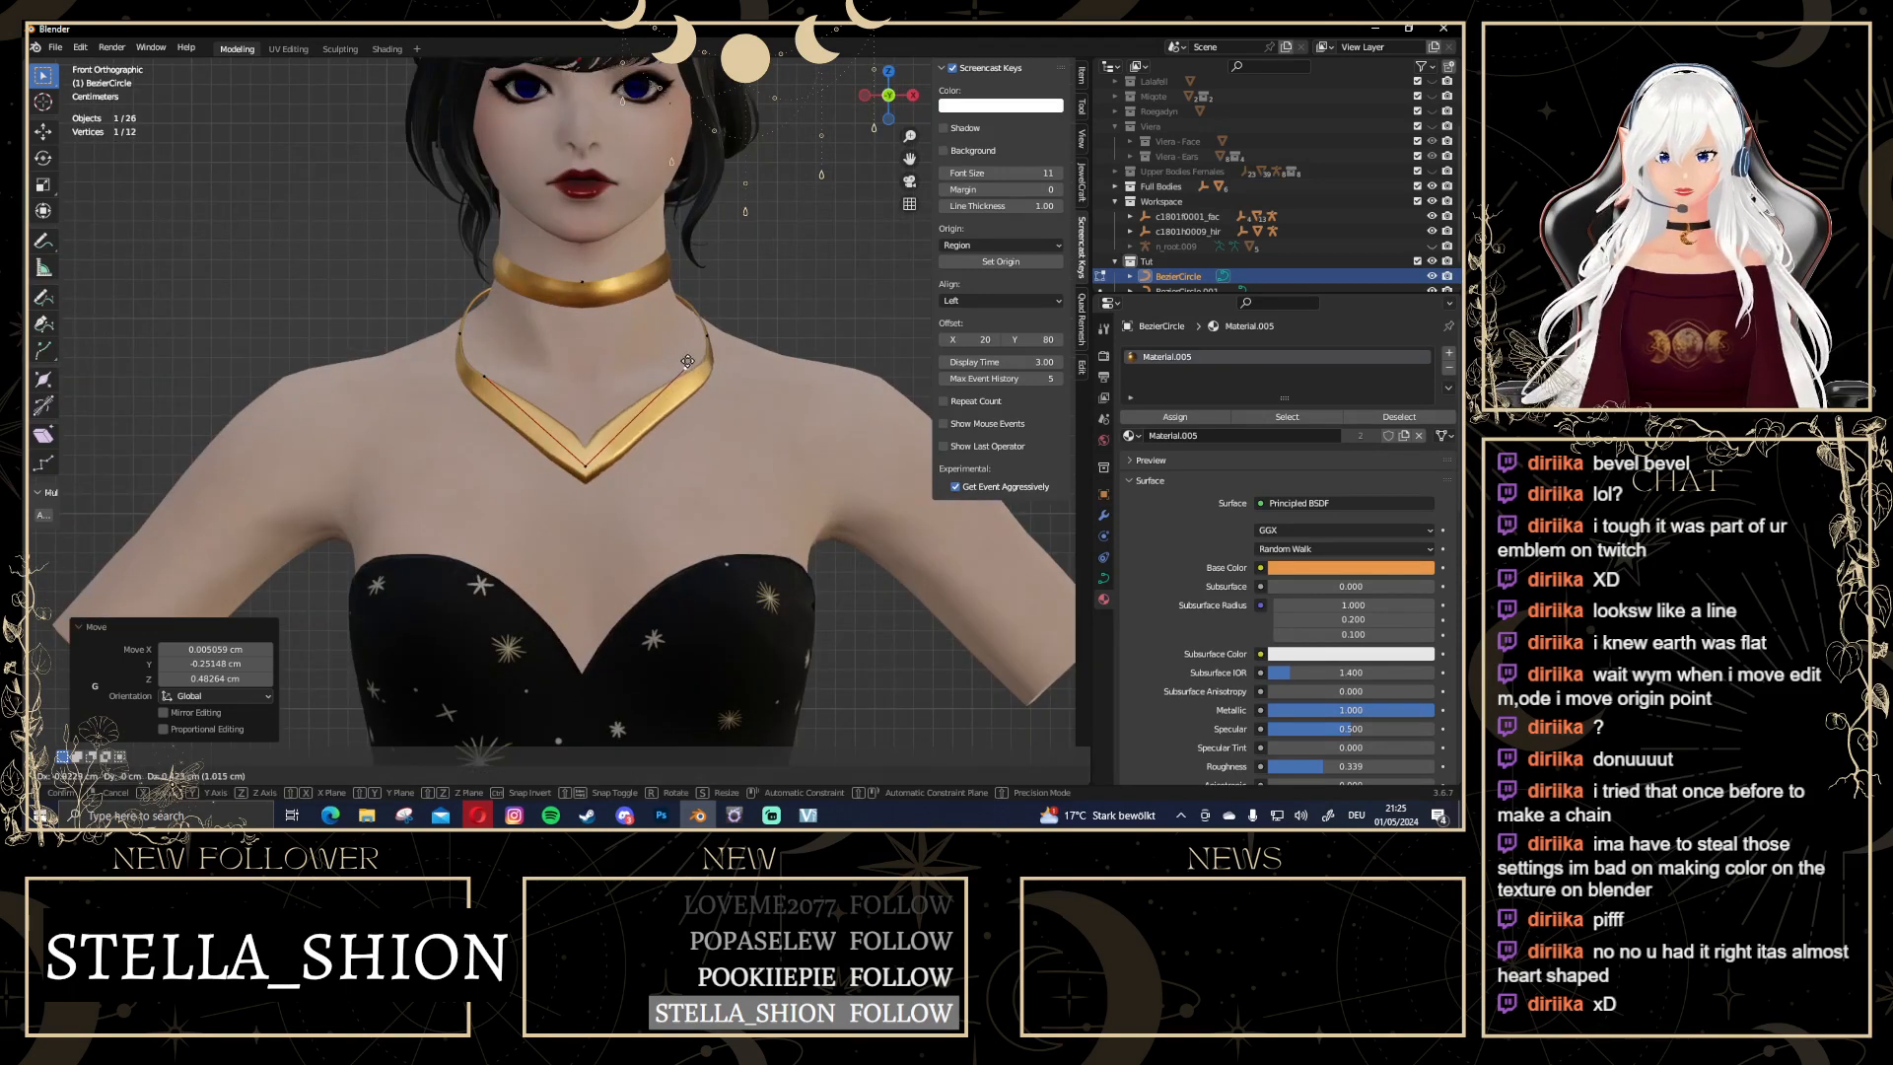
{"action": "left_click", "coordinate": [825, 305]}
{"action": "scroll", "coordinate": [798, 316], "scroll_direction": "down", "scroll_amount": 5}
{"action": "key", "text": "Tab"}
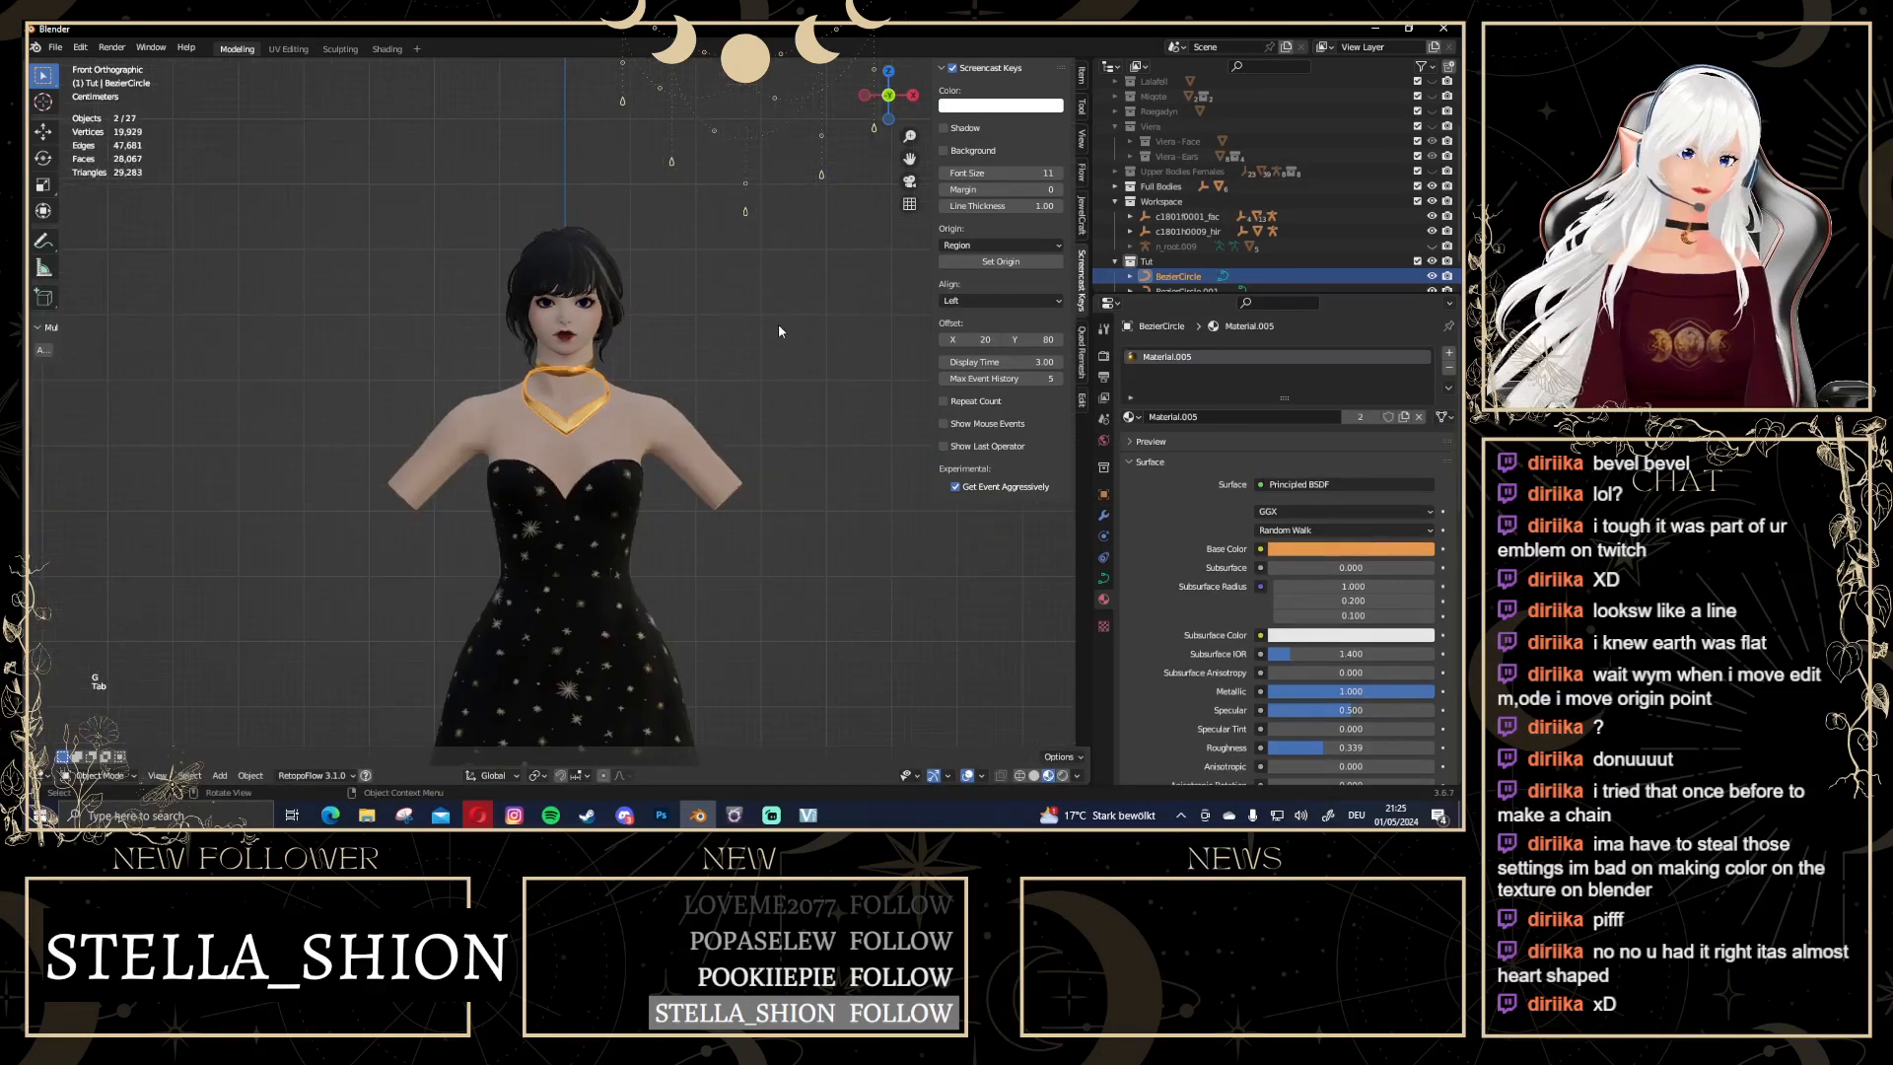
Check the necklace's shape and fit from the front, and select the V-shaped necklace
{"action": "scroll", "coordinate": [778, 383], "scroll_direction": "up", "scroll_amount": 2}
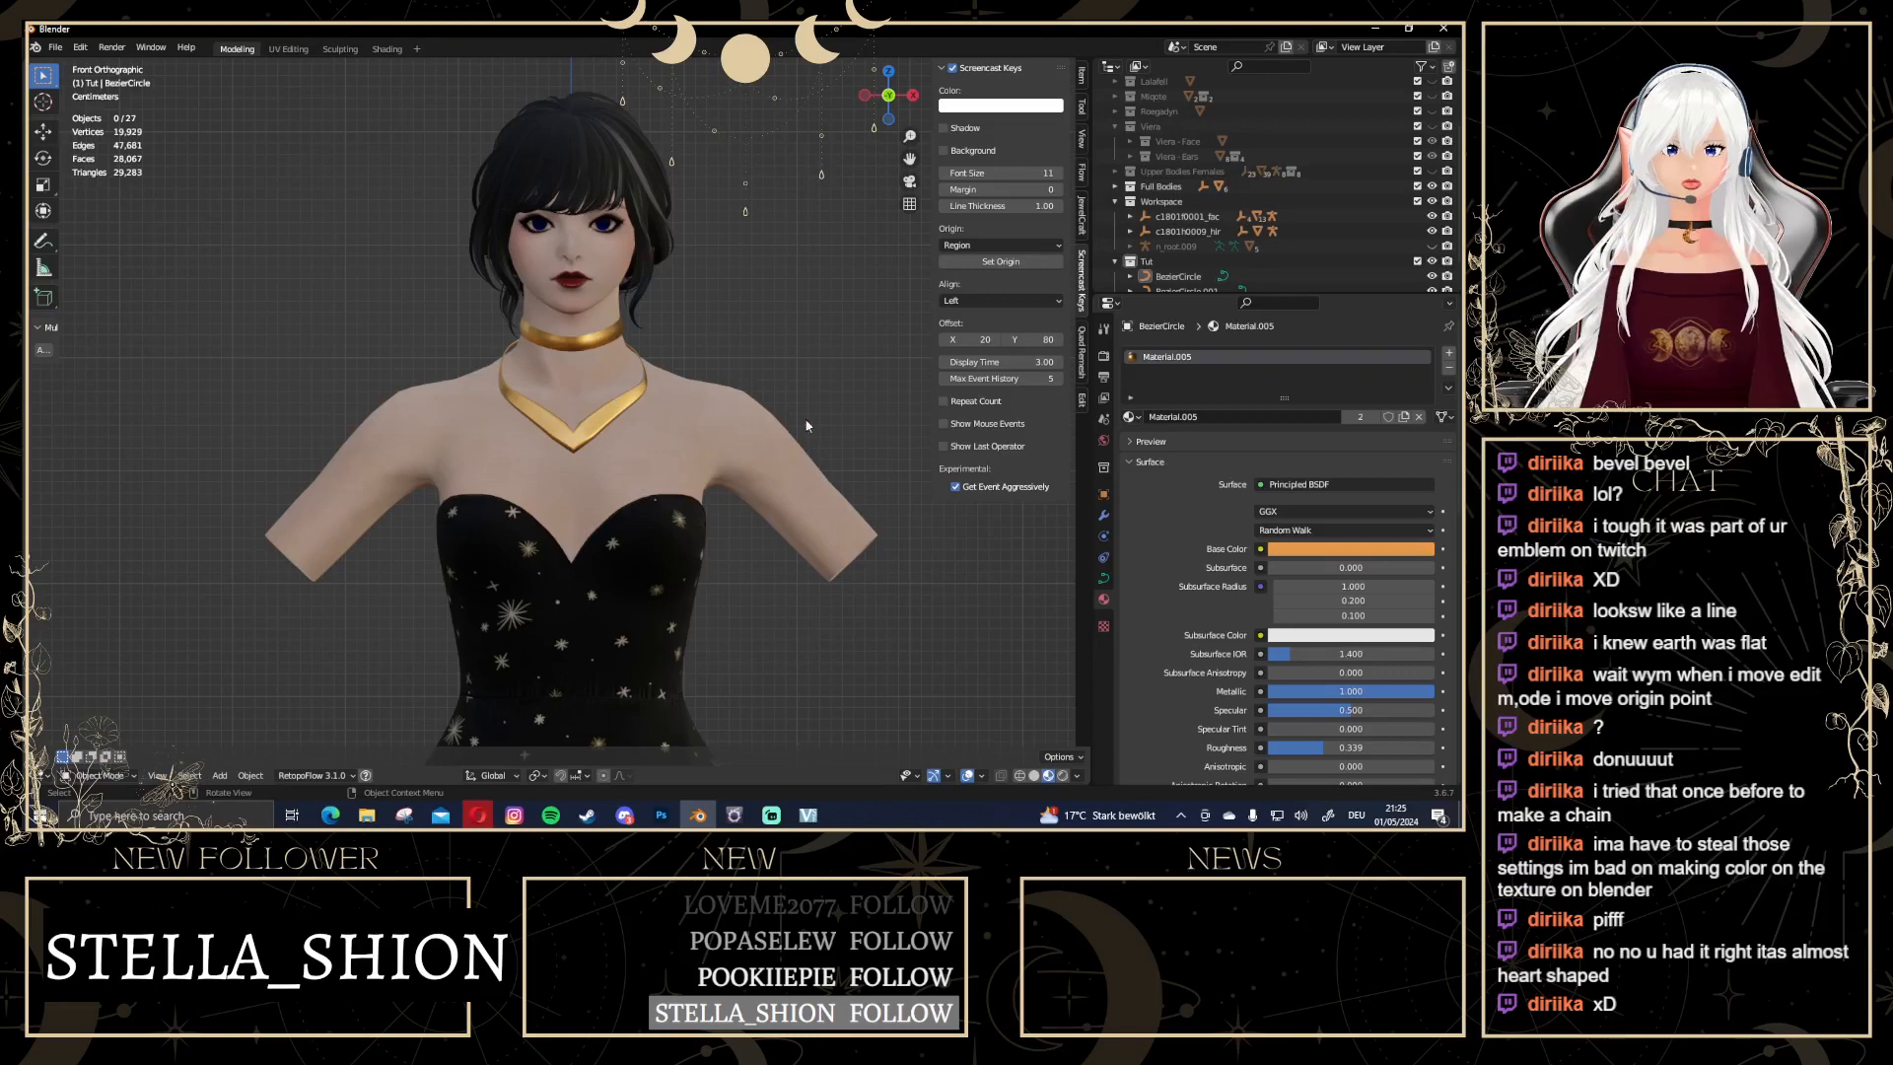
{"action": "scroll", "coordinate": [775, 439], "scroll_direction": "up", "scroll_amount": 2}
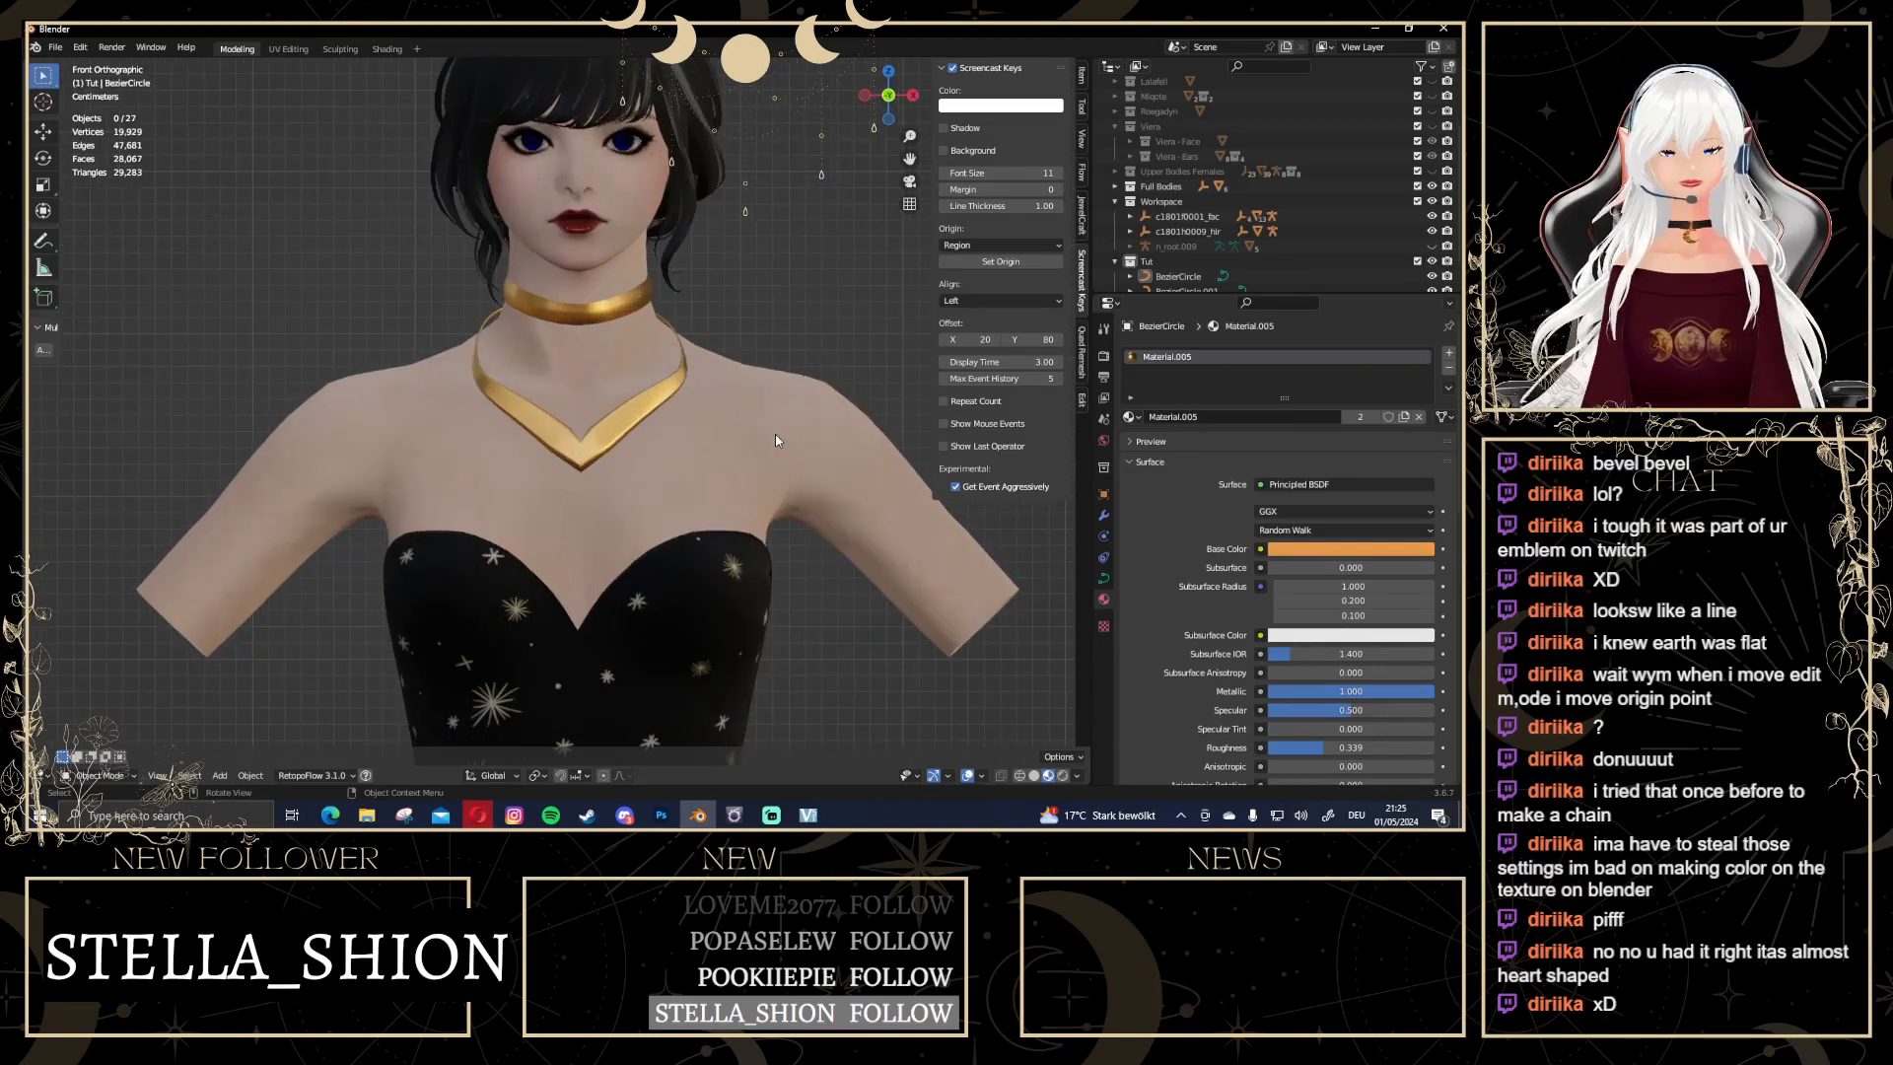
{"action": "scroll", "coordinate": [655, 446], "scroll_direction": "down", "scroll_amount": 2}
{"action": "scroll", "coordinate": [641, 451], "scroll_direction": "up", "scroll_amount": 2}
{"action": "left_click", "coordinate": [629, 404]}
{"action": "scroll", "coordinate": [696, 467], "scroll_direction": "up", "scroll_amount": 2}
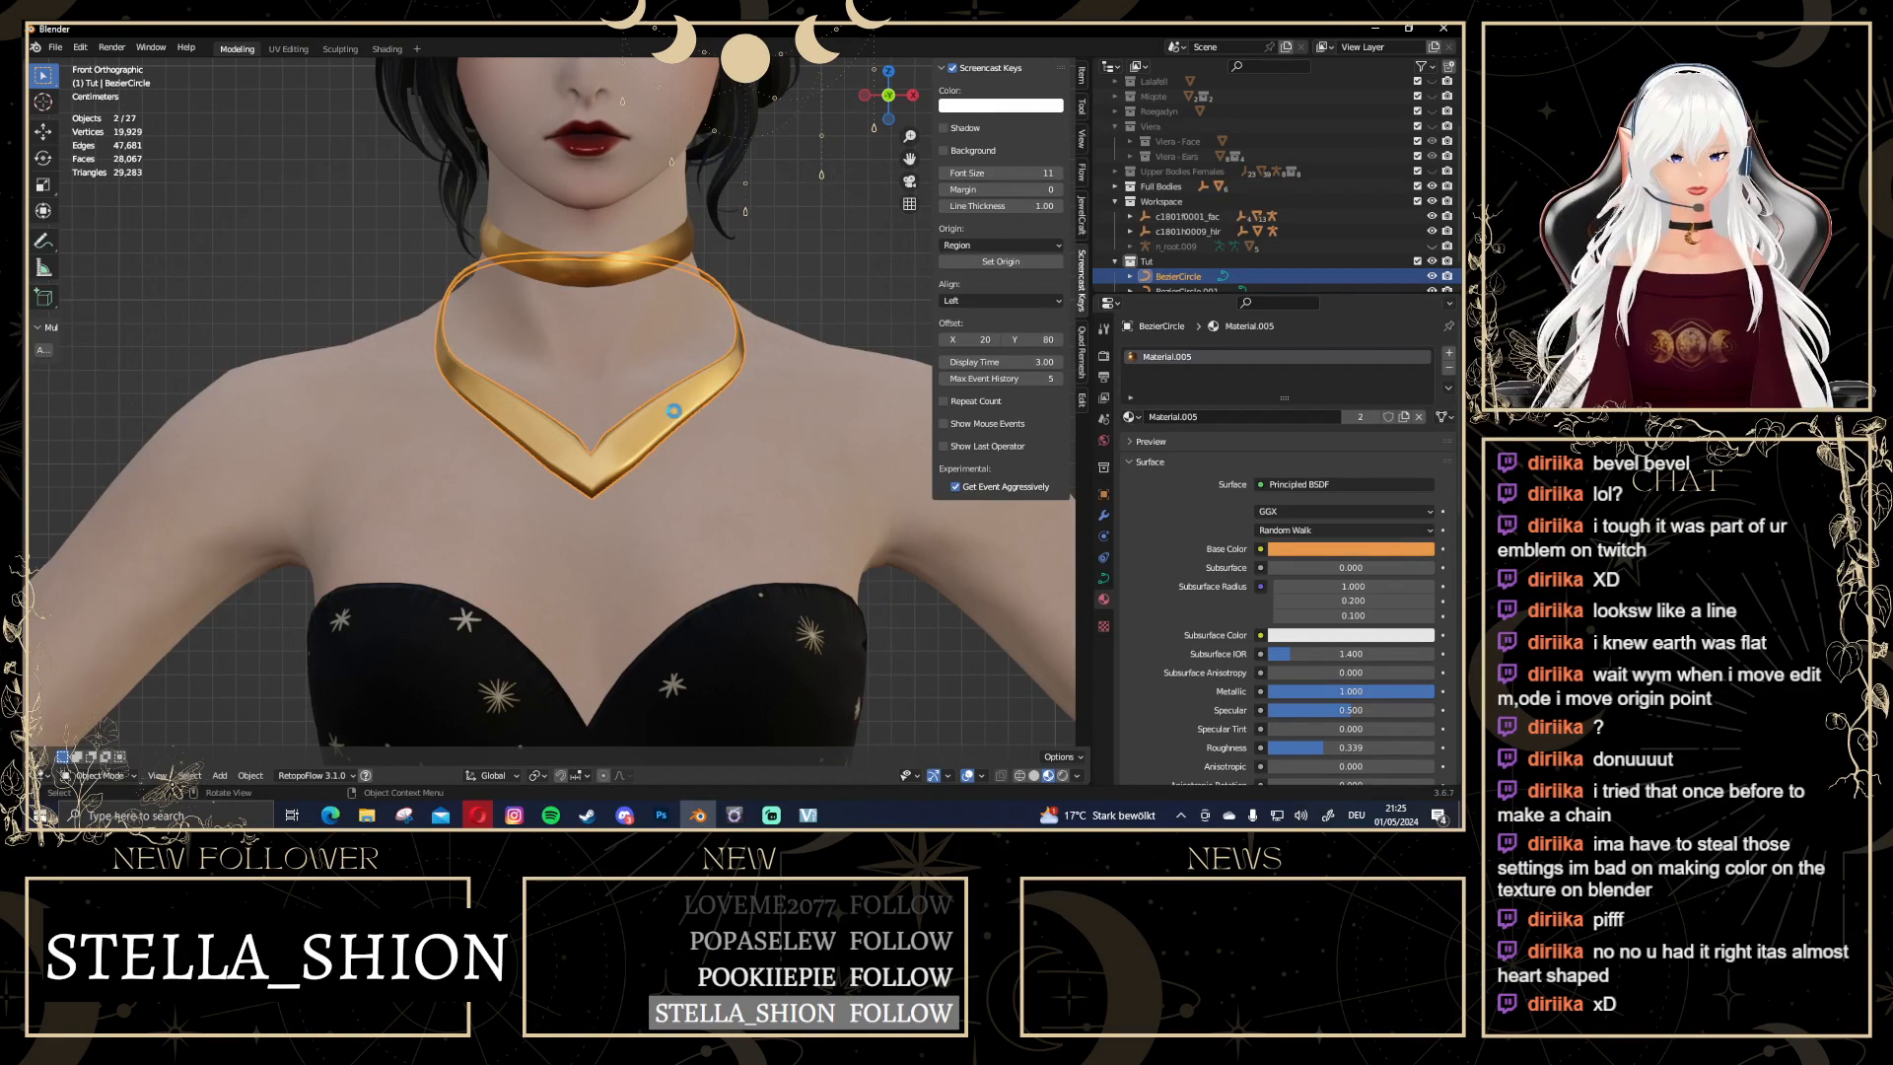
Undo the recent control-point edits on the necklace curve's pointed front and return to Object Mode
{"action": "scroll", "coordinate": [763, 318], "scroll_direction": "down", "scroll_amount": 3}
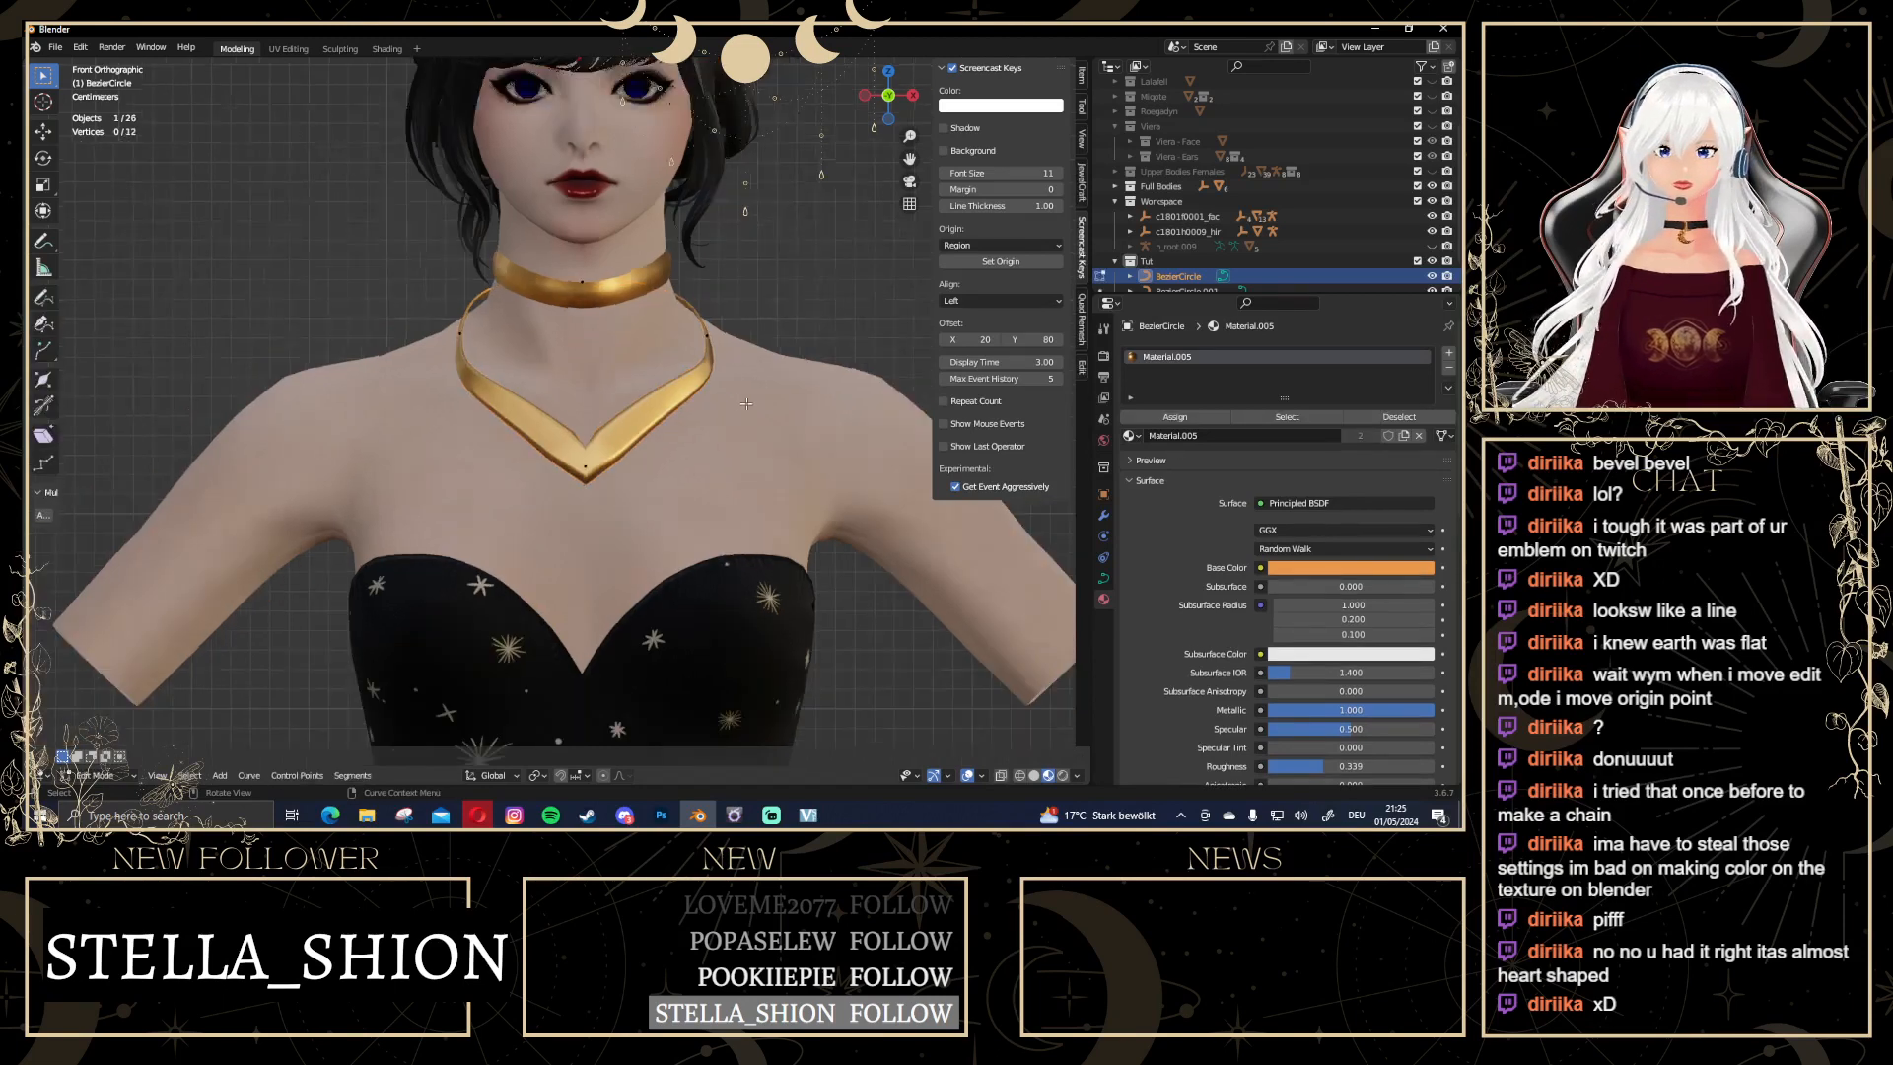
{"action": "key", "text": "Tab"}
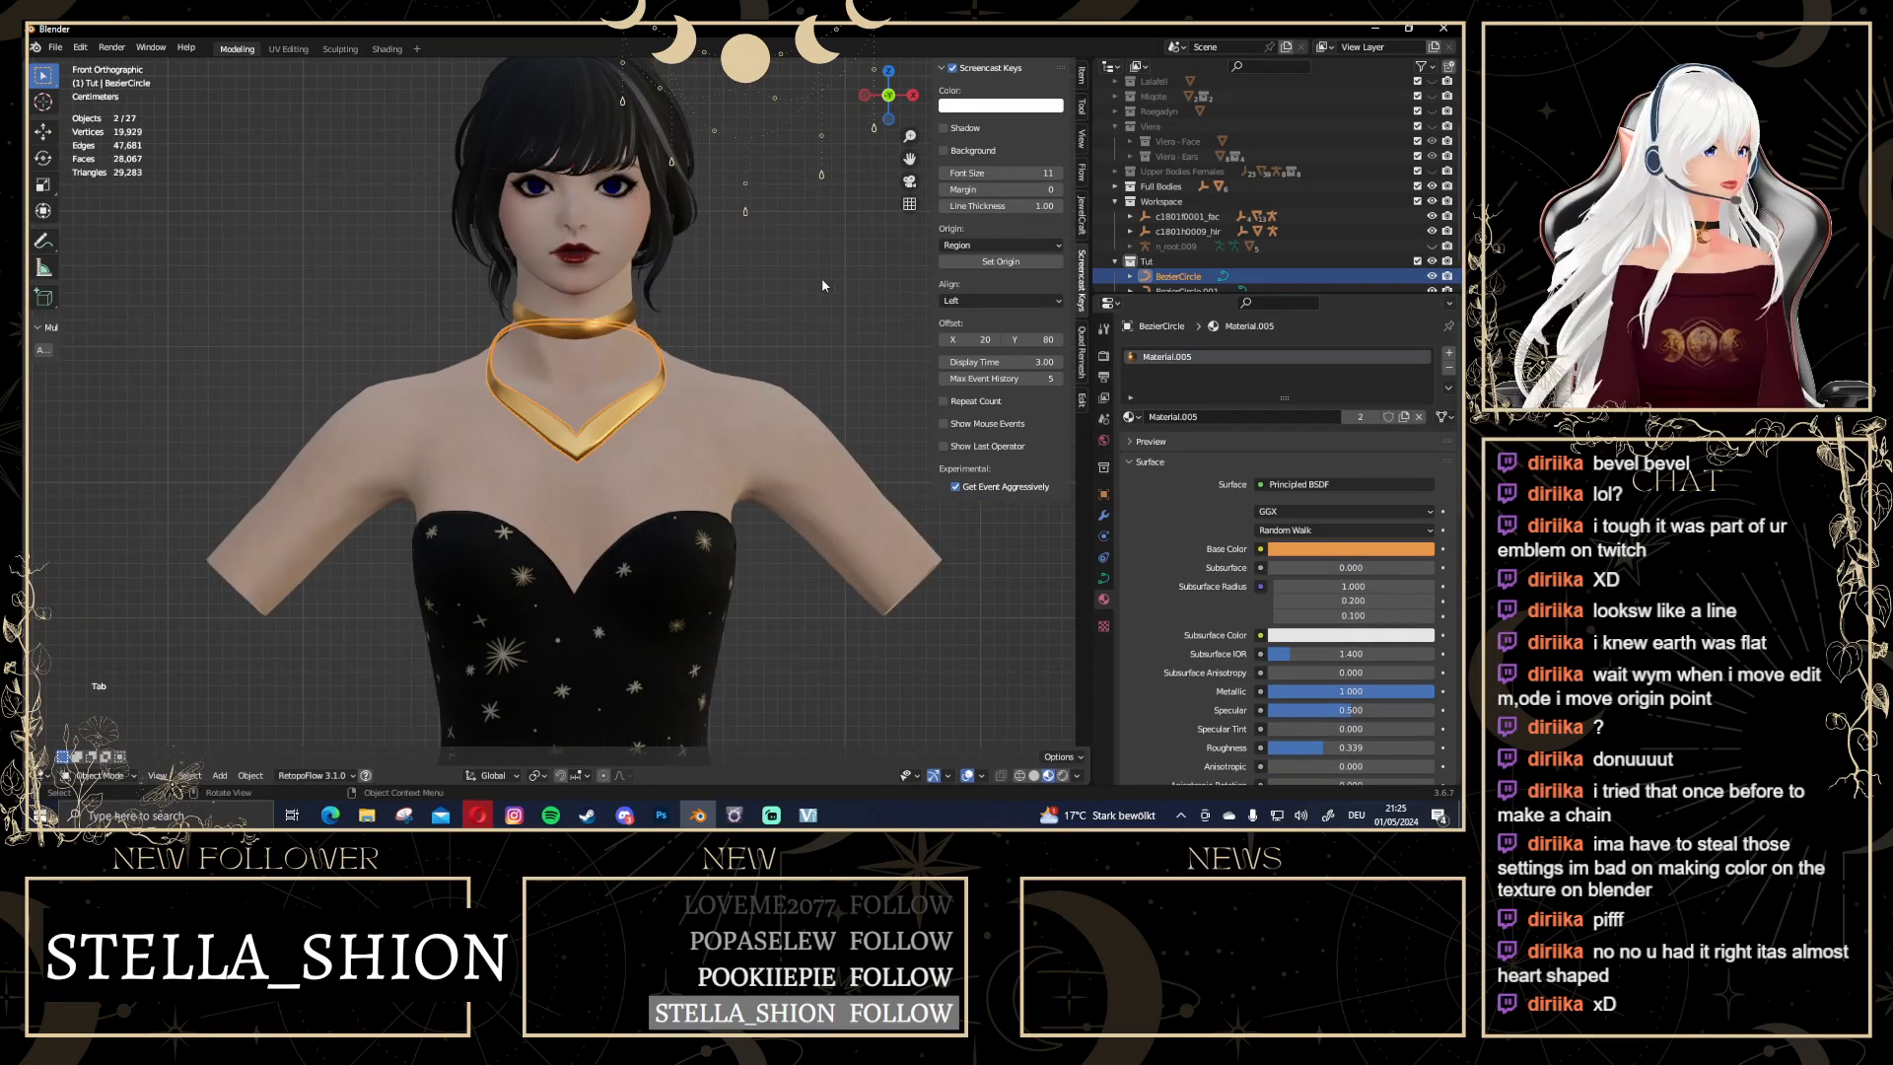
{"action": "left_click", "coordinate": [757, 327]}
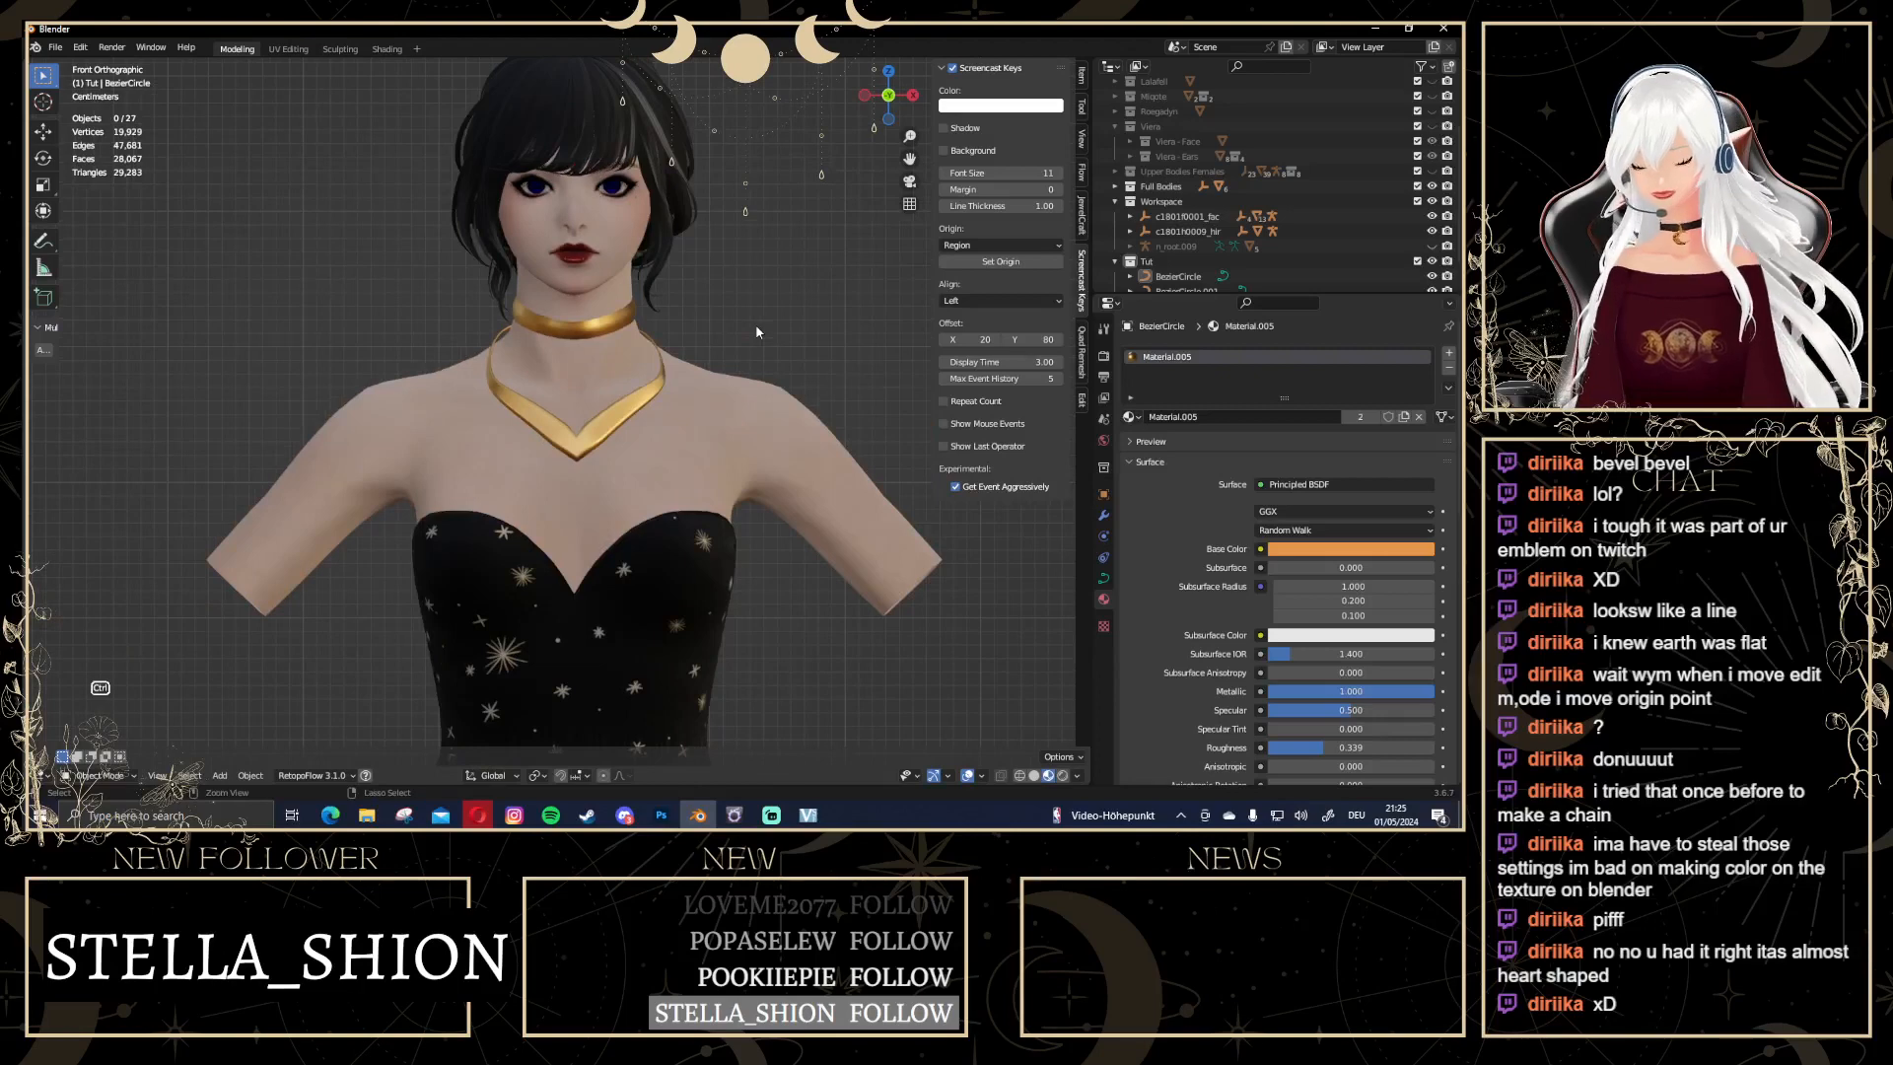
{"action": "key", "text": "ctrl+z"}
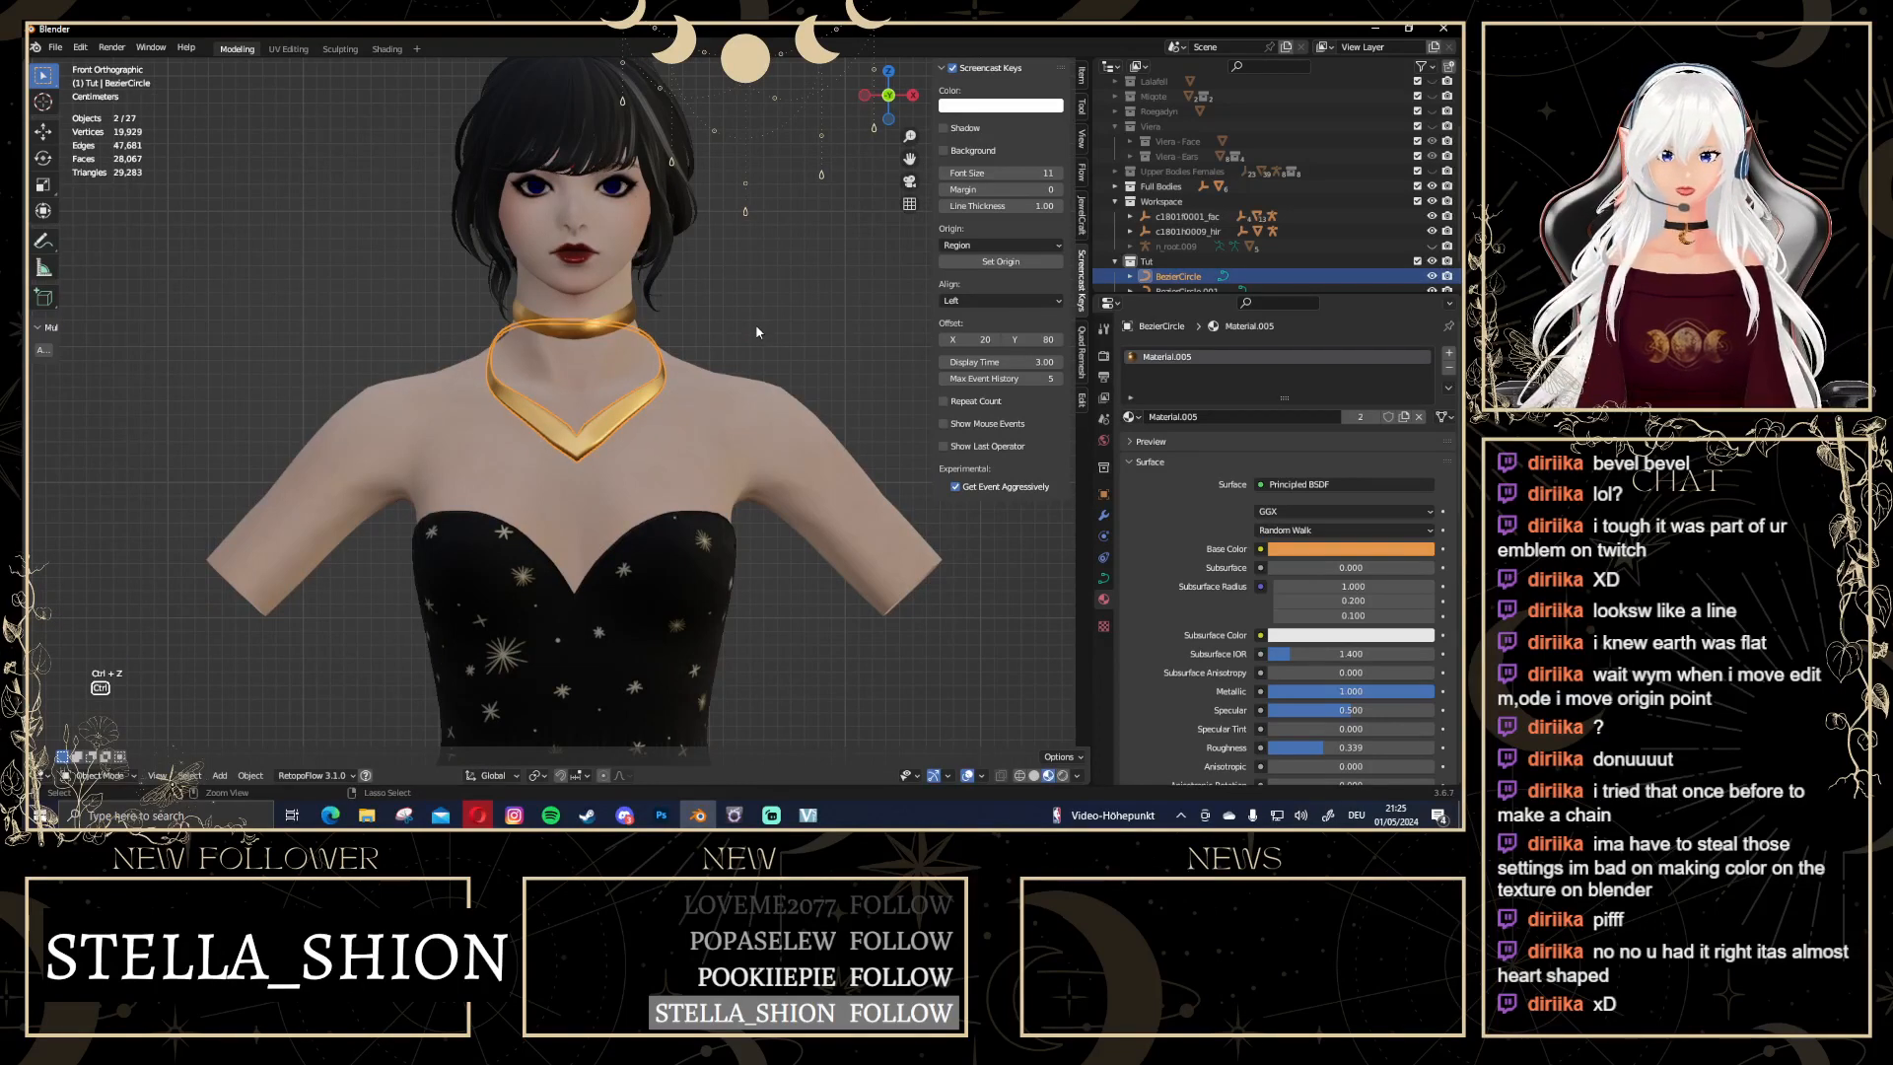
{"action": "key", "text": "ctrl+z"}
{"action": "key", "text": "ctrl+z"}
{"action": "key", "text": "ctrl+z"}
{"action": "key", "text": "ctrl+z"}
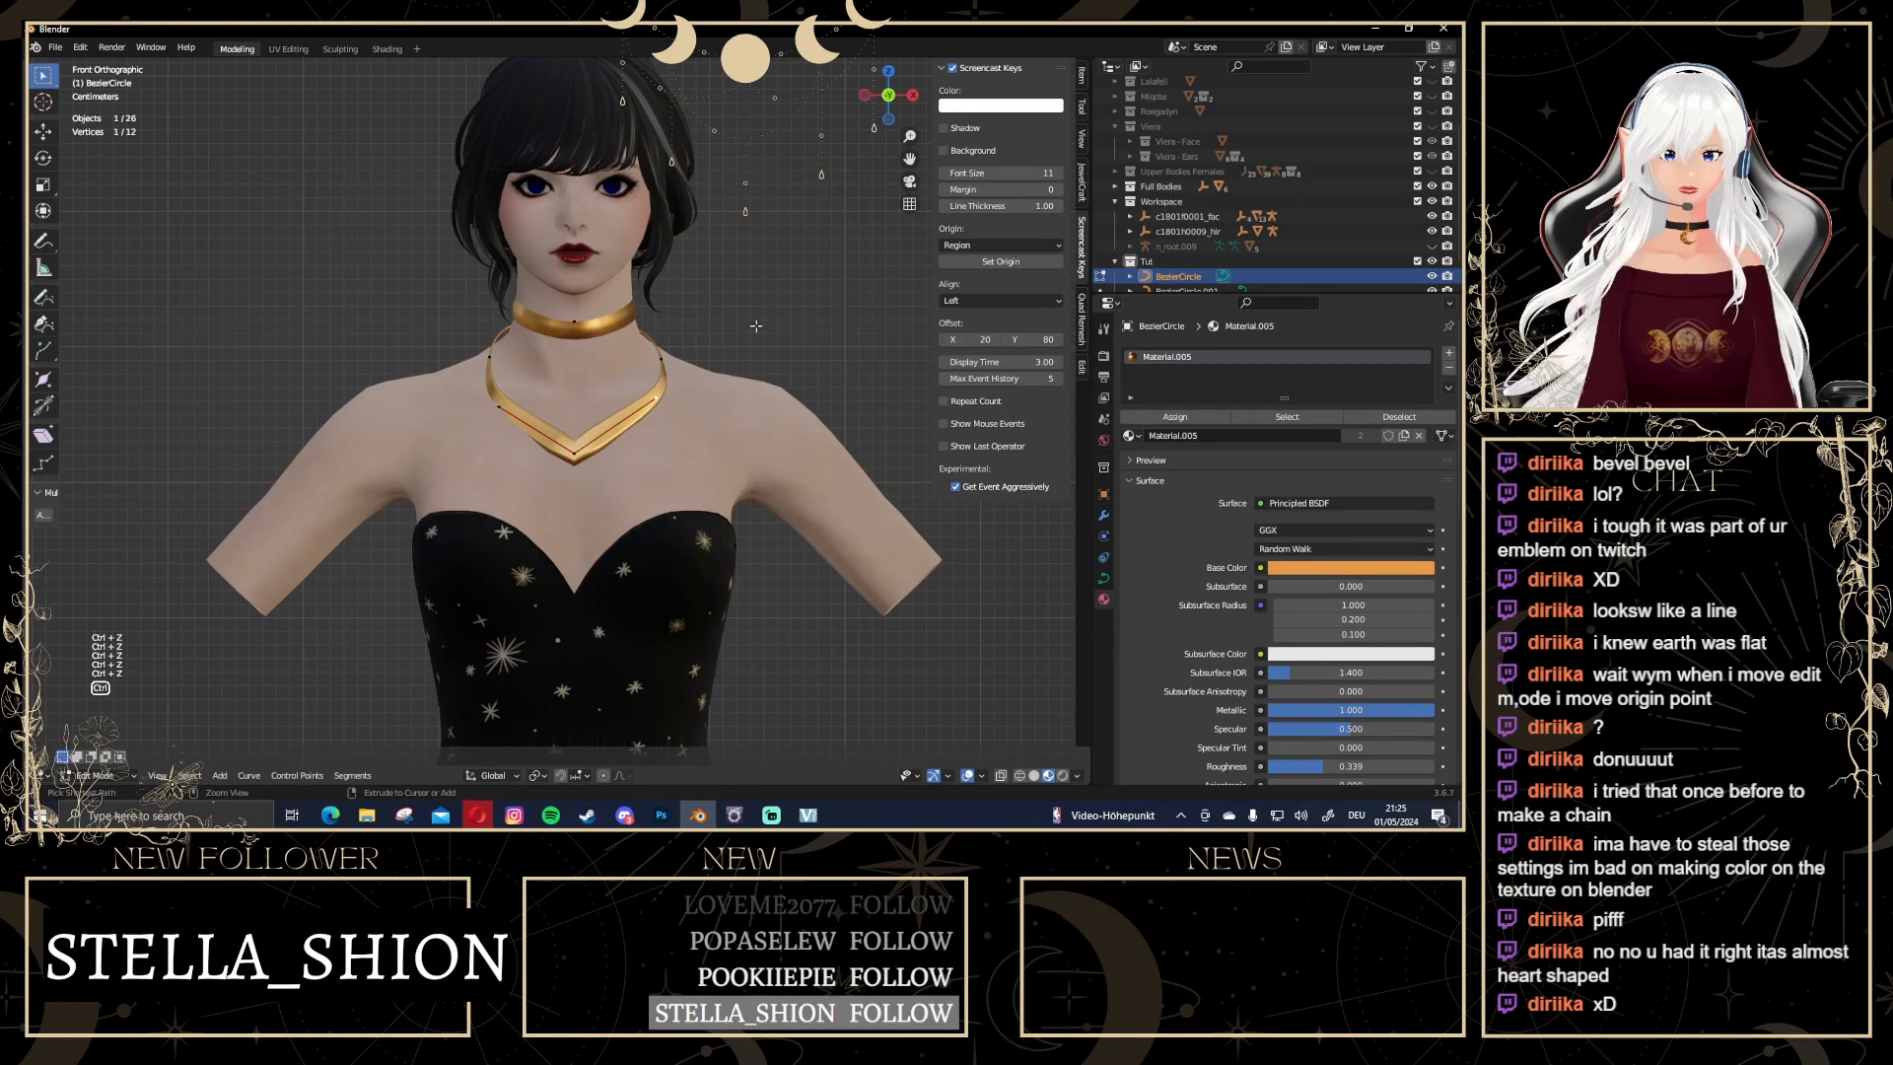
{"action": "key", "text": "ctrl+z"}
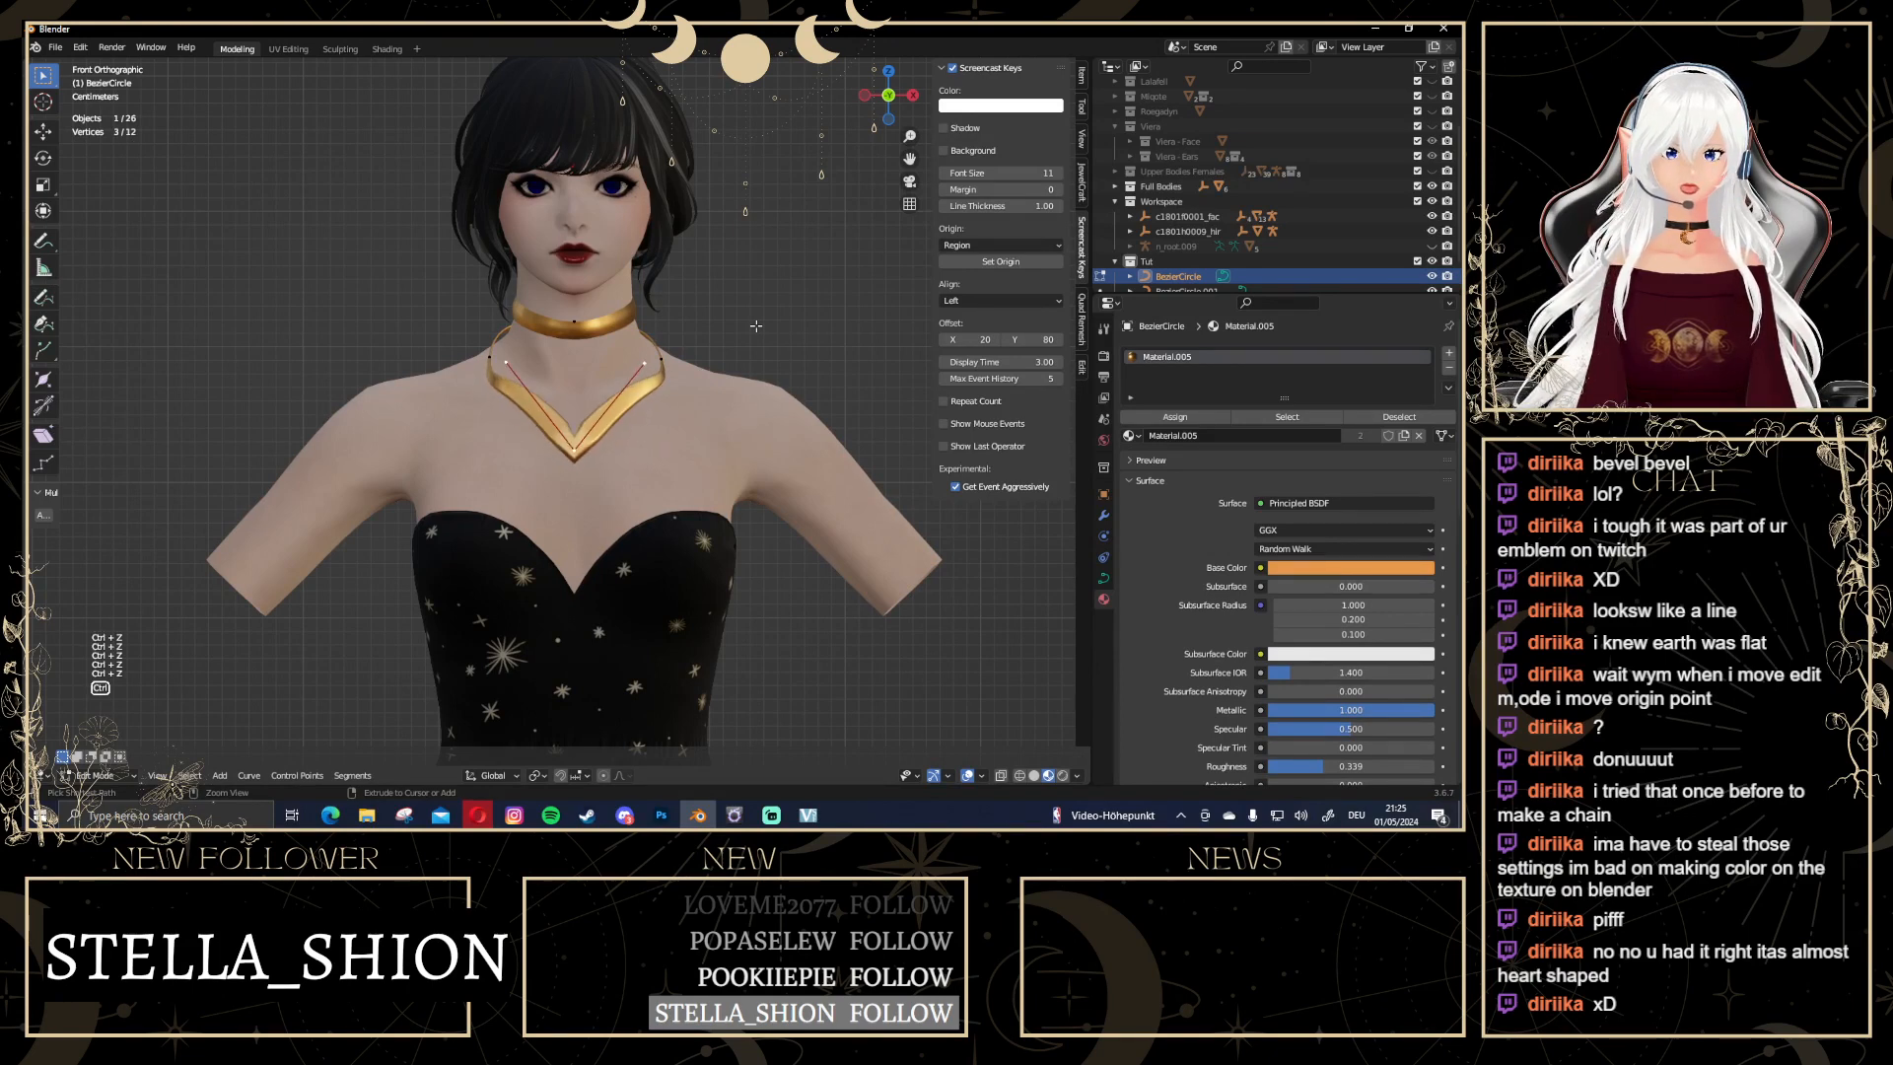
{"action": "key", "text": "ctrl+z"}
{"action": "key", "text": "ctrl+z"}
{"action": "key", "text": "ctrl+z"}
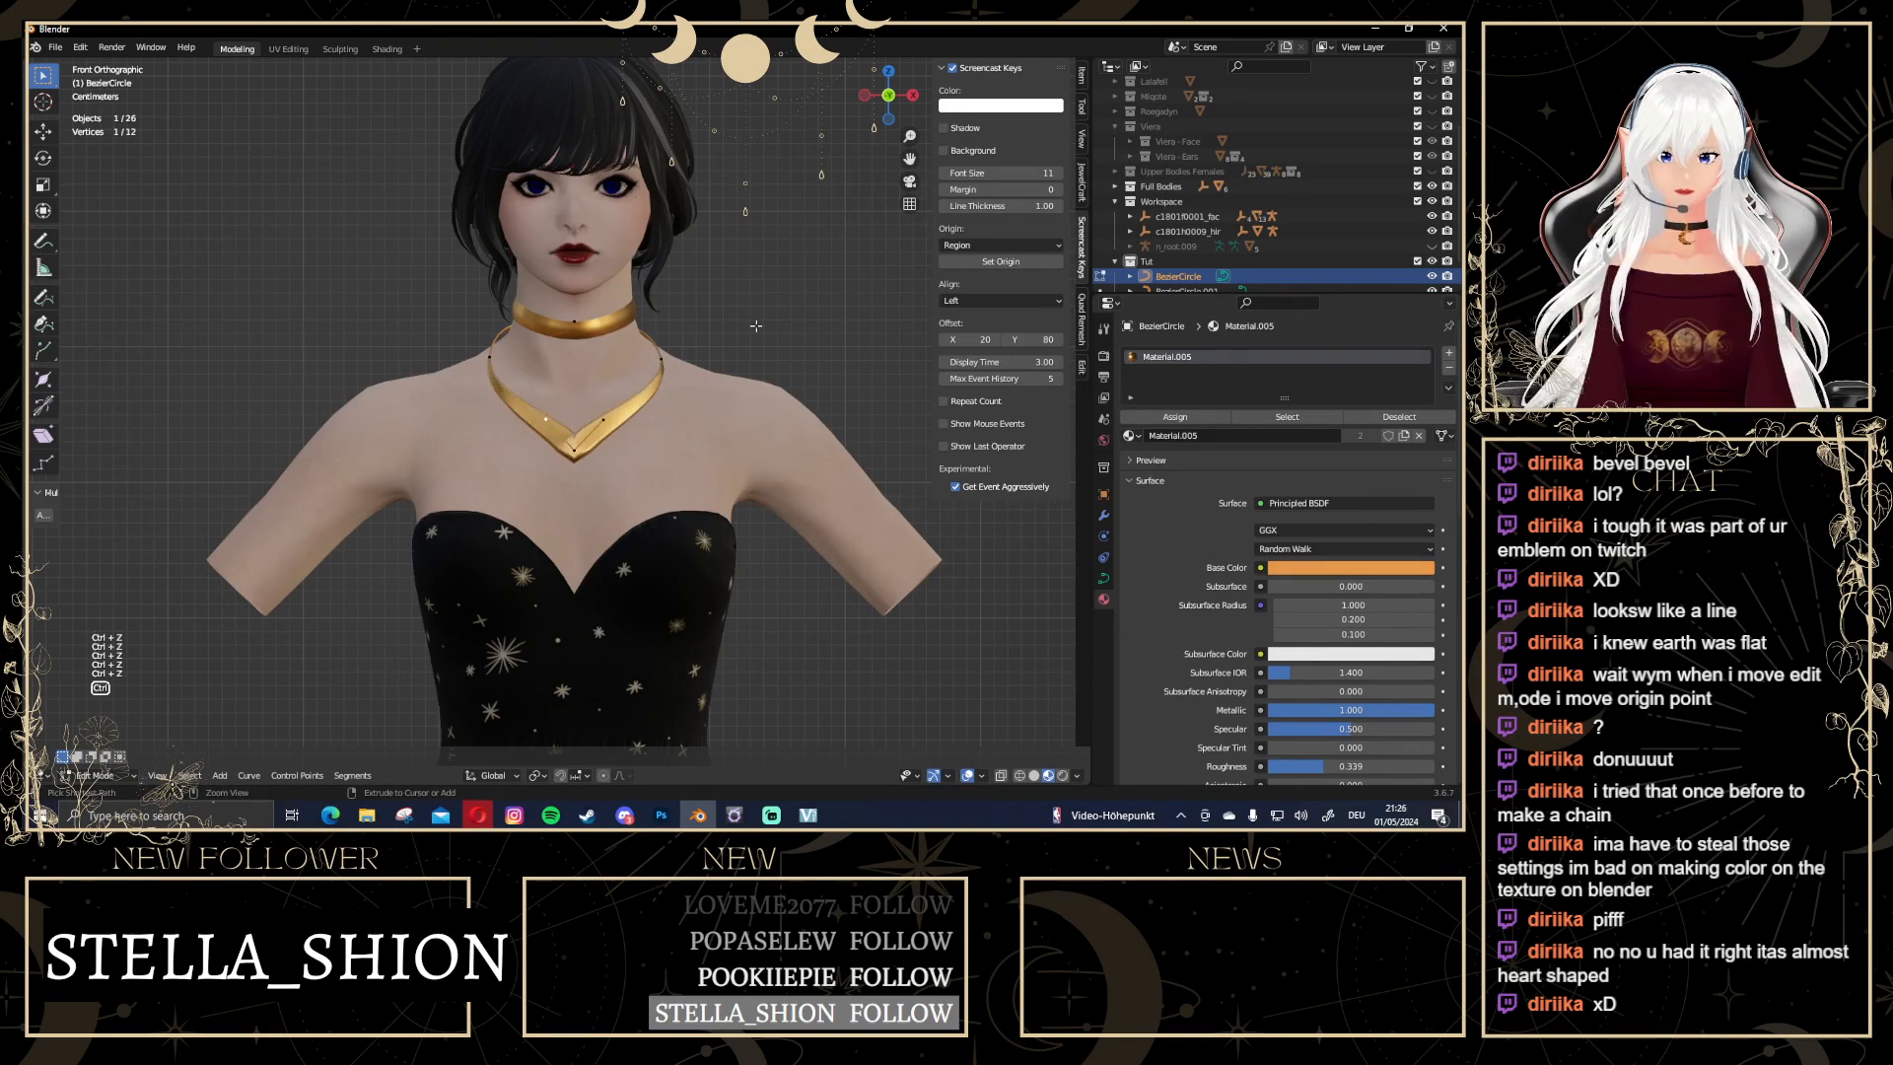
{"action": "key", "text": "ctrl+z"}
{"action": "key", "text": "Tab"}
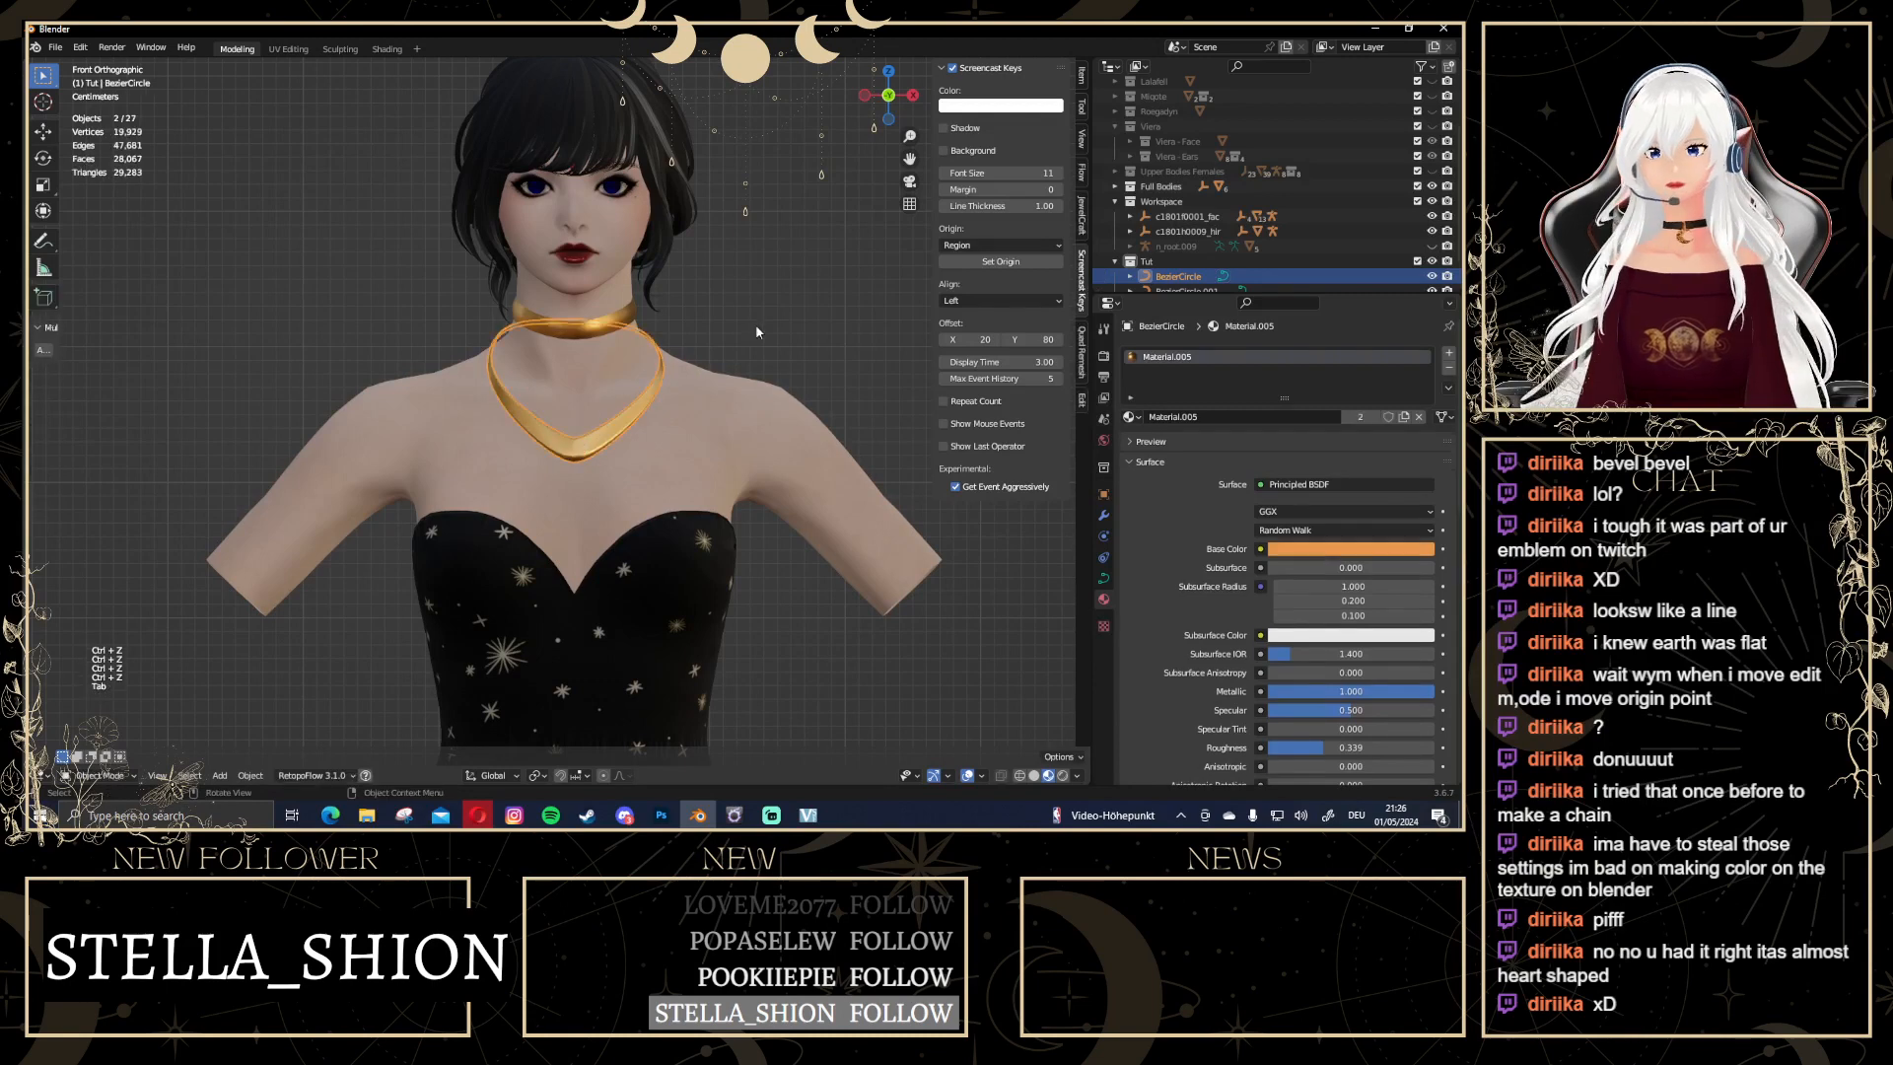
Convert the V-shaped necklace curve to a mesh with Keep Original enabled
{"action": "scroll", "coordinate": [632, 542], "scroll_direction": "up", "scroll_amount": 1}
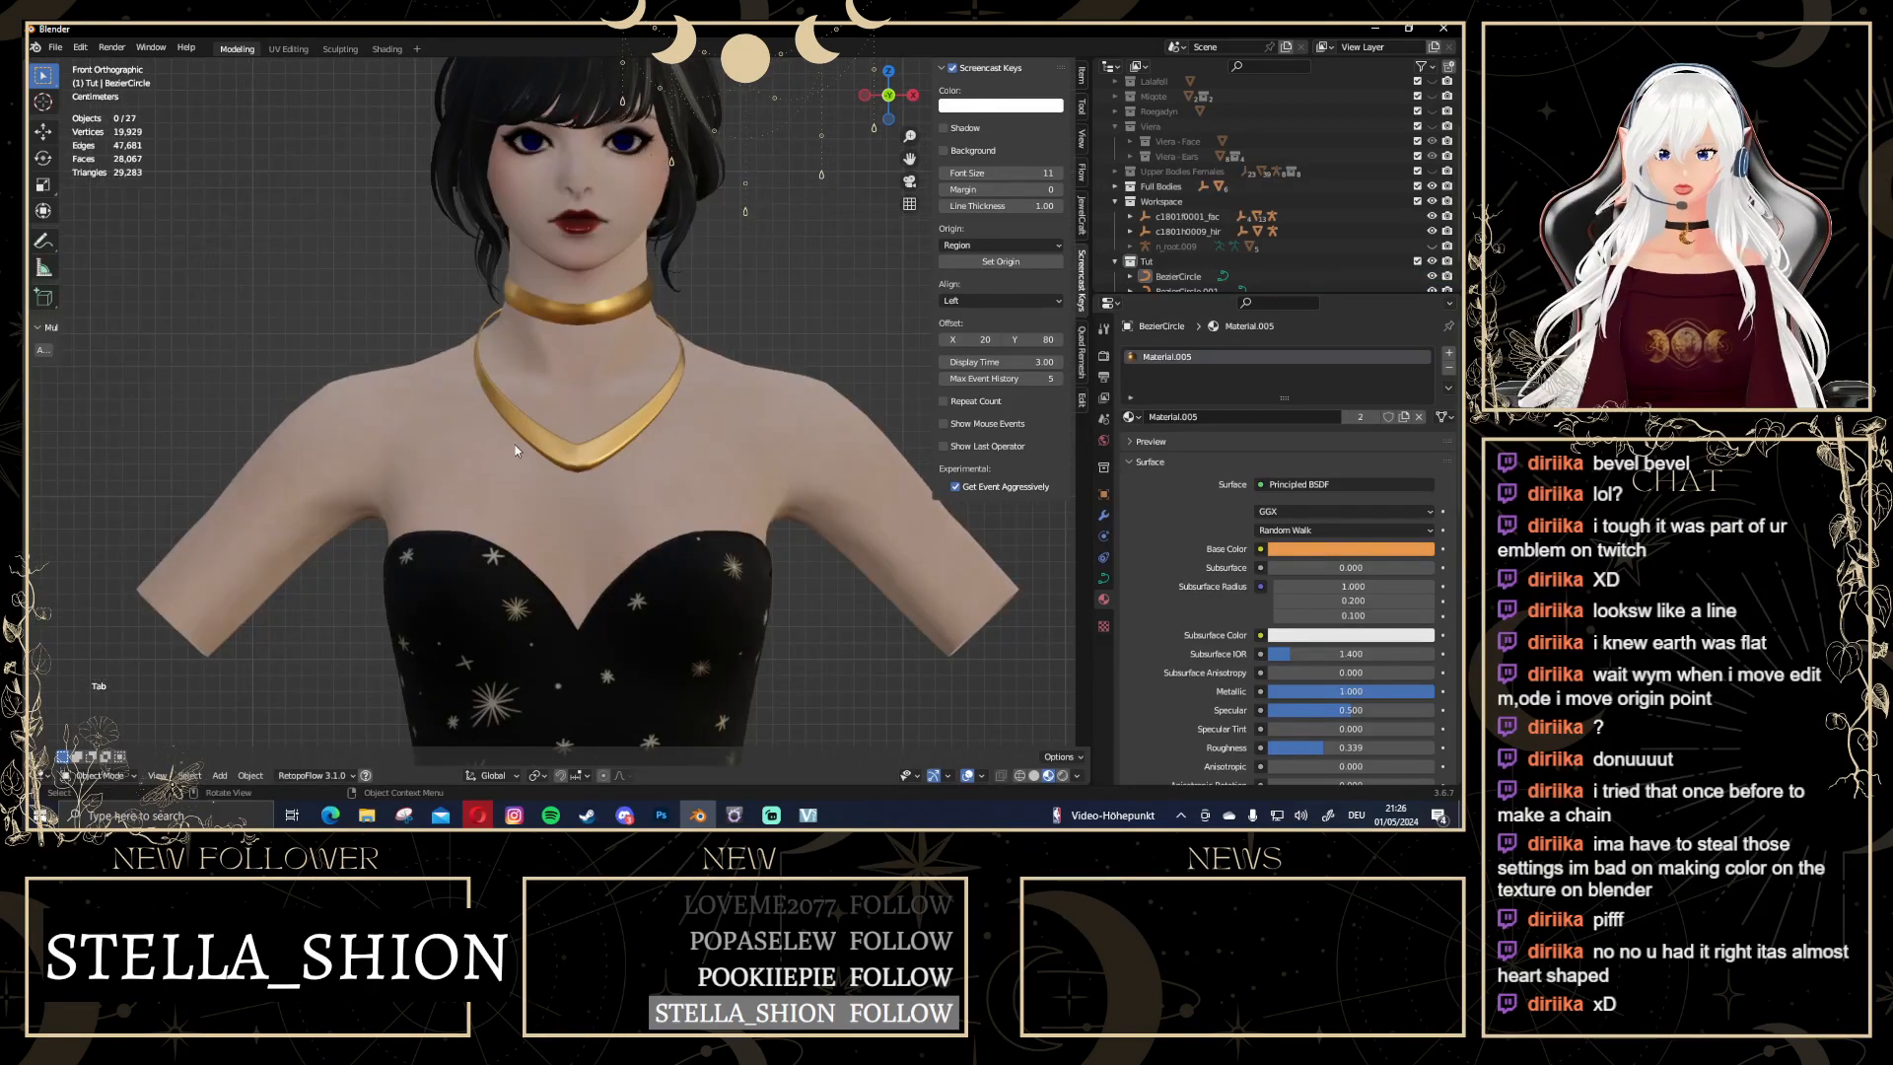
{"action": "middle_click_drag", "start_coordinate": [515, 445], "coordinate": [623, 357]}
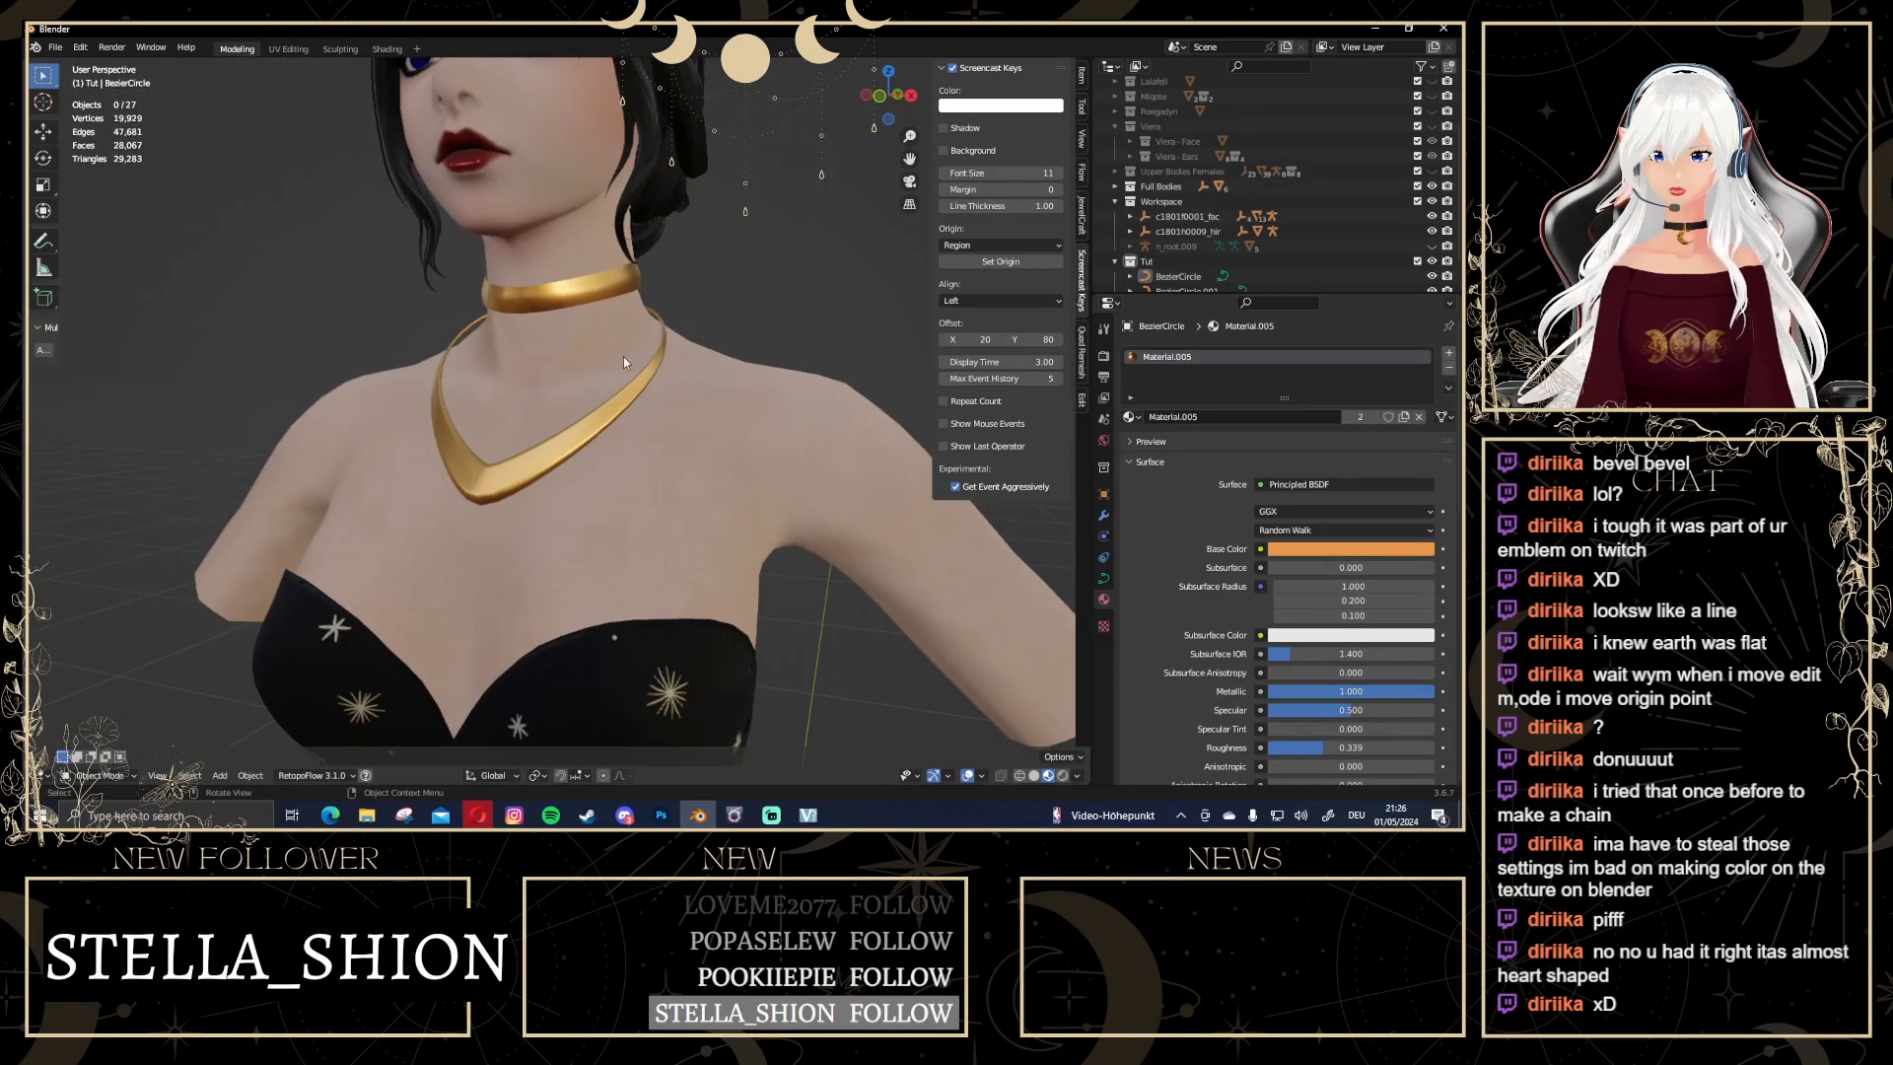
{"action": "left_click", "coordinate": [447, 443]}
{"action": "right_click", "coordinate": [446, 449]}
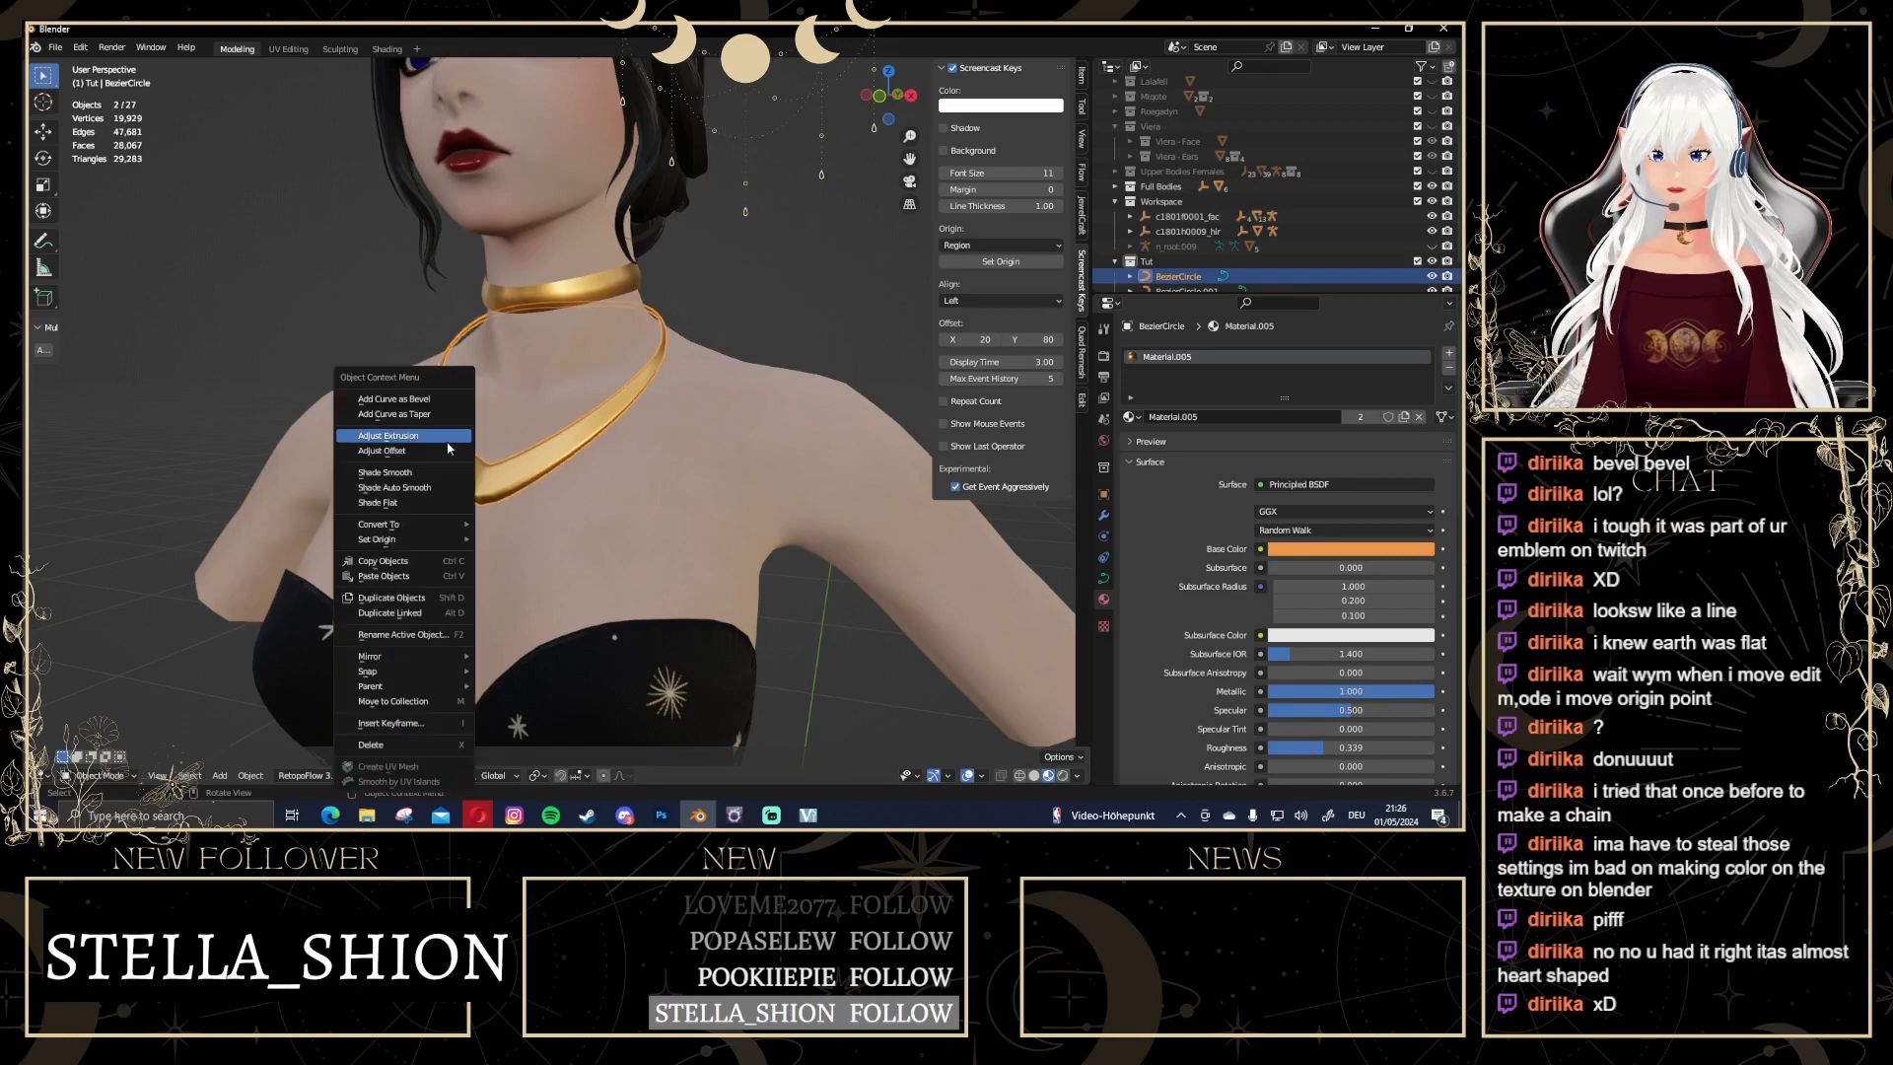
{"action": "mouse_move", "coordinate": [405, 529]}
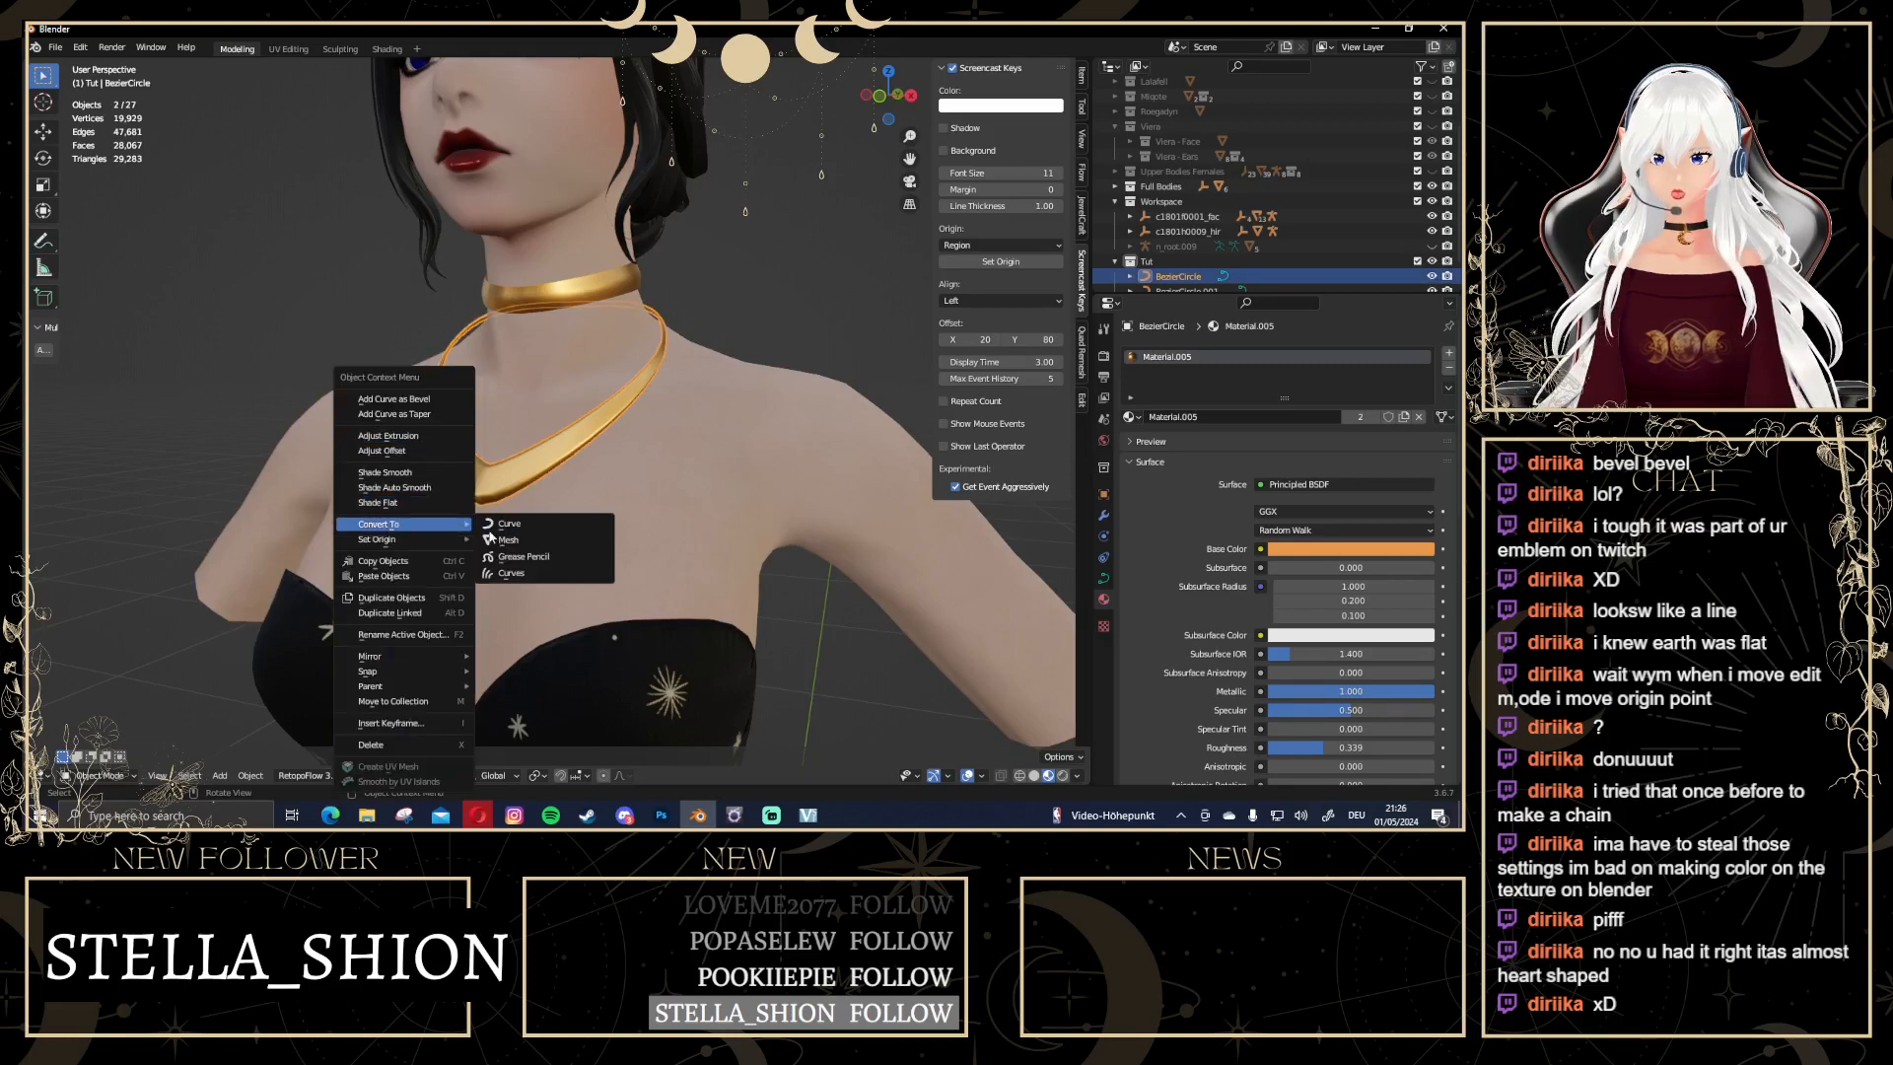
{"action": "left_click", "coordinate": [516, 541]}
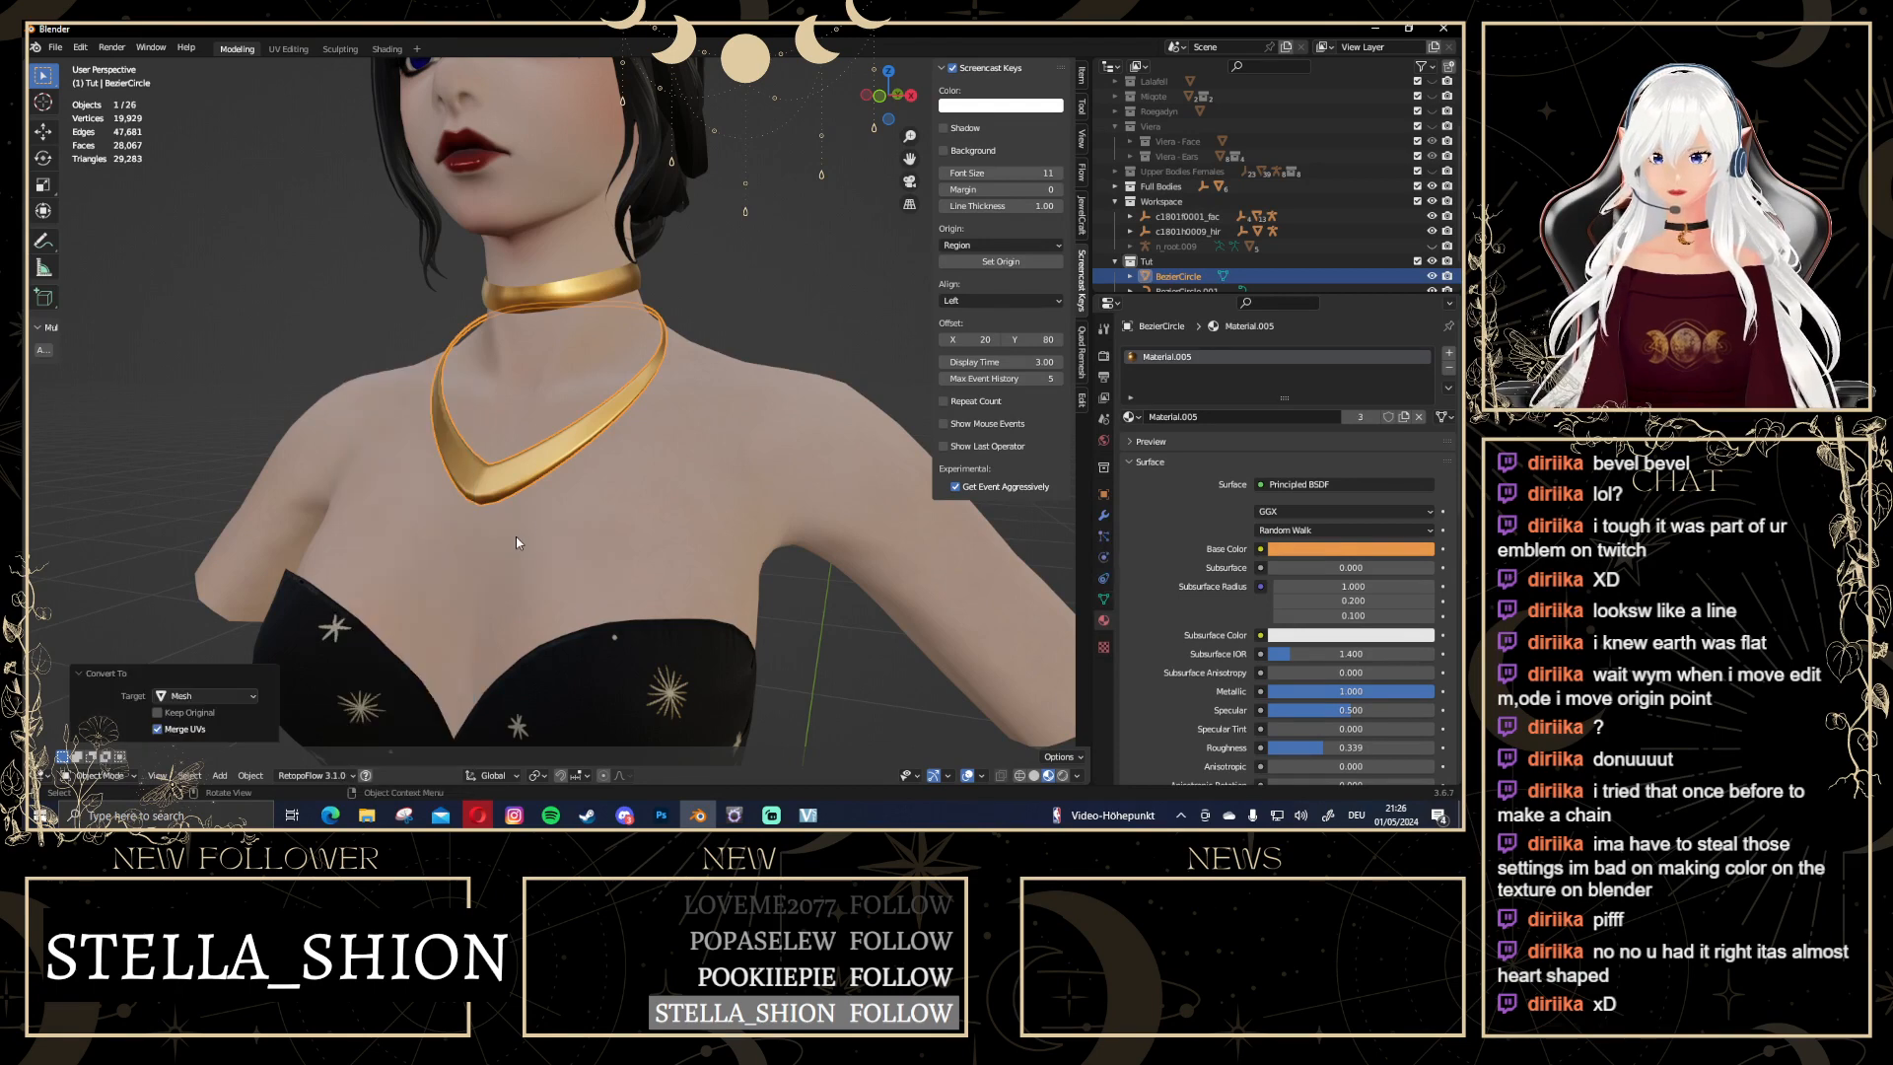
{"action": "left_click", "coordinate": [158, 713]}
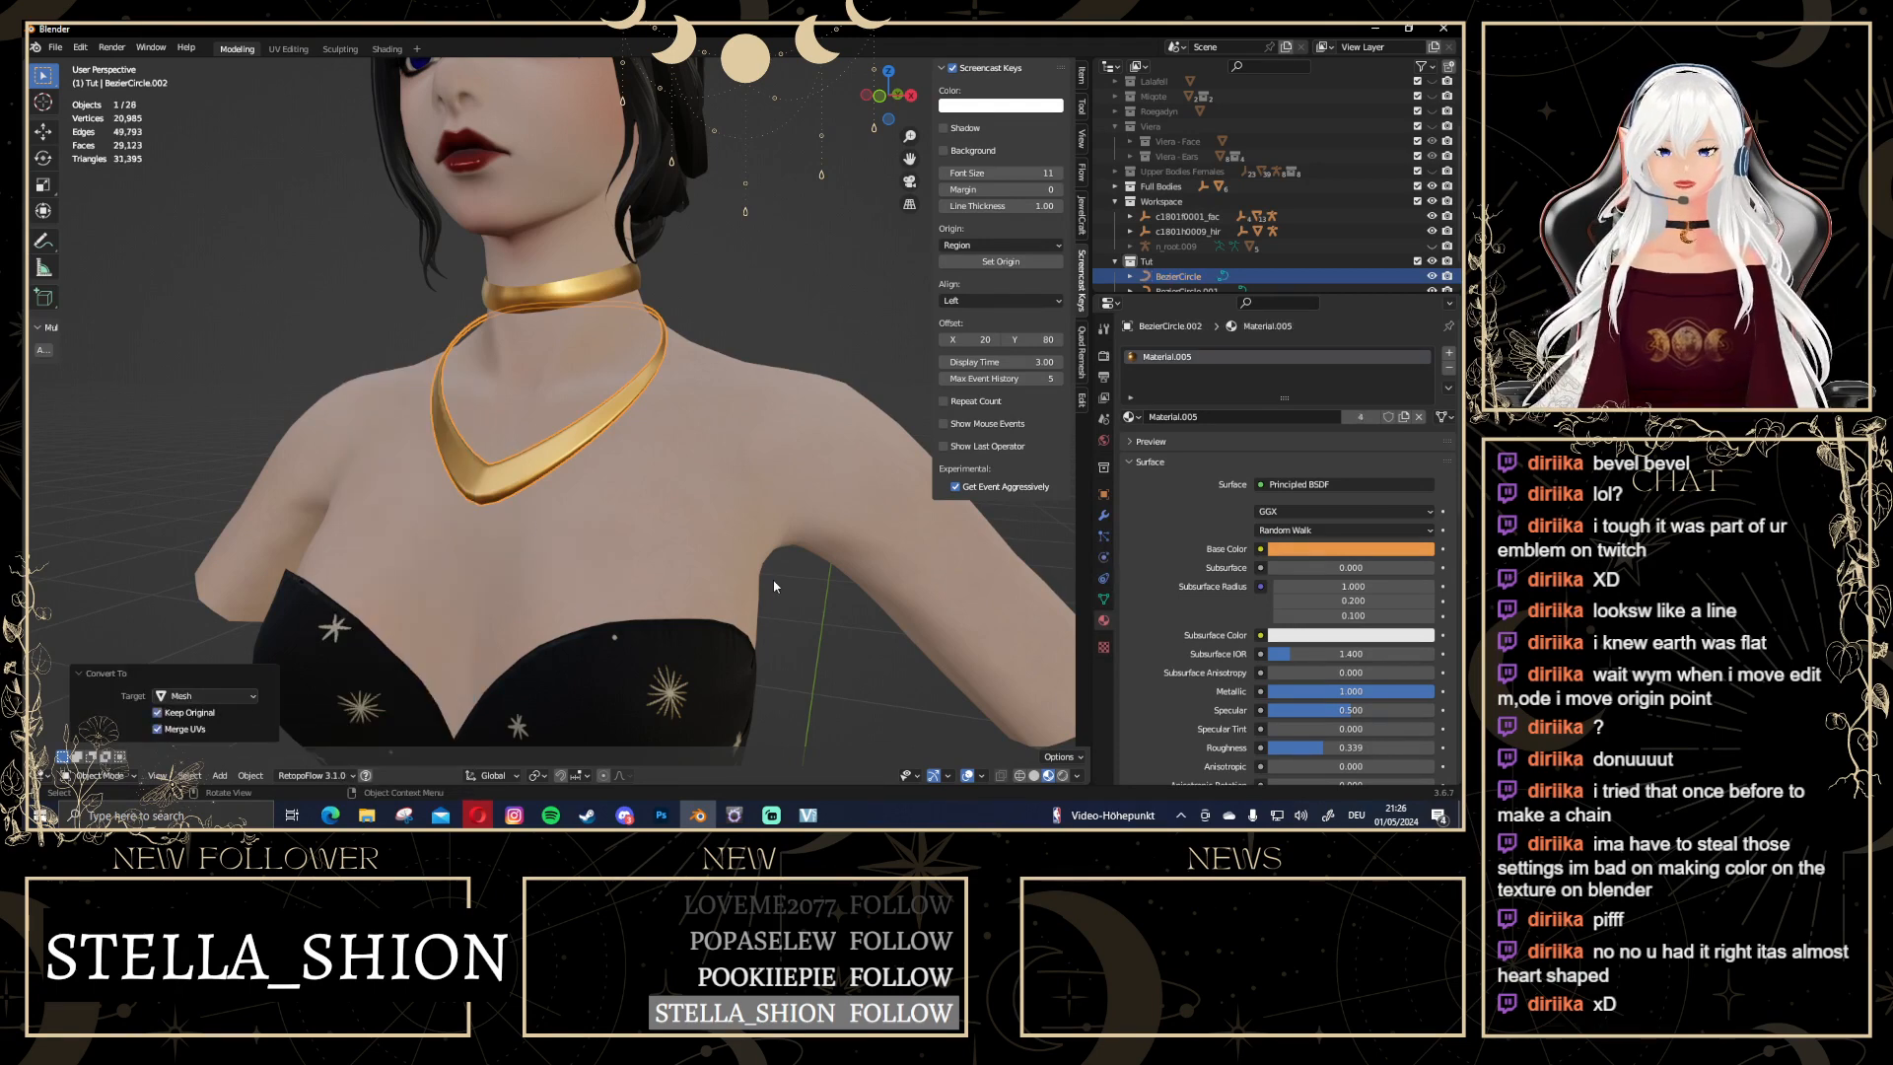
Deselect the converted necklace and hide the original BezierCircle curve in the viewport
{"action": "scroll", "coordinate": [774, 587], "scroll_direction": "down", "scroll_amount": 4}
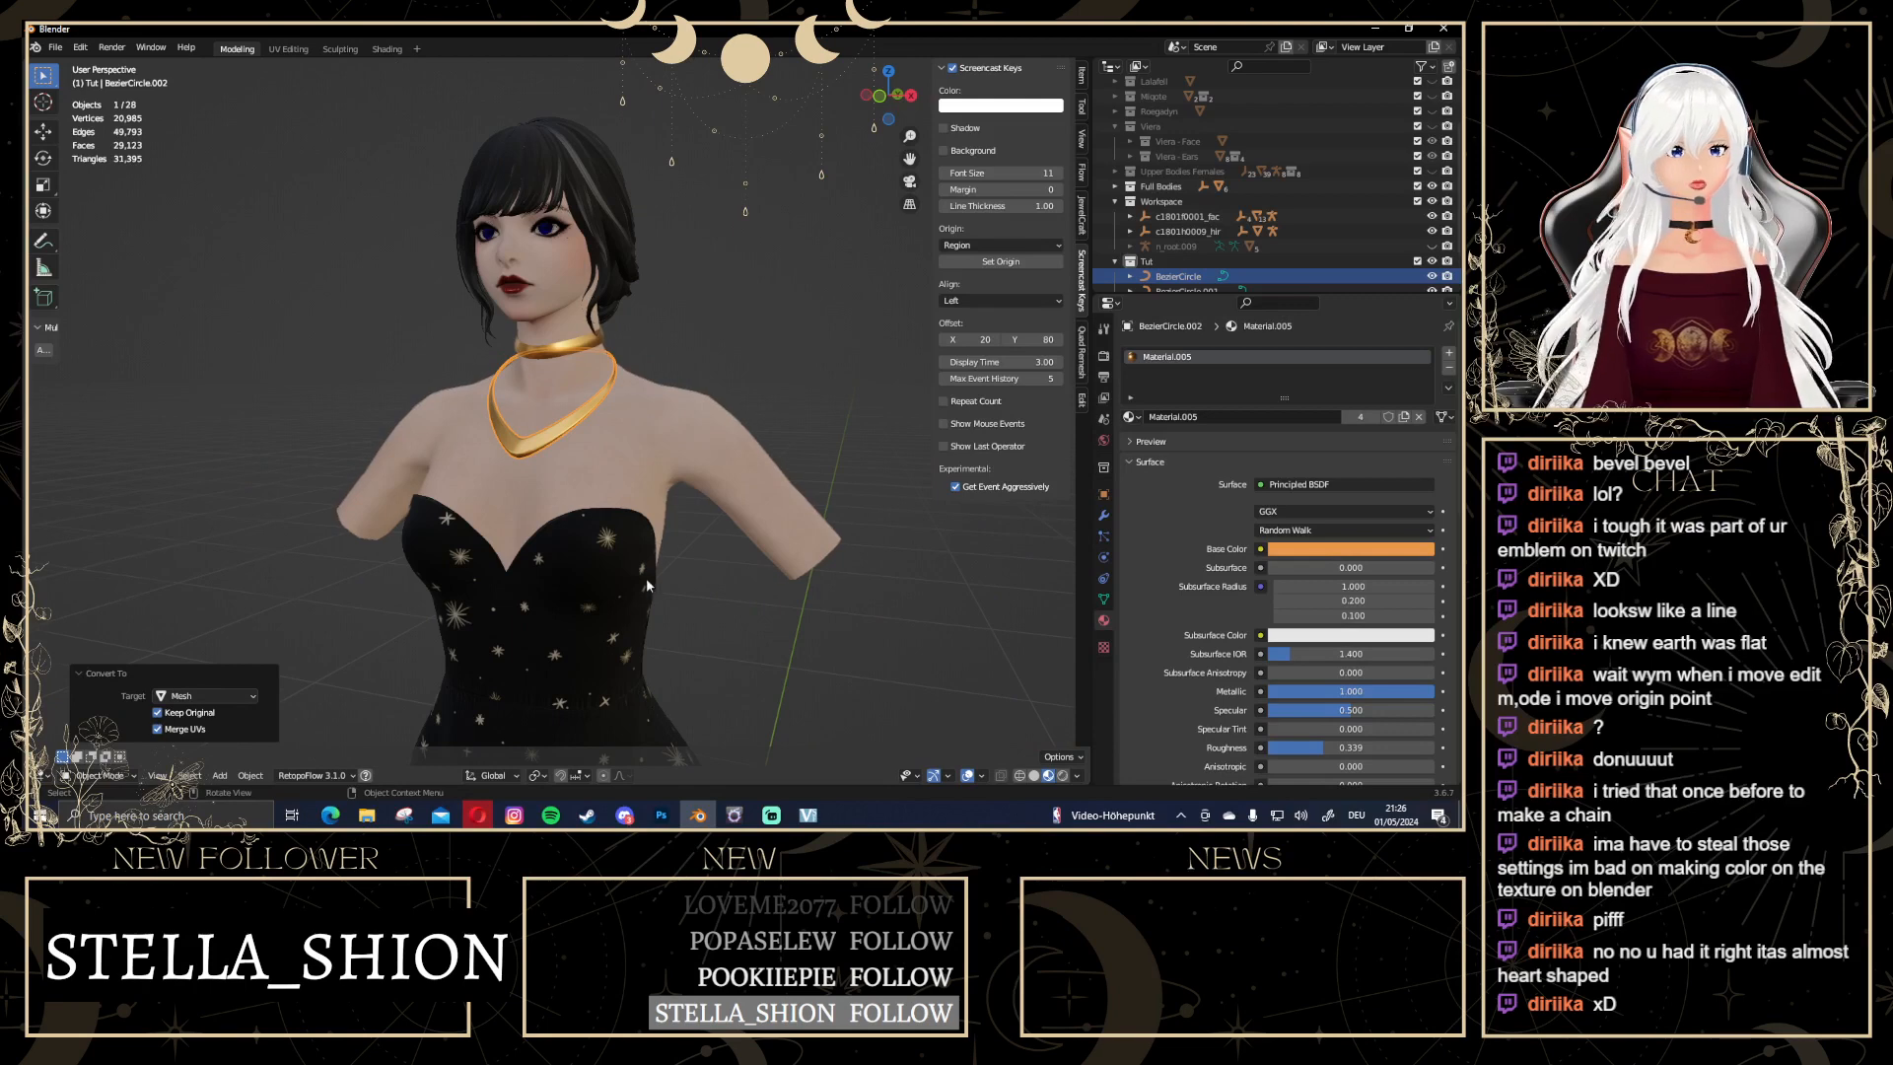
{"action": "left_click", "coordinate": [884, 106]}
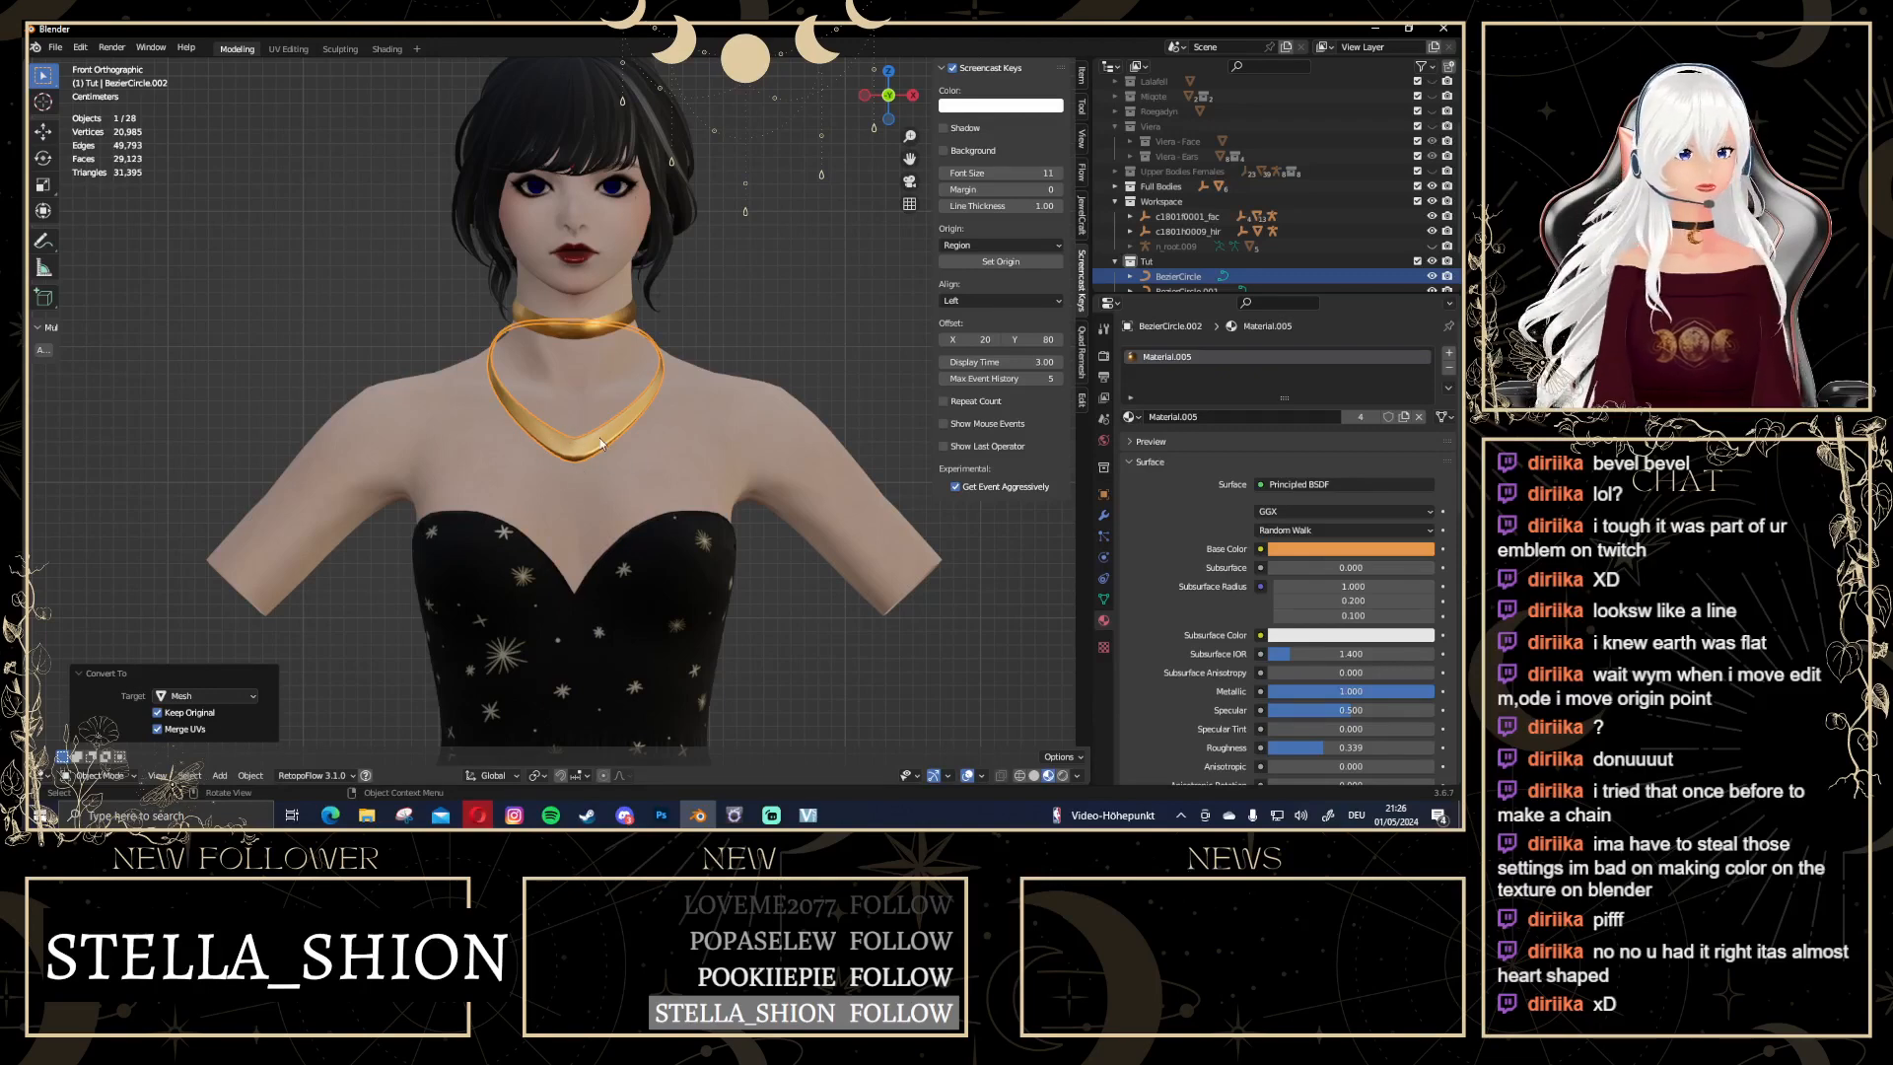
{"action": "scroll", "coordinate": [653, 441], "scroll_direction": "down", "scroll_amount": 1}
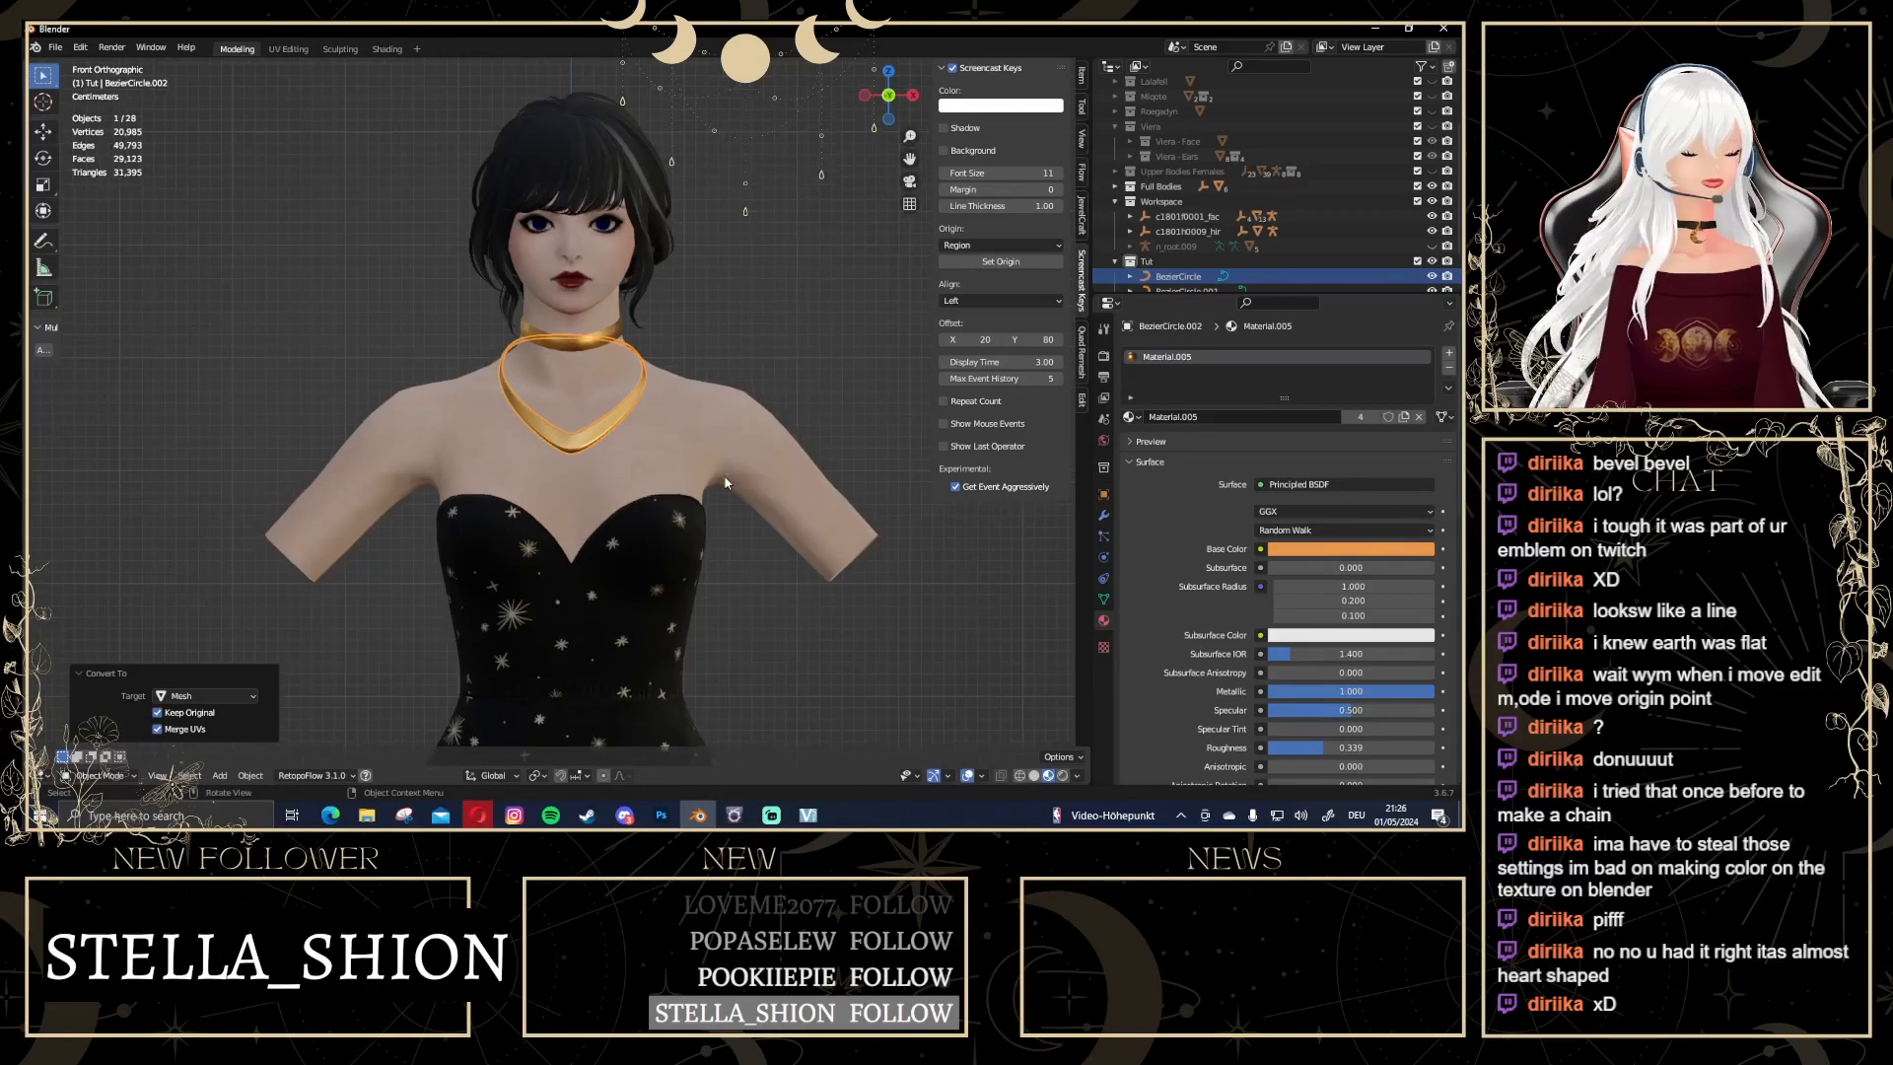
{"action": "scroll", "coordinate": [724, 482], "scroll_direction": "up", "scroll_amount": 2}
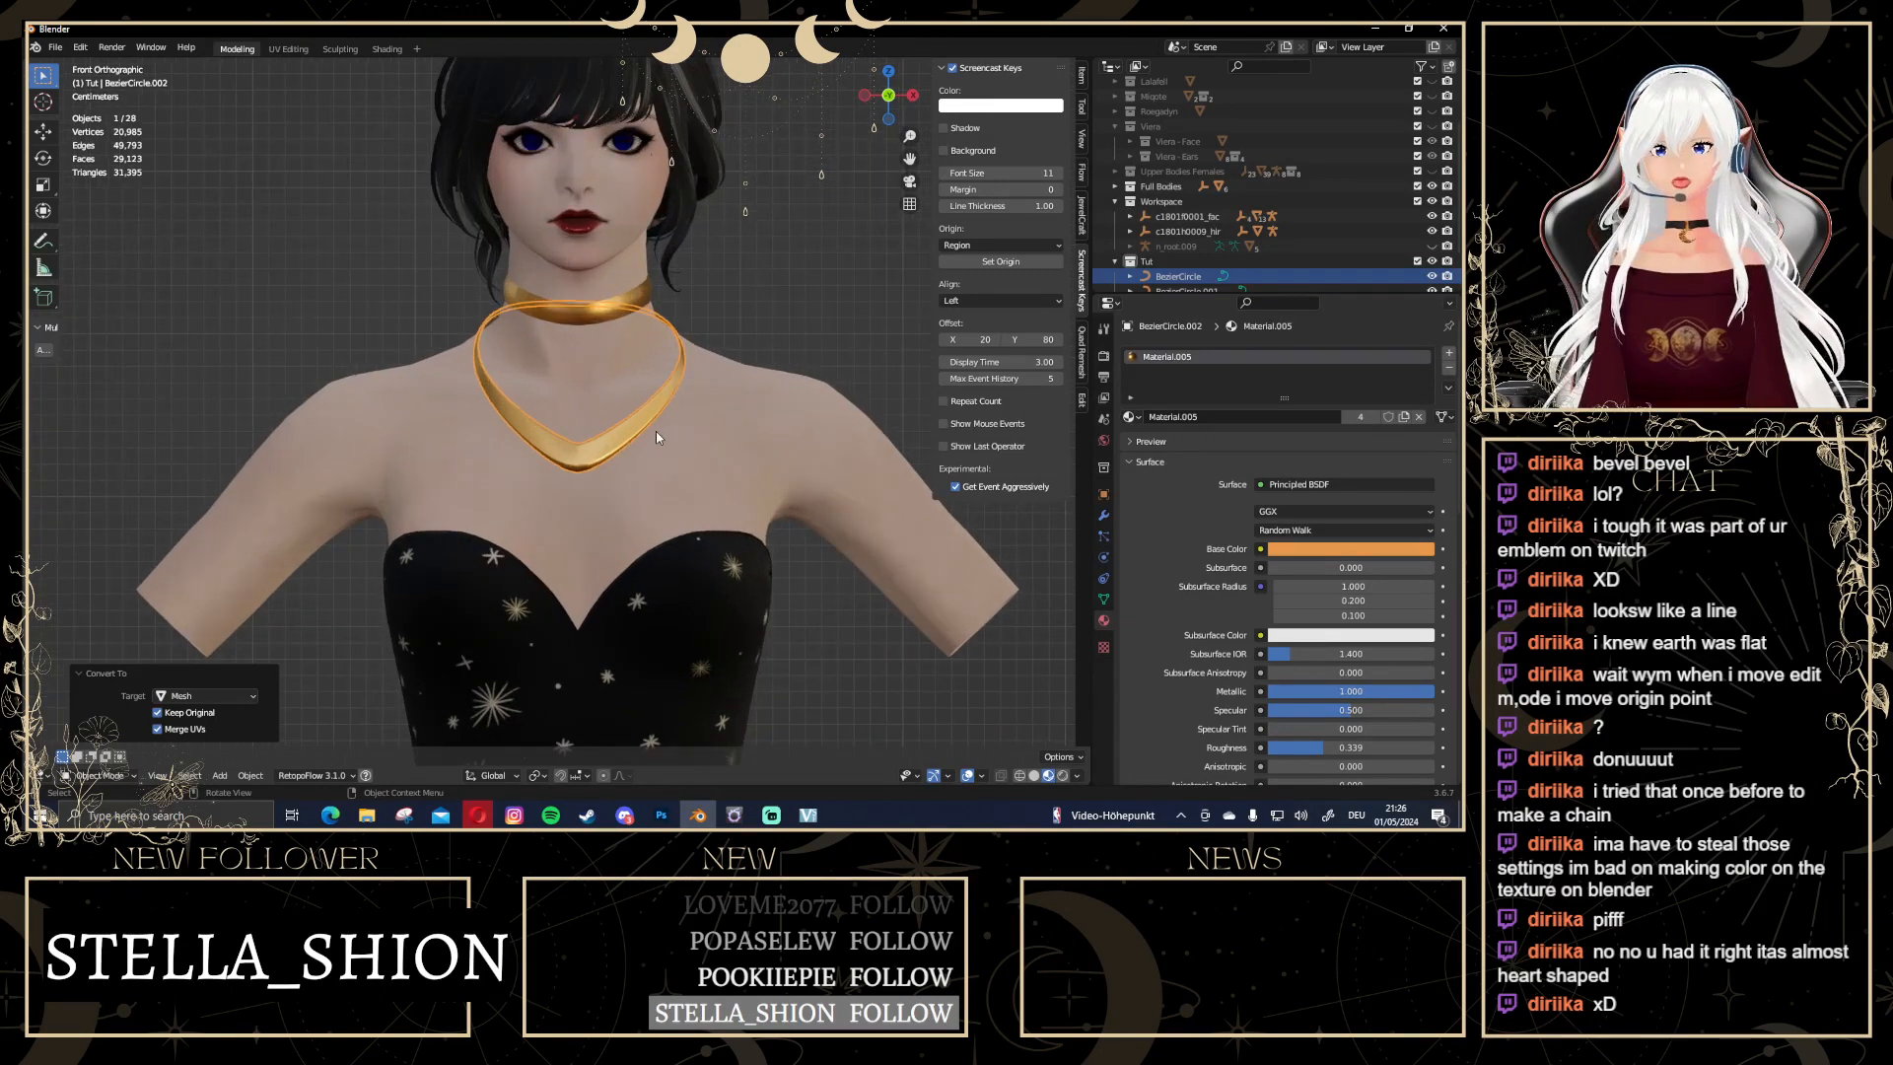
{"action": "scroll", "coordinate": [657, 437], "scroll_direction": "down", "scroll_amount": 2}
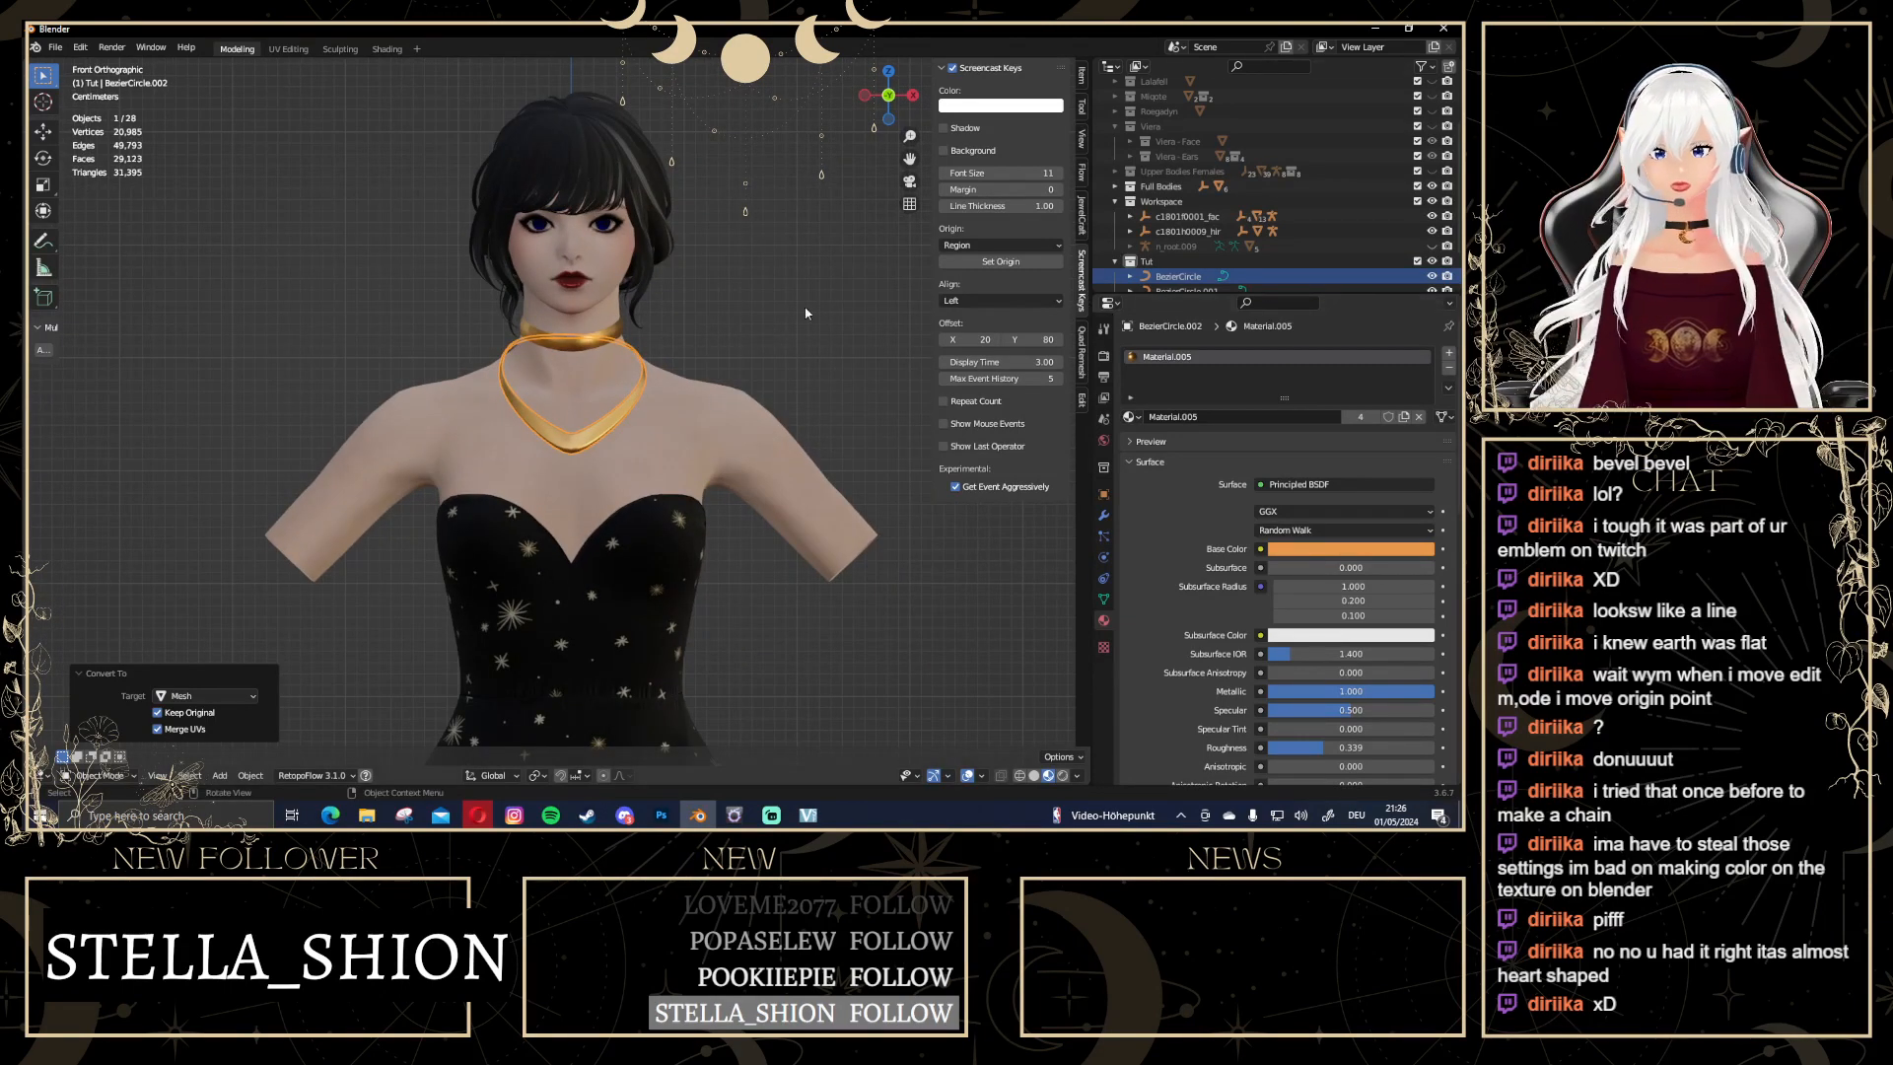
{"action": "left_click", "coordinate": [759, 370]}
{"action": "scroll", "coordinate": [1325, 246], "scroll_direction": "down", "scroll_amount": 2}
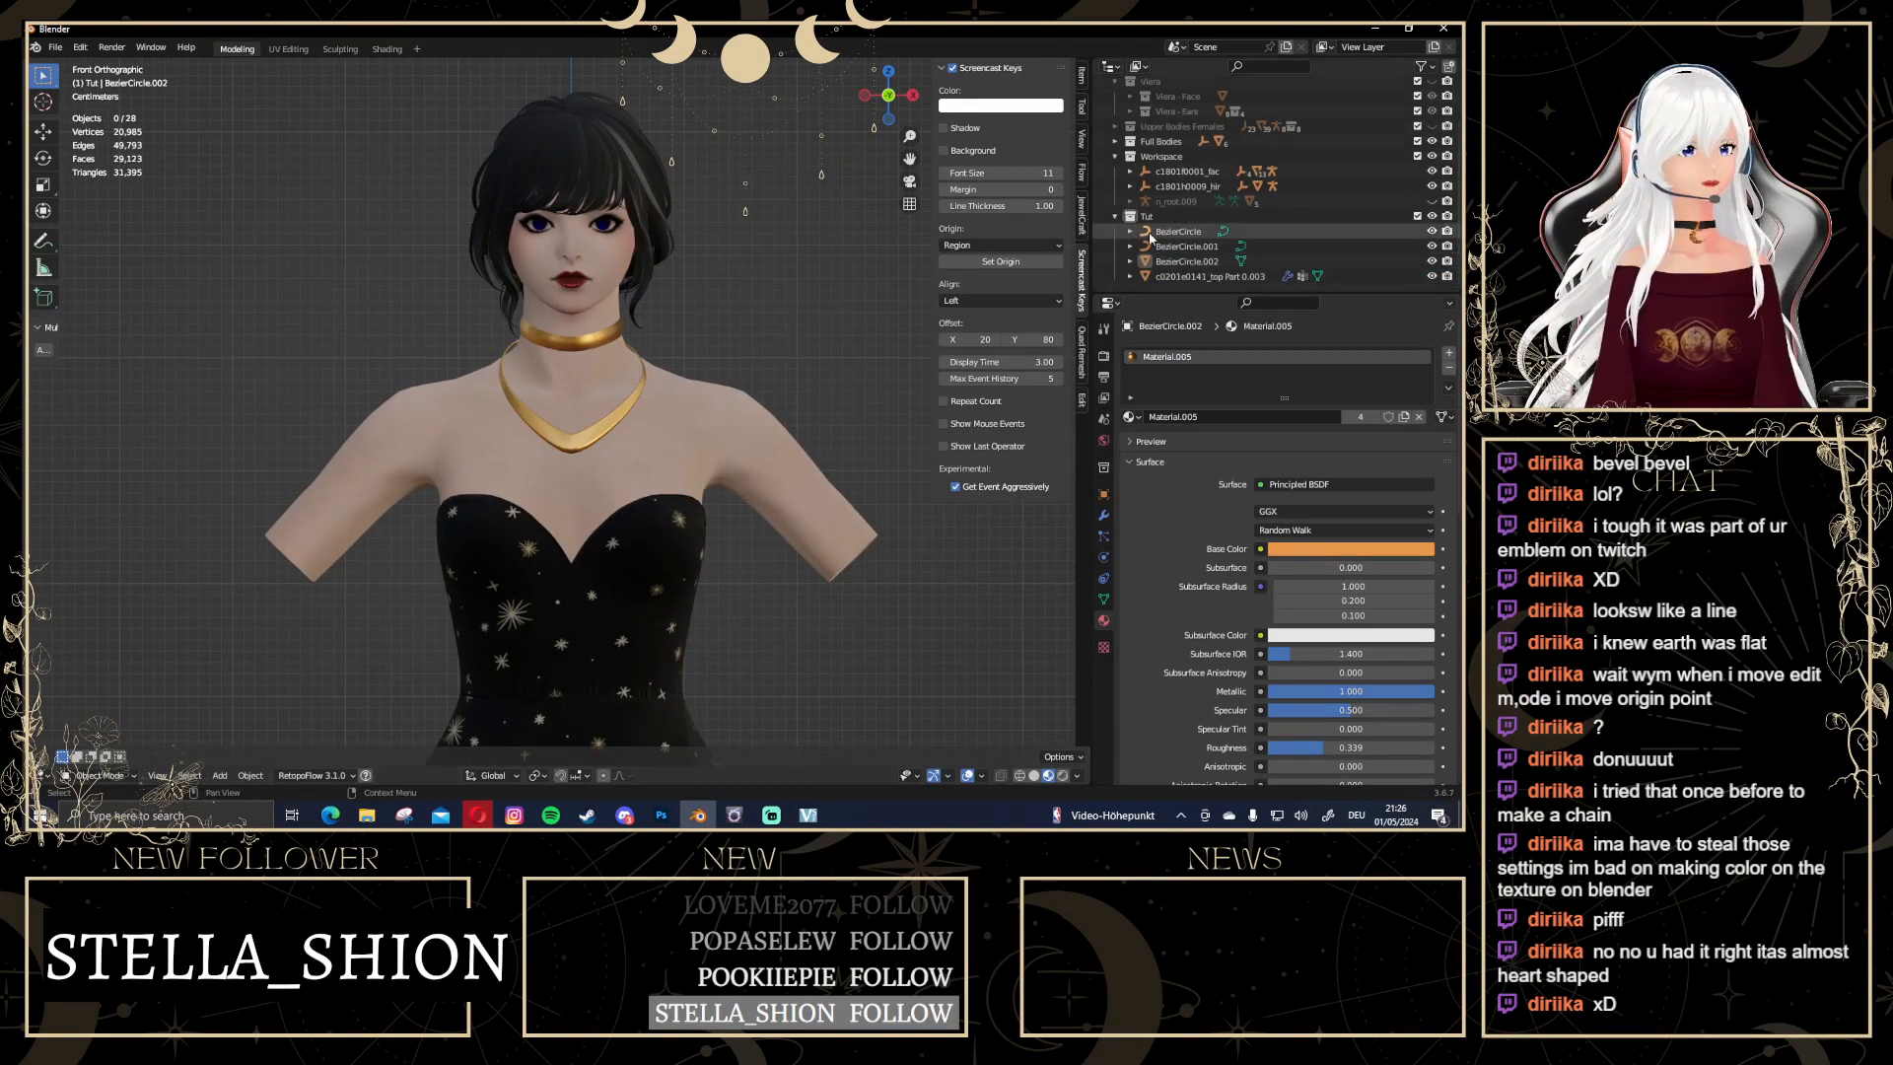
{"action": "left_click", "coordinate": [1432, 232]}
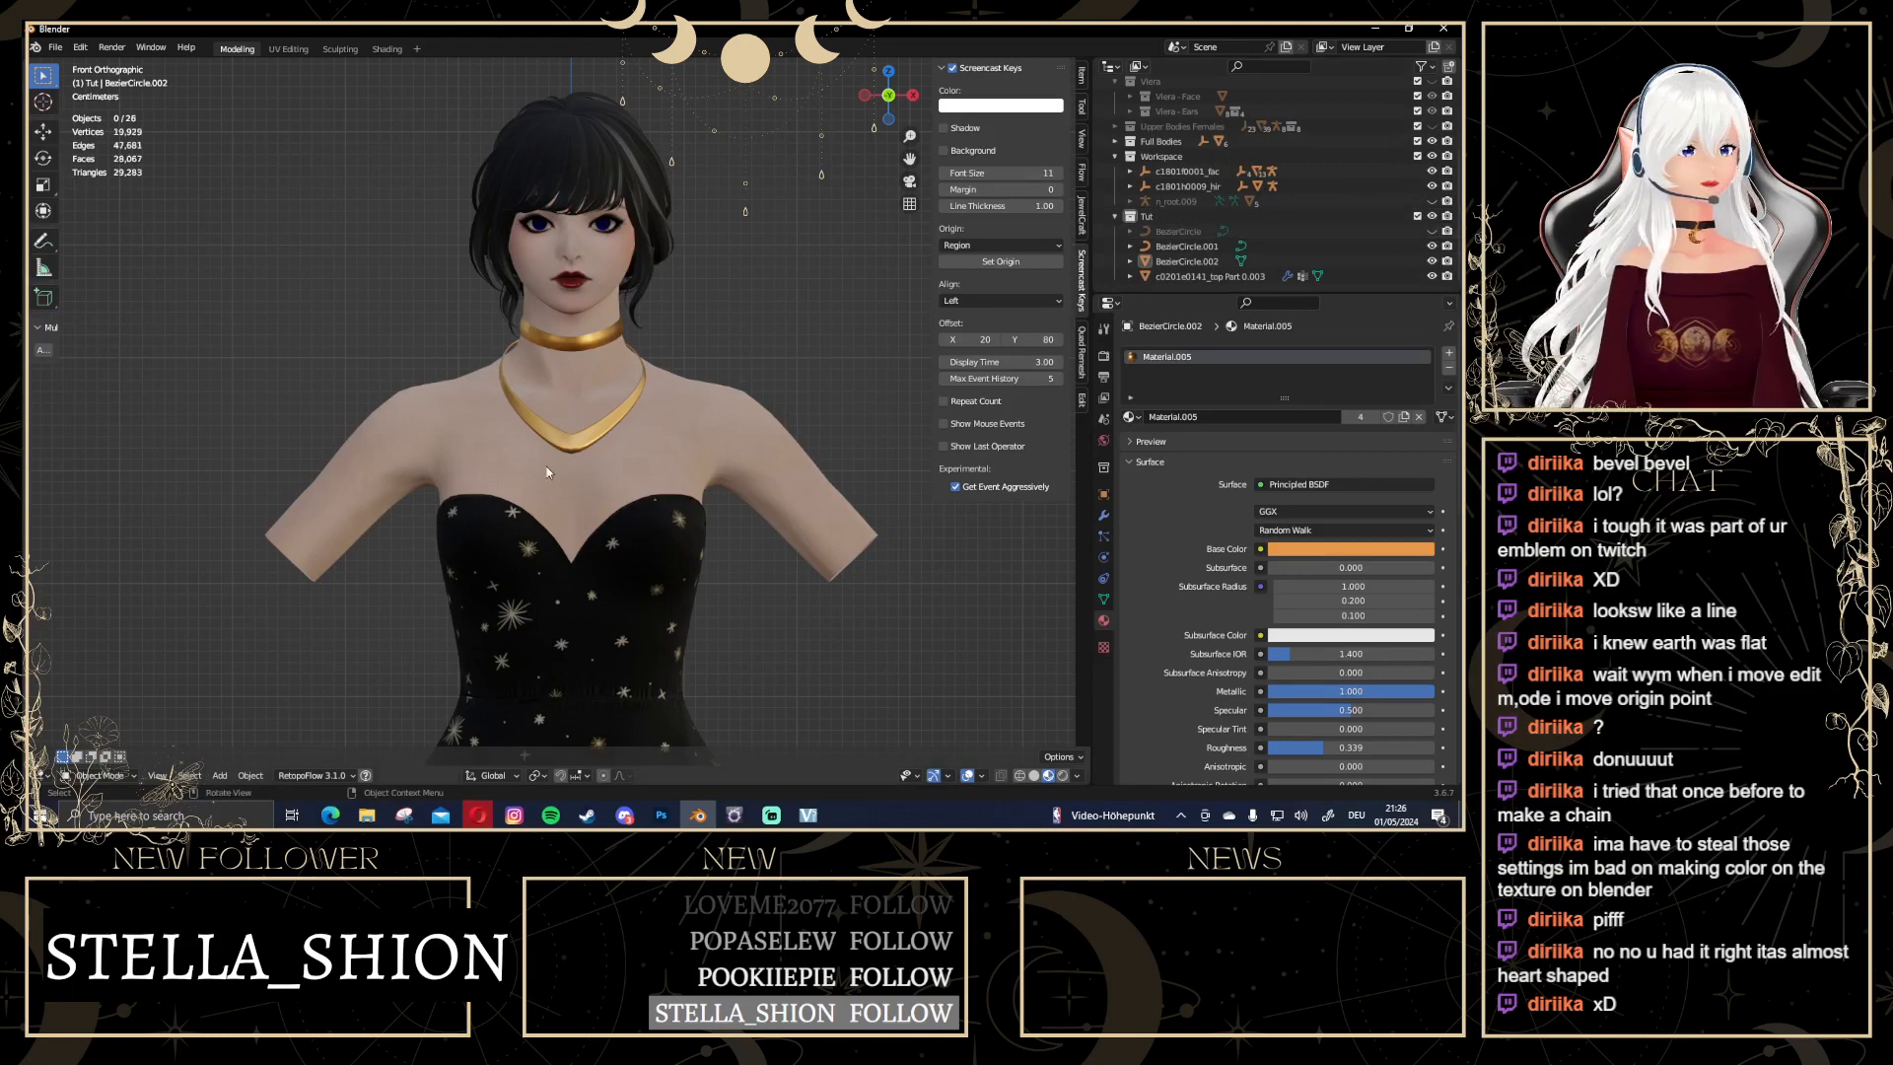
Edit the converted necklace mesh and mark a seam on the cross-section edge loop at the back of the neck
{"action": "left_click", "coordinate": [567, 443]}
{"action": "scroll", "coordinate": [662, 436], "scroll_direction": "up", "scroll_amount": 3}
{"action": "key", "text": "Tab"}
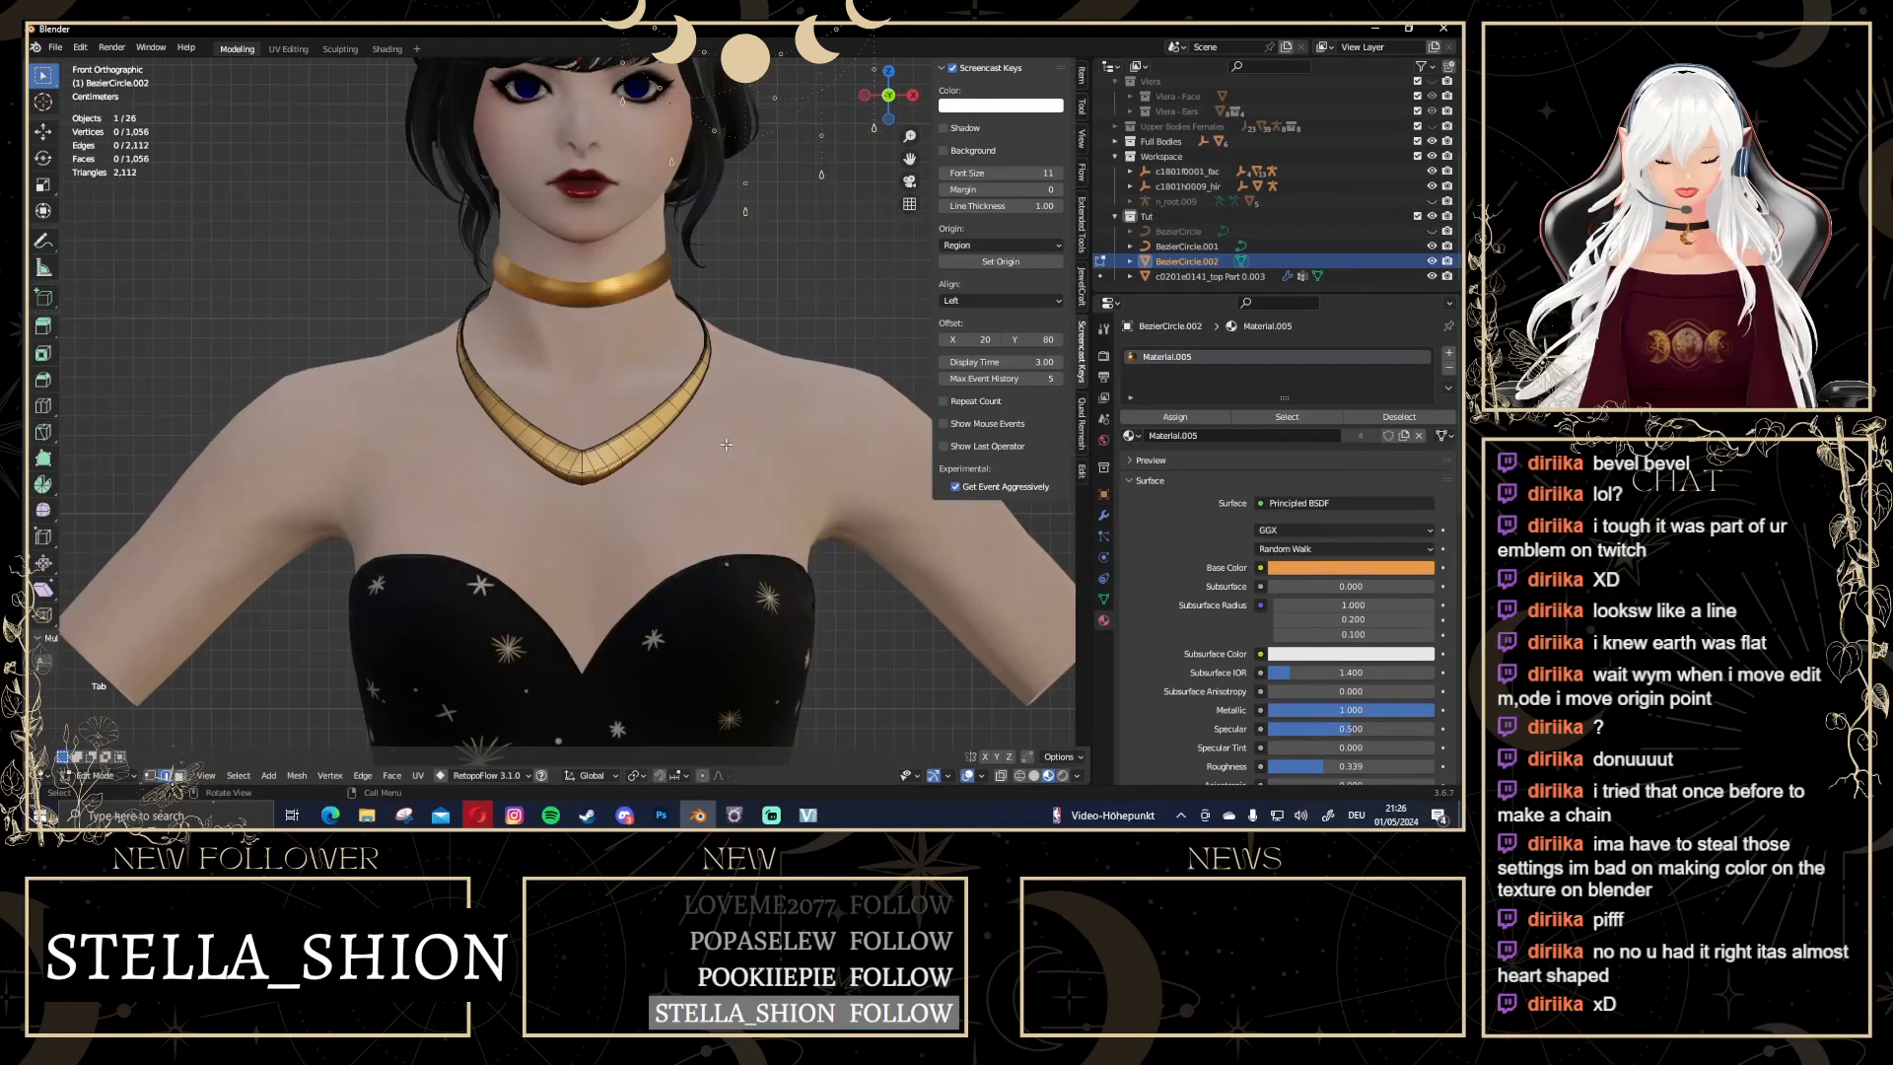
{"action": "scroll", "coordinate": [726, 446], "scroll_direction": "up", "scroll_amount": 3}
{"action": "middle_click_drag", "start_coordinate": [726, 445], "coordinate": [558, 621]}
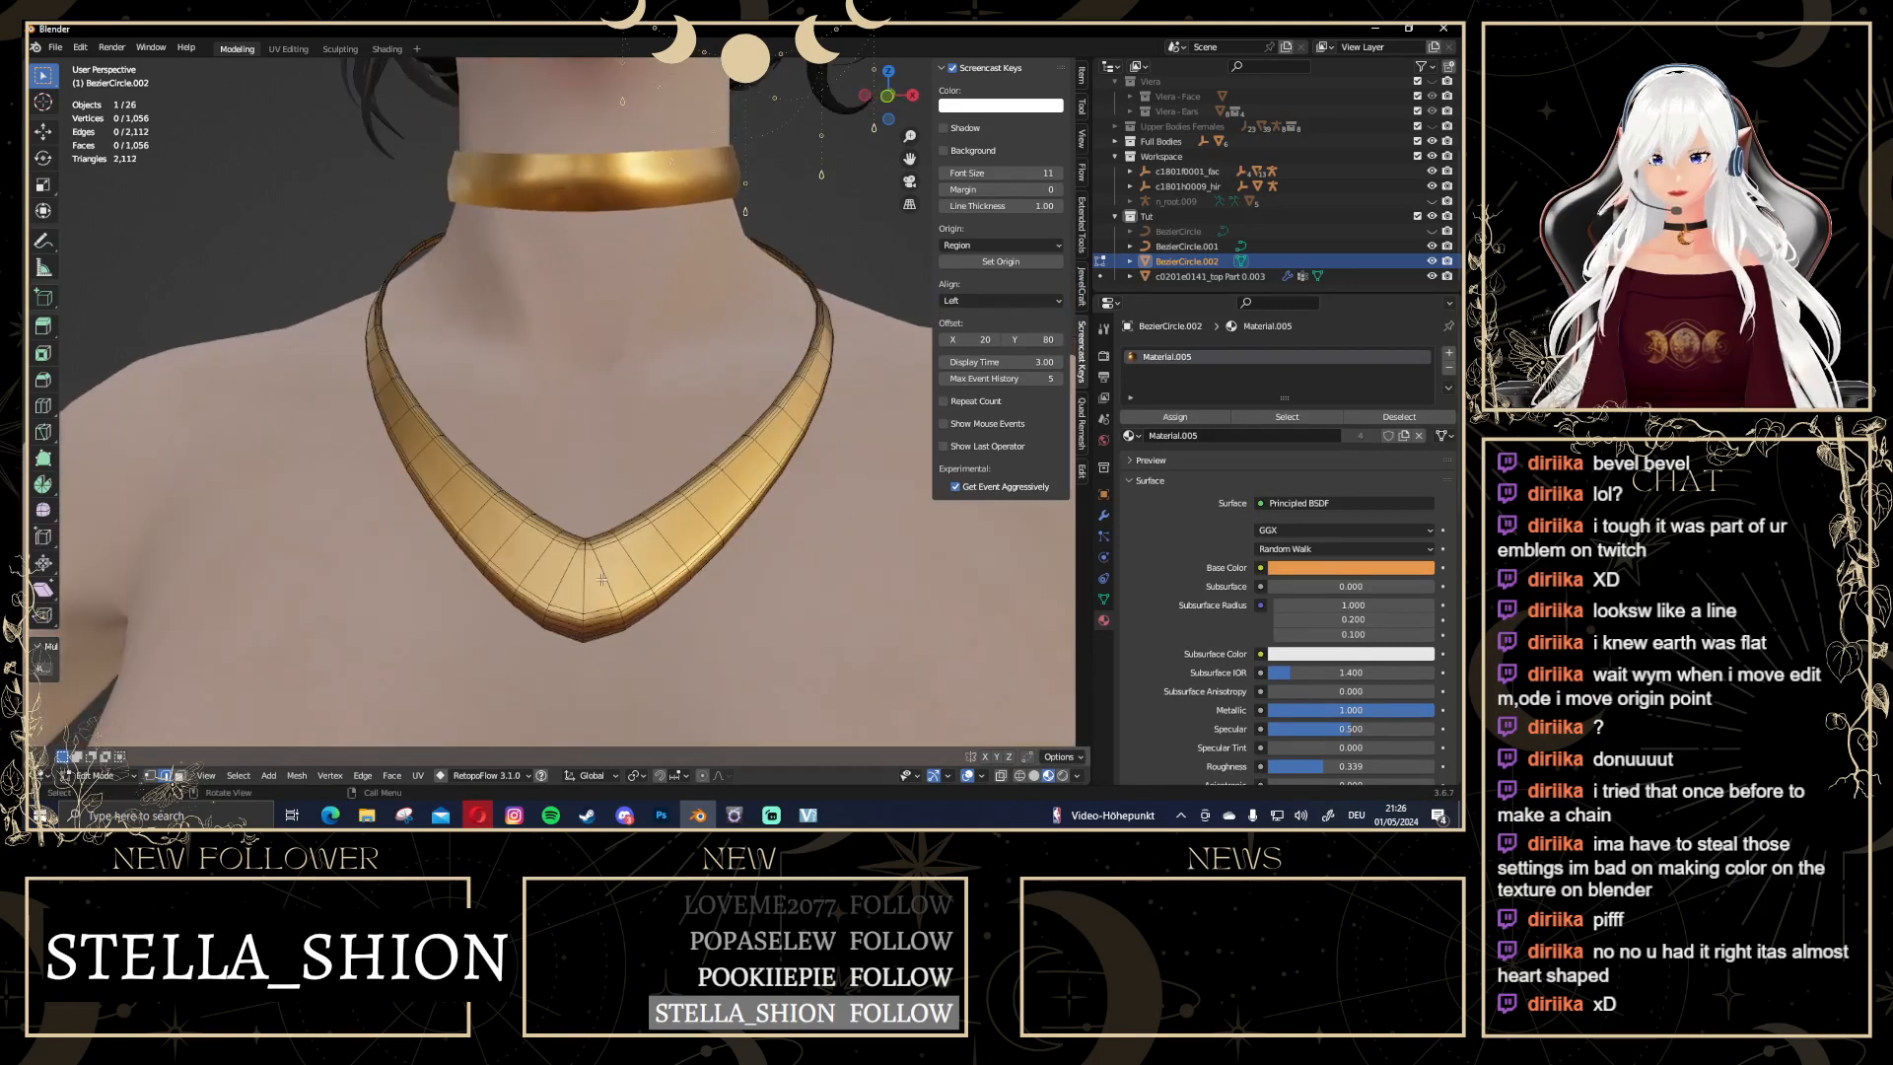
{"action": "middle_click_drag", "start_coordinate": [637, 502], "coordinate": [582, 118]}
{"action": "left_click", "coordinate": [535, 264], "text": "alt"}
{"action": "key", "text": "KP_5"}
{"action": "right_click", "coordinate": [582, 119]}
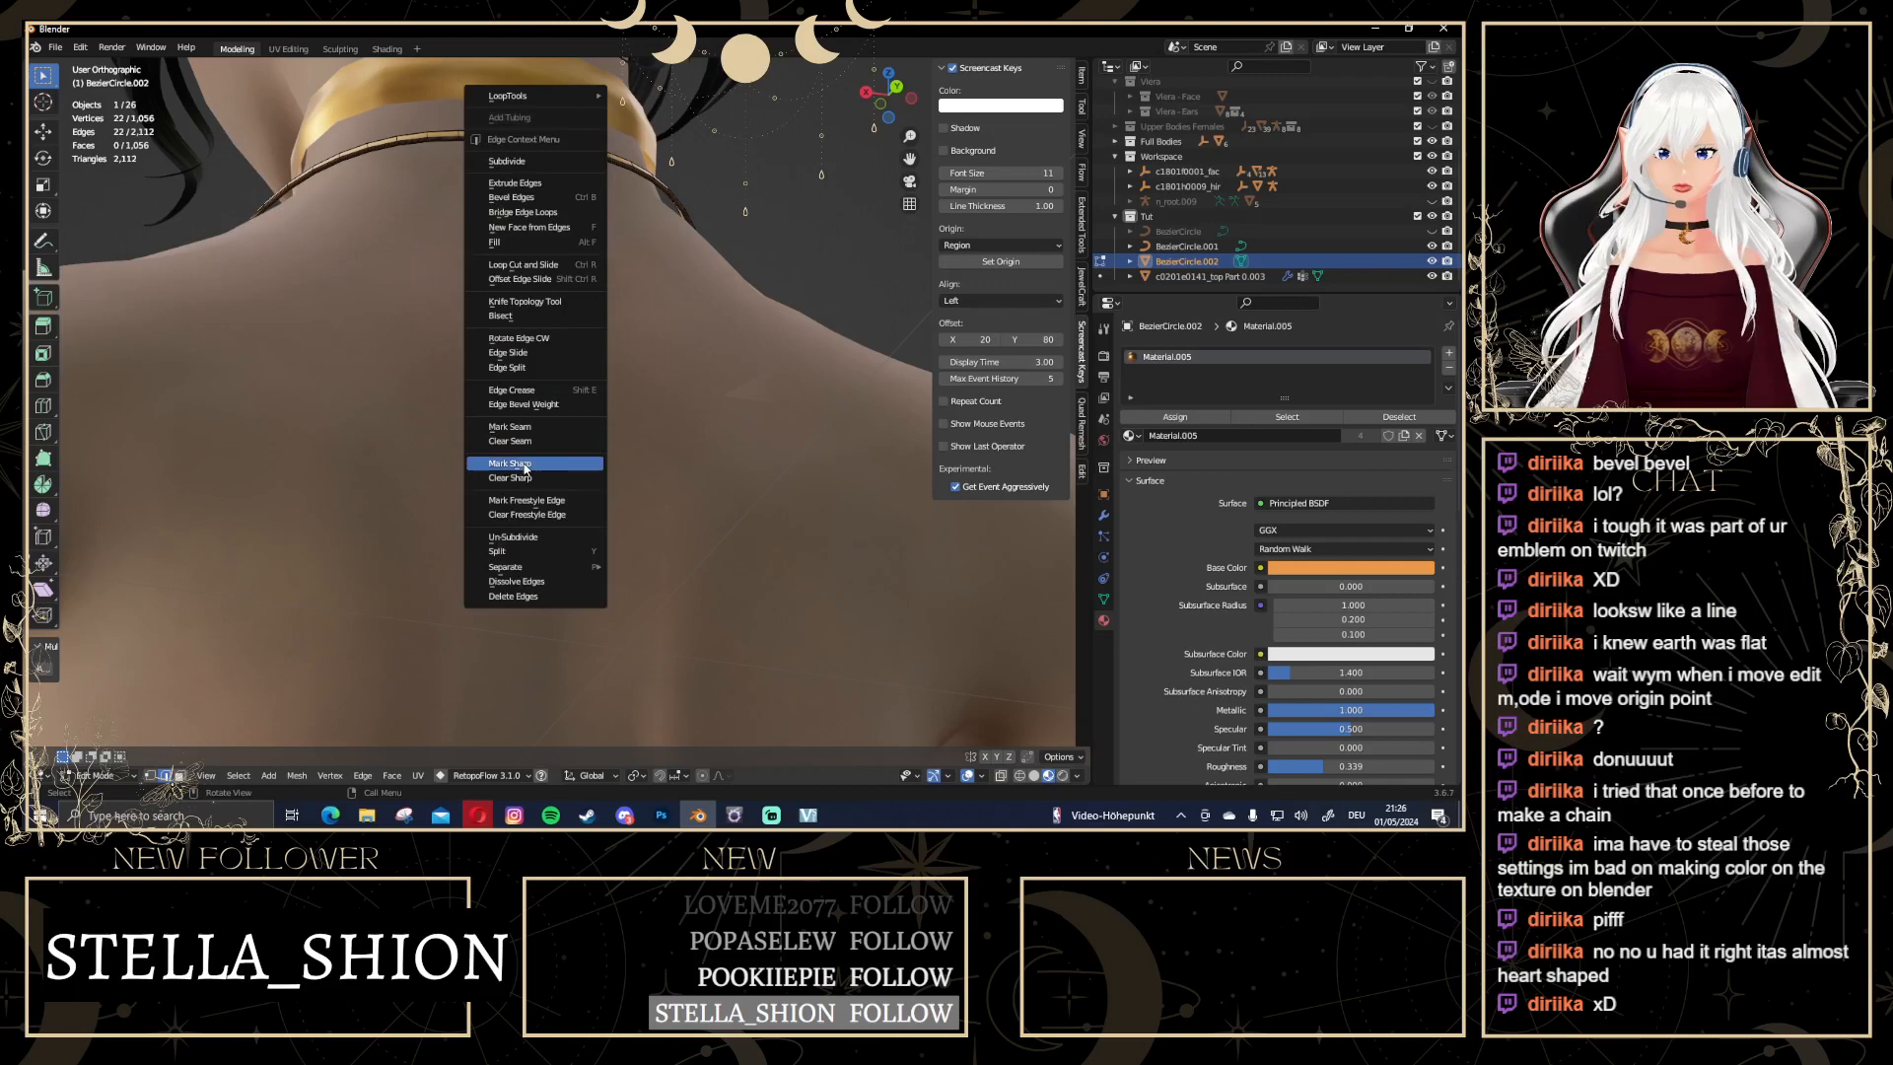
{"action": "middle_click_drag", "start_coordinate": [232, 144], "coordinate": [542, 187]}
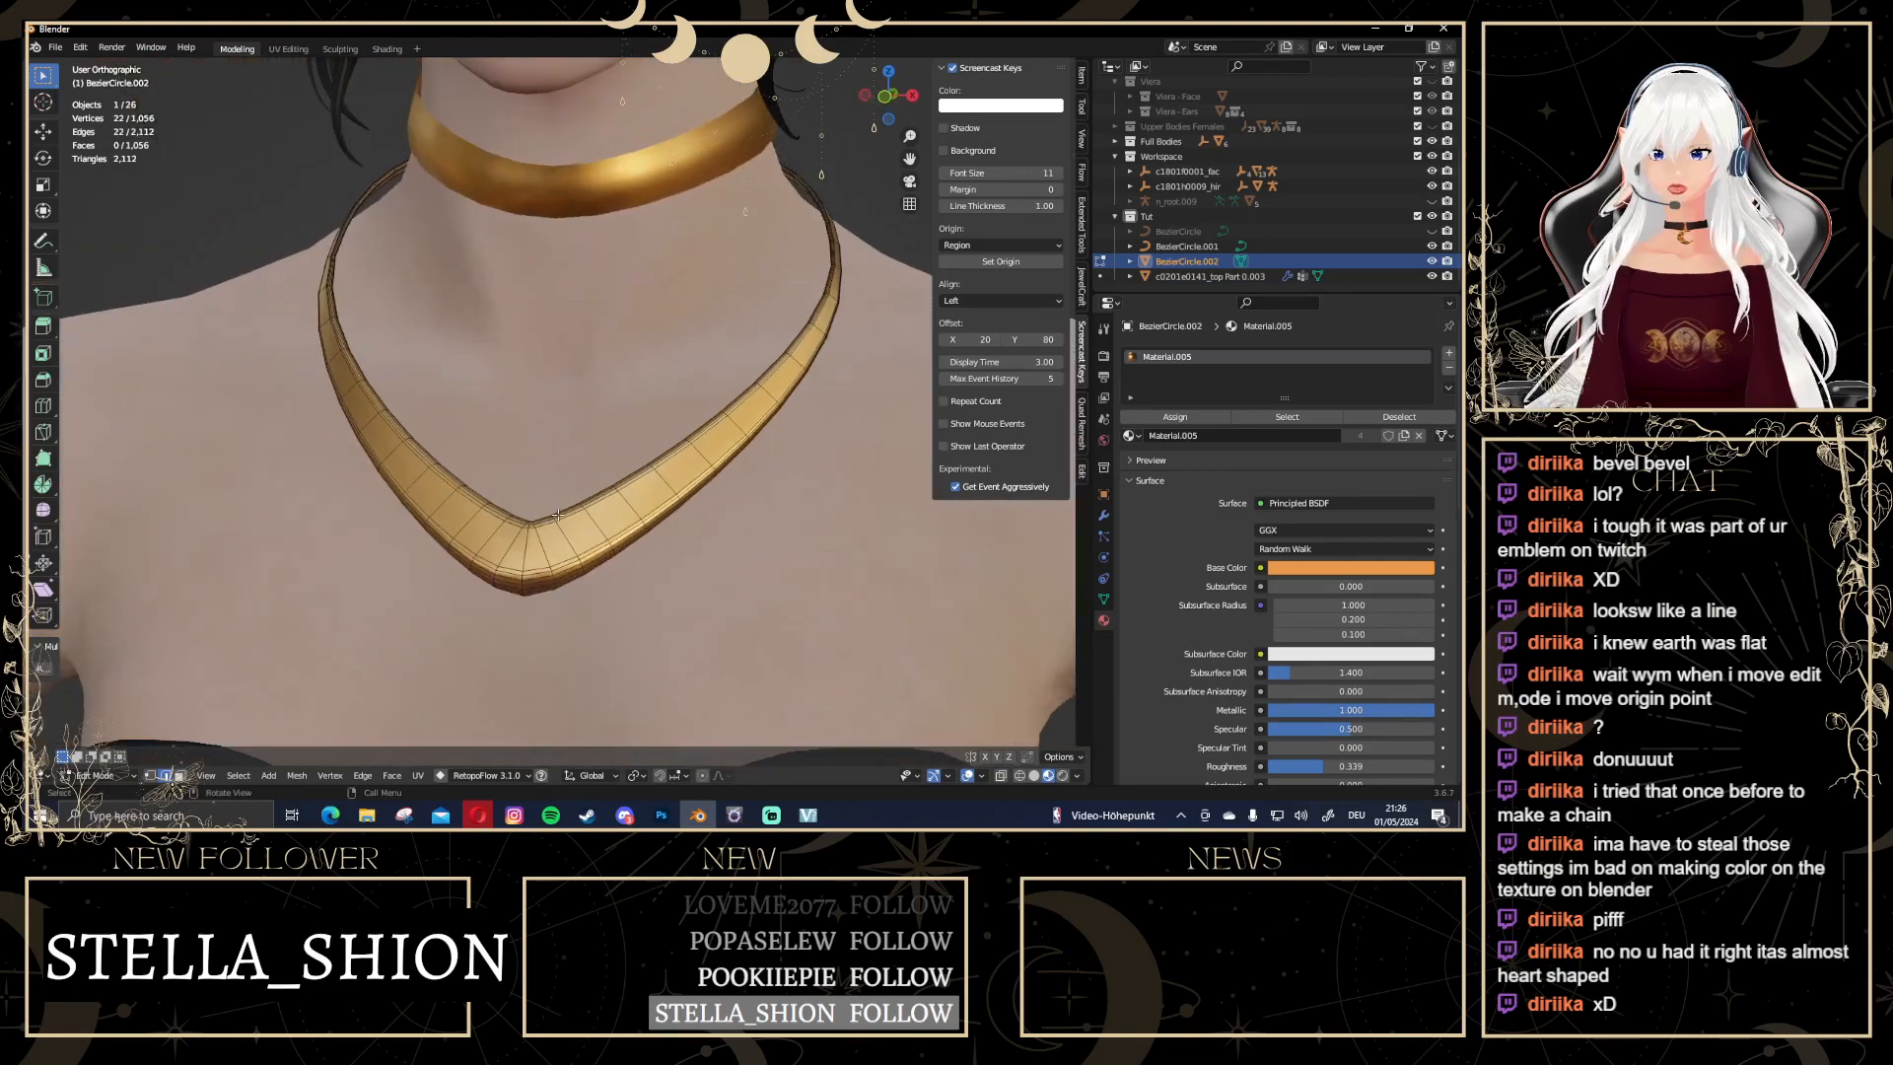
Mark seams along the two lengthwise edge loops bordering the necklace's front face
{"action": "left_click", "coordinate": [557, 538], "text": "alt"}
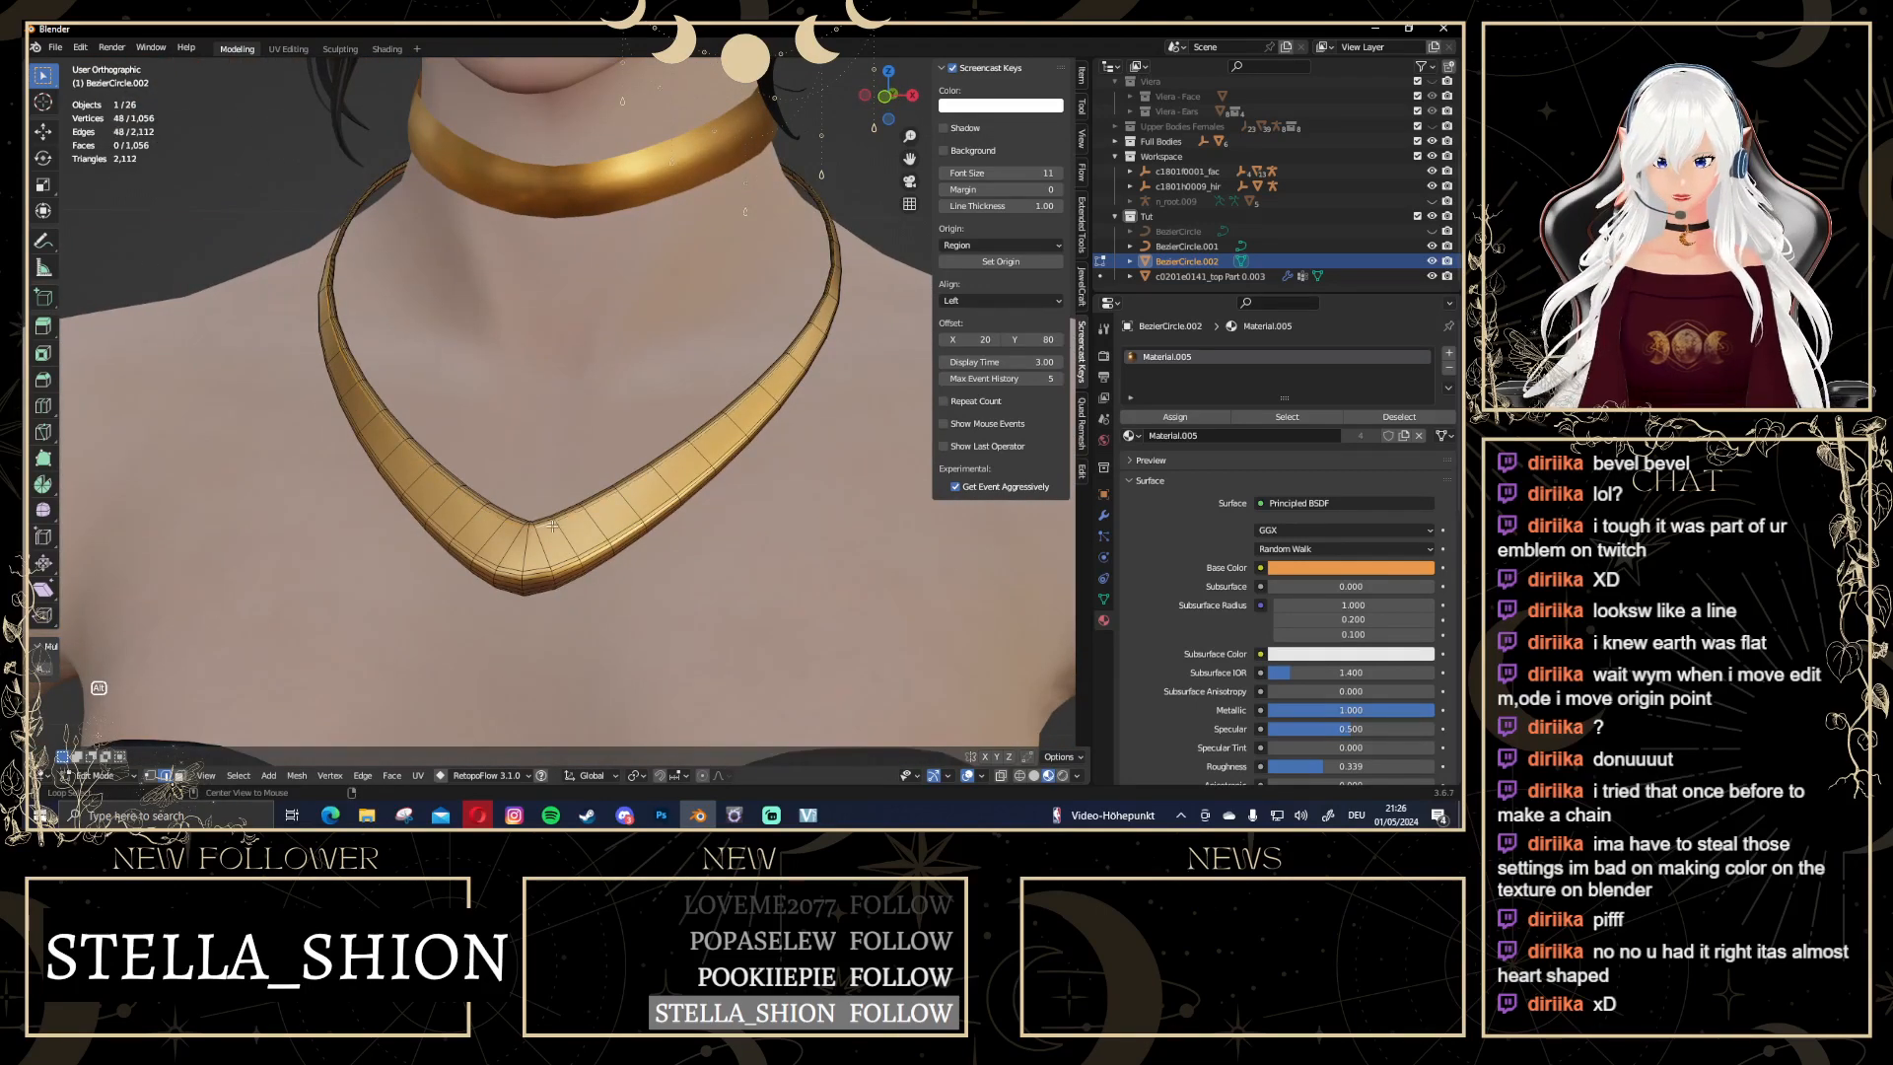
{"action": "left_click", "coordinate": [570, 561], "text": "alt+shift"}
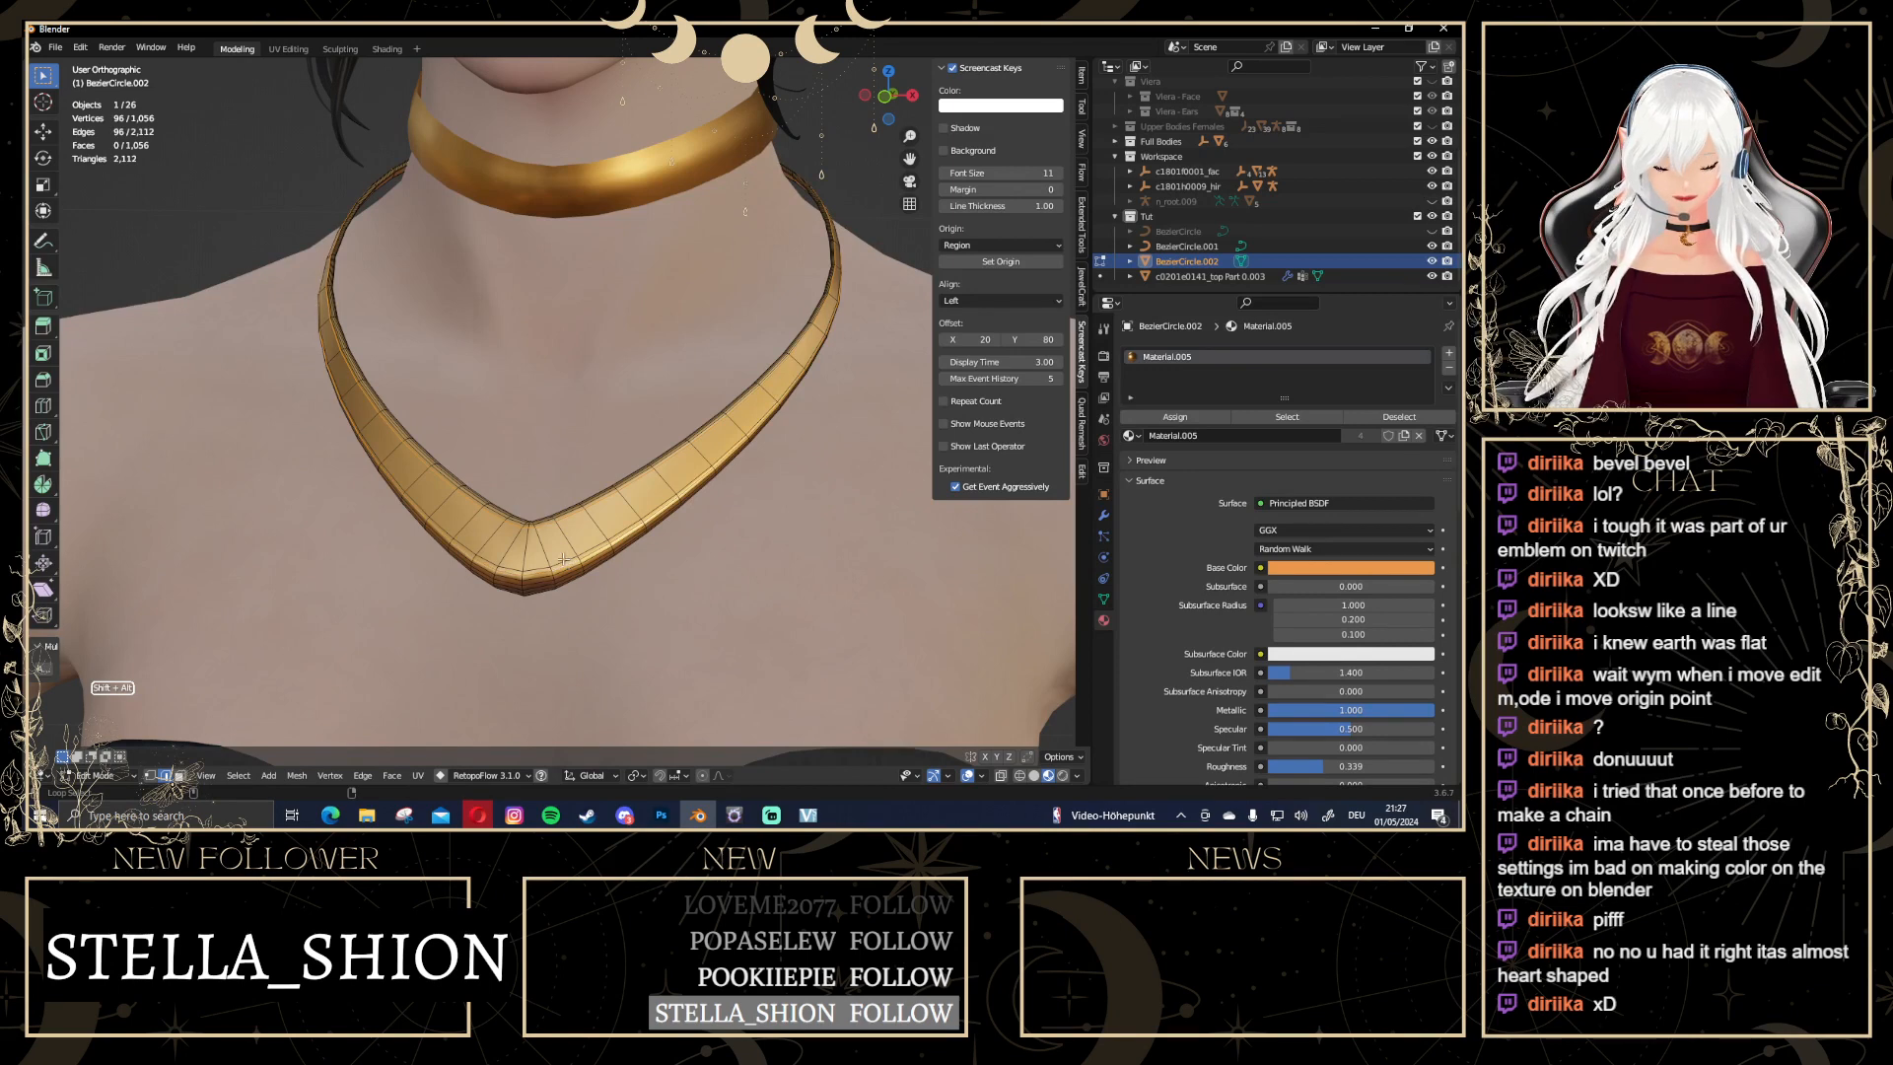
{"action": "right_click", "coordinate": [617, 503]}
{"action": "left_click", "coordinate": [600, 502]}
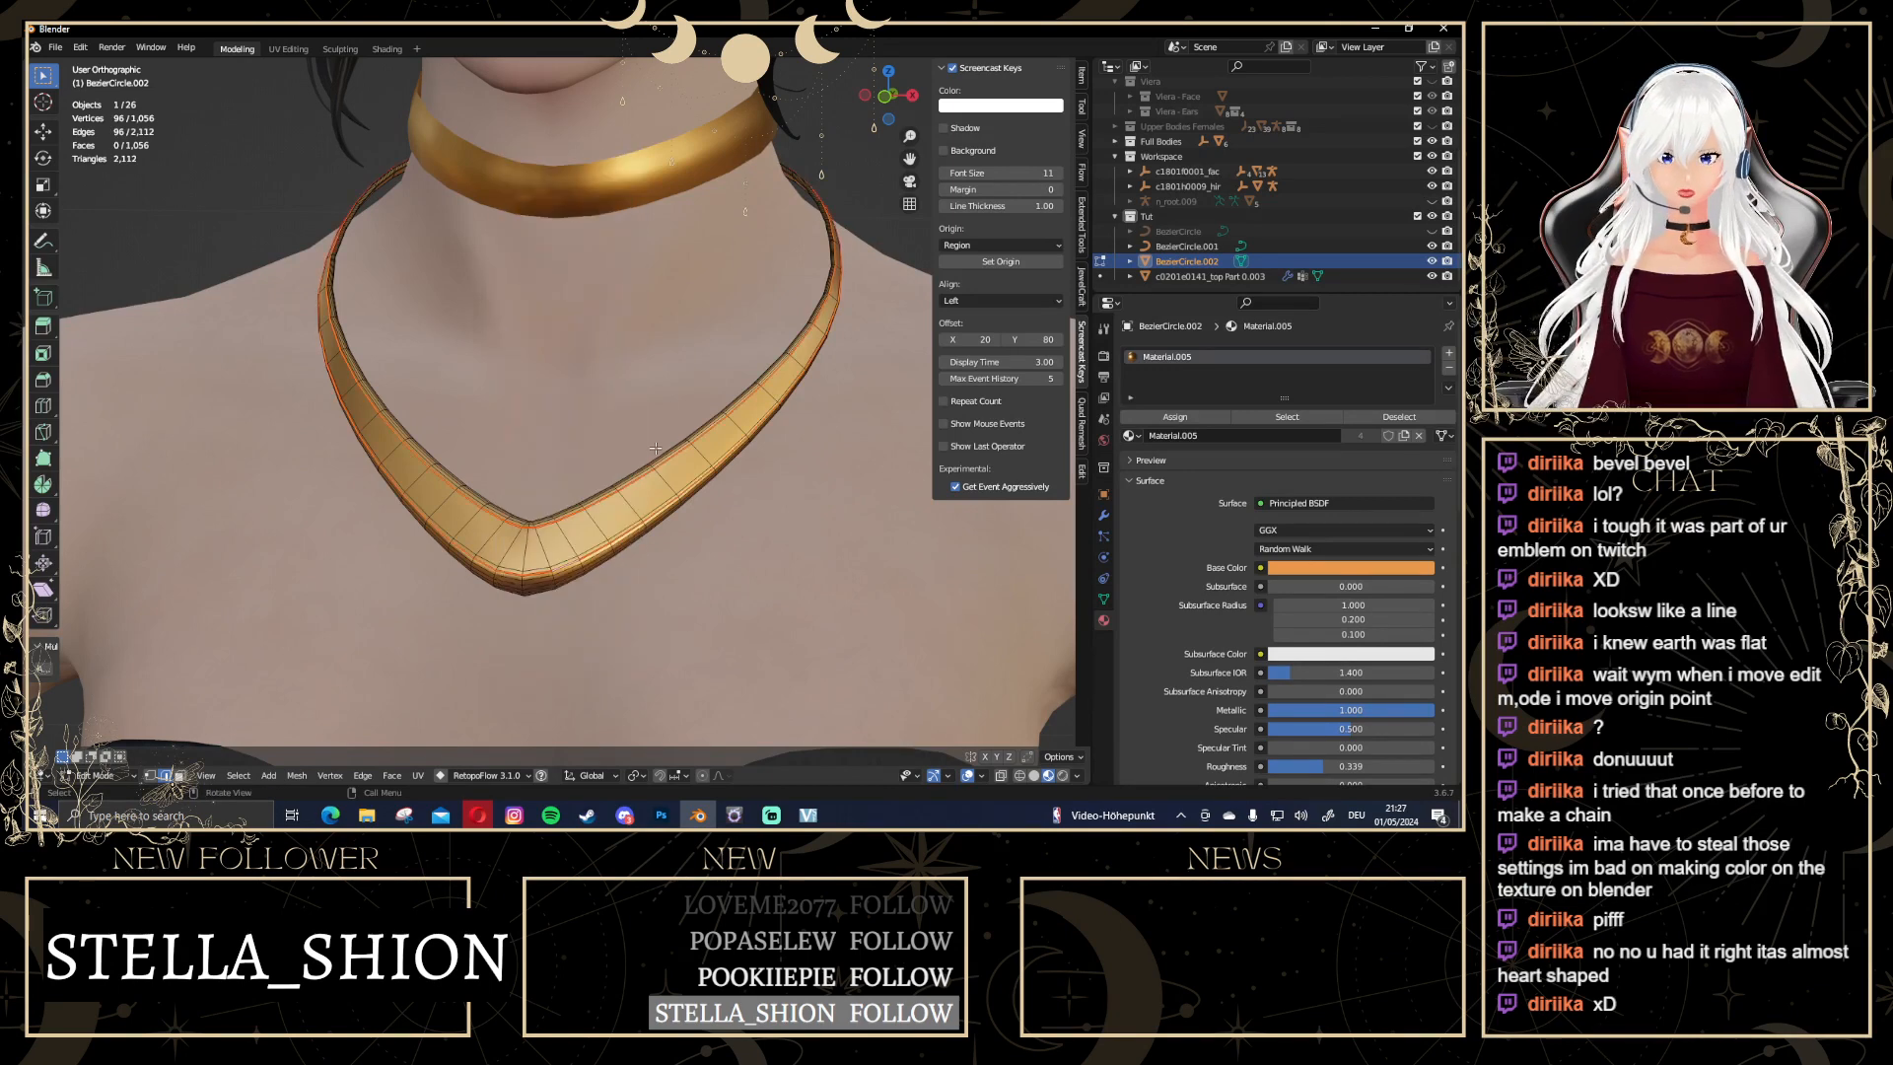
Select the entire necklace mesh and unwrap it along its seams in the UV Editing workspace
{"action": "scroll", "coordinate": [641, 443], "scroll_direction": "down", "scroll_amount": 4}
{"action": "key", "text": "a"}
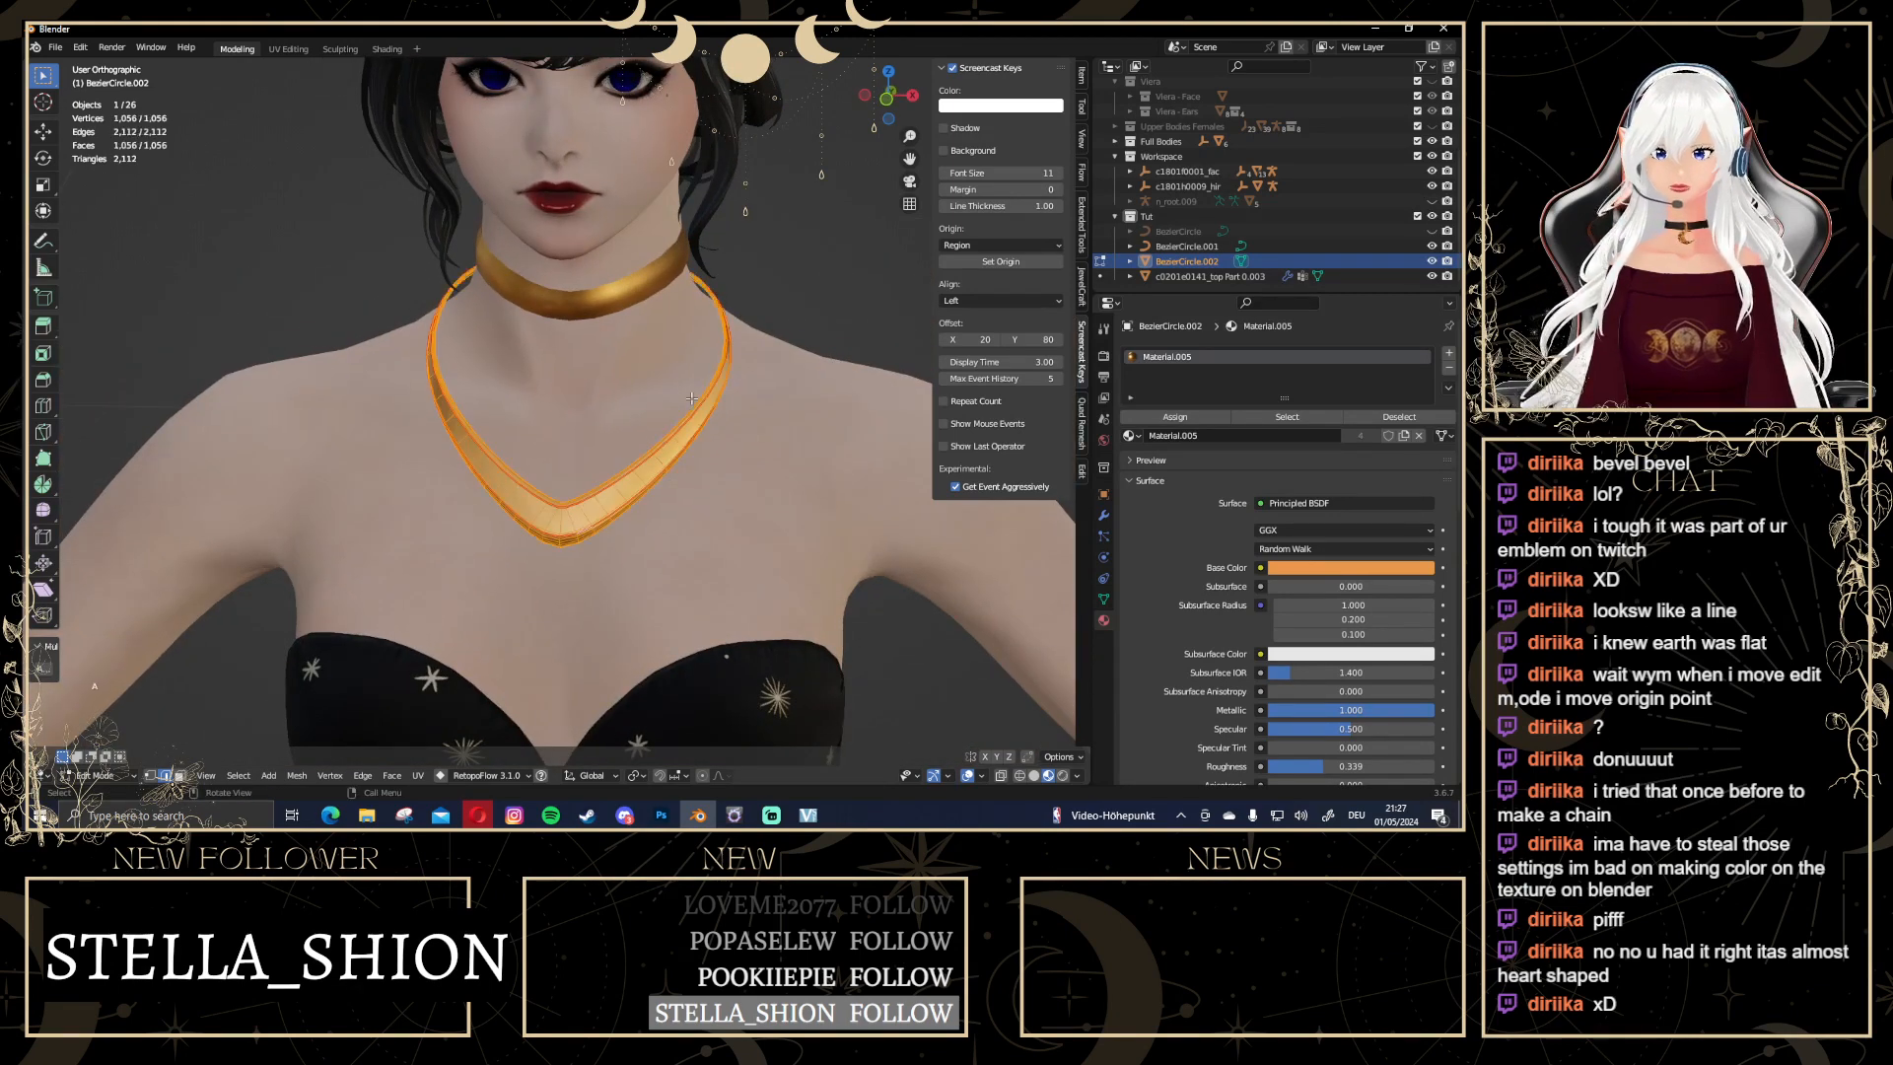
{"action": "left_click", "coordinate": [295, 49]}
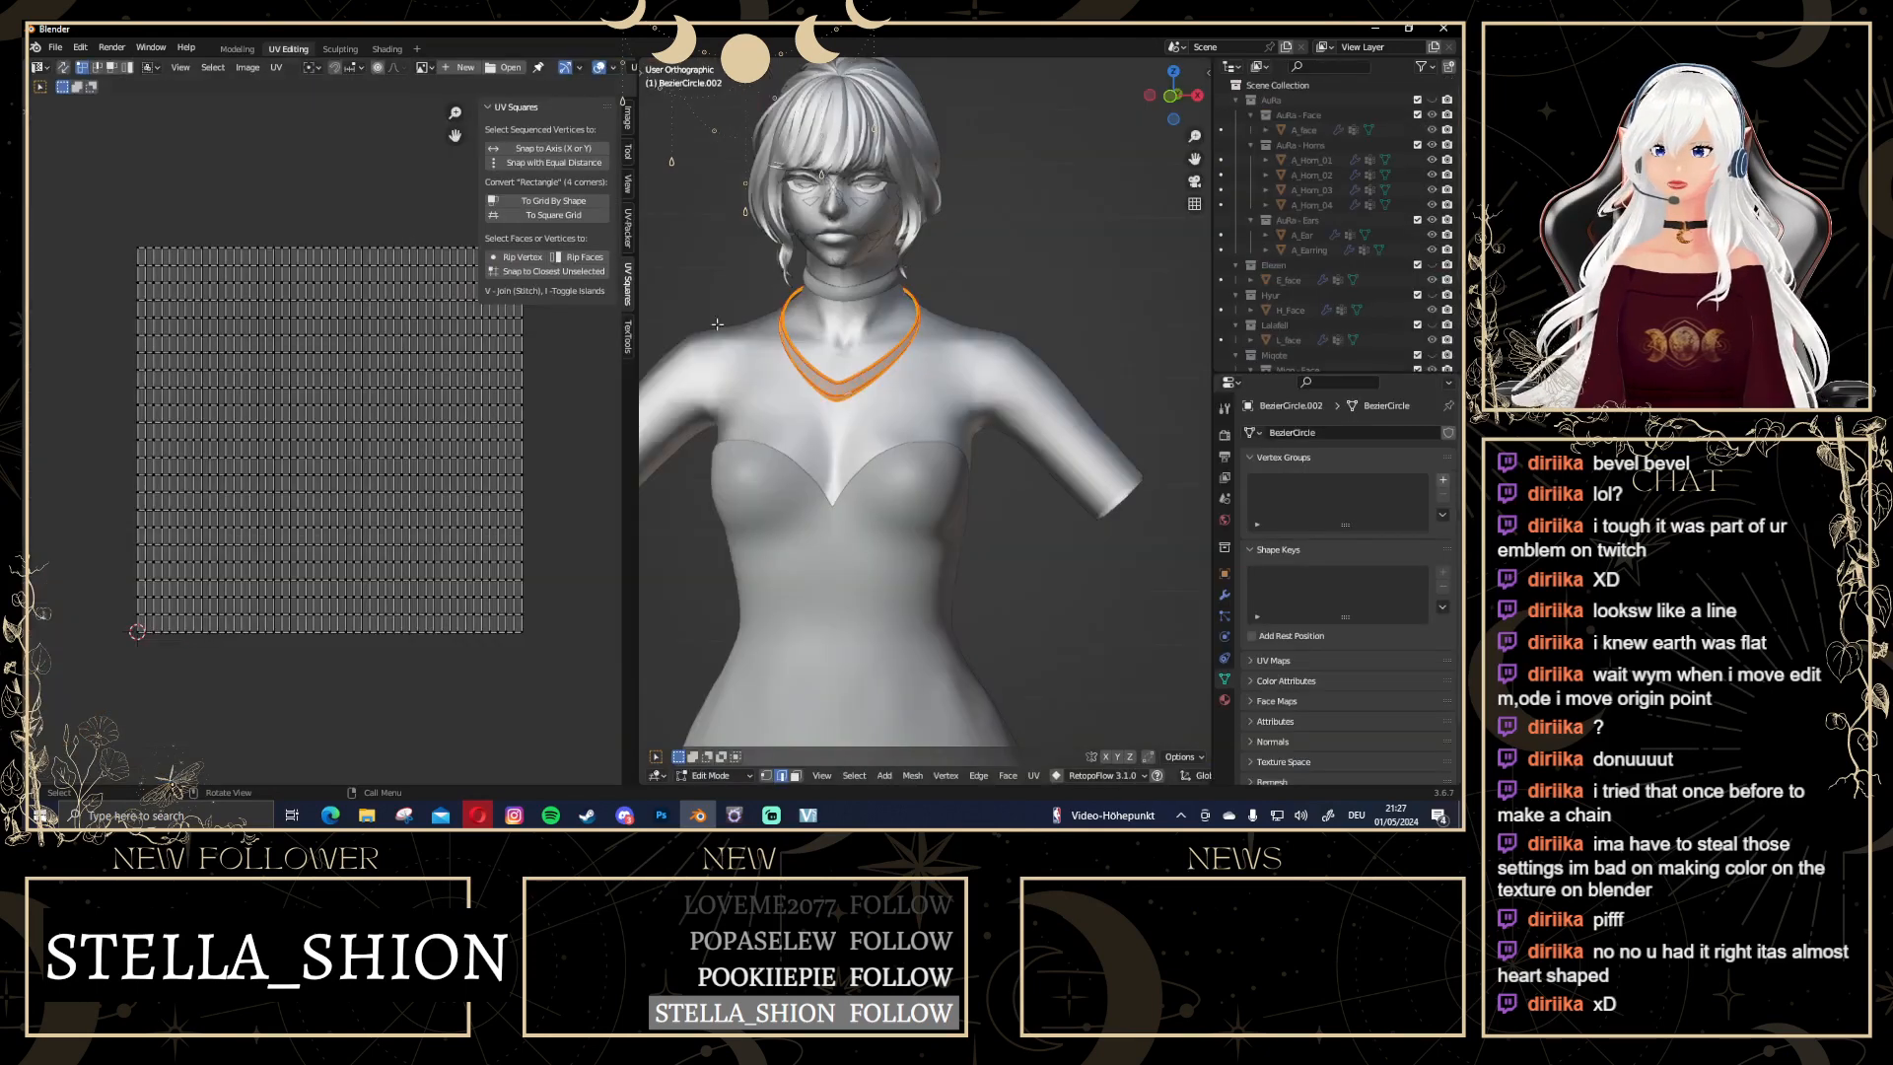
{"action": "key", "text": "u"}
{"action": "left_click", "coordinate": [857, 317]}
{"action": "scroll", "coordinate": [82, 414], "scroll_direction": "up", "scroll_amount": 2}
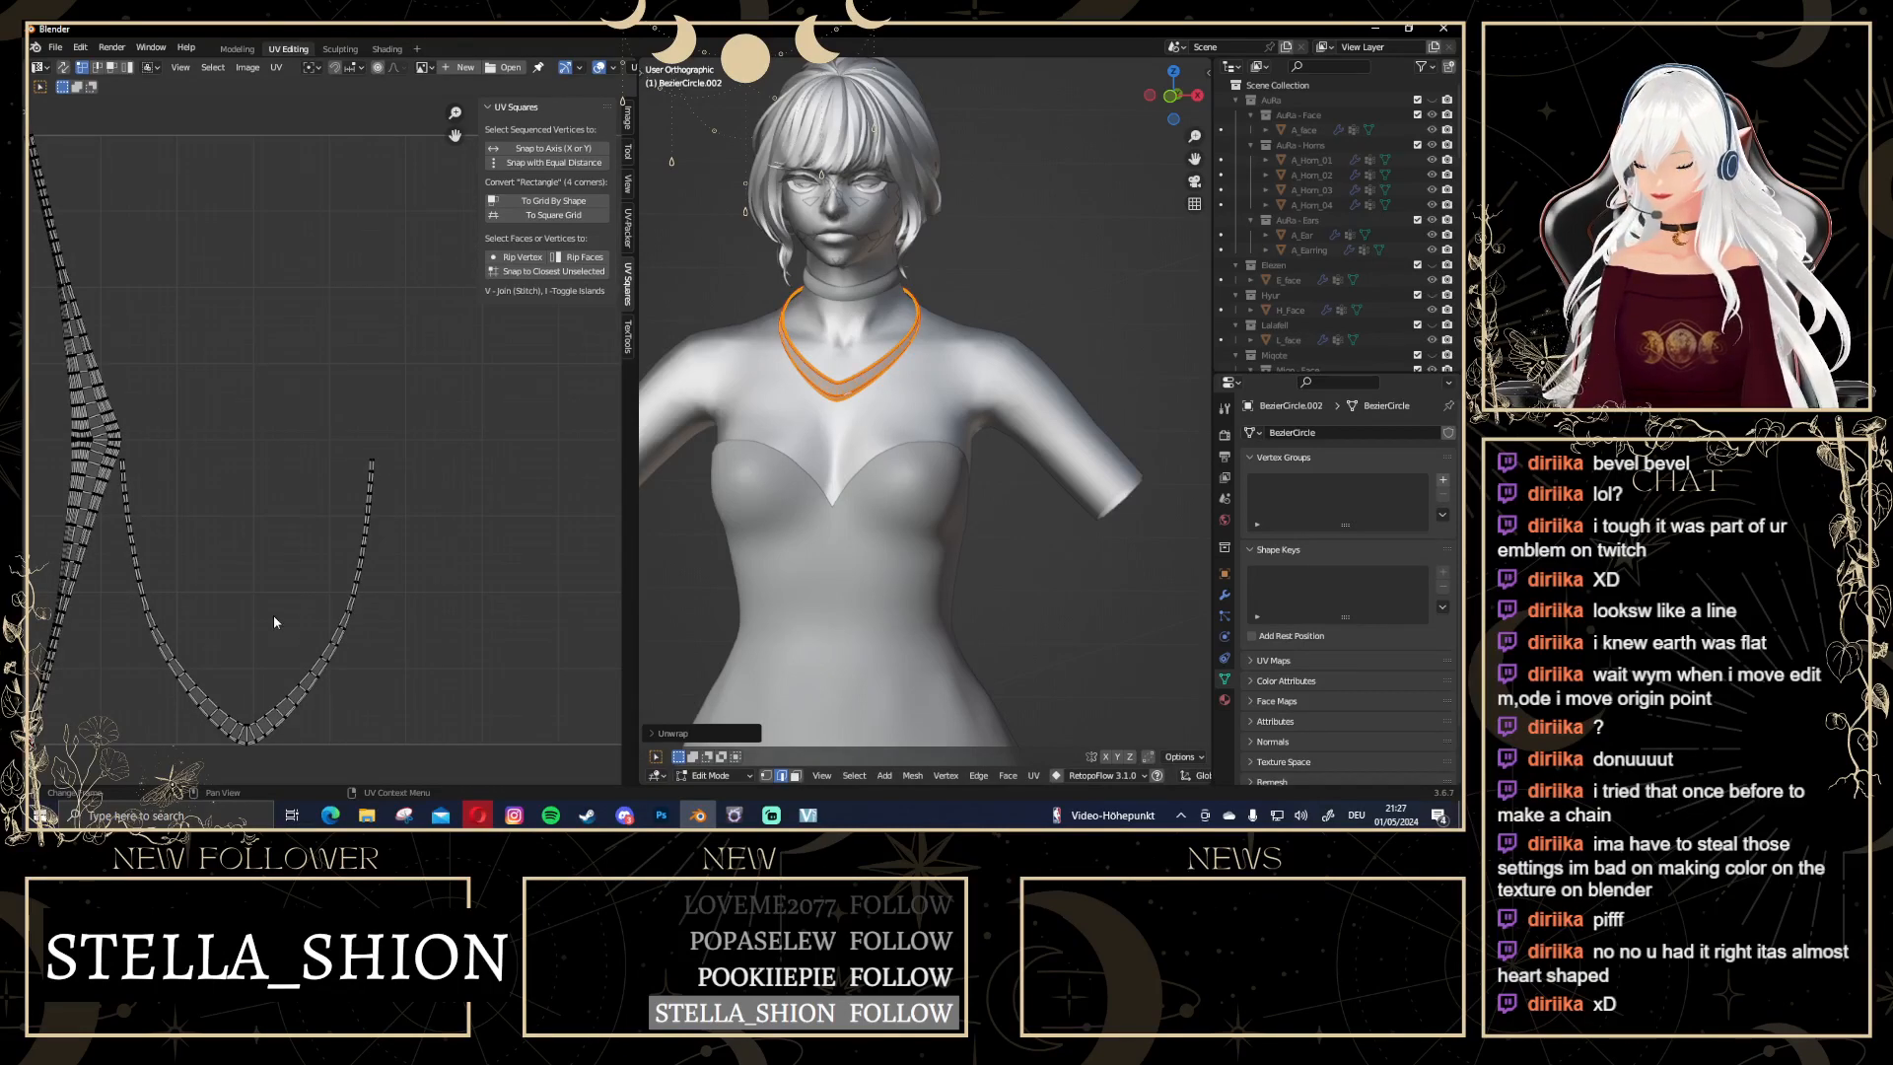
Return to Object Mode in the Modeling workspace, deselect the necklace and view the character from the front
{"action": "left_click", "coordinate": [235, 49]}
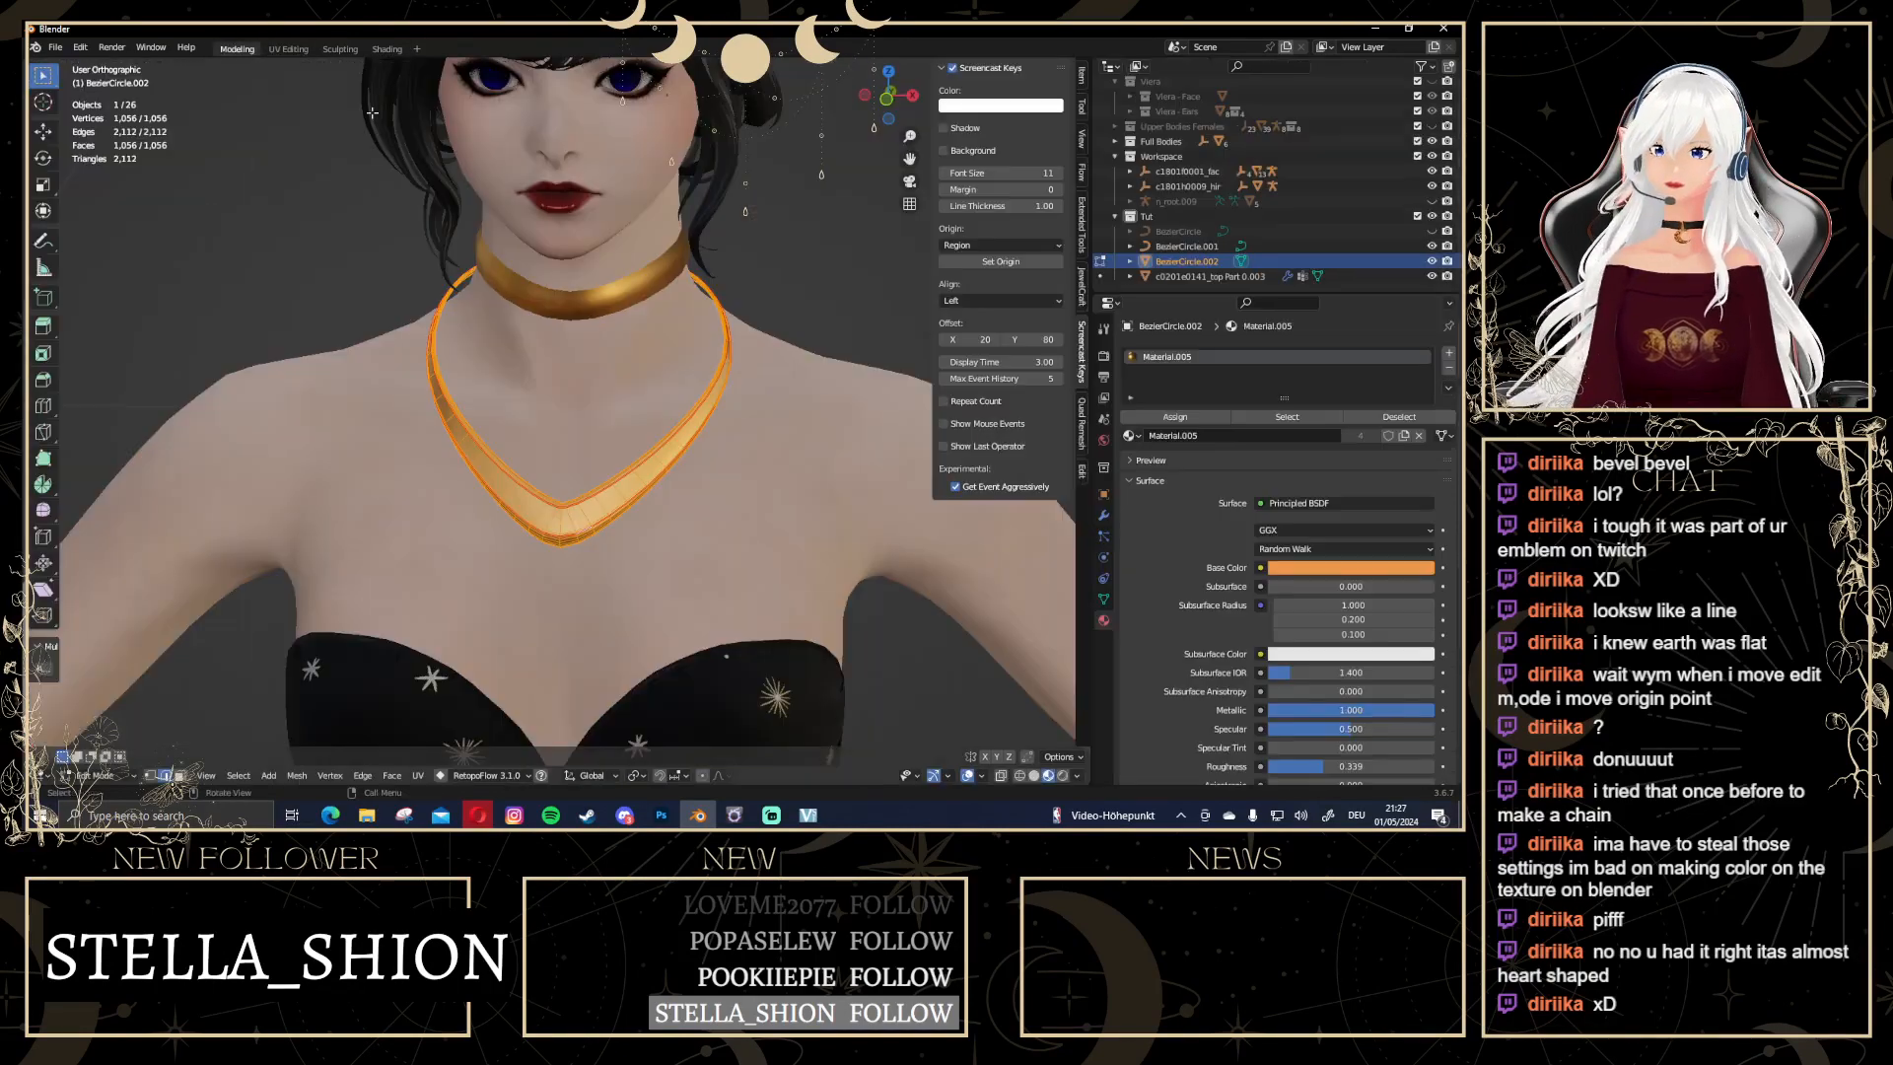
{"action": "scroll", "coordinate": [765, 361], "scroll_direction": "down", "scroll_amount": 3}
{"action": "key", "text": "Tab"}
{"action": "left_click", "coordinate": [776, 328]}
{"action": "scroll", "coordinate": [779, 315], "scroll_direction": "down", "scroll_amount": 5}
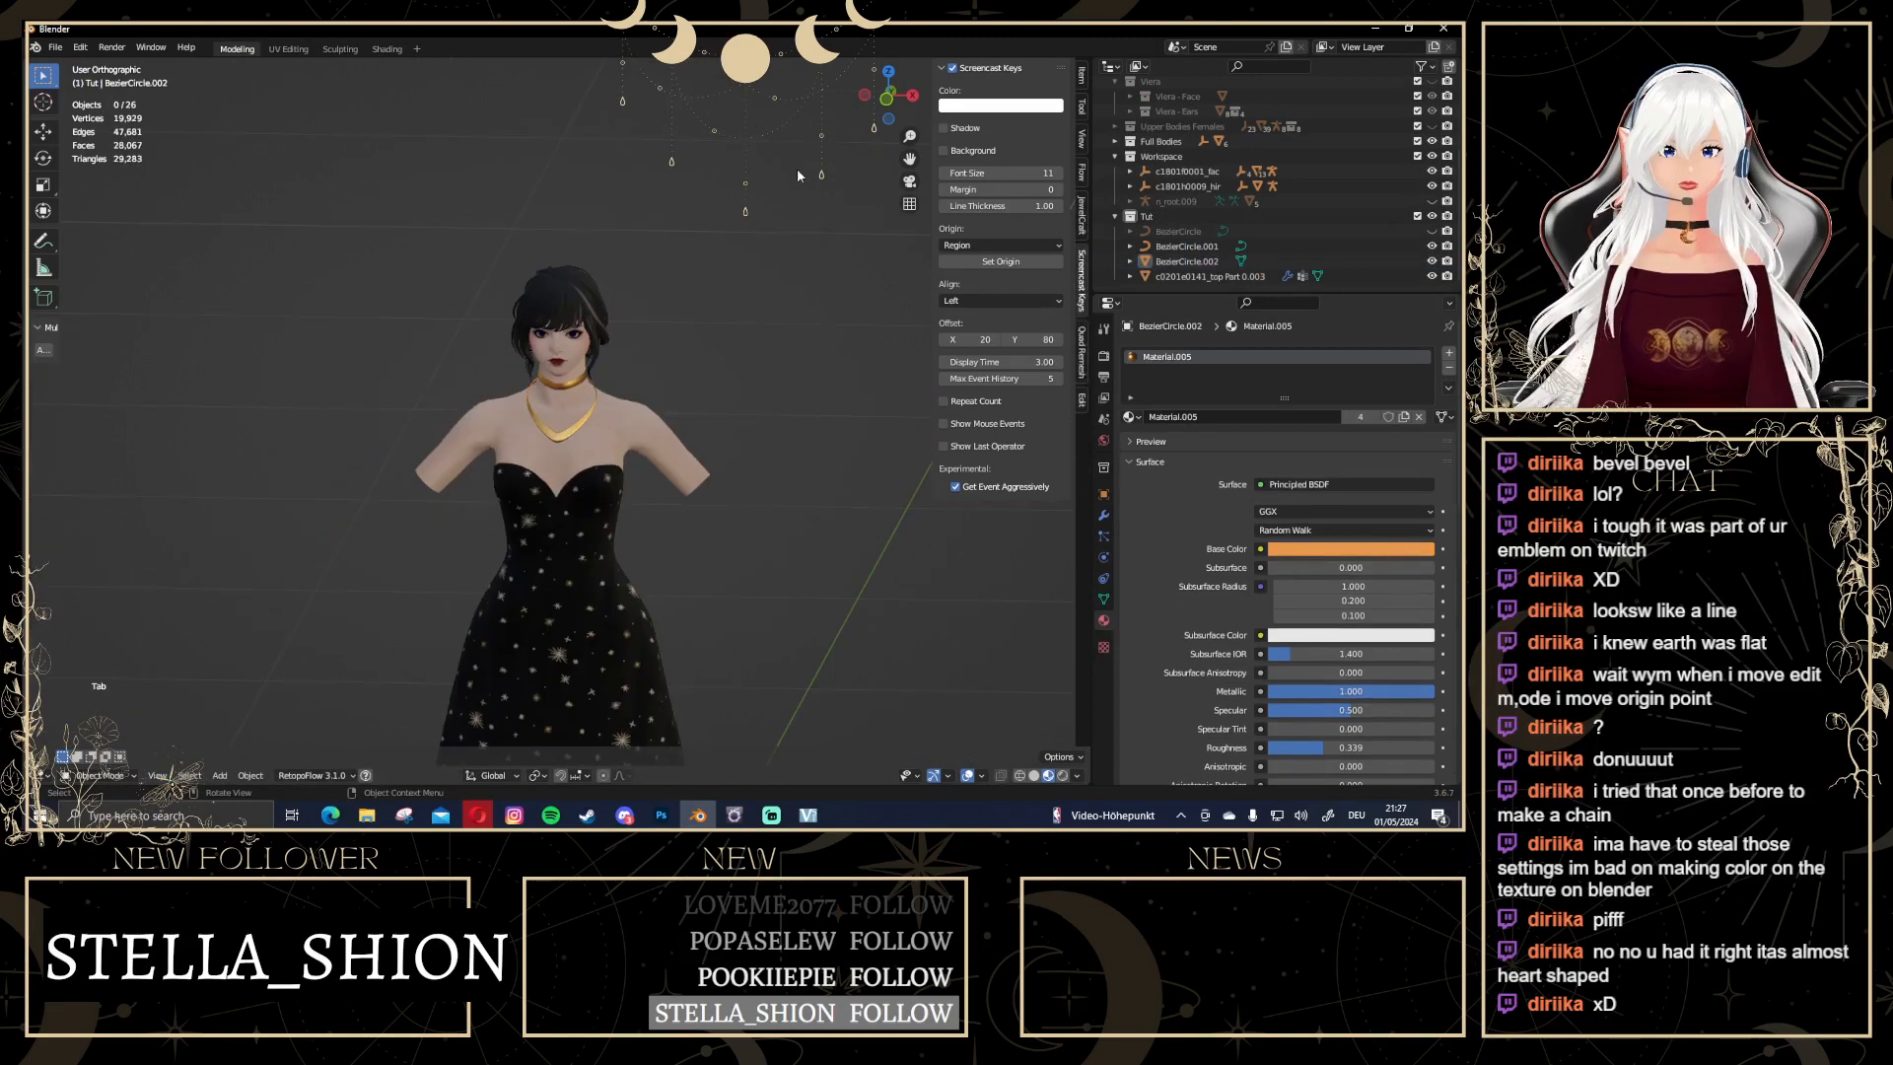
{"action": "left_click", "coordinate": [887, 98]}
{"action": "scroll", "coordinate": [780, 390], "scroll_direction": "up", "scroll_amount": 4}
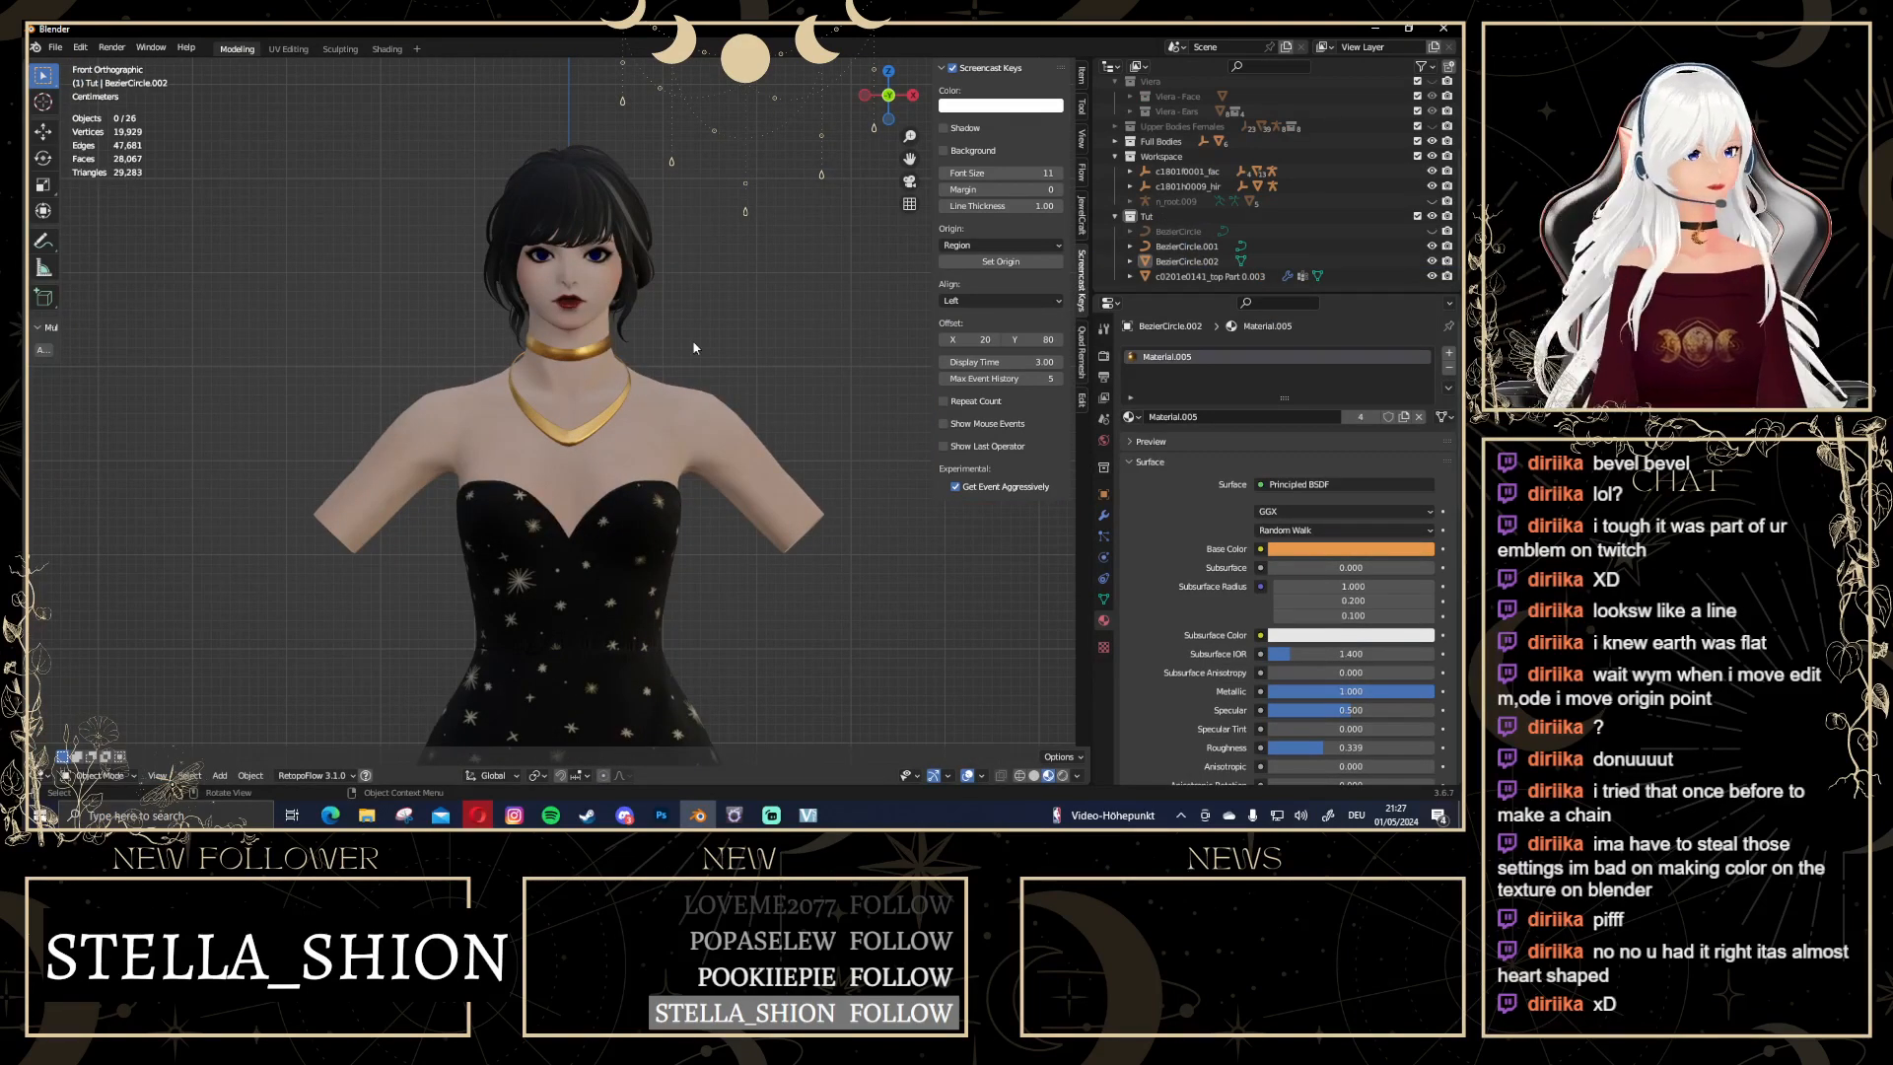
{"action": "scroll", "coordinate": [672, 364], "scroll_direction": "up", "scroll_amount": 3}
{"action": "middle_click_drag", "start_coordinate": [738, 284], "coordinate": [686, 279], "text": "shift"}
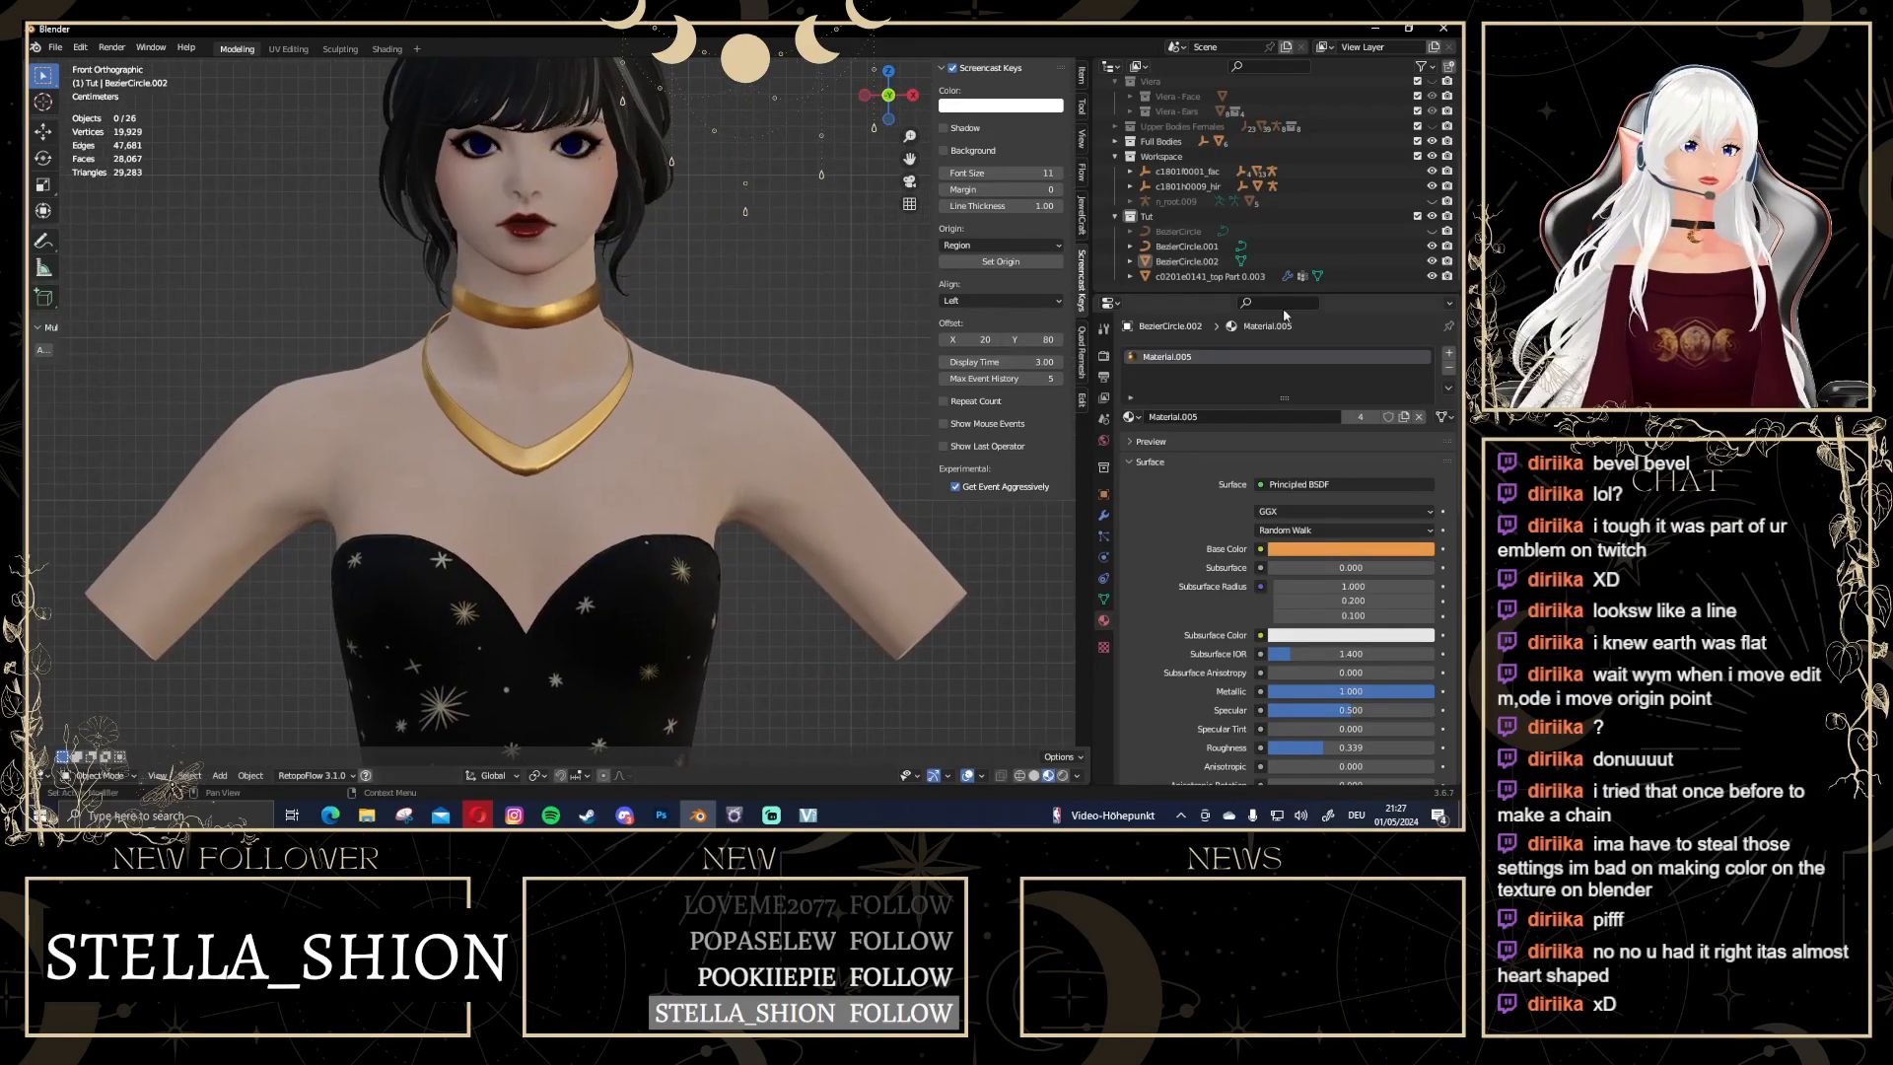
Hide the converted necklace mesh BezierCircle.002, then unhide and select the original BezierCircle curve
{"action": "left_click", "coordinate": [1432, 261]}
{"action": "left_click", "coordinate": [1432, 231]}
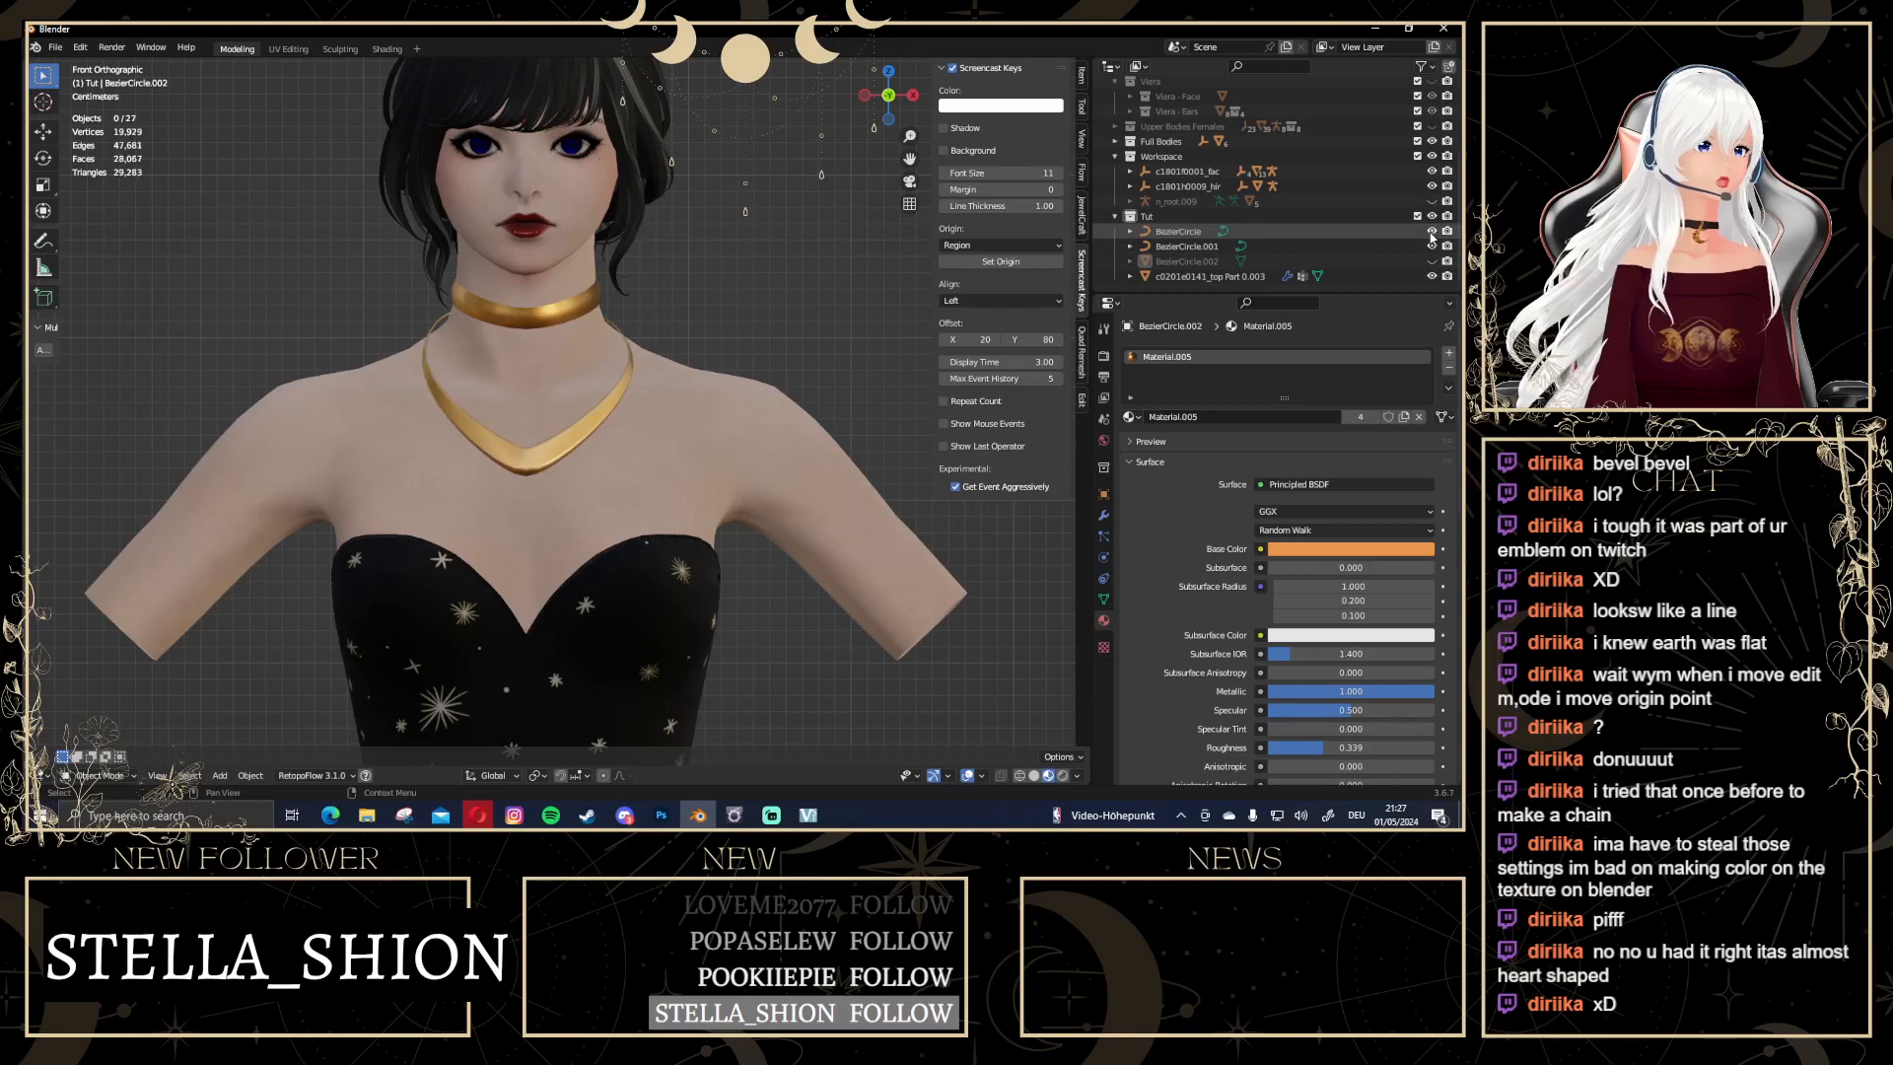
{"action": "left_click", "coordinate": [1282, 231]}
{"action": "scroll", "coordinate": [1324, 543], "scroll_direction": "down", "scroll_amount": 5}
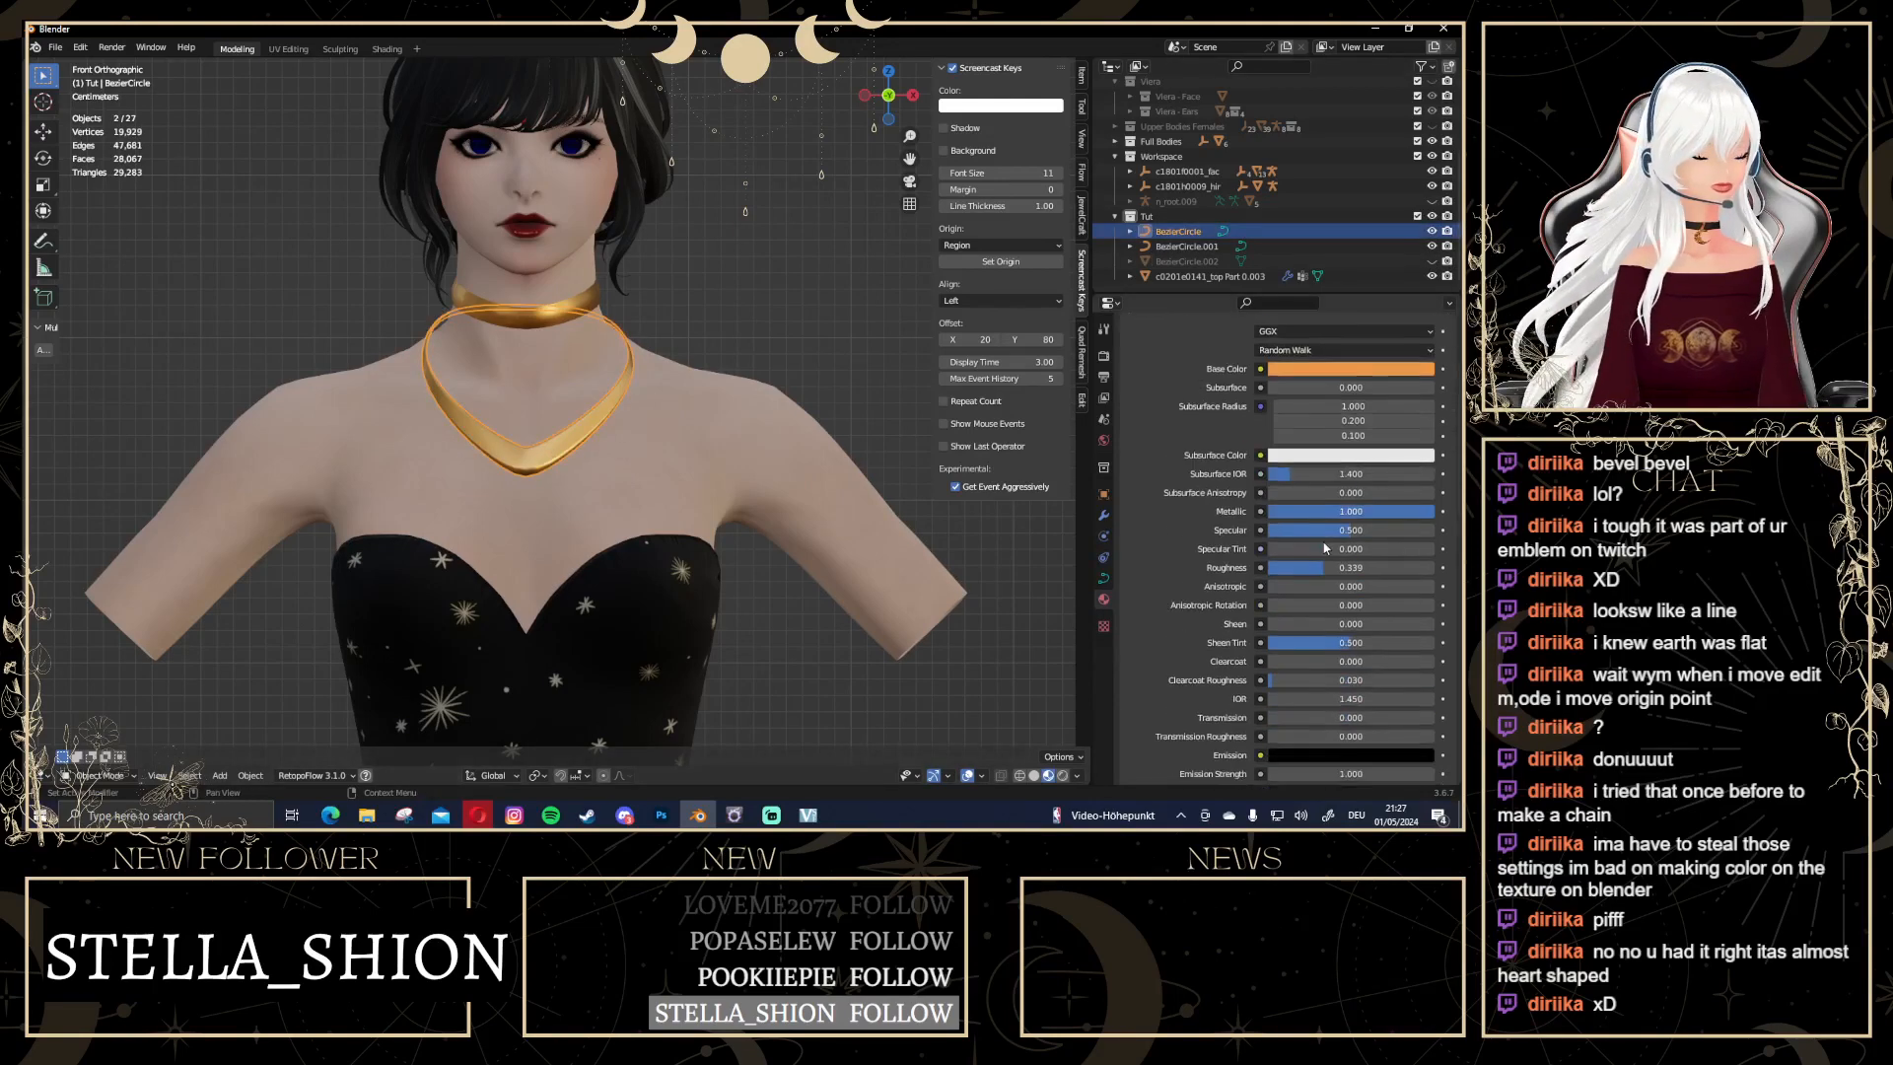
Set the BezierCircle curve's geometry Extrude to 0 cm and deselect the curve
{"action": "left_click", "coordinate": [1103, 578]}
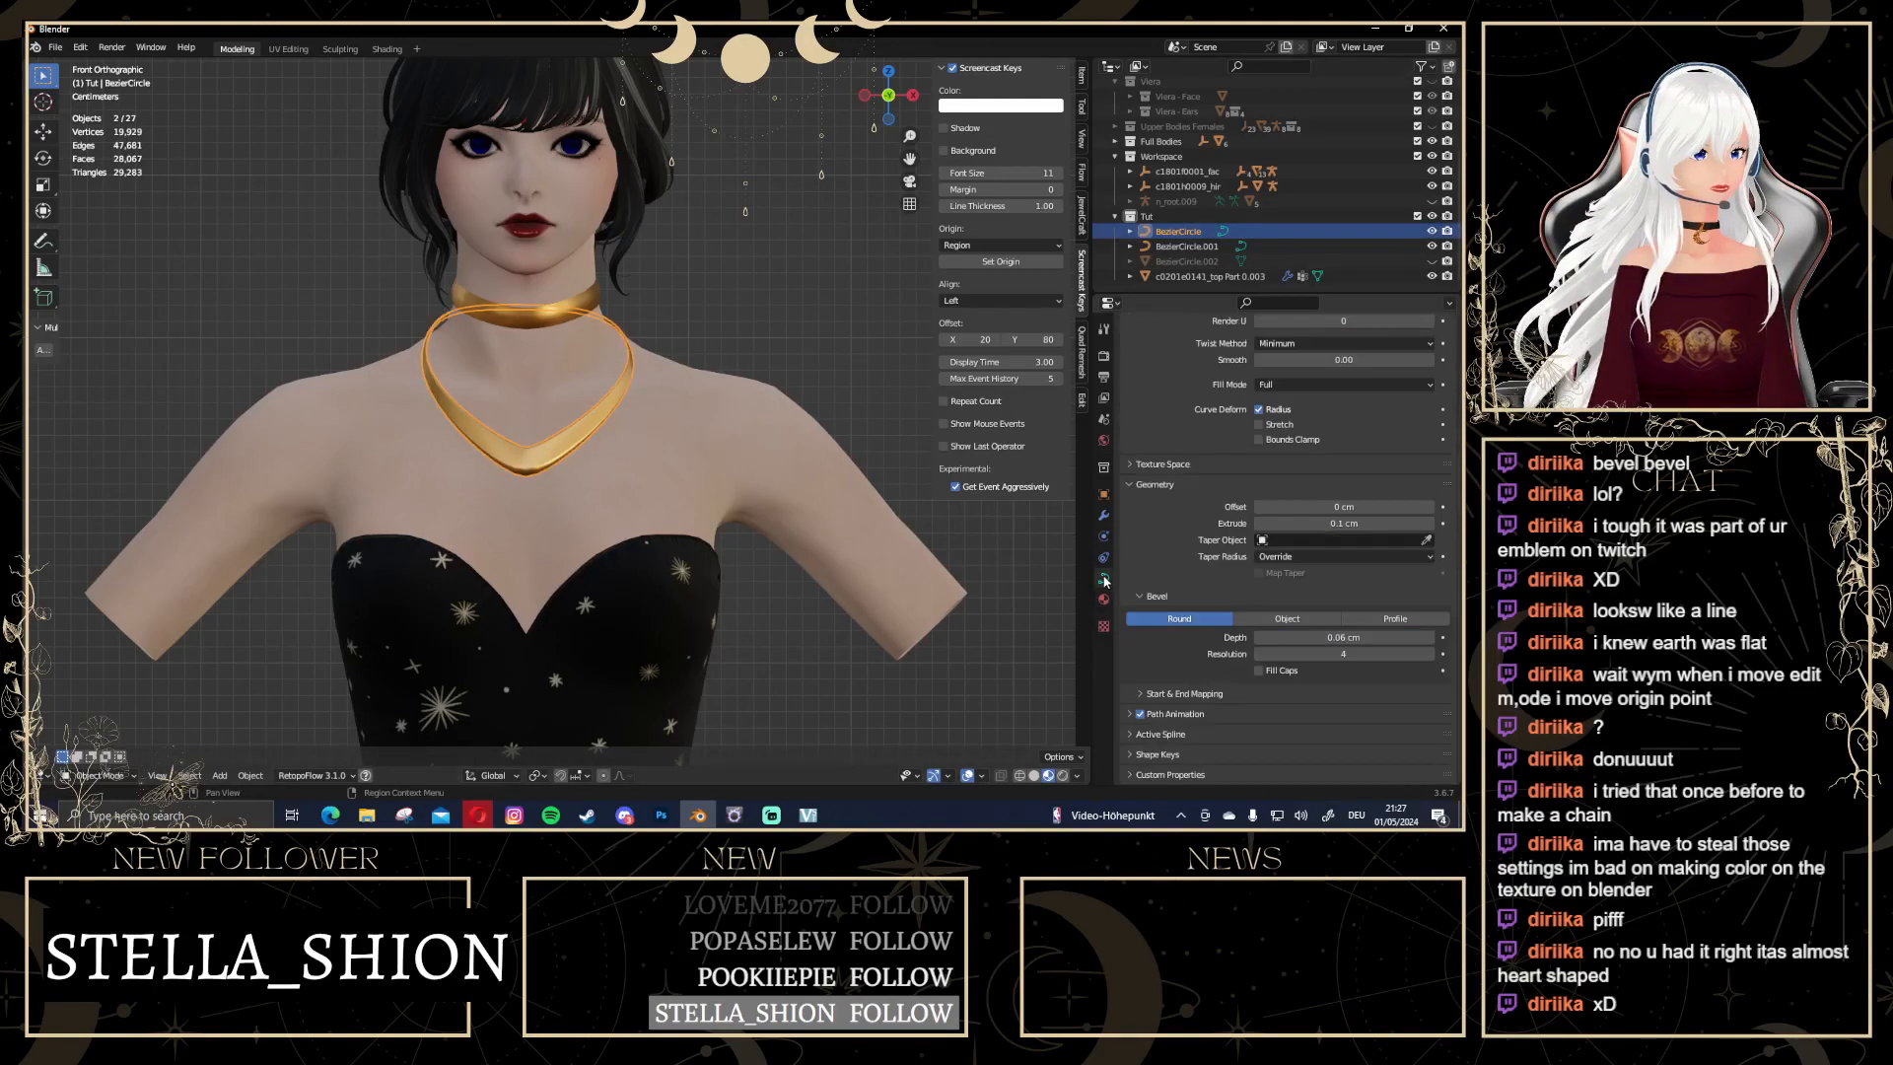
{"action": "left_click", "coordinate": [1358, 525]}
{"action": "type", "text": "."}
{"action": "key", "text": "Return"}
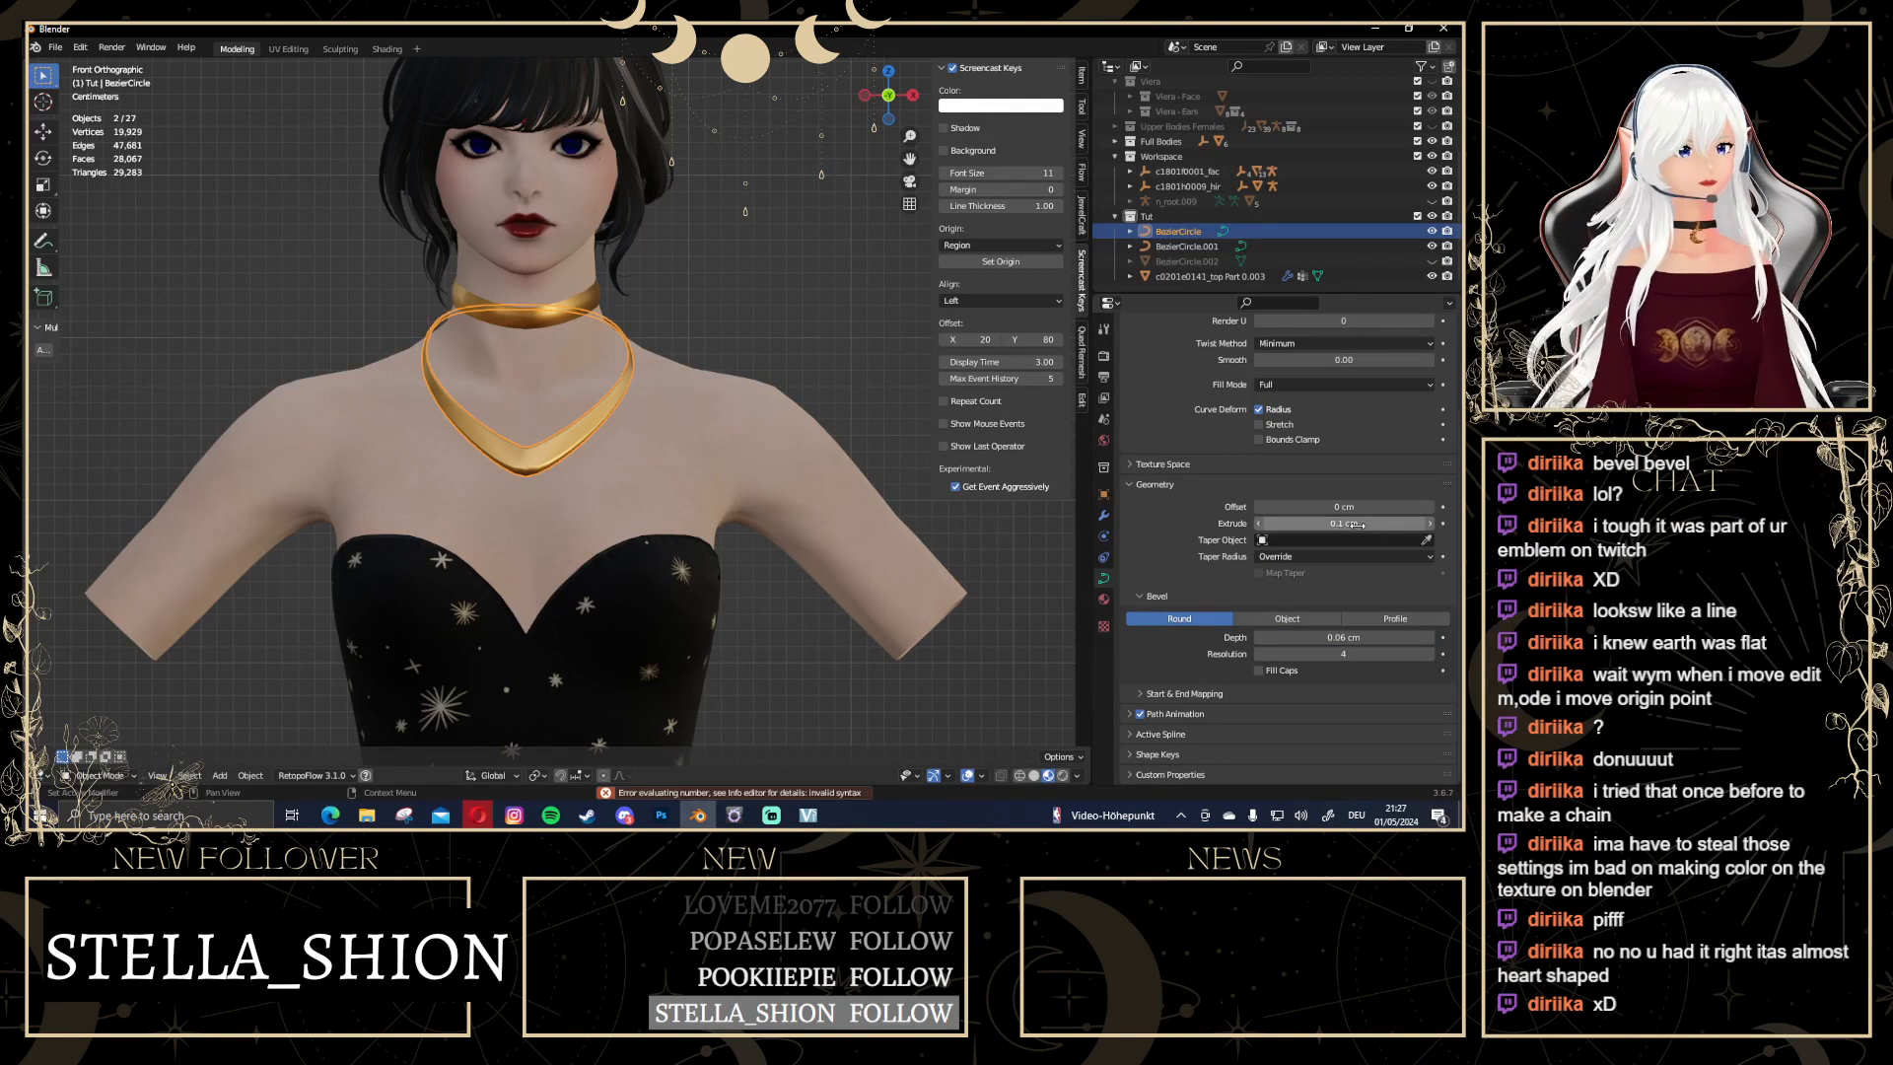
{"action": "scroll", "coordinate": [1373, 412], "scroll_direction": "up", "scroll_amount": 2}
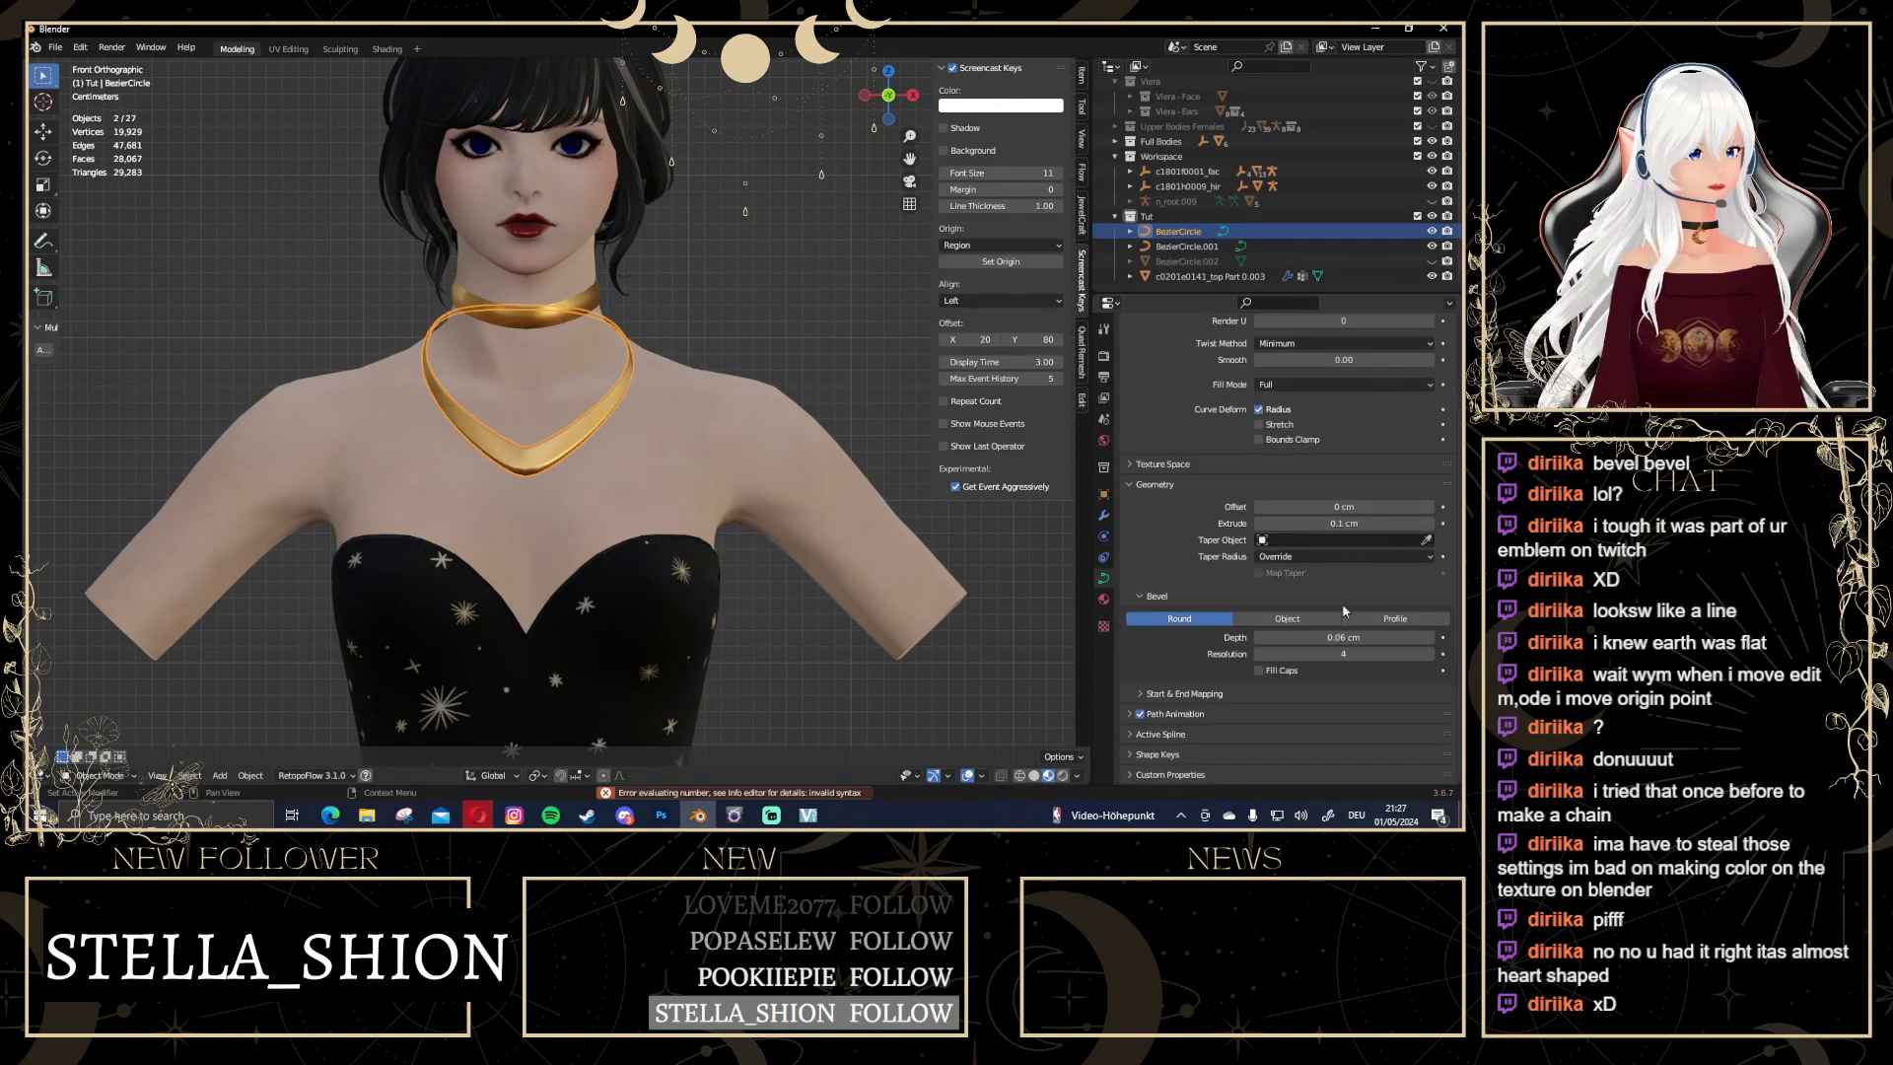
{"action": "left_click", "coordinate": [1333, 523]}
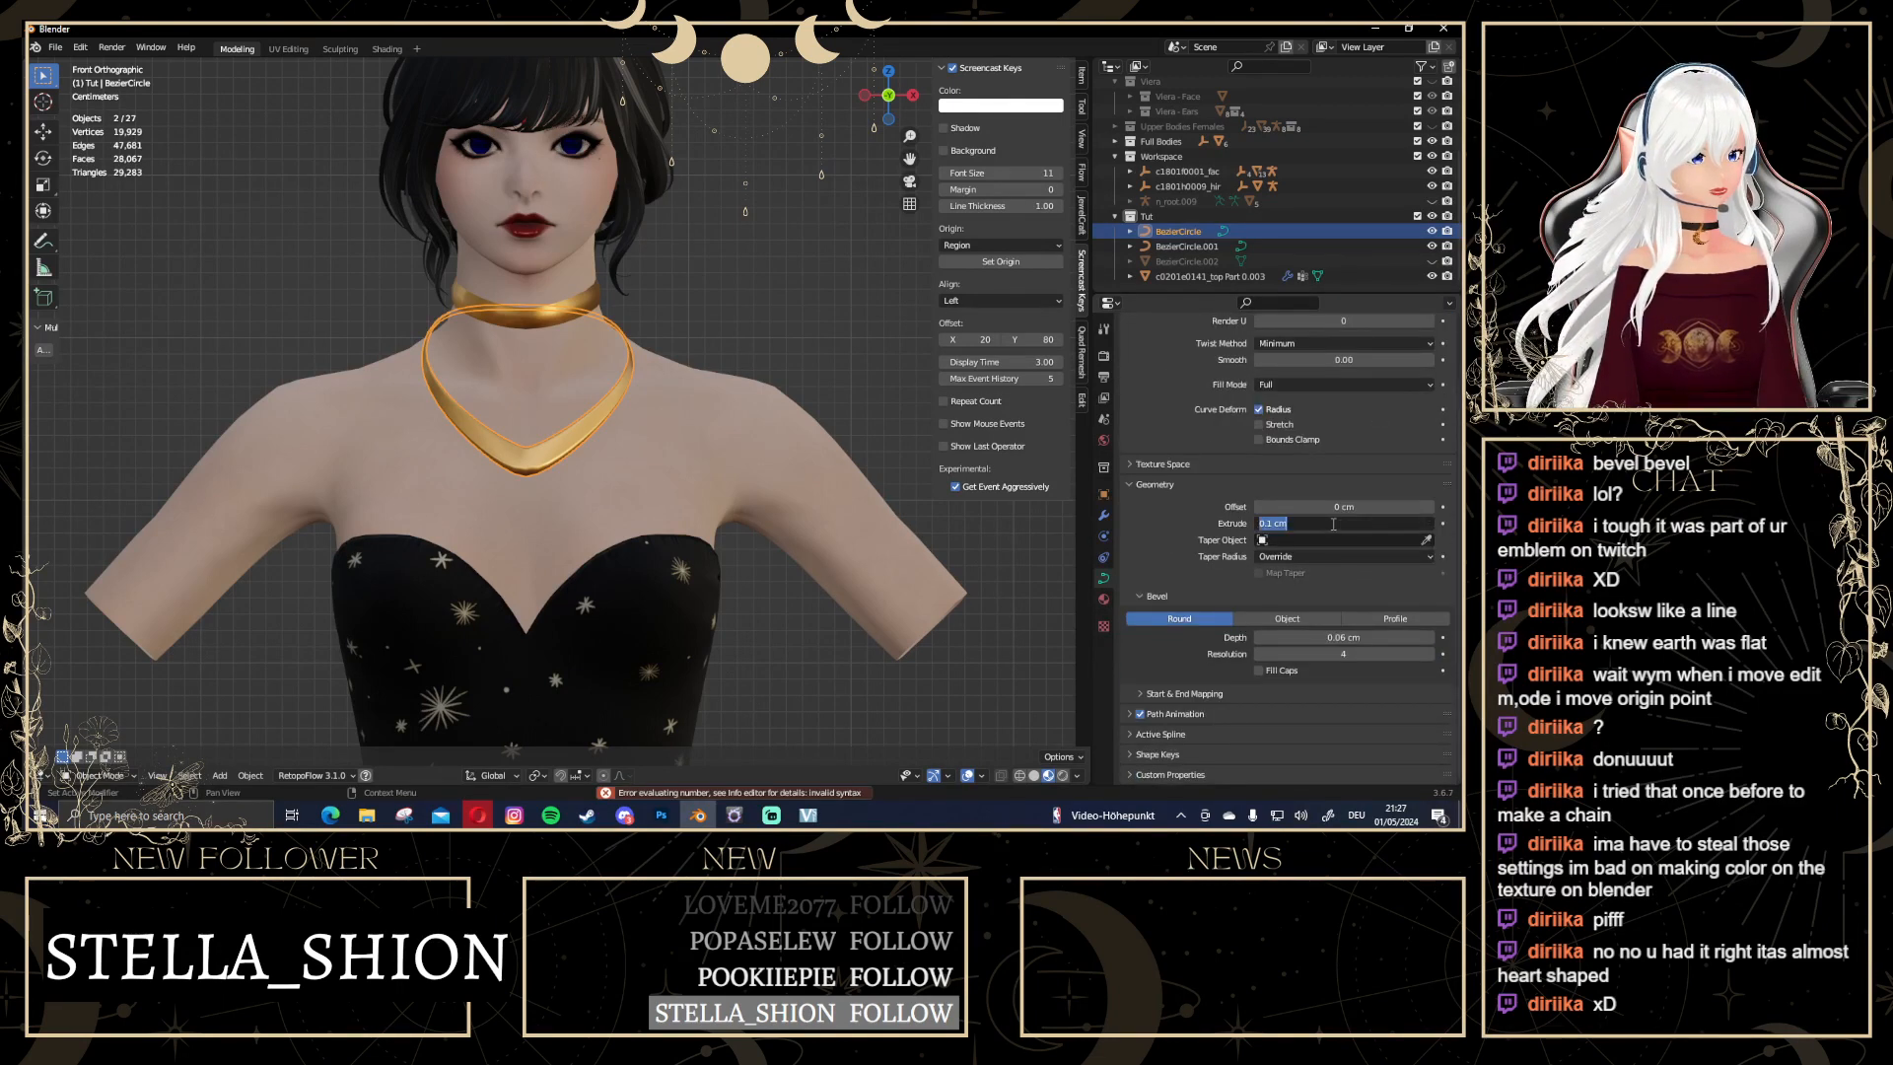
{"action": "type", "text": "-"}
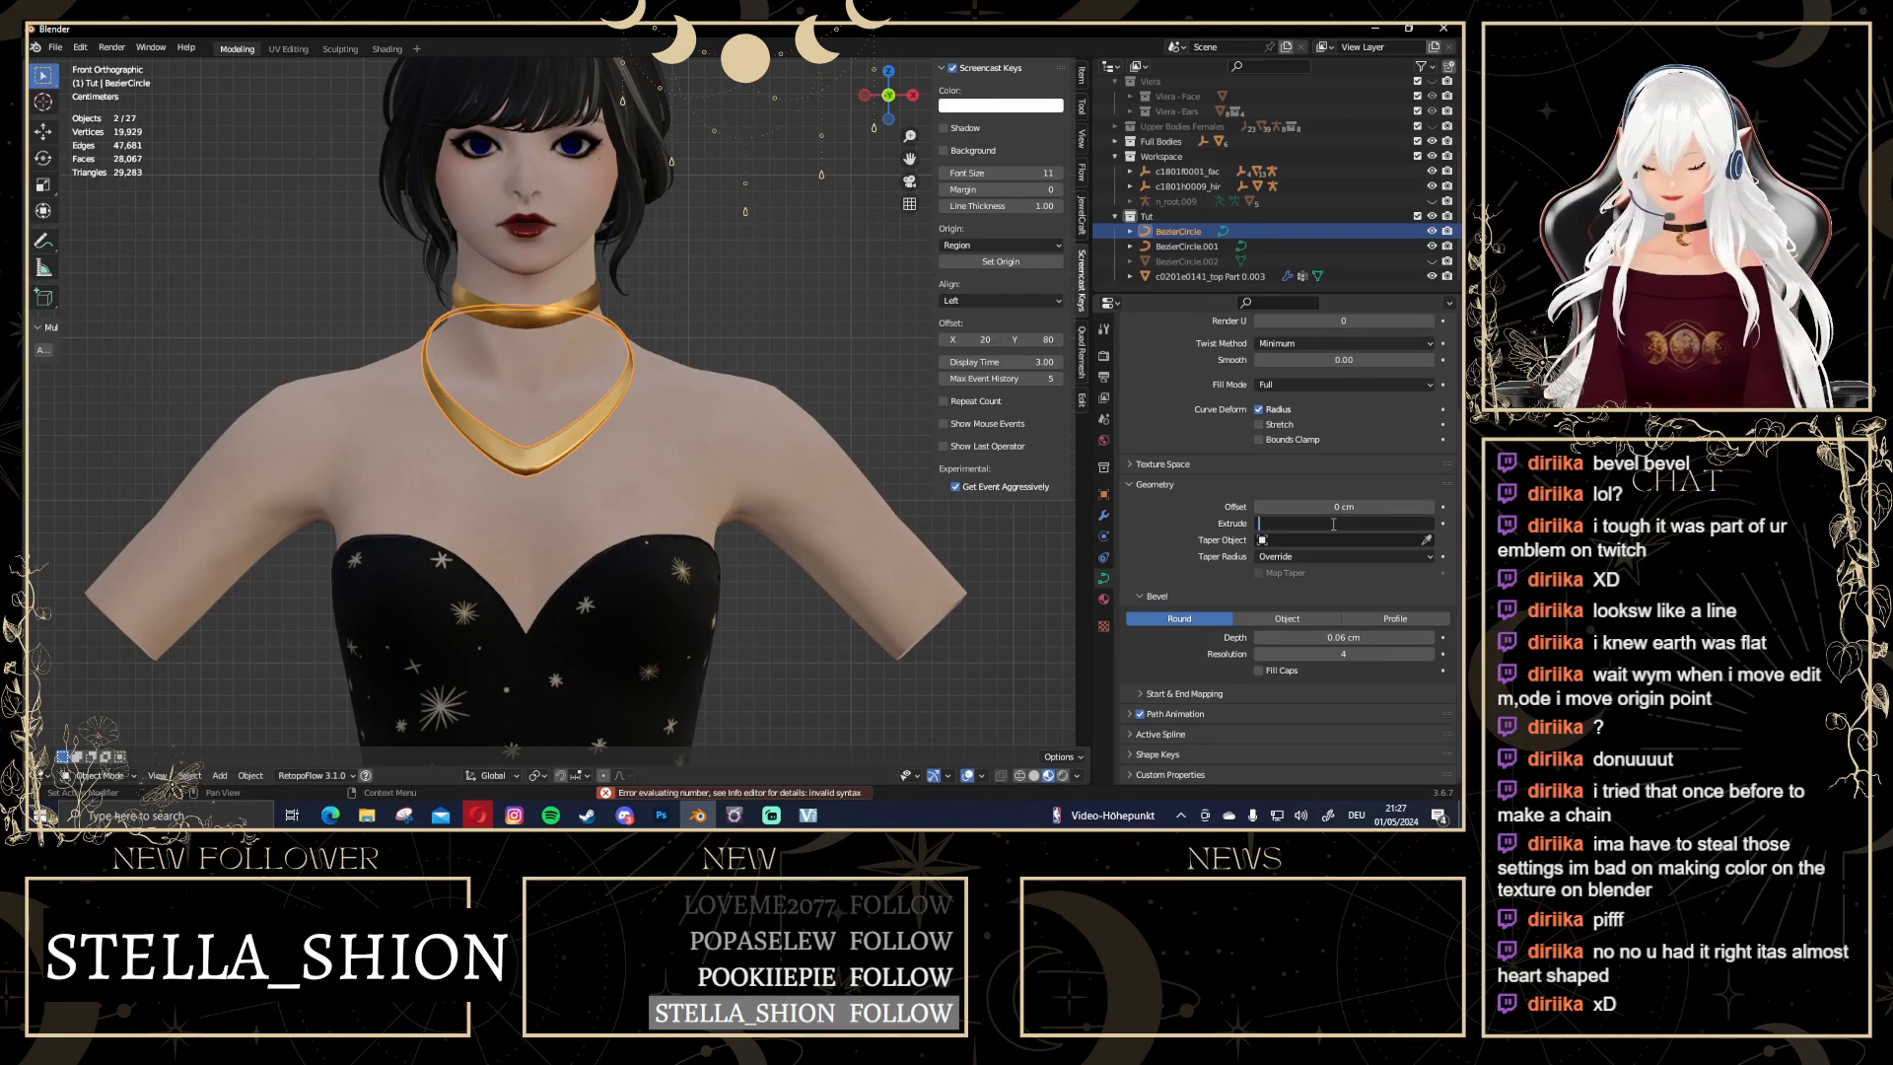
{"action": "key", "text": "Return"}
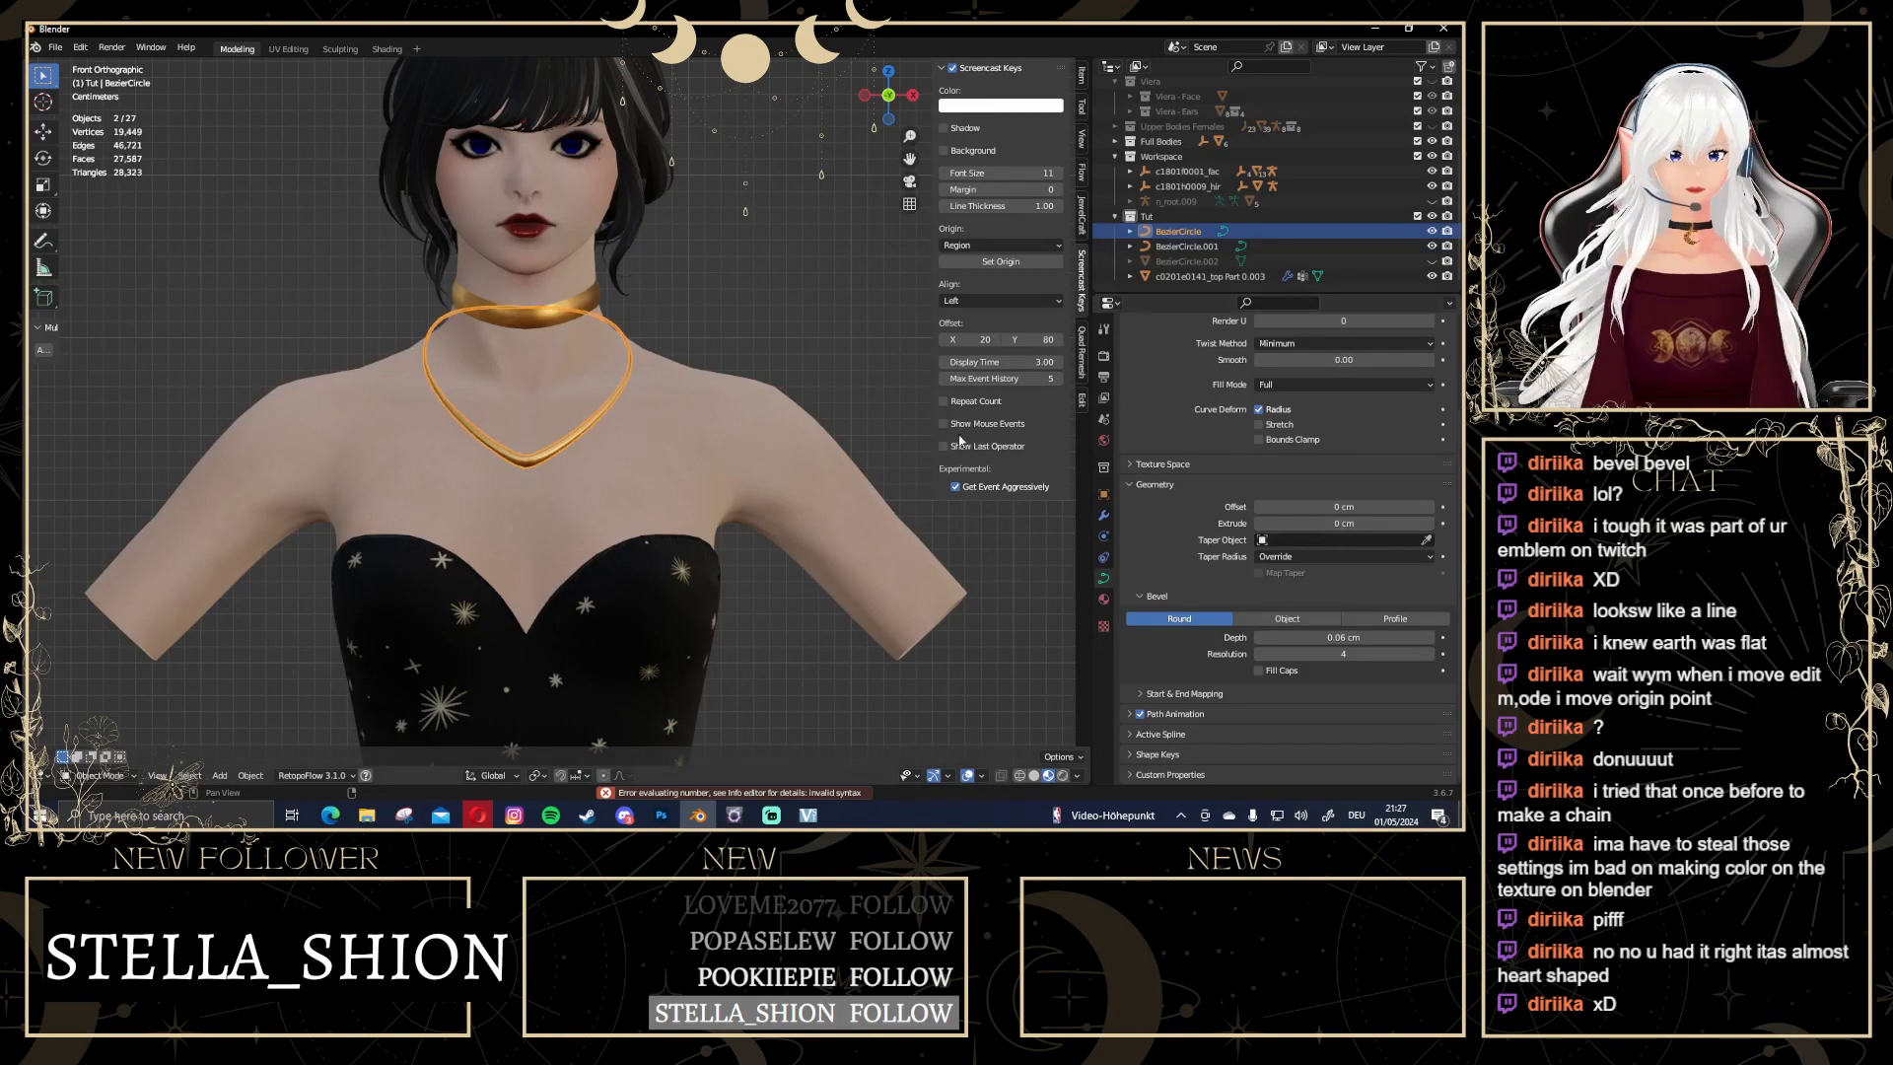
{"action": "left_click", "coordinate": [741, 458]}
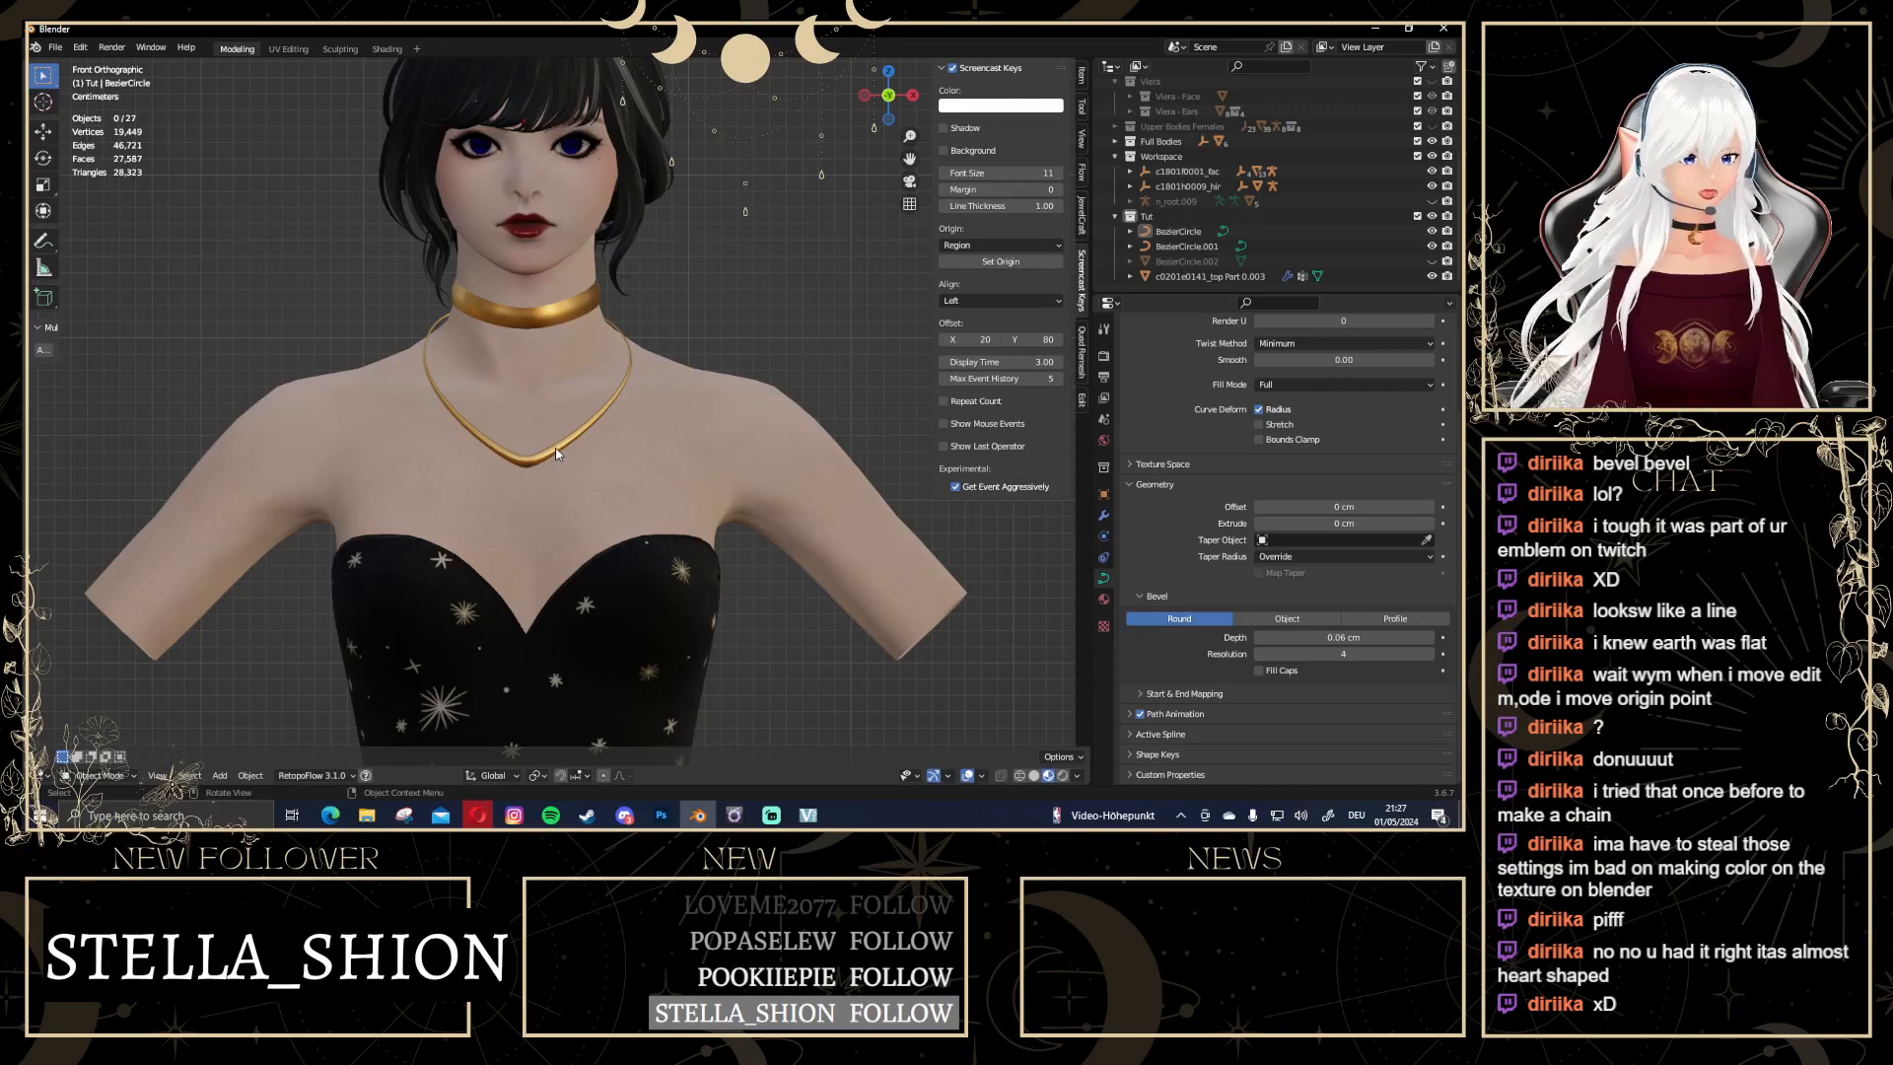
Thin the front of the necklace by scaling its front control point's curve radius by about 0.5, and return to Object Mode
{"action": "left_click", "coordinate": [530, 470]}
{"action": "scroll", "coordinate": [530, 471], "scroll_direction": "up", "scroll_amount": 2}
{"action": "key", "text": "Tab"}
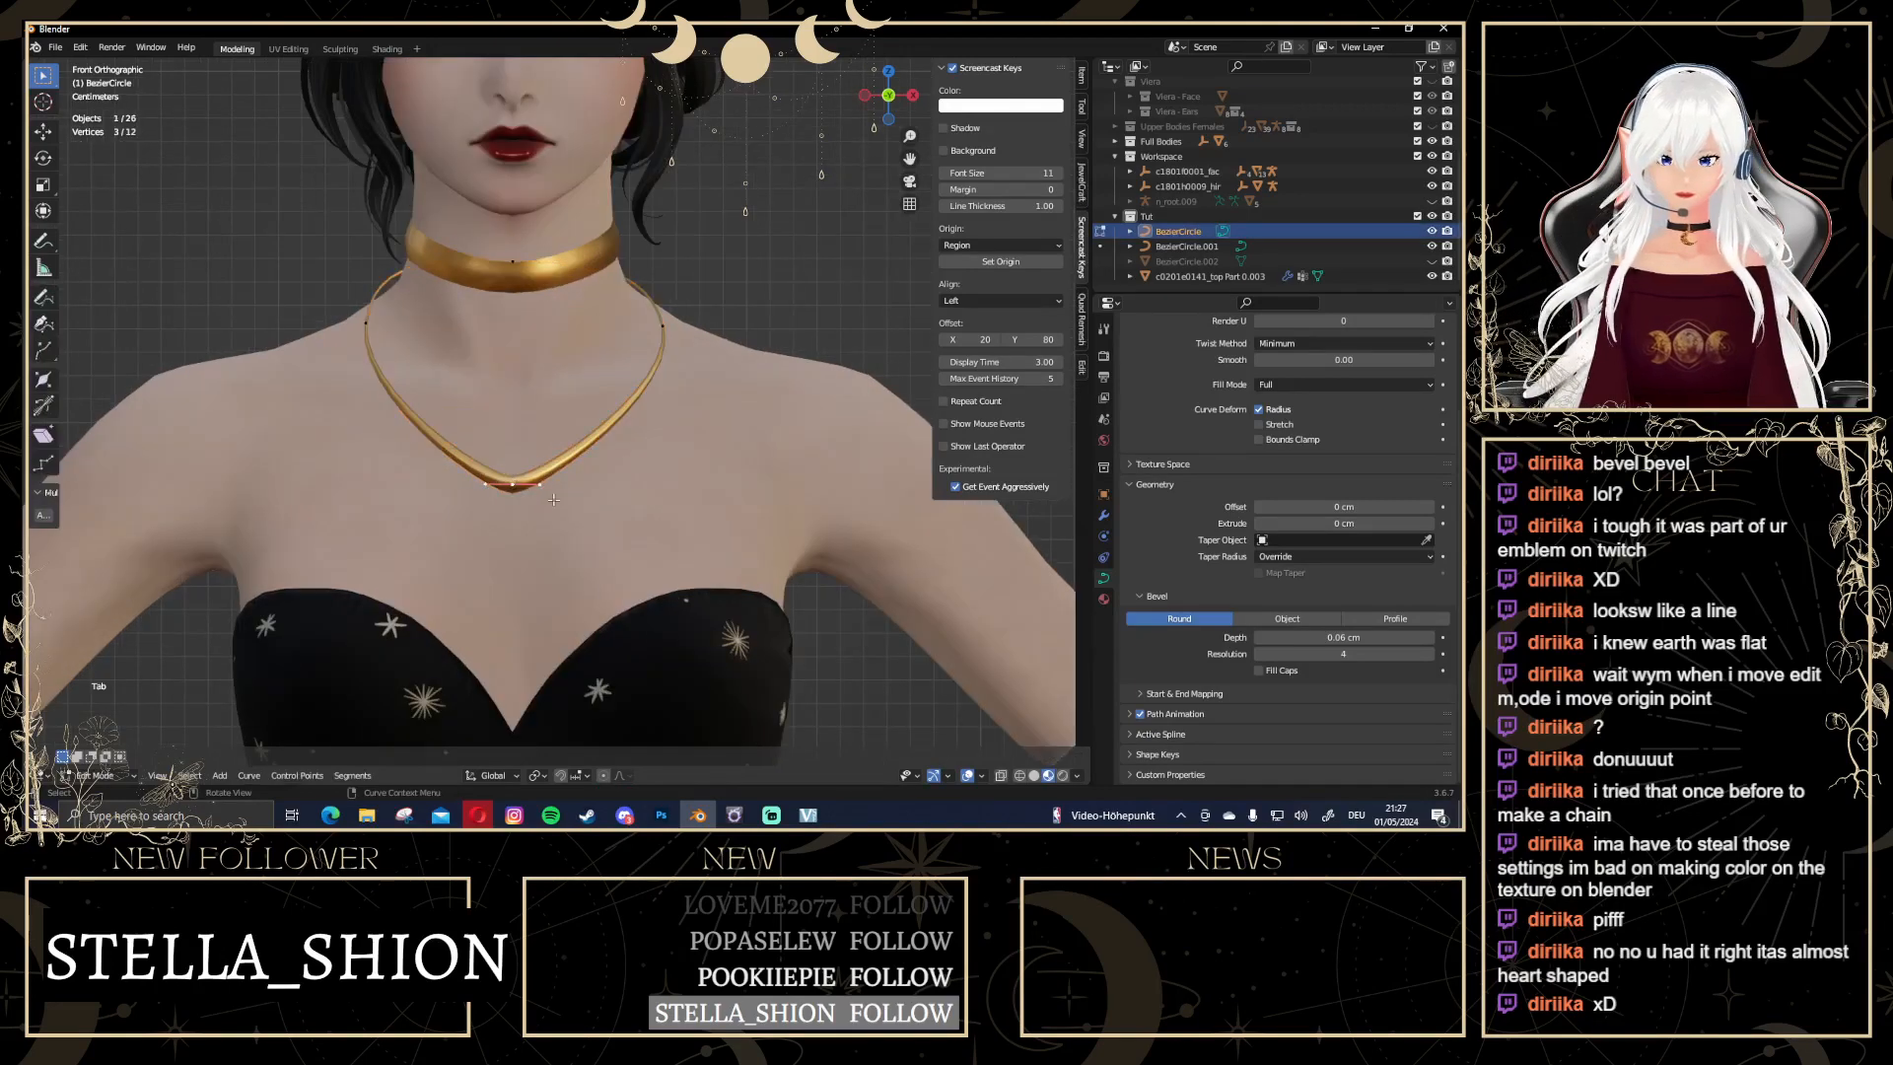
{"action": "key", "text": "alt+s"}
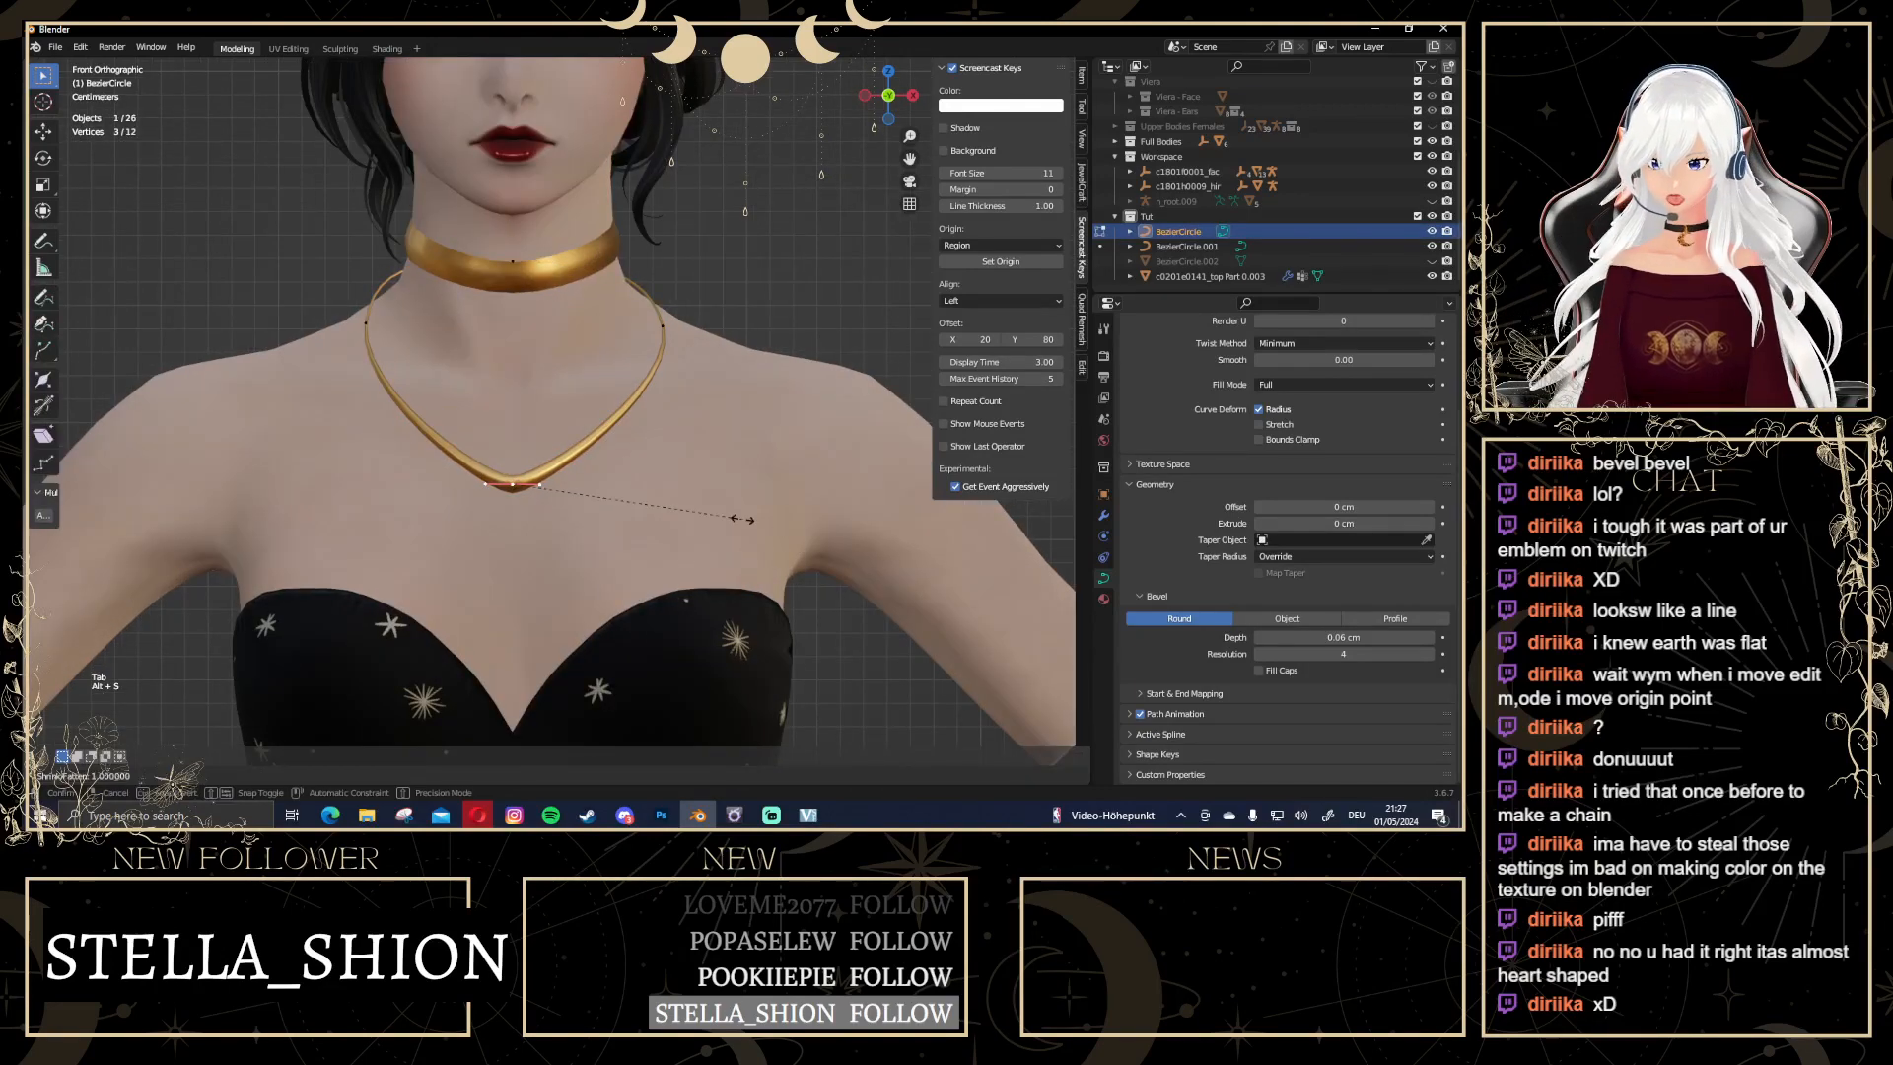
{"action": "left_click", "coordinate": [651, 512]}
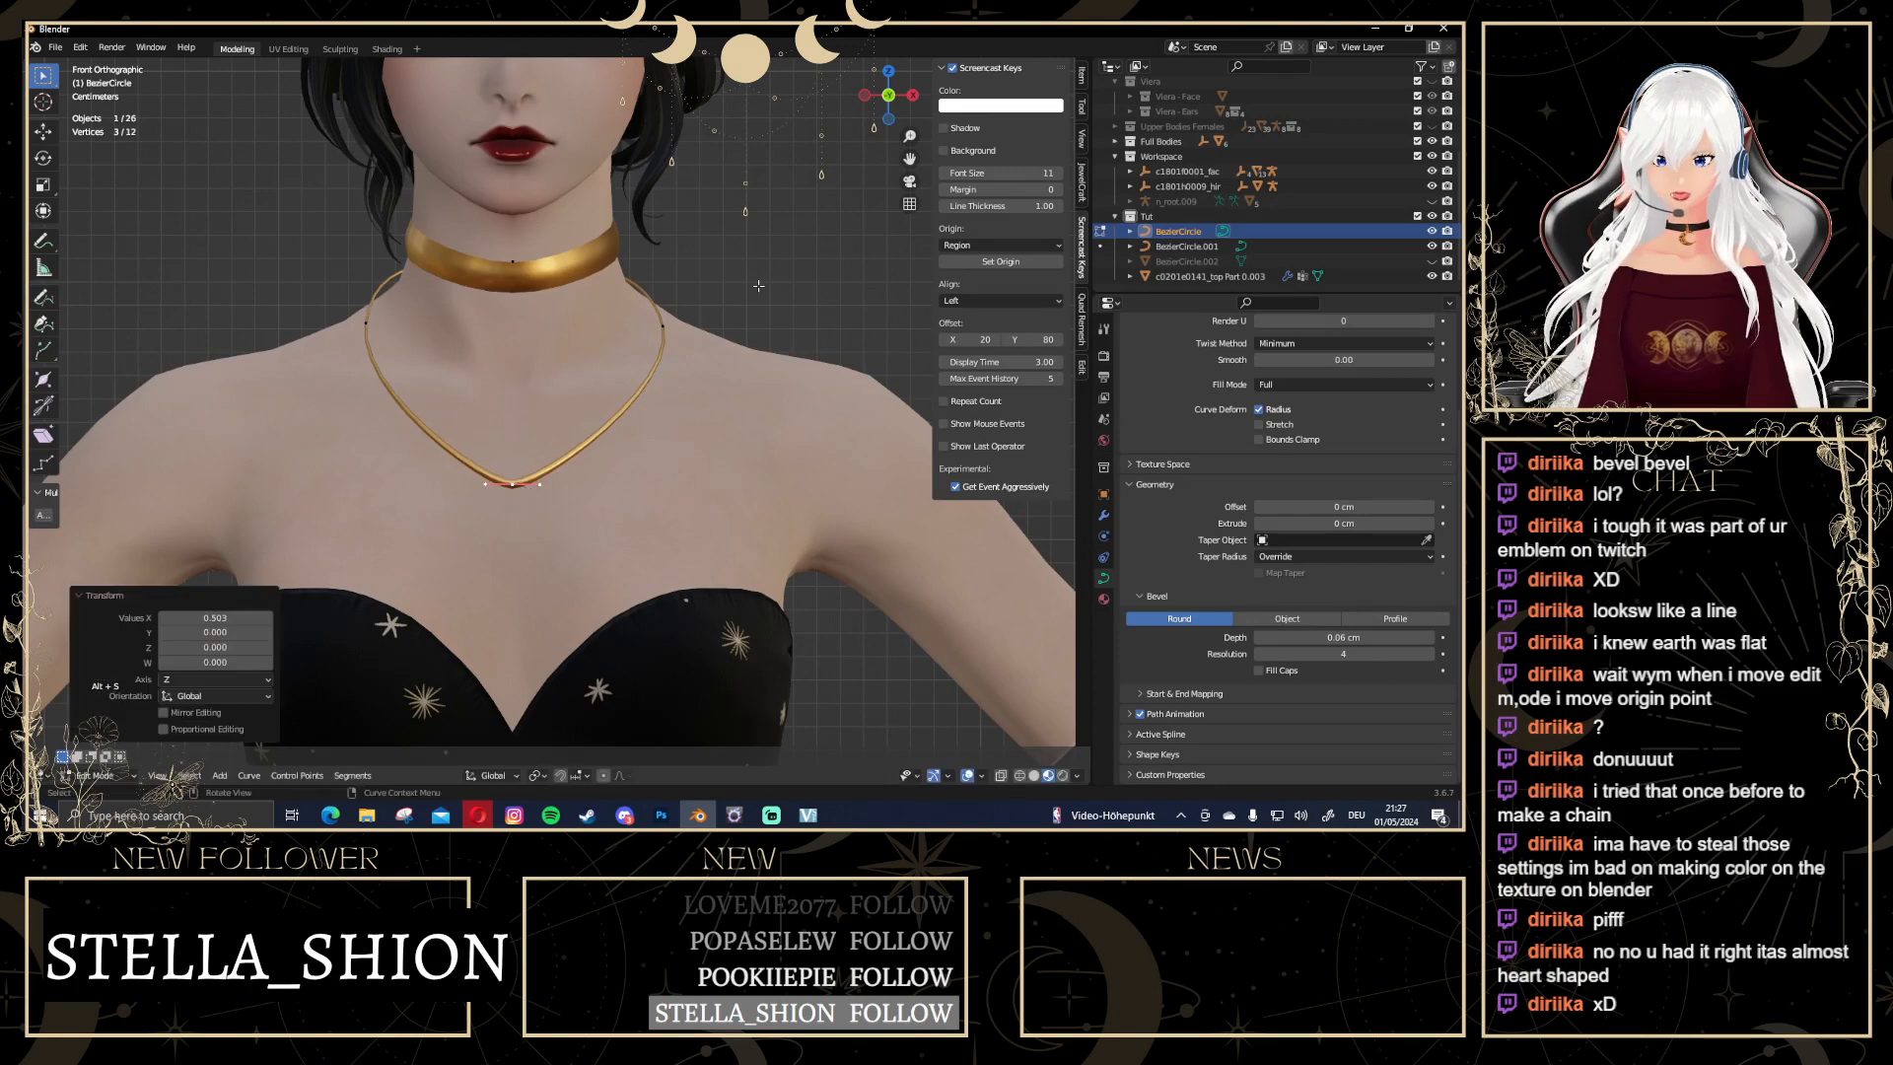
{"action": "left_click", "coordinate": [733, 304]}
{"action": "key", "text": "Tab"}
{"action": "scroll", "coordinate": [730, 365], "scroll_direction": "down", "scroll_amount": 6}
{"action": "left_click", "coordinate": [725, 424]}
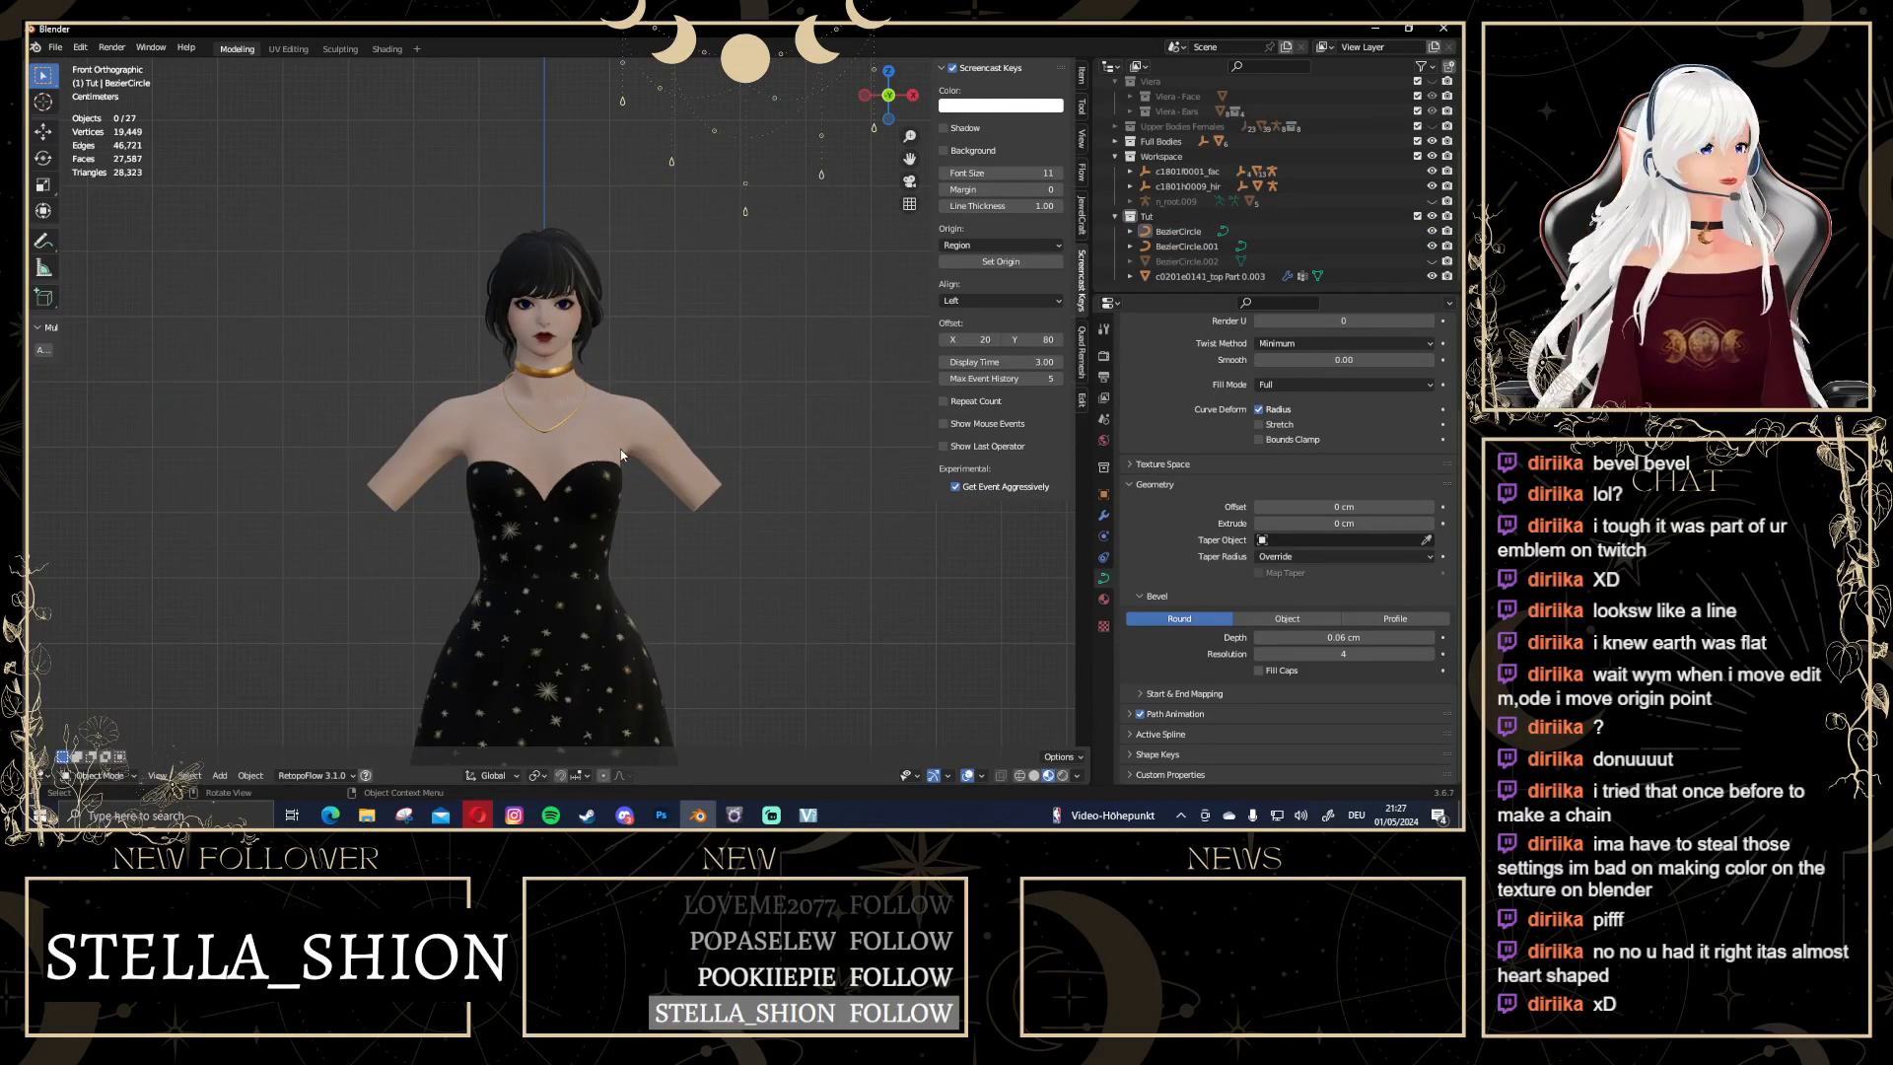
Add a UV sphere at the world origin
{"action": "scroll", "coordinate": [651, 434], "scroll_direction": "down", "scroll_amount": 4}
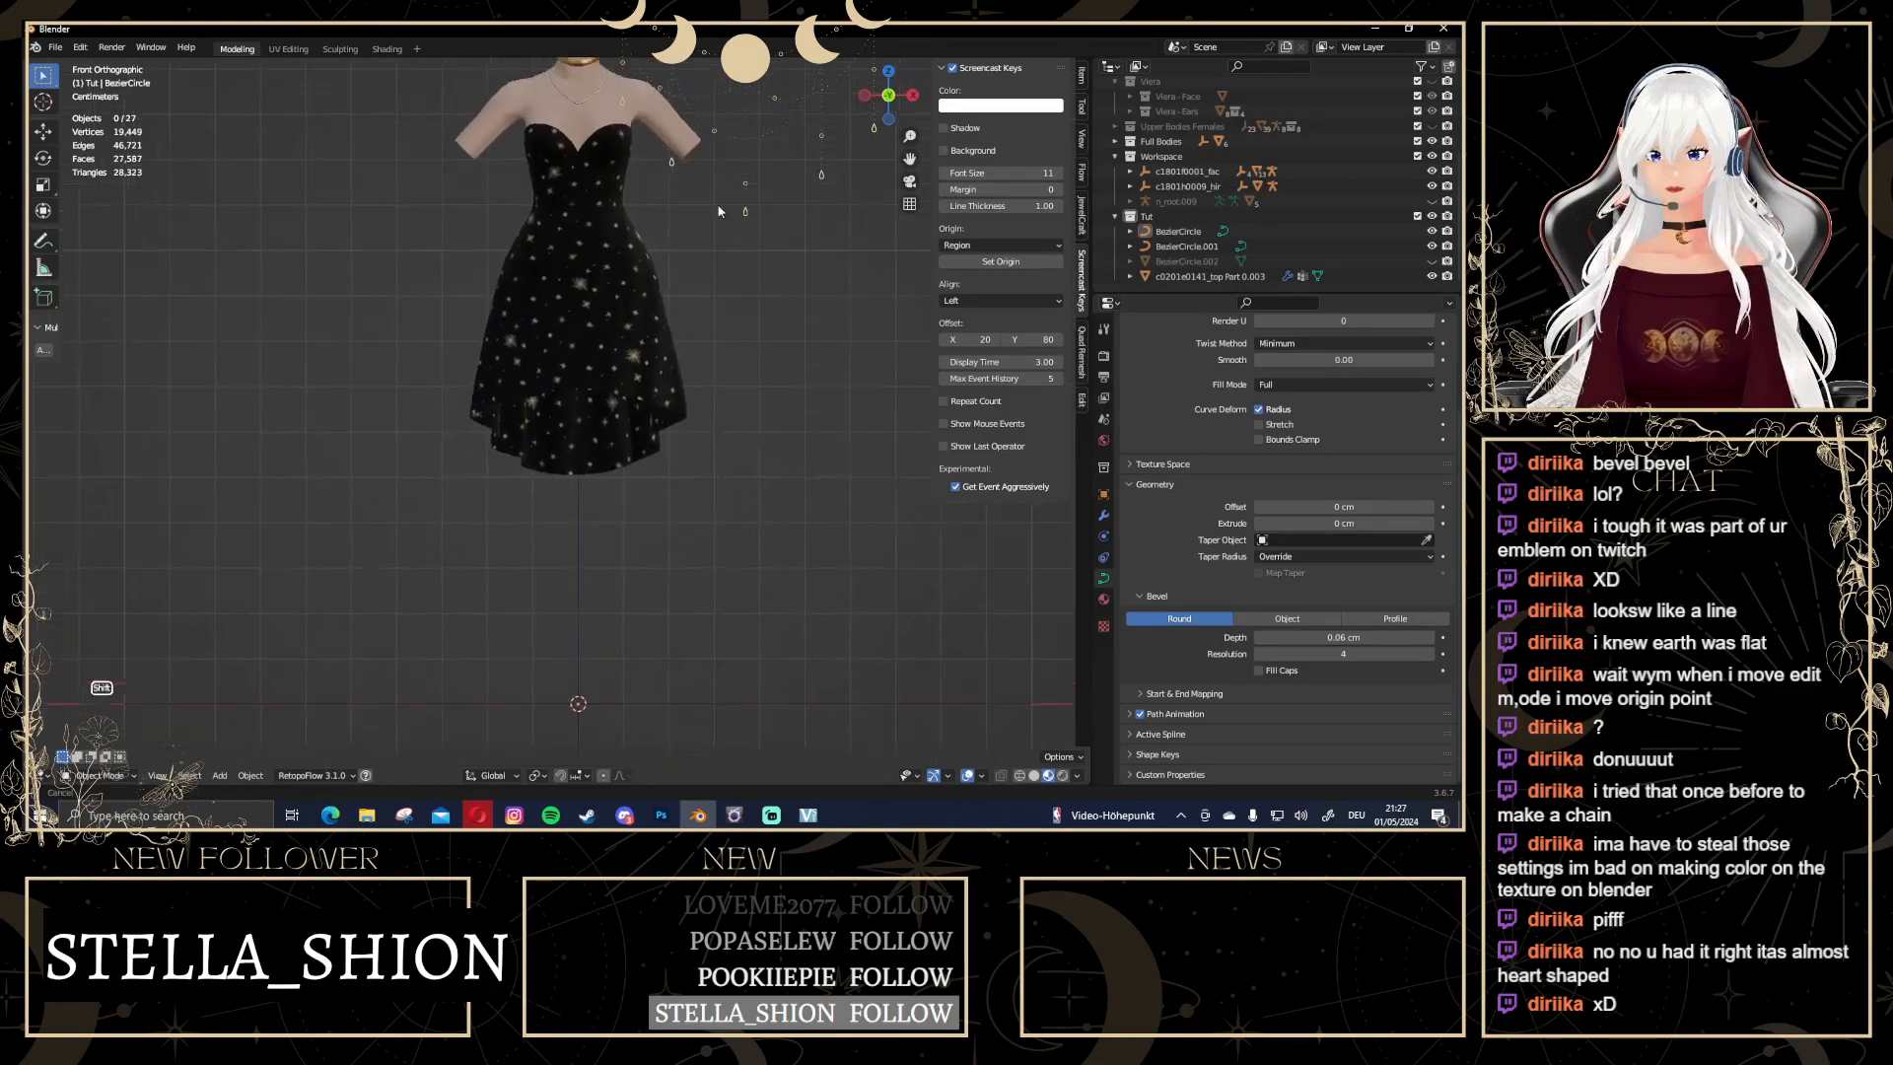
{"action": "middle_click_drag", "start_coordinate": [713, 289], "coordinate": [621, 510]}
{"action": "key", "text": "shift+a"}
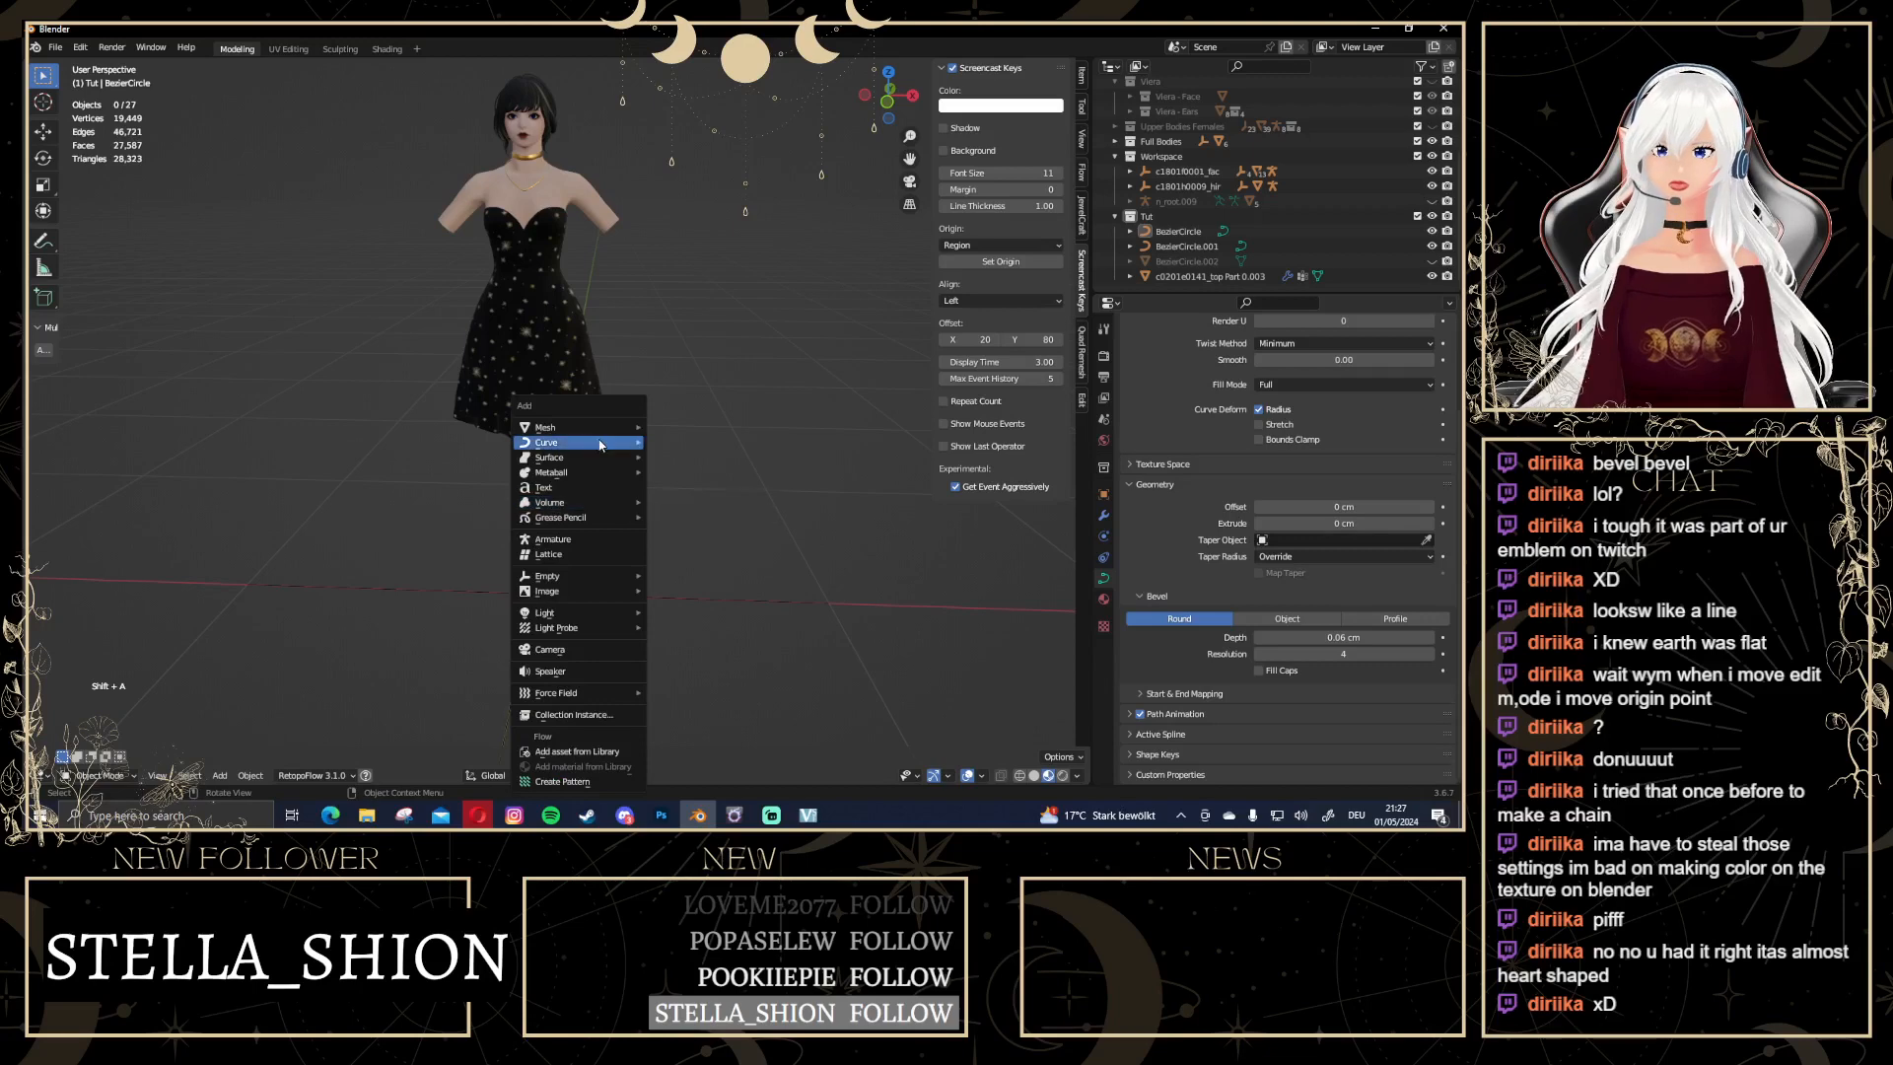
{"action": "mouse_move", "coordinate": [597, 432]}
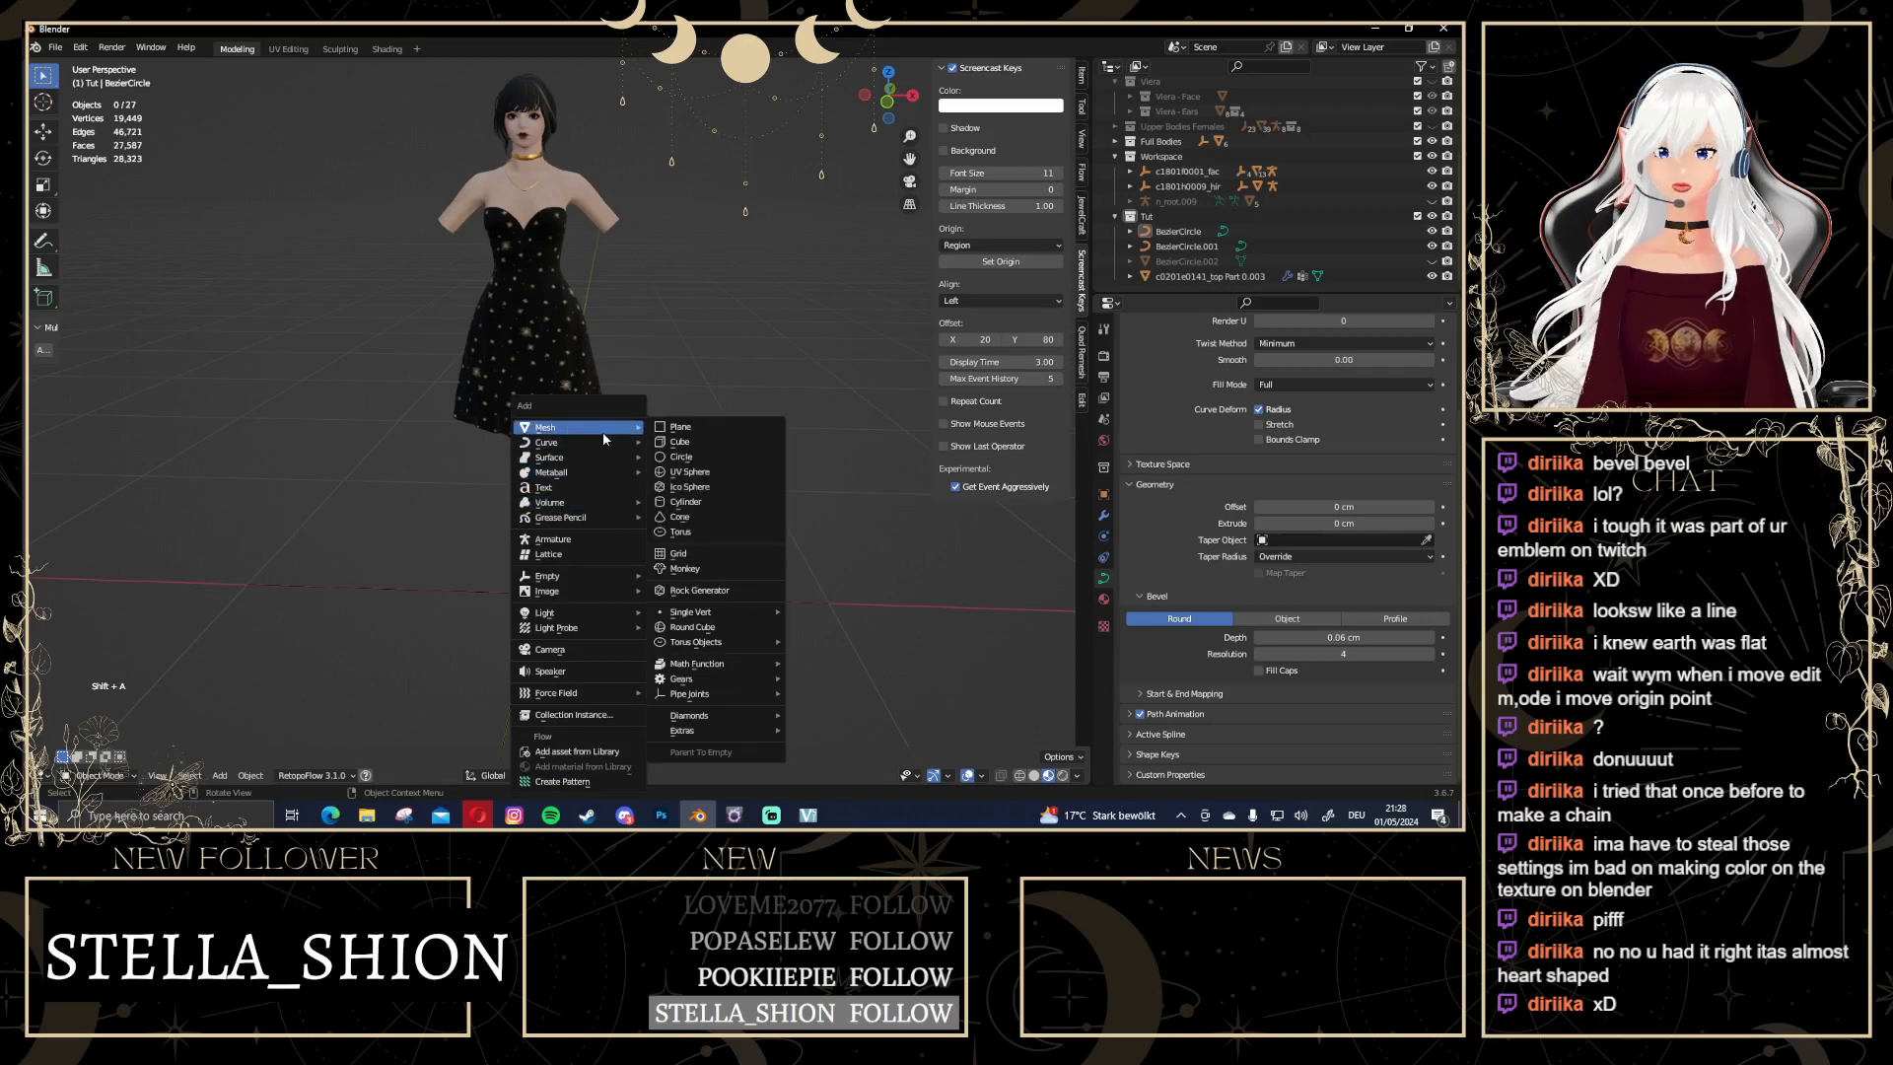
{"action": "left_click", "coordinate": [699, 472]}
{"action": "scroll", "coordinate": [482, 488], "scroll_direction": "down", "scroll_amount": 4}
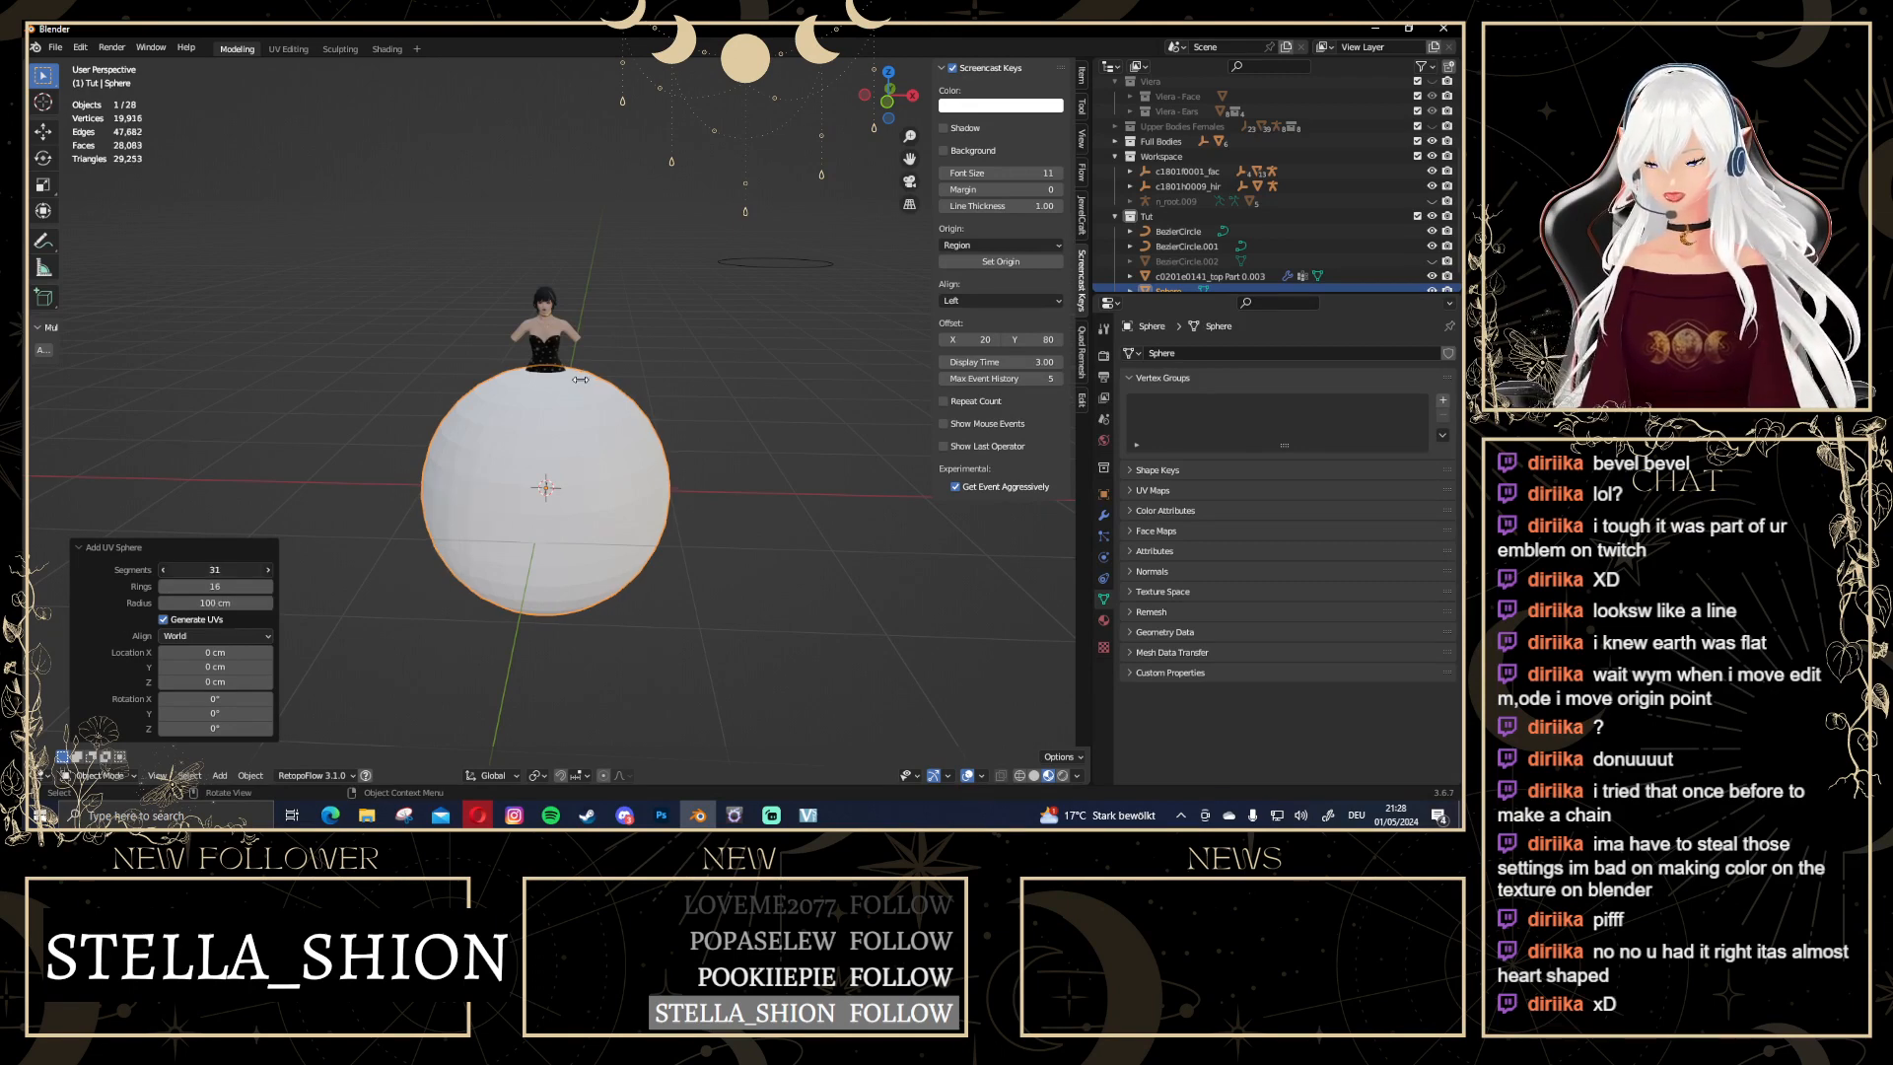
Set the new UV sphere's segments to 10
{"action": "left_click_drag", "start_coordinate": [580, 379], "coordinate": [568, 378]}
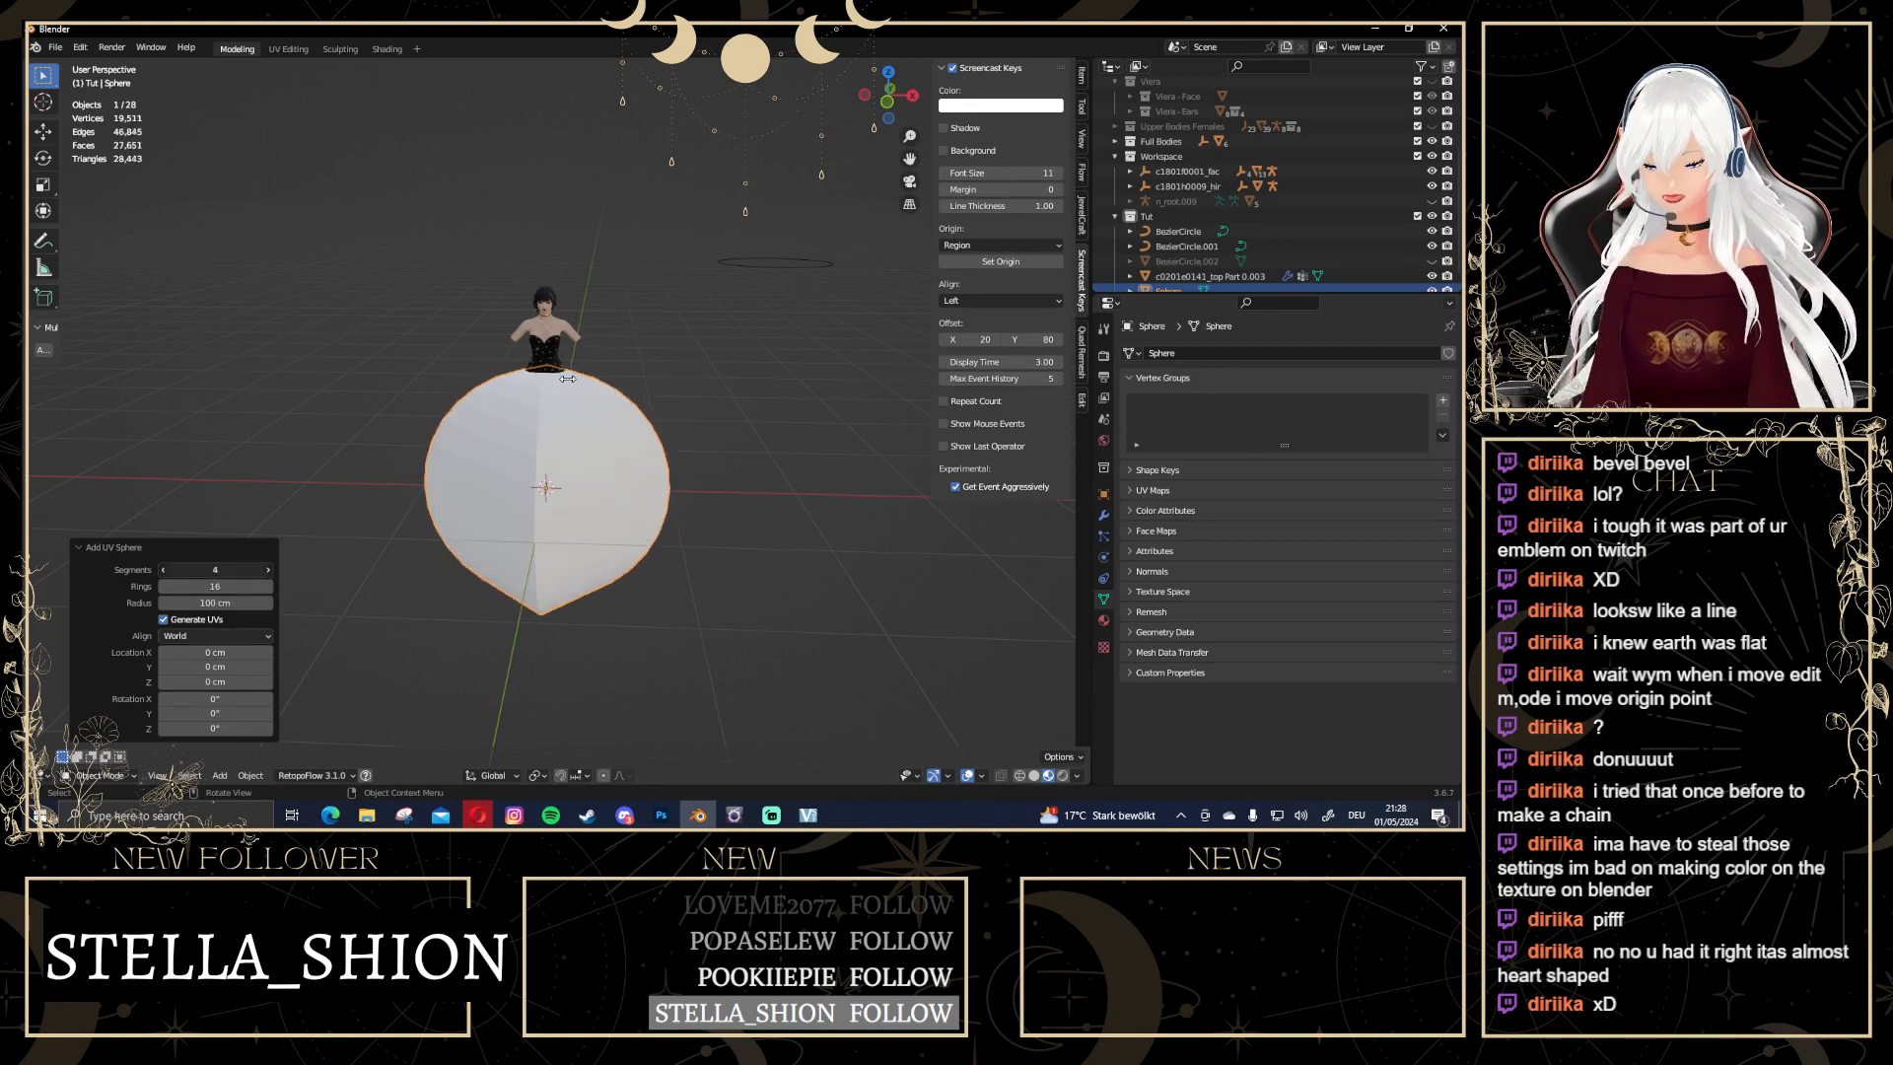
{"action": "left_click", "coordinate": [235, 571]}
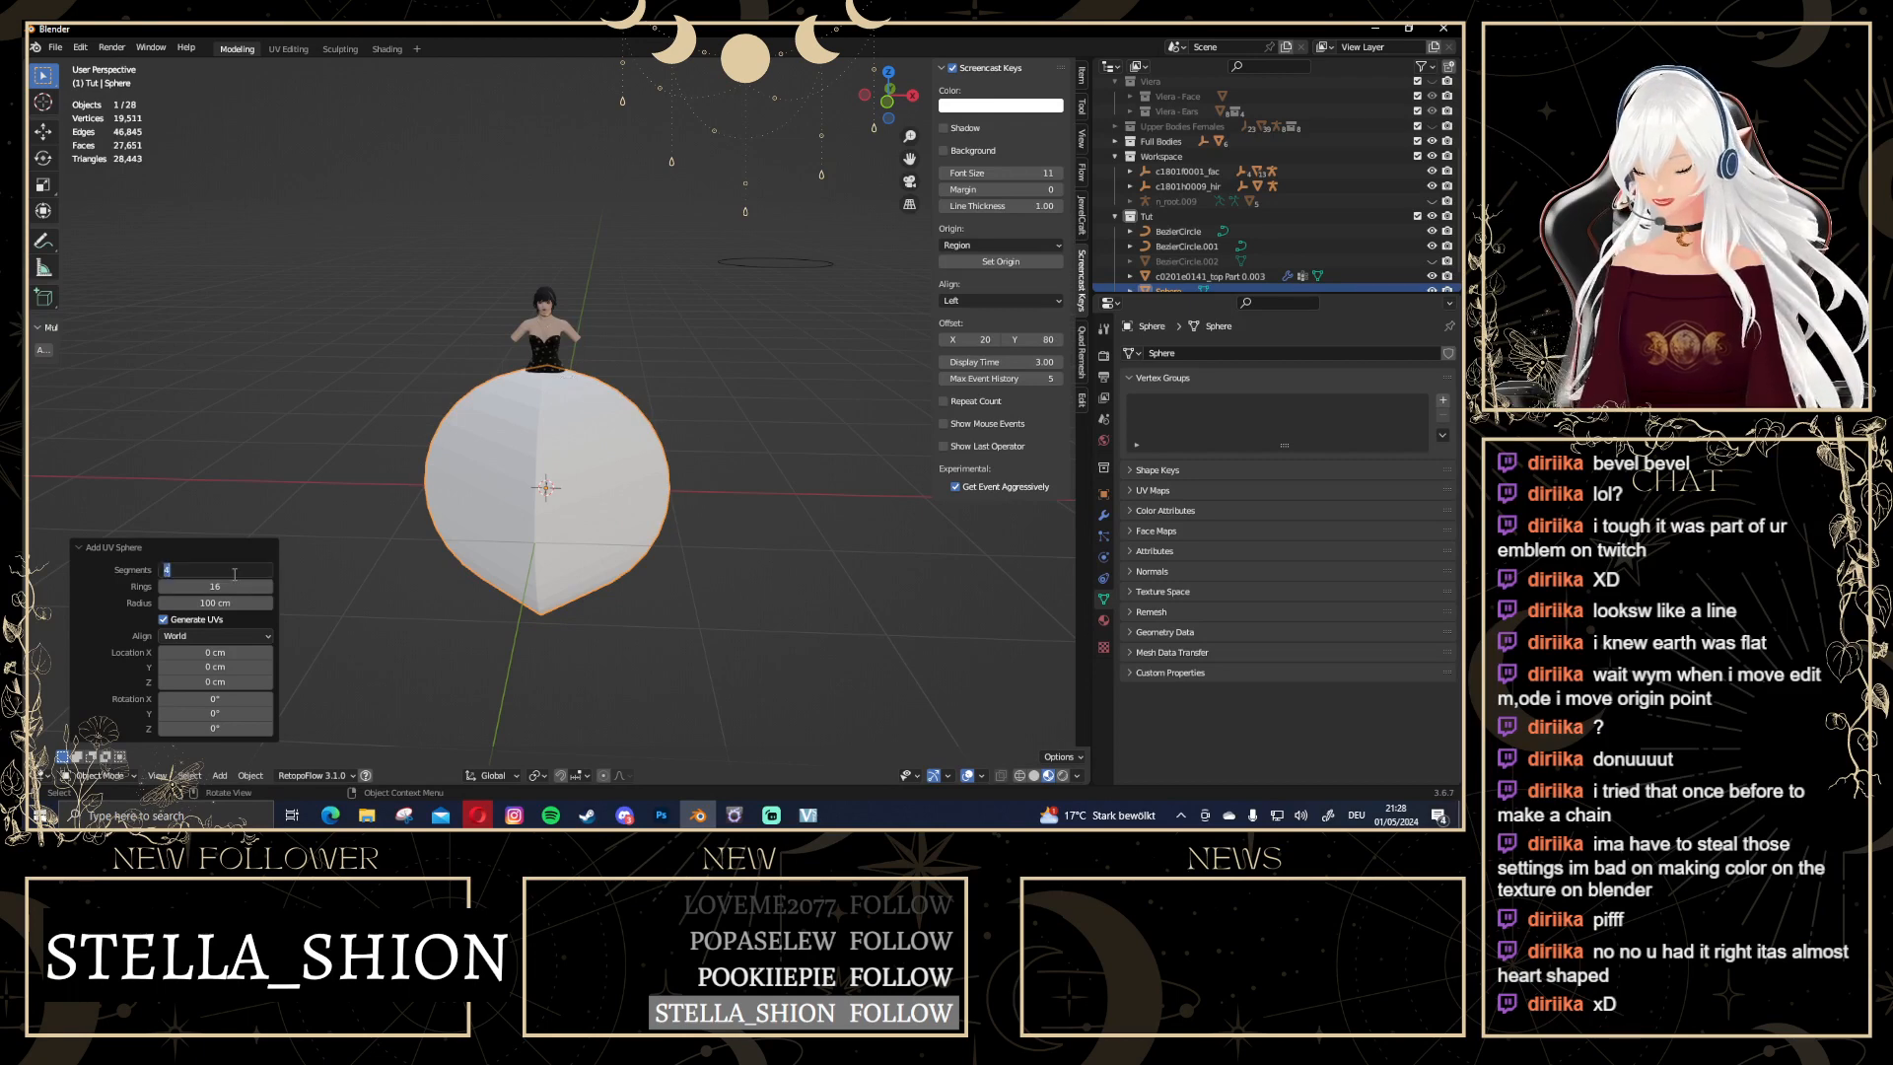
{"action": "type", "text": "10"}
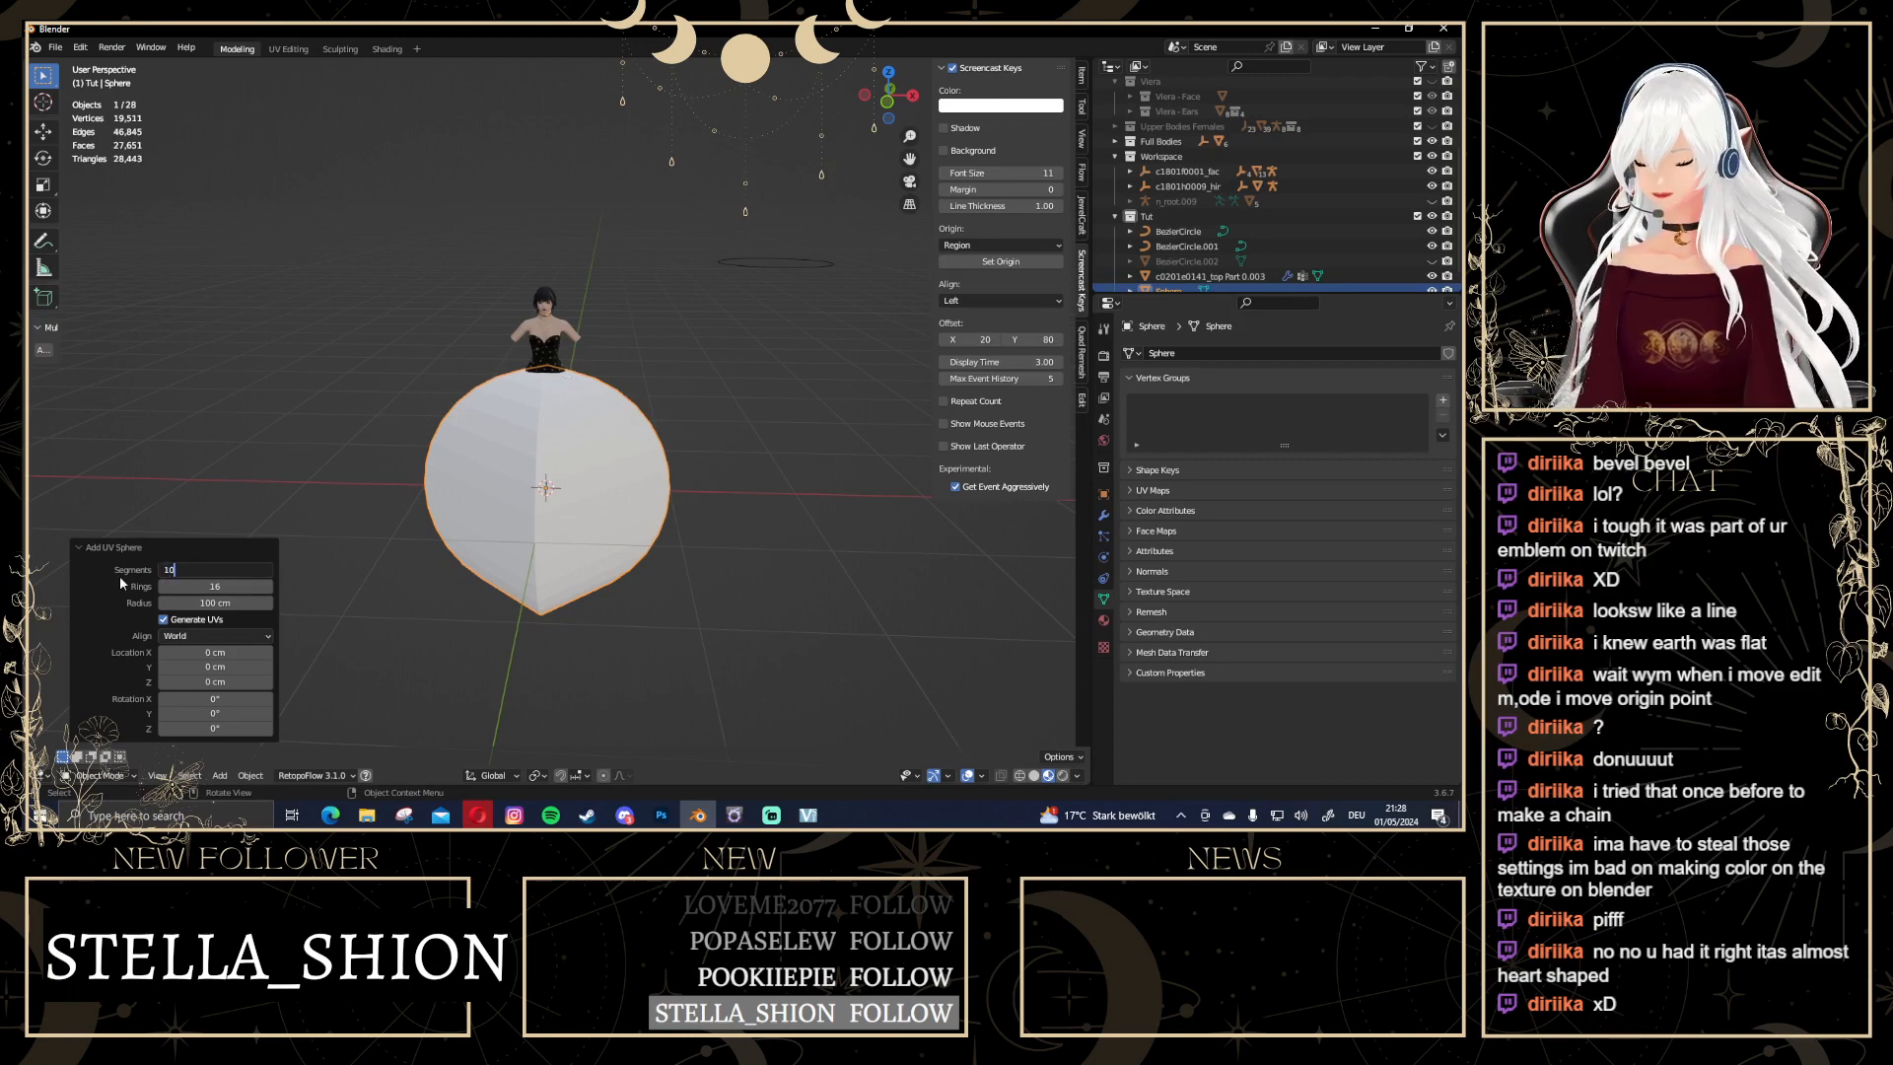
{"action": "key", "text": "Return"}
{"action": "middle_click_drag", "start_coordinate": [538, 462], "coordinate": [684, 676]}
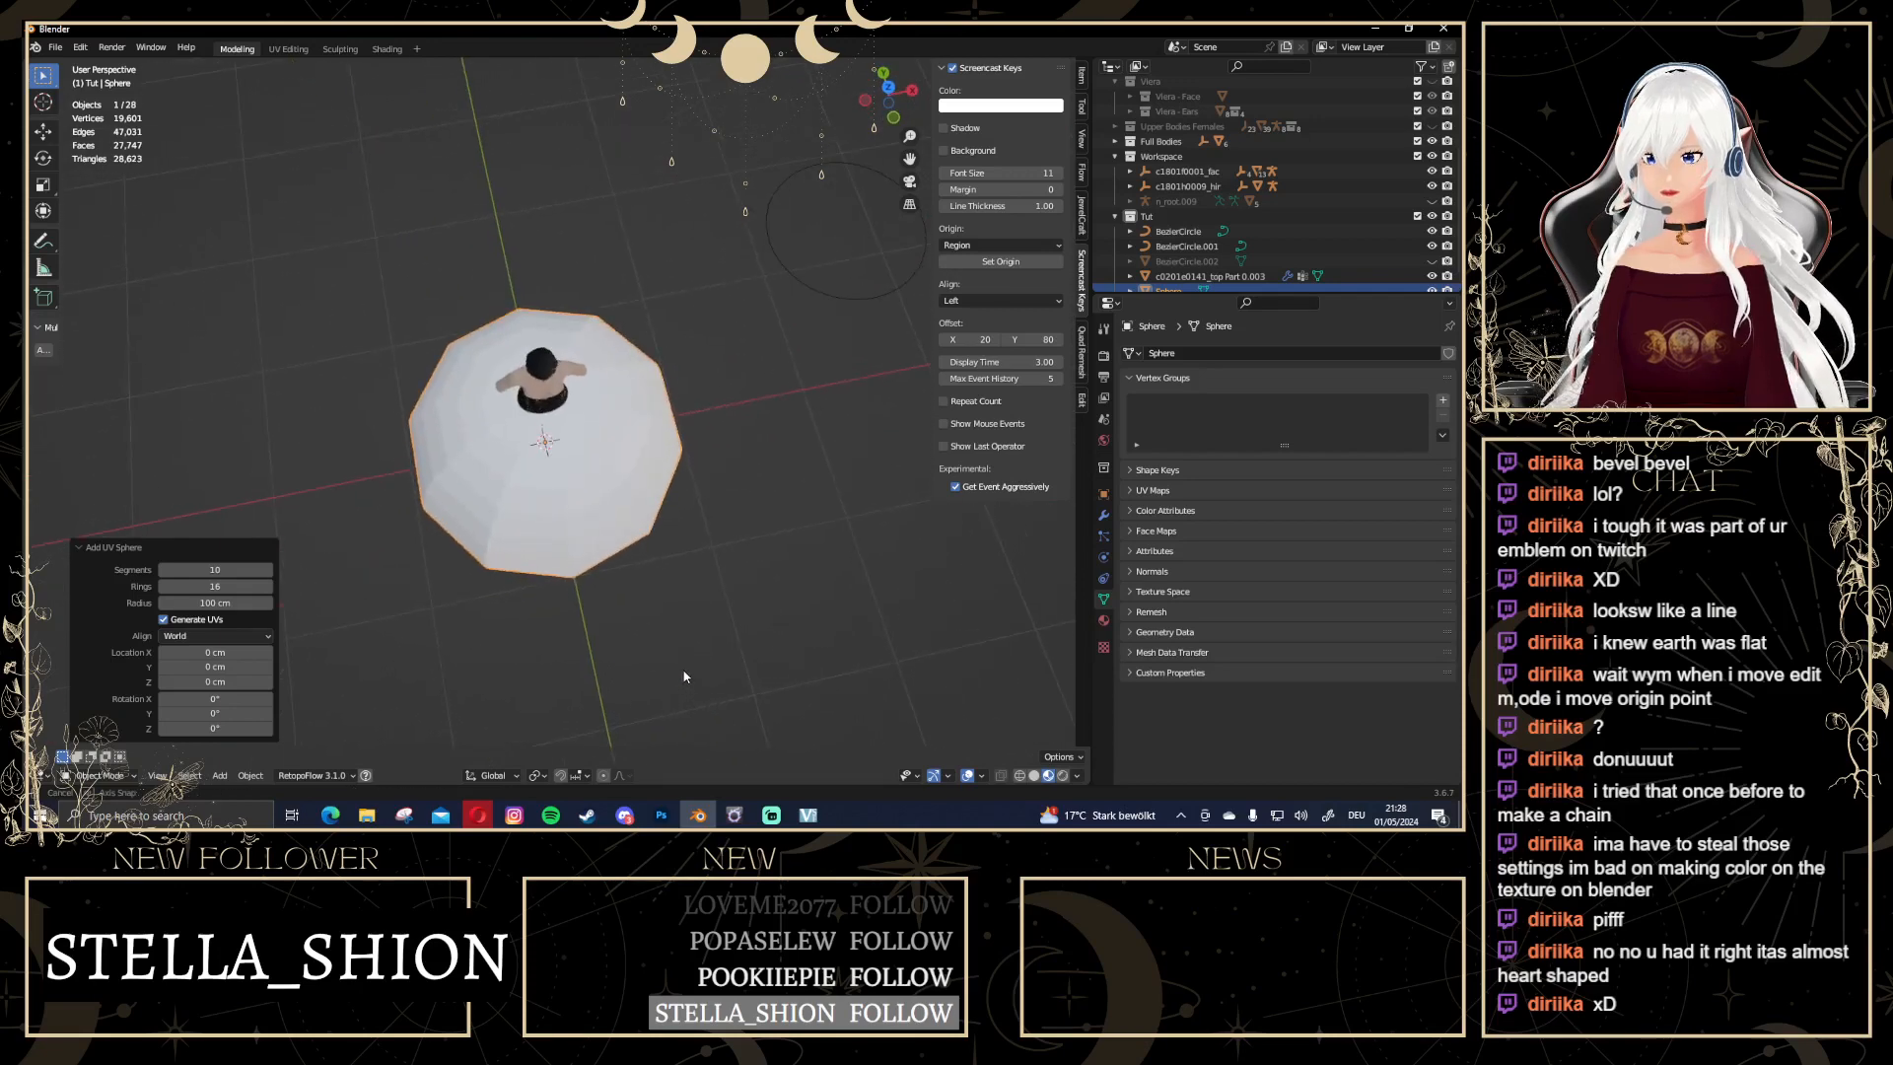
Set the UV sphere's rings to 8 and its segments to 8
{"action": "left_click", "coordinate": [224, 588]}
{"action": "type", "text": "8"}
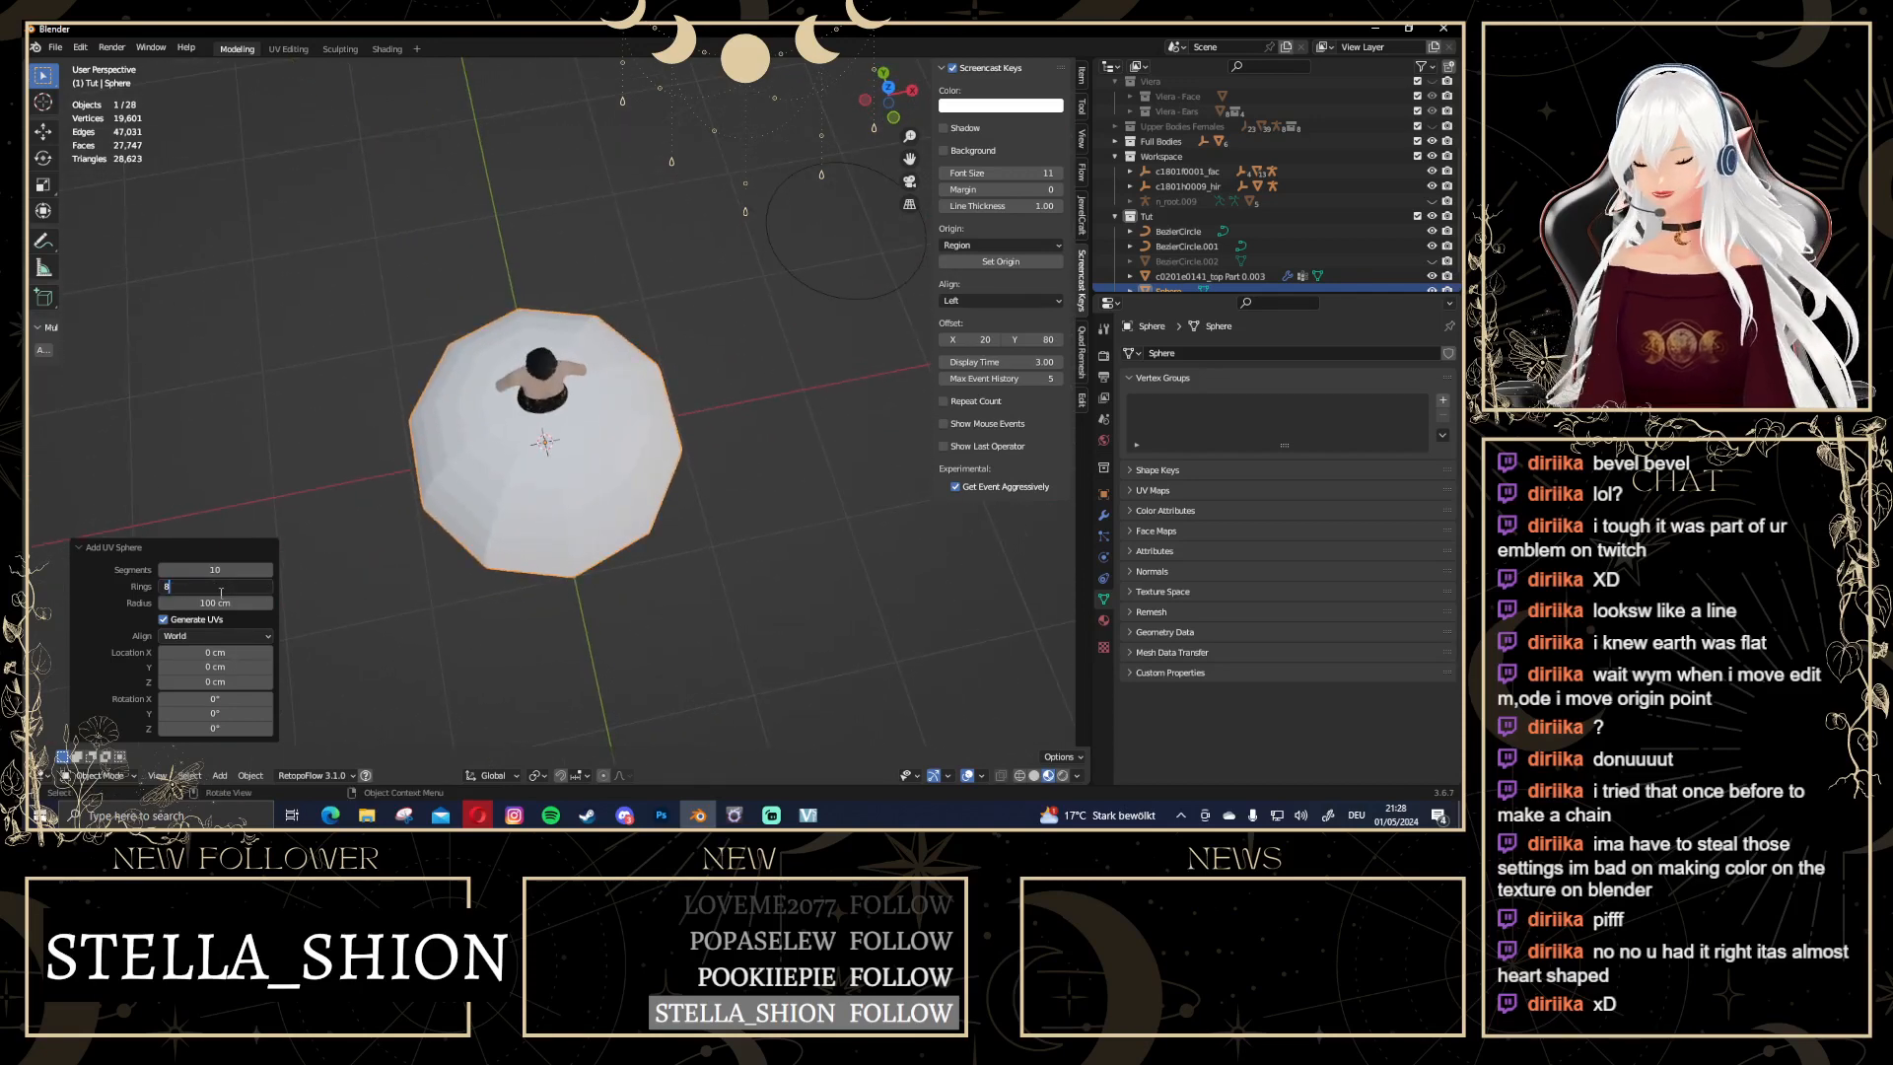
{"action": "key", "text": "Return"}
{"action": "middle_click_drag", "start_coordinate": [862, 537], "coordinate": [795, 393]}
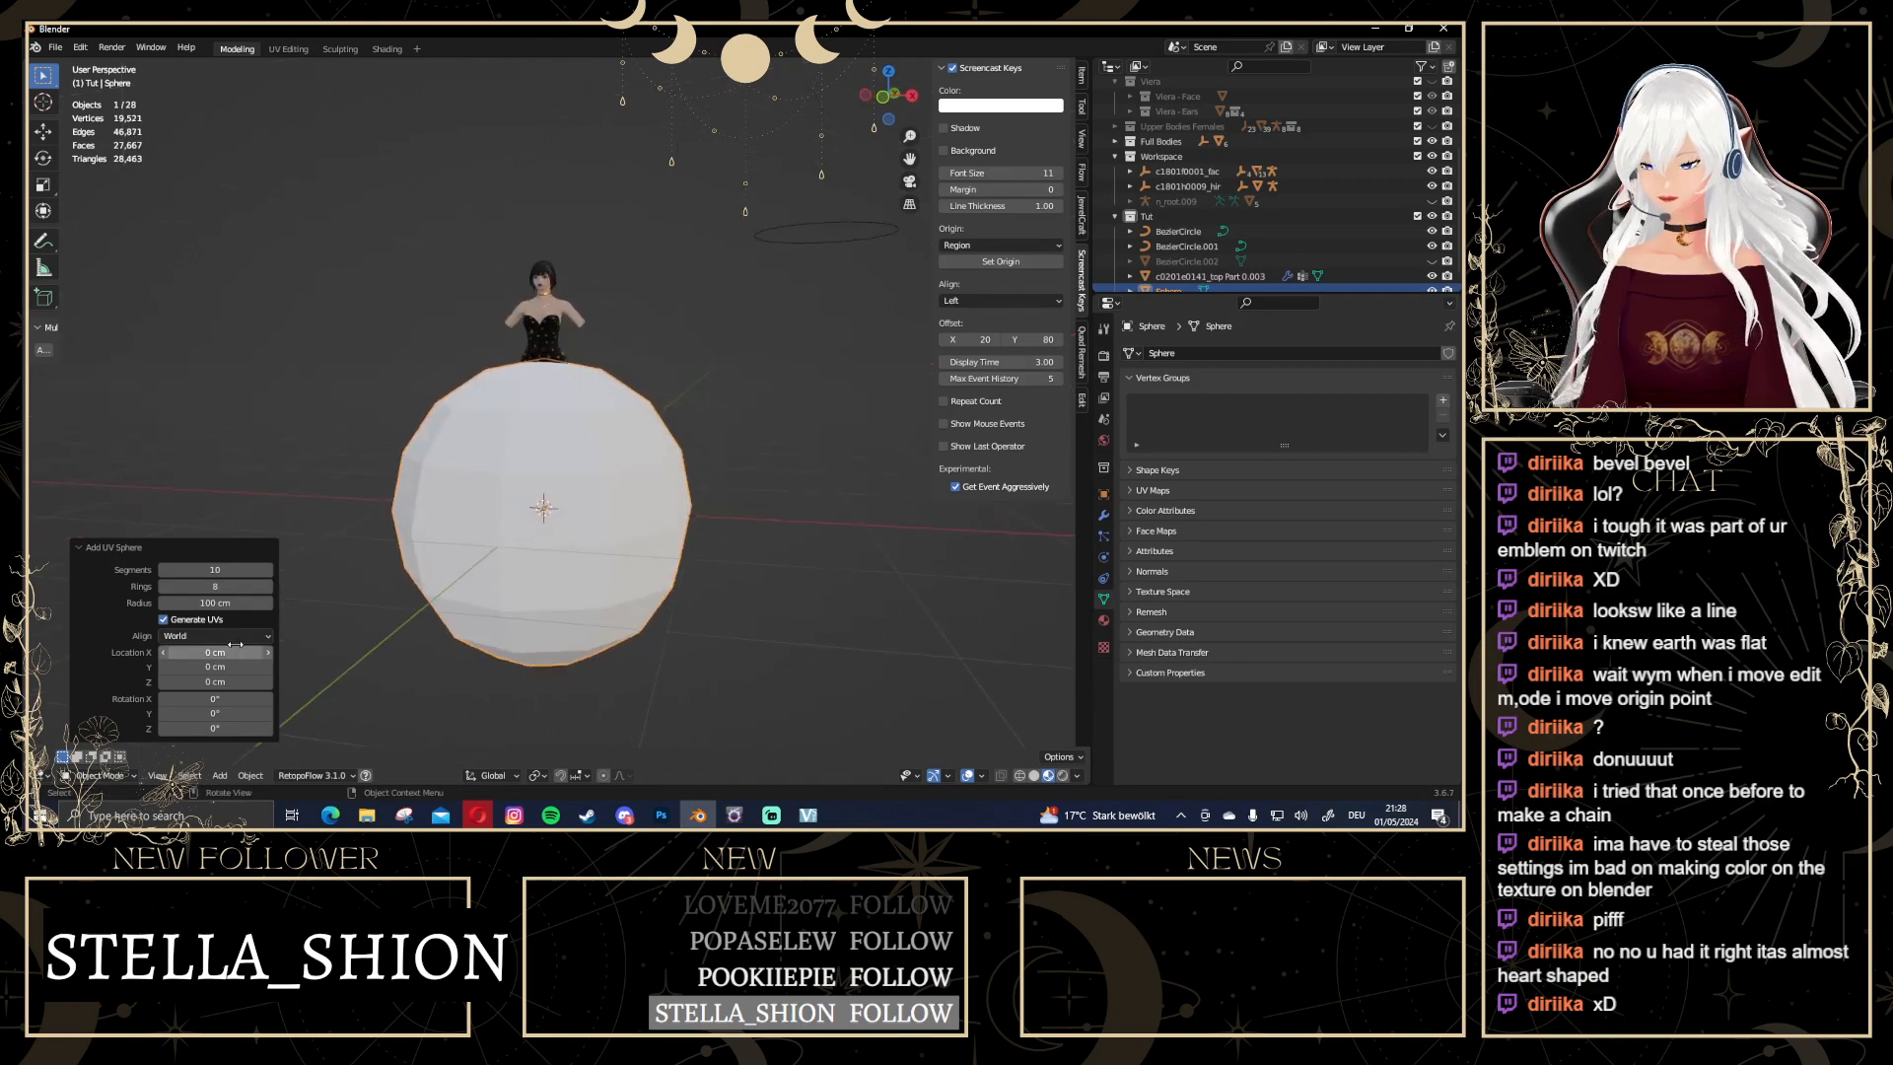
{"action": "left_click", "coordinate": [236, 571]}
{"action": "type", "text": "8"}
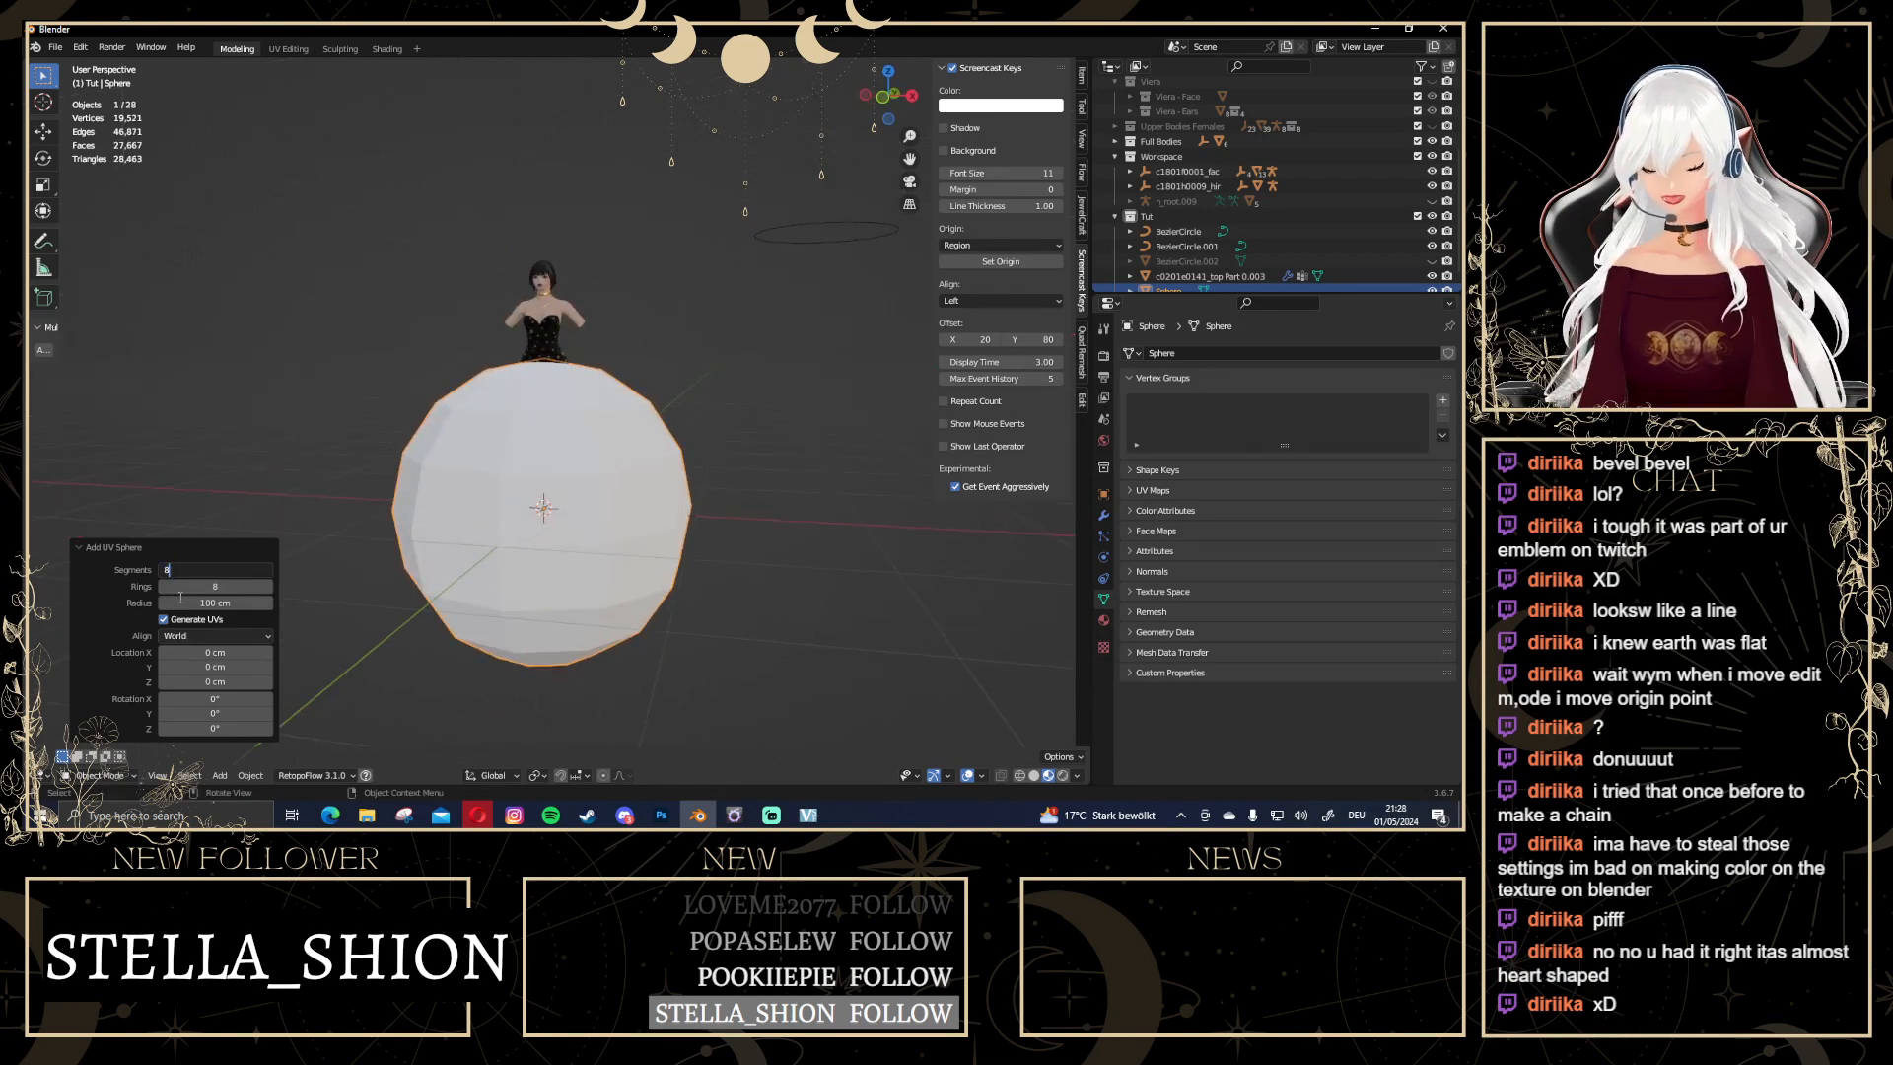
{"action": "key", "text": "Return"}
{"action": "scroll", "coordinate": [351, 547], "scroll_direction": "down", "scroll_amount": 3}
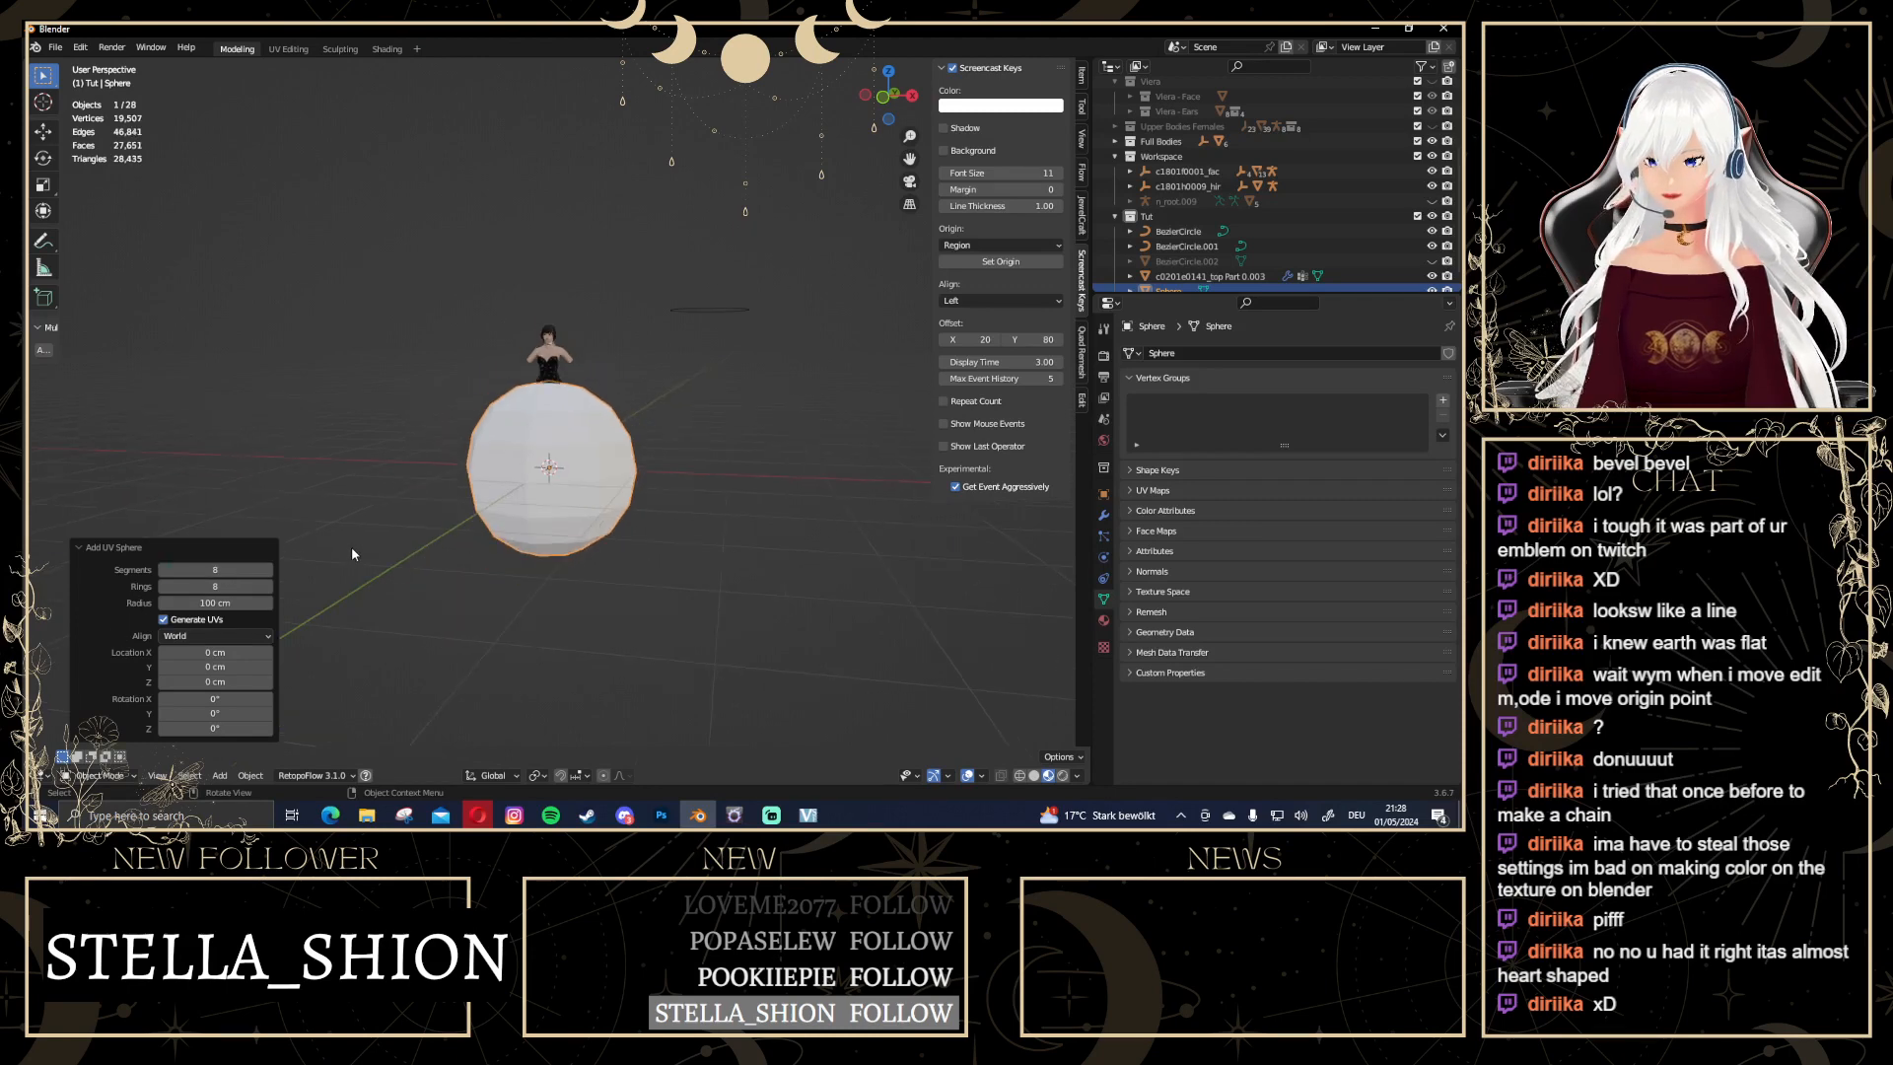
{"action": "mouse_move", "coordinate": [351, 546]}
{"action": "middle_mouse_down"}
{"action": "mouse_move", "coordinate": [511, 594]}
{"action": "mouse_move", "coordinate": [536, 663]}
{"action": "mouse_move", "coordinate": [363, 554]}
{"action": "middle_mouse_up"}
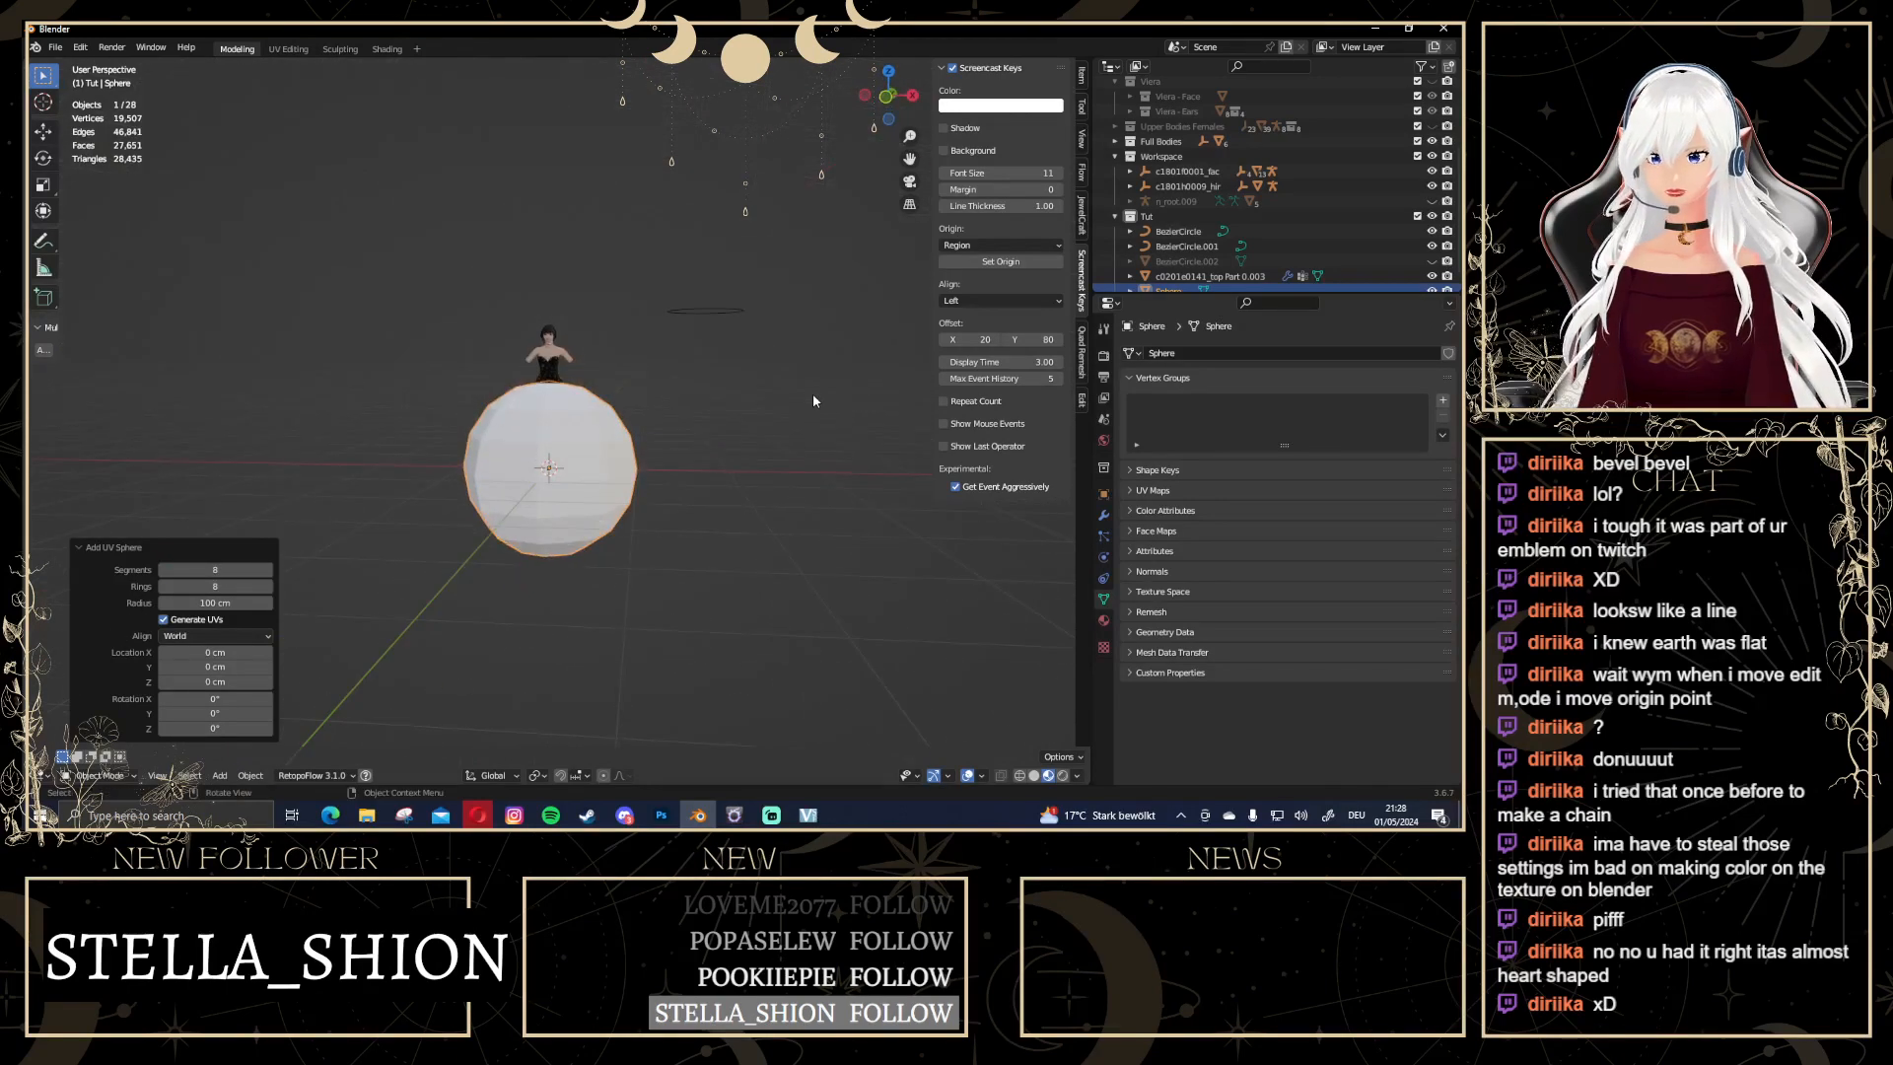
Assign the existing gold material Material.005 to the sphere
{"action": "left_click", "coordinate": [811, 400]}
{"action": "scroll", "coordinate": [708, 467], "scroll_direction": "up", "scroll_amount": 2}
{"action": "scroll", "coordinate": [708, 466], "scroll_direction": "up", "scroll_amount": 1}
{"action": "key", "text": "Tab"}
{"action": "key", "text": "Tab"}
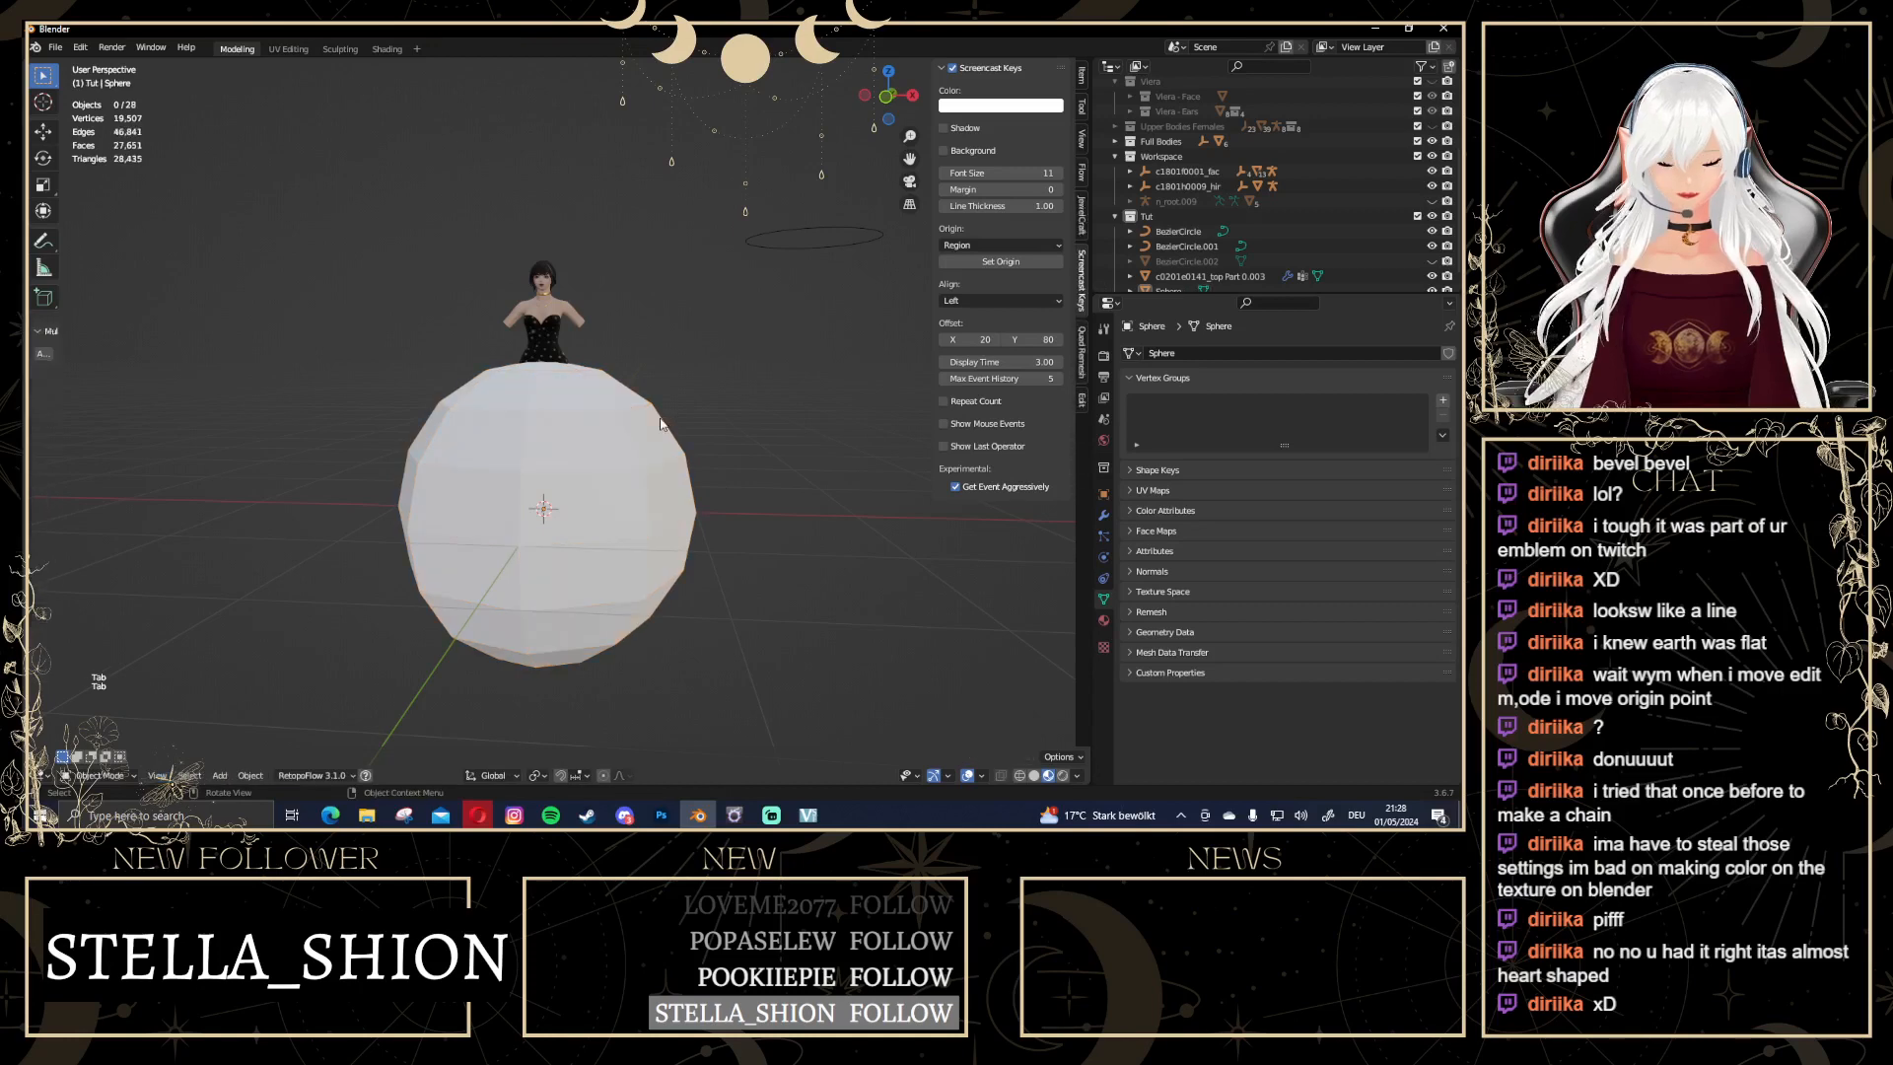
{"action": "left_click", "coordinate": [685, 547]}
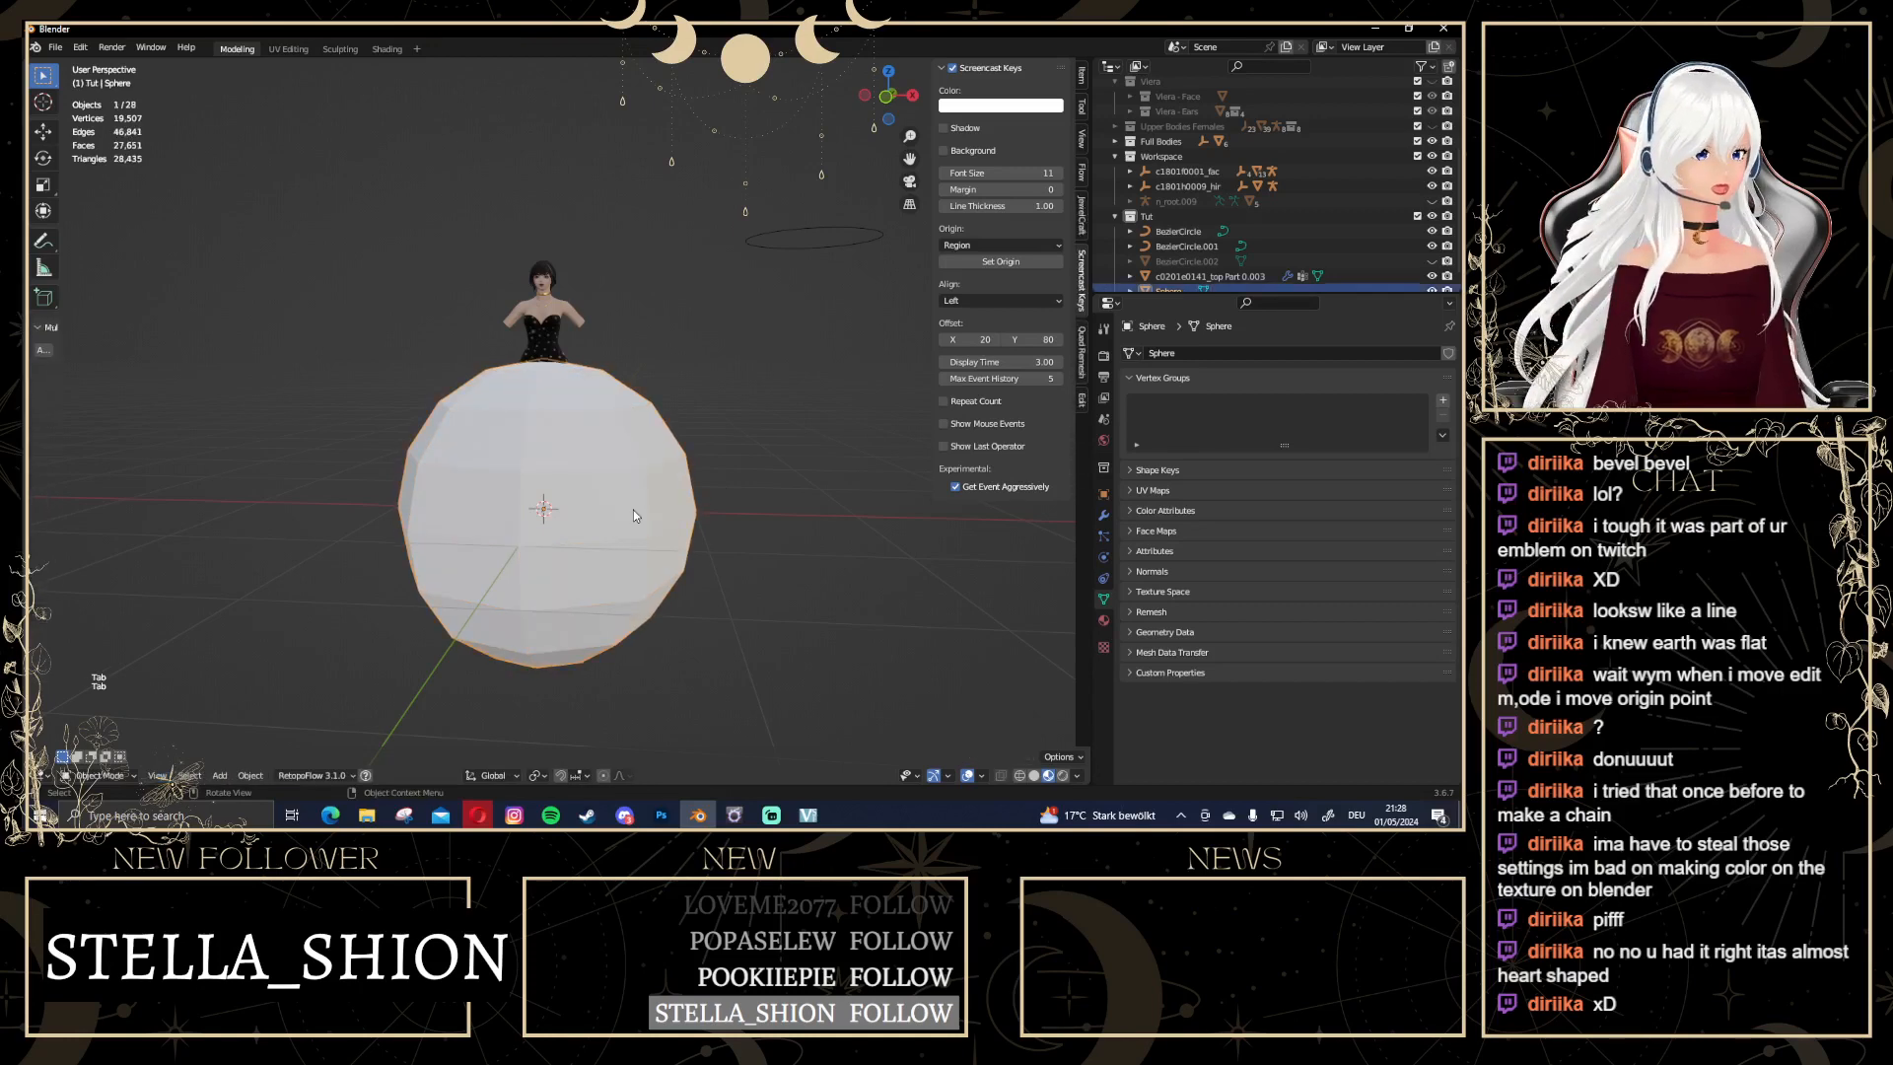
{"action": "left_click", "coordinate": [1103, 514]}
{"action": "left_click", "coordinate": [1104, 600]}
{"action": "left_click", "coordinate": [1104, 620]}
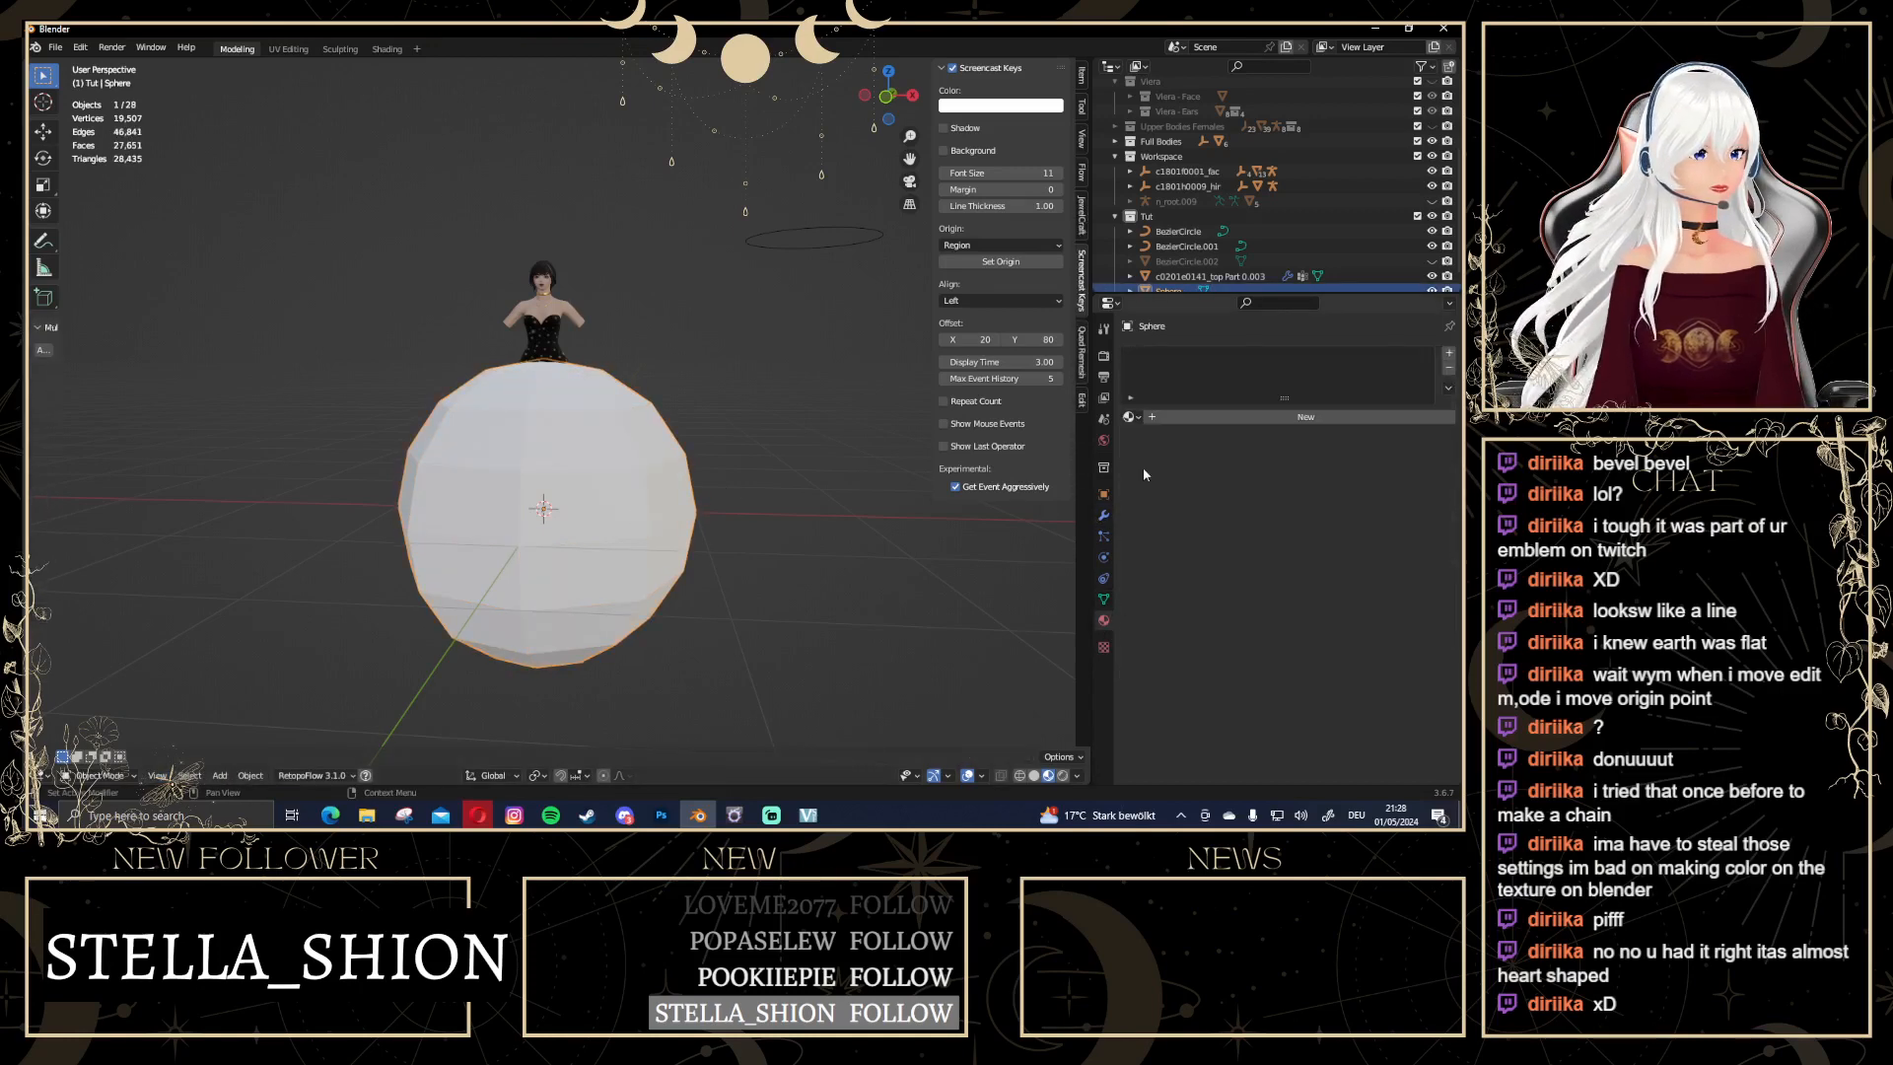
{"action": "left_click", "coordinate": [1132, 417]}
{"action": "left_click", "coordinate": [1171, 525]}
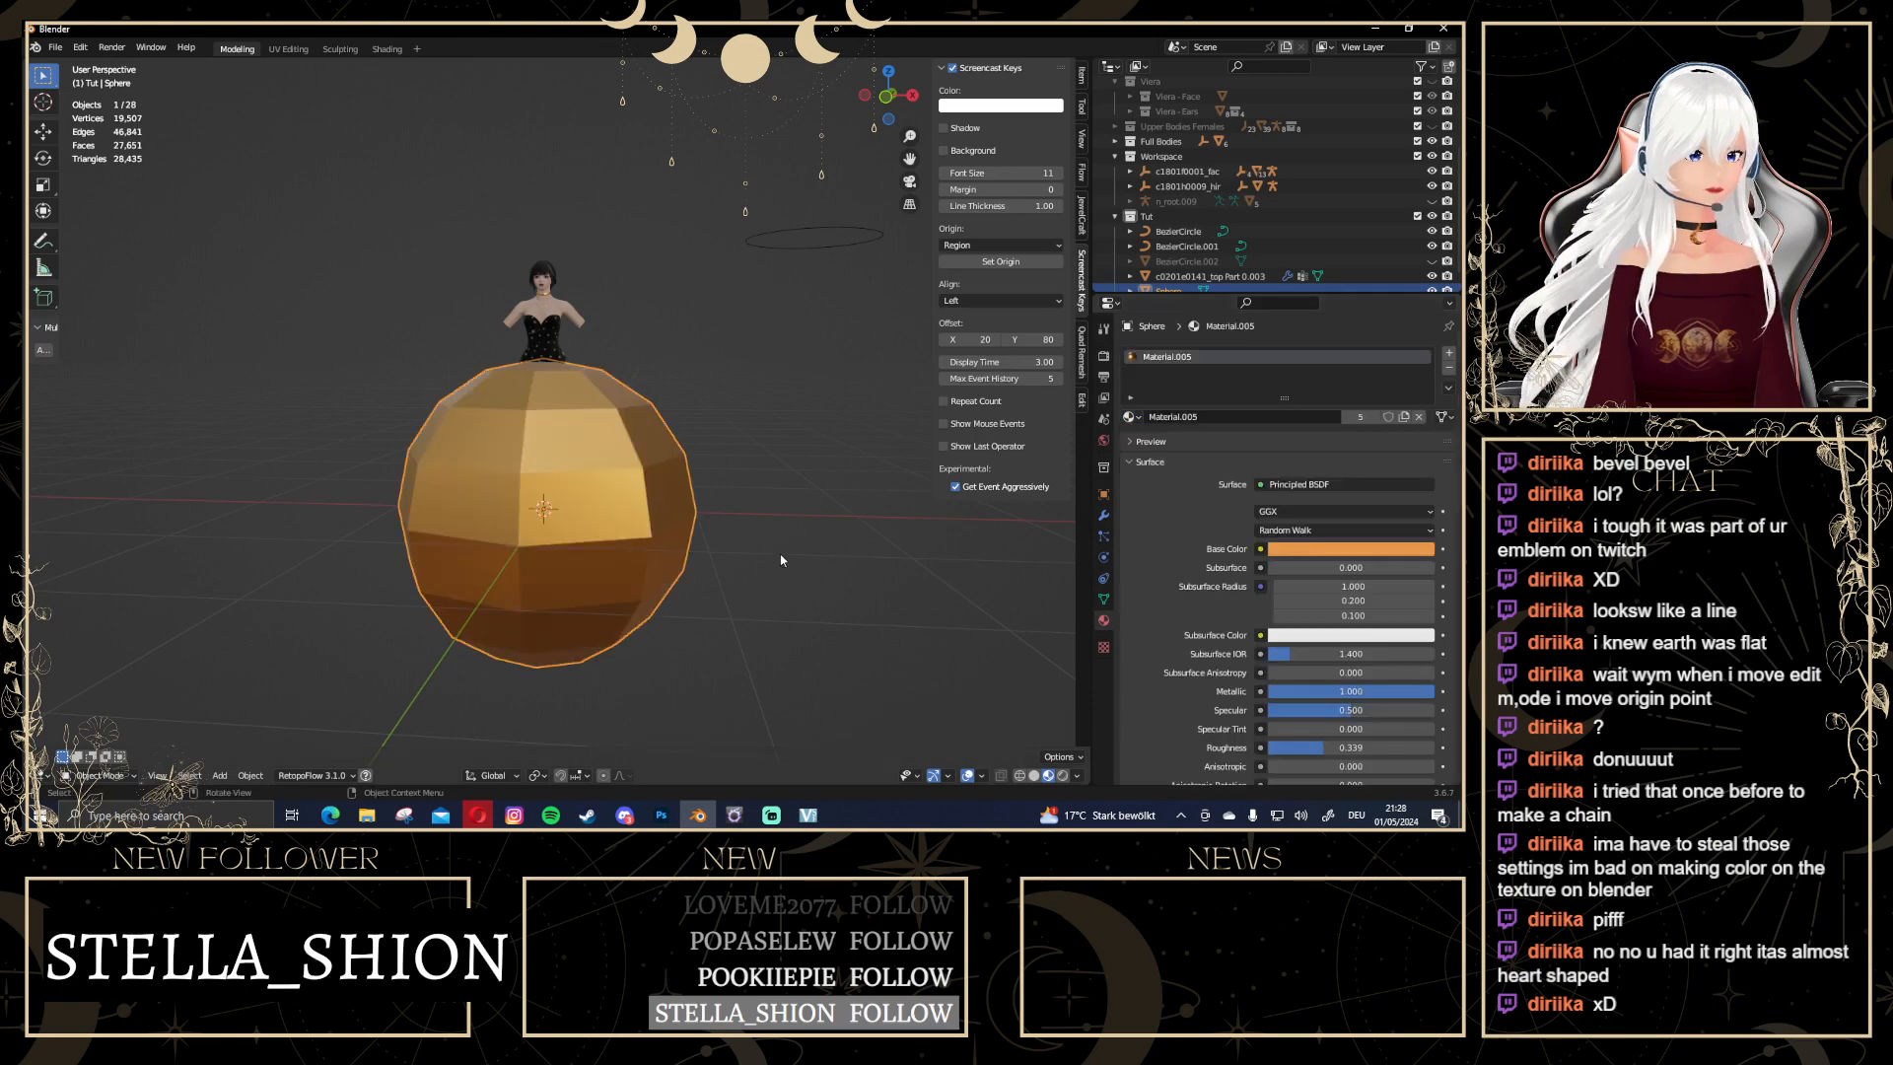
Apply Shade Smooth to the gold sphere and deselect it
{"action": "middle_click_drag", "start_coordinate": [676, 575], "coordinate": [558, 449]}
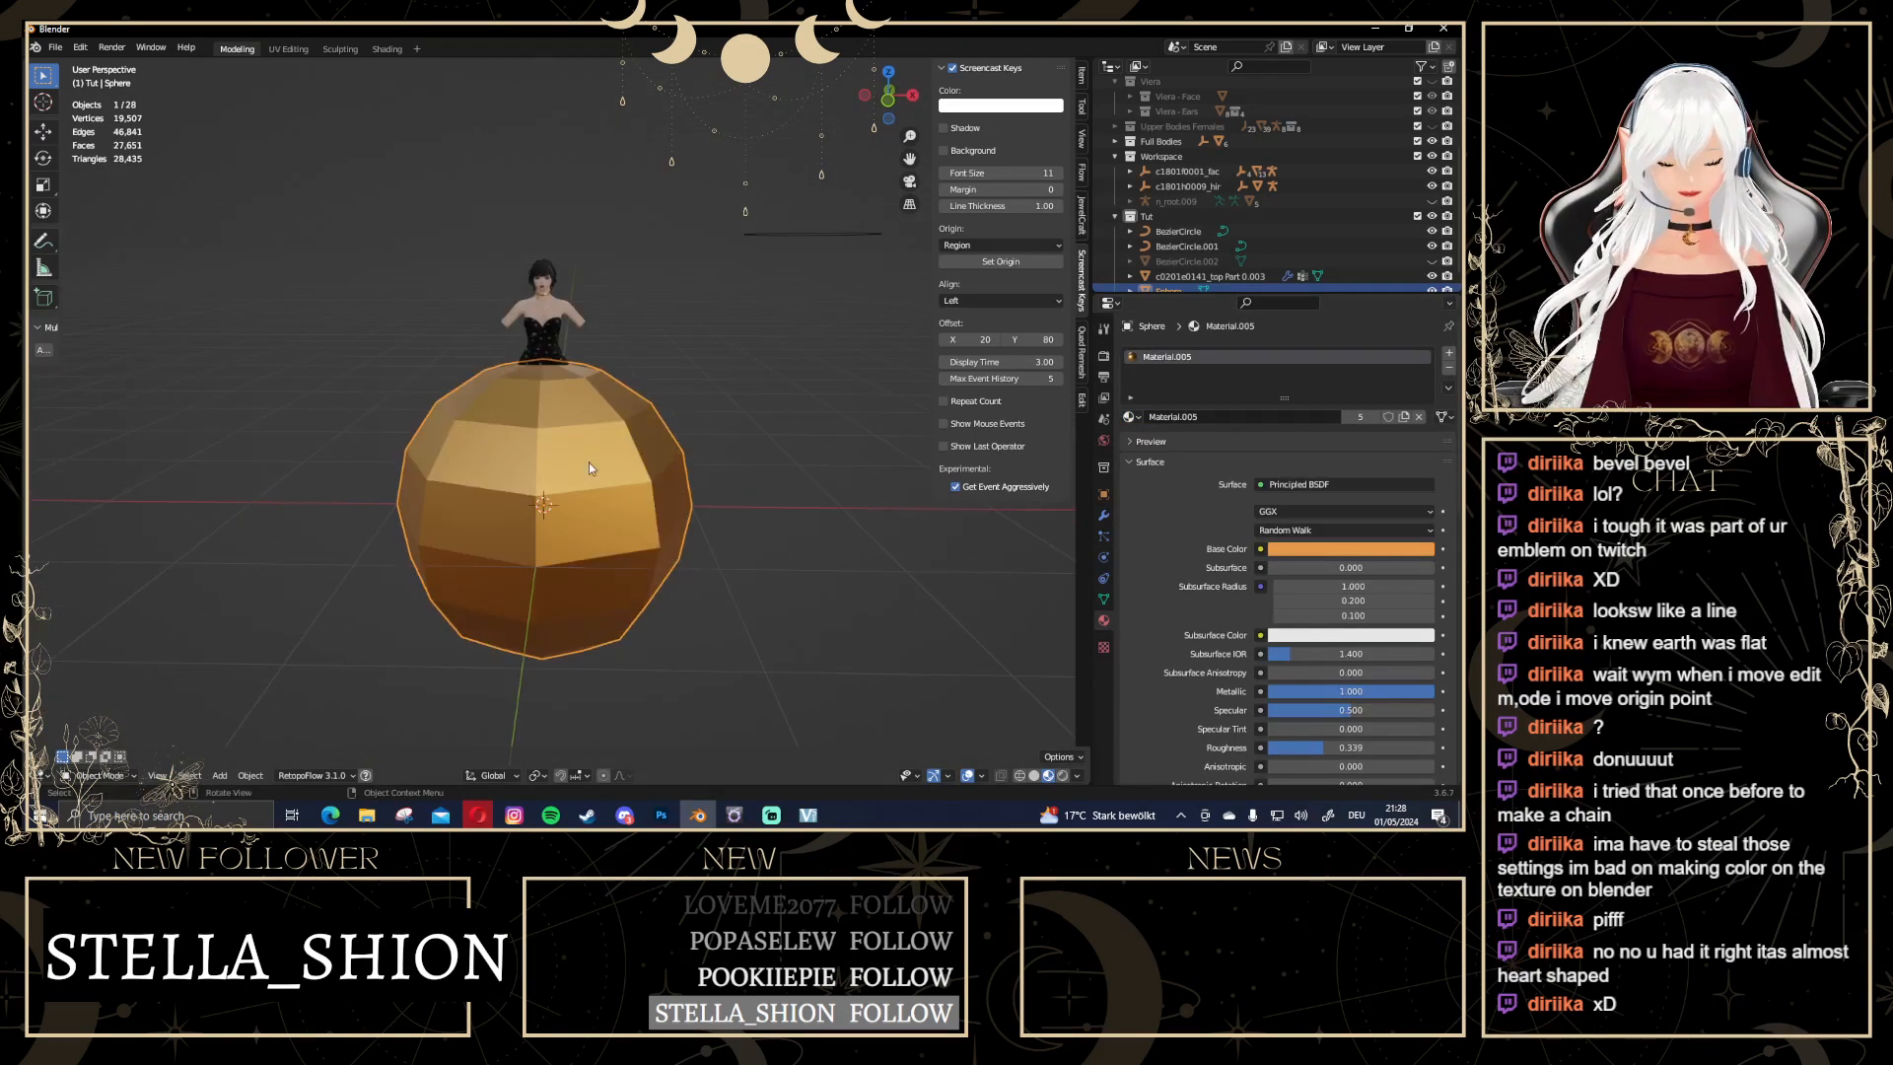
{"action": "scroll", "coordinate": [621, 568], "scroll_direction": "down", "scroll_amount": 2}
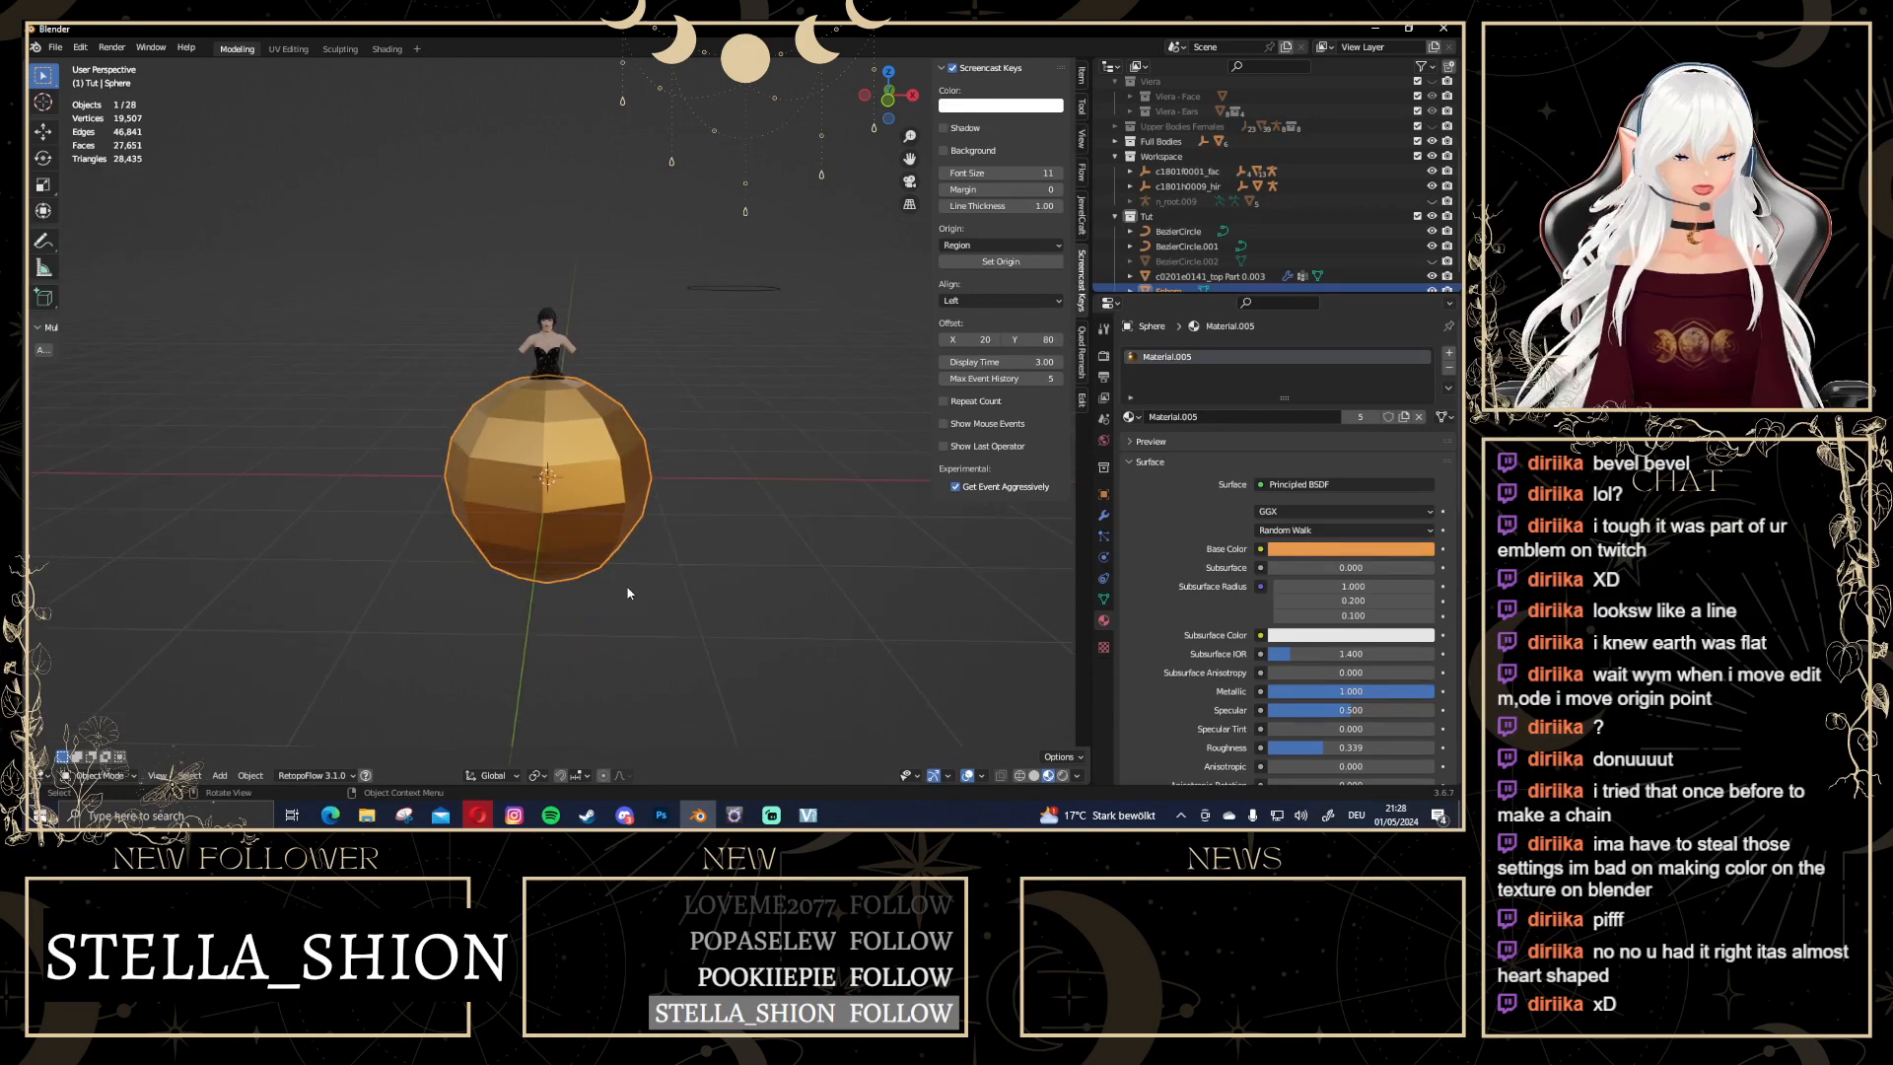
{"action": "middle_click_drag", "start_coordinate": [582, 434], "coordinate": [566, 400]}
{"action": "right_click", "coordinate": [566, 403]}
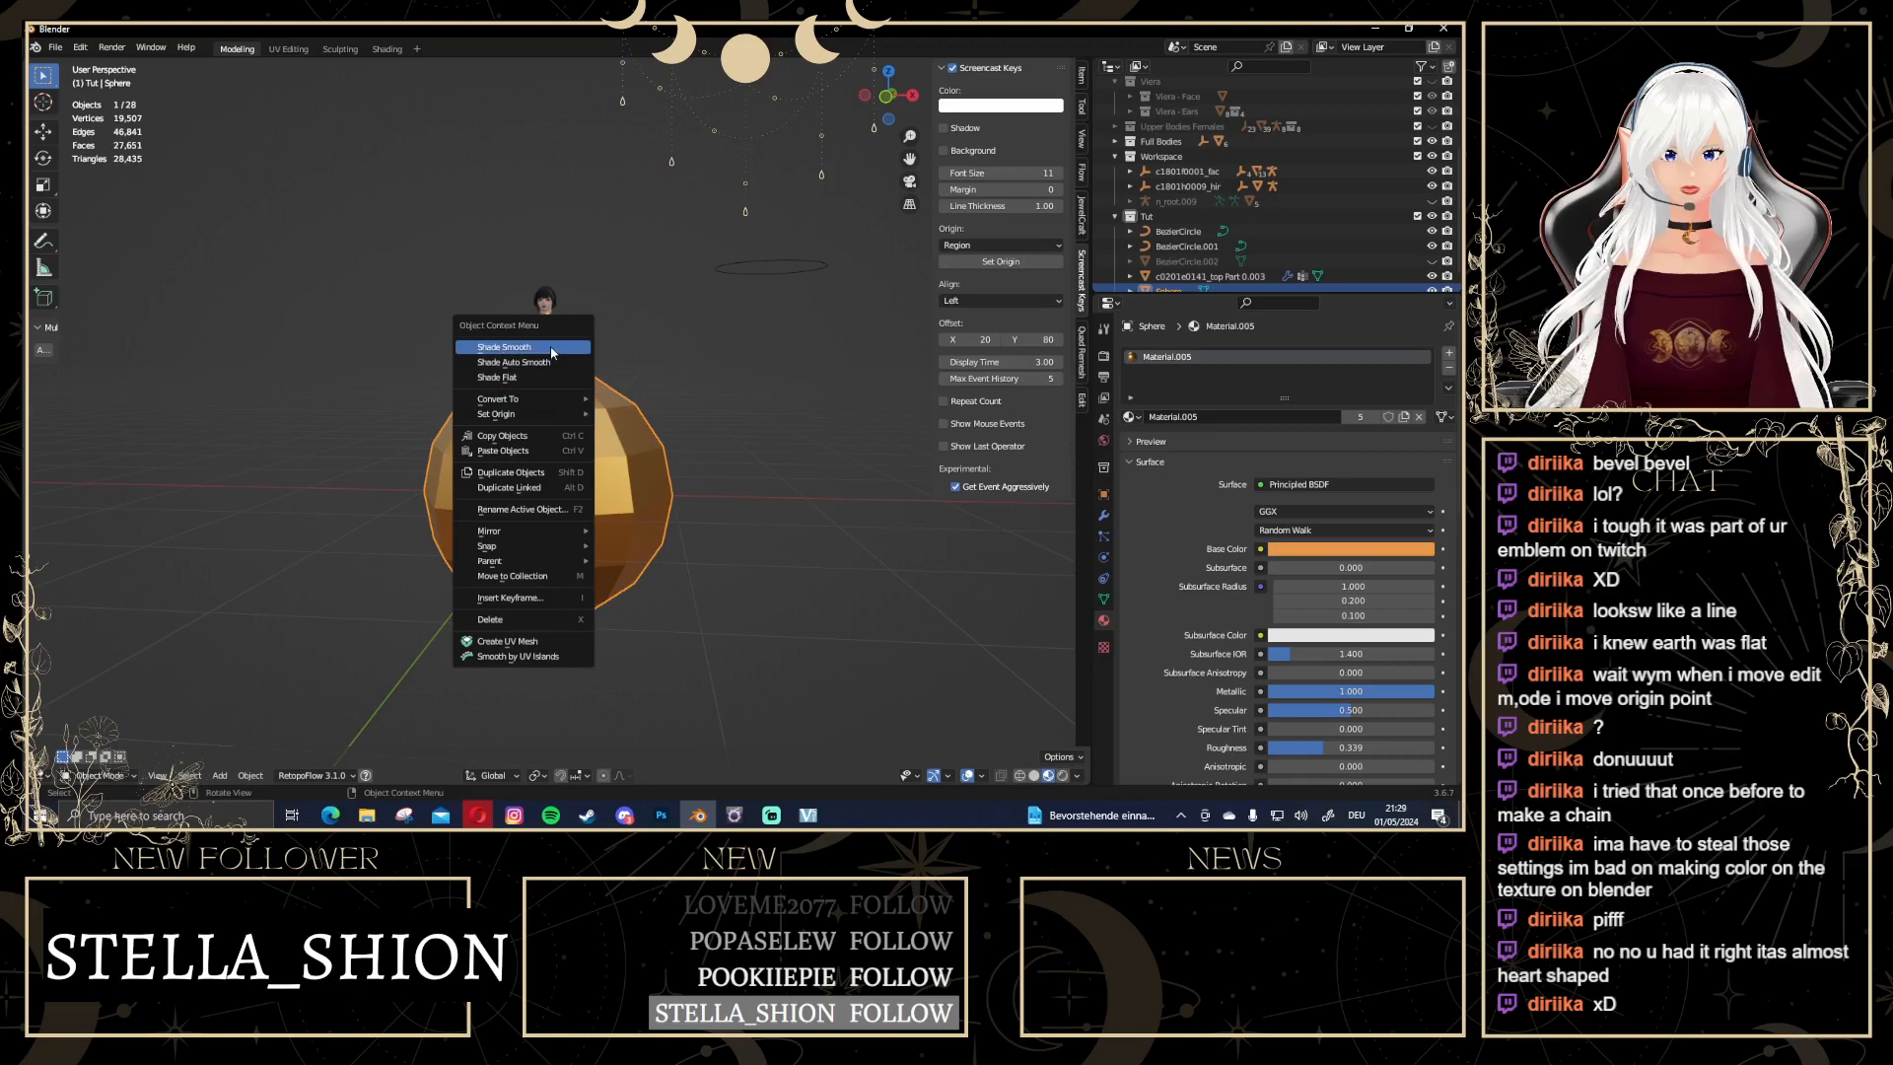
{"action": "left_click", "coordinate": [555, 352]}
{"action": "left_click", "coordinate": [743, 473]}
Scale the gold sphere's entire mesh down to about 0.020 of its size in Edit Mode
{"action": "key", "text": "KP_1"}
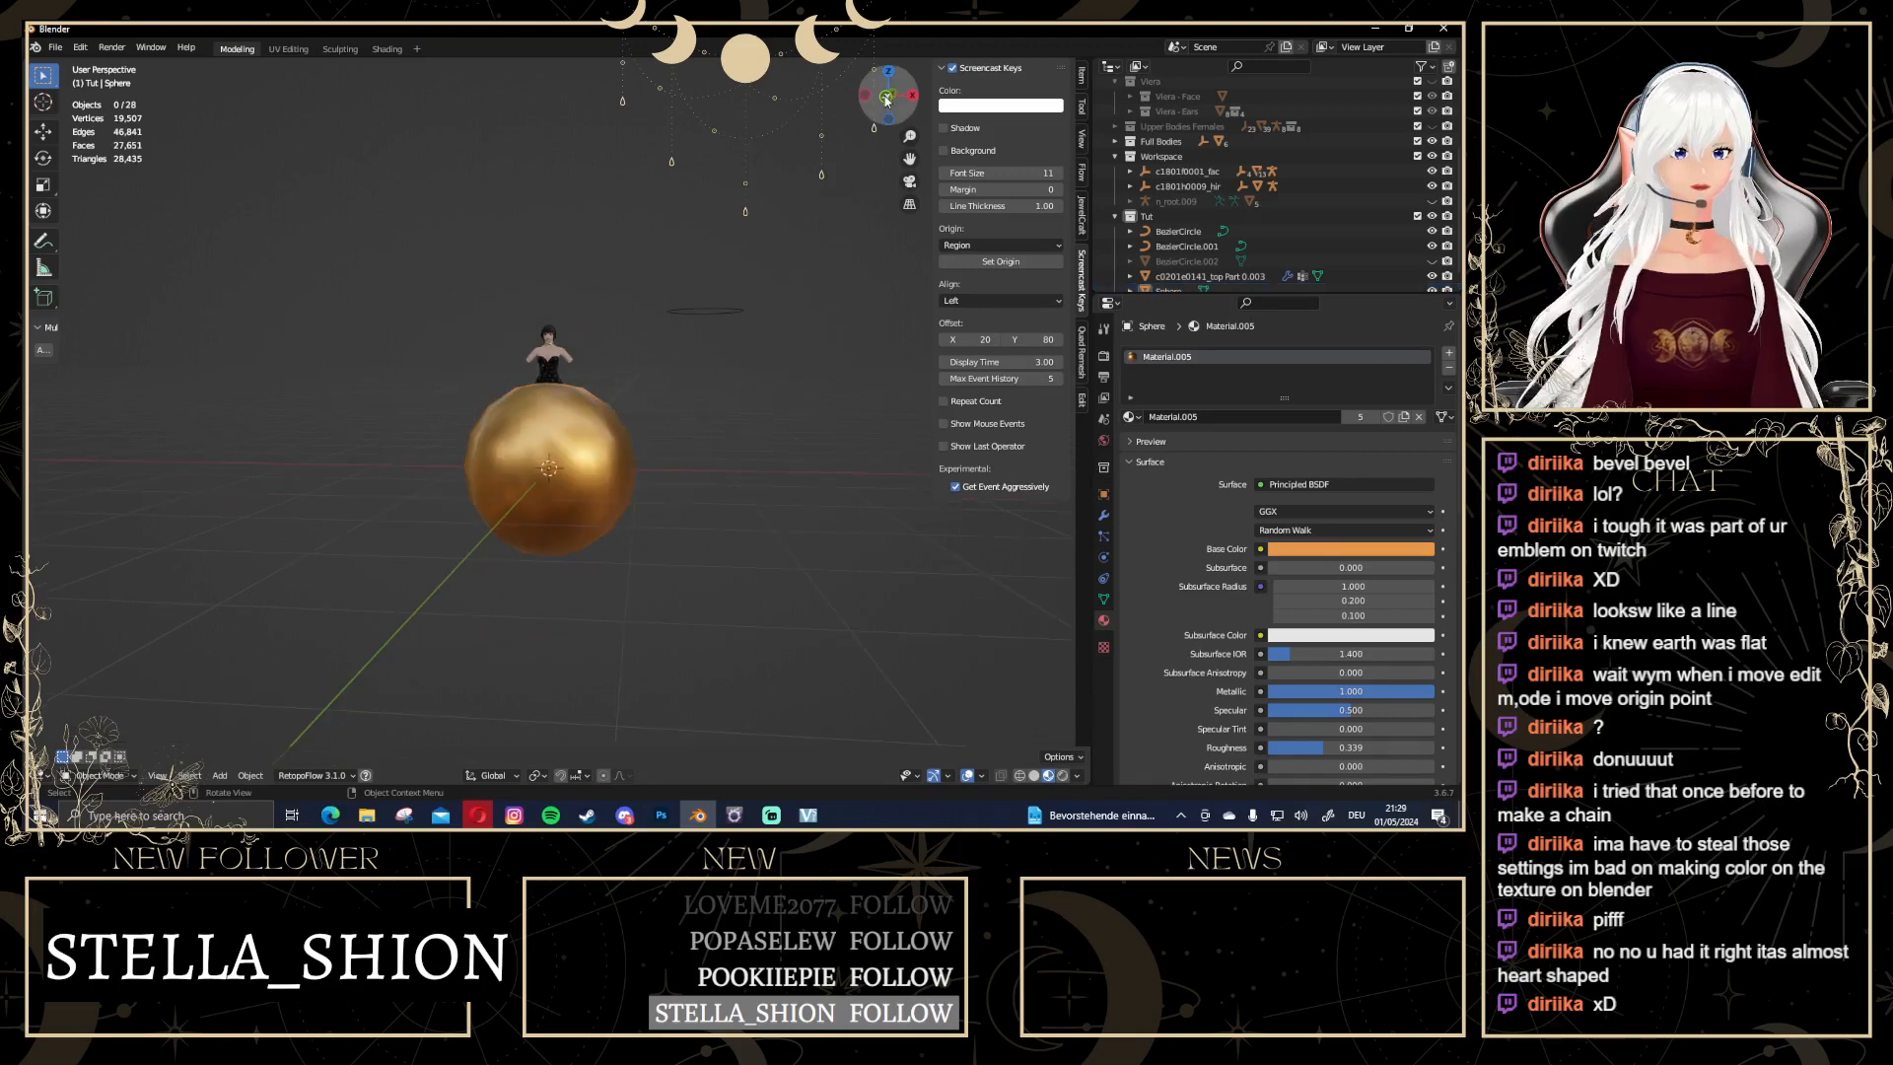
{"action": "scroll", "coordinate": [710, 538], "scroll_direction": "up", "scroll_amount": 3}
{"action": "left_click", "coordinate": [674, 544]}
{"action": "key", "text": "Tab"}
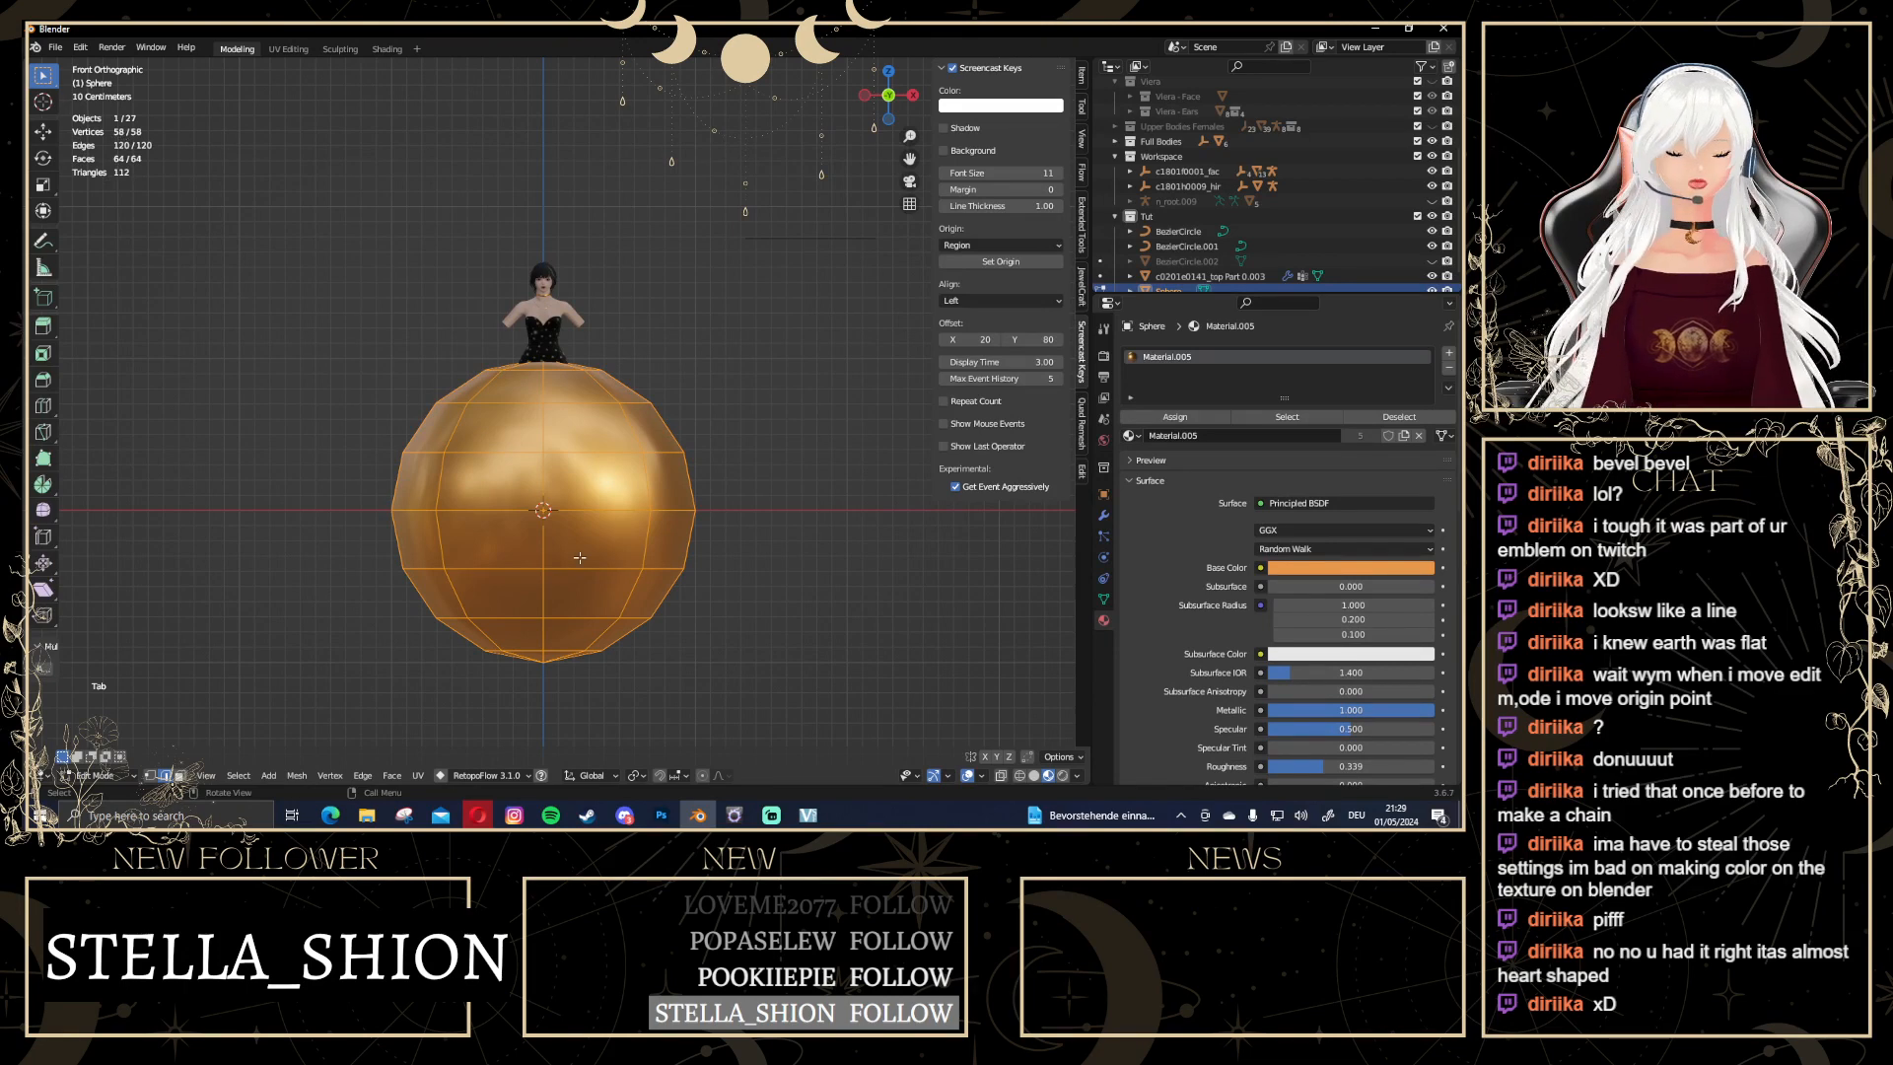
{"action": "scroll", "coordinate": [580, 557], "scroll_direction": "down", "scroll_amount": 1}
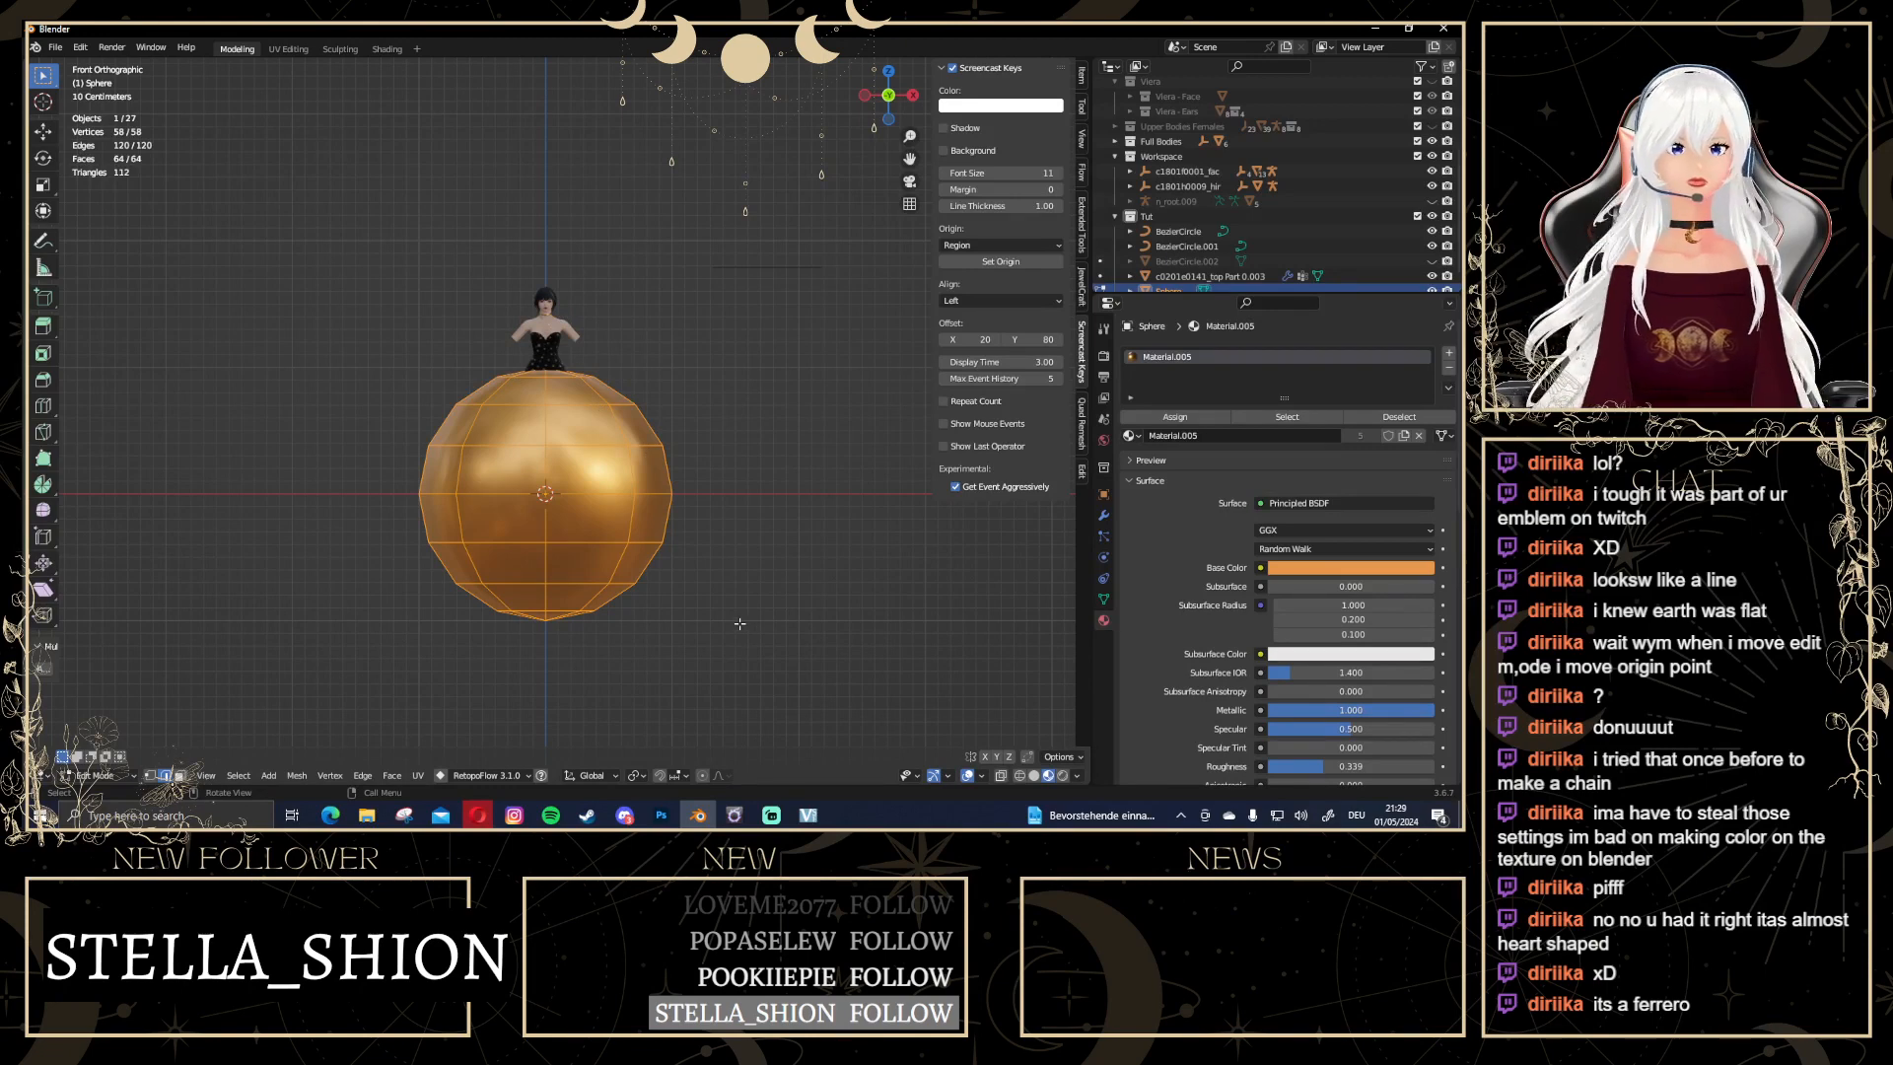
{"action": "key", "text": "Tab"}
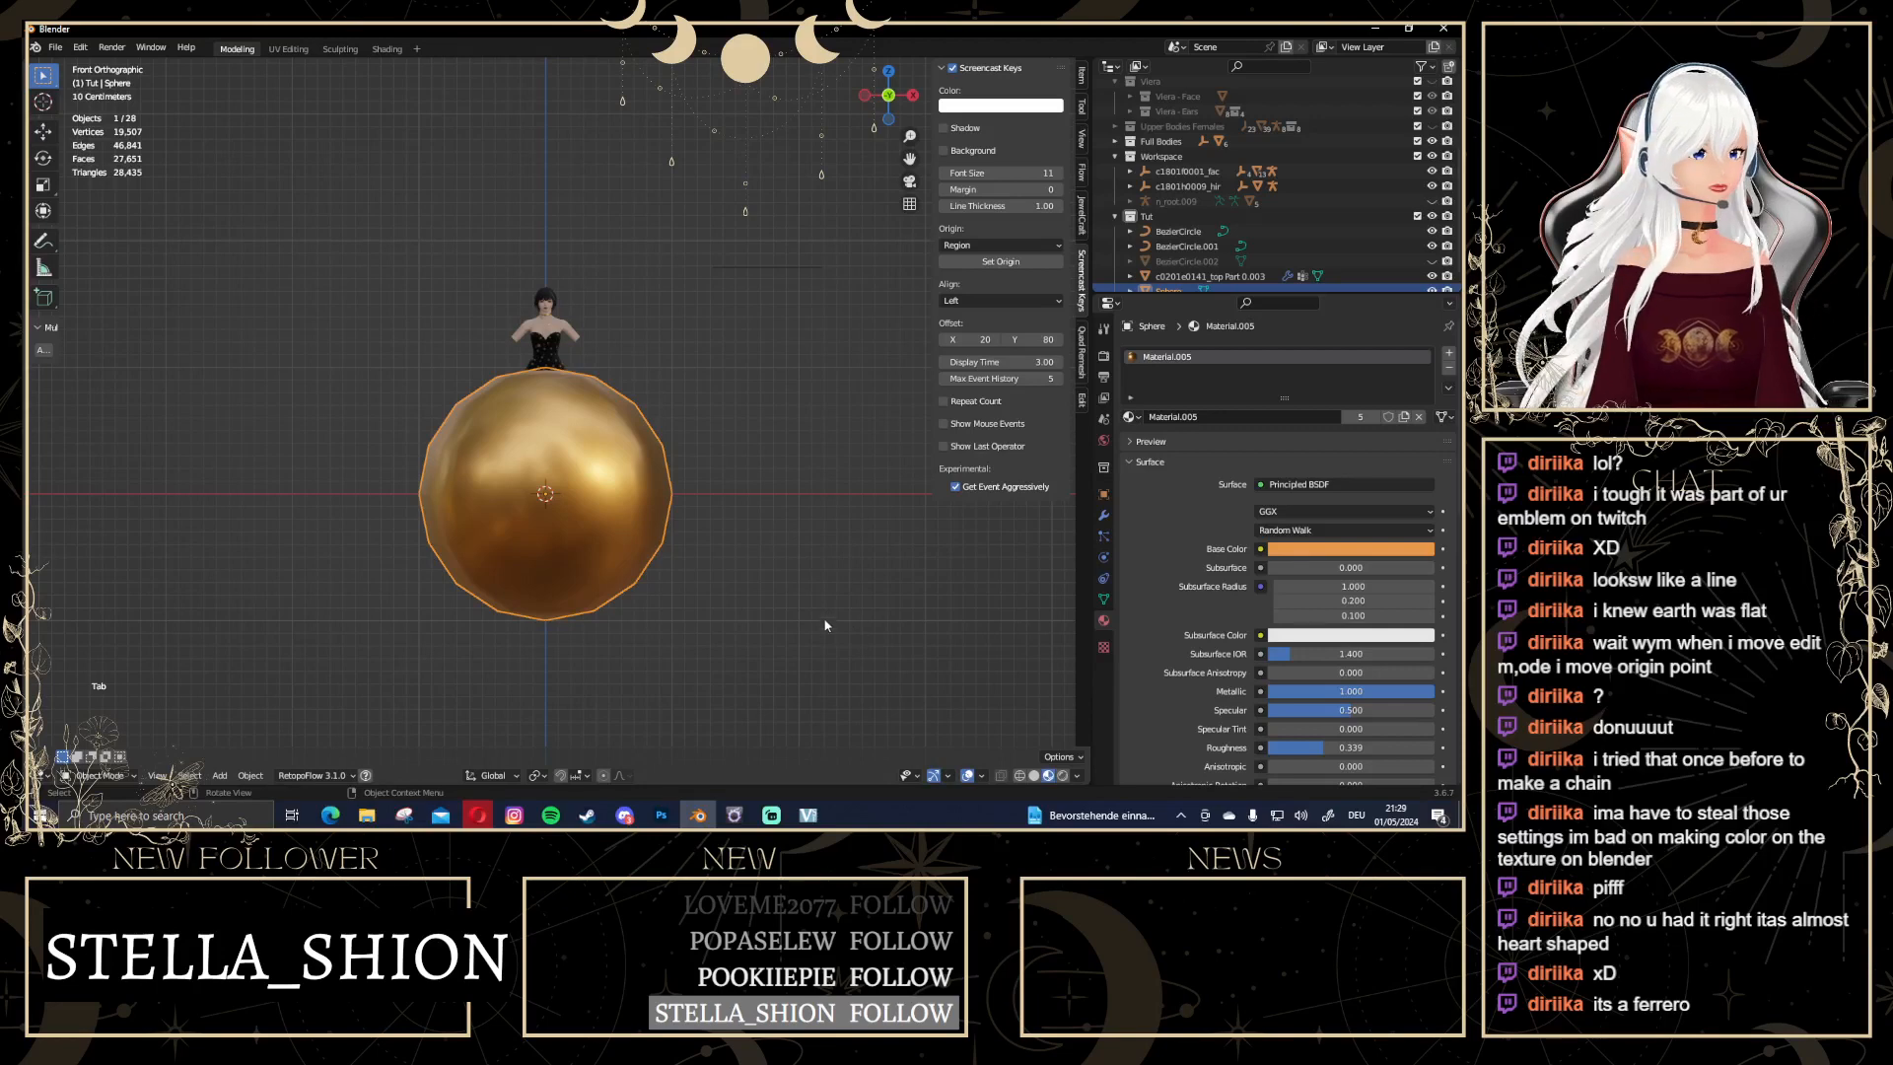
{"action": "middle_click_drag", "start_coordinate": [716, 507], "coordinate": [776, 487]}
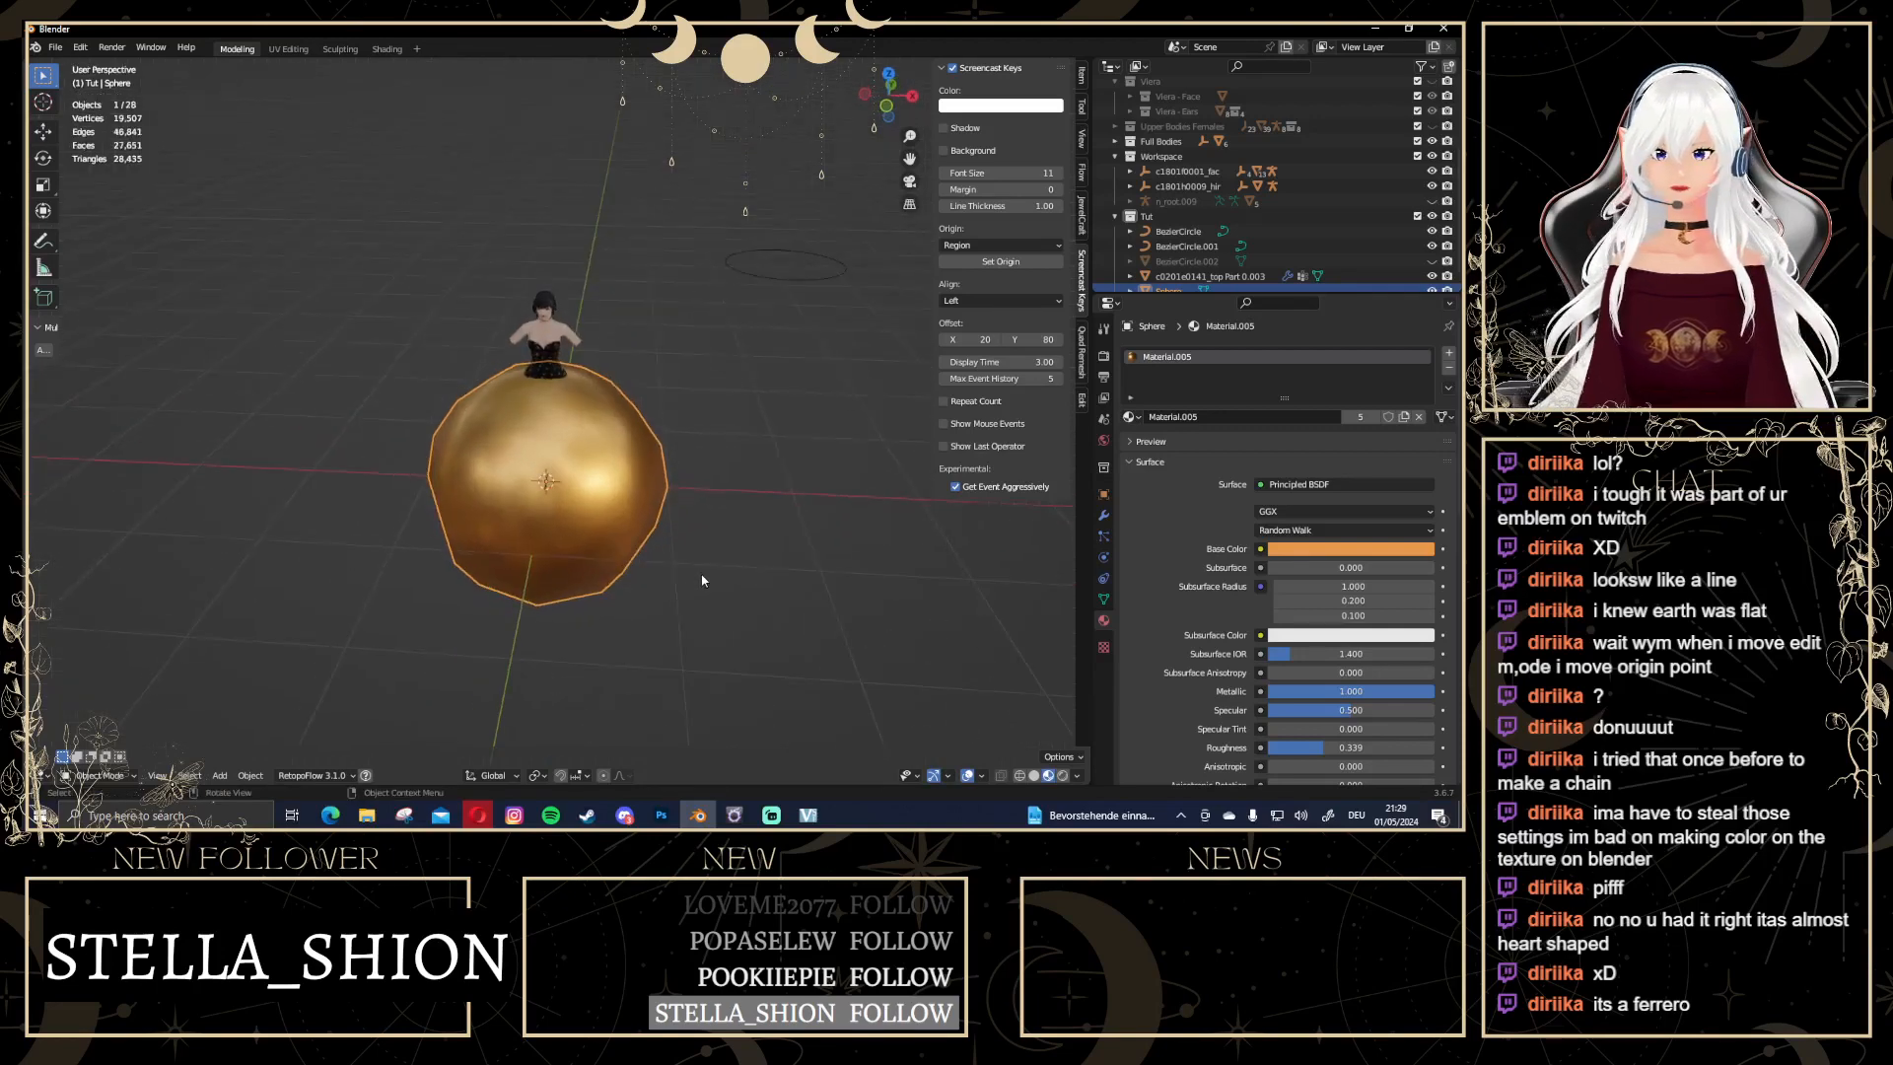
{"action": "key", "text": "Tab"}
{"action": "key", "text": "a"}
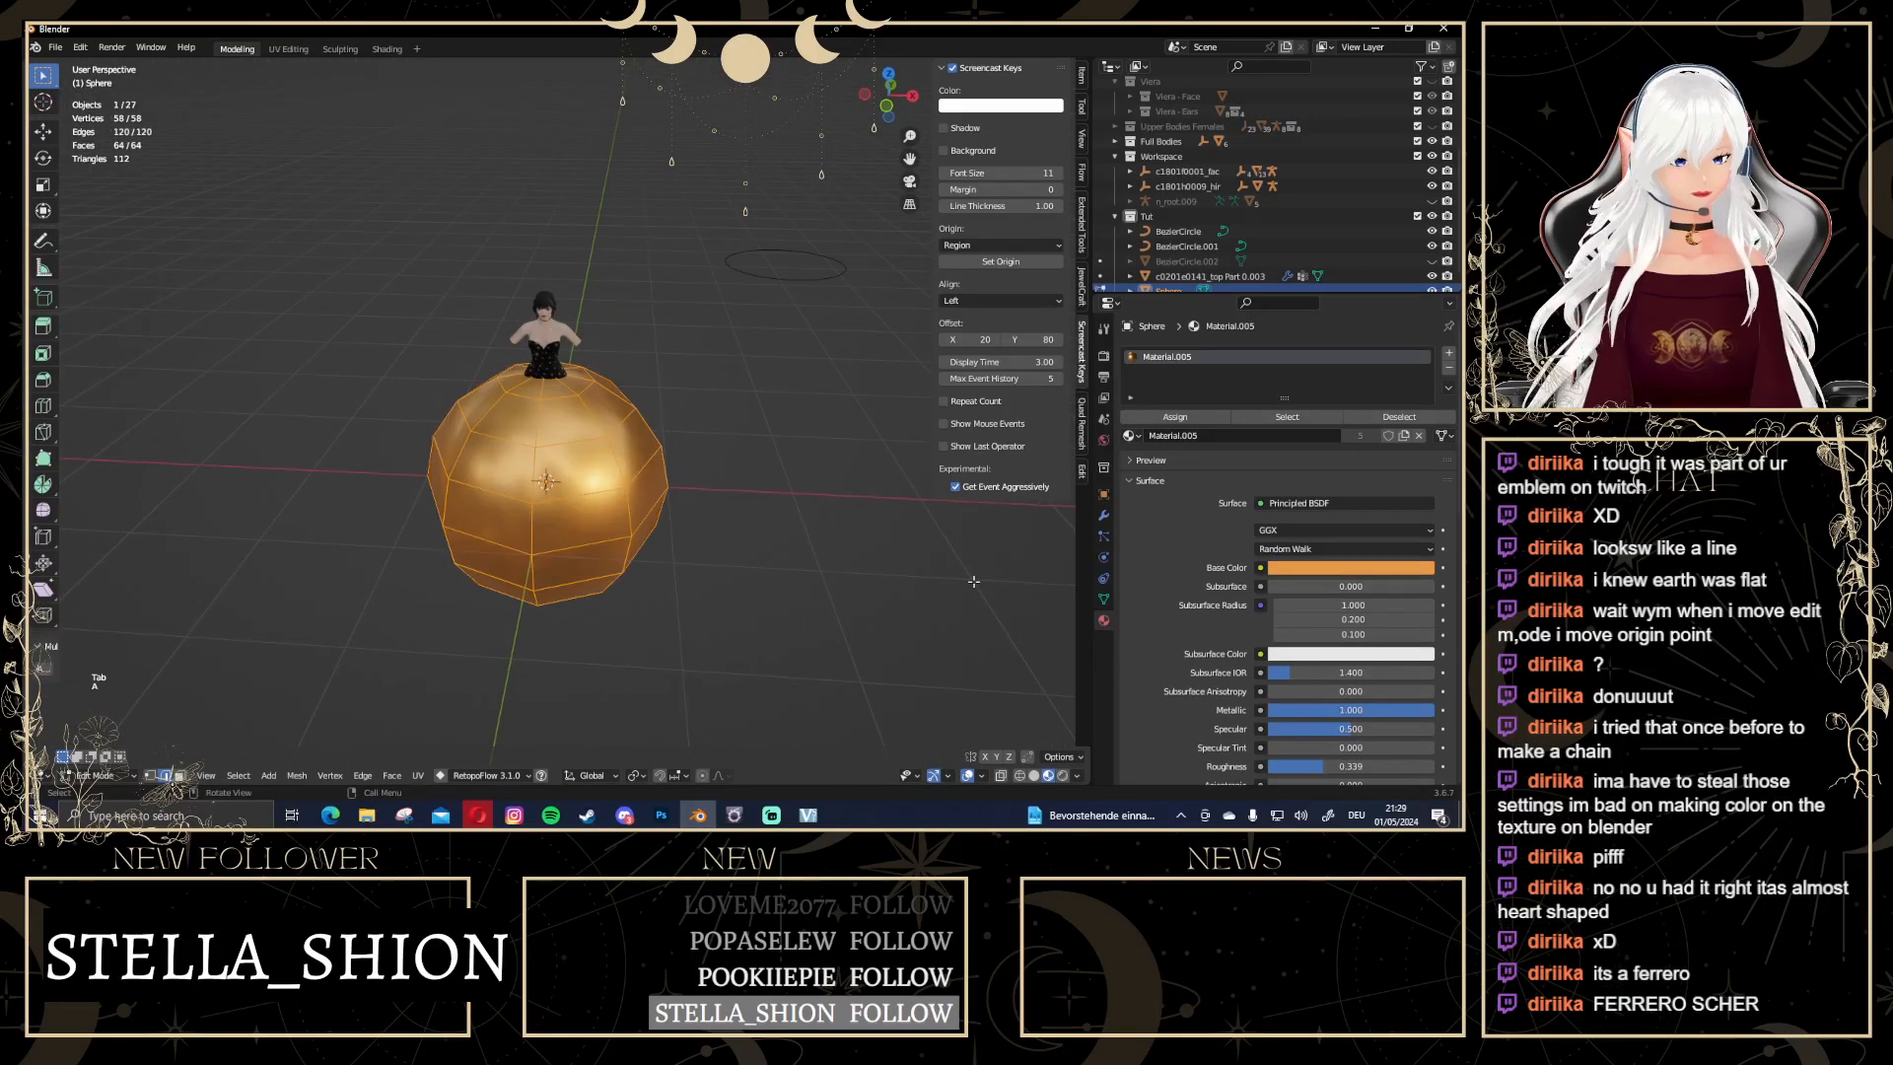
{"action": "key", "text": "s"}
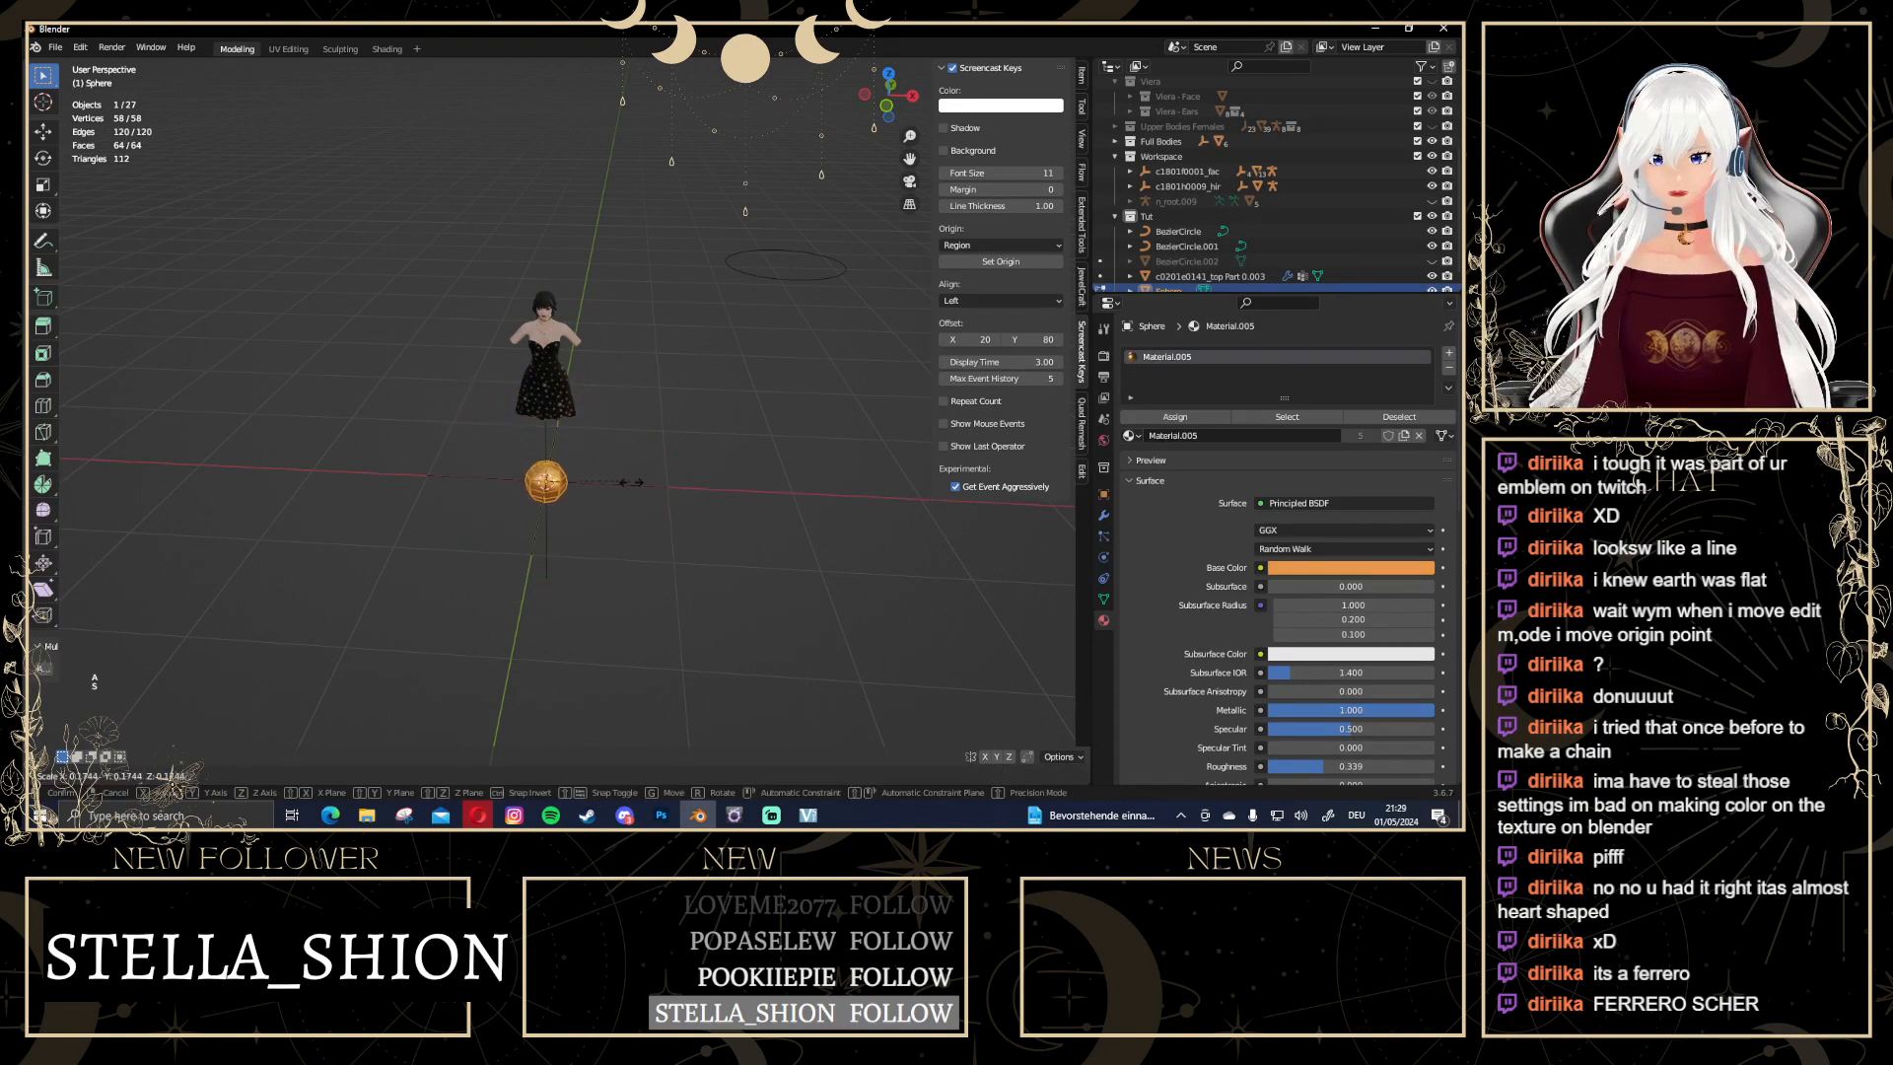
{"action": "left_click", "coordinate": [549, 490]}
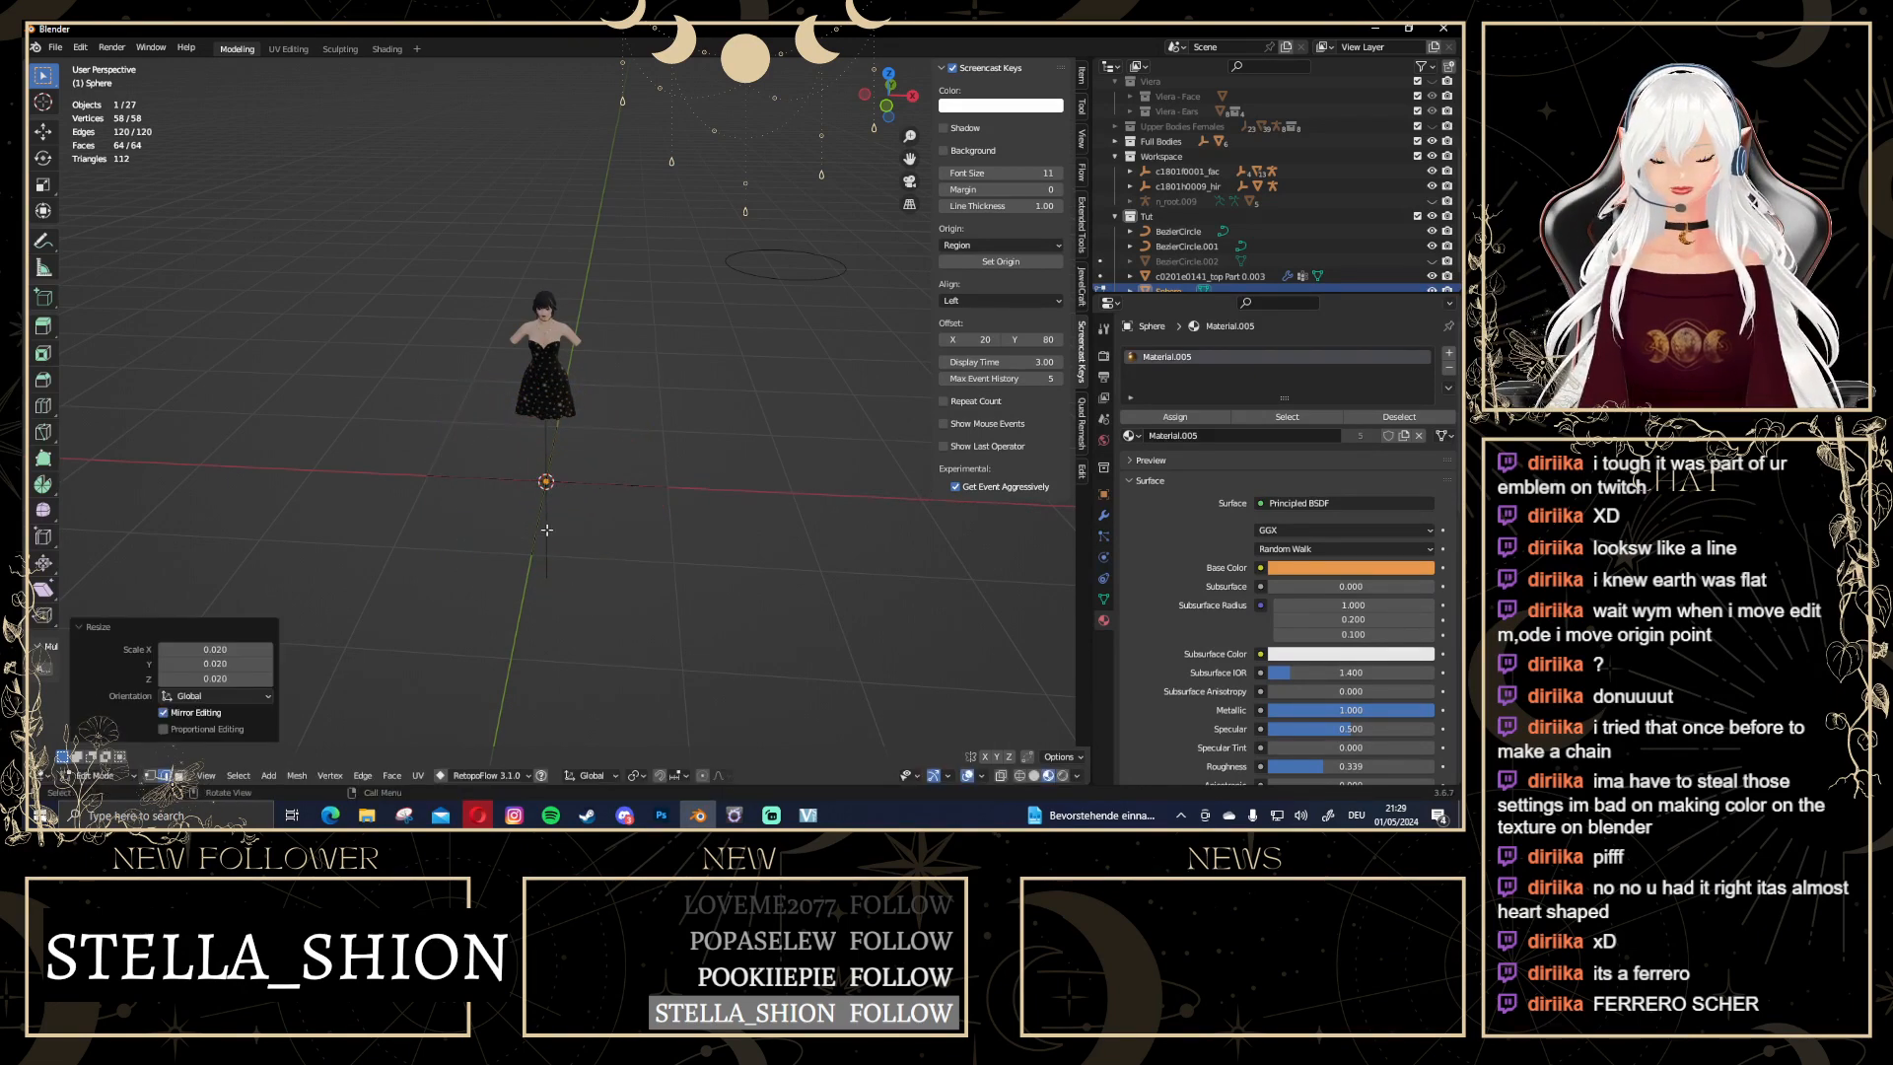
Shrink the small sphere's mesh a little further, deselect its geometry and return to Object Mode
{"action": "scroll", "coordinate": [628, 553], "scroll_direction": "up", "scroll_amount": 6}
{"action": "scroll", "coordinate": [629, 553], "scroll_direction": "up", "scroll_amount": 6}
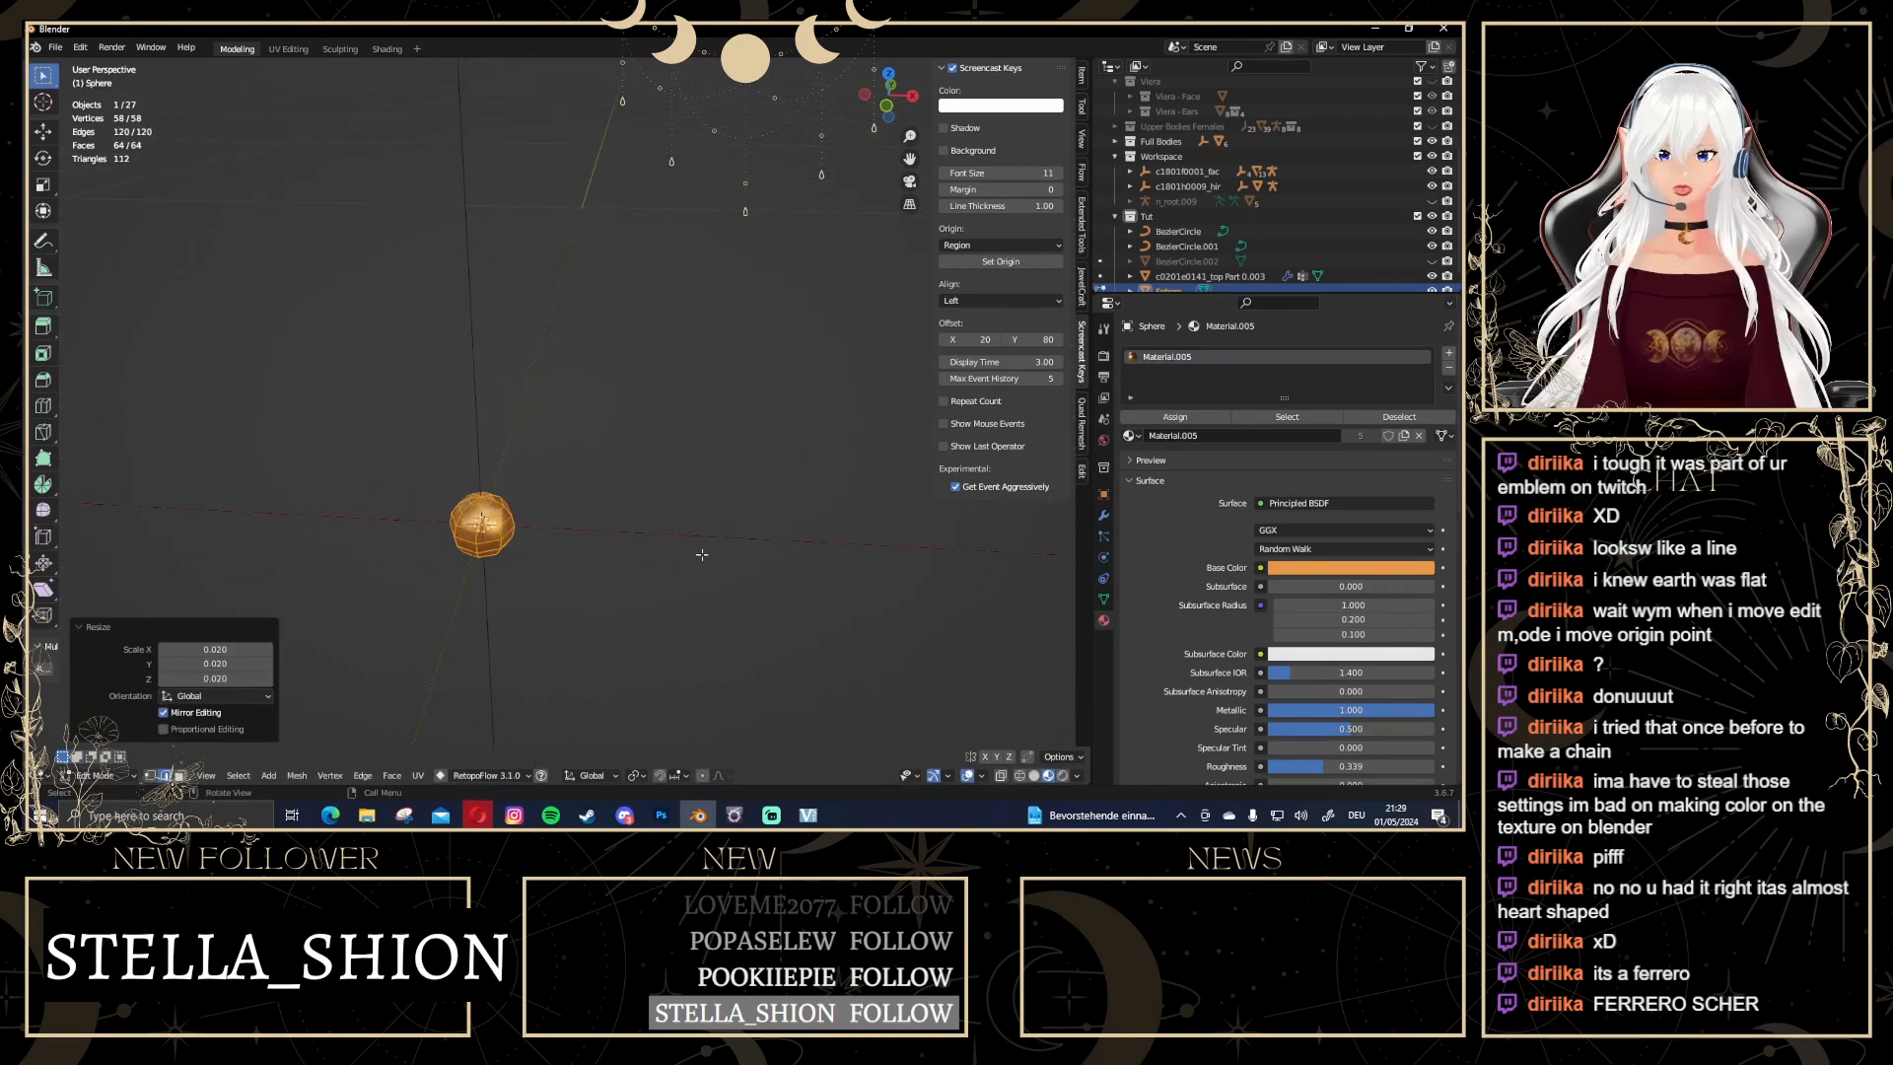
{"action": "key", "text": "s"}
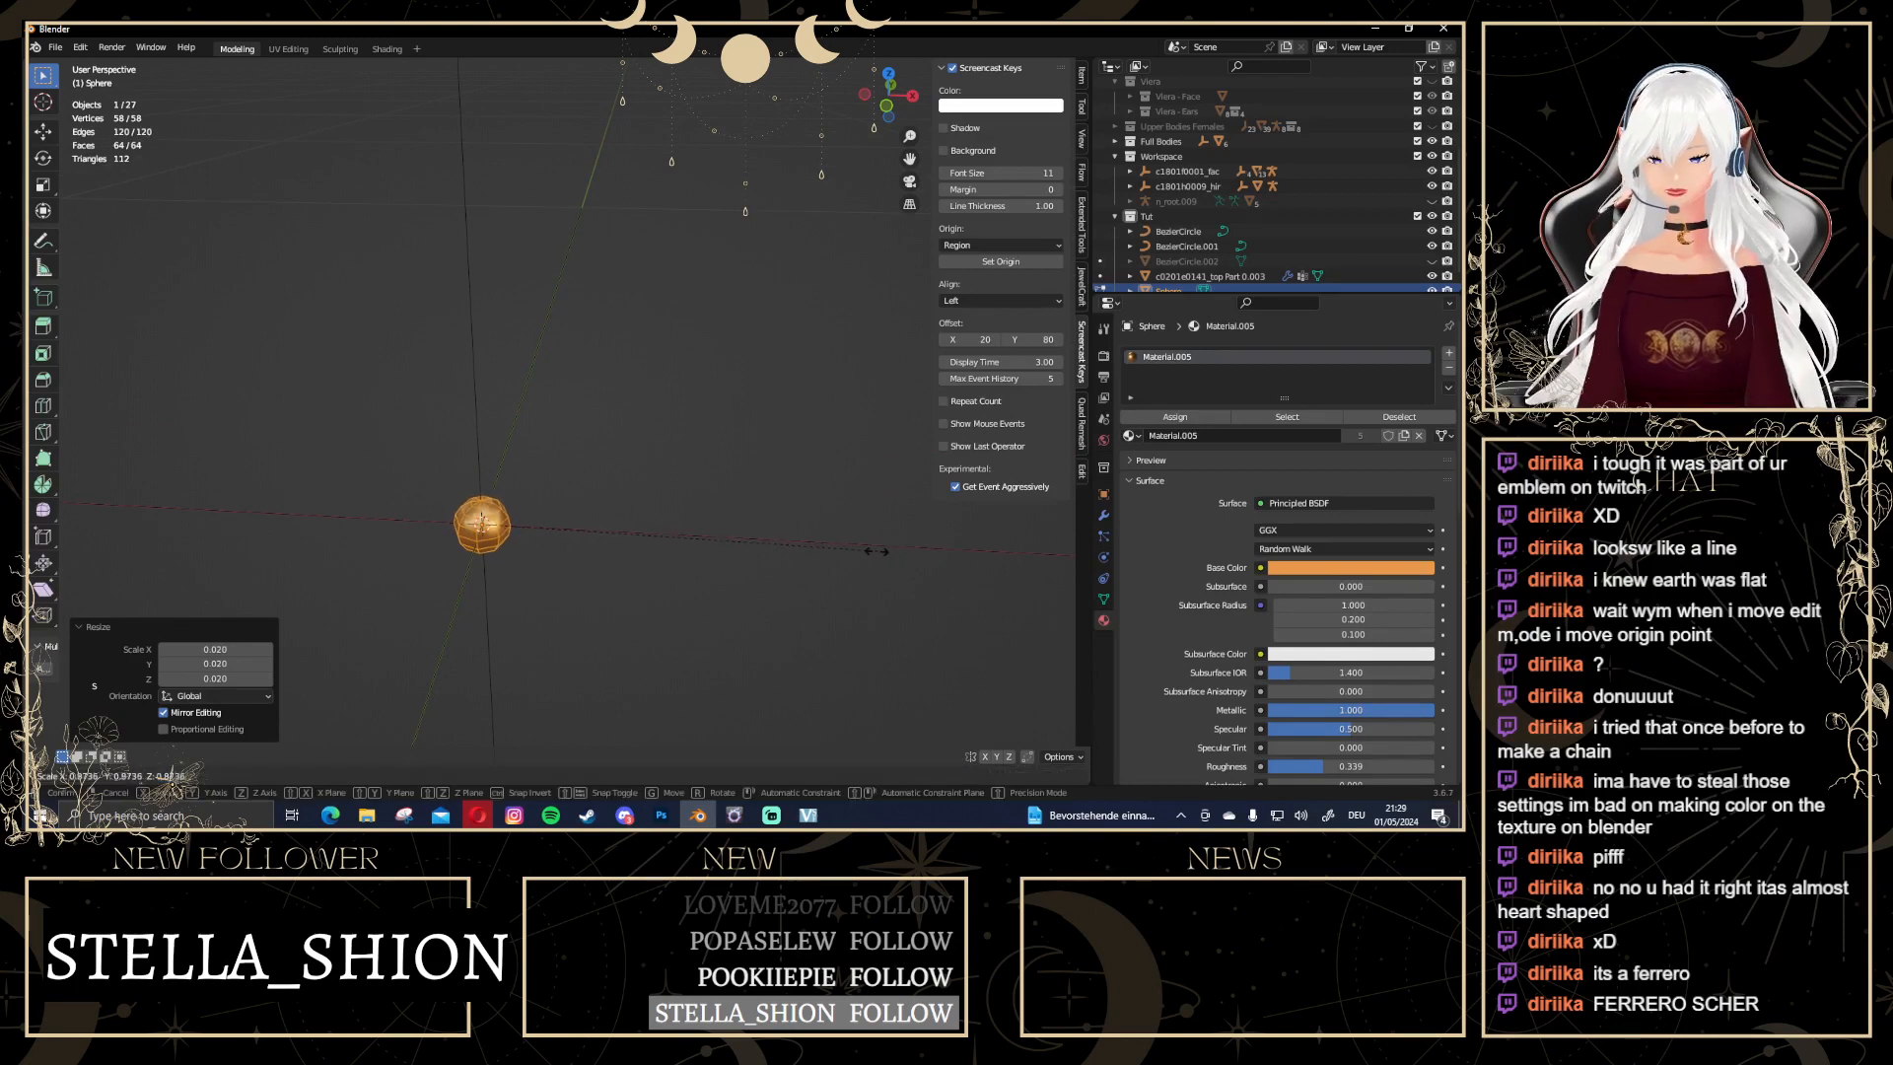
{"action": "left_click", "coordinate": [733, 556]}
{"action": "middle_click_drag", "start_coordinate": [732, 556], "coordinate": [592, 508]}
{"action": "left_click", "coordinate": [559, 502]}
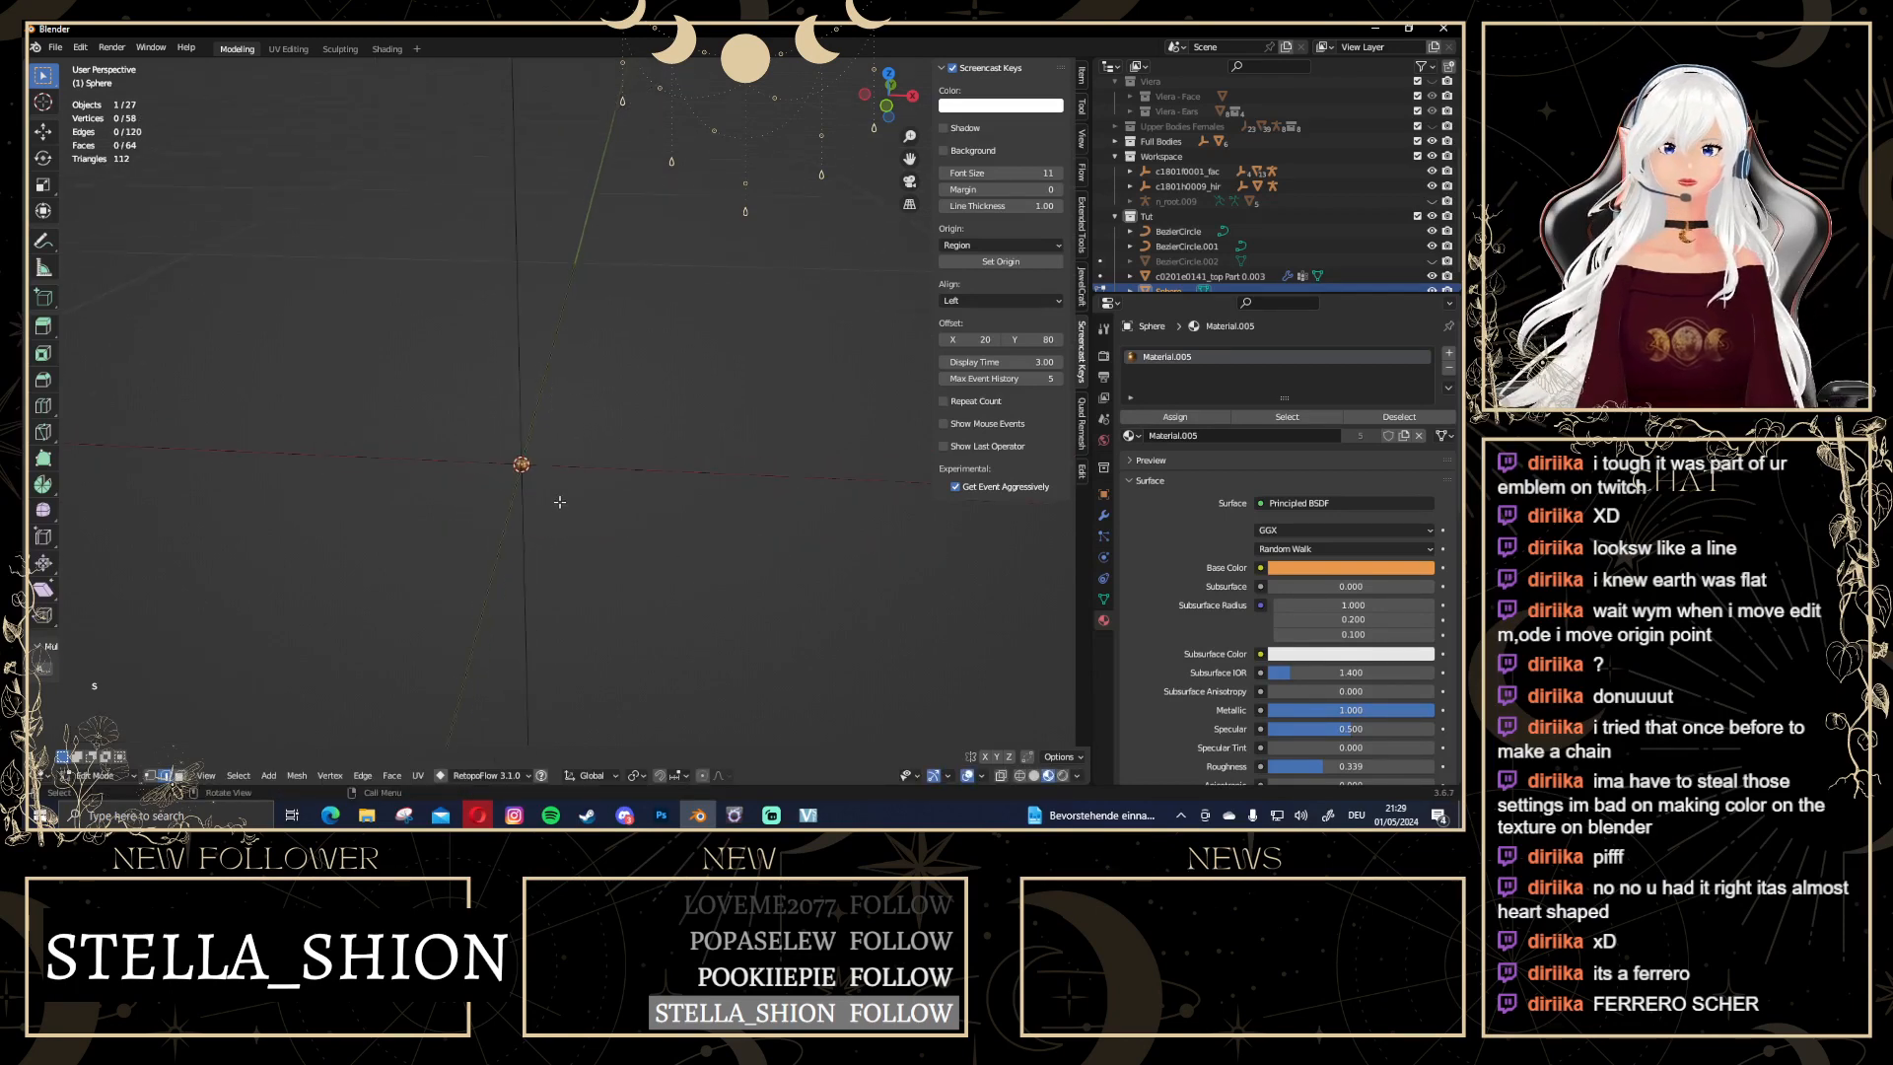
{"action": "key", "text": "Tab"}
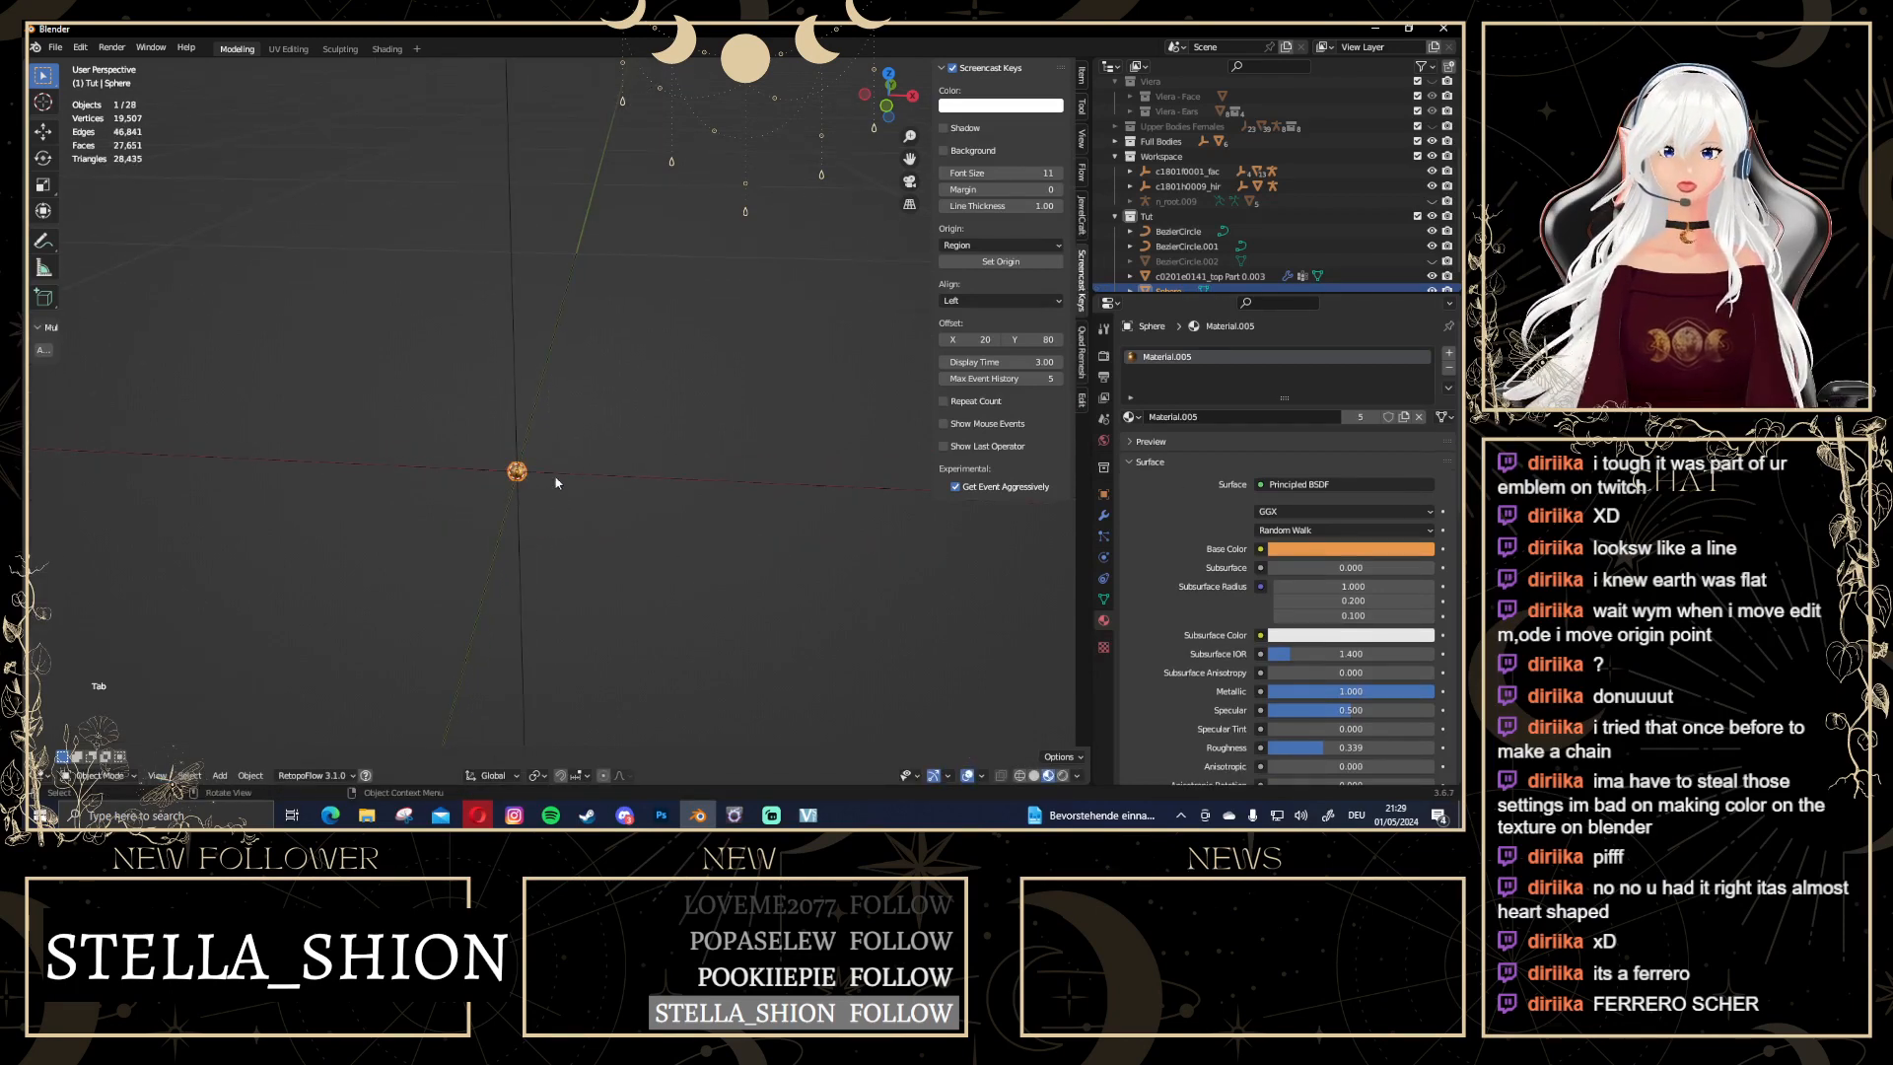
Add an Array modifier to the small gold sphere and set its count to 16
{"action": "left_click", "coordinate": [1103, 514]}
{"action": "left_click", "coordinate": [1183, 357]}
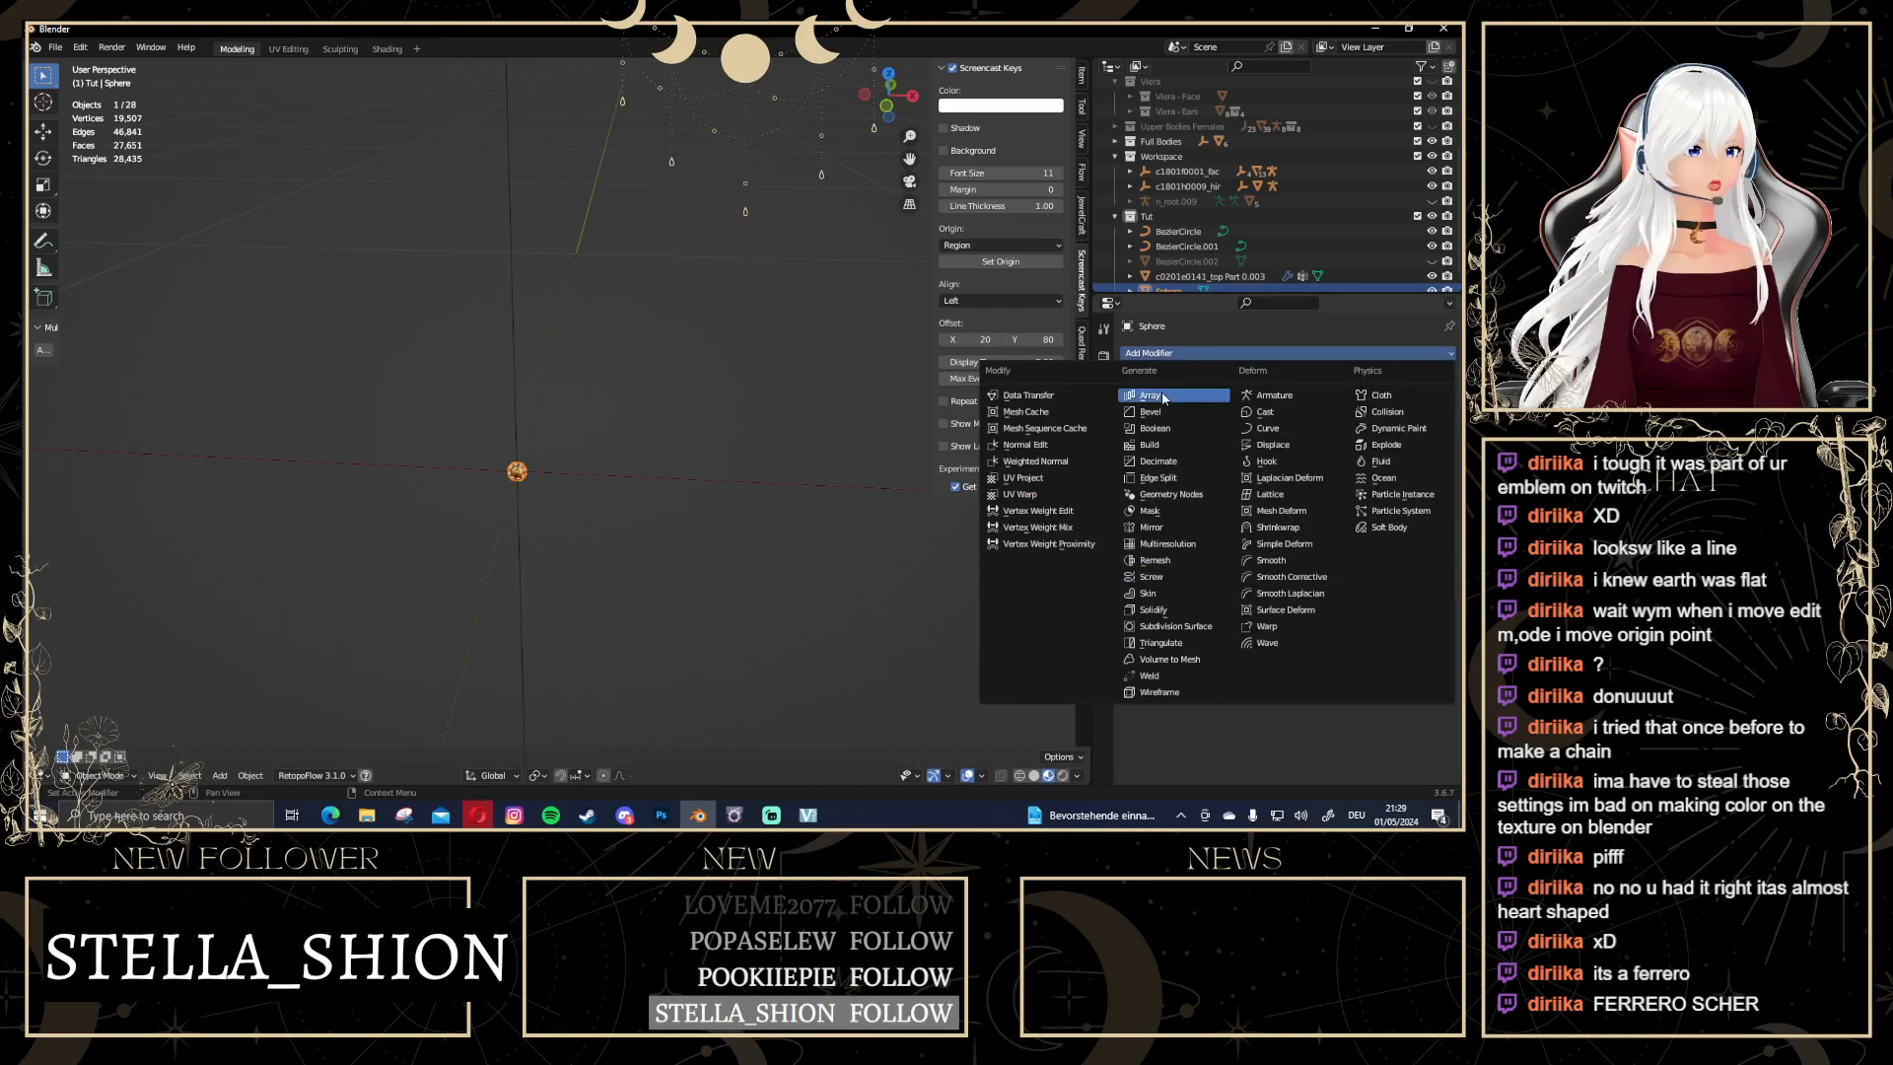
{"action": "left_click", "coordinate": [1163, 396]}
{"action": "middle_click_drag", "start_coordinate": [665, 491], "coordinate": [617, 552]}
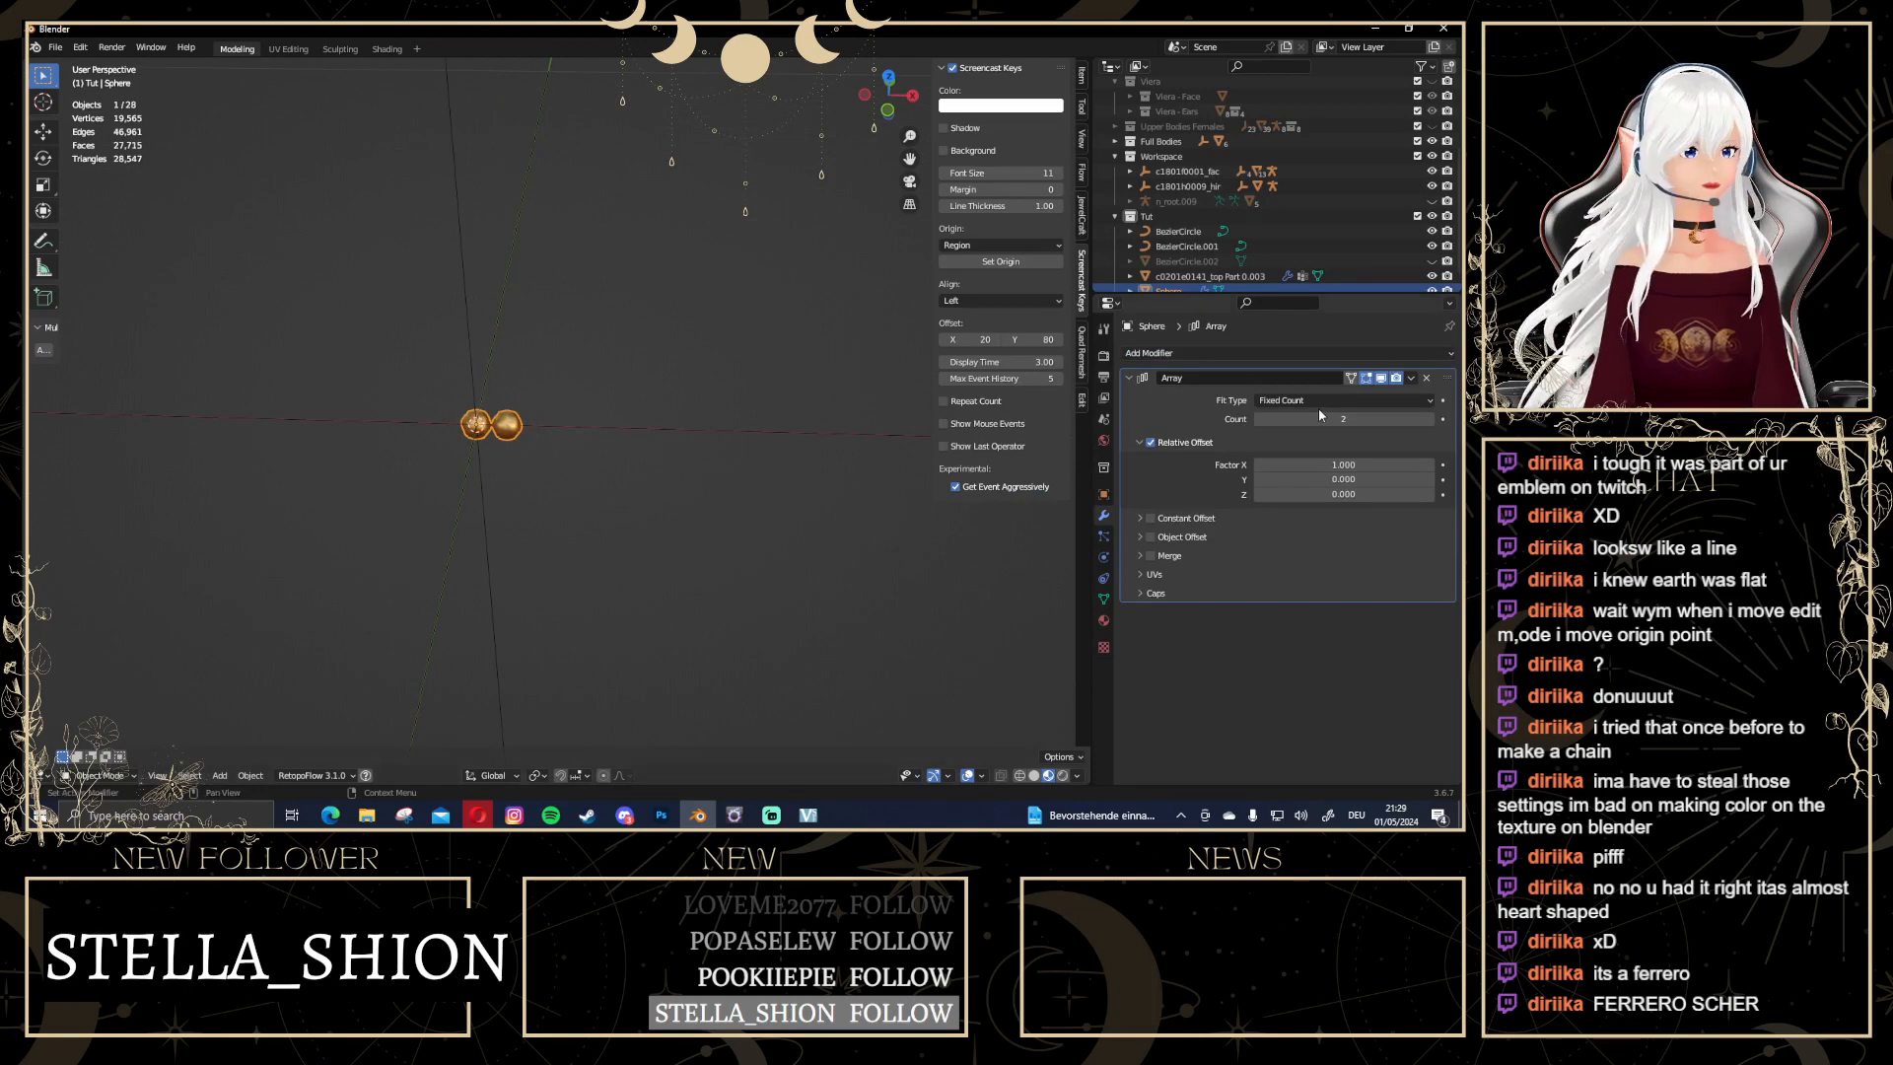
{"action": "left_click_drag", "start_coordinate": [1311, 418], "coordinate": [1429, 418]}
{"action": "scroll", "coordinate": [584, 517], "scroll_direction": "down", "scroll_amount": 2}
{"action": "middle_click_drag", "start_coordinate": [584, 518], "coordinate": [590, 470]}
{"action": "scroll", "coordinate": [633, 452], "scroll_direction": "up", "scroll_amount": 3}
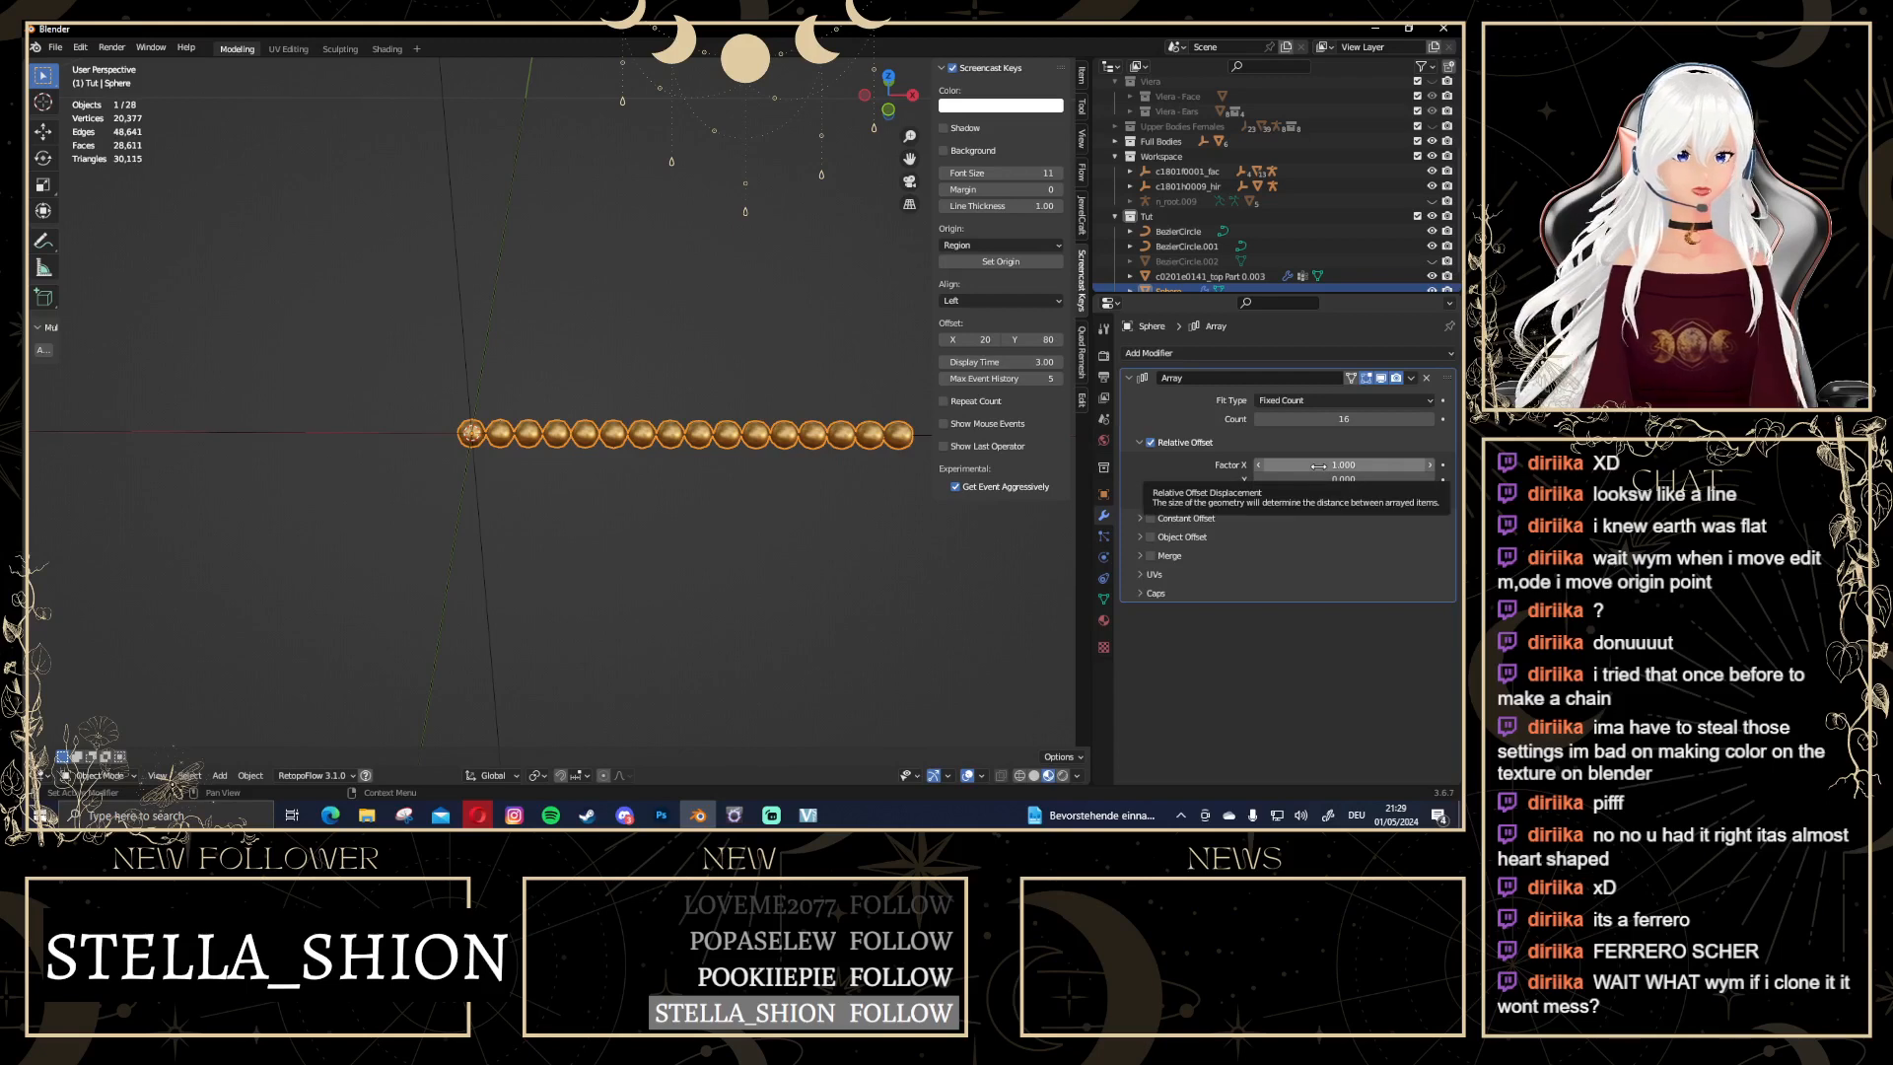
Space the arrayed beads apart by setting the relative offset's X factor to 1.300
{"action": "mouse_move", "coordinate": [1318, 465]}
{"action": "left_mouse_down"}
{"action": "mouse_move", "coordinate": [1390, 466]}
{"action": "mouse_move", "coordinate": [1354, 466]}
{"action": "left_mouse_up"}
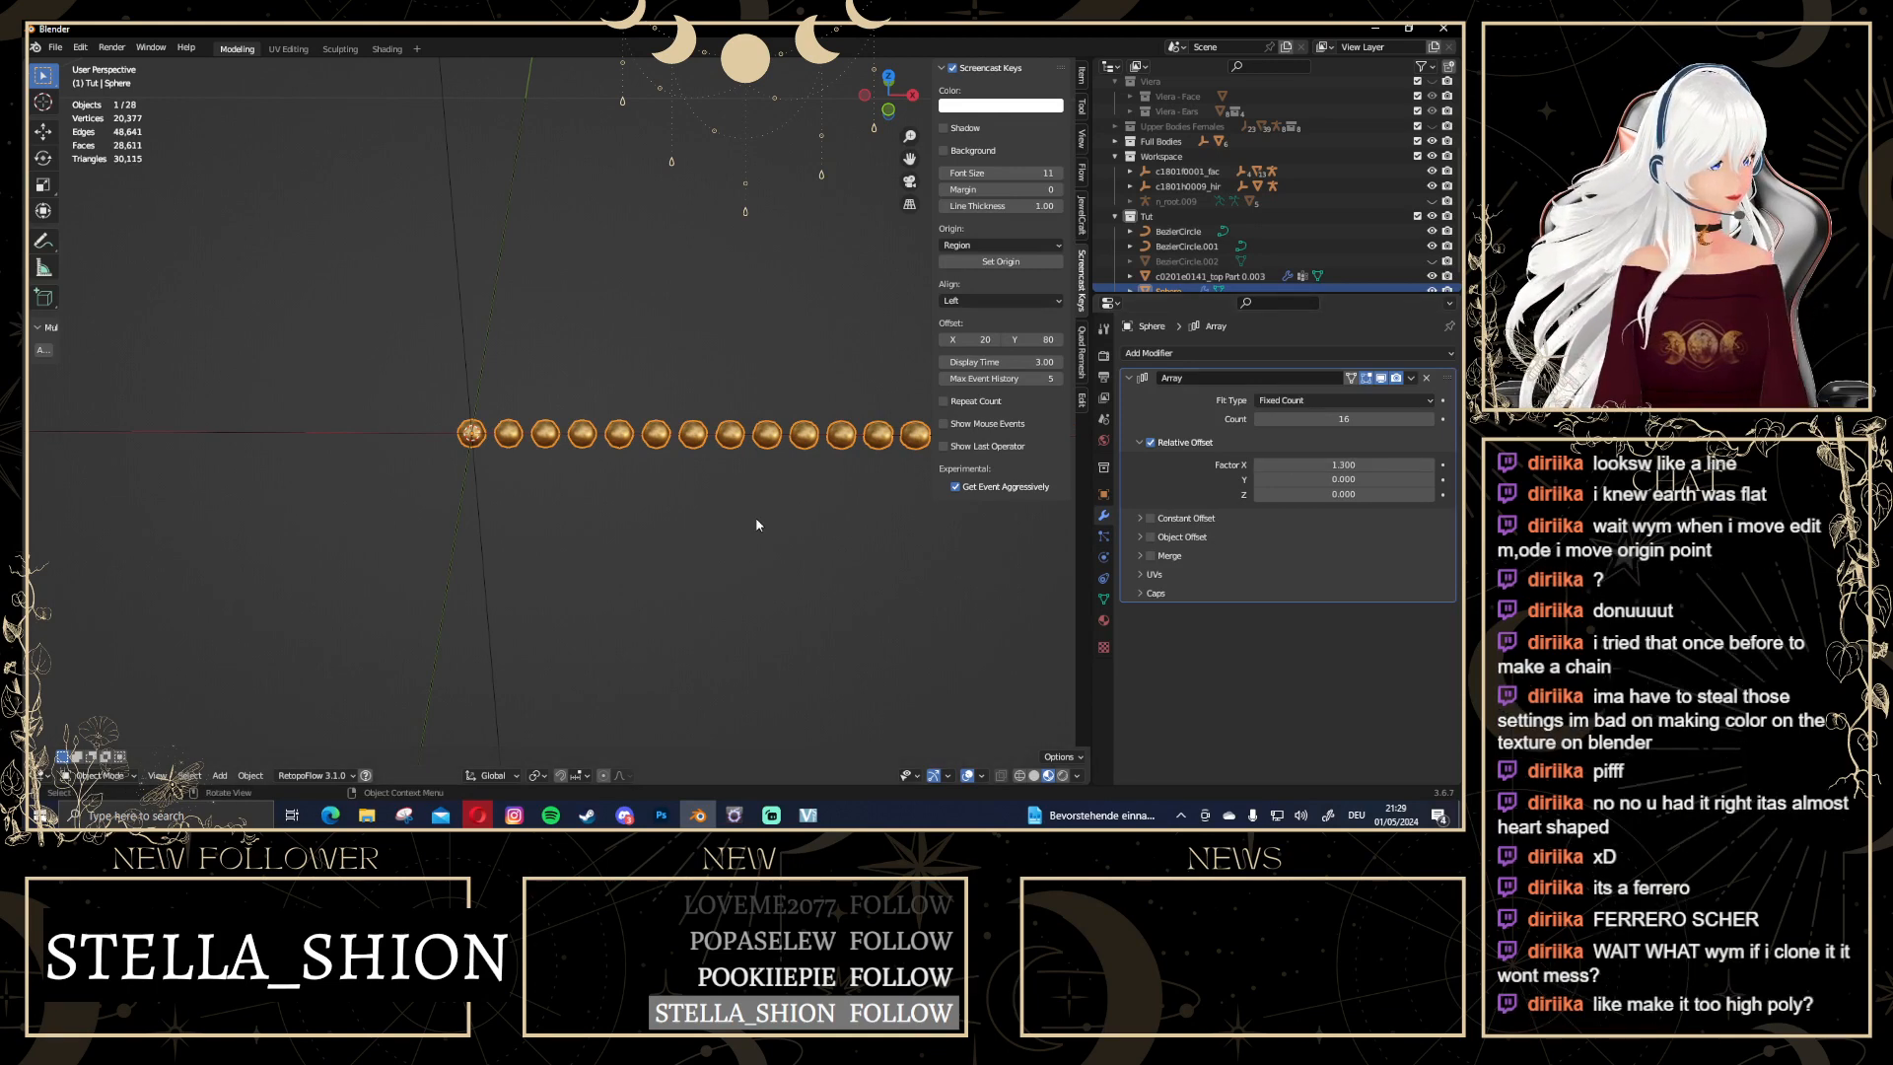
{"action": "scroll", "coordinate": [756, 525], "scroll_direction": "down", "scroll_amount": 8}
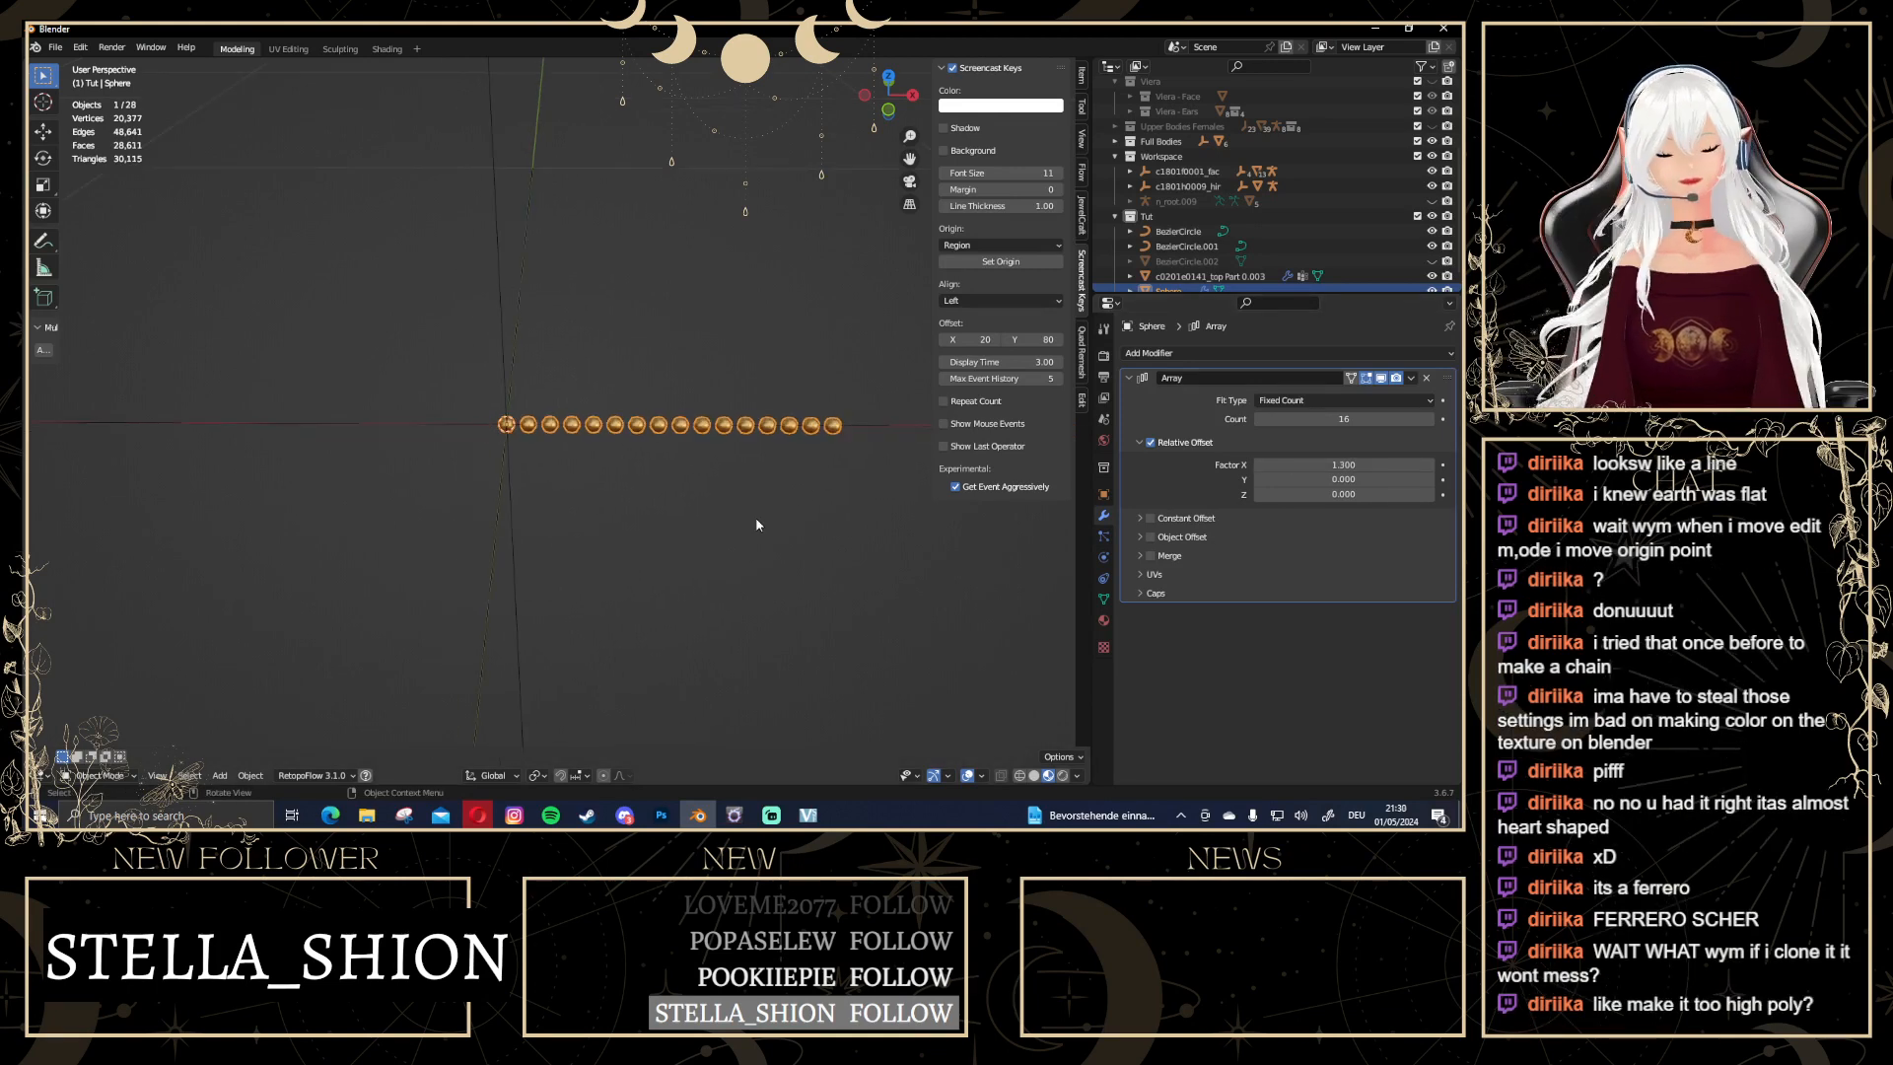
{"action": "scroll", "coordinate": [734, 543], "scroll_direction": "up", "scroll_amount": 5}
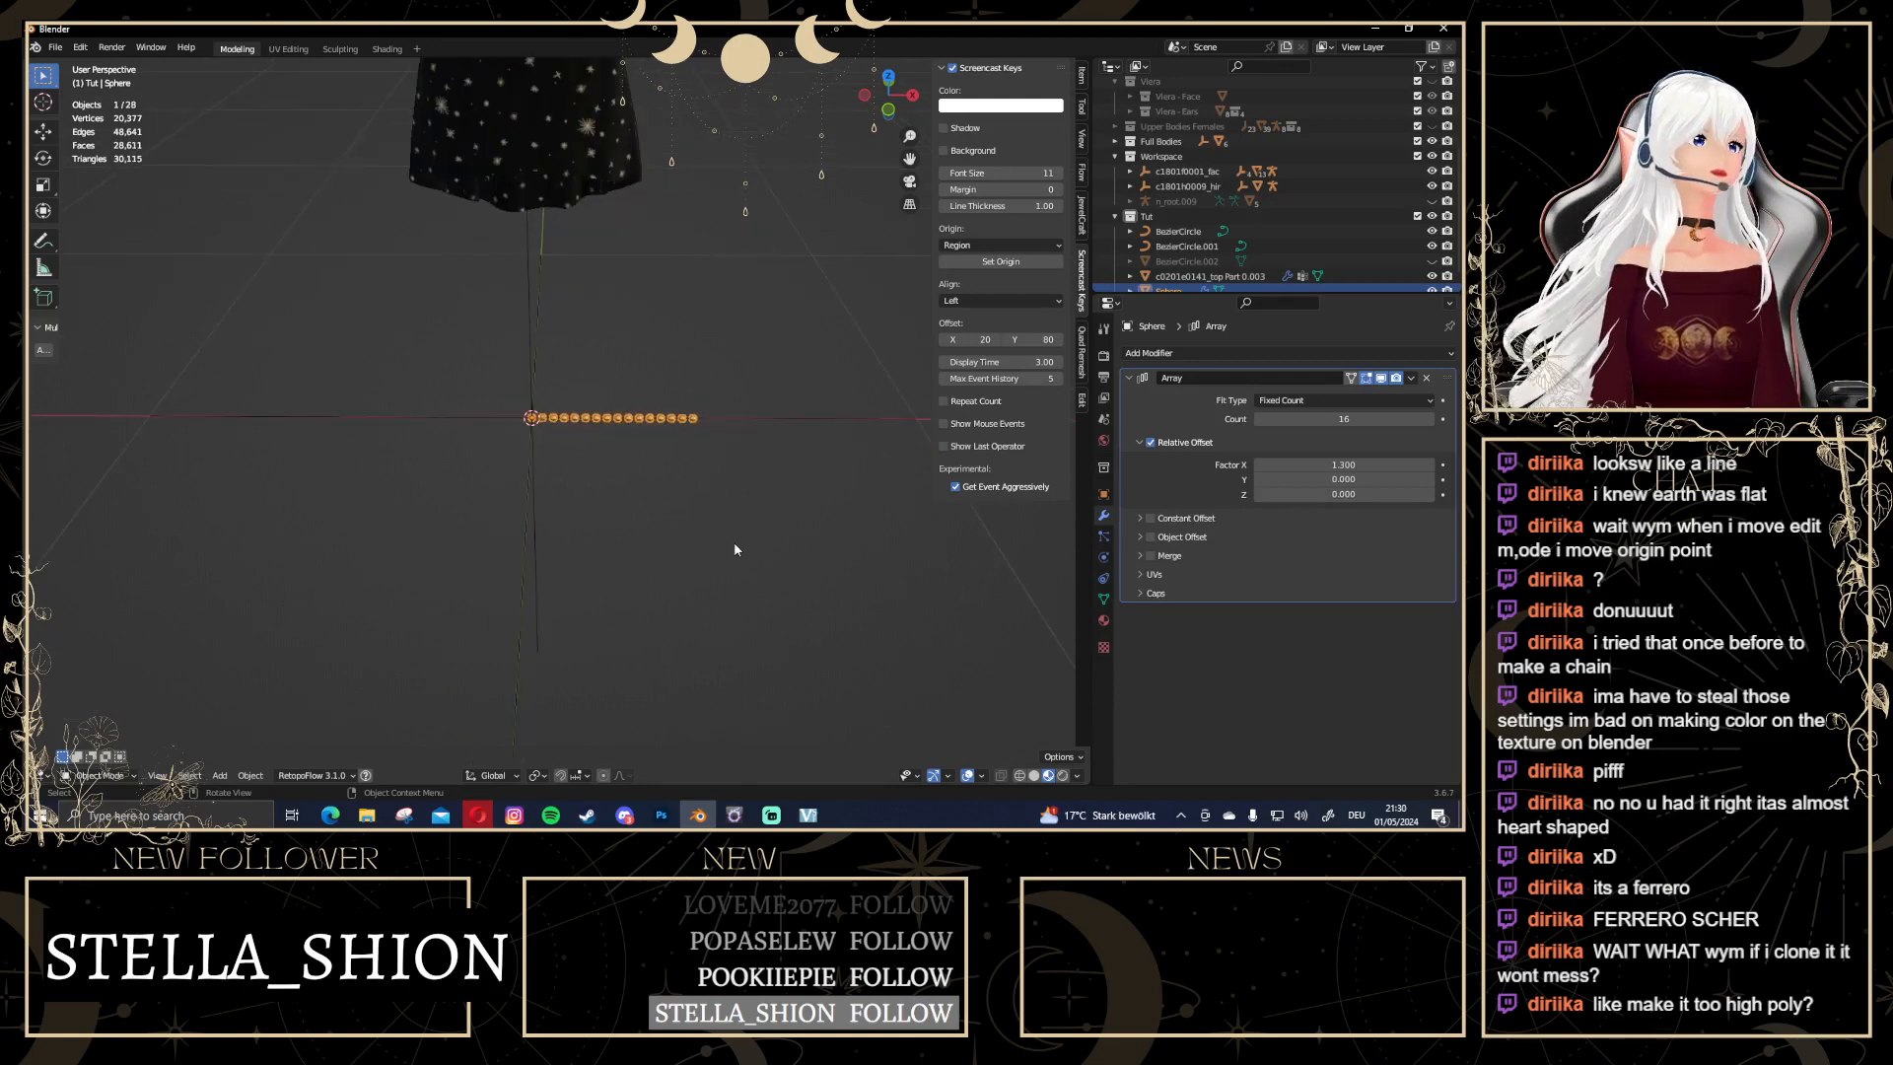
{"action": "scroll", "coordinate": [735, 543], "scroll_direction": "down", "scroll_amount": 5}
{"action": "scroll", "coordinate": [752, 552], "scroll_direction": "down", "scroll_amount": 2}
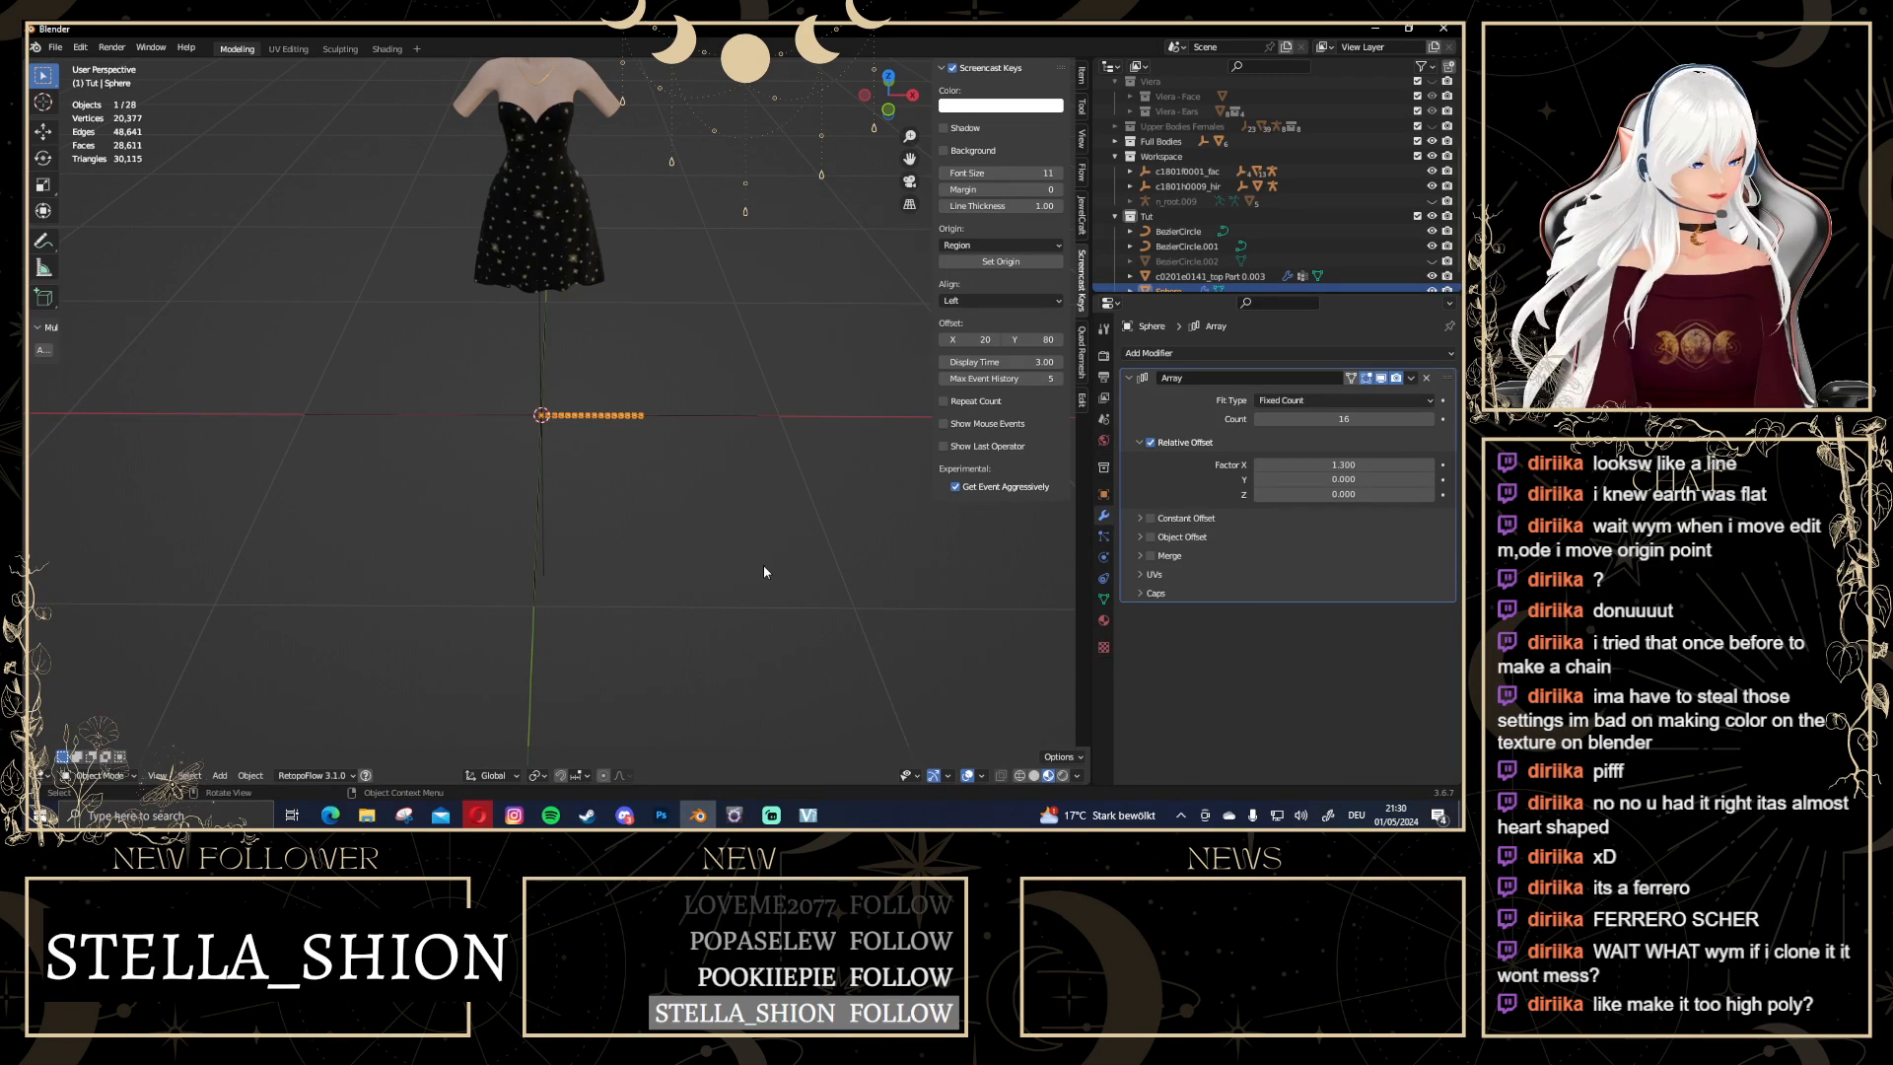
{"action": "scroll", "coordinate": [763, 572], "scroll_direction": "up", "scroll_amount": 6}
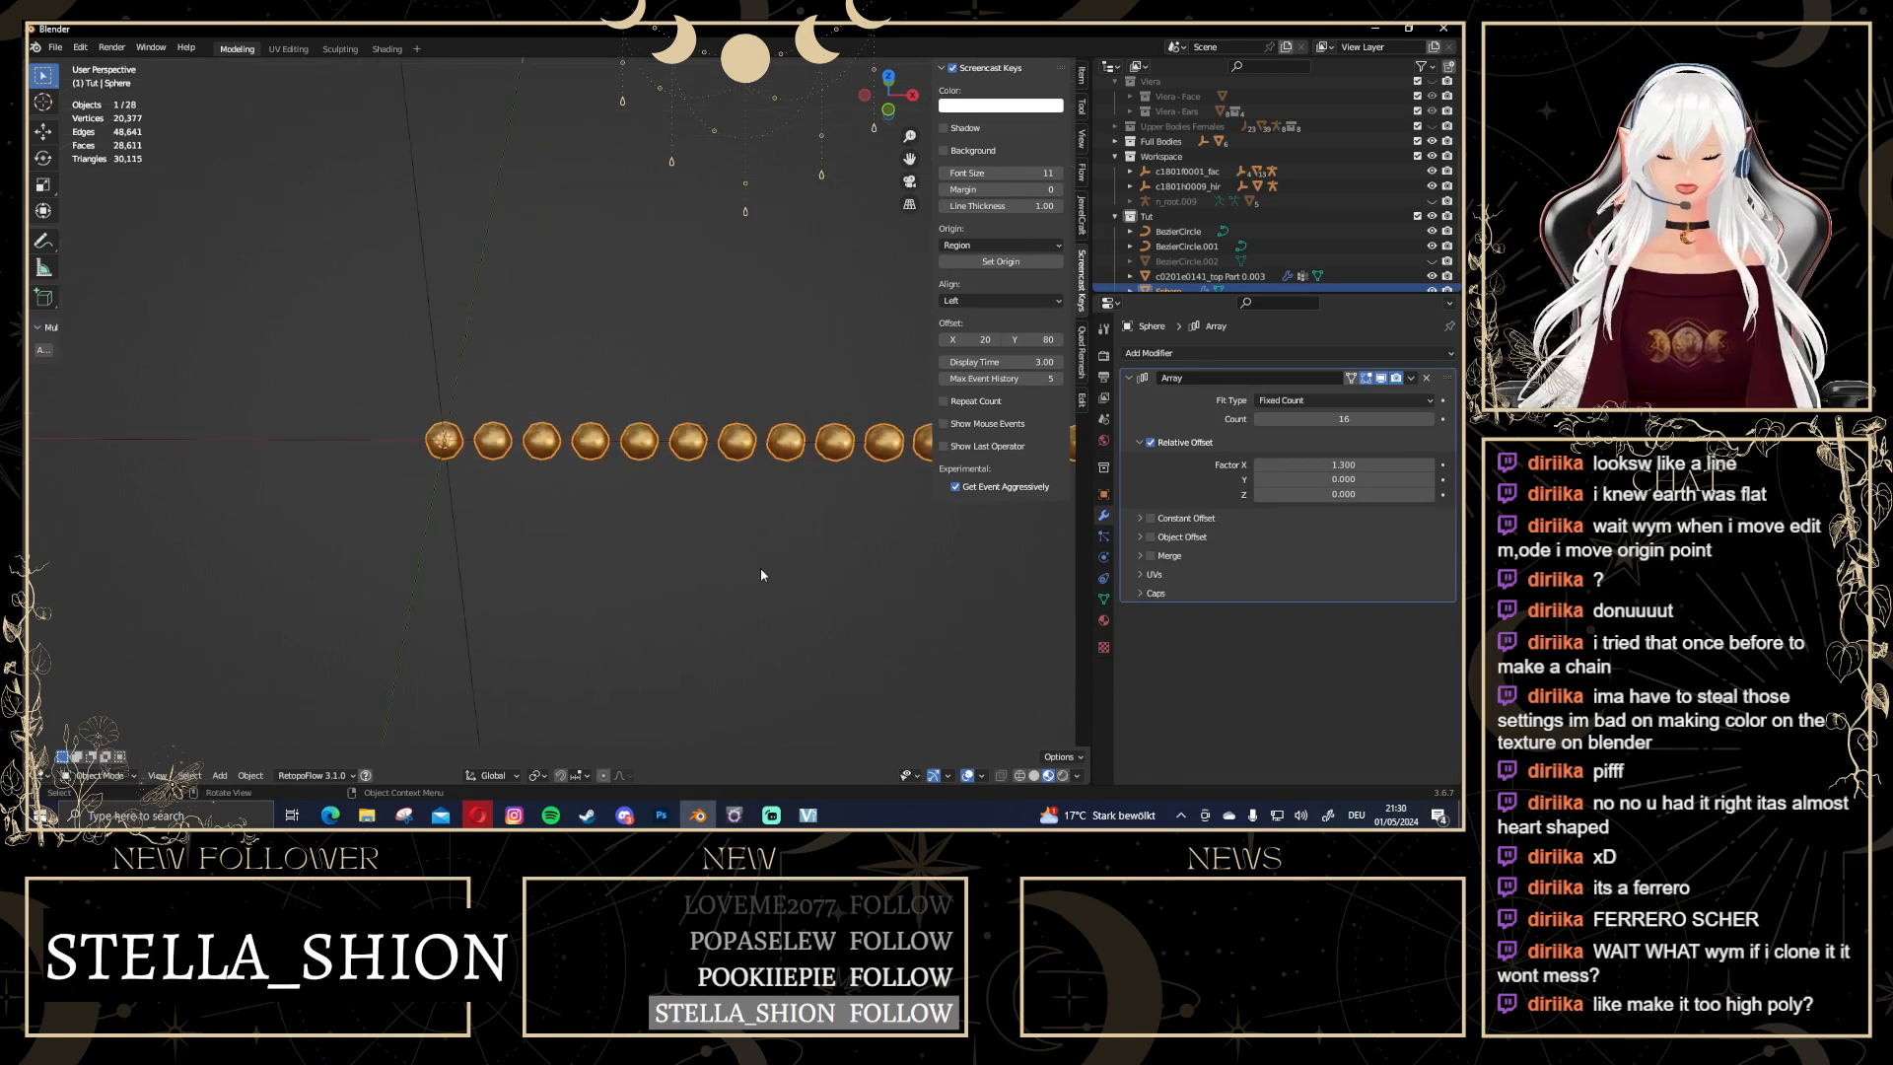
{"action": "scroll", "coordinate": [760, 575], "scroll_direction": "down", "scroll_amount": 6}
{"action": "middle_click_drag", "start_coordinate": [676, 535], "coordinate": [679, 518]}
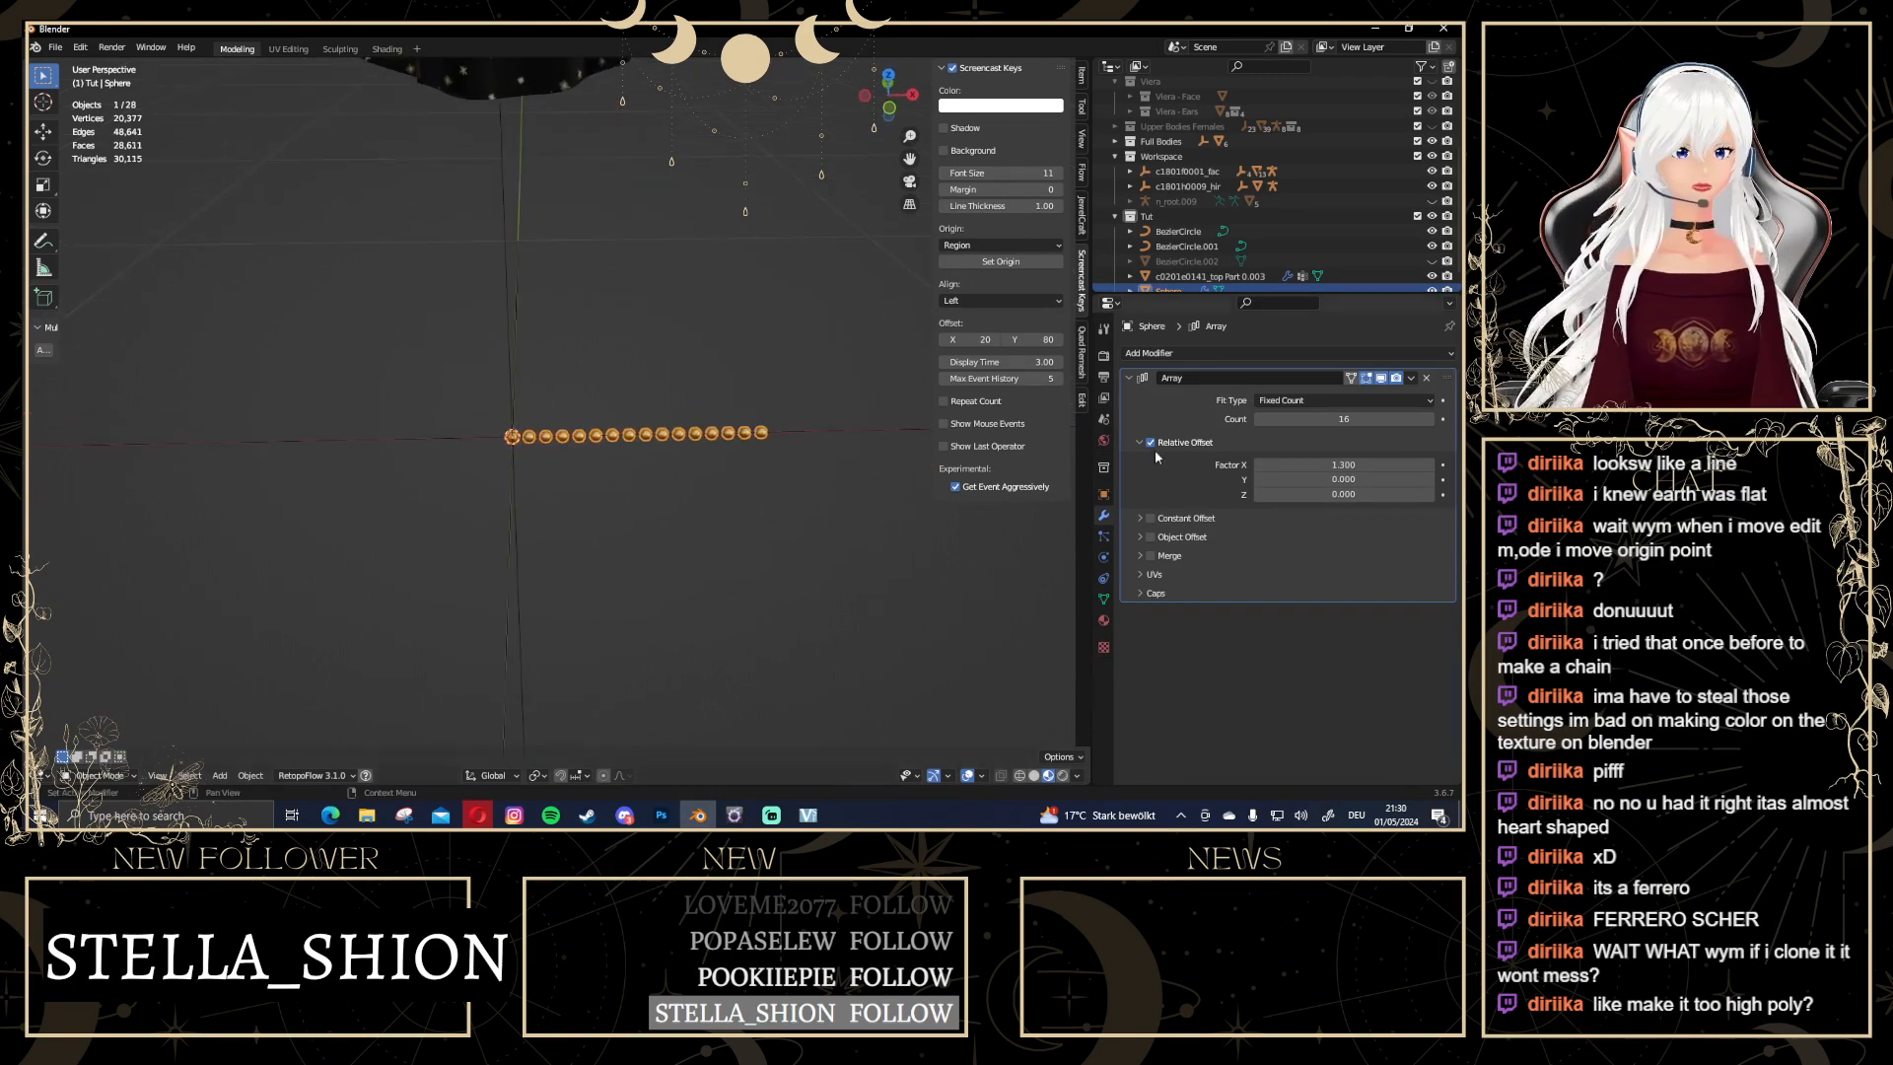
Add a Curve modifier to the bead row with the necklace curve BezierCircle as its curve object
{"action": "left_click", "coordinate": [1233, 352]}
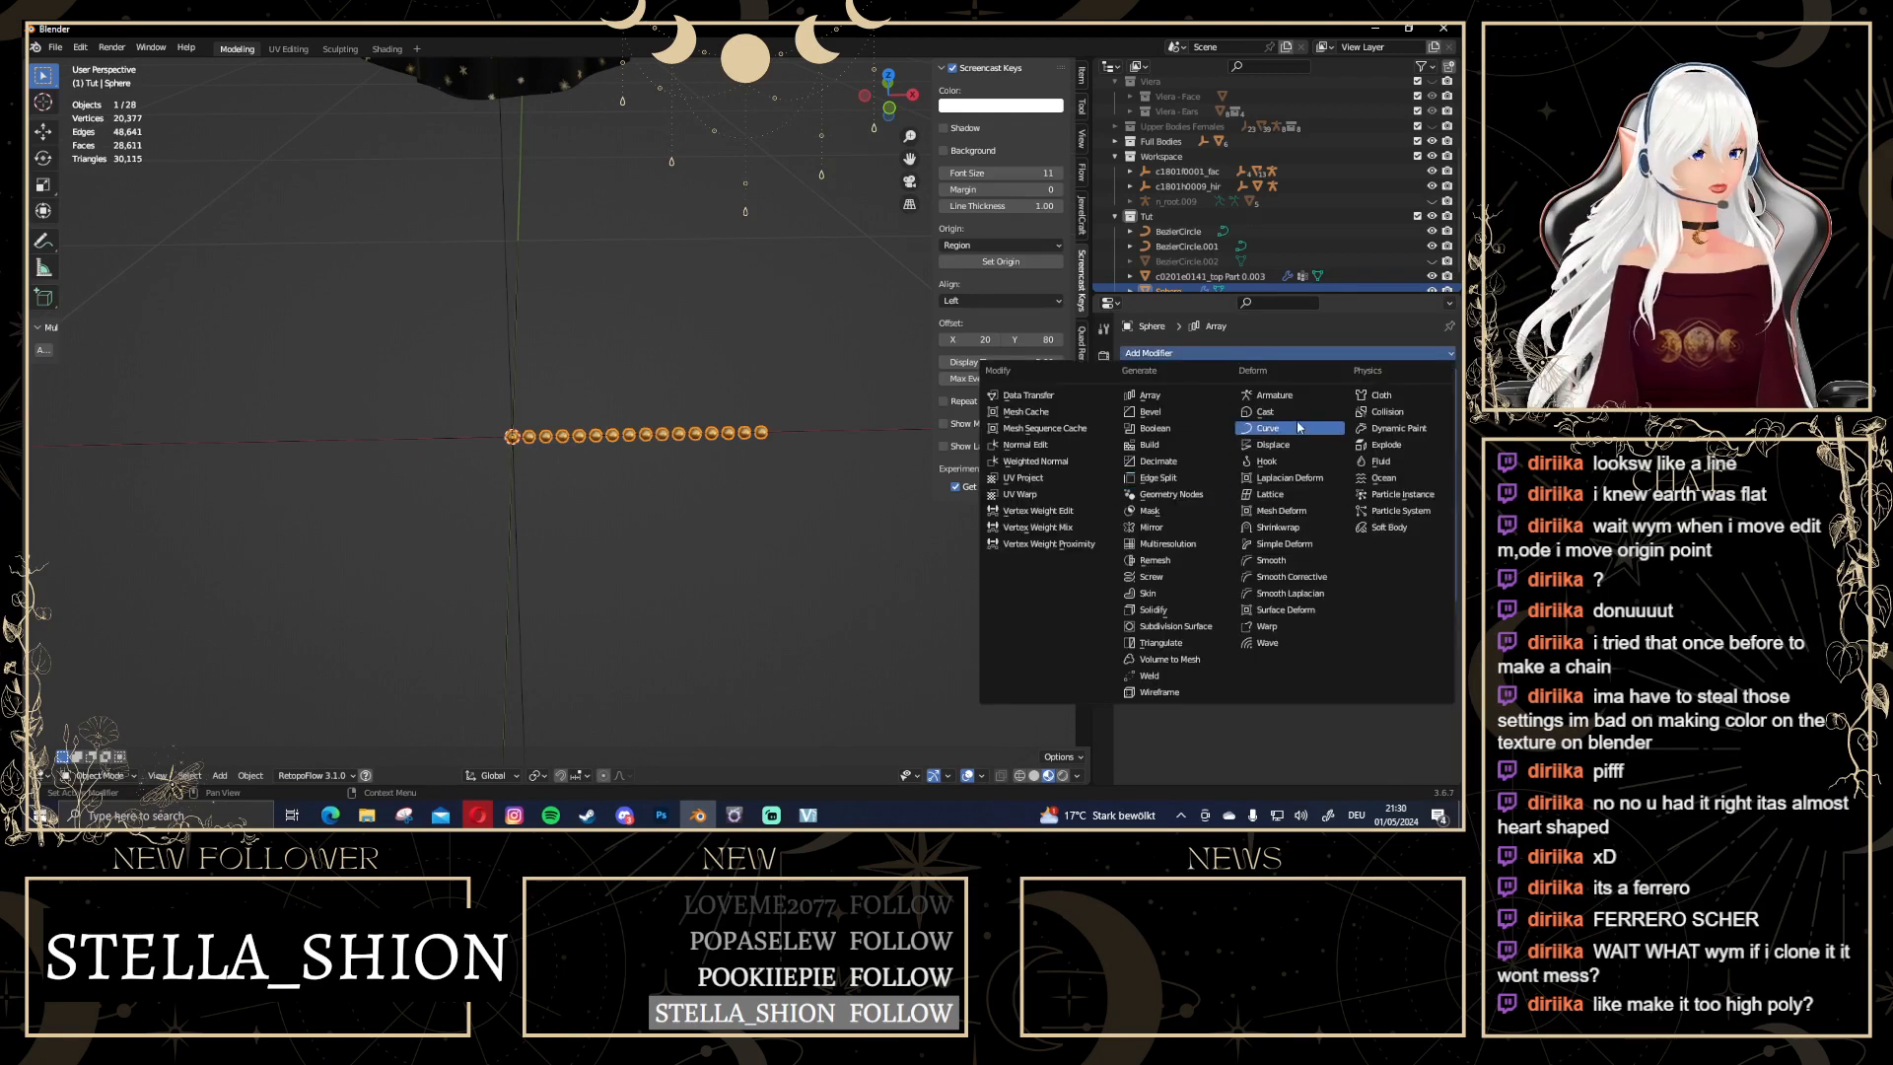
{"action": "left_click", "coordinate": [1285, 430]}
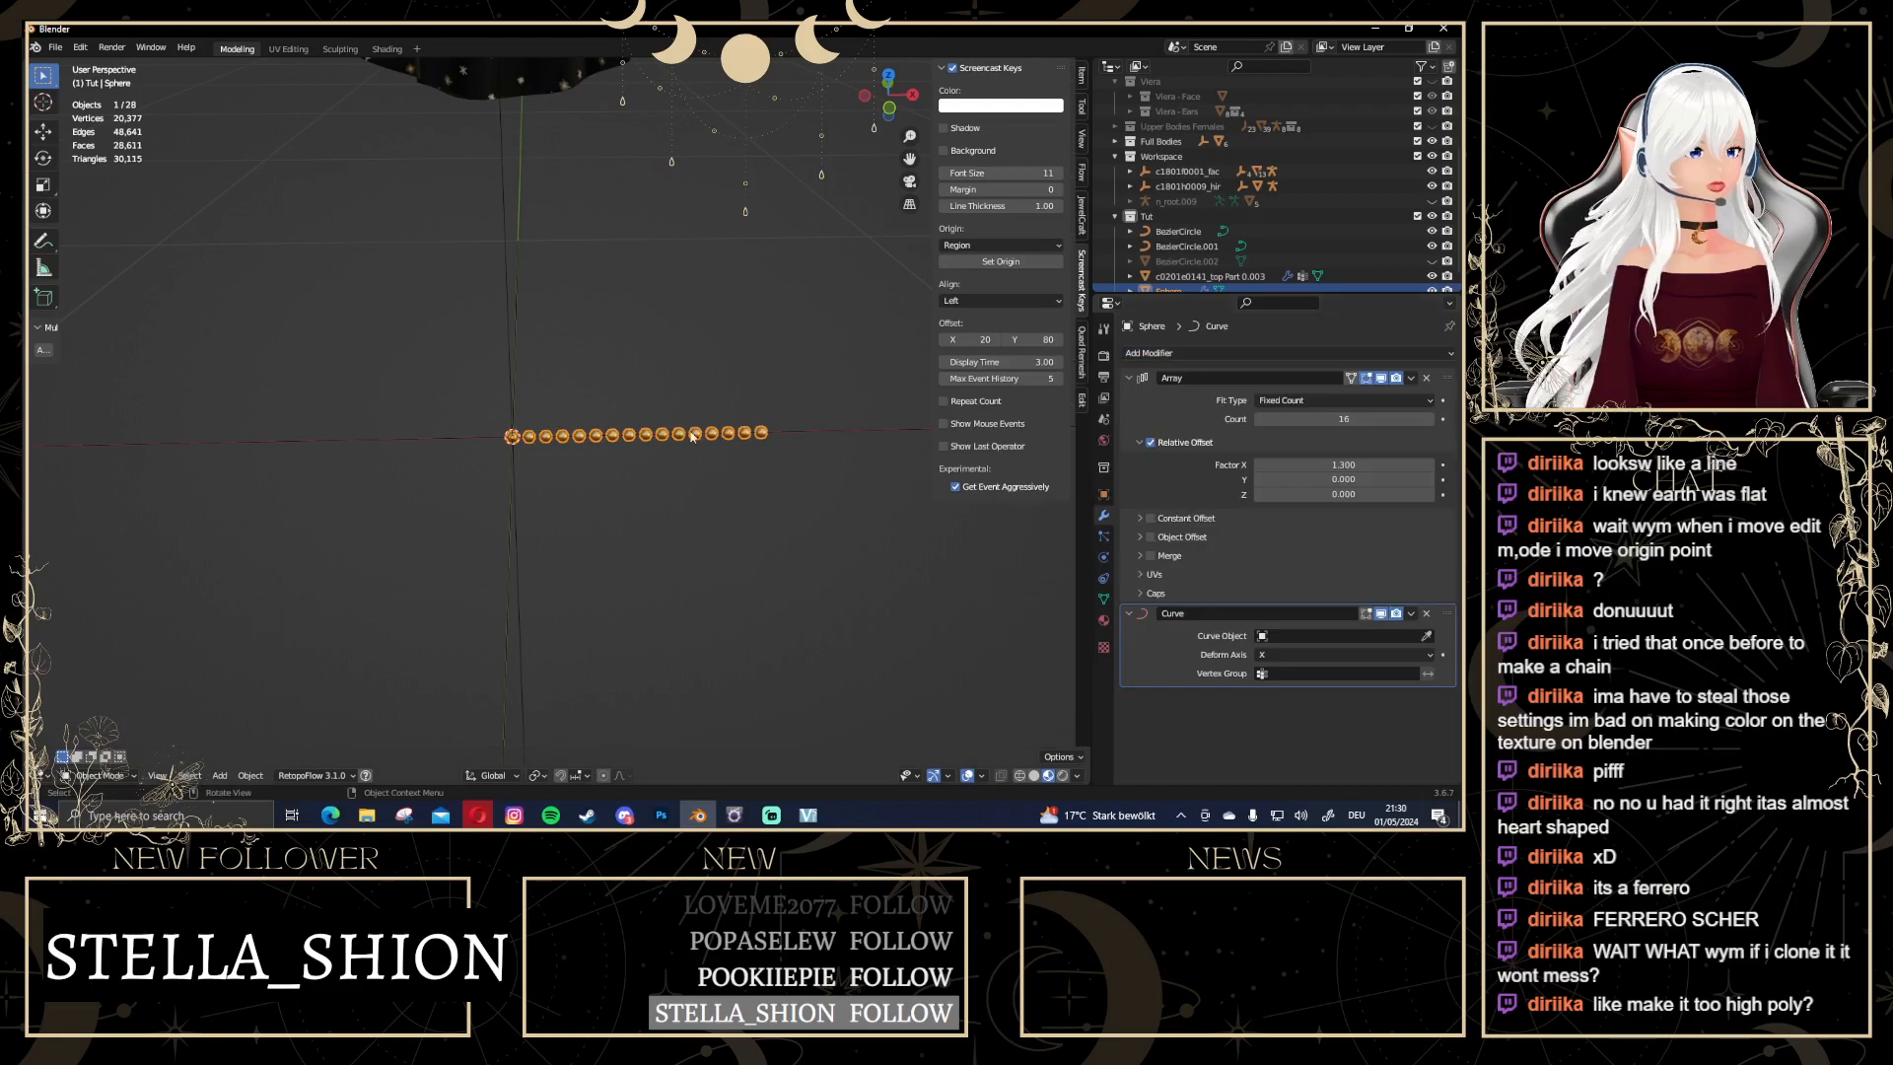
{"action": "middle_click_drag", "start_coordinate": [727, 394], "coordinate": [673, 578]}
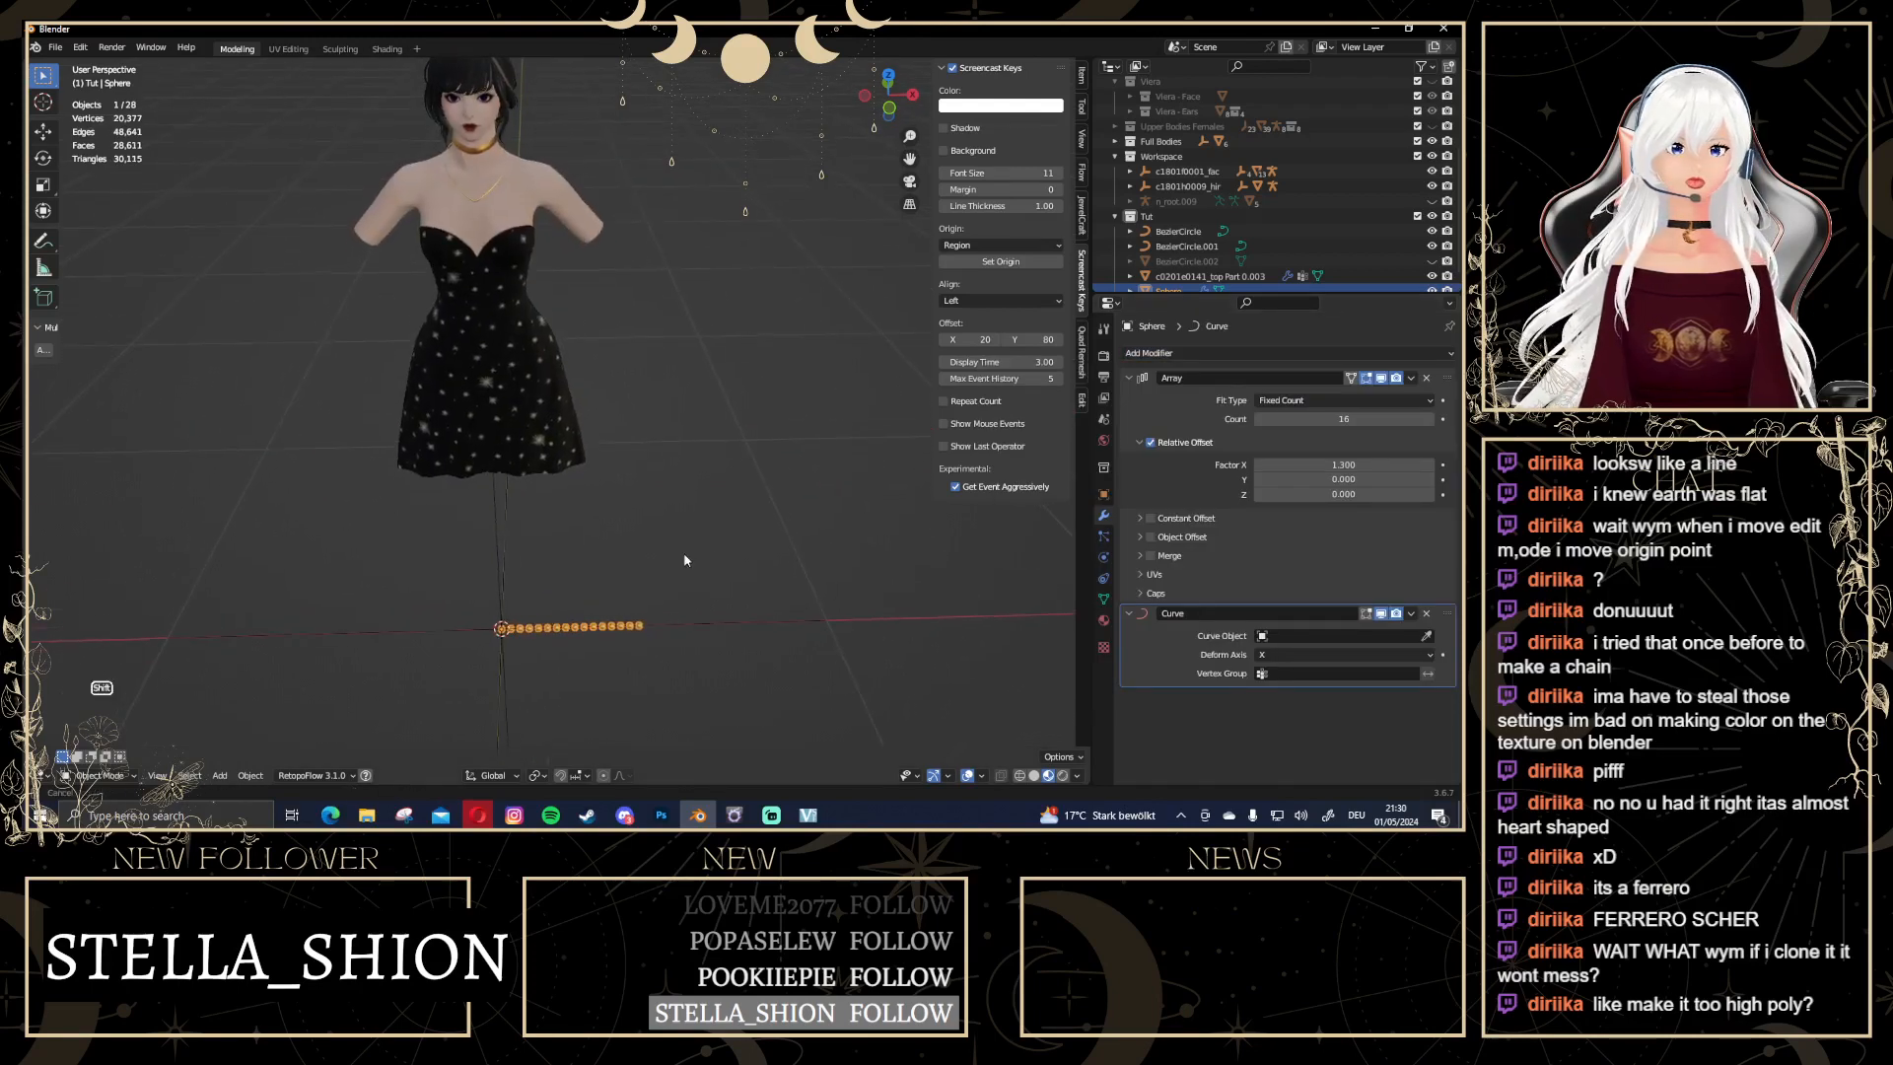
{"action": "left_click", "coordinate": [1427, 637]}
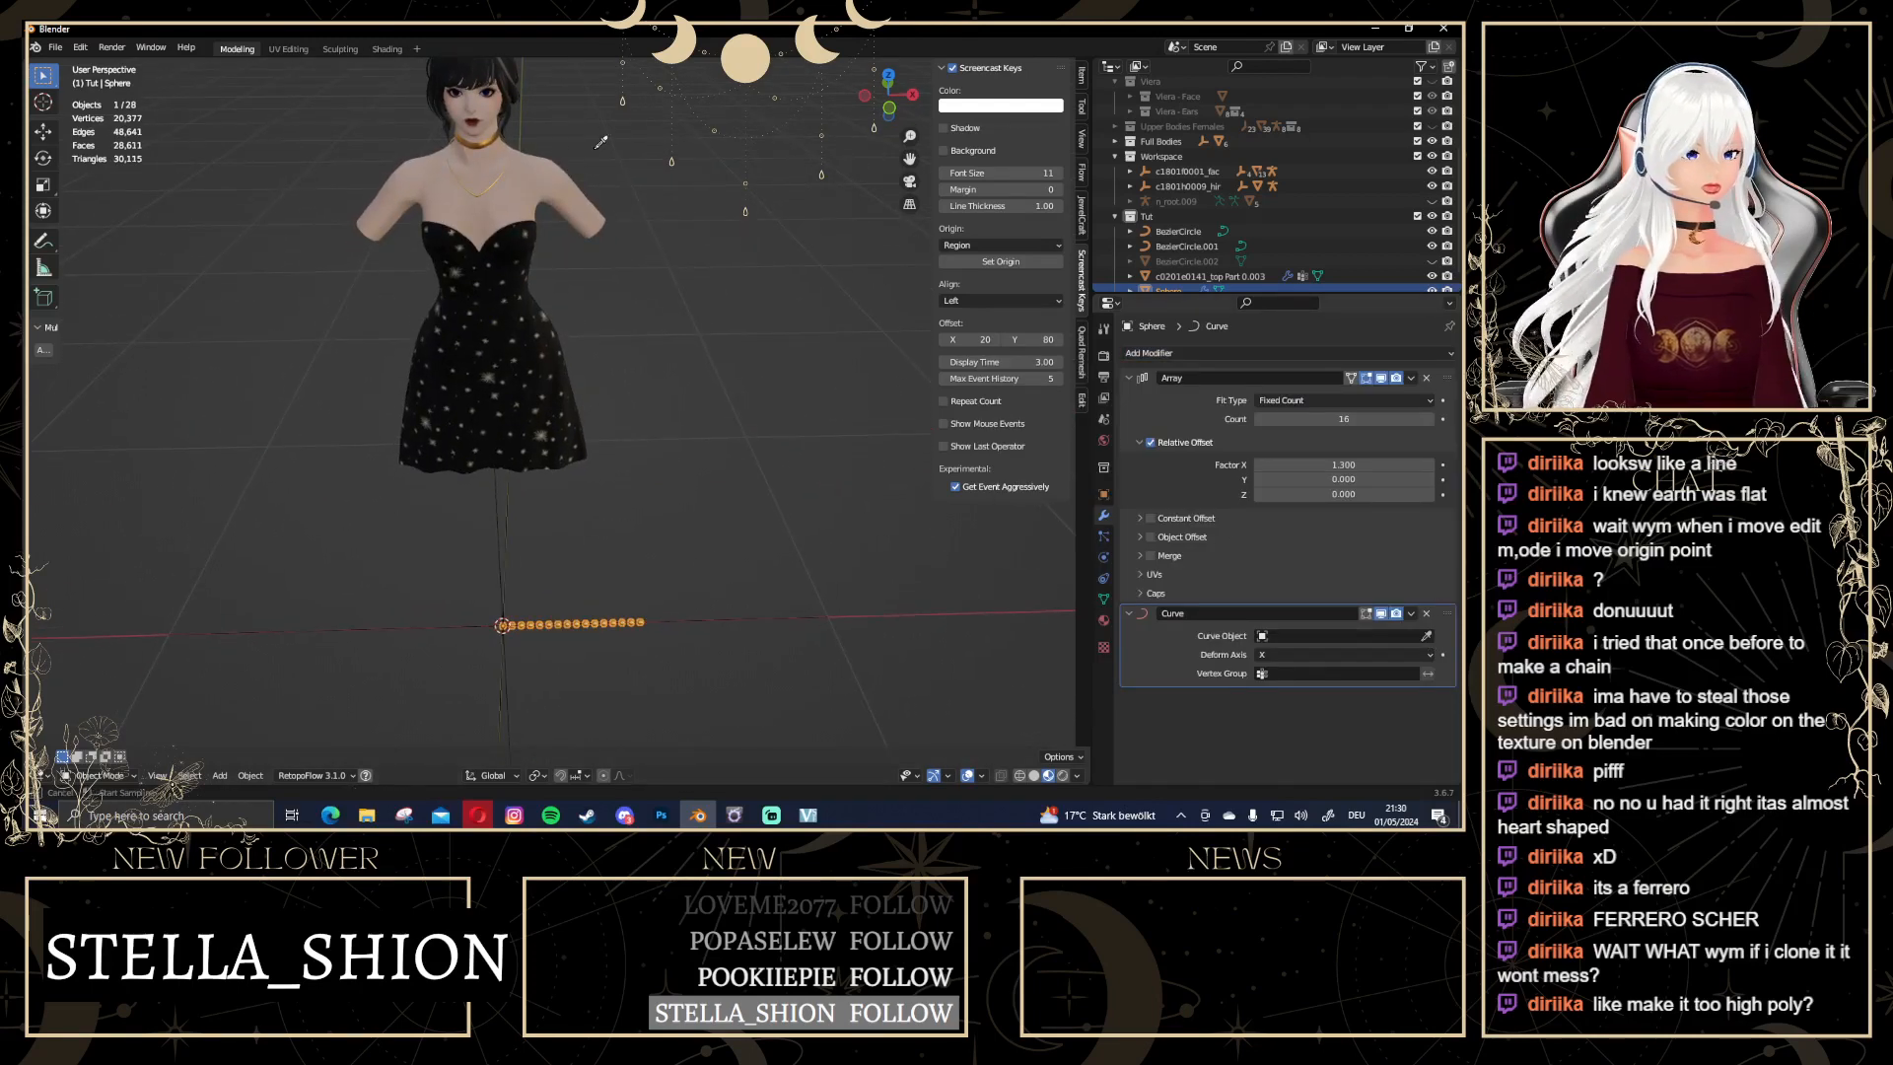
{"action": "left_click", "coordinate": [496, 178]}
Examine the shape and size of the beads around the character's neck, up close and from a distance
{"action": "scroll", "coordinate": [495, 195], "scroll_direction": "up", "scroll_amount": 2}
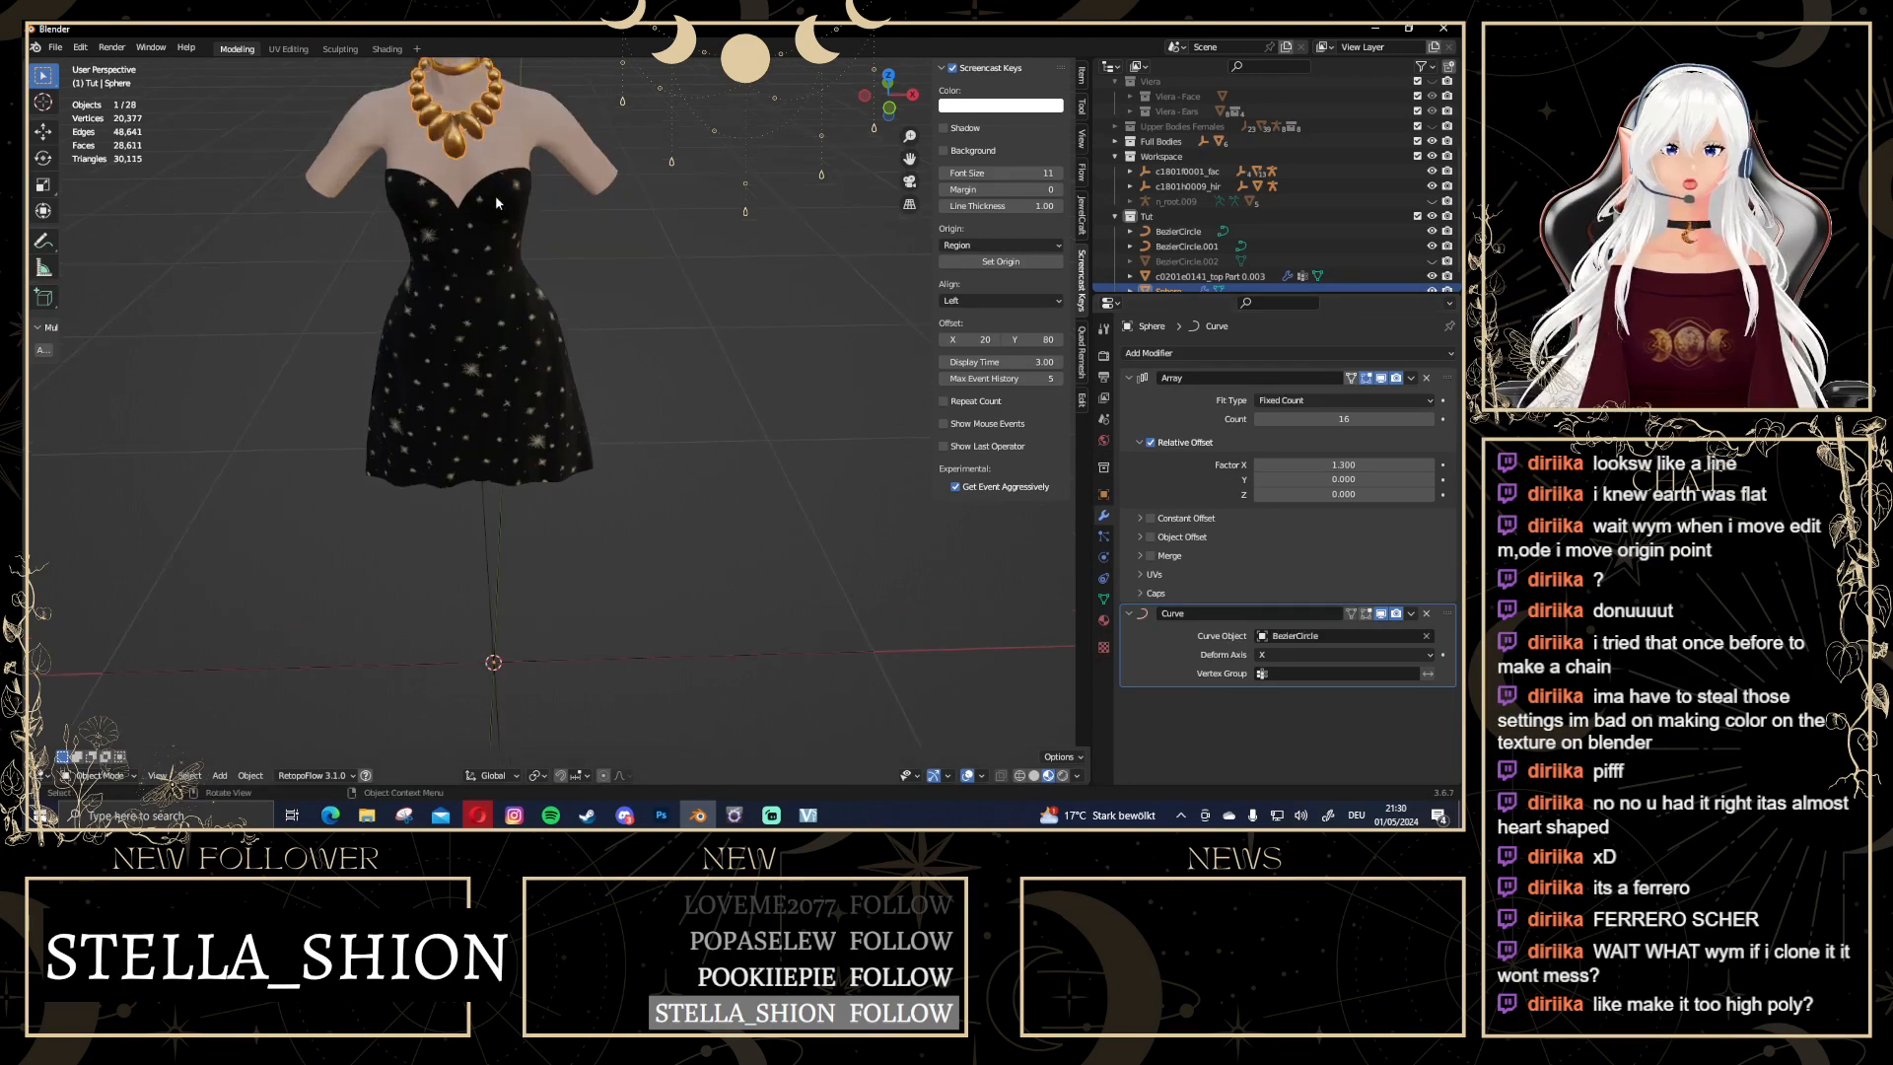
{"action": "middle_click_drag", "start_coordinate": [495, 196], "coordinate": [600, 365], "text": "shift"}
{"action": "scroll", "coordinate": [386, 421], "scroll_direction": "up", "scroll_amount": 6}
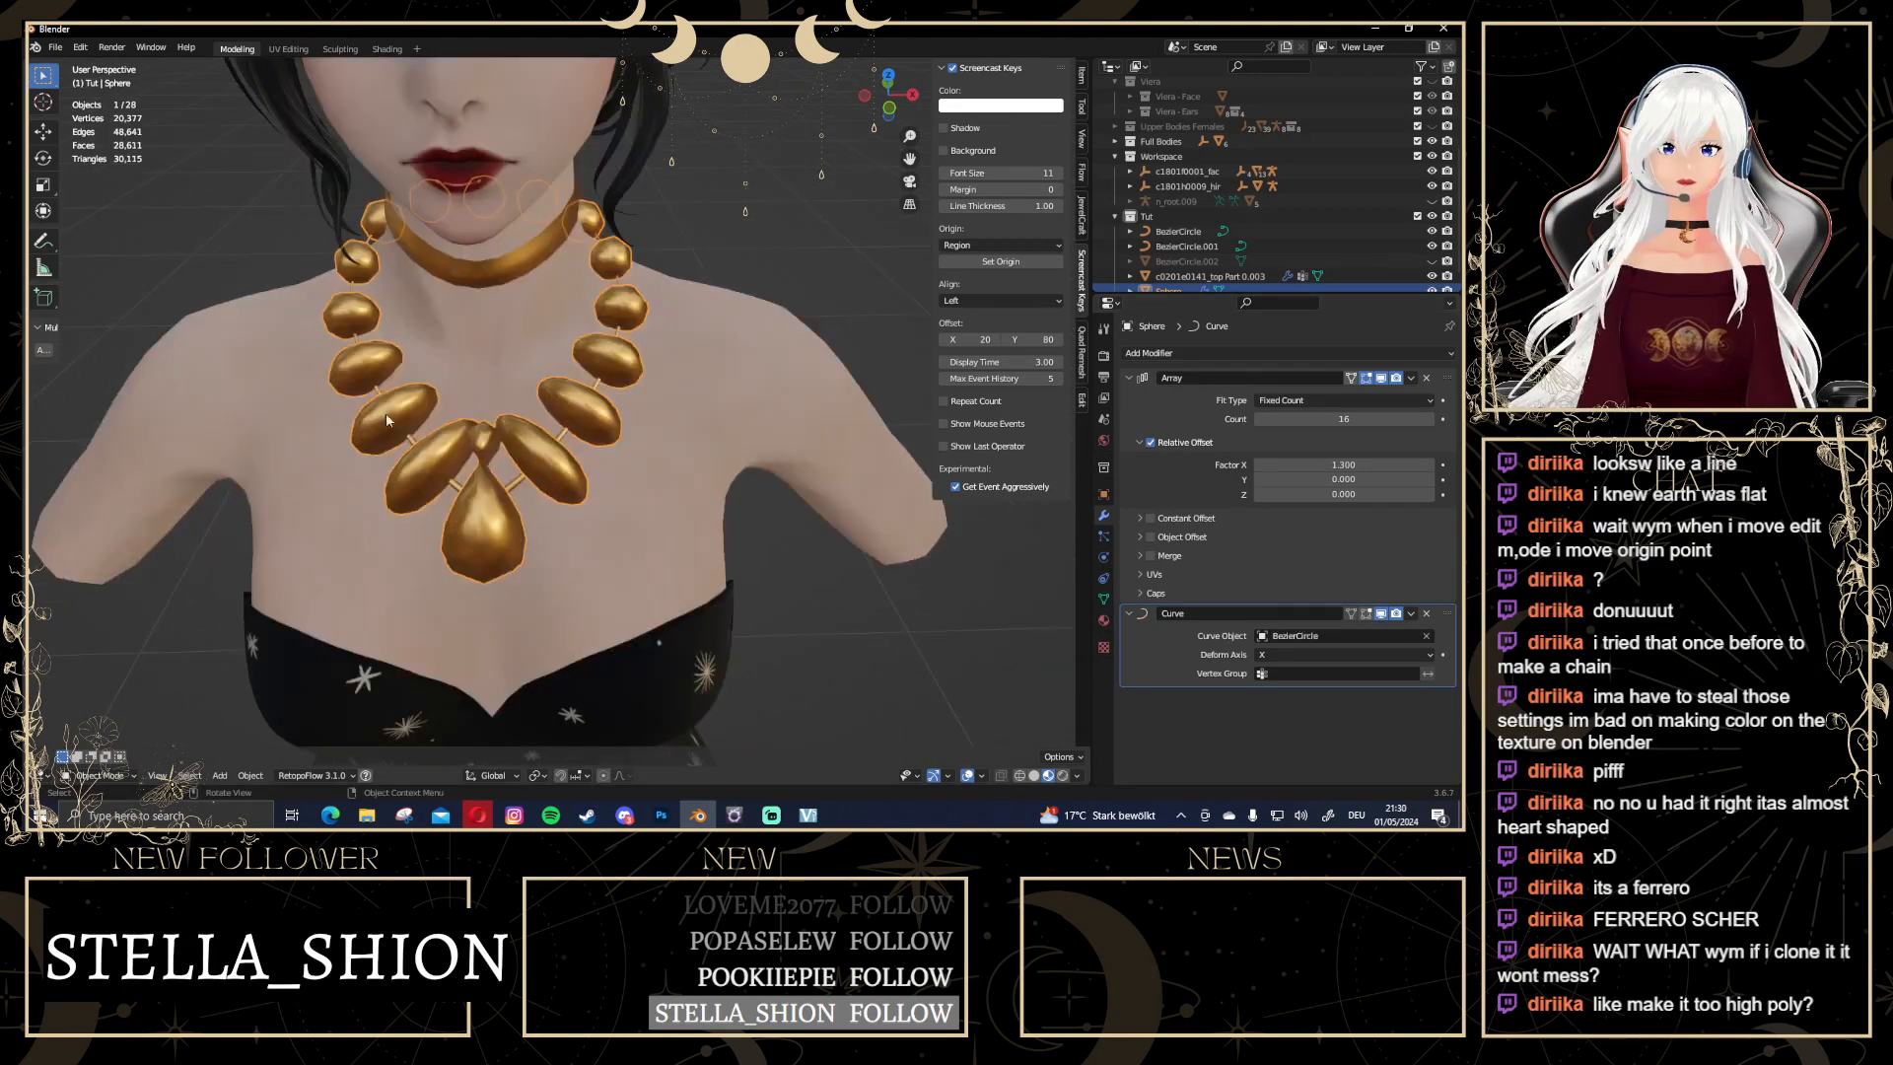
{"action": "scroll", "coordinate": [611, 470], "scroll_direction": "down", "scroll_amount": 6}
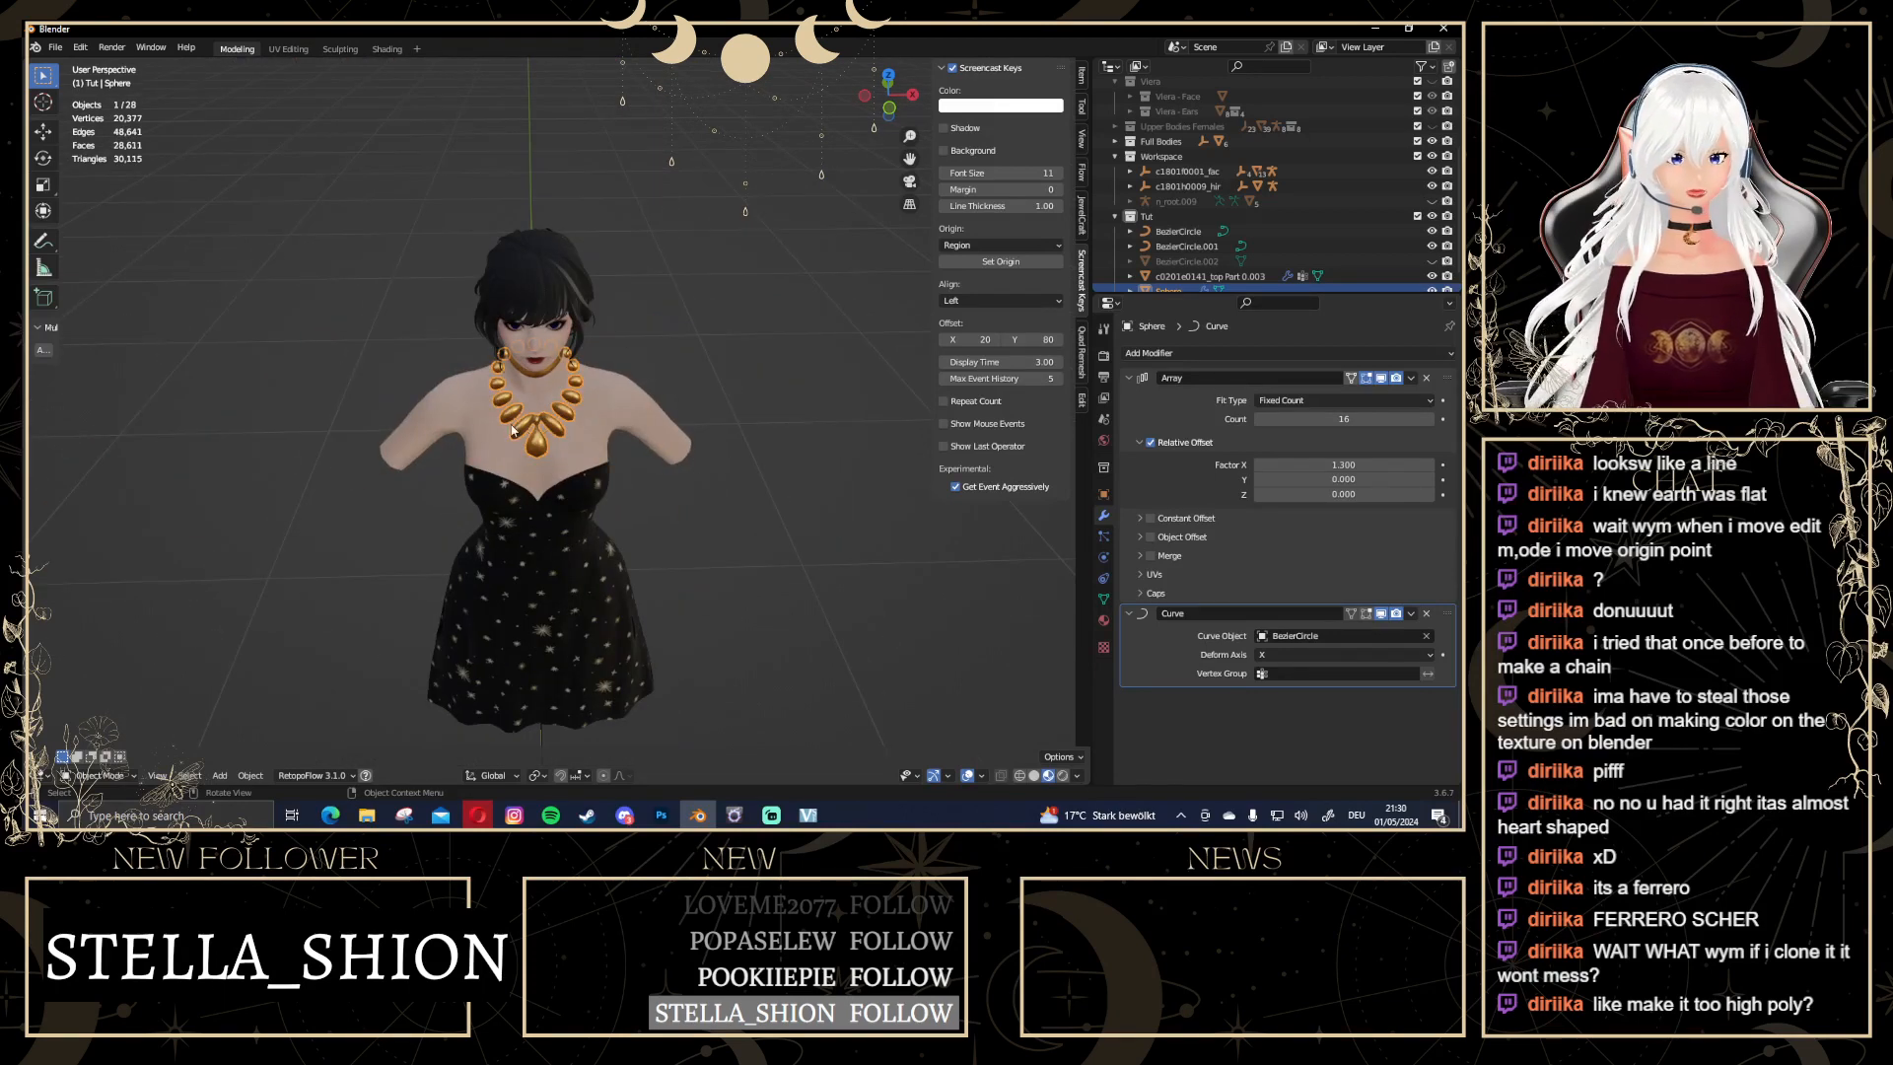
{"action": "scroll", "coordinate": [653, 371], "scroll_direction": "down", "scroll_amount": 4}
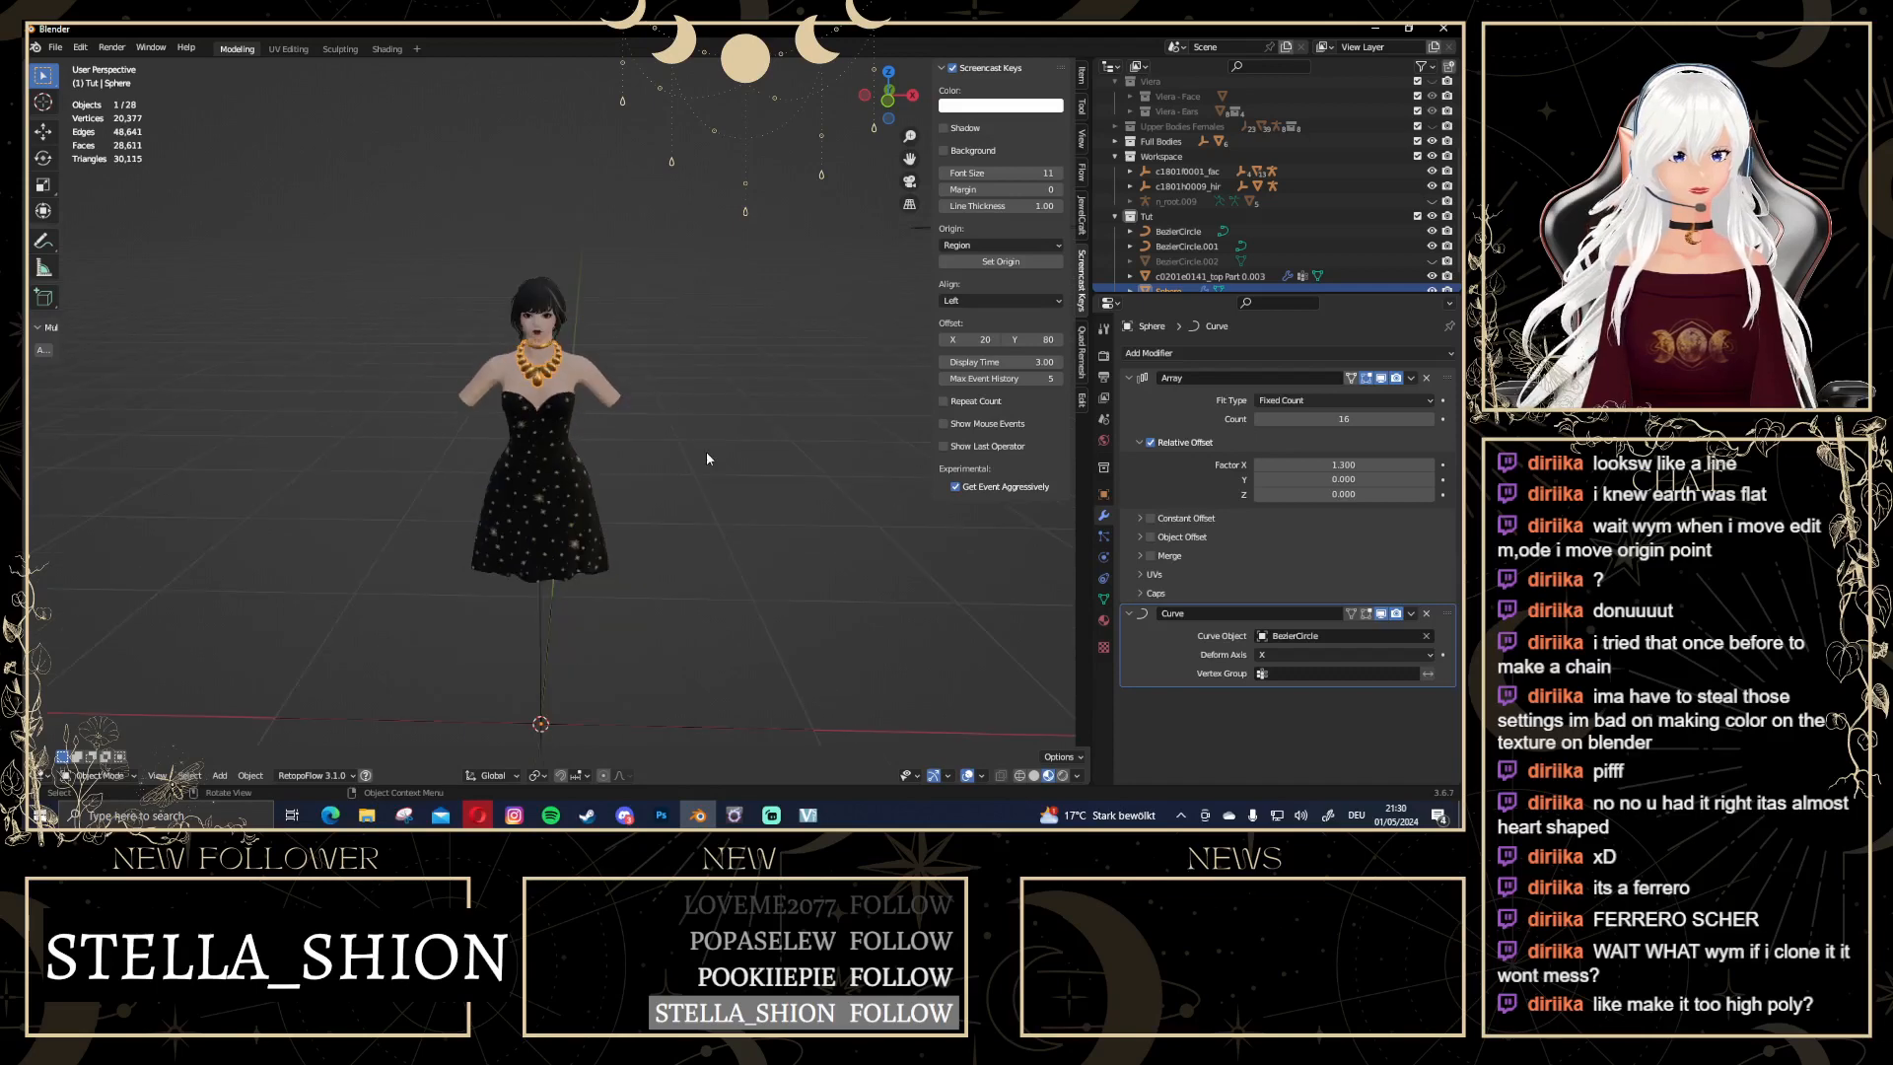
{"action": "scroll", "coordinate": [669, 462], "scroll_direction": "up", "scroll_amount": 3}
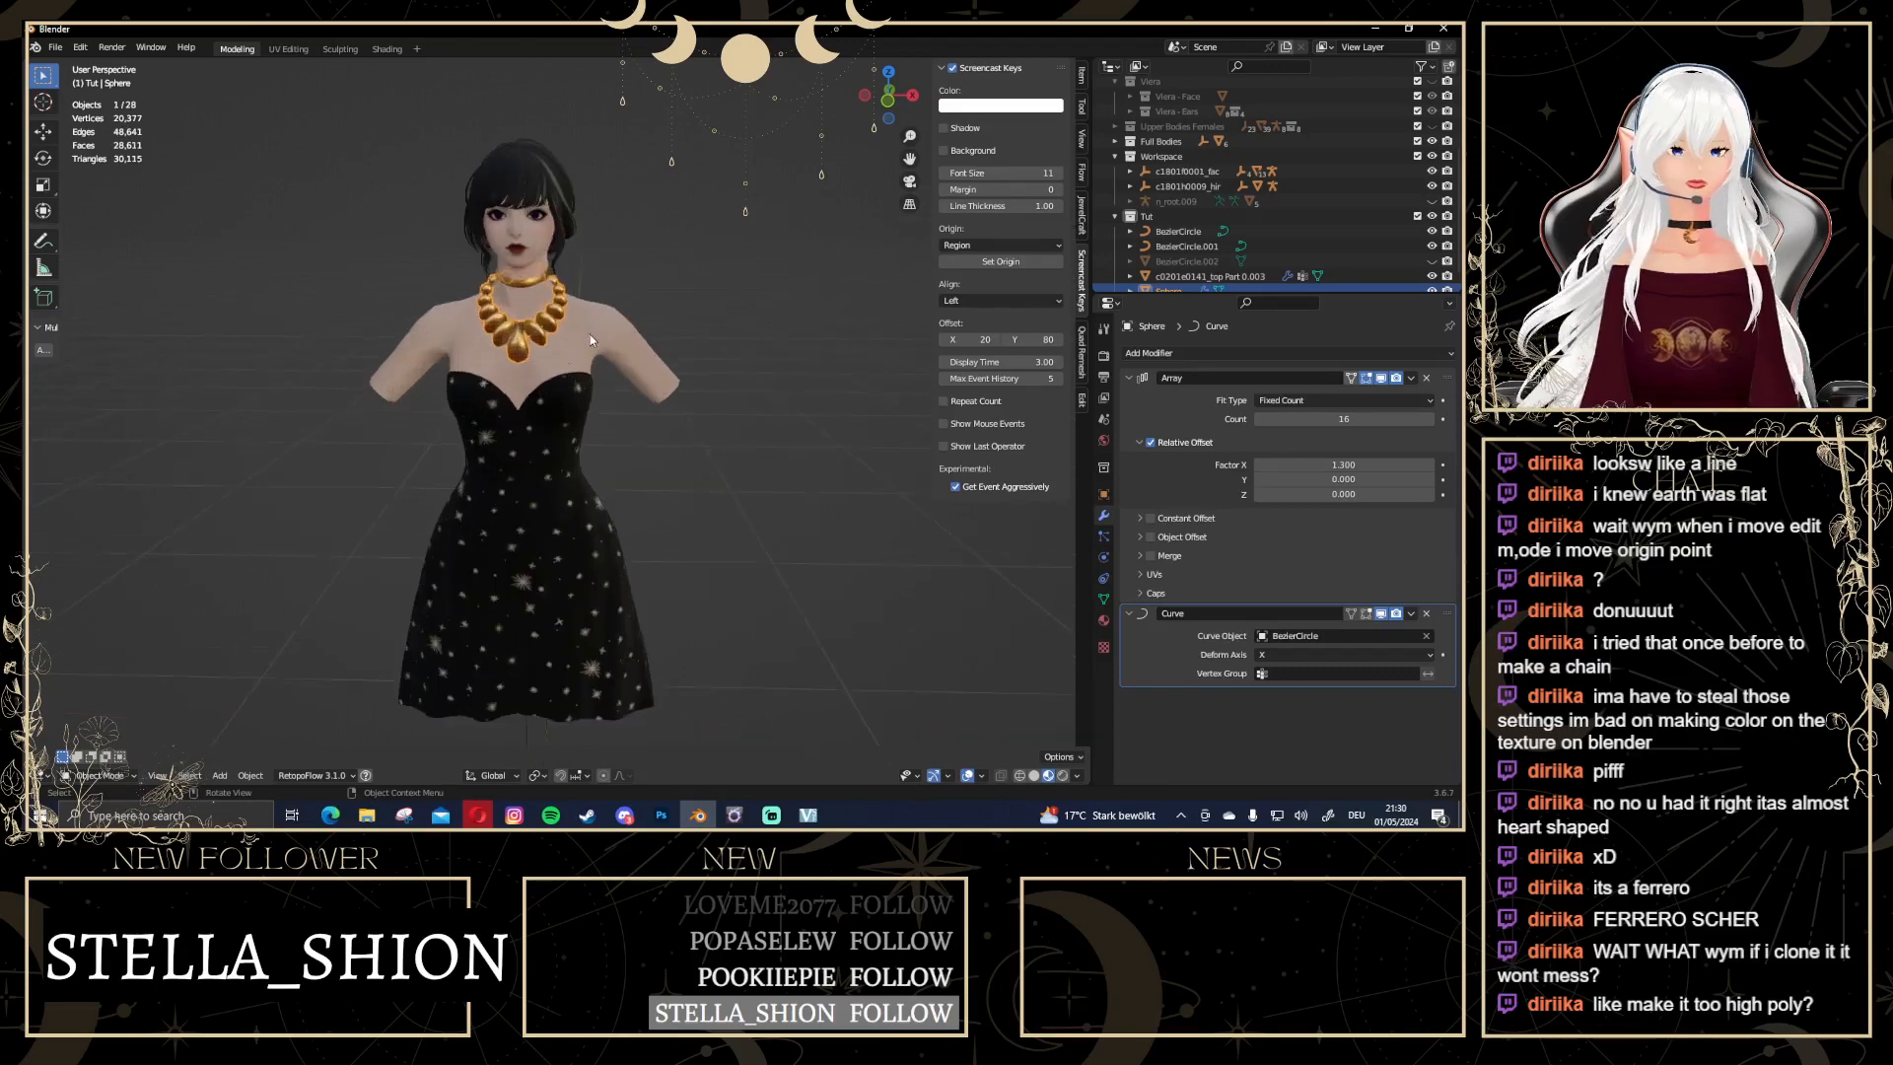
{"action": "mouse_move", "coordinate": [590, 334]}
{"action": "middle_mouse_down"}
{"action": "mouse_move", "coordinate": [797, 347]}
{"action": "mouse_move", "coordinate": [659, 367]}
{"action": "mouse_move", "coordinate": [583, 347]}
{"action": "mouse_move", "coordinate": [606, 339]}
{"action": "middle_mouse_up"}
{"action": "scroll", "coordinate": [649, 365], "scroll_direction": "up", "scroll_amount": 4}
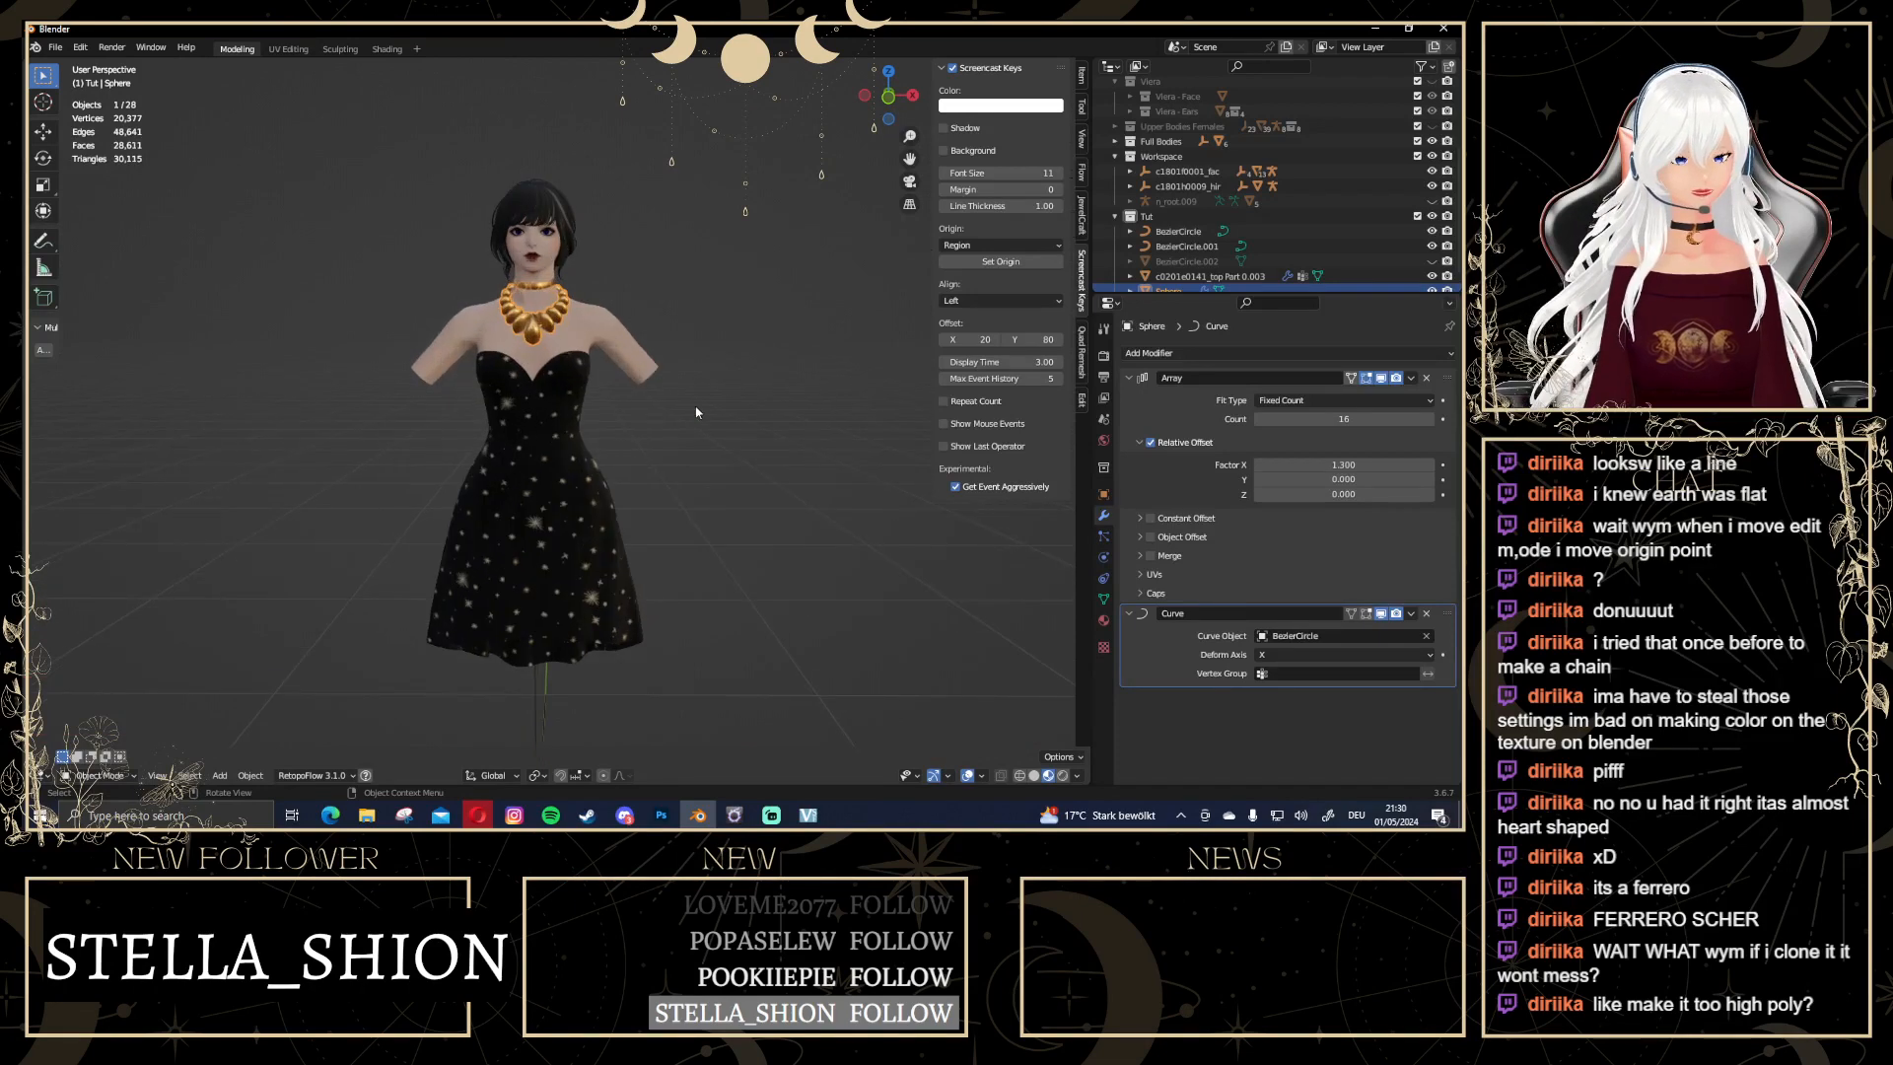
{"action": "scroll", "coordinate": [599, 411], "scroll_direction": "up", "scroll_amount": 3}
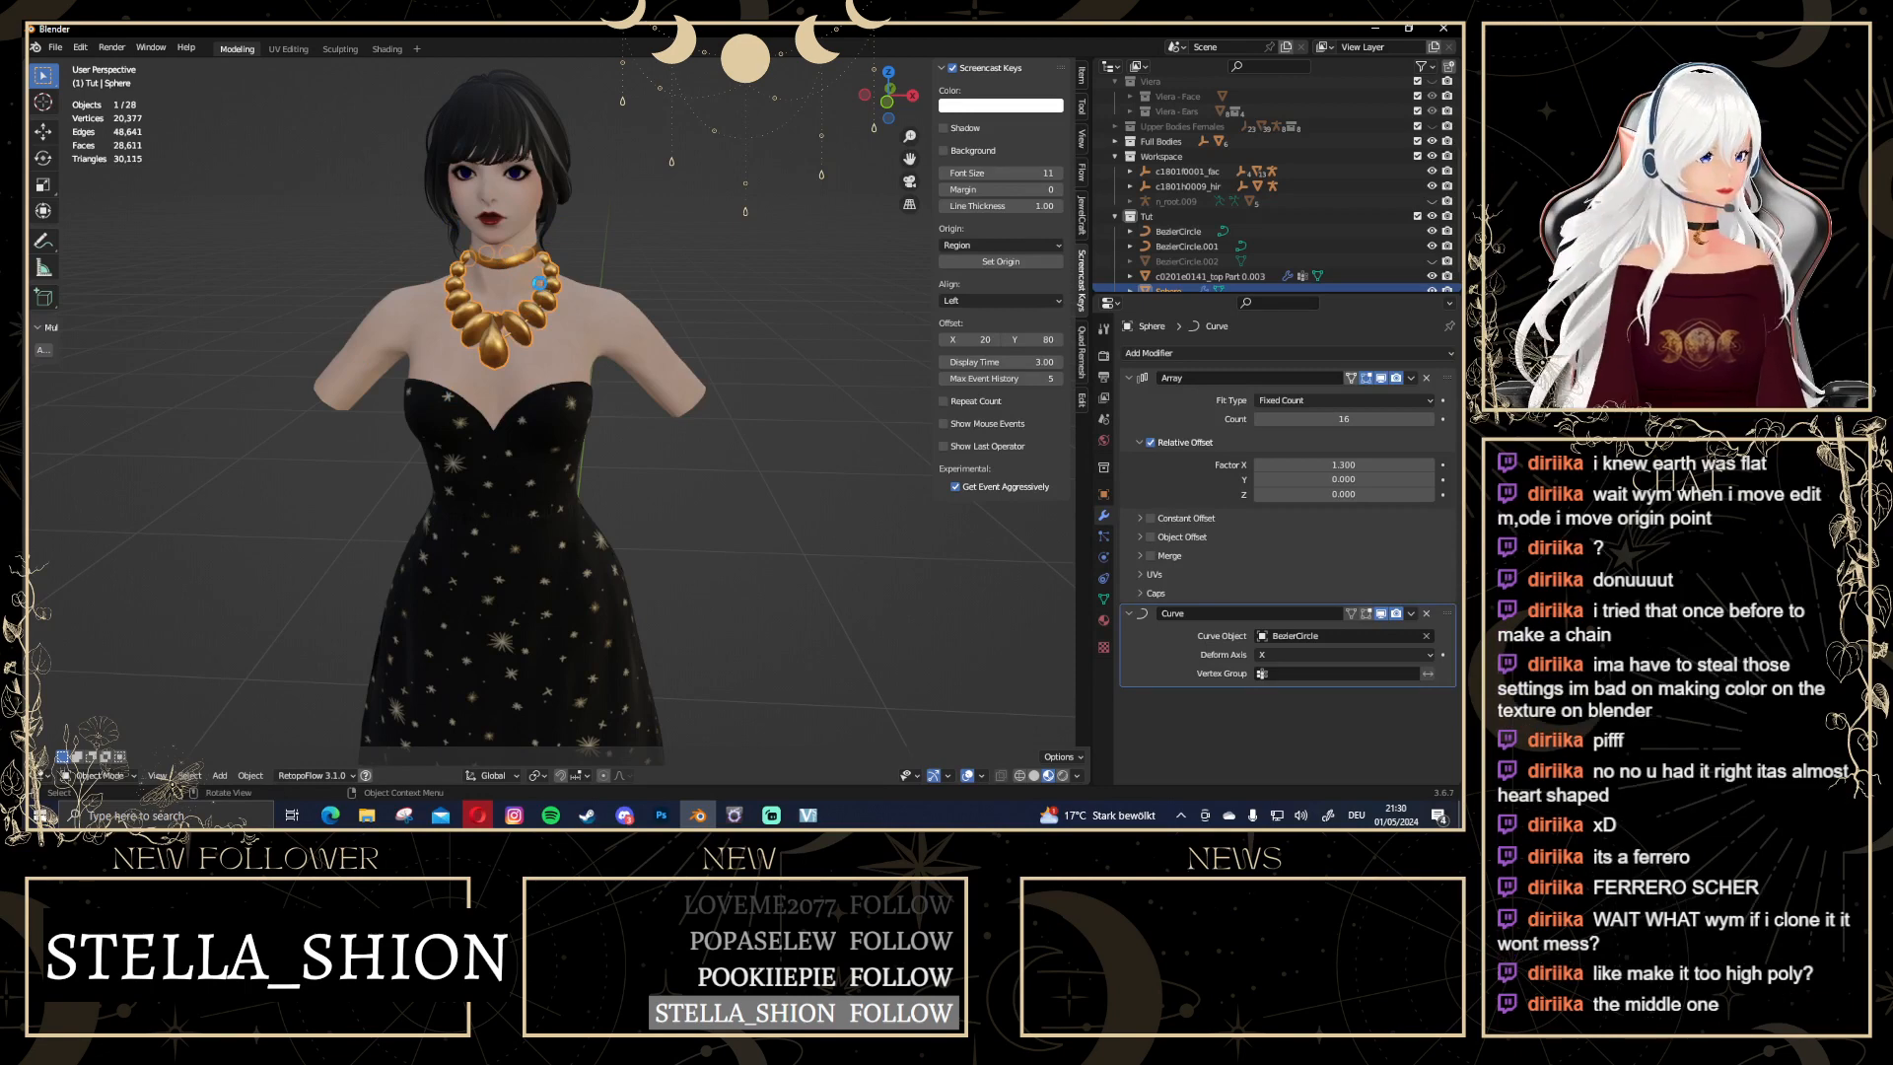
Scale the bead's entire mesh down to about 0.491 of its size in Edit Mode
{"action": "key", "text": "Tab"}
{"action": "scroll", "coordinate": [664, 329], "scroll_direction": "down", "scroll_amount": 5}
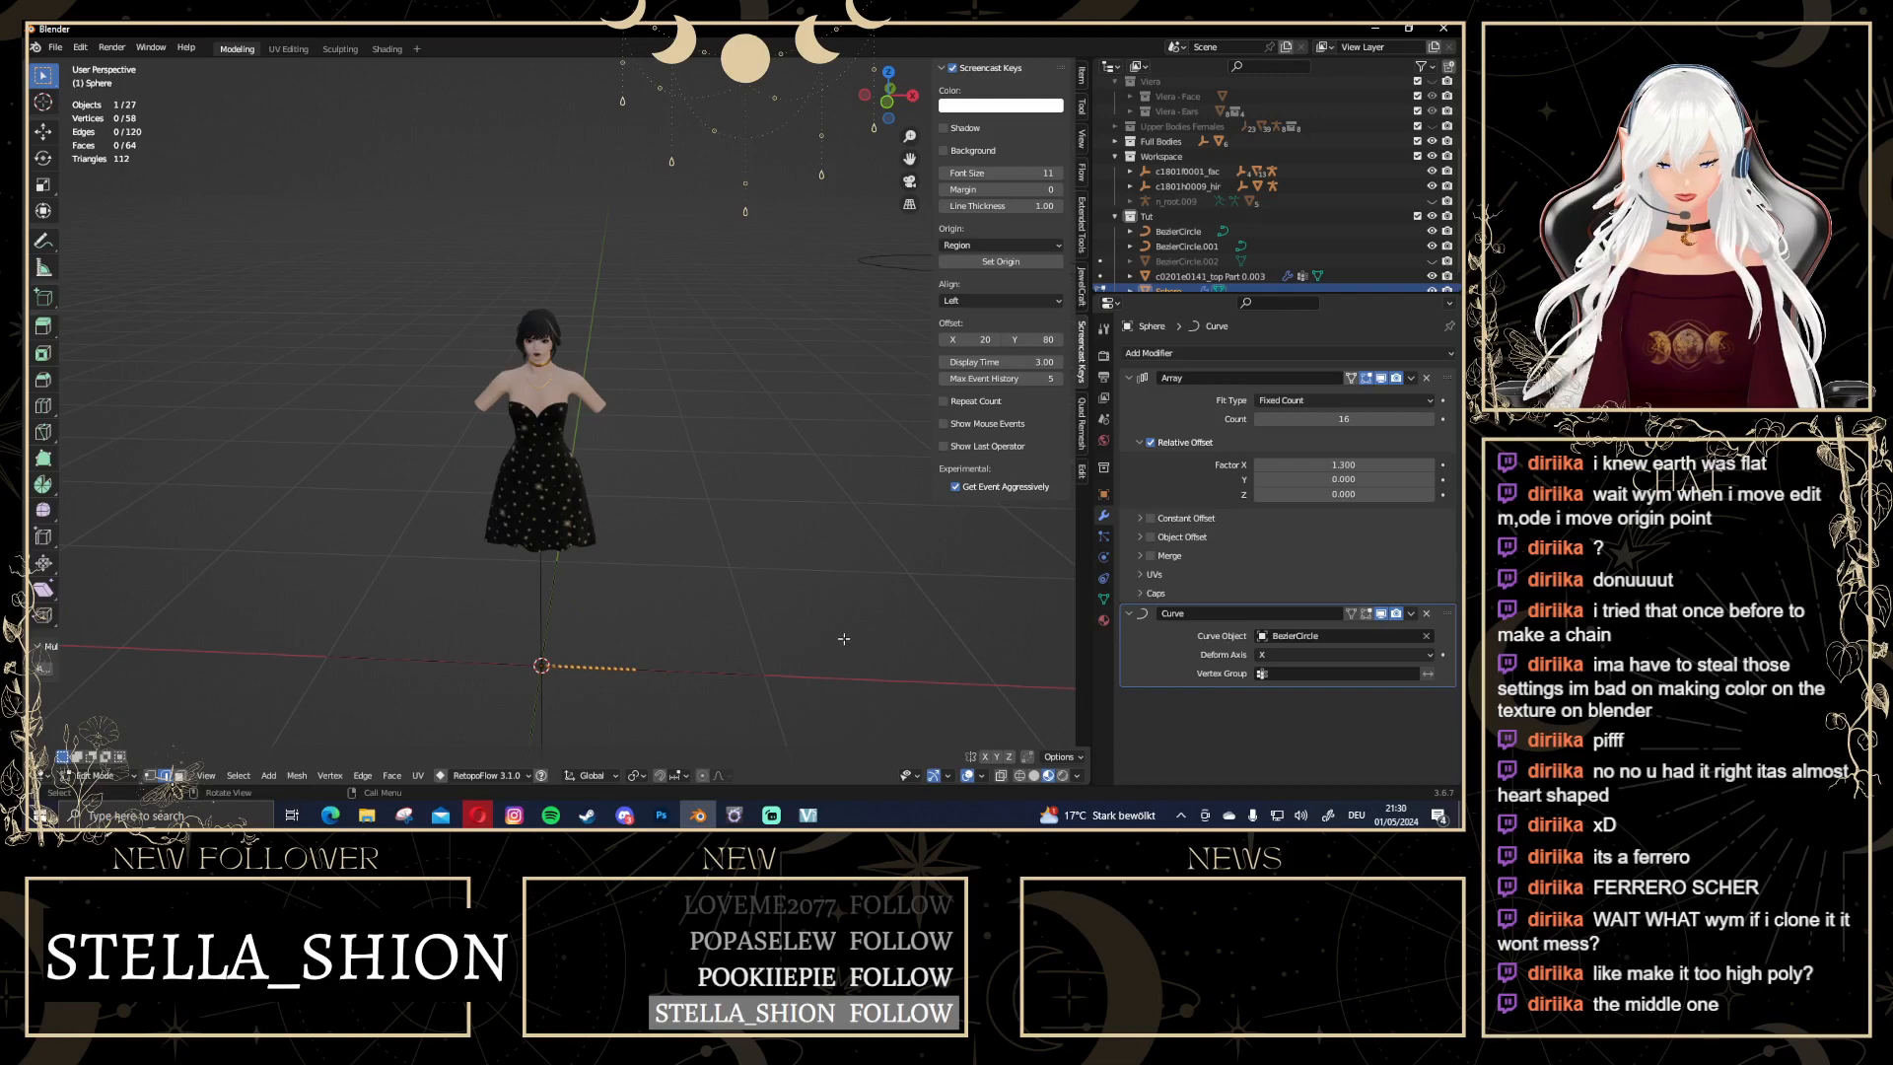
{"action": "key", "text": "Tab"}
{"action": "key", "text": "Tab"}
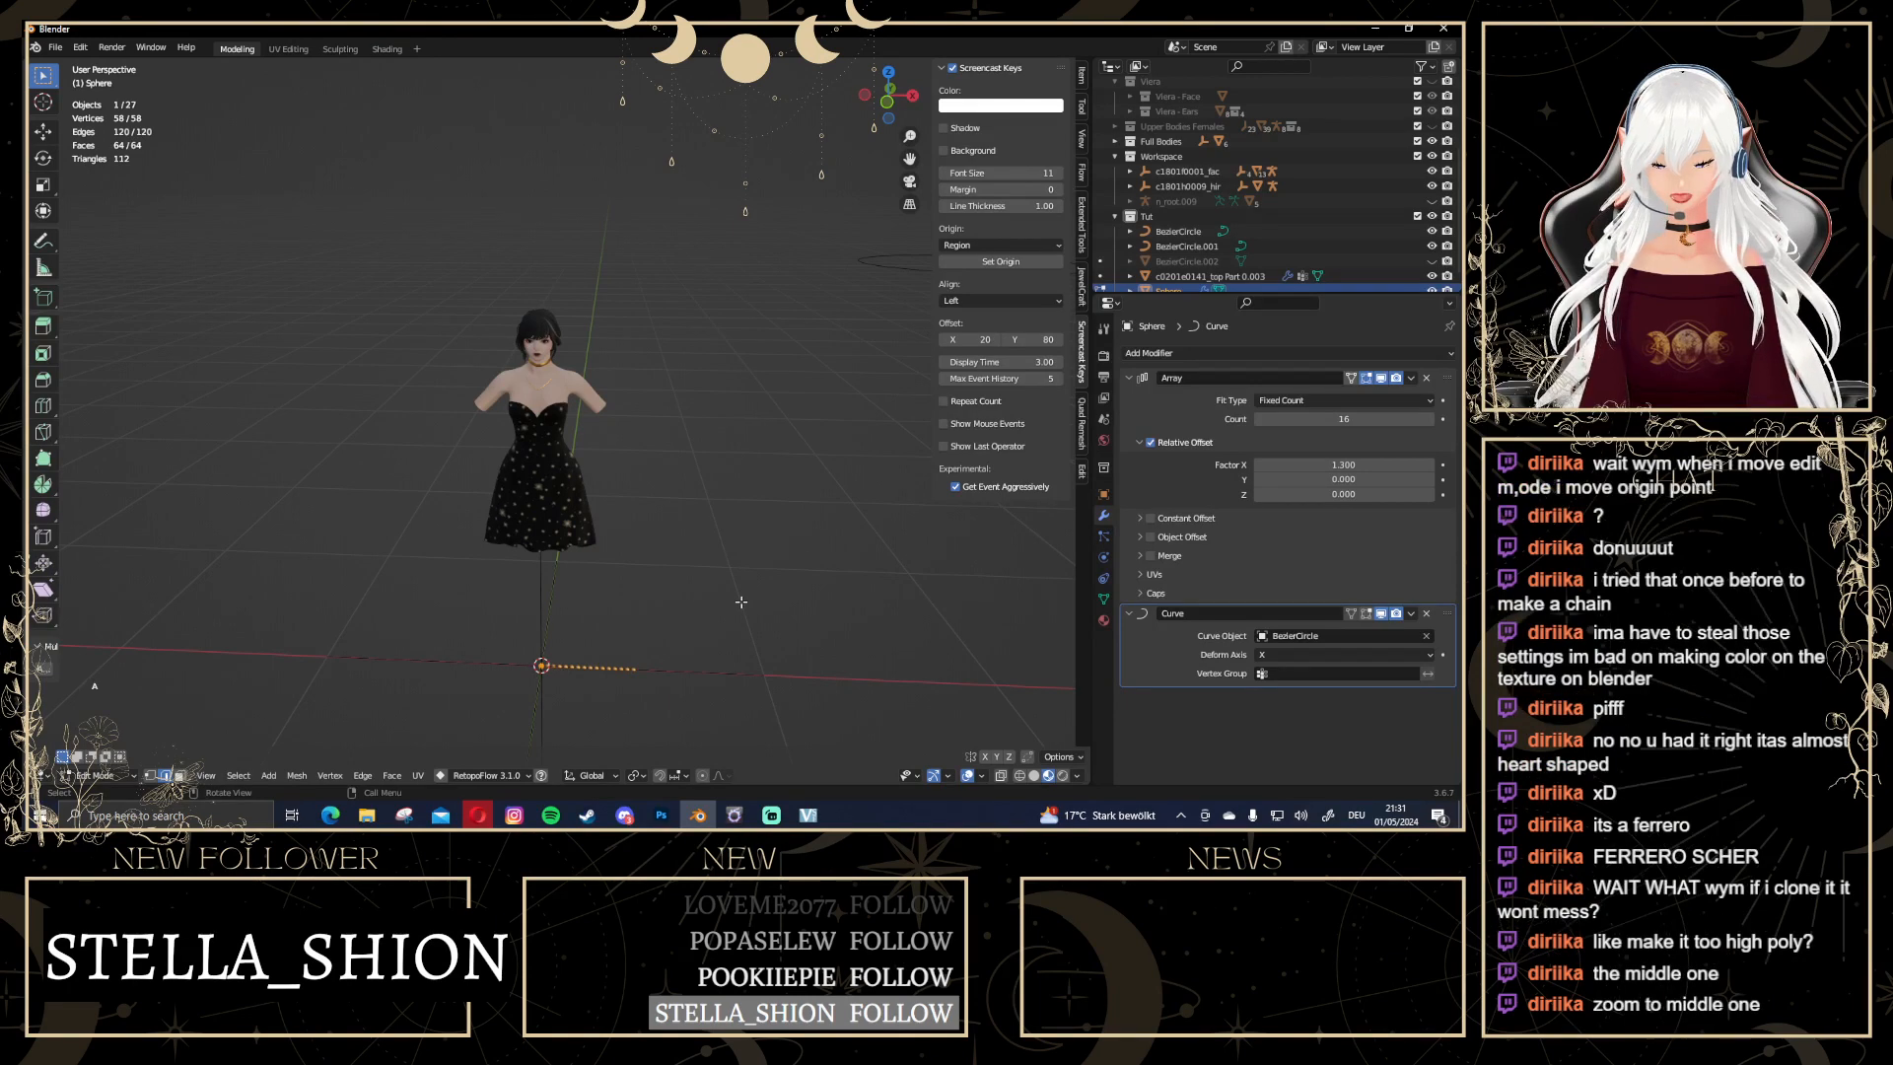
{"action": "key", "text": "s"}
{"action": "left_click", "coordinate": [641, 631]}
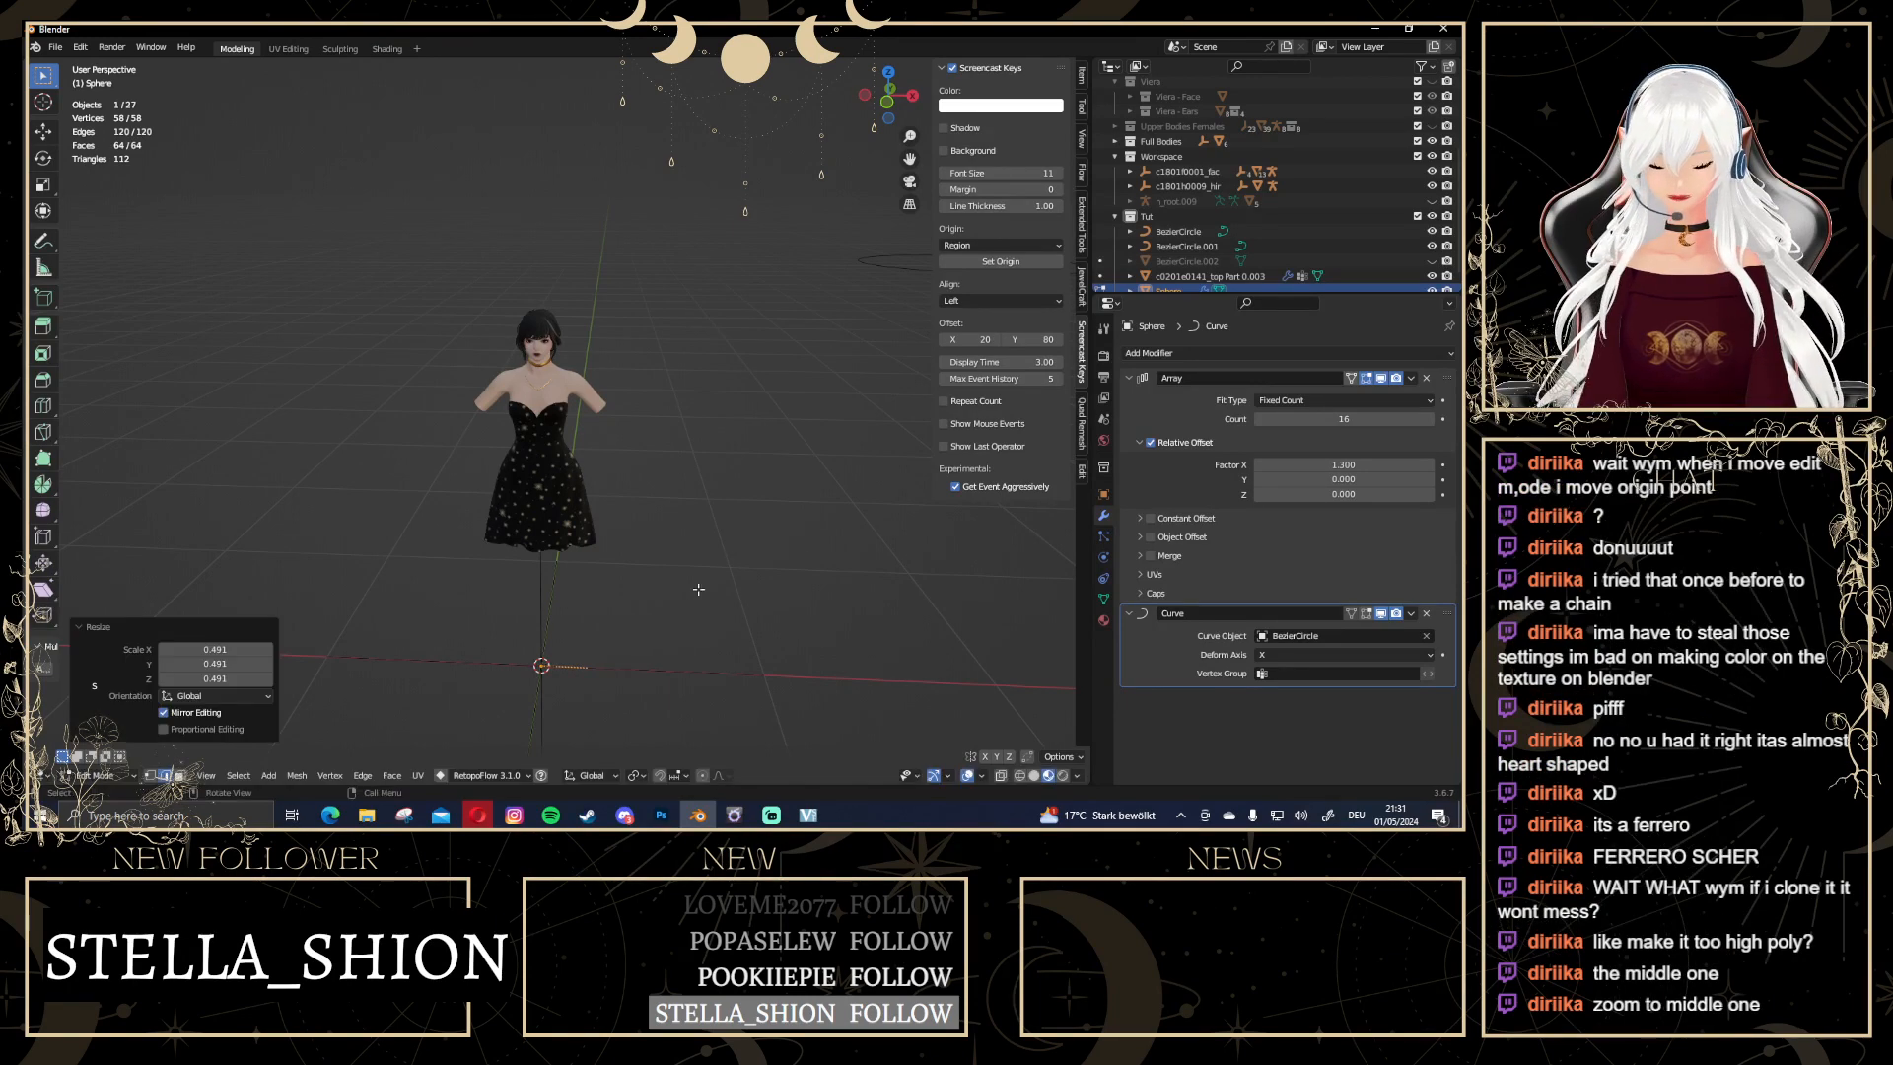
Leave Edit Mode to check the small beads, and undo the last scaling of the bead mesh
{"action": "key", "text": "Tab"}
{"action": "scroll", "coordinate": [656, 464], "scroll_direction": "up", "scroll_amount": 4}
{"action": "scroll", "coordinate": [634, 416], "scroll_direction": "down", "scroll_amount": 5}
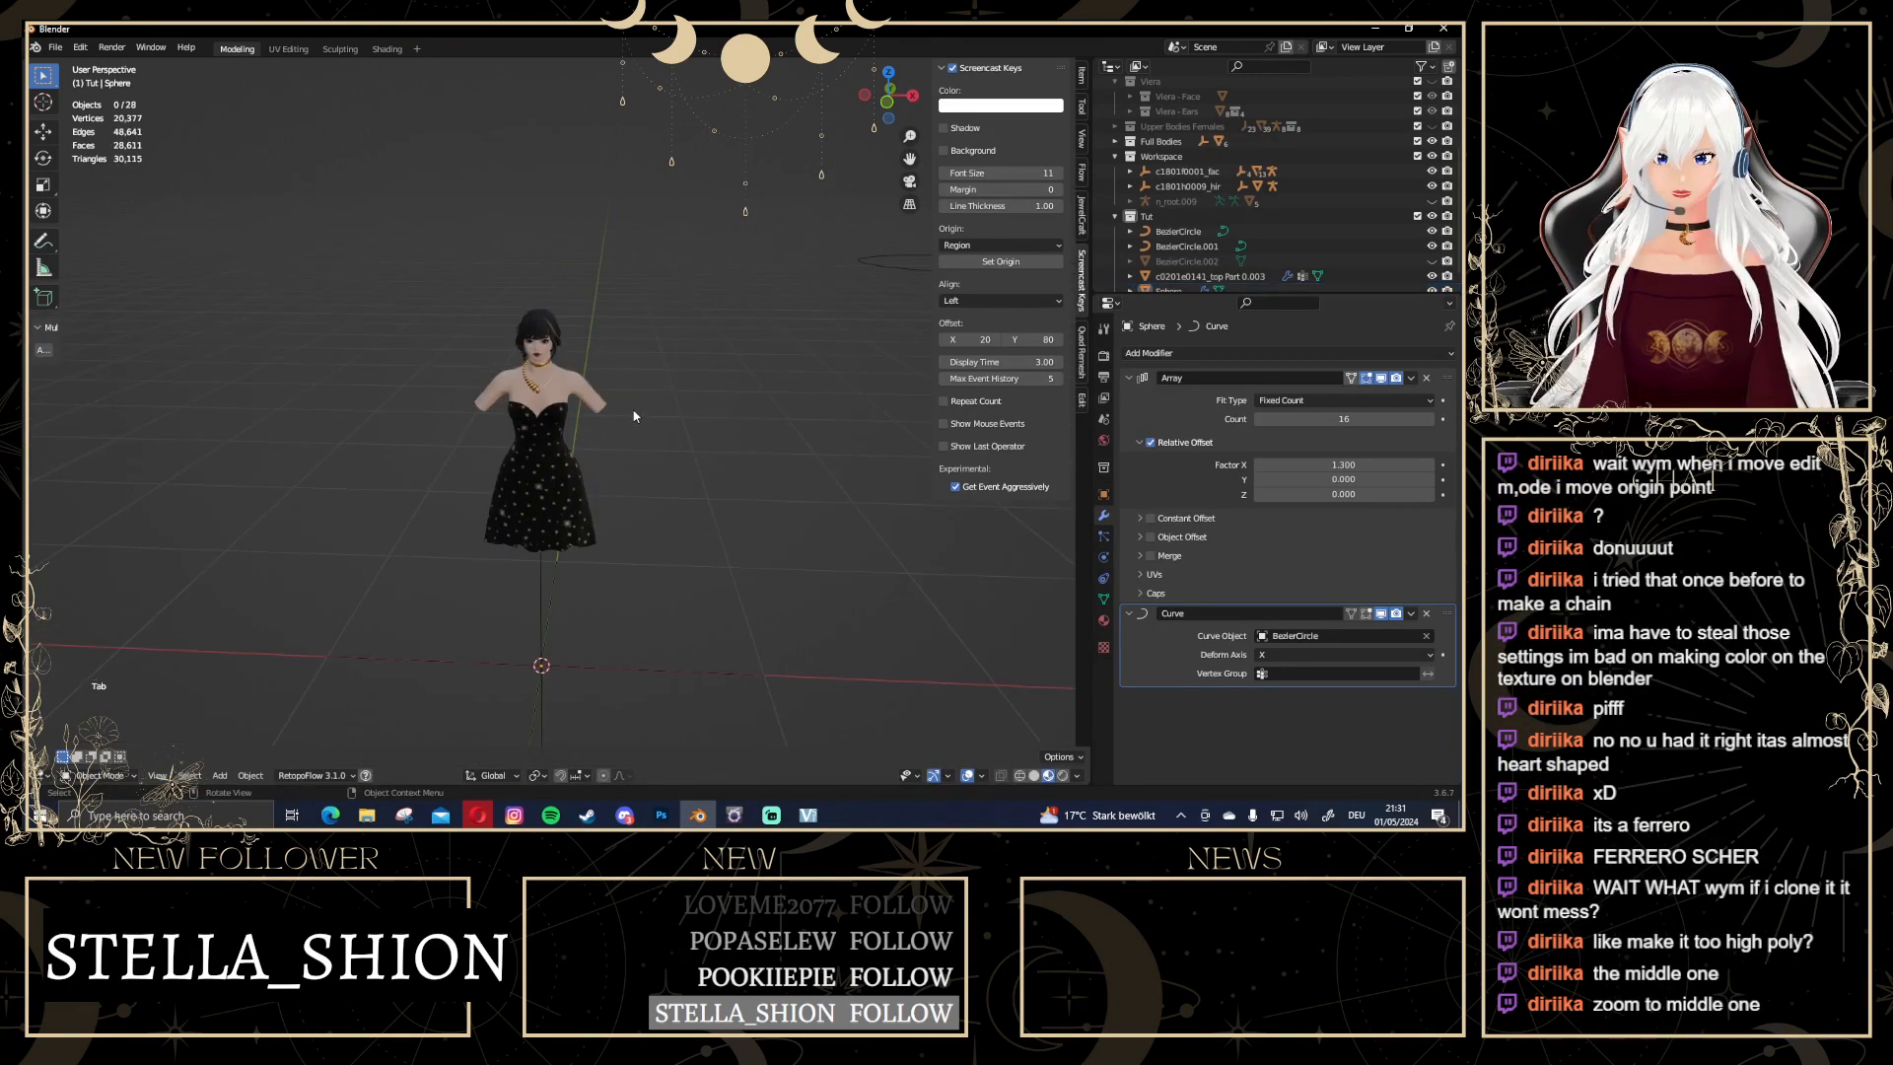
{"action": "key", "text": "ctrl+z"}
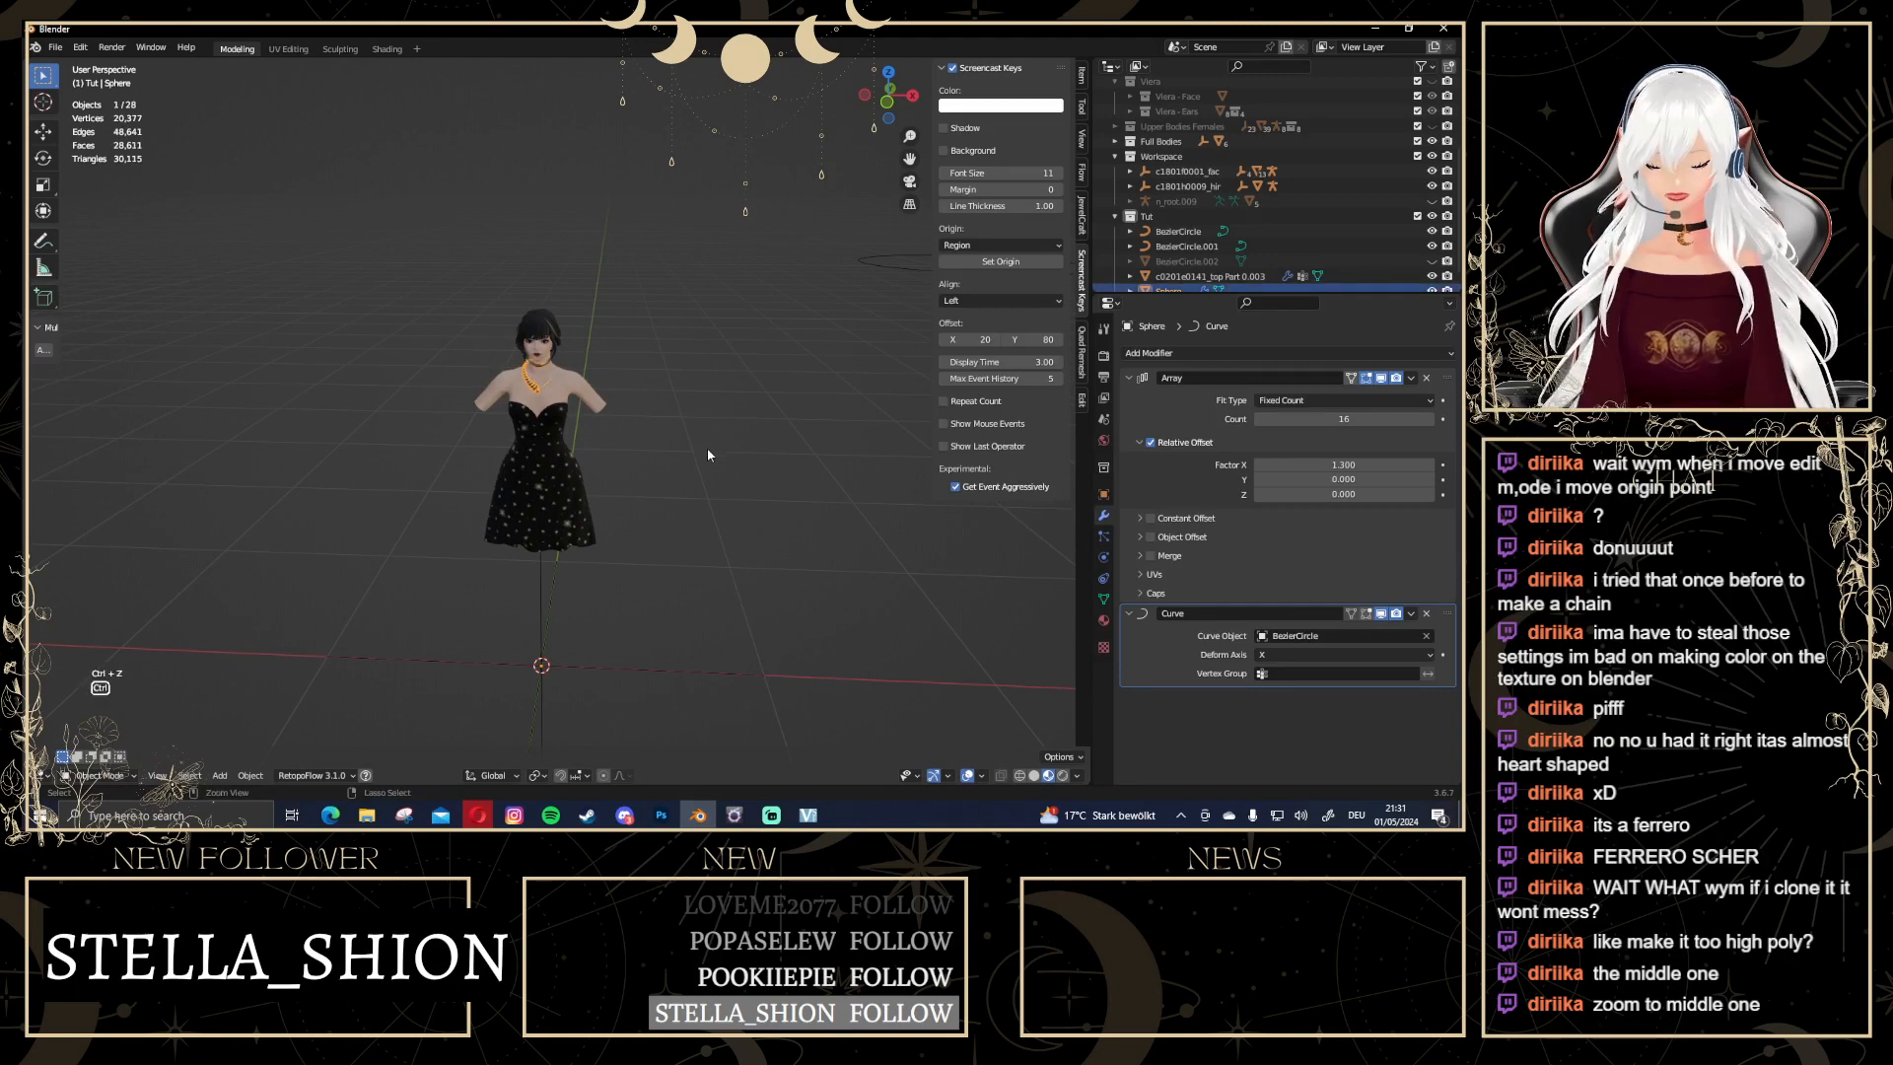
{"action": "key", "text": "ctrl+z"}
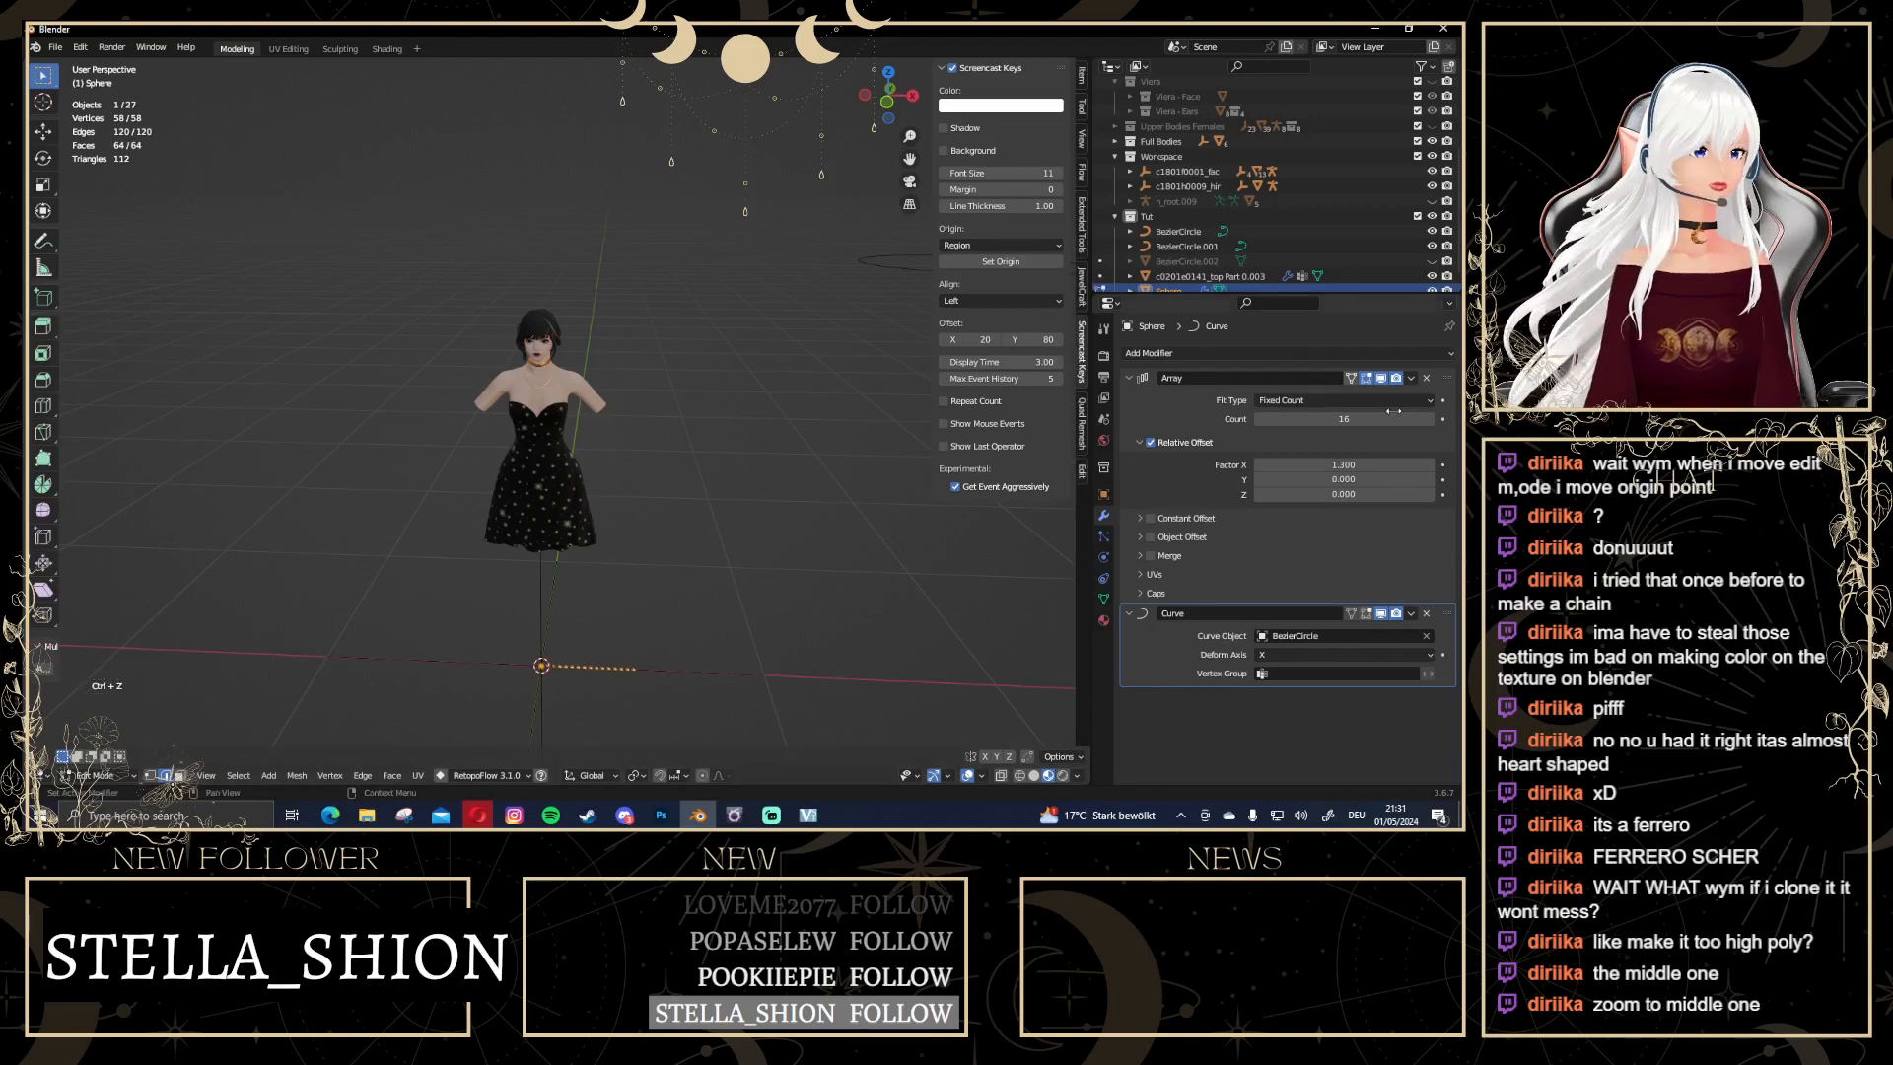
Show the Array and Curve modifiers on the bead's editable mesh so the necklace follows the curve in Edit Mode
{"action": "left_click", "coordinate": [1350, 378]}
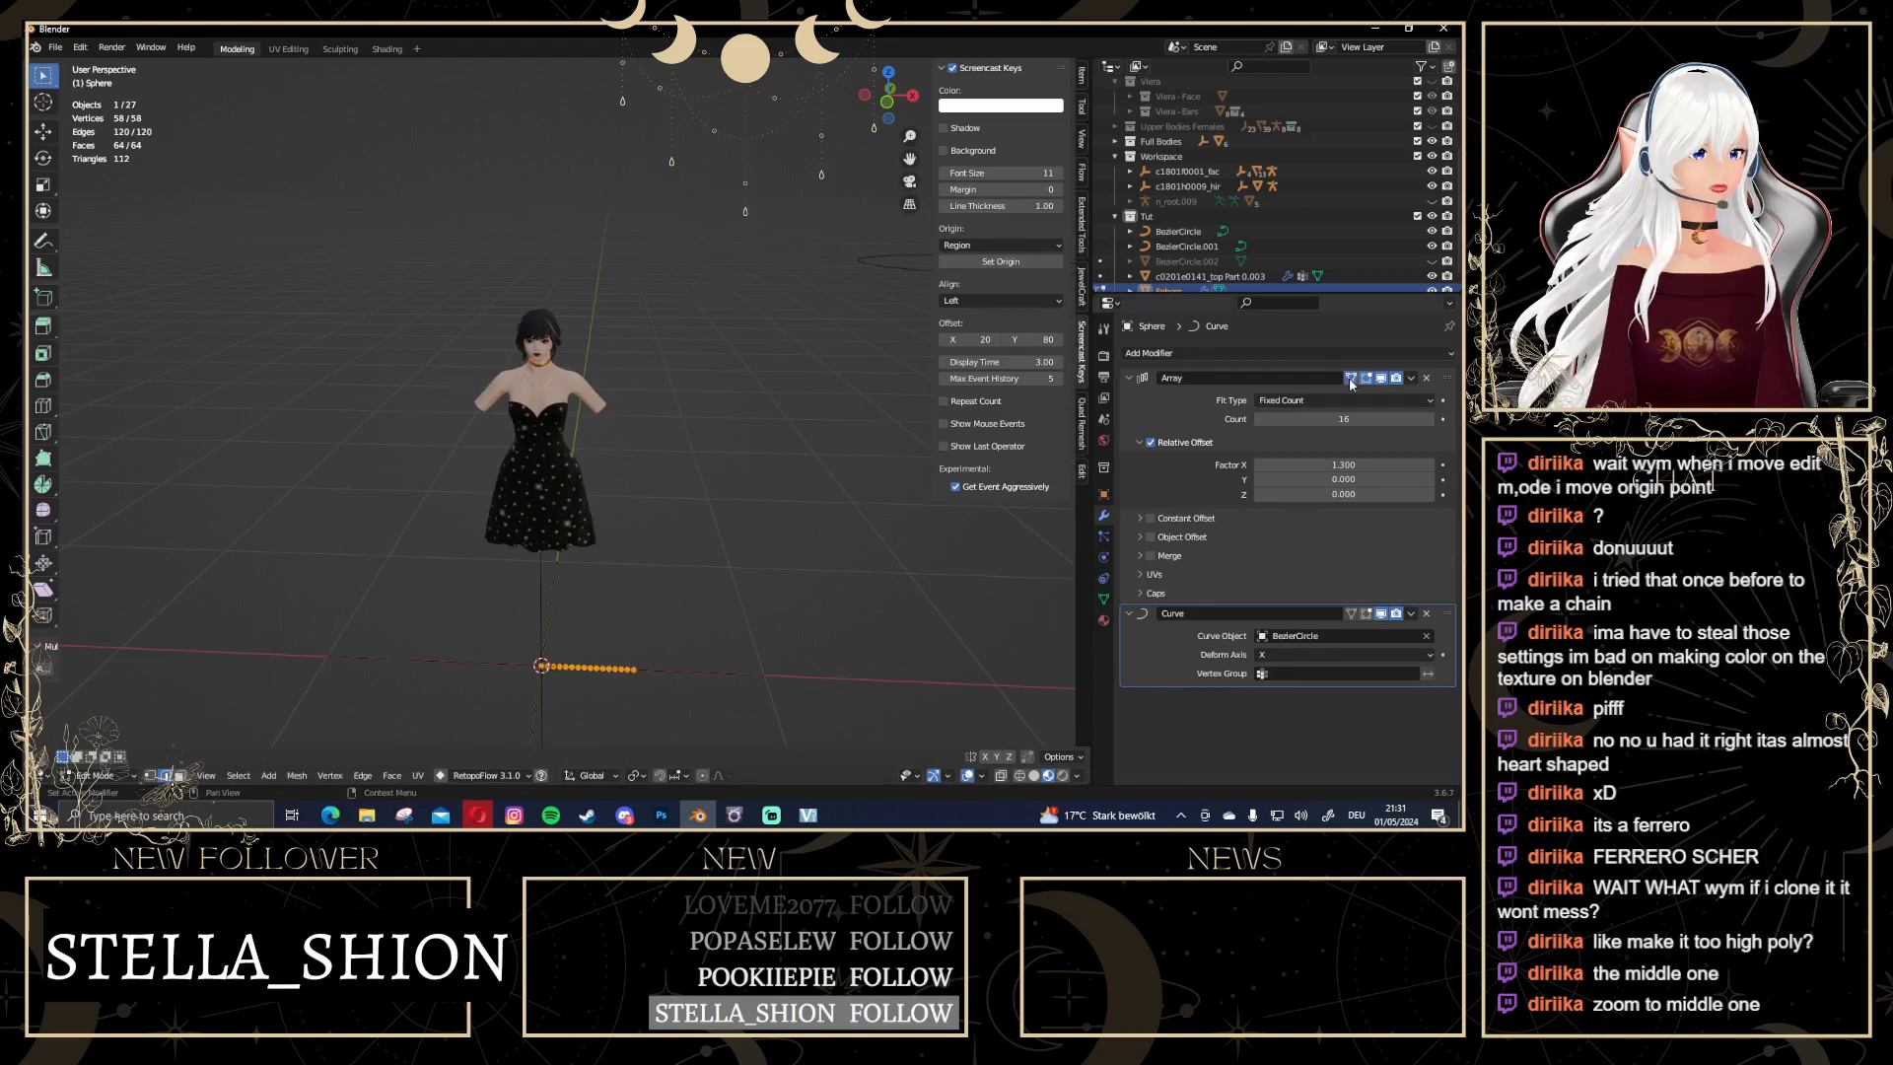
{"action": "left_click", "coordinate": [1367, 614]}
{"action": "scroll", "coordinate": [738, 502], "scroll_direction": "up", "scroll_amount": 8}
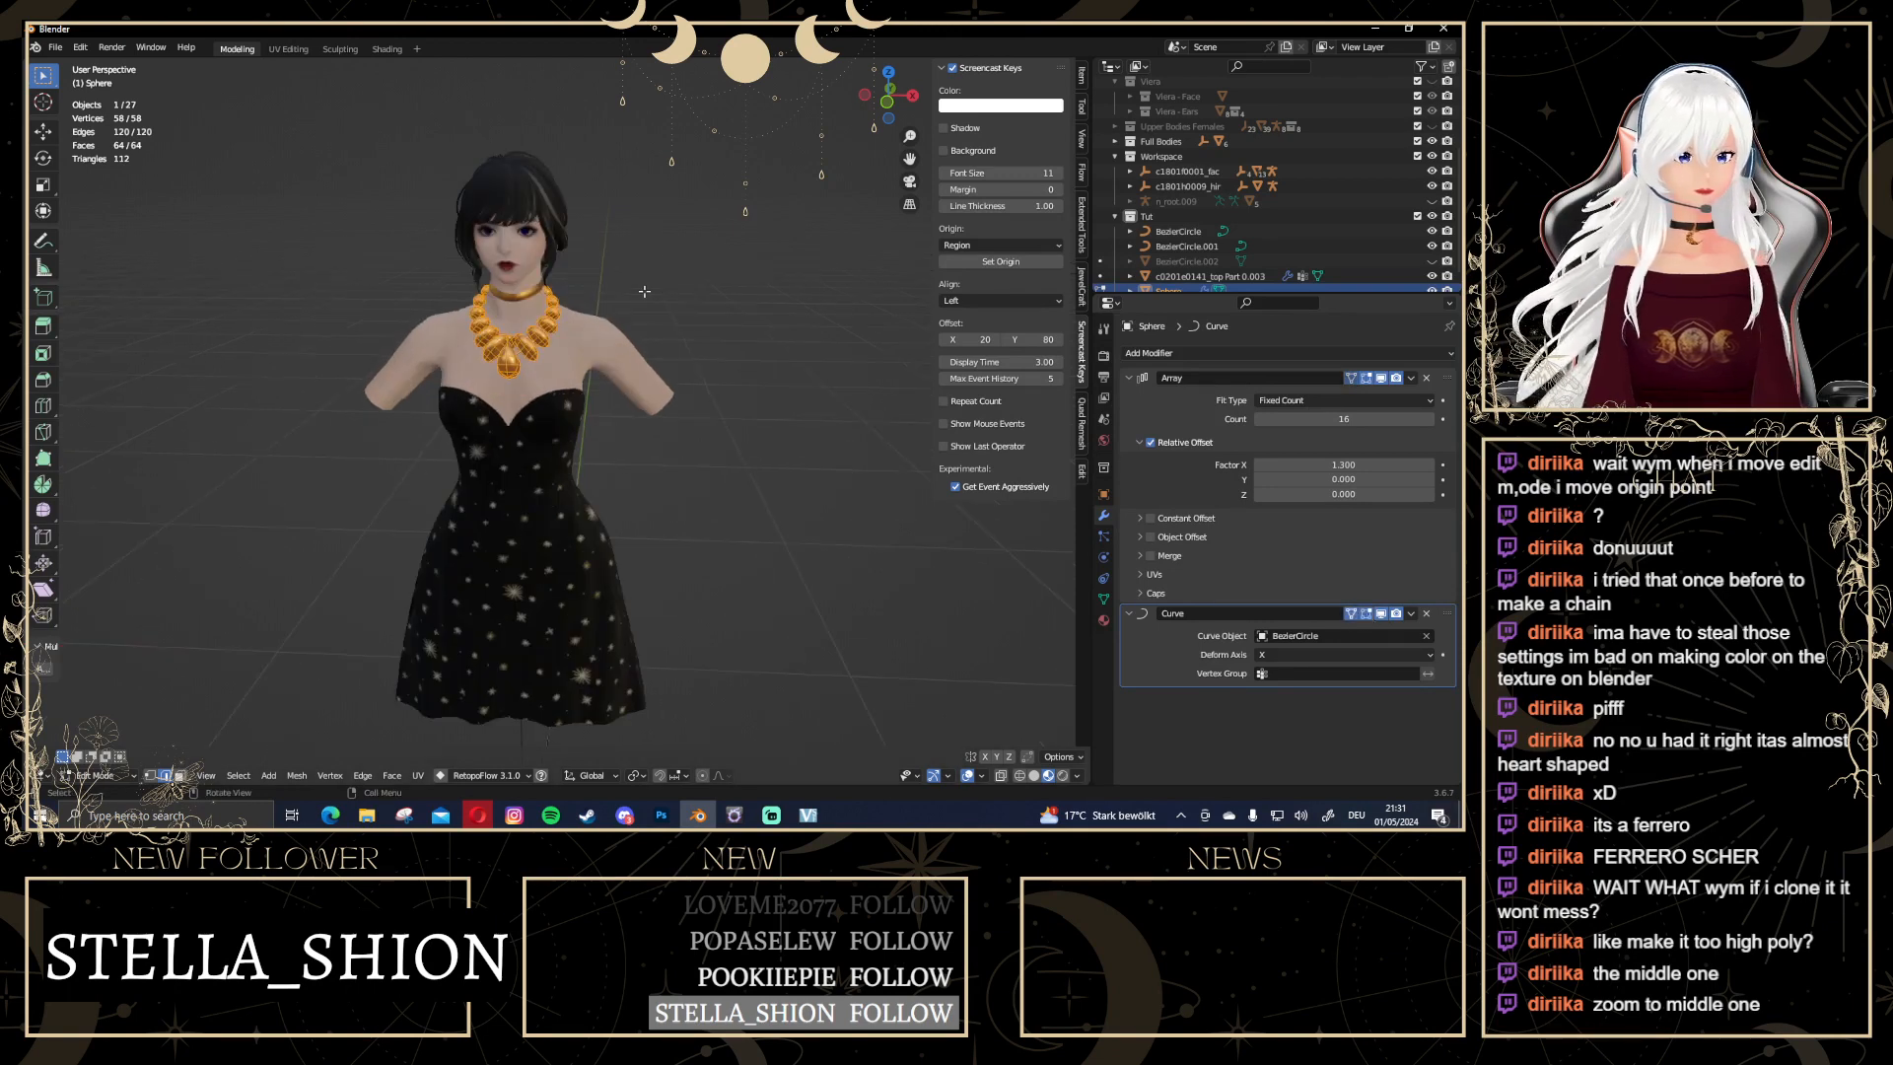
{"action": "middle_click_drag", "start_coordinate": [660, 394], "coordinate": [558, 165]}
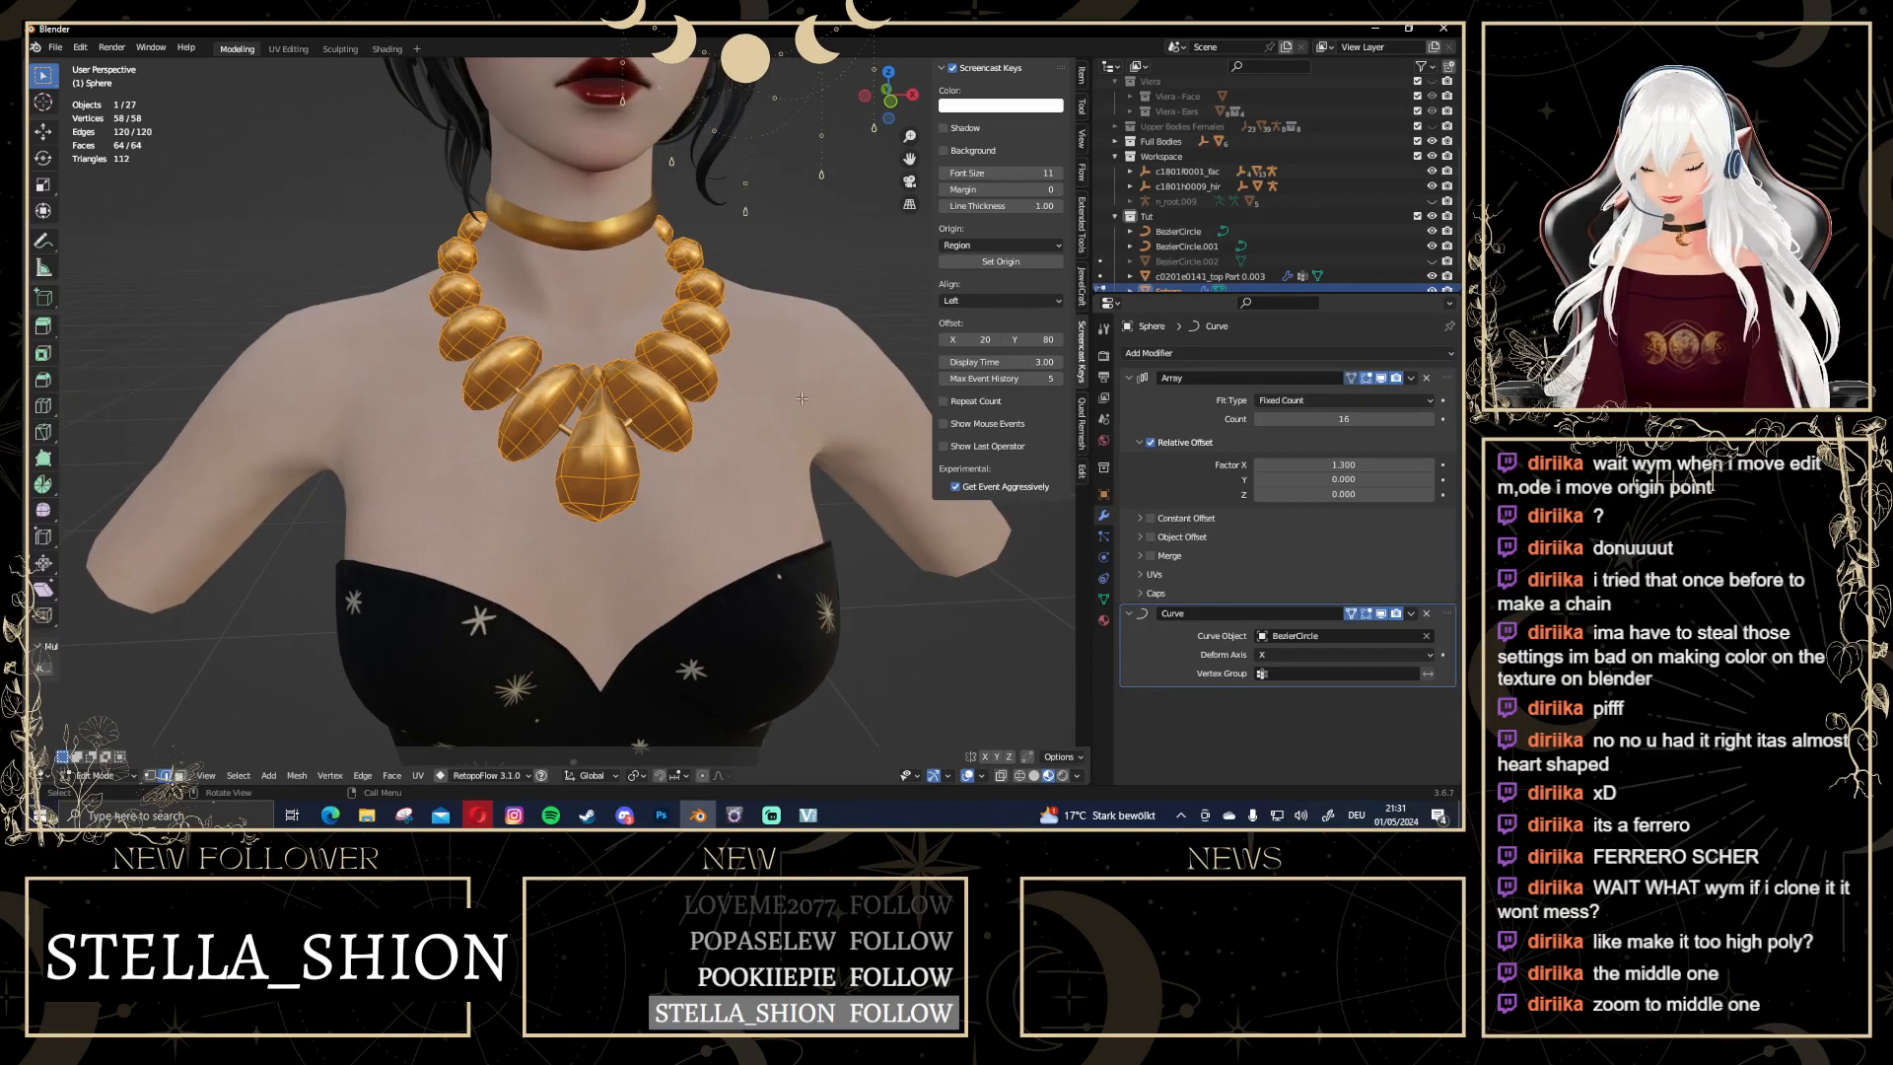
Scale the bead's entire mesh down to about 0.272 of its size with the curved necklace in sight
{"action": "key", "text": "s"}
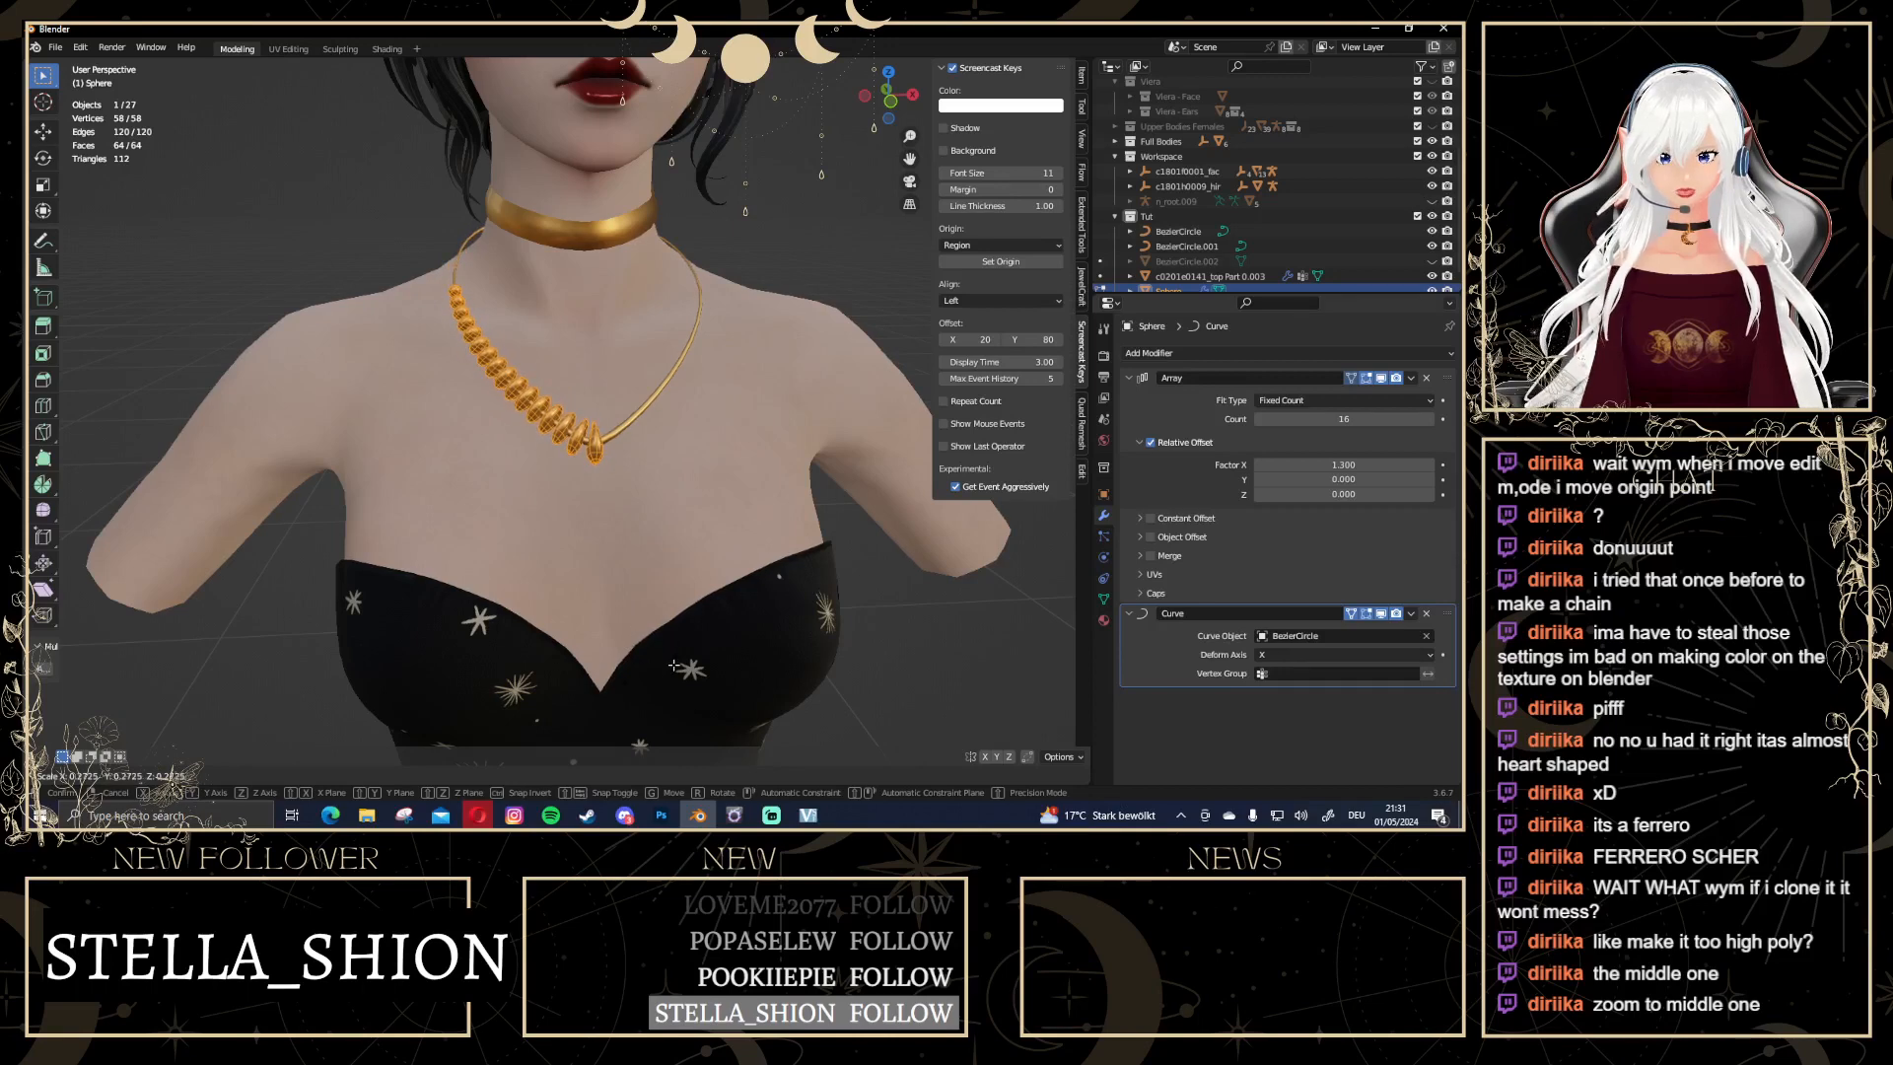
{"action": "left_click", "coordinate": [631, 365]}
{"action": "scroll", "coordinate": [631, 365], "scroll_direction": "up", "scroll_amount": 5}
{"action": "scroll", "coordinate": [636, 346], "scroll_direction": "down", "scroll_amount": 6}
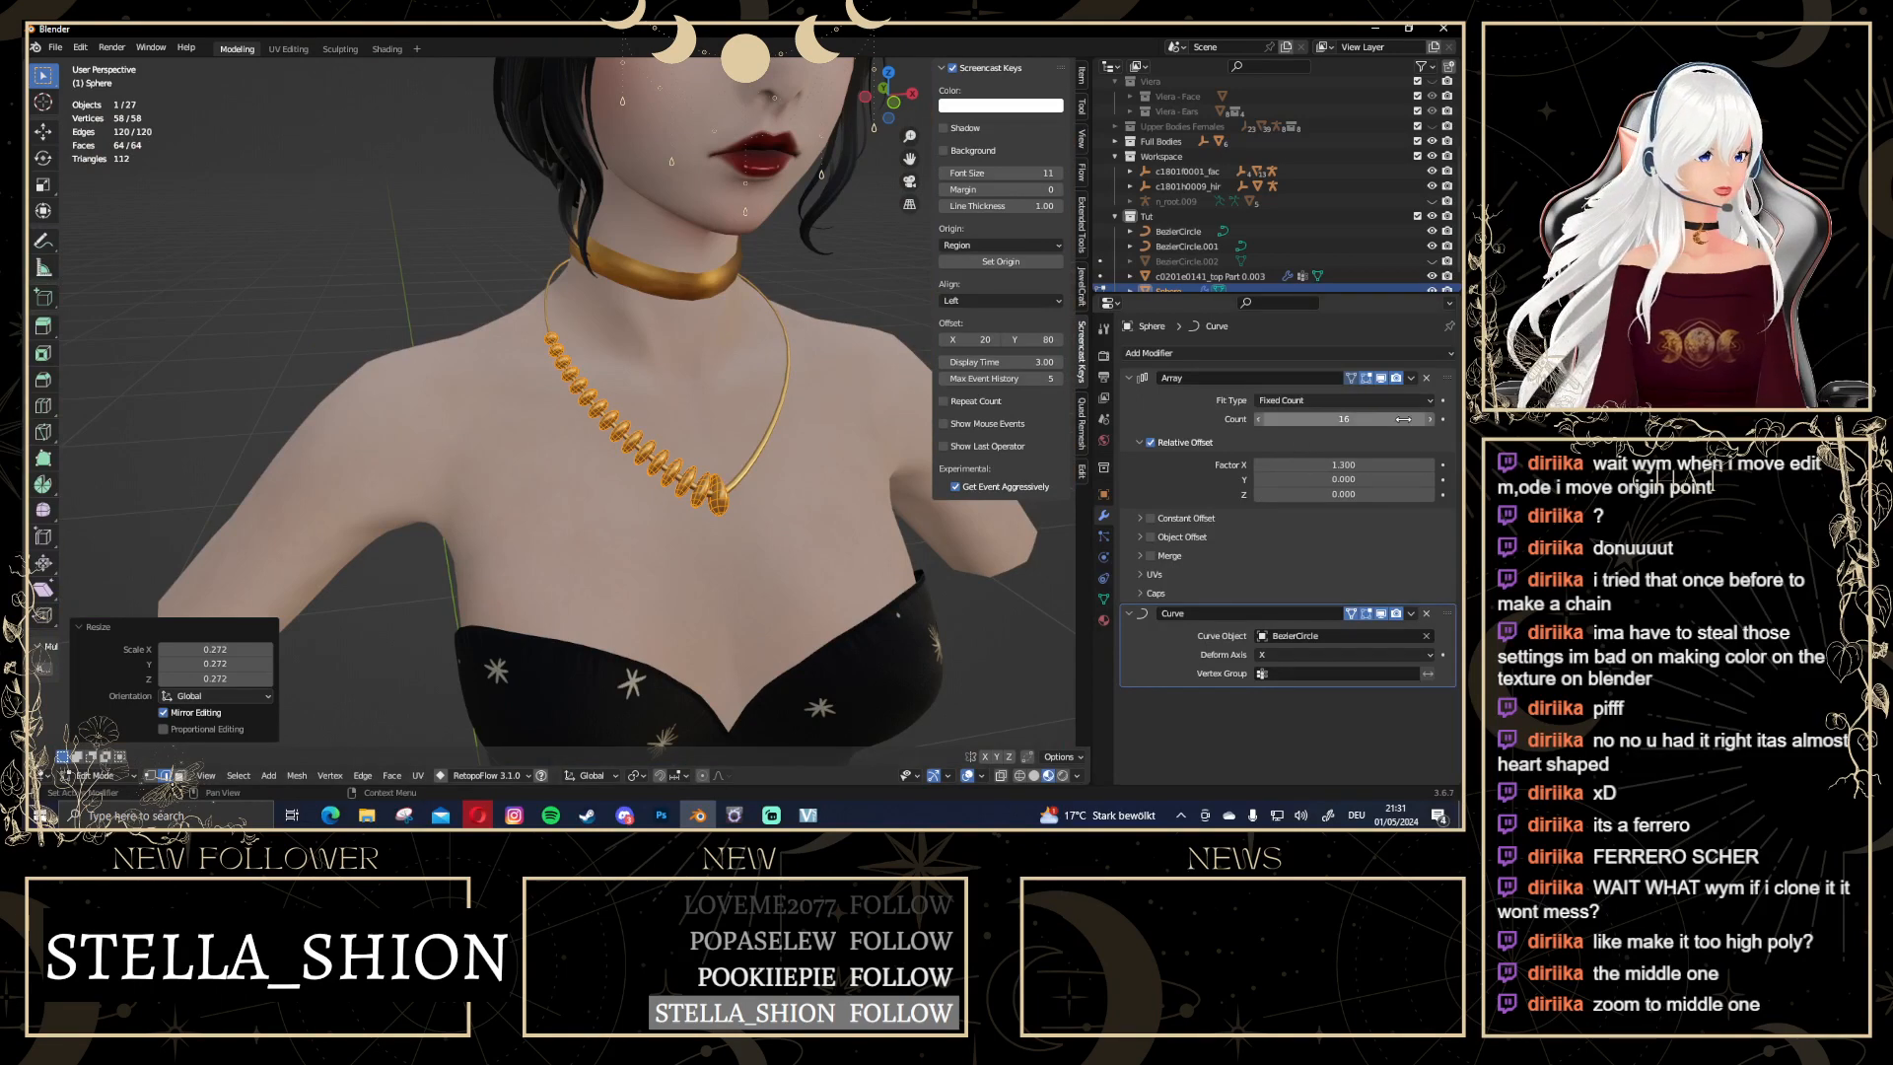
Change the Array modifier's fit type to Fit Curve and pick the necklace curve BezierCircle as its curve
{"action": "left_click", "coordinate": [1300, 400]}
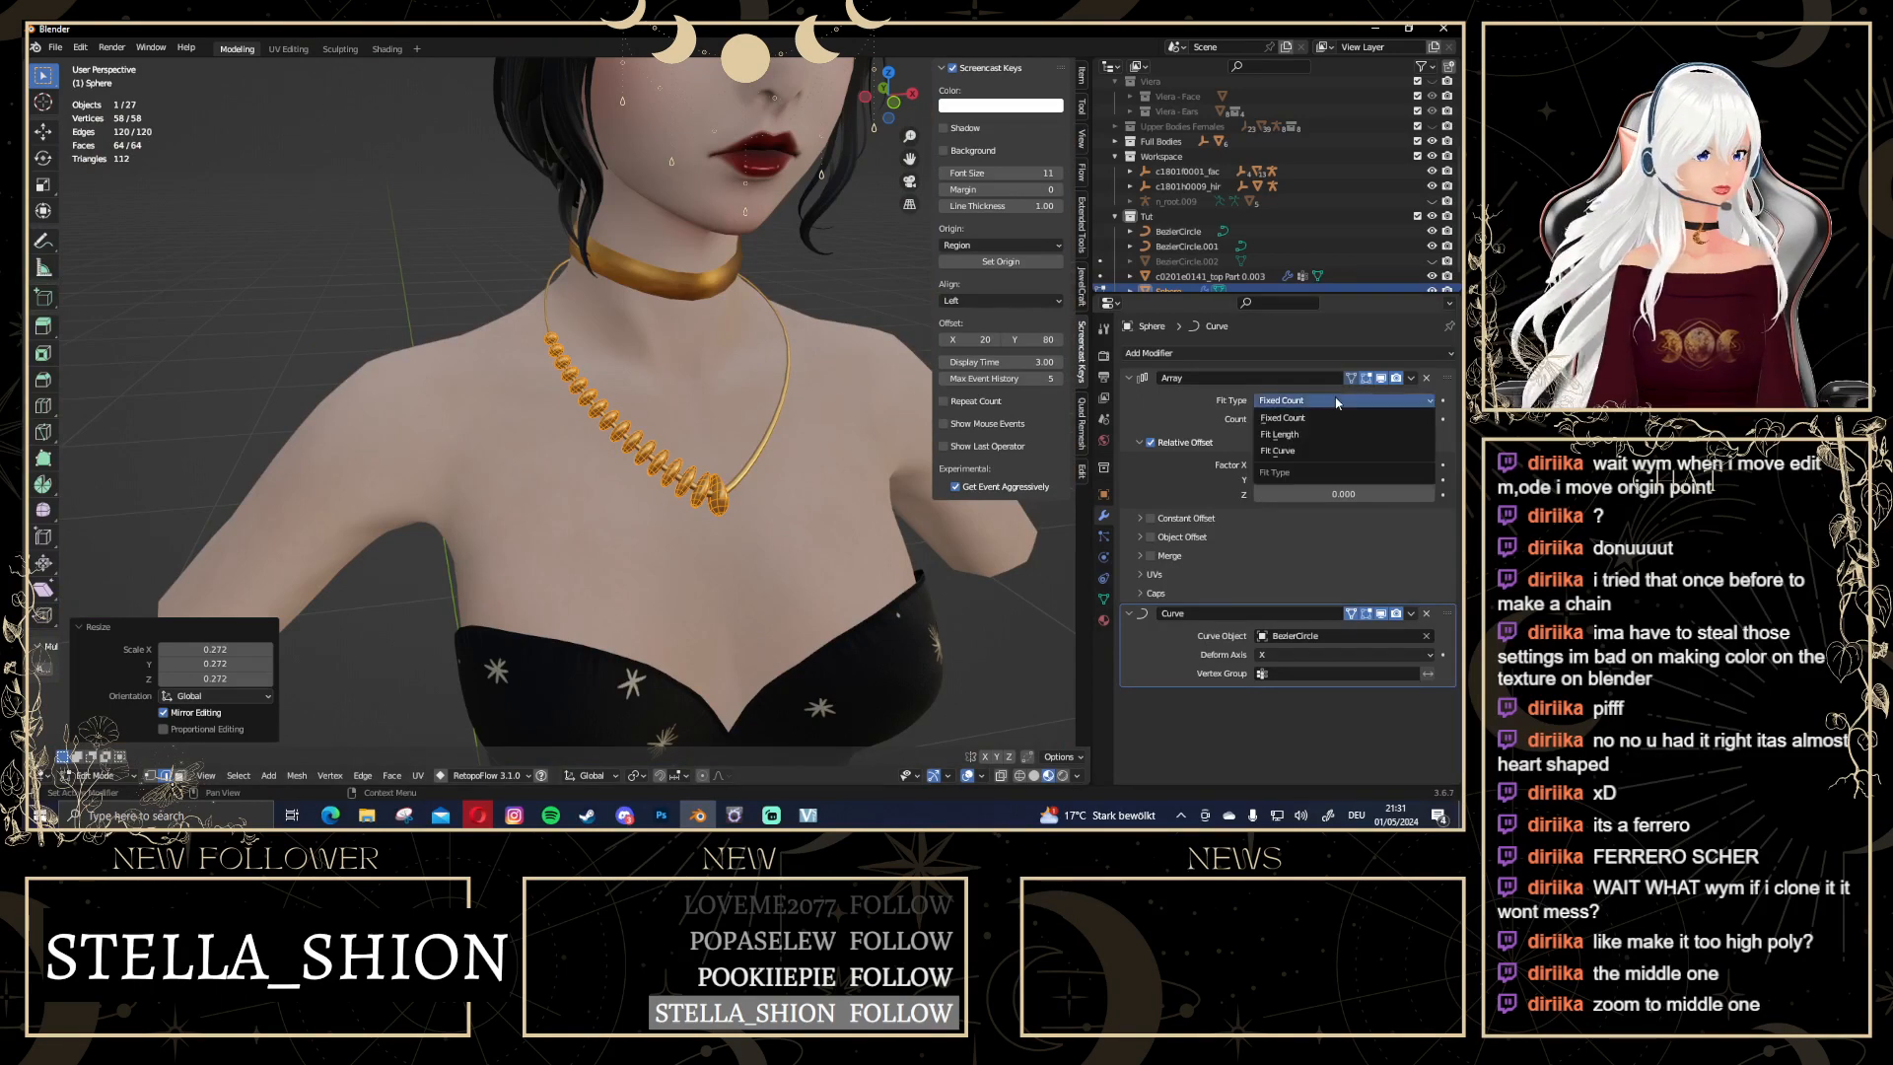
{"action": "left_click", "coordinate": [1300, 451]}
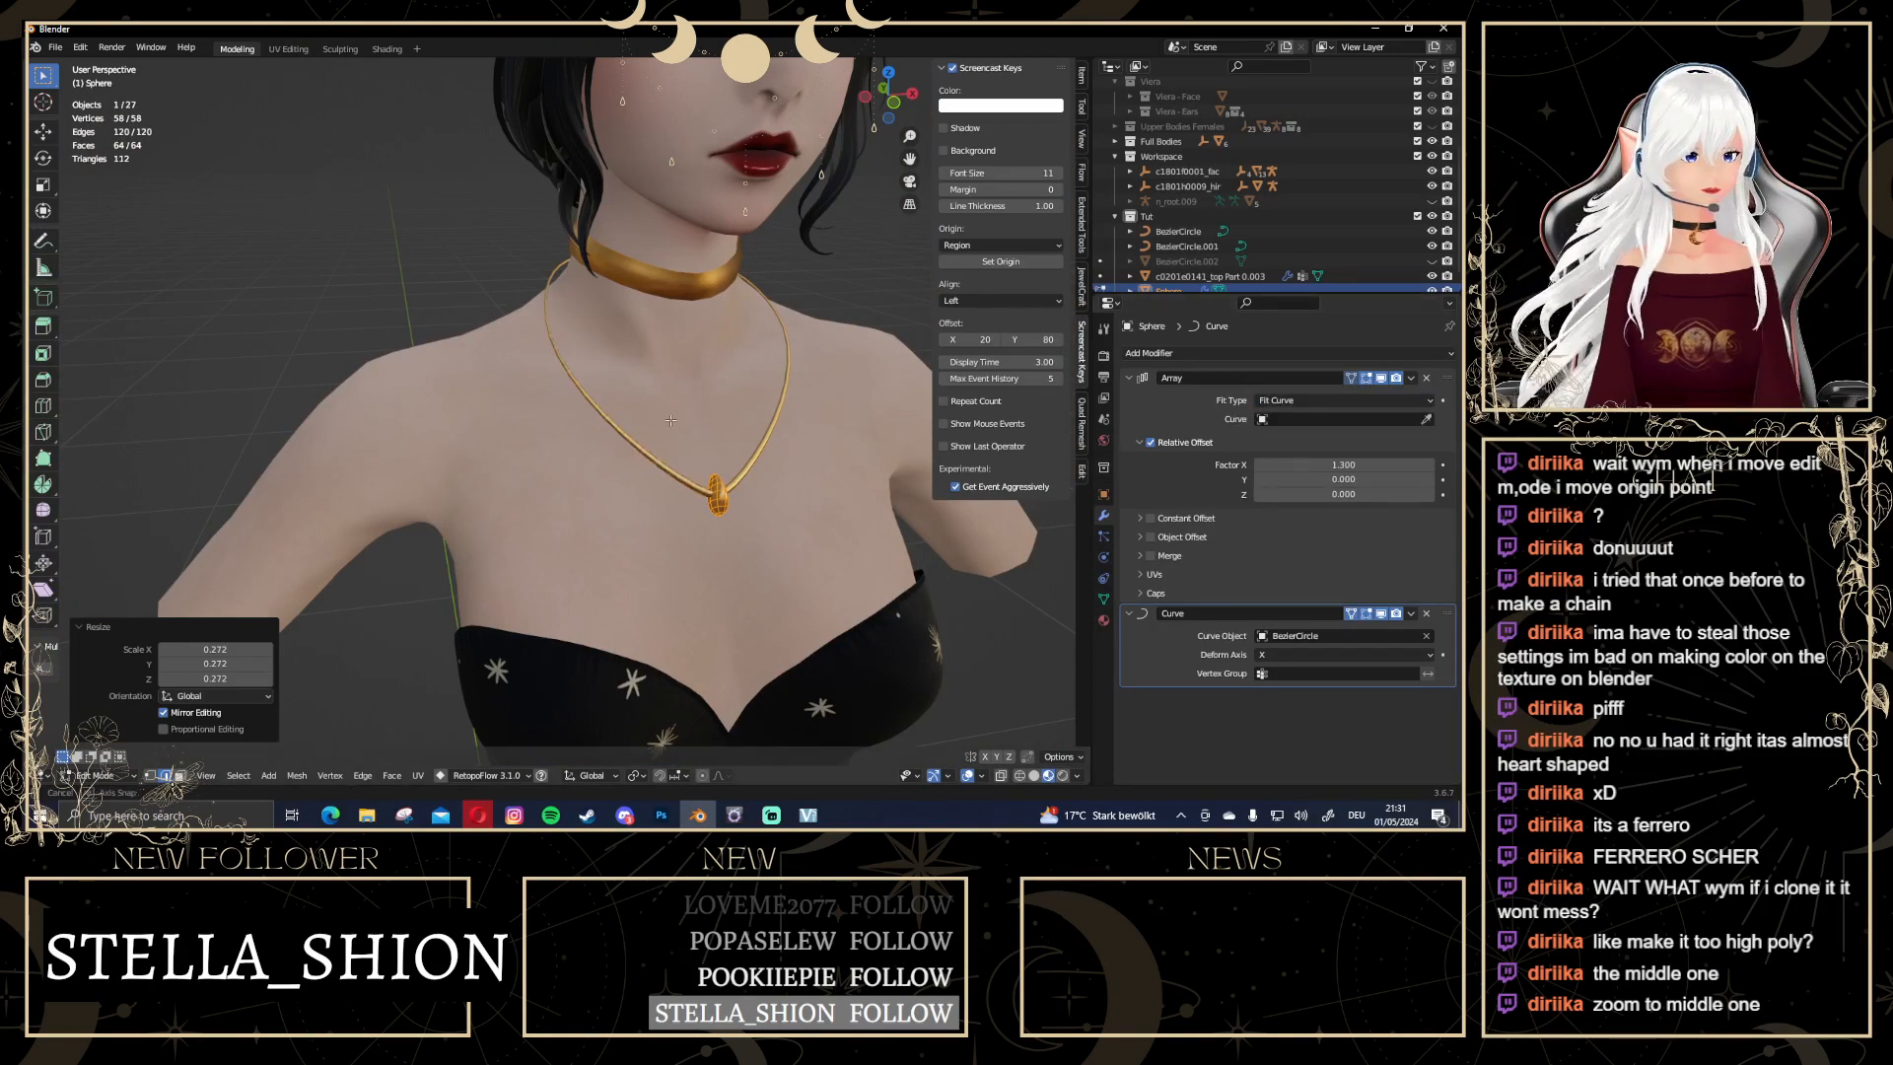
{"action": "middle_click_drag", "start_coordinate": [888, 473], "coordinate": [649, 418], "text": "shift"}
{"action": "left_click", "coordinate": [1426, 419]}
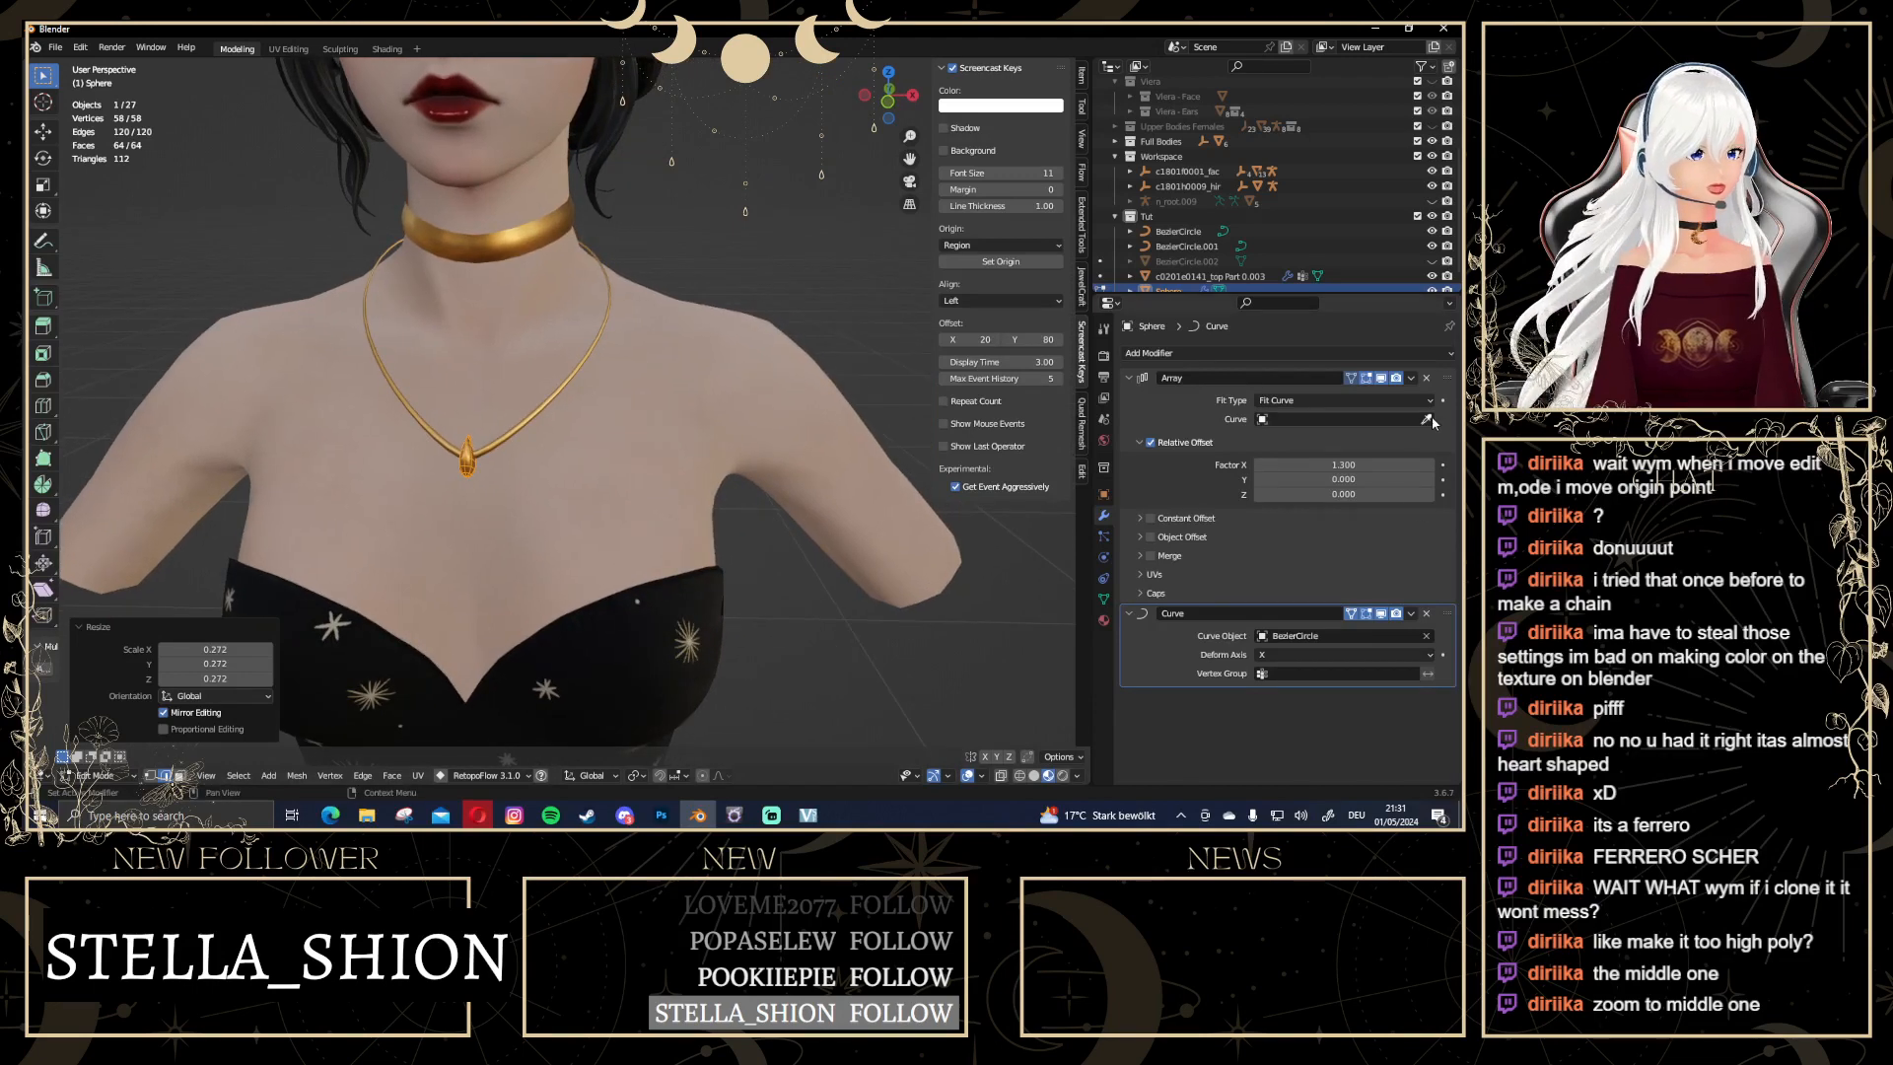
{"action": "left_click", "coordinate": [591, 348]}
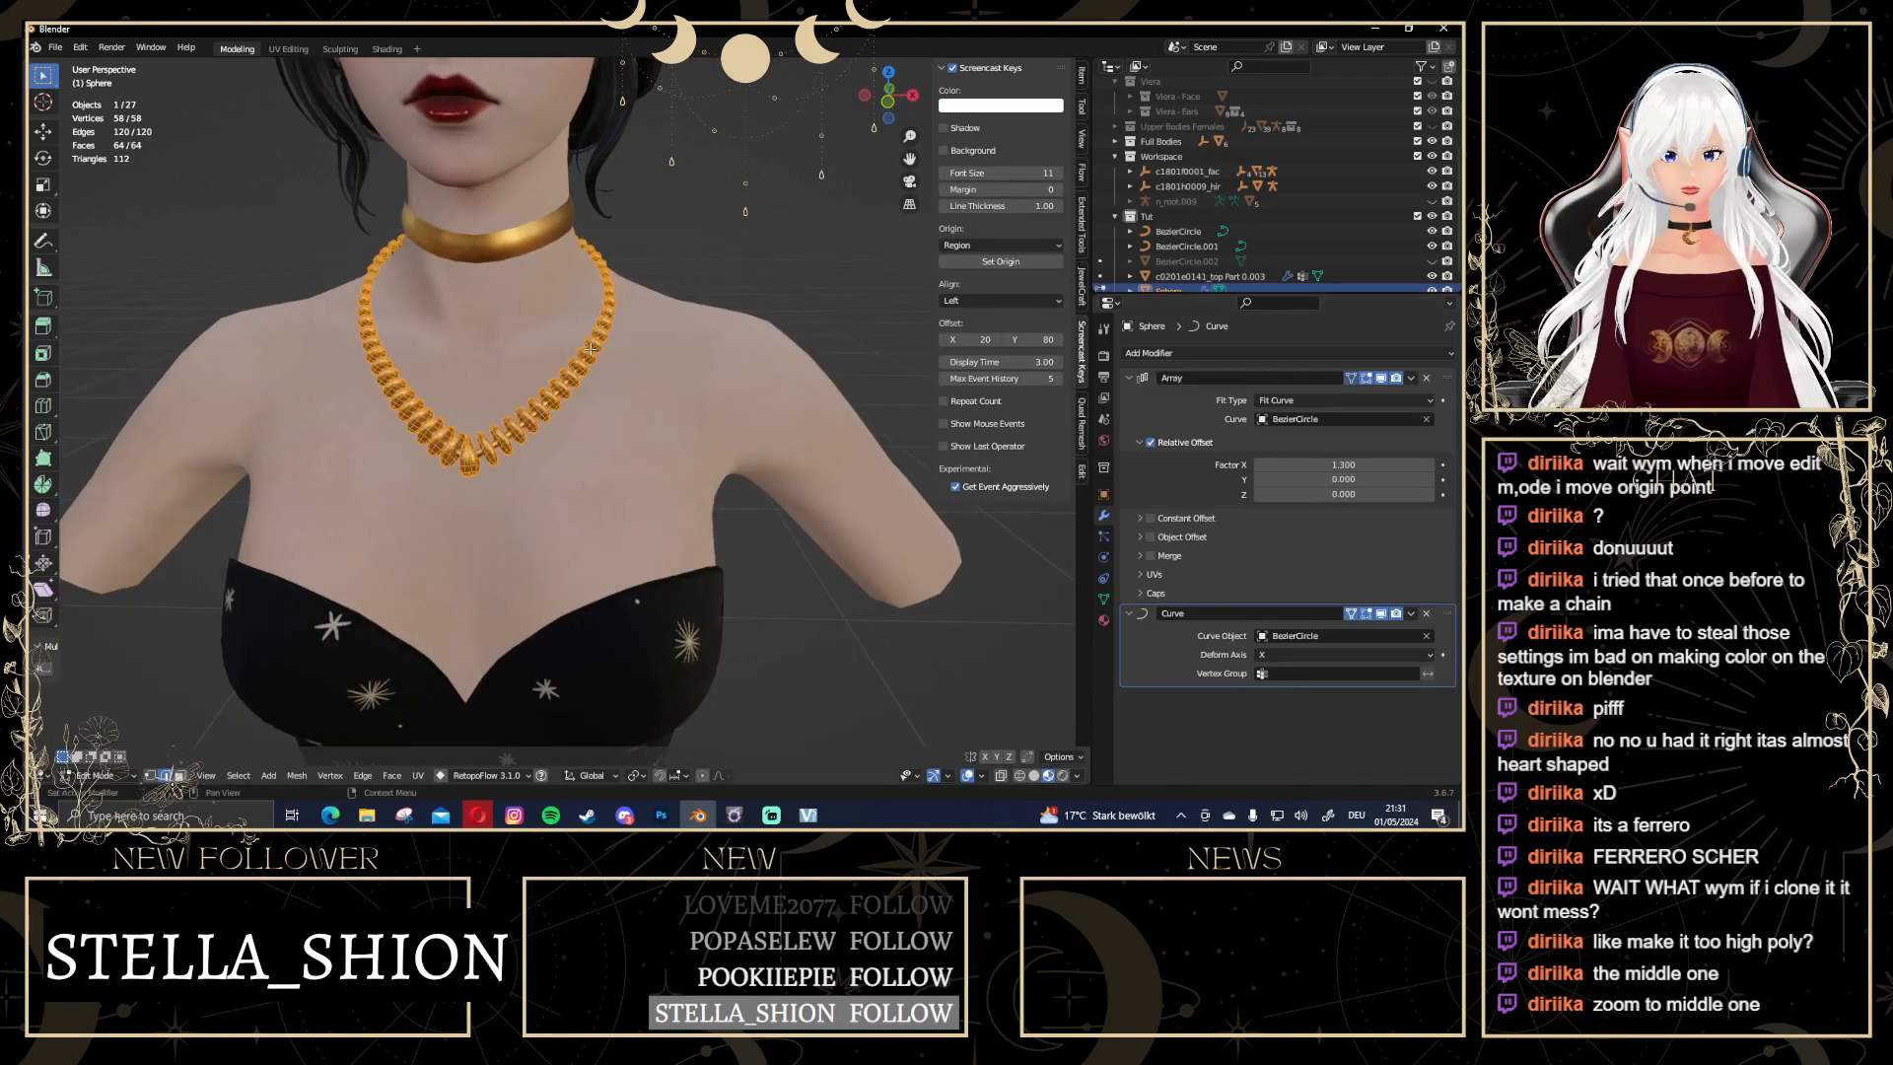
Scale the bead mesh down further by a factor of about 0.759
{"action": "scroll", "coordinate": [592, 348], "scroll_direction": "down", "scroll_amount": 3}
{"action": "middle_click_drag", "start_coordinate": [592, 348], "coordinate": [696, 367]}
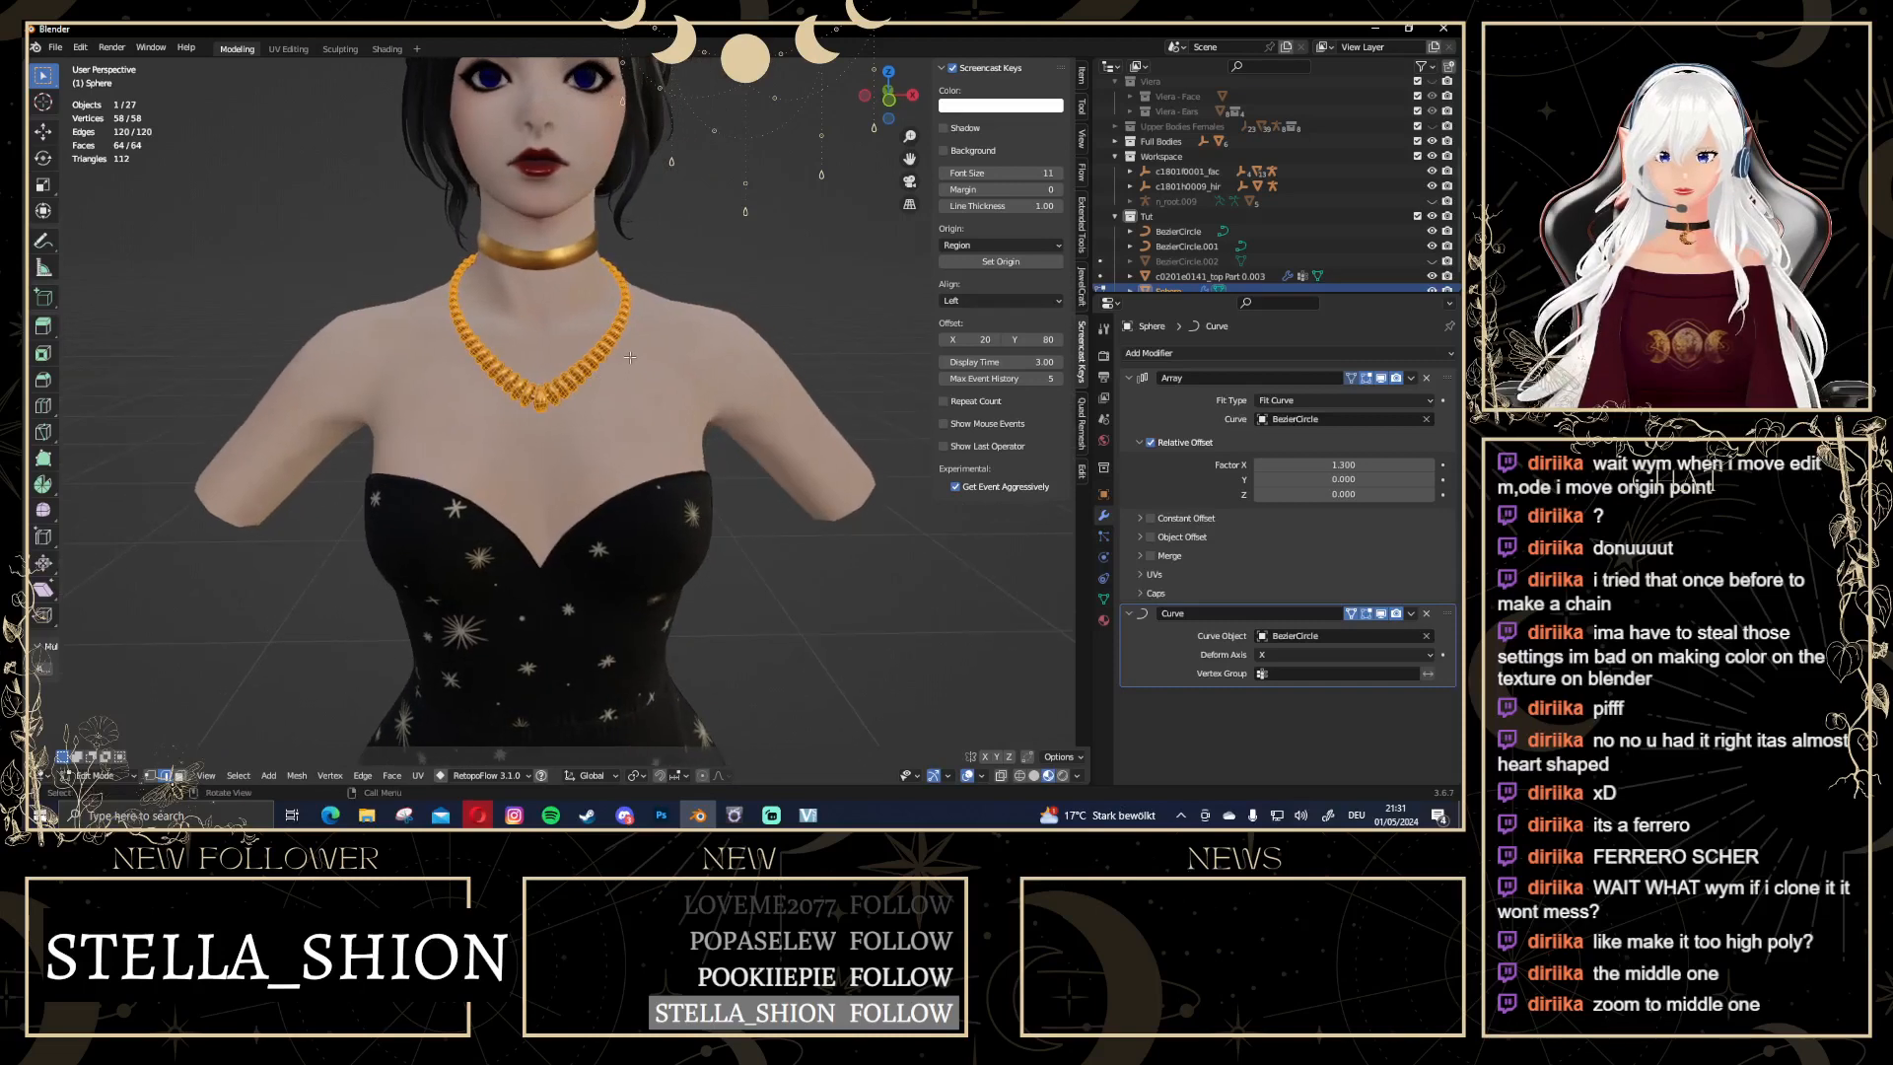
{"action": "scroll", "coordinate": [696, 366], "scroll_direction": "up", "scroll_amount": 3}
{"action": "key", "text": "s"}
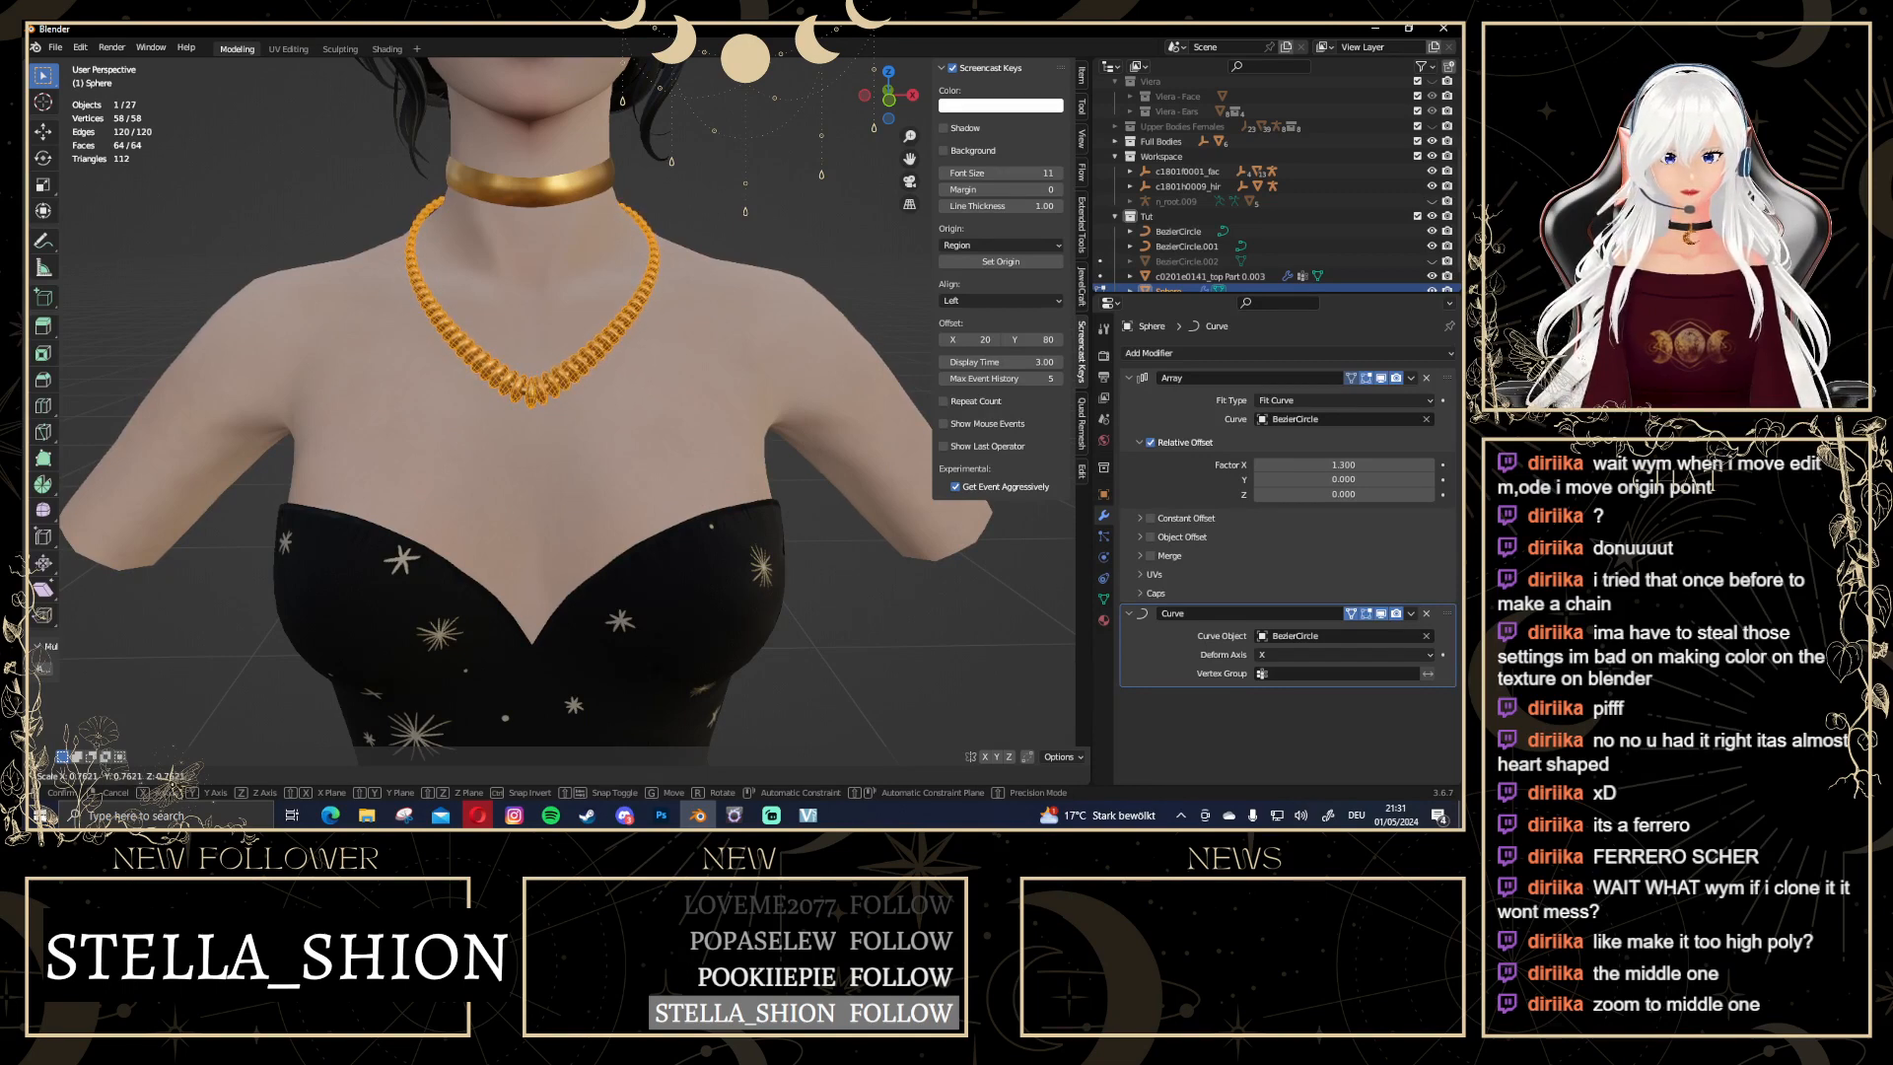
{"action": "left_click", "coordinate": [618, 505]}
{"action": "scroll", "coordinate": [619, 505], "scroll_direction": "up", "scroll_amount": 5}
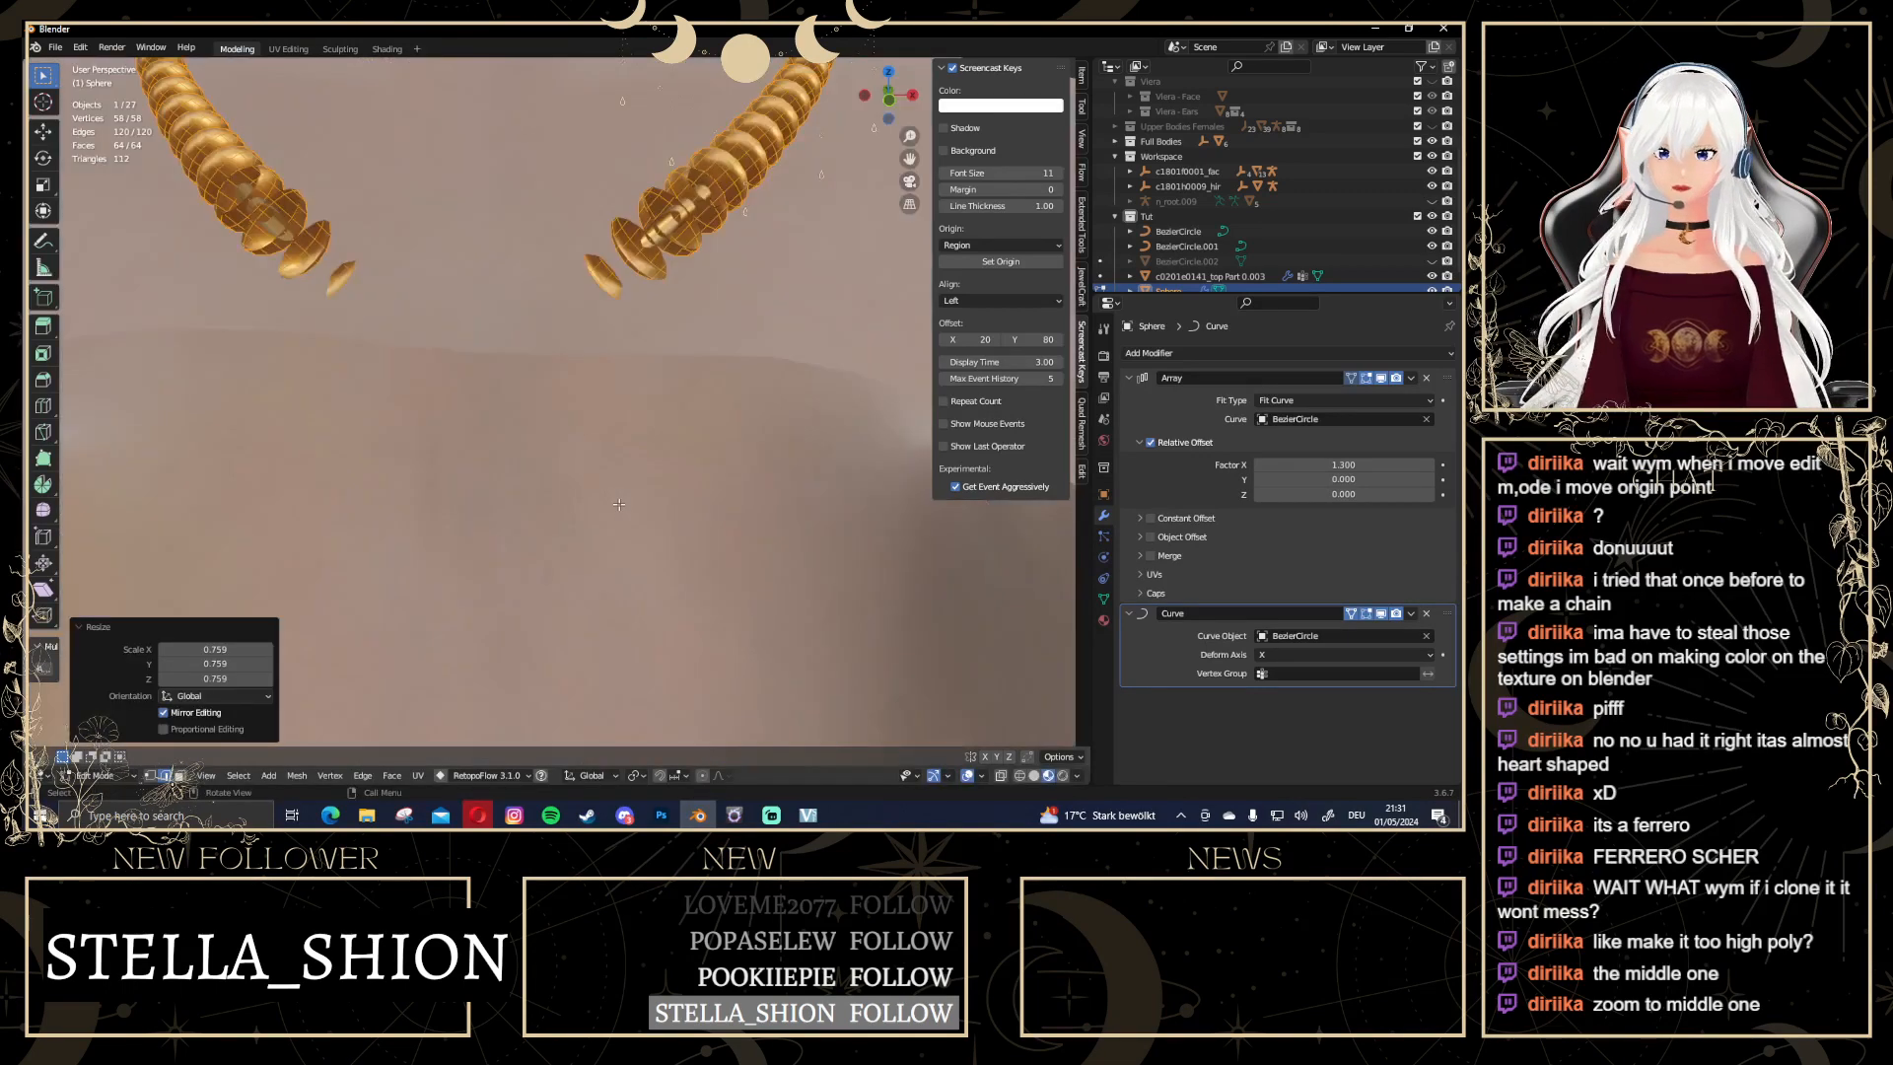
{"action": "scroll", "coordinate": [618, 505], "scroll_direction": "down", "scroll_amount": 3}
Return to Object Mode and examine the full beaded necklace from several angles and distances
{"action": "key", "text": "Tab"}
{"action": "scroll", "coordinate": [618, 505], "scroll_direction": "down", "scroll_amount": 6}
{"action": "middle_click_drag", "start_coordinate": [619, 505], "coordinate": [725, 426]}
{"action": "scroll", "coordinate": [734, 424], "scroll_direction": "up", "scroll_amount": 4}
{"action": "middle_click_drag", "start_coordinate": [858, 432], "coordinate": [740, 424]}
{"action": "scroll", "coordinate": [621, 385], "scroll_direction": "up", "scroll_amount": 4}
{"action": "middle_click_drag", "start_coordinate": [620, 384], "coordinate": [666, 387]}
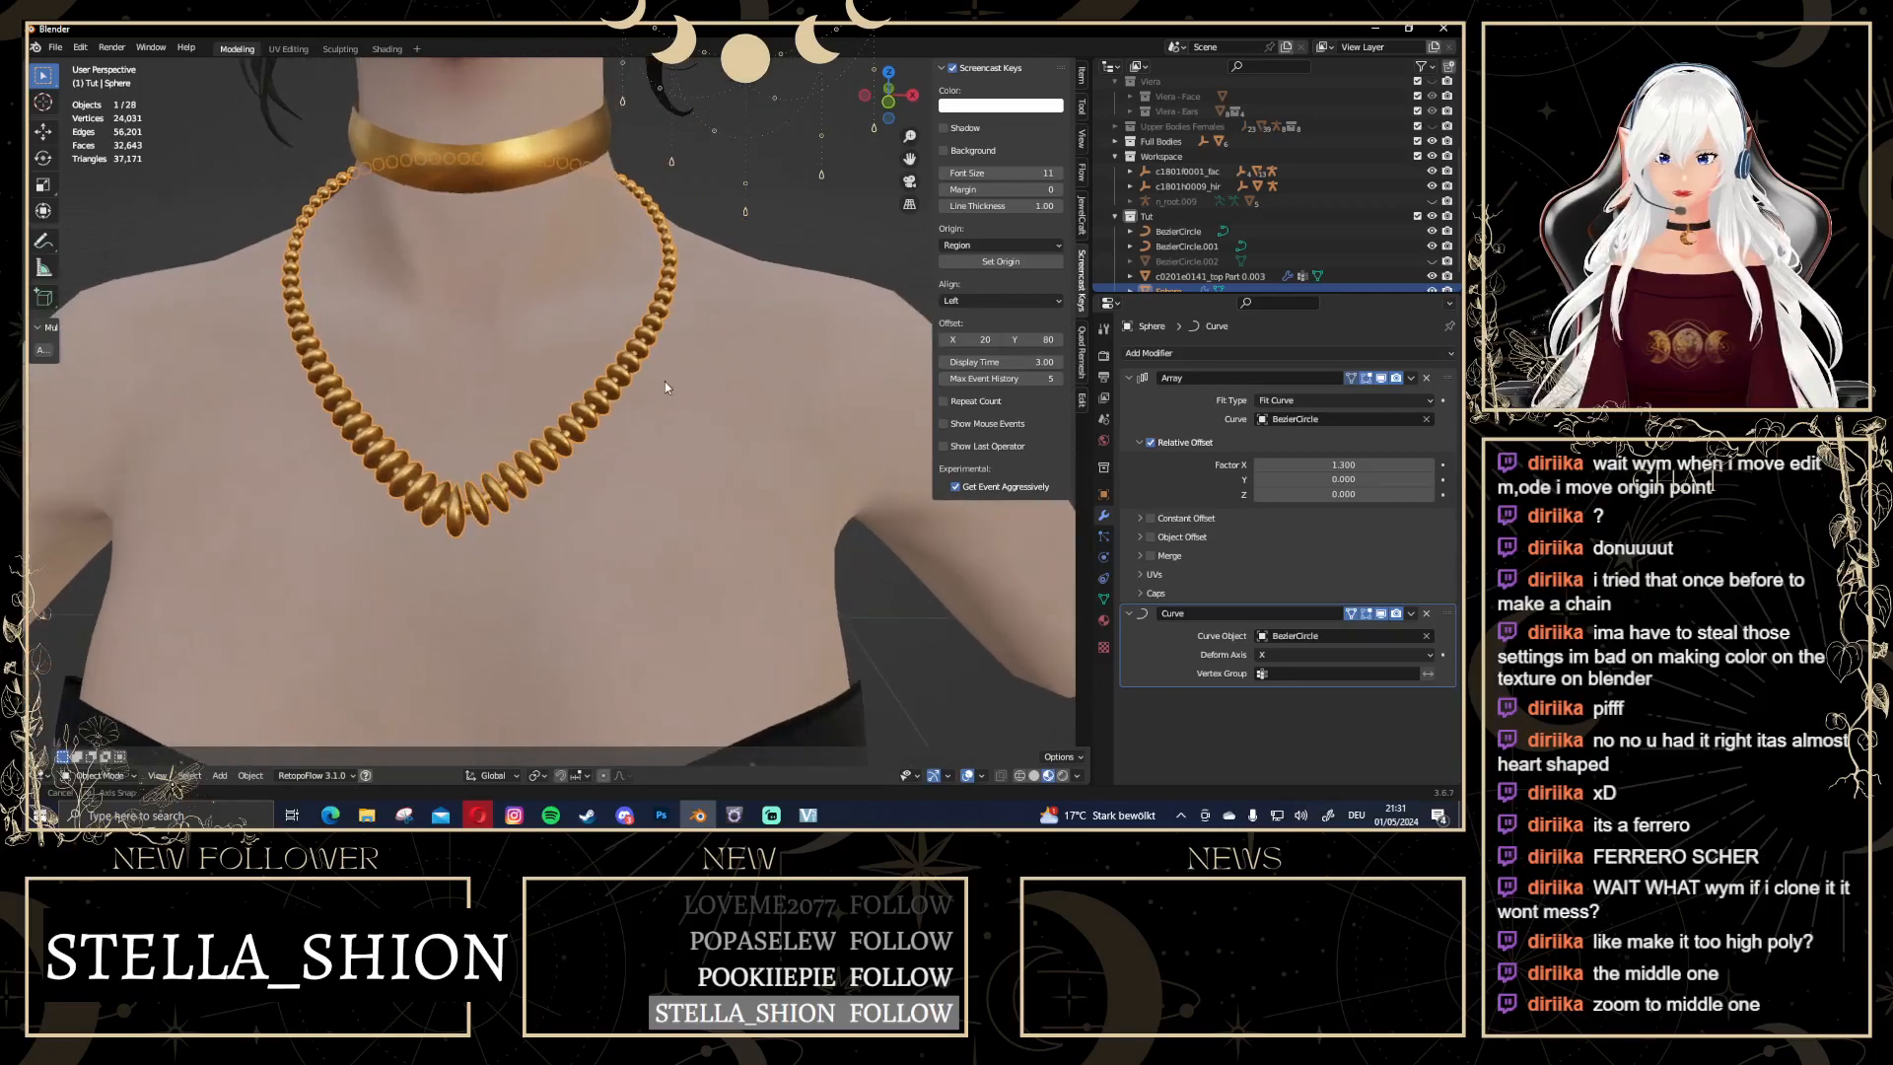
{"action": "scroll", "coordinate": [704, 378], "scroll_direction": "down", "scroll_amount": 3}
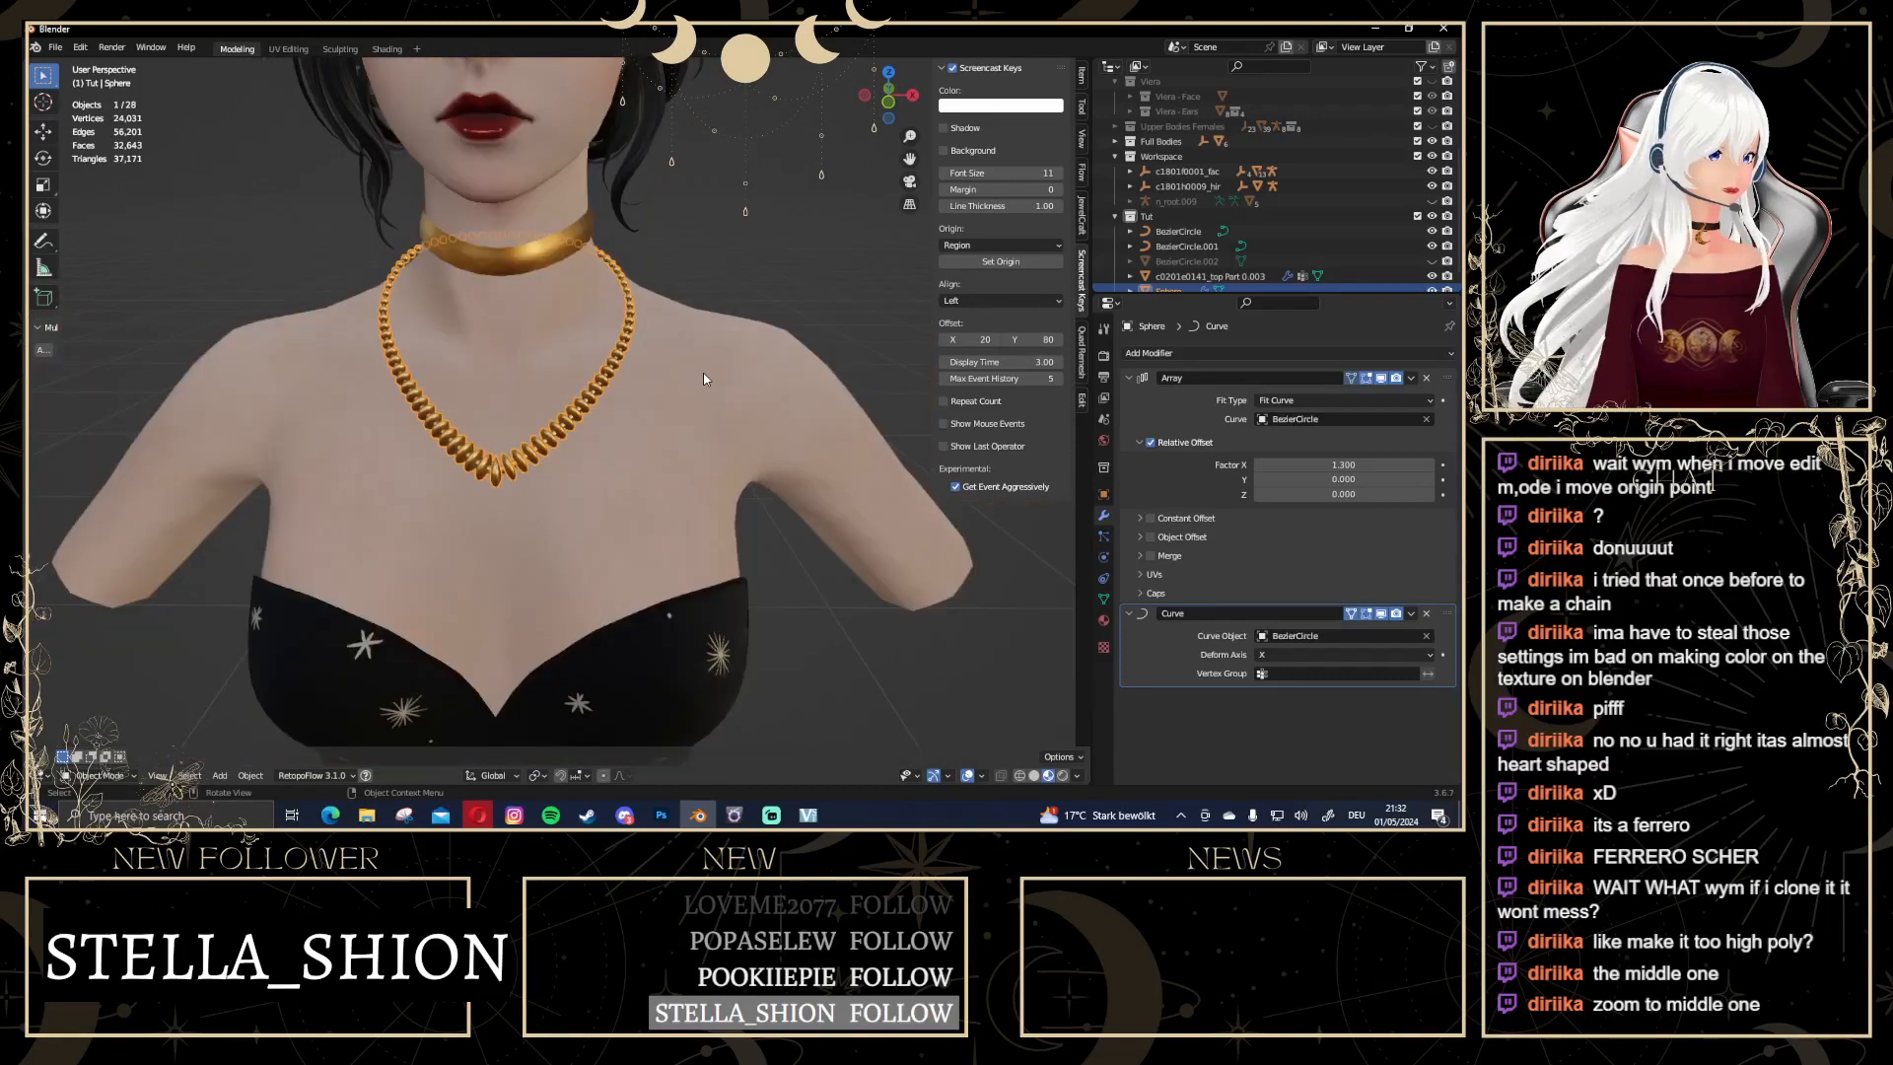
Pack the beads tightly together by setting the array's relative offset X factor to 0.600
{"action": "left_click", "coordinate": [1343, 464]}
{"action": "type", "text": "1.2"}
{"action": "key", "text": "Return"}
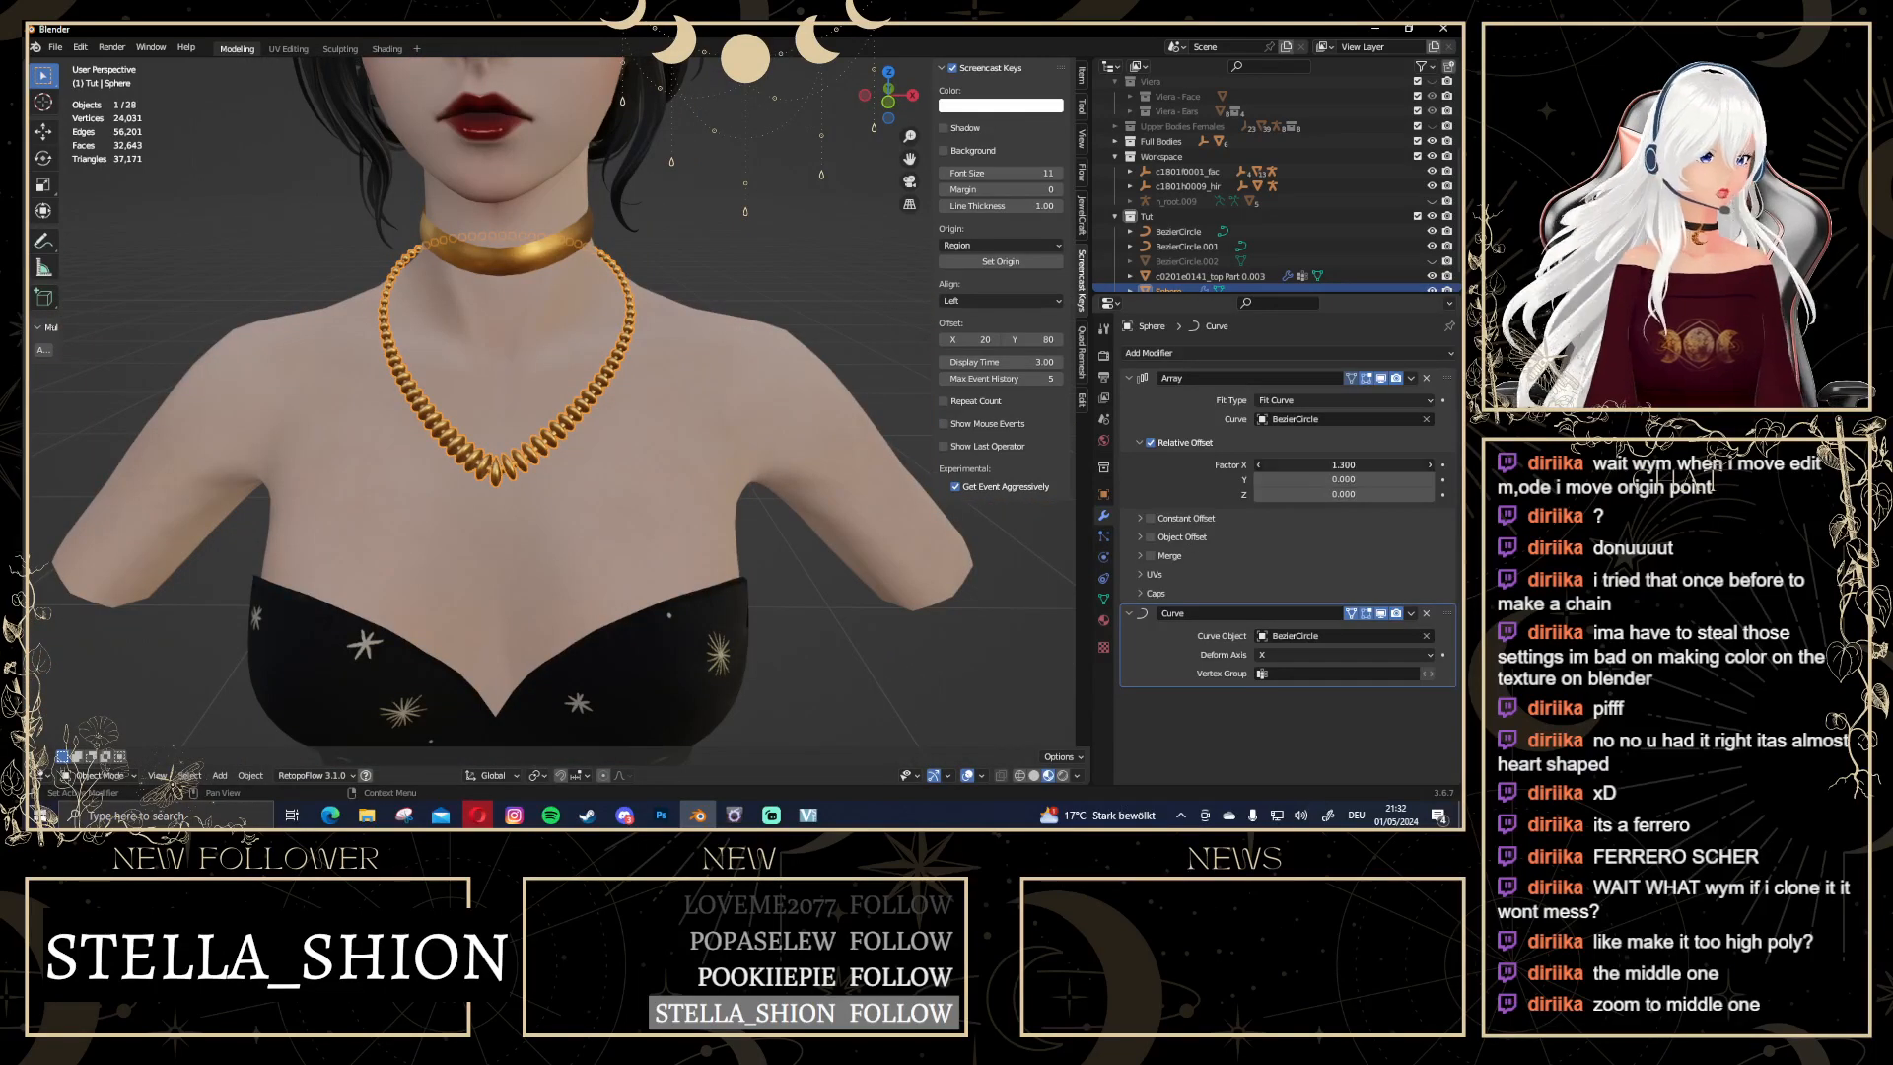
{"action": "mouse_move", "coordinate": [1343, 464]}
{"action": "left_mouse_down"}
{"action": "mouse_move", "coordinate": [1288, 465]}
{"action": "mouse_move", "coordinate": [1314, 464]}
{"action": "left_mouse_up"}
{"action": "scroll", "coordinate": [598, 455], "scroll_direction": "up", "scroll_amount": 10}
{"action": "scroll", "coordinate": [653, 462], "scroll_direction": "down", "scroll_amount": 10}
{"action": "mouse_move", "coordinate": [665, 461]}
{"action": "middle_mouse_down"}
{"action": "mouse_move", "coordinate": [774, 460]}
{"action": "mouse_move", "coordinate": [674, 463]}
{"action": "middle_mouse_up"}
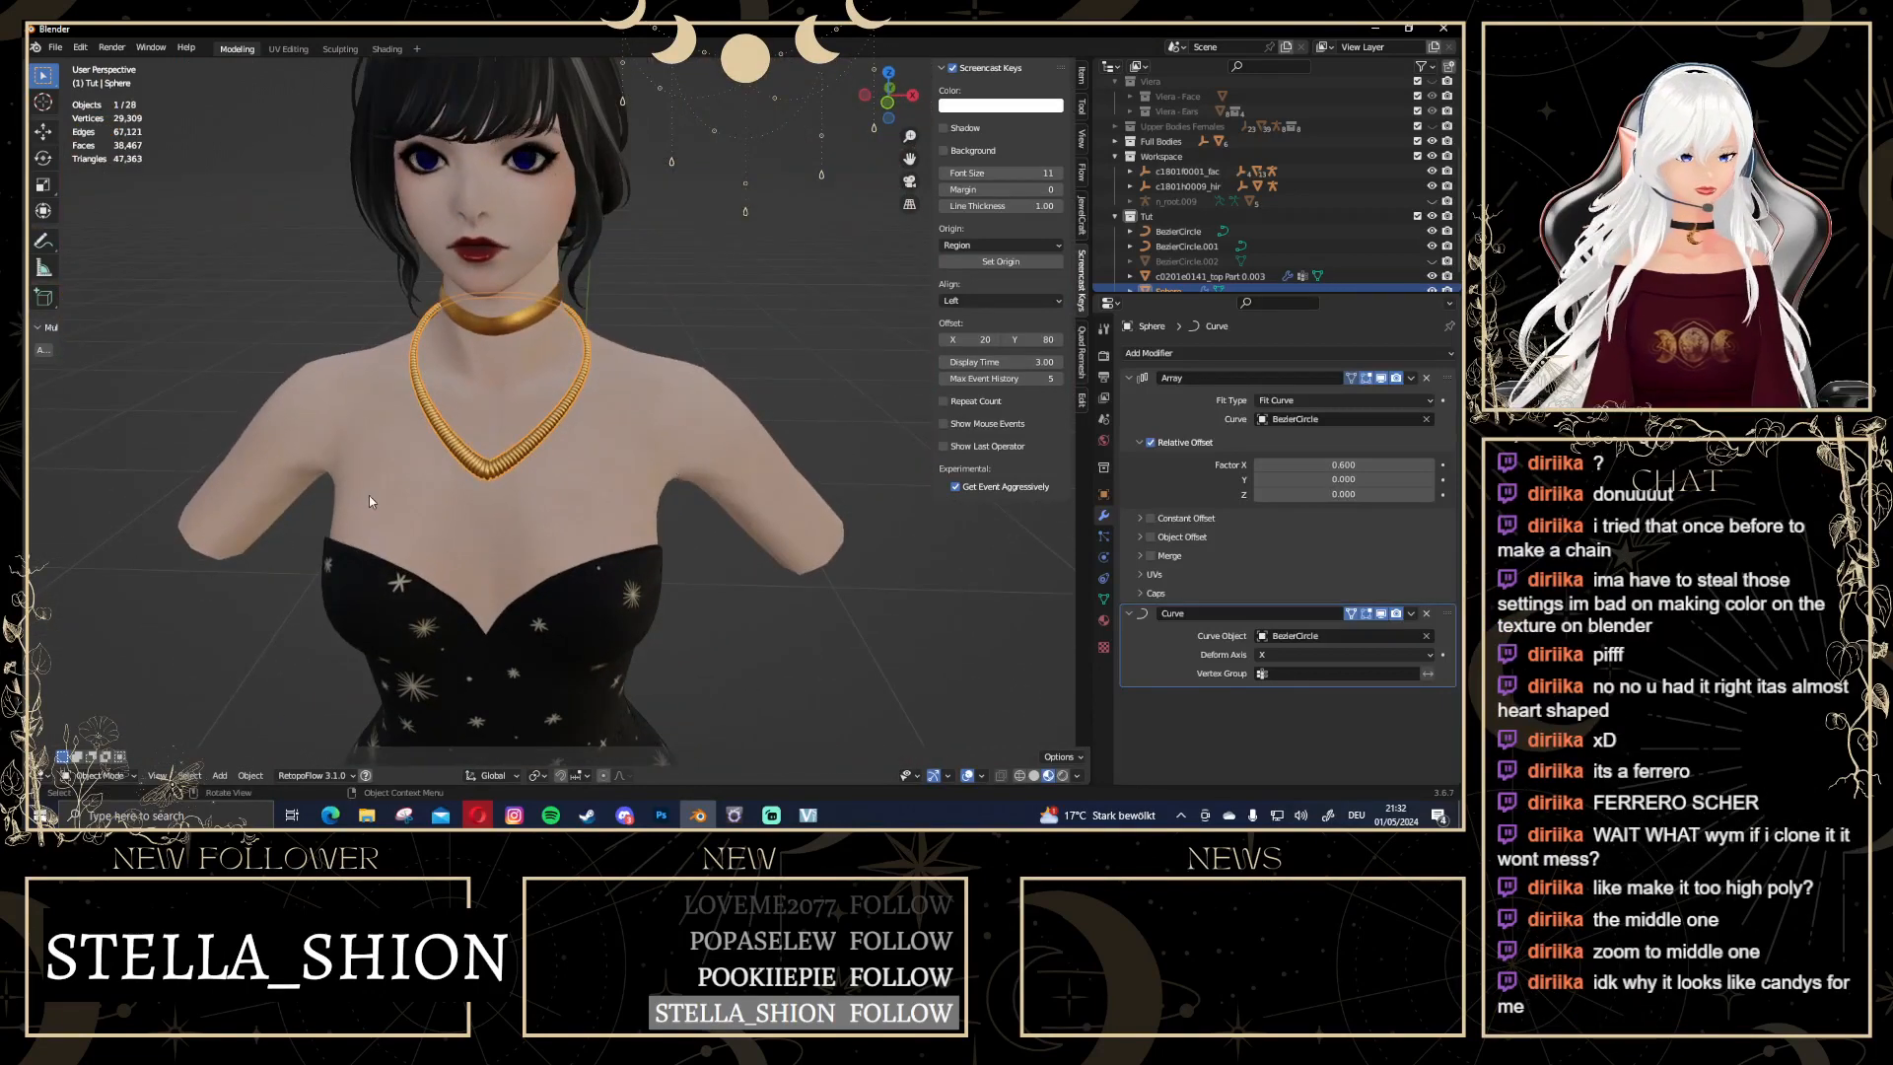
Deselect the beads and inspect how the tightly packed chain looks around the neck, up close and from afar
{"action": "scroll", "coordinate": [550, 462], "scroll_direction": "up", "scroll_amount": 2}
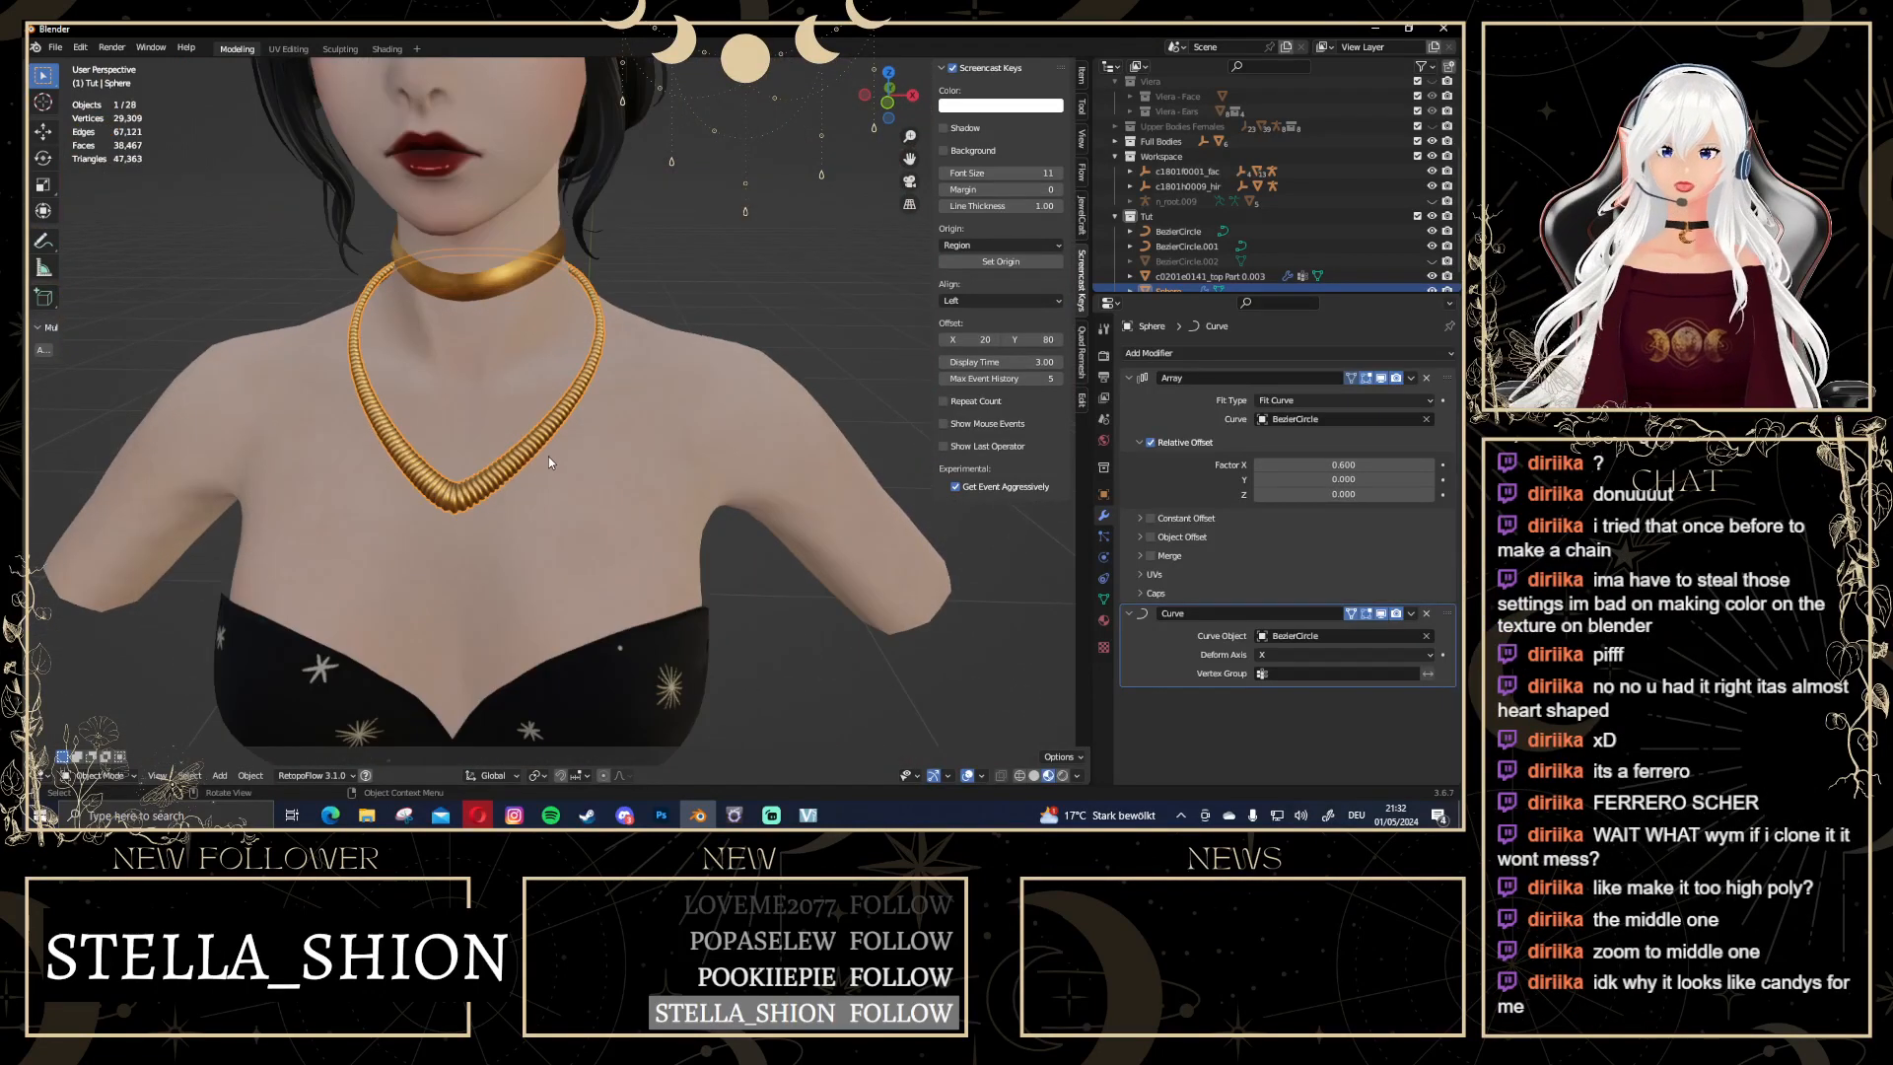
{"action": "middle_click_drag", "start_coordinate": [575, 462], "coordinate": [560, 446]}
{"action": "scroll", "coordinate": [560, 452], "scroll_direction": "down", "scroll_amount": 5}
{"action": "scroll", "coordinate": [559, 452], "scroll_direction": "up", "scroll_amount": 5}
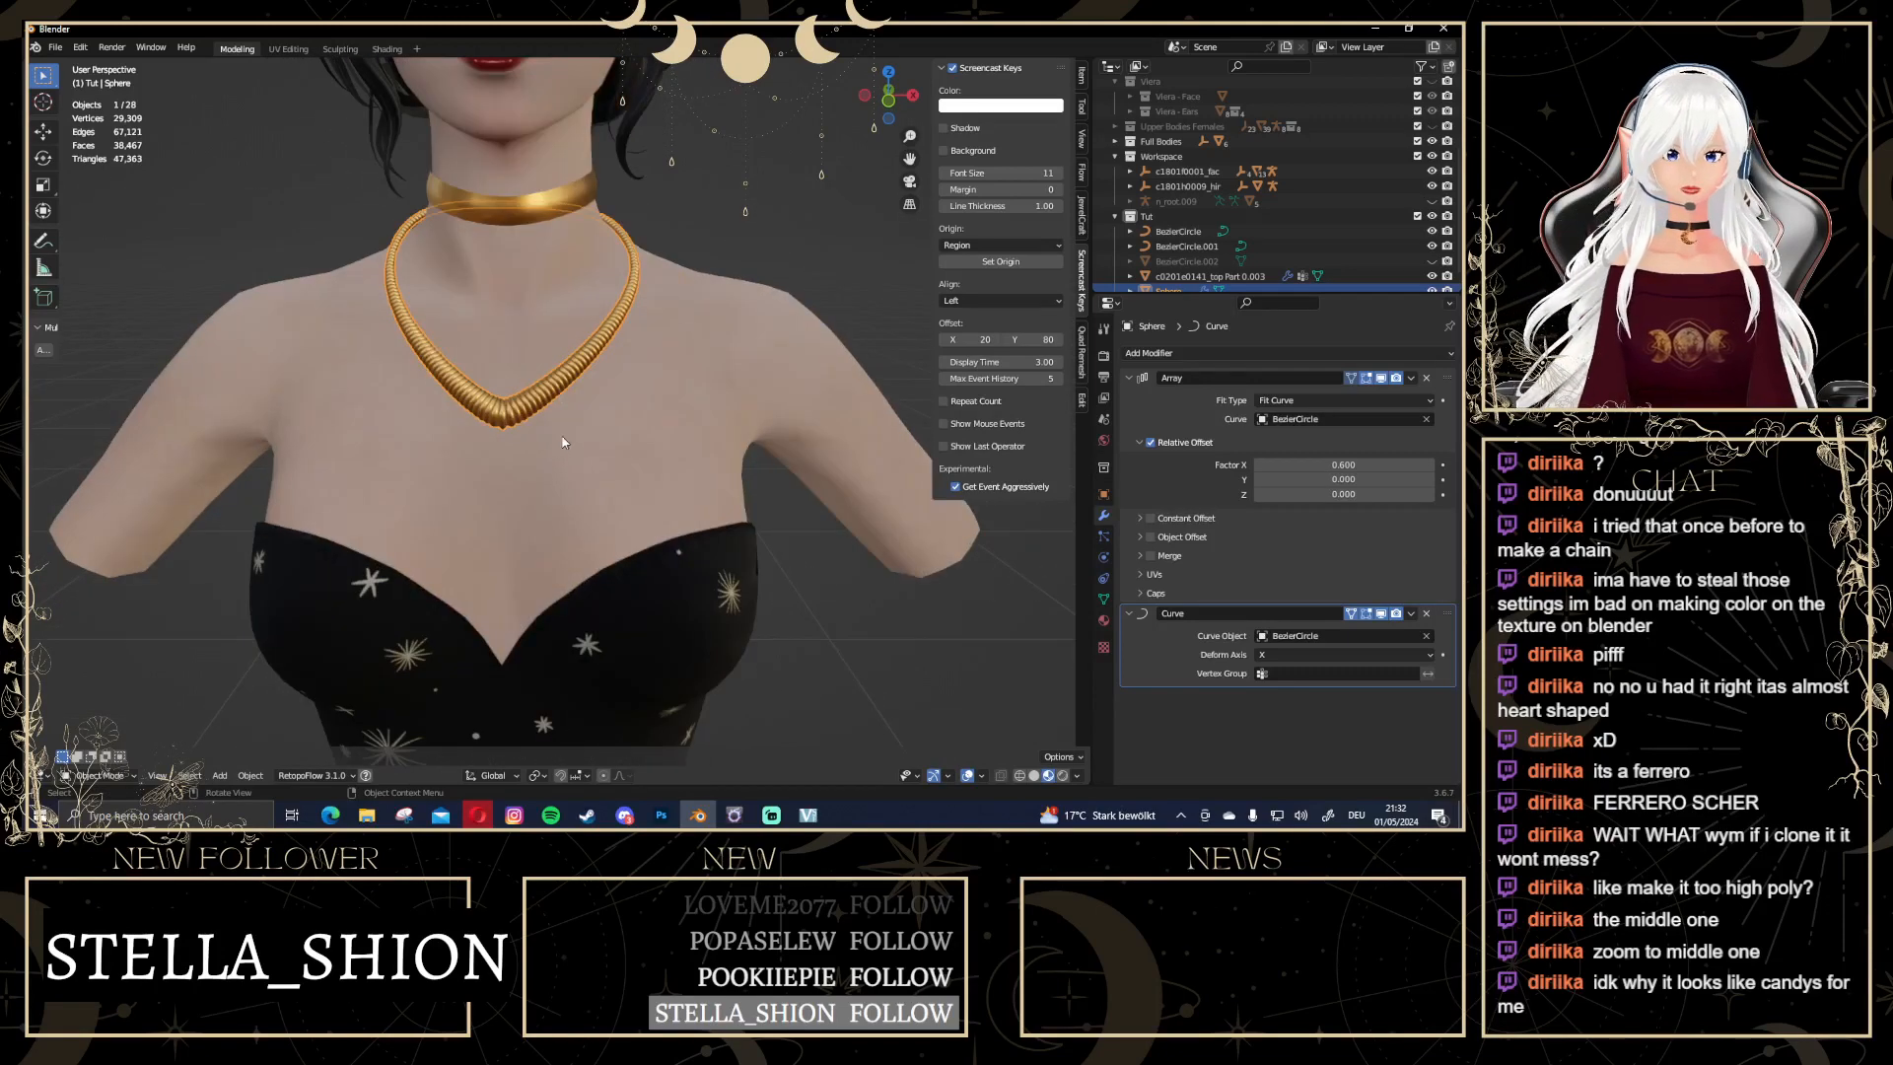
{"action": "scroll", "coordinate": [563, 443], "scroll_direction": "down", "scroll_amount": 5}
{"action": "left_click", "coordinate": [771, 385]}
{"action": "scroll", "coordinate": [771, 380], "scroll_direction": "up", "scroll_amount": 5}
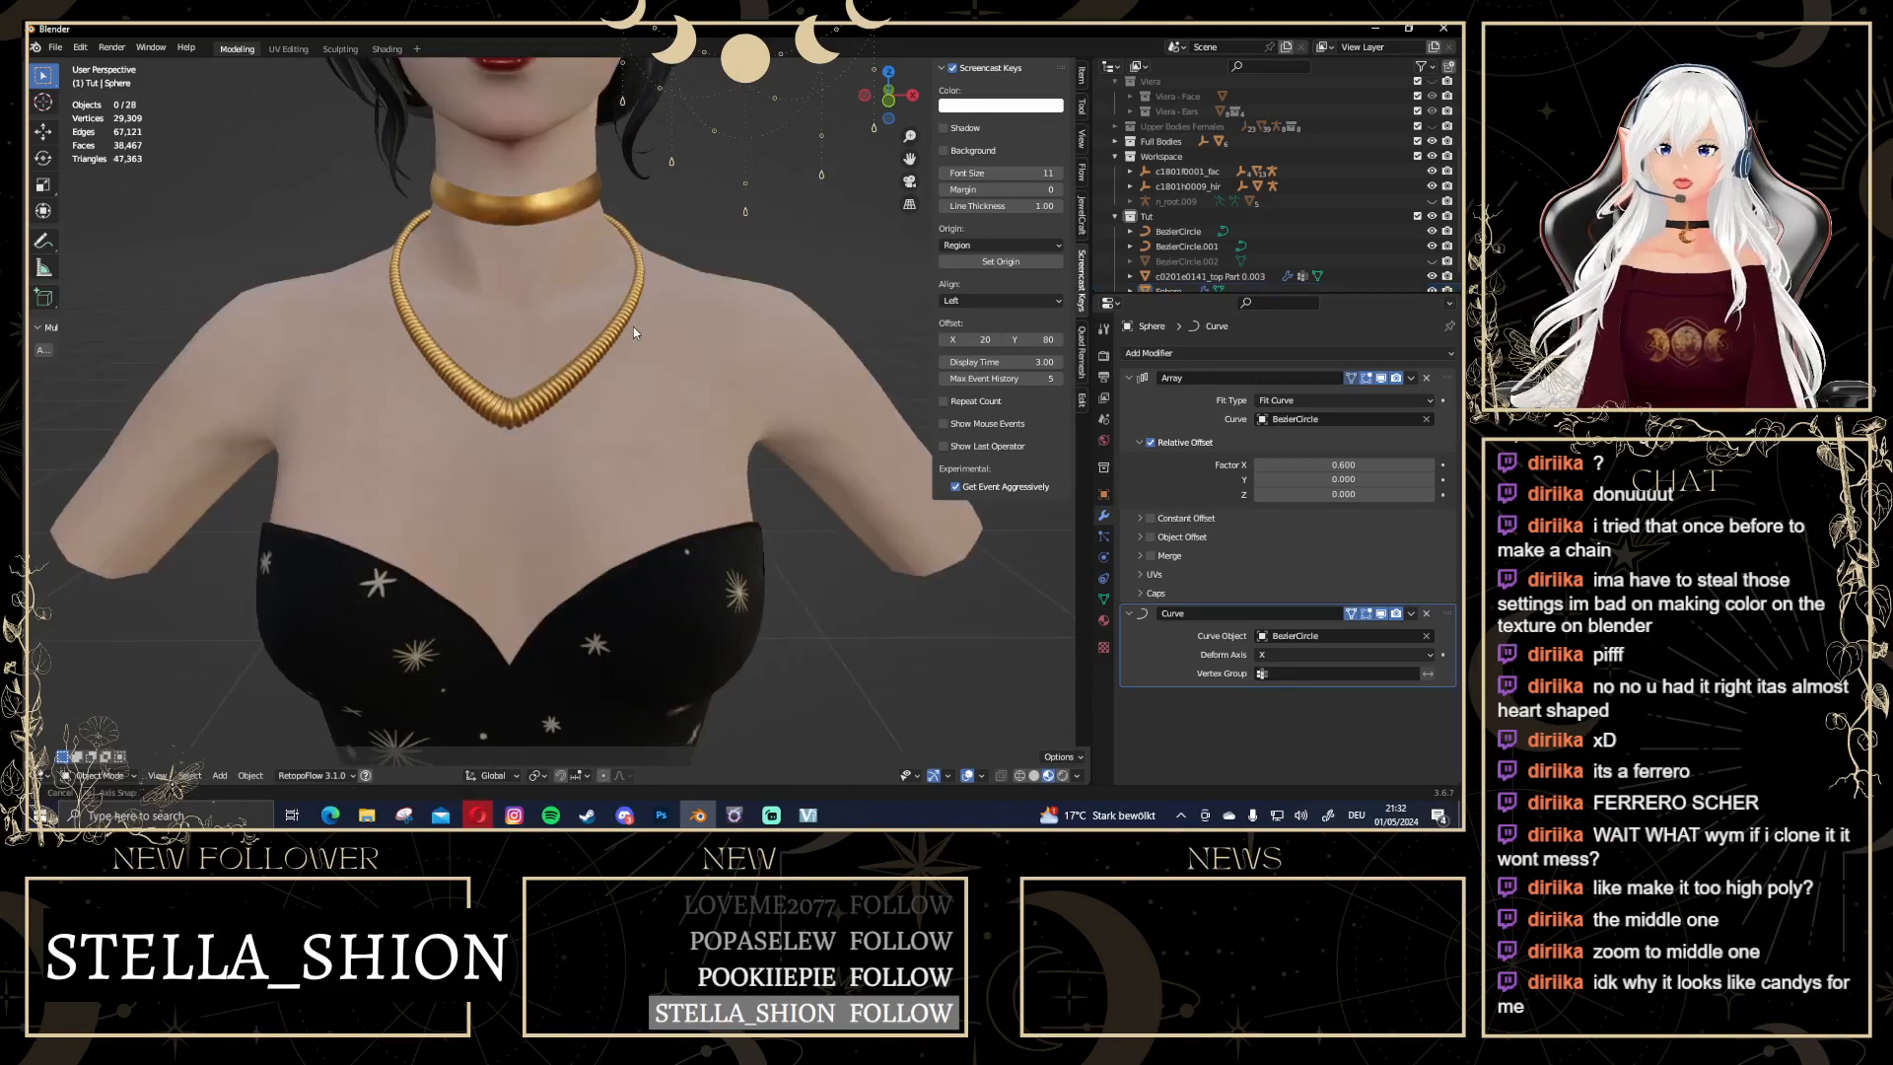
{"action": "middle_click_drag", "start_coordinate": [633, 327], "coordinate": [661, 335]}
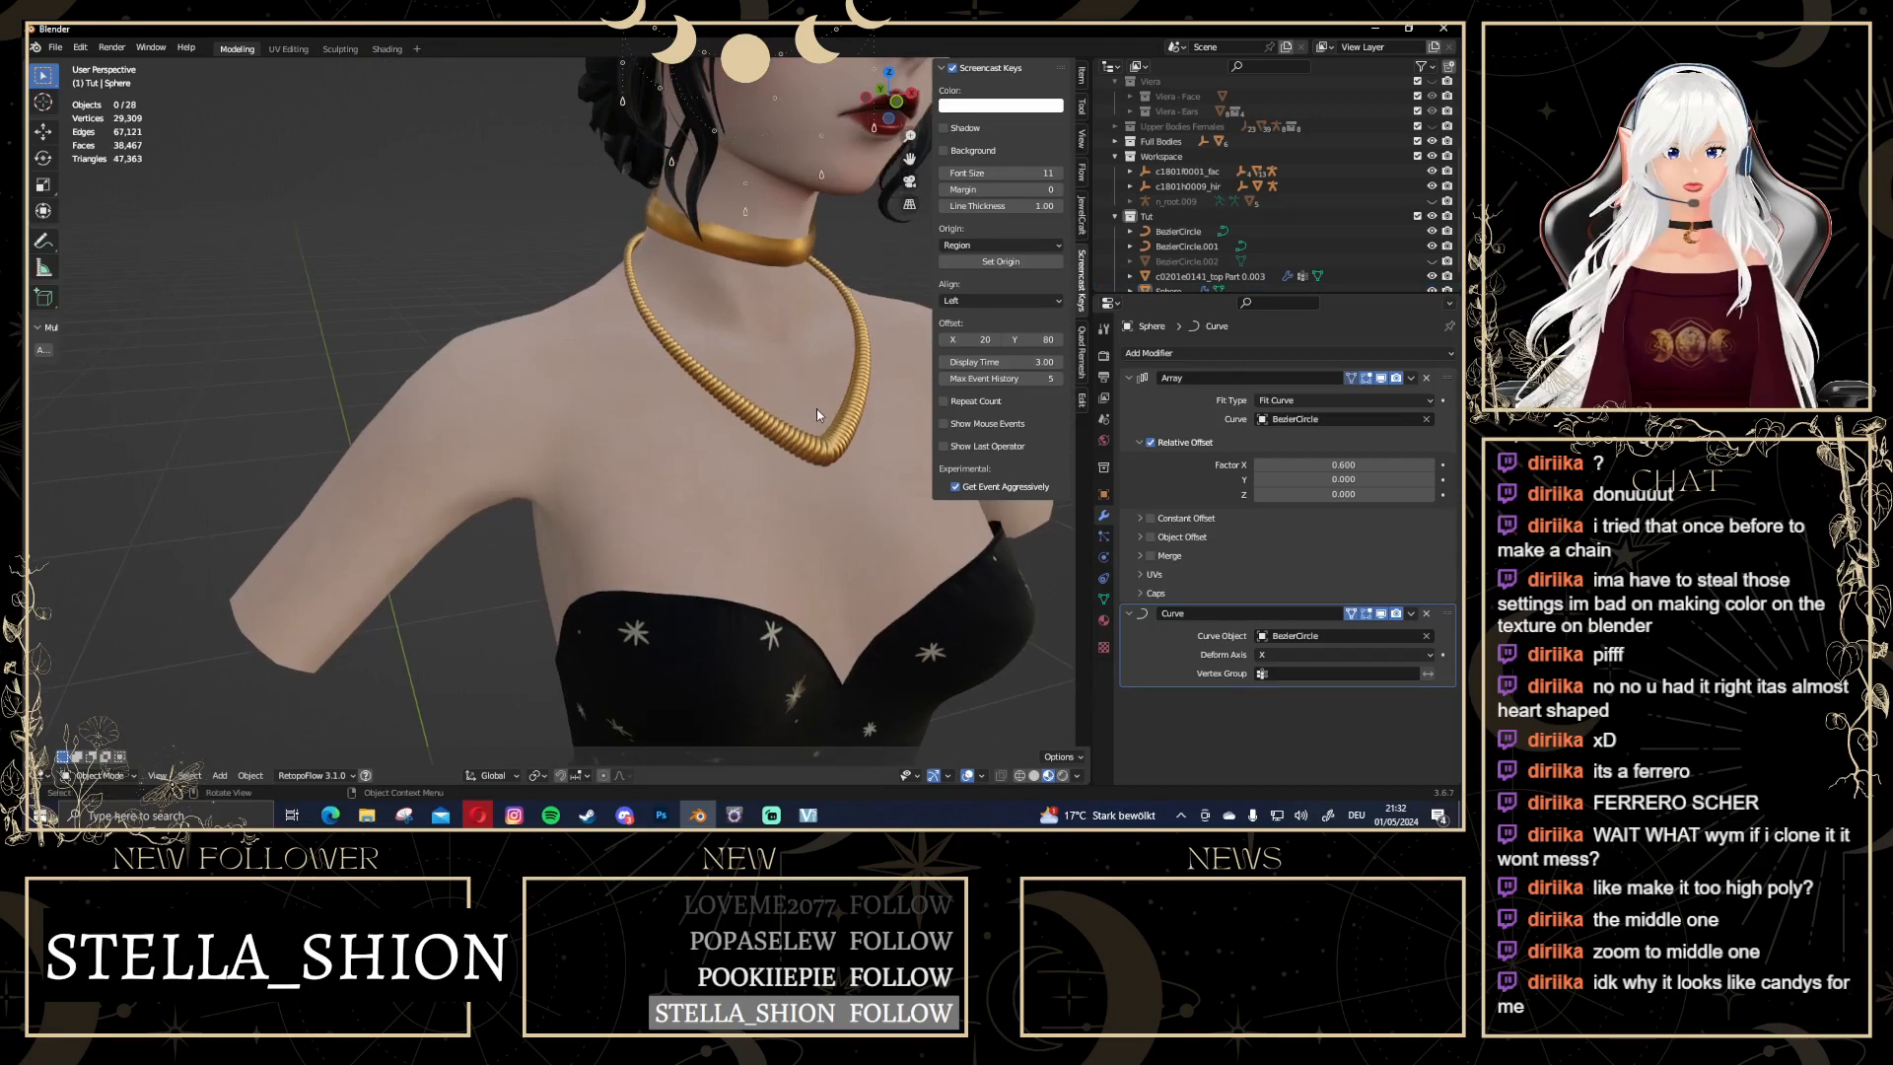
{"action": "middle_click_drag", "start_coordinate": [817, 408], "coordinate": [724, 268]}
{"action": "scroll", "coordinate": [773, 416], "scroll_direction": "down", "scroll_amount": 5}
{"action": "scroll", "coordinate": [766, 373], "scroll_direction": "down", "scroll_amount": 4}
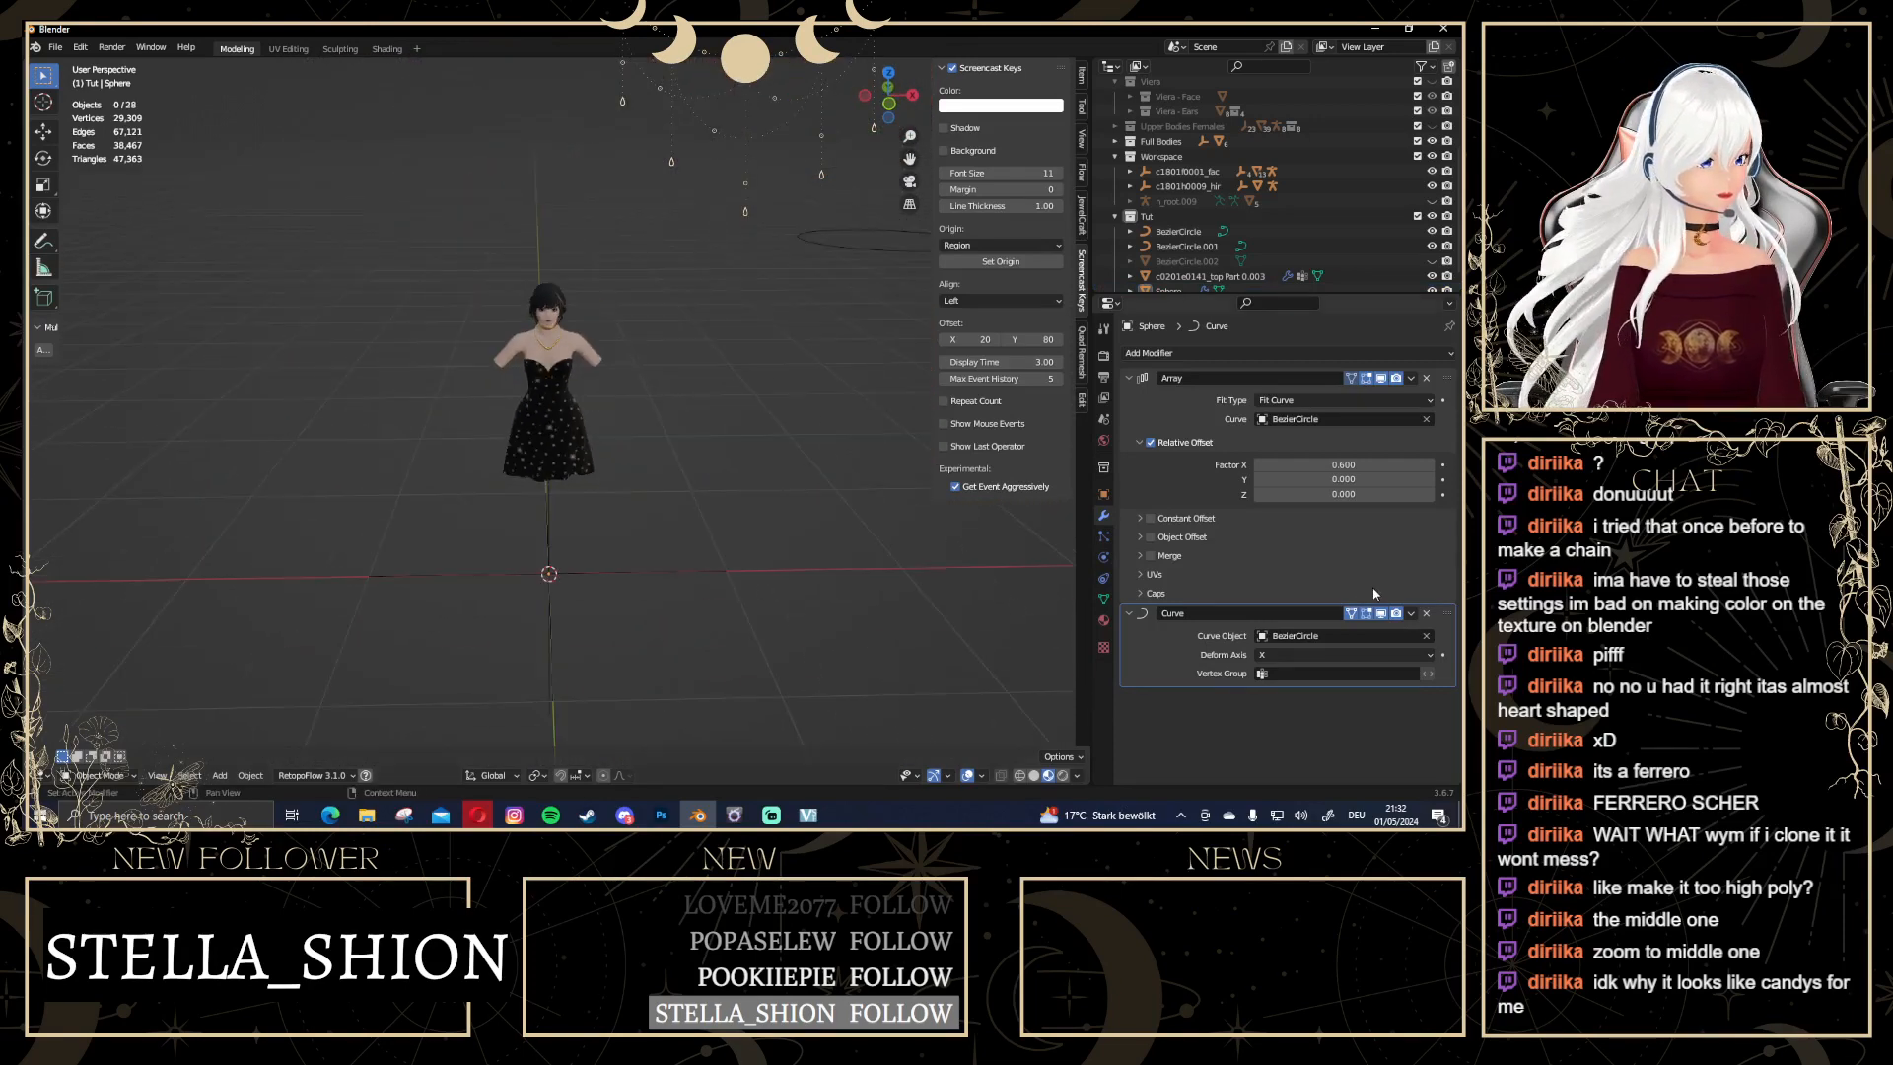
Try relative offset X factors of 4.500 for widely spaced beads and 0.600 for a dense chain
{"action": "scroll", "coordinate": [838, 444], "scroll_direction": "up", "scroll_amount": 3}
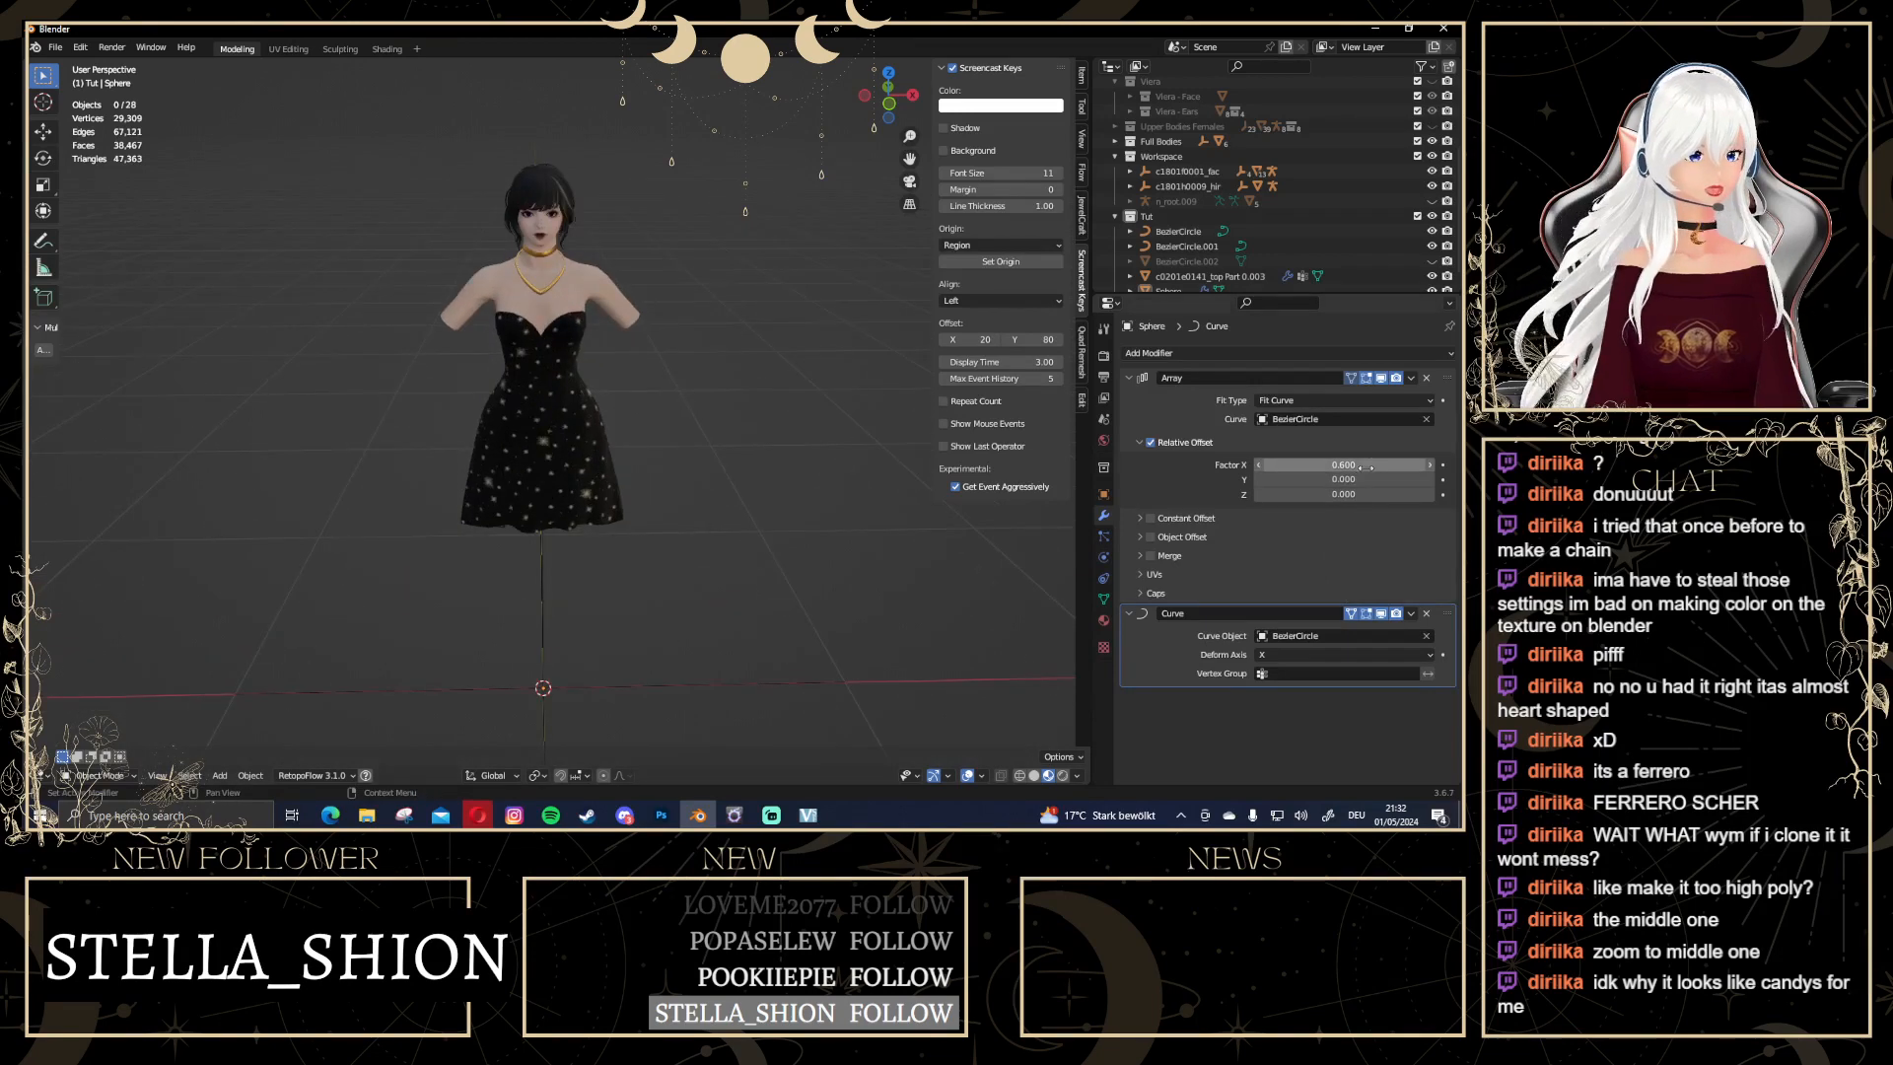
{"action": "left_click_drag", "start_coordinate": [1363, 465], "coordinate": [1321, 464]}
{"action": "scroll", "coordinate": [576, 478], "scroll_direction": "up", "scroll_amount": 8}
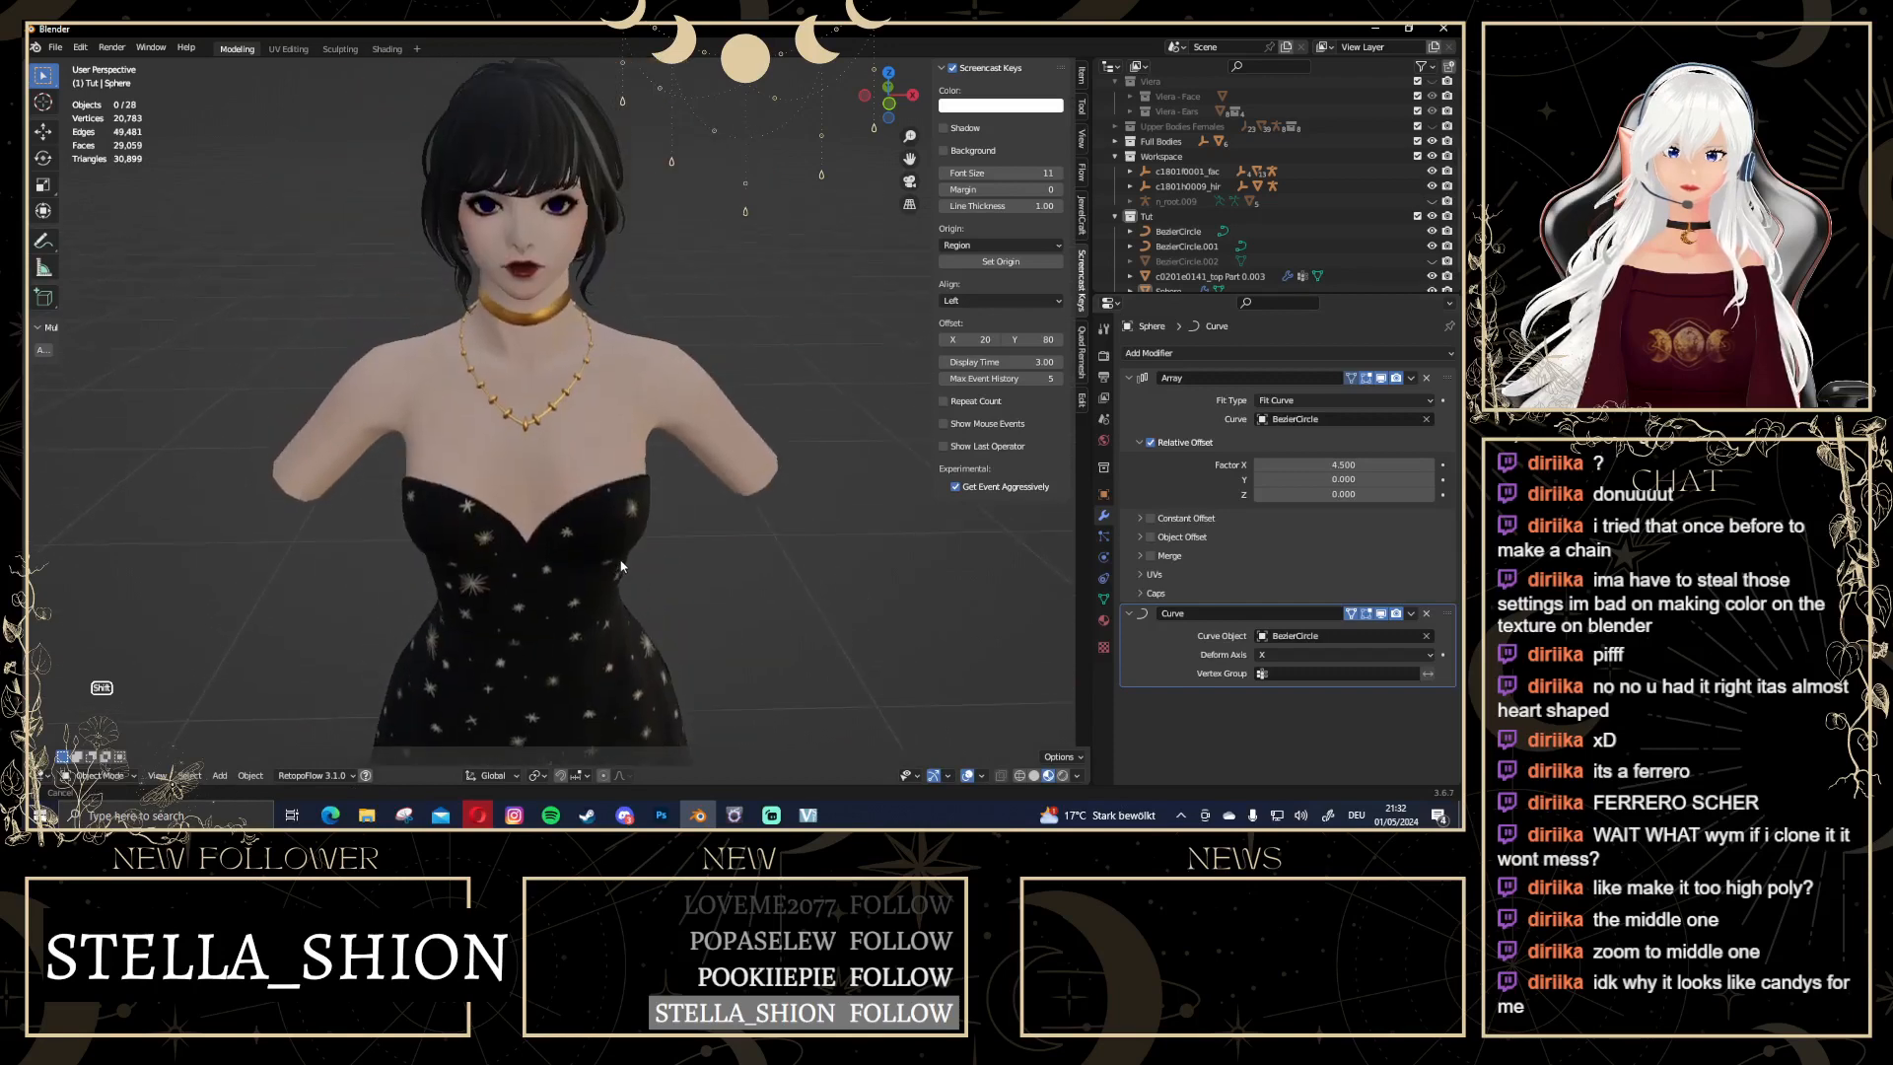
{"action": "scroll", "coordinate": [576, 478], "scroll_direction": "up", "scroll_amount": 3}
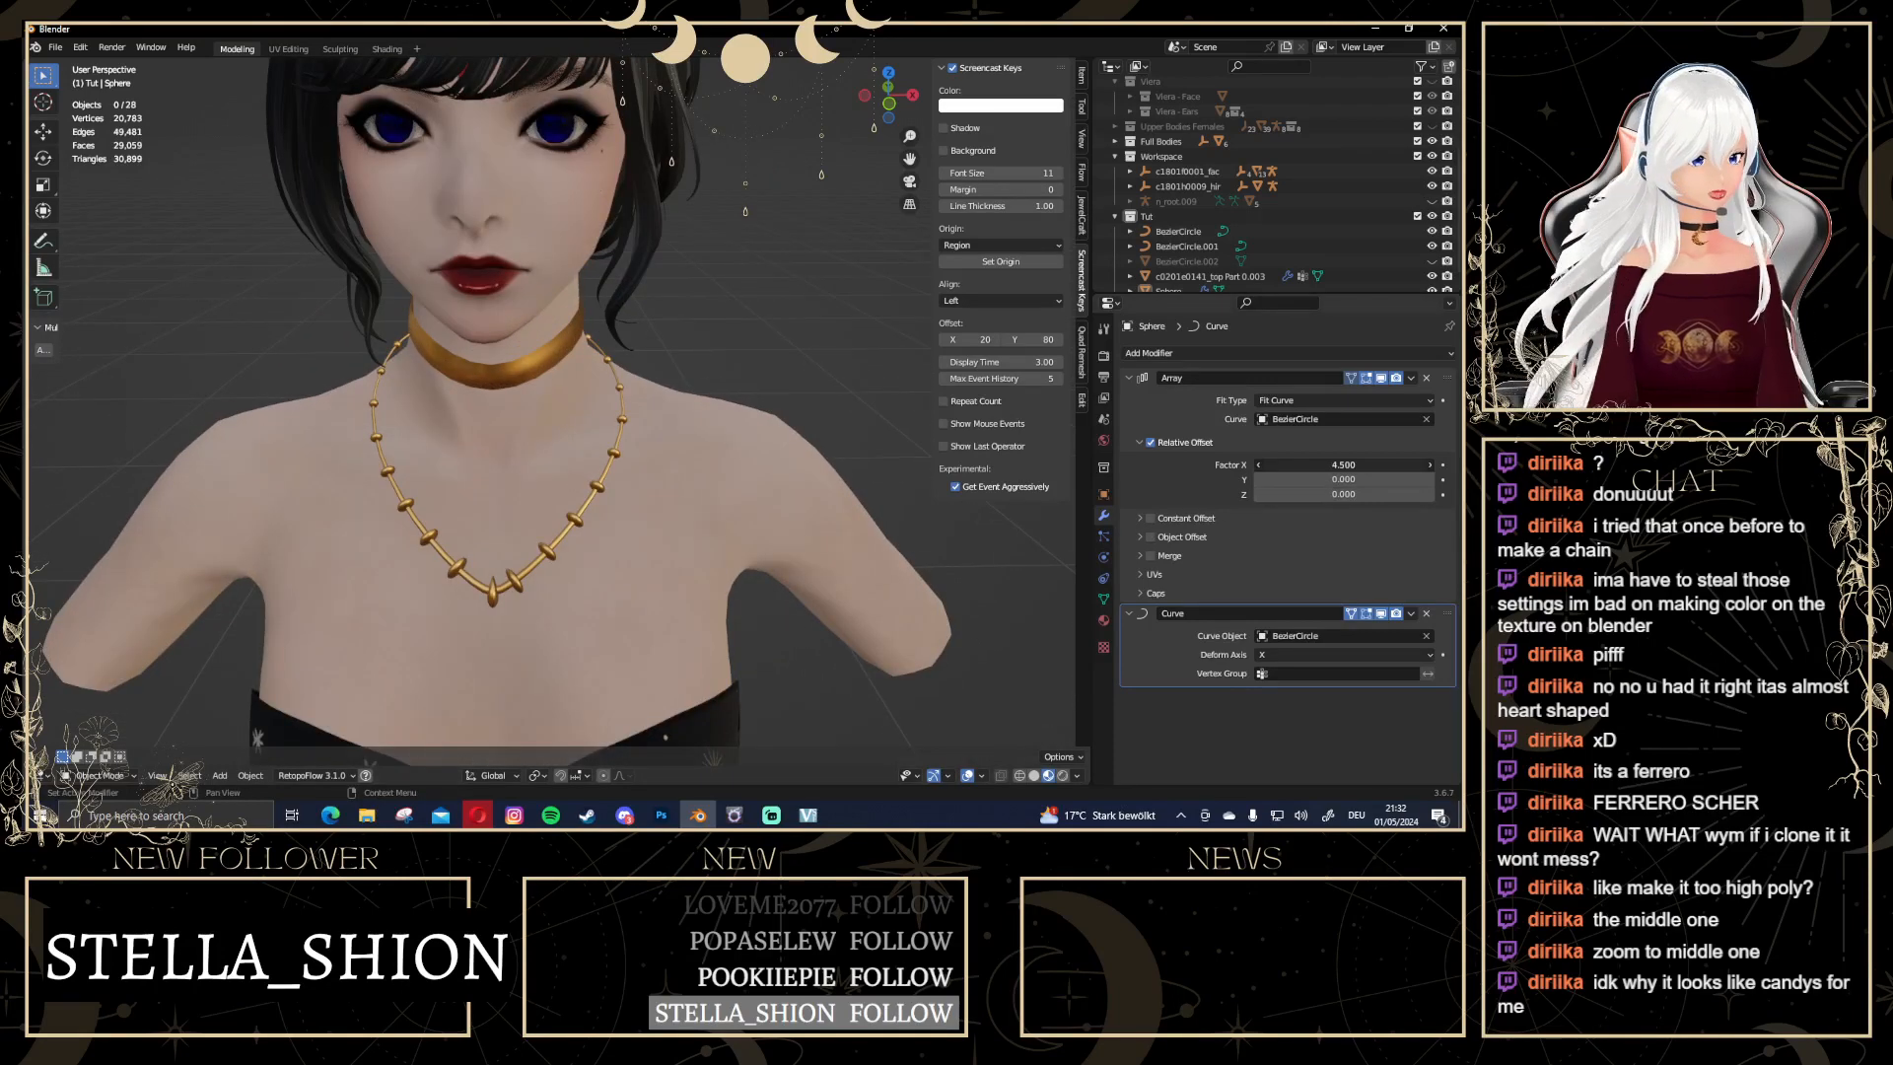
{"action": "left_click_drag", "start_coordinate": [1344, 465], "coordinate": [1223, 464]}
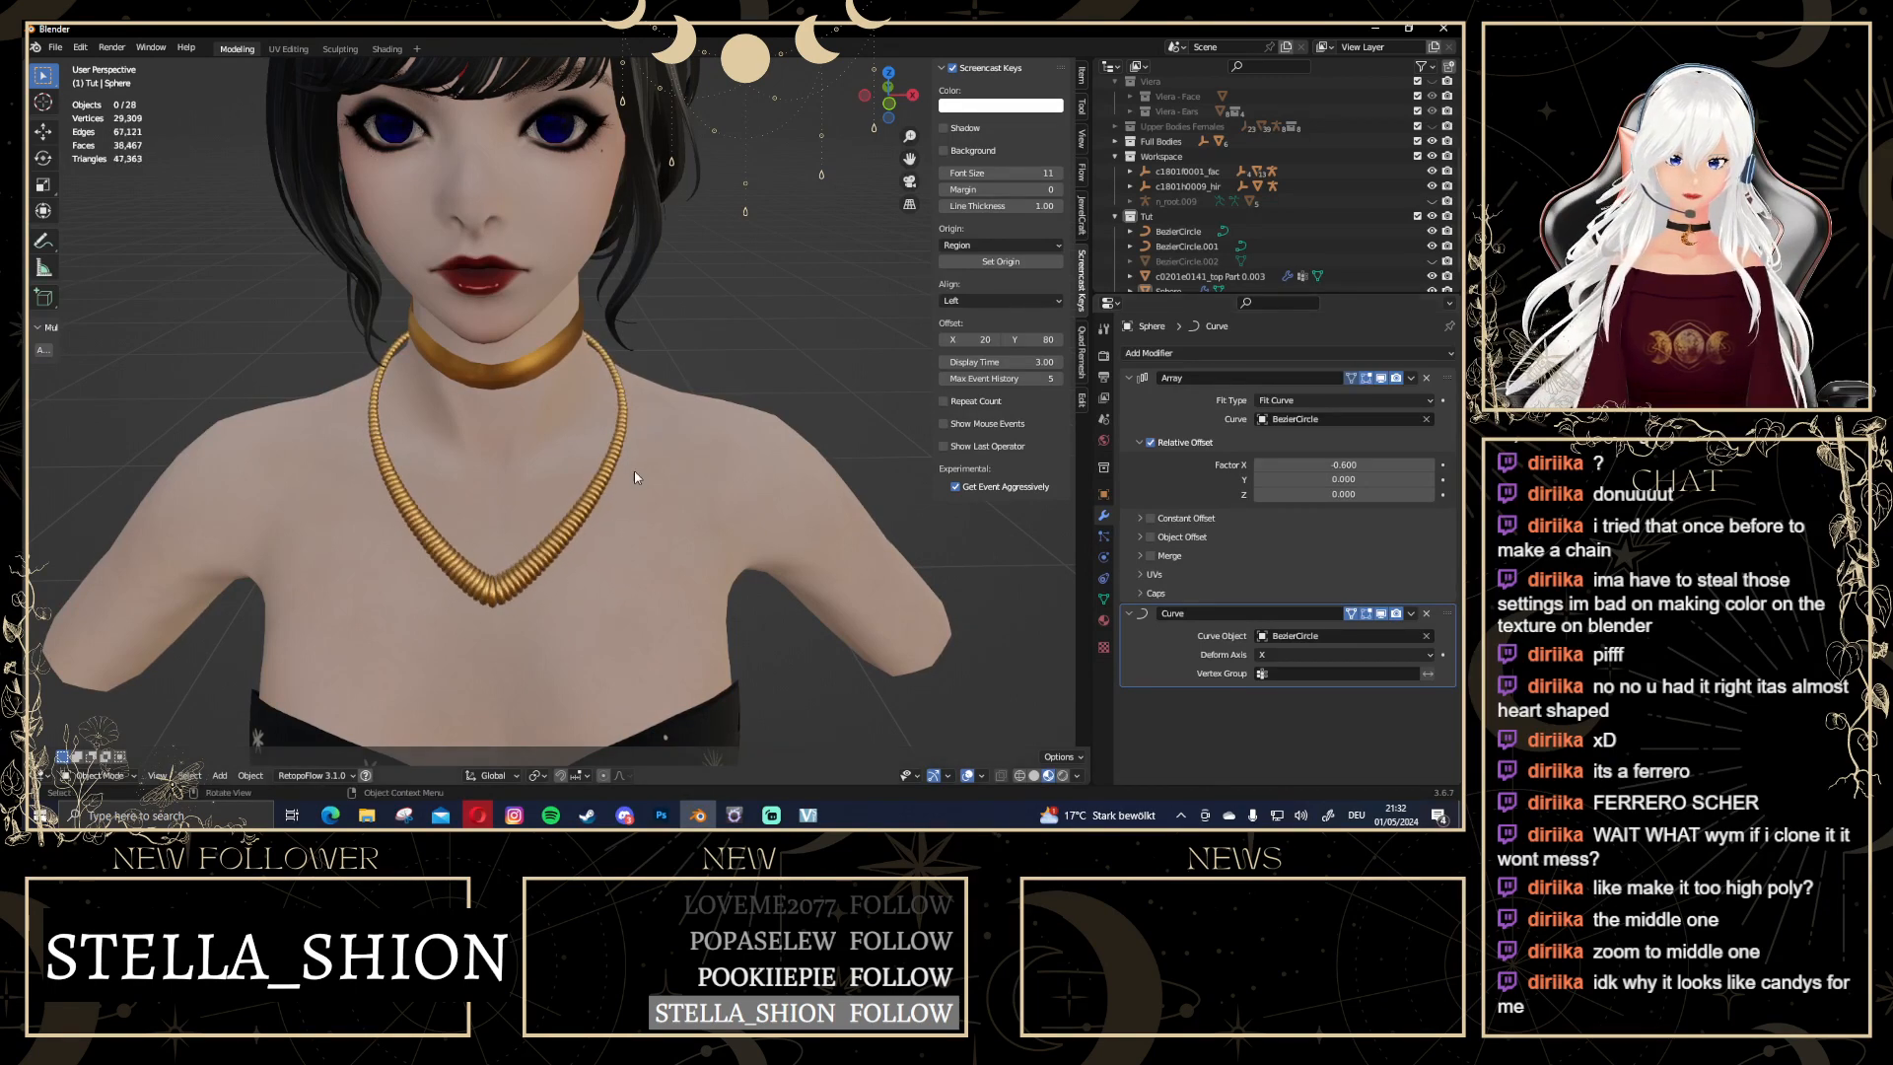
{"action": "scroll", "coordinate": [635, 477], "scroll_direction": "down", "scroll_amount": 10}
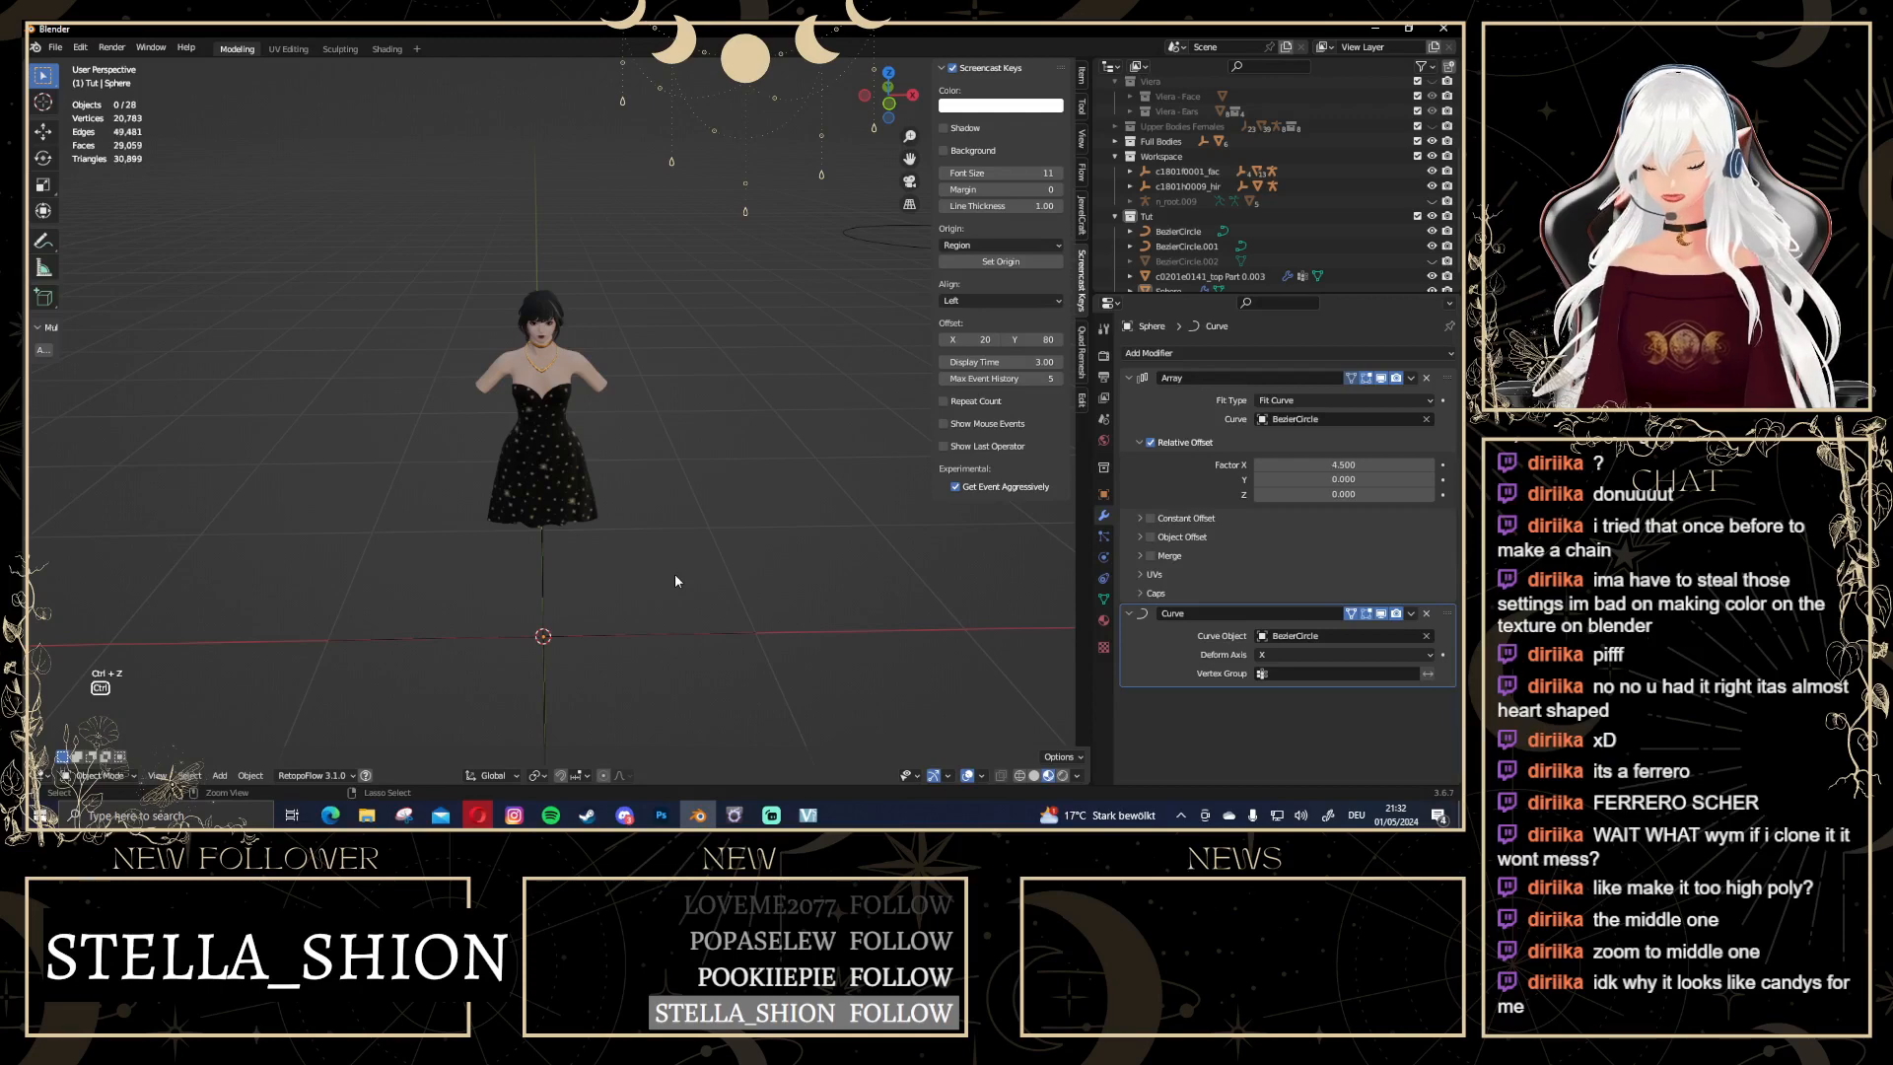
Undo the spacing, fit type, scaling and modifier display changes back to the fixed-count array of large beads
{"action": "key", "text": "ctrl+z"}
{"action": "key", "text": "ctrl+z"}
{"action": "key", "text": "ctrl+z"}
{"action": "key", "text": "ctrl+z"}
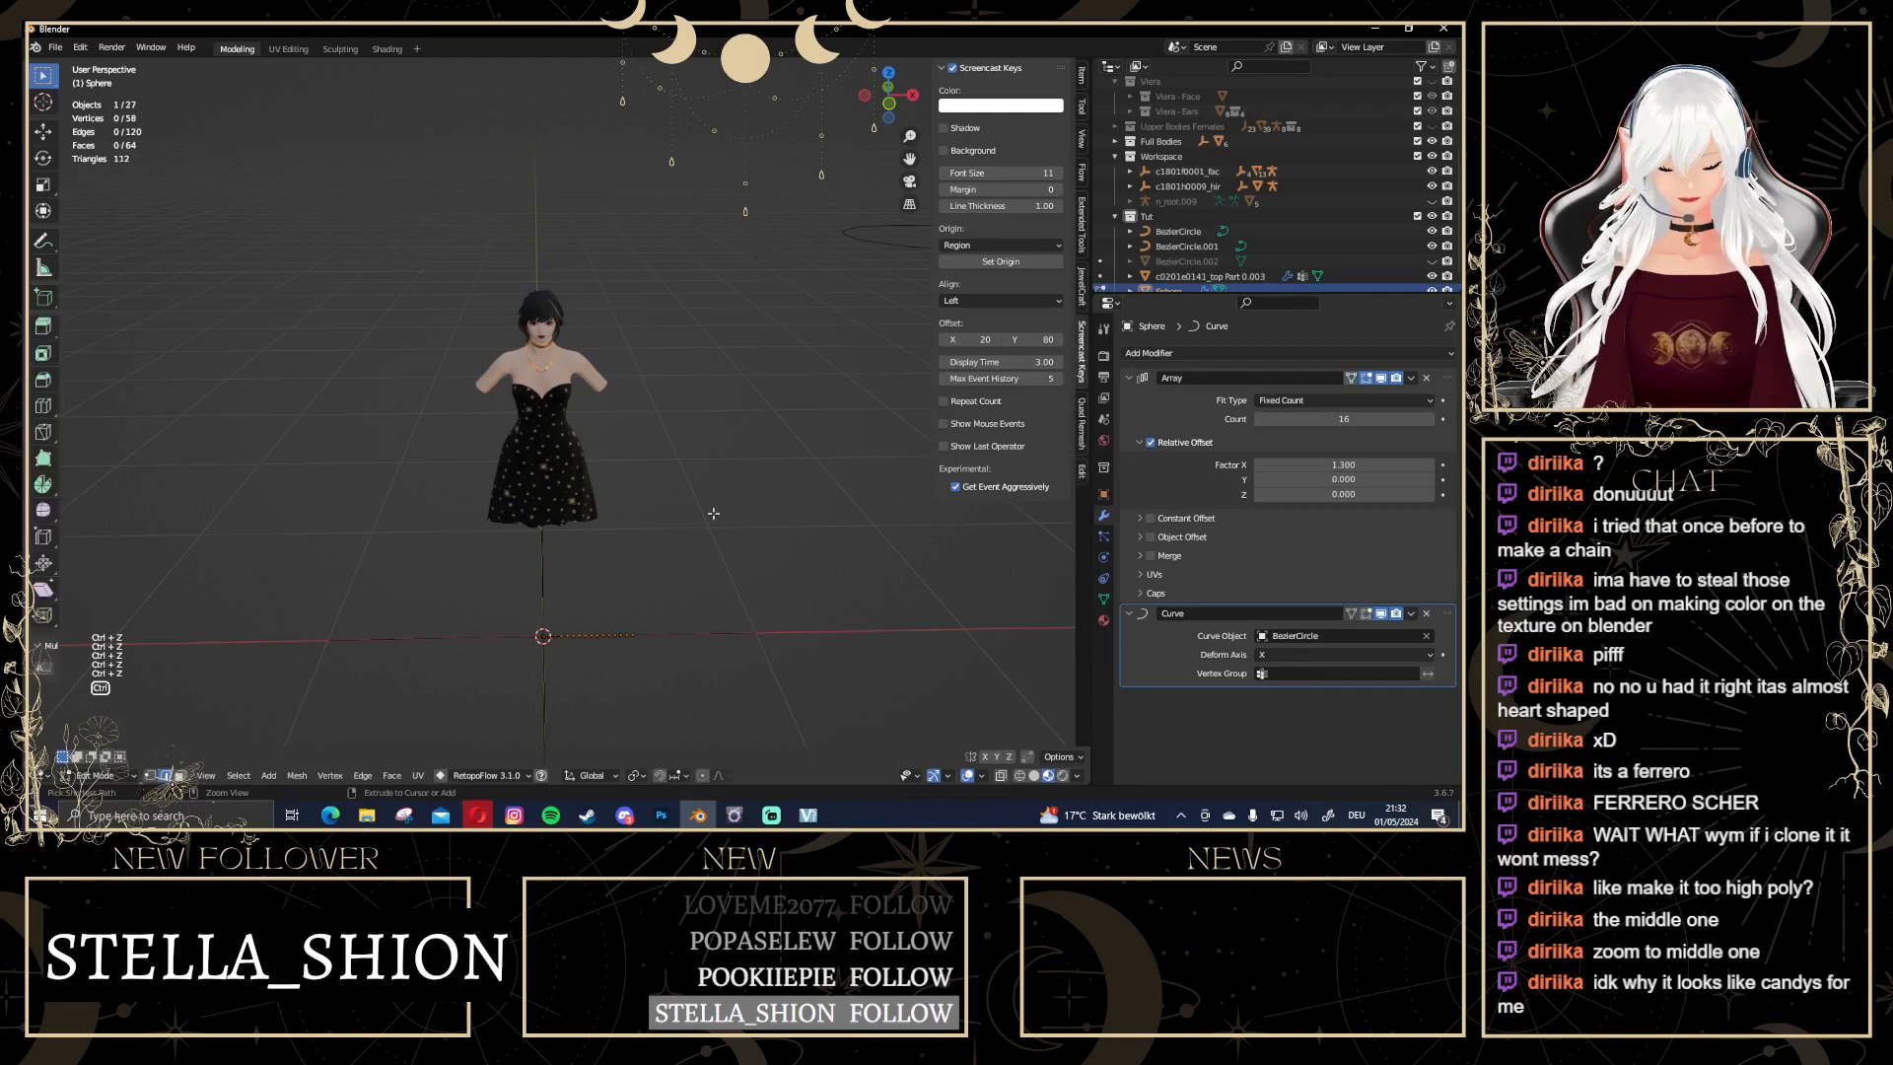
{"action": "key", "text": "ctrl+z"}
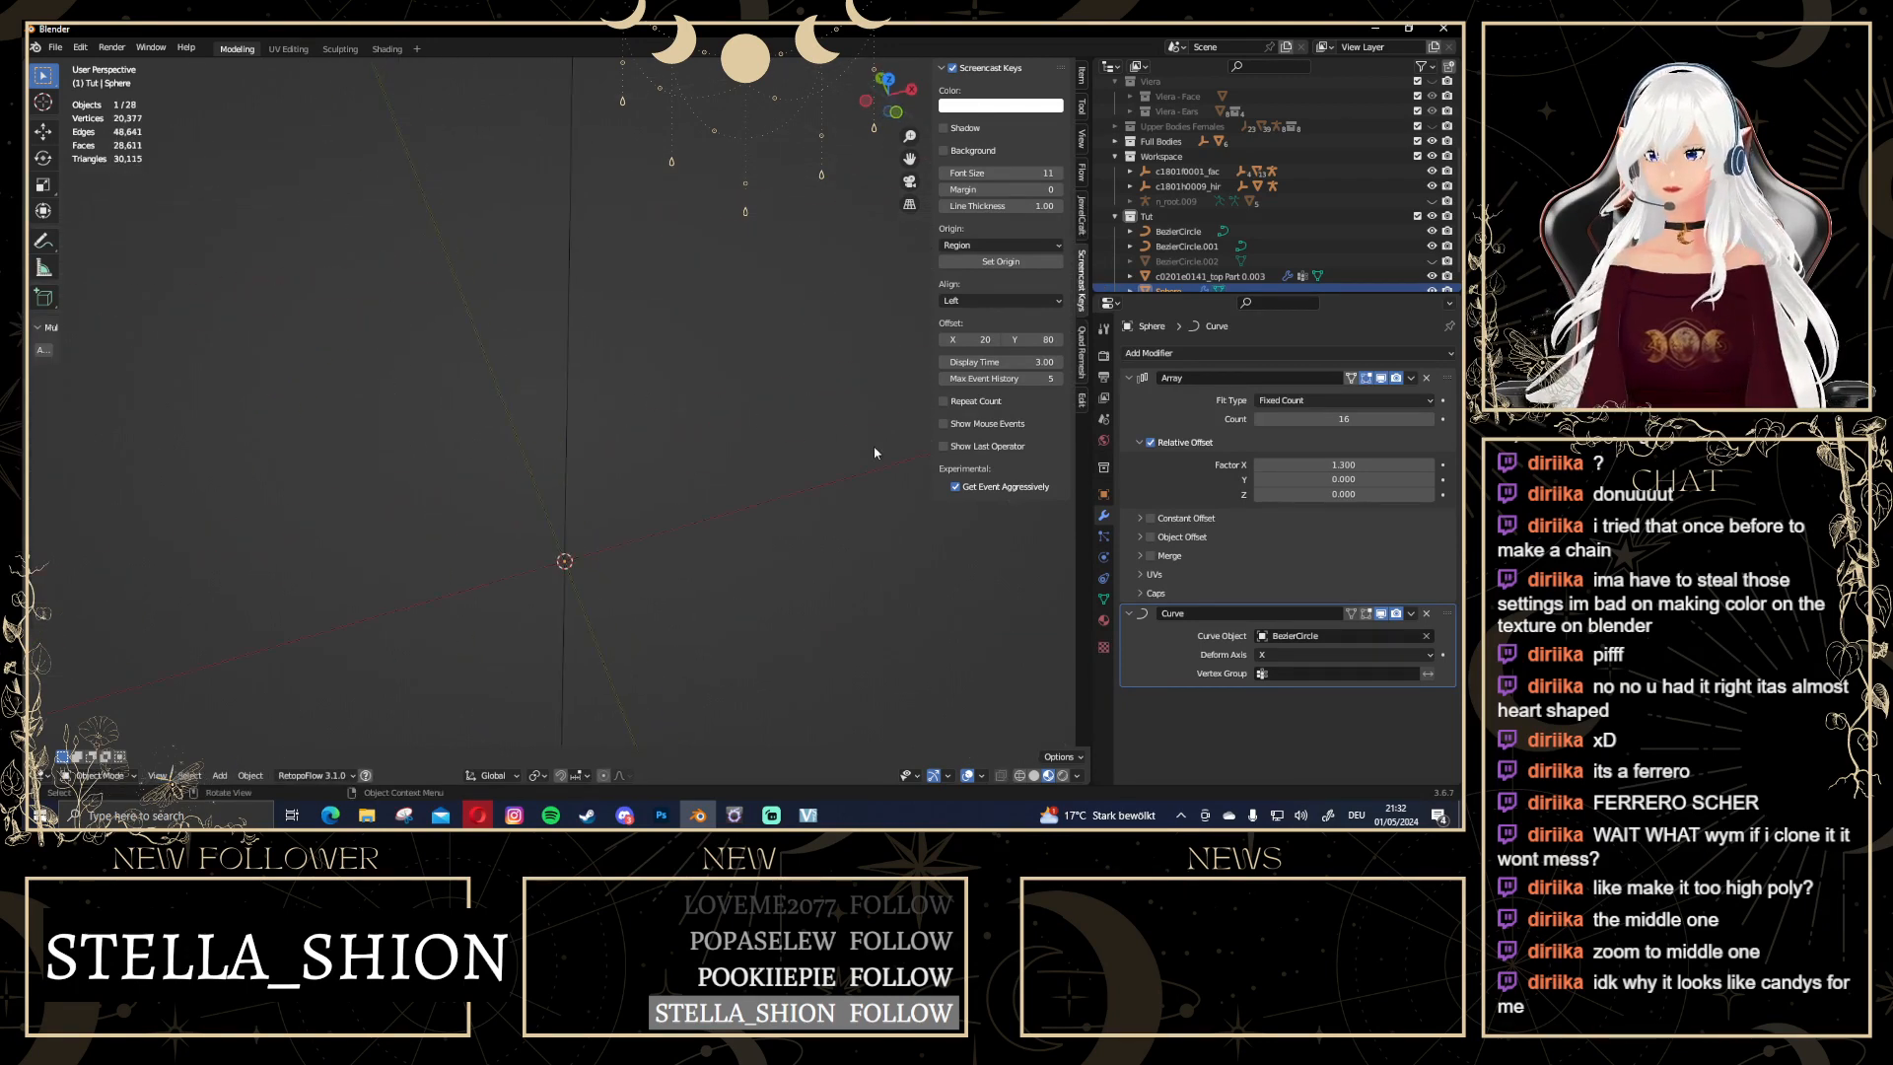
Compare the straight bead row in Edit Mode with the curved bead necklace on the character in Object Mode
{"action": "key", "text": "Tab"}
{"action": "scroll", "coordinate": [745, 580], "scroll_direction": "up", "scroll_amount": 3}
{"action": "middle_click_drag", "start_coordinate": [745, 580], "coordinate": [537, 609]}
{"action": "scroll", "coordinate": [583, 459], "scroll_direction": "down", "scroll_amount": 3}
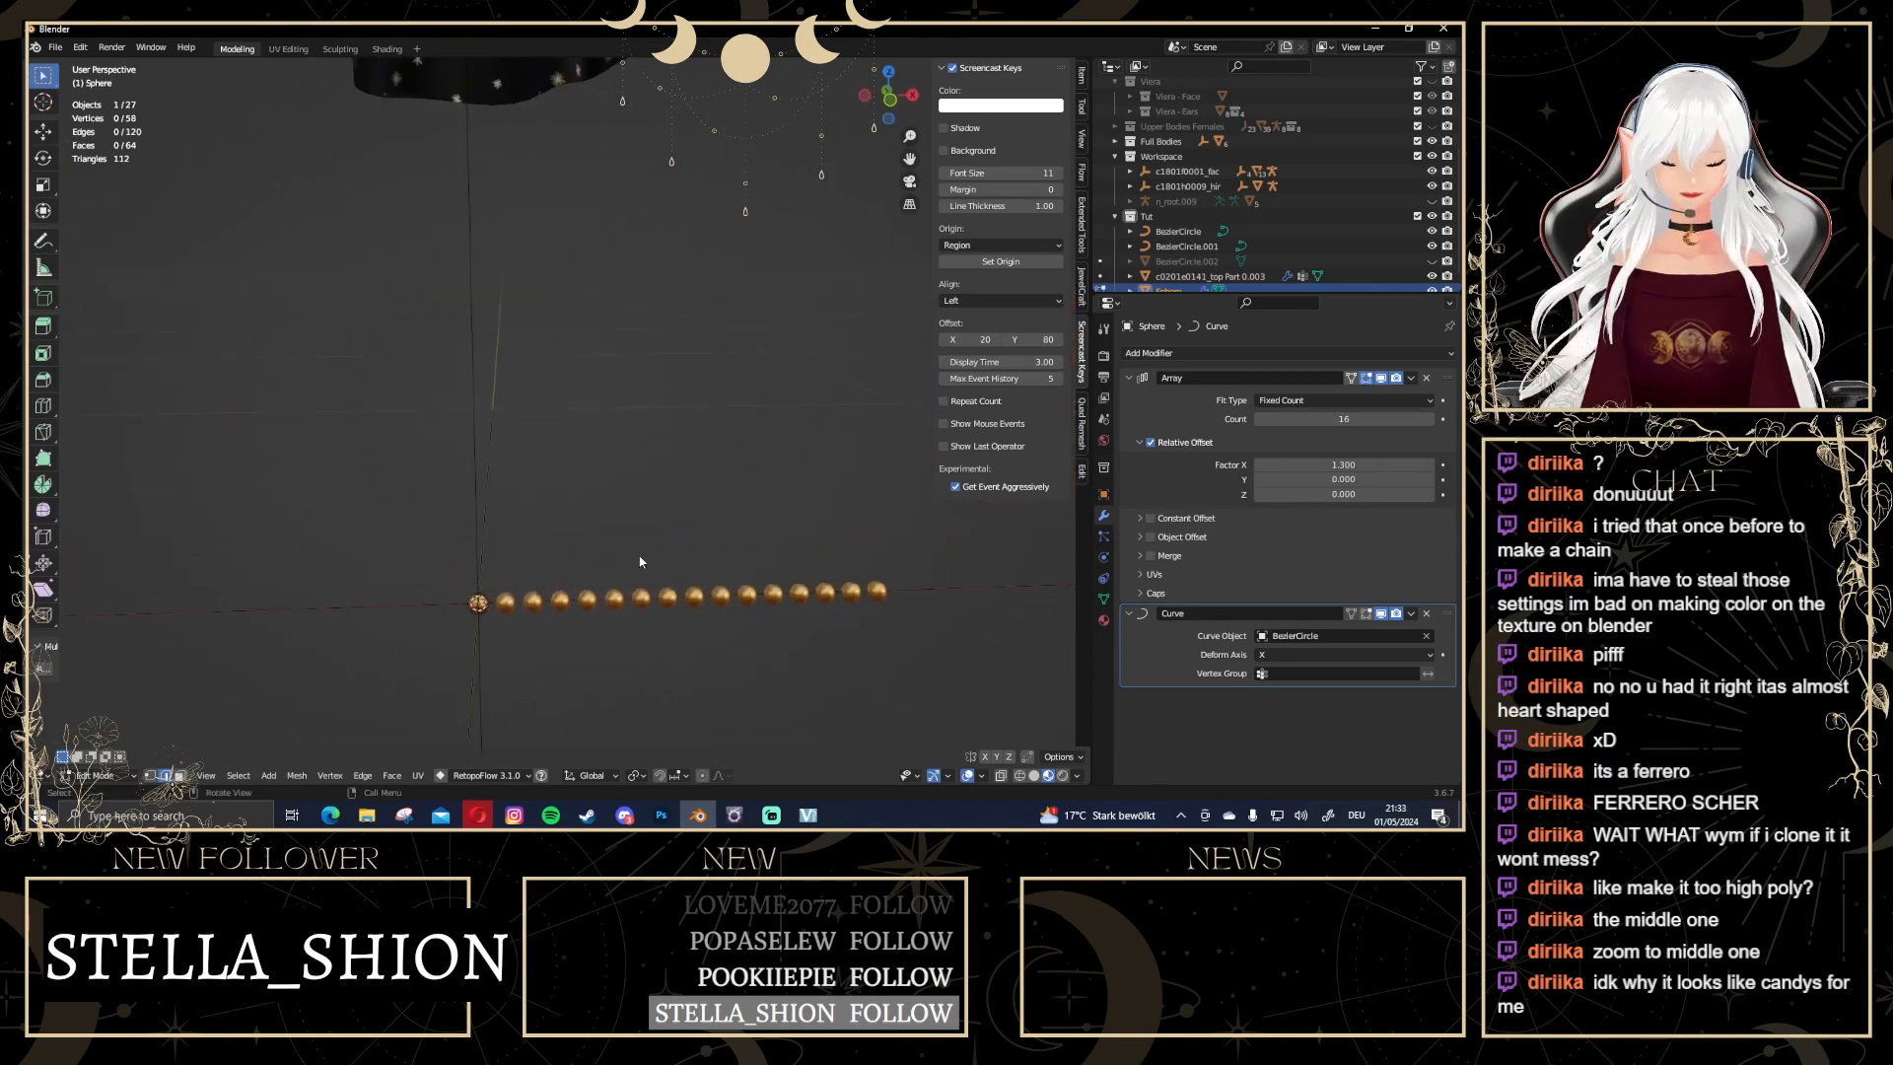
{"action": "key", "text": "Tab"}
{"action": "middle_click_drag", "start_coordinate": [648, 383], "coordinate": [664, 363]}
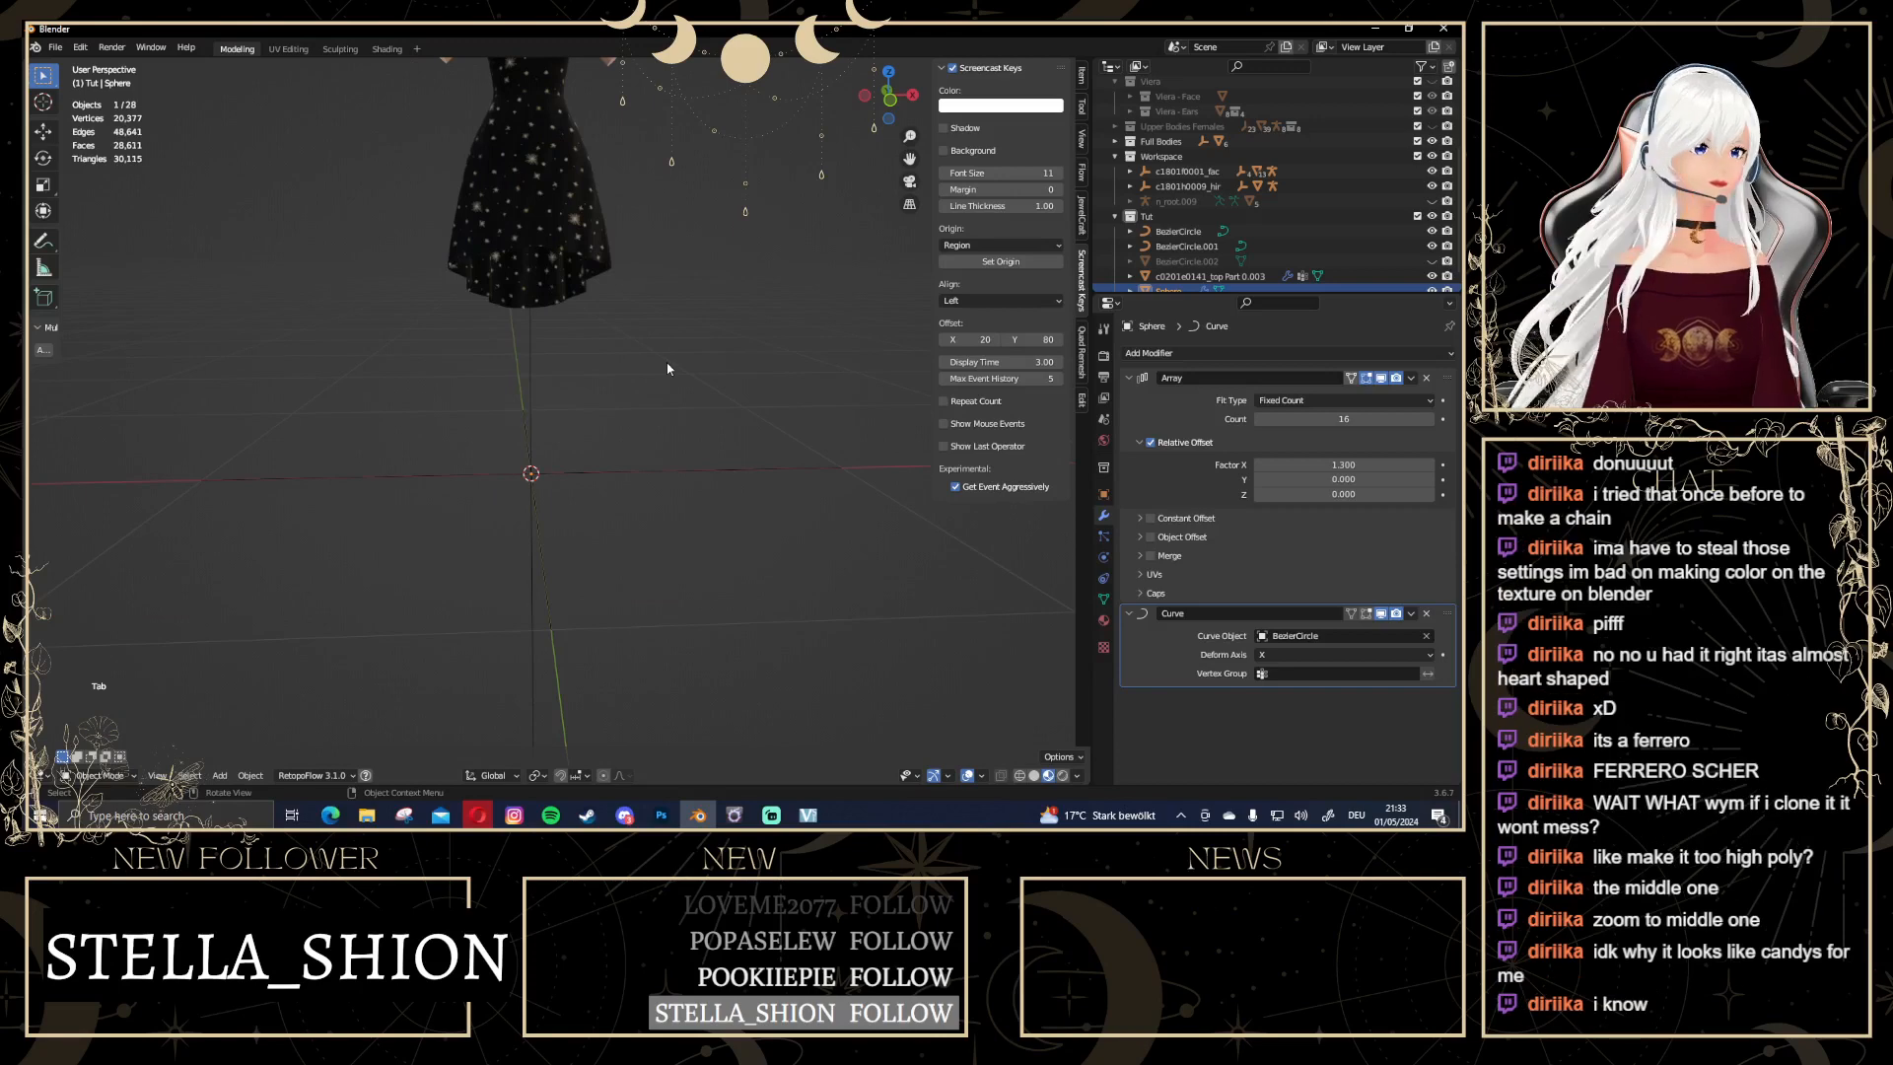
{"action": "middle_click_drag", "start_coordinate": [735, 283], "coordinate": [720, 481]}
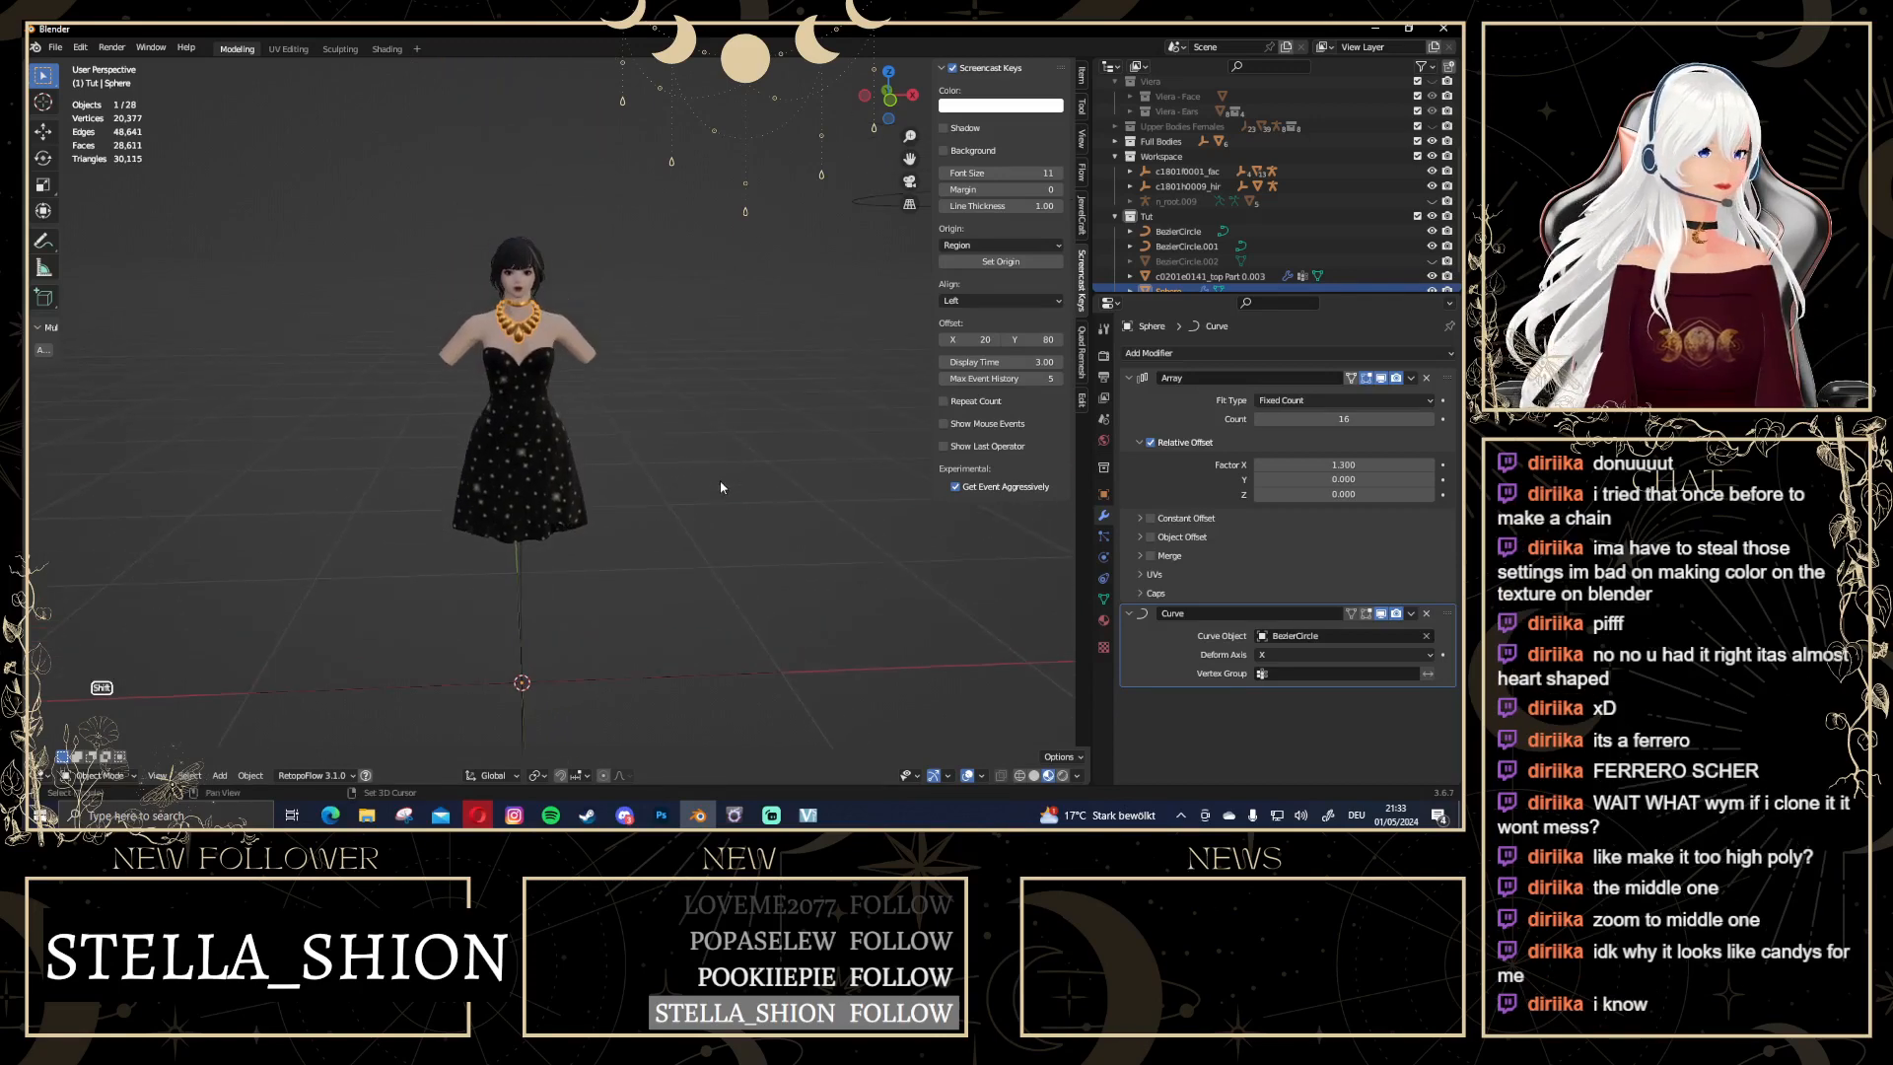
{"action": "scroll", "coordinate": [665, 372], "scroll_direction": "up", "scroll_amount": 3}
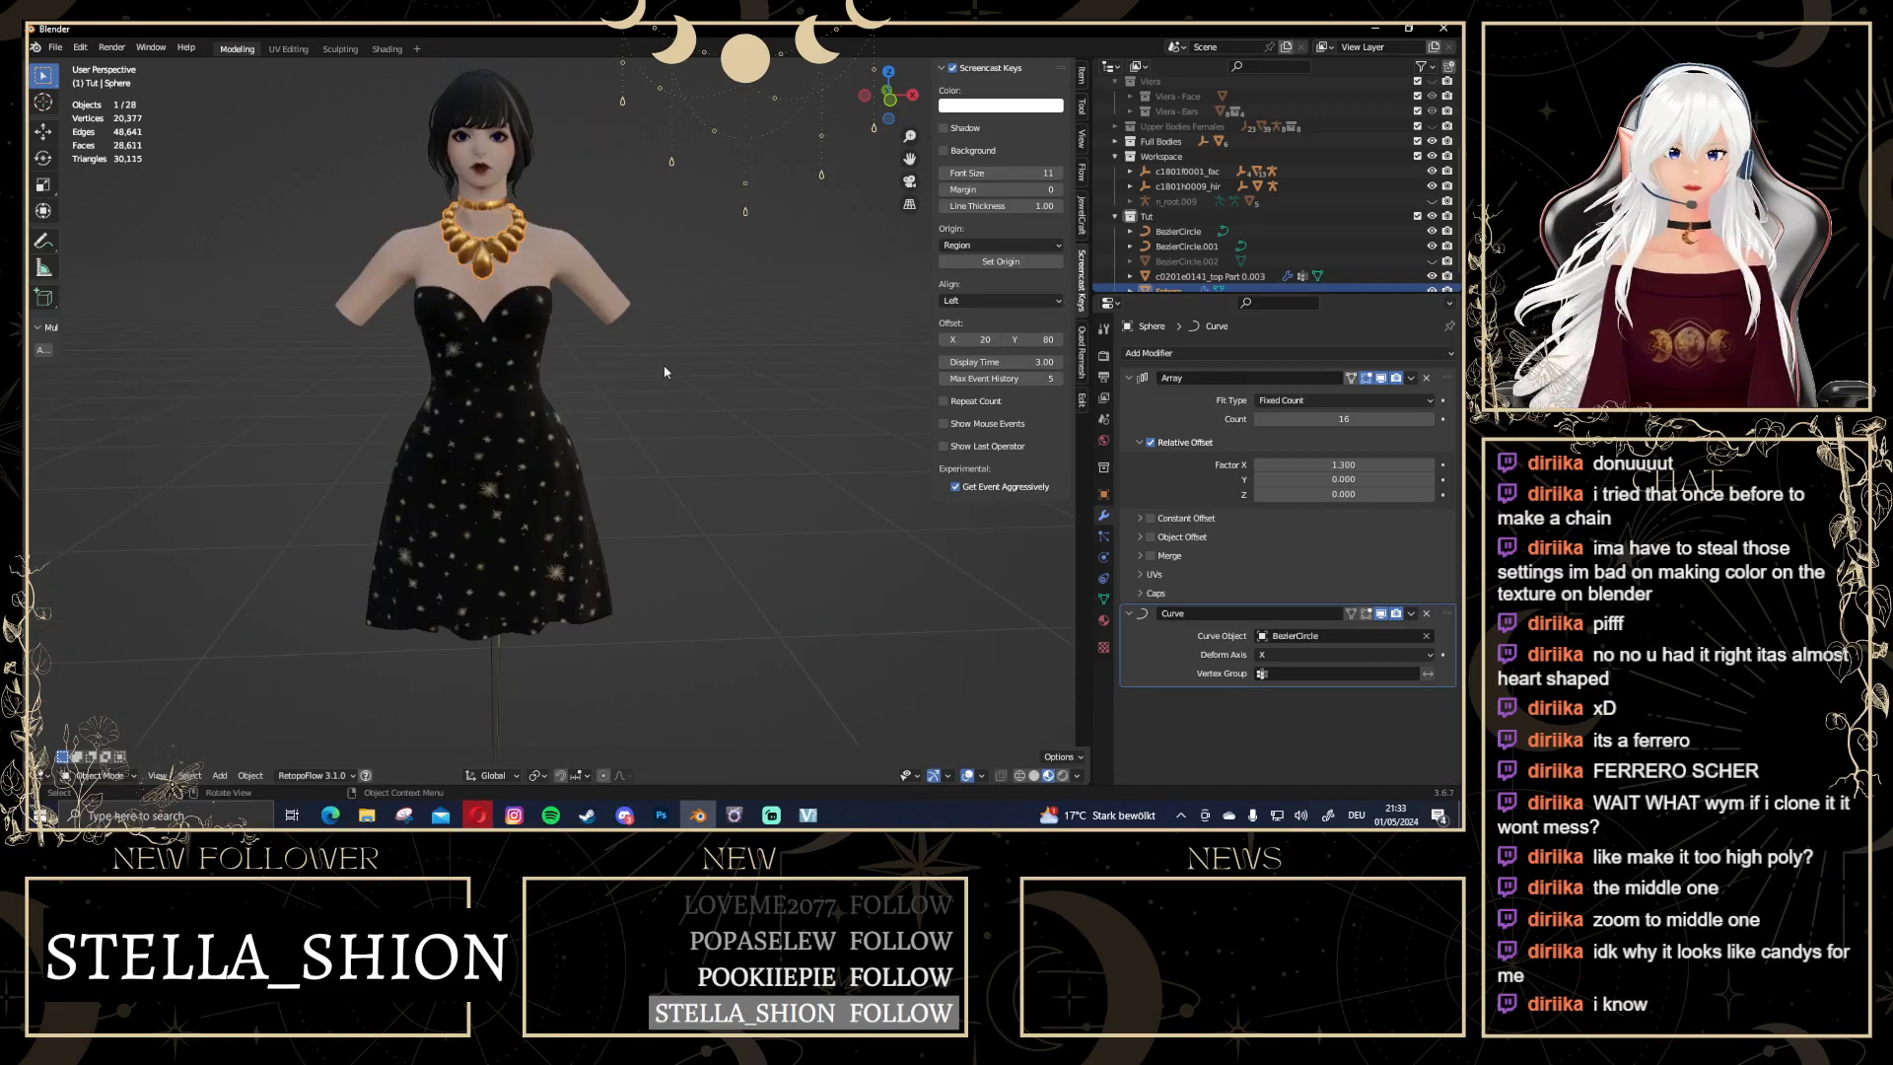
Remove the Curve and Array modifiers from the bead sphere
{"action": "left_click", "coordinate": [1427, 613]}
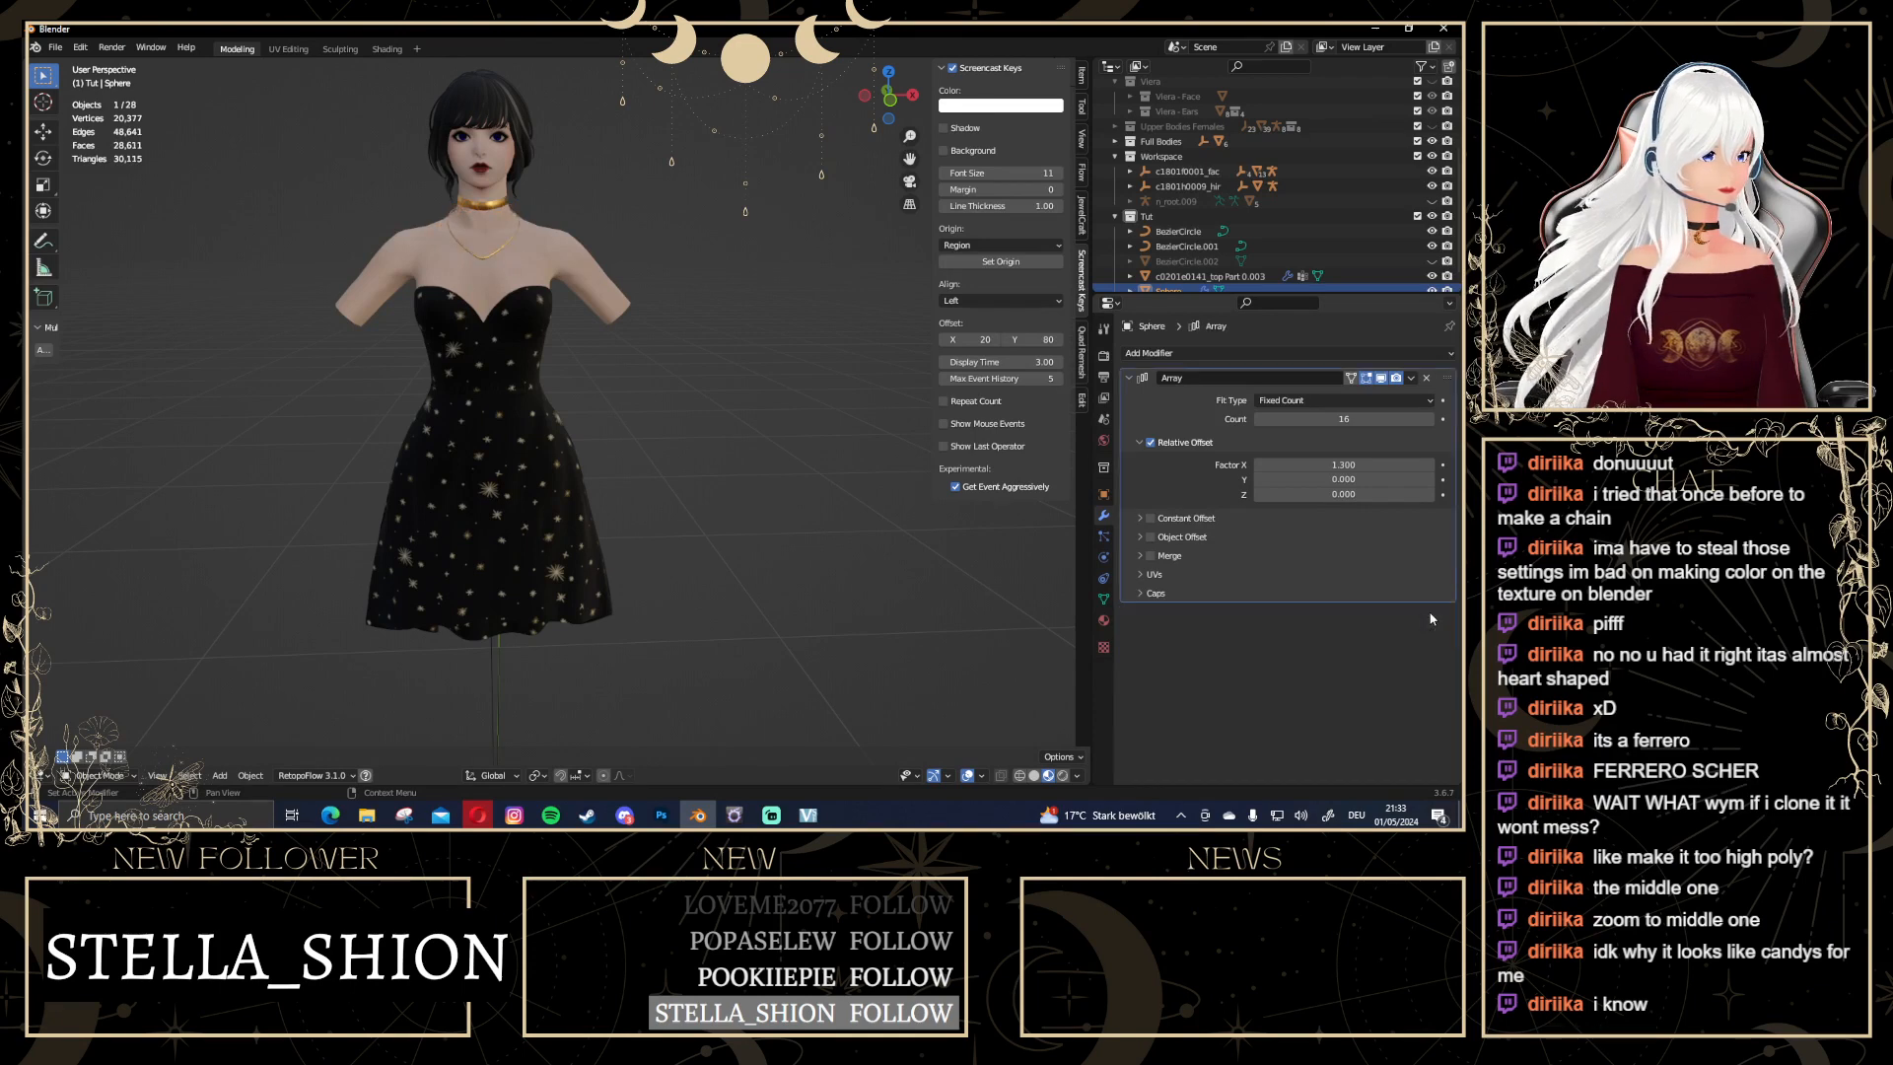
{"action": "left_click", "coordinate": [1426, 377]}
{"action": "scroll", "coordinate": [812, 520], "scroll_direction": "down", "scroll_amount": 5}
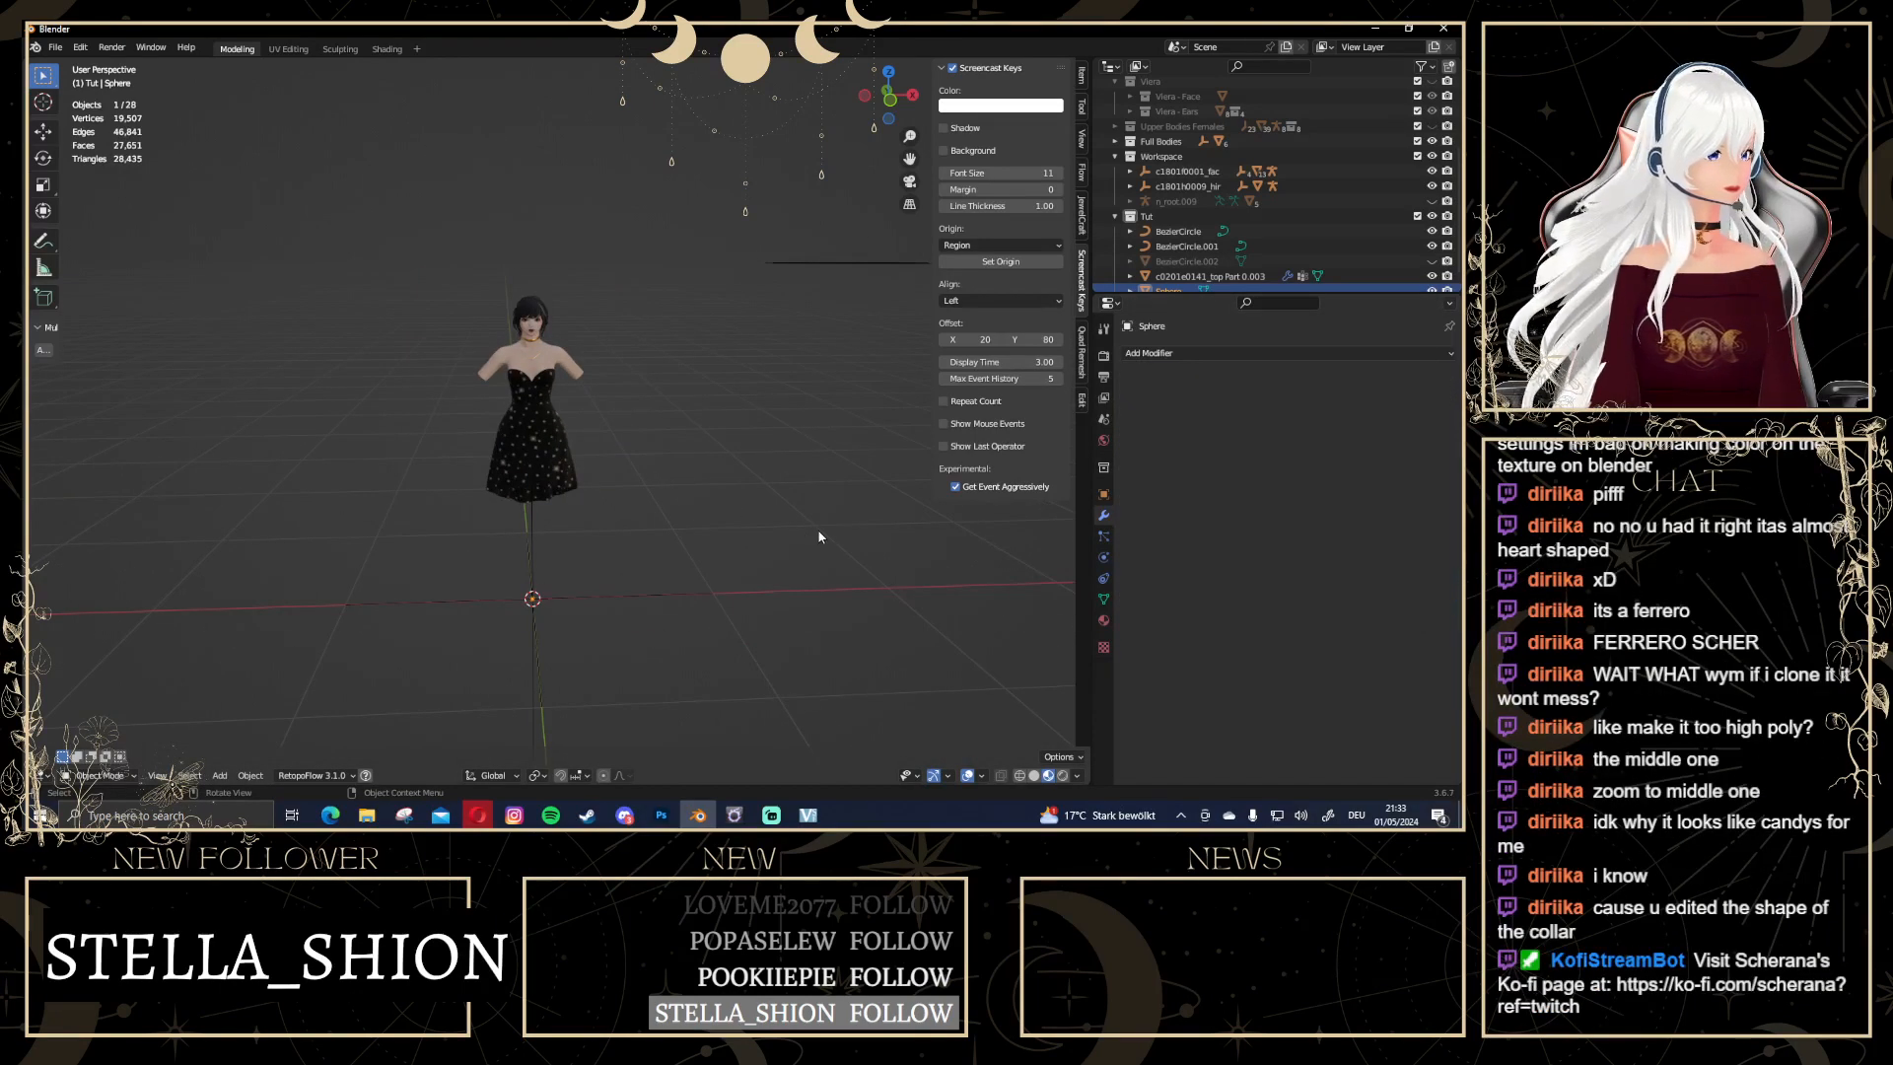
Round off the thin necklace curve's lowest point by scaling its control point handles by 4.087 in Edit Mode
{"action": "scroll", "coordinate": [701, 477], "scroll_direction": "up", "scroll_amount": 6}
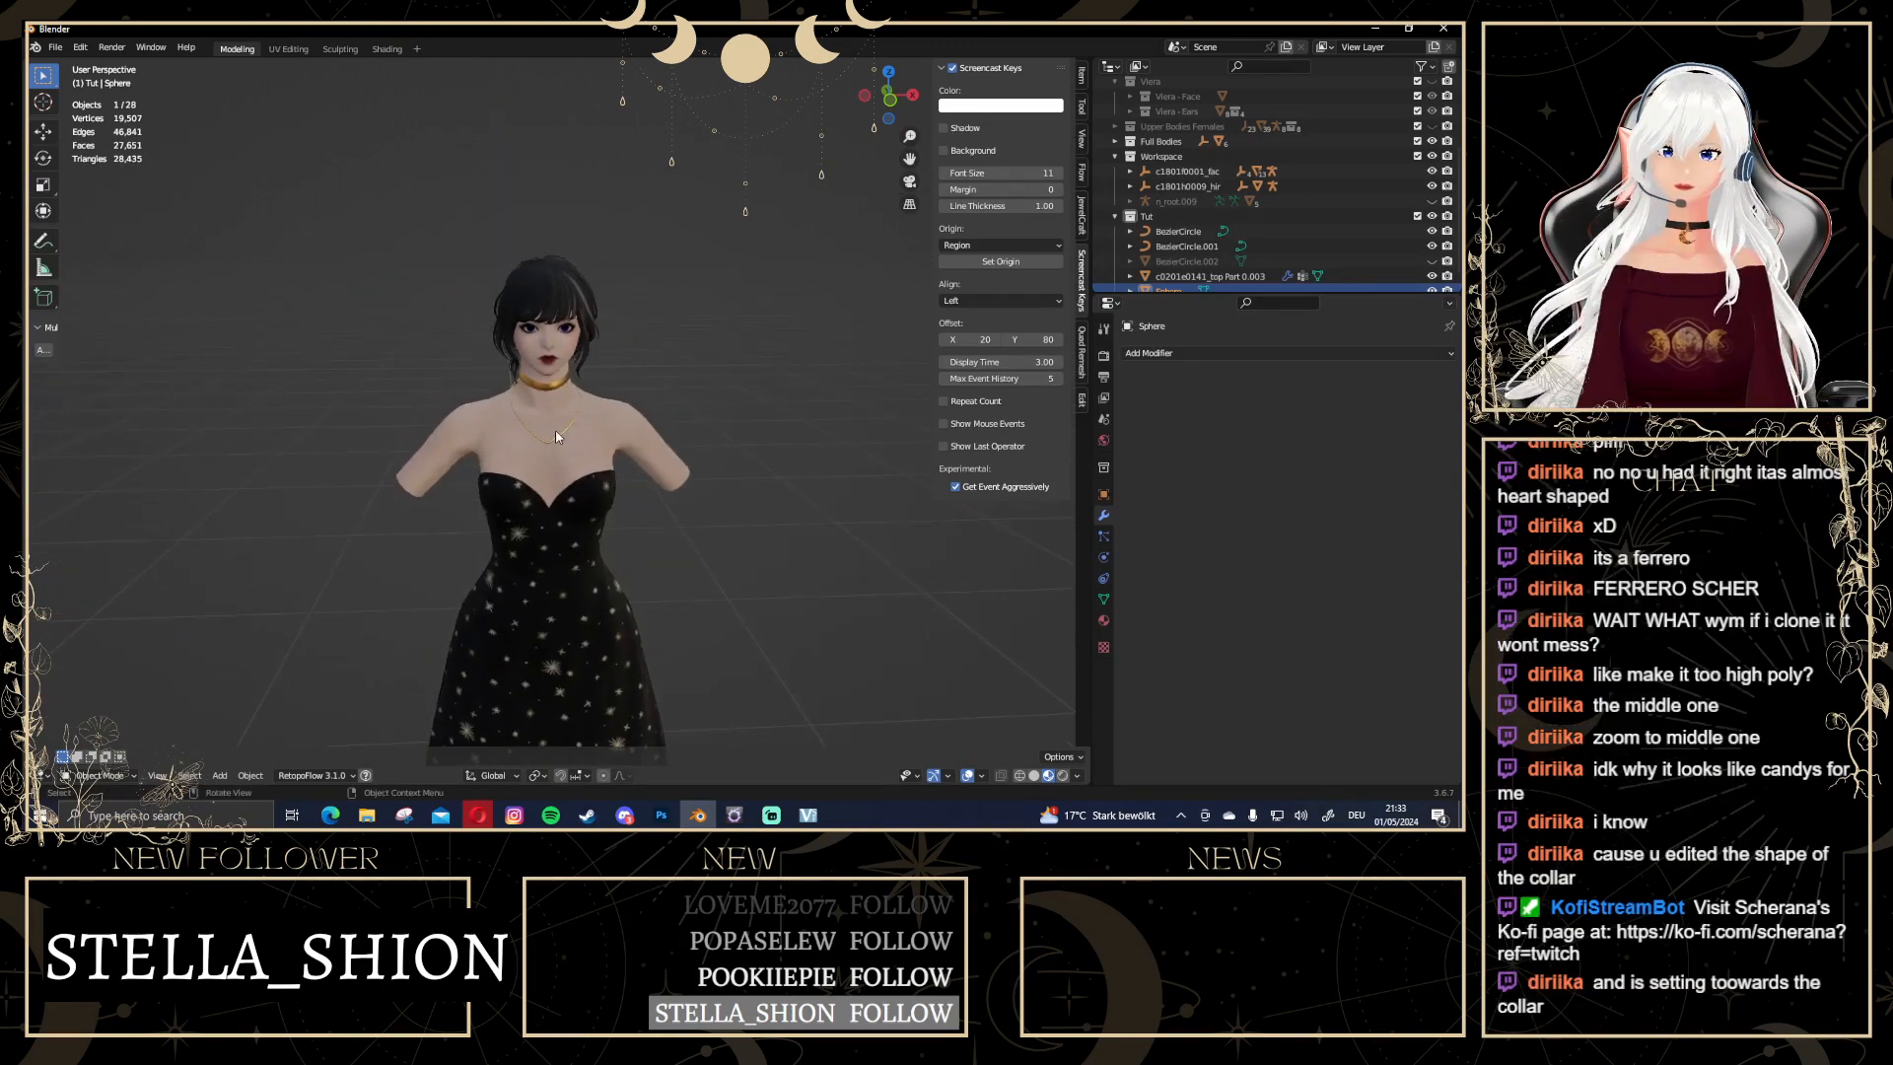
{"action": "left_click", "coordinate": [554, 434]}
{"action": "left_click", "coordinate": [560, 443], "text": "shift"}
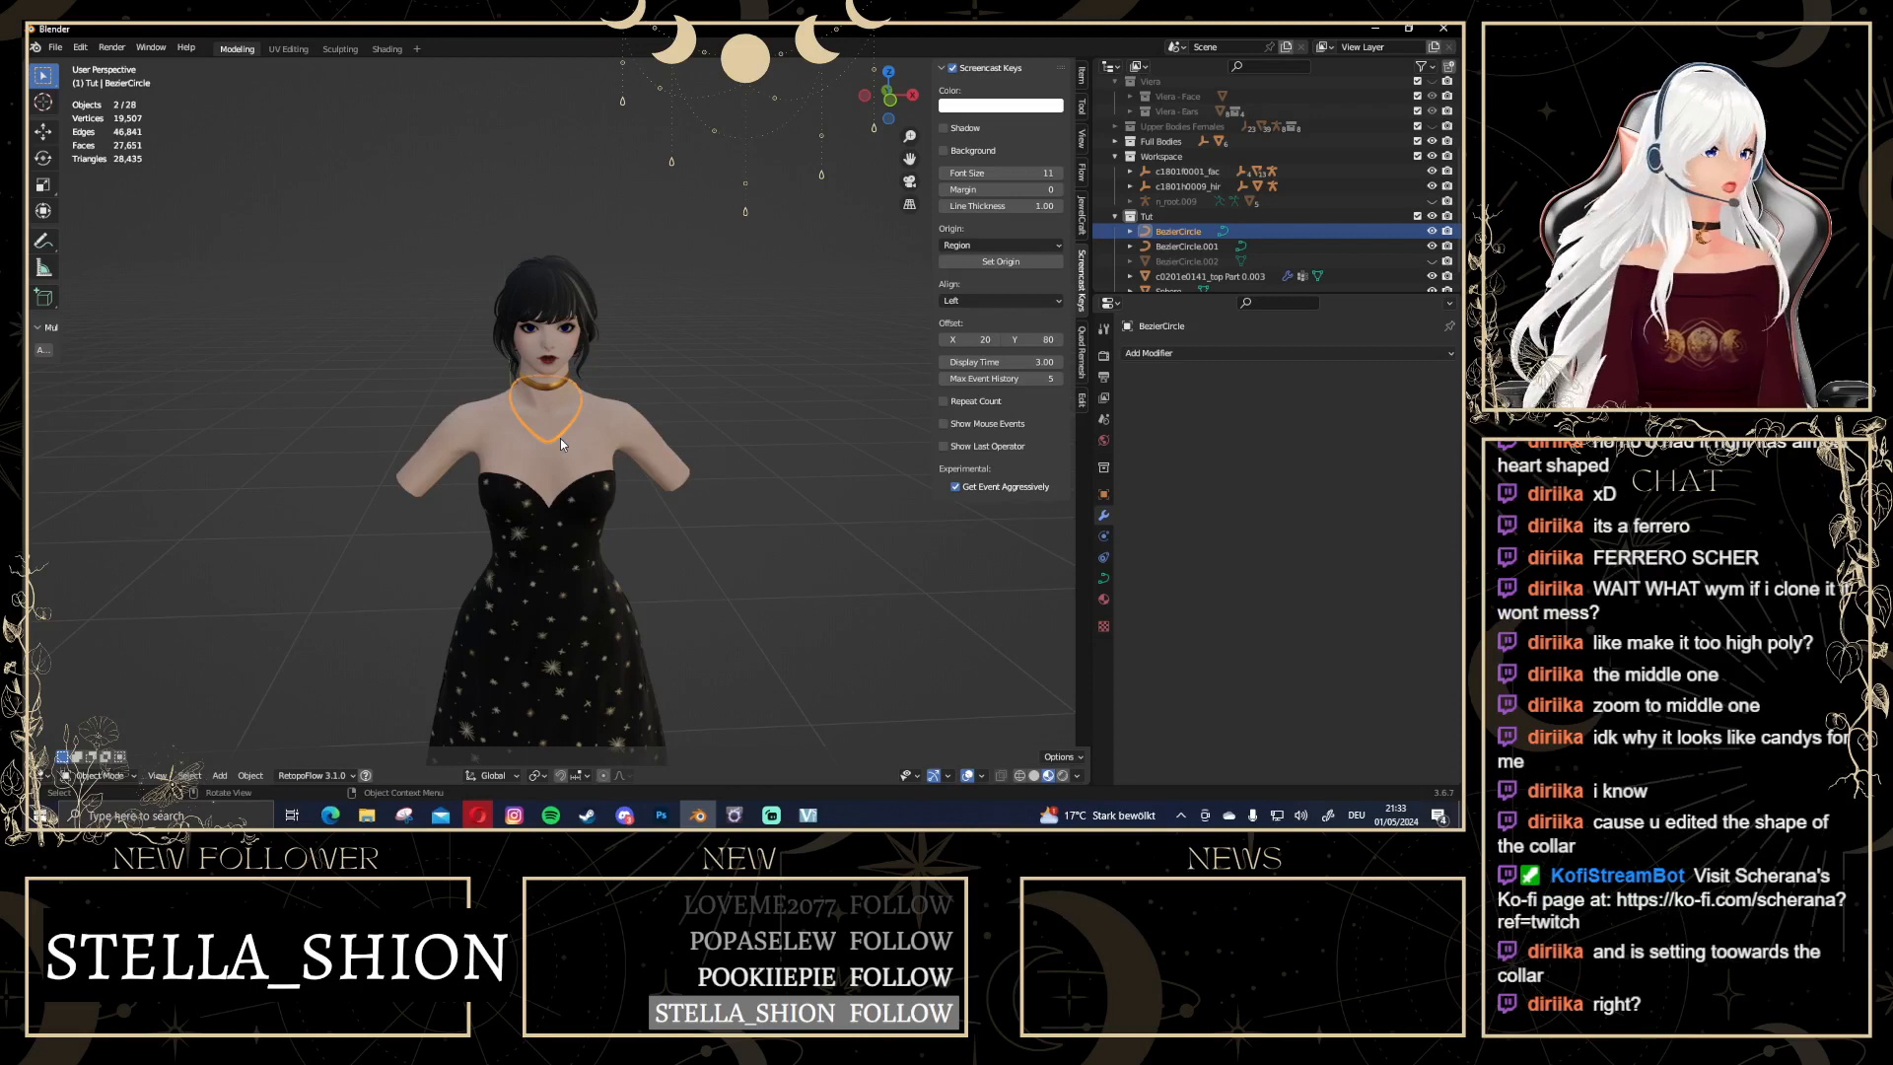
{"action": "key", "text": "Tab"}
{"action": "scroll", "coordinate": [532, 473], "scroll_direction": "up", "scroll_amount": 7}
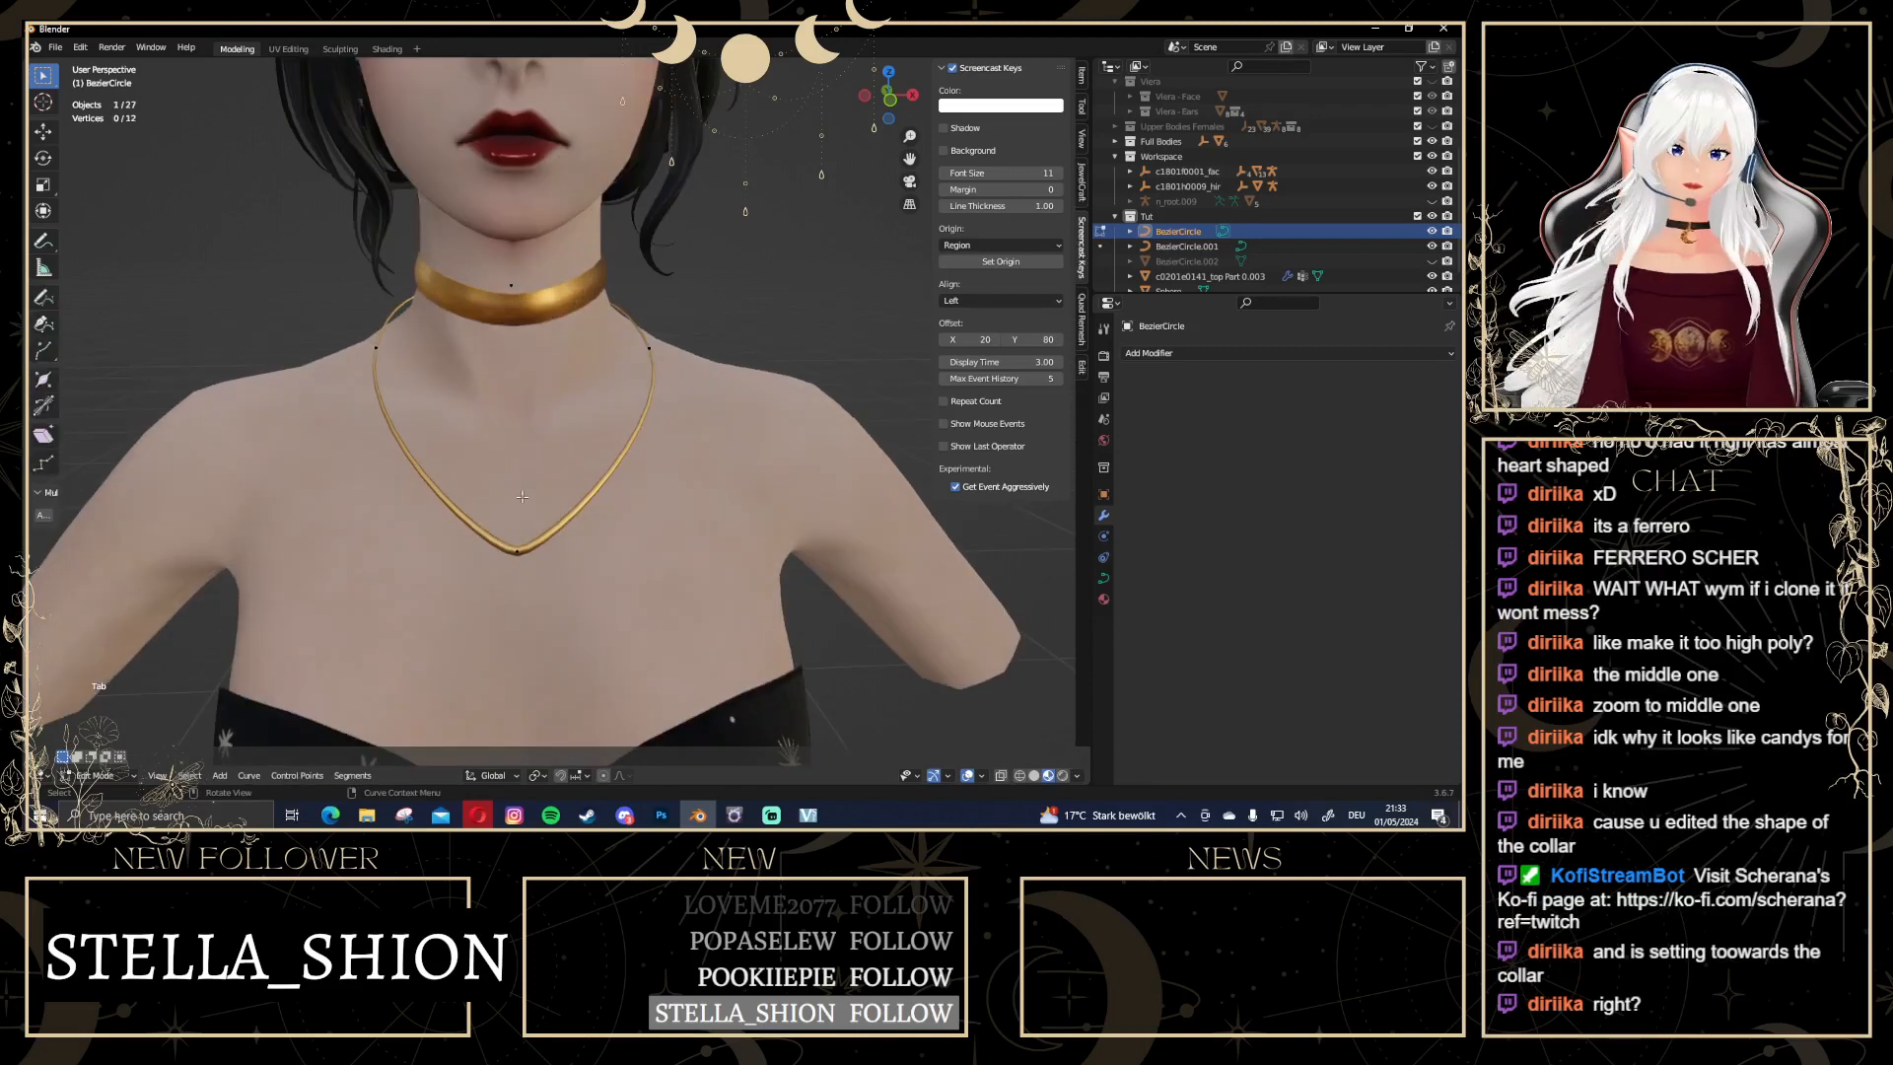
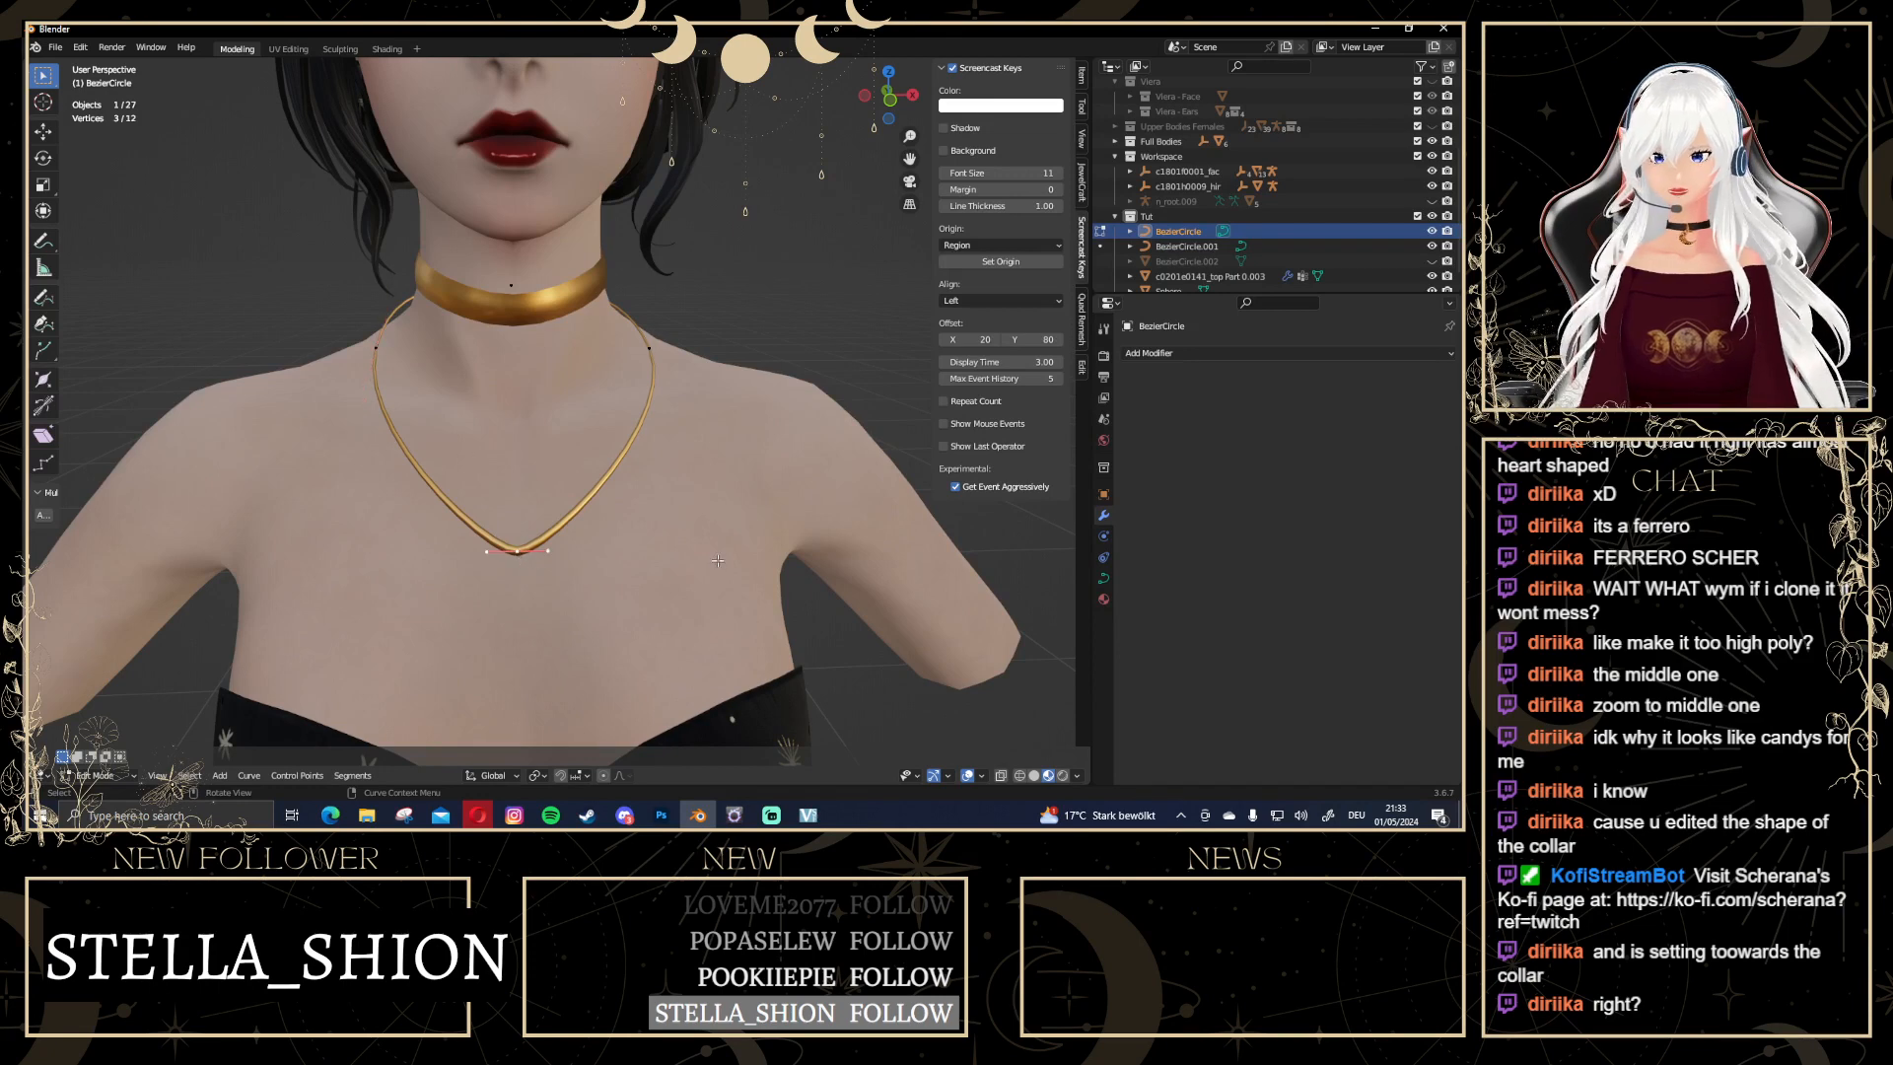
{"action": "key", "text": "s"}
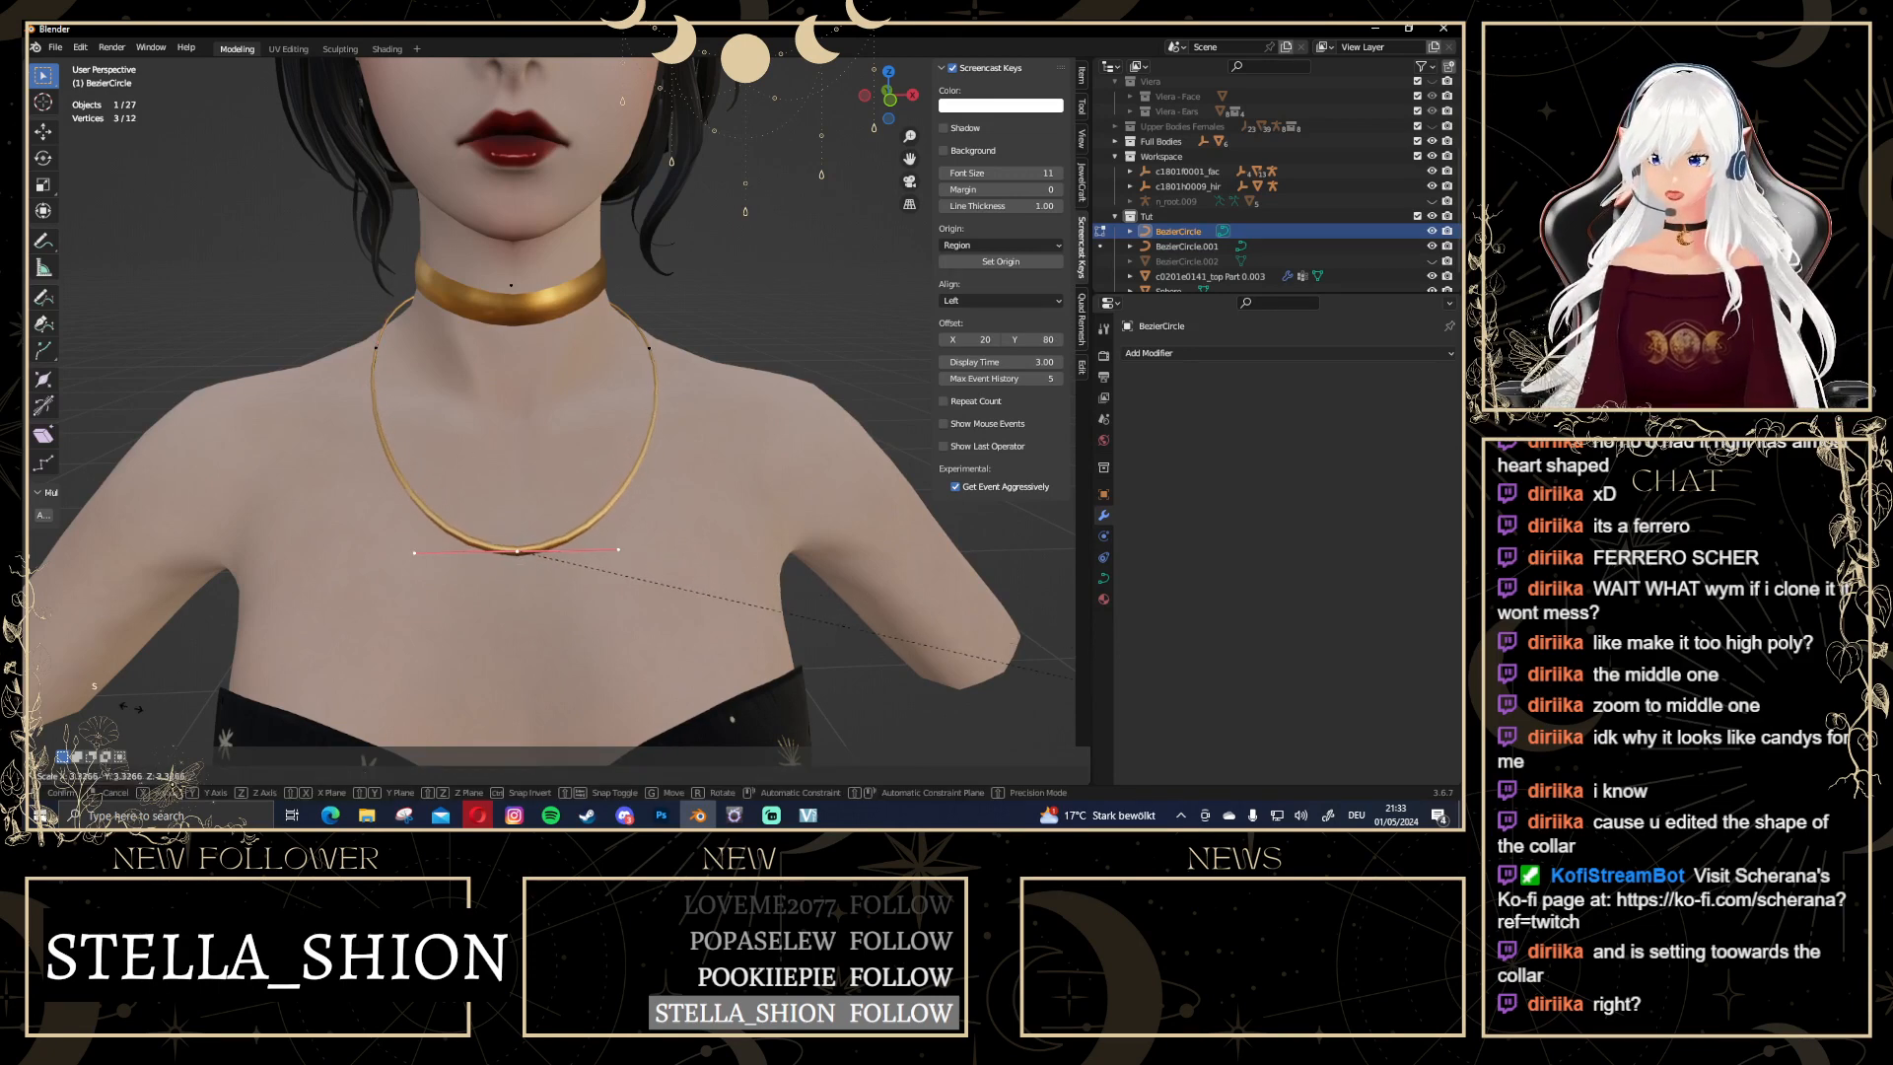
{"action": "left_click", "coordinate": [414, 712]}
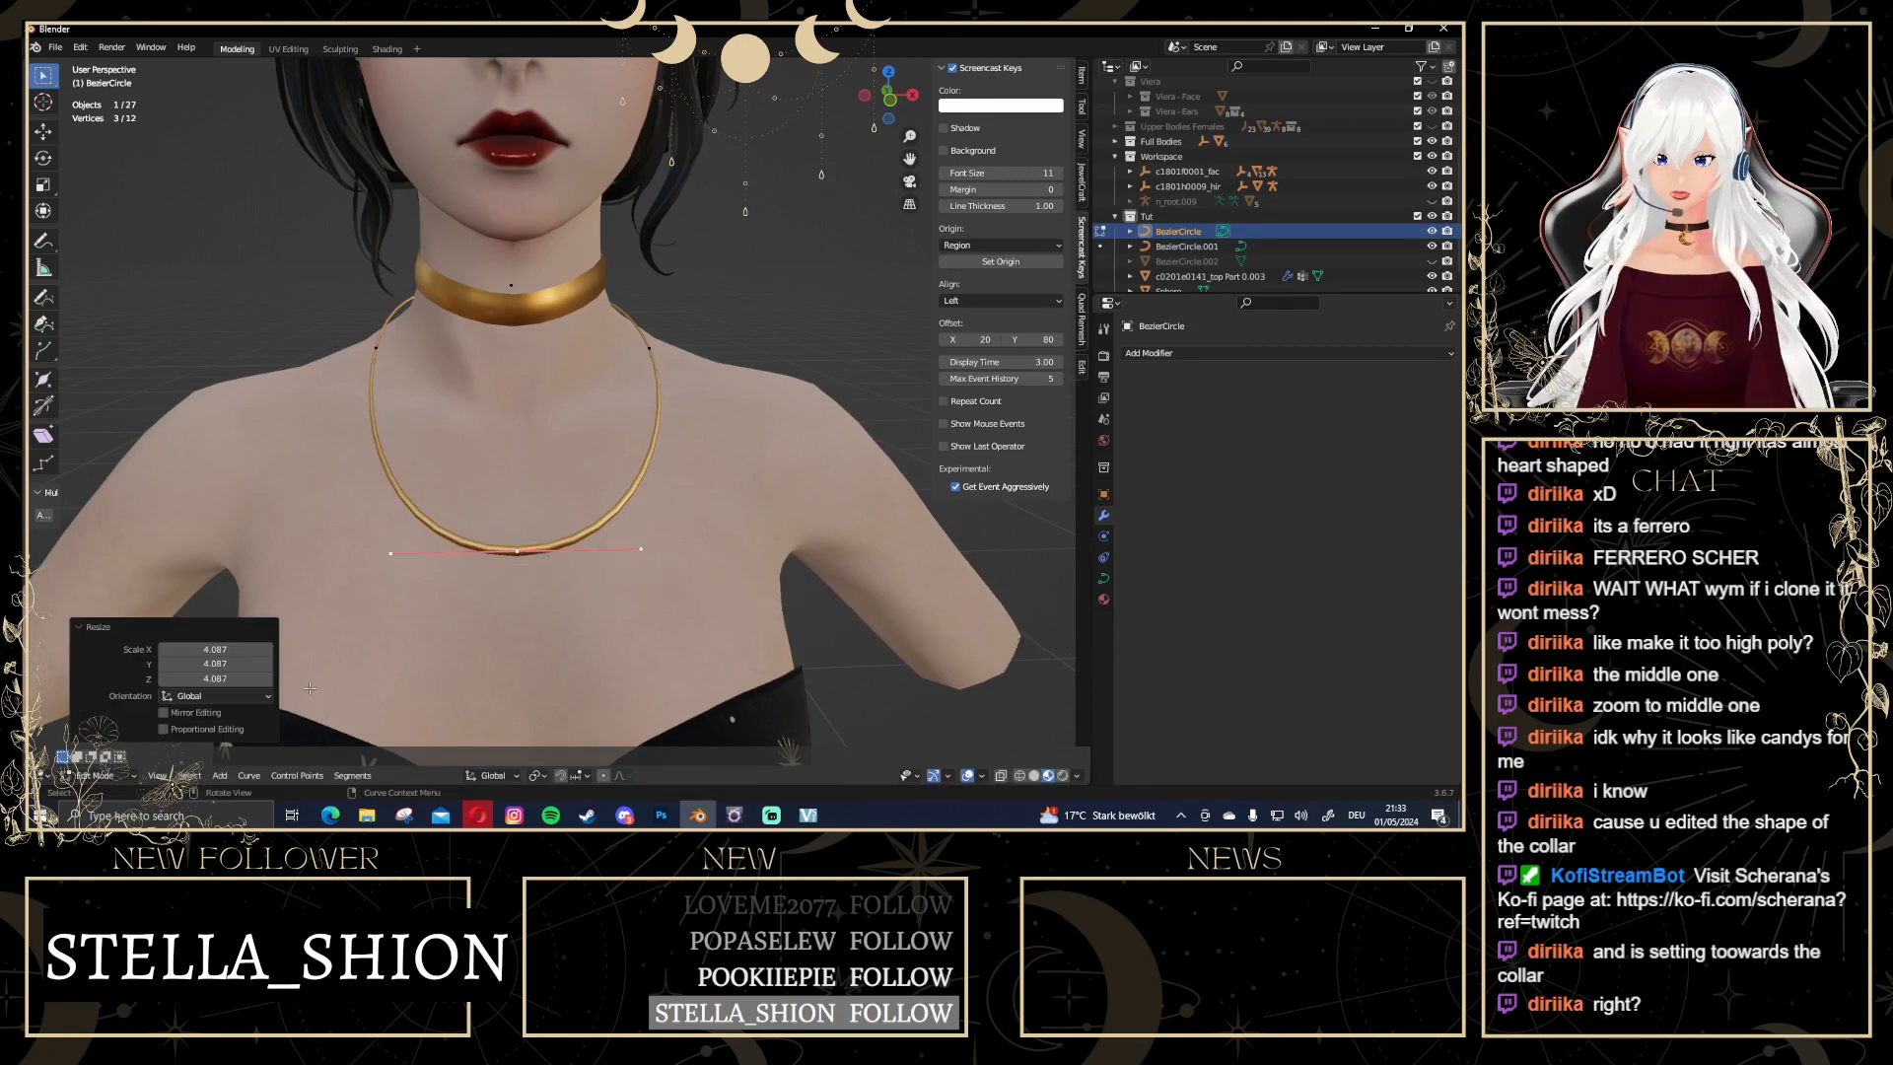
{"action": "scroll", "coordinate": [490, 587], "scroll_direction": "down", "scroll_amount": 7}
{"action": "scroll", "coordinate": [490, 587], "scroll_direction": "up", "scroll_amount": 4}
{"action": "scroll", "coordinate": [611, 283], "scroll_direction": "down", "scroll_amount": 6}
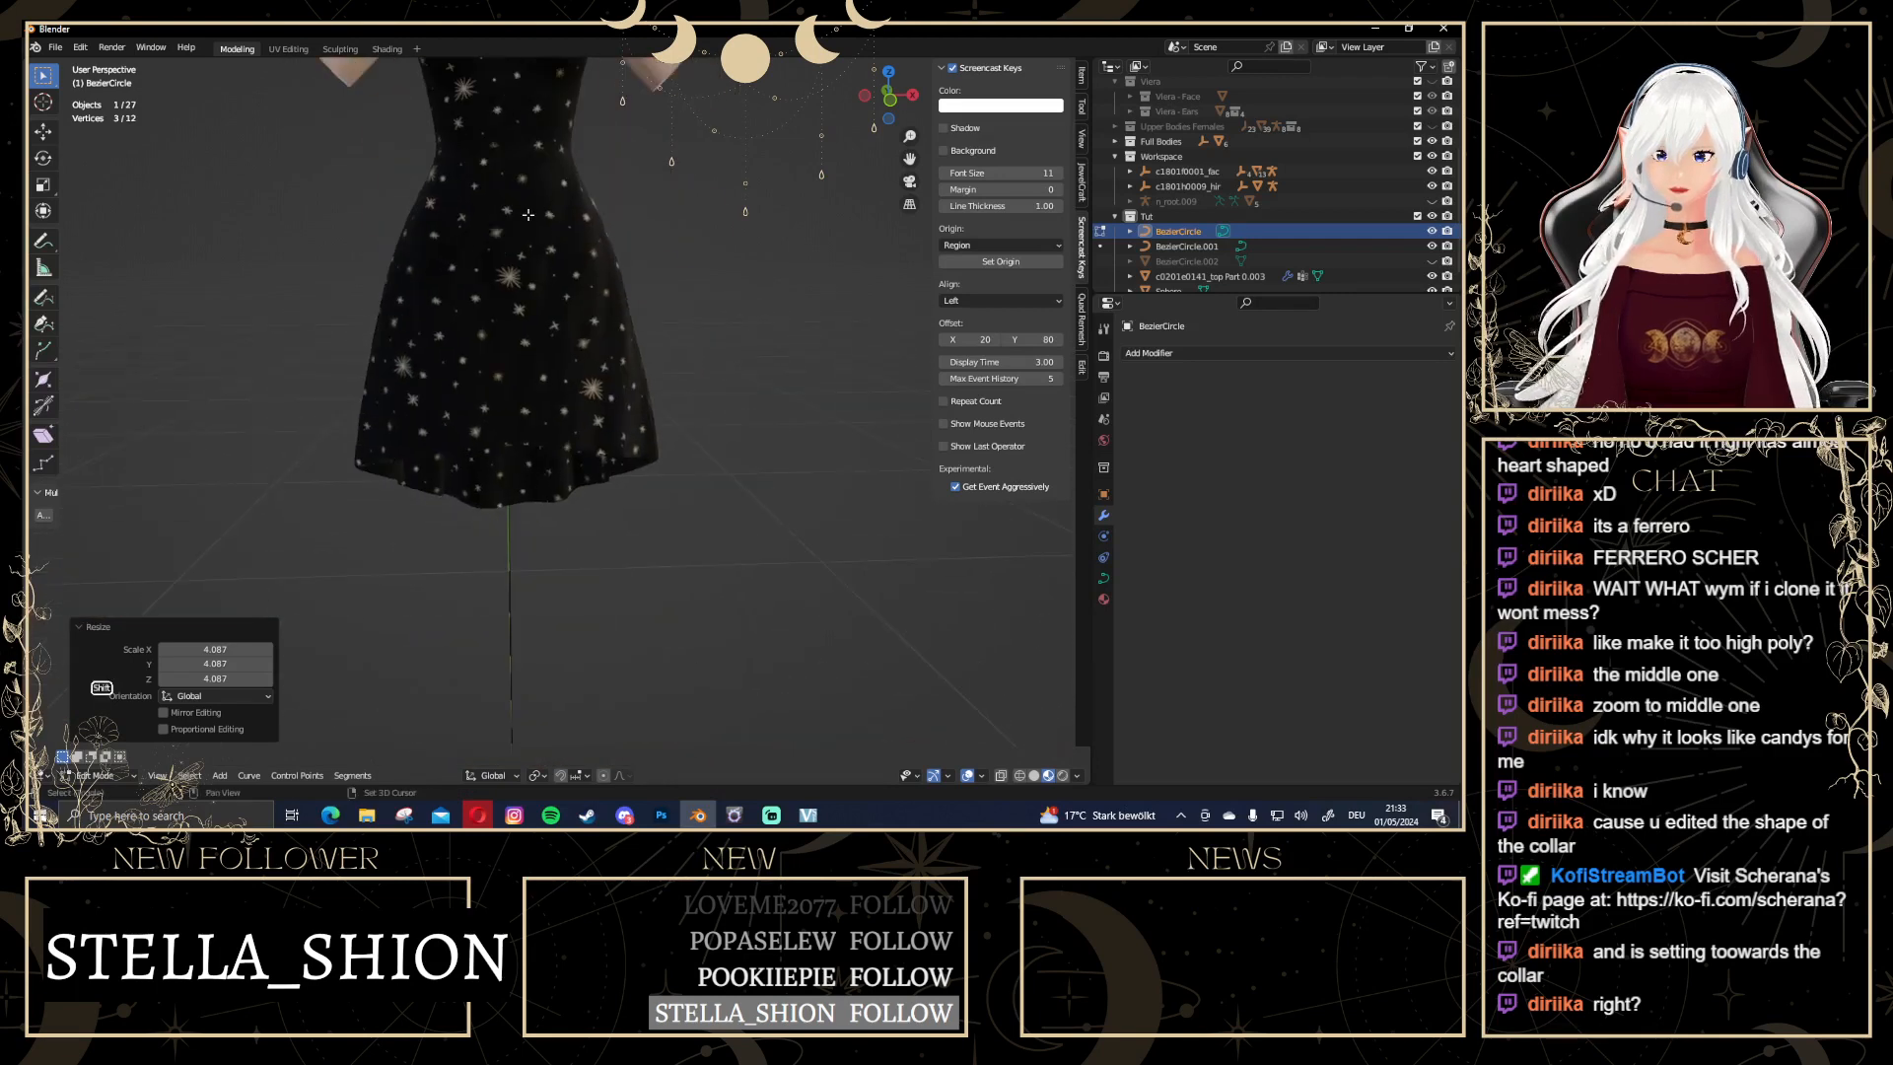
{"action": "key", "text": "Tab"}
Select the Sphere object and add an Array modifier with its default fixed count and relative offset
{"action": "scroll", "coordinate": [641, 559], "scroll_direction": "up", "scroll_amount": 2}
{"action": "middle_click_drag", "start_coordinate": [596, 558], "coordinate": [493, 691]}
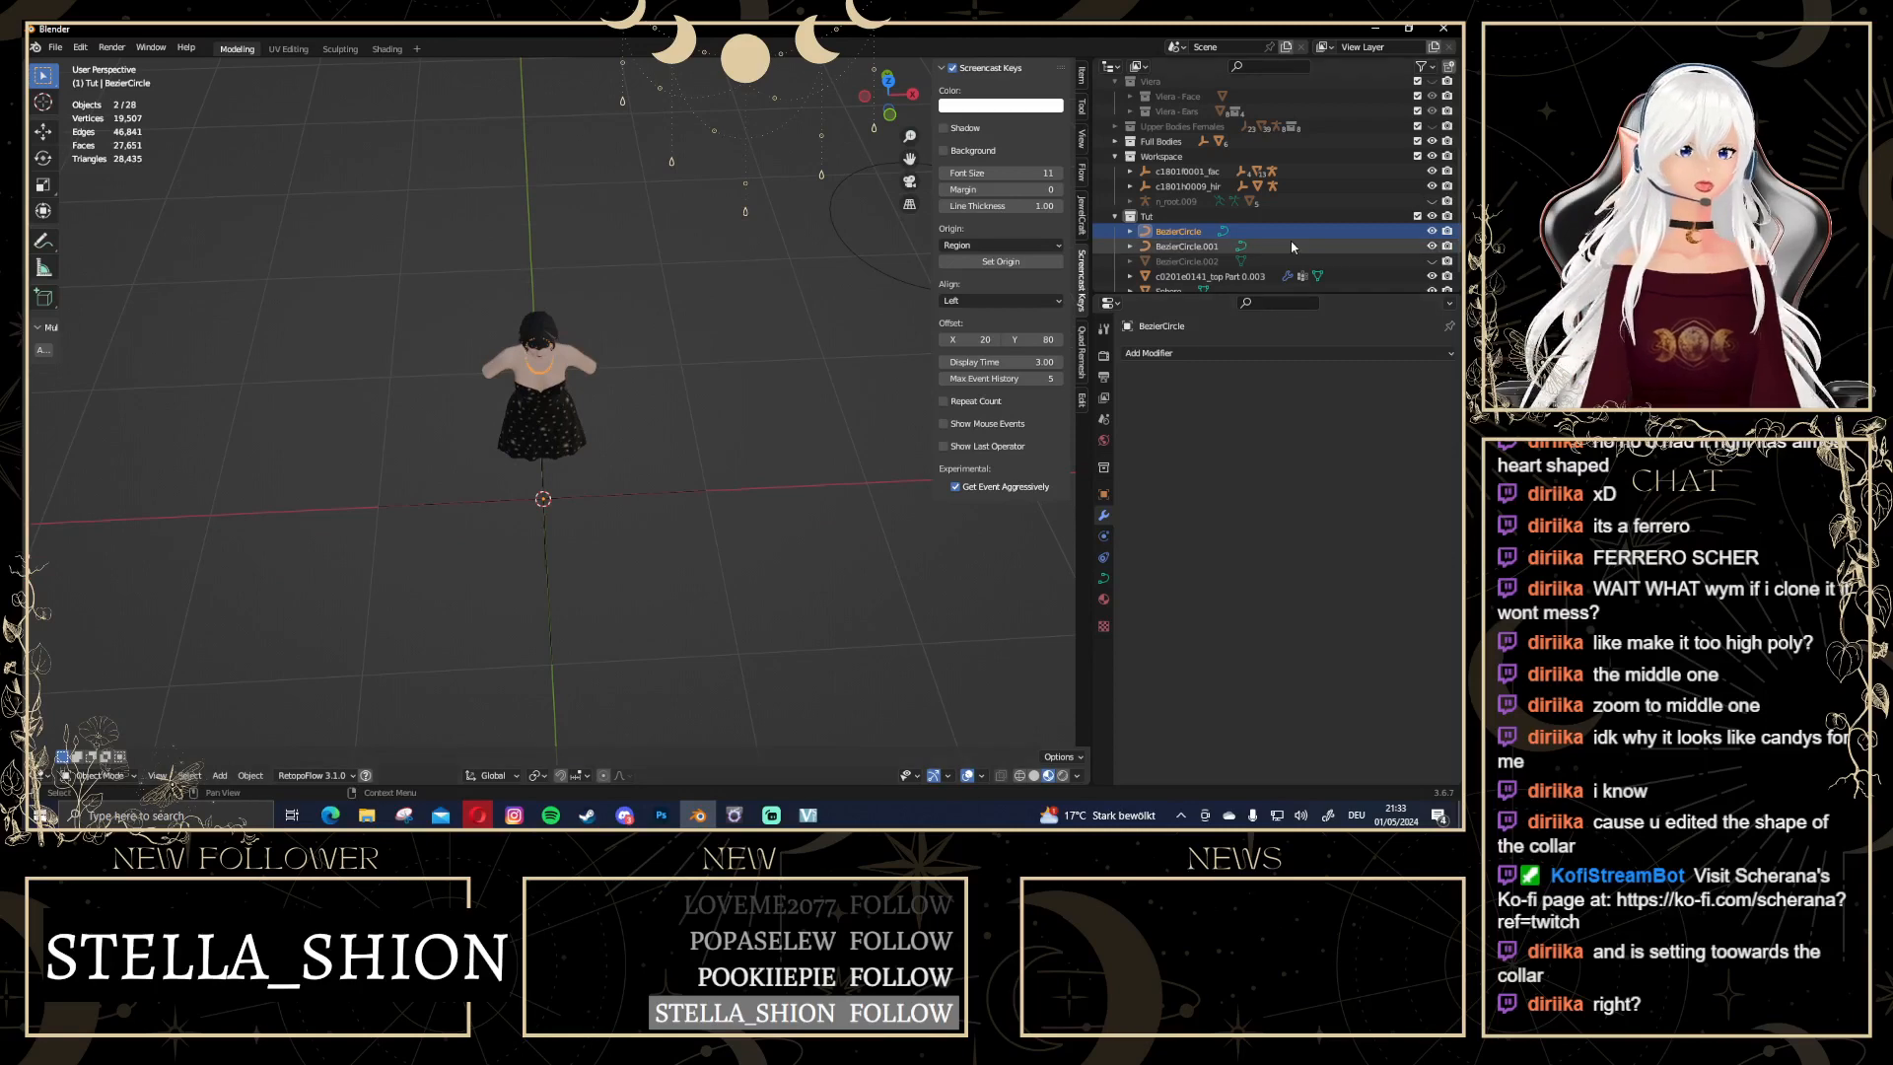
{"action": "scroll", "coordinate": [1289, 252], "scroll_direction": "down", "scroll_amount": 1}
{"action": "left_click", "coordinate": [1169, 276]}
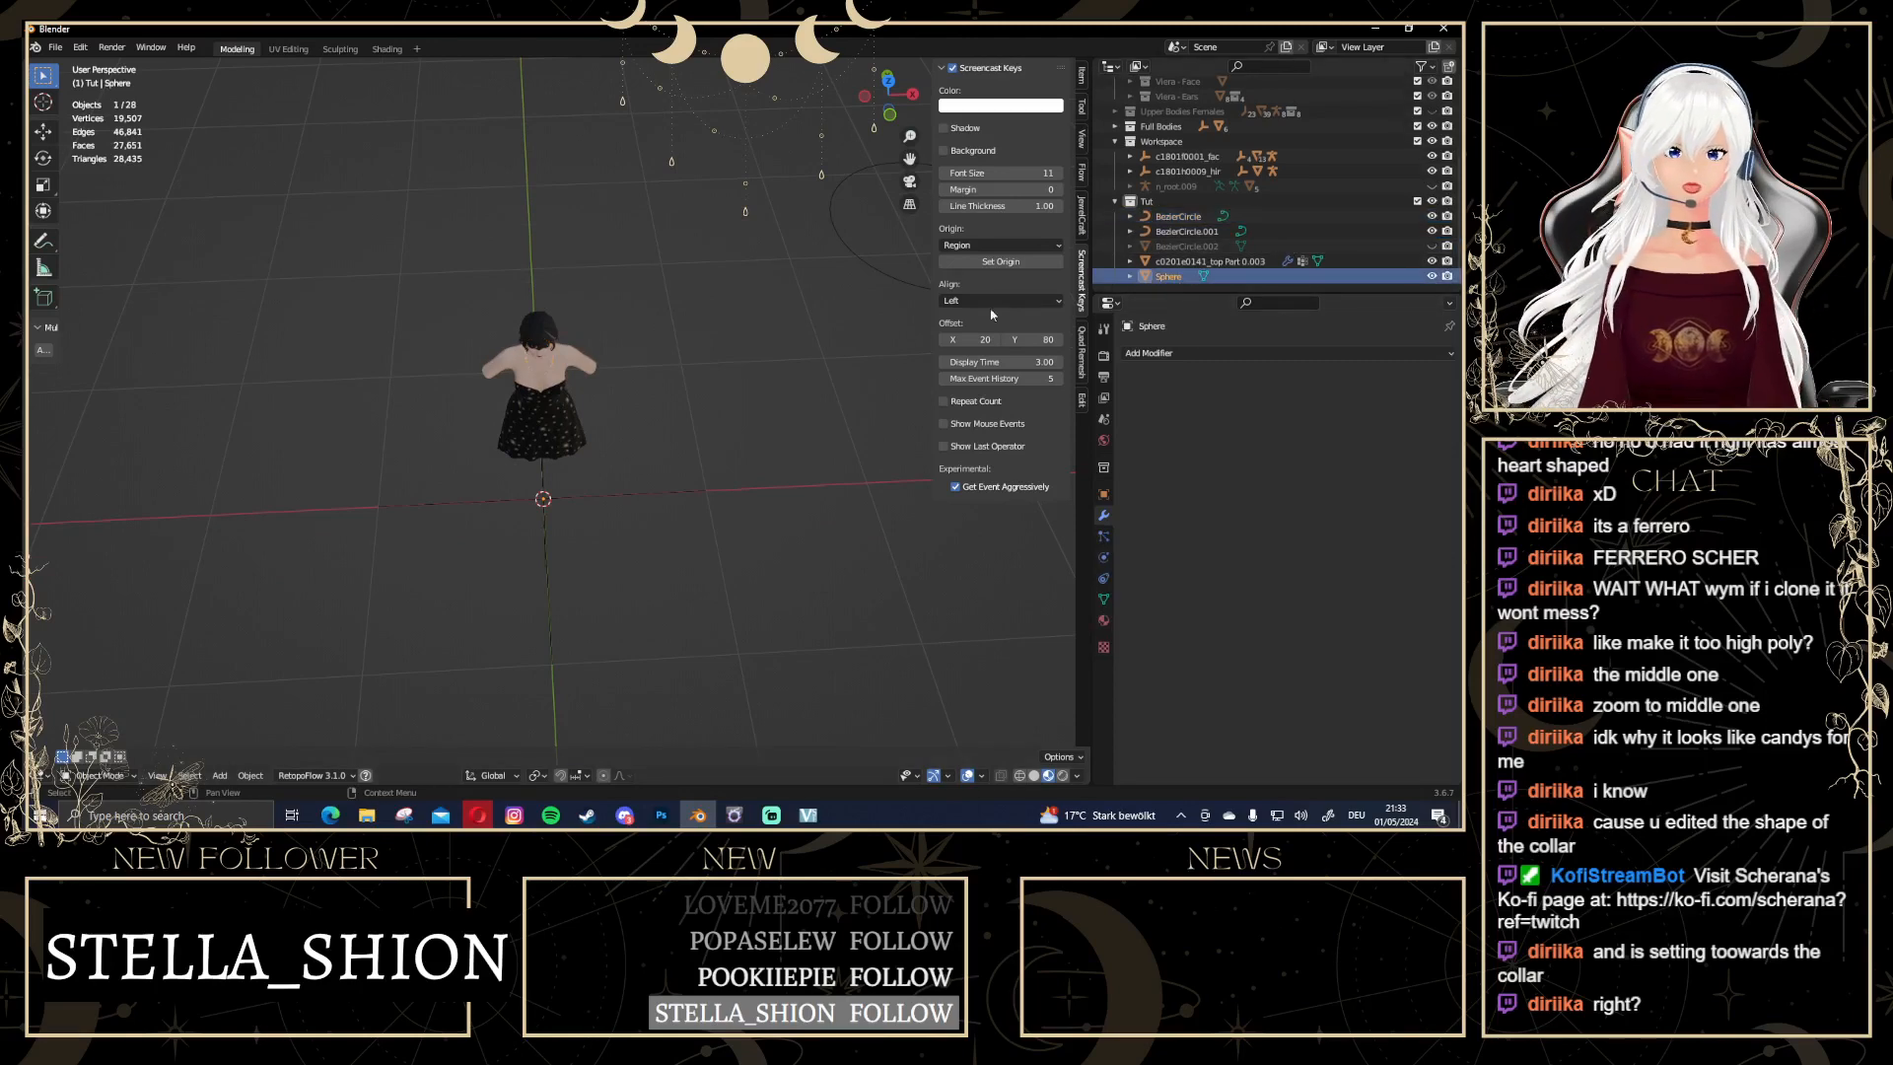
{"action": "scroll", "coordinate": [544, 446], "scroll_direction": "up", "scroll_amount": 3}
{"action": "middle_click_drag", "start_coordinate": [544, 440], "coordinate": [649, 365]}
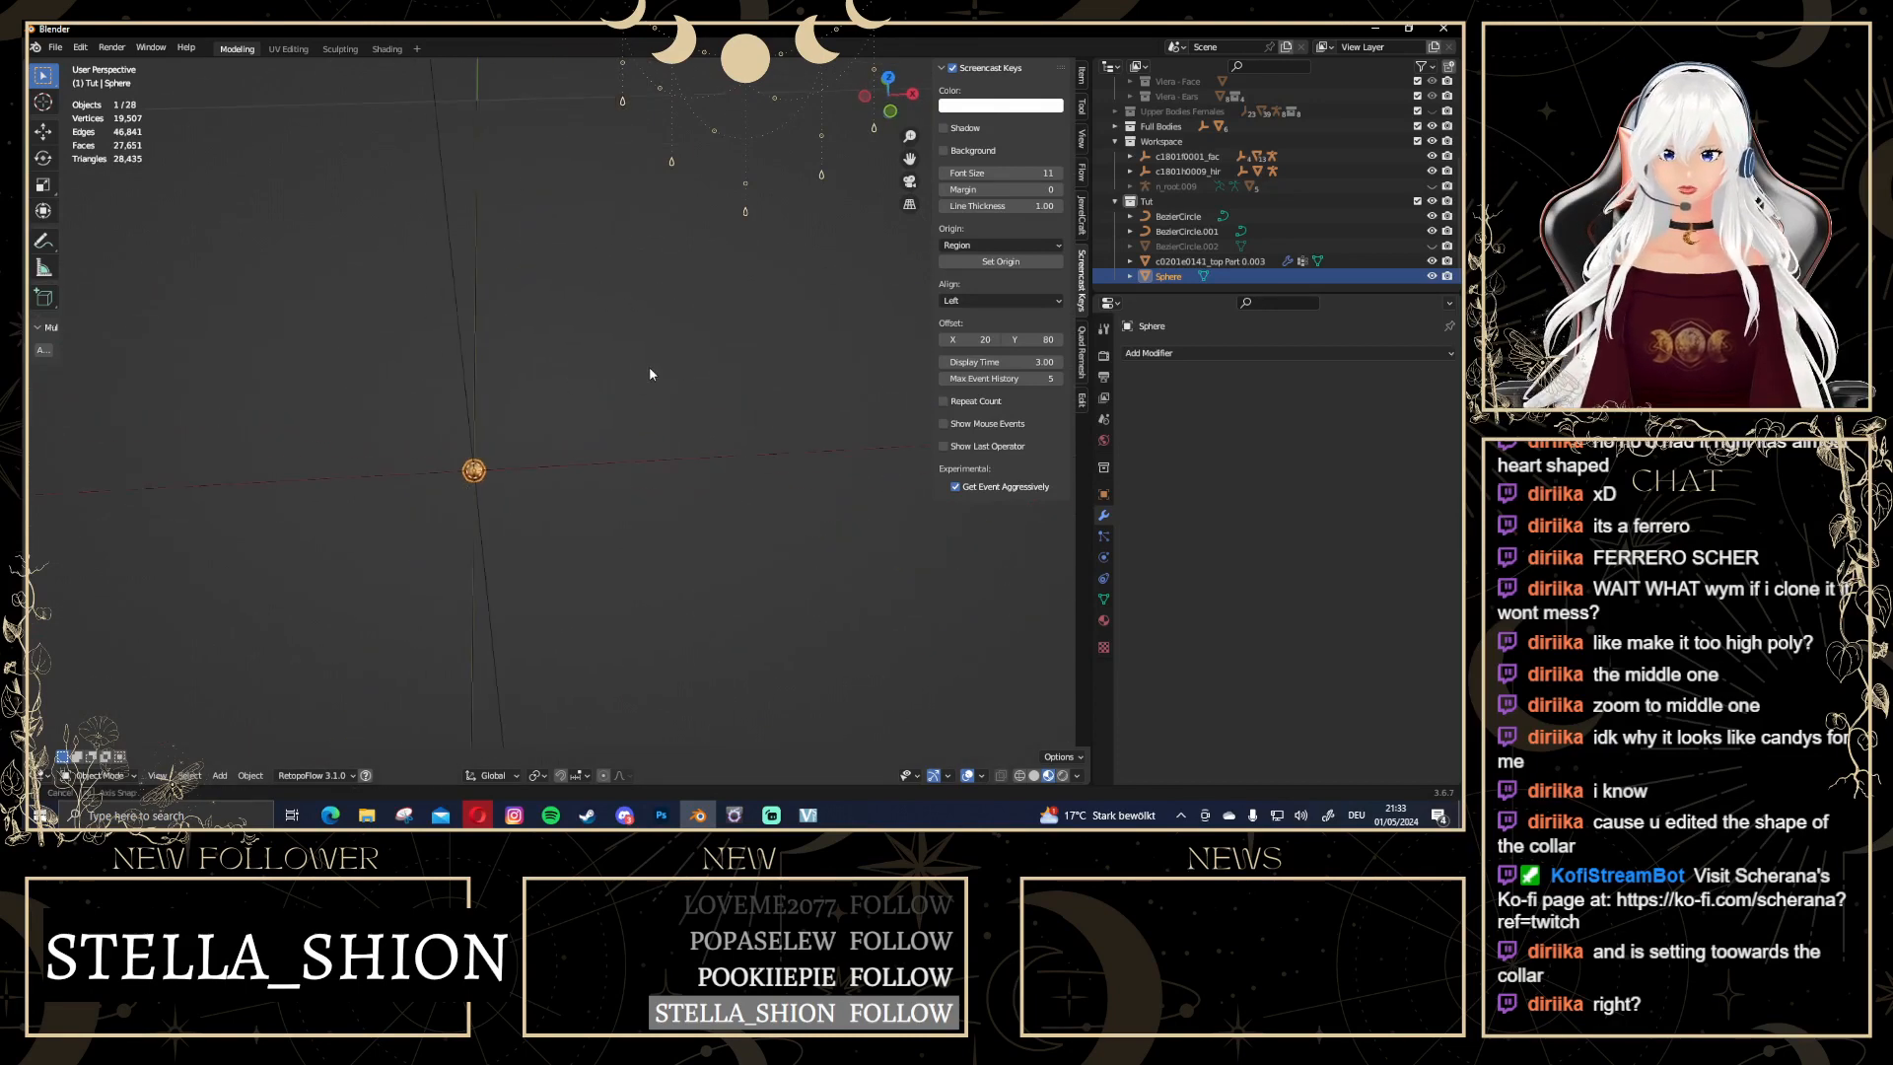
{"action": "left_click", "coordinate": [1235, 352]}
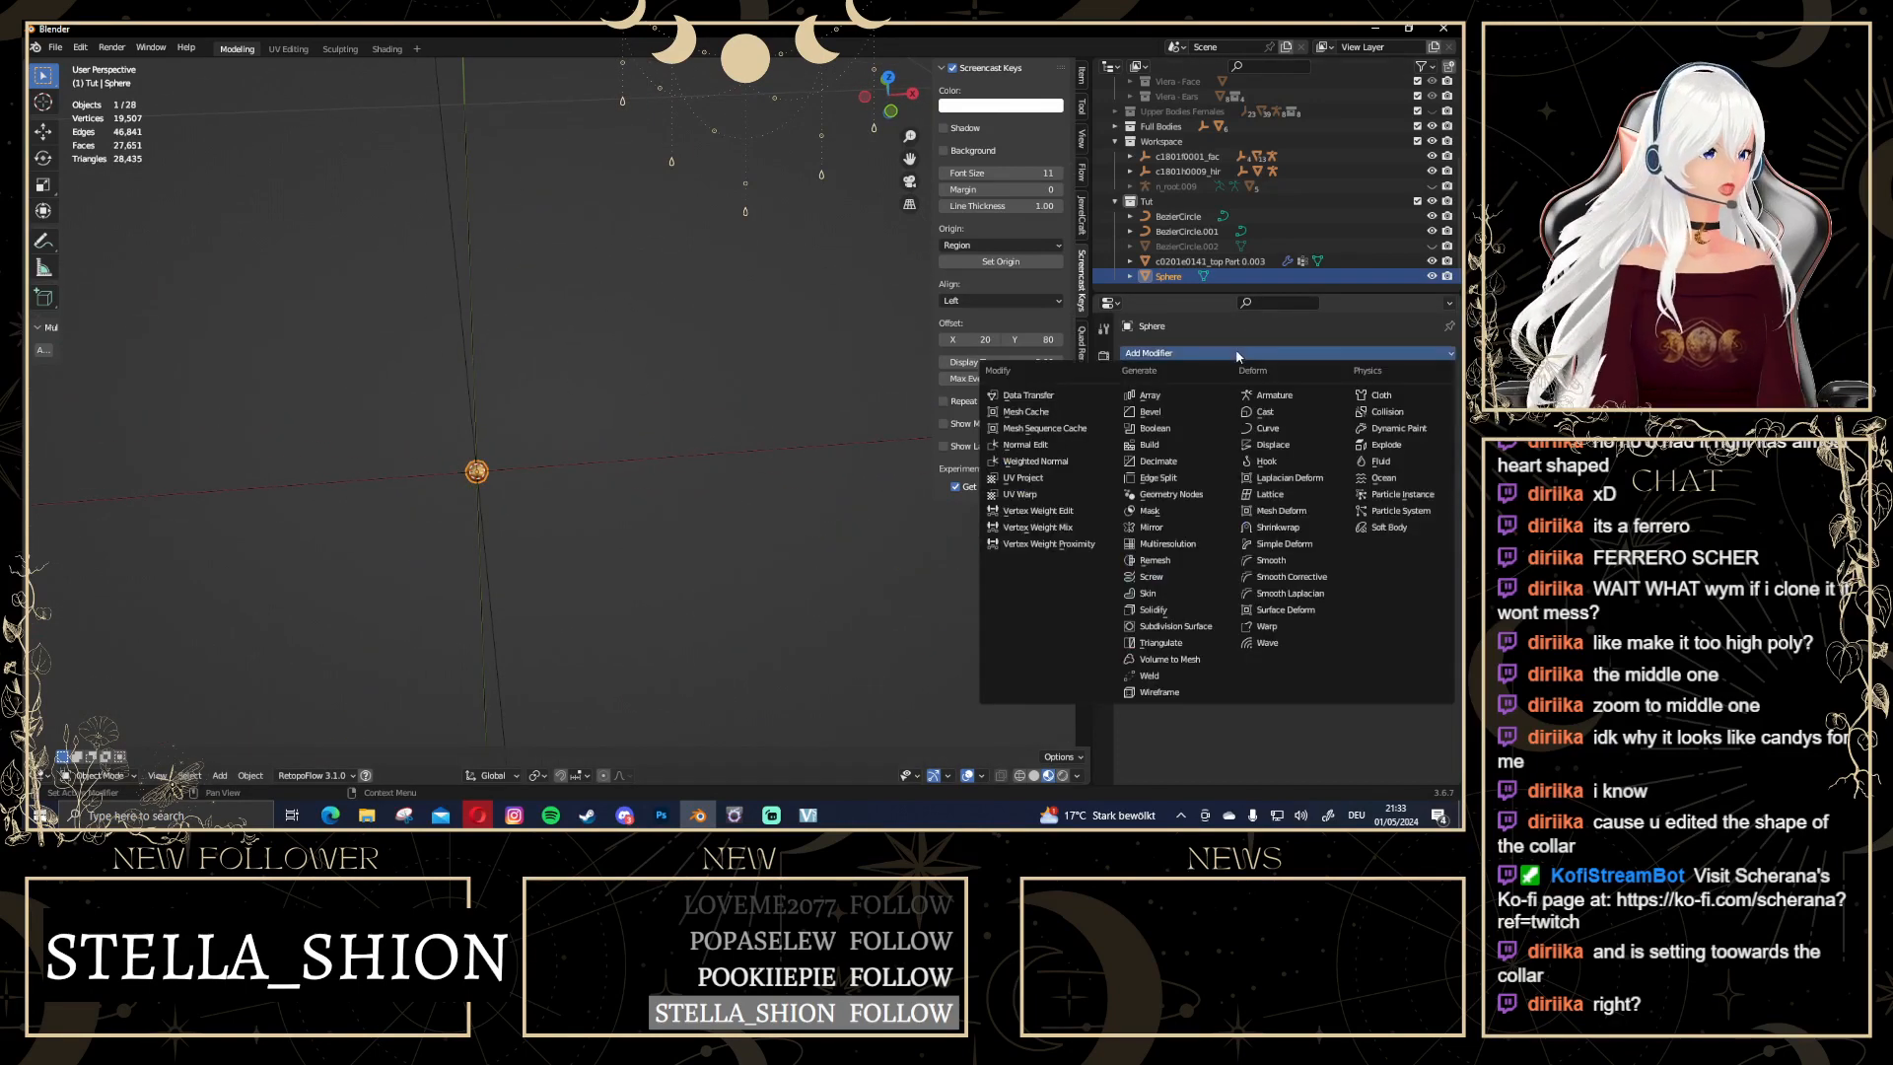
{"action": "left_click", "coordinate": [1149, 396]}
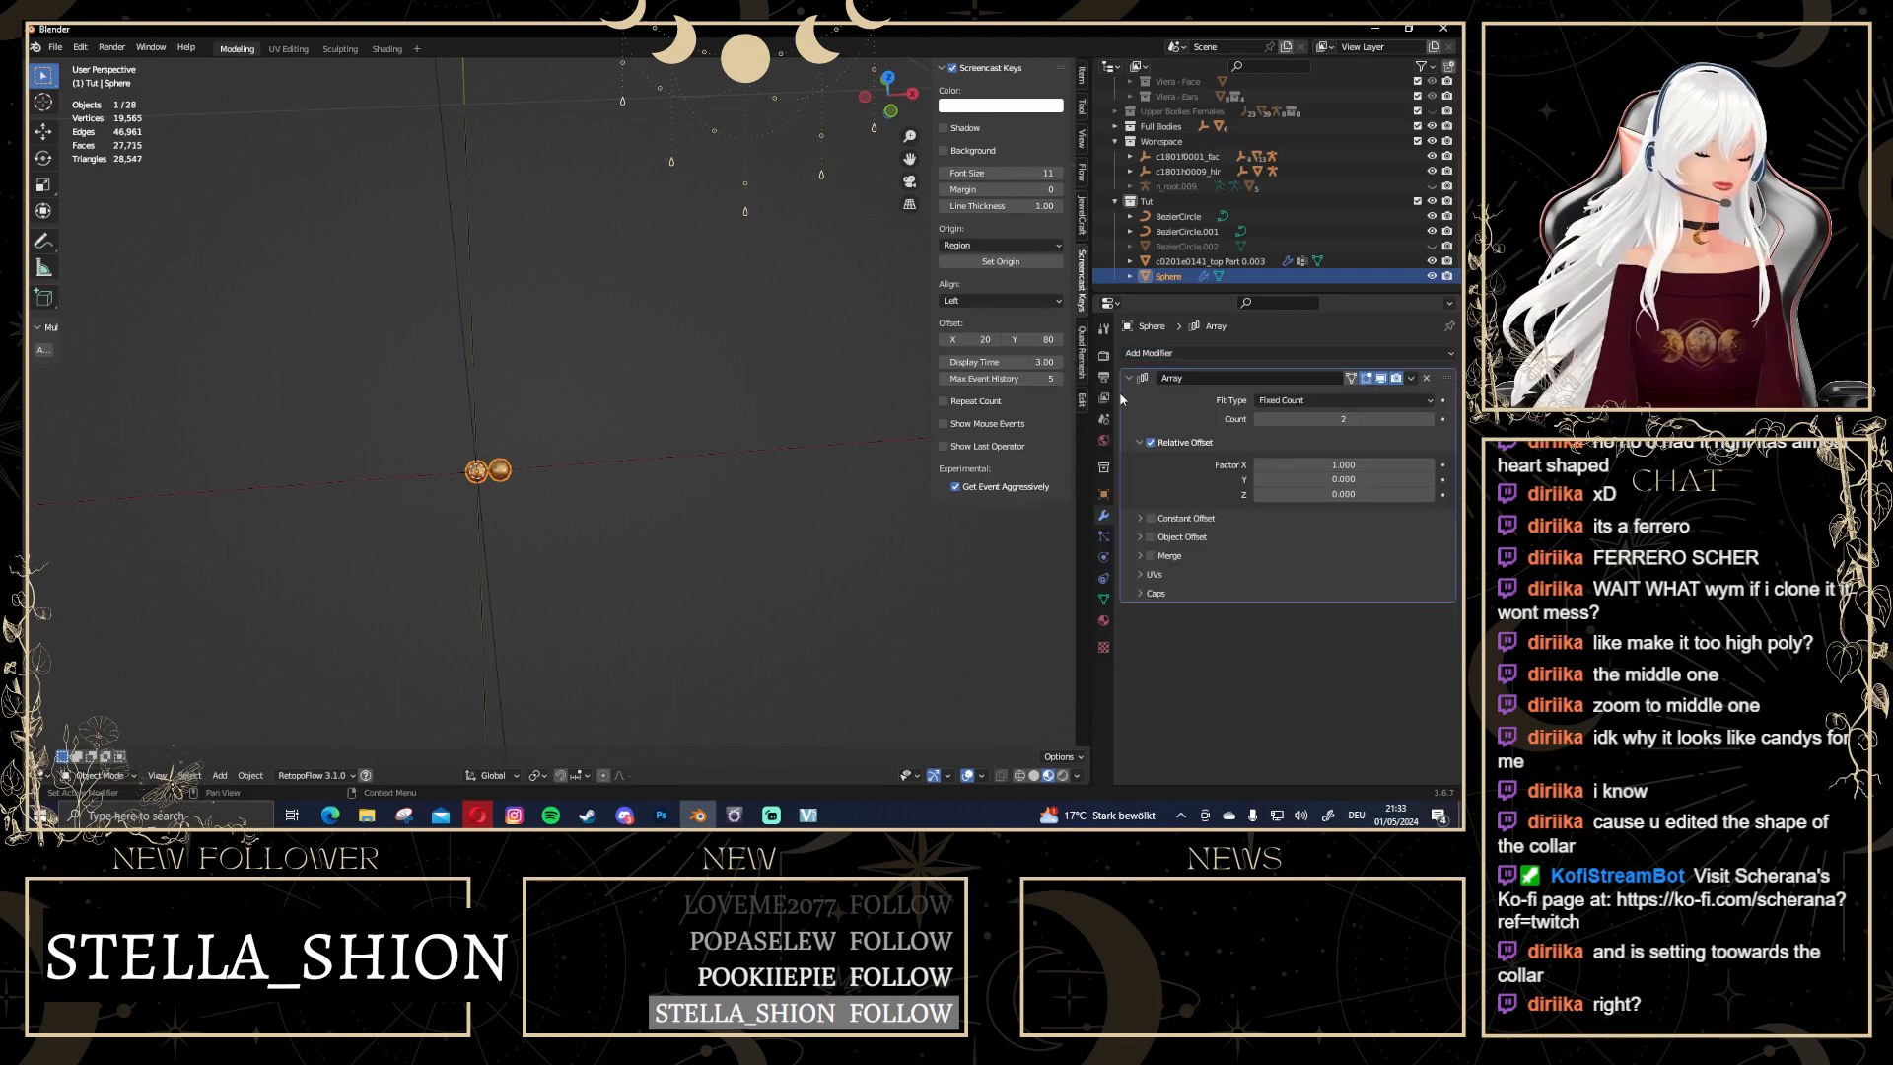
Add a Curve modifier to the sphere and pick the thin necklace curve, BezierCircle, as its curve object
{"action": "scroll", "coordinate": [769, 499], "scroll_direction": "down", "scroll_amount": 3}
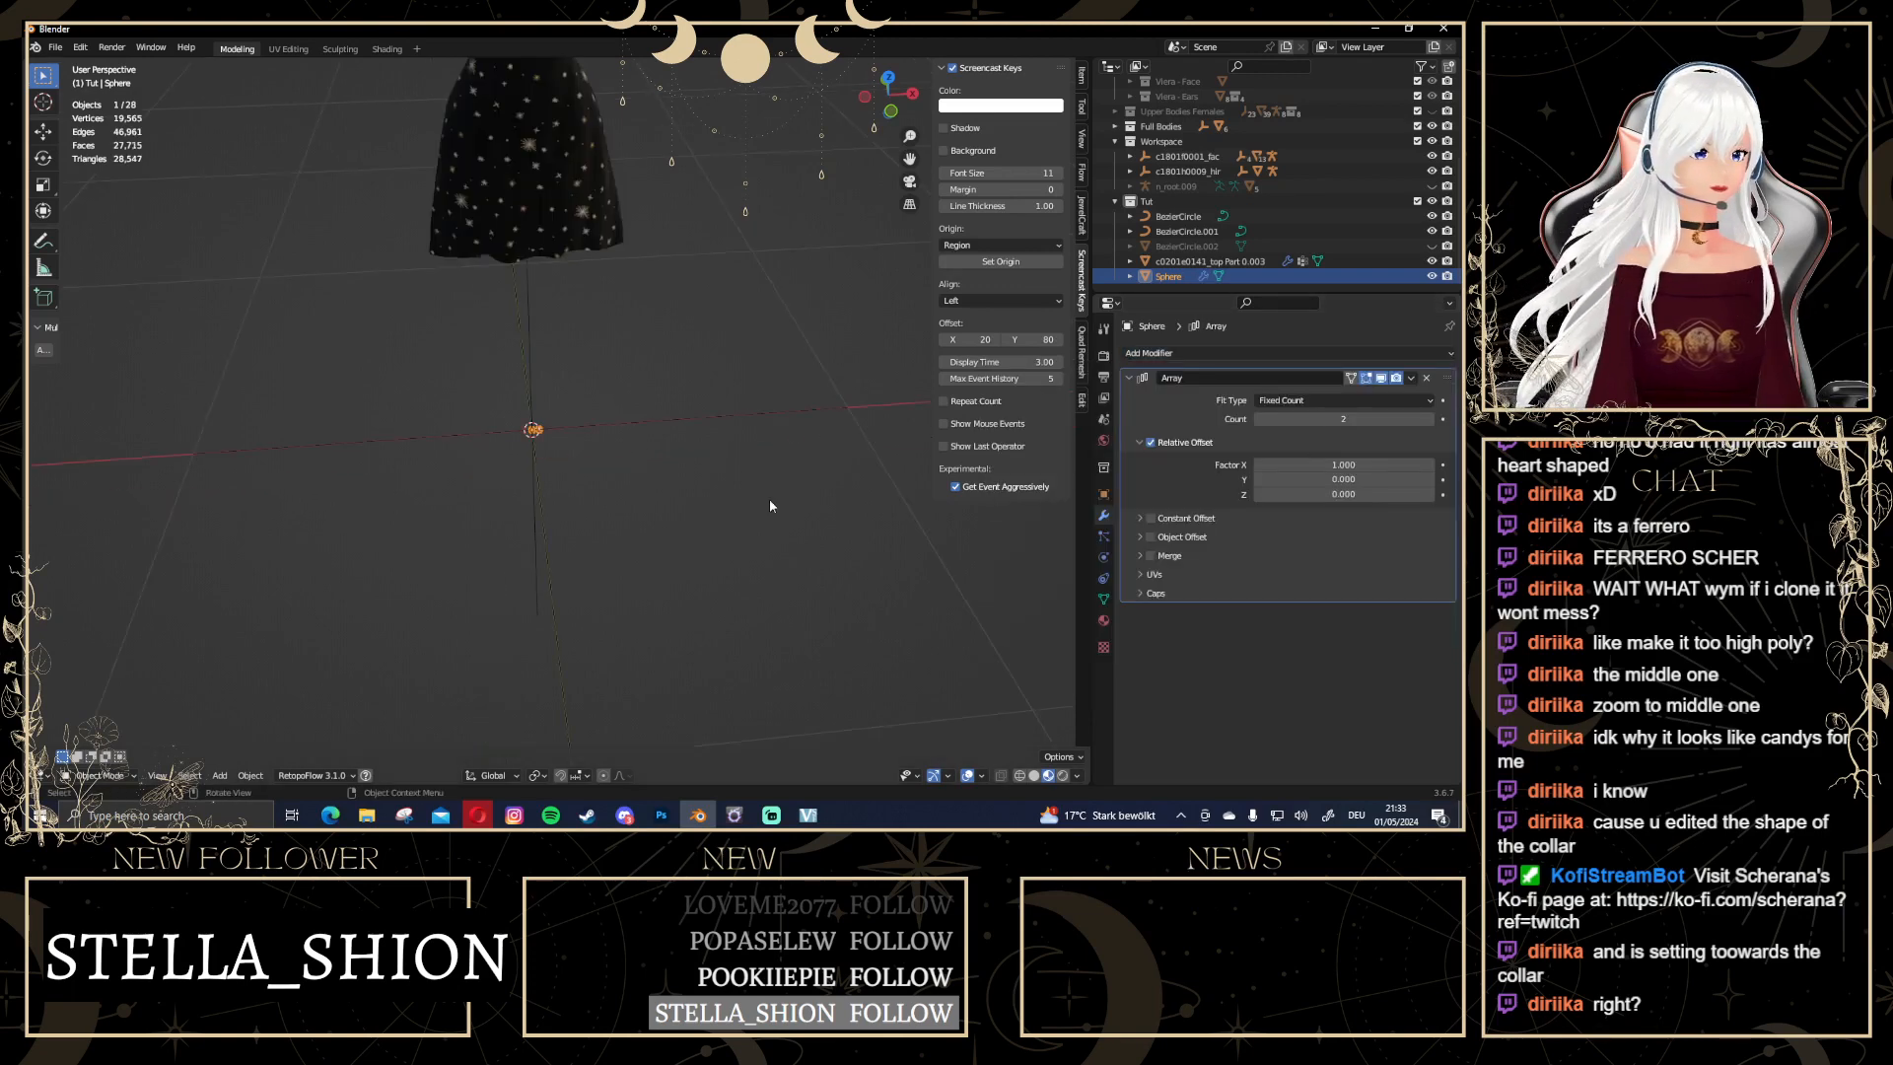
{"action": "middle_click_drag", "start_coordinate": [769, 499], "coordinate": [746, 626], "text": "shift"}
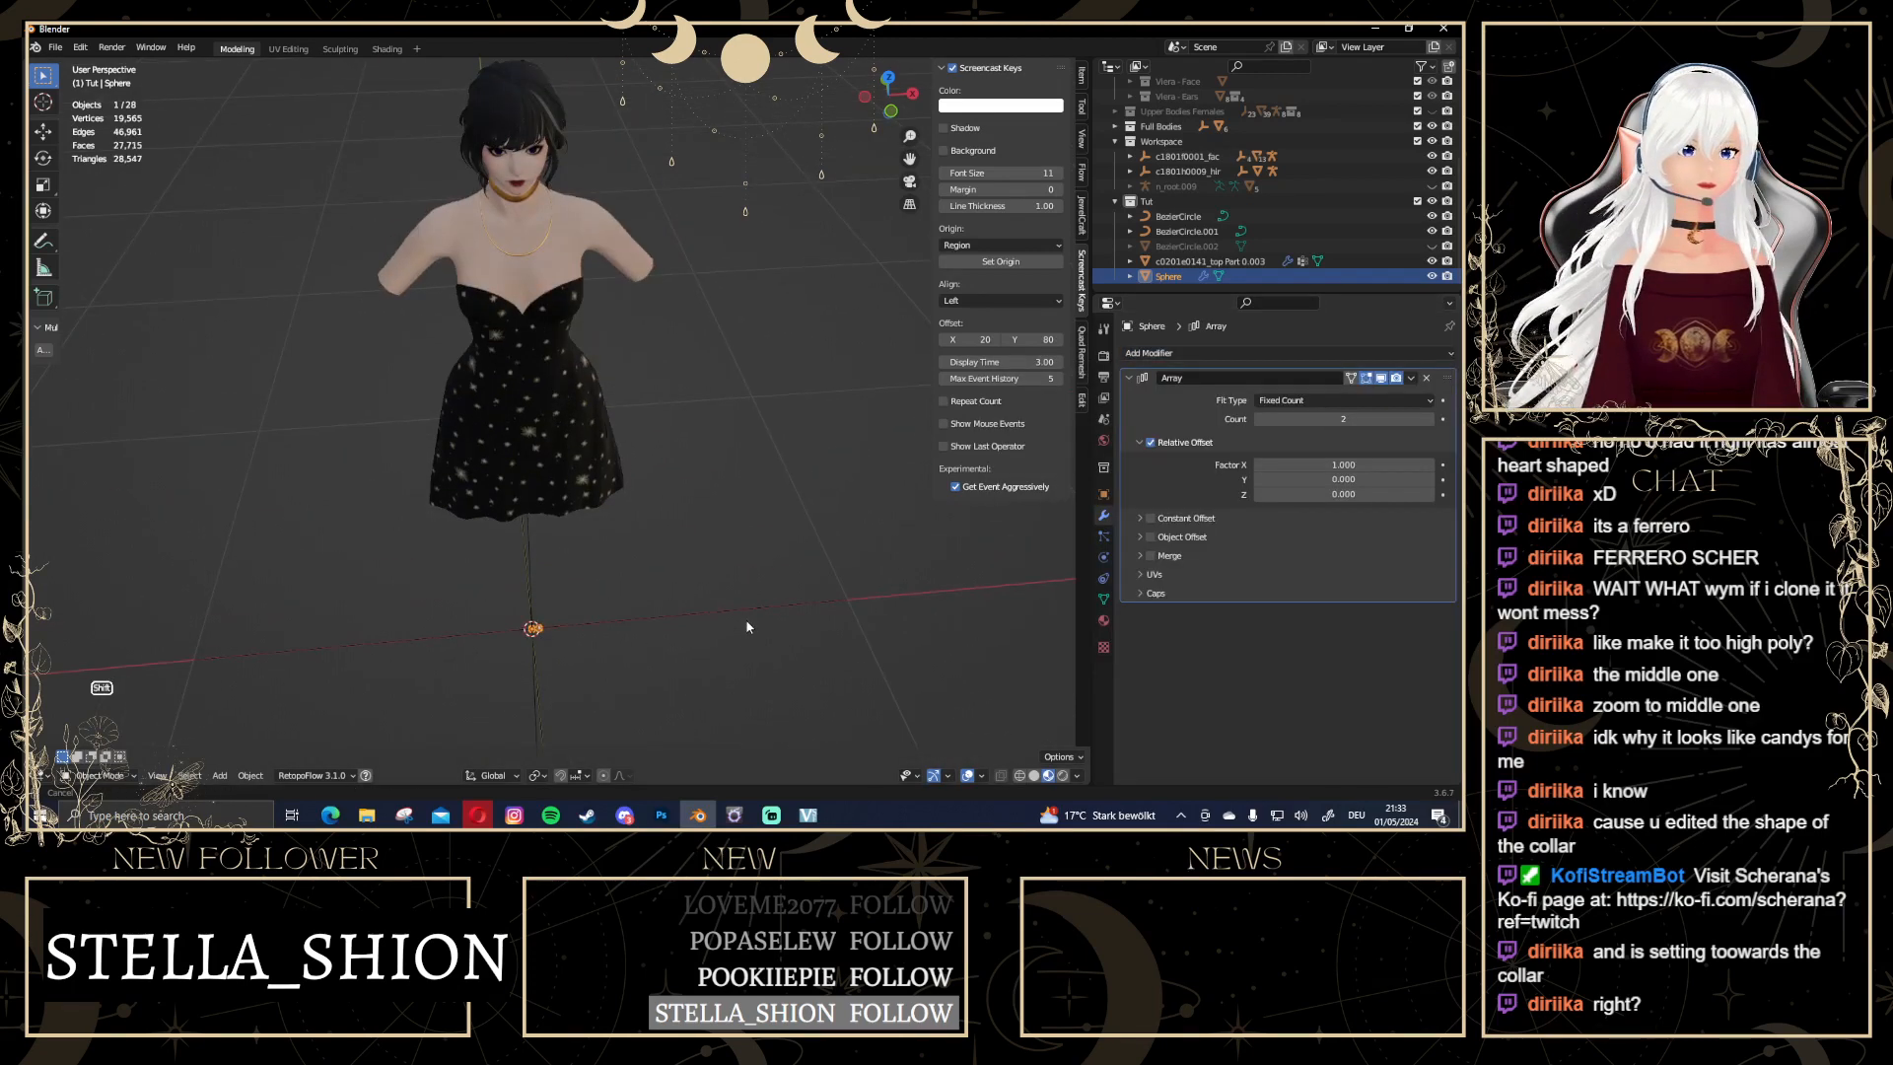
{"action": "left_click", "coordinate": [1361, 353]}
{"action": "left_click", "coordinate": [1285, 429]}
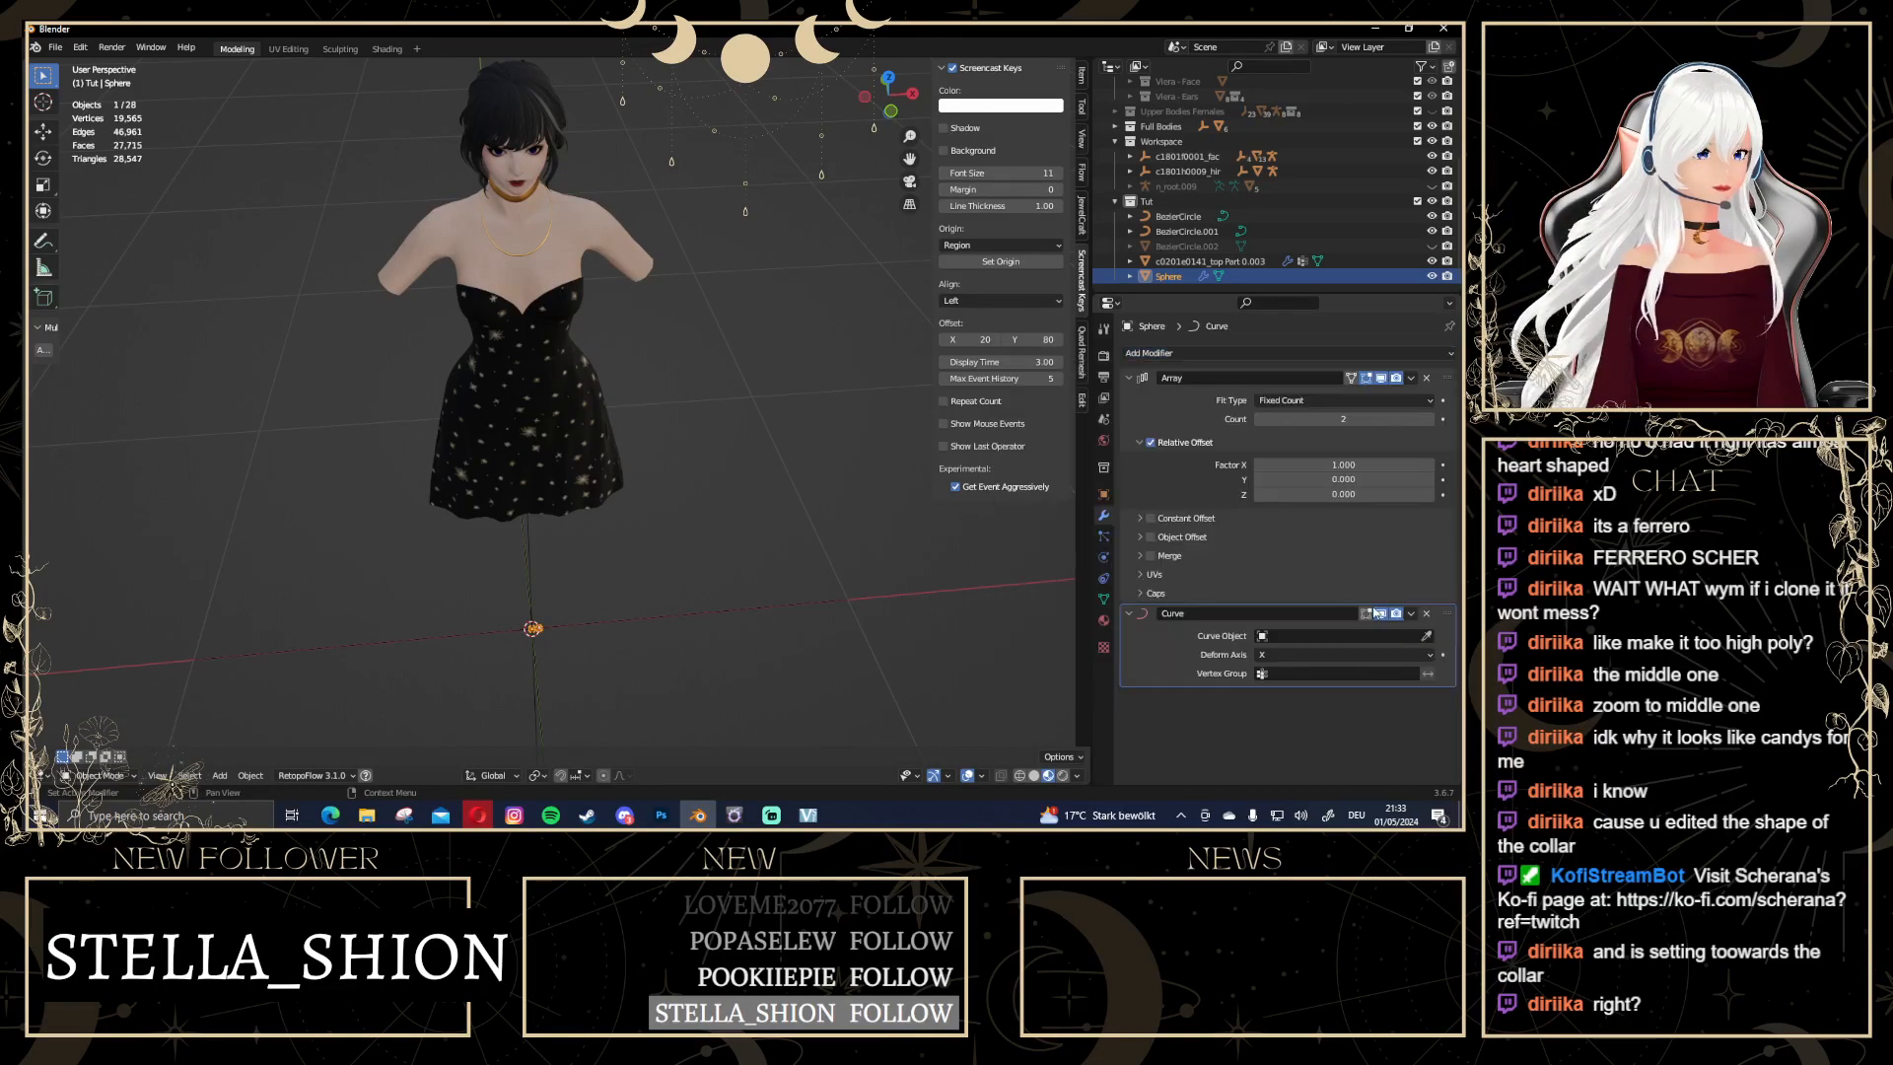
{"action": "left_click", "coordinate": [1426, 637]}
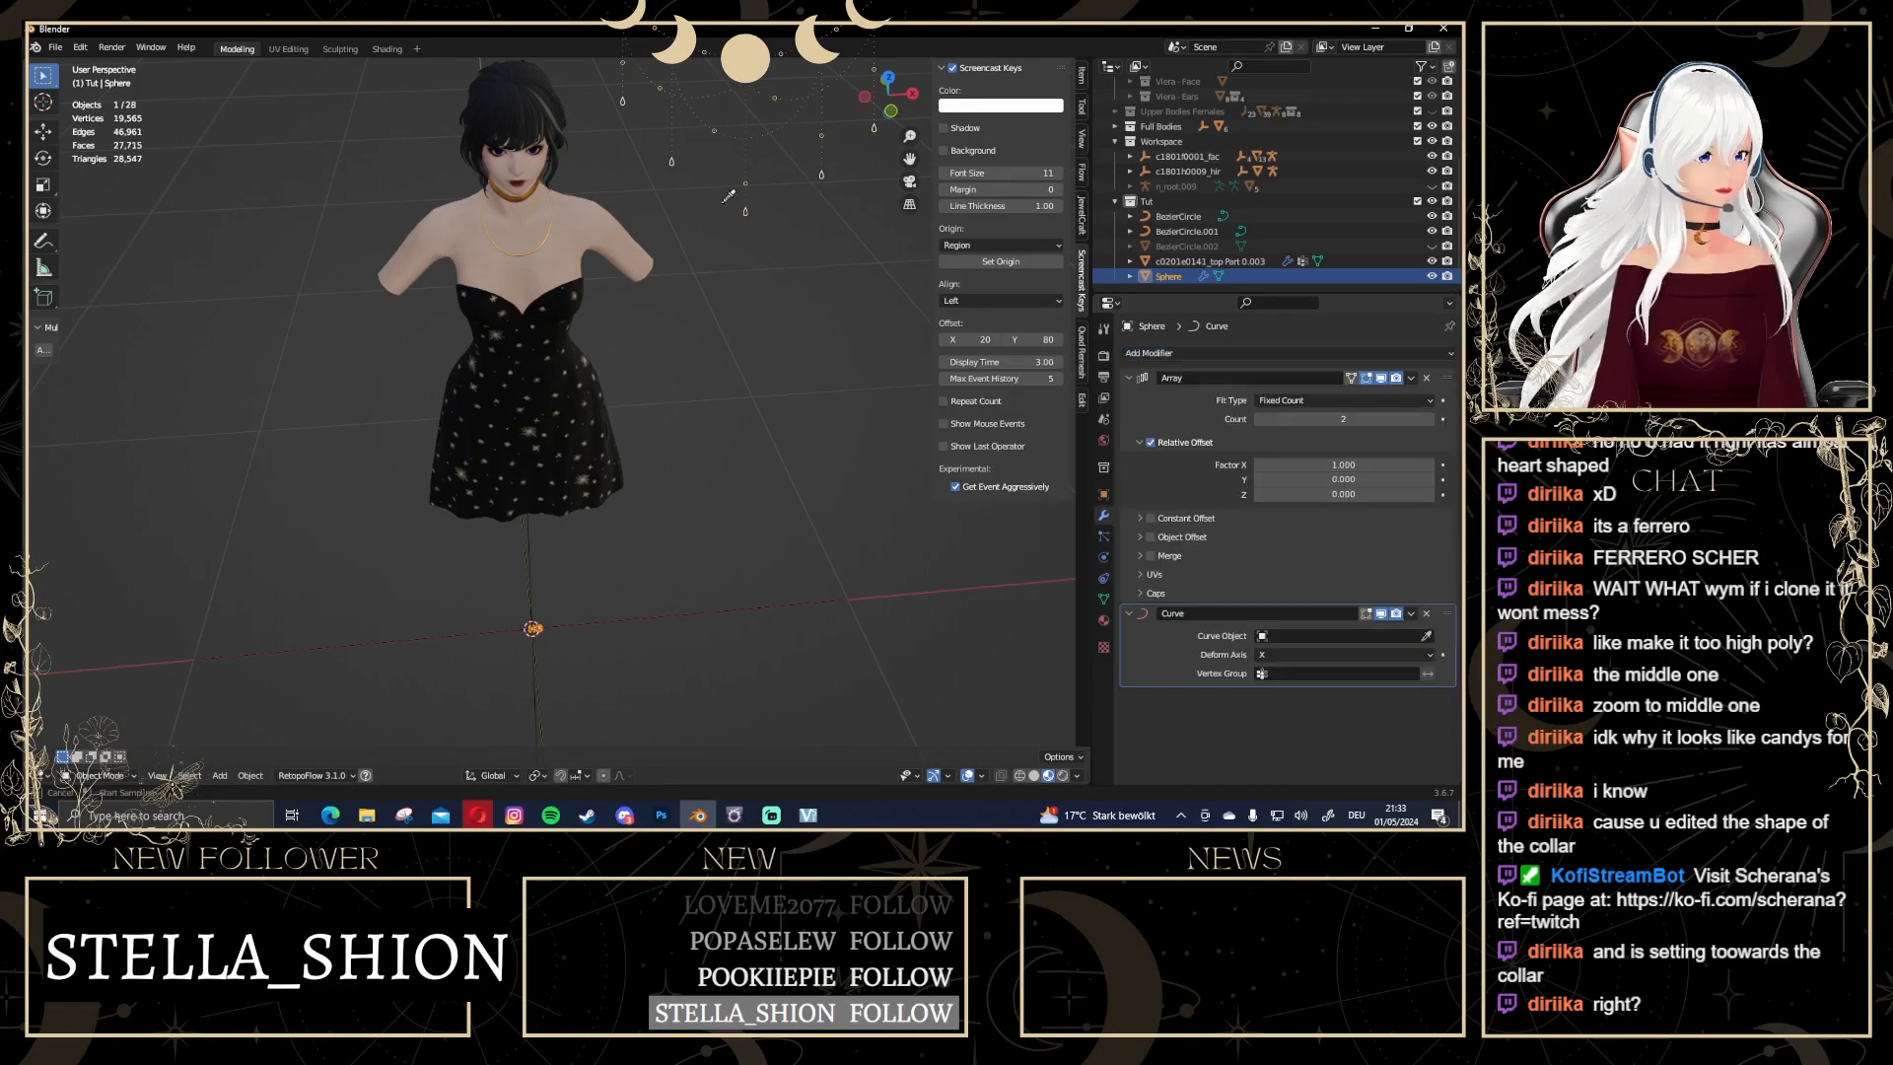
{"action": "left_click", "coordinate": [548, 225]}
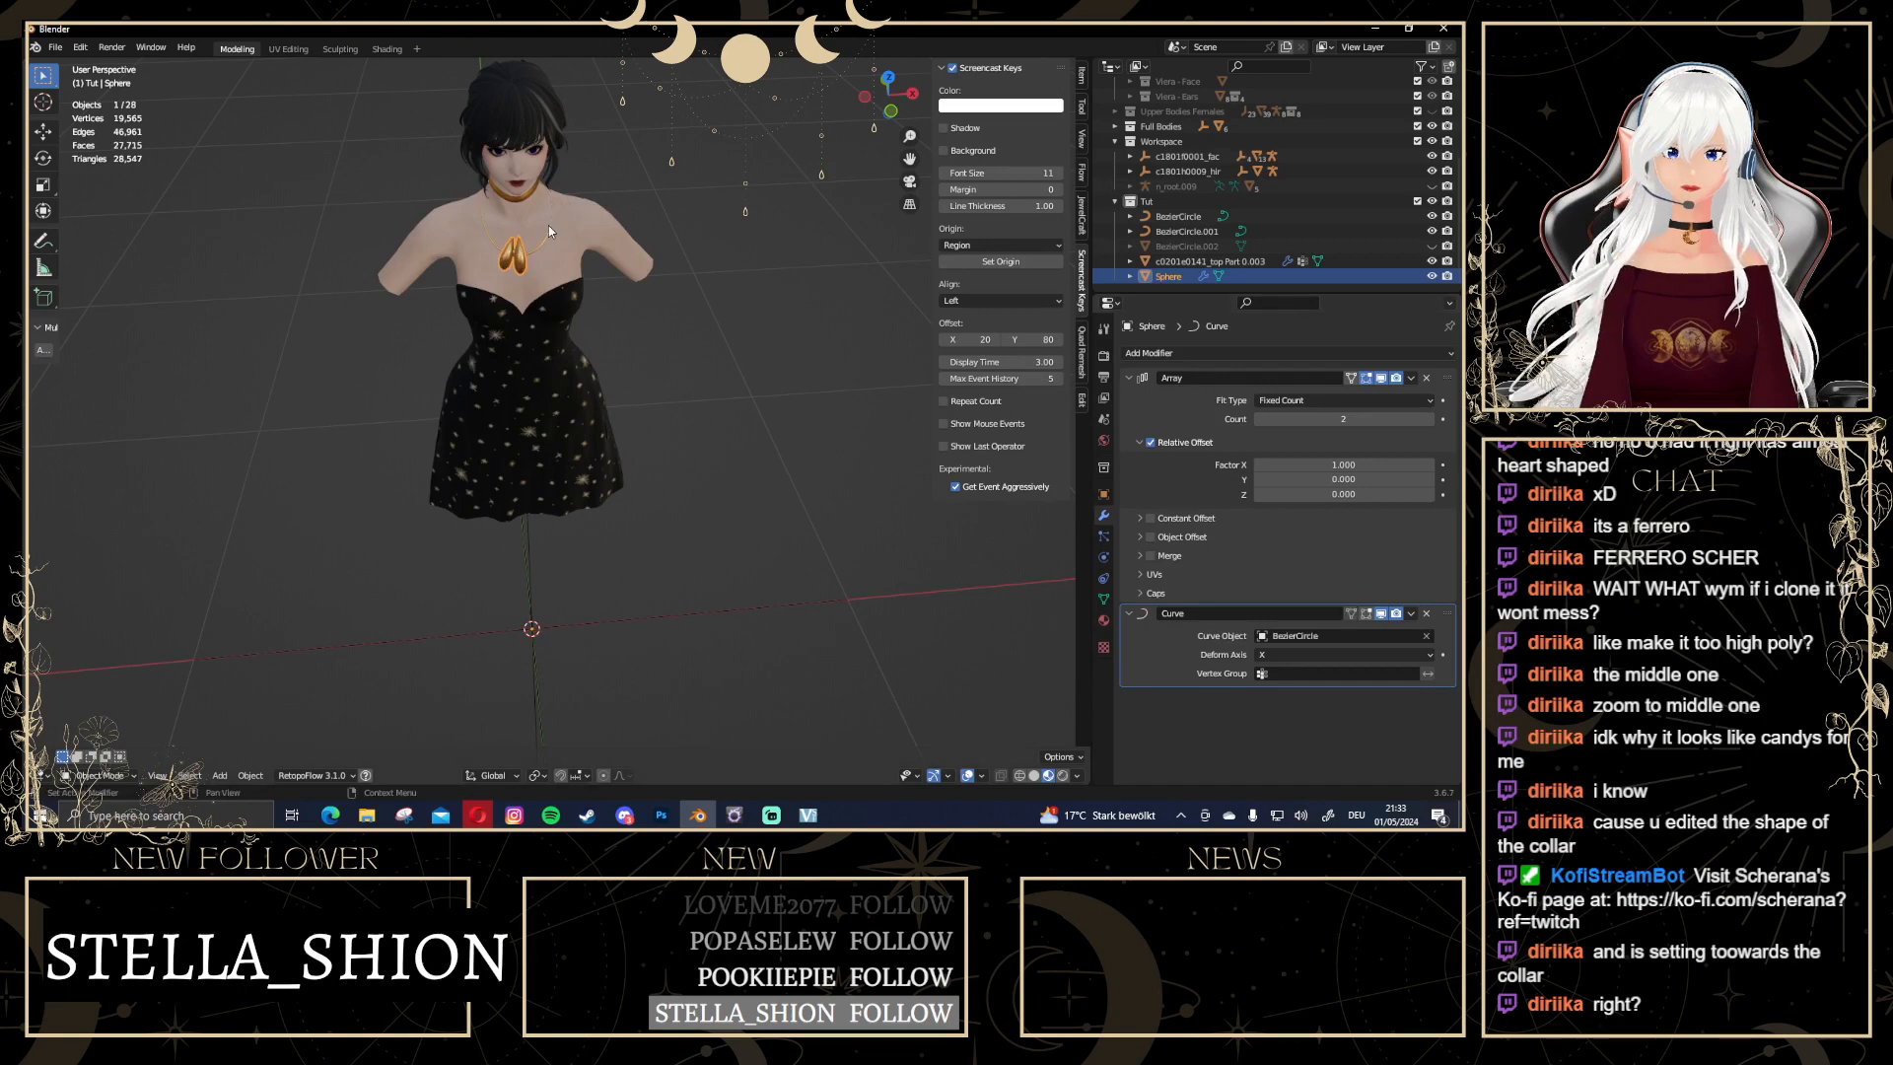
Inspect the two arrayed beads on the rounded necklace from several angles around the character's chest
{"action": "scroll", "coordinate": [639, 240], "scroll_direction": "up", "scroll_amount": 2}
{"action": "middle_click_drag", "start_coordinate": [641, 239], "coordinate": [669, 284]}
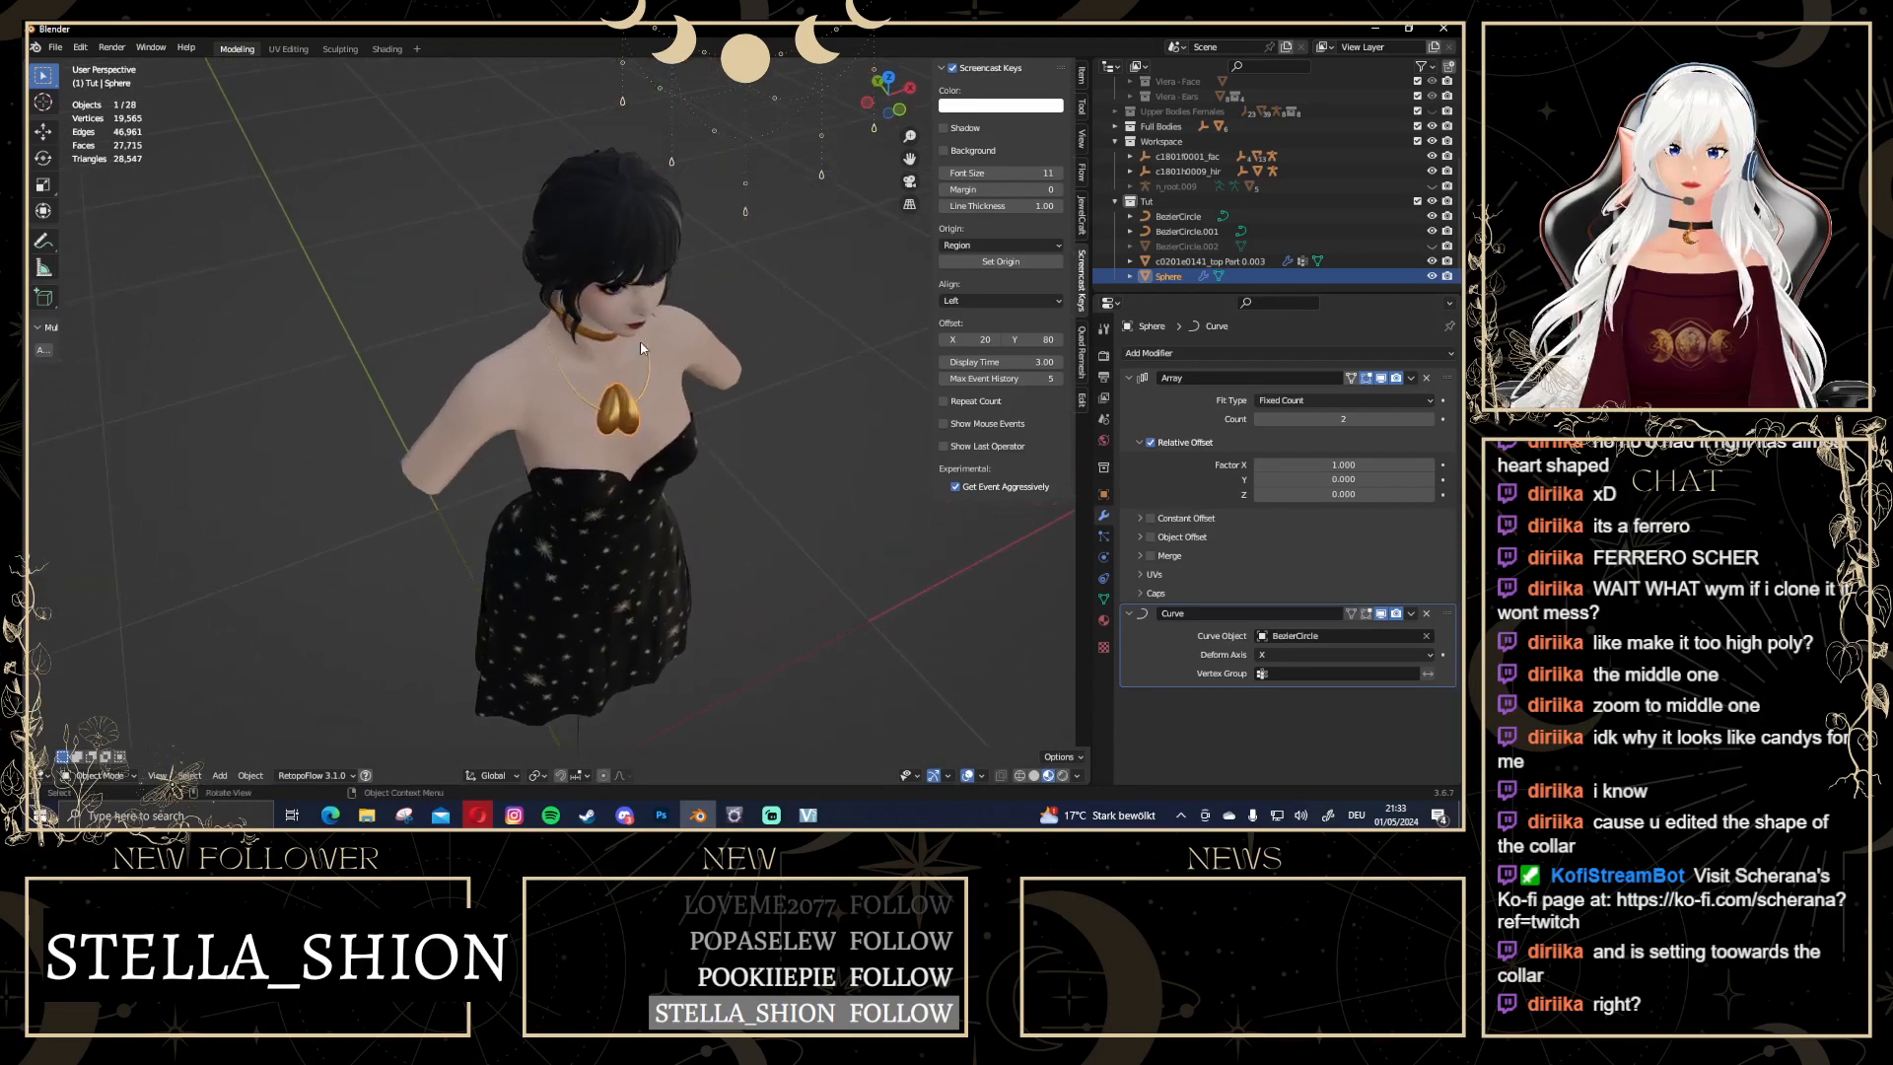
{"action": "scroll", "coordinate": [394, 281], "scroll_direction": "up", "scroll_amount": 6}
{"action": "middle_click_drag", "start_coordinate": [394, 281], "coordinate": [725, 287]}
{"action": "scroll", "coordinate": [690, 296], "scroll_direction": "down", "scroll_amount": 1}
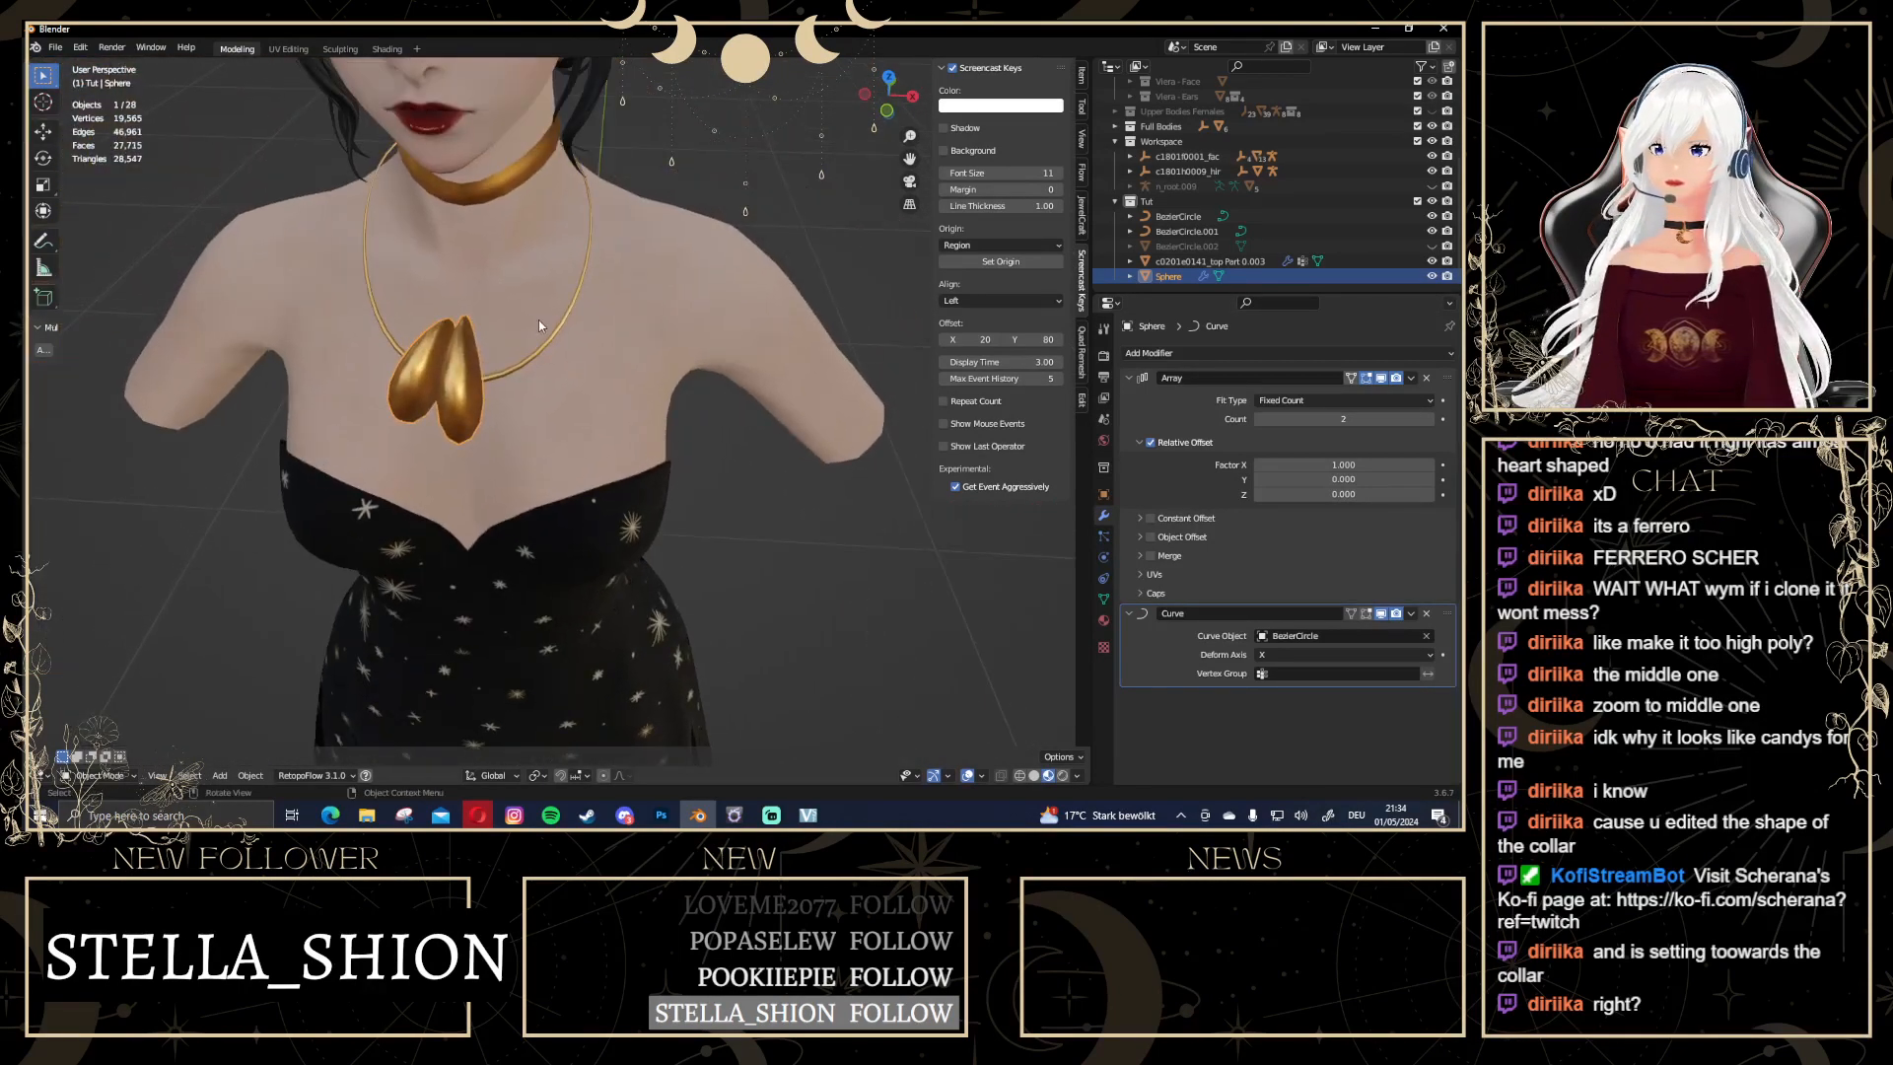
Select the necklace curve and examine how closely the view can approach the chest before clipping through it
{"action": "left_click", "coordinate": [565, 326]}
{"action": "middle_click_drag", "start_coordinate": [565, 322], "coordinate": [603, 297]}
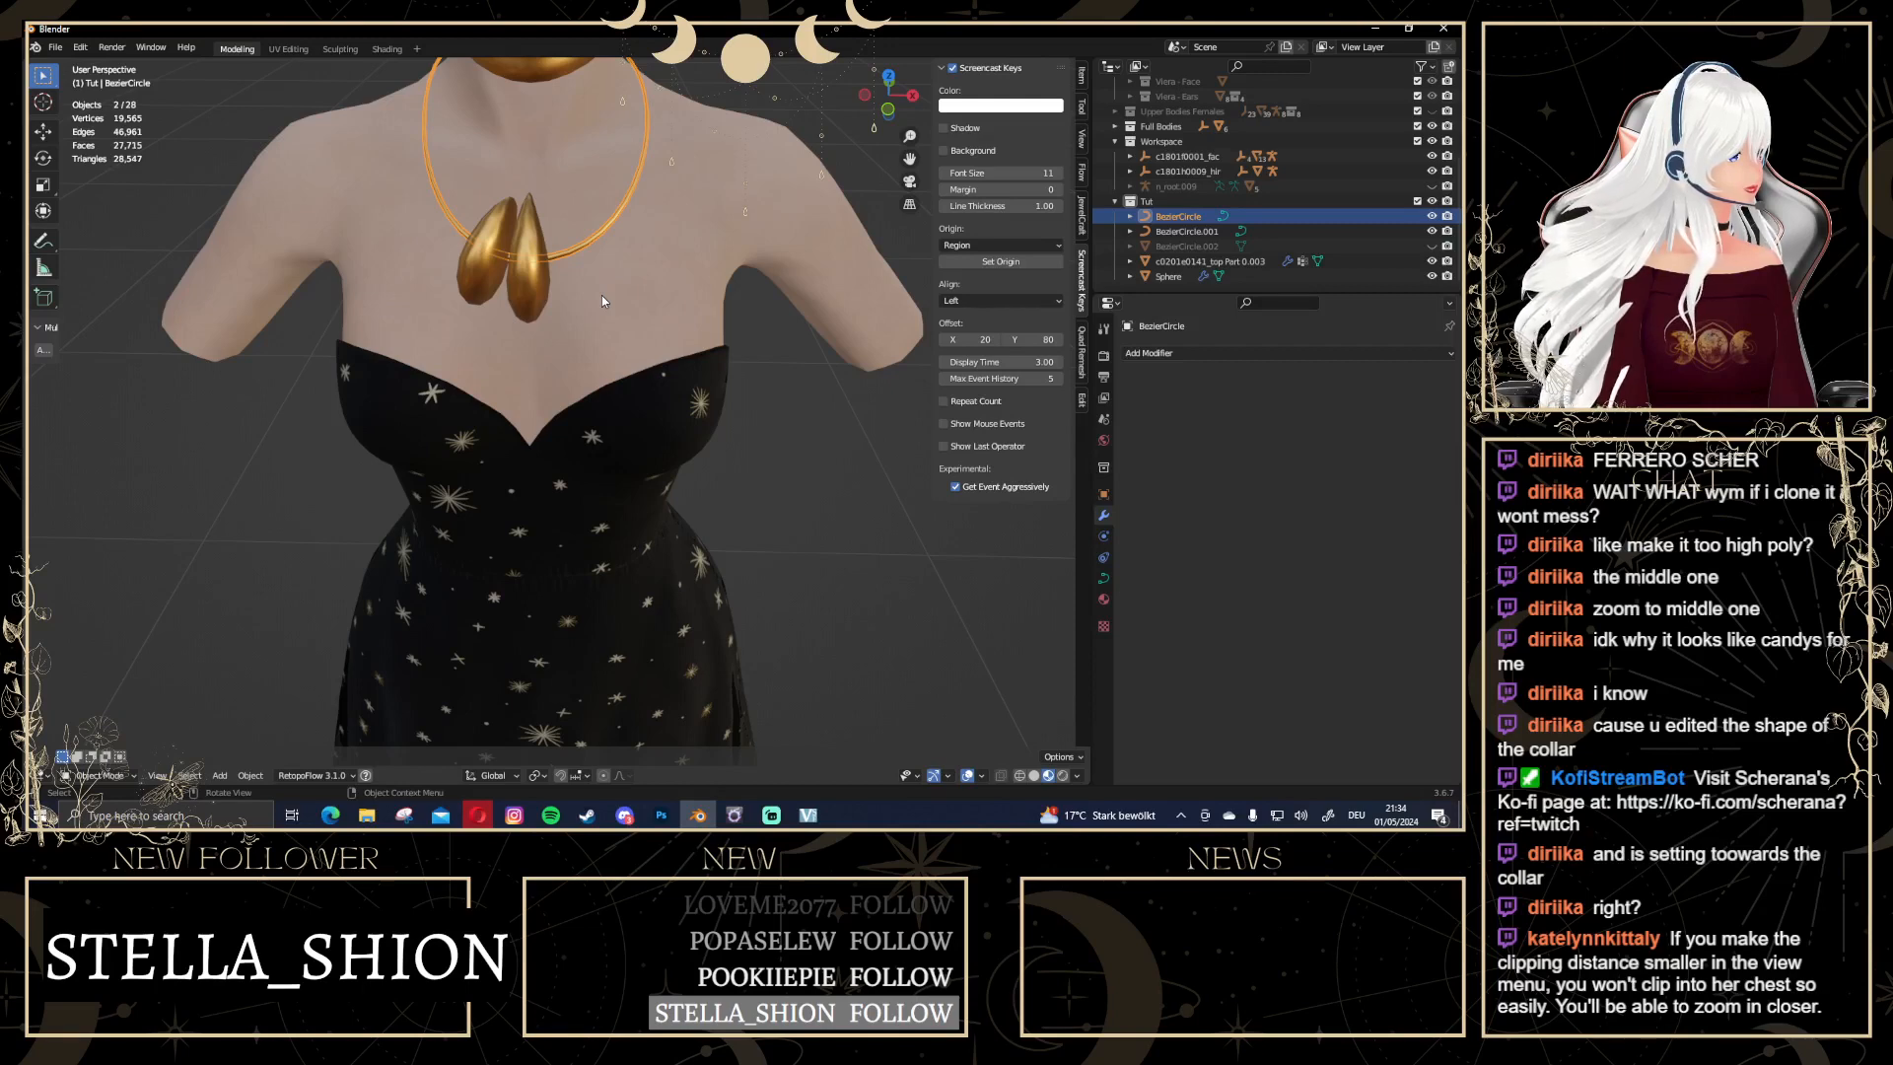
{"action": "scroll", "coordinate": [651, 292], "scroll_direction": "up", "scroll_amount": 6}
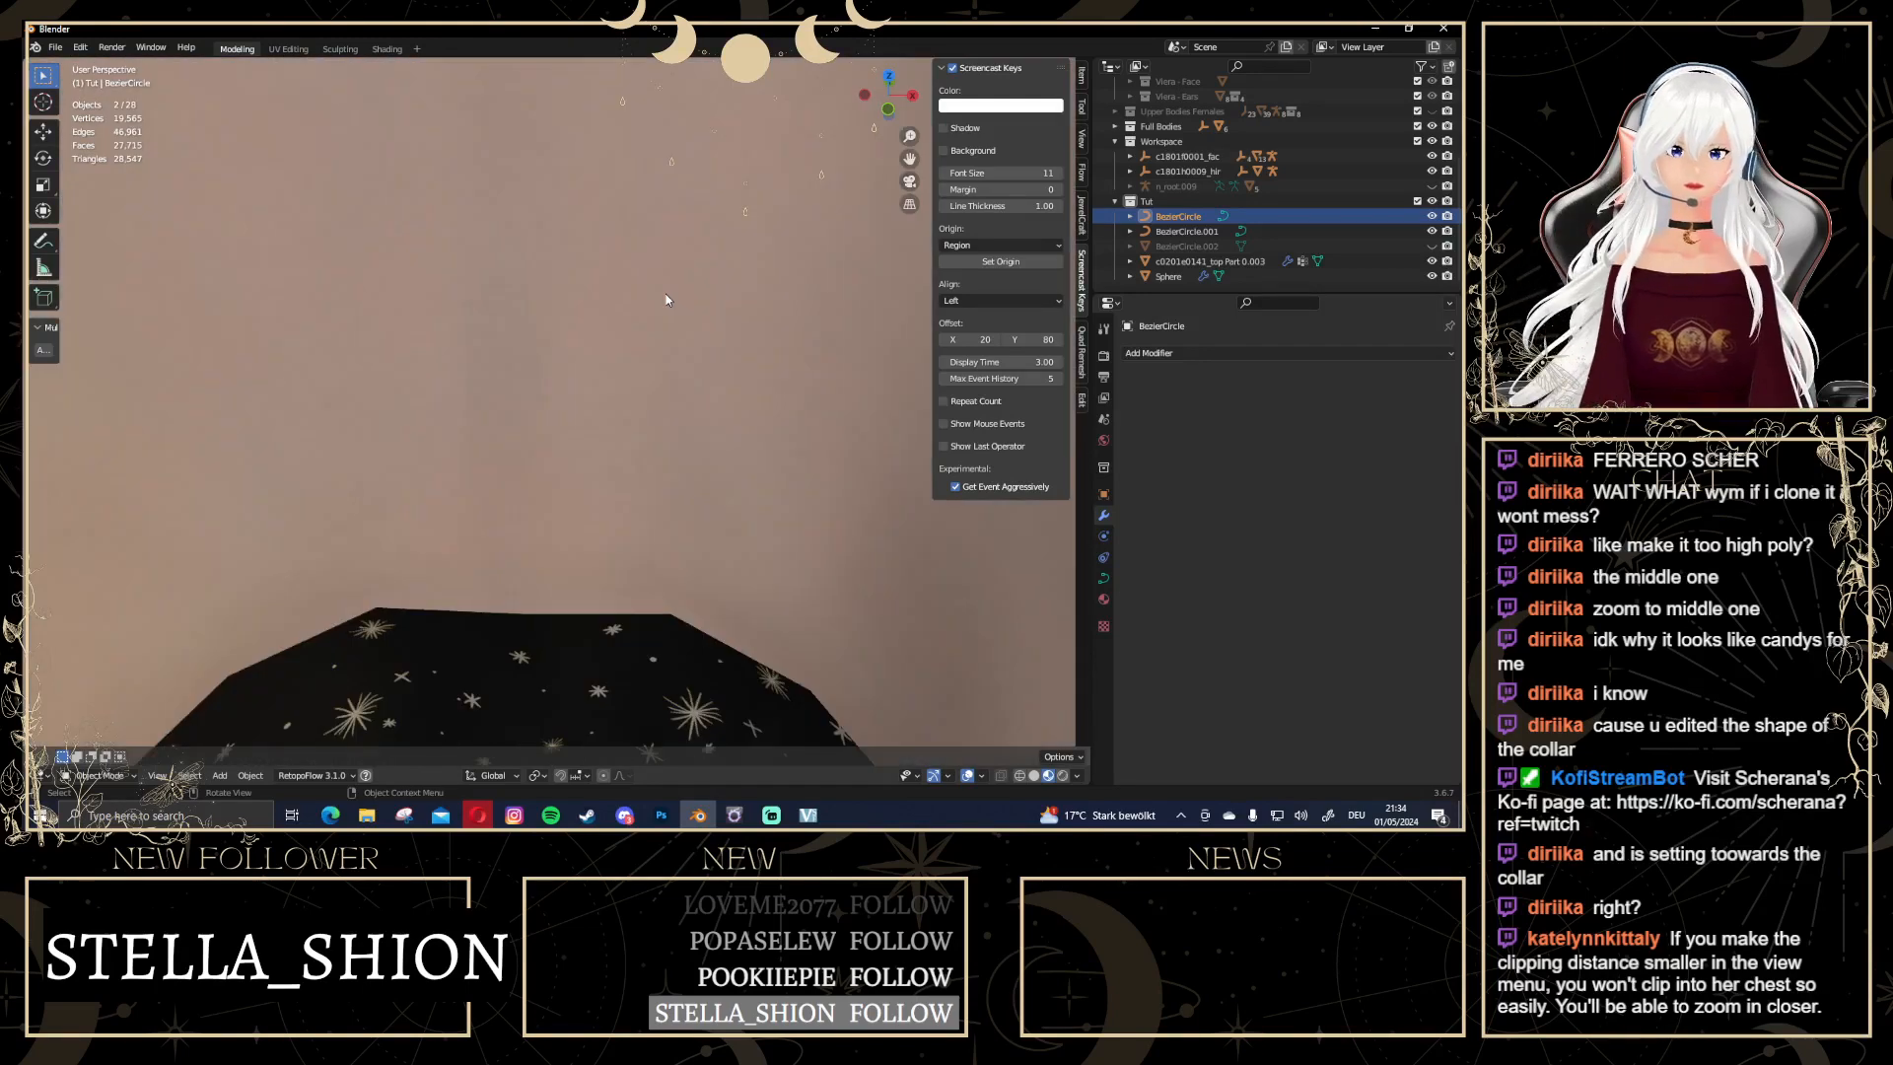
{"action": "scroll", "coordinate": [666, 293], "scroll_direction": "down", "scroll_amount": 2}
{"action": "scroll", "coordinate": [665, 293], "scroll_direction": "up", "scroll_amount": 2}
{"action": "scroll", "coordinate": [665, 293], "scroll_direction": "down", "scroll_amount": 2}
{"action": "scroll", "coordinate": [666, 293], "scroll_direction": "up", "scroll_amount": 2}
{"action": "scroll", "coordinate": [666, 294], "scroll_direction": "down", "scroll_amount": 5}
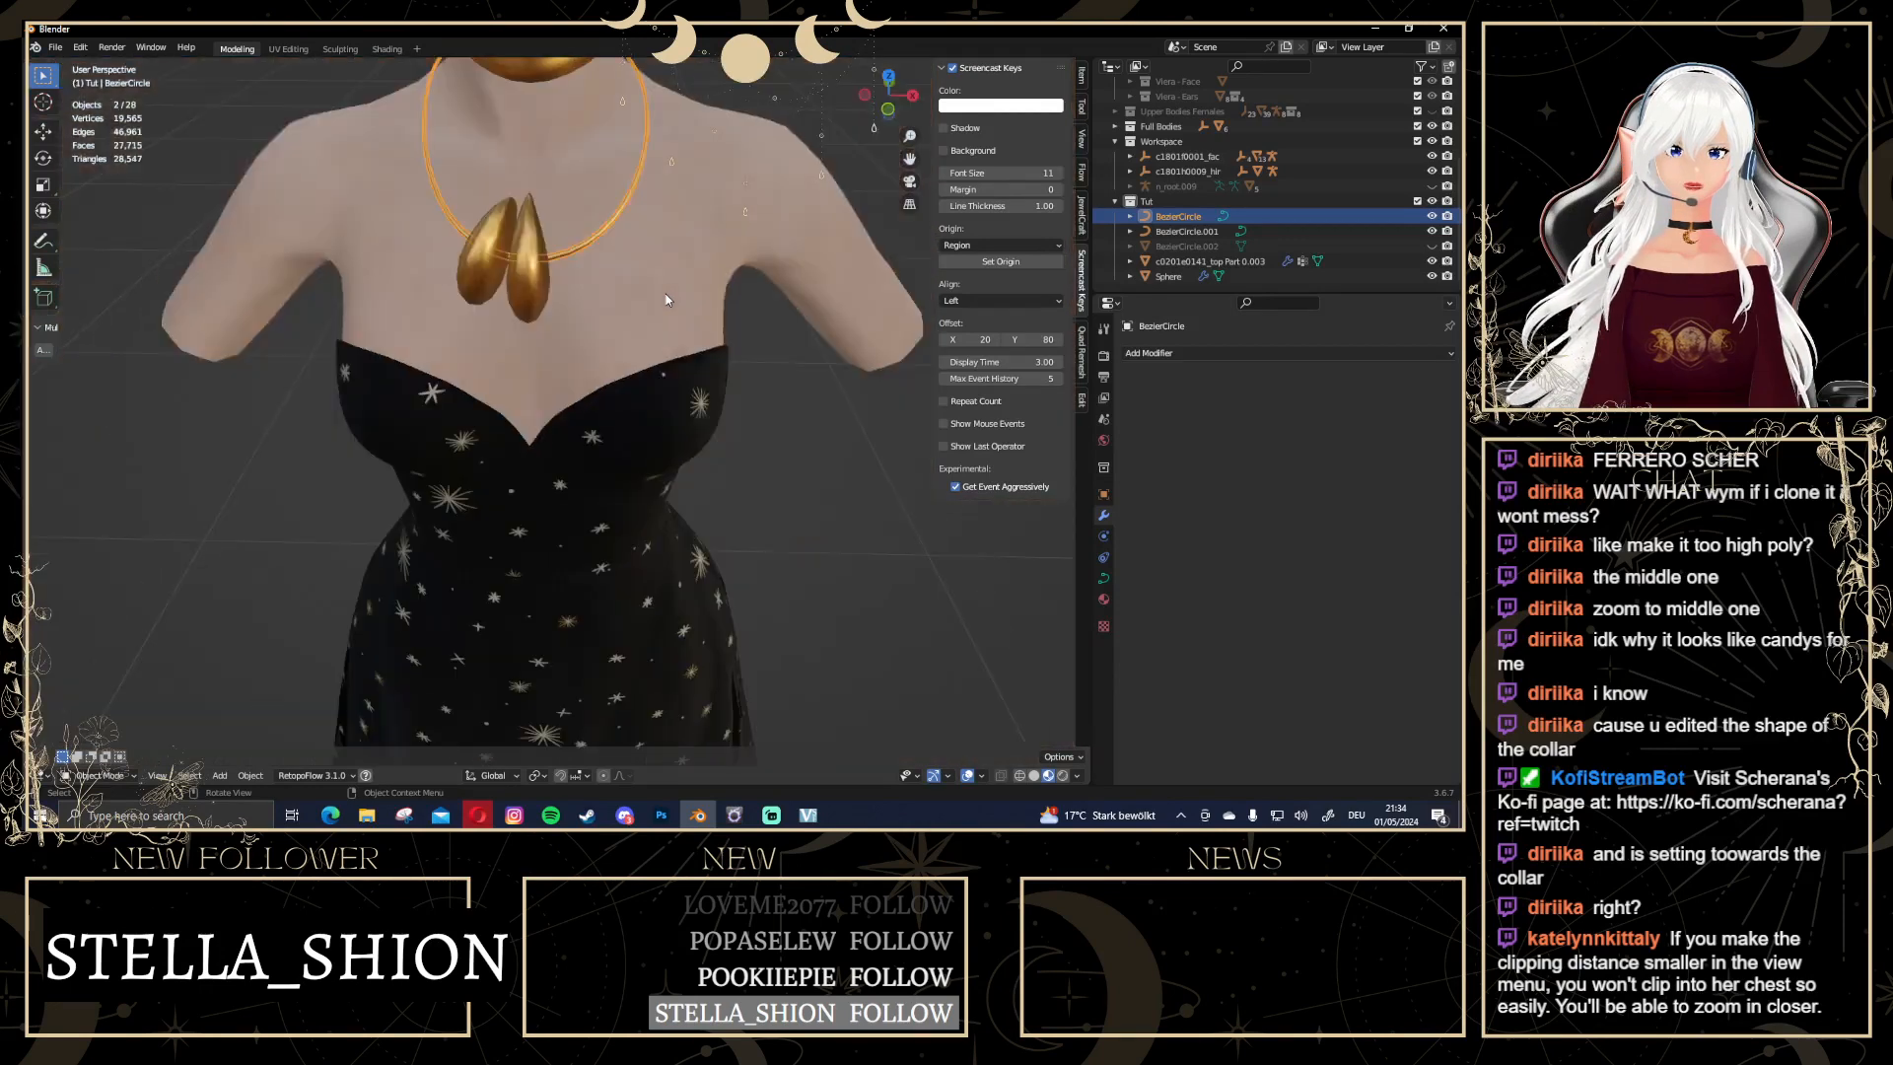
{"action": "scroll", "coordinate": [665, 294], "scroll_direction": "up", "scroll_amount": 5}
{"action": "scroll", "coordinate": [665, 300], "scroll_direction": "down", "scroll_amount": 5}
{"action": "scroll", "coordinate": [666, 301], "scroll_direction": "up", "scroll_amount": 2}
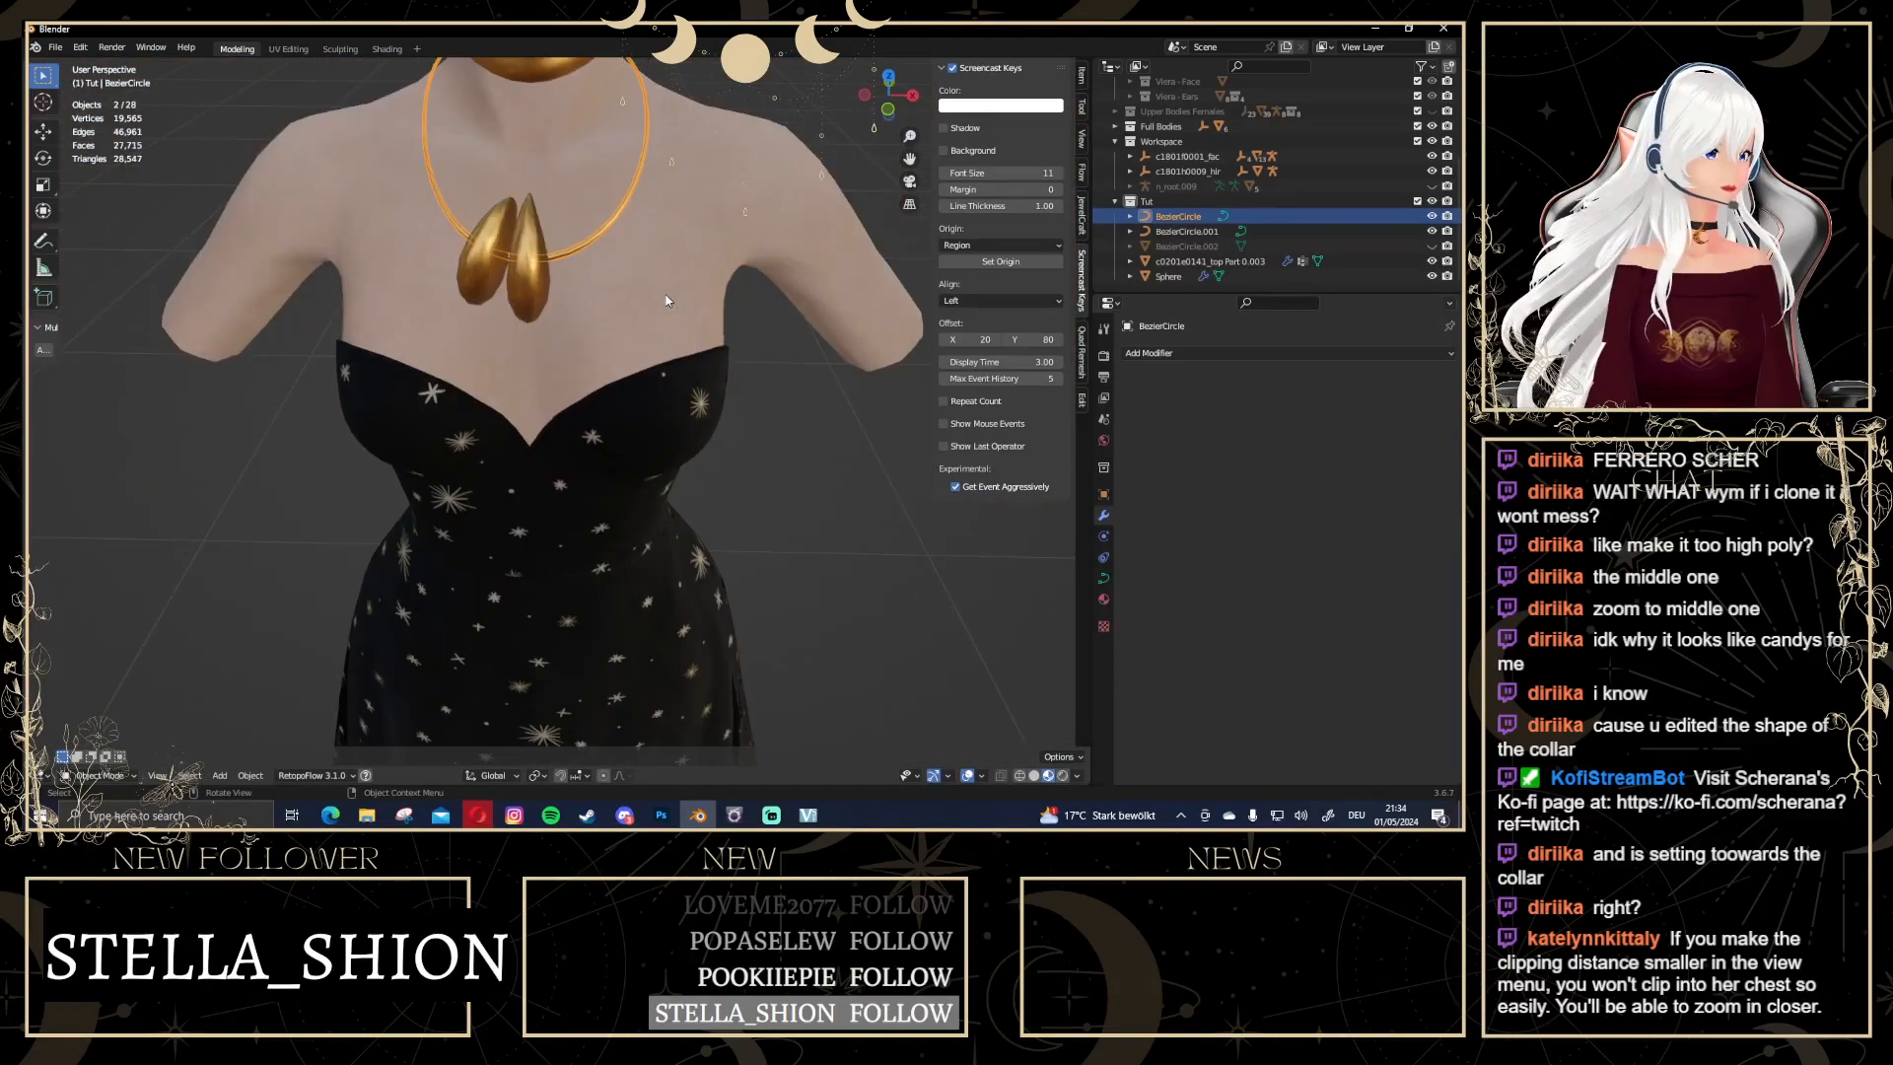
{"action": "scroll", "coordinate": [667, 301], "scroll_direction": "up", "scroll_amount": 2}
{"action": "scroll", "coordinate": [667, 301], "scroll_direction": "down", "scroll_amount": 2}
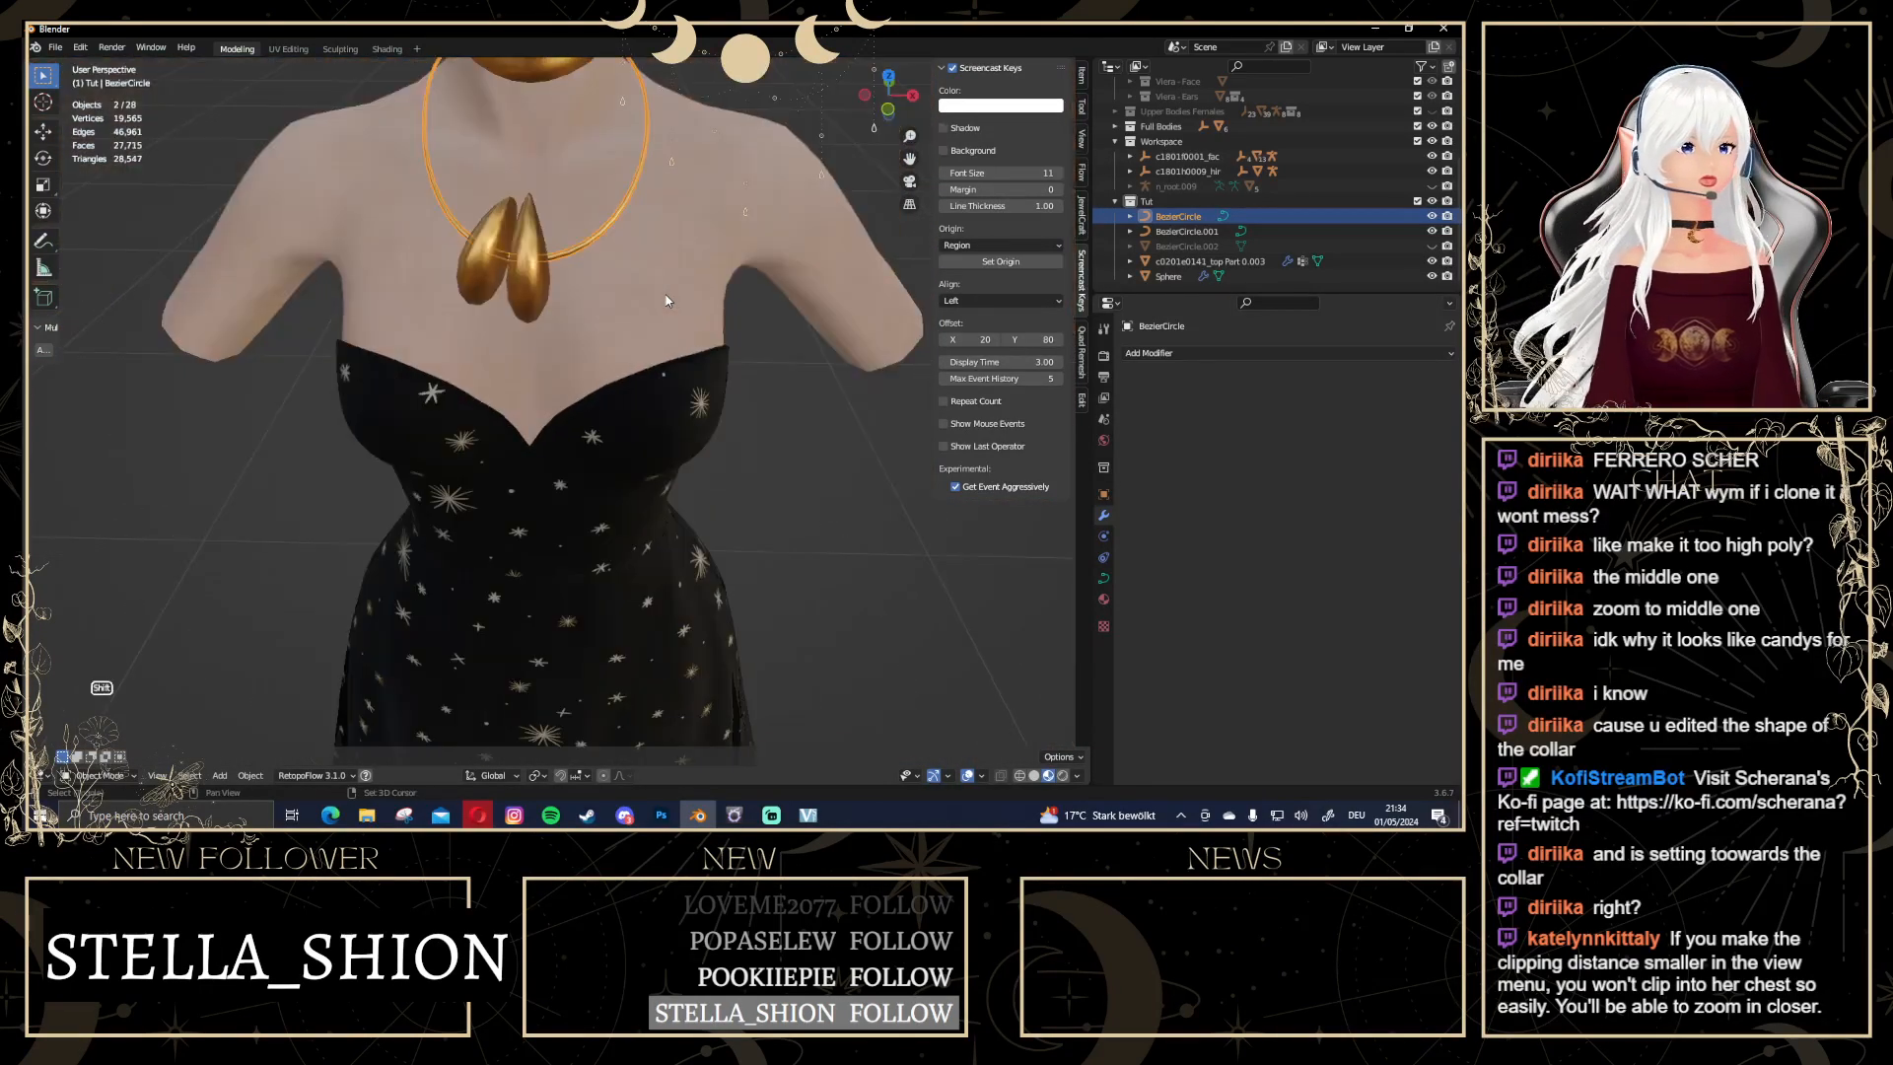
{"action": "middle_click_drag", "start_coordinate": [666, 301], "coordinate": [656, 347], "text": "shift"}
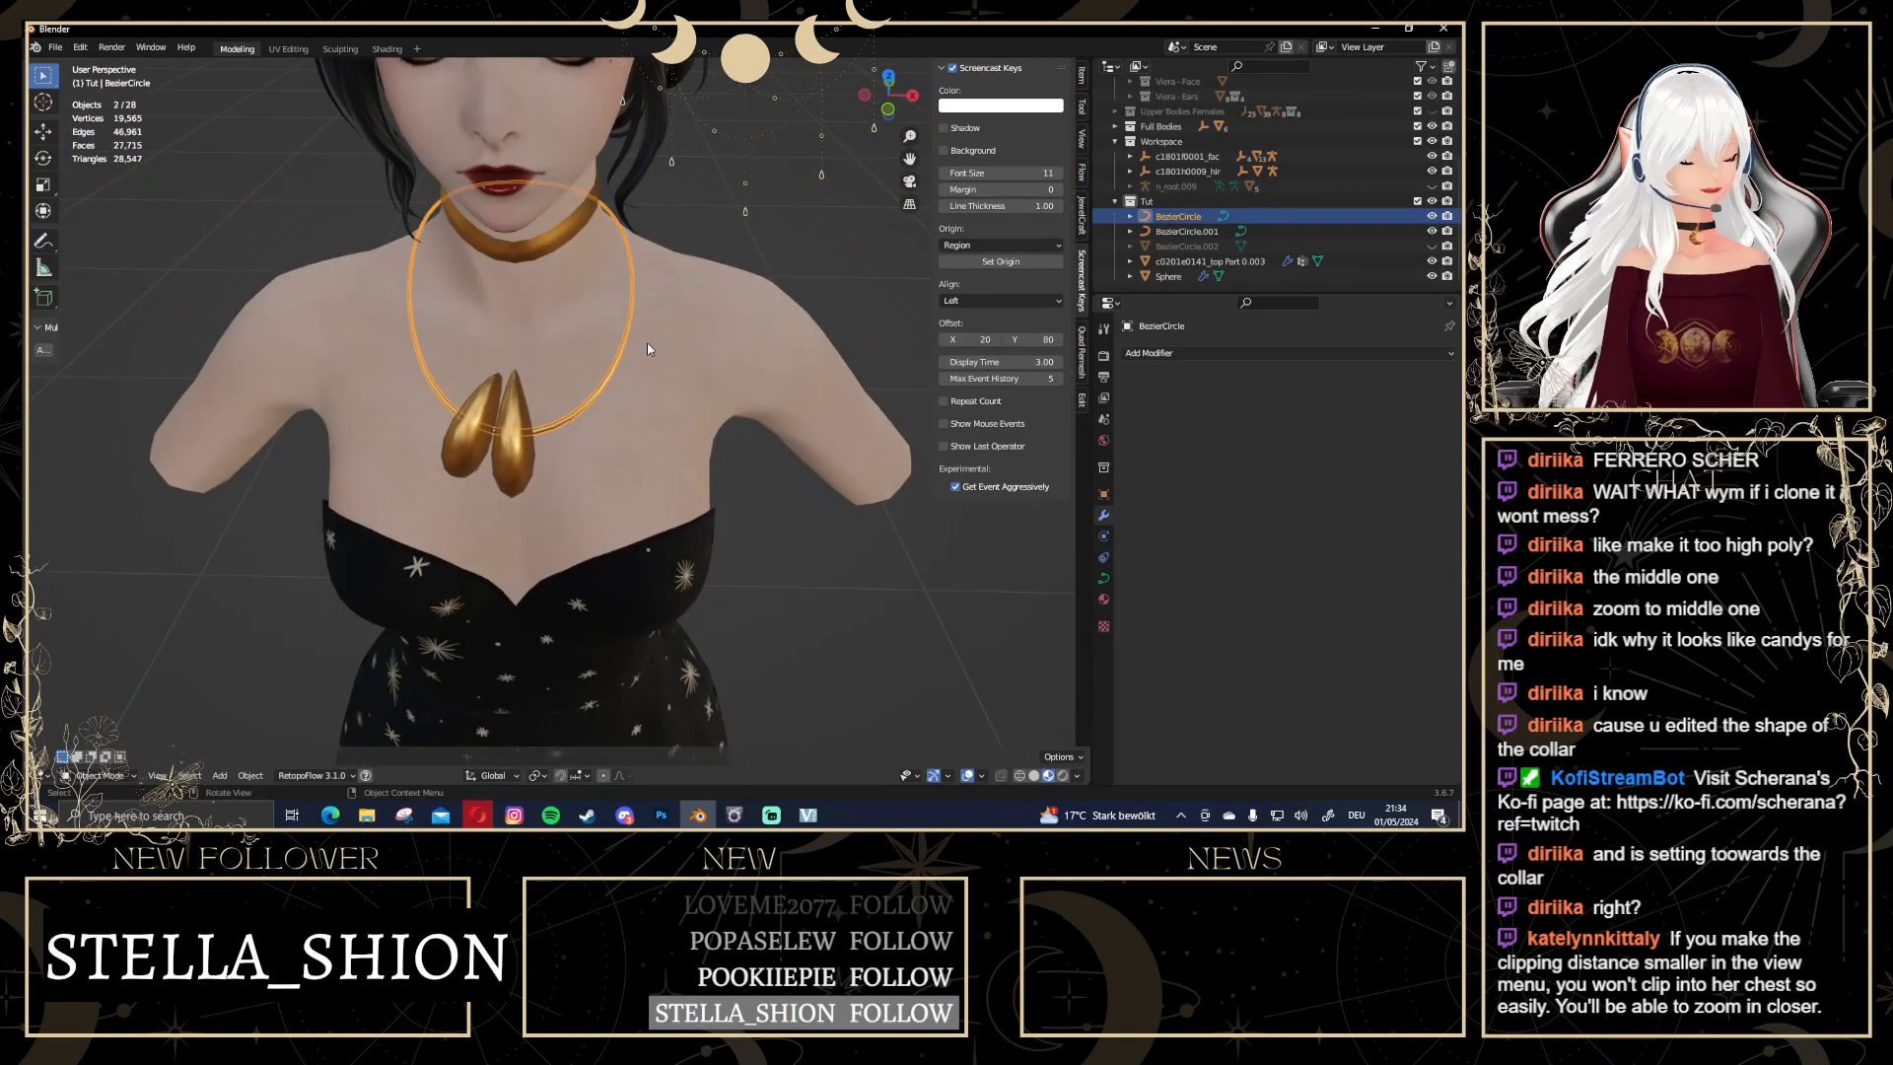
Compare the character and necklace in orthographic and perspective projection
{"action": "key", "text": "KP_5"}
{"action": "key", "text": "KP_5"}
{"action": "key", "text": "KP_5"}
{"action": "key", "text": "KP_5"}
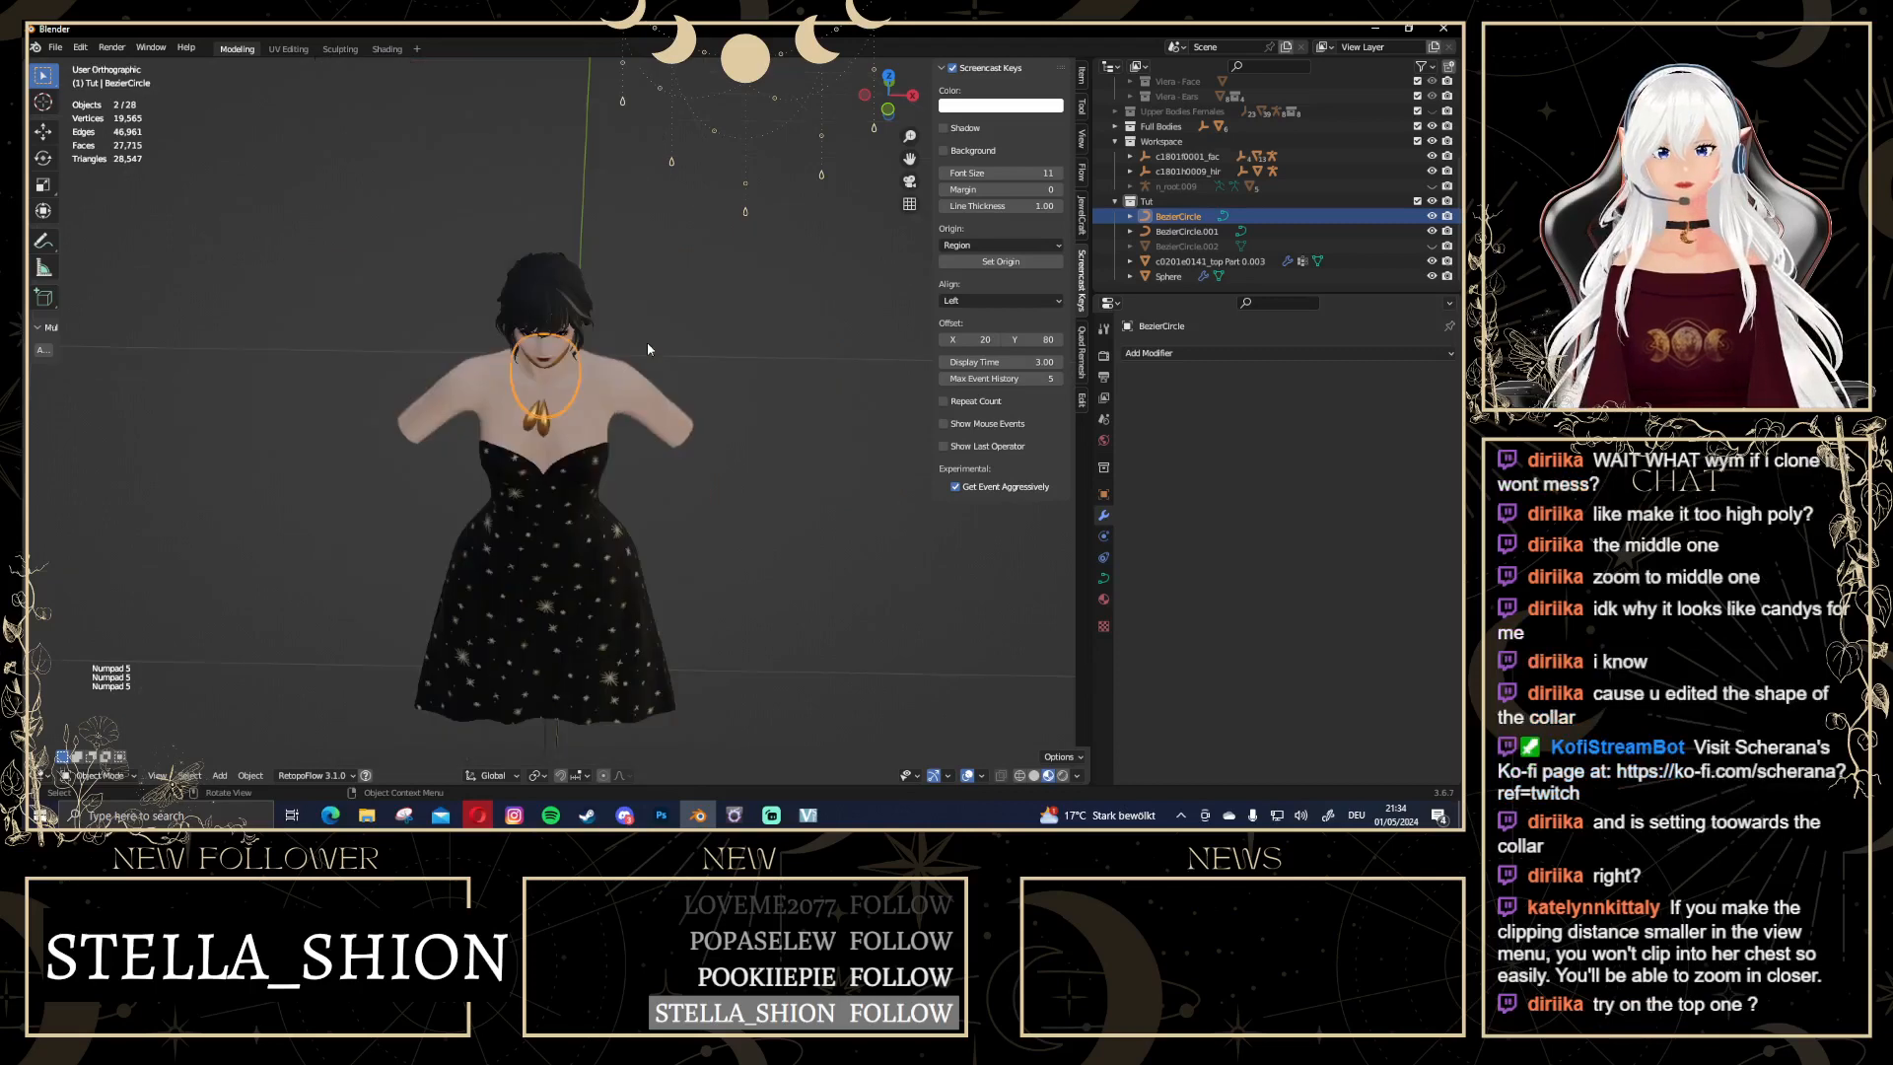
{"action": "scroll", "coordinate": [646, 349], "scroll_direction": "down", "scroll_amount": 8}
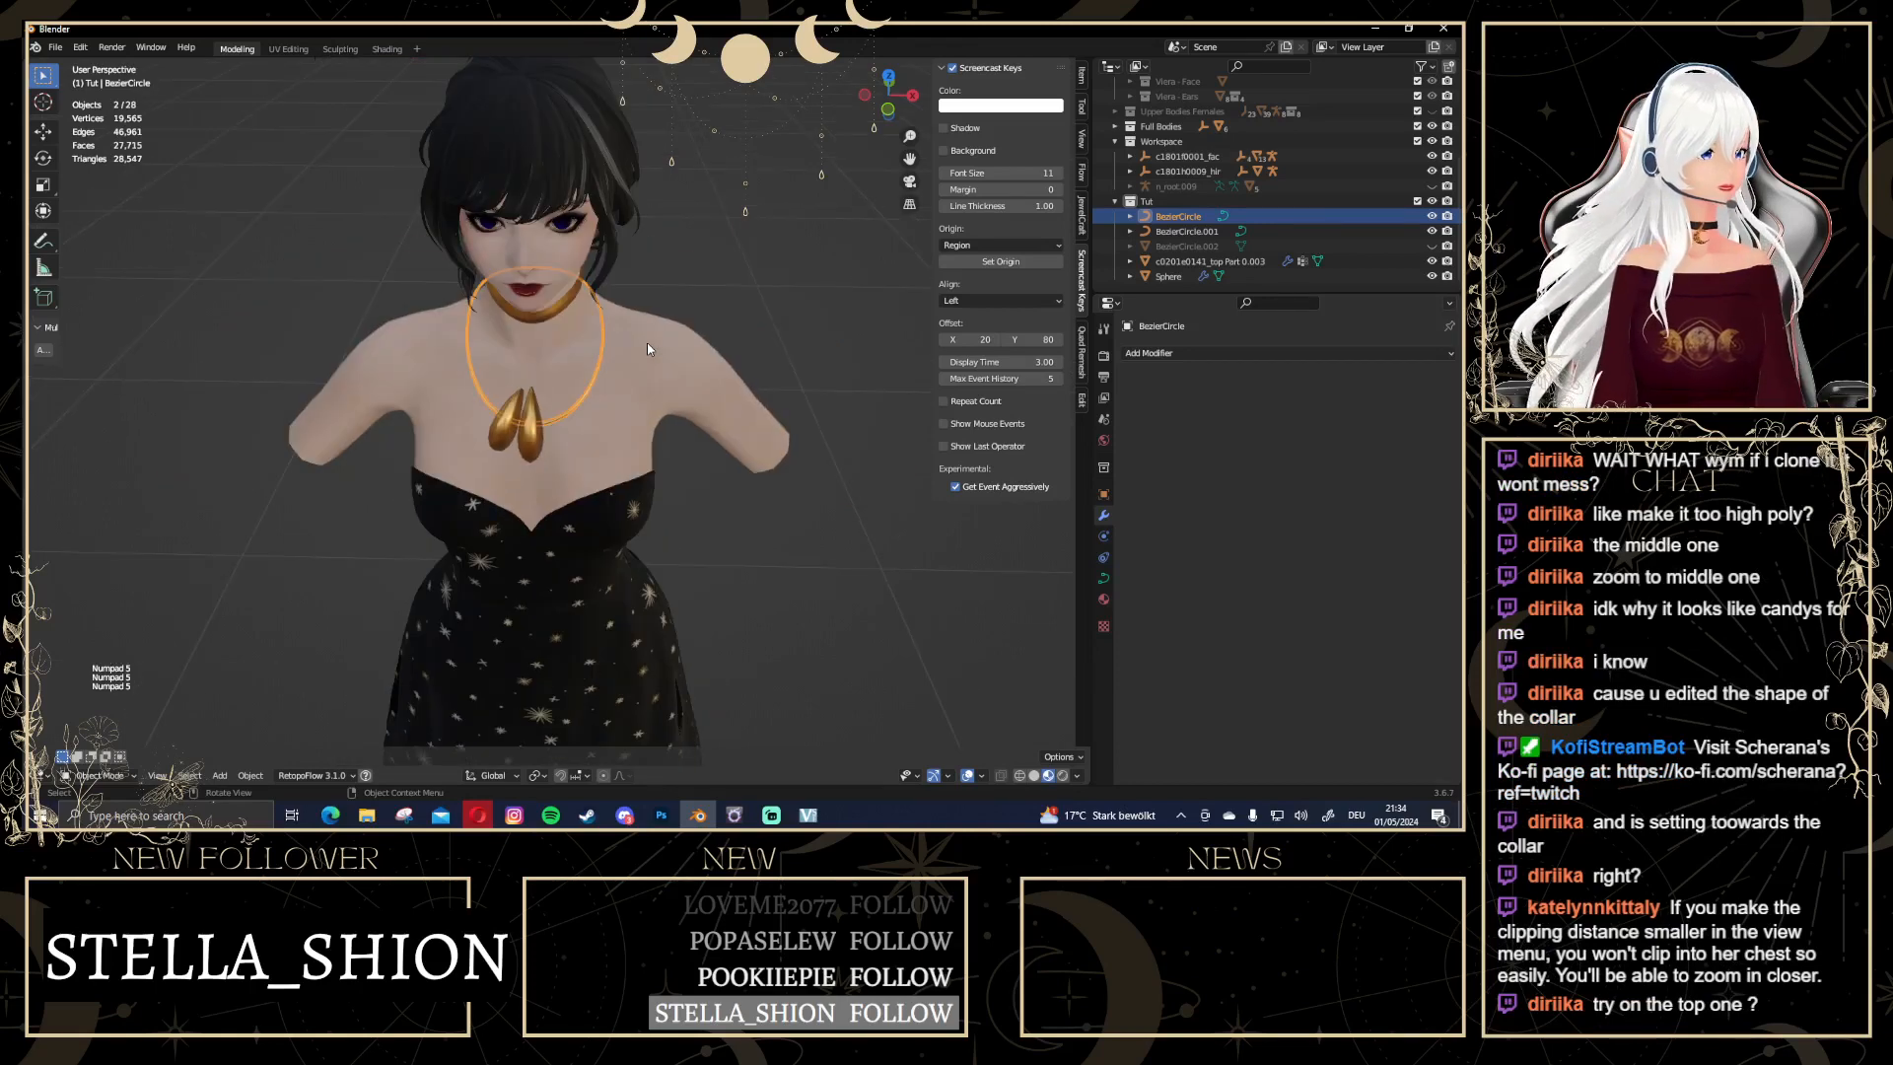
Replace the curve object in the sphere's Curve modifier with the large circle BezierCircle.001 beside the character
{"action": "middle_click_drag", "start_coordinate": [647, 349], "coordinate": [711, 217]}
{"action": "scroll", "coordinate": [694, 258], "scroll_direction": "down", "scroll_amount": 3}
{"action": "left_click", "coordinate": [821, 254]}
{"action": "middle_click_drag", "start_coordinate": [820, 254], "coordinate": [540, 348]}
{"action": "scroll", "coordinate": [540, 348], "scroll_direction": "up", "scroll_amount": 3}
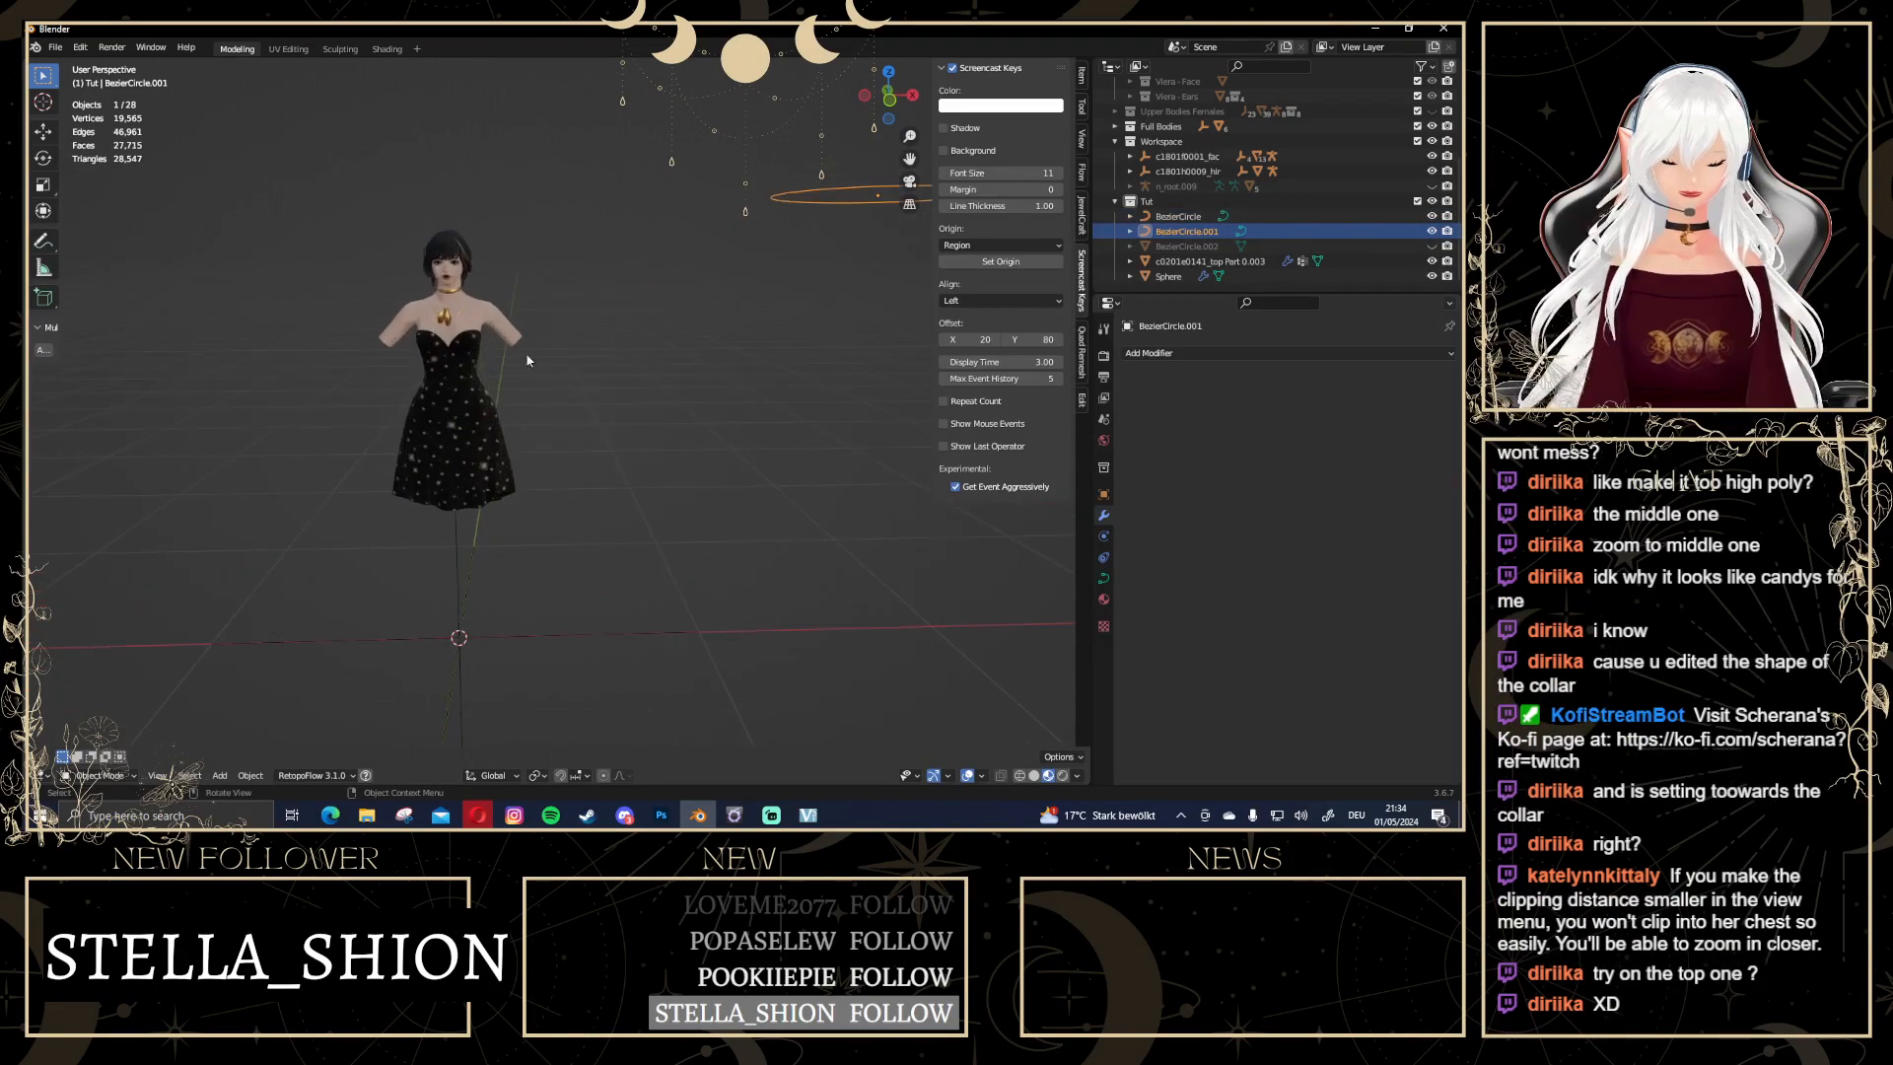
{"action": "left_click", "coordinate": [444, 319]}
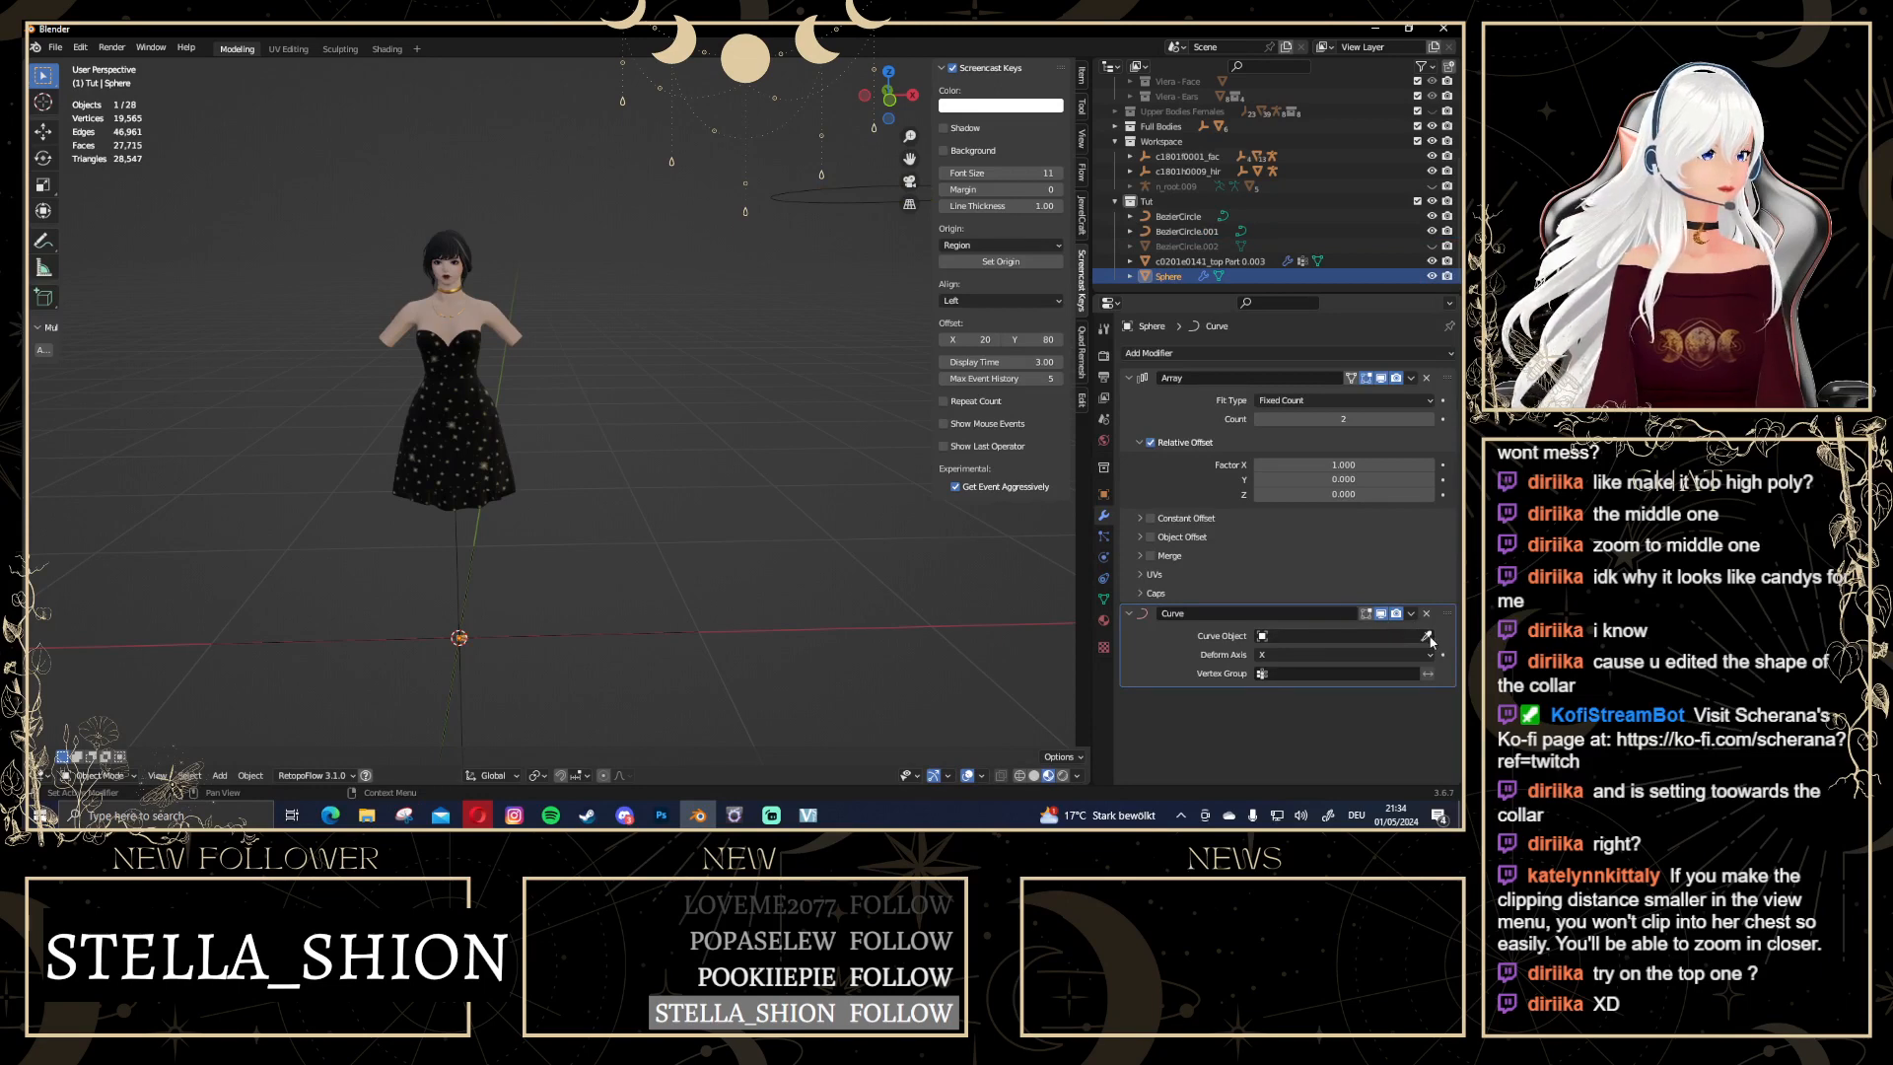
{"action": "left_click", "coordinate": [1427, 636]}
{"action": "left_click", "coordinate": [829, 190]}
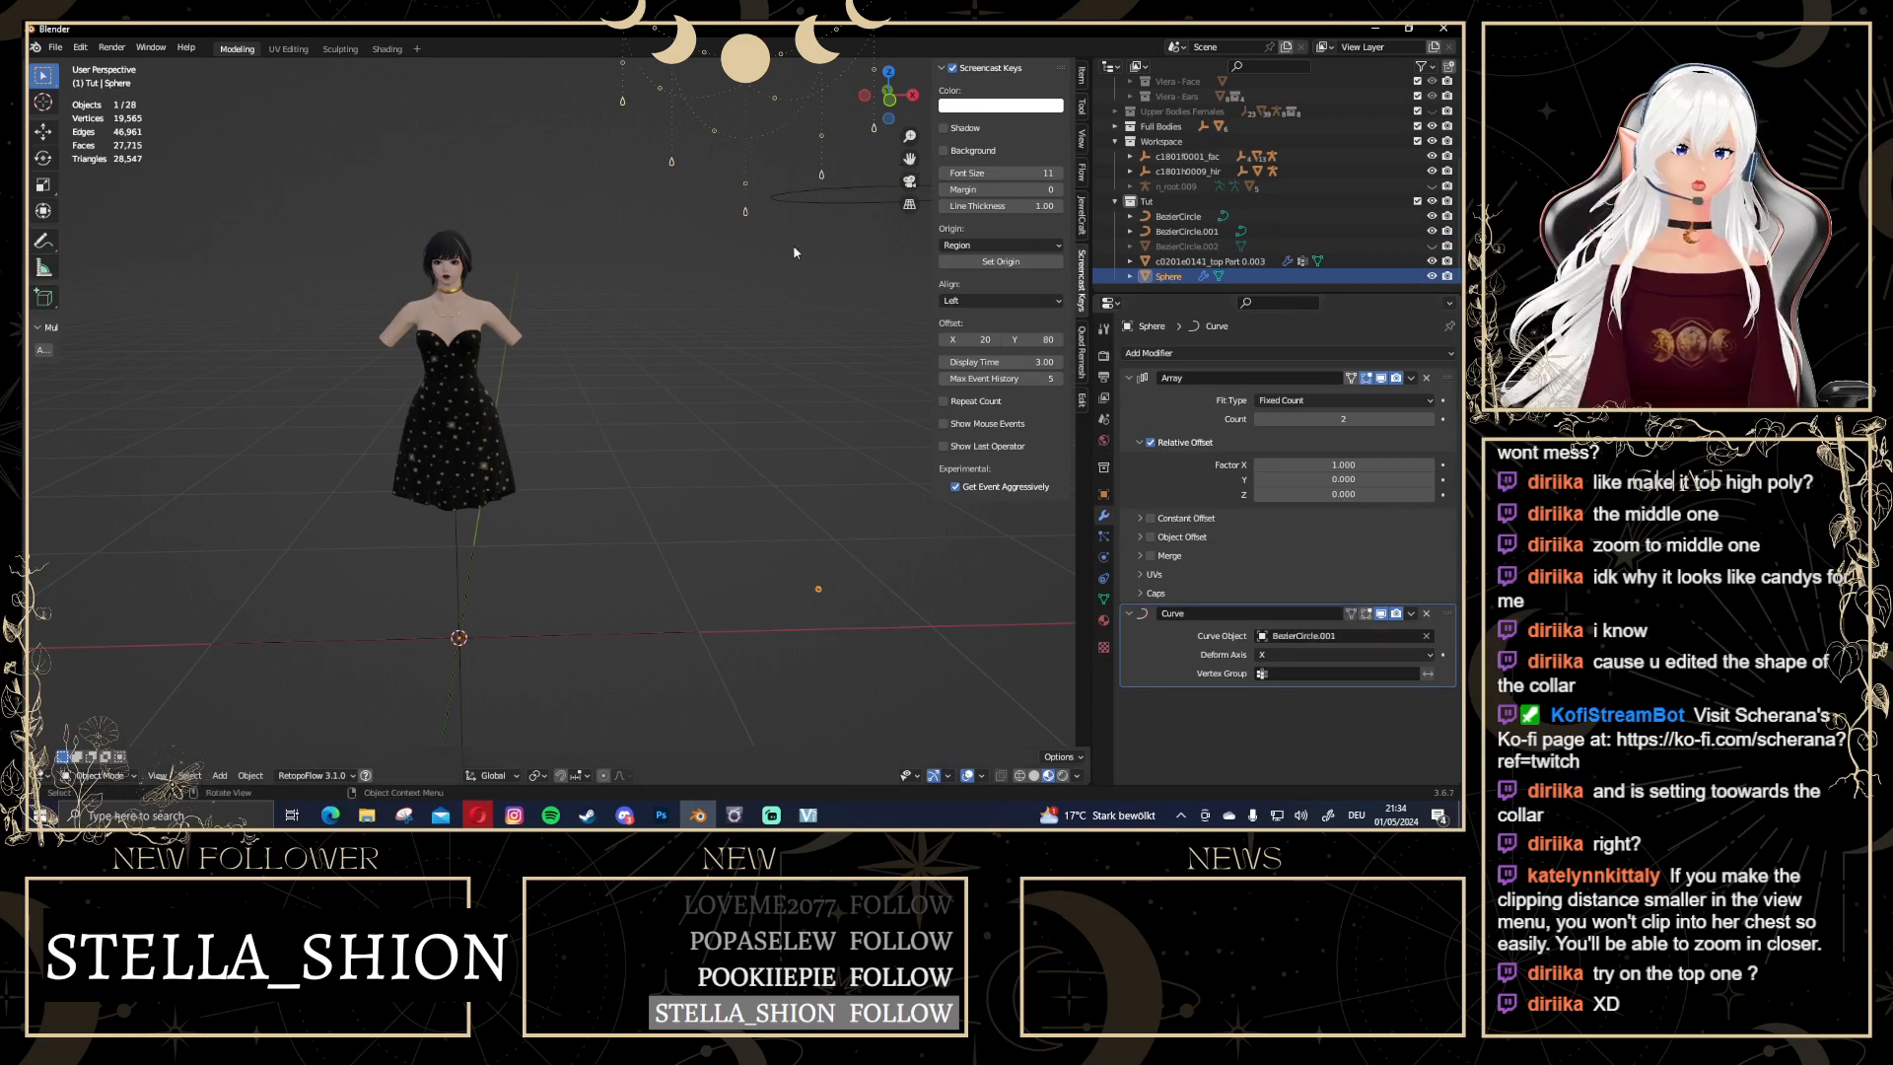
Compare the positions of the large circle, the scene origin and the displaced beads by selecting at each in turn
{"action": "middle_click_drag", "start_coordinate": [794, 253], "coordinate": [263, 554], "text": "shift"}
{"action": "left_click", "coordinate": [618, 279]}
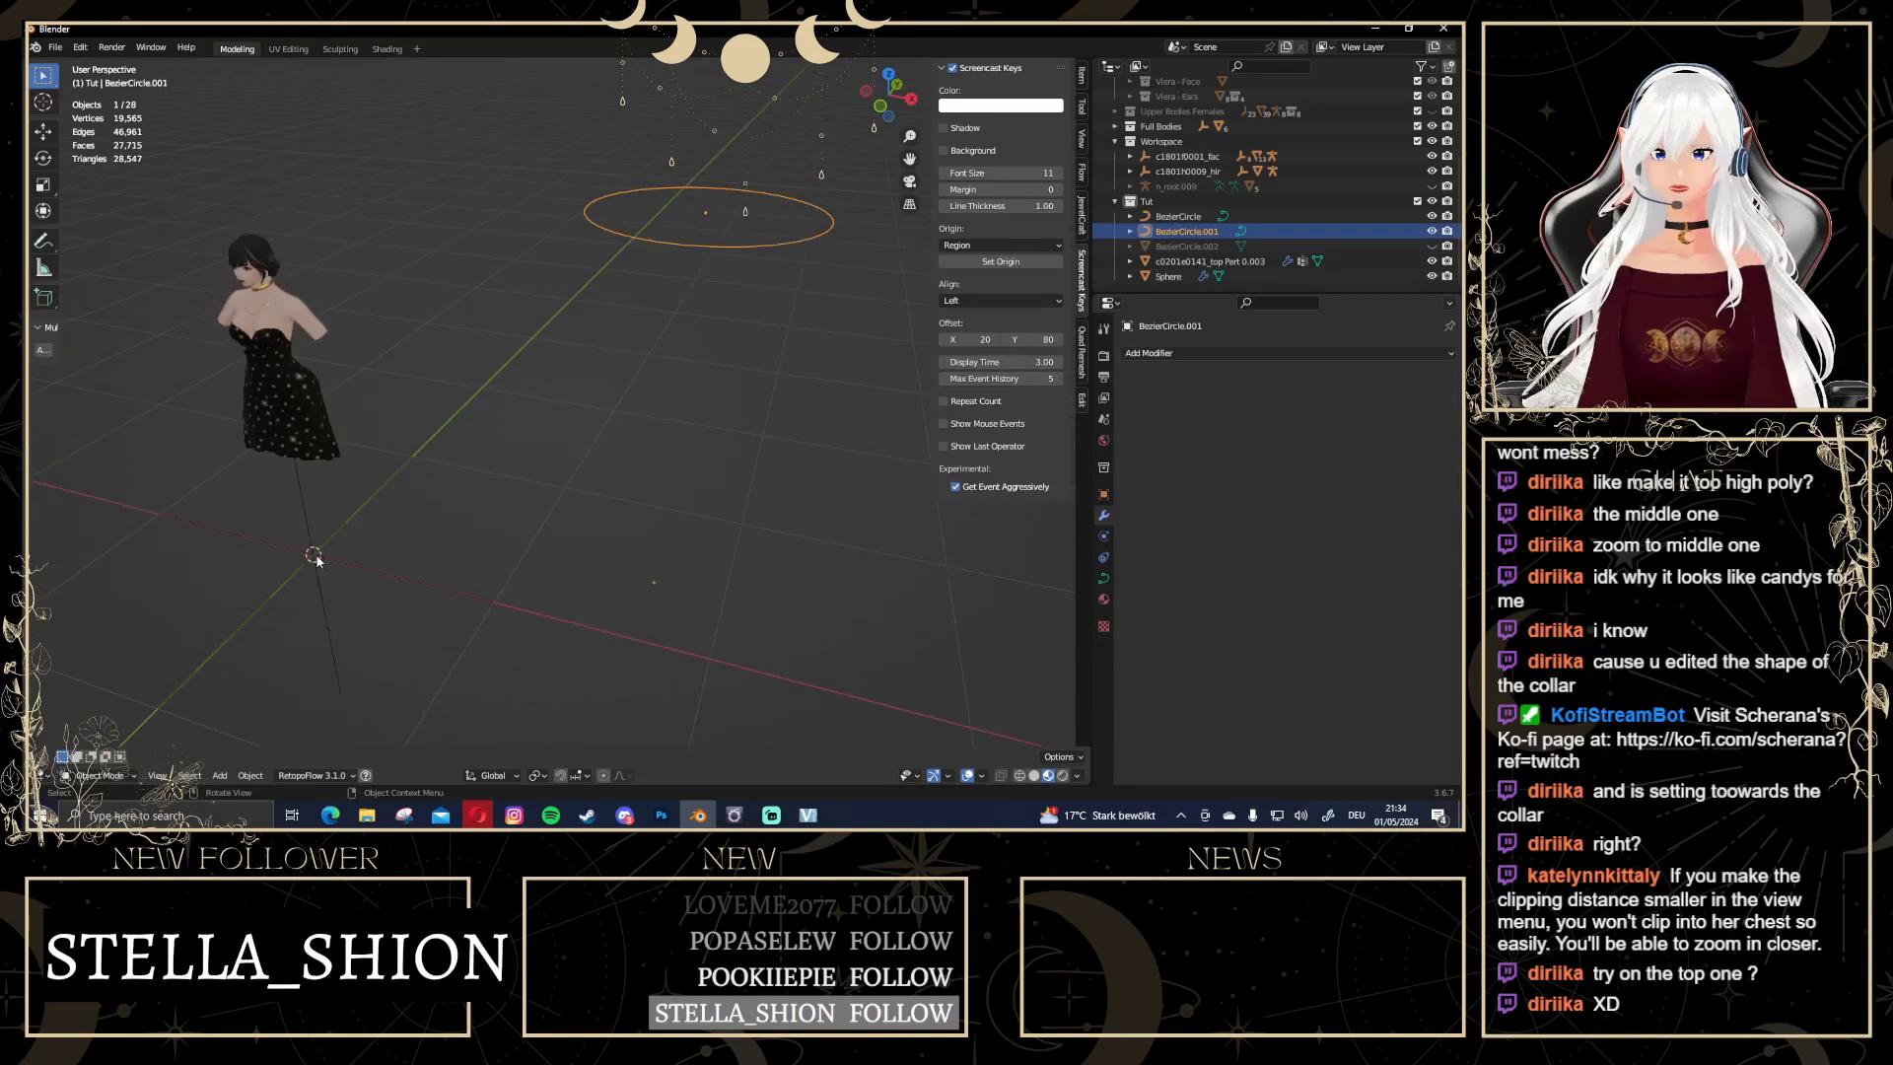
{"action": "left_click", "coordinate": [314, 558]}
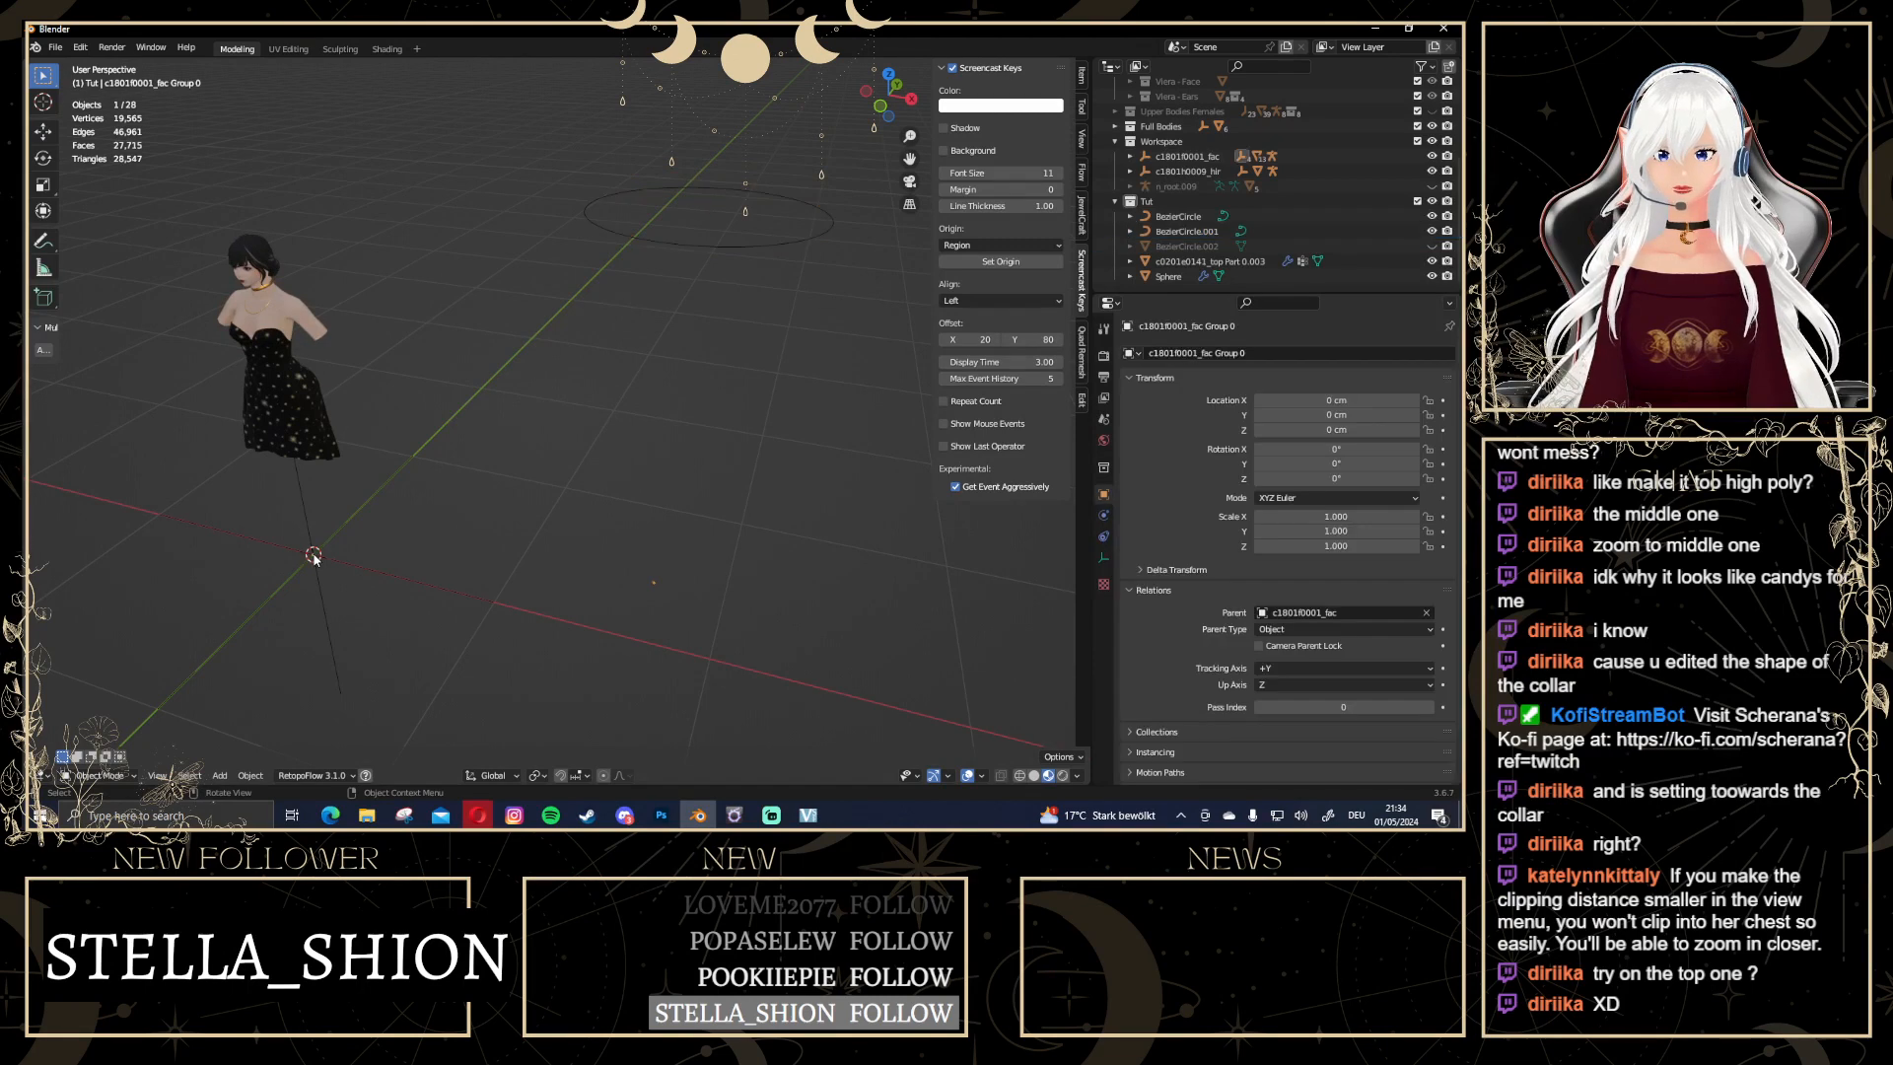
{"action": "left_click", "coordinate": [652, 585]}
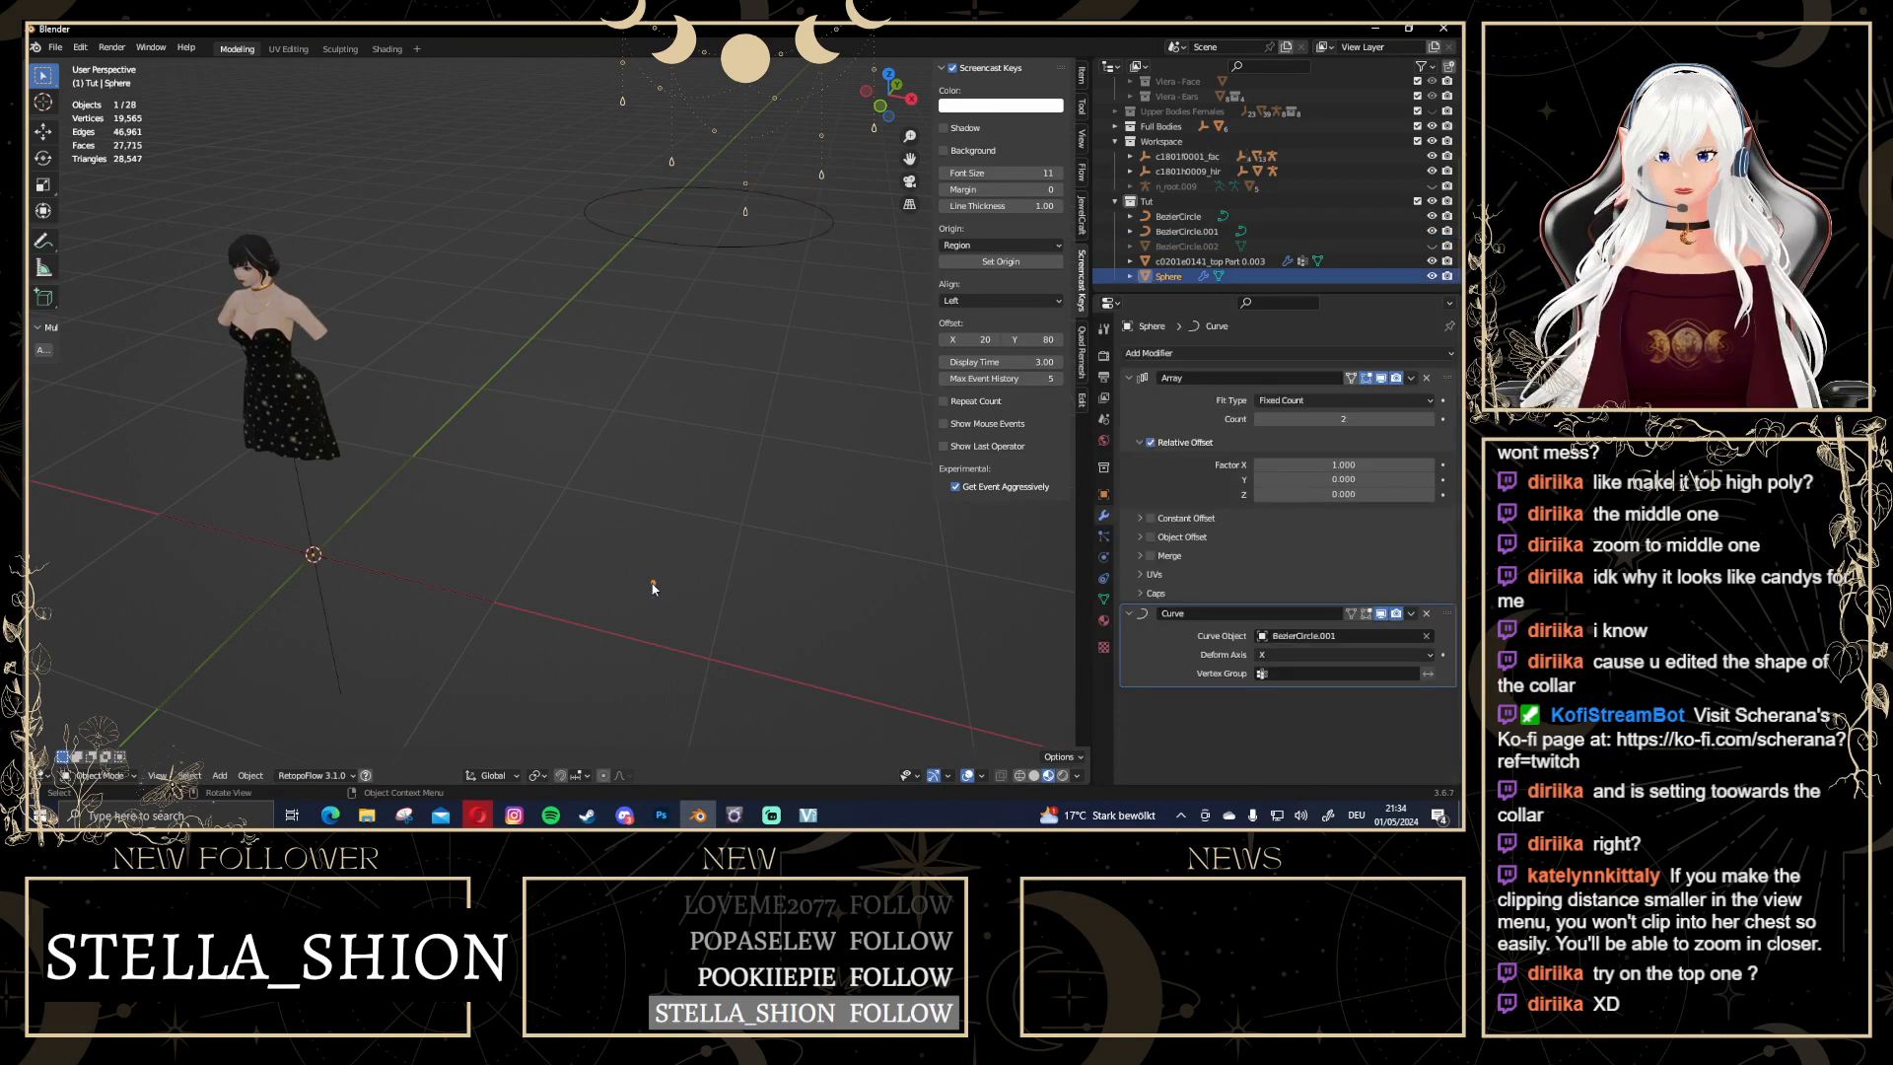
Set the origin of the large circle beside the character to the 3D cursor
{"action": "left_click", "coordinate": [648, 246]}
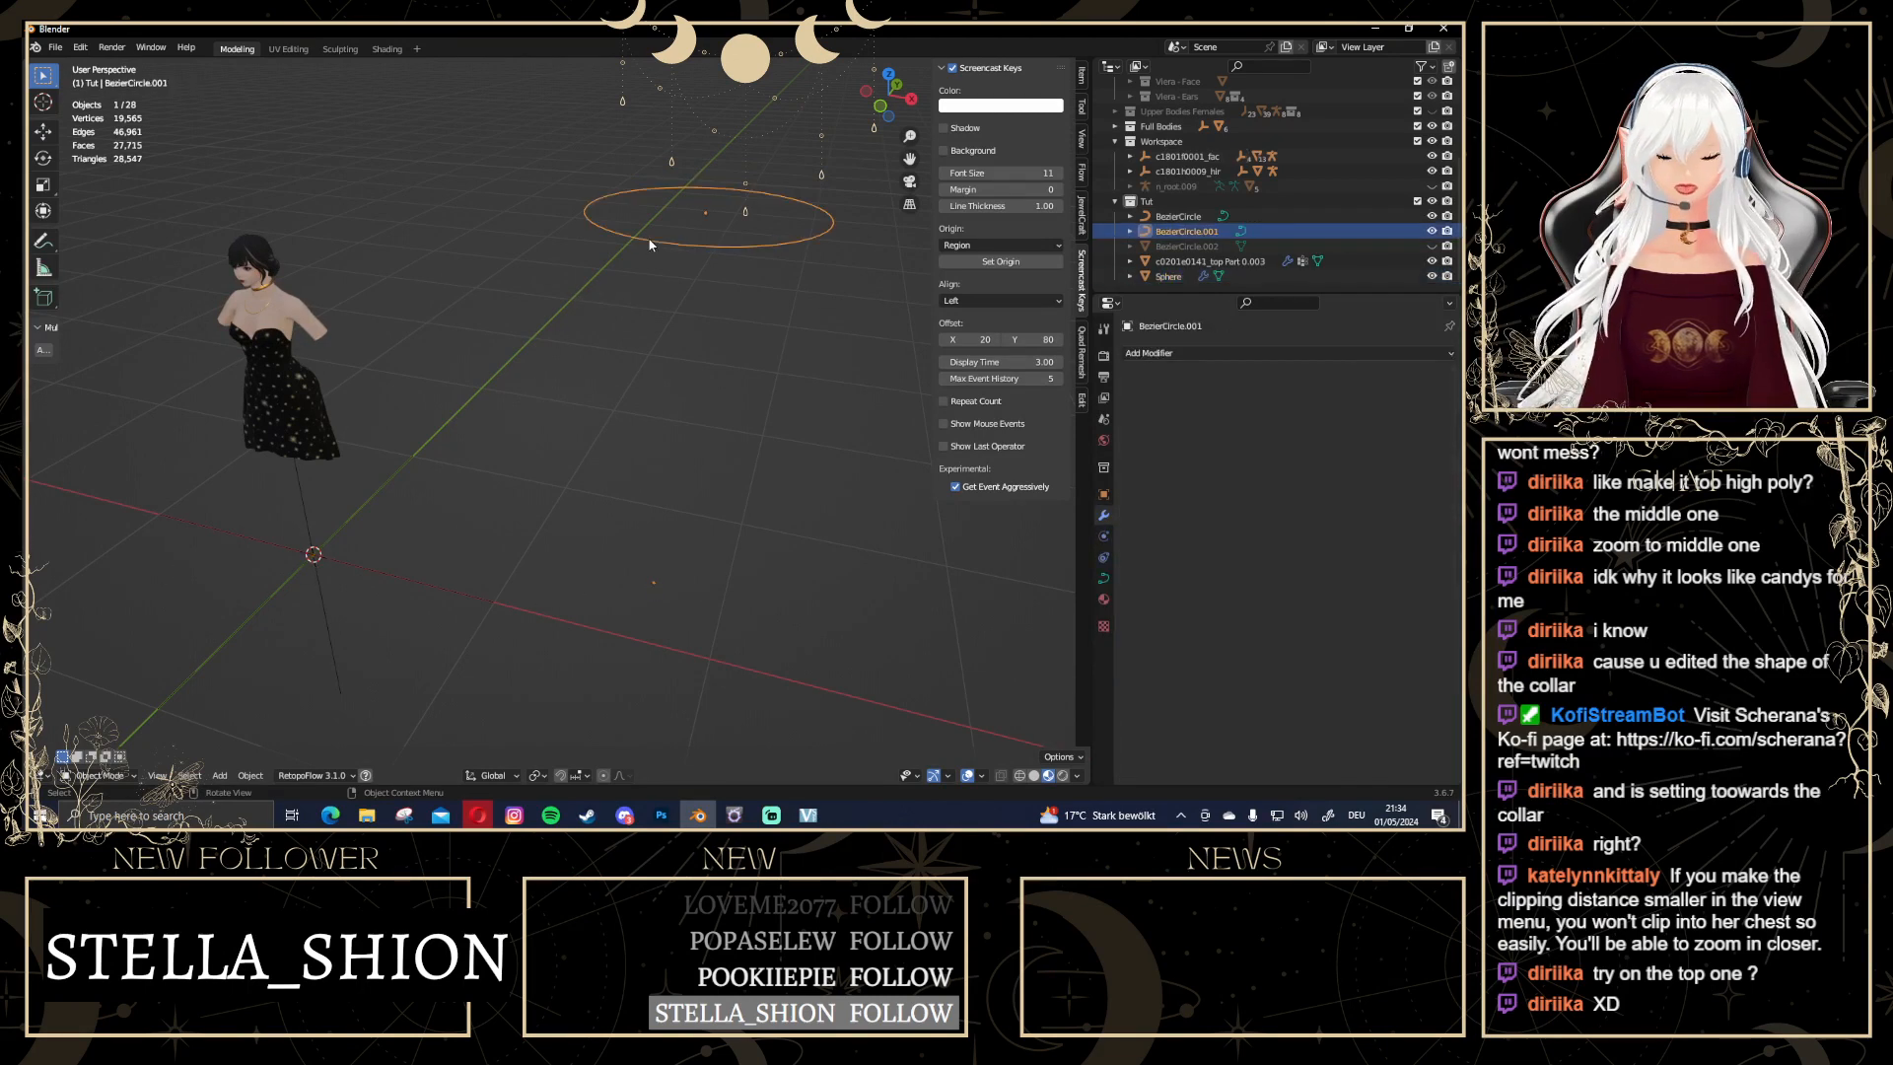
{"action": "left_click", "coordinate": [655, 584]}
{"action": "middle_click_drag", "start_coordinate": [759, 357], "coordinate": [731, 200]}
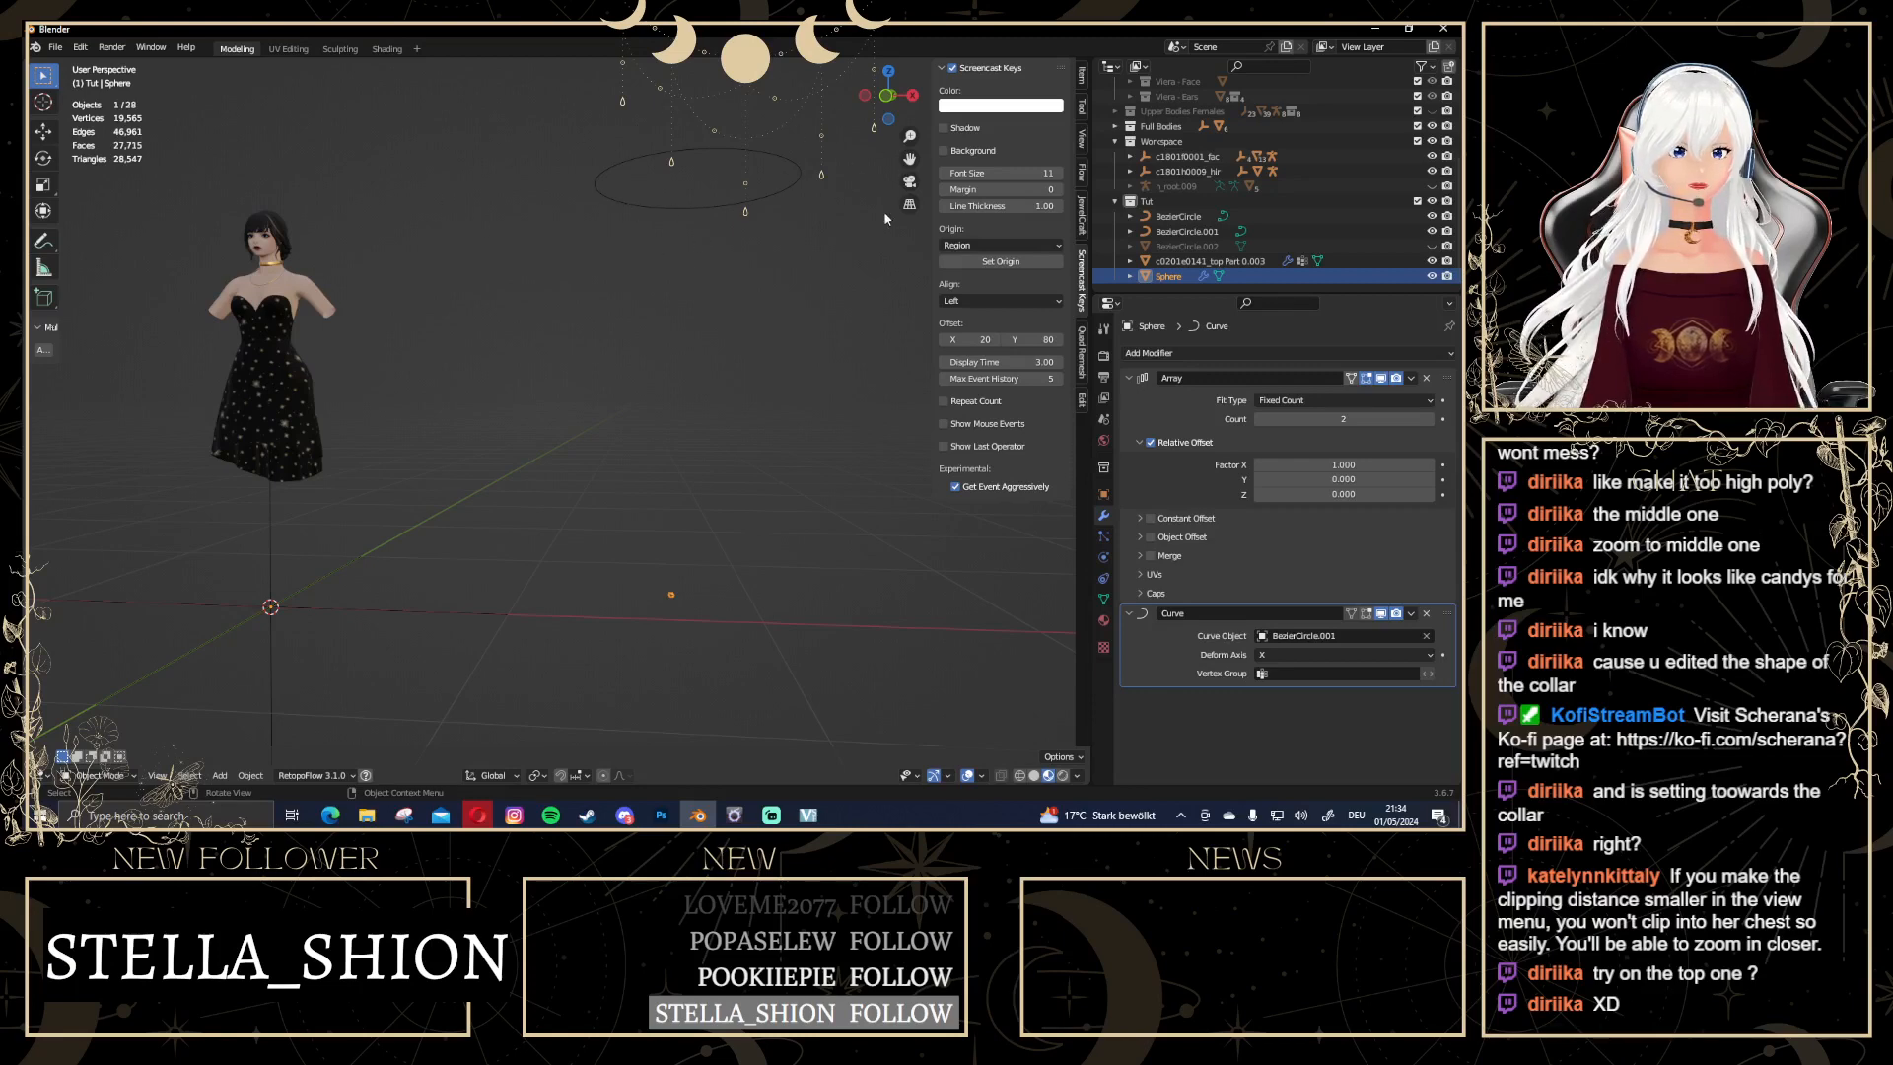
{"action": "middle_click_drag", "start_coordinate": [885, 218], "coordinate": [736, 237]}
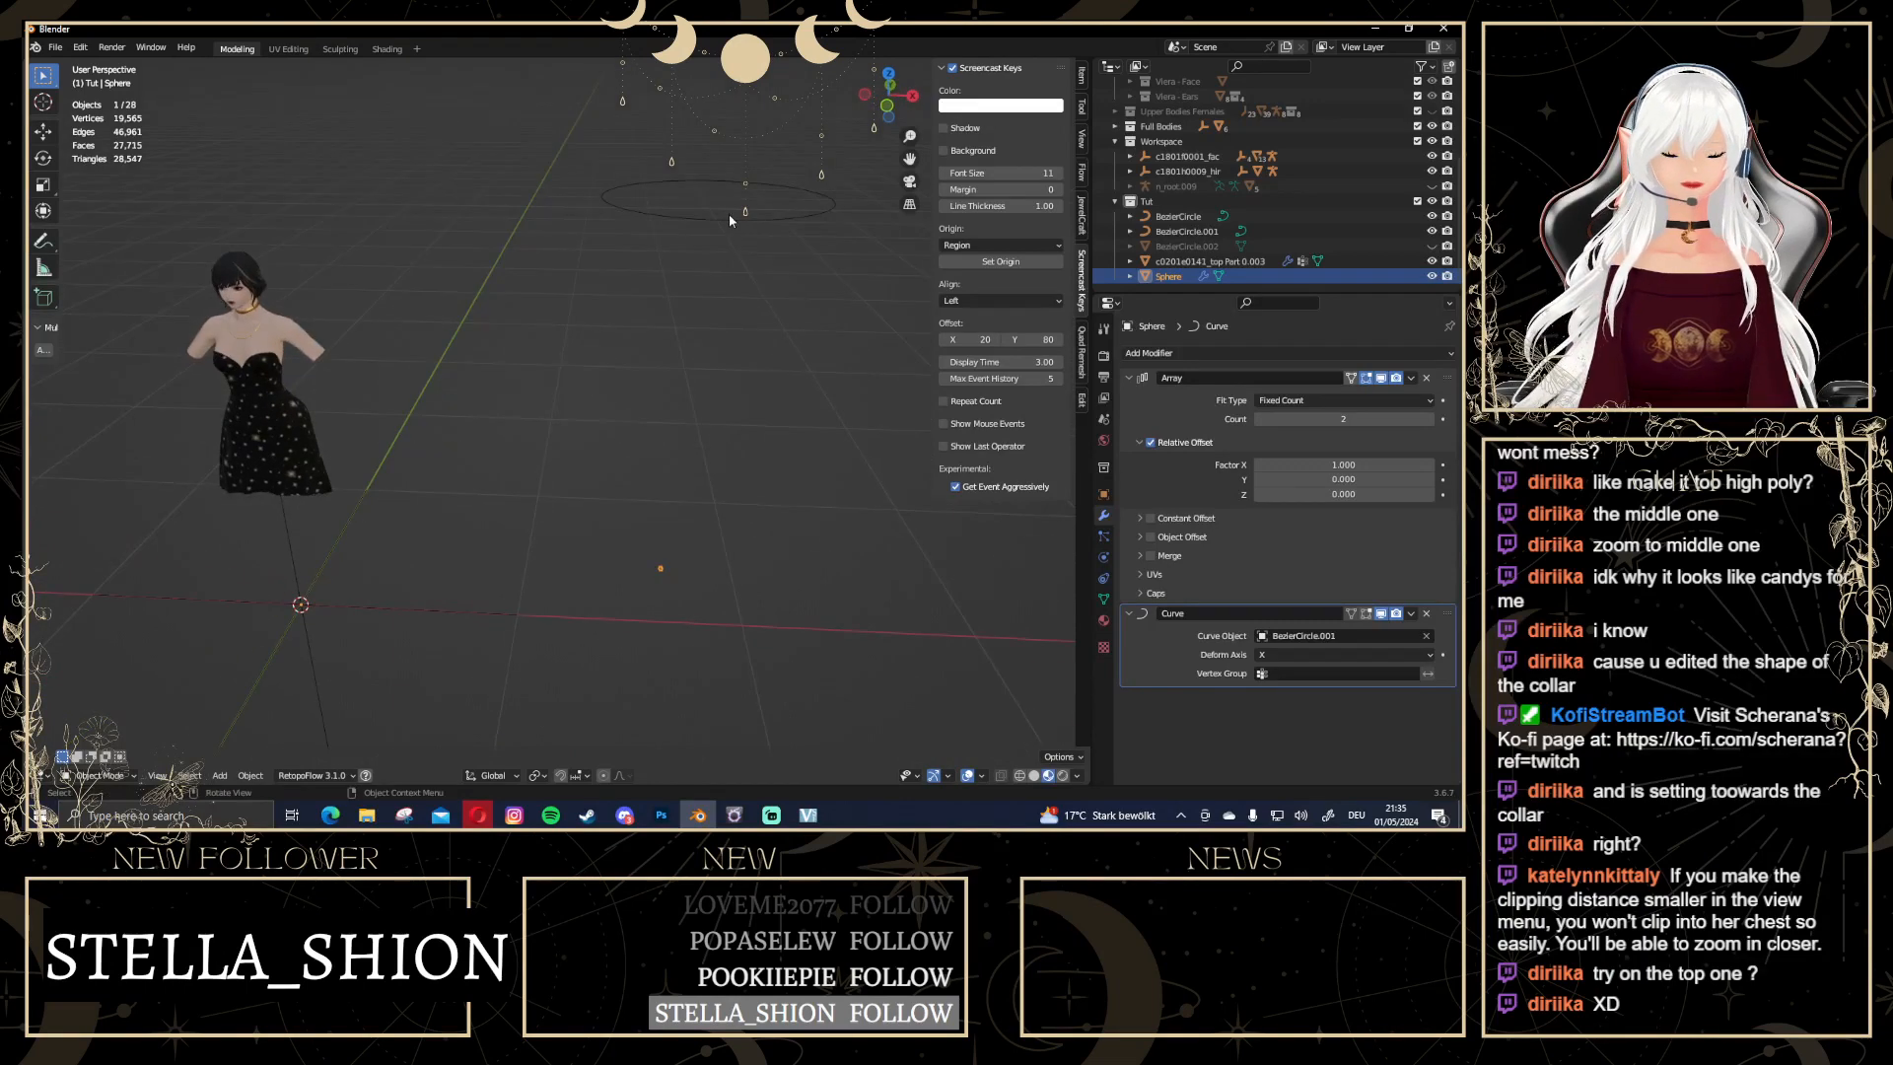
{"action": "left_click", "coordinate": [725, 216]}
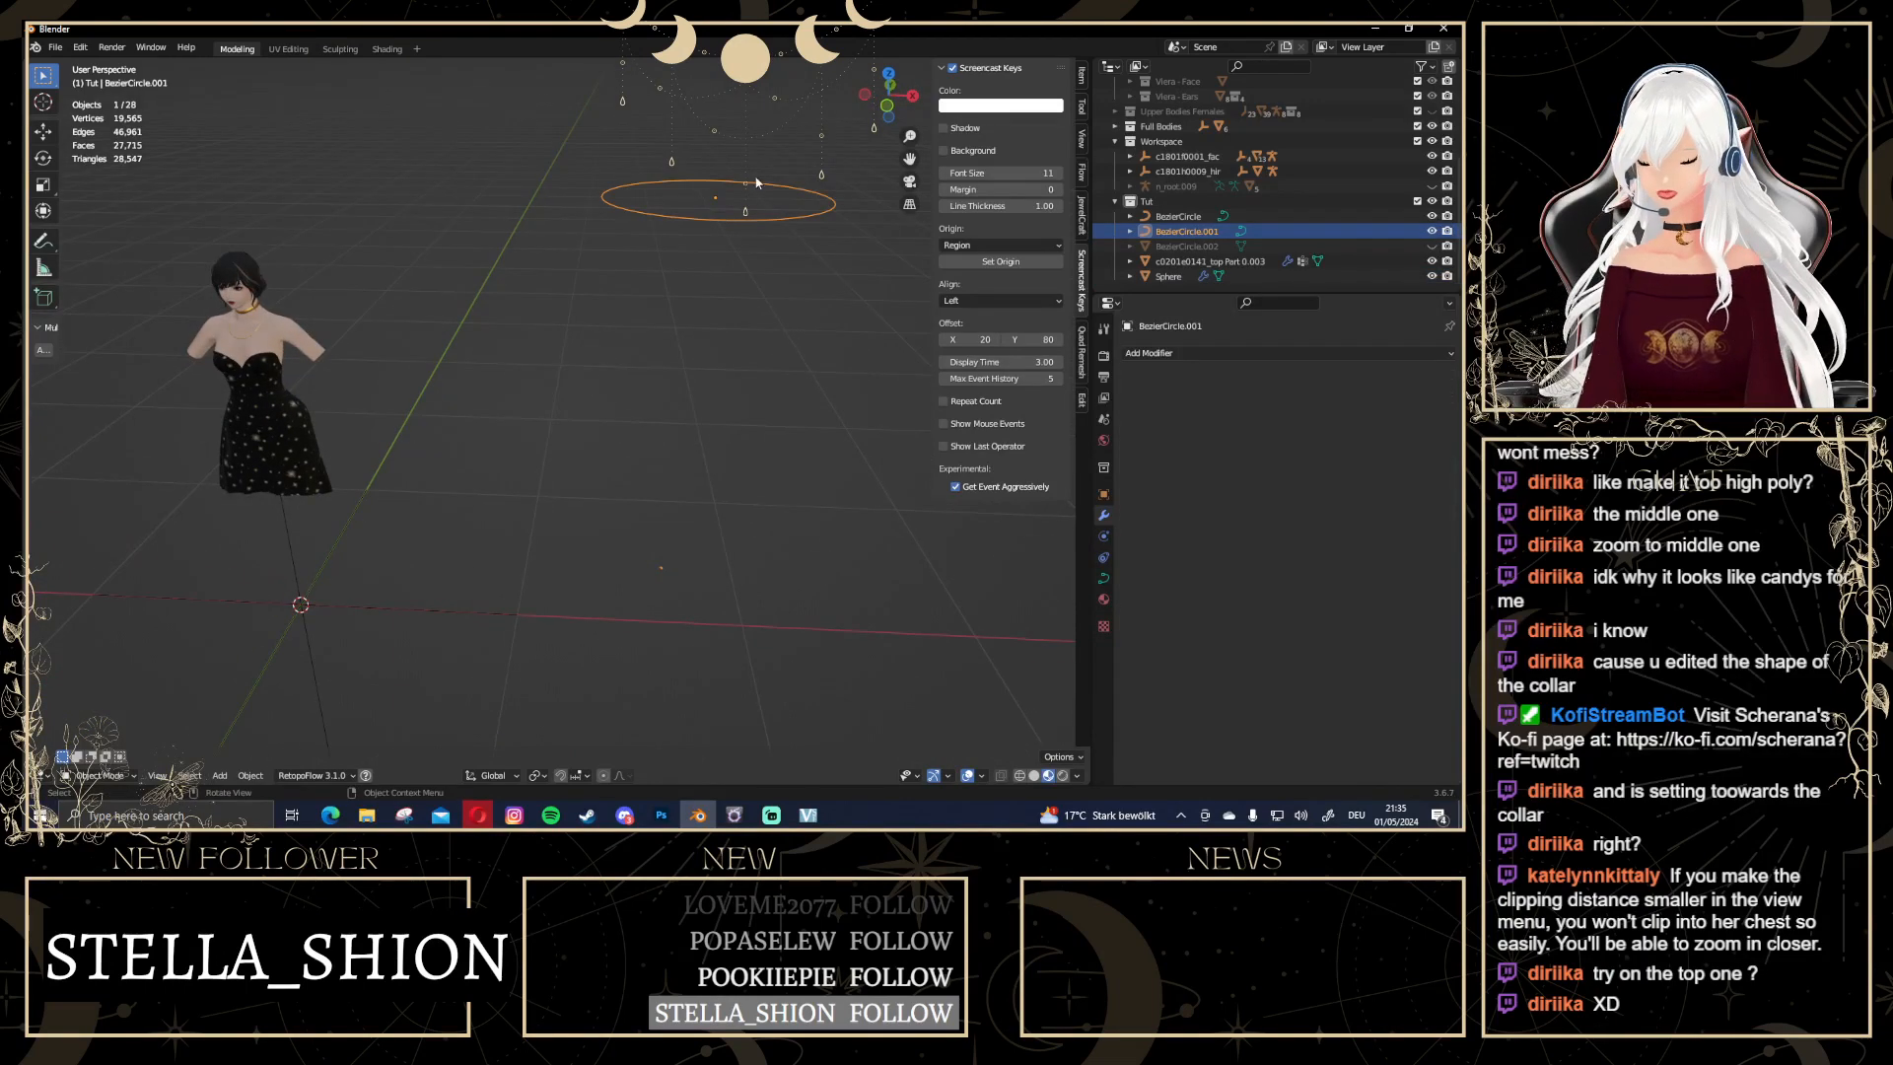
{"action": "right_click", "coordinate": [702, 223]}
{"action": "mouse_move", "coordinate": [651, 284]}
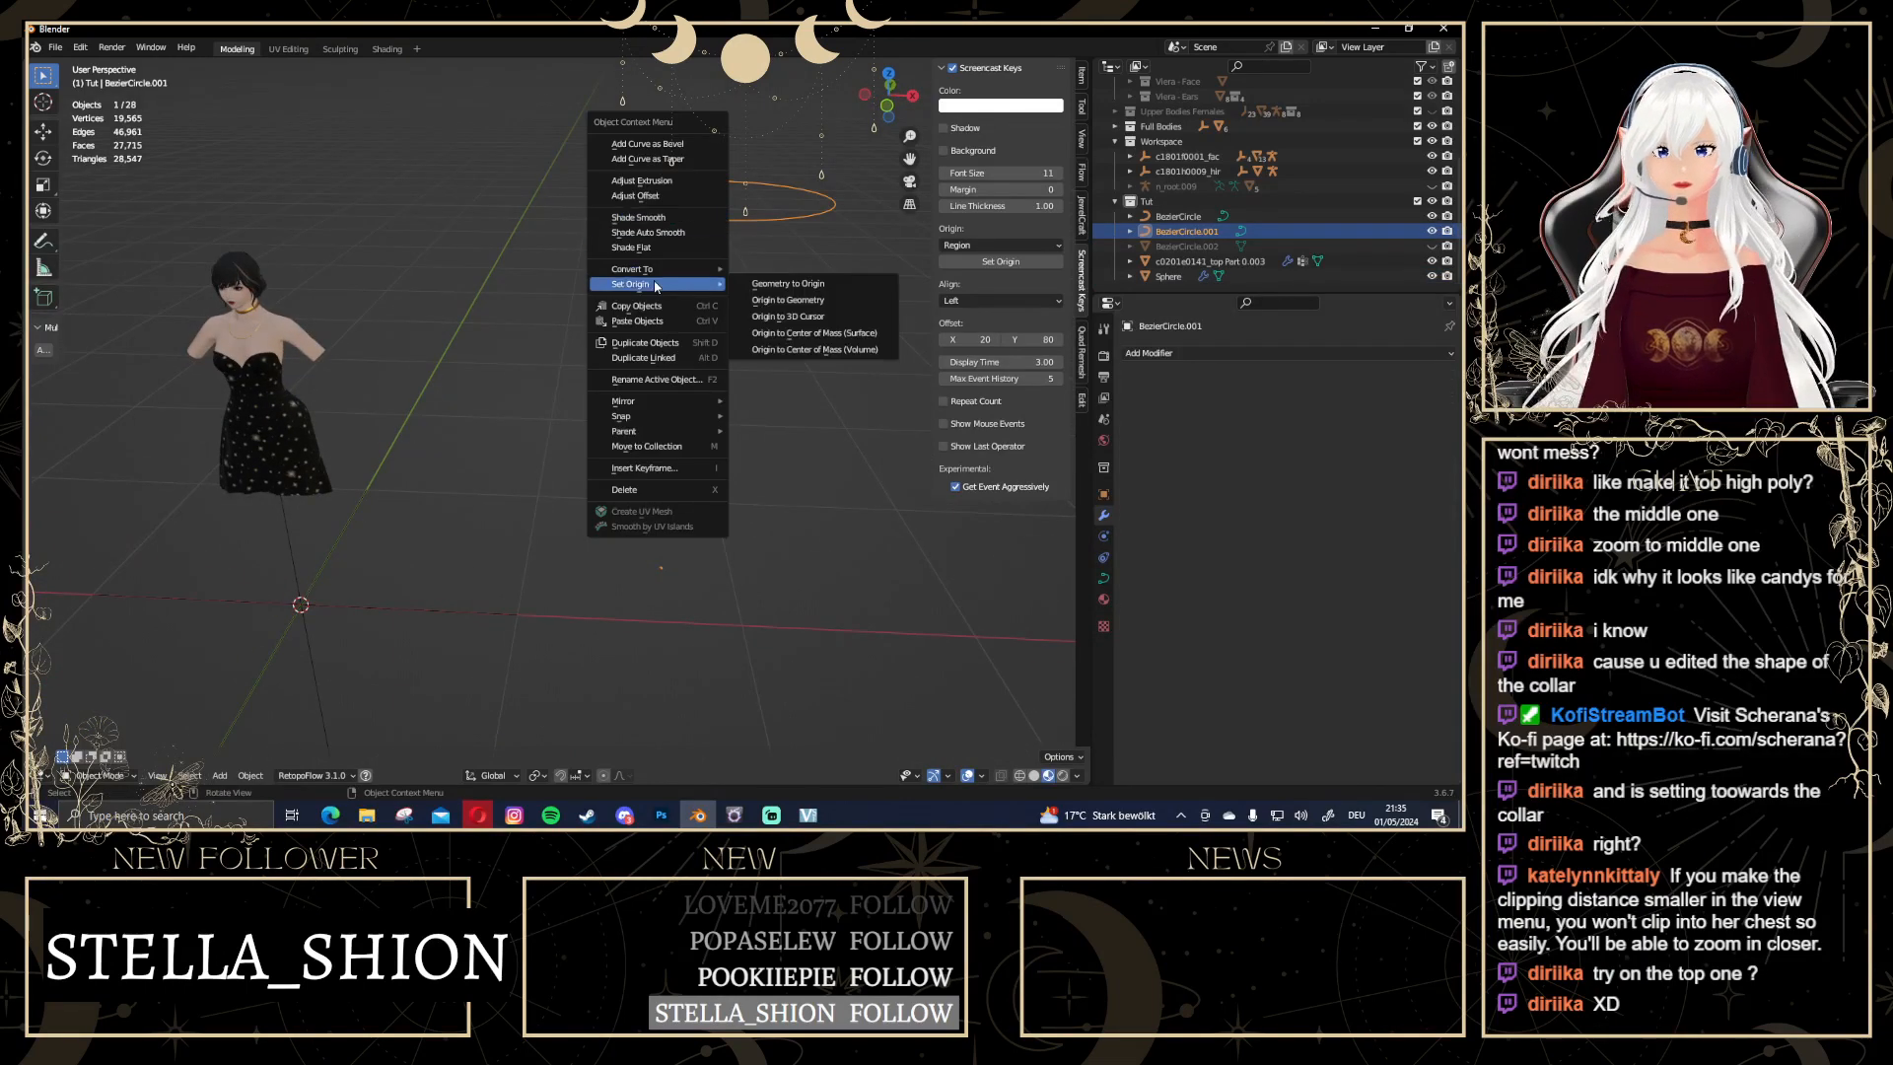
{"action": "left_click", "coordinate": [851, 327]}
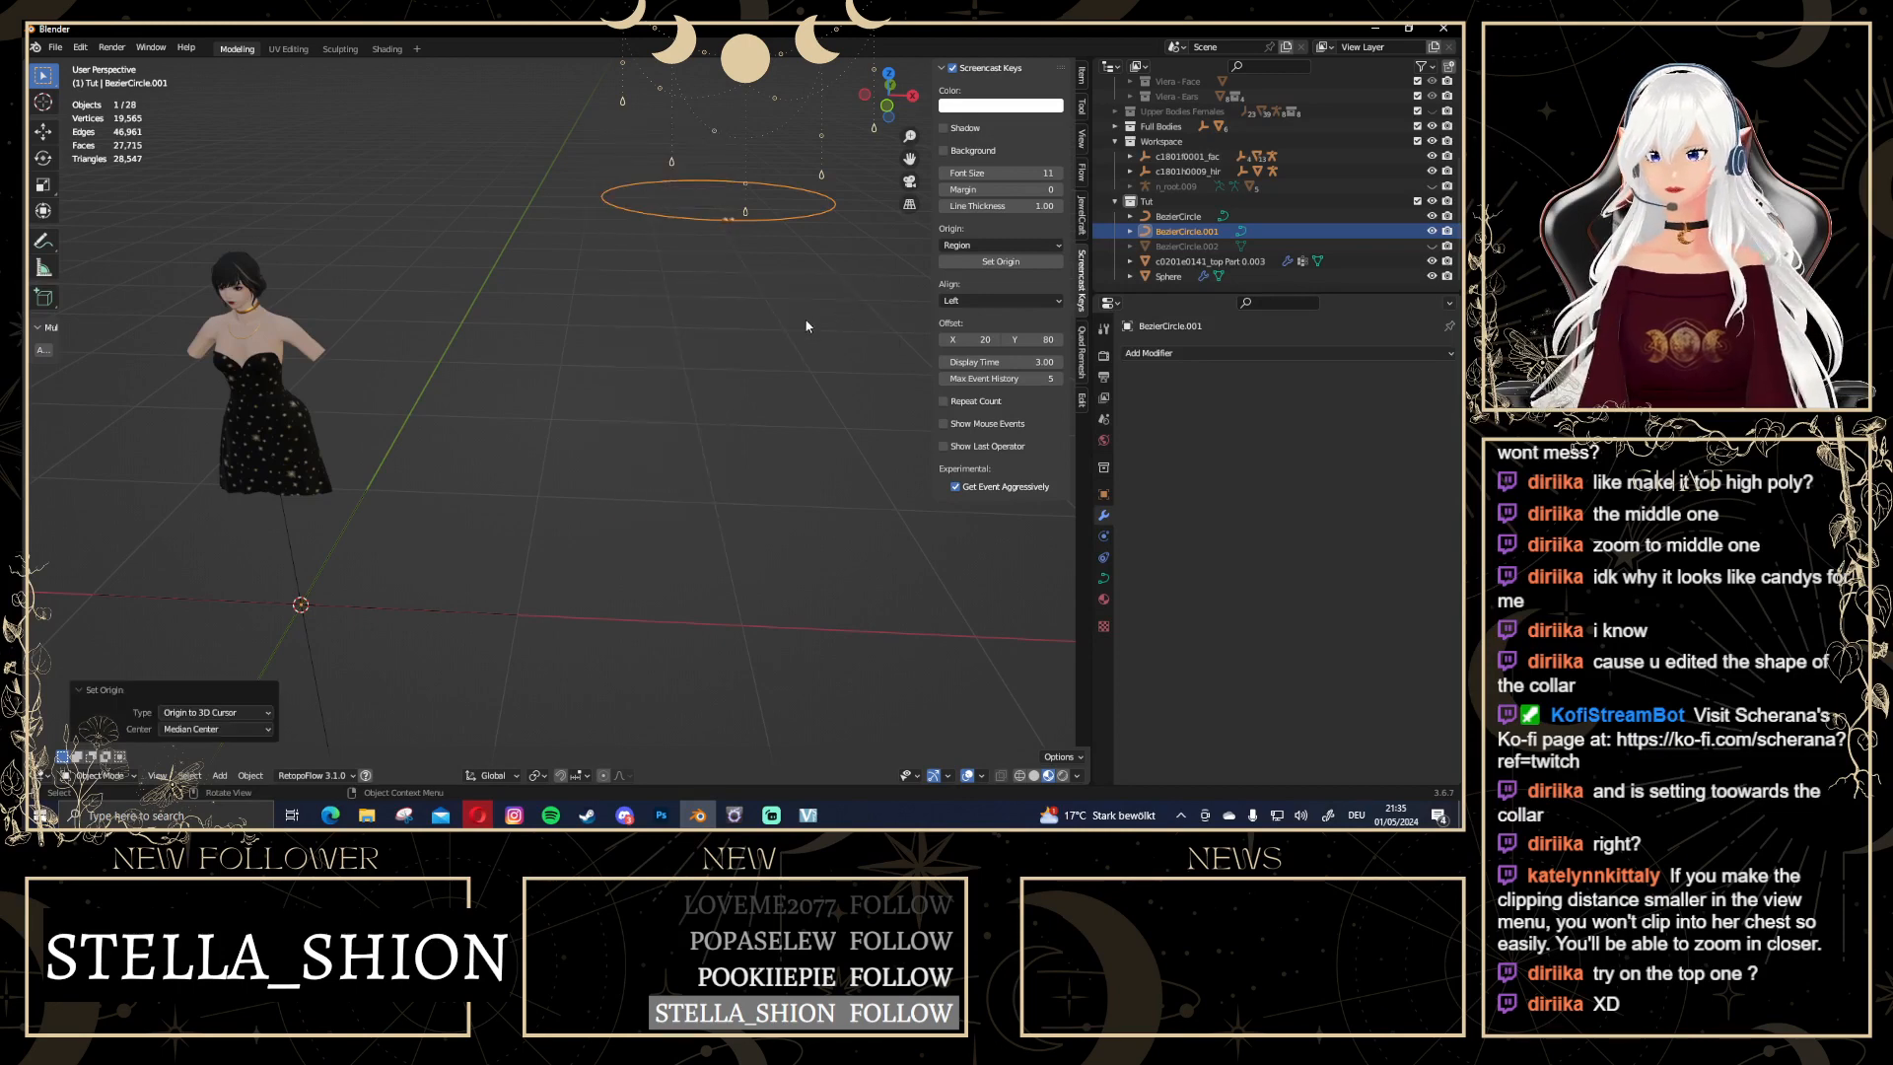
{"action": "middle_click_drag", "start_coordinate": [850, 321], "coordinate": [639, 388]}
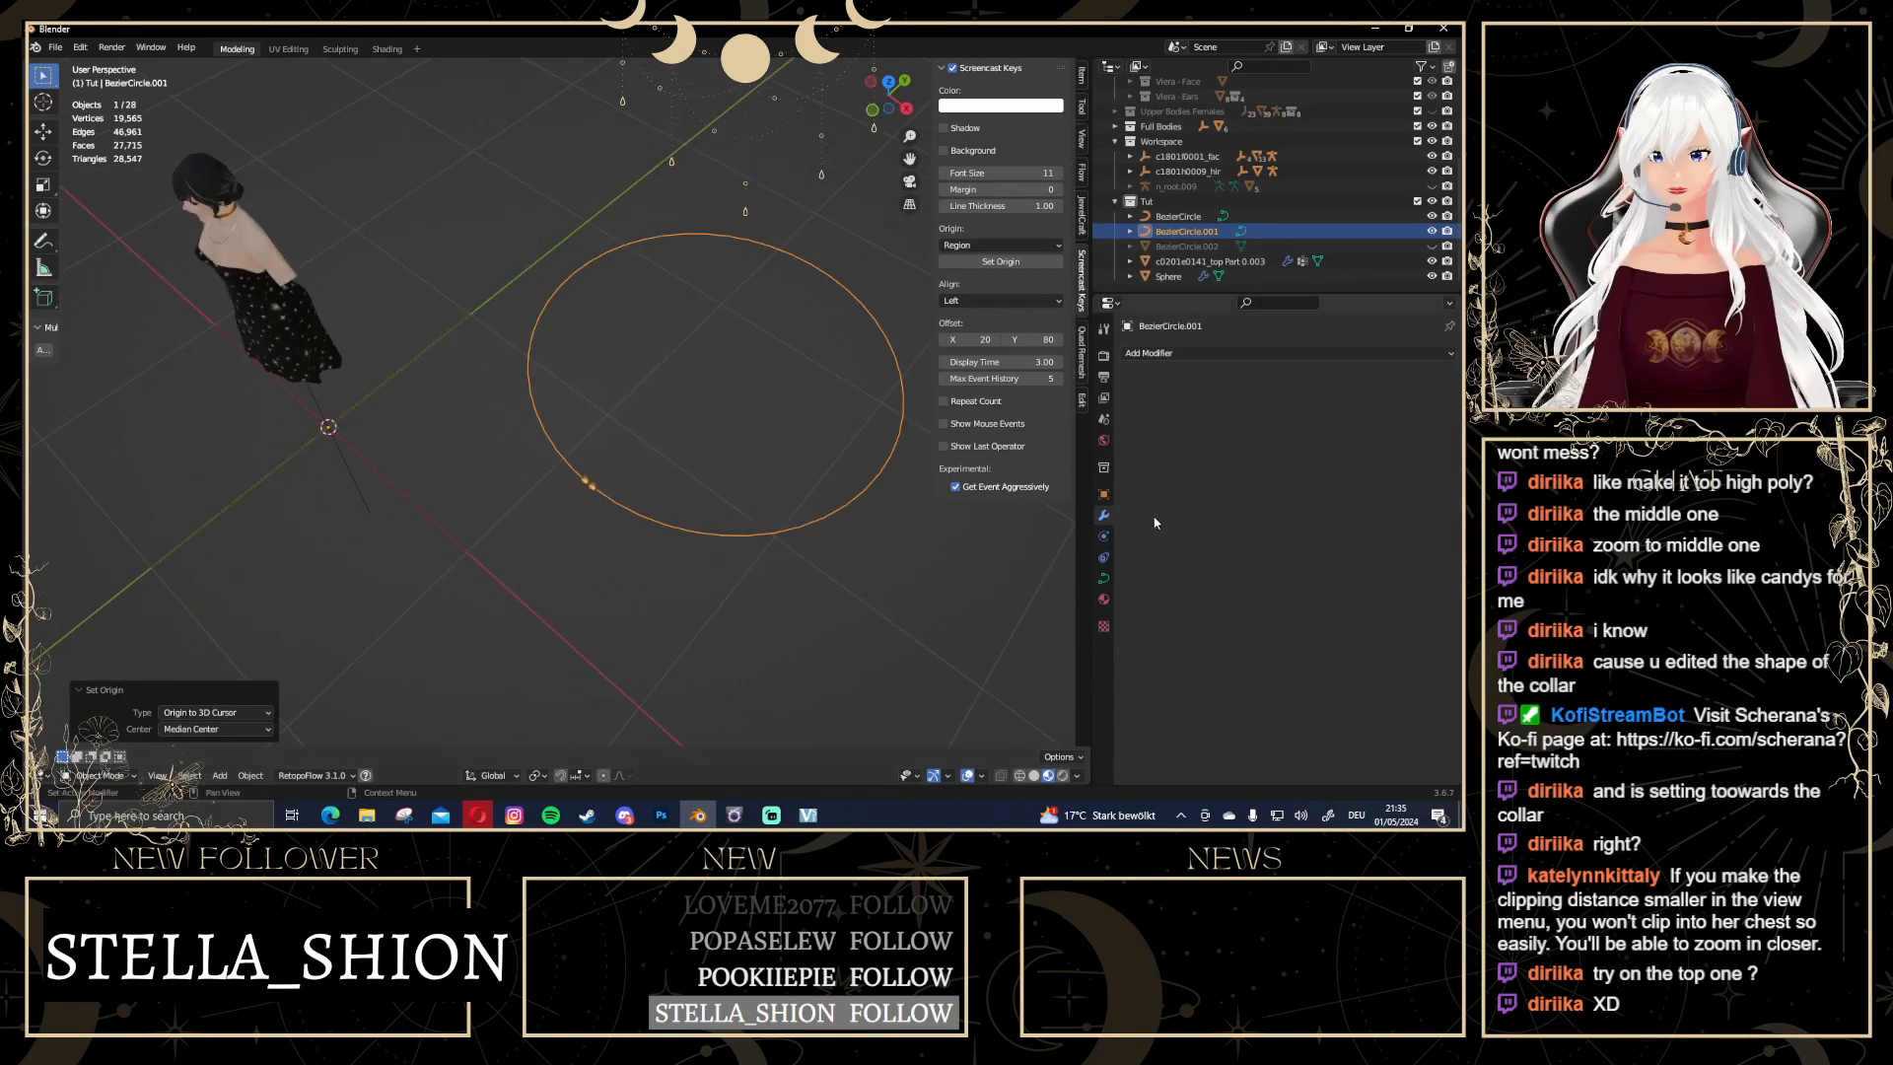
{"action": "left_click", "coordinate": [1103, 579]}
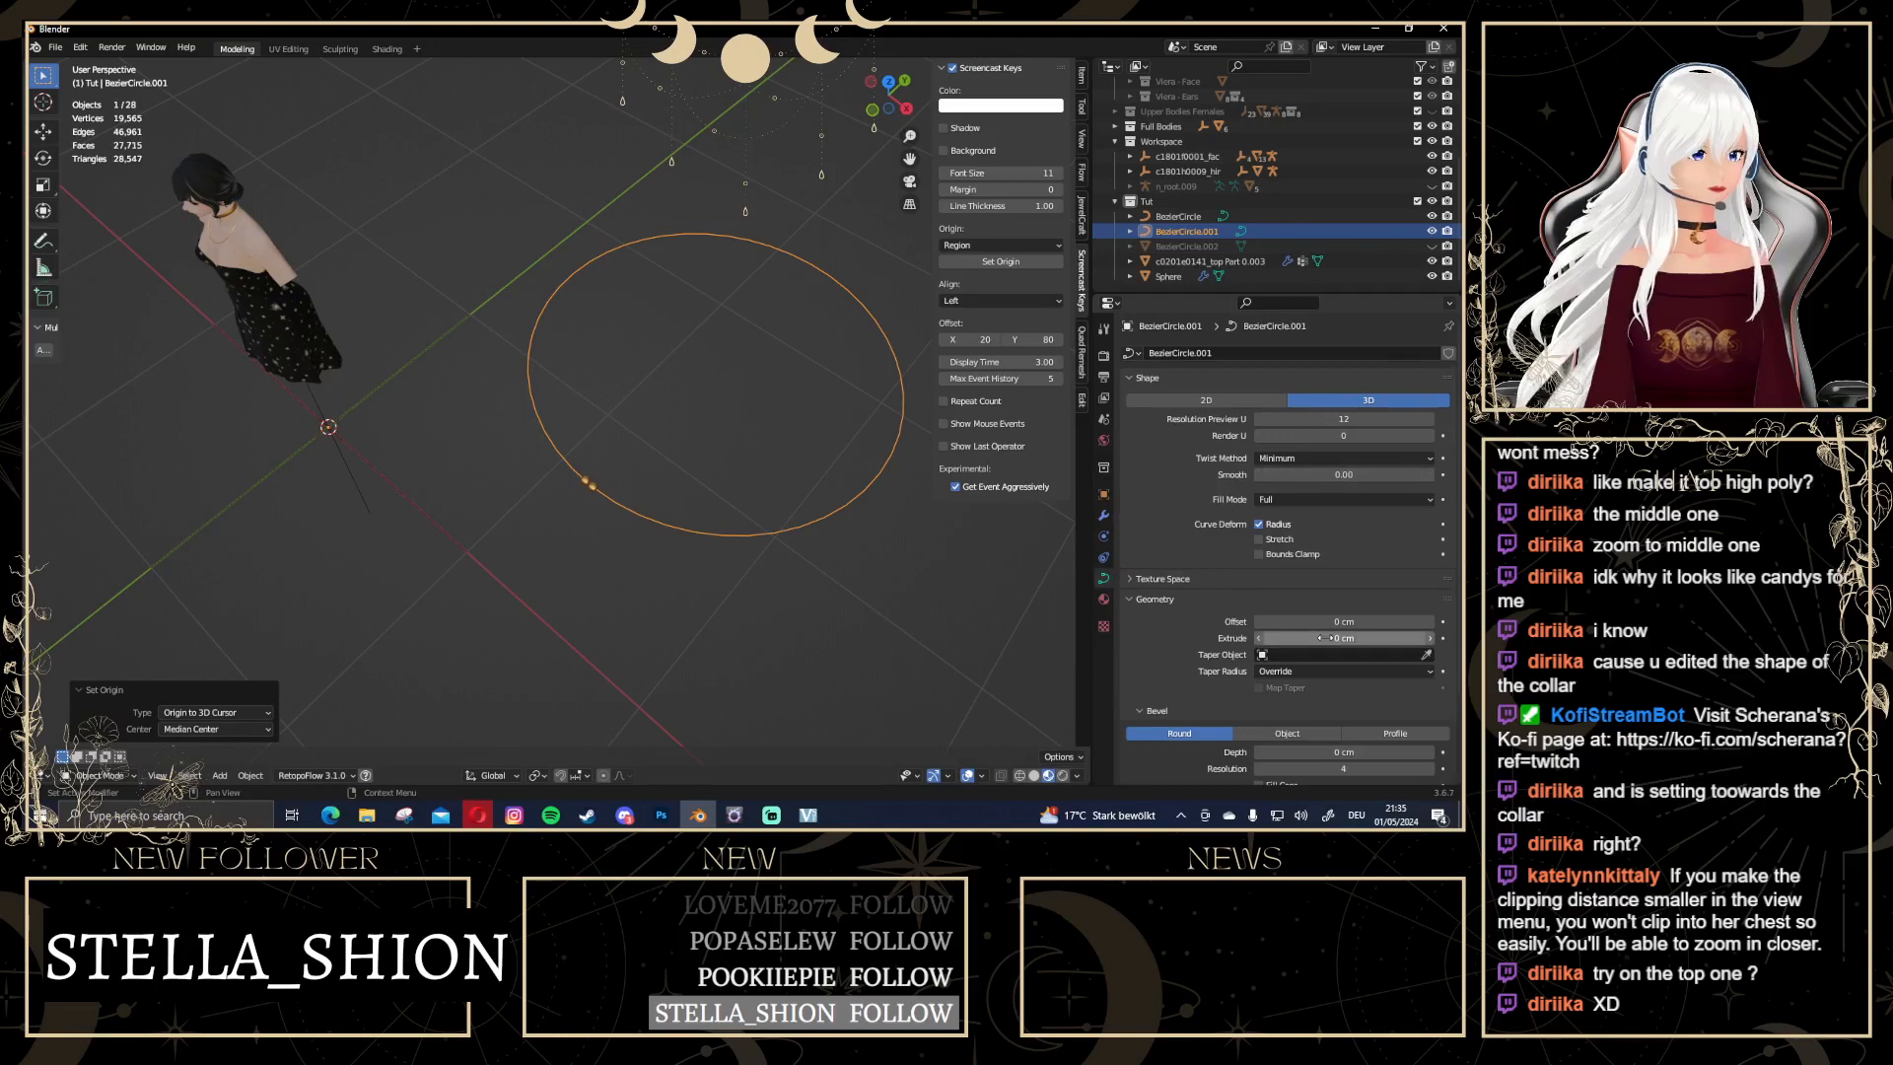
{"action": "scroll", "coordinate": [1157, 541], "scroll_direction": "down", "scroll_amount": 2}
{"action": "left_click", "coordinate": [1103, 515]}
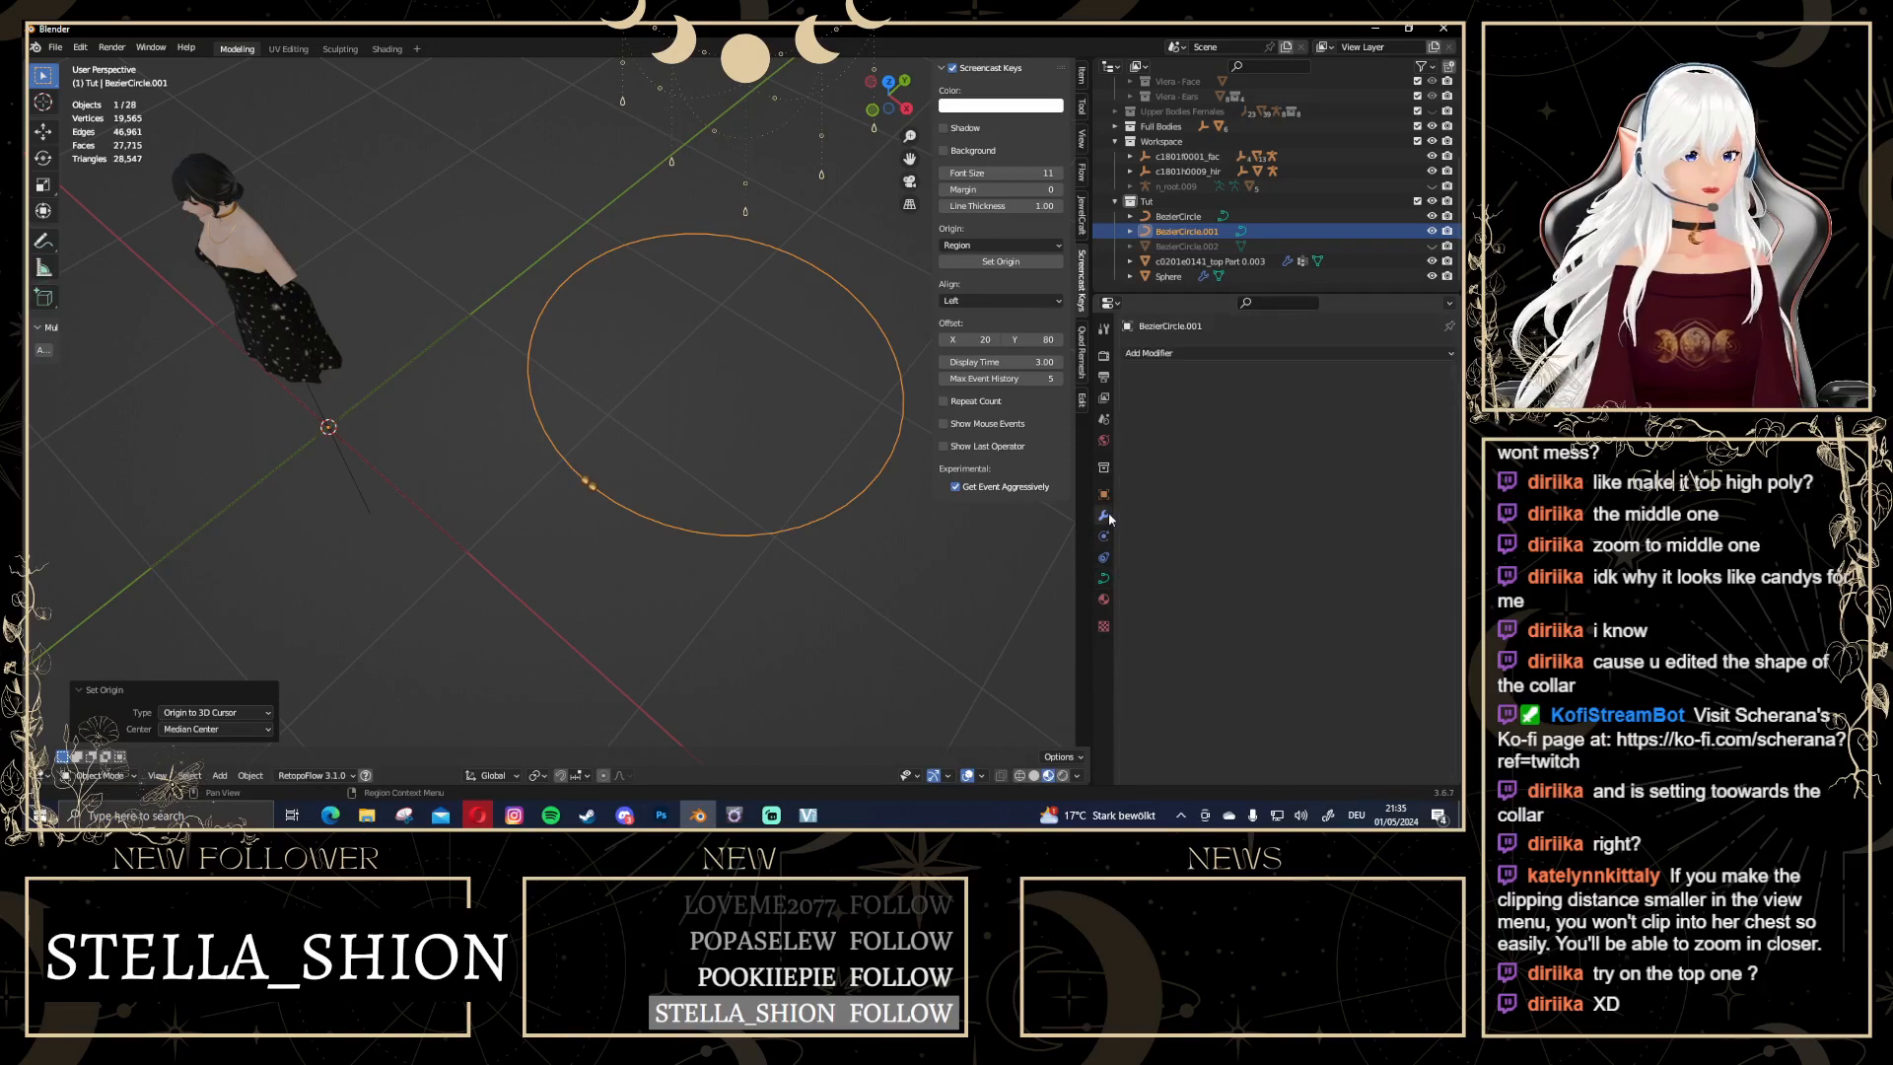
{"action": "left_click", "coordinate": [1246, 353]}
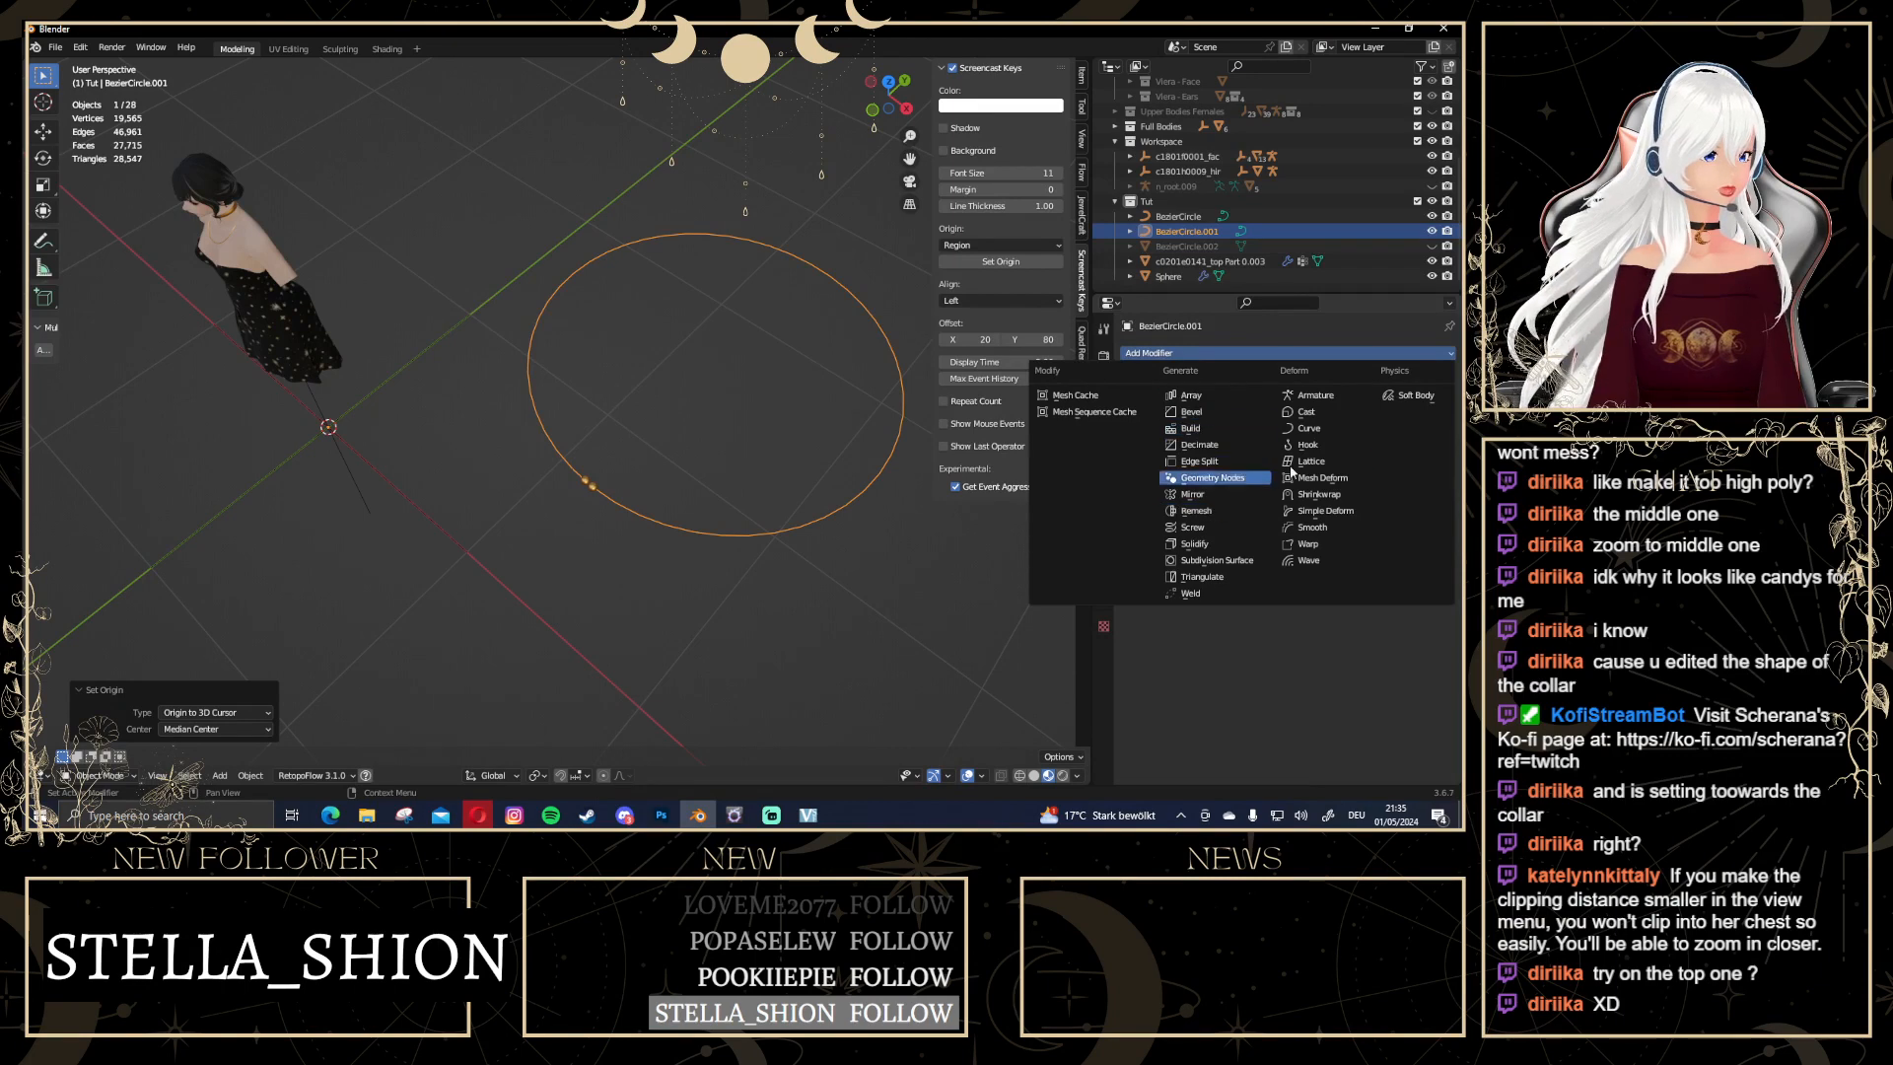
{"action": "left_click", "coordinate": [1322, 430]}
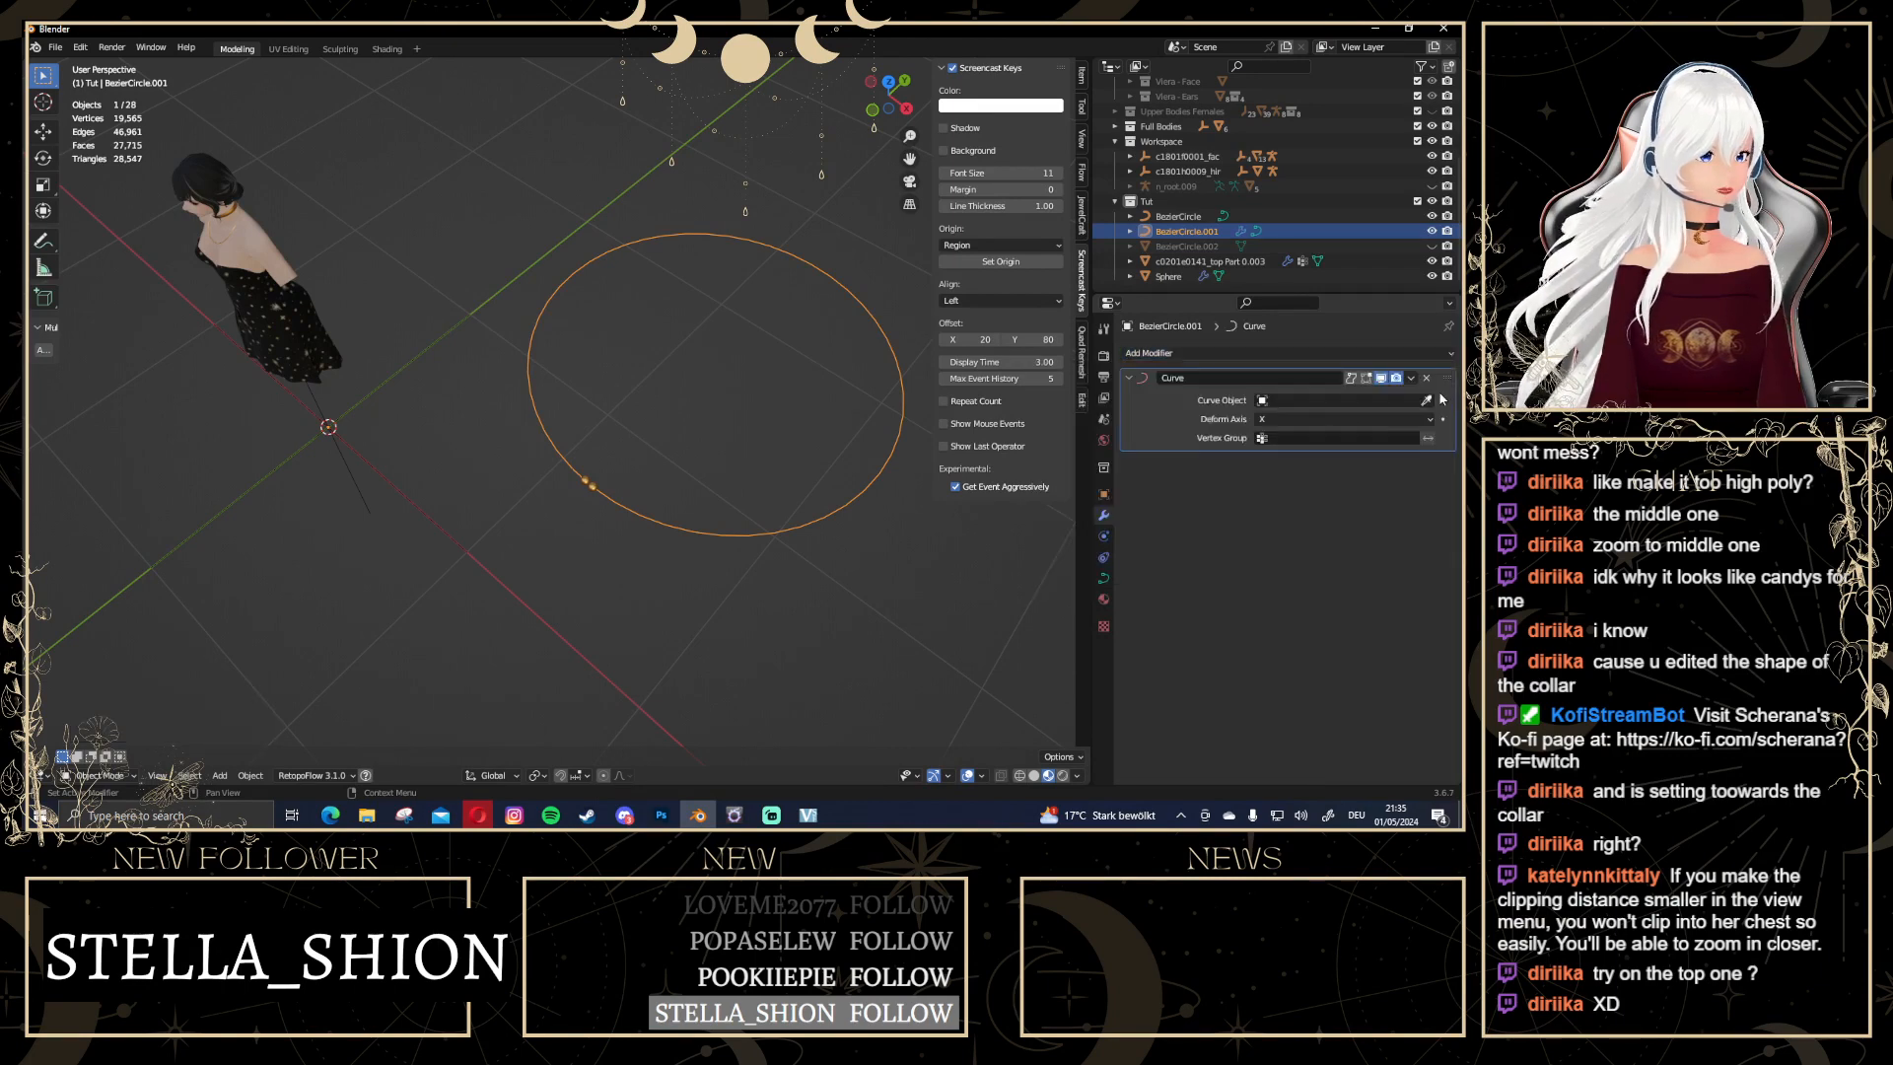
{"action": "key", "text": "ctrl+z"}
{"action": "key", "text": "ctrl+z"}
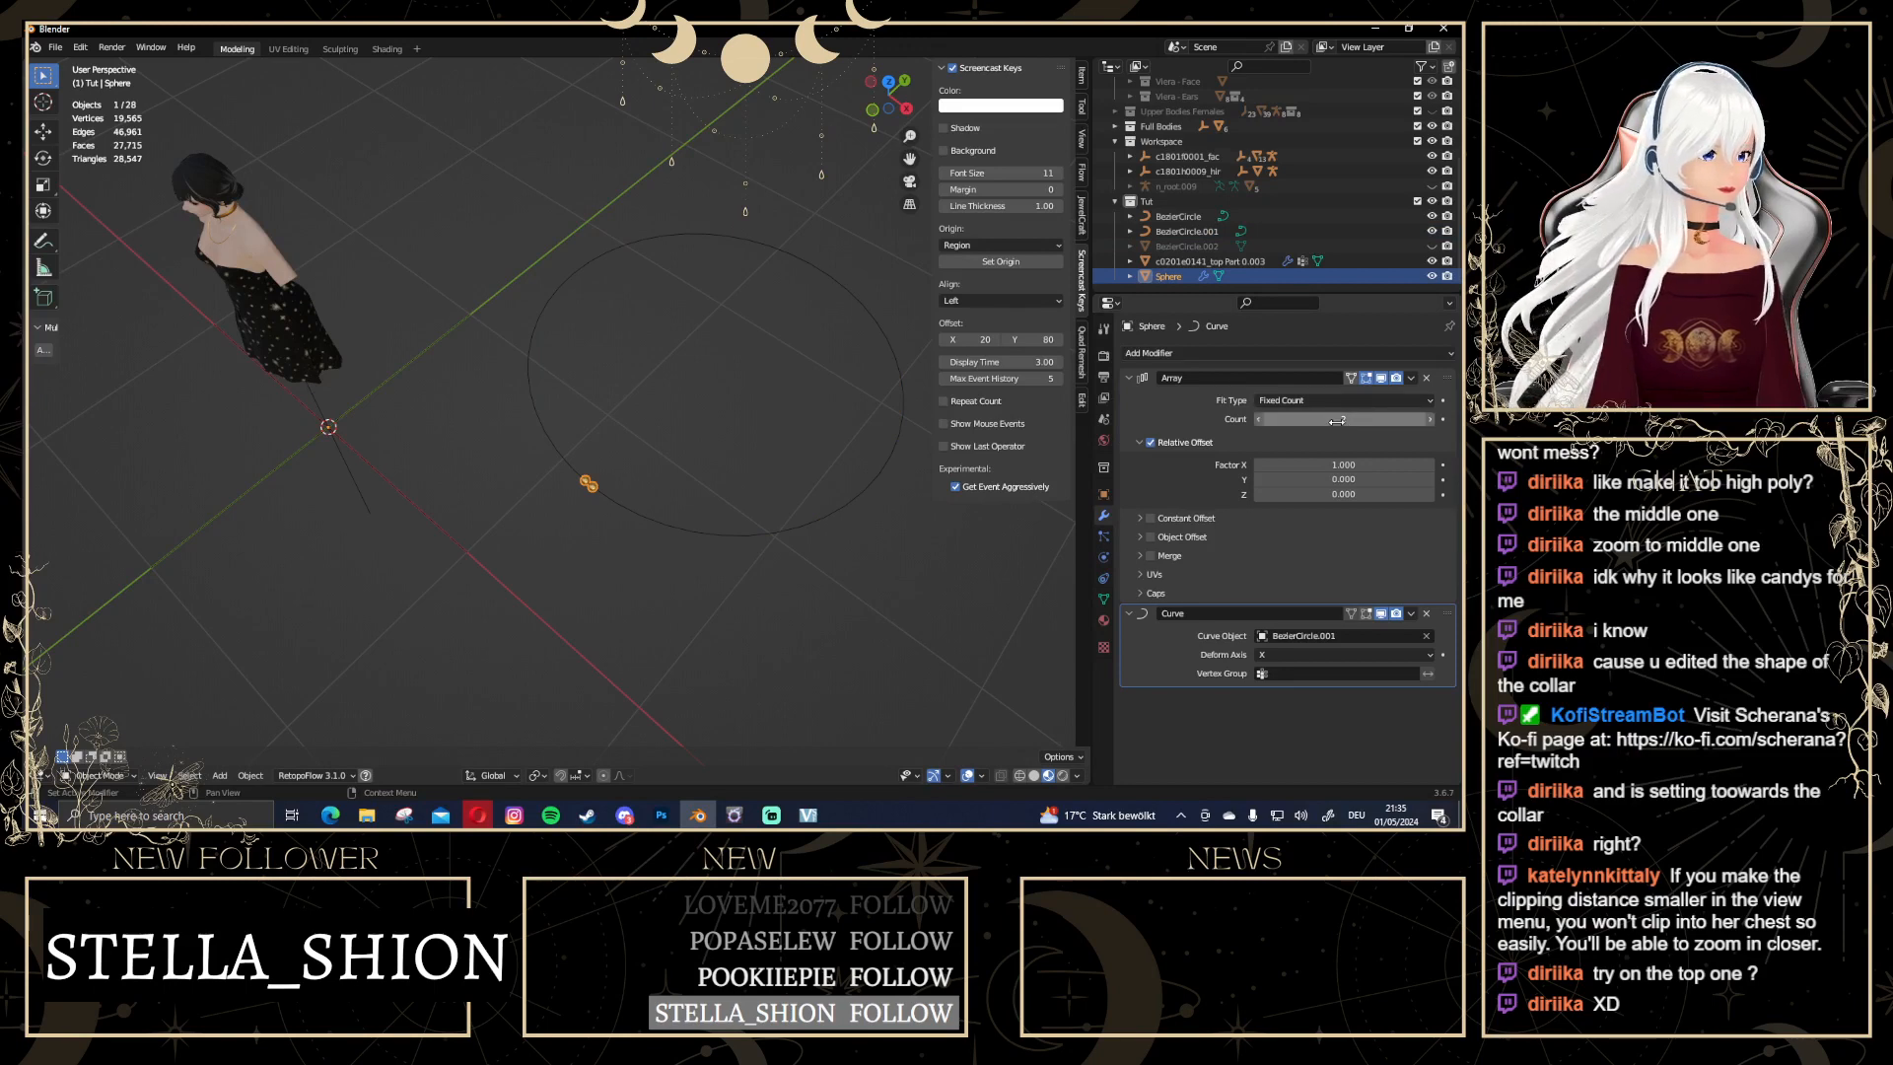
Set the sphere's Array count to 127 so the beads fill the whole large circle
{"action": "left_click_drag", "start_coordinate": [1343, 419], "coordinate": [1422, 419]}
{"action": "left_click", "coordinate": [737, 371]}
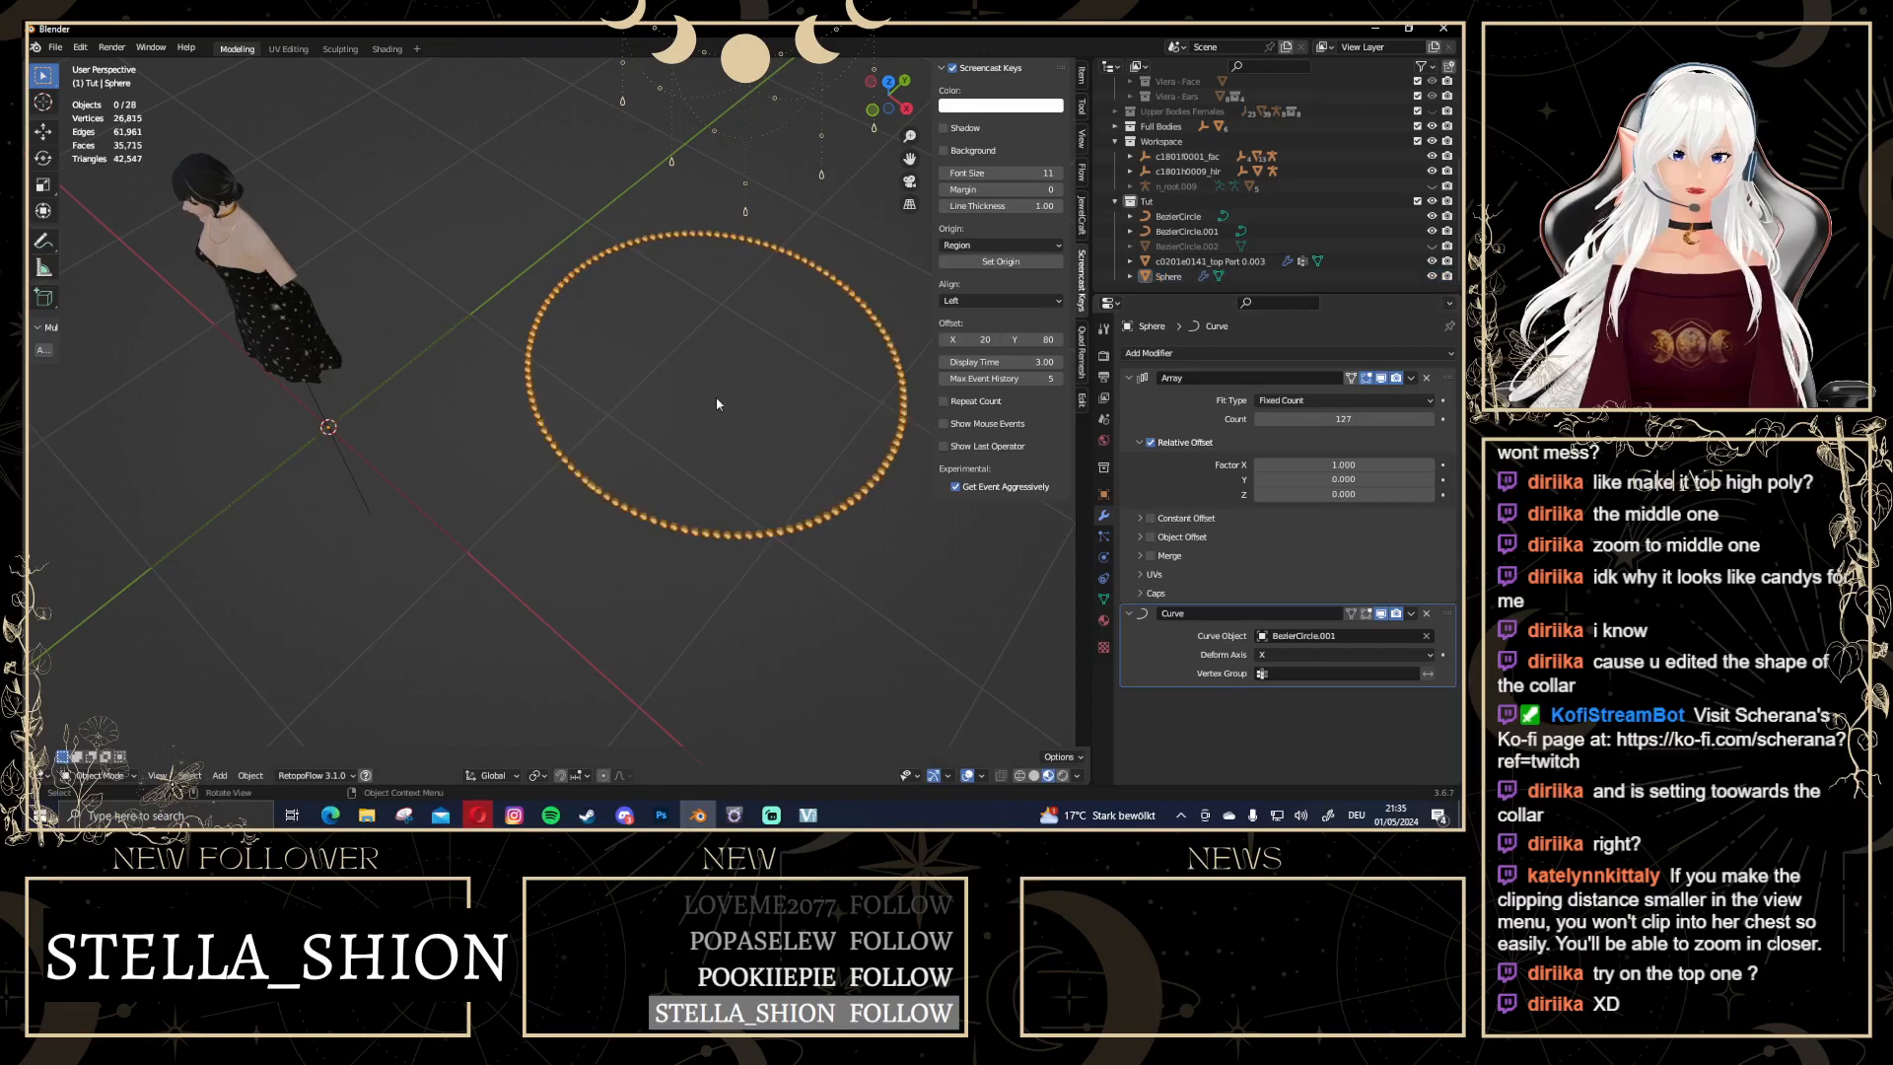
{"action": "scroll", "coordinate": [708, 412], "scroll_direction": "up", "scroll_amount": 4}
{"action": "scroll", "coordinate": [708, 421], "scroll_direction": "up", "scroll_amount": 5}
{"action": "scroll", "coordinate": [706, 423], "scroll_direction": "down", "scroll_amount": 16}
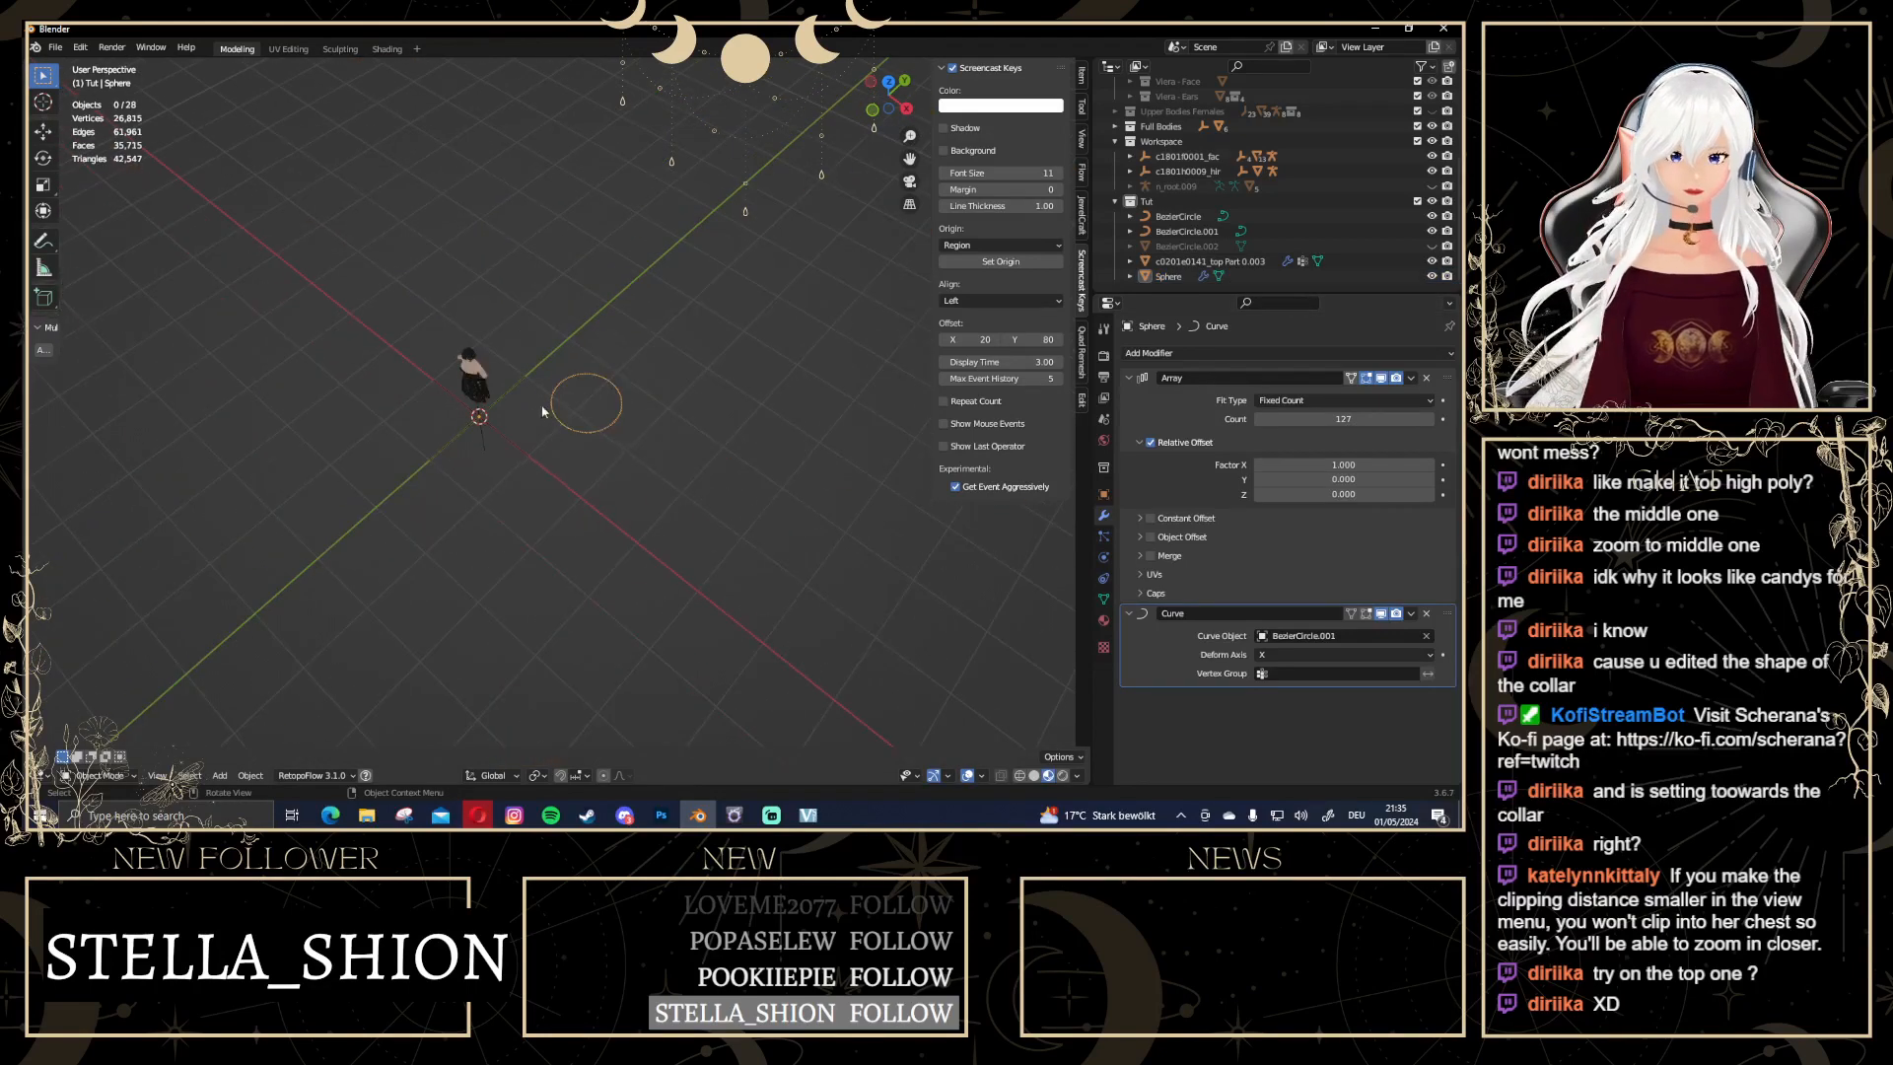
Hide the existing necklace curve BezierCircle and its beads on the character's upper chest
{"action": "middle_click_drag", "start_coordinate": [415, 370], "coordinate": [659, 307]}
{"action": "scroll", "coordinate": [483, 291], "scroll_direction": "up", "scroll_amount": 5}
{"action": "scroll", "coordinate": [525, 276], "scroll_direction": "up", "scroll_amount": 3}
{"action": "left_click", "coordinate": [547, 262]}
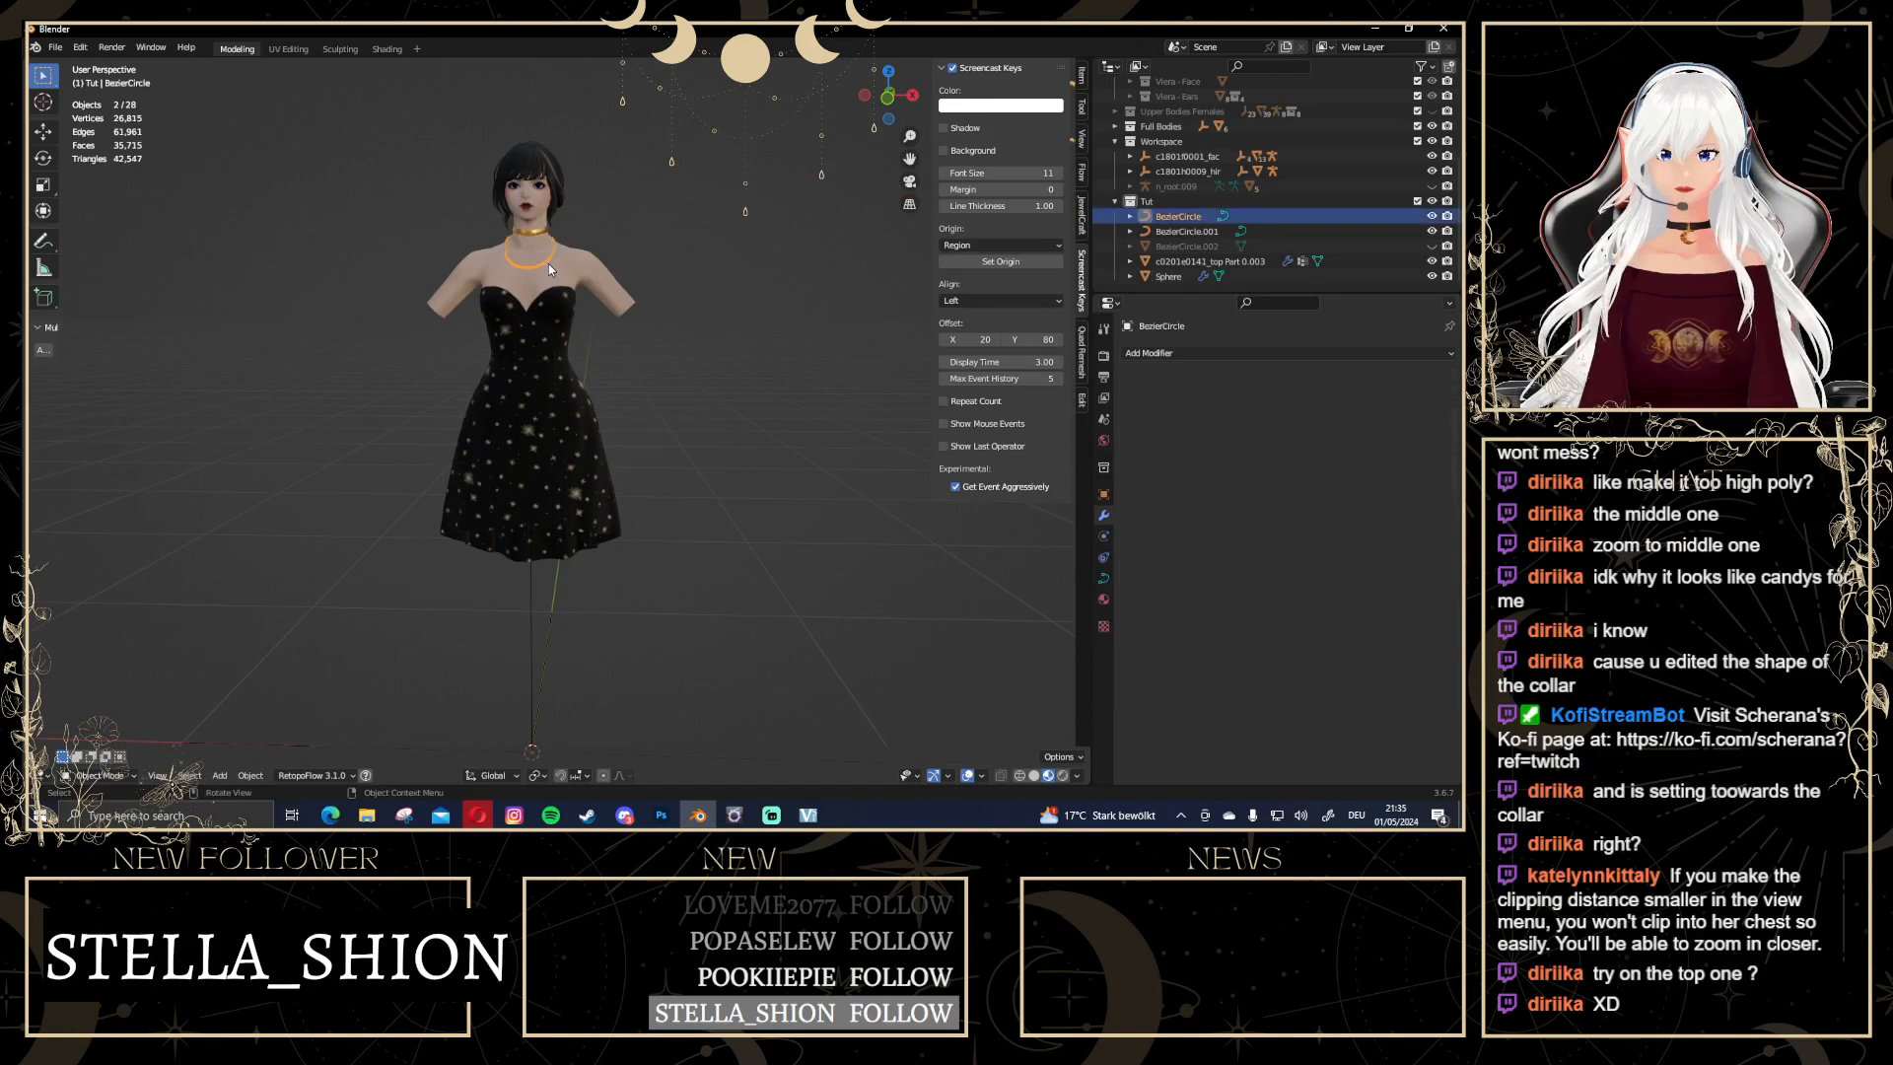
{"action": "key", "text": "h"}
{"action": "scroll", "coordinate": [647, 262], "scroll_direction": "down", "scroll_amount": 3}
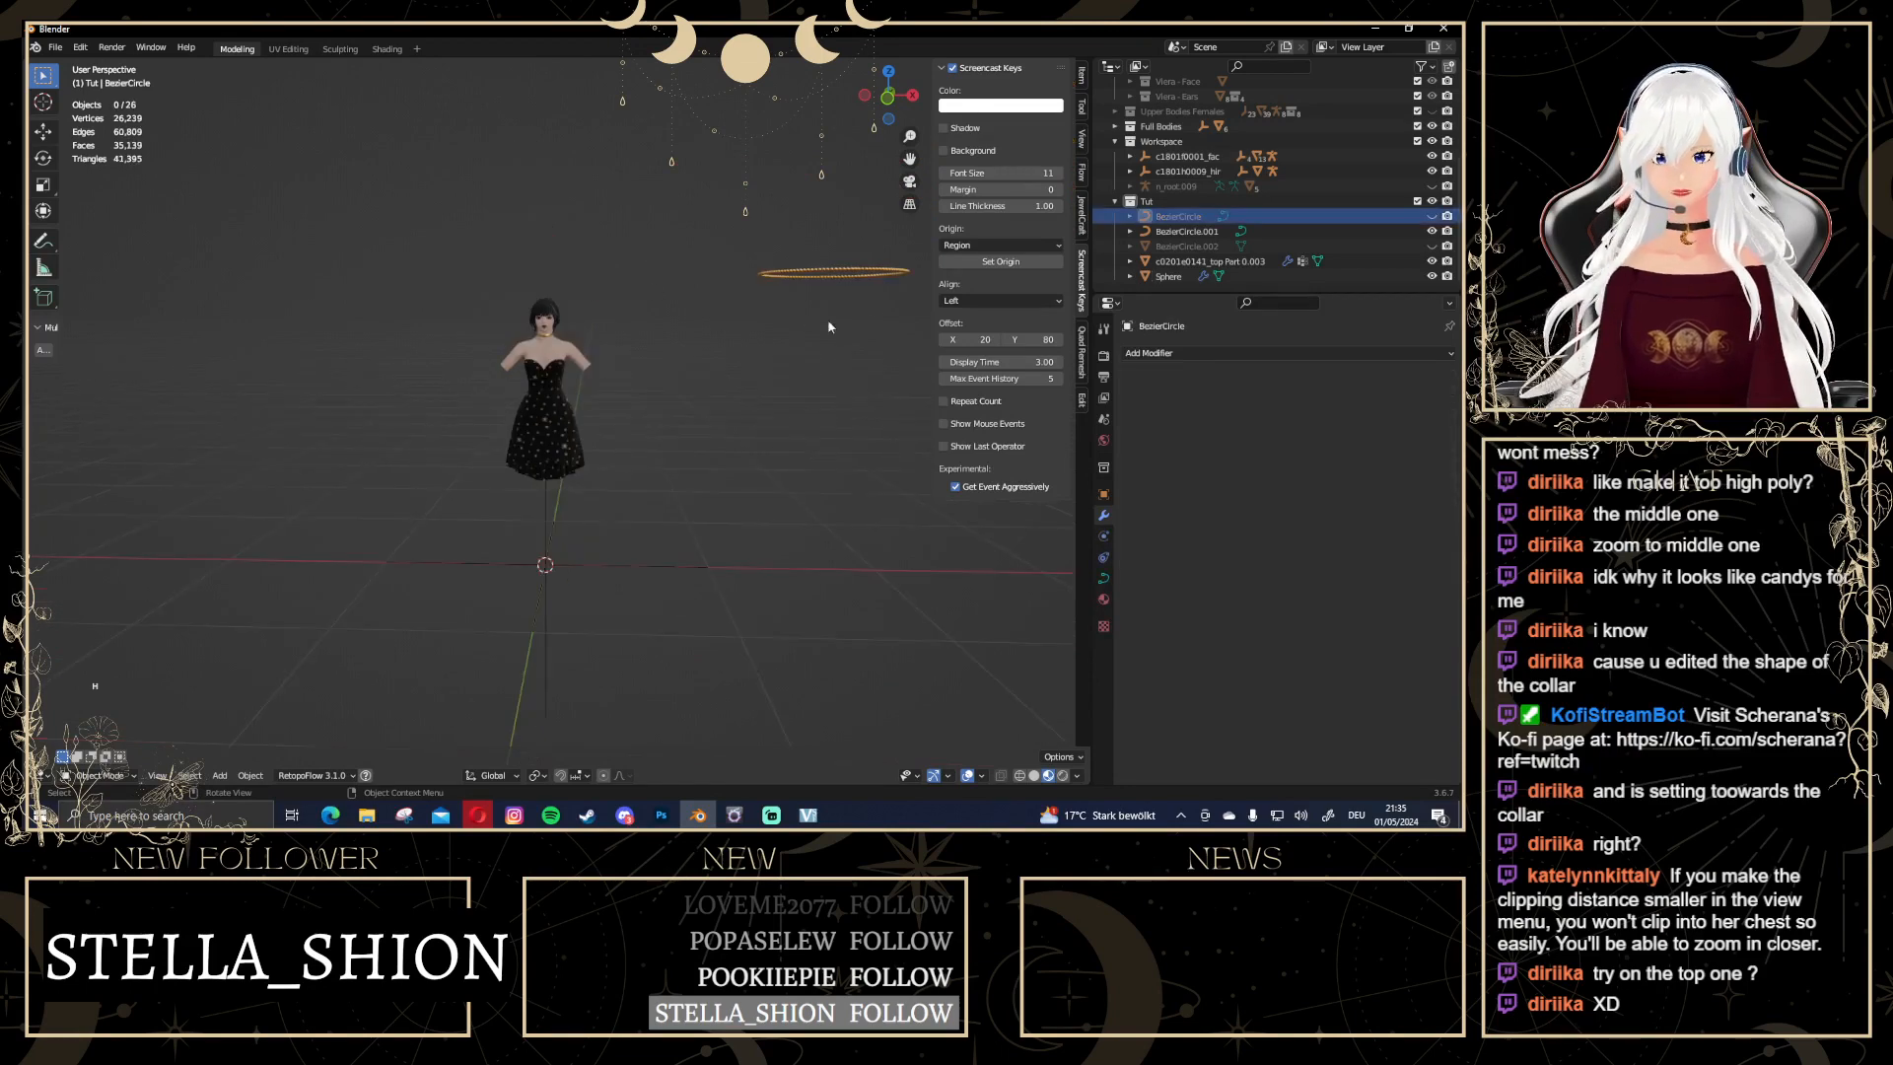
{"action": "left_click", "coordinate": [875, 277]}
{"action": "key", "text": "Tab"}
{"action": "key", "text": "a"}
{"action": "key", "text": "Tab"}
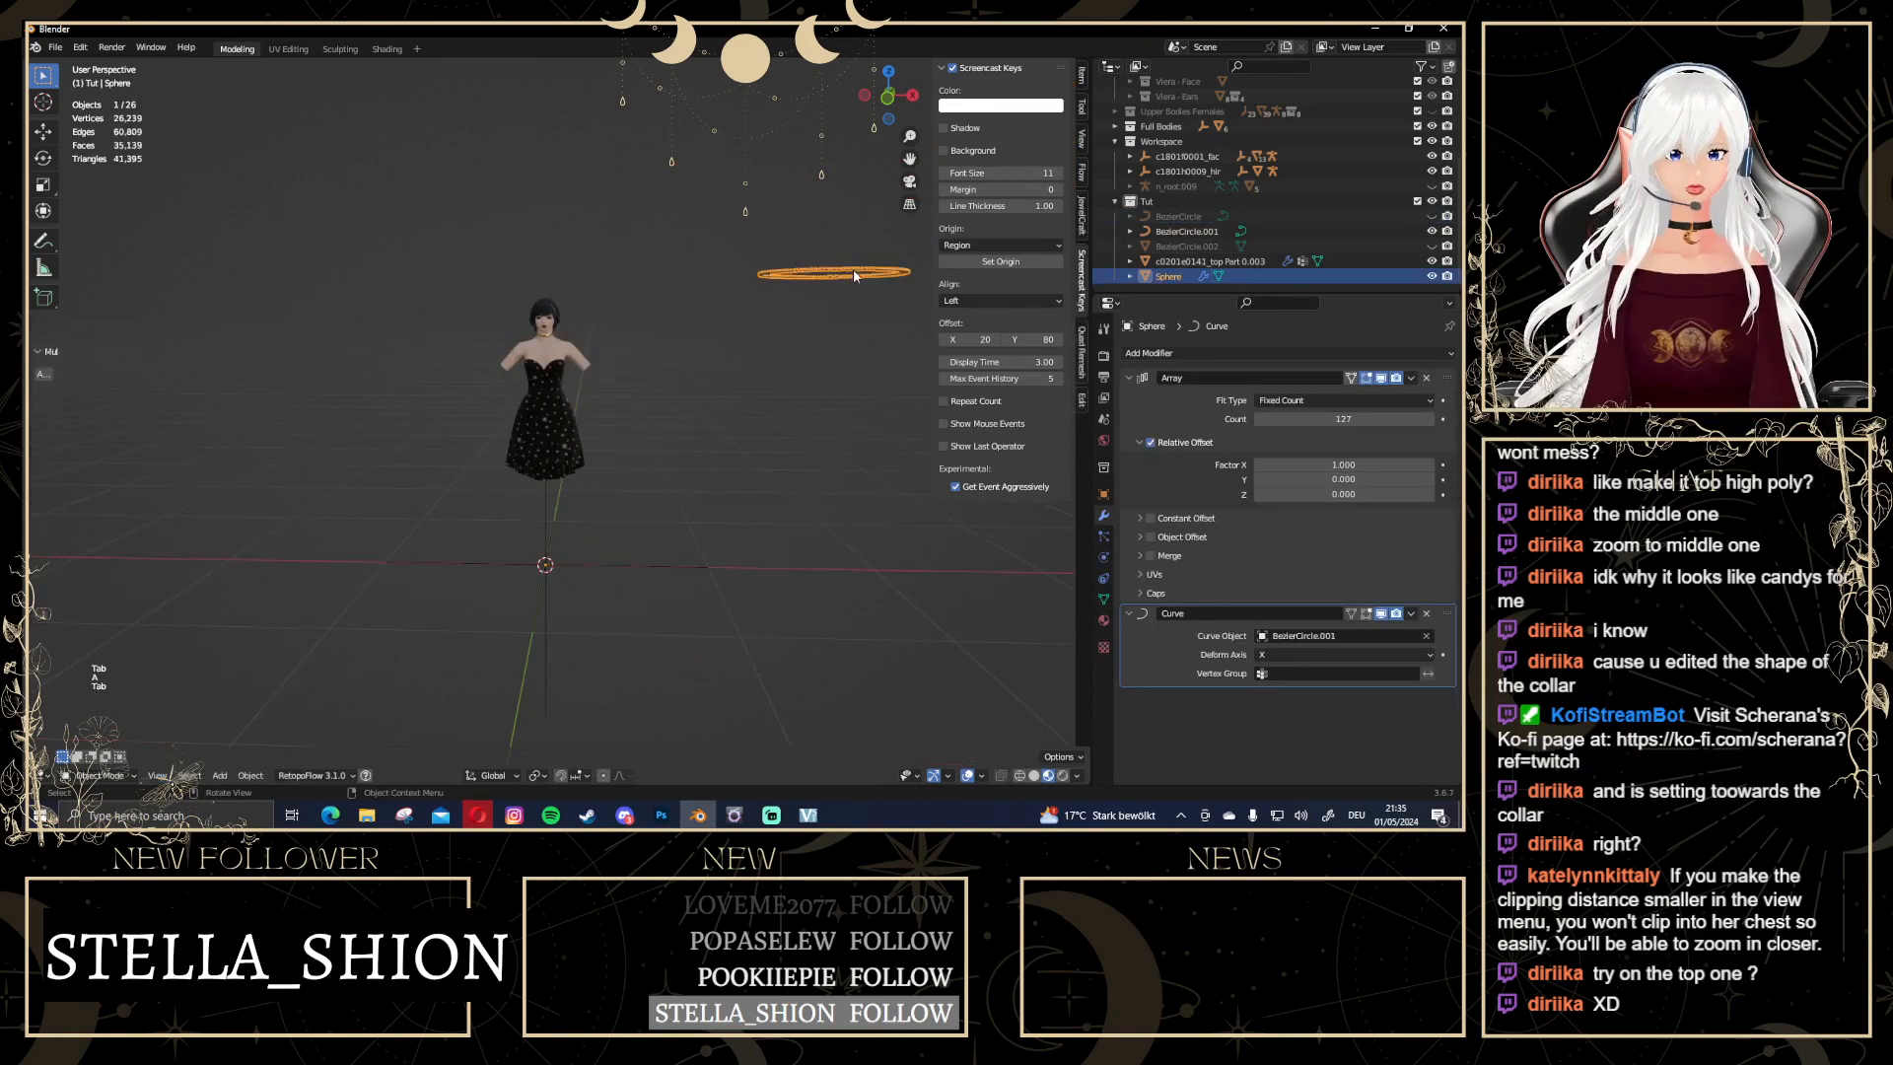
{"action": "left_click", "coordinate": [1191, 246]}
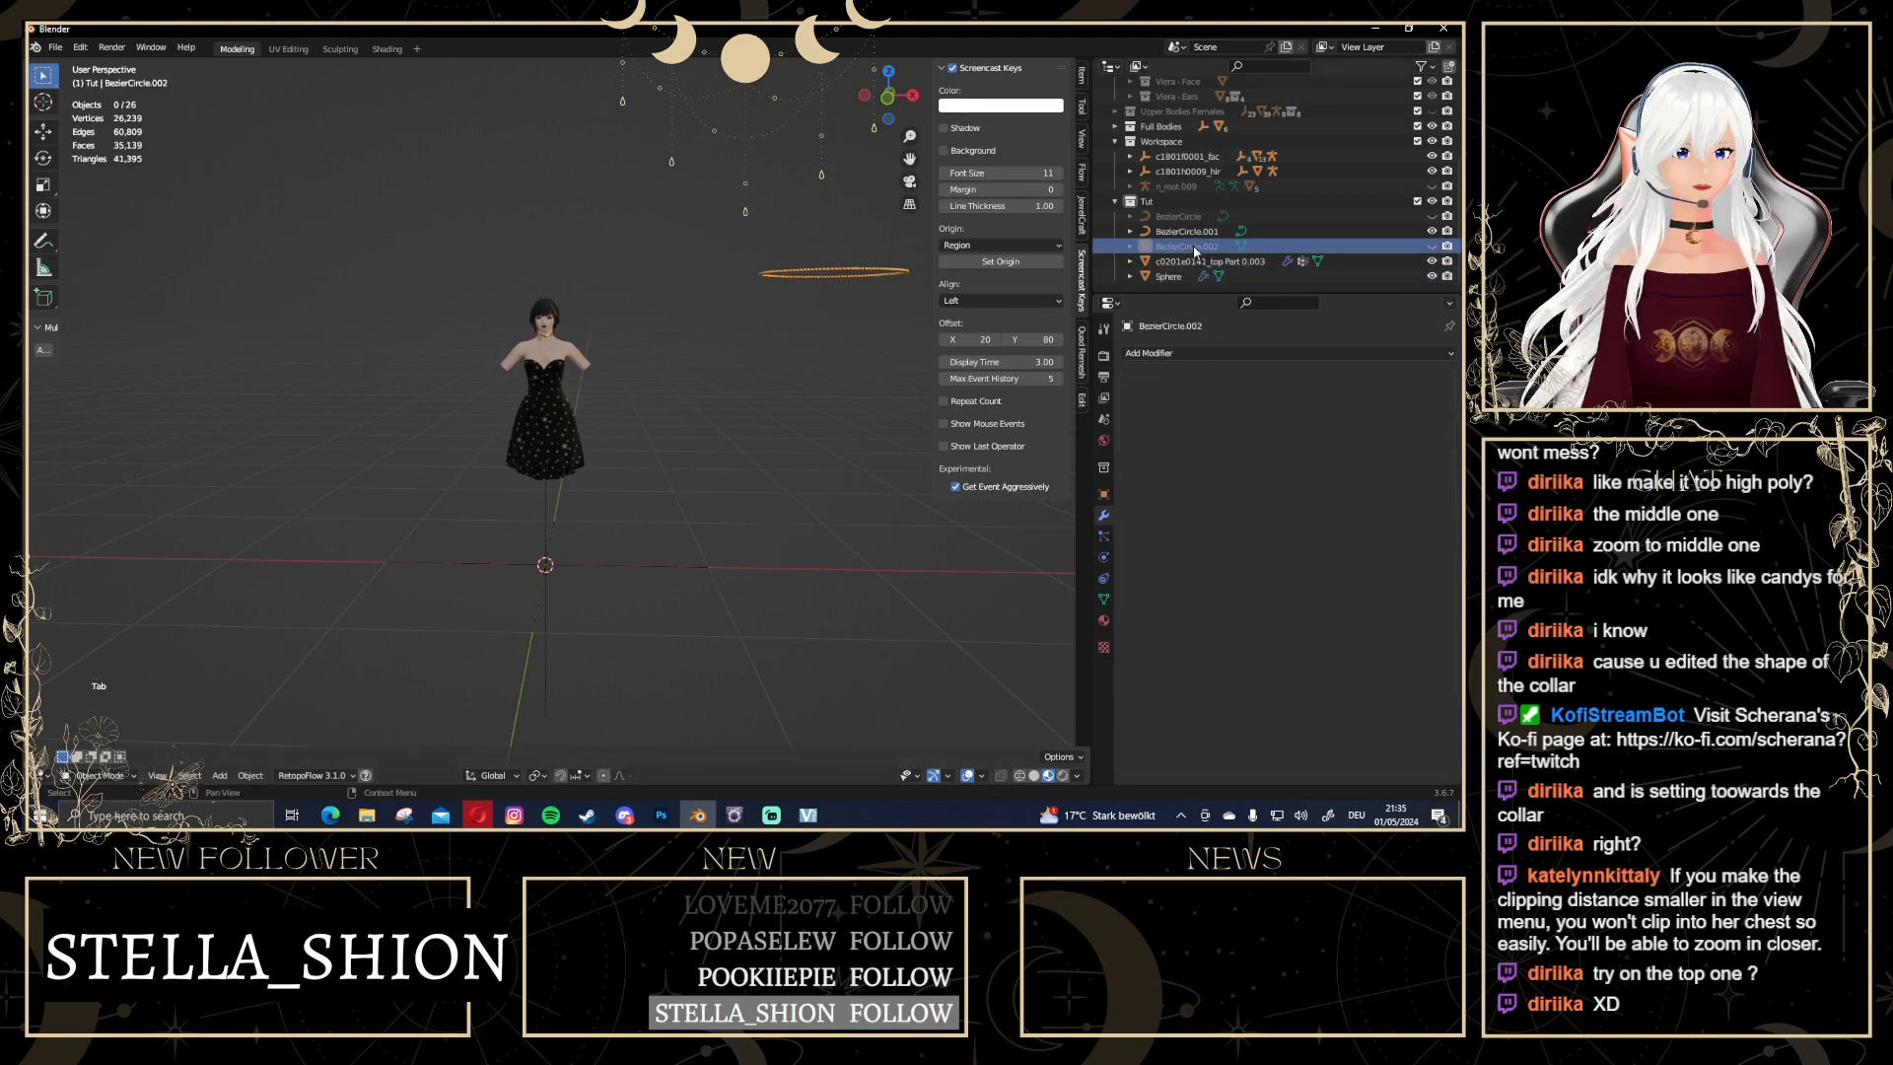
Move all control points of BezierCircle.001 to the character's neck, about -172 cm in X, -13 cm in Y and -39 cm in Z
{"action": "left_click", "coordinate": [1187, 231]}
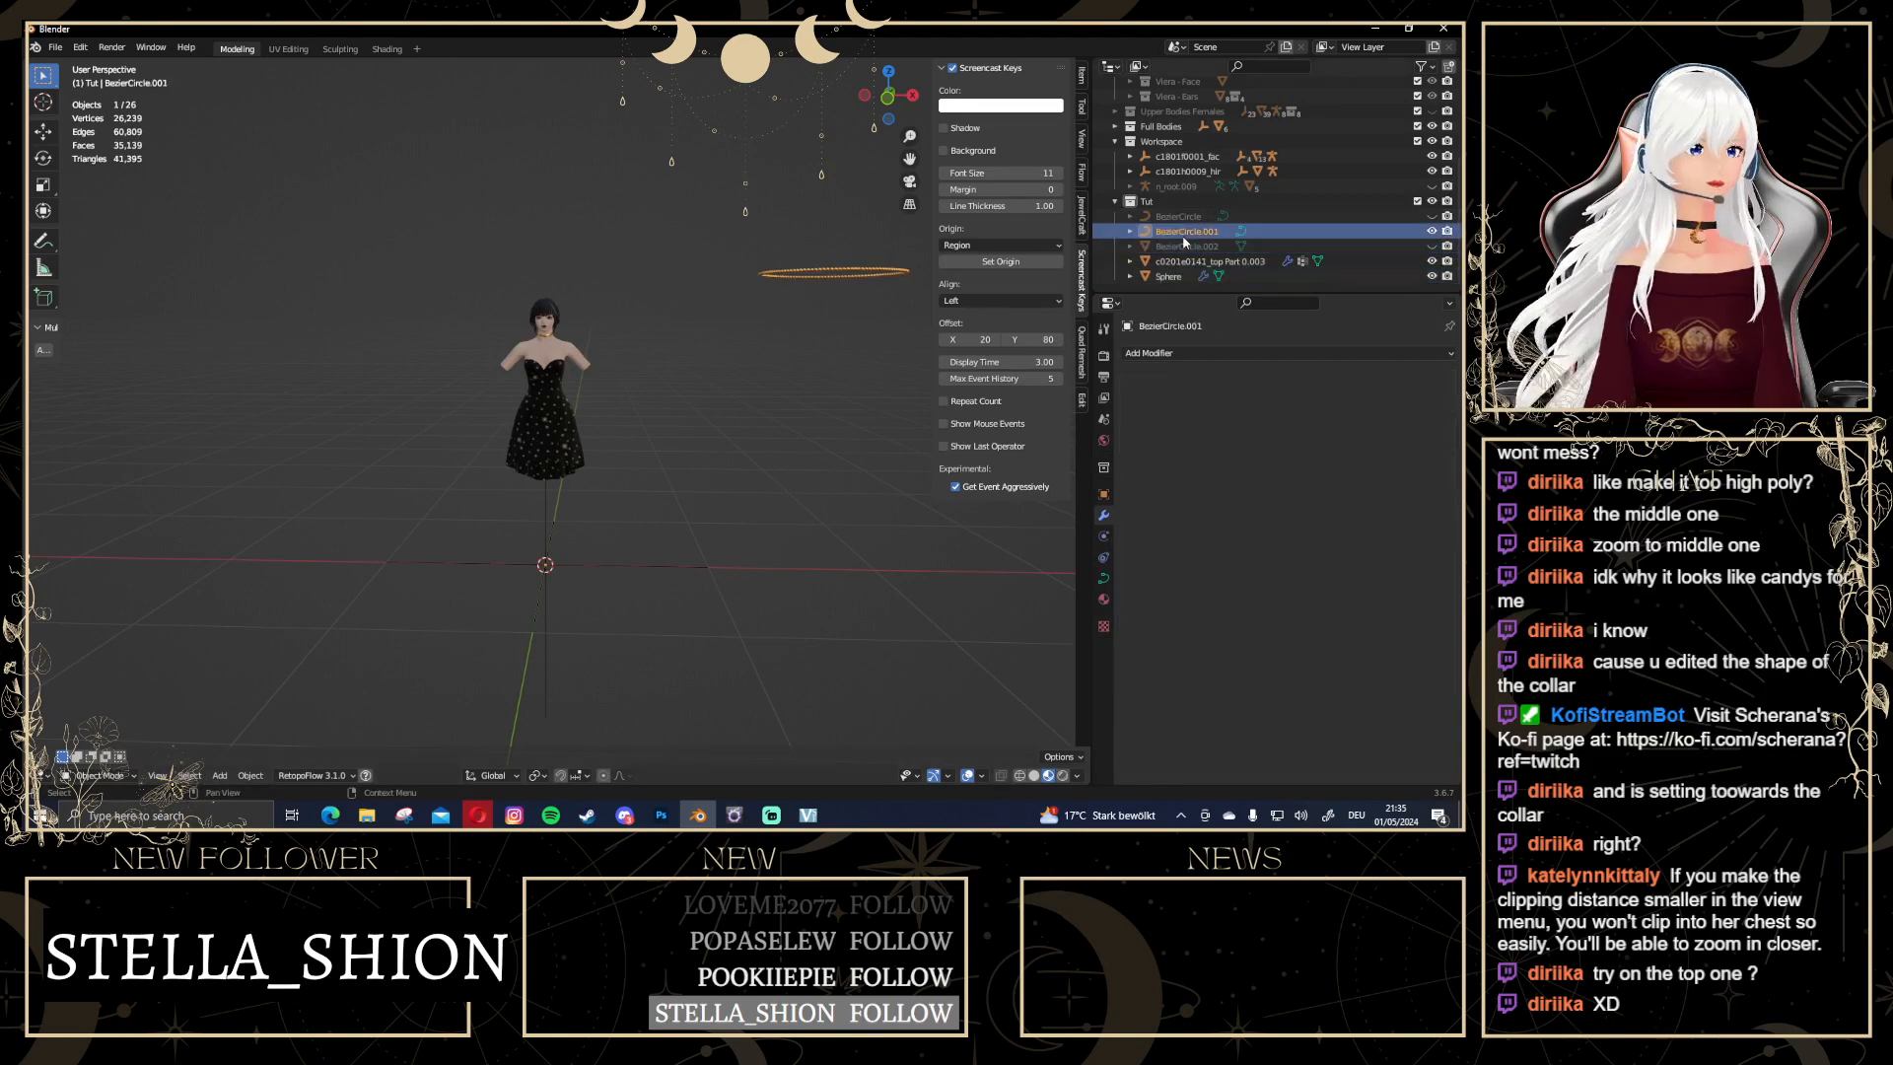
{"action": "key", "text": "Tab"}
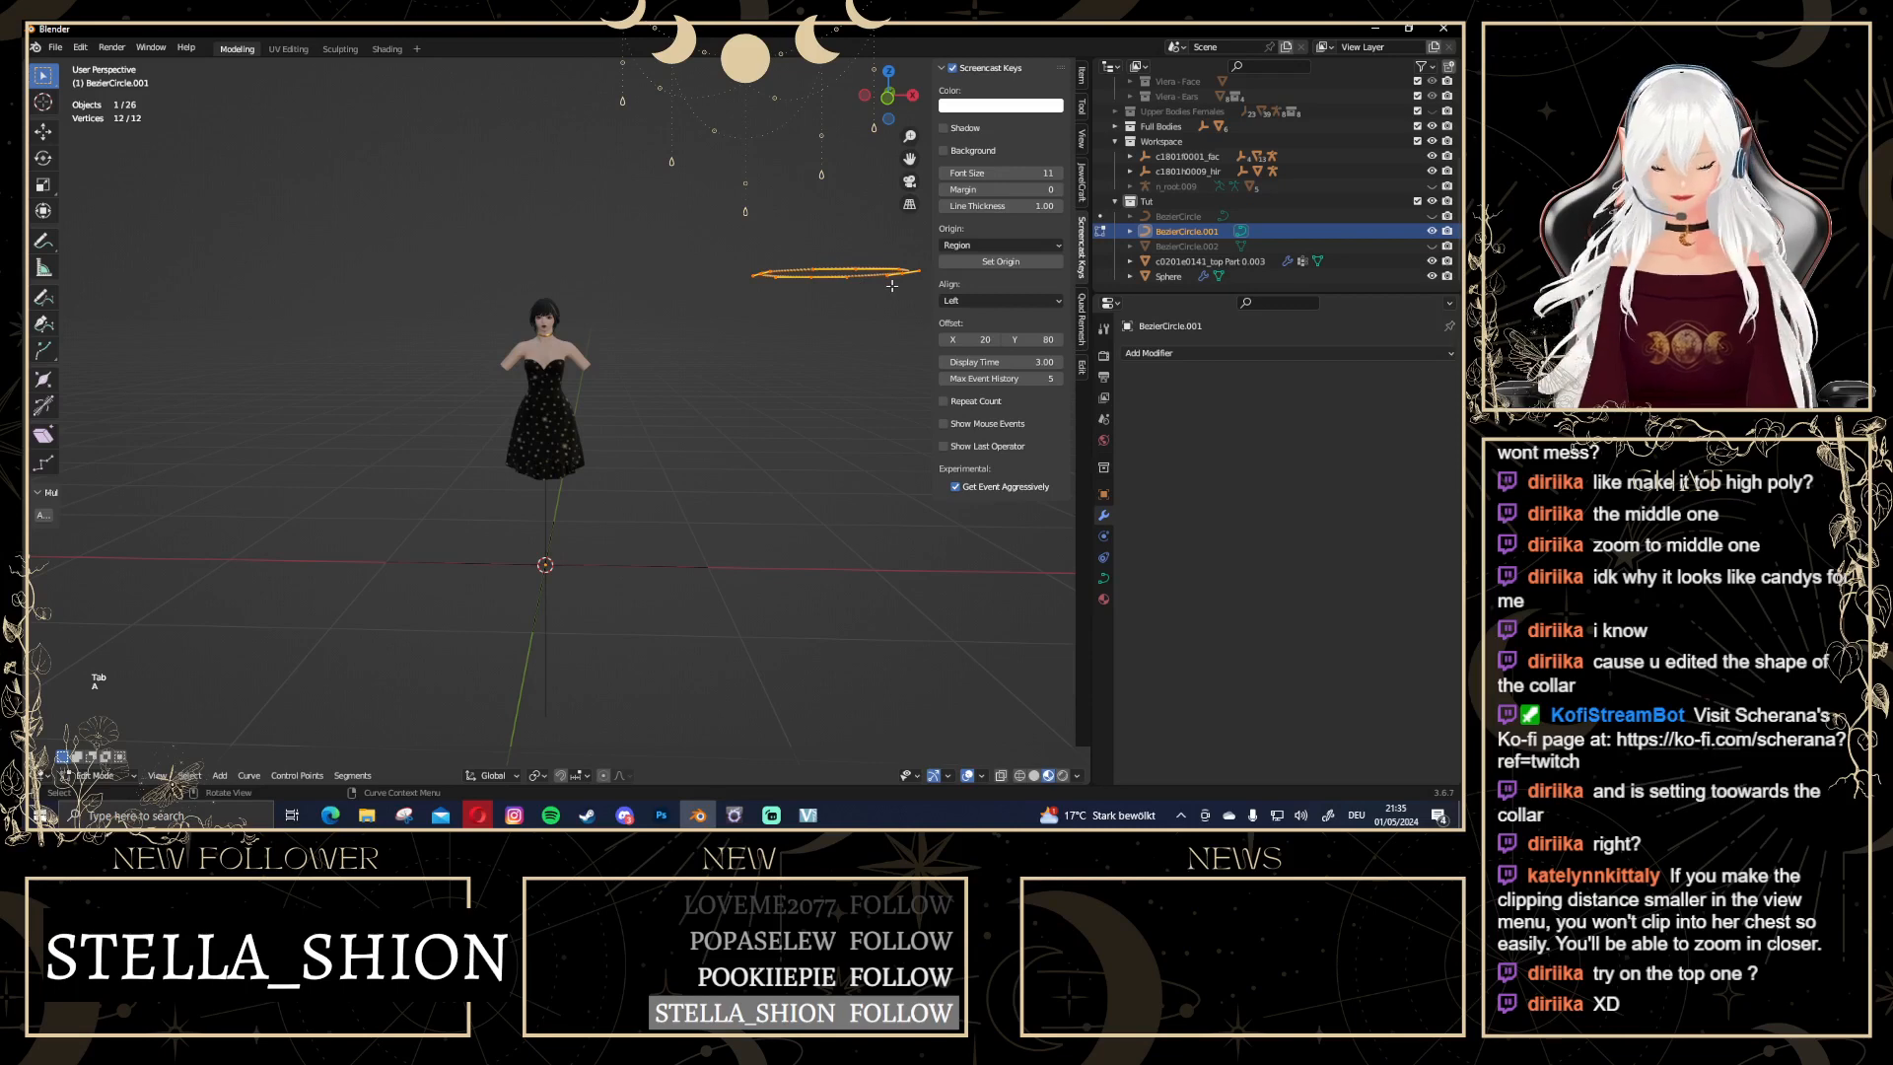
{"action": "key", "text": "g"}
{"action": "left_click", "coordinate": [625, 348]}
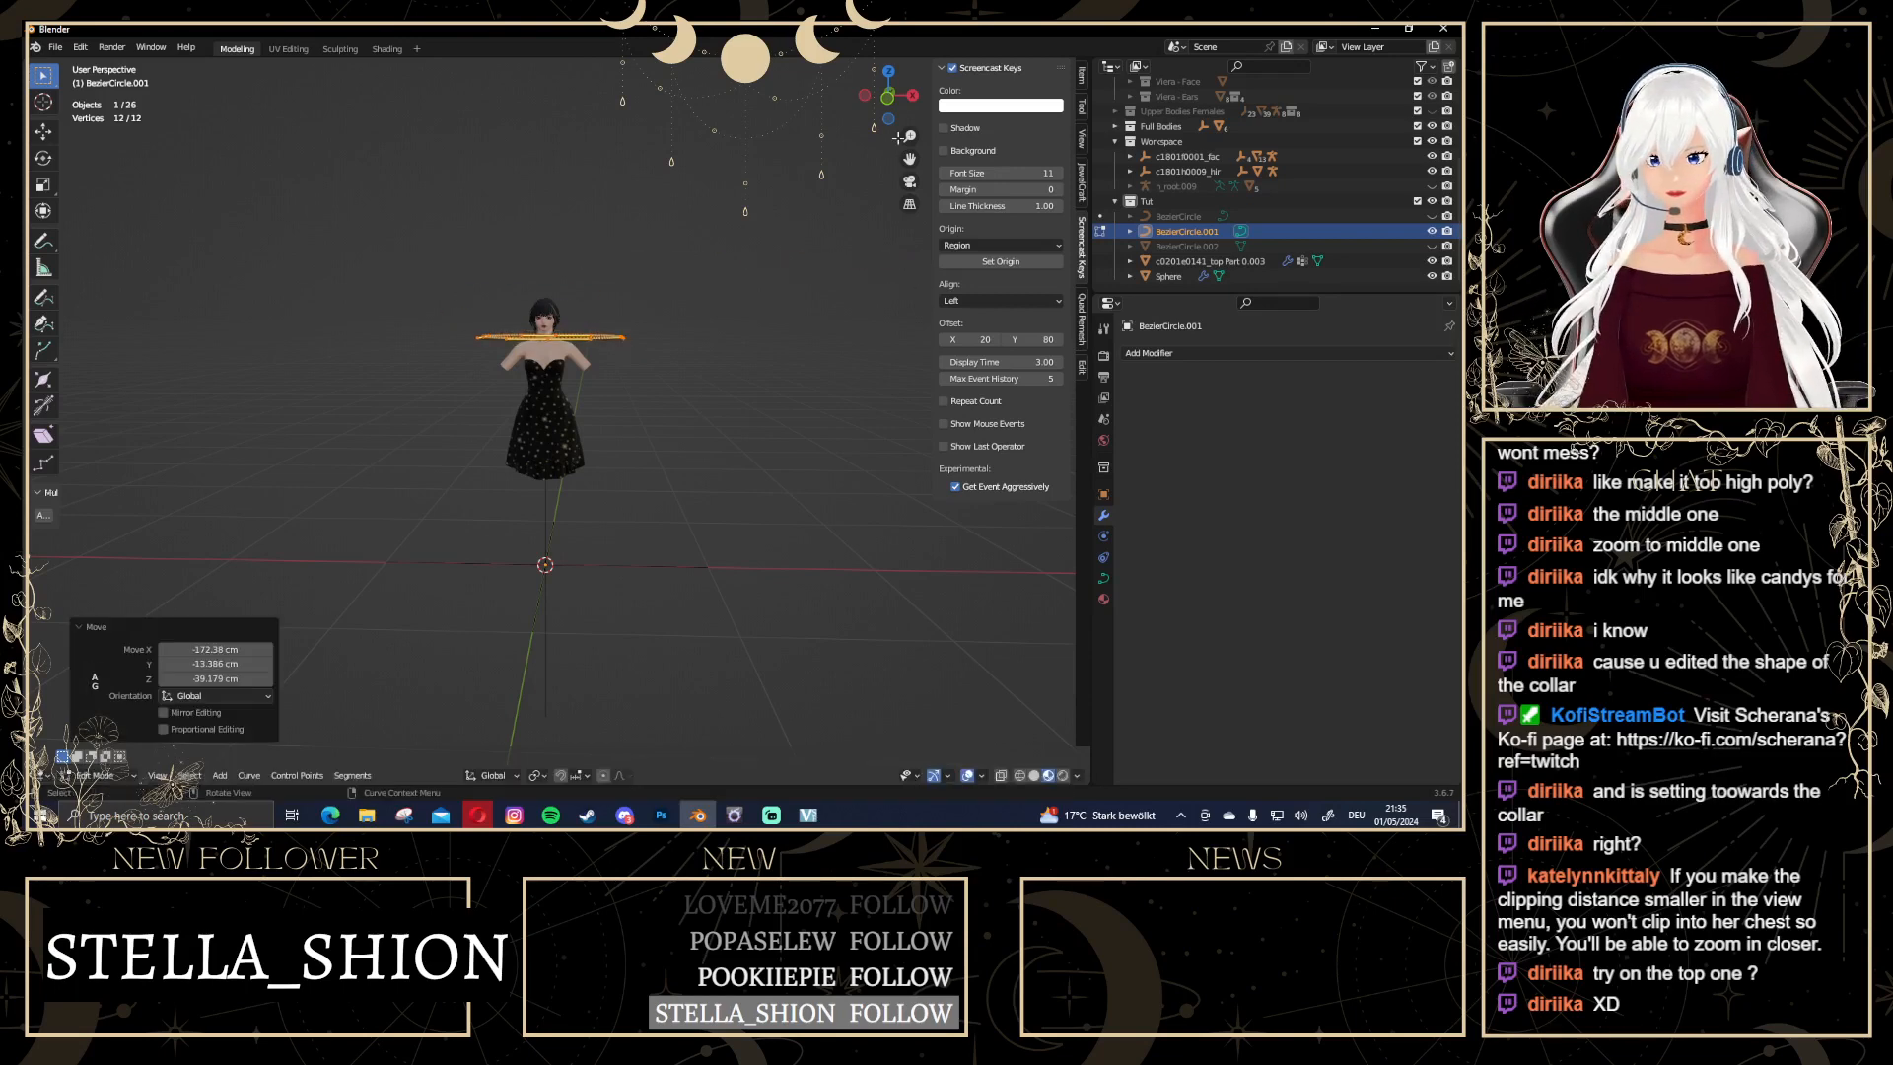
Rotate the circle's control points 25° in the left orthographic view and scale them to about 0.138
{"action": "left_click", "coordinate": [864, 93]}
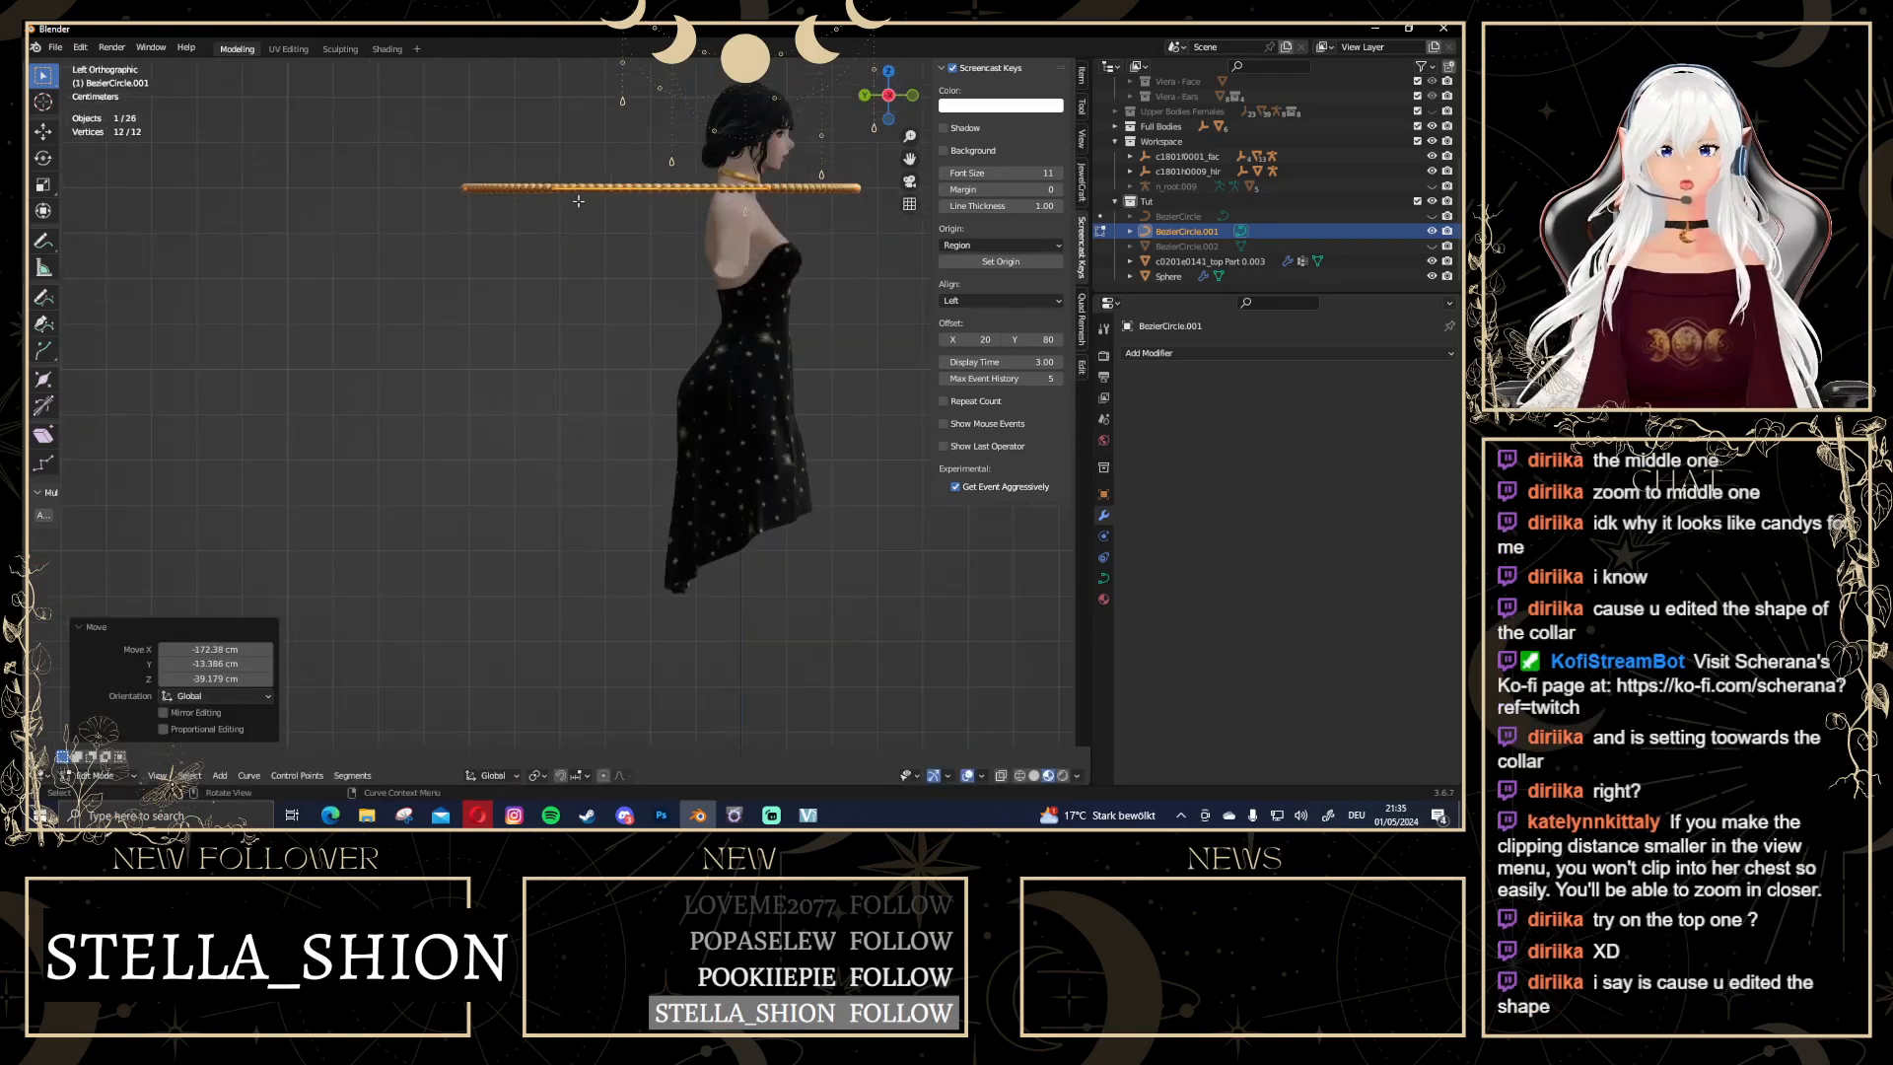
{"action": "middle_click_drag", "start_coordinate": [586, 264], "coordinate": [378, 458], "text": "shift"}
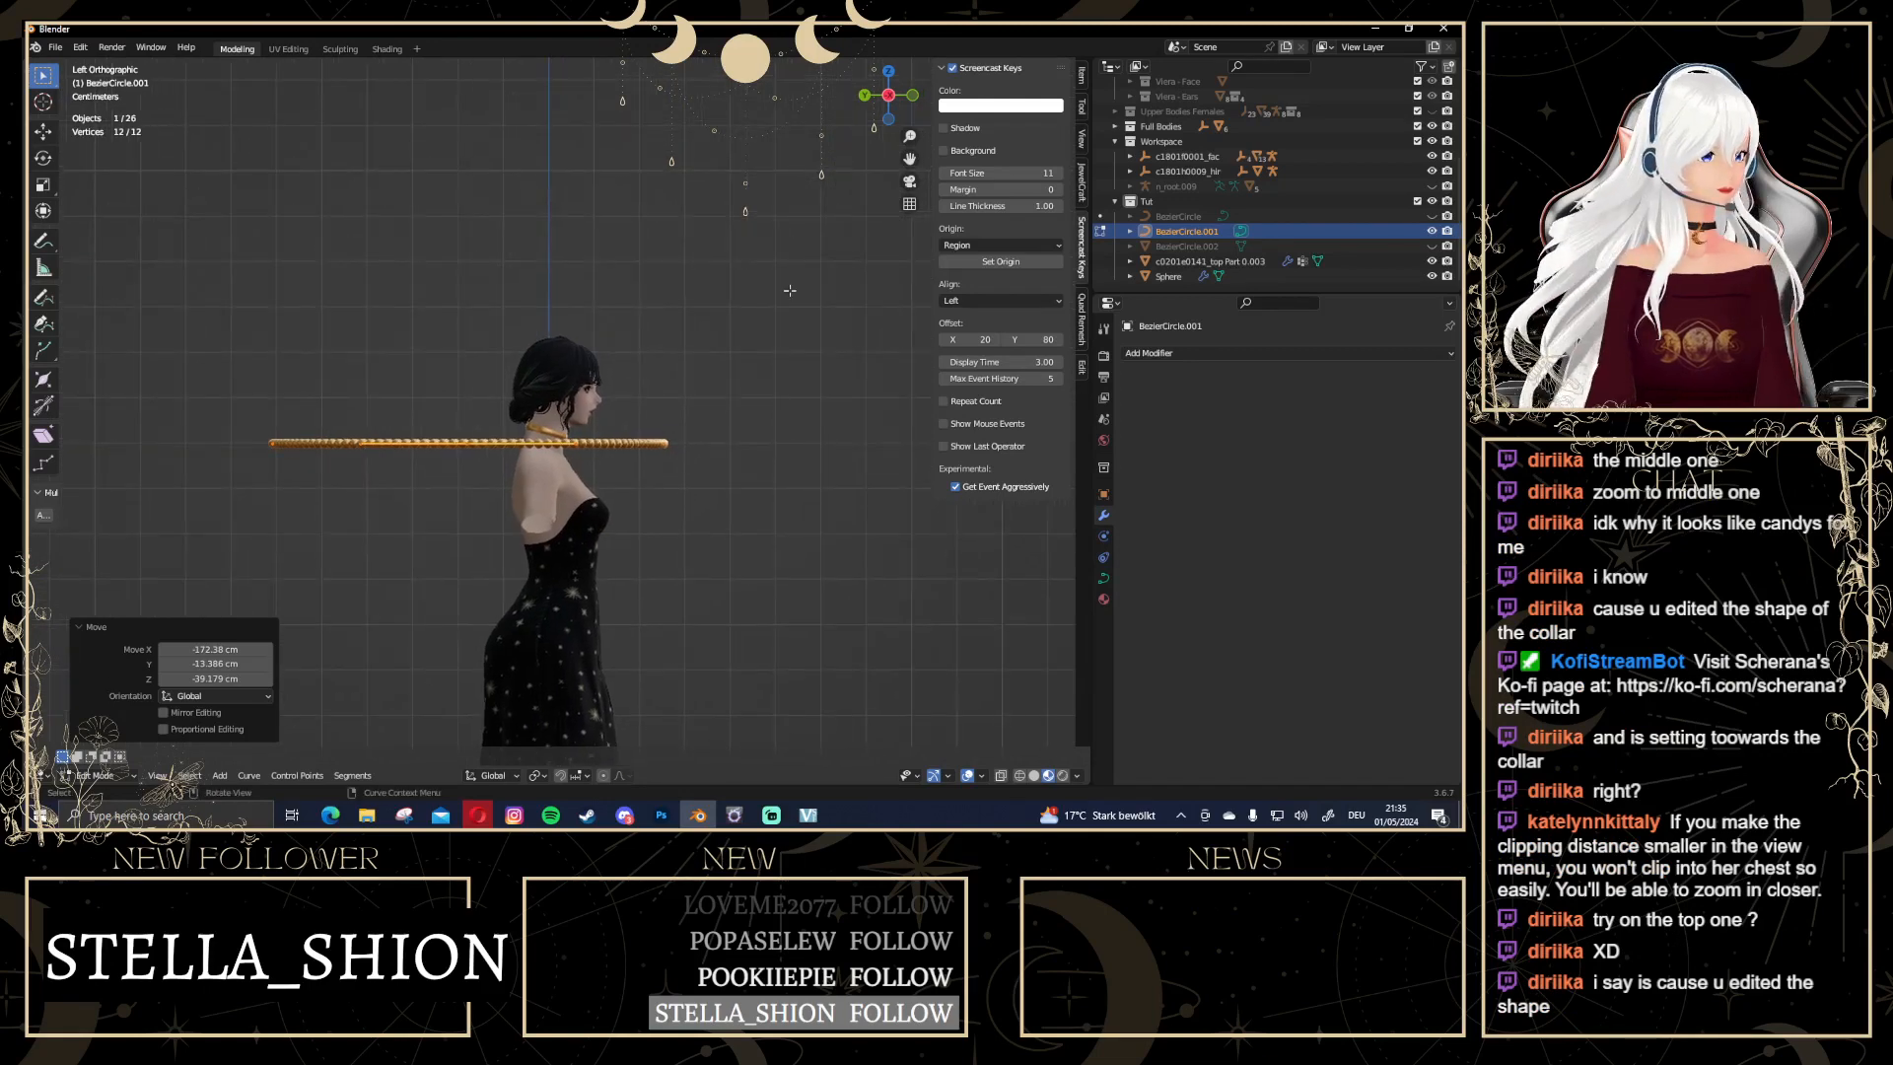
{"action": "key", "text": "r"}
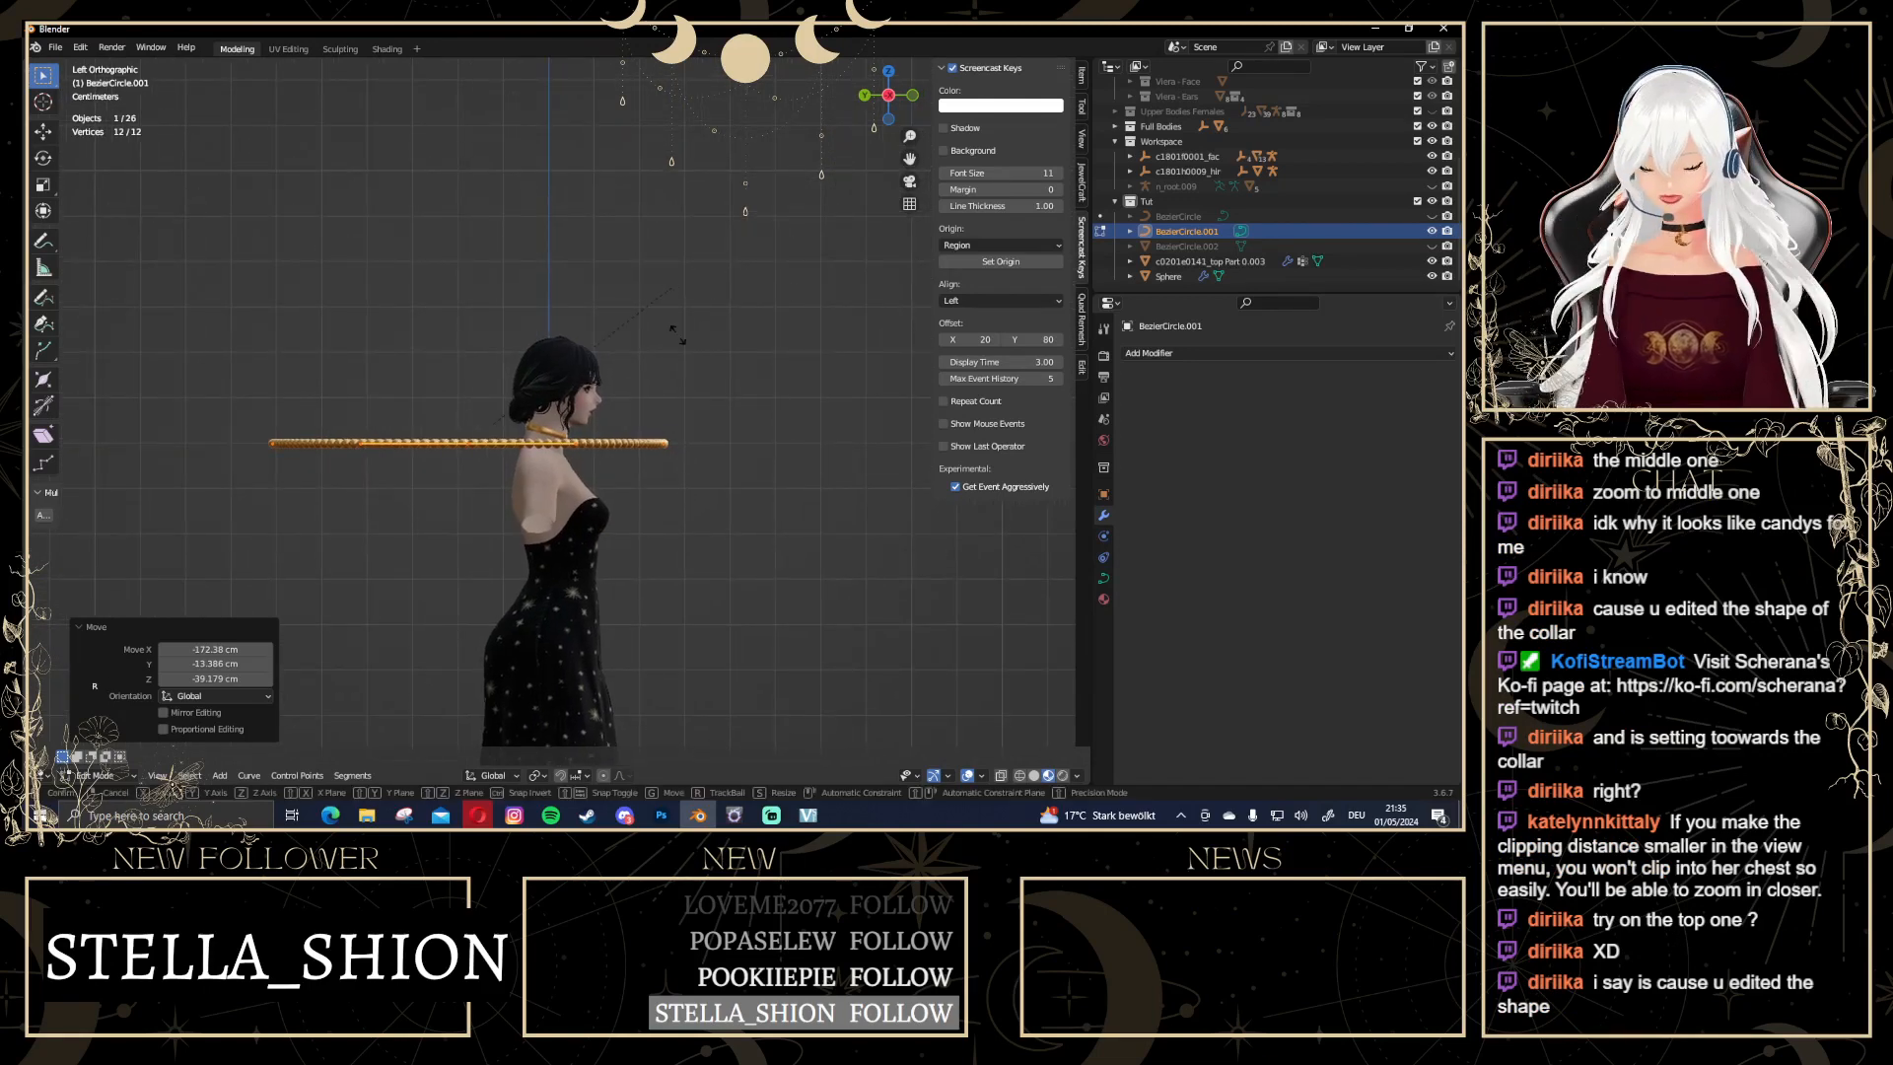
{"action": "left_click", "coordinate": [945, 677]}
{"action": "key", "text": "s"}
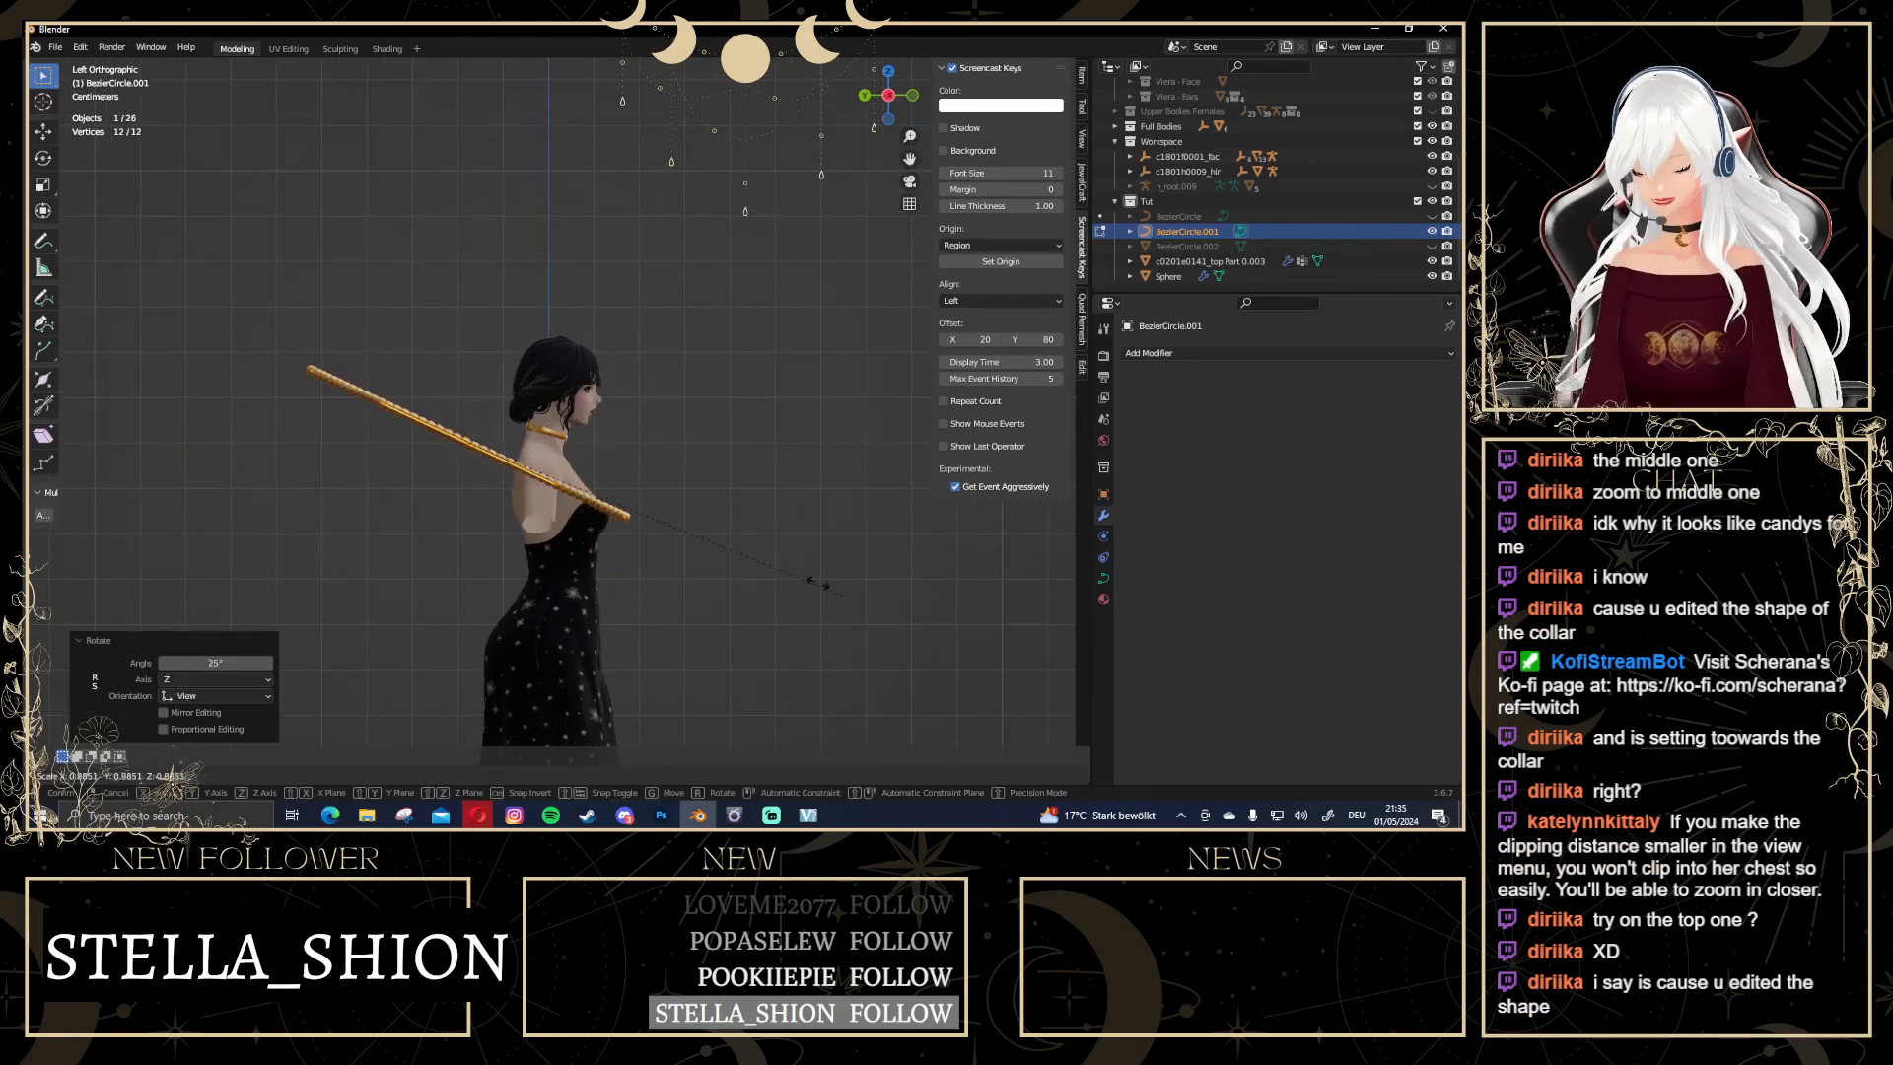
{"action": "left_click", "coordinate": [531, 456]}
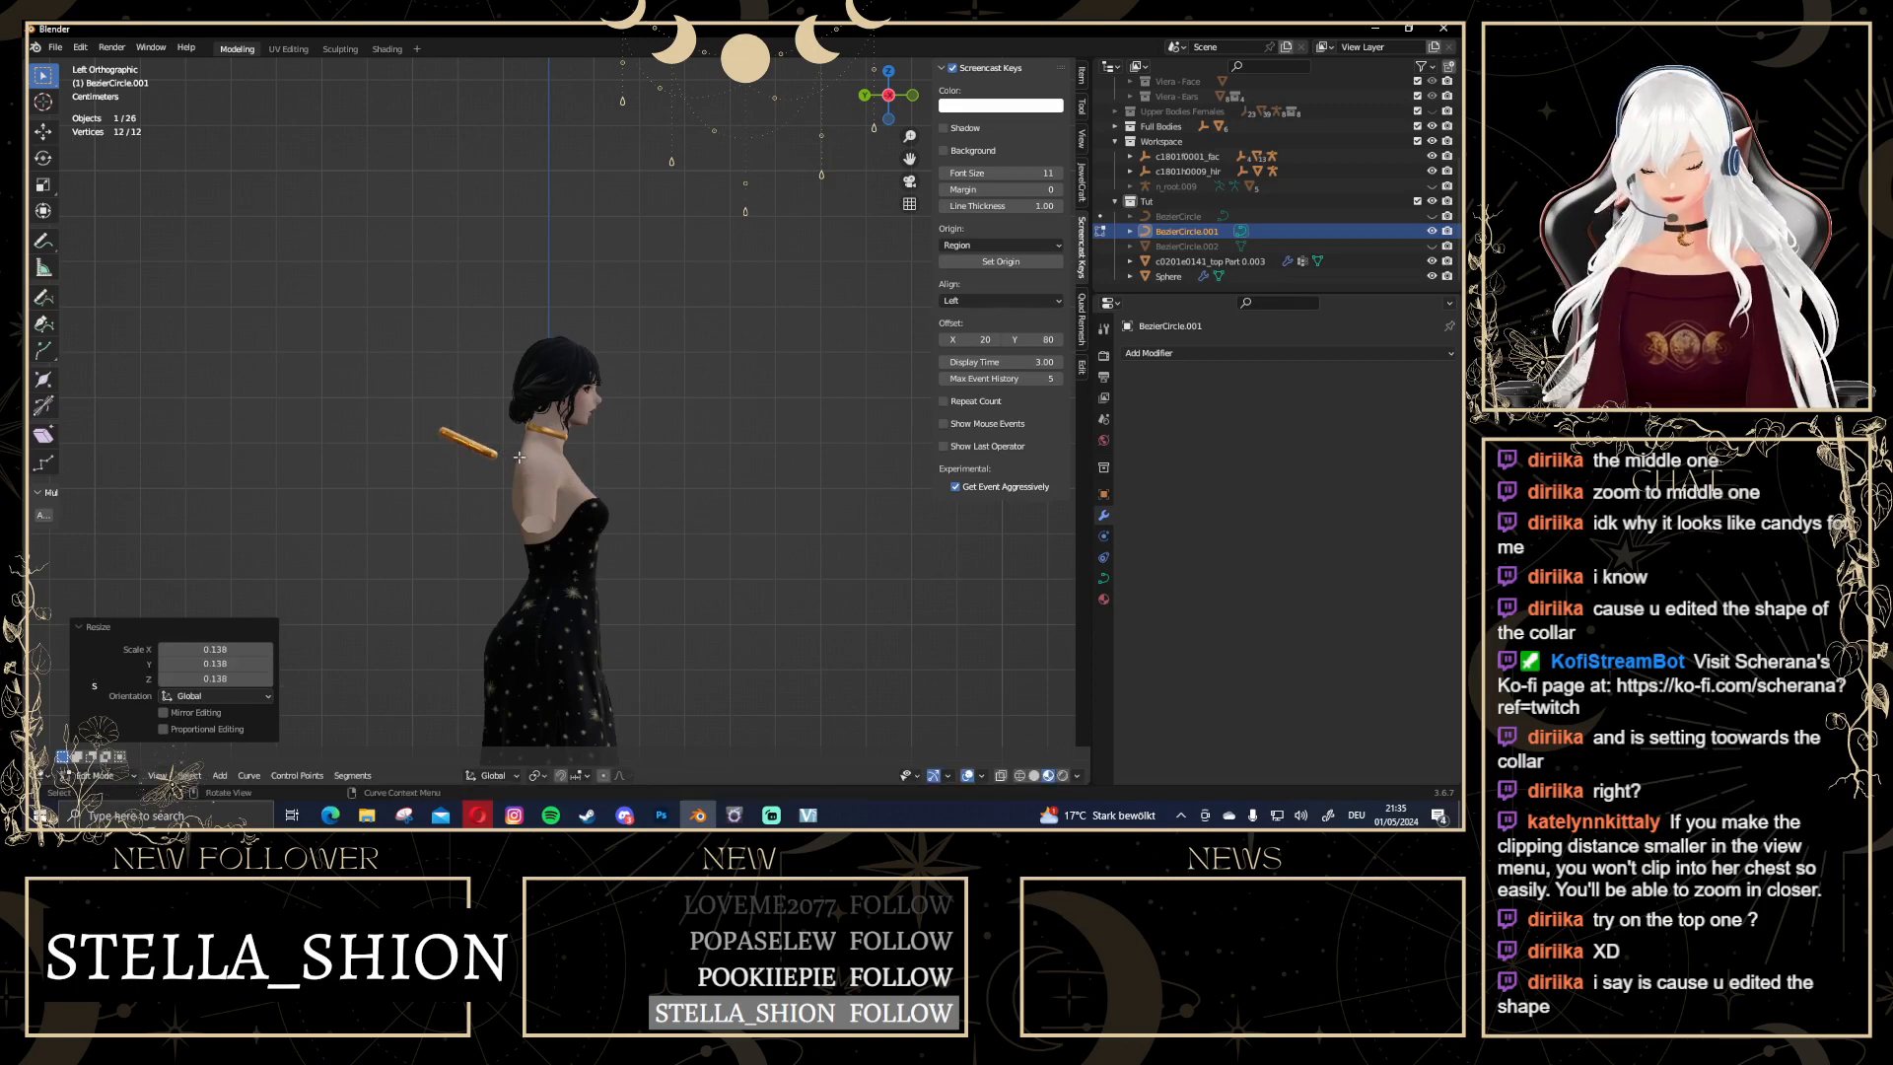
Move the shrunken circle about -19 cm in Y onto the neck, and centre it sideways by about -3.3 cm in X
{"action": "key", "text": "g"}
{"action": "left_click", "coordinate": [582, 461]}
{"action": "middle_click_drag", "start_coordinate": [582, 462], "coordinate": [681, 321]}
{"action": "scroll", "coordinate": [641, 454], "scroll_direction": "up", "scroll_amount": 5}
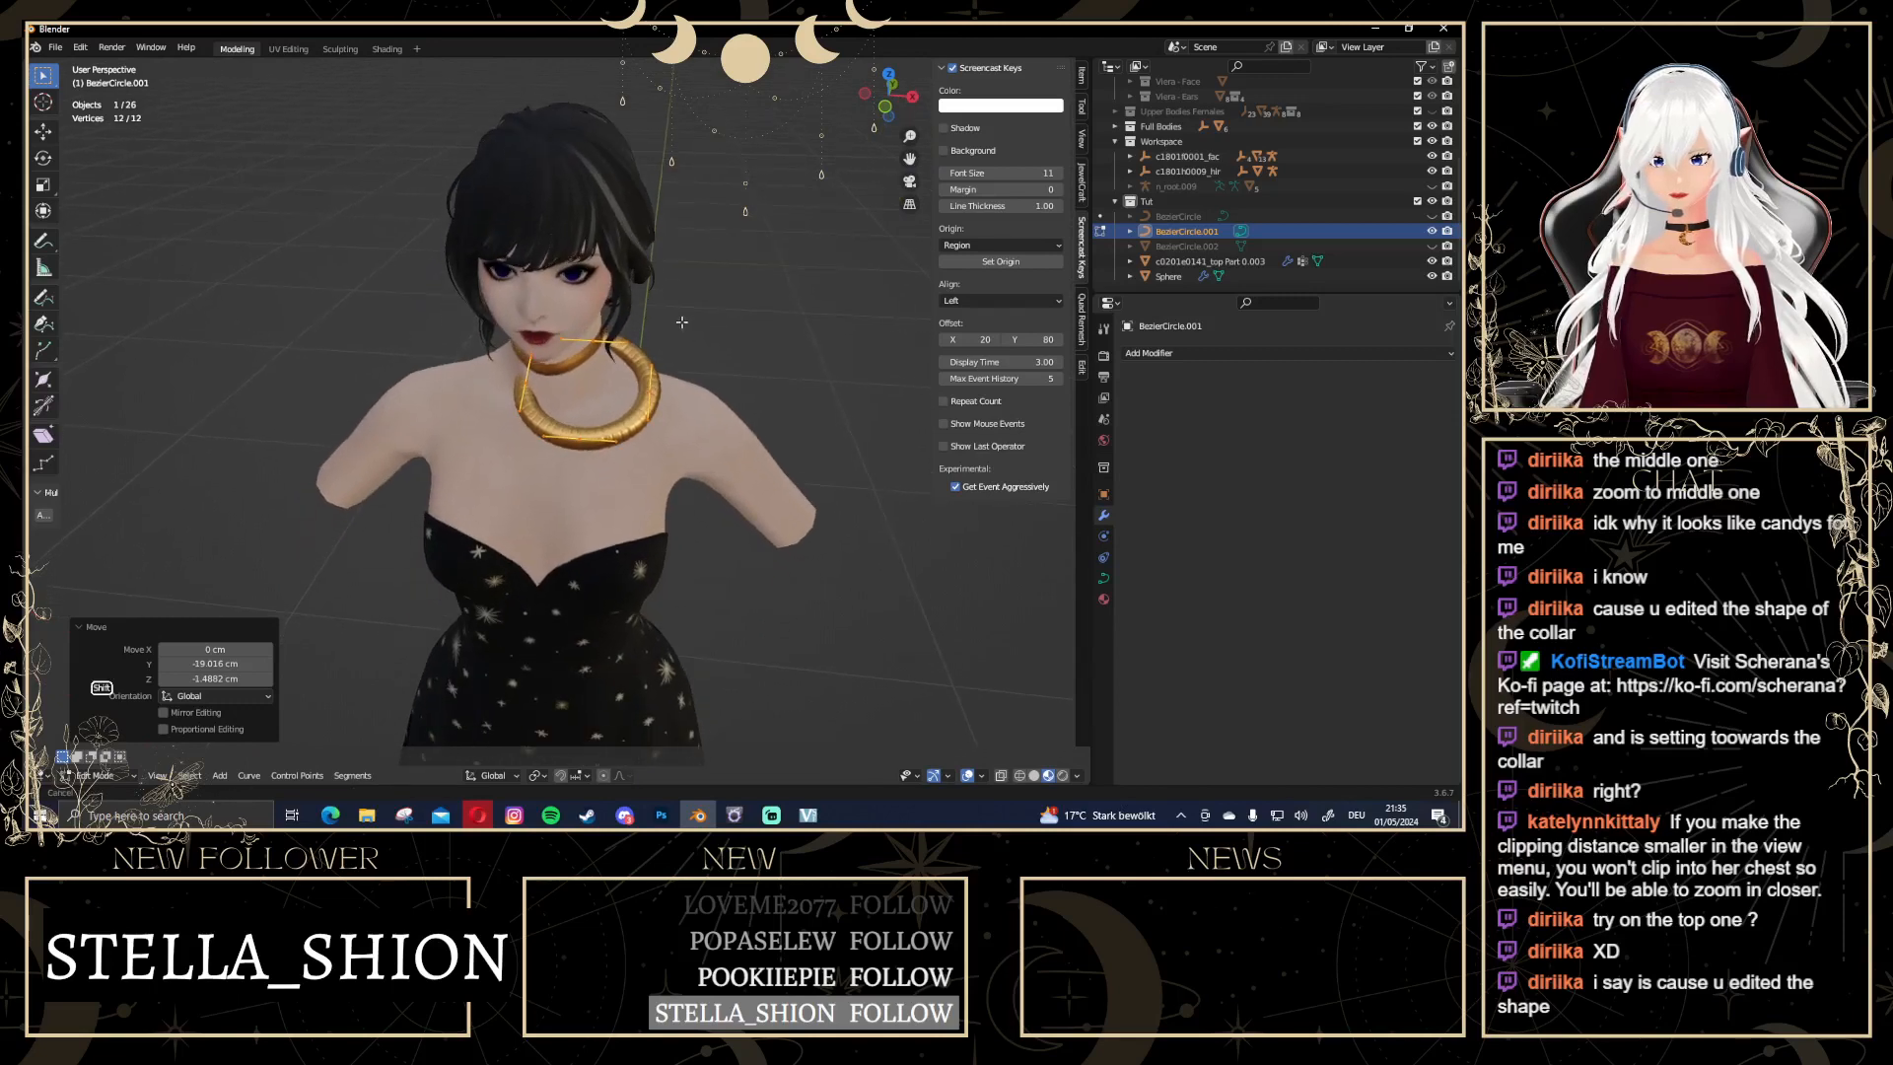
{"action": "scroll", "coordinate": [779, 404], "scroll_direction": "up", "scroll_amount": 4}
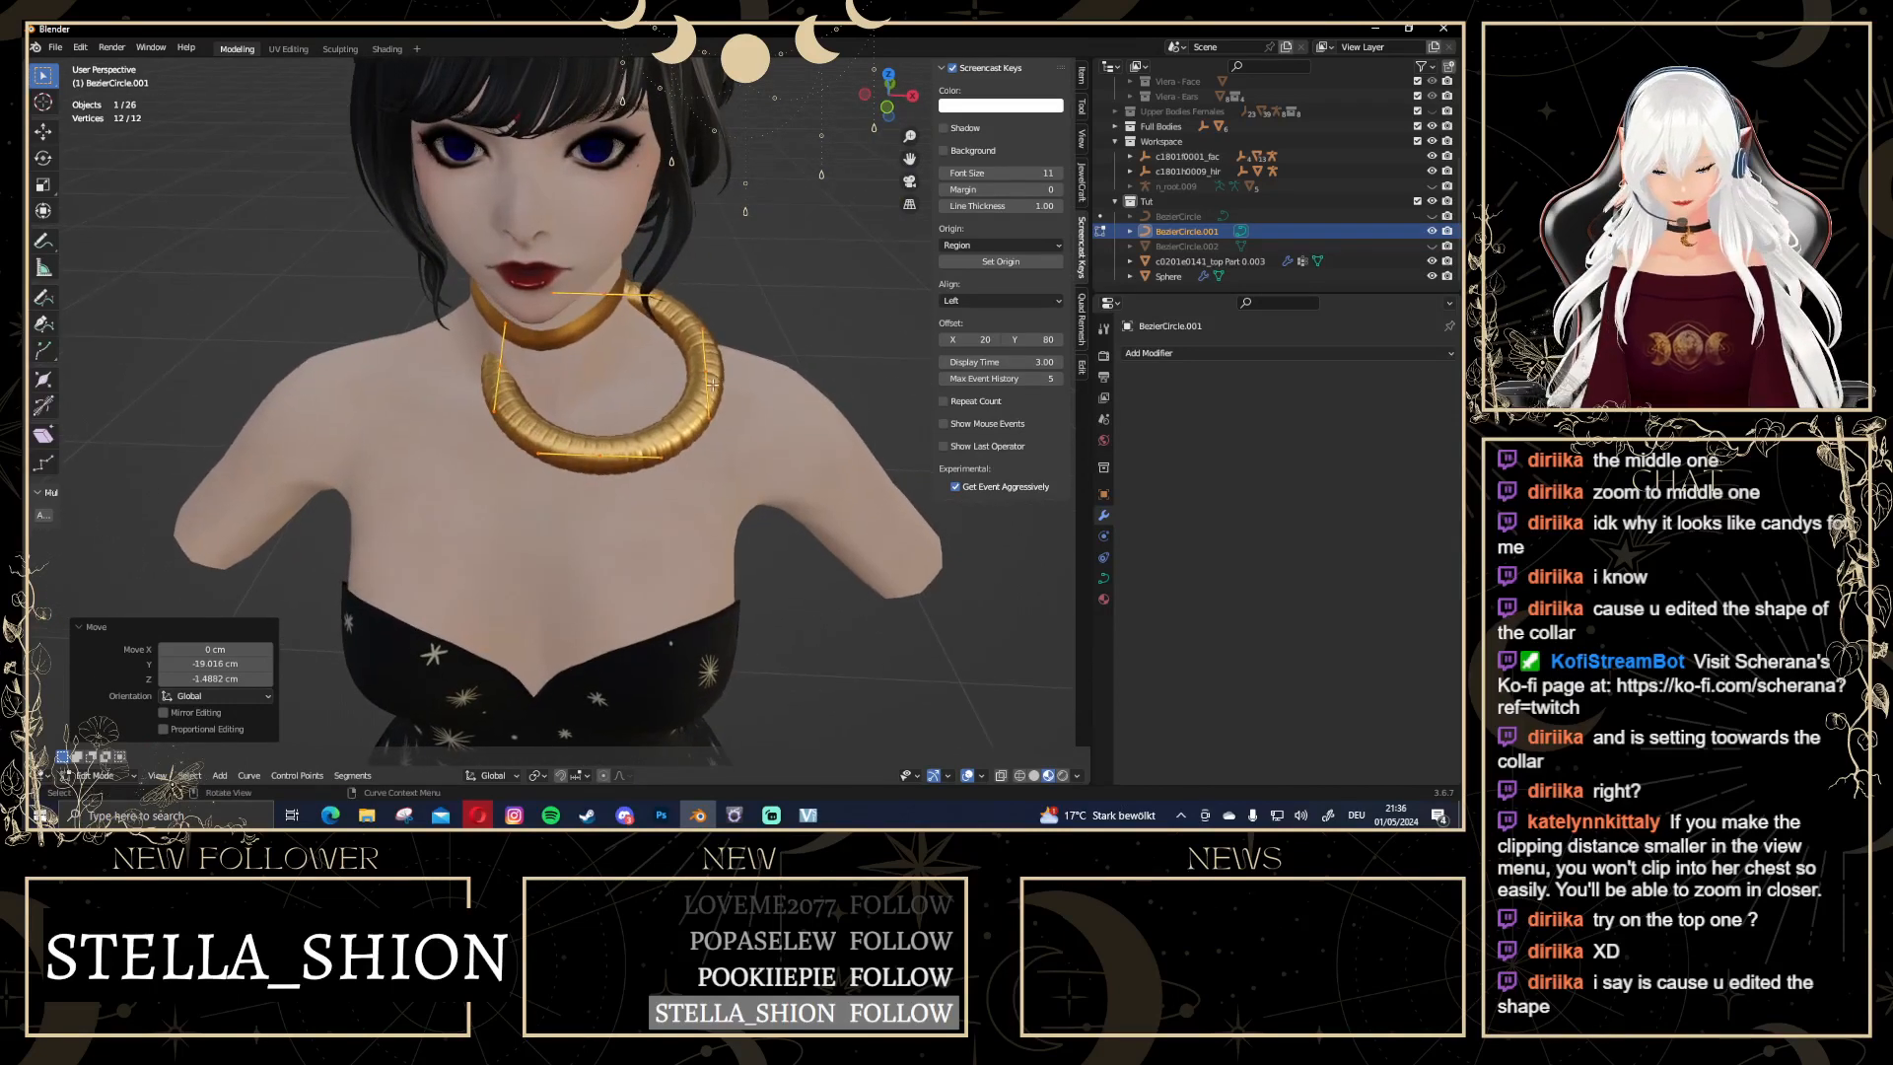
{"action": "key", "text": "g"}
{"action": "left_click", "coordinate": [644, 348]}
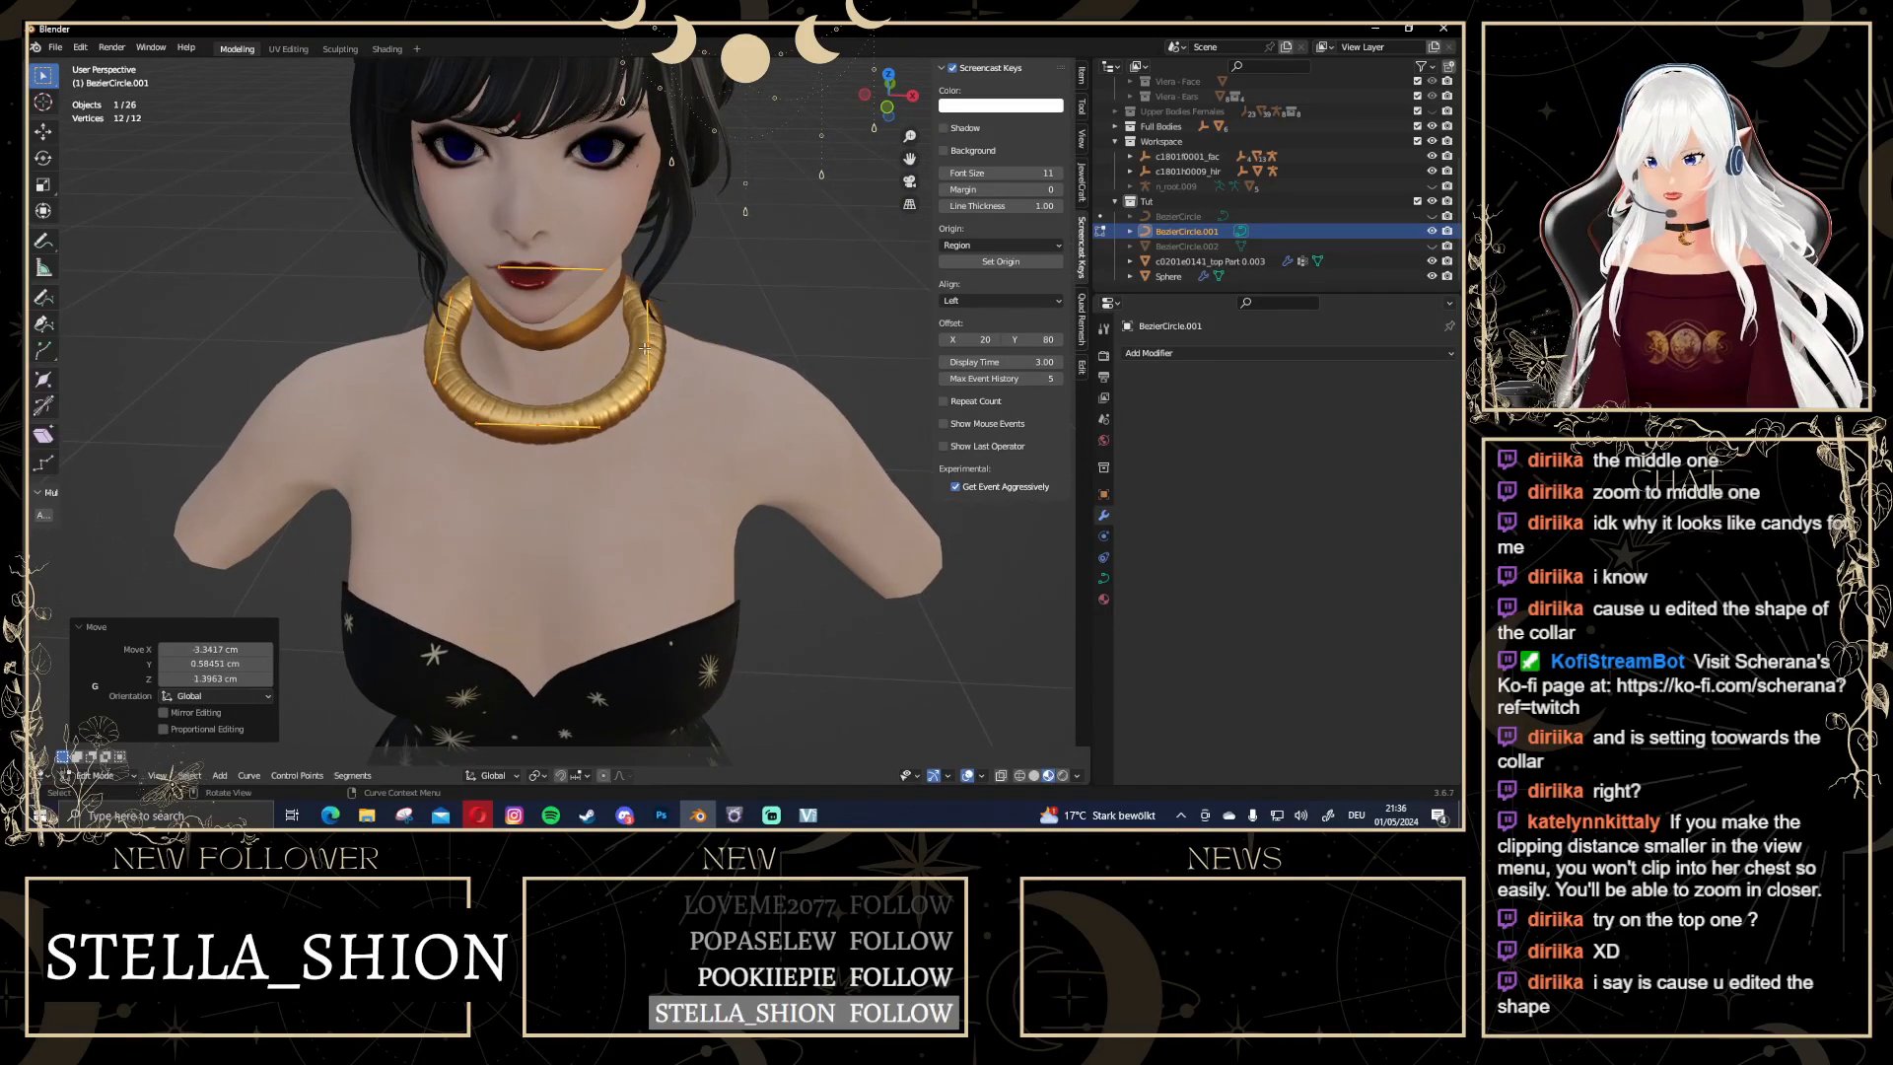
Move the circle's front control point down the chest by about -3.4 cm in Y and -4.8 cm in Z
{"action": "scroll", "coordinate": [644, 348], "scroll_direction": "down", "scroll_amount": 6}
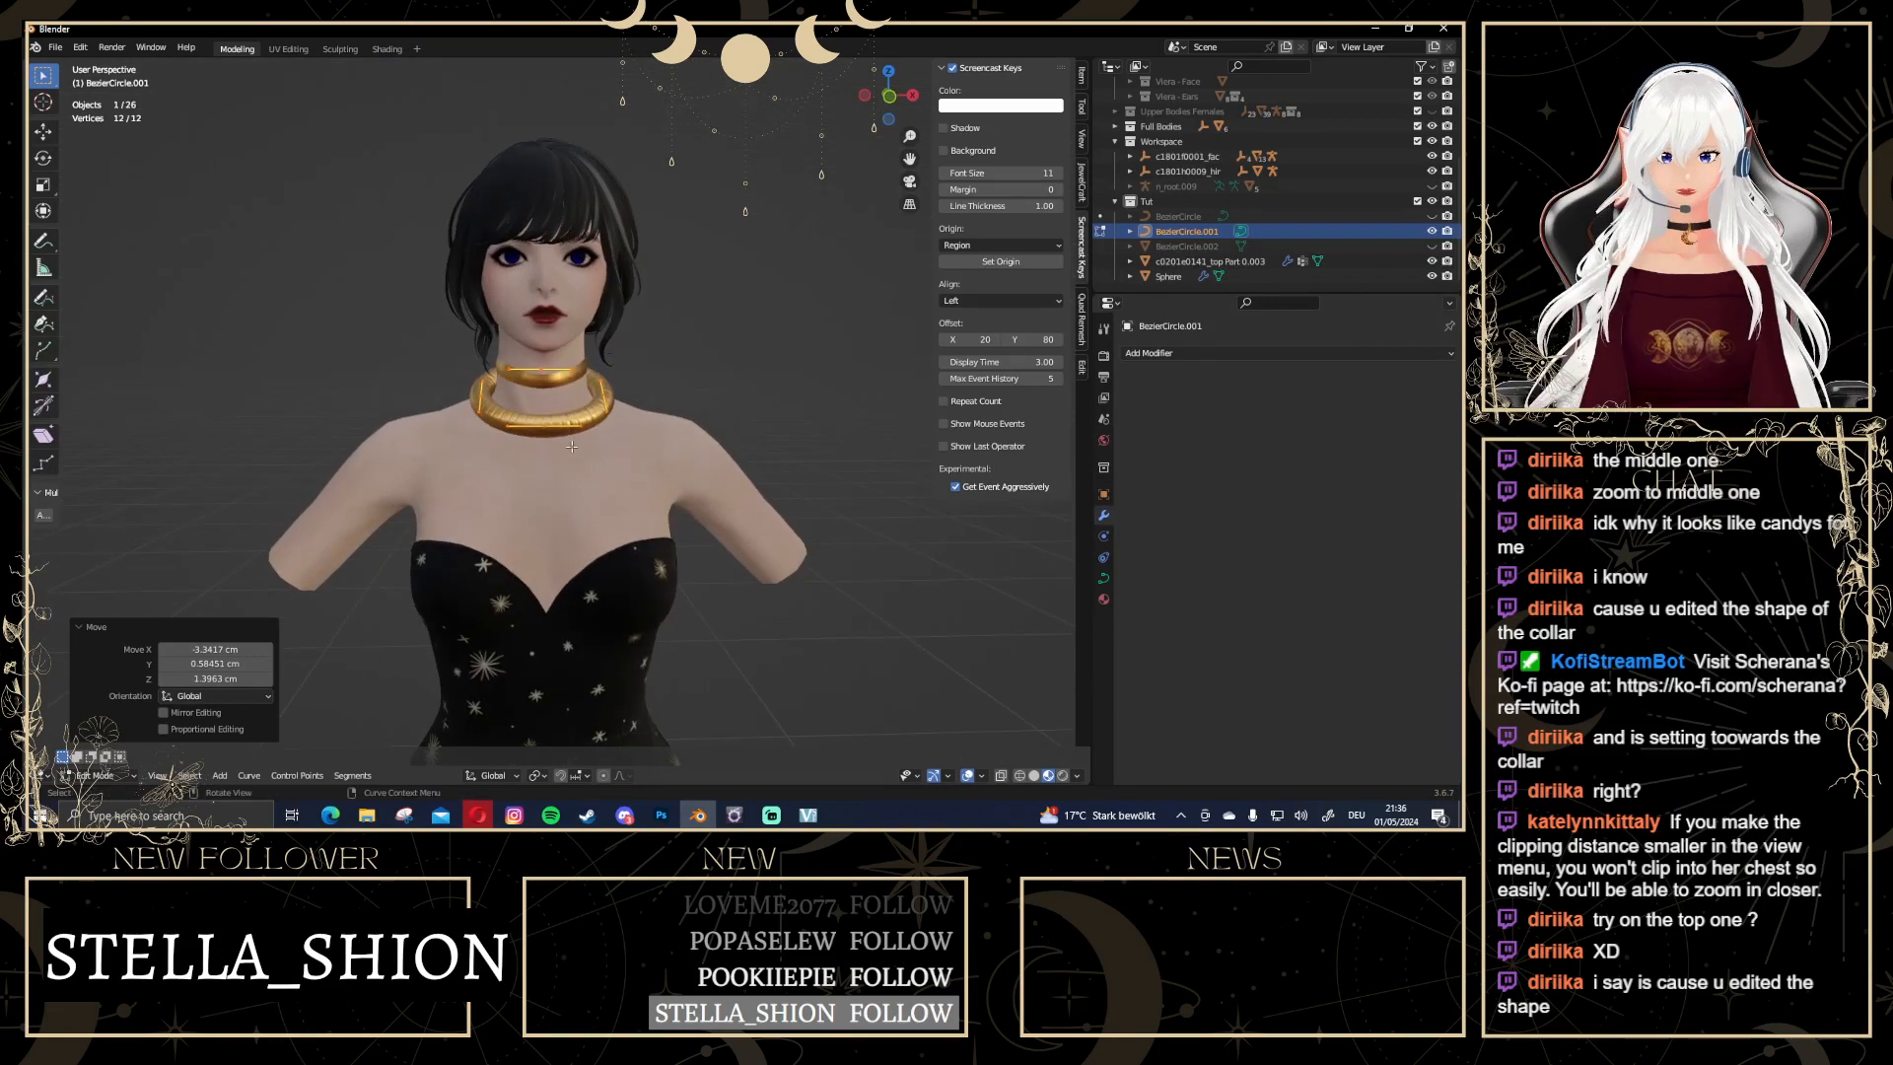
{"action": "middle_click_drag", "start_coordinate": [572, 446], "coordinate": [522, 492]}
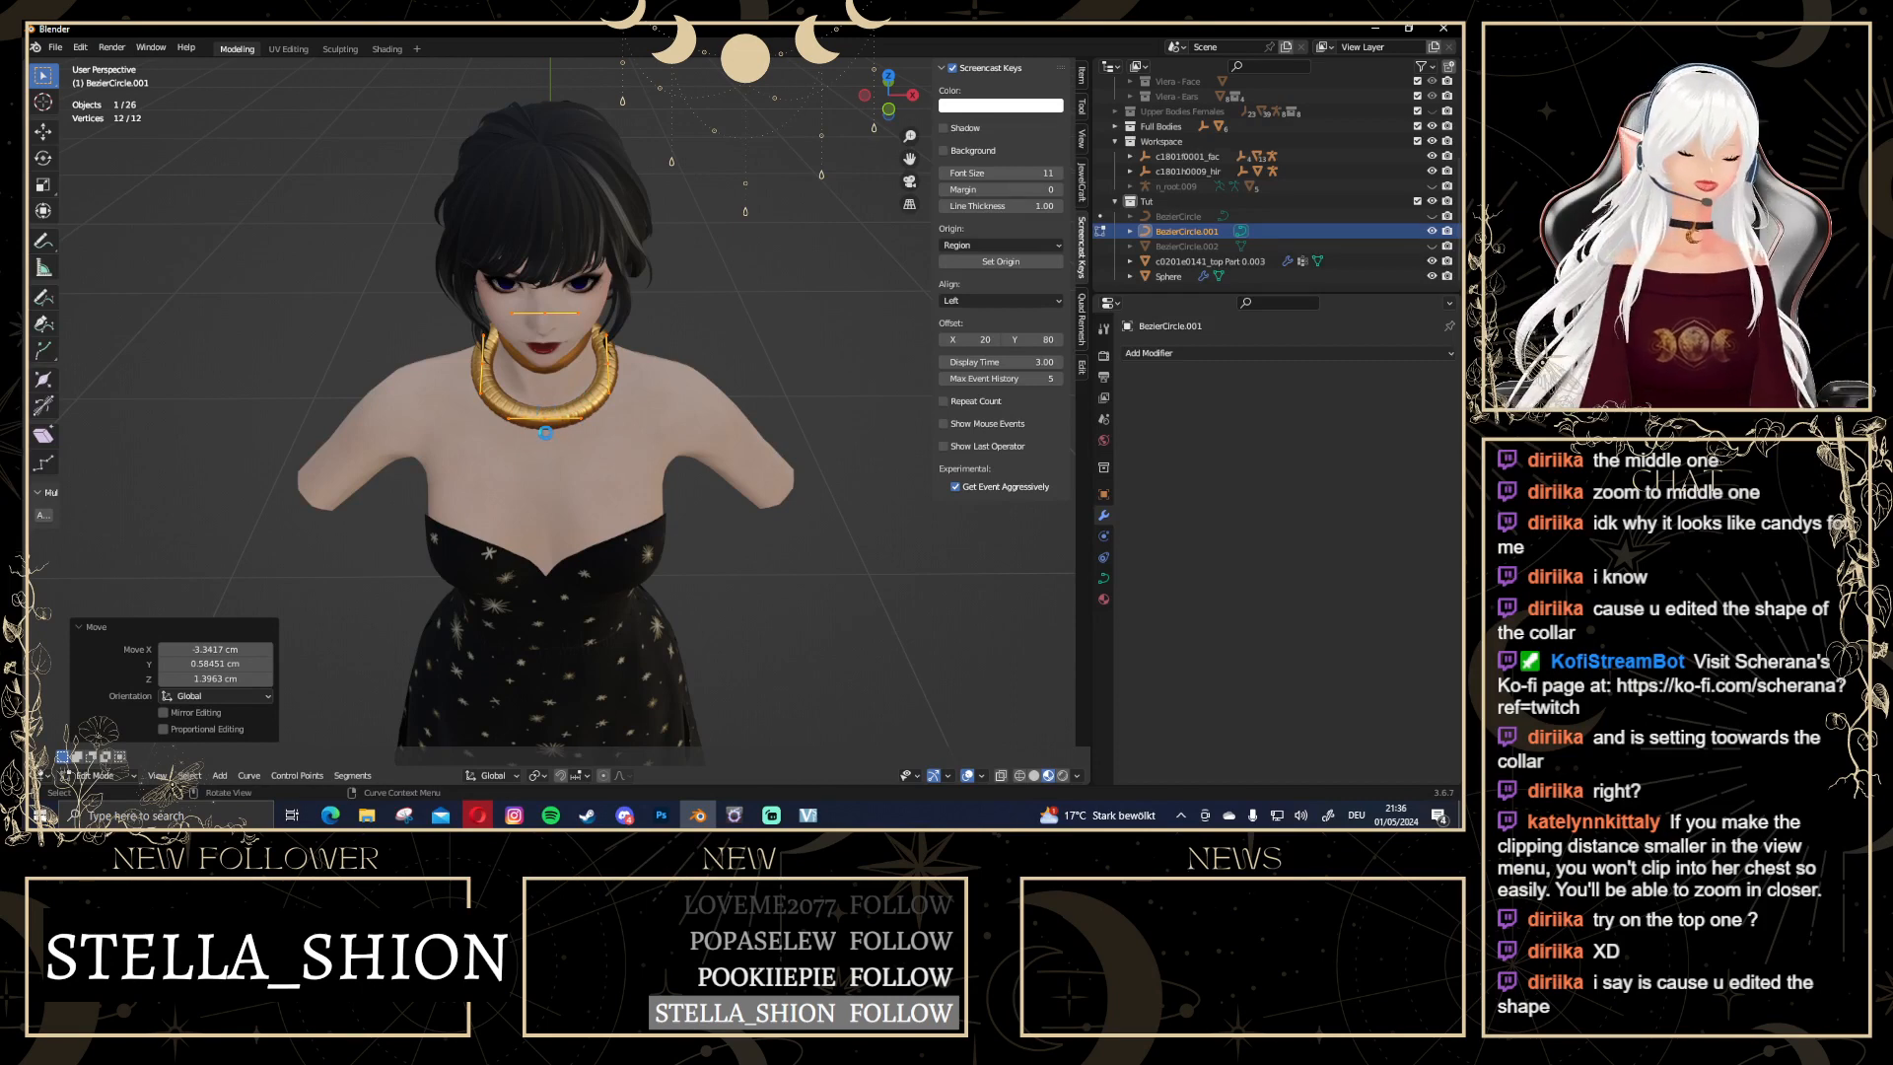
{"action": "left_click", "coordinate": [556, 422]}
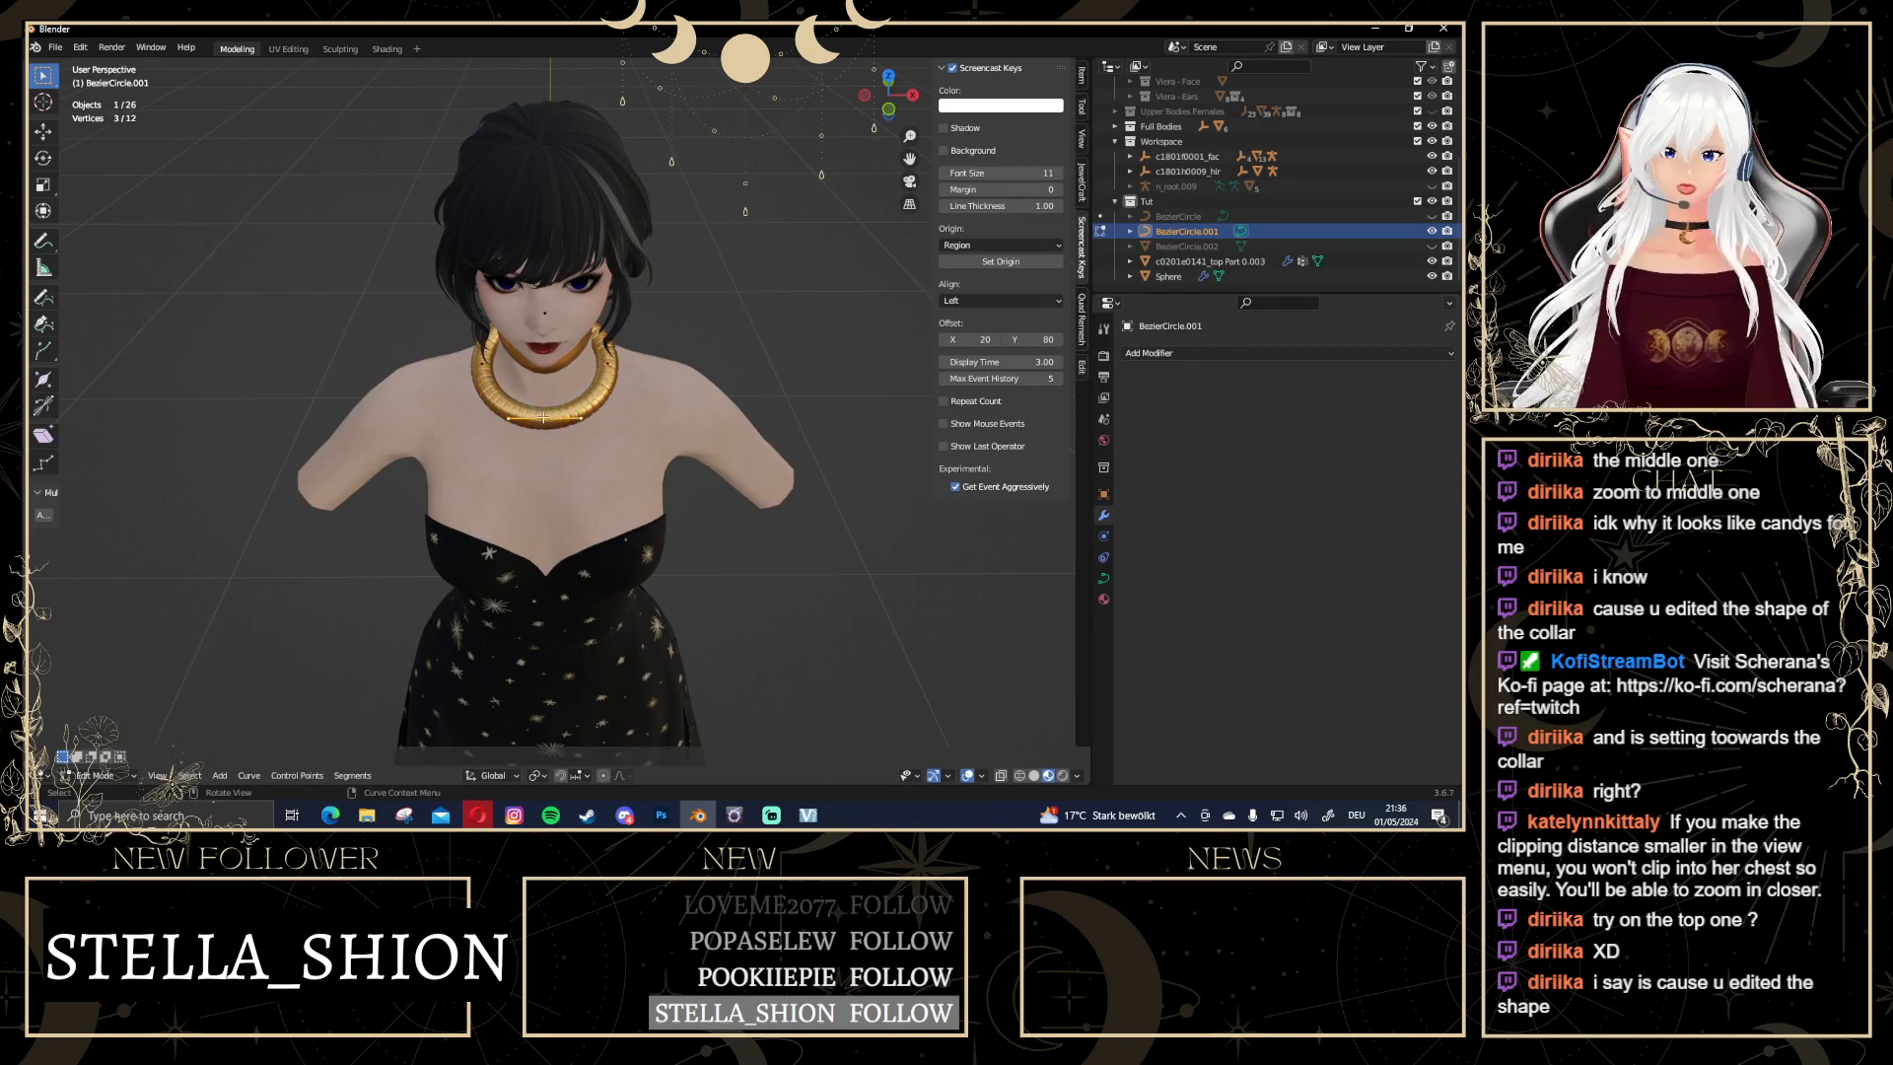
{"action": "key", "text": "g"}
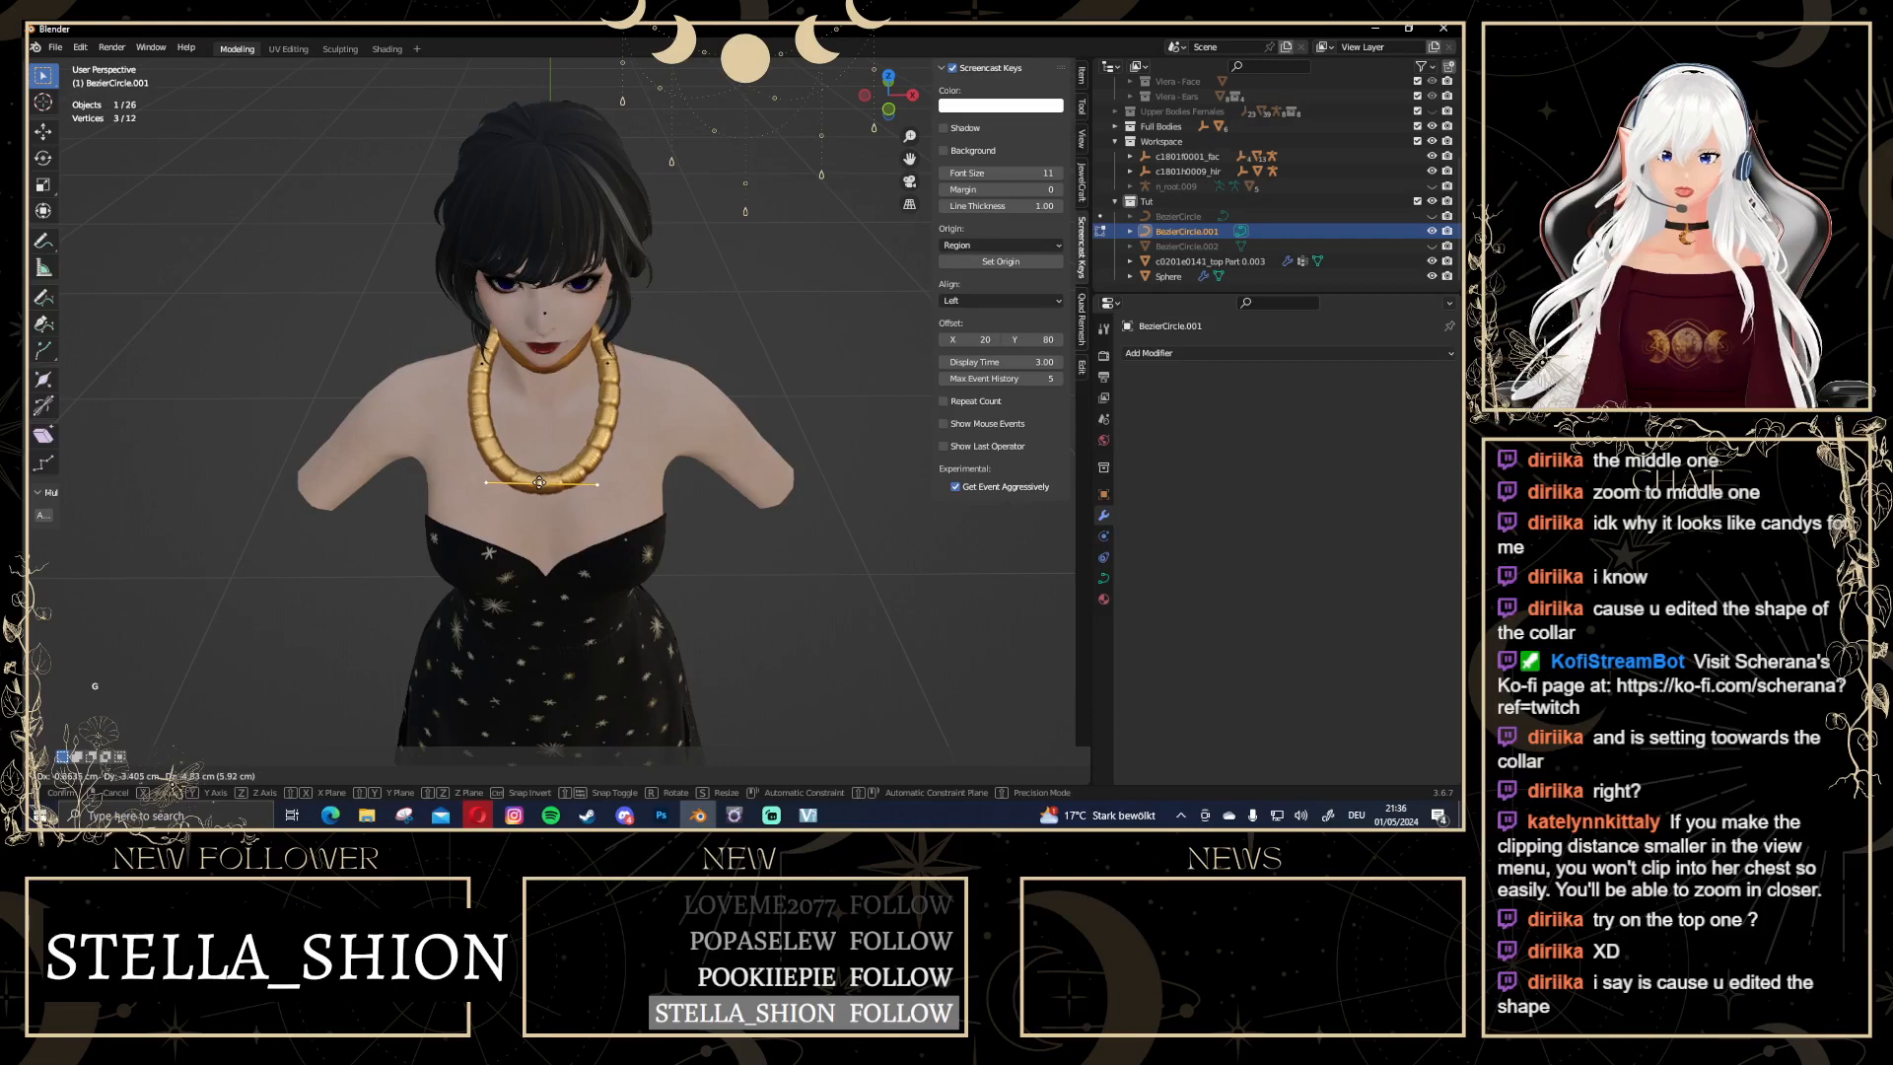
{"action": "left_click", "coordinate": [539, 482]}
Fit the front control point closer to the chest in left view, moving it about 0.8 cm in Y and -1.2 cm in Z
{"action": "middle_click_drag", "start_coordinate": [539, 482], "coordinate": [911, 296]}
{"action": "left_click", "coordinate": [888, 97]}
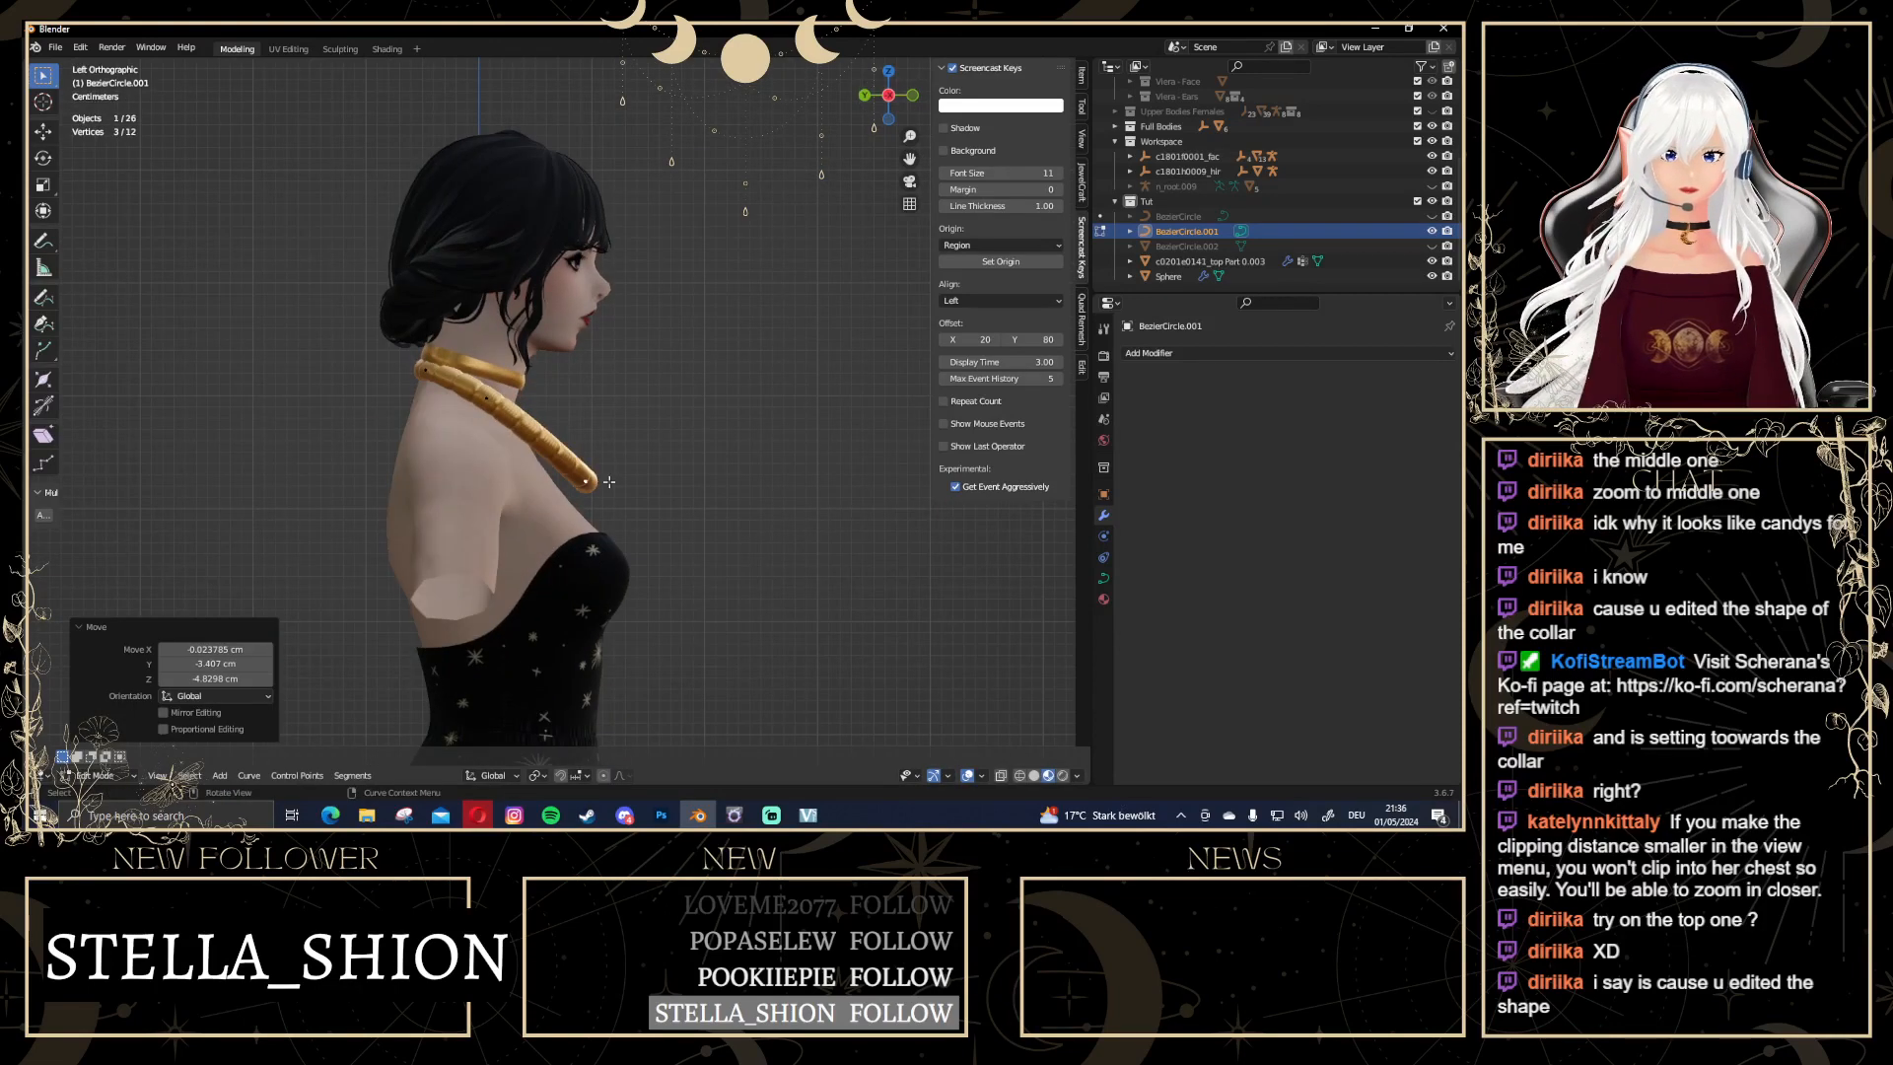
{"action": "key", "text": "g"}
{"action": "left_click", "coordinate": [513, 438]}
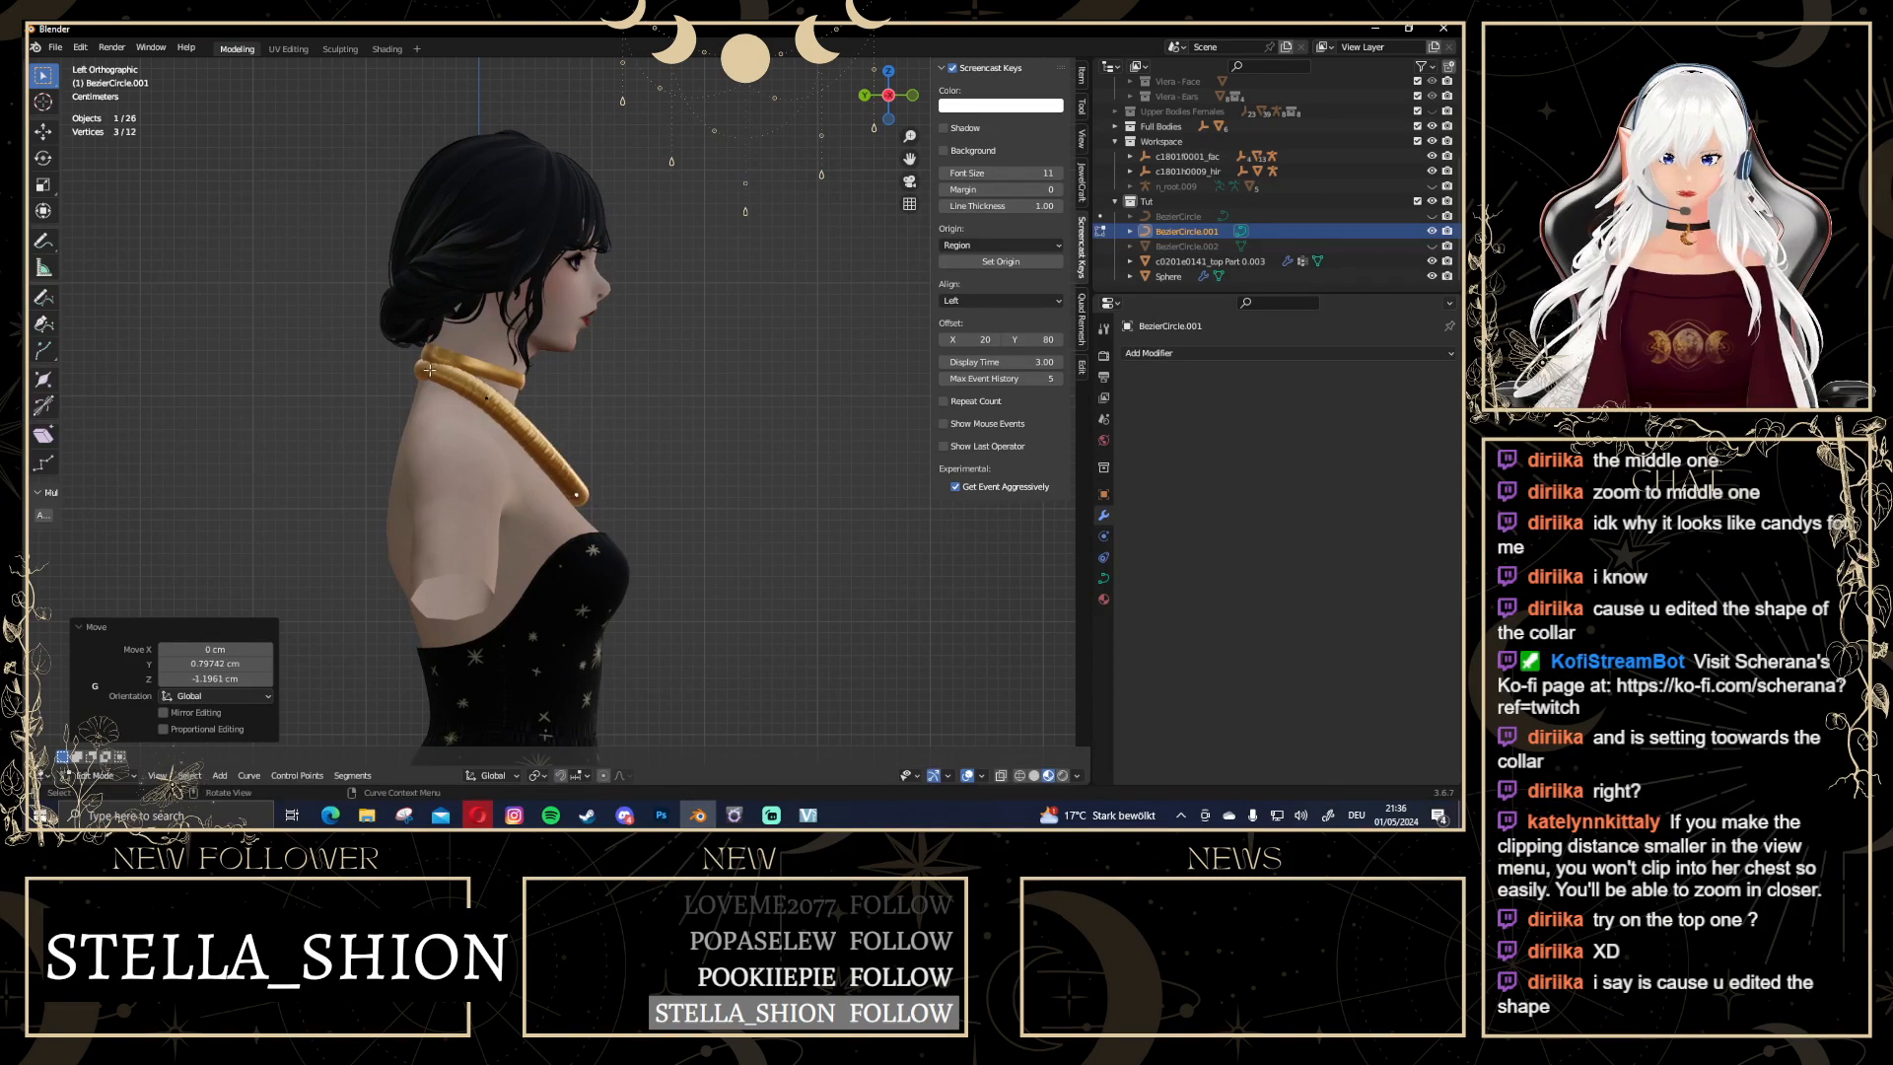
Move the circle's rear control point about 0.33 cm in Y and -0.33 cm in Z onto the neck, and leave Edit Mode
{"action": "key", "text": "g"}
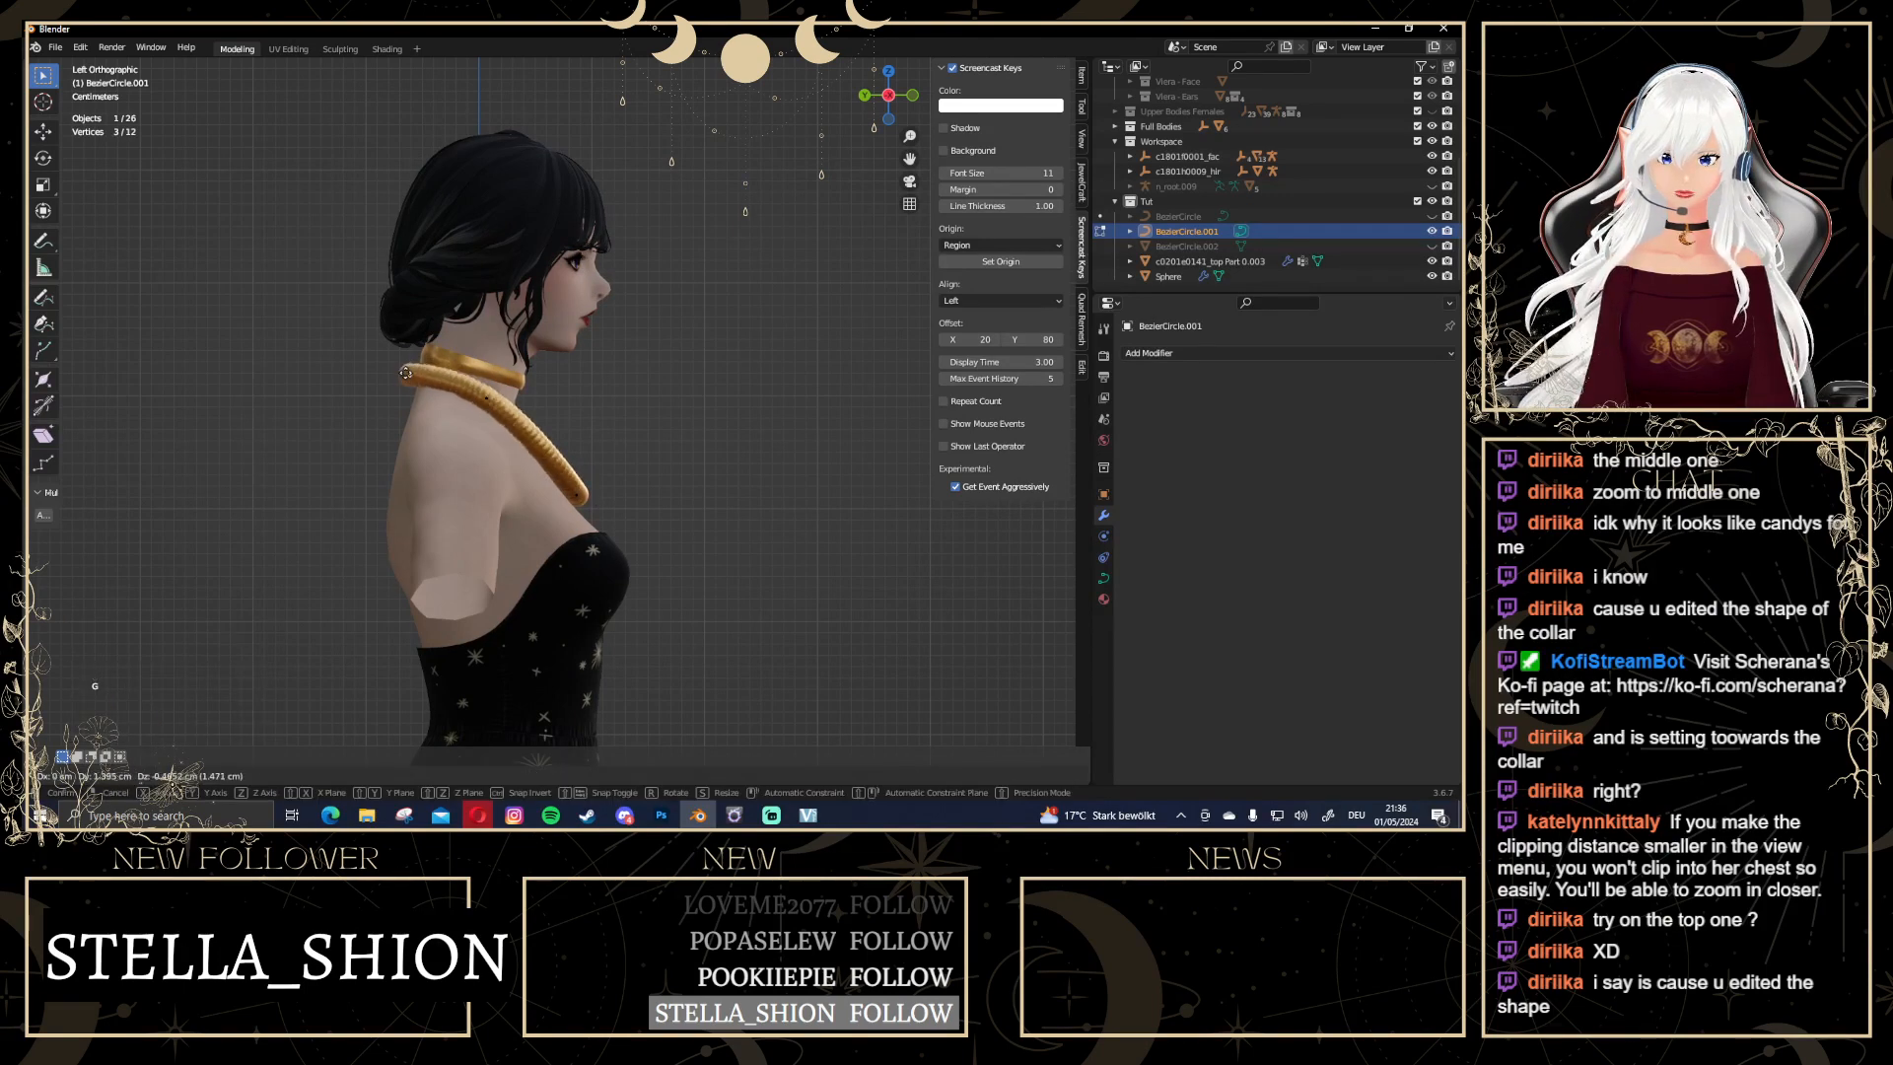
{"action": "left_click", "coordinate": [418, 375]}
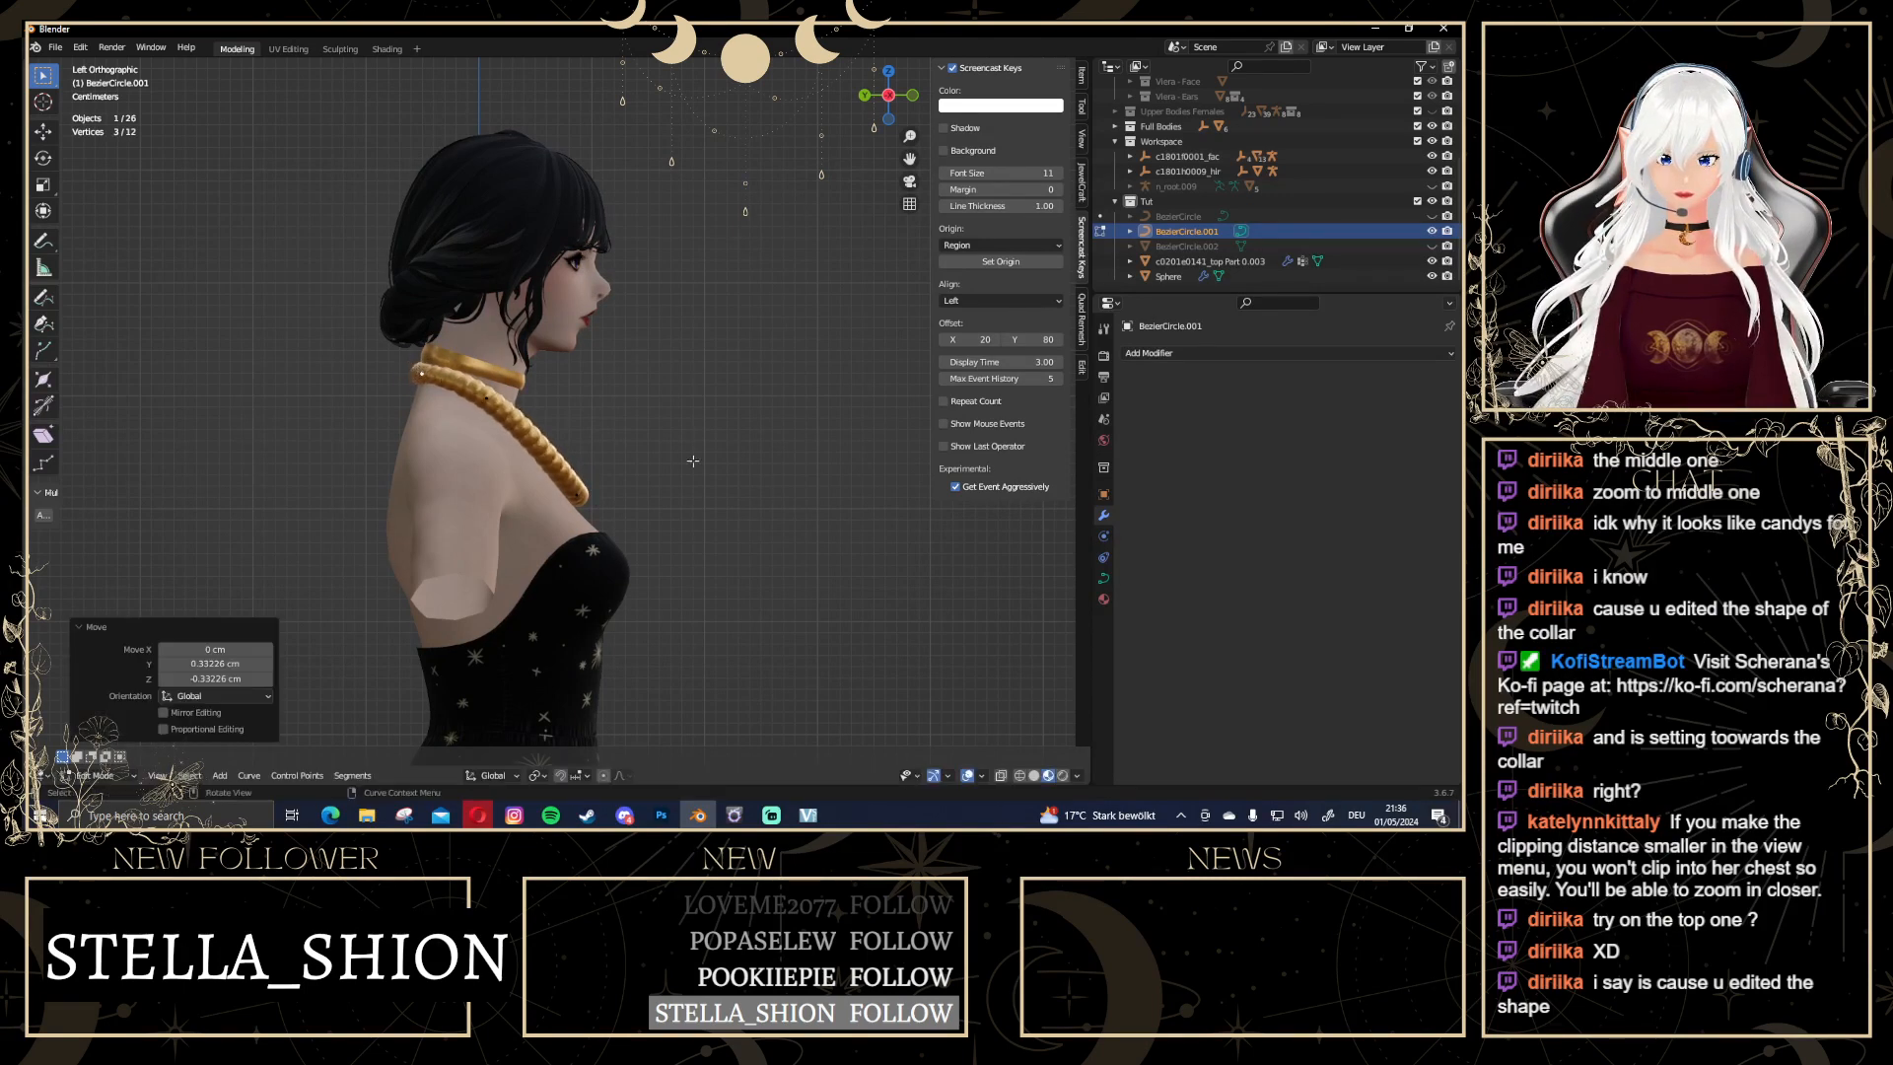
{"action": "middle_click_drag", "start_coordinate": [418, 375], "coordinate": [679, 401]}
{"action": "key", "text": "Tab"}
{"action": "left_click", "coordinate": [688, 353]}
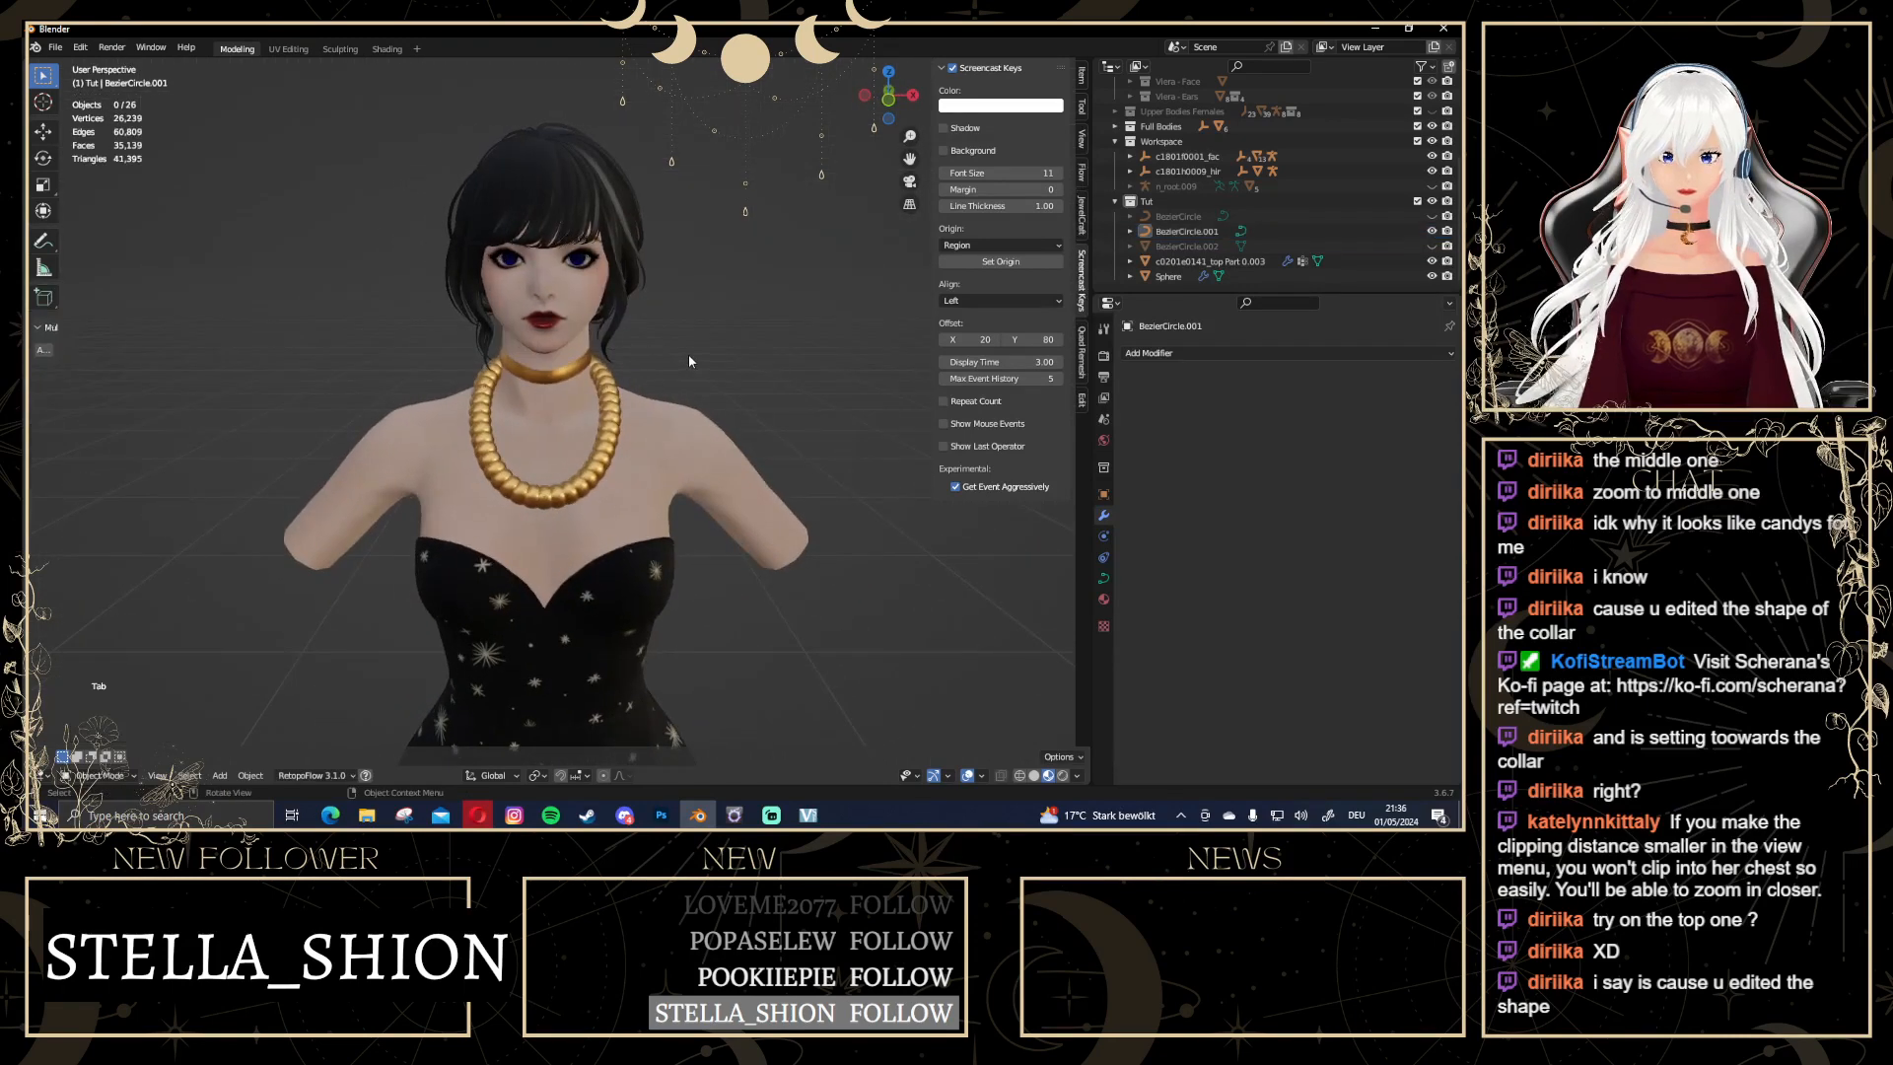
Open the necklace's Sphere object for mesh editing and select all of its geometry
{"action": "scroll", "coordinate": [755, 522], "scroll_direction": "up", "scroll_amount": 3}
{"action": "left_click", "coordinate": [652, 489]}
{"action": "scroll", "coordinate": [652, 489], "scroll_direction": "down", "scroll_amount": 3}
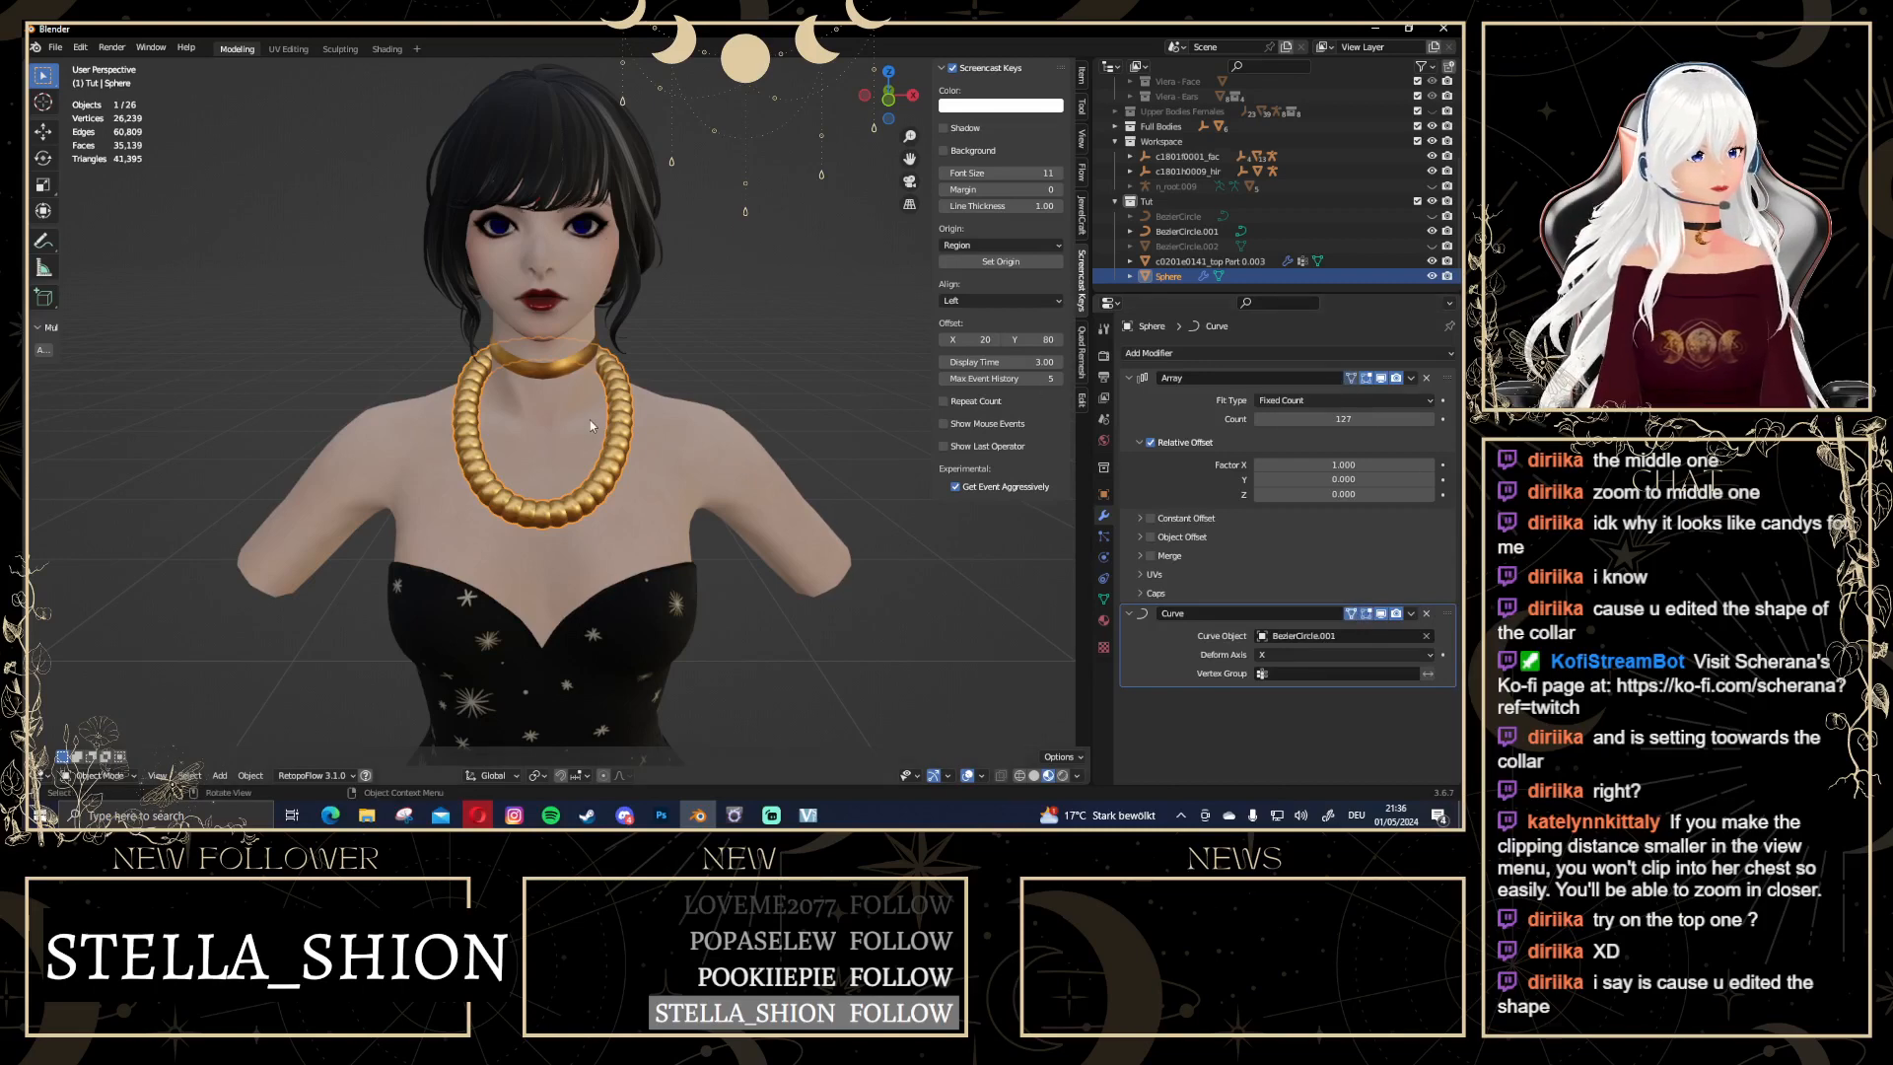
{"action": "key", "text": "Tab"}
{"action": "key", "text": "a"}
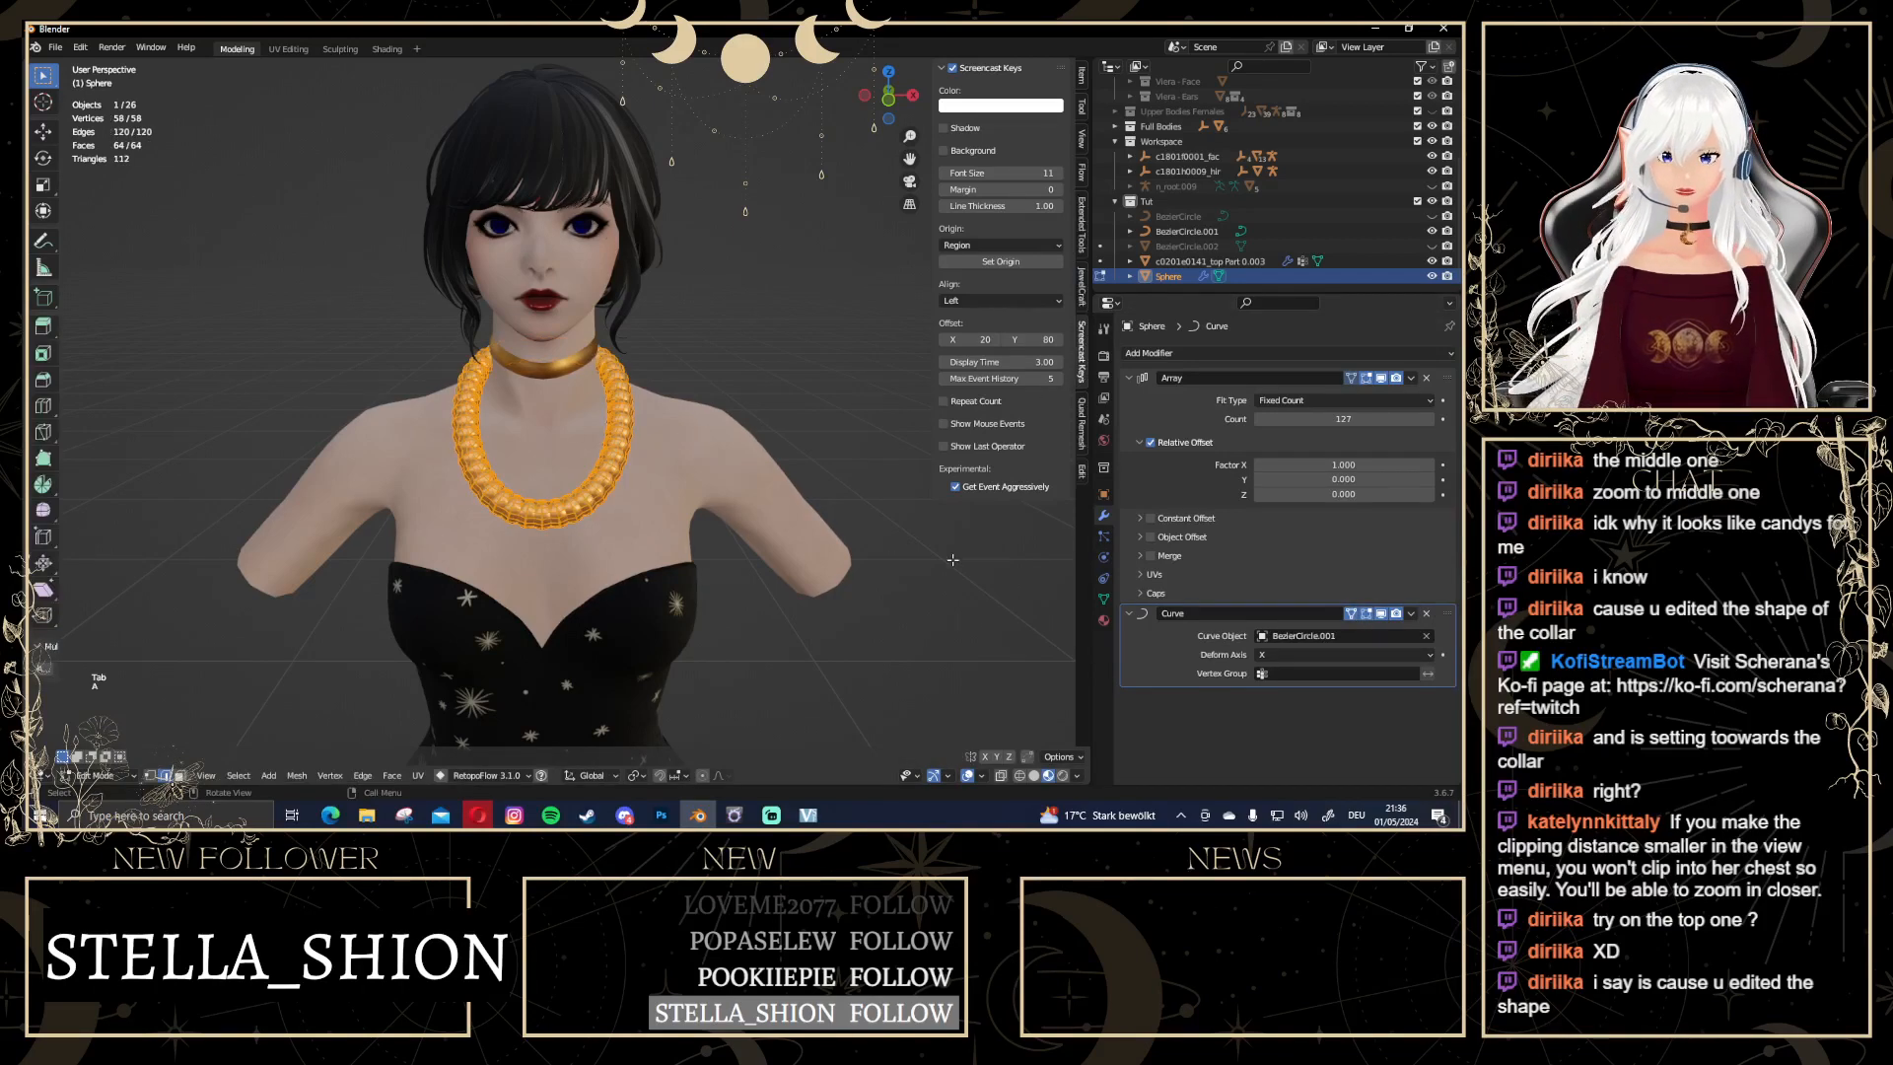
{"action": "key", "text": "s"}
{"action": "key", "text": "s"}
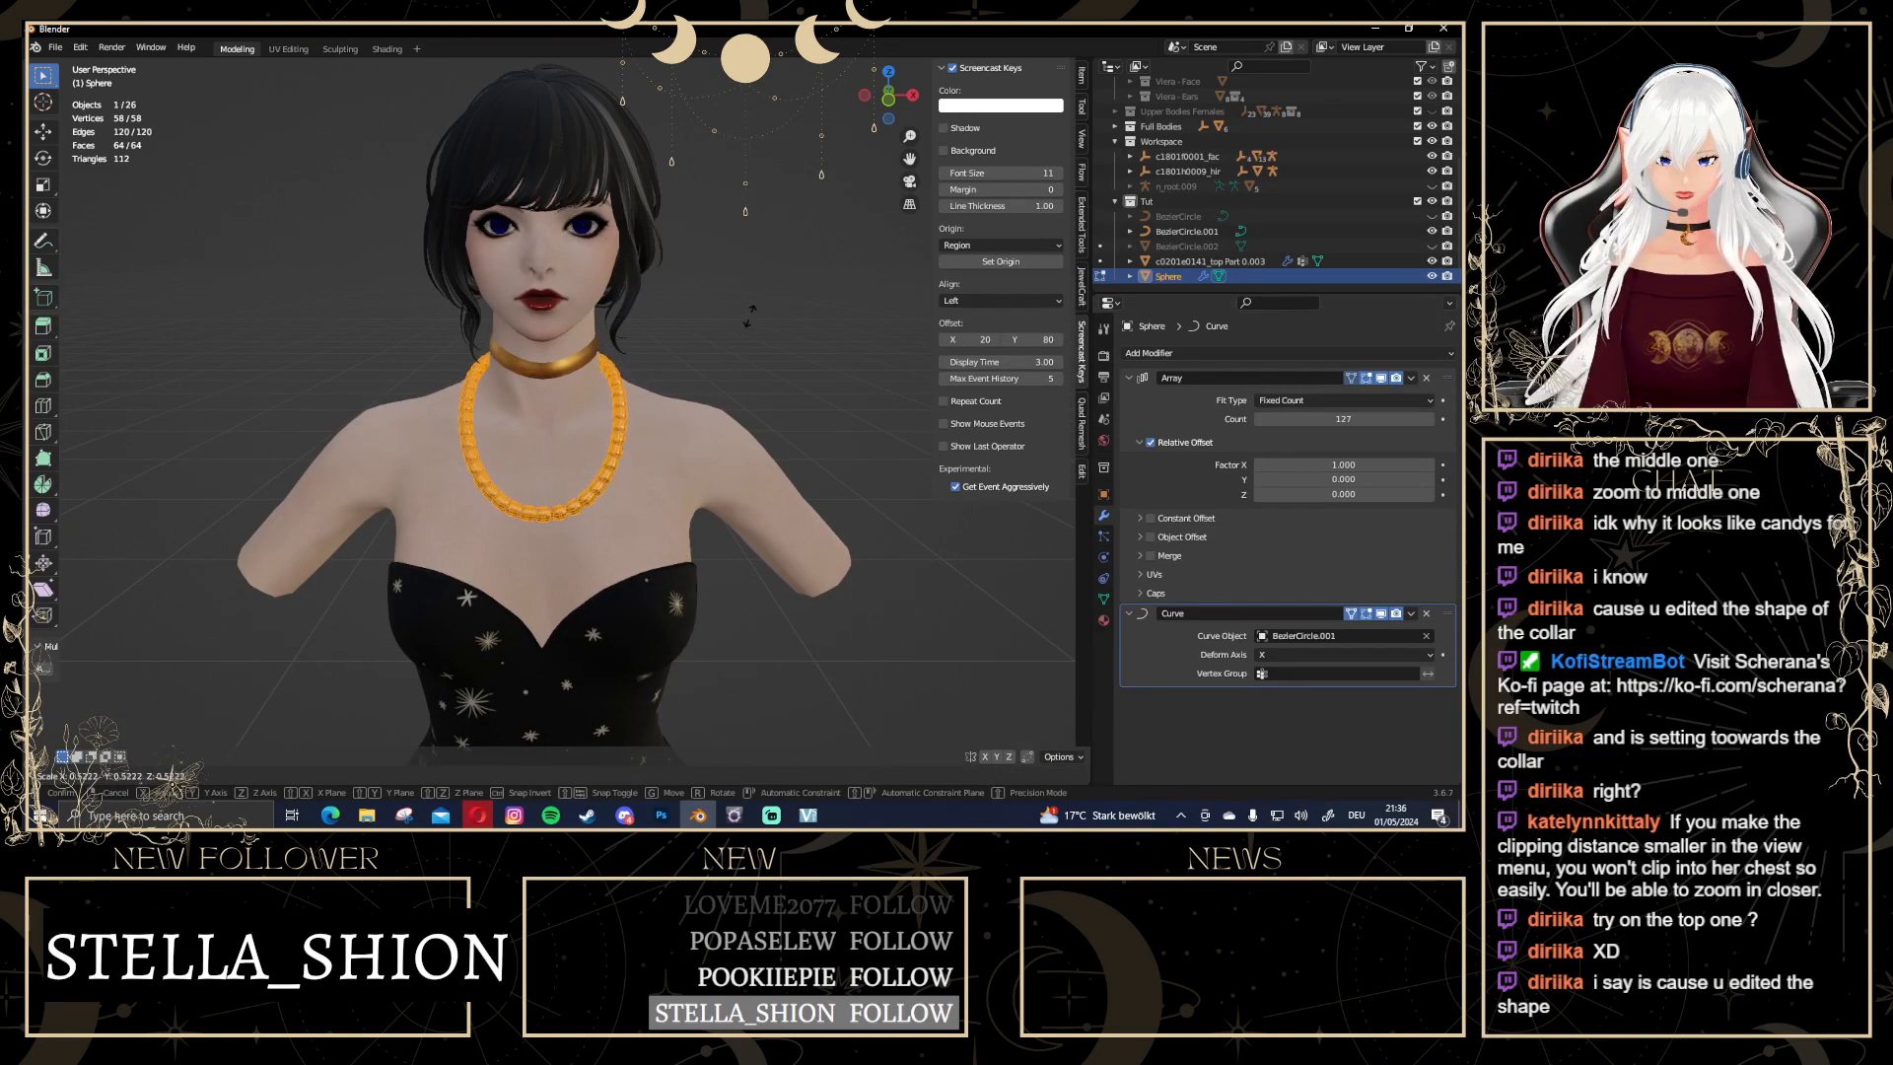
{"action": "key", "text": "Escape"}
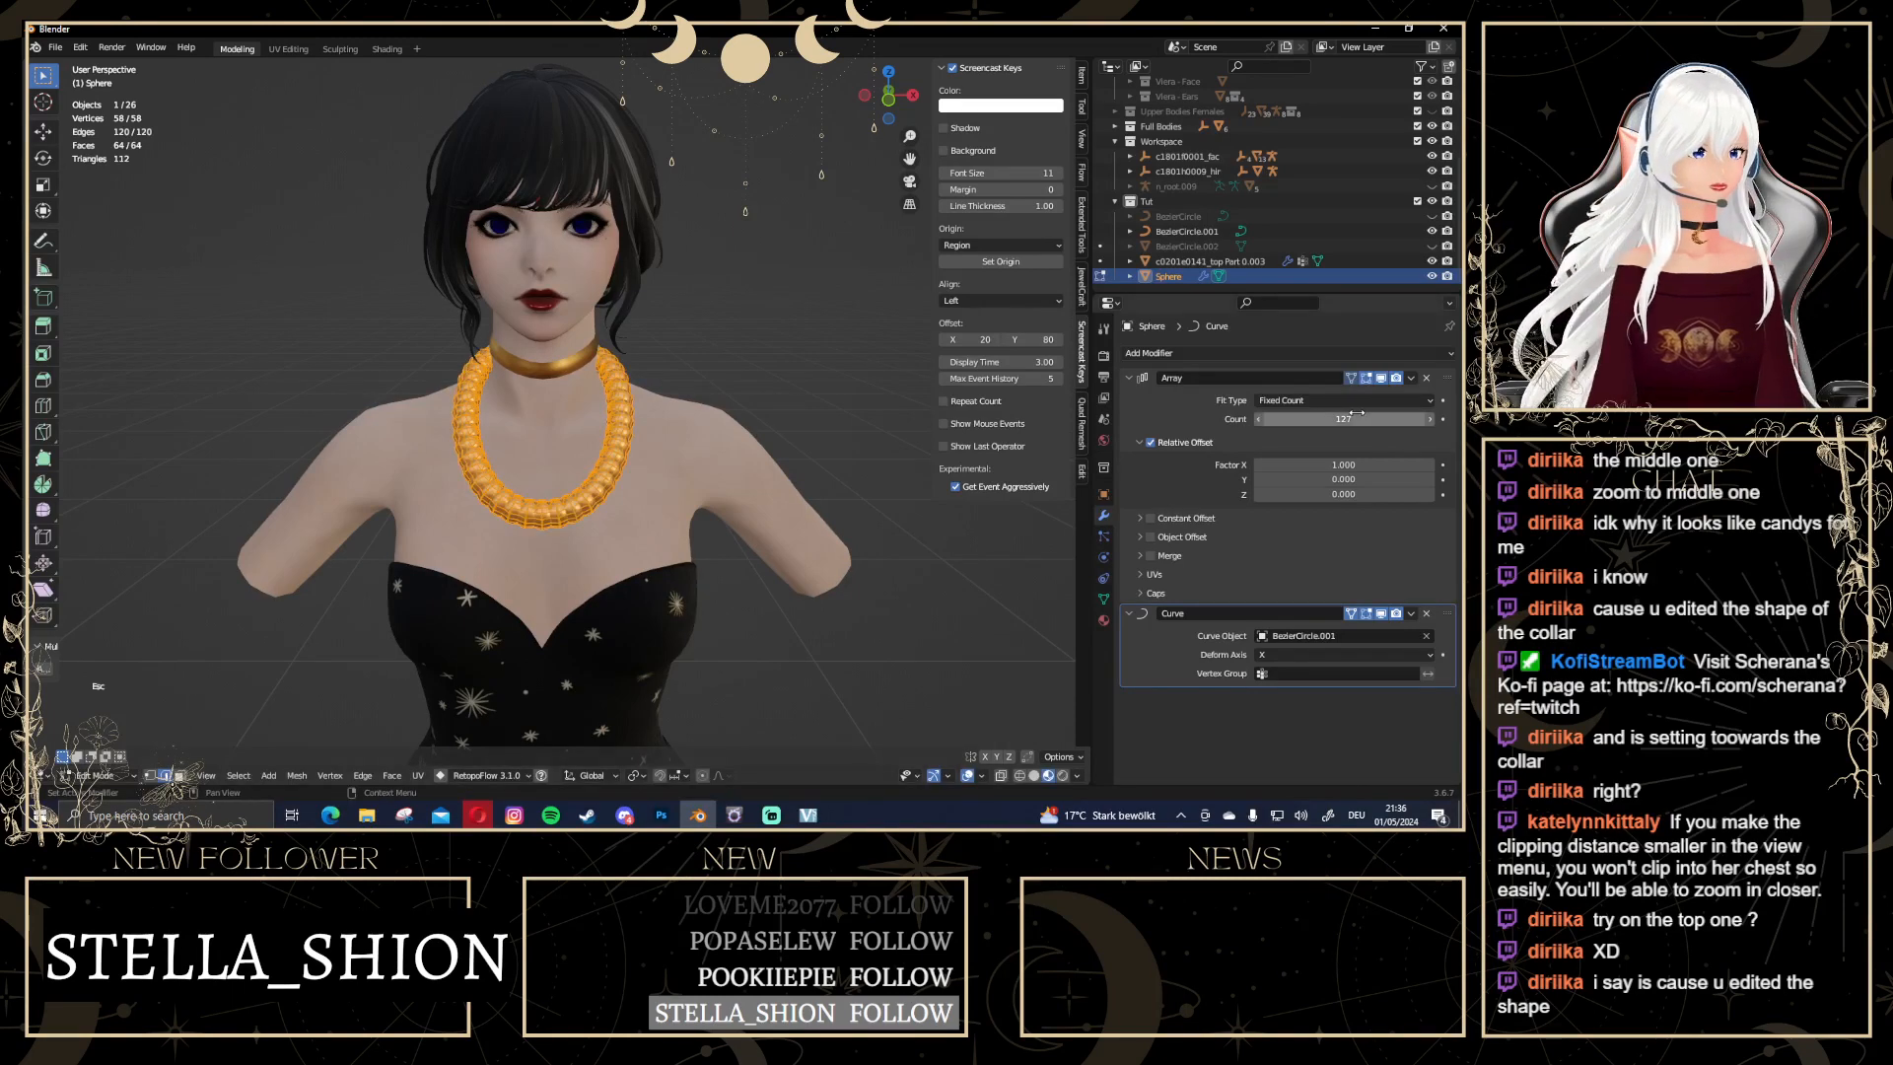
Set the sphere's Array modifier to Fit Curve and assign BezierCircle.001 as its curve
{"action": "left_click", "coordinate": [1427, 401]}
{"action": "left_click", "coordinate": [1423, 444]}
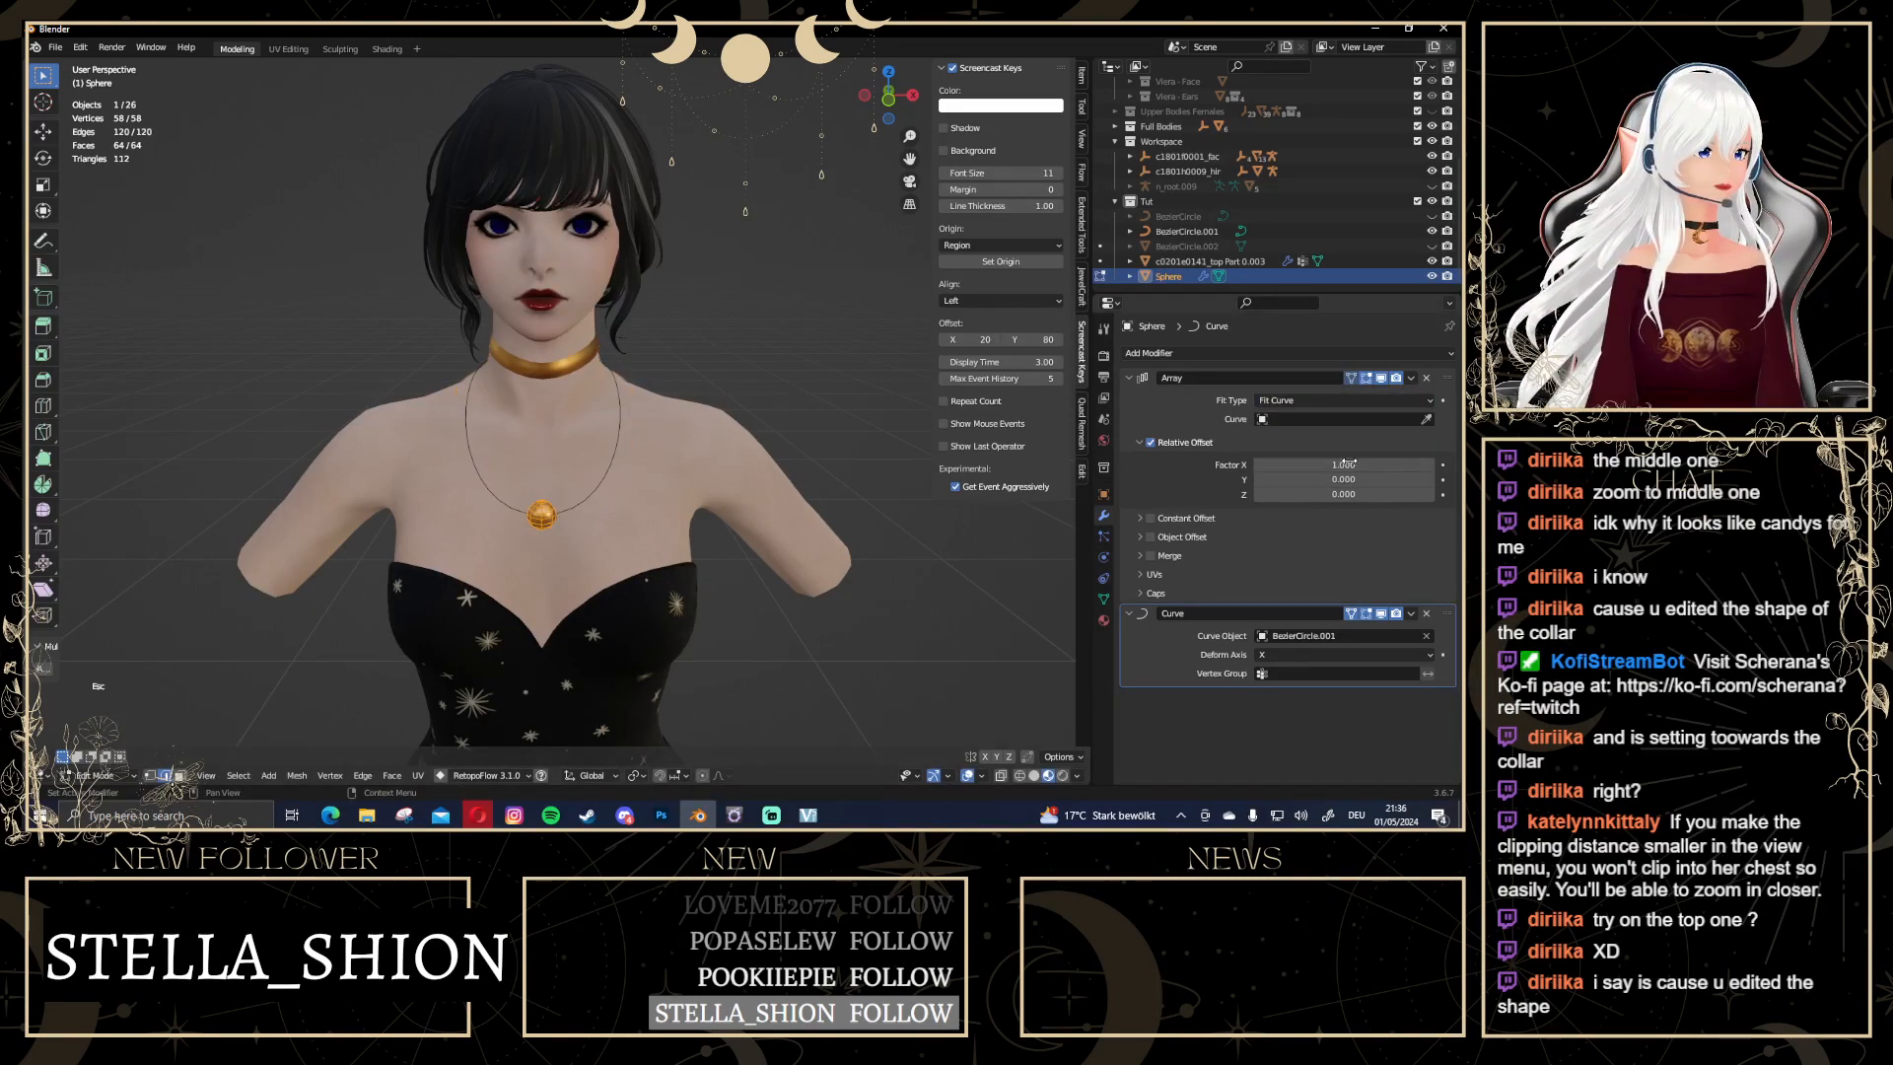
{"action": "left_click", "coordinate": [1427, 420]}
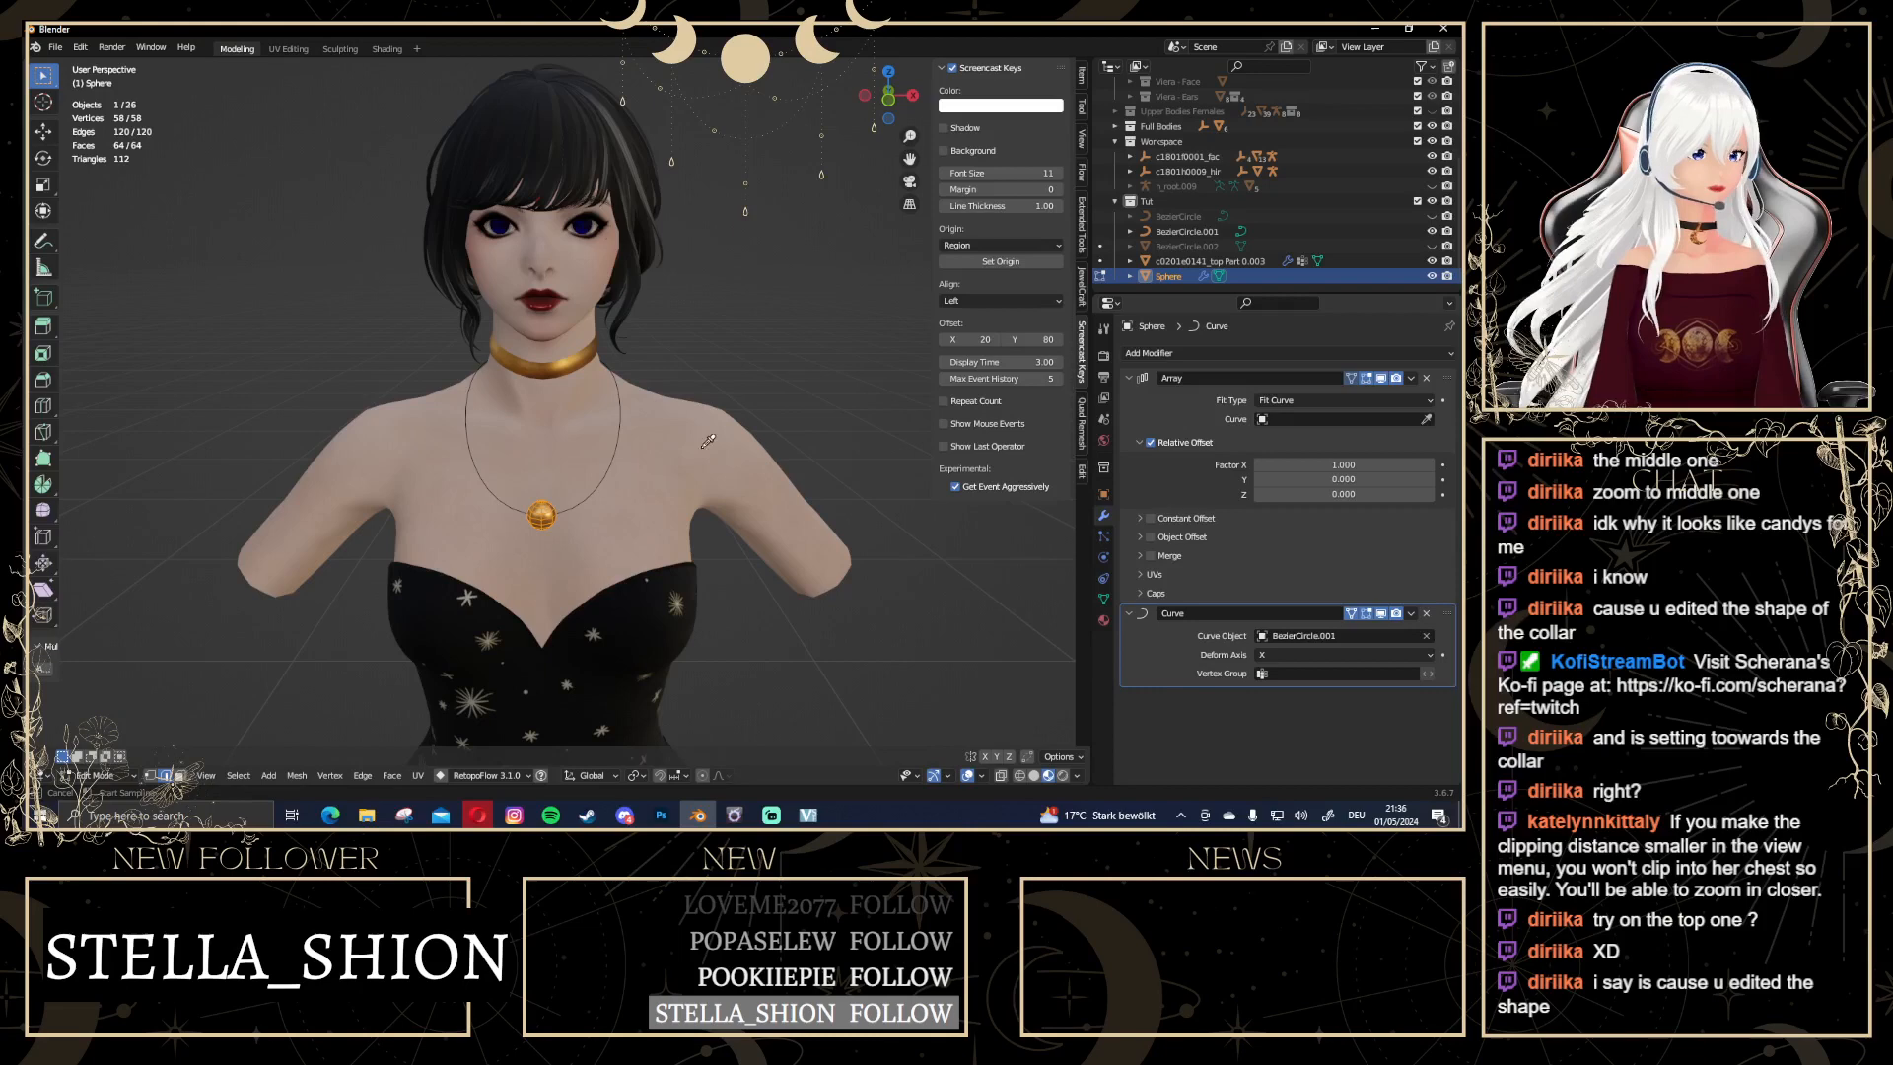
{"action": "left_click", "coordinate": [610, 470]}
{"action": "scroll", "coordinate": [788, 455], "scroll_direction": "up", "scroll_amount": 2}
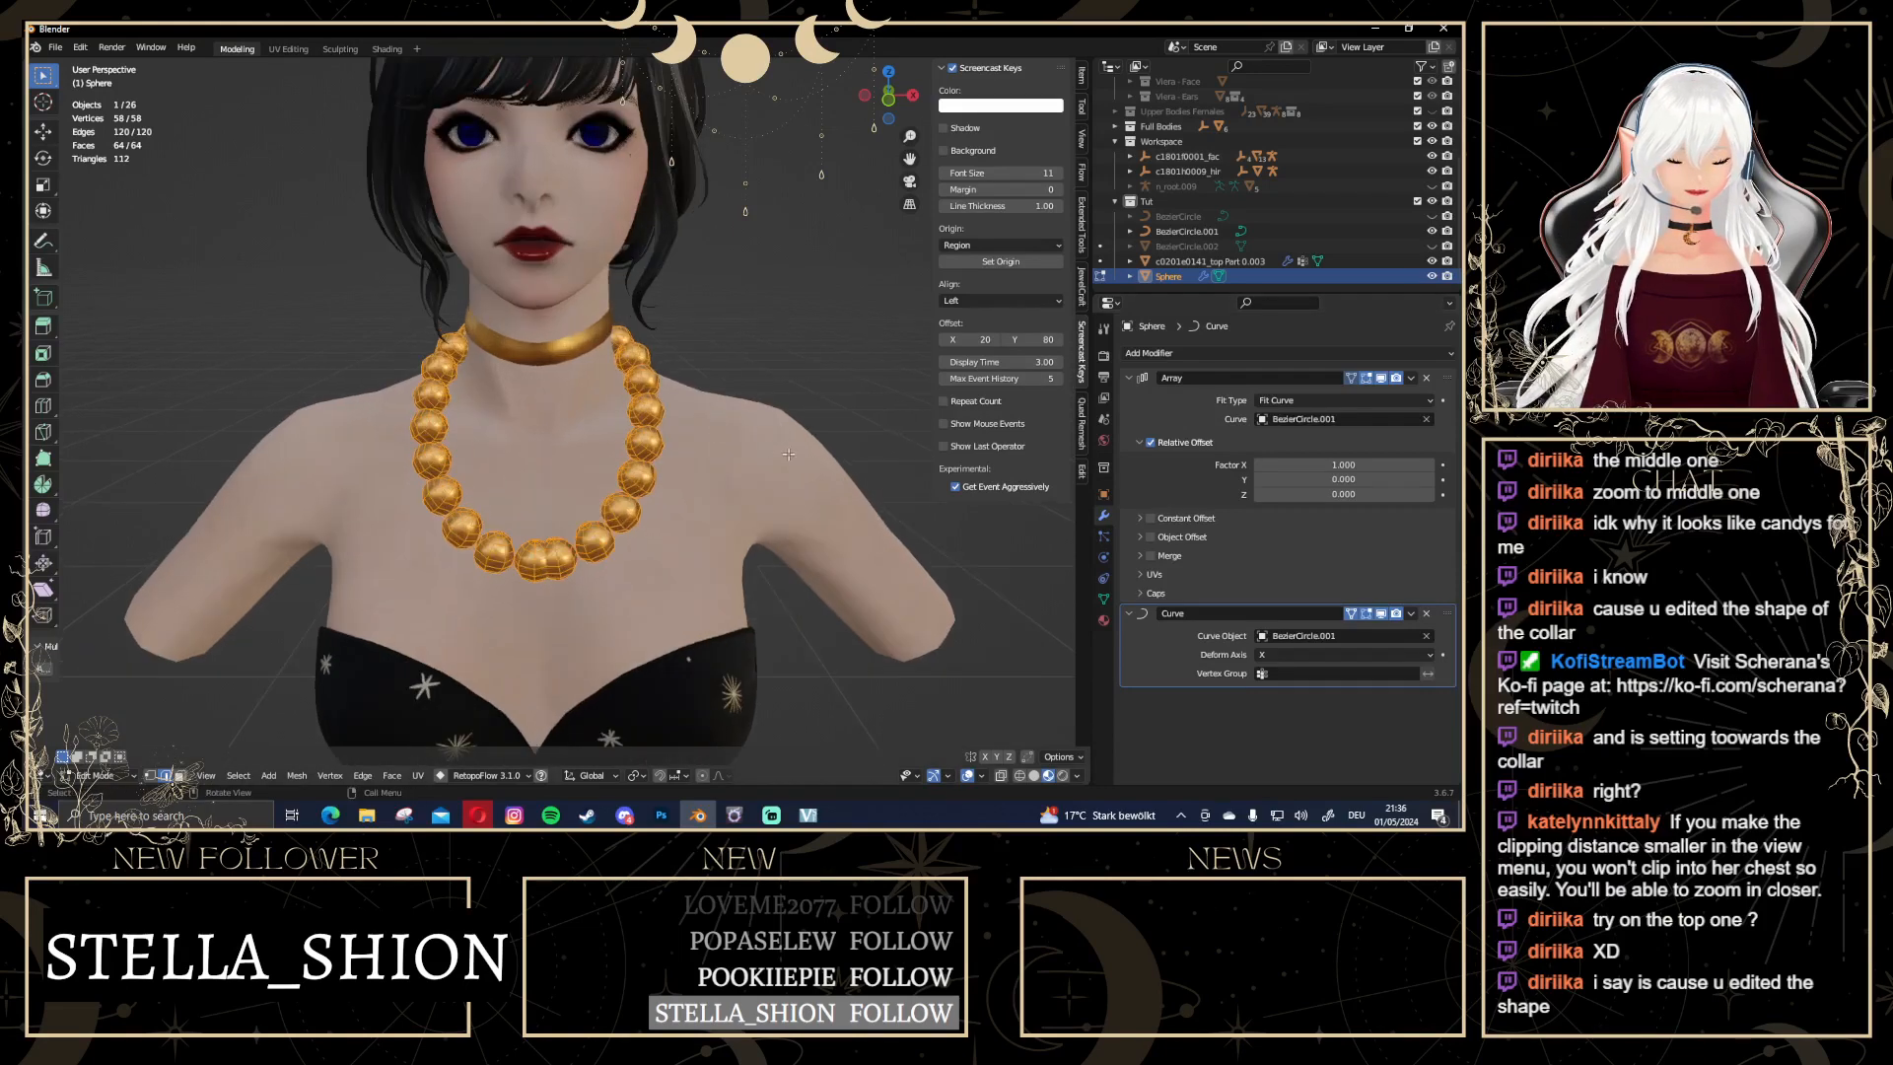
Enlarge the sphere's mesh uniformly by a factor of 1.186 to change the bead size and spacing
{"action": "key", "text": "s"}
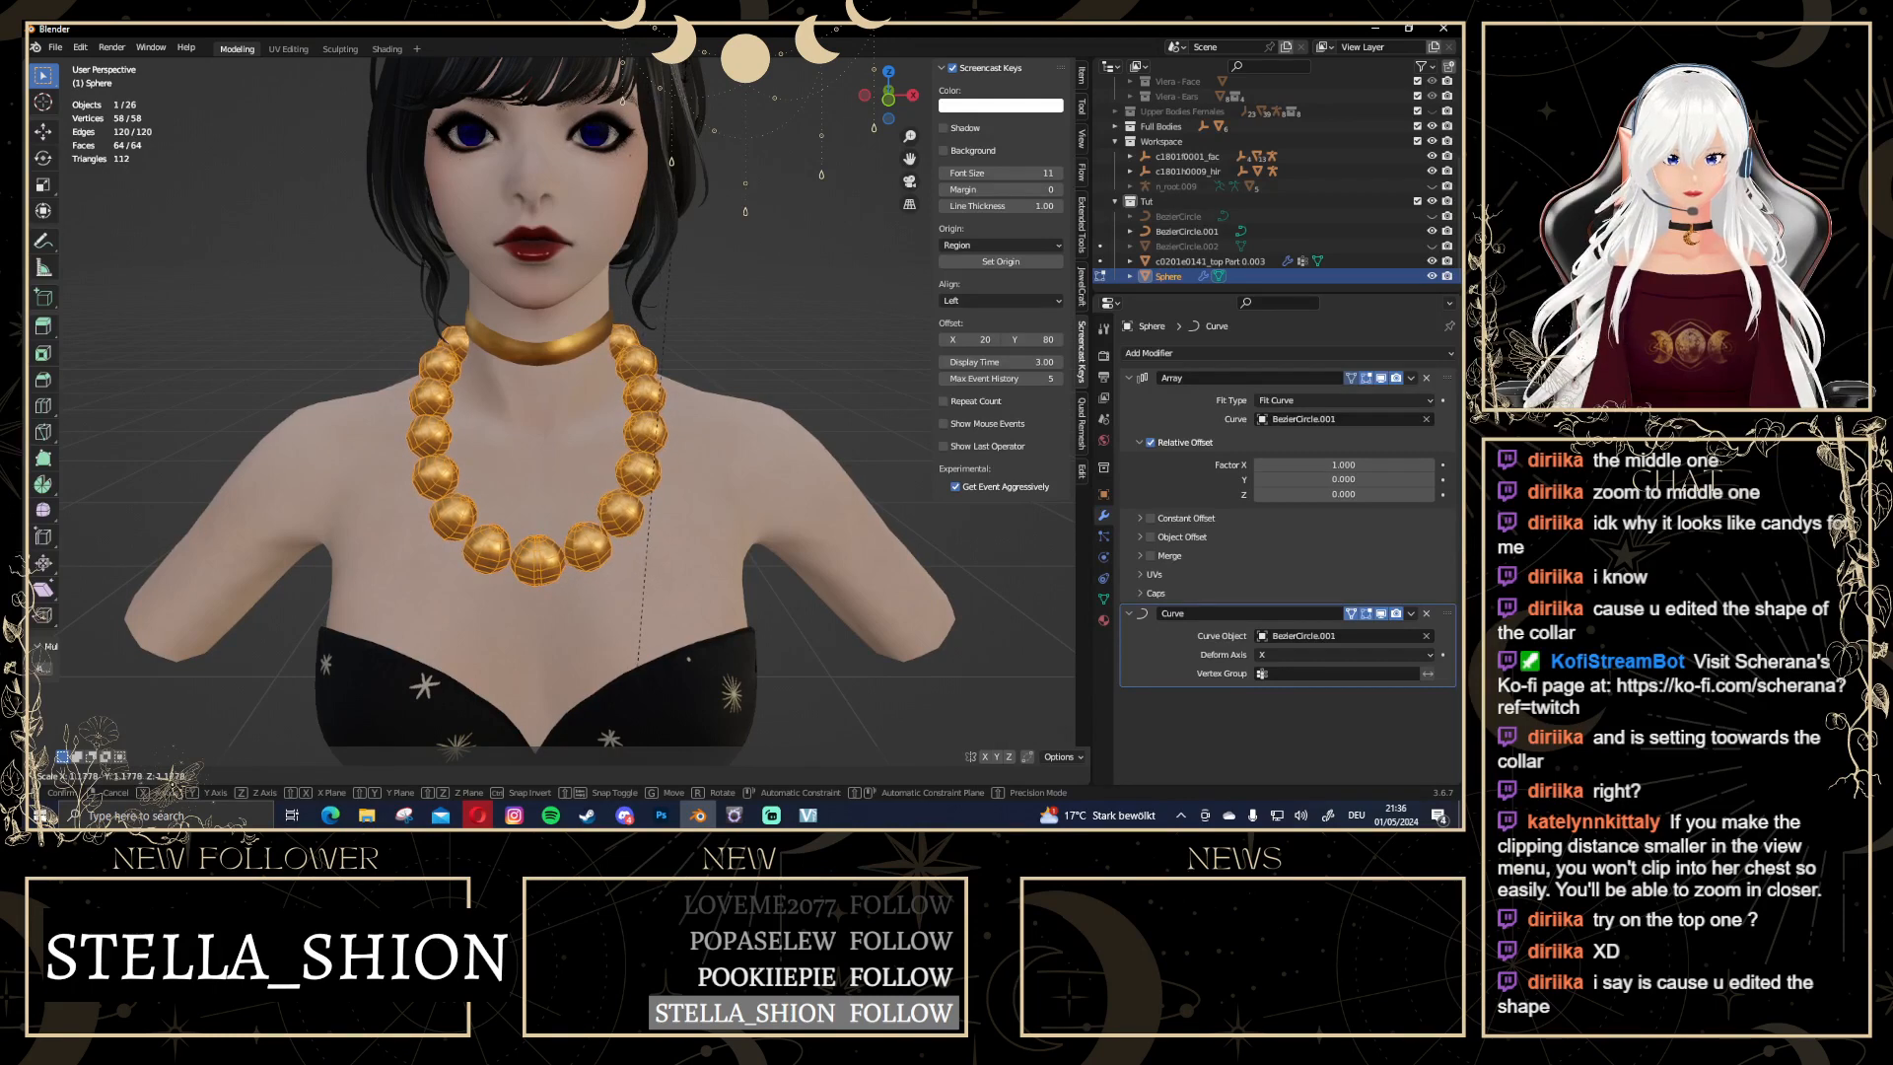
{"action": "left_click", "coordinate": [686, 68]}
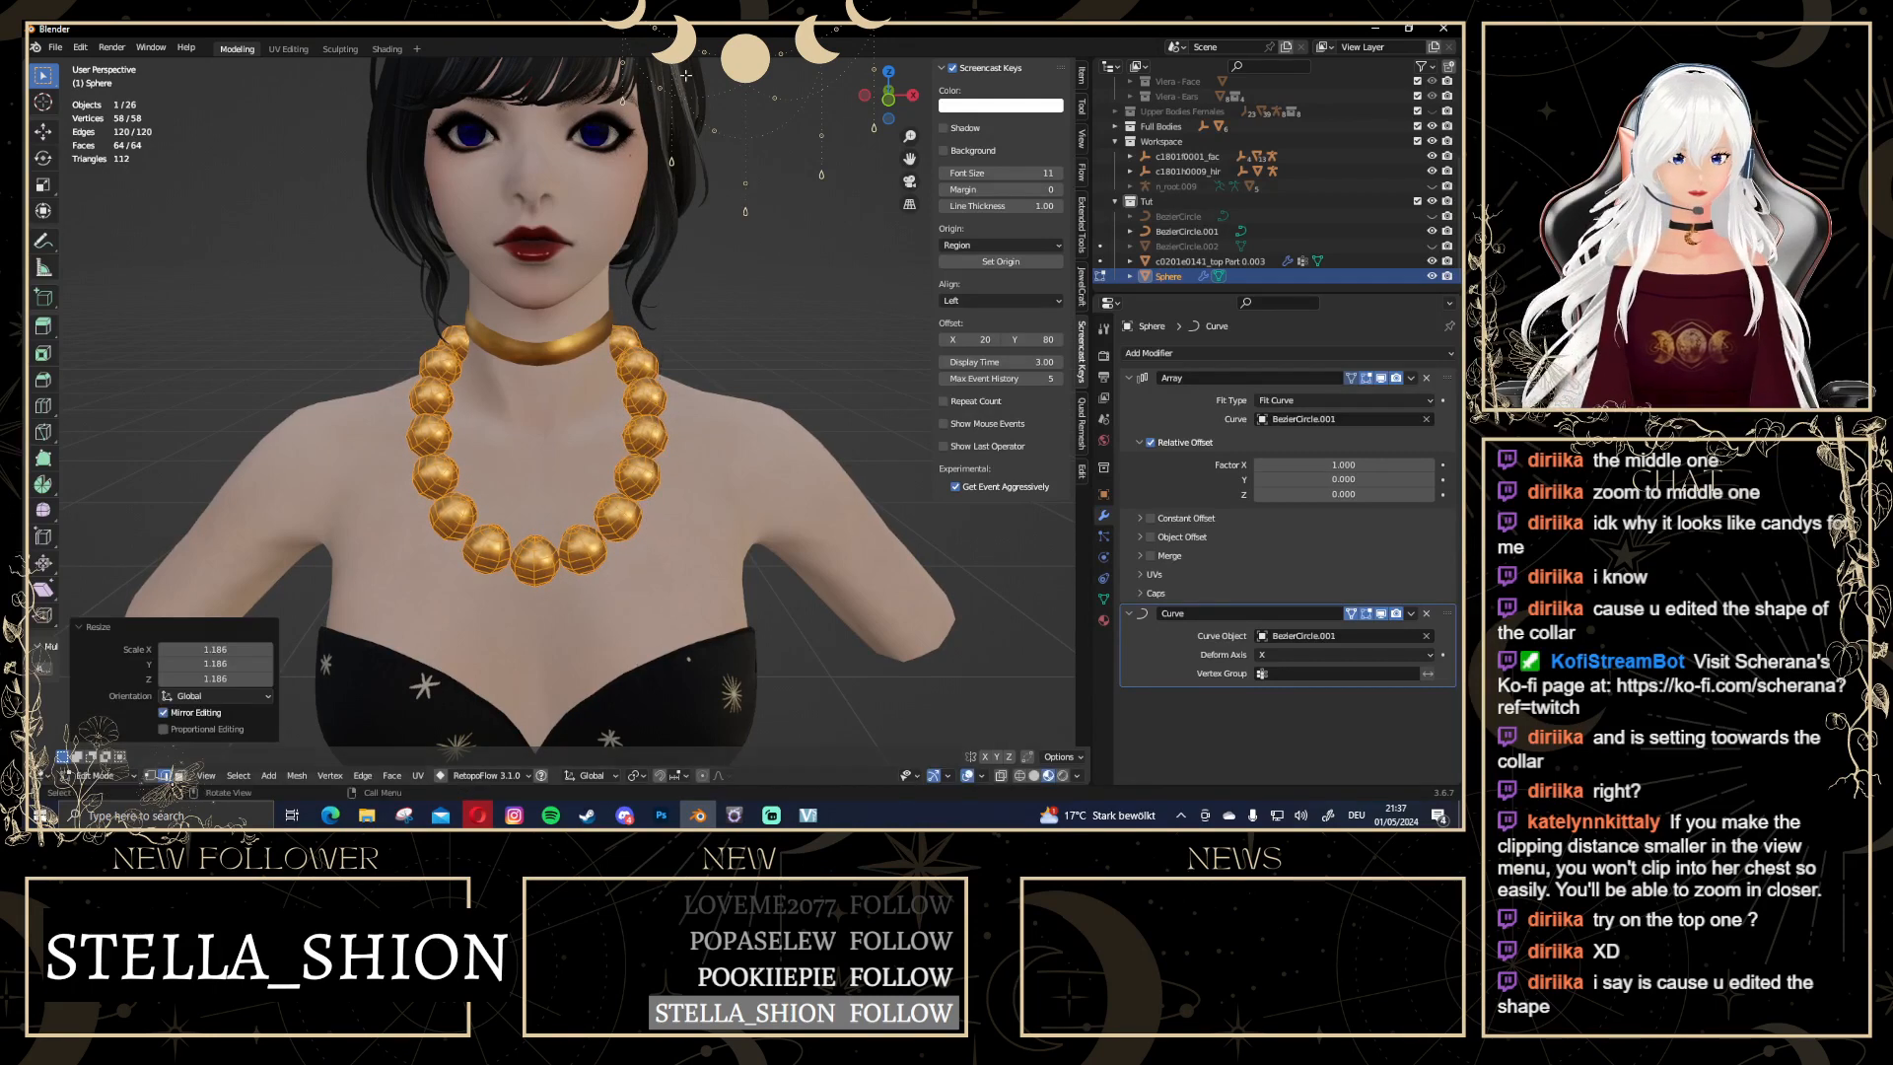
{"action": "scroll", "coordinate": [751, 278], "scroll_direction": "down", "scroll_amount": 2}
{"action": "middle_click_drag", "start_coordinate": [533, 380], "coordinate": [607, 412]}
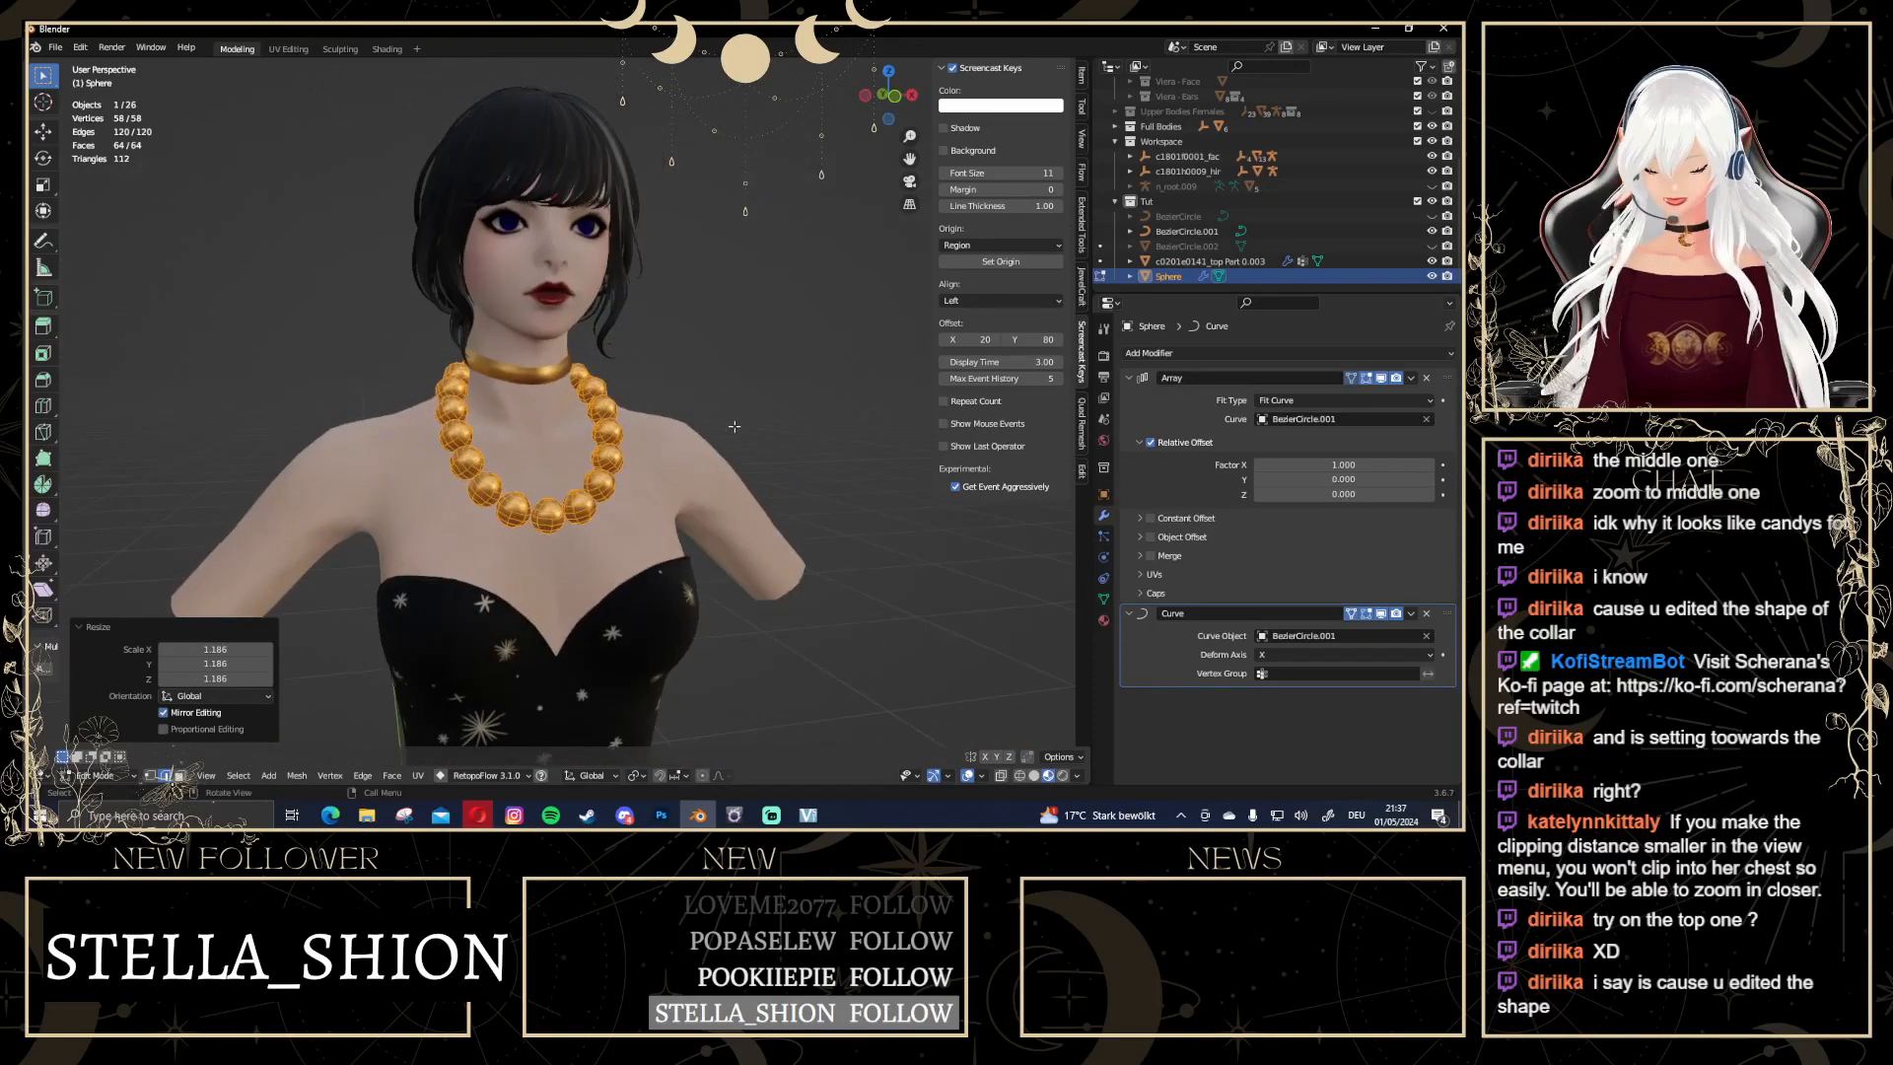
Shrink the sphere's mesh uniformly by a factor of 0.358 for finer beads, and return to Object Mode in front view
{"action": "key", "text": "s"}
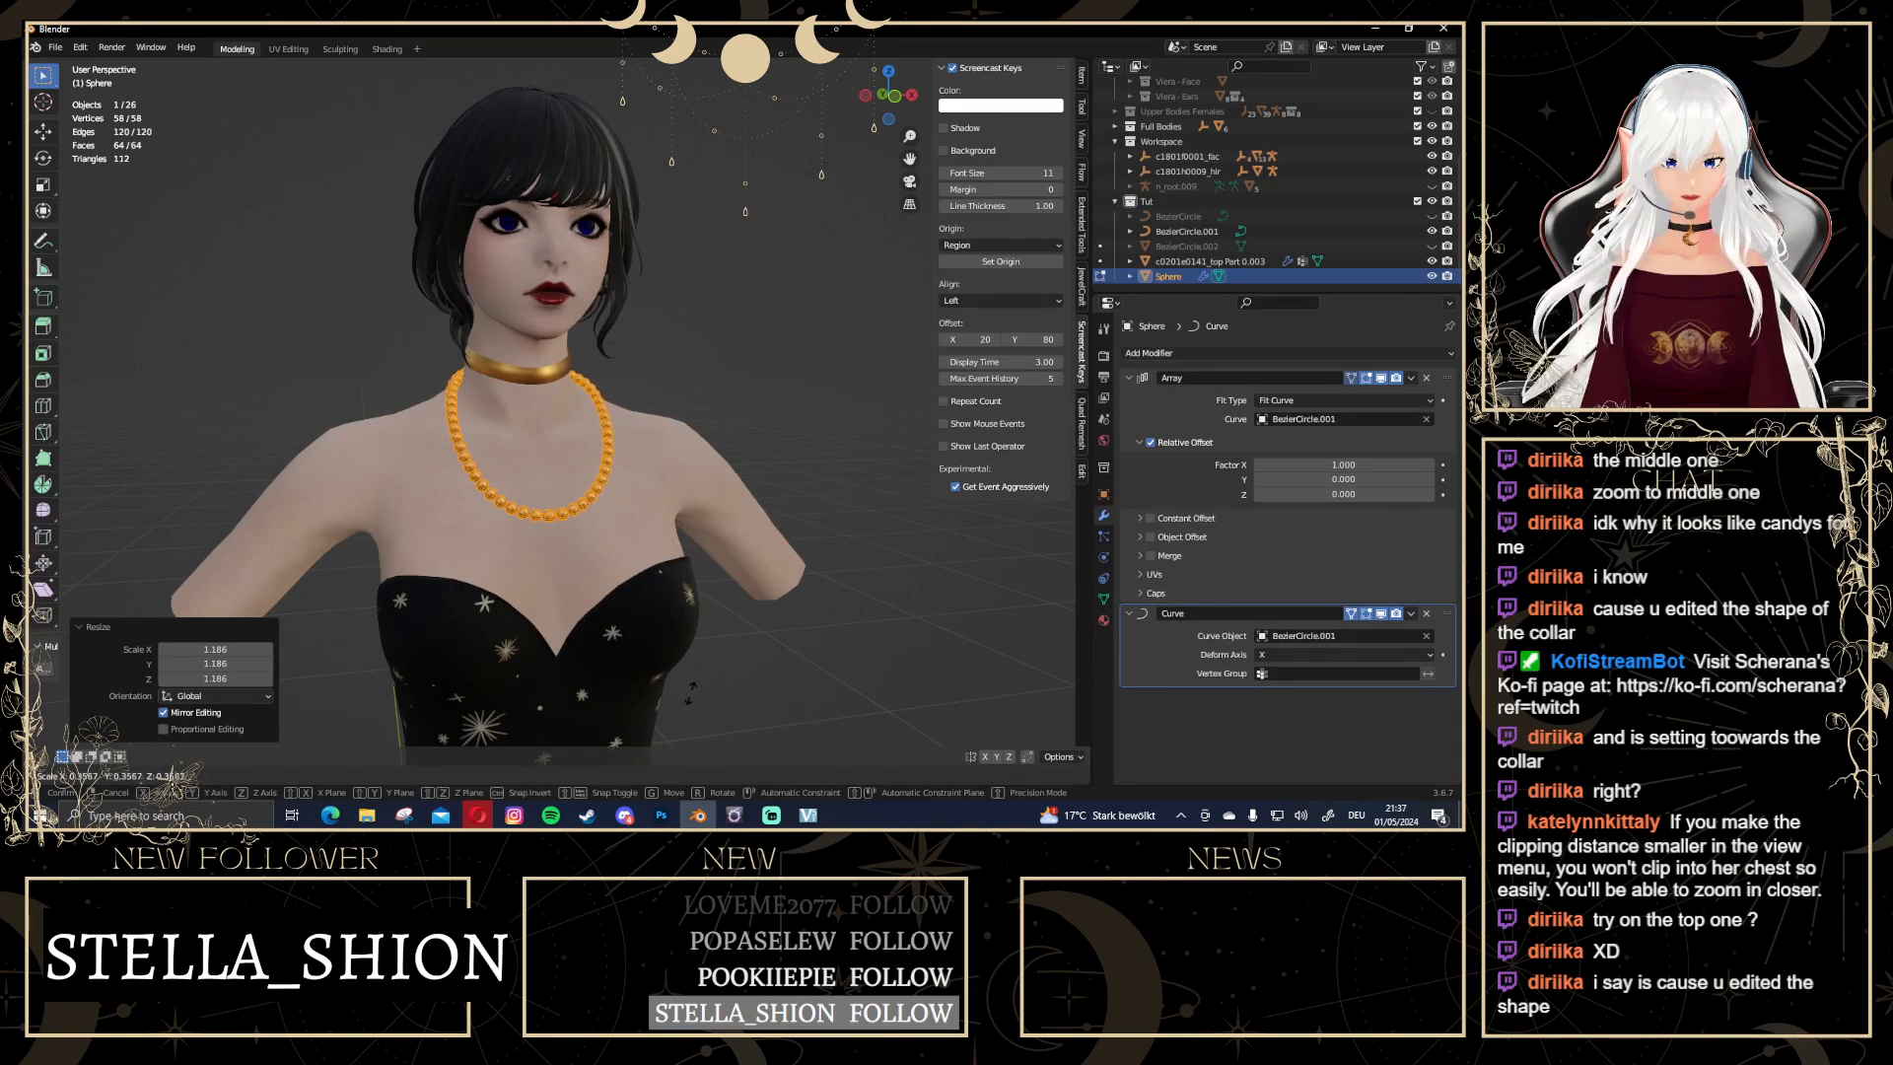
{"action": "left_click", "coordinate": [690, 690]}
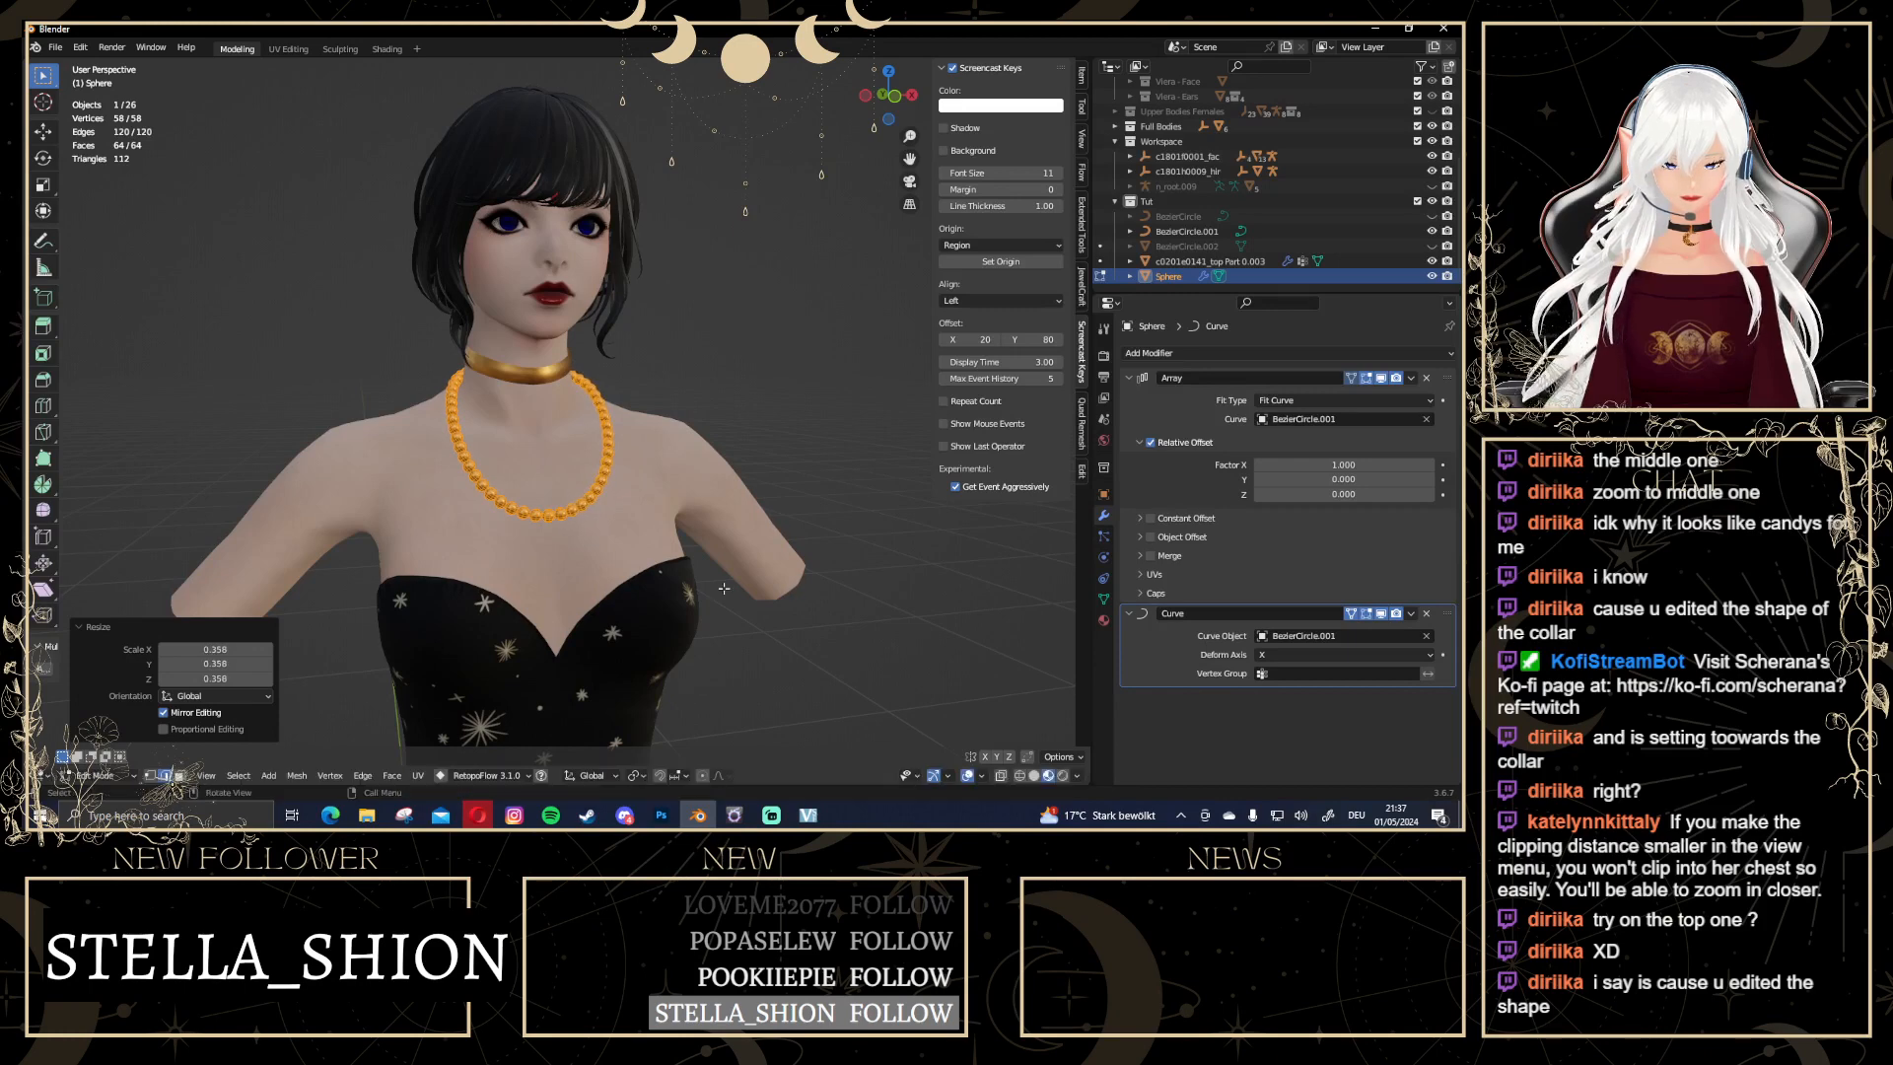
{"action": "key", "text": "KP_1"}
{"action": "scroll", "coordinate": [746, 207], "scroll_direction": "up", "scroll_amount": 4}
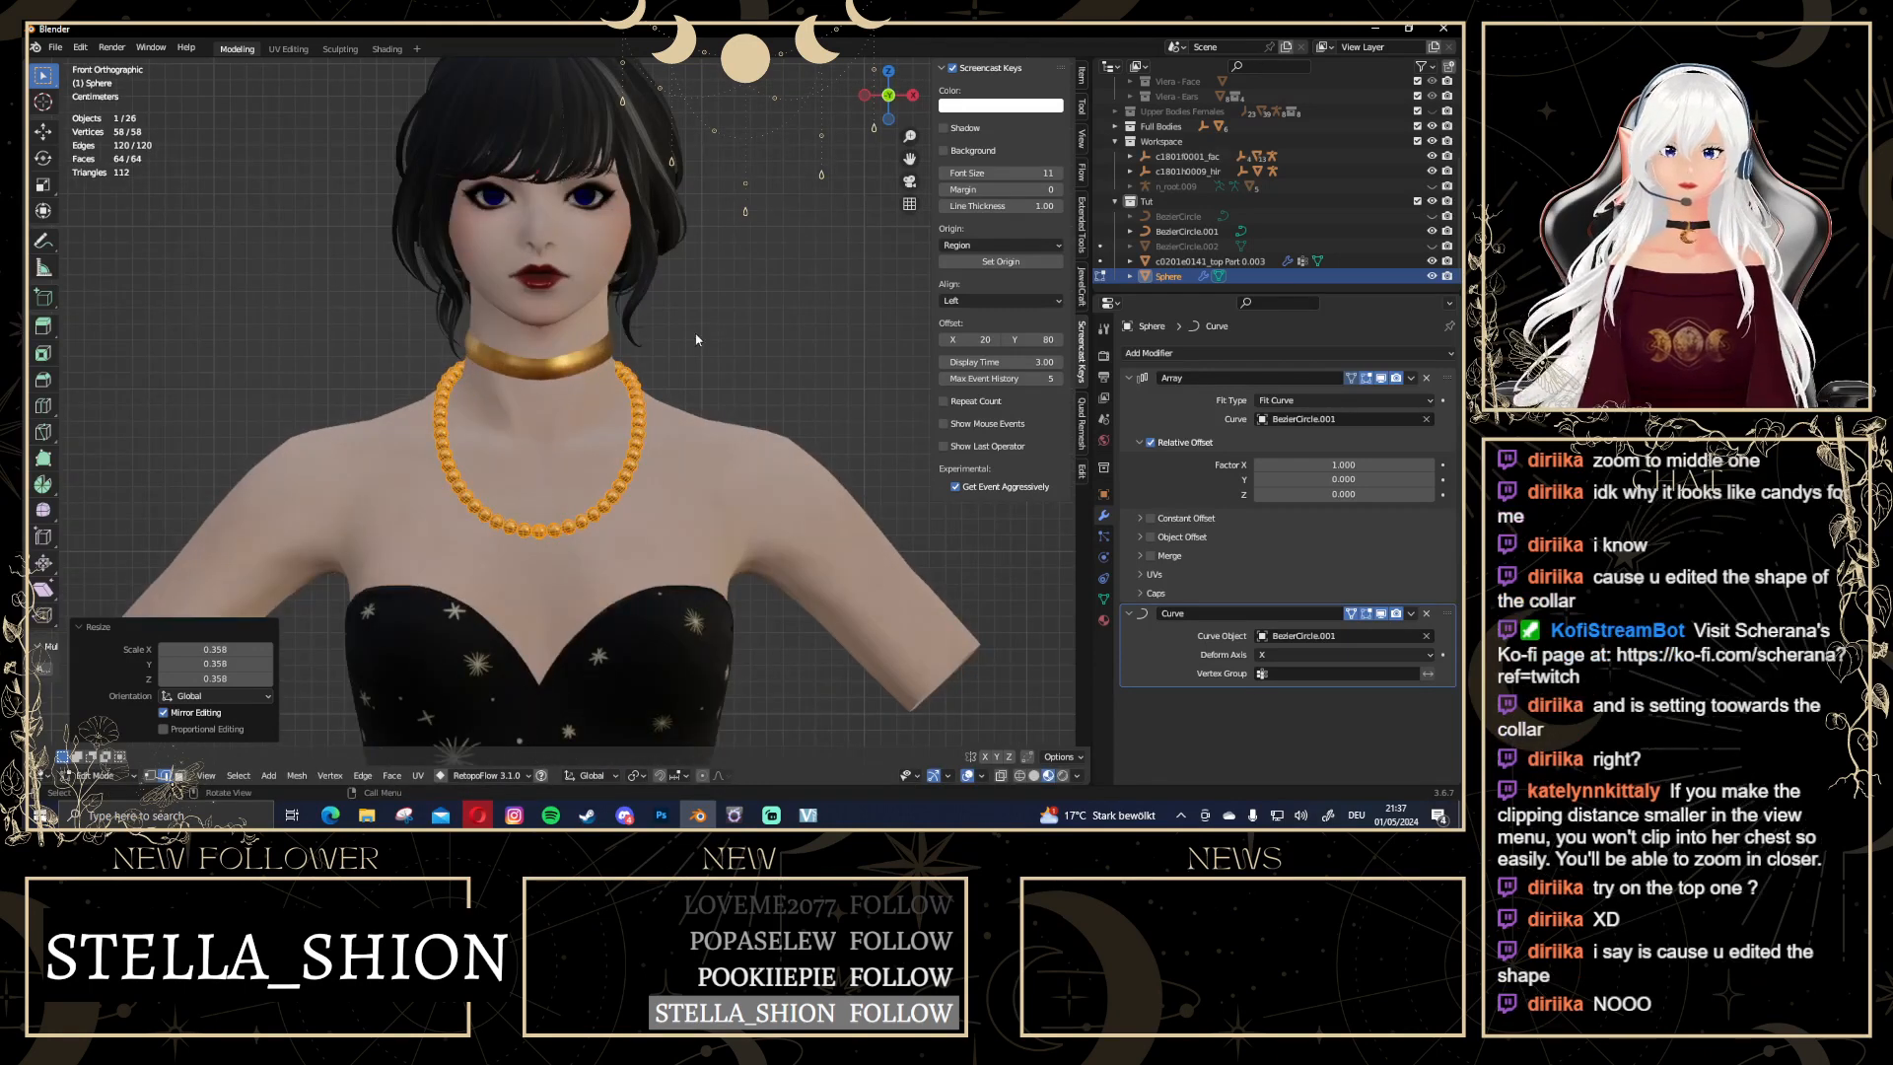
{"action": "key", "text": "Tab"}
{"action": "left_click", "coordinate": [741, 327]}
{"action": "scroll", "coordinate": [699, 313], "scroll_direction": "down", "scroll_amount": 4}
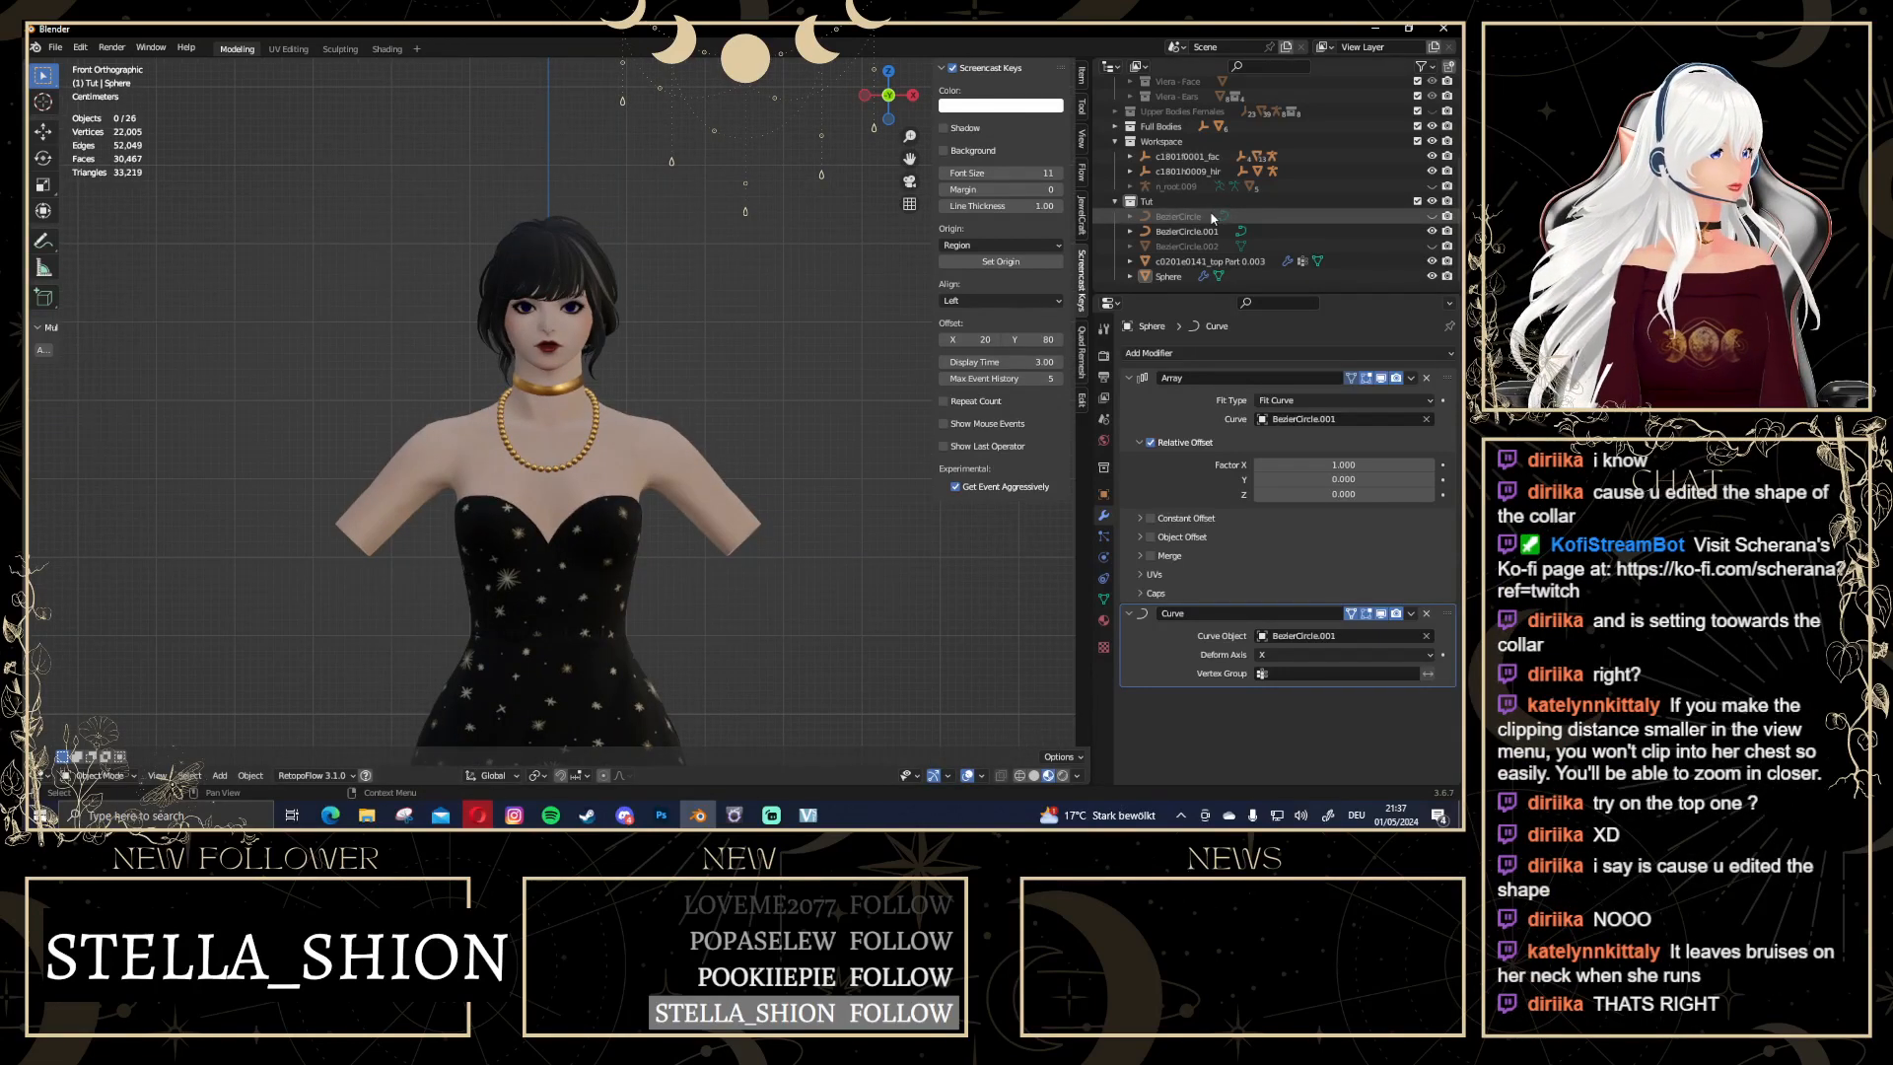
Edit BezierCircle.001 in front view and slightly reposition the control point at the side of the neck
{"action": "scroll", "coordinate": [436, 377], "scroll_direction": "up", "scroll_amount": 4}
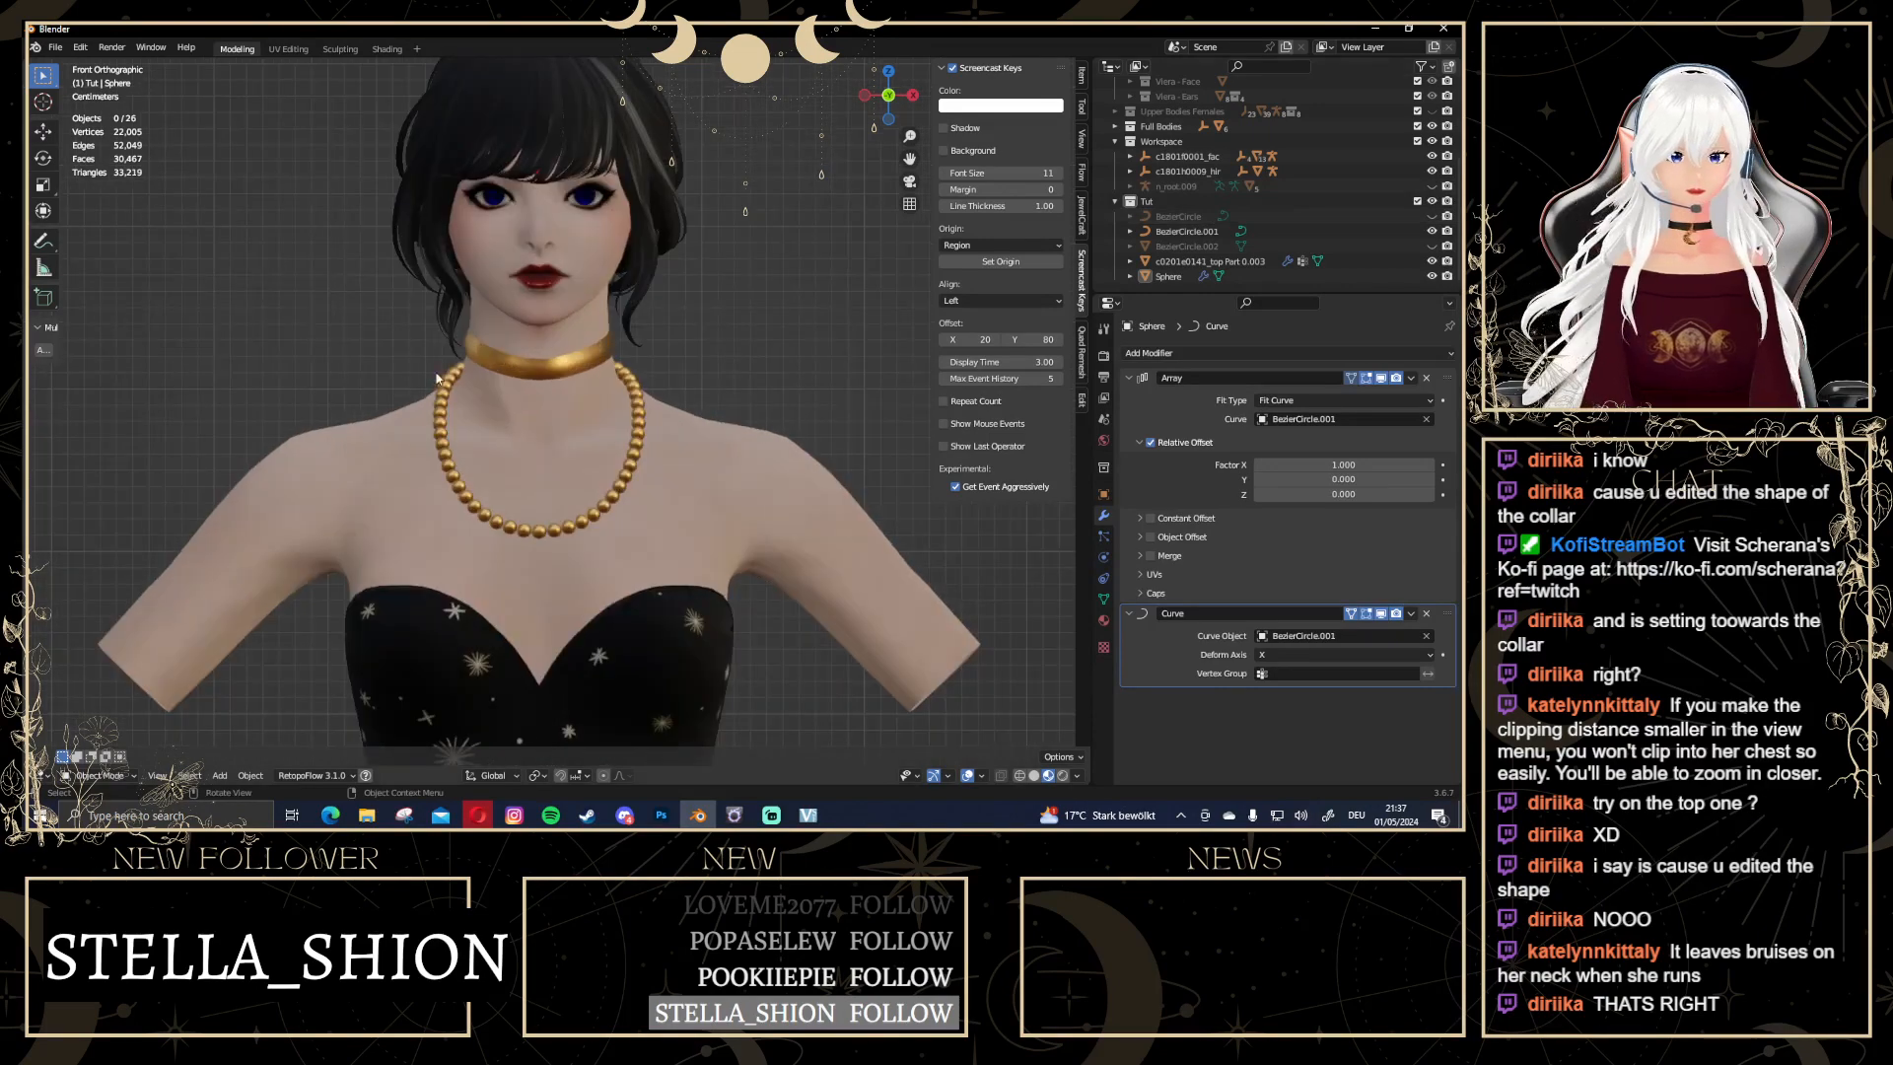
{"action": "mouse_move", "coordinate": [553, 398]}
{"action": "middle_mouse_down"}
{"action": "mouse_move", "coordinate": [819, 424]}
{"action": "mouse_move", "coordinate": [585, 439]}
{"action": "mouse_move", "coordinate": [528, 406]}
{"action": "middle_mouse_up"}
{"action": "scroll", "coordinate": [529, 404], "scroll_direction": "down", "scroll_amount": 2}
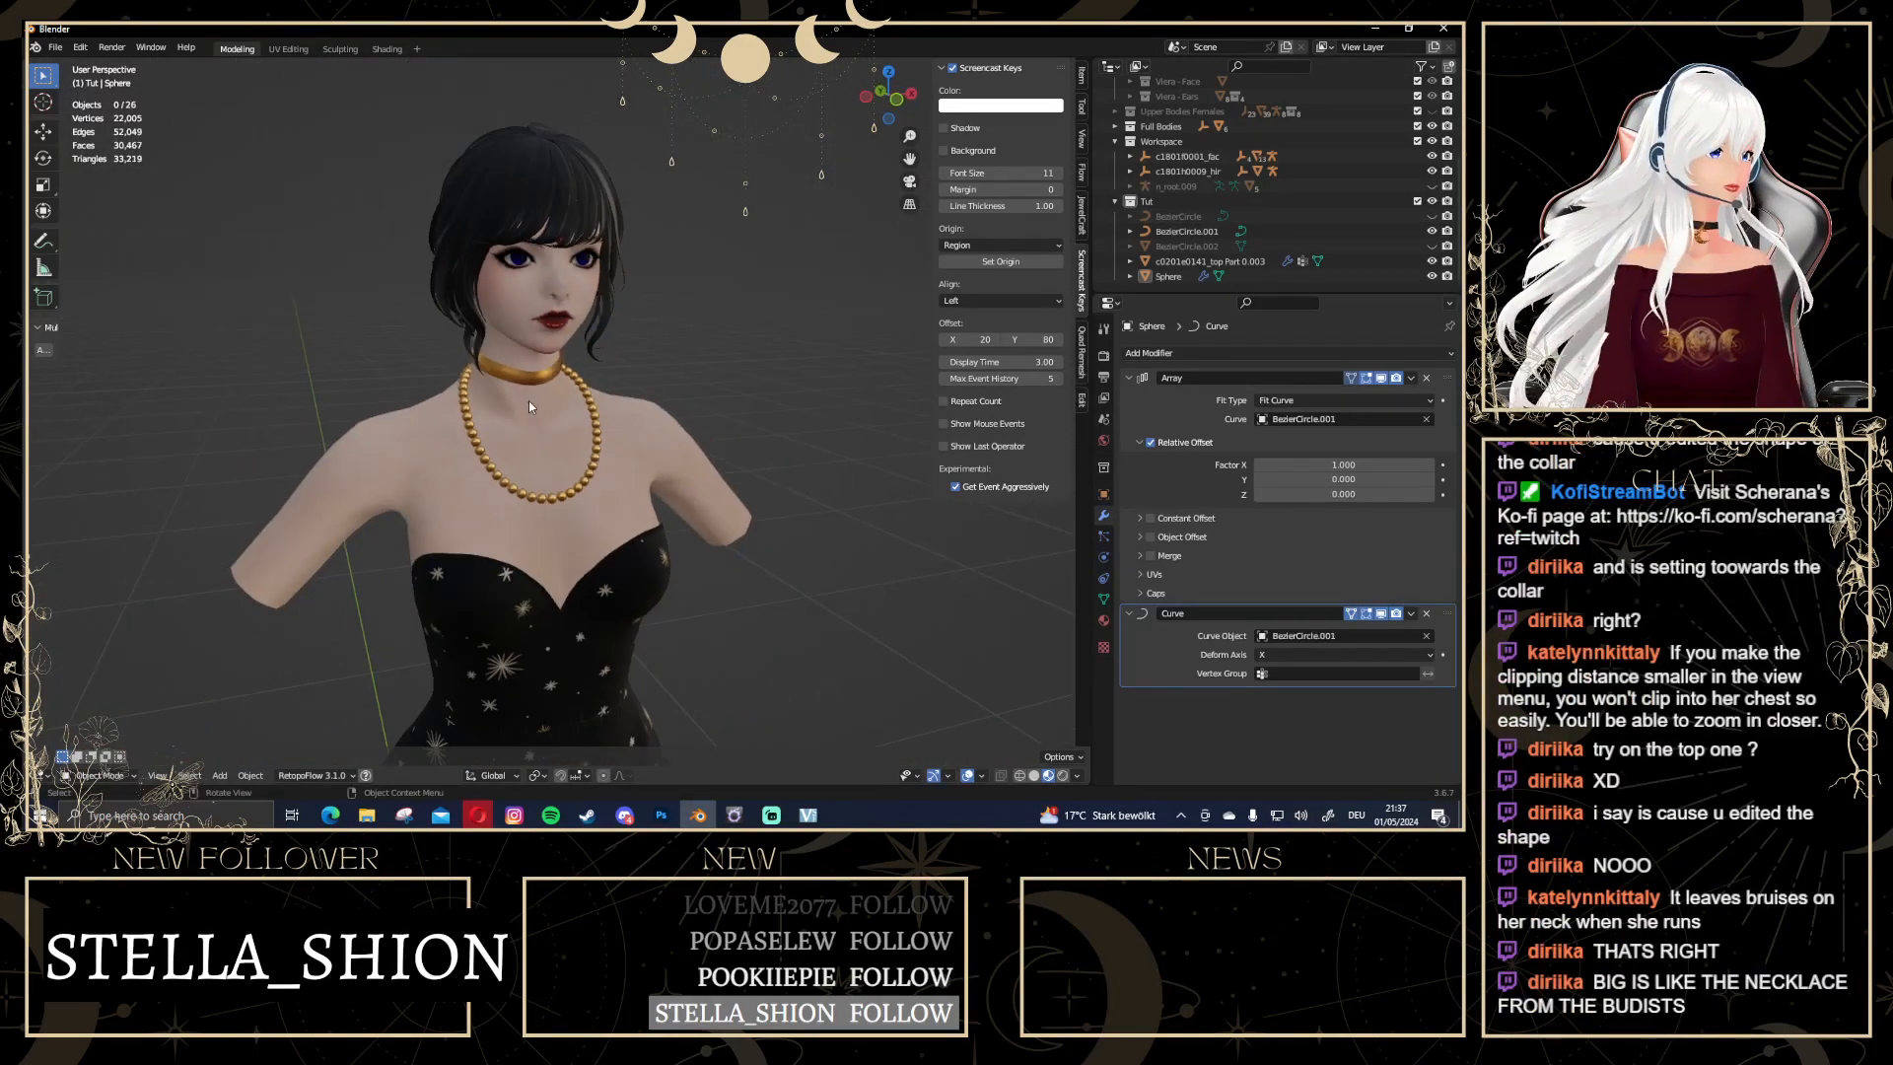
{"action": "left_click", "coordinate": [900, 101]}
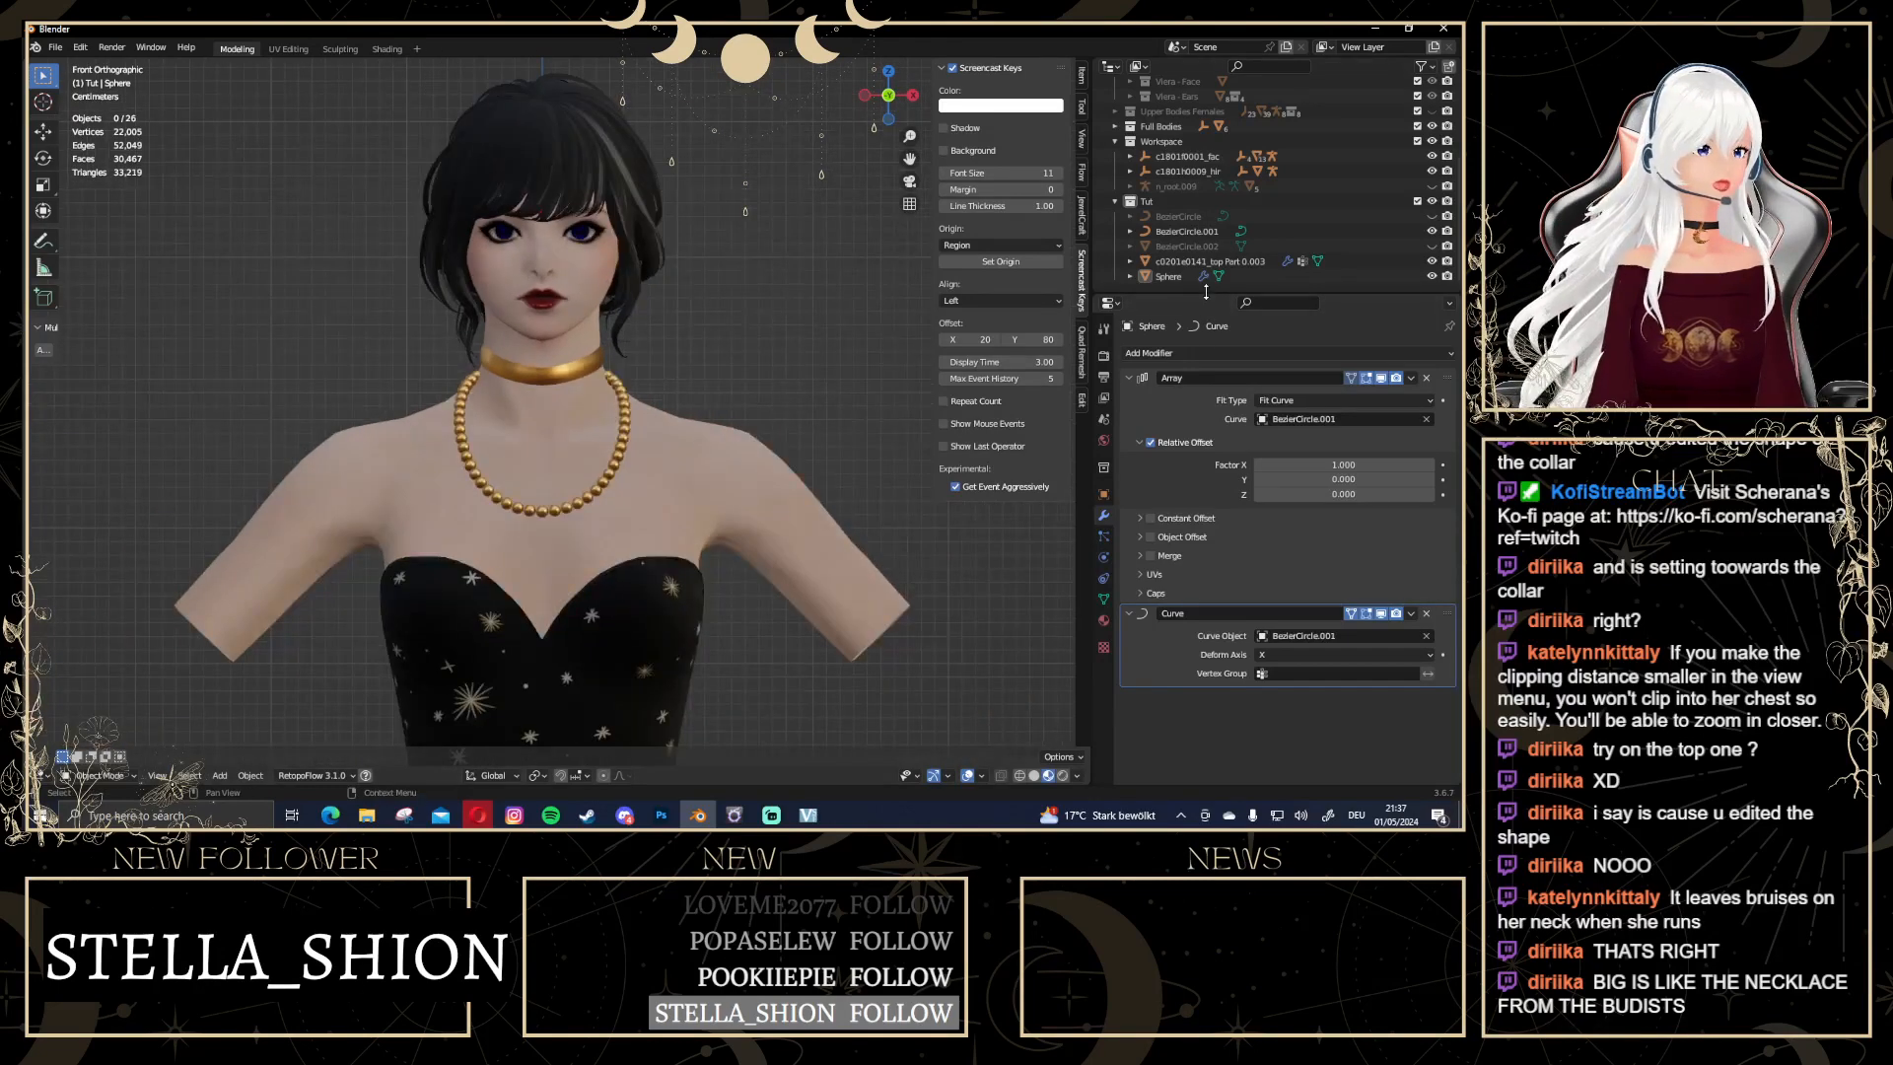
{"action": "left_click_drag", "start_coordinate": [1205, 292], "coordinate": [1188, 421]}
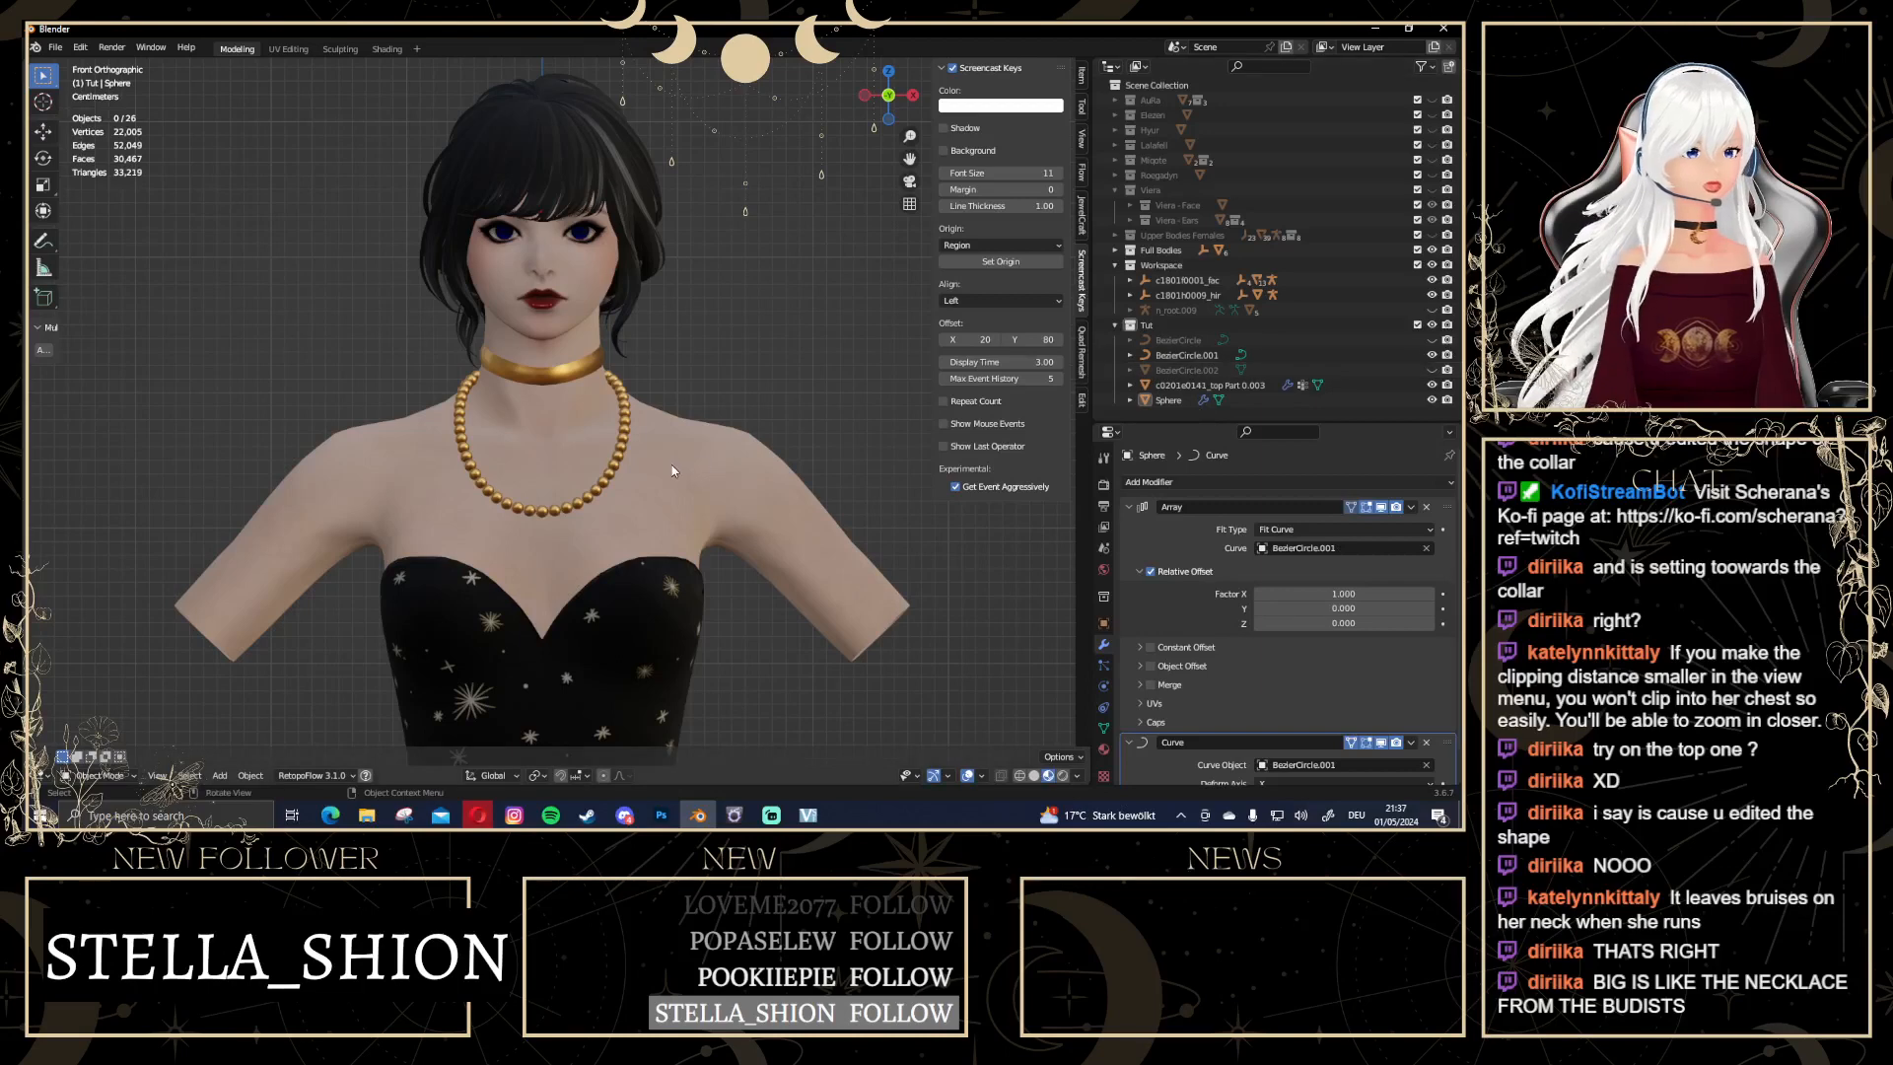
{"action": "left_click", "coordinate": [1178, 357]}
{"action": "scroll", "coordinate": [739, 475], "scroll_direction": "up", "scroll_amount": 3}
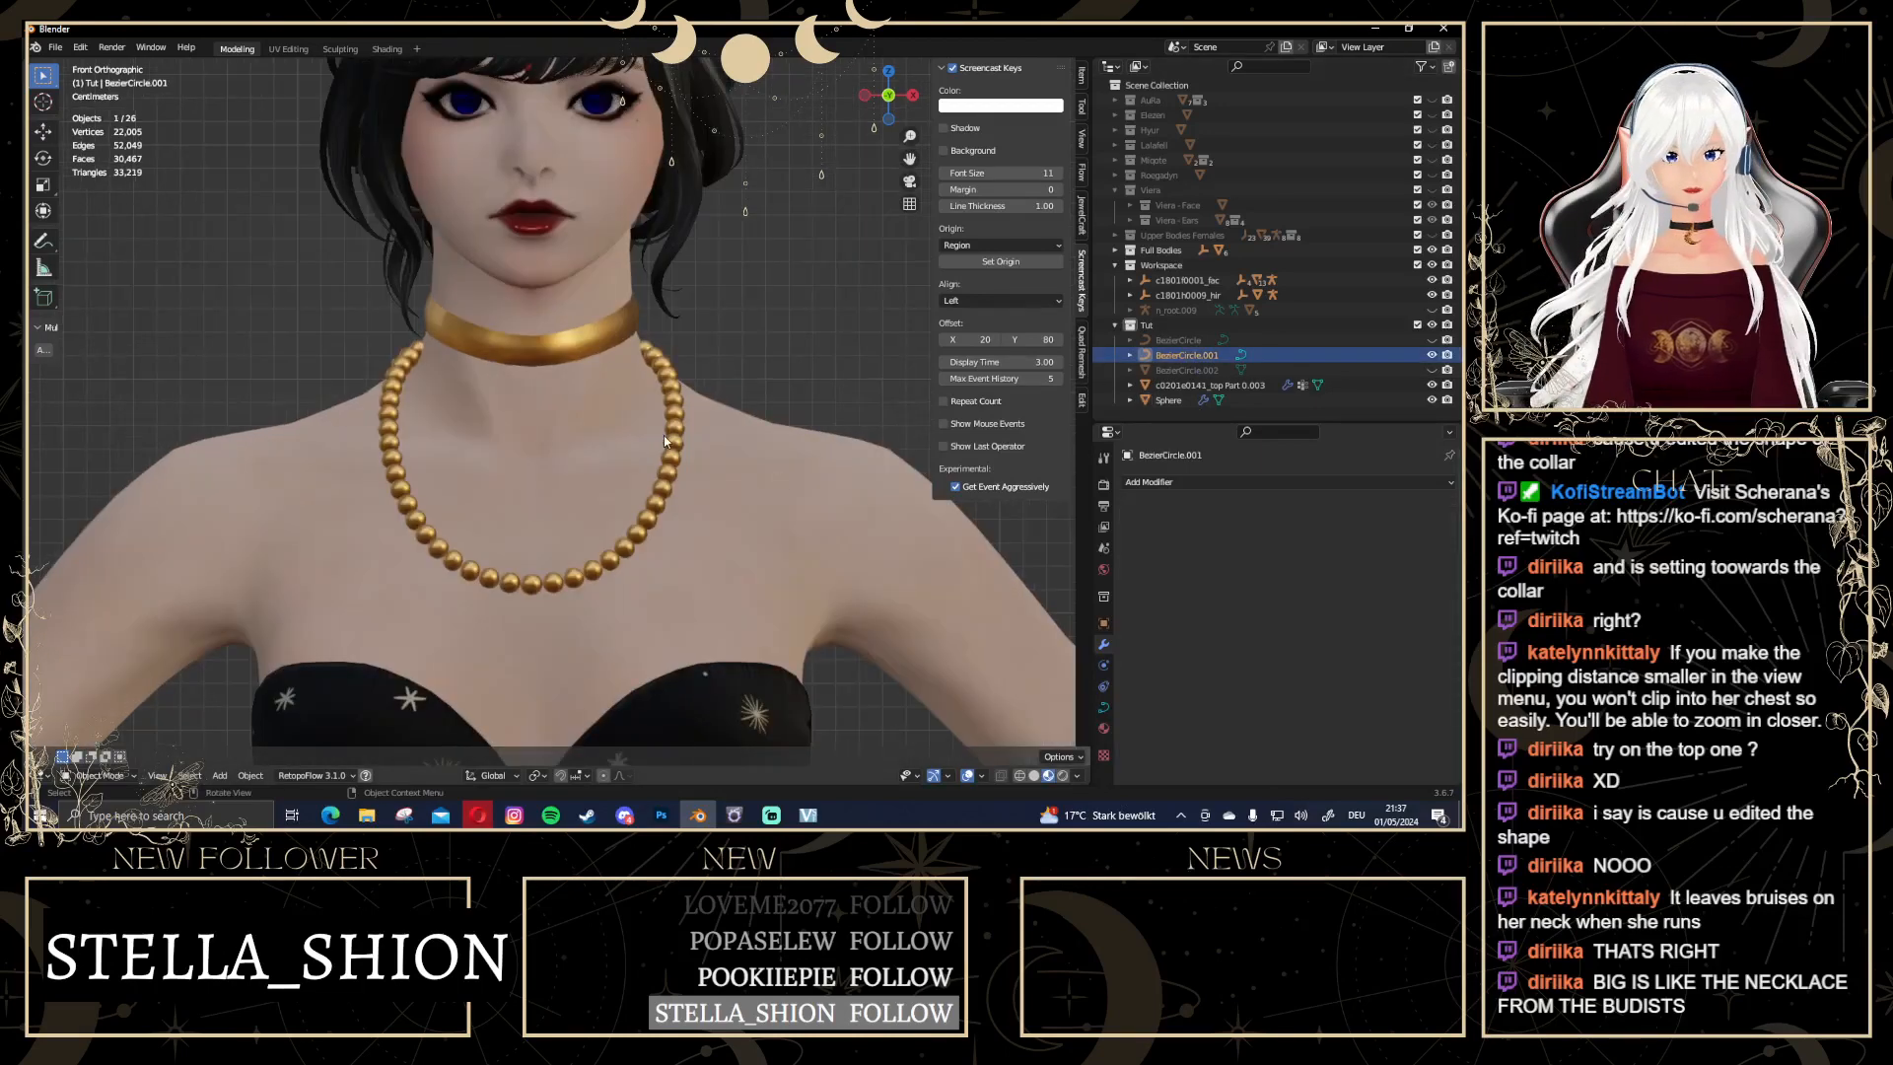
{"action": "key", "text": "Tab"}
{"action": "left_click", "coordinate": [682, 387]}
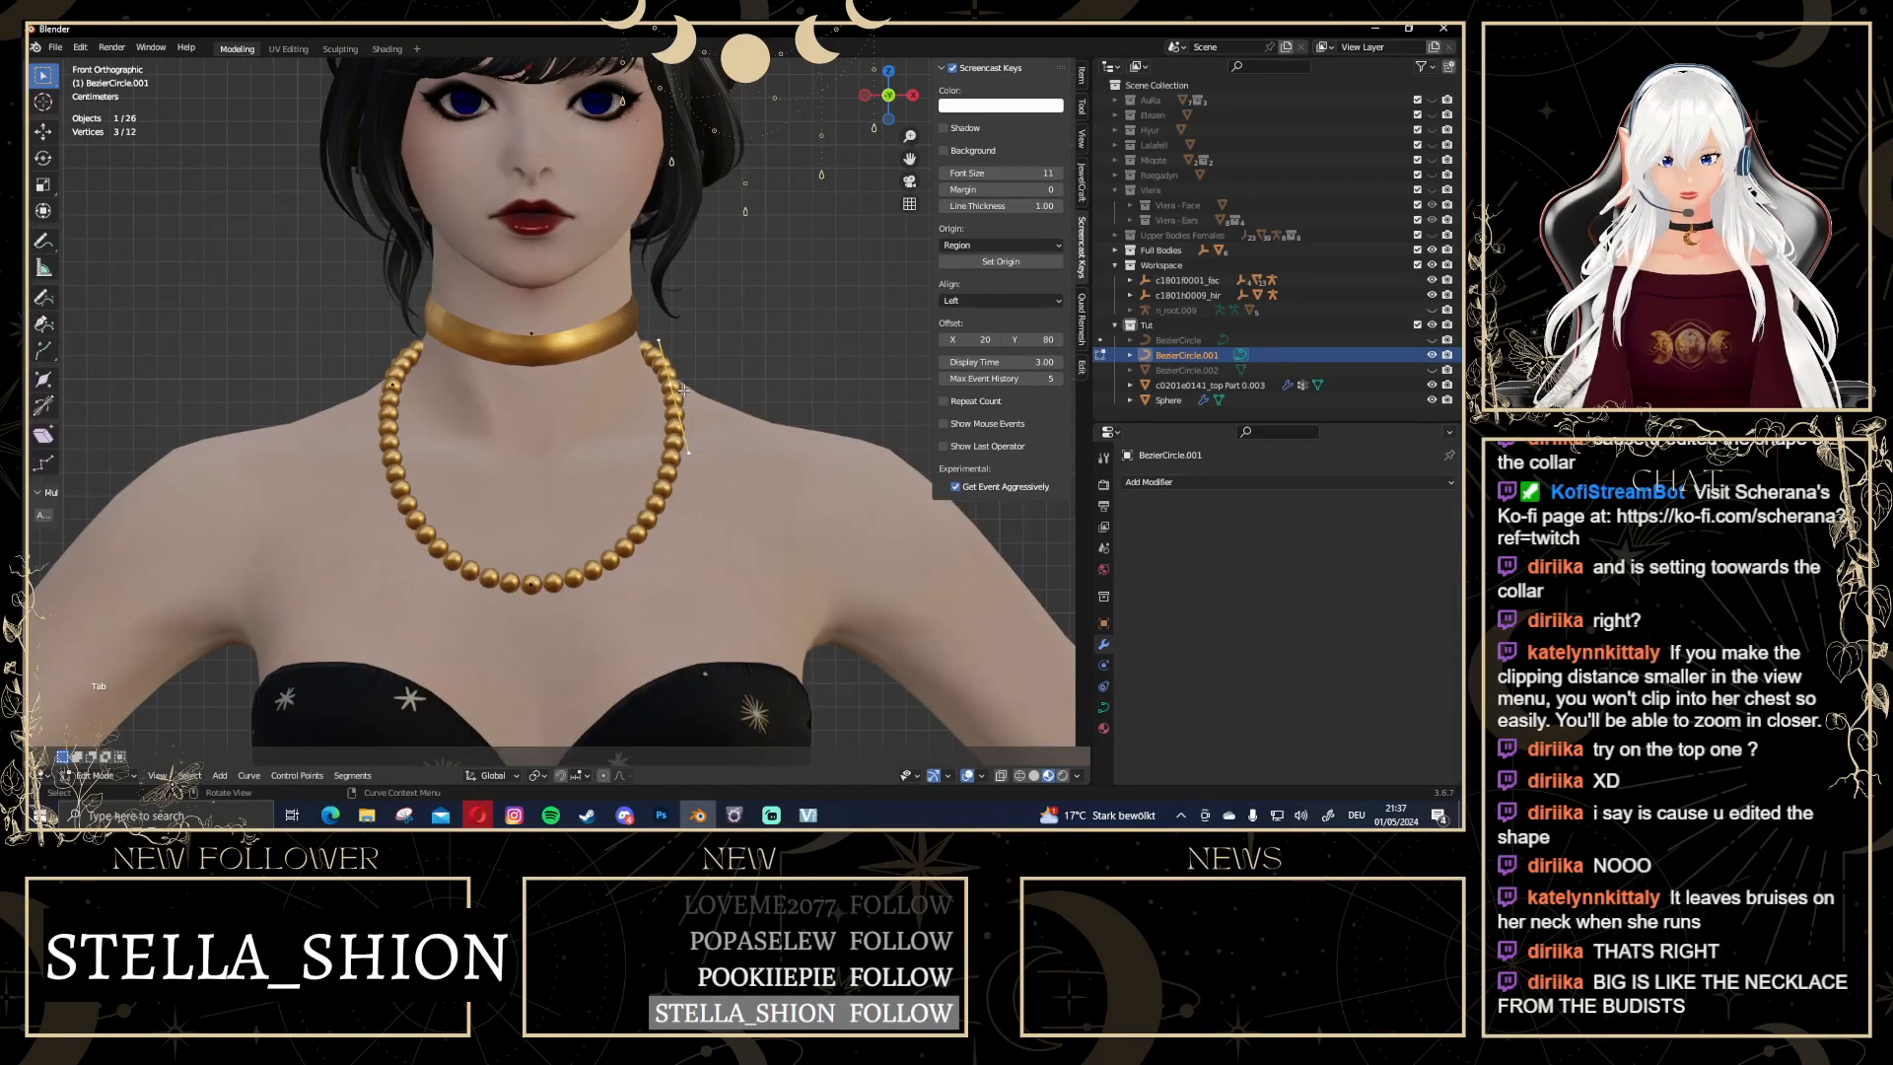
{"action": "key", "text": "g"}
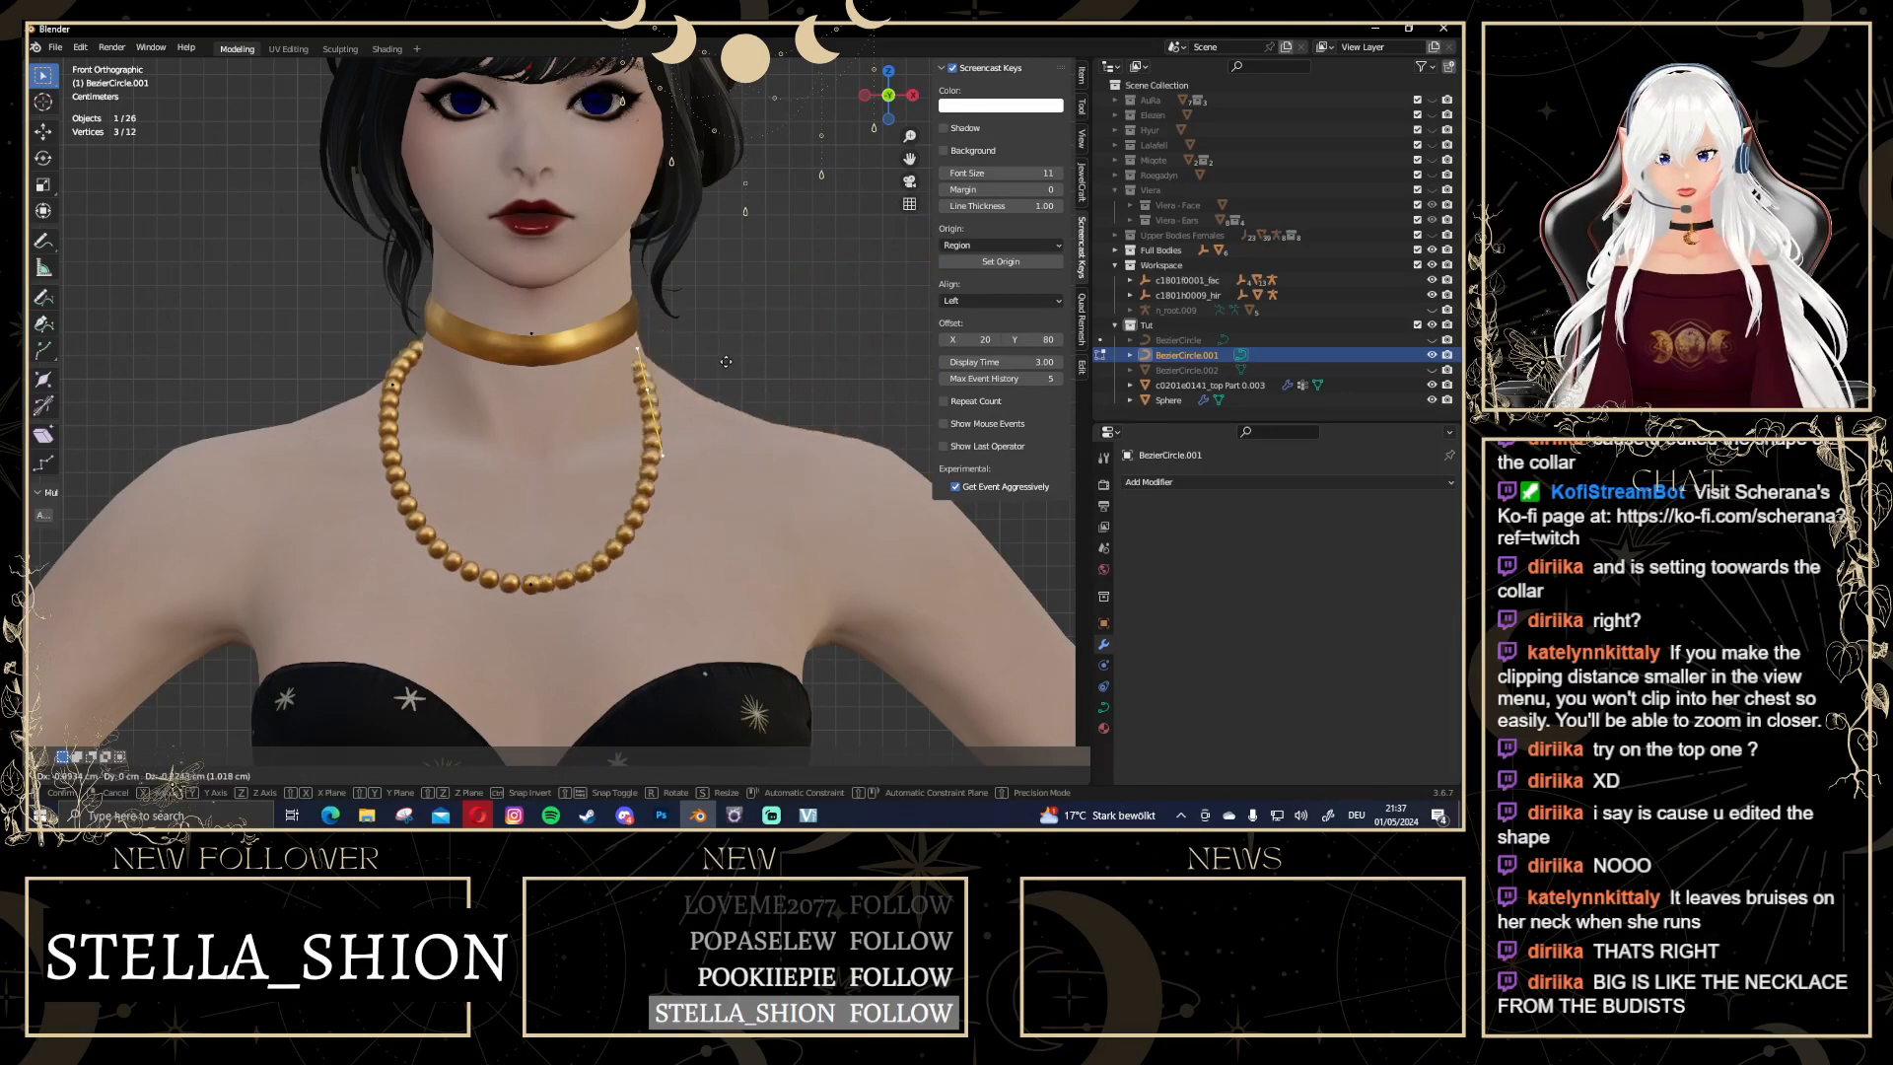
{"action": "left_click", "coordinate": [687, 368]}
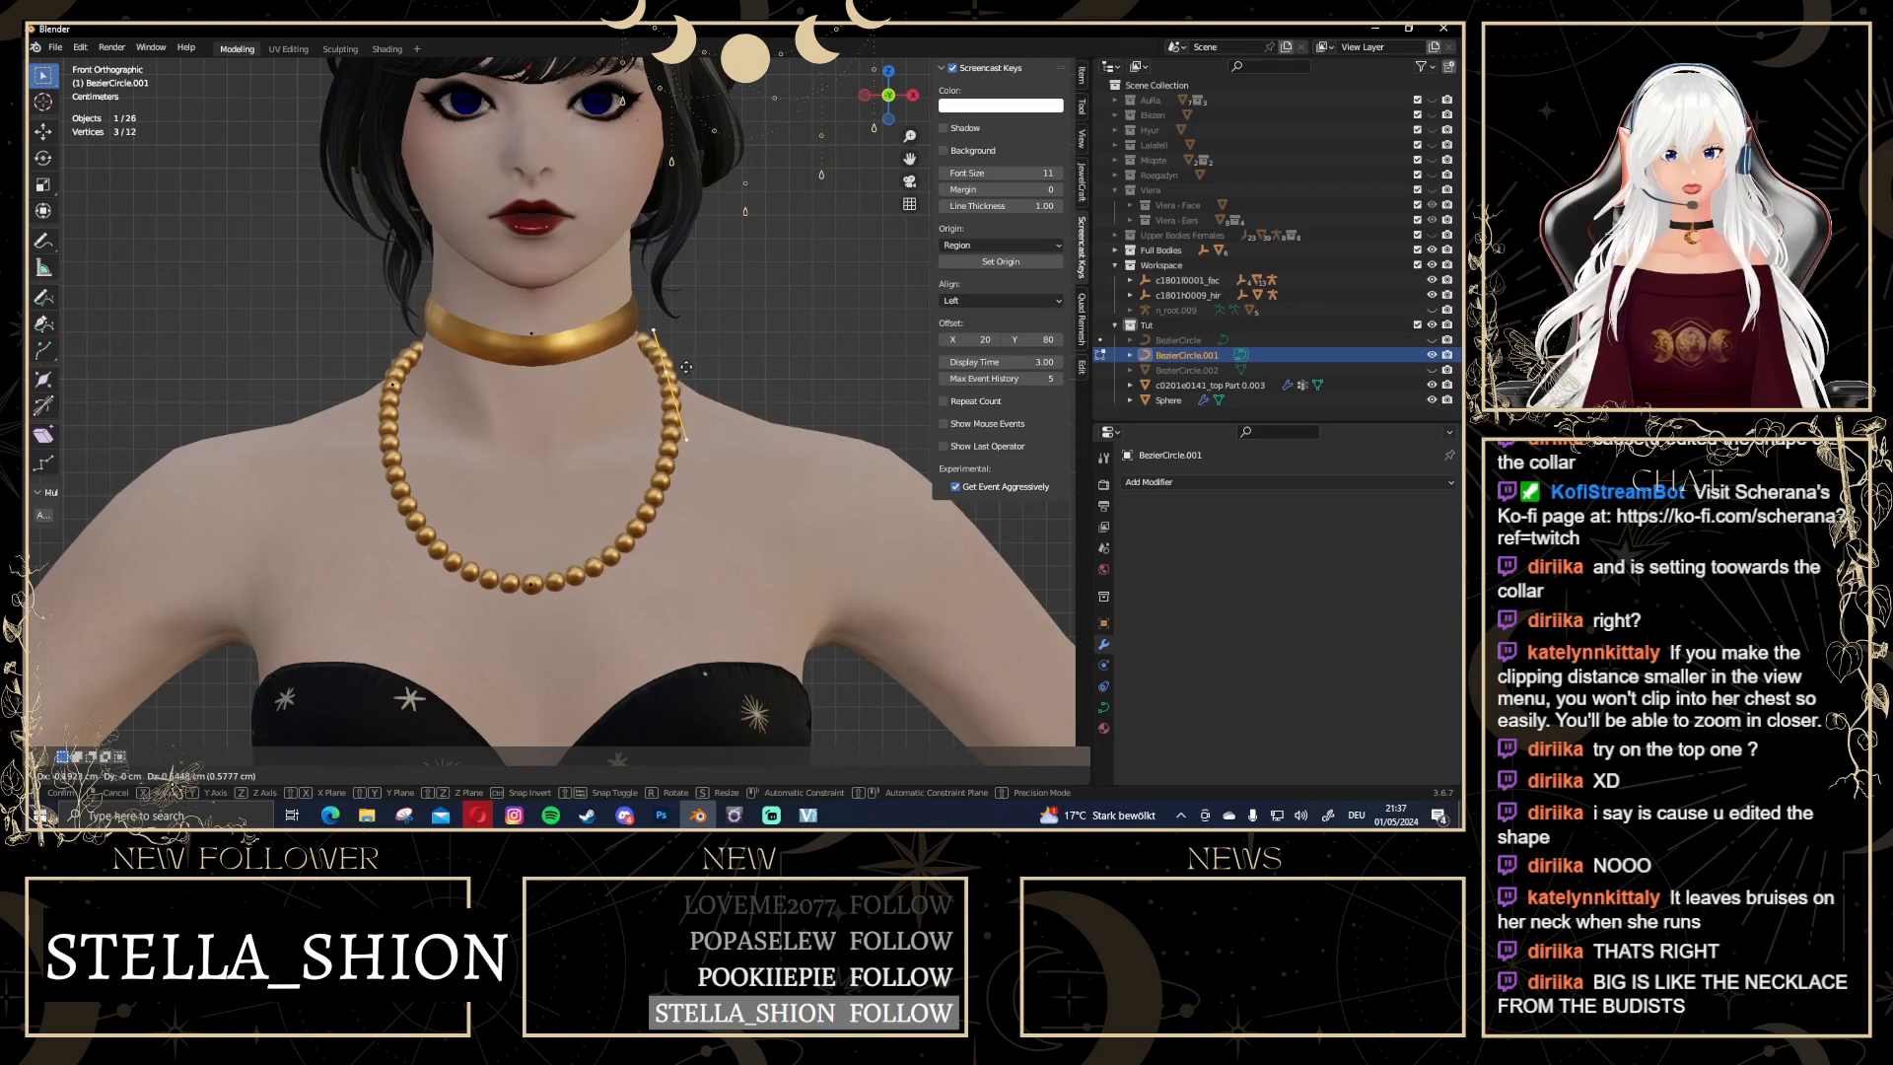
Select the circle's front control point and try scaling its handles as well as its radius
{"action": "left_click", "coordinate": [516, 591]}
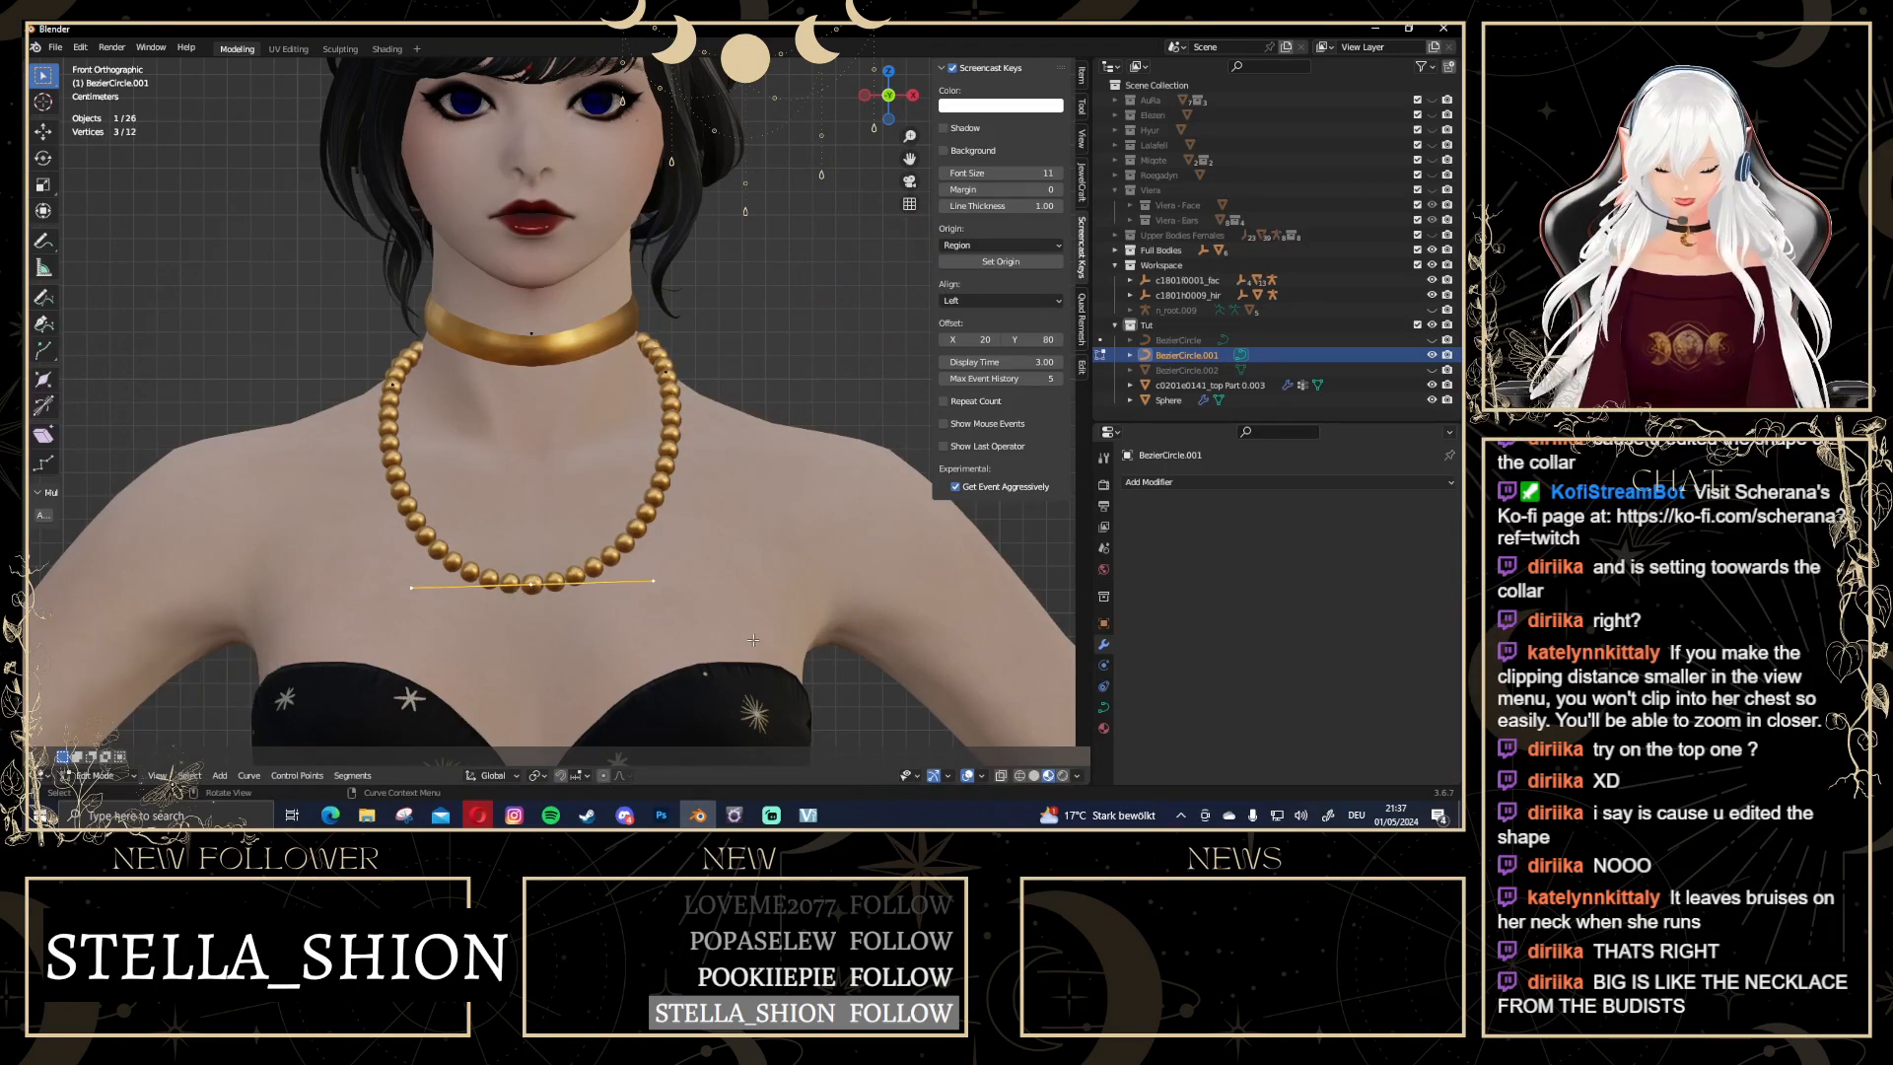
{"action": "key", "text": "s"}
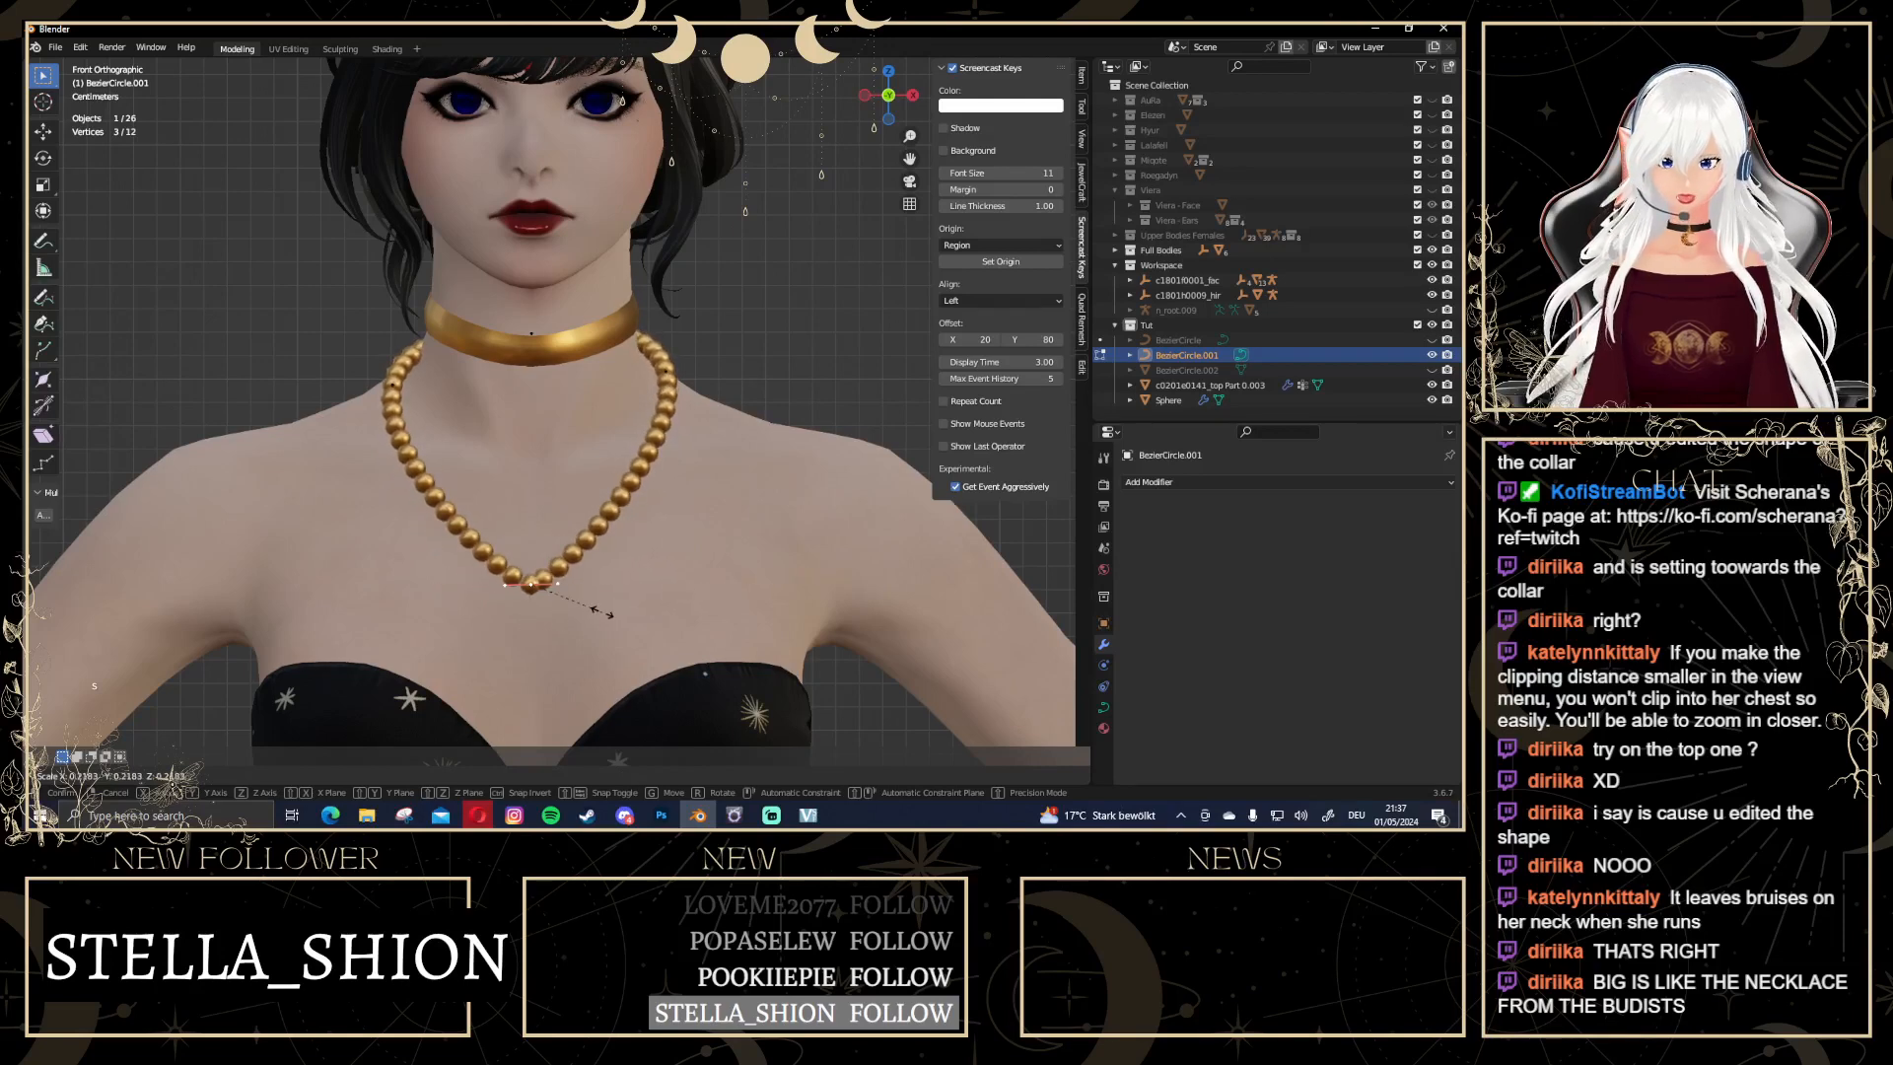
{"action": "key", "text": "Escape"}
{"action": "key", "text": "alt+s"}
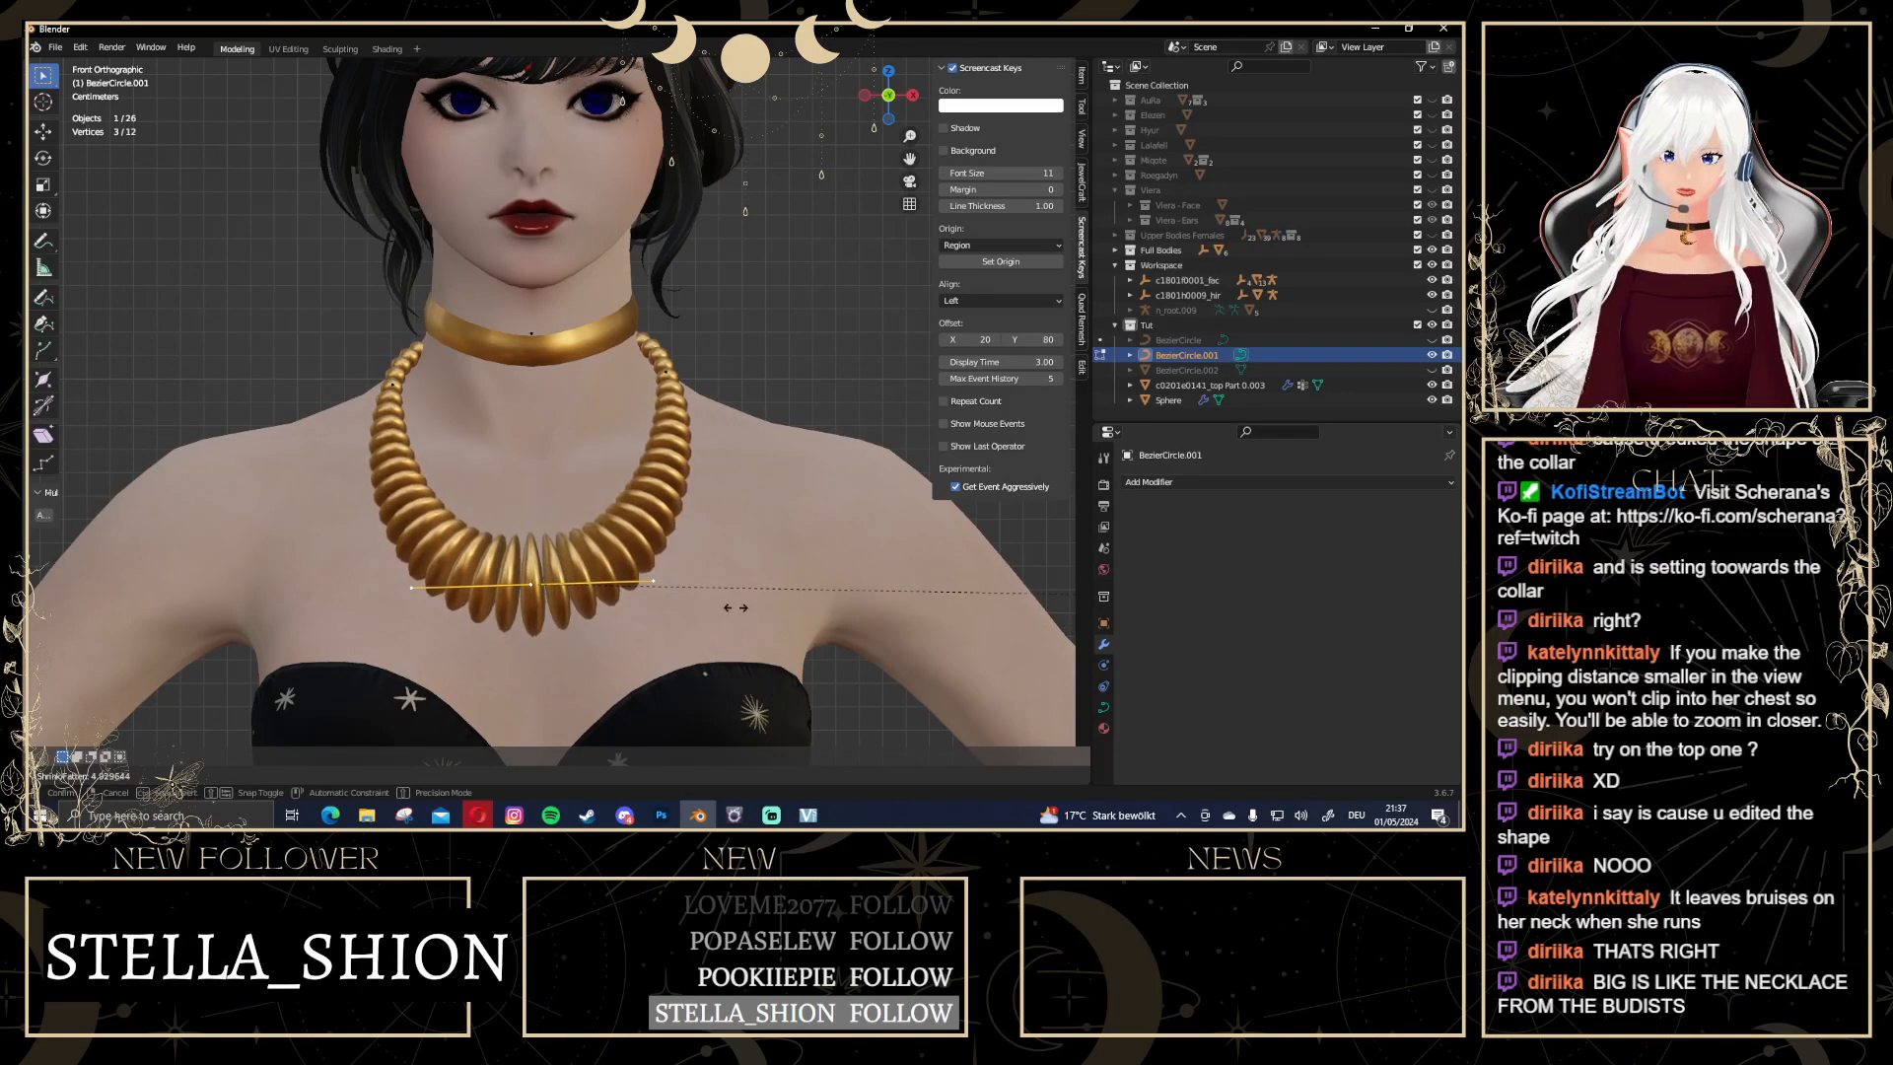
{"action": "key", "text": "Escape"}
{"action": "scroll", "coordinate": [570, 586], "scroll_direction": "down", "scroll_amount": 2}
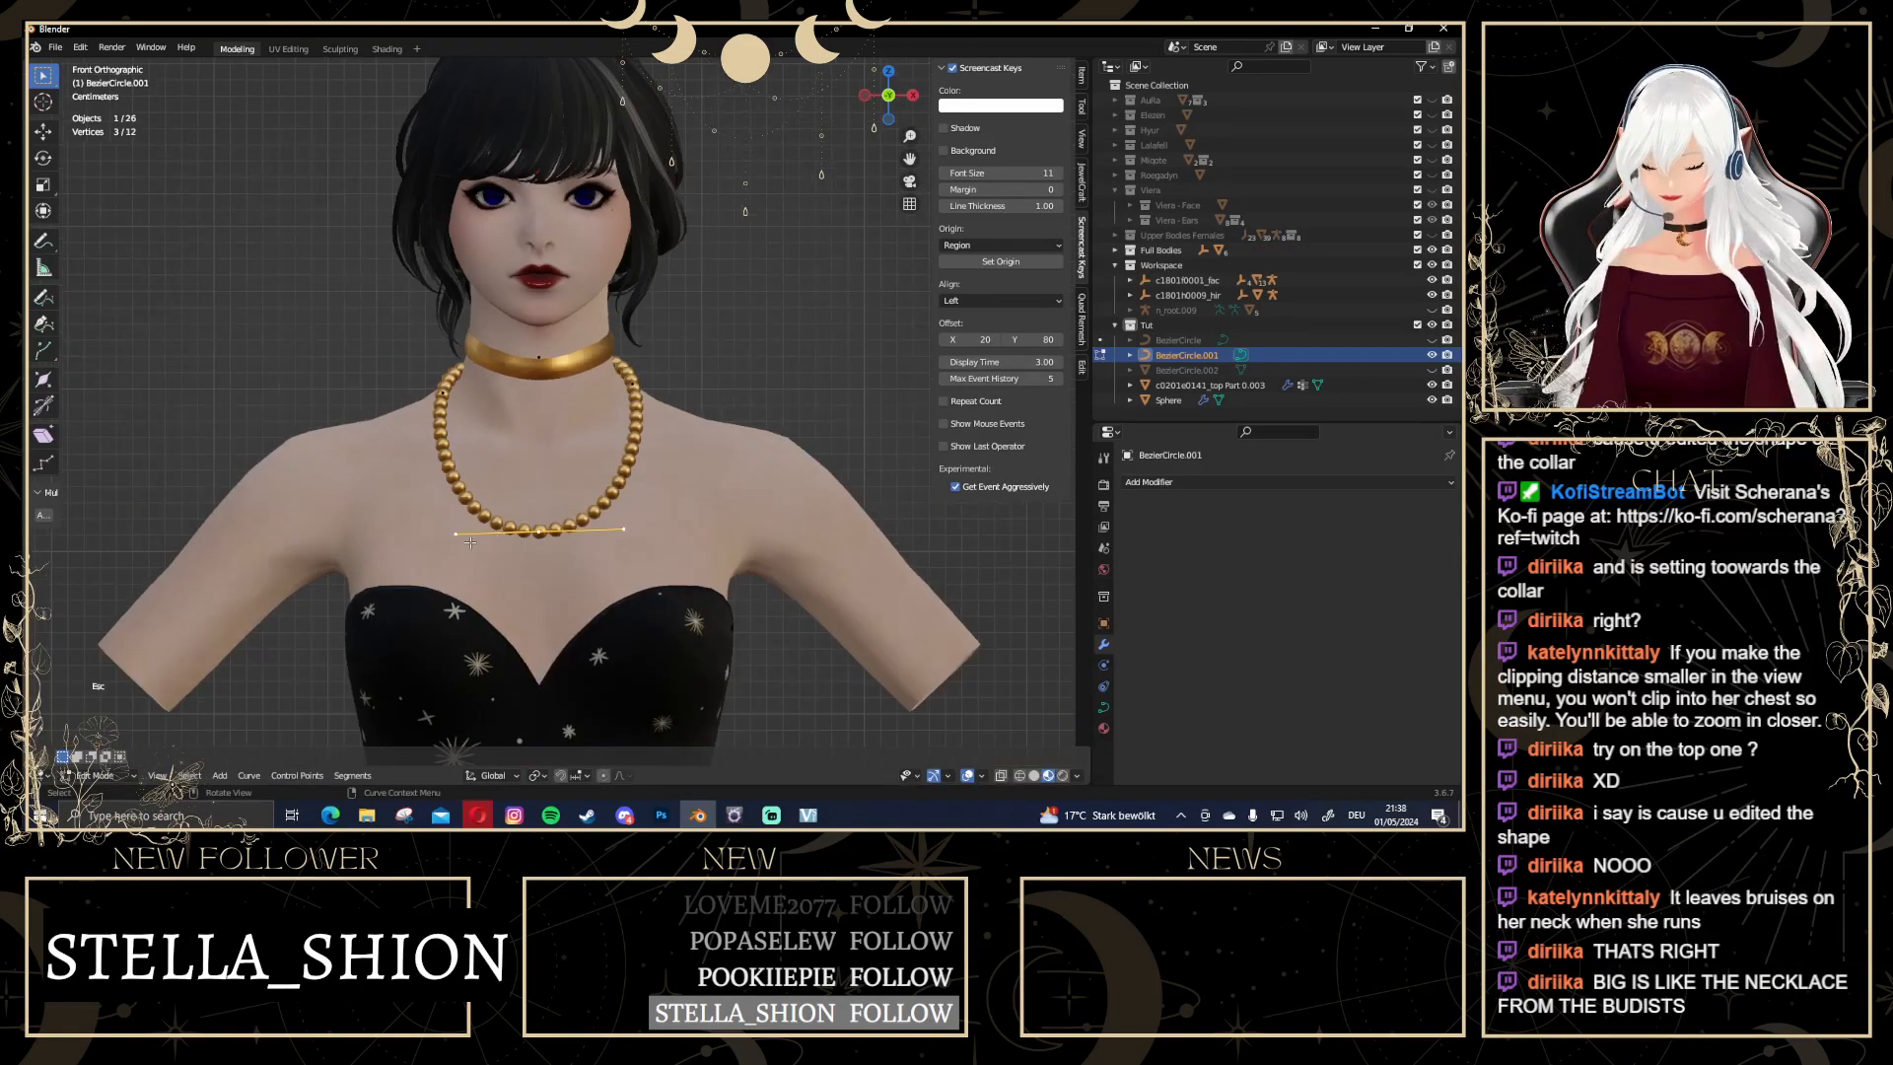
{"action": "scroll", "coordinate": [471, 541], "scroll_direction": "up", "scroll_amount": 2}
Try enlarging the front control point's radius by a factor of 4.366, inspect the graduated beads, and undo it
{"action": "key", "text": "alt+s"}
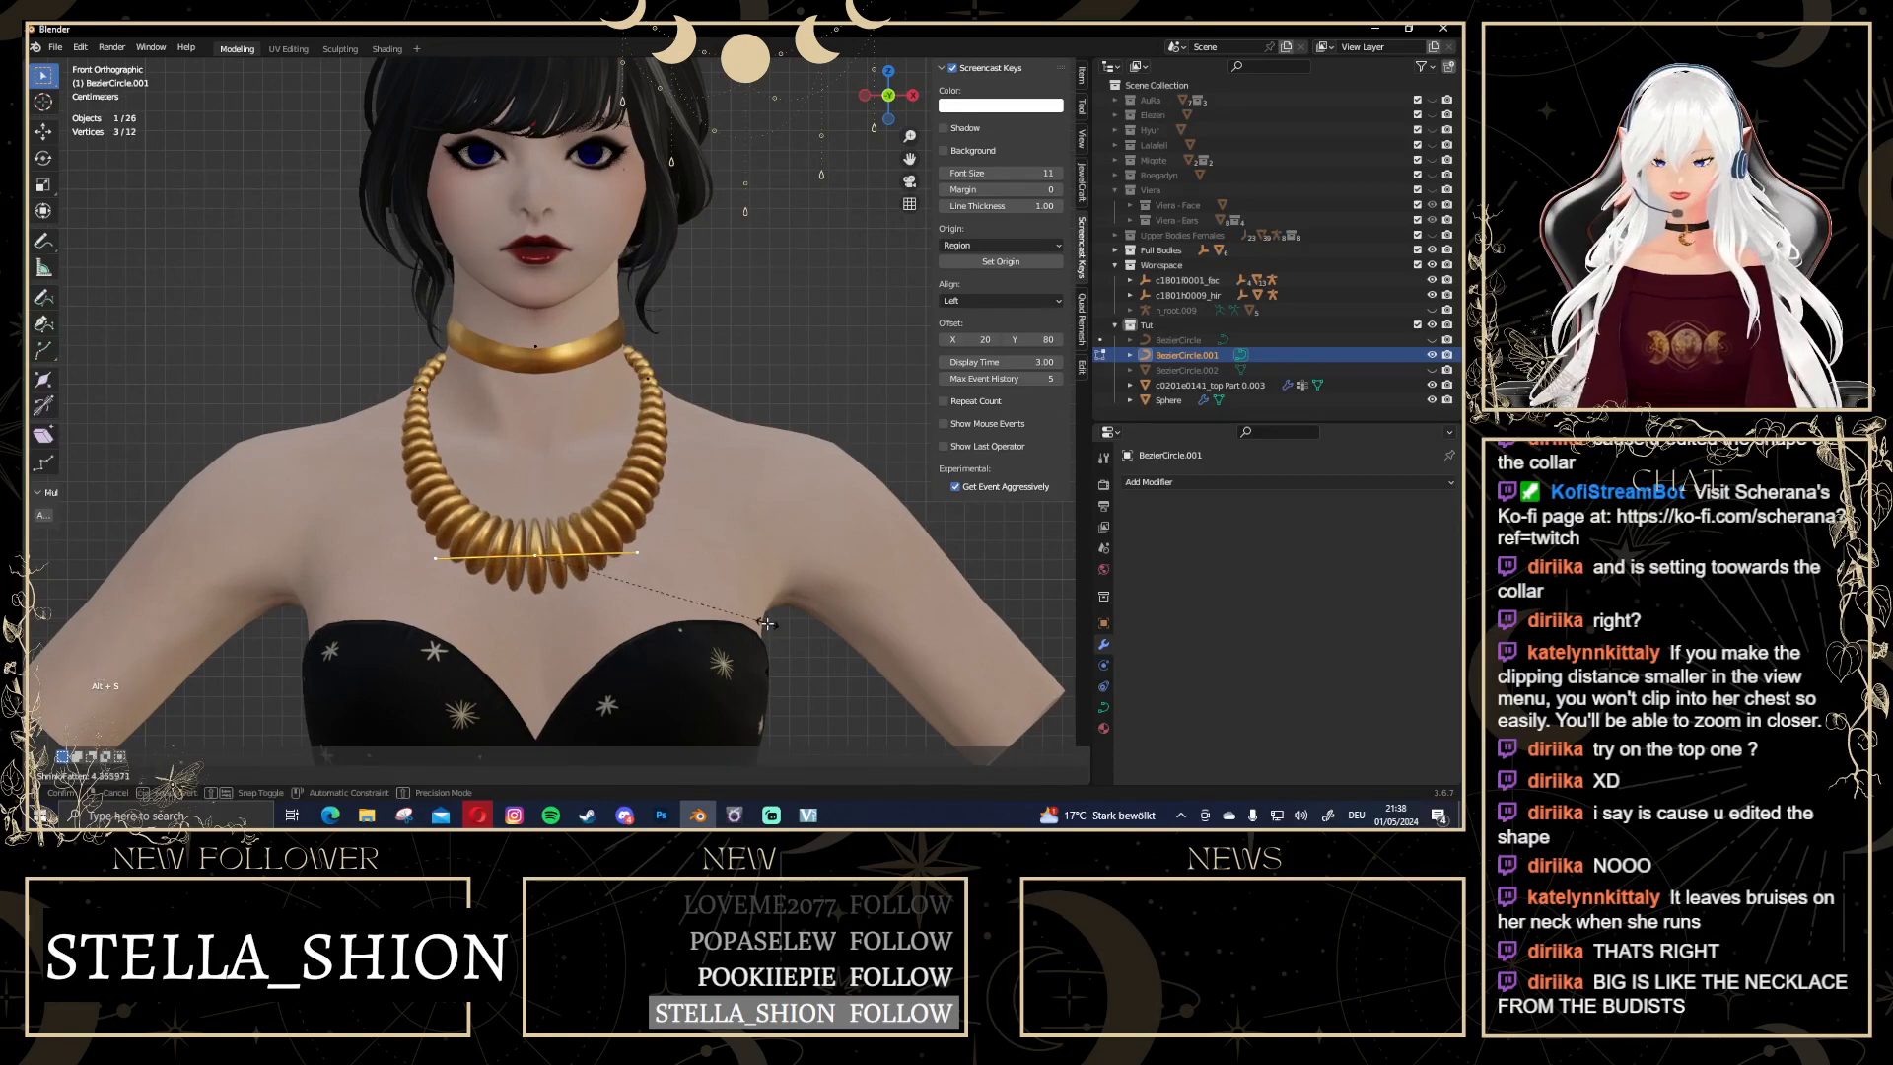
{"action": "left_click", "coordinate": [767, 623]}
{"action": "middle_click_drag", "start_coordinate": [767, 623], "coordinate": [603, 578]}
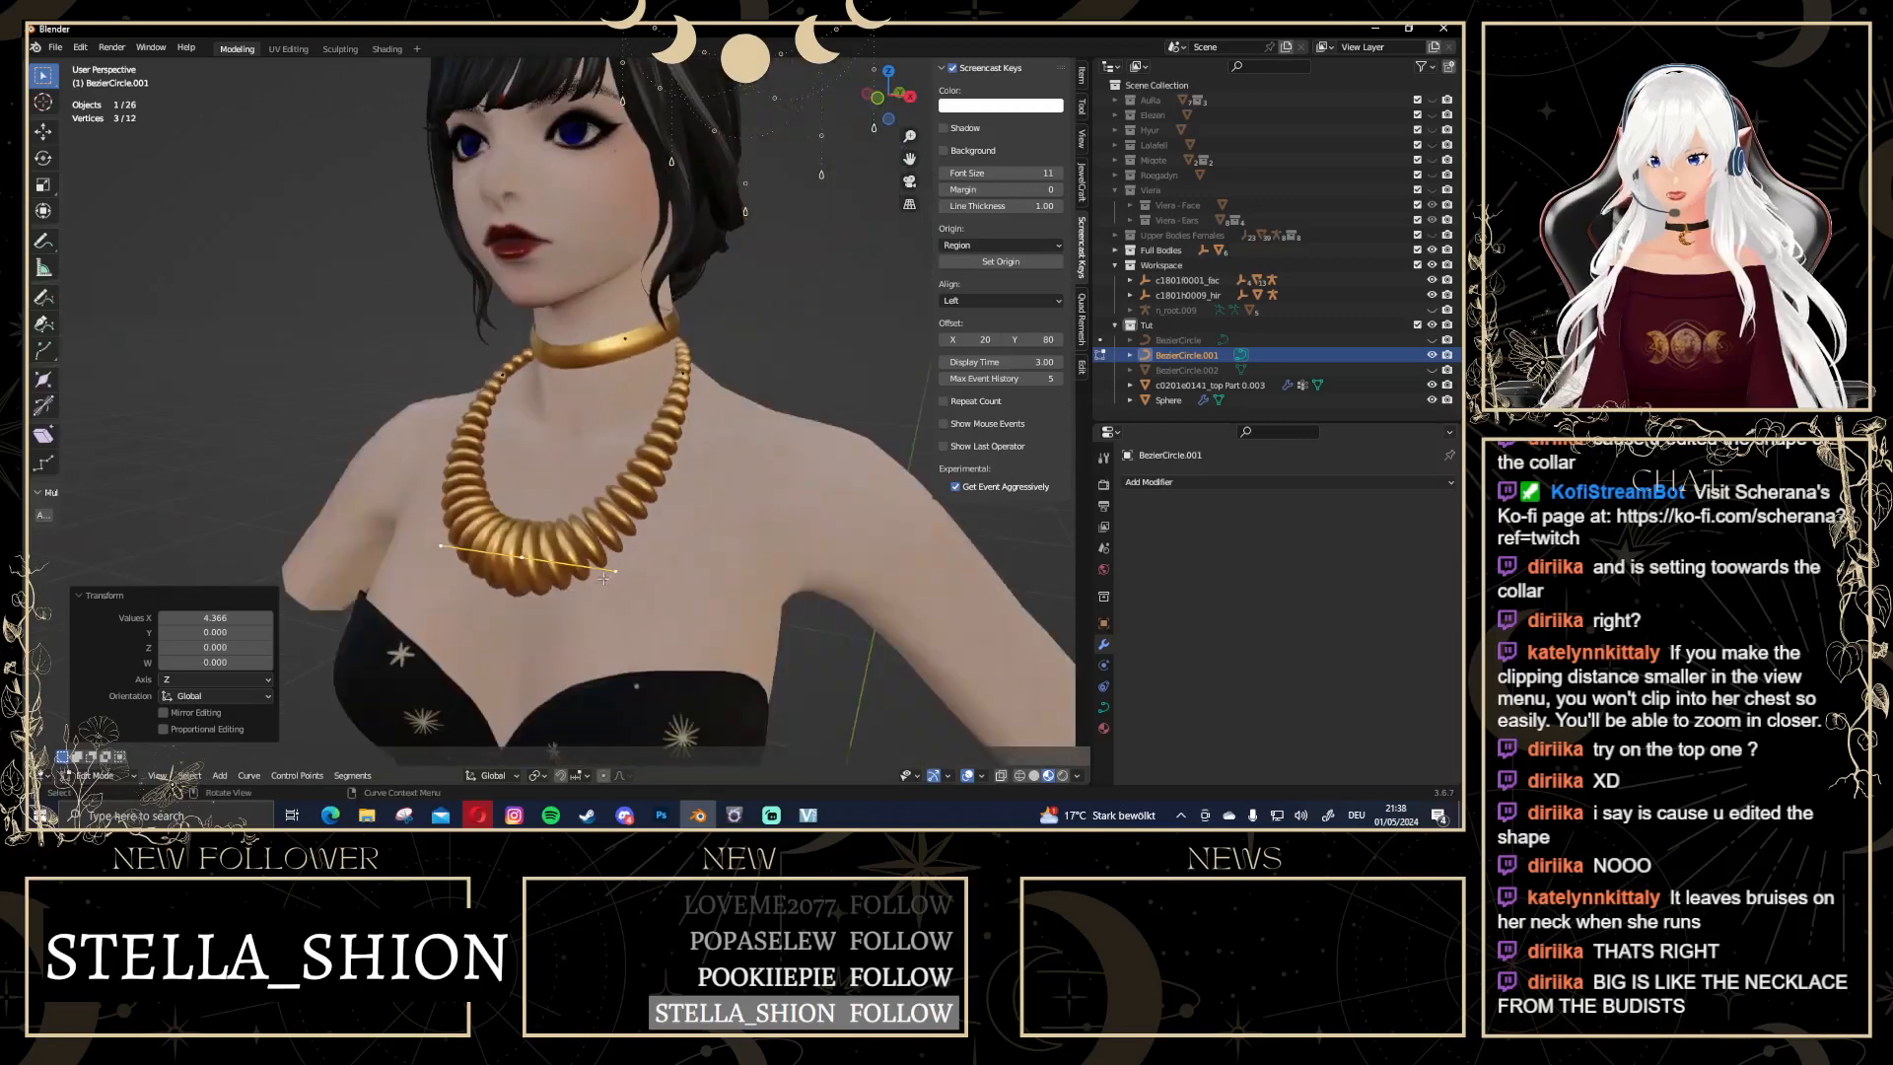
{"action": "key", "text": "KP_1"}
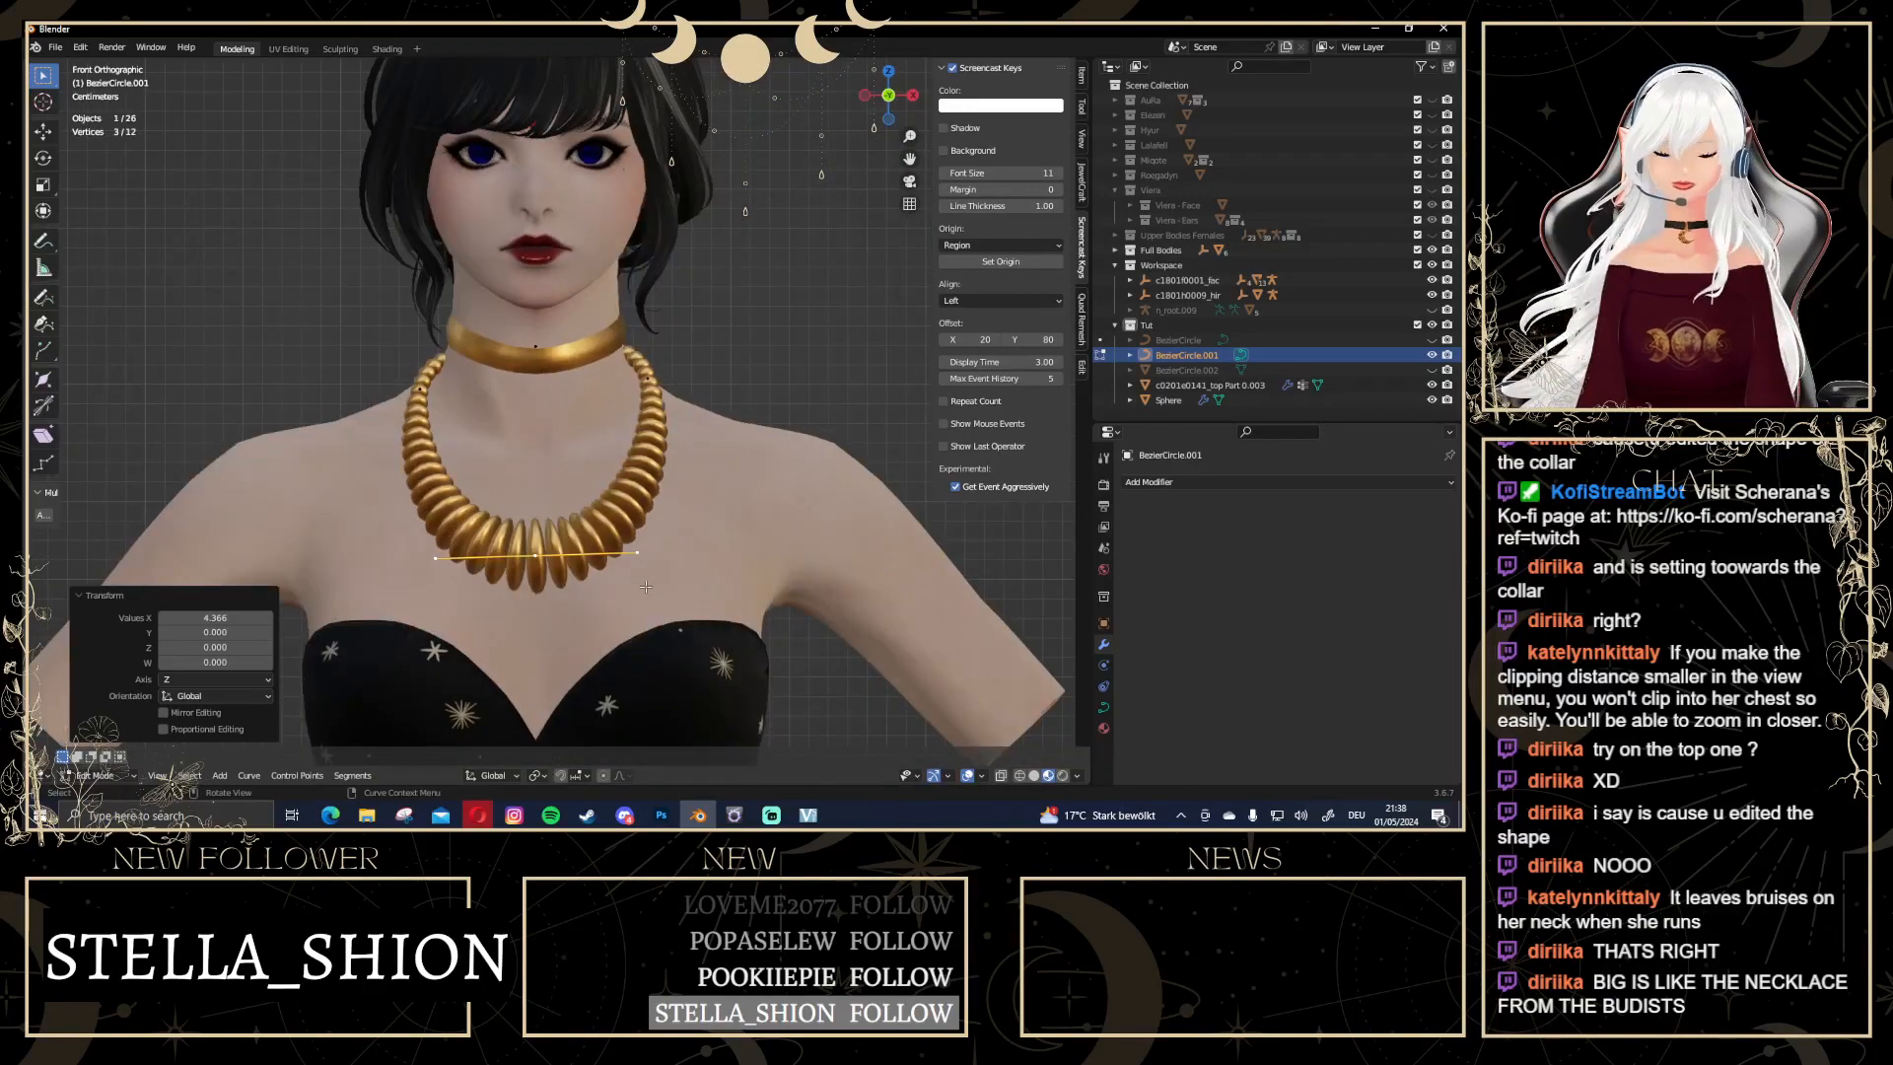
{"action": "key", "text": "ctrl+z"}
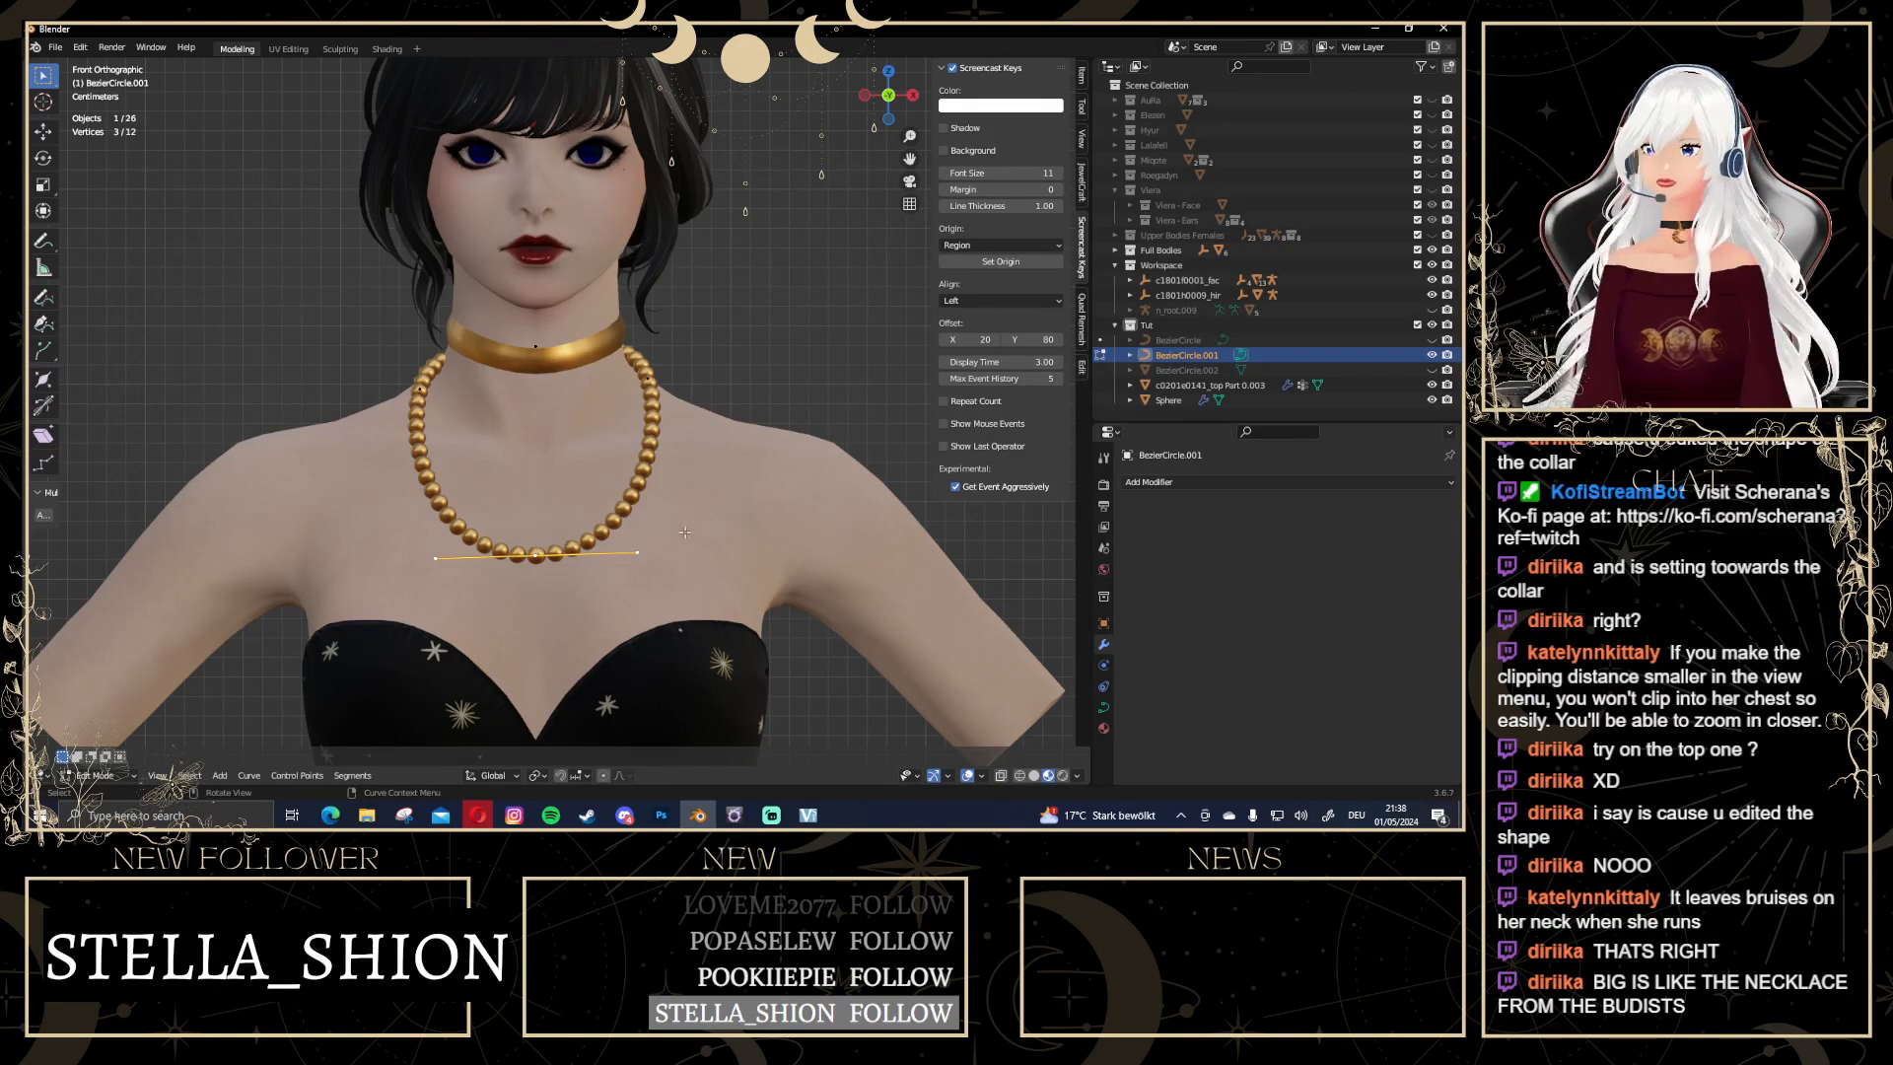
Enlarge the front control point's radius by a factor of 3.624 and inspect the necklace from the side
{"action": "key", "text": "alt+s"}
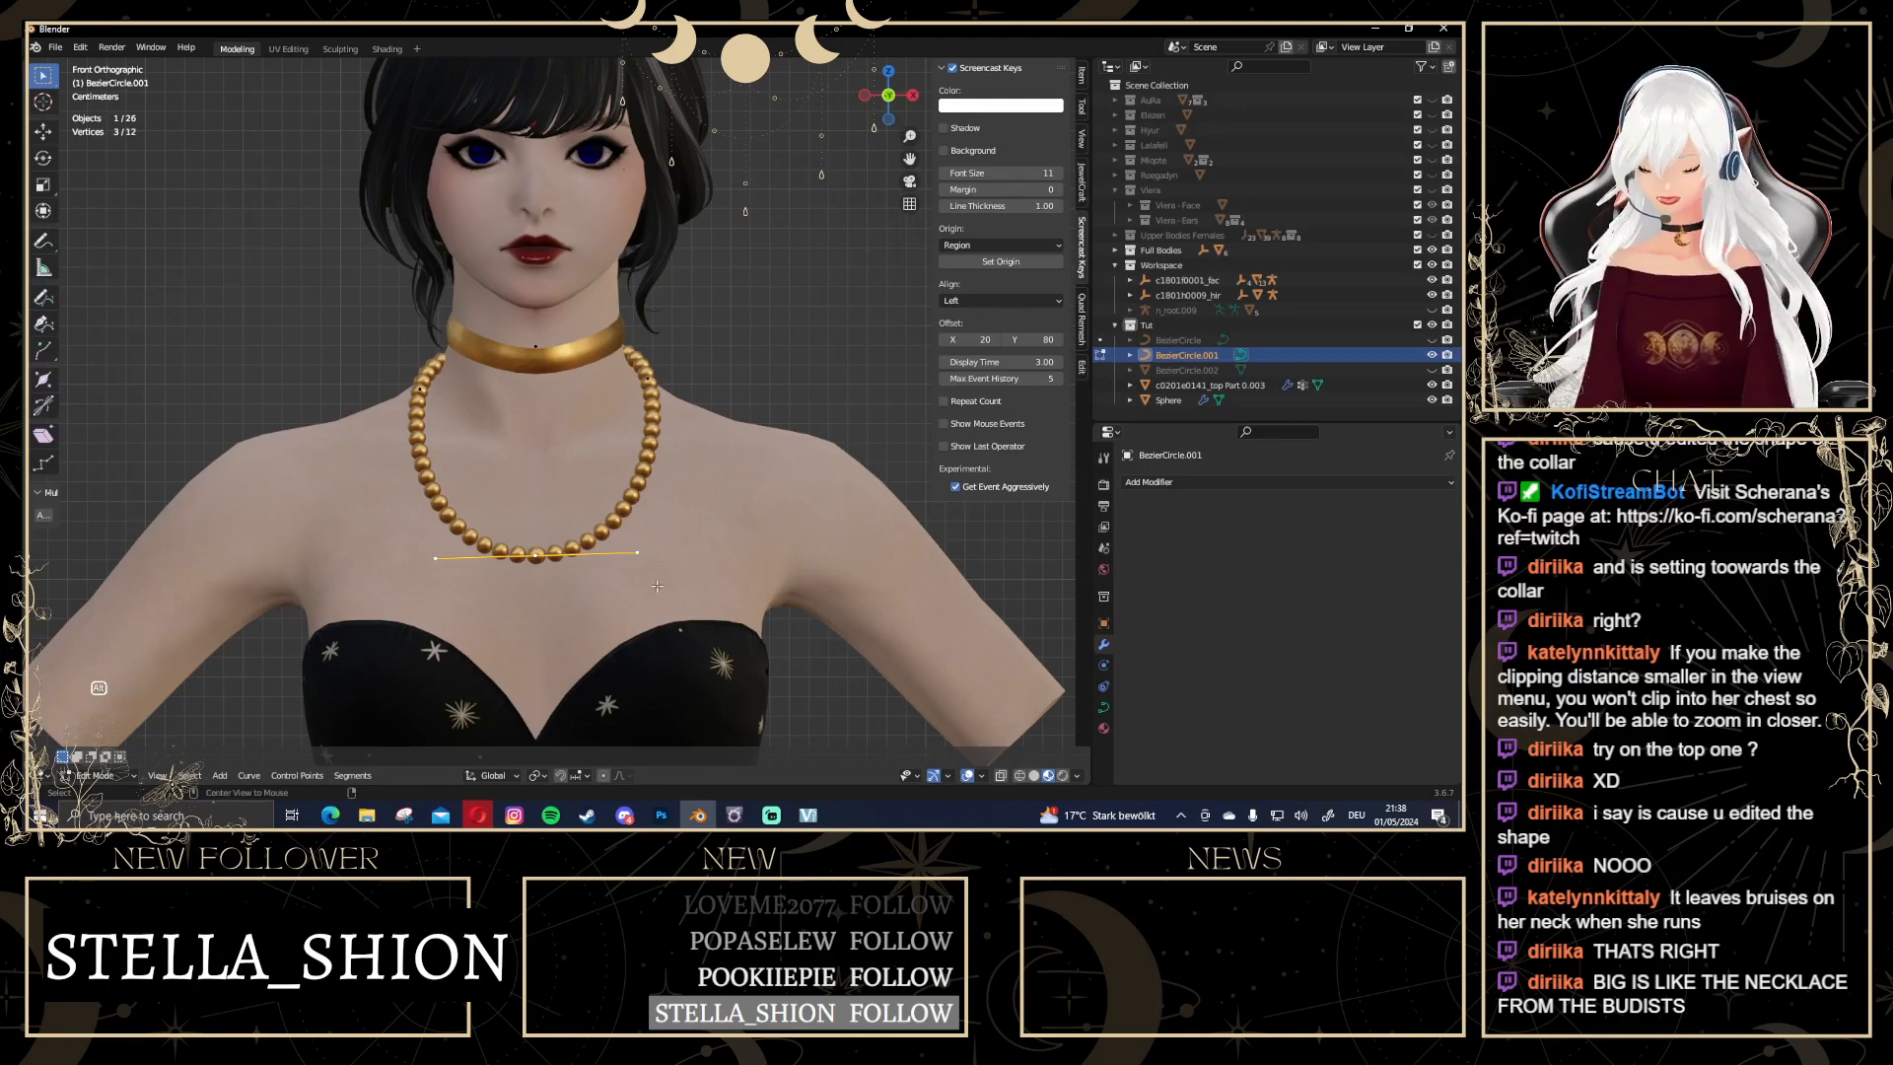
{"action": "left_click", "coordinate": [976, 641]}
{"action": "middle_click_drag", "start_coordinate": [976, 641], "coordinate": [589, 460]}
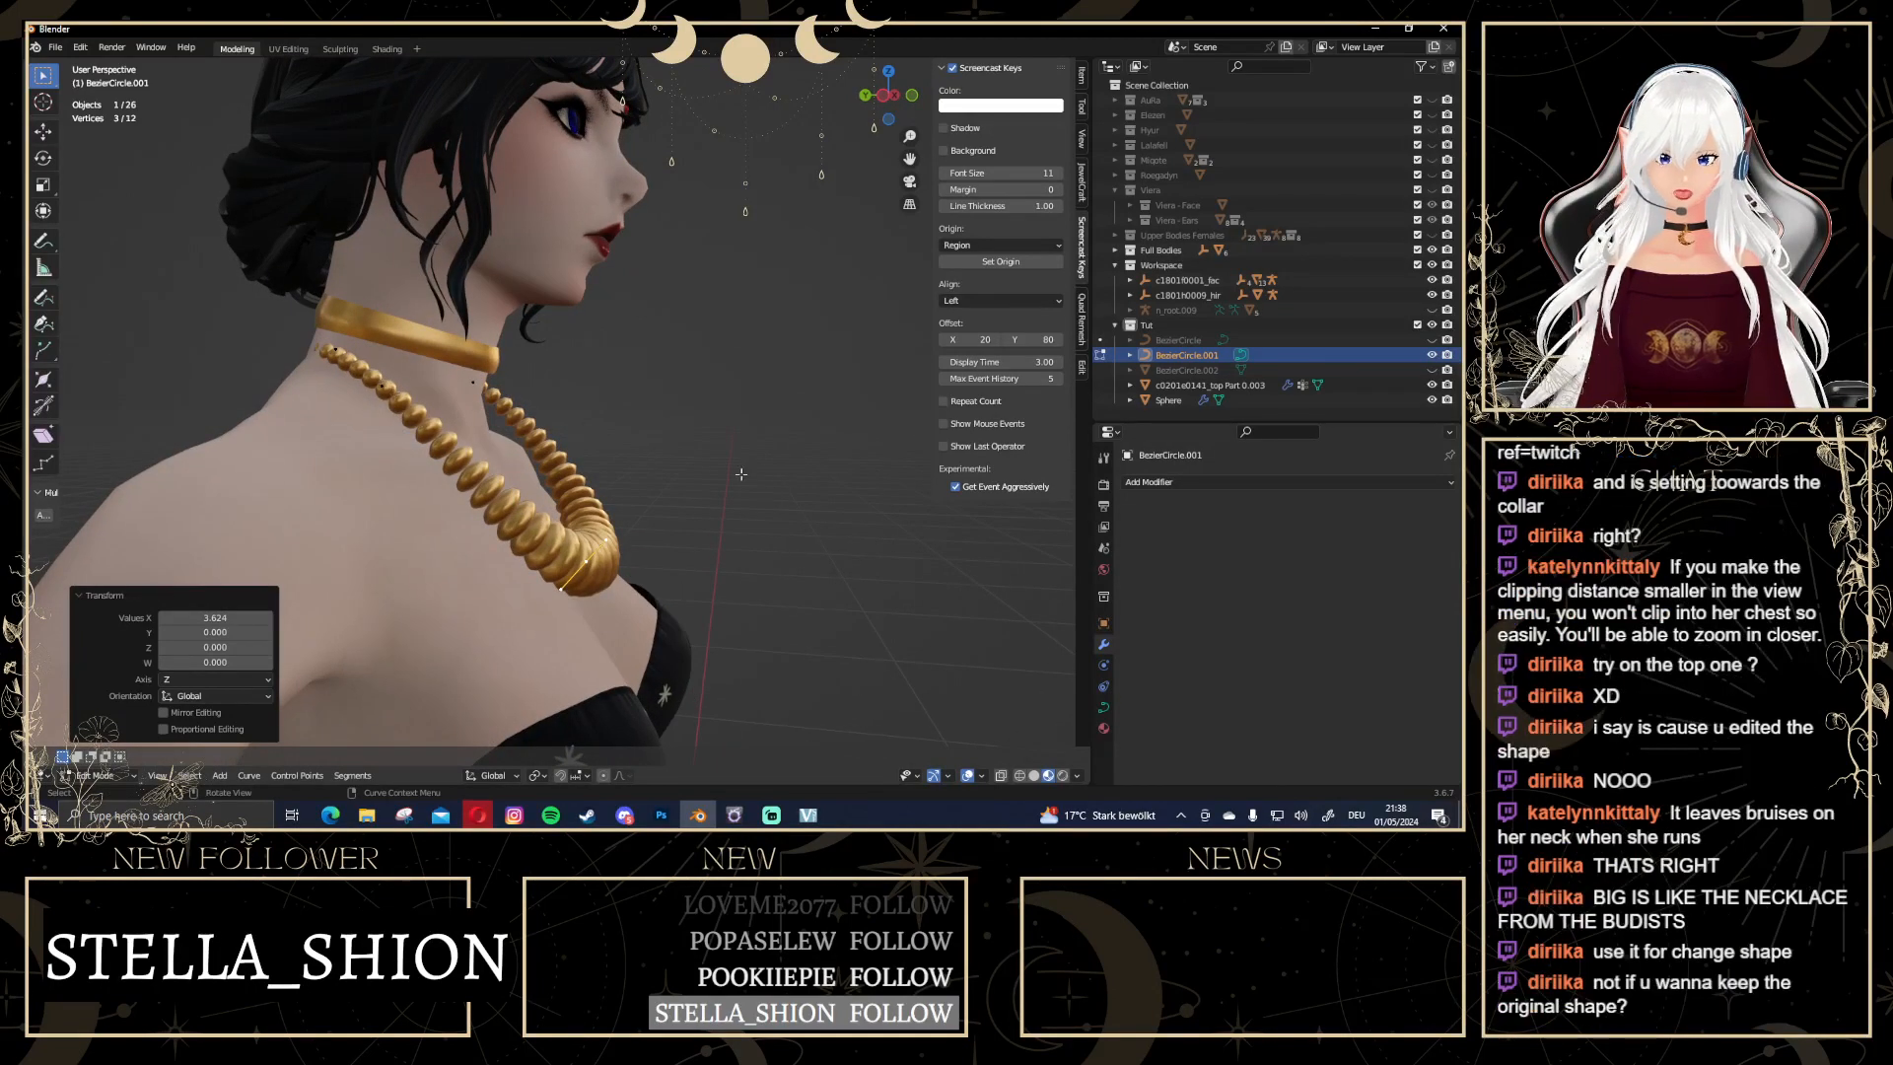
In front view, try shrinking the front control point's radius until the beads taper to almost nothing
{"action": "left_click", "coordinate": [912, 97]}
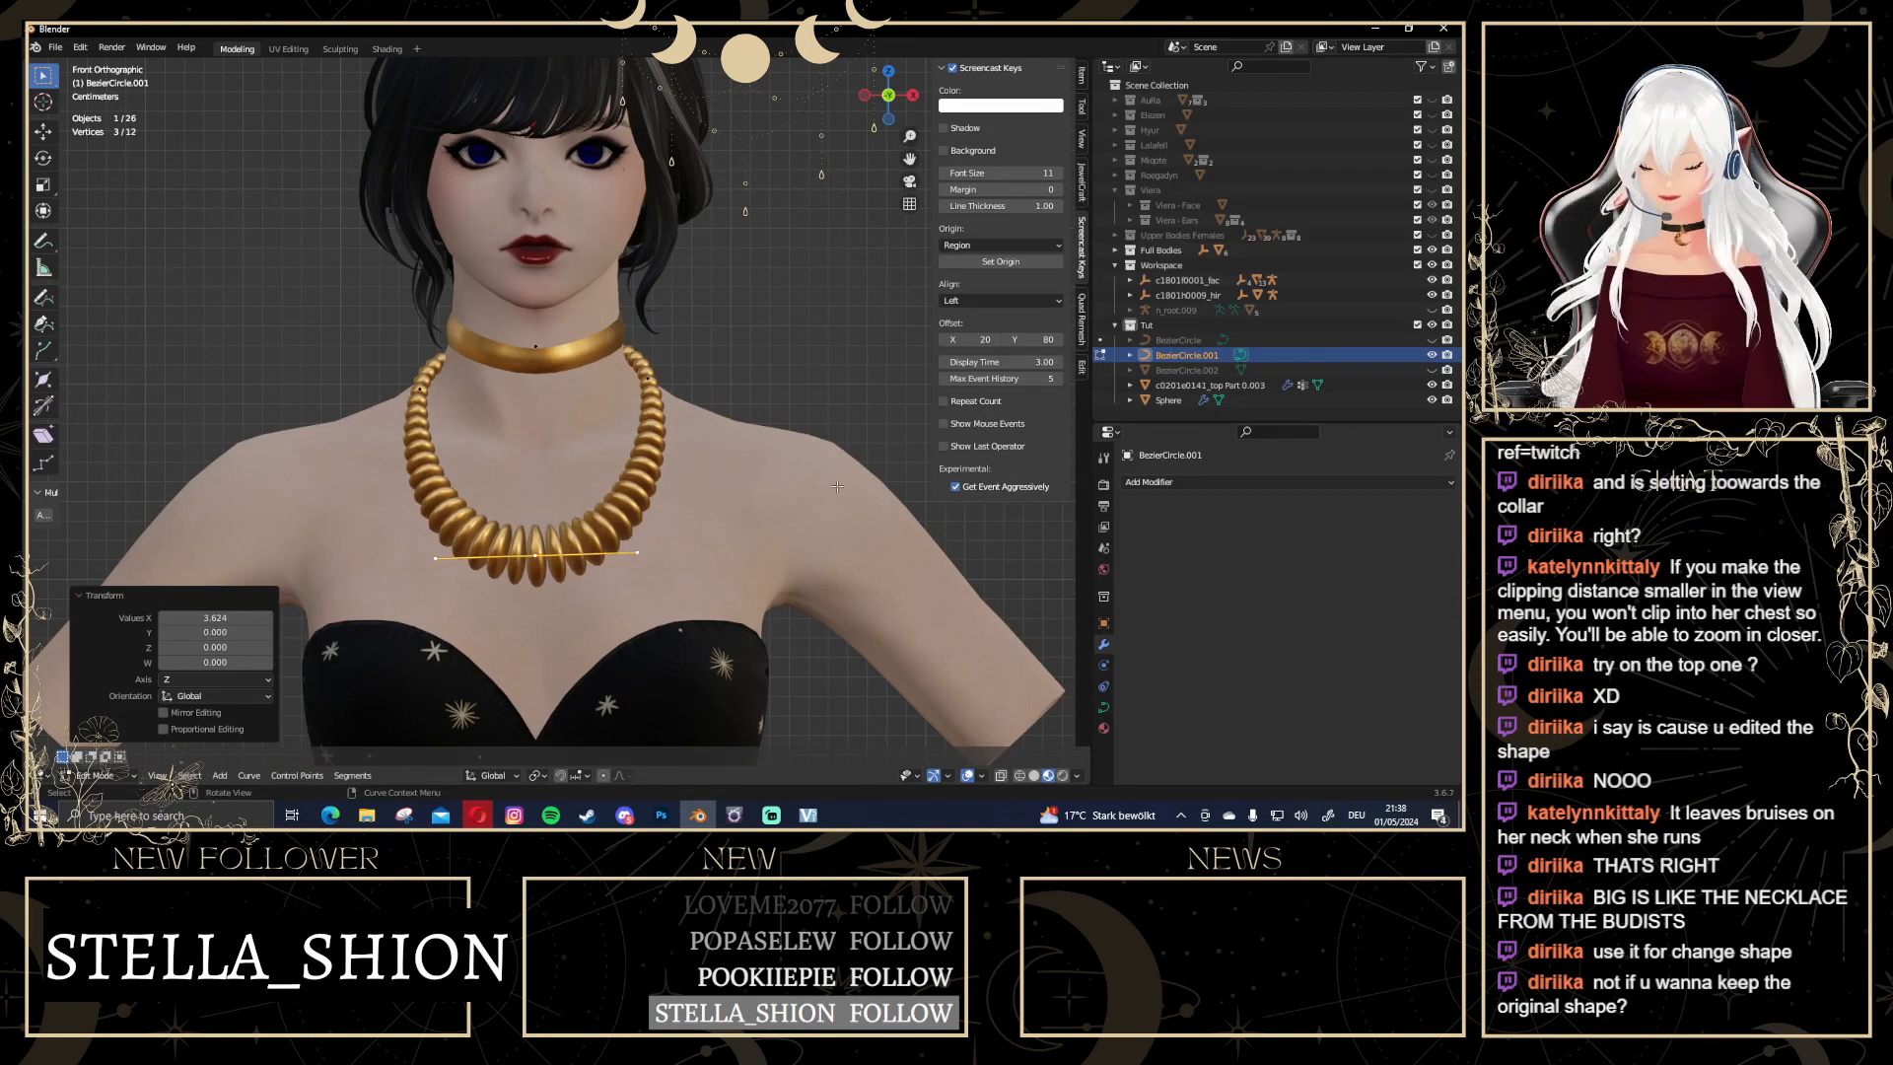
{"action": "key", "text": "alt+s"}
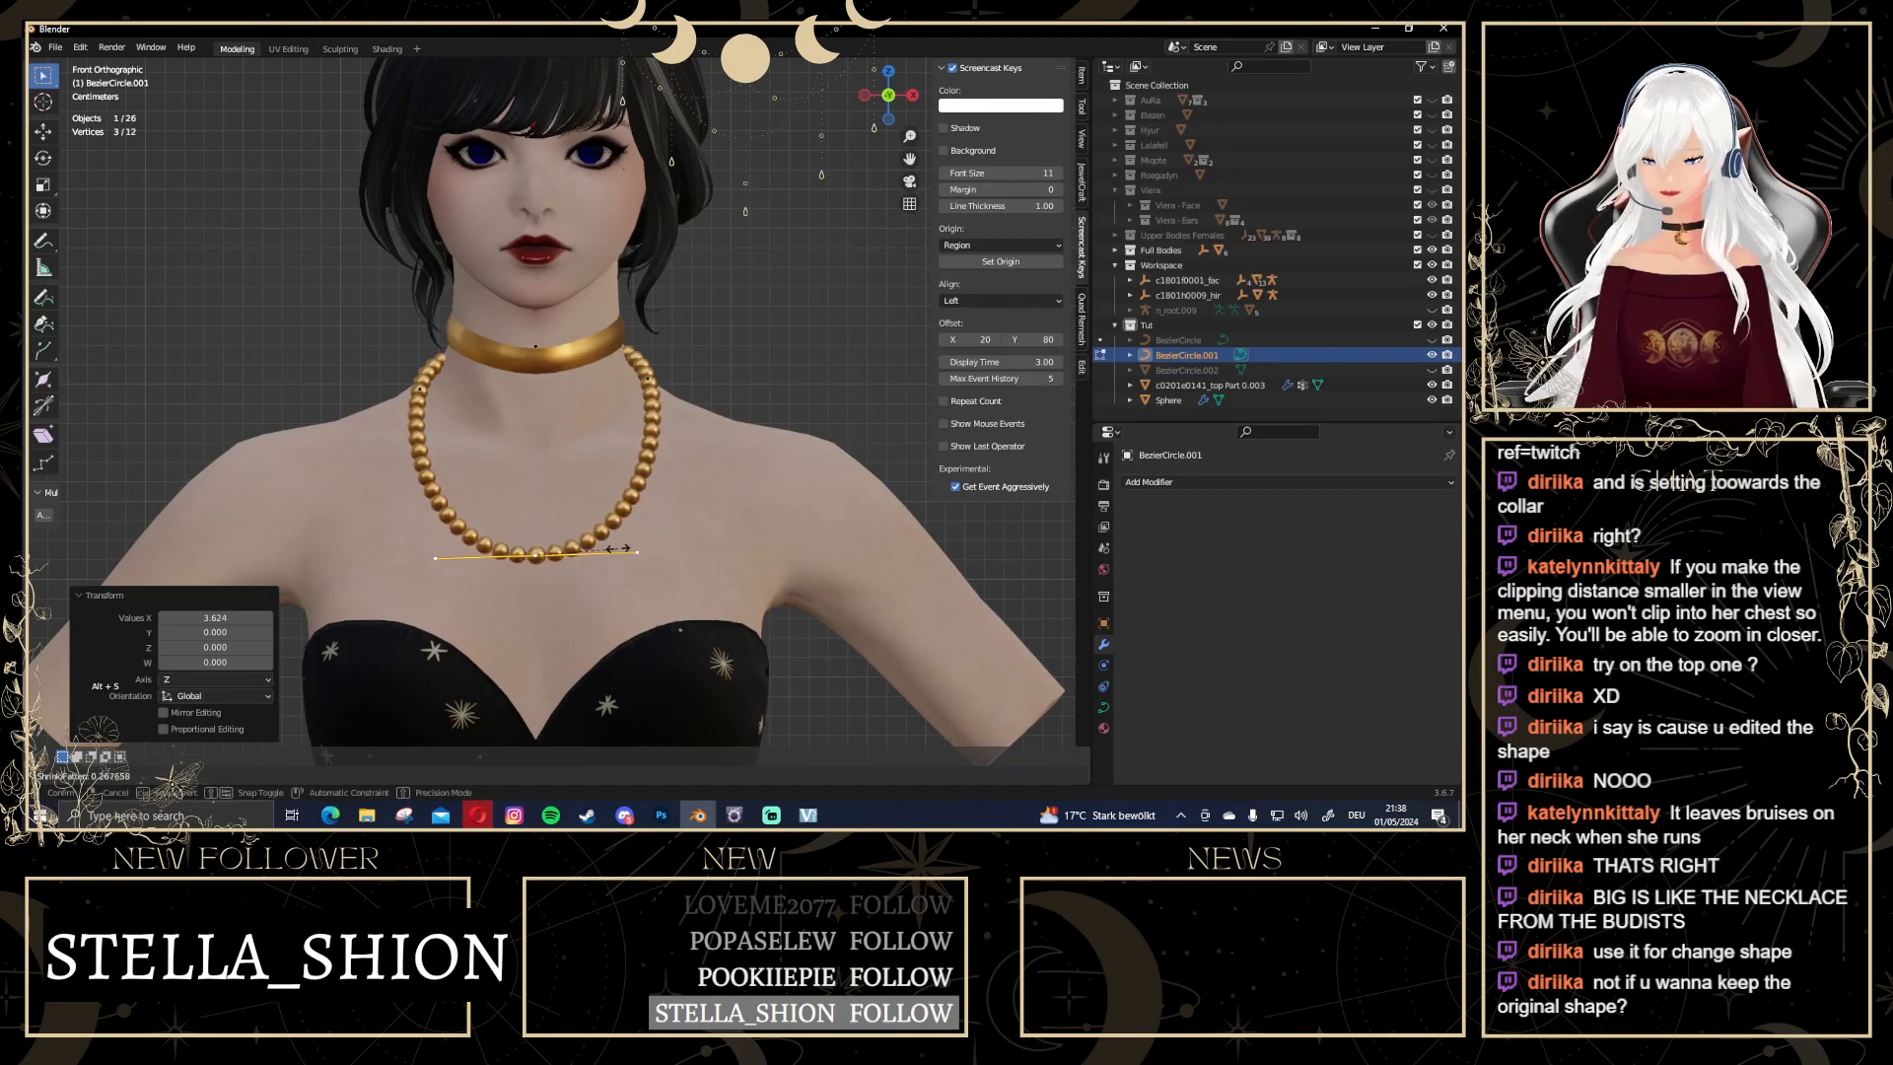
{"action": "left_click", "coordinate": [624, 545]}
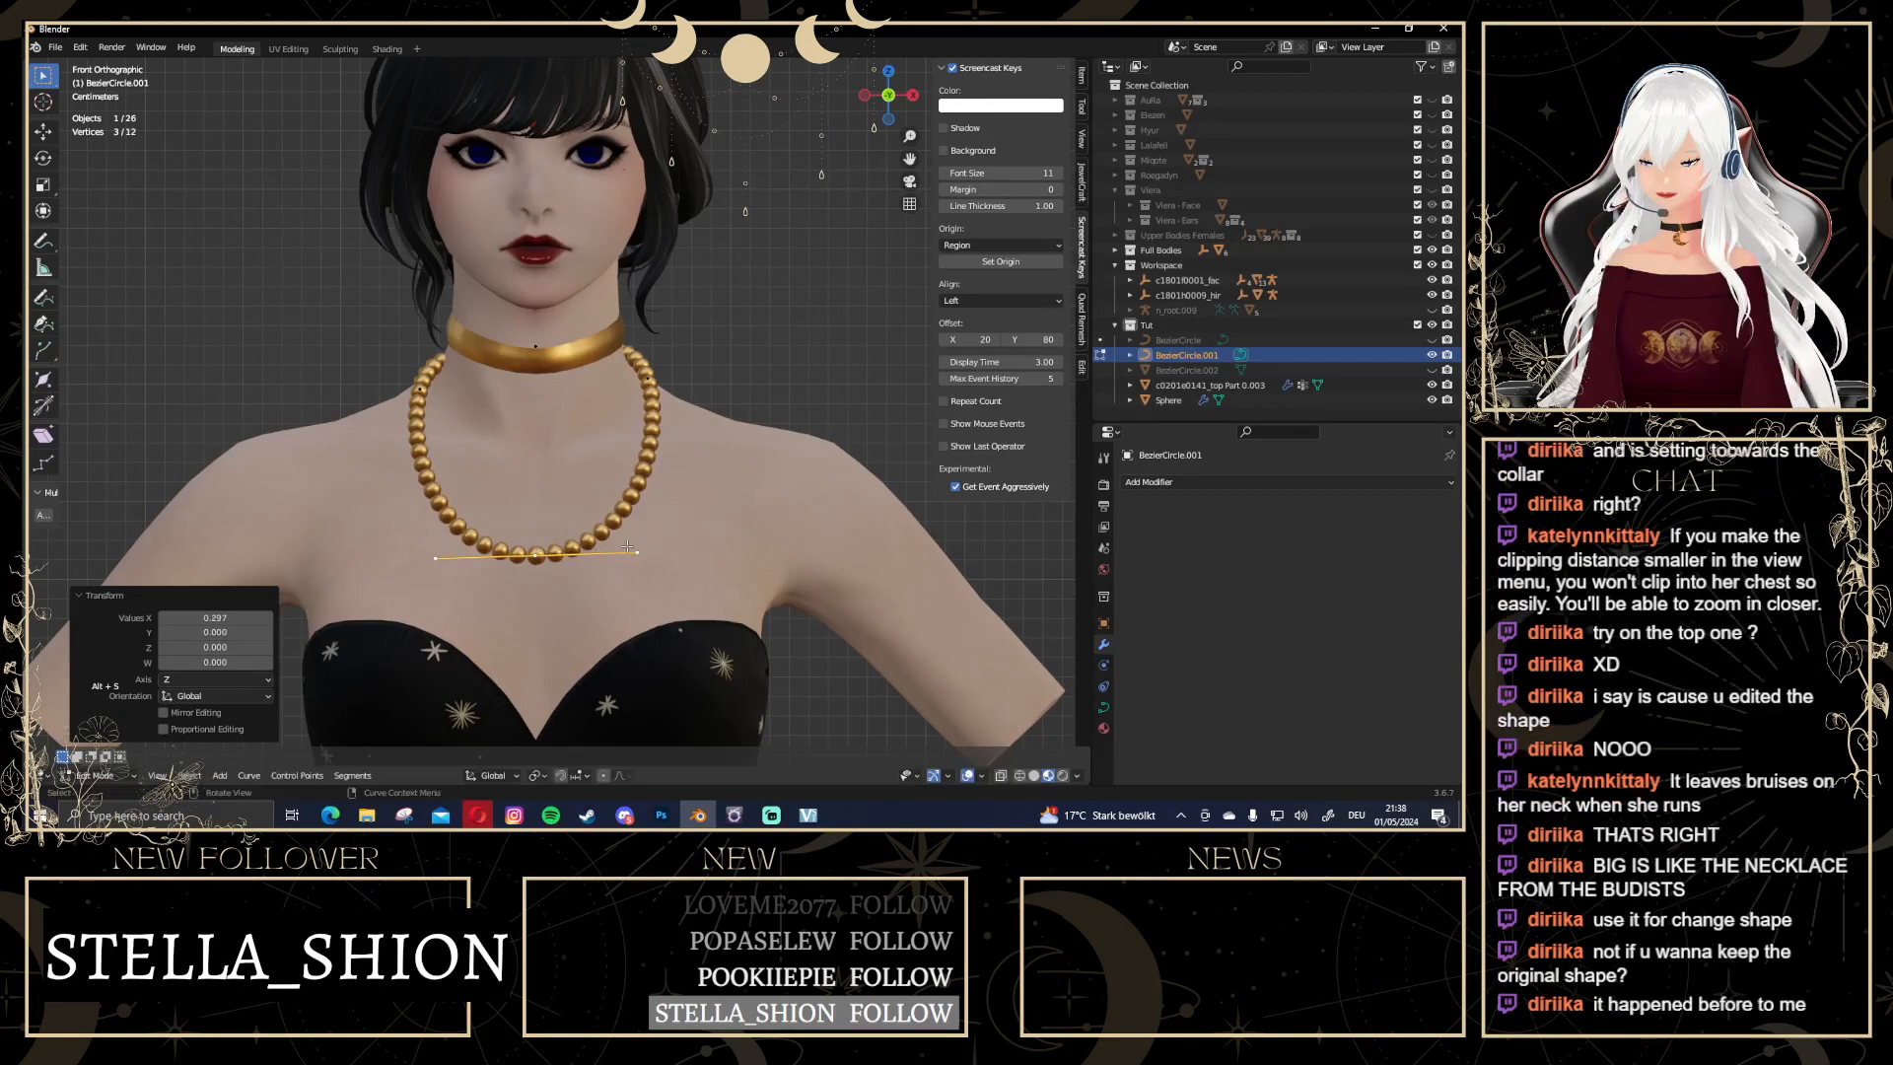
{"action": "left_click", "coordinate": [217, 616]}
{"action": "type", "text": "0"}
{"action": "key", "text": "Return"}
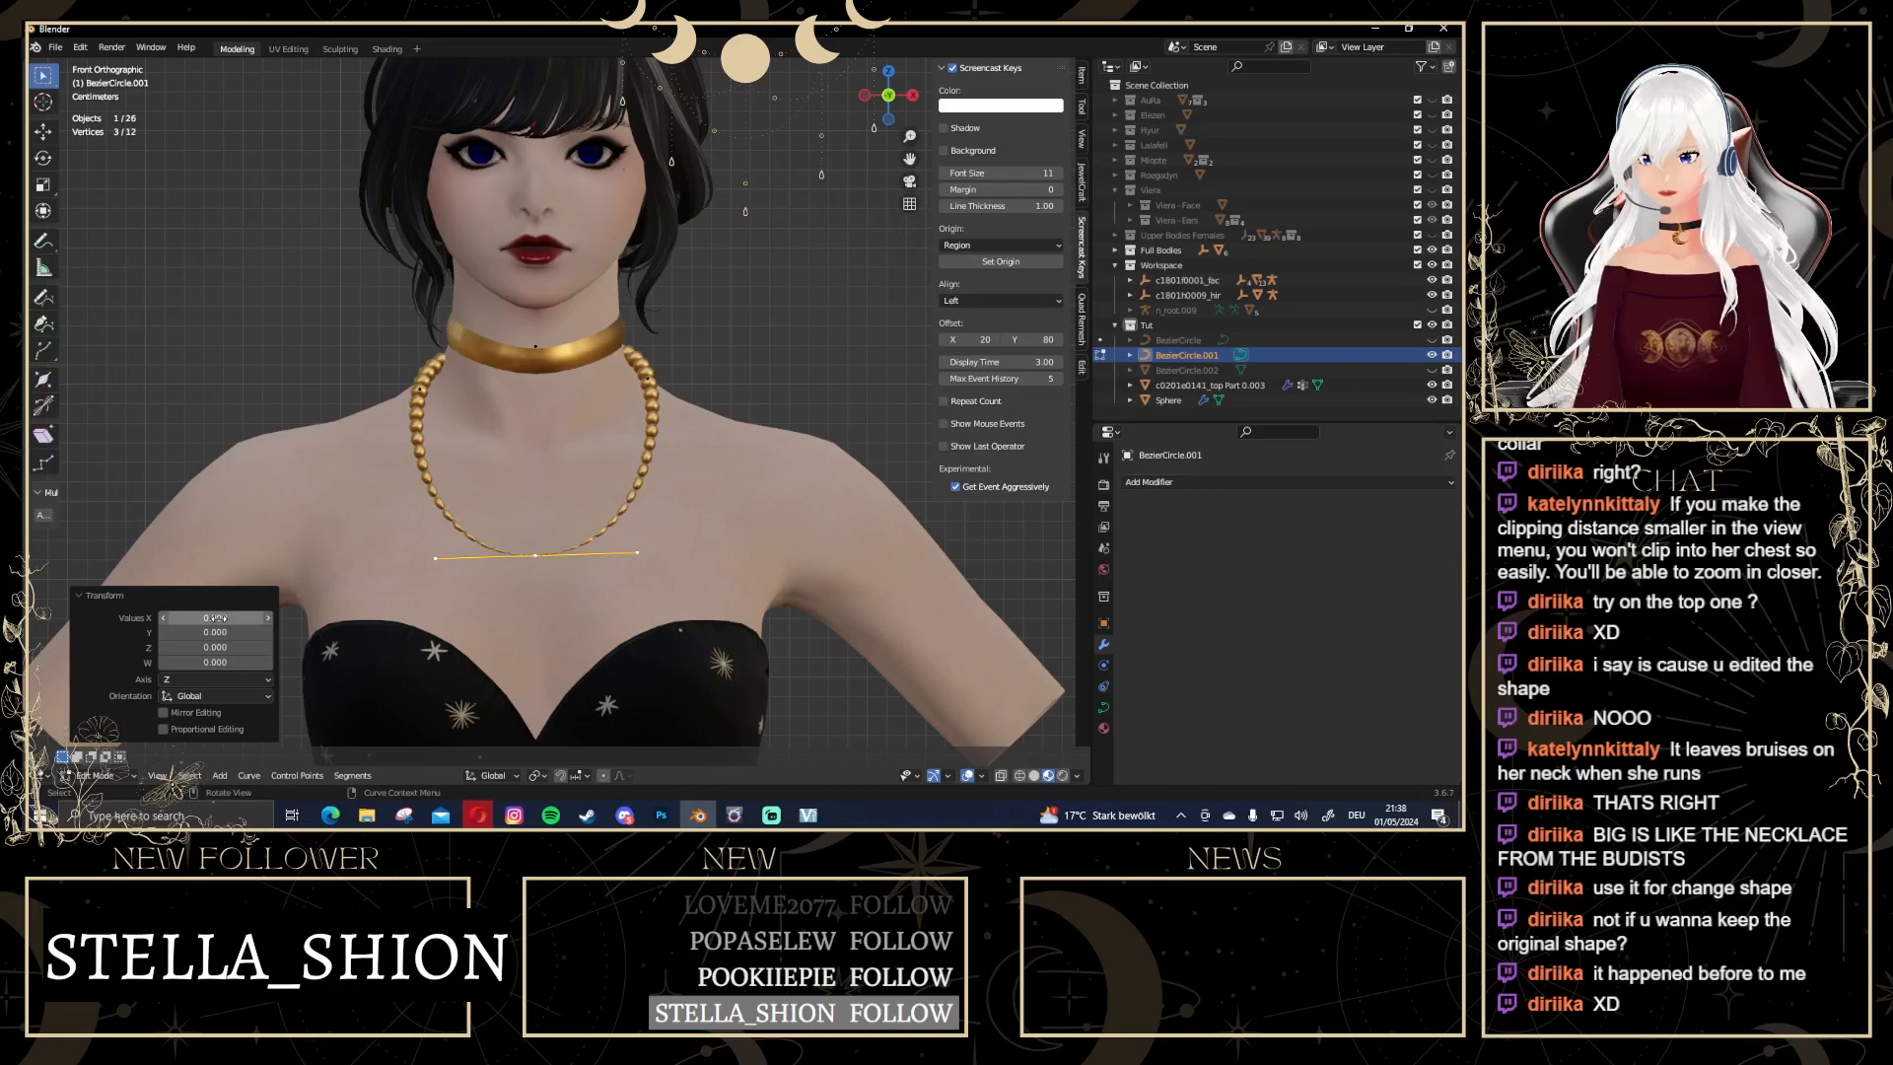
Undo the front control point's radius changes to restore evenly sized beads
{"action": "key", "text": "ctrl+z"}
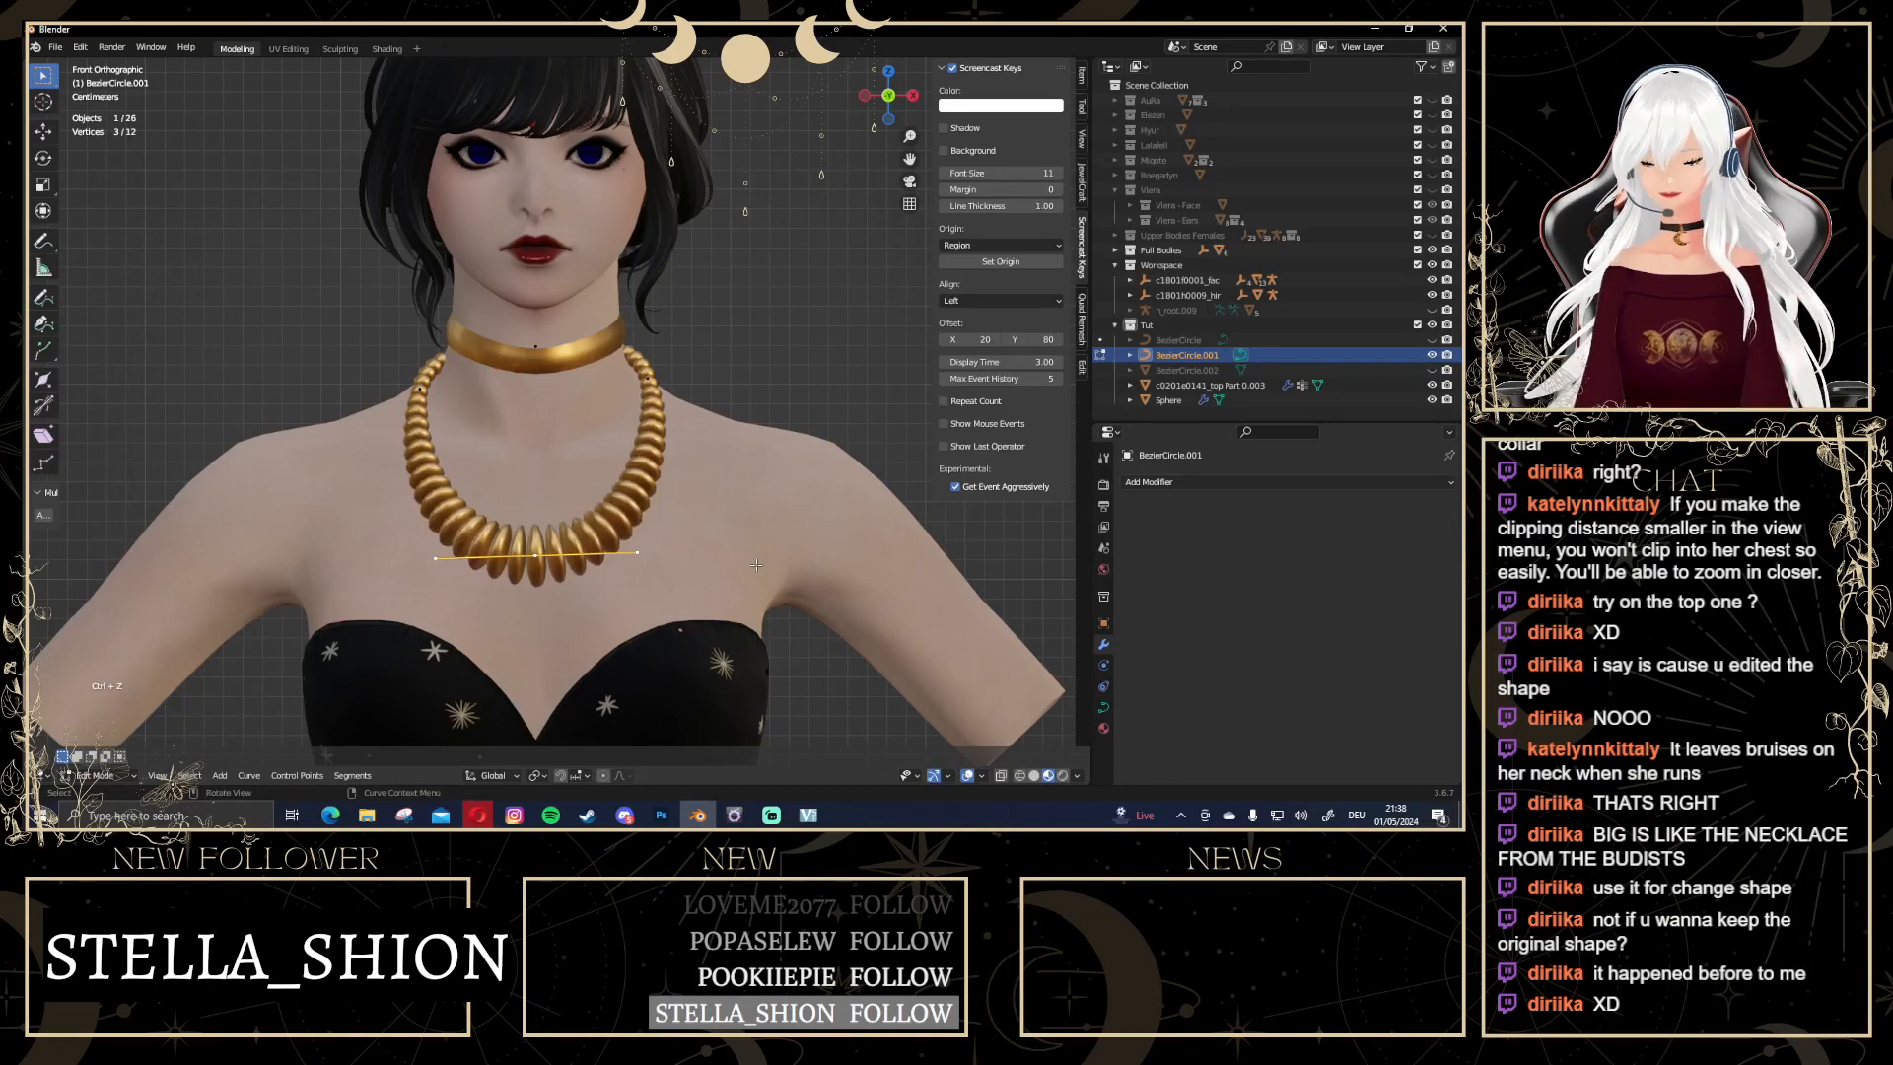
{"action": "key", "text": "ctrl+z"}
{"action": "key", "text": "ctrl+z"}
{"action": "key", "text": "ctrl+z"}
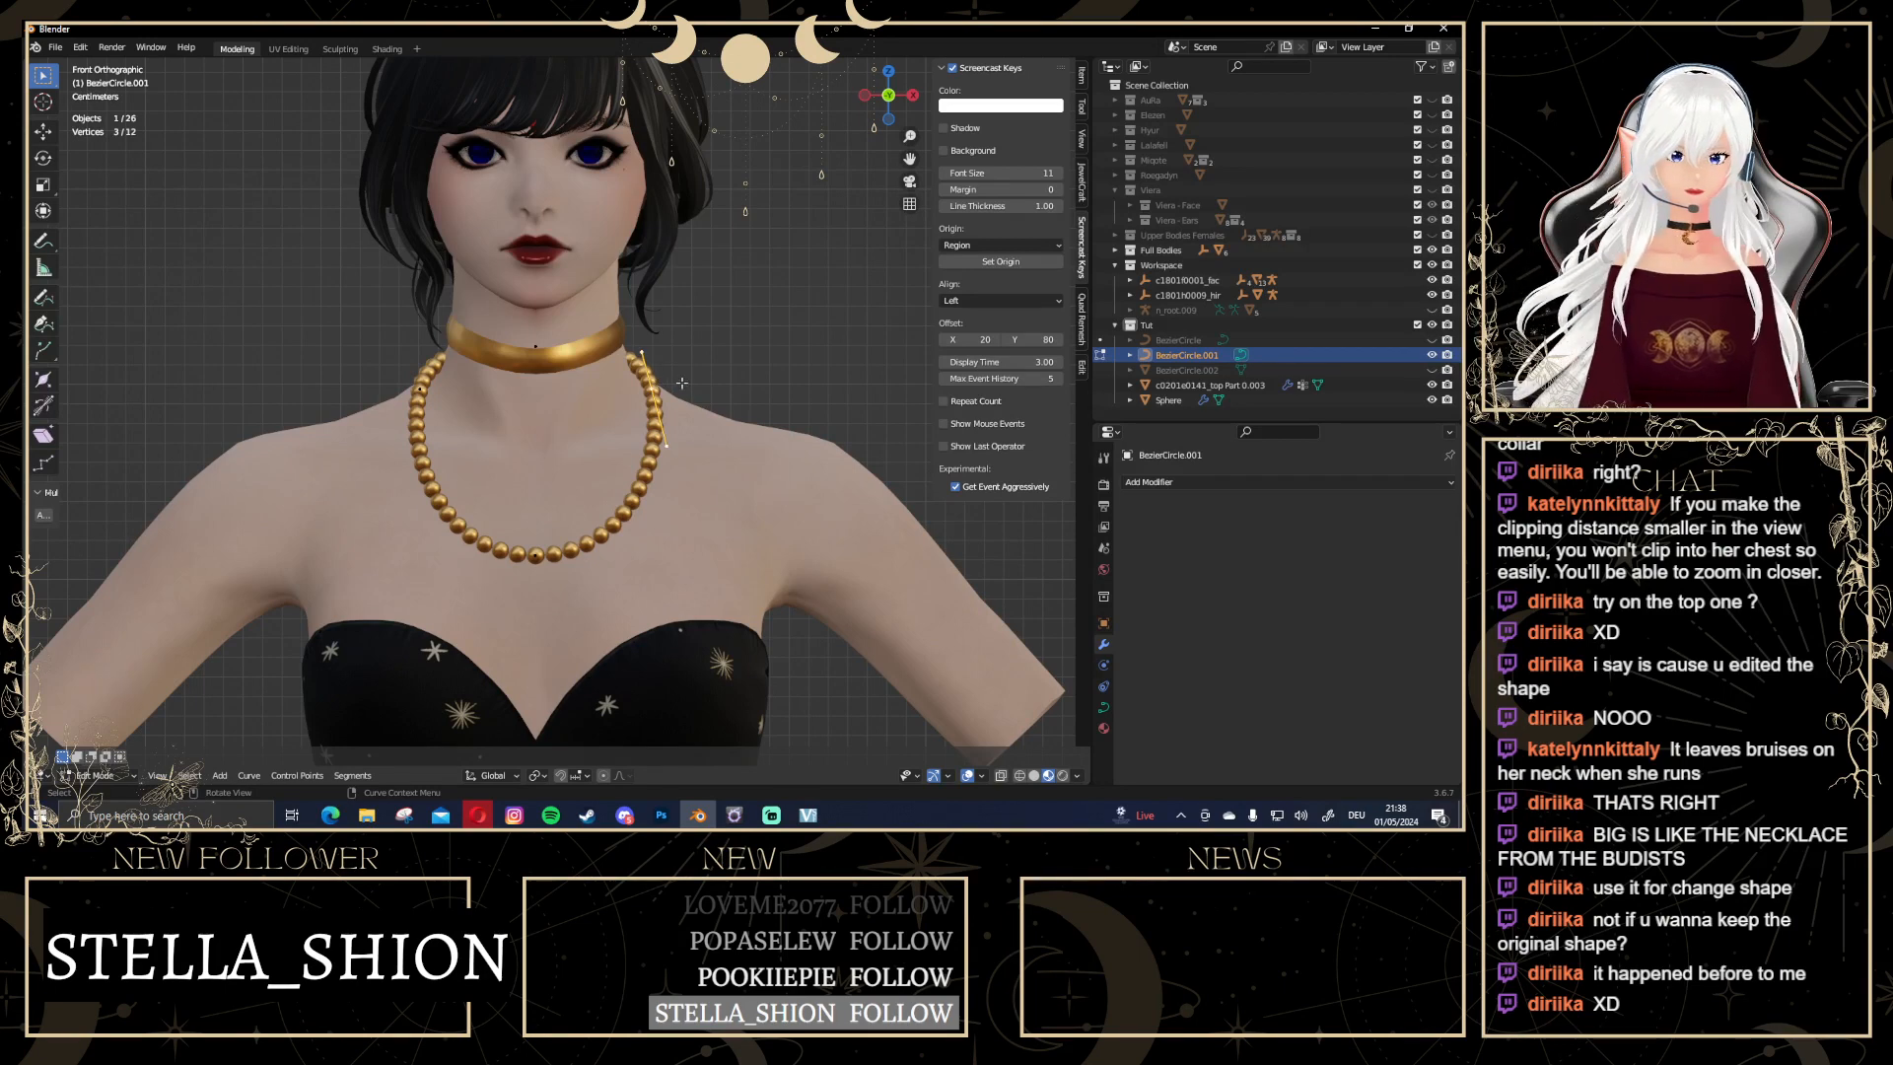
Select the necklace curve's front control point and scale its handles down almost to zero for a pointed V shape
{"action": "left_click", "coordinate": [539, 555]}
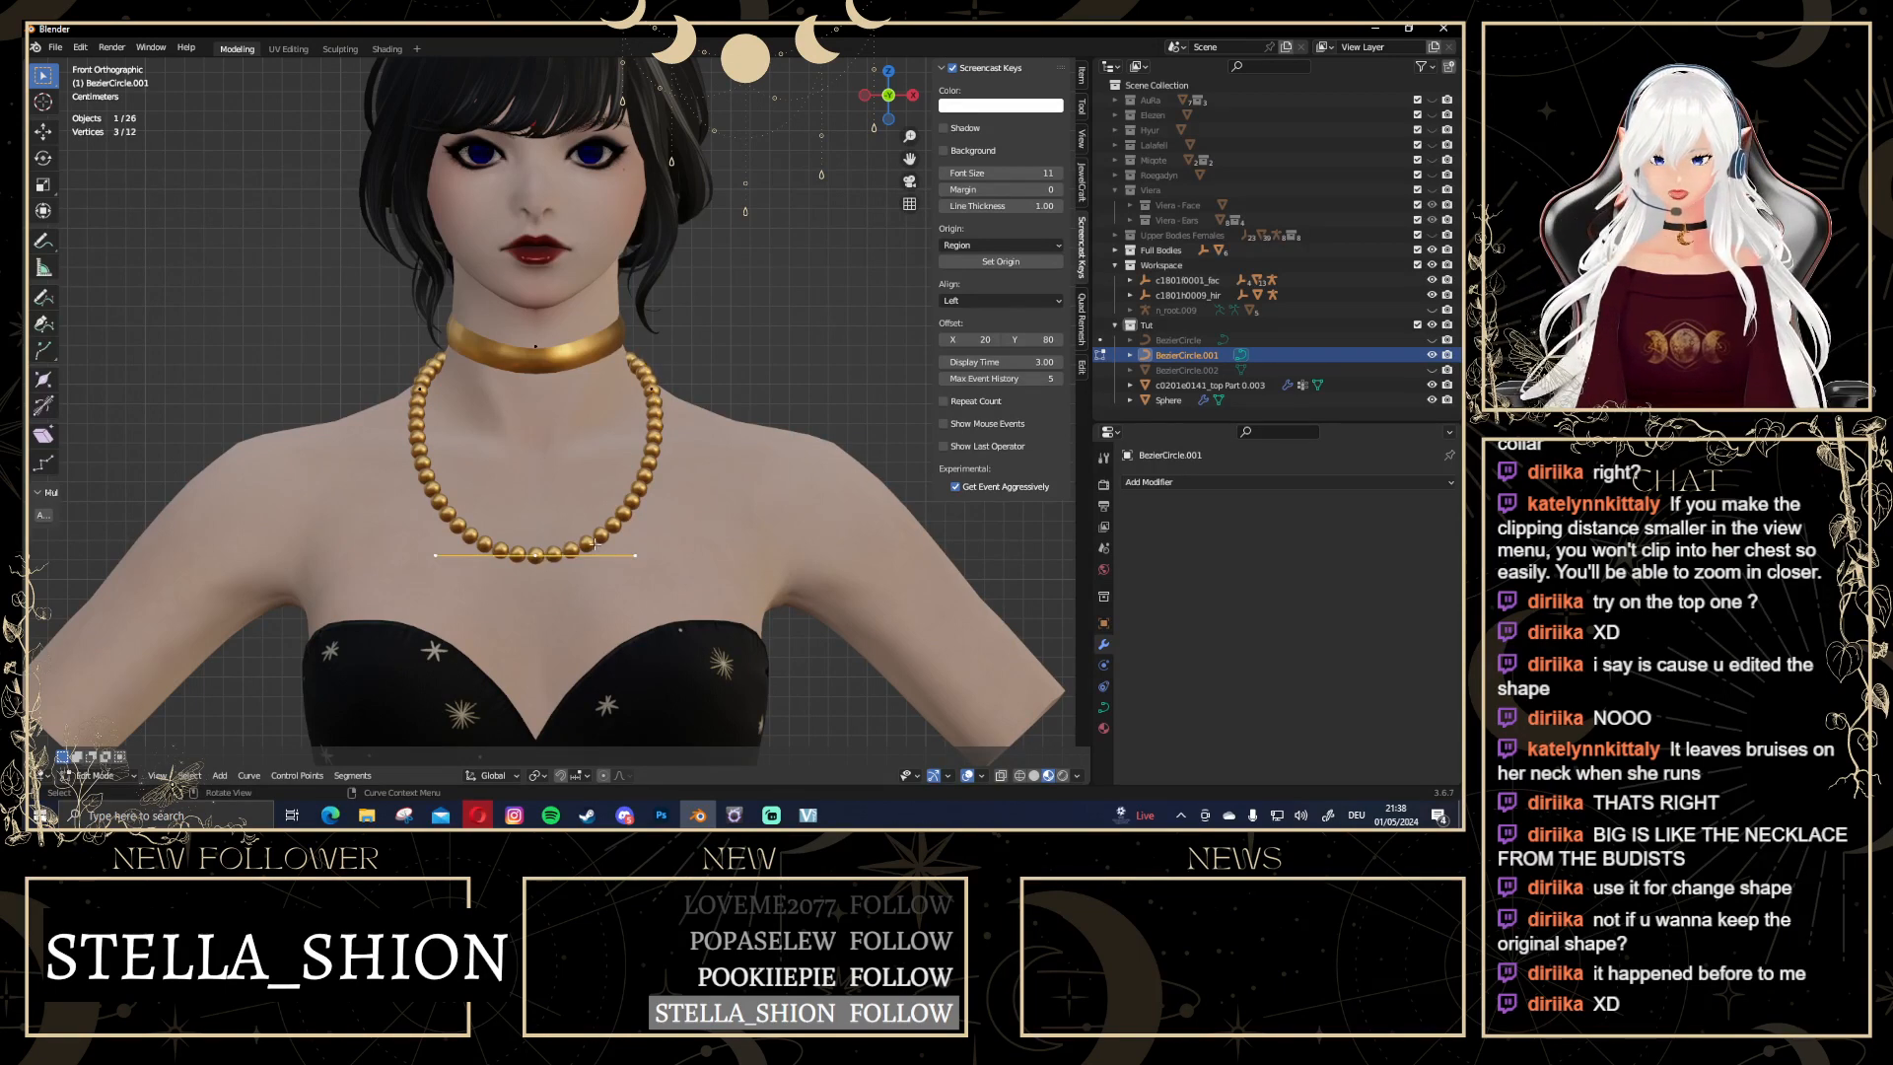
{"action": "scroll", "coordinate": [594, 543], "scroll_direction": "up", "scroll_amount": 1}
{"action": "key", "text": "s"}
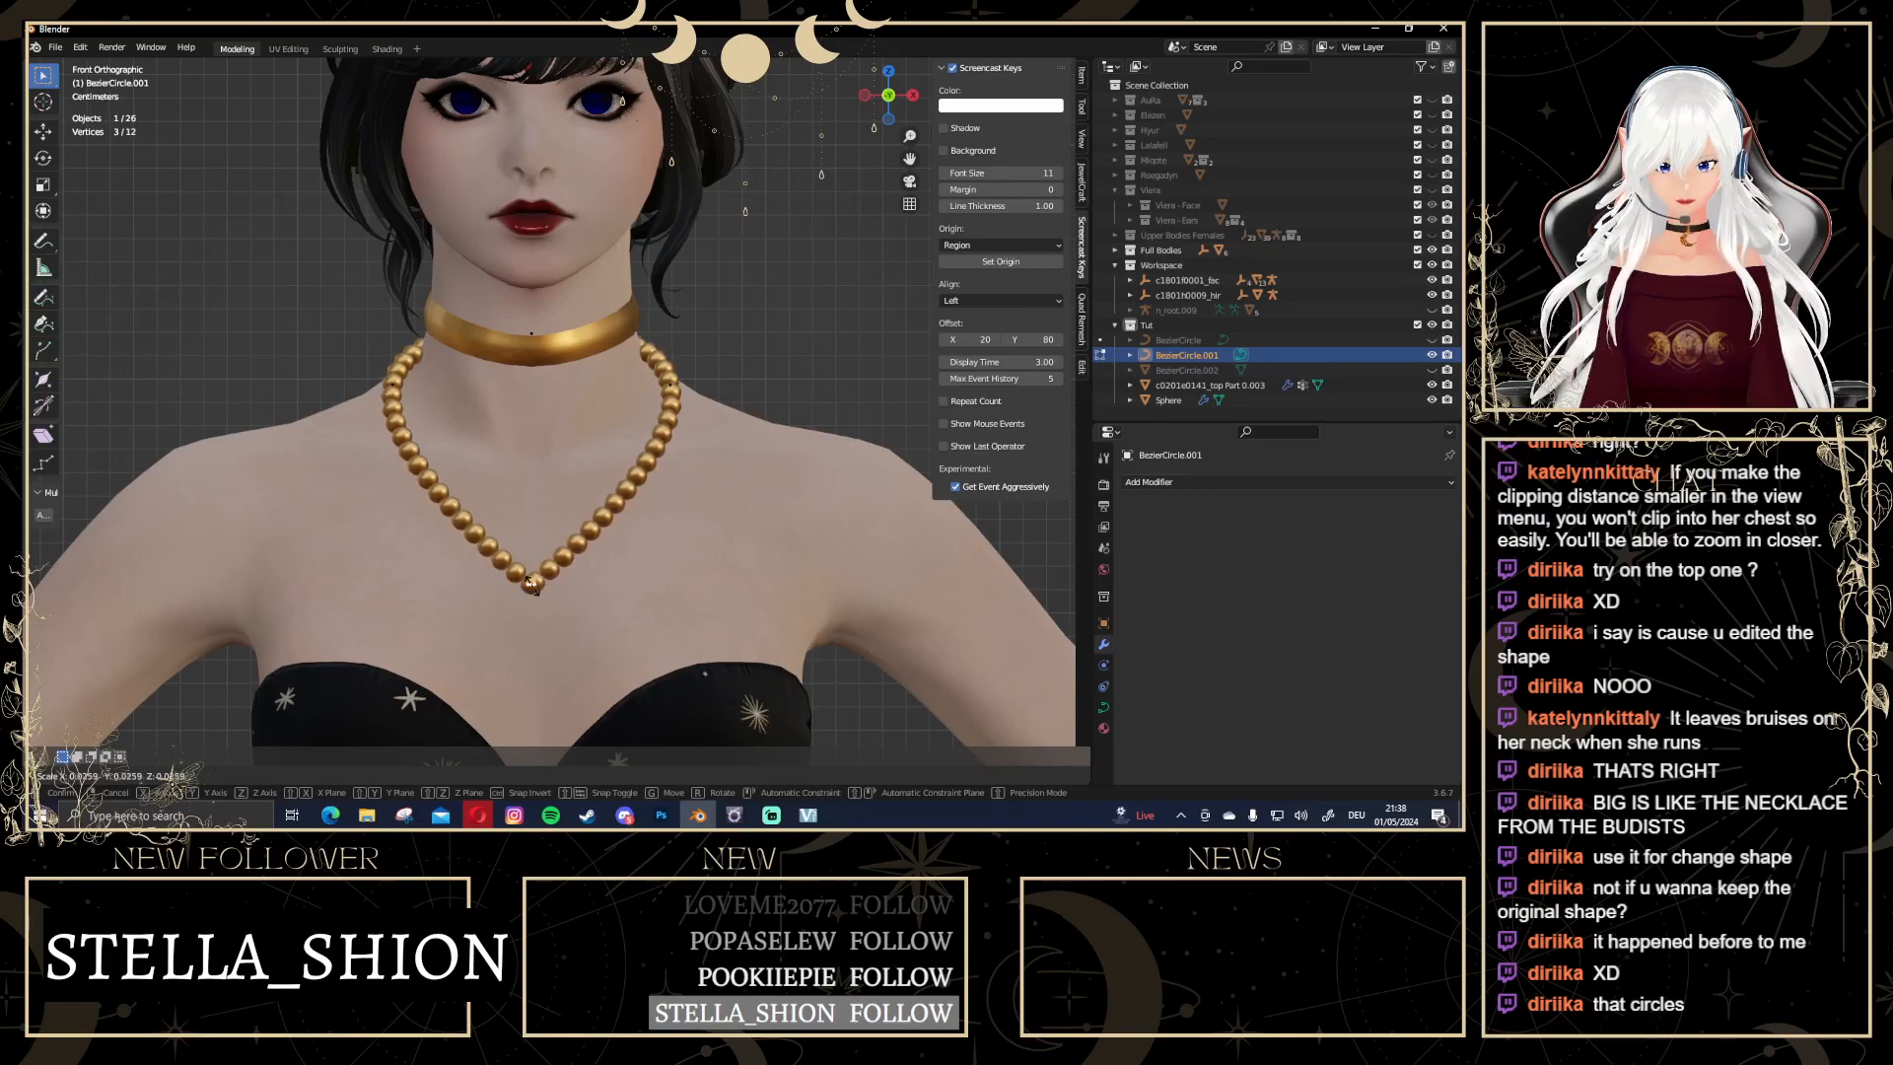
{"action": "key", "text": "Return"}
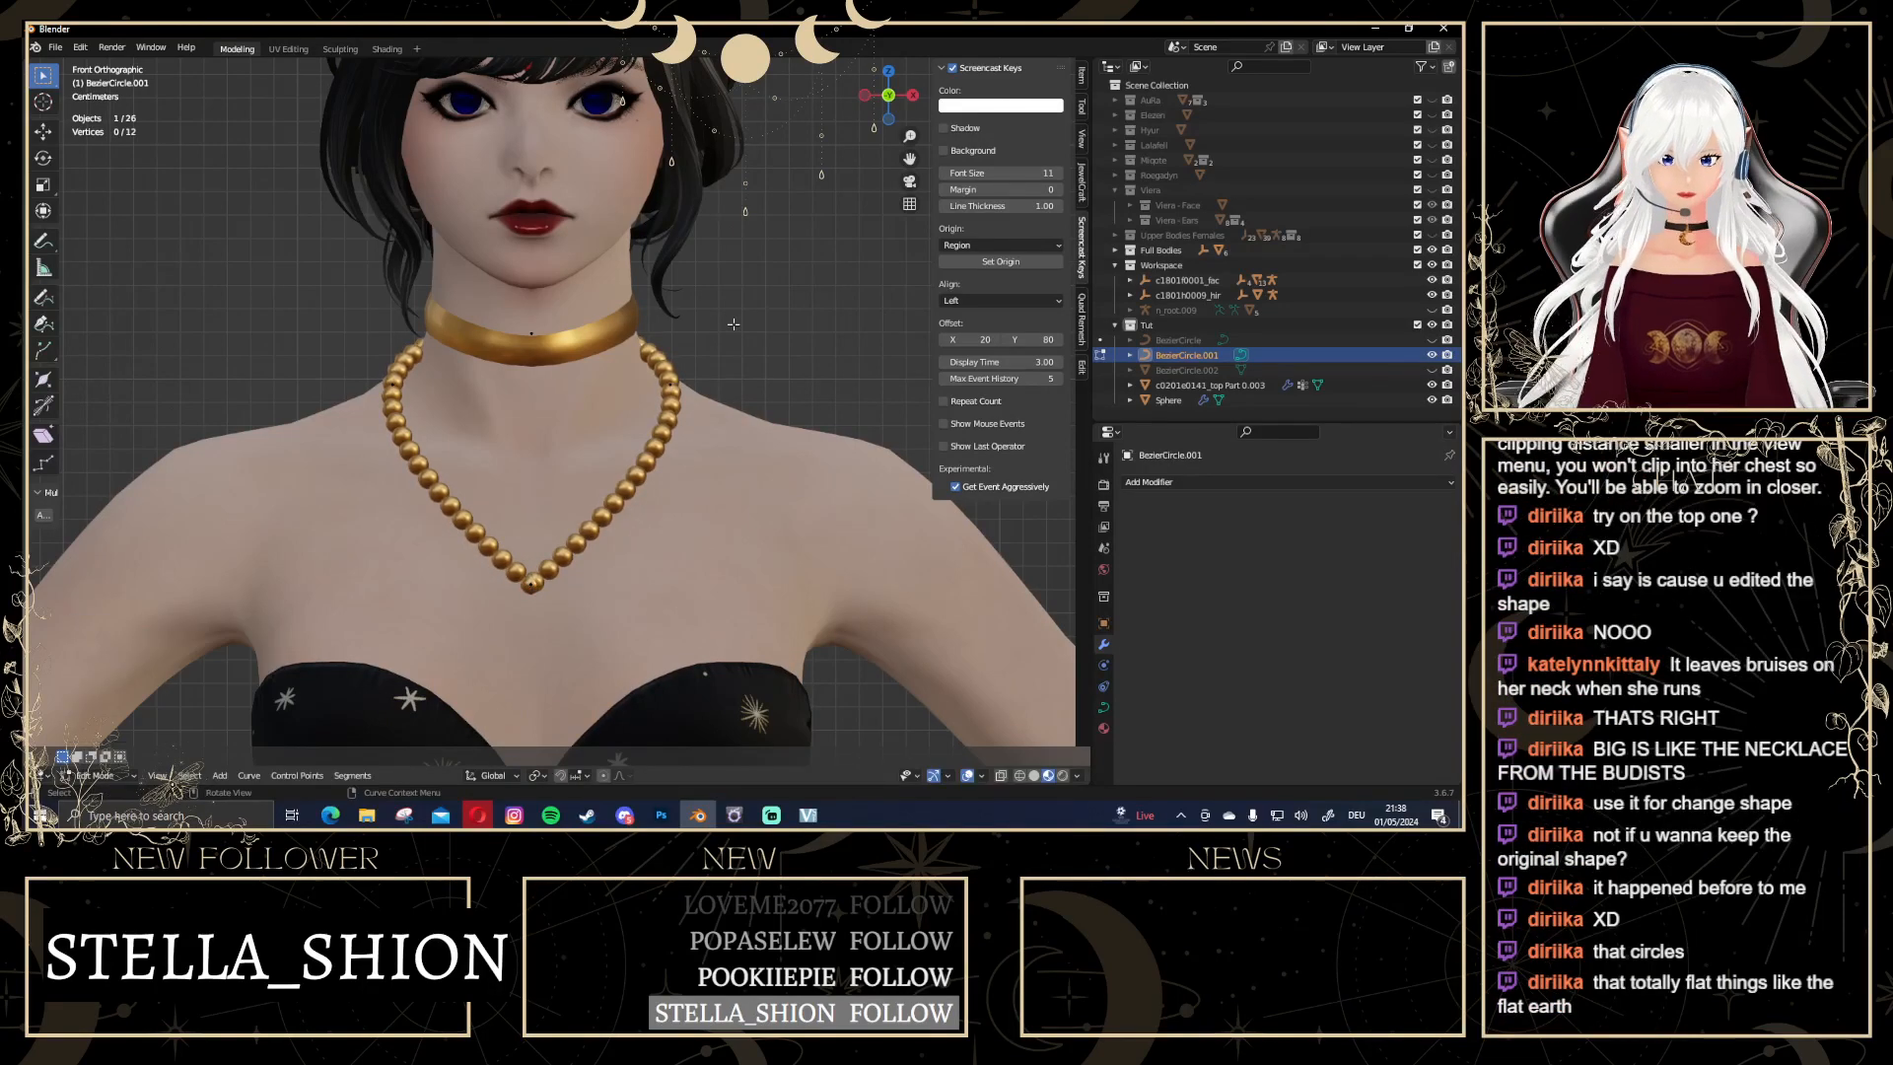
{"action": "key", "text": "Tab"}
{"action": "left_click", "coordinate": [743, 326]}
{"action": "middle_click_drag", "start_coordinate": [742, 325], "coordinate": [712, 360]}
{"action": "left_click", "coordinate": [688, 386]}
{"action": "key", "text": "Tab"}
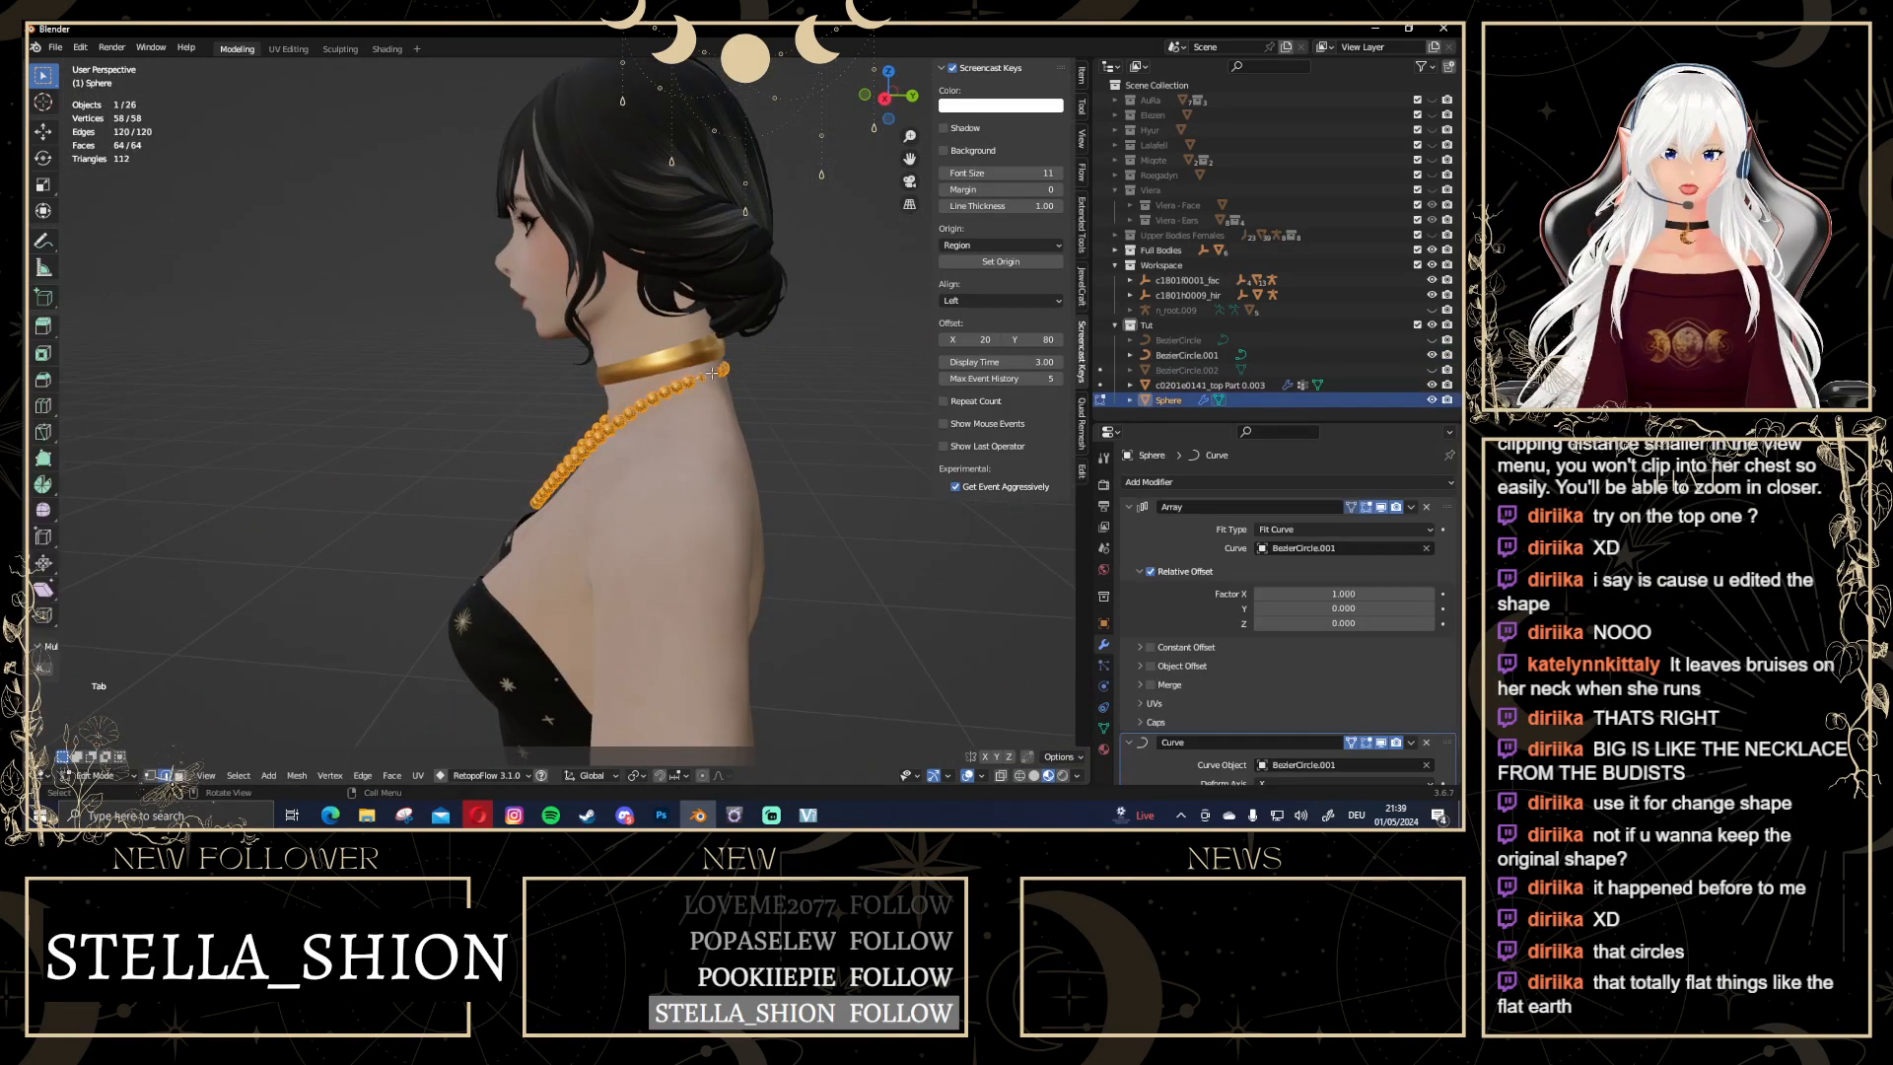
{"action": "scroll", "coordinate": [708, 385], "scroll_direction": "up", "scroll_amount": 1}
{"action": "key", "text": "Tab"}
Edit BezierCircle.001 and move one side point's rear handle about 2 cm back and 0.89 cm up, clear of the neck
{"action": "left_click", "coordinate": [708, 375]}
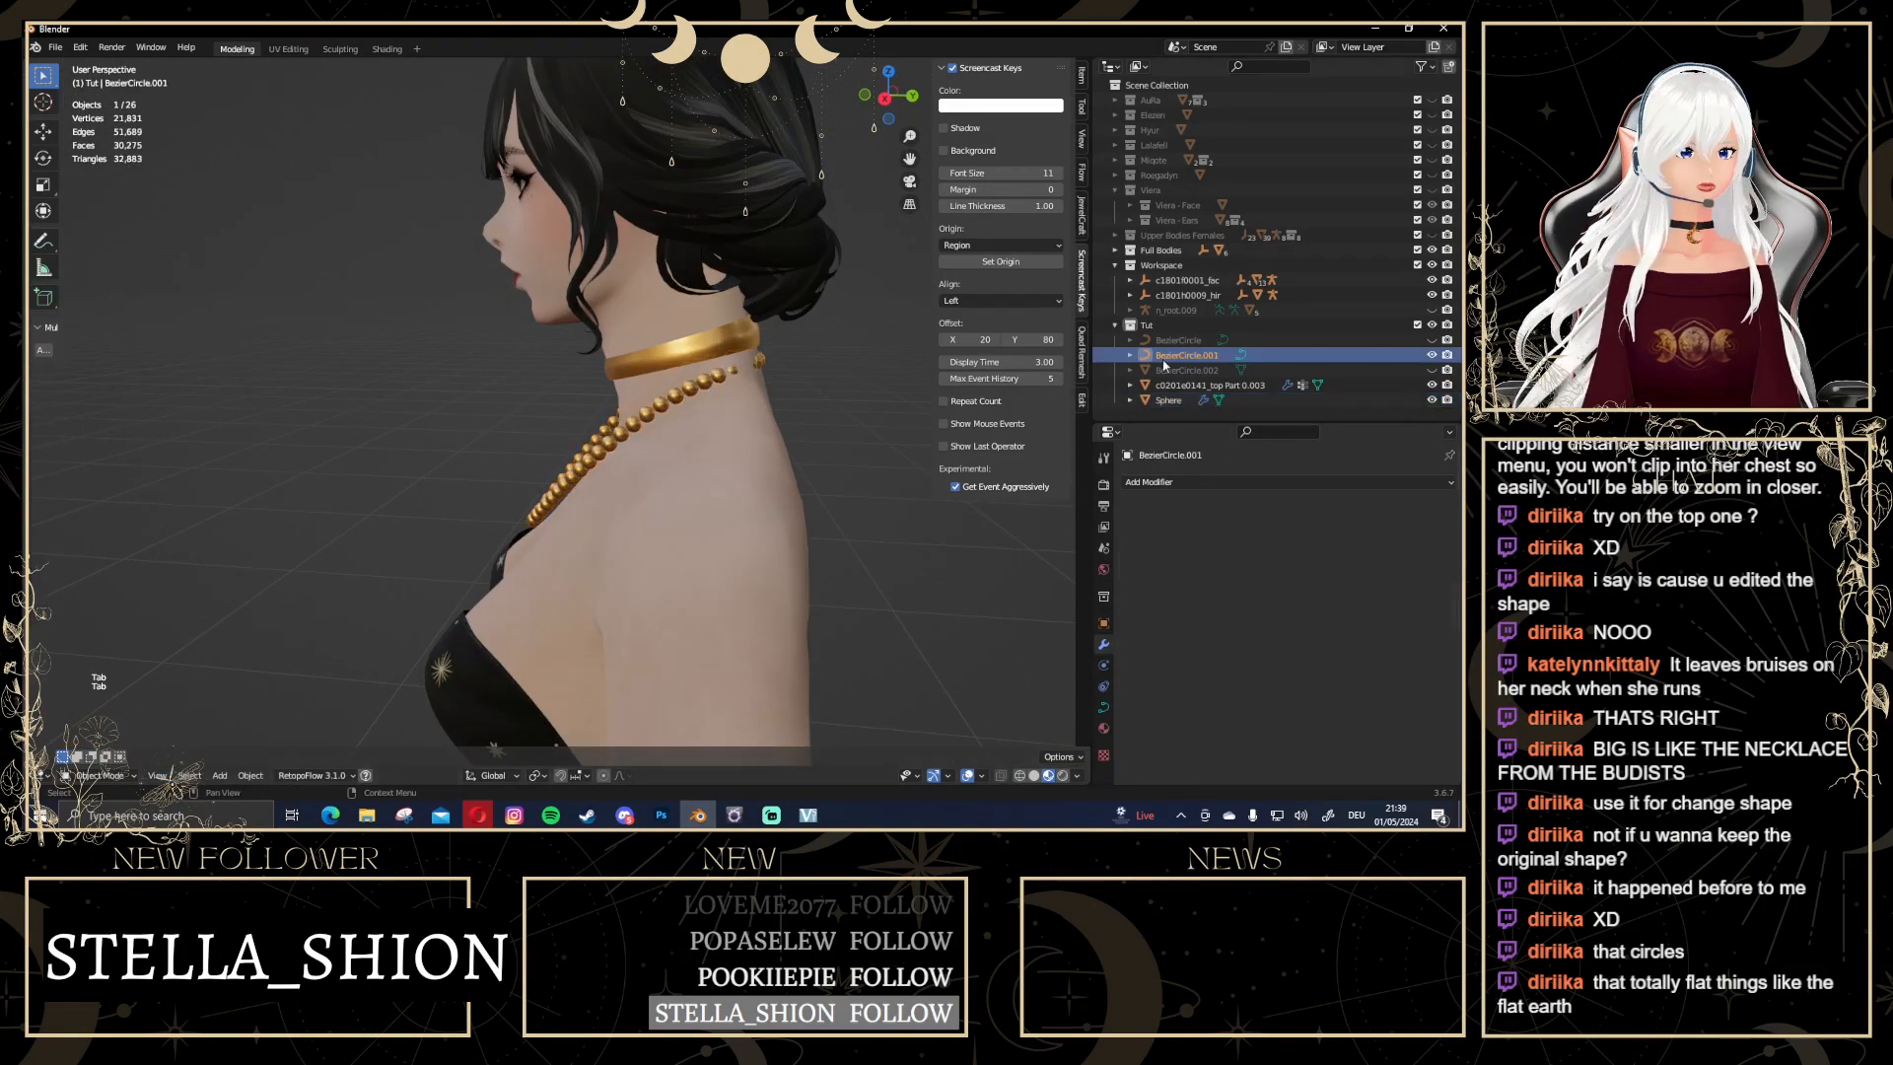
{"action": "key", "text": "Tab"}
{"action": "left_click", "coordinate": [664, 381]}
{"action": "middle_click_drag", "start_coordinate": [664, 381], "coordinate": [824, 370]}
{"action": "scroll", "coordinate": [546, 342], "scroll_direction": "up", "scroll_amount": 2}
{"action": "middle_click_drag", "start_coordinate": [431, 366], "coordinate": [280, 357]}
{"action": "left_click", "coordinate": [285, 365]}
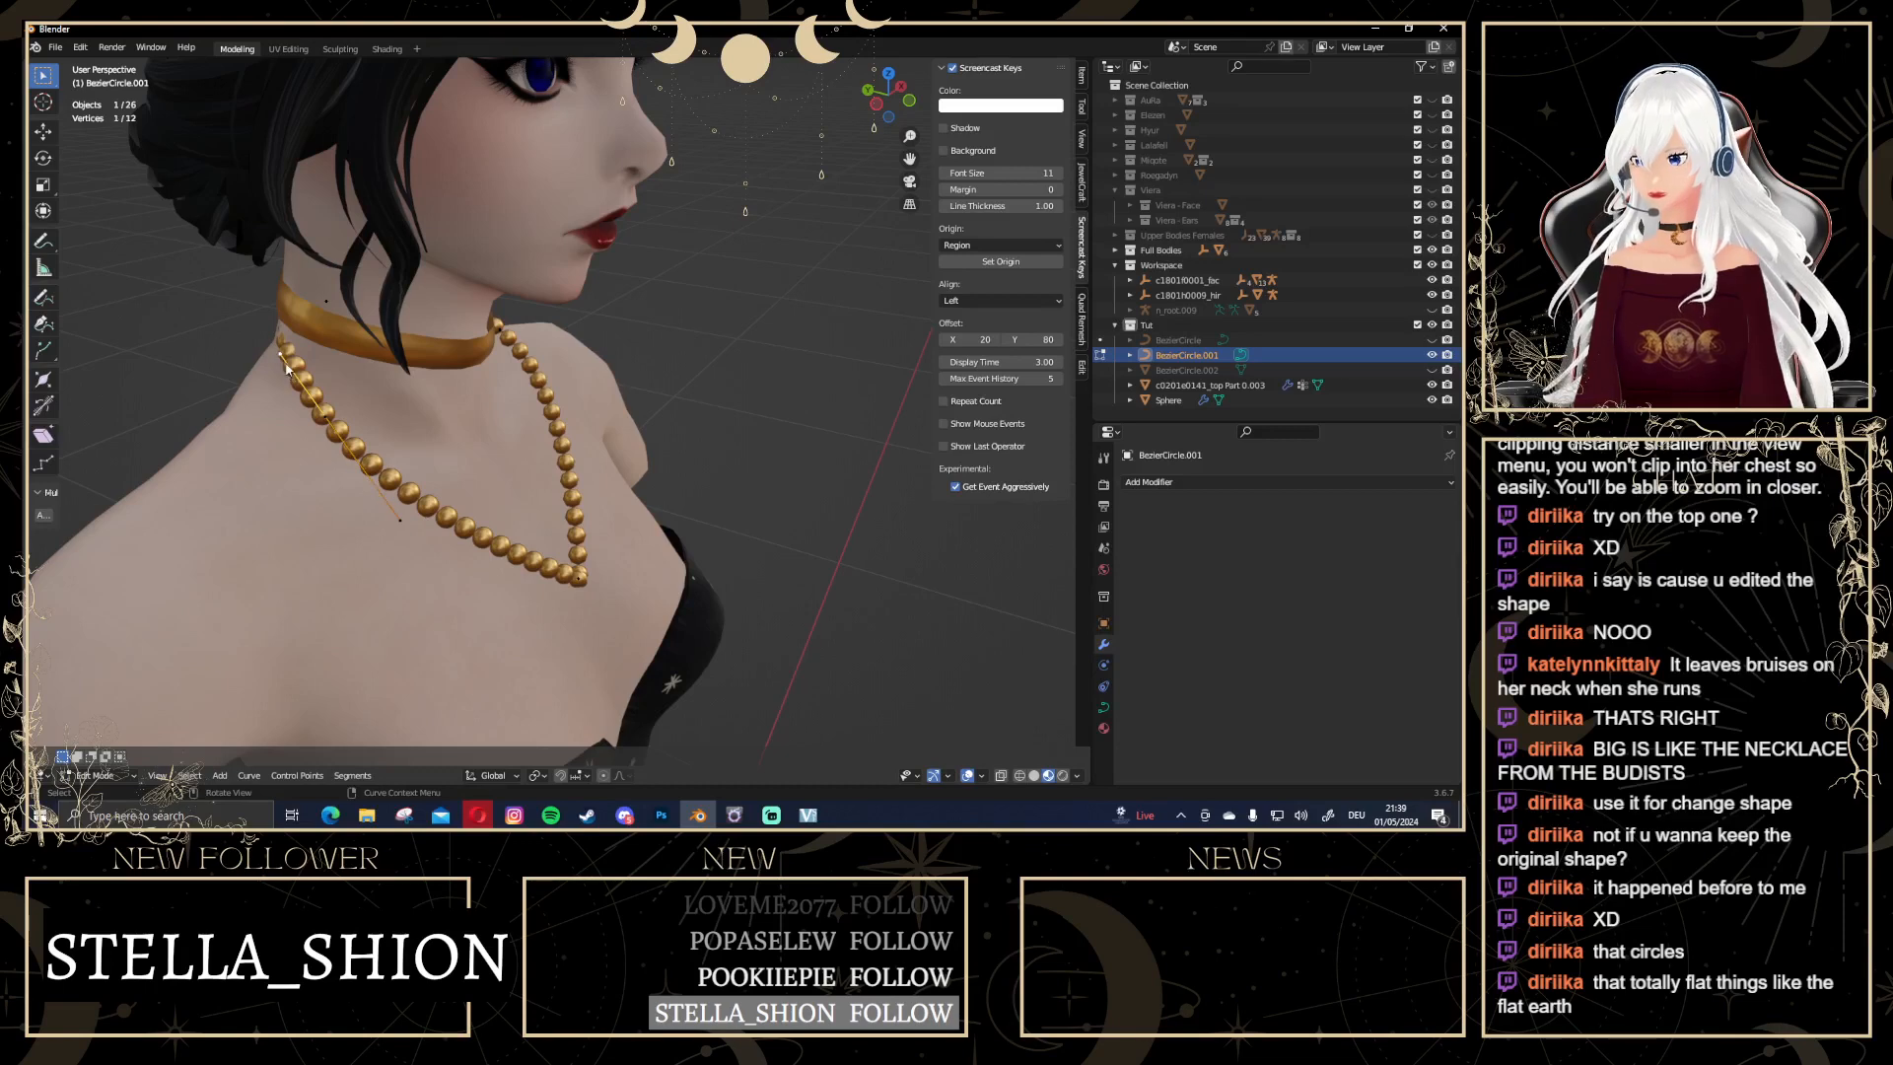
{"action": "key", "text": "g"}
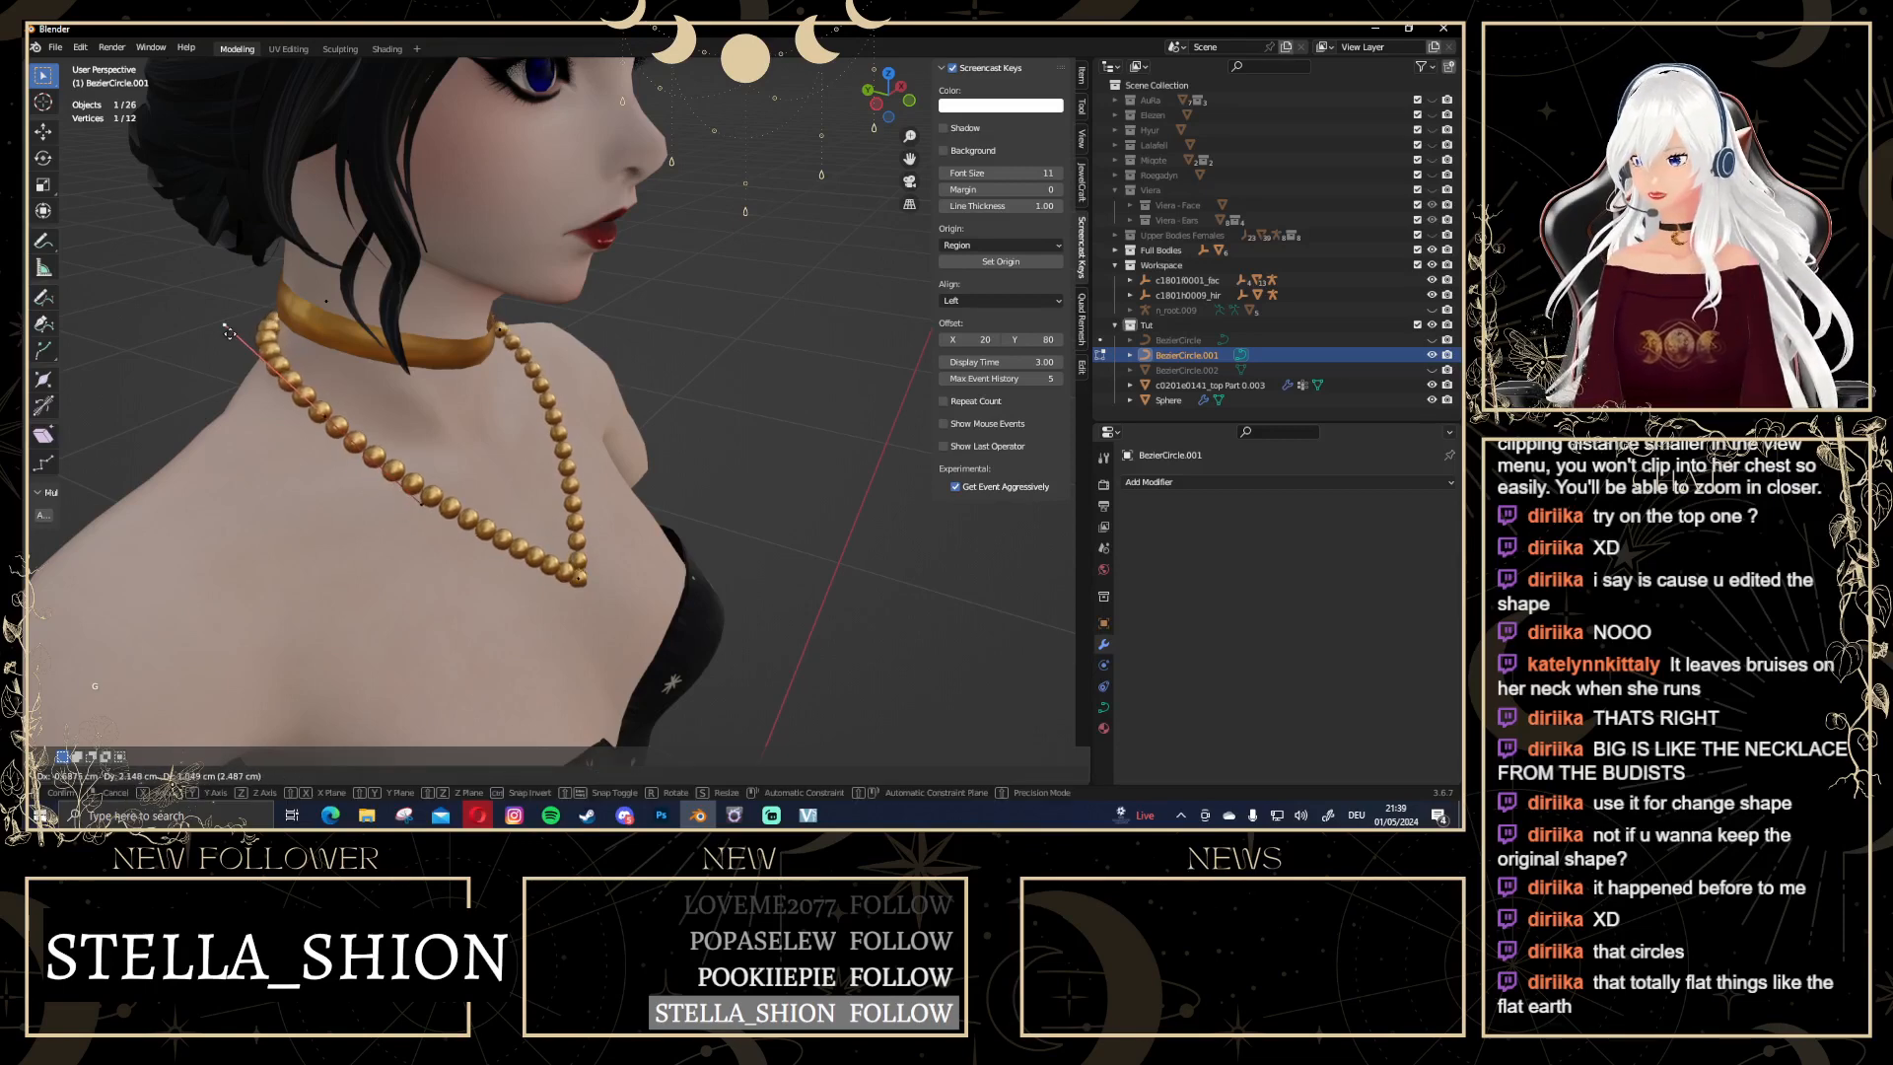
{"action": "left_click", "coordinate": [232, 338]}
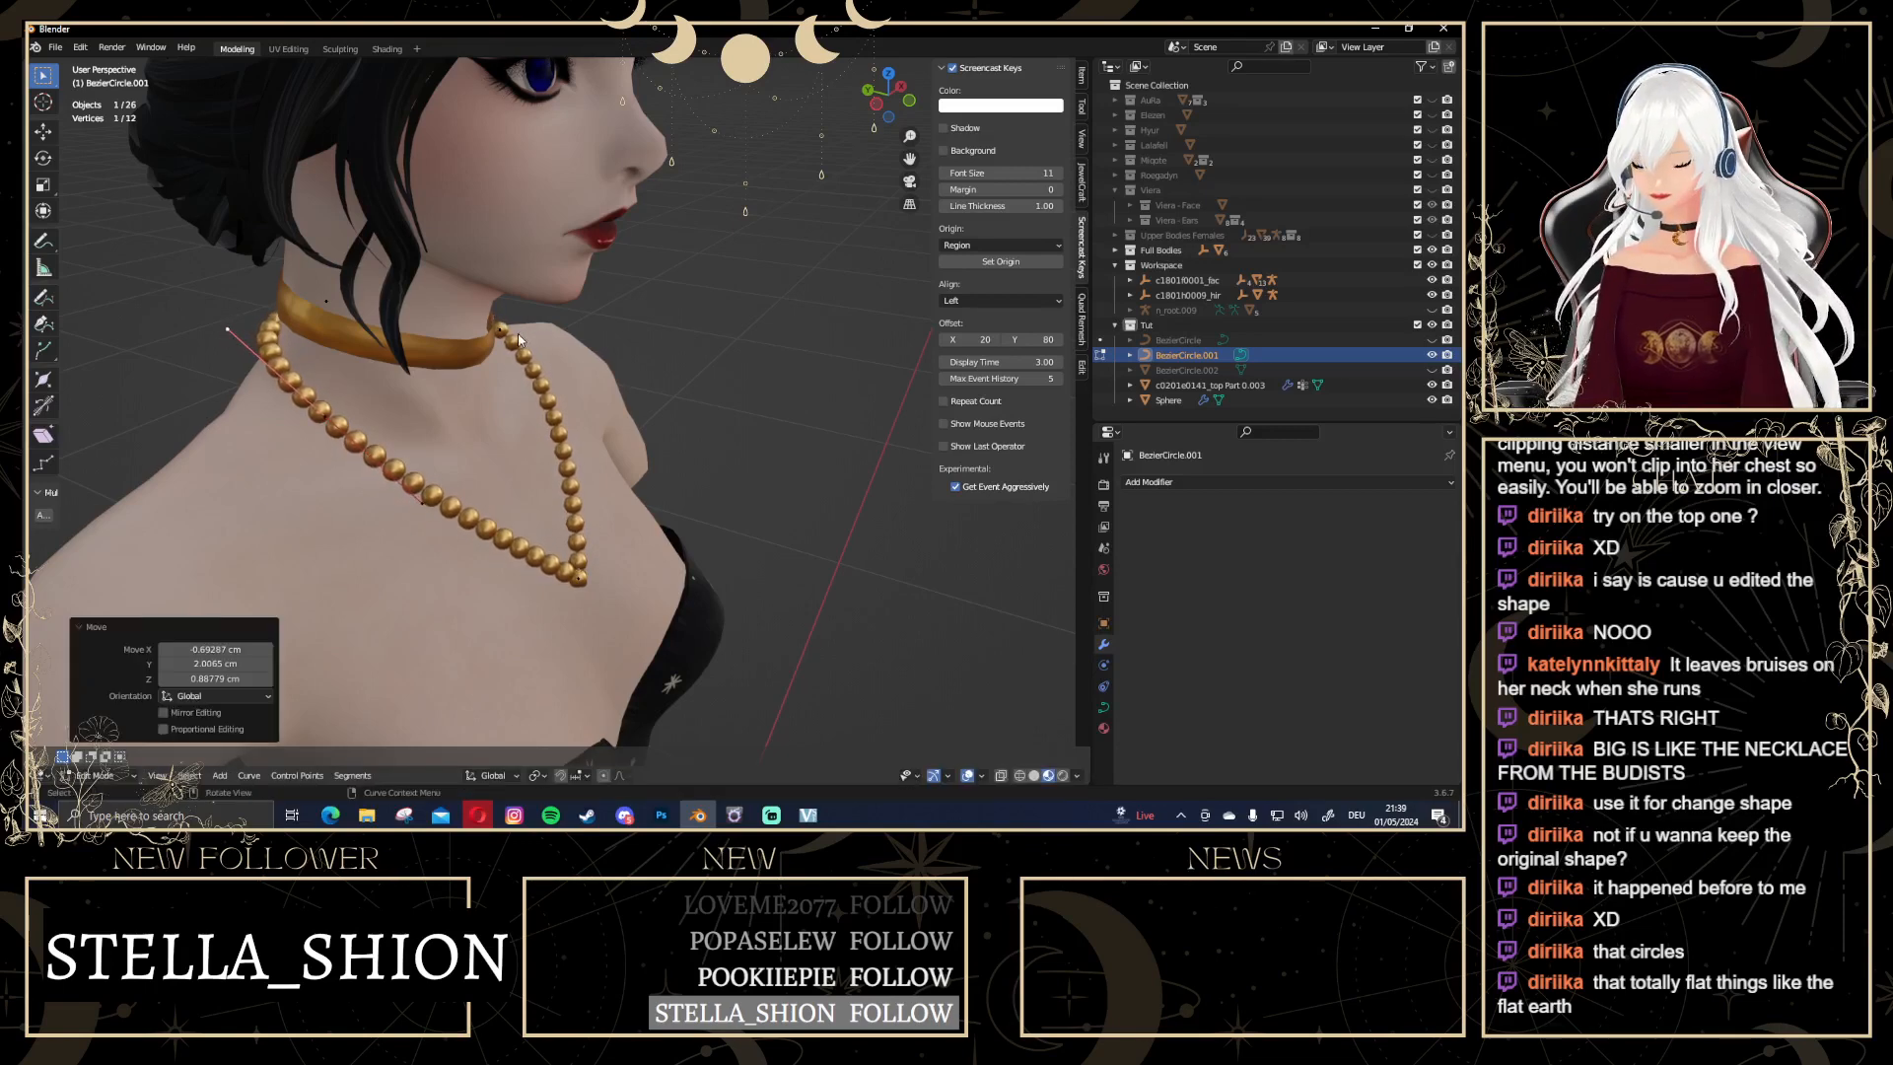
Move the opposite side point's rear handle about 2.97 cm back and 0.53 cm up
{"action": "middle_click_drag", "start_coordinate": [233, 338], "coordinate": [763, 461]}
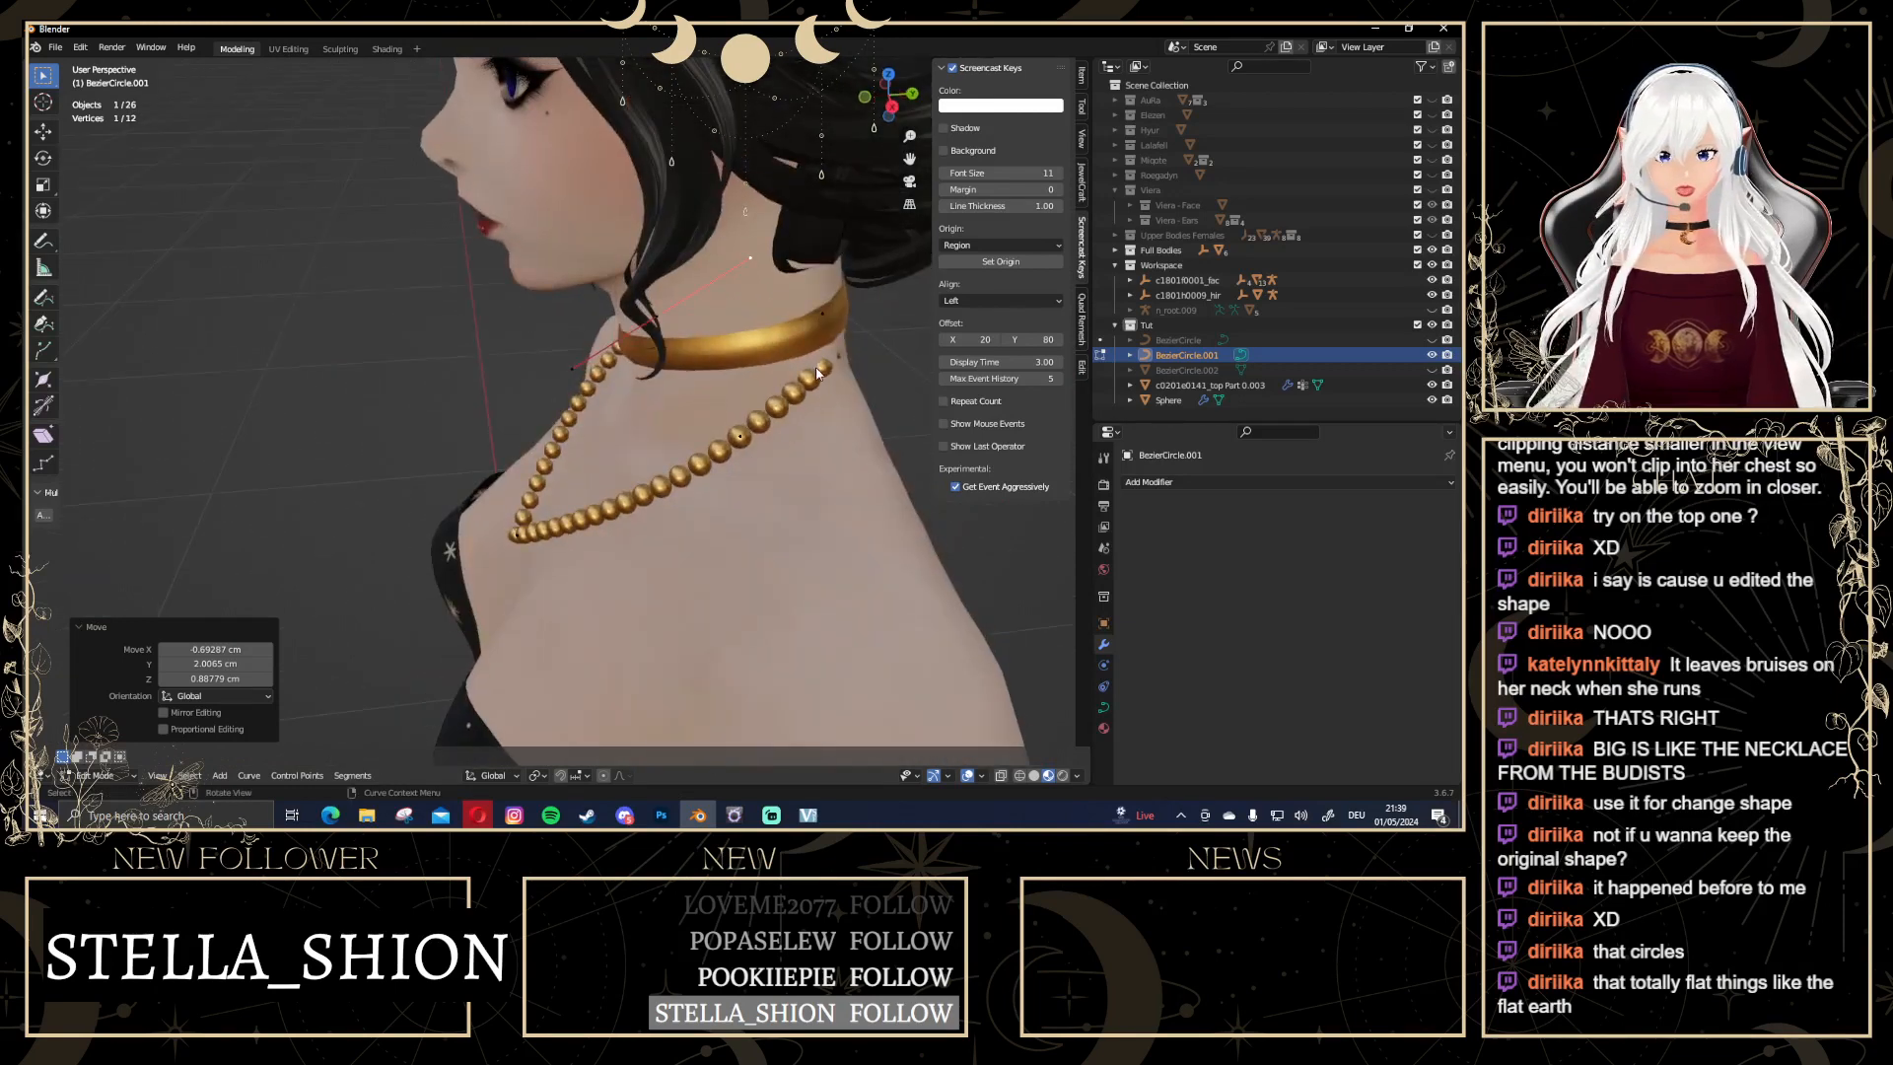
{"action": "left_click", "coordinate": [757, 437]}
{"action": "left_click", "coordinate": [814, 373]}
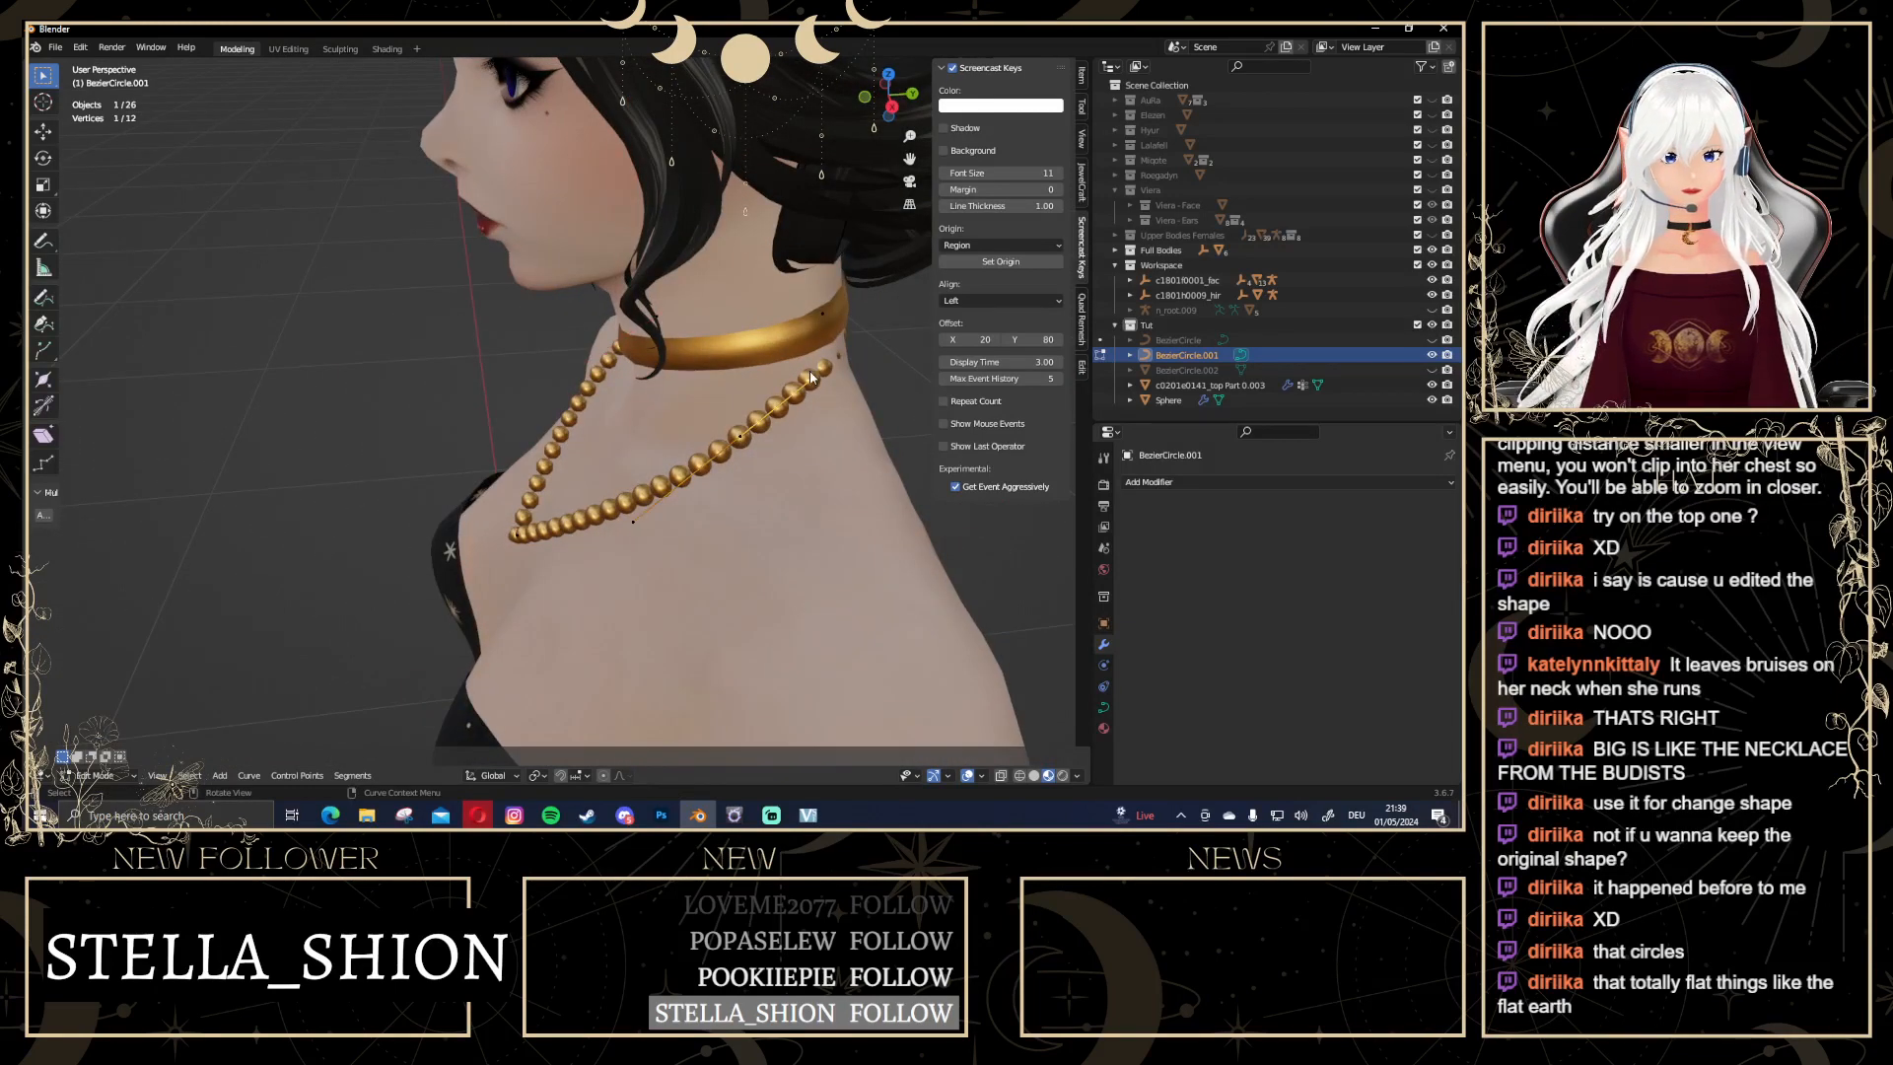
{"action": "key", "text": "g"}
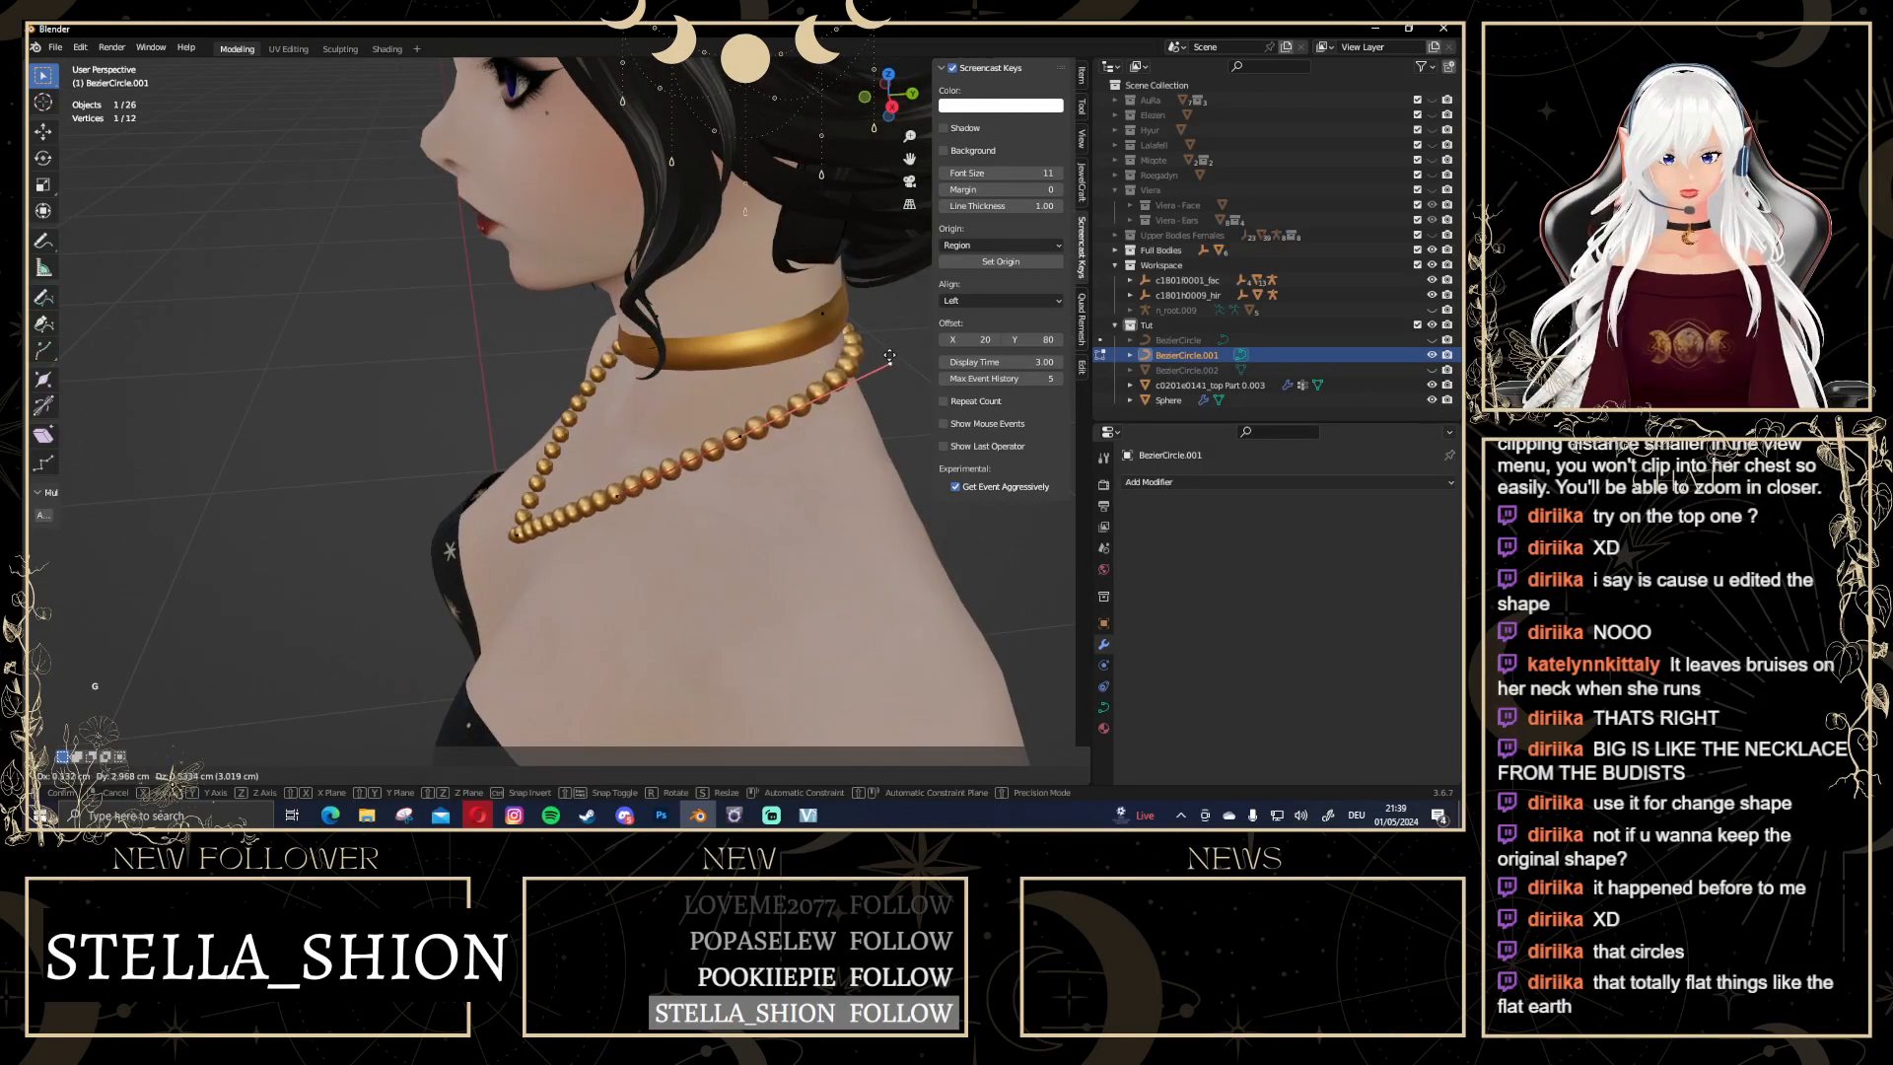
{"action": "left_click", "coordinate": [834, 406]}
Shift the control point at the back of the neck about -0.23 cm in X and 0.24 cm in Y
{"action": "middle_click_drag", "start_coordinate": [834, 406], "coordinate": [752, 392]}
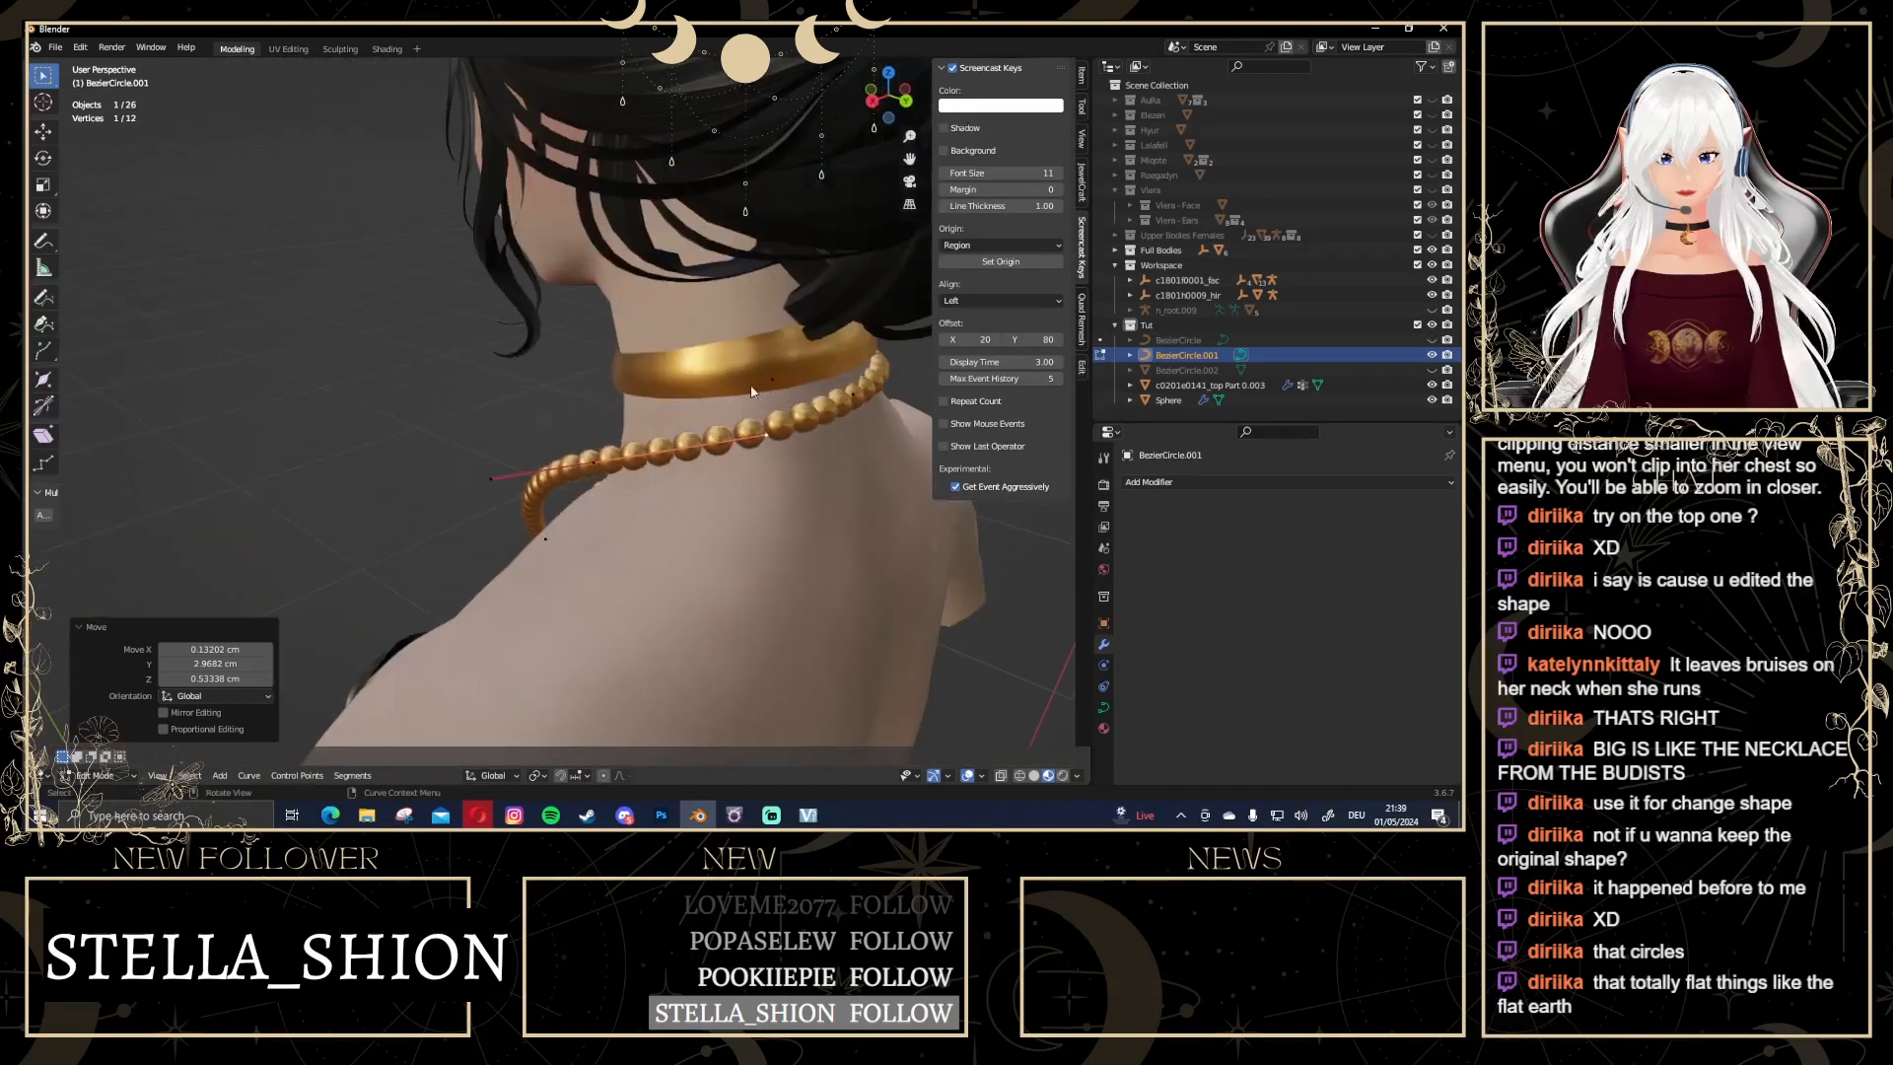
{"action": "left_click", "coordinate": [853, 393]}
{"action": "key", "text": "g"}
{"action": "left_click", "coordinate": [870, 392]}
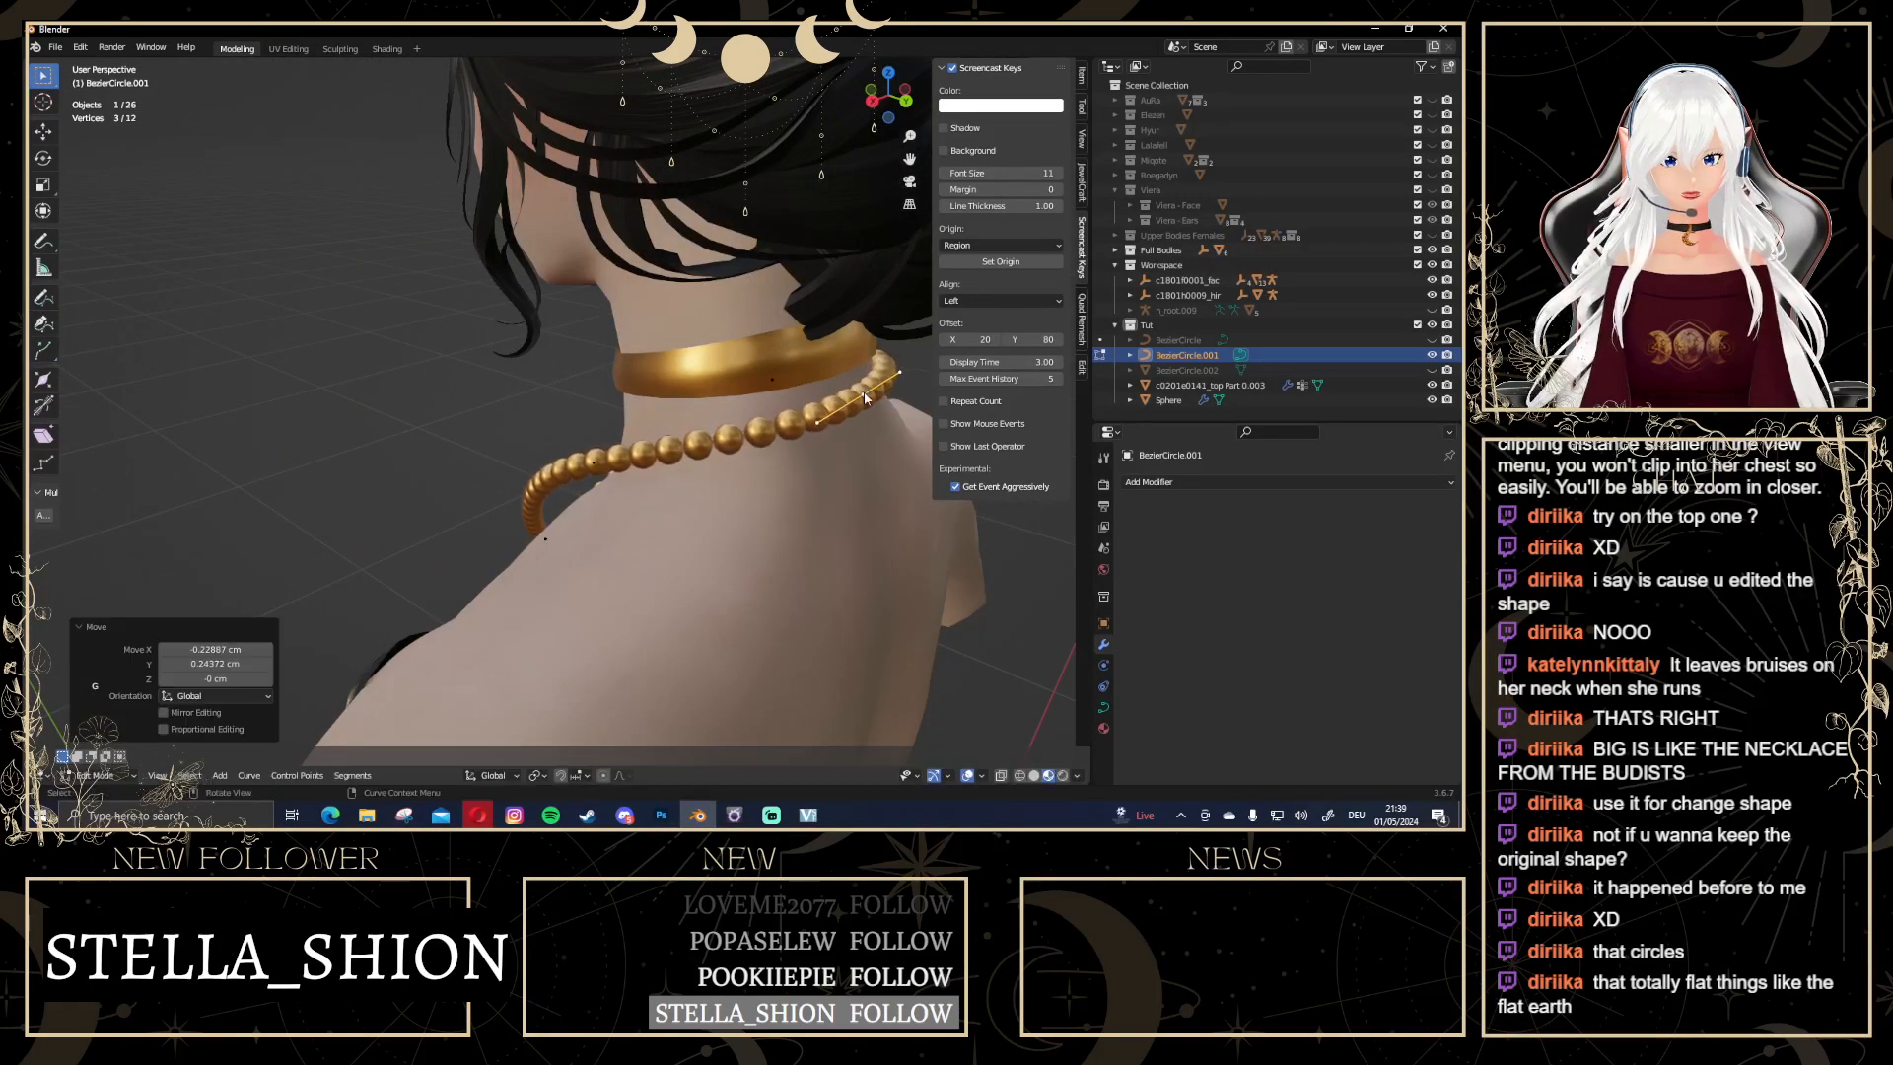
In right view, move the side point's front handle about 0.51 cm in Y and -0.96 cm in Z
{"action": "middle_click_drag", "start_coordinate": [870, 392], "coordinate": [605, 373]}
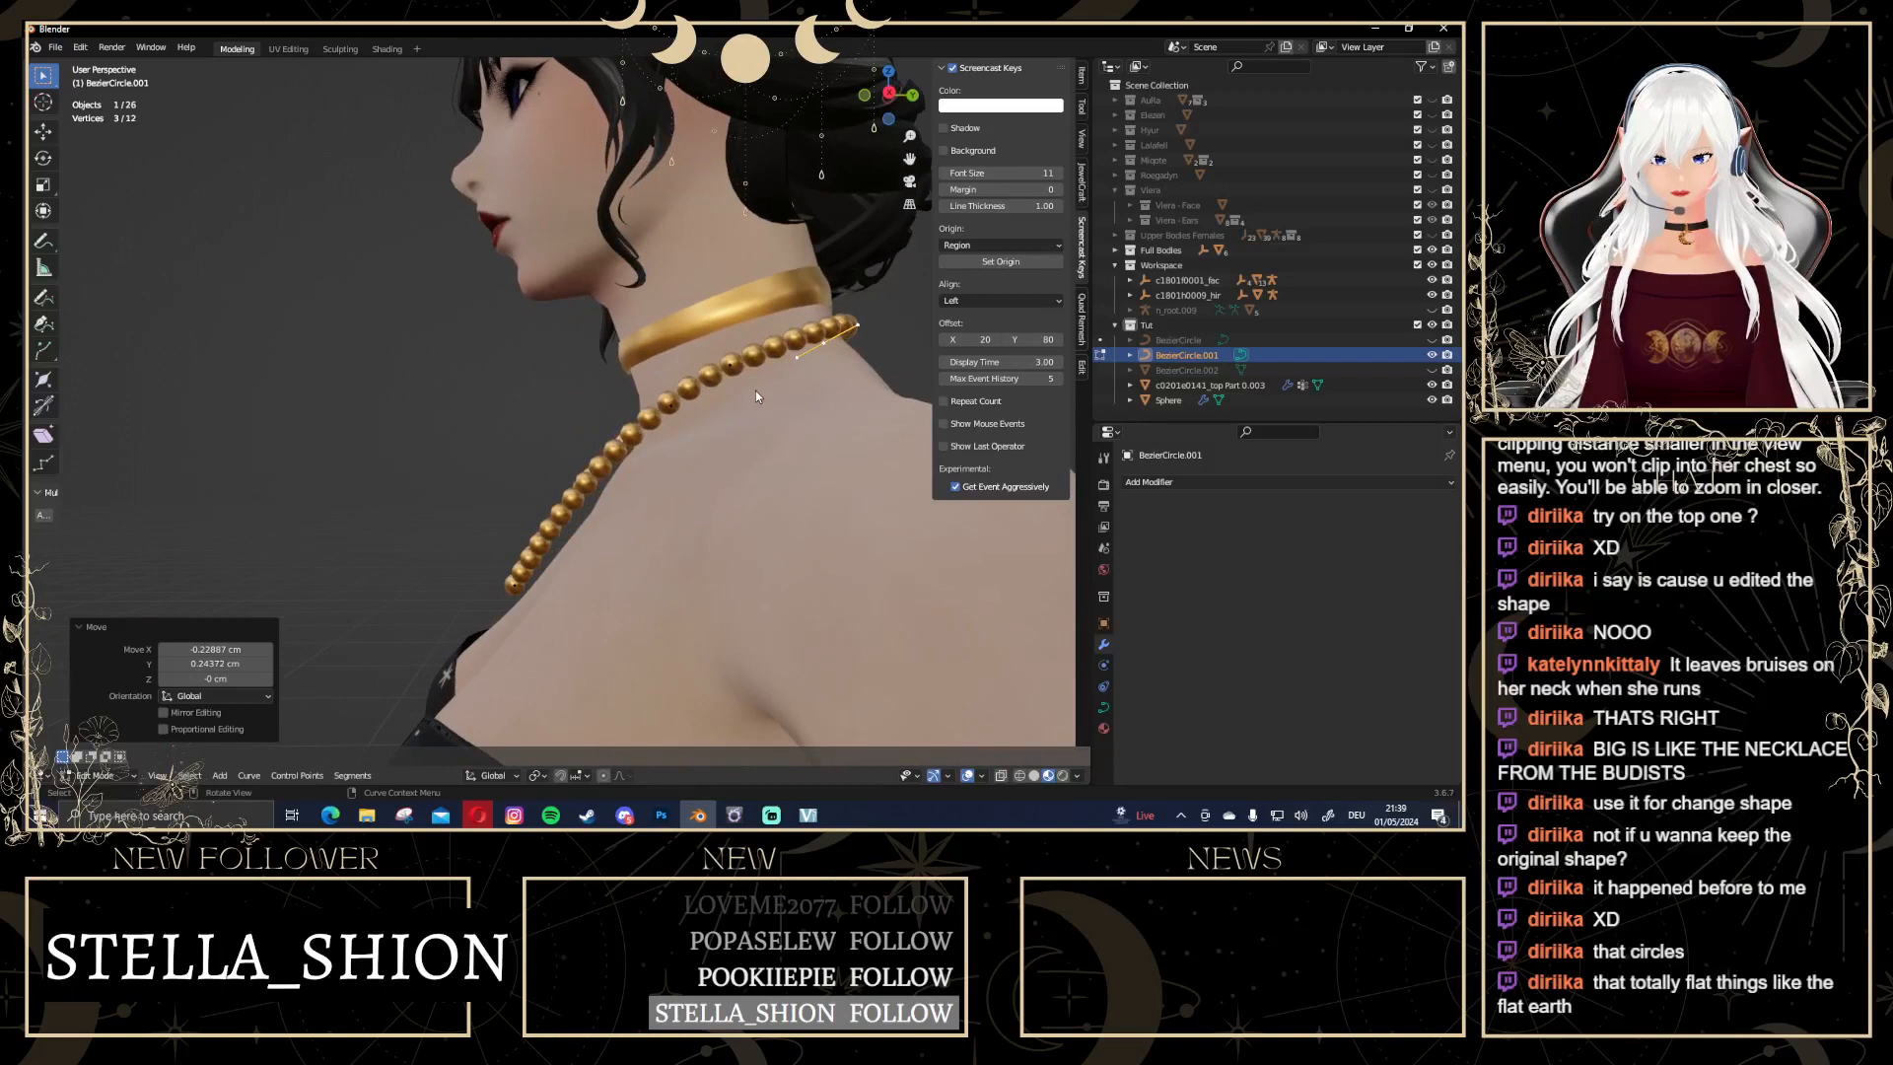
{"action": "left_click", "coordinate": [890, 94]}
{"action": "left_click", "coordinate": [562, 415]}
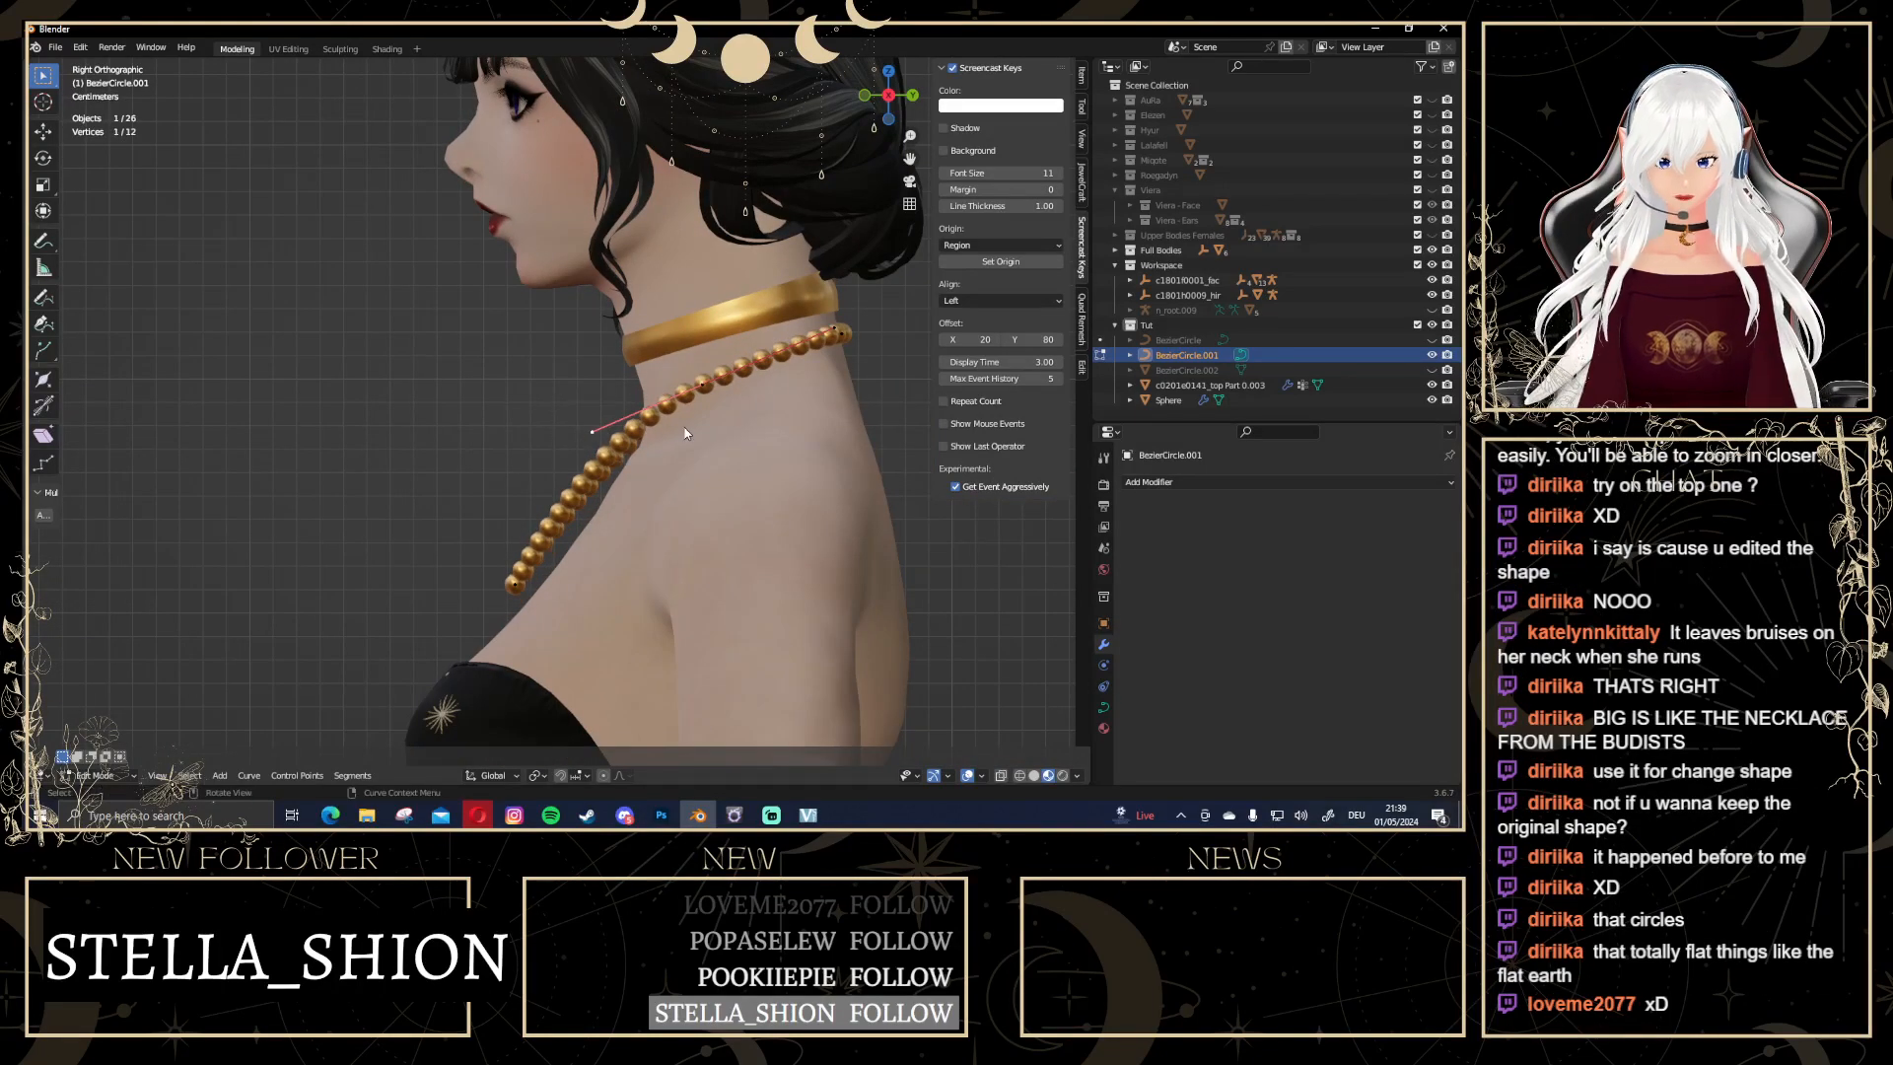
{"action": "key", "text": "g"}
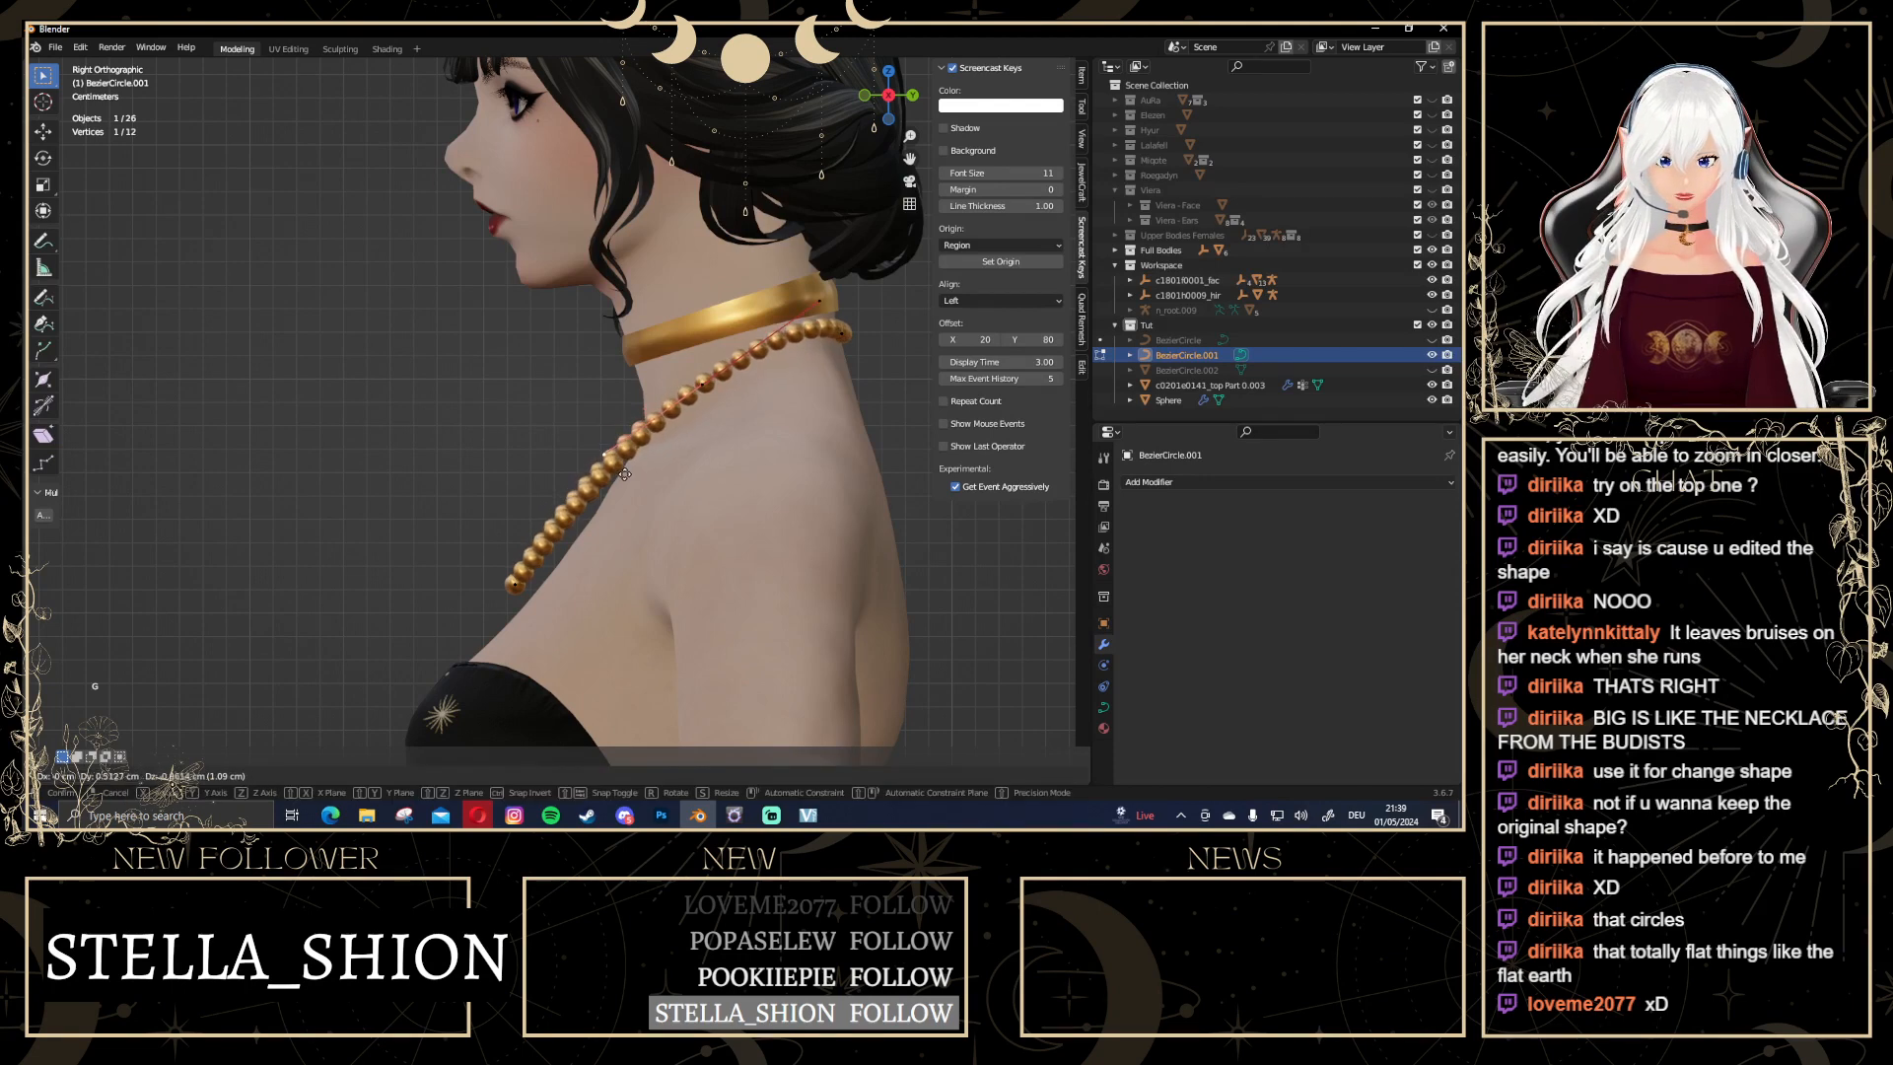
{"action": "left_click", "coordinate": [626, 480]}
In left view, move the other side point's front handle about 0.16 cm in Y and -0.61 cm in Z
{"action": "middle_click_drag", "start_coordinate": [534, 444], "coordinate": [319, 445]}
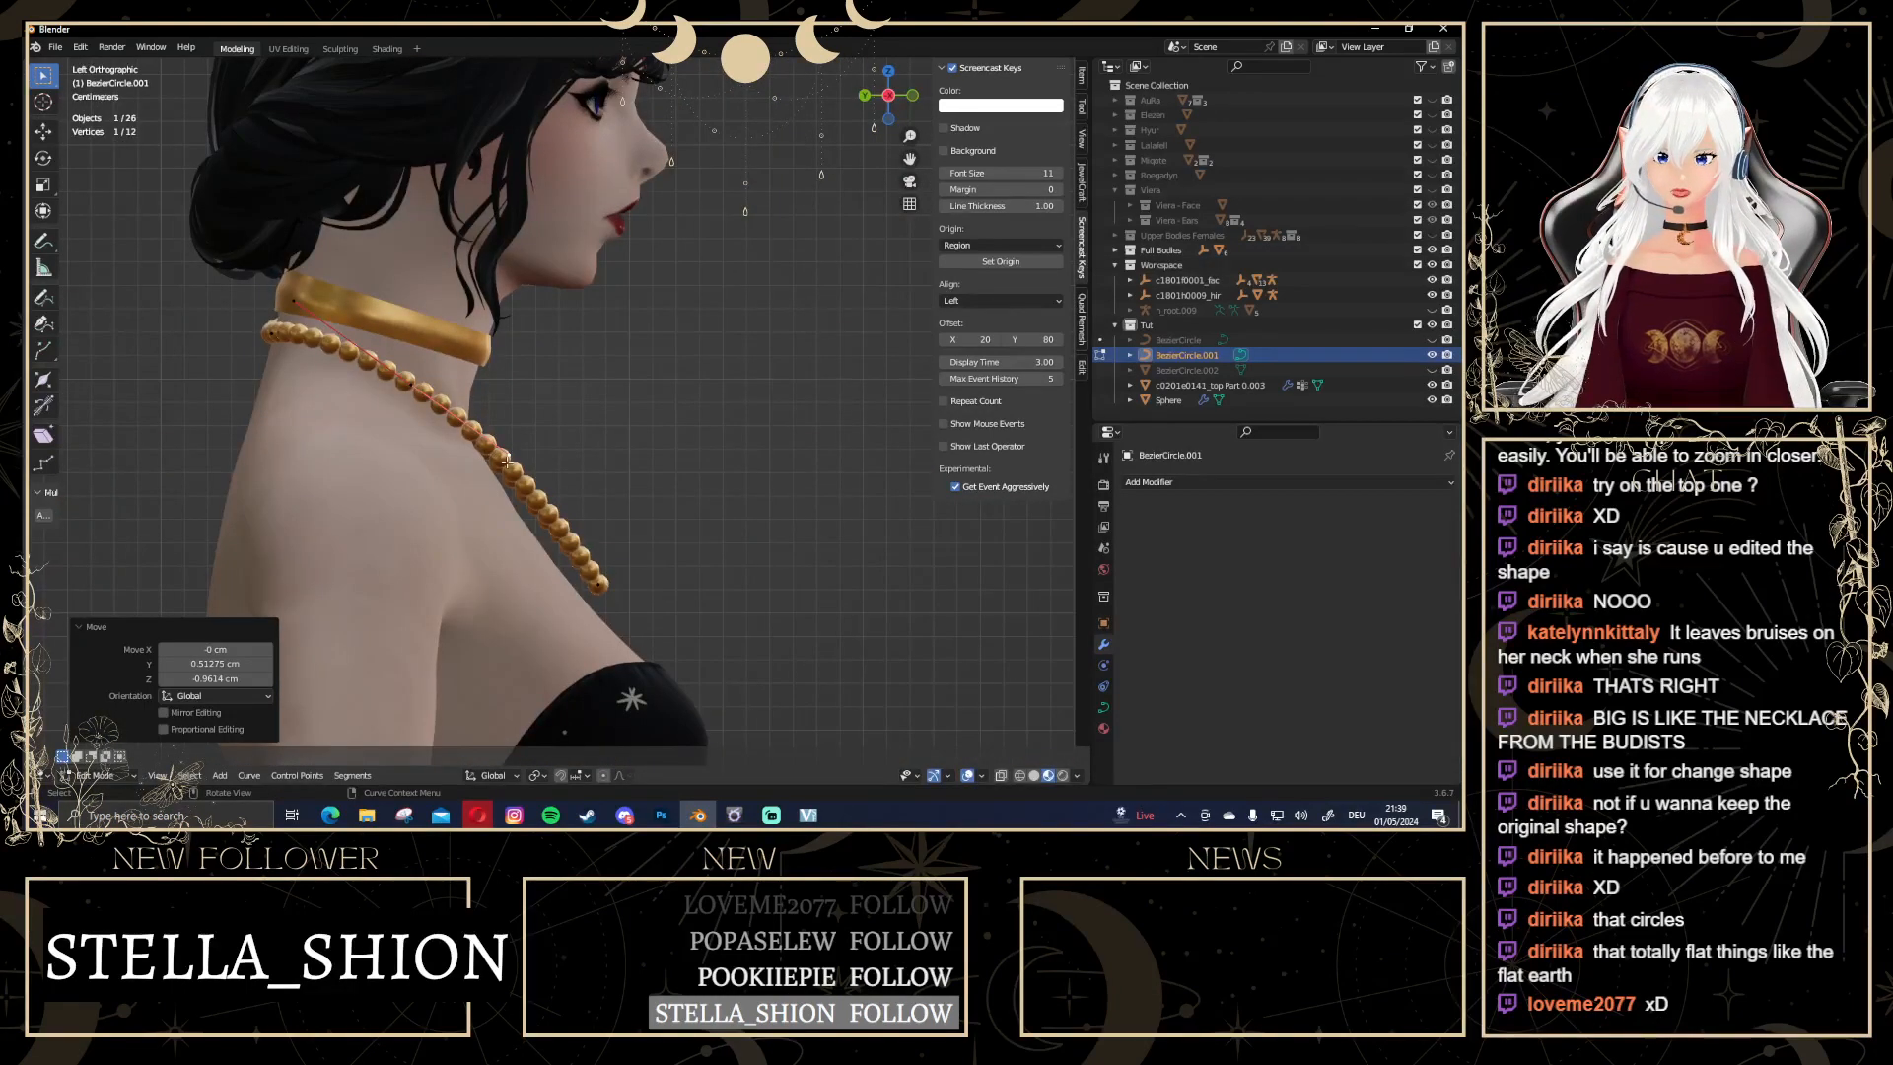
{"action": "key", "text": "g"}
{"action": "key", "text": "Escape"}
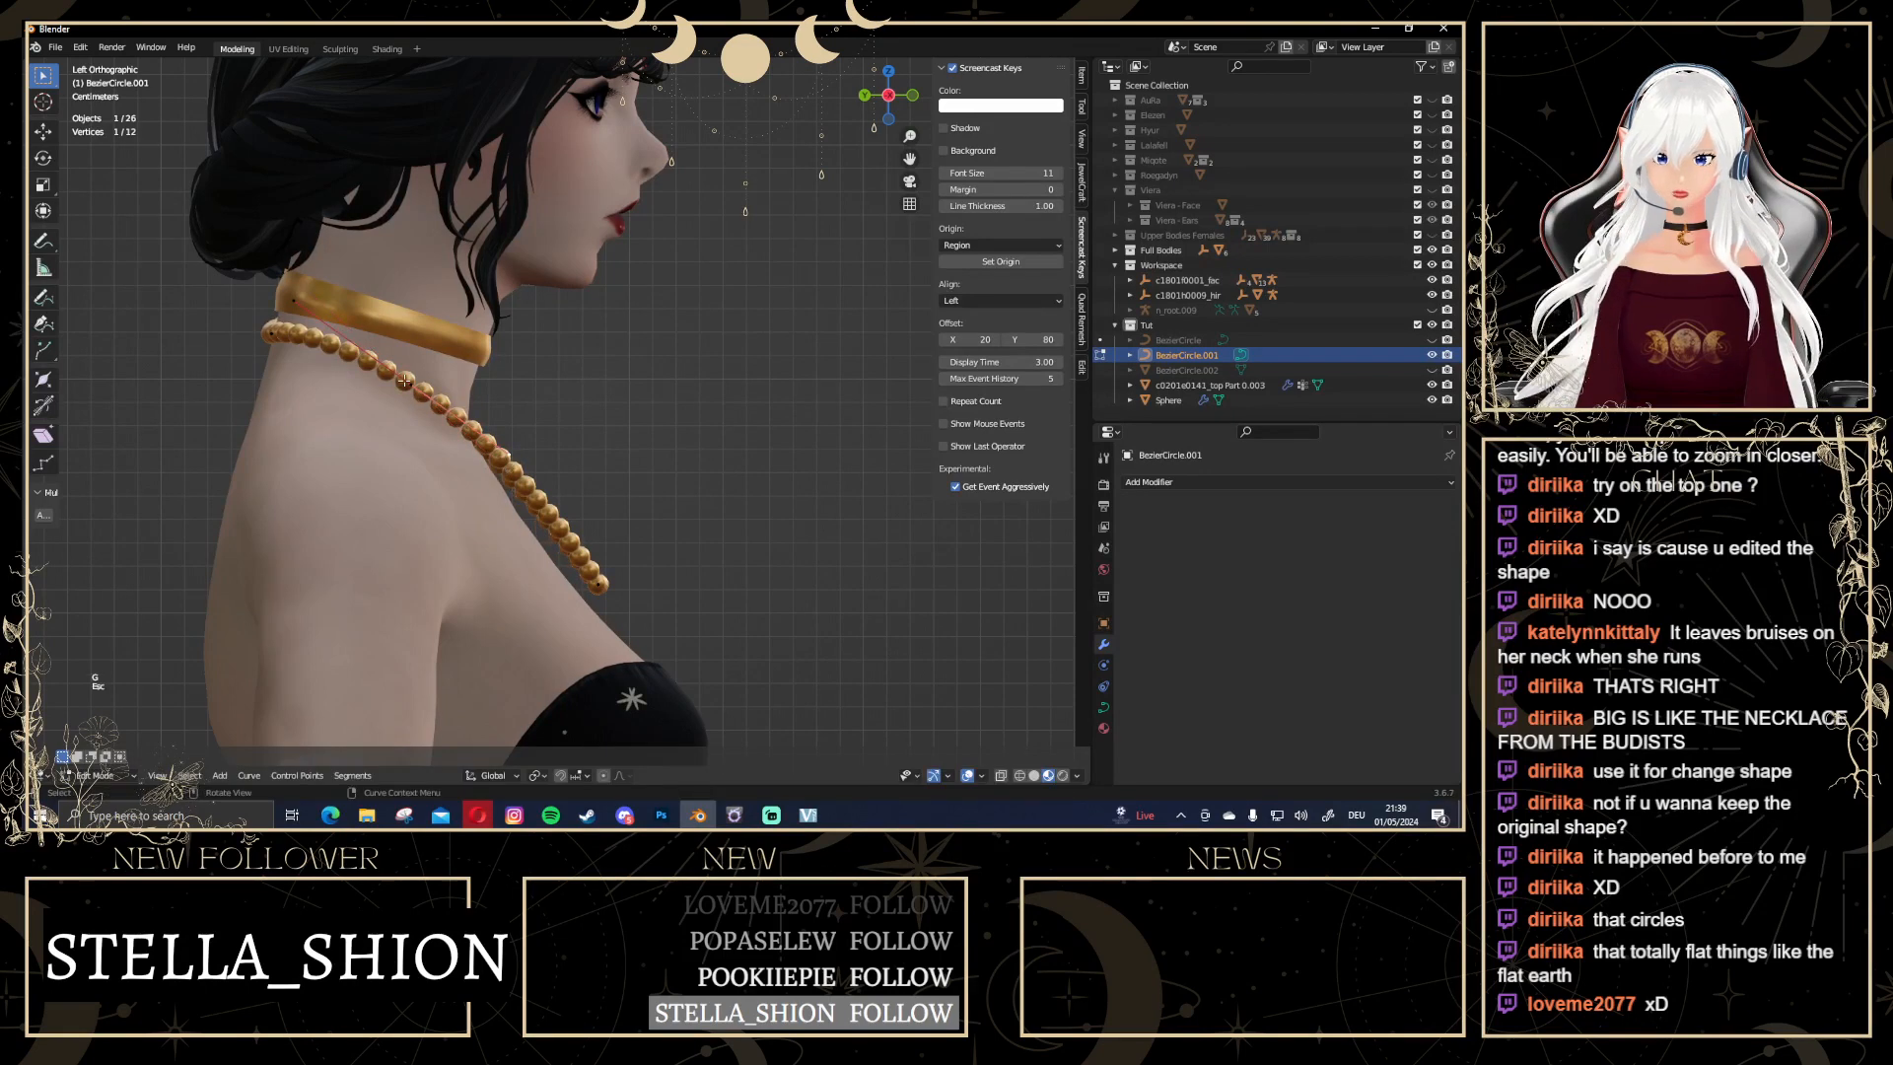
{"action": "left_click", "coordinate": [427, 398]}
{"action": "left_click", "coordinate": [512, 445]}
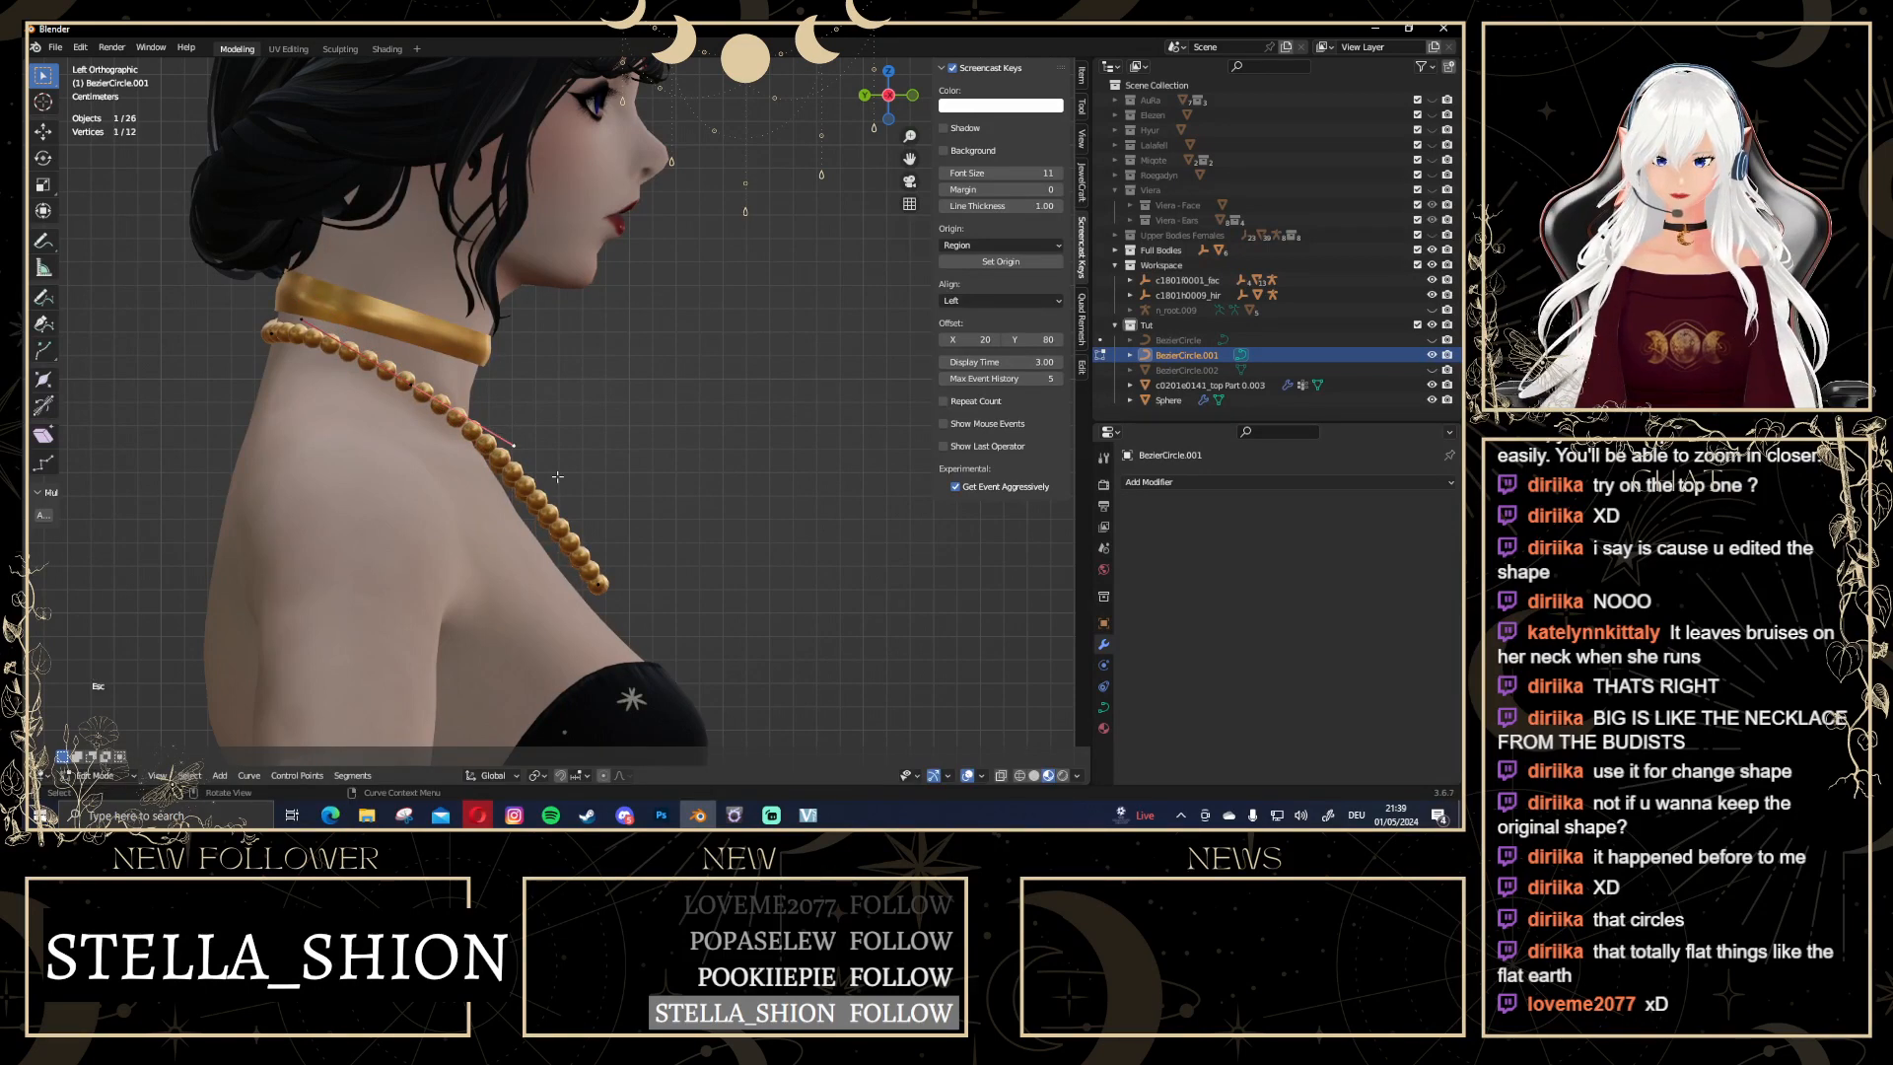
{"action": "key", "text": "g"}
{"action": "left_click", "coordinate": [517, 455]}
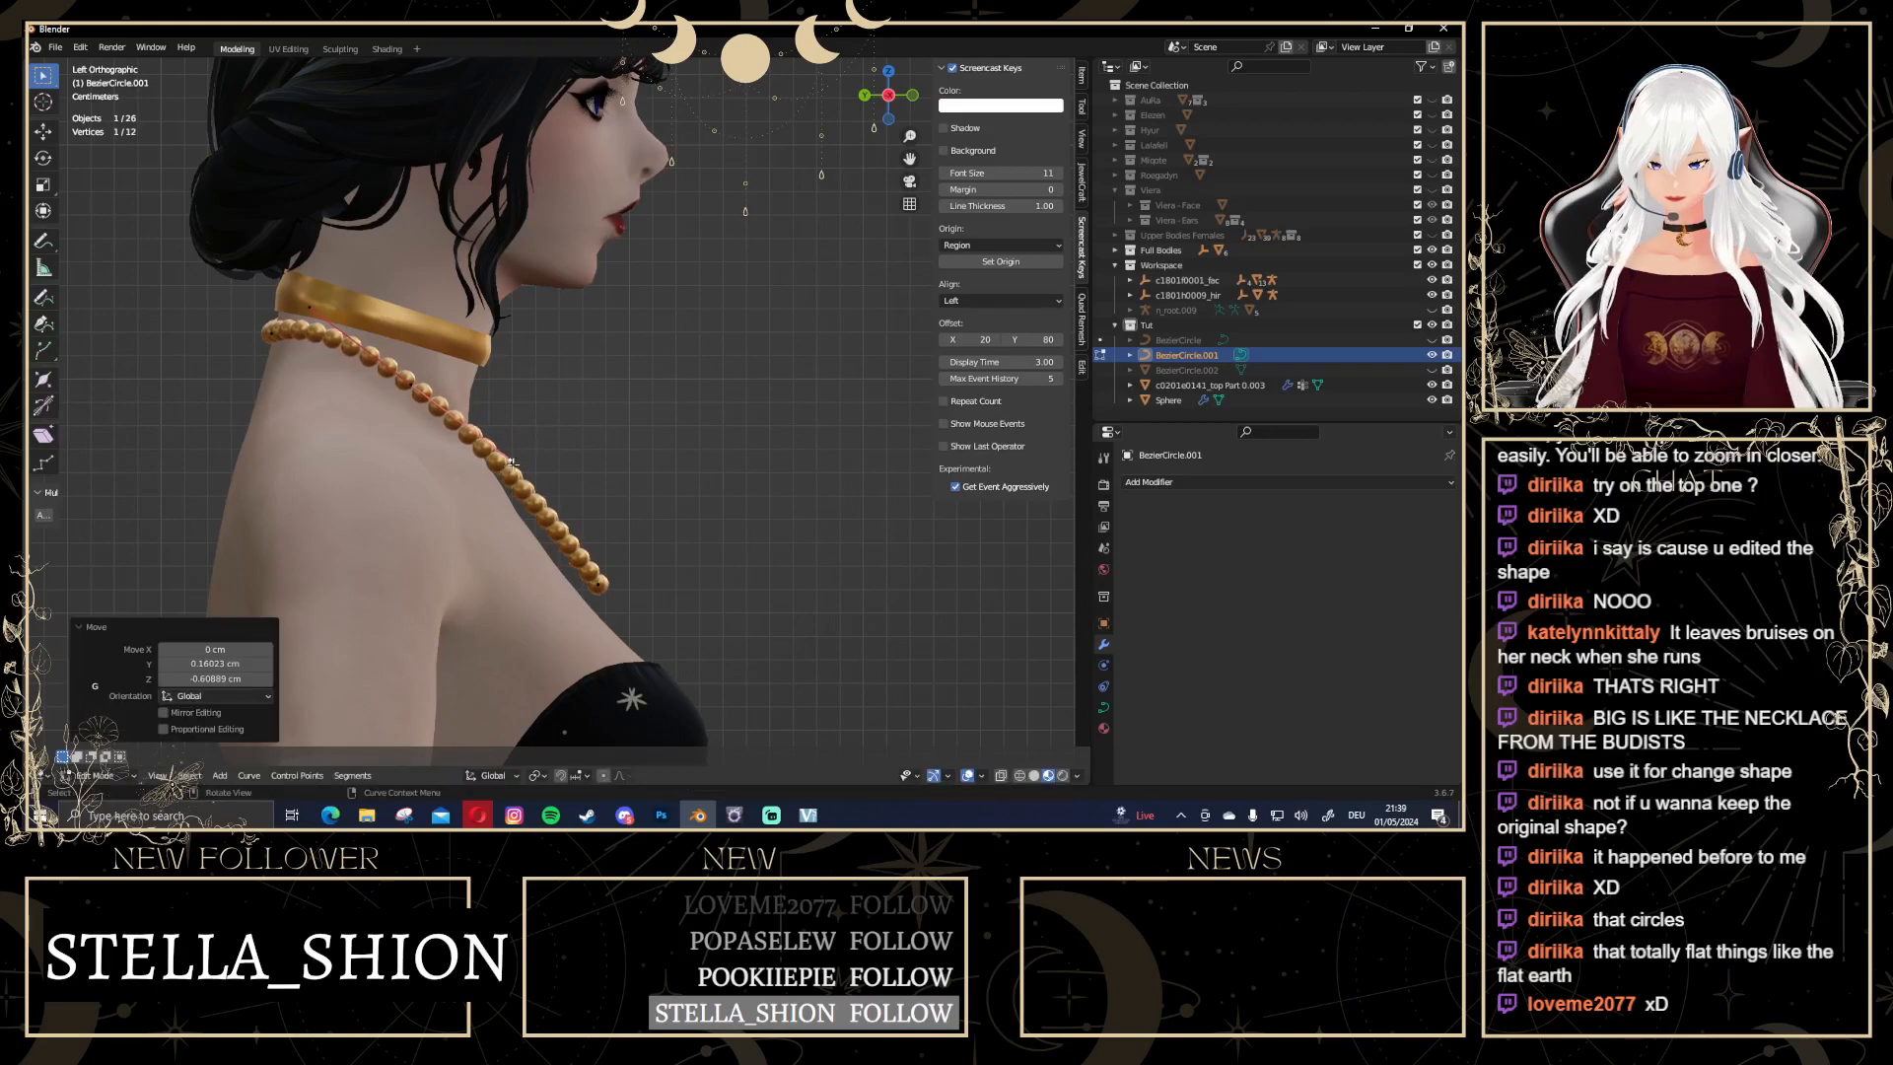
Leave curve editing and examine the V-shaped bead necklace from the front and up close at its tip
{"action": "scroll", "coordinate": [586, 581], "scroll_direction": "down", "scroll_amount": 2}
{"action": "middle_click_drag", "start_coordinate": [585, 580], "coordinate": [829, 256]}
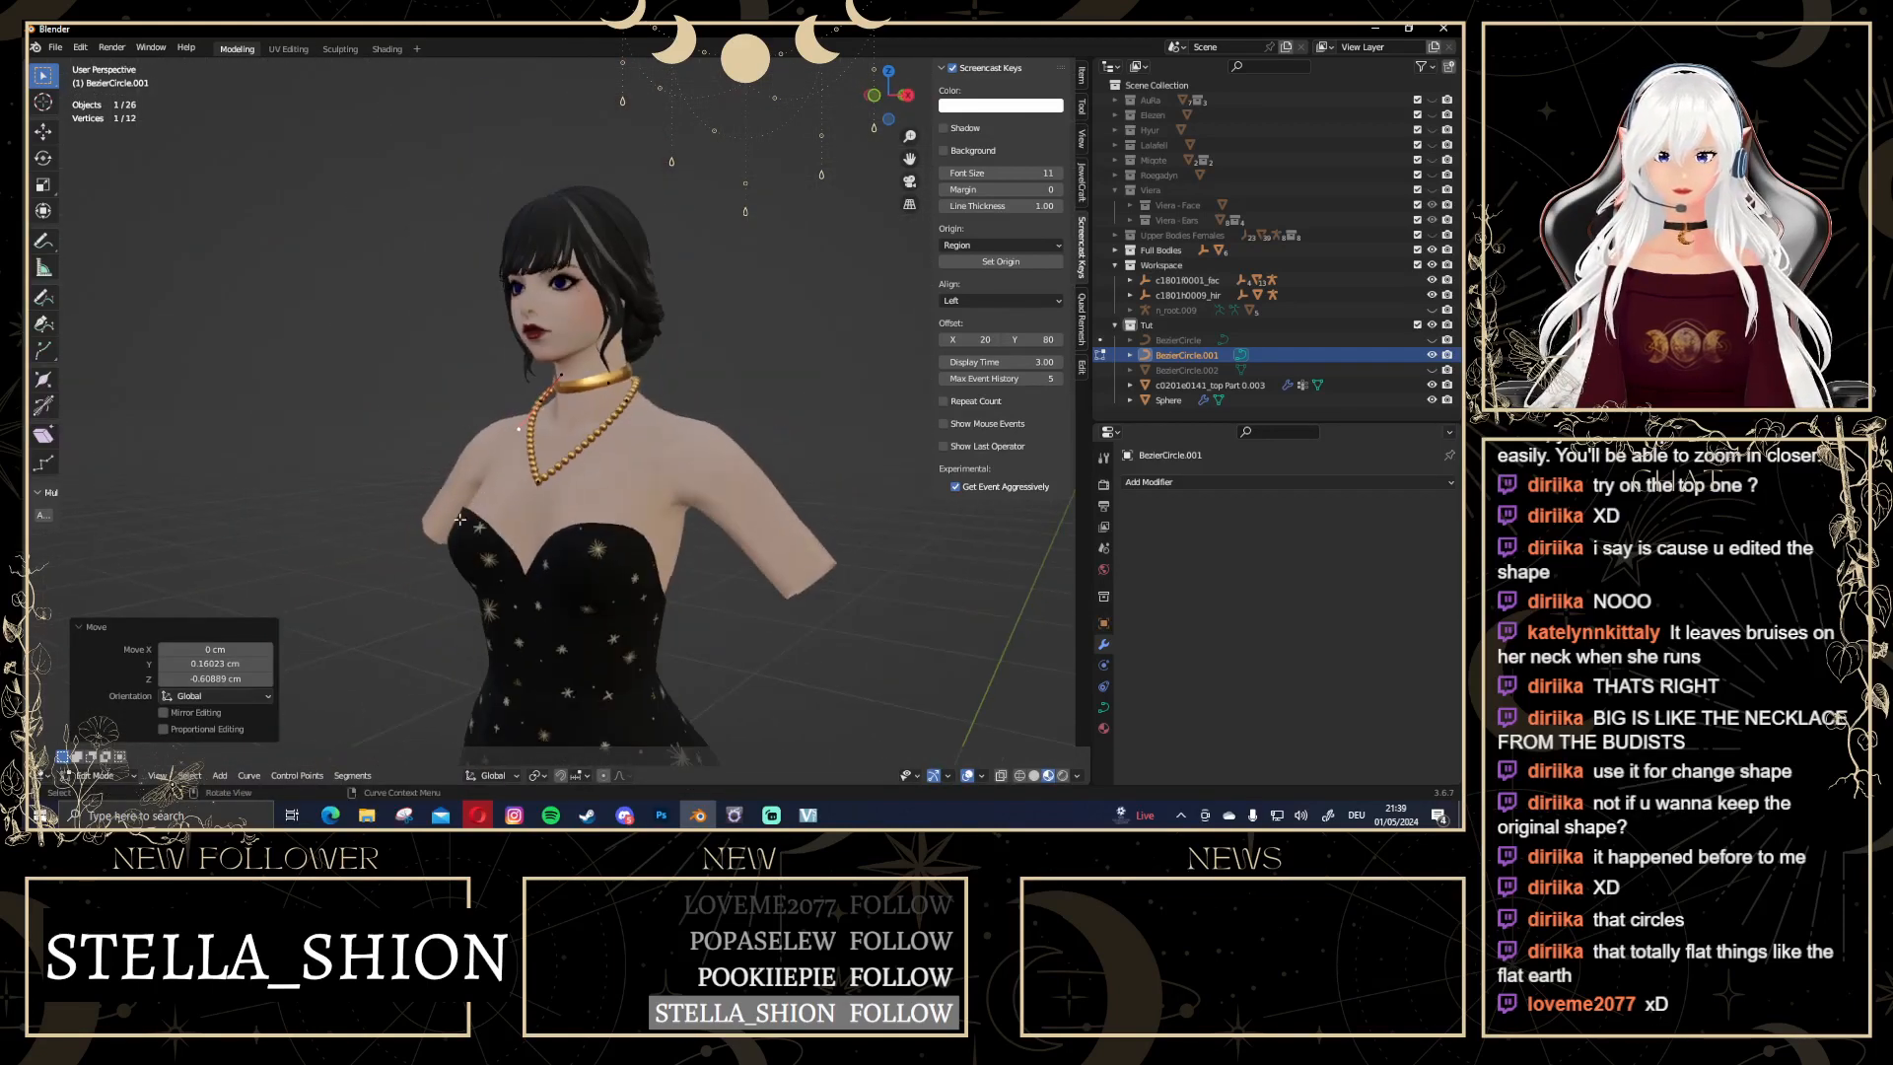
{"action": "left_click", "coordinate": [884, 109]}
{"action": "key", "text": "Tab"}
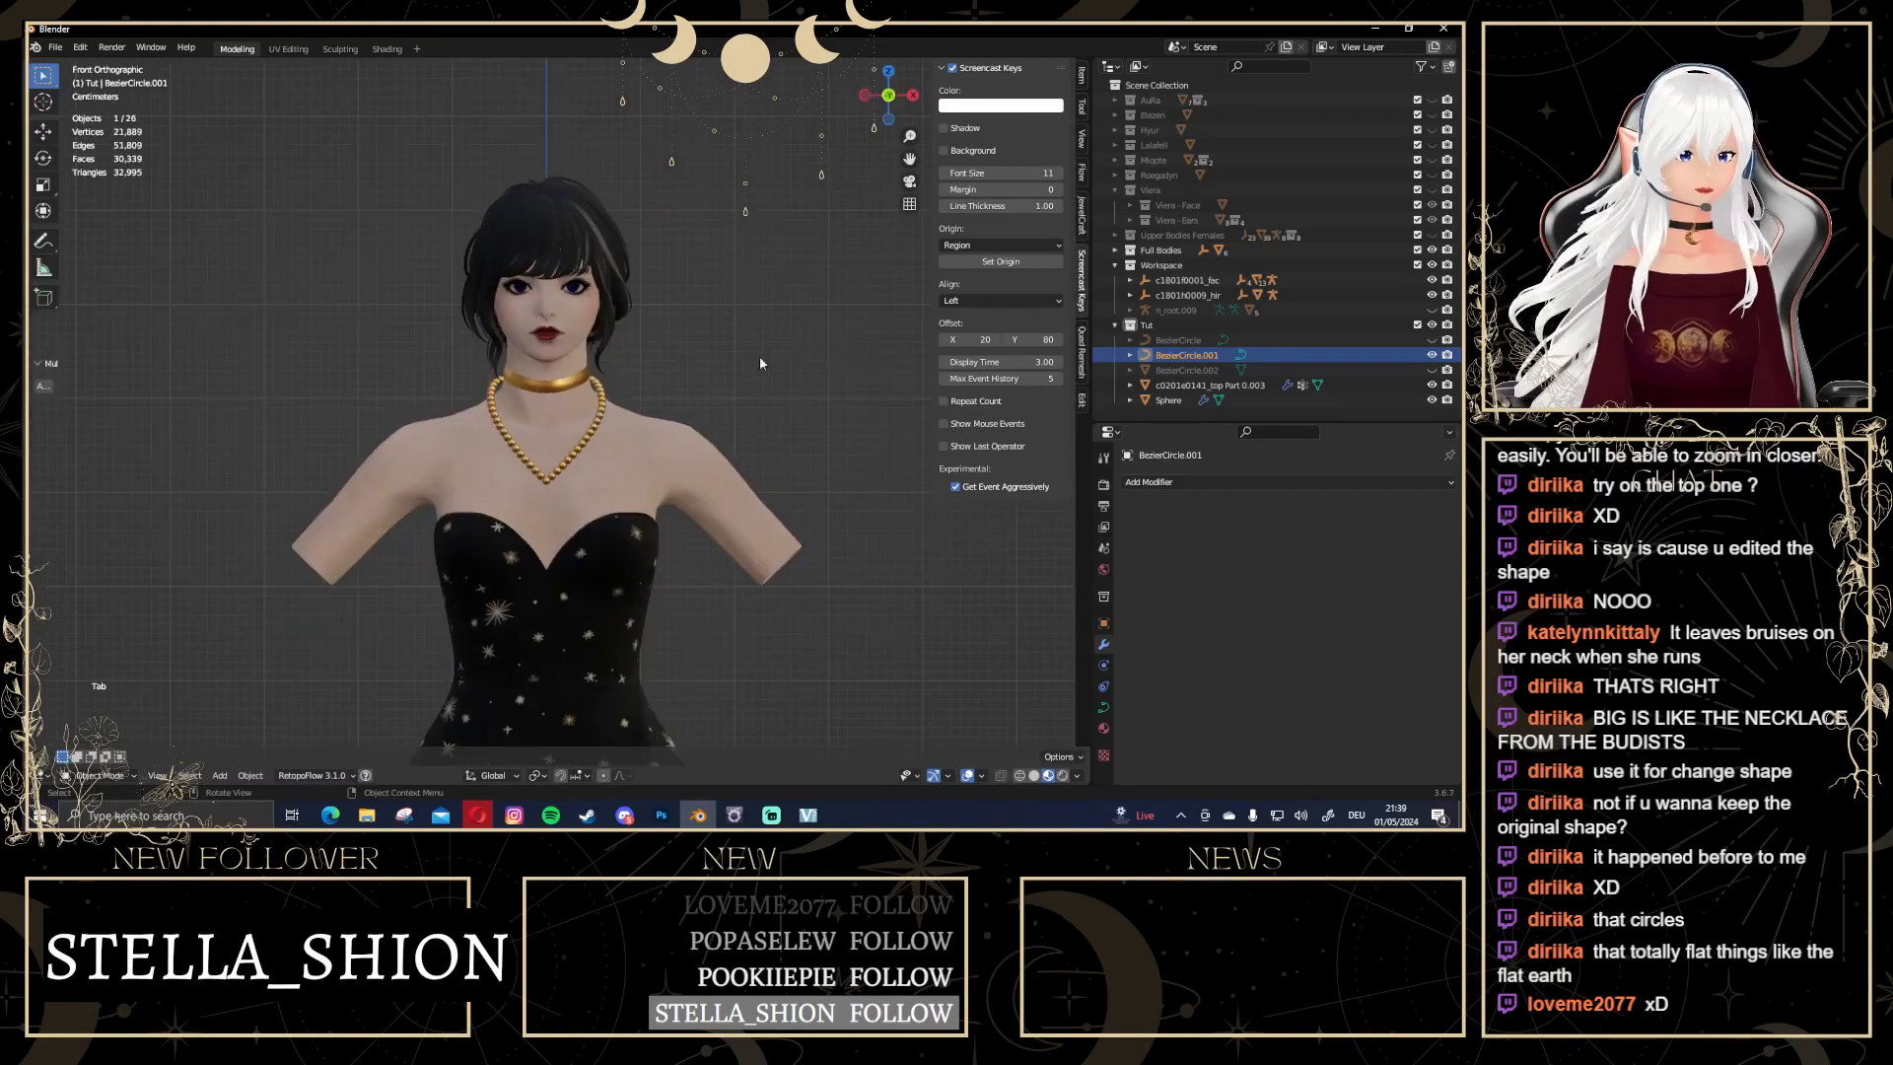
{"action": "left_click", "coordinate": [760, 354]}
{"action": "scroll", "coordinate": [669, 529], "scroll_direction": "up", "scroll_amount": 5}
{"action": "middle_click_drag", "start_coordinate": [688, 533], "coordinate": [708, 167], "text": "shift"}
{"action": "scroll", "coordinate": [708, 168], "scroll_direction": "up", "scroll_amount": 2}
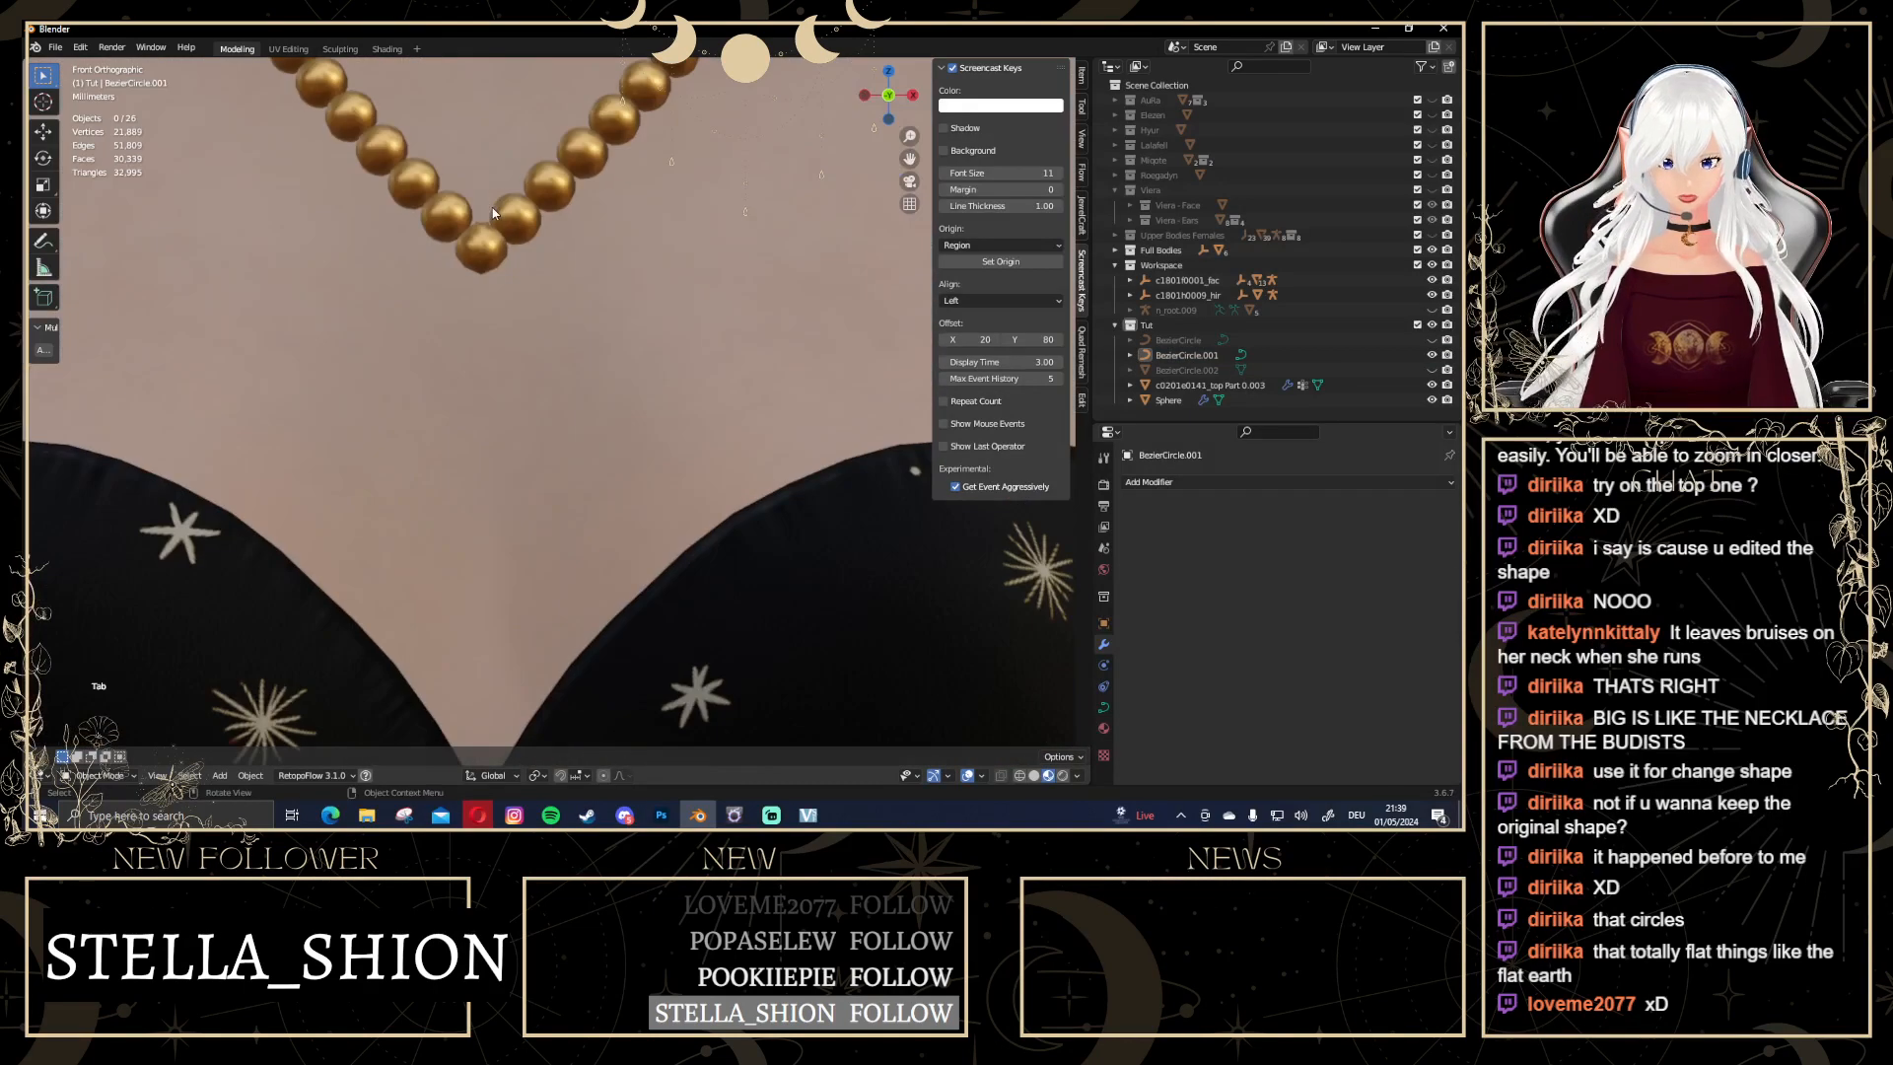
{"action": "scroll", "coordinate": [505, 229], "scroll_direction": "down", "scroll_amount": 2}
{"action": "middle_click_drag", "start_coordinate": [598, 317], "coordinate": [645, 474]}
Select the bead Sphere, set its Array relative offset factor X to 2.2, and inspect the spaced beads
{"action": "left_click", "coordinate": [617, 455]}
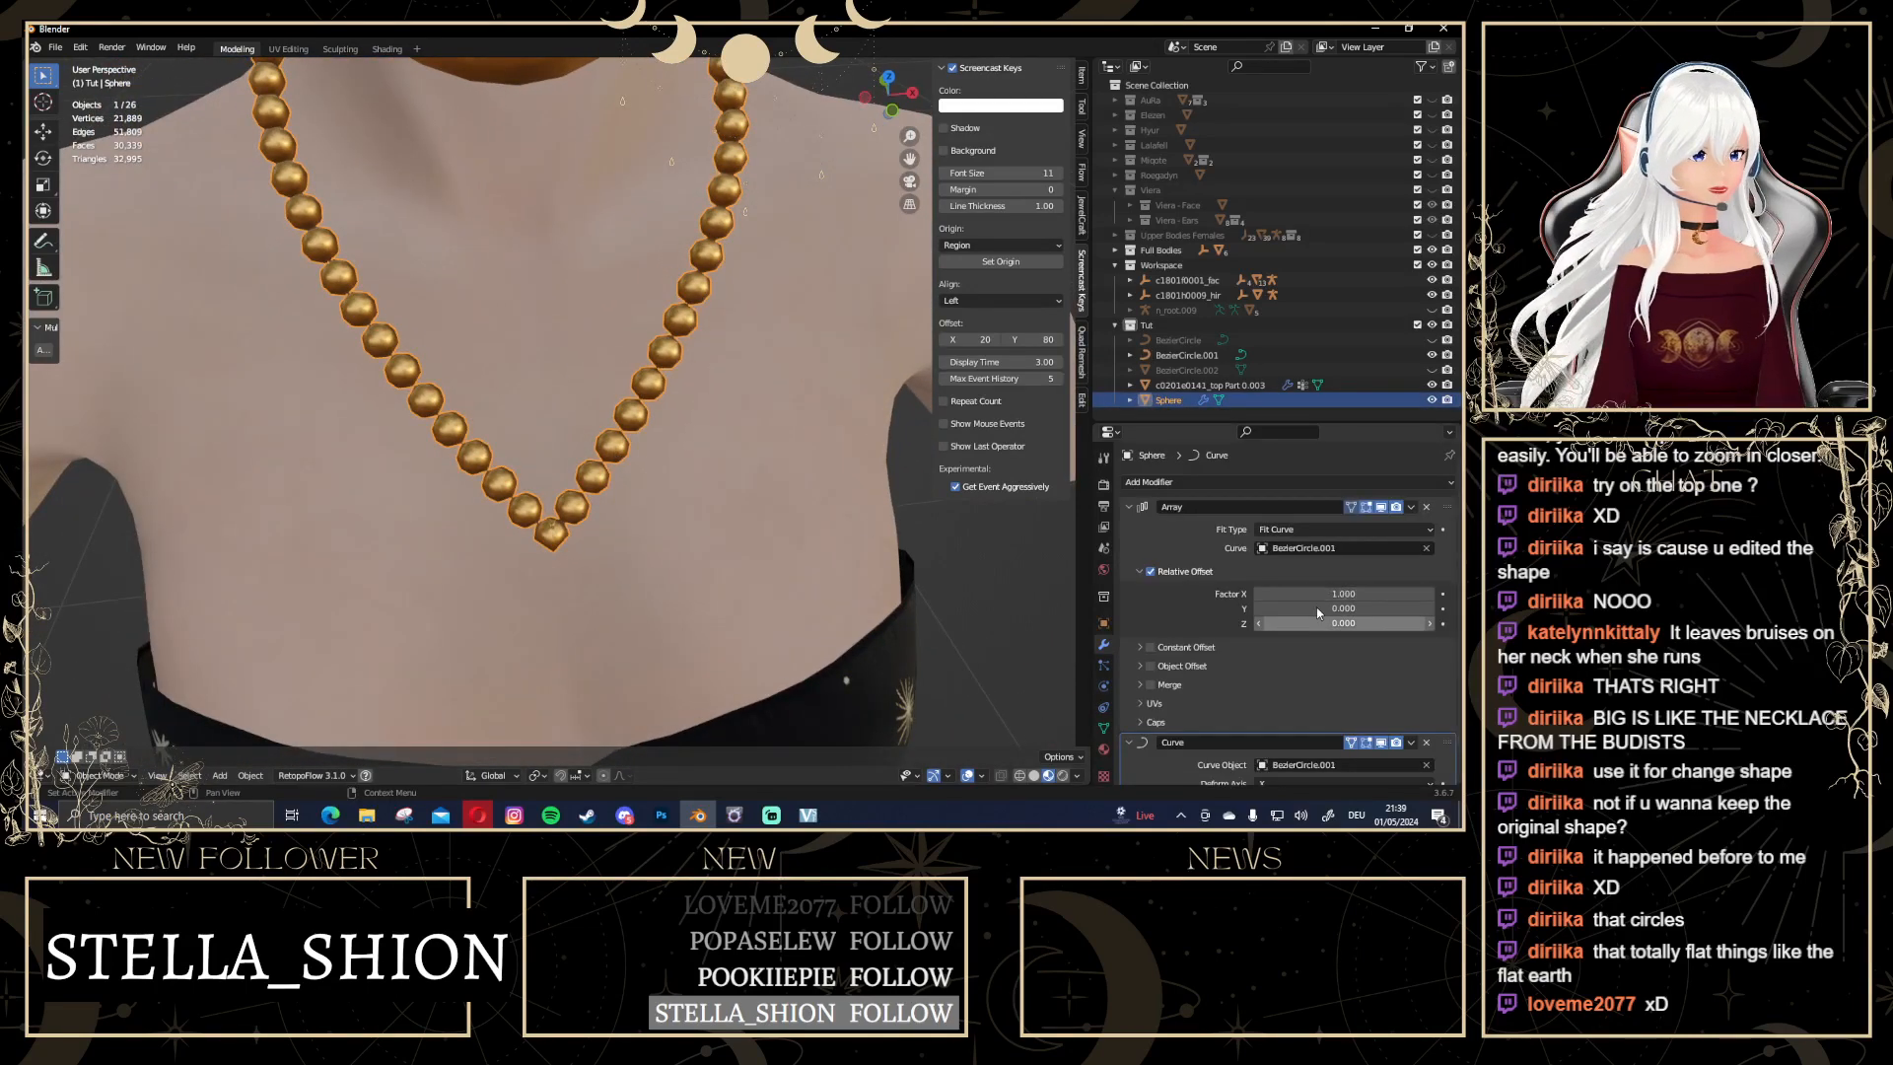
{"action": "left_click", "coordinate": [1277, 575]}
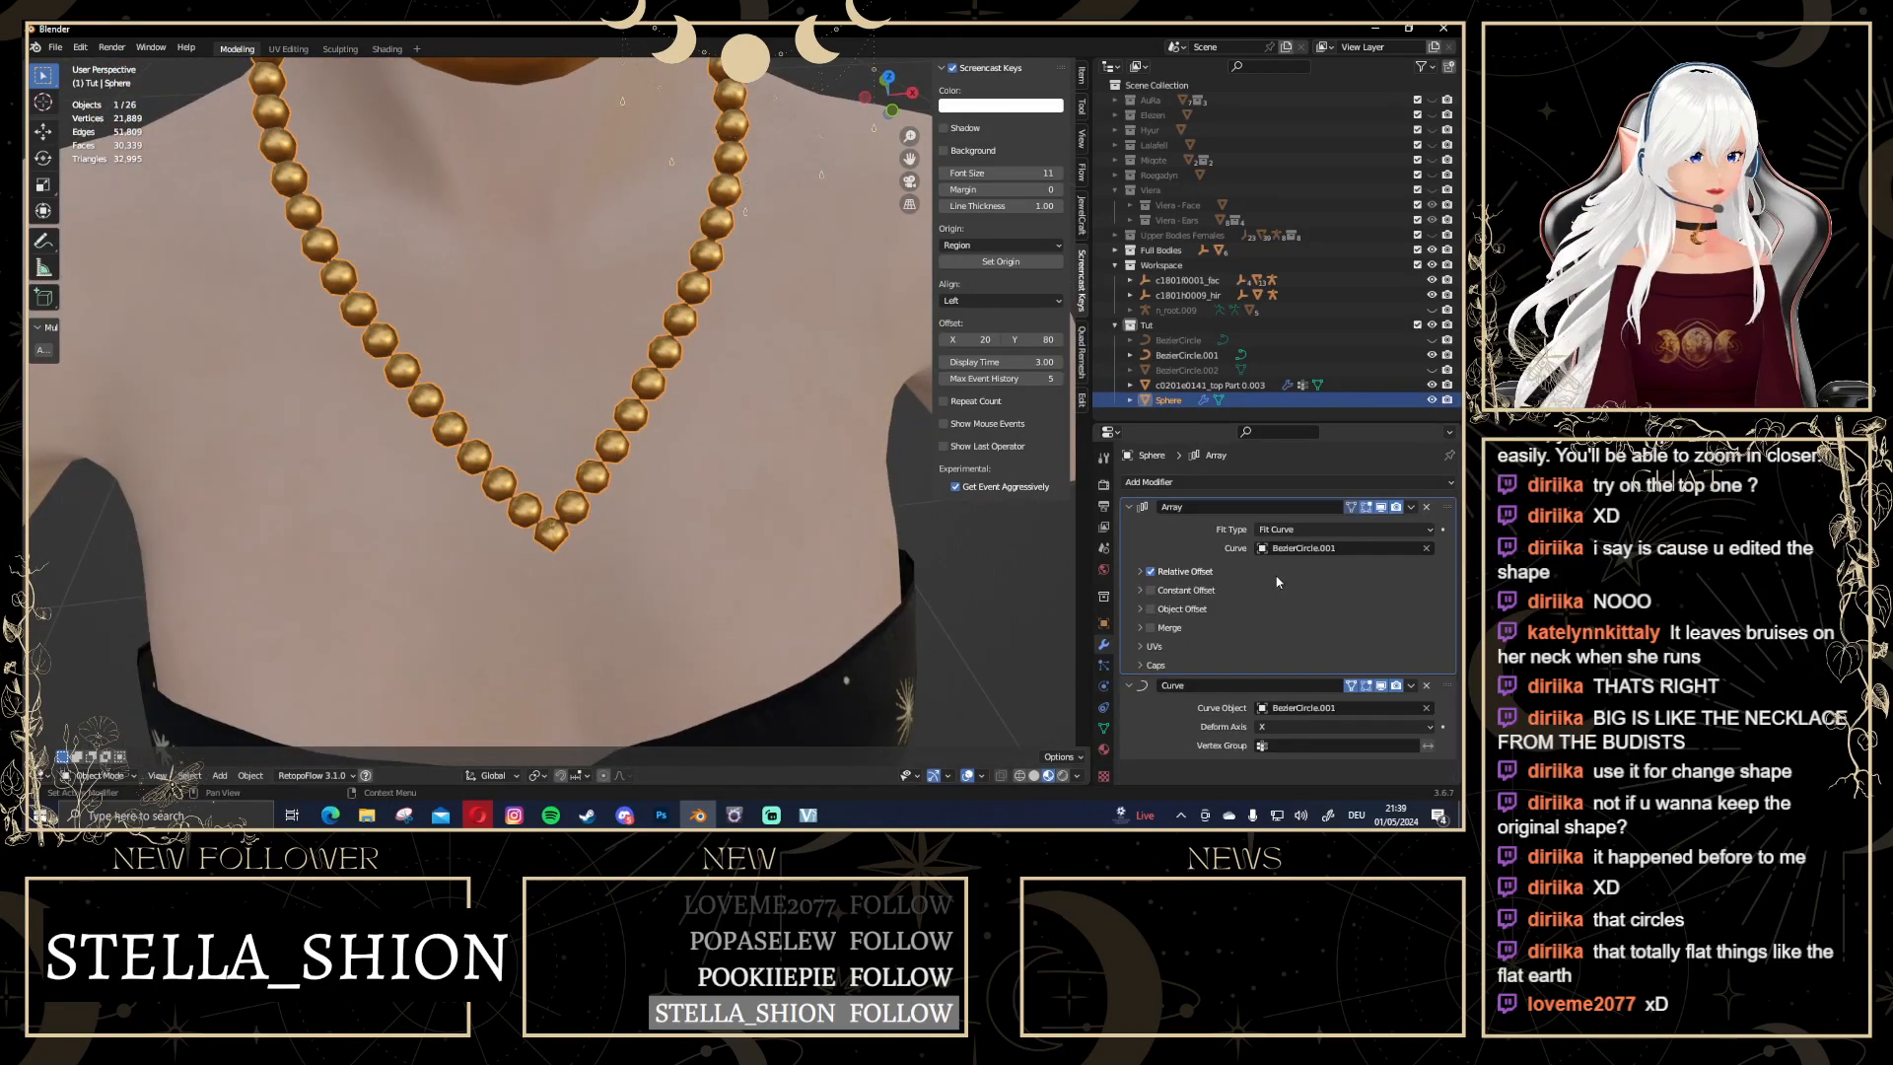
{"action": "left_click", "coordinate": [1138, 572]}
{"action": "left_click_drag", "start_coordinate": [1343, 593], "coordinate": [1453, 594]}
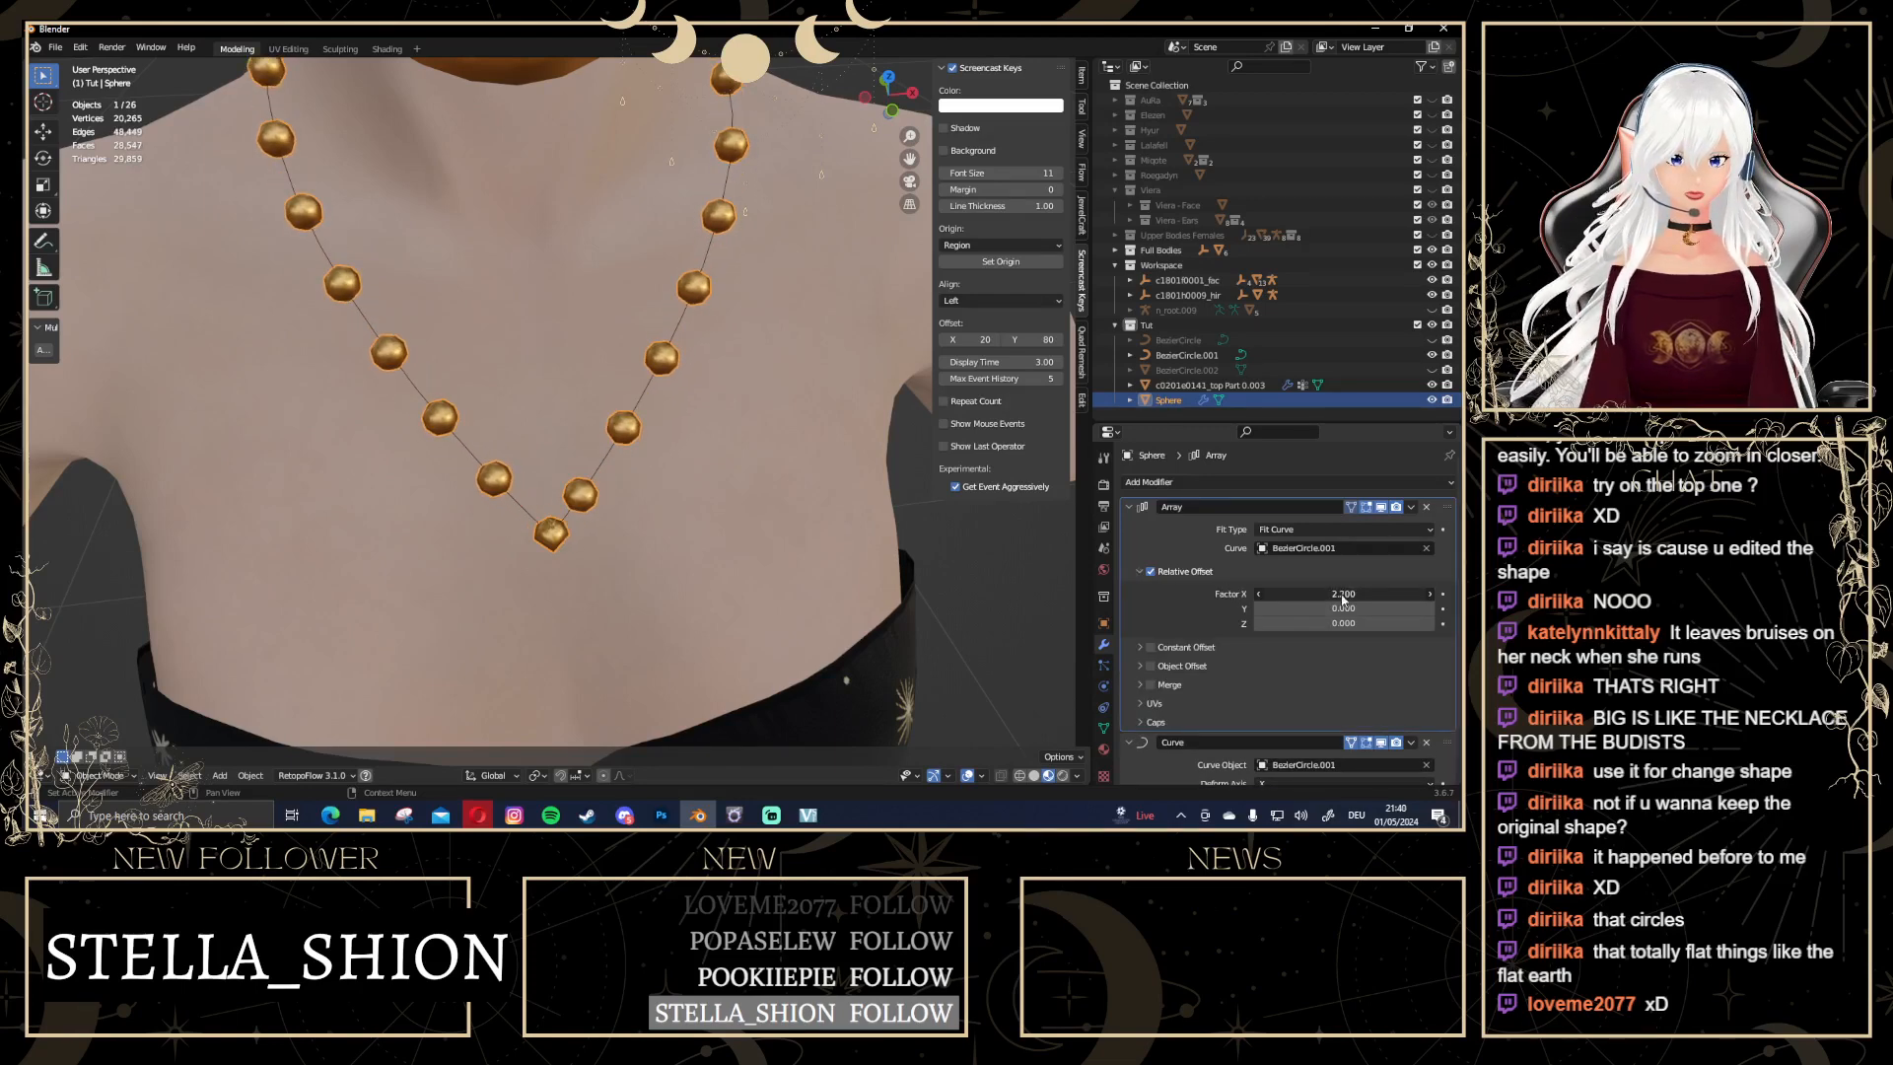
{"action": "middle_click_drag", "start_coordinate": [694, 466], "coordinate": [663, 428]}
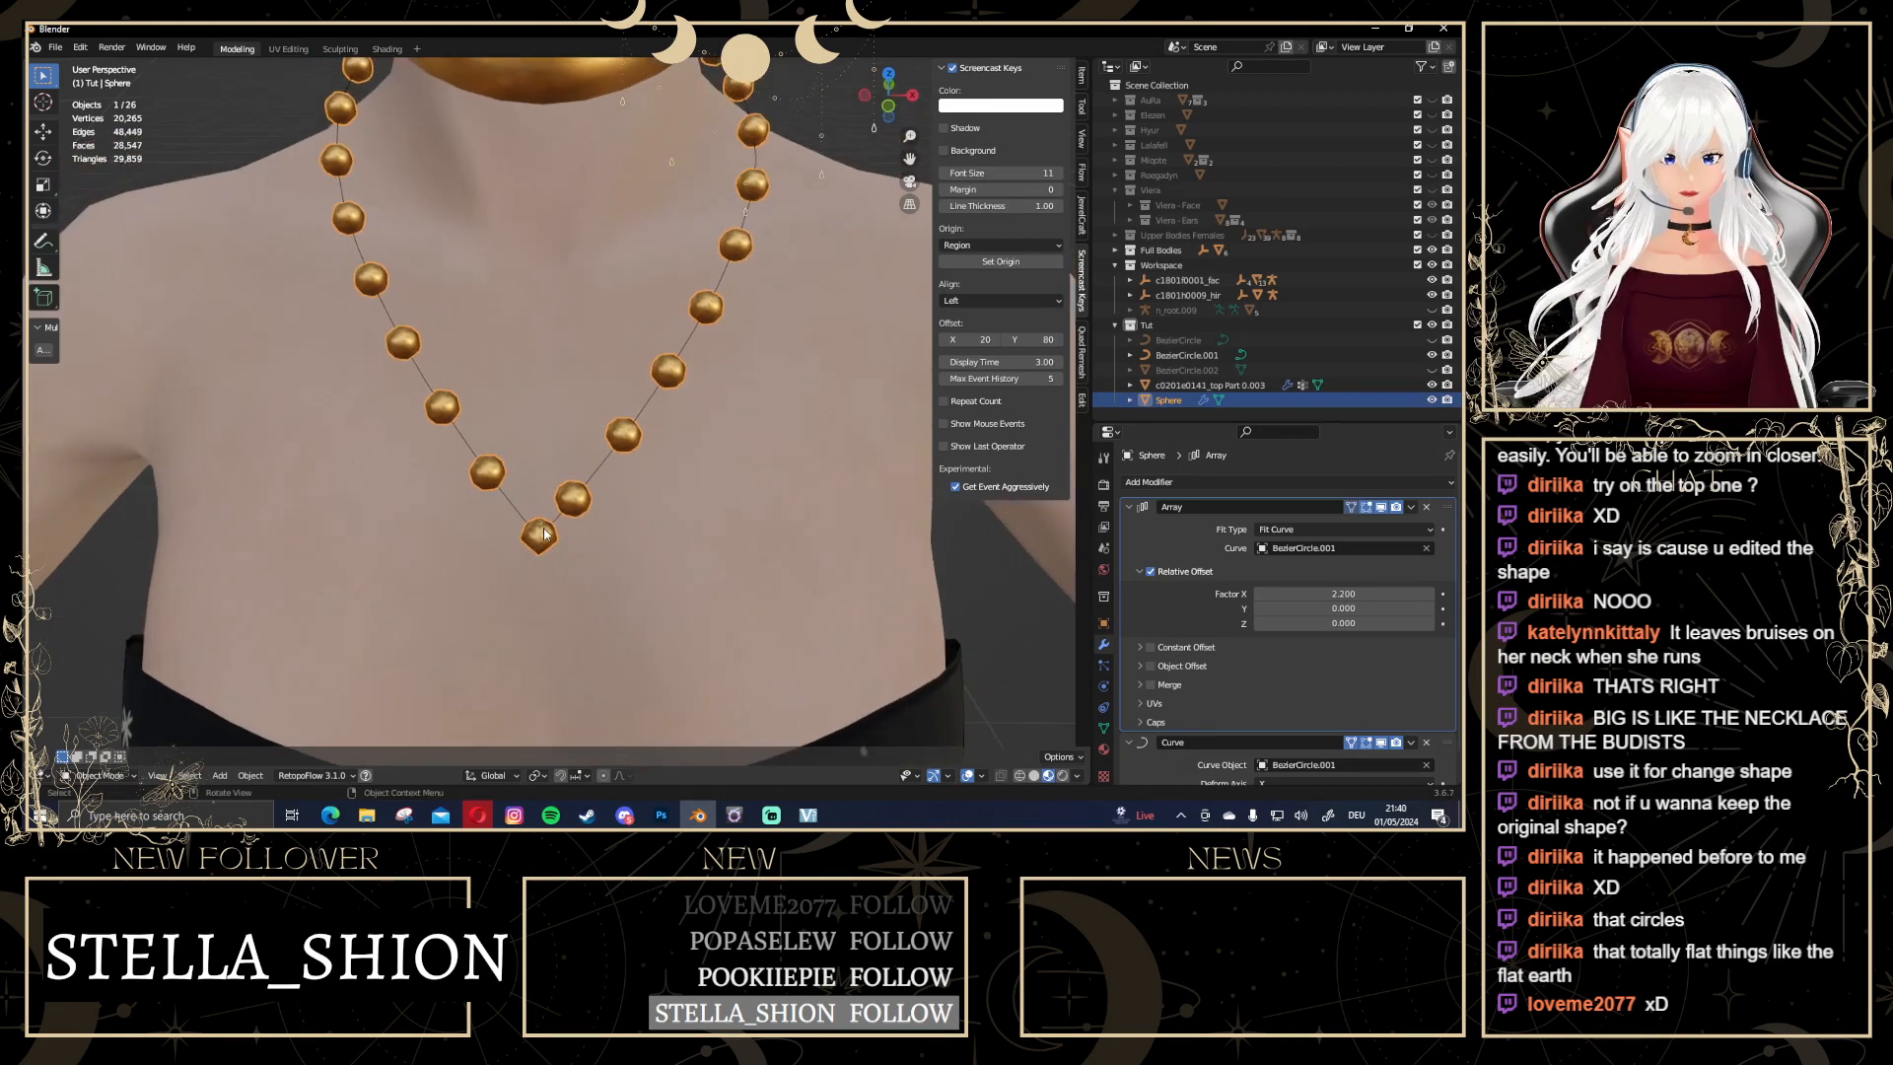
{"action": "scroll", "coordinate": [545, 534], "scroll_direction": "down", "scroll_amount": 5}
{"action": "scroll", "coordinate": [529, 305], "scroll_direction": "up", "scroll_amount": 2}
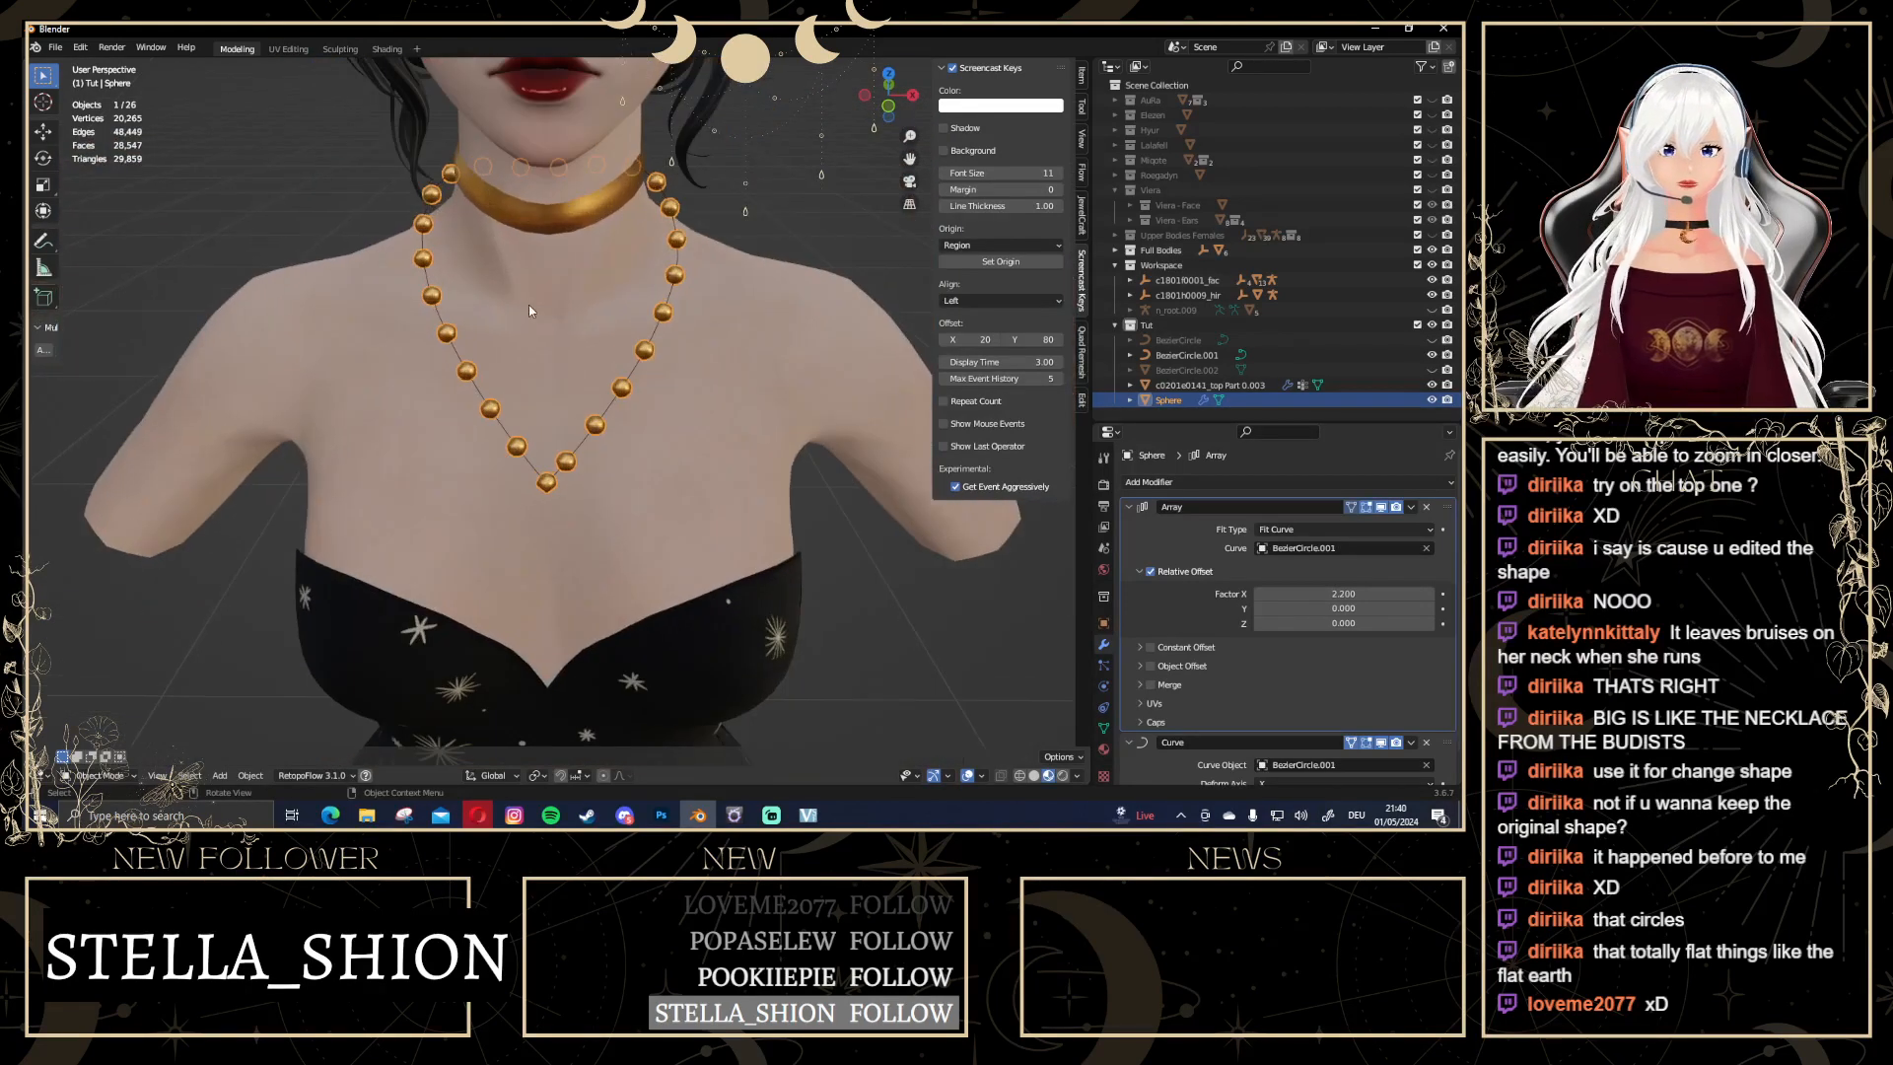
{"action": "scroll", "coordinate": [536, 345], "scroll_direction": "down", "scroll_amount": 2}
{"action": "scroll", "coordinate": [548, 345], "scroll_direction": "up", "scroll_amount": 4}
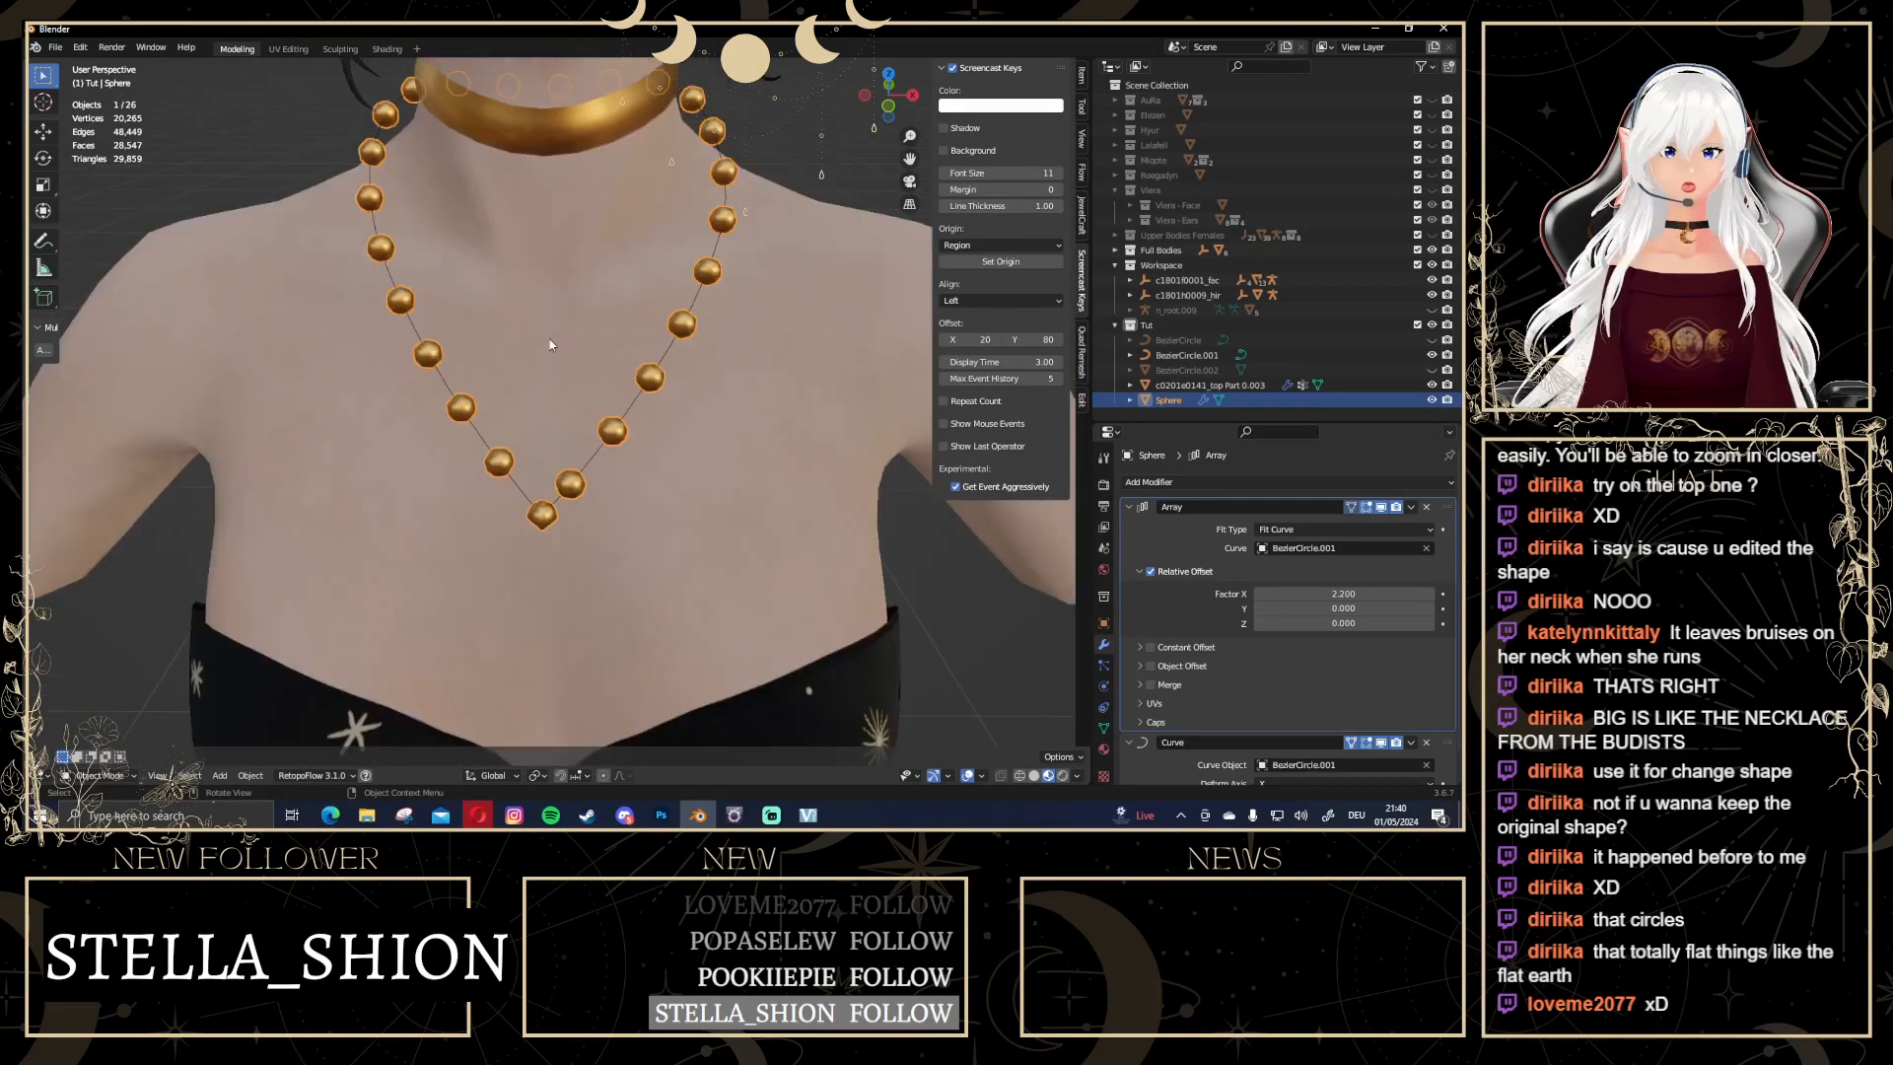
Give the necklace curve BezierCircle.001 a round bevel with a depth of 0.08 cm
{"action": "scroll", "coordinate": [550, 346], "scroll_direction": "down", "scroll_amount": 4}
{"action": "key", "text": "alt+a"}
{"action": "middle_click_drag", "start_coordinate": [654, 318], "coordinate": [452, 286]}
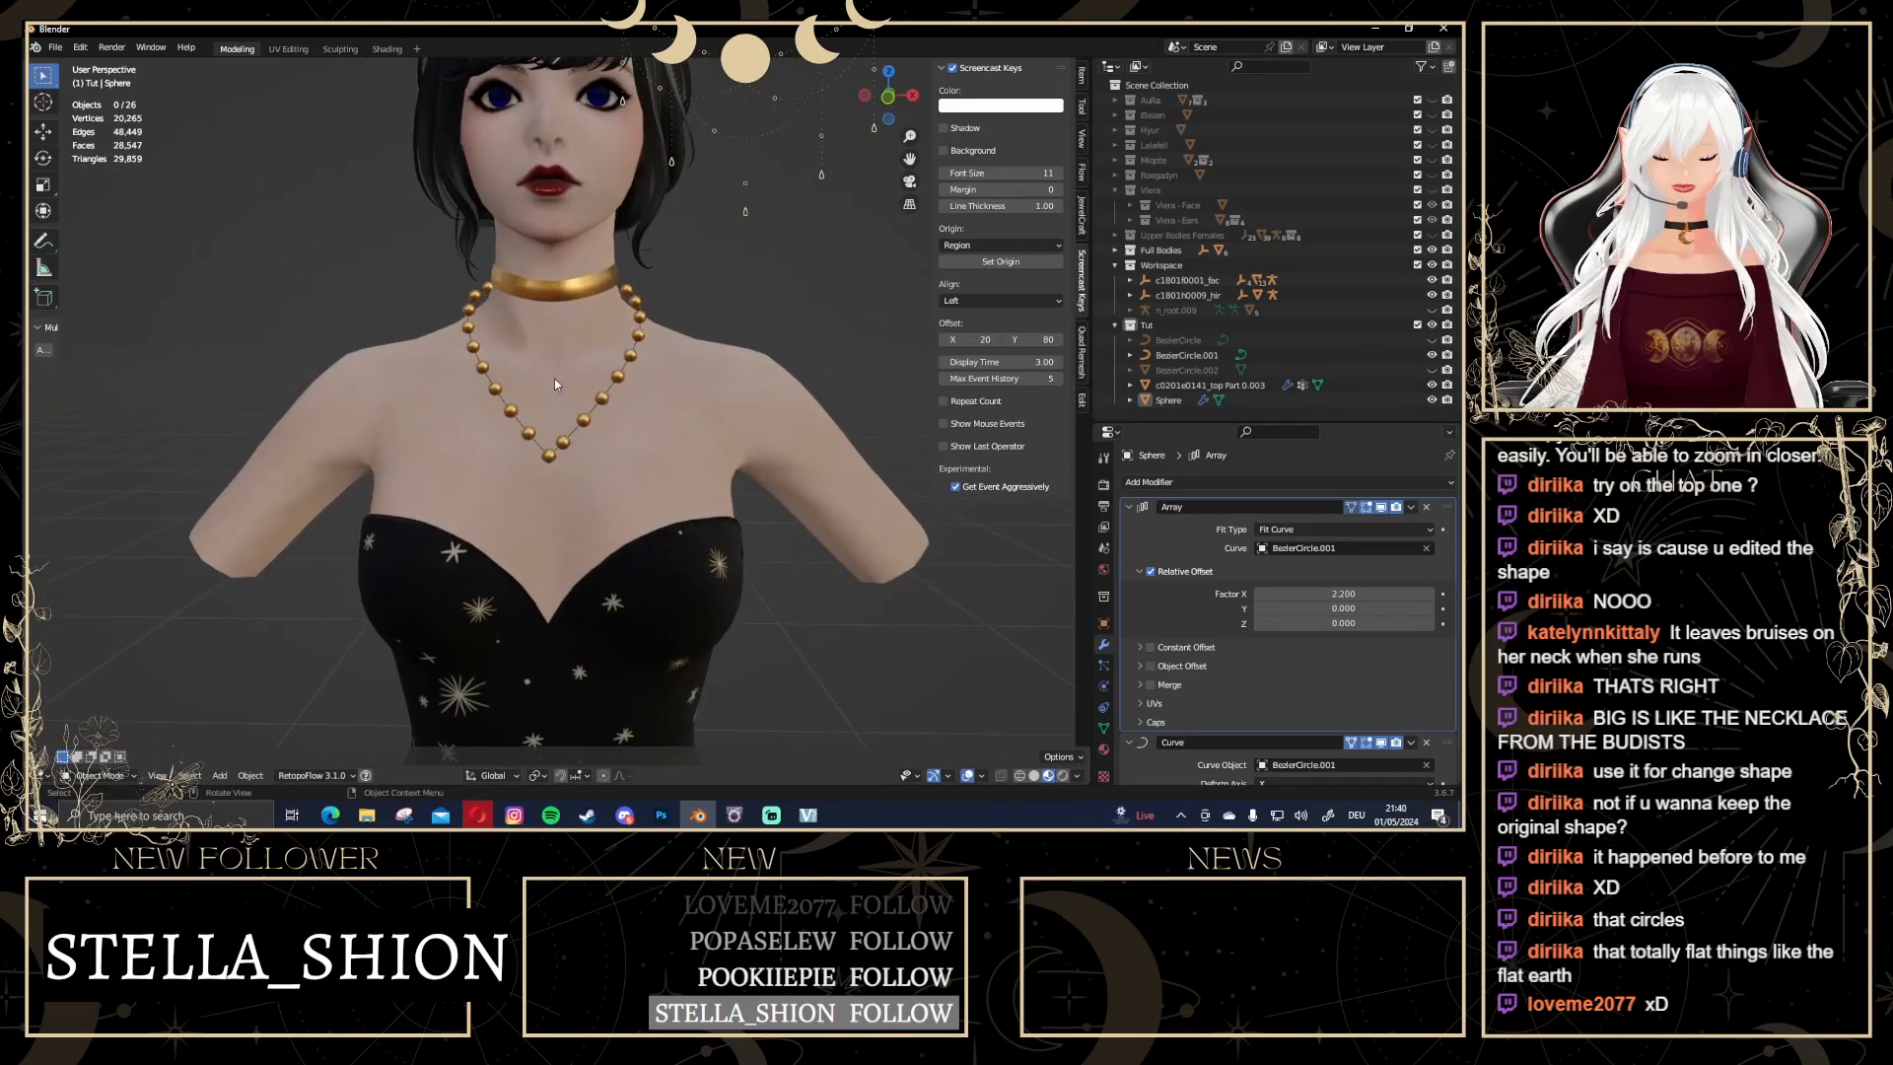
{"action": "scroll", "coordinate": [552, 382], "scroll_direction": "up", "scroll_amount": 2}
{"action": "middle_click_drag", "start_coordinate": [648, 315], "coordinate": [688, 358]}
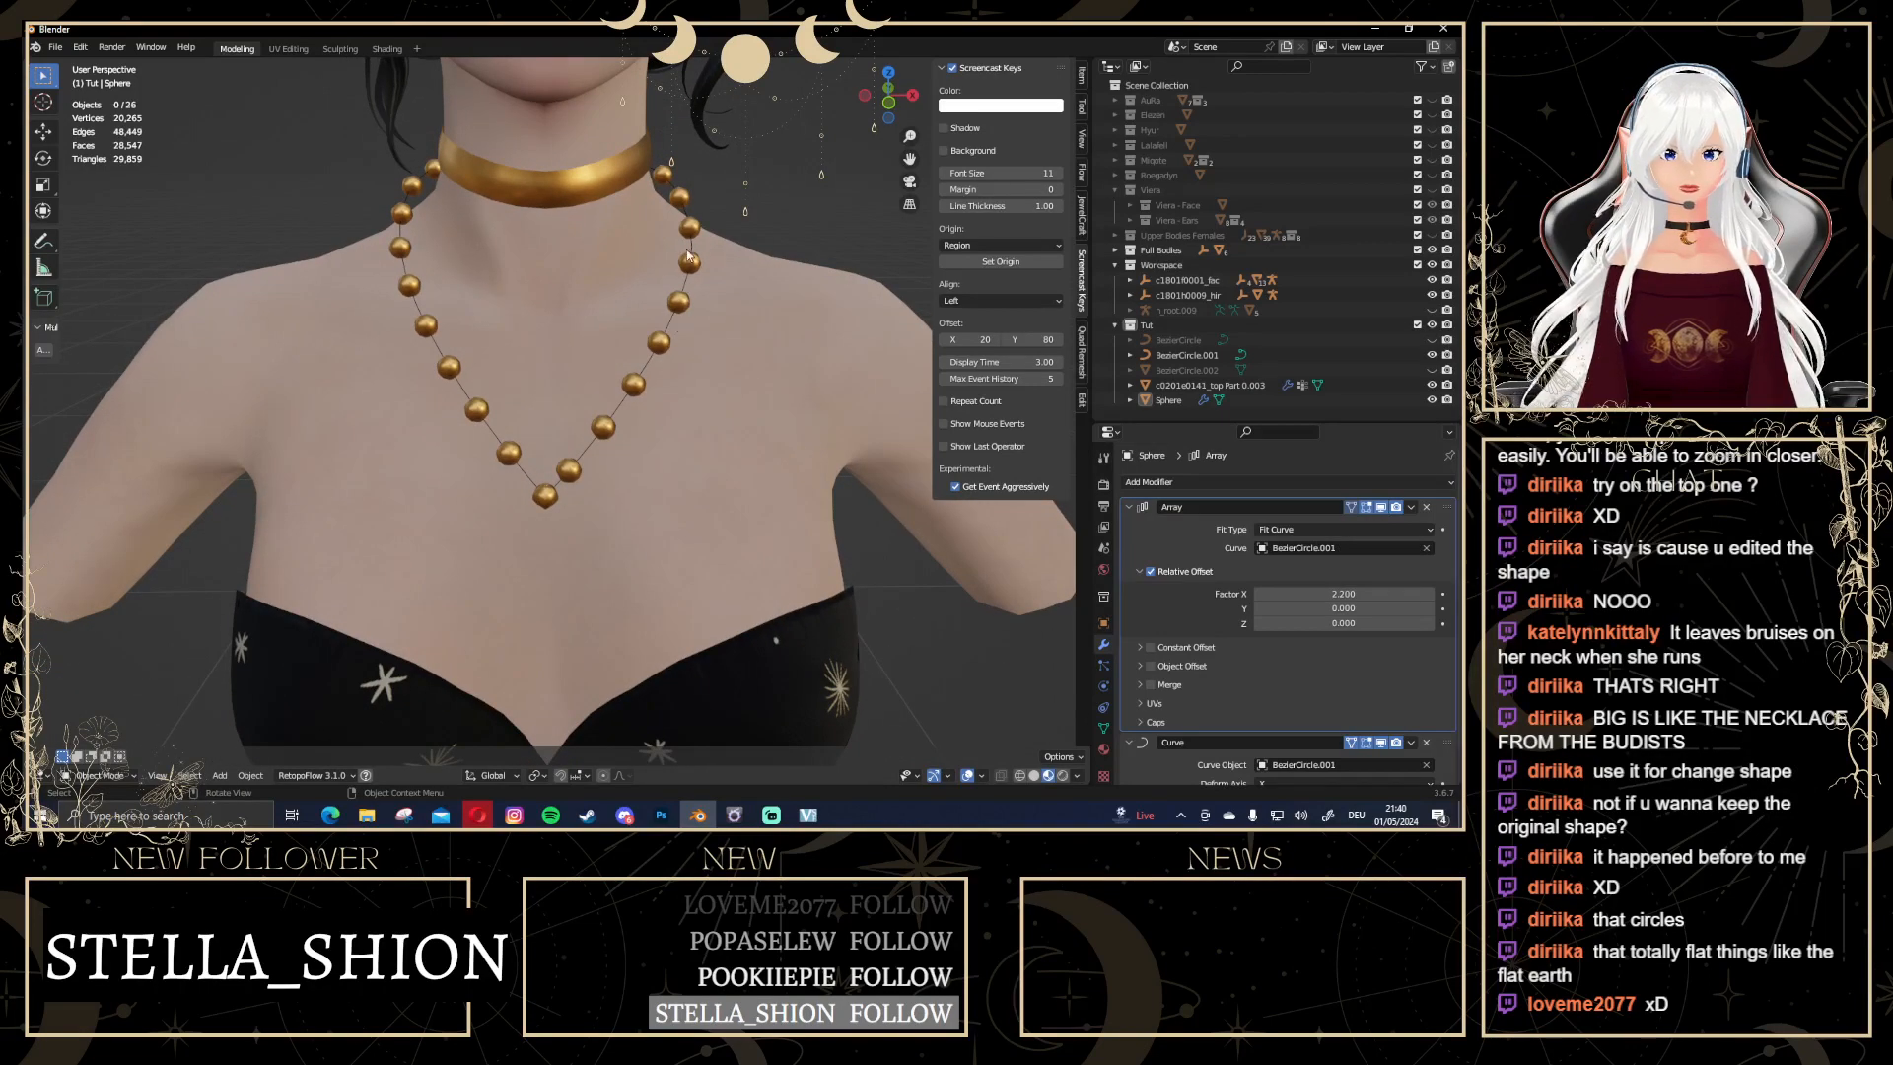
{"action": "left_click", "coordinate": [672, 329]}
{"action": "left_click", "coordinate": [1105, 708]}
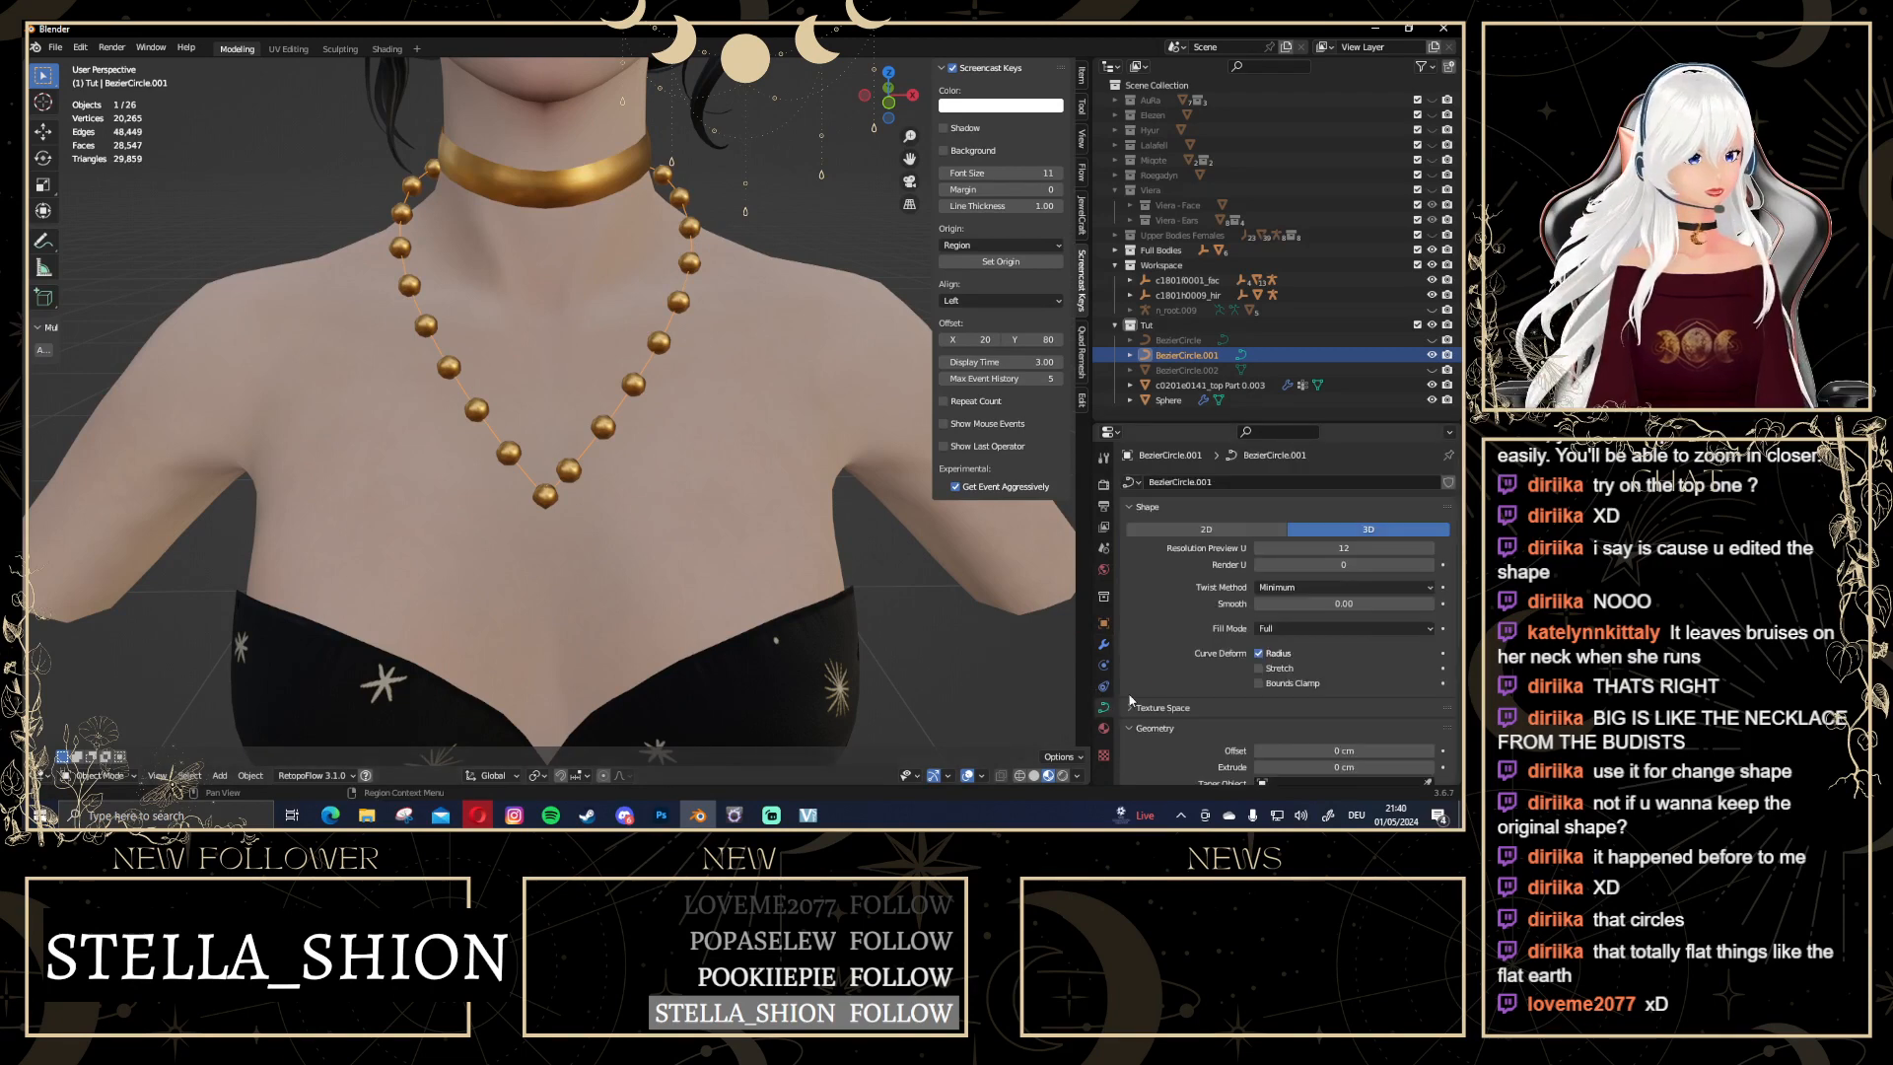
{"action": "scroll", "coordinate": [1339, 546], "scroll_direction": "down", "scroll_amount": 6}
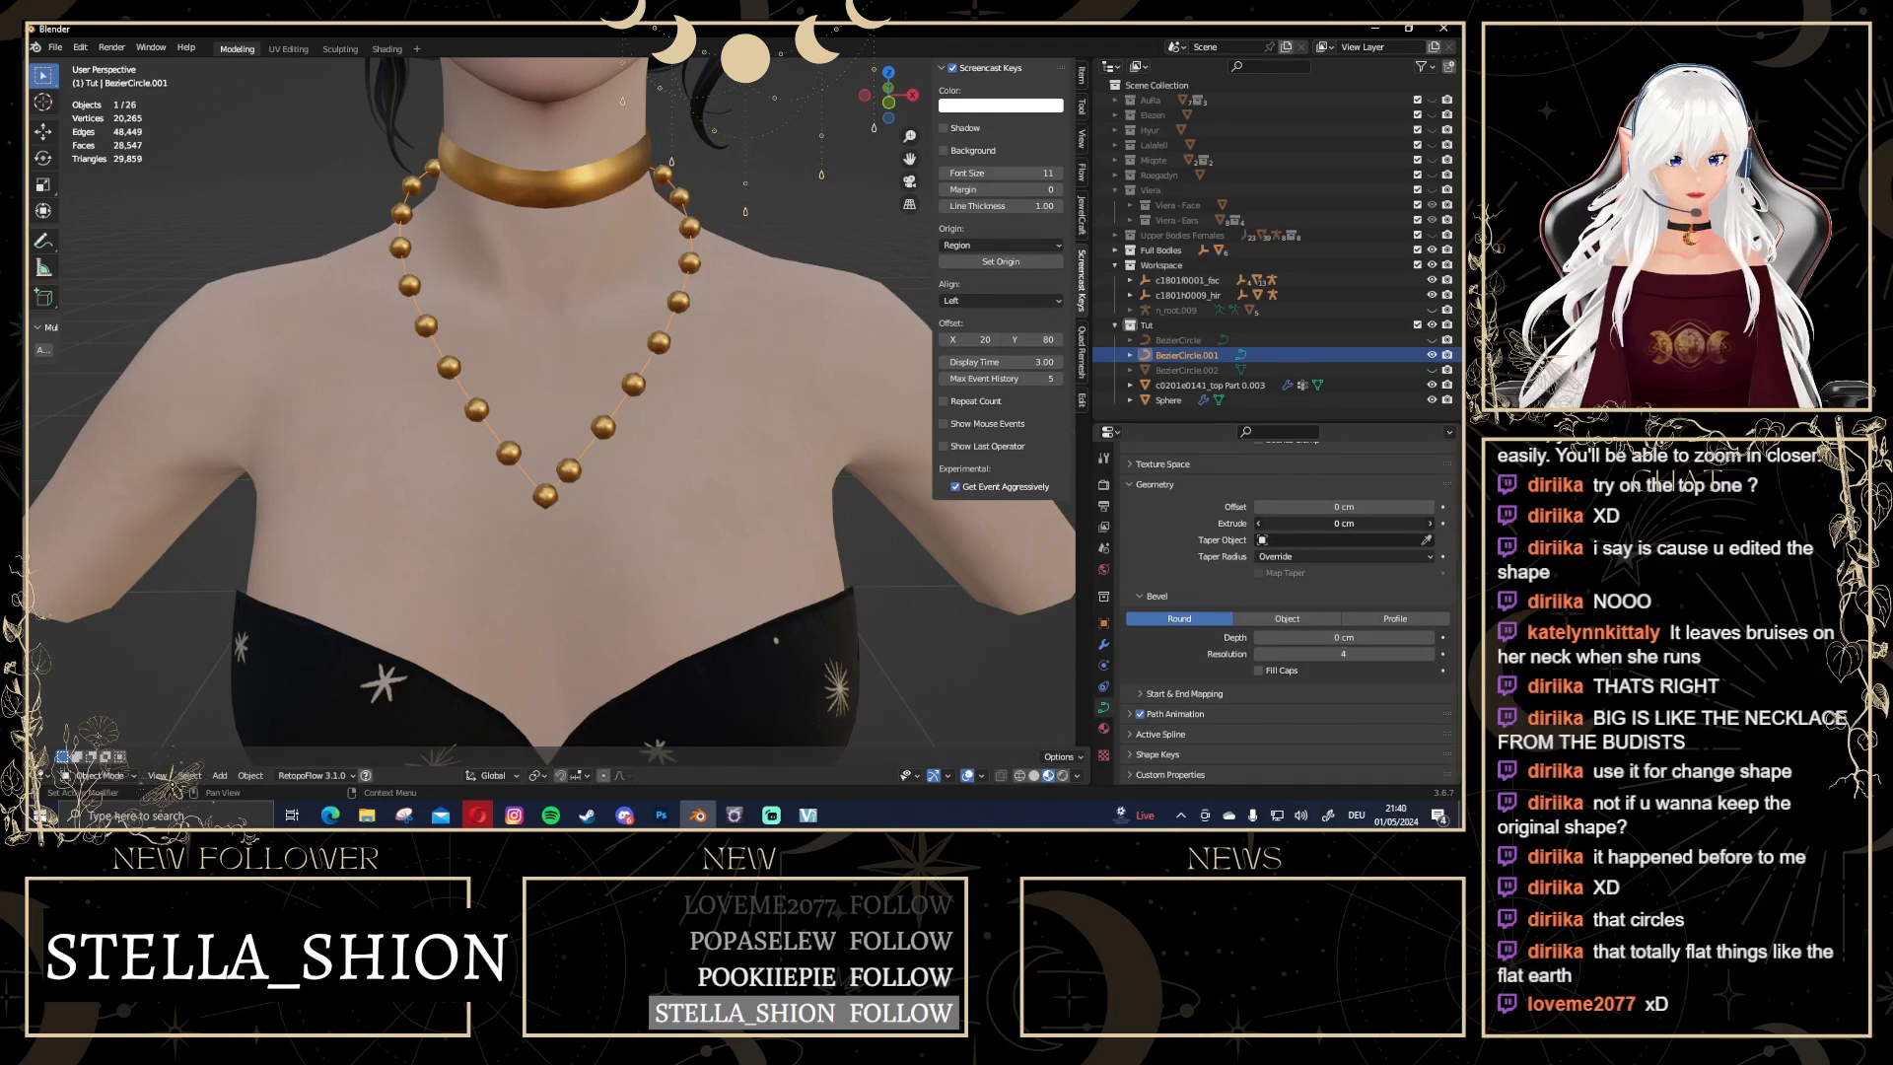
{"action": "mouse_move", "coordinate": [1306, 527]}
{"action": "left_mouse_down"}
{"action": "mouse_move", "coordinate": [1351, 526]}
{"action": "mouse_move", "coordinate": [1306, 527]}
{"action": "left_mouse_up"}
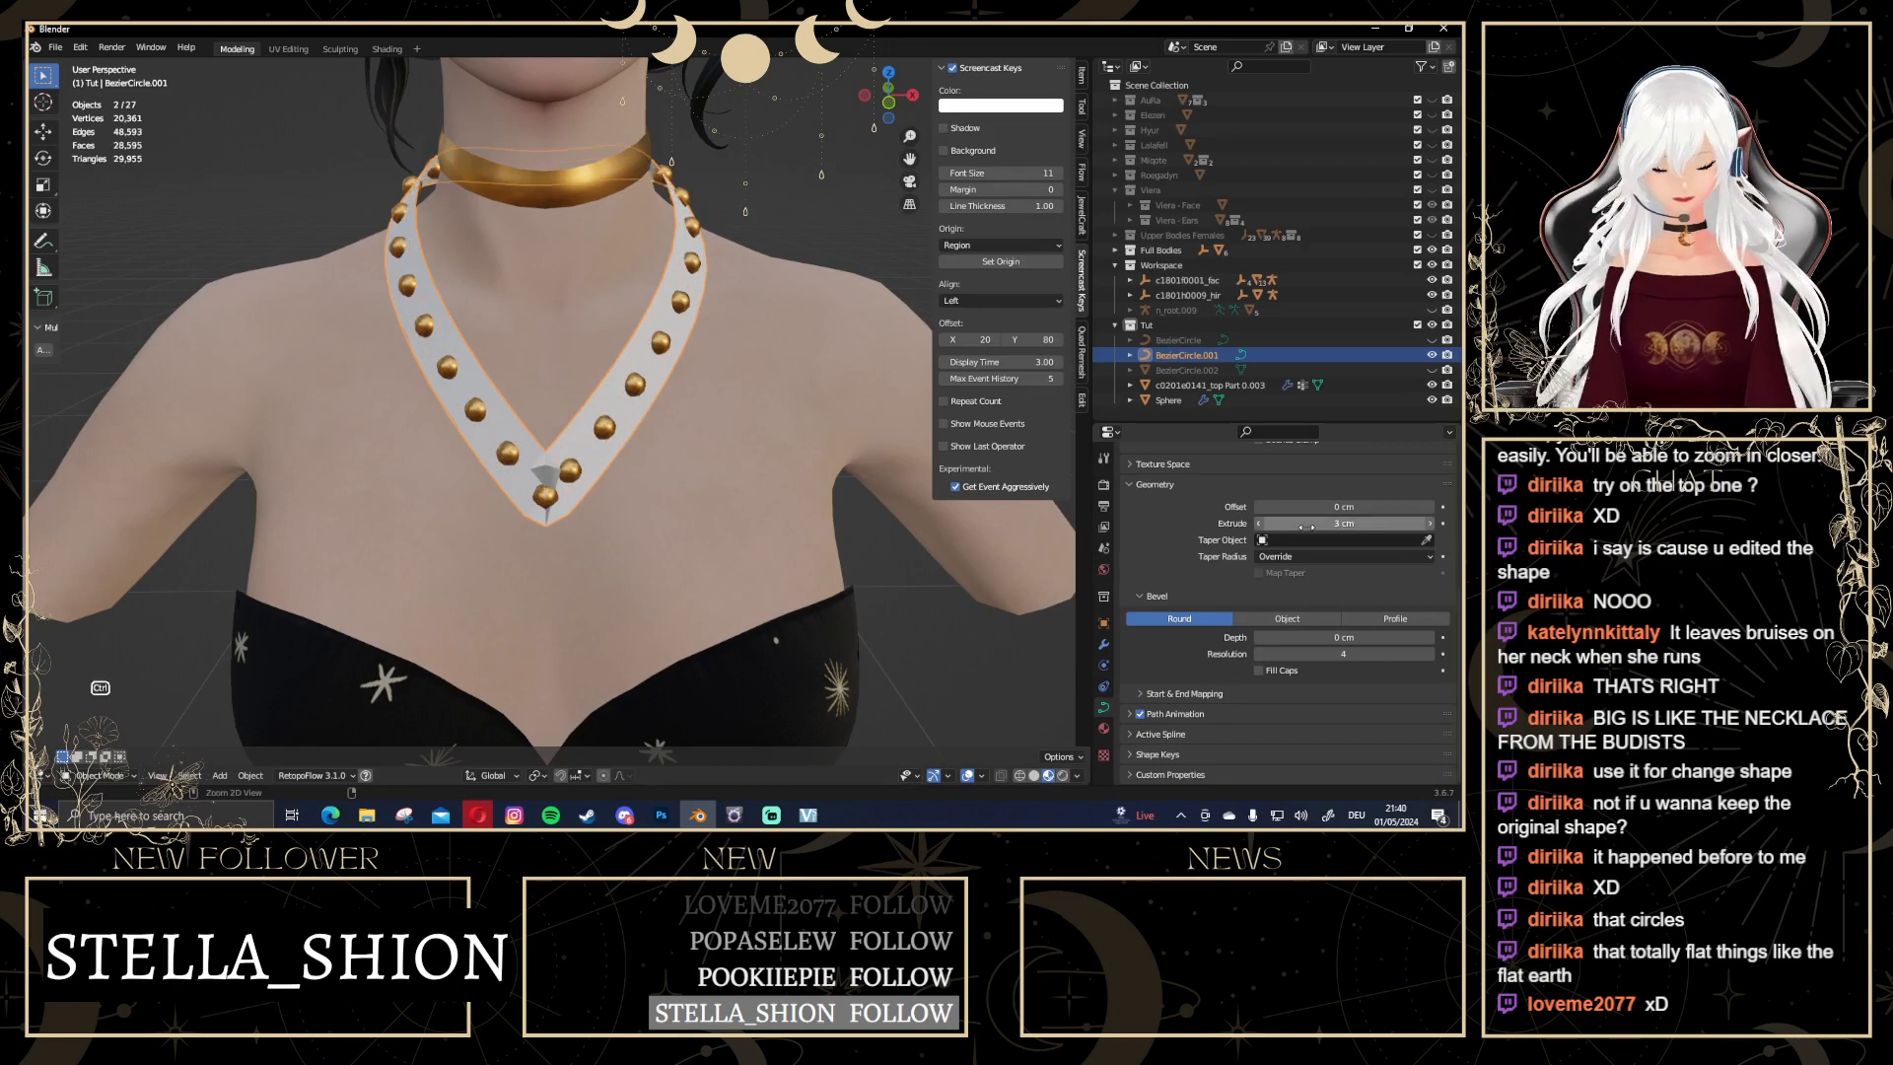
{"action": "key", "text": "ctrl+z"}
{"action": "left_click", "coordinate": [1305, 636]}
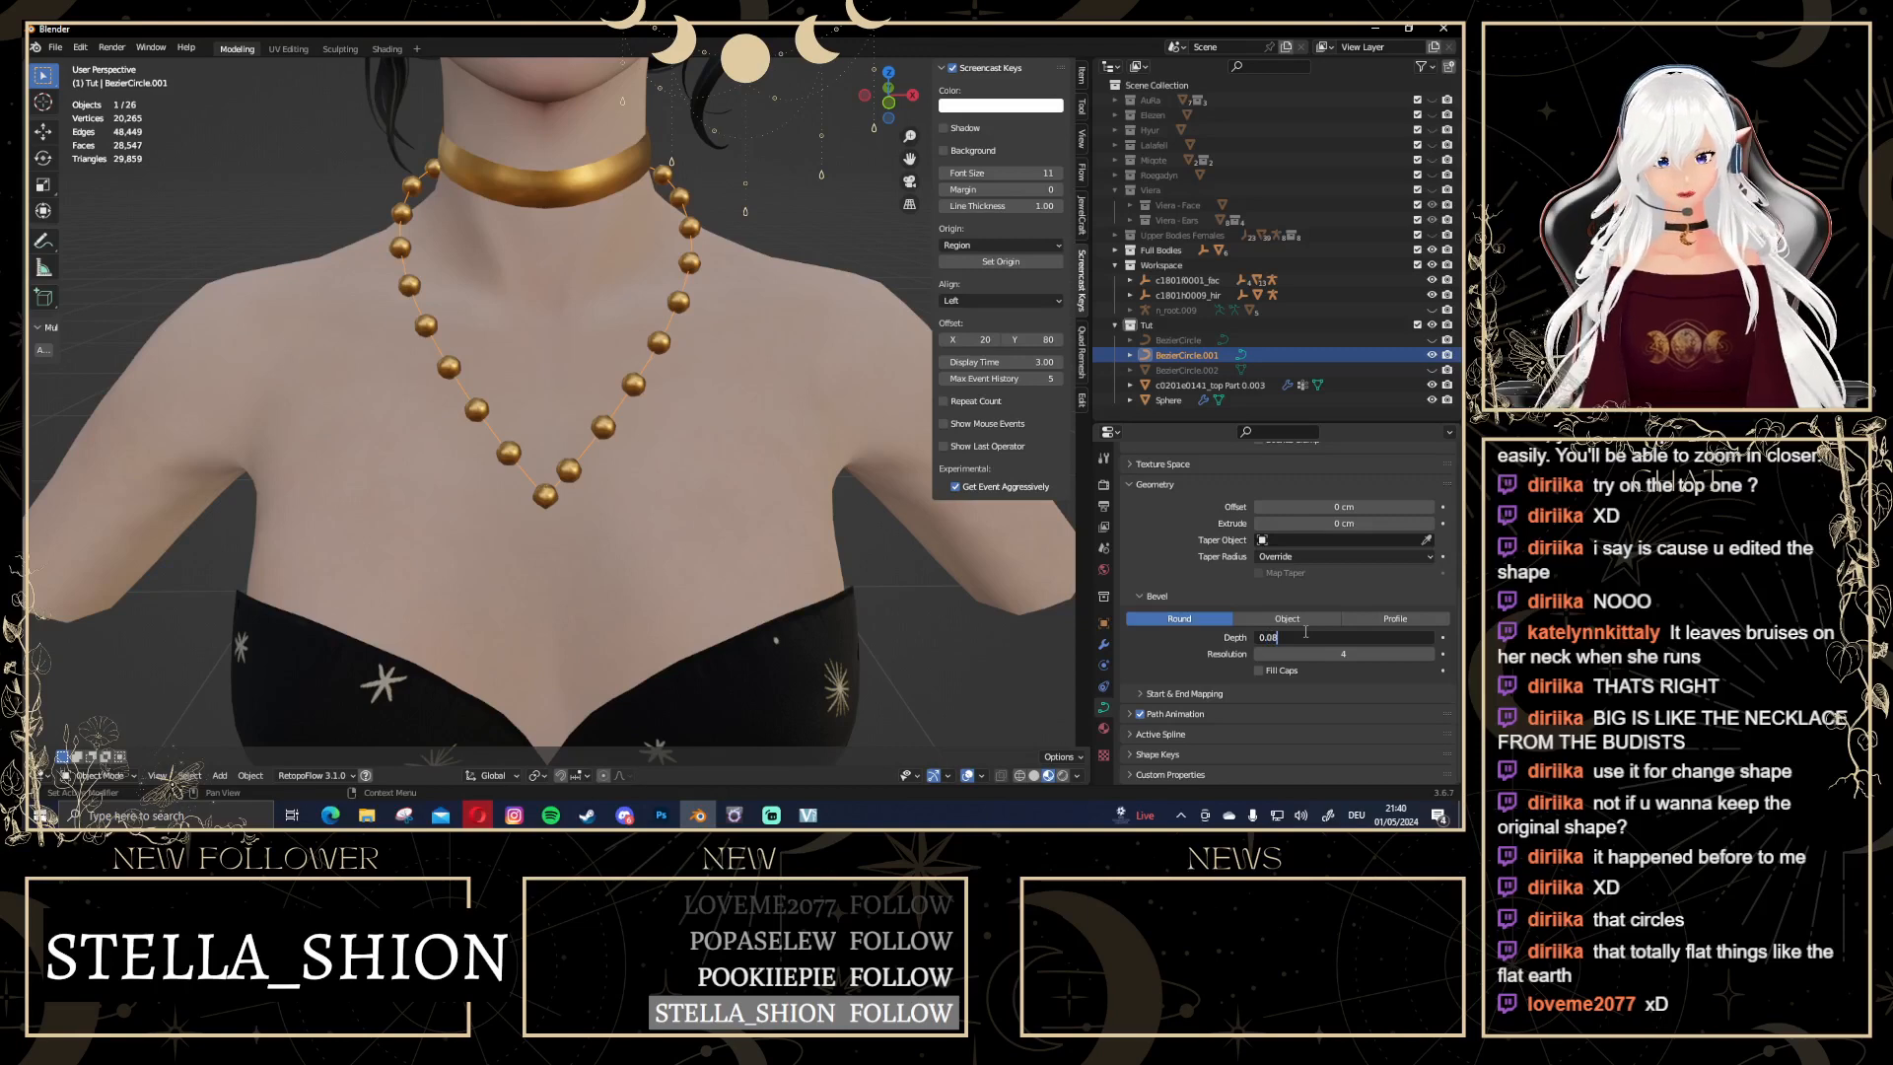
{"action": "type", "text": "0.08"}
{"action": "key", "text": "Return"}
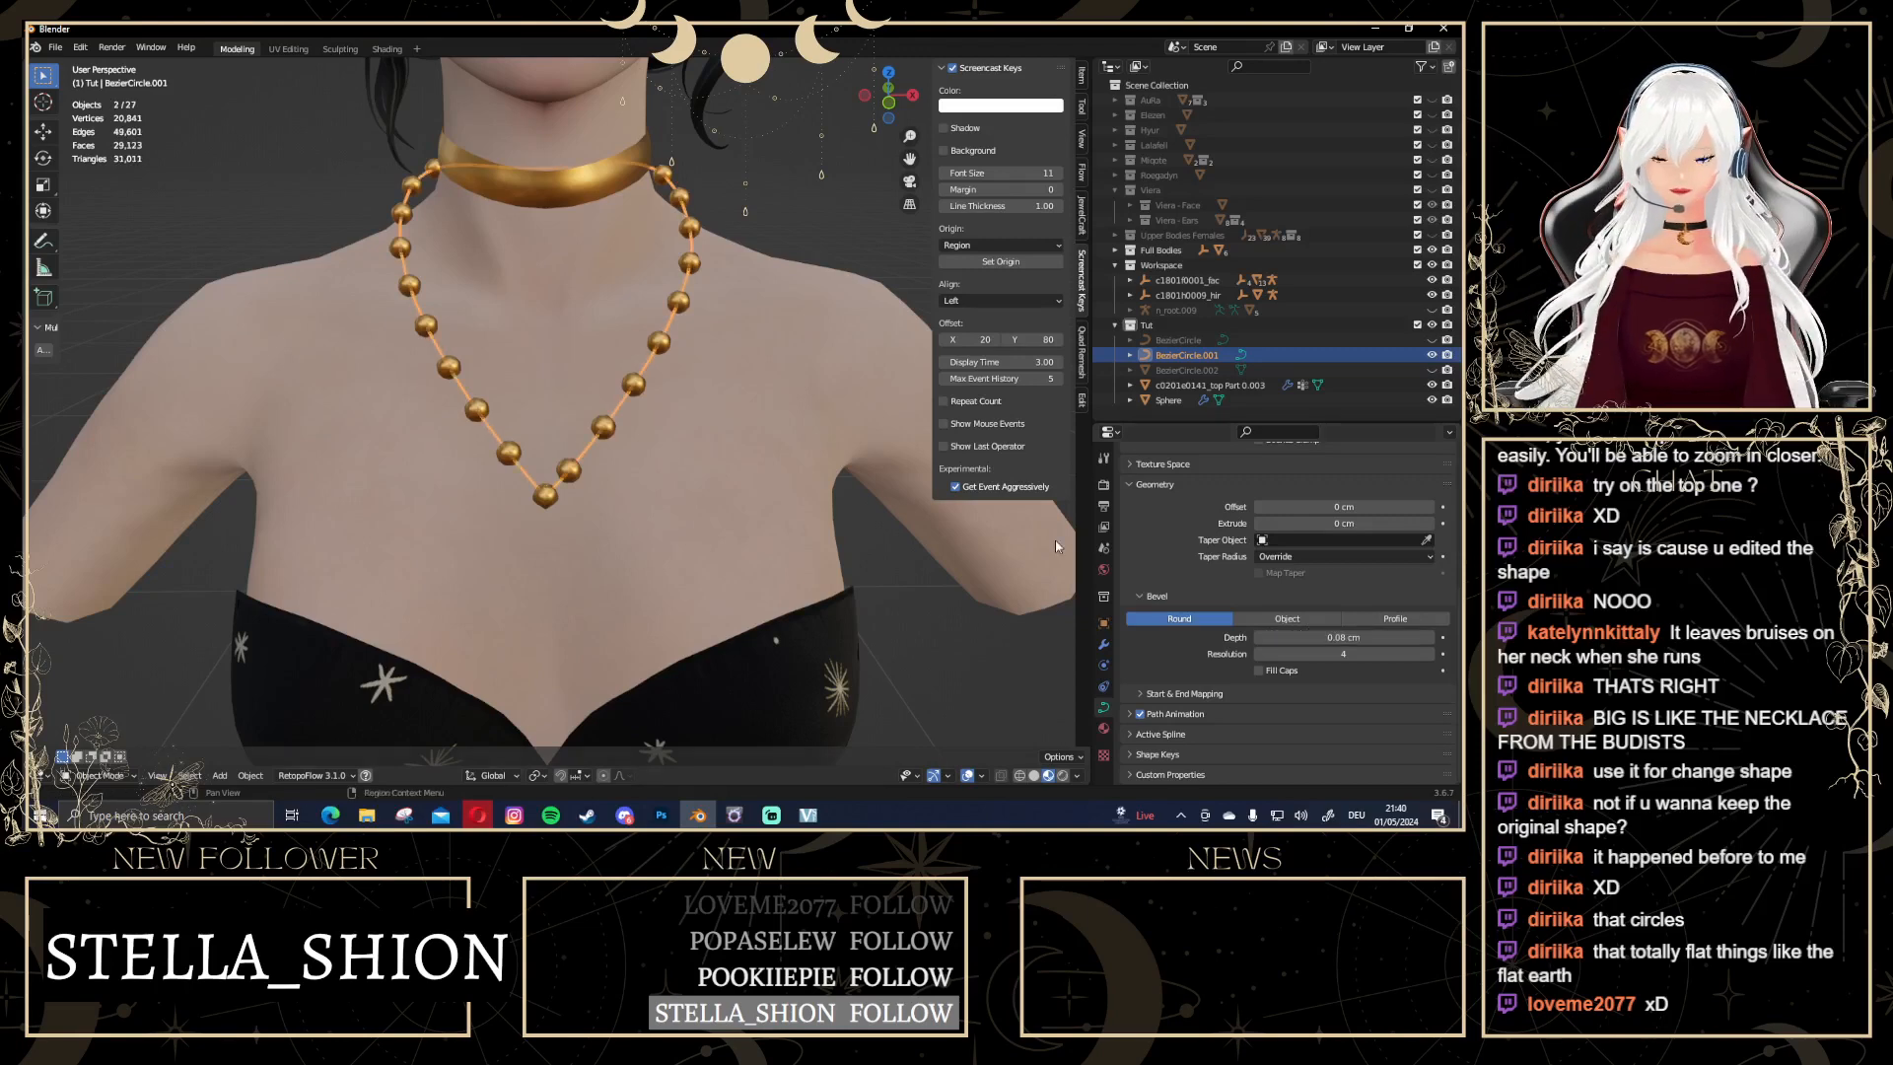
Assign the existing gold Material.005 to the necklace curve BezierCircle.001
{"action": "left_click", "coordinate": [746, 181]}
{"action": "scroll", "coordinate": [747, 181], "scroll_direction": "down", "scroll_amount": 3}
{"action": "scroll", "coordinate": [720, 372], "scroll_direction": "up", "scroll_amount": 3}
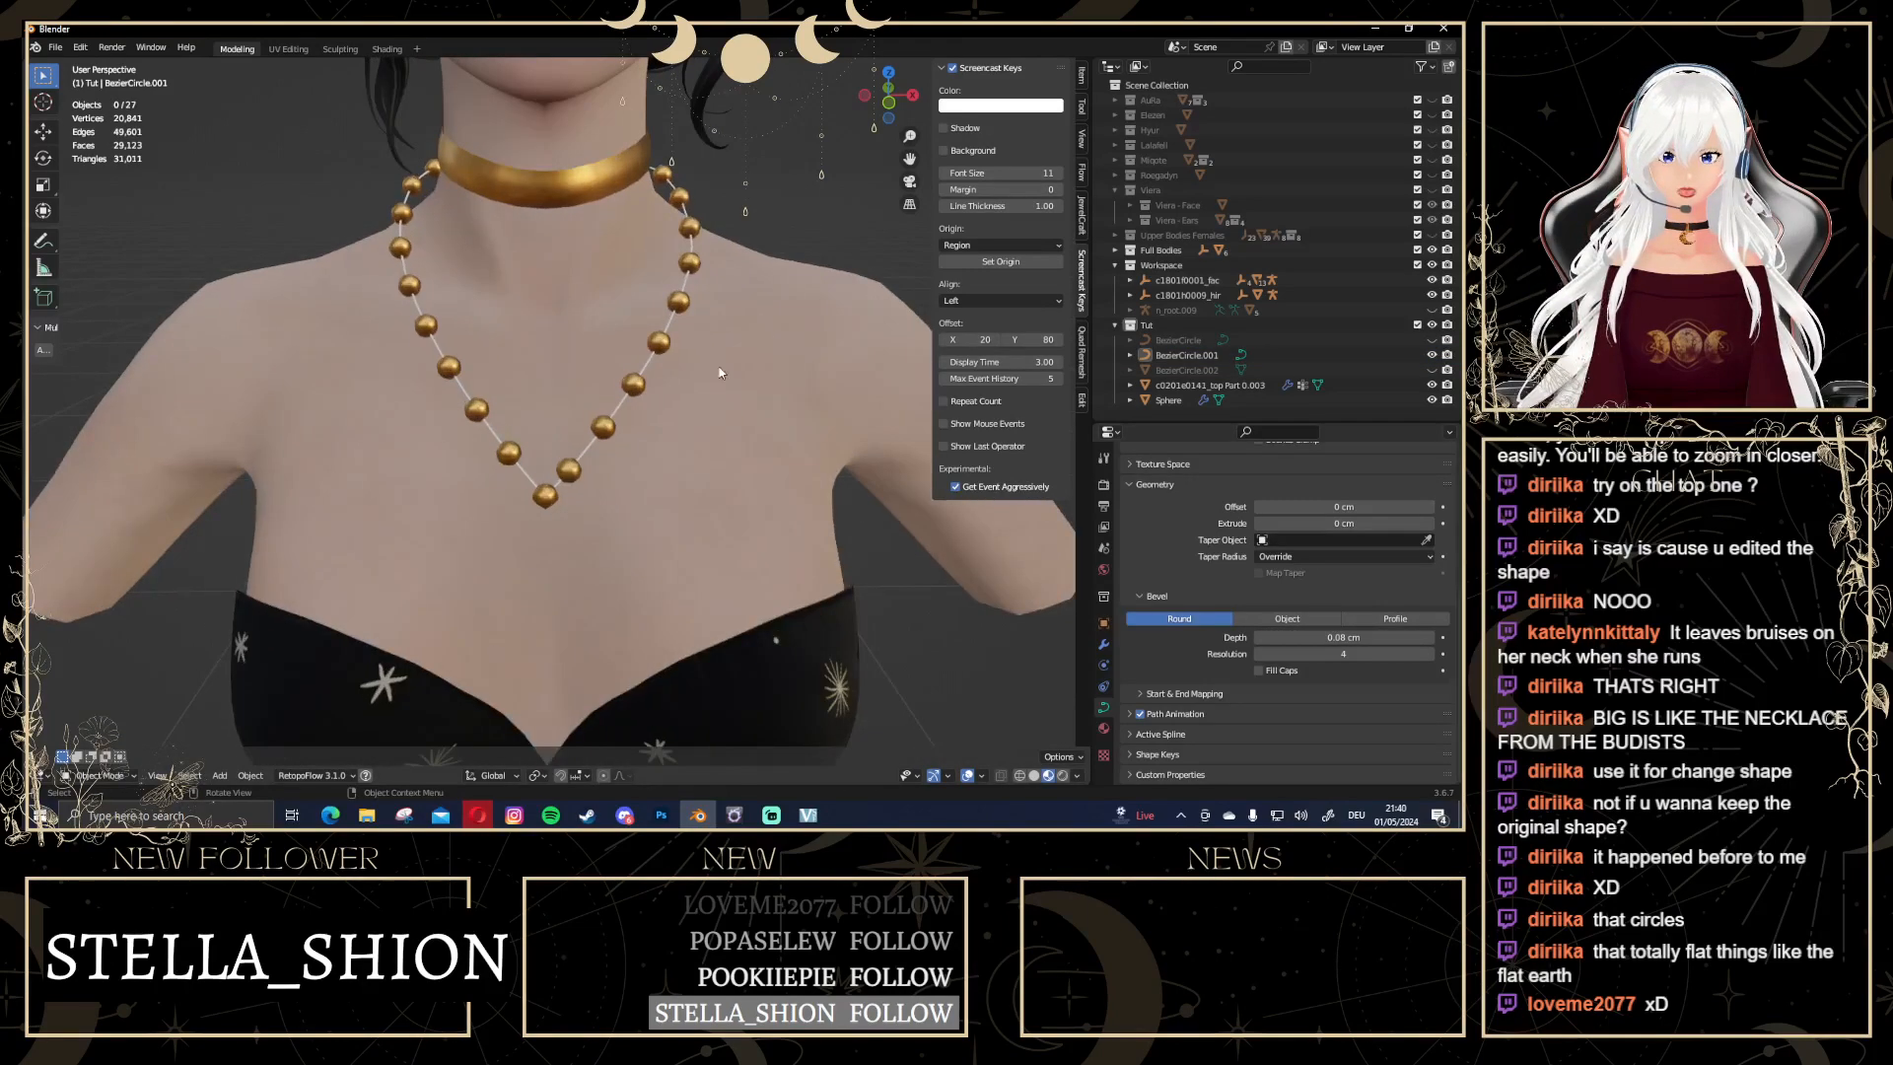
{"action": "left_click", "coordinate": [590, 447]}
{"action": "left_click", "coordinate": [1103, 731]}
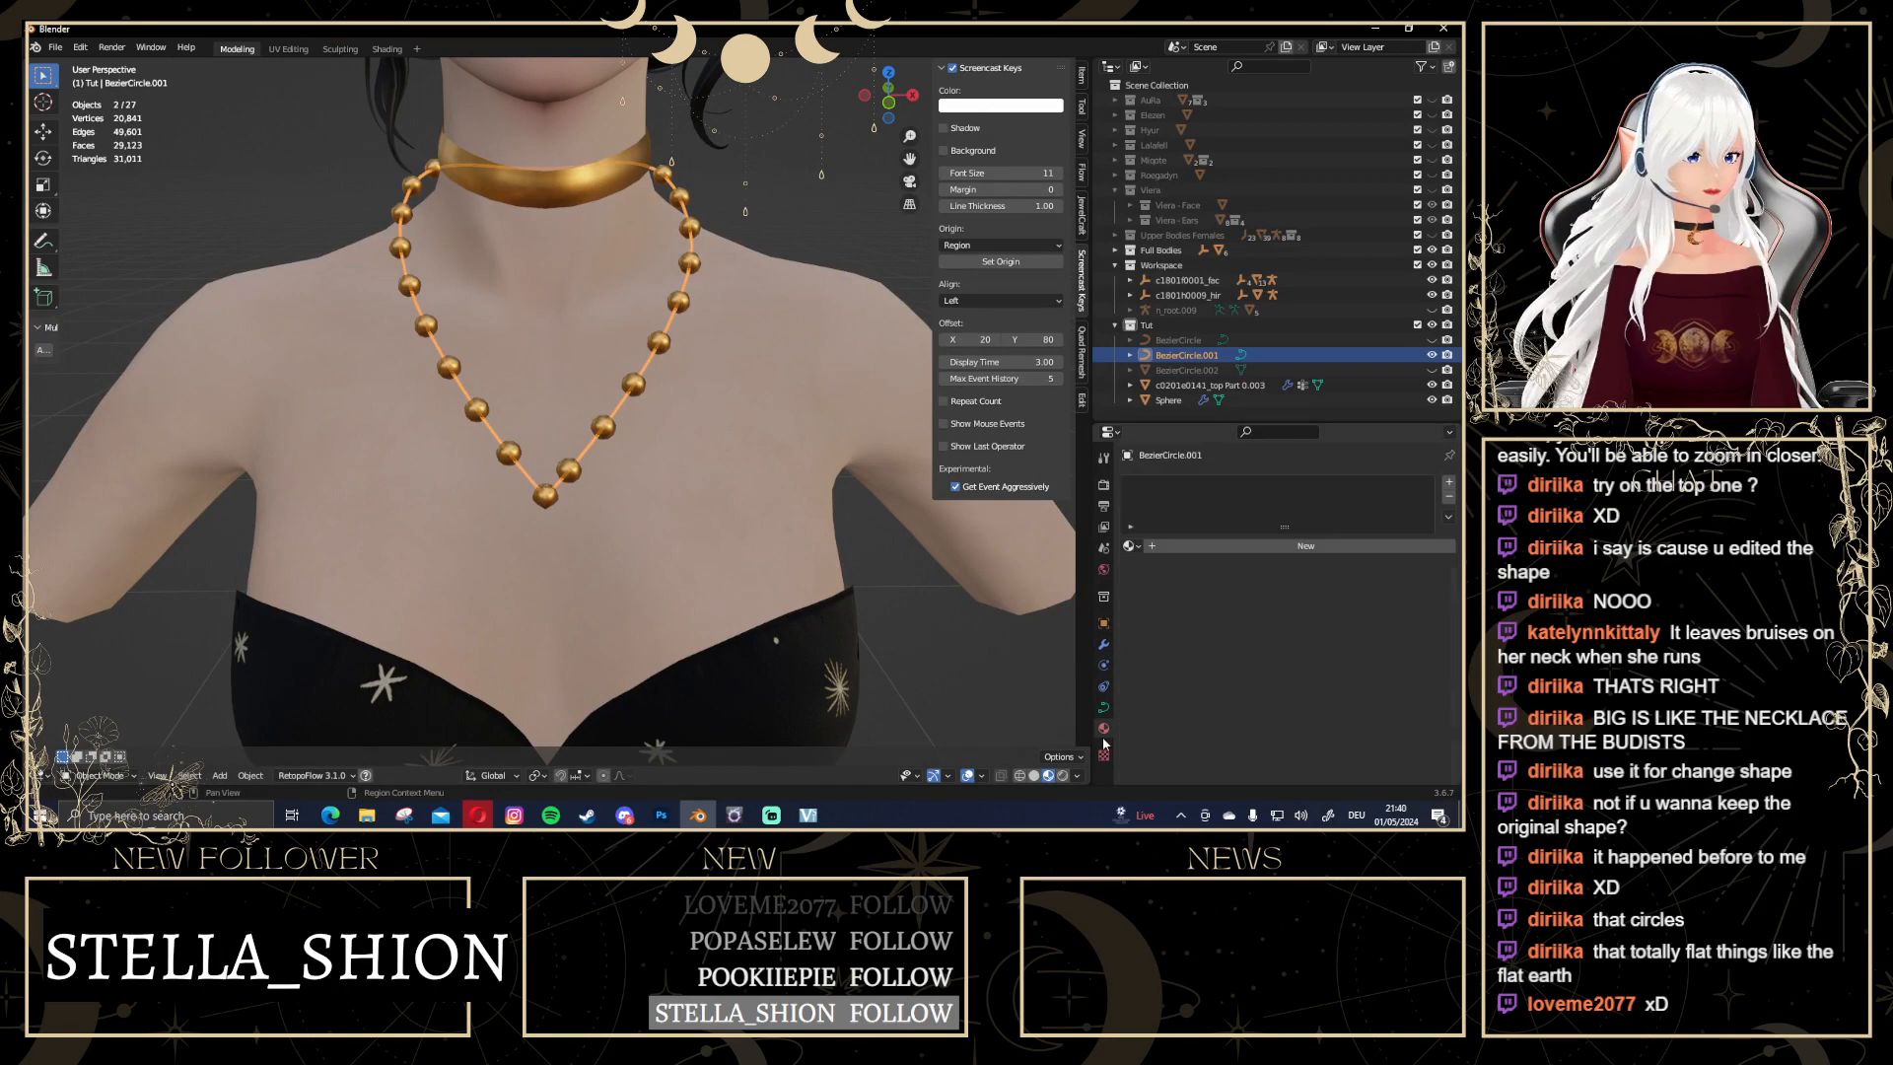
{"action": "left_click", "coordinate": [1131, 545]}
{"action": "left_click", "coordinate": [1174, 653]}
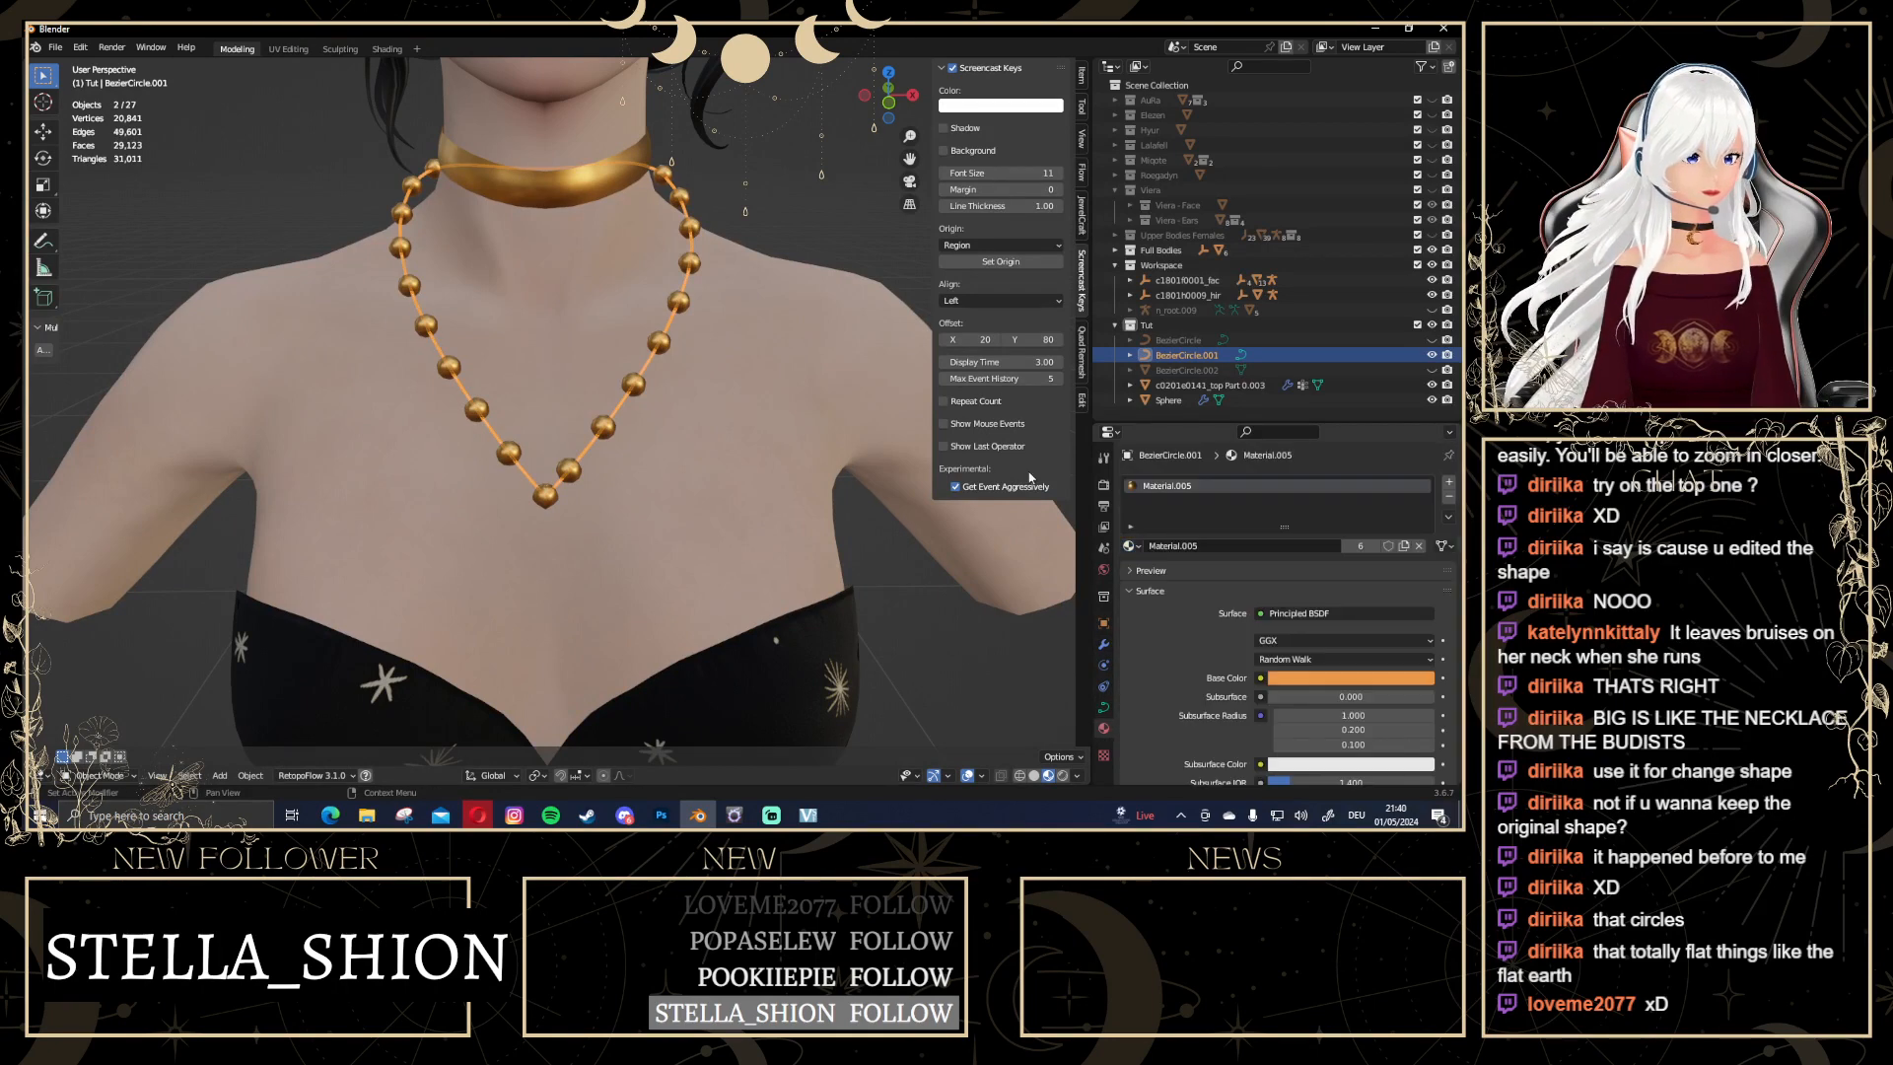
Scale the lowest control point of BezierCircle.001 by about 31 so its handles widen and round off the V-shaped tip
{"action": "left_click", "coordinate": [789, 355]}
{"action": "scroll", "coordinate": [789, 355], "scroll_direction": "down", "scroll_amount": 1}
{"action": "scroll", "coordinate": [749, 436], "scroll_direction": "up", "scroll_amount": 4}
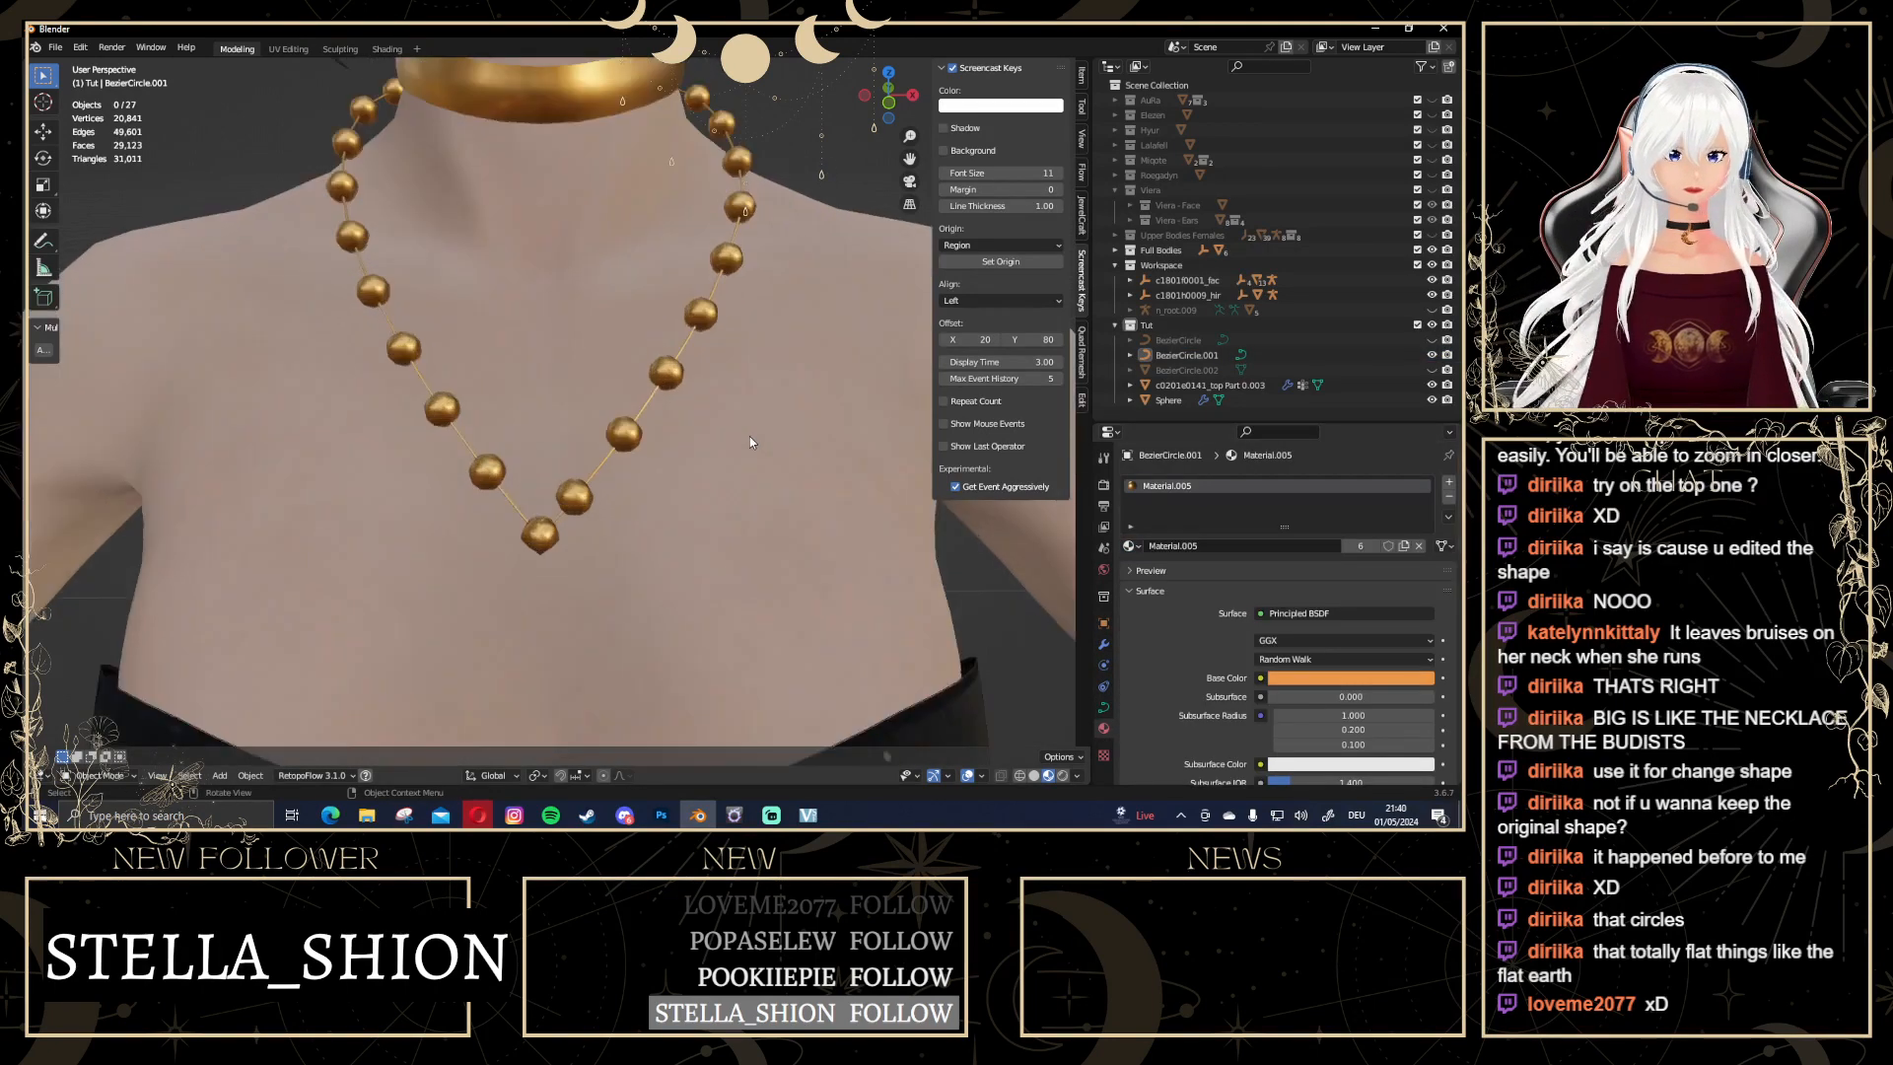
{"action": "left_click", "coordinate": [547, 553]}
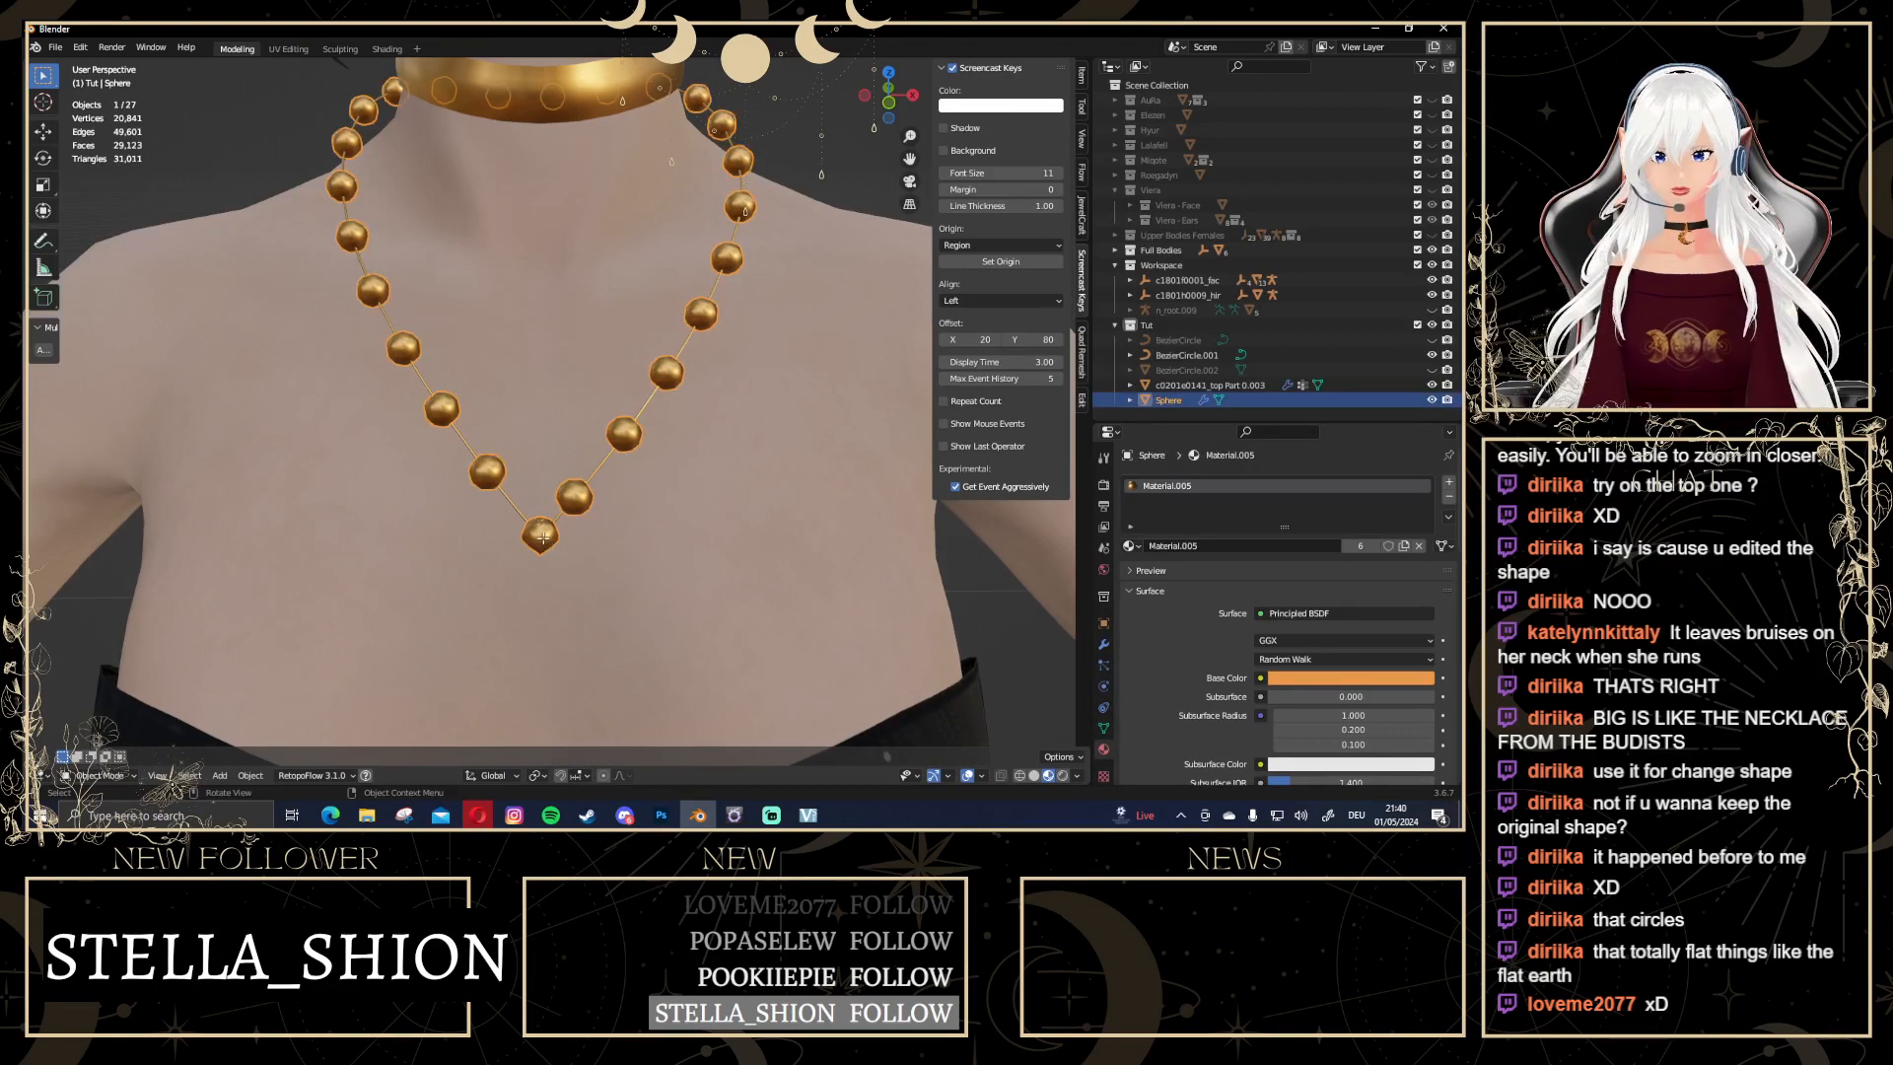
{"action": "key", "text": "Tab"}
{"action": "key", "text": "Tab"}
{"action": "left_click", "coordinate": [1195, 355]}
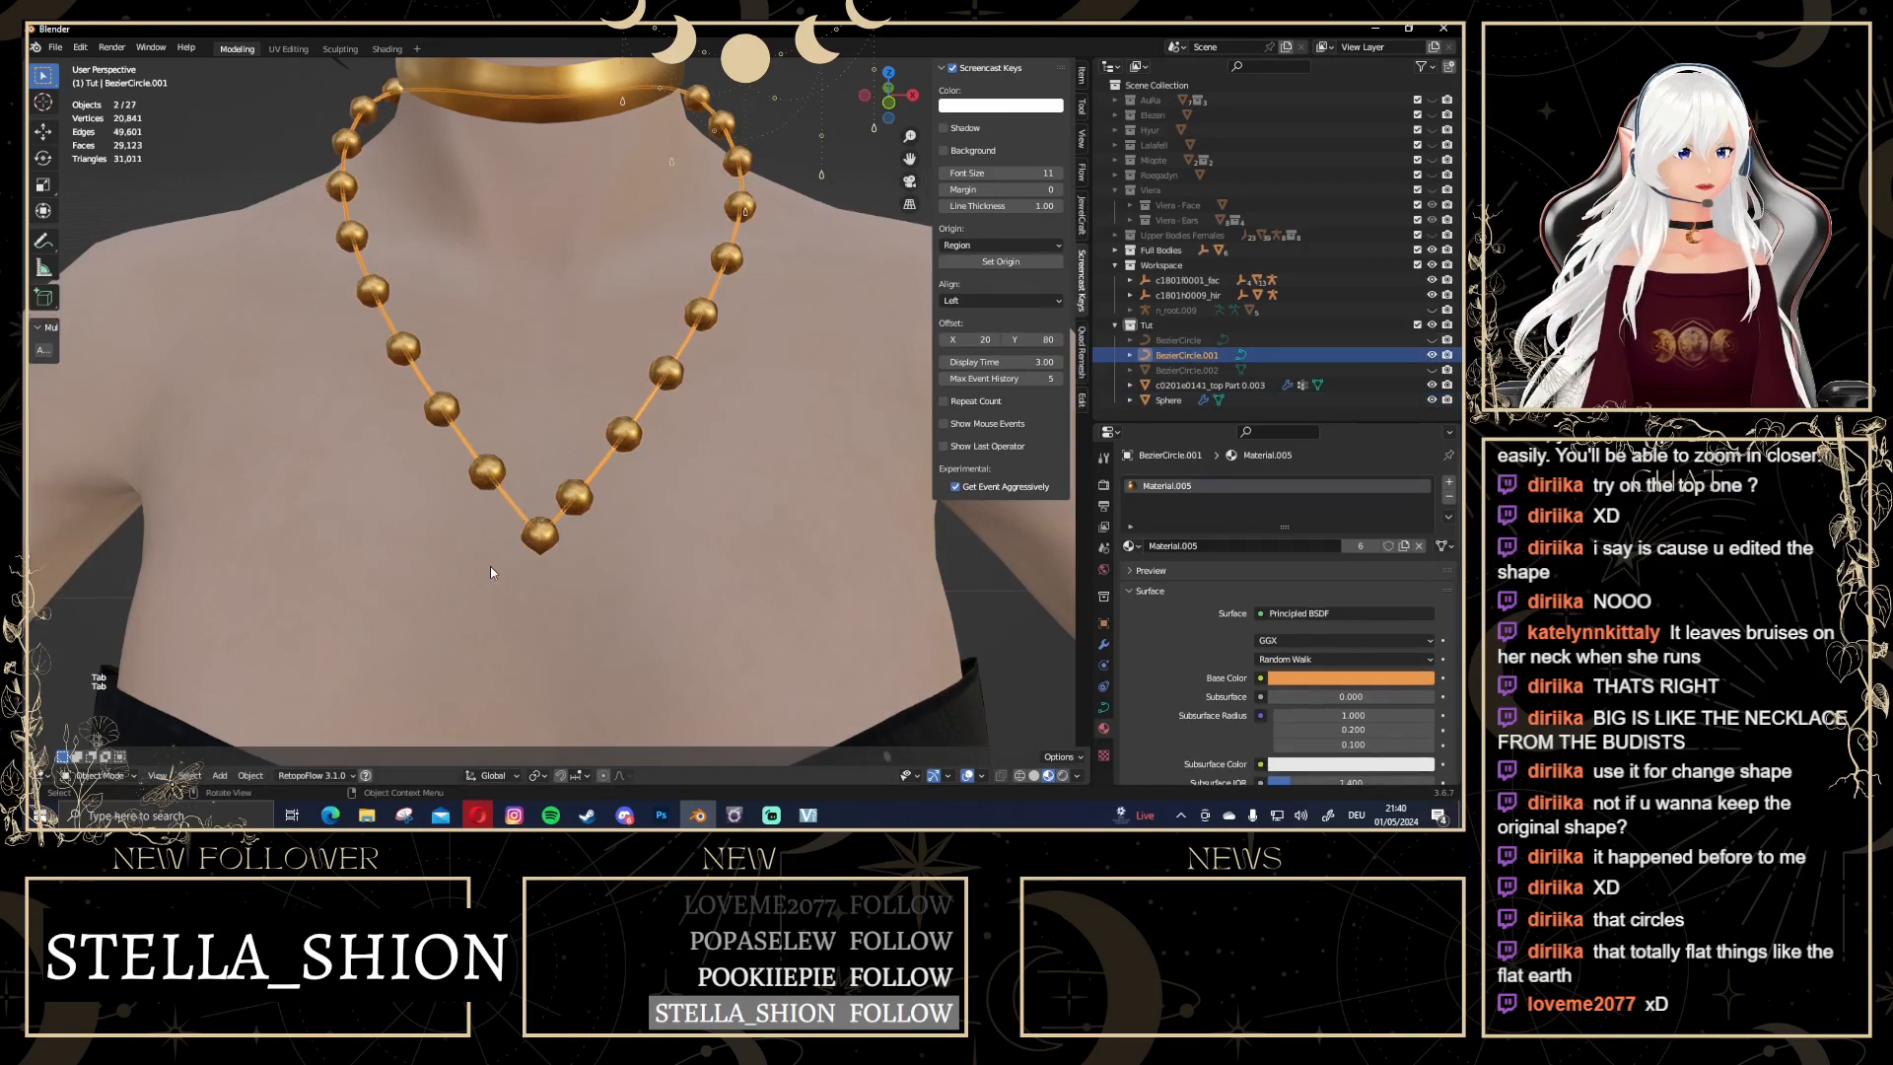
{"action": "key", "text": "Tab"}
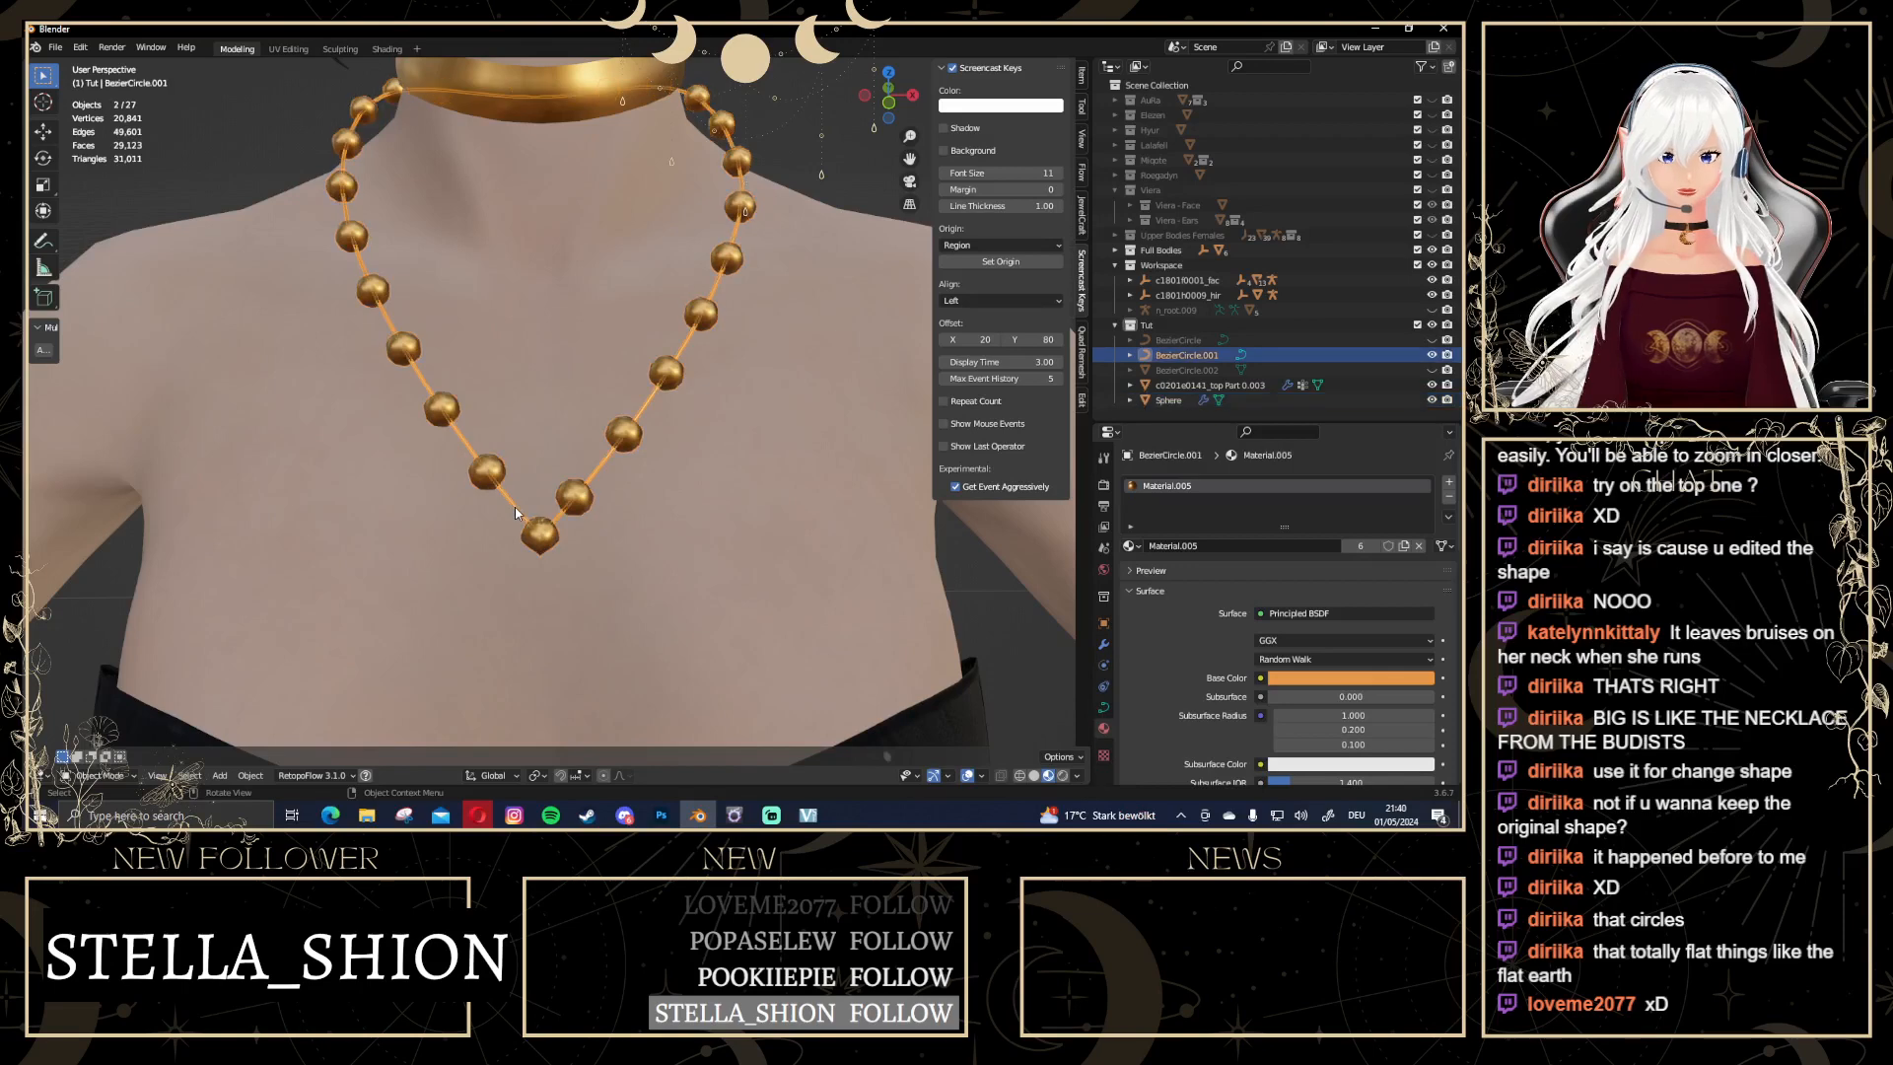
{"action": "left_click", "coordinate": [541, 529]}
{"action": "key", "text": "s"}
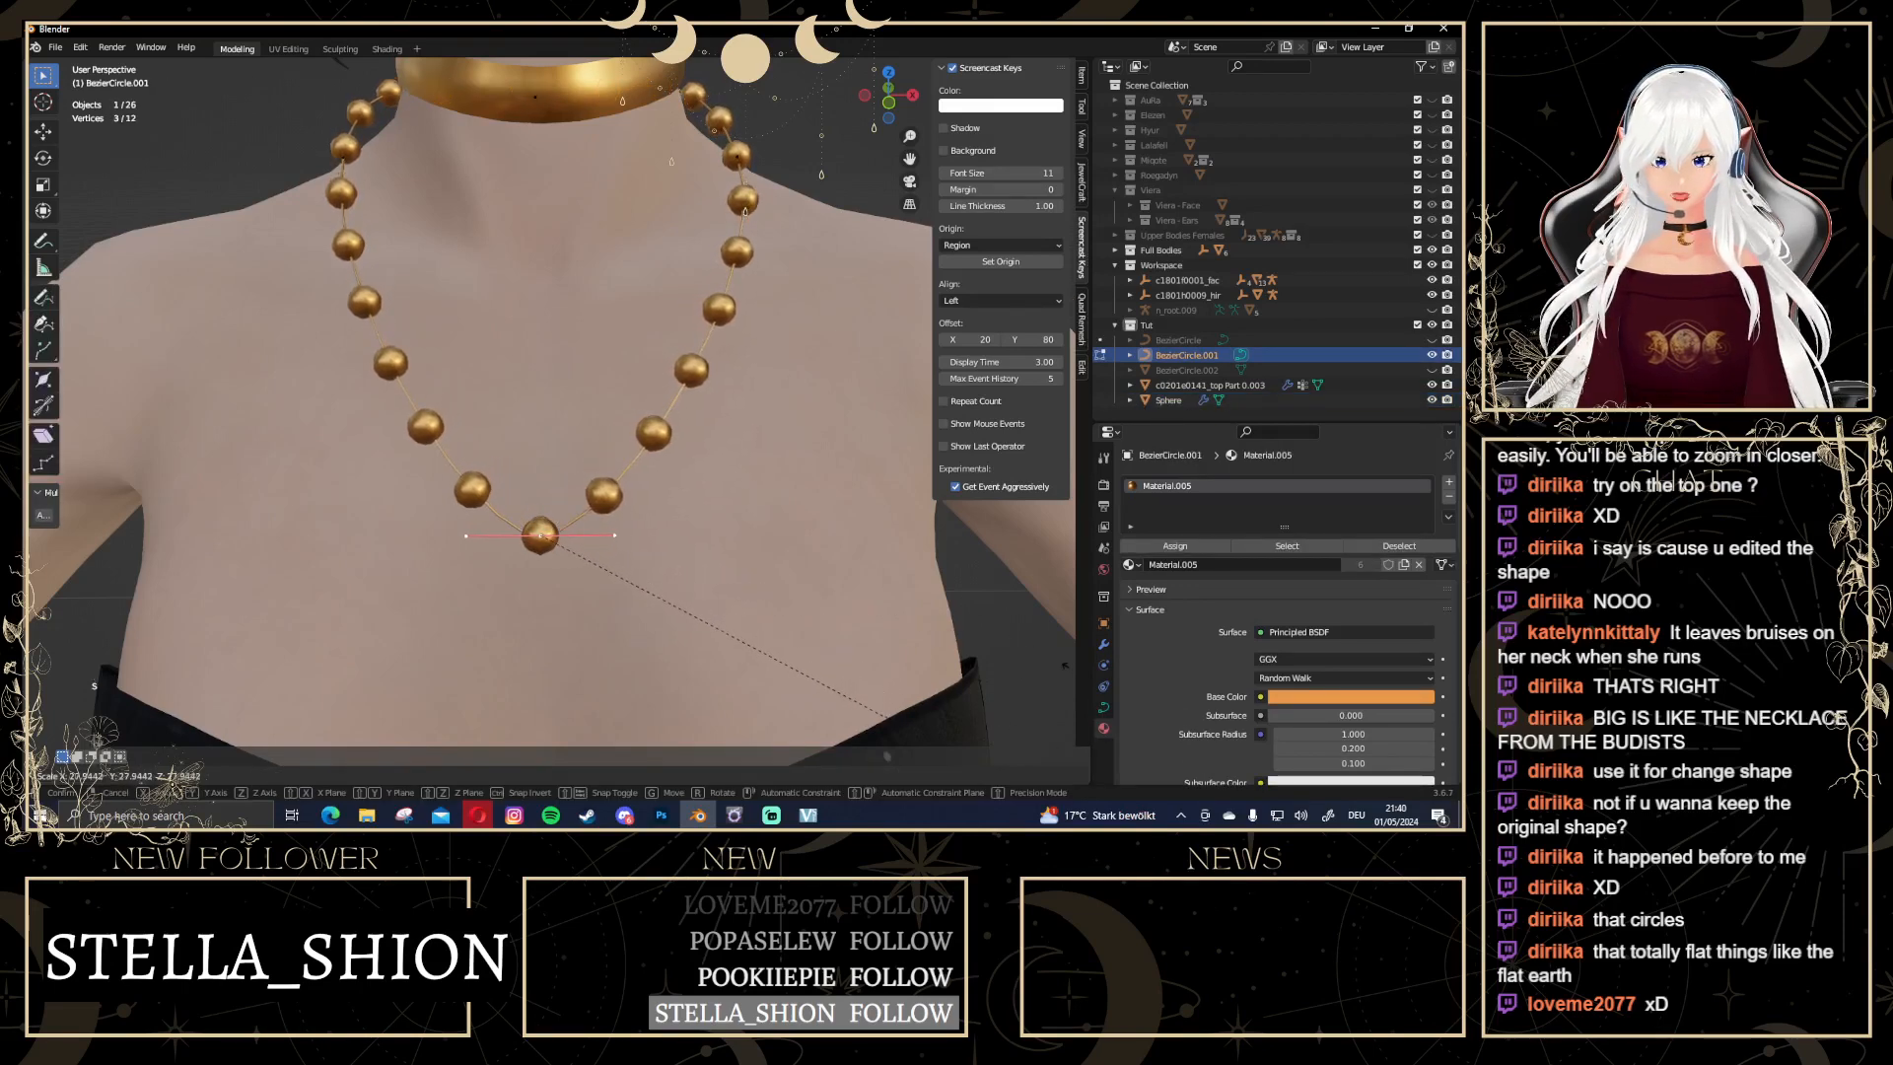
{"action": "left_click", "coordinate": [896, 715]}
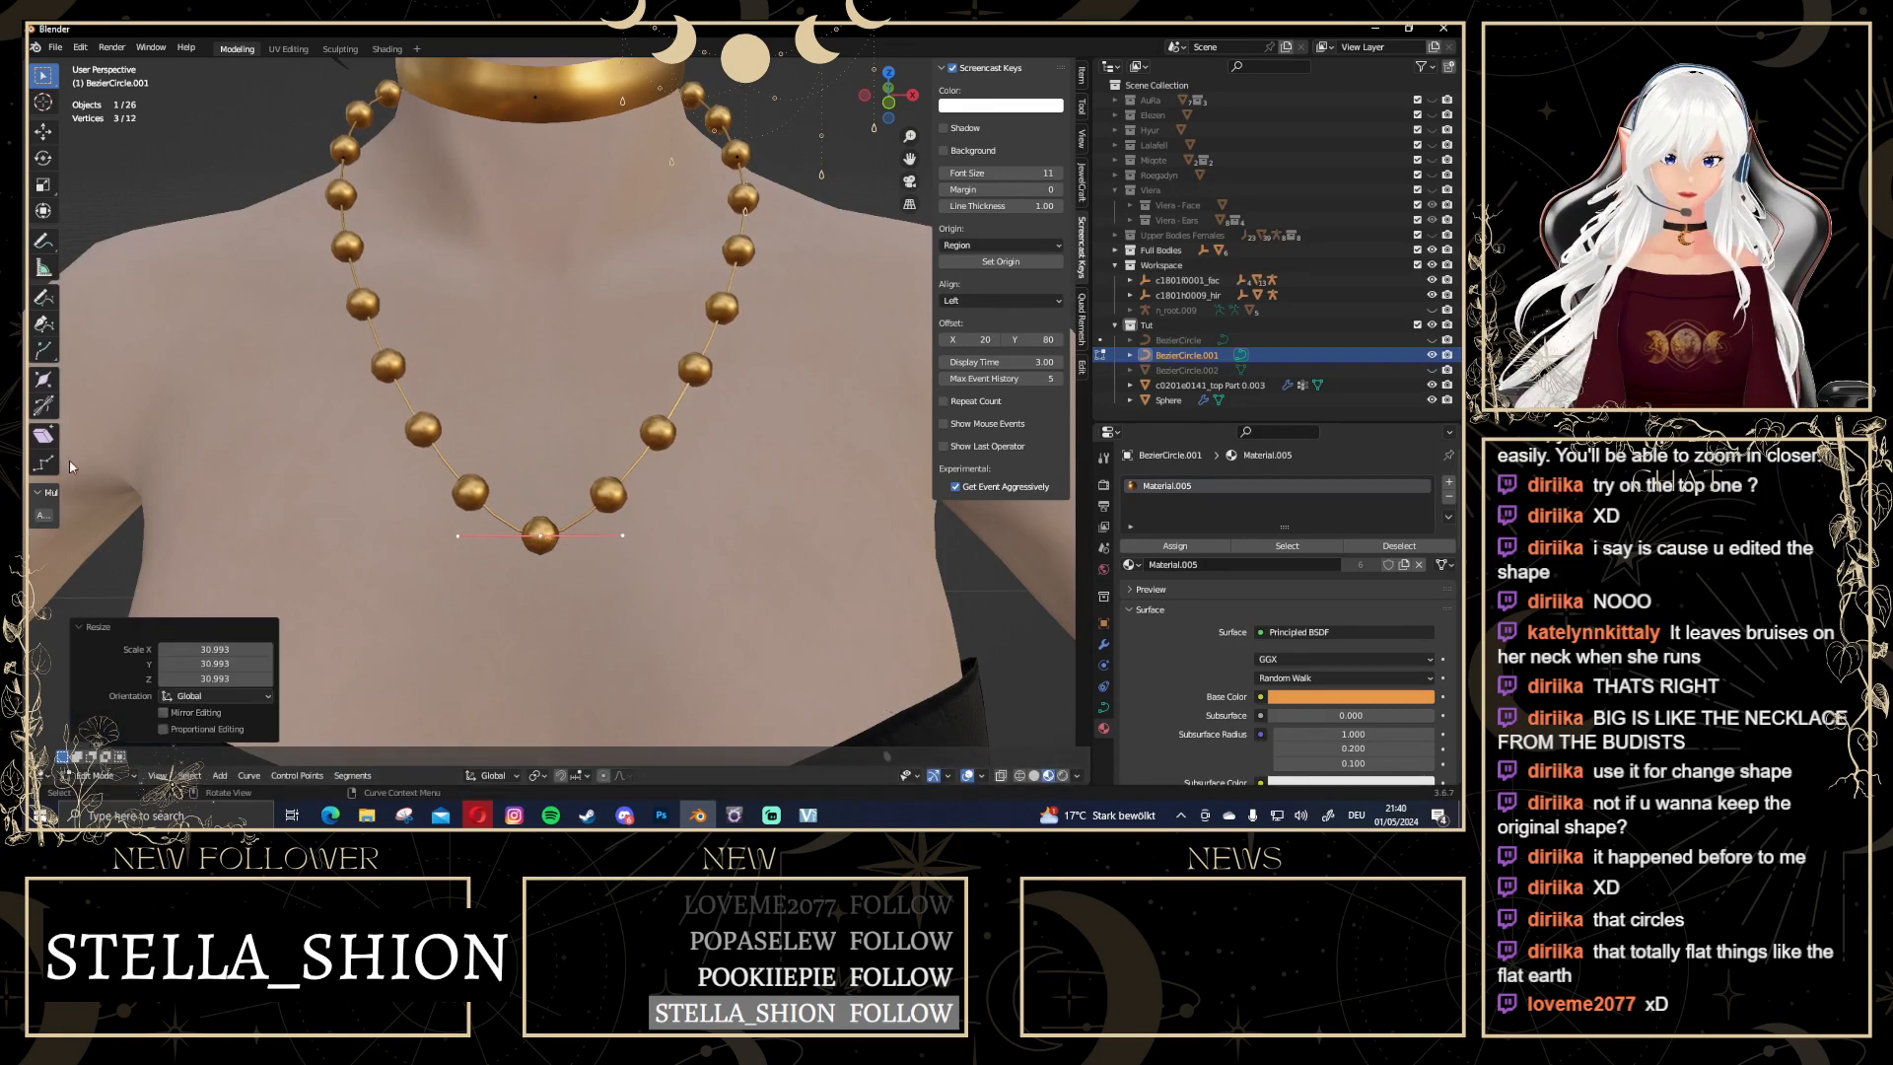
{"action": "scroll", "coordinate": [691, 513], "scroll_direction": "down", "scroll_amount": 4}
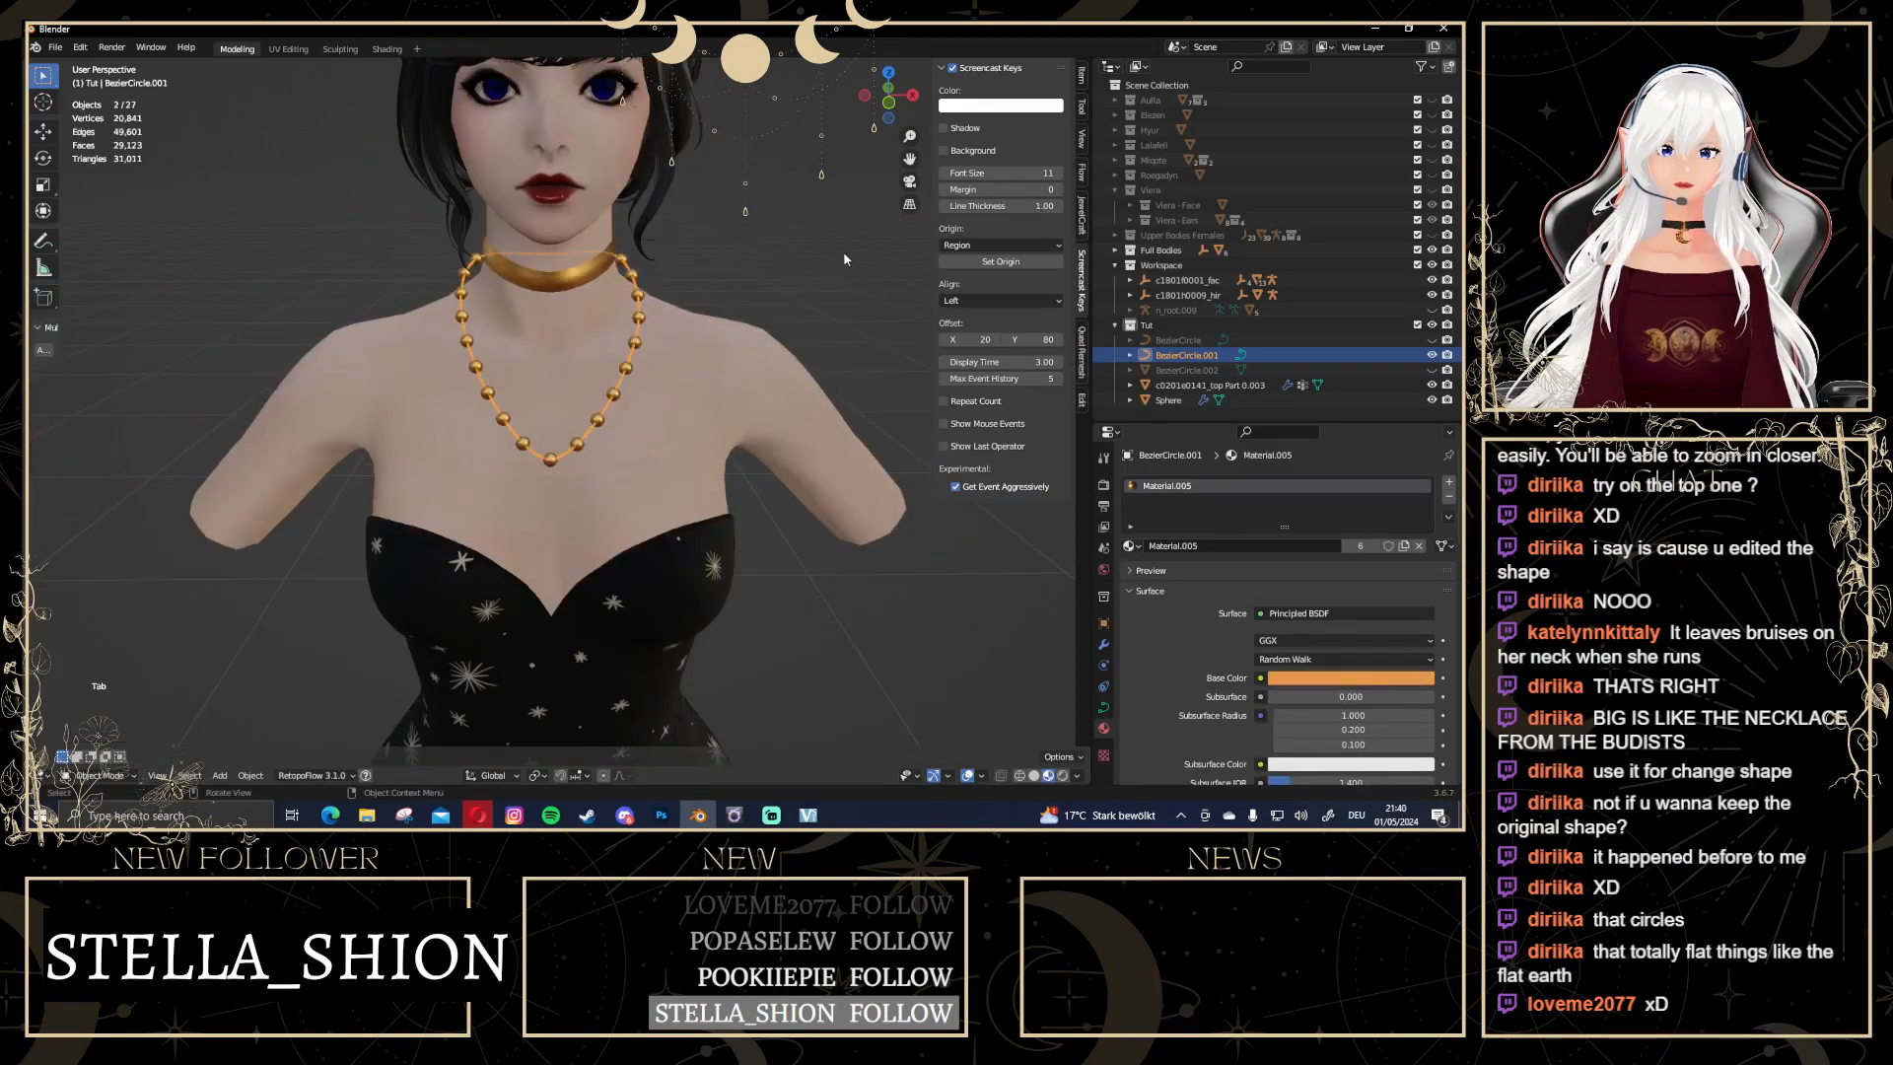
Select the bead Sphere and lower its Array relative offset factor X to bring the beads closer together
{"action": "left_click", "coordinate": [645, 399]}
{"action": "scroll", "coordinate": [645, 399], "scroll_direction": "up", "scroll_amount": 2}
{"action": "left_click", "coordinate": [661, 387]}
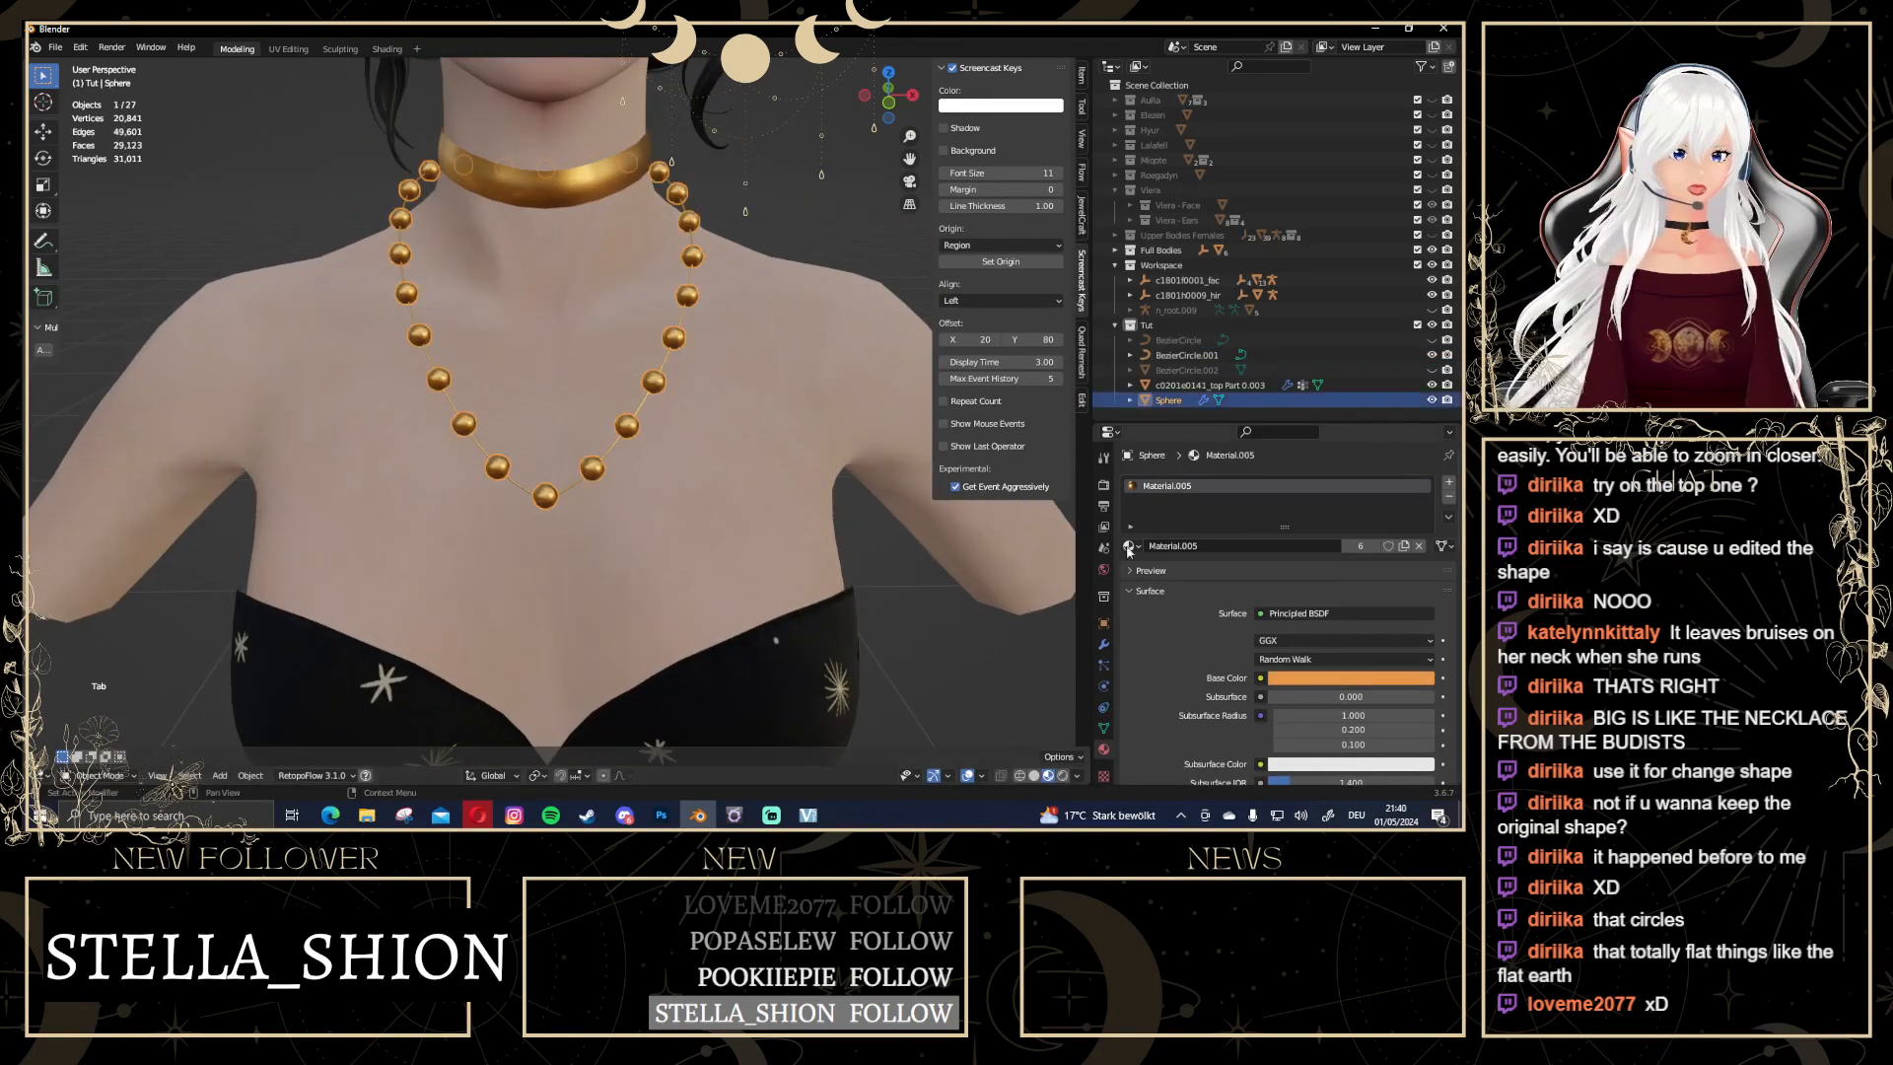
{"action": "left_click", "coordinate": [1103, 644]}
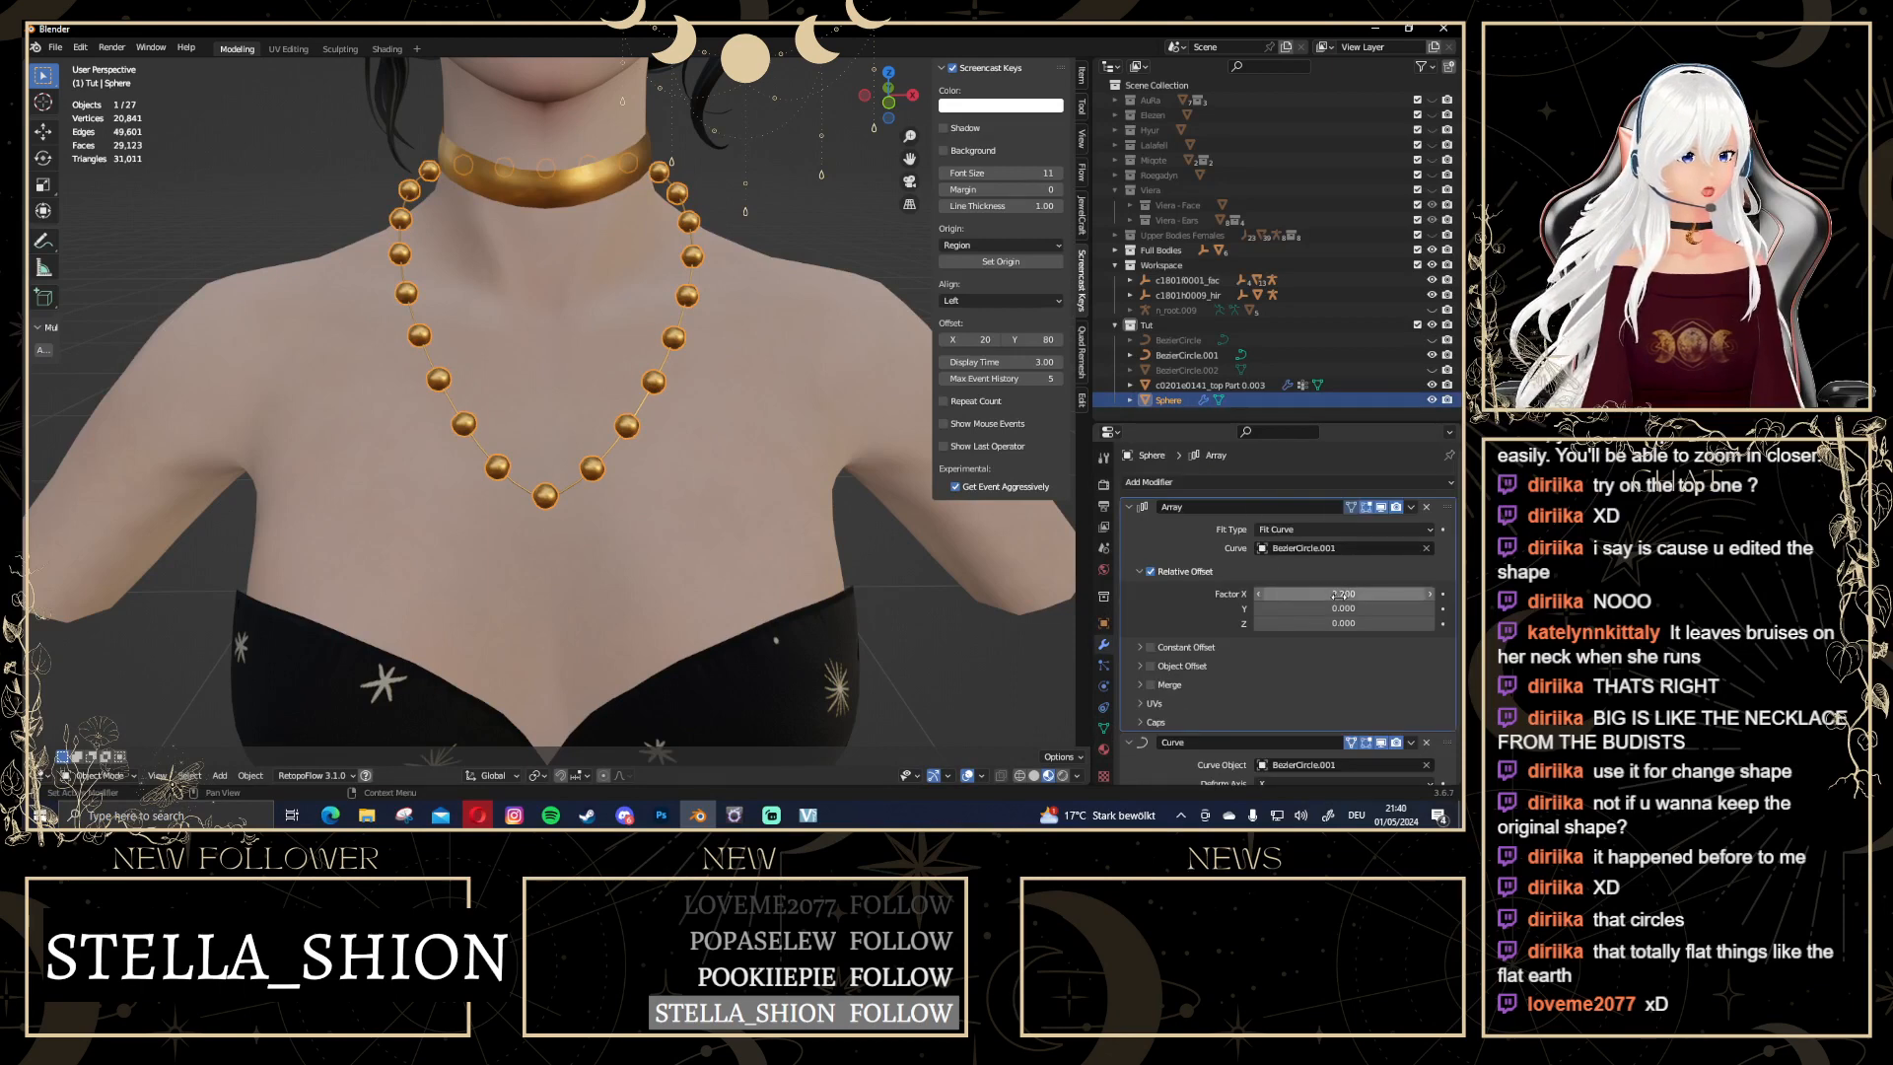
{"action": "mouse_move", "coordinate": [1341, 594]}
{"action": "left_mouse_down"}
{"action": "mouse_move", "coordinate": [1439, 593]}
{"action": "mouse_move", "coordinate": [1321, 593]}
{"action": "left_mouse_up"}
Clear the selection and examine the rounded bead necklace in front orthographic view
{"action": "left_click", "coordinate": [677, 521]}
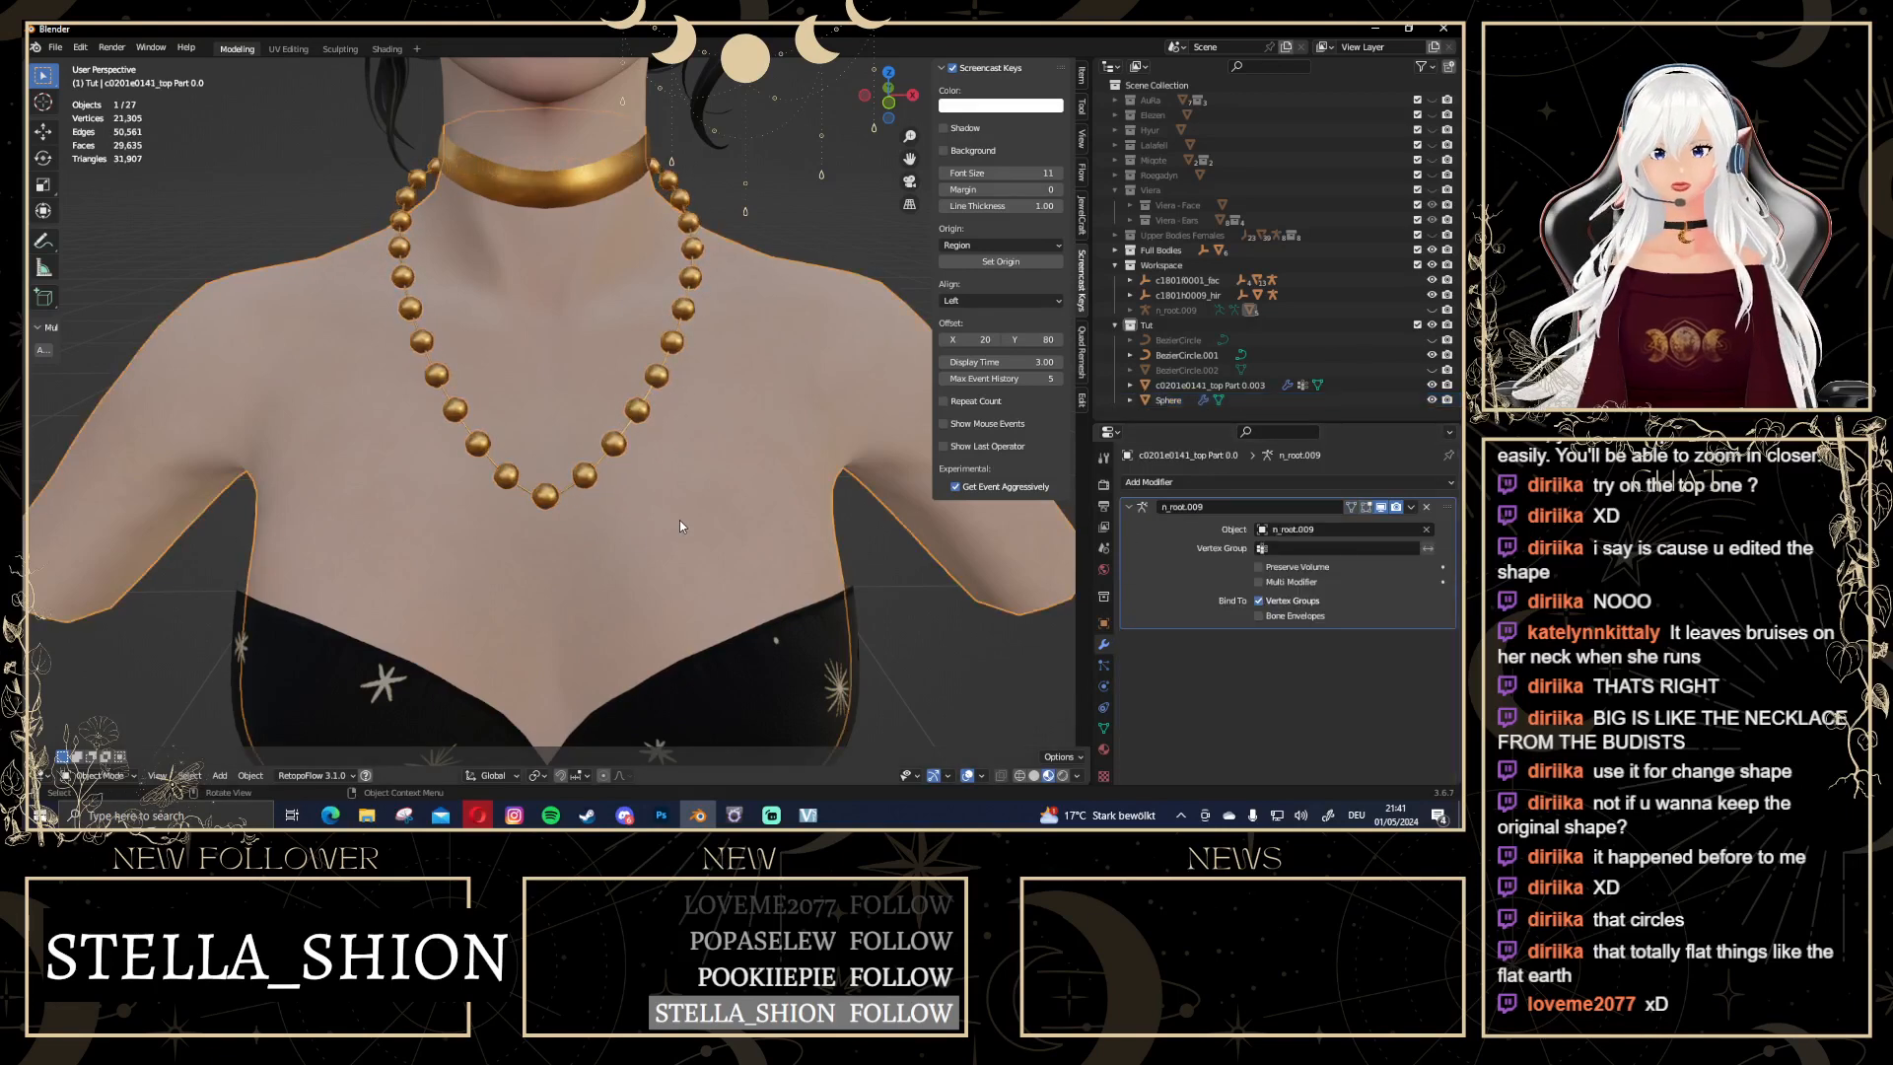
{"action": "scroll", "coordinate": [660, 395], "scroll_direction": "down", "scroll_amount": 5}
{"action": "scroll", "coordinate": [704, 256], "scroll_direction": "up", "scroll_amount": 2}
{"action": "middle_click_drag", "start_coordinate": [572, 297], "coordinate": [868, 148]}
{"action": "left_click", "coordinate": [910, 119]}
{"action": "scroll", "coordinate": [641, 368], "scroll_direction": "up", "scroll_amount": 3}
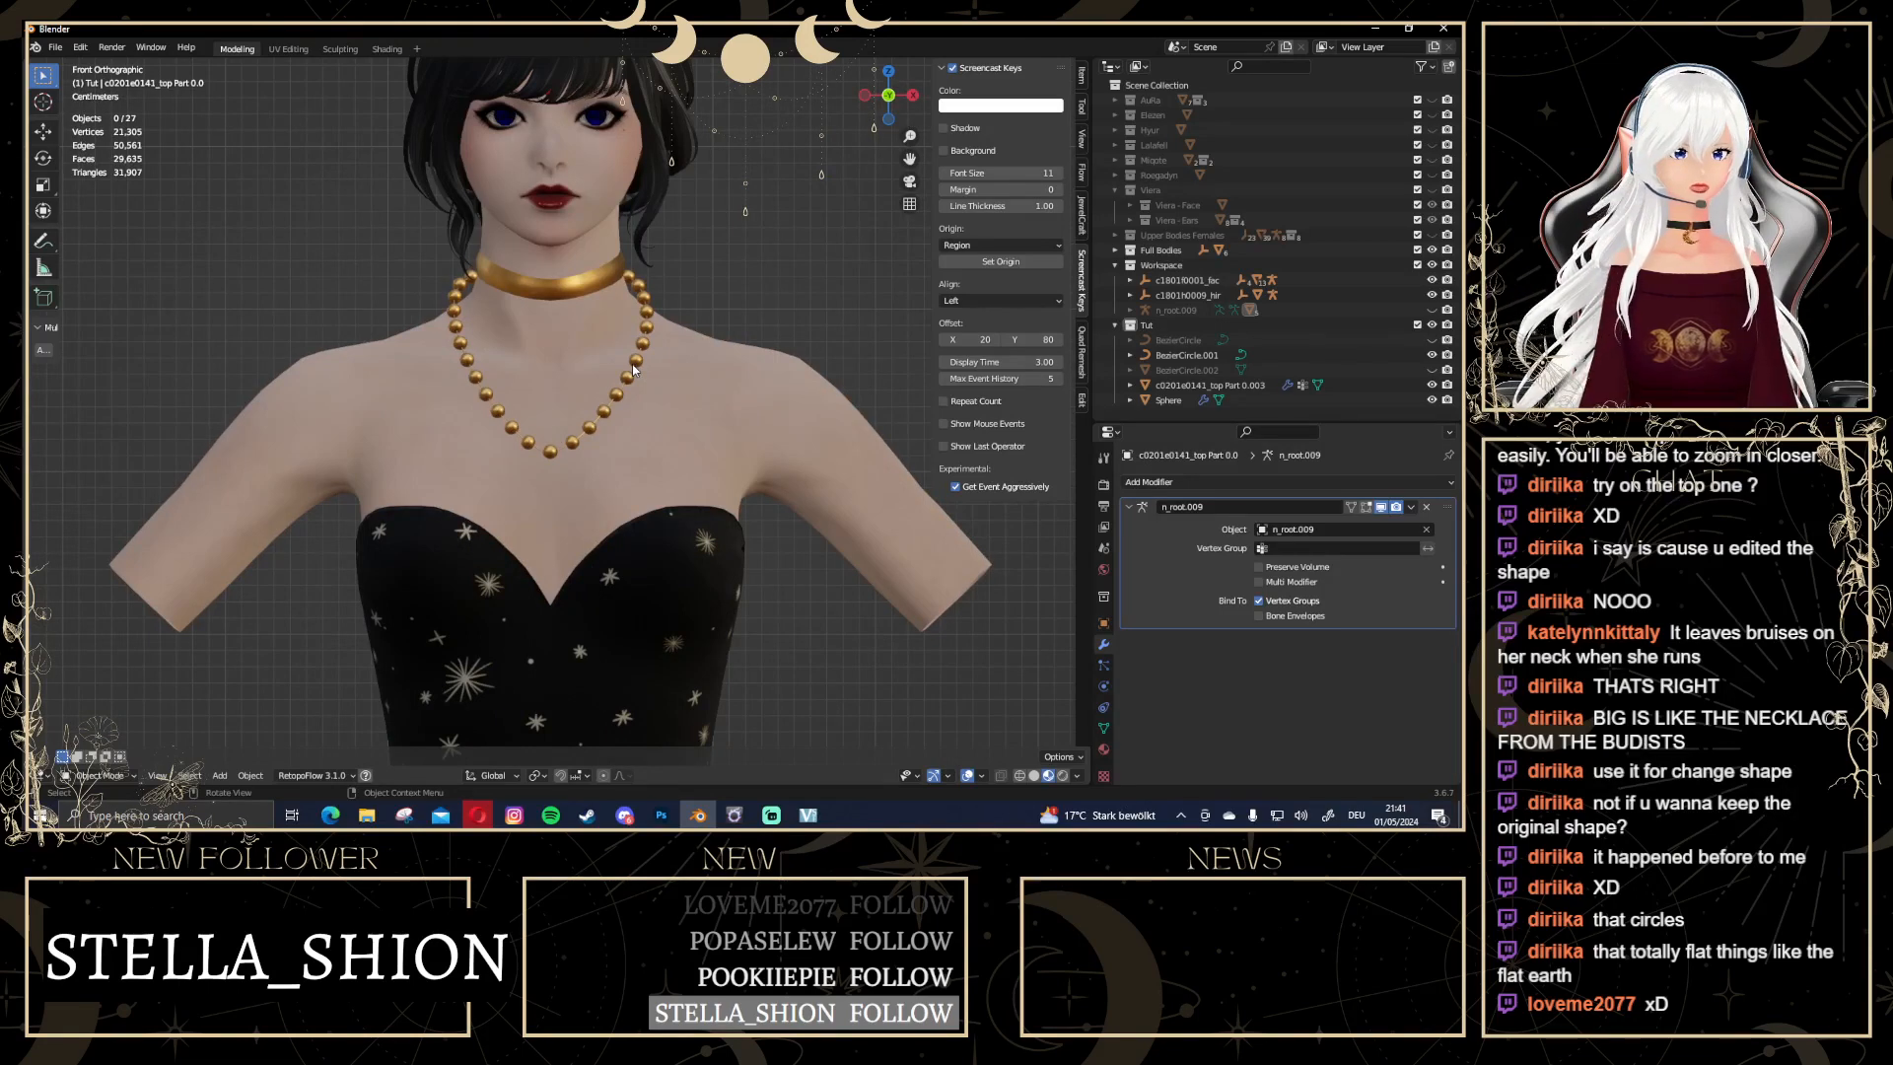
{"action": "scroll", "coordinate": [631, 364], "scroll_direction": "up", "scroll_amount": 2}
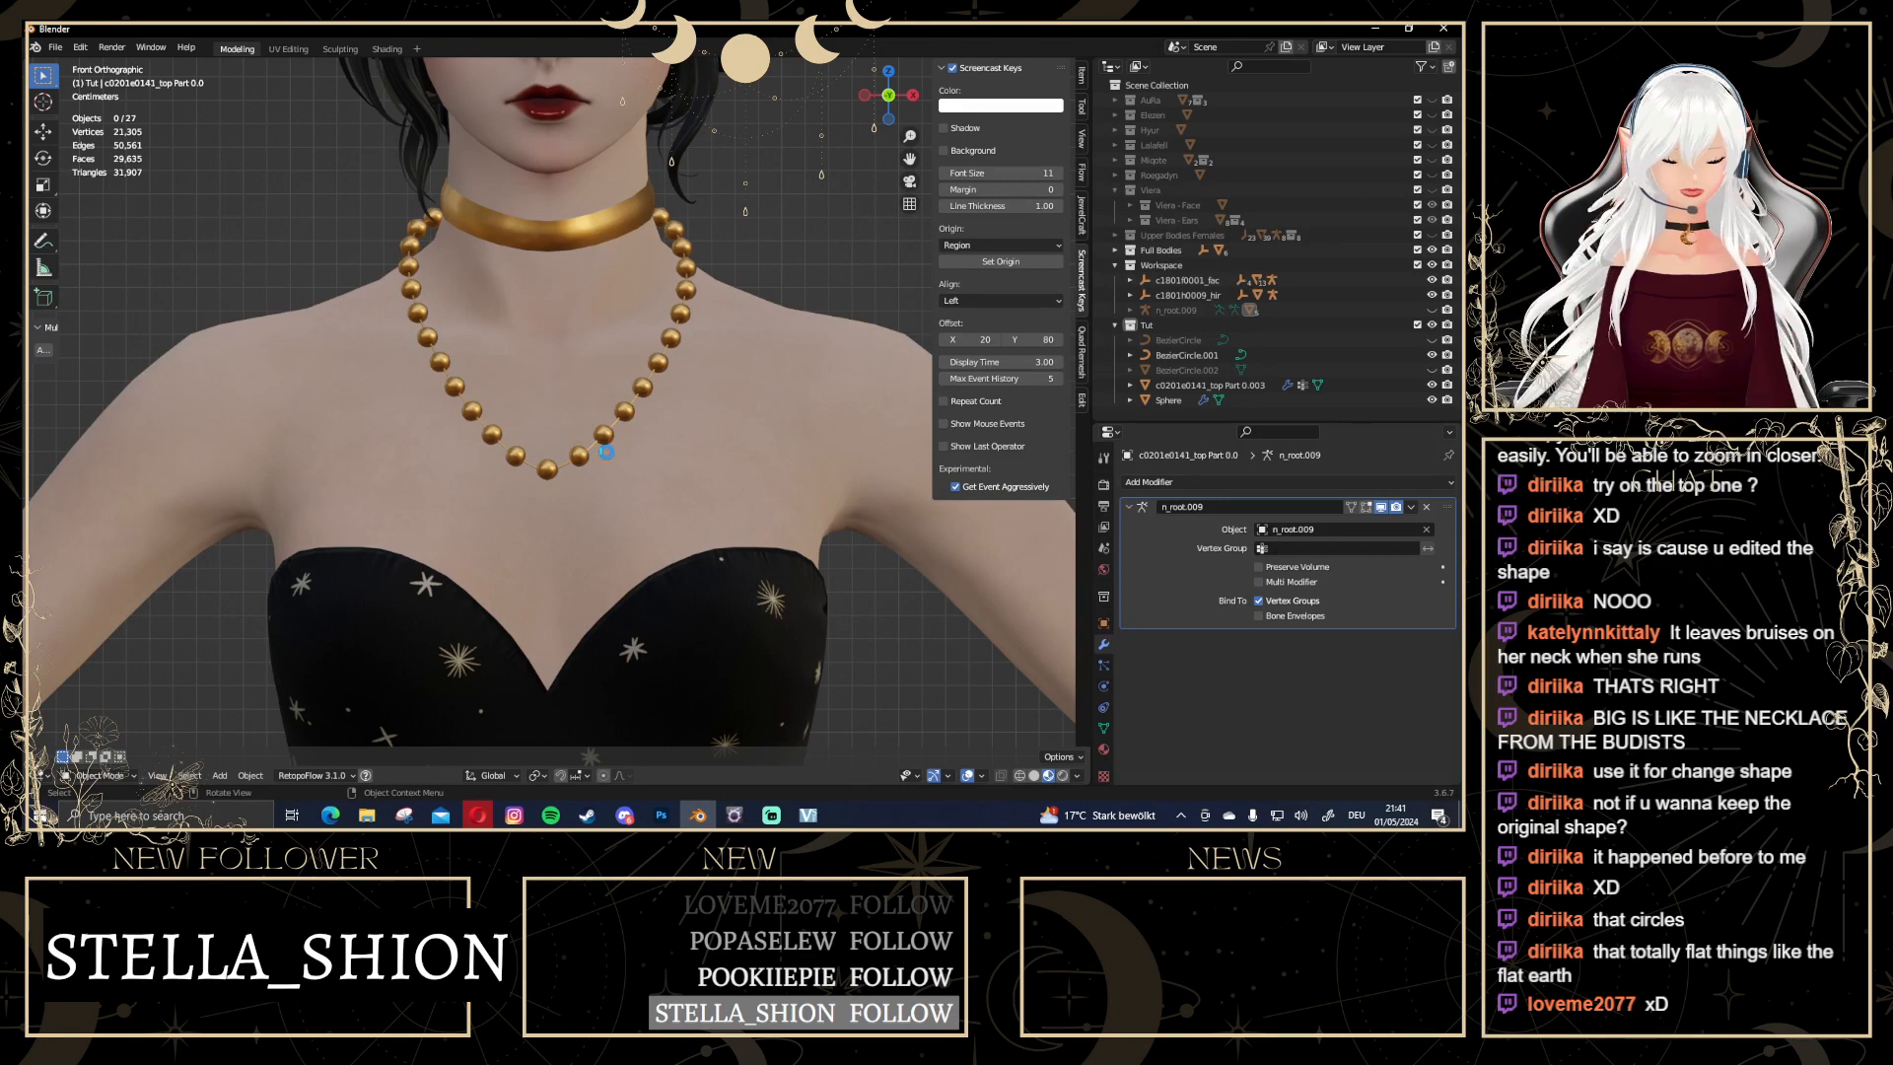
Duplicate all control points of BezierCircle.001 in place and separate the copy into its own curve object
{"action": "left_click", "coordinate": [605, 444]}
{"action": "key", "text": "Tab"}
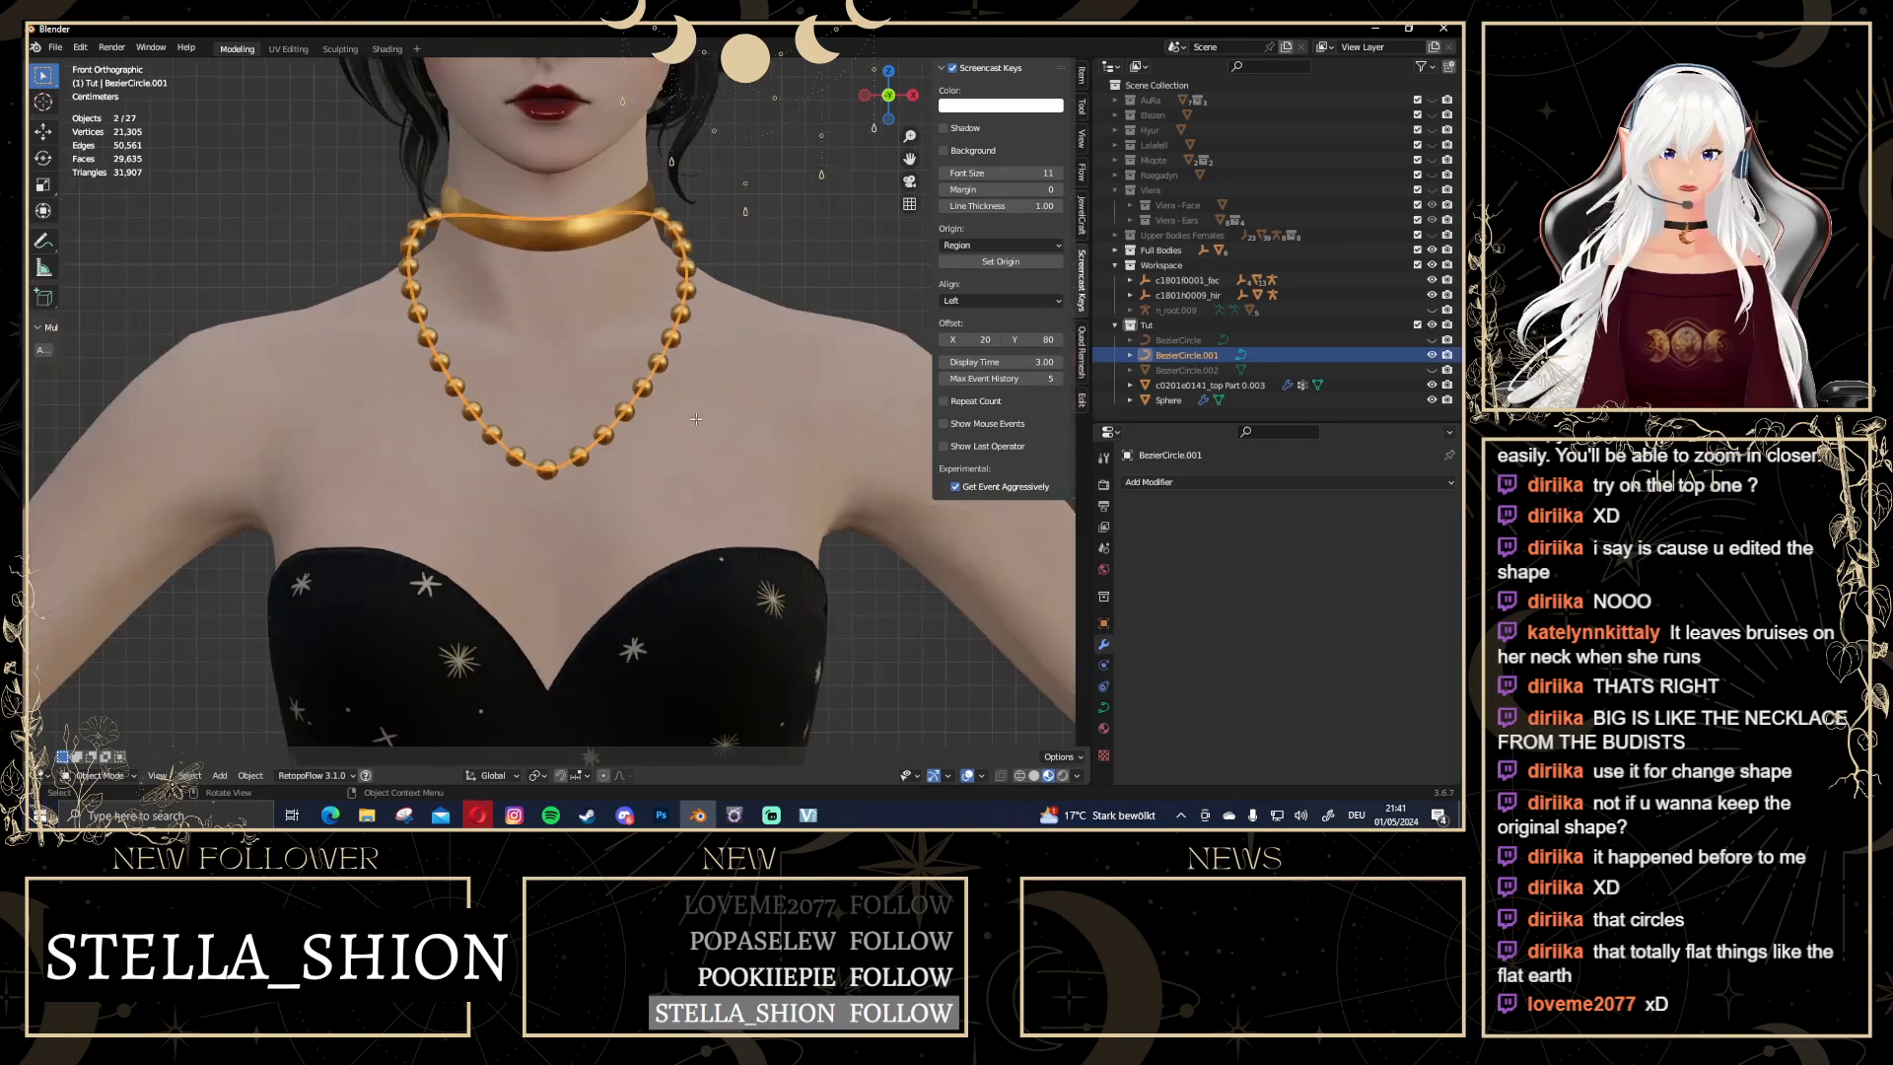
{"action": "key", "text": "a"}
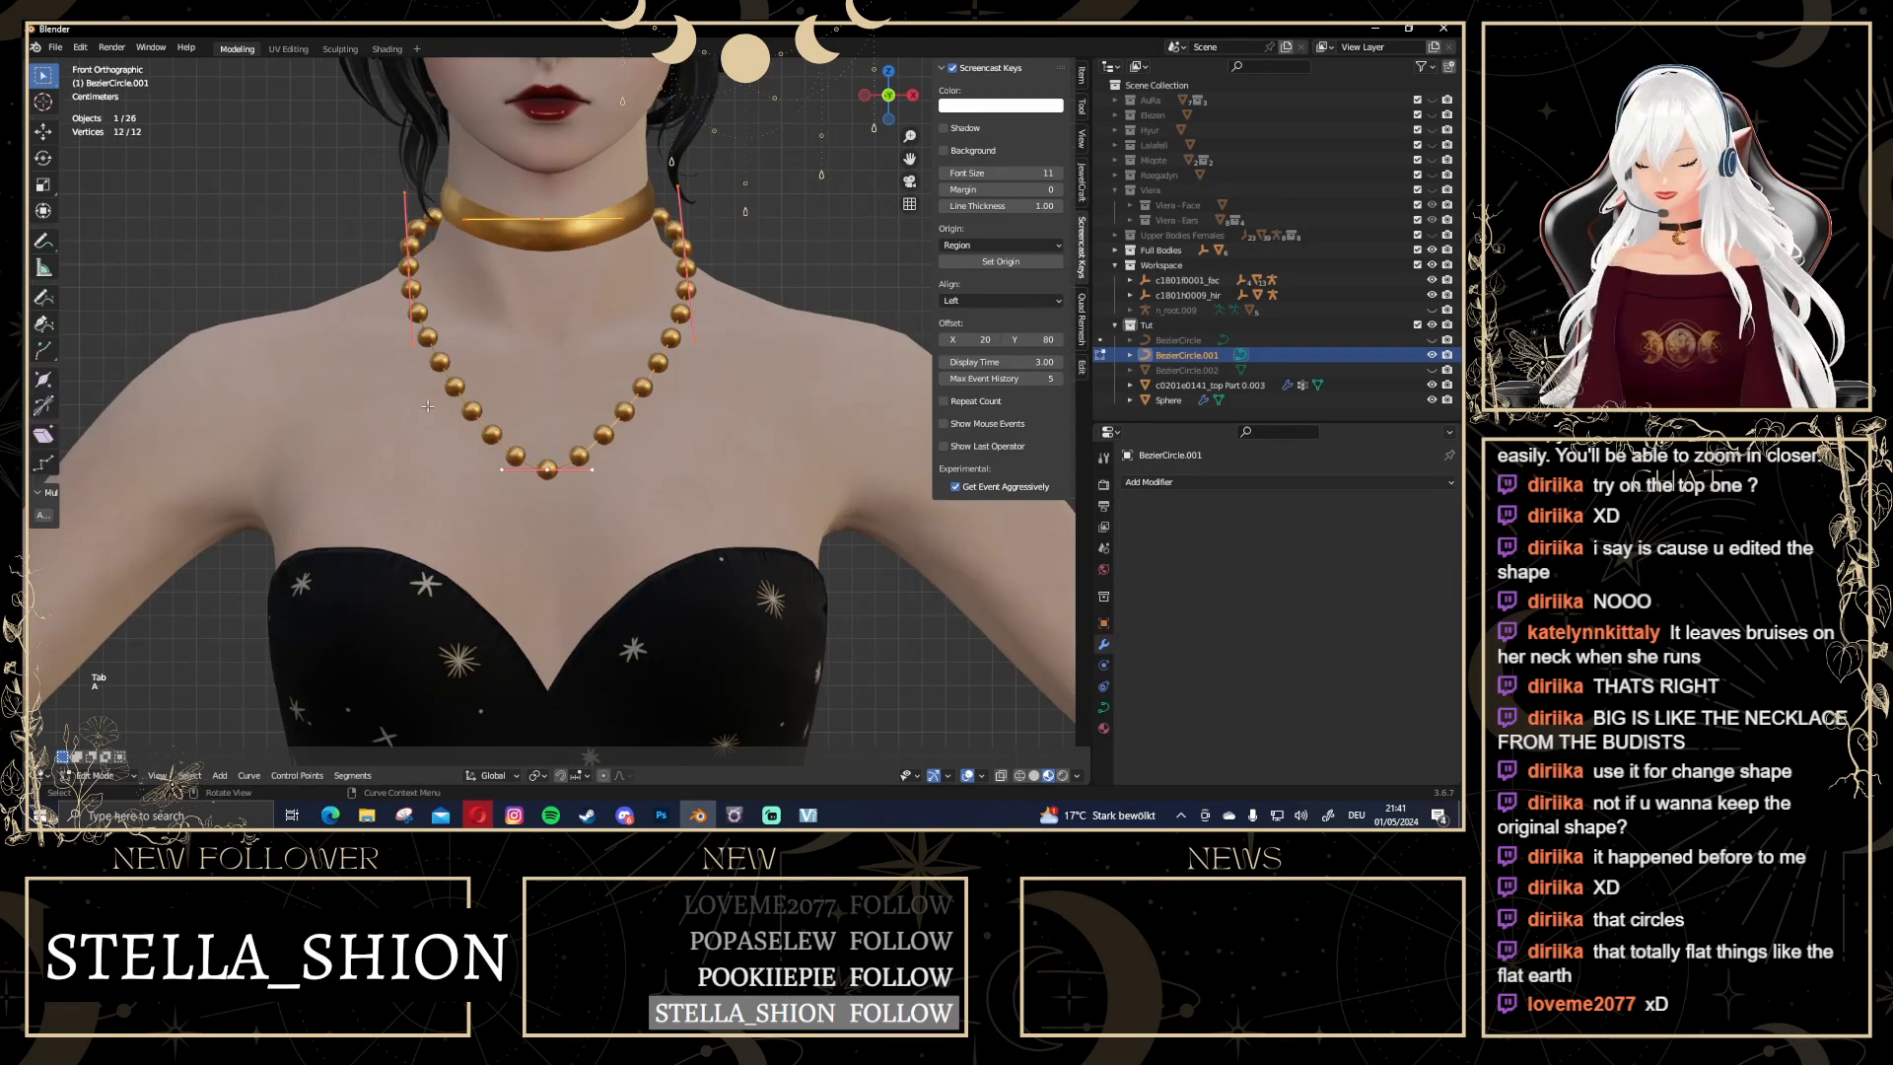
{"action": "key", "text": "shift+d"}
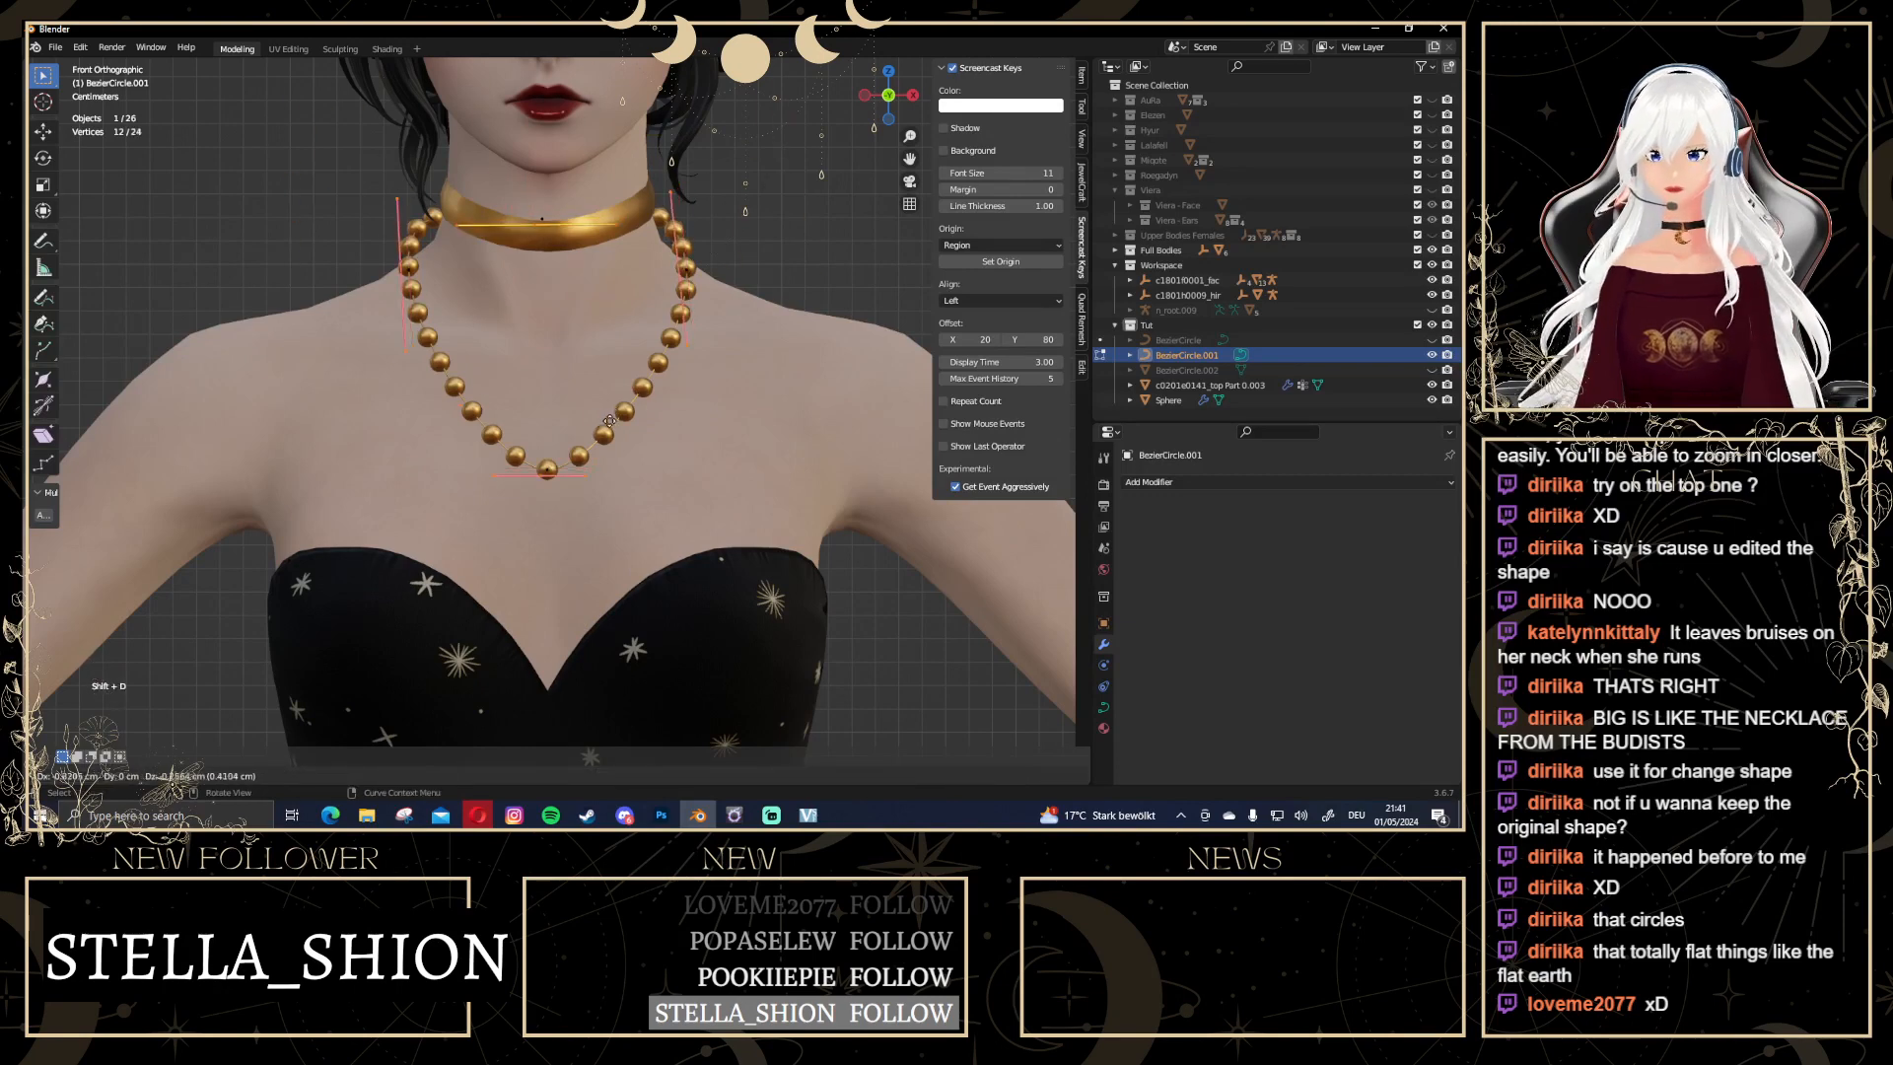
{"action": "key", "text": "Escape"}
{"action": "key", "text": "p"}
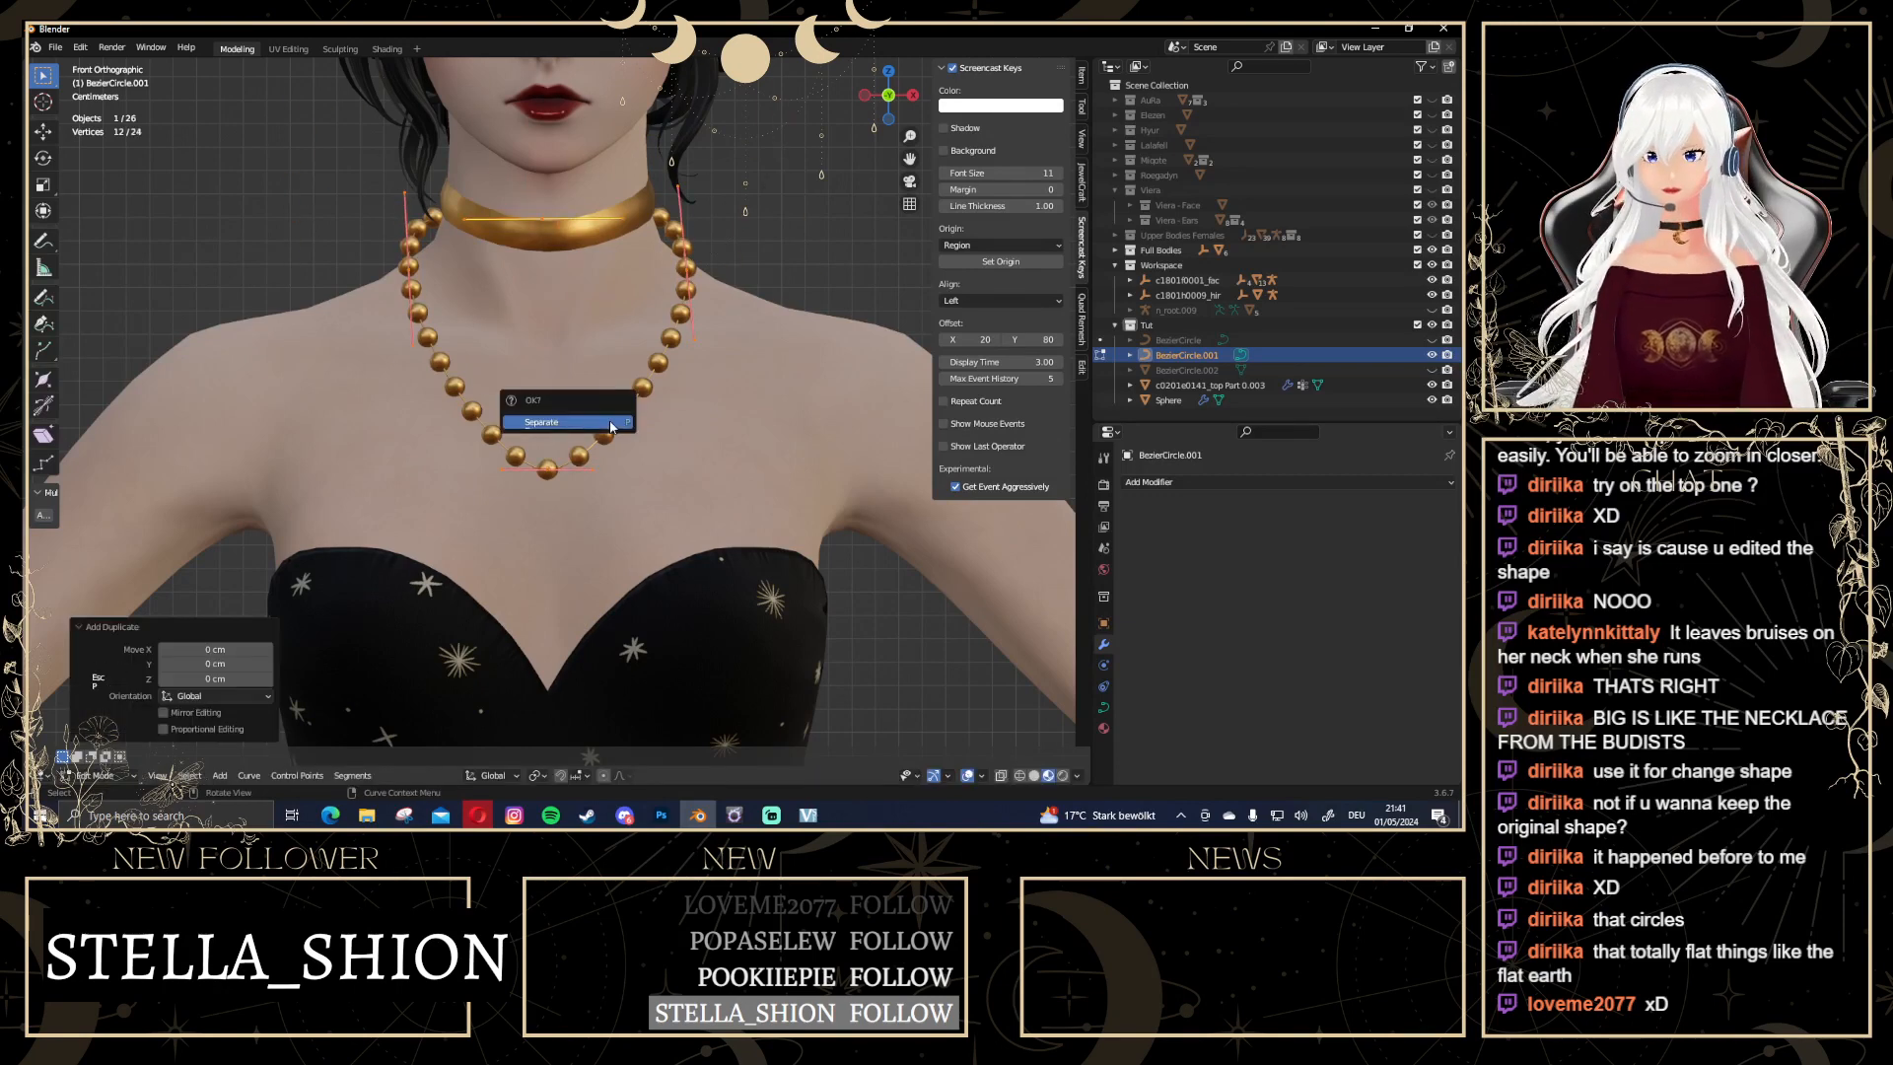
{"action": "left_click", "coordinate": [611, 421]}
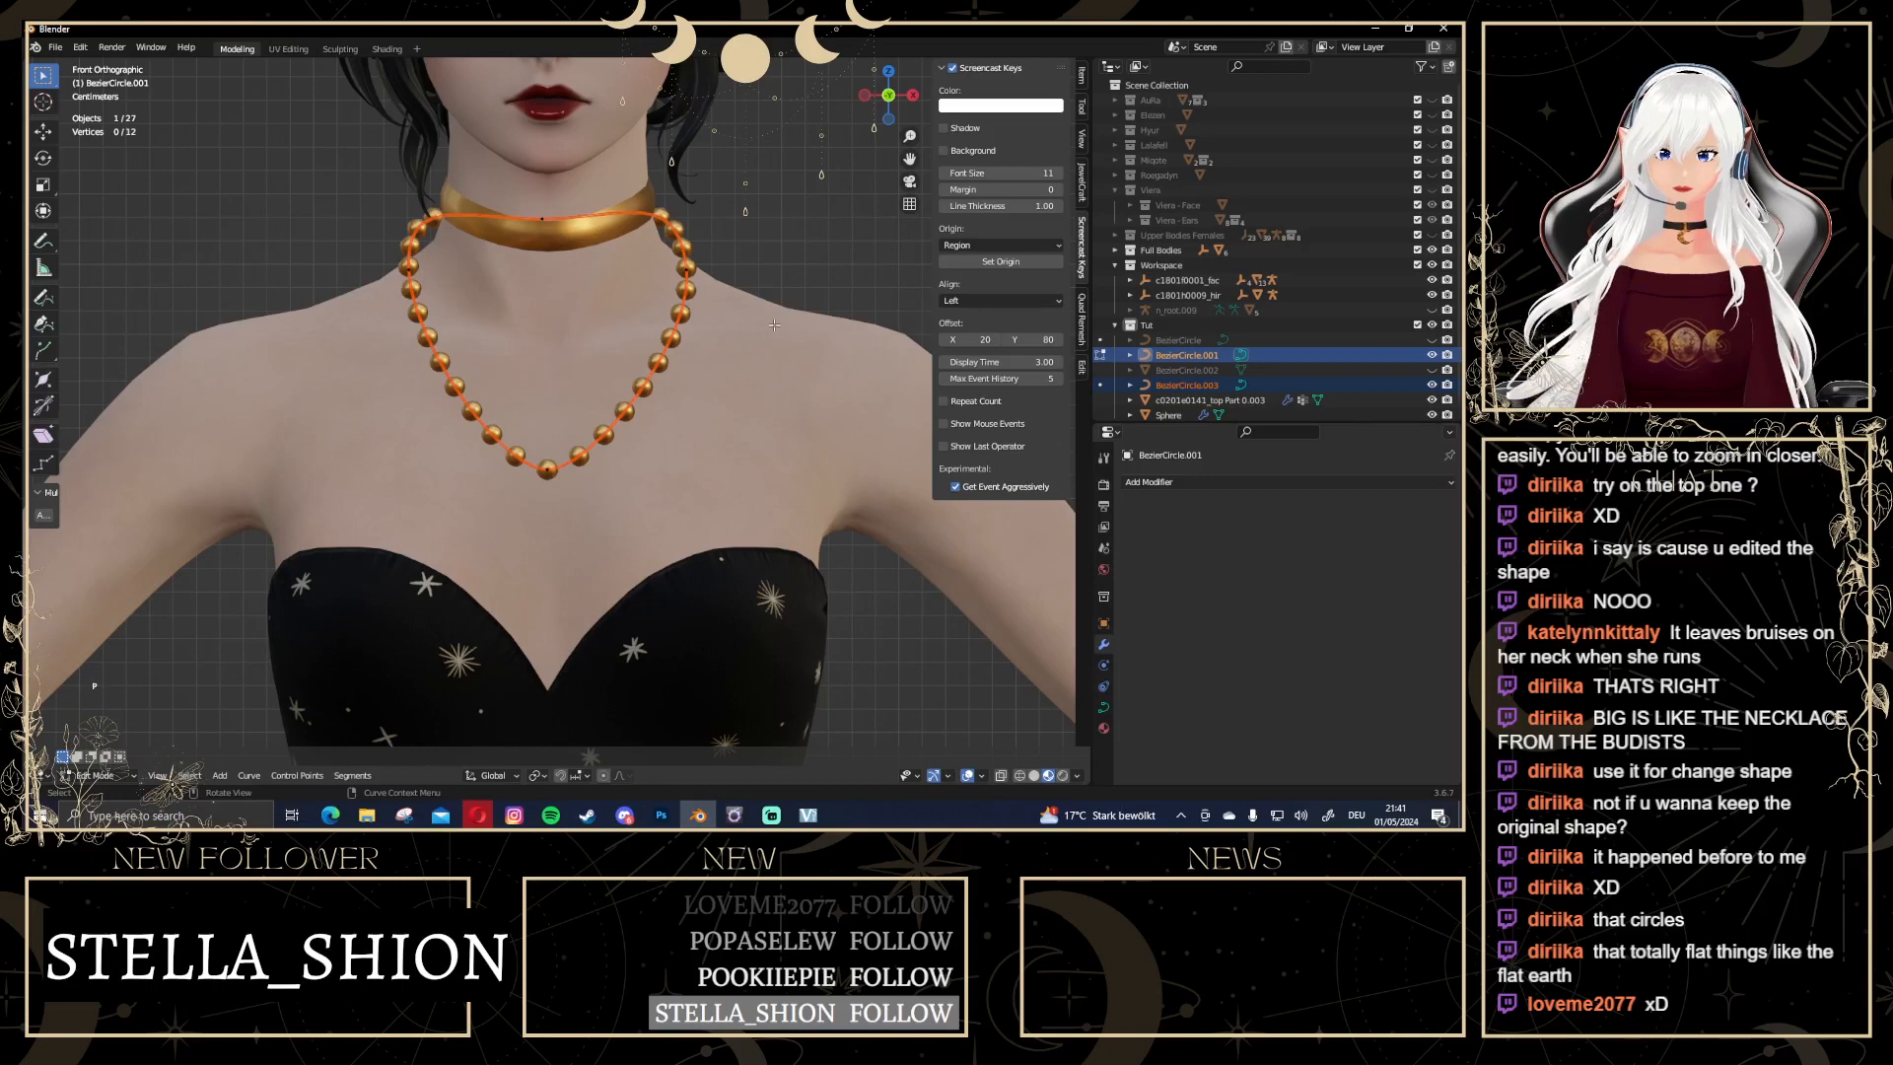
{"action": "key", "text": "Tab"}
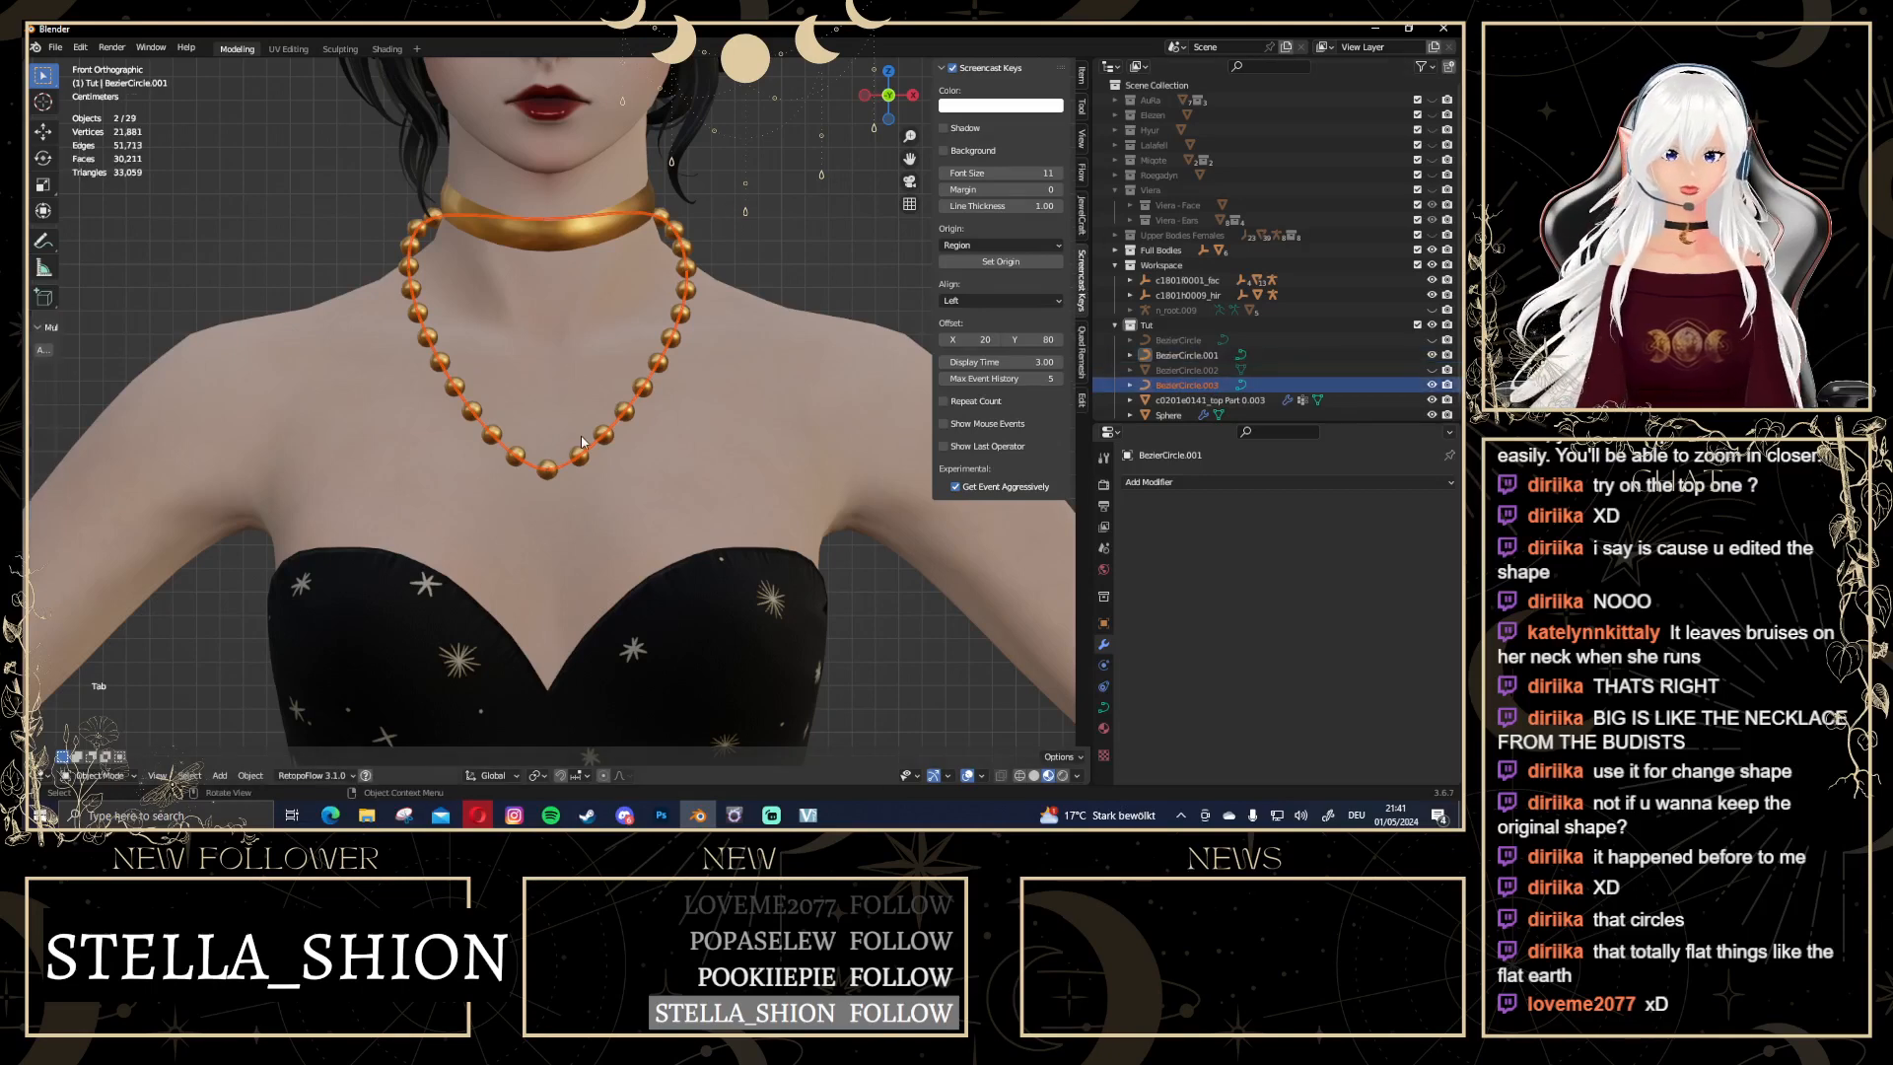
In the separated curve BezierCircle.003, move the lowest control point about 0.1 cm in X and 1.73 cm in Z
{"action": "key", "text": "a"}
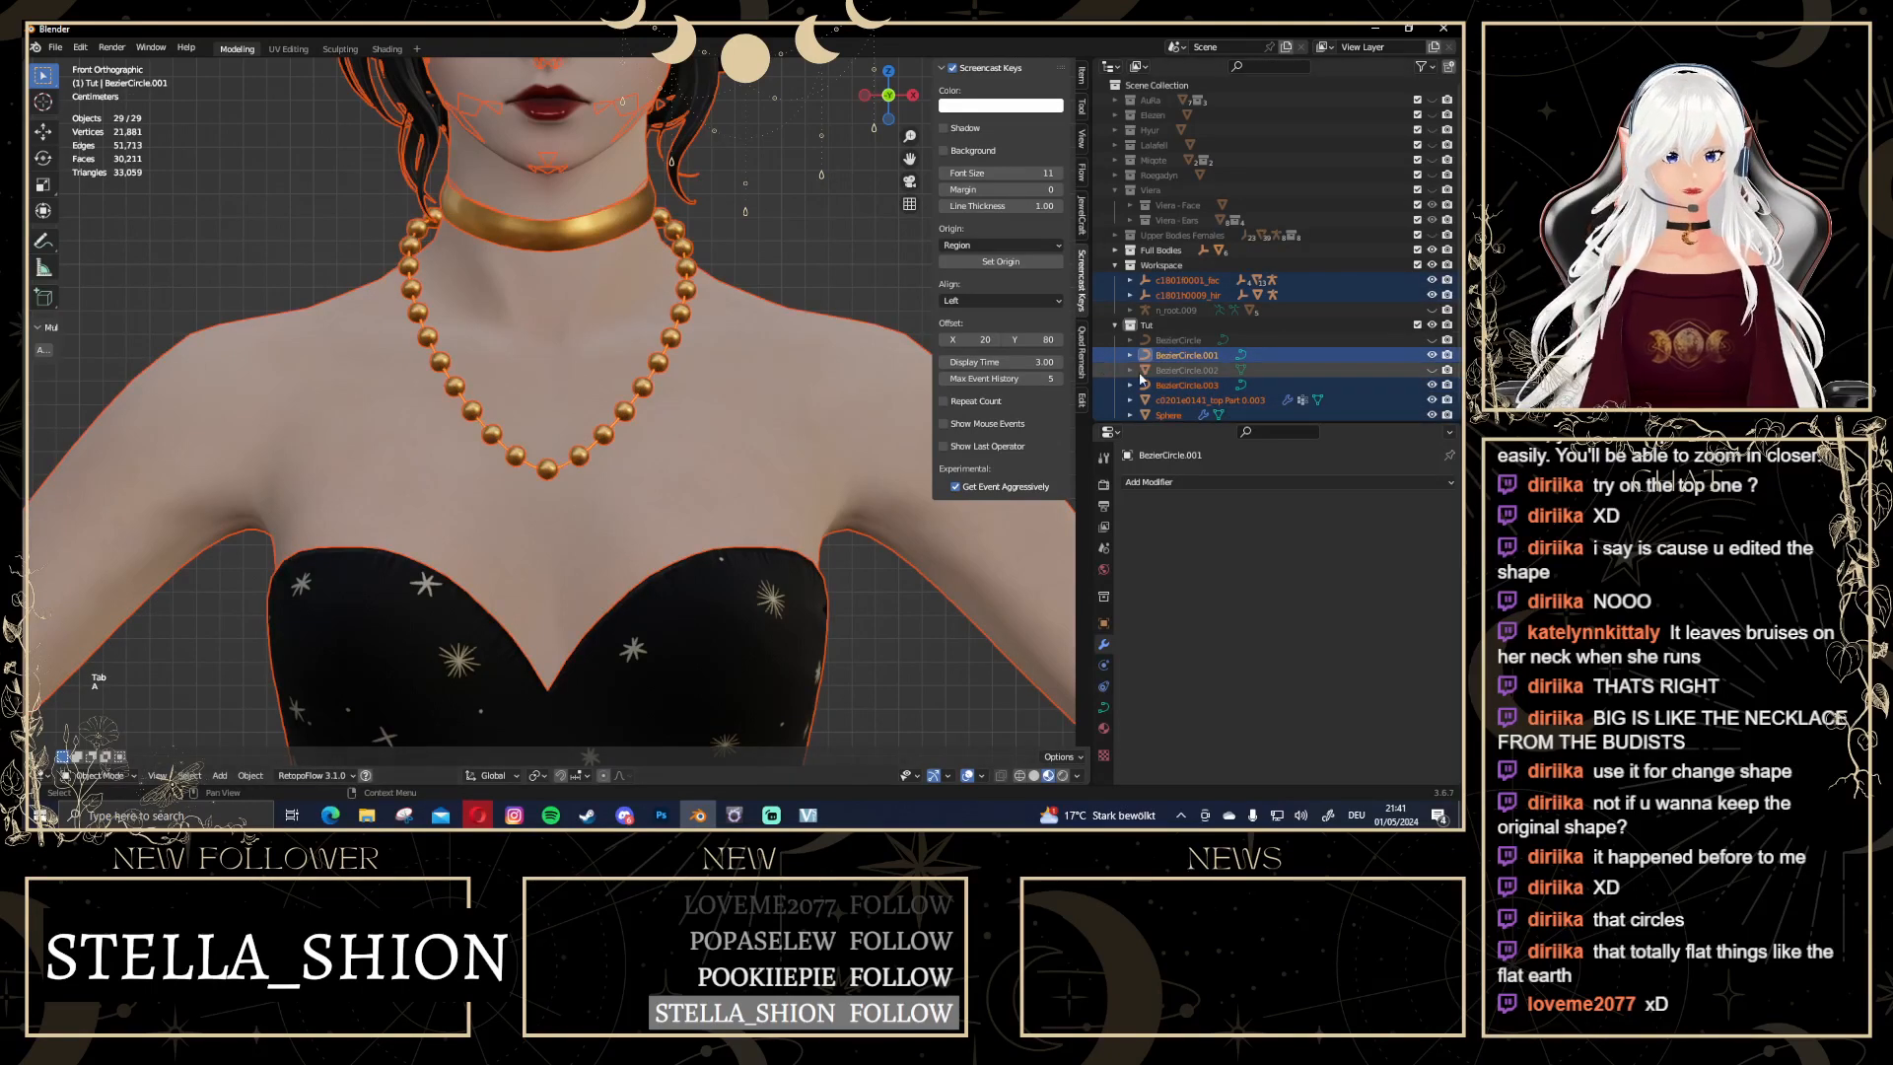
{"action": "left_click", "coordinate": [1188, 387]}
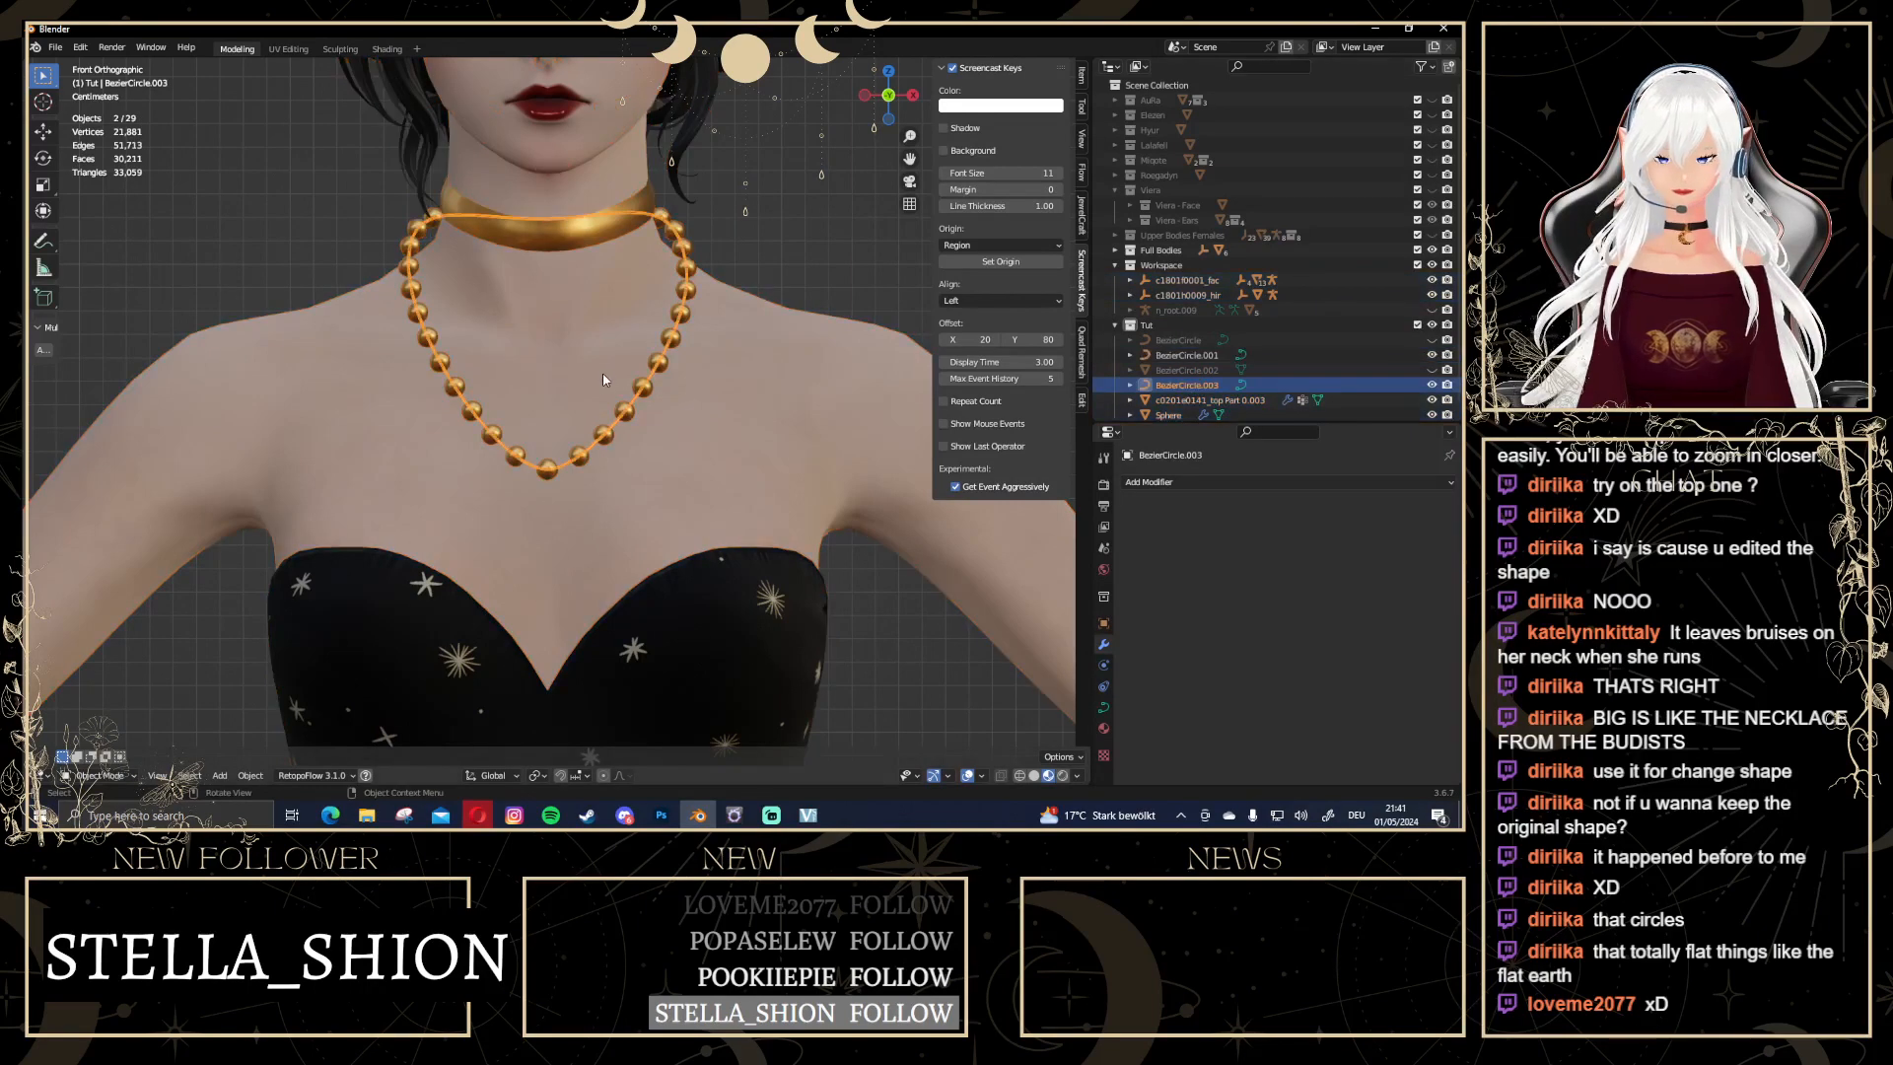
{"action": "key", "text": "Tab"}
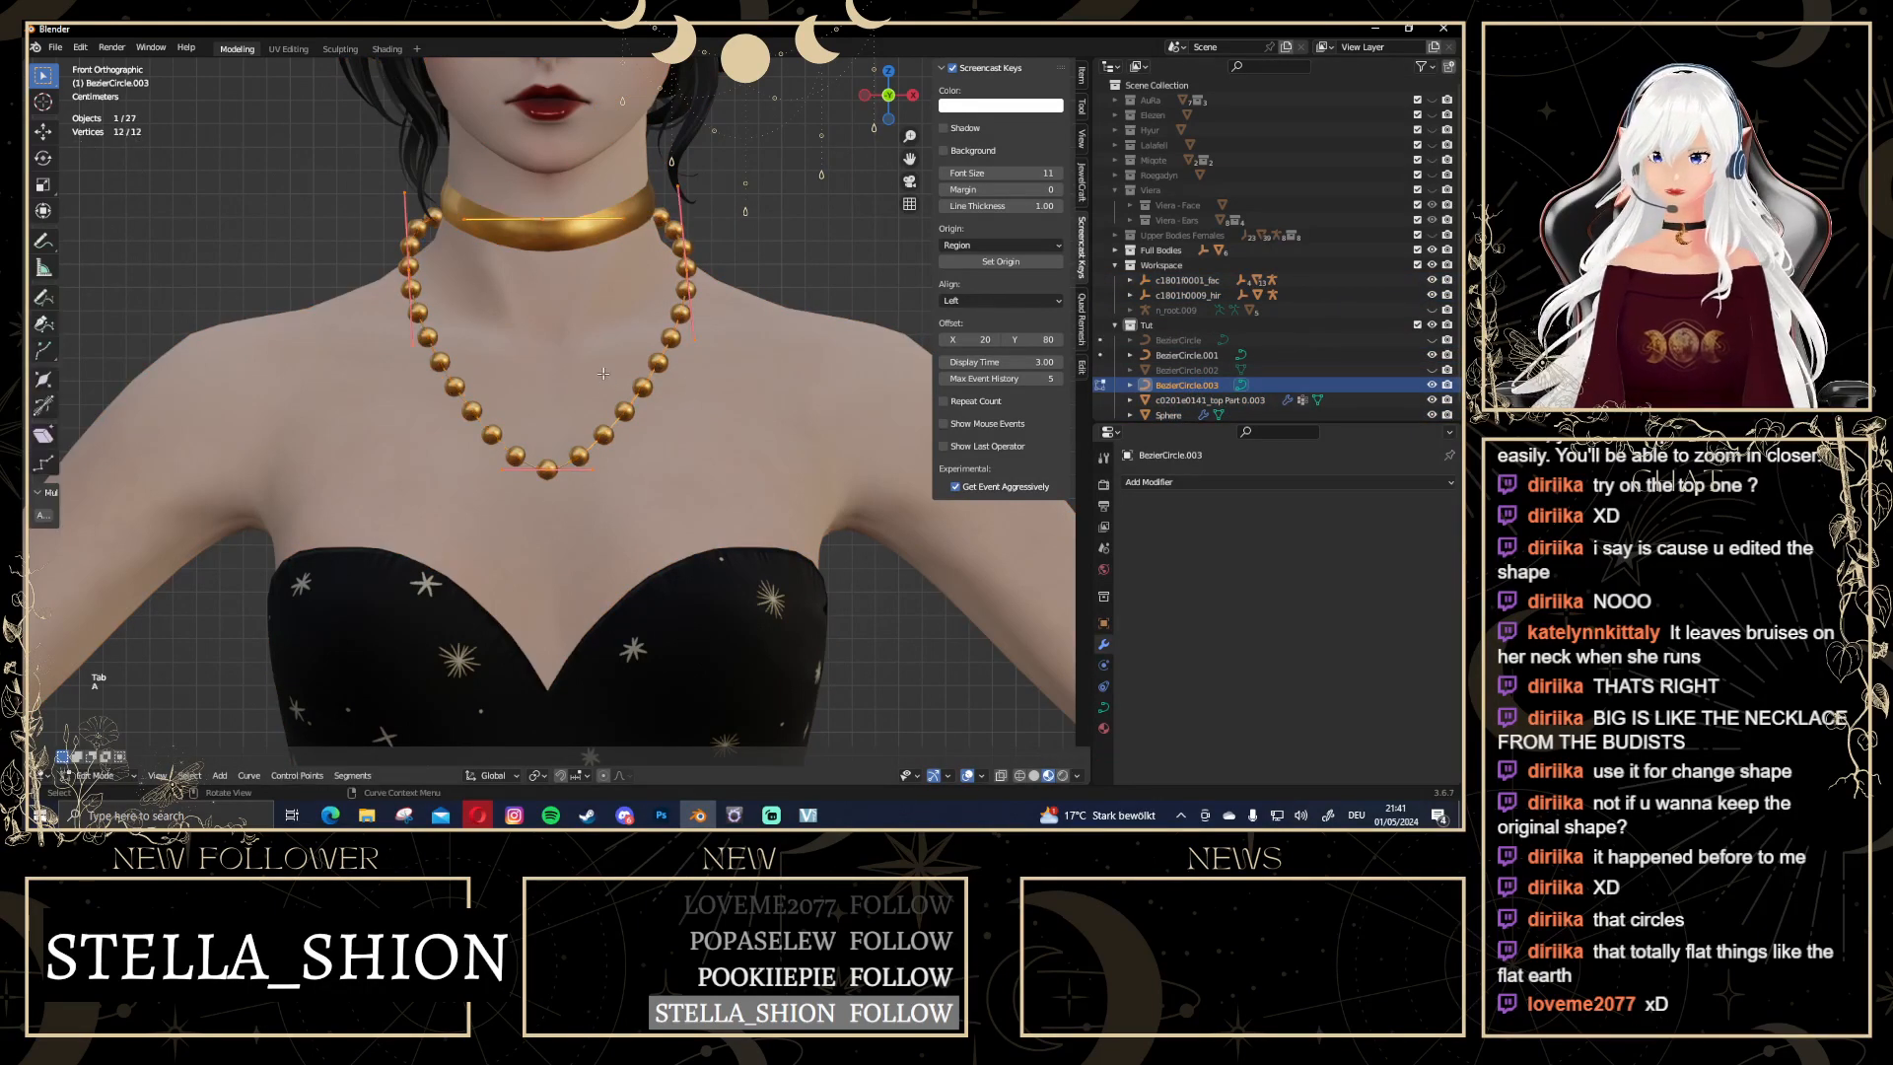
{"action": "left_click", "coordinate": [570, 479]}
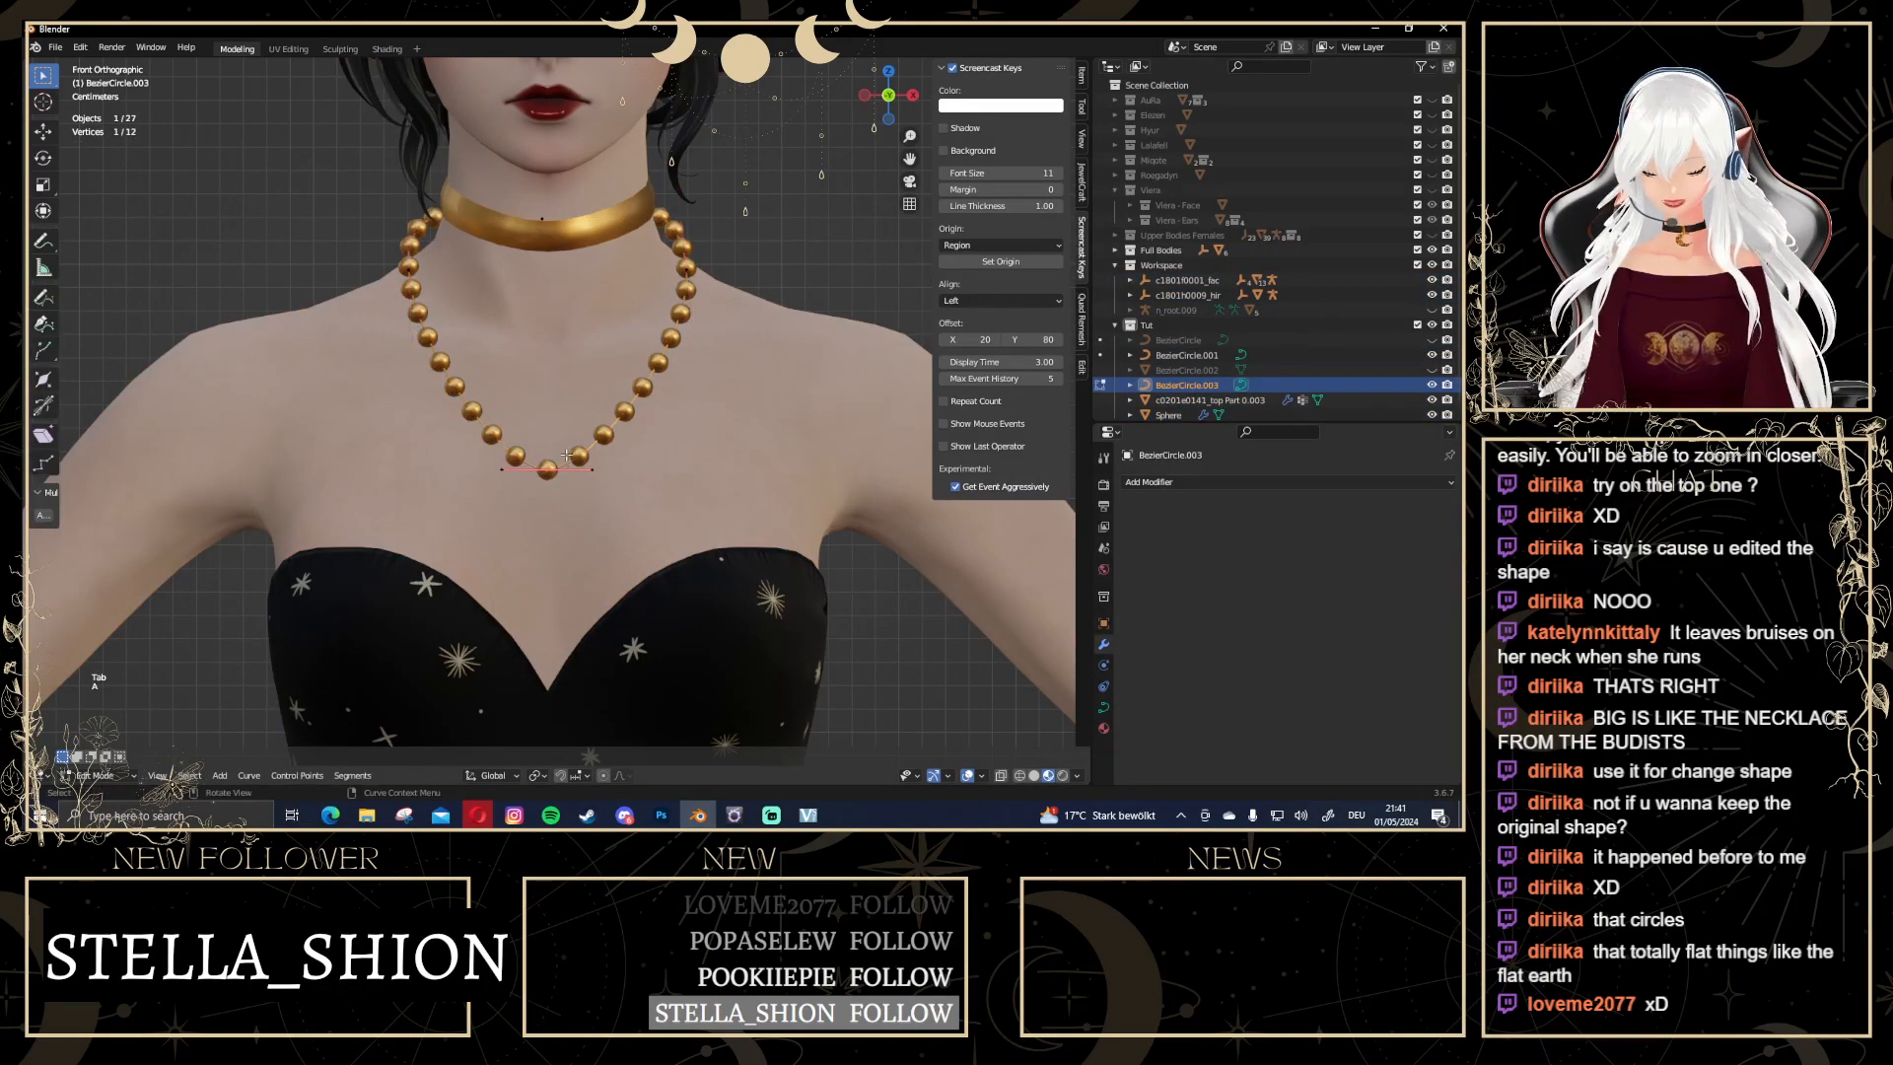
{"action": "key", "text": "g"}
{"action": "left_click", "coordinate": [569, 415]}
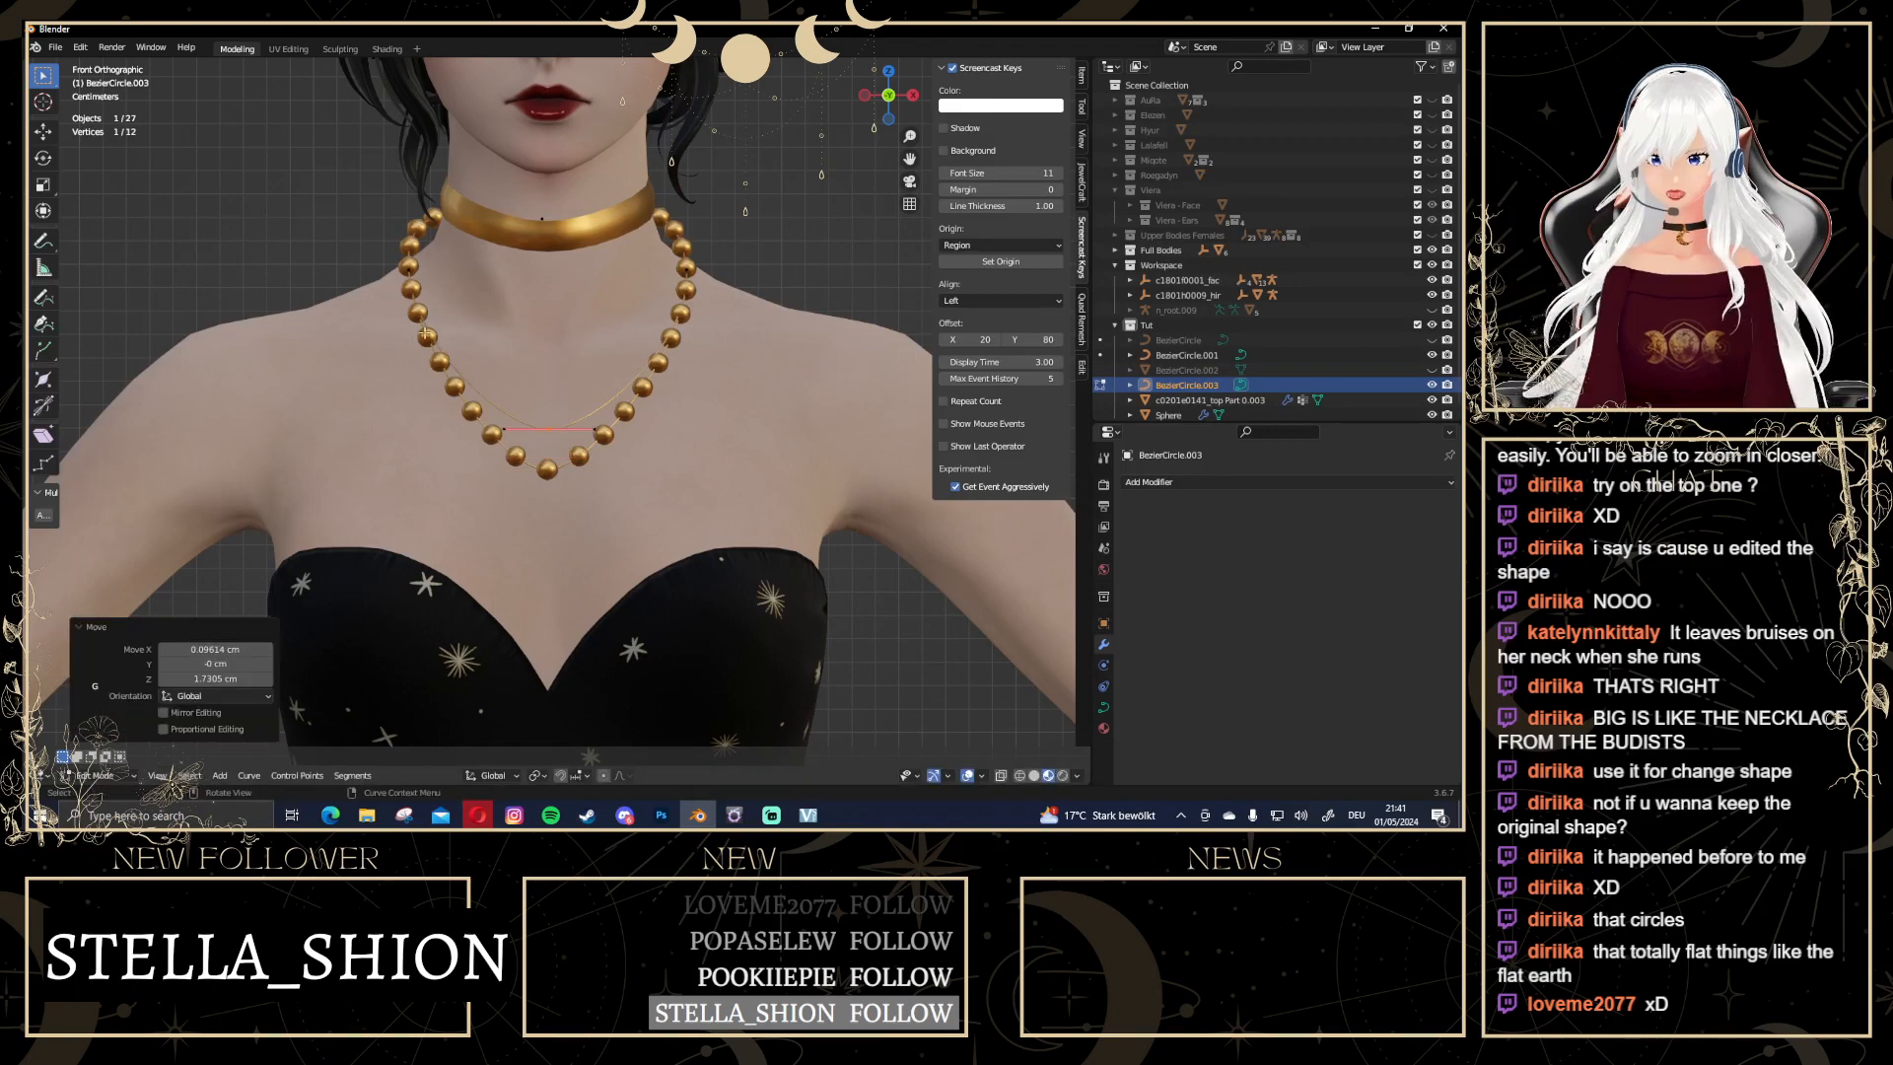
Move the two side control points of BezierCircle.003 inward, the second about -0.84 cm in X and 0.1 cm in Z, and leave Edit Mode
{"action": "left_click", "coordinate": [411, 250]}
{"action": "key", "text": "g"}
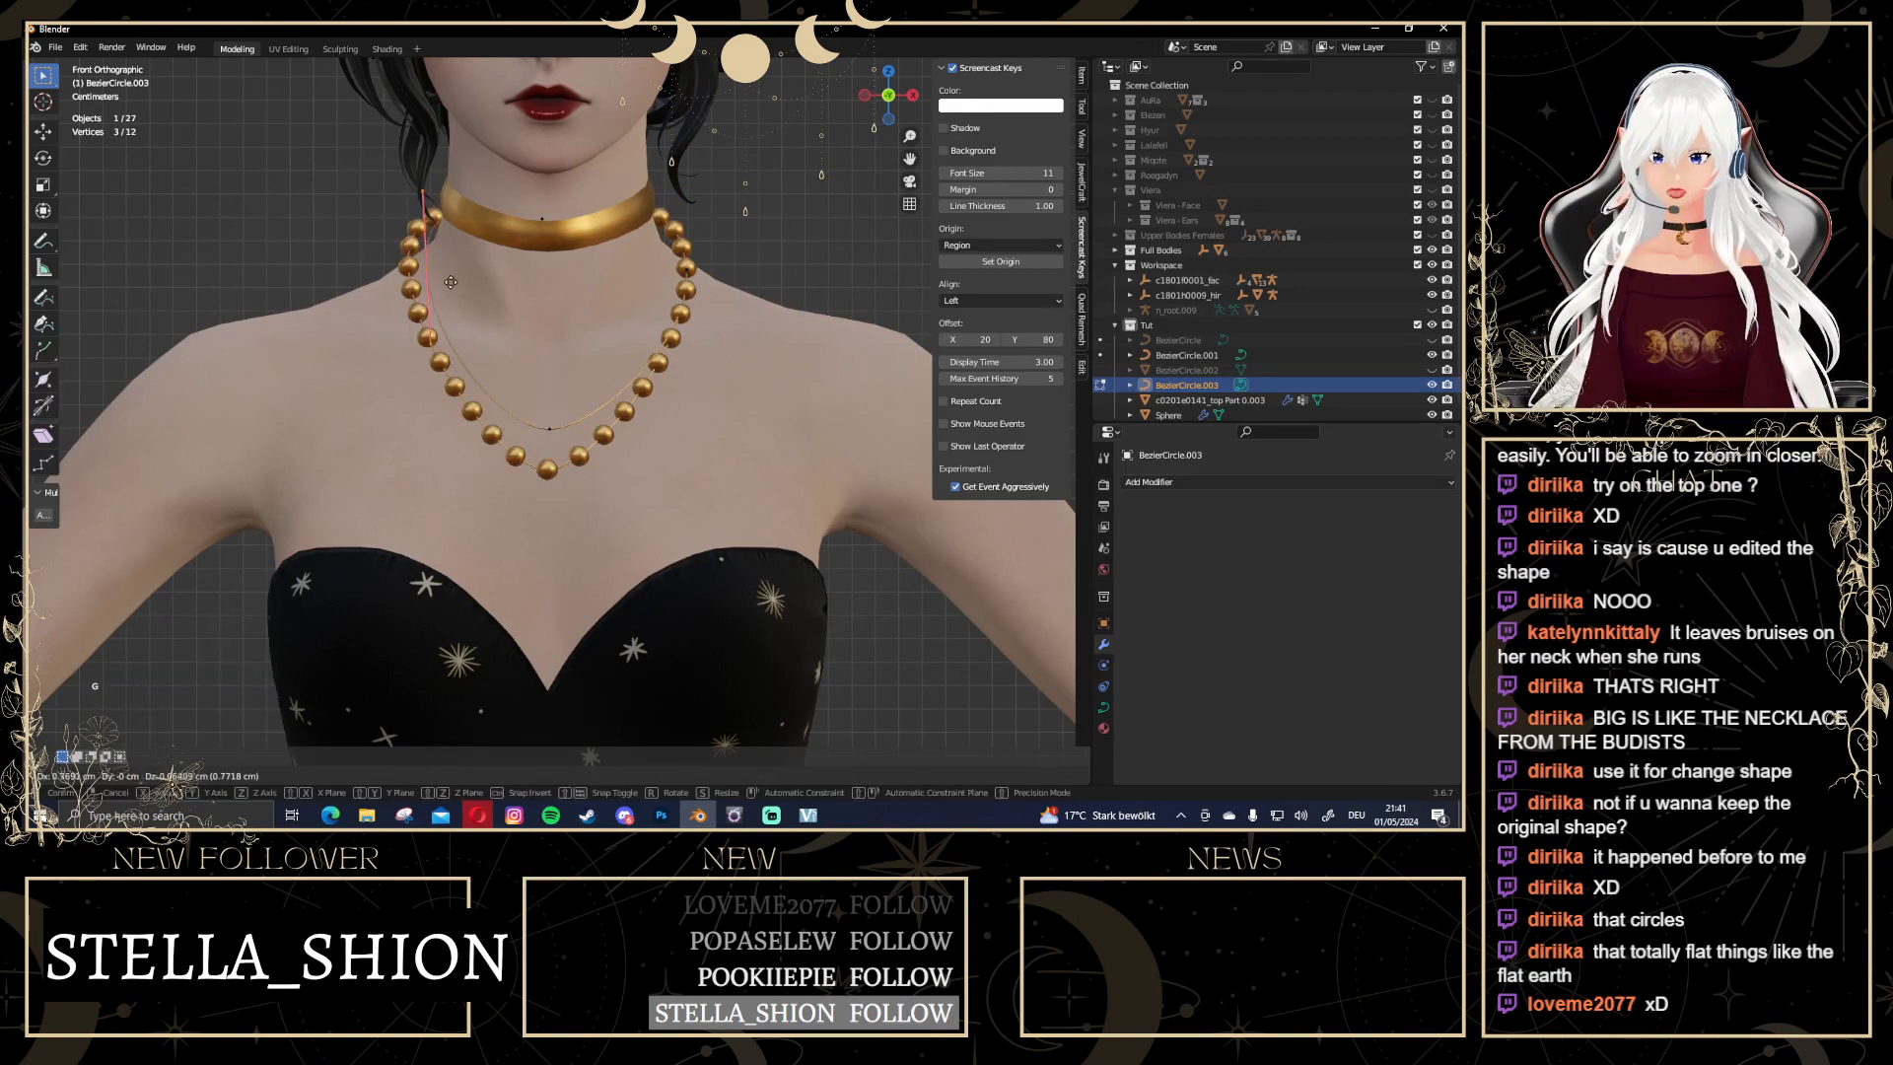
{"action": "left_click", "coordinate": [687, 254]}
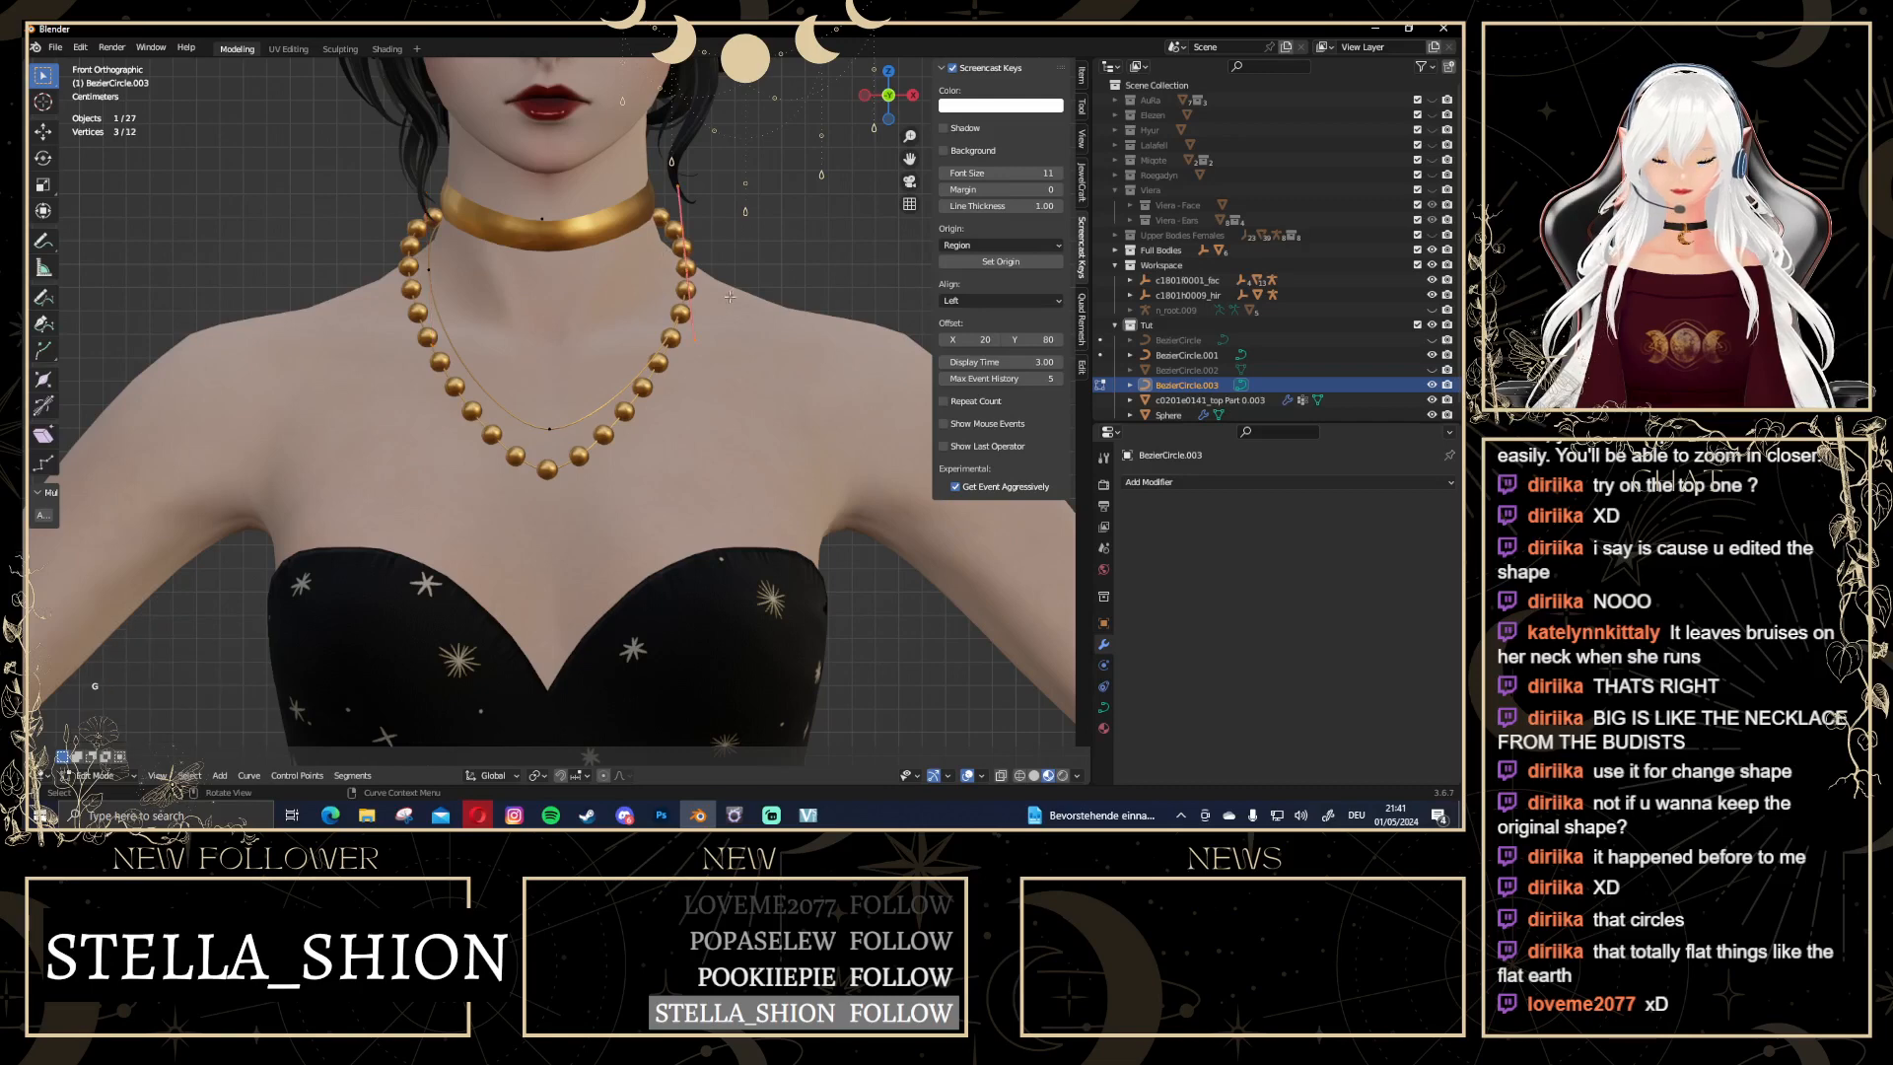
{"action": "left_click", "coordinate": [660, 250]}
{"action": "key", "text": "g"}
{"action": "left_click", "coordinate": [708, 278]}
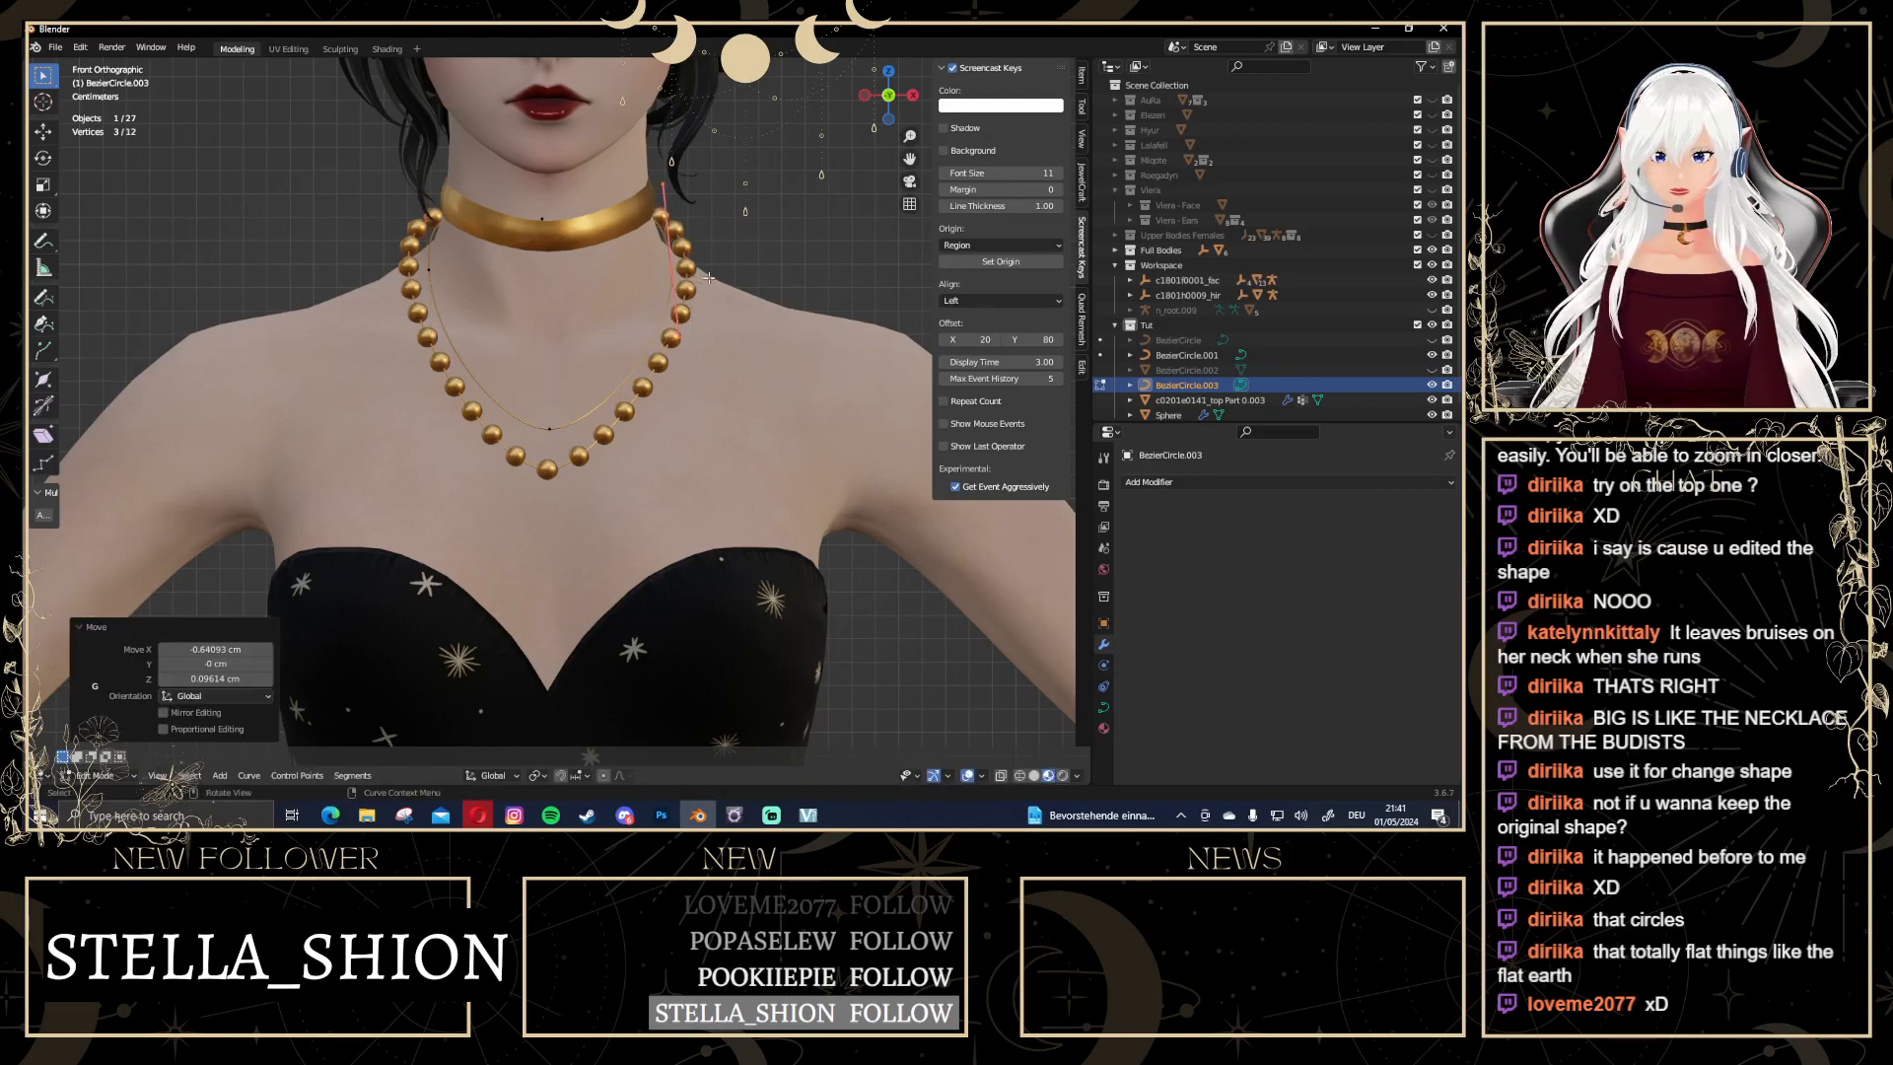
{"action": "left_click", "coordinate": [802, 197]}
{"action": "key", "text": "Tab"}
{"action": "left_click", "coordinate": [802, 197]}
{"action": "scroll", "coordinate": [784, 211], "scroll_direction": "down", "scroll_amount": 2}
{"action": "scroll", "coordinate": [572, 435], "scroll_direction": "down", "scroll_amount": 1}
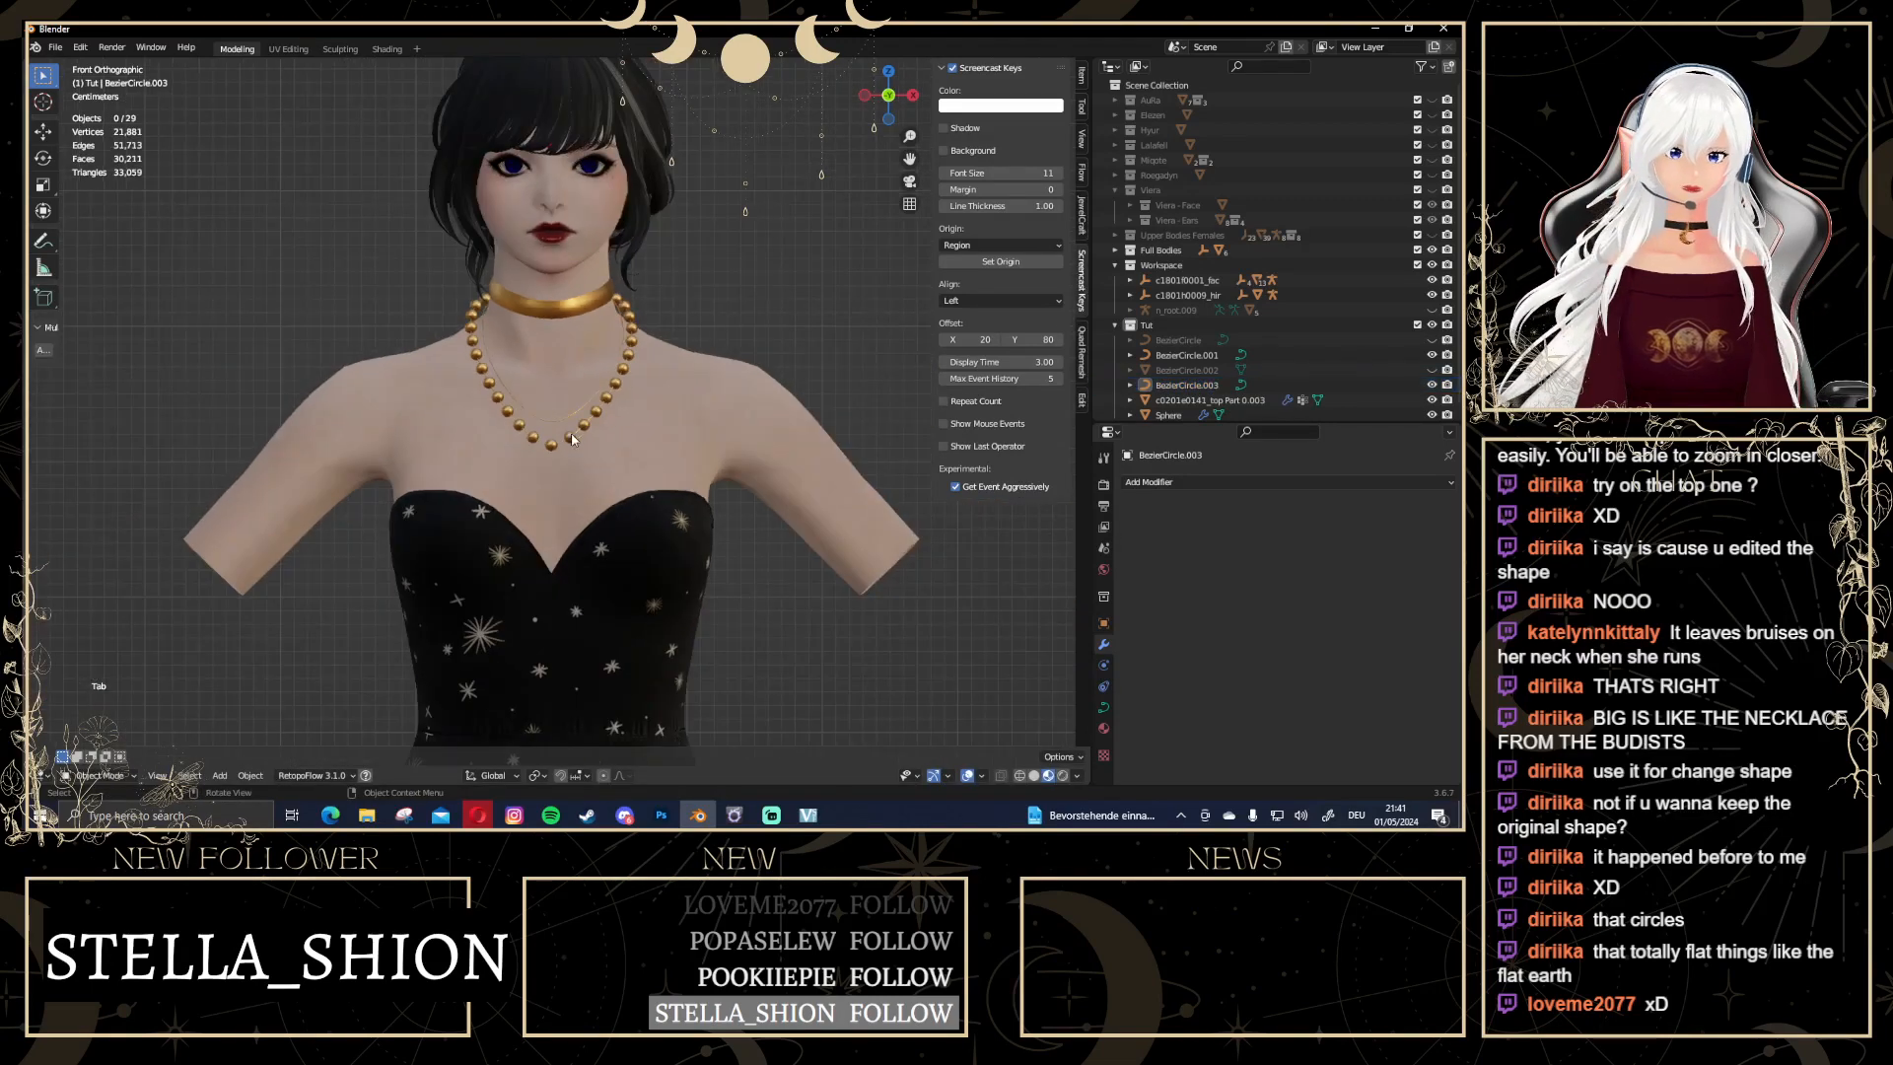
Select the bead Sphere on the outer necklace strand and collapse the Workspace collection in the outliner
{"action": "left_click", "coordinate": [572, 445]}
{"action": "scroll", "coordinate": [759, 389], "scroll_direction": "up", "scroll_amount": 3}
{"action": "scroll", "coordinate": [760, 389], "scroll_direction": "down", "scroll_amount": 4}
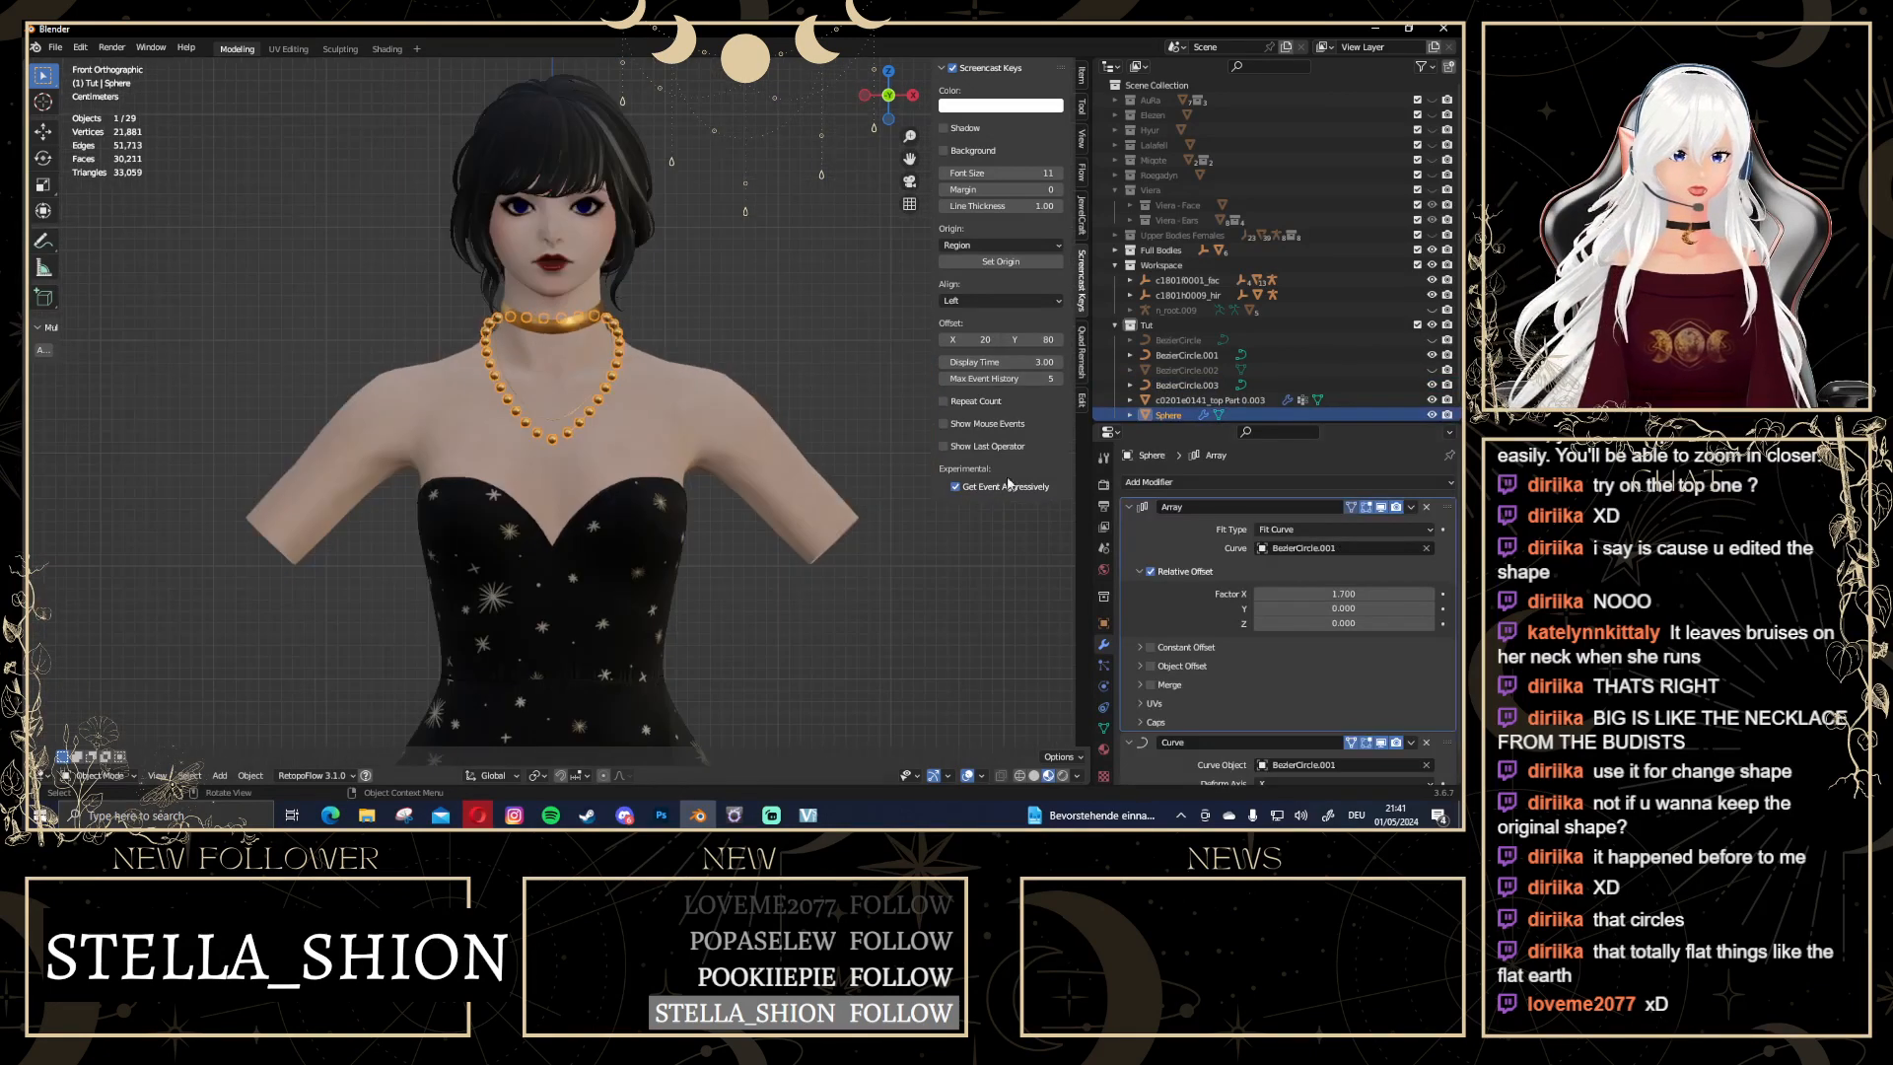
{"action": "left_click", "coordinate": [1116, 266]}
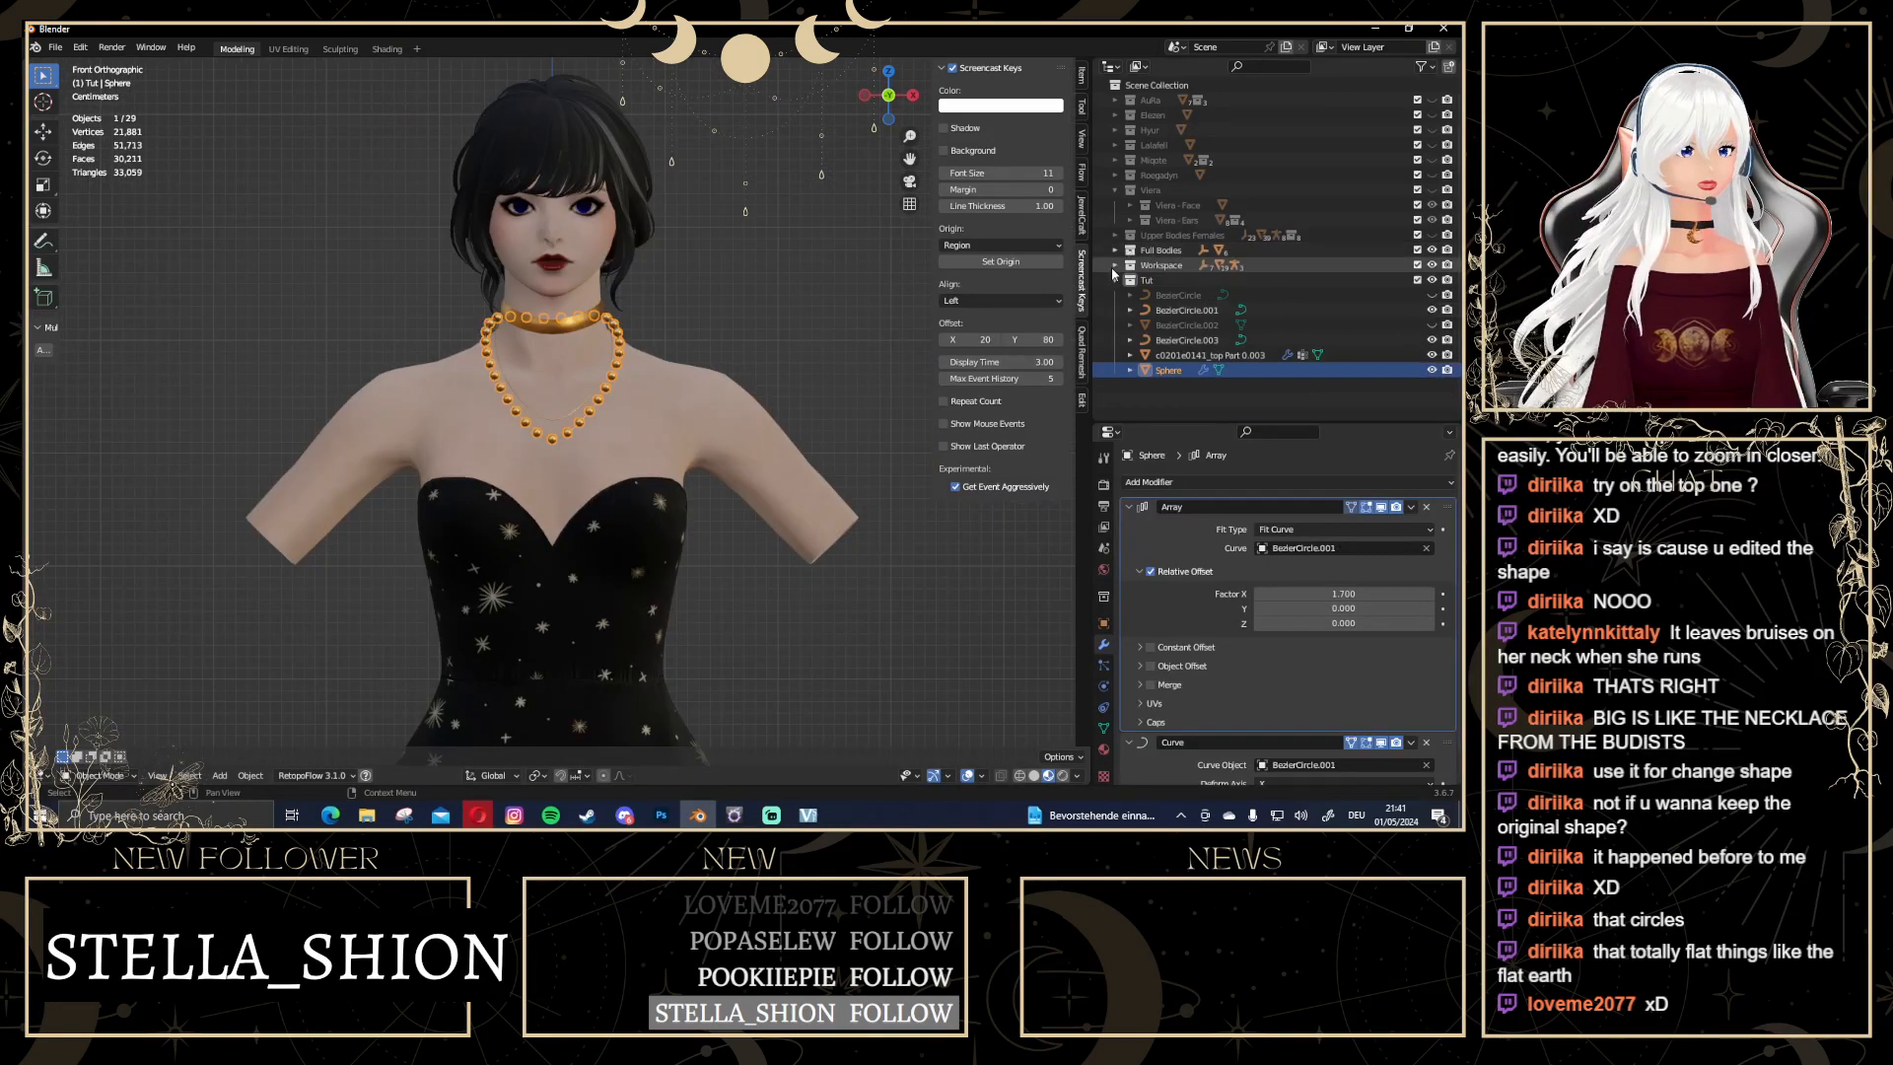
{"action": "scroll", "coordinate": [690, 436], "scroll_direction": "up", "scroll_amount": 2}
{"action": "scroll", "coordinate": [577, 473], "scroll_direction": "down", "scroll_amount": 4}
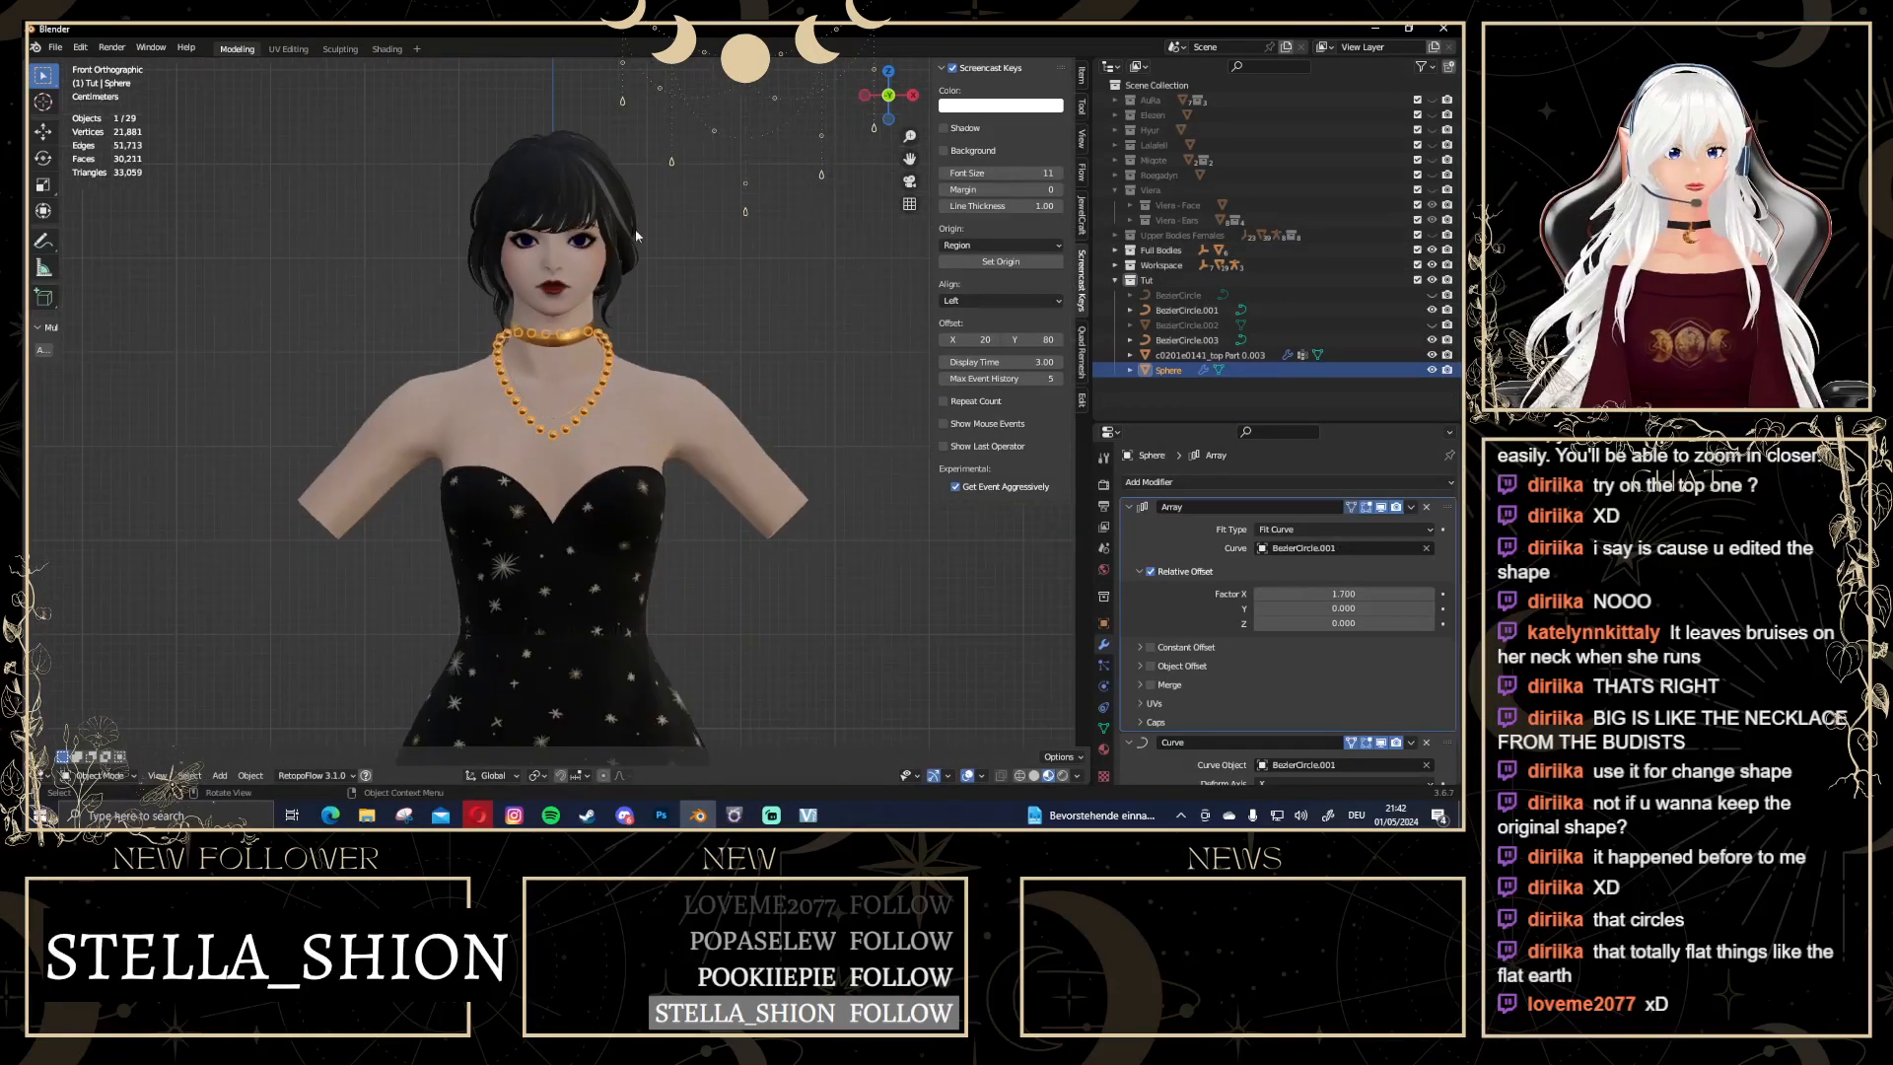
{"action": "scroll", "coordinate": [643, 489], "scroll_direction": "up", "scroll_amount": 3}
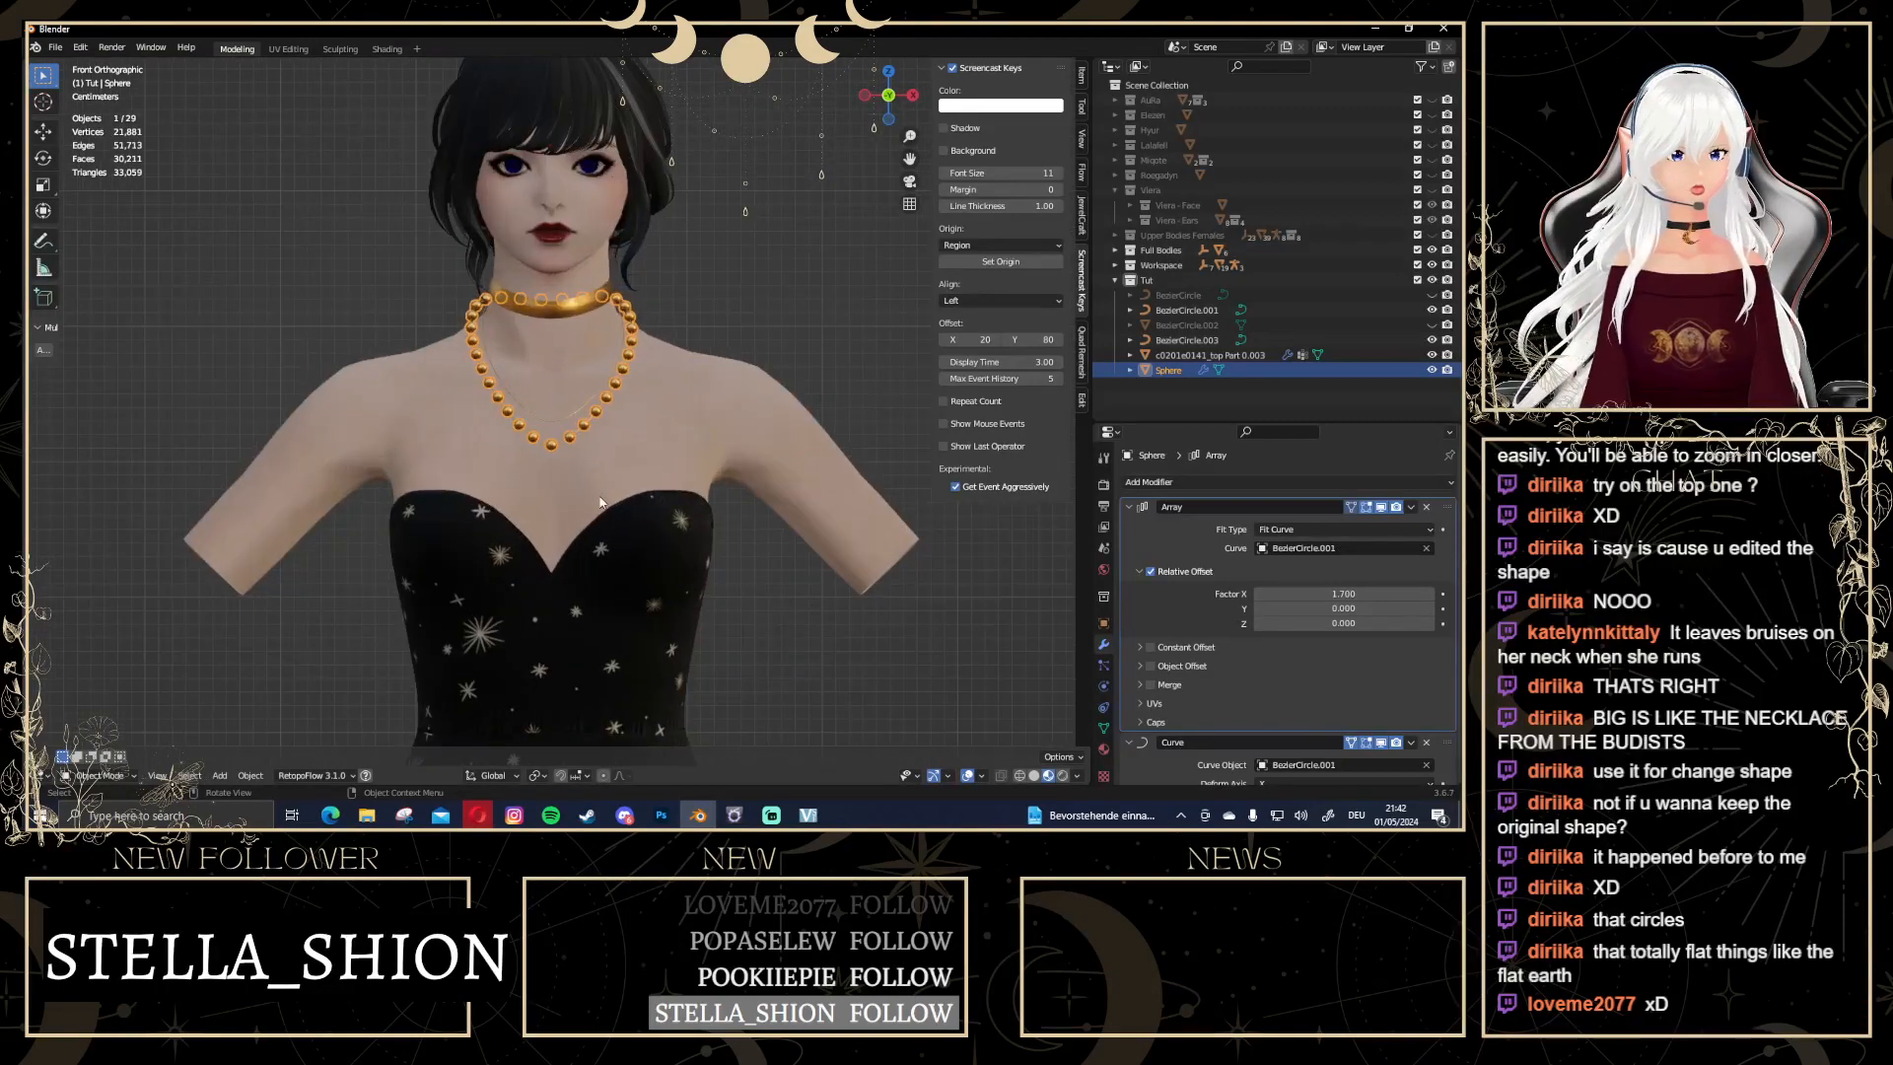
{"action": "scroll", "coordinate": [631, 511], "scroll_direction": "down", "scroll_amount": 5}
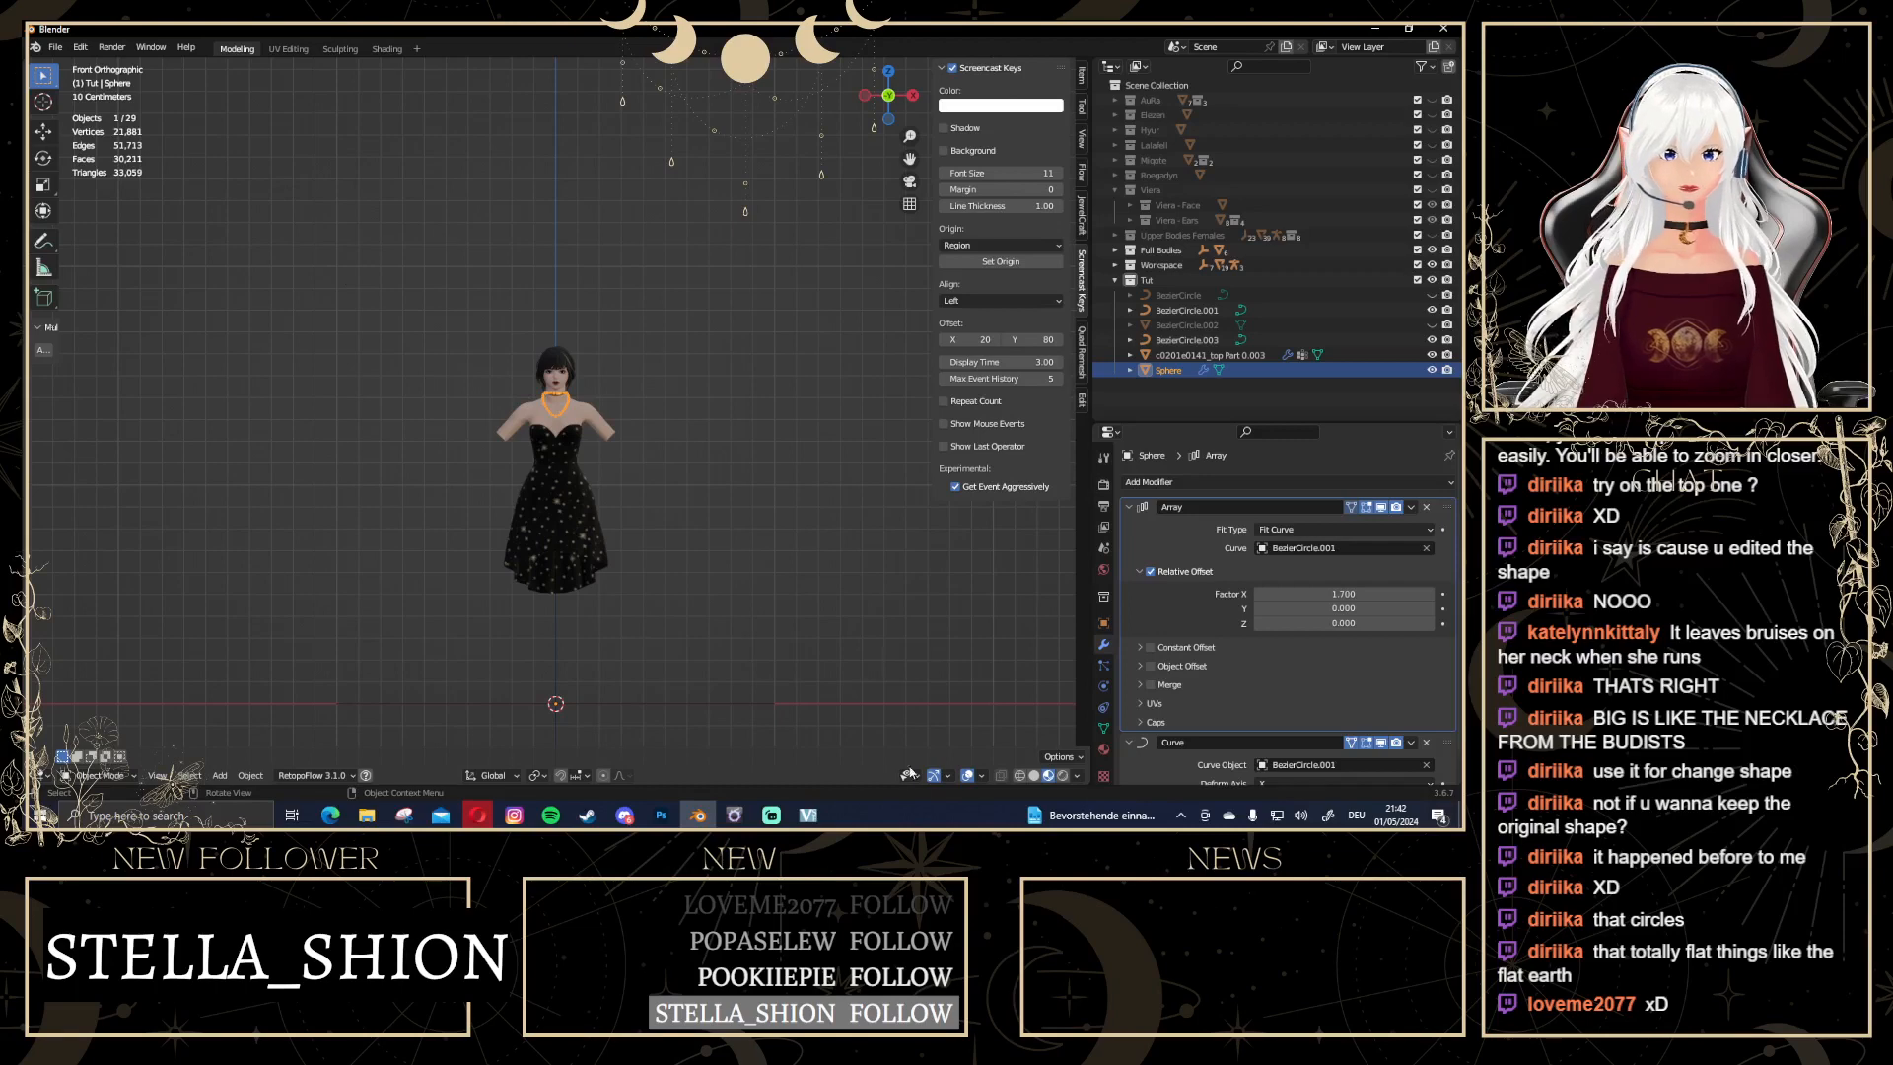
{"action": "scroll", "coordinate": [610, 264], "scroll_direction": "up", "scroll_amount": 5}
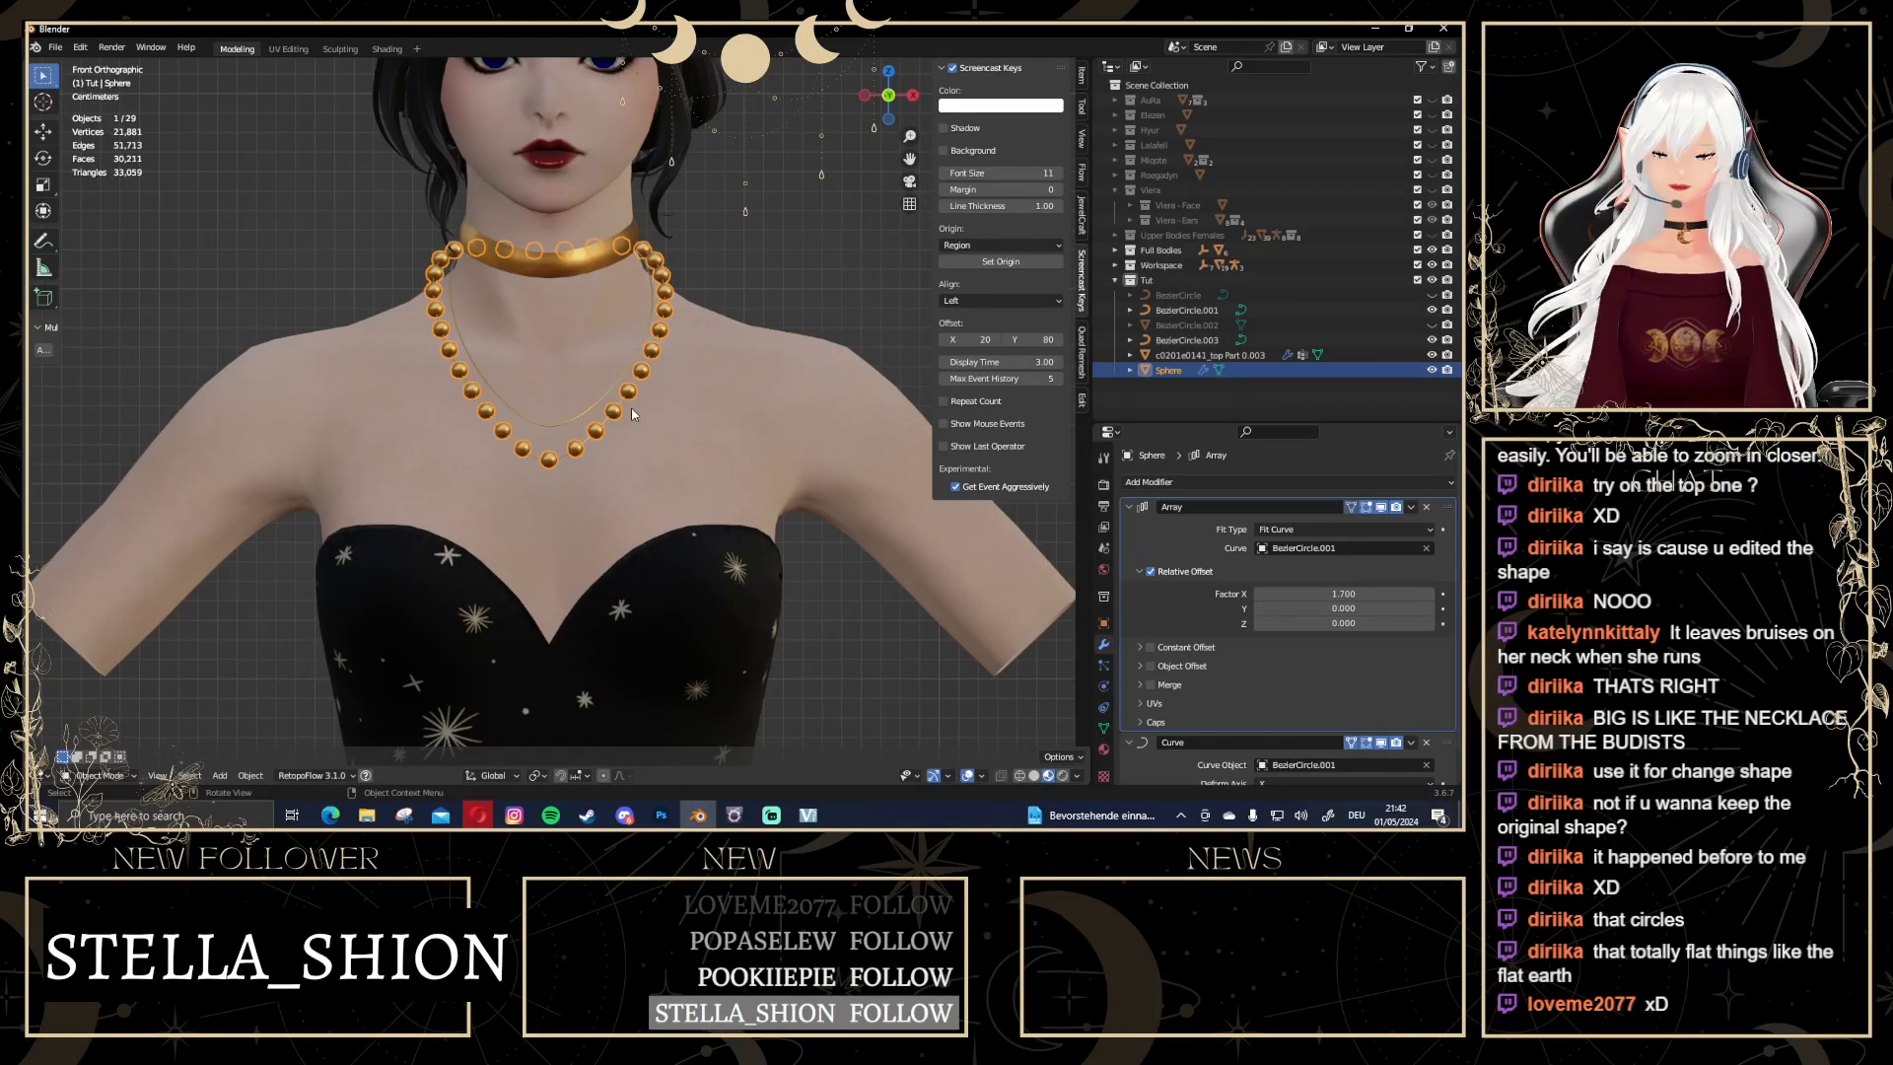
Duplicate the bead Sphere object in place and select the copy Sphere.001
{"action": "key", "text": "shift+d"}
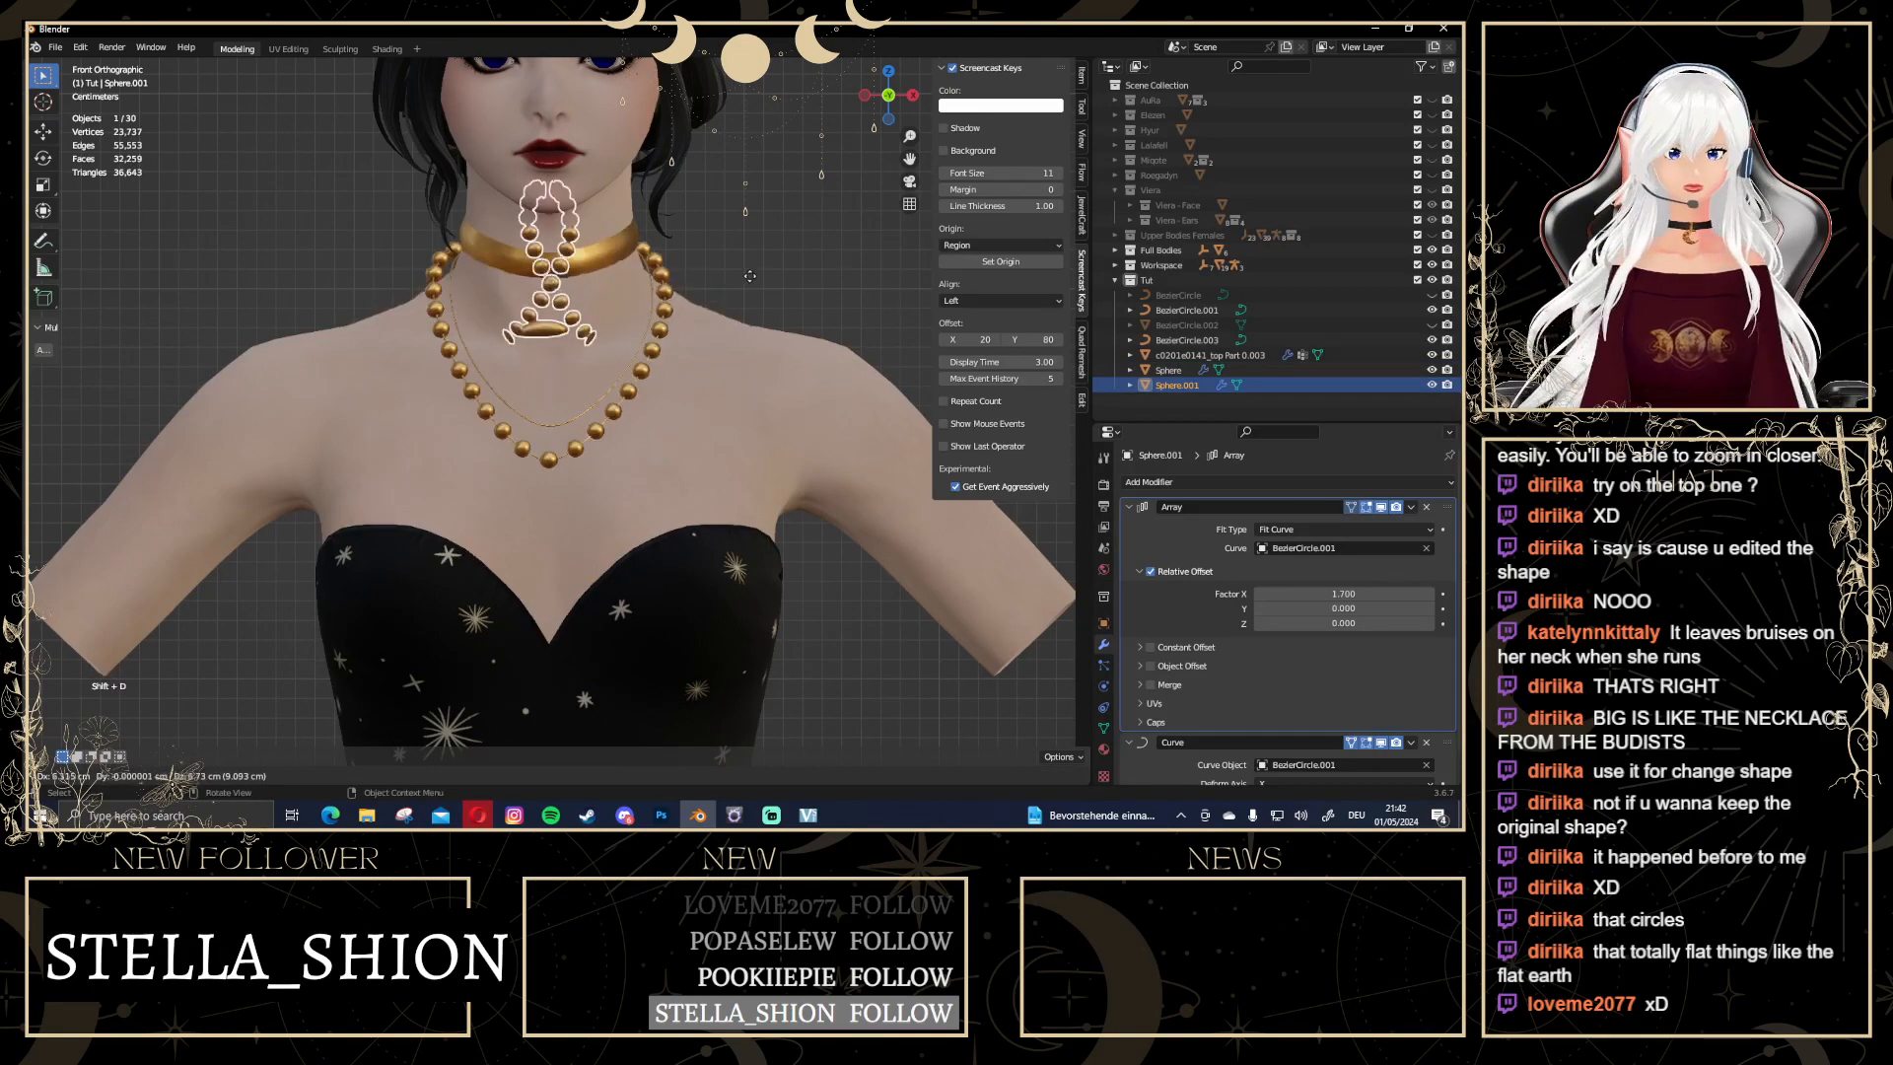
{"action": "key", "text": "Escape"}
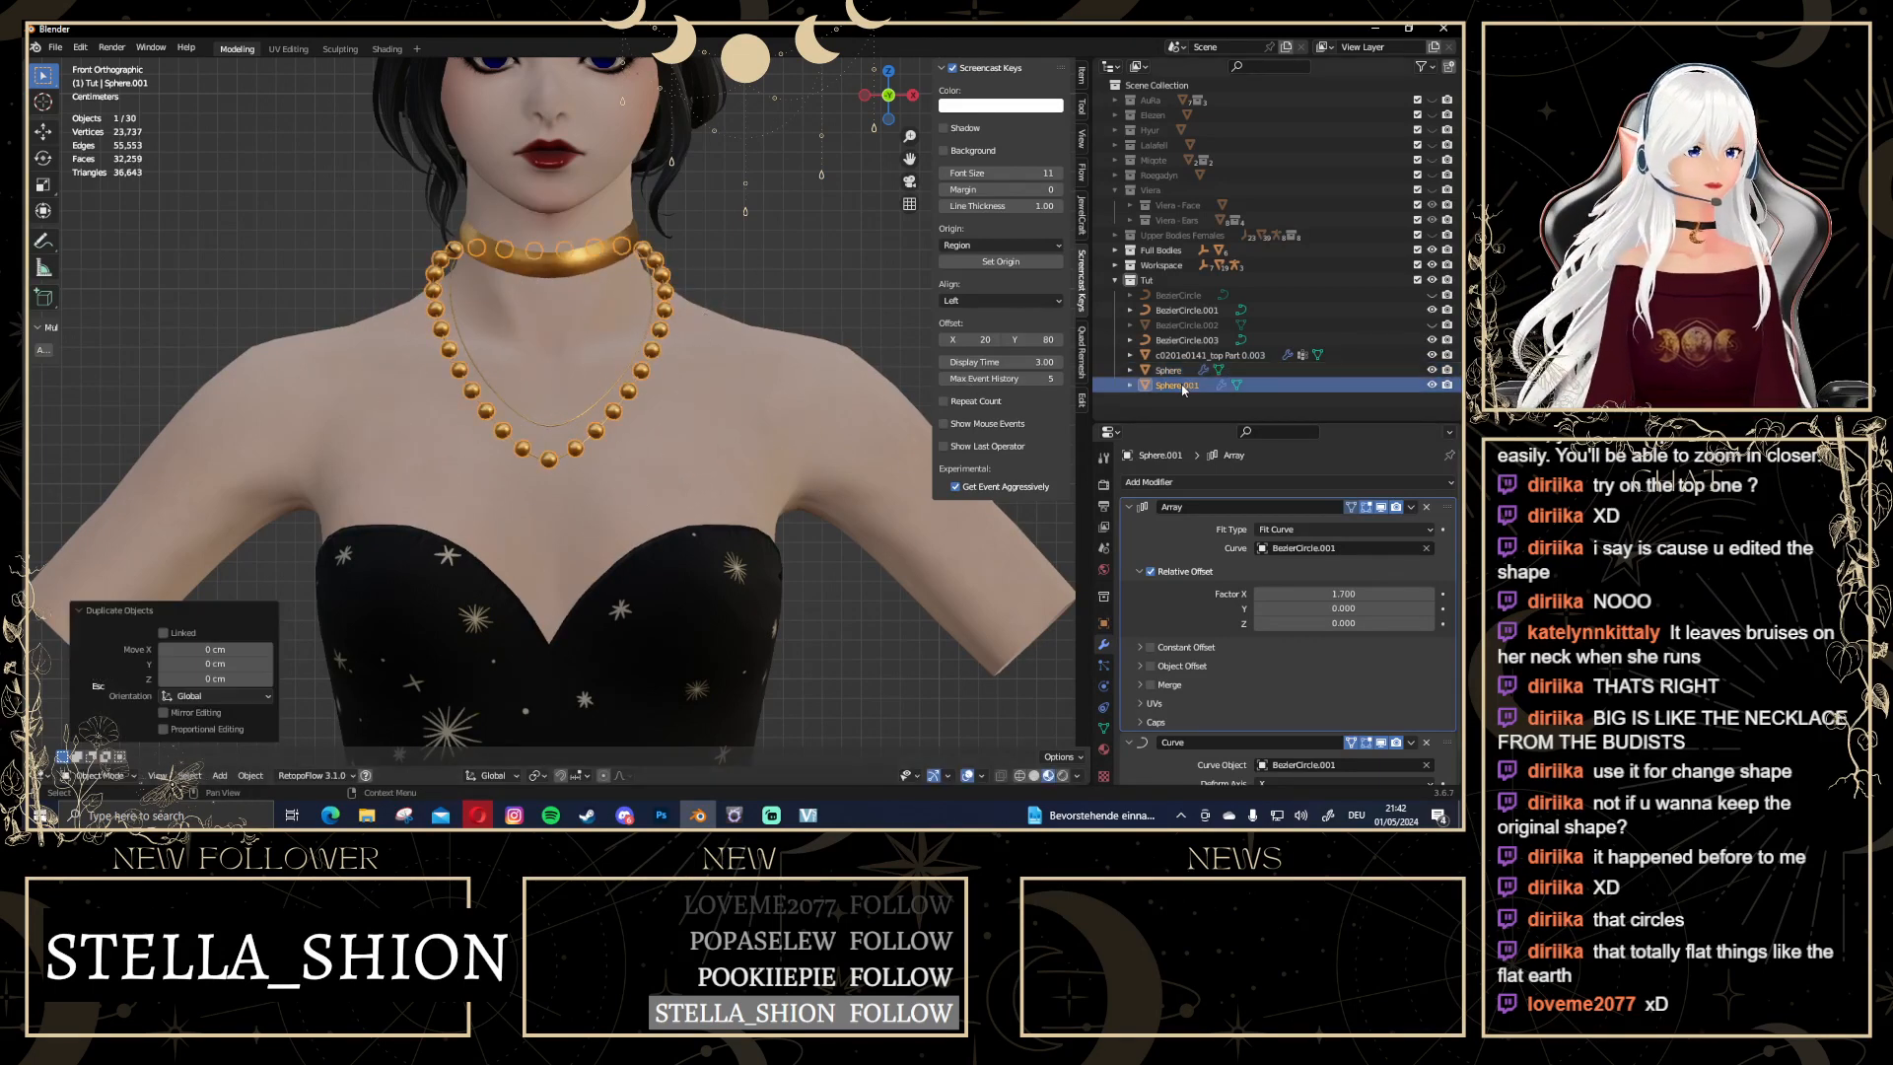
{"action": "left_click", "coordinate": [1182, 386]}
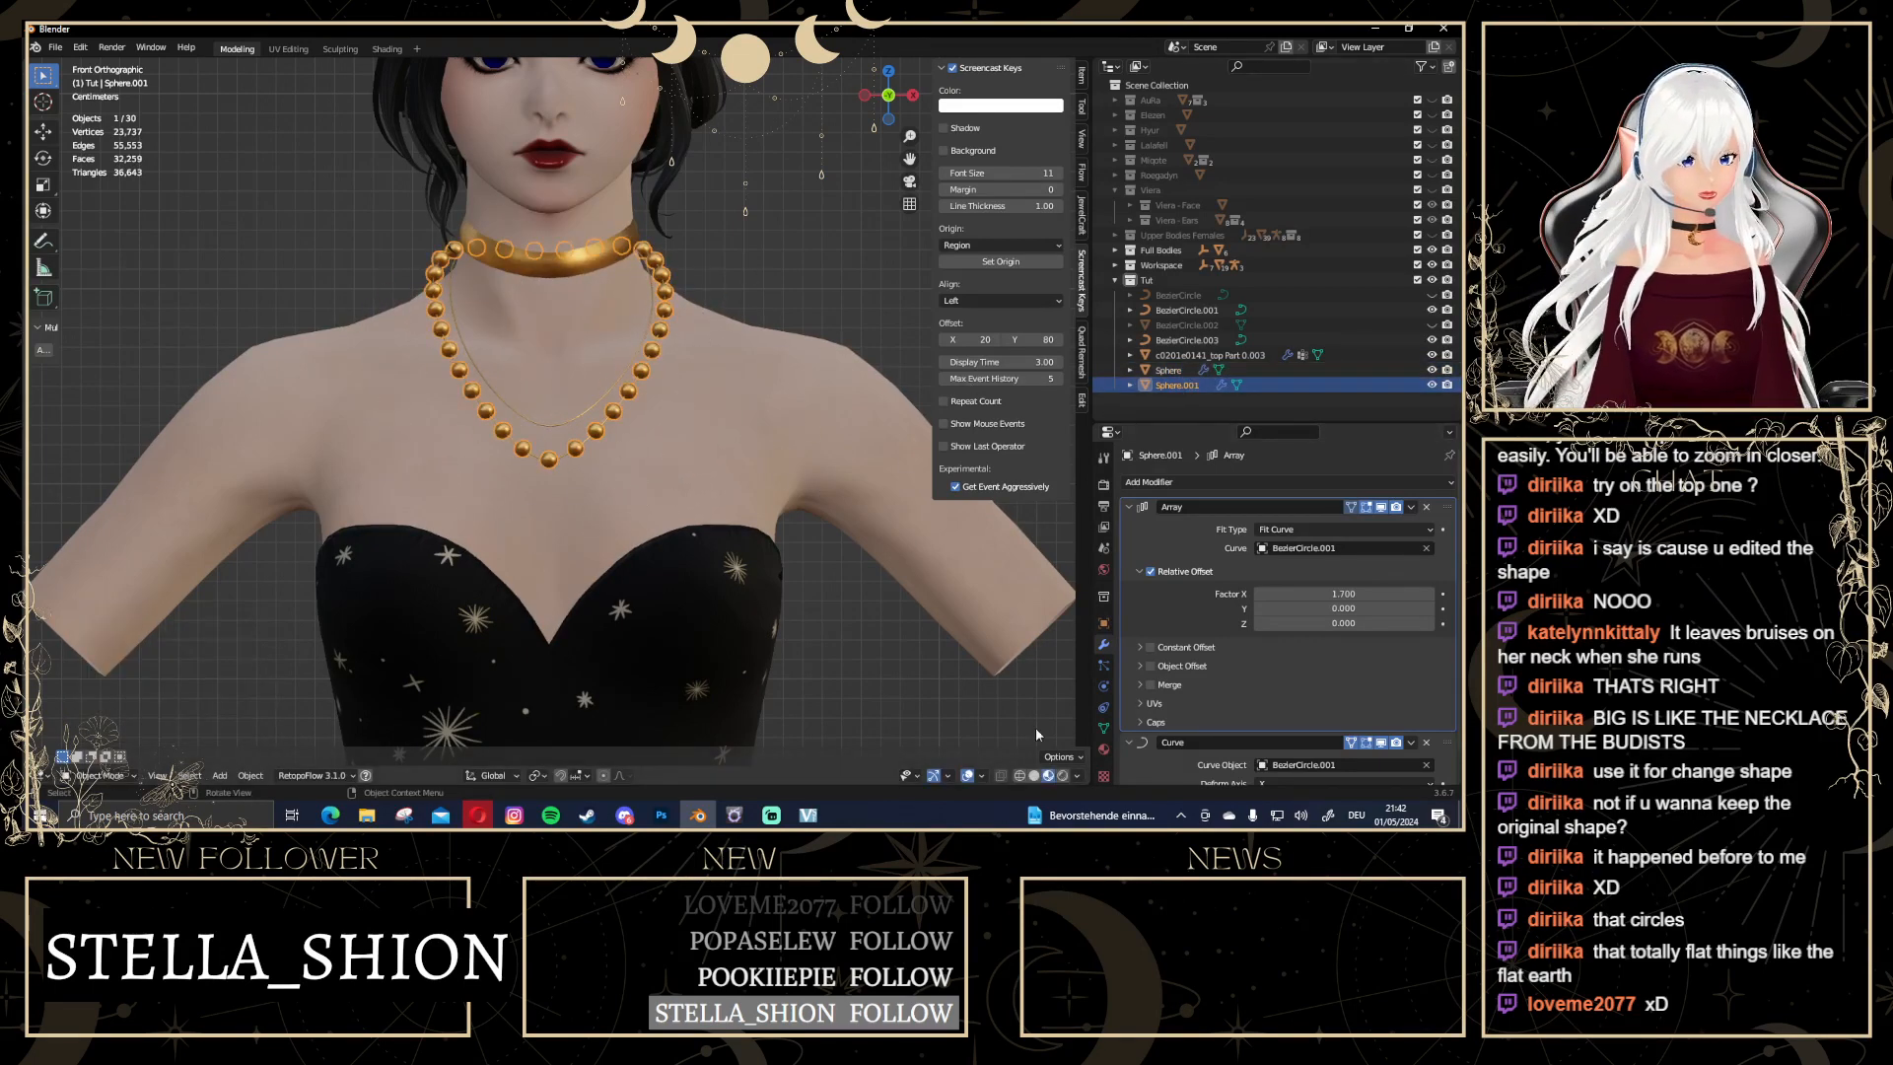
Replace the target curve in both the Curve and Array modifiers of Sphere.001 with BezierCircle.003
{"action": "left_click", "coordinate": [1106, 754]}
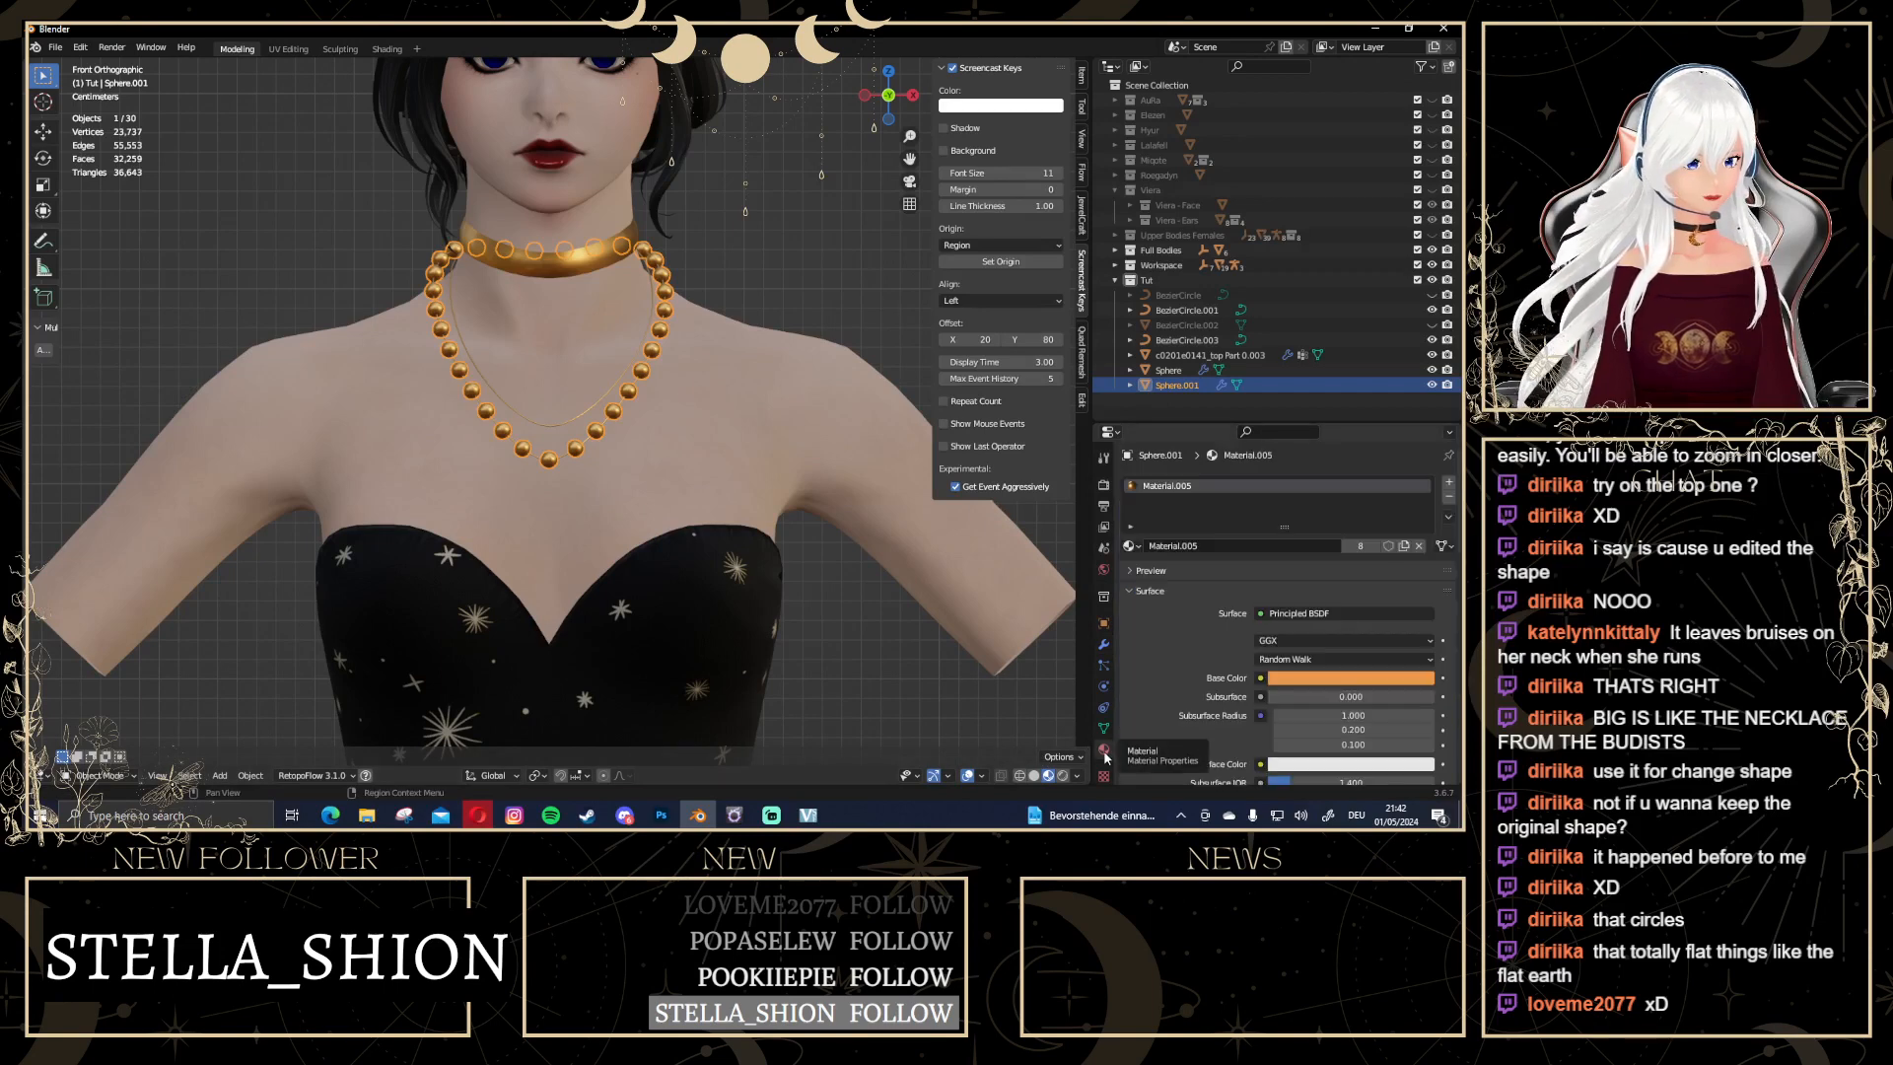
{"action": "left_click", "coordinate": [1105, 647]}
{"action": "scroll", "coordinate": [1124, 612], "scroll_direction": "down", "scroll_amount": 1}
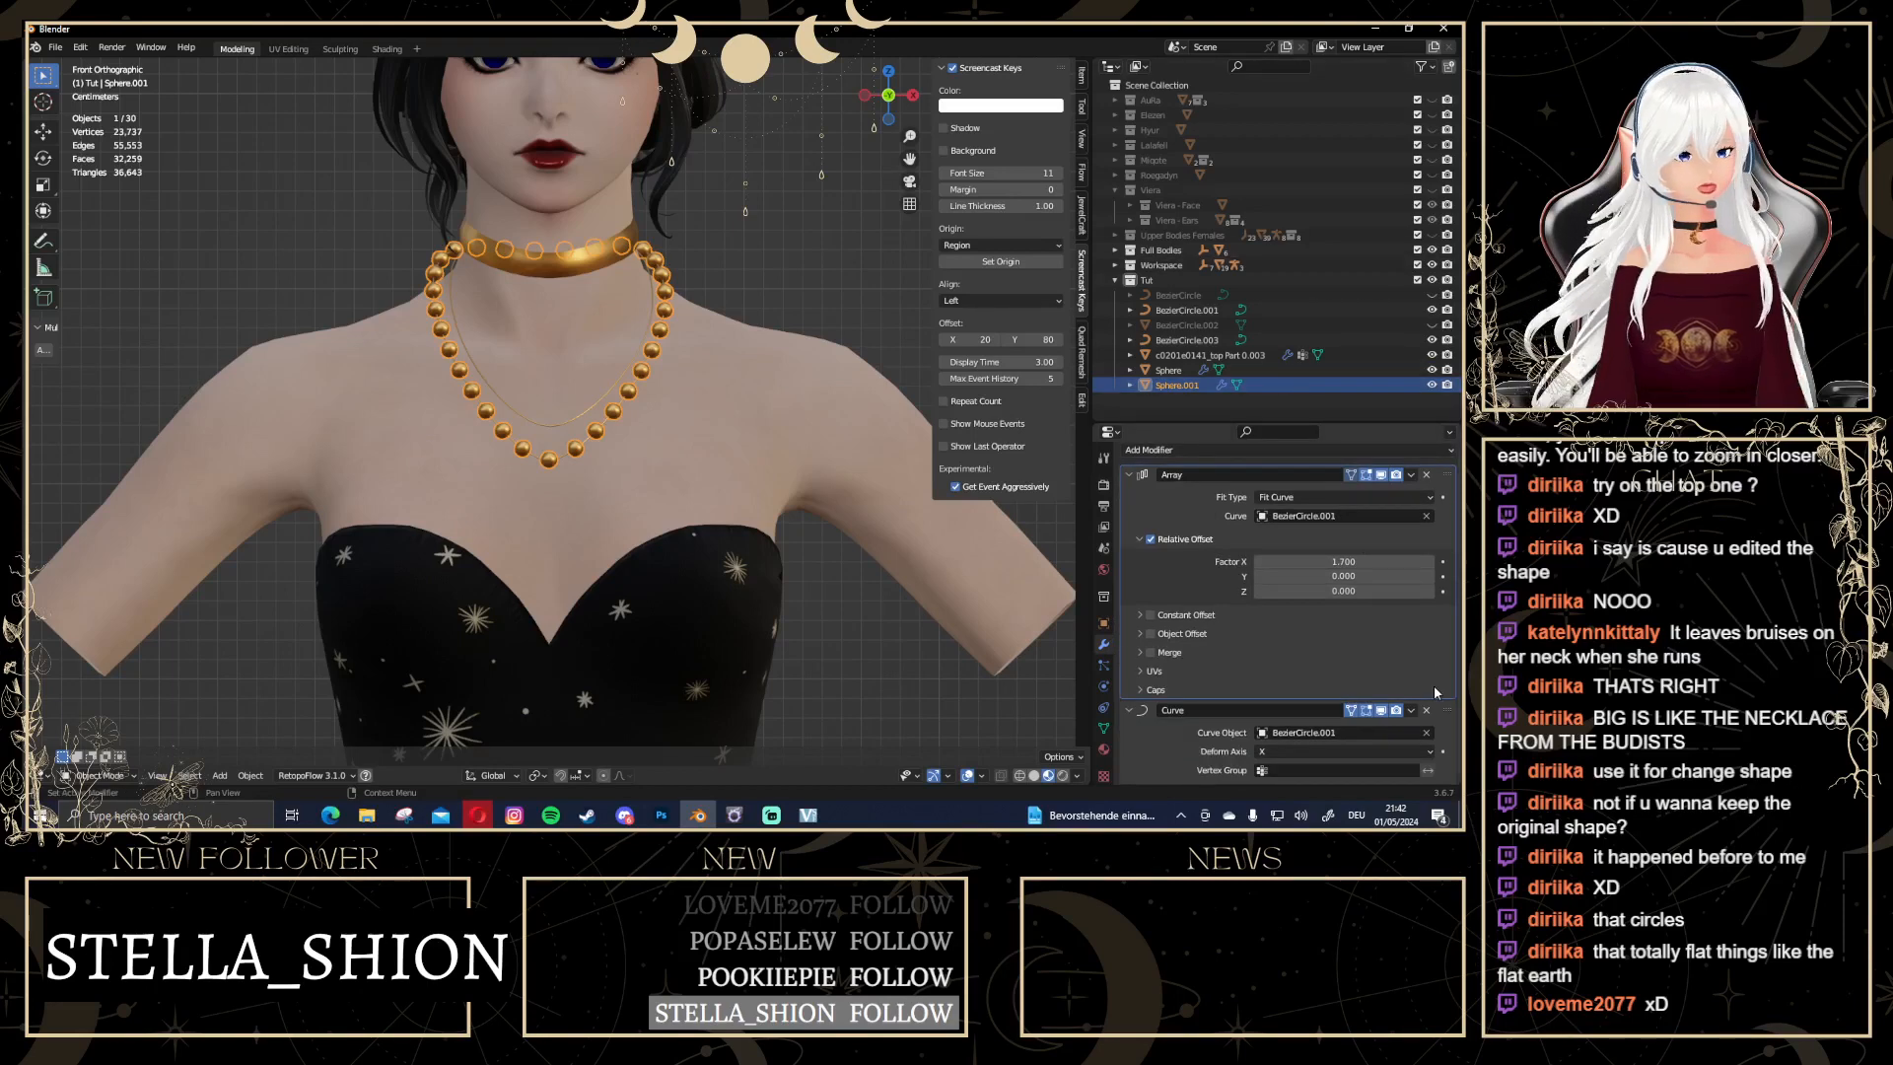
{"action": "left_click", "coordinate": [1426, 734]}
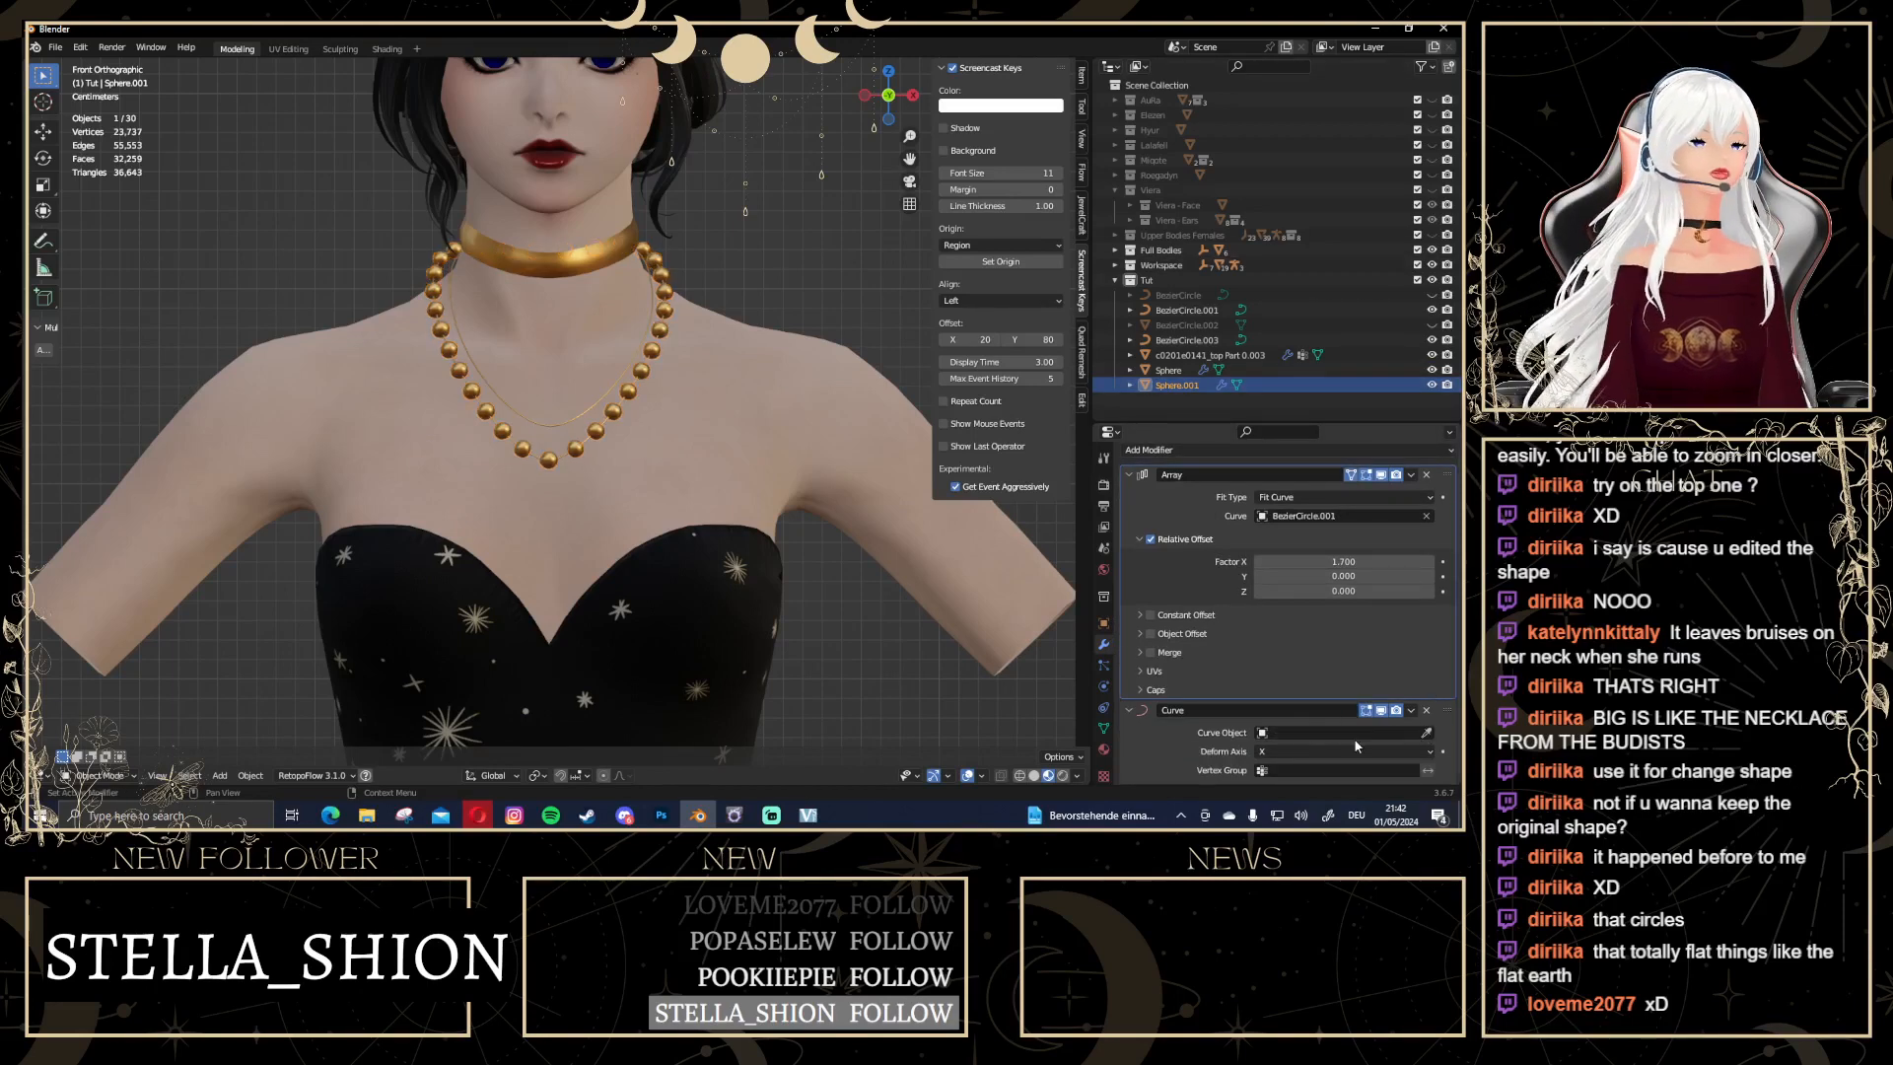
{"action": "left_click", "coordinate": [1426, 732]}
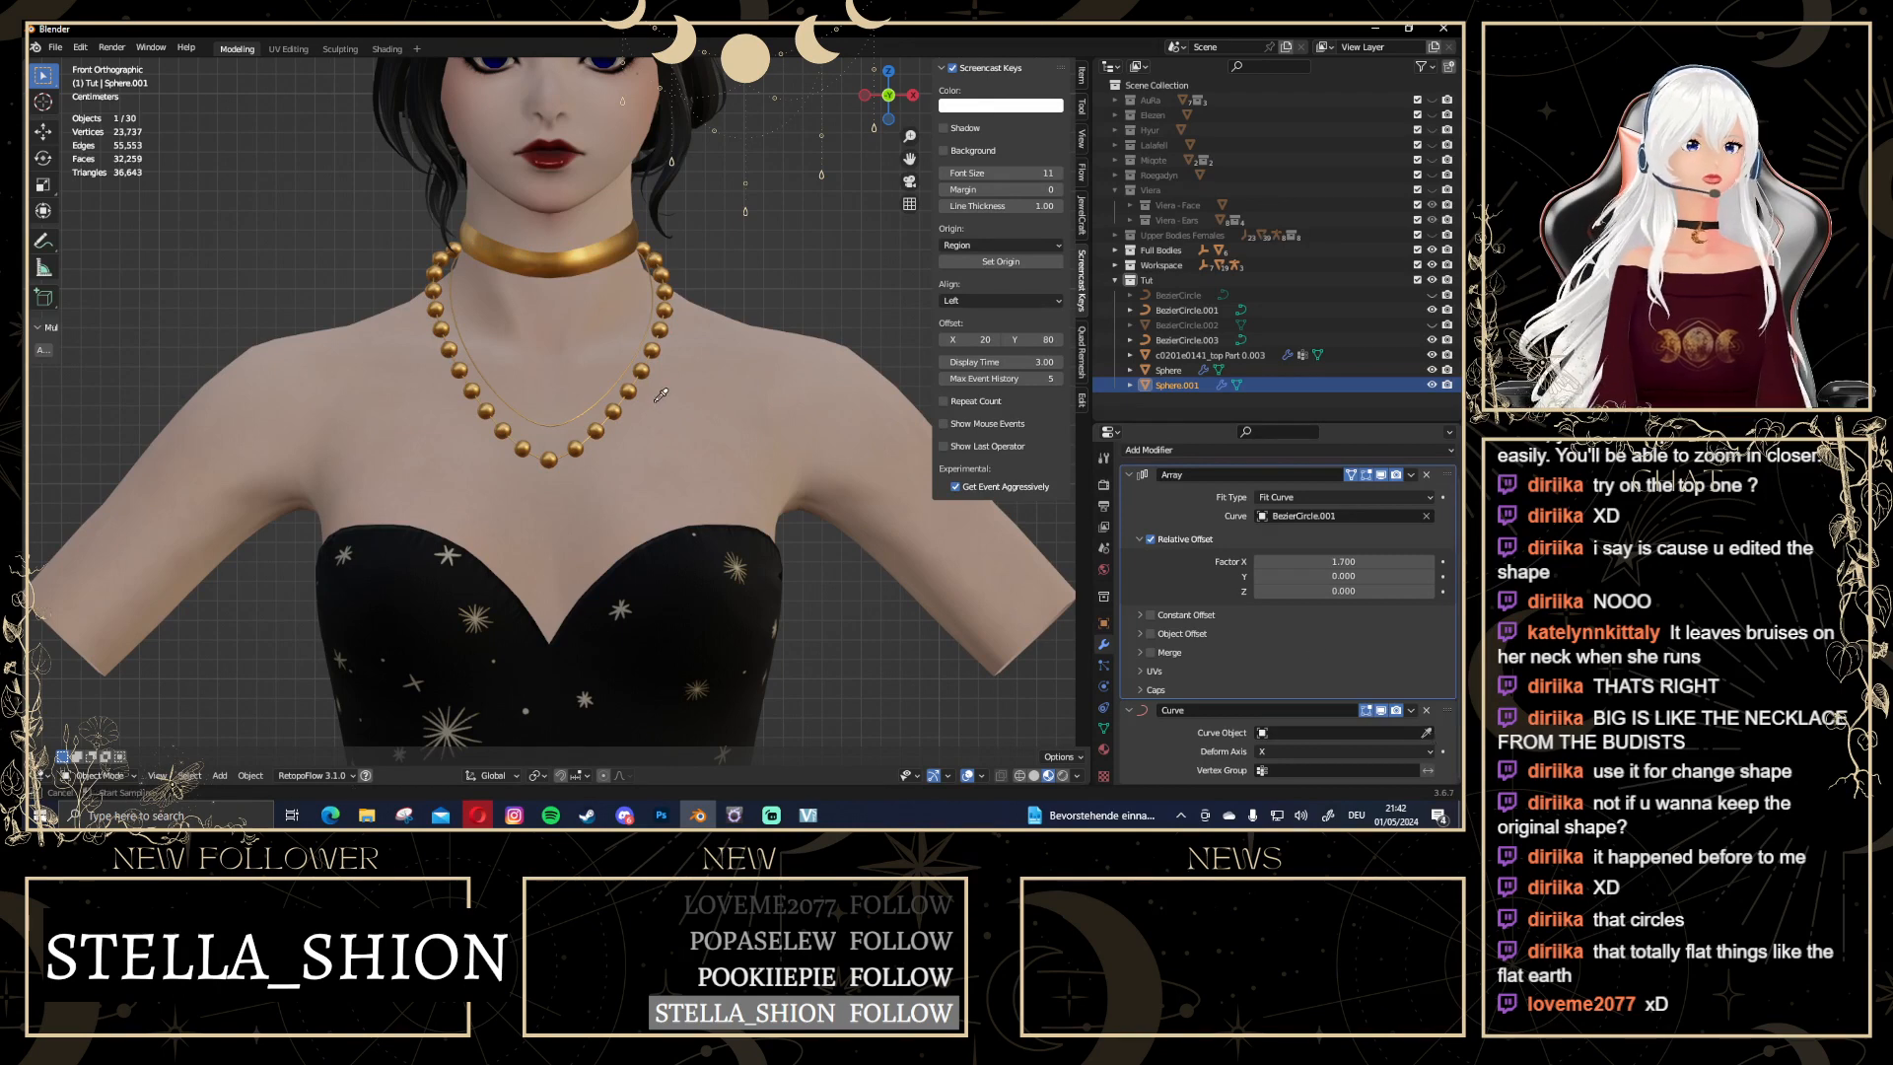
{"action": "left_click", "coordinate": [598, 396]}
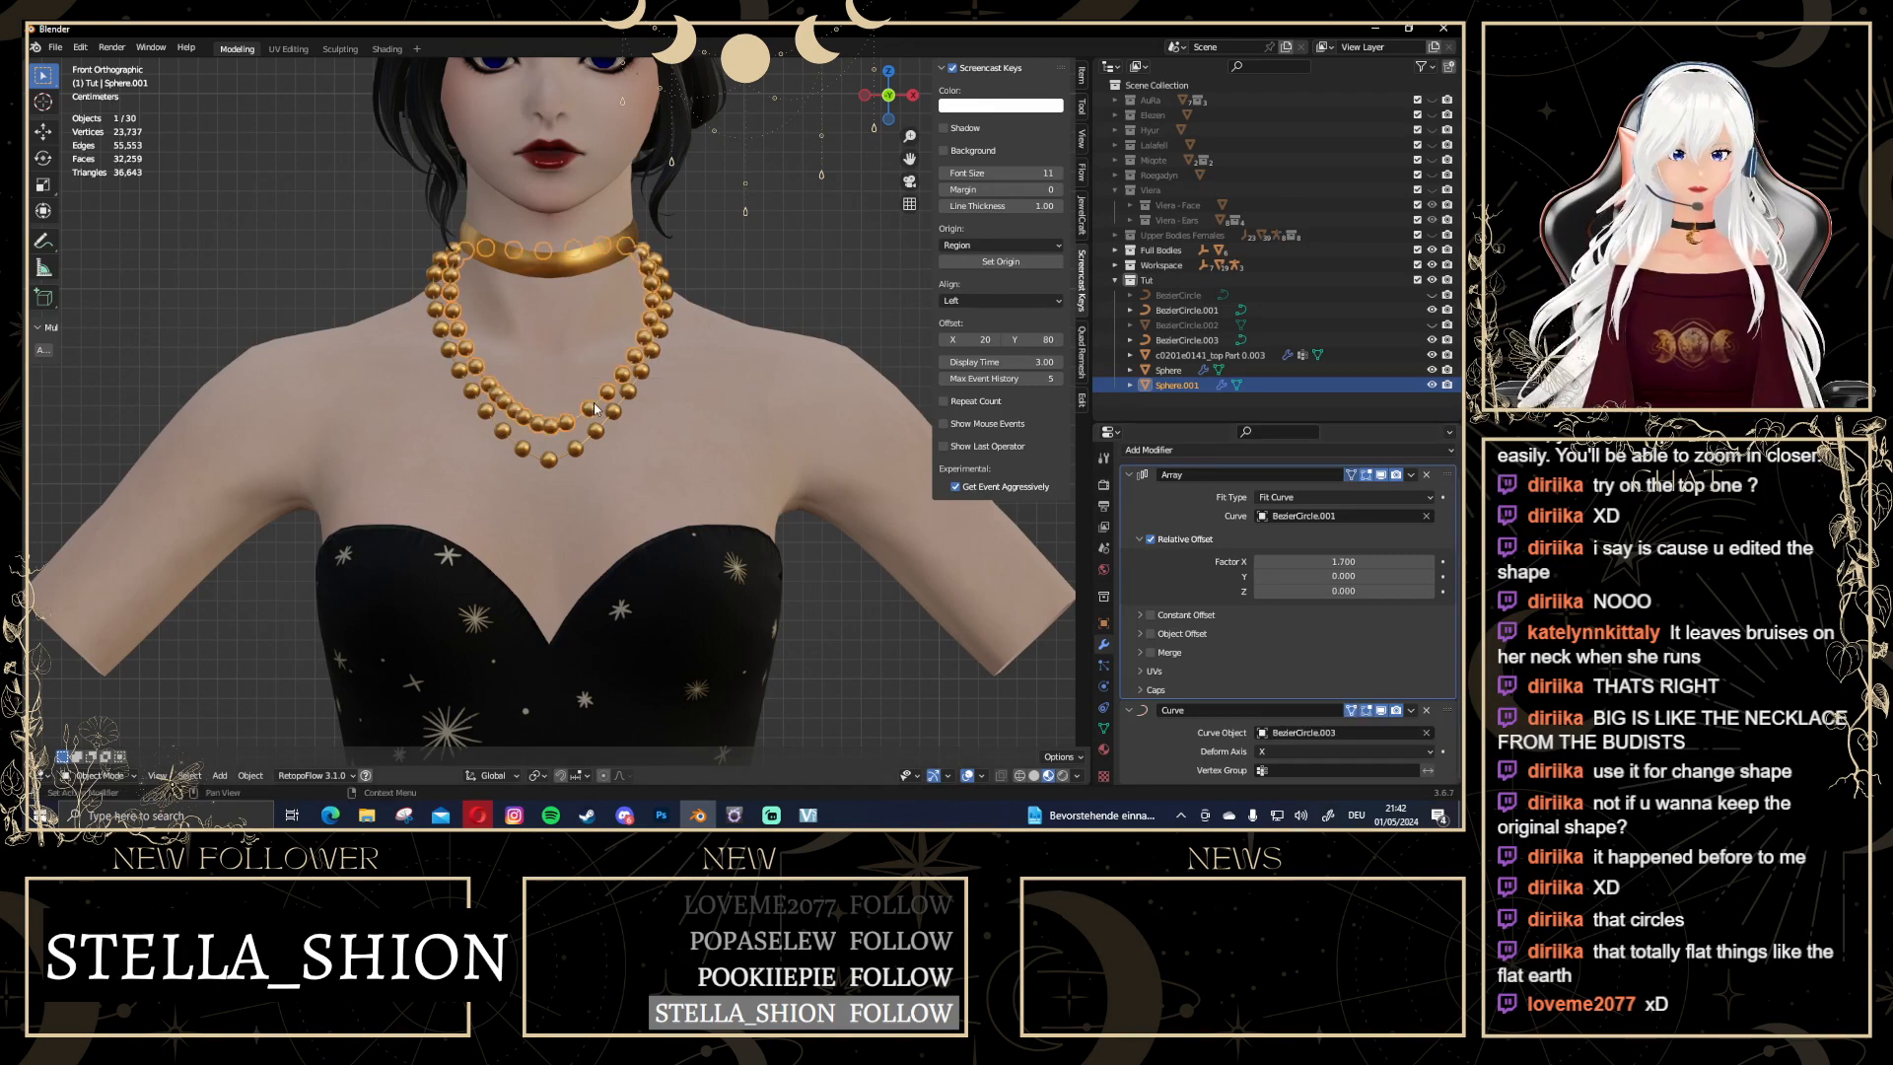
{"action": "left_click", "coordinate": [1426, 517]}
{"action": "left_click", "coordinate": [1425, 517]}
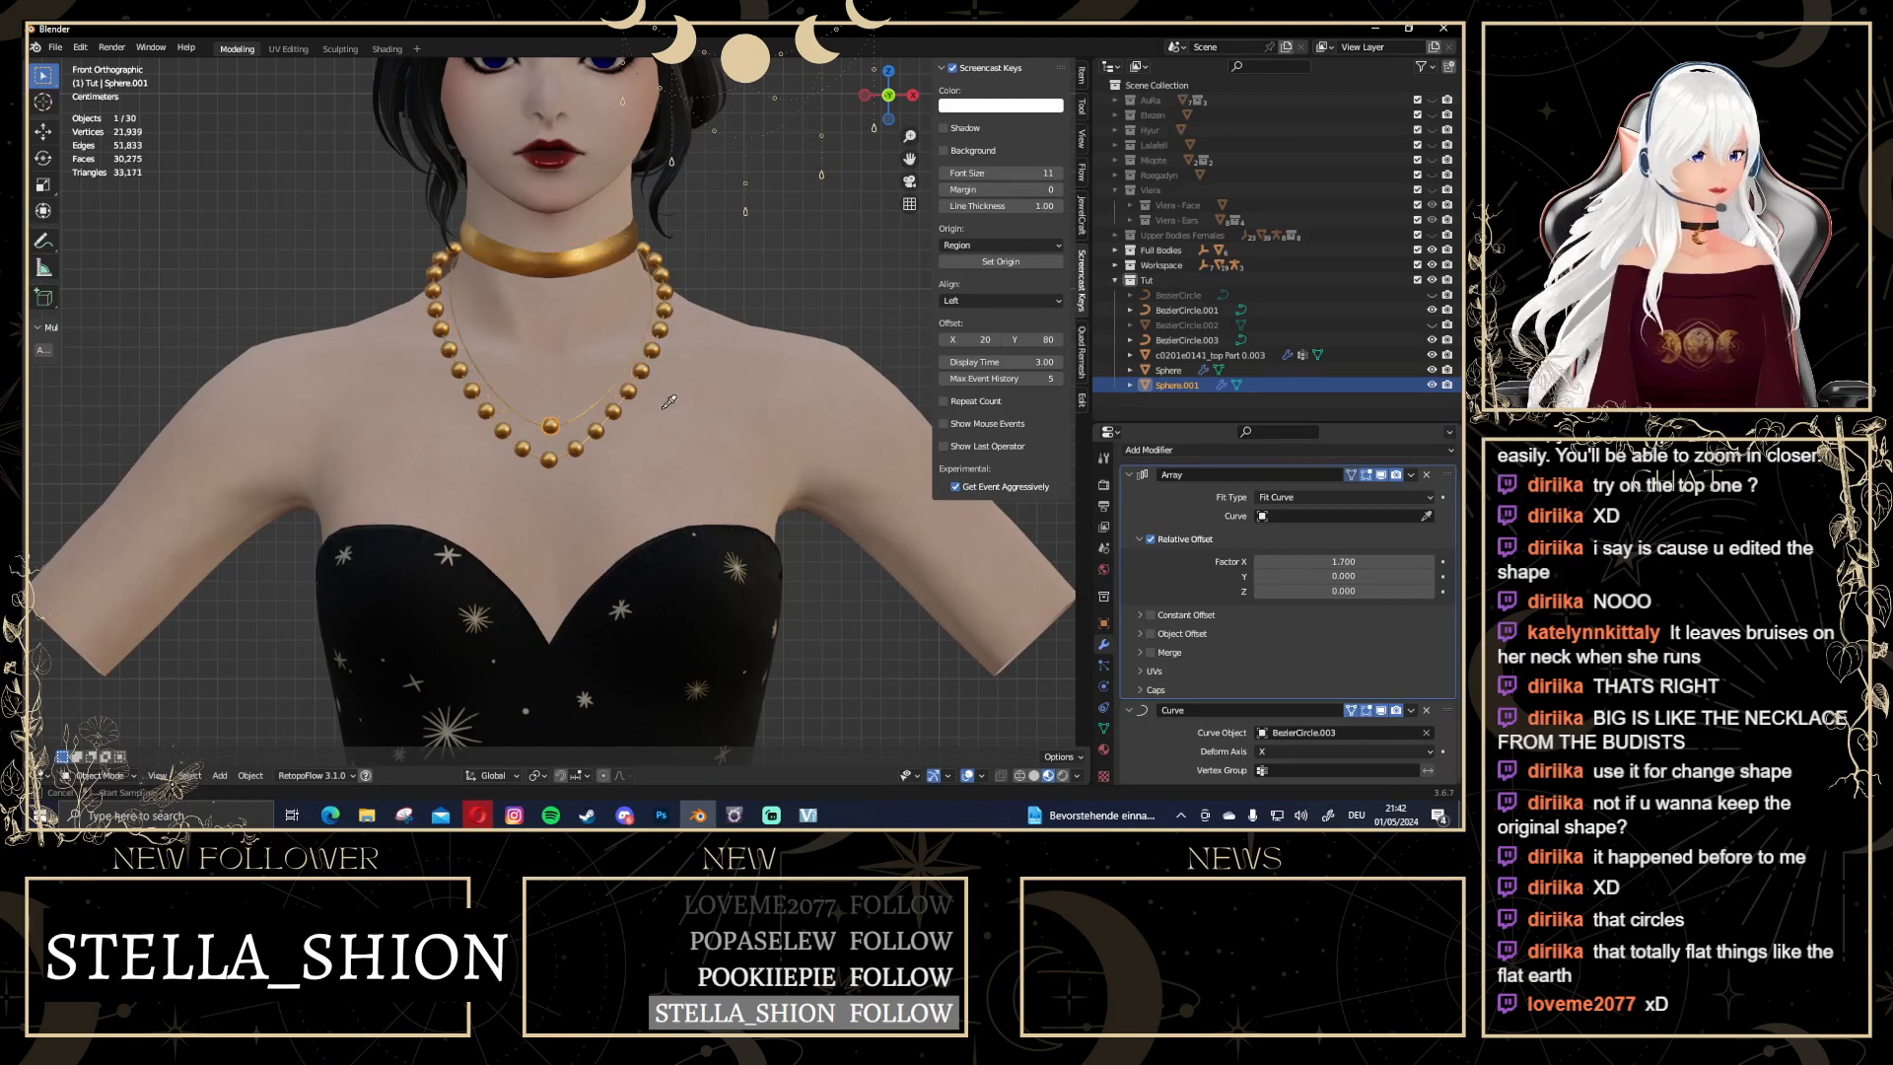
{"action": "left_click", "coordinate": [589, 412]}
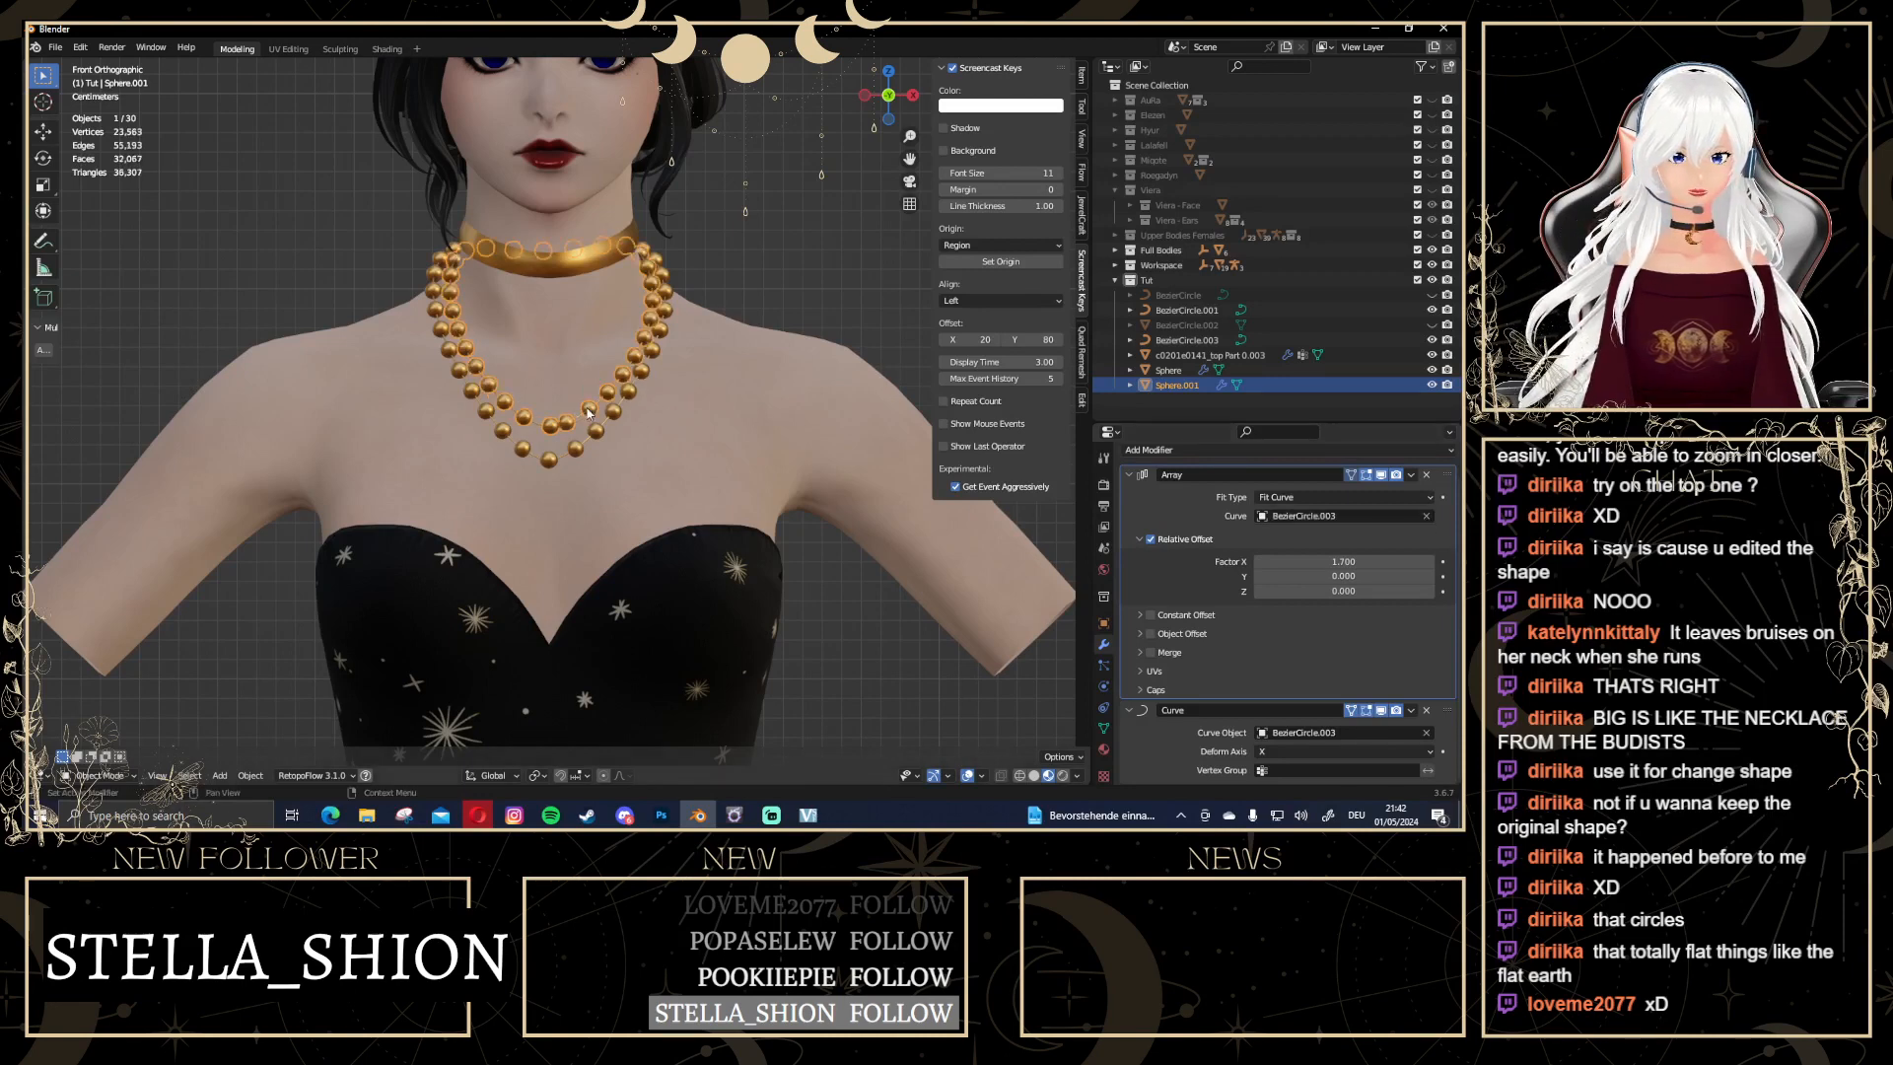
Clear the selection and set the relative offset Factor X of the inner strand's Array modifier to 1.8
{"action": "left_click", "coordinate": [860, 226]}
{"action": "scroll", "coordinate": [802, 290], "scroll_direction": "up", "scroll_amount": 2}
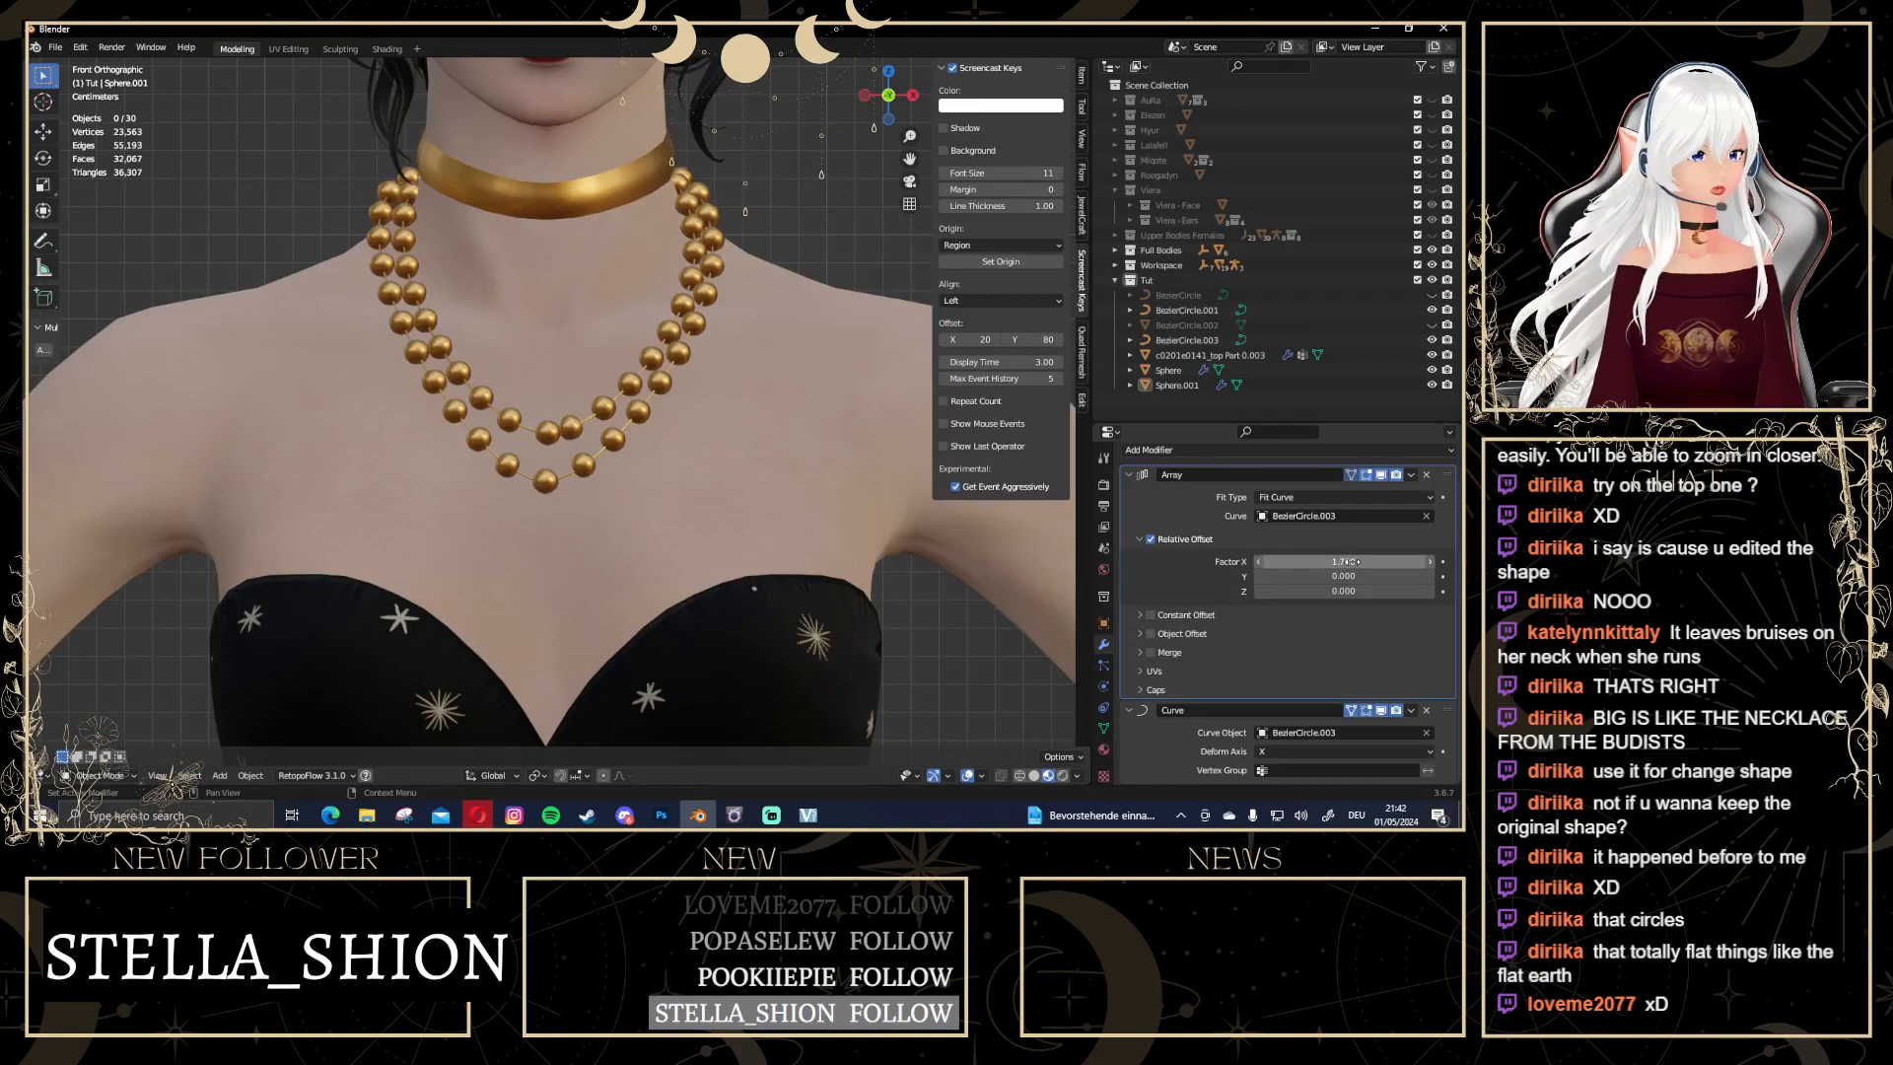
{"action": "mouse_move", "coordinate": [1356, 561]}
{"action": "left_mouse_down"}
{"action": "mouse_move", "coordinate": [1341, 561]}
{"action": "mouse_move", "coordinate": [1439, 561]}
{"action": "mouse_move", "coordinate": [1321, 561]}
{"action": "mouse_move", "coordinate": [1341, 561]}
{"action": "left_mouse_up"}
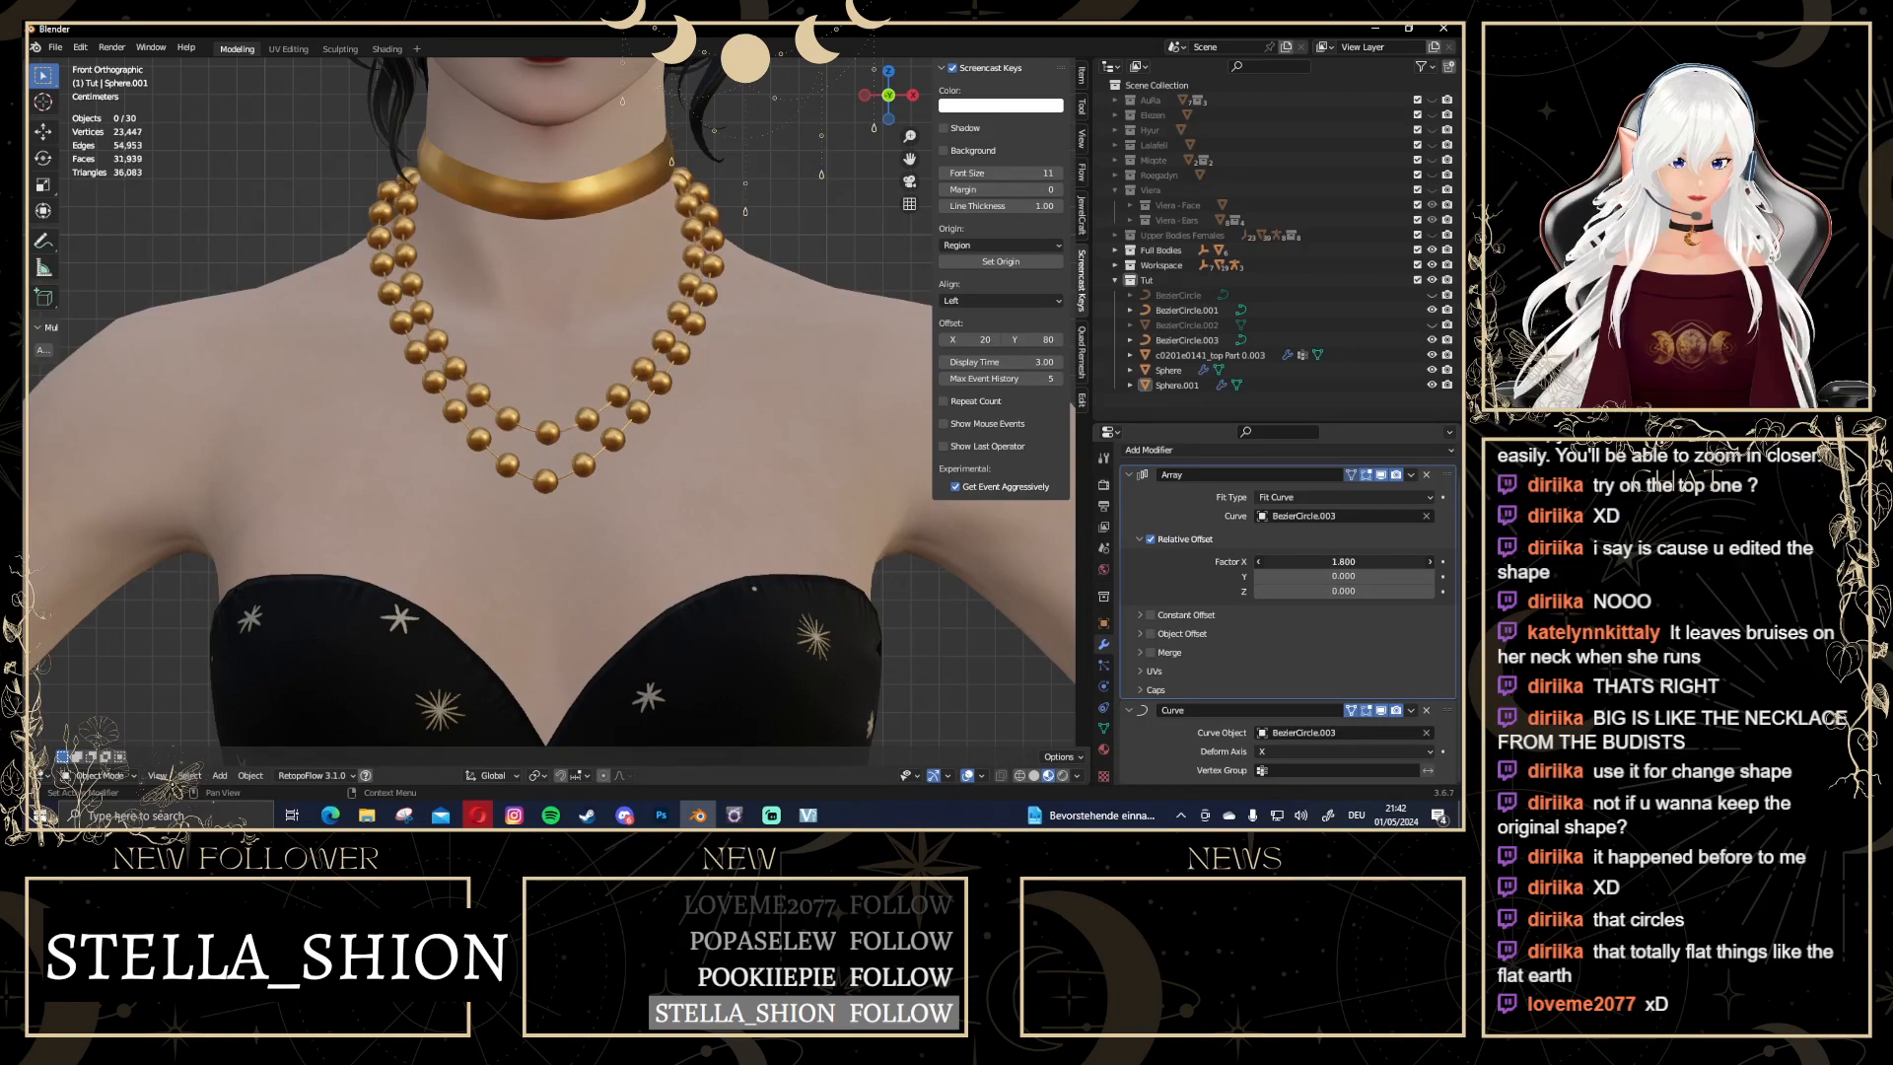
{"action": "scroll", "coordinate": [852, 250], "scroll_direction": "down", "scroll_amount": 4}
{"action": "scroll", "coordinate": [852, 250], "scroll_direction": "down", "scroll_amount": 1}
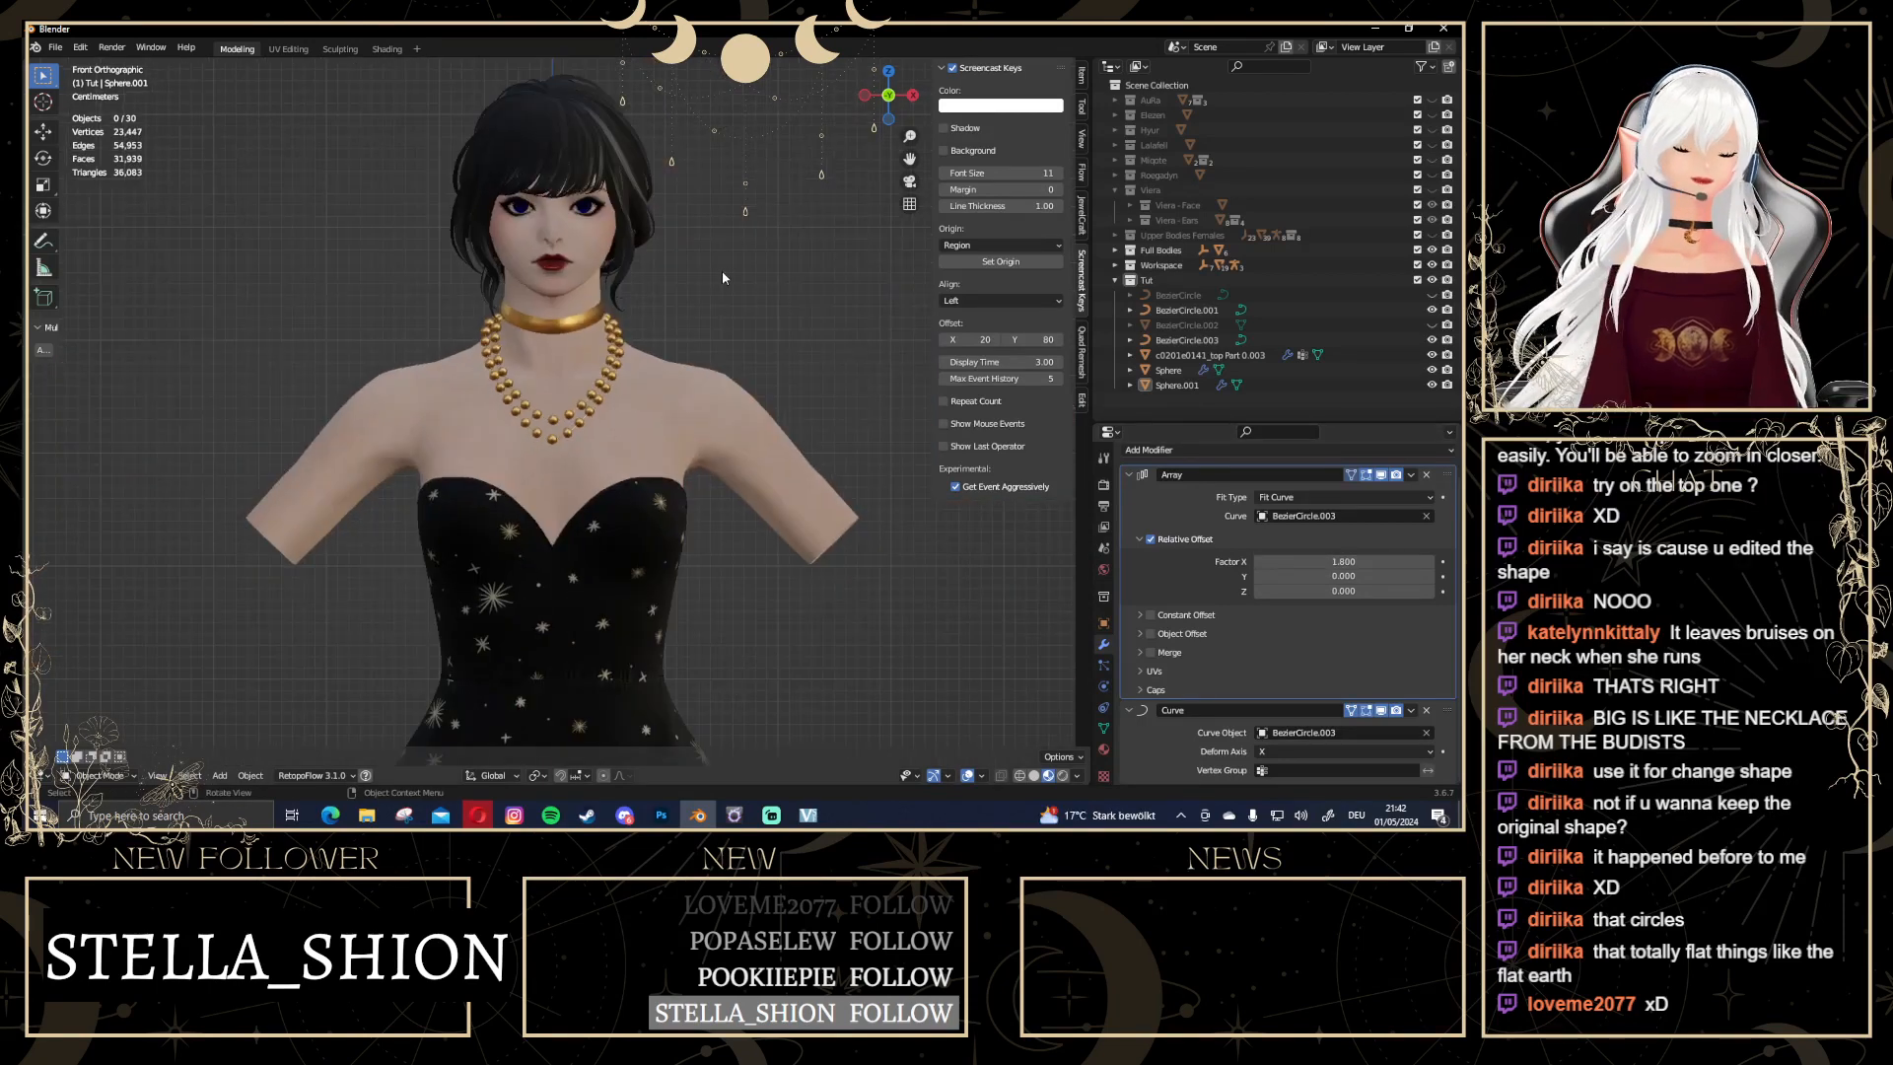
{"action": "scroll", "coordinate": [722, 270], "scroll_direction": "up", "scroll_amount": 3}
{"action": "scroll", "coordinate": [731, 394], "scroll_direction": "down", "scroll_amount": 5}
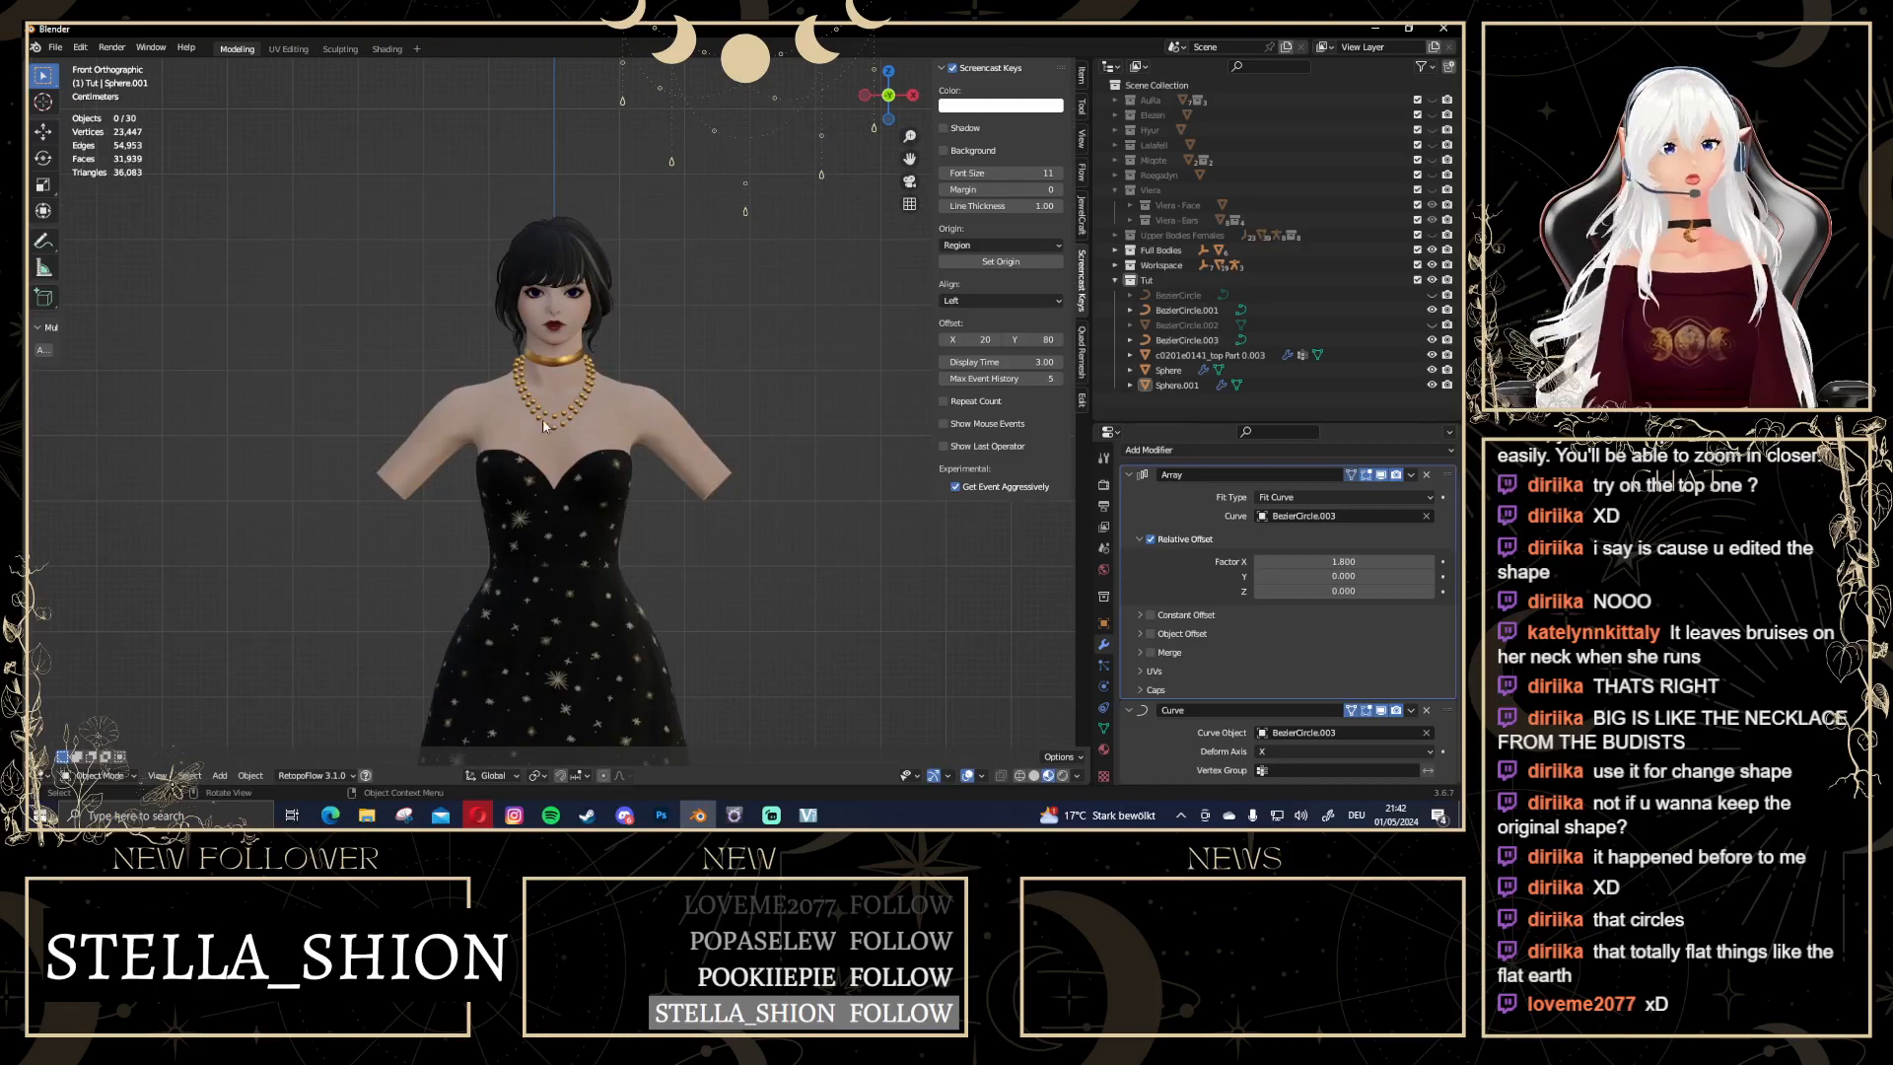
{"action": "scroll", "coordinate": [648, 282], "scroll_direction": "up", "scroll_amount": 5}
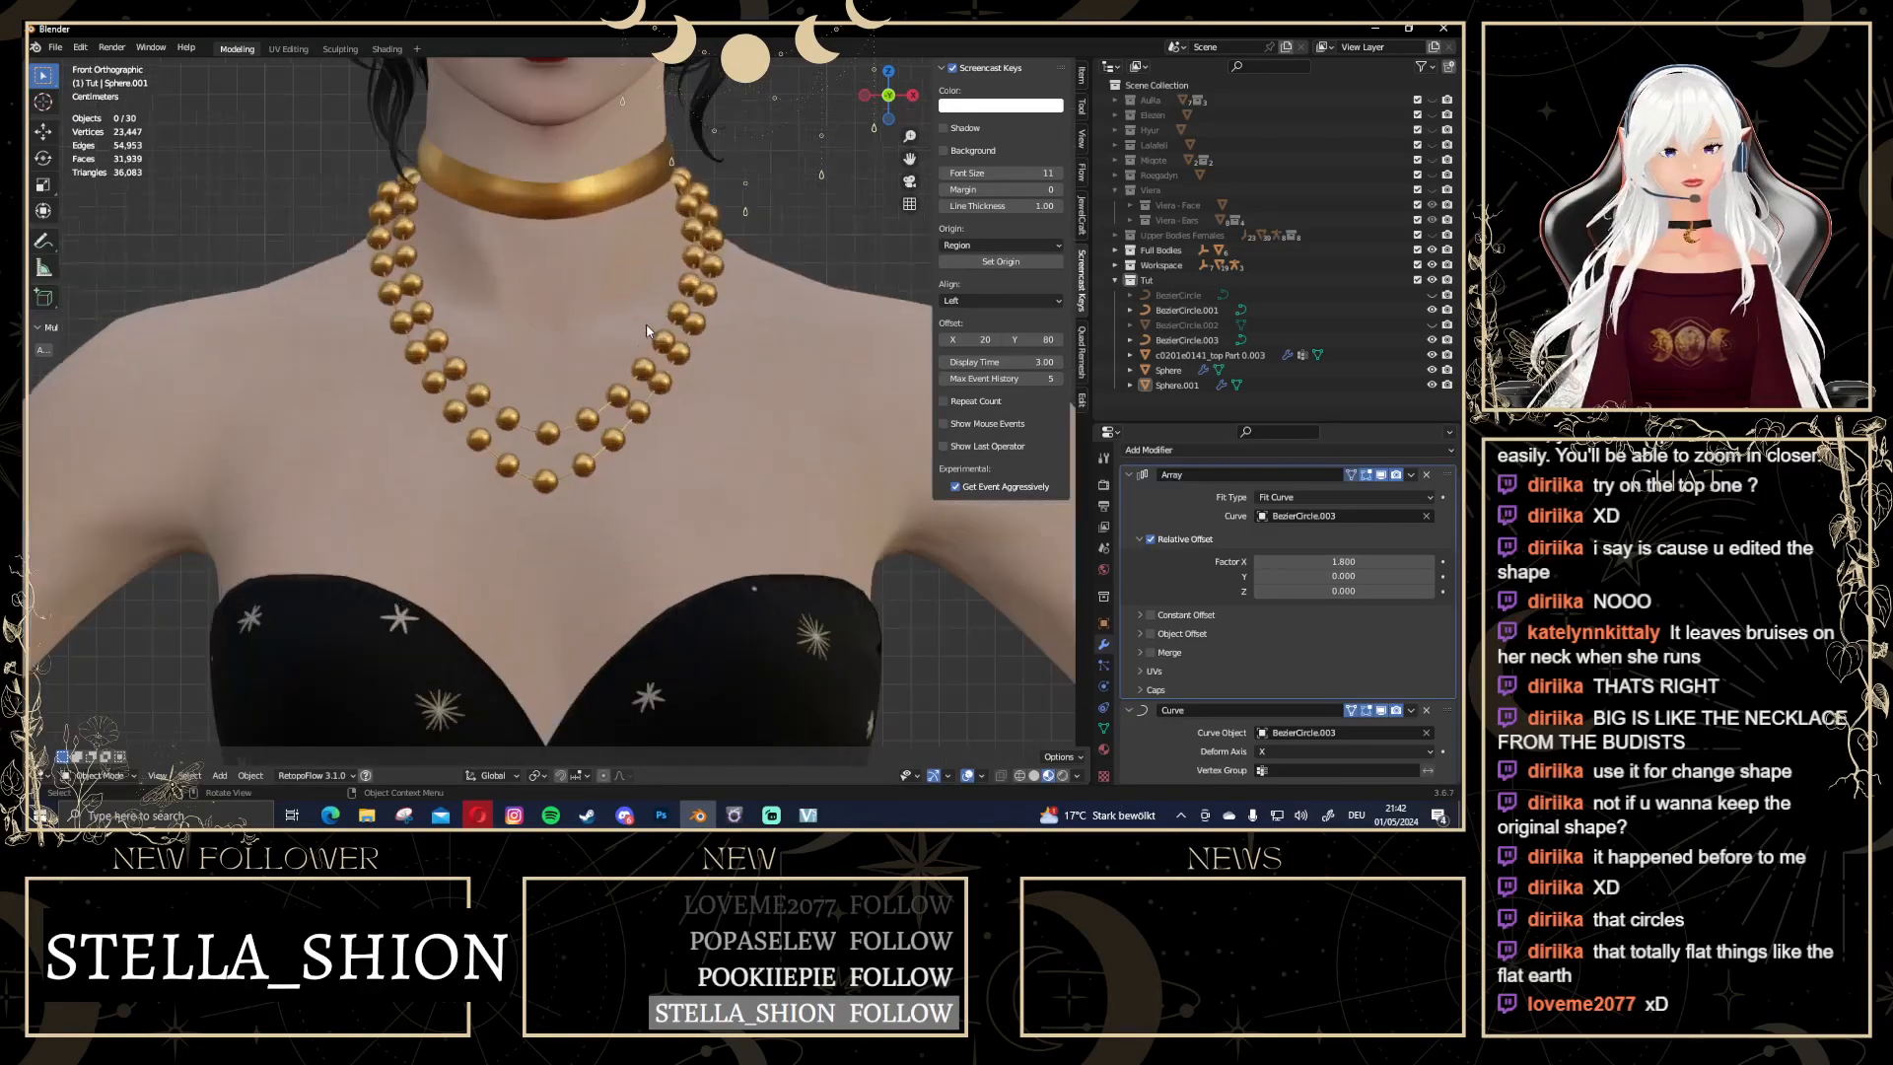
{"action": "left_click", "coordinate": [590, 418]}
{"action": "right_click", "coordinate": [590, 418]}
{"action": "mouse_move", "coordinate": [581, 413]}
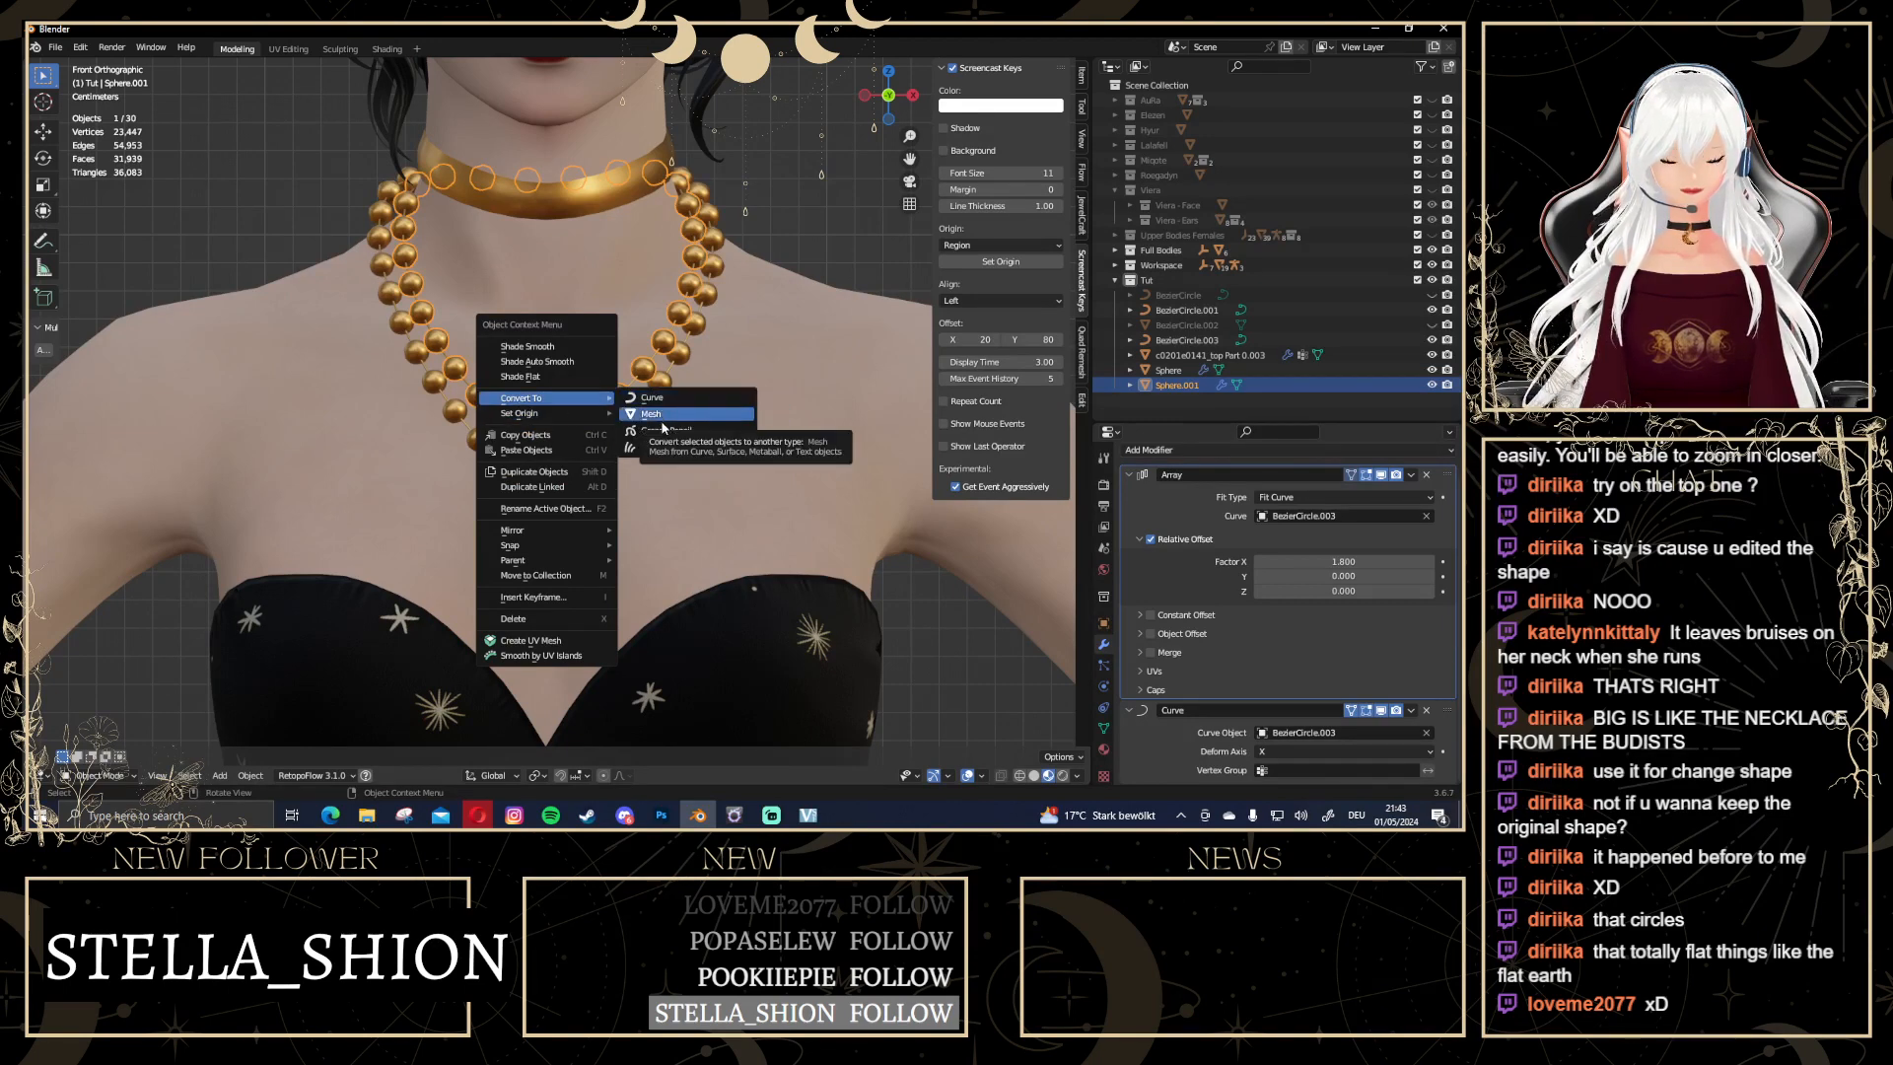
{"action": "right_click", "coordinate": [643, 394]}
{"action": "mouse_move", "coordinate": [600, 394]}
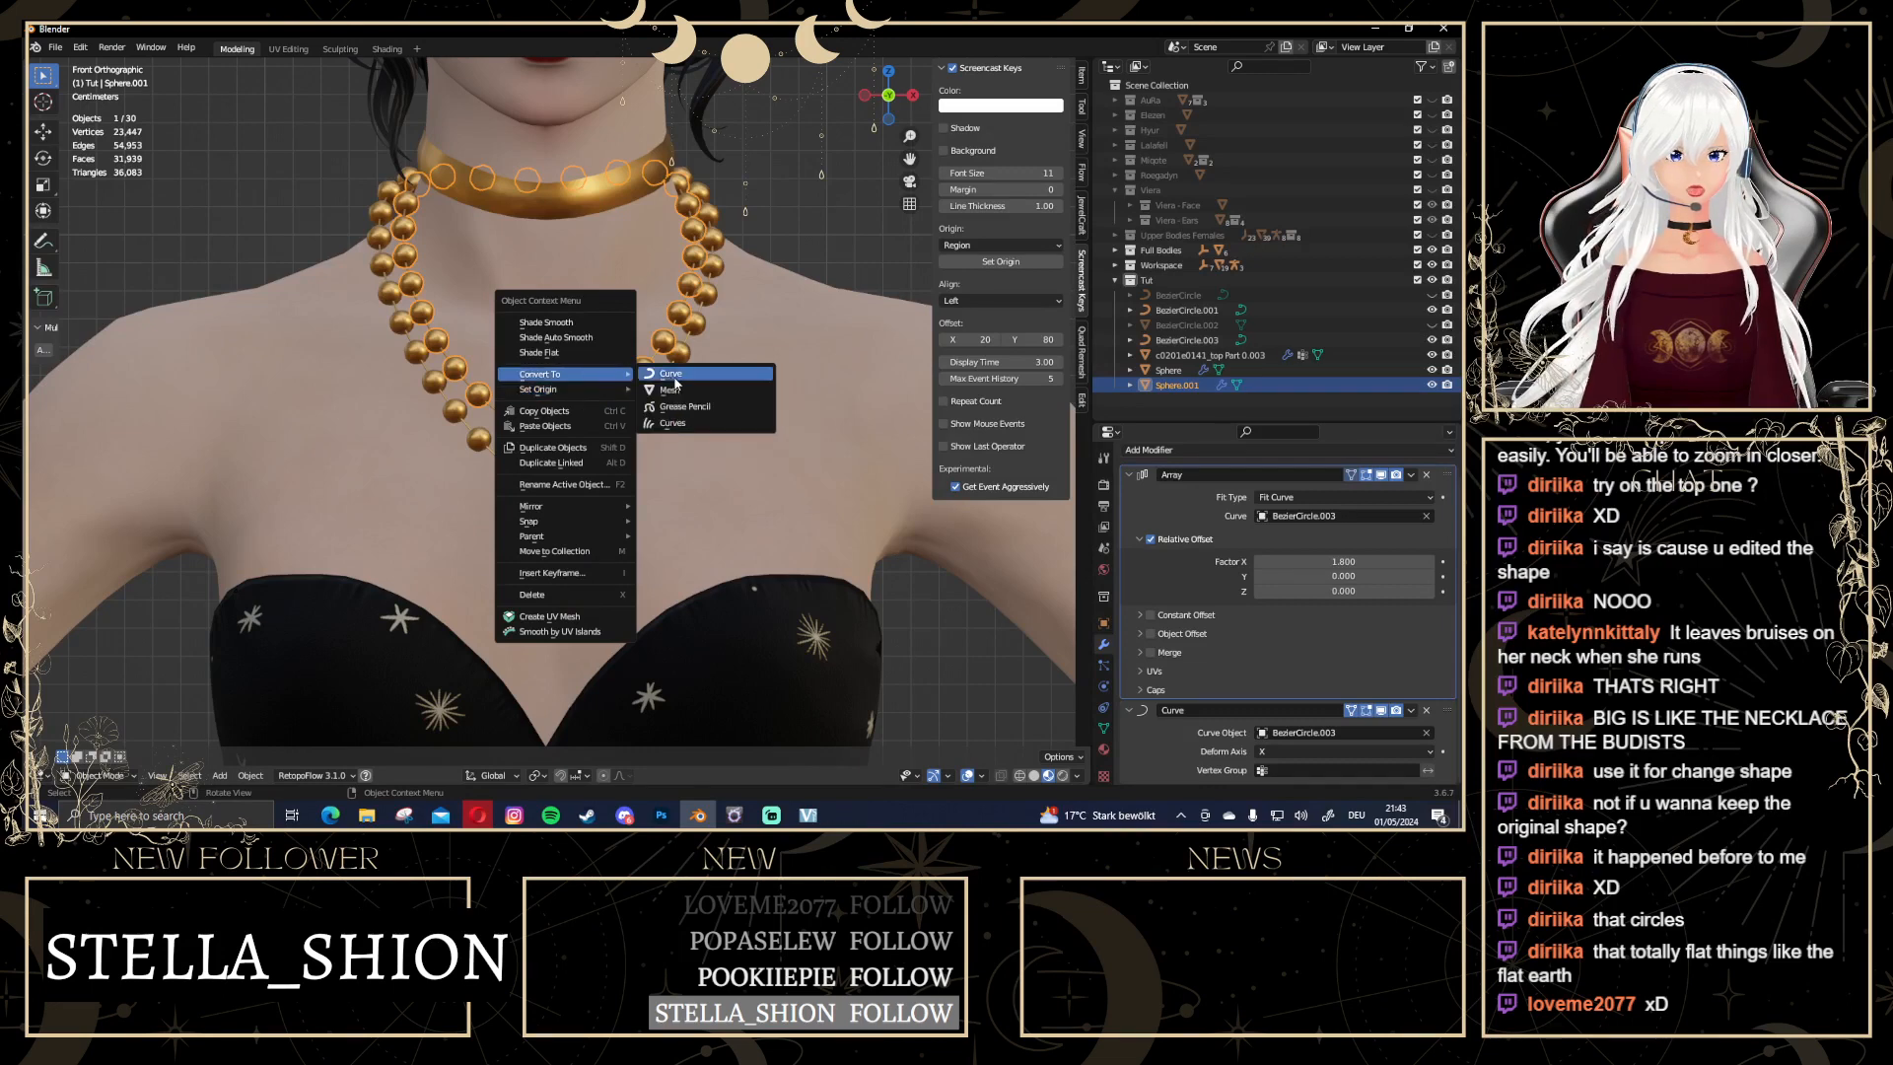
{"action": "scroll", "coordinate": [564, 448], "scroll_direction": "up", "scroll_amount": 3}
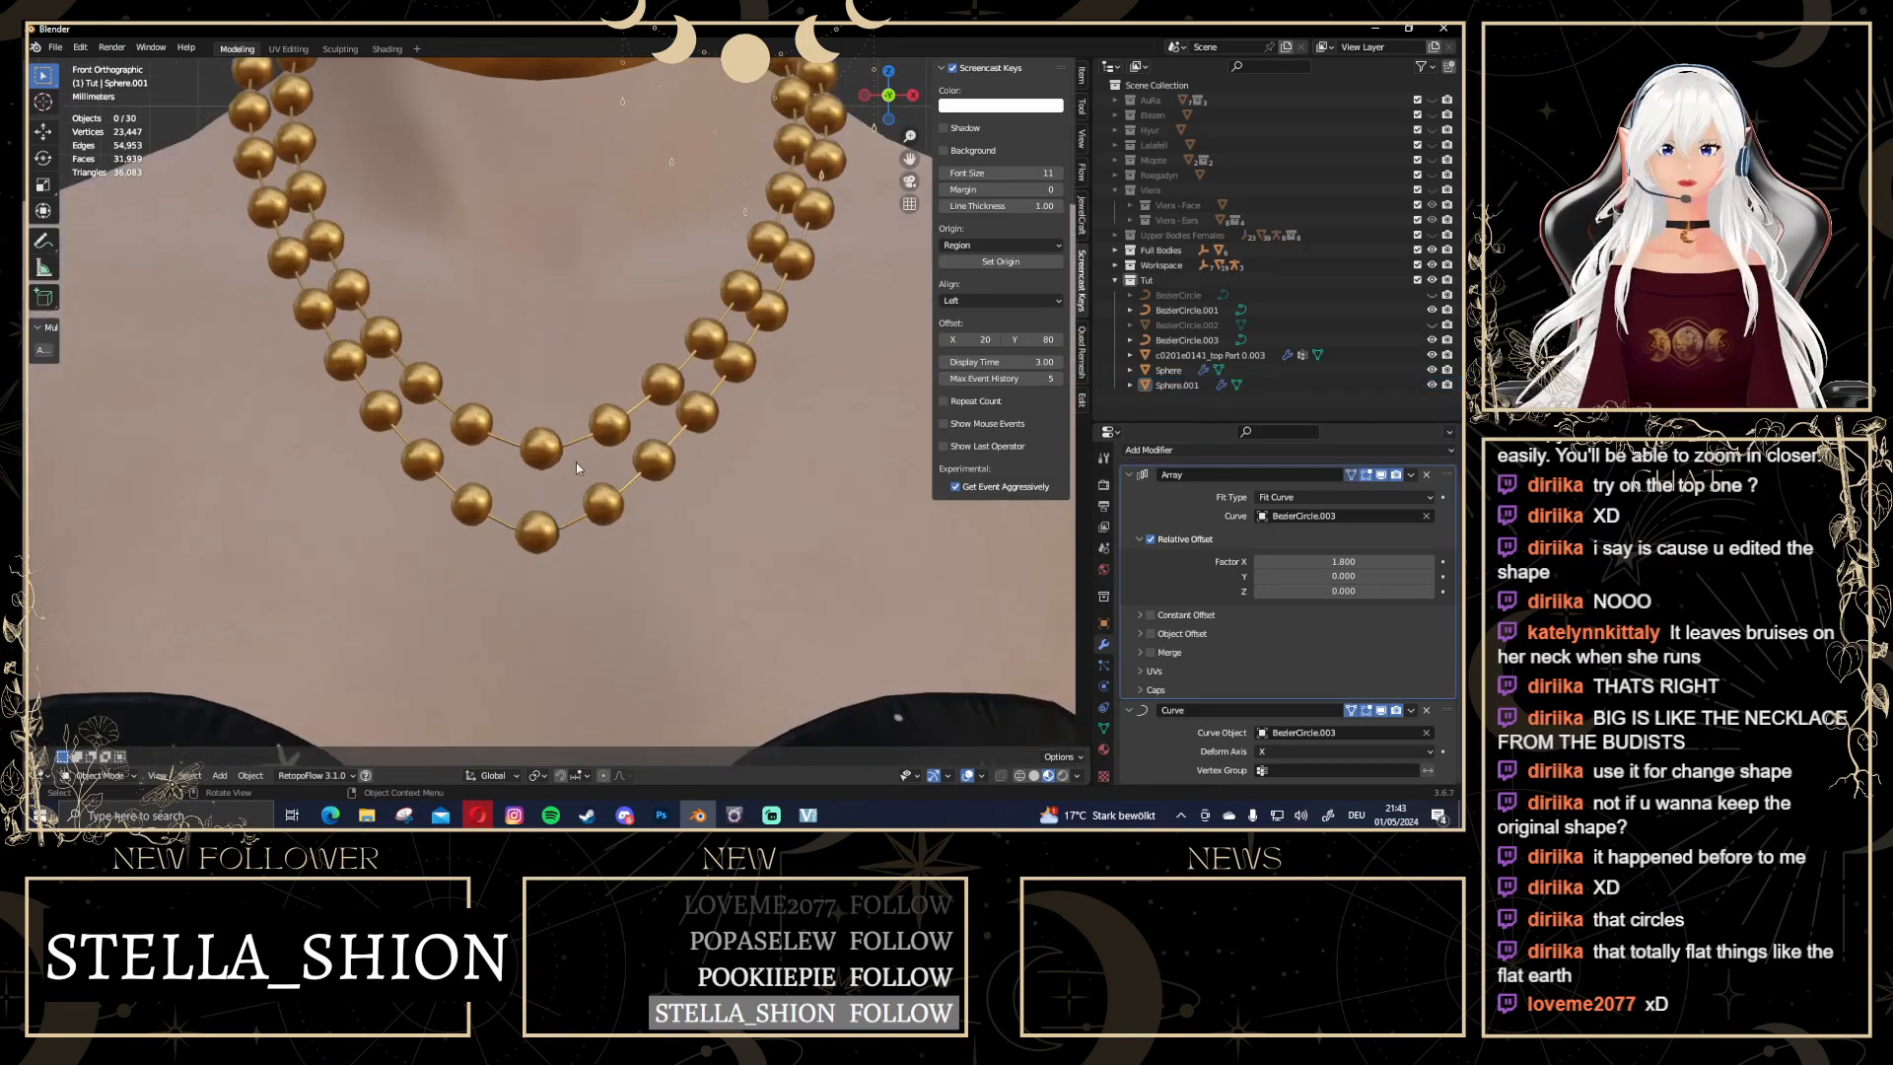
{"action": "scroll", "coordinate": [549, 459], "scroll_direction": "down", "scroll_amount": 5}
Apply the Array modifier and the Curve modifier on the inner bead strand Sphere.001
{"action": "scroll", "coordinate": [550, 459], "scroll_direction": "up", "scroll_amount": 3}
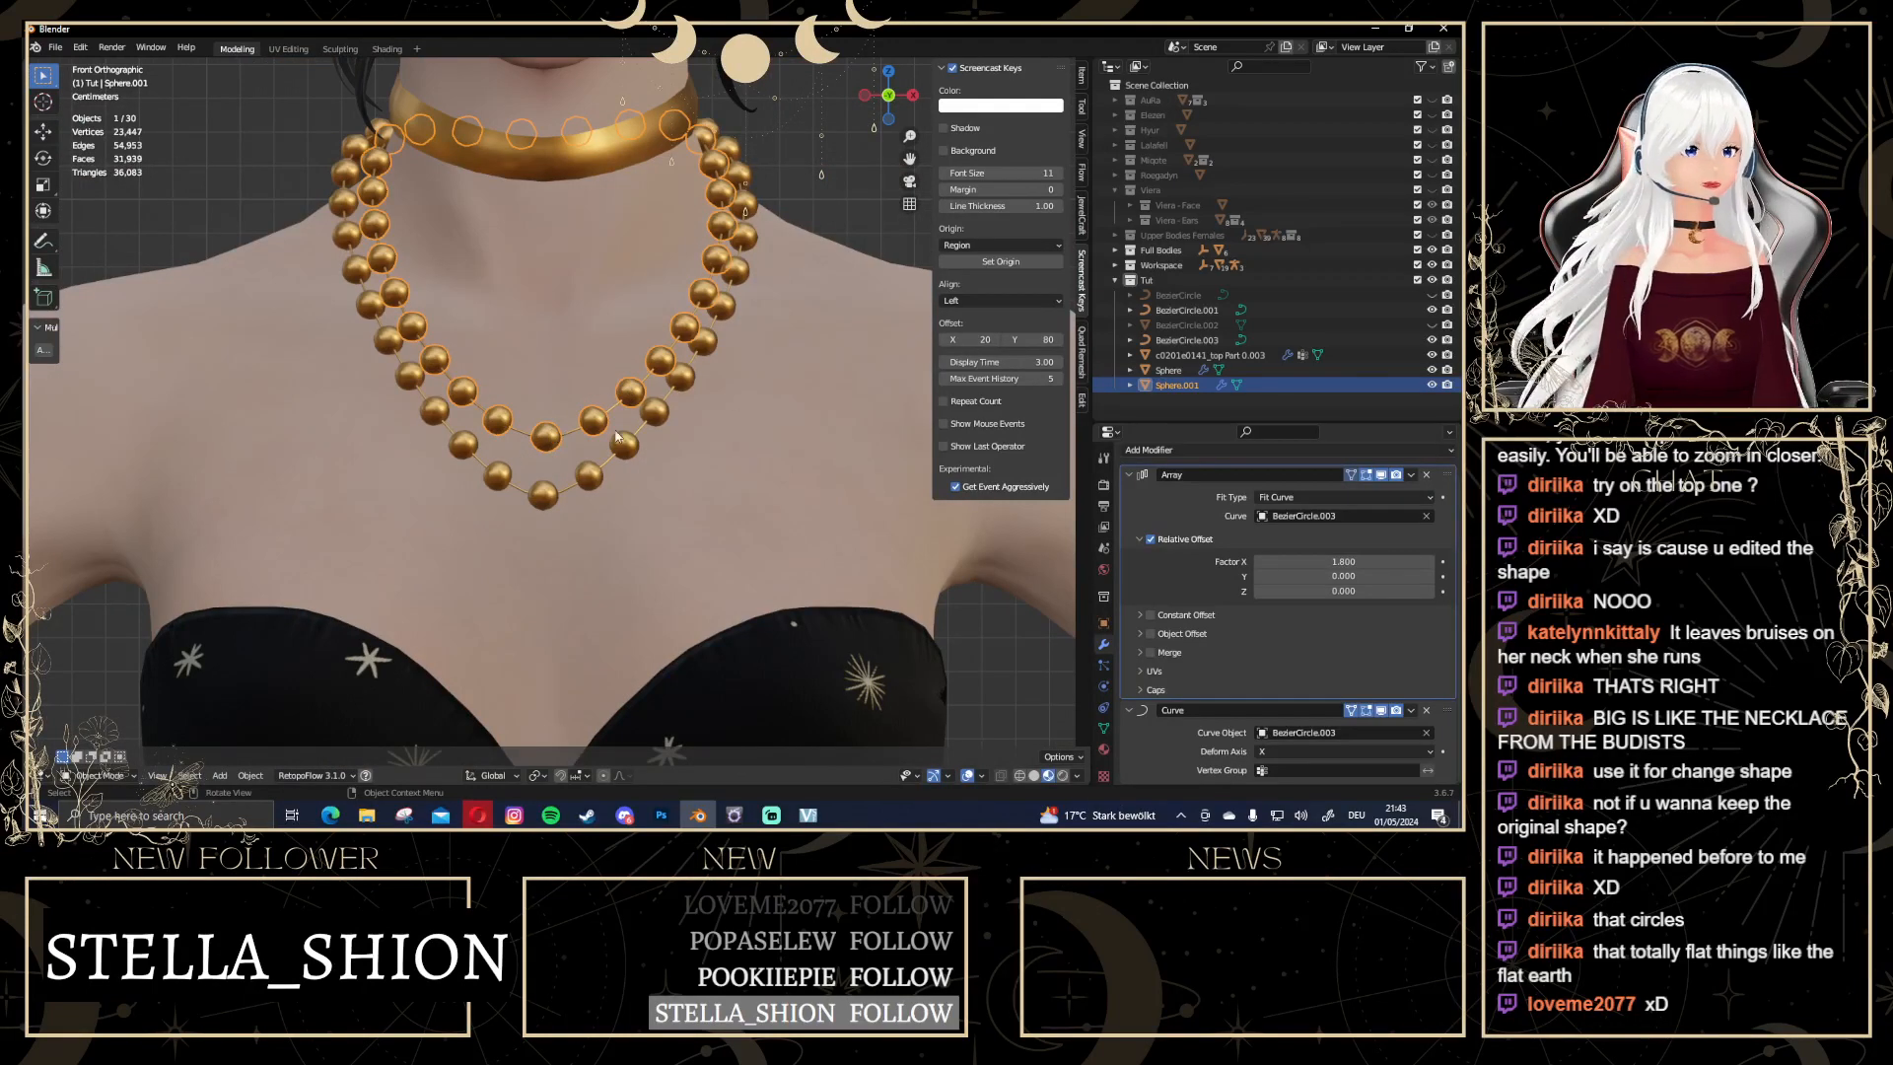
{"action": "left_click", "coordinate": [1411, 474]}
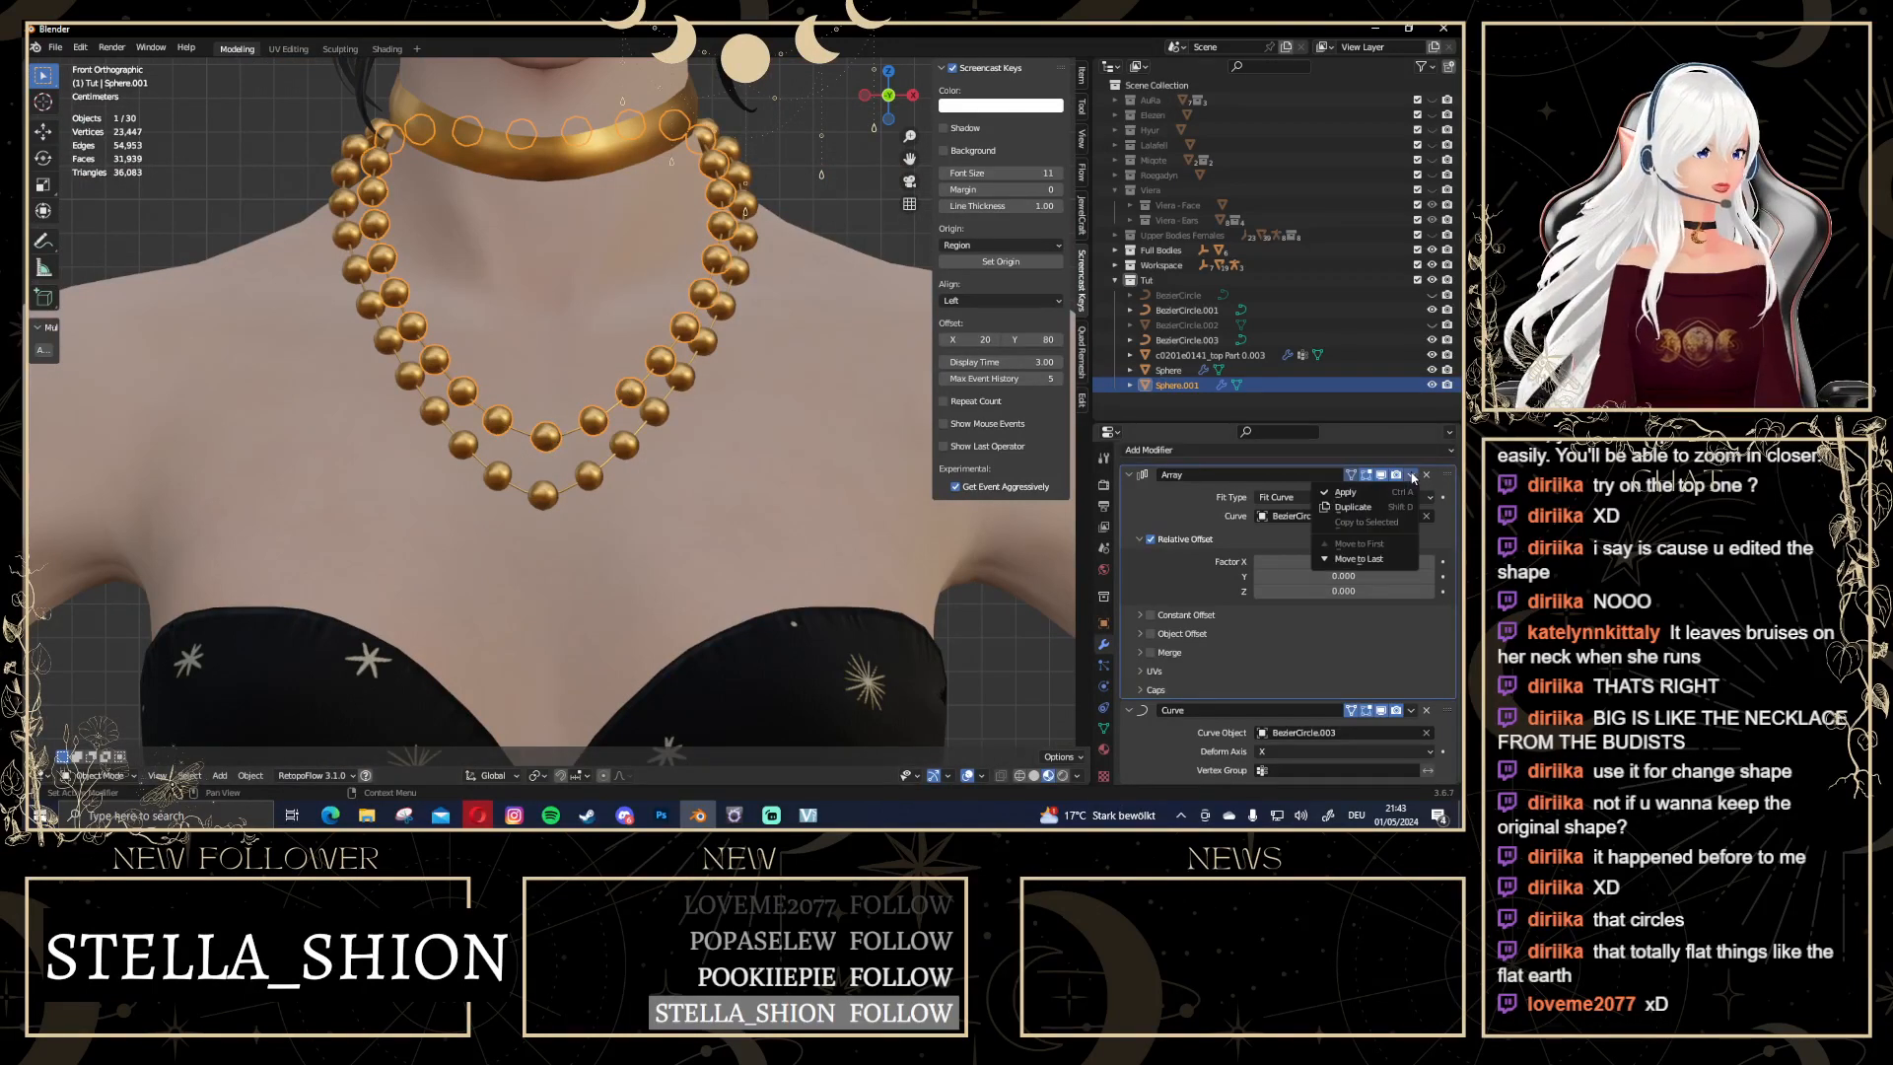
{"action": "left_click", "coordinate": [1364, 493]}
{"action": "left_click", "coordinate": [1411, 507]}
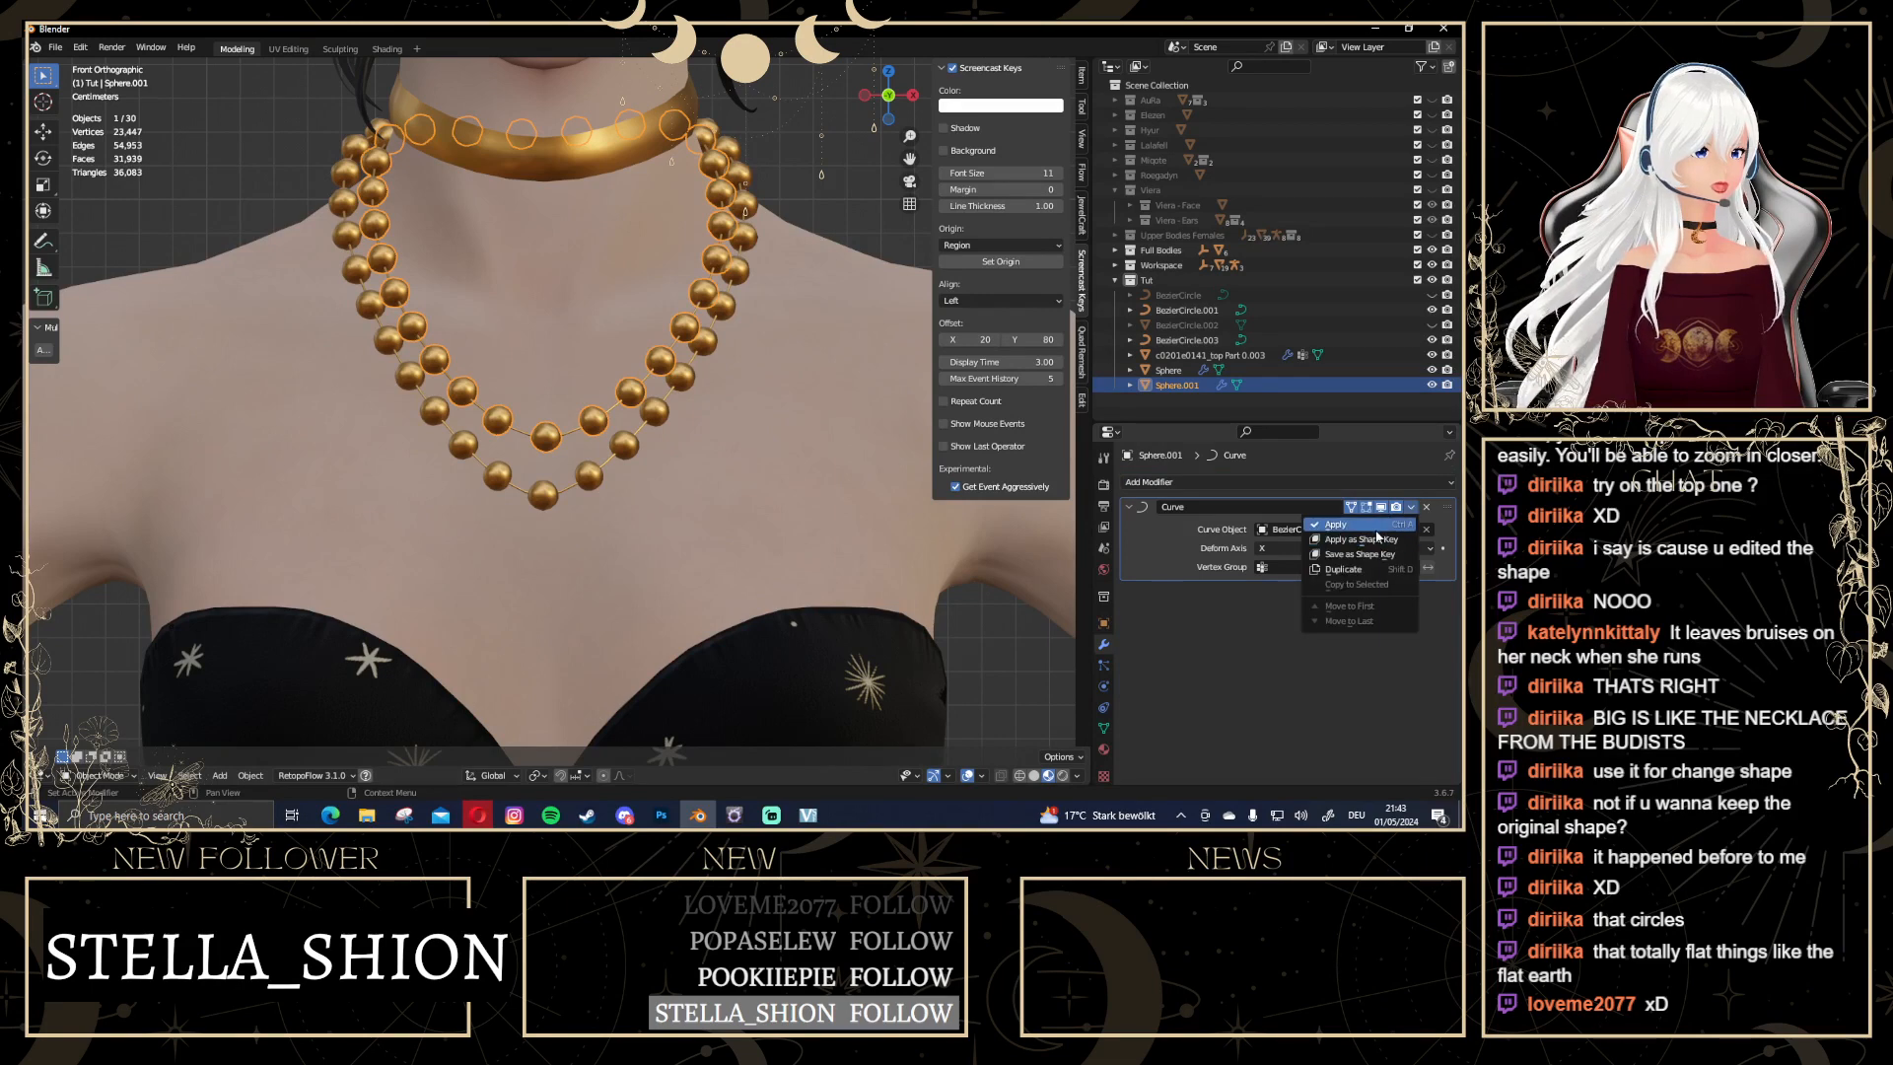
{"action": "left_click", "coordinate": [1371, 525]}
{"action": "key", "text": "Tab"}
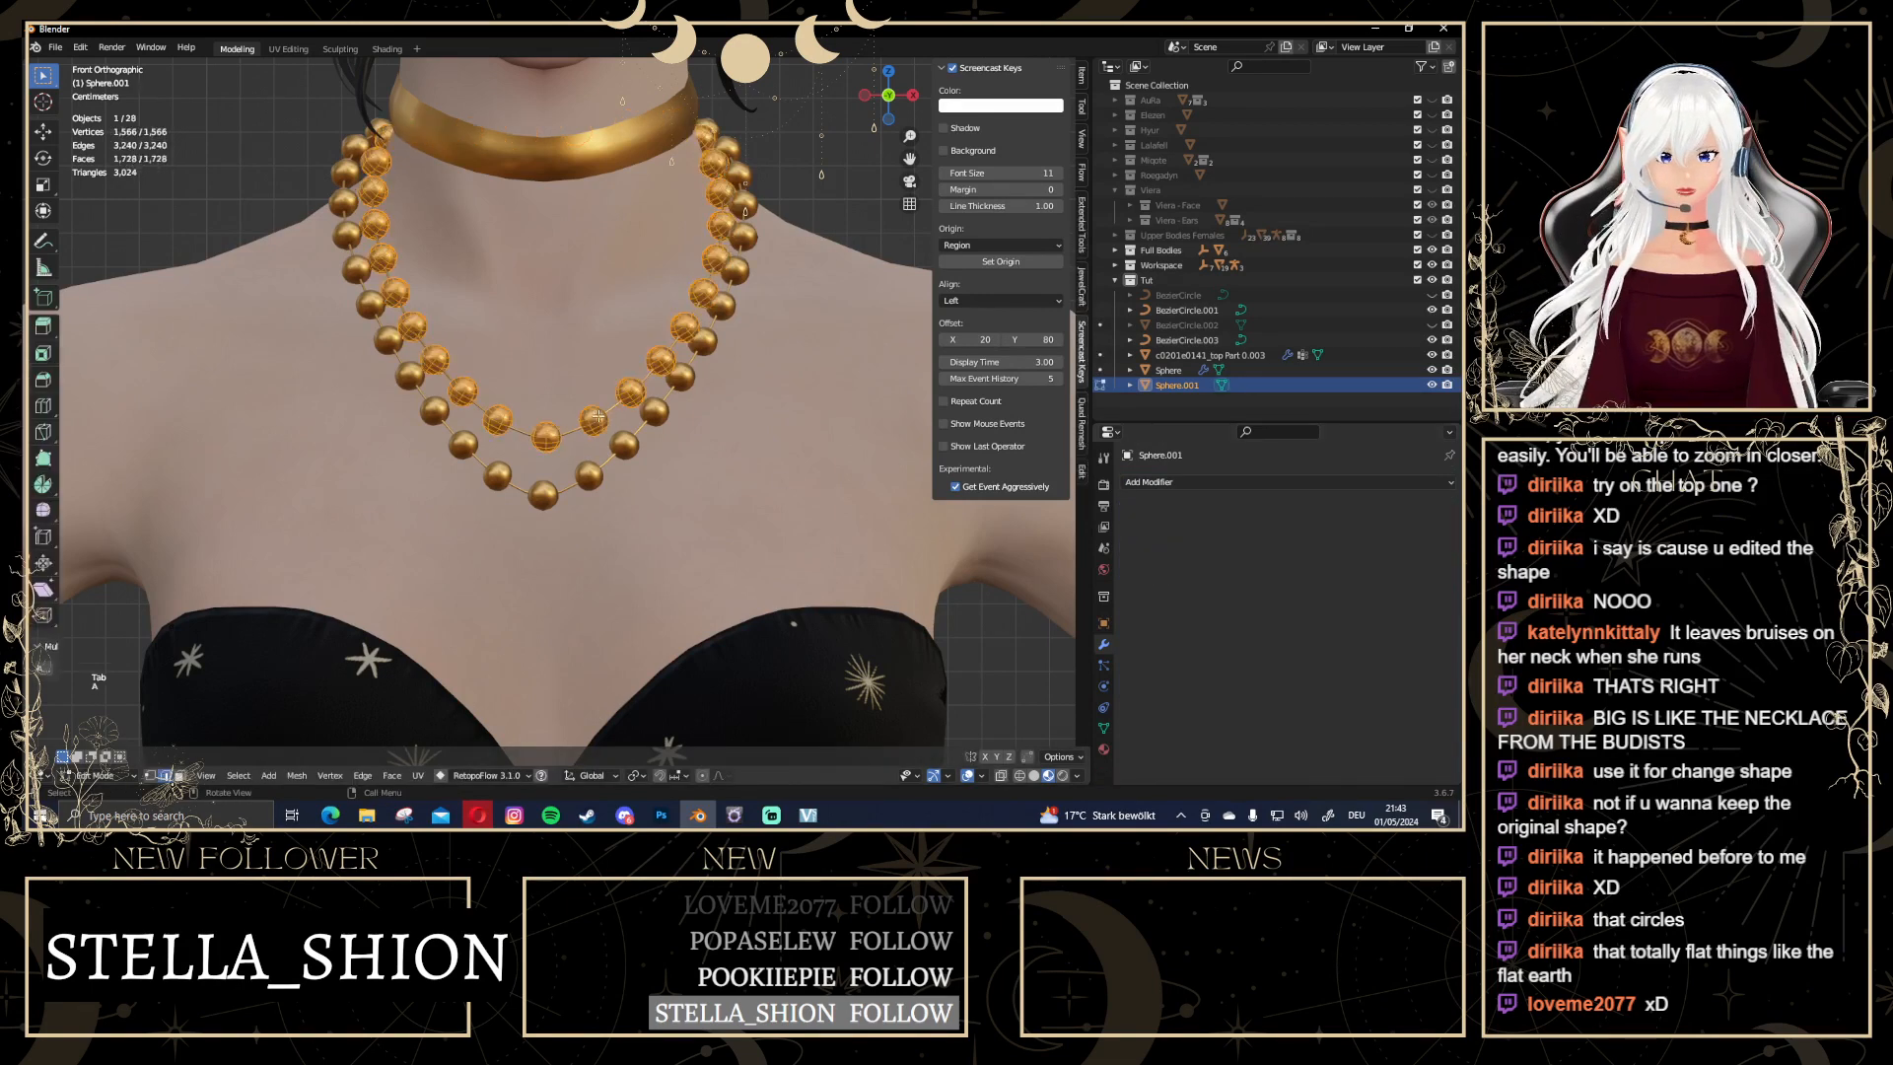
{"action": "key", "text": "g"}
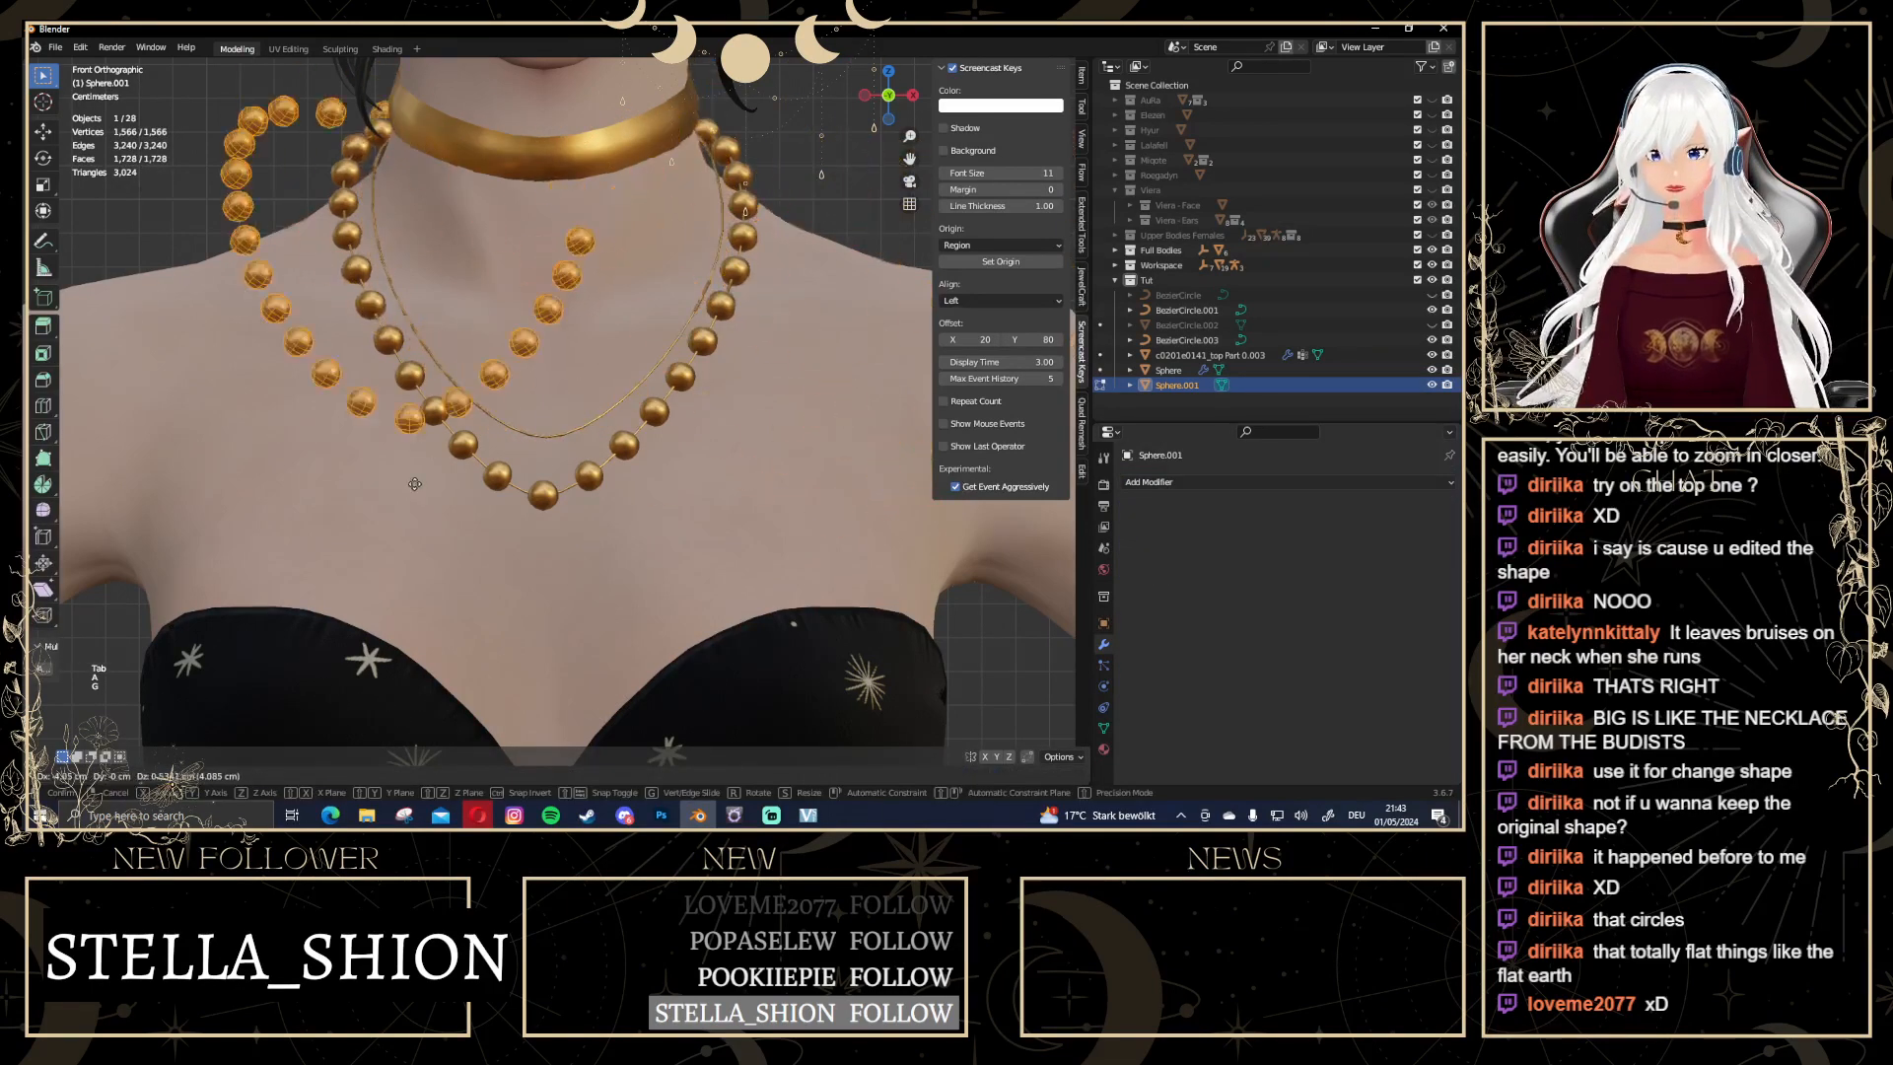
{"action": "key", "text": "Escape"}
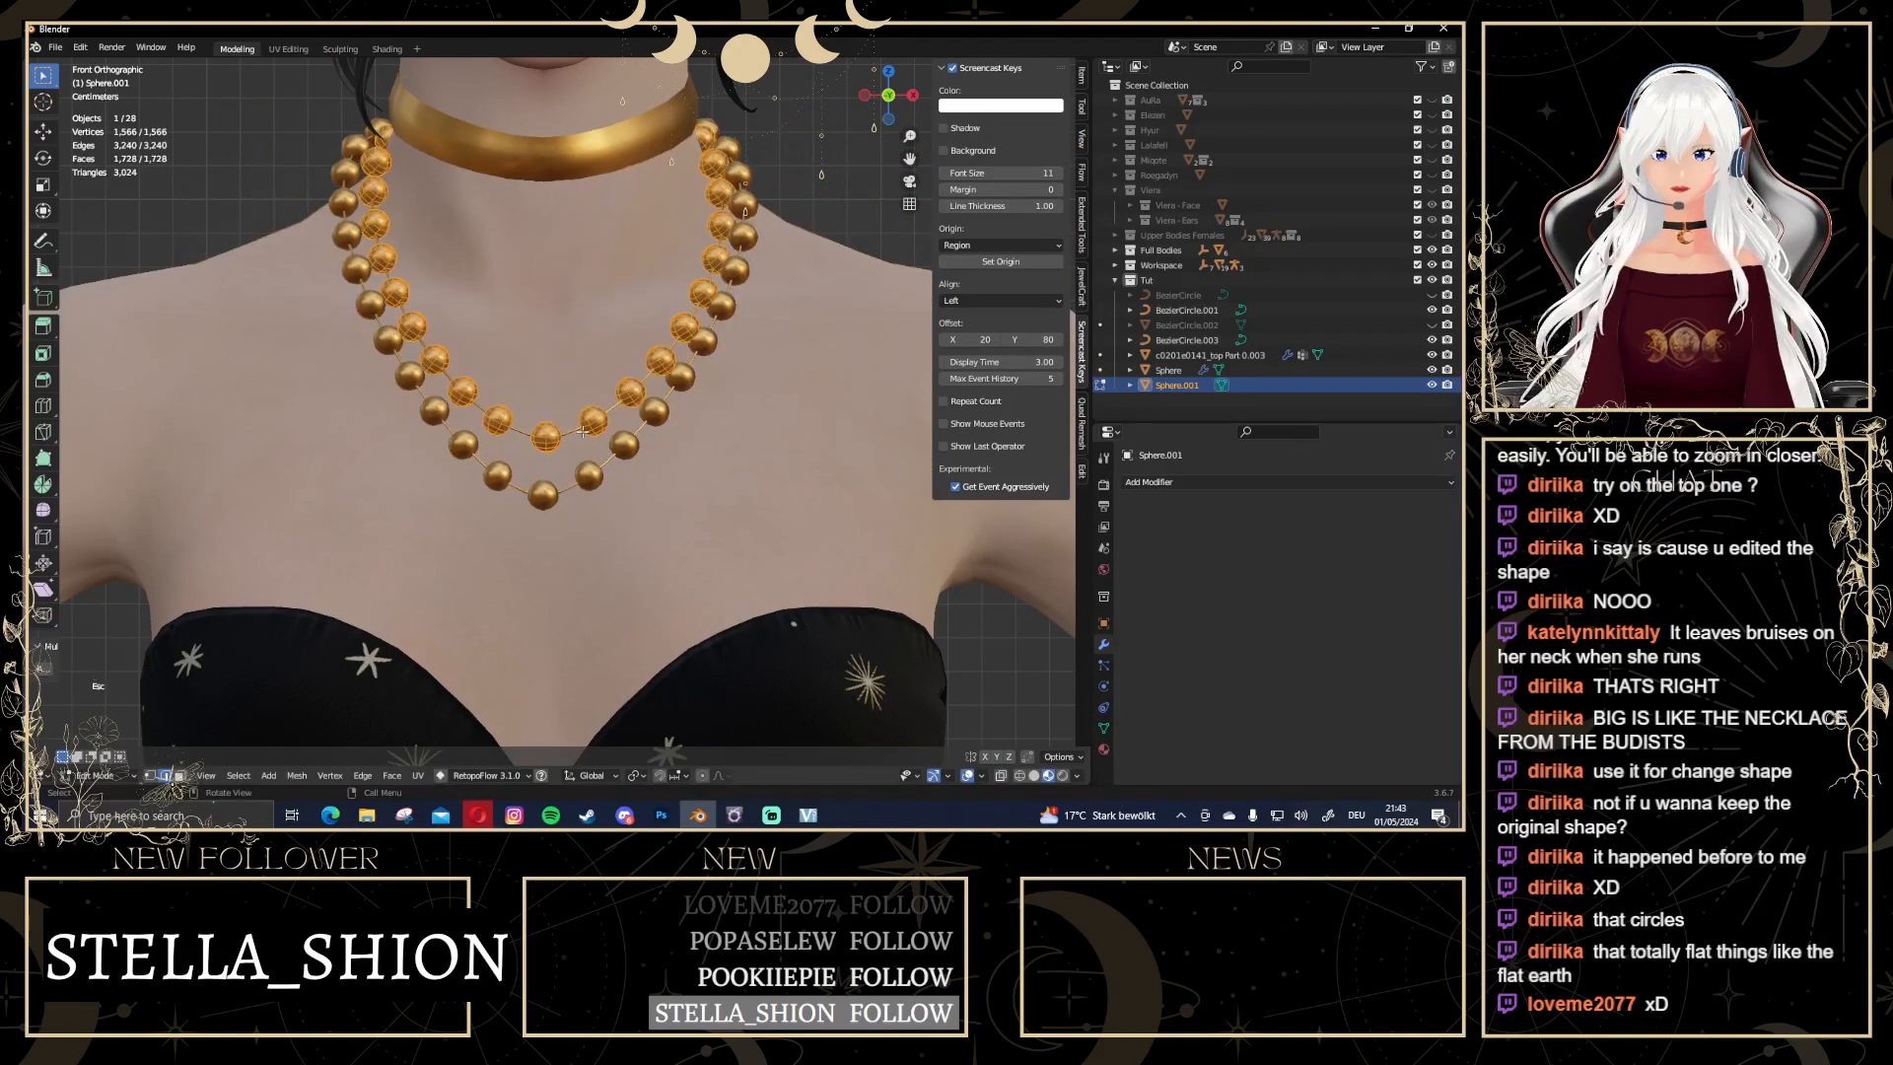
{"action": "key", "text": "Tab"}
Convert BezierCircle.003 to a mesh with Keep Original enabled, and hide the original curve
{"action": "left_click", "coordinate": [573, 430]}
{"action": "right_click", "coordinate": [576, 432]}
{"action": "mouse_move", "coordinate": [577, 435]}
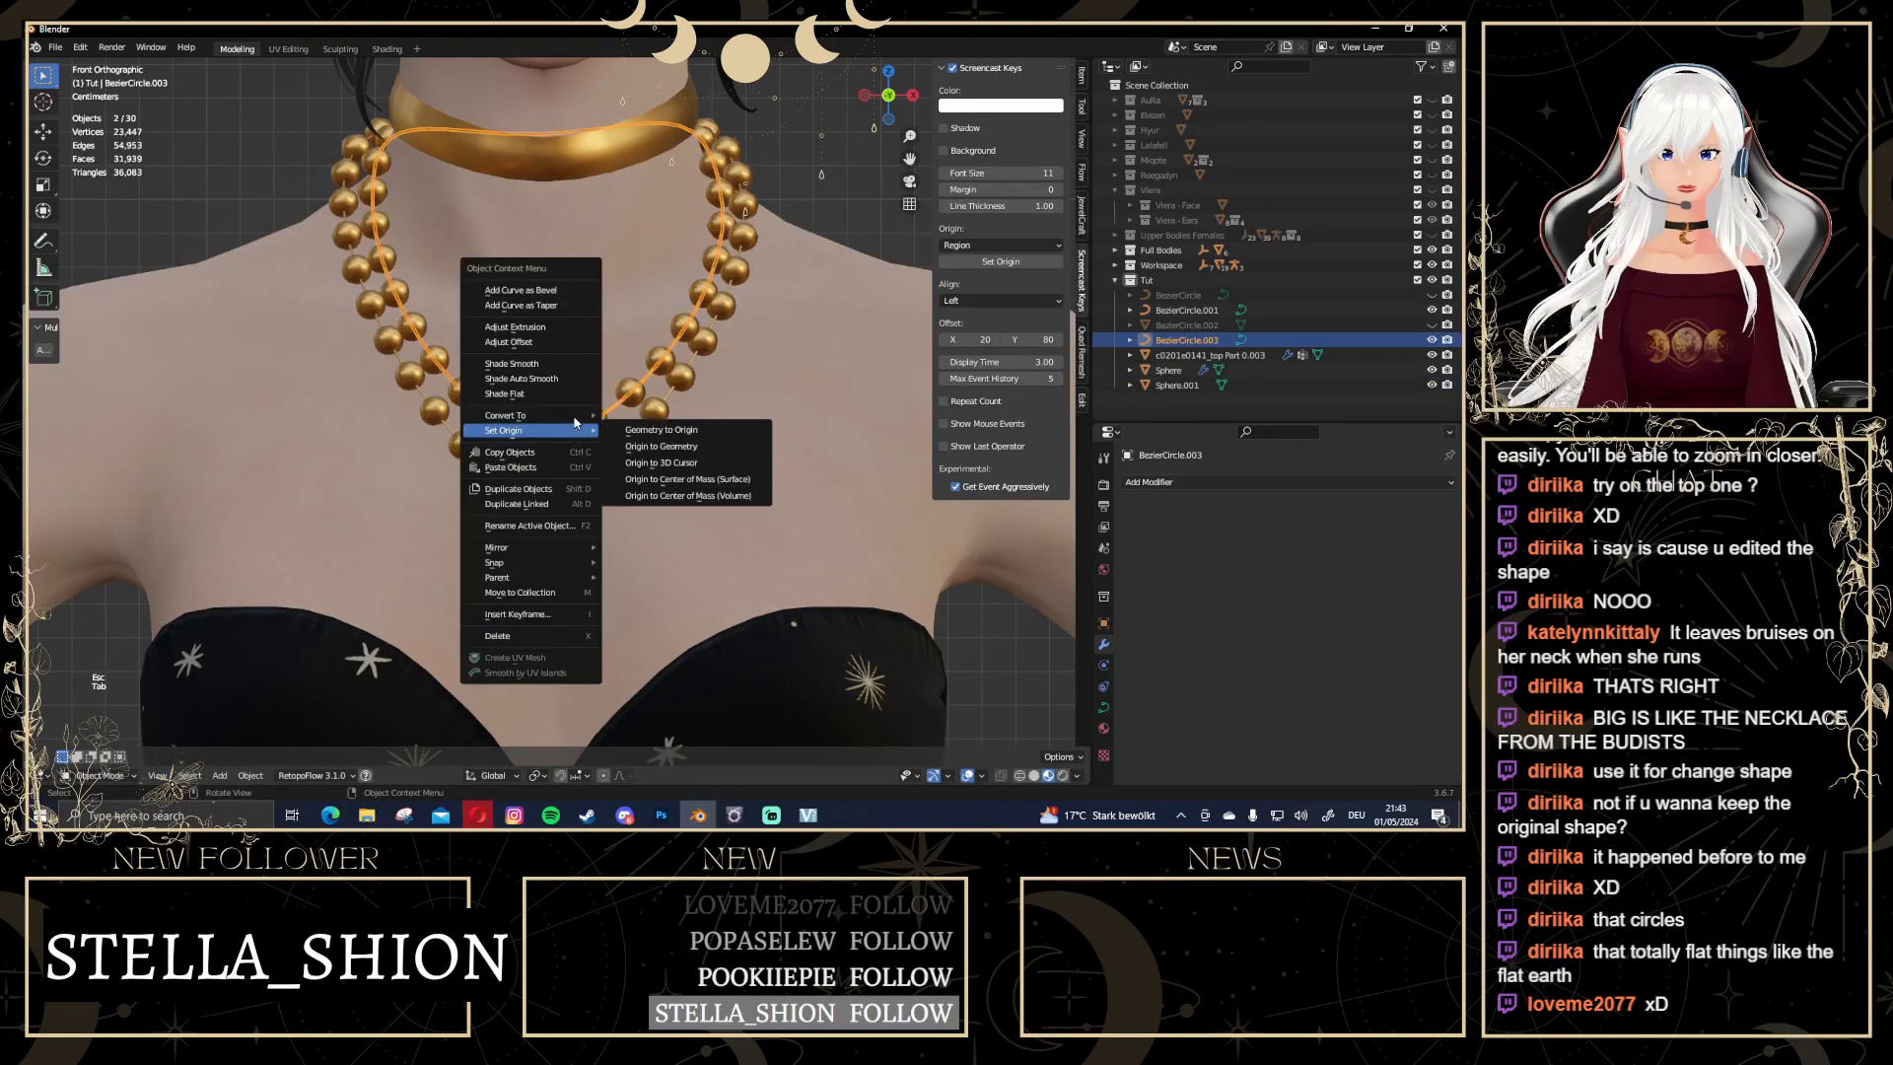
{"action": "left_click", "coordinate": [667, 435]}
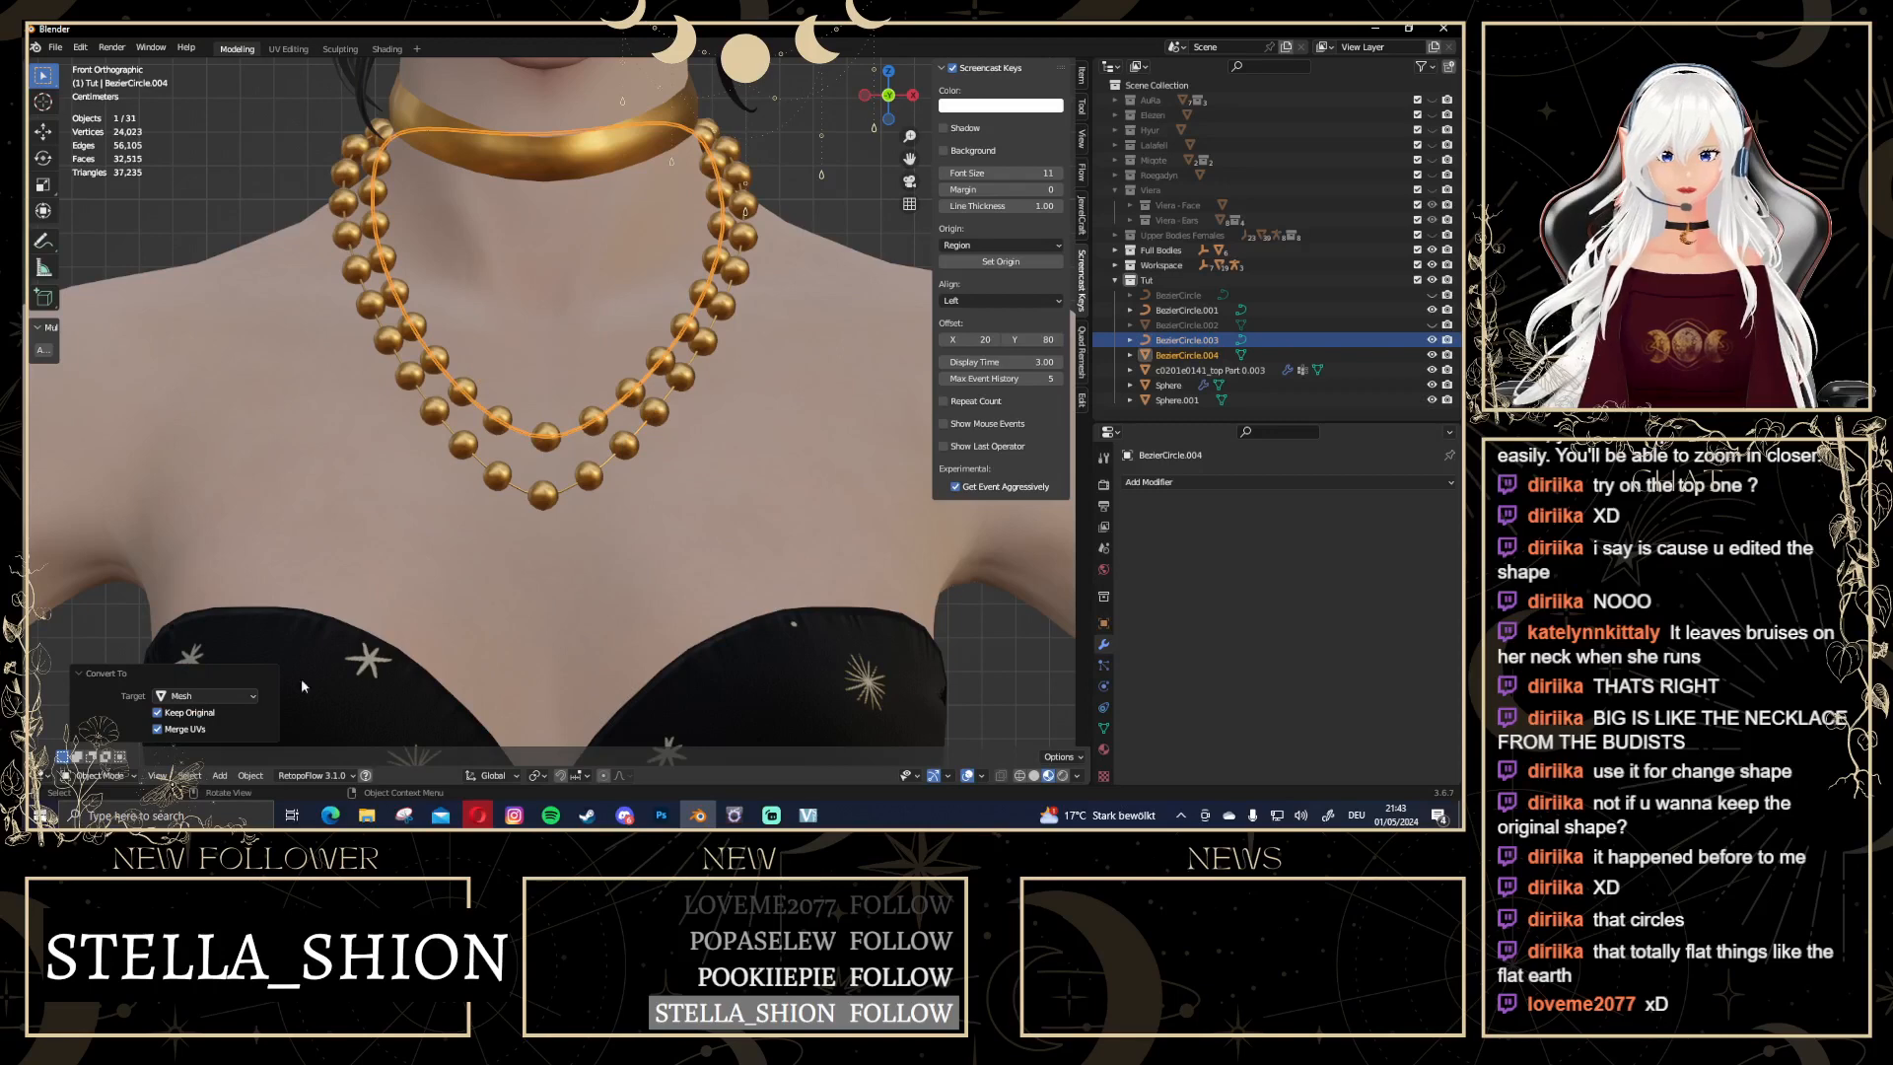
{"action": "left_click", "coordinate": [578, 643]}
{"action": "scroll", "coordinate": [577, 643], "scroll_direction": "up", "scroll_amount": 5}
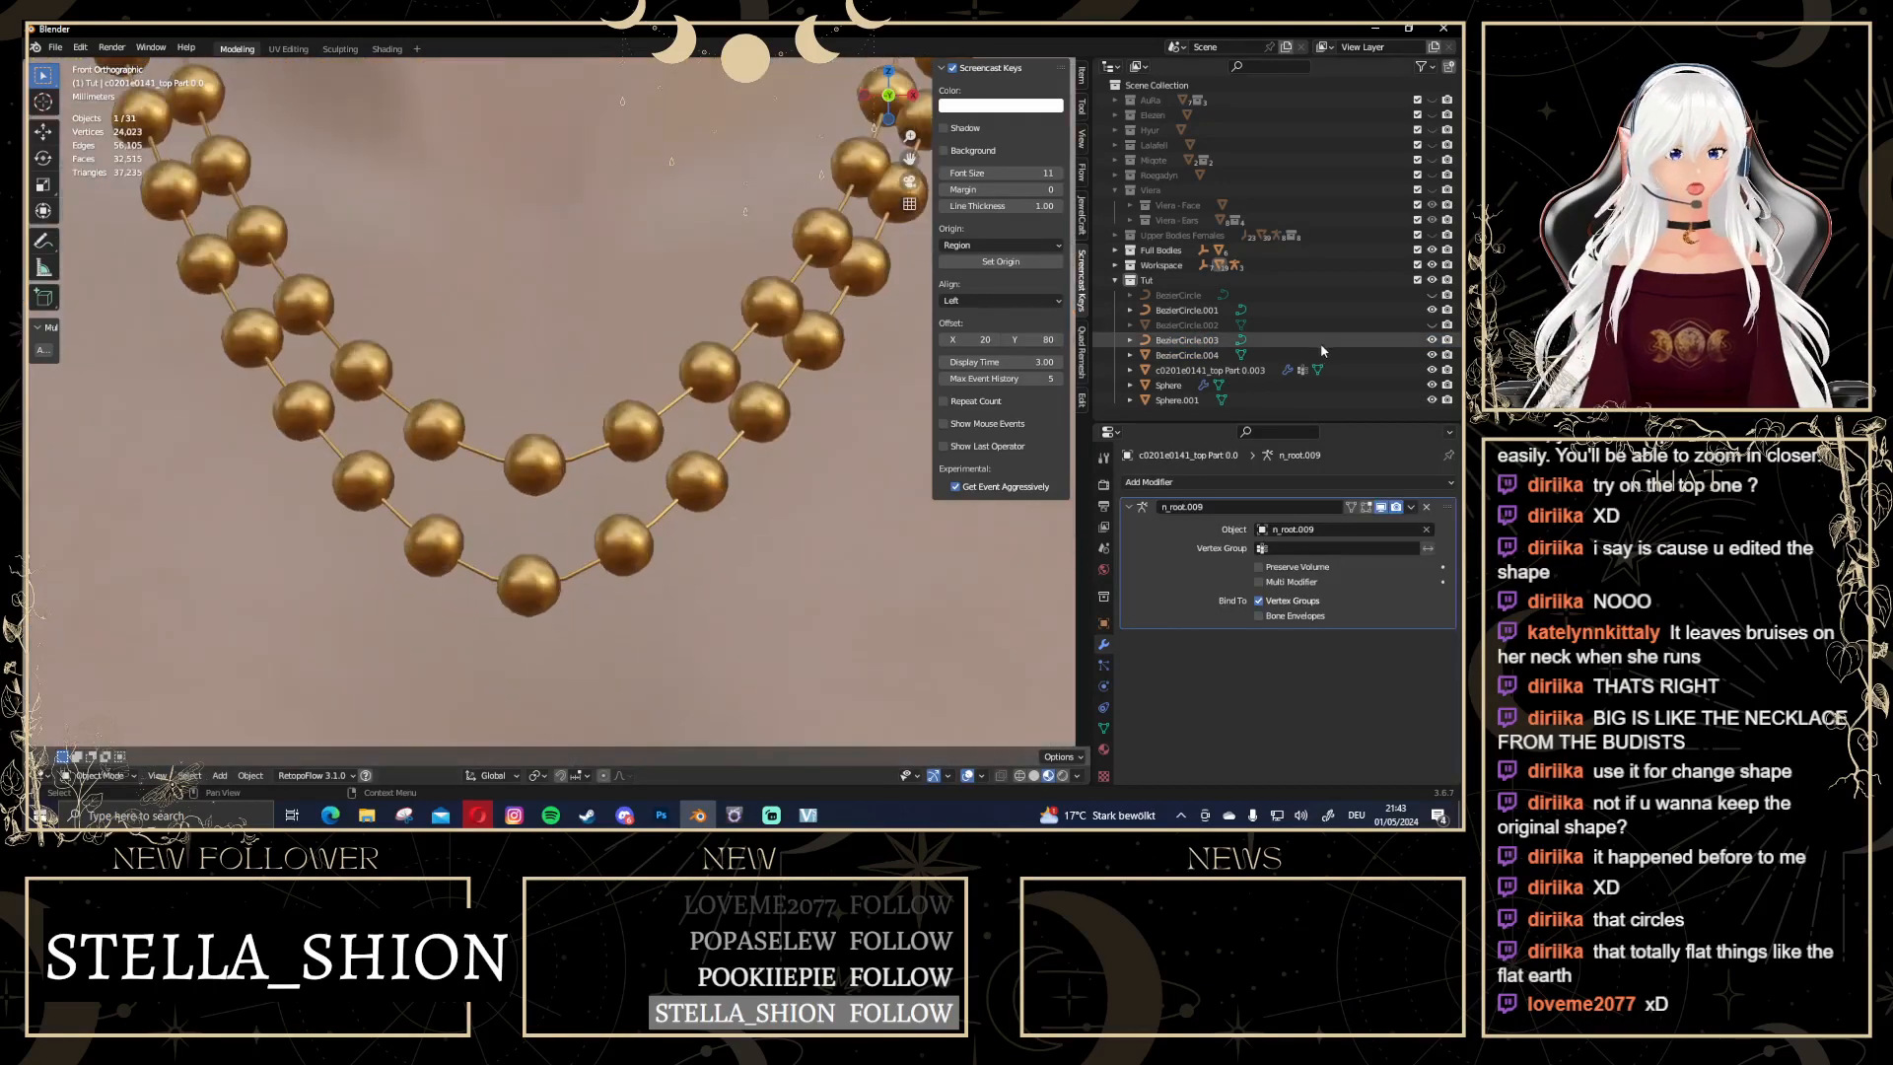
{"action": "left_click", "coordinate": [1433, 340]}
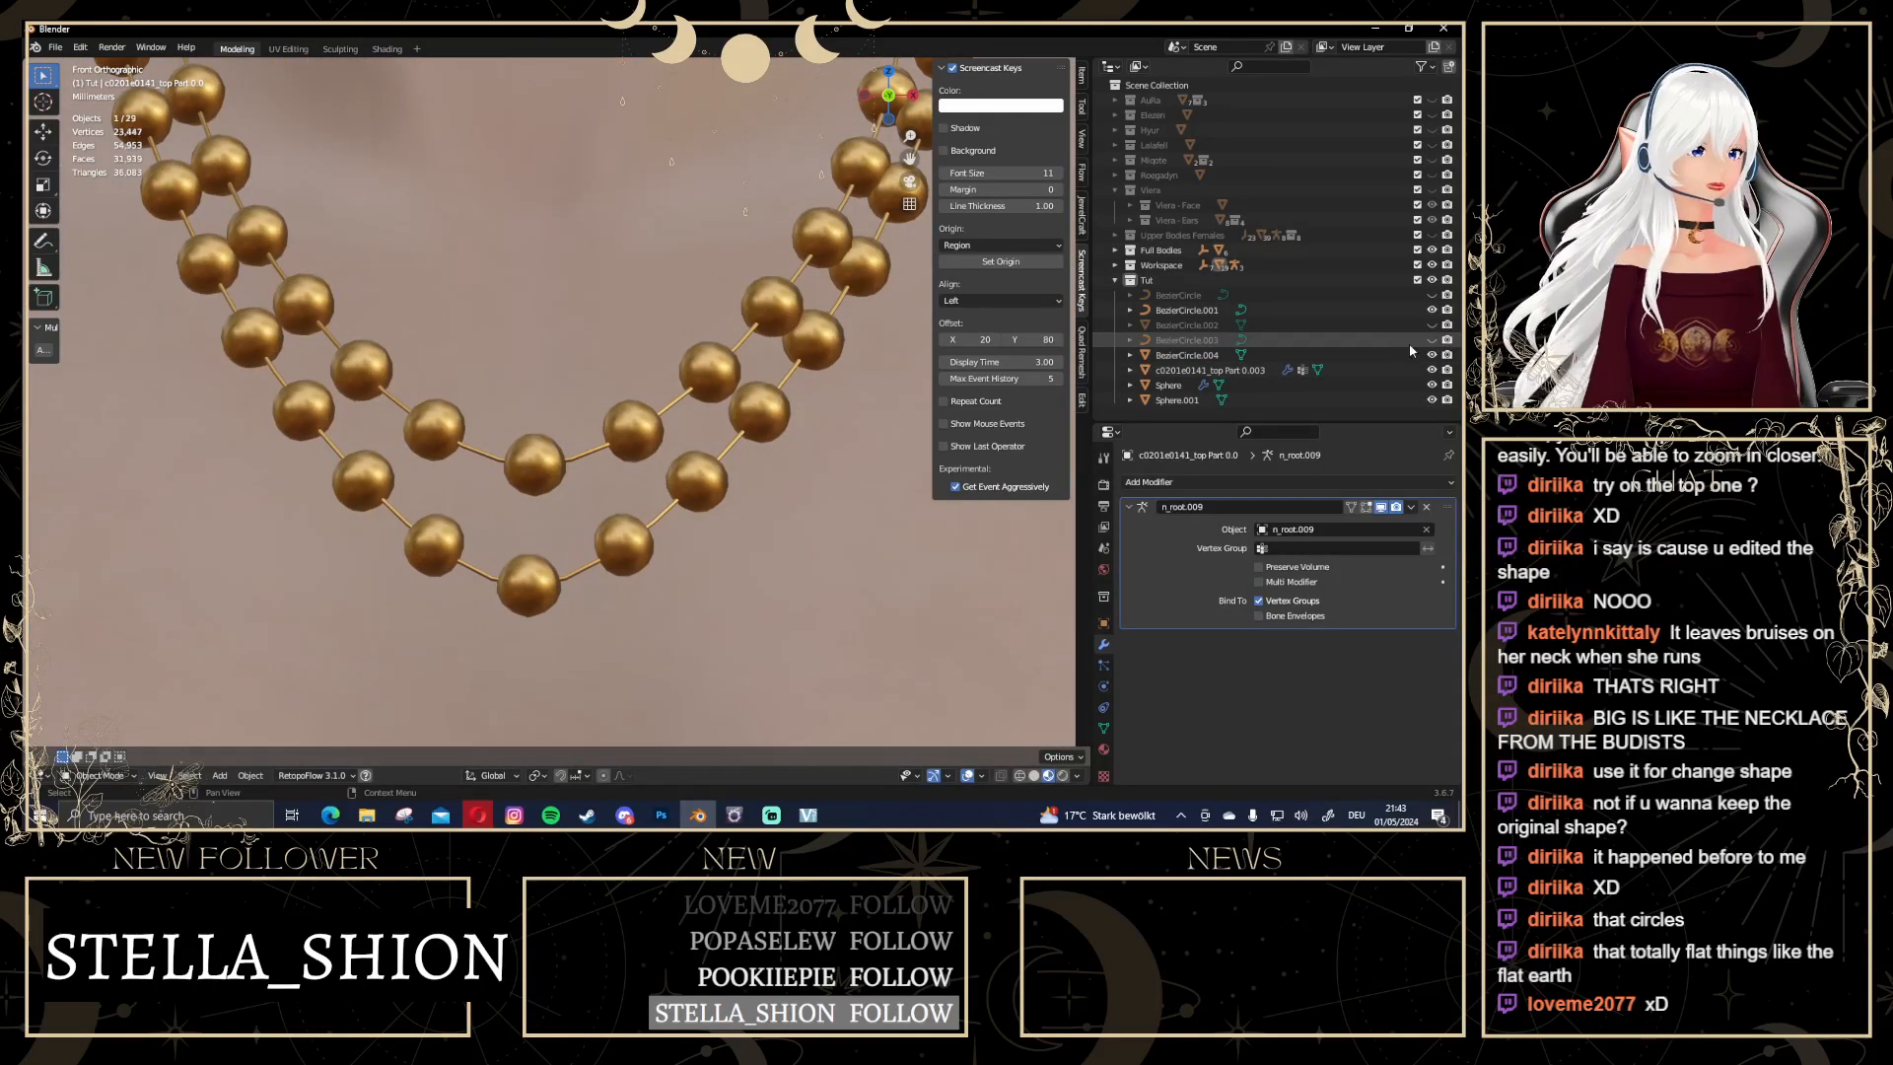
Try moving a few selected vertices of the inner strand's converted thread mesh BezierCircle.004 in Edit Mode
{"action": "left_click", "coordinate": [661, 517]}
{"action": "scroll", "coordinate": [656, 591], "scroll_direction": "up", "scroll_amount": 8}
{"action": "key", "text": "Tab"}
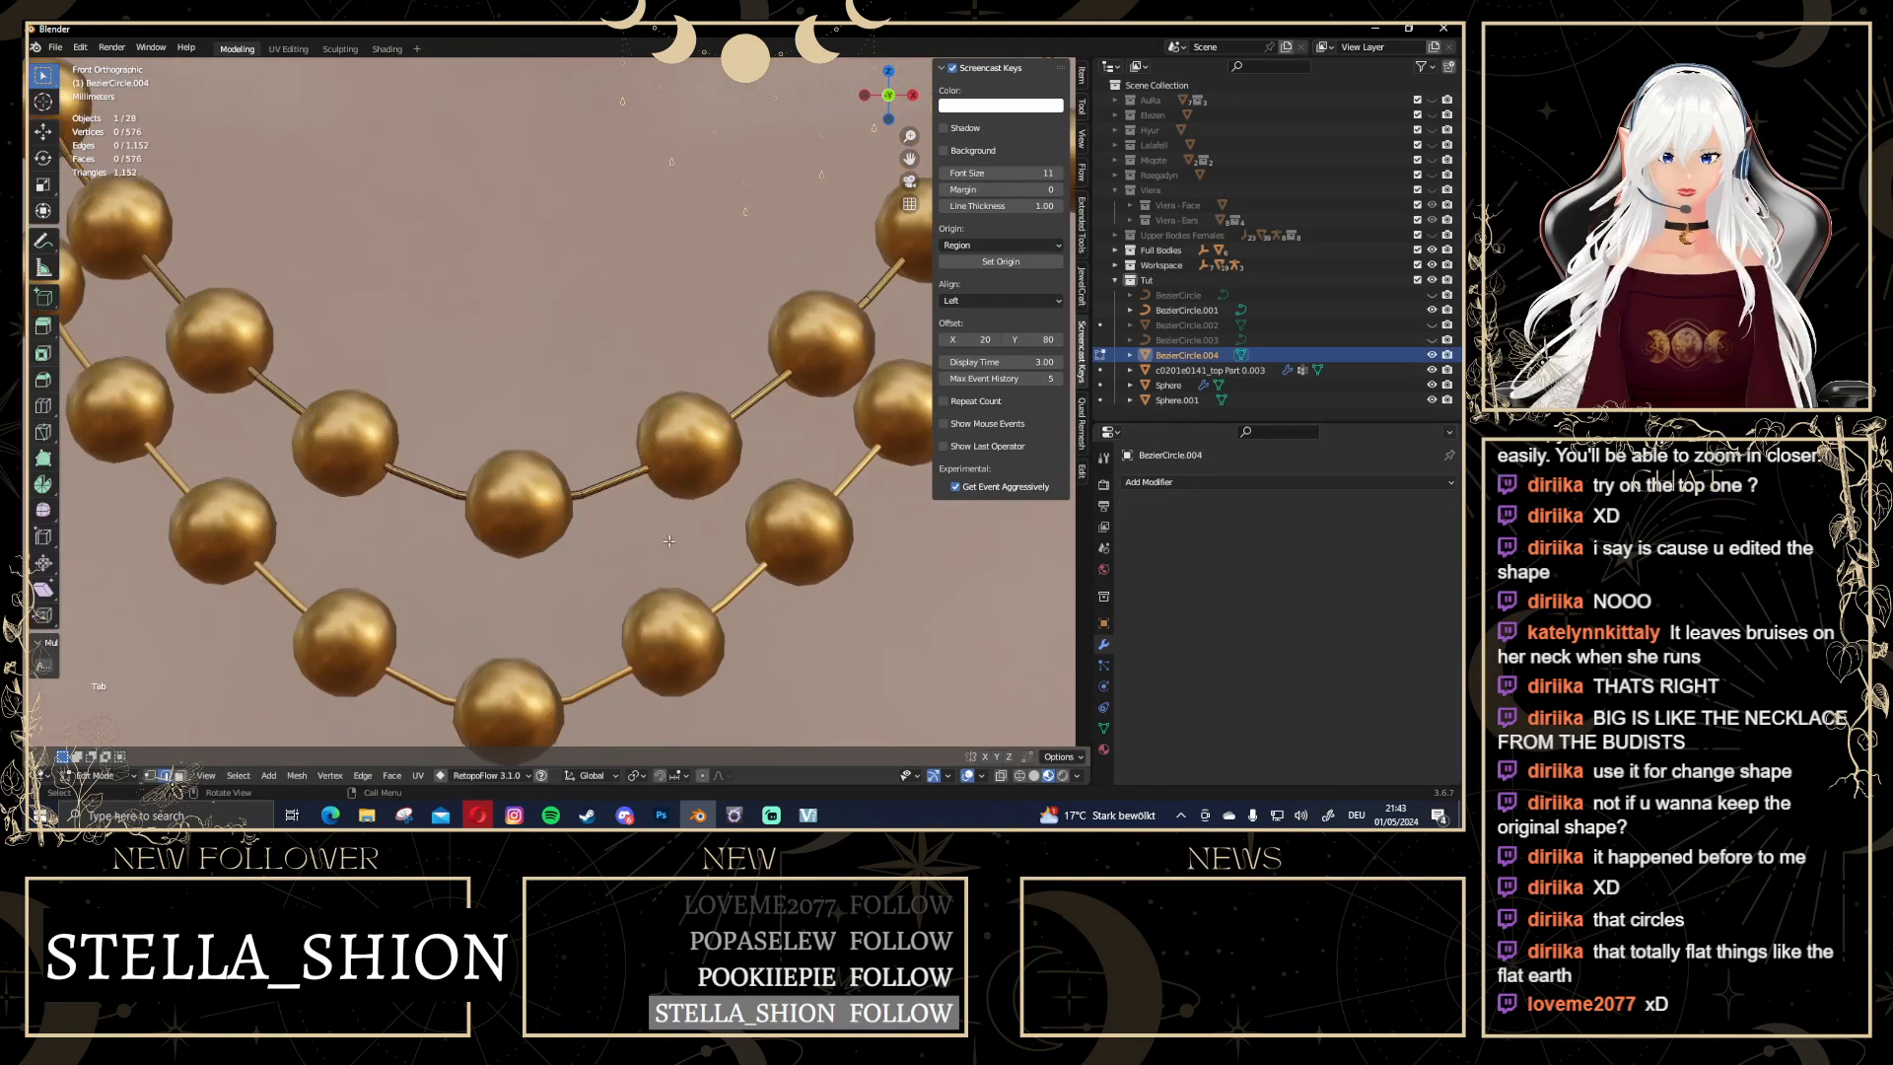
{"action": "left_click_drag", "start_coordinate": [609, 611], "coordinate": [657, 692]}
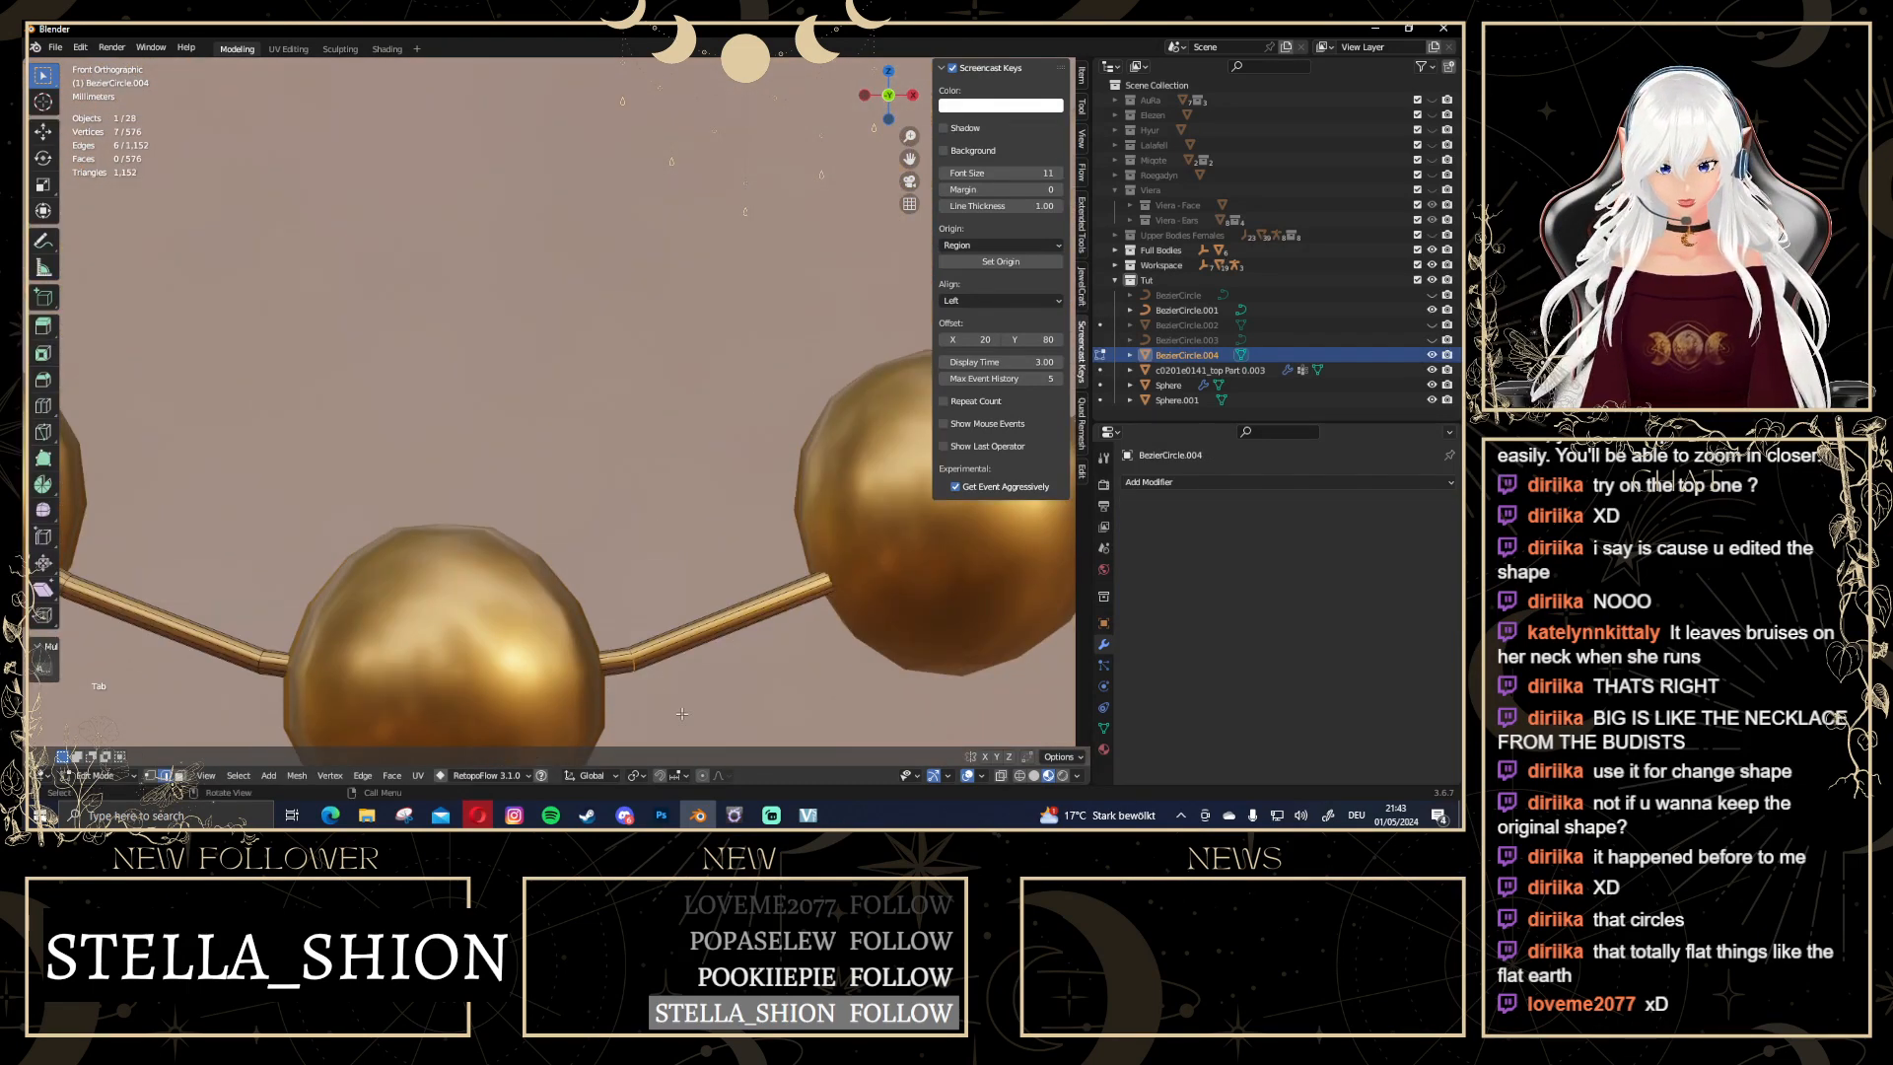
{"action": "scroll", "coordinate": [690, 659], "scroll_direction": "down", "scroll_amount": 4}
{"action": "key", "text": "g"}
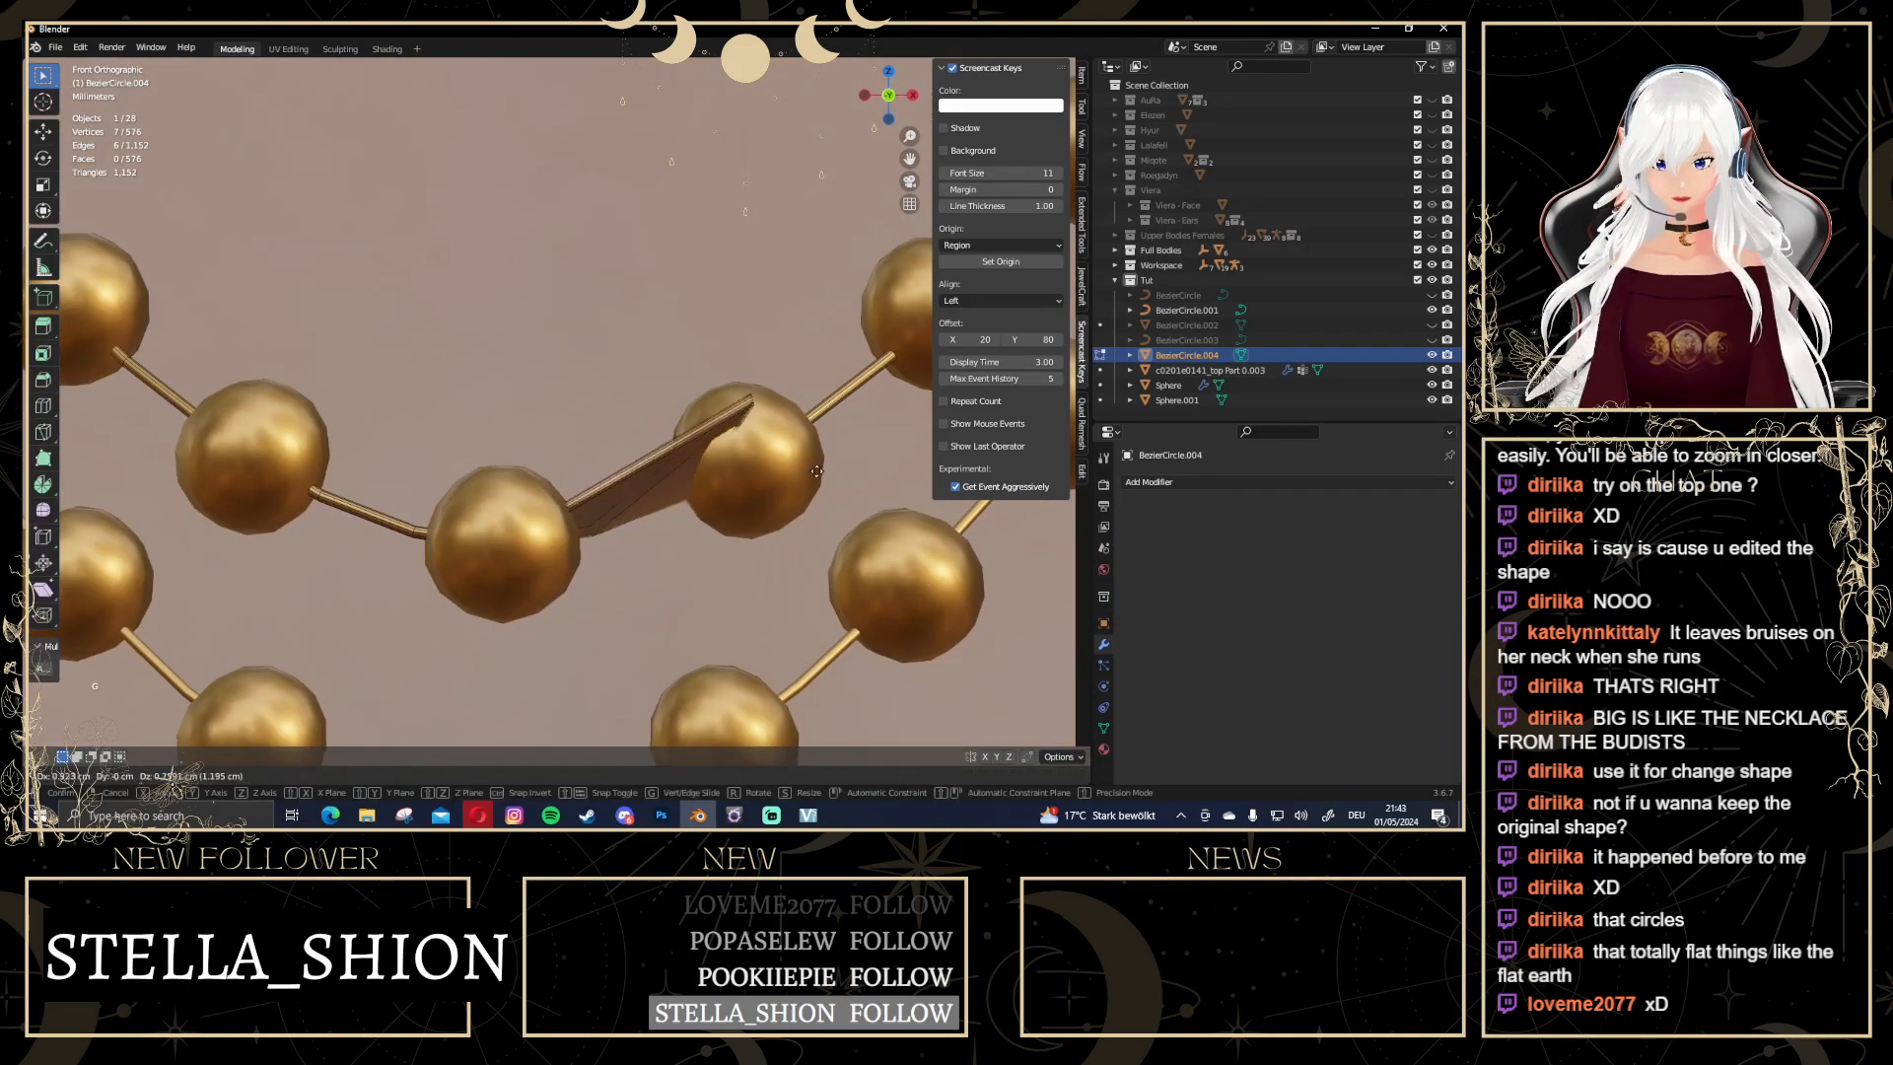
{"action": "key", "text": "Escape"}
{"action": "scroll", "coordinate": [641, 493], "scroll_direction": "down", "scroll_amount": 8}
{"action": "key", "text": "Tab"}
Examine both bead strands on the character up close and from a distance, from the front and a slightly changed angle
{"action": "scroll", "coordinate": [641, 444], "scroll_direction": "down", "scroll_amount": 2}
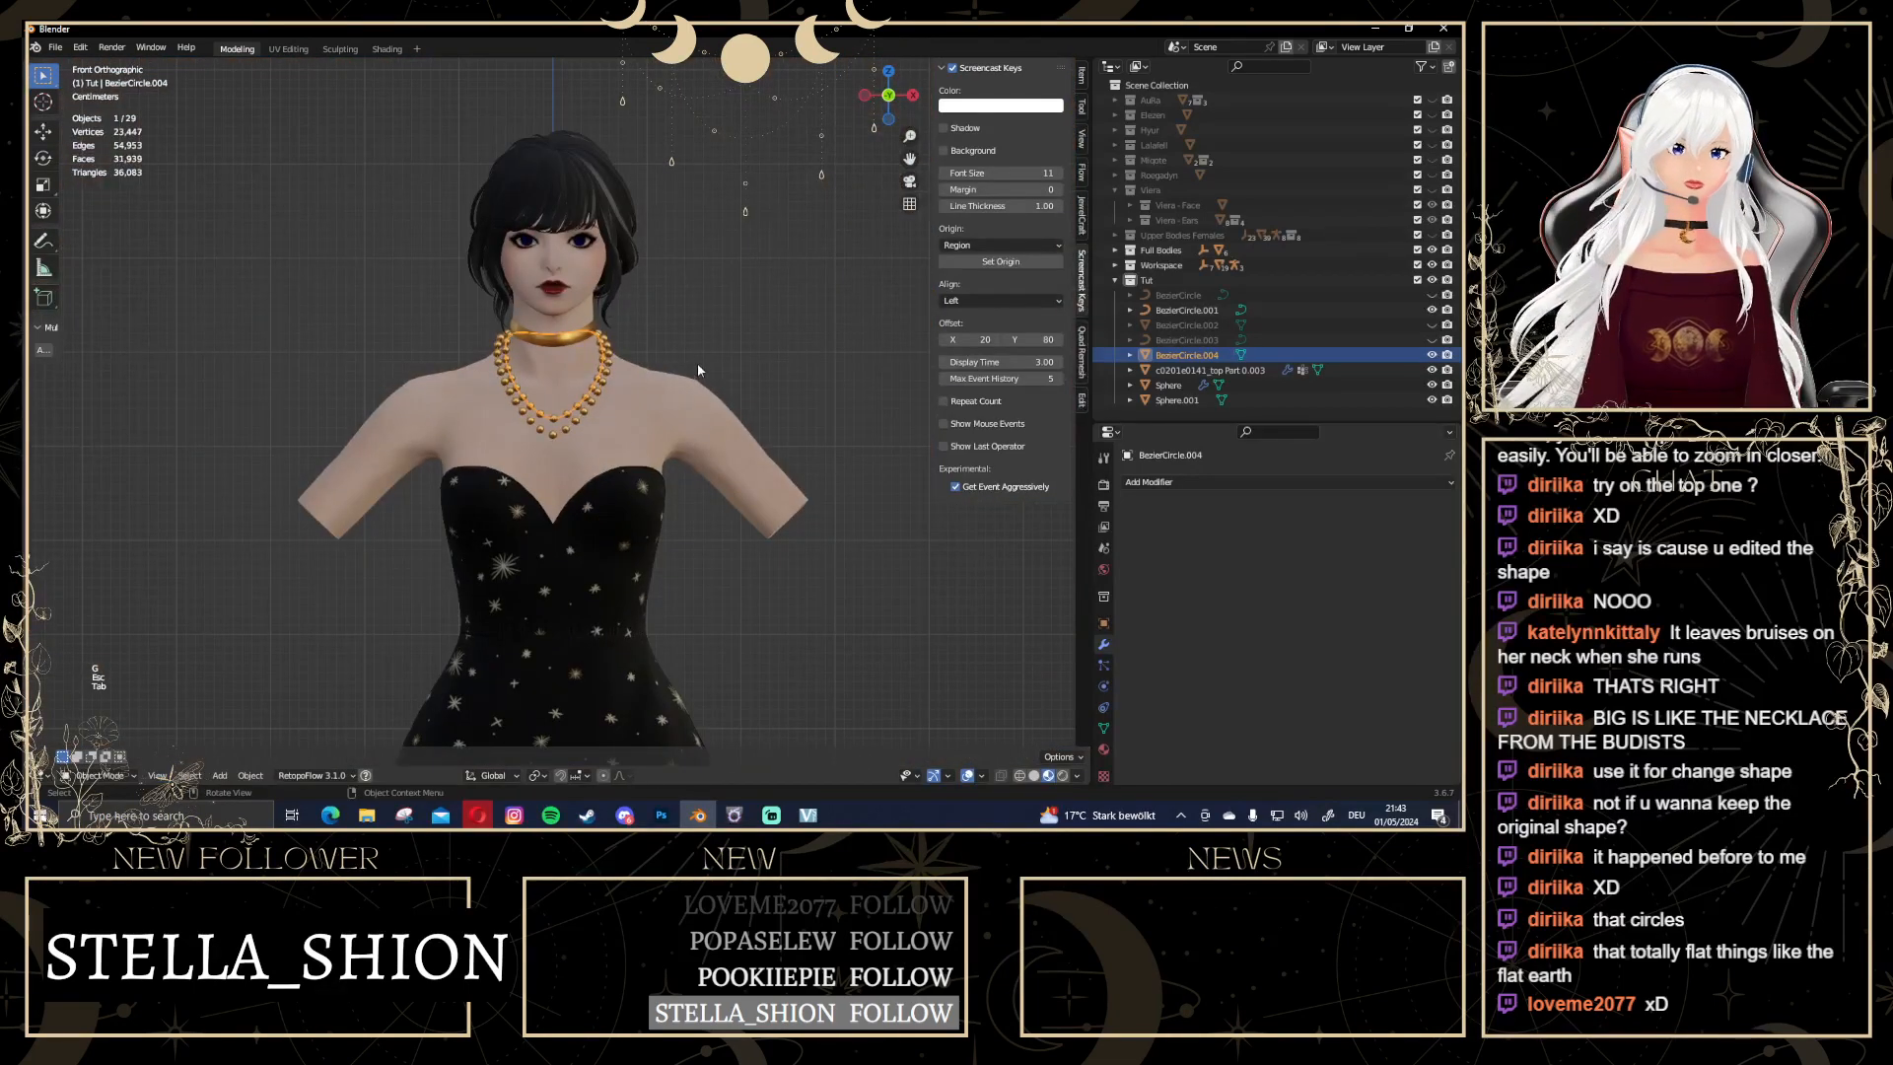
{"action": "left_click", "coordinate": [708, 341]}
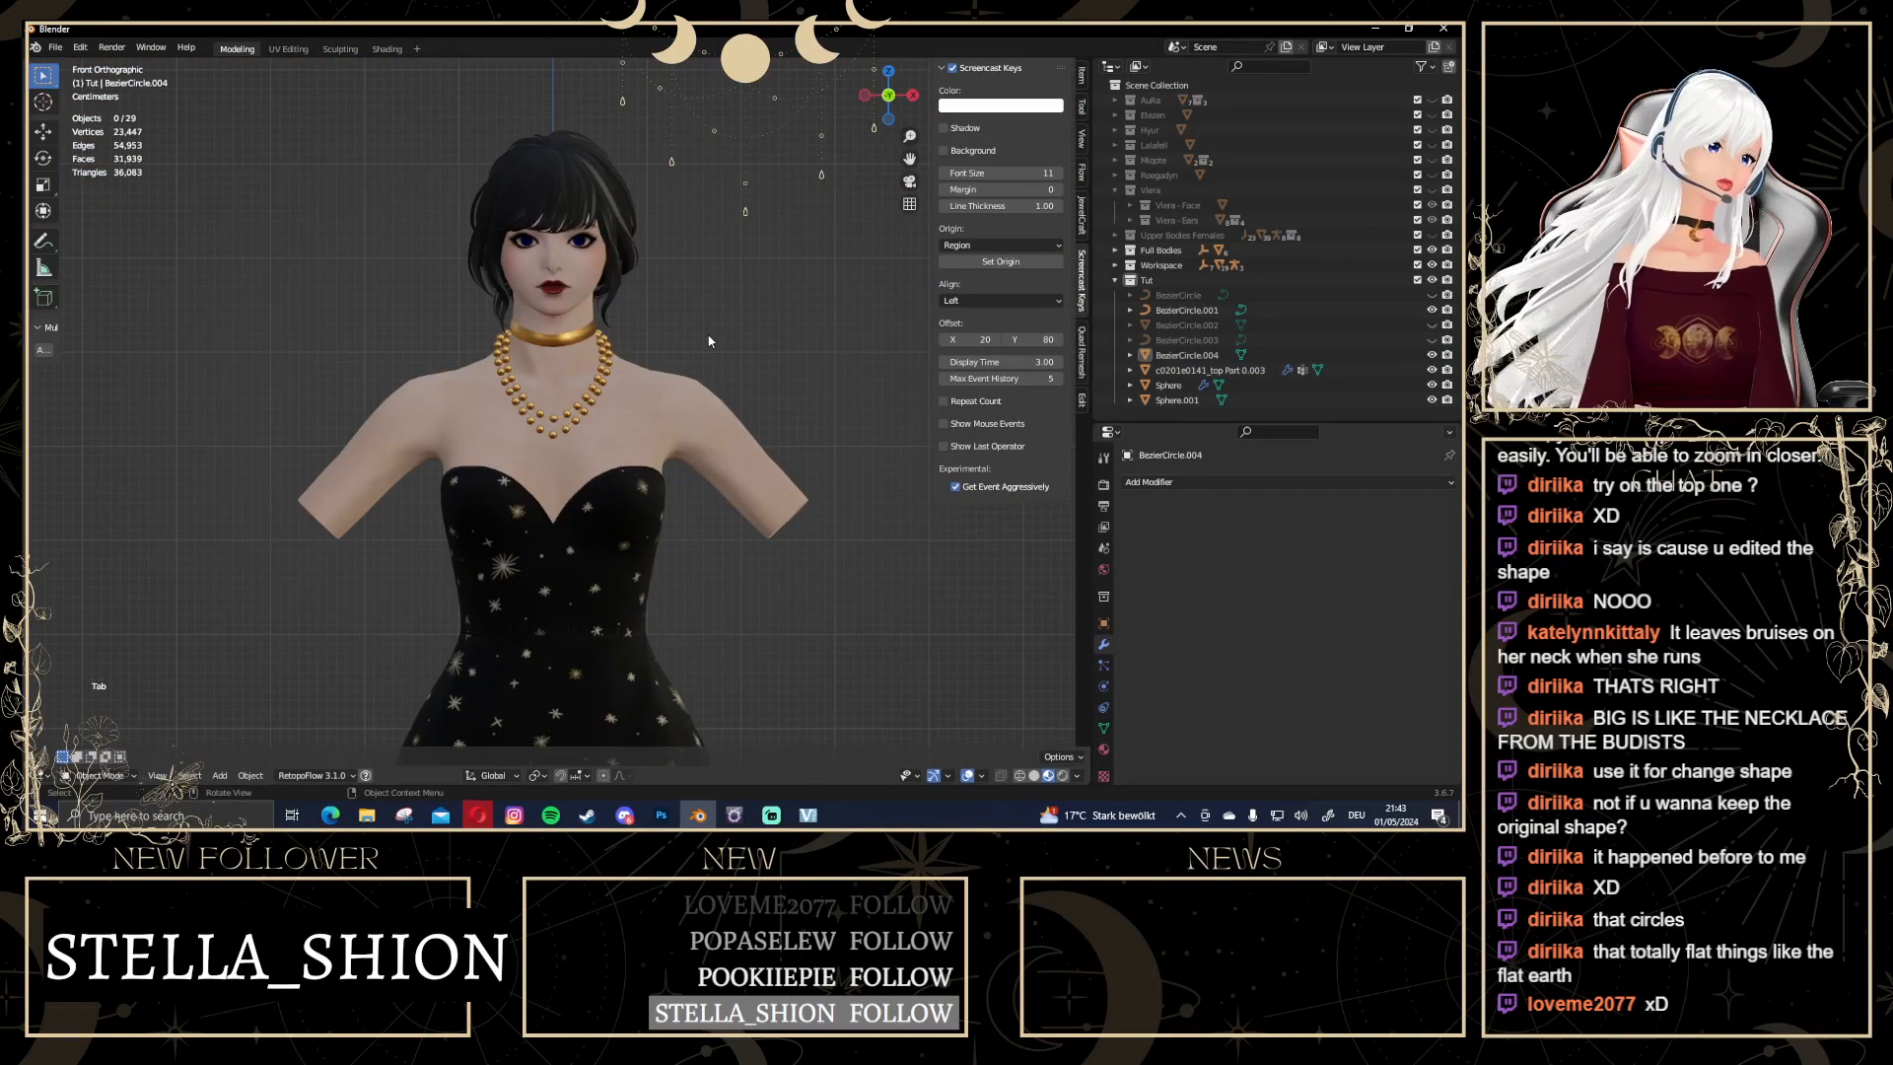
{"action": "scroll", "coordinate": [660, 381], "scroll_direction": "up", "scroll_amount": 5}
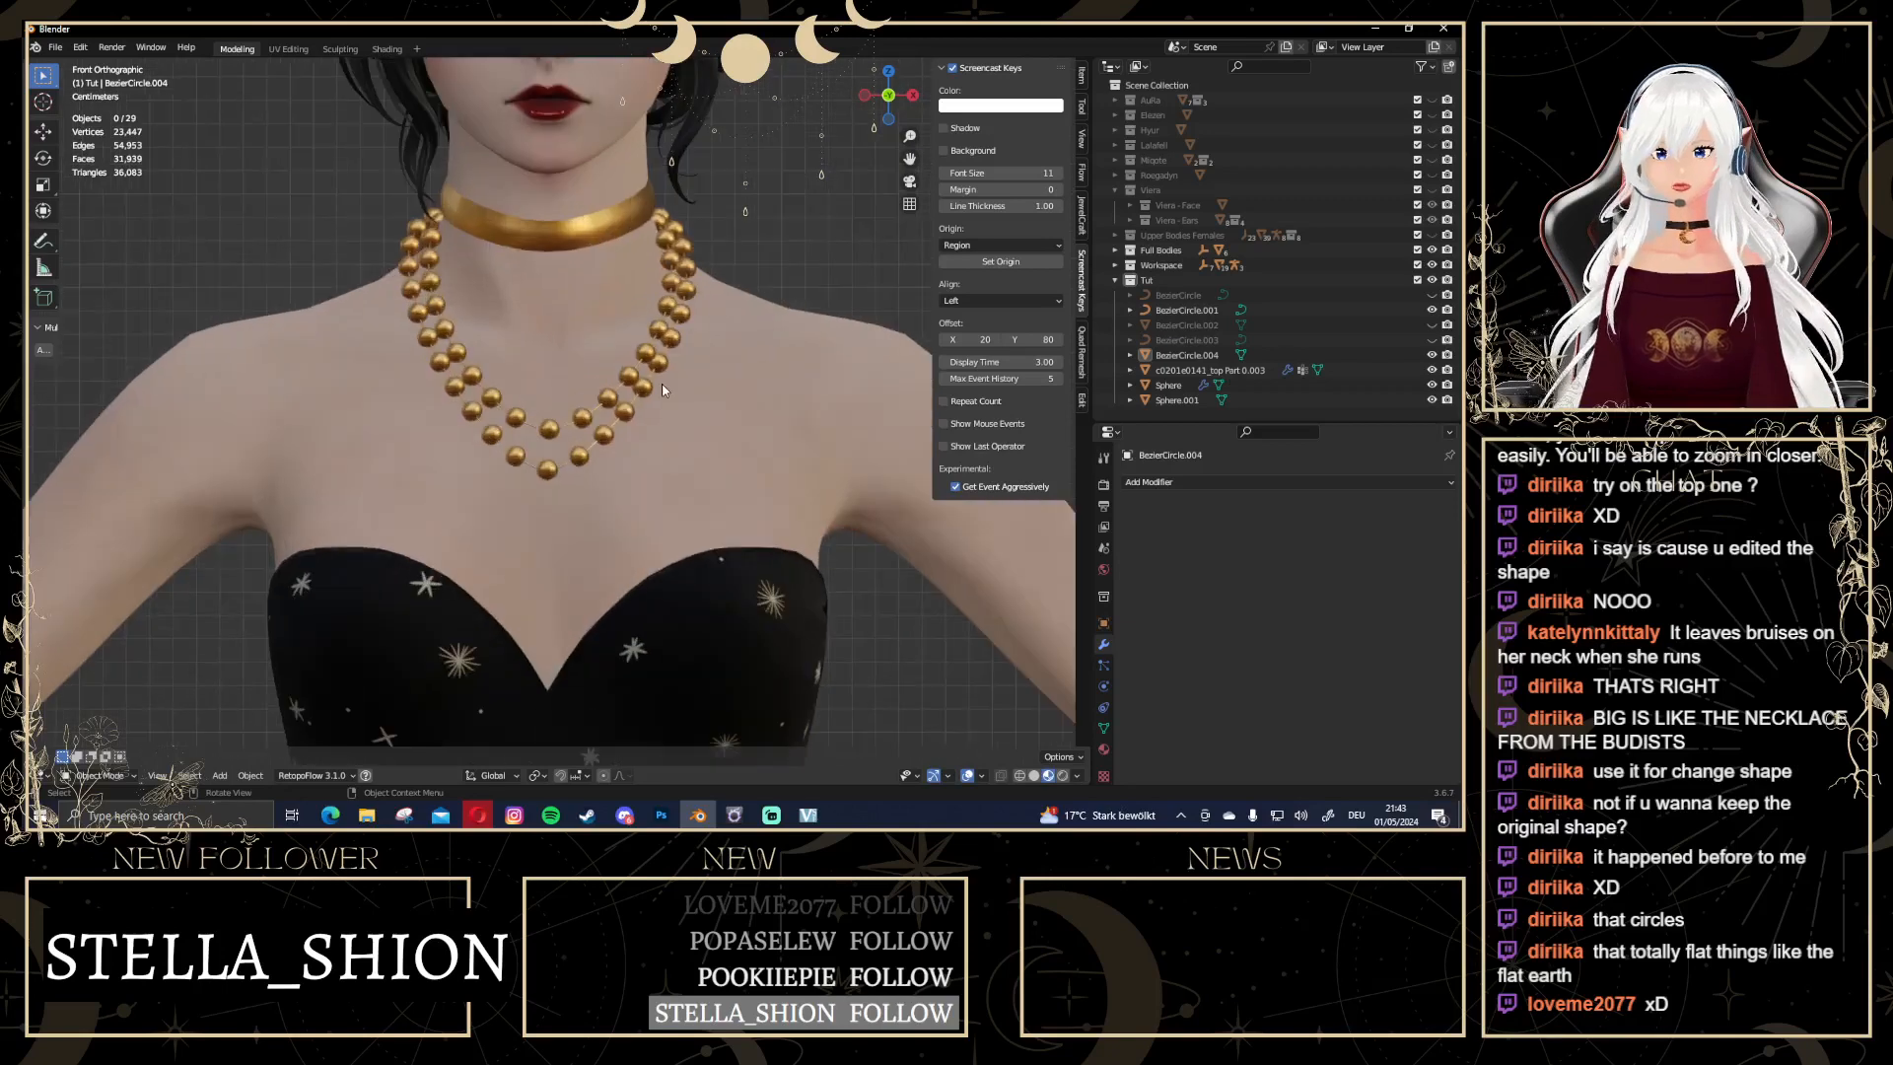
{"action": "left_click", "coordinate": [546, 445]}
{"action": "scroll", "coordinate": [617, 424], "scroll_direction": "down", "scroll_amount": 3}
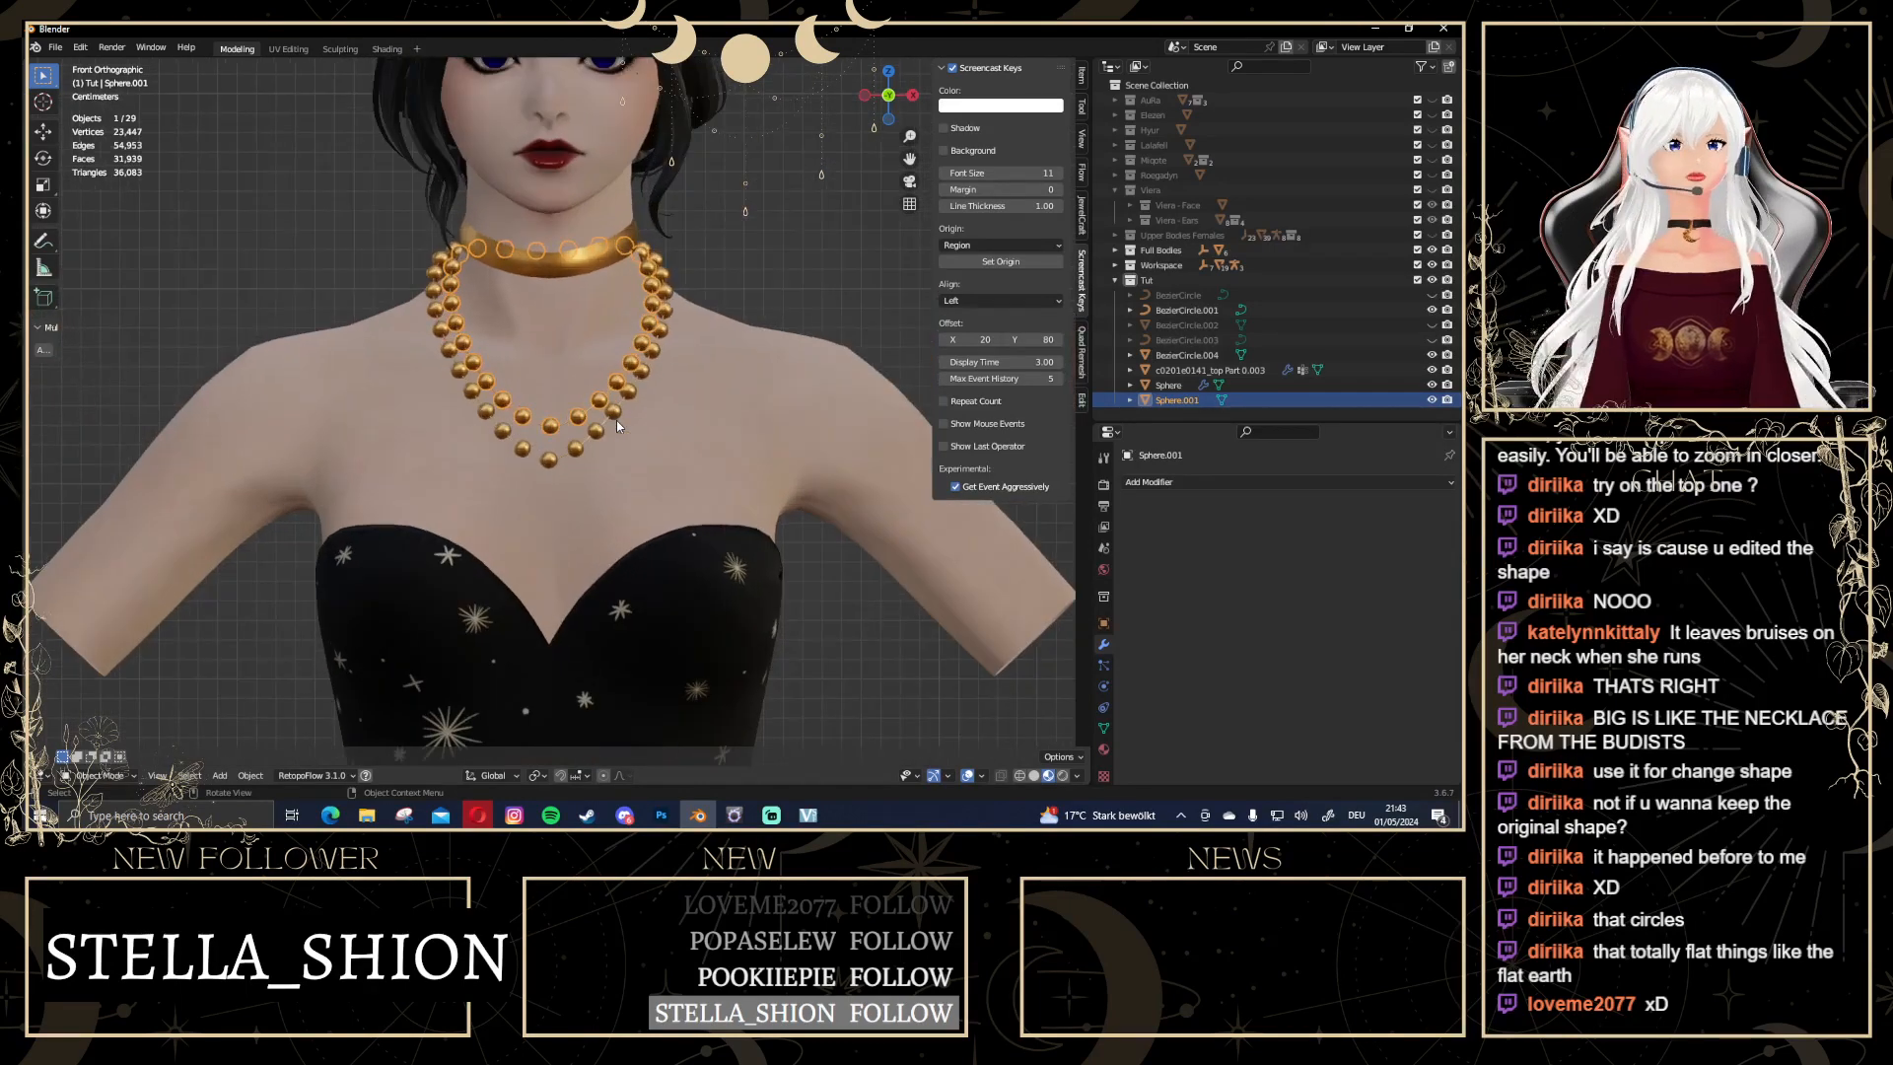
{"action": "scroll", "coordinate": [623, 351], "scroll_direction": "down", "scroll_amount": 2}
{"action": "scroll", "coordinate": [644, 387], "scroll_direction": "up", "scroll_amount": 1}
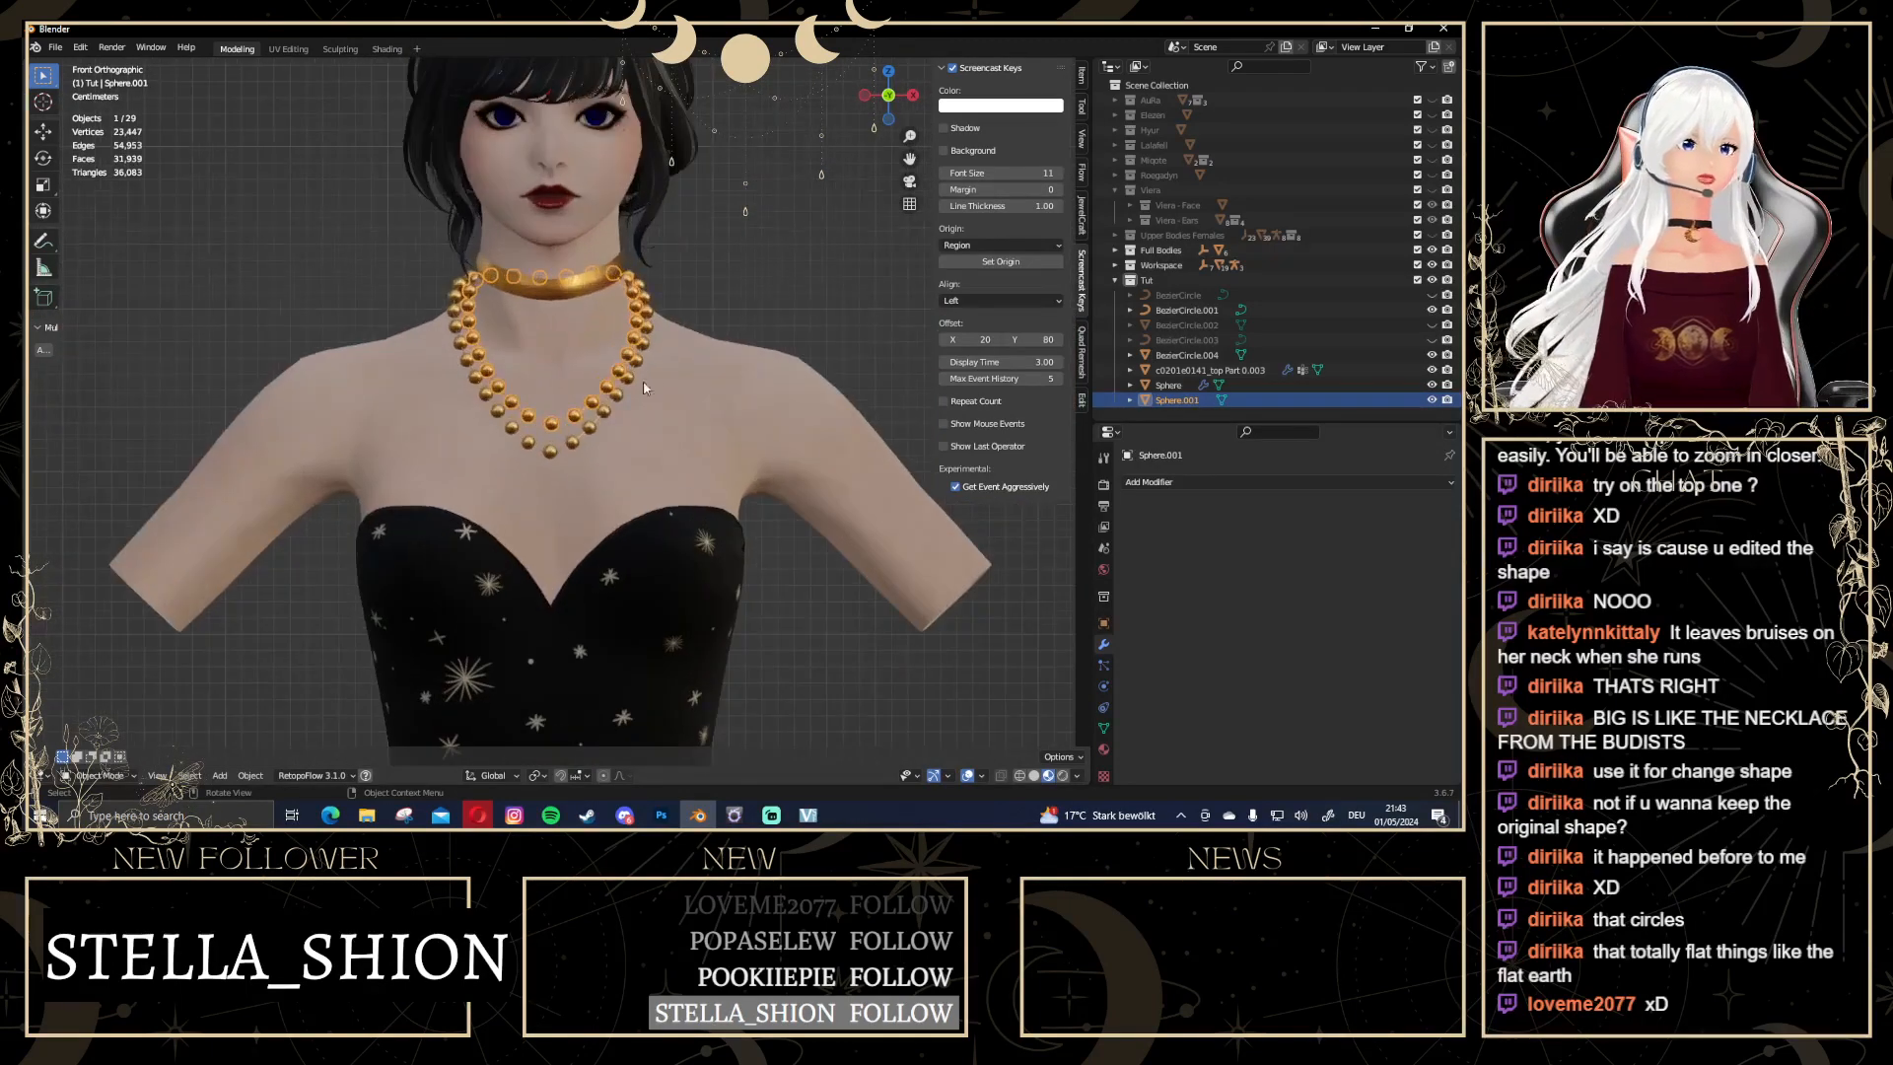
{"action": "left_click", "coordinate": [759, 212]}
{"action": "middle_click_drag", "start_coordinate": [760, 215], "coordinate": [726, 353]}
{"action": "scroll", "coordinate": [544, 458], "scroll_direction": "up", "scroll_amount": 4}
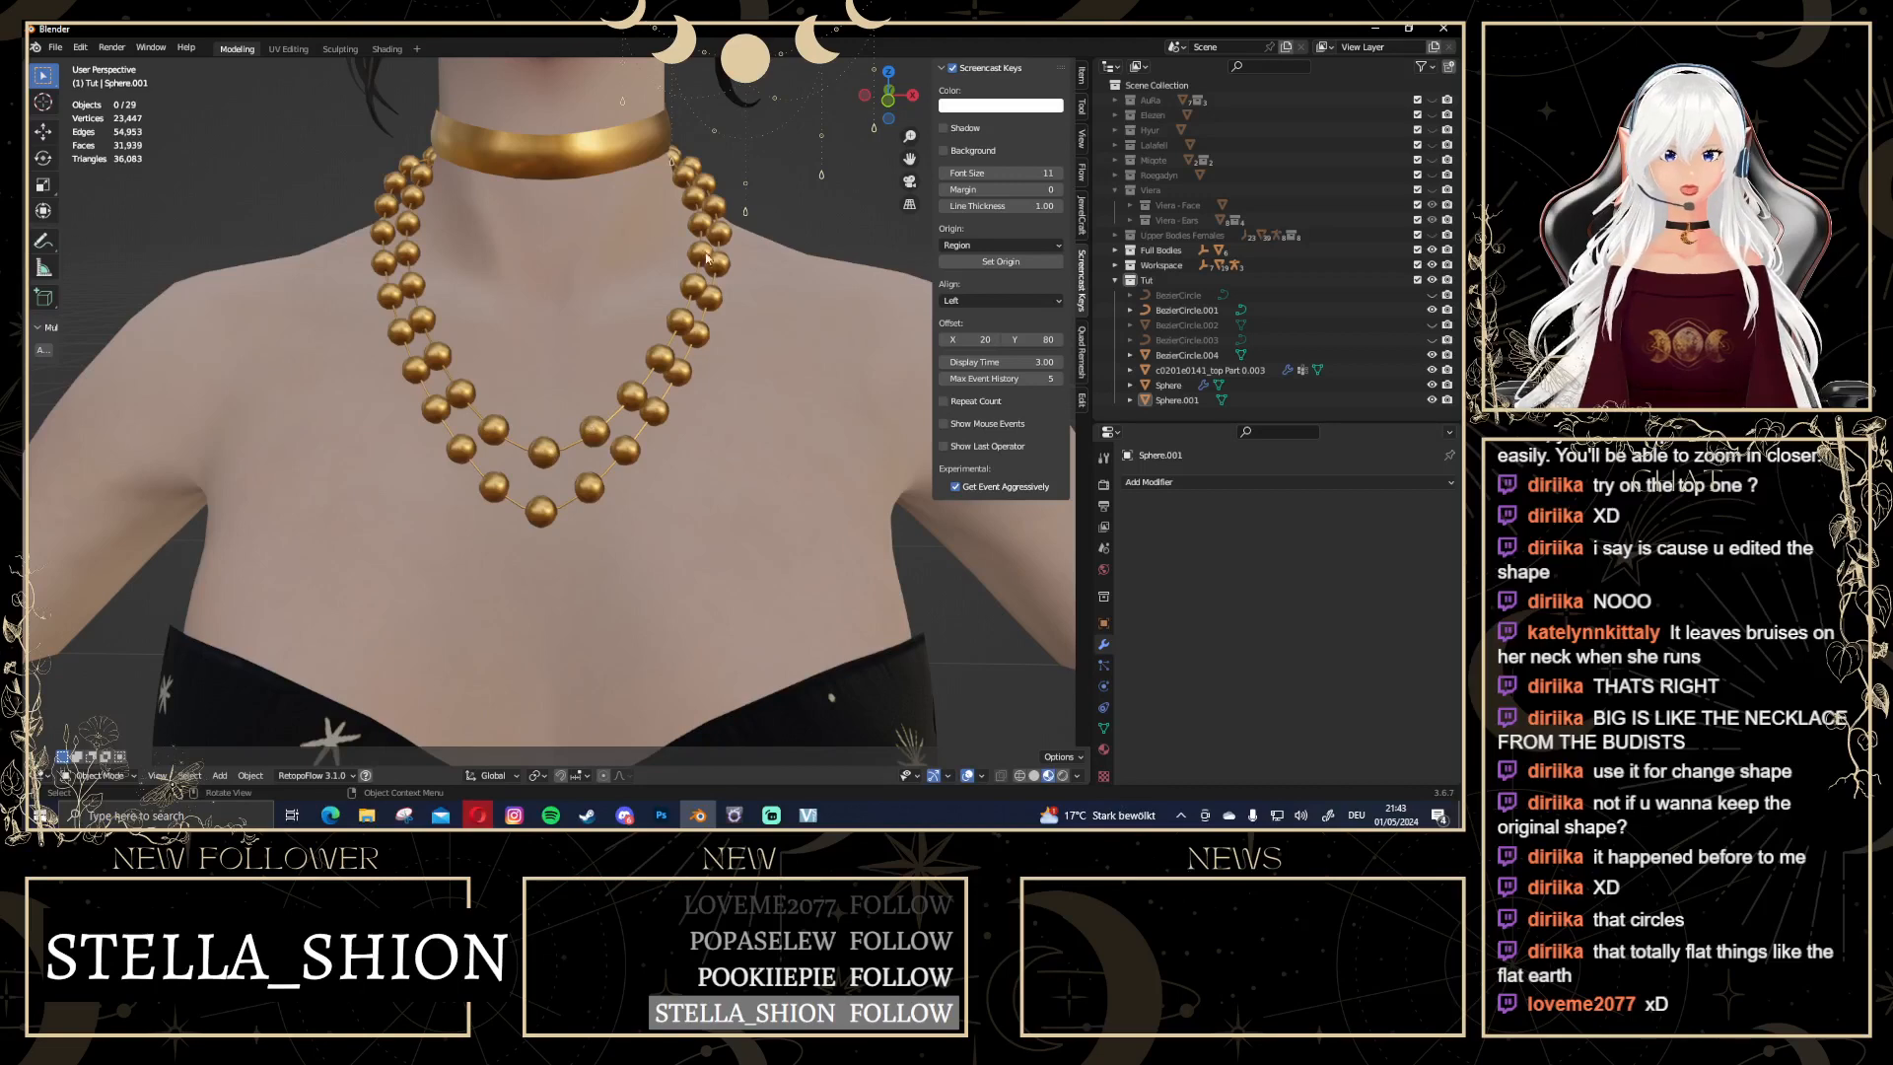
{"action": "scroll", "coordinate": [577, 441], "scroll_direction": "down", "scroll_amount": 4}
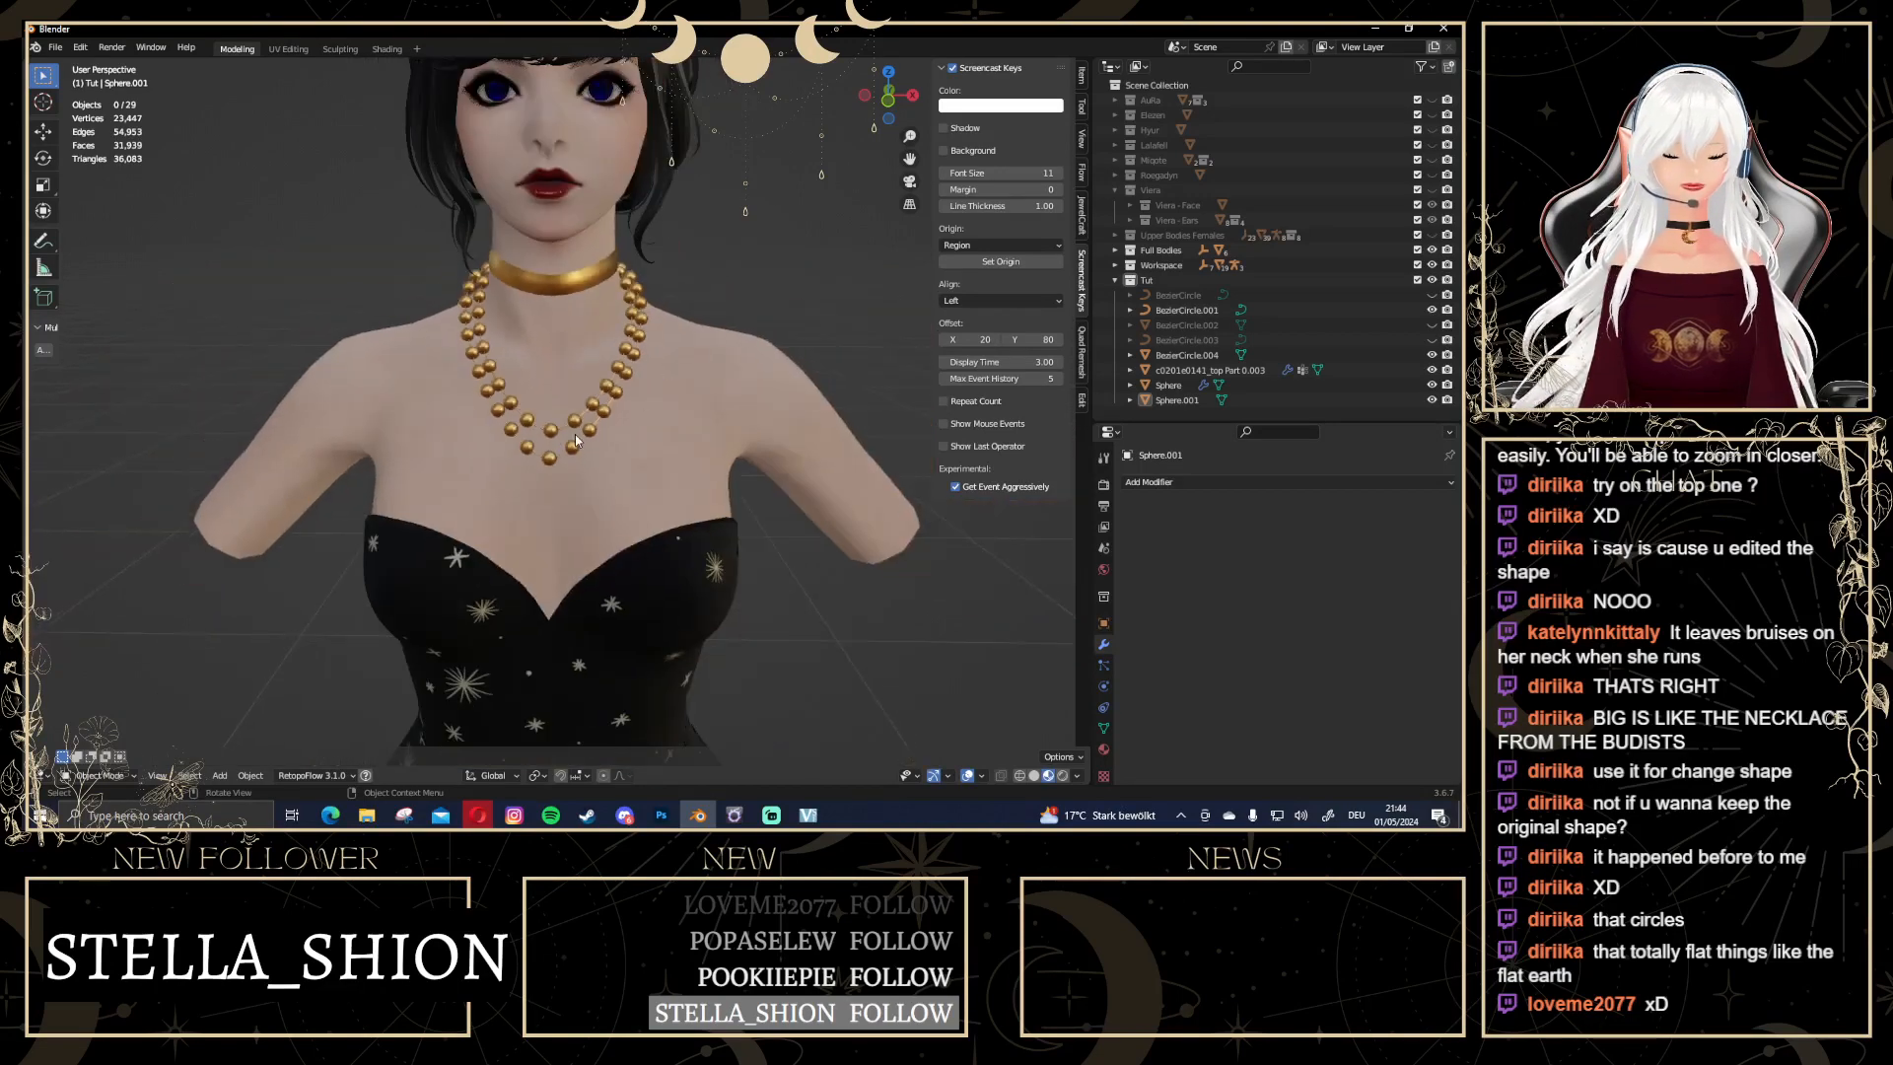
{"action": "left_click", "coordinate": [550, 437]}
{"action": "scroll", "coordinate": [550, 437], "scroll_direction": "down", "scroll_amount": 5}
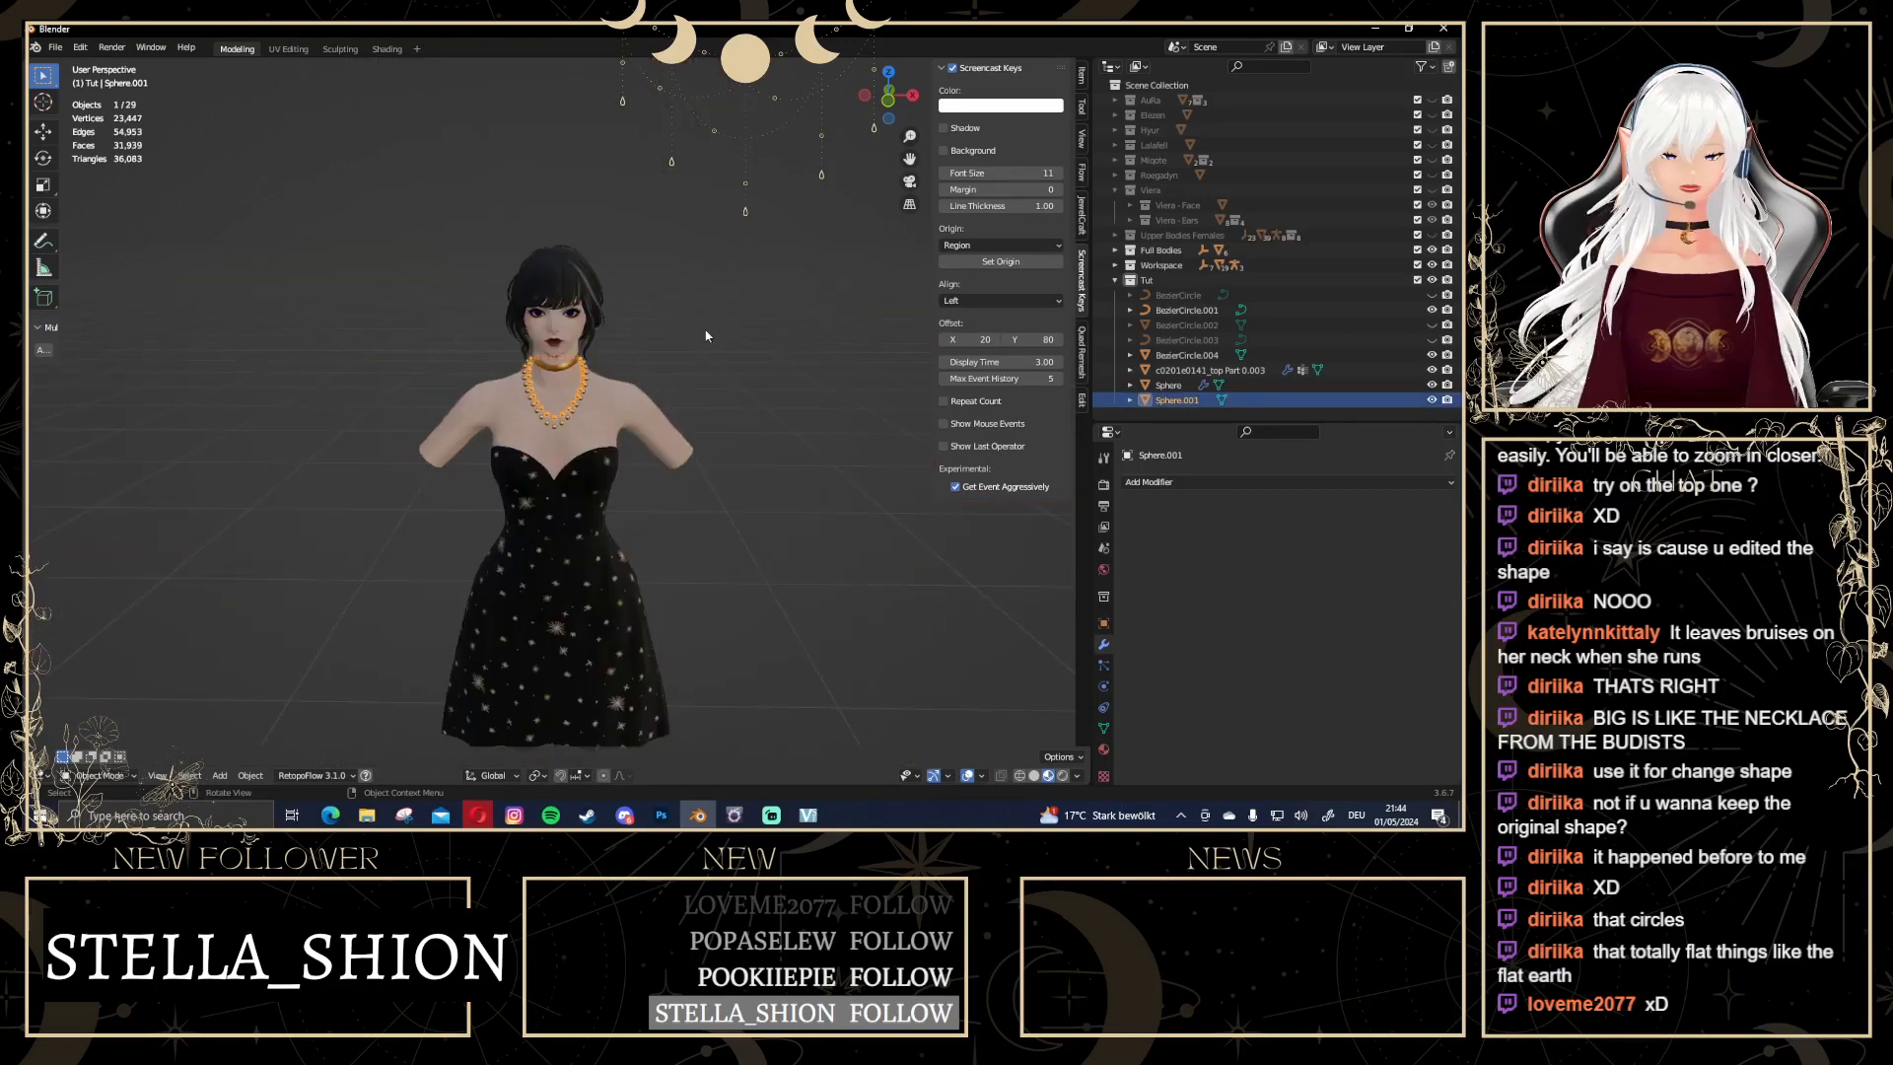
Undo the inner curve's mesh conversion, the applied Array and Curve modifiers, and the last Factor X change on Sphere.001
{"action": "key", "text": "ctrl+z"}
{"action": "key", "text": "ctrl+z"}
{"action": "key", "text": "ctrl+z"}
{"action": "key", "text": "ctrl+z"}
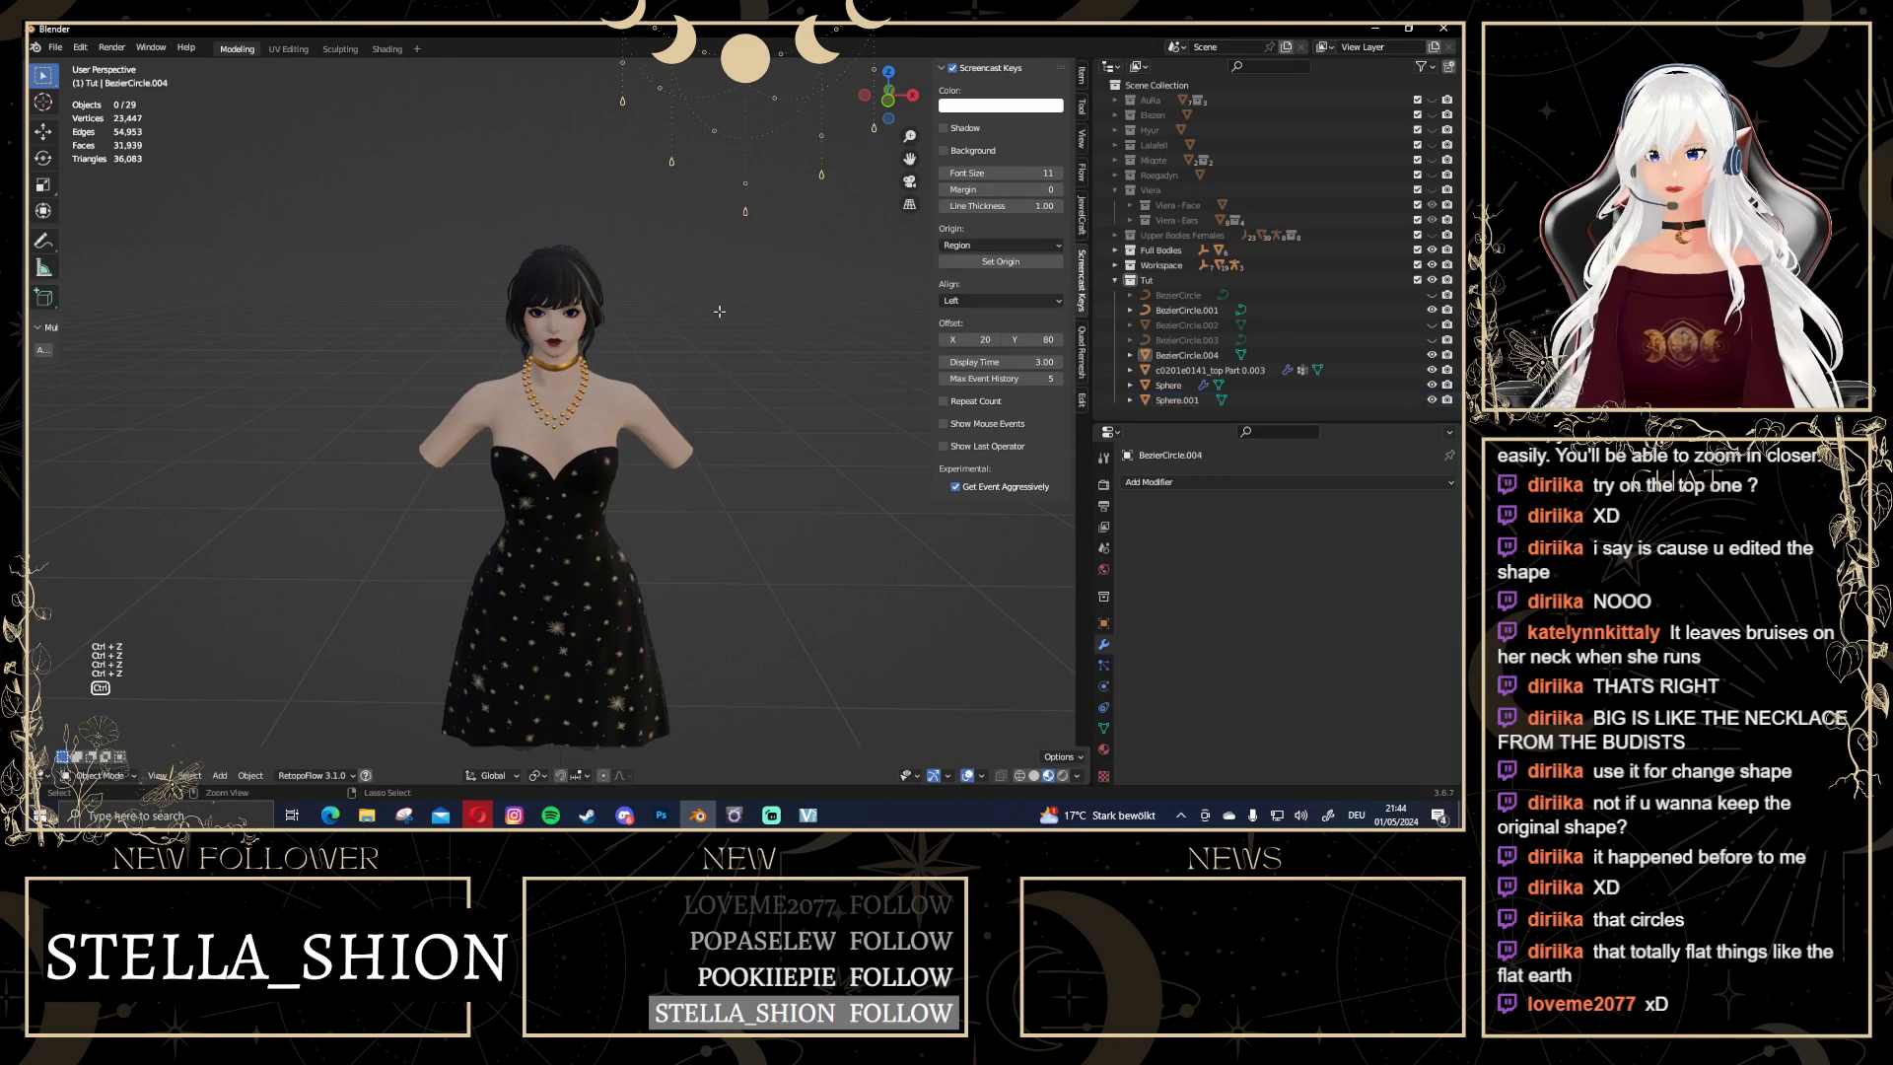
{"action": "key", "text": "ctrl+z"}
{"action": "key", "text": "ctrl+z"}
{"action": "key", "text": "ctrl+z"}
{"action": "key", "text": "ctrl+z"}
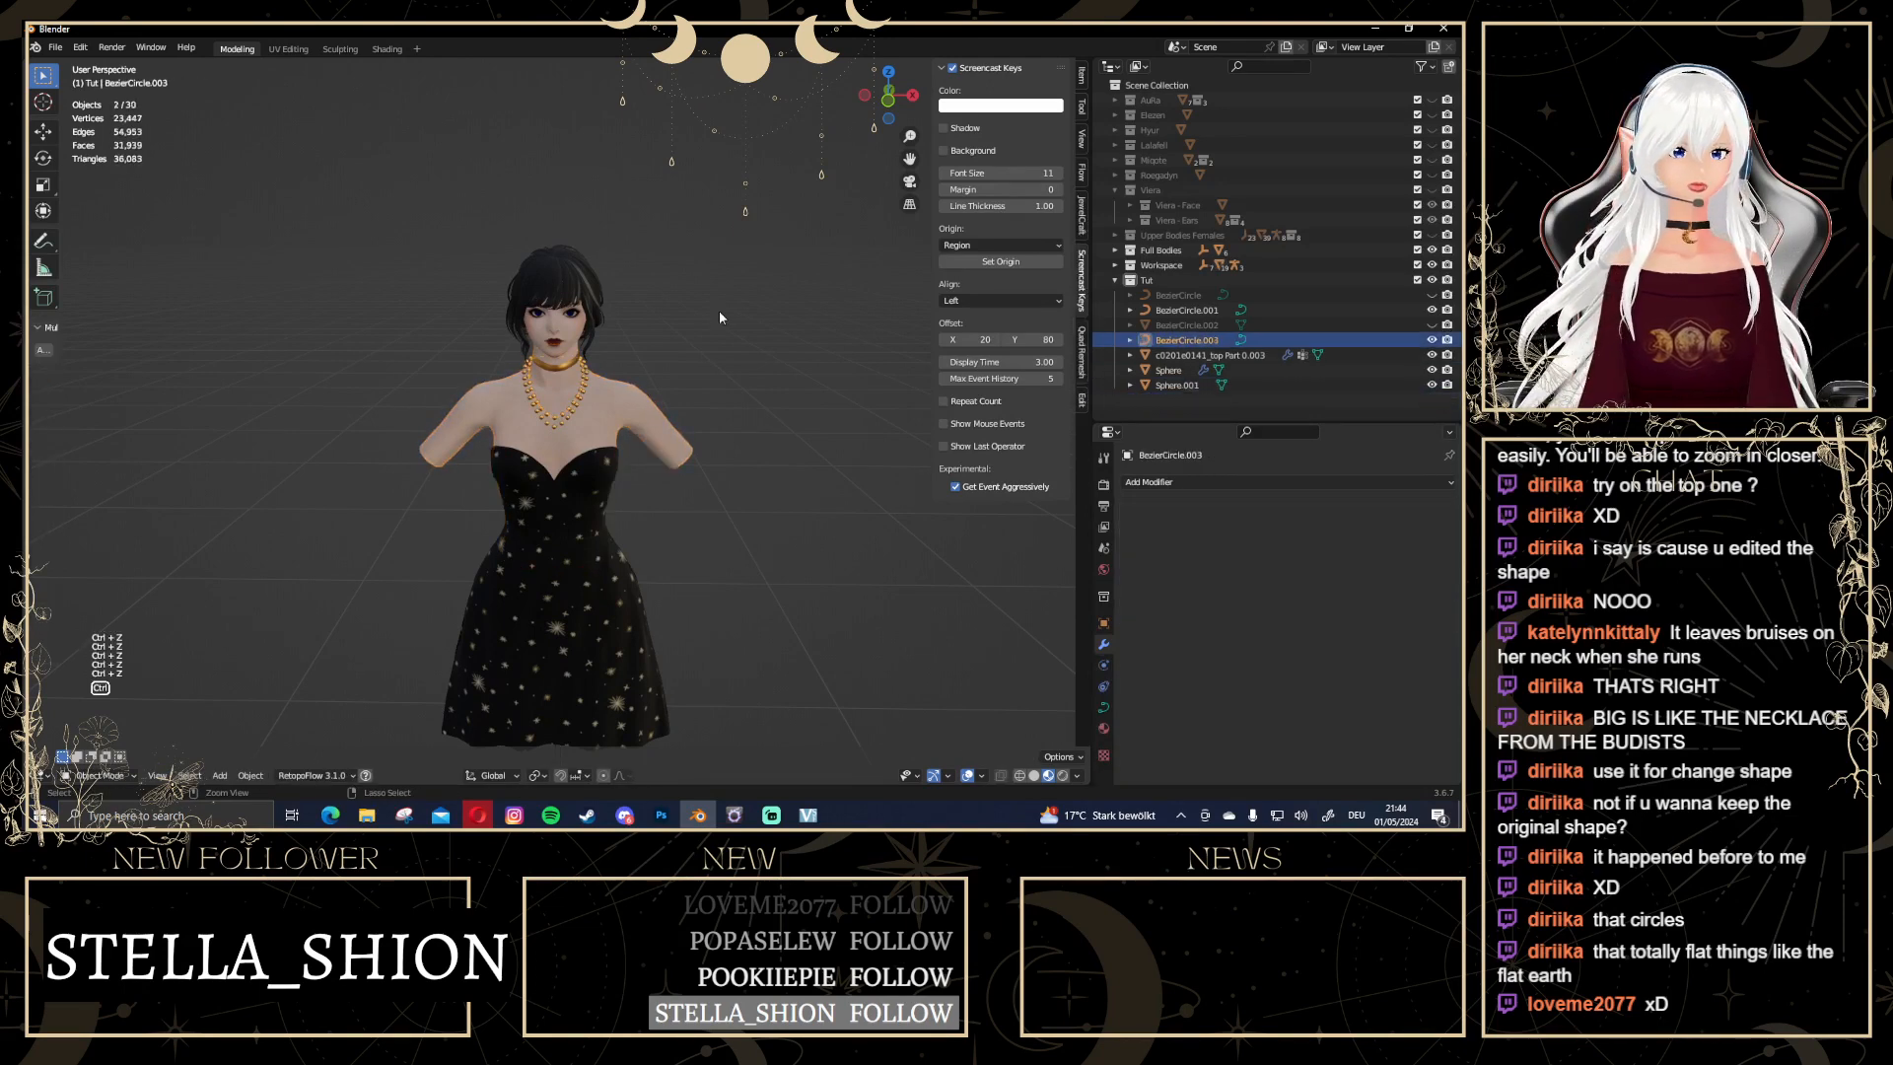
{"action": "key", "text": "ctrl+z"}
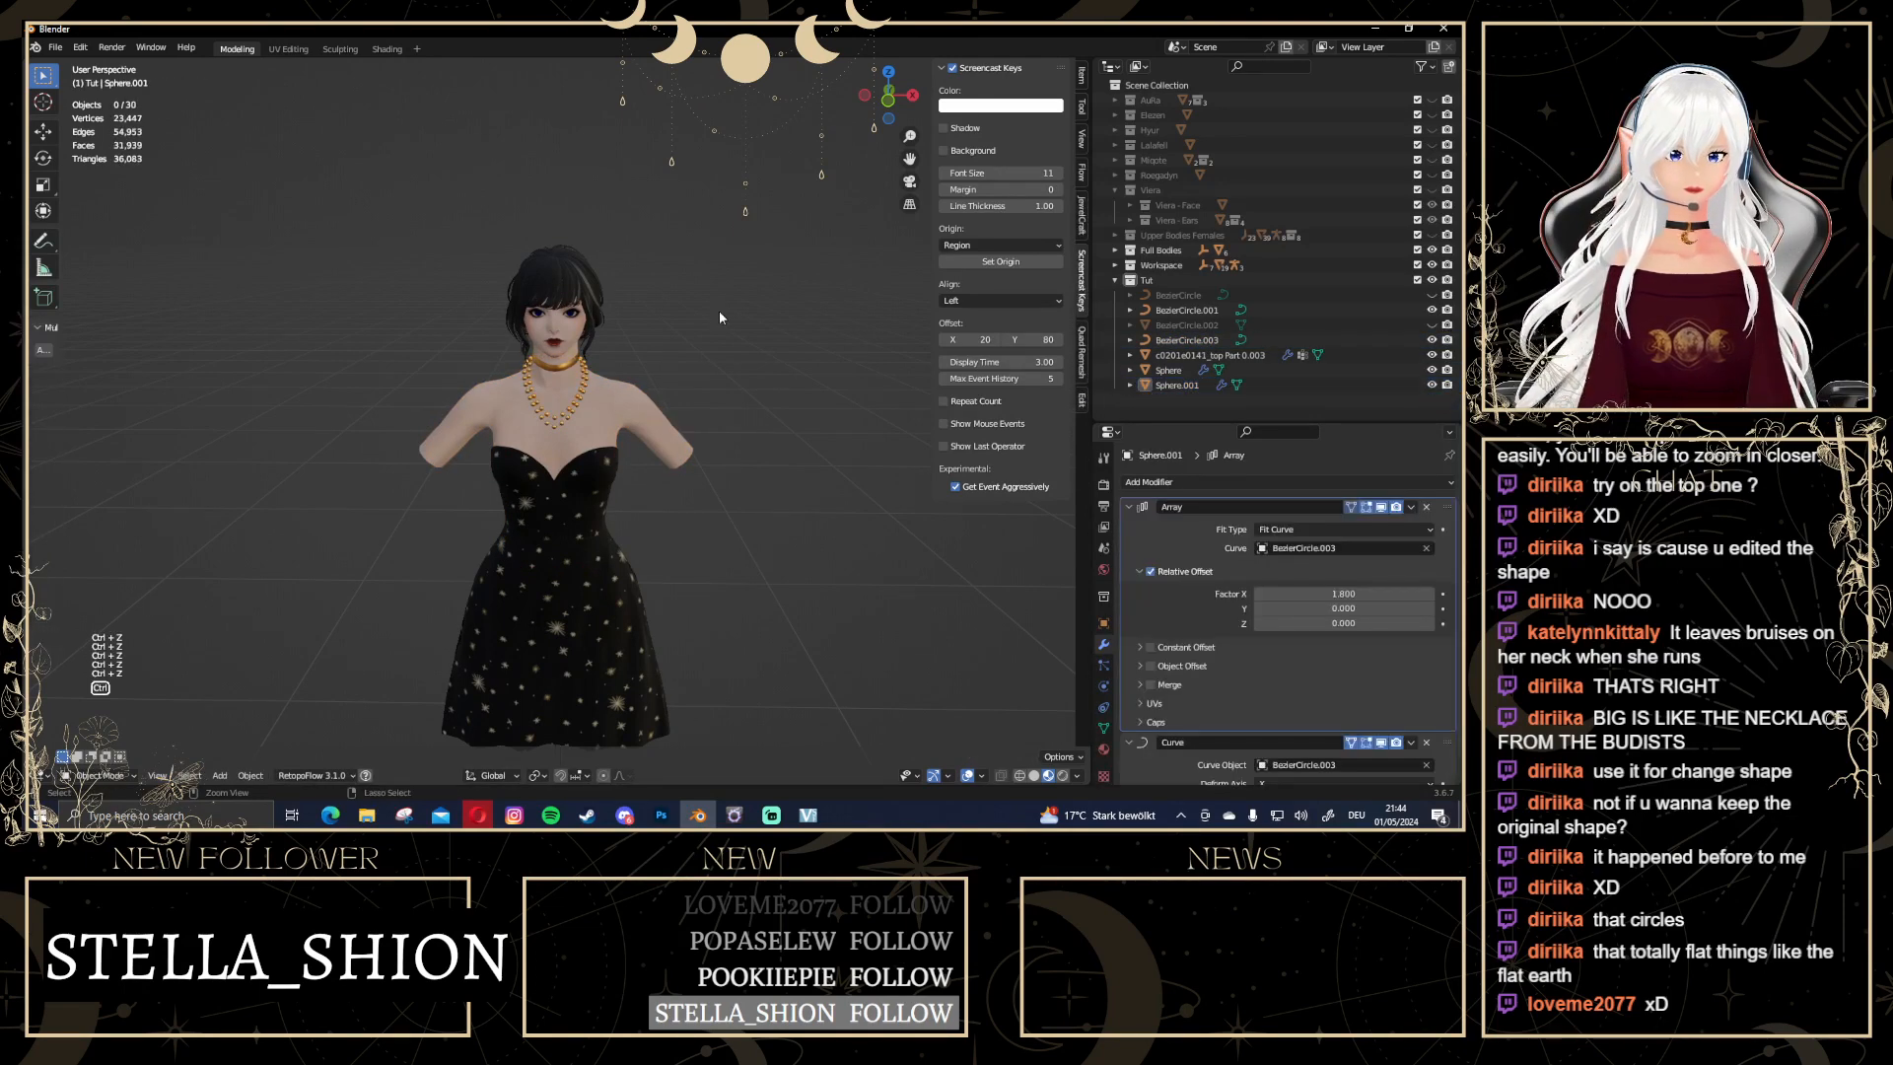
{"action": "key", "text": "ctrl+z"}
Select an edge loop around the source bead of the inner strand Sphere.001 in Edit Mode
{"action": "scroll", "coordinate": [718, 310], "scroll_direction": "up", "scroll_amount": 4}
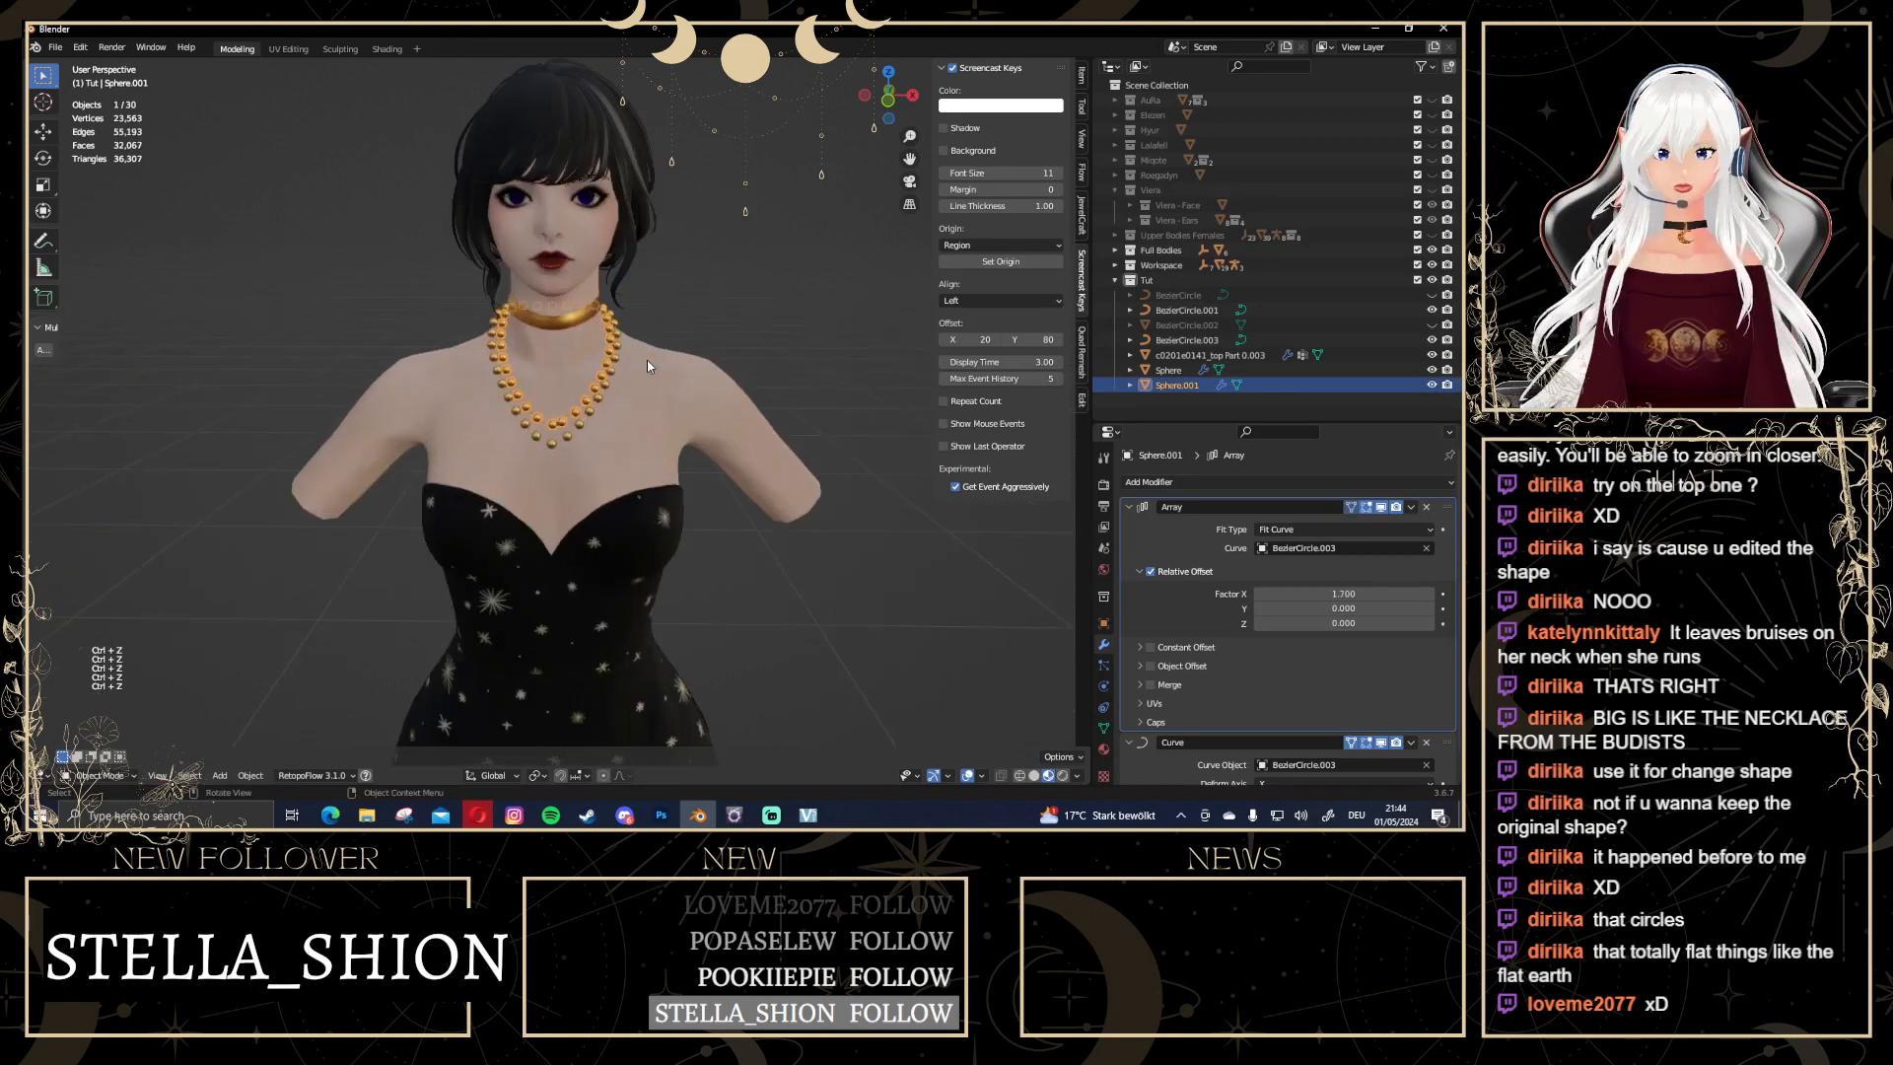
{"action": "scroll", "coordinate": [647, 366], "scroll_direction": "up", "scroll_amount": 3}
{"action": "key", "text": "Tab"}
{"action": "scroll", "coordinate": [560, 466], "scroll_direction": "up", "scroll_amount": 2}
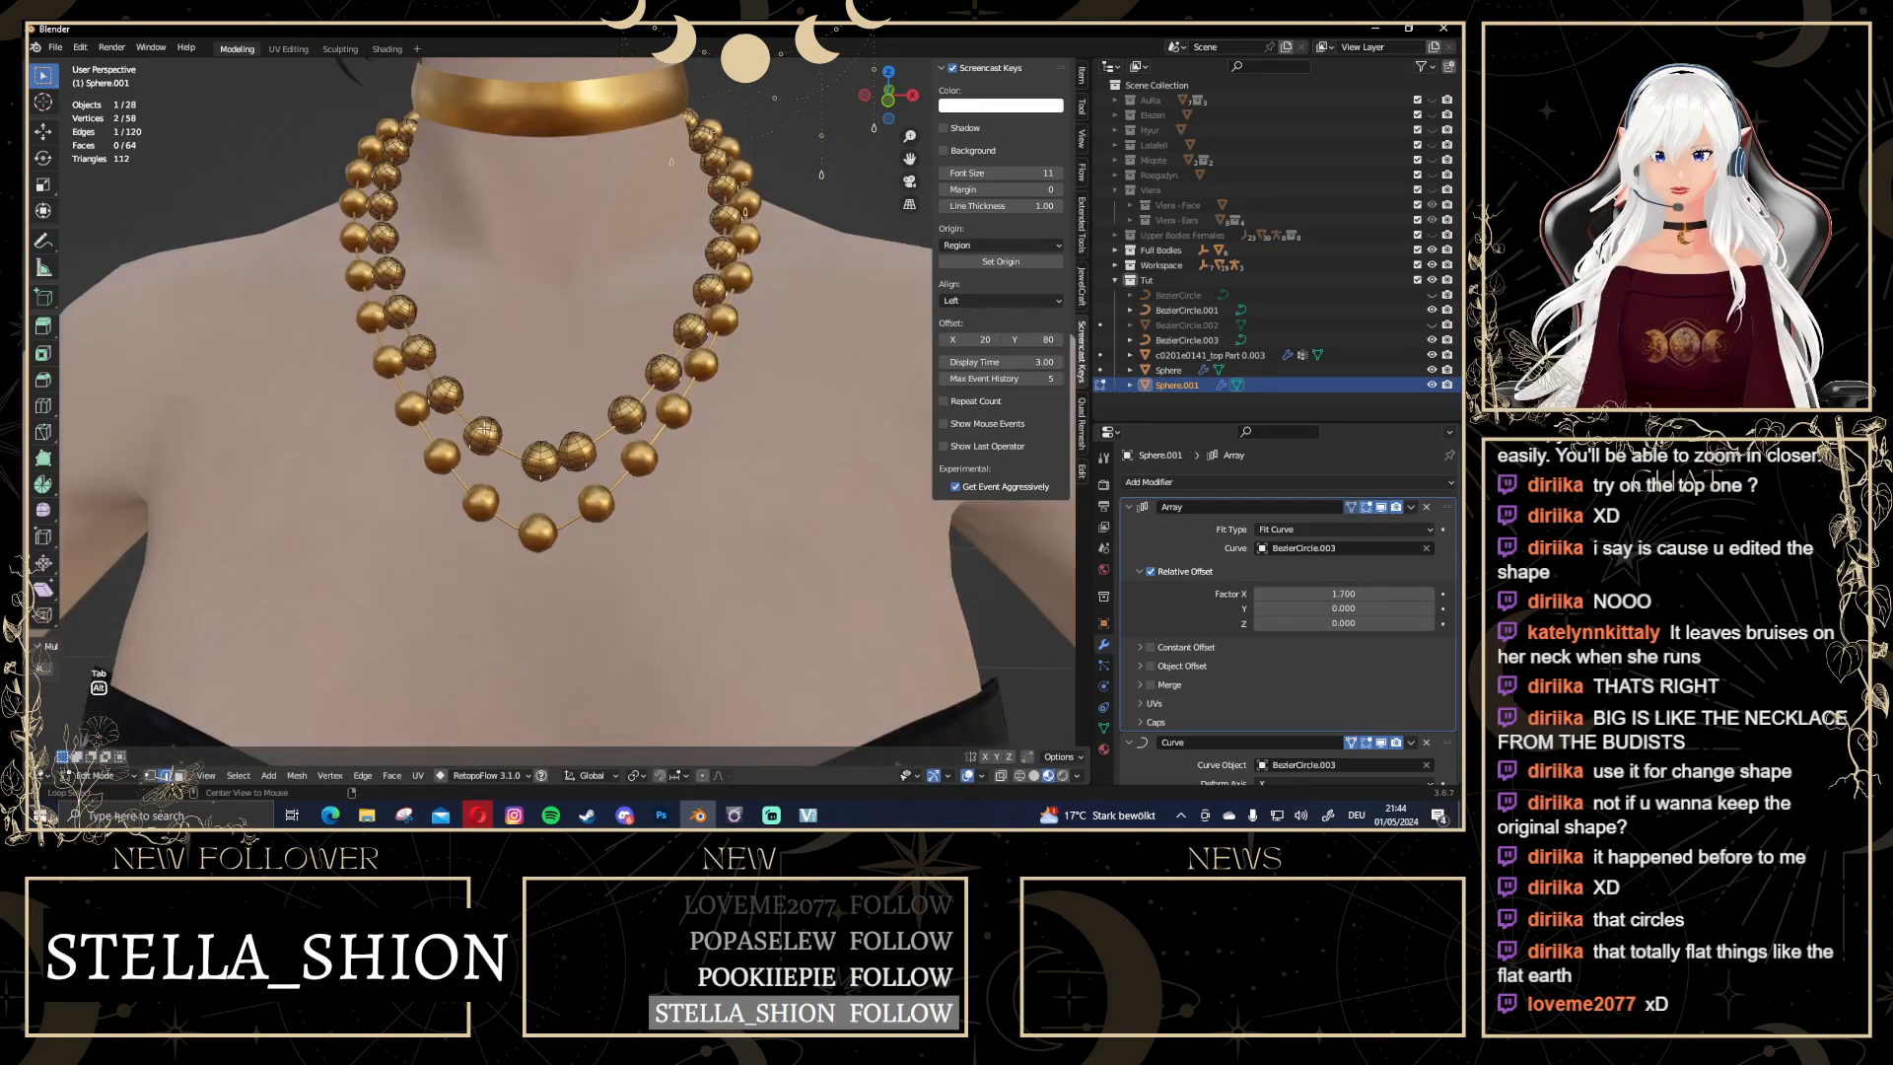
{"action": "left_click", "coordinate": [487, 426], "text": "alt"}
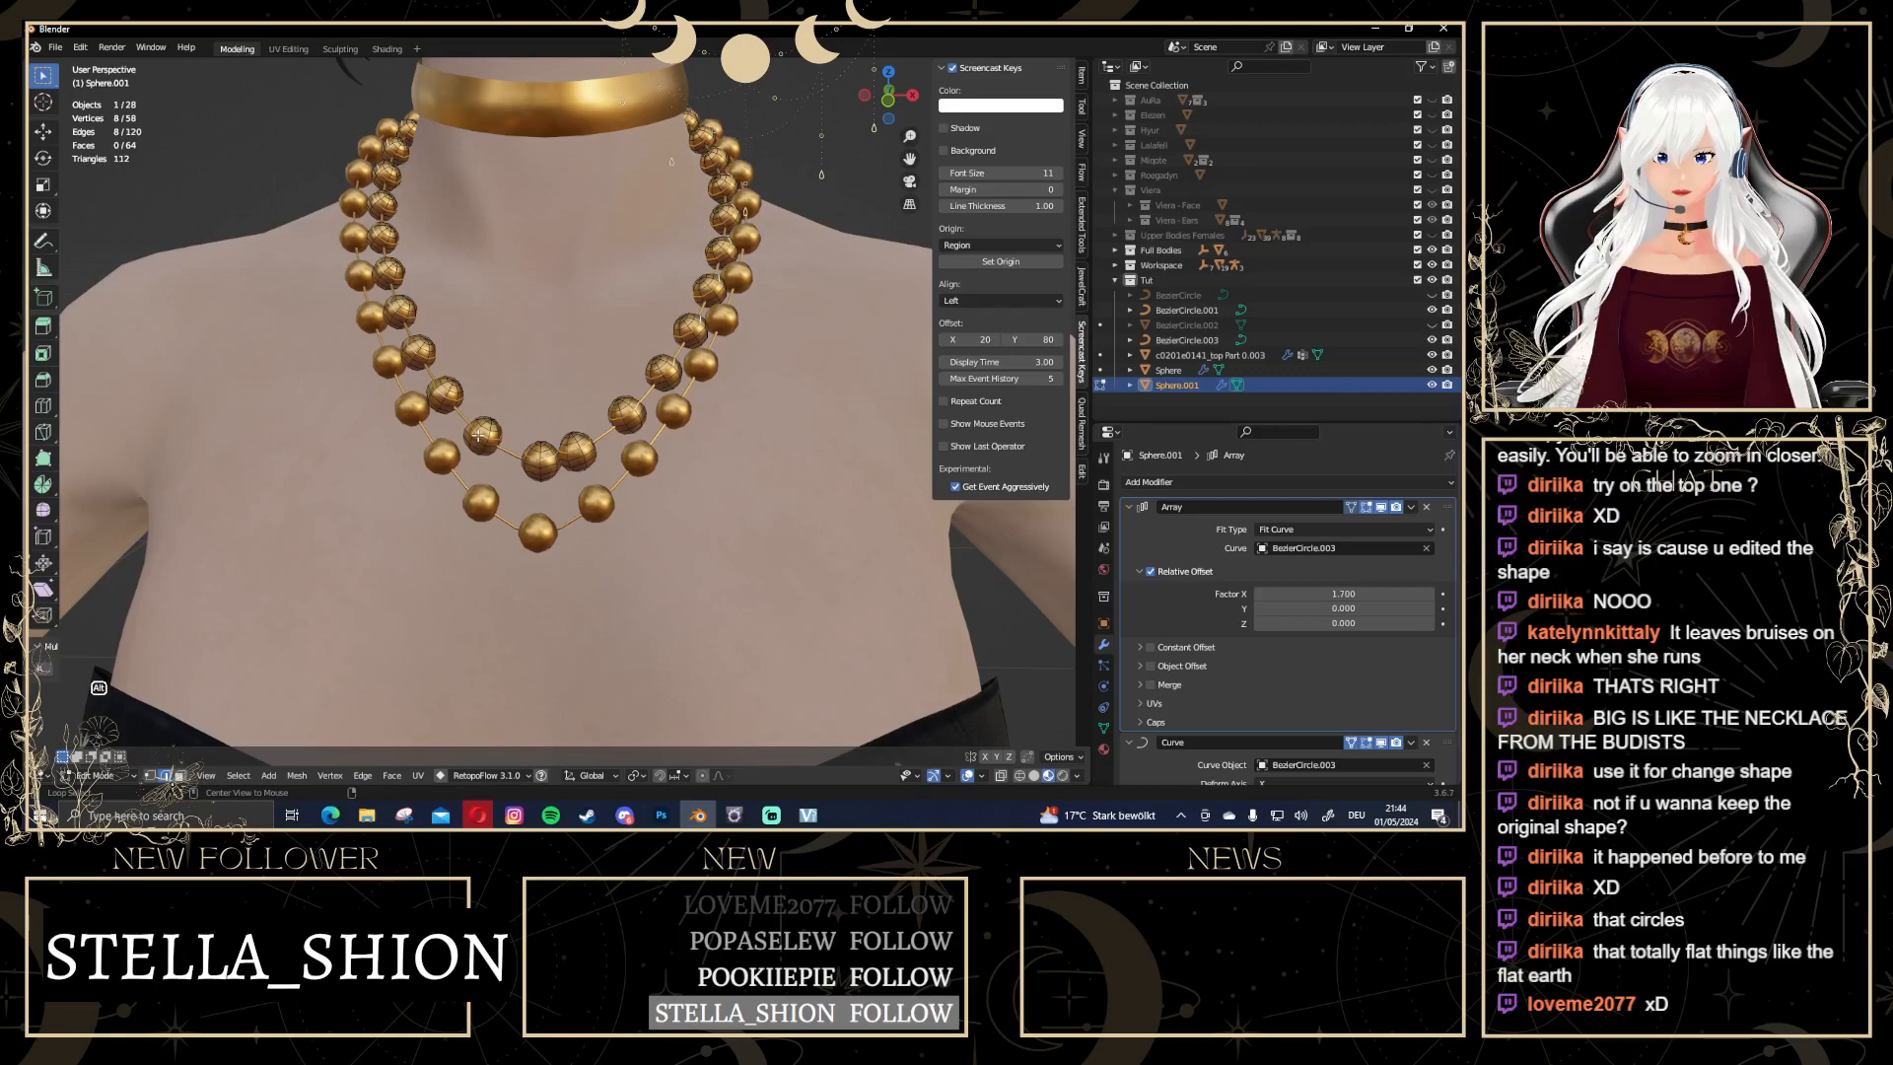
Mark a seam along the edge loop running all the way around the bead of the inner necklace strand
{"action": "left_click", "coordinate": [475, 448], "text": "alt"}
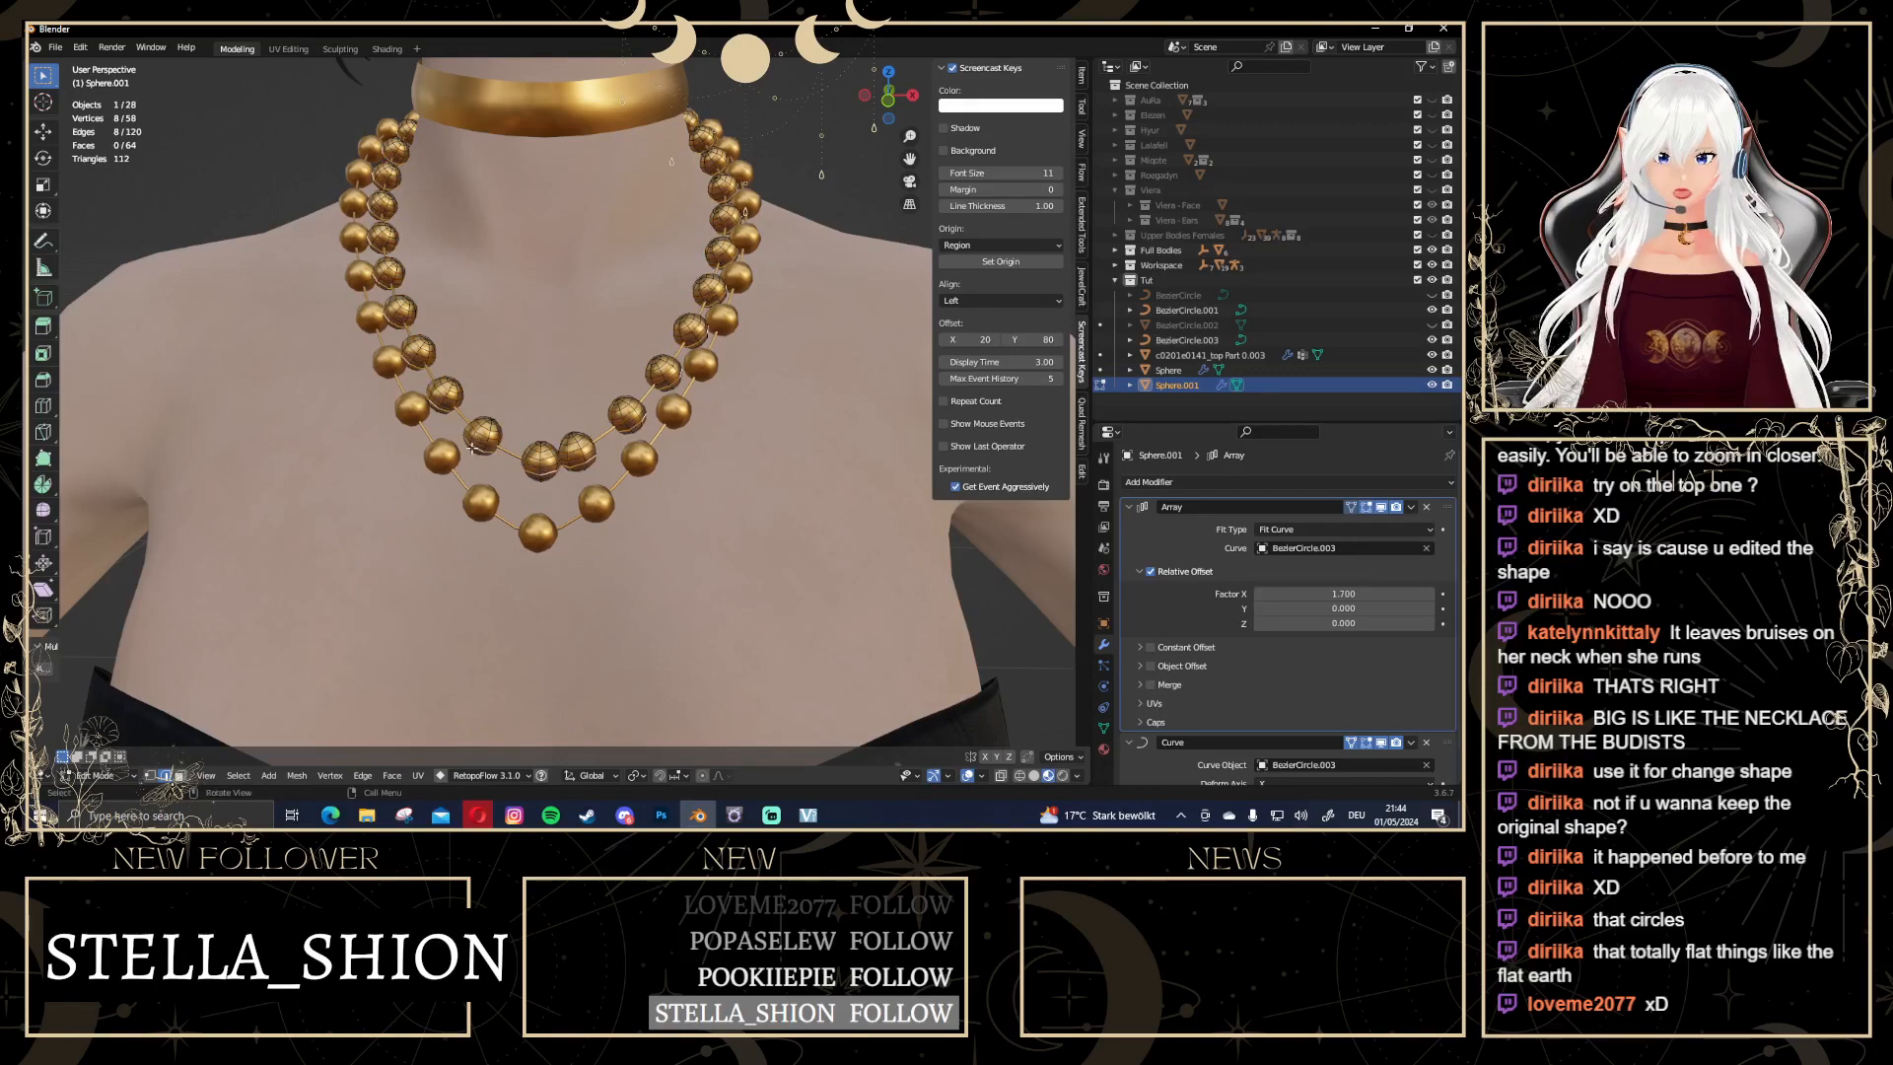
{"action": "scroll", "coordinate": [469, 439], "scroll_direction": "up", "scroll_amount": 1}
{"action": "scroll", "coordinate": [460, 421], "scroll_direction": "up", "scroll_amount": 2}
{"action": "scroll", "coordinate": [461, 419], "scroll_direction": "down", "scroll_amount": 2}
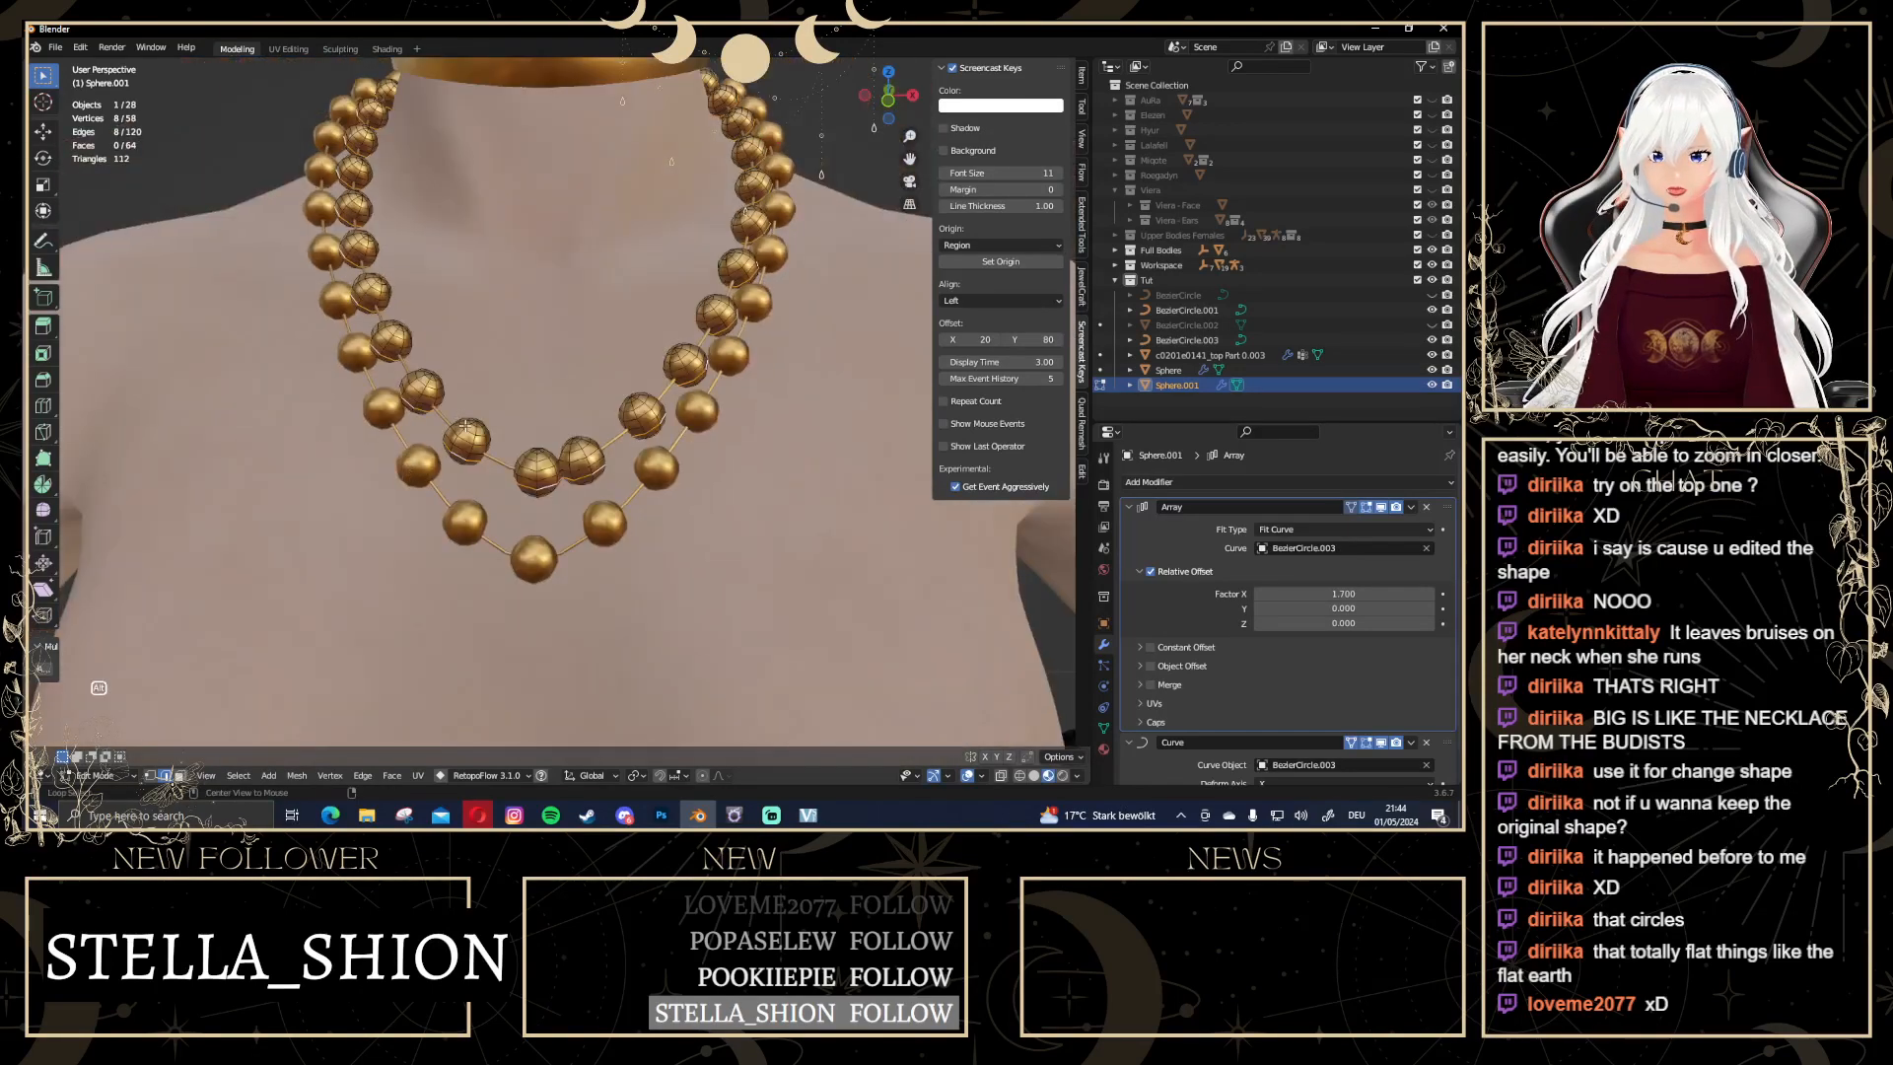
{"action": "left_click", "coordinate": [469, 427], "text": "alt"}
{"action": "middle_click_drag", "start_coordinate": [536, 392], "coordinate": [418, 364]}
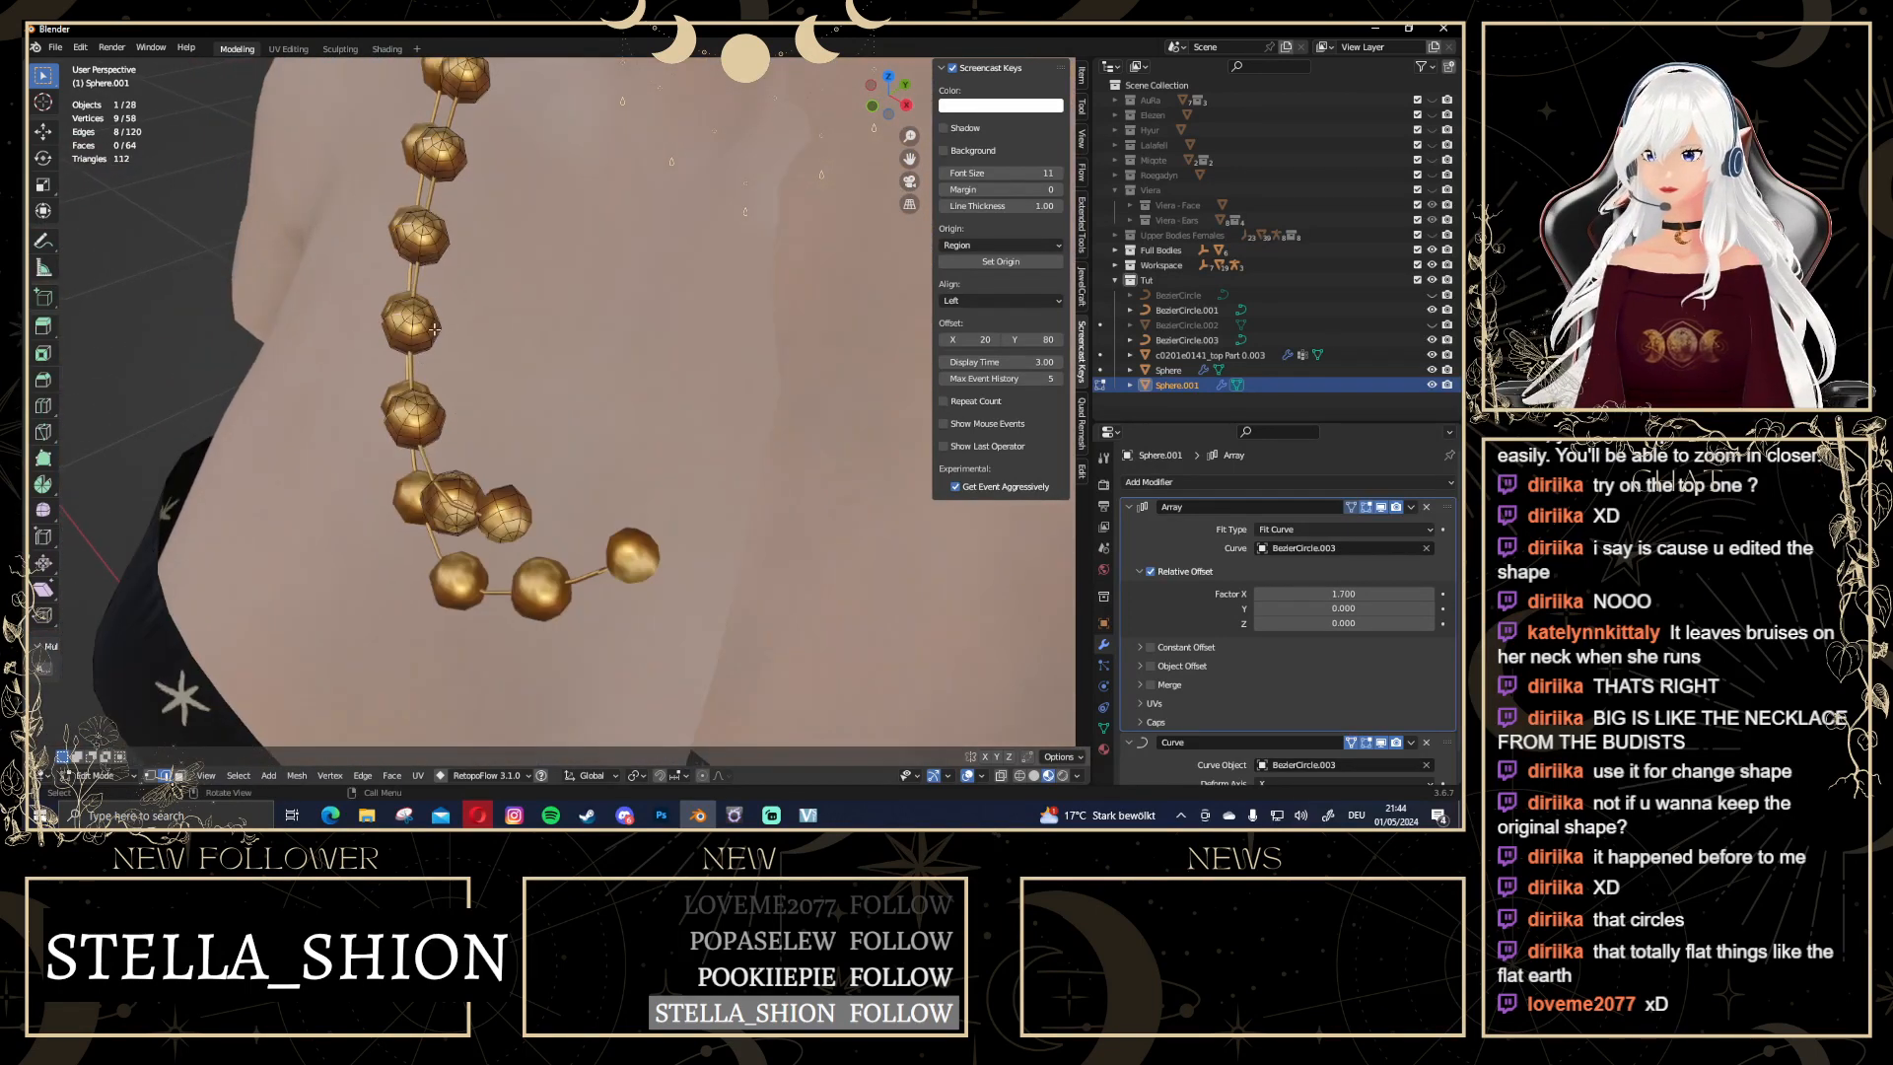
{"action": "left_click", "coordinate": [430, 315], "text": "alt+shift"}
{"action": "right_click", "coordinate": [462, 316]}
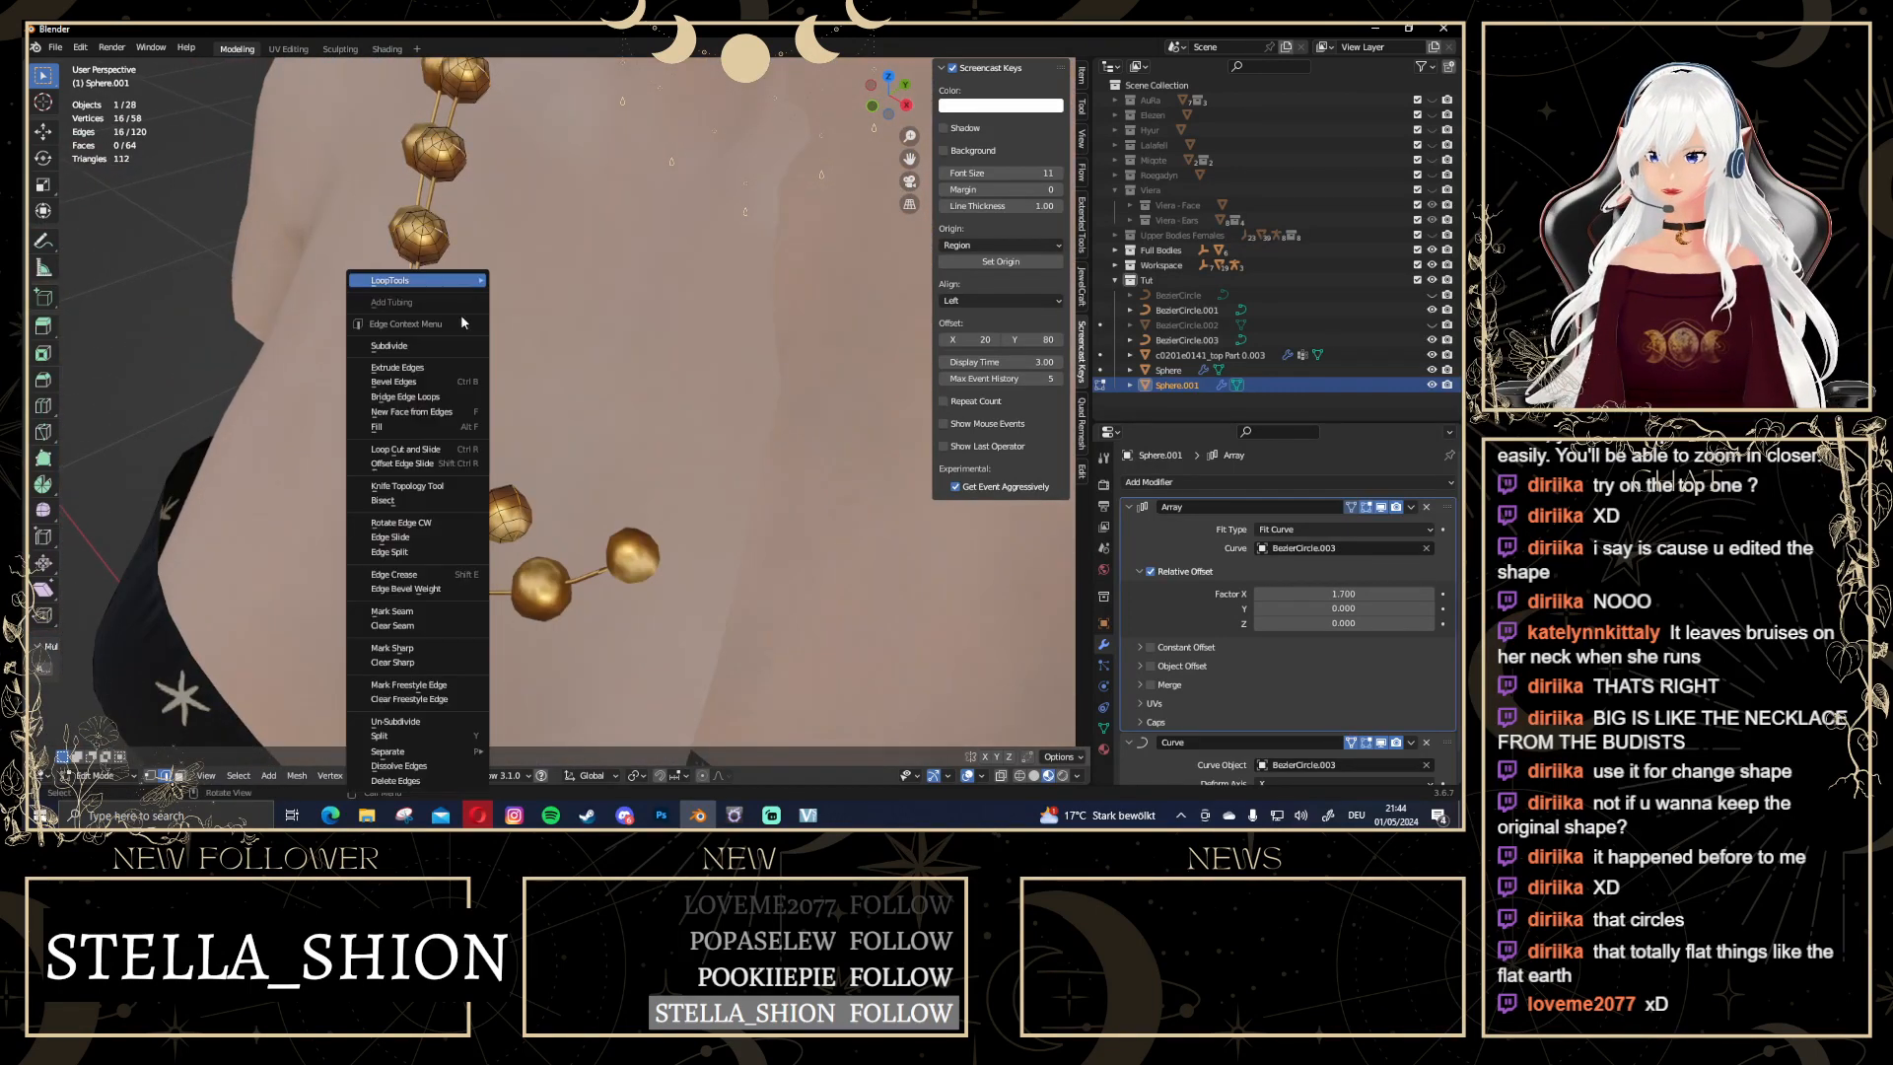
{"action": "left_click", "coordinate": [428, 620]}
Select the whole bead mesh and unwrap it in the UV Editing workspace
{"action": "scroll", "coordinate": [428, 611], "scroll_direction": "down", "scroll_amount": 5}
{"action": "middle_click_drag", "start_coordinate": [428, 602], "coordinate": [517, 542]}
{"action": "key", "text": "a"}
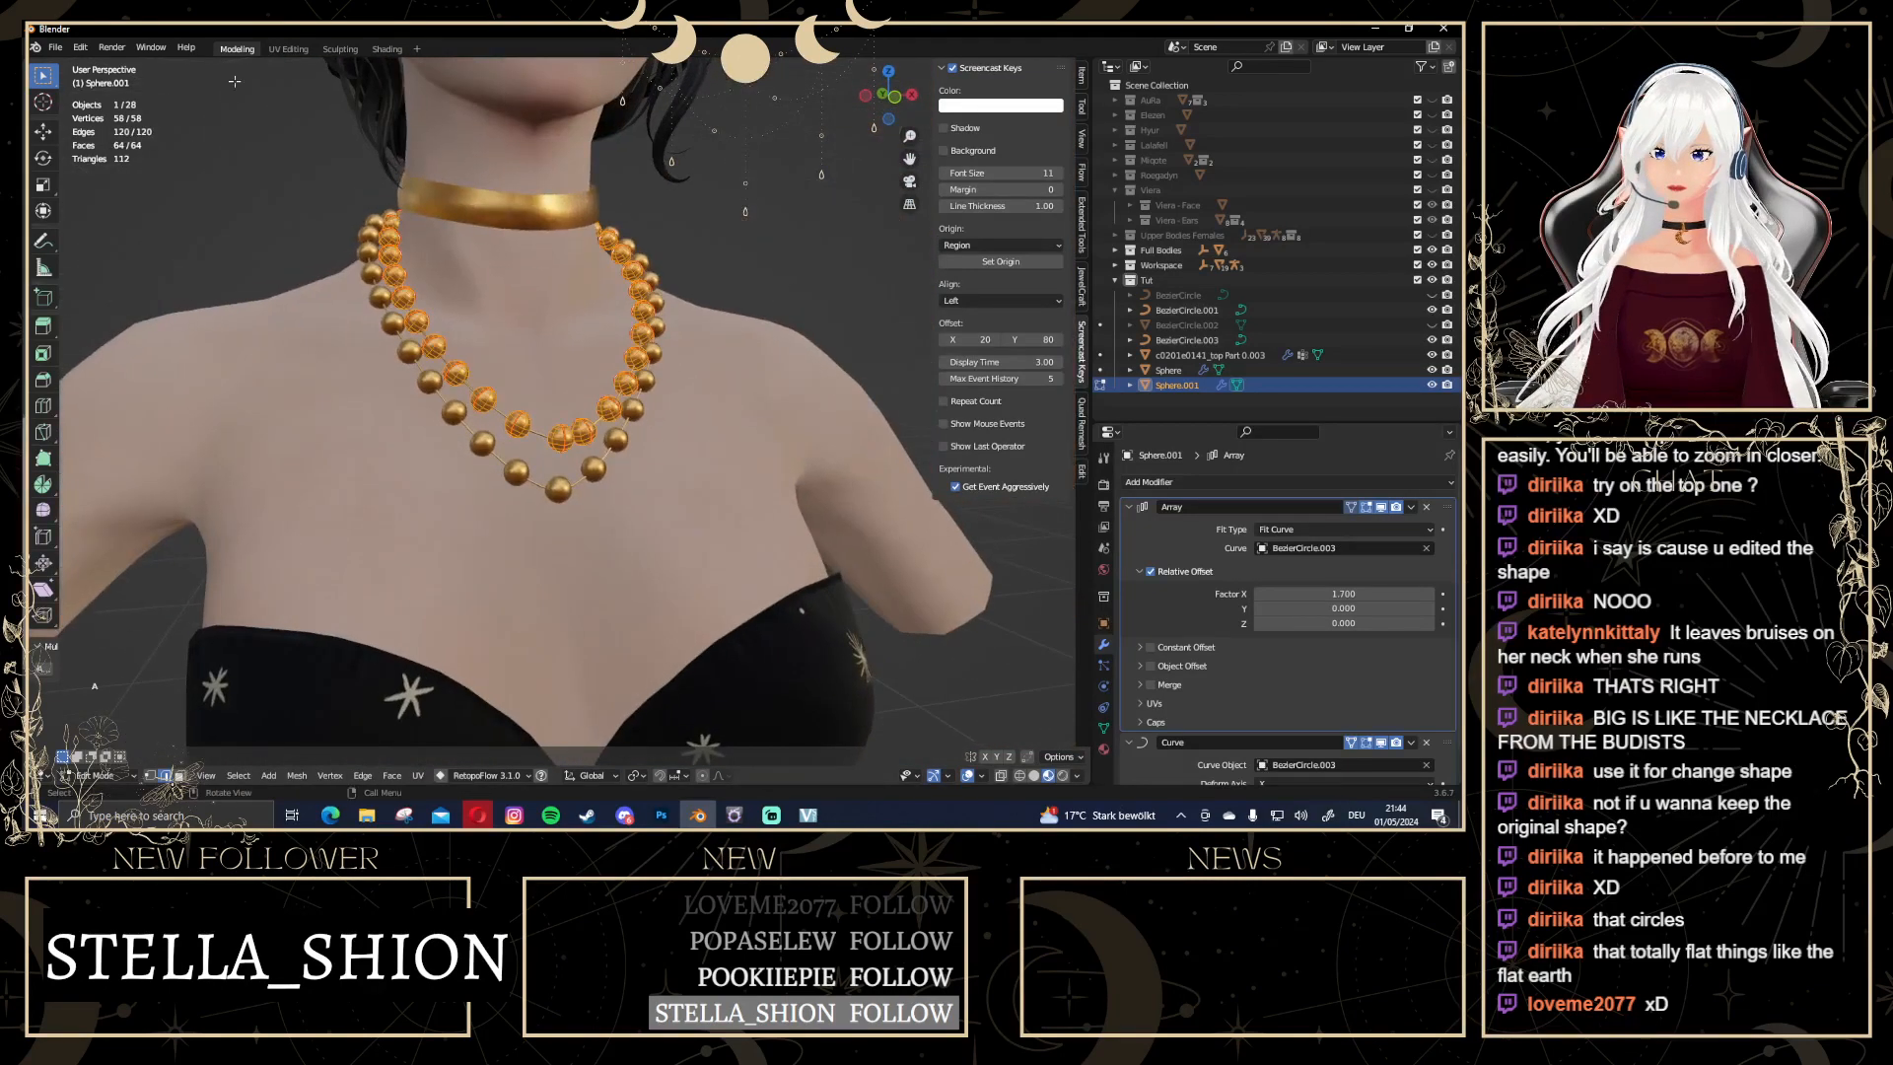
{"action": "left_click", "coordinate": [288, 50]}
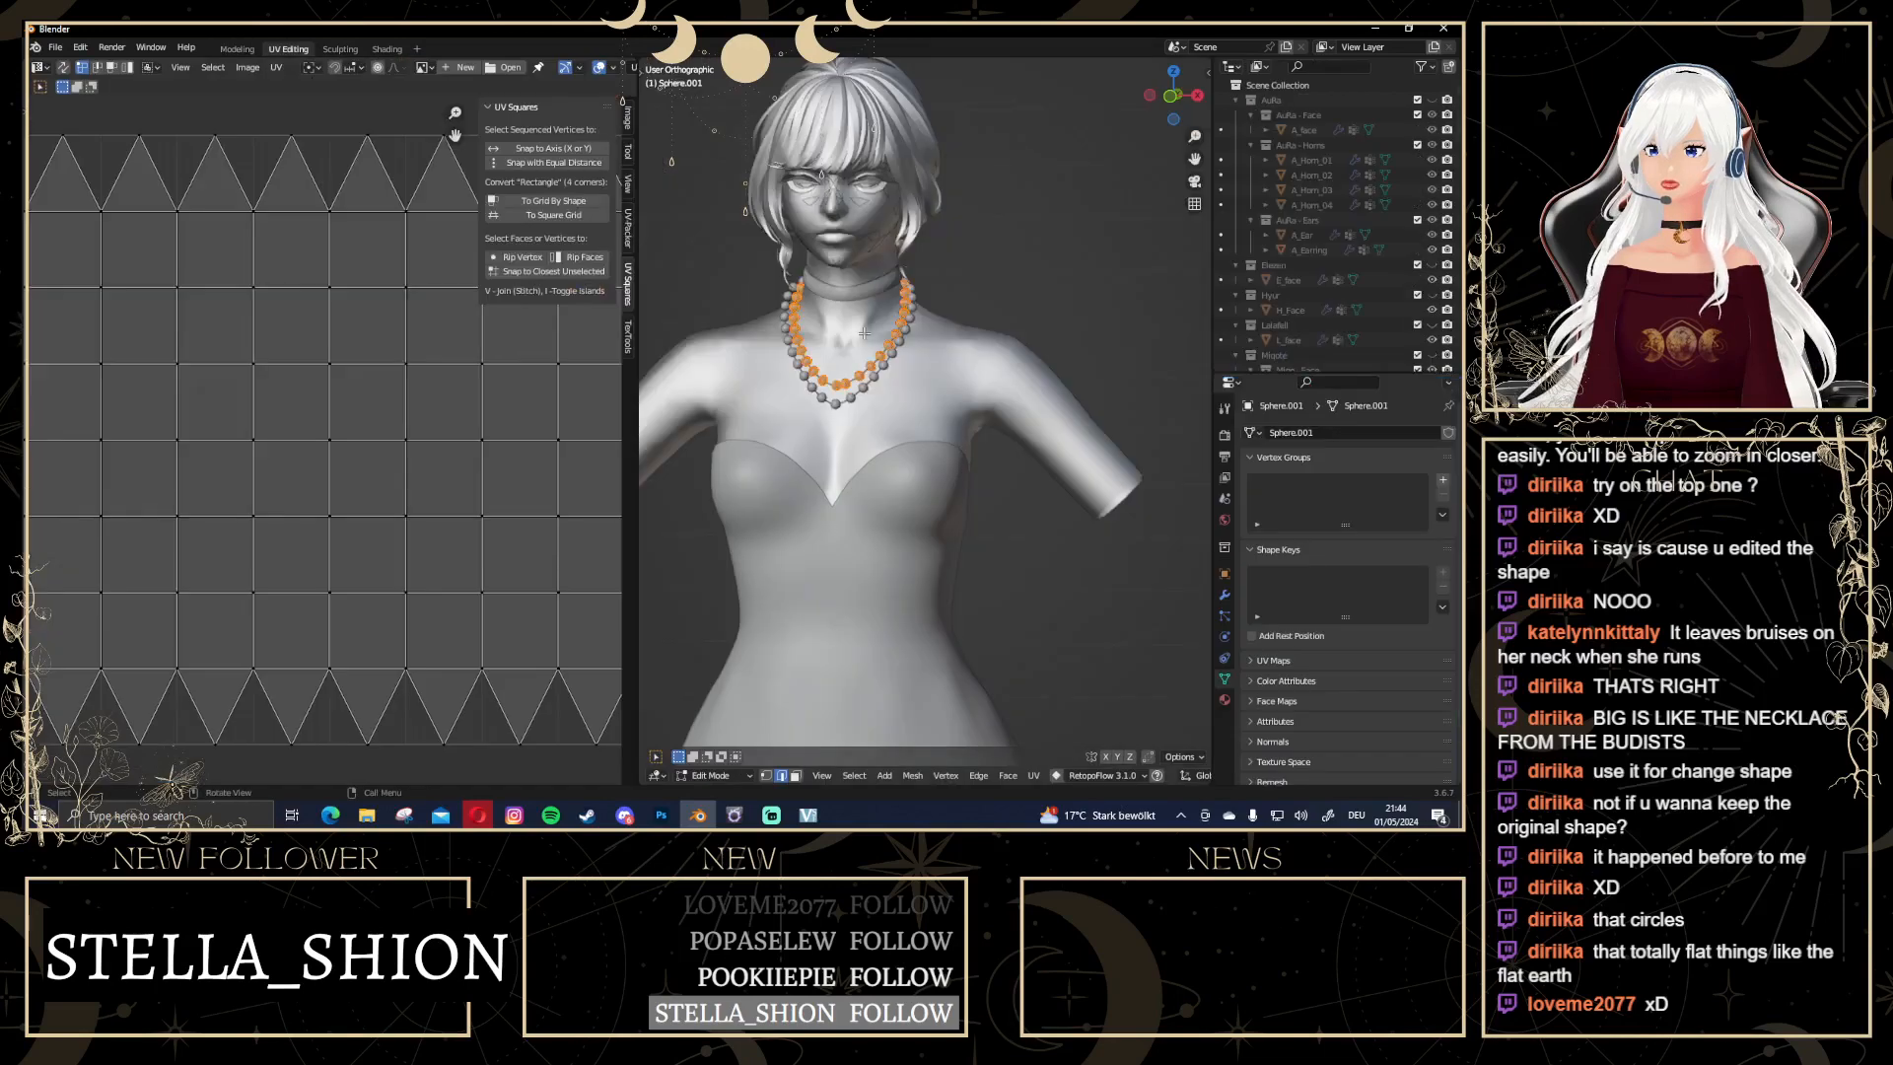
{"action": "key", "text": "u"}
{"action": "left_click", "coordinate": [984, 340]}
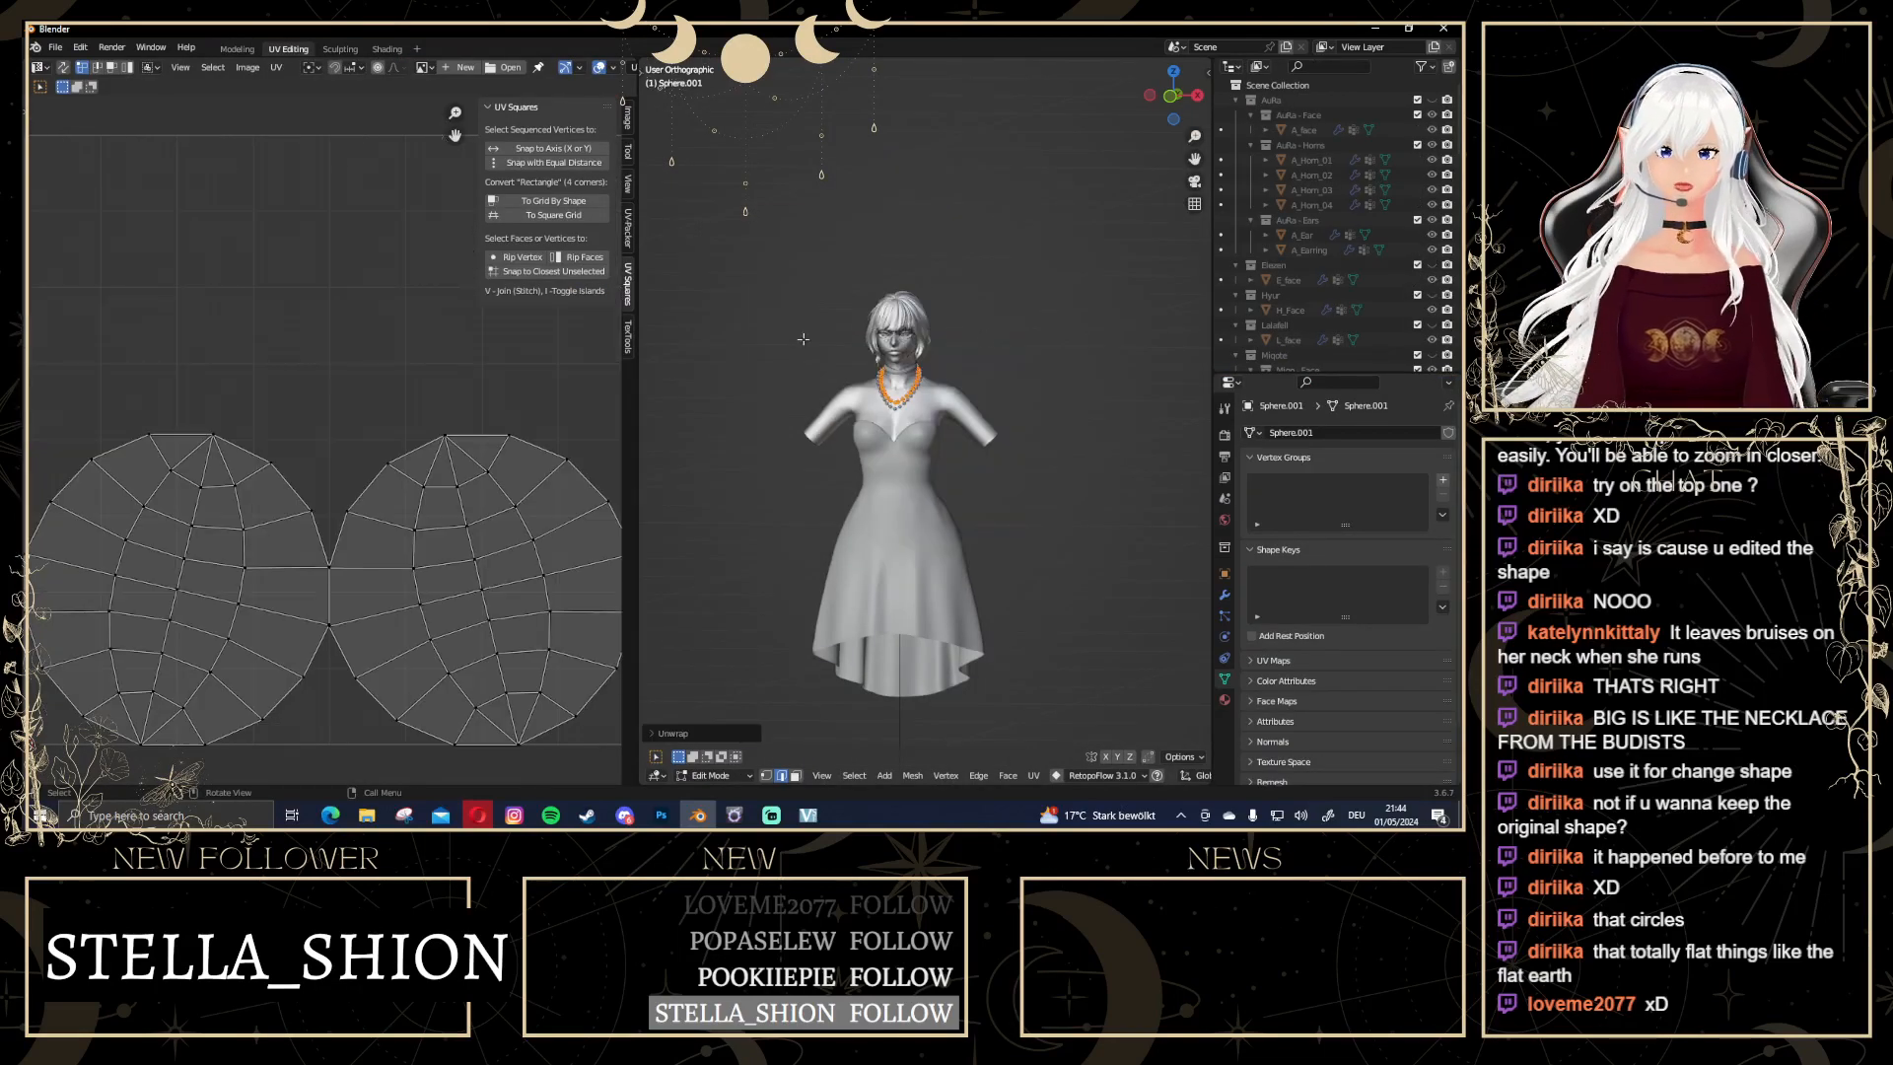
Try moving each of the bead's two circular UV islands, restoring both to their original positions
{"action": "scroll", "coordinate": [347, 404], "scroll_direction": "down", "scroll_amount": 3}
{"action": "scroll", "coordinate": [404, 512], "scroll_direction": "up", "scroll_amount": 1}
{"action": "left_click", "coordinate": [419, 514]}
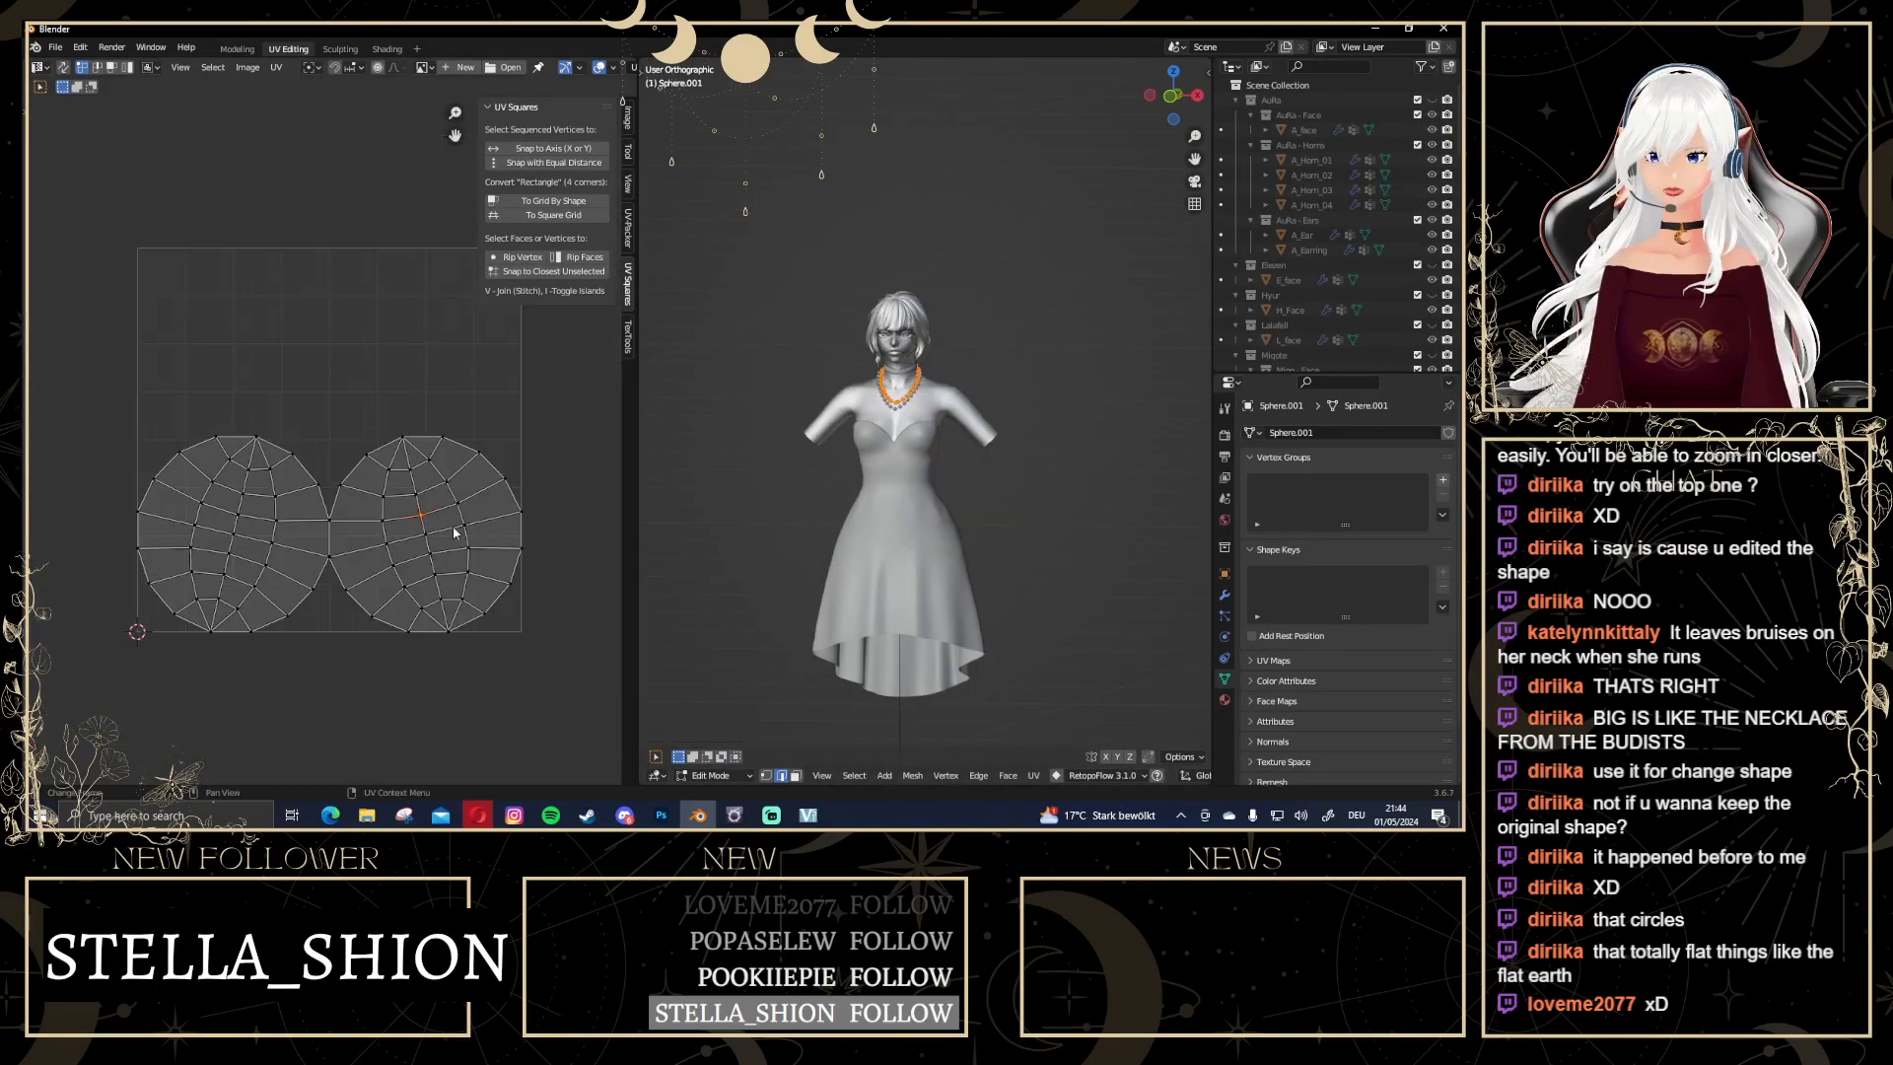
{"action": "key", "text": "l"}
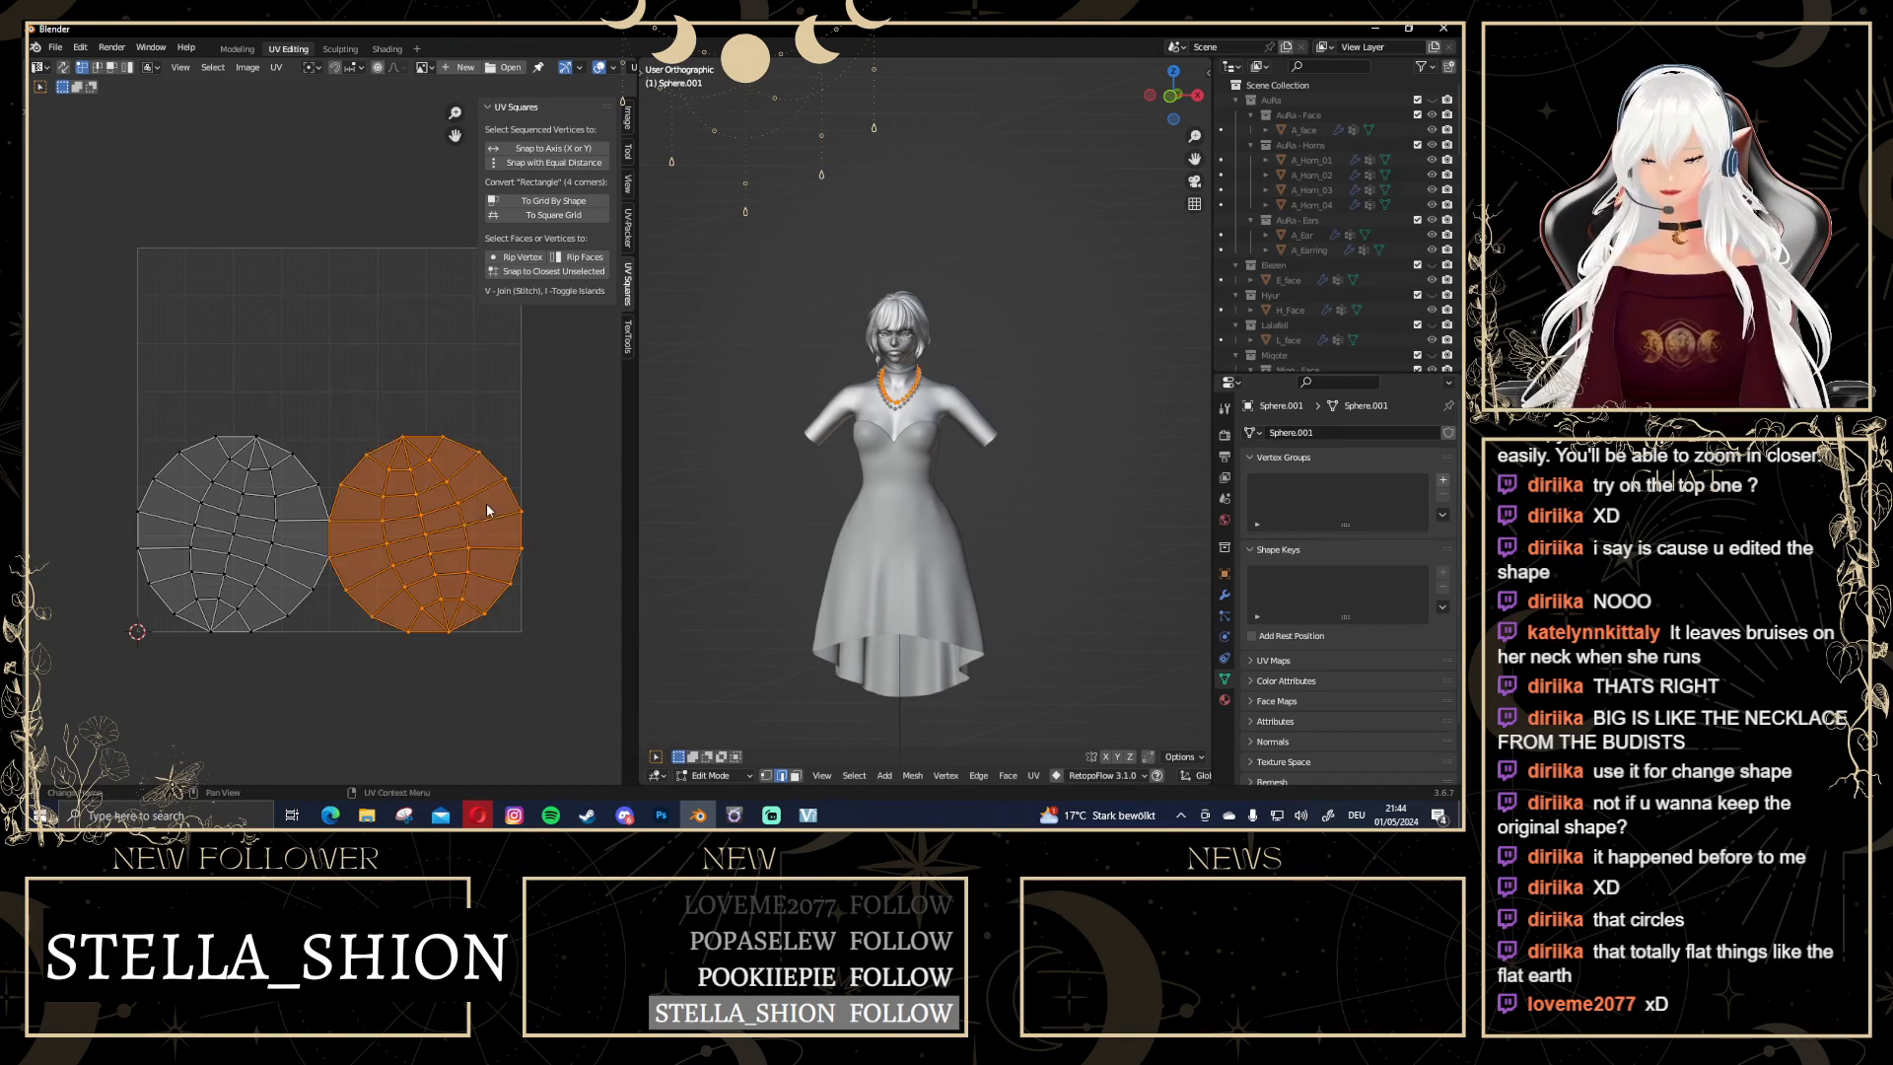
{"action": "key", "text": "g"}
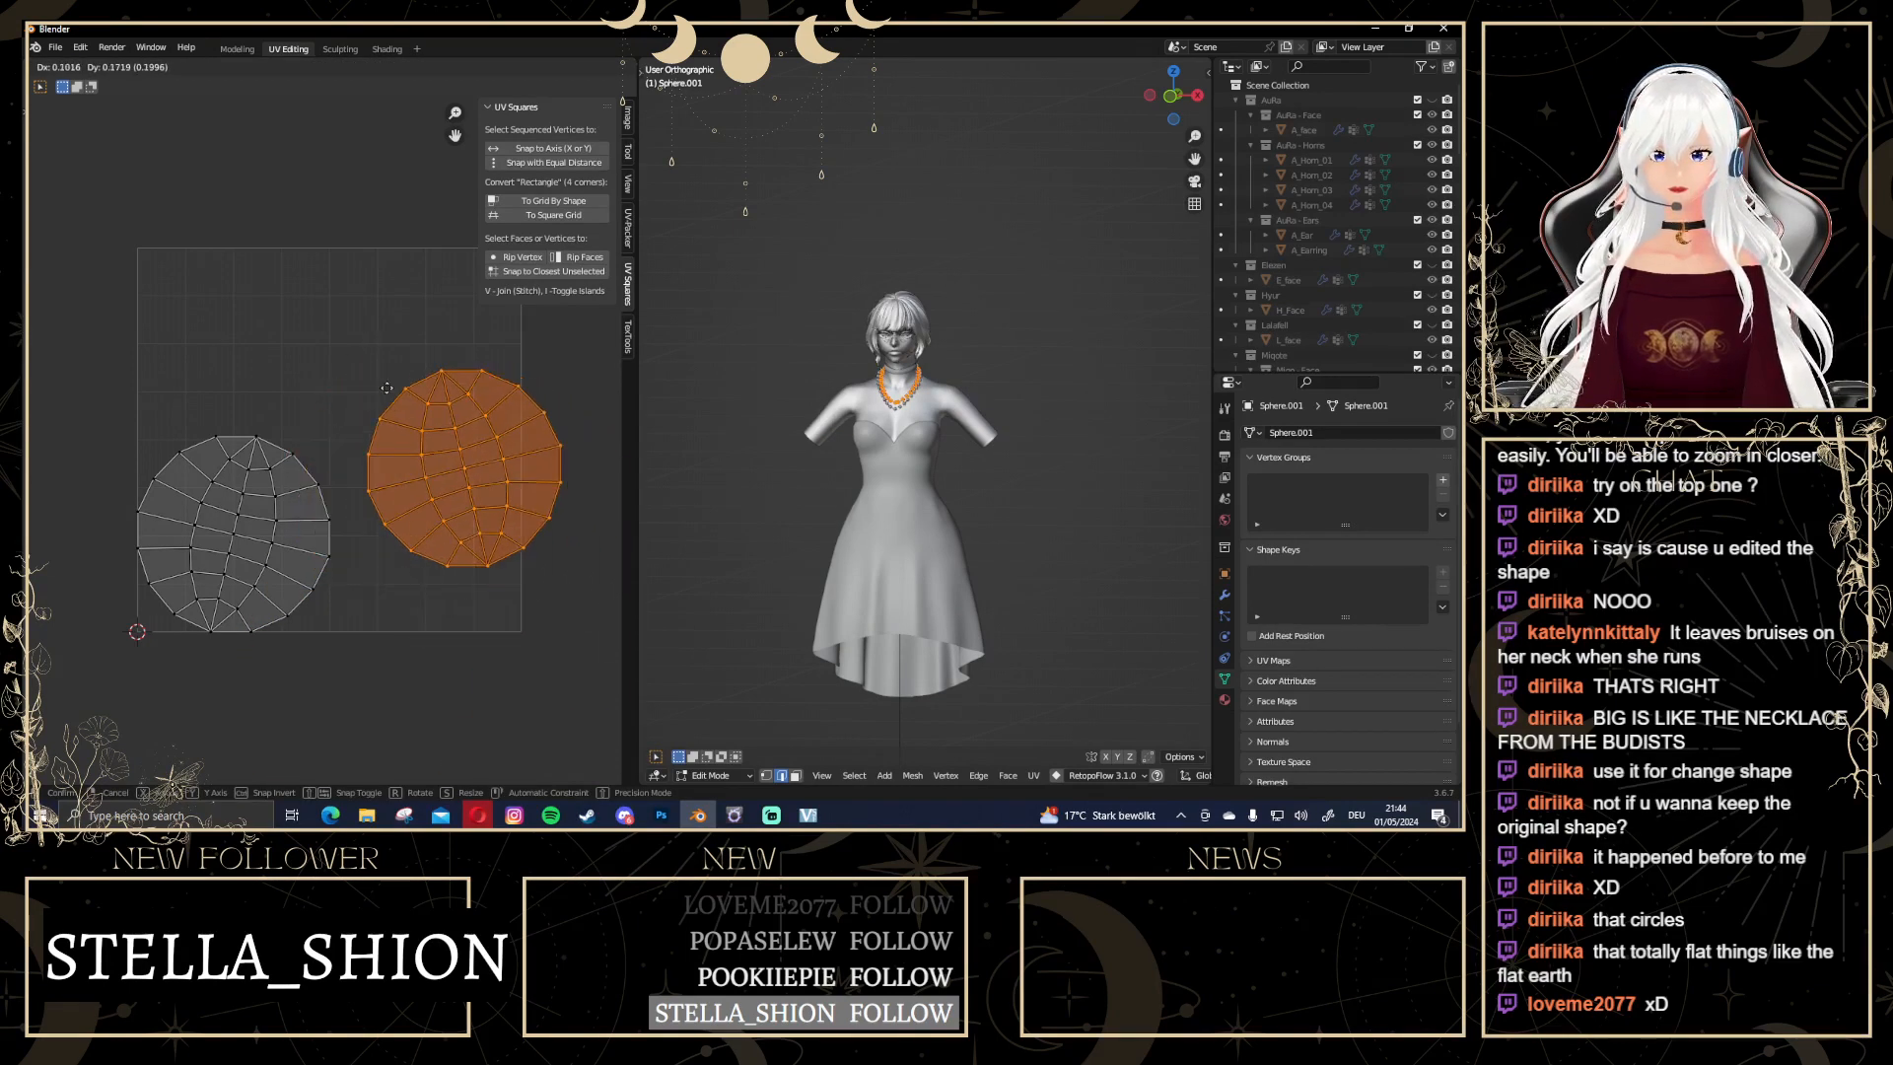
{"action": "left_click", "coordinate": [345, 451]}
{"action": "left_click", "coordinate": [236, 516]}
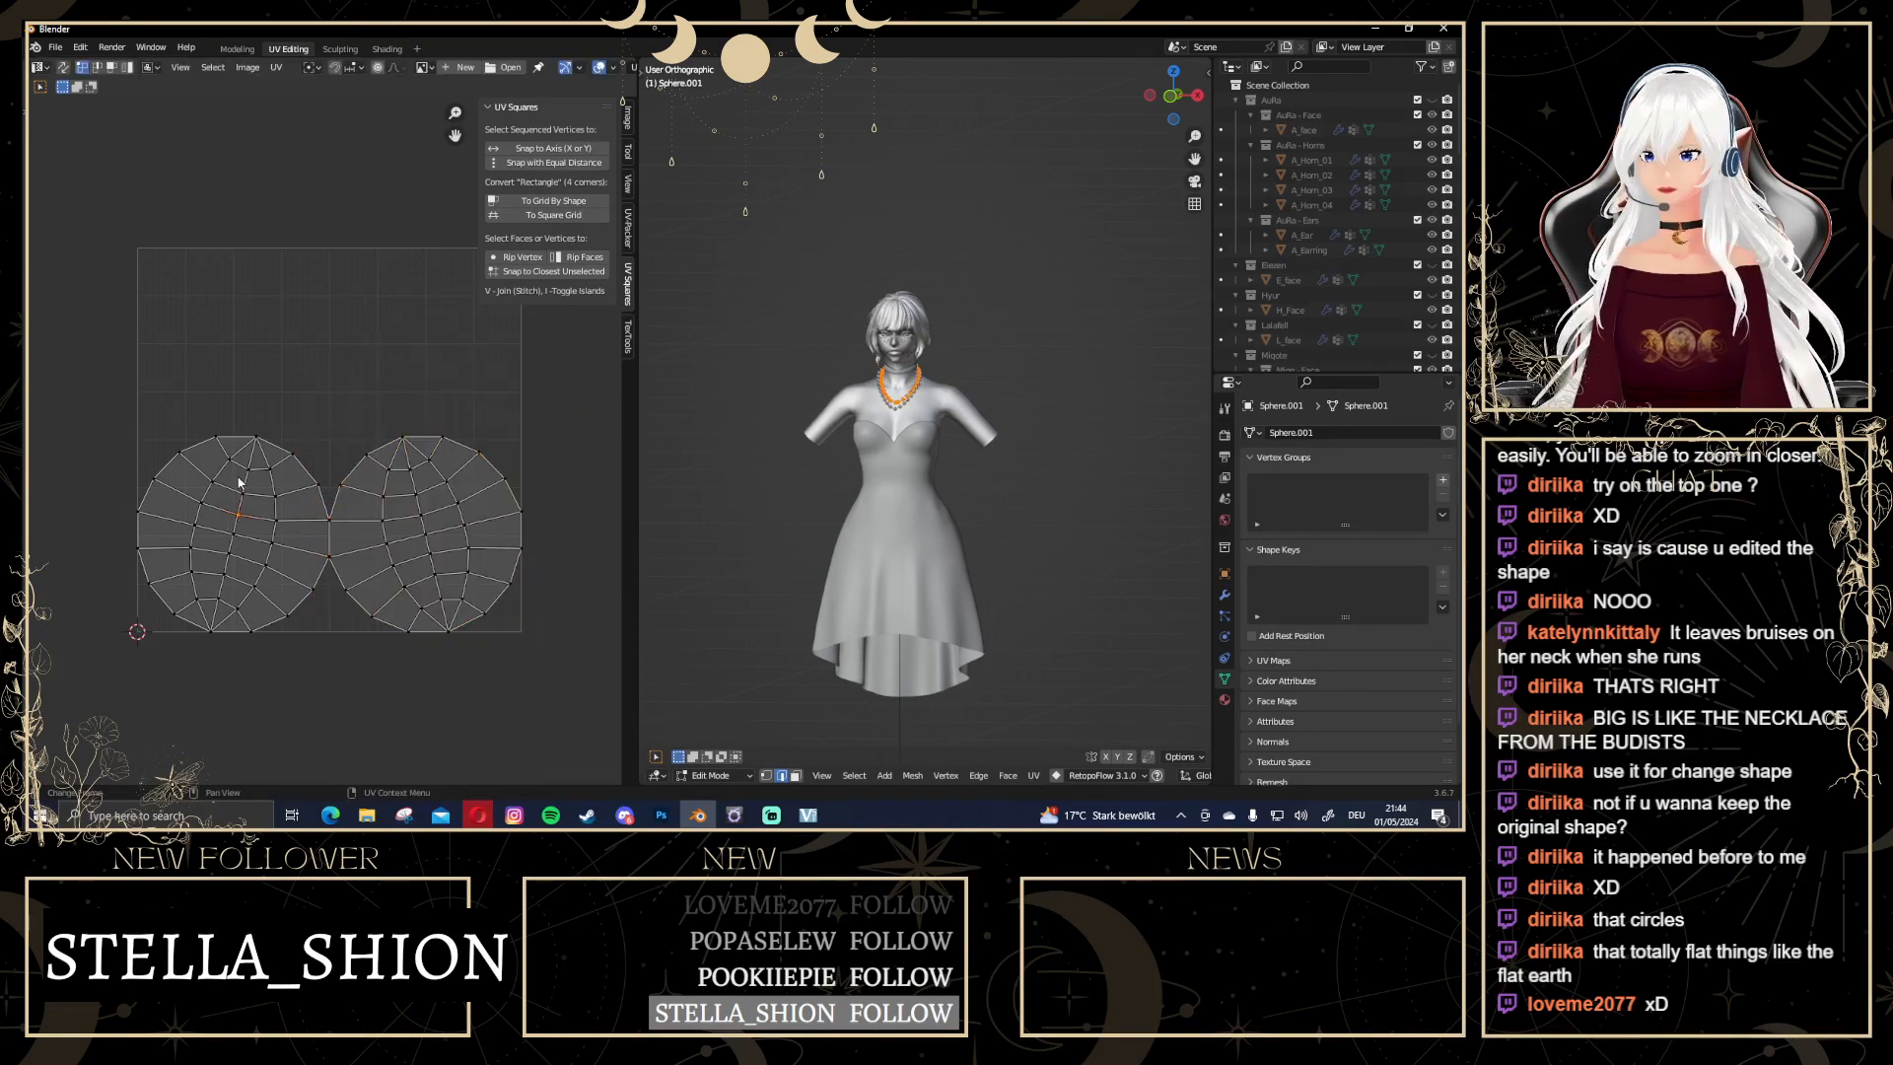
{"action": "left_click", "coordinate": [216, 437]}
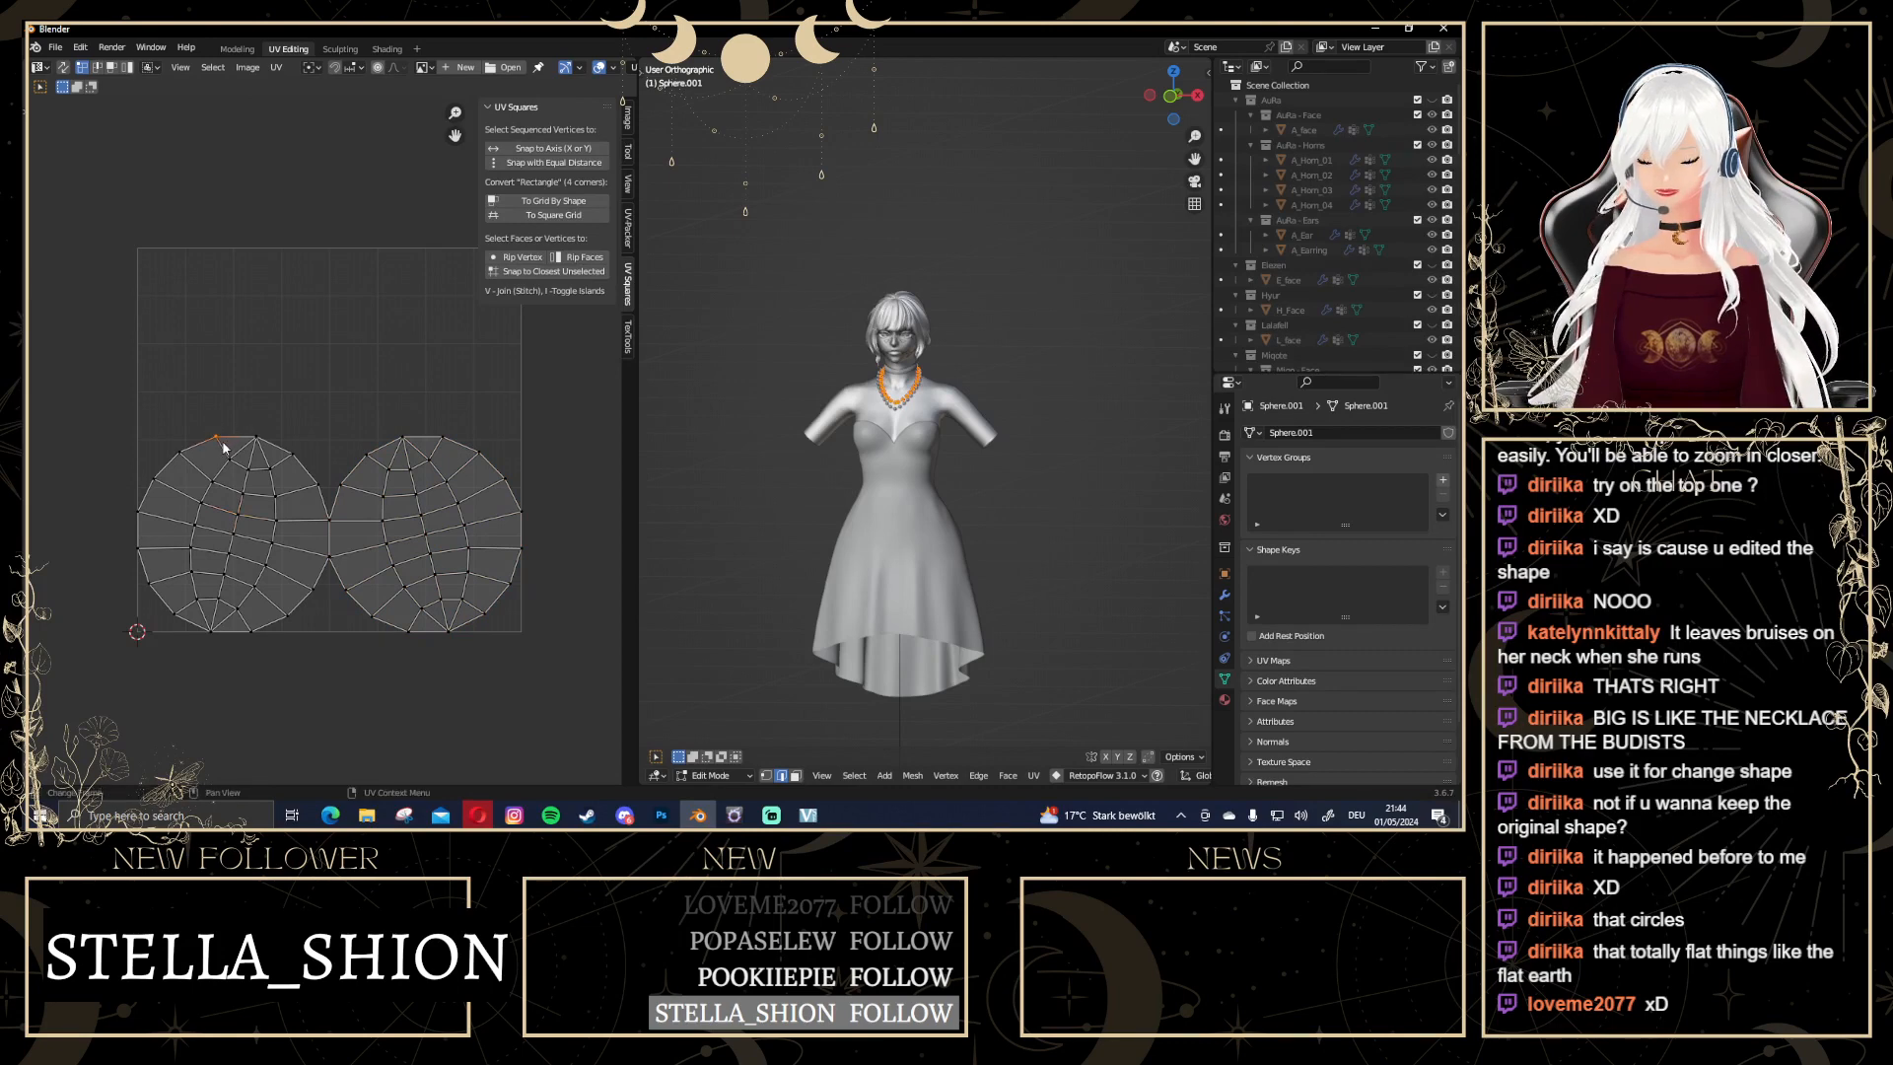
{"action": "left_click", "coordinate": [248, 467]}
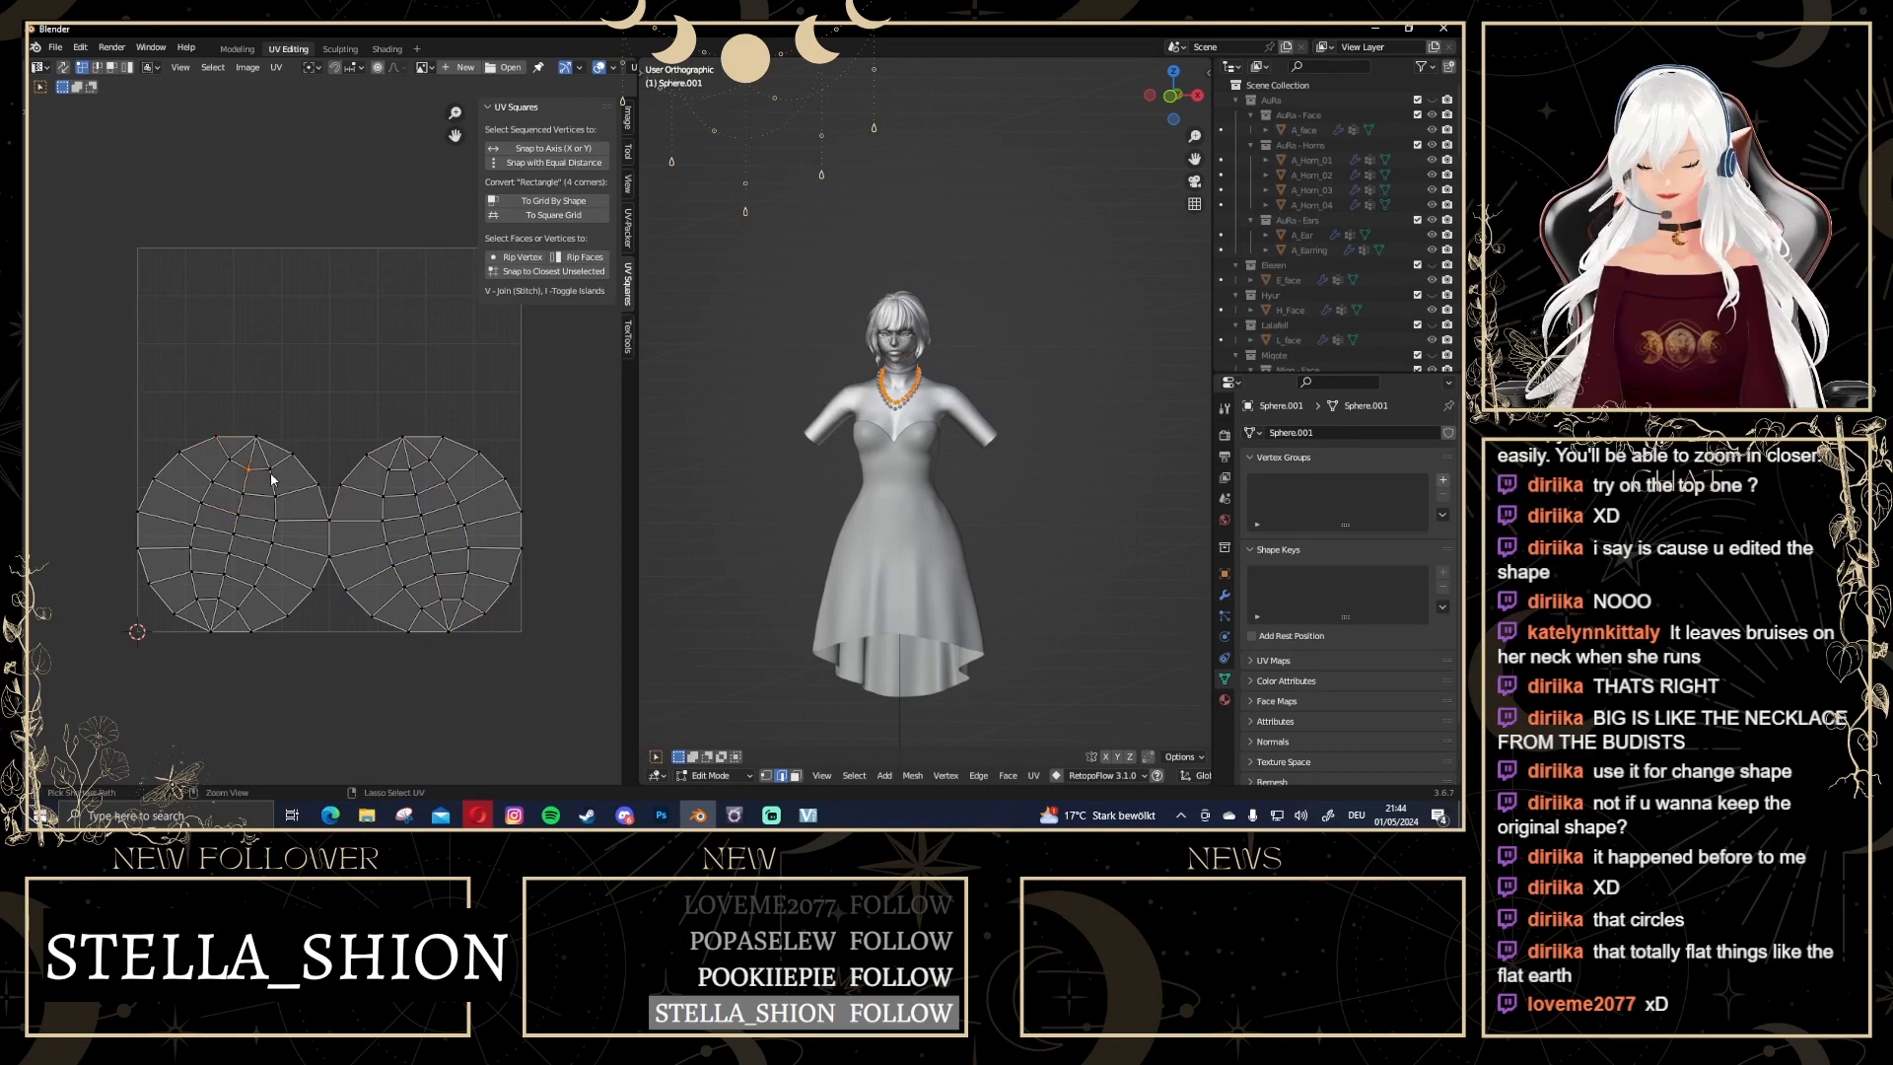
{"action": "key", "text": "ctrl+l"}
{"action": "key", "text": "g"}
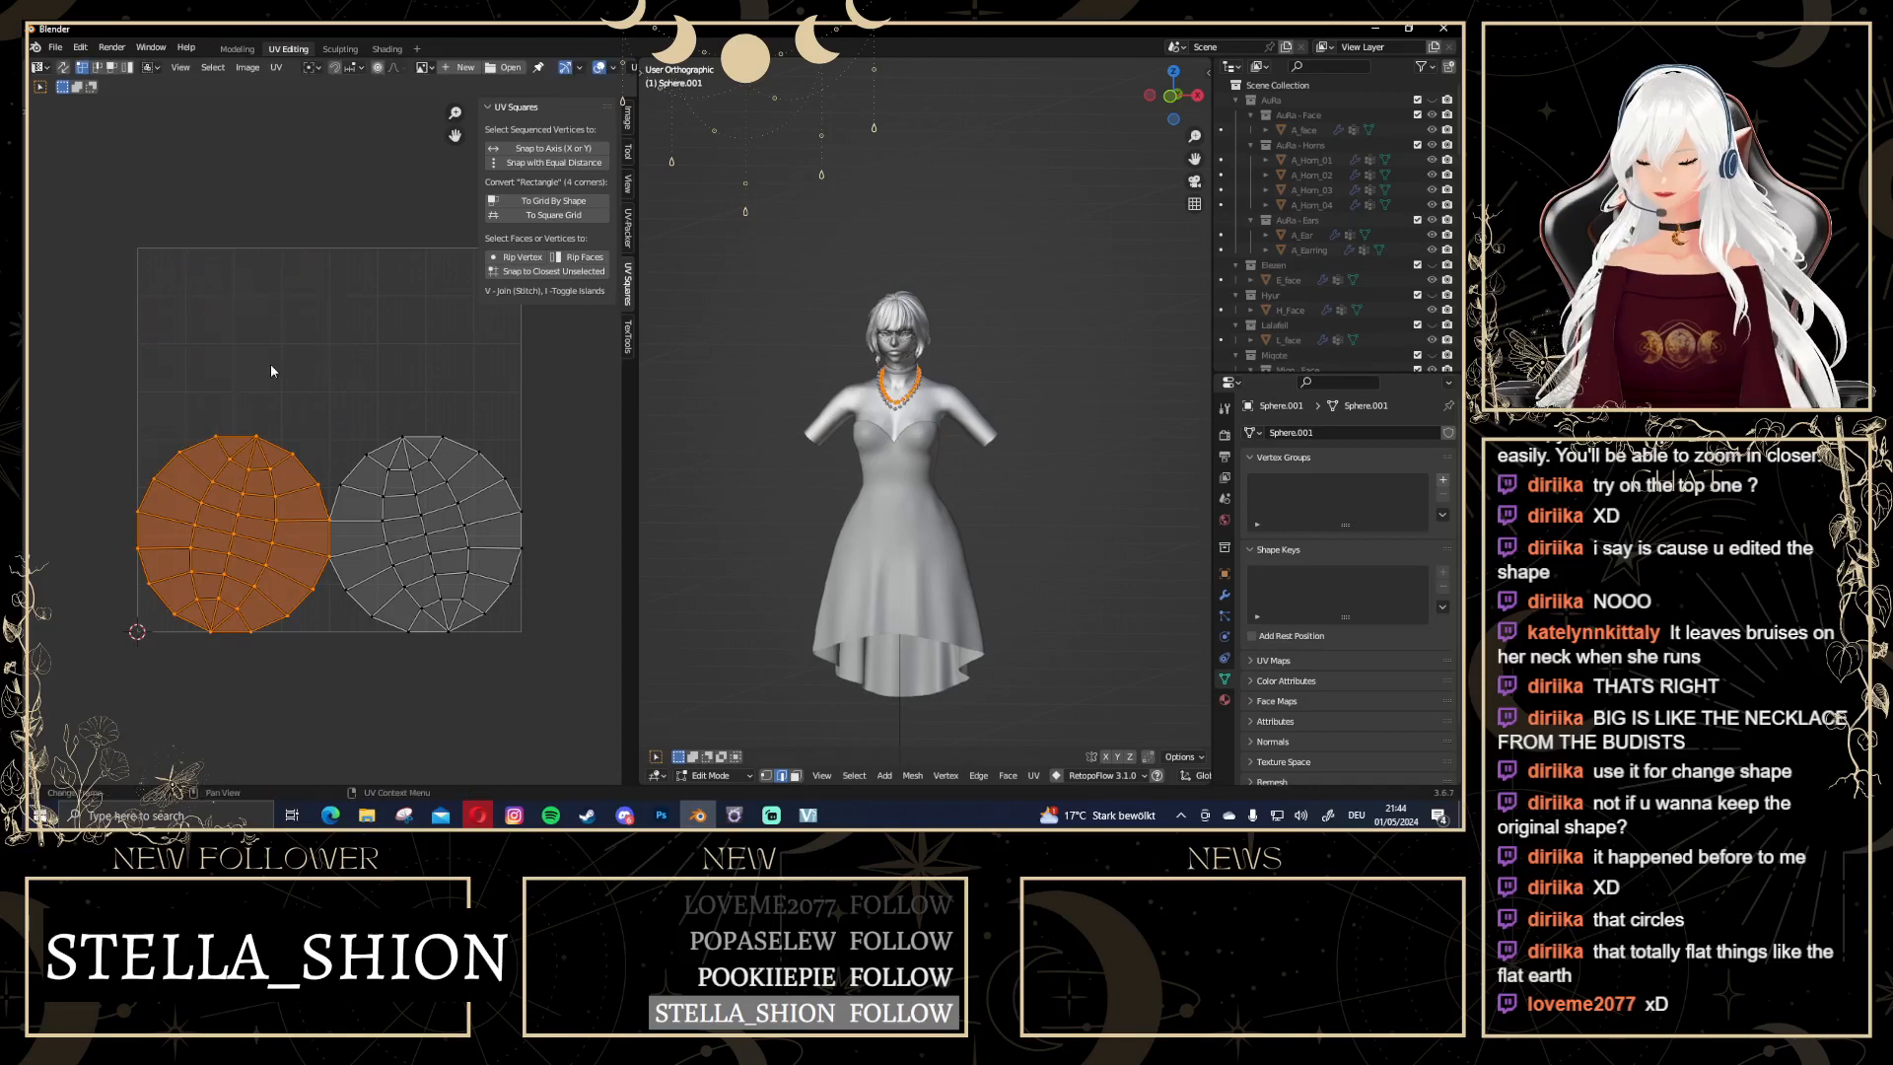
{"action": "left_click", "coordinate": [270, 364]}
Return to Object Mode in the Modeling workspace and apply the inner strand's Array and Curve modifiers
{"action": "left_click", "coordinate": [237, 49]}
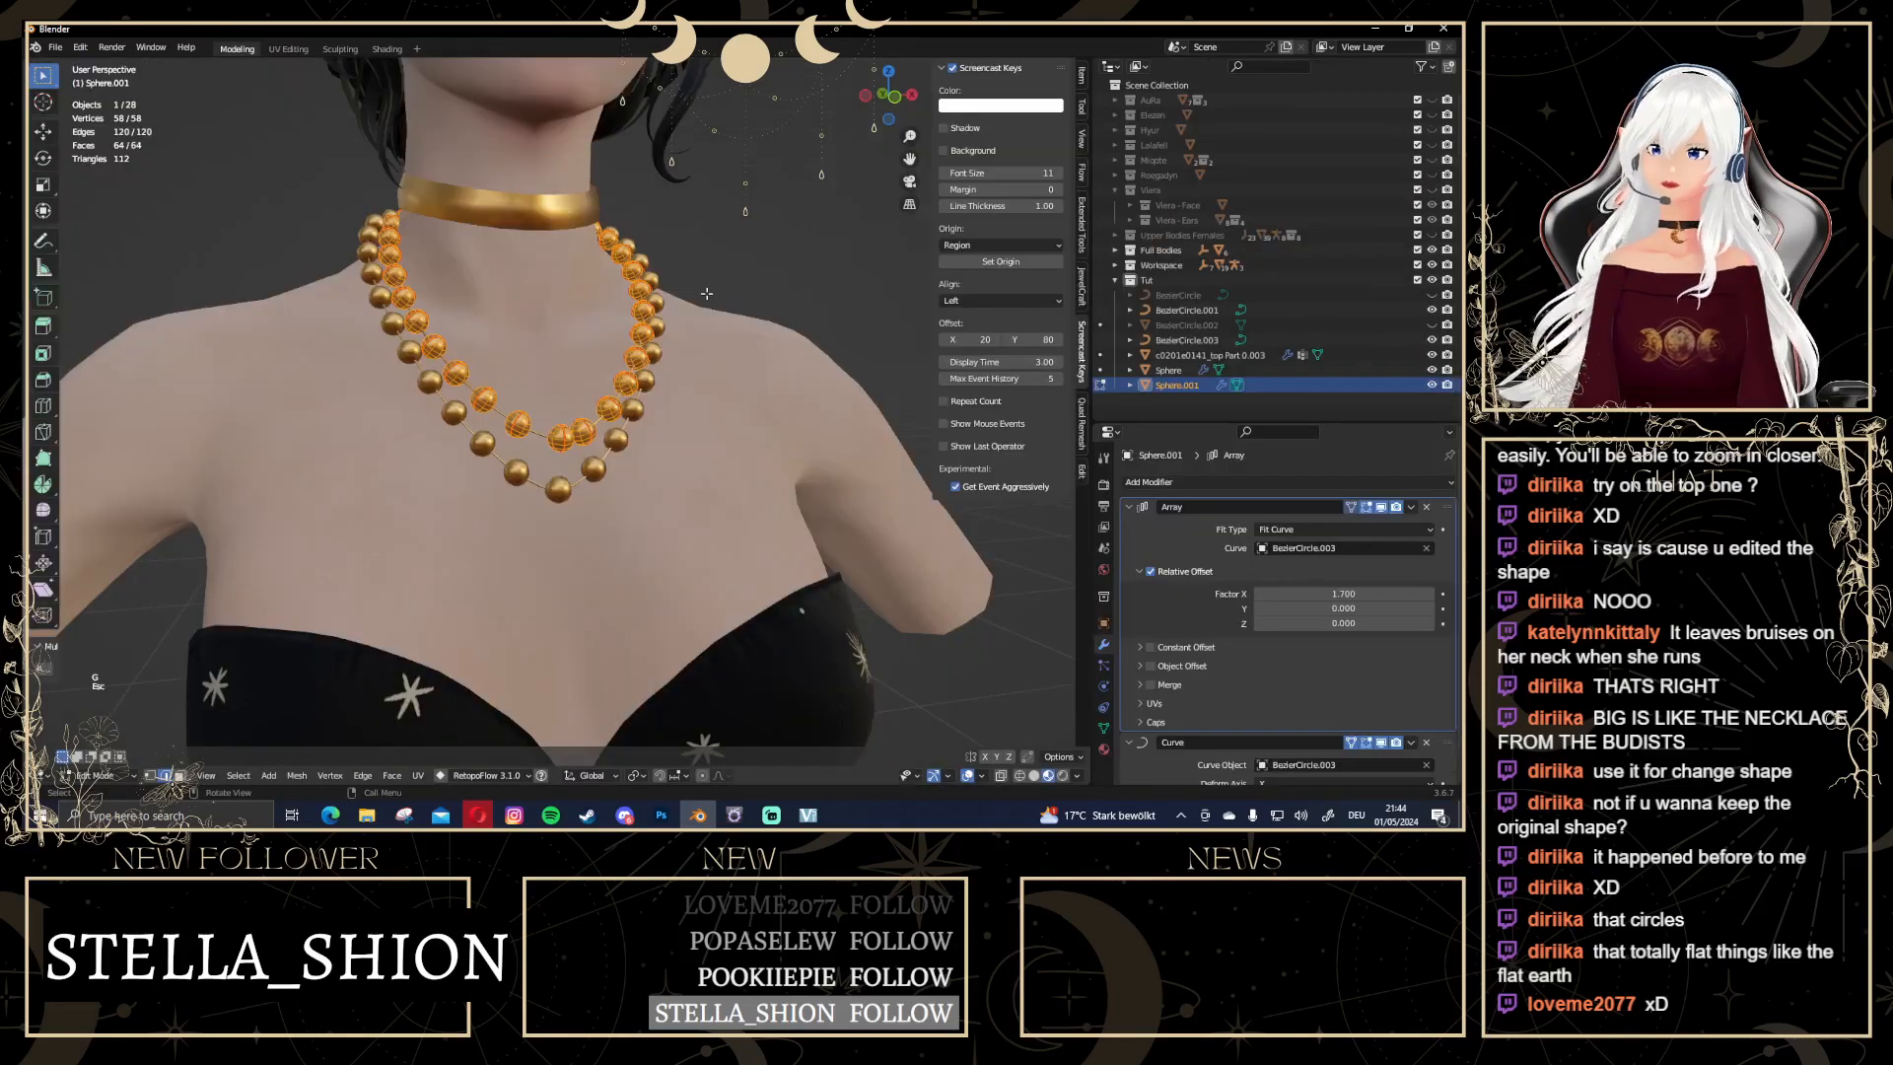
{"action": "scroll", "coordinate": [603, 365], "scroll_direction": "up", "scroll_amount": 2}
{"action": "middle_click_drag", "start_coordinate": [627, 320], "coordinate": [607, 357]}
{"action": "key", "text": "Tab"}
{"action": "scroll", "coordinate": [607, 357], "scroll_direction": "down", "scroll_amount": 5}
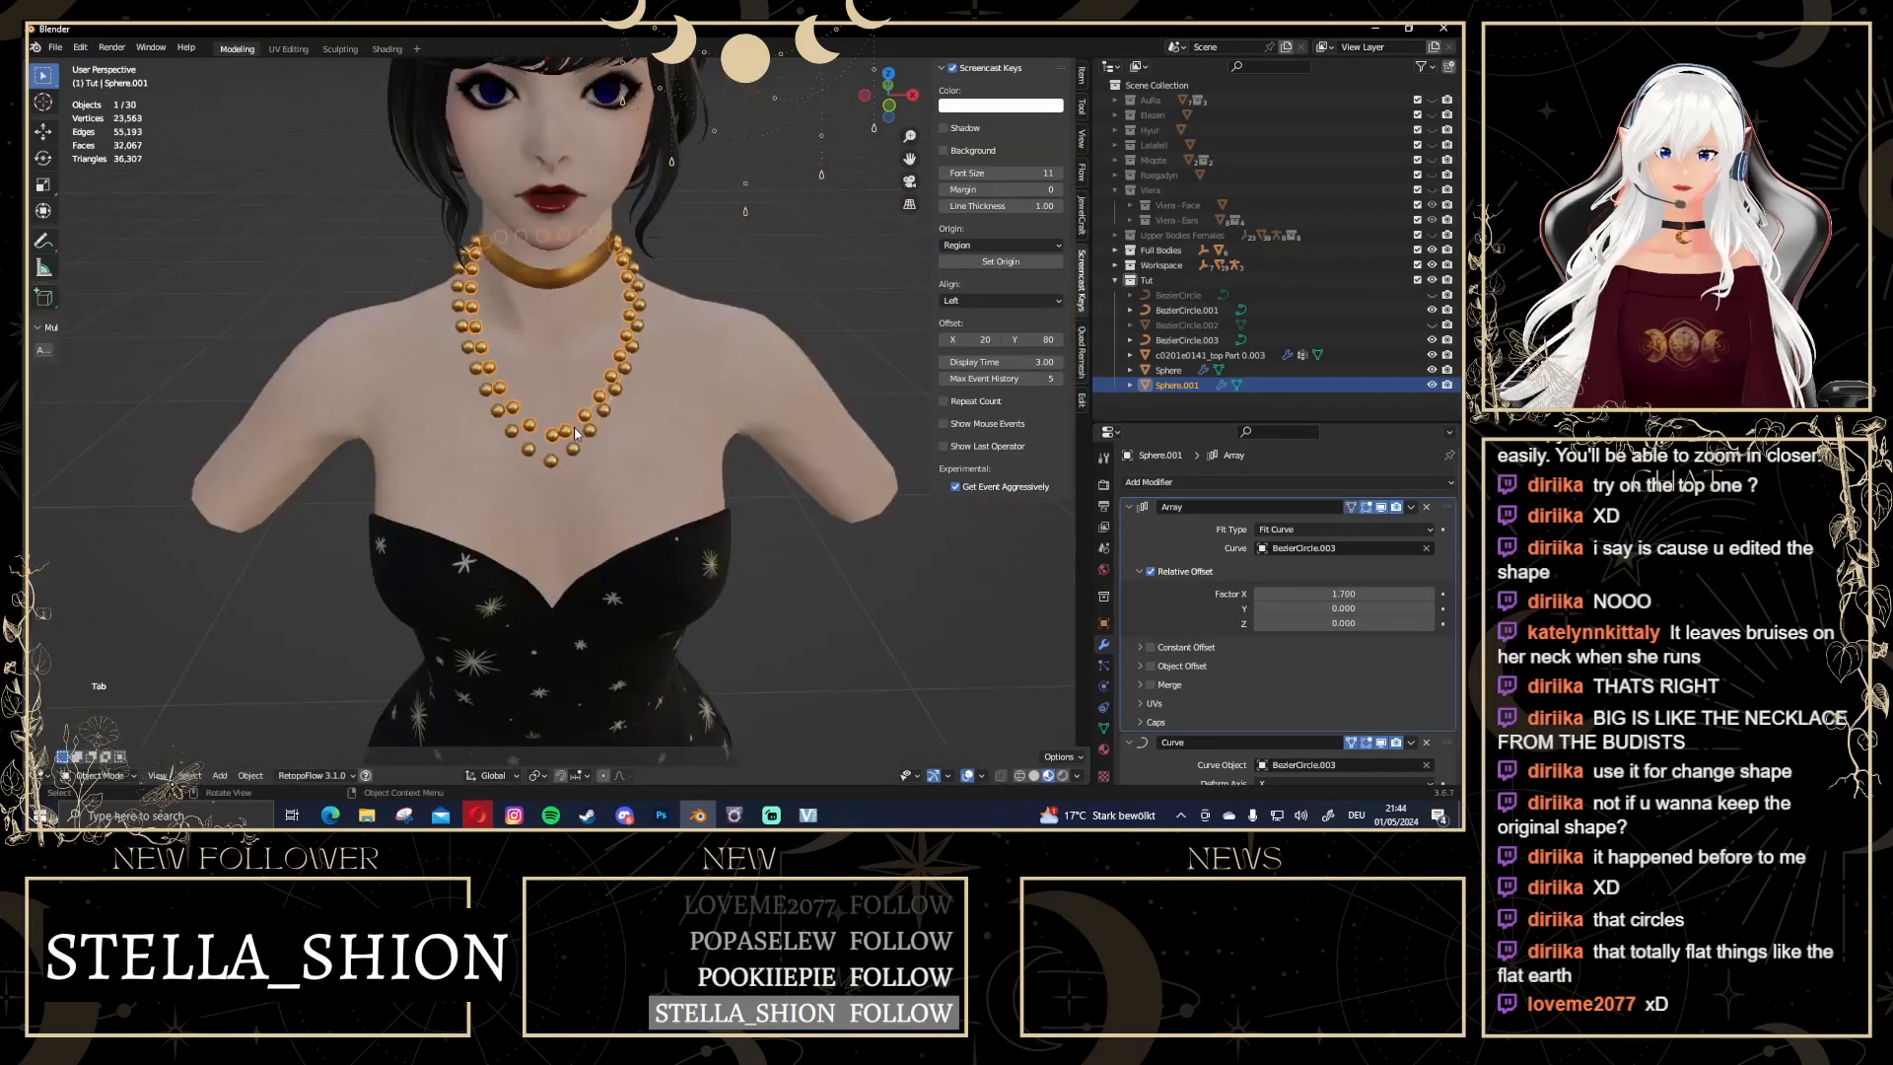
{"action": "left_click", "coordinate": [1411, 506]}
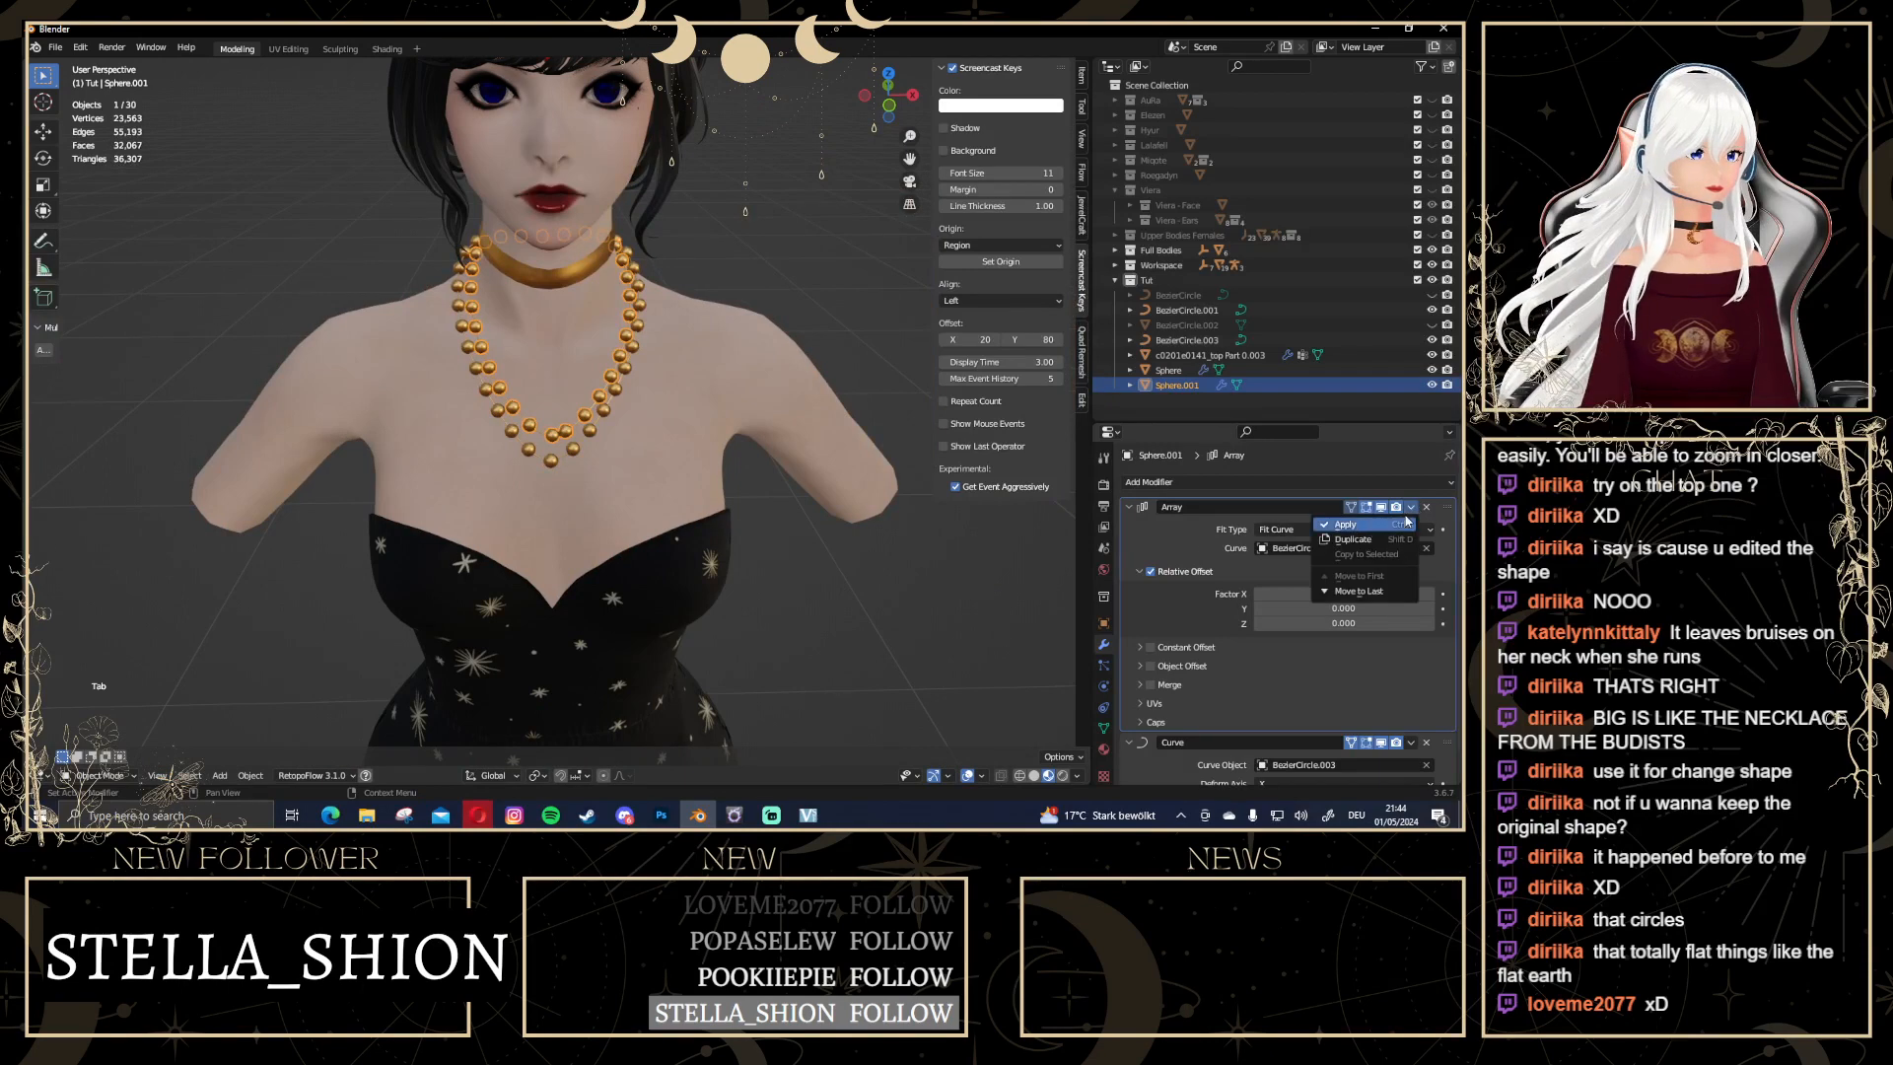
{"action": "left_click", "coordinate": [1346, 524]}
{"action": "left_click", "coordinate": [1411, 507]}
{"action": "left_click", "coordinate": [1346, 524]}
Try moving a stack of overlapping bead UV islands and a single island from it, restoring their original positions
{"action": "scroll", "coordinate": [755, 452], "scroll_direction": "up", "scroll_amount": 3}
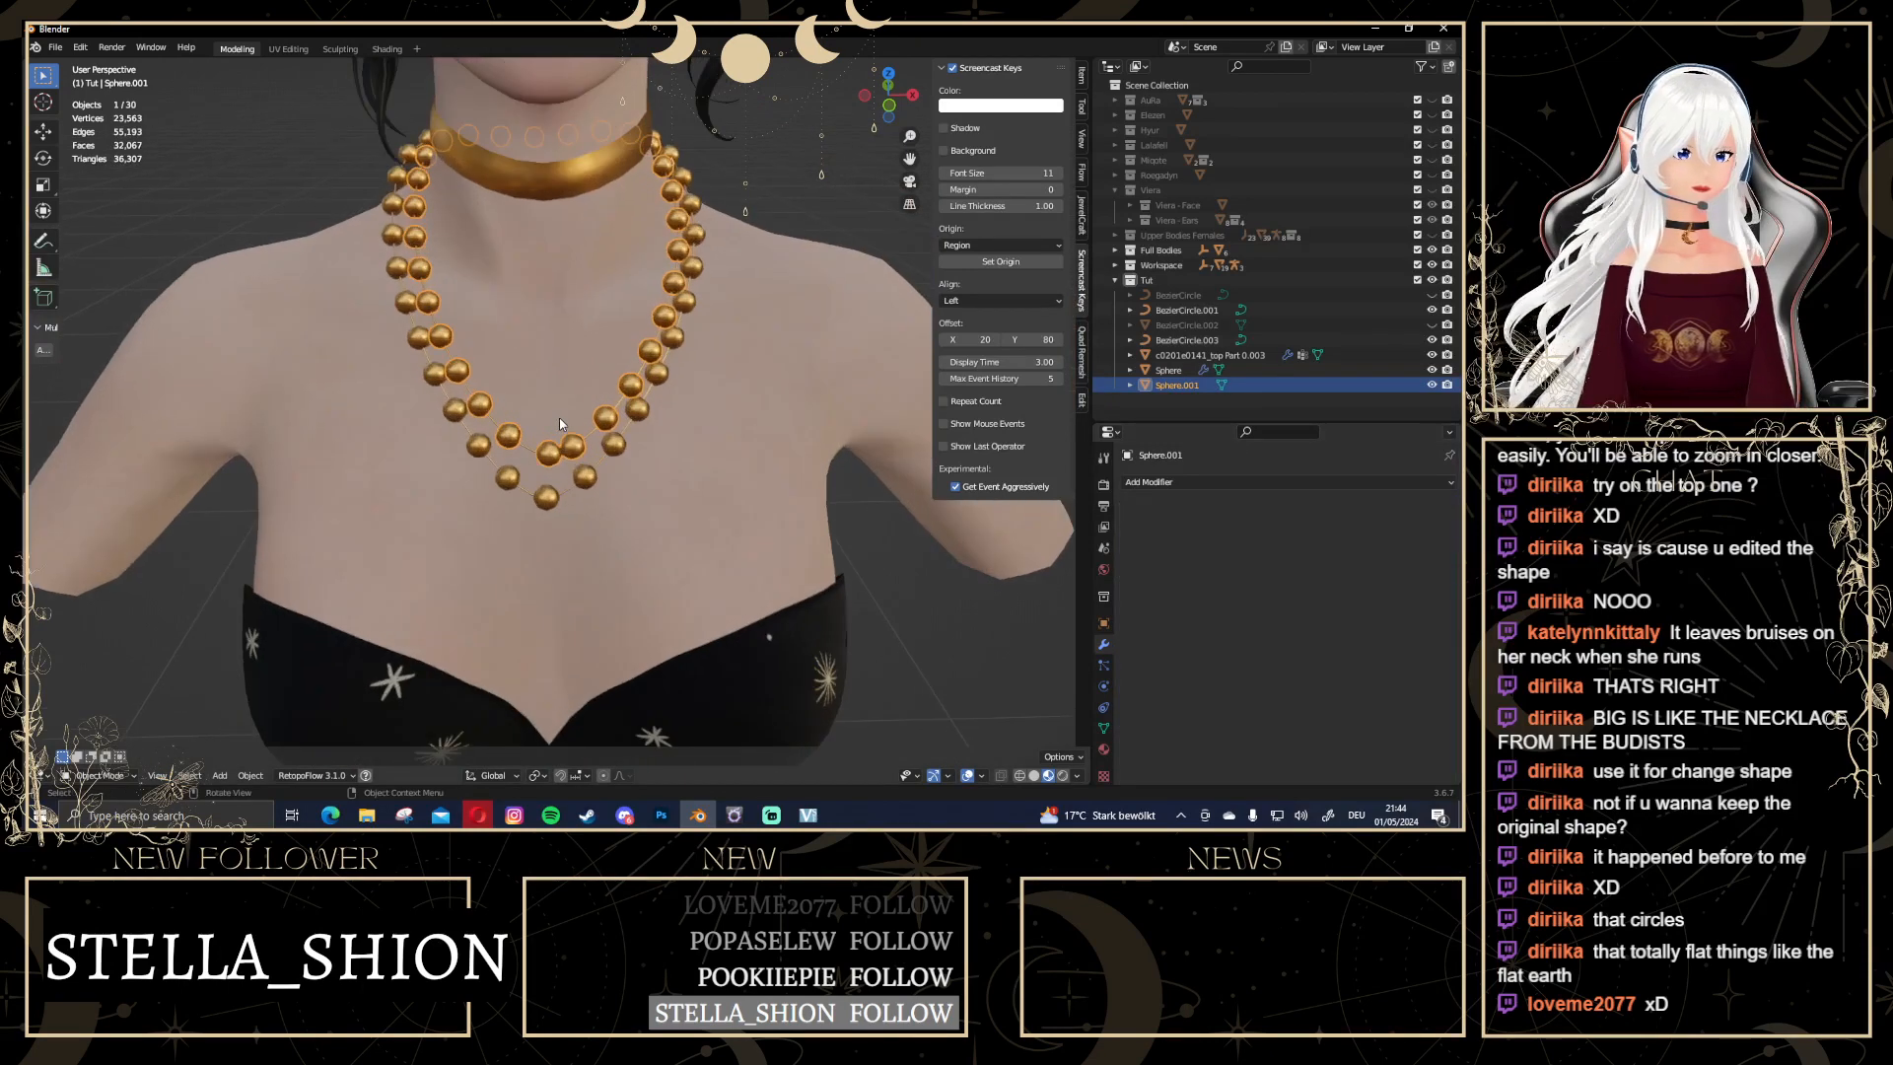
{"action": "key", "text": "Tab"}
{"action": "scroll", "coordinate": [680, 414], "scroll_direction": "up", "scroll_amount": 2}
{"action": "middle_click_drag", "start_coordinate": [666, 387], "coordinate": [768, 376]}
{"action": "key", "text": "KP_1"}
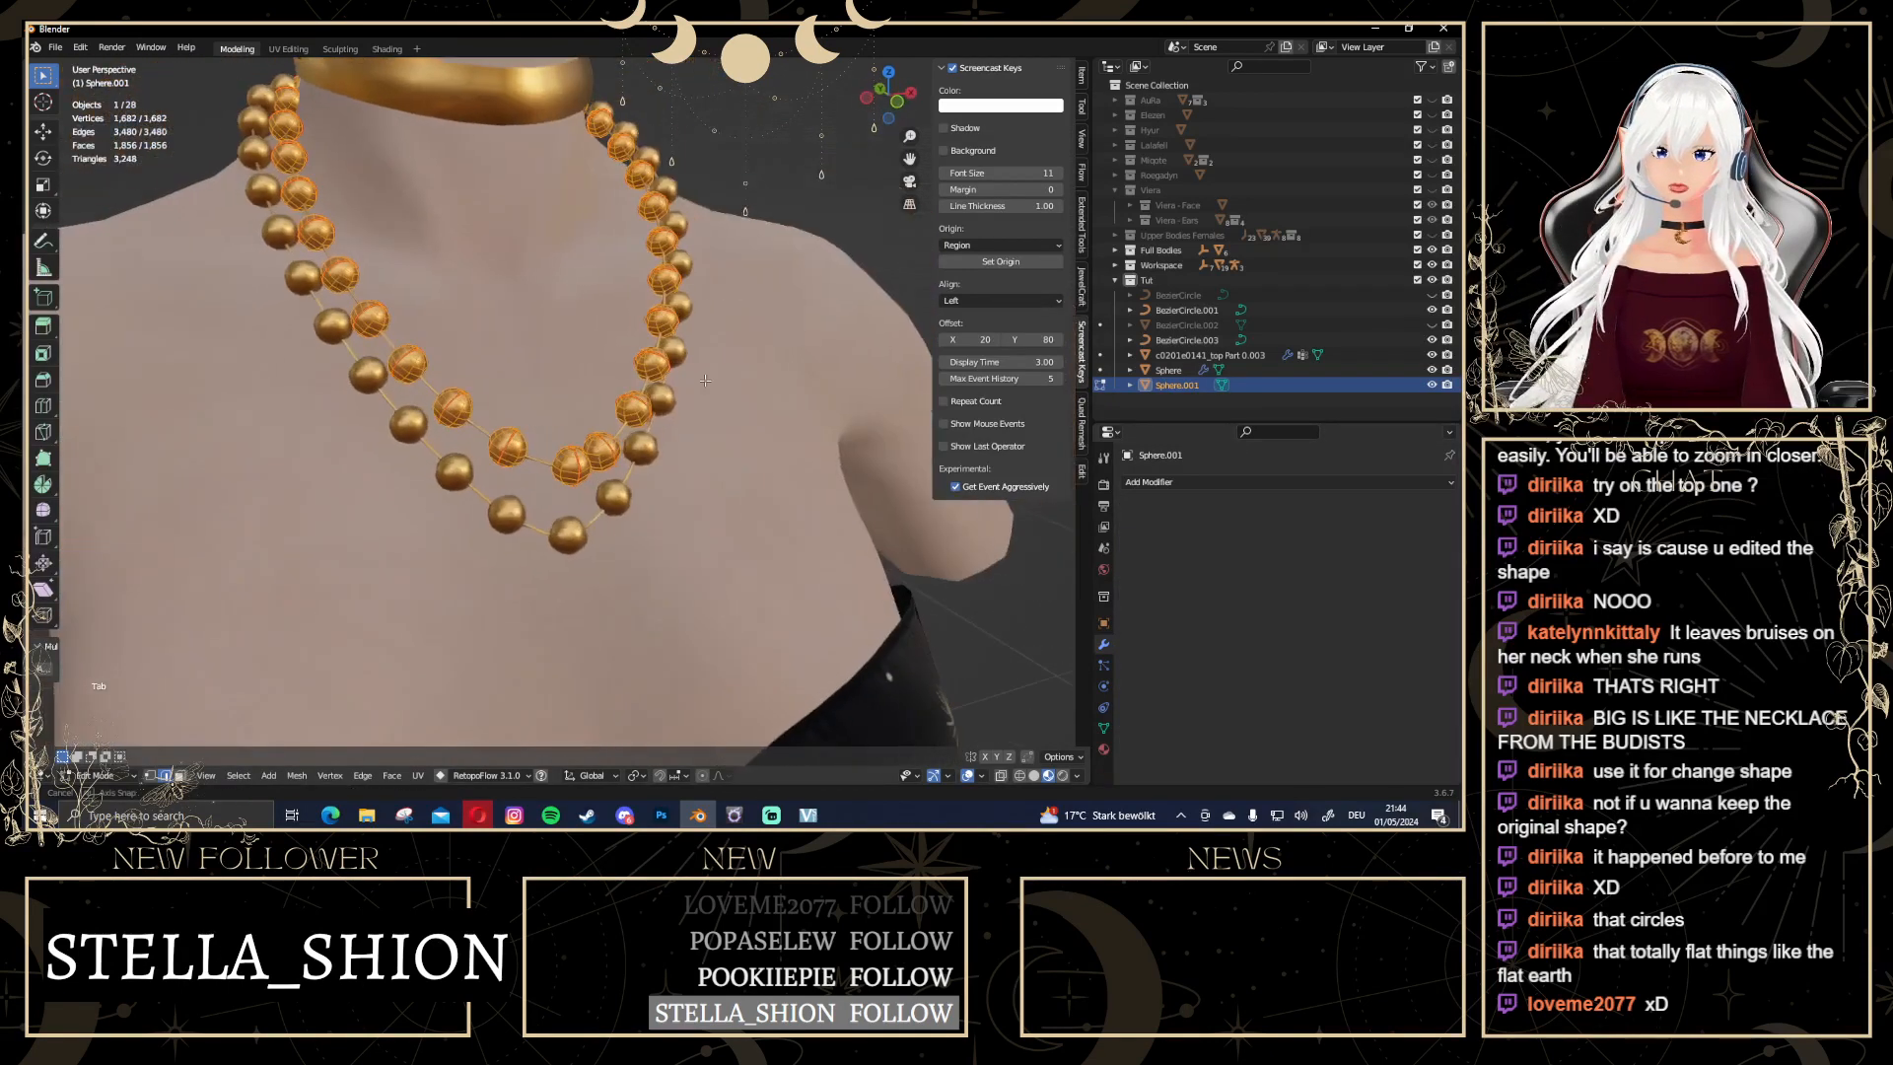
{"action": "left_click", "coordinate": [288, 48]}
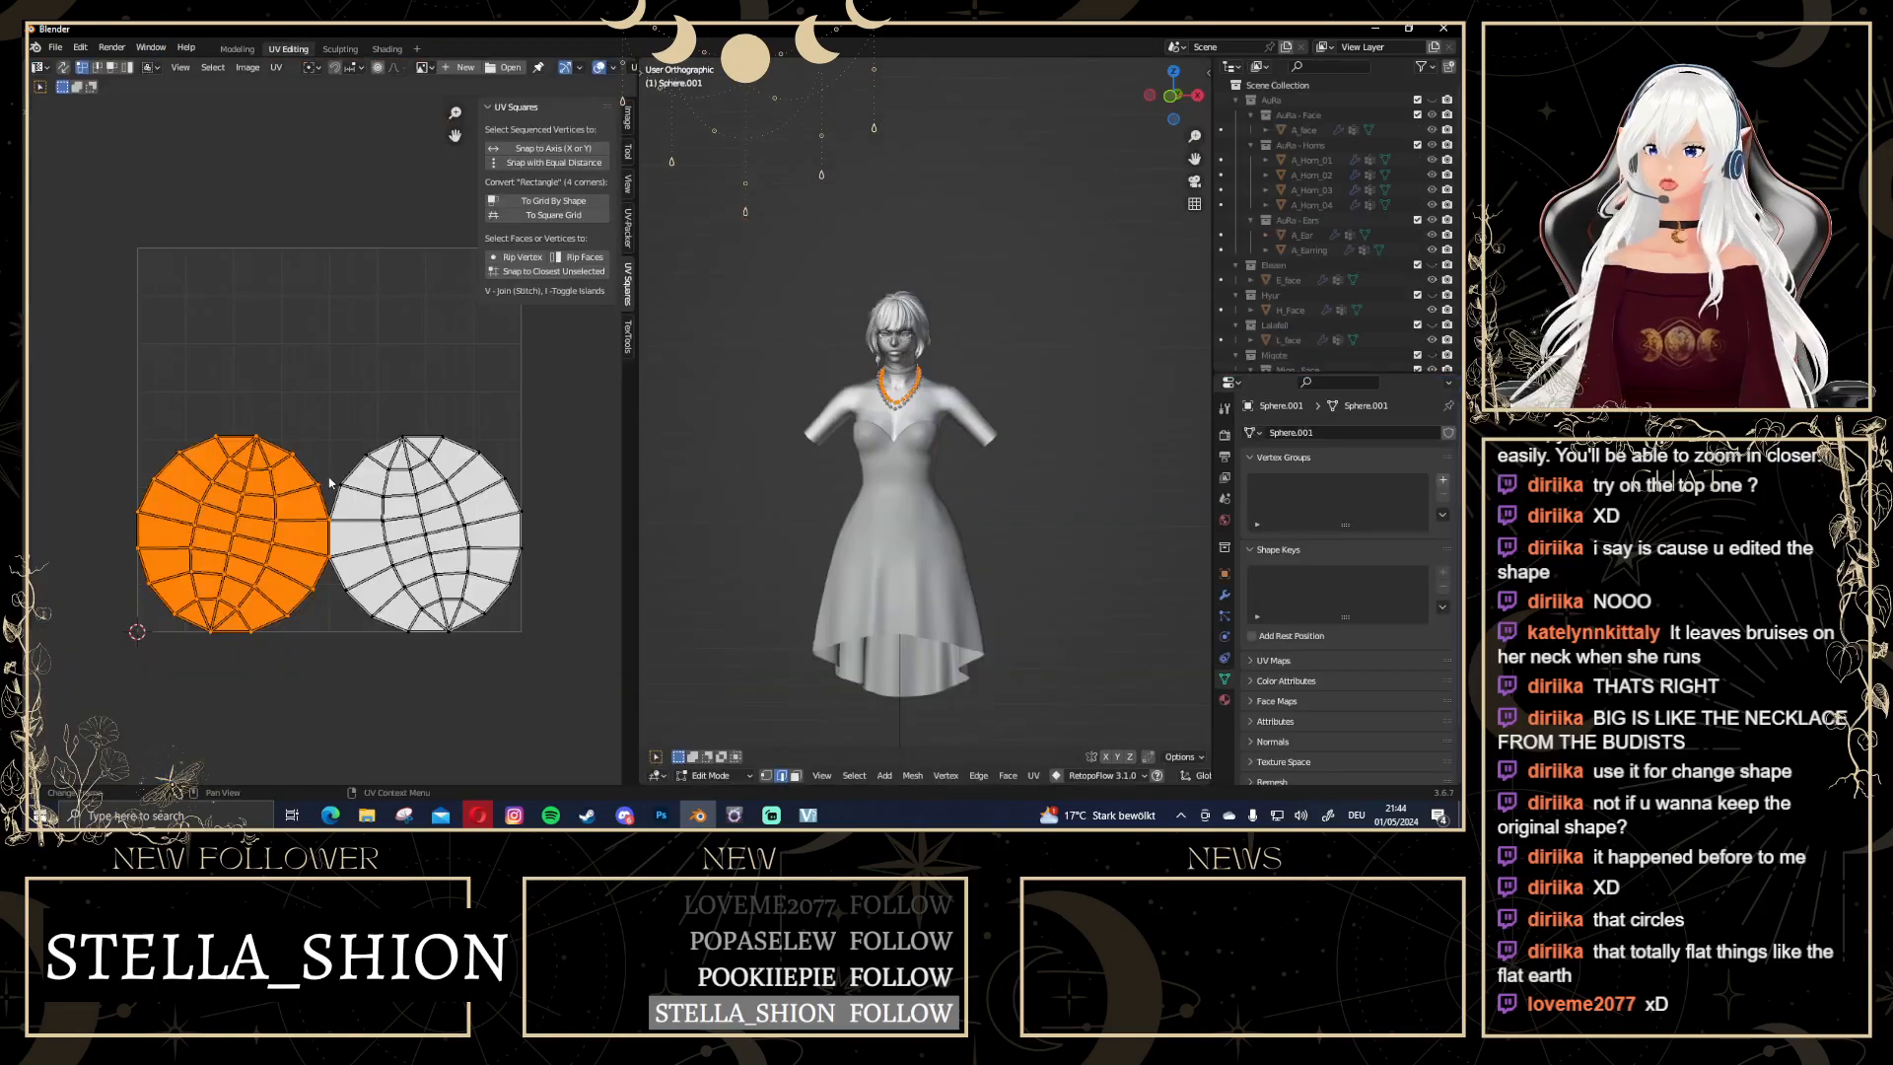
{"action": "key", "text": "b"}
{"action": "left_click_drag", "start_coordinate": [381, 406], "coordinate": [433, 441]}
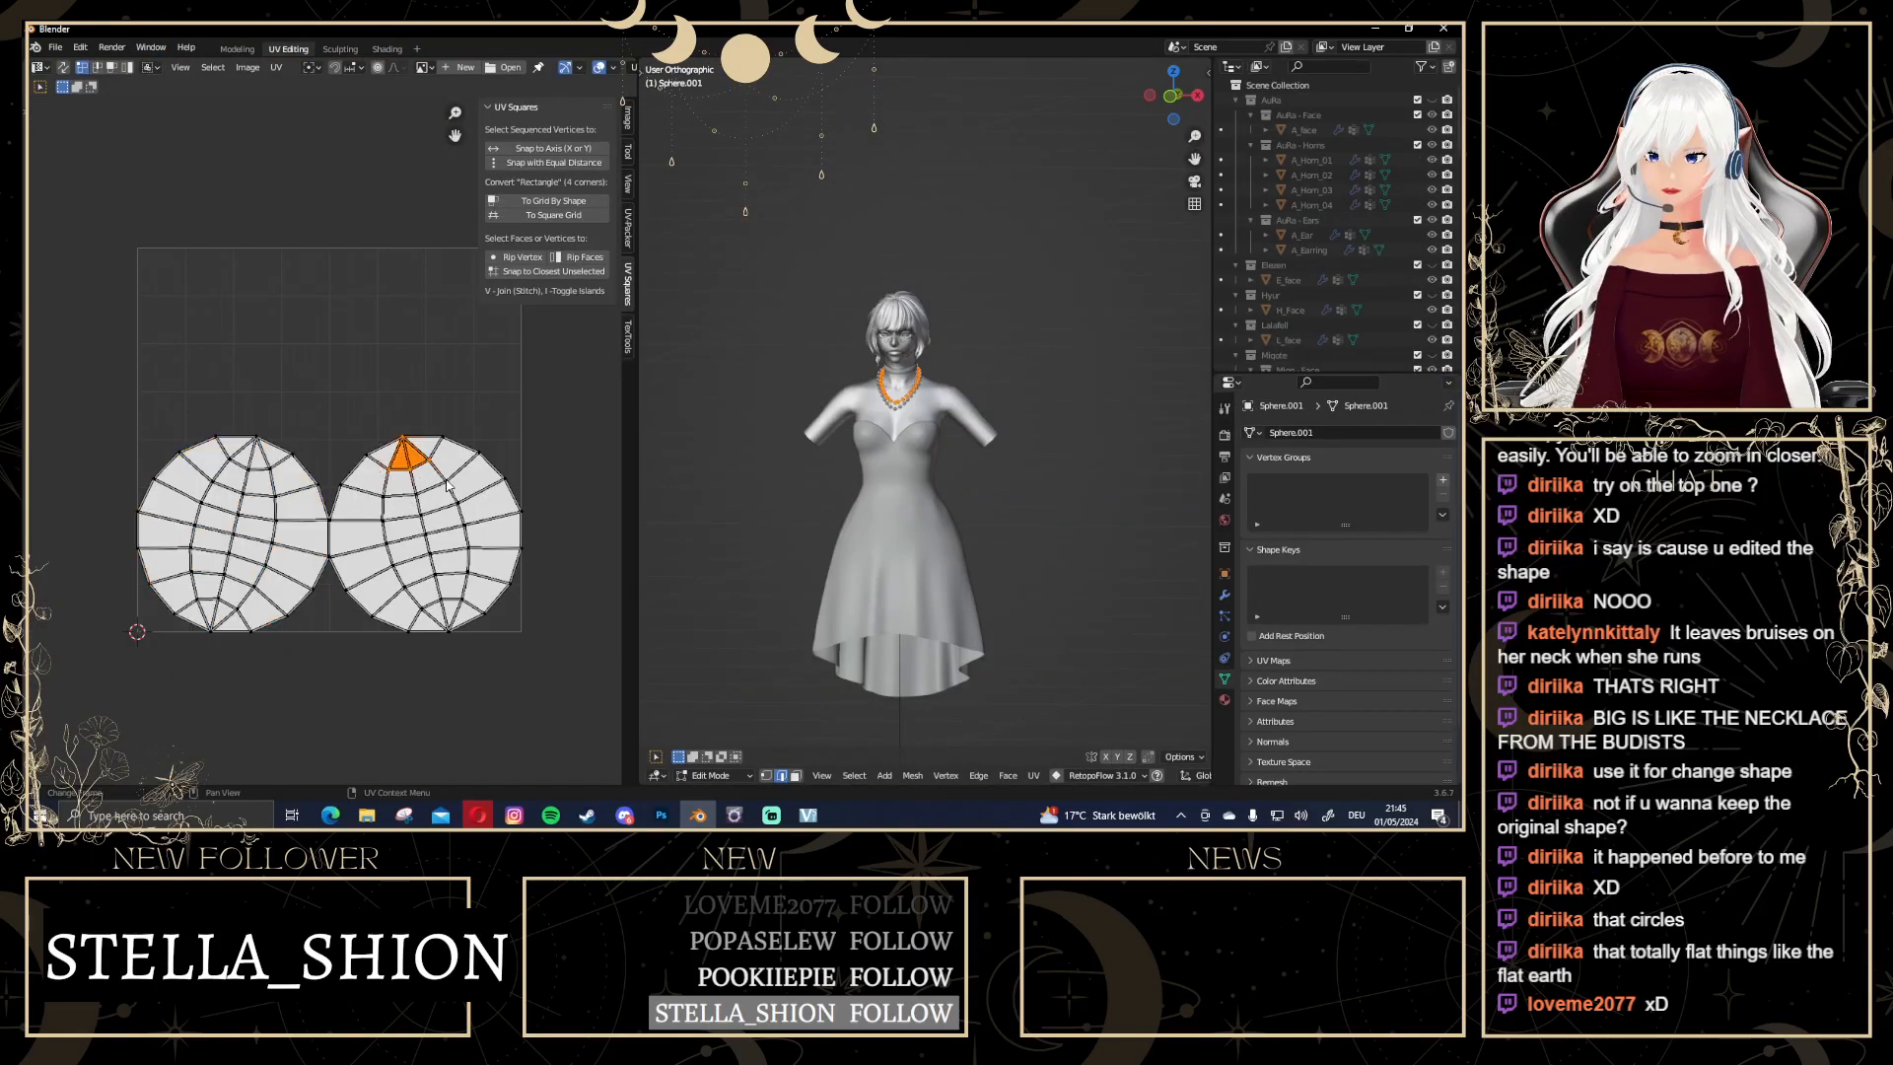
{"action": "key", "text": "ctrl+l"}
{"action": "key", "text": "g"}
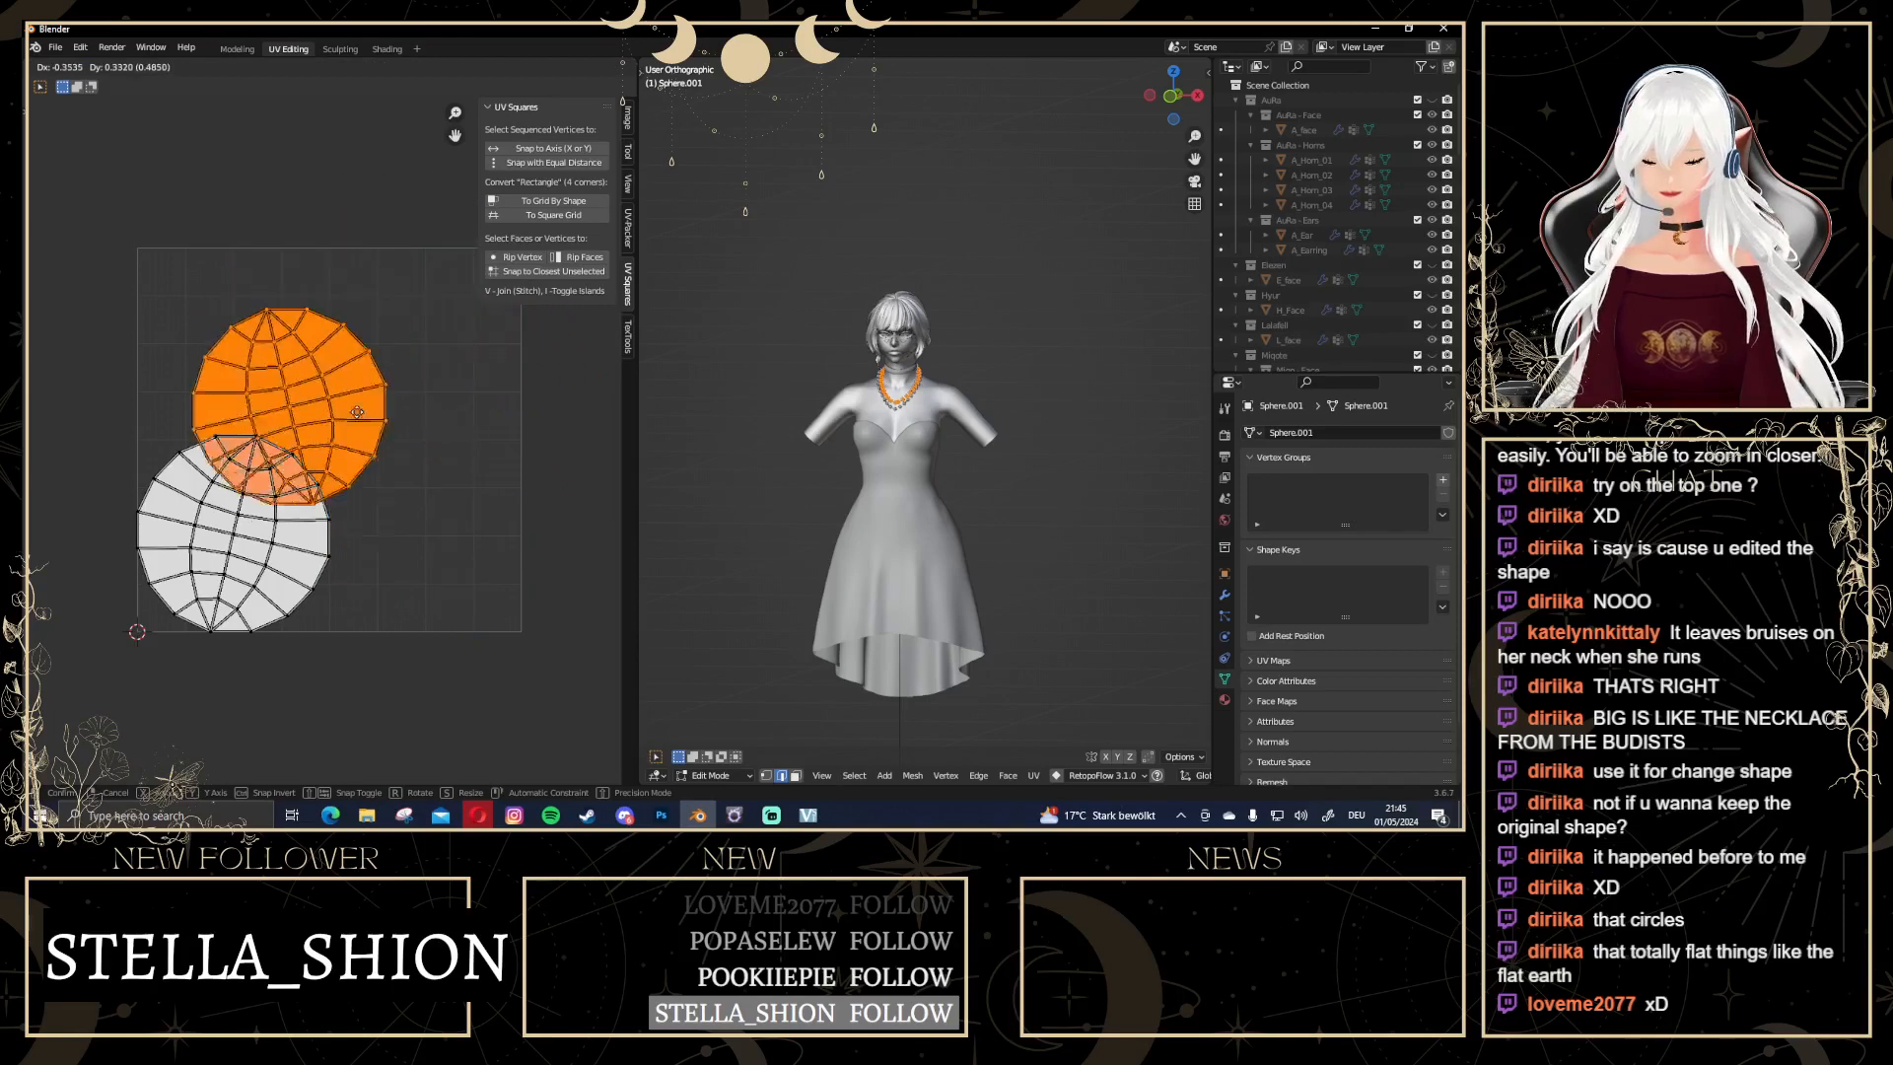
{"action": "left_click", "coordinate": [478, 354]}
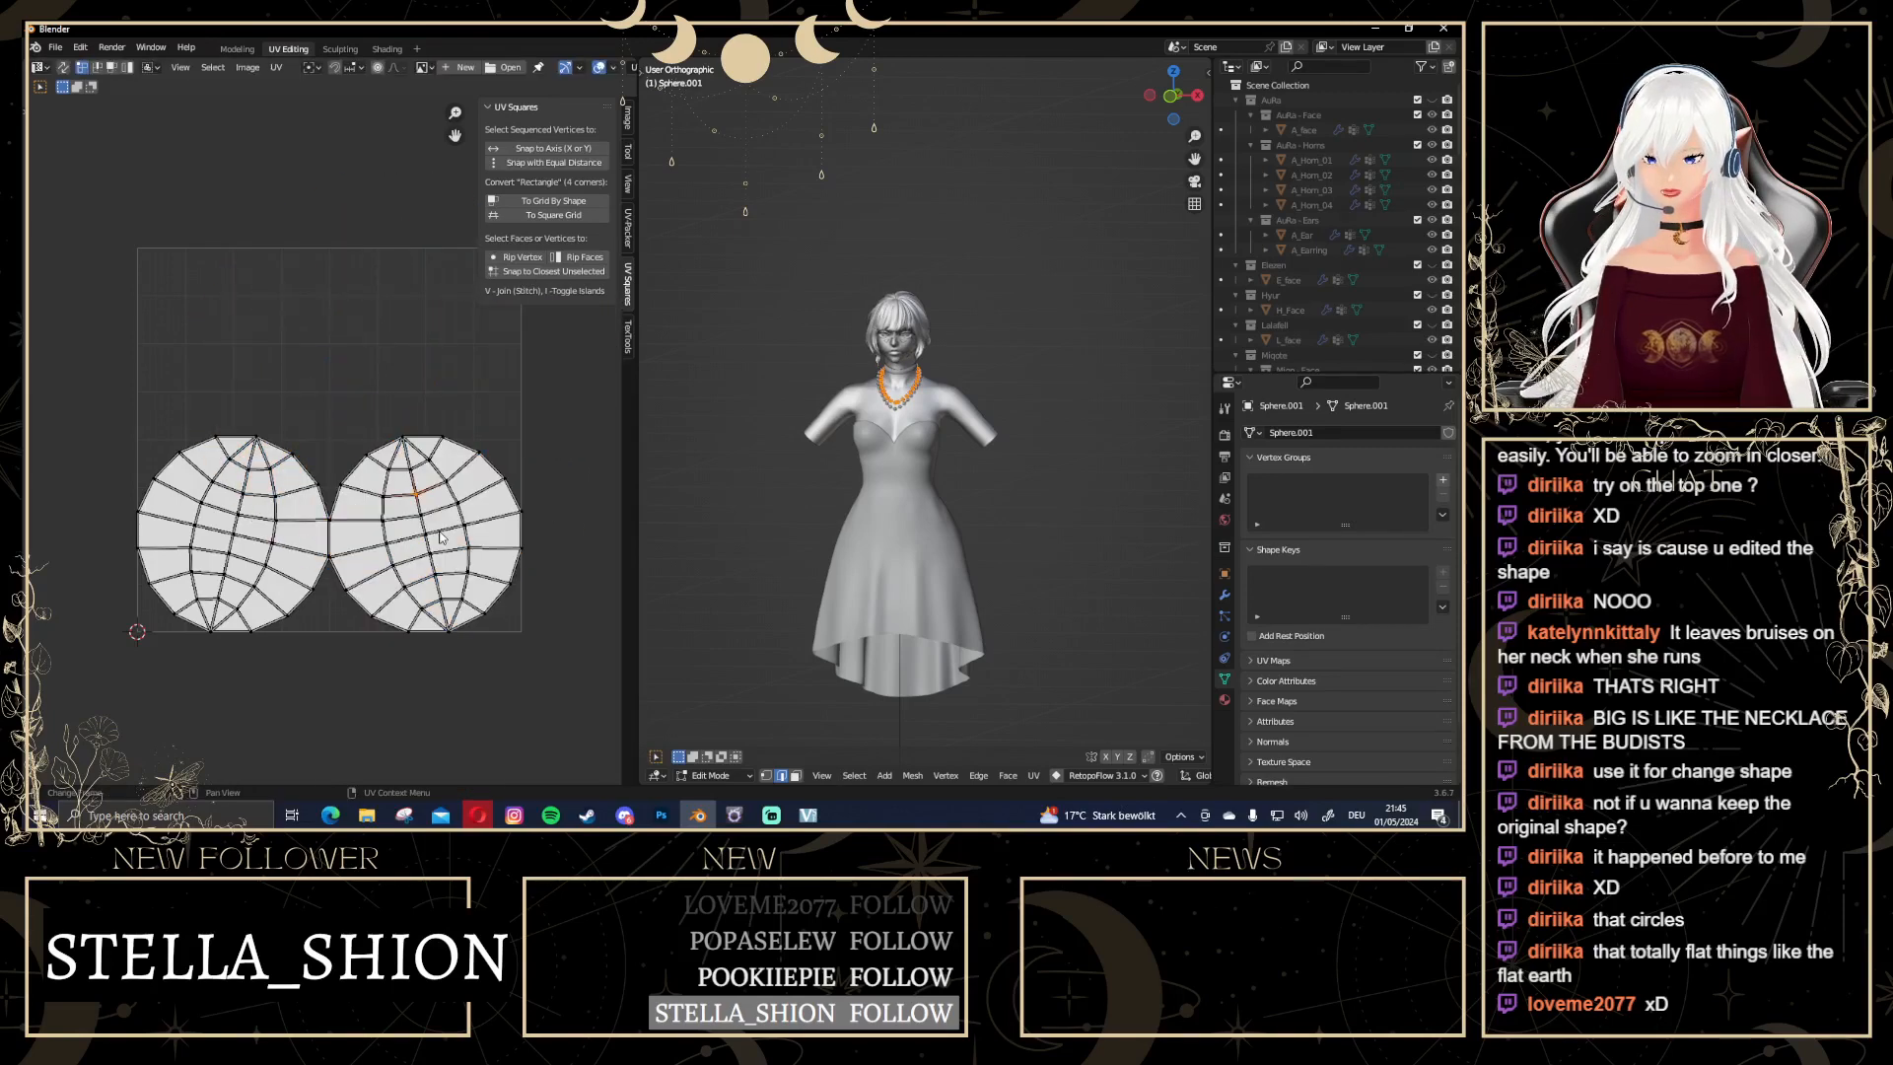
{"action": "key", "text": "g"}
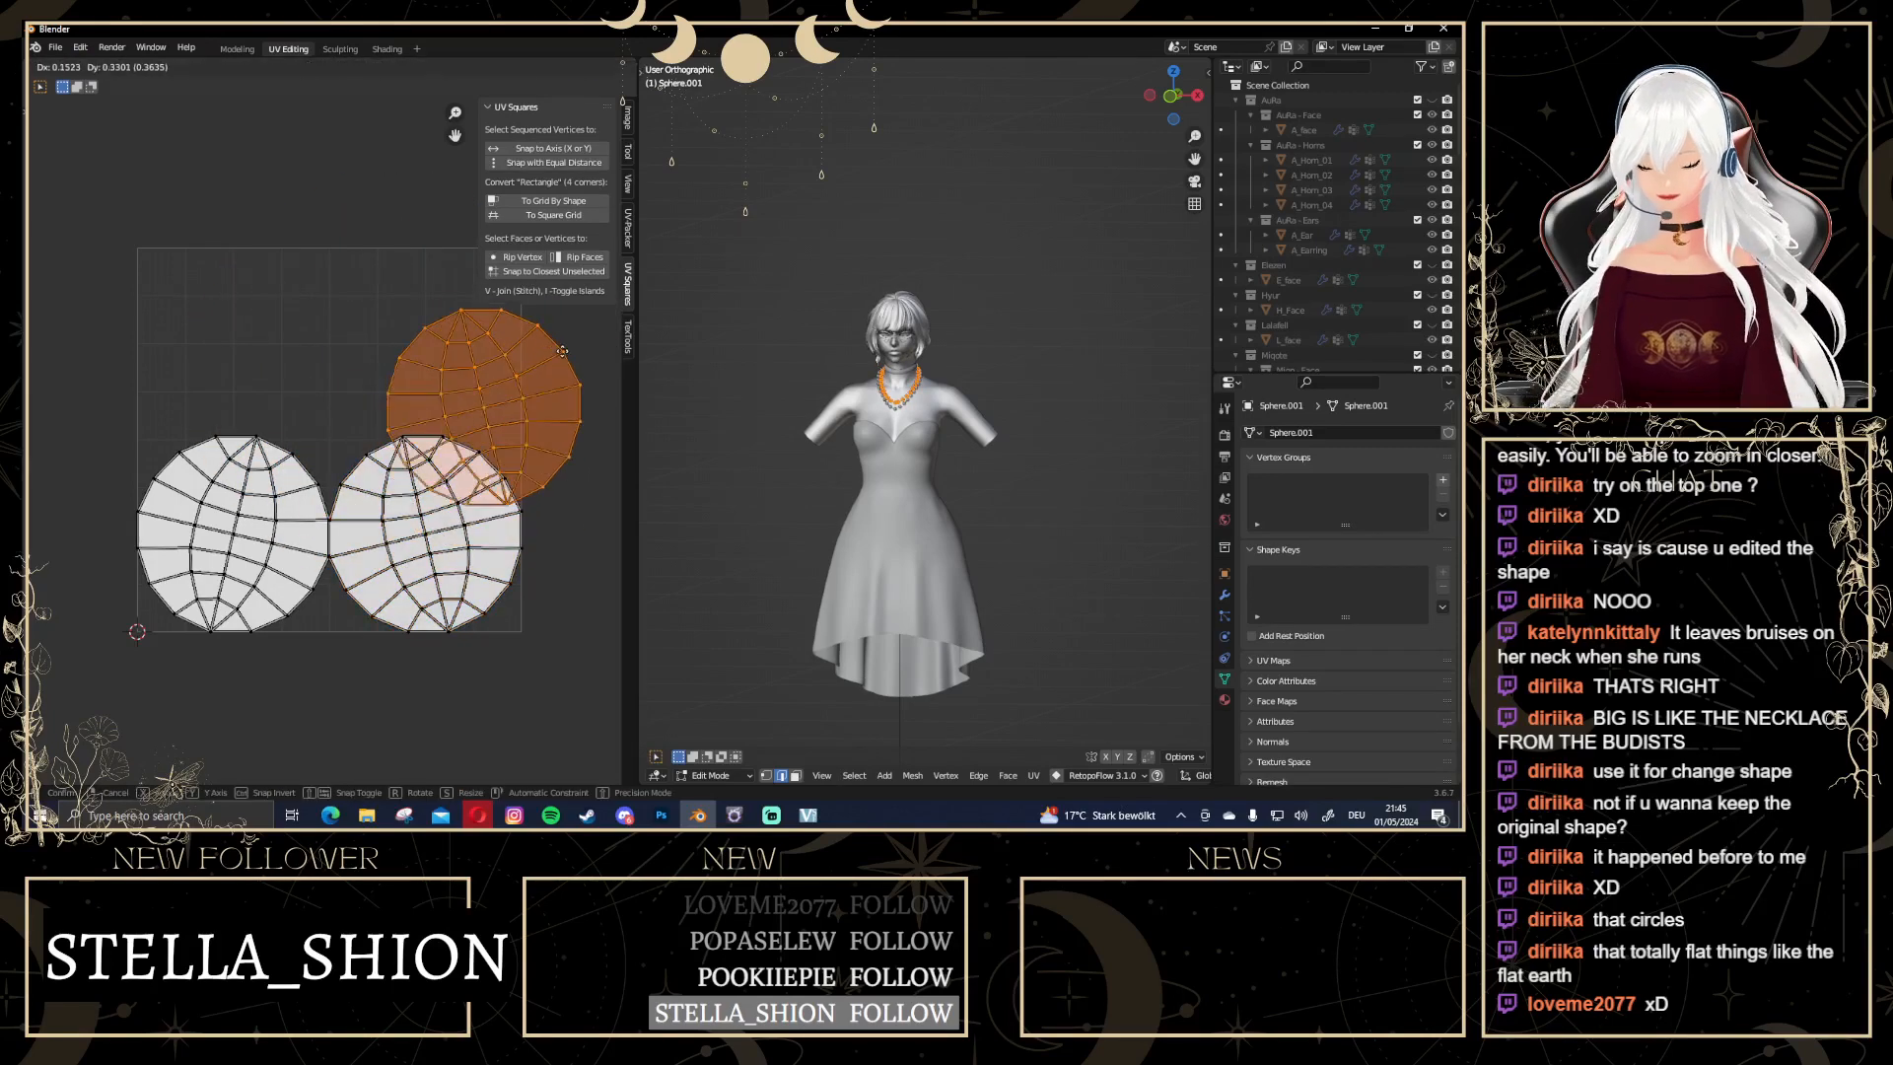
{"action": "right_click", "coordinate": [518, 386]}
Return to Object Mode in the Modeling workspace, deselect the inner strand and view the necklace from the front
{"action": "left_click", "coordinate": [237, 49]}
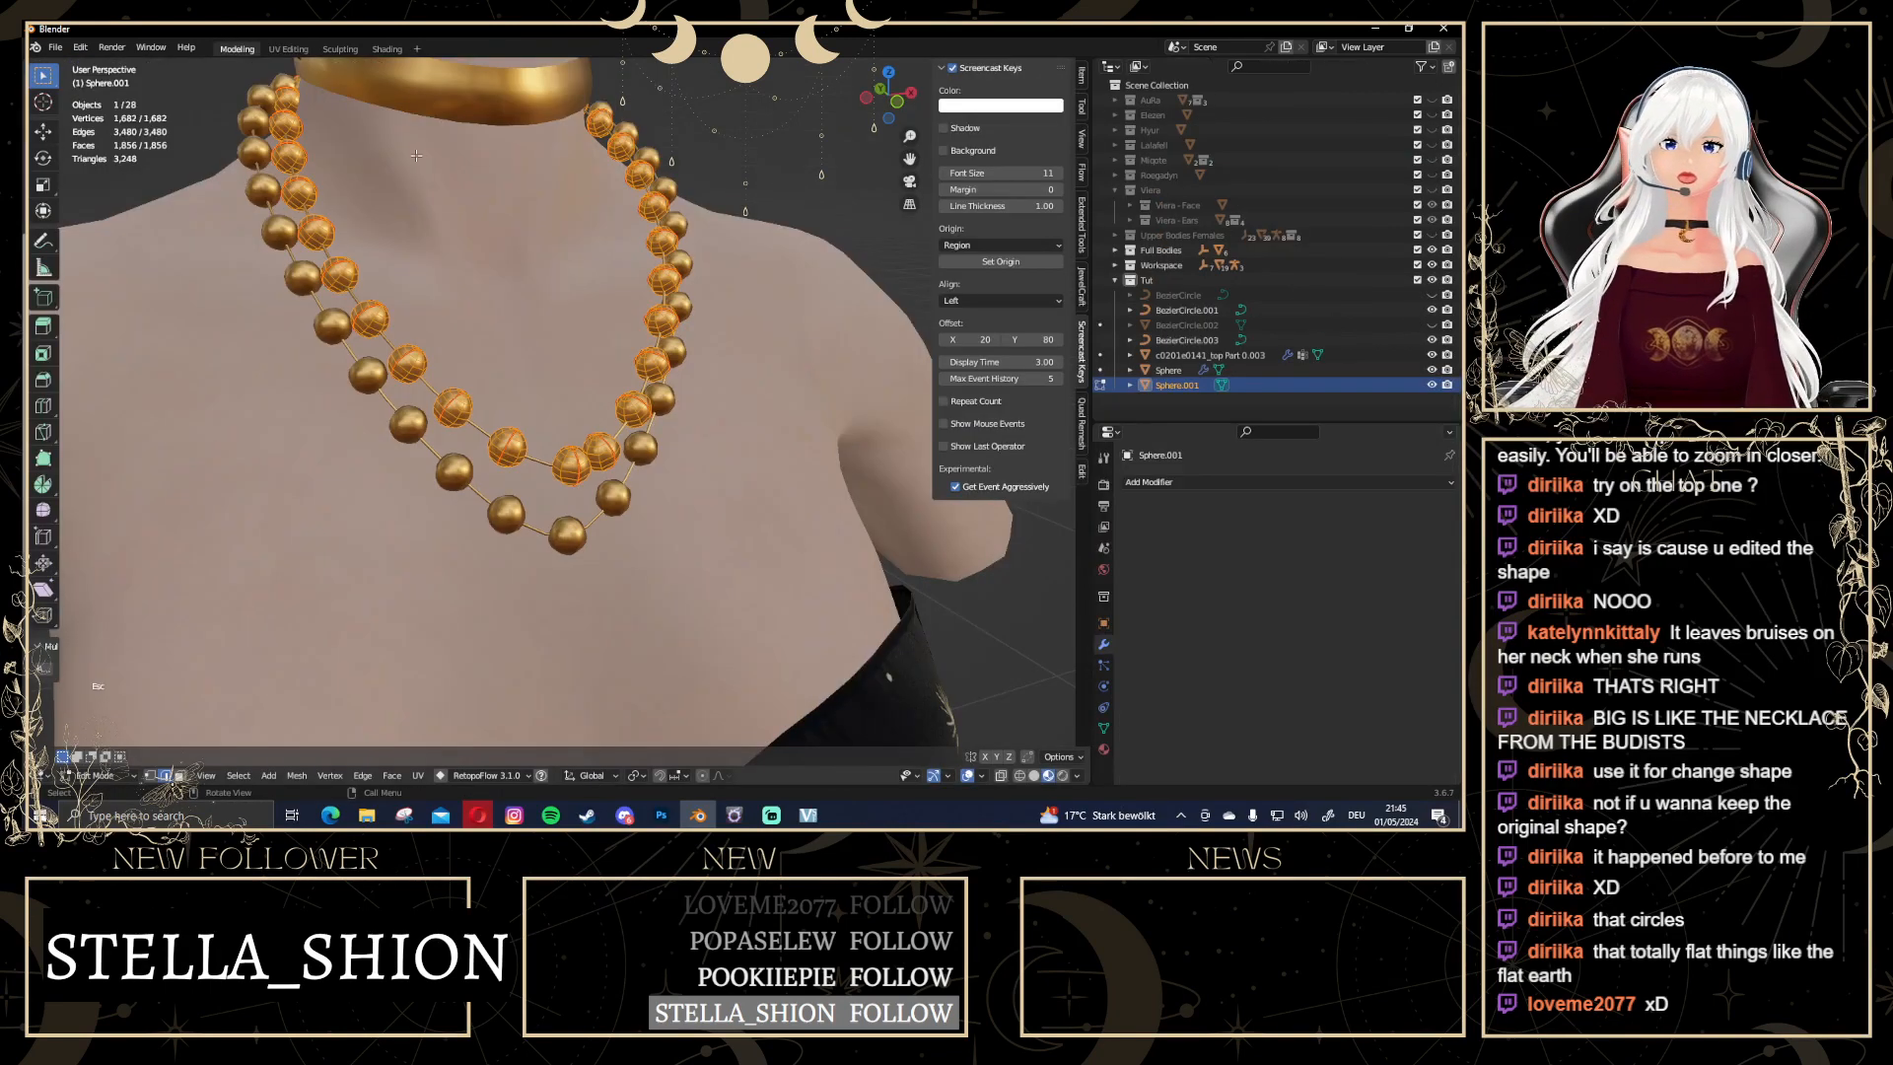
{"action": "scroll", "coordinate": [719, 402], "scroll_direction": "down", "scroll_amount": 3}
{"action": "key", "text": "Tab"}
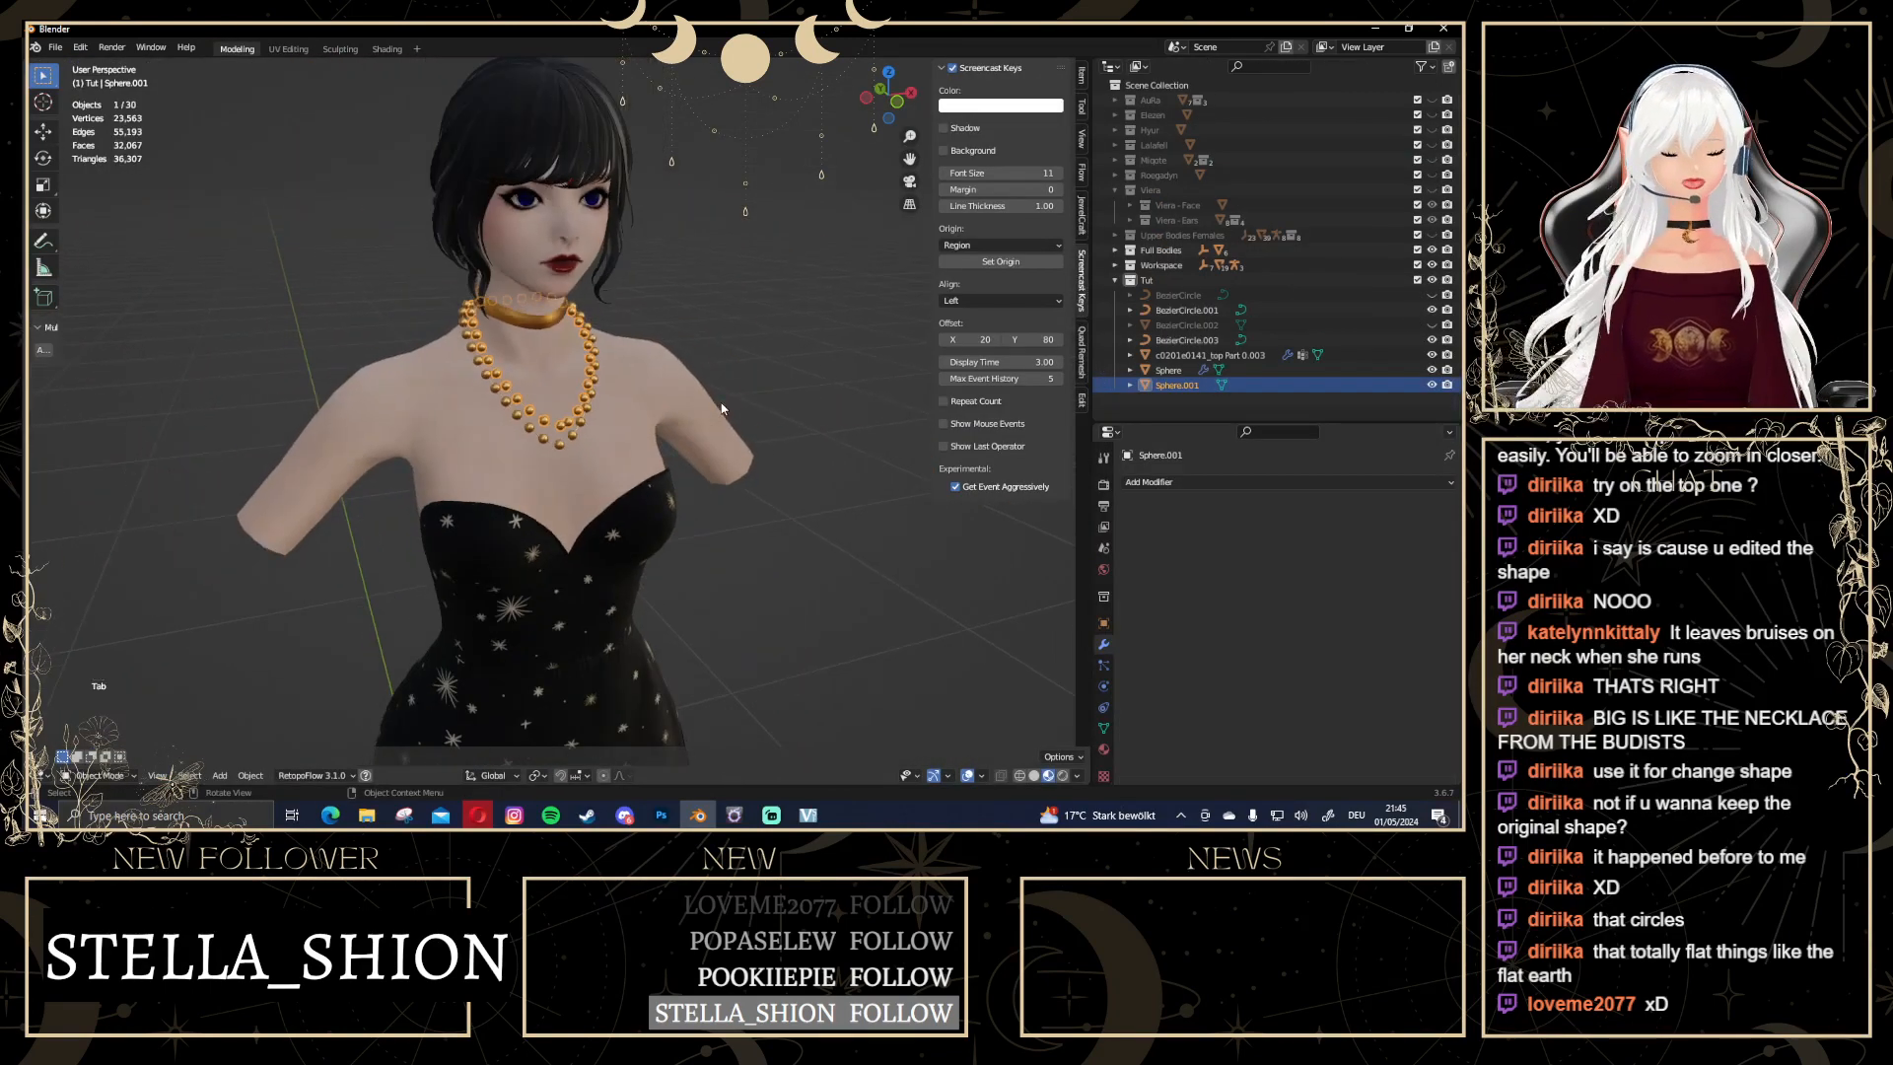
{"action": "left_click", "coordinate": [884, 102]}
{"action": "left_click", "coordinate": [730, 211]}
{"action": "scroll", "coordinate": [757, 362], "scroll_direction": "down", "scroll_amount": 3}
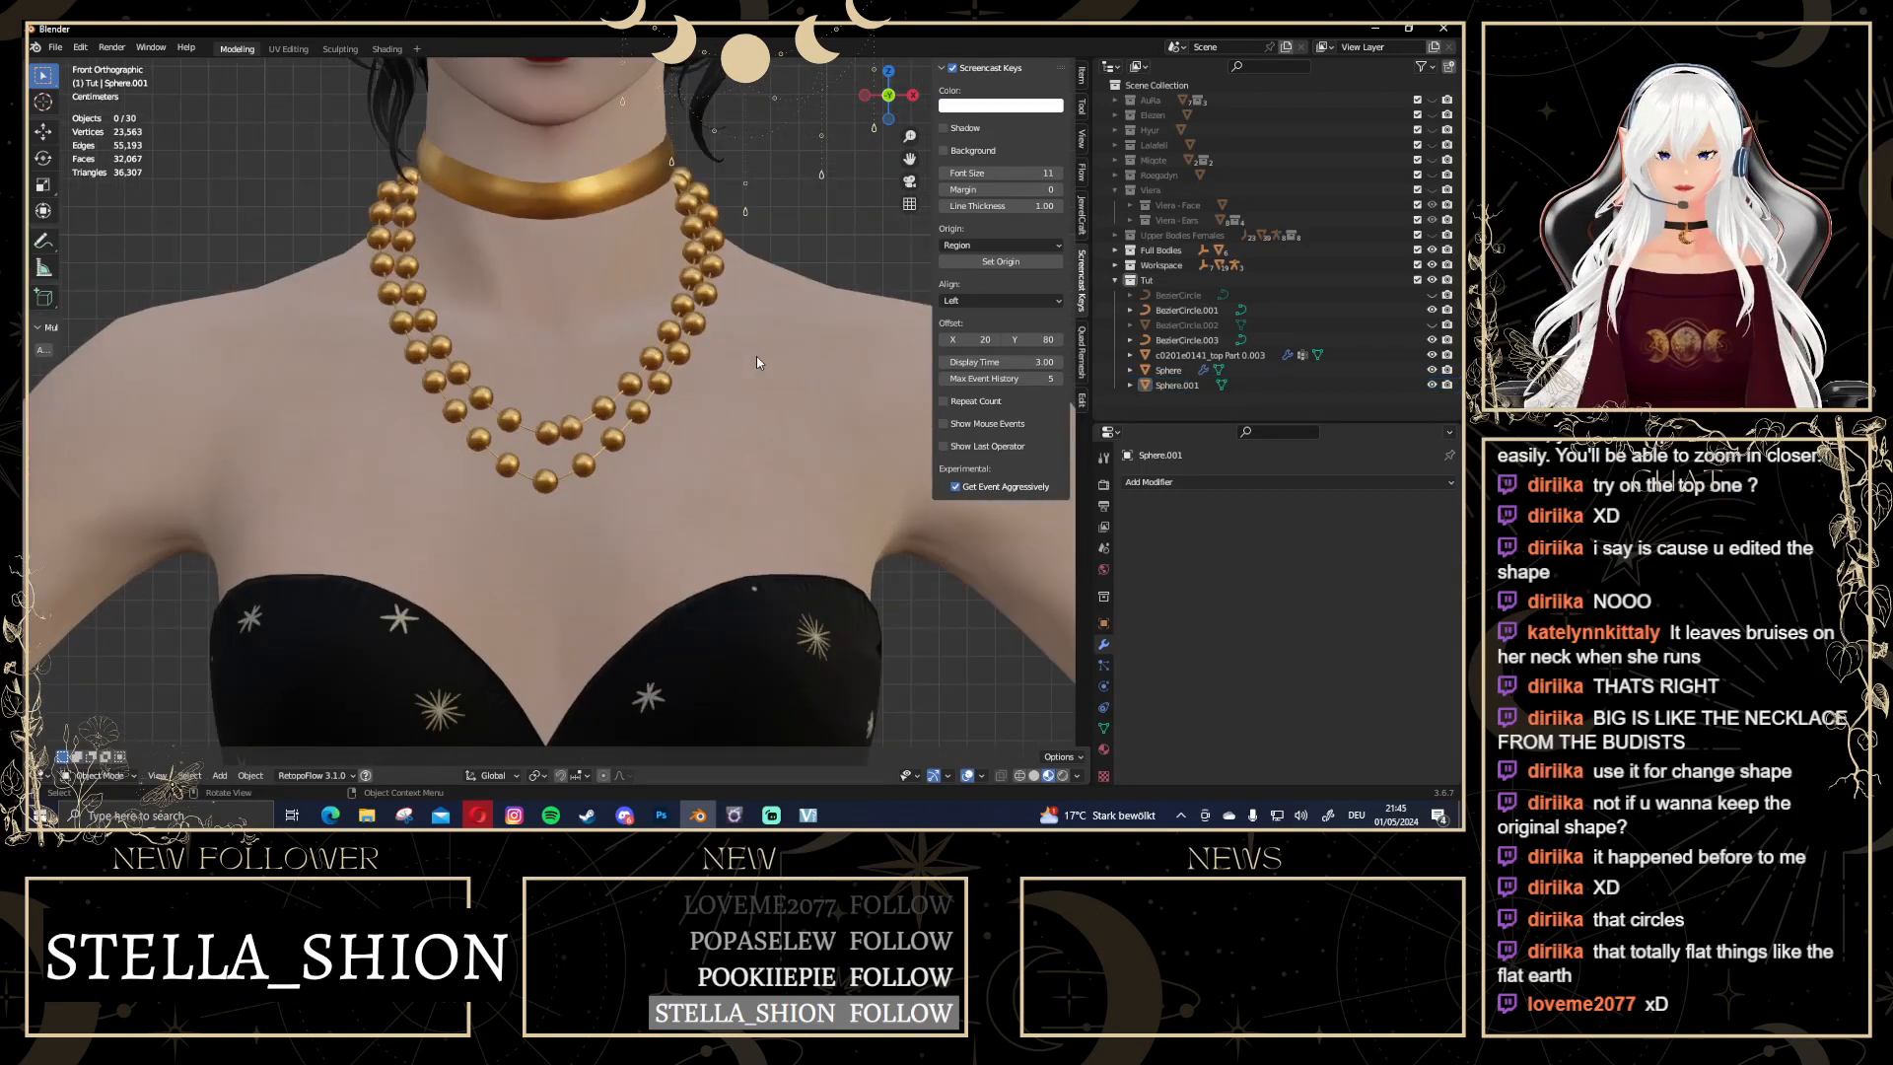
{"action": "scroll", "coordinate": [757, 361], "scroll_direction": "down", "scroll_amount": 2}
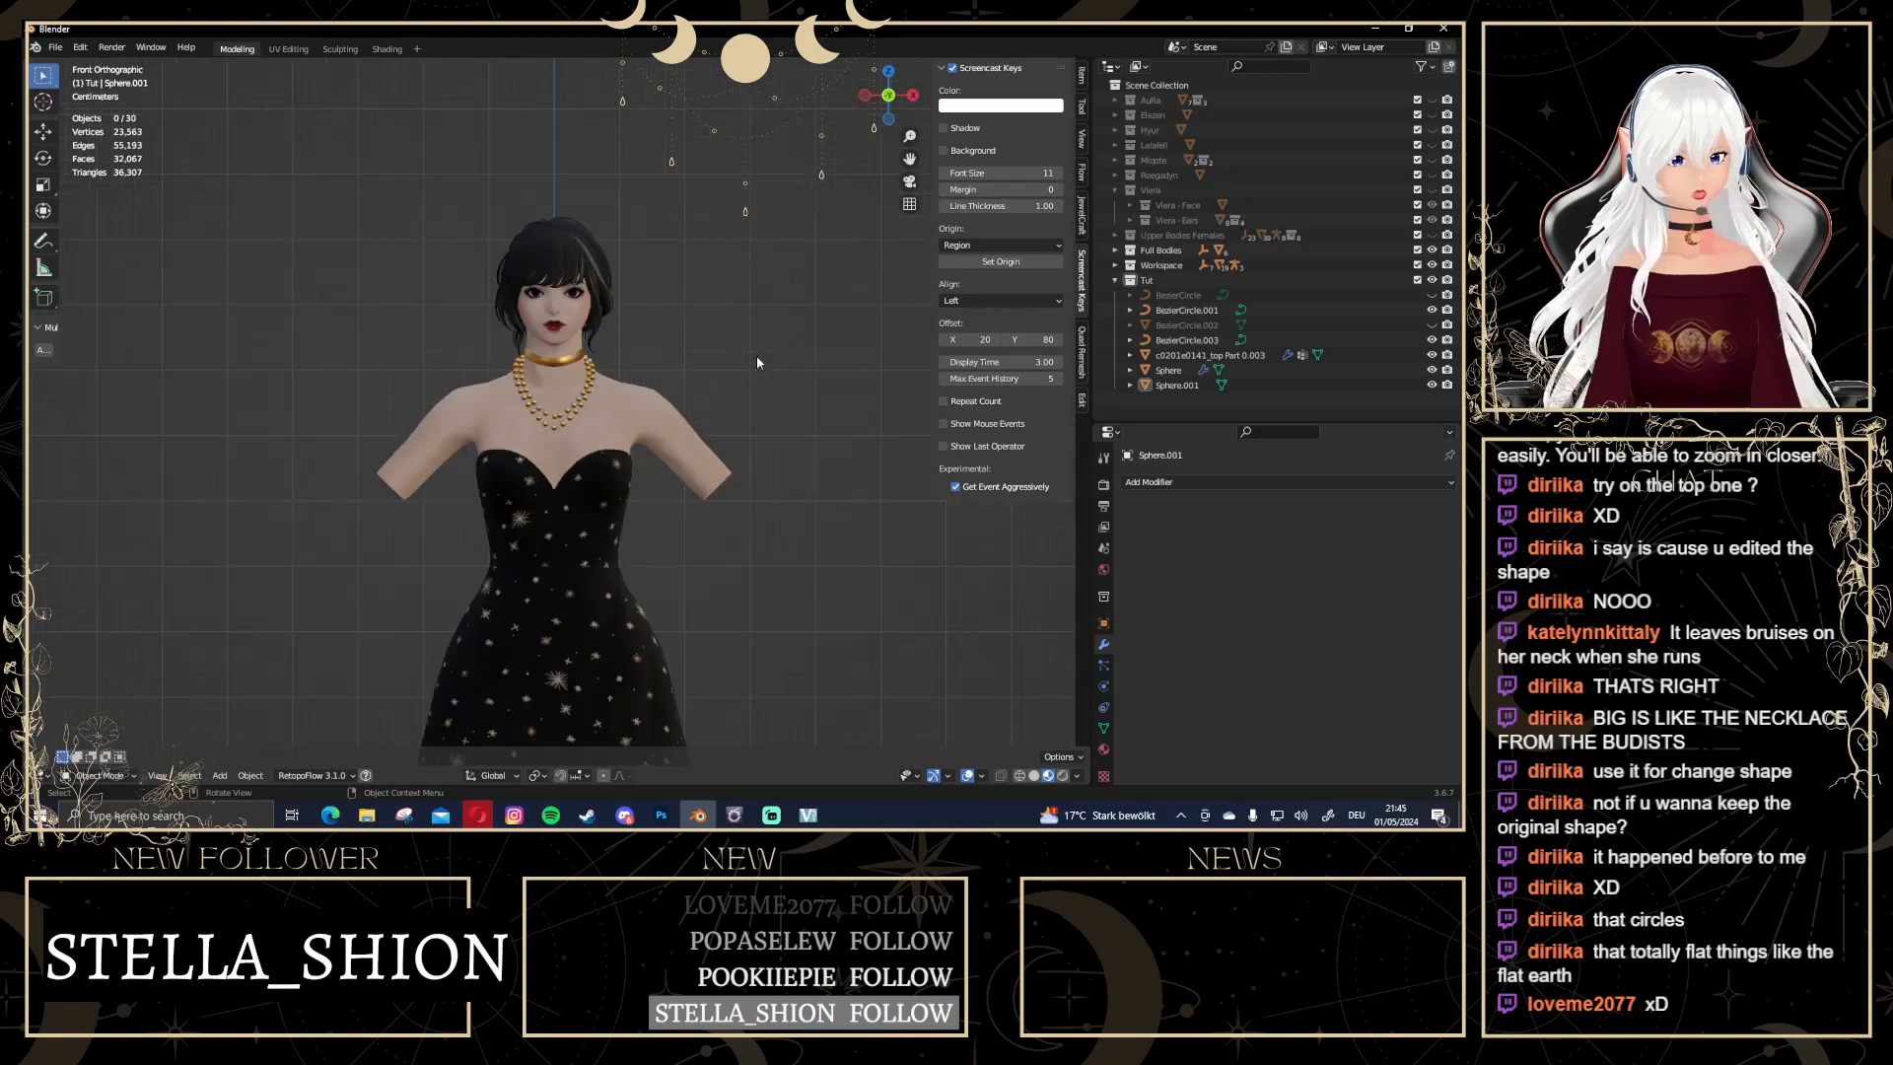
{"action": "scroll", "coordinate": [654, 334], "scroll_direction": "up", "scroll_amount": 6}
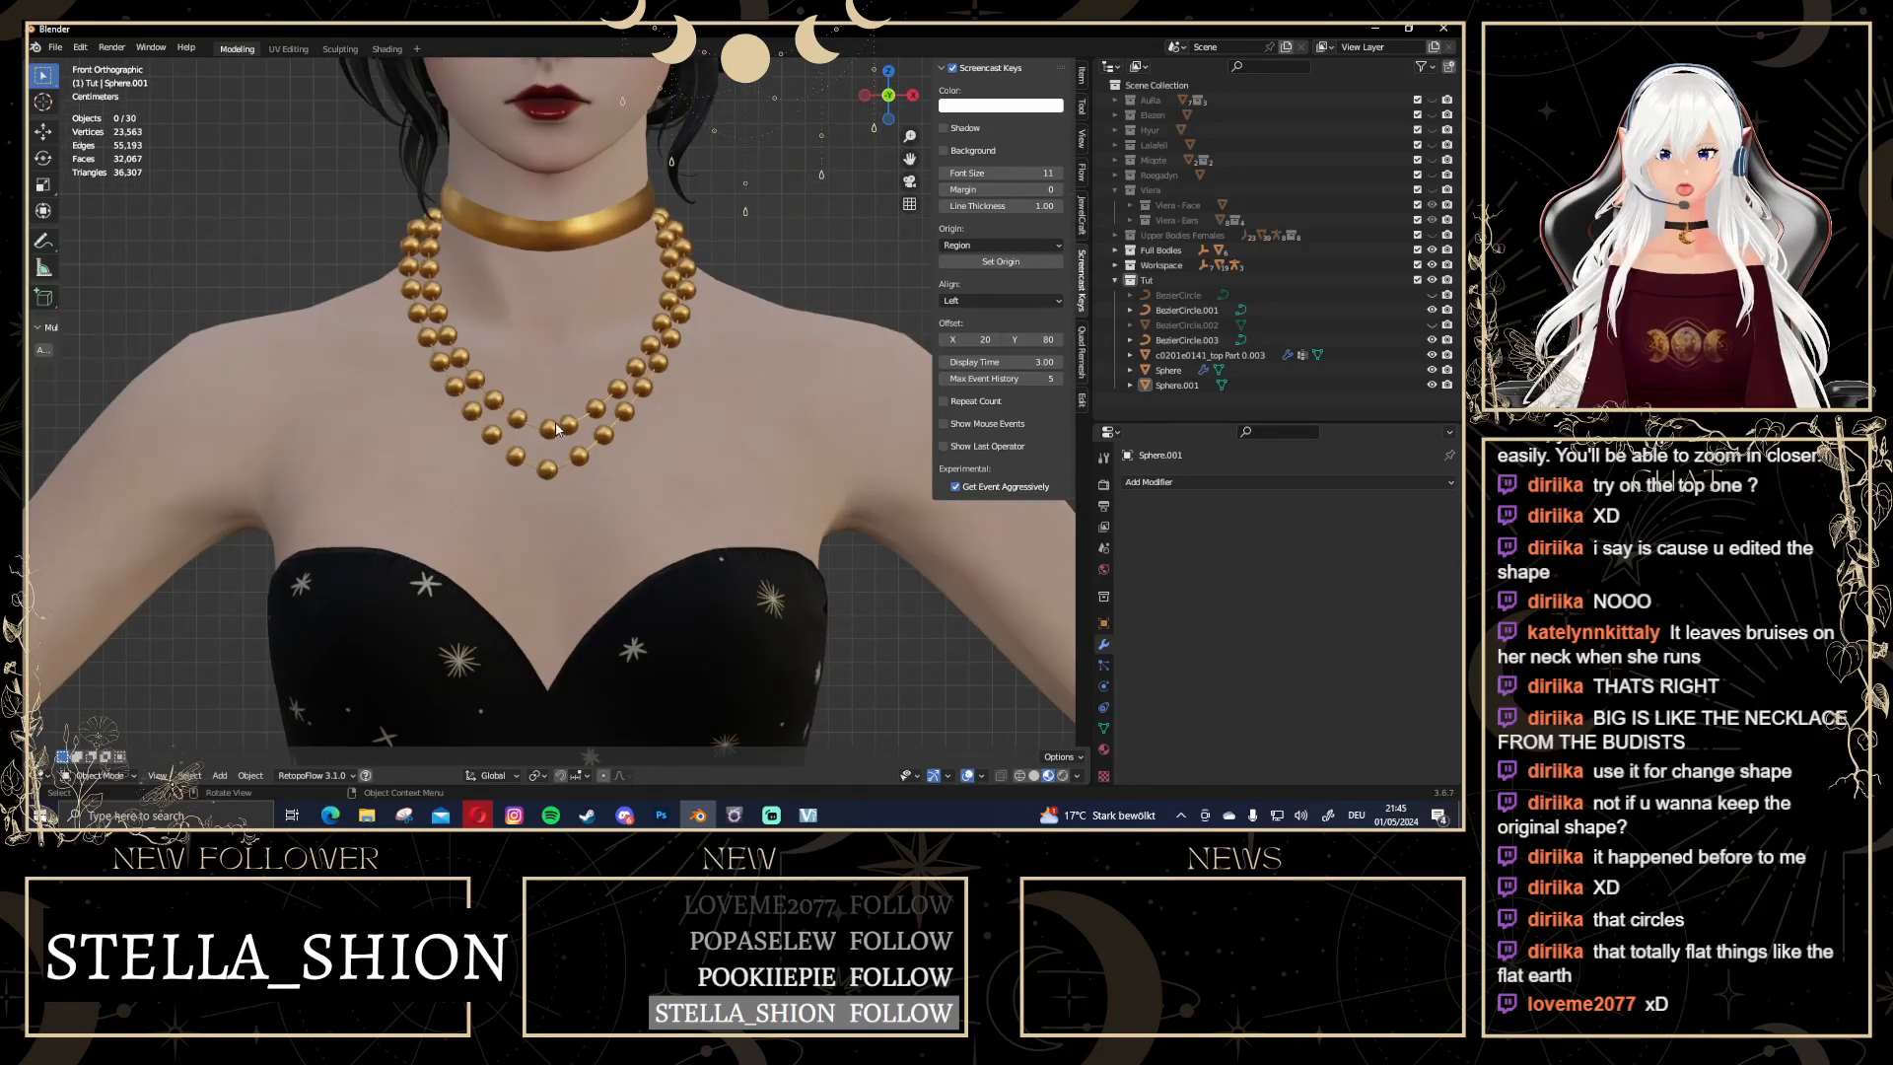
Duplicate the linked mesh of one bead near the inner strand's lowest point and place the copy in empty space beside the character's head
{"action": "left_click", "coordinate": [557, 424]}
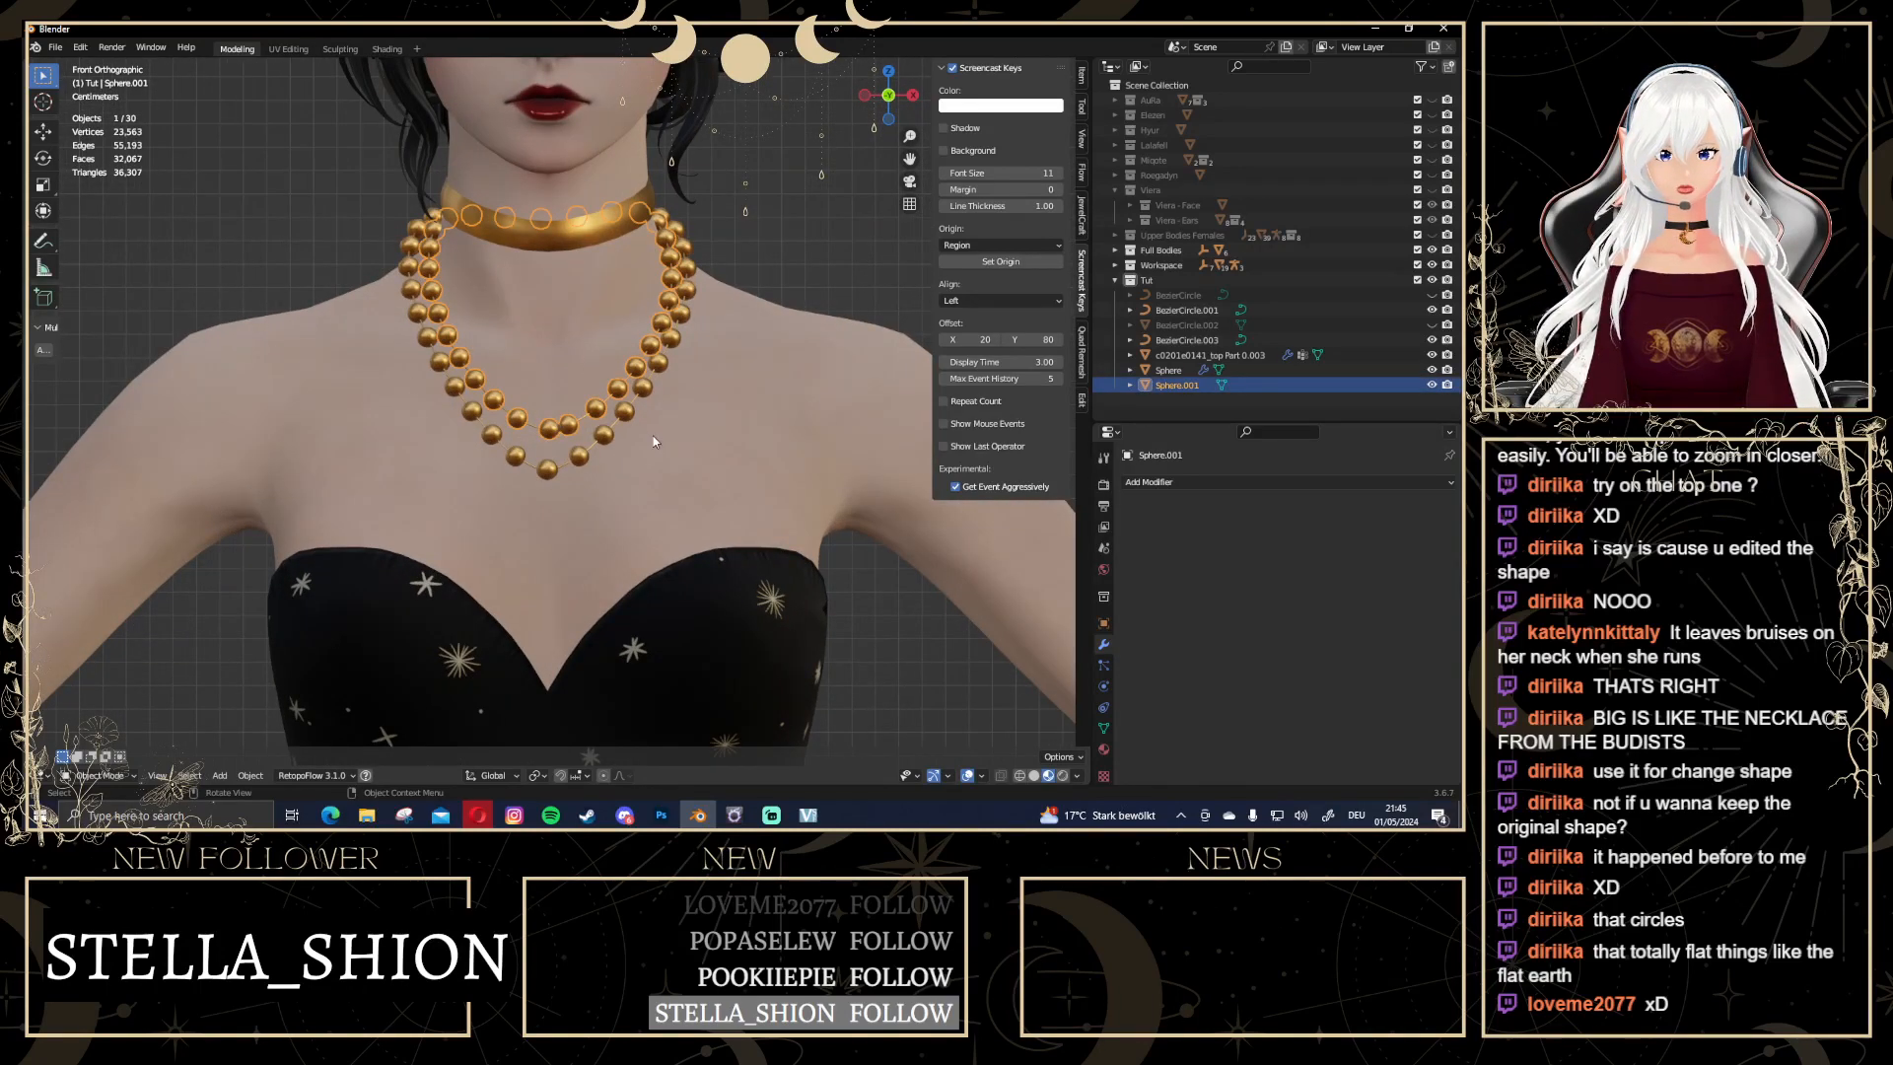
{"action": "key", "text": "Tab"}
{"action": "scroll", "coordinate": [653, 435], "scroll_direction": "up", "scroll_amount": 4}
{"action": "key", "text": "ctrl+l"}
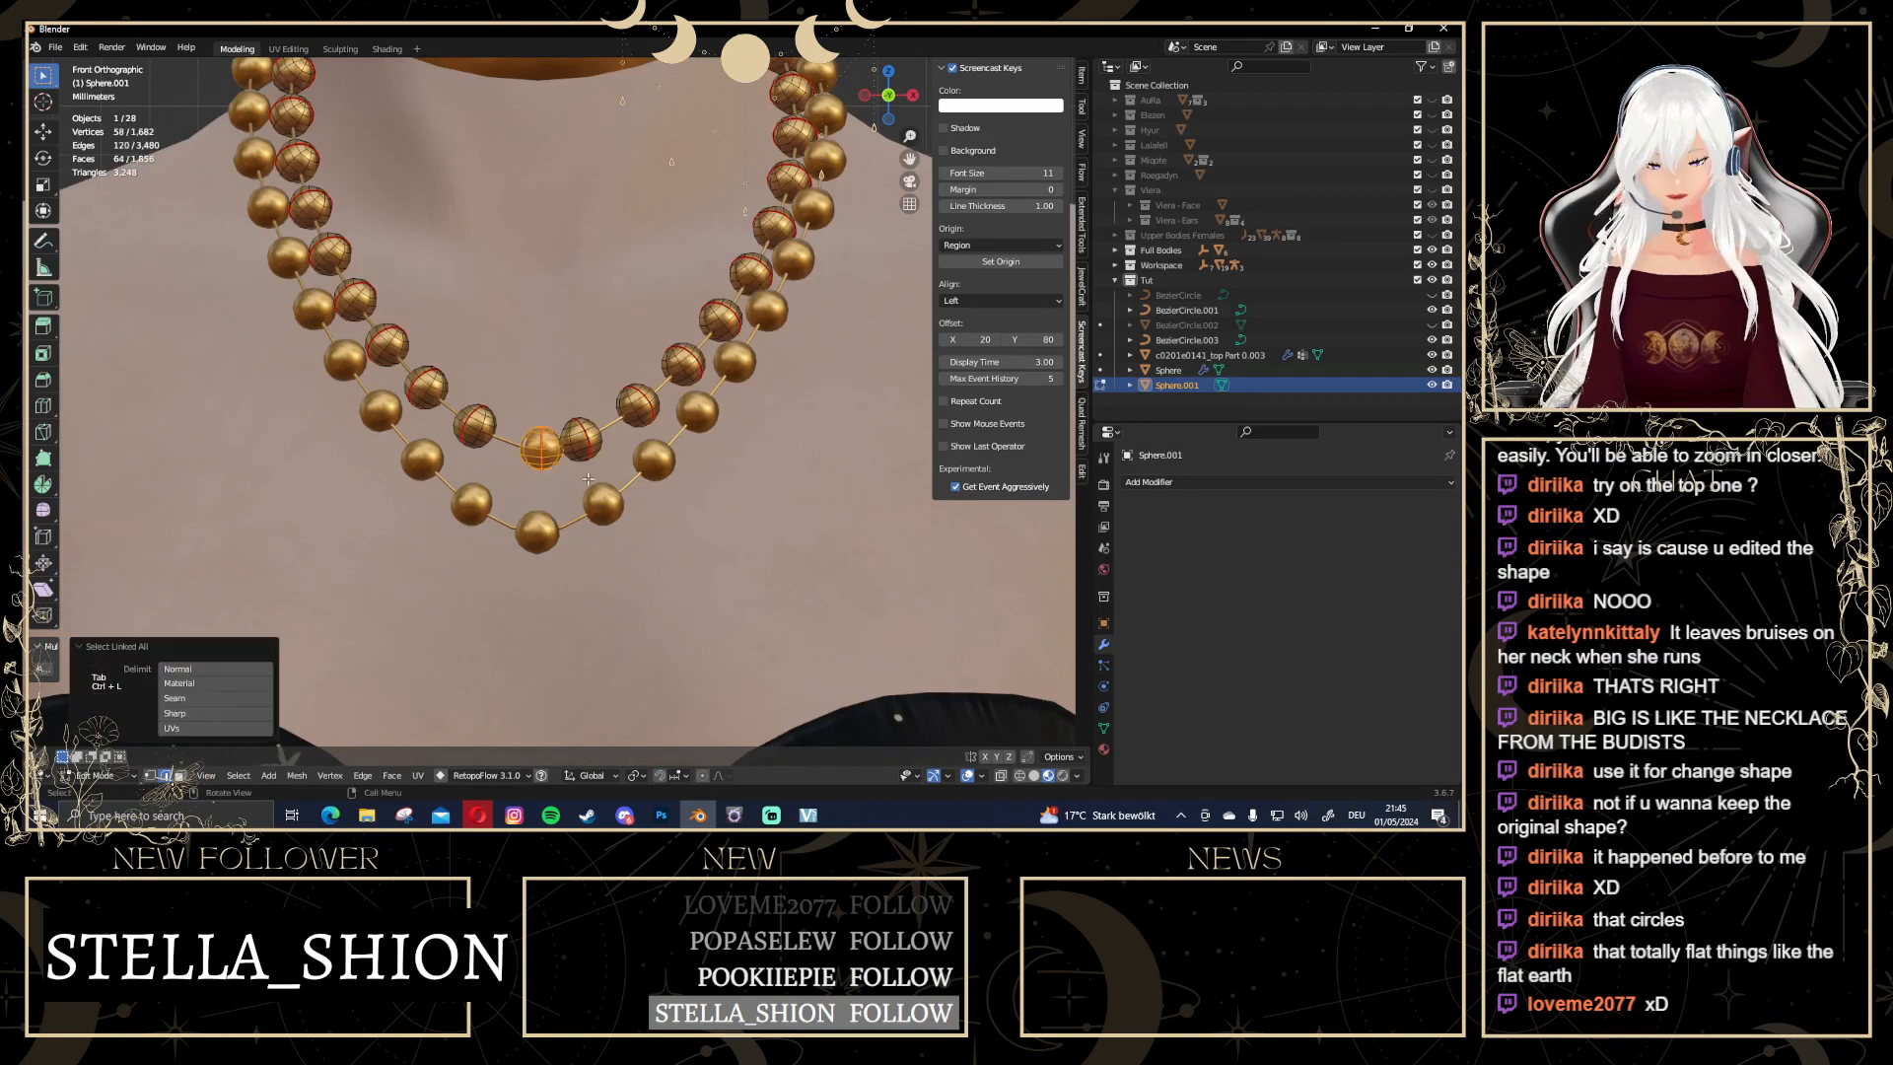
{"action": "scroll", "coordinate": [607, 483], "scroll_direction": "down", "scroll_amount": 6}
{"action": "key", "text": "shift+d"}
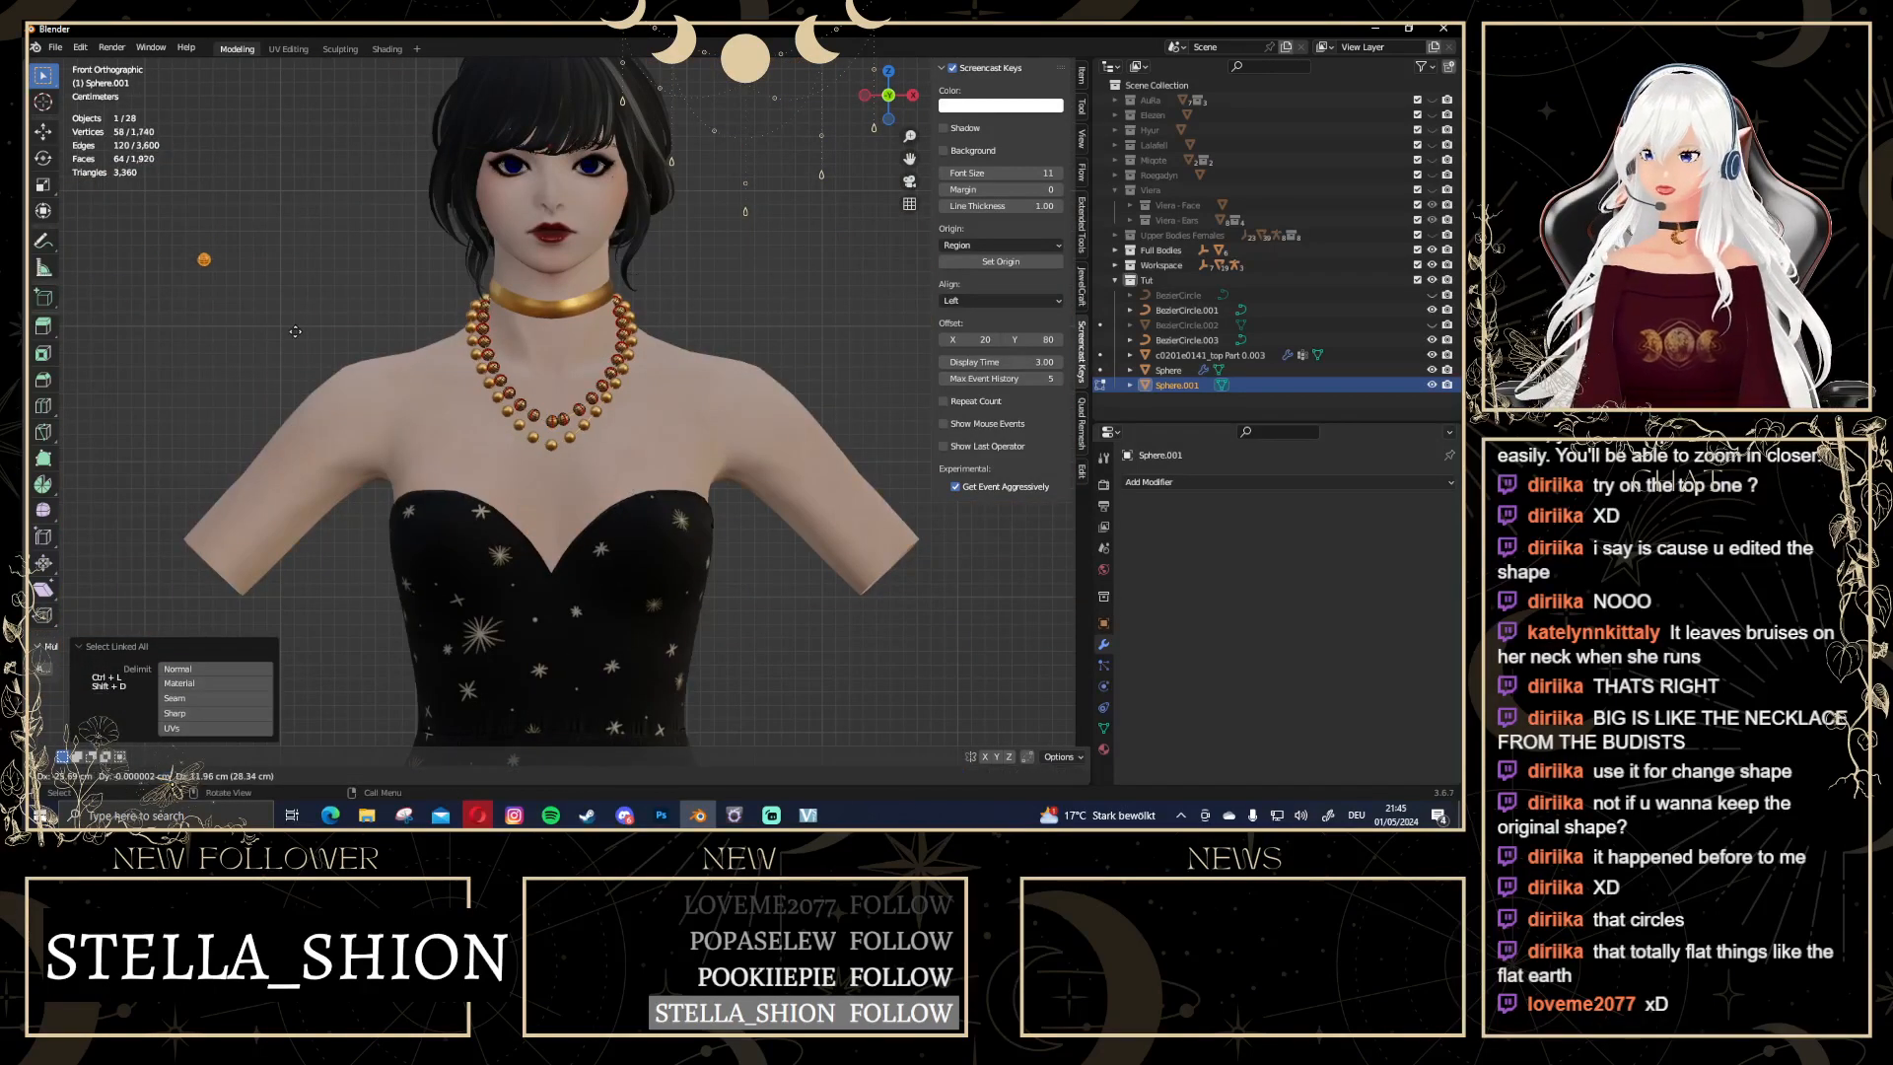
{"action": "left_click", "coordinate": [430, 398]}
{"action": "key", "text": "Tab"}
{"action": "left_click", "coordinate": [697, 267]}
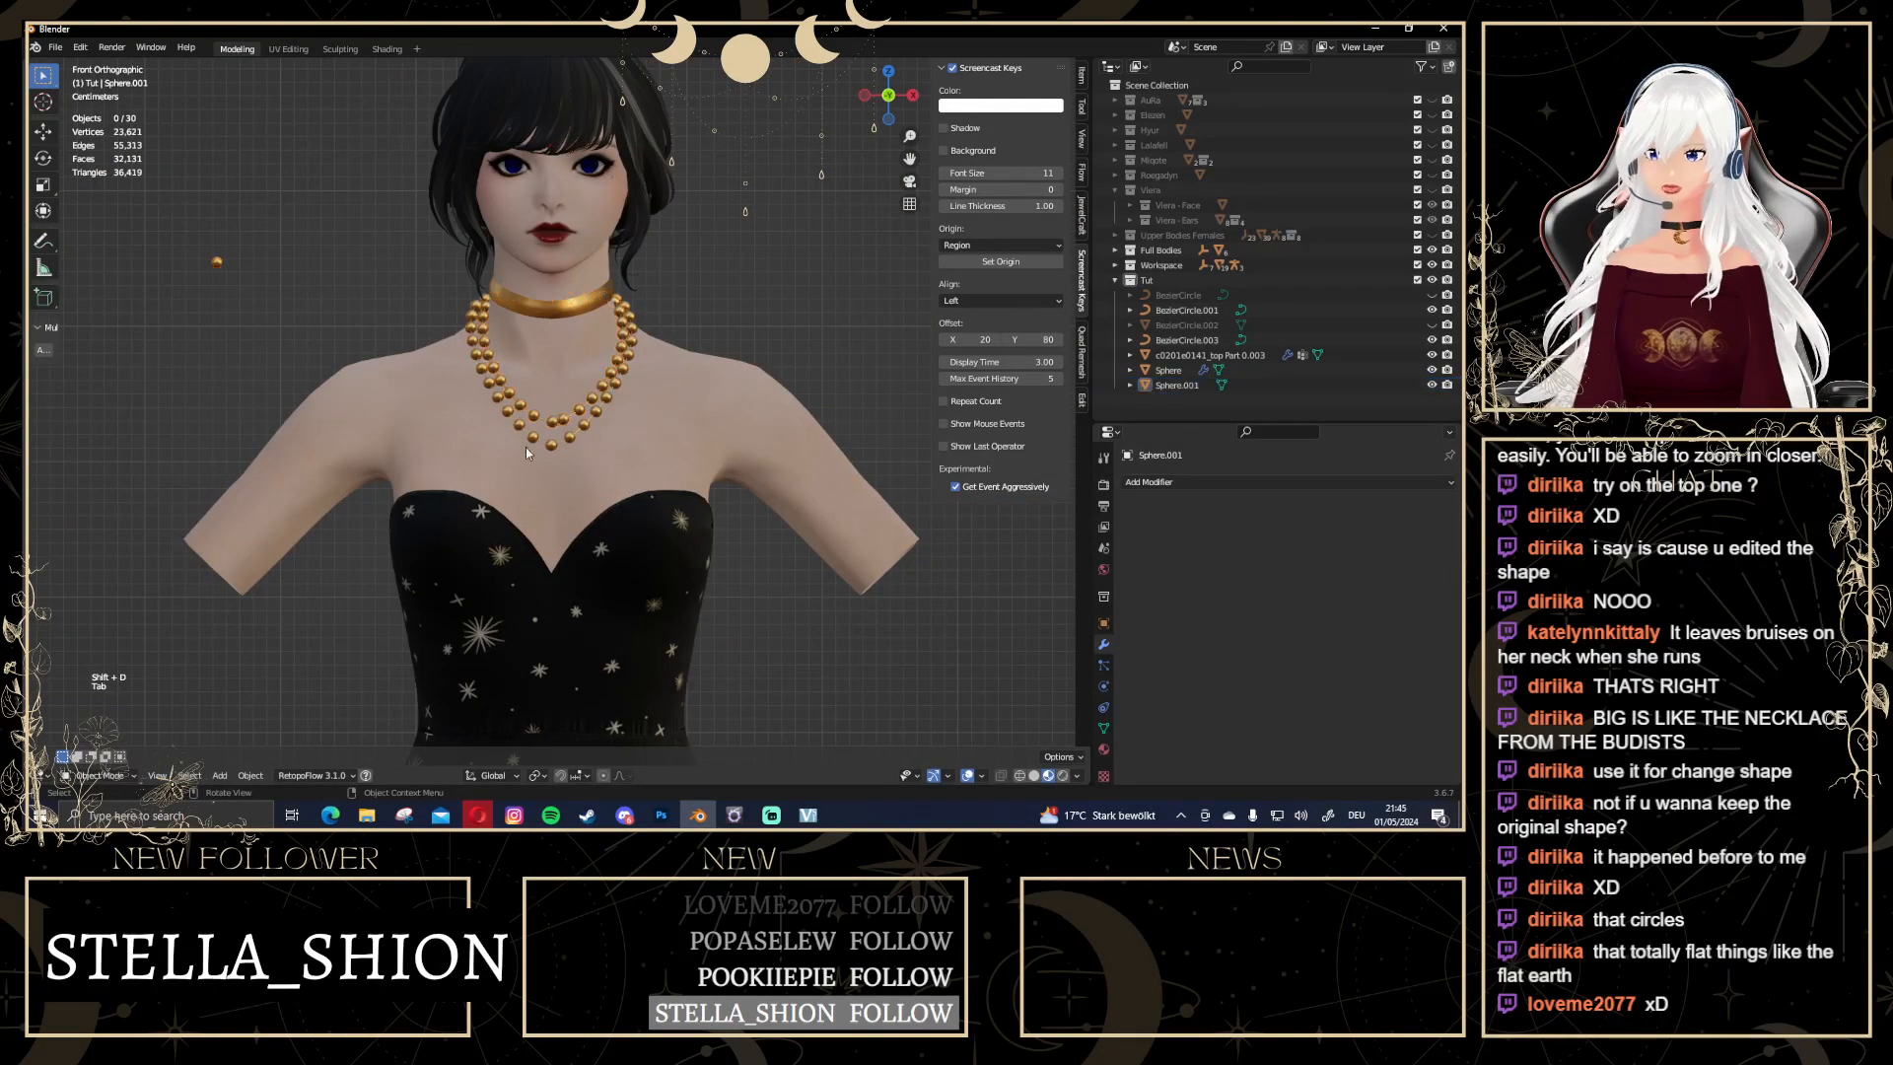
Select the separated bead copy to check which object it belongs to, and clear the selection
{"action": "left_click", "coordinate": [216, 263]}
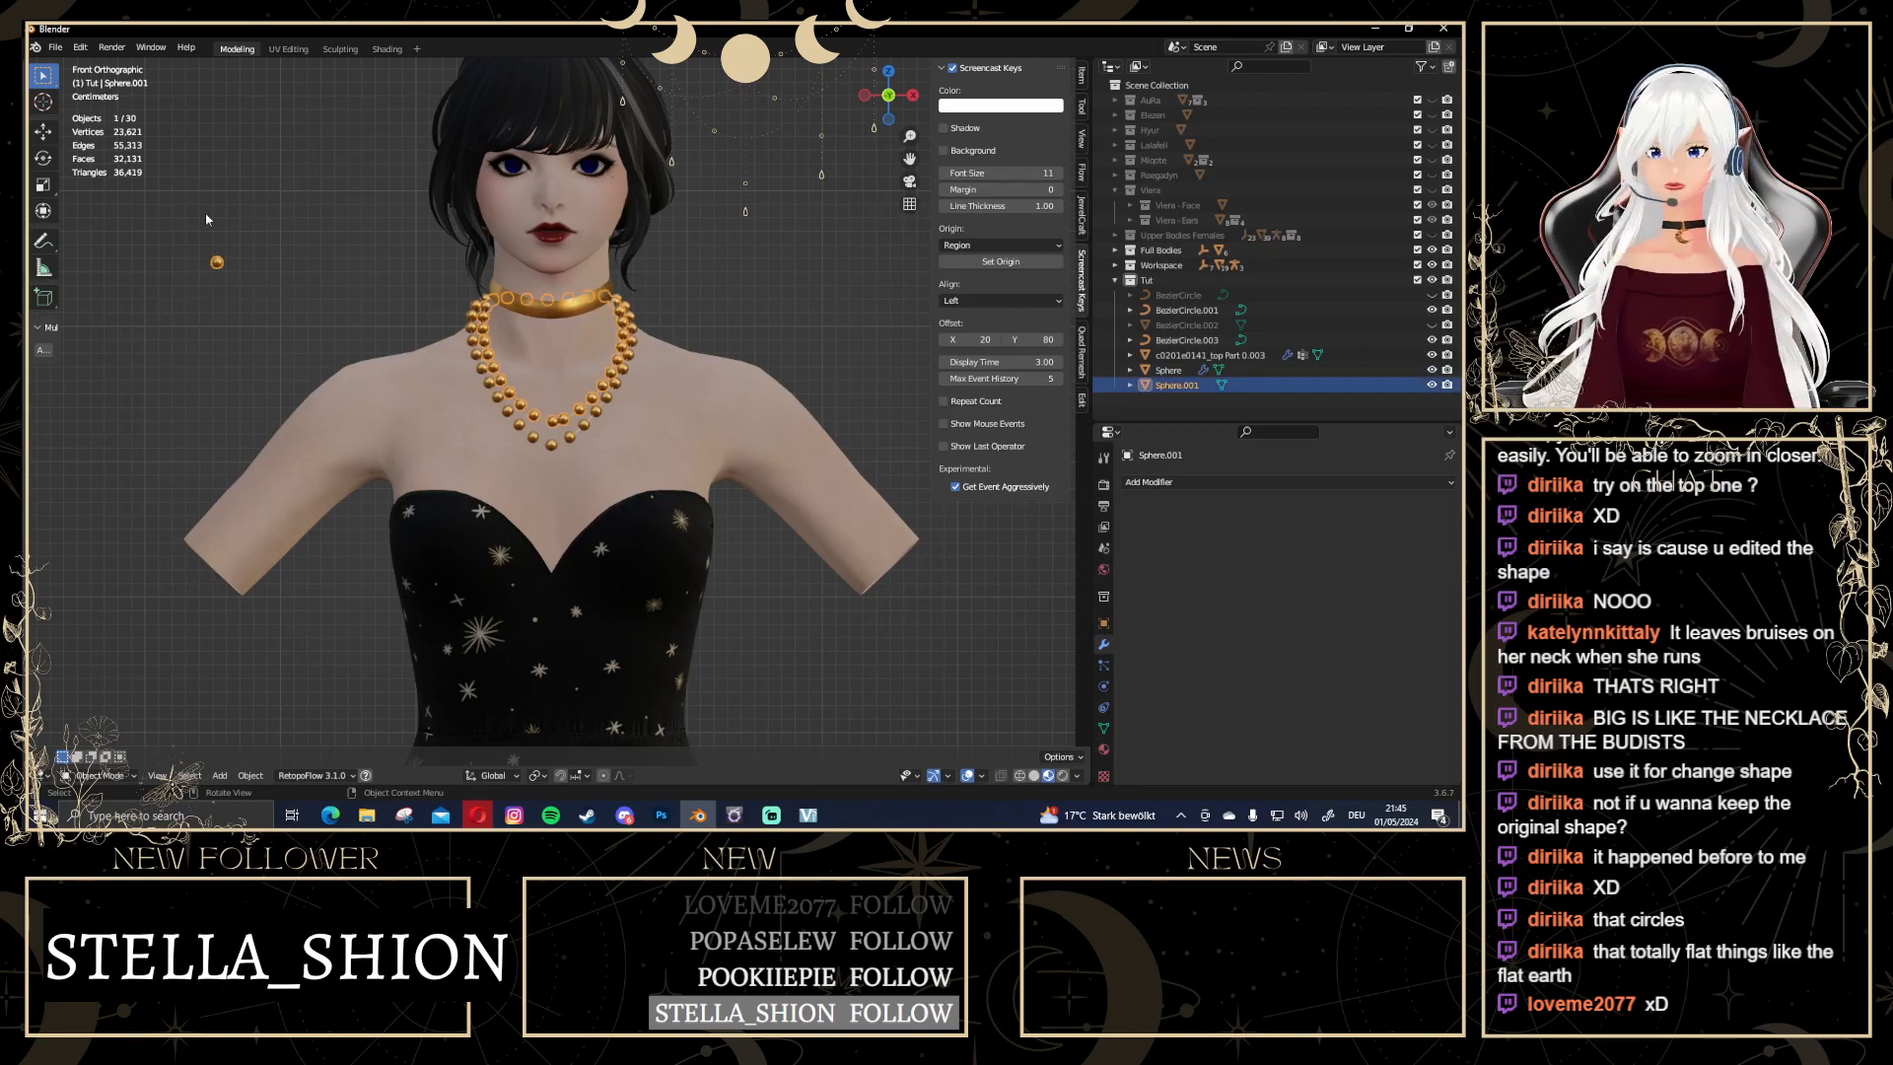
{"action": "left_click", "coordinate": [780, 282]}
{"action": "scroll", "coordinate": [781, 282], "scroll_direction": "down", "scroll_amount": 3}
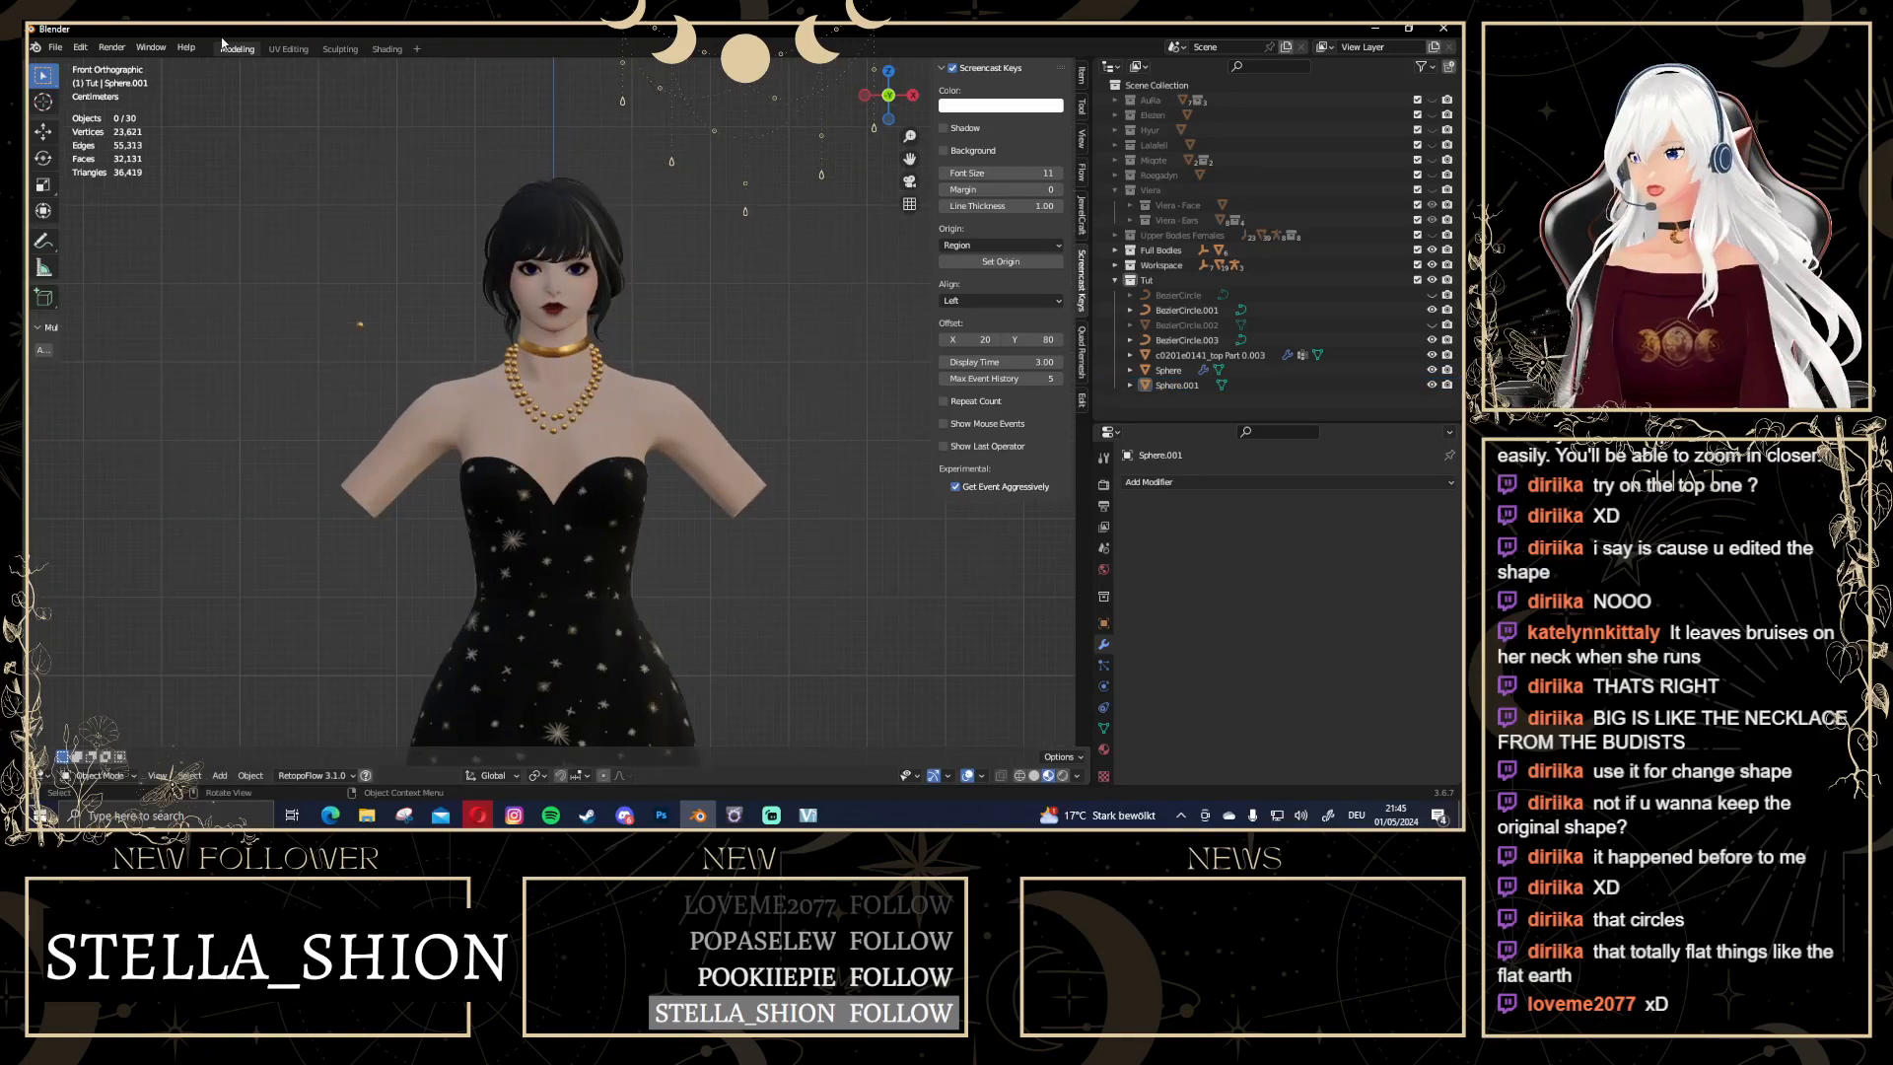
Select the separated bead copy beside the head, and undo back to before the bead was duplicated and moved
{"action": "scroll", "coordinate": [572, 345], "scroll_direction": "up", "scroll_amount": 4}
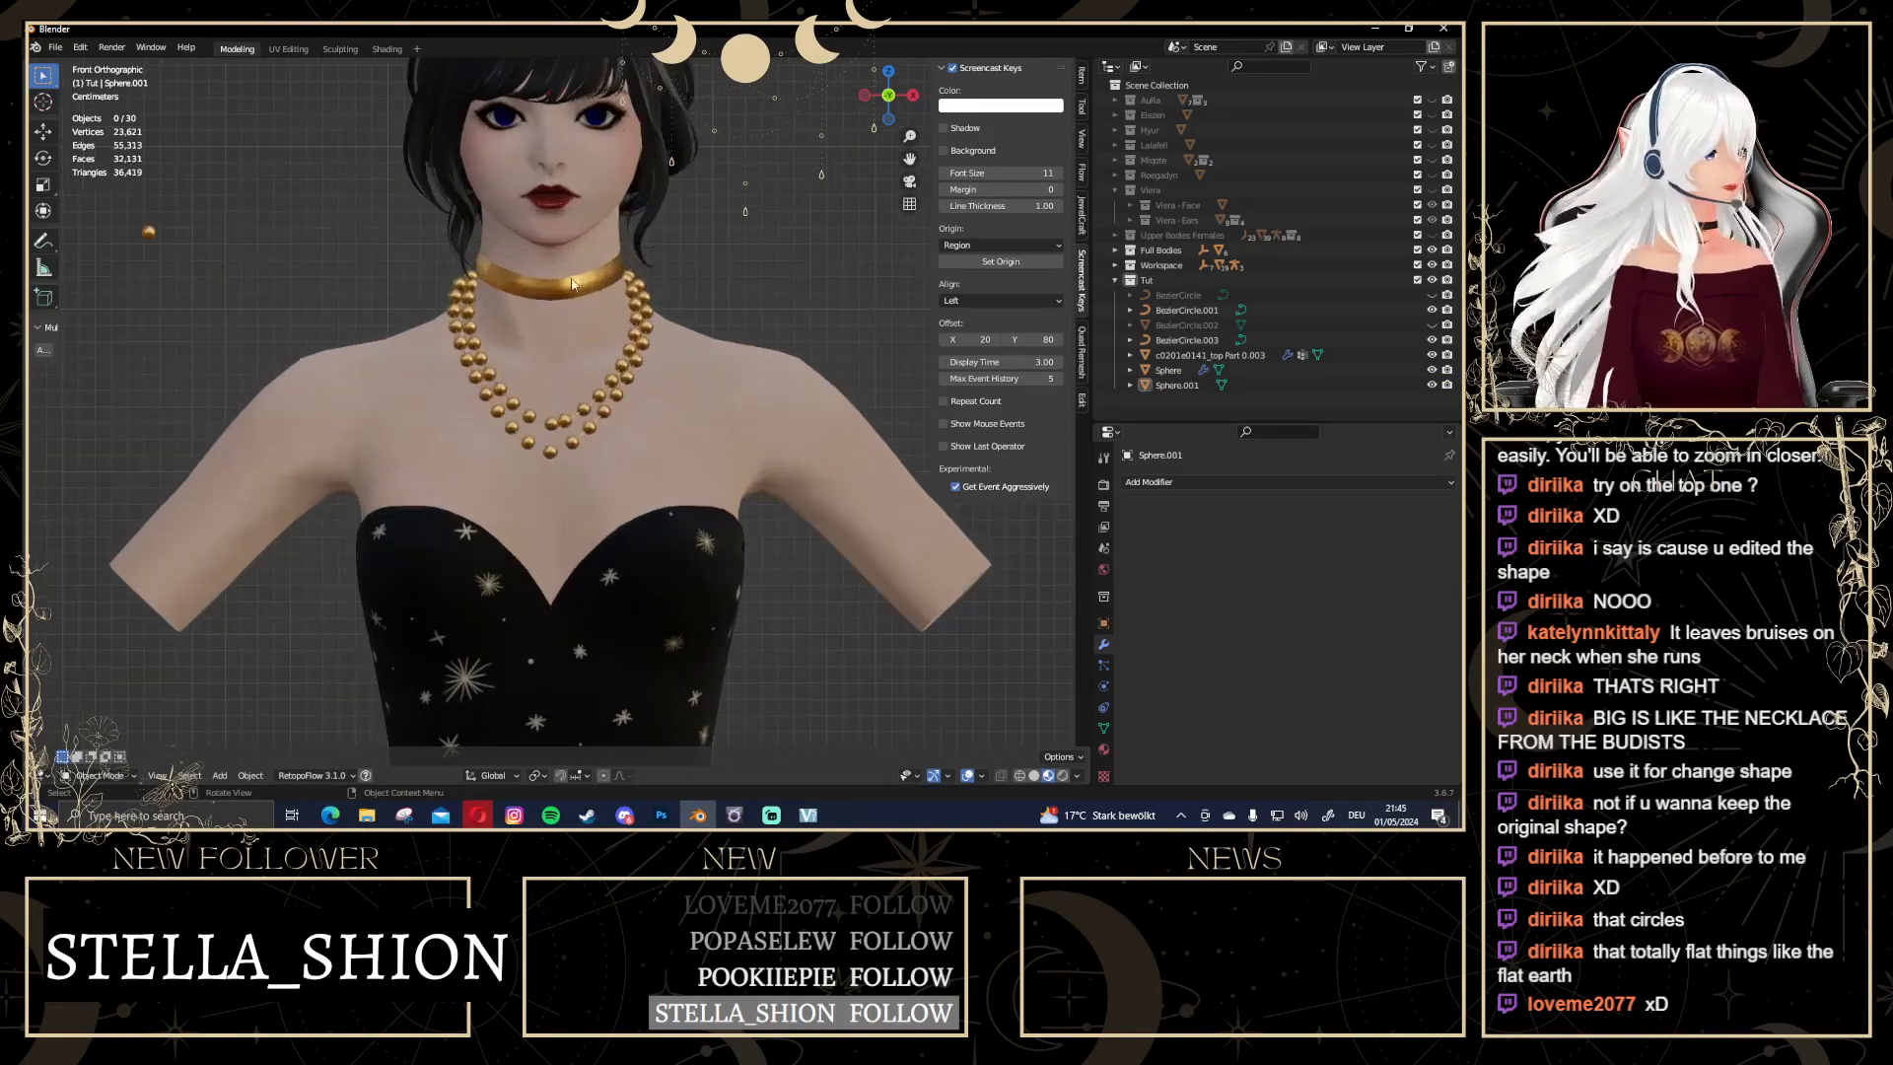
{"action": "scroll", "coordinate": [499, 390], "scroll_direction": "down", "scroll_amount": 2}
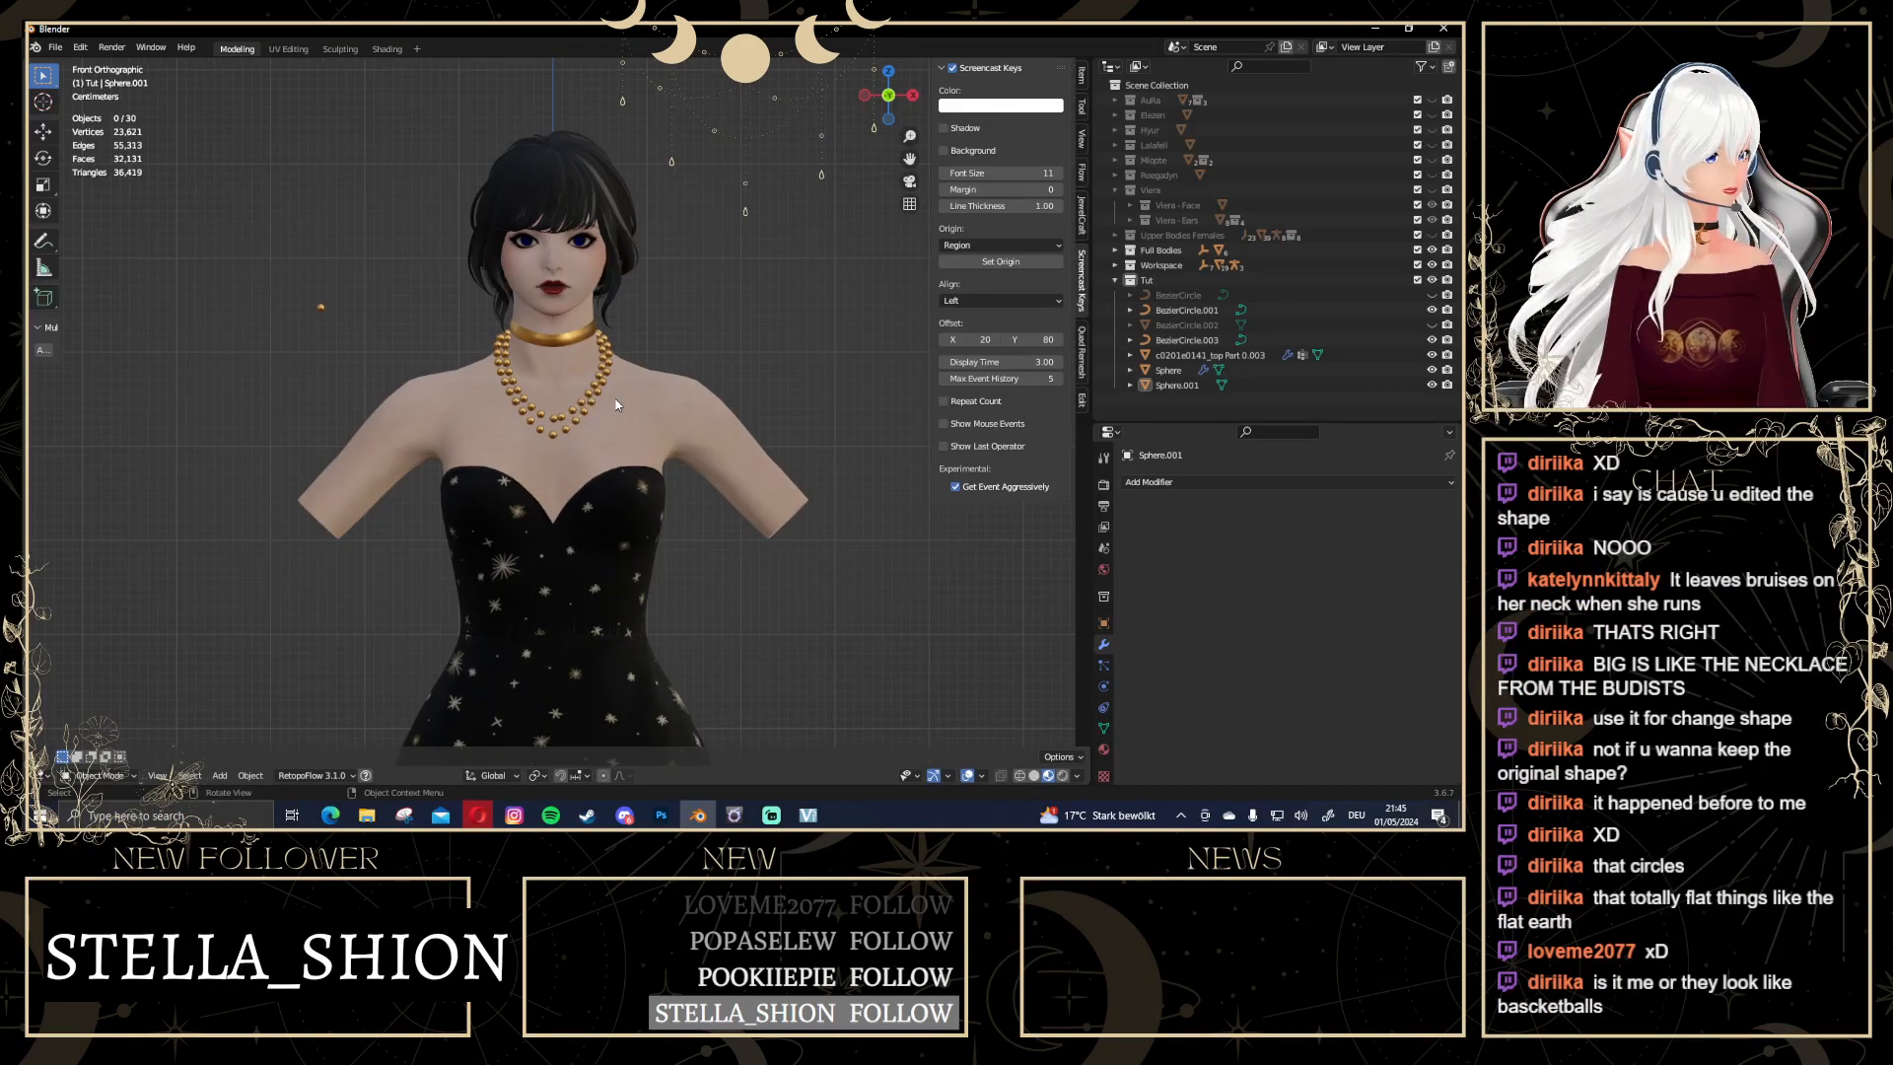
{"action": "scroll", "coordinate": [617, 405], "scroll_direction": "up", "scroll_amount": 2}
{"action": "left_click", "coordinate": [218, 265]}
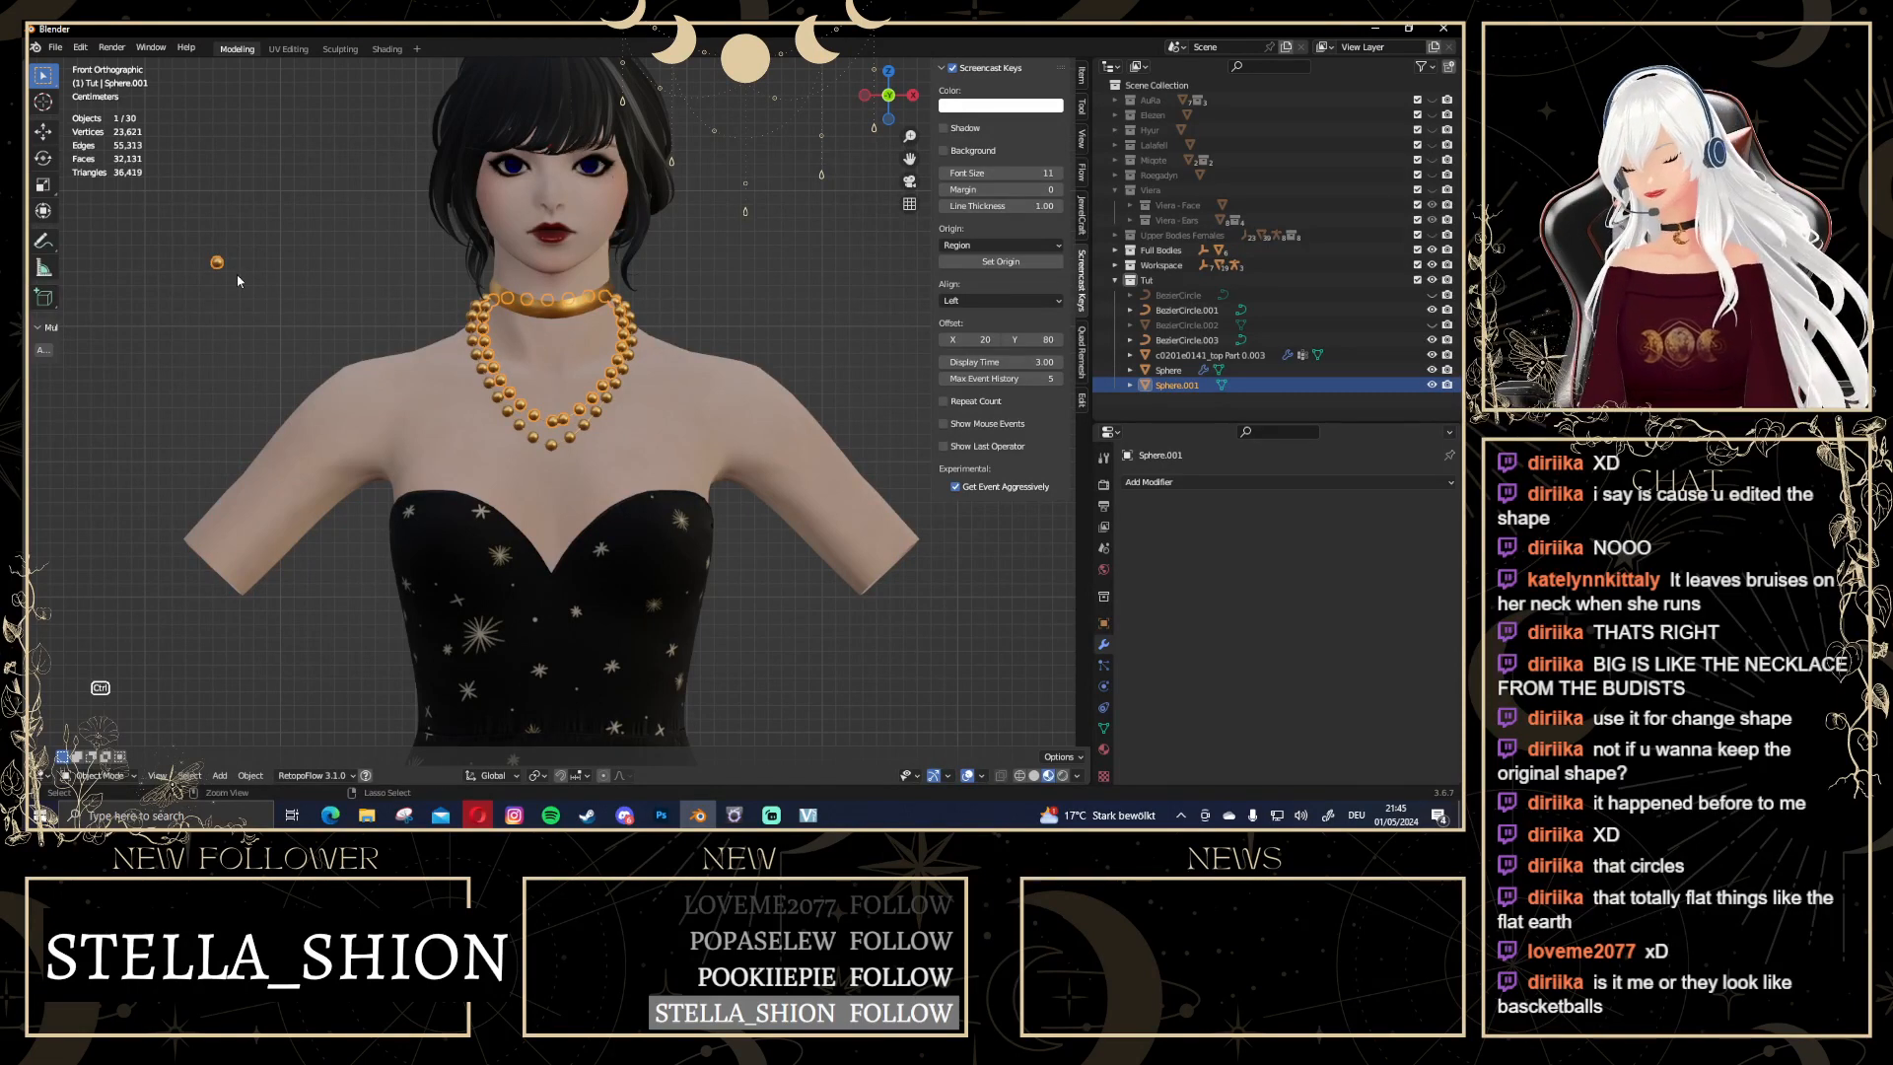
{"action": "key", "text": "ctrl+z"}
{"action": "key", "text": "ctrl+z"}
{"action": "key", "text": "ctrl+z"}
{"action": "key", "text": "ctrl+z"}
{"action": "key", "text": "ctrl+z"}
{"action": "key", "text": "ctrl+z"}
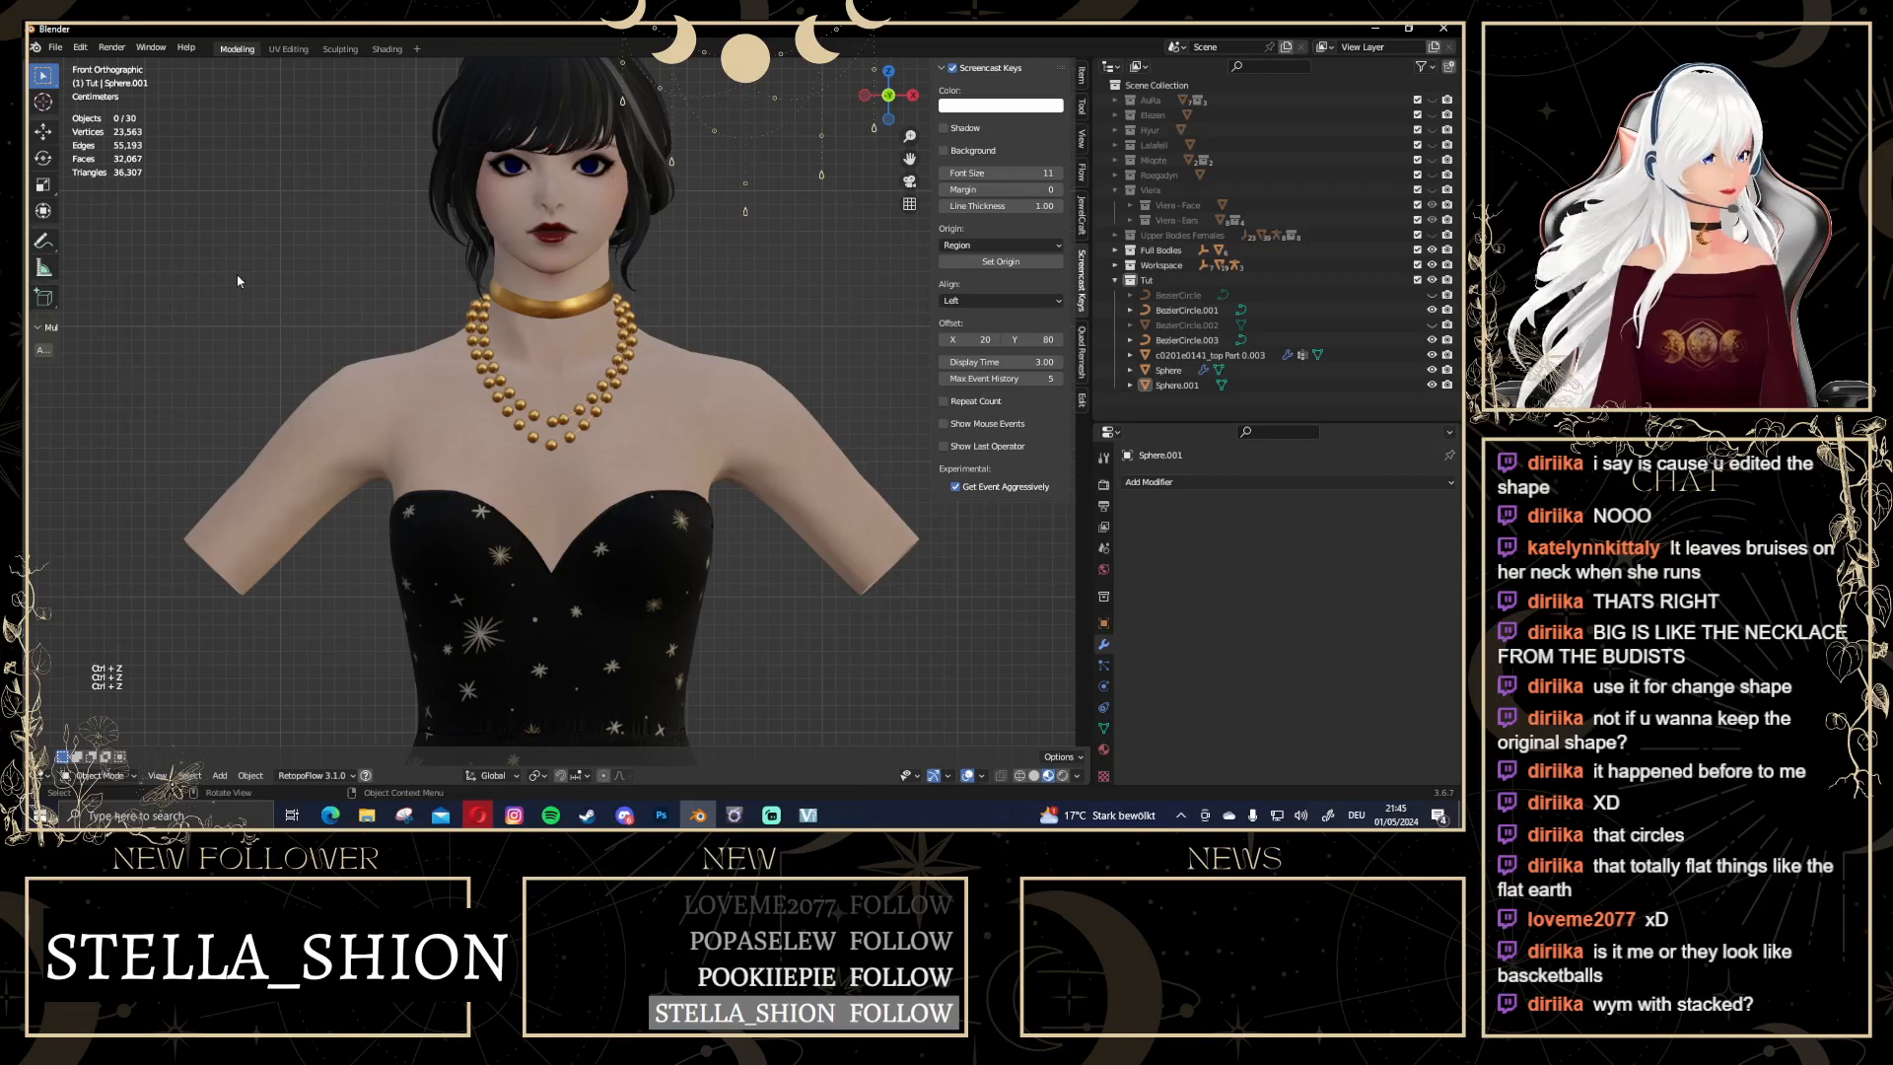
Open the inner bead strand in Edit Mode and select all of its geometry
{"action": "scroll", "coordinate": [495, 282], "scroll_direction": "up", "scroll_amount": 5}
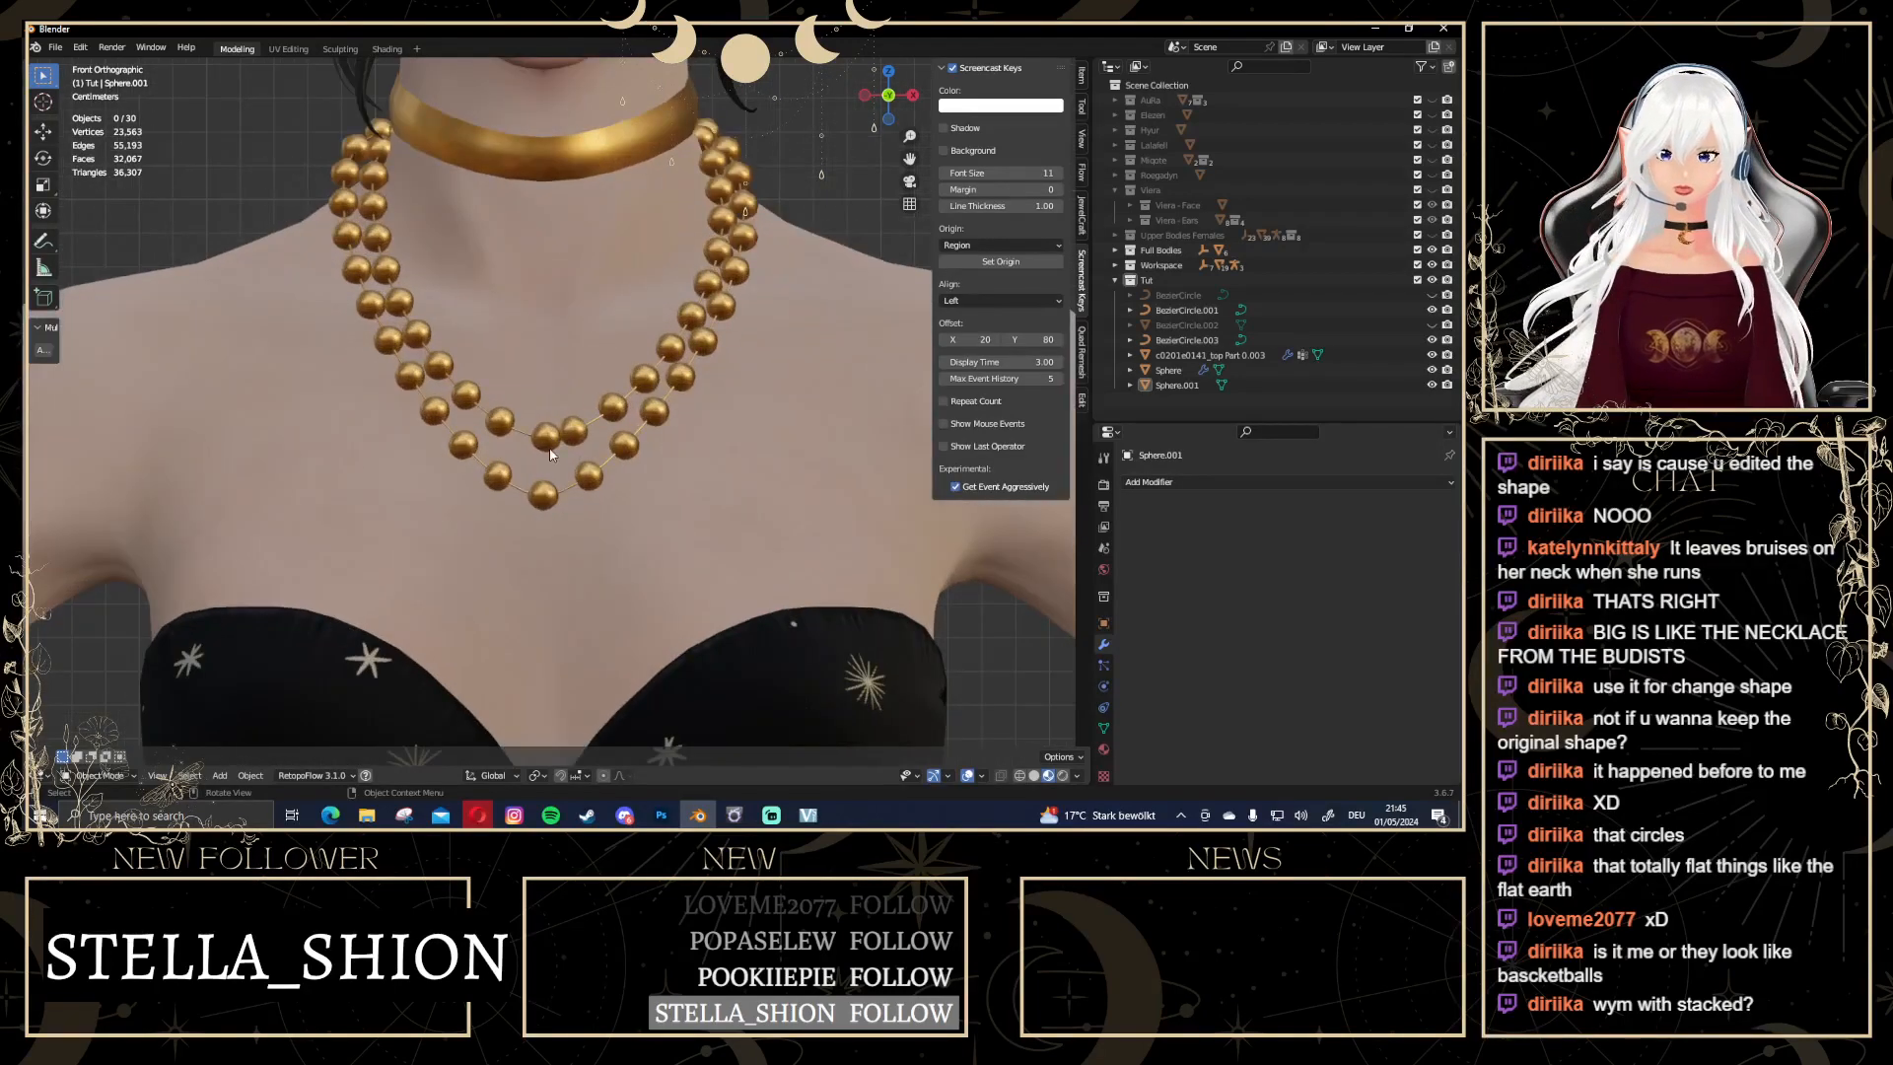
{"action": "left_click", "coordinate": [498, 424]}
{"action": "key", "text": "Tab"}
{"action": "key", "text": "a"}
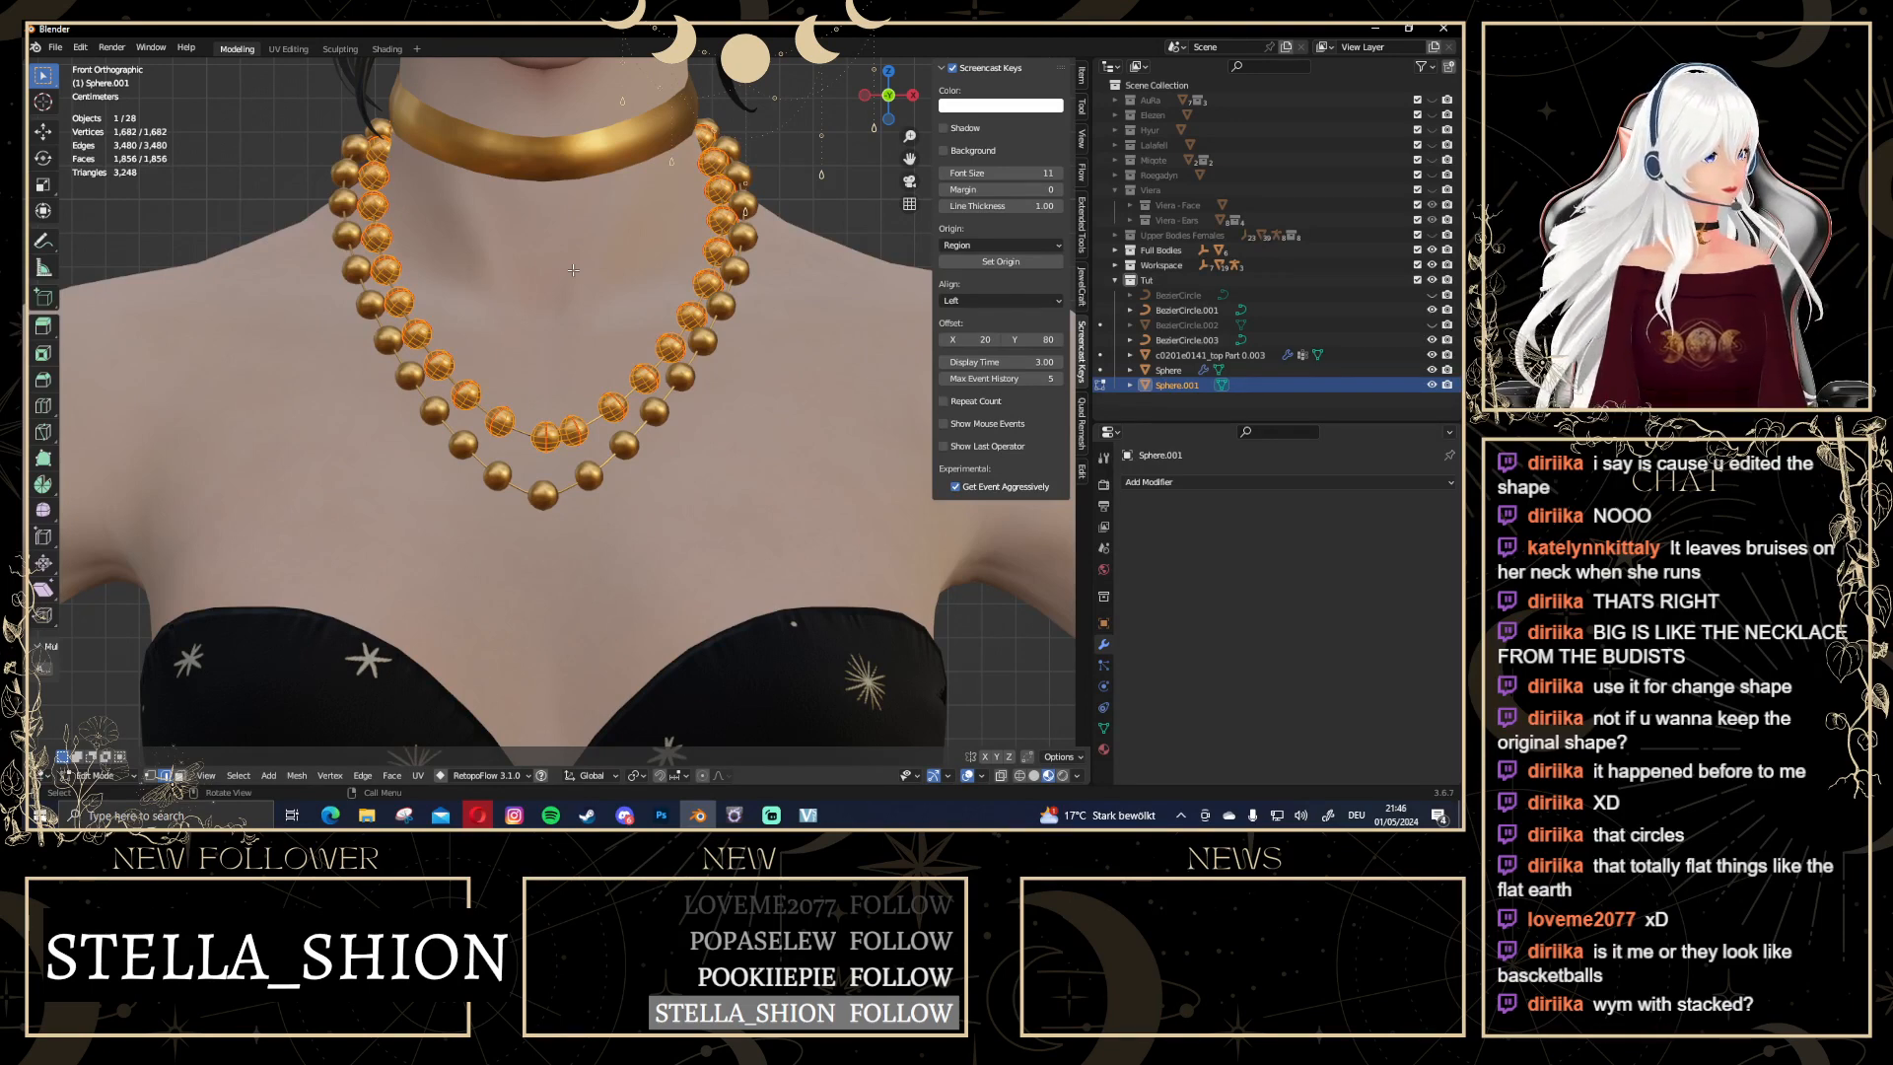
{"action": "key", "text": "shift"}
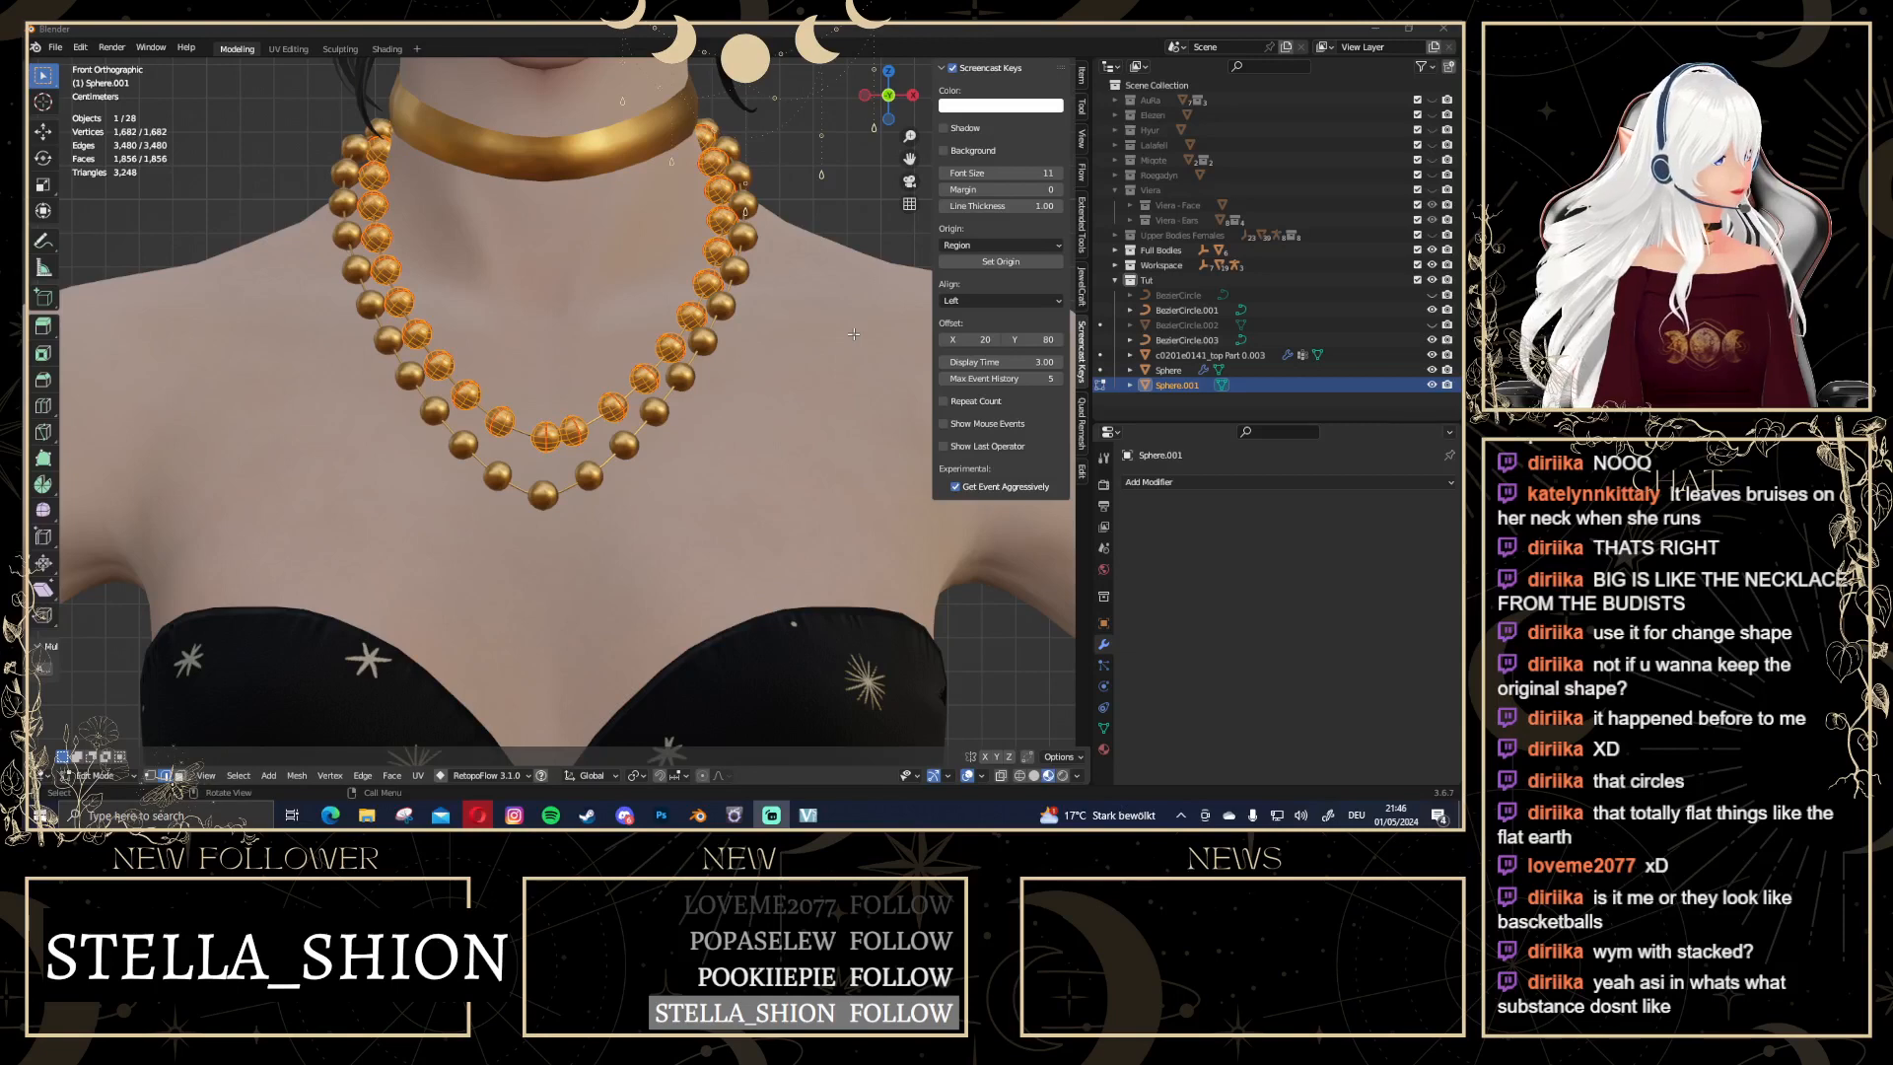
Select a single edge on the inner strand's lowest bead to examine the beads up close, and return to Object Mode
{"action": "scroll", "coordinate": [853, 334], "scroll_direction": "down", "scroll_amount": 5}
{"action": "scroll", "coordinate": [508, 433], "scroll_direction": "up", "scroll_amount": 7}
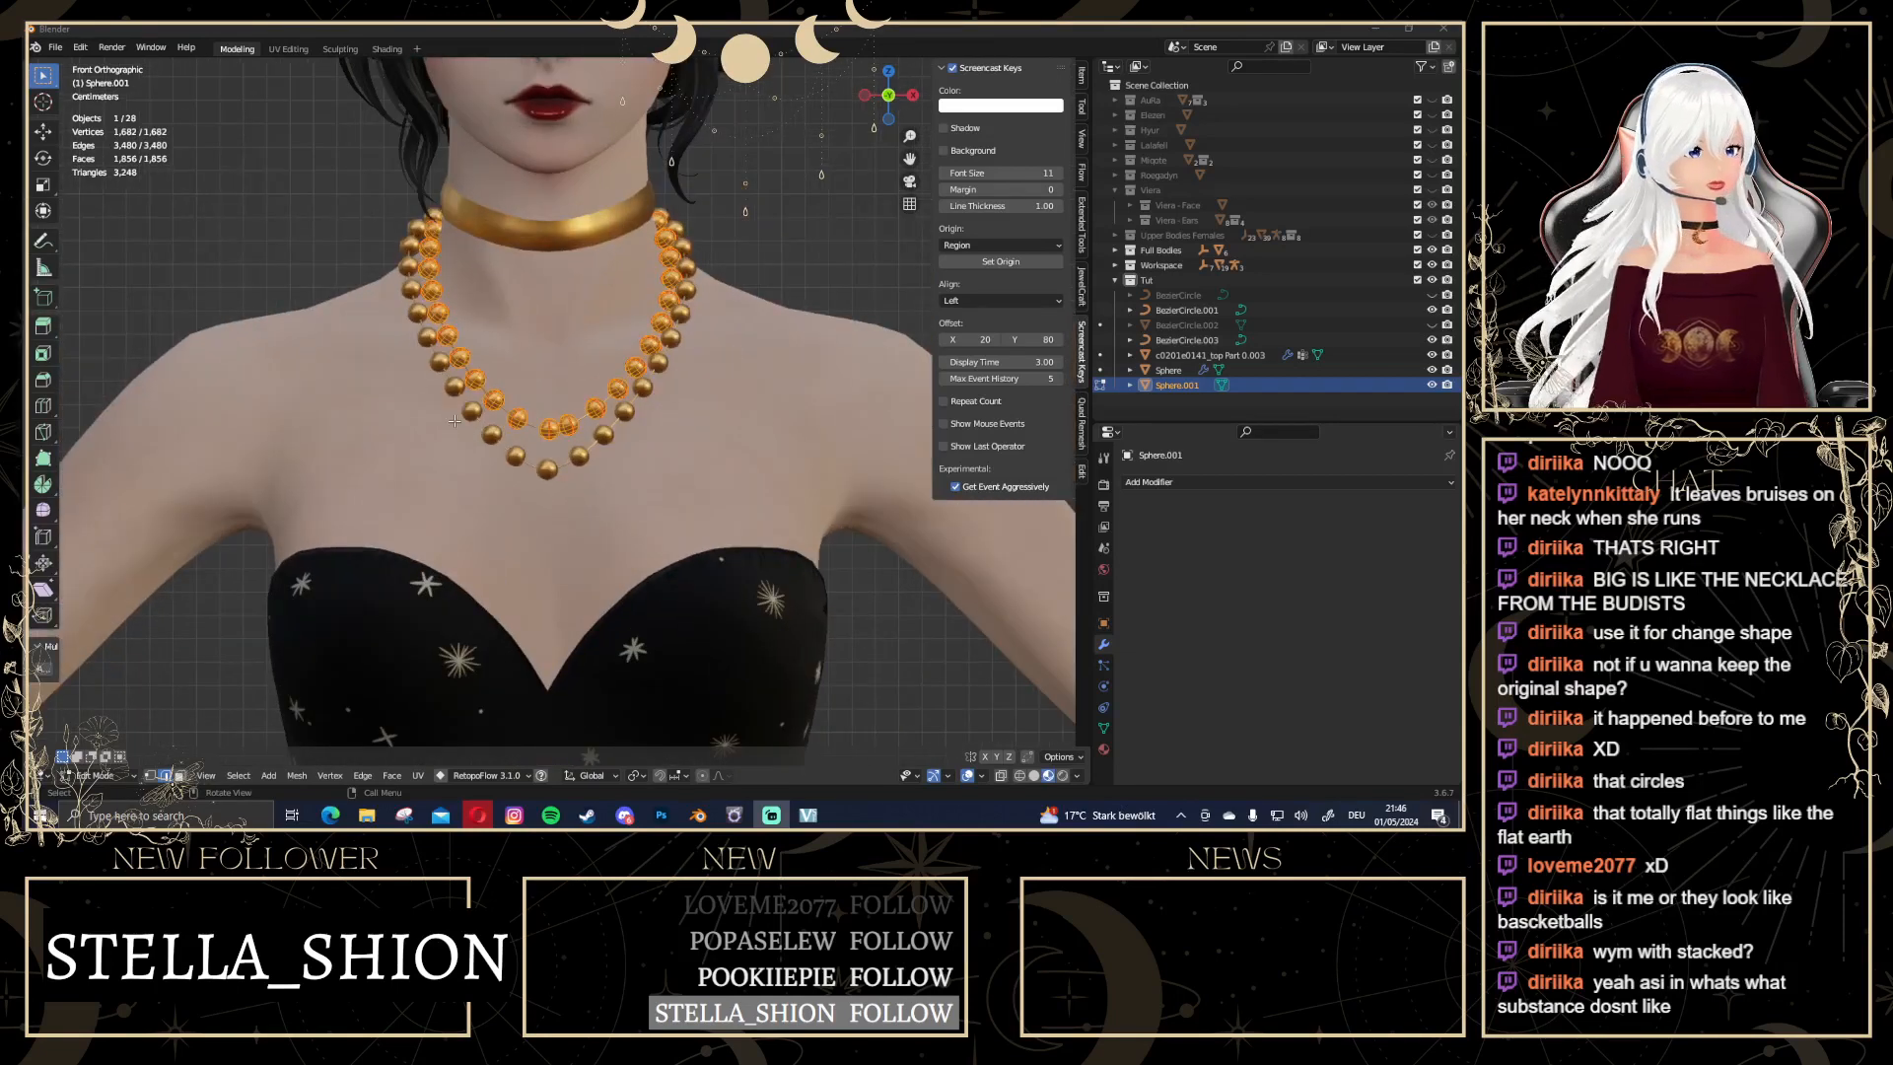
{"action": "left_click", "coordinate": [536, 441]}
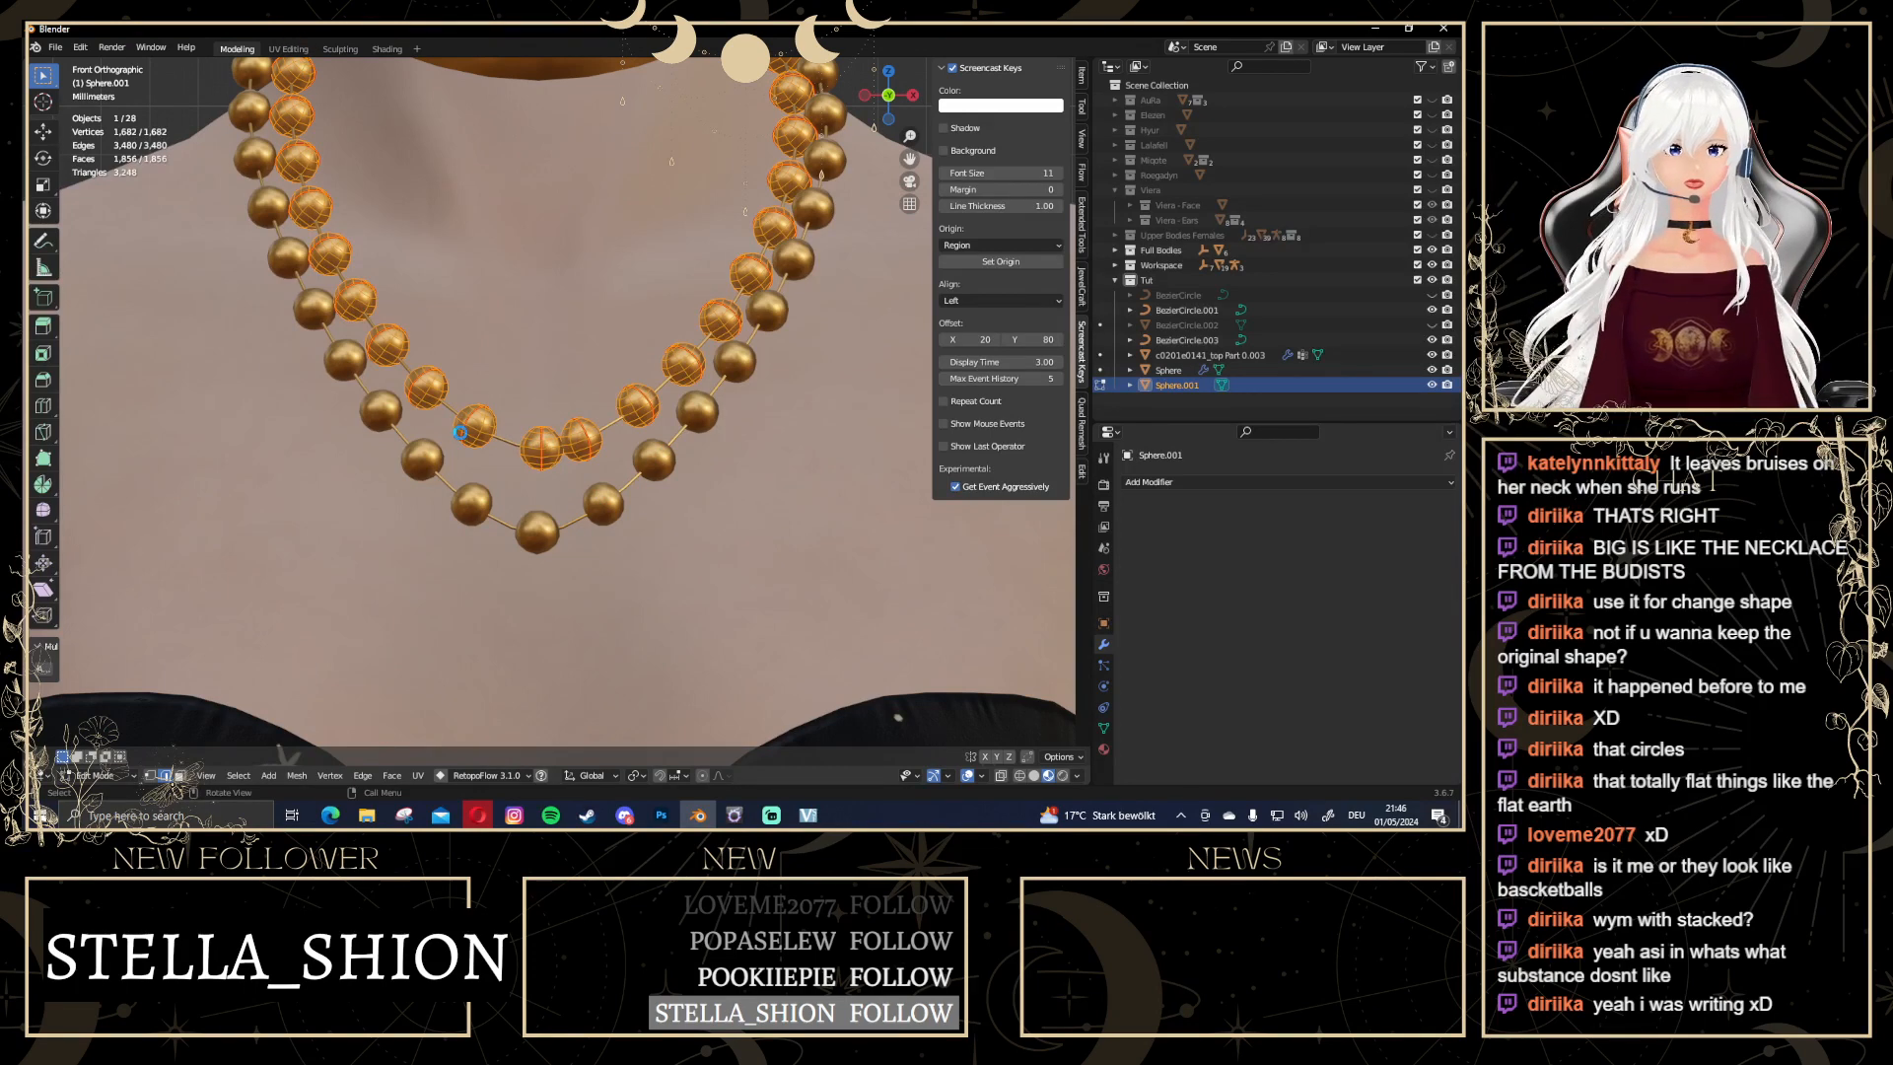
{"action": "left_click", "coordinate": [552, 458]}
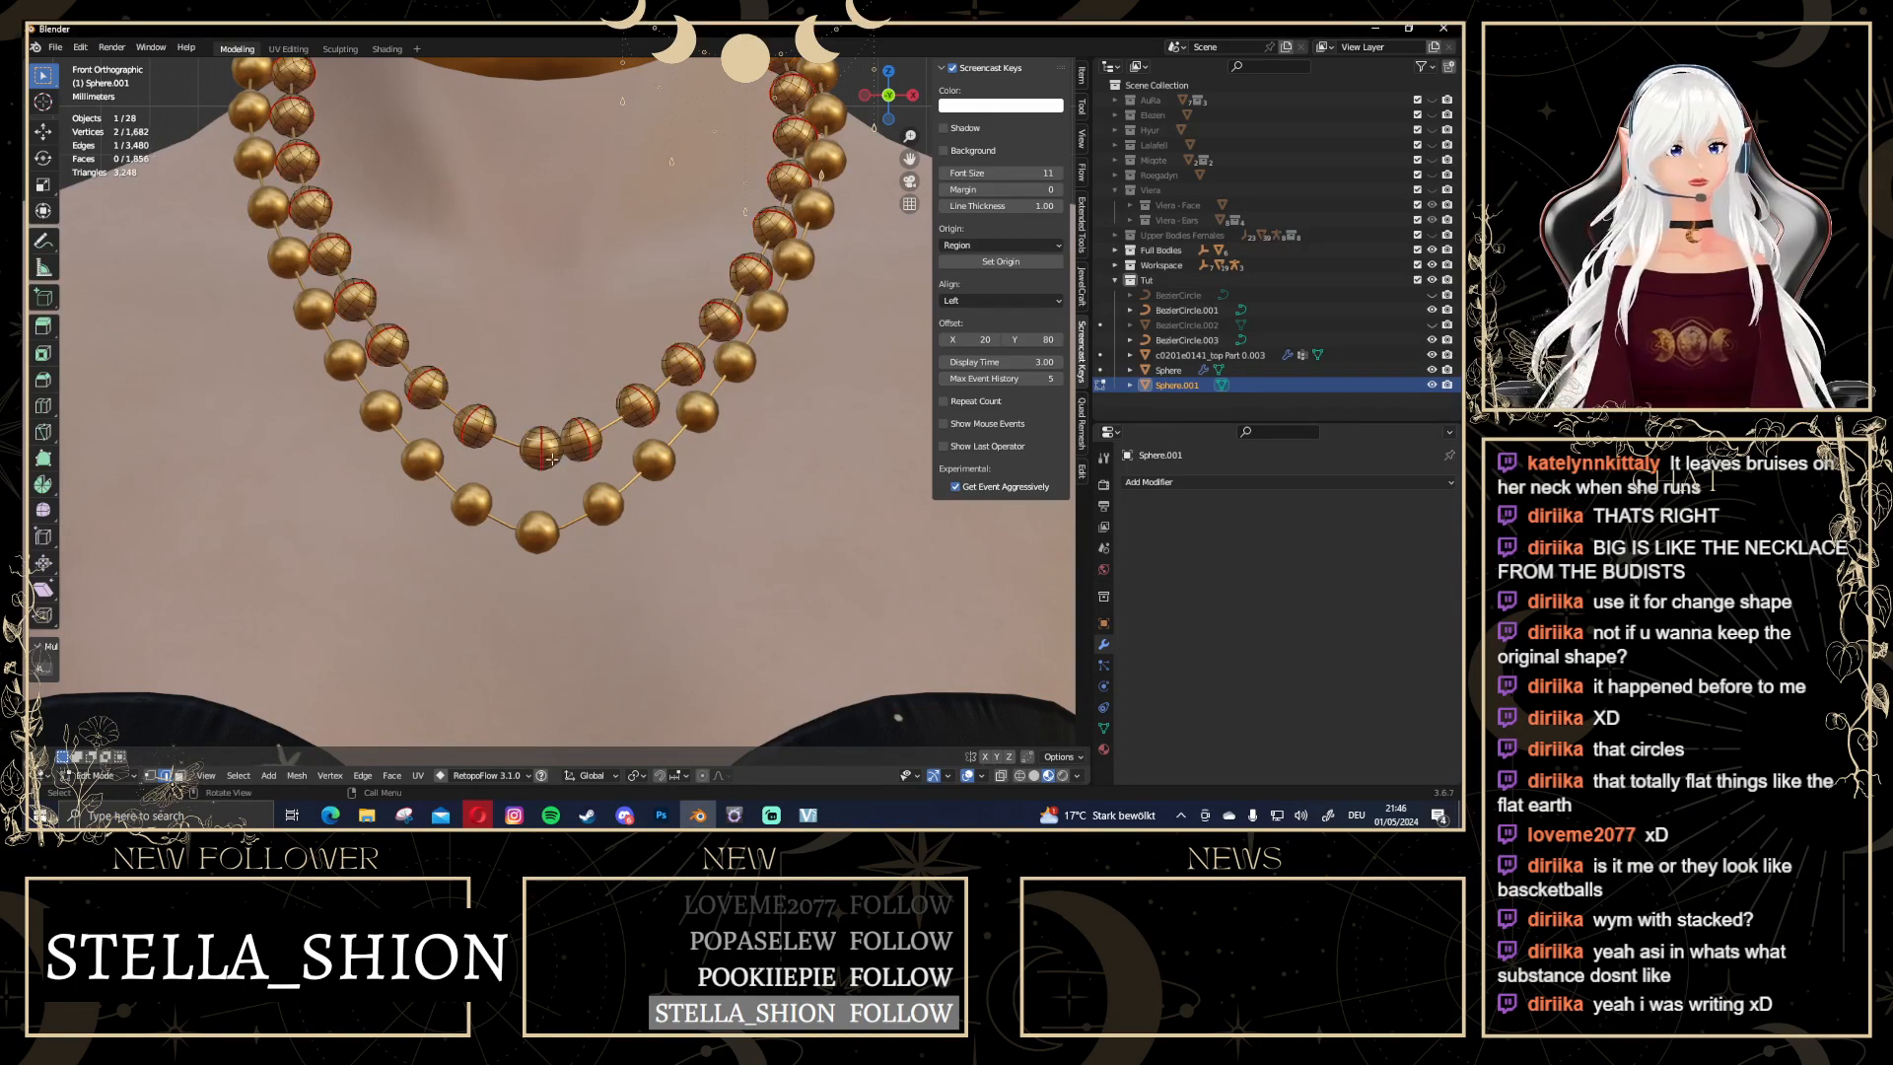
{"action": "scroll", "coordinate": [536, 489], "scroll_direction": "down", "scroll_amount": 3}
{"action": "scroll", "coordinate": [536, 491], "scroll_direction": "up", "scroll_amount": 2}
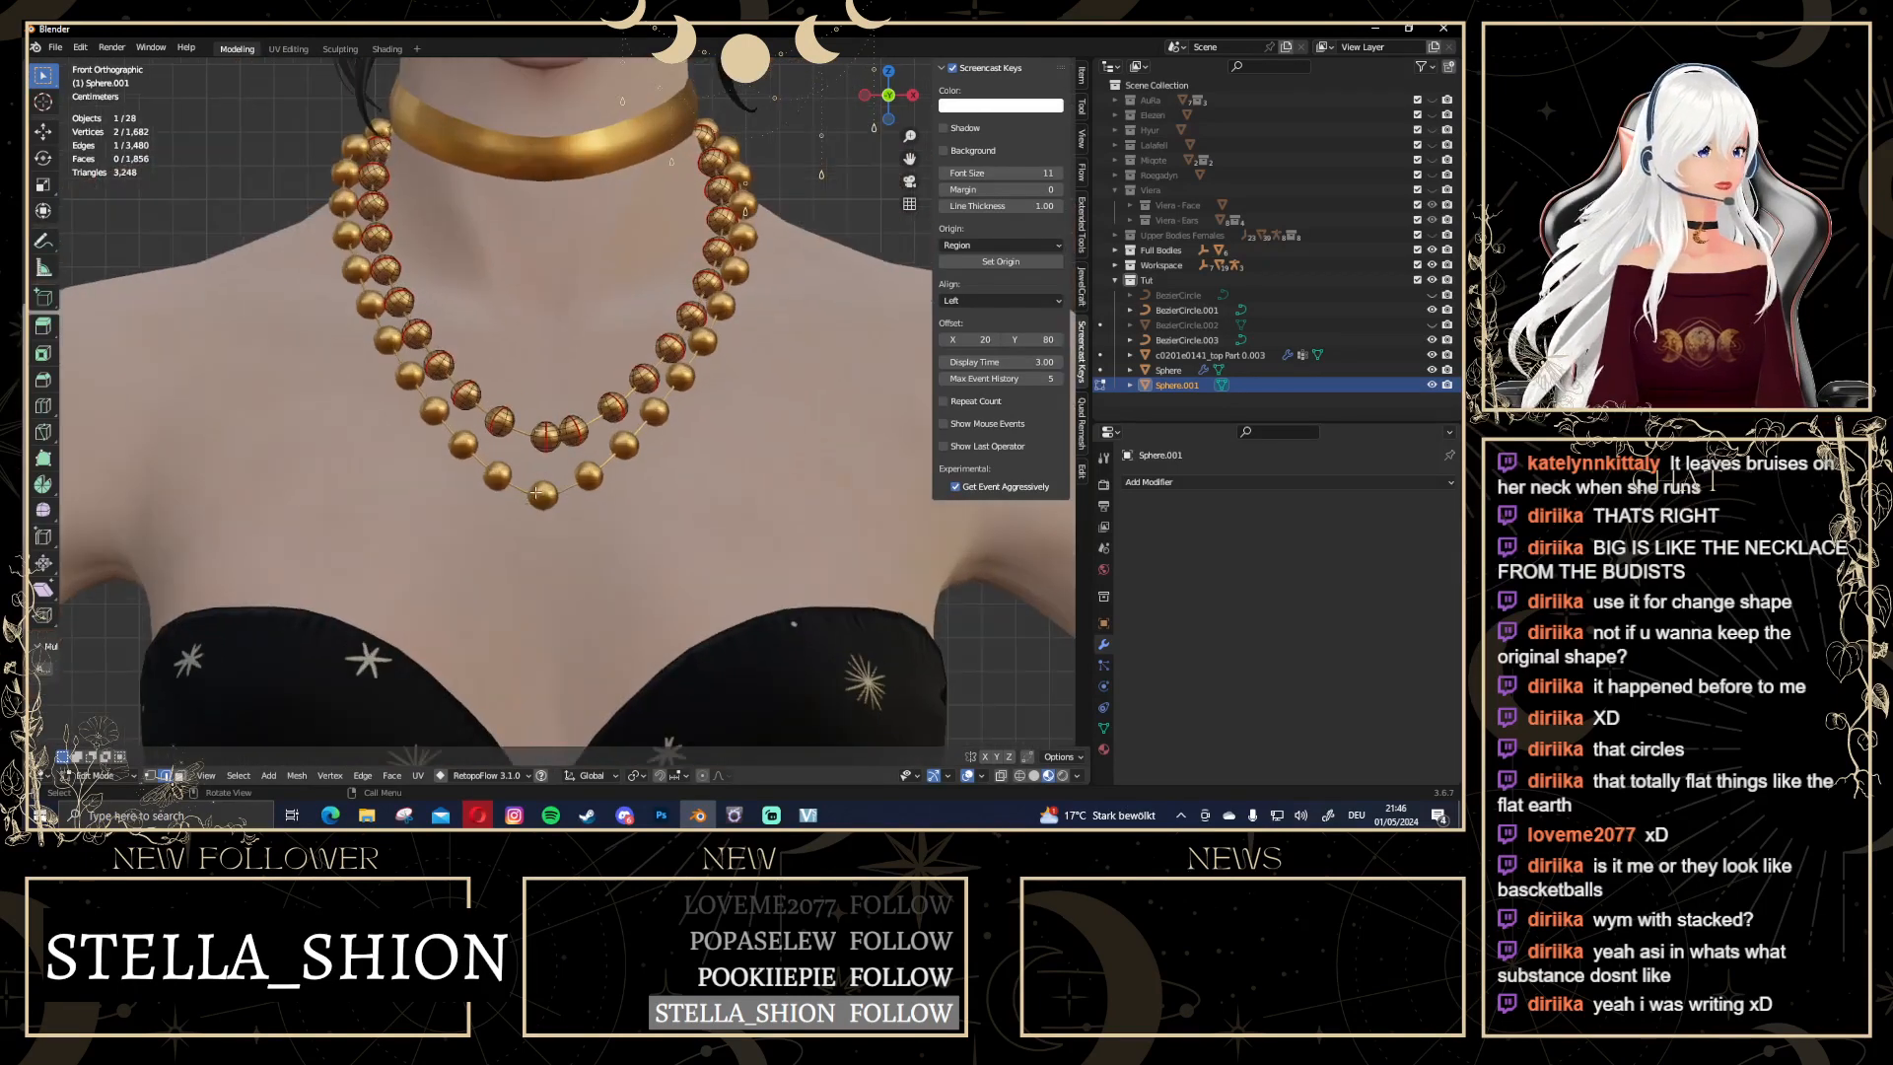
{"action": "scroll", "coordinate": [535, 491], "scroll_direction": "up", "scroll_amount": 2}
{"action": "scroll", "coordinate": [536, 491], "scroll_direction": "down", "scroll_amount": 5}
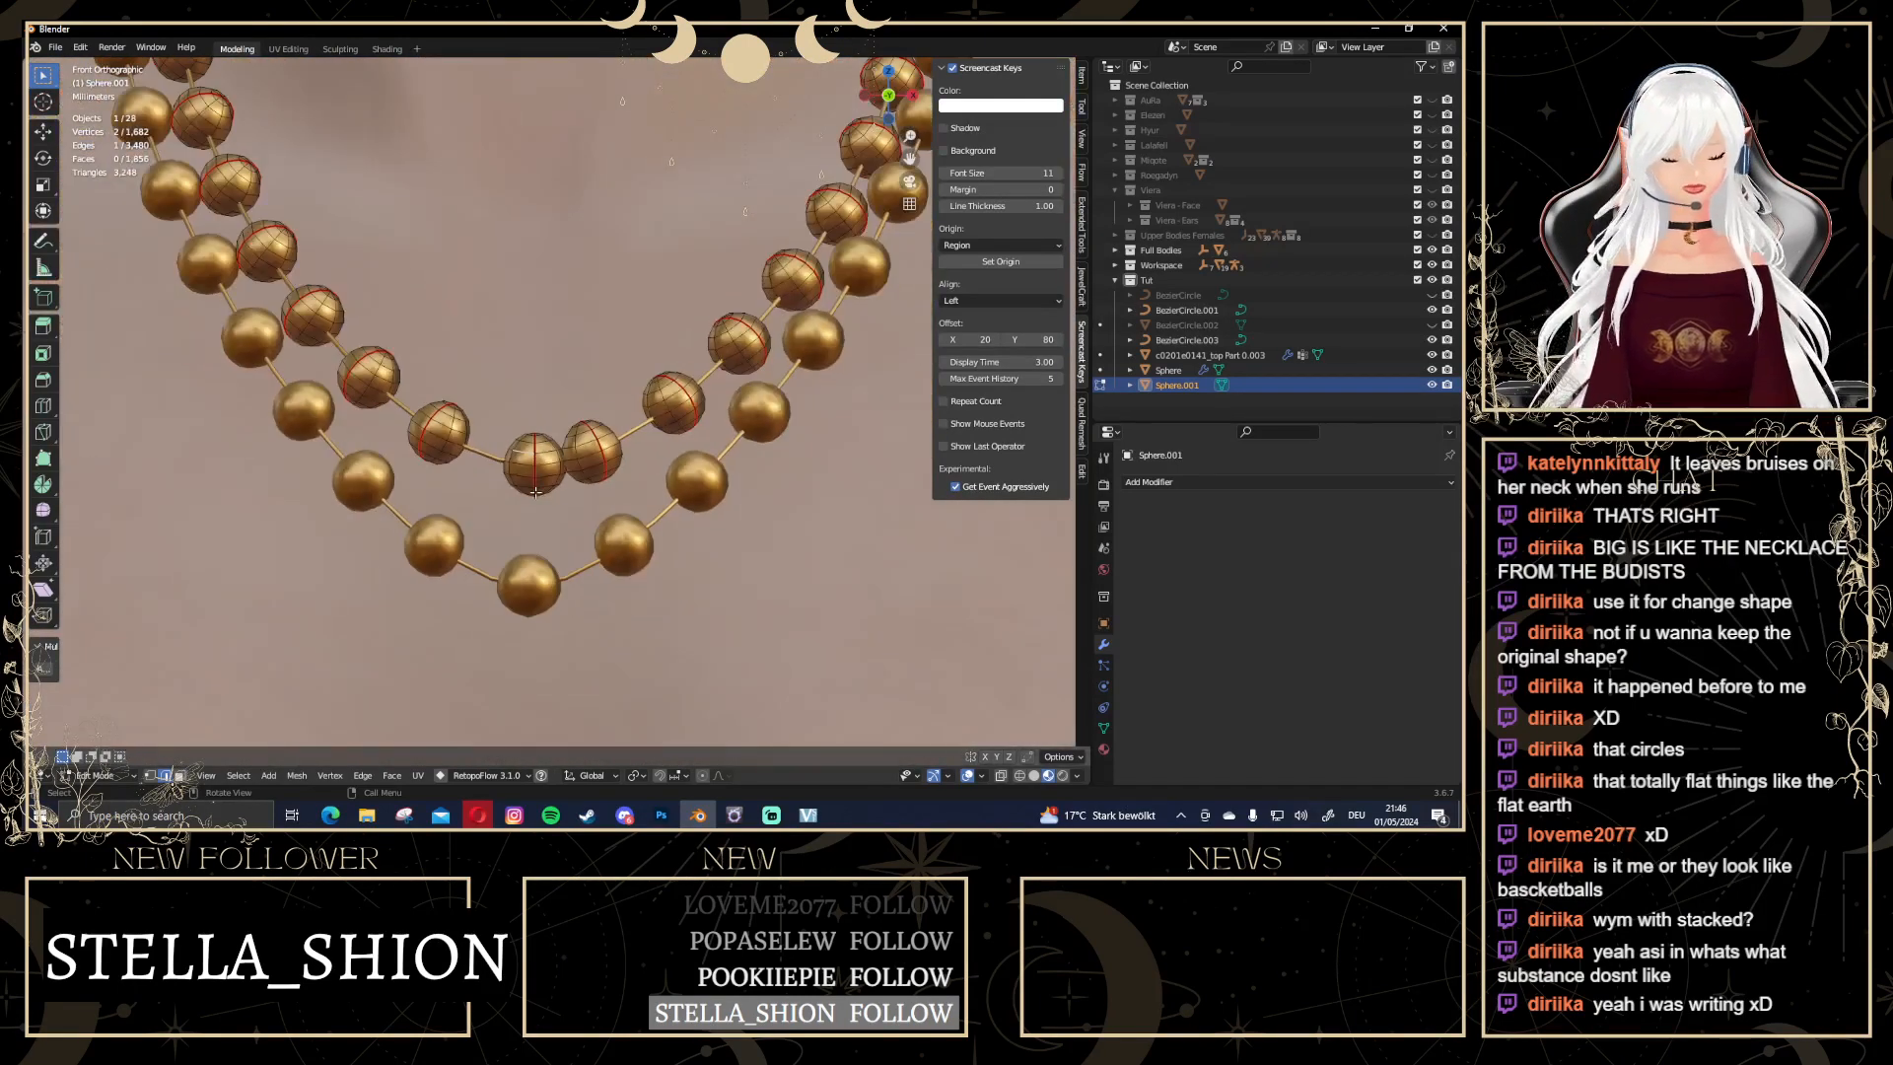
{"action": "scroll", "coordinate": [536, 491], "scroll_direction": "down", "scroll_amount": 5}
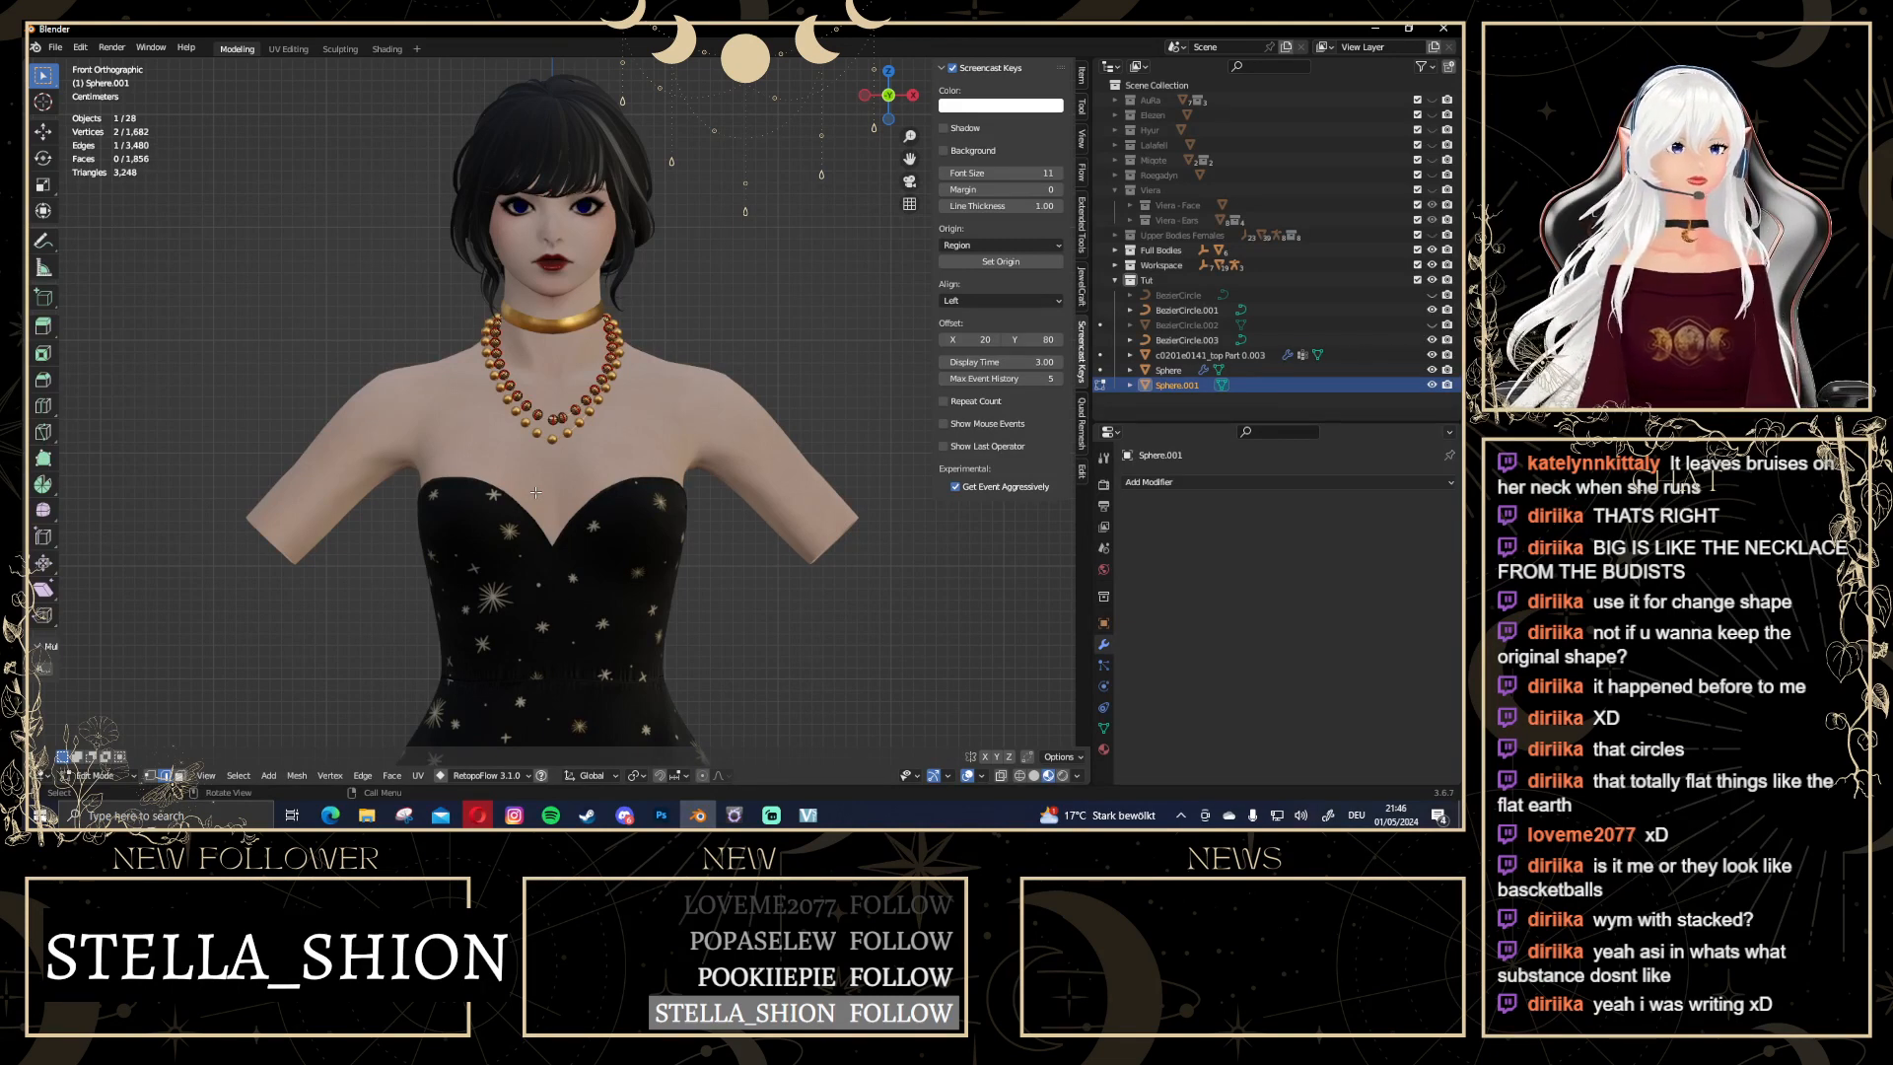
{"action": "key", "text": "Tab"}
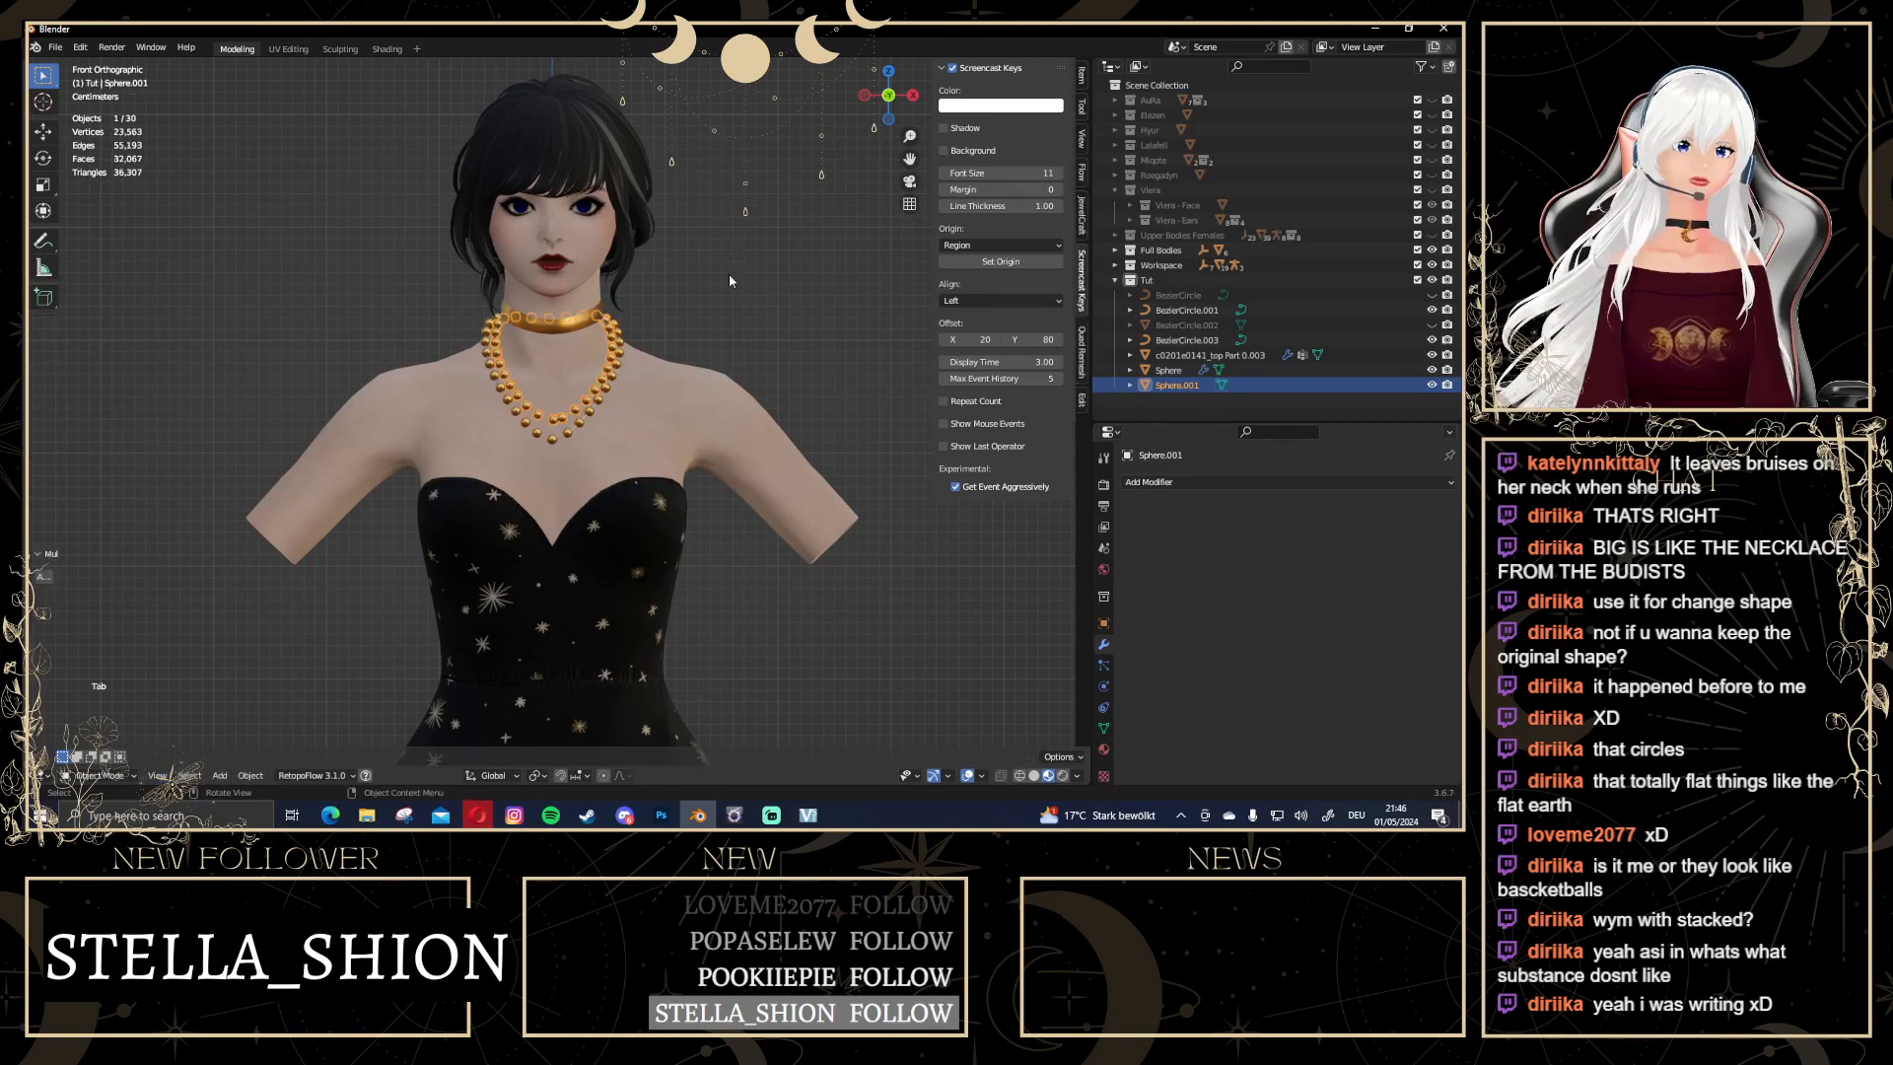
Select the gold choker and the inner bead strand in turn to check their modifiers, and clear the selection
{"action": "scroll", "coordinate": [730, 281], "scroll_direction": "up", "scroll_amount": 2}
{"action": "left_click", "coordinate": [543, 292]}
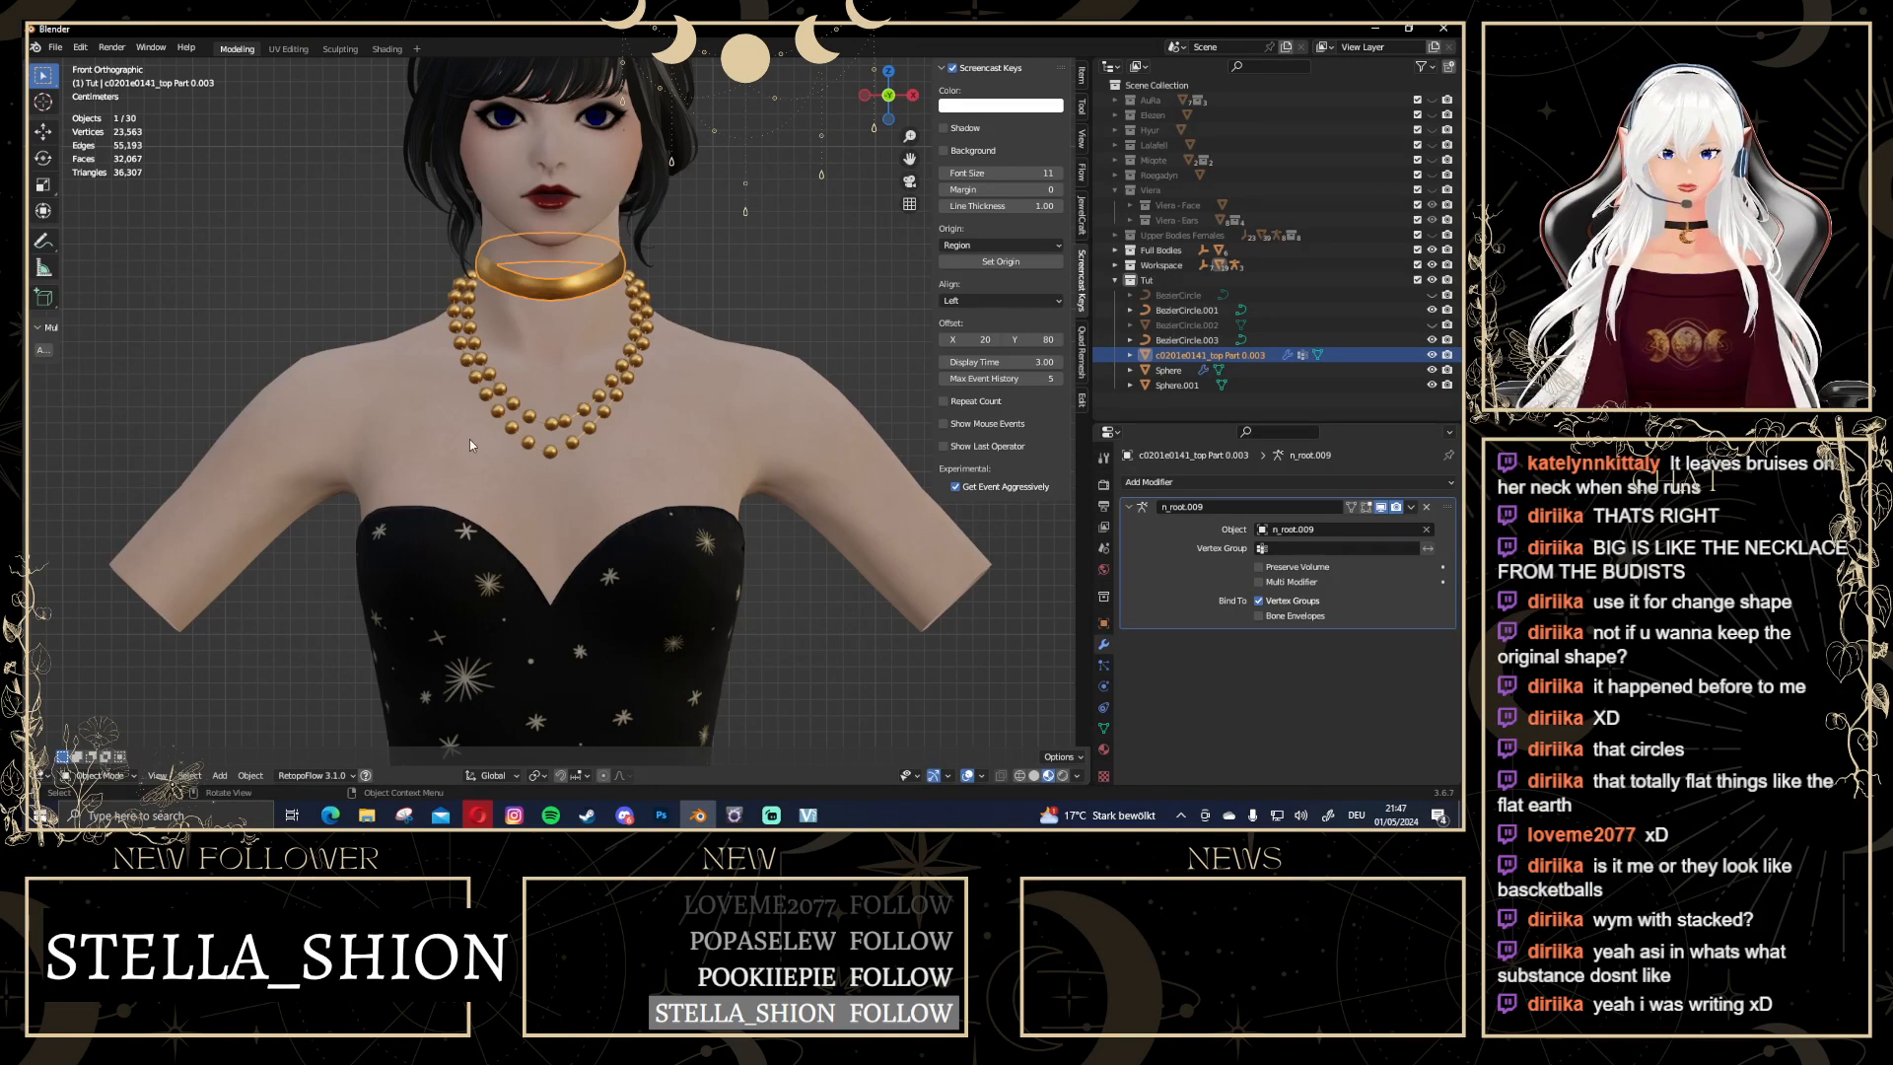
{"action": "left_click", "coordinate": [557, 419]}
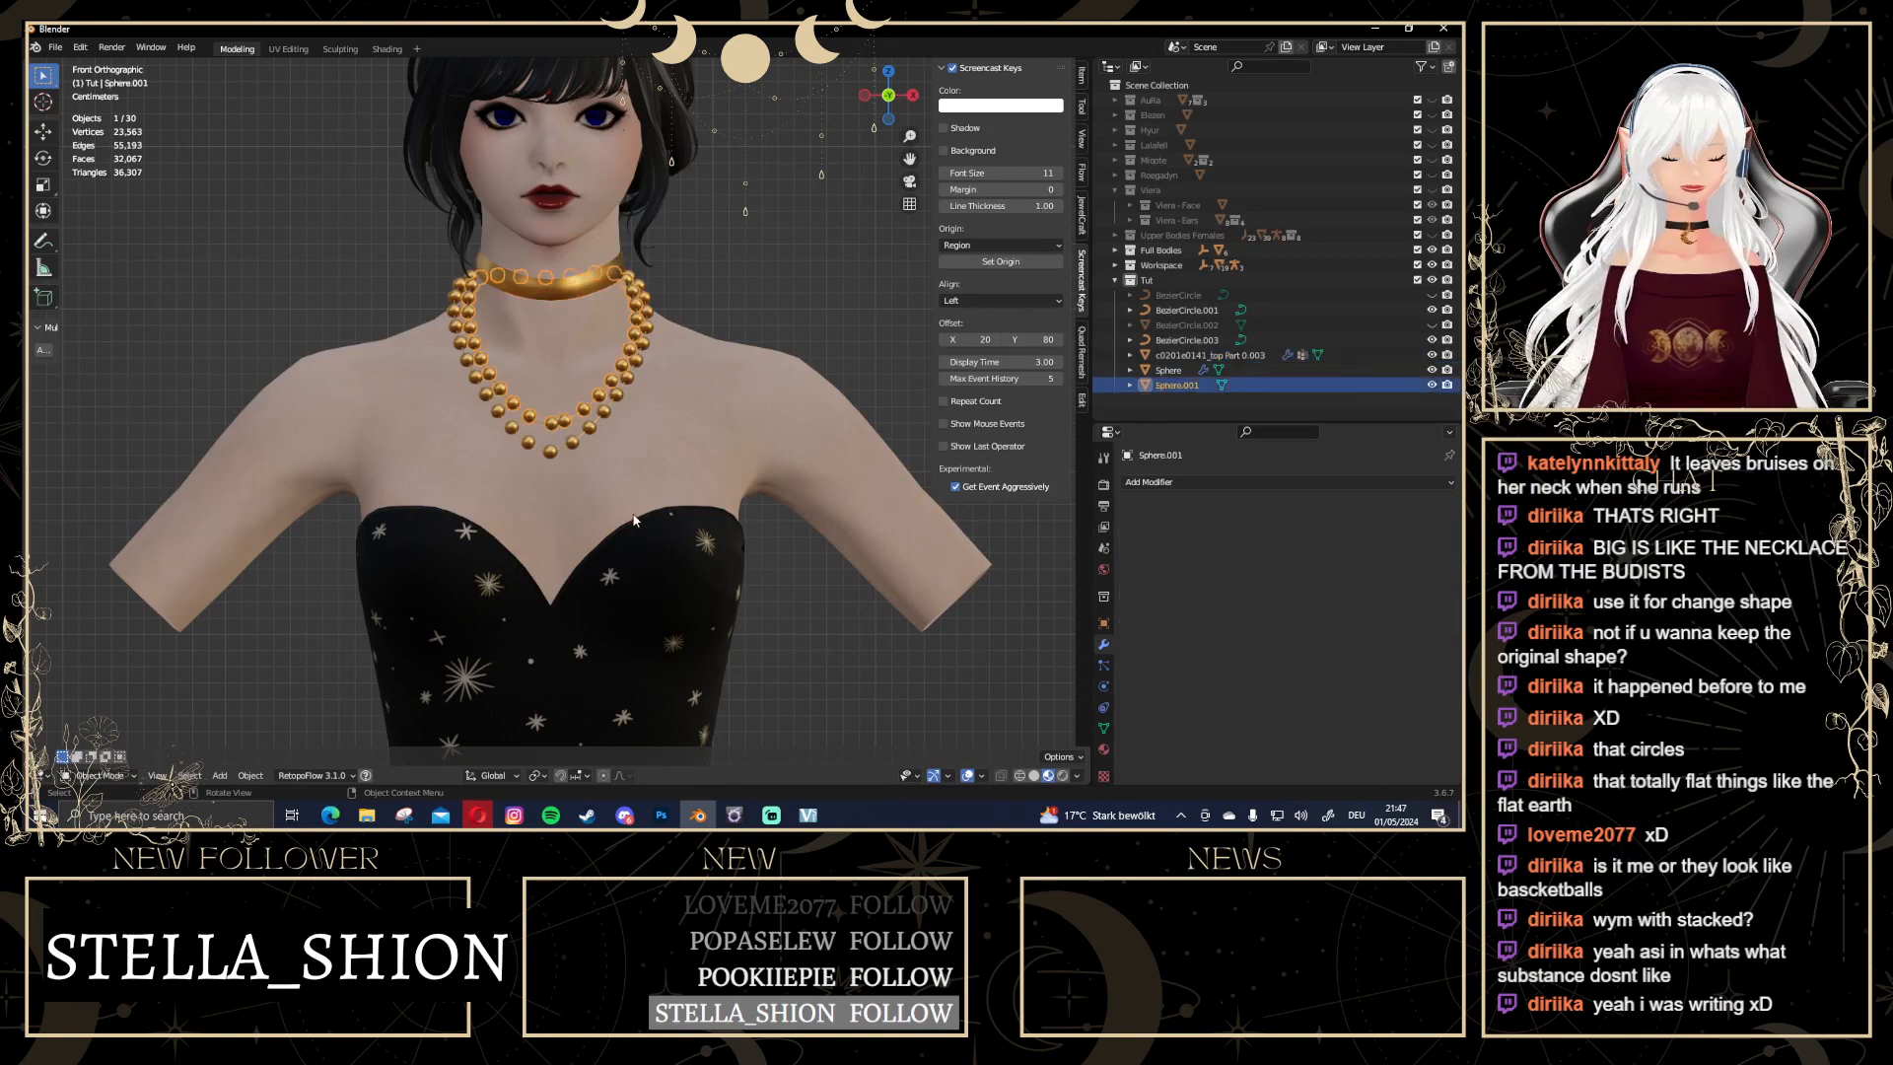
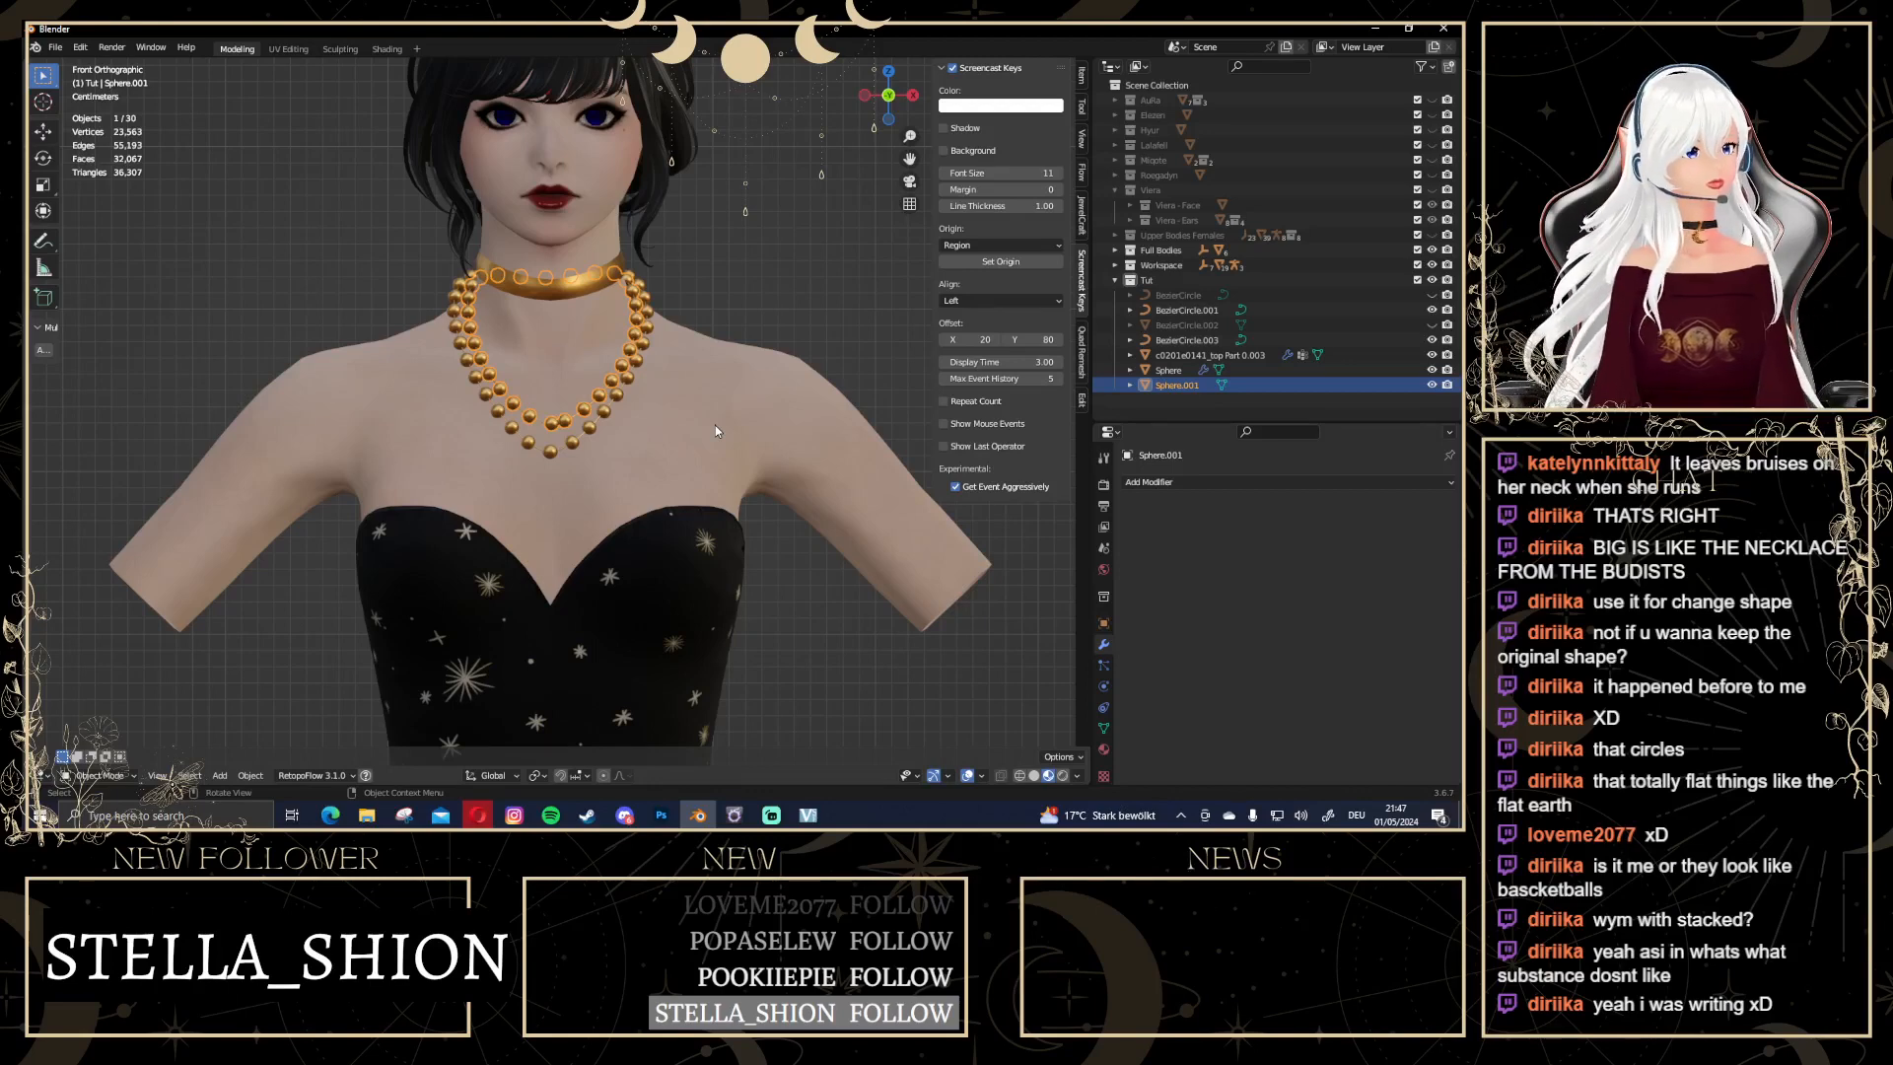
{"action": "scroll", "coordinate": [716, 431], "scroll_direction": "down", "scroll_amount": 5}
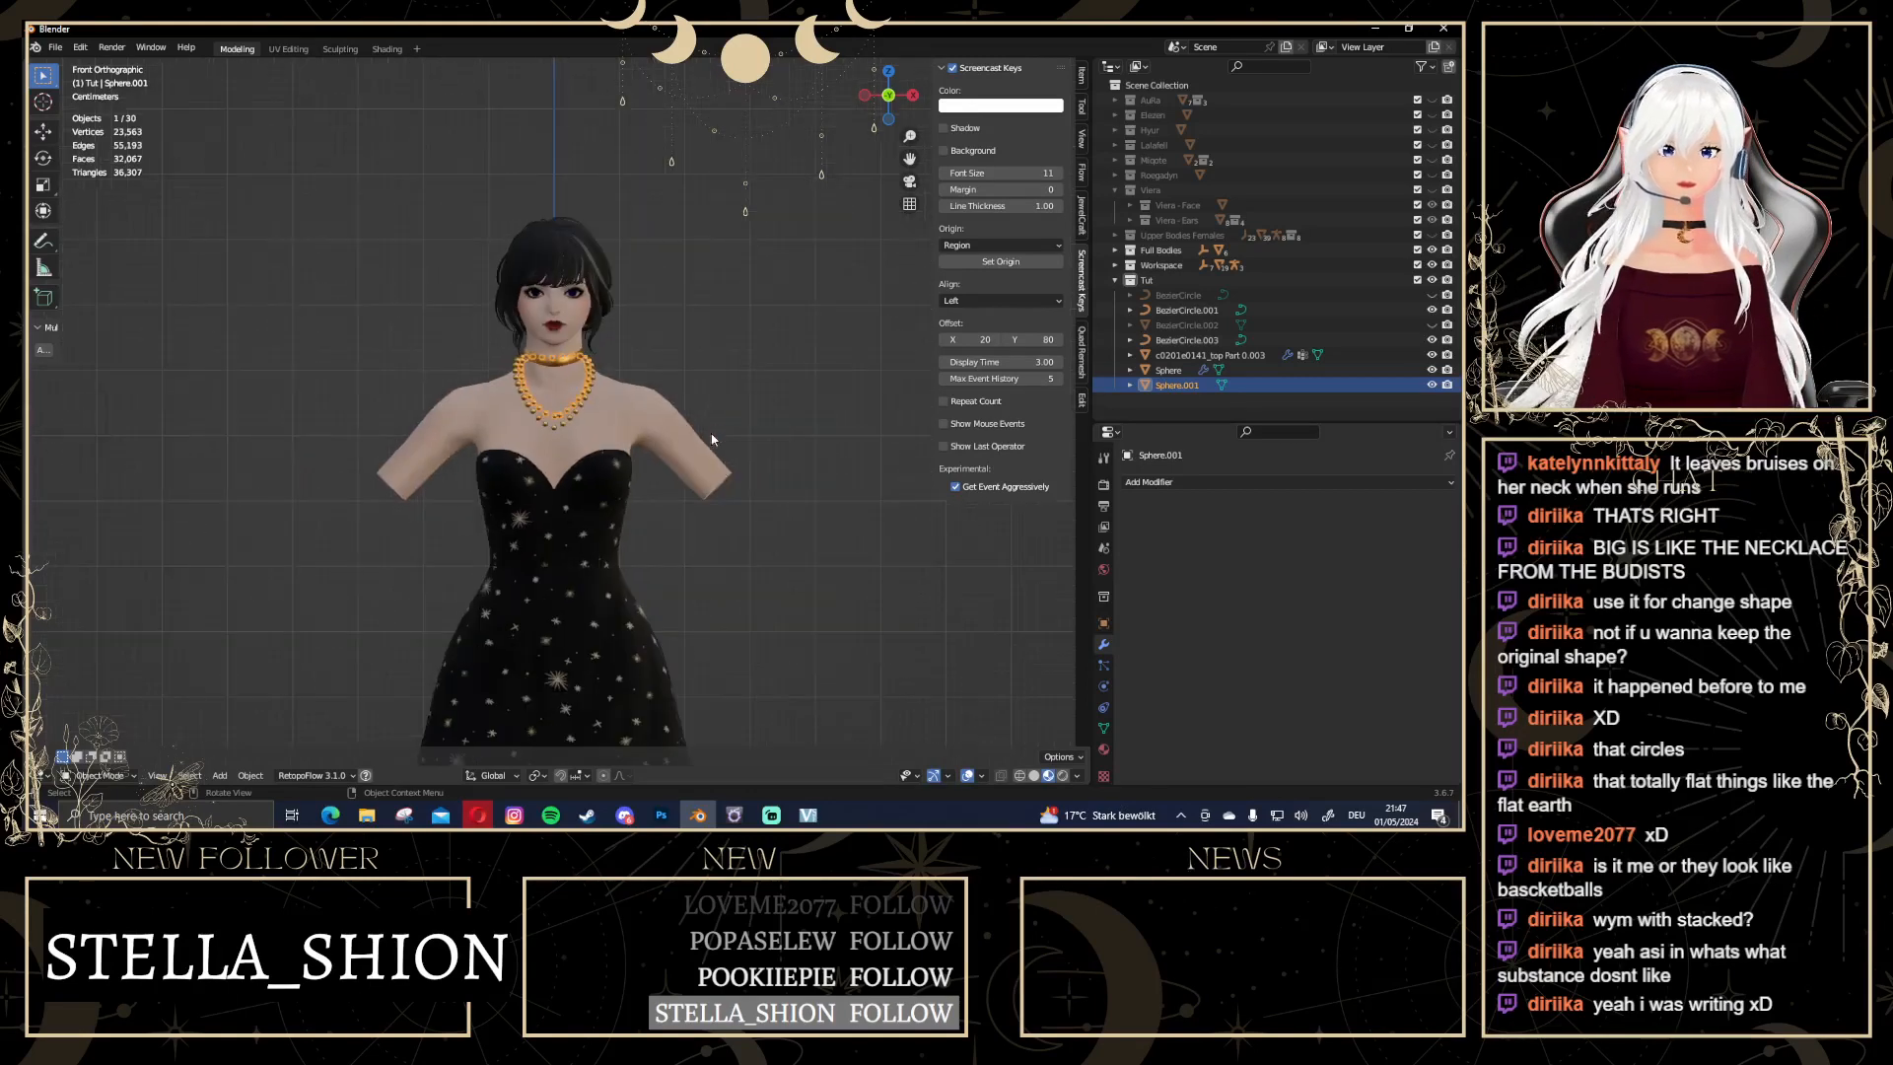
{"action": "left_click", "coordinate": [854, 674]}
Add a mesh circle with 32 vertices and a 100 cm radius at the world origin
{"action": "scroll", "coordinate": [712, 560], "scroll_direction": "down", "scroll_amount": 6}
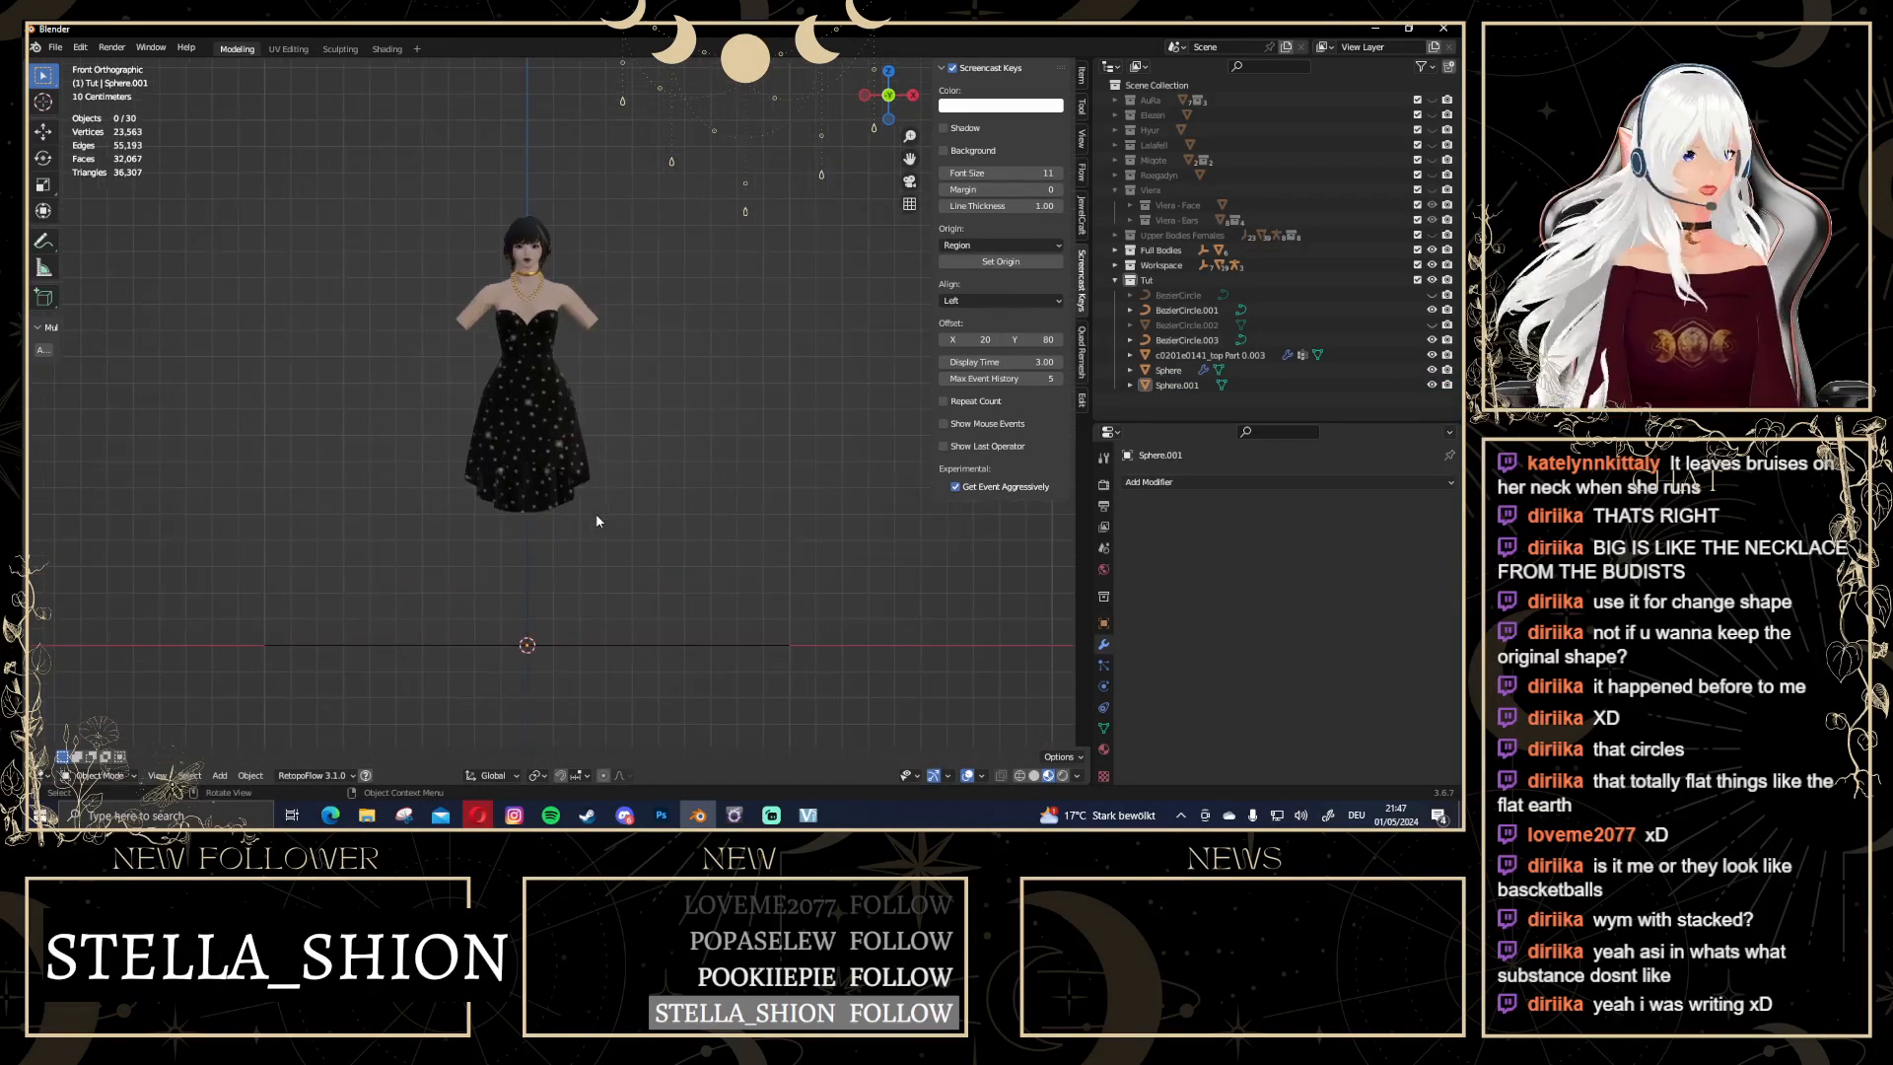
{"action": "middle_click_drag", "start_coordinate": [597, 521], "coordinate": [662, 545]}
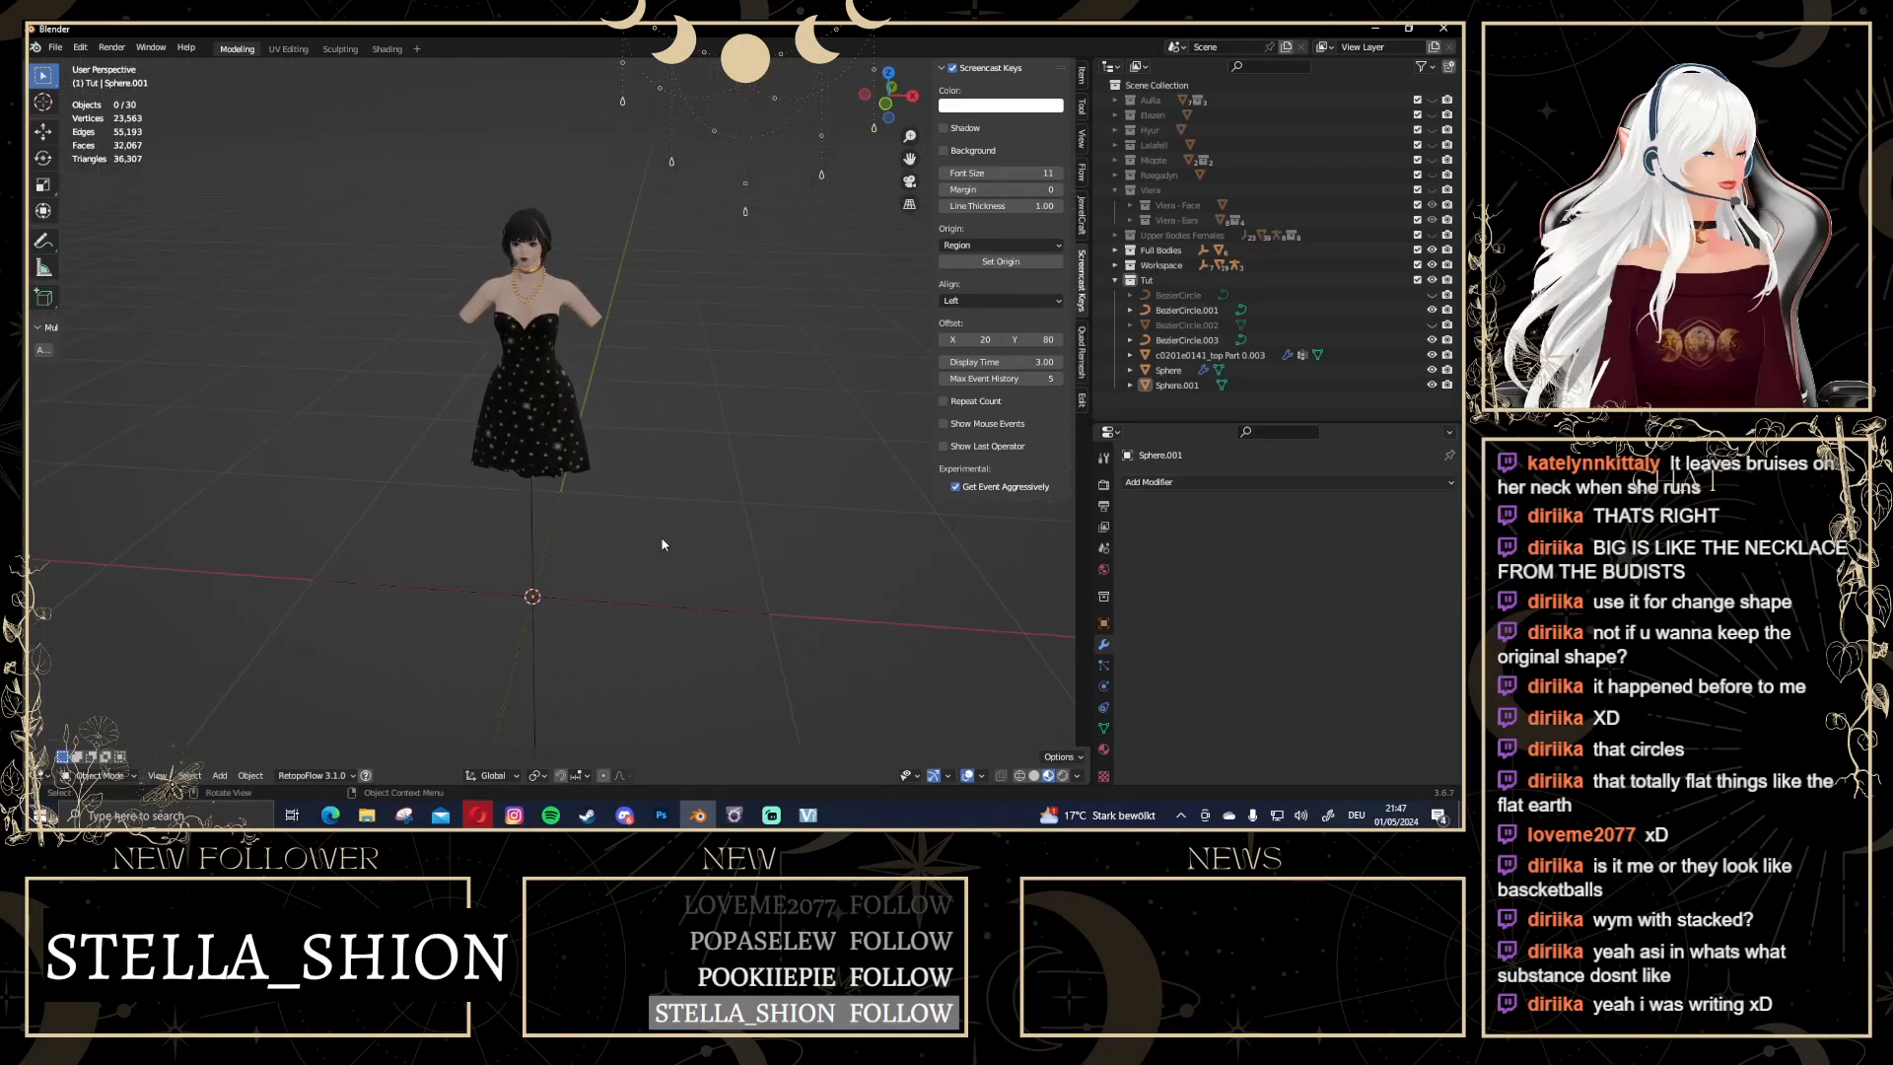
{"action": "scroll", "coordinate": [632, 541], "scroll_direction": "down", "scroll_amount": 1}
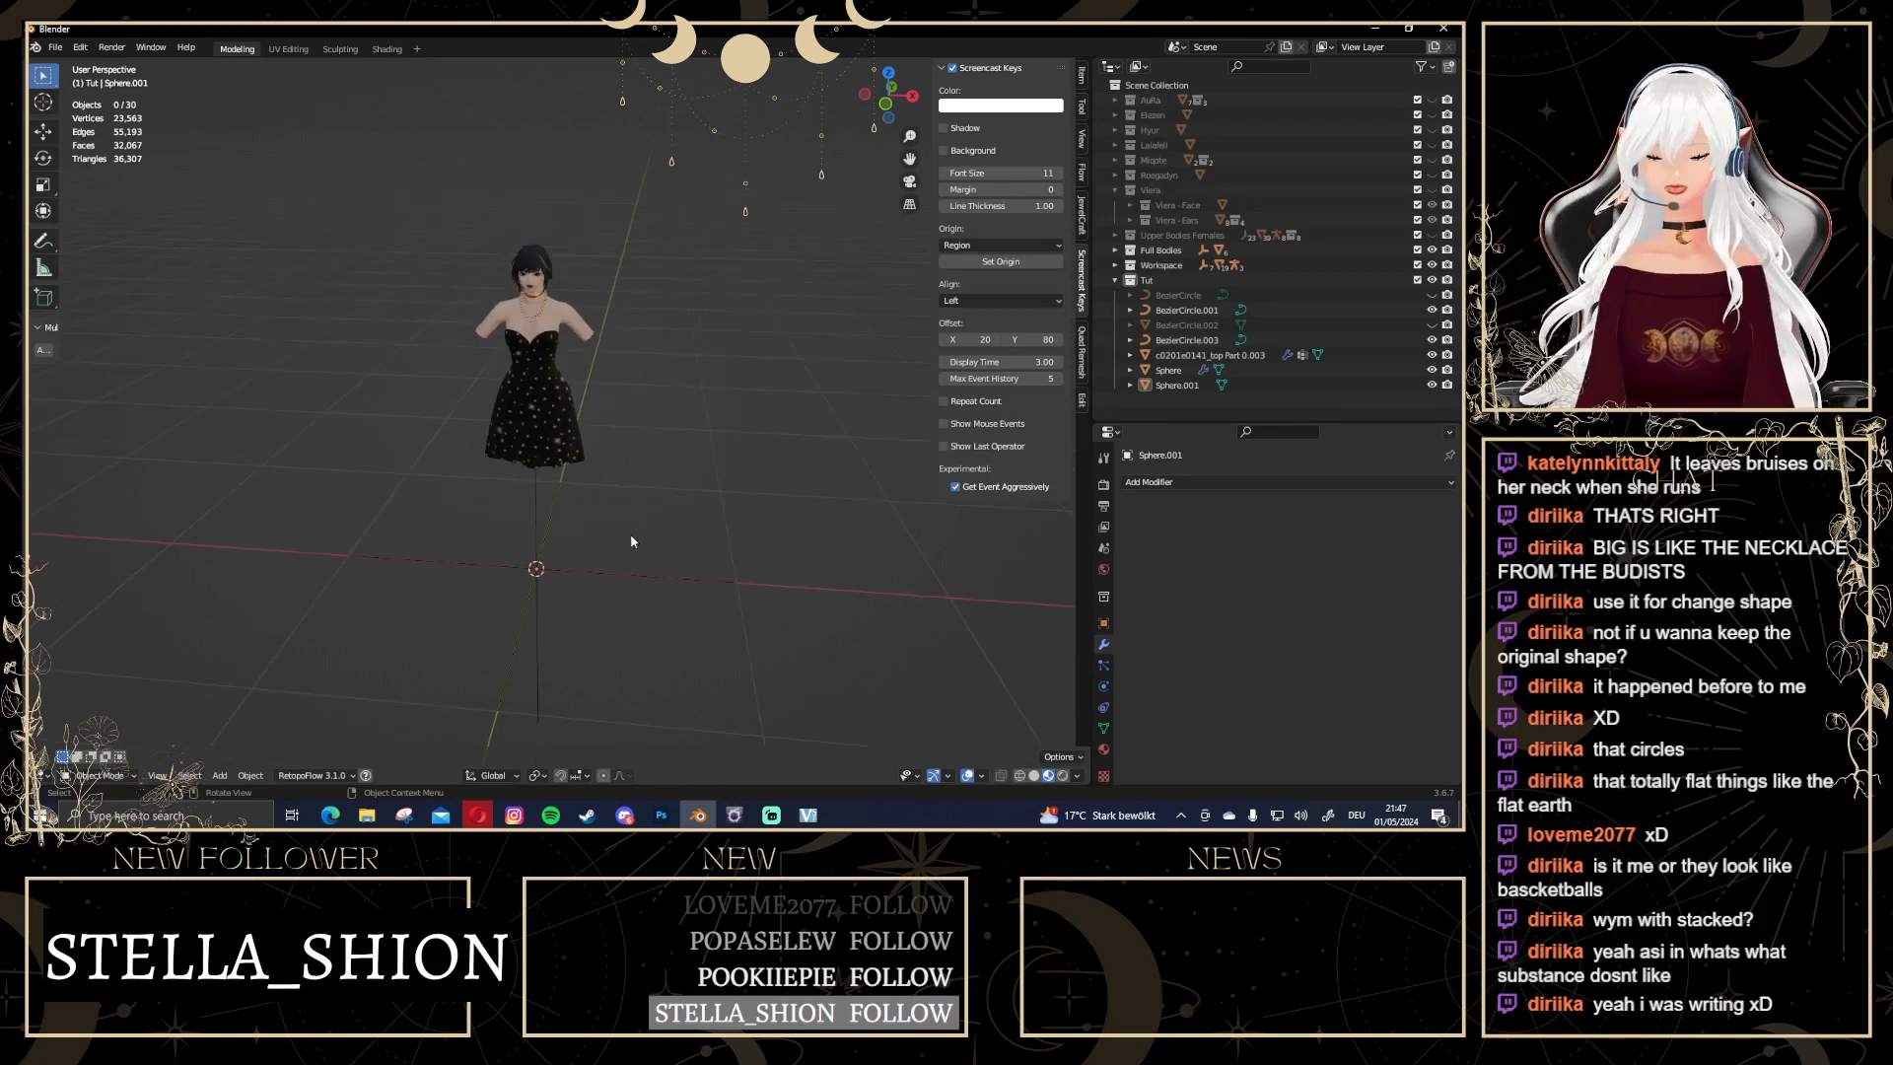
{"action": "key", "text": "shift+a"}
{"action": "mouse_move", "coordinate": [621, 428]}
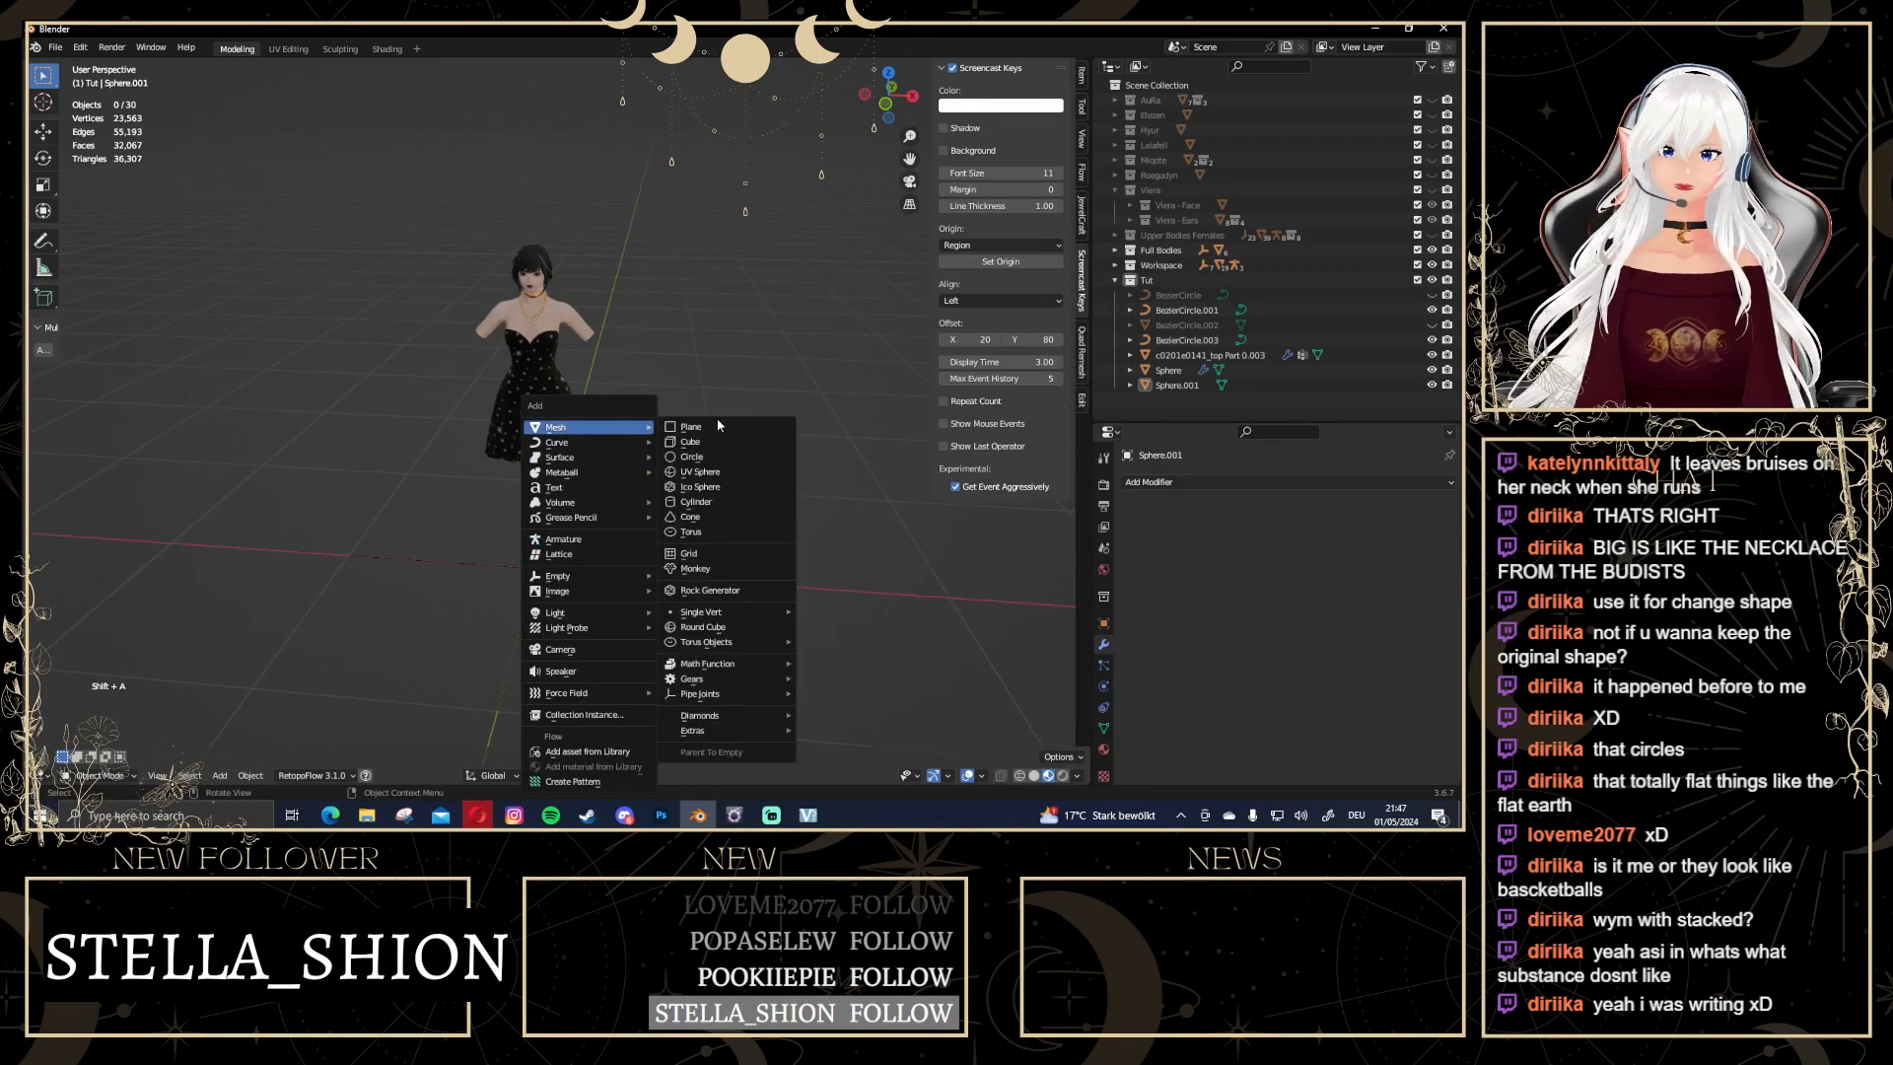
{"action": "left_click", "coordinate": [724, 457]}
{"action": "scroll", "coordinate": [718, 568], "scroll_direction": "down", "scroll_amount": 3}
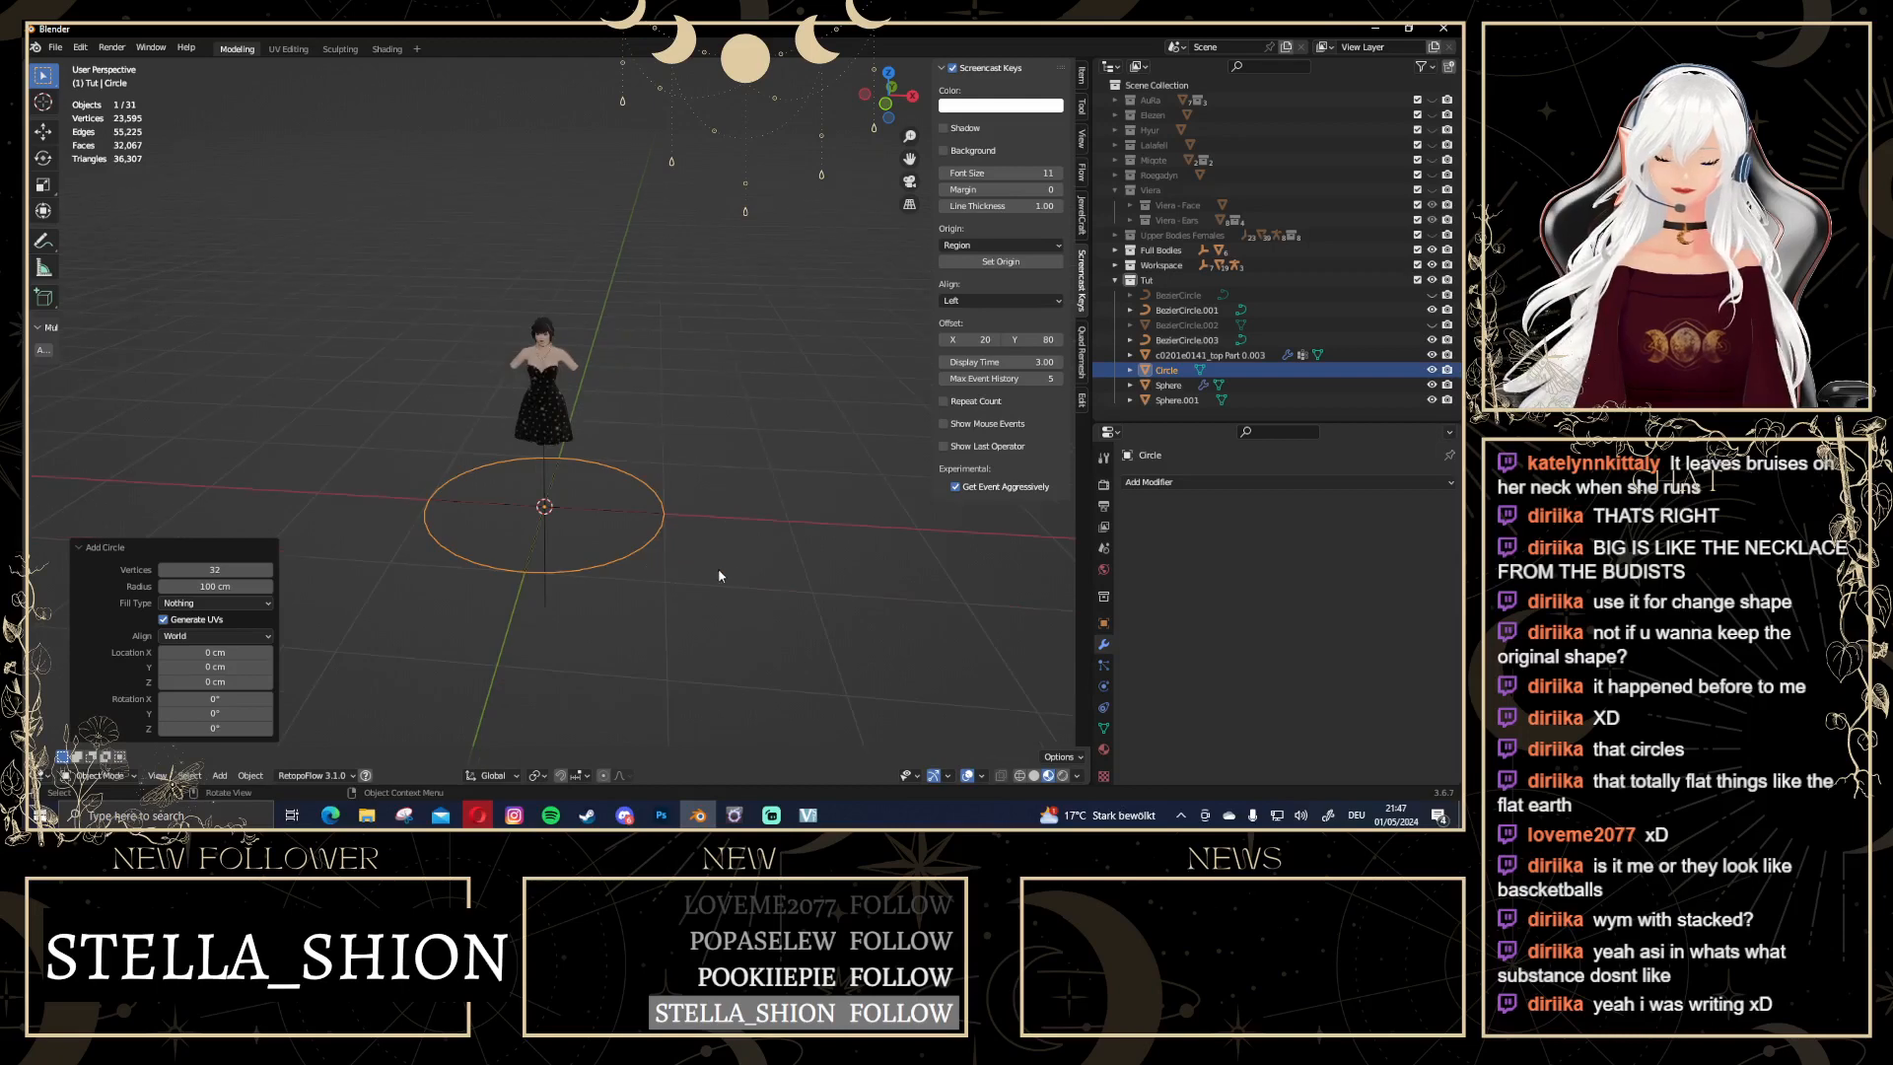
In Edit Mode from the front view, scale the circle by about 0.25 and move it up beside the character's shoulder
{"action": "left_click", "coordinate": [836, 272]}
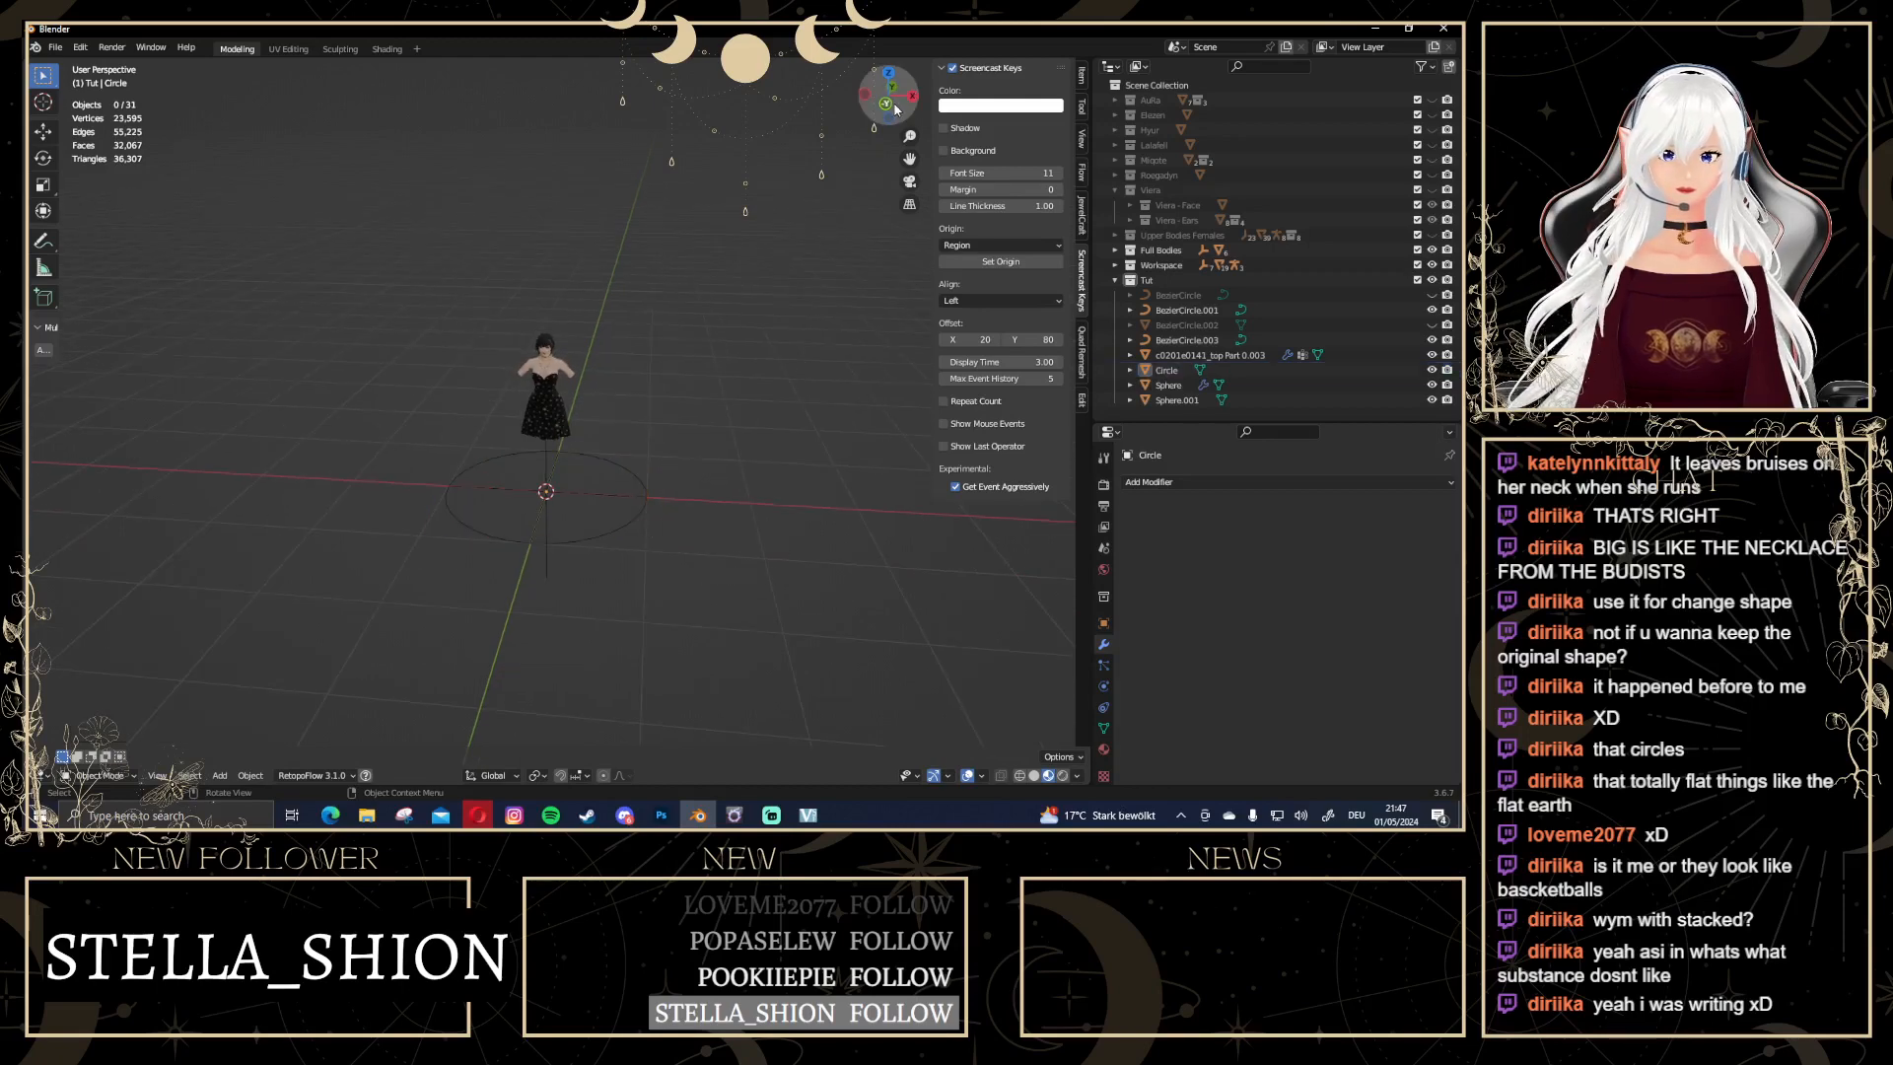
{"action": "key", "text": "KP_1"}
{"action": "left_click", "coordinate": [644, 502]}
{"action": "key", "text": "Tab"}
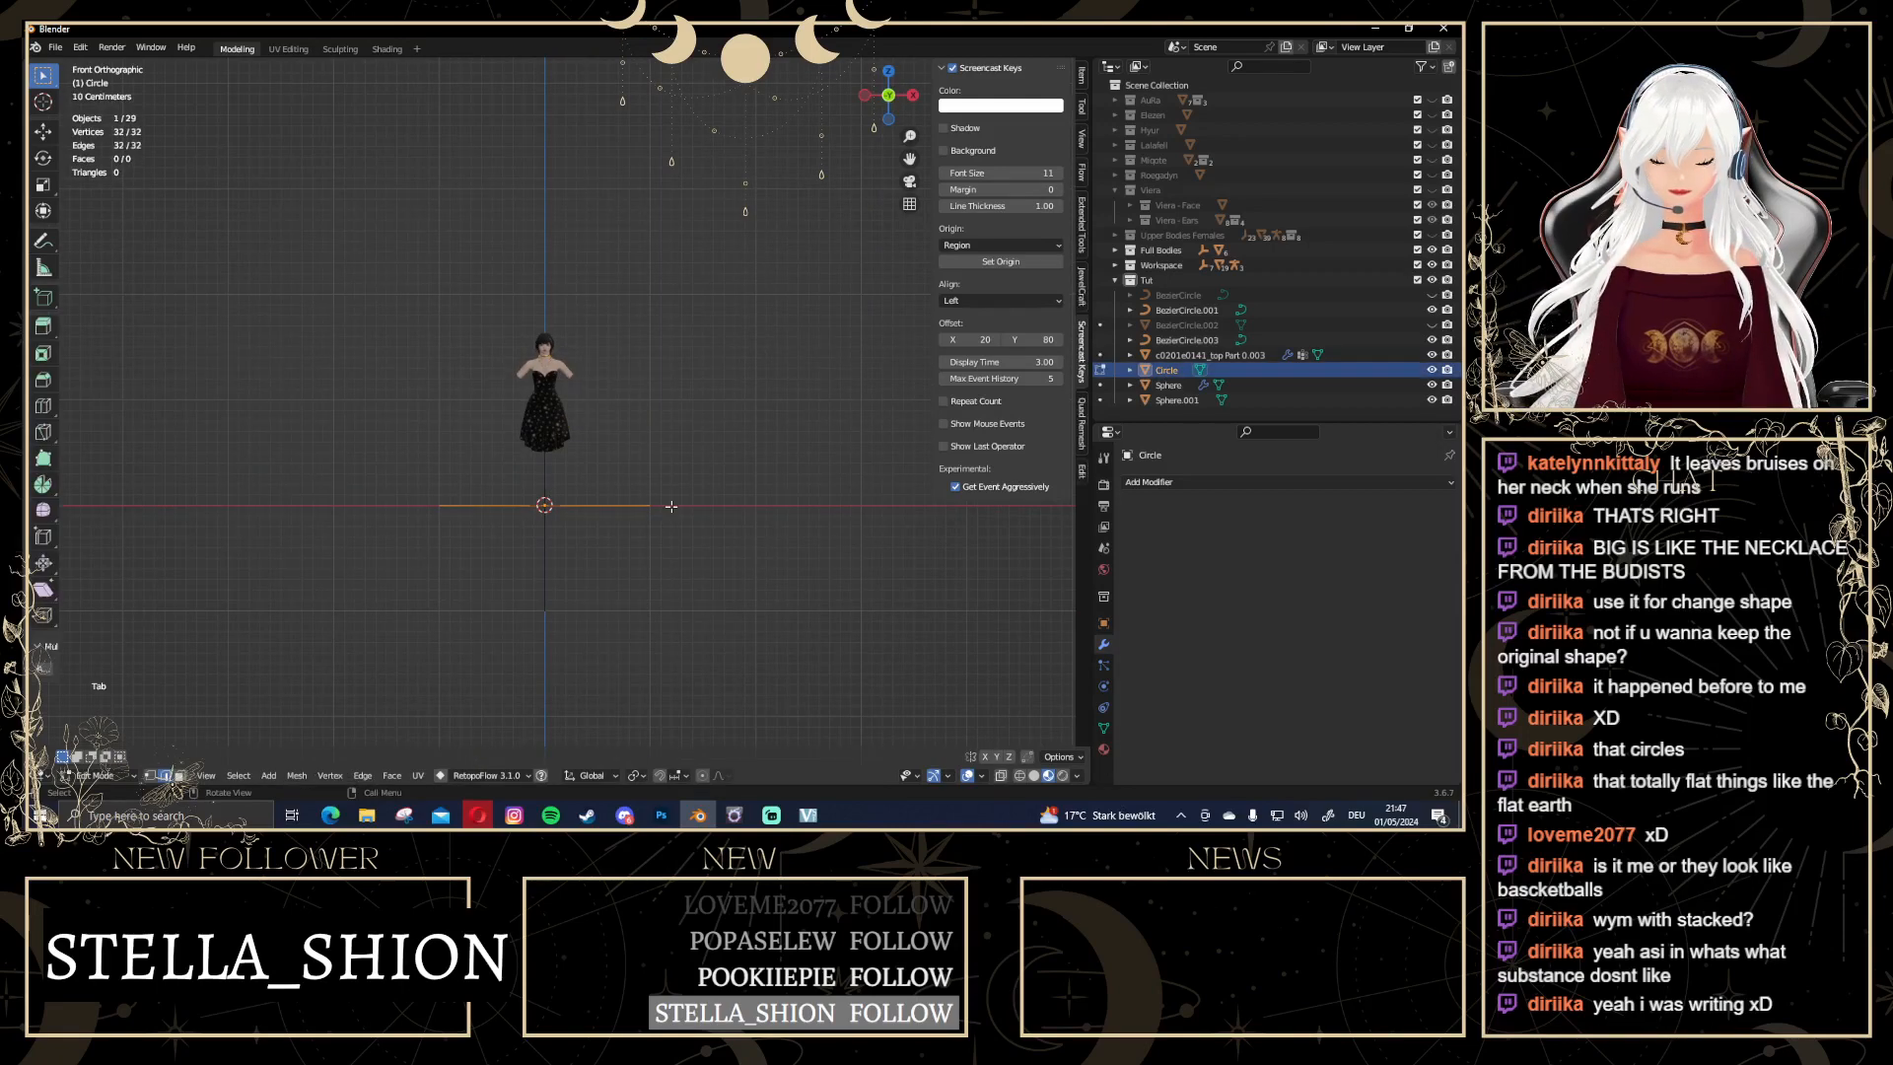
{"action": "key", "text": "s"}
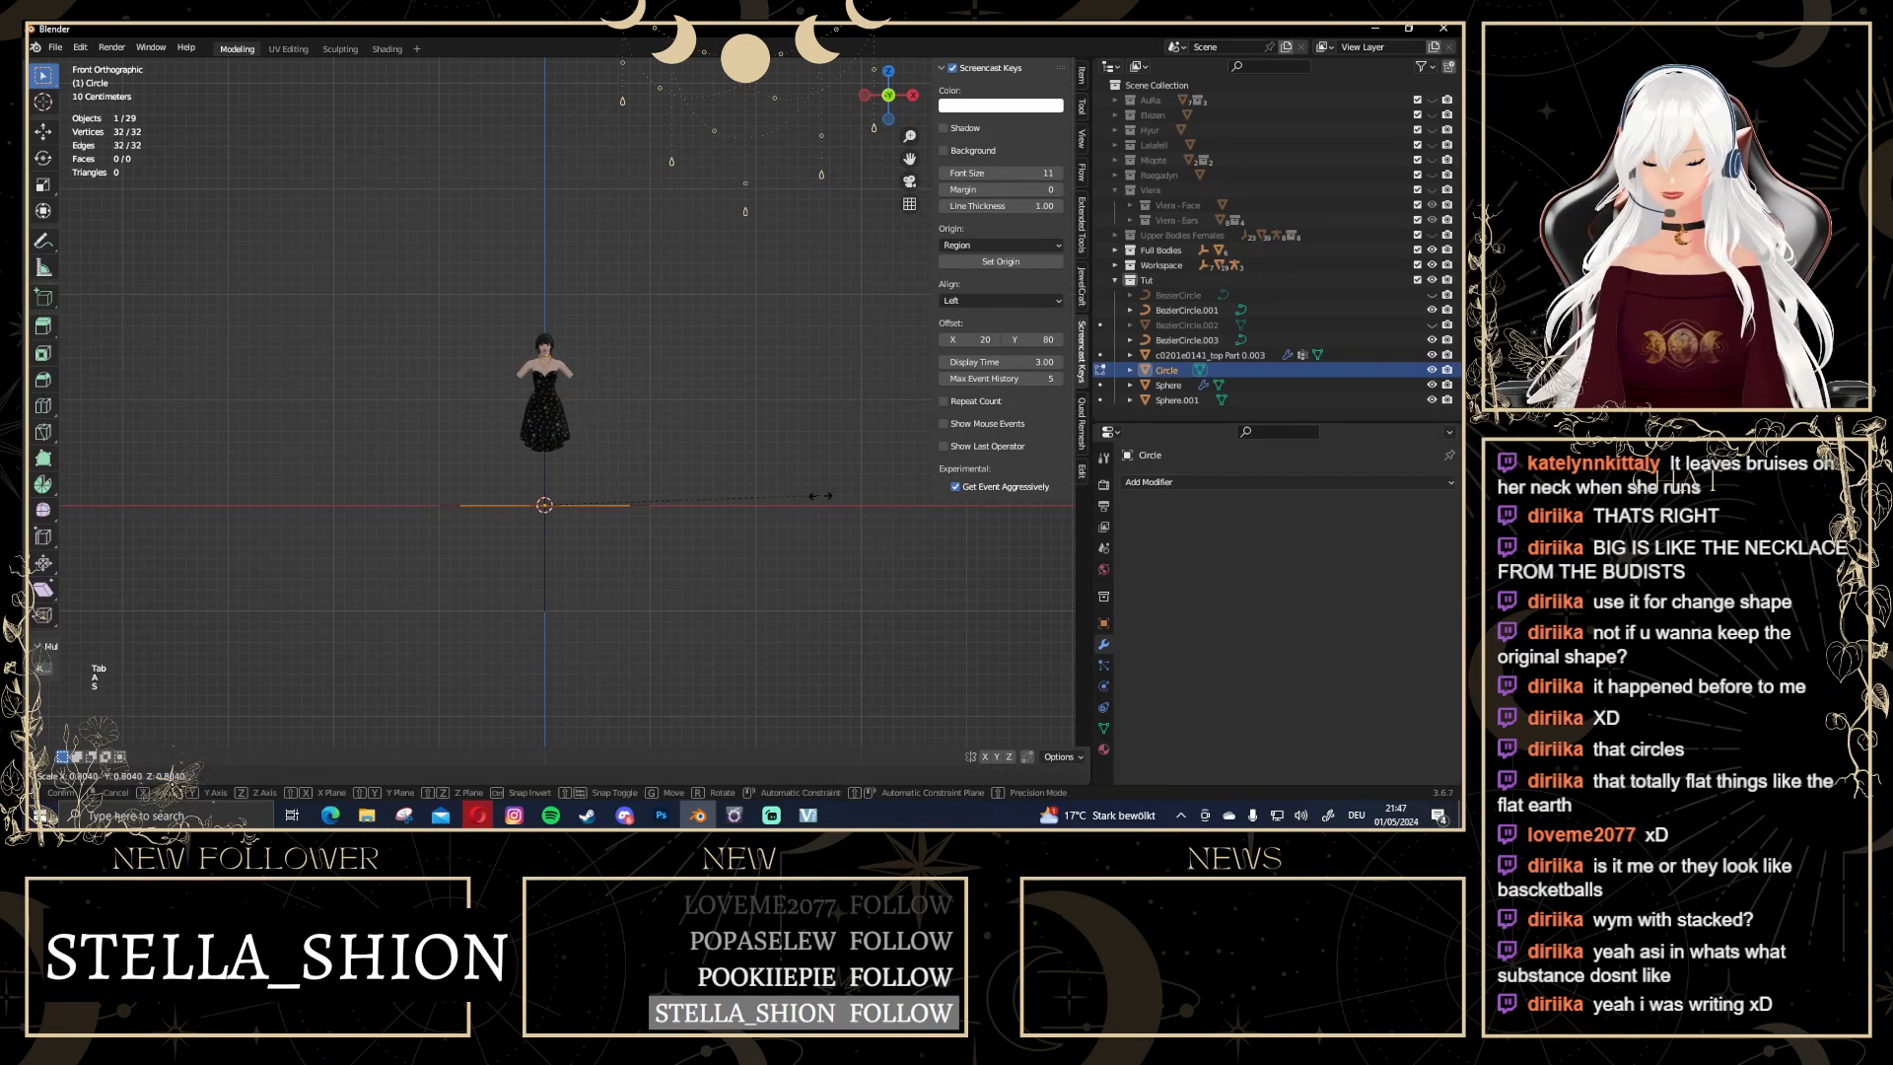
{"action": "left_click", "coordinate": [631, 508]}
{"action": "key", "text": "g"}
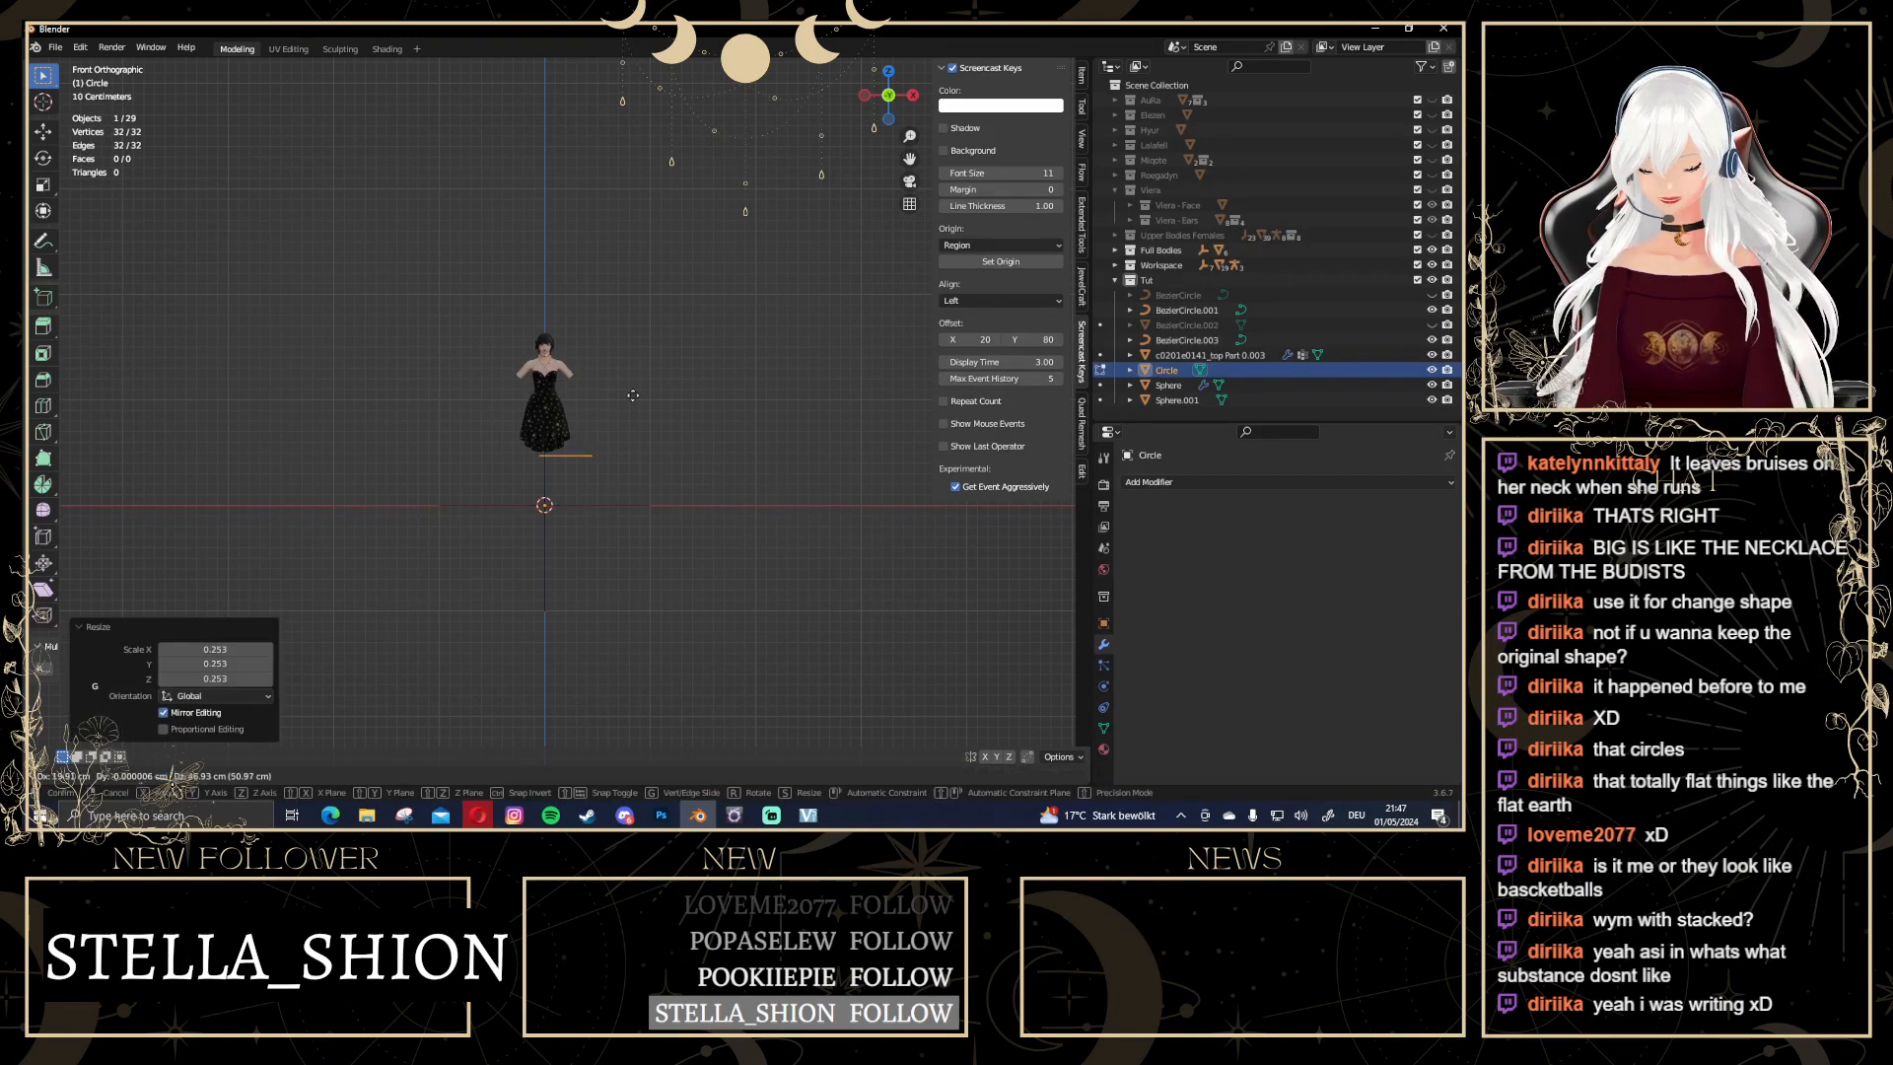
{"action": "left_click", "coordinate": [606, 401]}
Align the circle across the angled arm by rotating it about -48°, scaling it by about 0.4 and moving it onto the arm
{"action": "scroll", "coordinate": [631, 409], "scroll_direction": "up", "scroll_amount": 8}
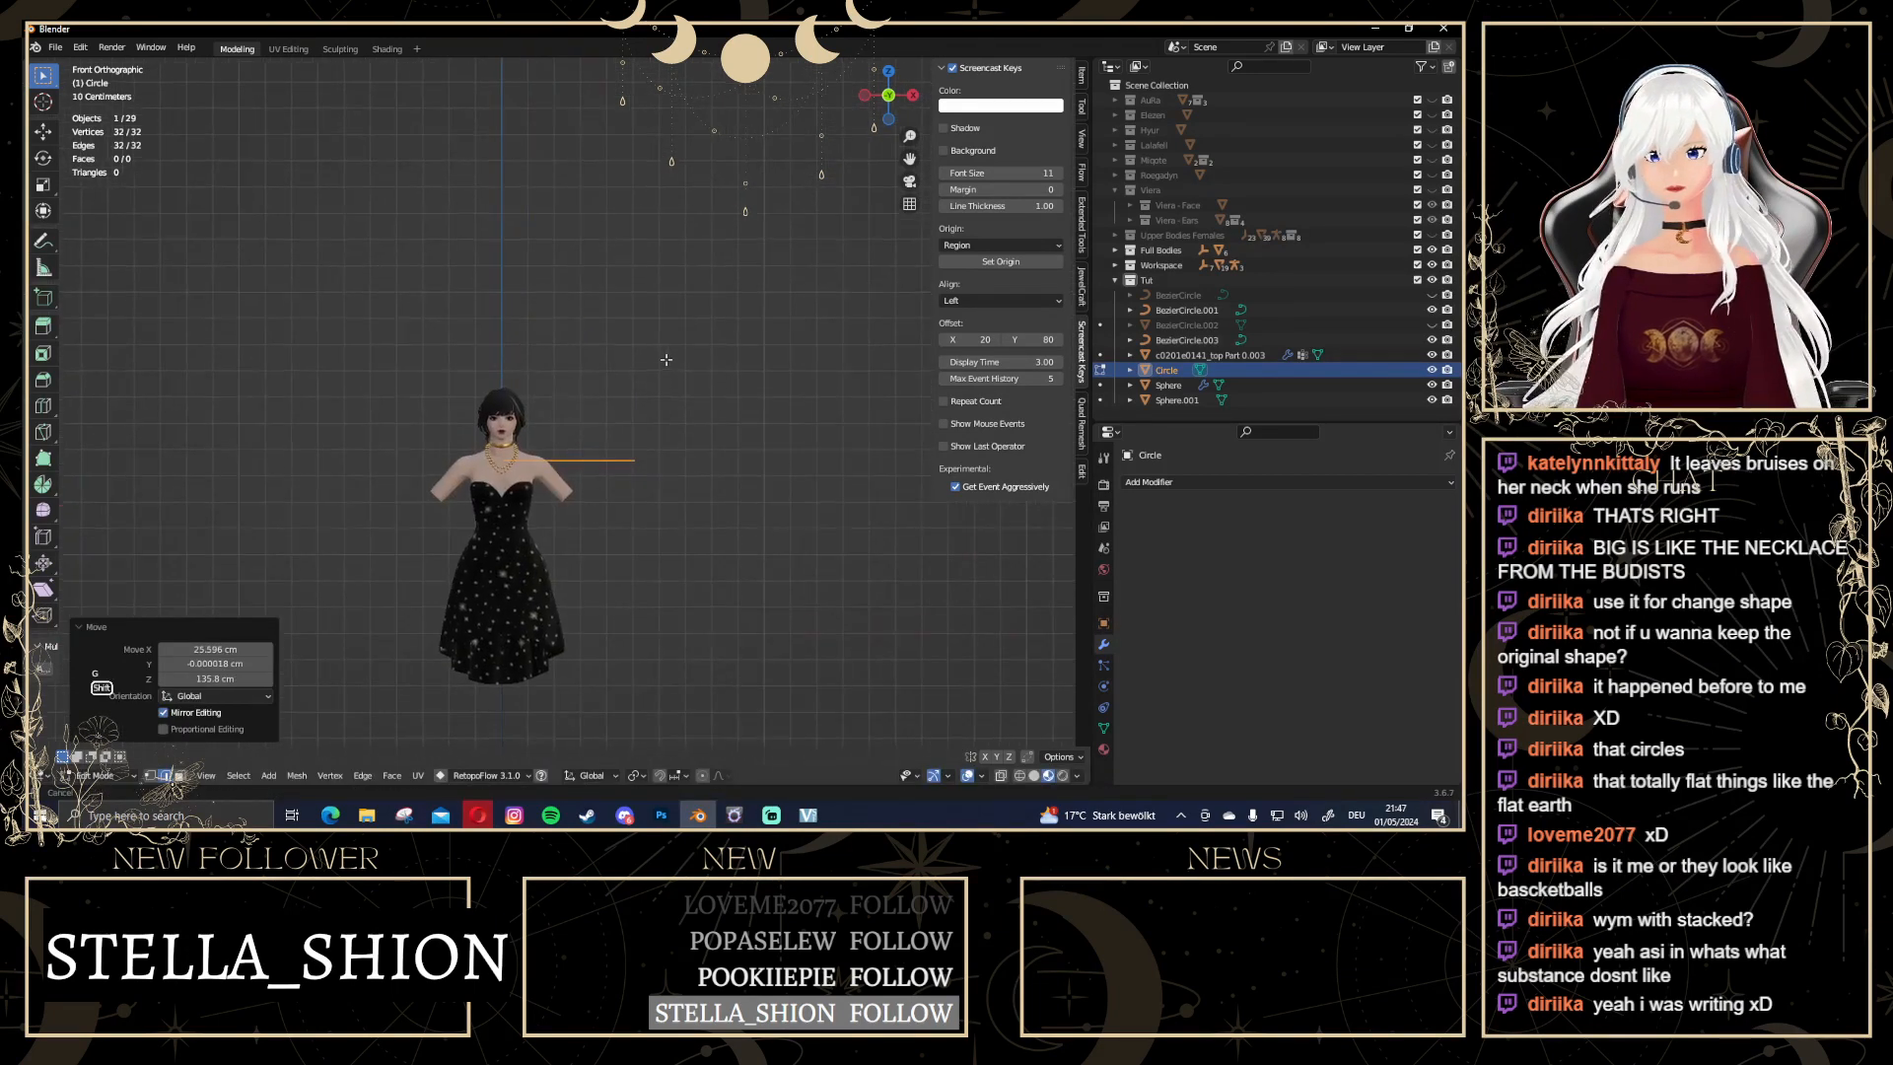
{"action": "scroll", "coordinate": [649, 419], "scroll_direction": "up", "scroll_amount": 5}
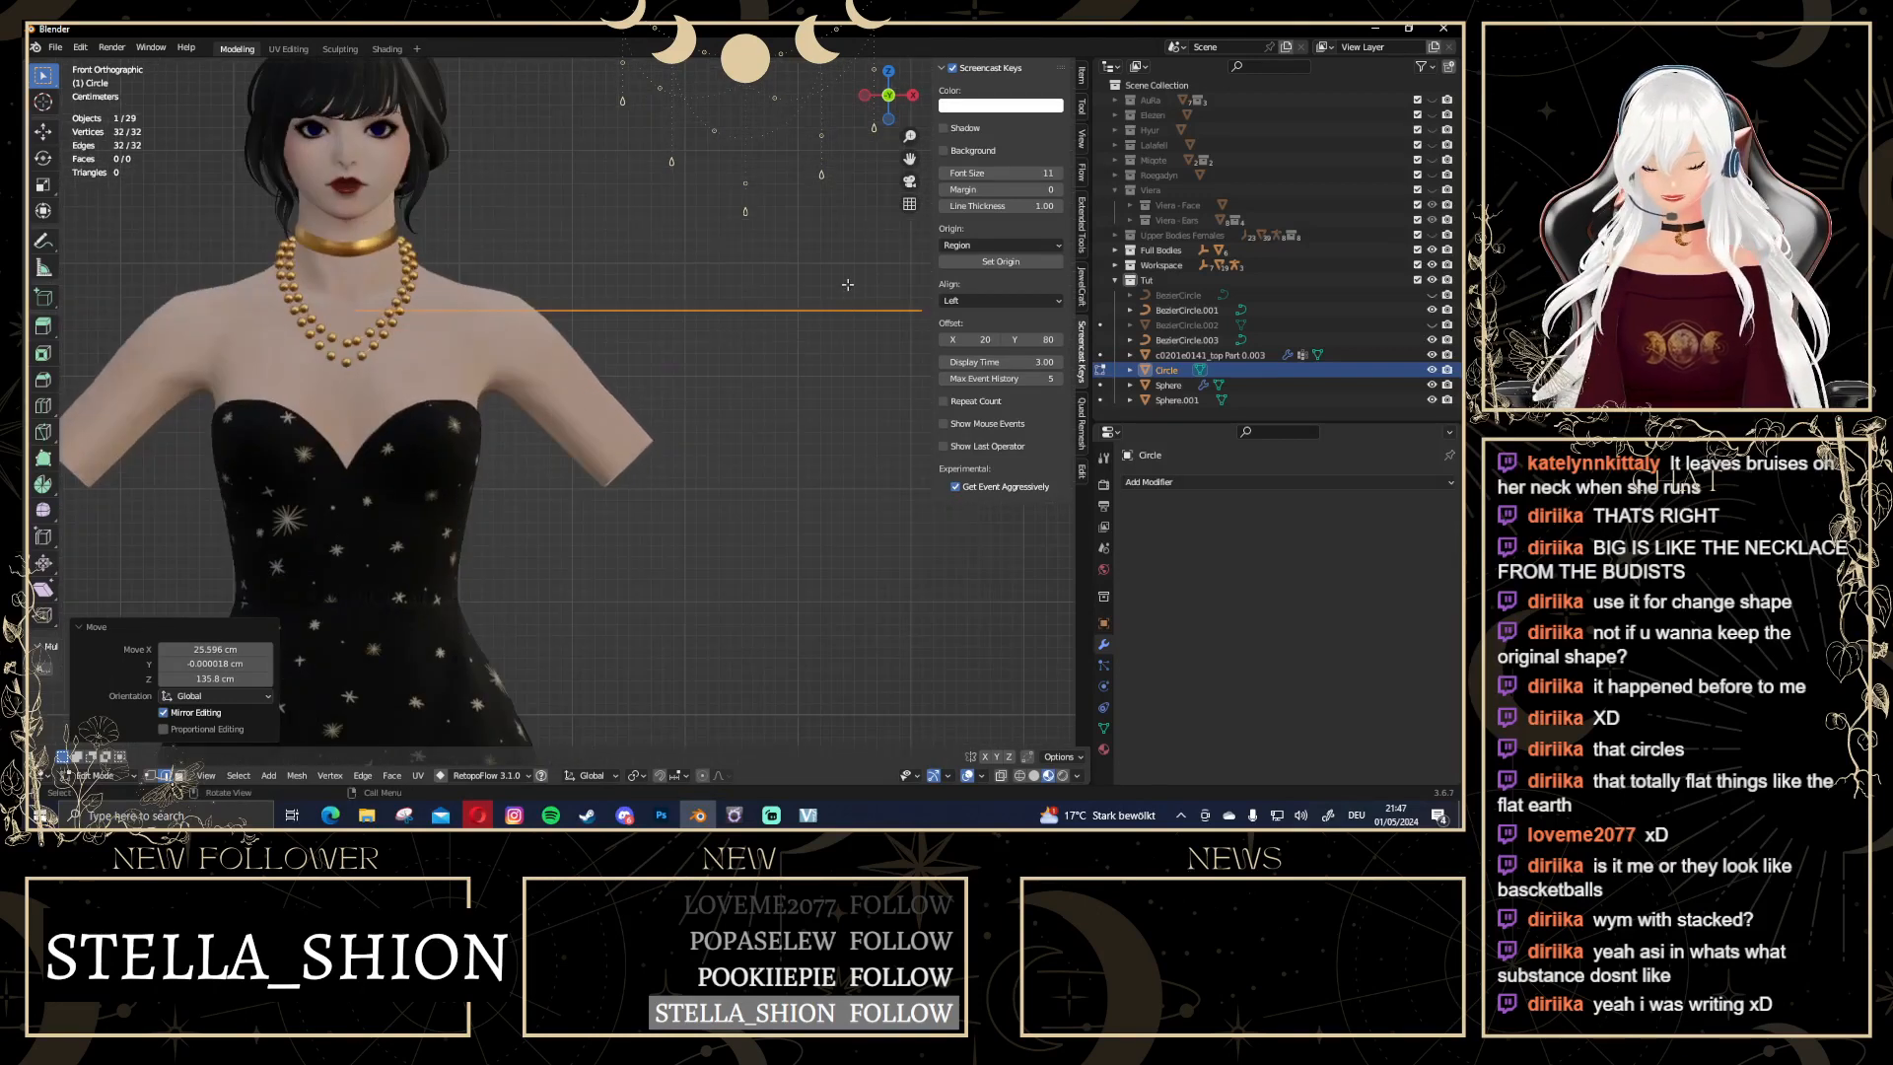
{"action": "key", "text": "r"}
{"action": "left_click", "coordinate": [758, 117]}
{"action": "key", "text": "s"}
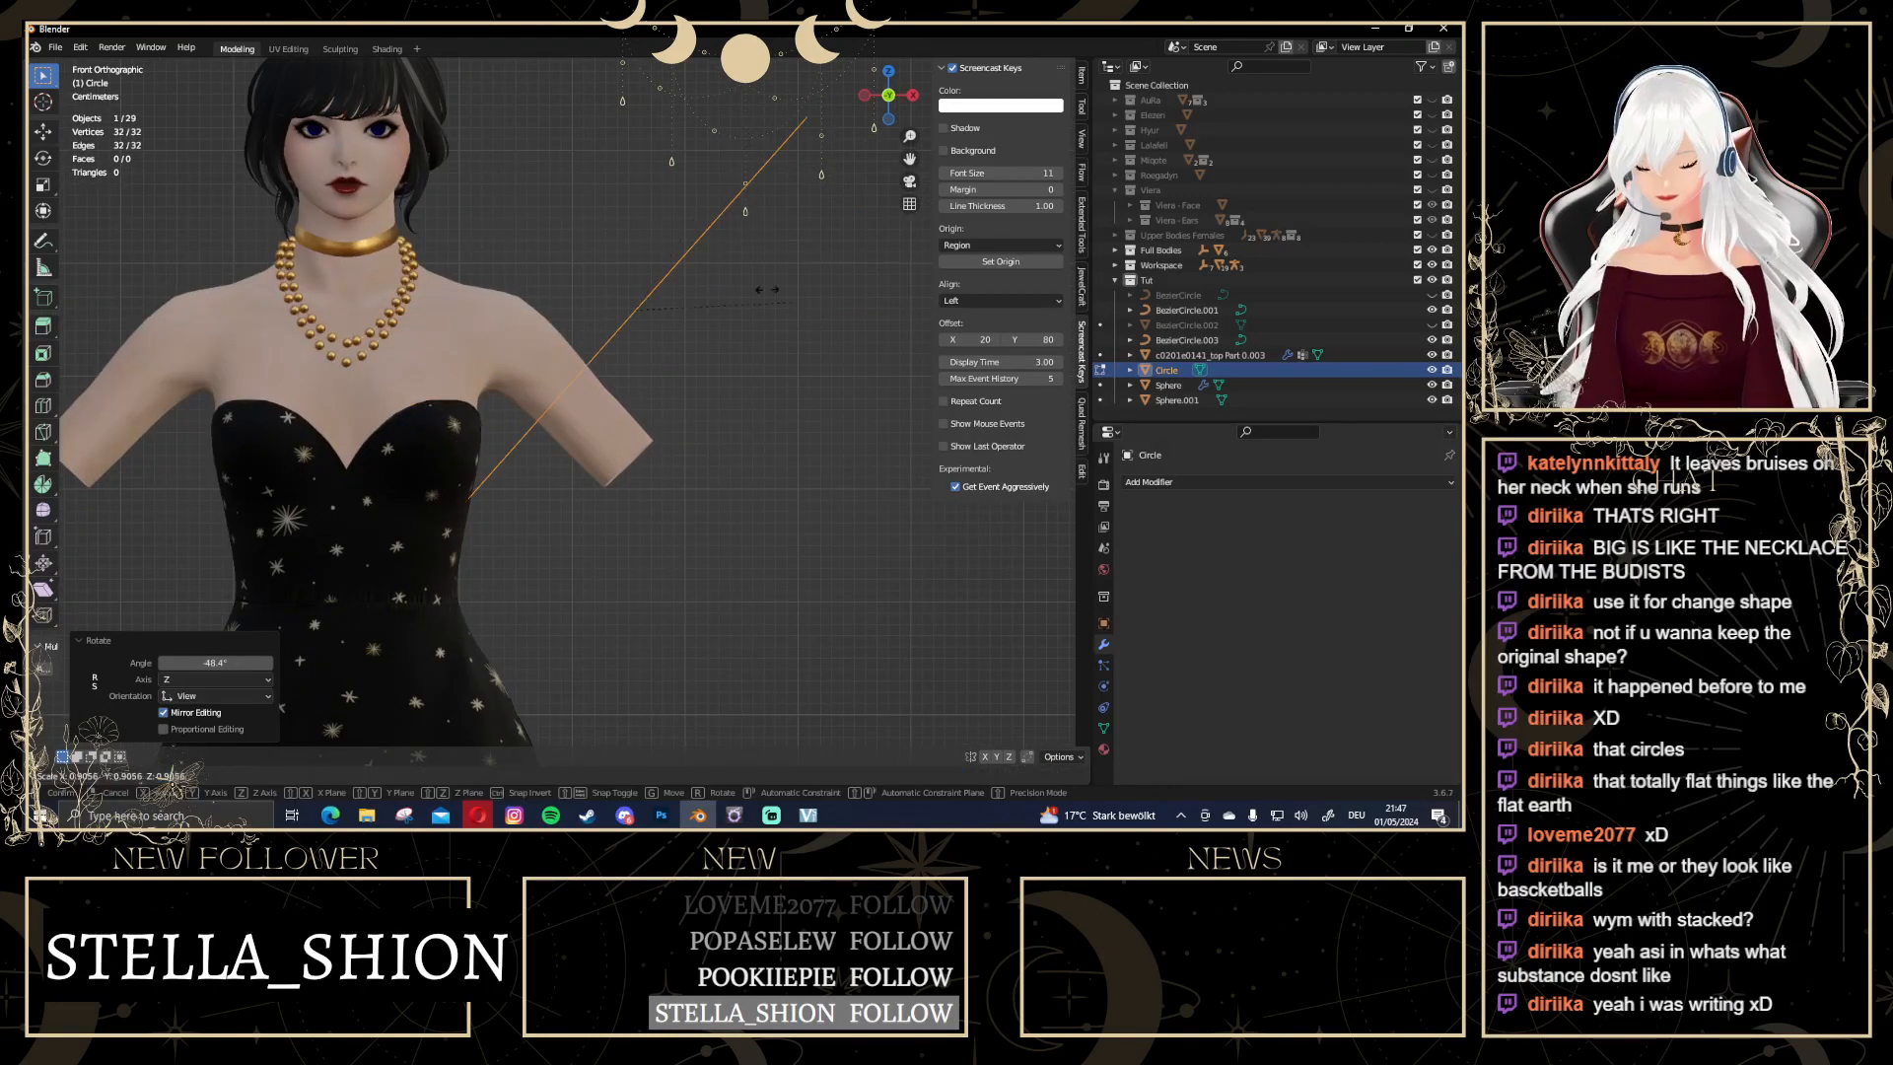
{"action": "left_click", "coordinate": [699, 275]}
{"action": "key", "text": "g"}
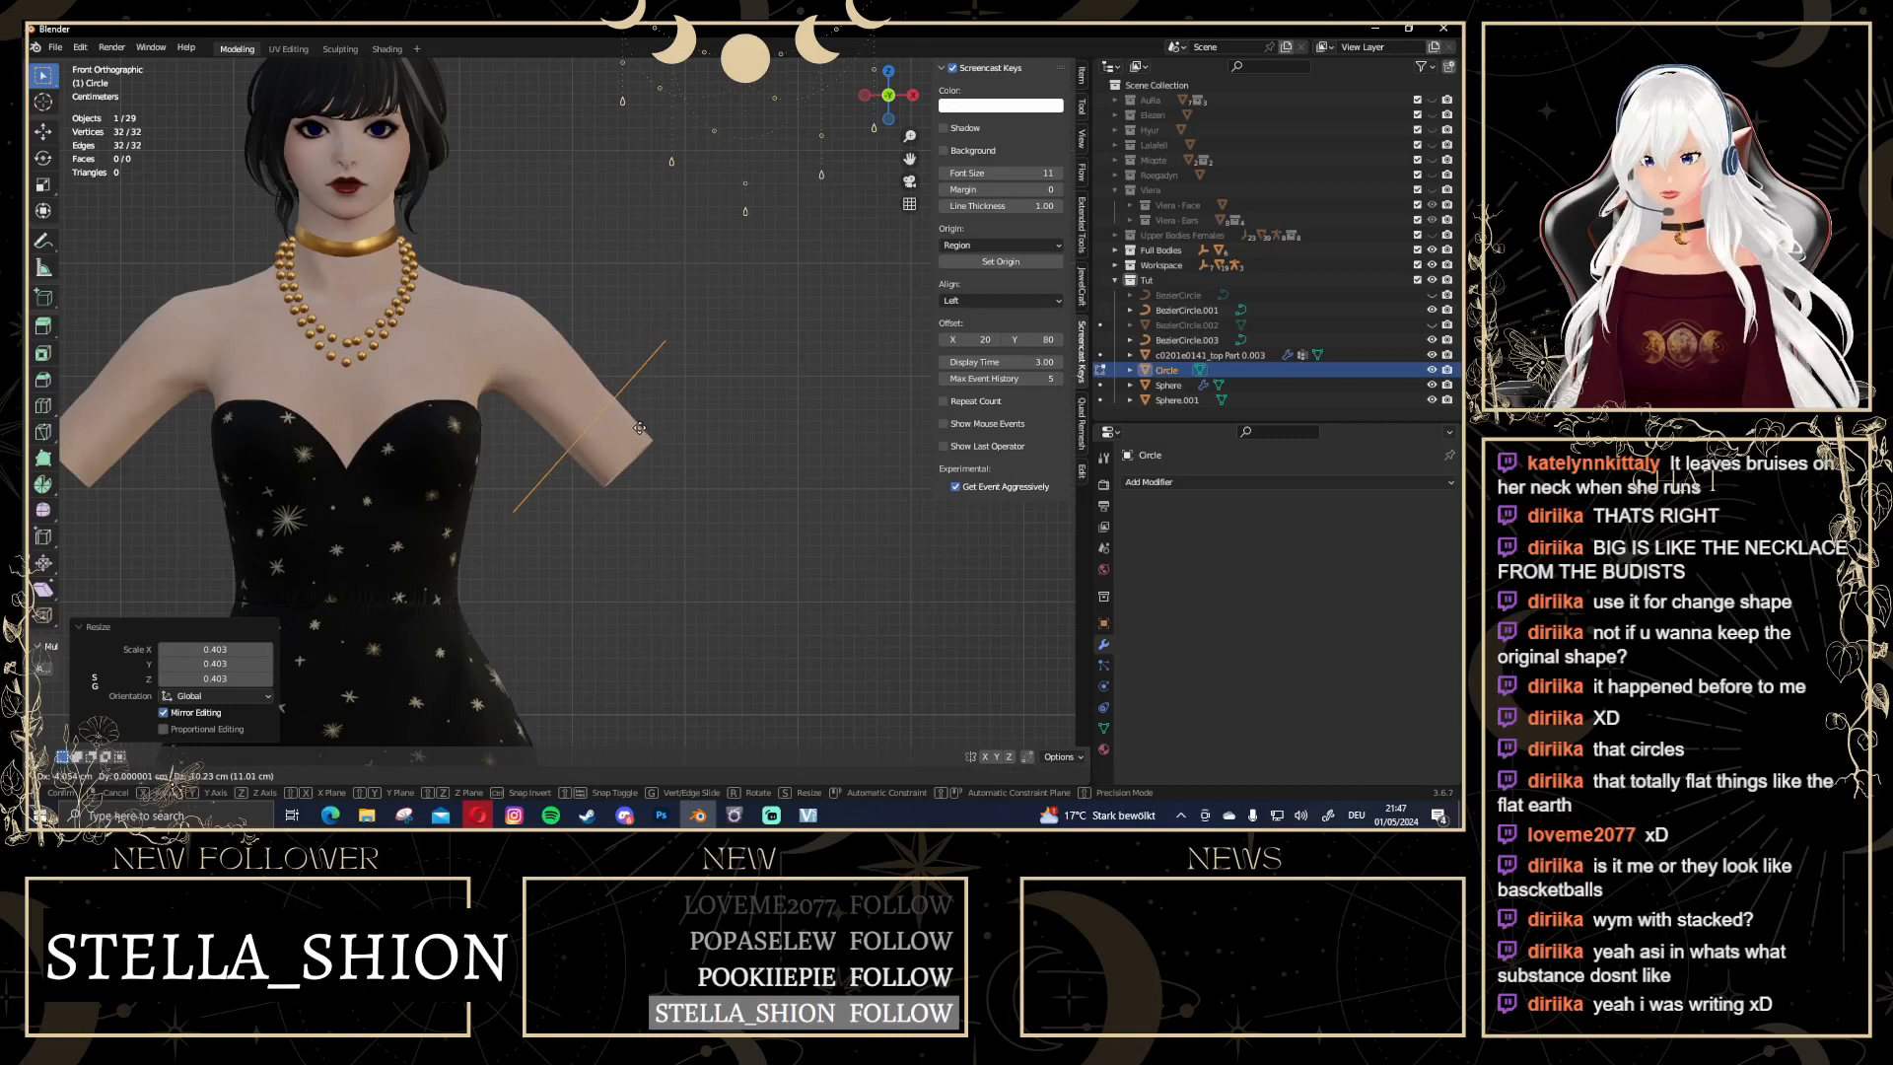
{"action": "left_click", "coordinate": [826, 392]}
Viewing the arm end-on, scale the circle by about 0.36 and shift it to center it around the upper arm
{"action": "middle_click_drag", "start_coordinate": [826, 393], "coordinate": [840, 448]}
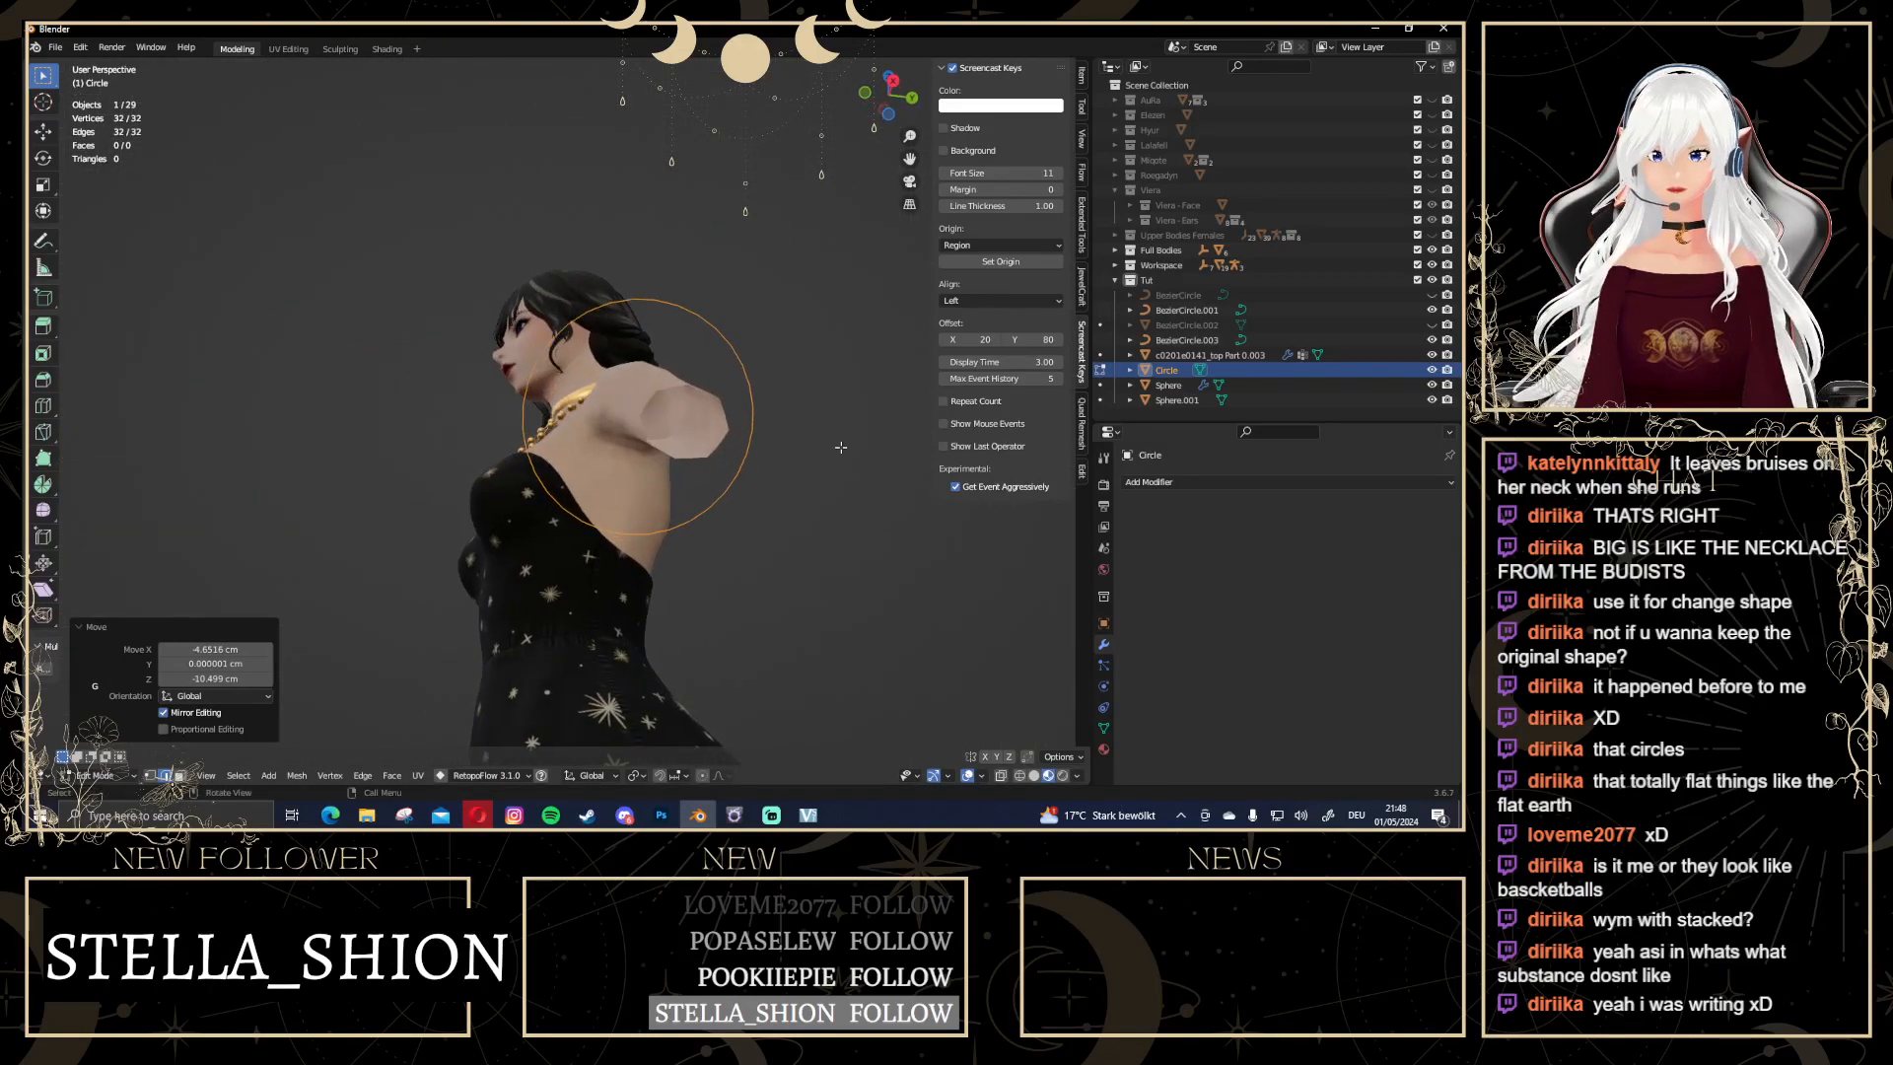
{"action": "key", "text": "s"}
{"action": "left_click", "coordinate": [747, 489]}
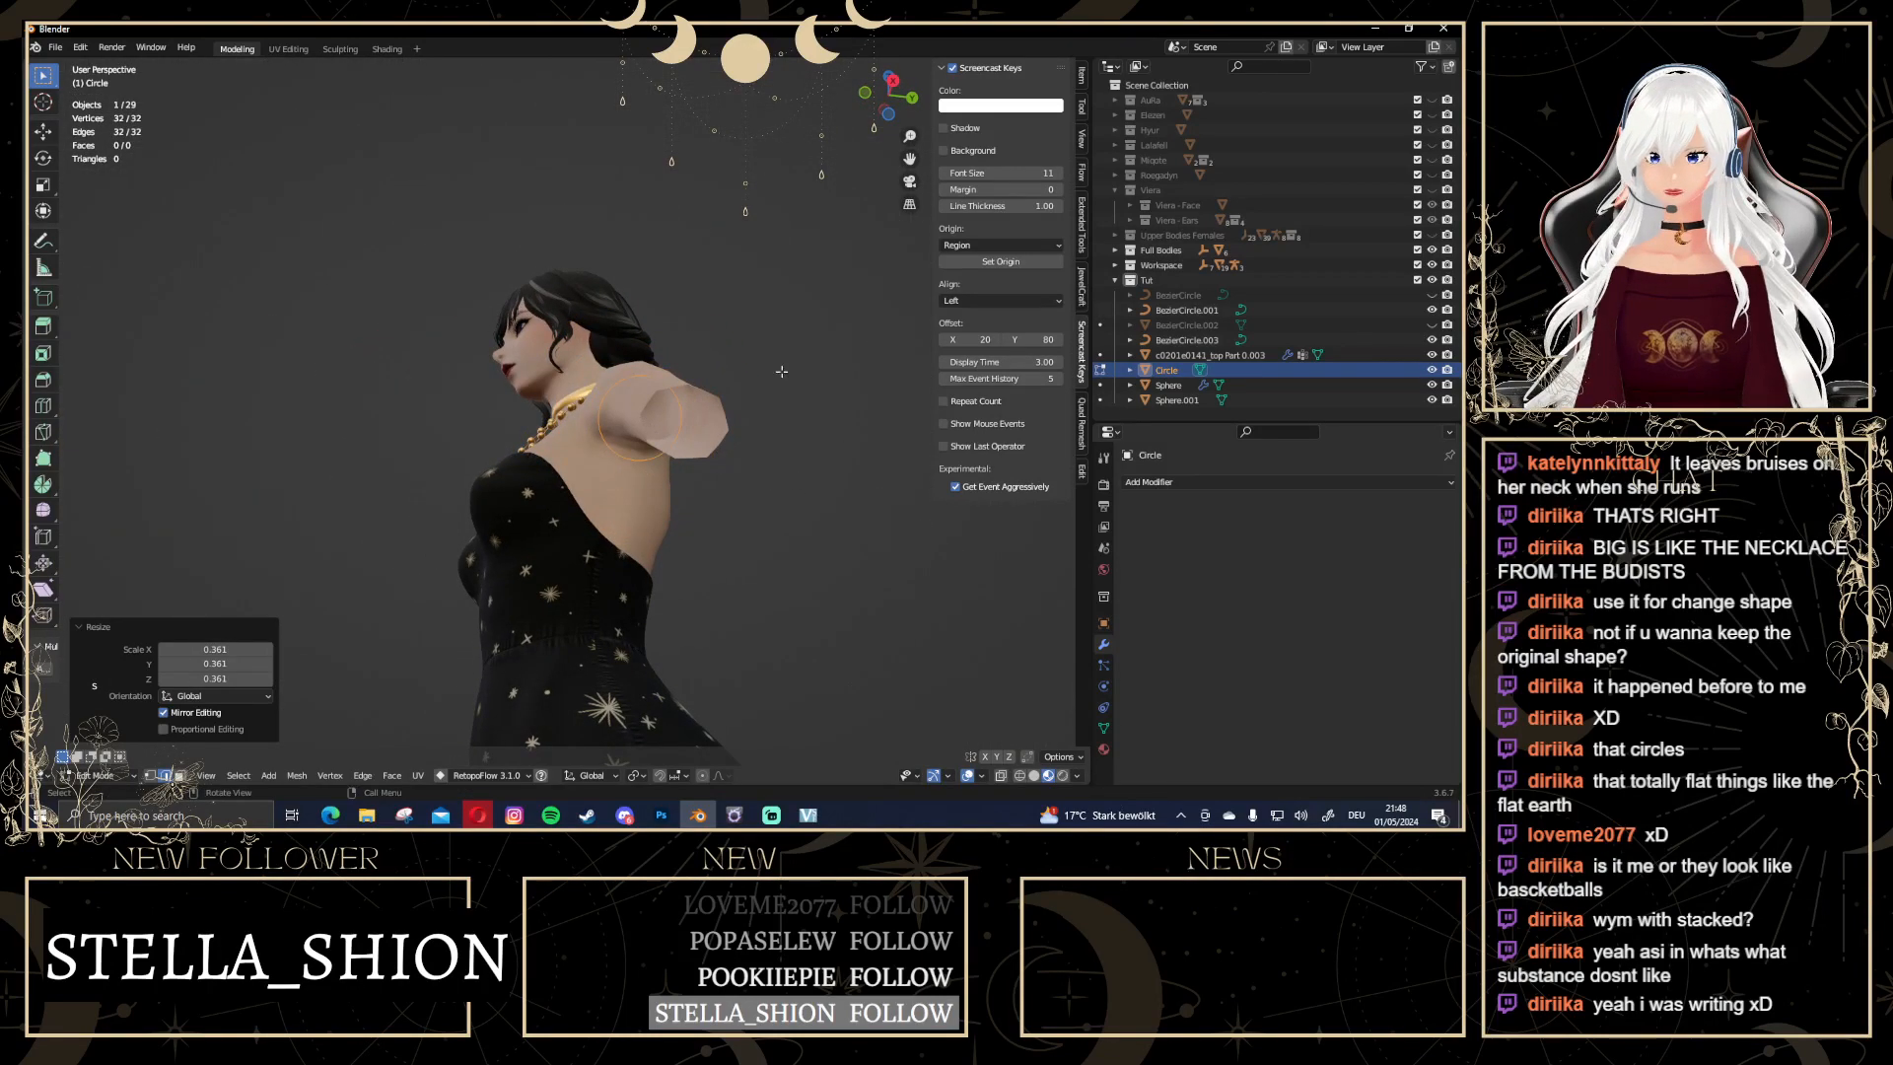
{"action": "middle_click_drag", "start_coordinate": [747, 490], "coordinate": [588, 434], "text": "shift"}
{"action": "key", "text": "g"}
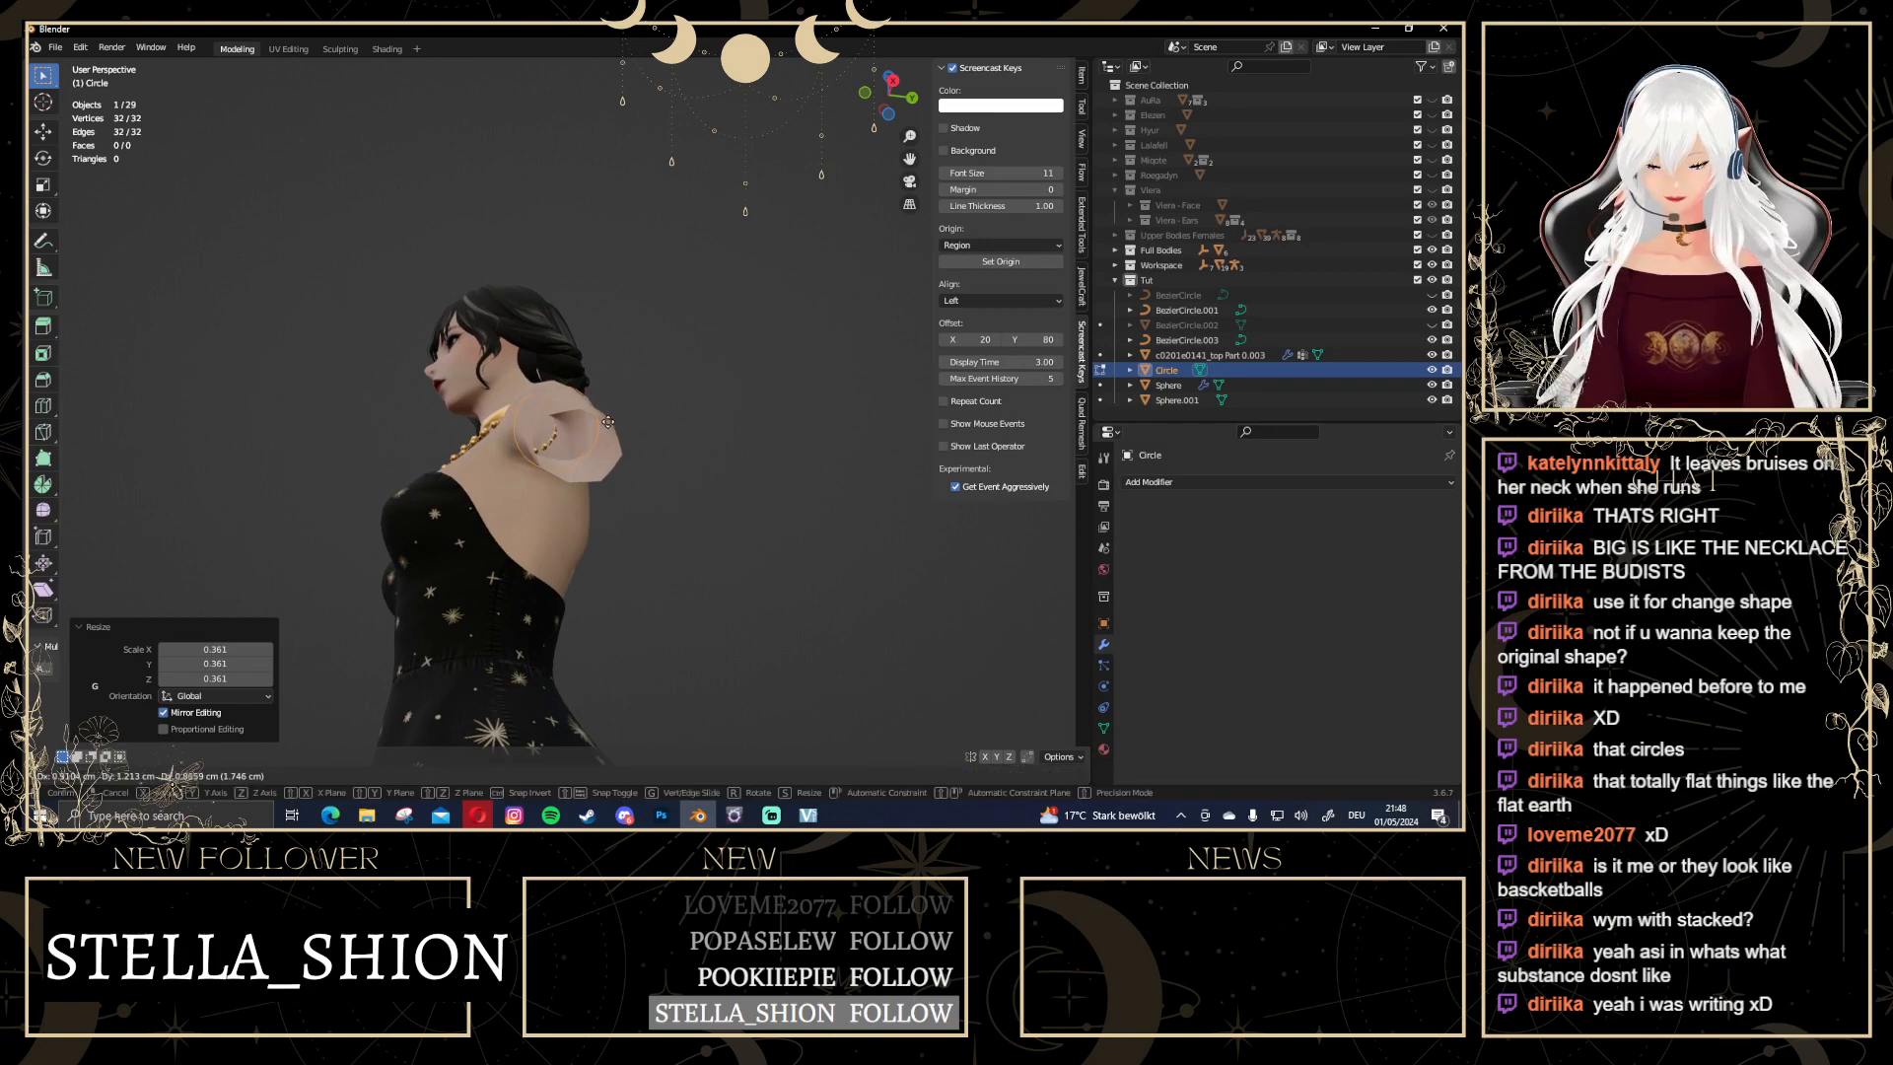
{"action": "left_click", "coordinate": [609, 424]}
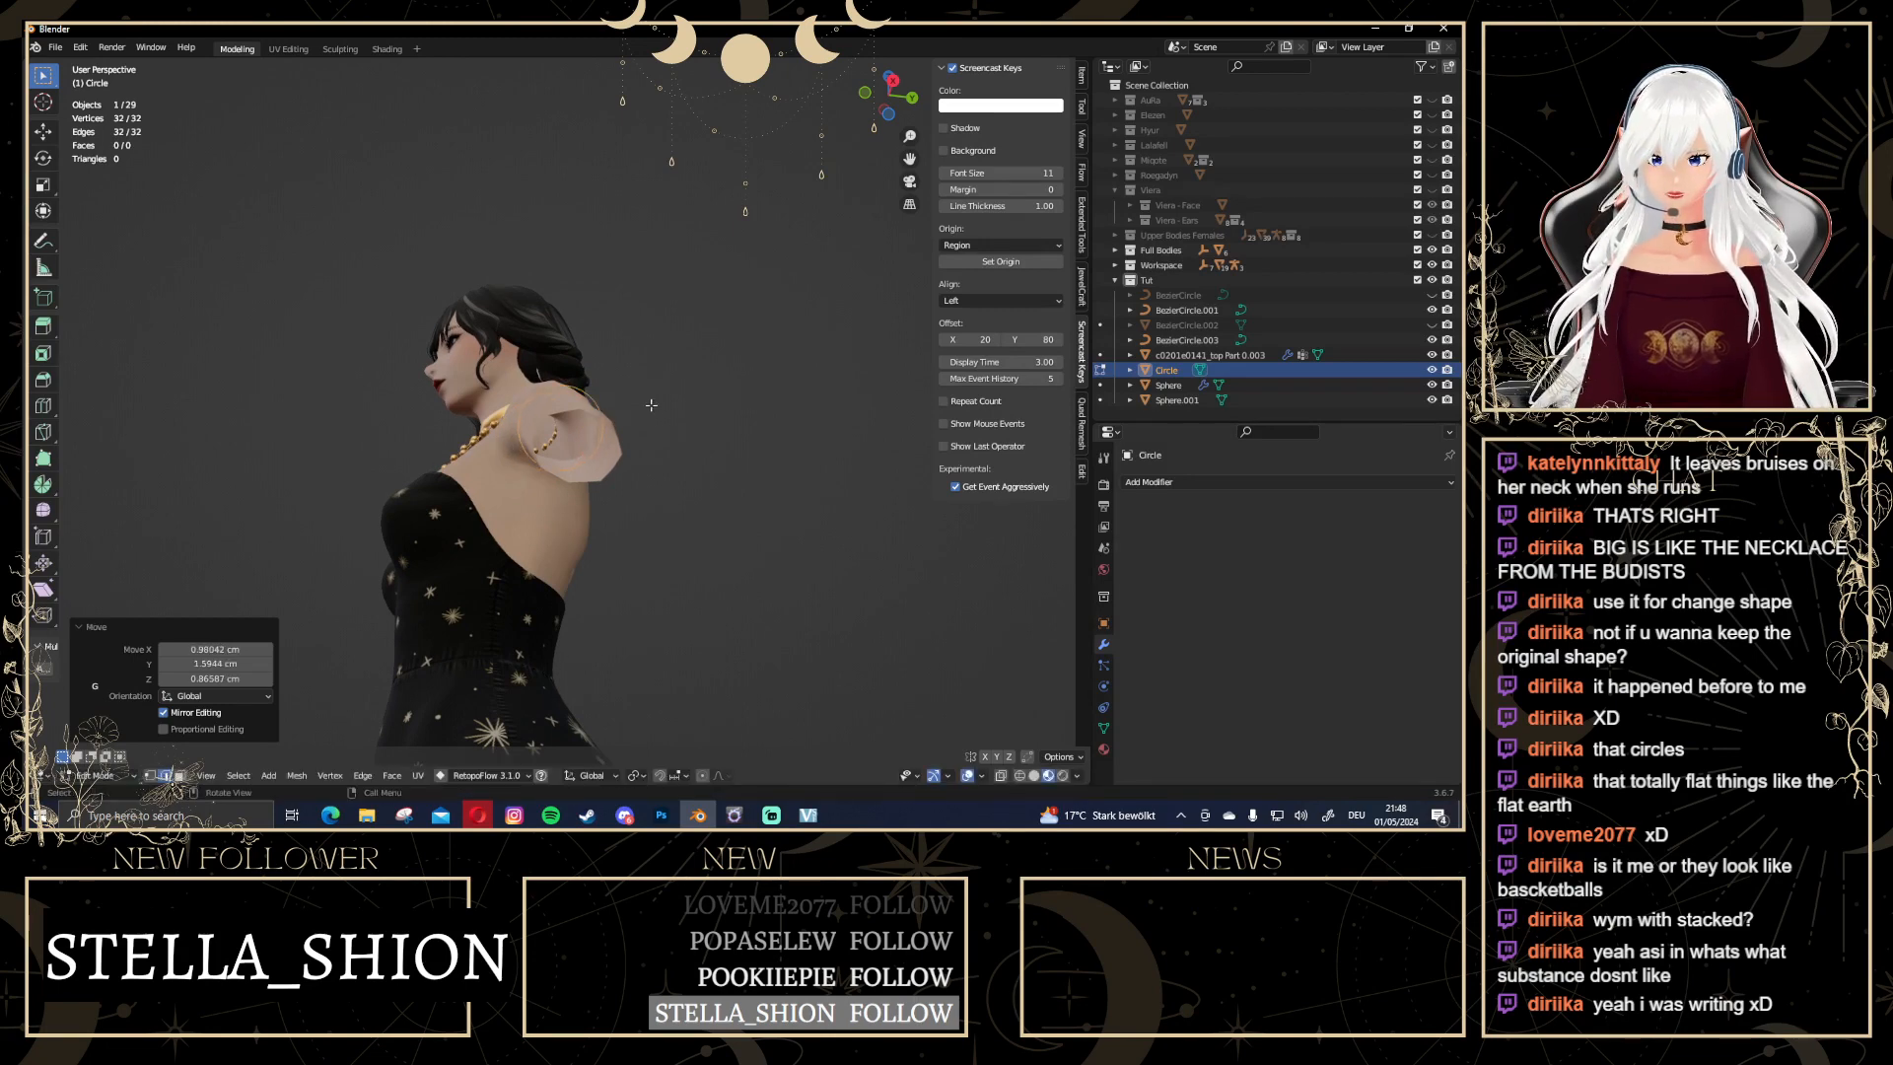
Shift the mesh circle about 0.6 cm along Y on the upper arm and enlarge it by about 1.12
{"action": "scroll", "coordinate": [702, 473], "scroll_direction": "up", "scroll_amount": 6}
{"action": "middle_click_drag", "start_coordinate": [702, 474], "coordinate": [623, 456]}
{"action": "key", "text": "g"}
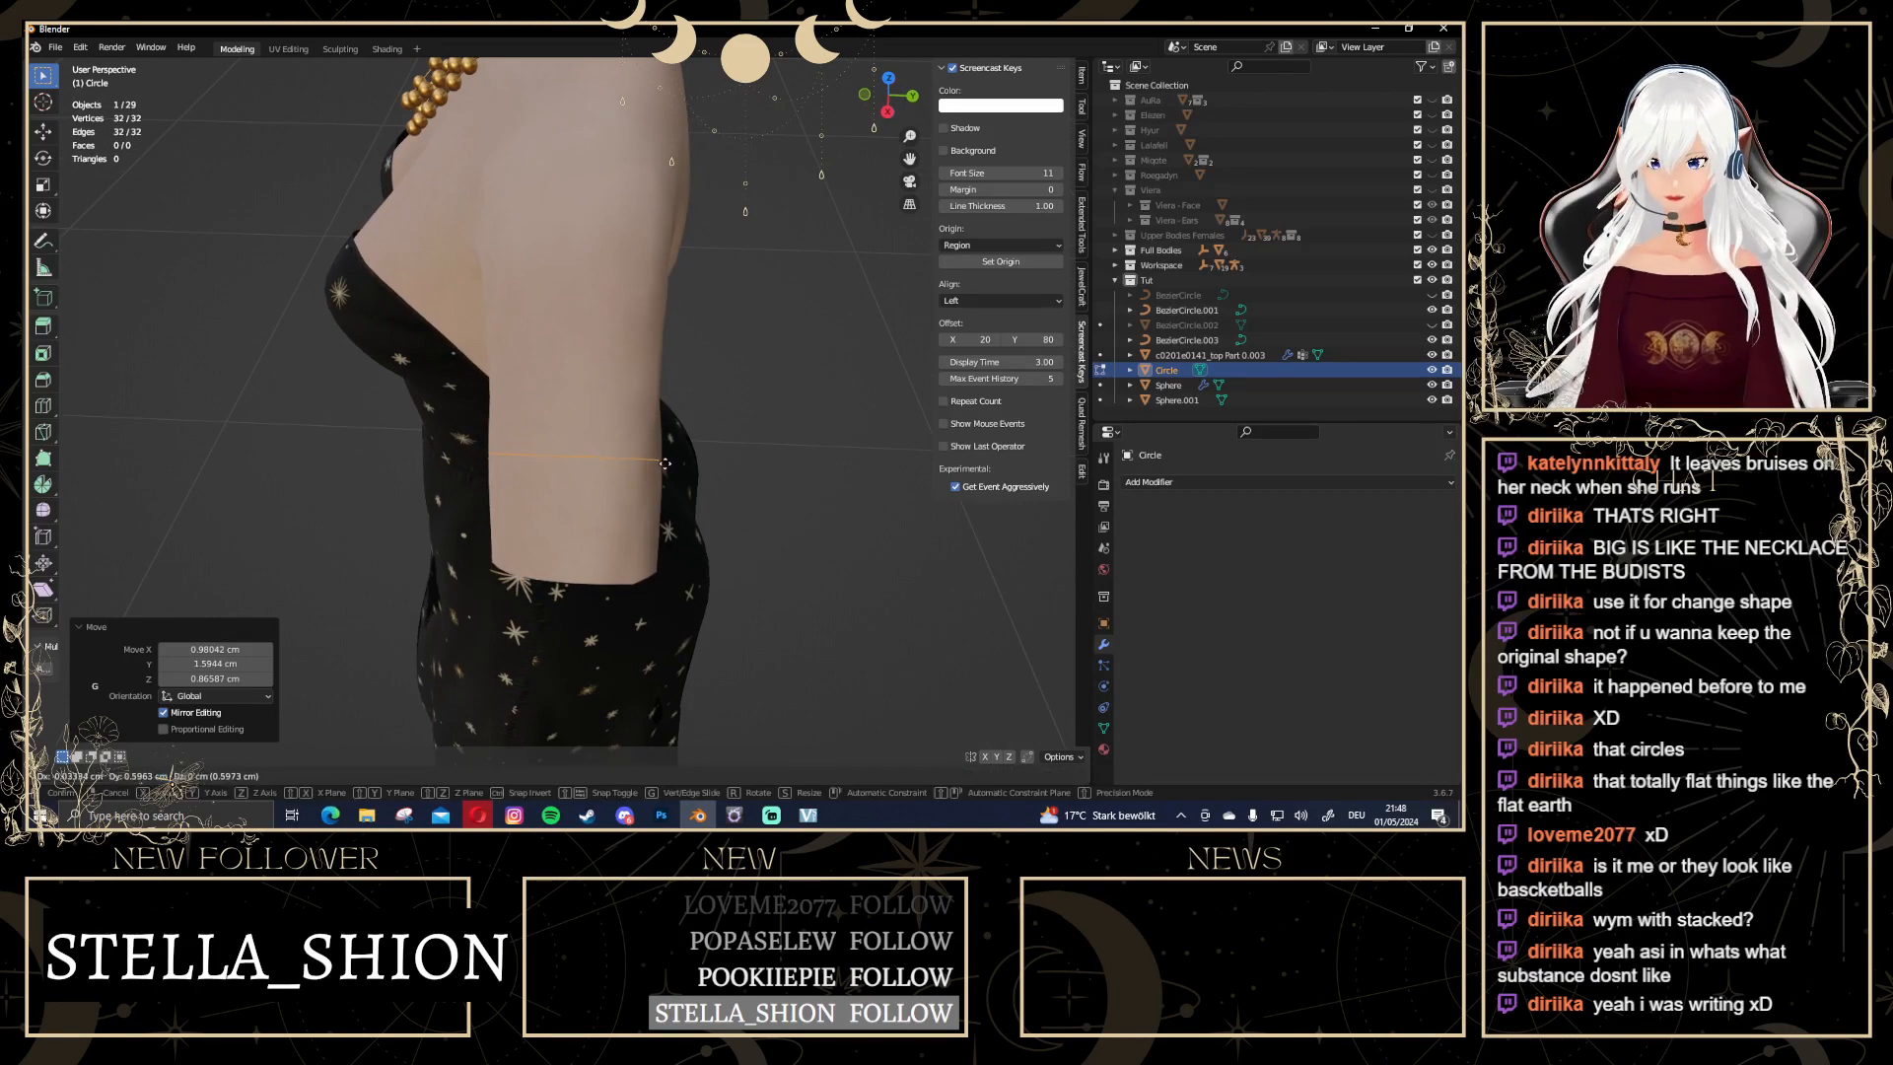
{"action": "left_click", "coordinate": [666, 464]}
{"action": "key", "text": "s"}
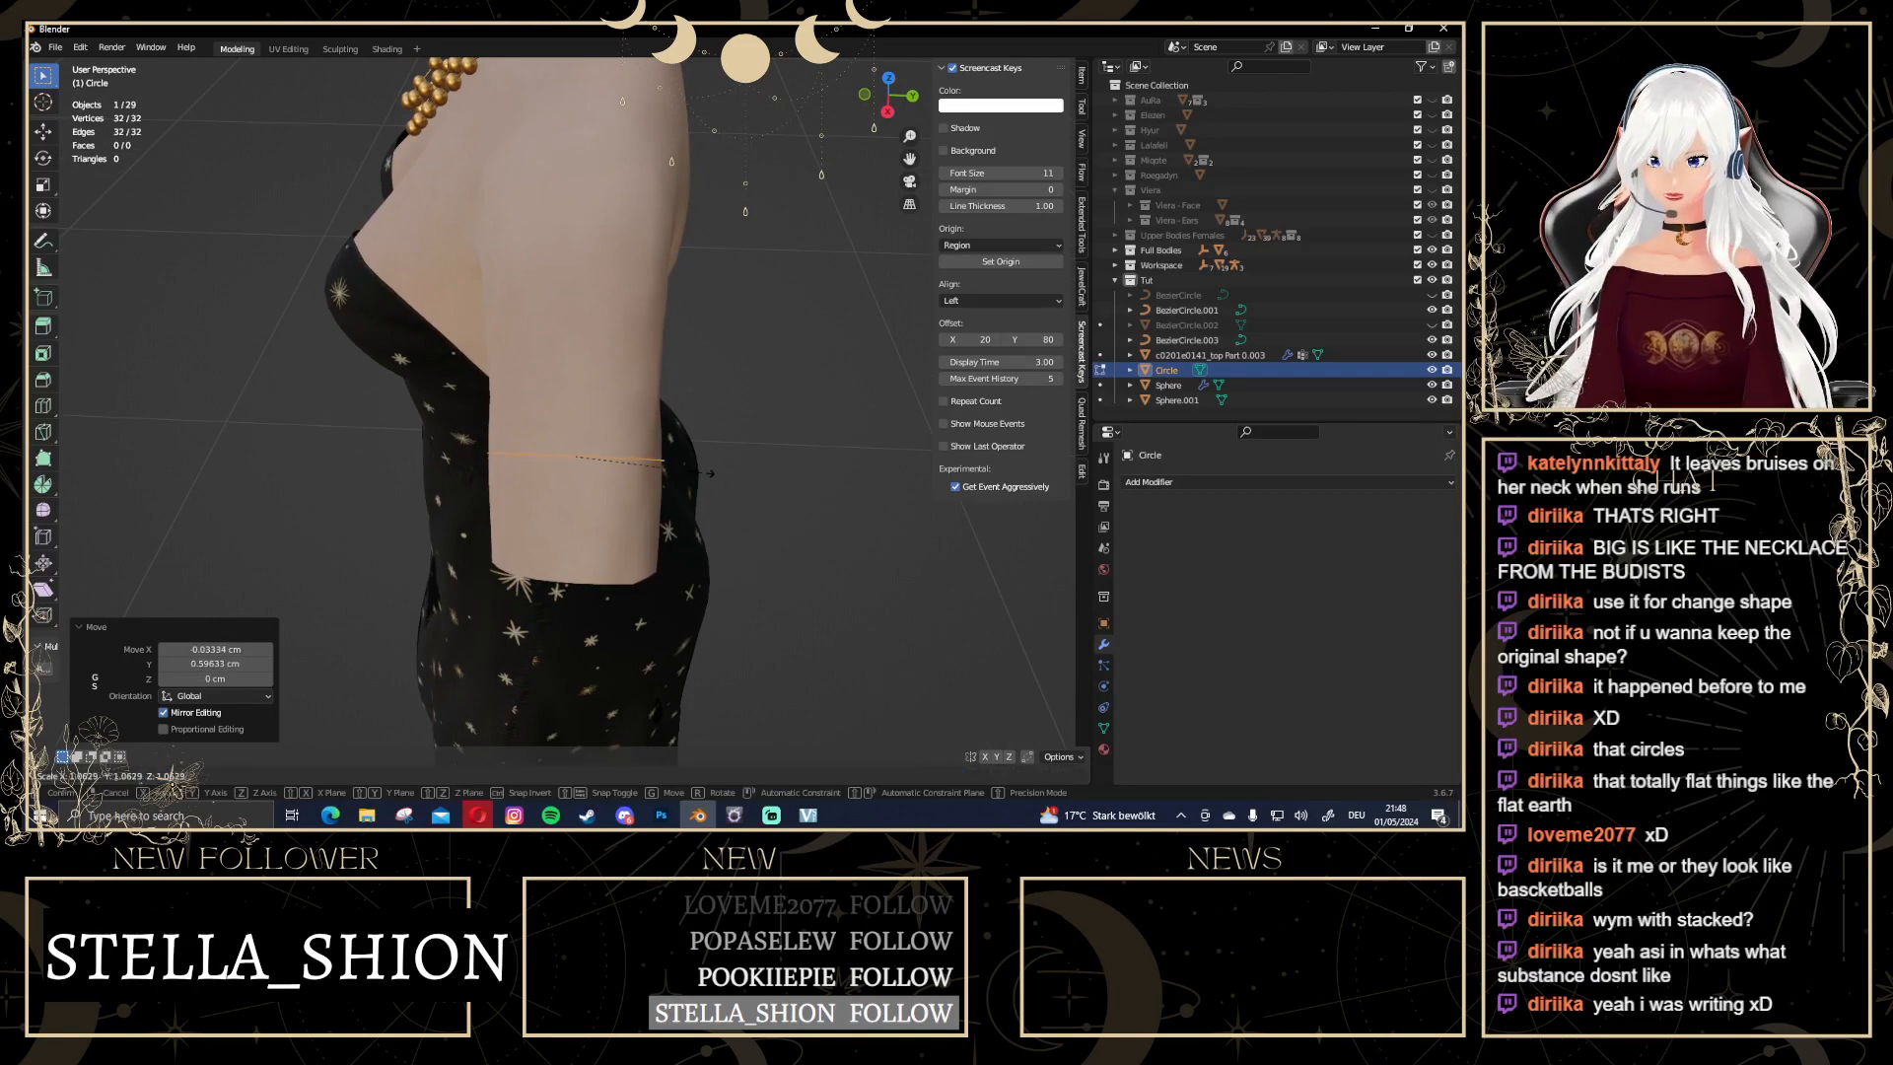
{"action": "left_click", "coordinate": [709, 473]}
From the front view, rotate the circle by 2.83°, shift it about -0.35 cm in X and -0.38 cm in Z, and scale it by about 0.9
{"action": "middle_click_drag", "start_coordinate": [710, 473], "coordinate": [702, 376]}
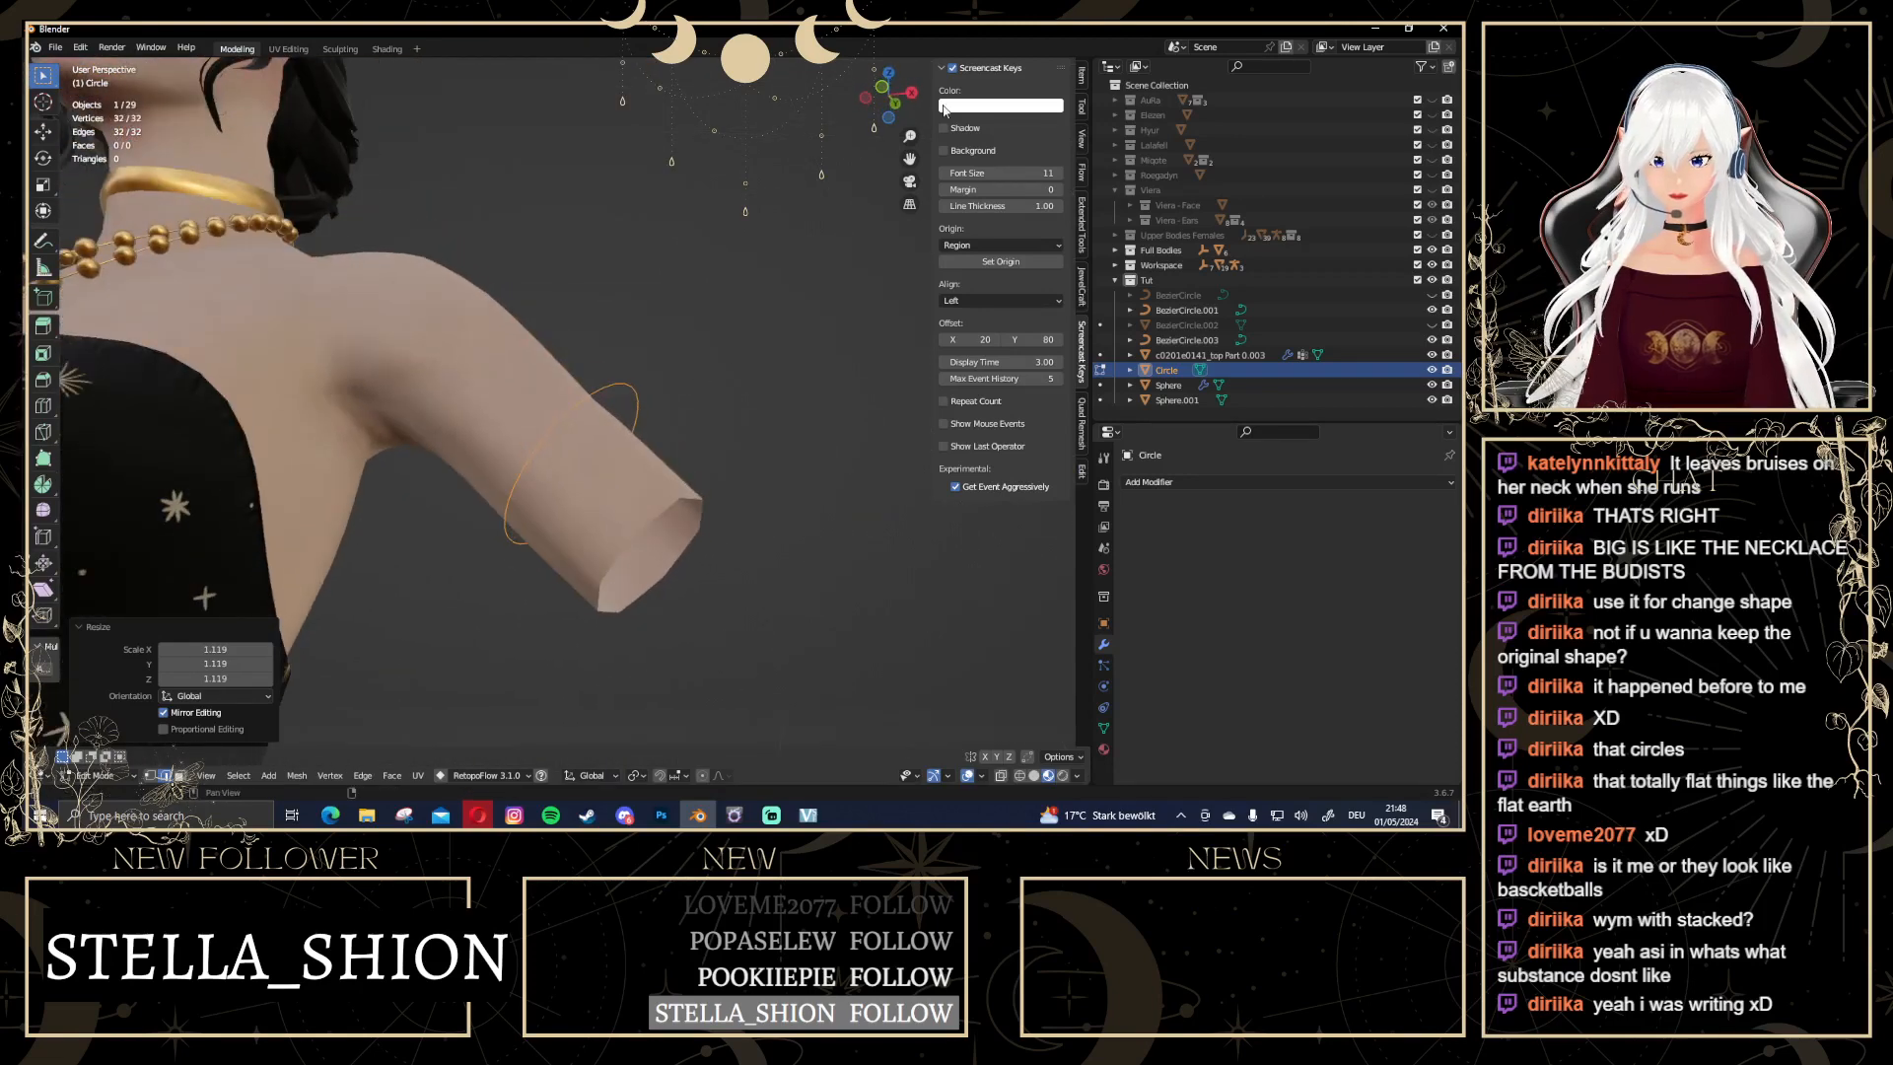
{"action": "left_click", "coordinate": [893, 102]}
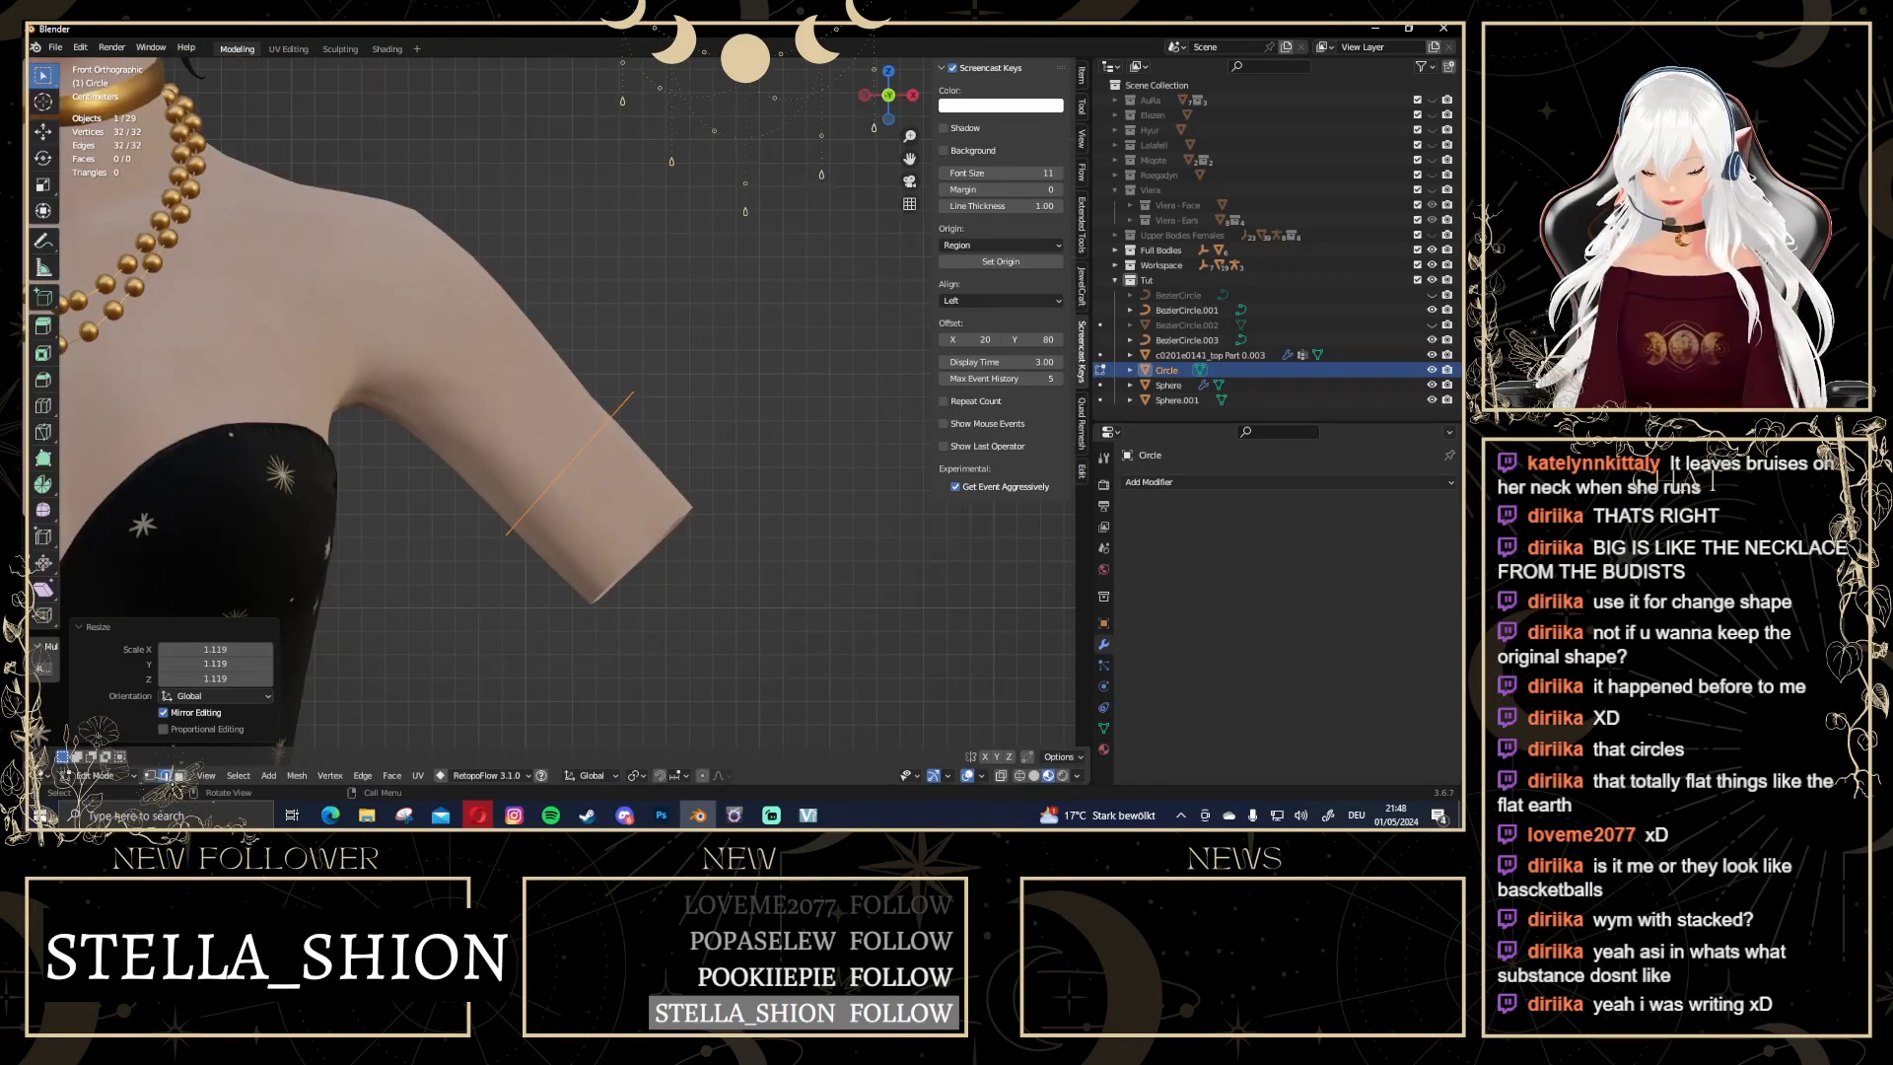
{"action": "key", "text": "r"}
{"action": "left_click", "coordinate": [640, 425]}
{"action": "key", "text": "g"}
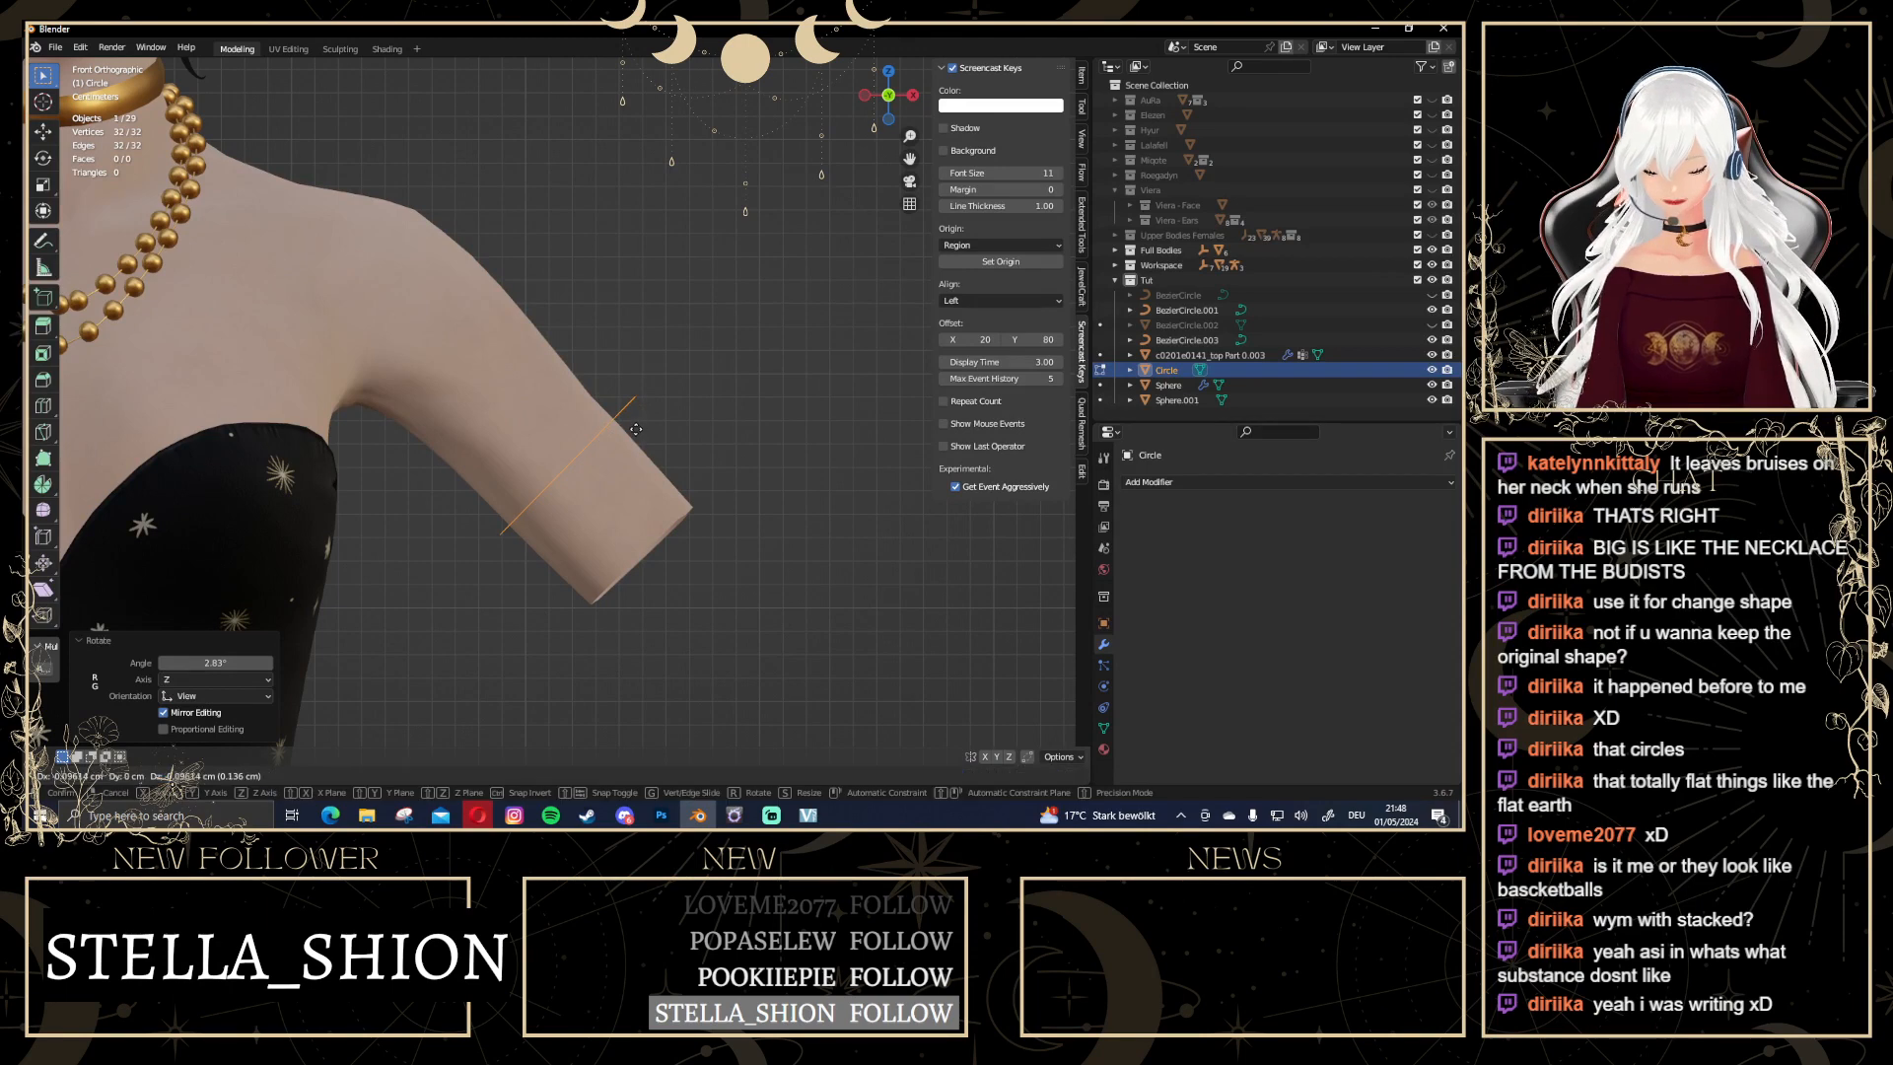
{"action": "left_click", "coordinate": [629, 436]}
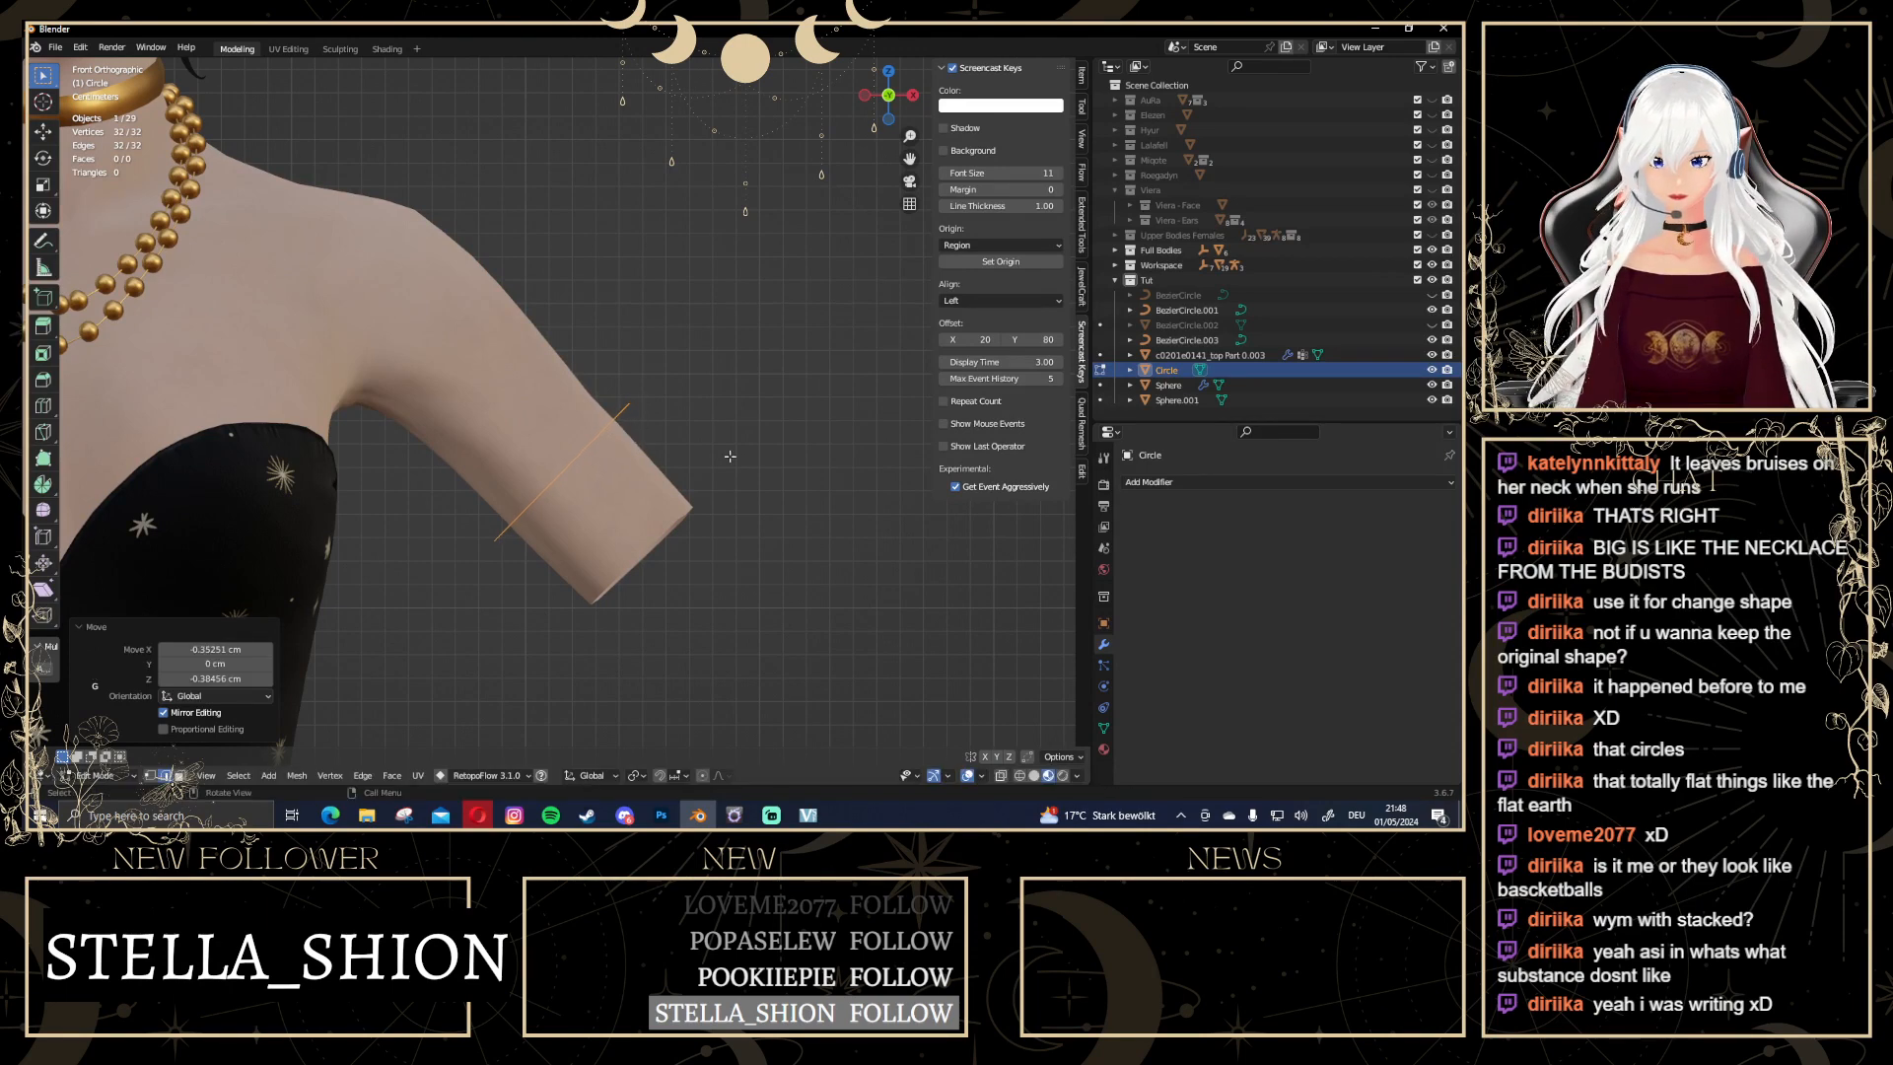
{"action": "key", "text": "s"}
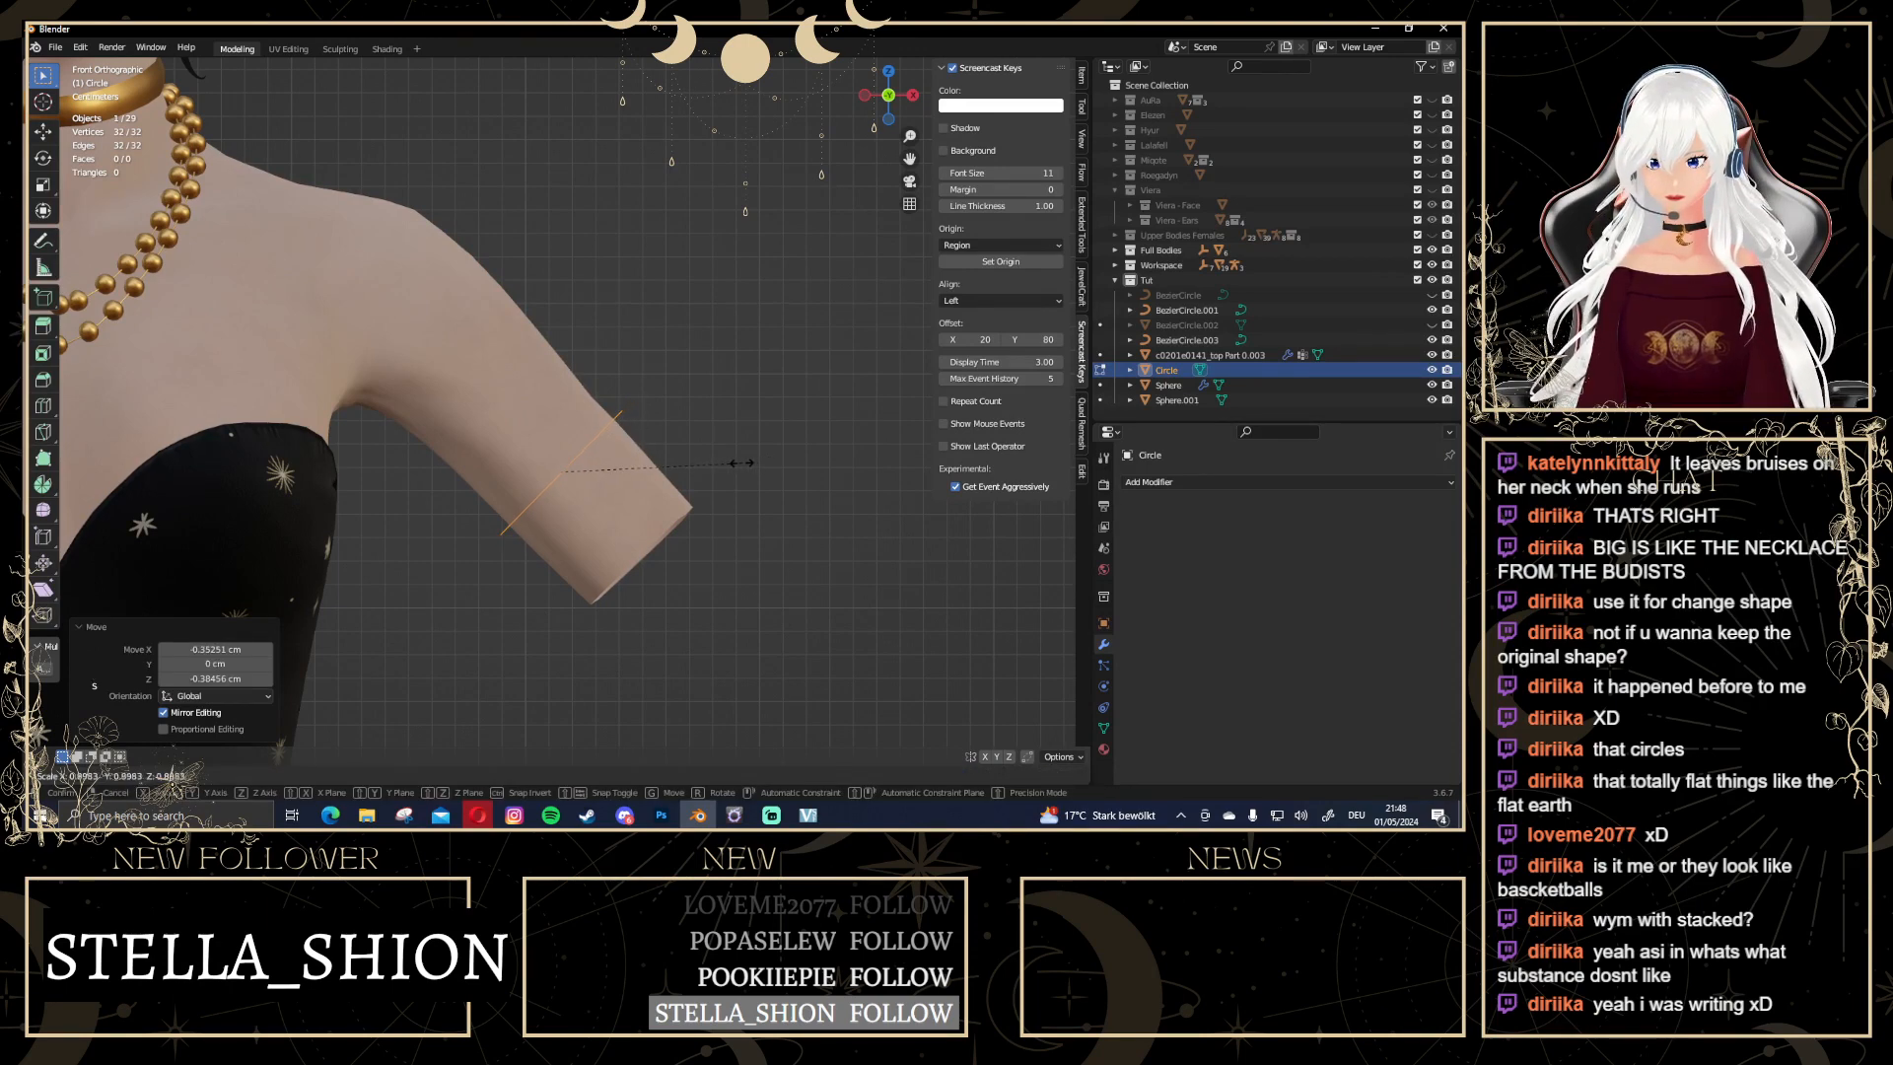
{"action": "left_click", "coordinate": [741, 462]}
{"action": "middle_click_drag", "start_coordinate": [741, 463], "coordinate": [582, 480]}
Return to Object Mode and delete the mesh circle around the upper arm
{"action": "key", "text": "Tab"}
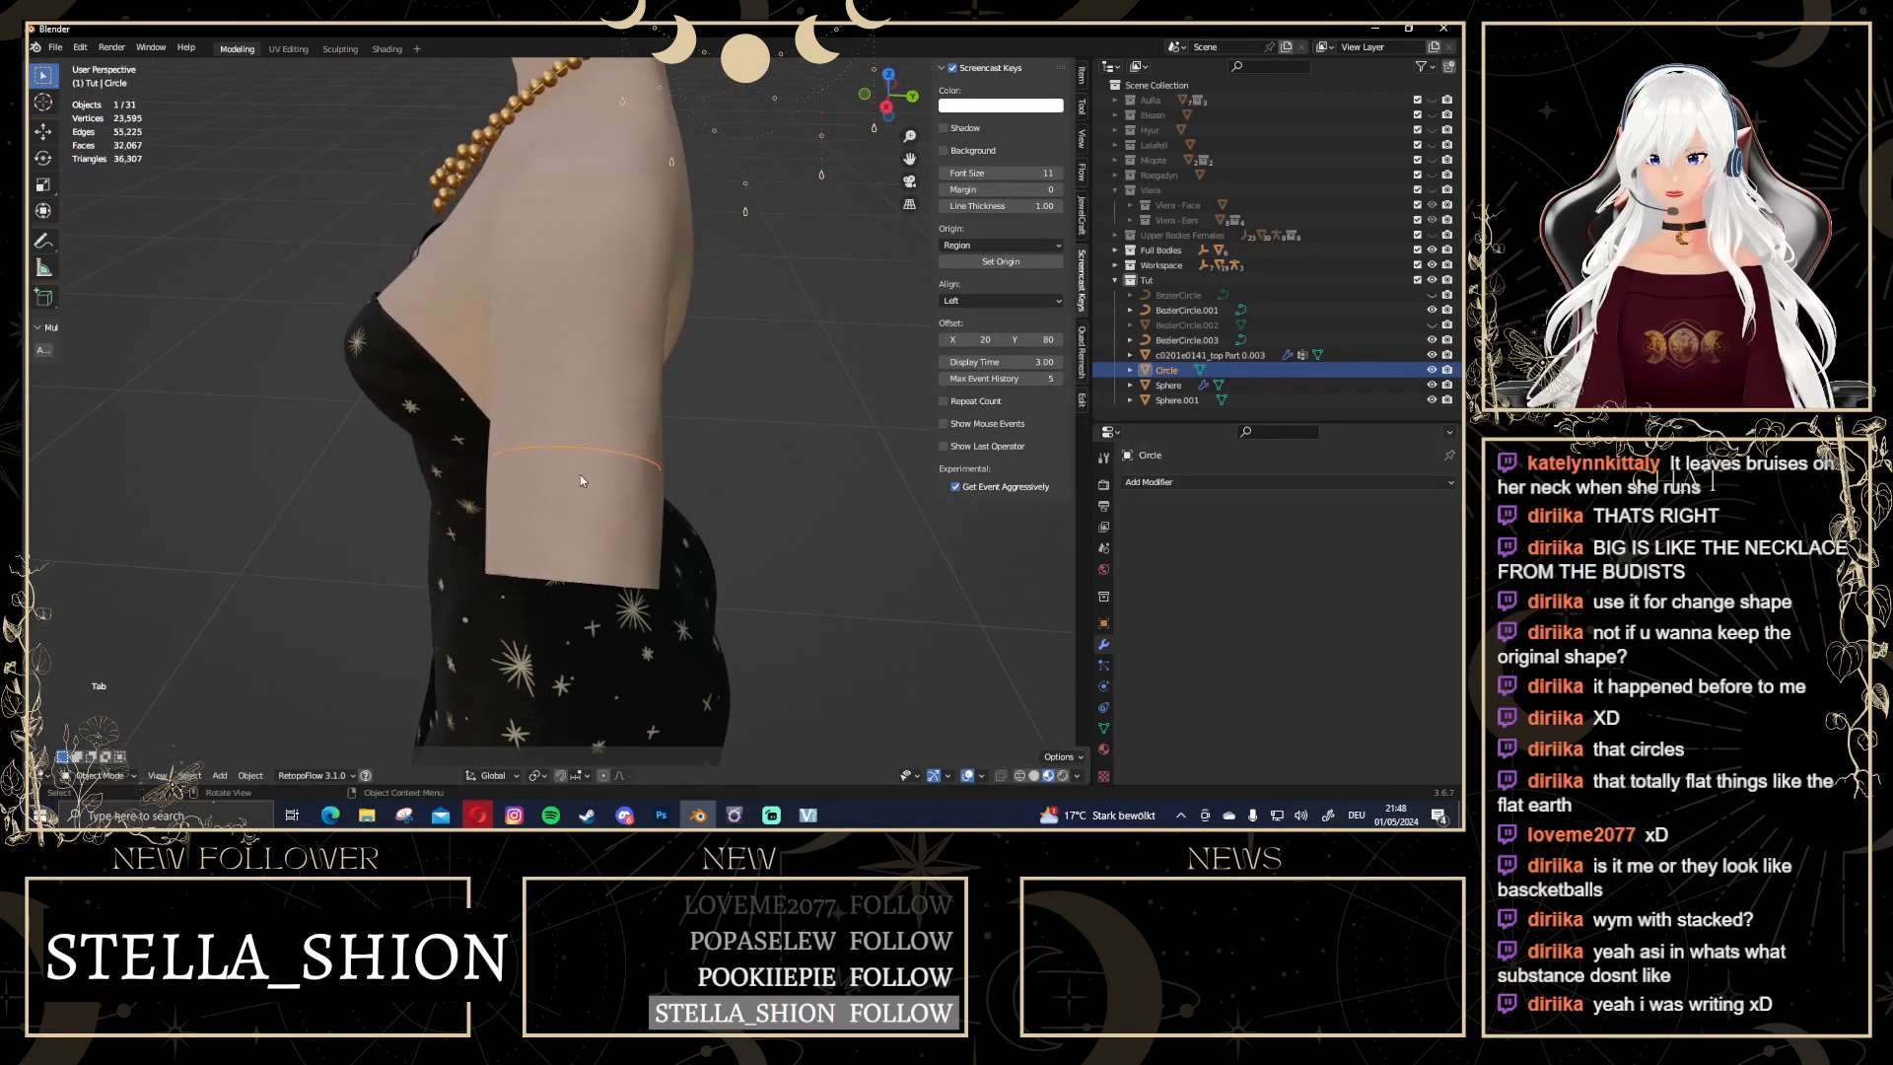
{"action": "key", "text": "Tab"}
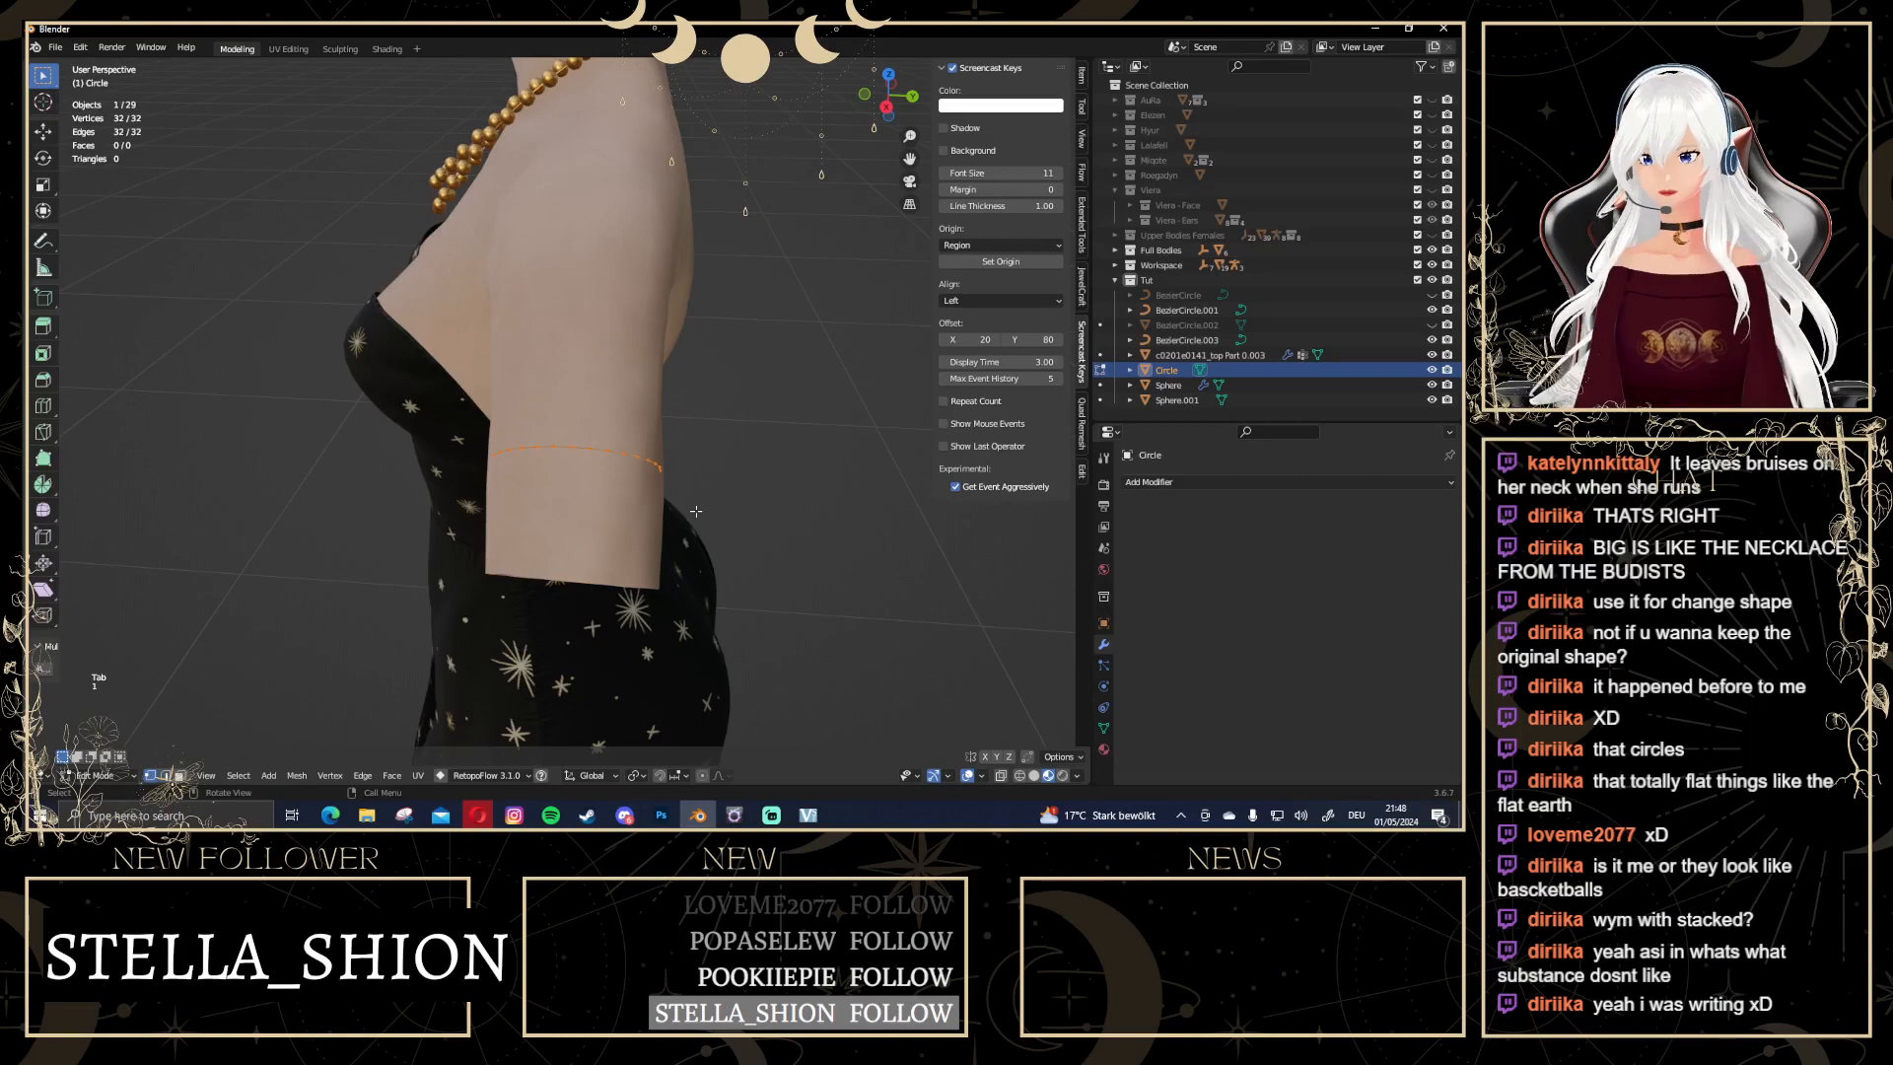
{"action": "middle_click_drag", "start_coordinate": [616, 519], "coordinate": [708, 476]}
{"action": "key", "text": "Tab"}
{"action": "key", "text": "Delete"}
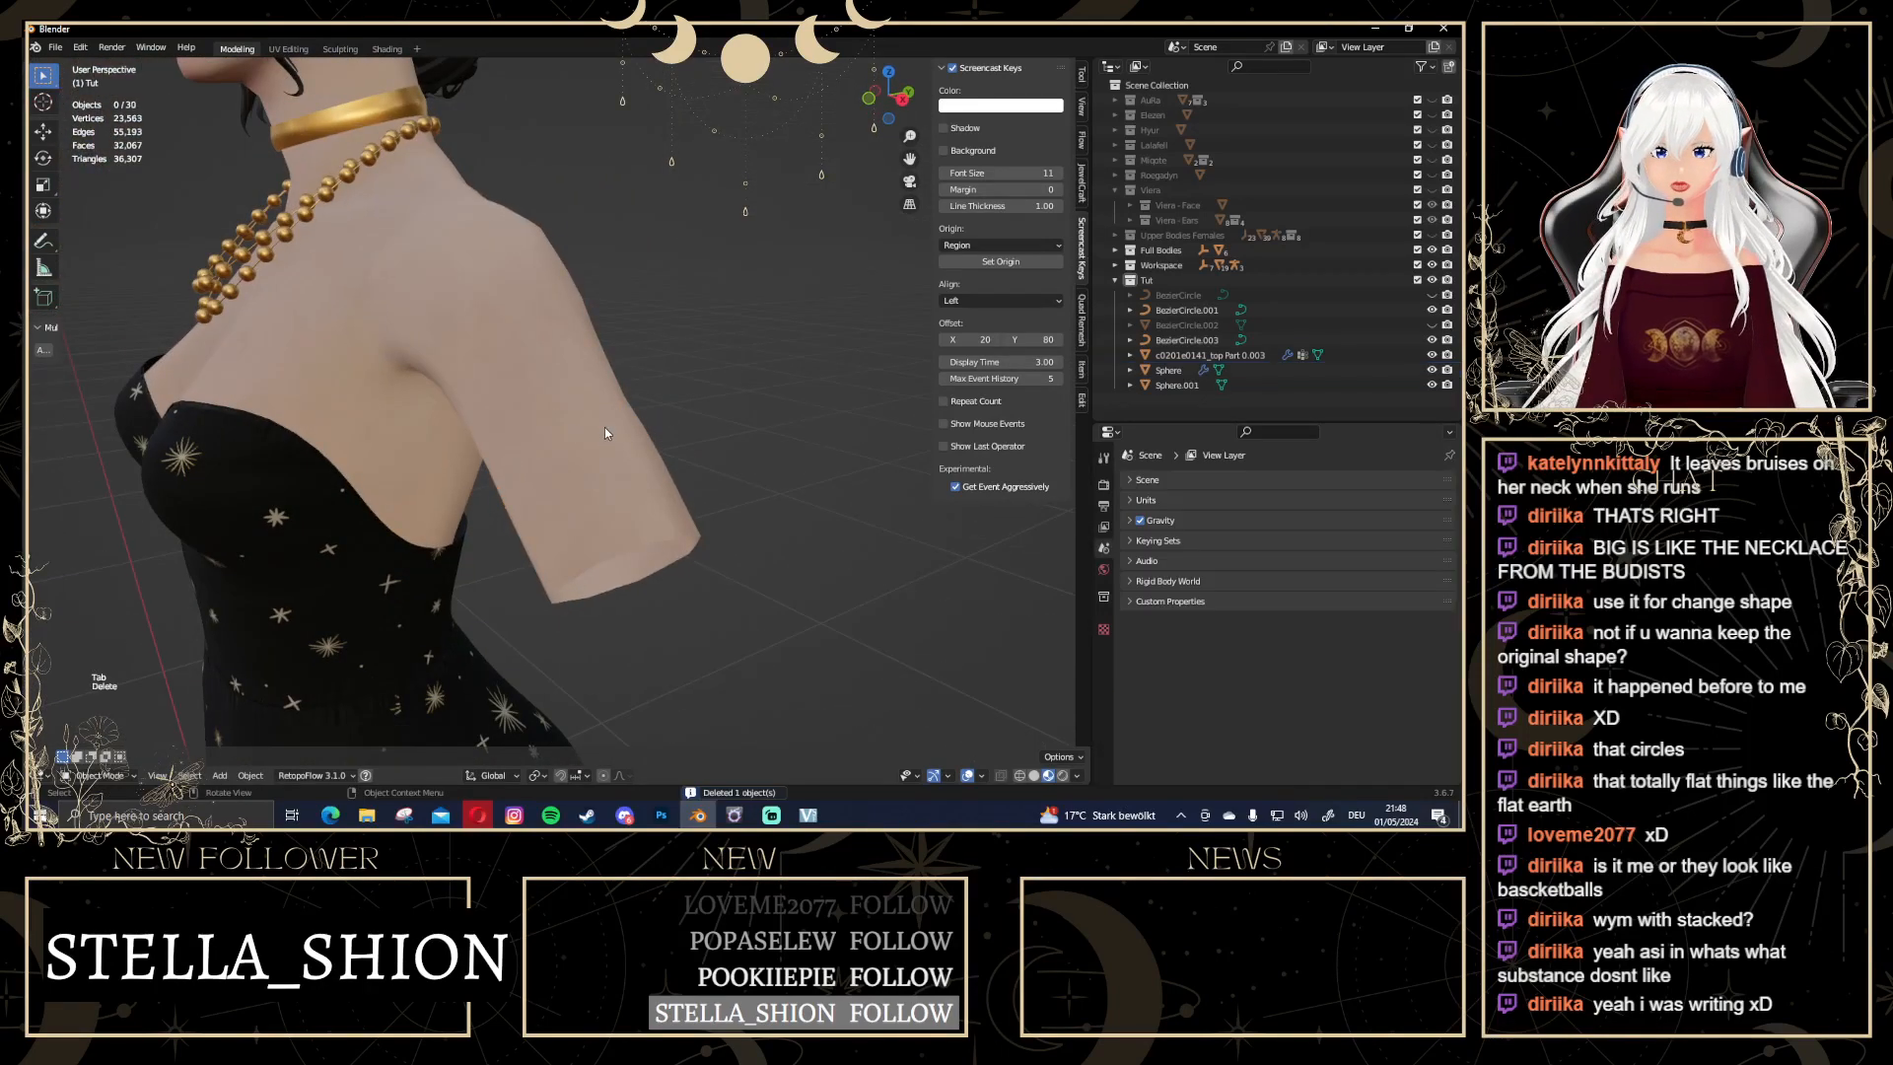
Add a Bezier circle with a 100 cm radius at the world origin and scale its points by 0.213 in Edit Mode
{"action": "scroll", "coordinate": [605, 432], "scroll_direction": "down", "scroll_amount": 6}
{"action": "key", "text": "shift+a"}
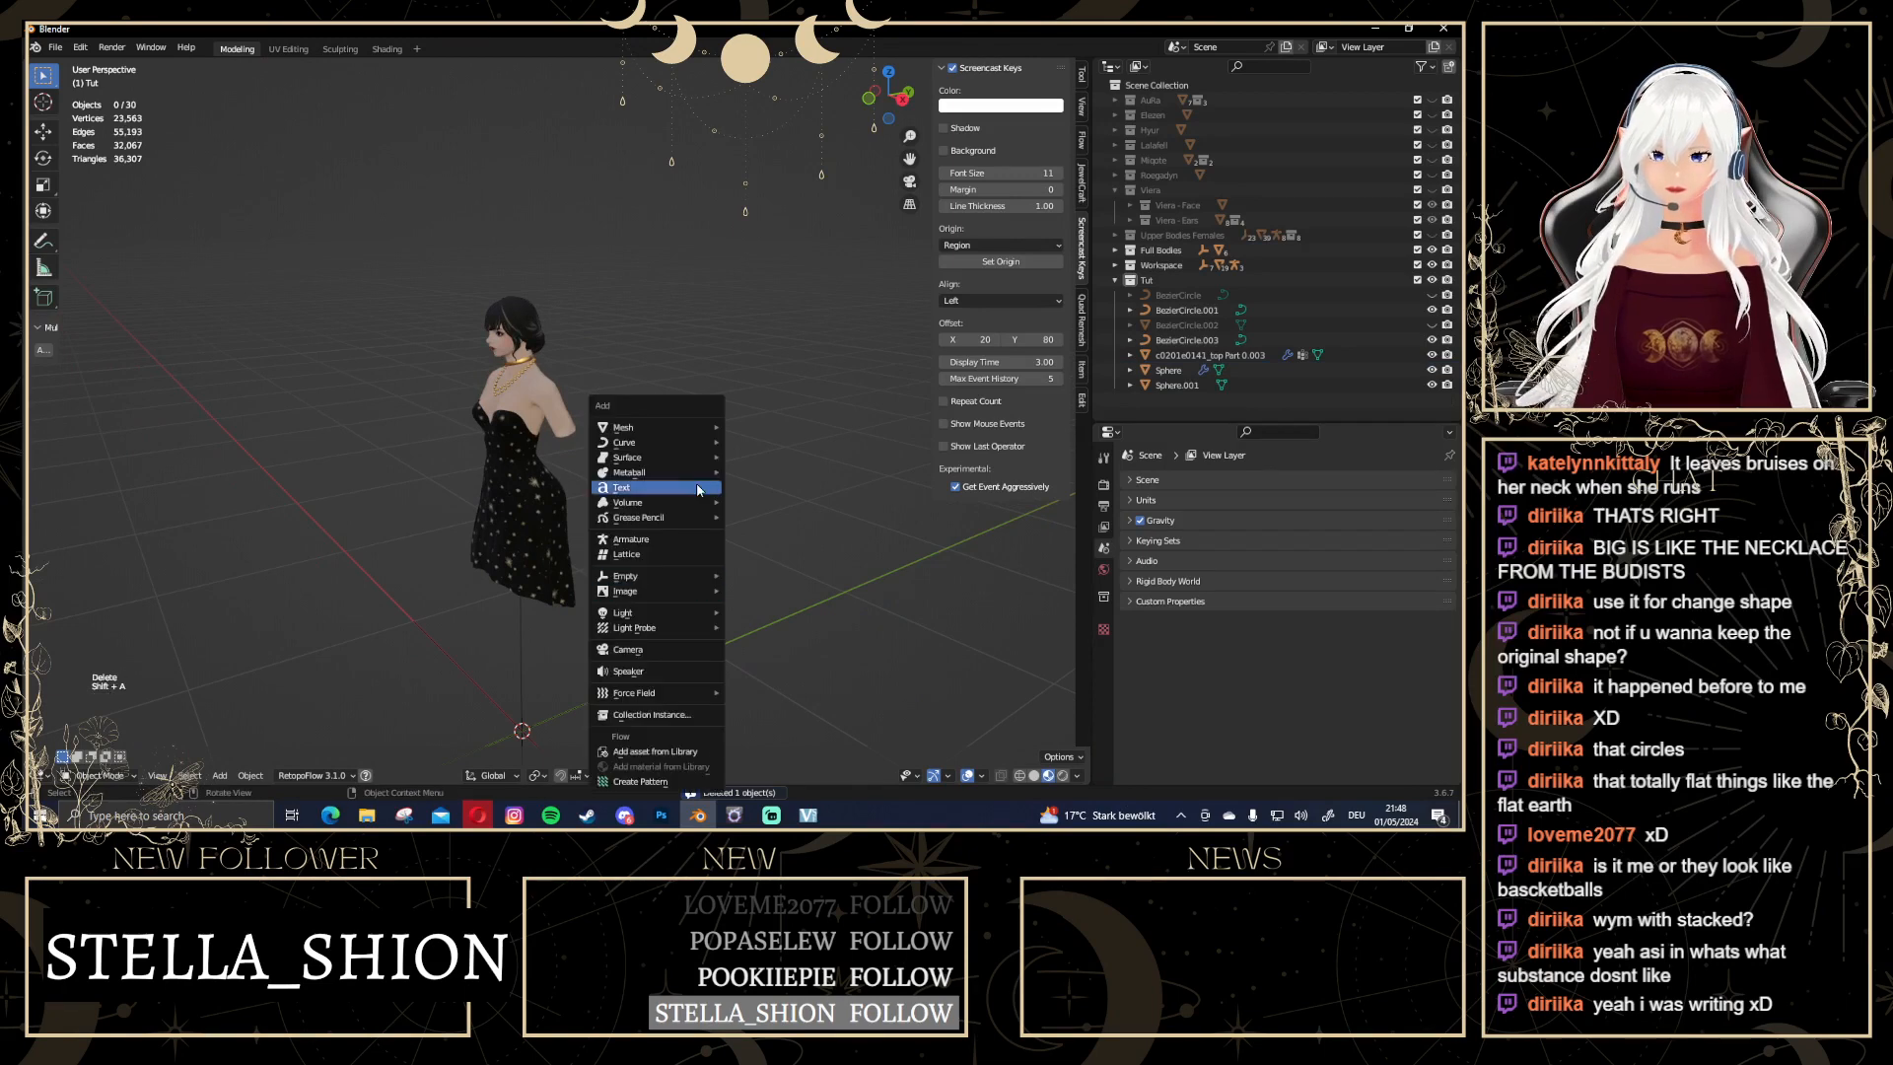
{"action": "mouse_move", "coordinate": [655, 442]}
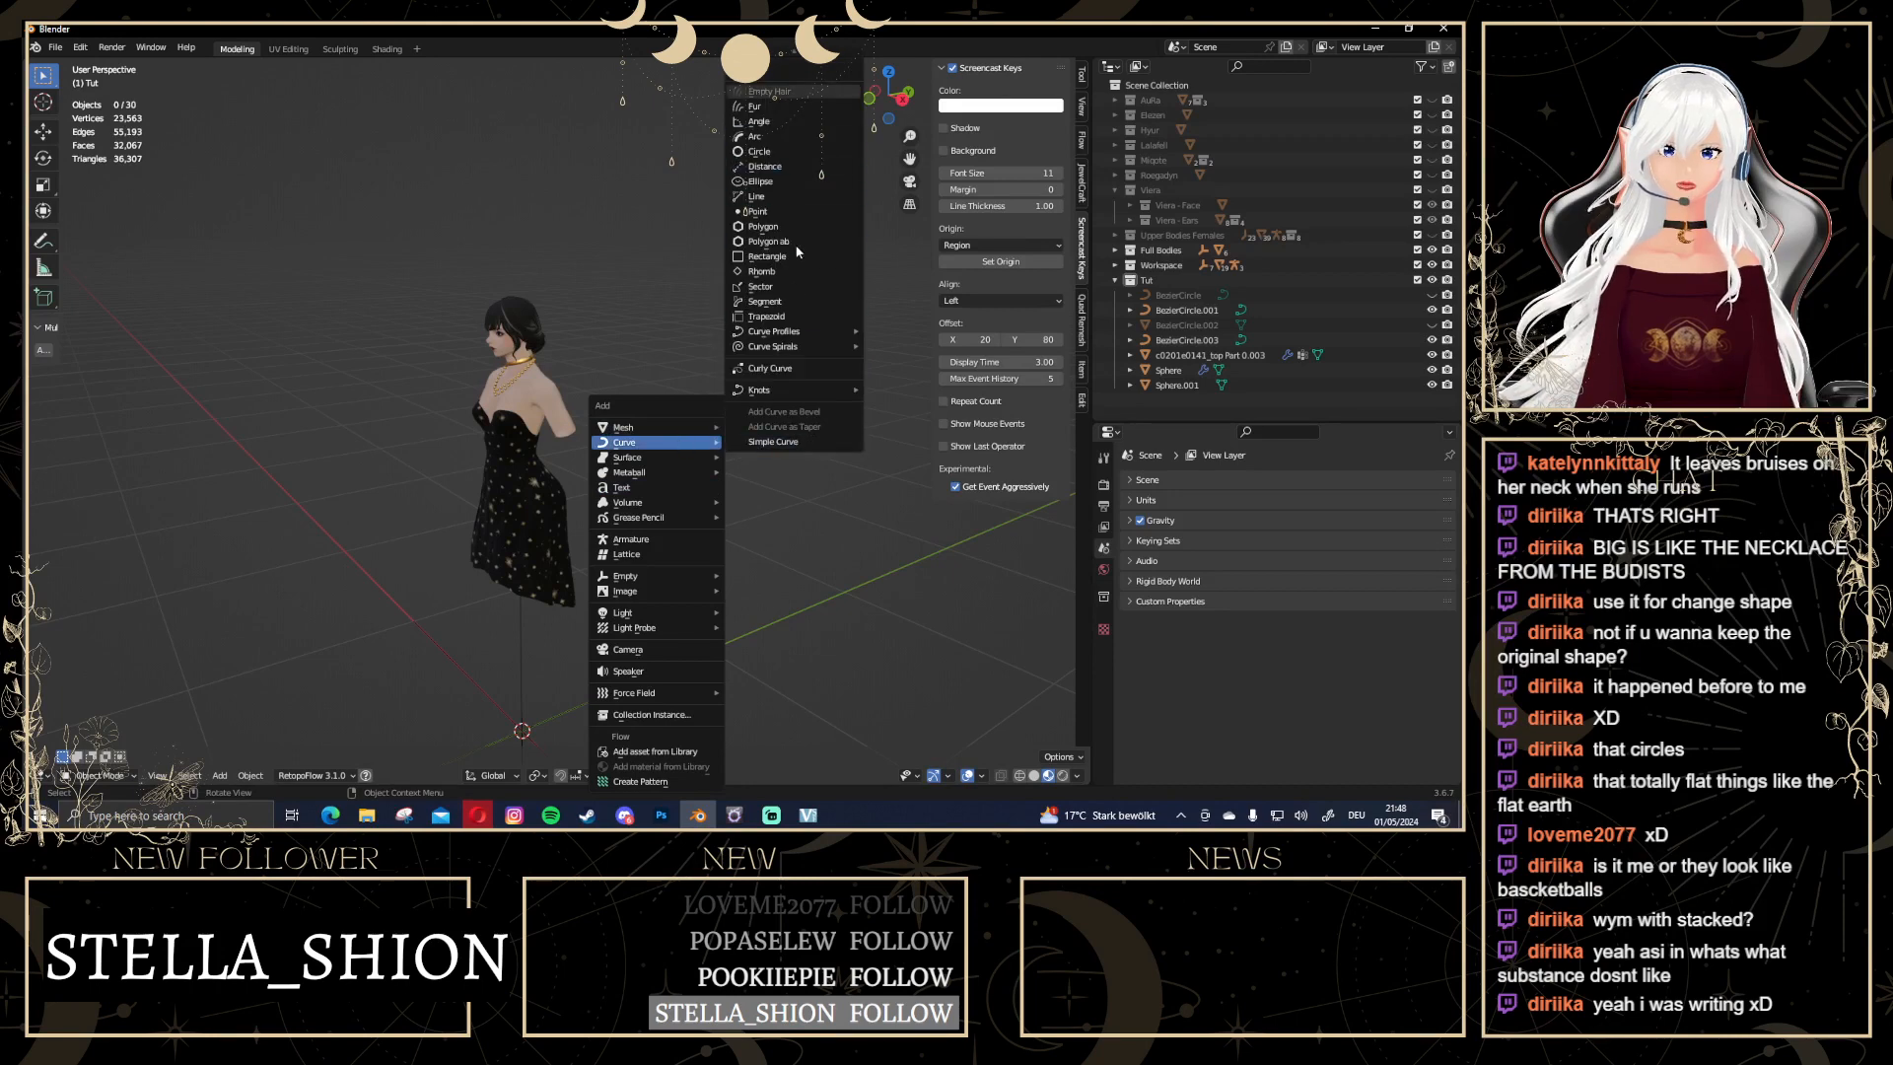
{"action": "left_click", "coordinate": [730, 134]}
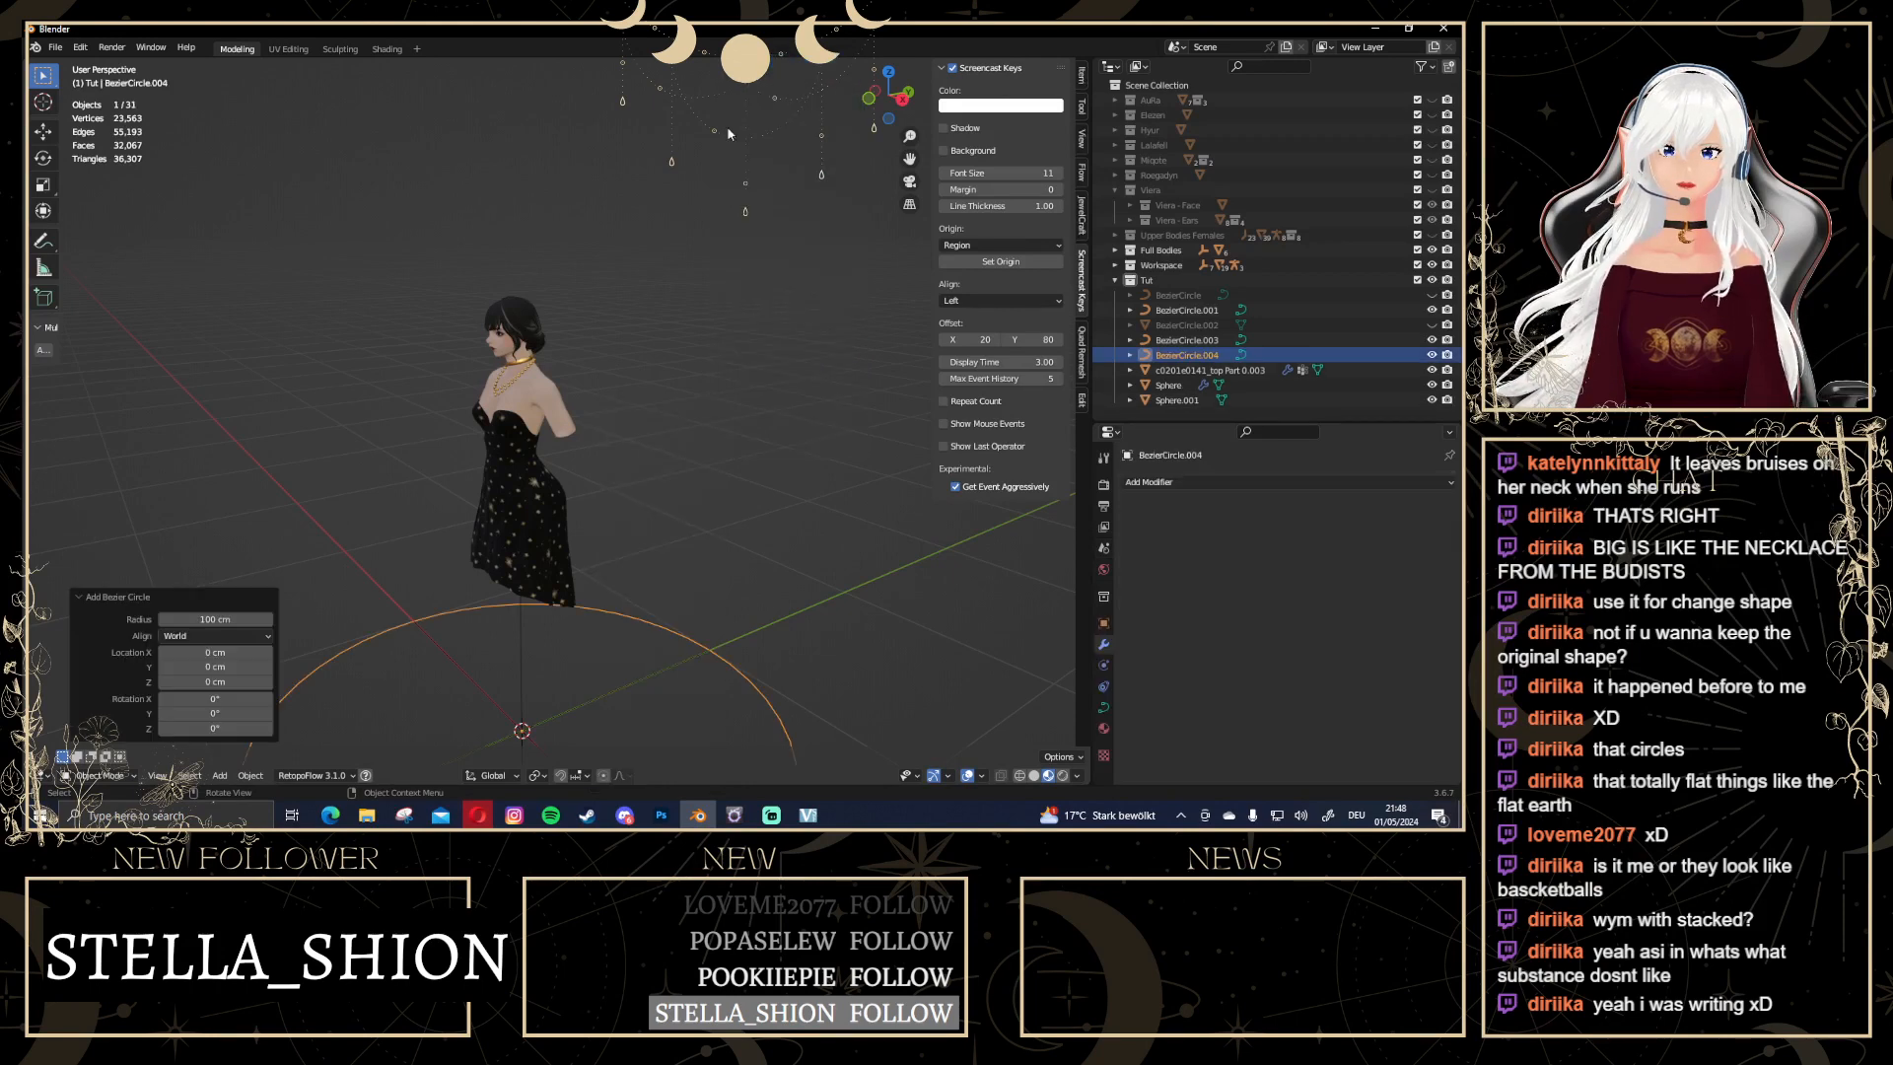
{"action": "scroll", "coordinate": [695, 614], "scroll_direction": "down", "scroll_amount": 6}
{"action": "key", "text": "Tab"}
{"action": "key", "text": "s"}
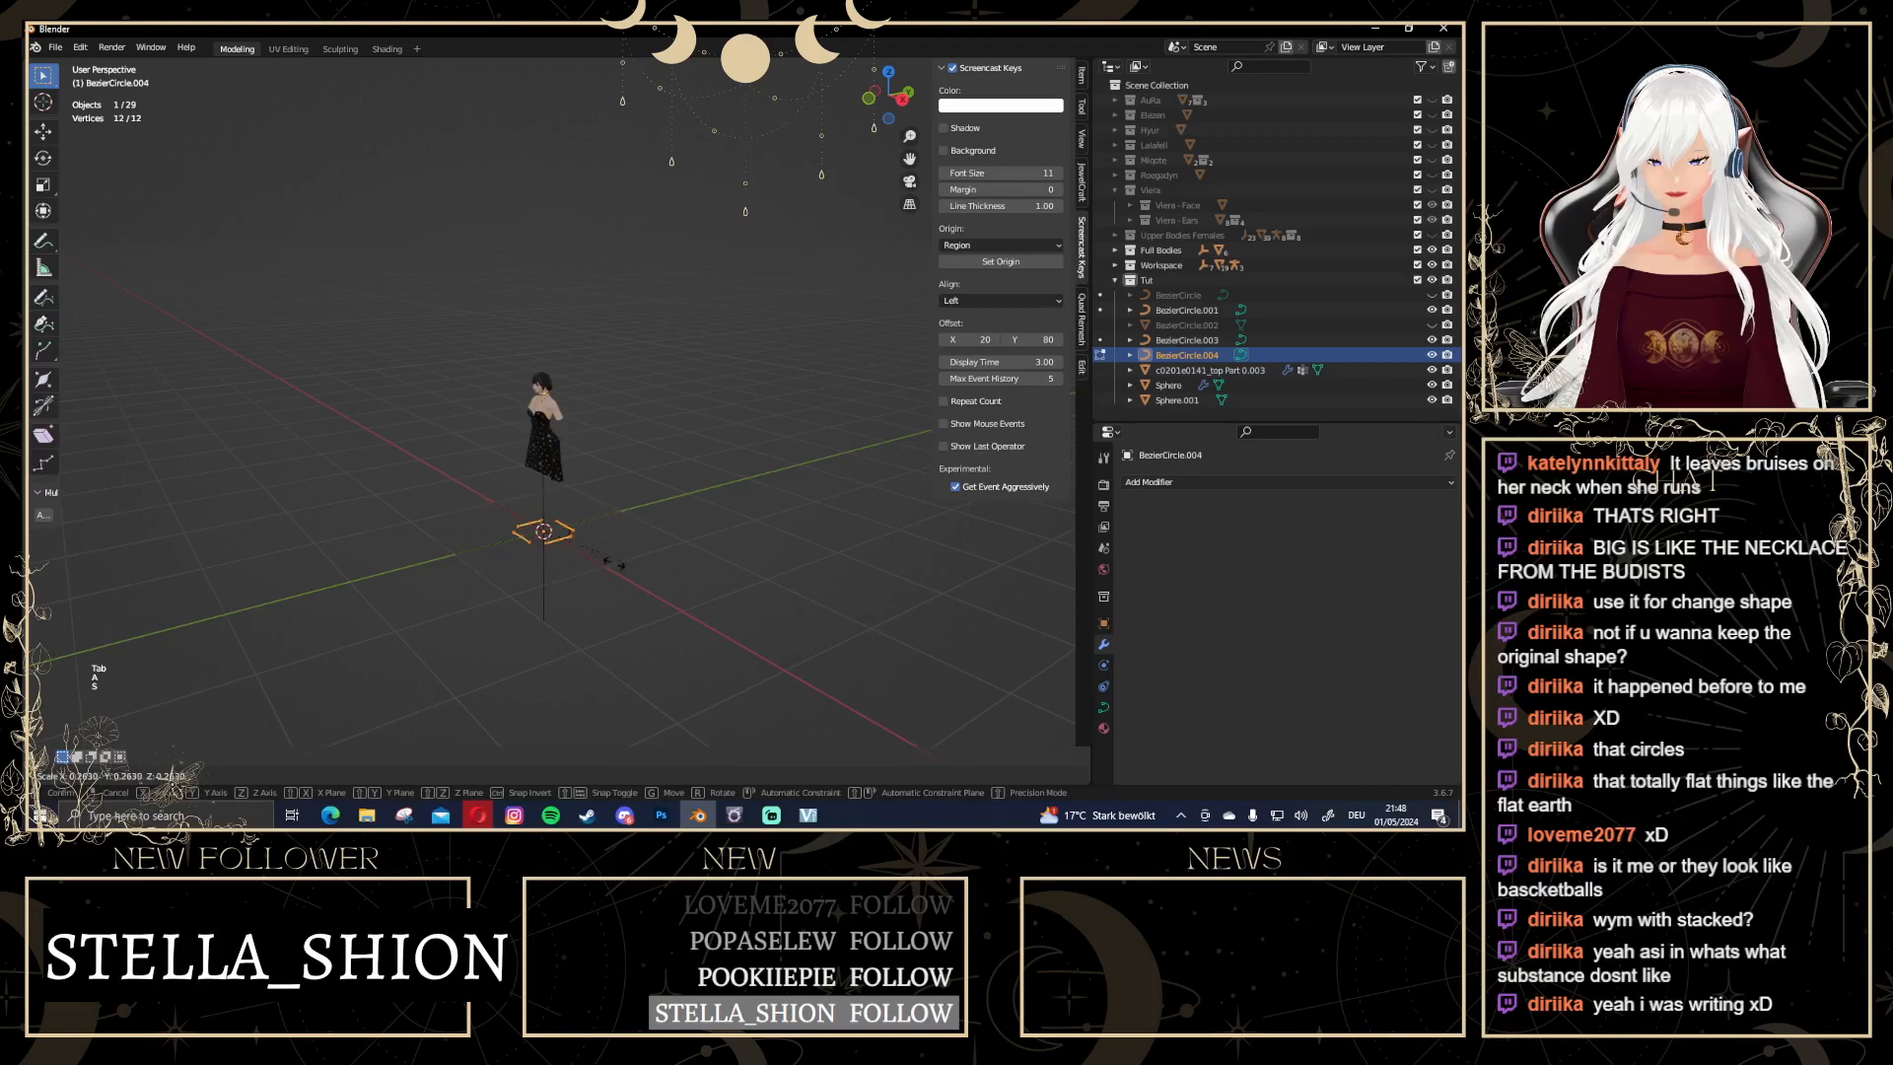
{"action": "left_click", "coordinate": [608, 563]}
From the front view, tilt the Bezier circle across the arm's angle and move it about 19.3 cm in X and 131.3 cm in Z
{"action": "left_click", "coordinate": [867, 98]}
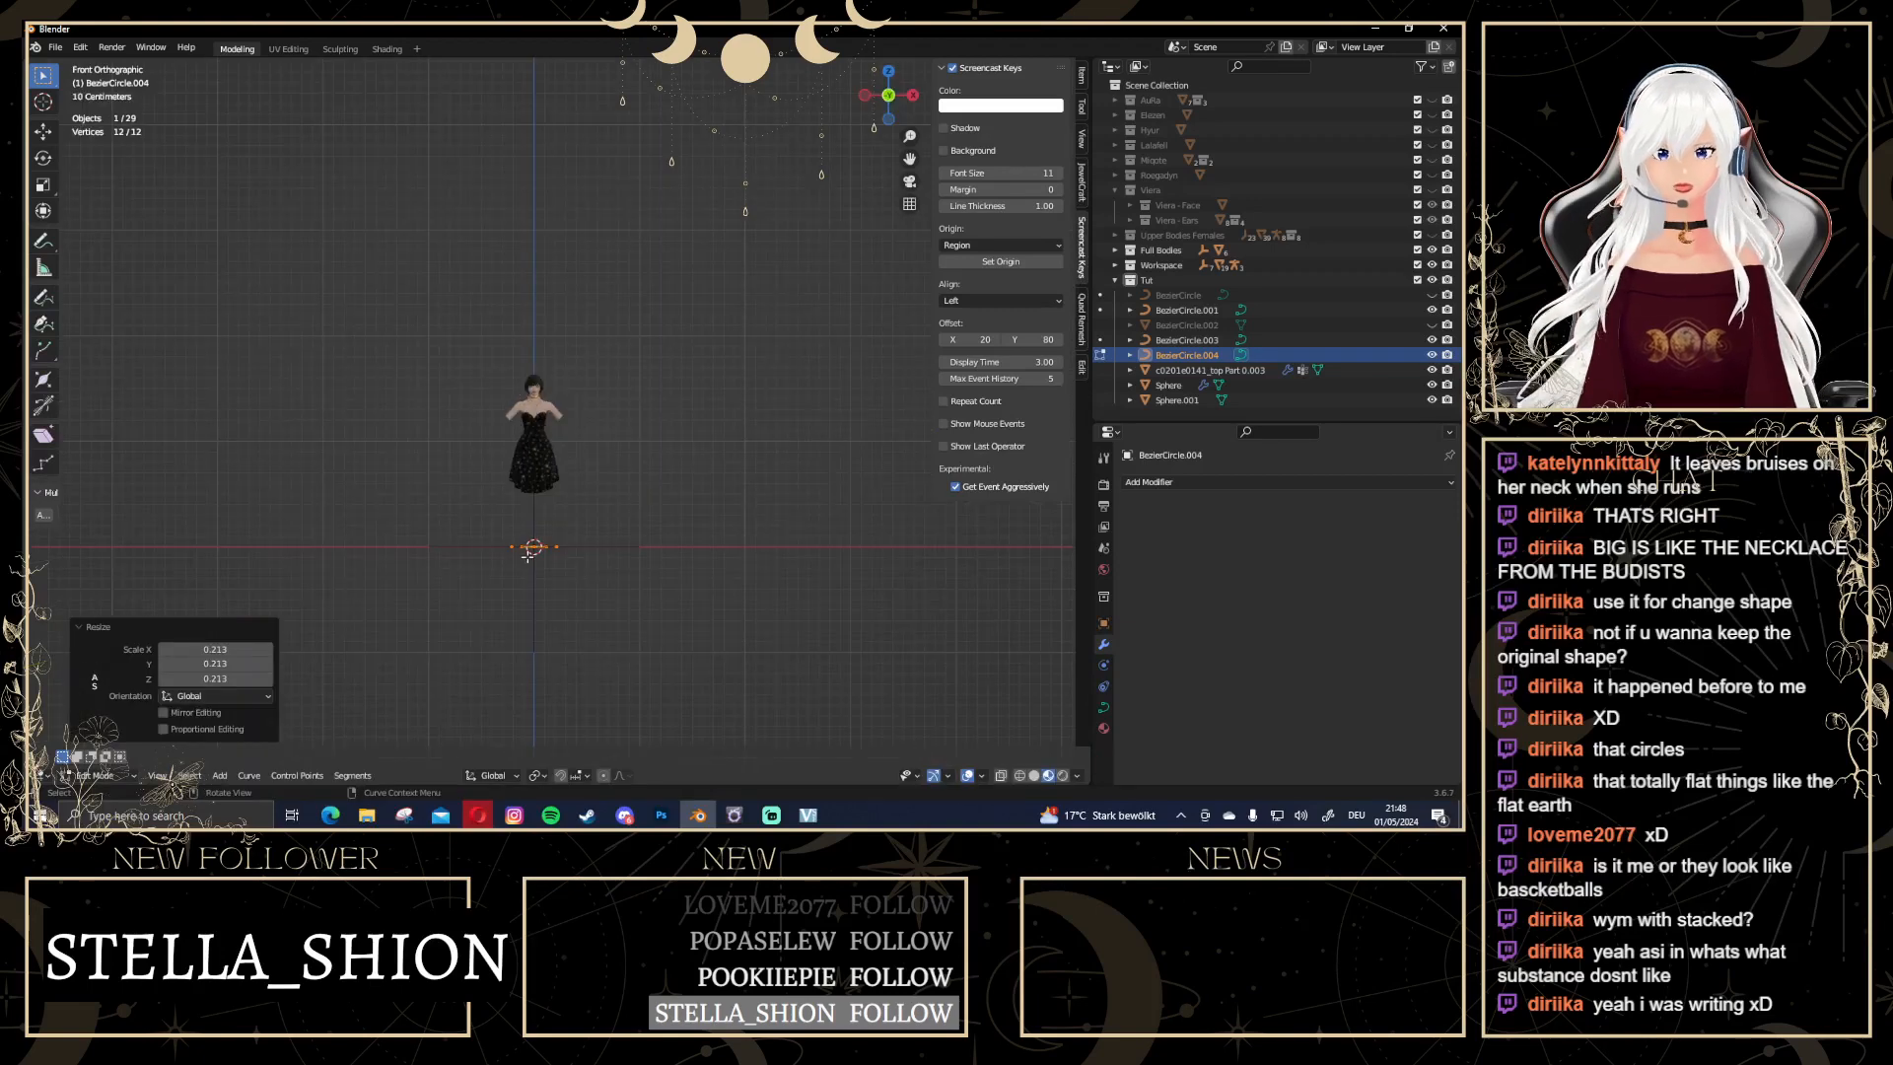
{"action": "key", "text": "r"}
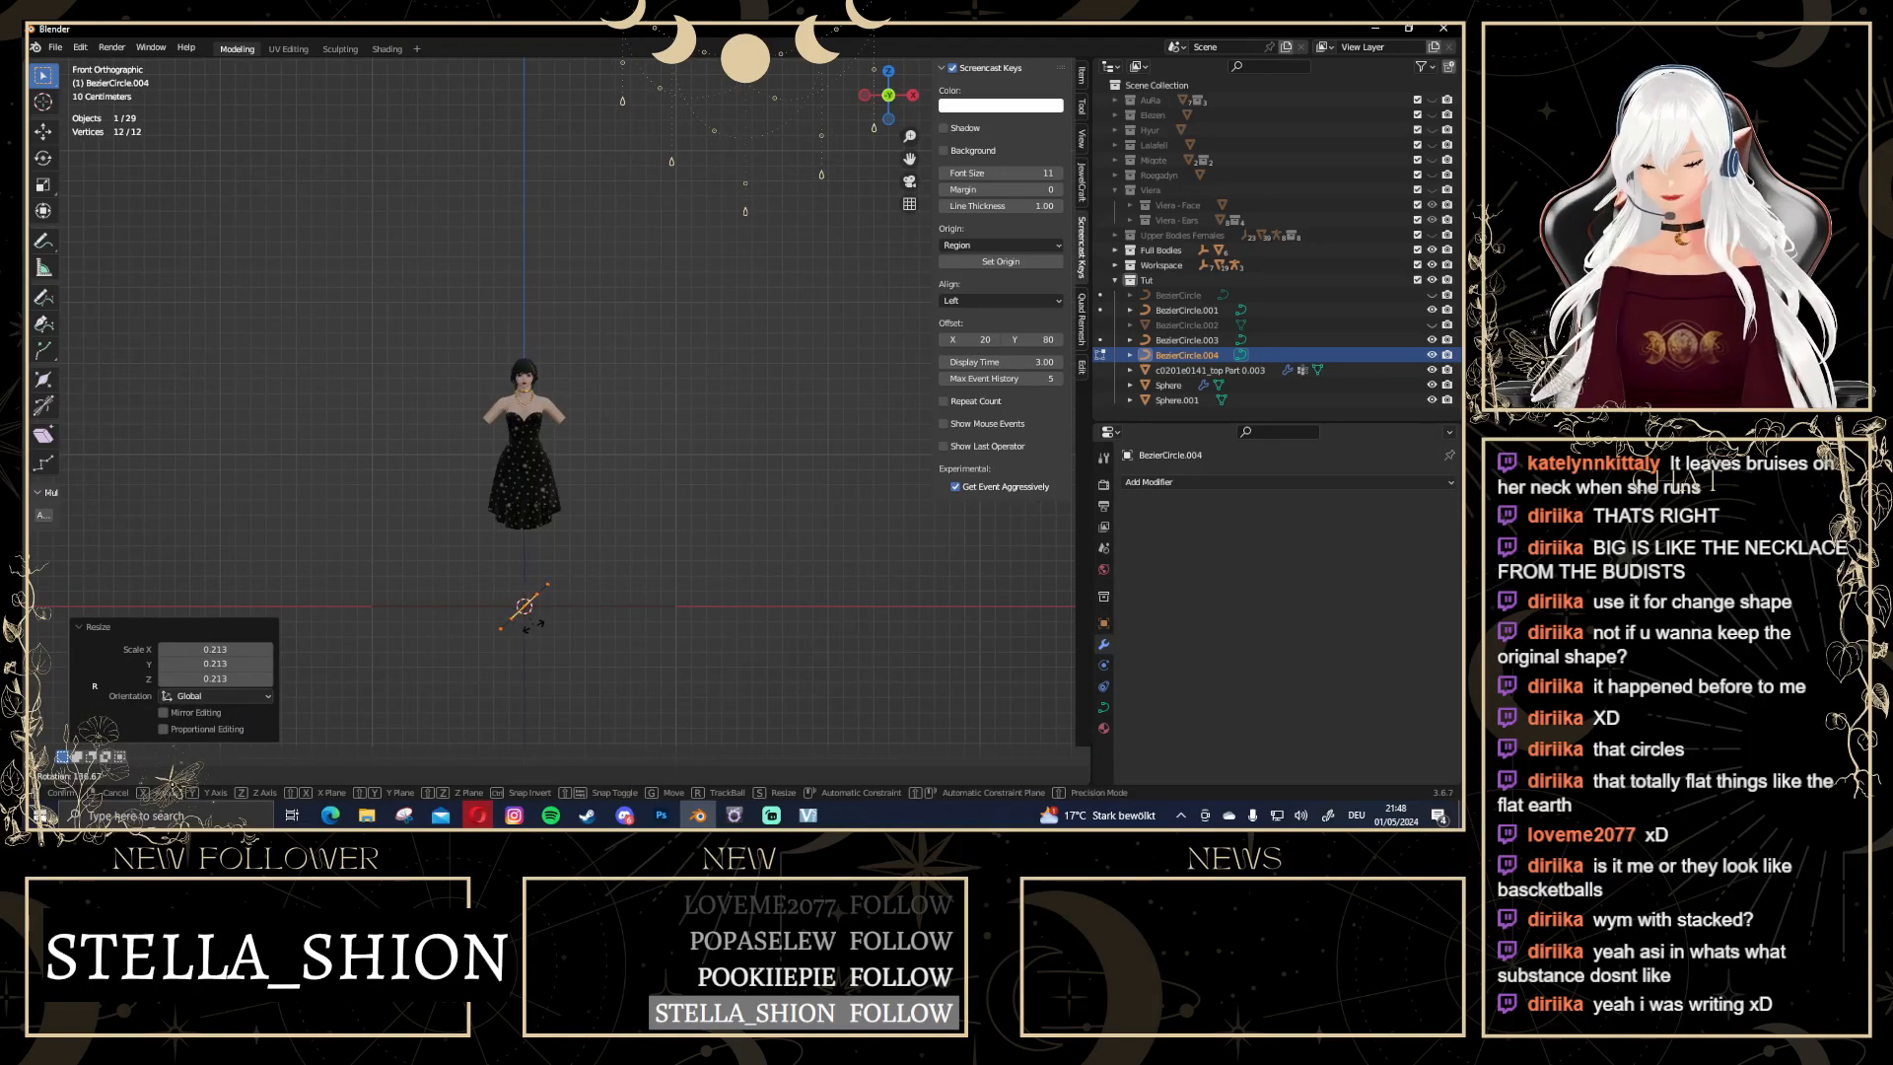
{"action": "left_click", "coordinate": [530, 623]}
{"action": "key", "text": "g"}
{"action": "left_click", "coordinate": [564, 424]}
{"action": "scroll", "coordinate": [671, 429], "scroll_direction": "up", "scroll_amount": 6}
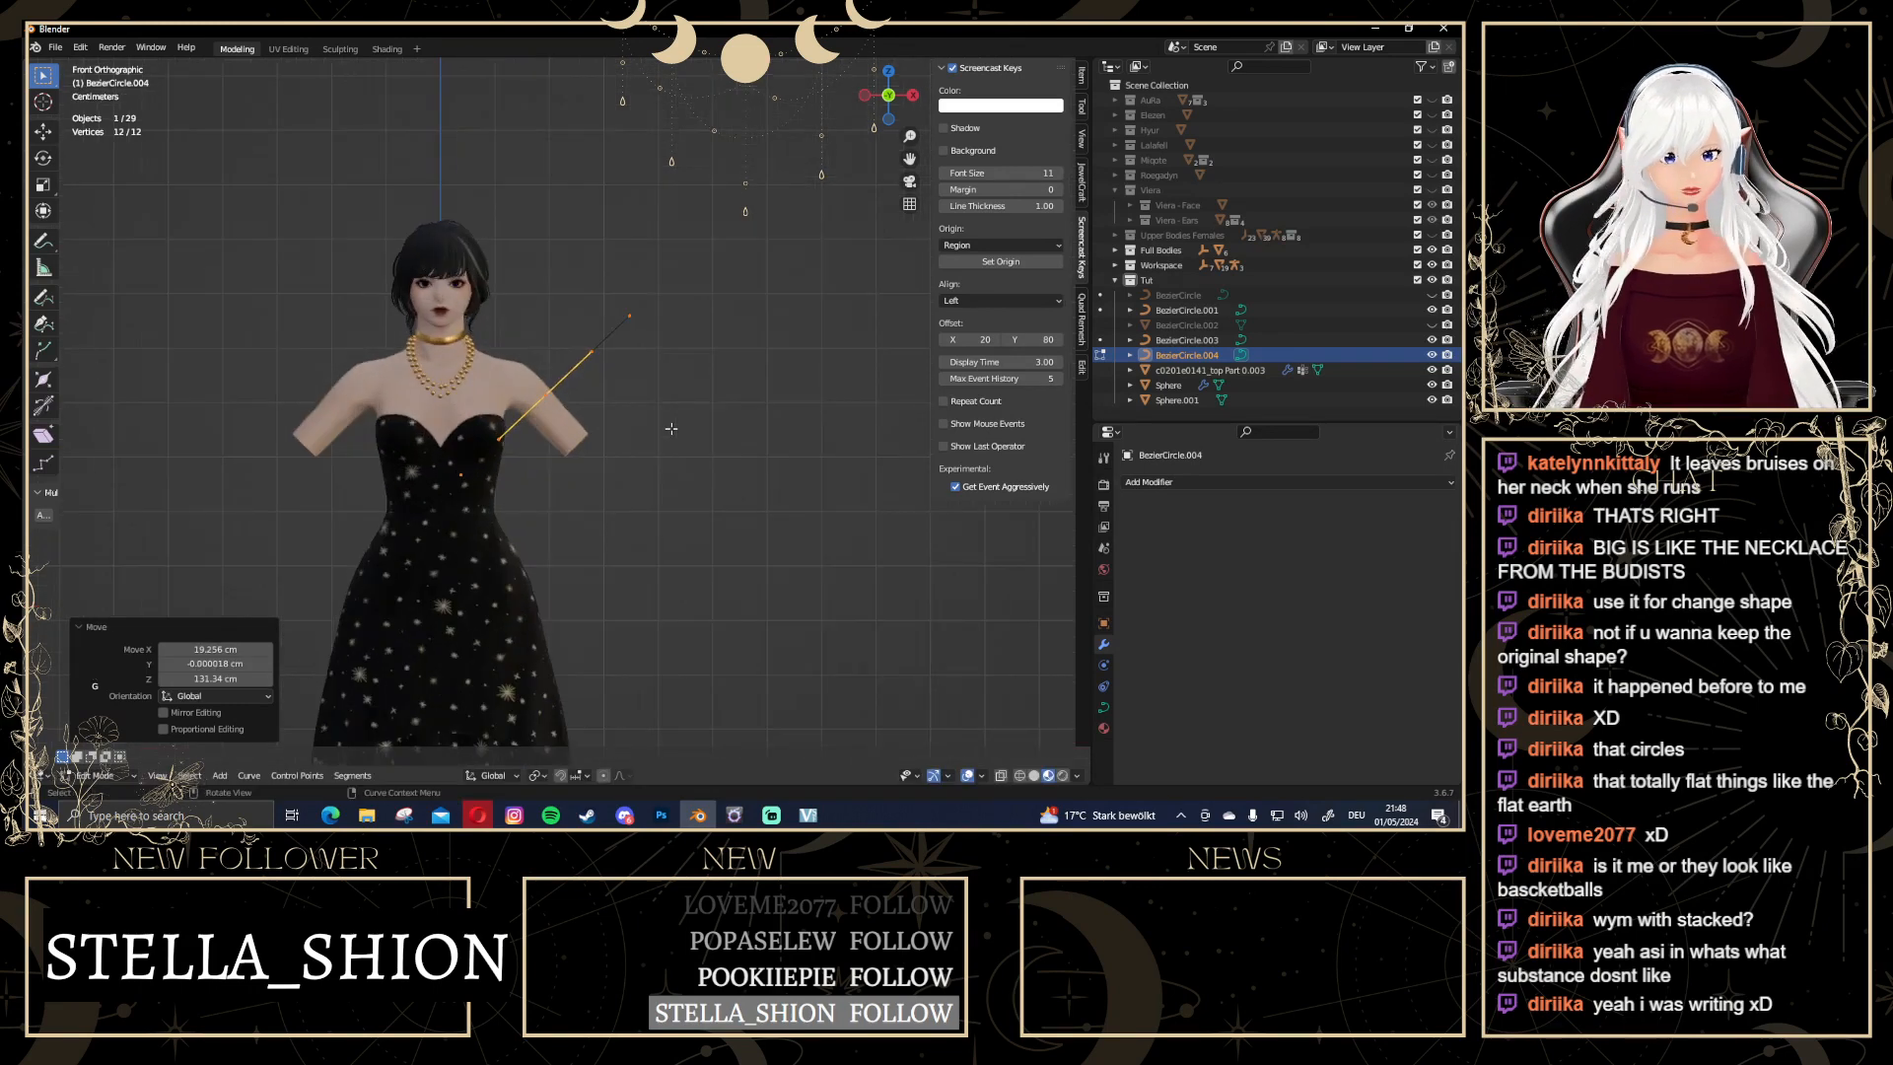
Scale the Bezier circle by about 0.33 and move it about 2.2 cm in X and -5.9 cm in Z onto the upper arm
{"action": "scroll", "coordinate": [671, 429], "scroll_direction": "up", "scroll_amount": 4}
{"action": "key", "text": "s"}
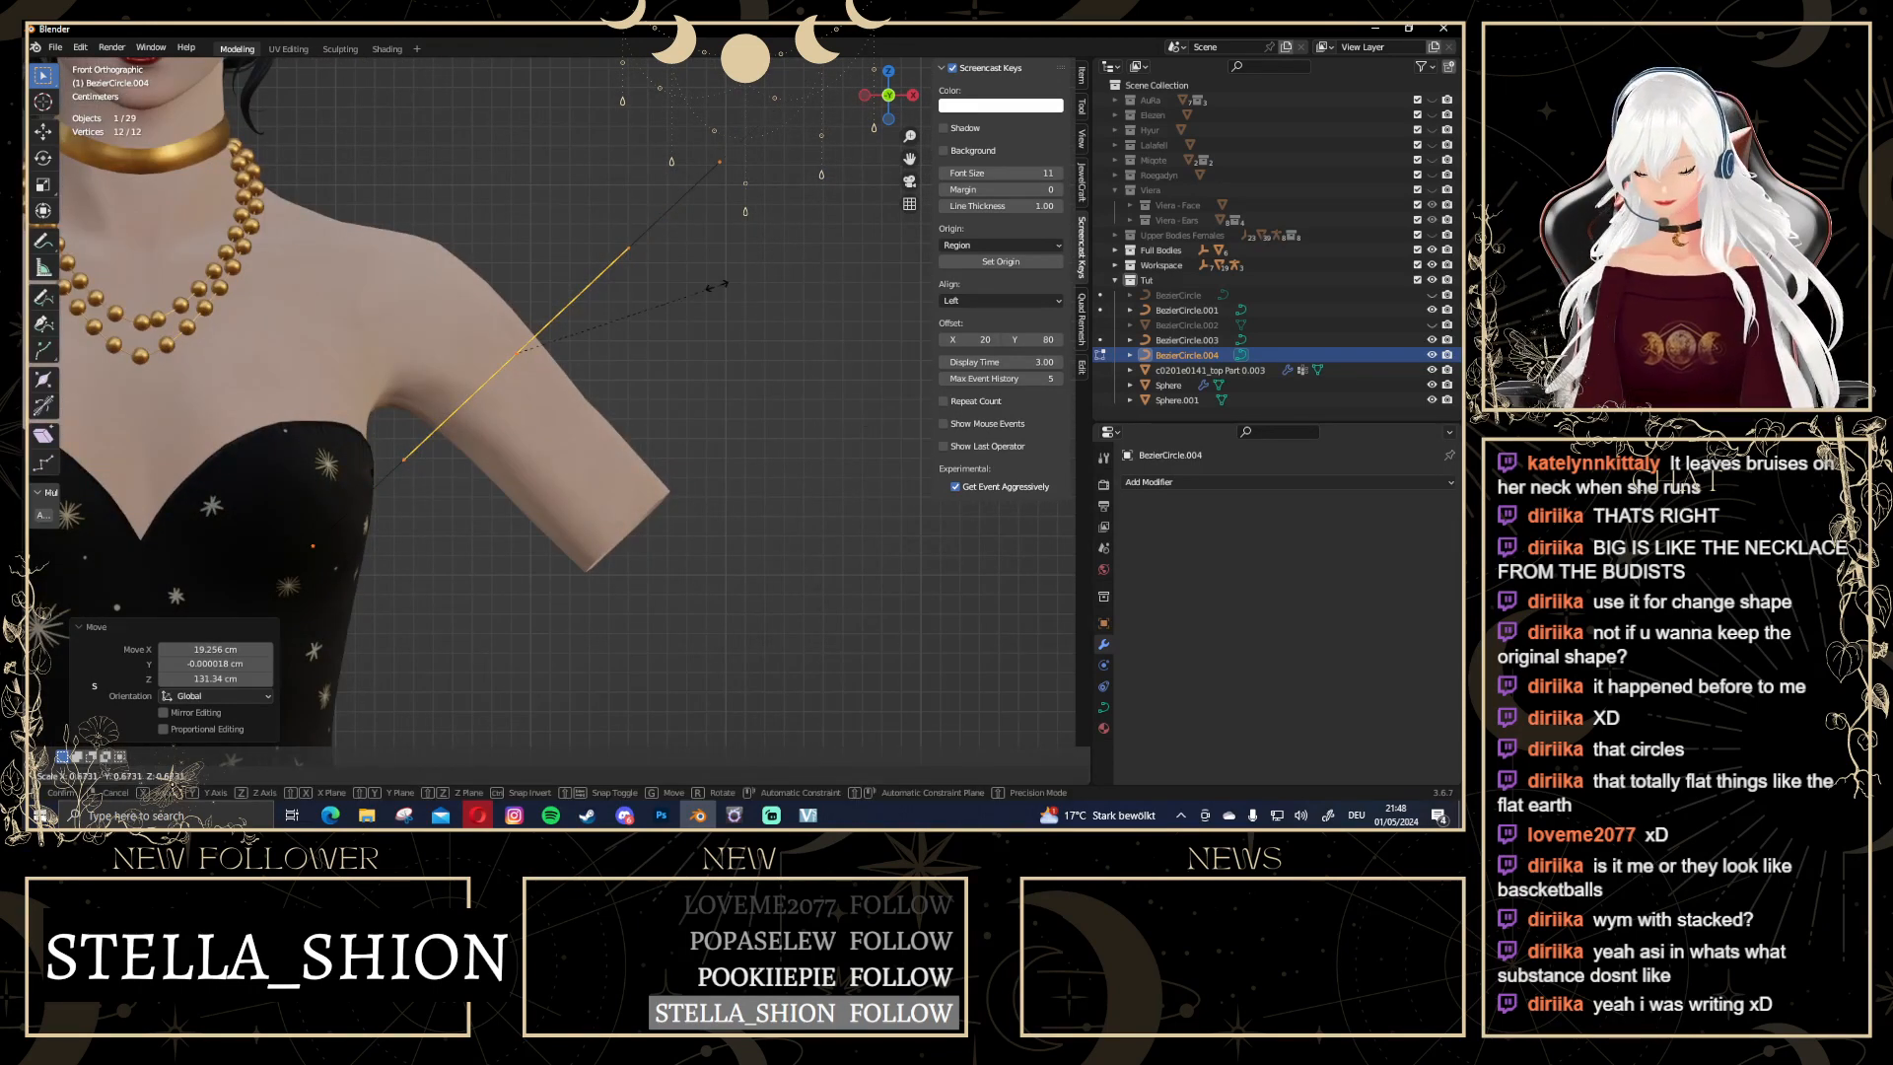
{"action": "left_click", "coordinate": [613, 328]}
{"action": "key", "text": "g"}
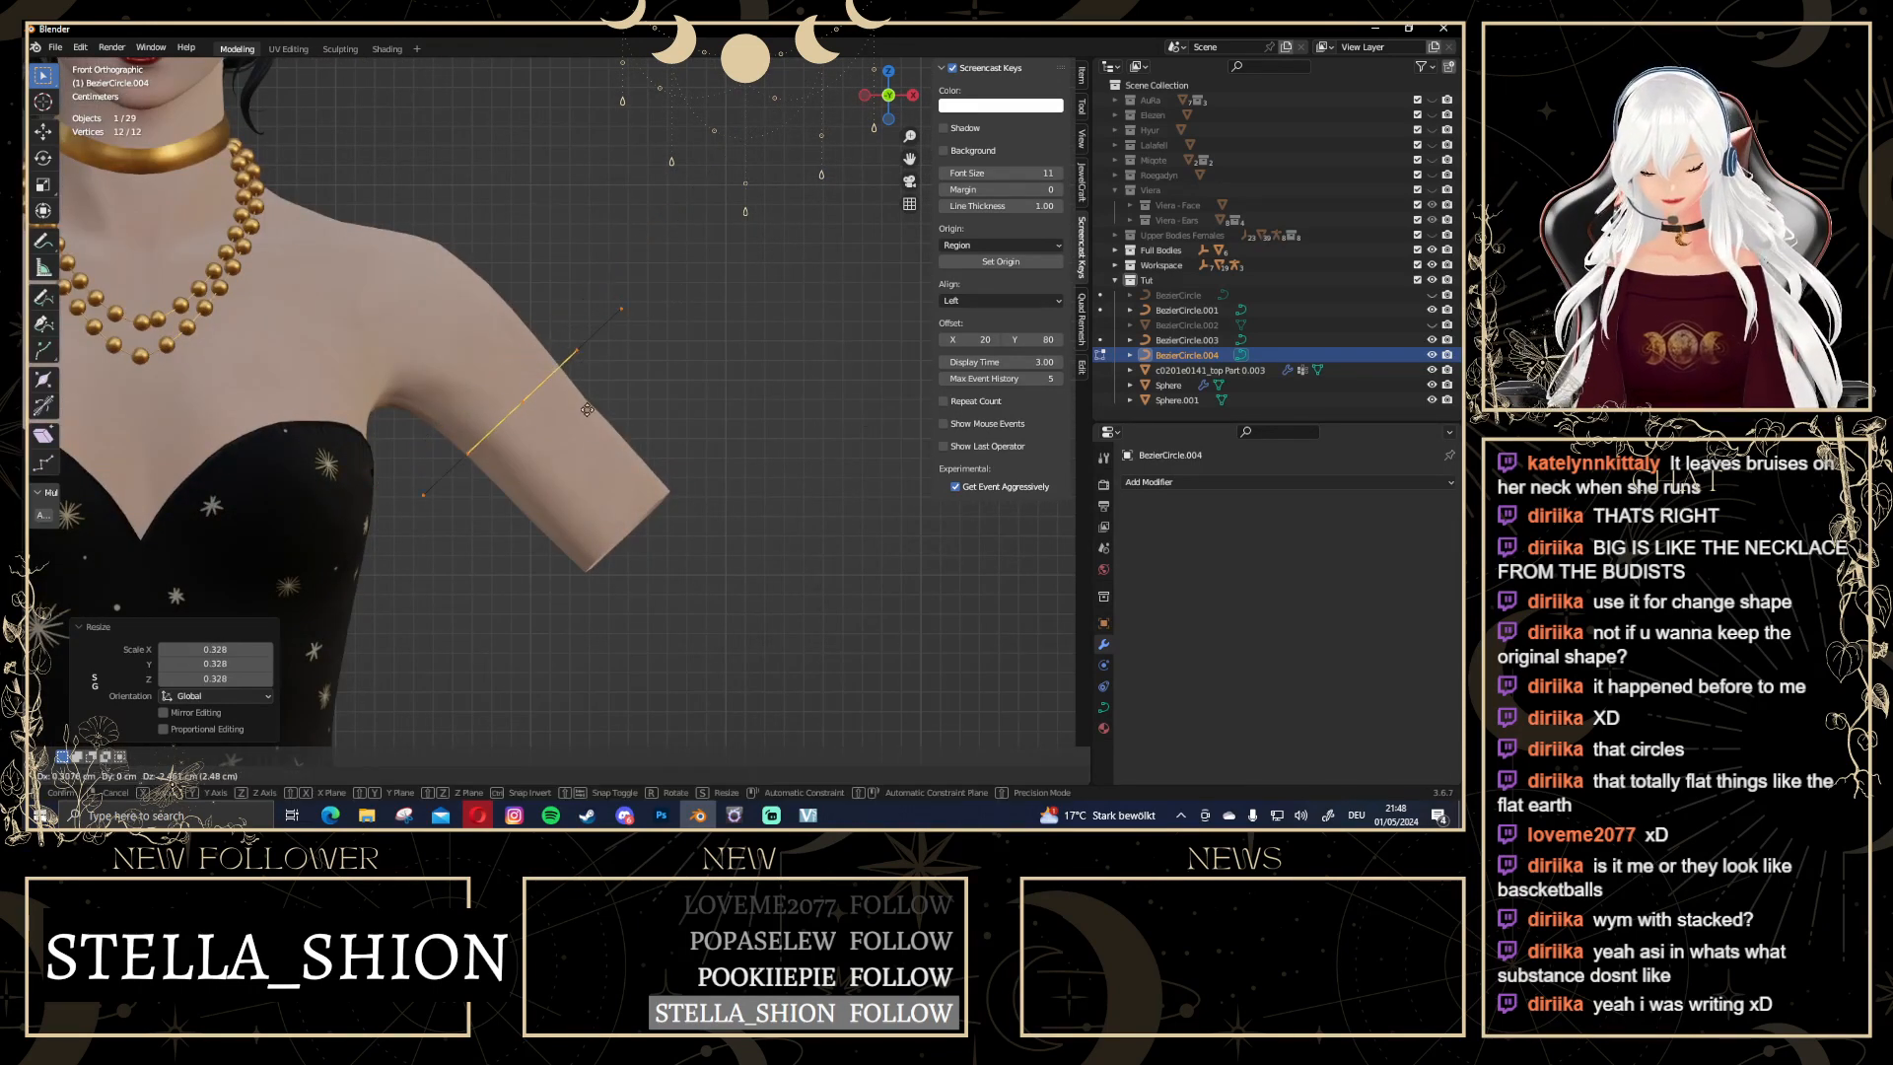
{"action": "left_click", "coordinate": [626, 452]}
From the side view, move the Bezier circle about 2.4 cm in Y to center it on the arm and scale it by 0.544
{"action": "middle_click_drag", "start_coordinate": [820, 435], "coordinate": [748, 424]}
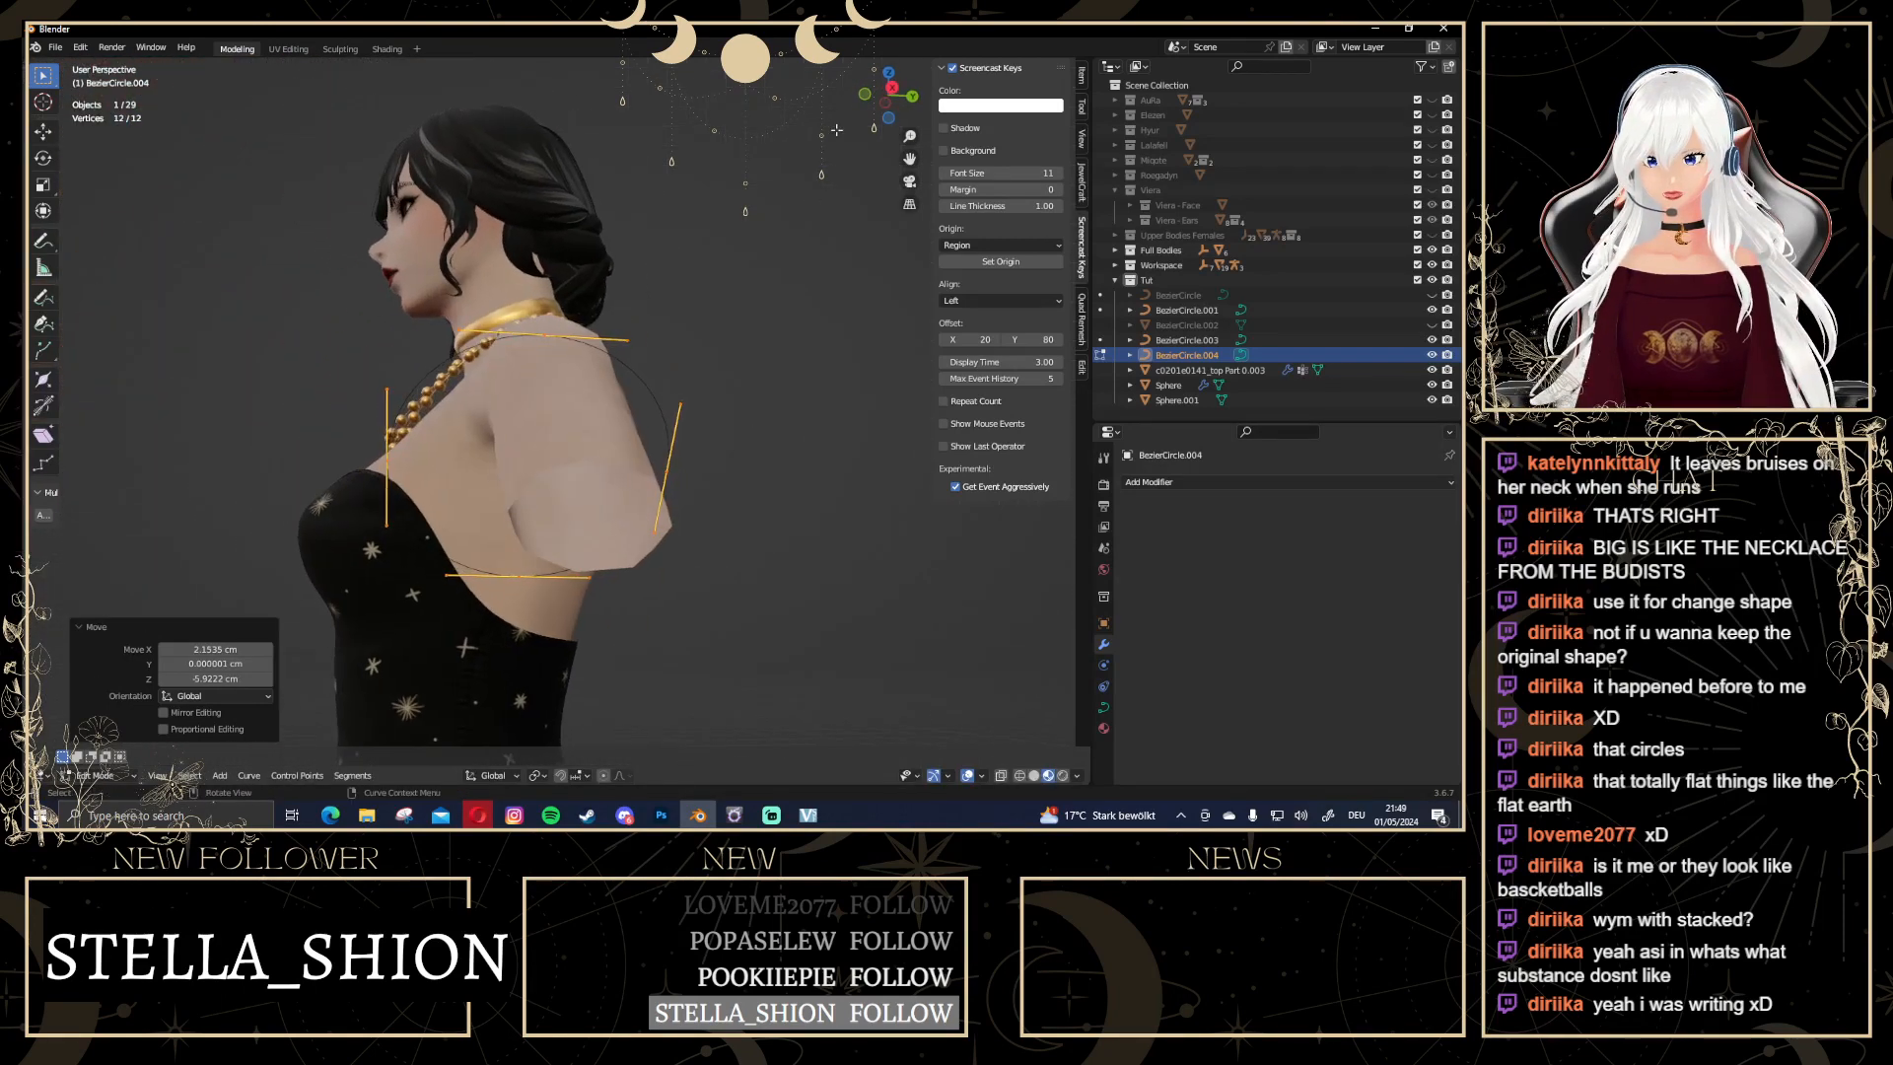
{"action": "left_click", "coordinate": [892, 88]}
{"action": "key", "text": "g"}
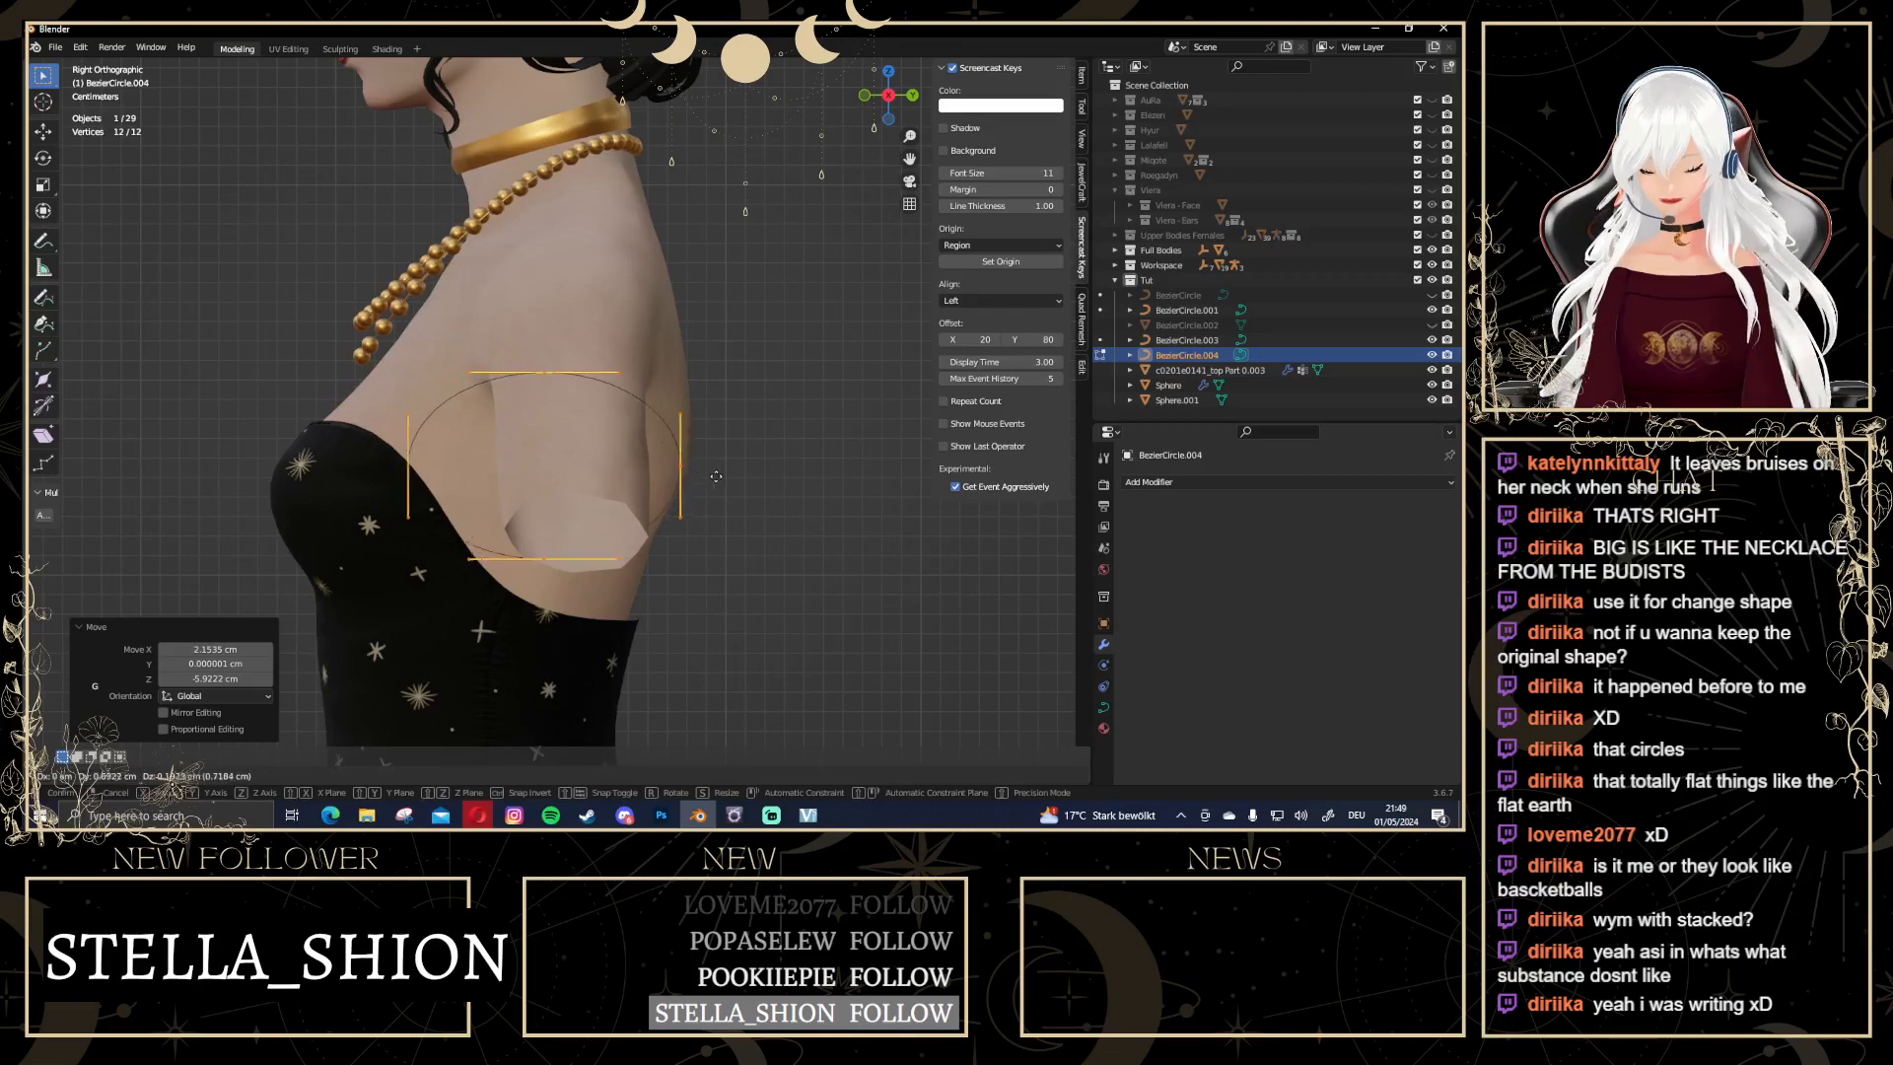
{"action": "left_click", "coordinate": [735, 479]}
{"action": "key", "text": "s"}
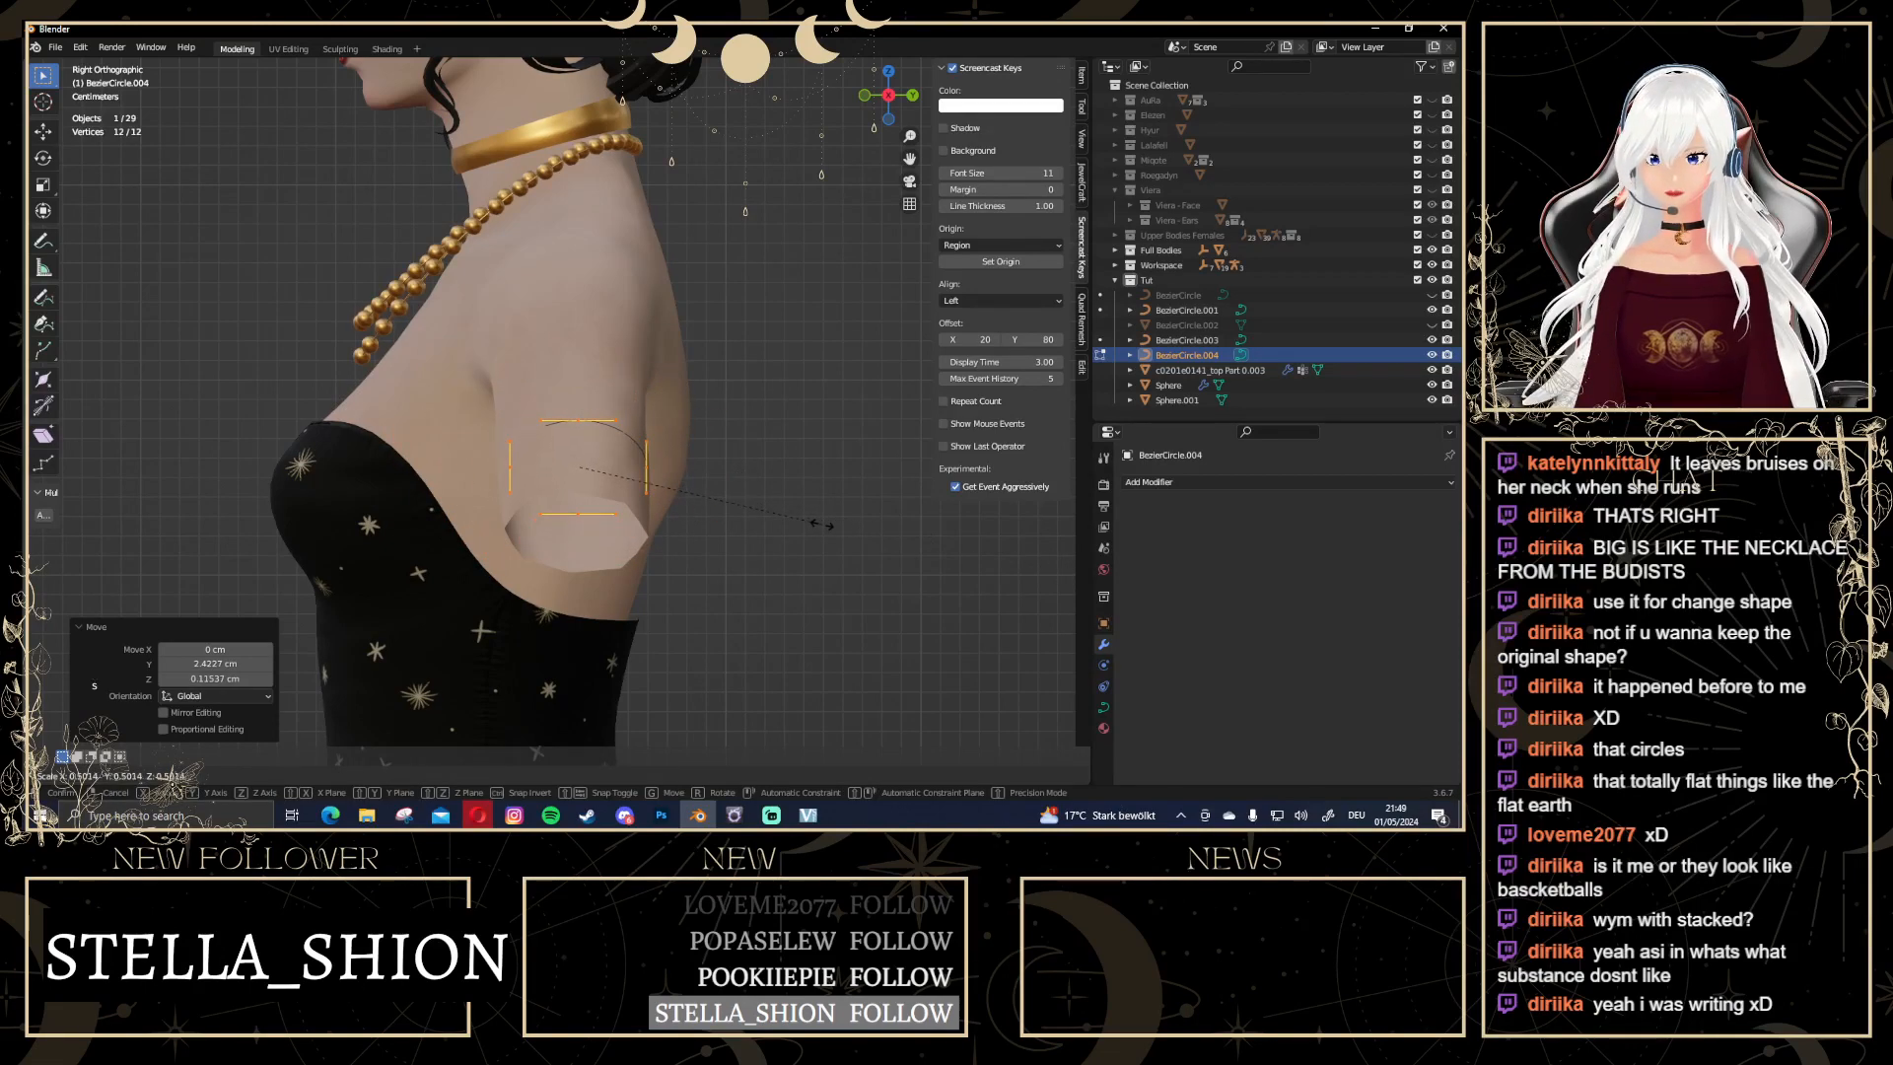
{"action": "left_click", "coordinate": [522, 465]}
From the front view, nudge the Bezier circle so it is centered across the width of the upper arm
{"action": "middle_click_drag", "start_coordinate": [521, 466], "coordinate": [887, 296]}
{"action": "left_click", "coordinate": [885, 105]}
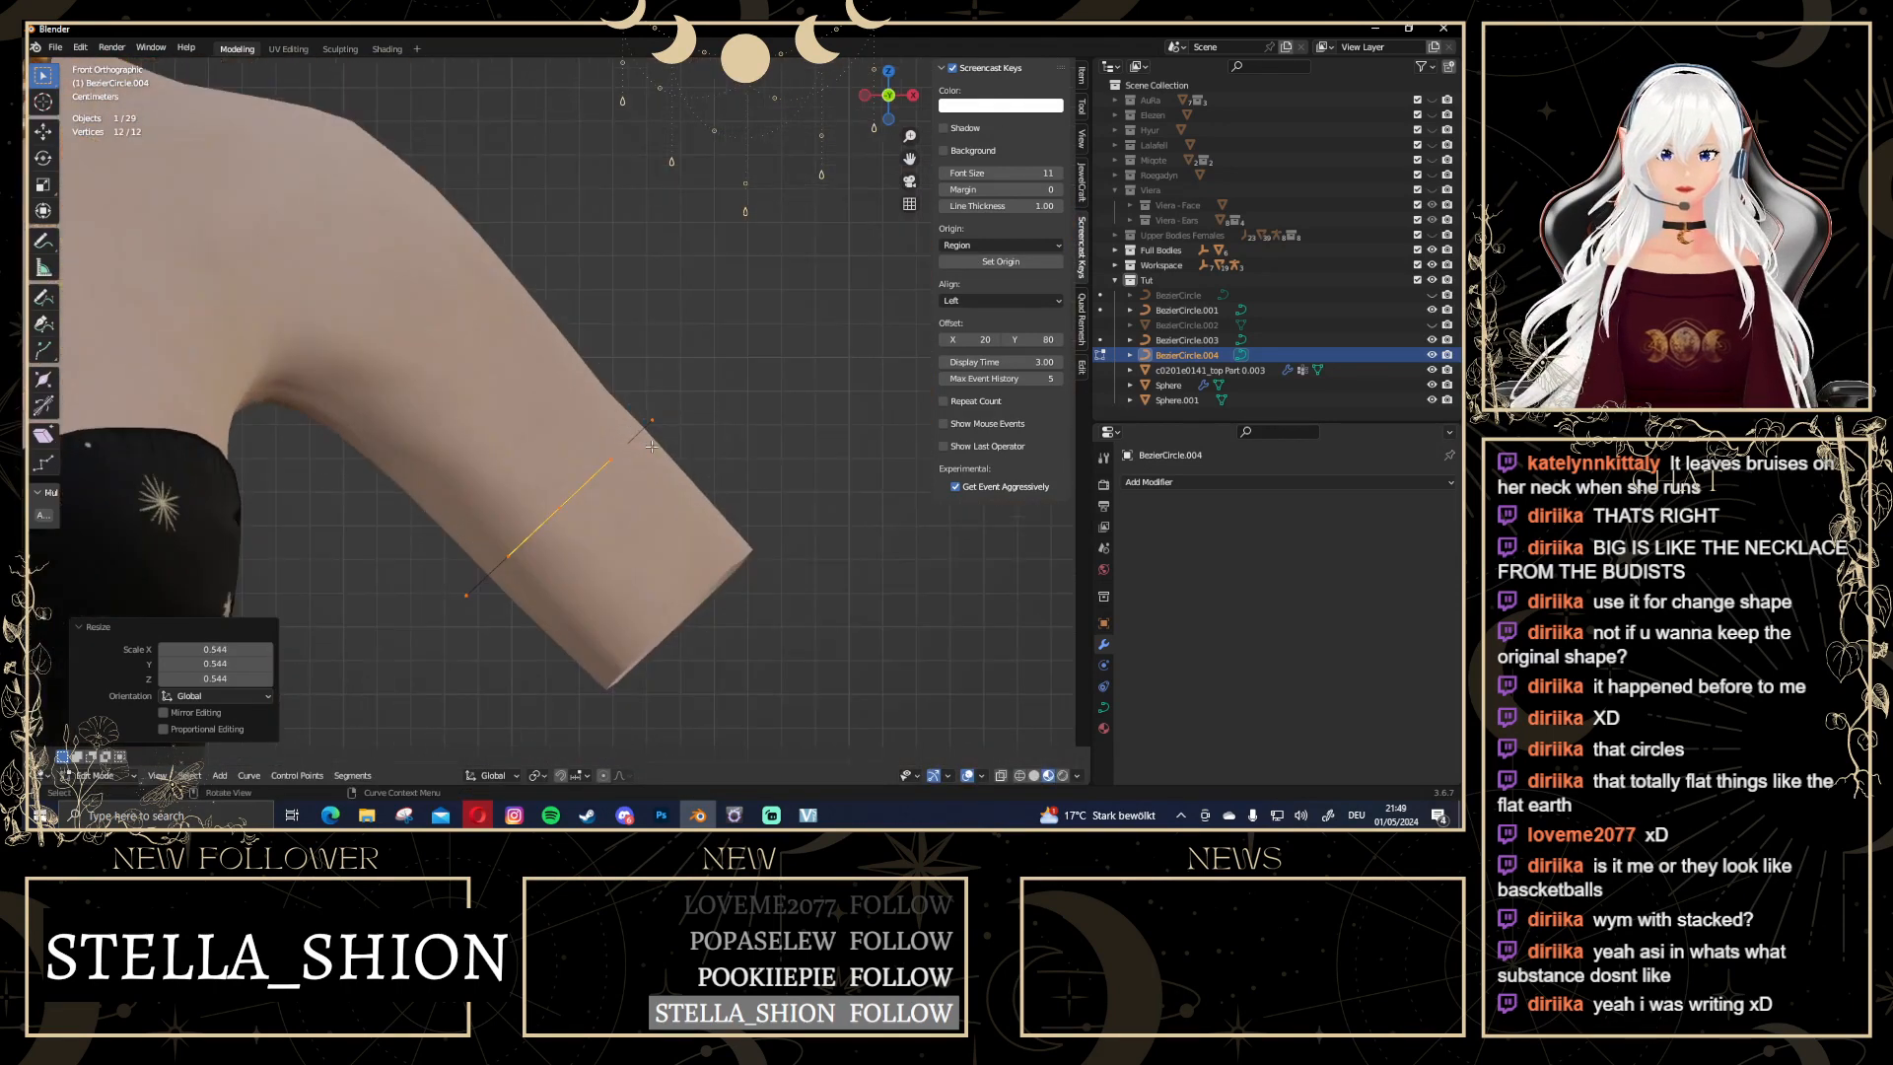
{"action": "key", "text": "g"}
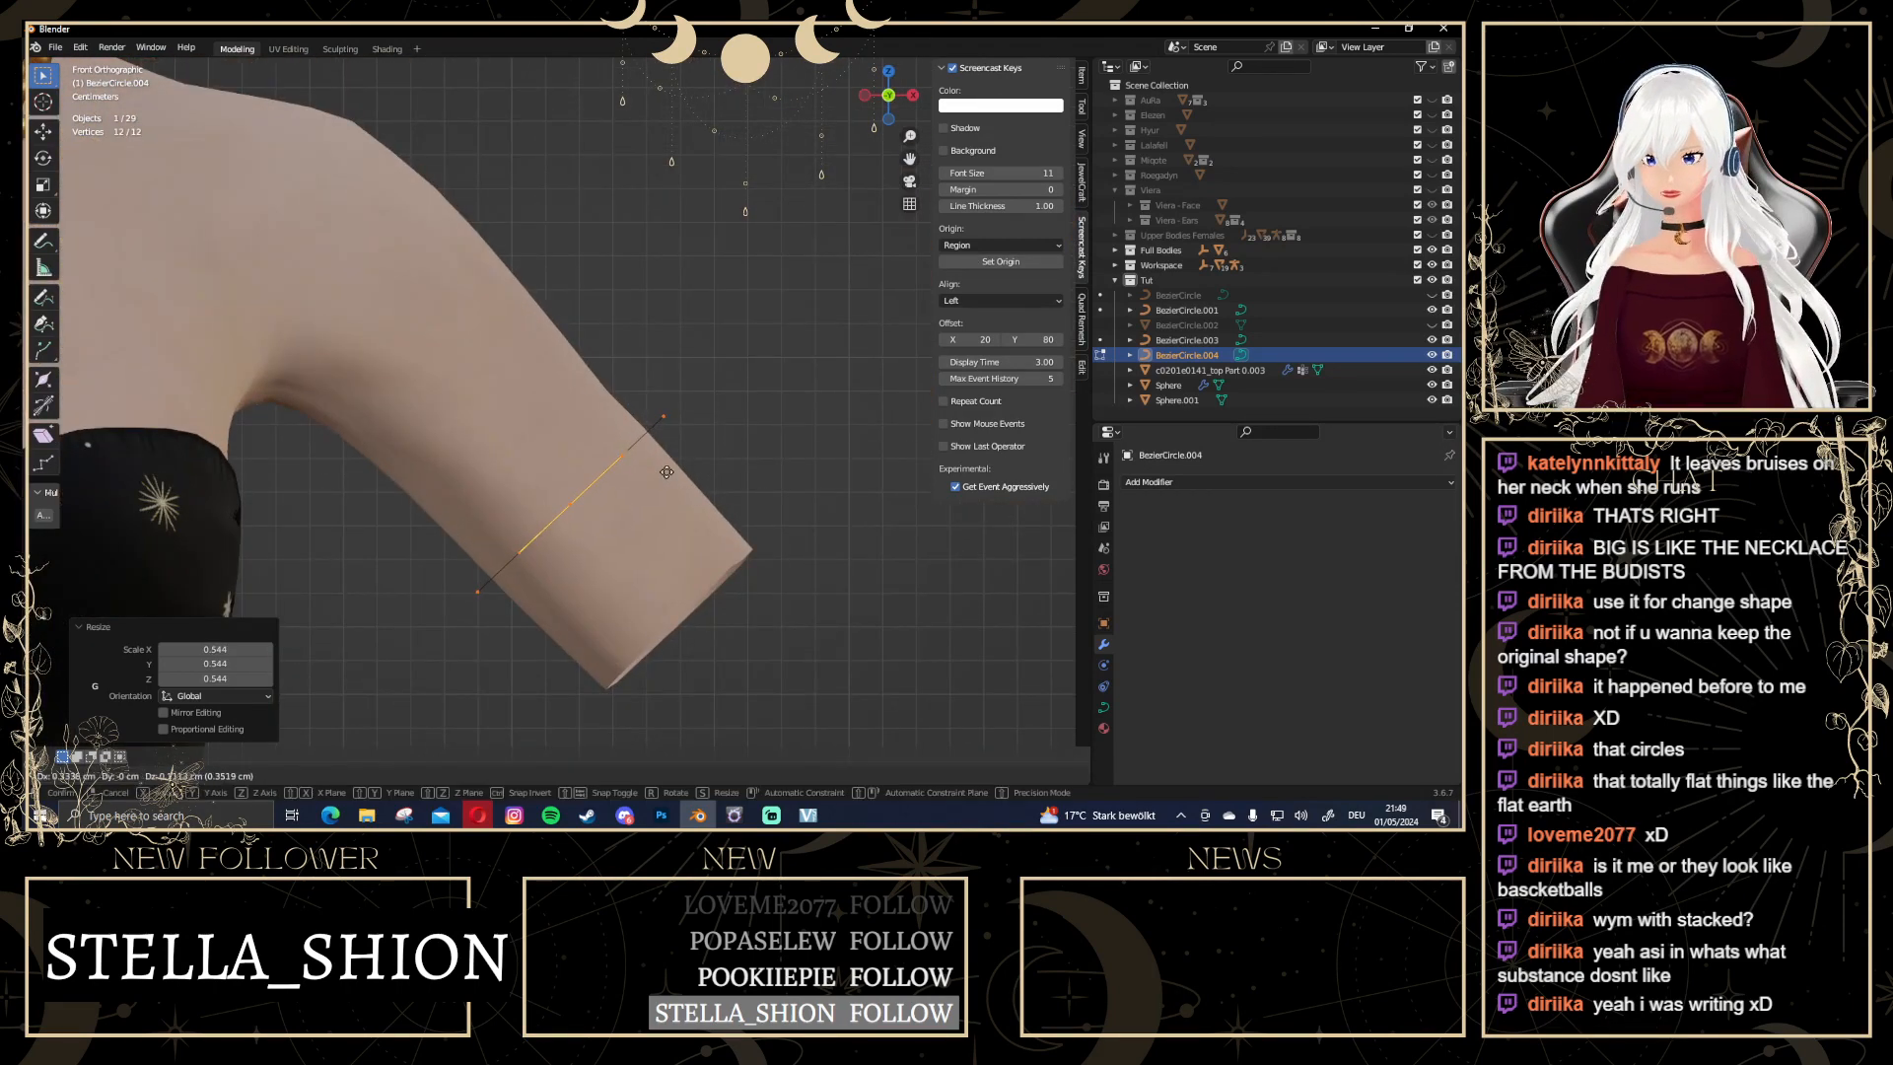
{"action": "left_click", "coordinate": [666, 477]}
Reposition a control point of the Bezier circle so the curve follows the arm's surface, and select the point on the opposite shoulder side
{"action": "middle_click_drag", "start_coordinate": [667, 477], "coordinate": [465, 541]}
{"action": "left_click", "coordinate": [464, 505]}
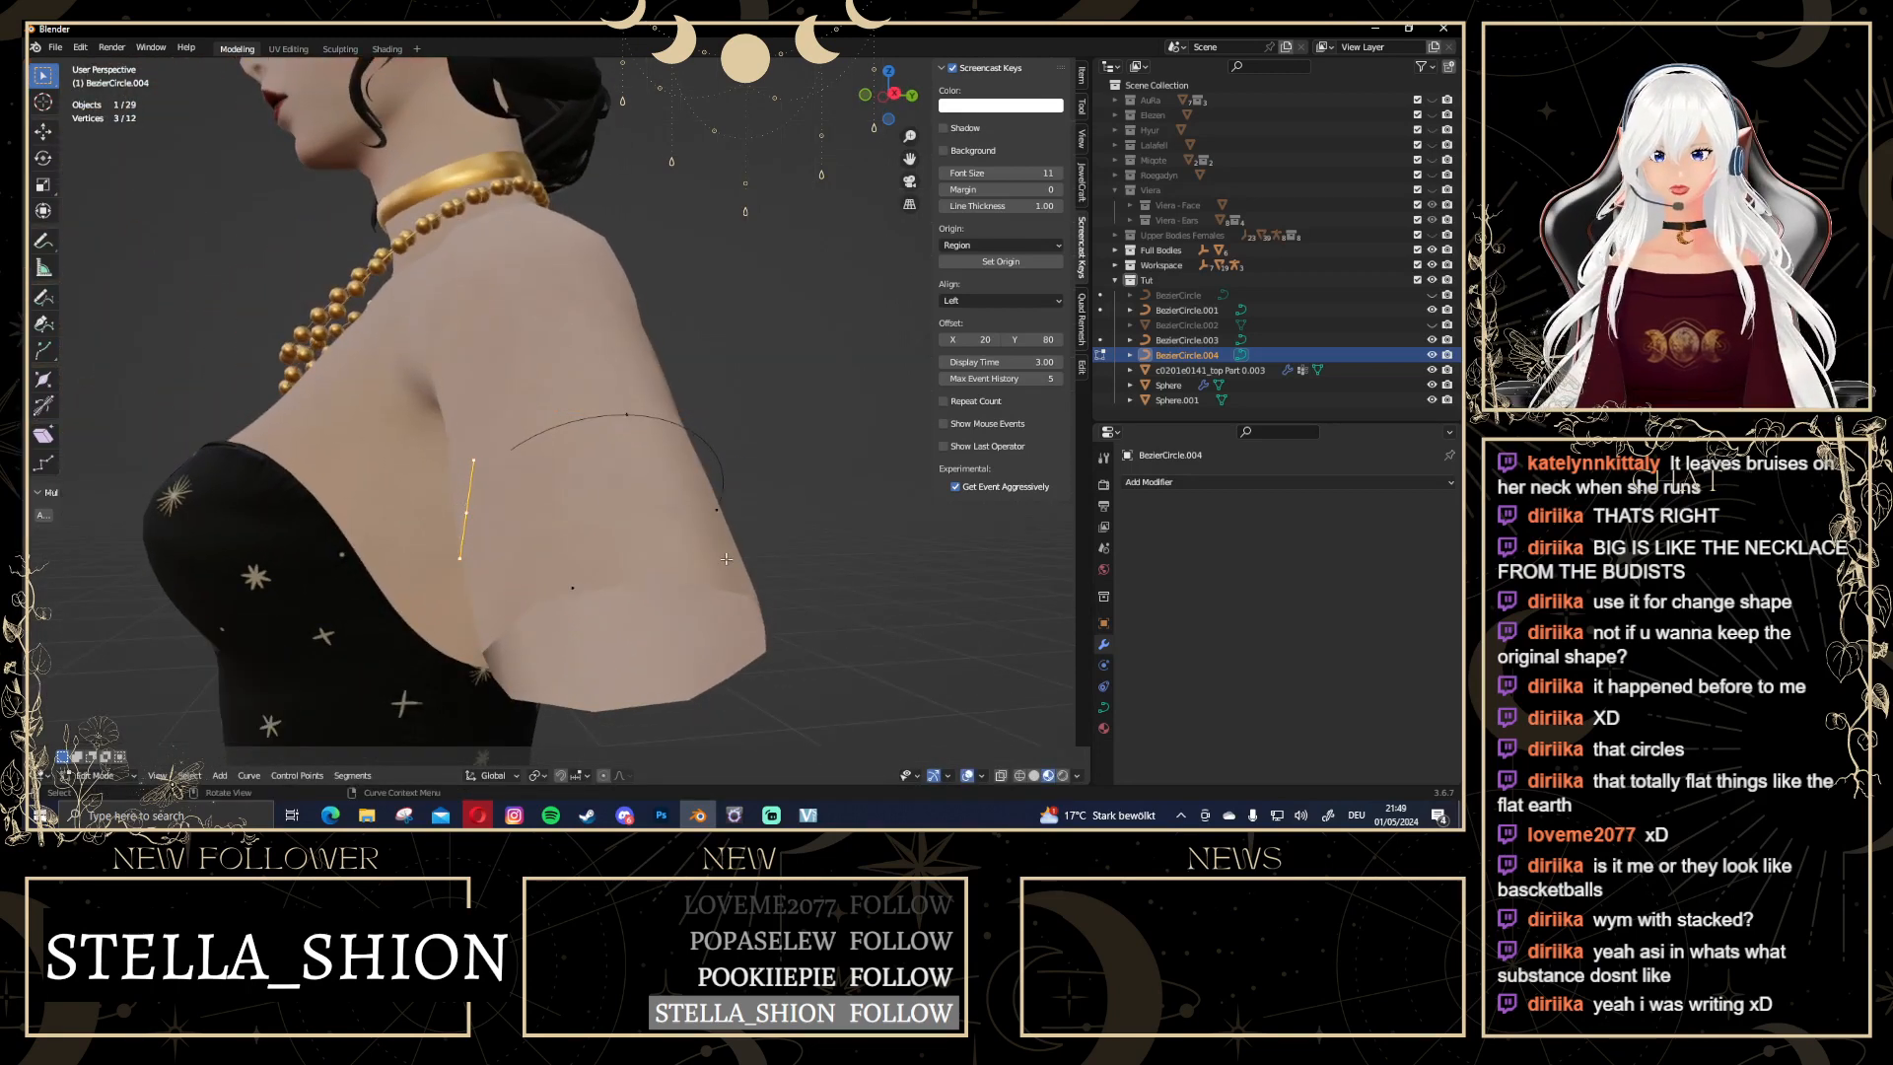
{"action": "middle_click_drag", "start_coordinate": [740, 540], "coordinate": [656, 408]}
{"action": "key", "text": "g"}
{"action": "left_click", "coordinate": [597, 453]}
{"action": "left_click", "coordinate": [592, 347]}
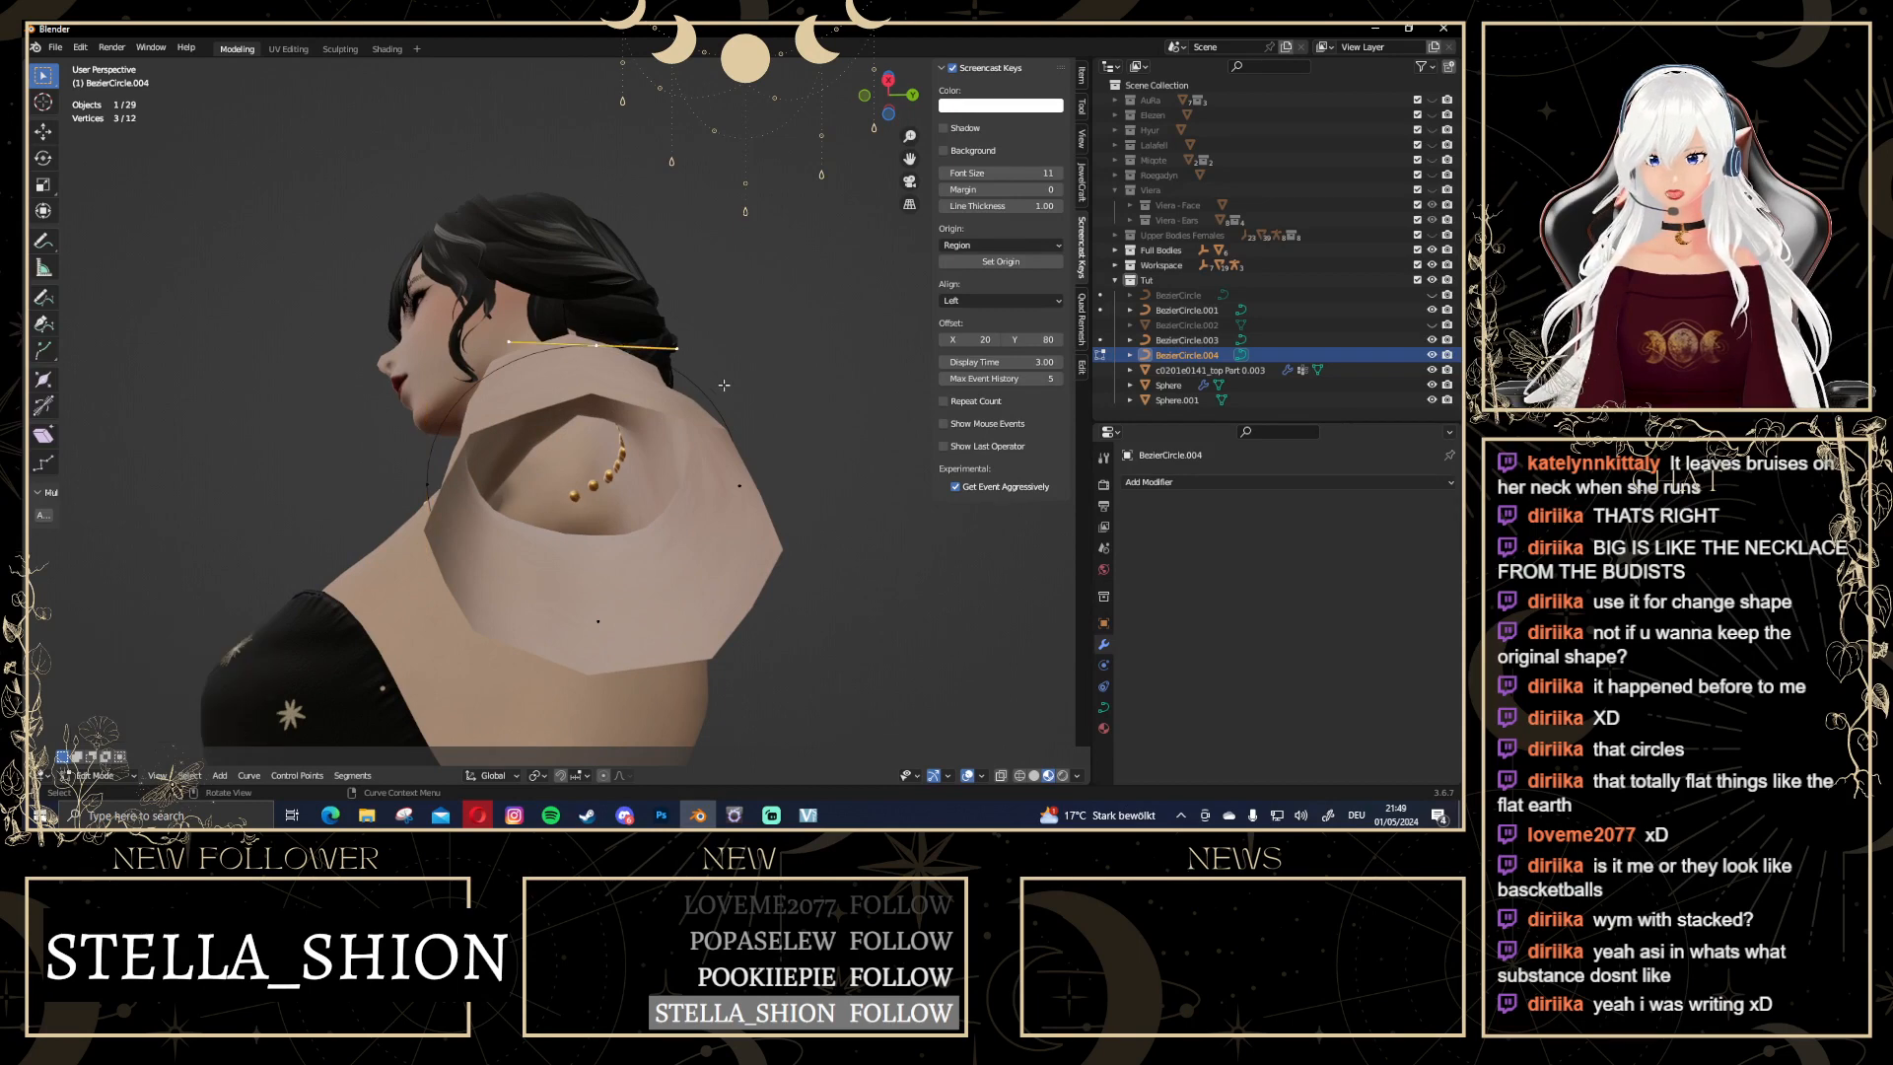
Scale all control points of the Bezier circle down slightly along the X axis and return to Object Mode
{"action": "key", "text": "a"}
{"action": "key", "text": "s"}
{"action": "key", "text": "x"}
{"action": "key", "text": "Escape"}
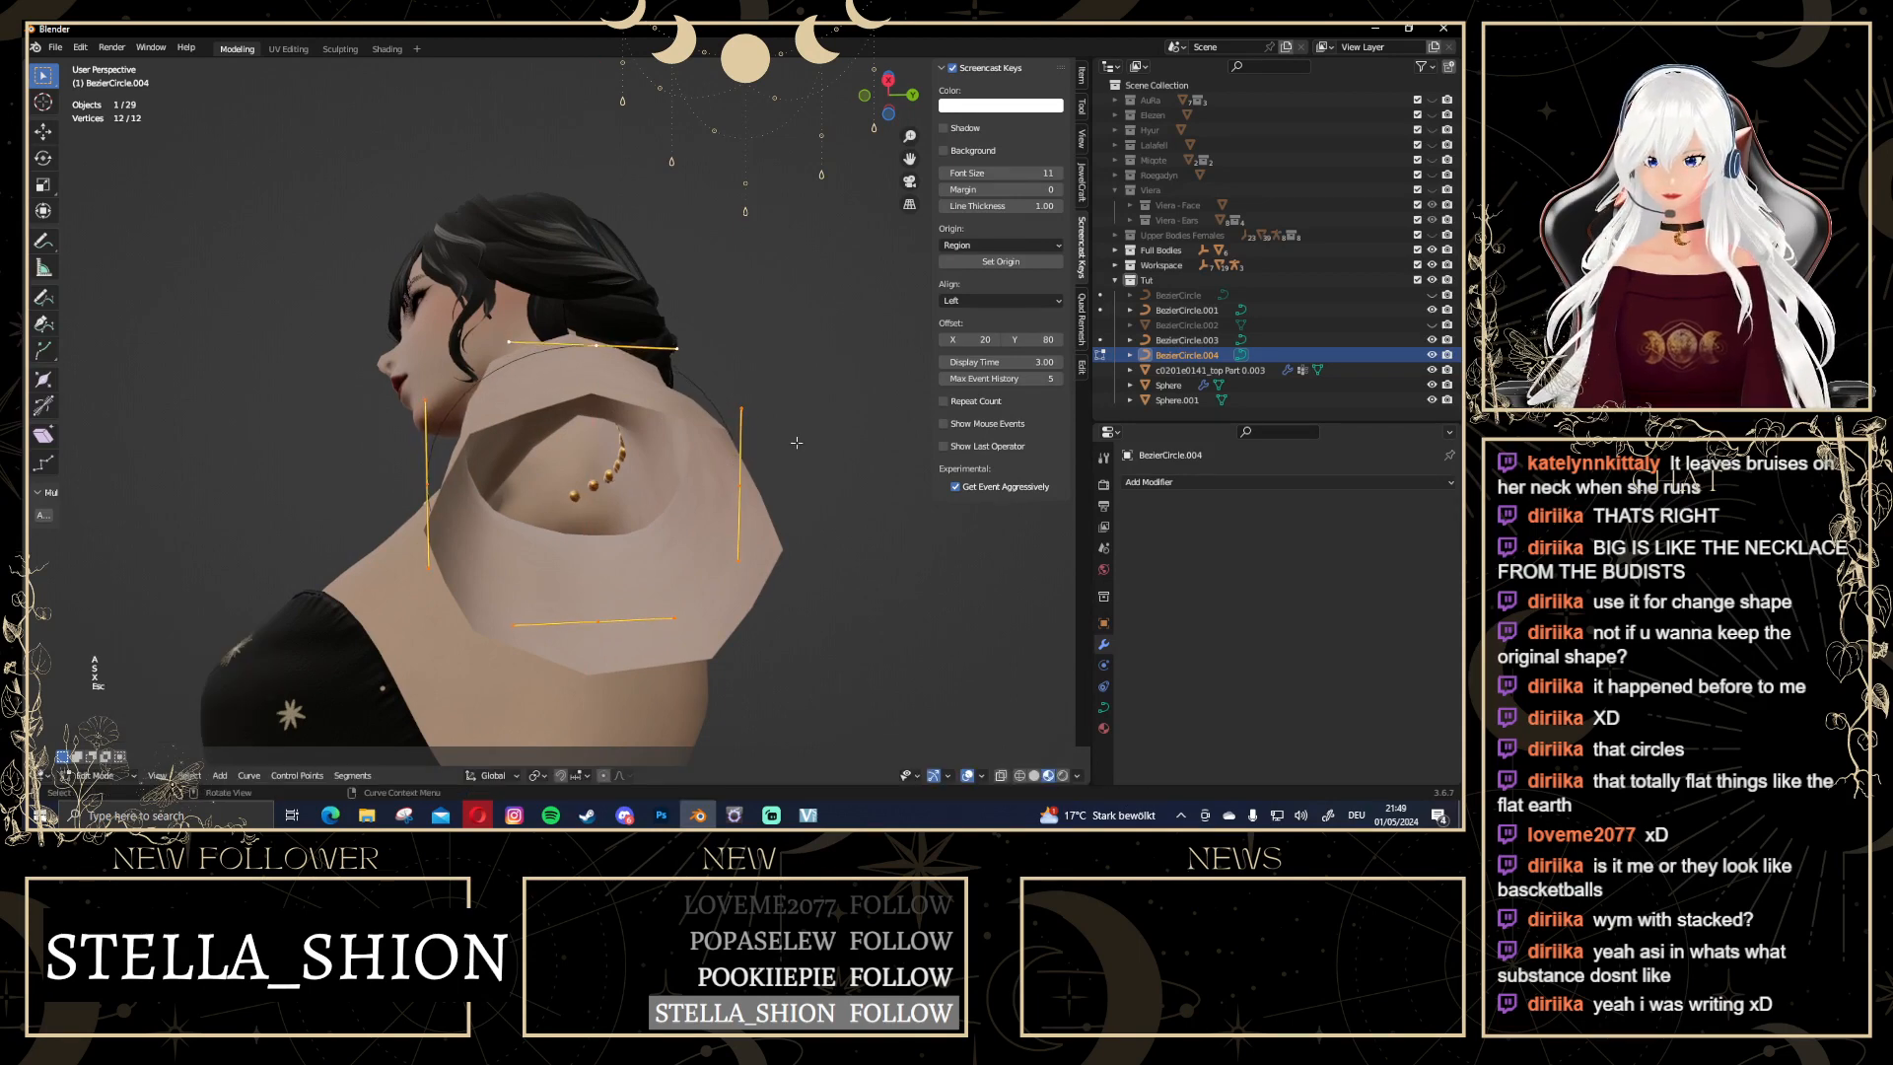
{"action": "key", "text": "s"}
{"action": "key", "text": "x"}
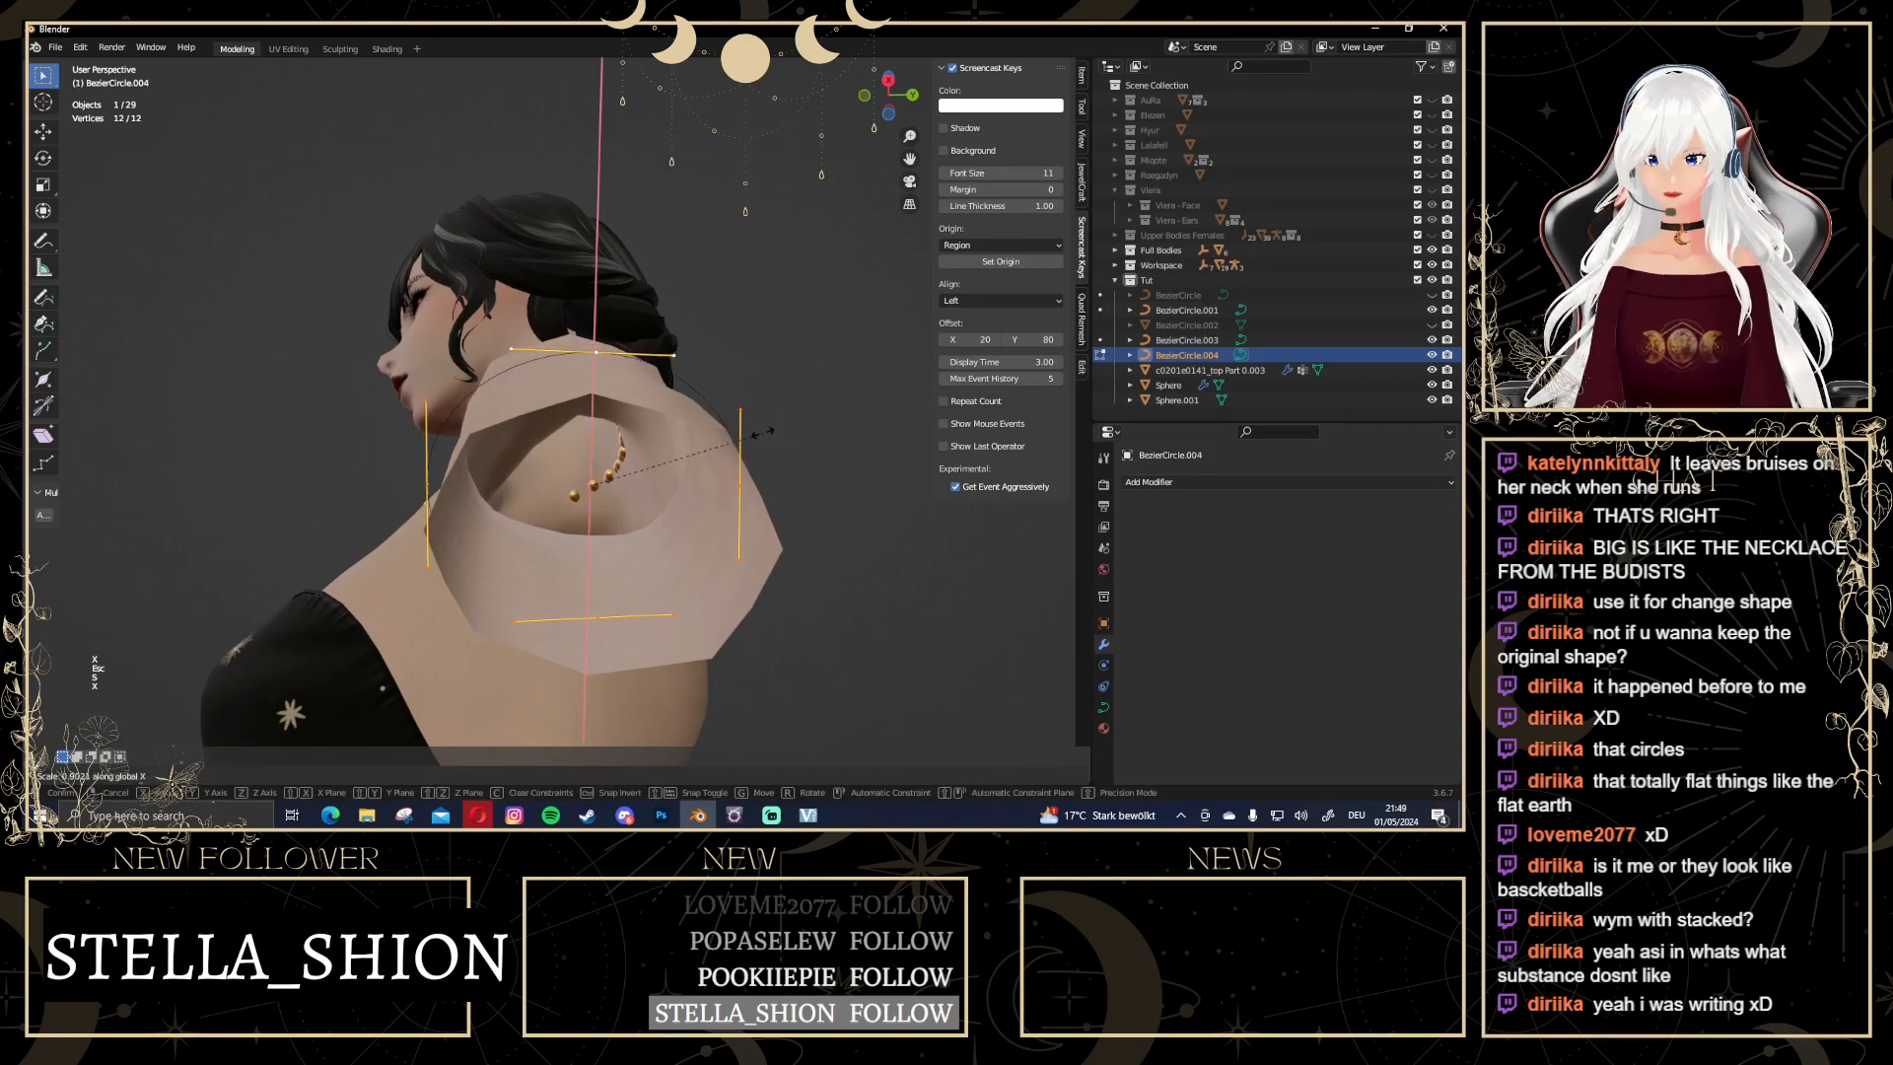
{"action": "left_click", "coordinate": [755, 433]}
{"action": "middle_click_drag", "start_coordinate": [755, 433], "coordinate": [848, 316]}
{"action": "scroll", "coordinate": [848, 316], "scroll_direction": "down", "scroll_amount": 3}
{"action": "key", "text": "Tab"}
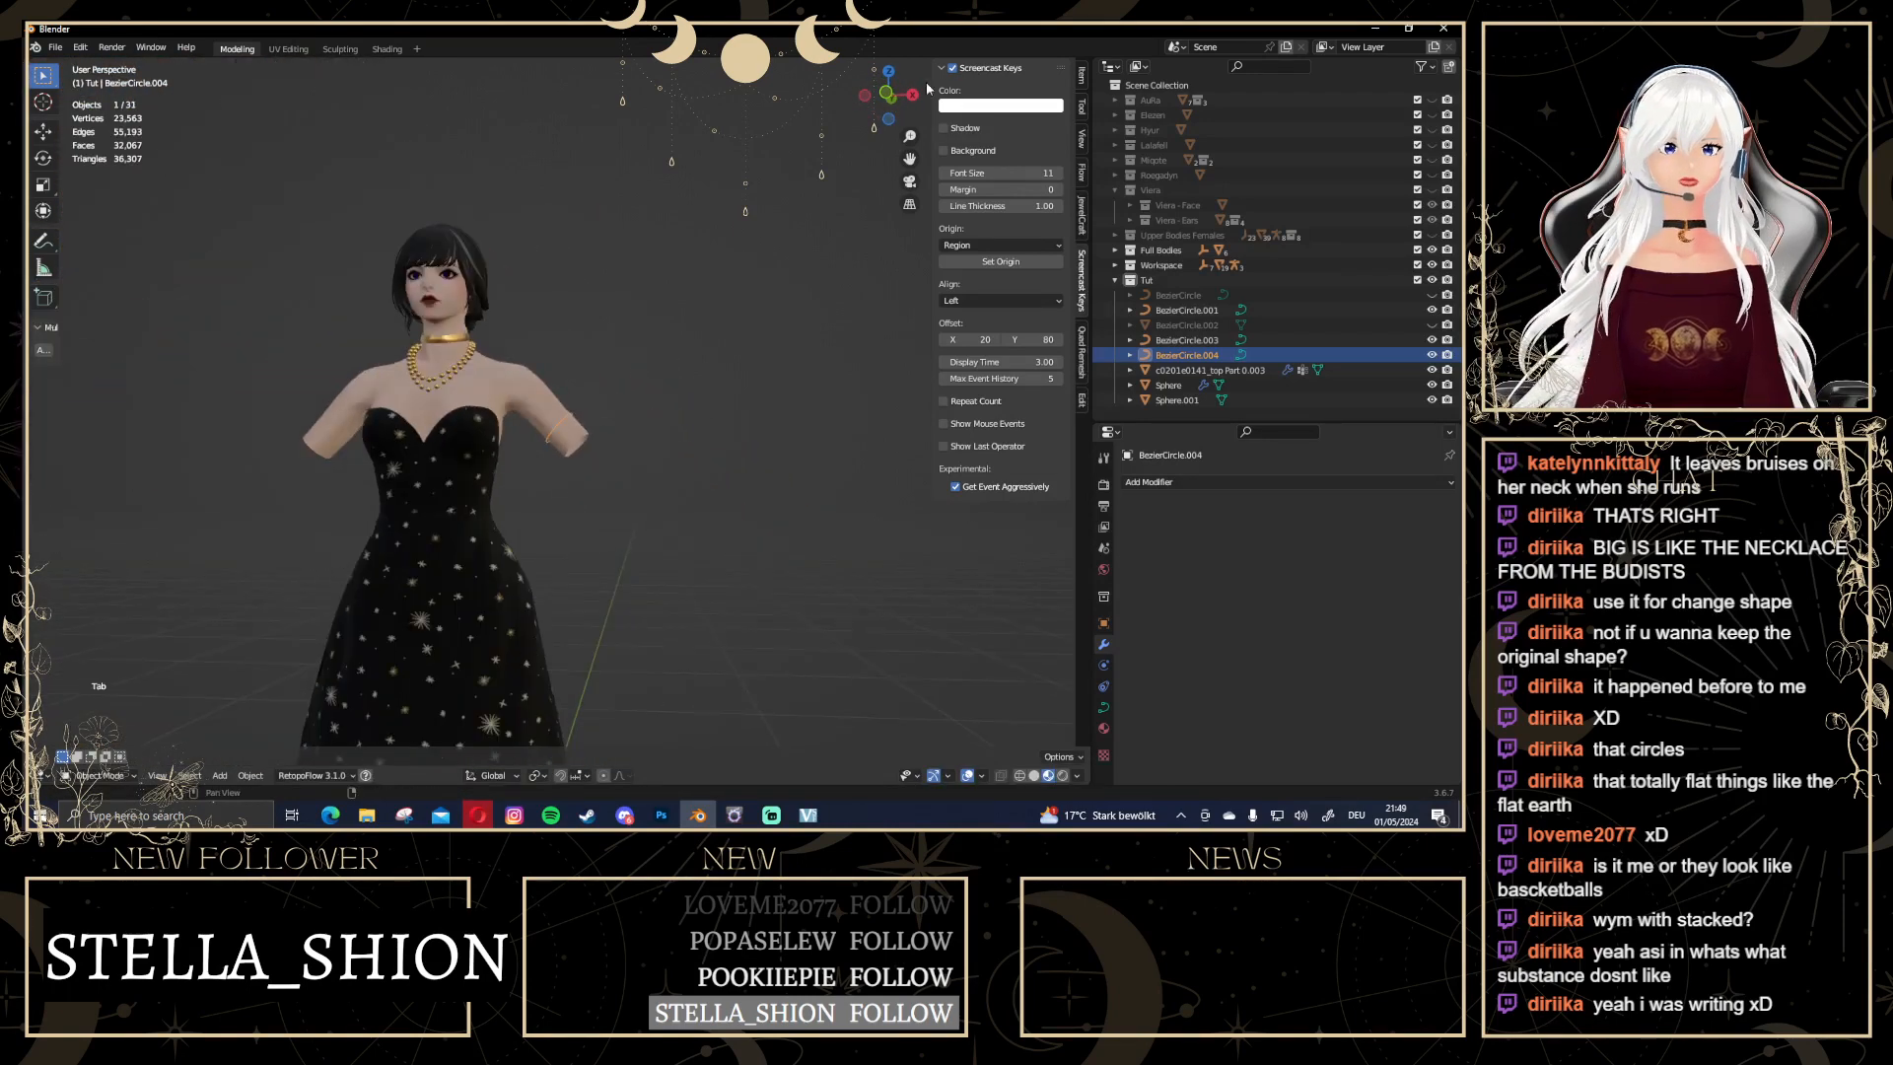
Turn the Bezier circle into a solid cuff by setting its geometry extrude to 2 cm and round bevel depth to 0.08 cm
{"action": "left_click", "coordinate": [883, 97]}
{"action": "scroll", "coordinate": [621, 562], "scroll_direction": "up", "scroll_amount": 5}
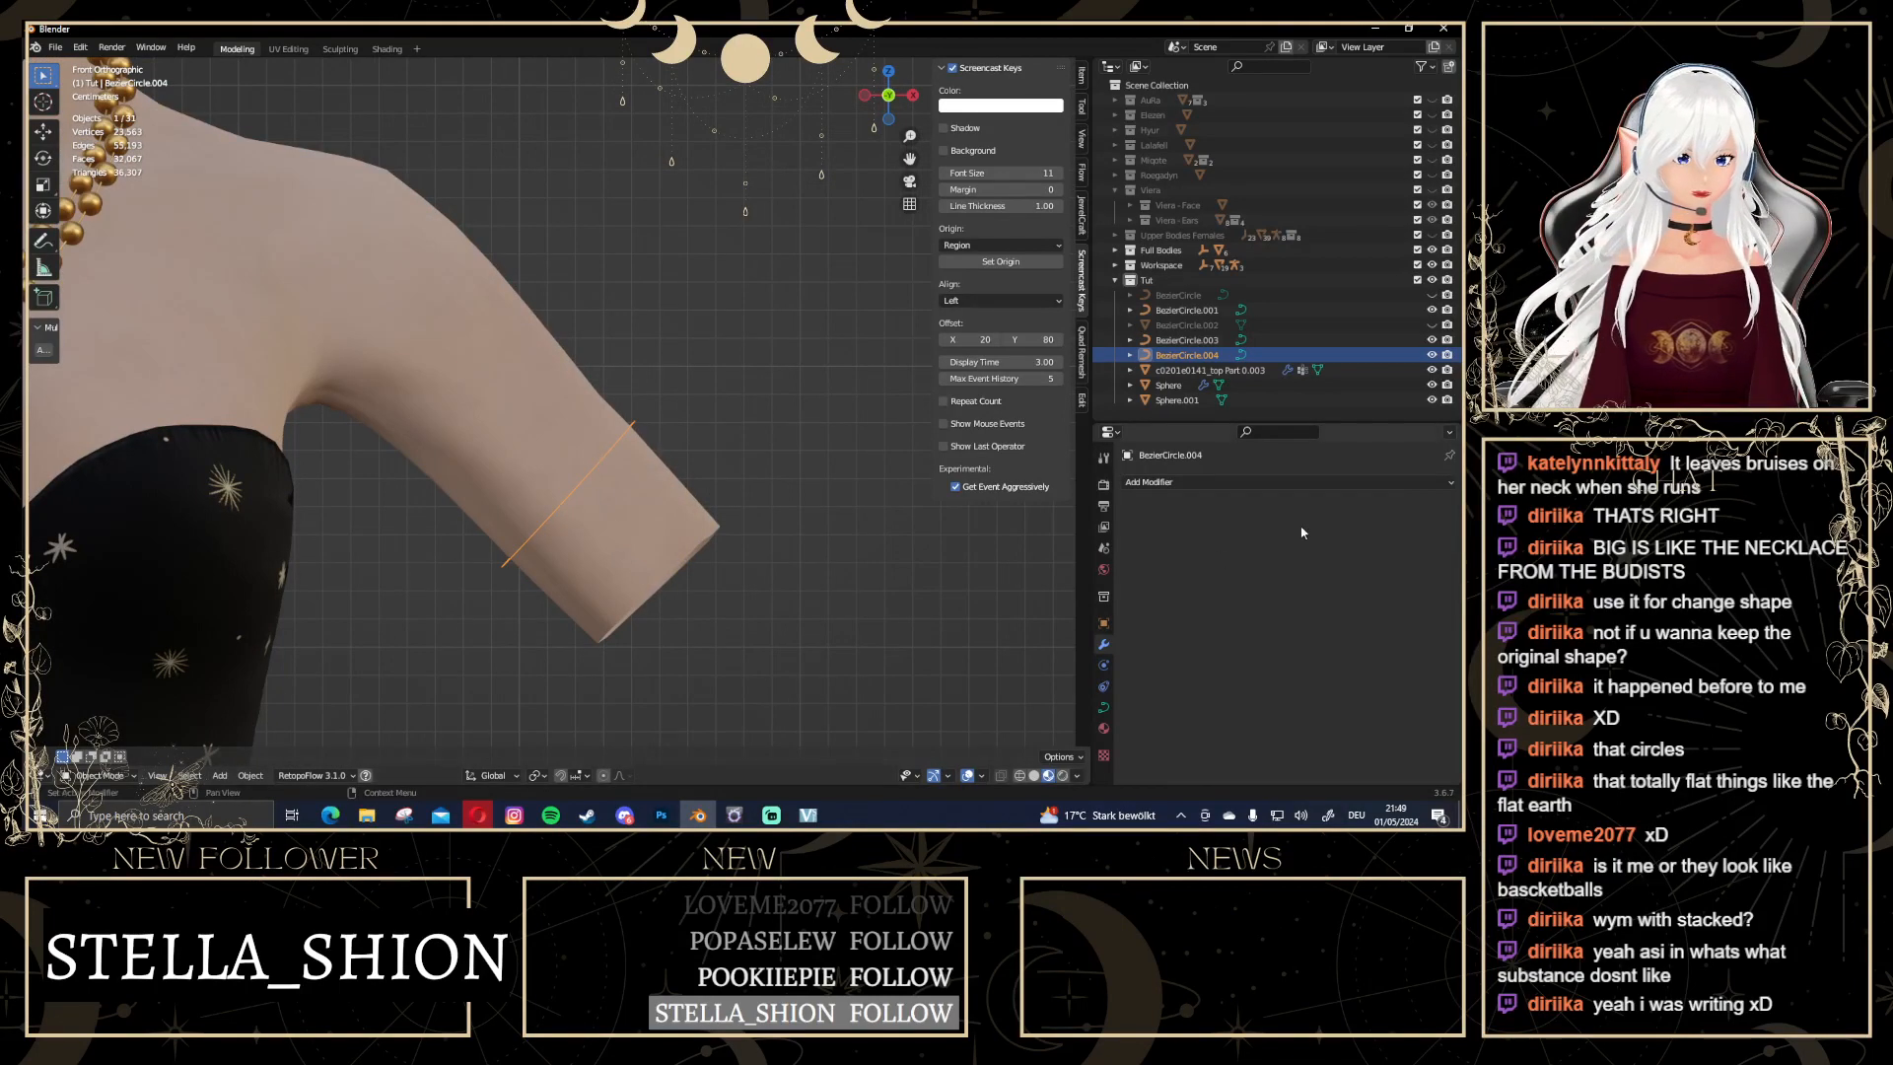
{"action": "left_click", "coordinate": [1107, 710]}
{"action": "scroll", "coordinate": [1335, 558], "scroll_direction": "down", "scroll_amount": 5}
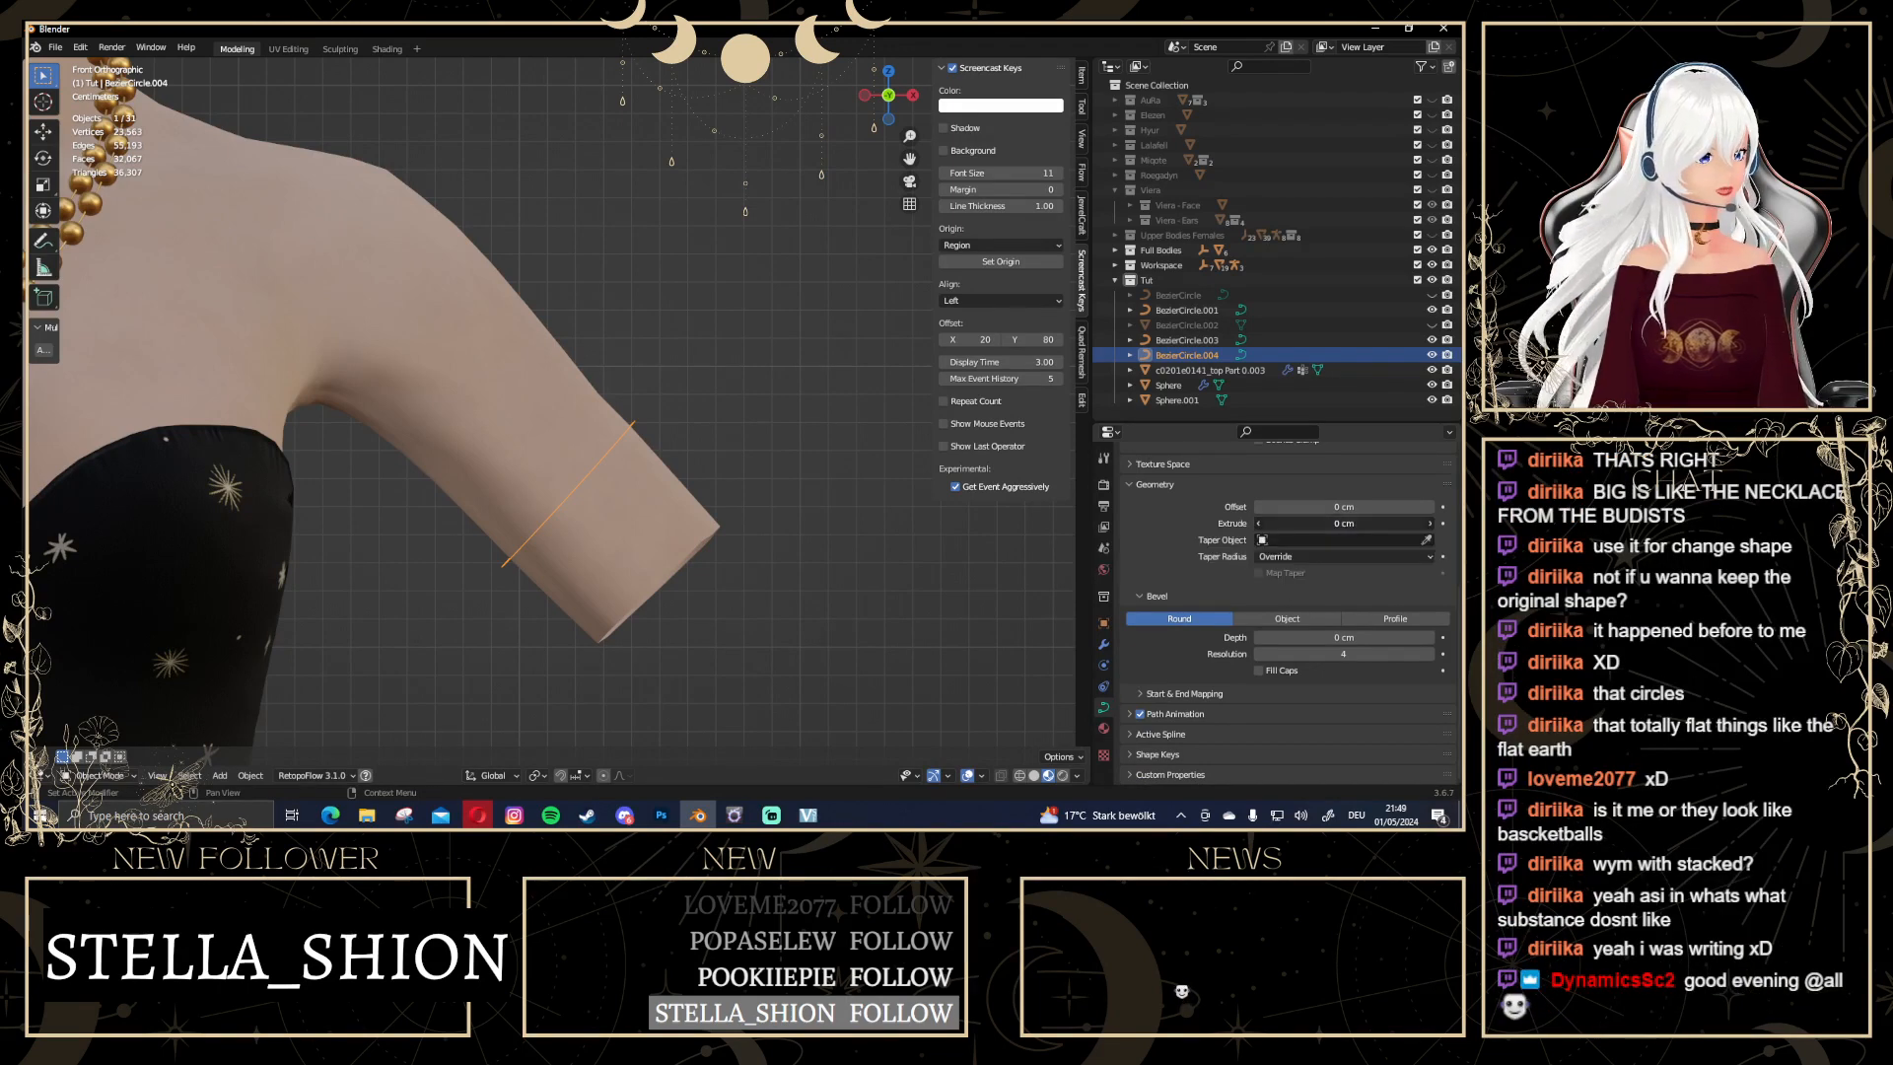
{"action": "mouse_move", "coordinate": [1344, 523]}
{"action": "left_mouse_down"}
{"action": "mouse_move", "coordinate": [1400, 524]}
{"action": "mouse_move", "coordinate": [1366, 524]}
{"action": "left_mouse_up"}
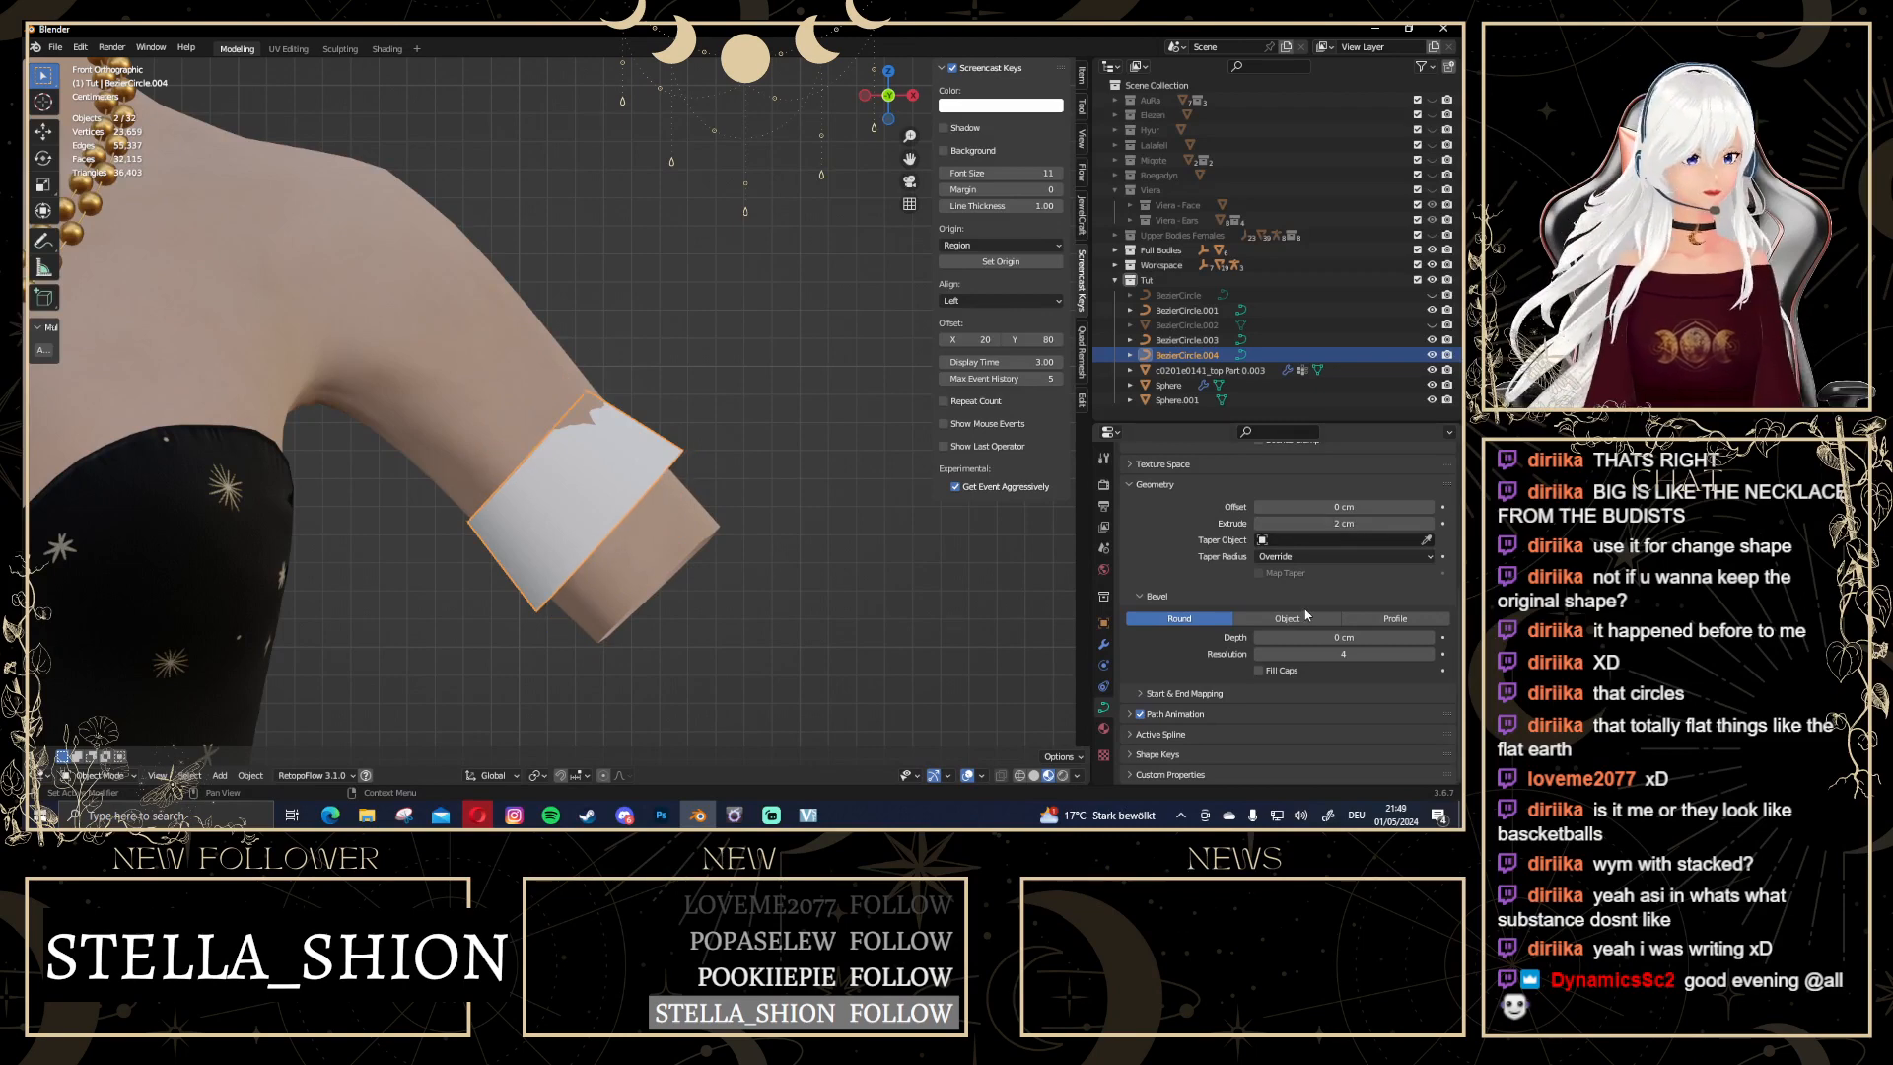
{"action": "left_click", "coordinate": [1328, 636]}
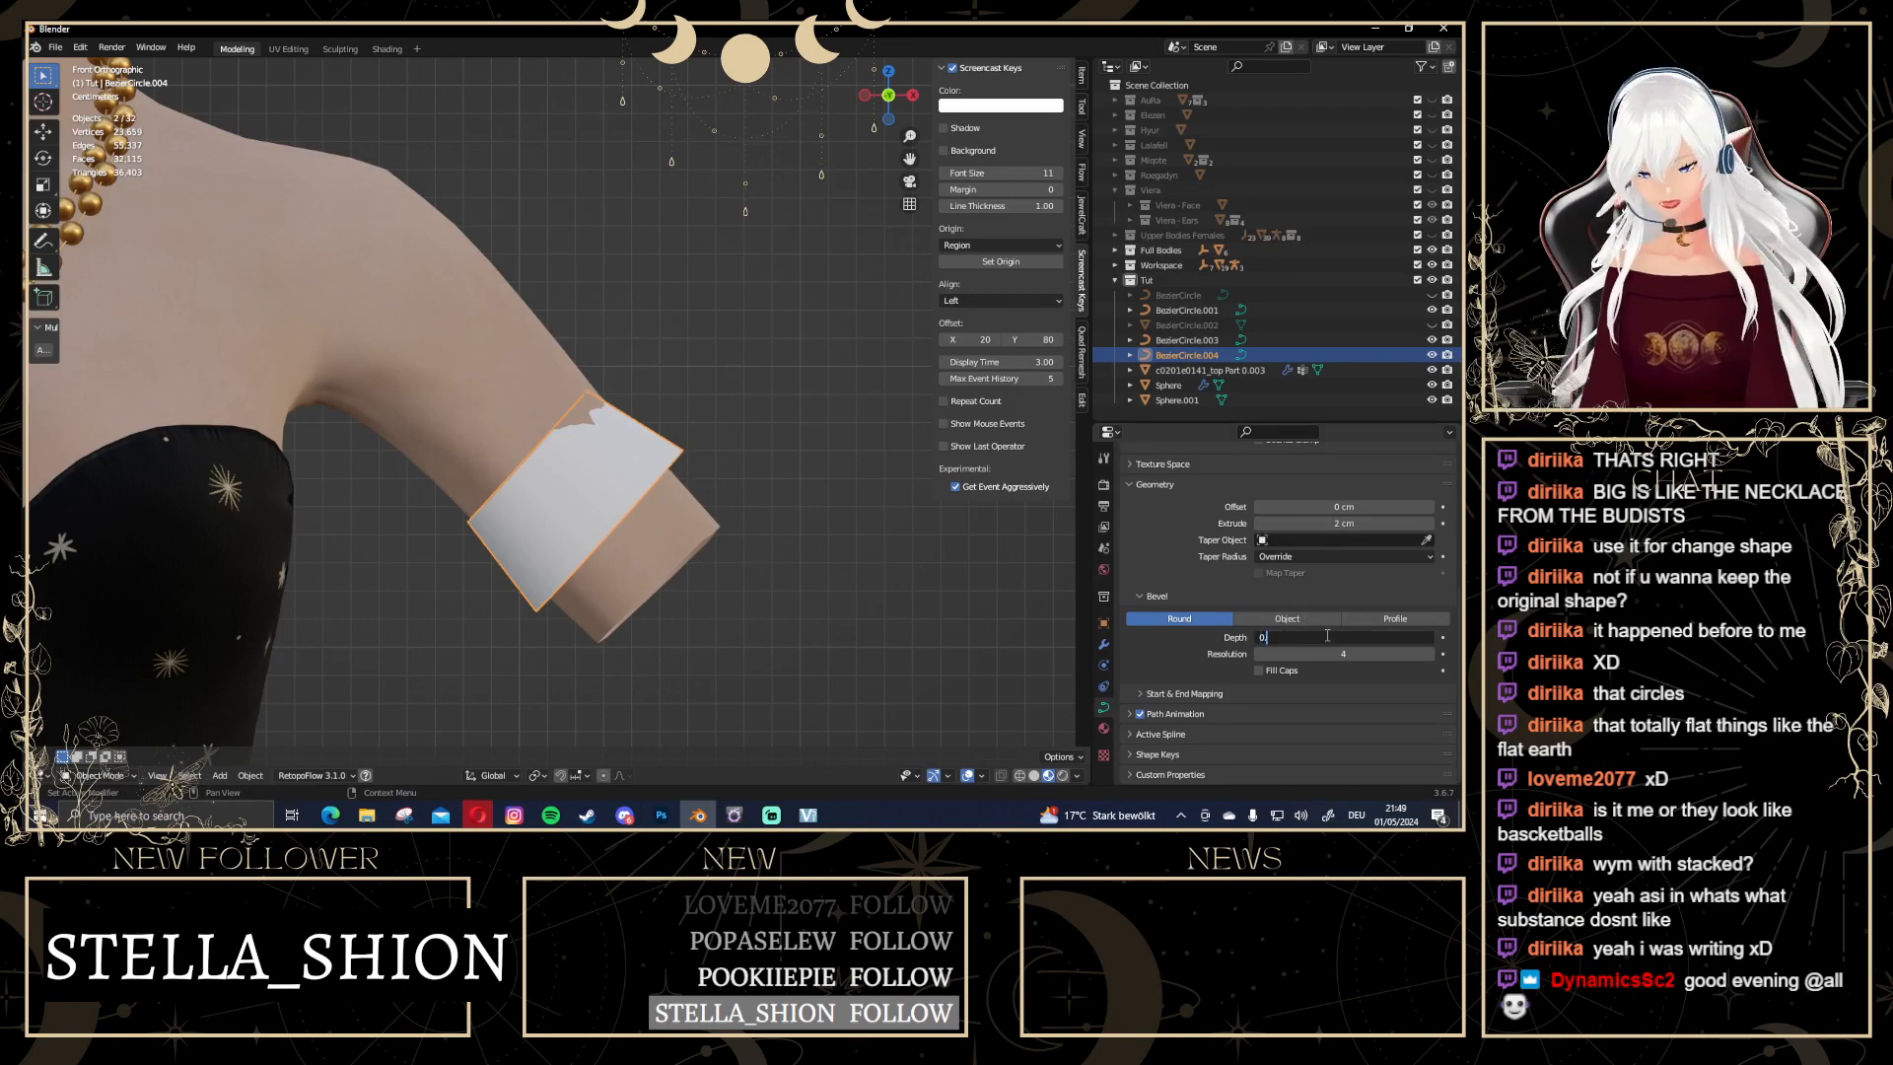
{"action": "type", "text": "0.08"}
{"action": "key", "text": "Return"}
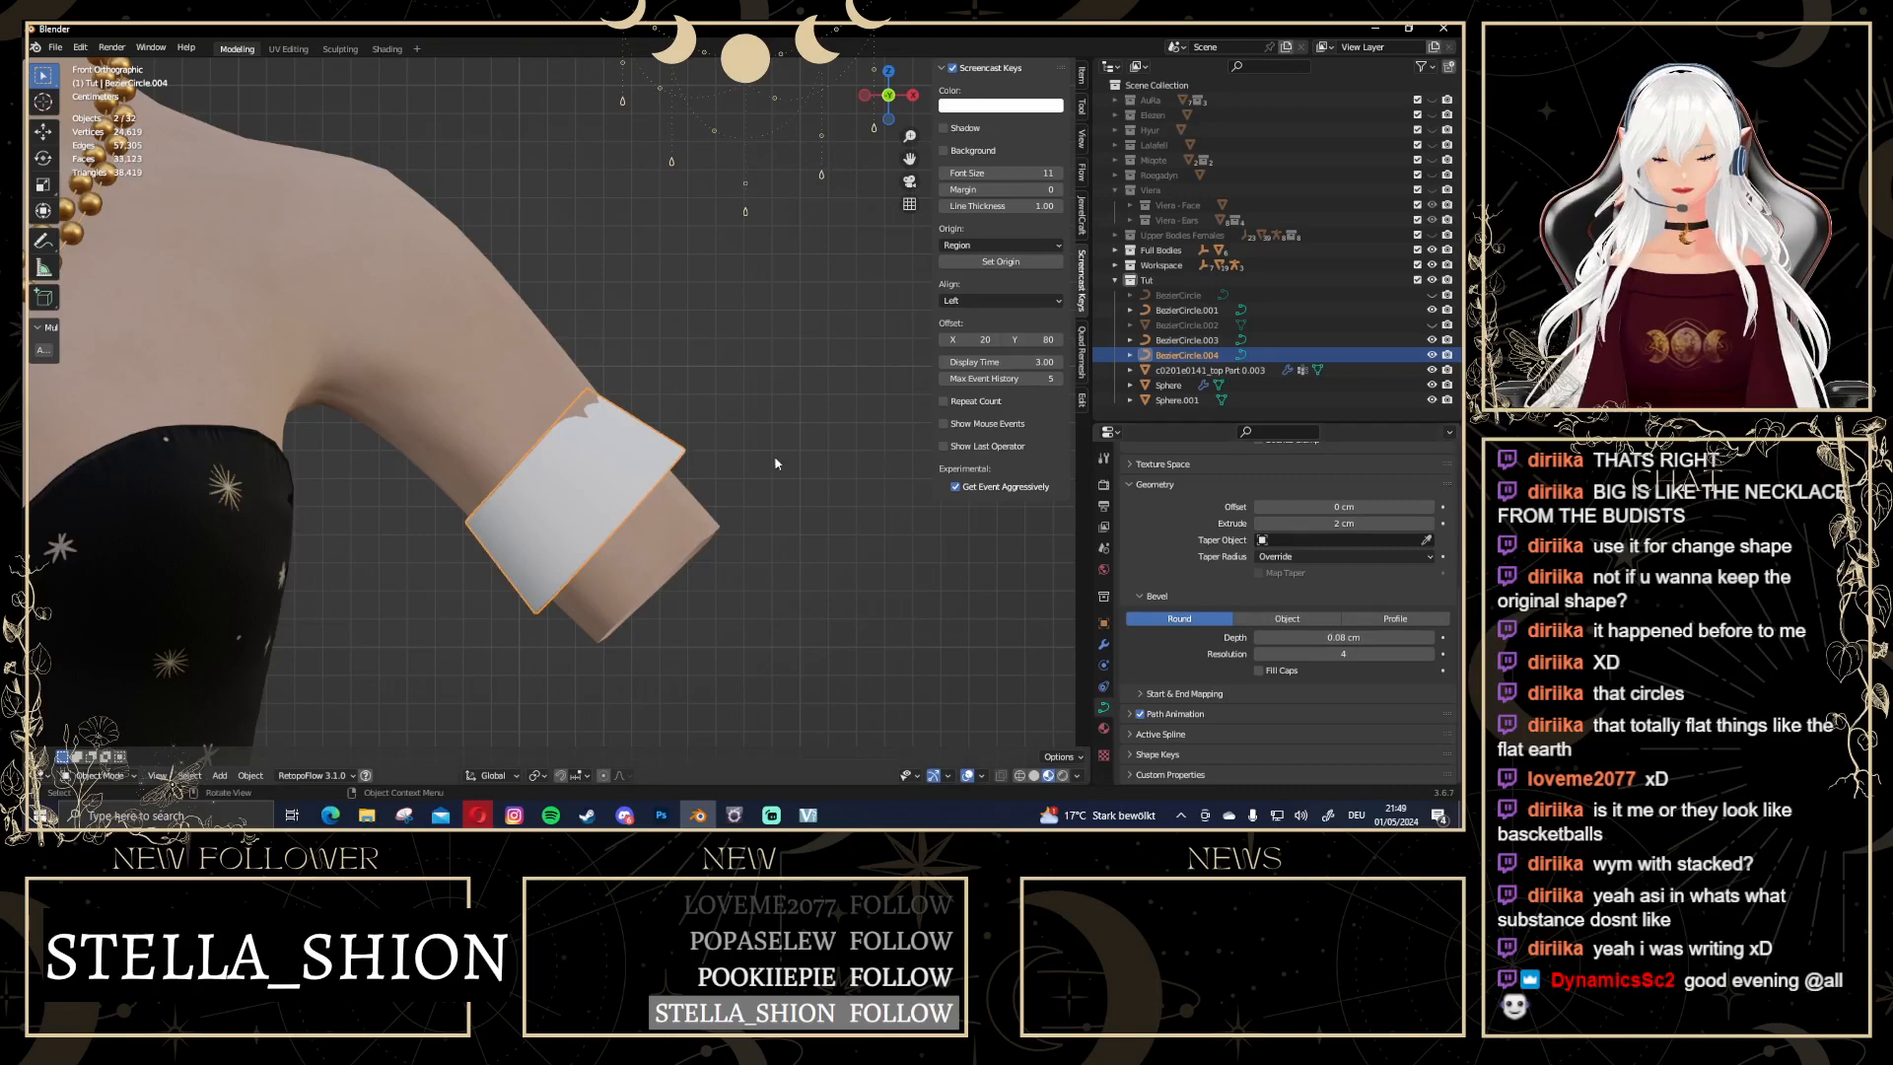
Tilt all control points of the arm cuff's curve by about 11.6° so the band lies along the arm
{"action": "key", "text": "Tab"}
{"action": "key", "text": "a"}
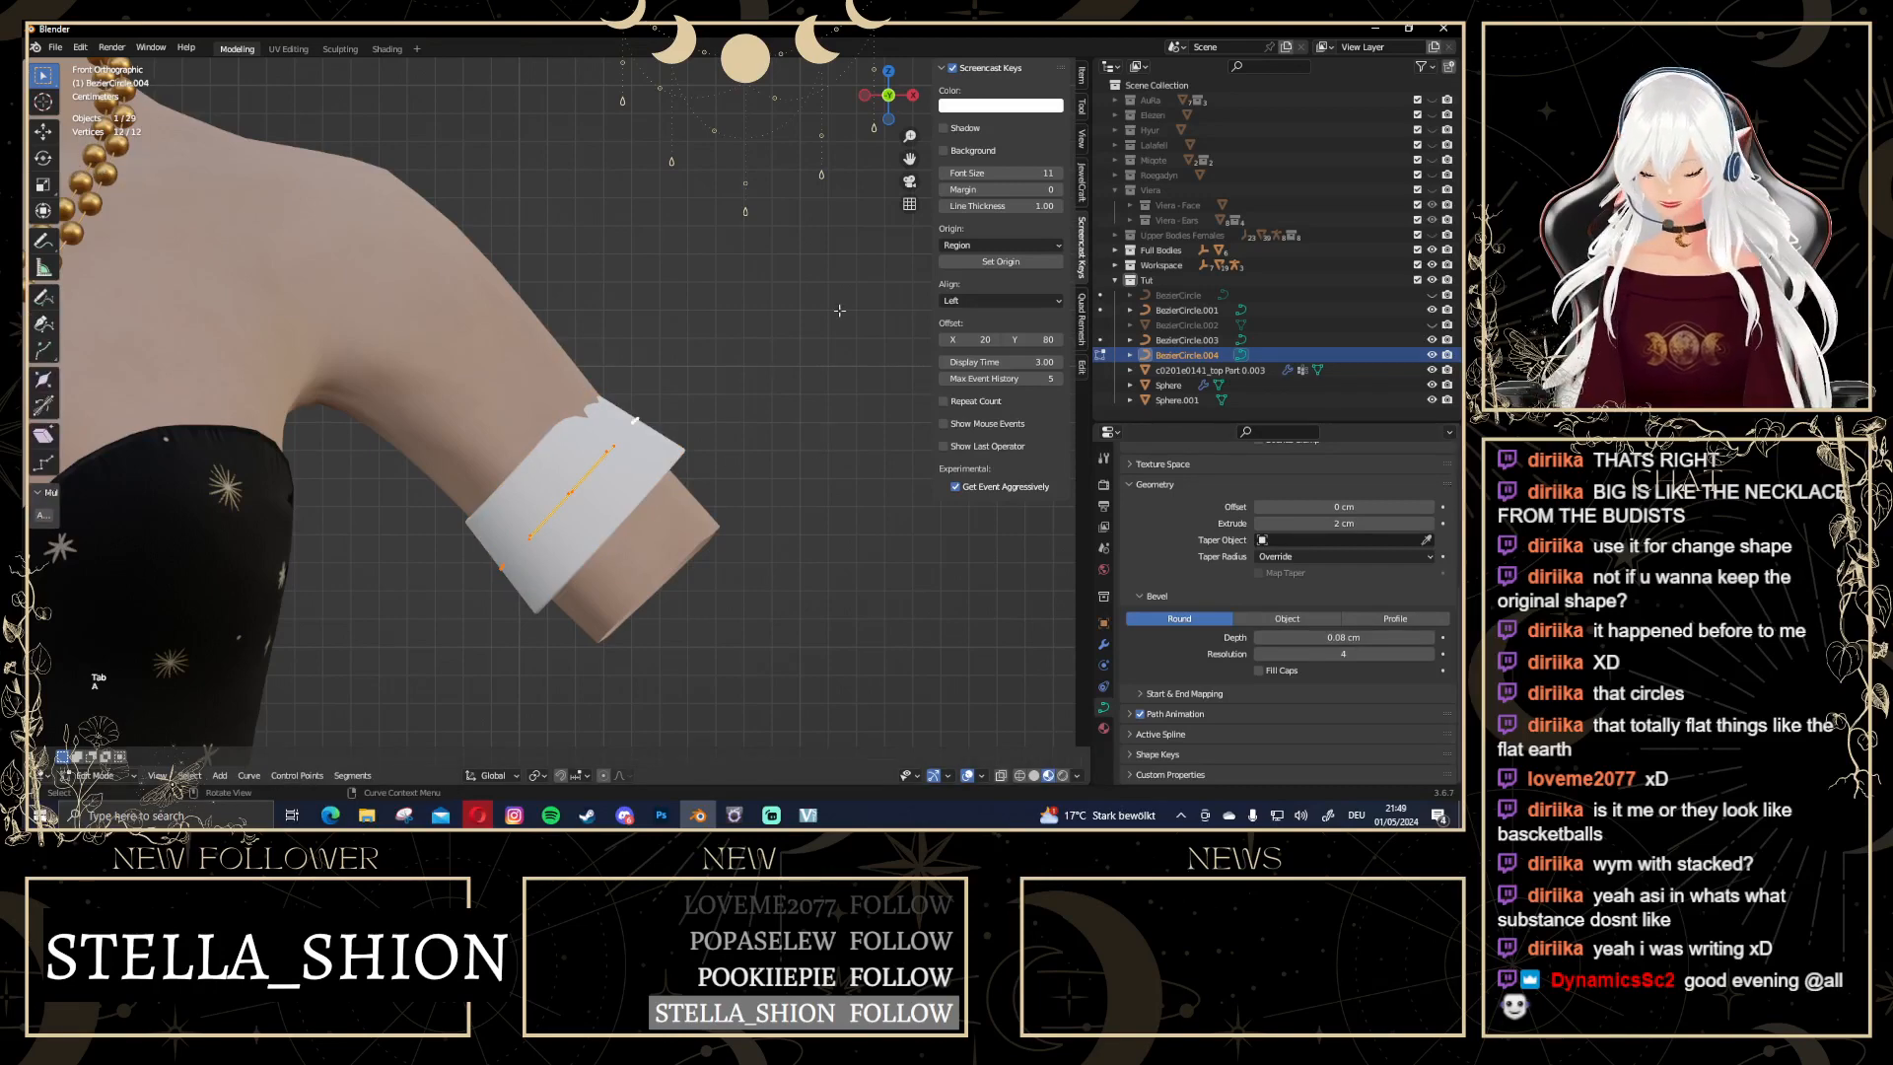
{"action": "key", "text": "ctrl+t"}
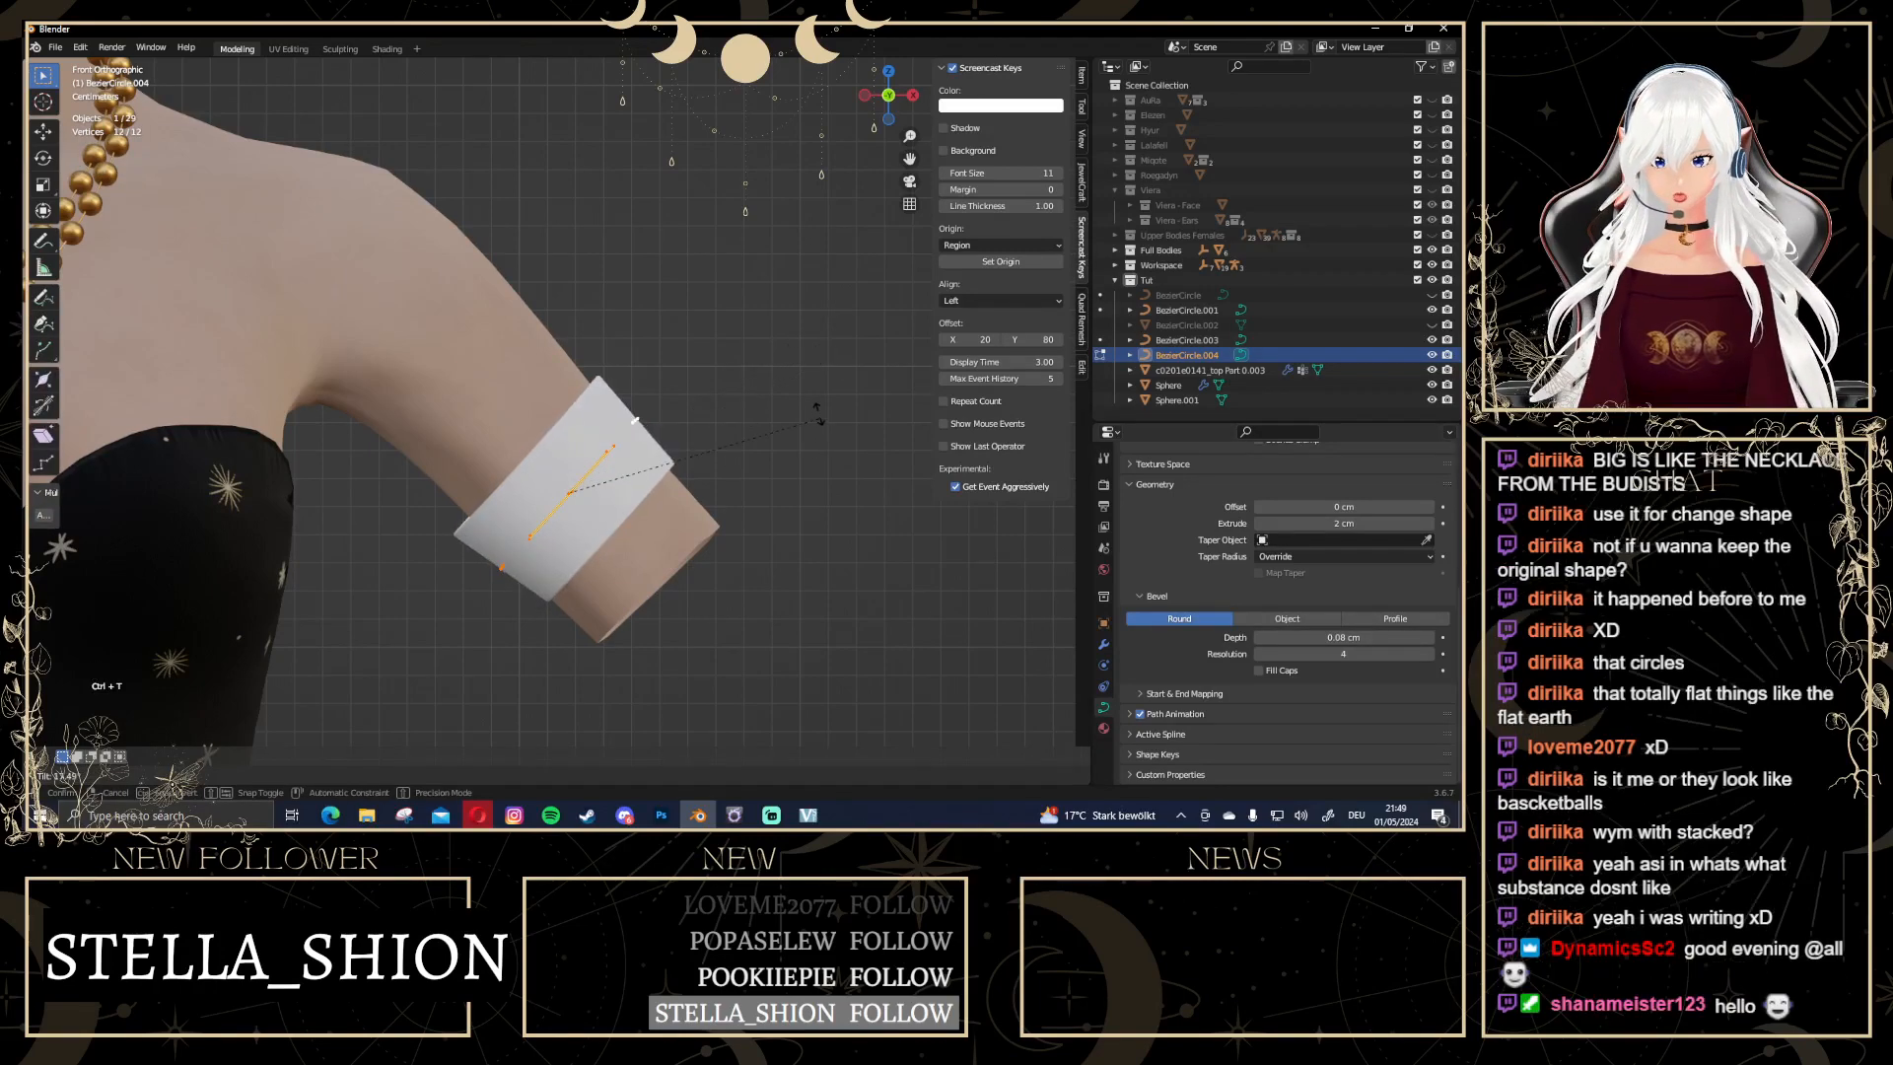
{"action": "left_click", "coordinate": [807, 395]}
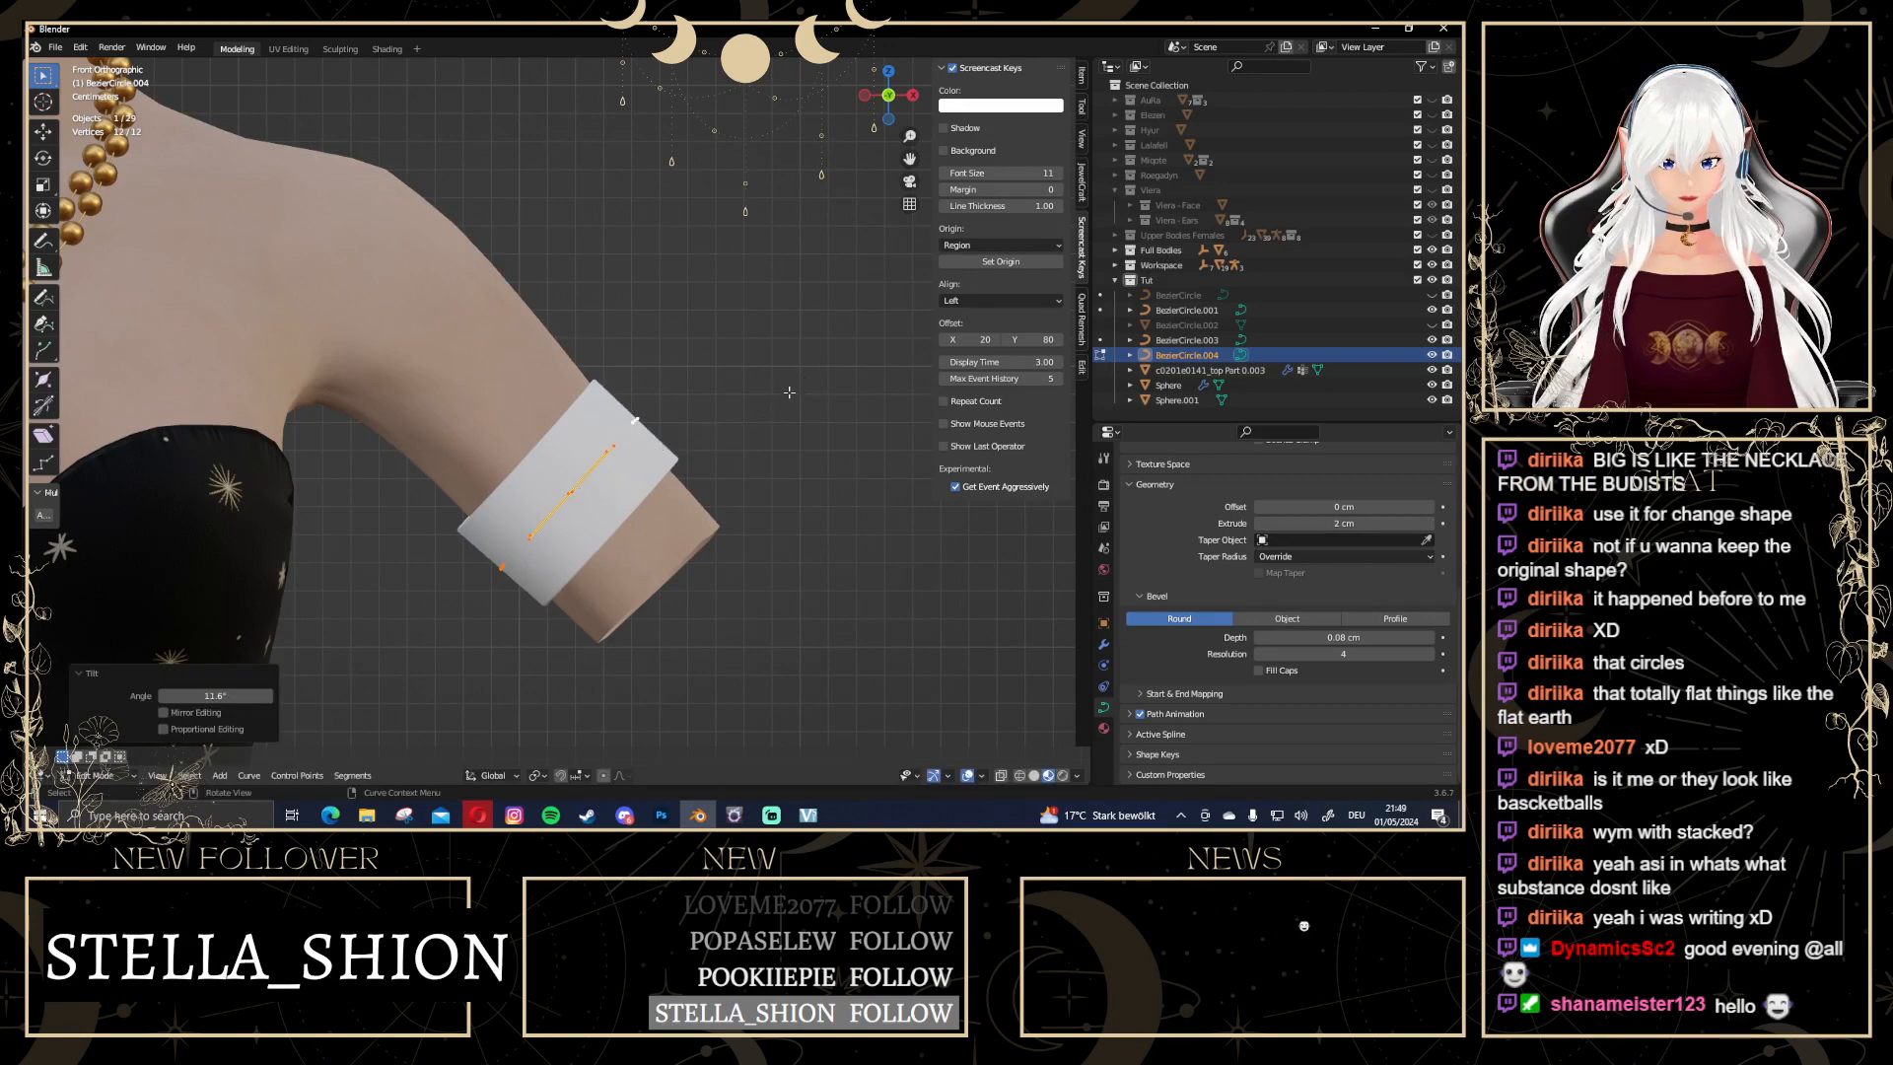
Scale all control points of the cuff's curve down slightly, to about 0.96, to tighten it around the arm
{"action": "middle_click_drag", "start_coordinate": [807, 395], "coordinate": [836, 624]}
{"action": "key", "text": "s"}
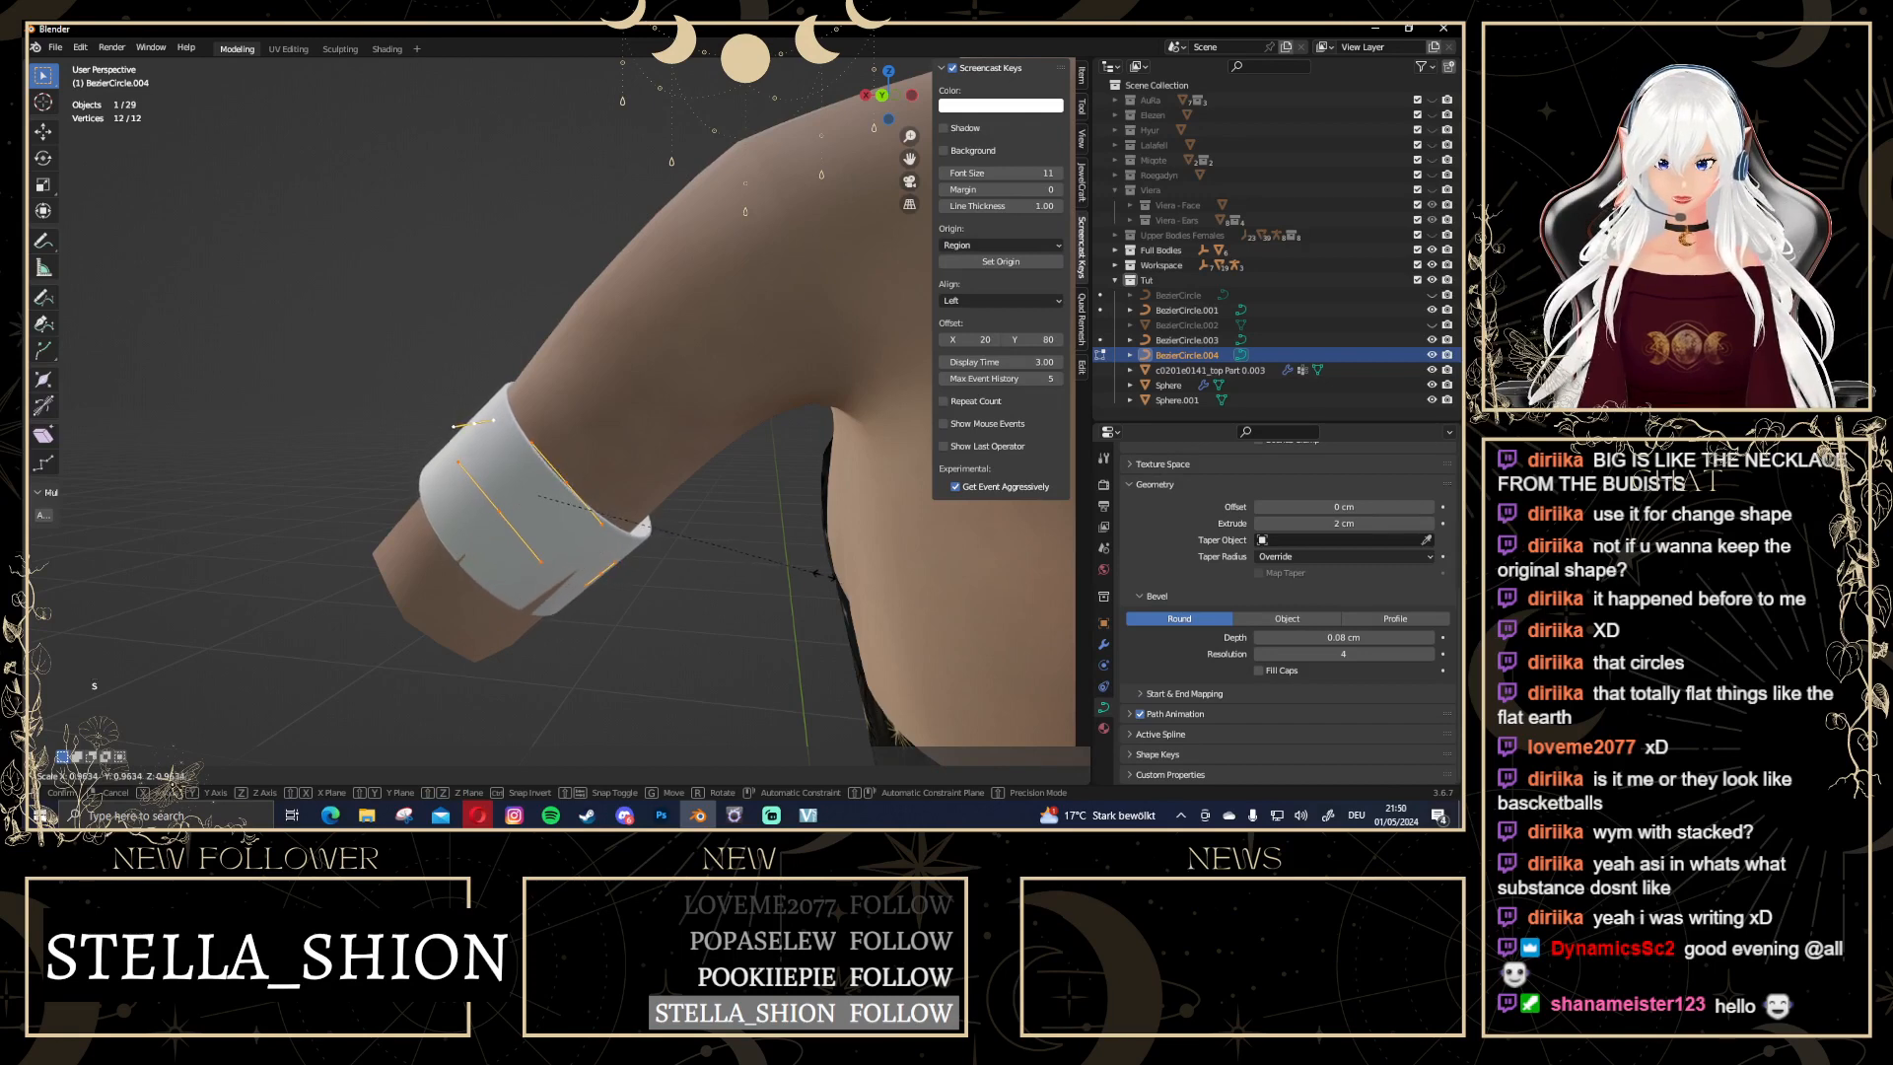
{"action": "left_click", "coordinate": [816, 575]}
{"action": "middle_click_drag", "start_coordinate": [816, 575], "coordinate": [453, 506]}
{"action": "left_click_drag", "start_coordinate": [452, 506], "coordinate": [645, 608]}
{"action": "key", "text": "s"}
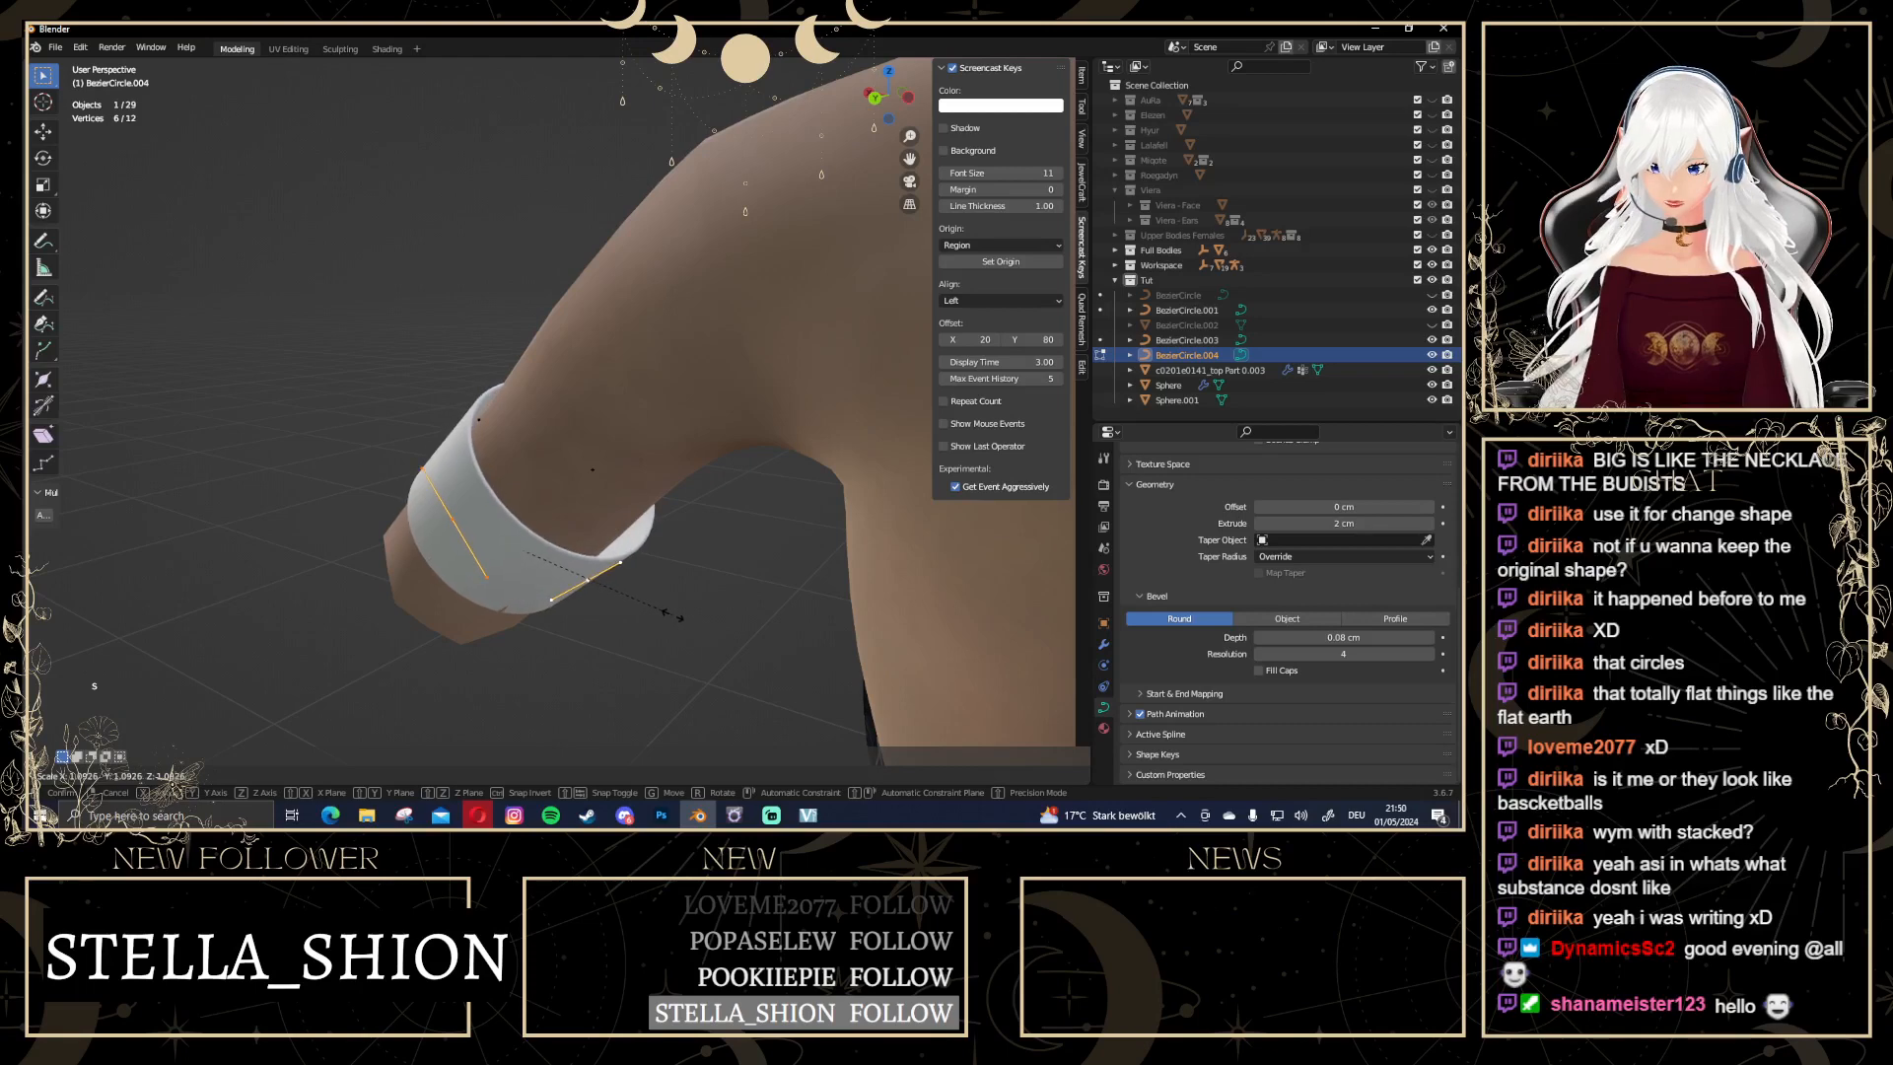
{"action": "key", "text": "Escape"}
{"action": "key", "text": "alt+s"}
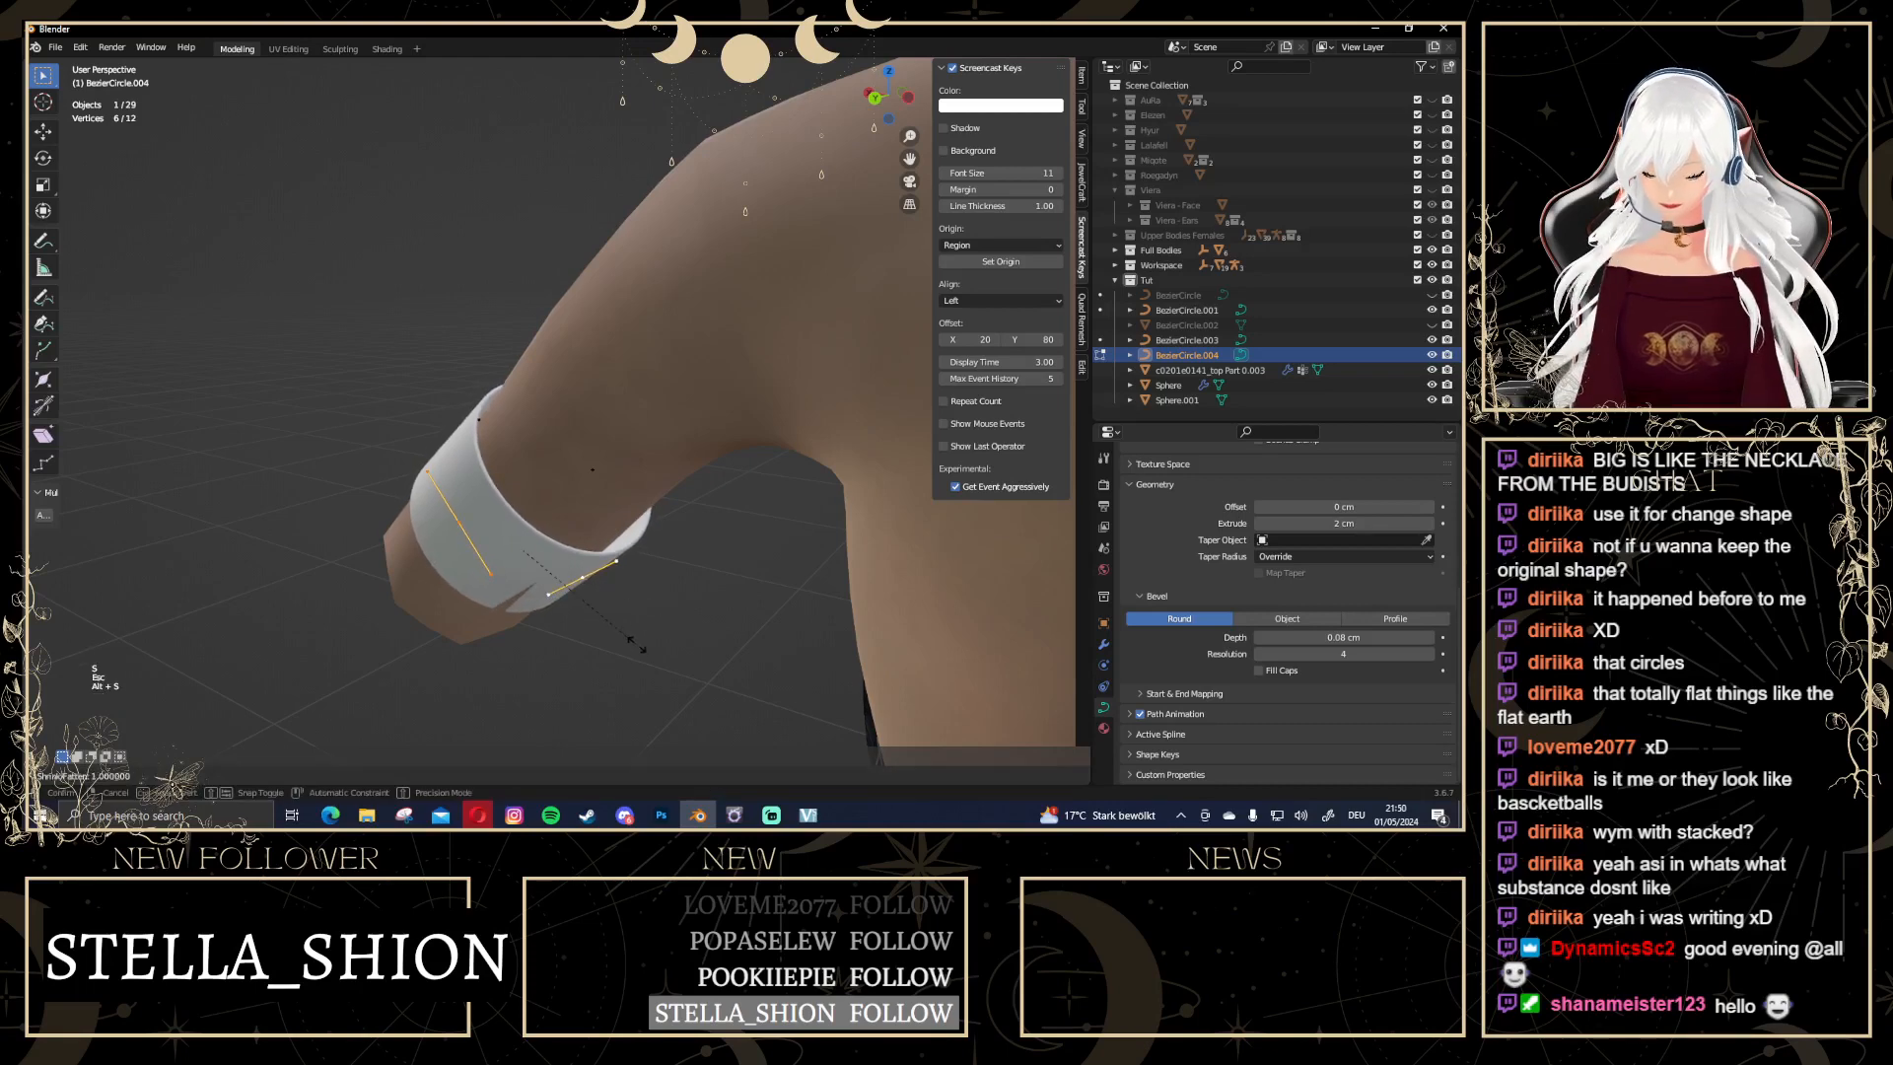
{"action": "key", "text": "Escape"}
Move a single control point of the cuff's curve in two nudges so the band wraps the underside of the arm
{"action": "middle_click_drag", "start_coordinate": [463, 533], "coordinate": [416, 414]}
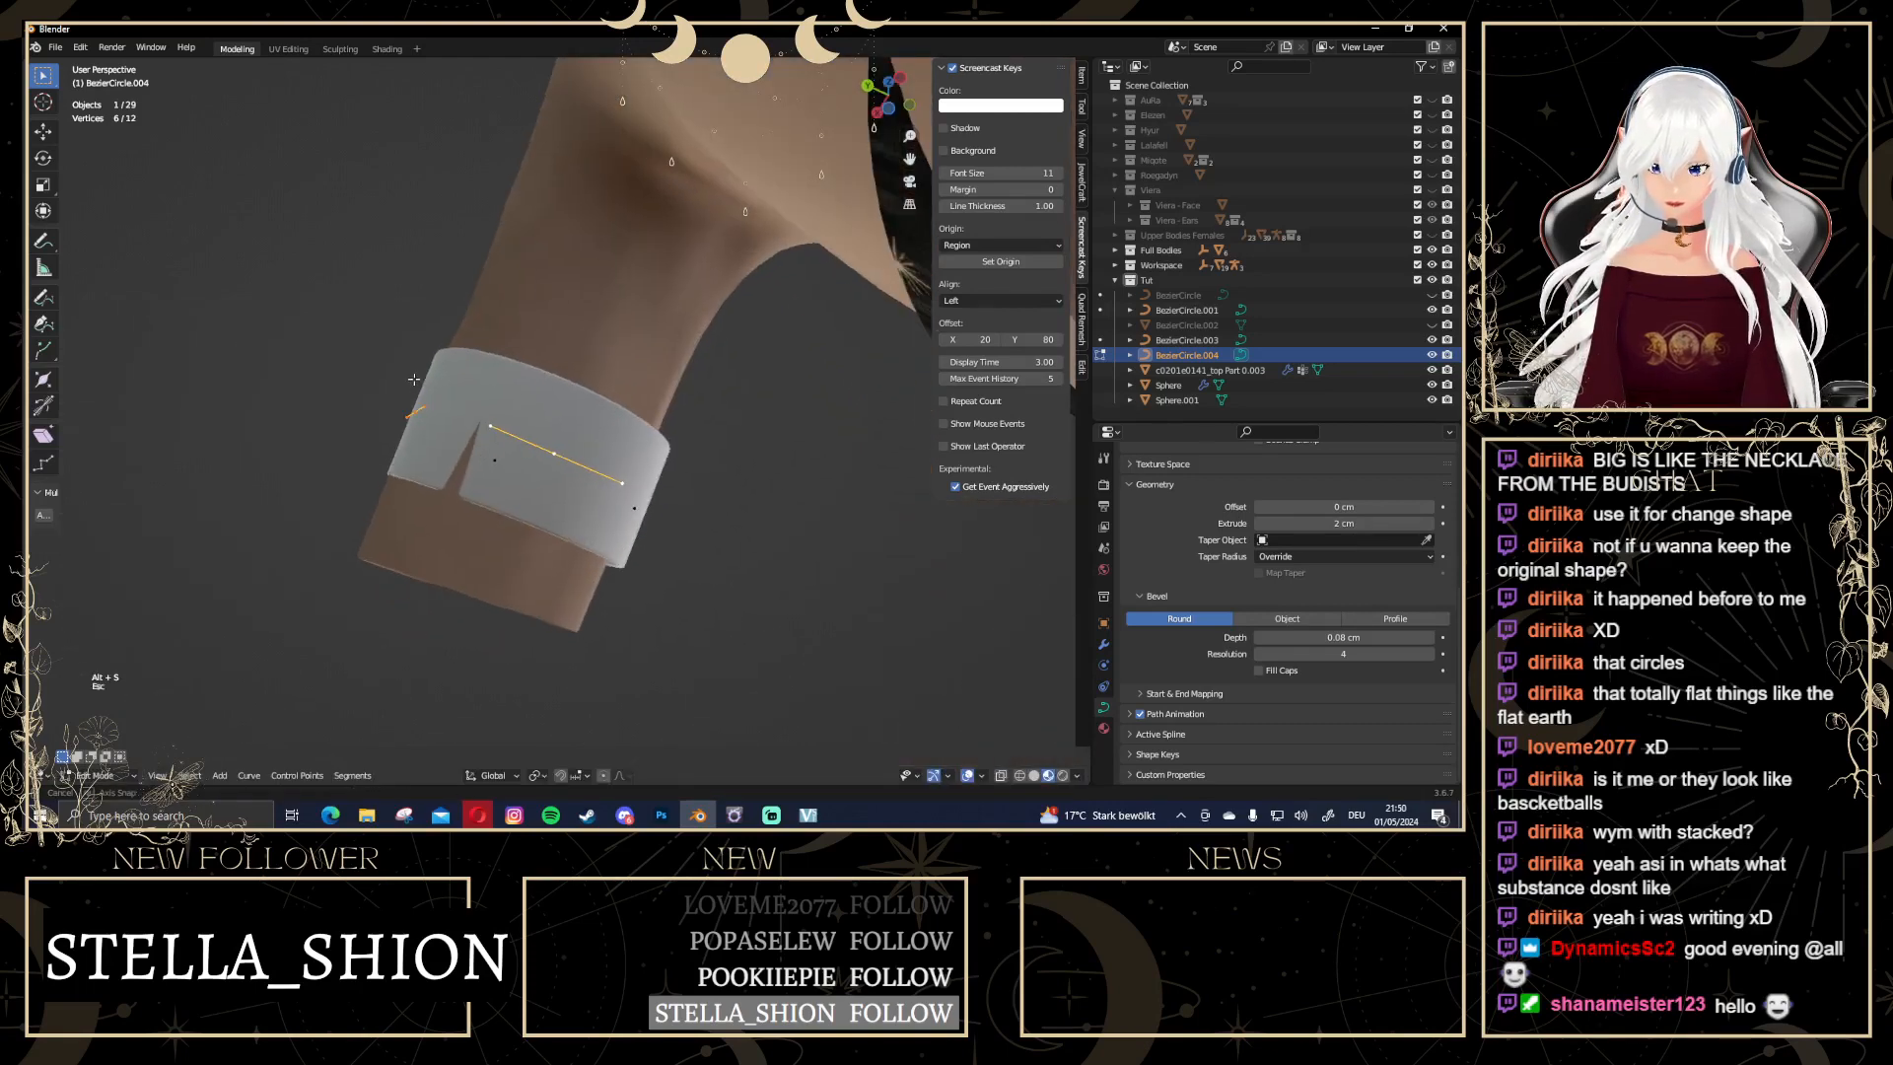
{"action": "key", "text": "g"}
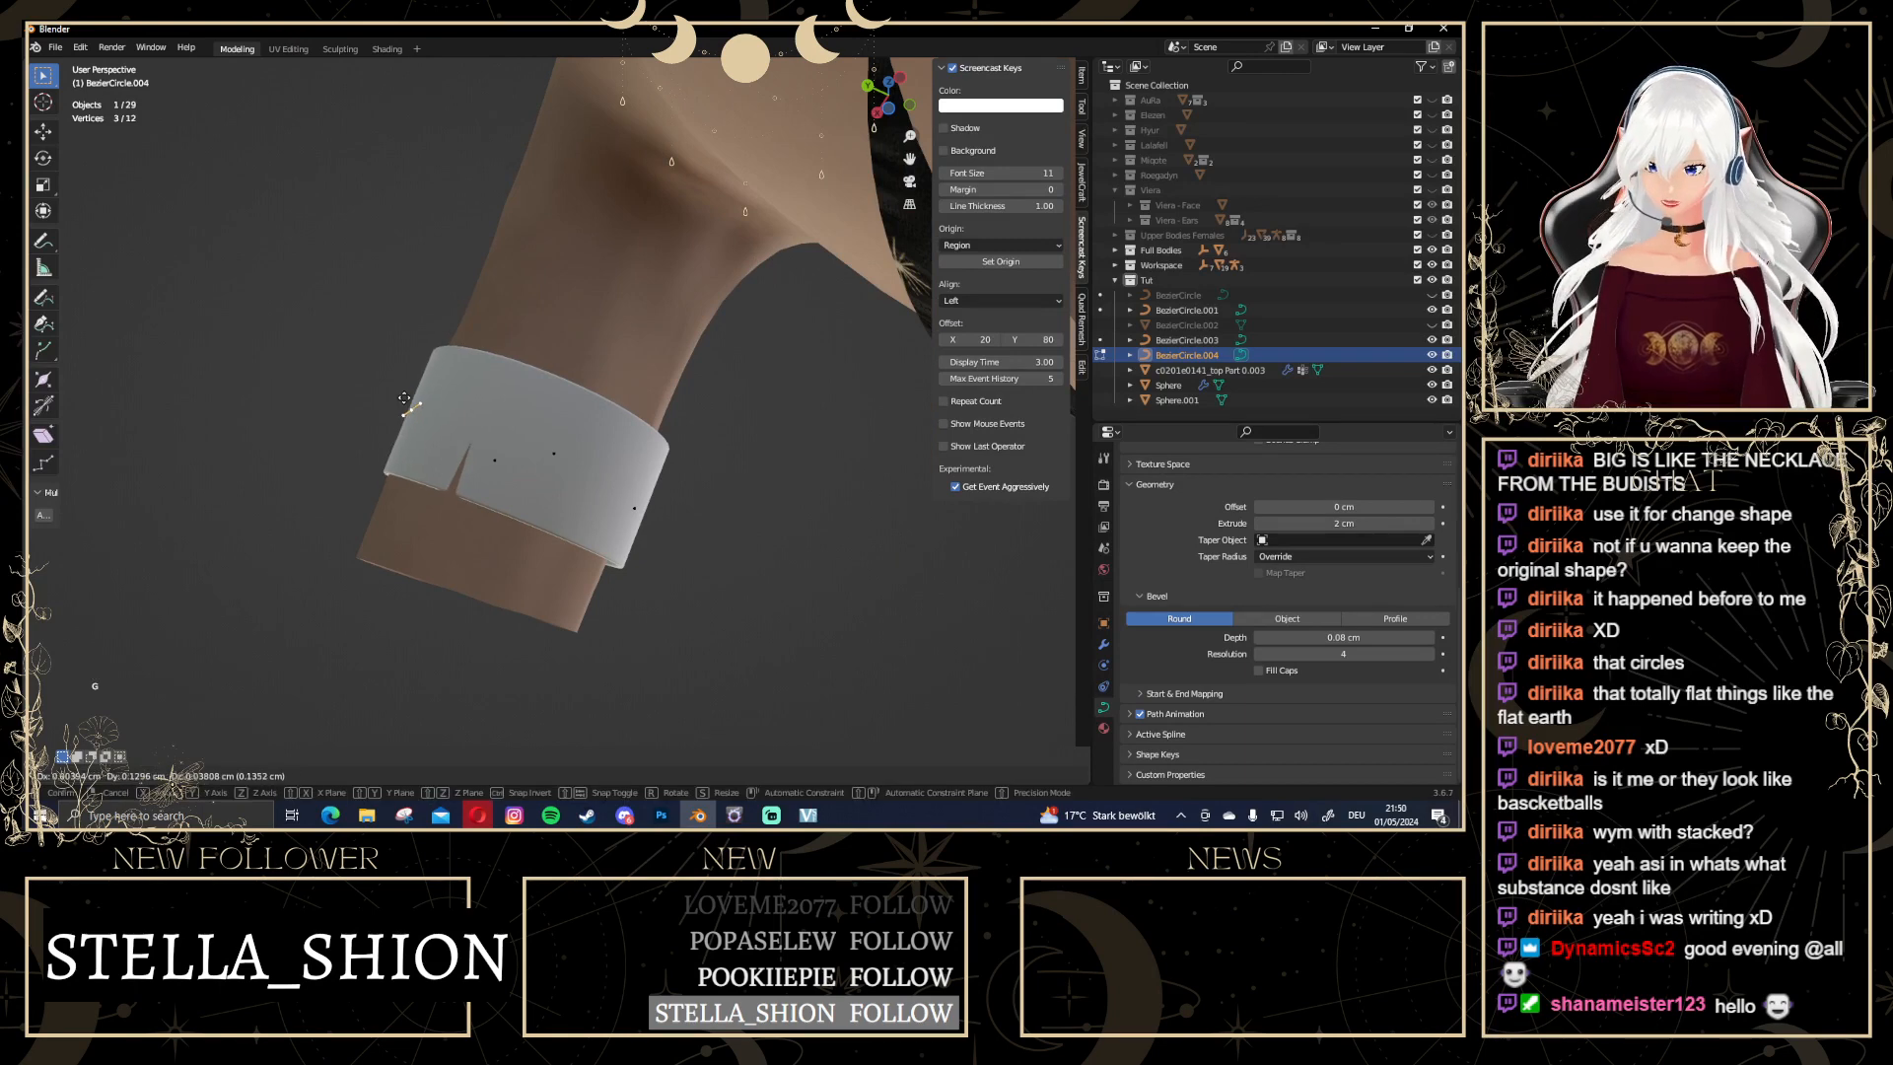
{"action": "left_click", "coordinate": [419, 412]}
{"action": "middle_click_drag", "start_coordinate": [424, 416], "coordinate": [594, 451]}
{"action": "key", "text": "g"}
{"action": "left_click", "coordinate": [603, 576]}
From the front view, tilt the selected underside control point by about -2.88° and move it slightly closer to the arm
{"action": "scroll", "coordinate": [595, 450], "scroll_direction": "down", "scroll_amount": 4}
{"action": "left_click", "coordinate": [890, 119]}
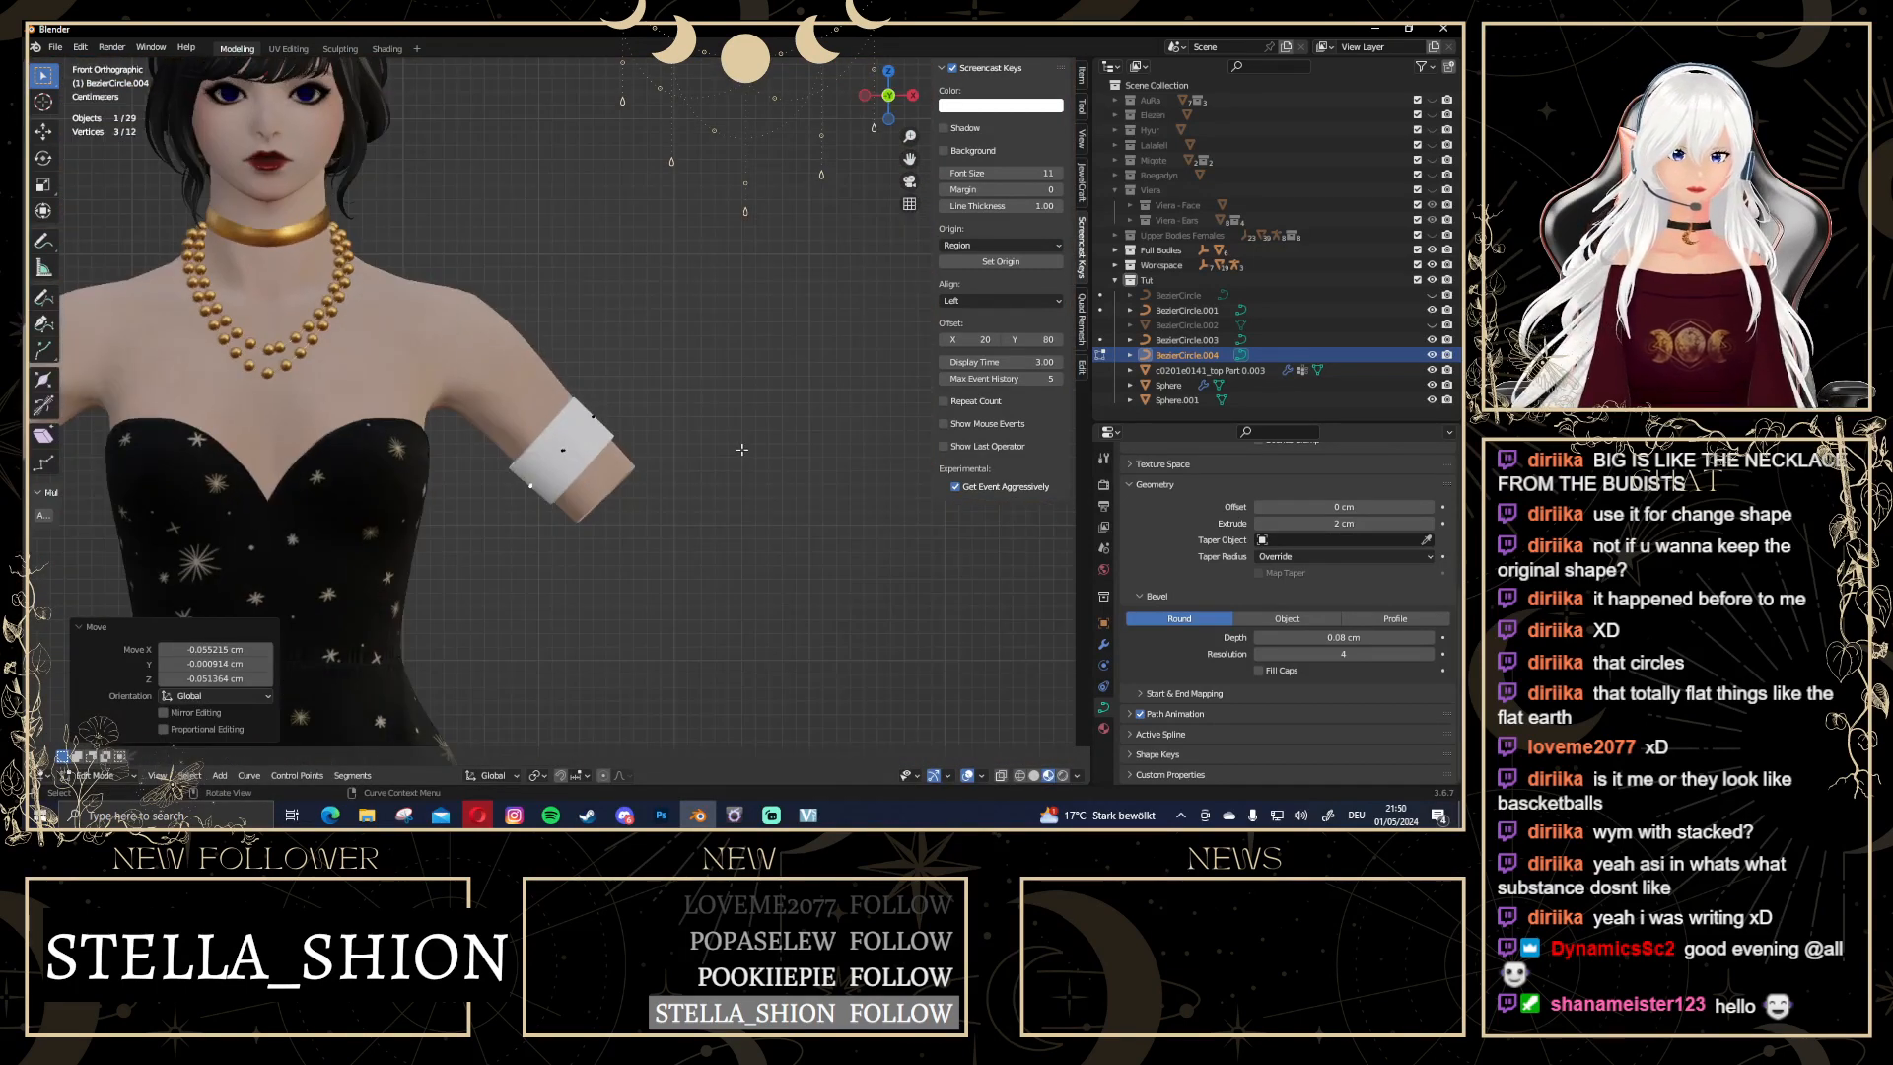
{"action": "key", "text": "Tab"}
{"action": "scroll", "coordinate": [401, 559], "scroll_direction": "up", "scroll_amount": 4}
{"action": "key", "text": "Tab"}
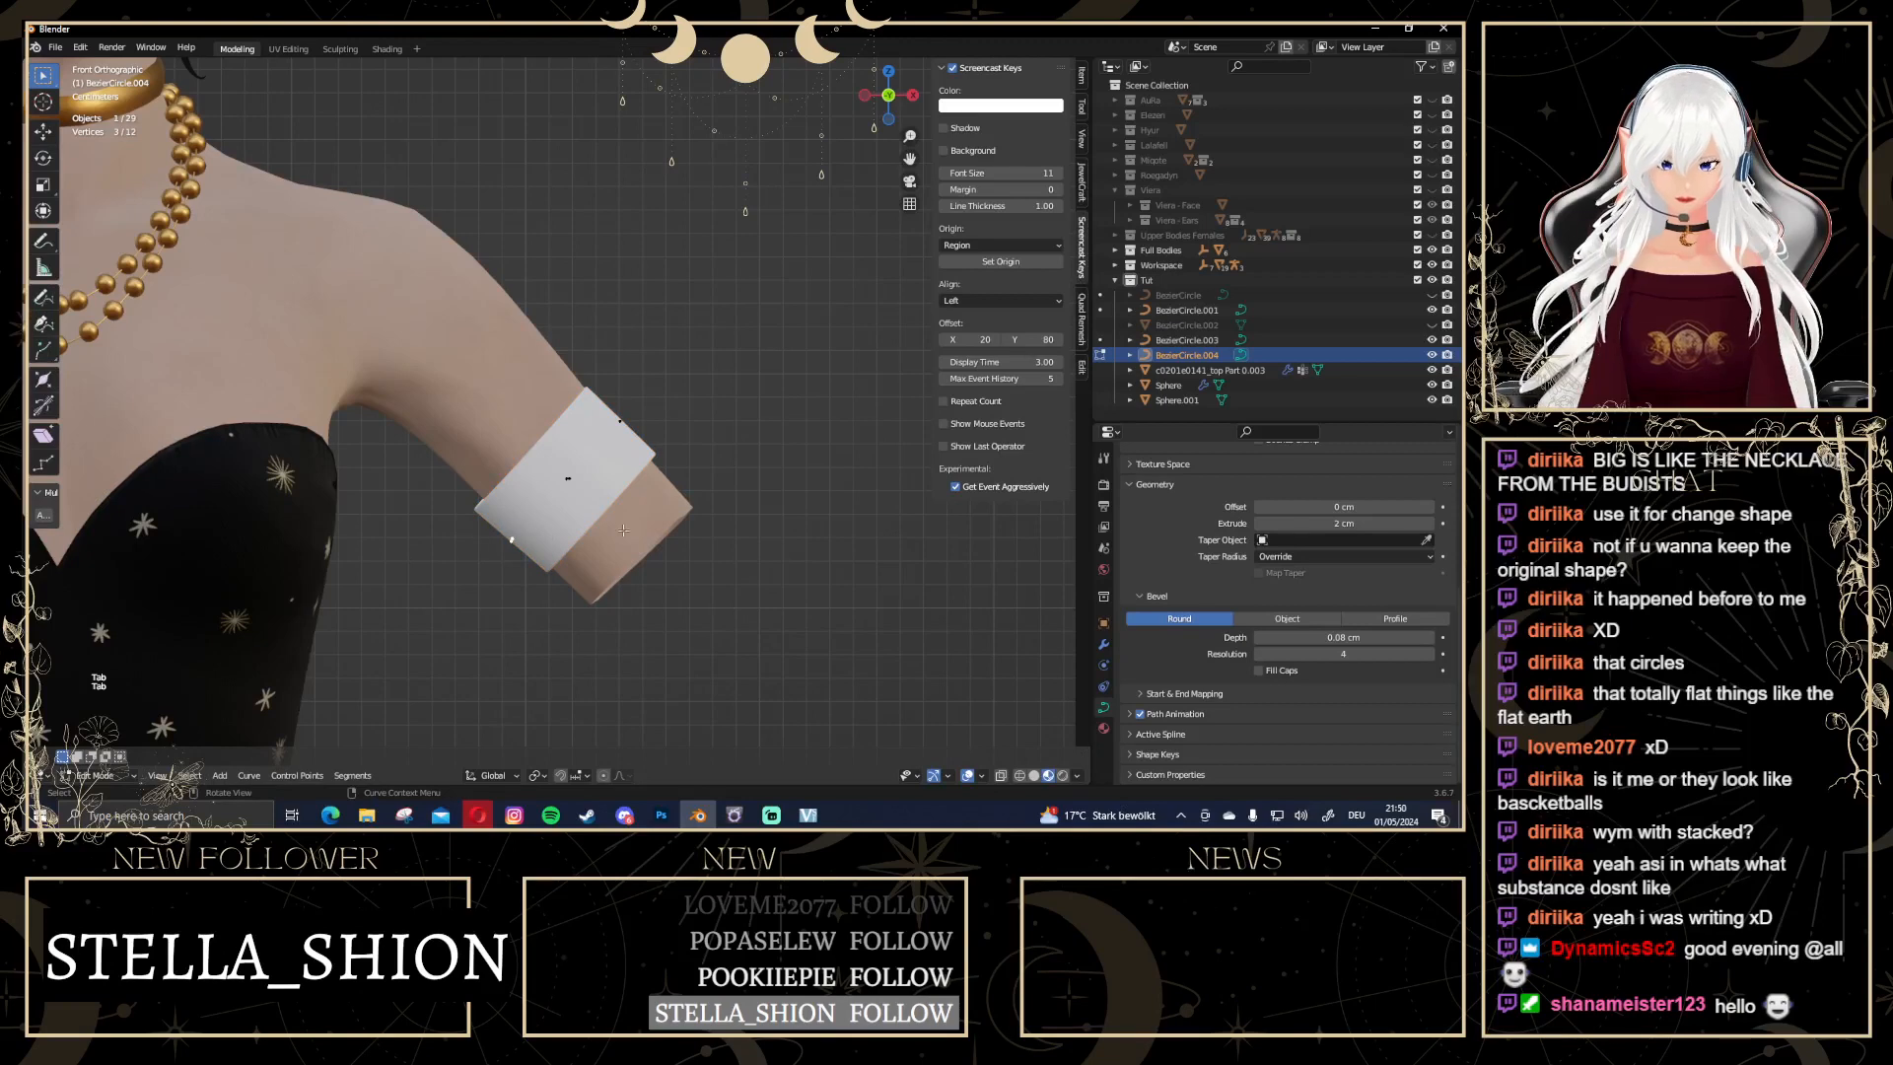
{"action": "key", "text": "ctrl+t"}
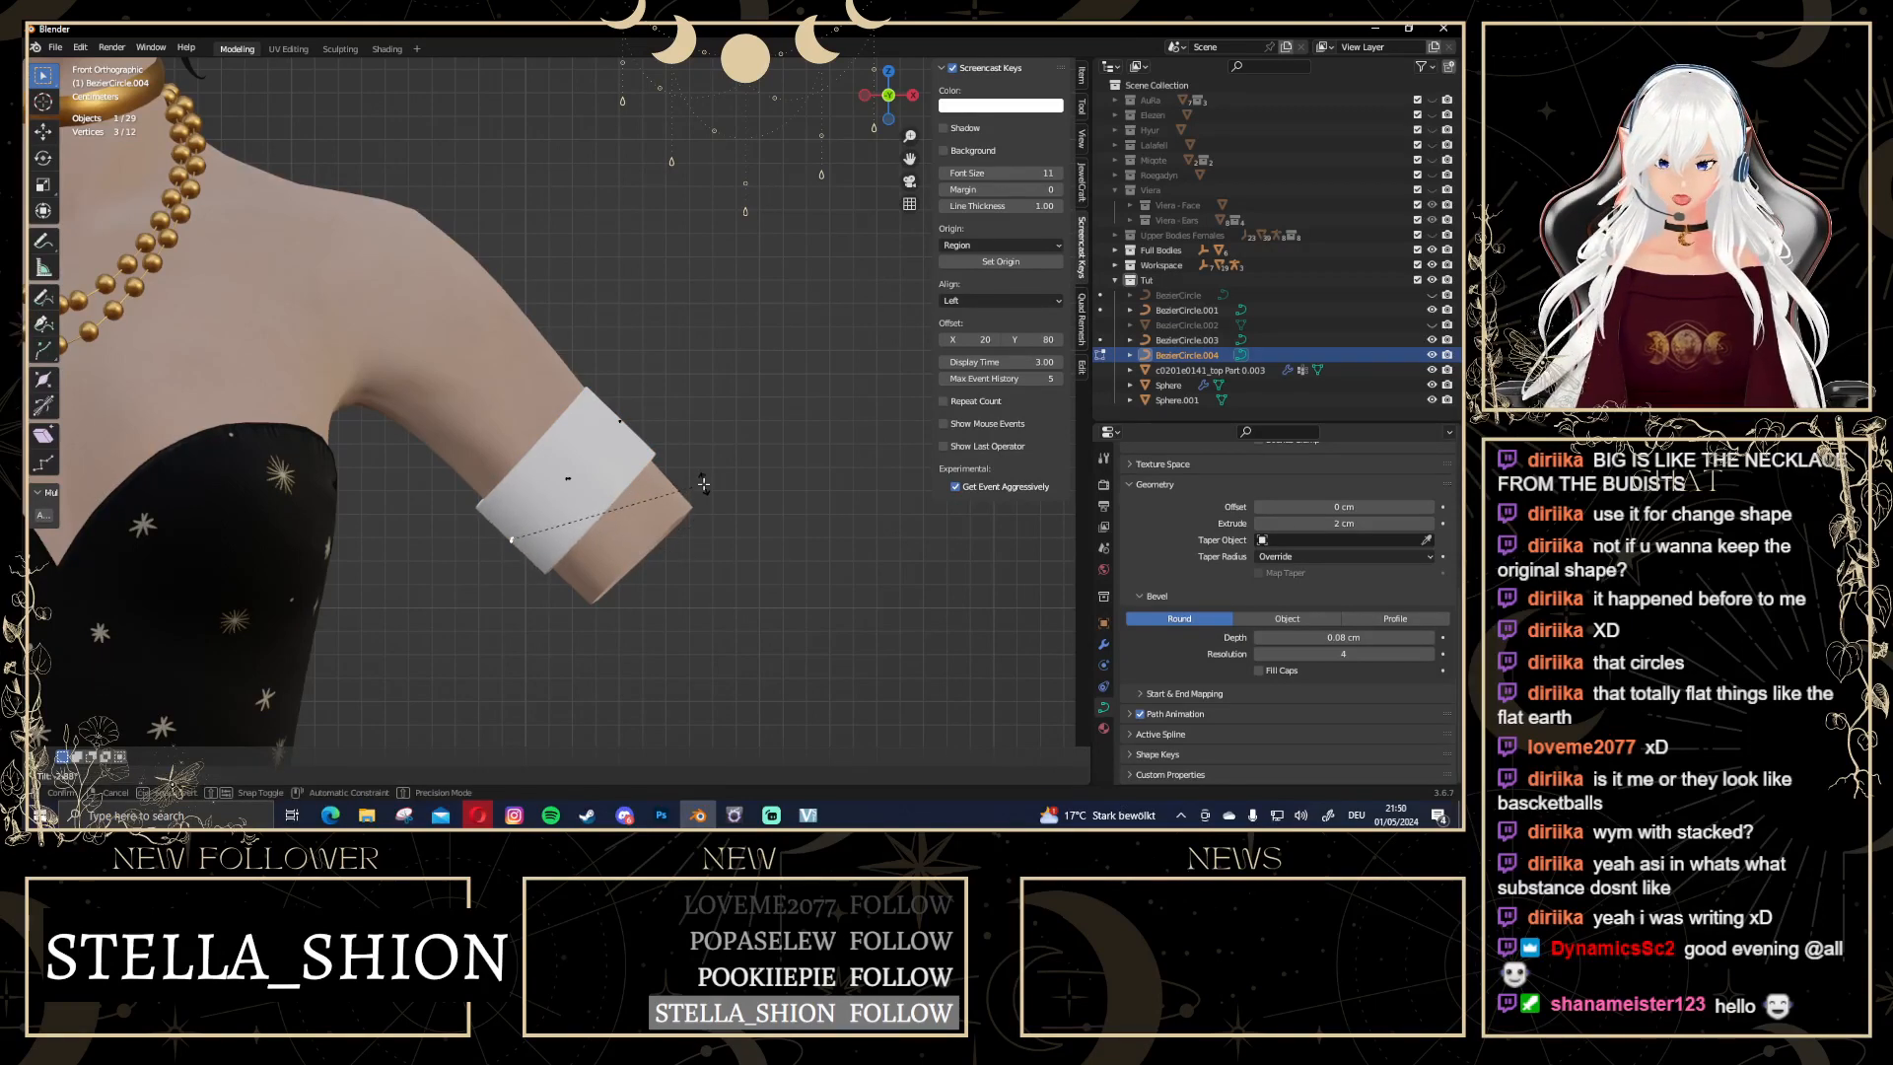
{"action": "left_click", "coordinate": [703, 483]}
{"action": "key", "text": "g"}
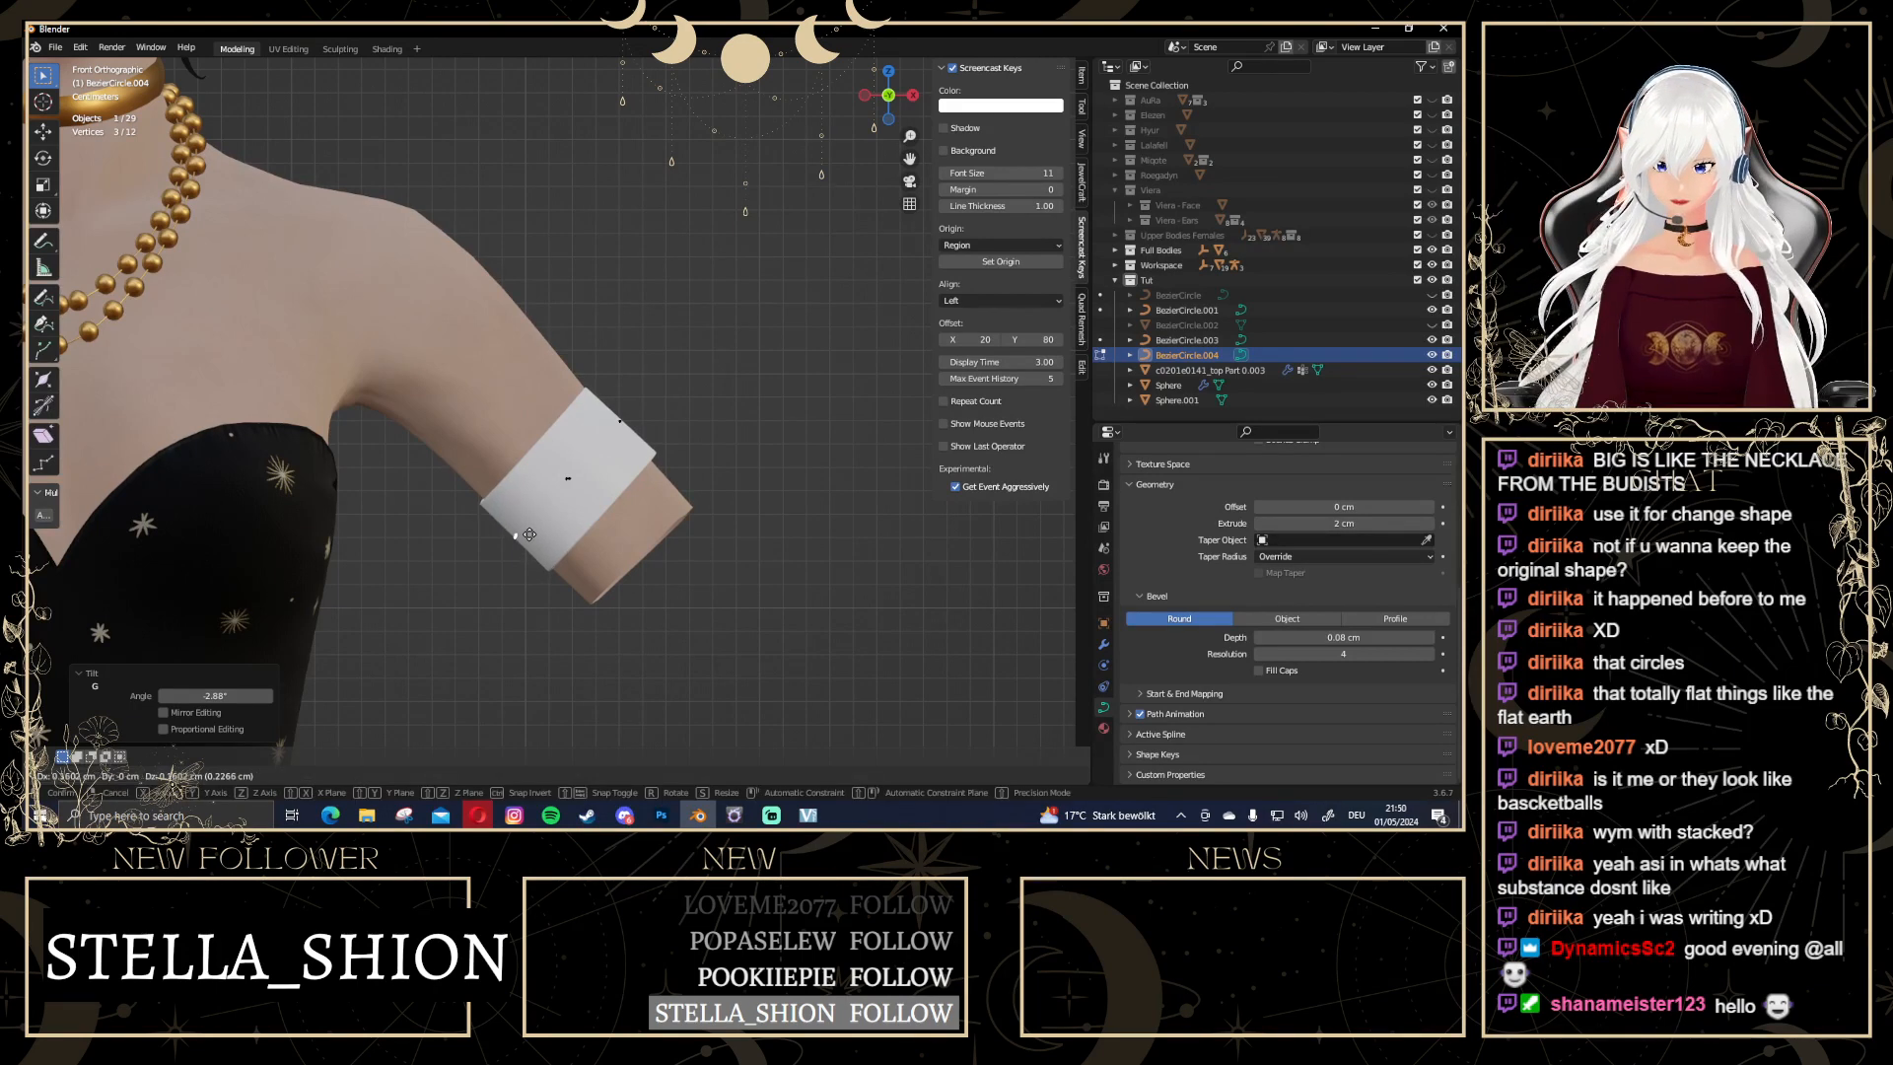
{"action": "left_click", "coordinate": [529, 534]}
{"action": "middle_click_drag", "start_coordinate": [631, 518], "coordinate": [346, 455]}
{"action": "key", "text": "Tab"}
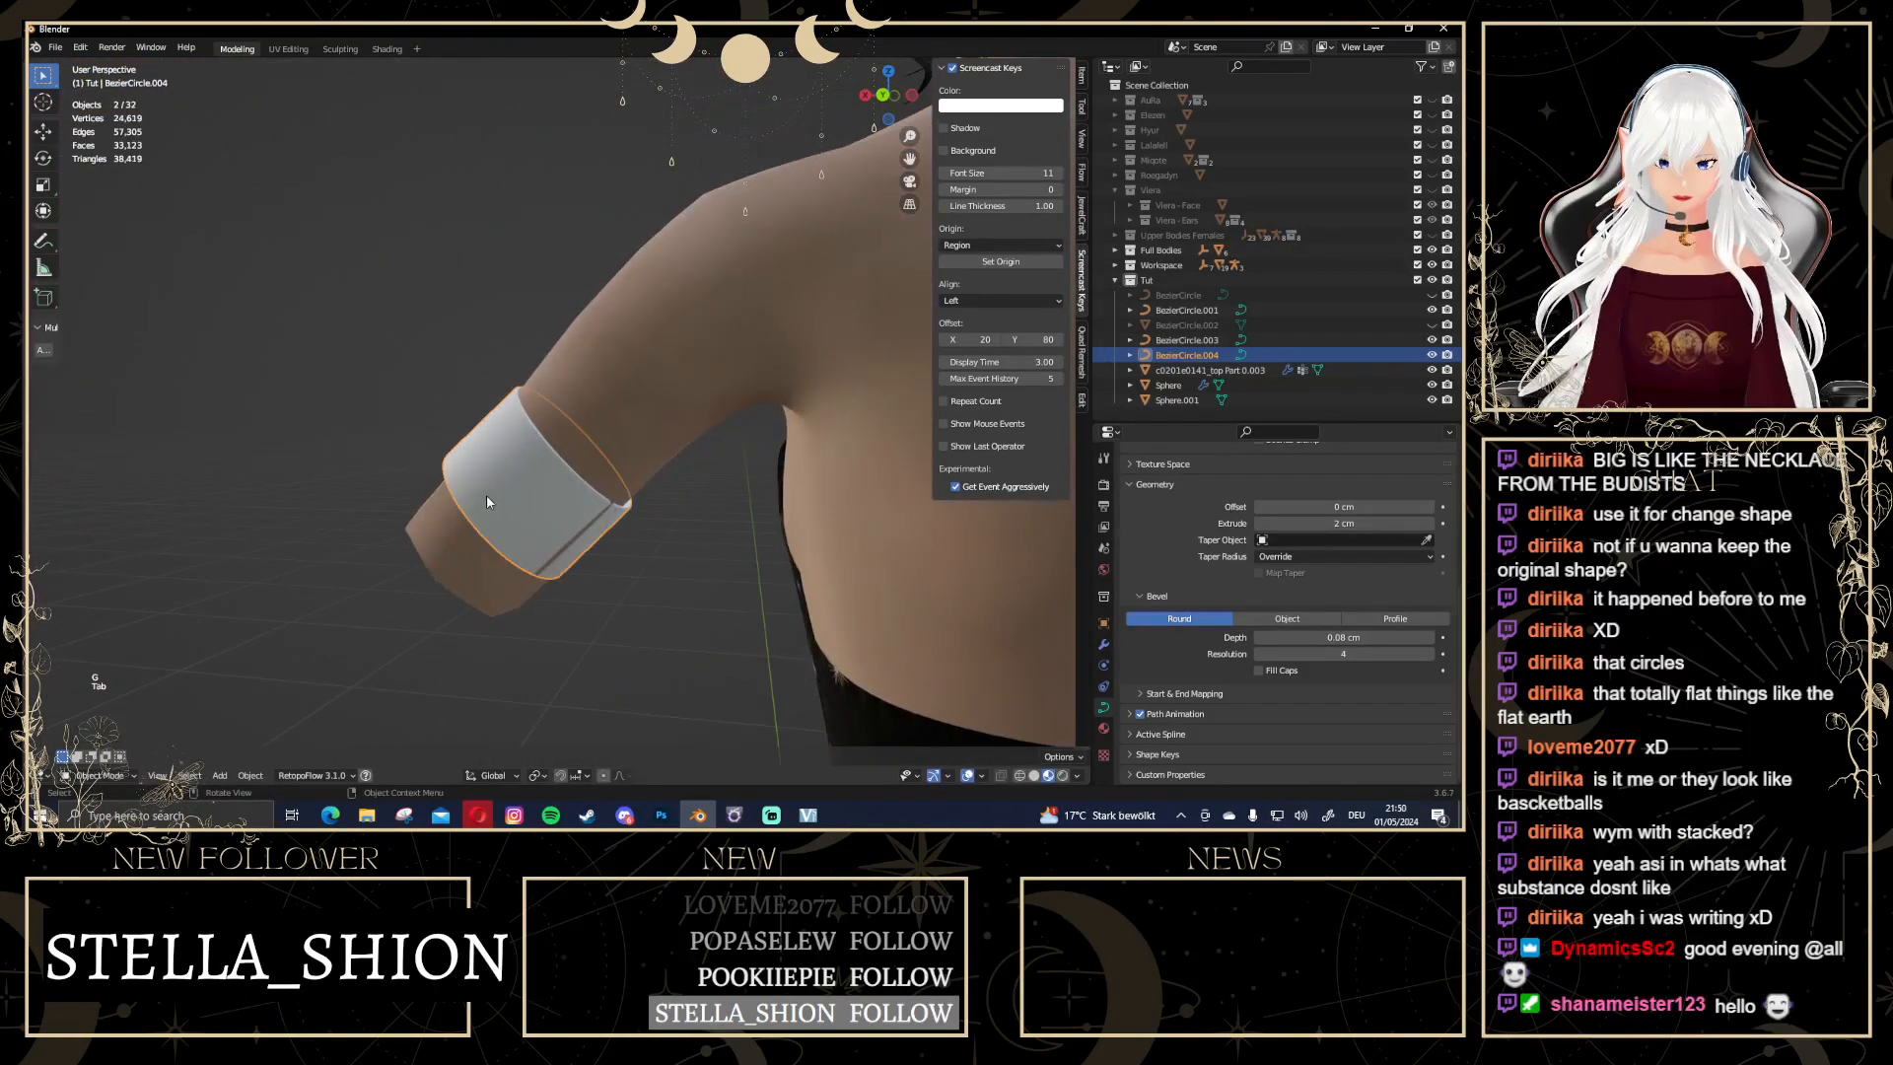
{"action": "key", "text": "Tab"}
{"action": "middle_click_drag", "start_coordinate": [487, 502], "coordinate": [502, 560]}
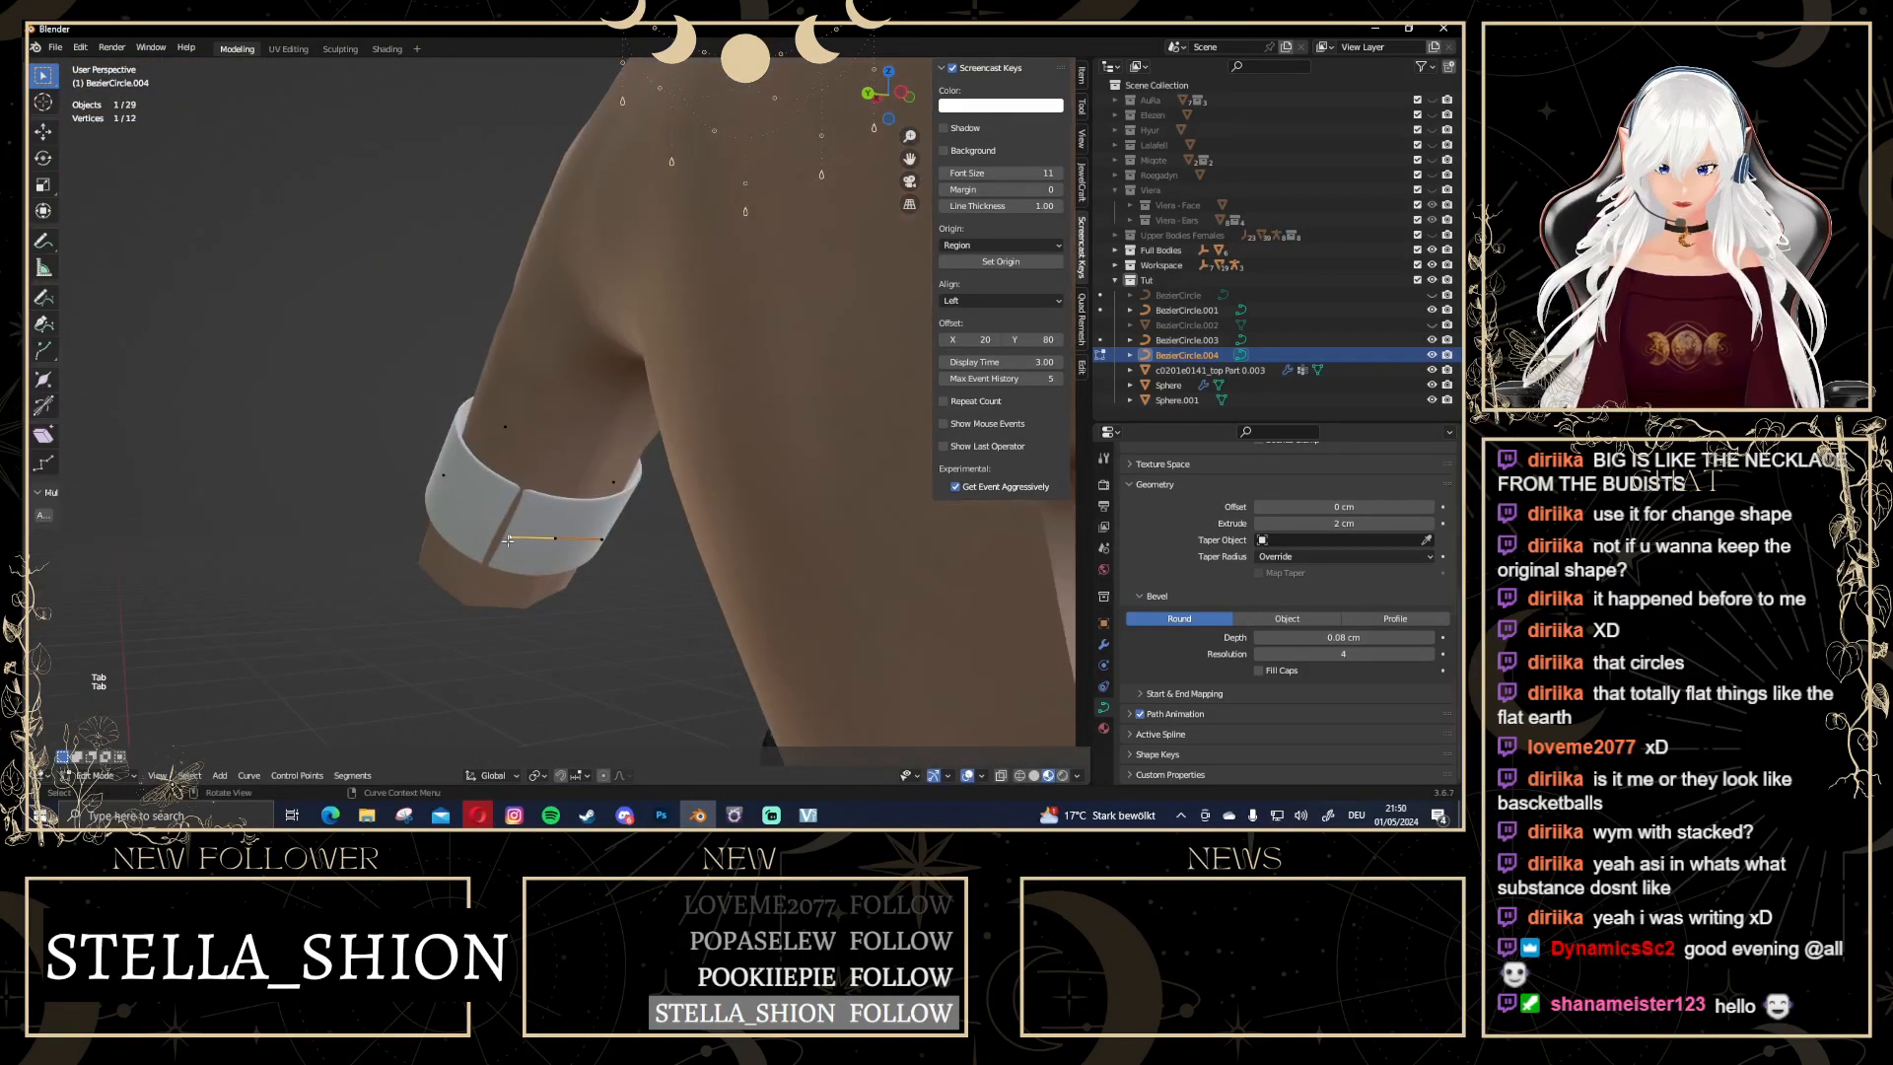
{"action": "key", "text": "g"}
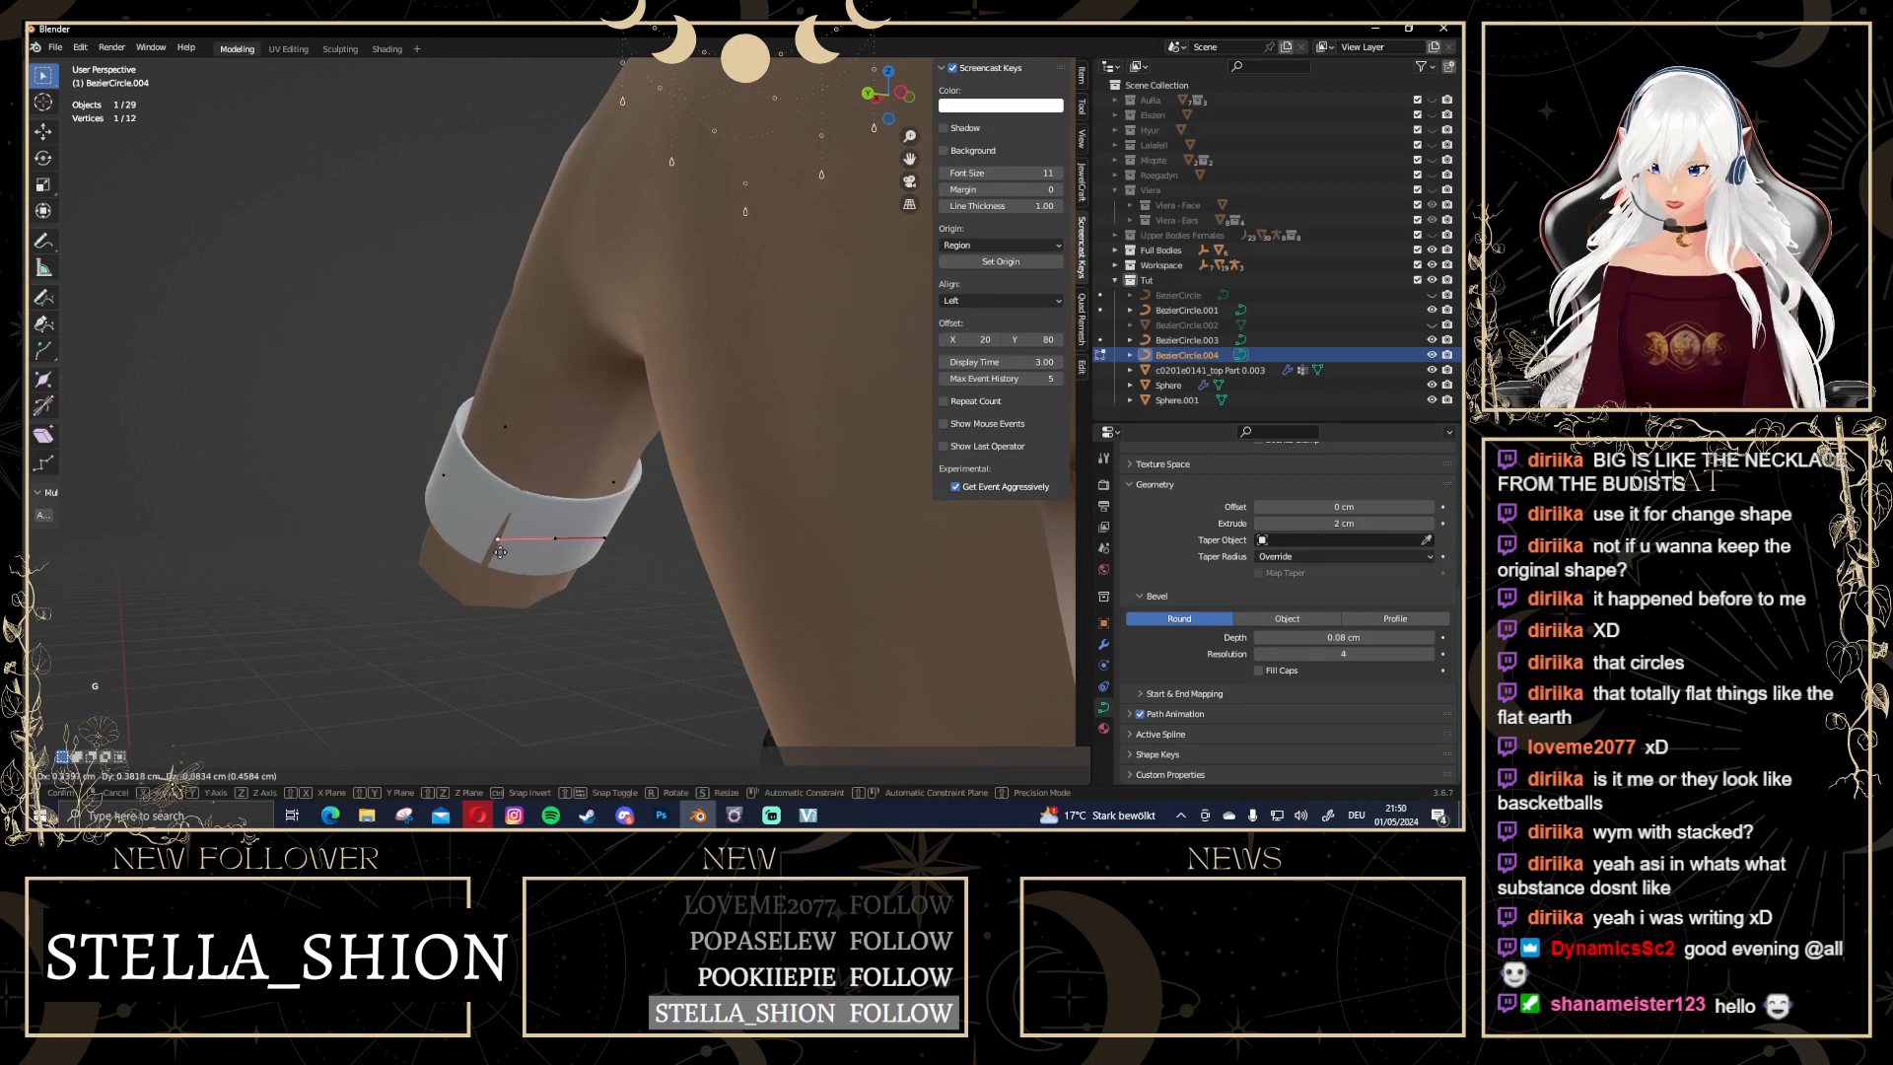
{"action": "key", "text": "Escape"}
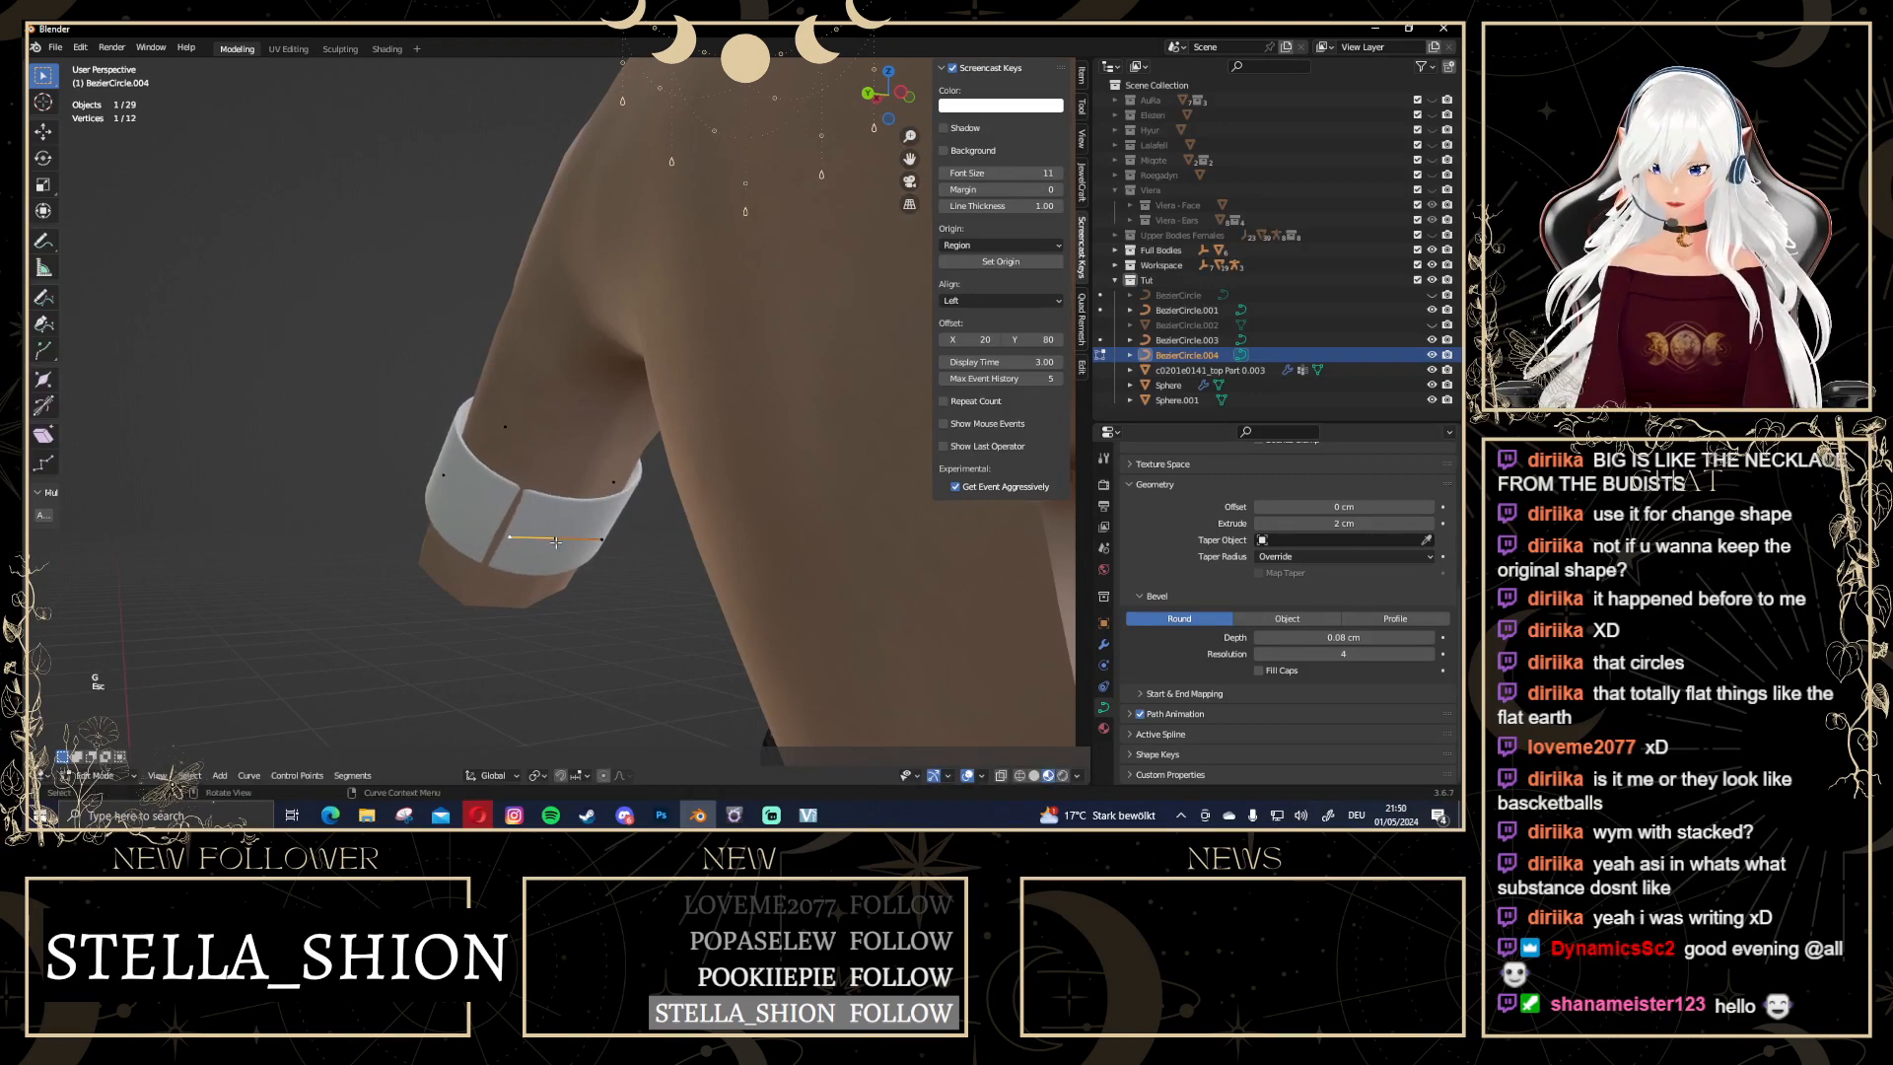
Select the cuff's control point on the underside of the arm, nudge it to cover the skin, and return to Object Mode
{"action": "left_click", "coordinate": [555, 541]}
{"action": "middle_click_drag", "start_coordinate": [555, 542], "coordinate": [567, 552]}
{"action": "key", "text": "g"}
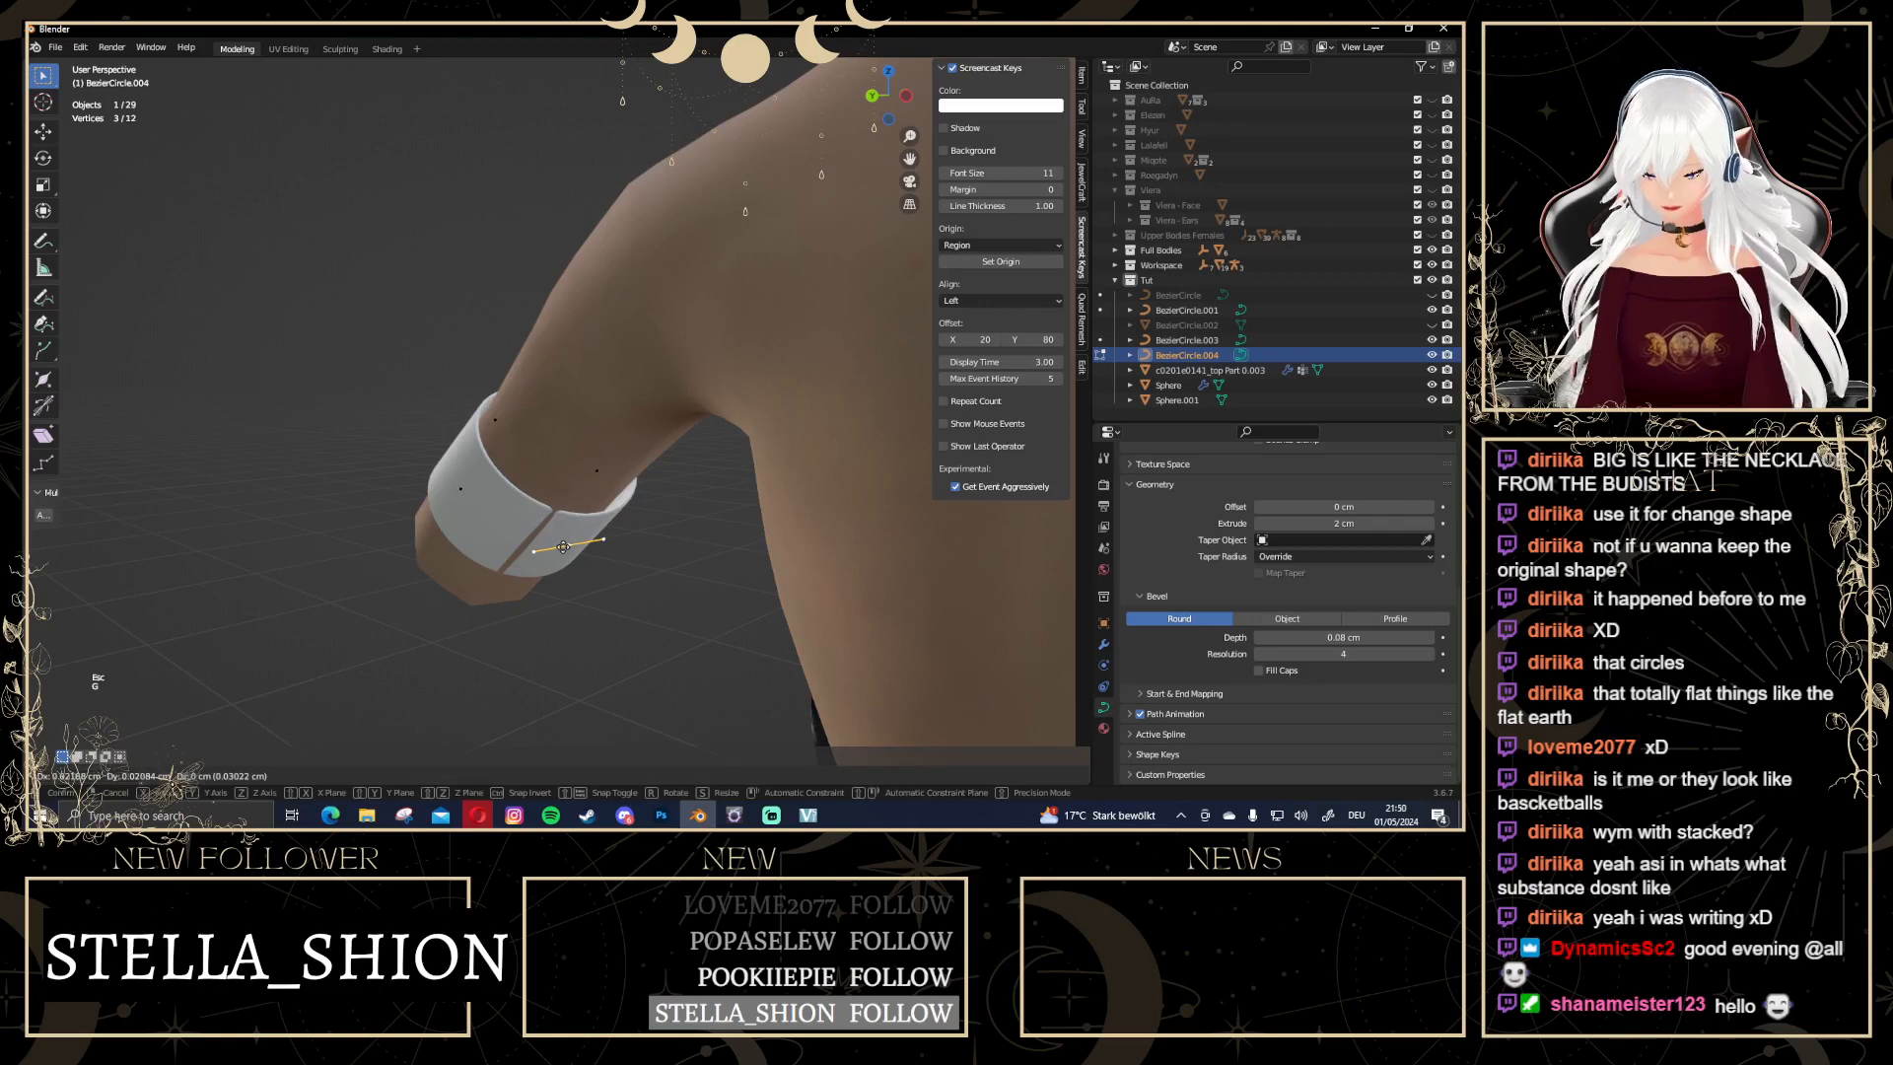
{"action": "left_click", "coordinate": [571, 552]}
{"action": "middle_click_drag", "start_coordinate": [571, 551], "coordinate": [791, 170]}
{"action": "scroll", "coordinate": [791, 163], "scroll_direction": "down", "scroll_amount": 4}
{"action": "left_click", "coordinate": [867, 96]}
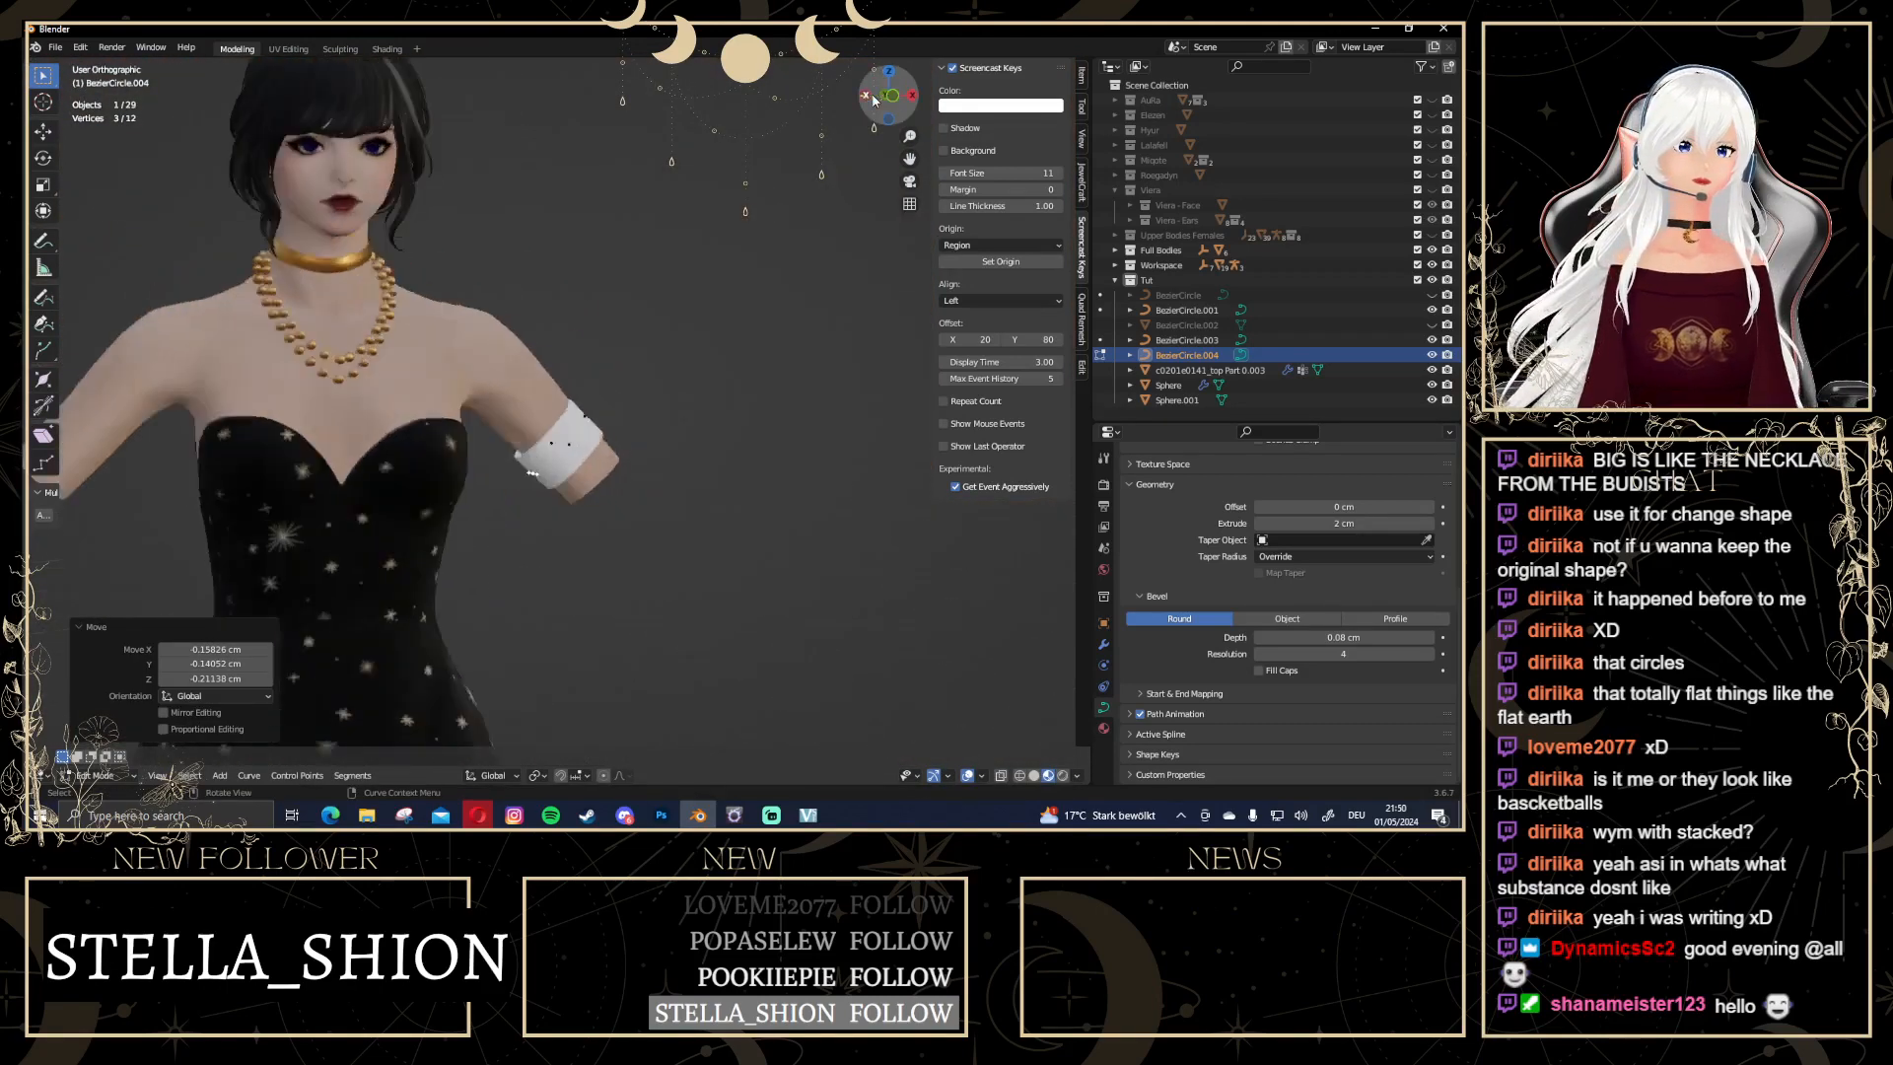
{"action": "left_click", "coordinate": [867, 95]}
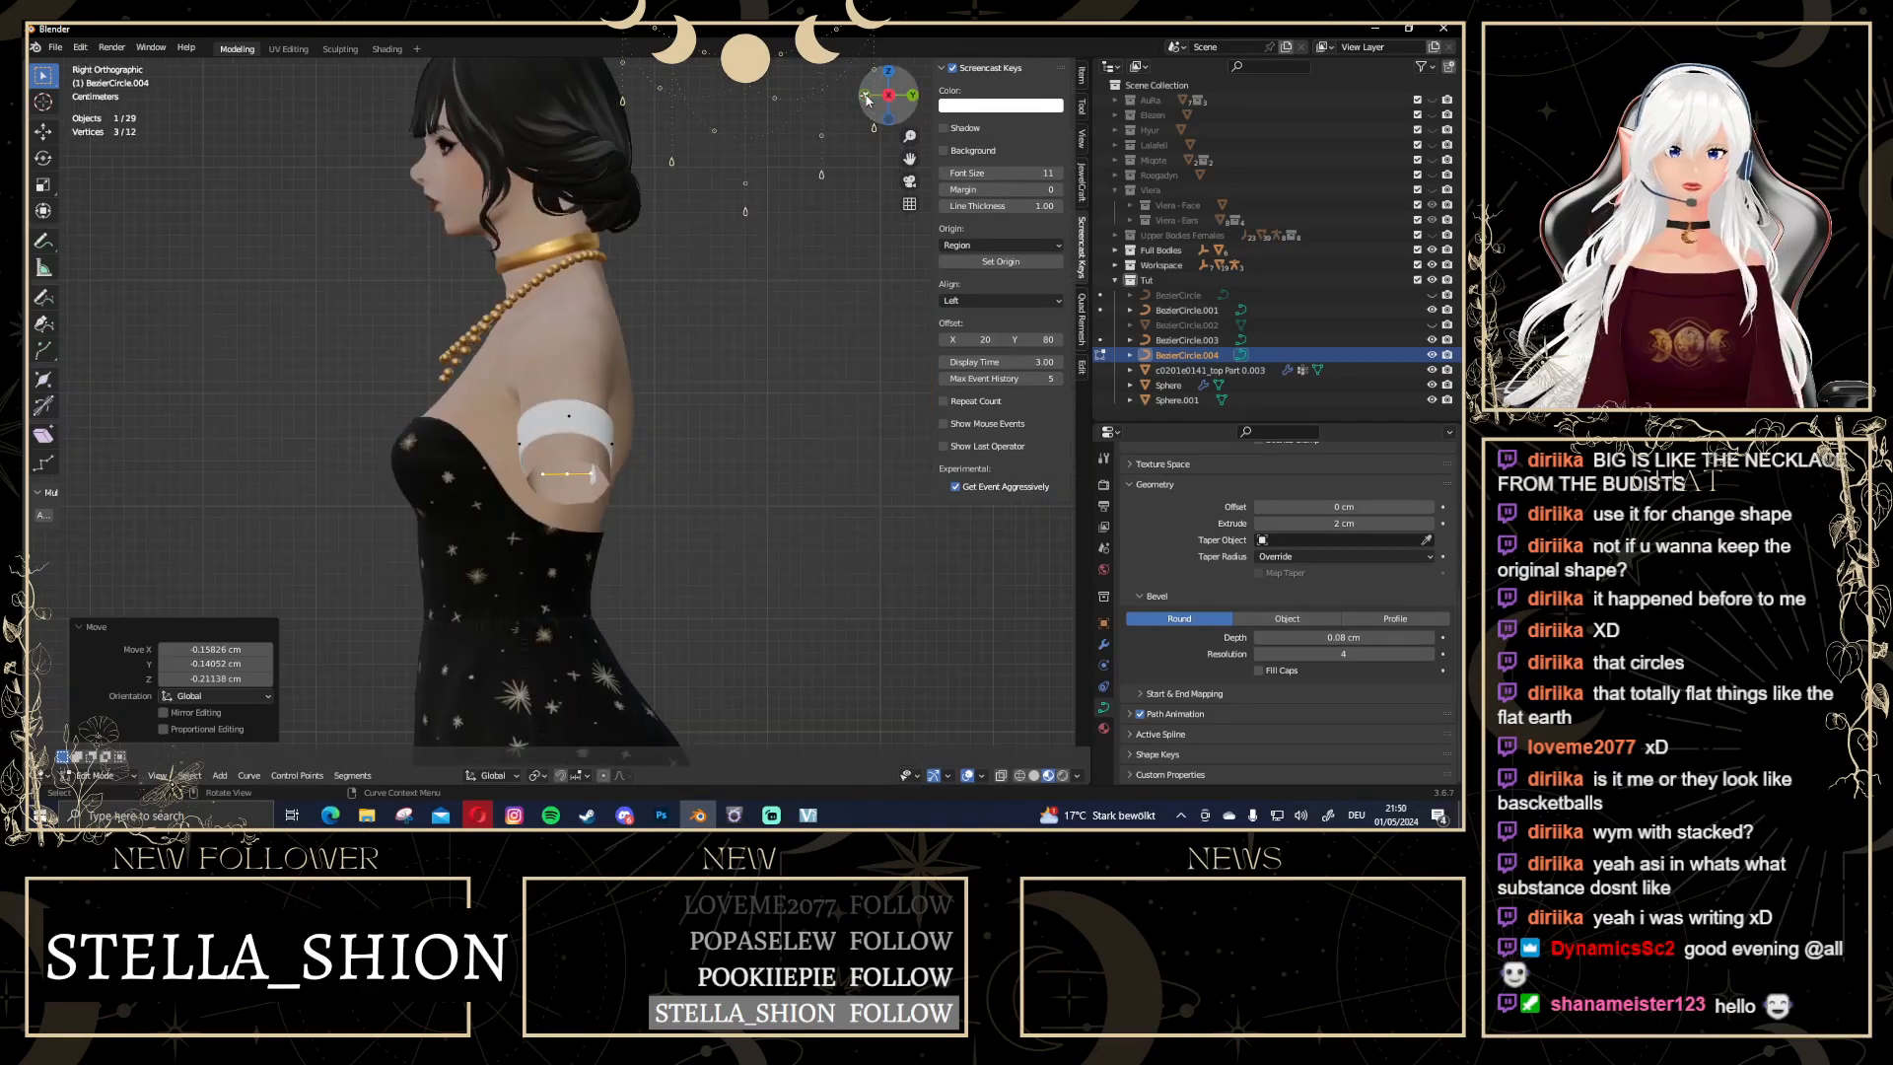
{"action": "key", "text": "Tab"}
Assign the existing gold material Material.005 to the arm cuff
{"action": "scroll", "coordinate": [638, 488], "scroll_direction": "up", "scroll_amount": 3}
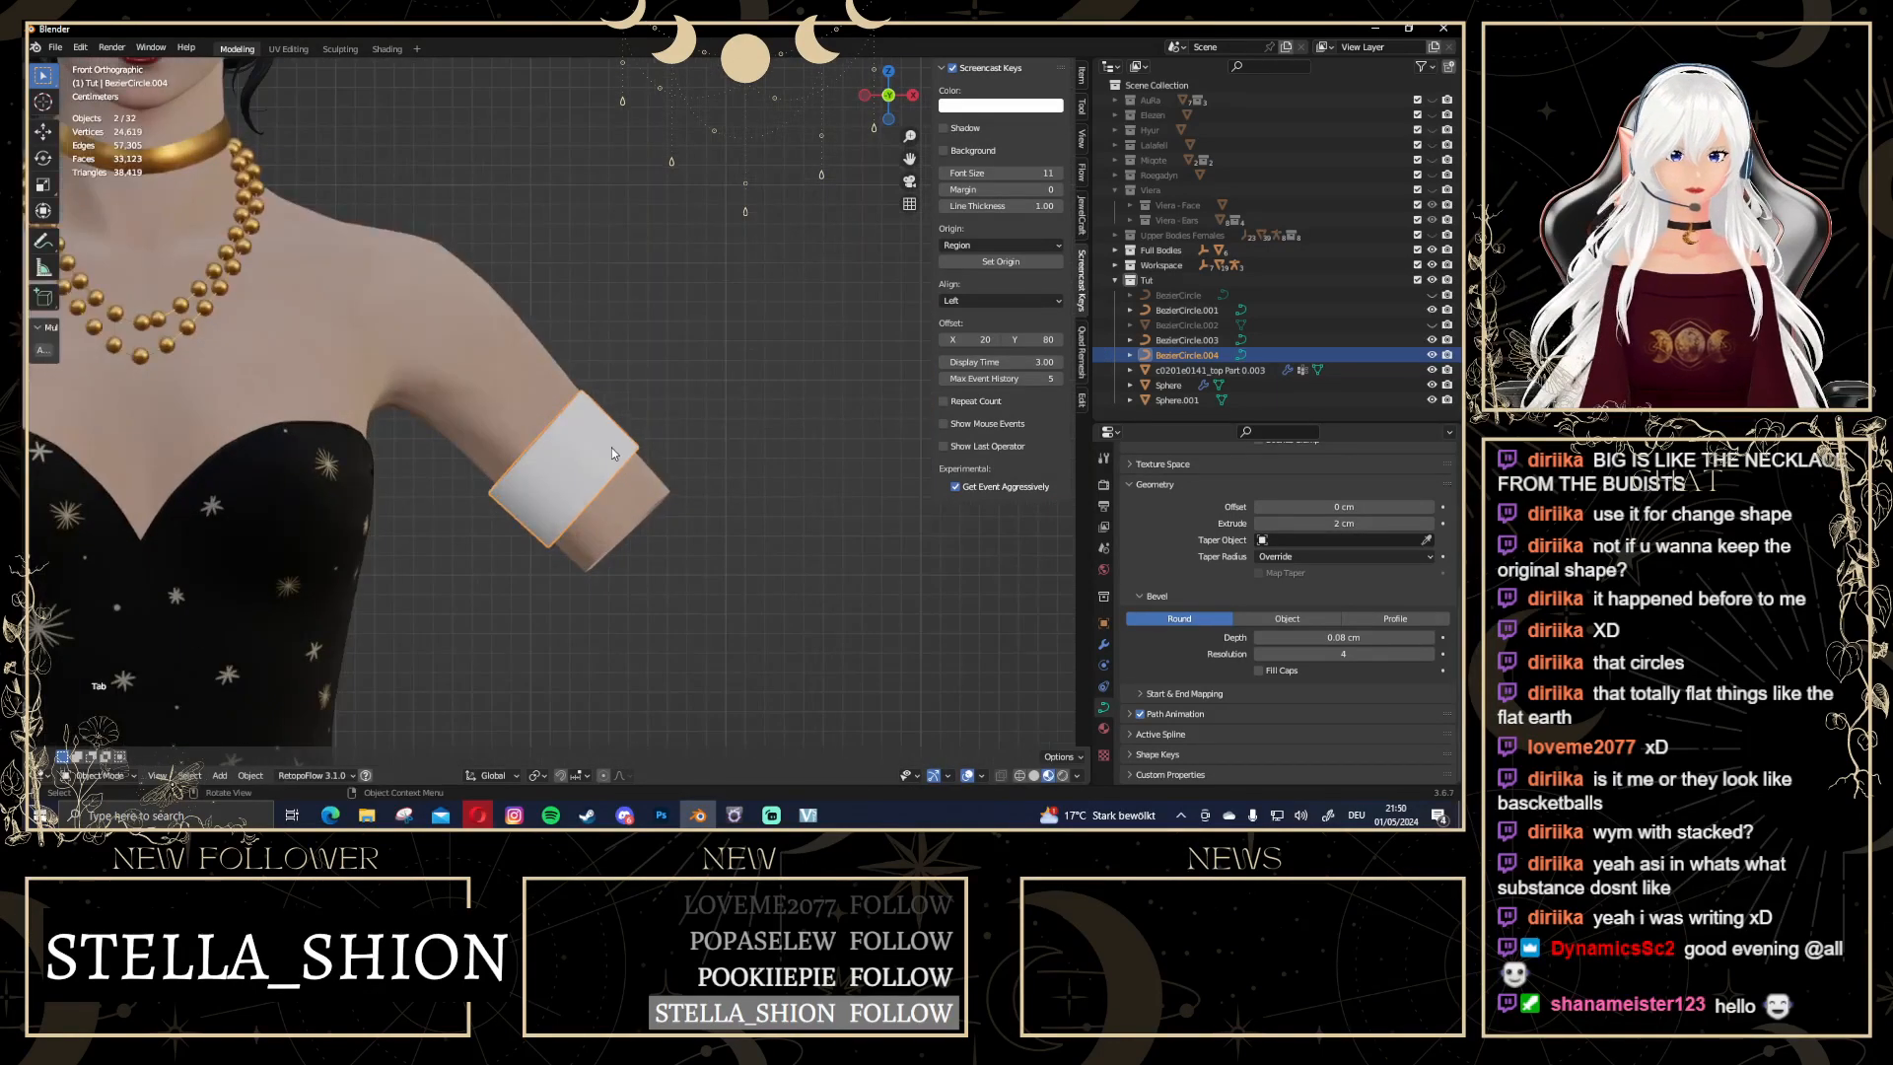
{"action": "left_click", "coordinate": [1104, 646]}
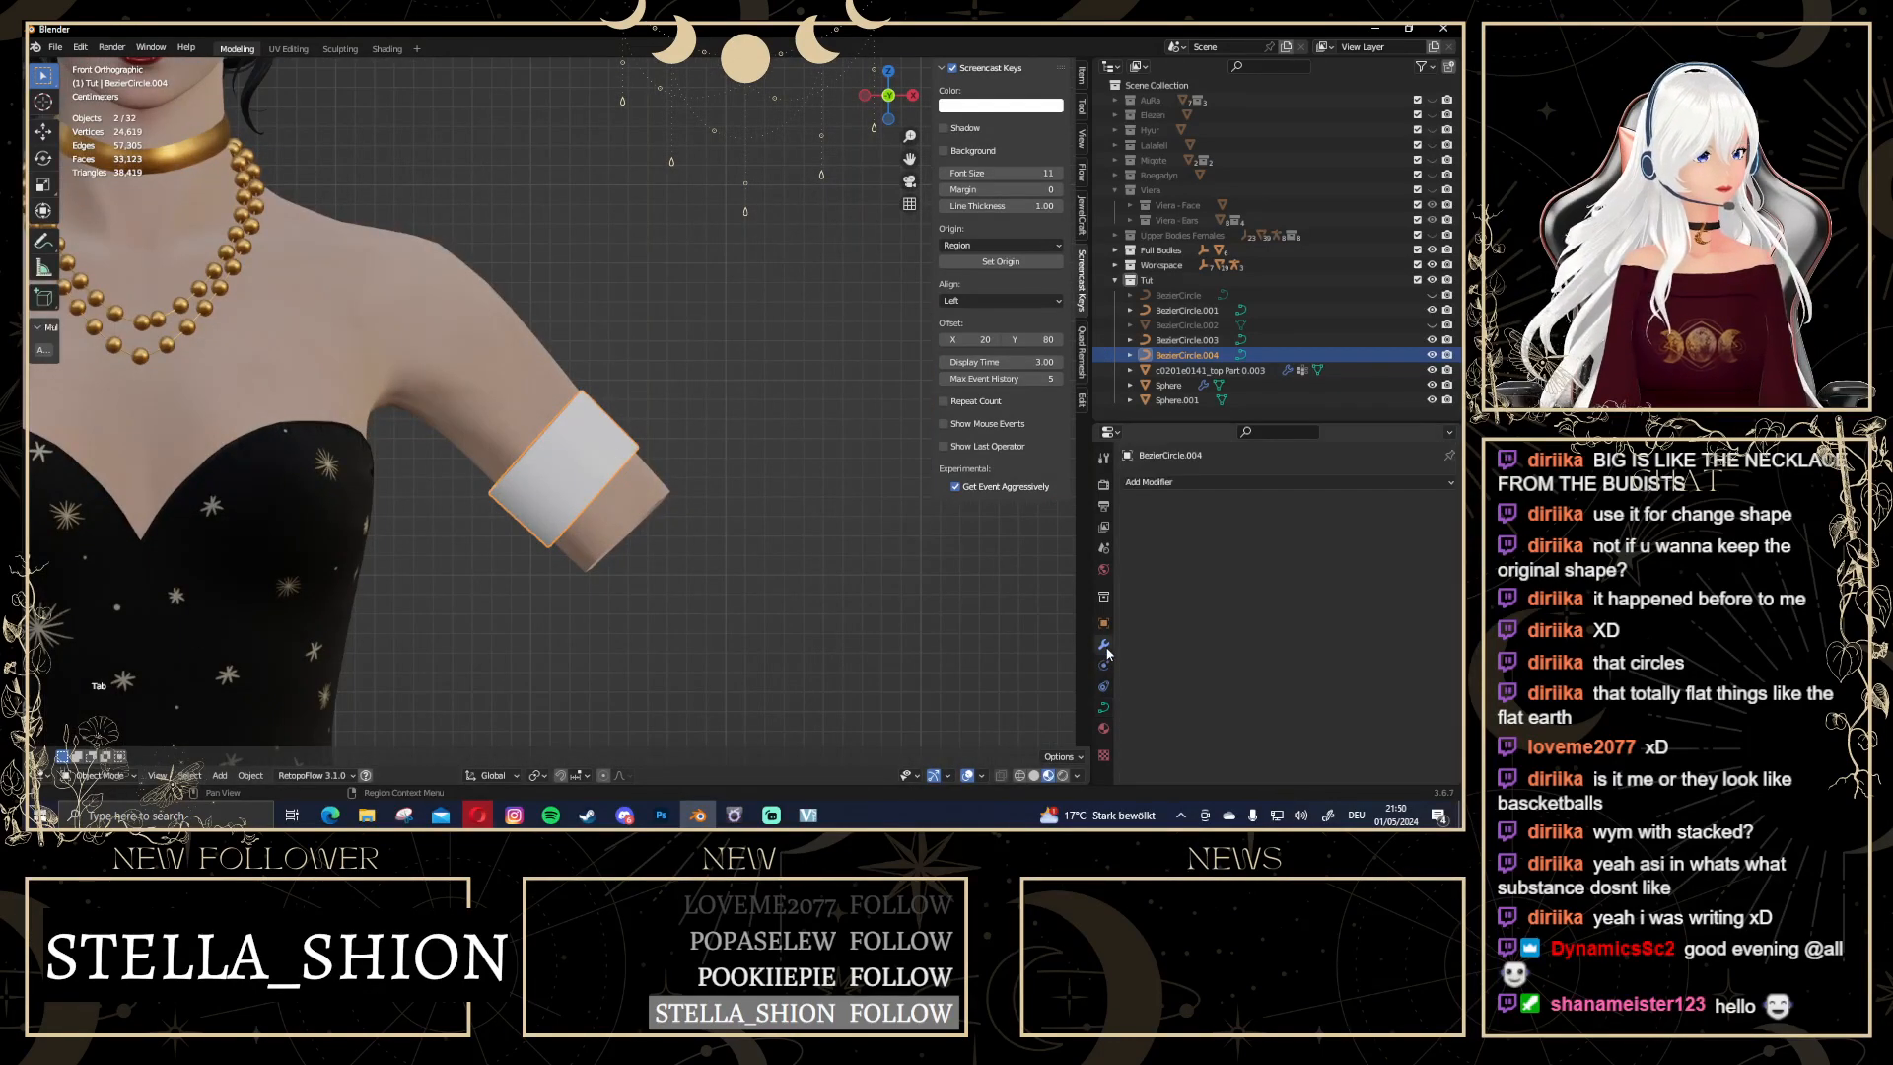
{"action": "left_click", "coordinate": [1242, 480]}
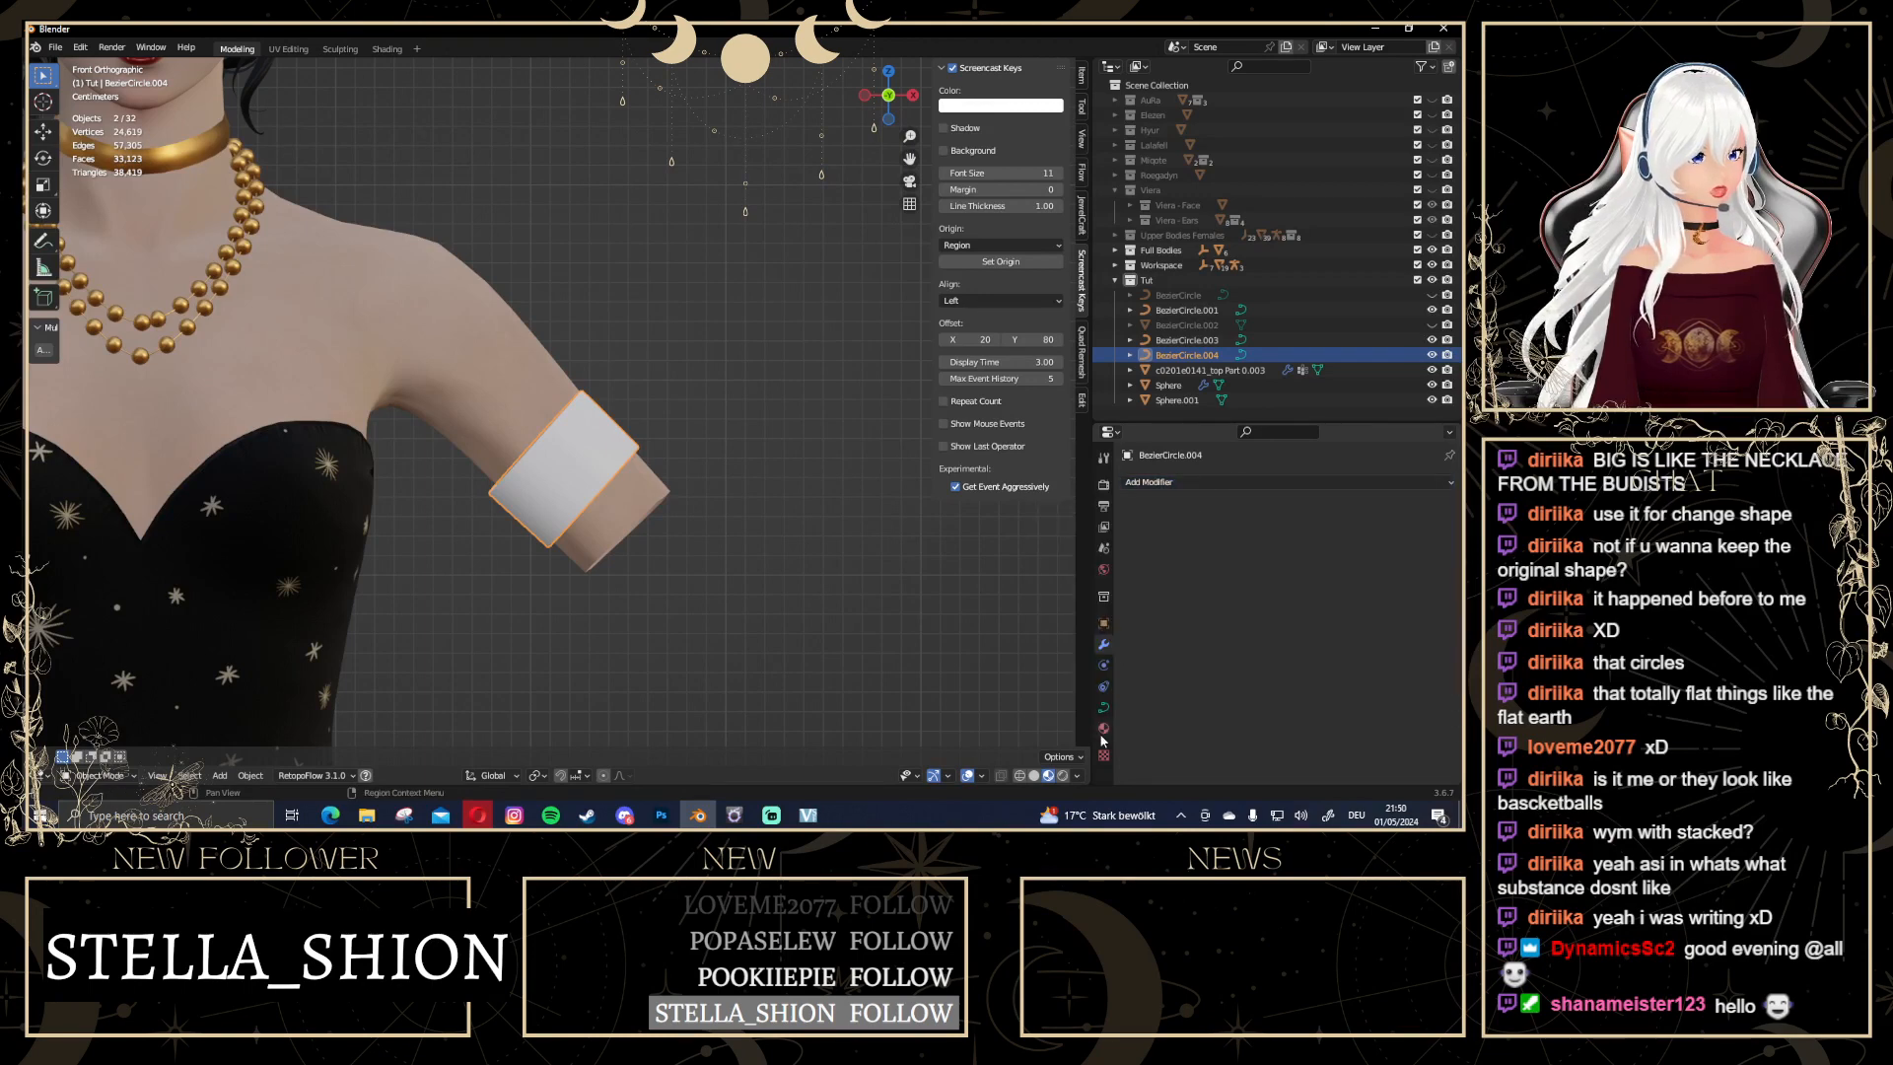
{"action": "left_click", "coordinate": [1104, 731]}
{"action": "left_click", "coordinate": [1135, 548]}
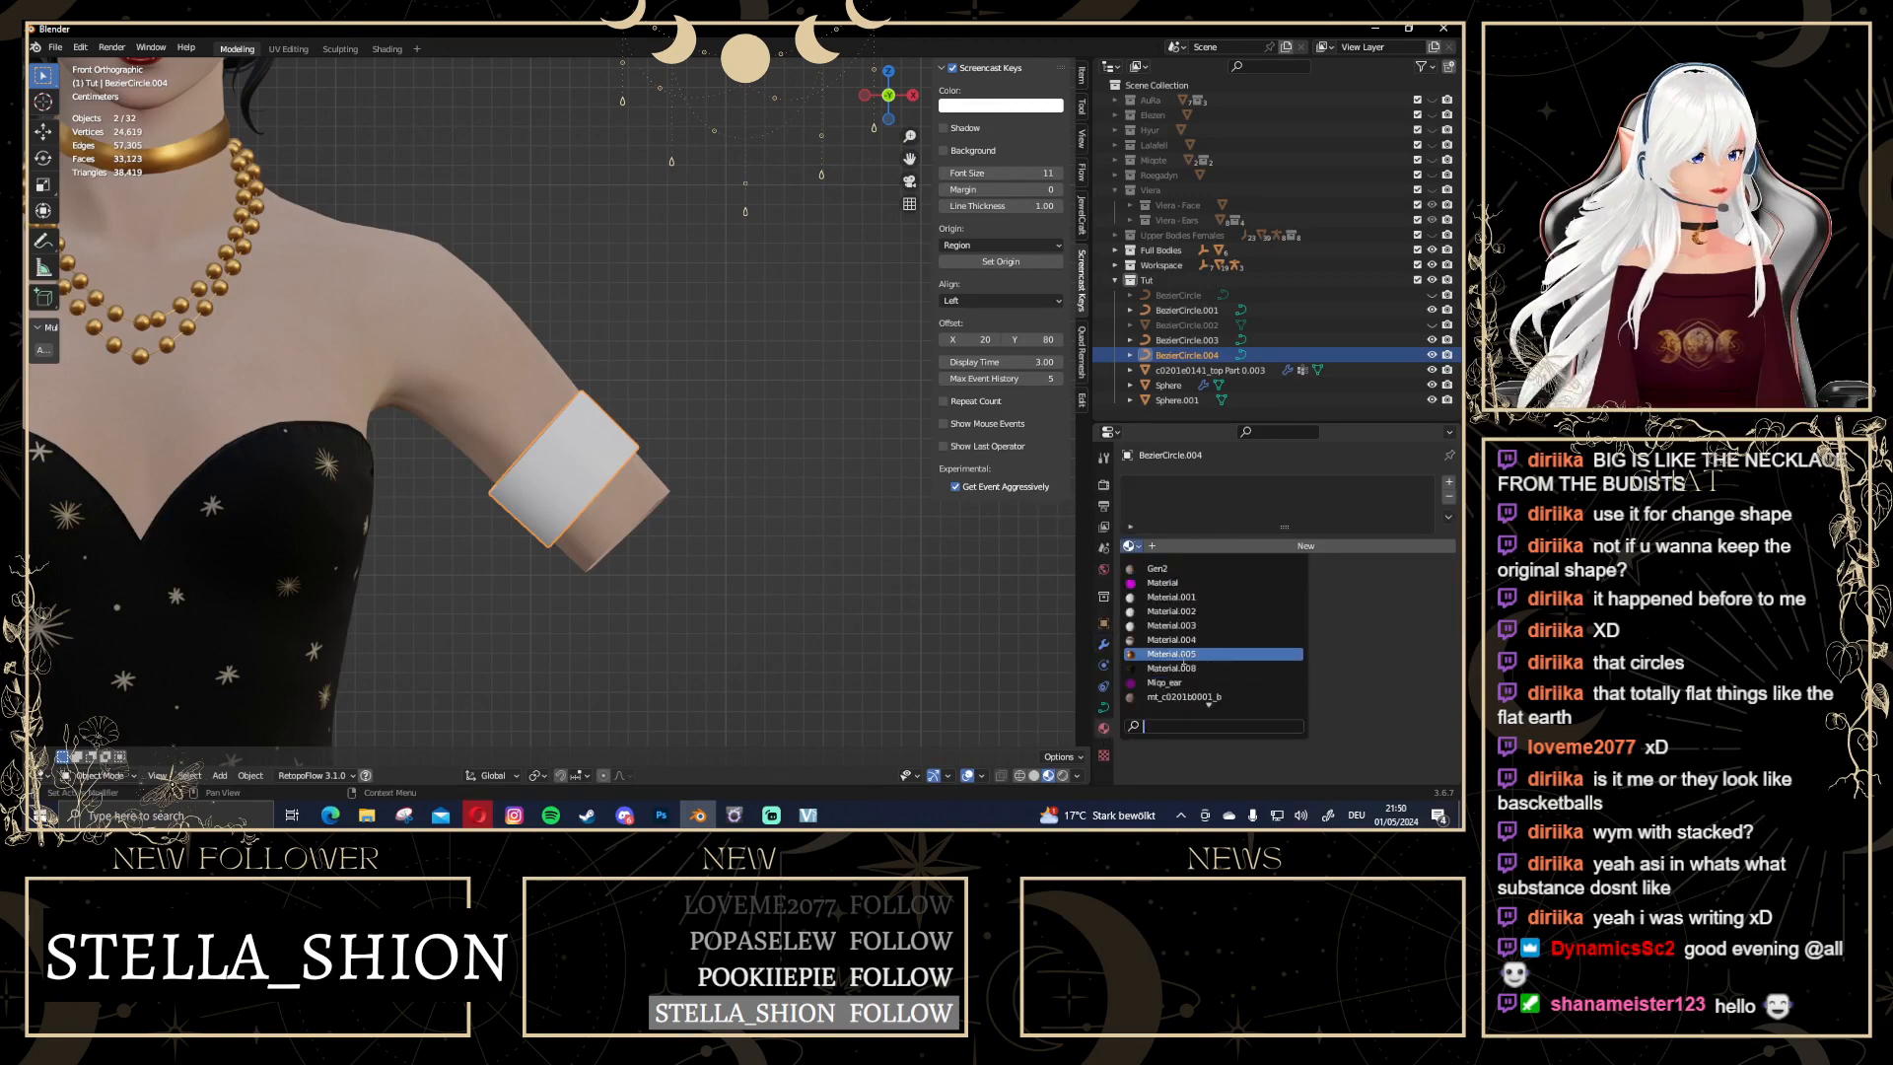
{"action": "left_click", "coordinate": [1213, 657]}
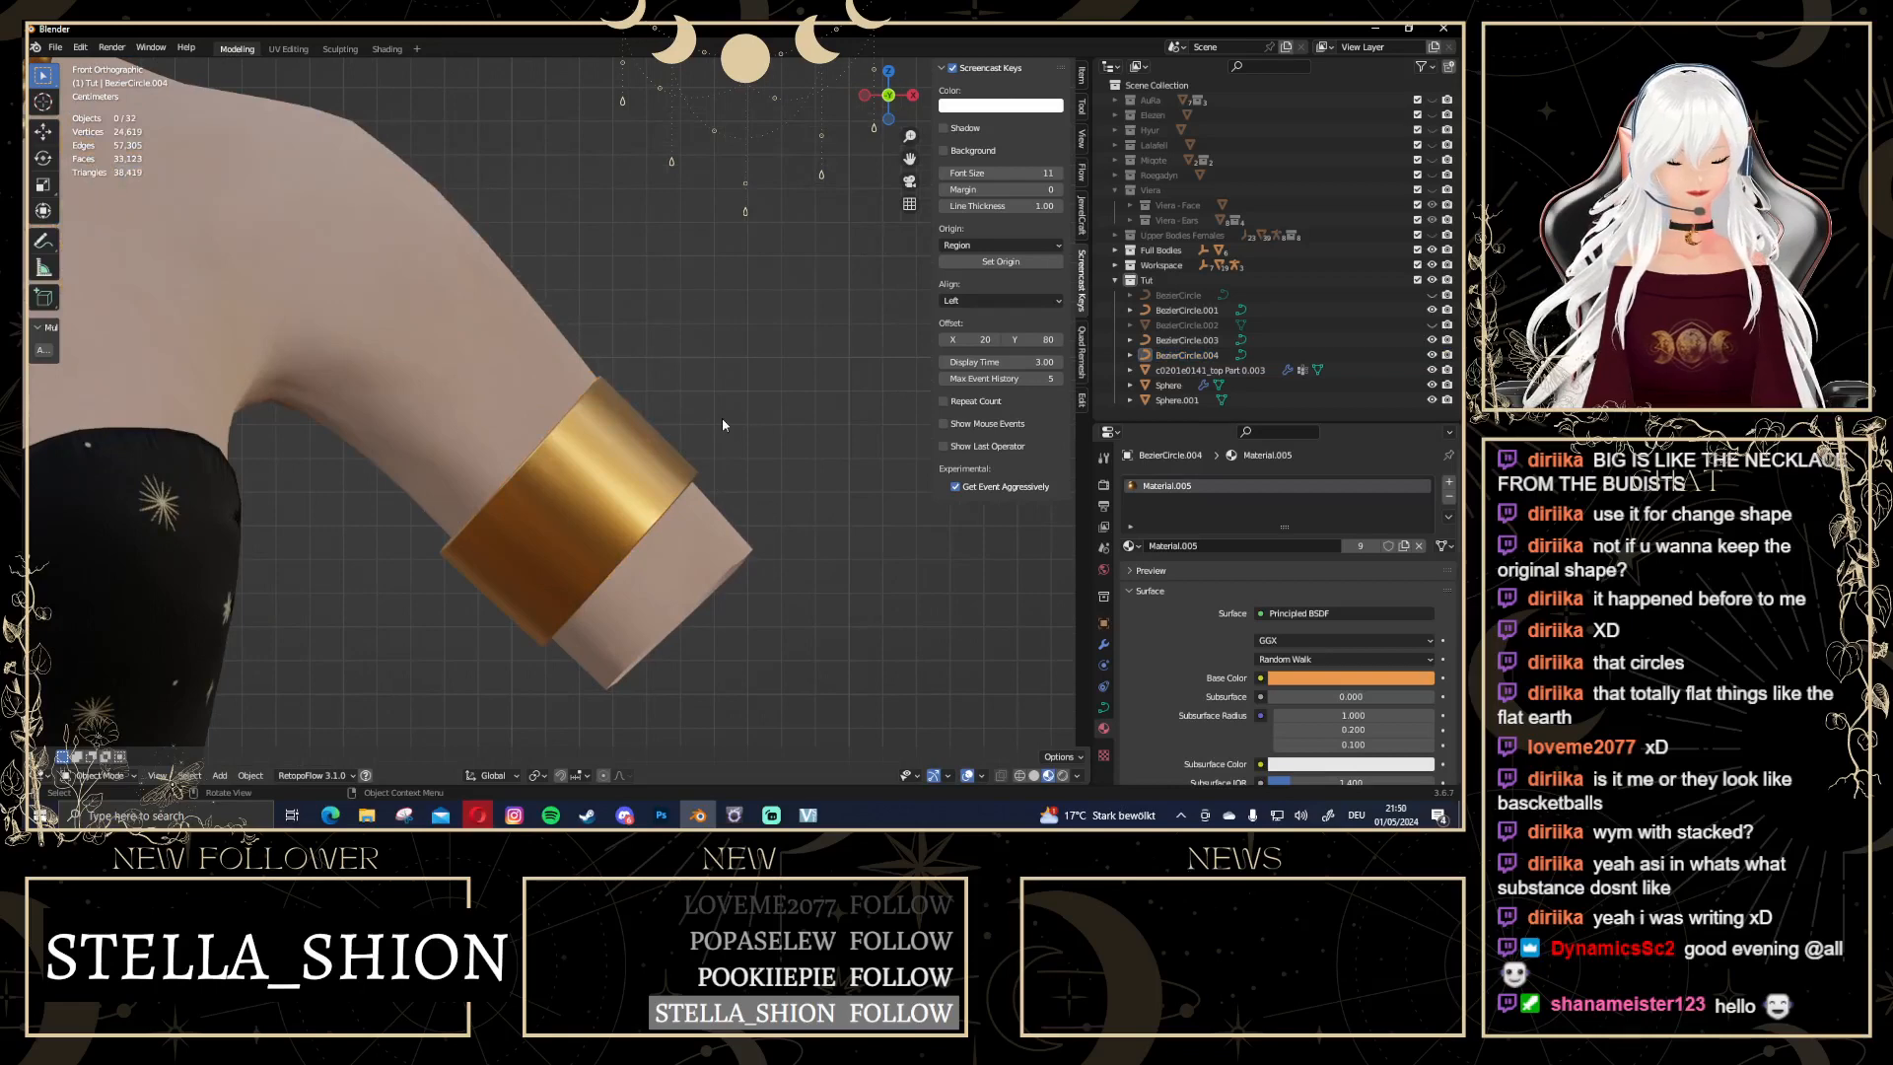
Rotate all of the cuff's control points by about 4.05° in the front view, return to Object Mode and deselect the cuff
{"action": "scroll", "coordinate": [722, 417], "scroll_direction": "down", "scroll_amount": 2}
{"action": "left_click", "coordinate": [580, 463]}
{"action": "key", "text": "Tab"}
{"action": "key", "text": "a"}
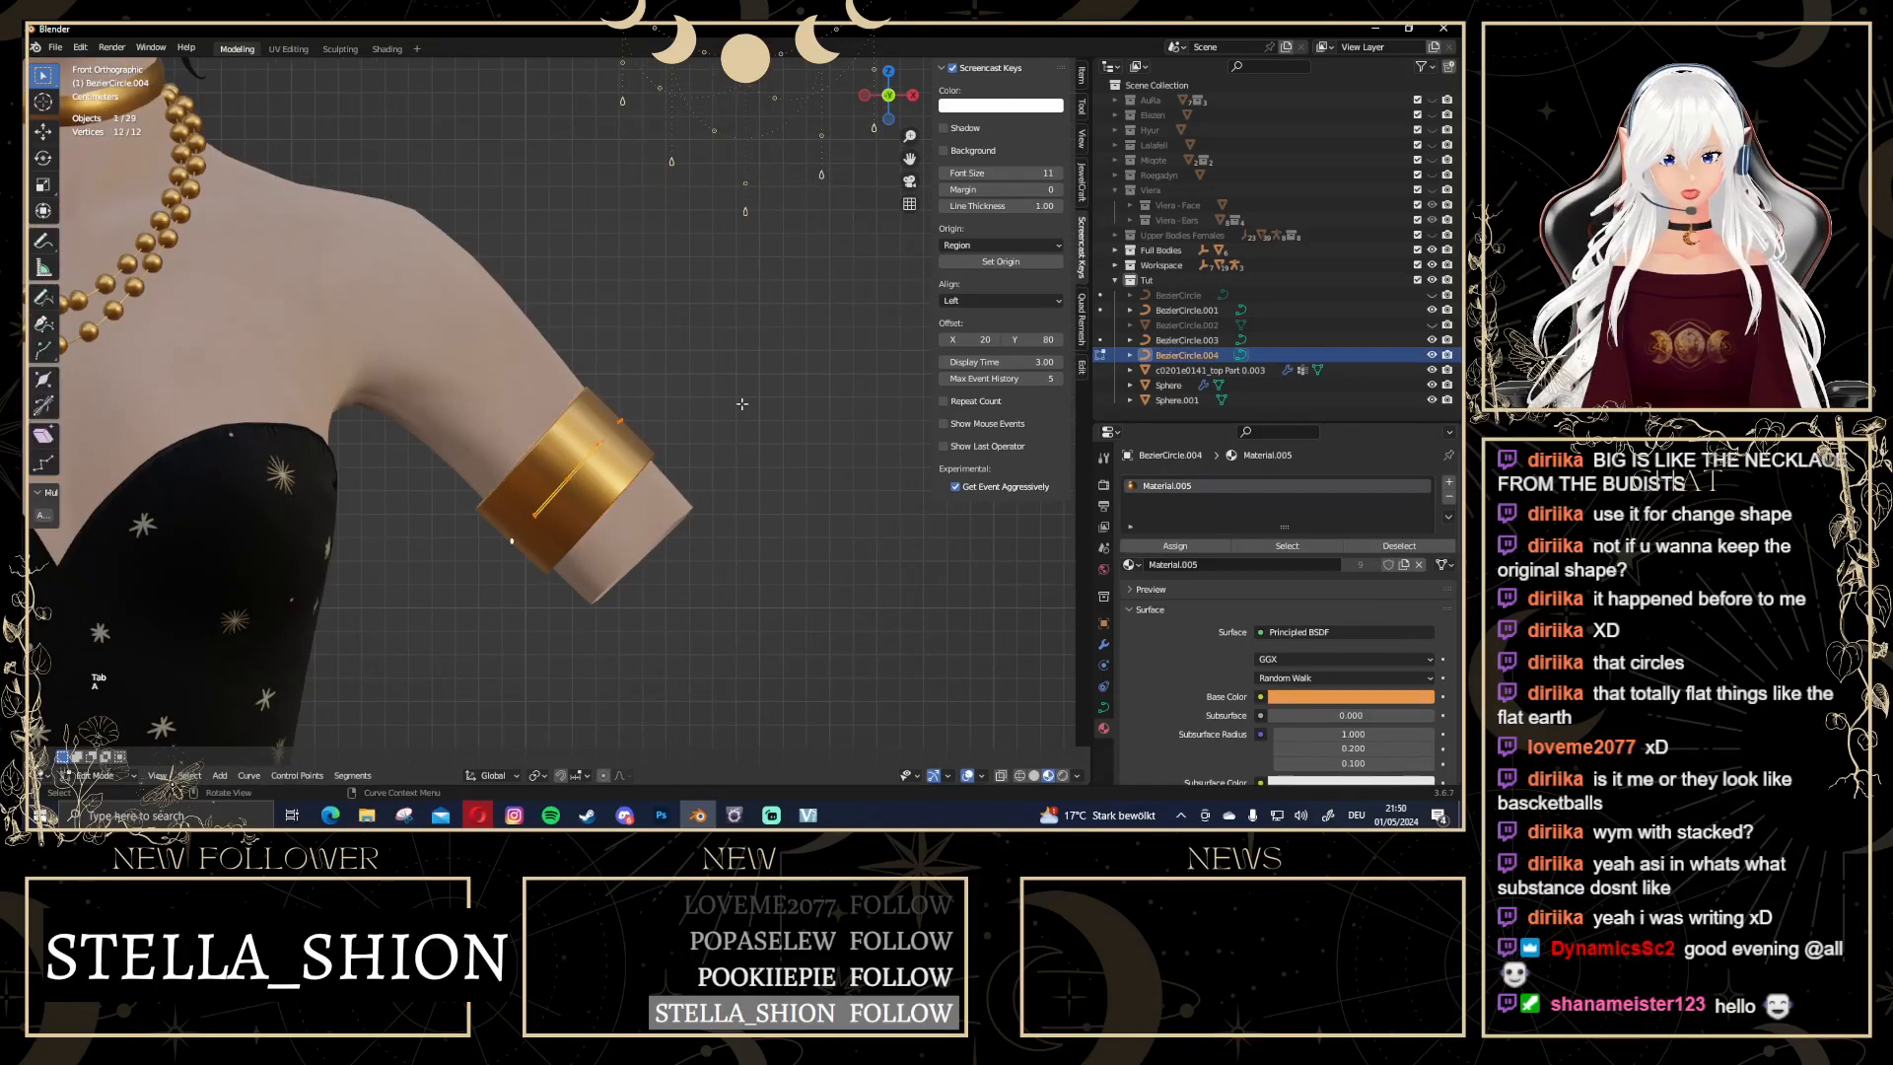
{"action": "key", "text": "r"}
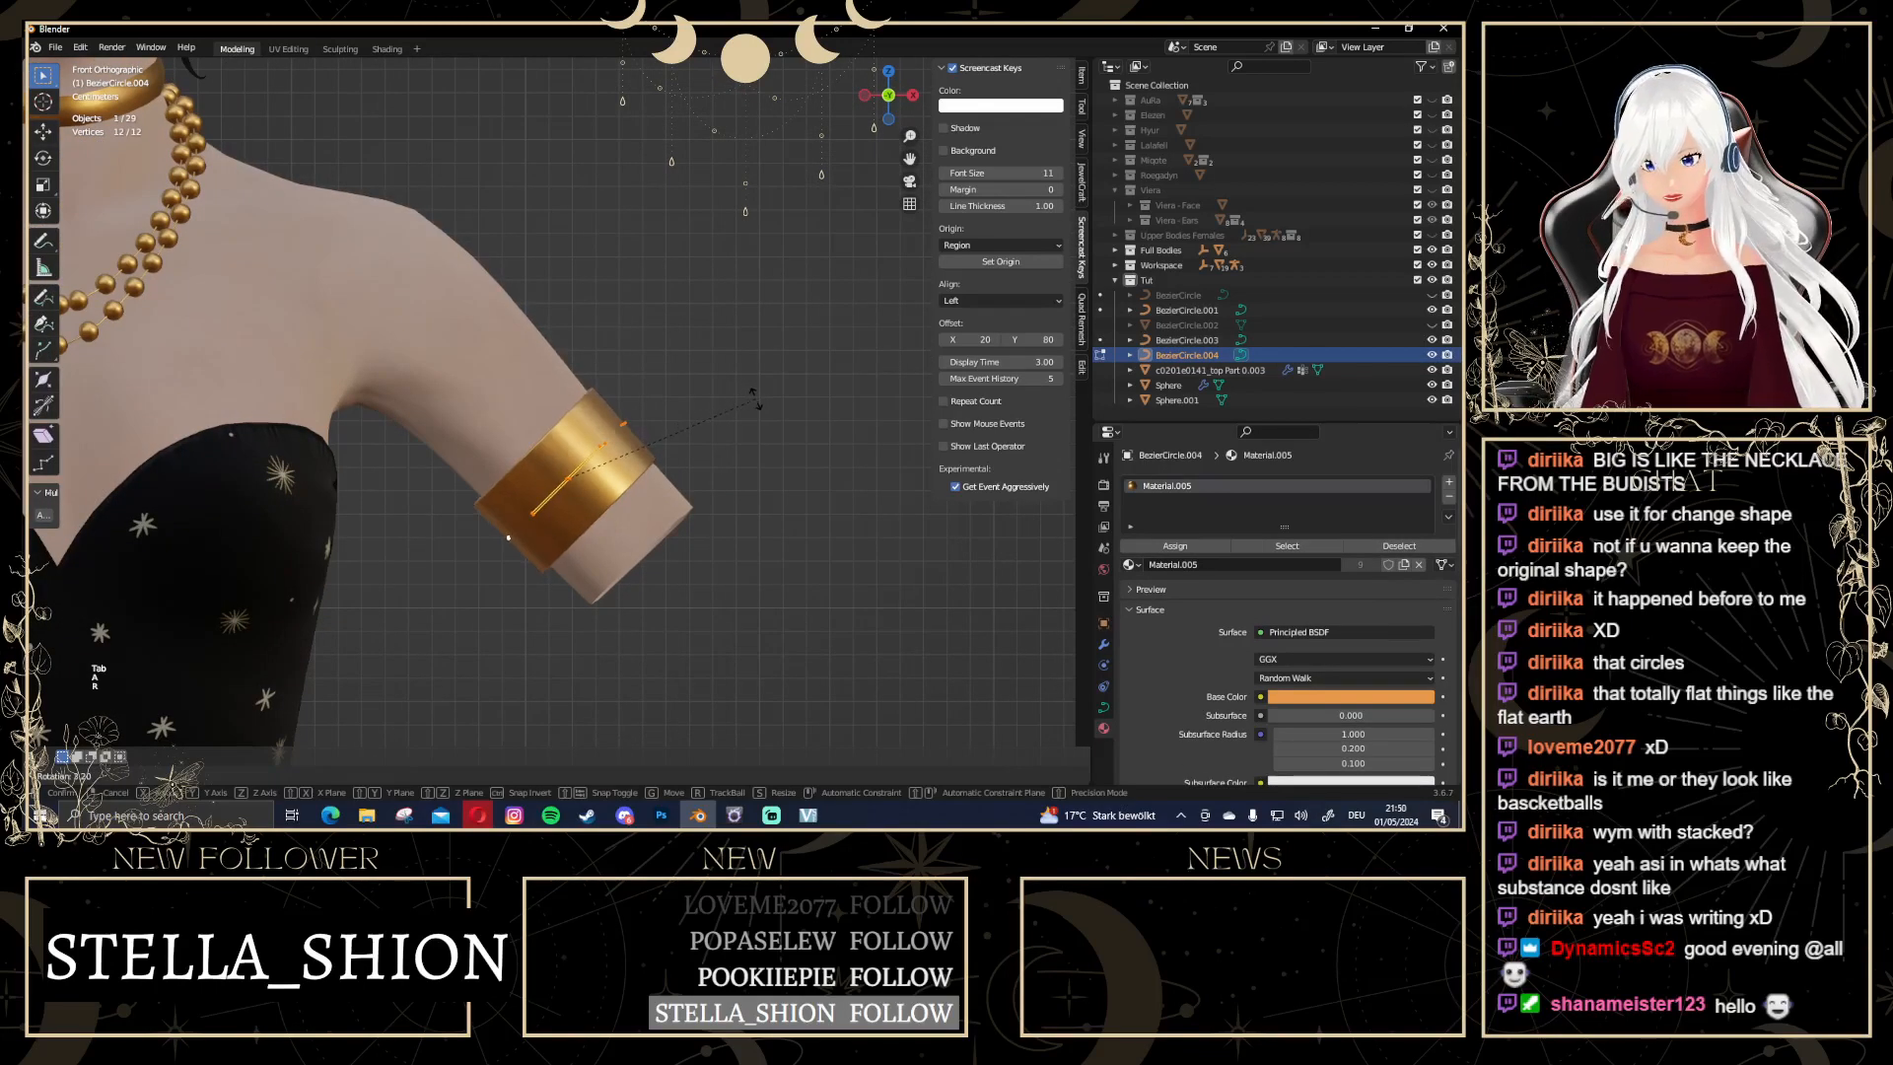
{"action": "left_click", "coordinate": [755, 404]}
{"action": "scroll", "coordinate": [755, 404], "scroll_direction": "down", "scroll_amount": 2}
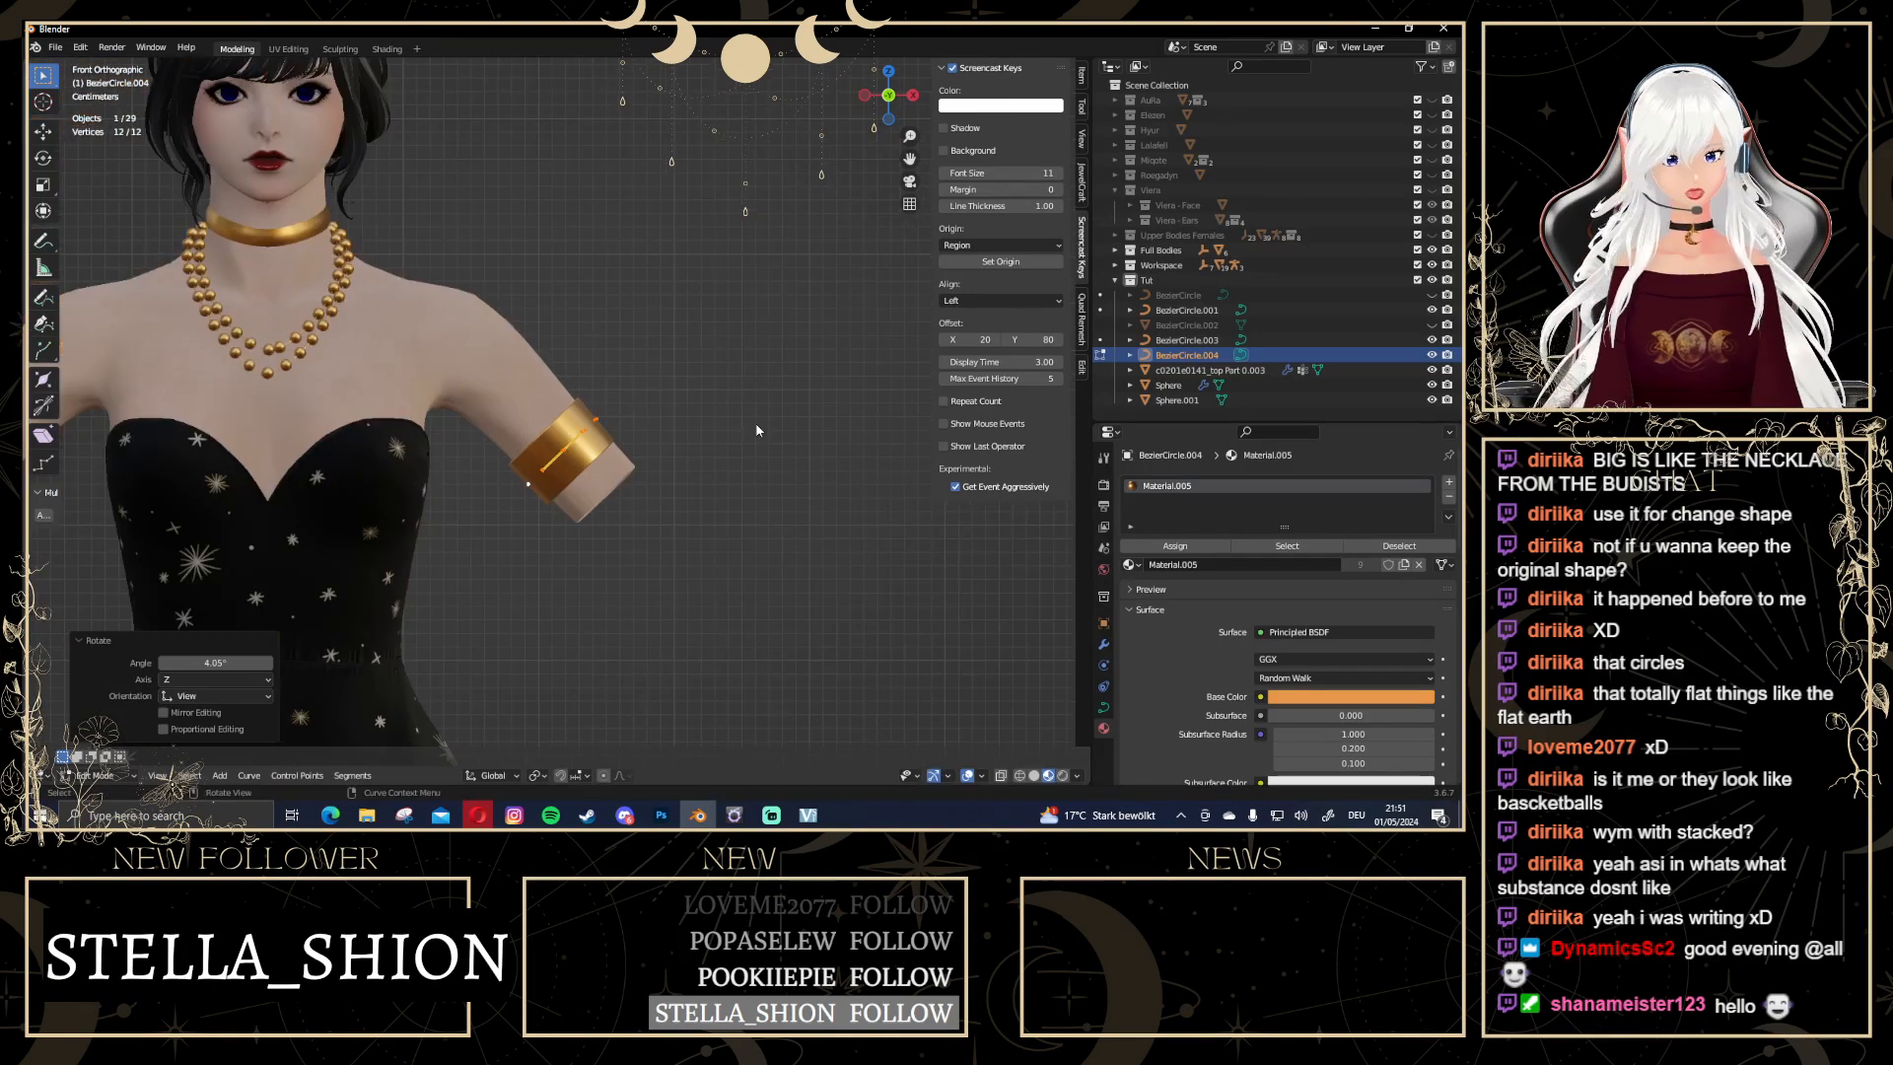
{"action": "key", "text": "Tab"}
{"action": "left_click", "coordinate": [760, 422]}
Set the bevel type in the arm cuff's curve geometry to Profile
{"action": "left_click", "coordinate": [1103, 647]}
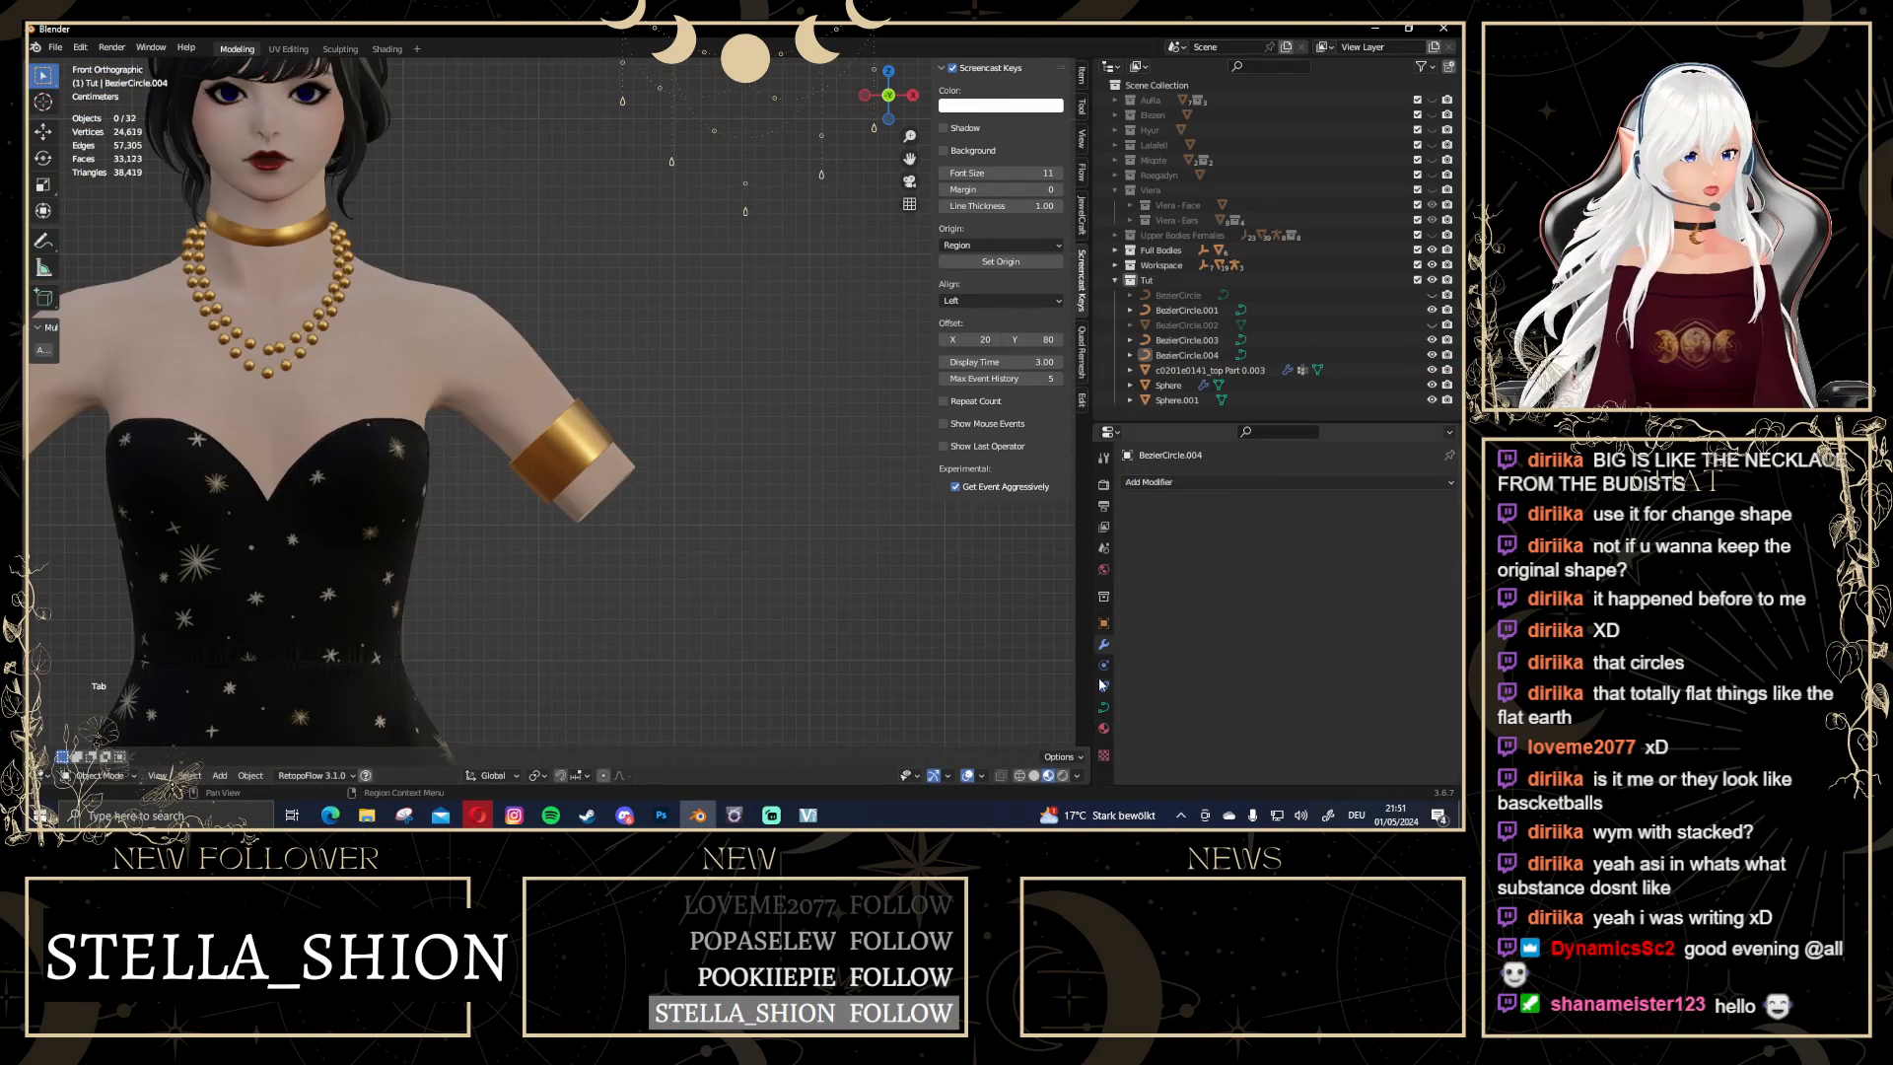
{"action": "left_click", "coordinate": [1102, 712]}
{"action": "scroll", "coordinate": [1272, 558], "scroll_direction": "down", "scroll_amount": 5}
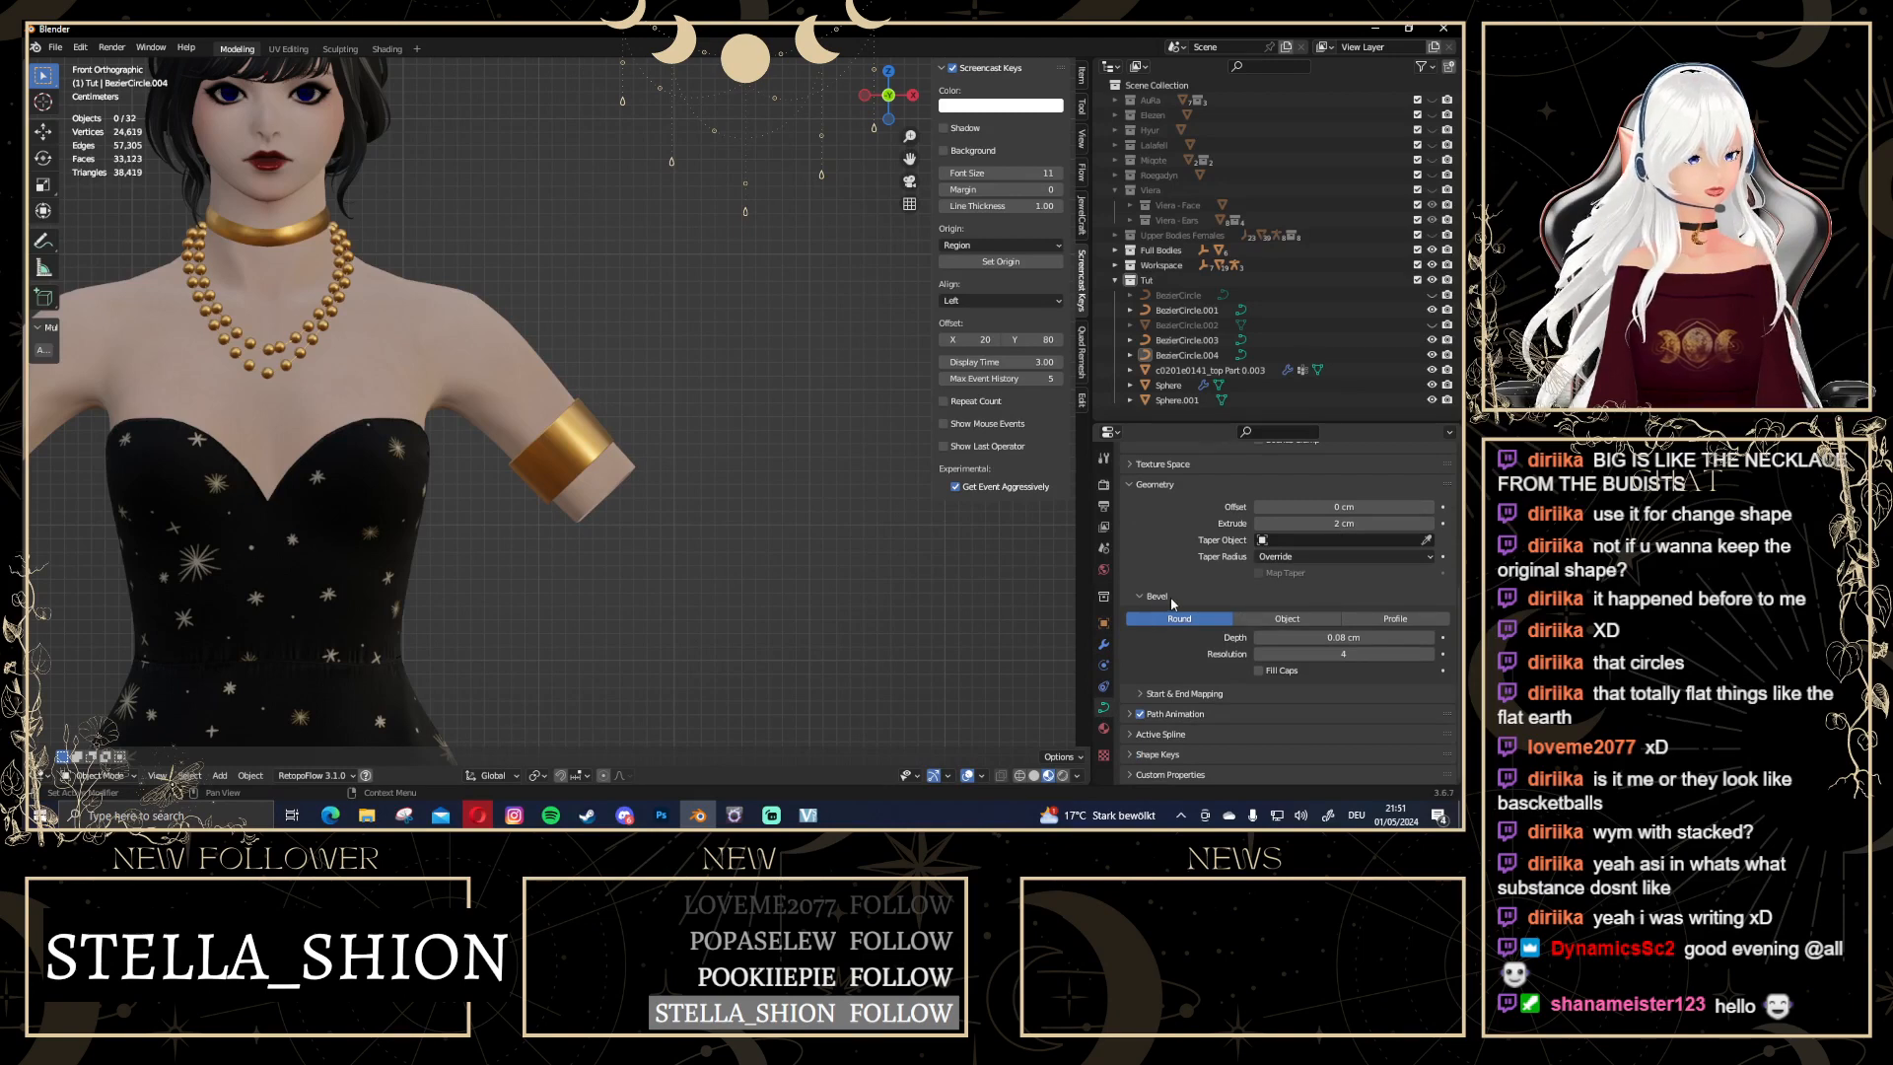
{"action": "scroll", "coordinate": [612, 504], "scroll_direction": "up", "scroll_amount": 8}
{"action": "middle_click_drag", "start_coordinate": [612, 505], "coordinate": [654, 529]}
{"action": "middle_click_drag", "start_coordinate": [729, 464], "coordinate": [659, 631]}
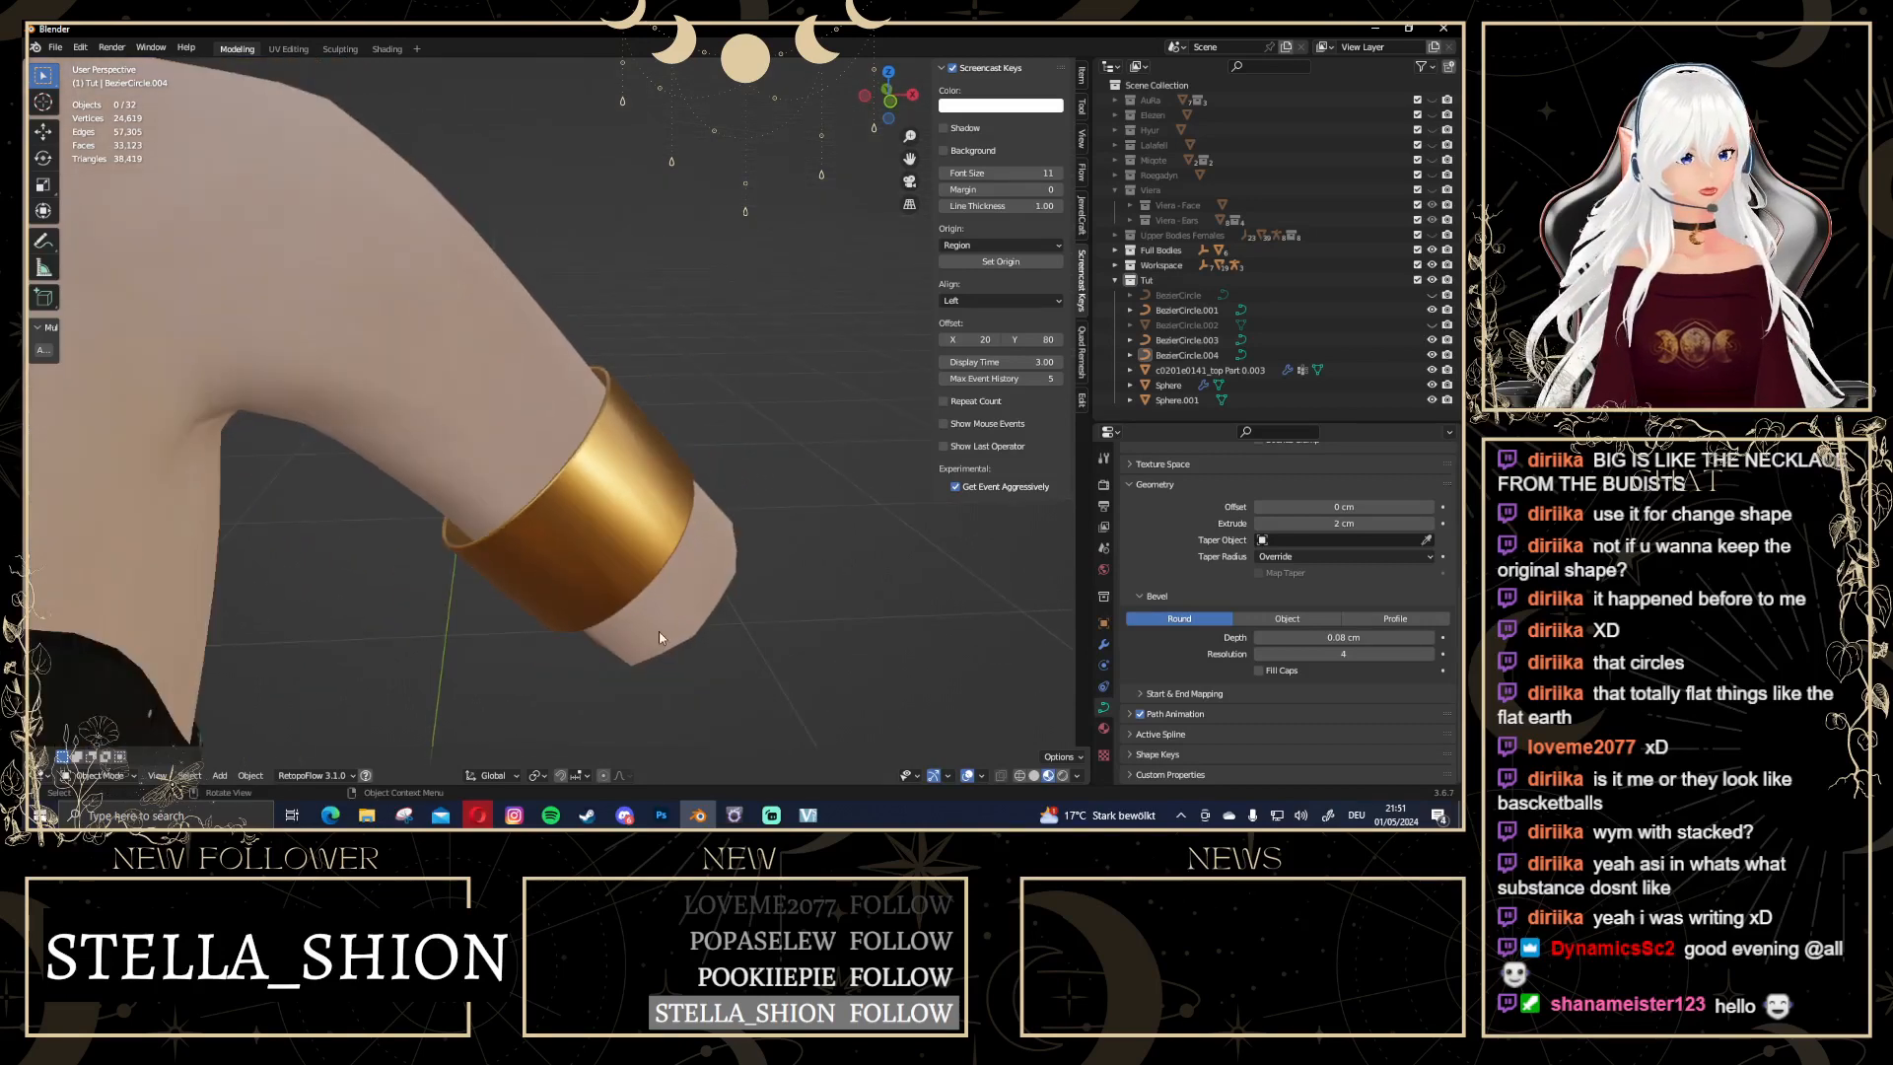
{"action": "left_click", "coordinate": [1402, 621]}
Apply the Support Loops preset to the cuff's bevel profile and inspect the cuff's edges from the front and back
{"action": "middle_click_drag", "start_coordinate": [763, 512], "coordinate": [819, 503]}
{"action": "scroll", "coordinate": [1178, 671], "scroll_direction": "down", "scroll_amount": 4}
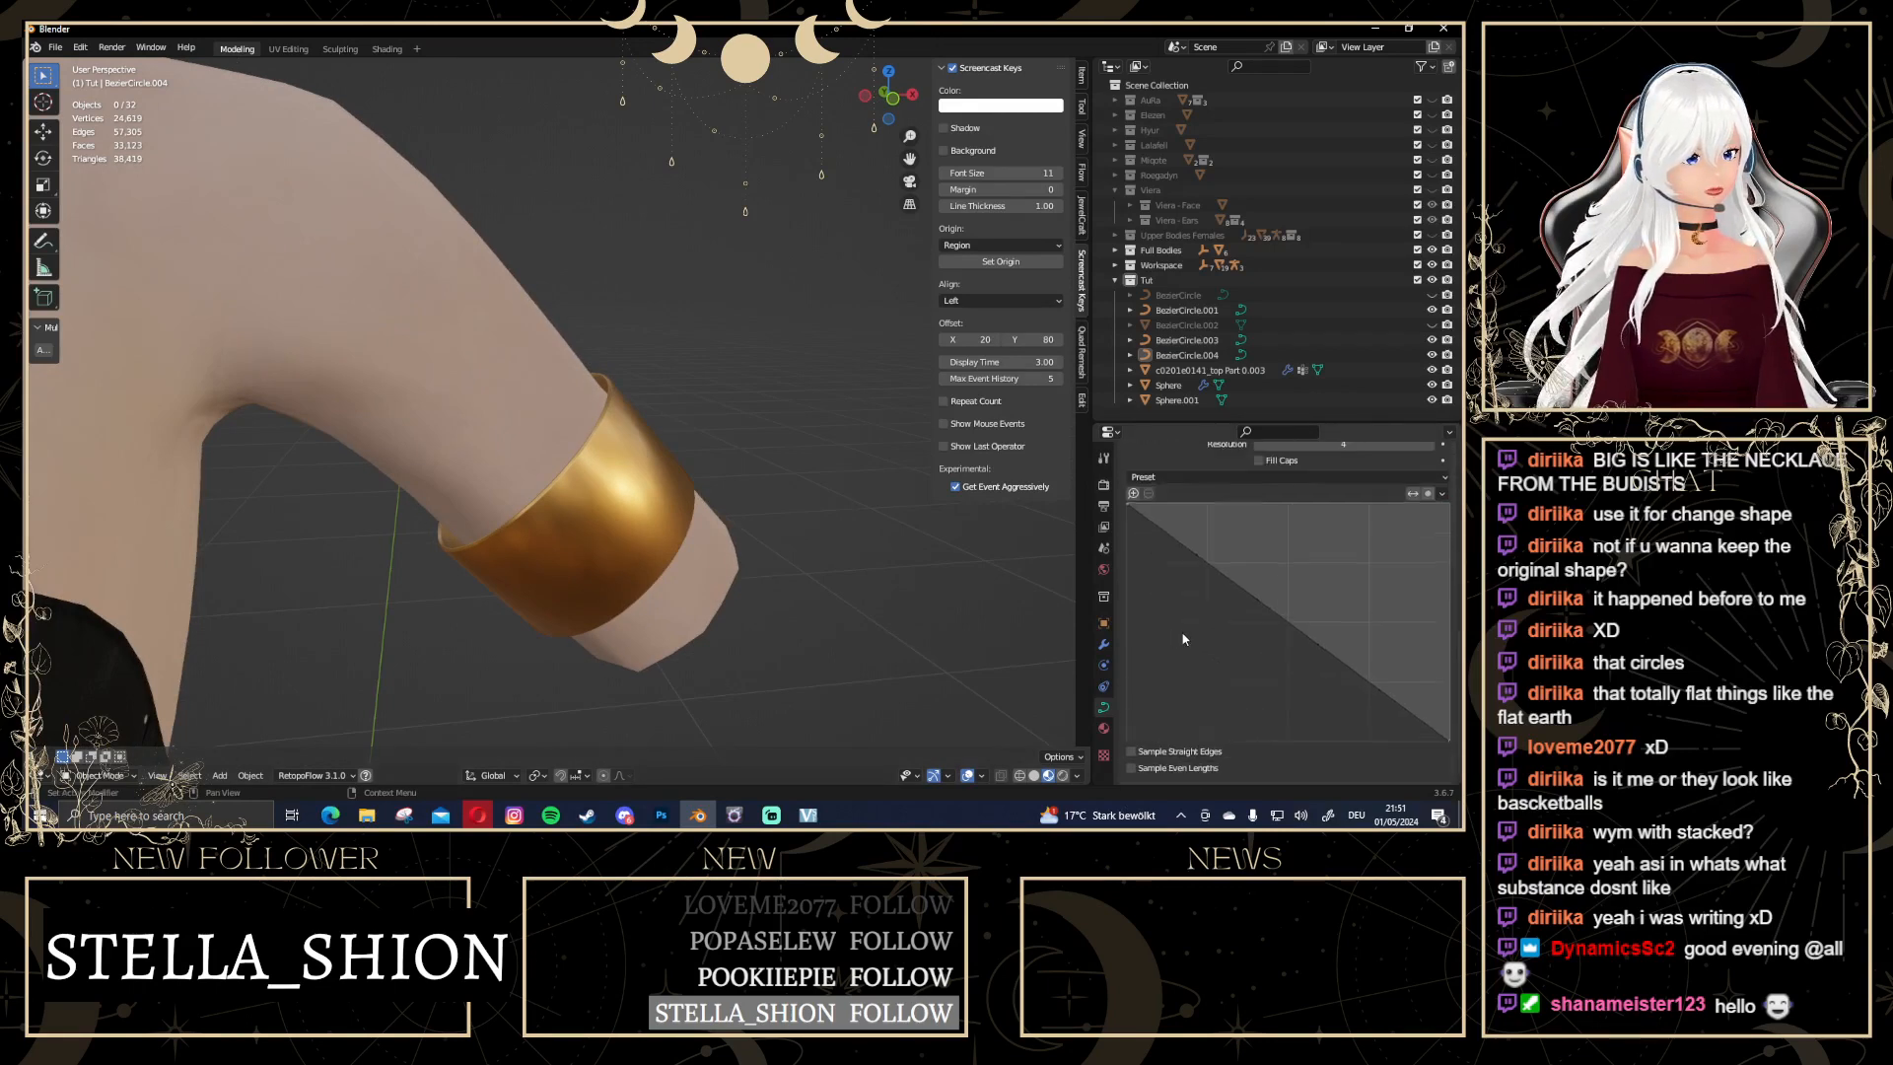
{"action": "scroll", "coordinate": [1262, 554], "scroll_direction": "down", "scroll_amount": 1}
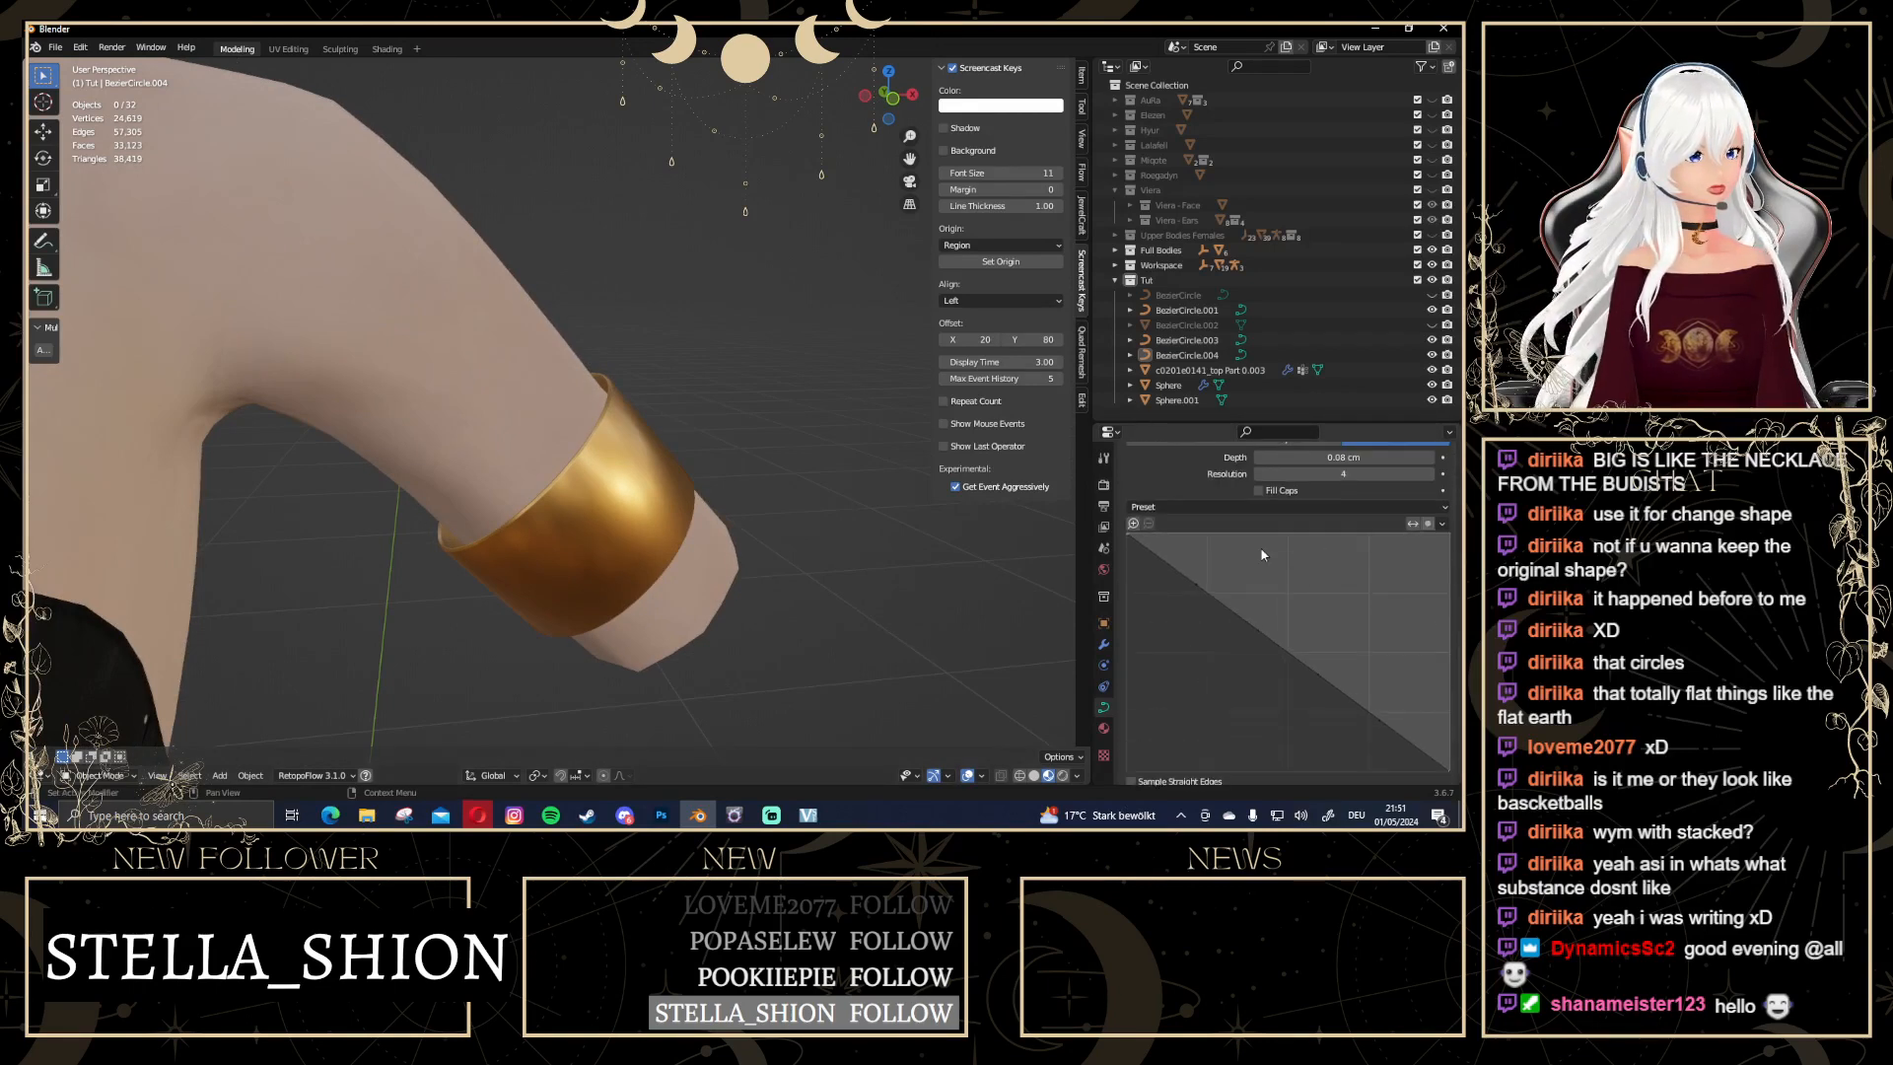
{"action": "left_click", "coordinate": [1174, 506]}
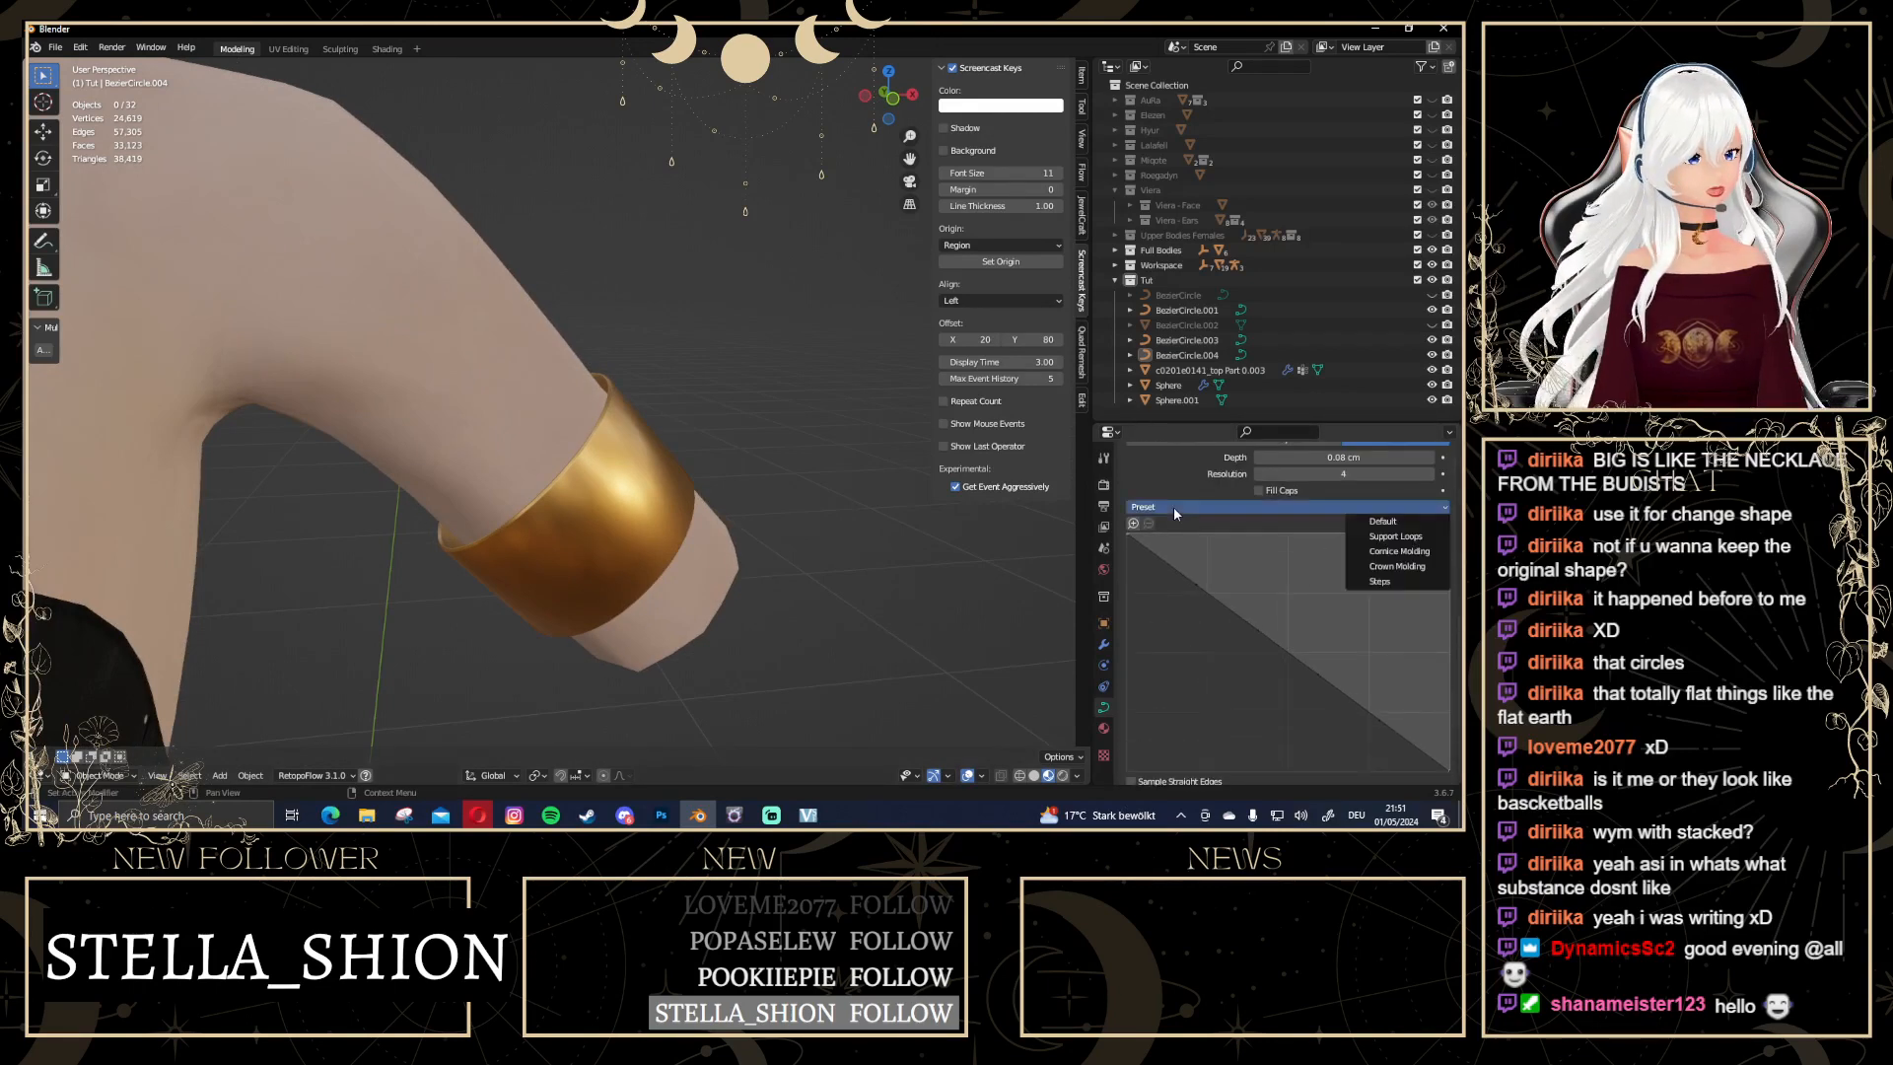
{"action": "left_click", "coordinate": [1410, 539]}
{"action": "middle_click_drag", "start_coordinate": [779, 548], "coordinate": [605, 490]}
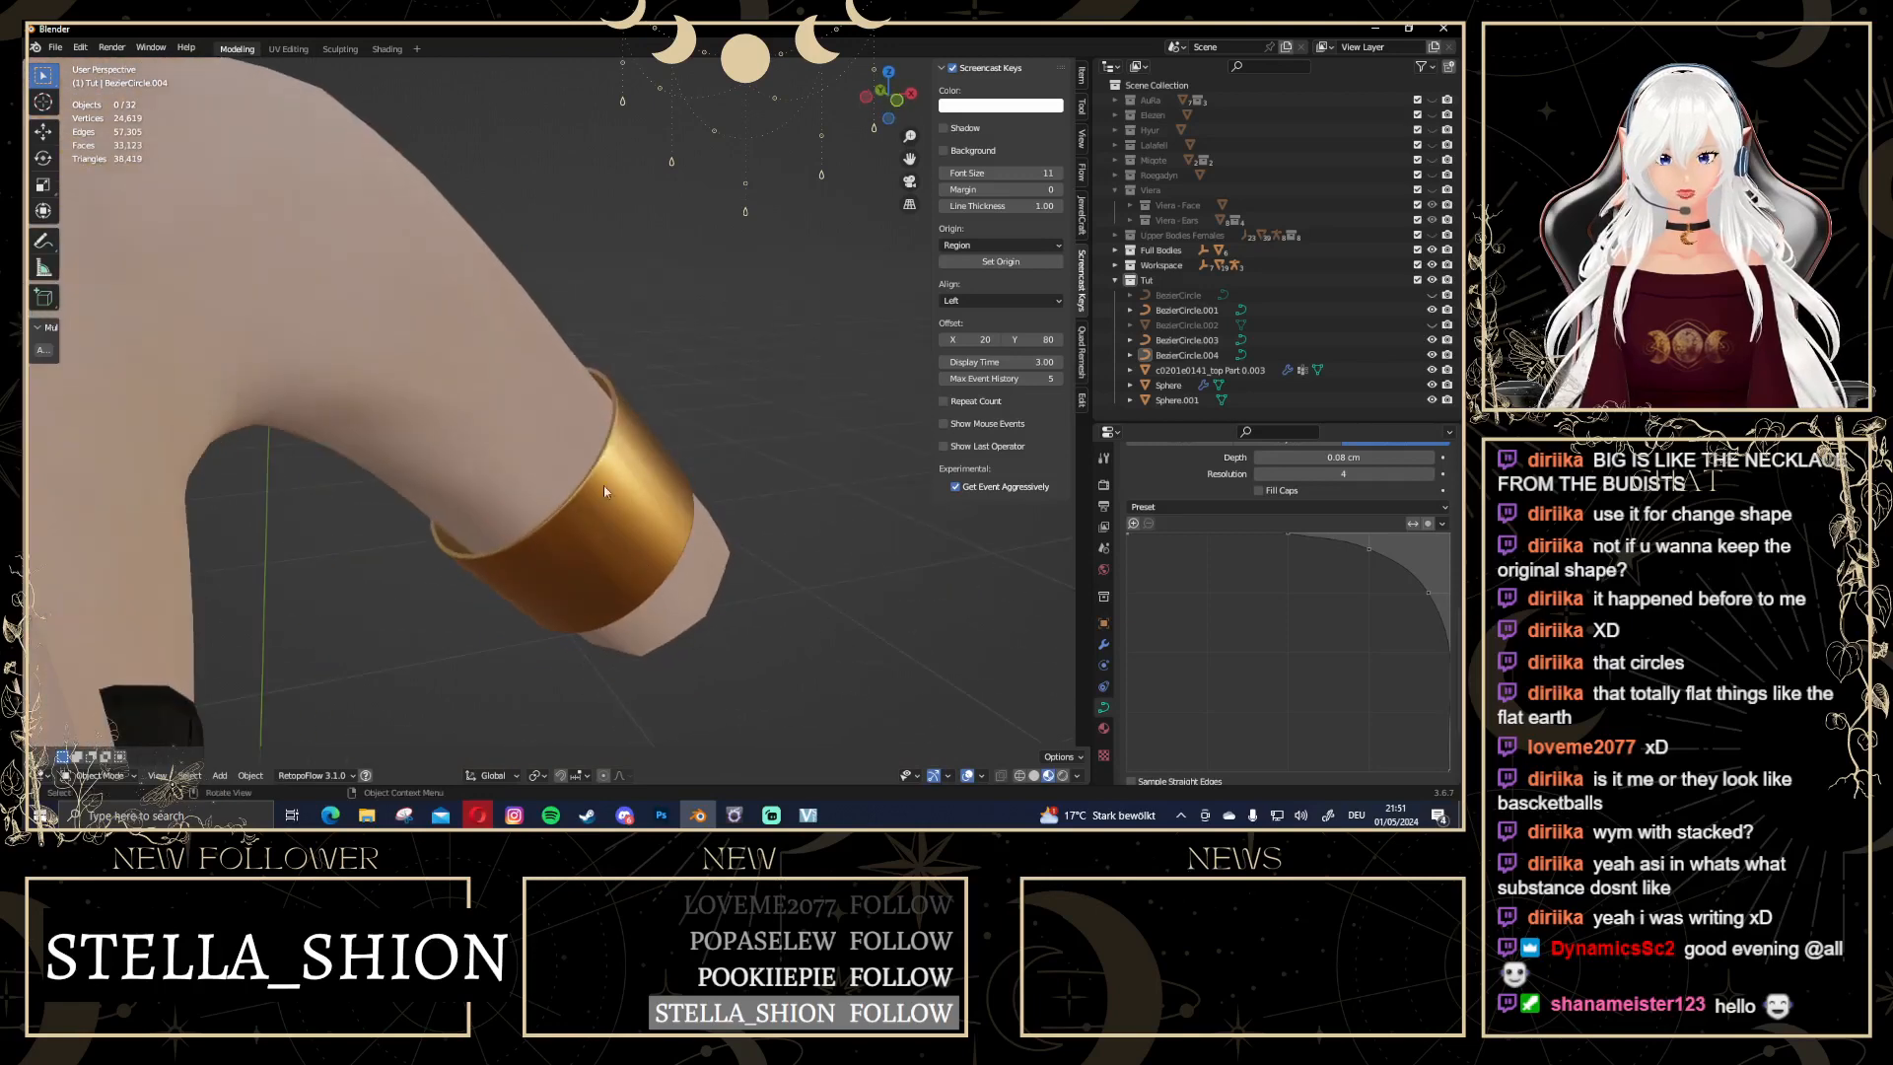
{"action": "middle_click_drag", "start_coordinate": [714, 526], "coordinate": [641, 523]}
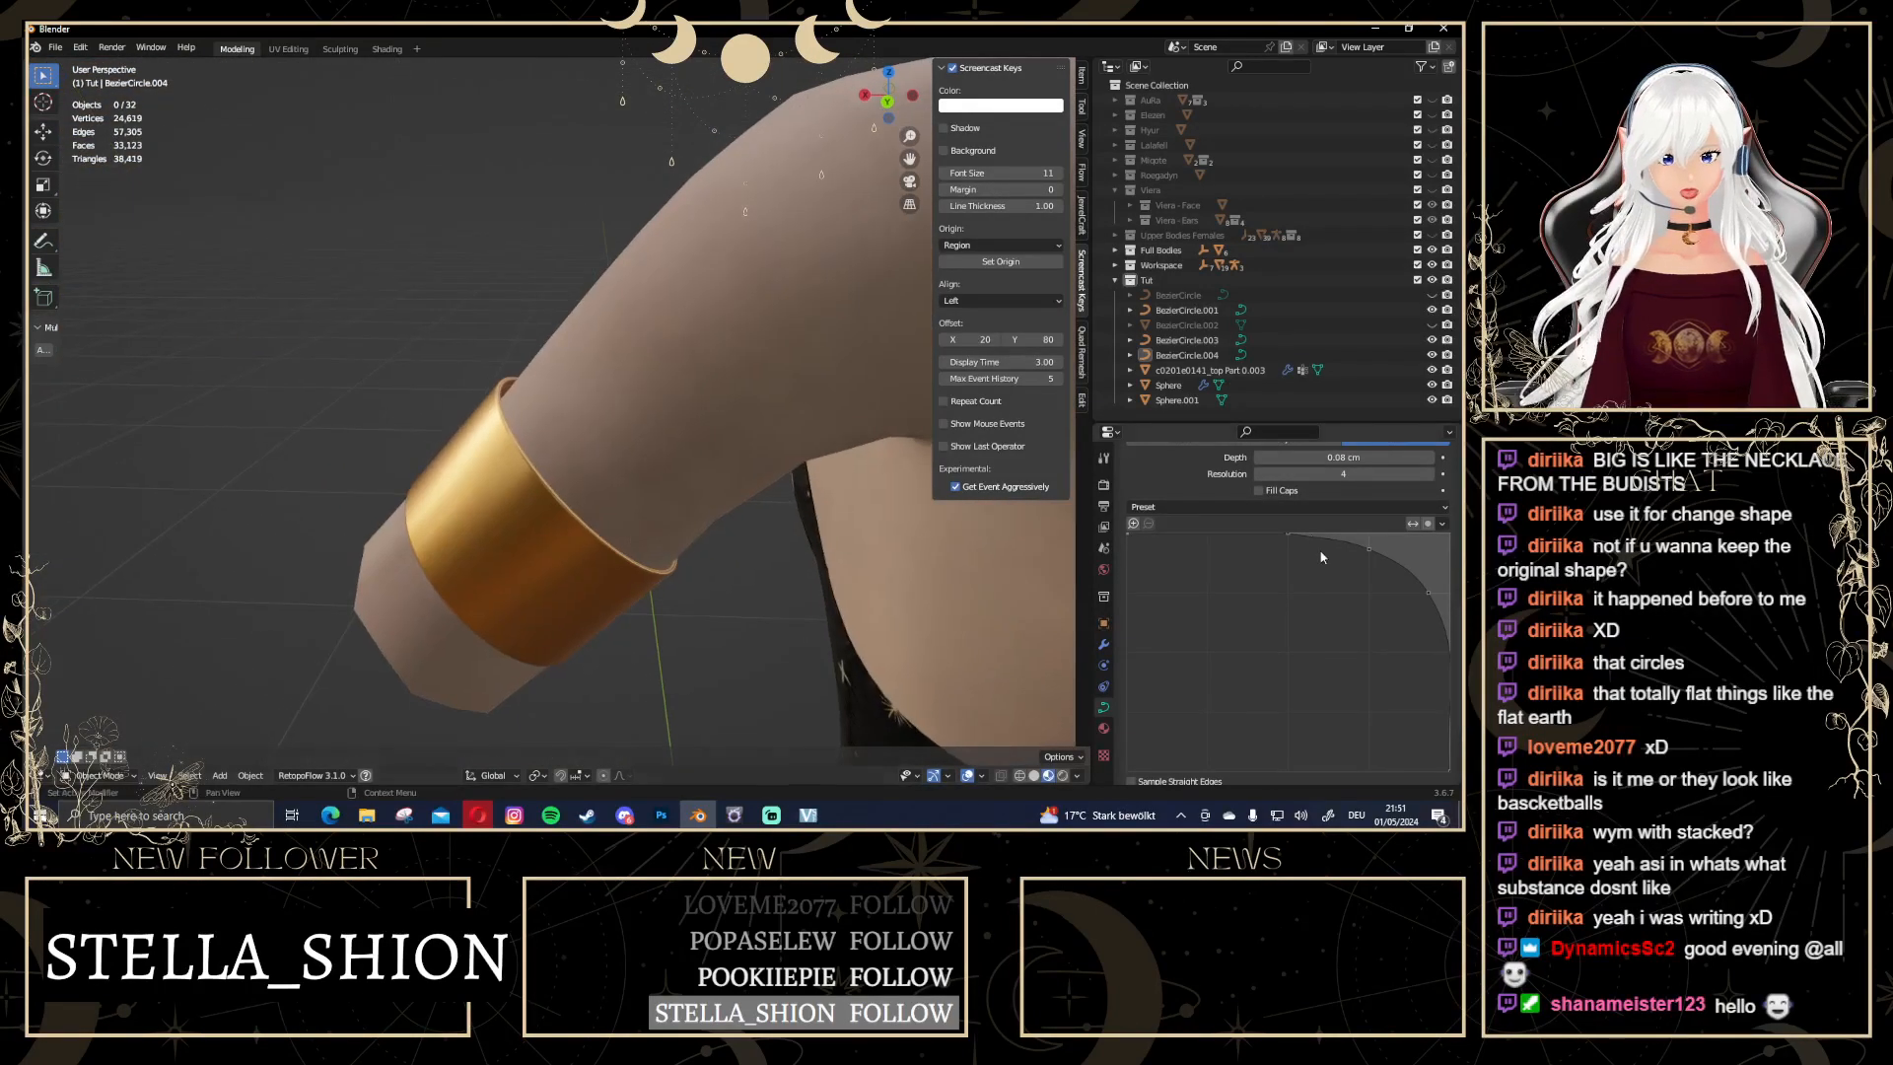
Apply the Crown Molding preset to the arm cuff's bevel profile
{"action": "left_click", "coordinate": [1252, 508]}
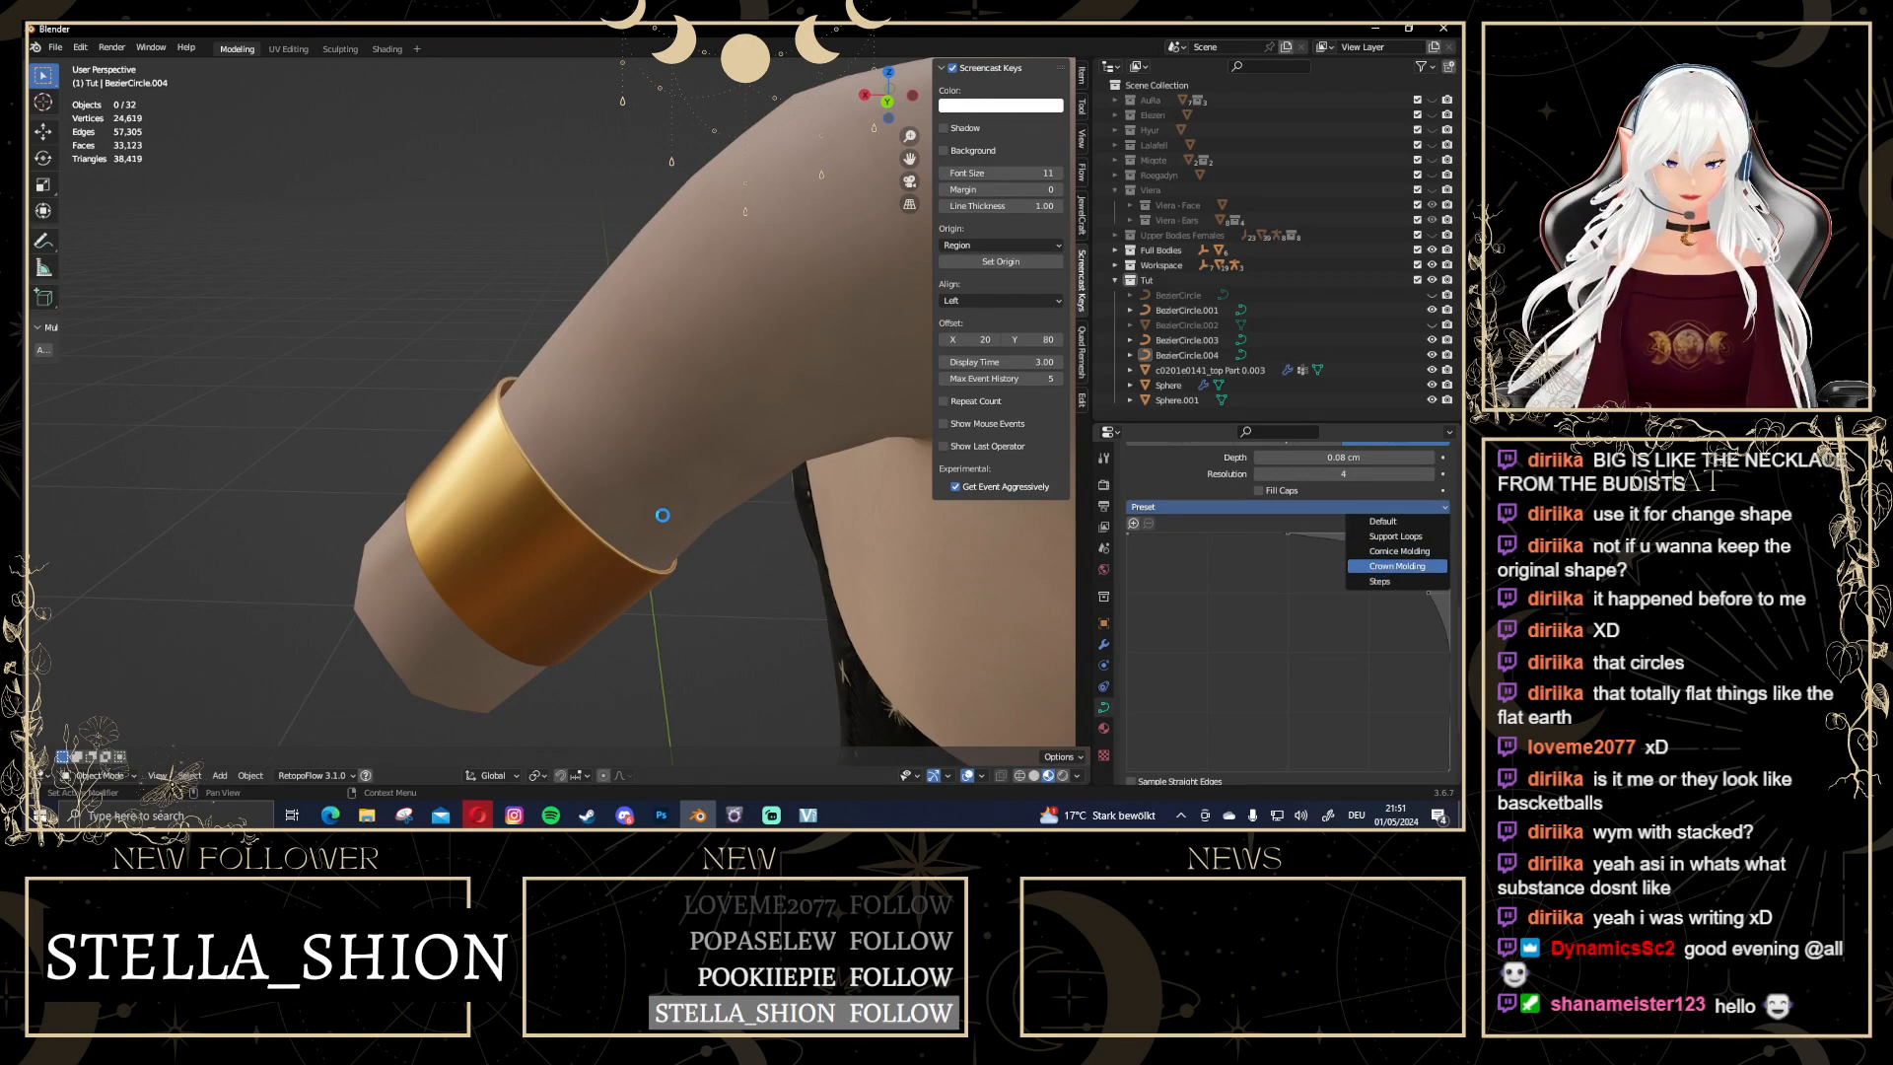
{"action": "left_click", "coordinate": [1397, 566]}
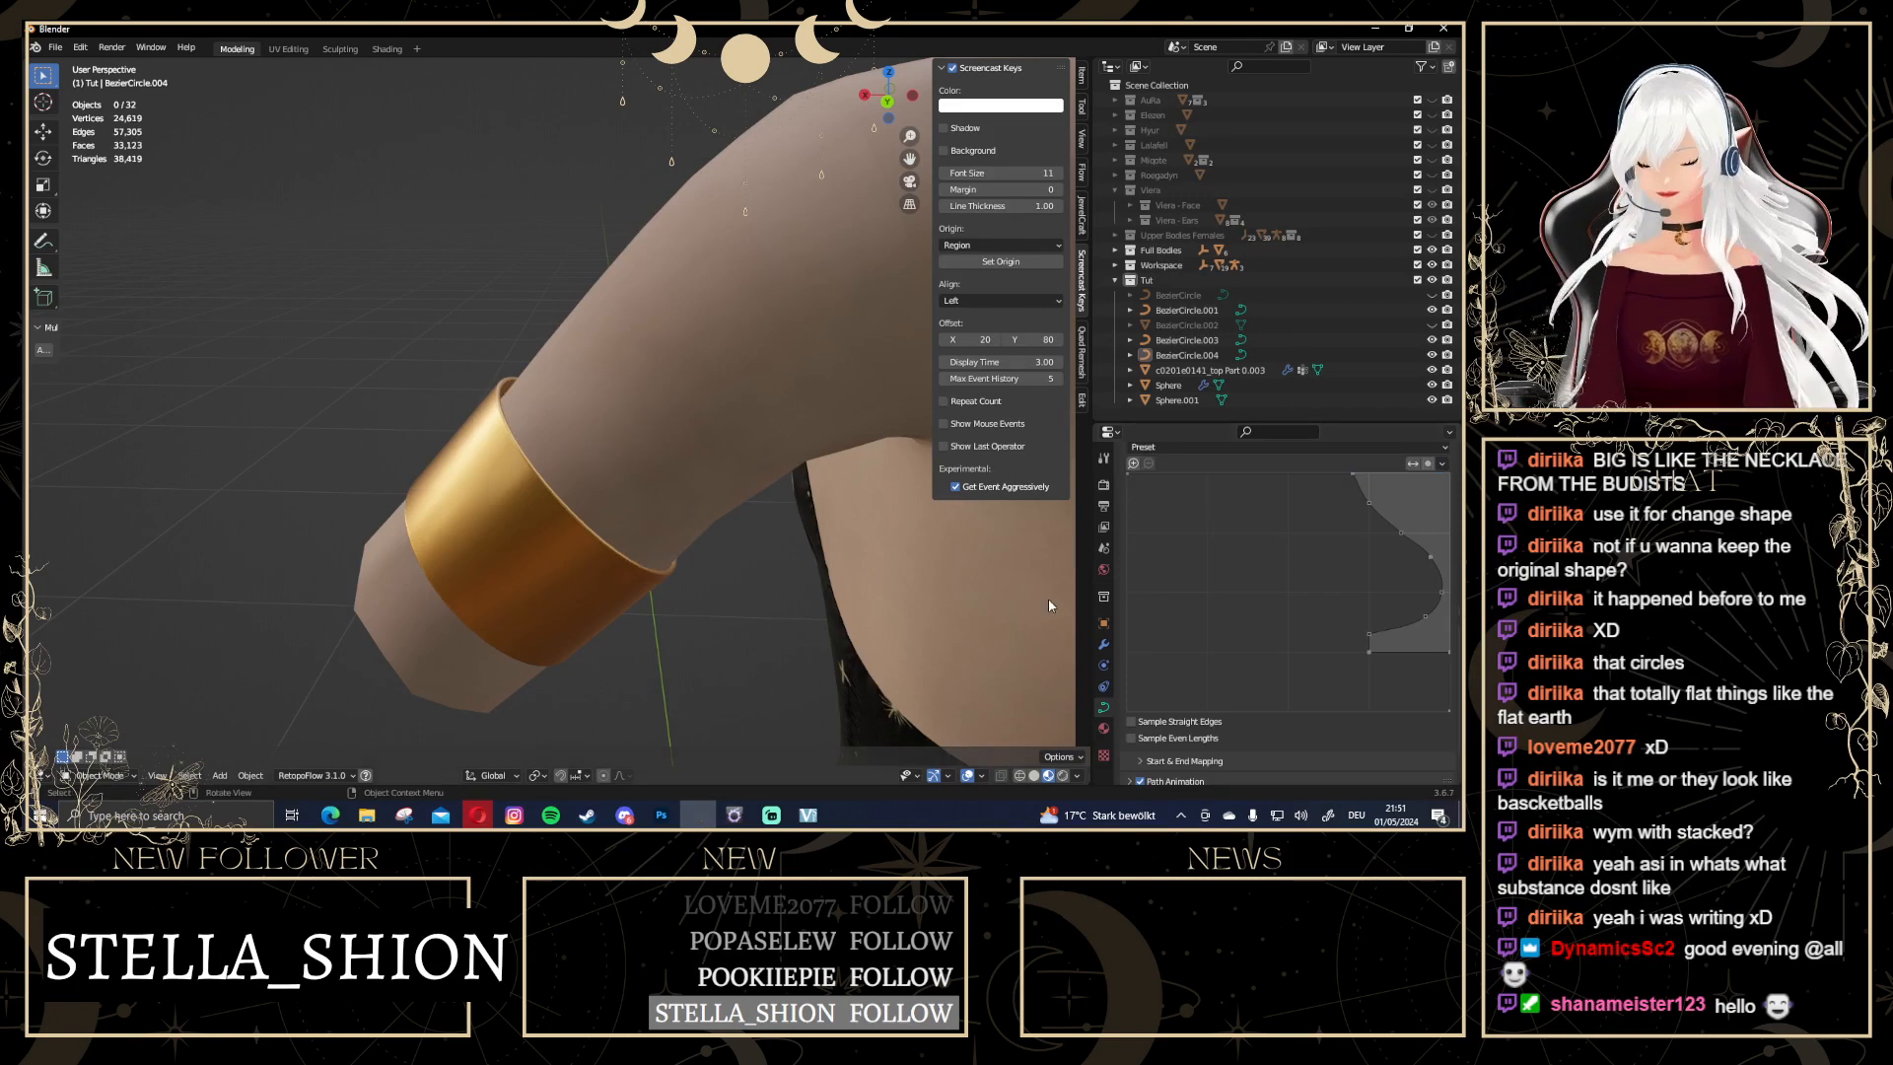
{"action": "middle_click_drag", "start_coordinate": [698, 490], "coordinate": [604, 483]}
Enter Edit Mode on the cuff and set the handle type of the control point on the arm's outer side to Vector
{"action": "key", "text": "Tab"}
{"action": "scroll", "coordinate": [569, 472], "scroll_direction": "up", "scroll_amount": 2}
{"action": "left_click", "coordinate": [607, 486]}
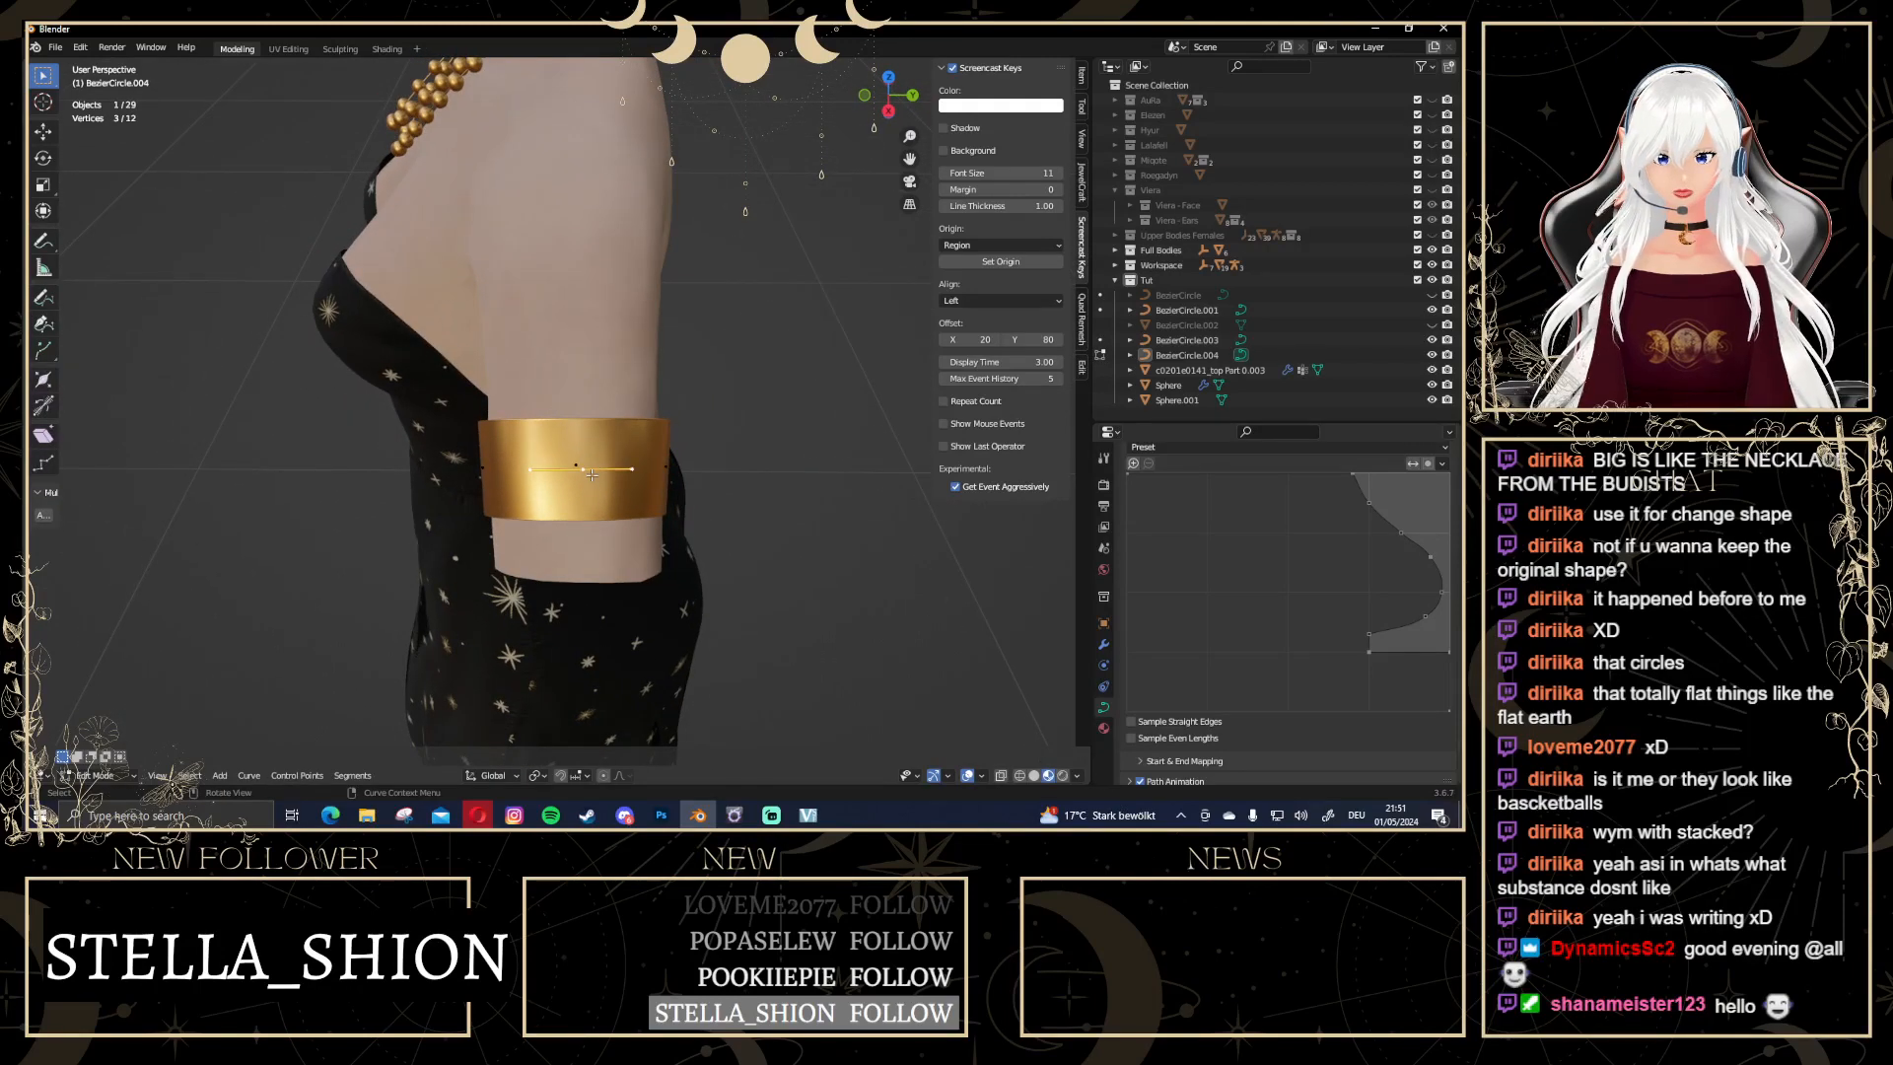
{"action": "right_click", "coordinate": [593, 479]}
{"action": "left_click", "coordinate": [665, 491]}
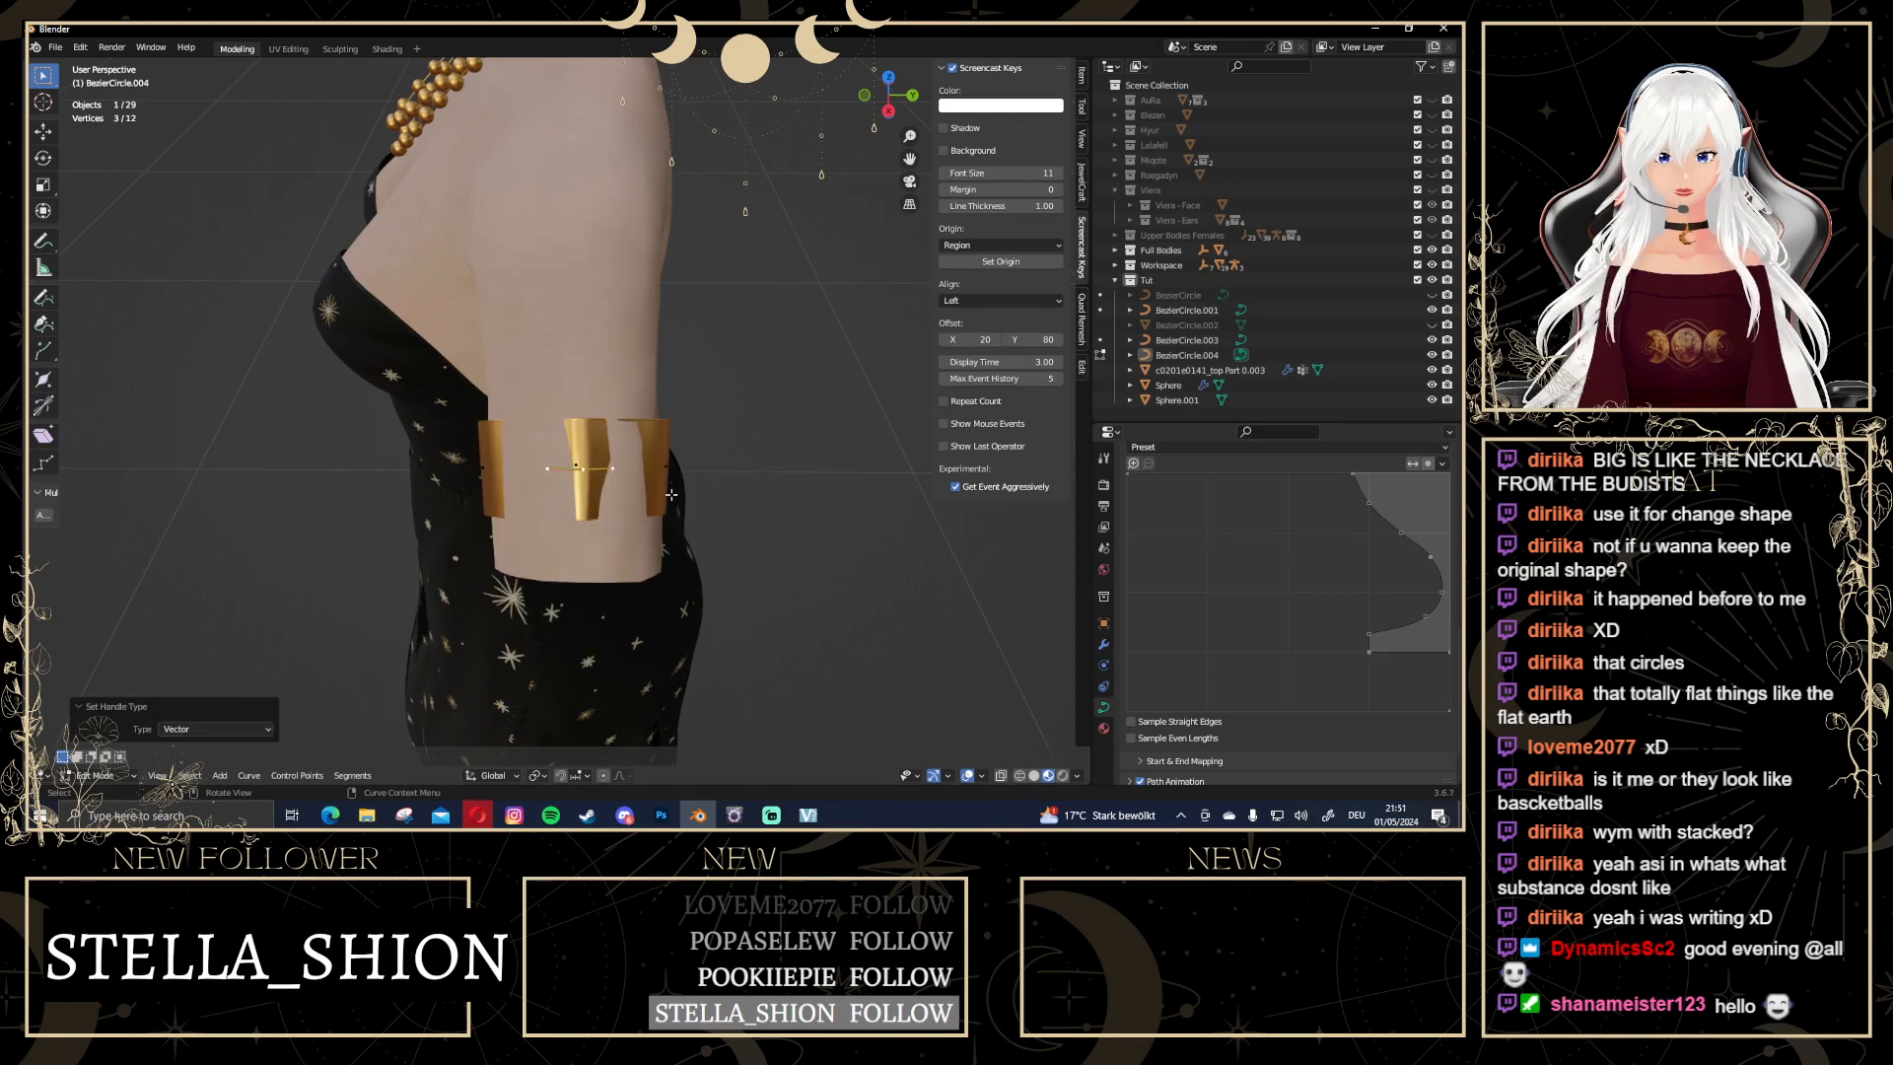
{"action": "middle_click_drag", "start_coordinate": [588, 494], "coordinate": [629, 459]}
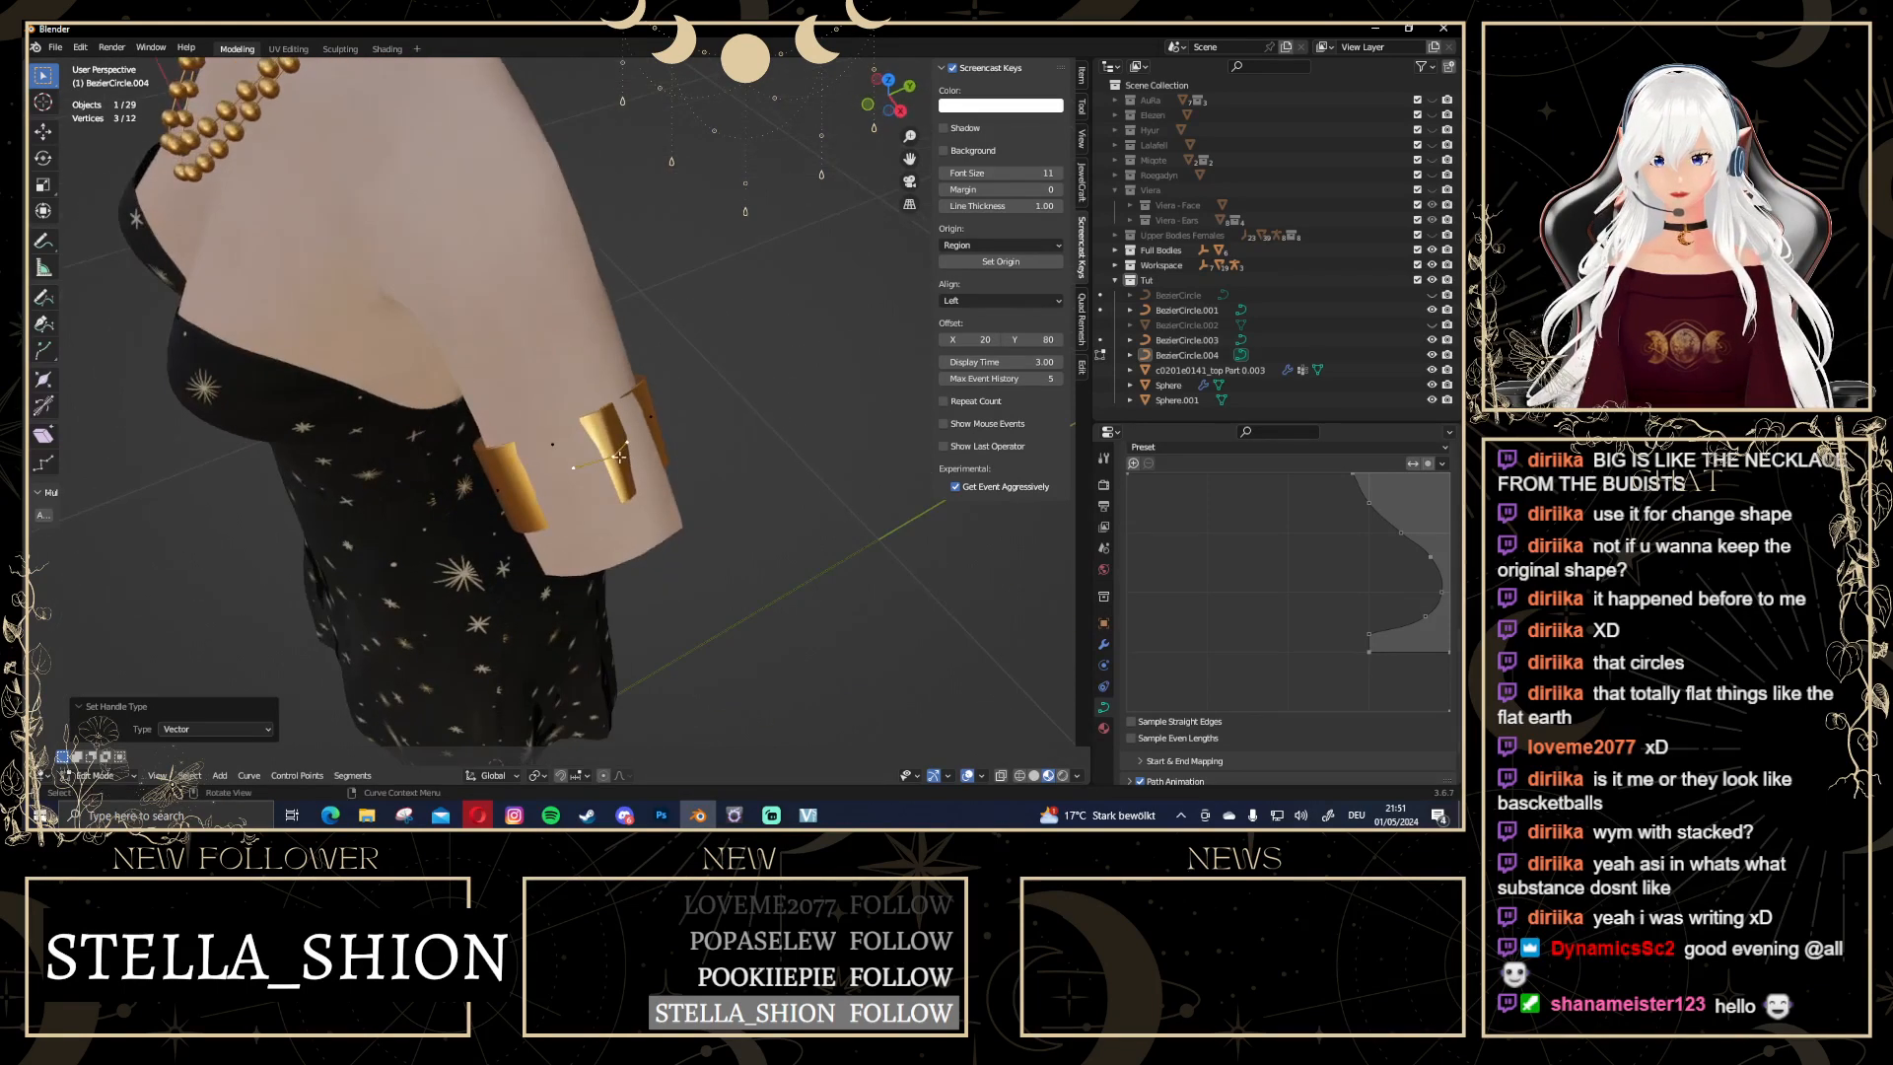
Move the outer control point by about 1.01, 0.07 and -0.70 cm in X, Y and Z, and rotate it about -48.4° in the view plane
{"action": "left_click", "coordinate": [620, 458]}
{"action": "key", "text": "g"}
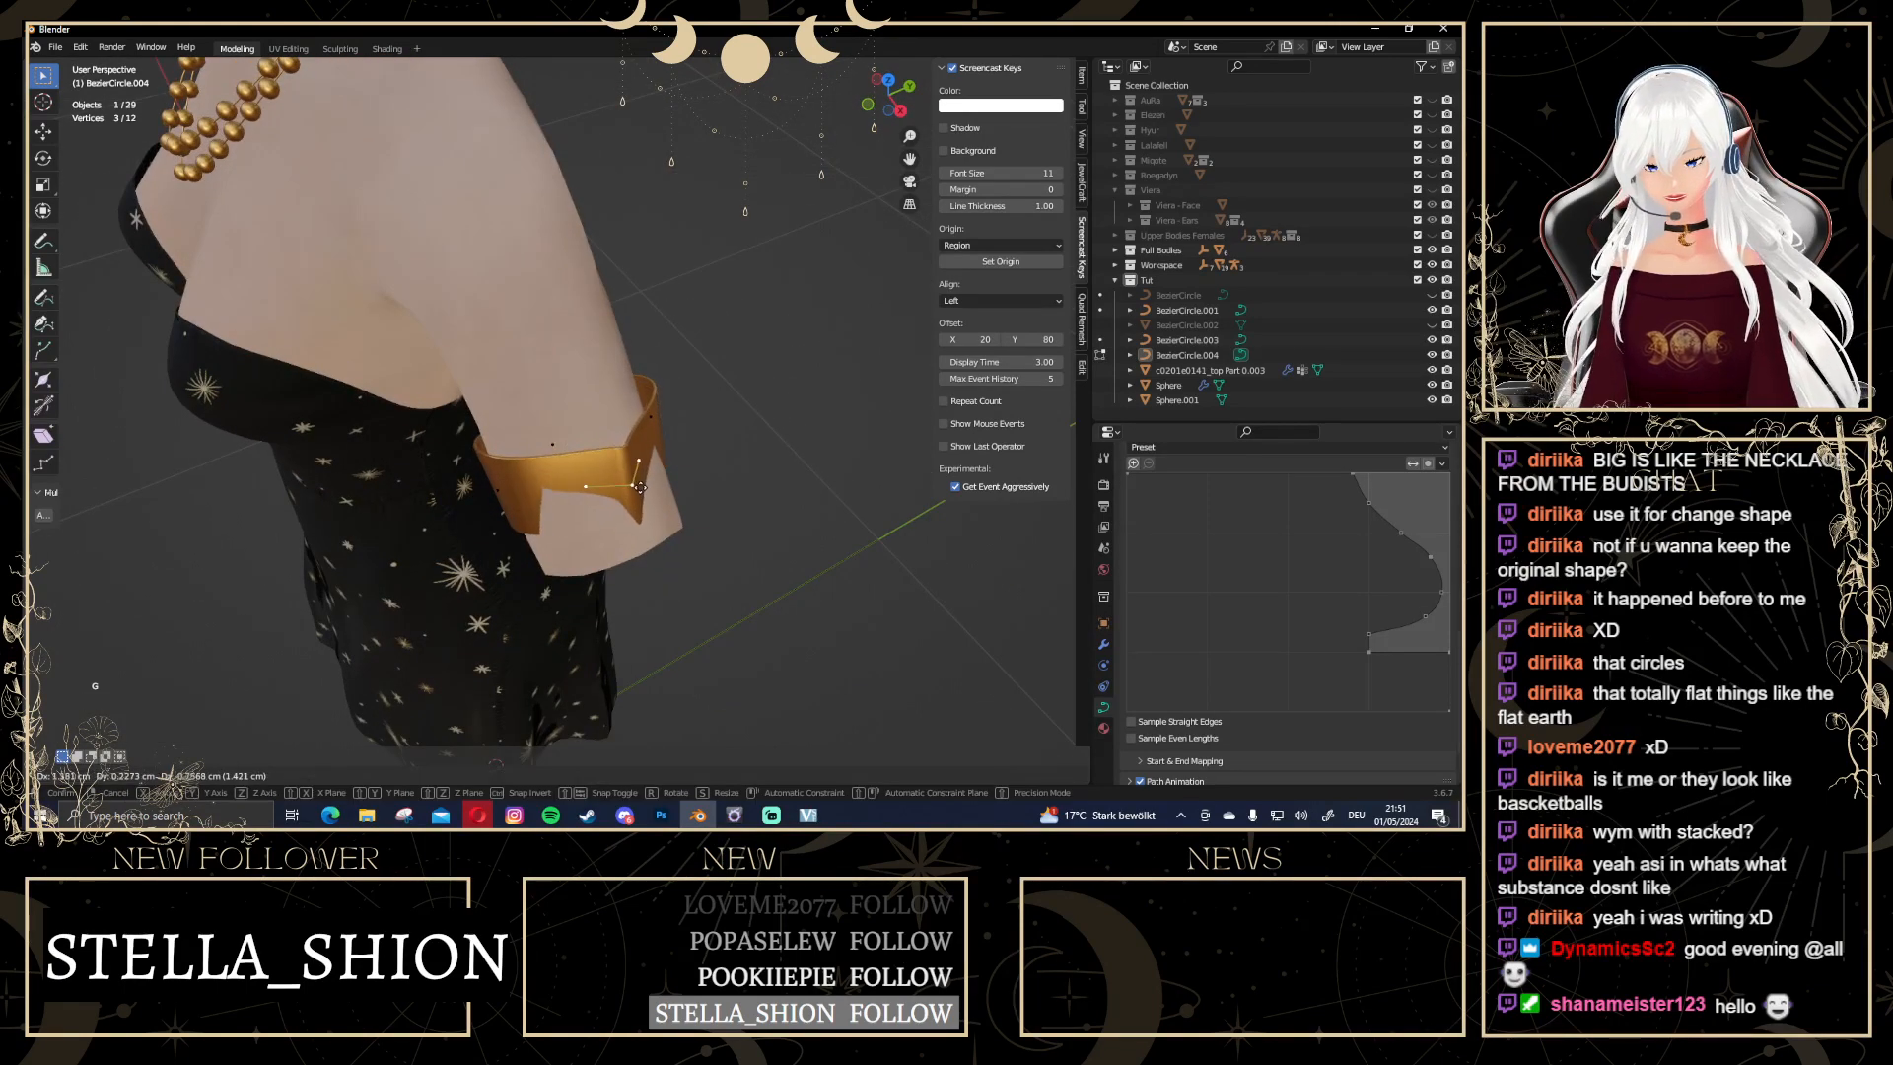
{"action": "left_click", "coordinate": [636, 462]}
{"action": "middle_click_drag", "start_coordinate": [636, 462], "coordinate": [763, 391]}
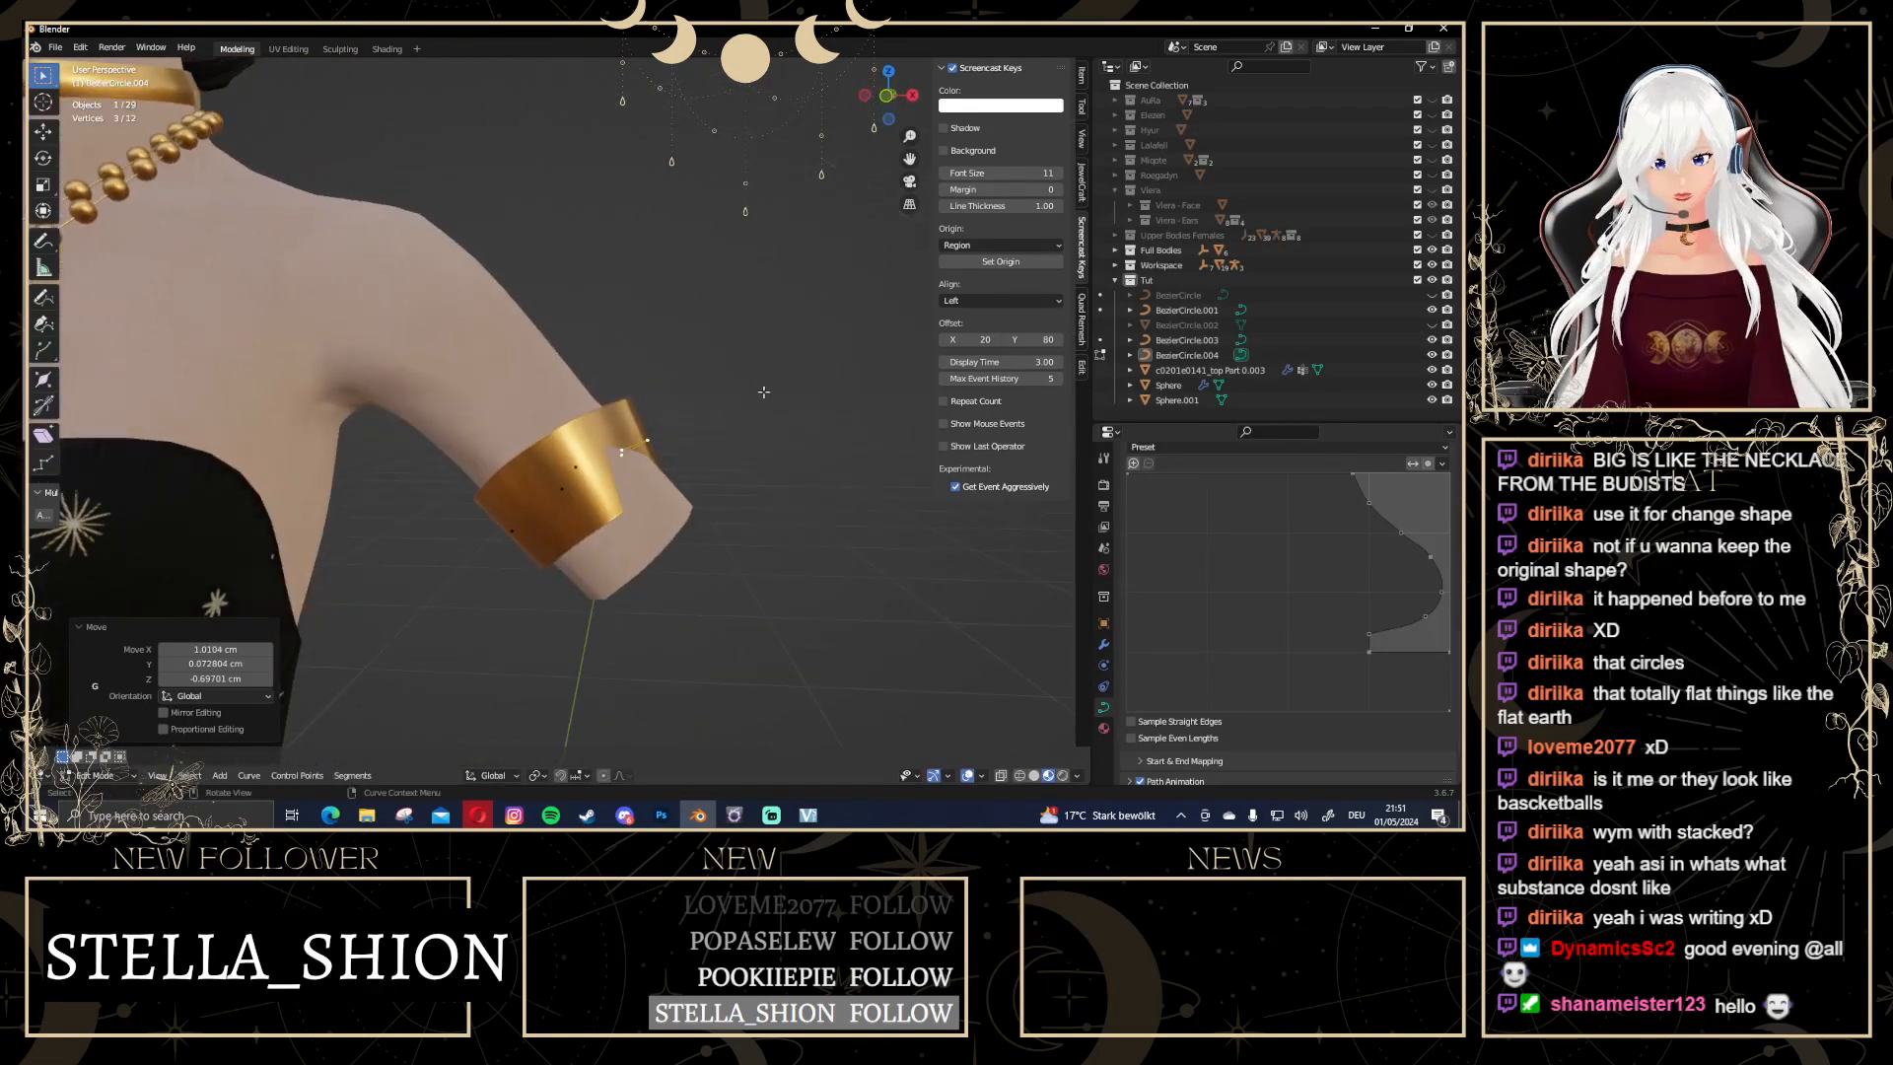
{"action": "key", "text": "r"}
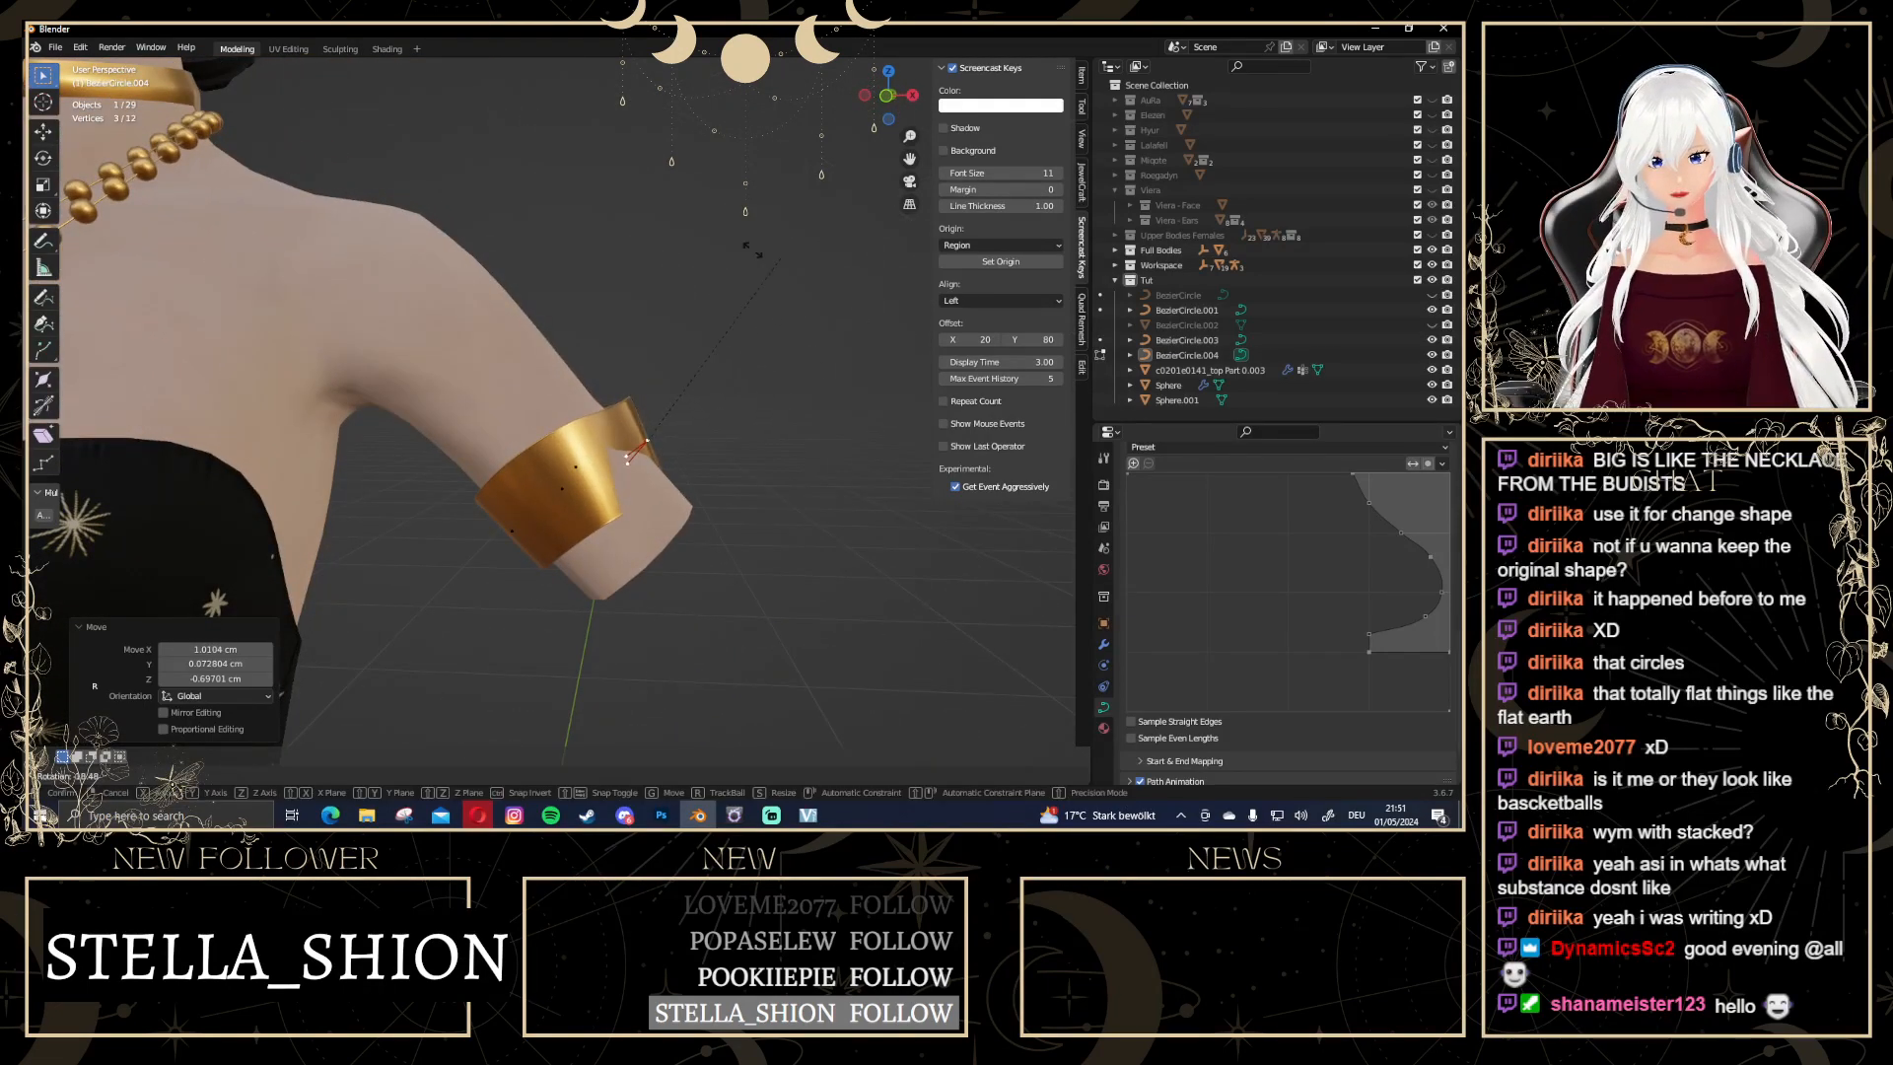
{"action": "left_click", "coordinate": [678, 187]}
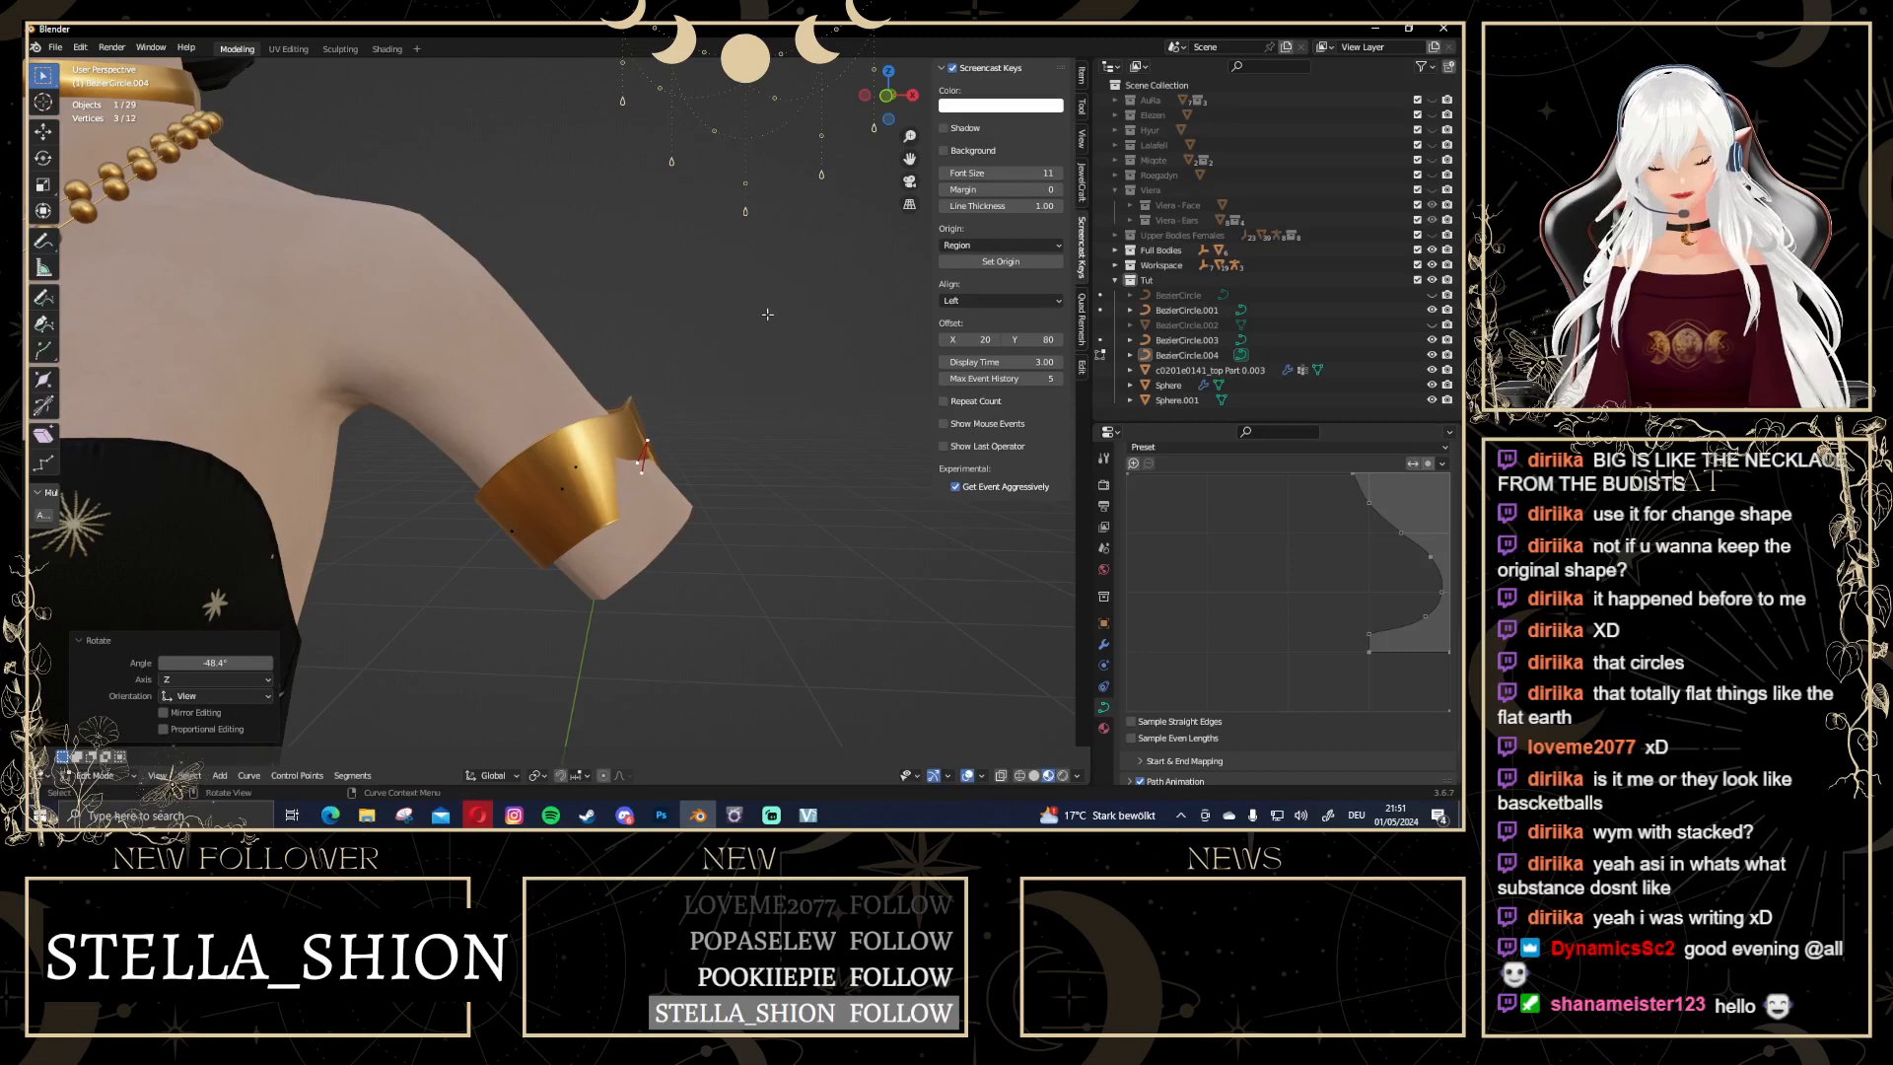
{"action": "middle_click_drag", "start_coordinate": [678, 187], "coordinate": [448, 491]}
Move the two selected outer curve vertices by about 0.40, -0.14 and 0.45 cm in X, Y and Z, and switch to the back view
{"action": "left_click", "coordinate": [530, 510]}
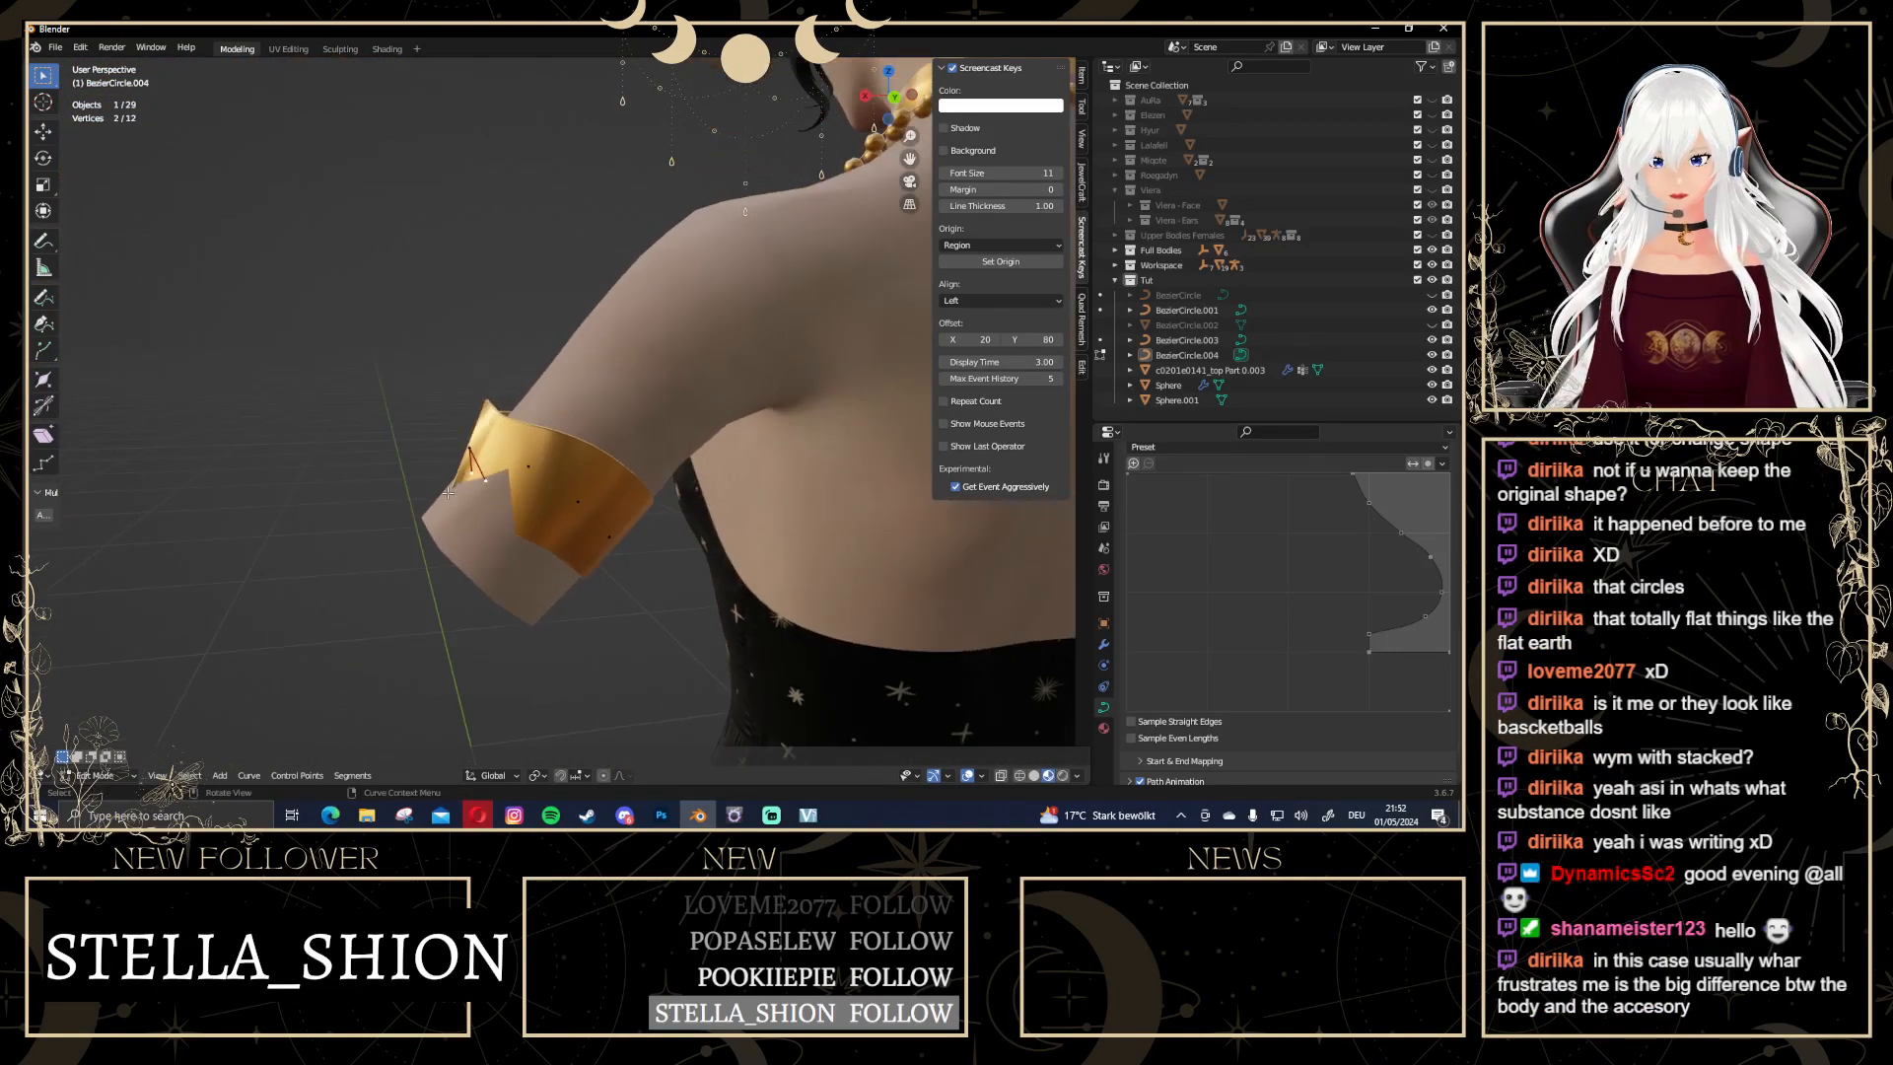
{"action": "key", "text": "g"}
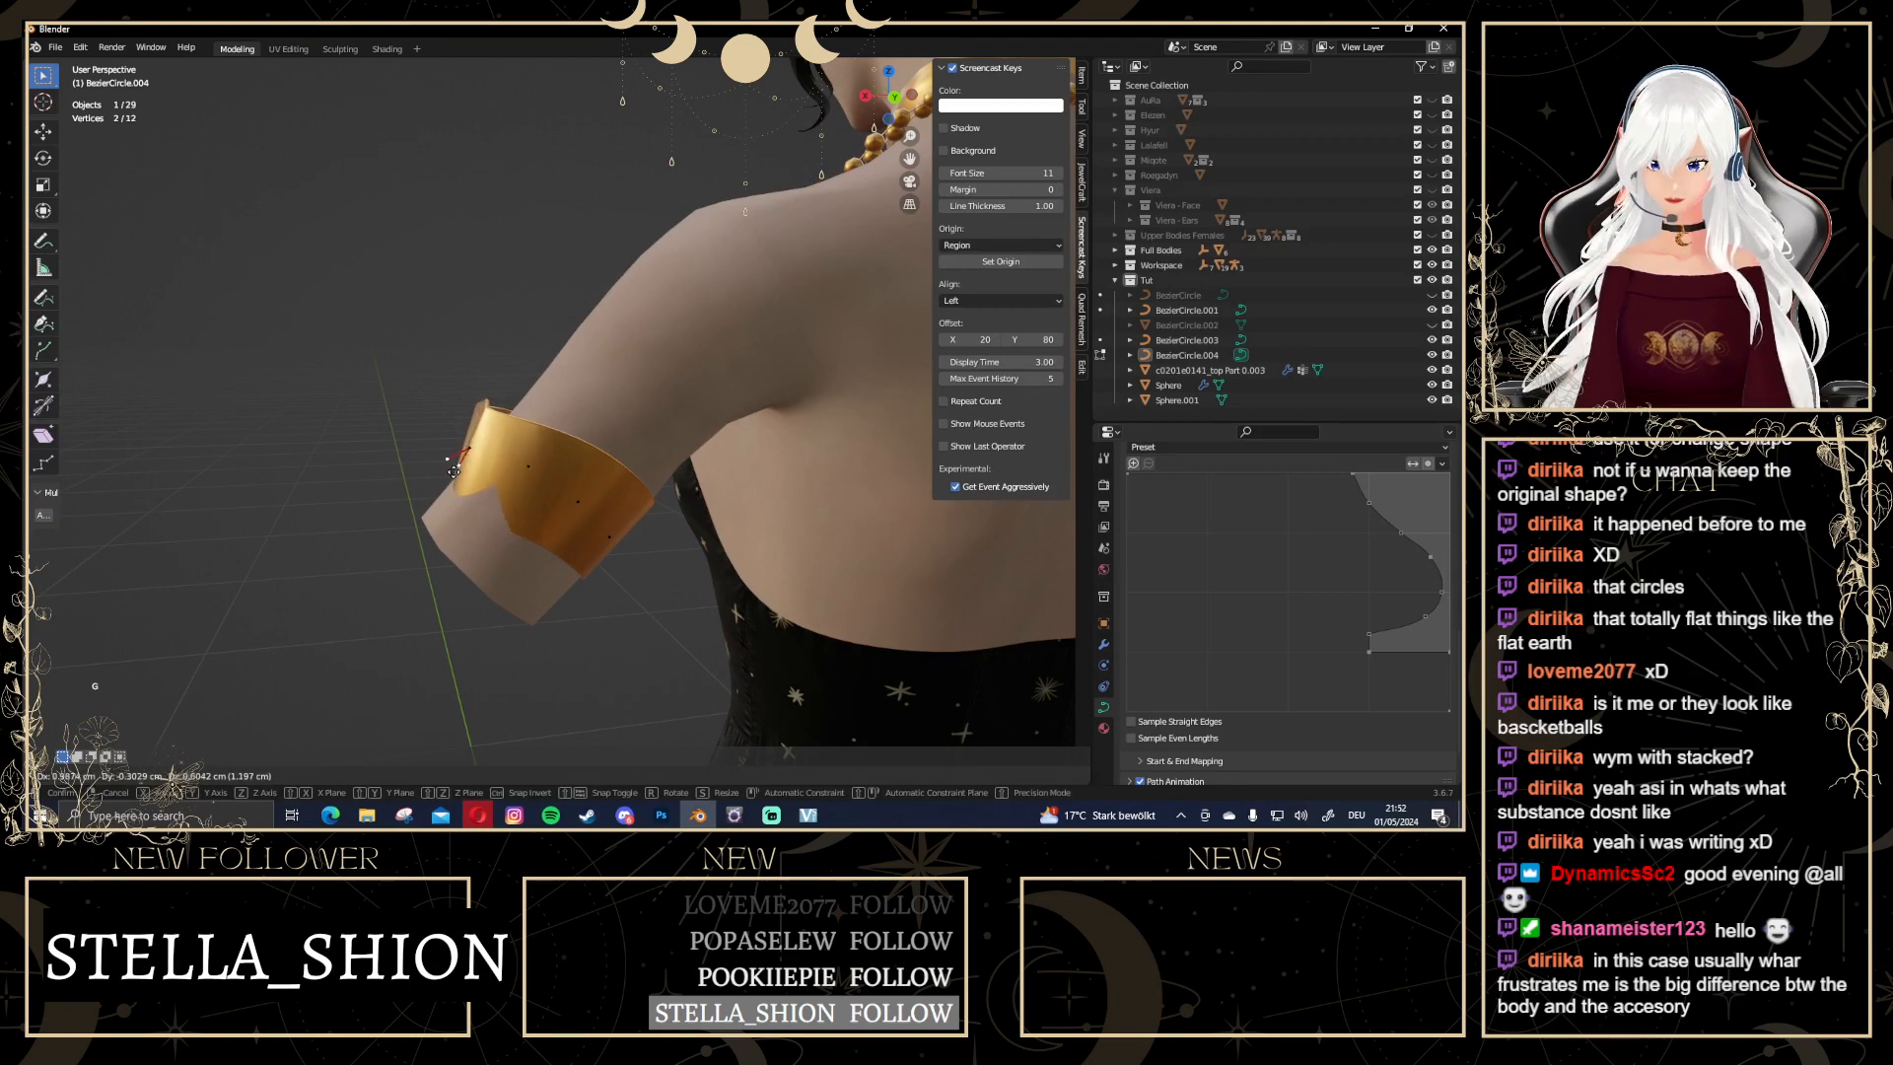
{"action": "left_click", "coordinate": [468, 475]}
{"action": "middle_click_drag", "start_coordinate": [469, 475], "coordinate": [447, 450]}
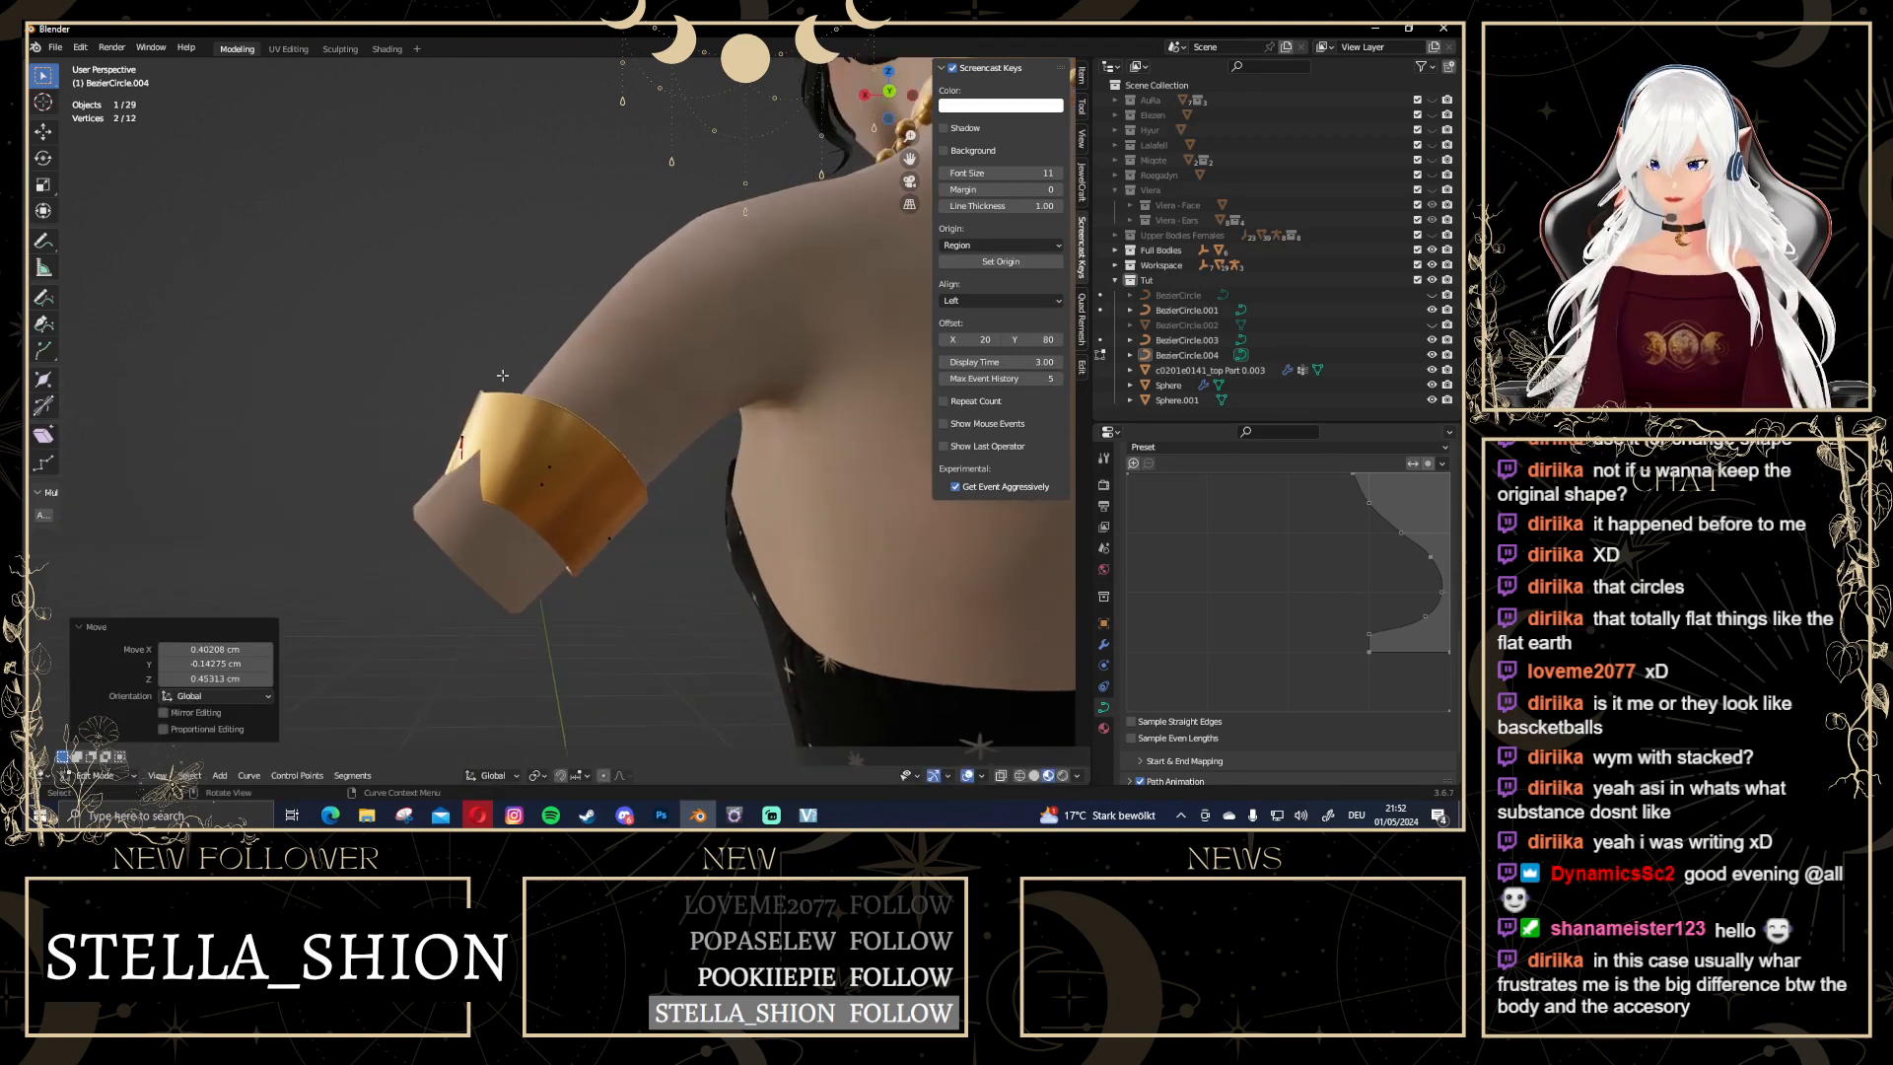
{"action": "left_click", "coordinate": [889, 91]}
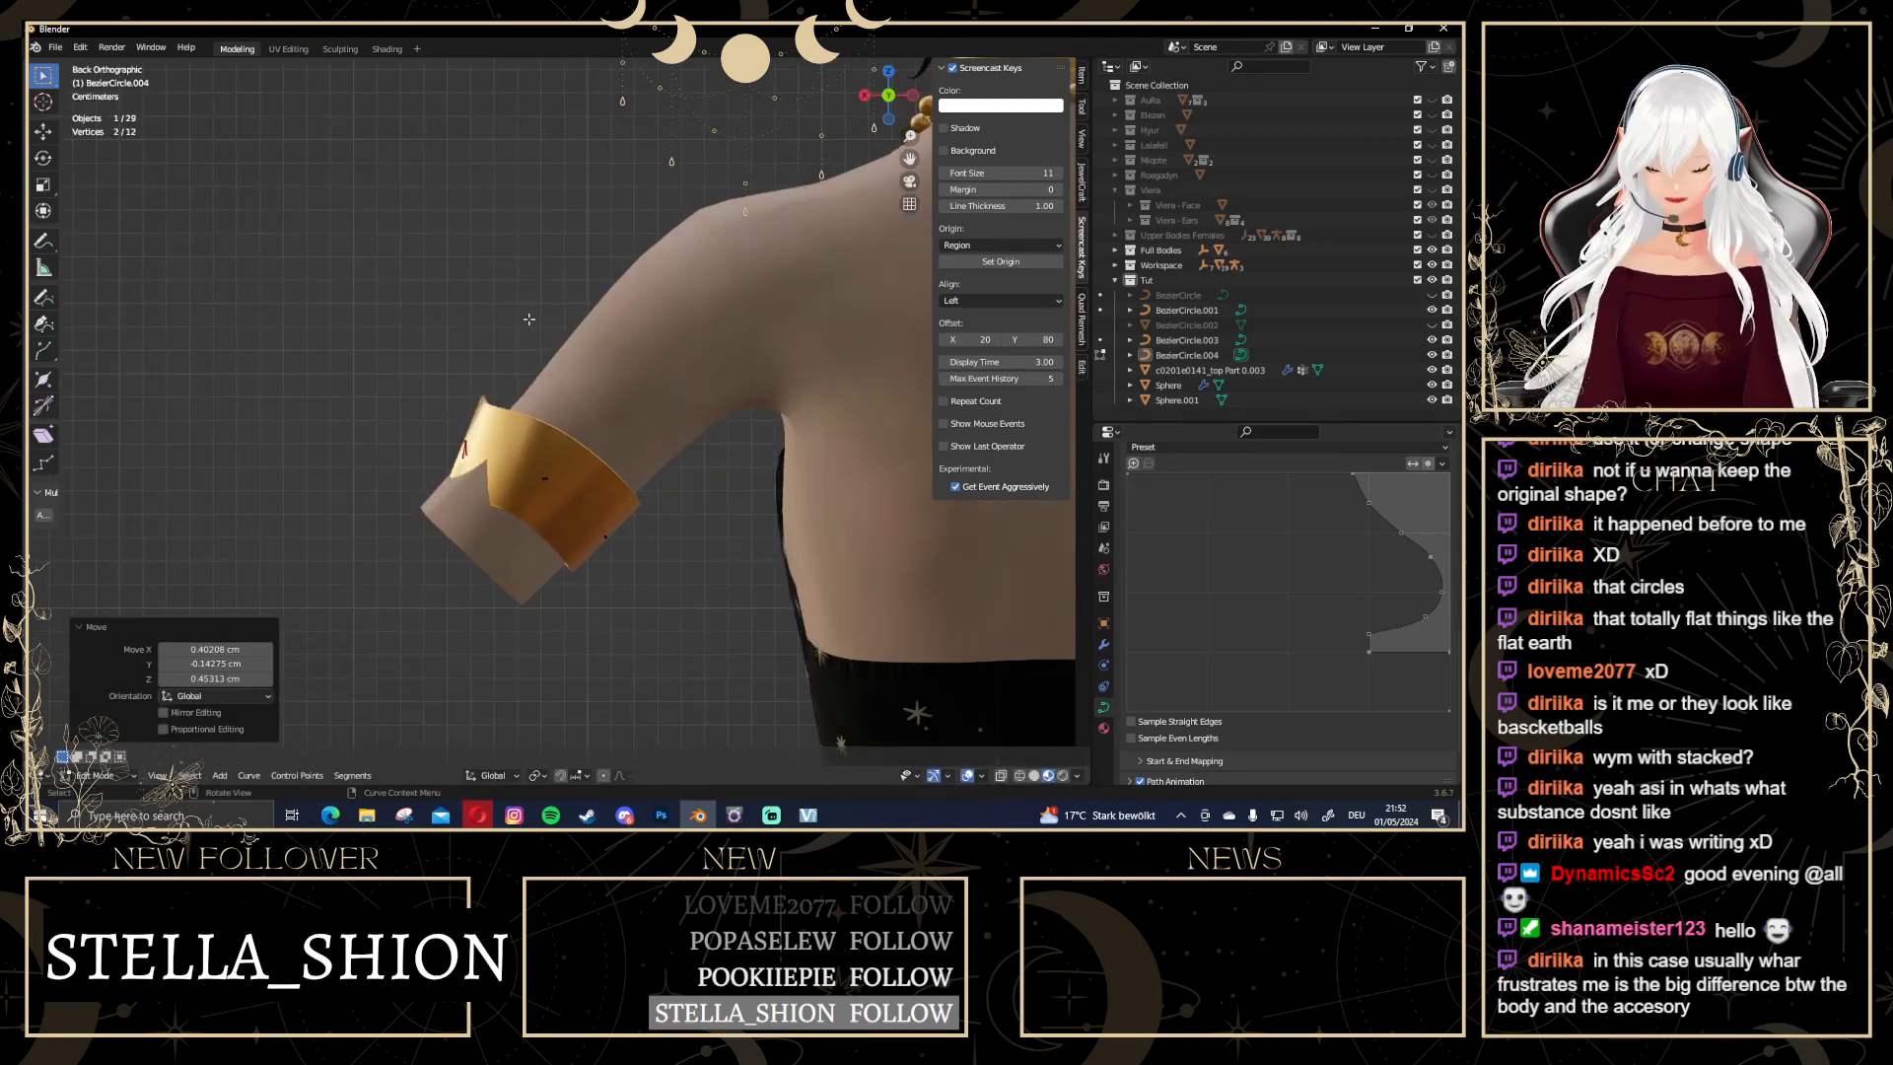
{"action": "key", "text": "r"}
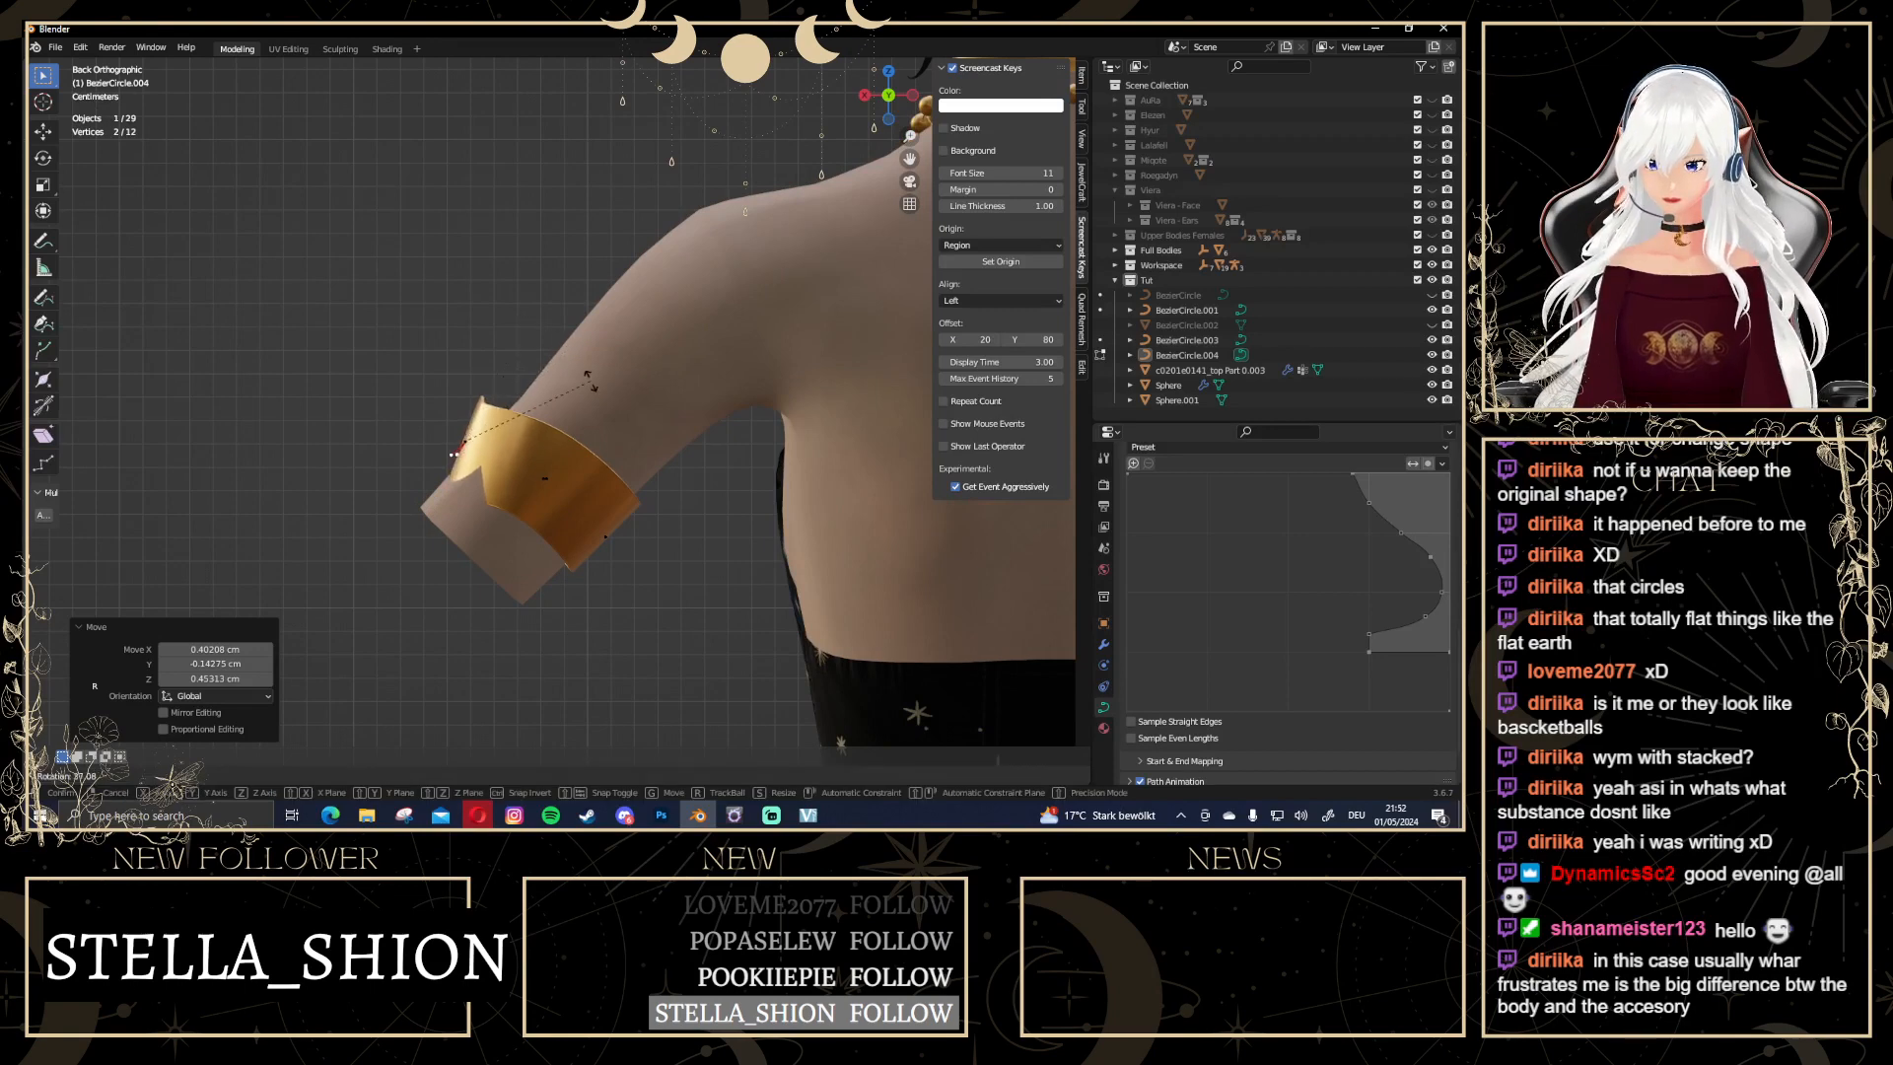
{"action": "key", "text": "Escape"}
{"action": "key", "text": "ctrl+t"}
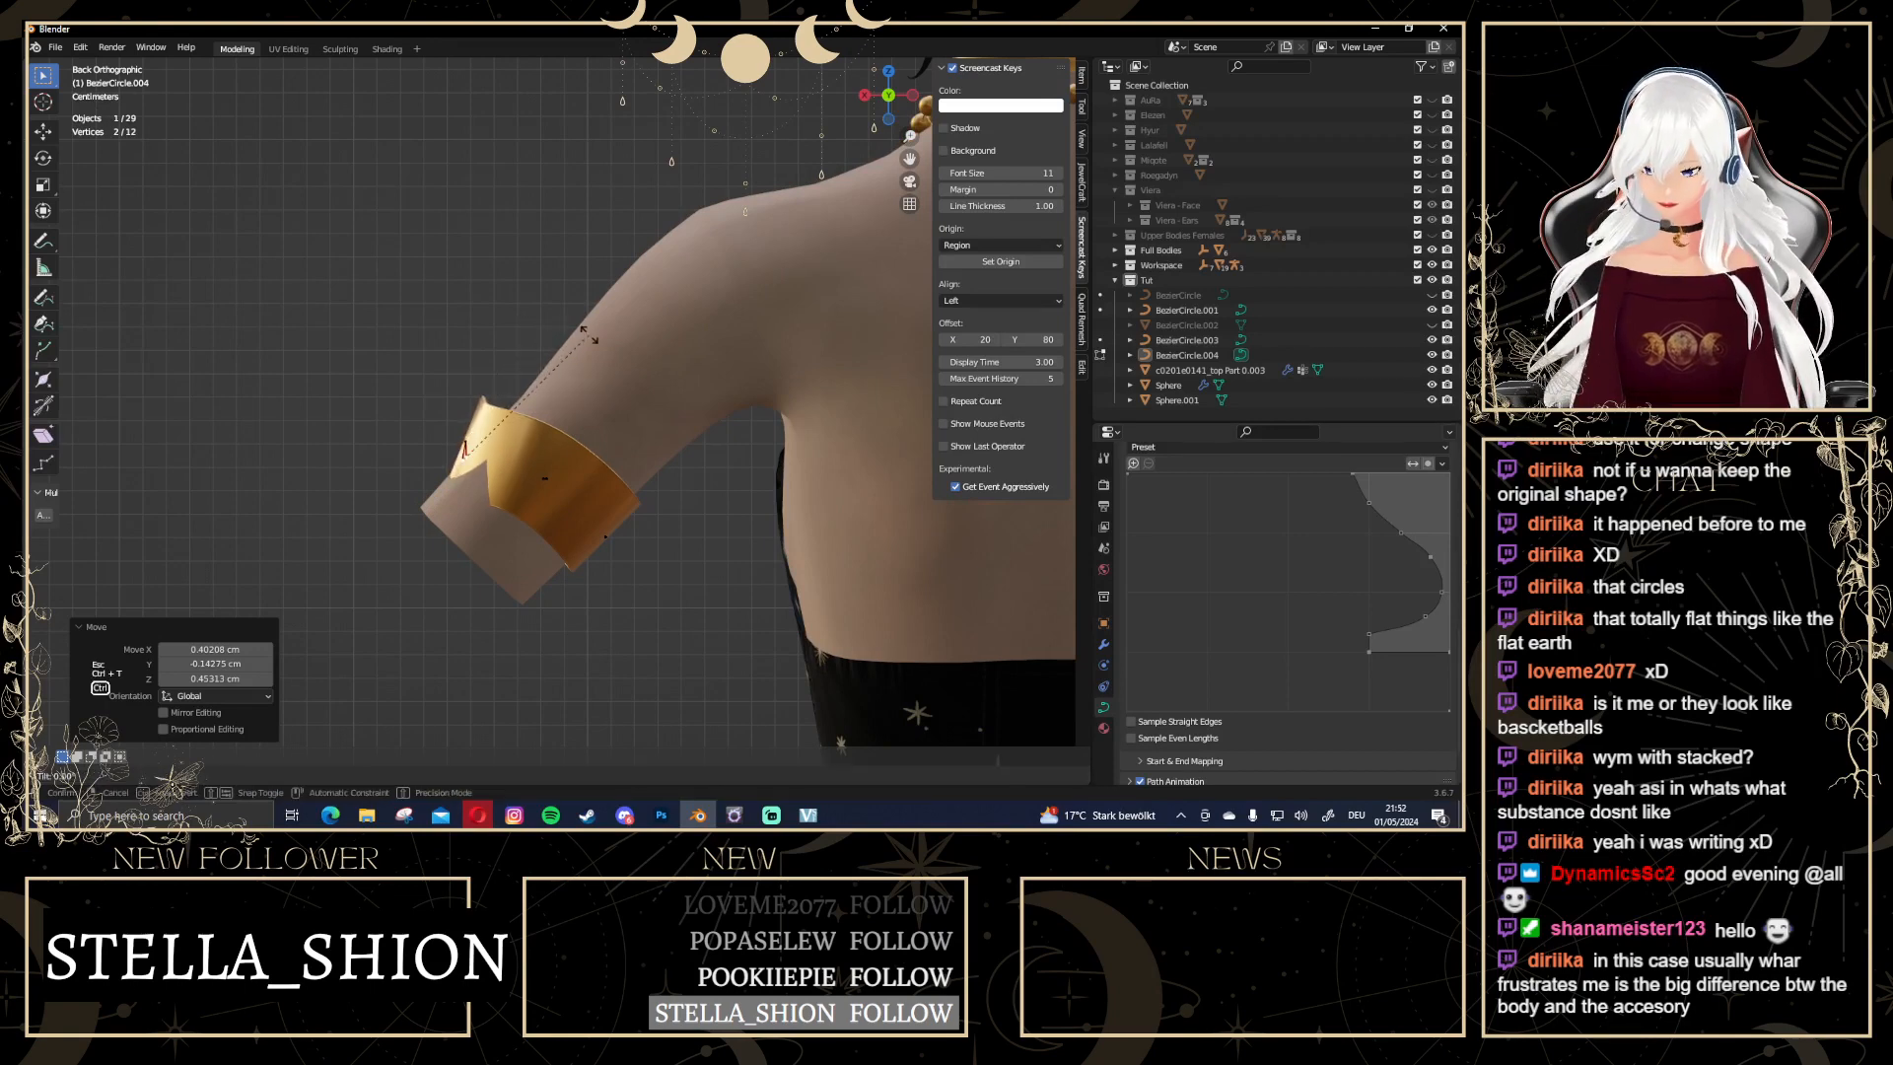
{"action": "key", "text": "Escape"}
Select the whole outer control point with both handles and tilt it so the band follows the arm's surface
{"action": "left_click", "coordinate": [463, 439], "text": "shift"}
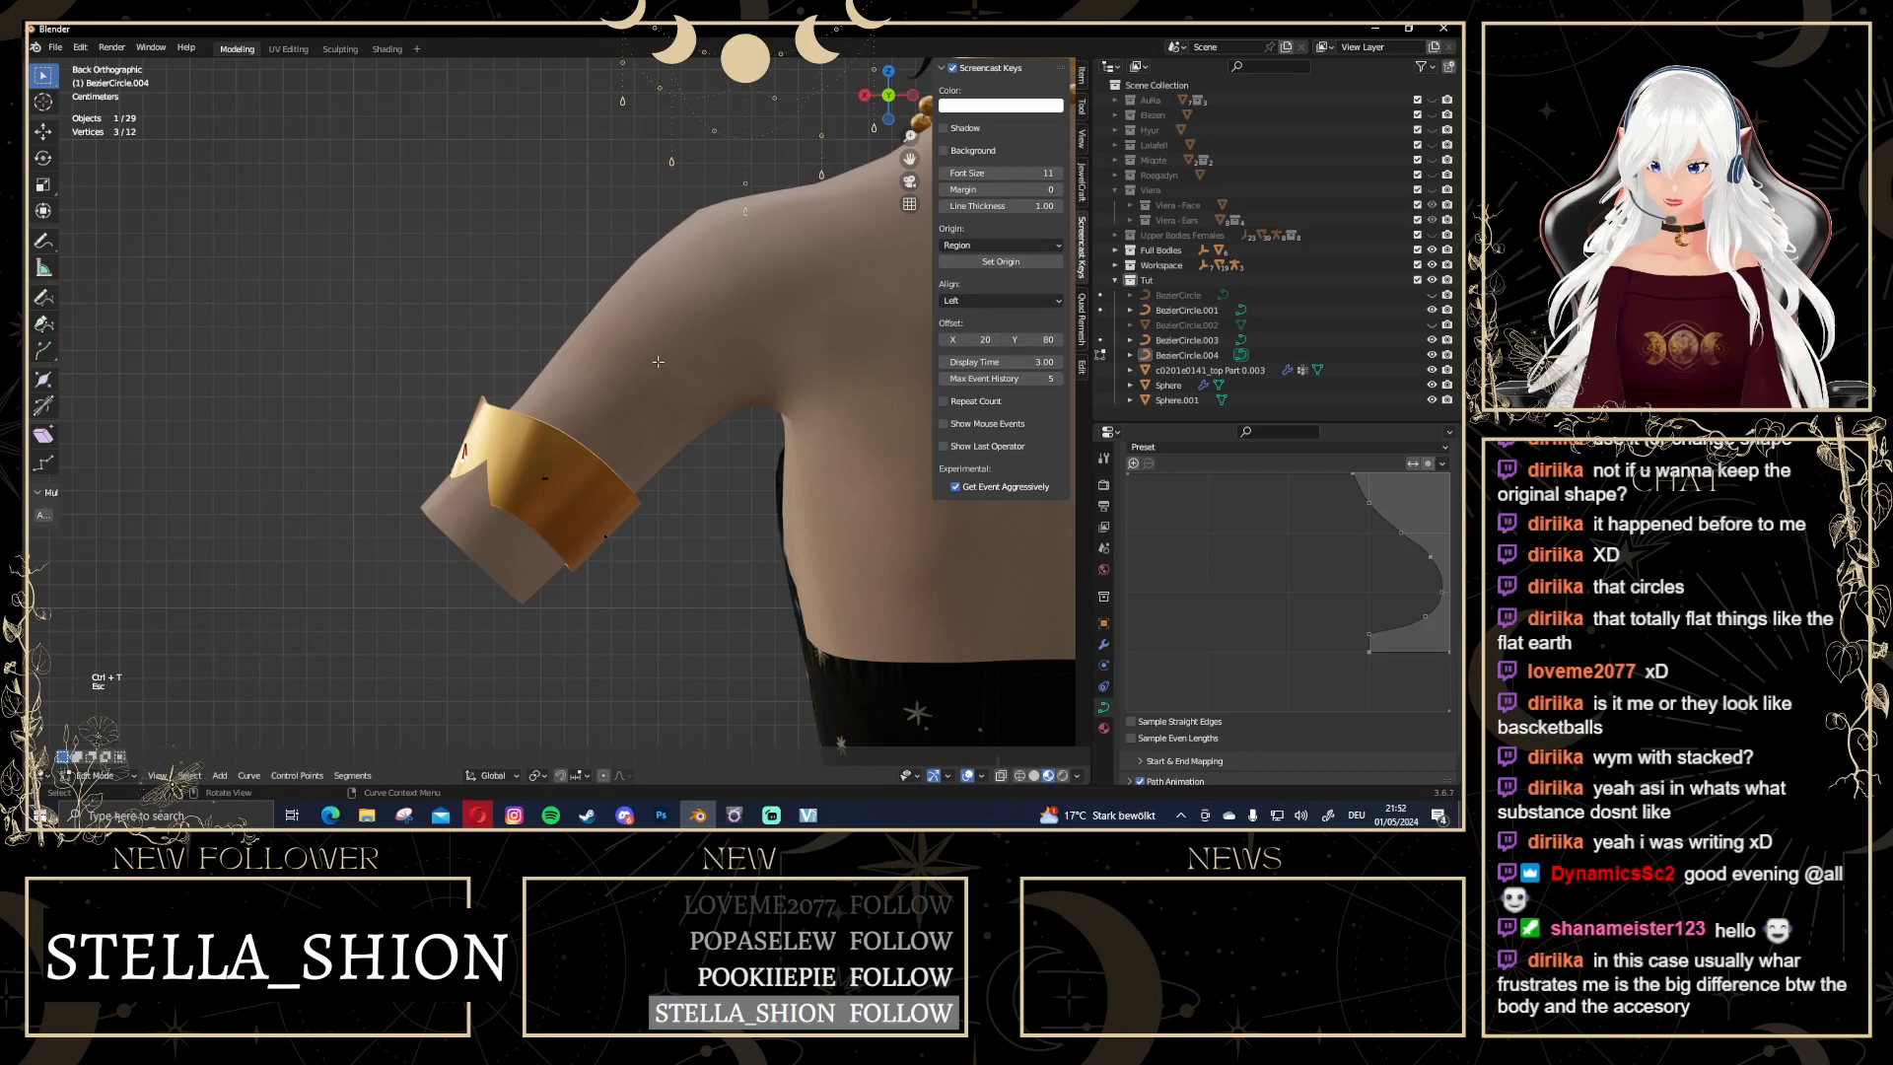
{"action": "key", "text": "ctrl+t"}
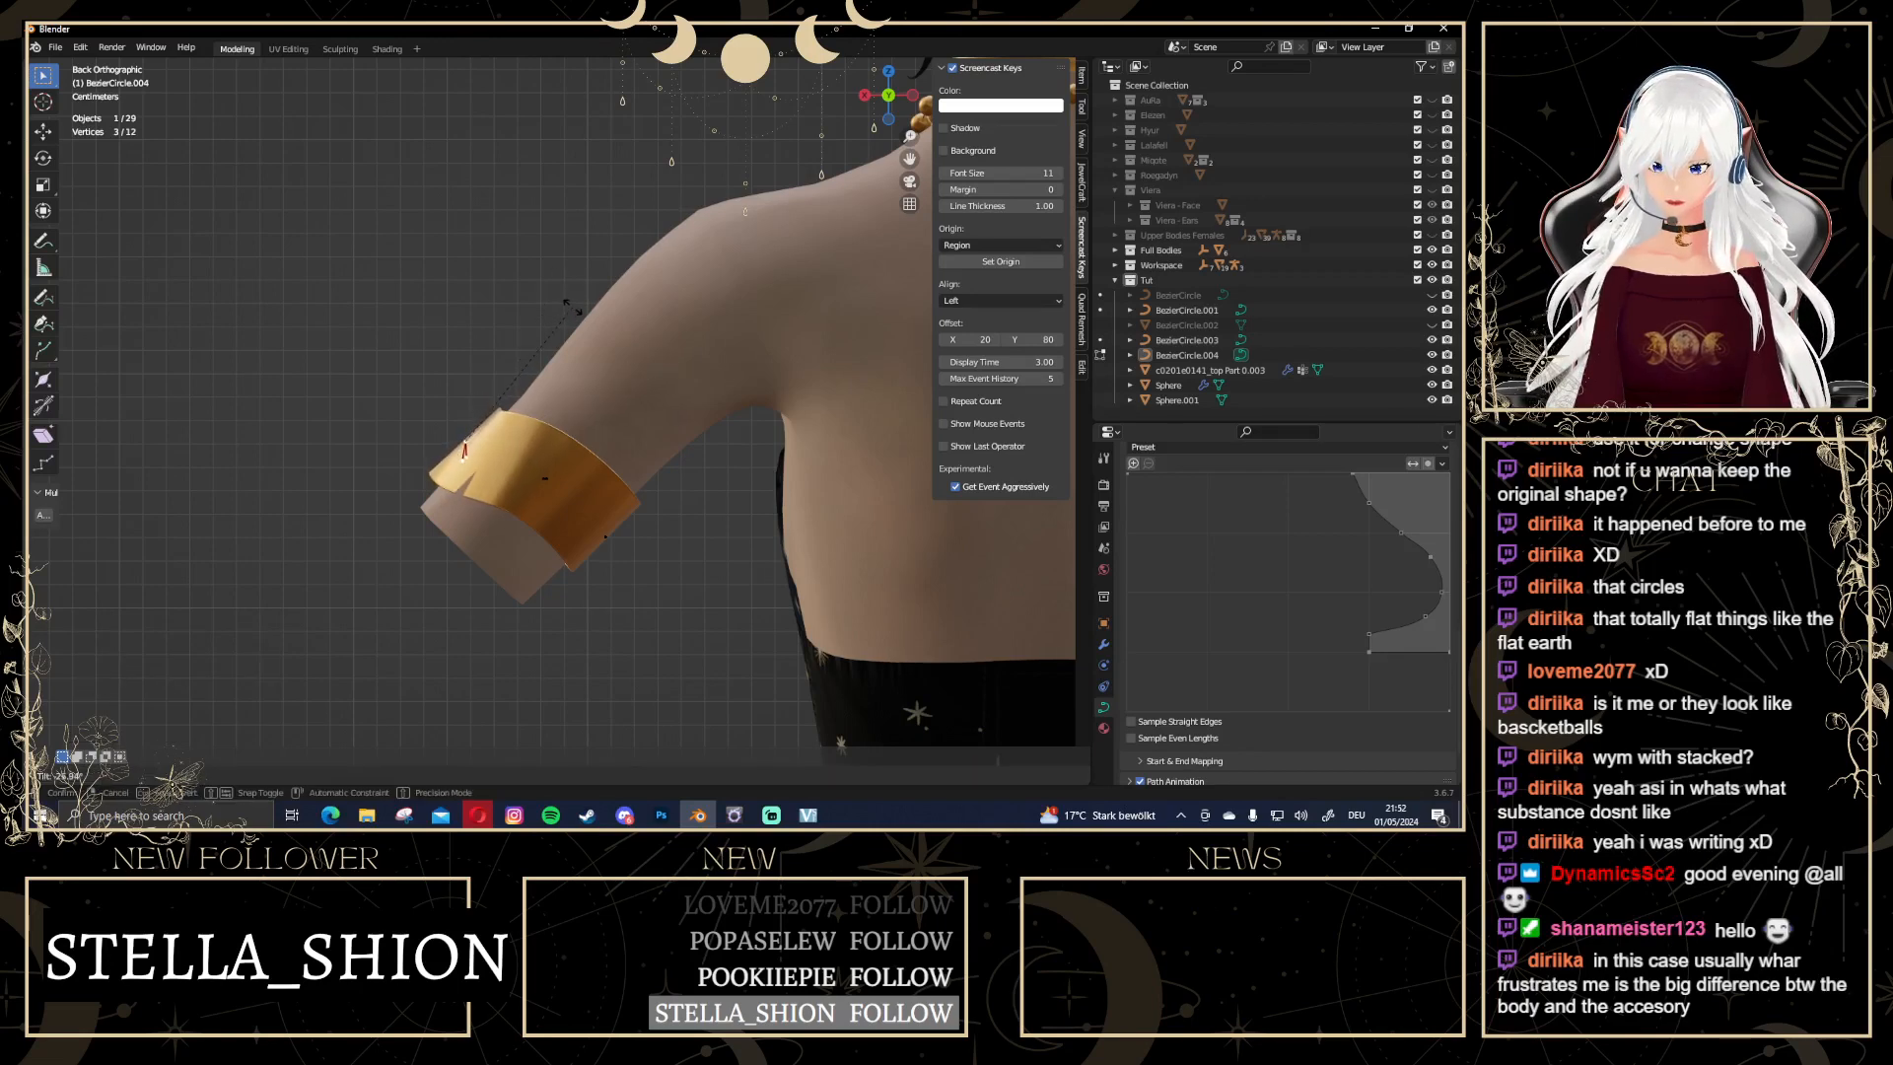
{"action": "left_click", "coordinate": [572, 308]}
{"action": "middle_click_drag", "start_coordinate": [572, 308], "coordinate": [739, 347]}
Spread the outer control point's two handles apart, moving one about 1.86 cm and the other about -1.06 cm along Y
{"action": "left_click", "coordinate": [623, 497]}
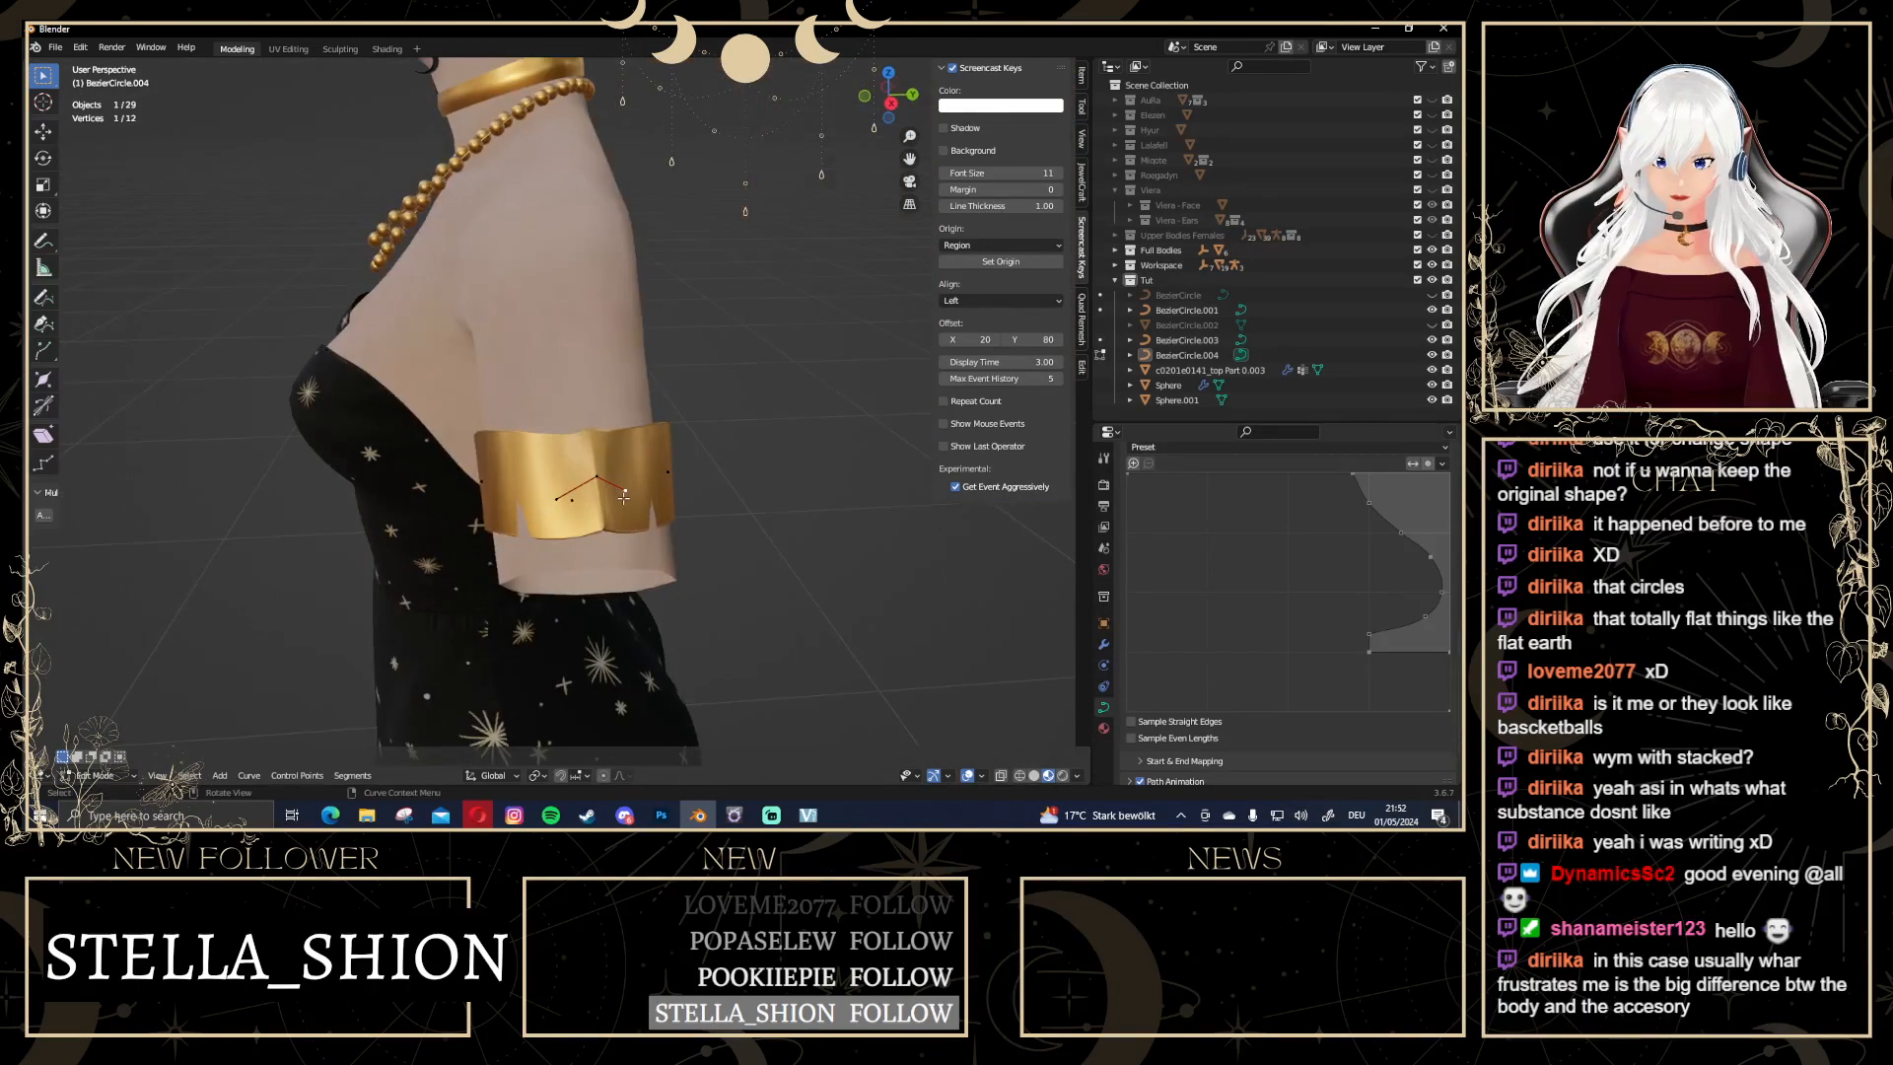
{"action": "middle_click_drag", "start_coordinate": [623, 497], "coordinate": [647, 494]}
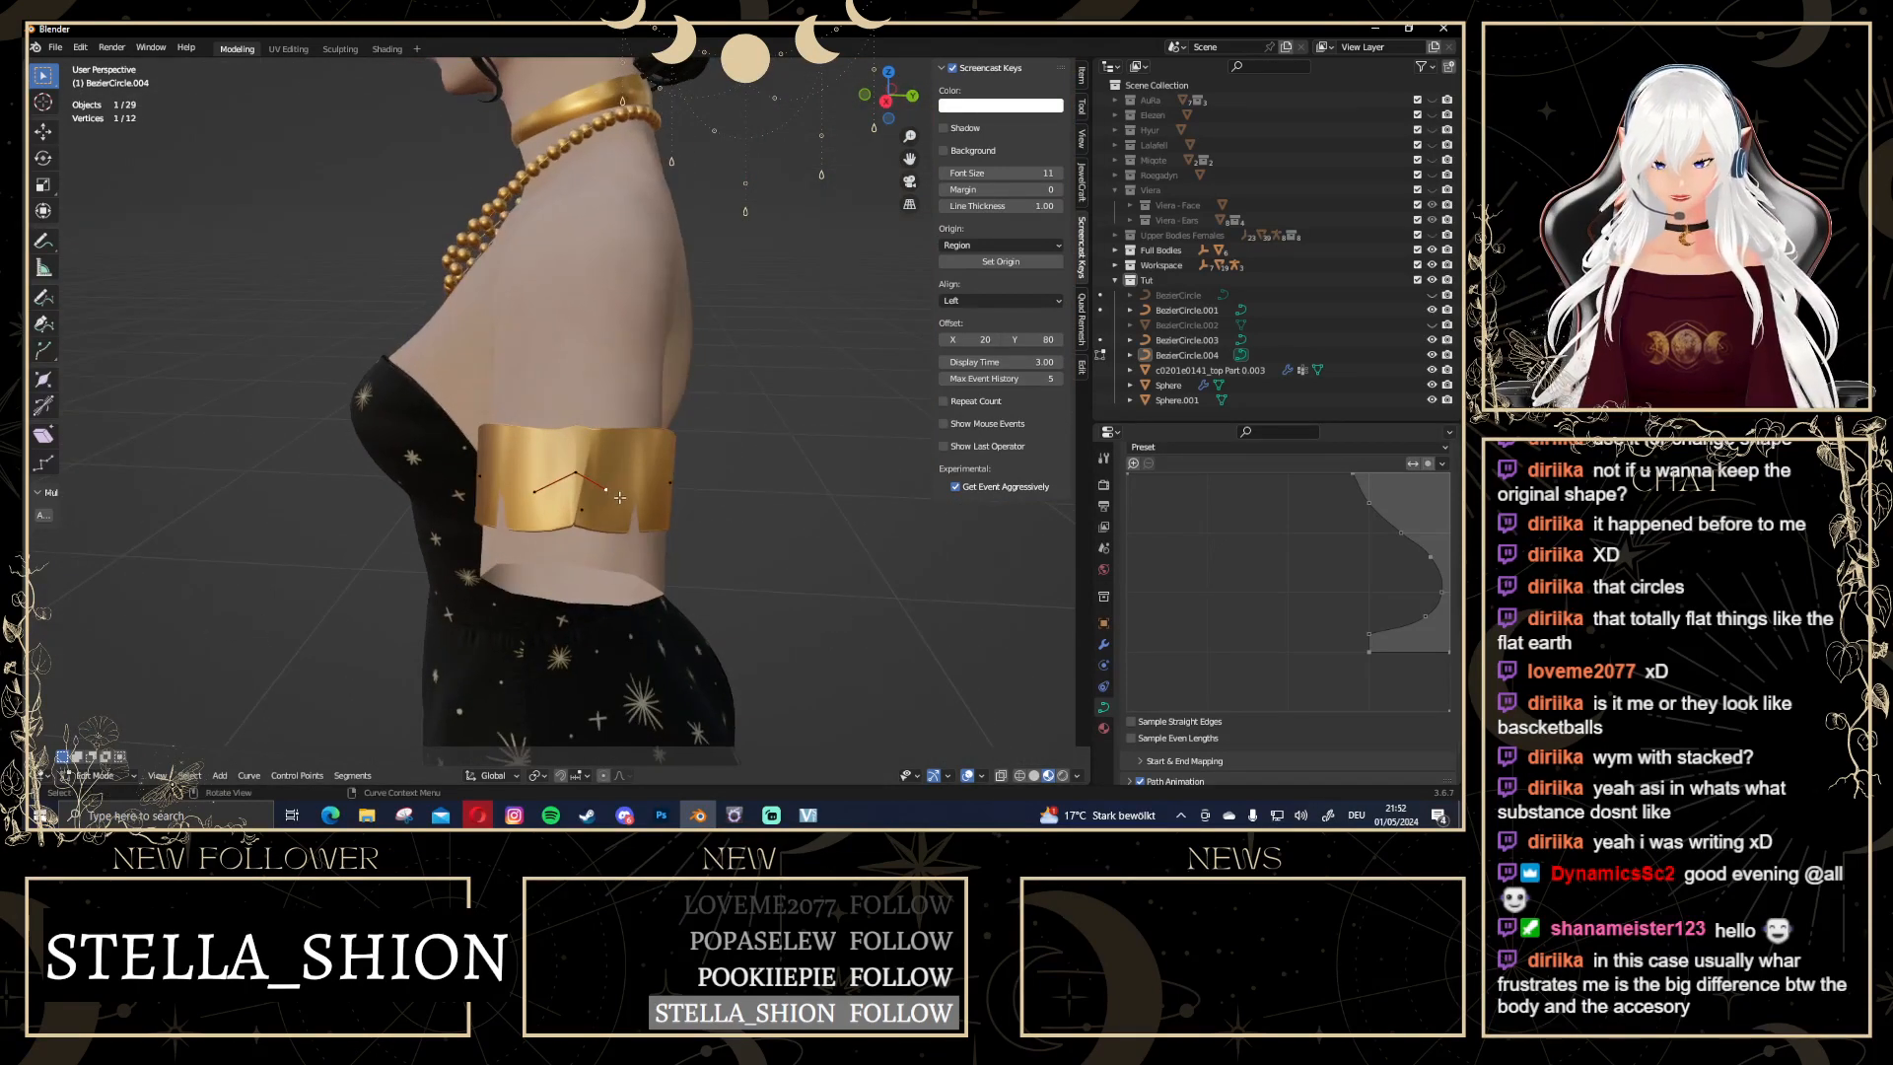
{"action": "key", "text": "g"}
{"action": "left_click", "coordinate": [592, 490]}
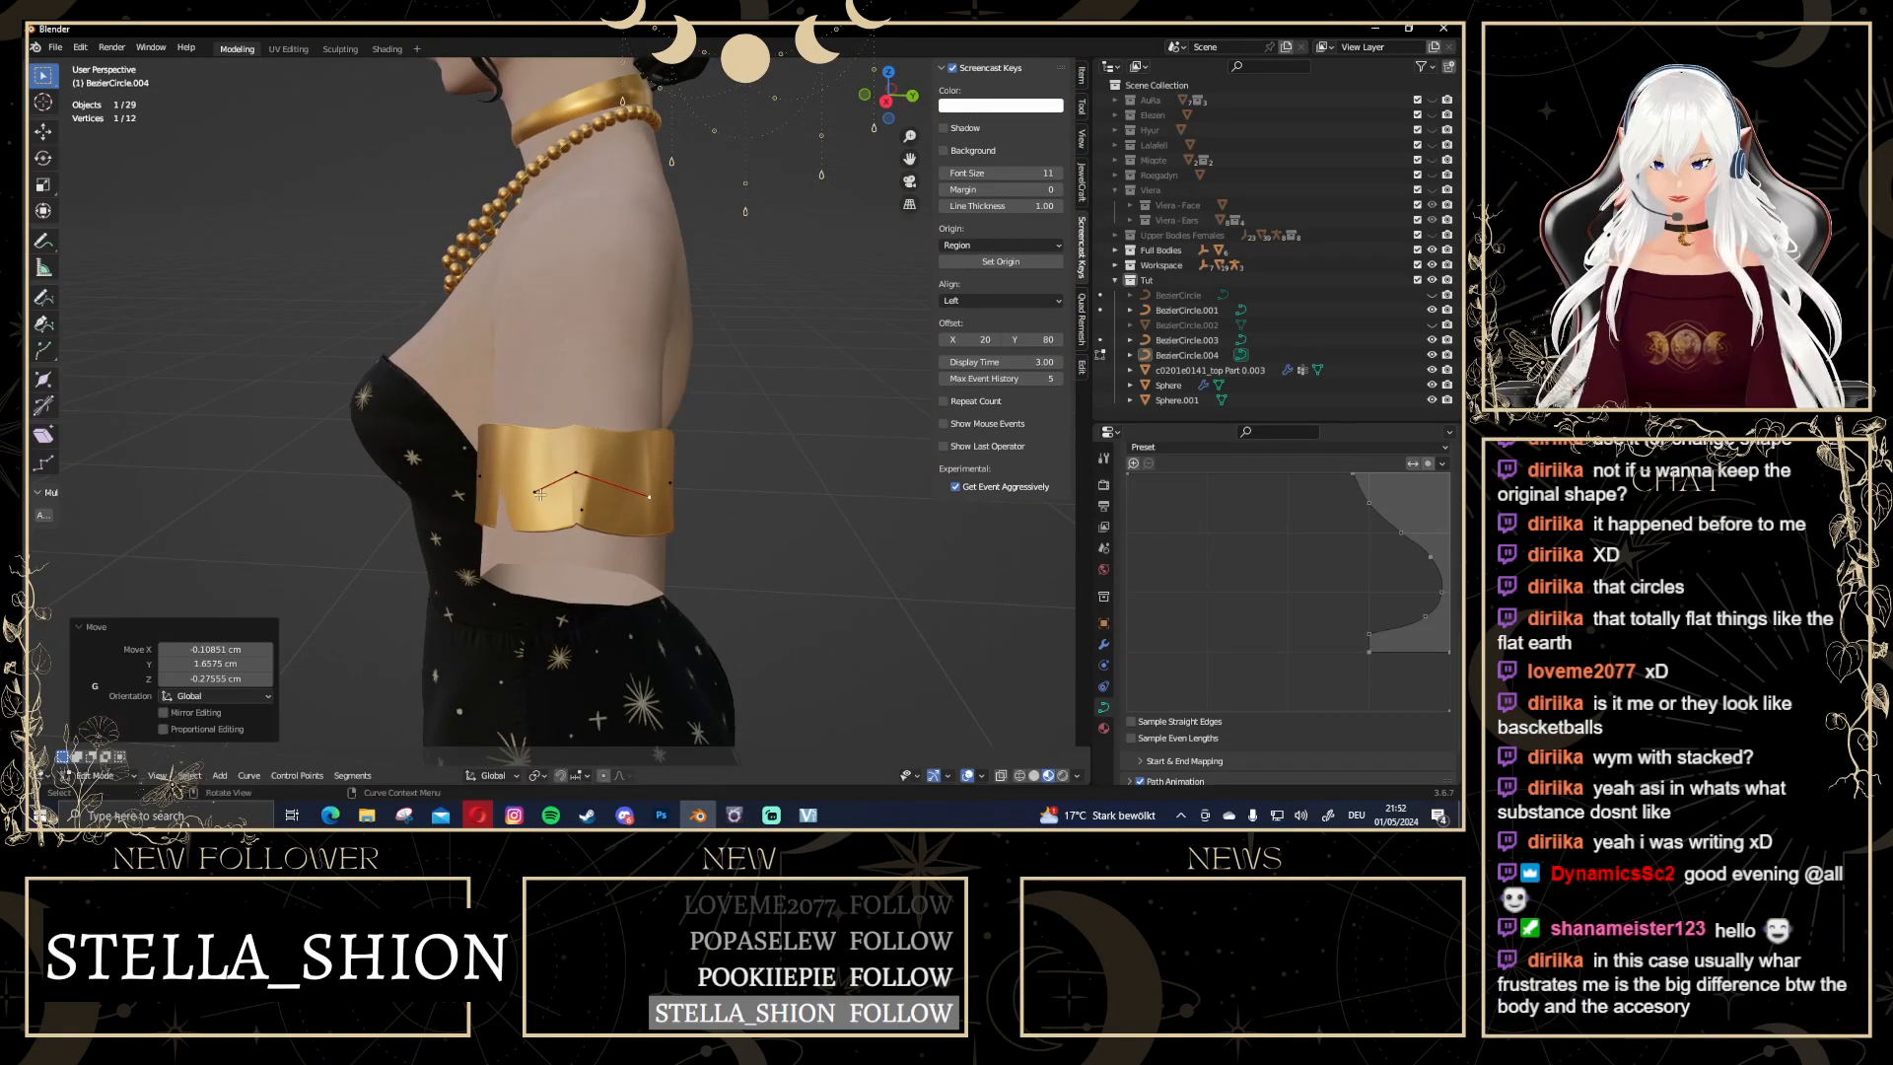
{"action": "key", "text": "g"}
{"action": "left_click", "coordinate": [575, 461]}
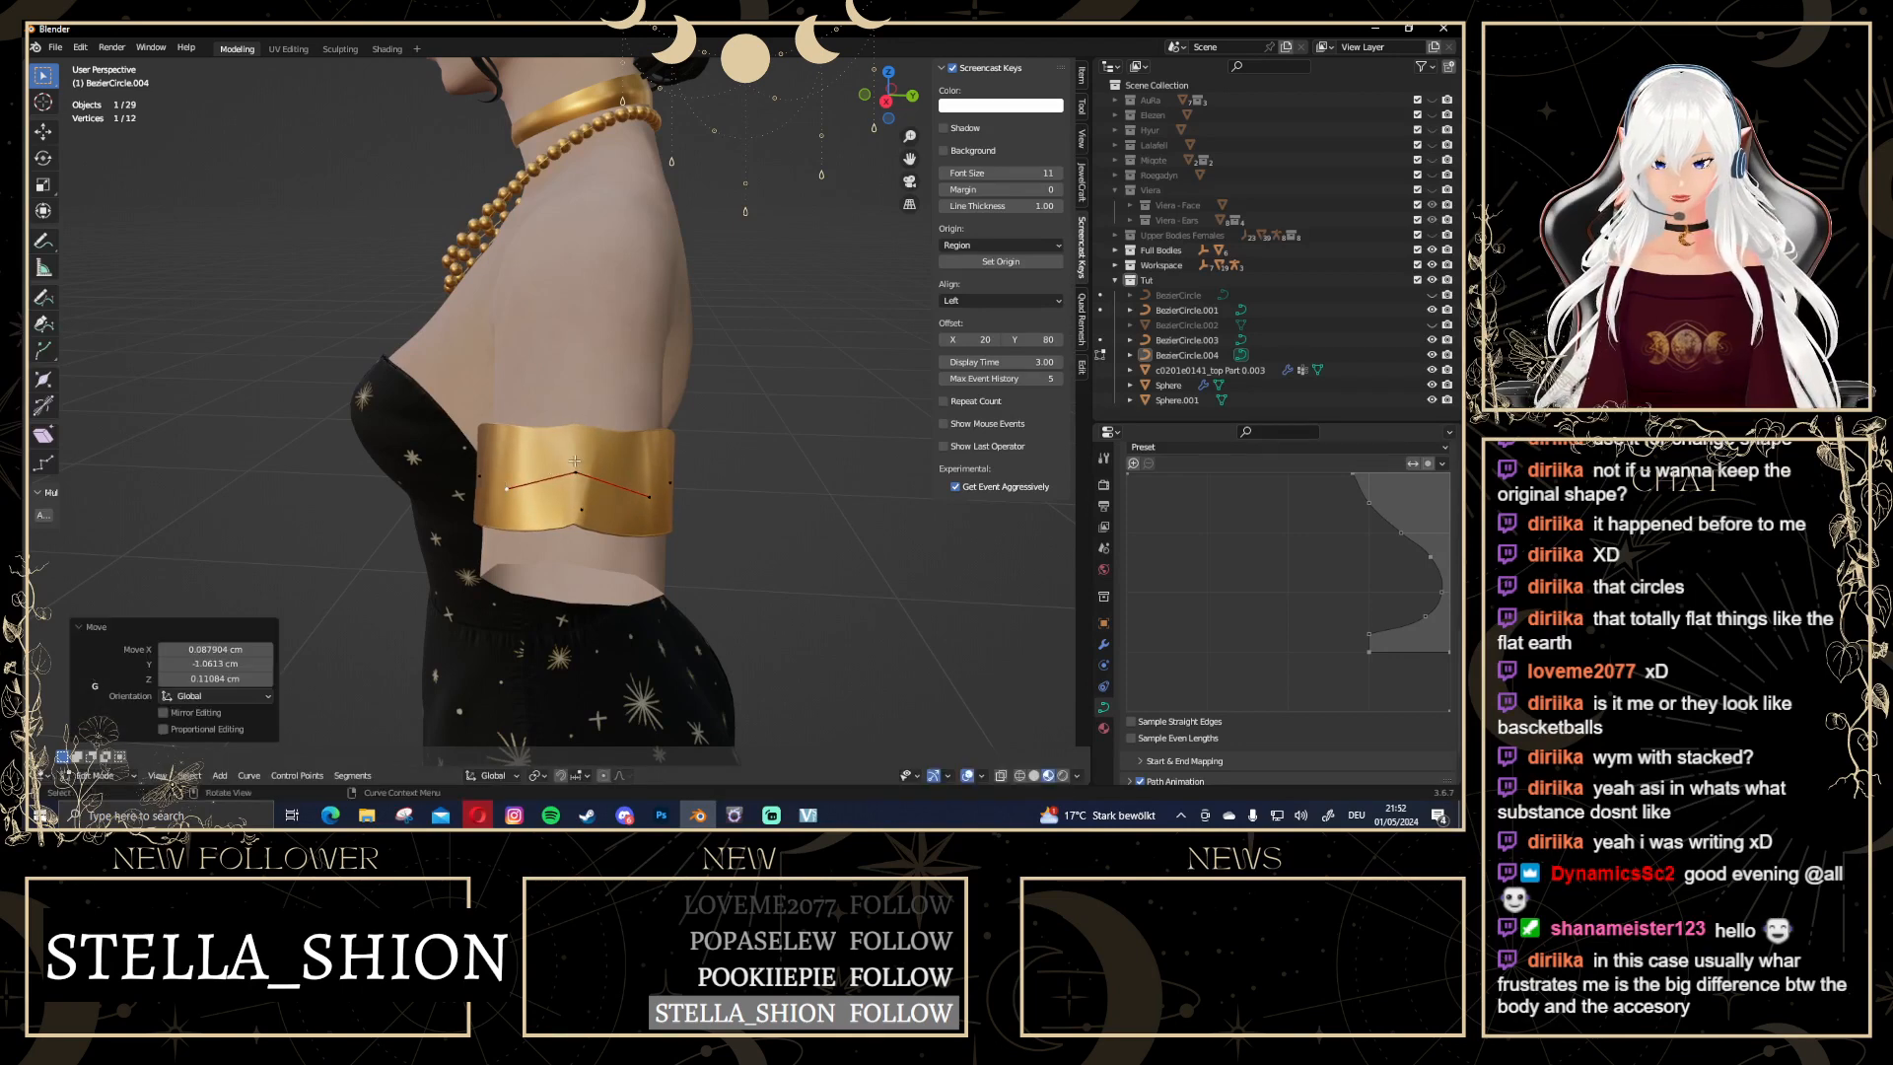
Move the outer control point by about -0.16, -0.08 and 0.60 cm in X, Y and Z, and rotate it in the front view
{"action": "left_click", "coordinate": [575, 462]}
{"action": "key", "text": "g"}
{"action": "left_click", "coordinate": [576, 440]}
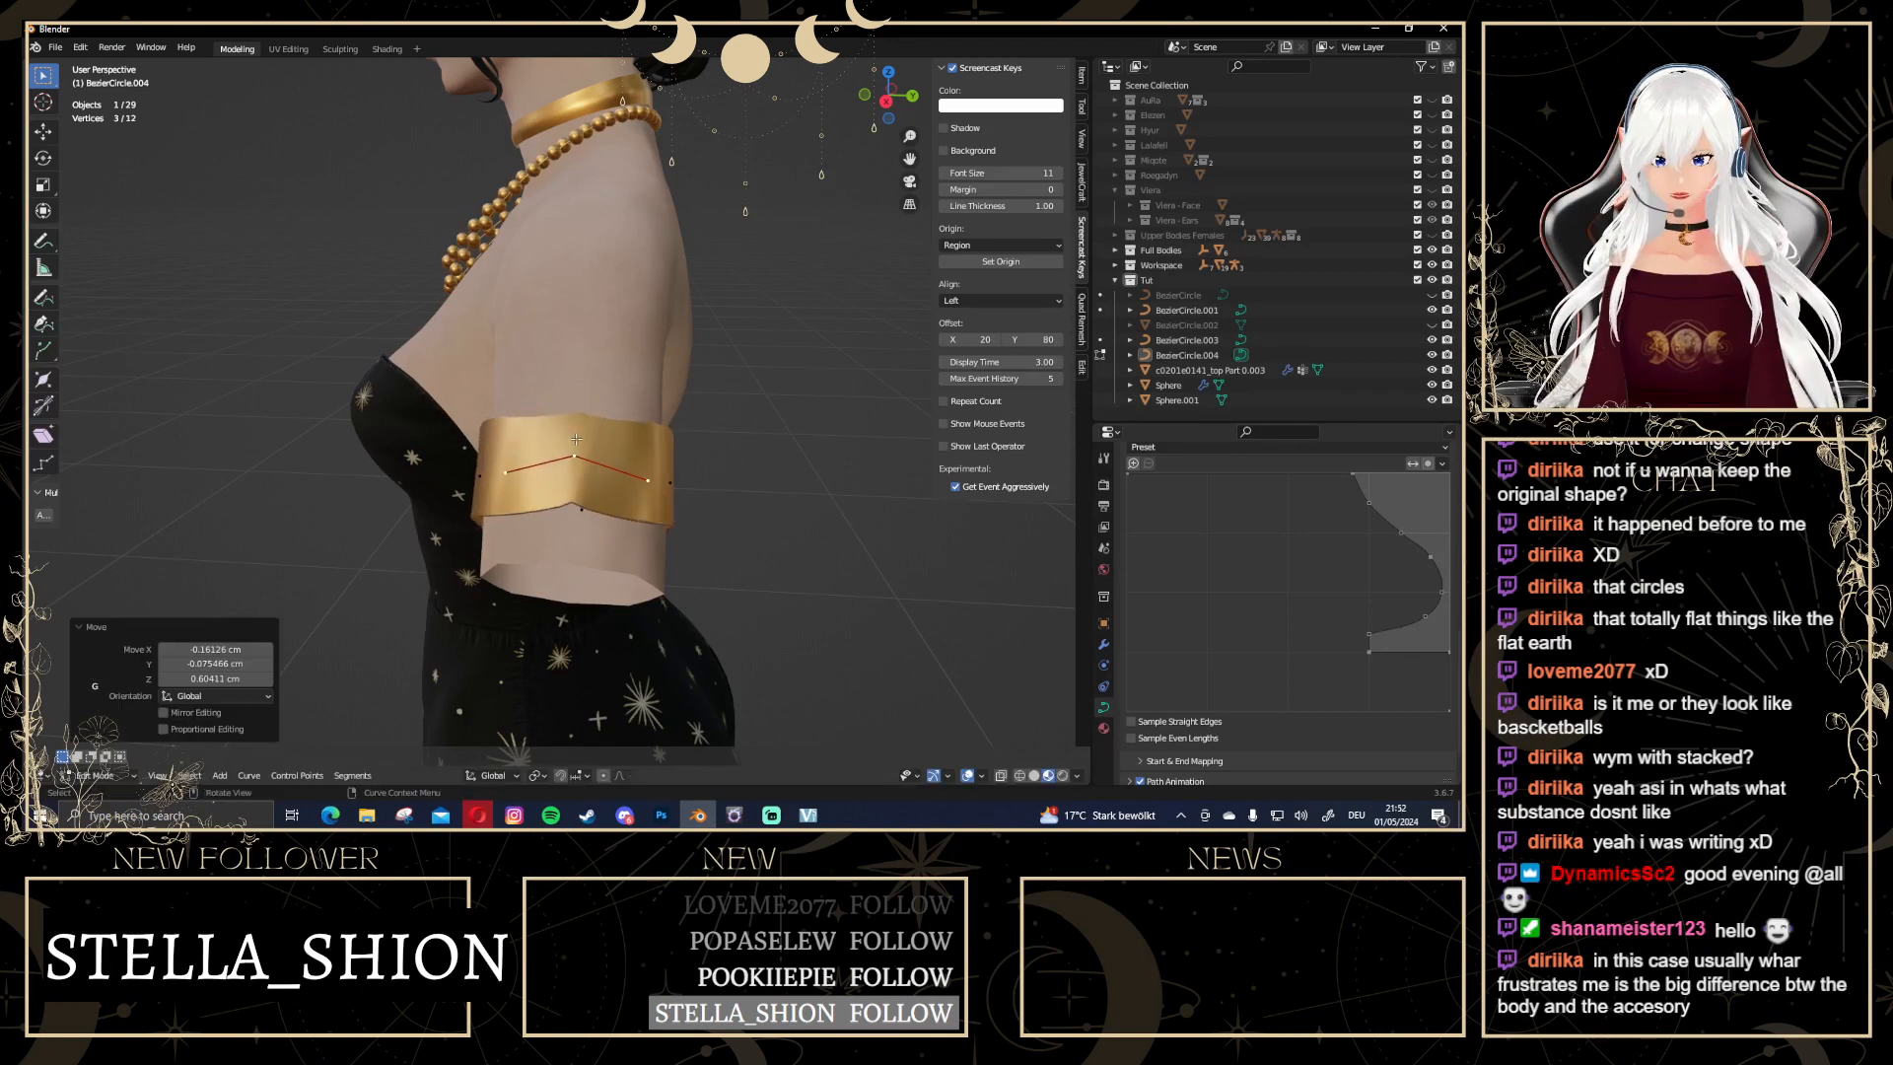
{"action": "middle_click_drag", "start_coordinate": [576, 439], "coordinate": [815, 422]}
{"action": "left_click", "coordinate": [884, 93]}
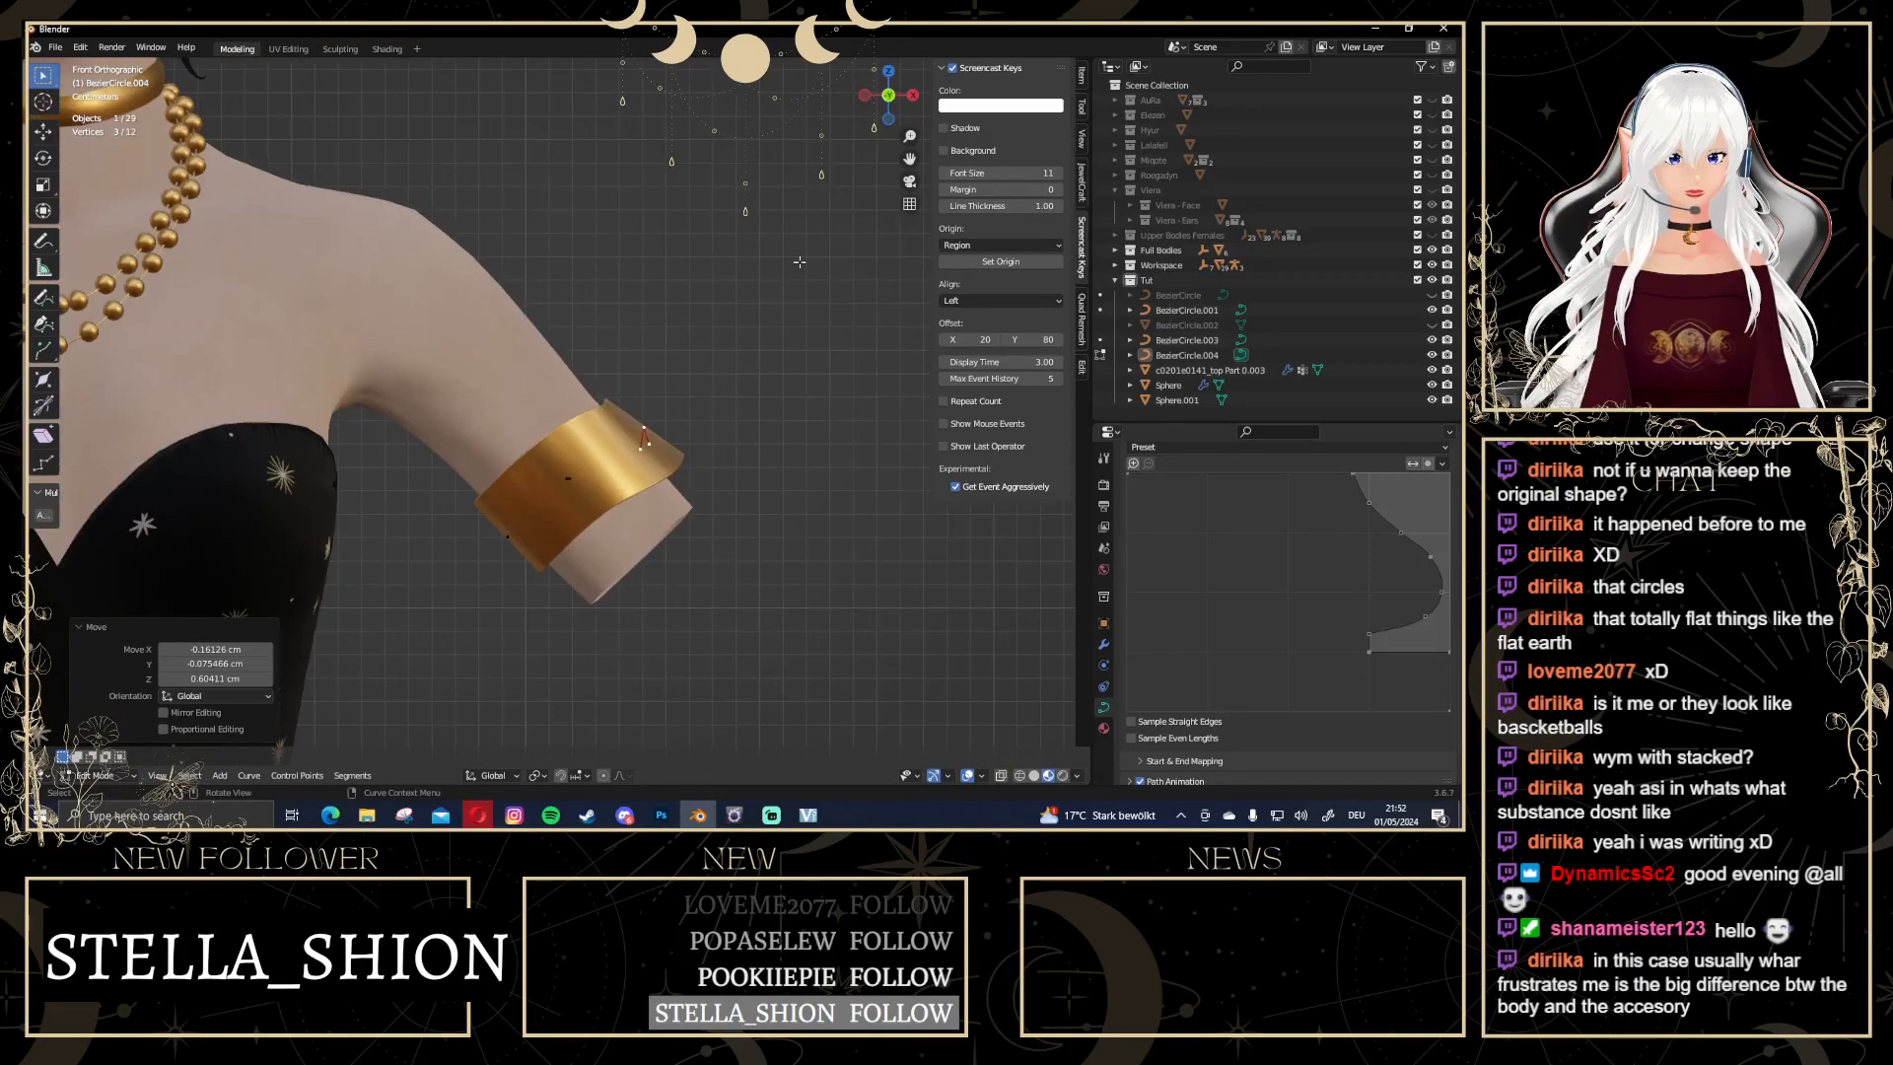
{"action": "key", "text": "r"}
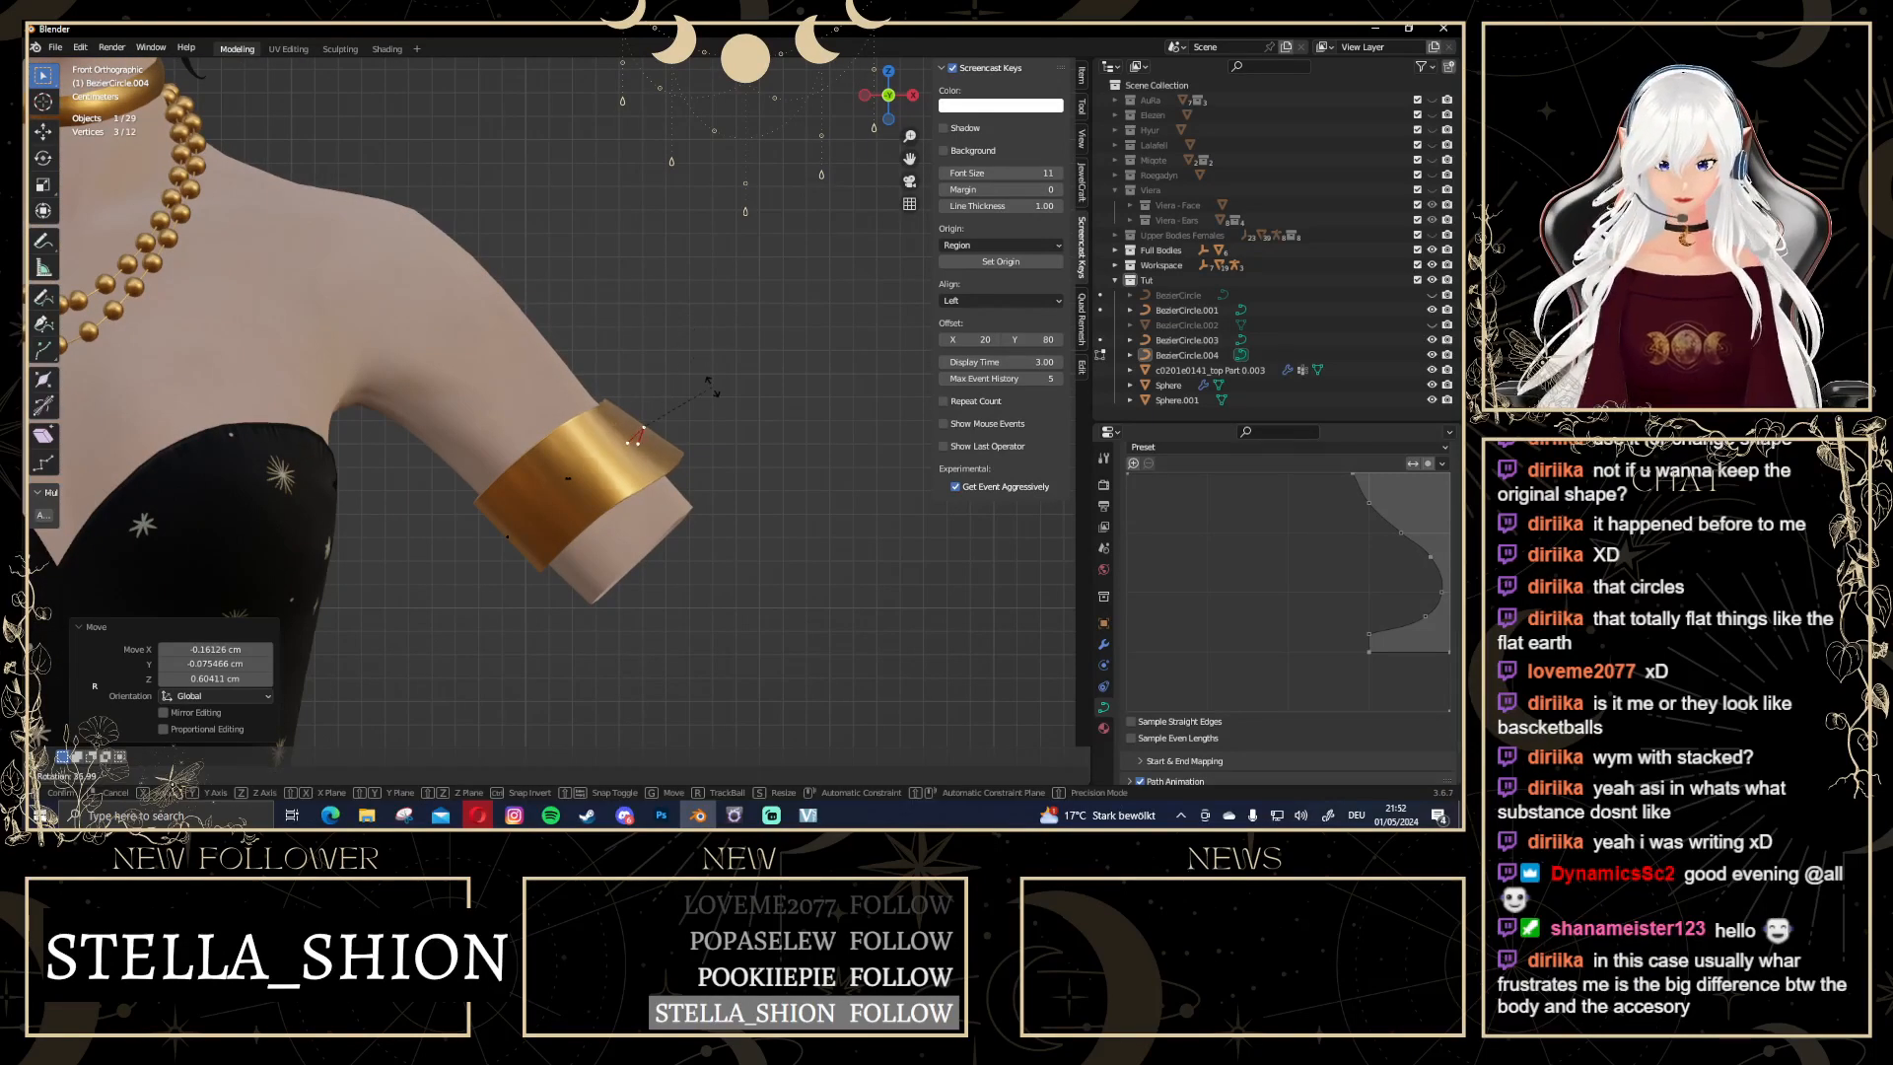
{"action": "left_click", "coordinate": [706, 386]}
{"action": "middle_click_drag", "start_coordinate": [706, 386], "coordinate": [651, 471]}
Move the outer control point by about 0.95, -0.06 and -0.84 cm in X, Y and Z
{"action": "left_click", "coordinate": [684, 462]}
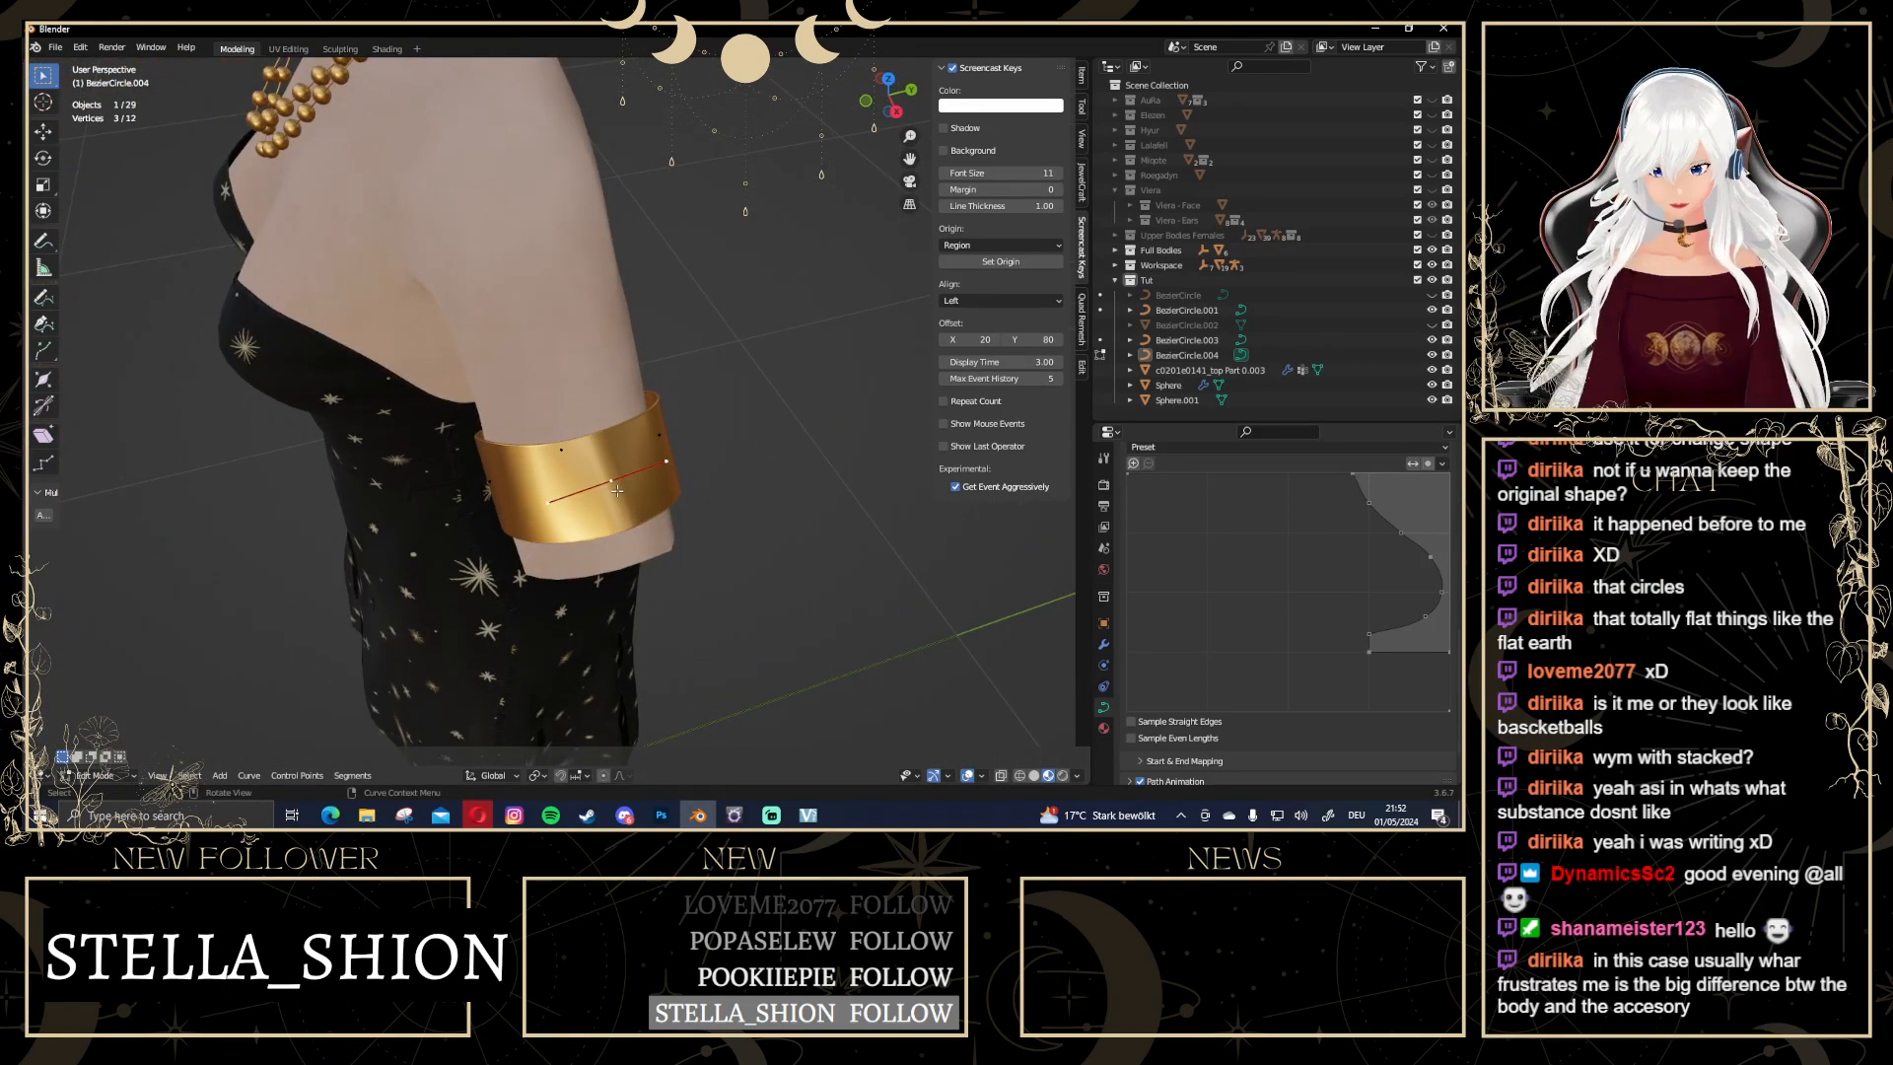
{"action": "key", "text": "g"}
{"action": "left_click", "coordinate": [597, 521]}
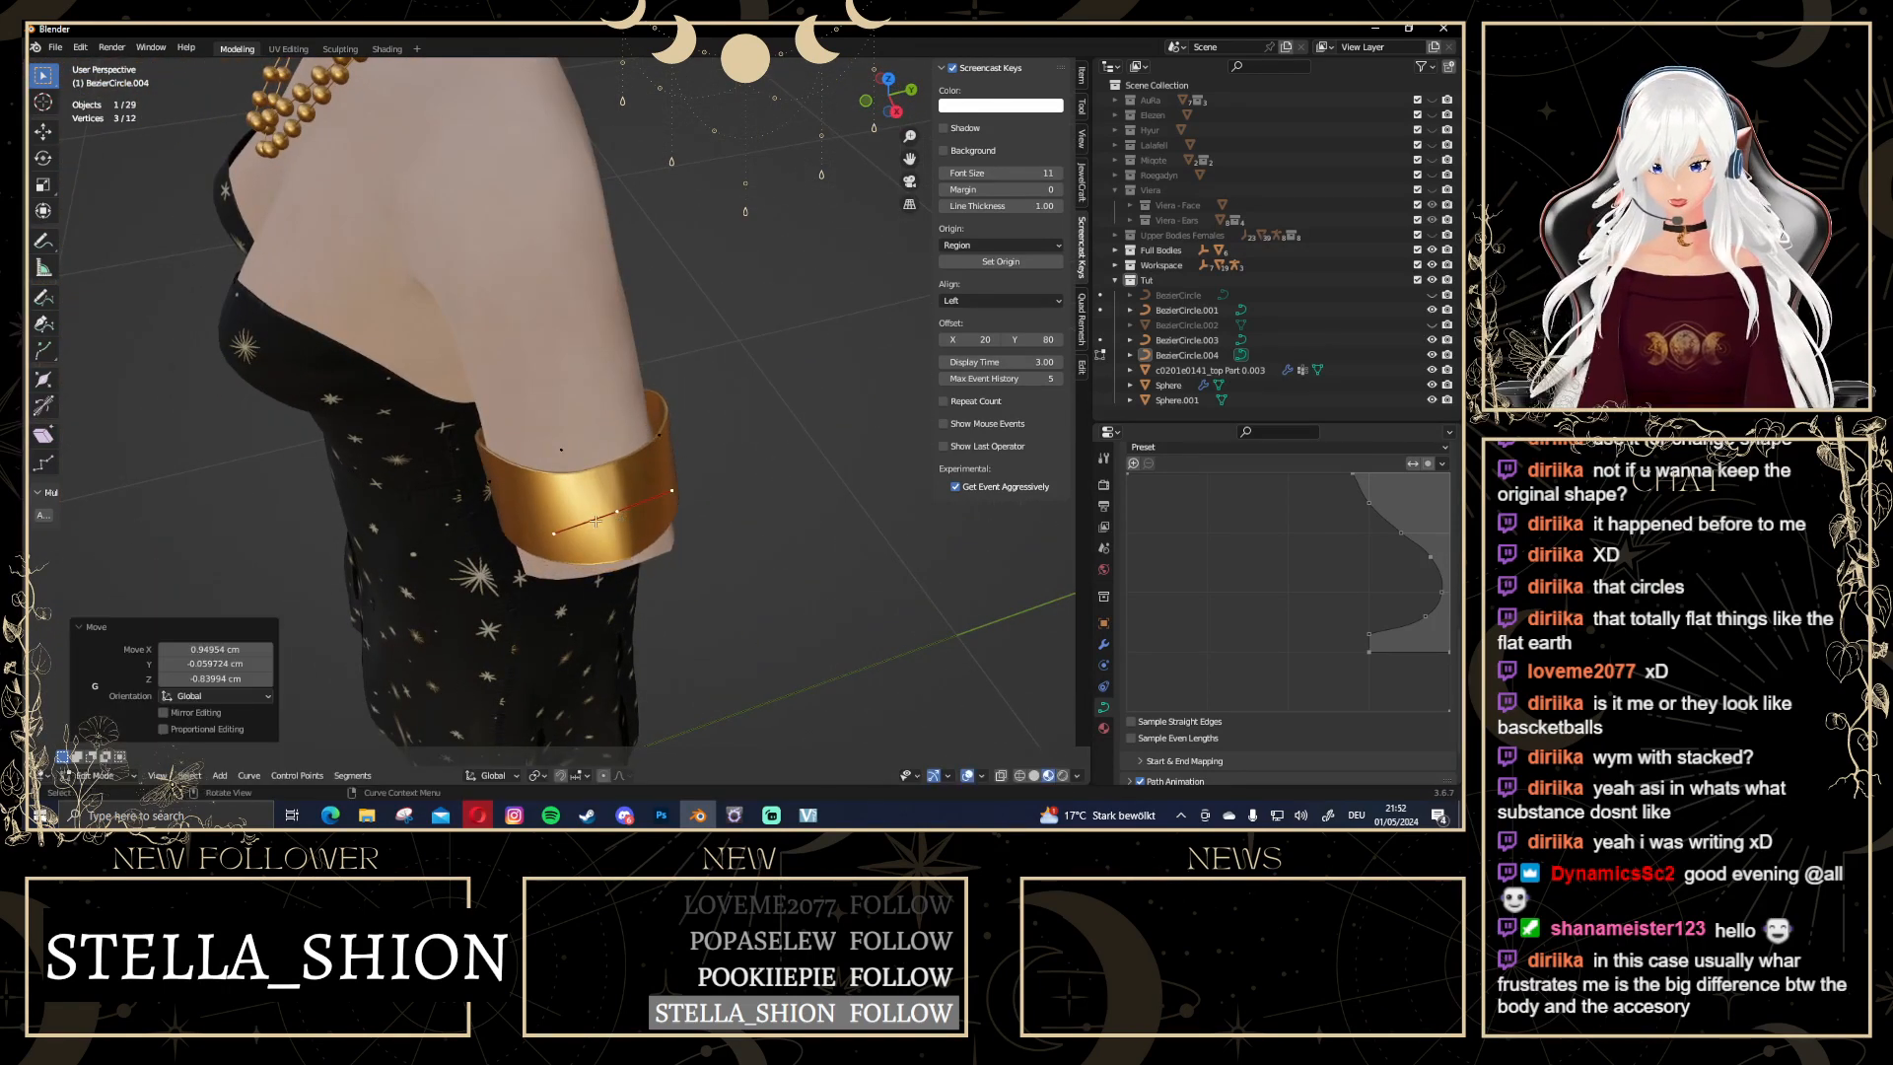
Reposition both handles of the outer control point higher on the arm and scale the whole point
{"action": "left_click", "coordinate": [554, 534]}
{"action": "key", "text": "g"}
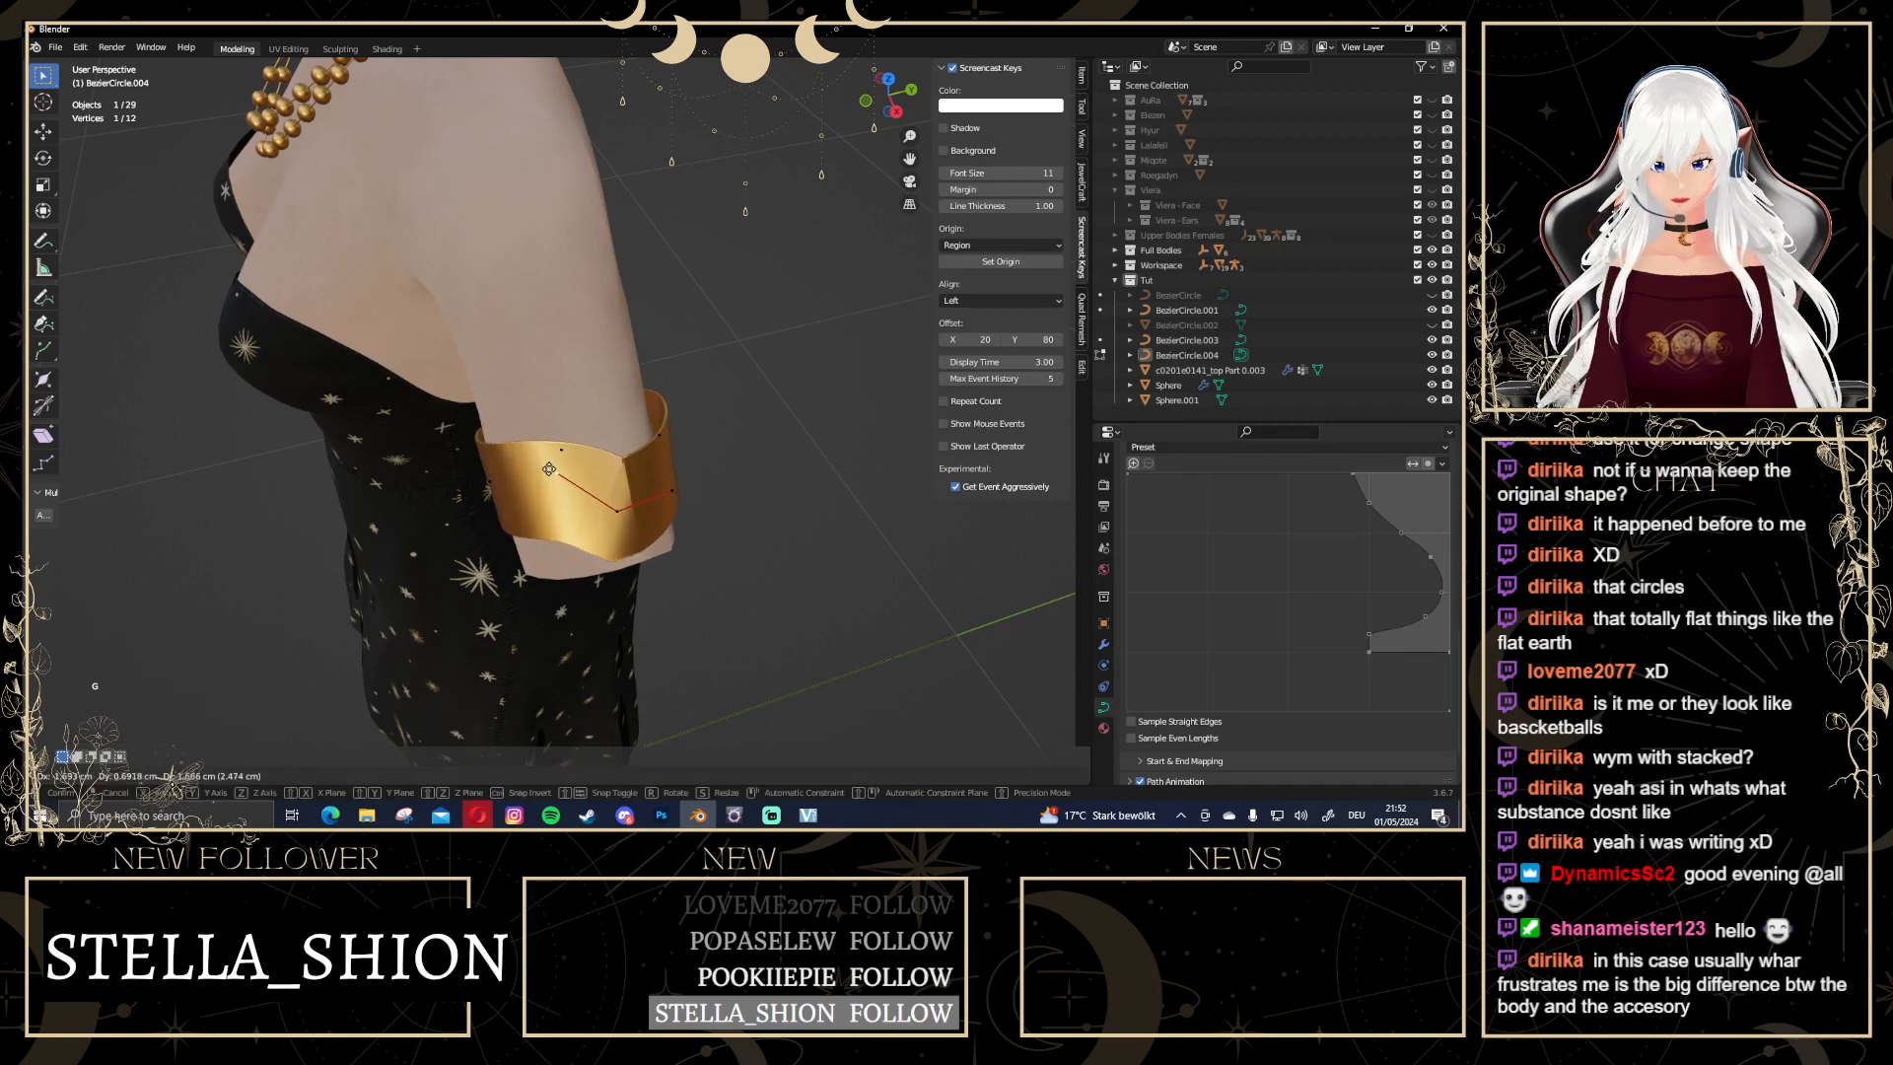
{"action": "left_click", "coordinate": [642, 467]}
{"action": "key", "text": "g"}
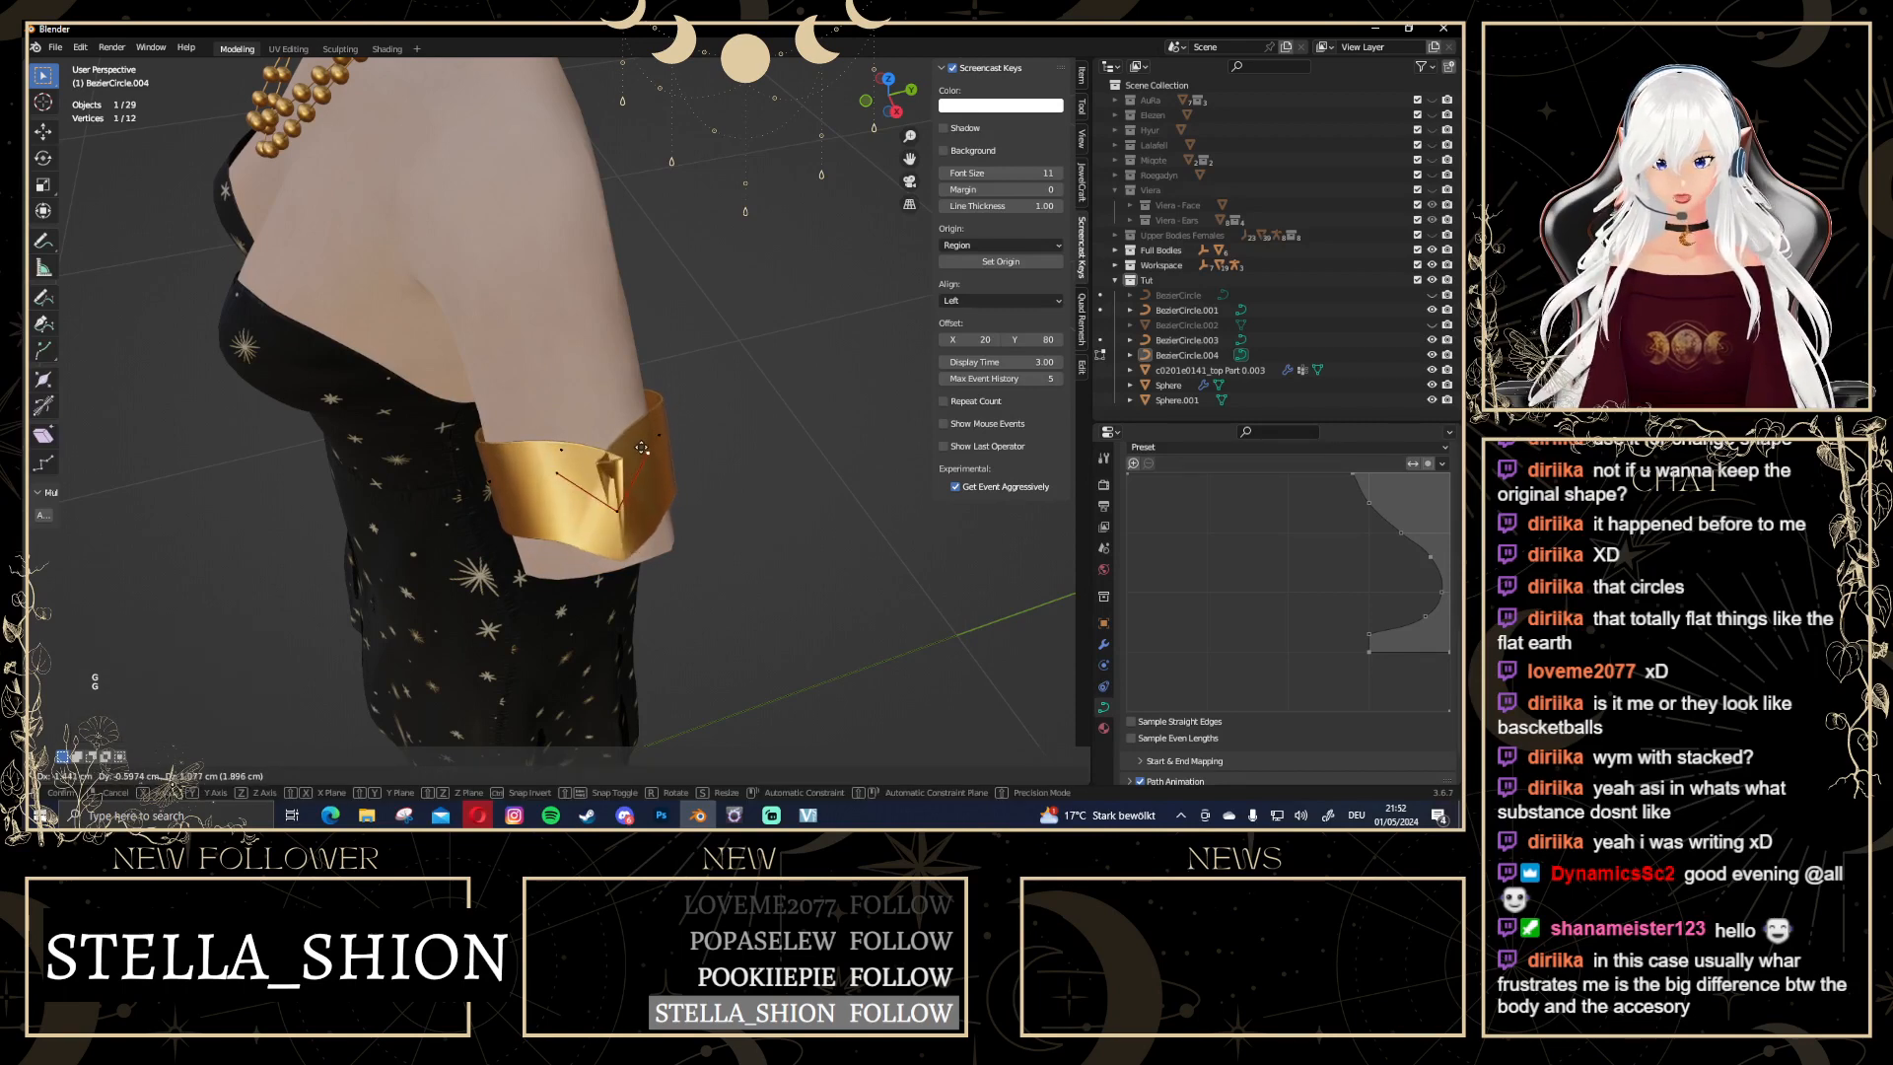
{"action": "left_click", "coordinate": [637, 445]}
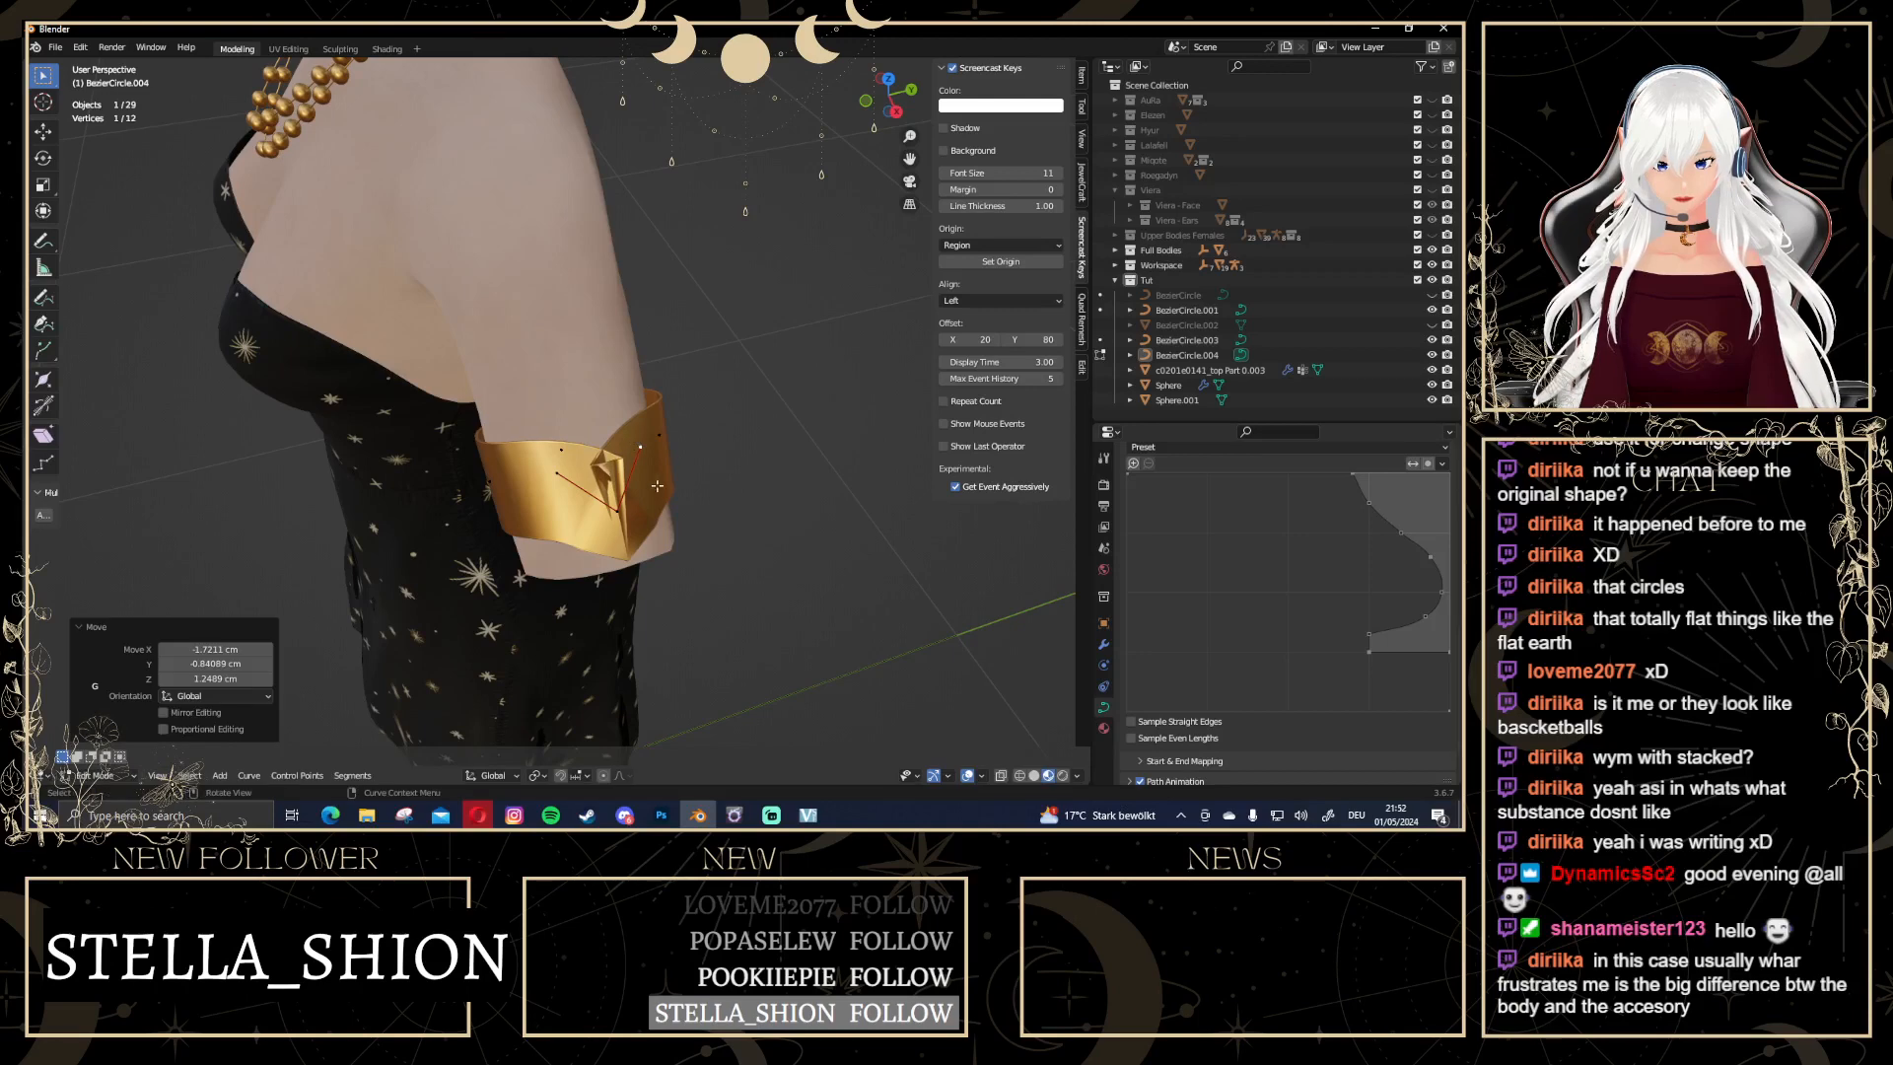
{"action": "left_click", "coordinate": [640, 447]}
{"action": "key", "text": "s"}
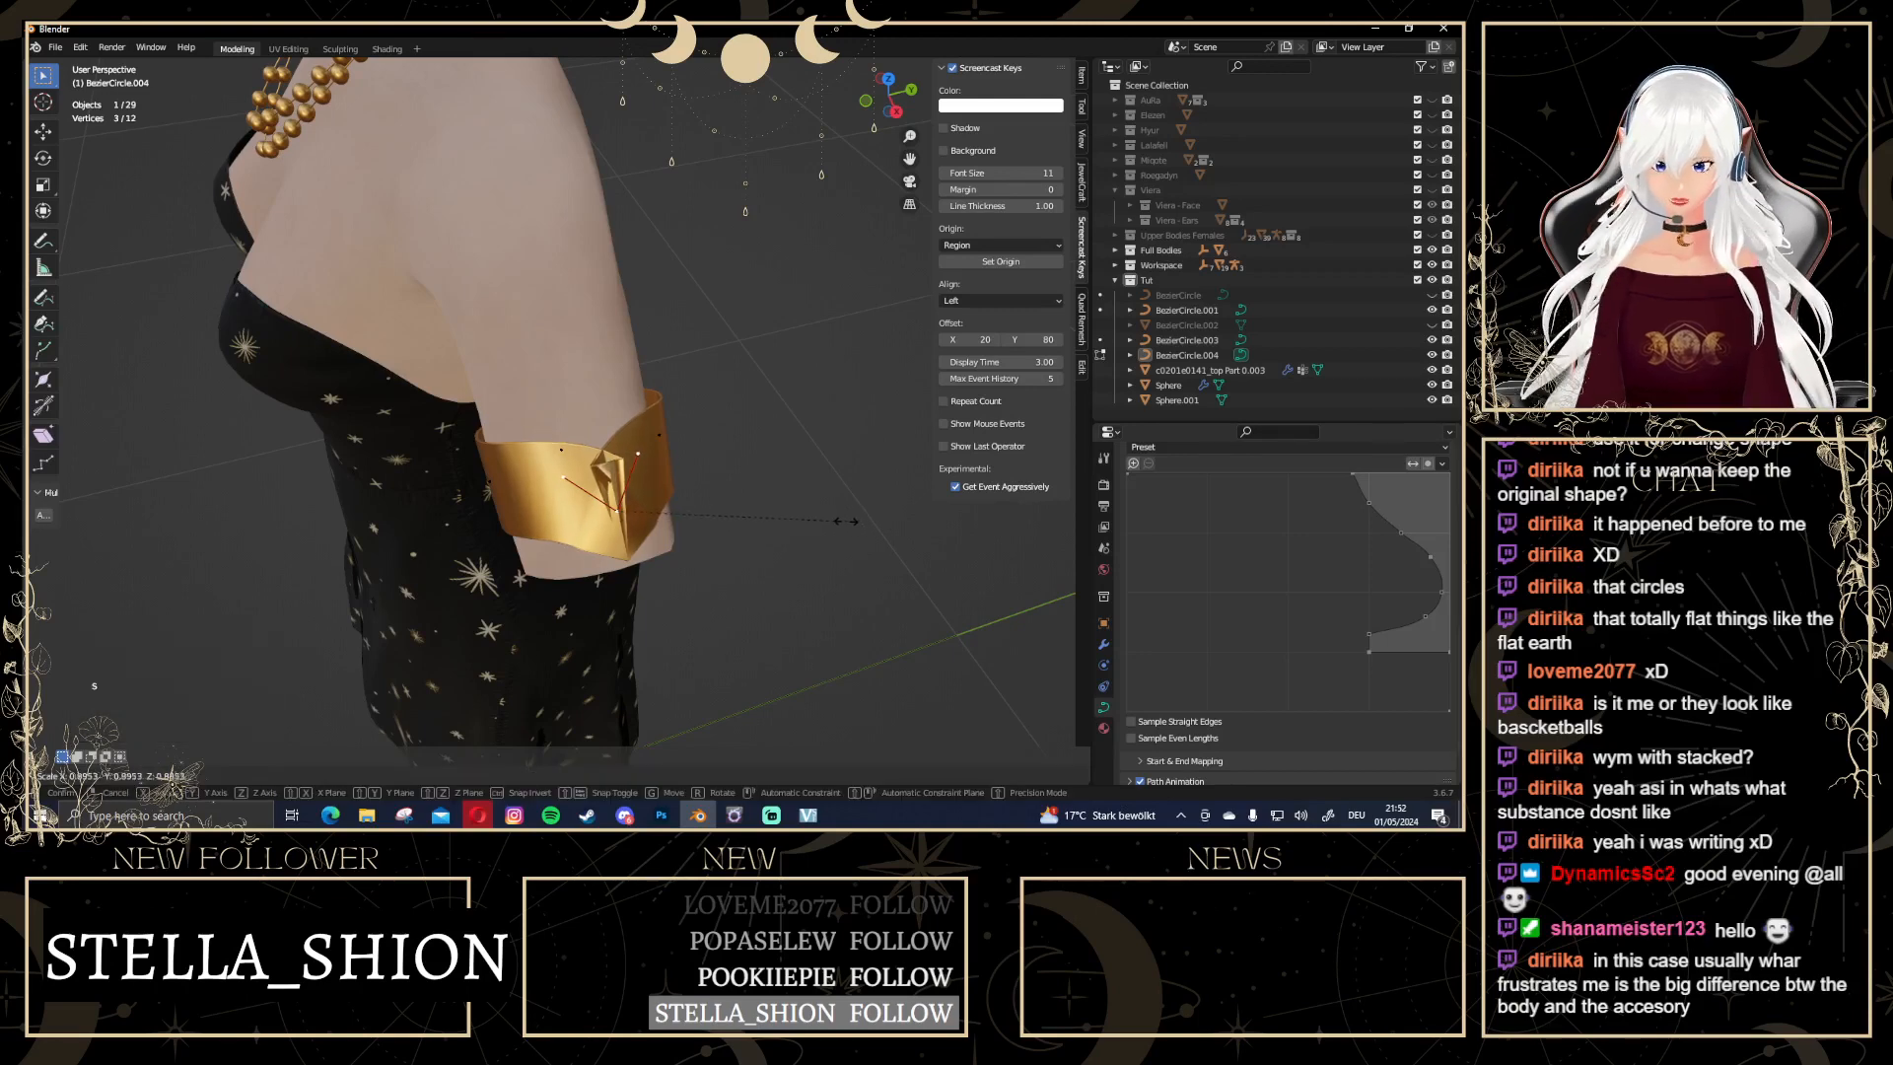
{"action": "left_click", "coordinate": [933, 547]}
Try to reposition the outer control point's rear handle from behind the arm
{"action": "middle_click_drag", "start_coordinate": [933, 548], "coordinate": [627, 431]}
{"action": "left_click", "coordinate": [593, 440]}
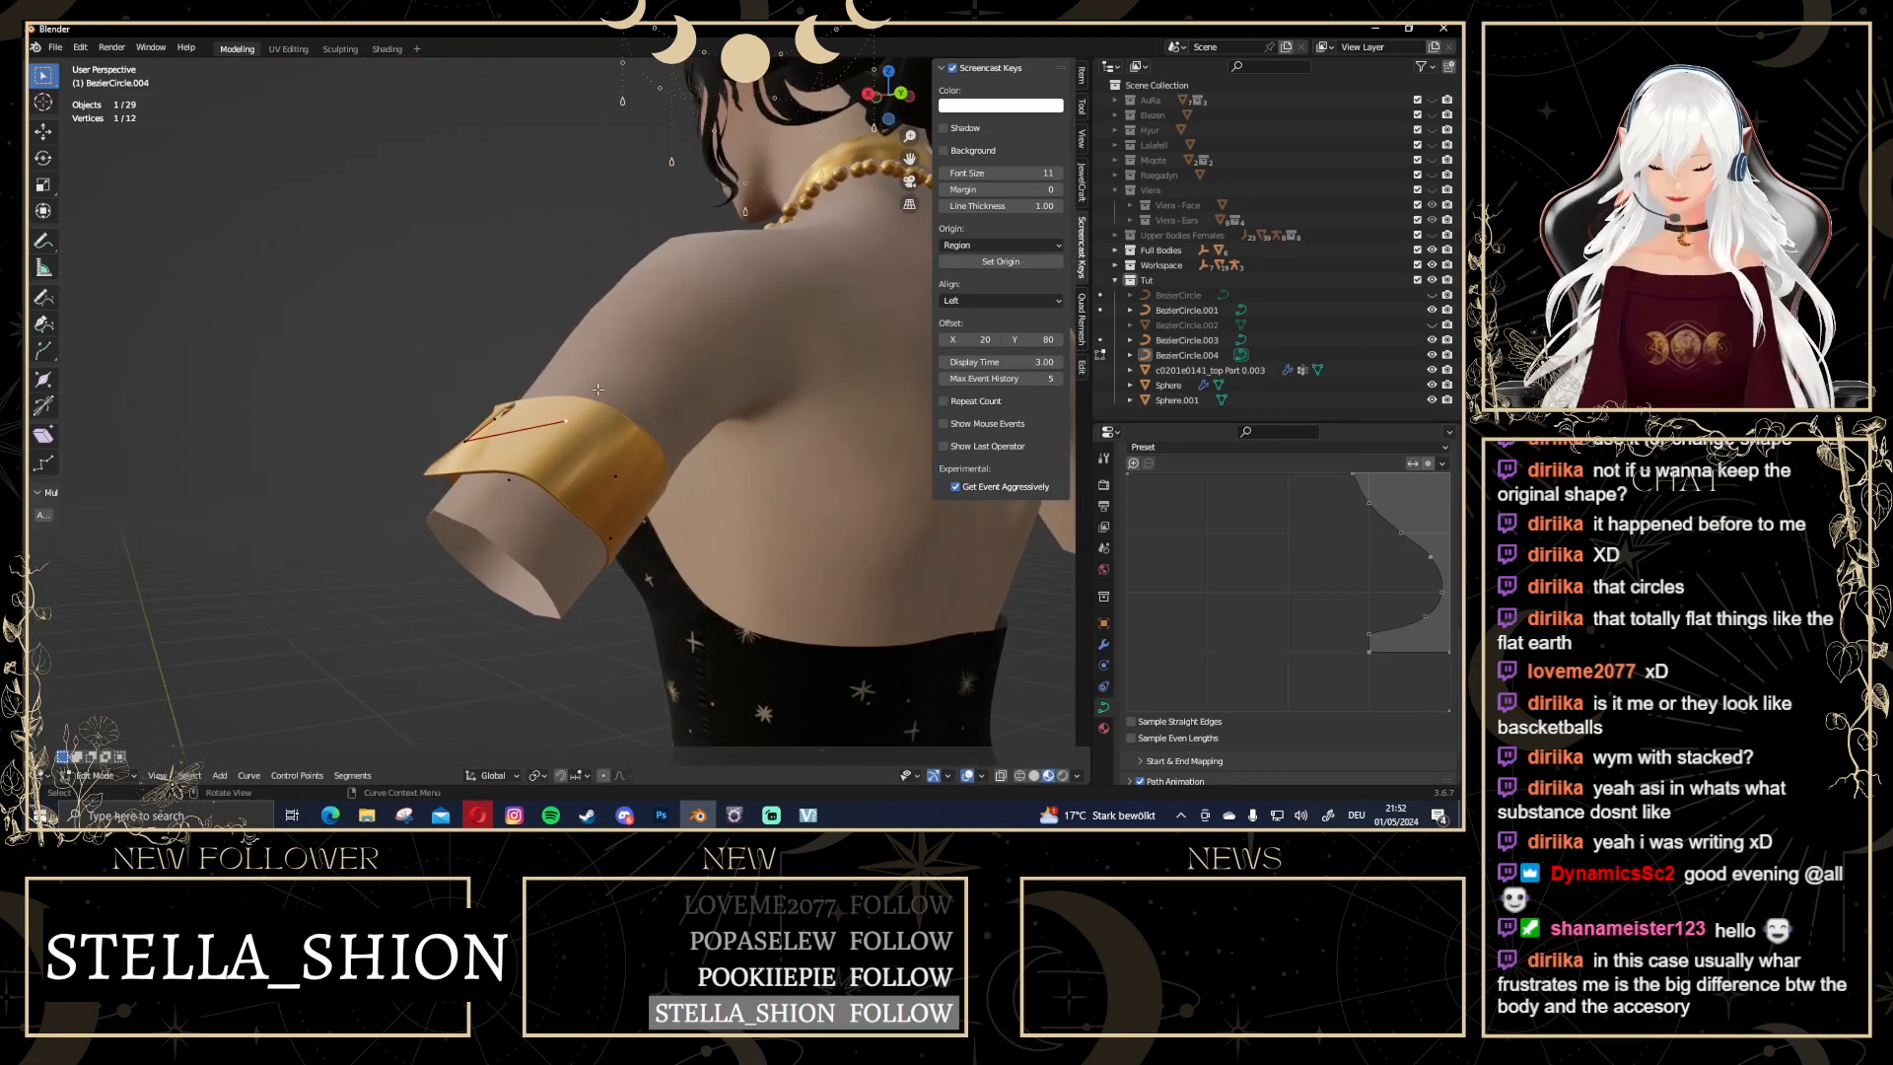
{"action": "key", "text": "g"}
{"action": "key", "text": "Escape"}
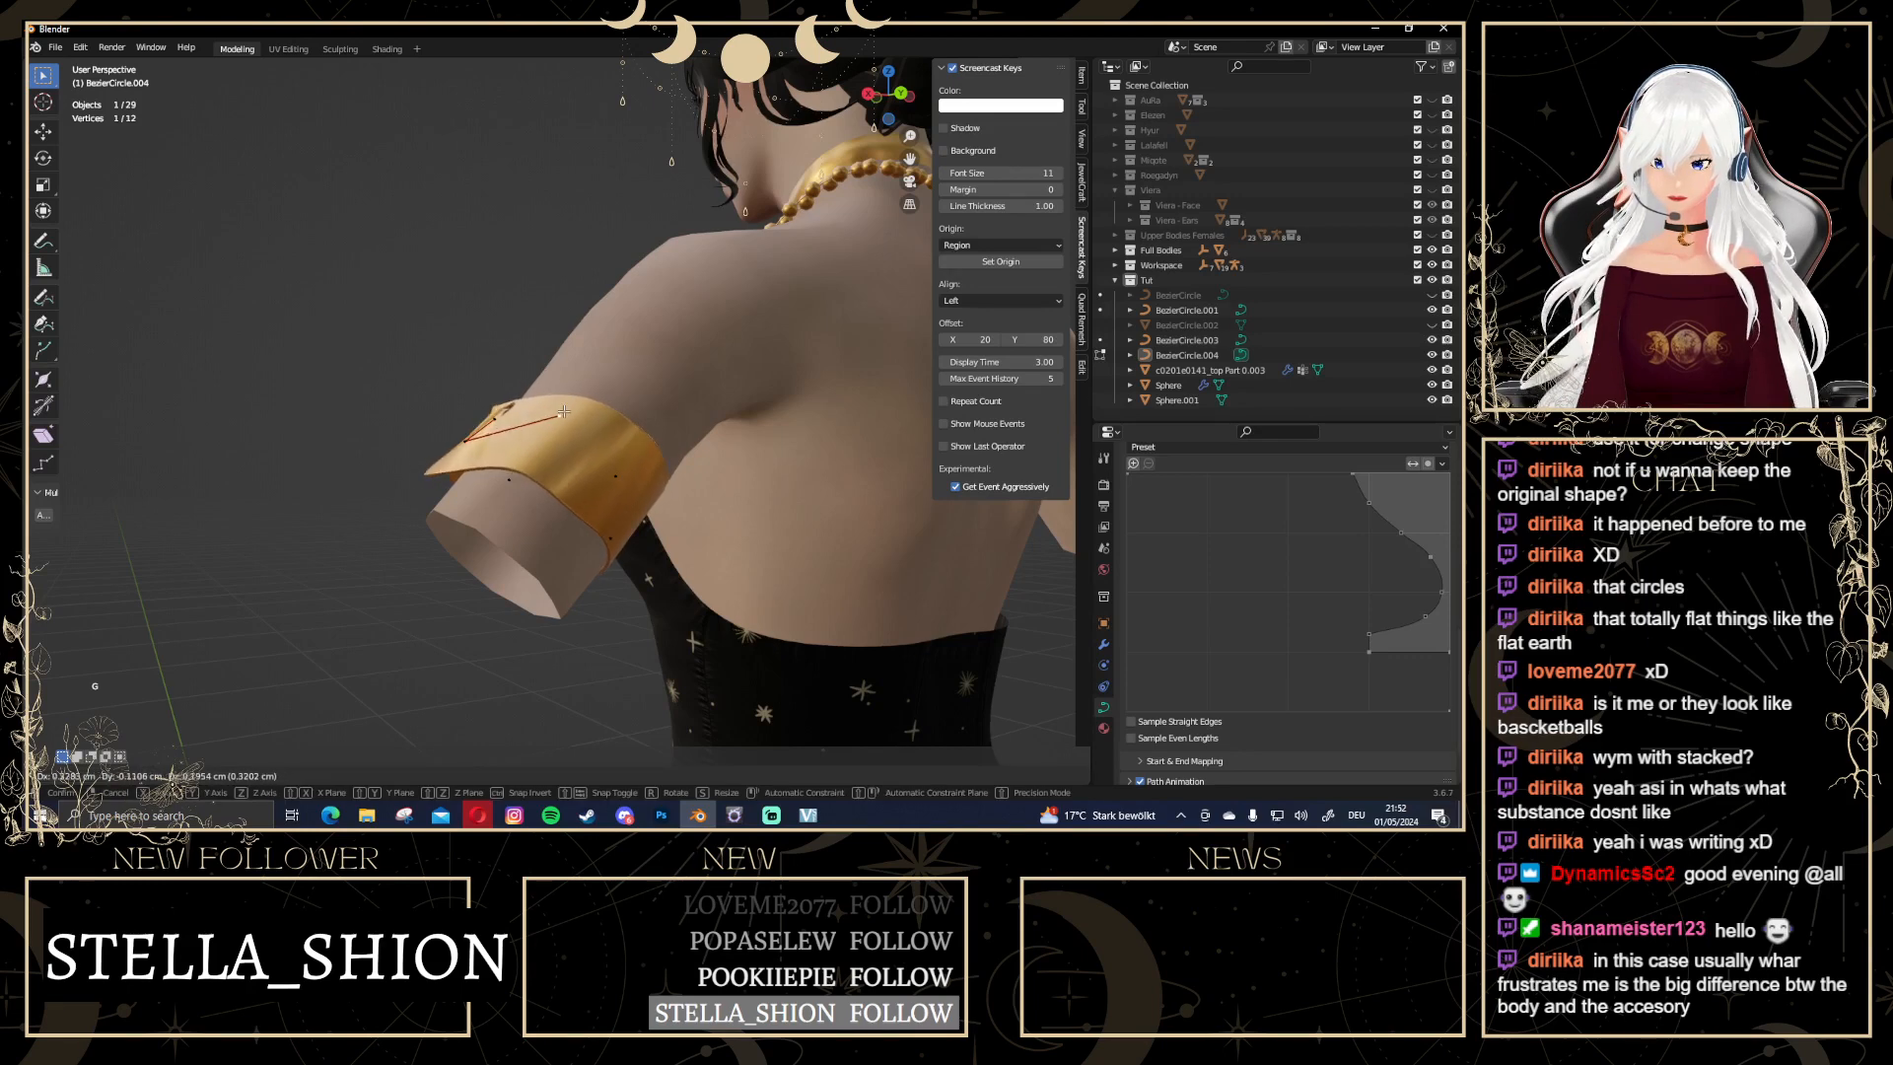
{"action": "key", "text": "g"}
Set the outer control point's handle type to Automatic and select one of its handles from the side
{"action": "middle_click_drag", "start_coordinate": [560, 418], "coordinate": [487, 480]}
{"action": "scroll", "coordinate": [663, 500], "scroll_direction": "down", "scroll_amount": 3}
{"action": "right_click", "coordinate": [518, 470]}
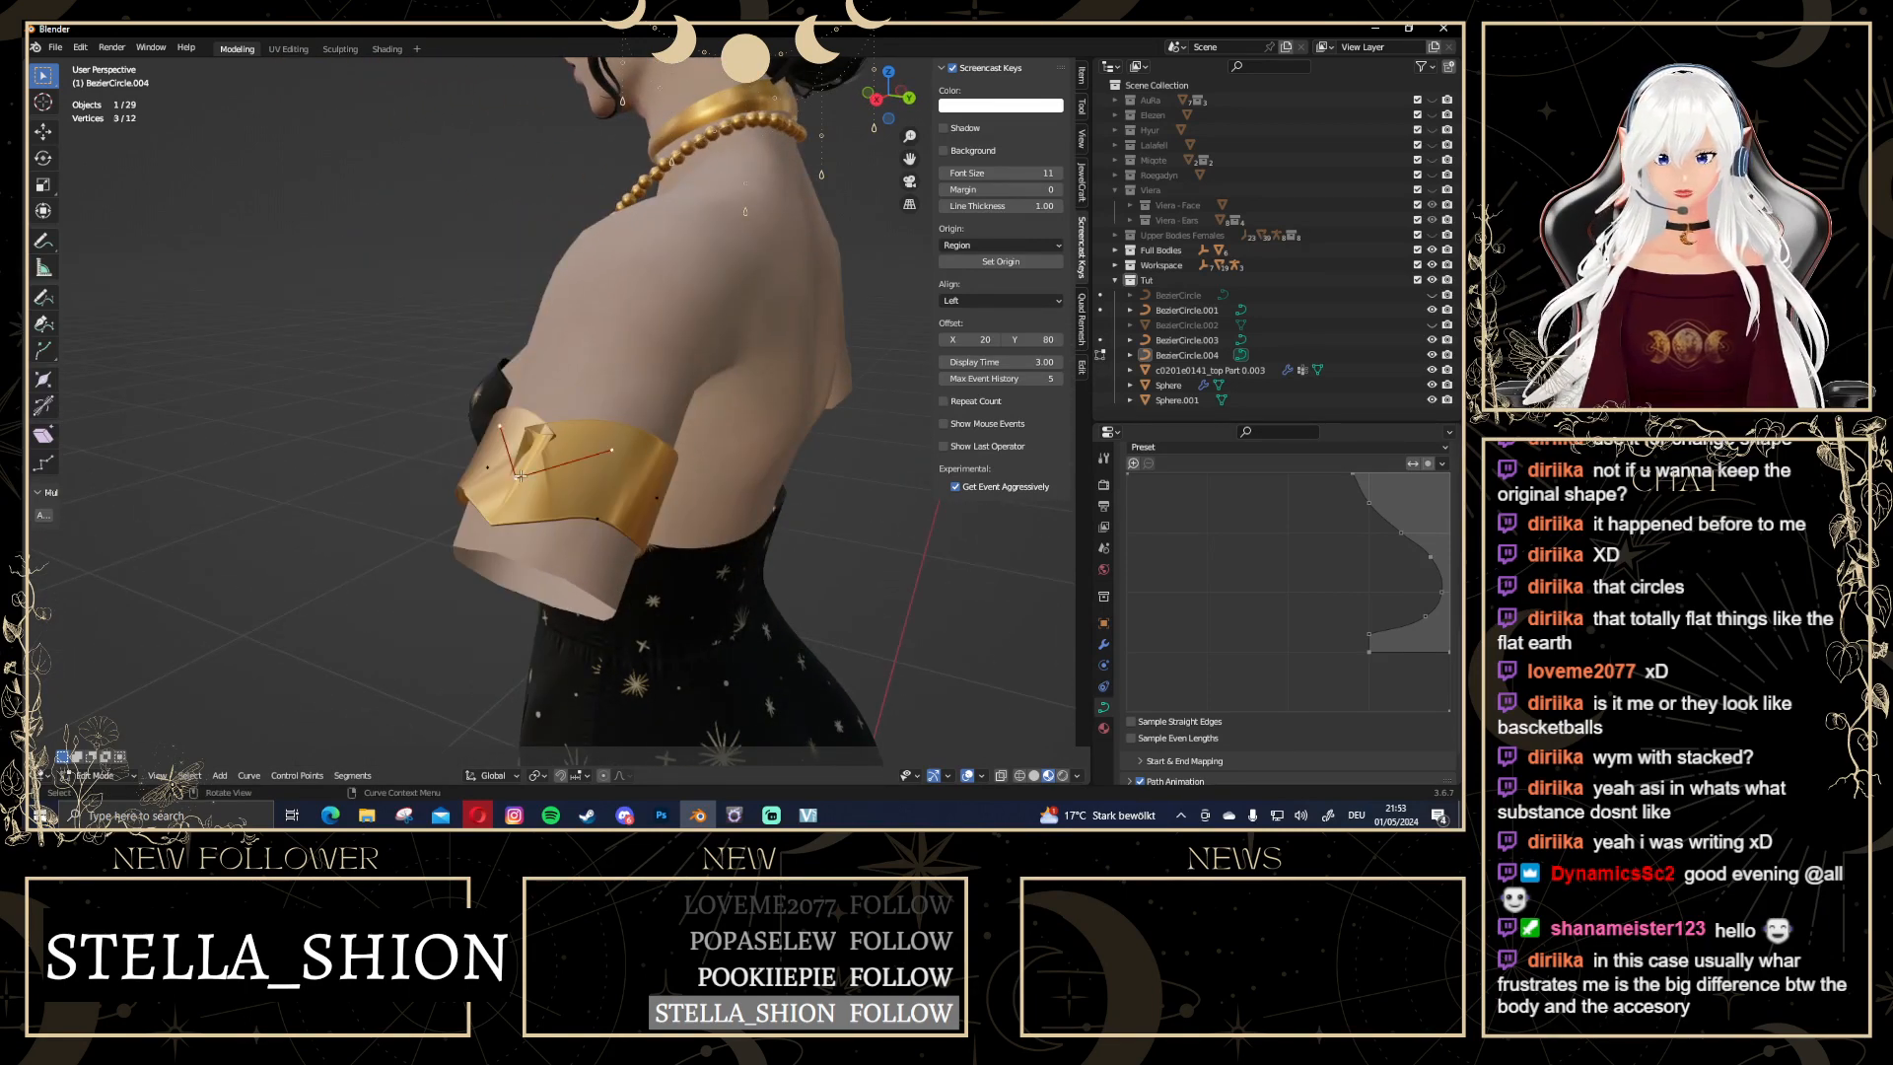
{"action": "right_click", "coordinate": [520, 476]}
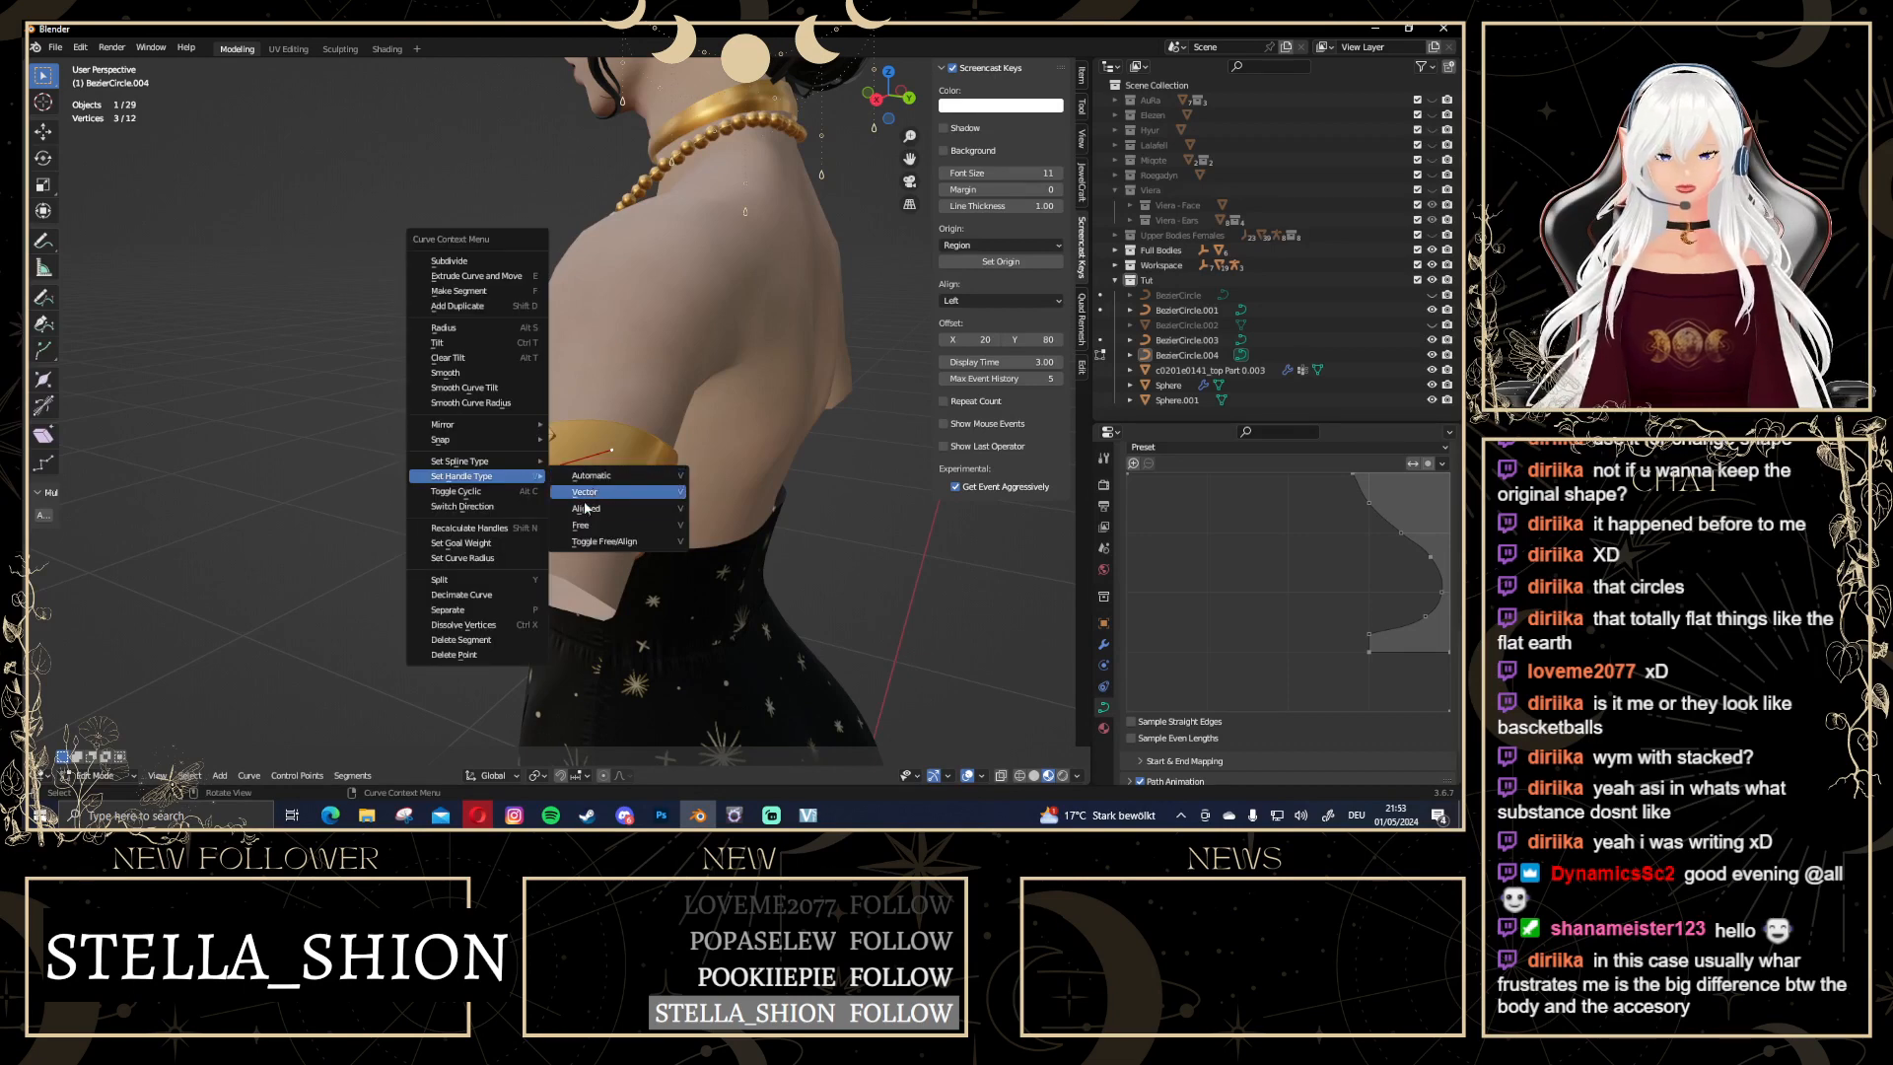
{"action": "left_click", "coordinate": [597, 477]}
{"action": "middle_click_drag", "start_coordinate": [575, 477], "coordinate": [650, 461]}
{"action": "left_click", "coordinate": [650, 461]}
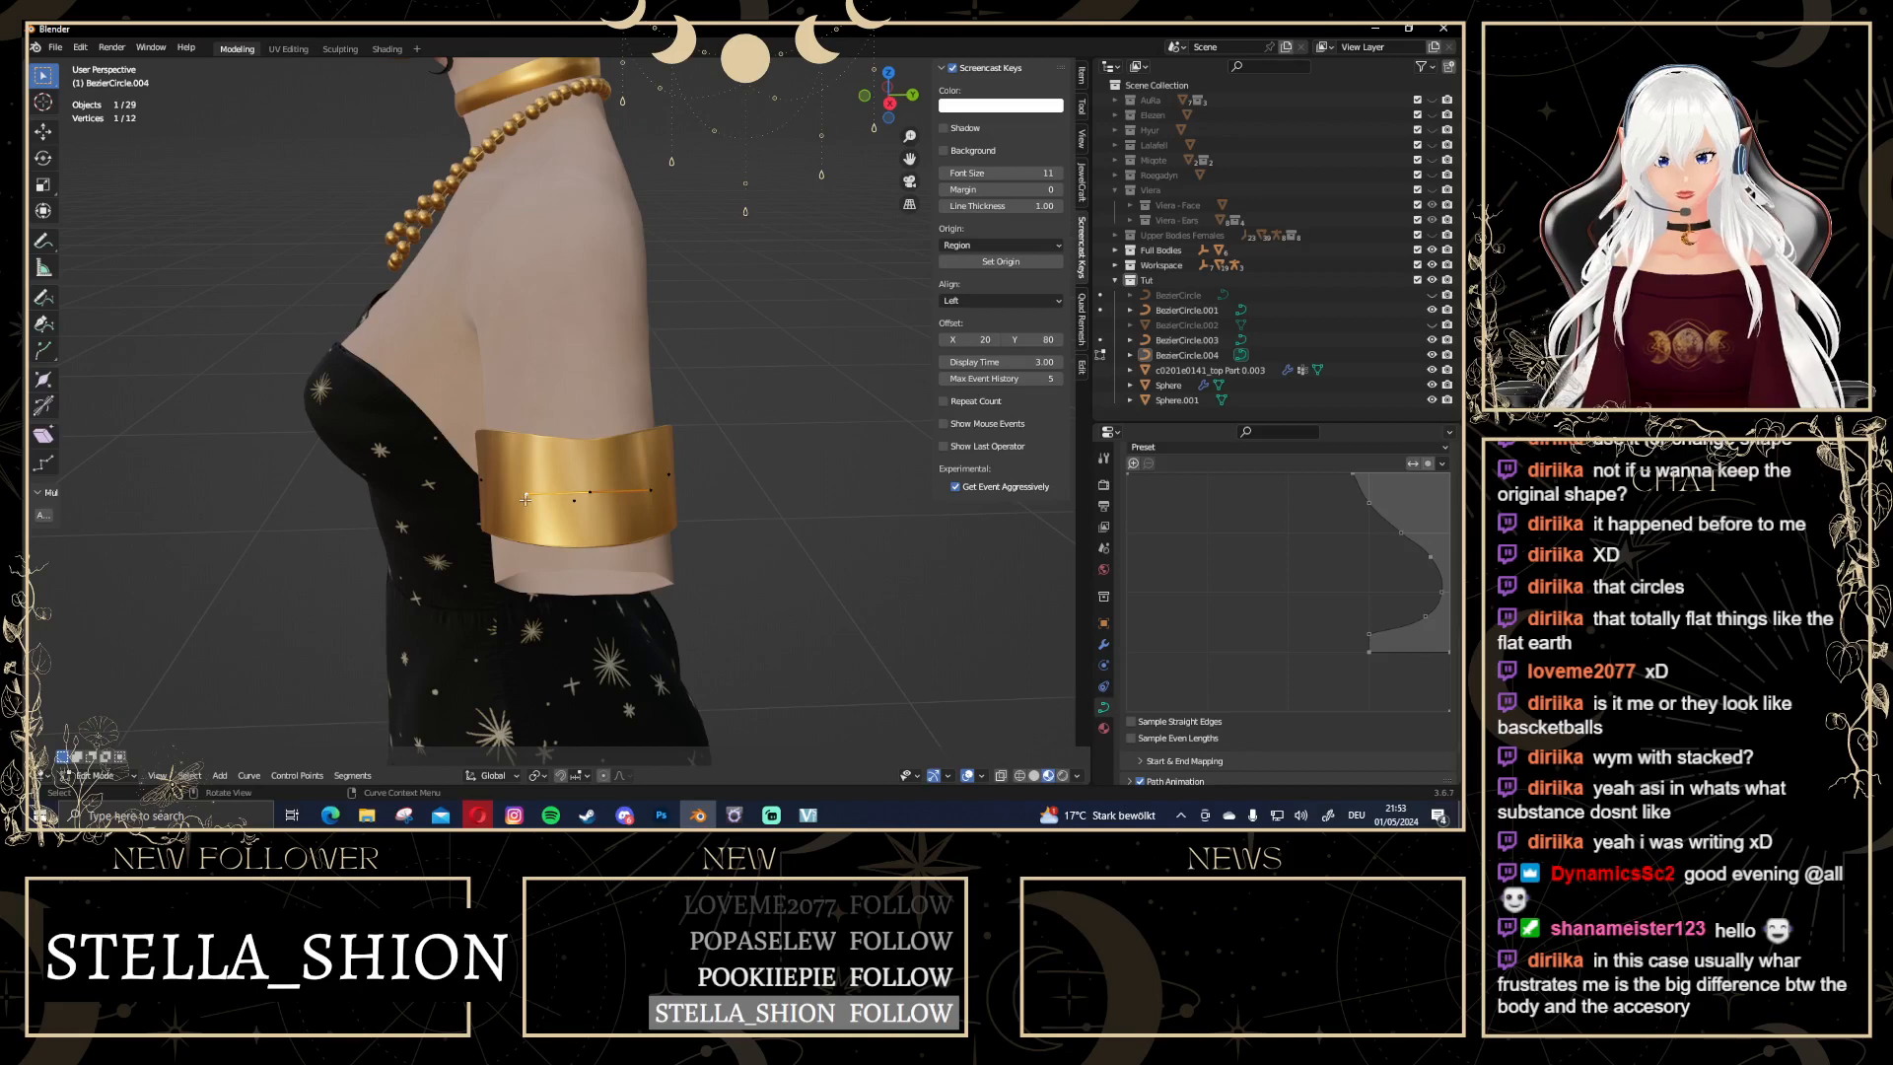
Cancel the trial move of the outer point's handle and examine the cuff's fit from the side, back and front
{"action": "key", "text": "g"}
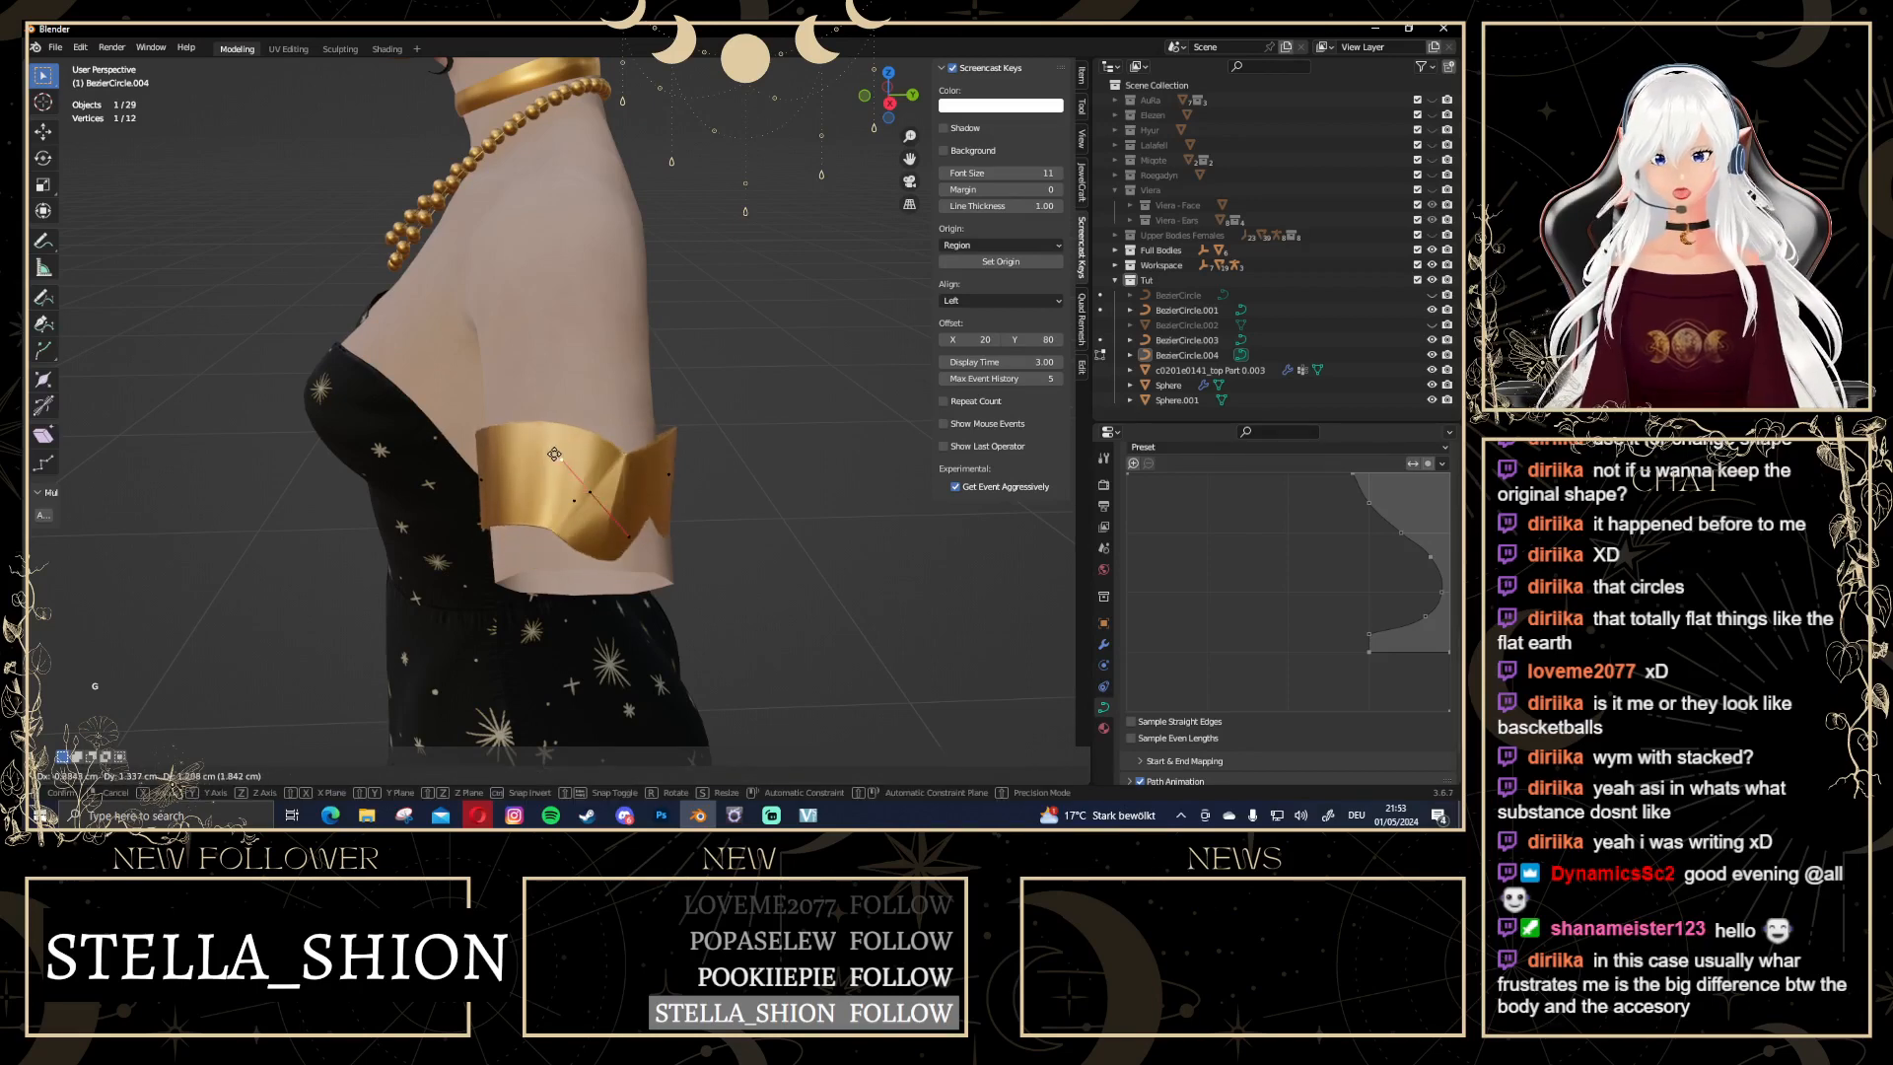
{"action": "key", "text": "Escape"}
{"action": "scroll", "coordinate": [649, 508], "scroll_direction": "down", "scroll_amount": 3}
{"action": "scroll", "coordinate": [649, 508], "scroll_direction": "up", "scroll_amount": 3}
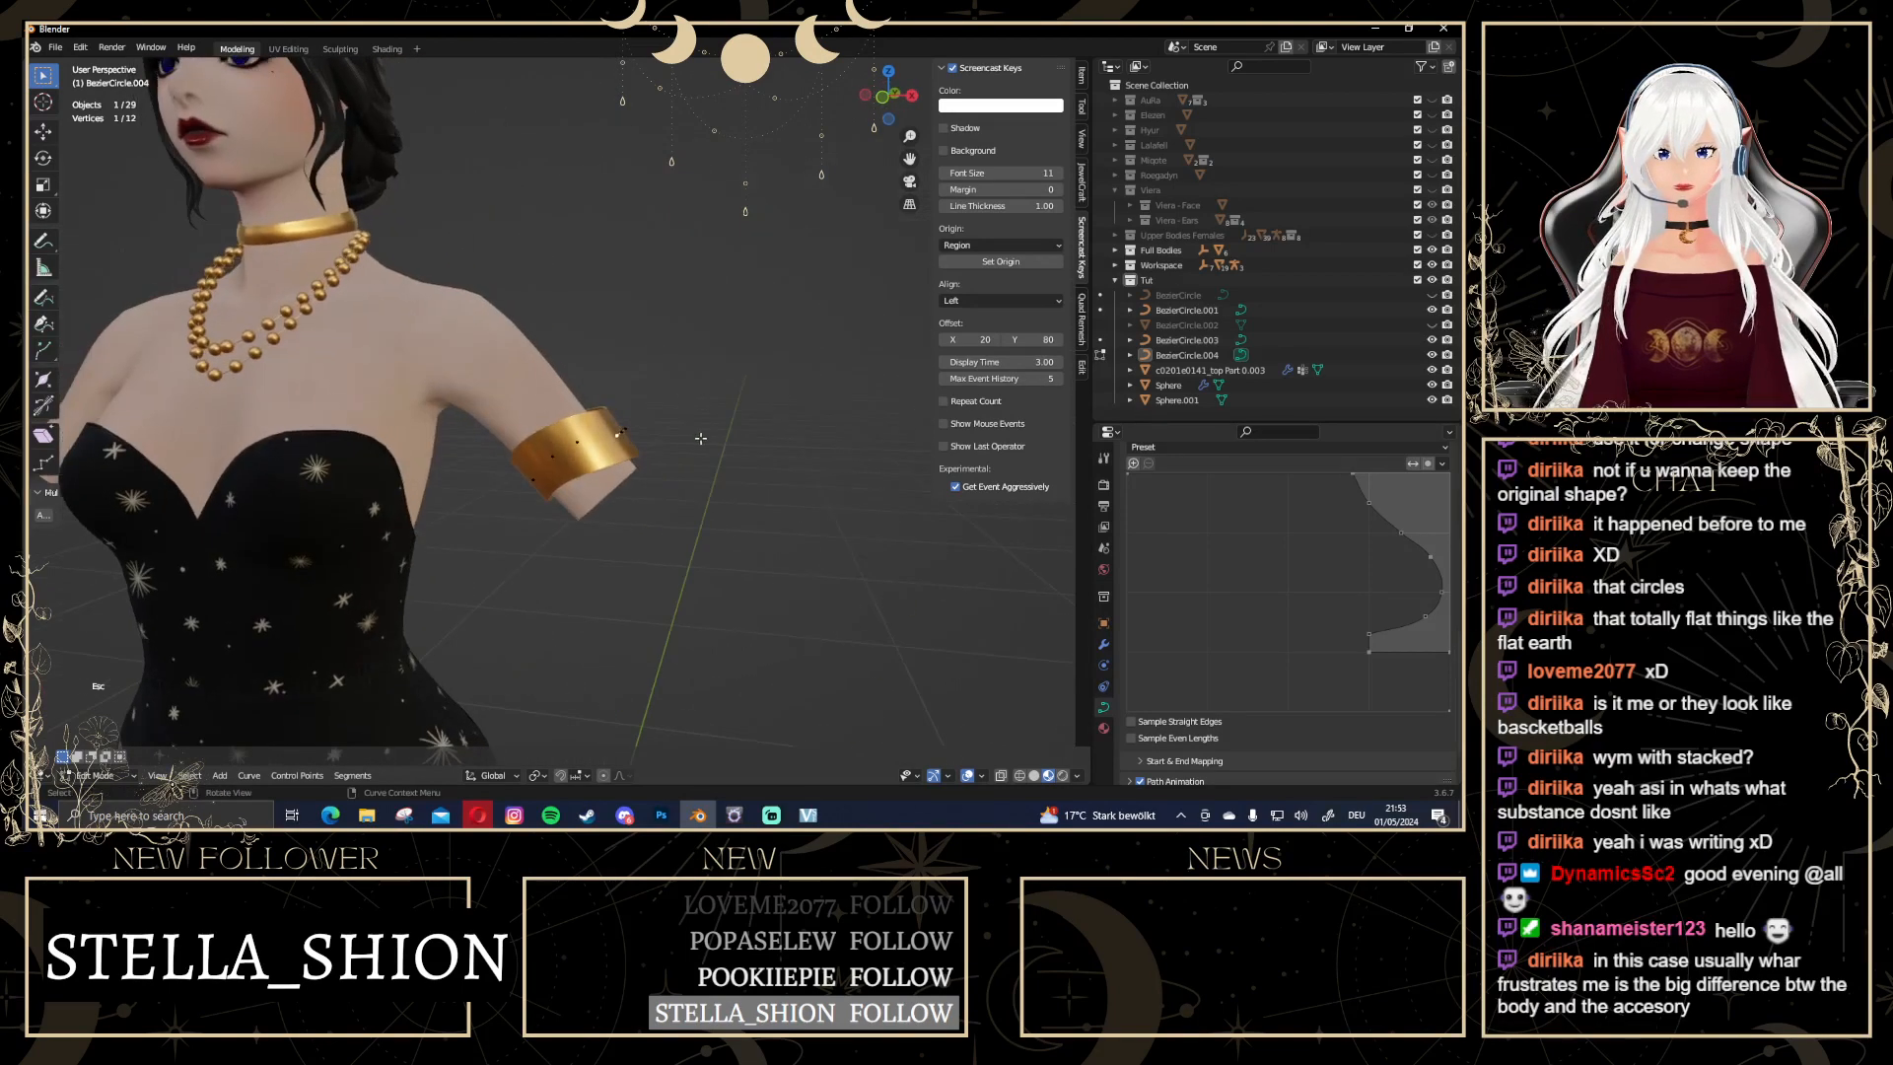
{"action": "scroll", "coordinate": [650, 508], "scroll_direction": "up", "scroll_amount": 3}
{"action": "middle_click_drag", "start_coordinate": [650, 508], "coordinate": [520, 461]}
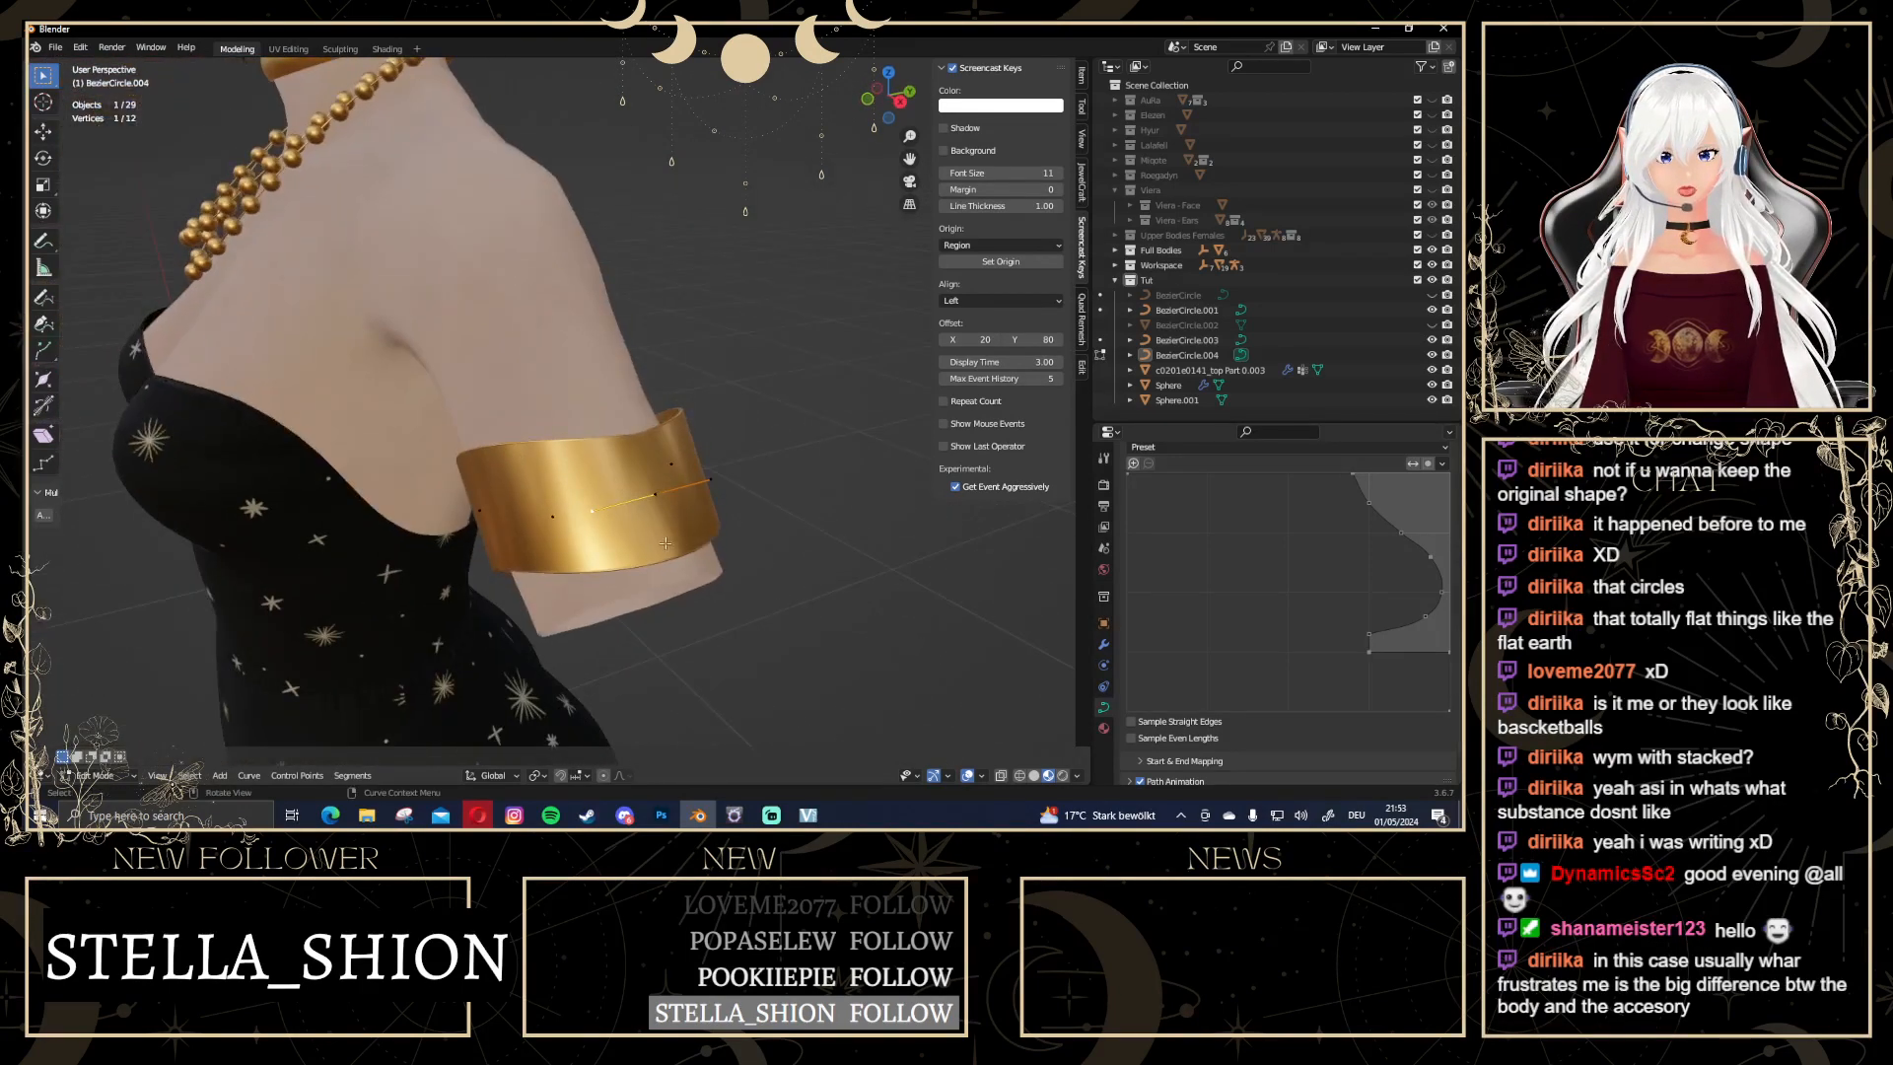
{"action": "middle_click_drag", "start_coordinate": [659, 461], "coordinate": [427, 499]}
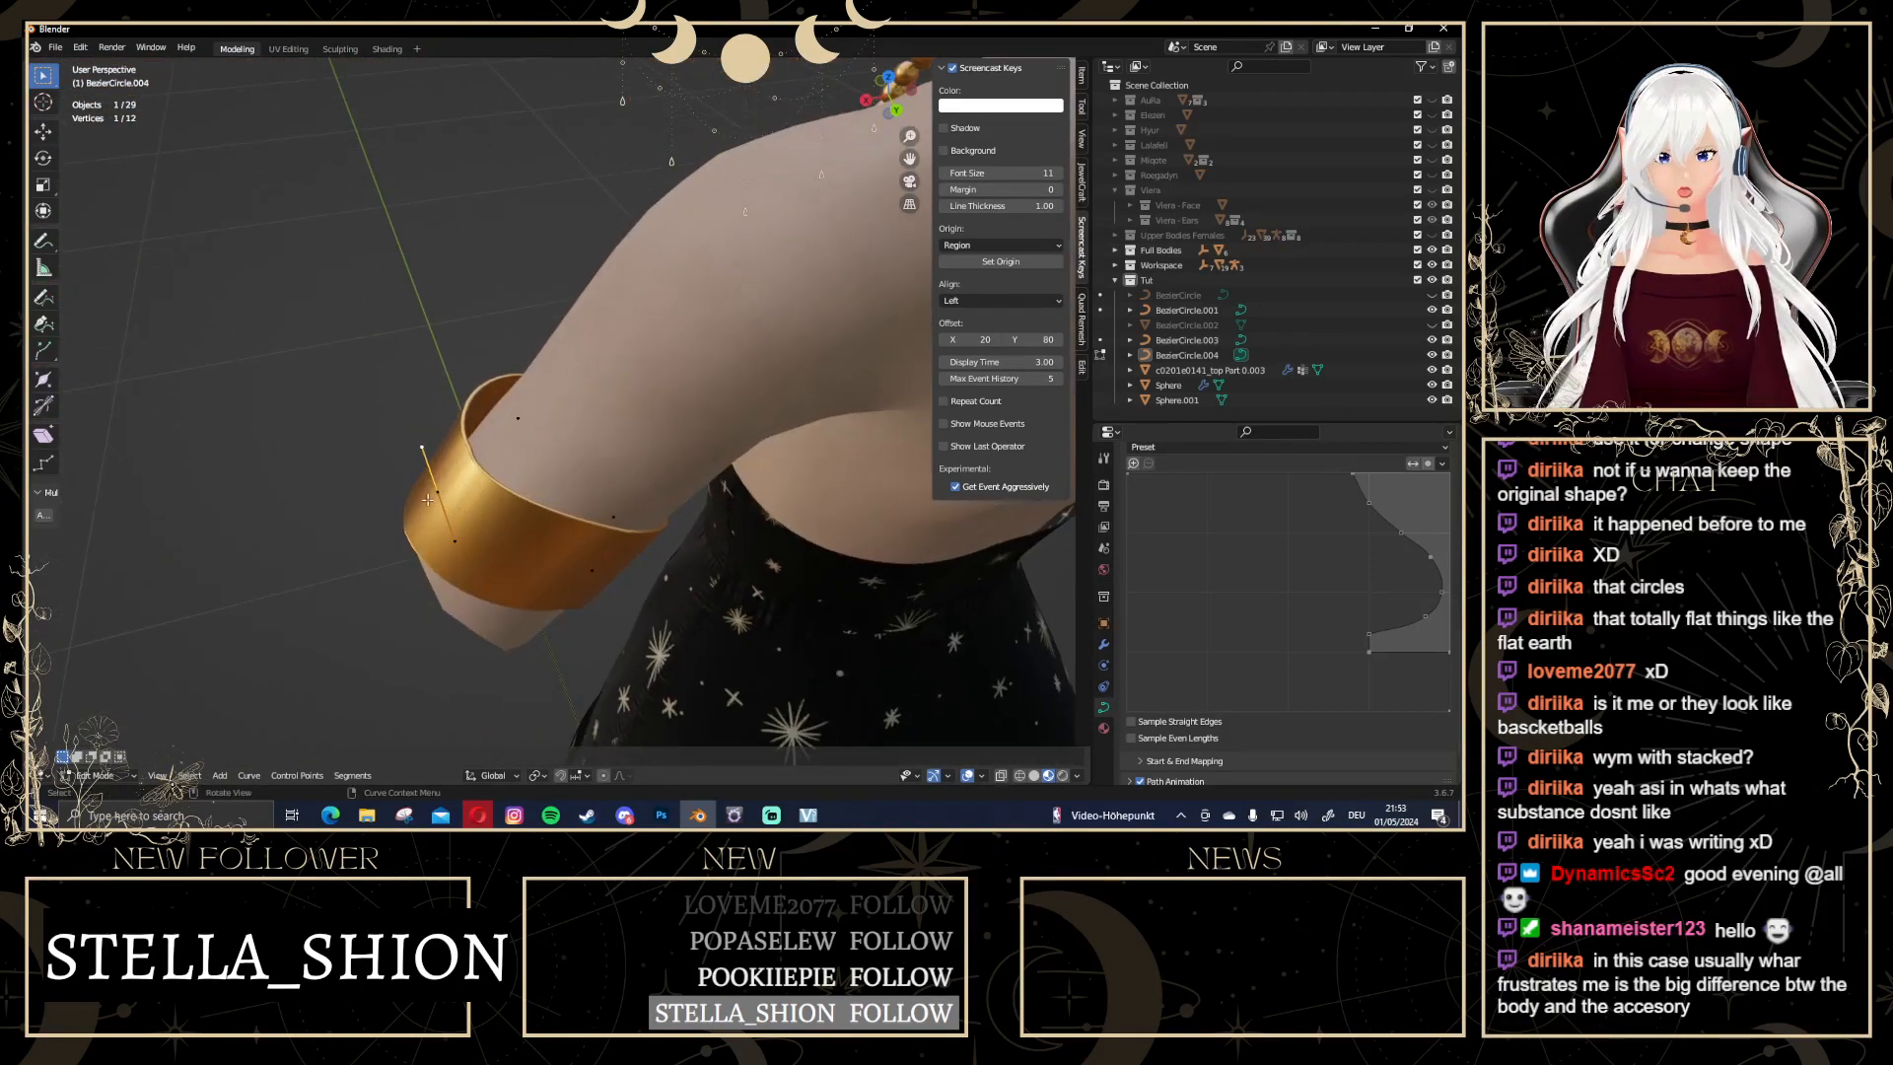
{"action": "middle_click_drag", "start_coordinate": [459, 399], "coordinate": [463, 499]}
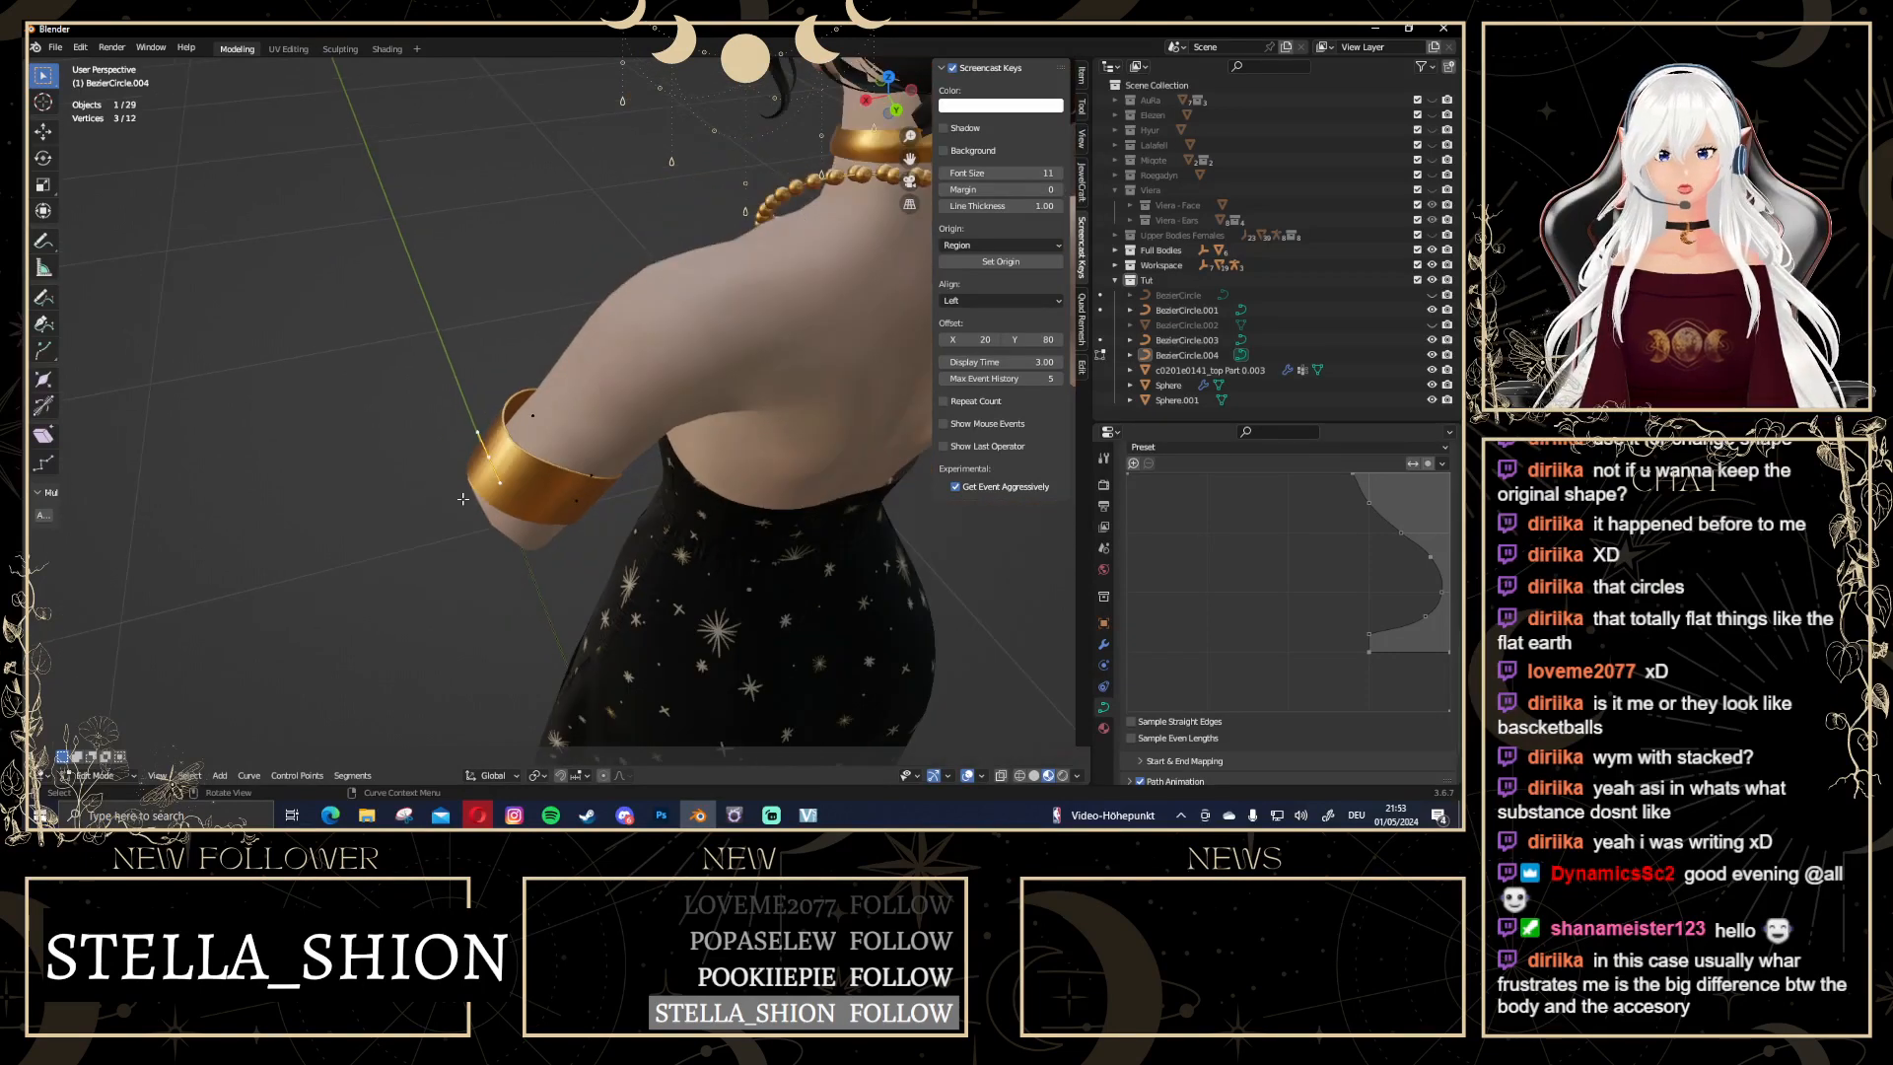
{"action": "scroll", "coordinate": [458, 525], "scroll_direction": "down", "scroll_amount": 4}
{"action": "scroll", "coordinate": [457, 524], "scroll_direction": "up", "scroll_amount": 3}
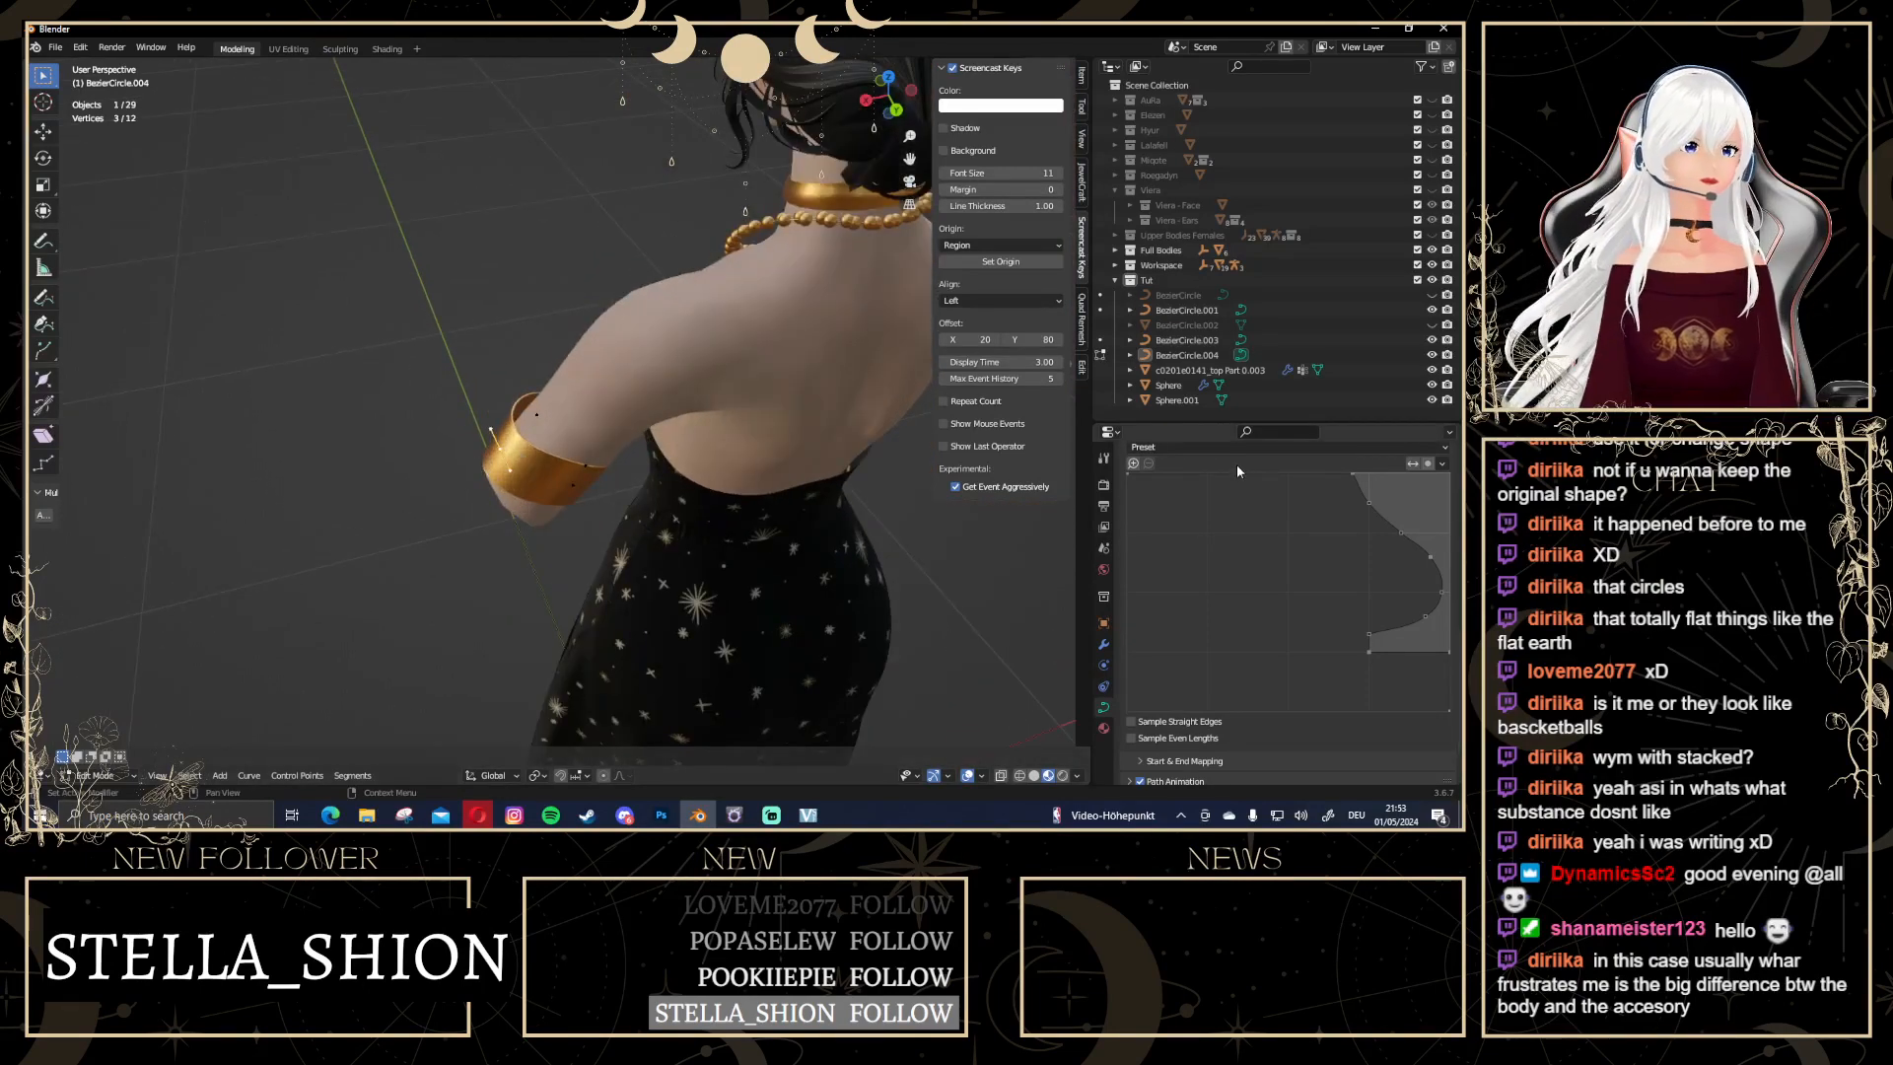
{"action": "middle_click_drag", "start_coordinate": [631, 374], "coordinate": [809, 360]}
{"action": "key", "text": "KP_1"}
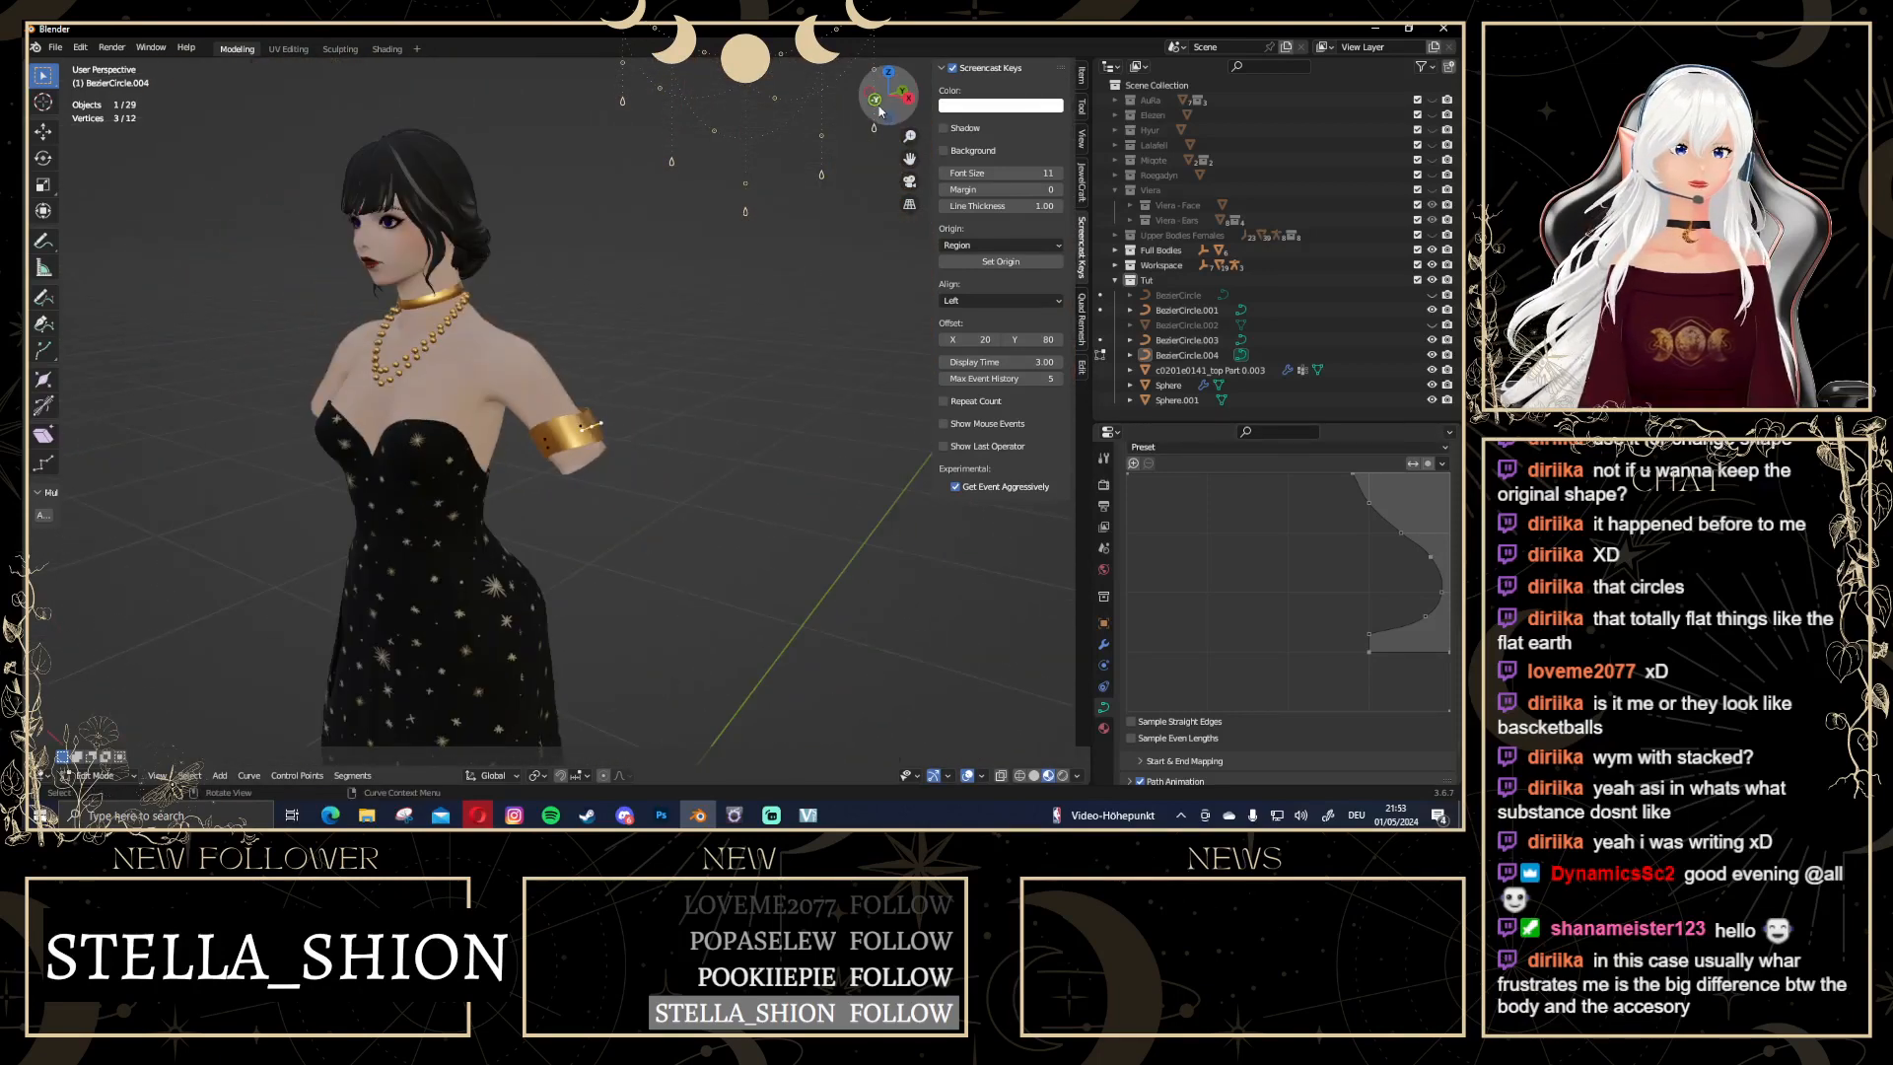
{"action": "scroll", "coordinate": [651, 414], "scroll_direction": "up", "scroll_amount": 5}
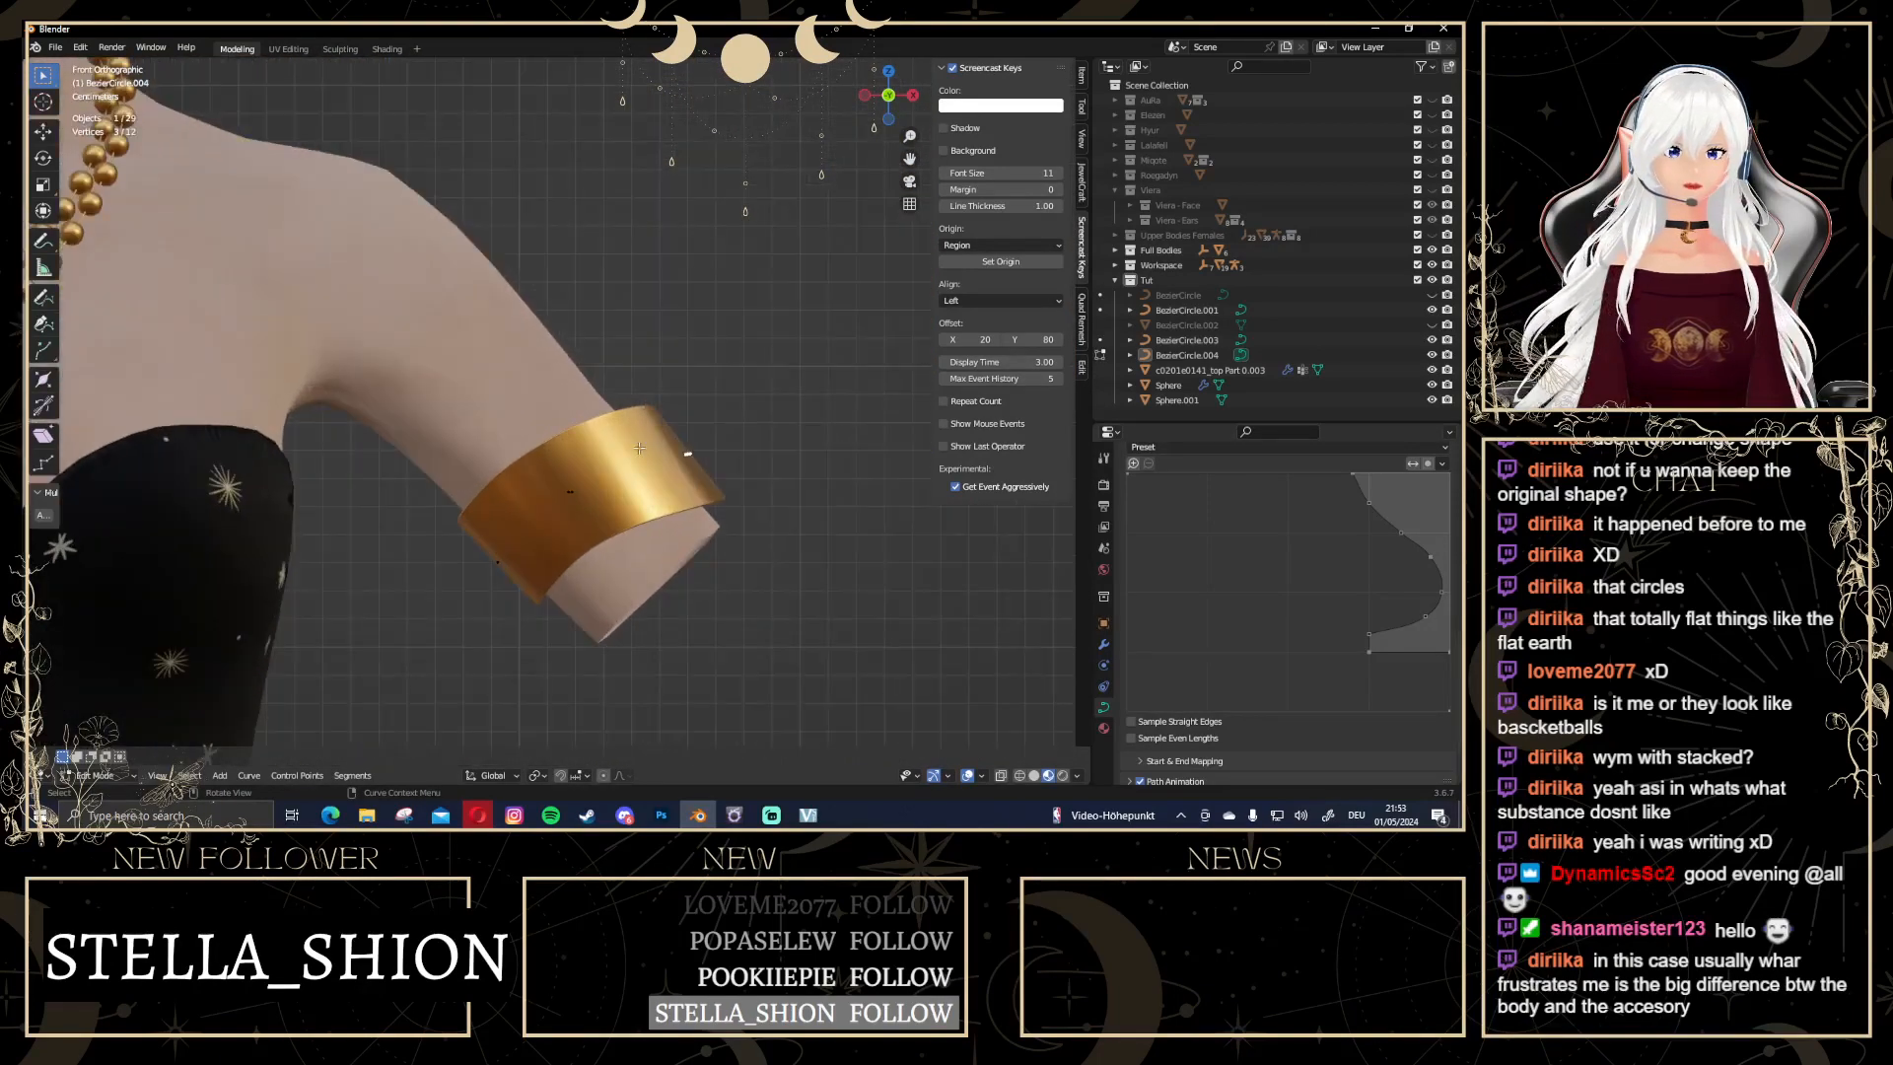
{"action": "scroll", "coordinate": [631, 434], "scroll_direction": "down", "scroll_amount": 4}
Leave curve editing and examine the cuff's outline against the arm from the front
{"action": "key", "text": "Tab"}
{"action": "scroll", "coordinate": [622, 451], "scroll_direction": "up", "scroll_amount": 2}
{"action": "left_click", "coordinate": [614, 448]}
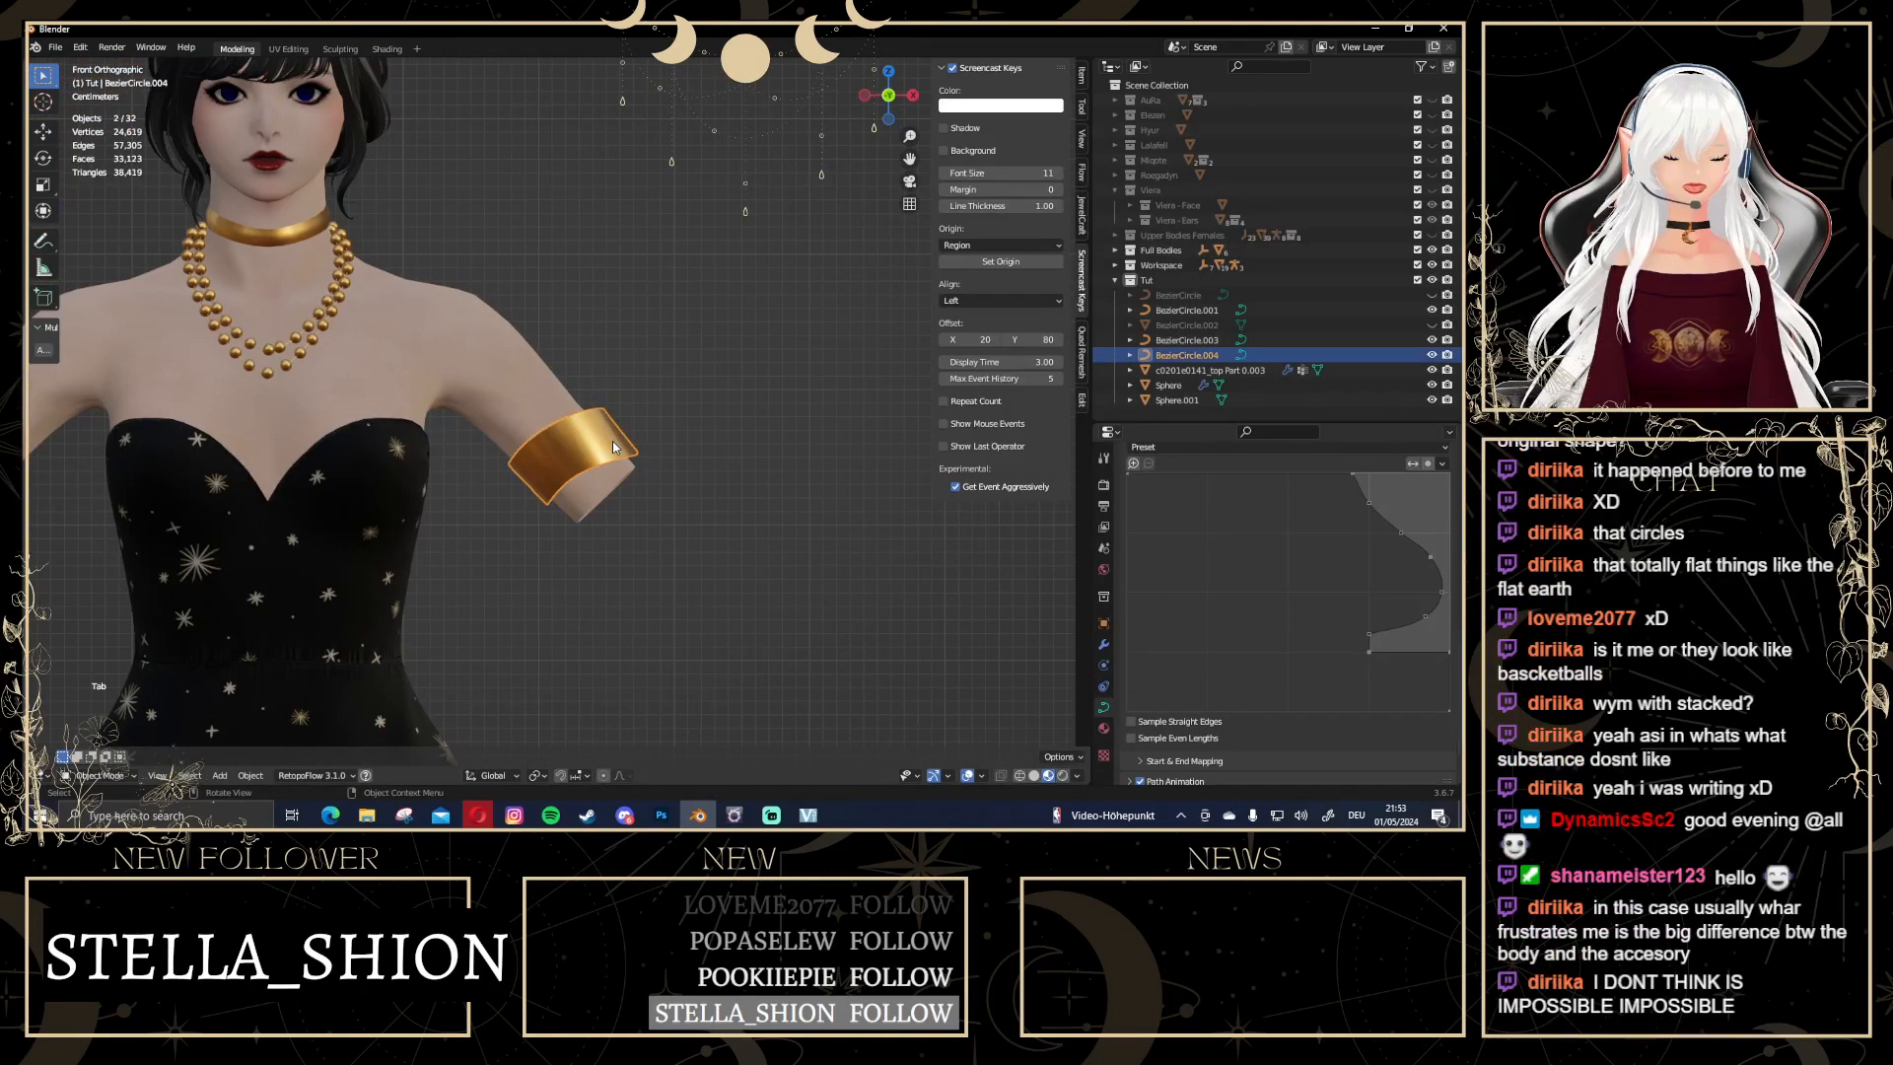
{"action": "scroll", "coordinate": [612, 446], "scroll_direction": "up", "scroll_amount": 2}
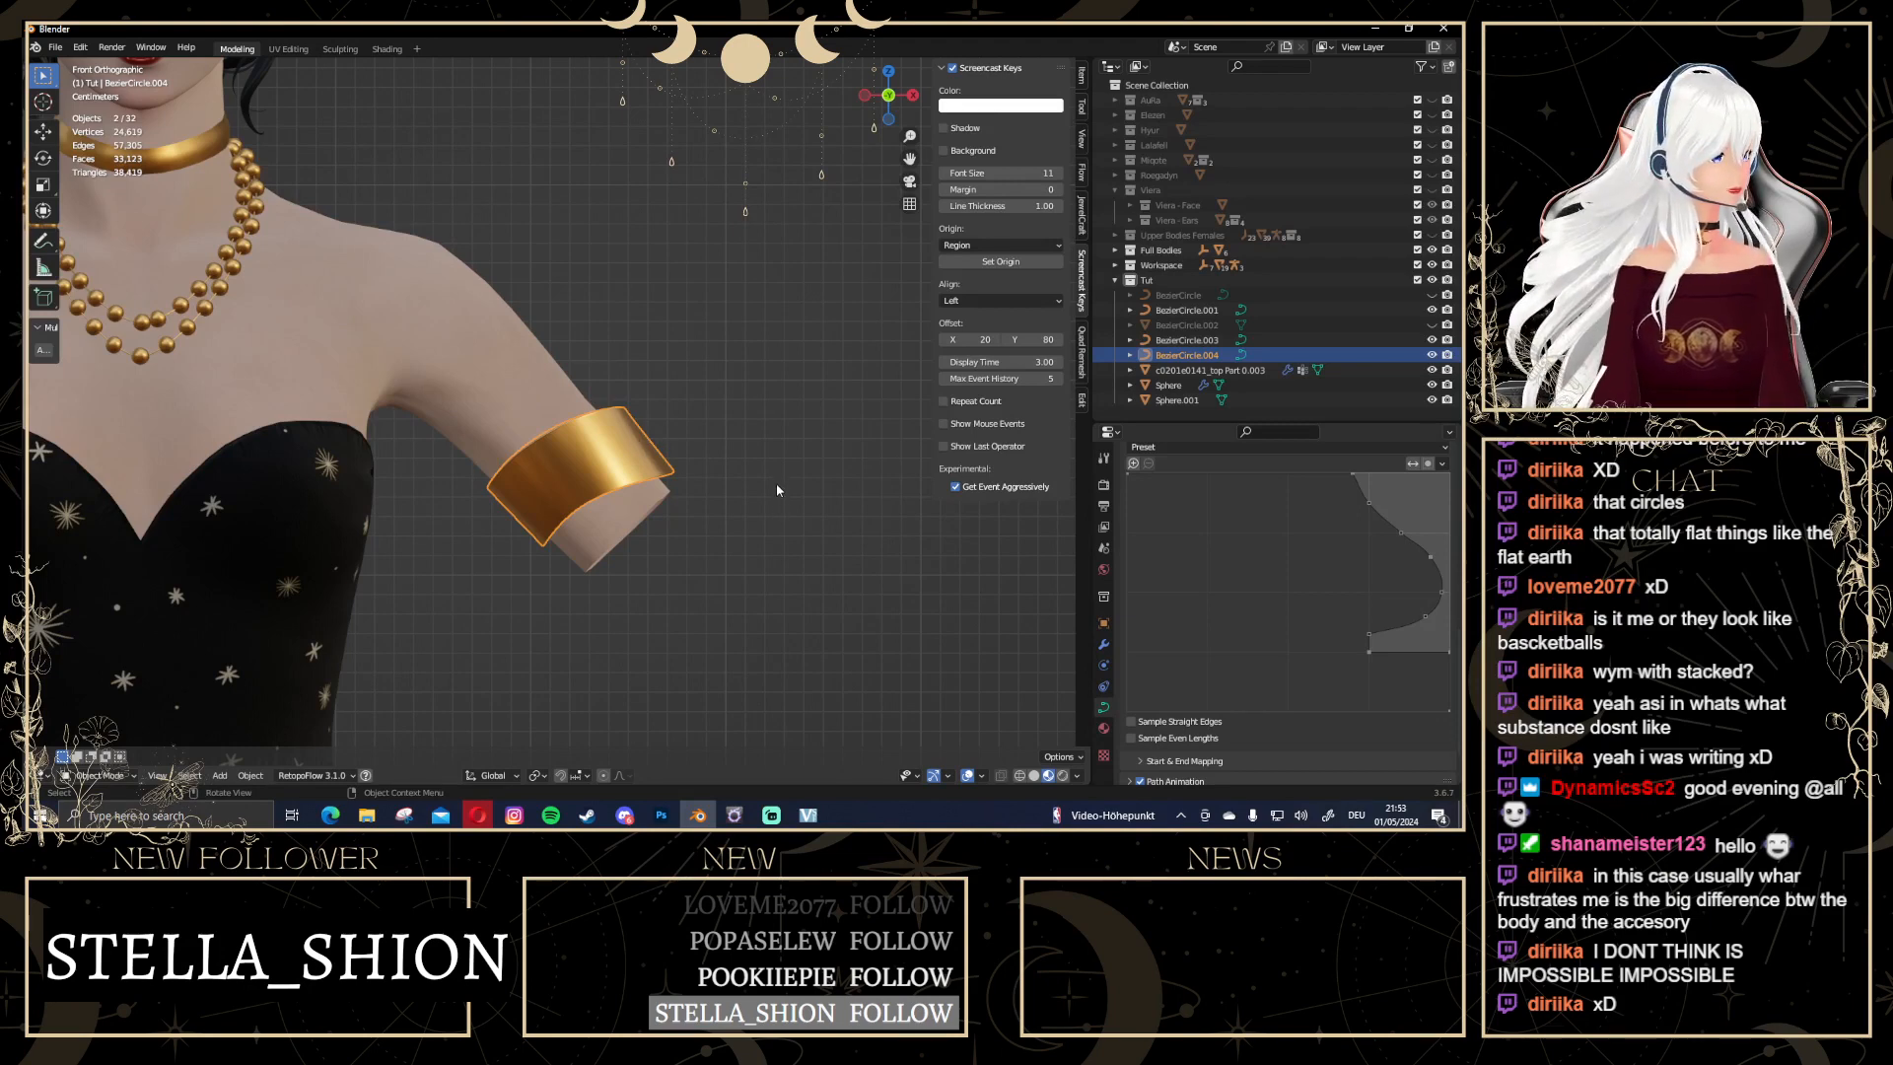
{"action": "scroll", "coordinate": [777, 488], "scroll_direction": "up", "scroll_amount": 2}
{"action": "scroll", "coordinate": [777, 486], "scroll_direction": "down", "scroll_amount": 1}
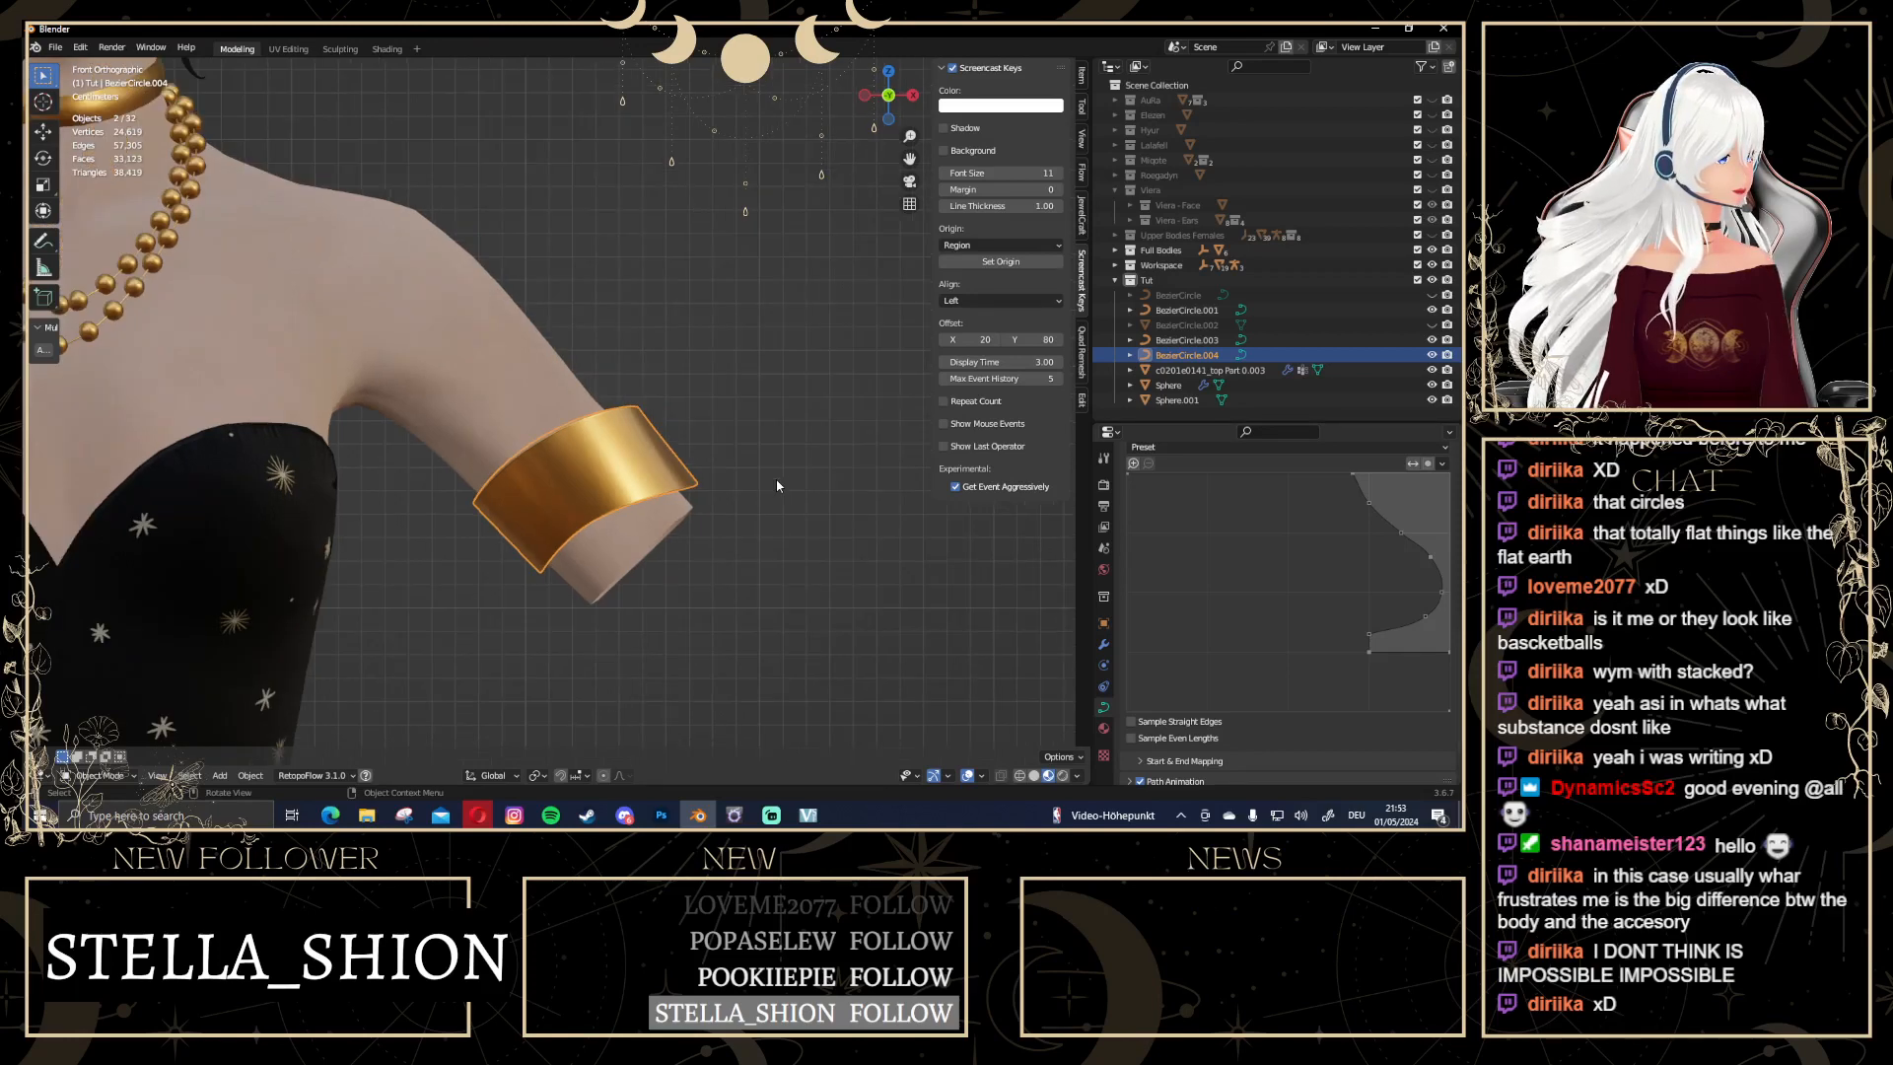
{"action": "scroll", "coordinate": [777, 485], "scroll_direction": "down", "scroll_amount": 5}
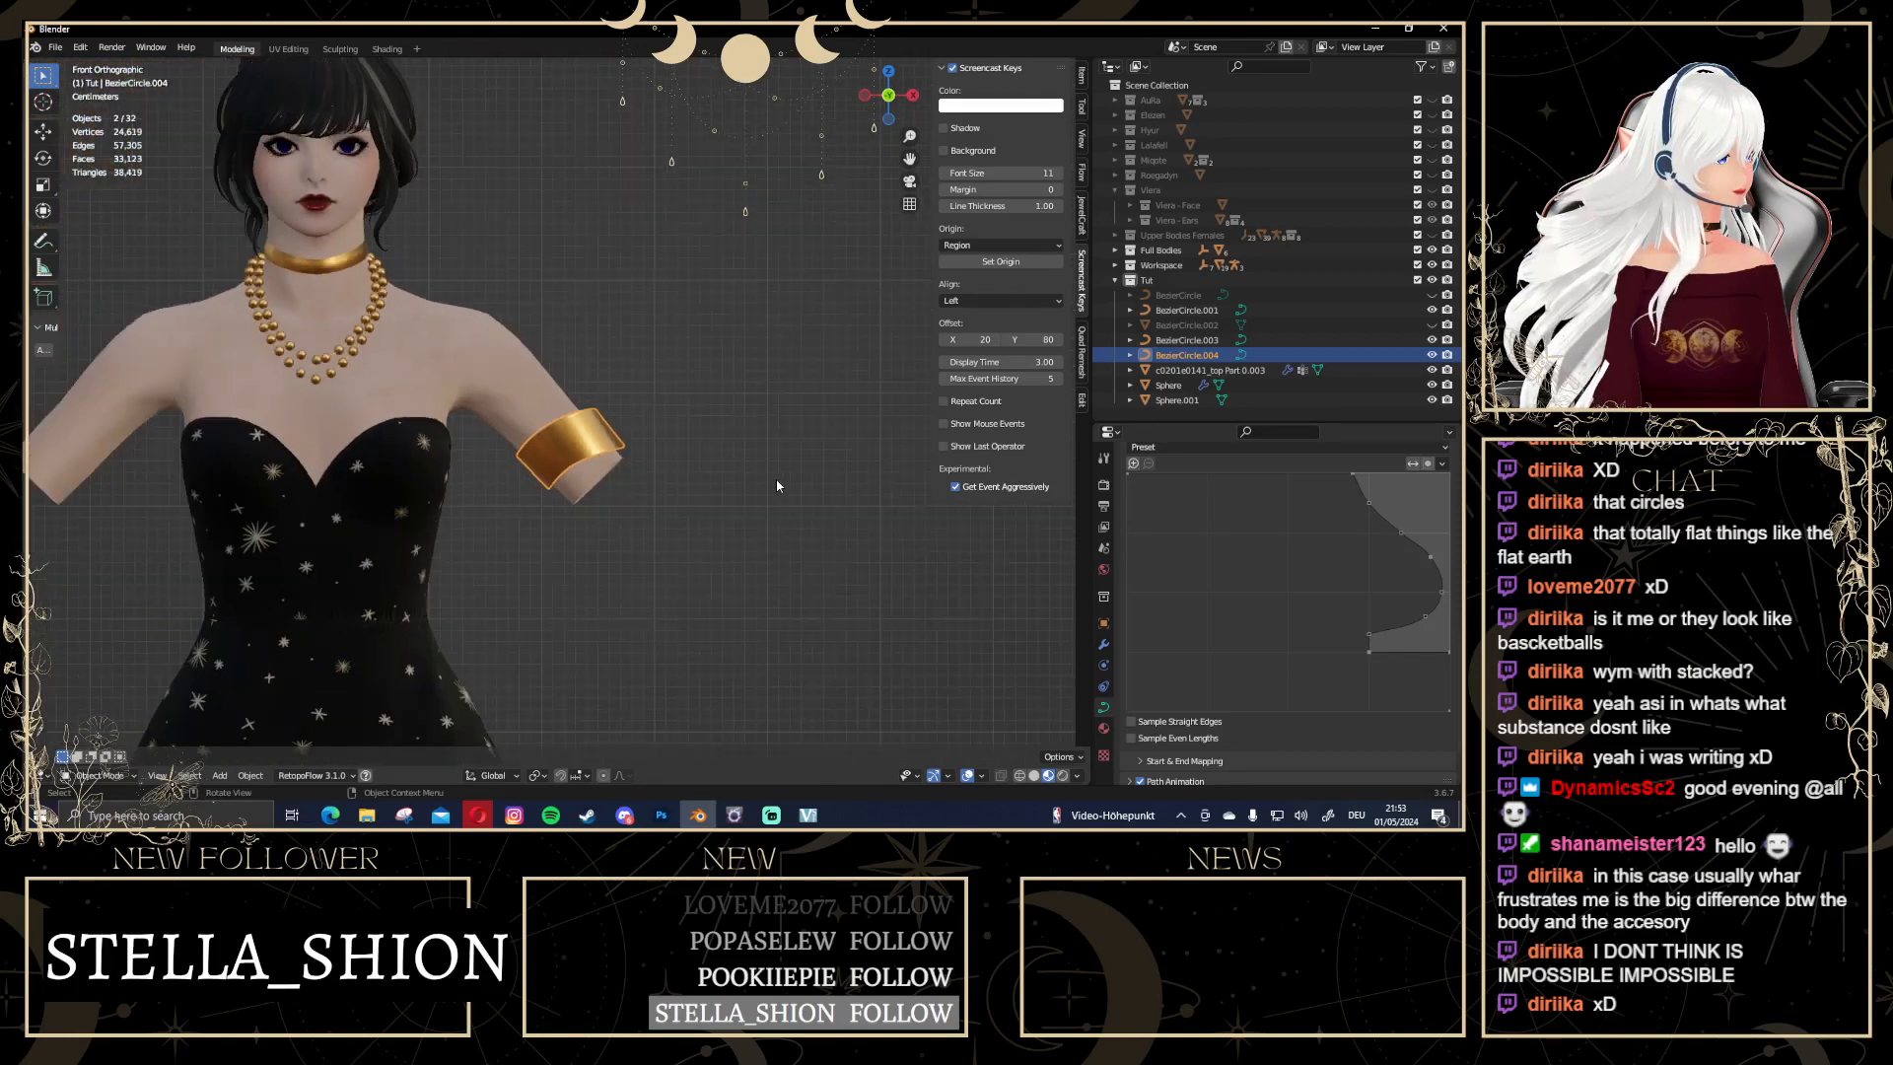
{"action": "scroll", "coordinate": [777, 484], "scroll_direction": "up", "scroll_amount": 5}
{"action": "left_click", "coordinate": [757, 503]}
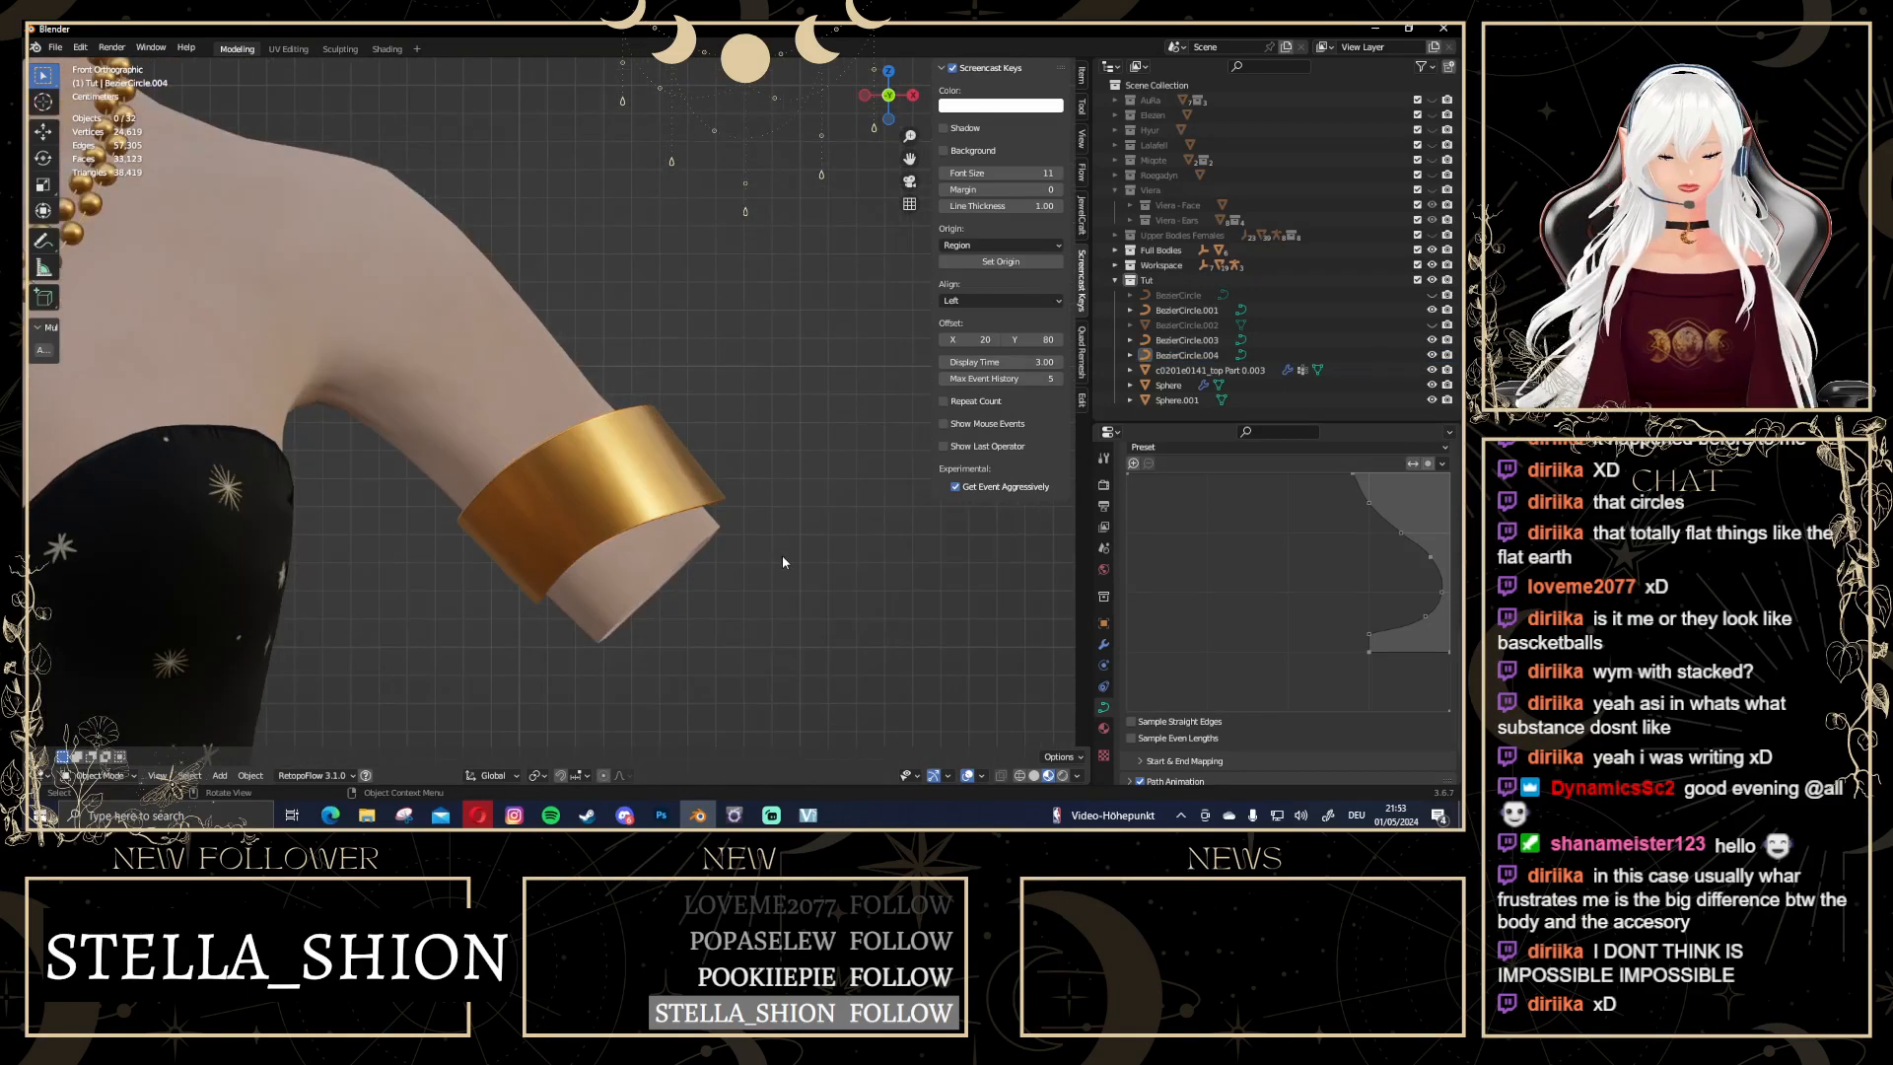
Rotate all of the cuff's control points by 11.6° in the back view and shift them slightly to recentre the cuff on the arm
{"action": "middle_click_drag", "start_coordinate": [783, 557], "coordinate": [357, 542]}
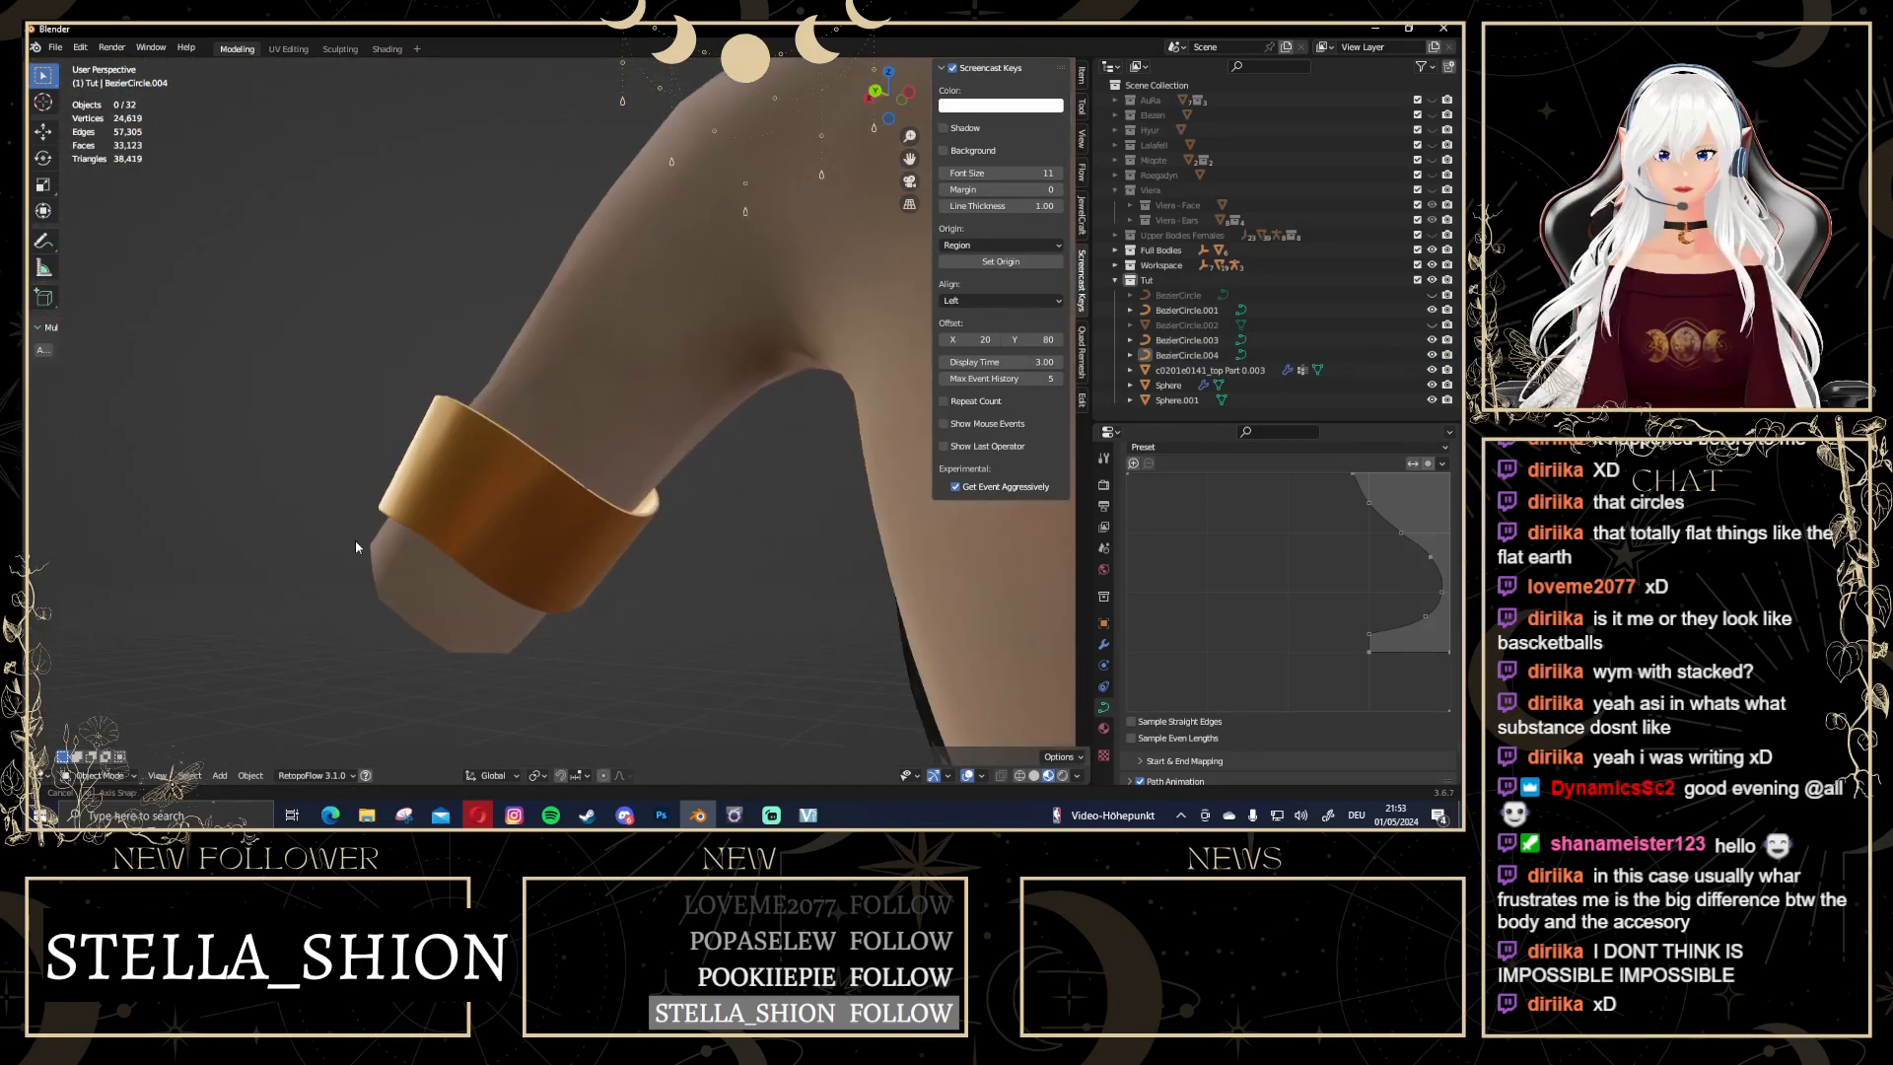
{"action": "left_click", "coordinate": [499, 452]}
{"action": "key", "text": "Tab"}
{"action": "key", "text": "a"}
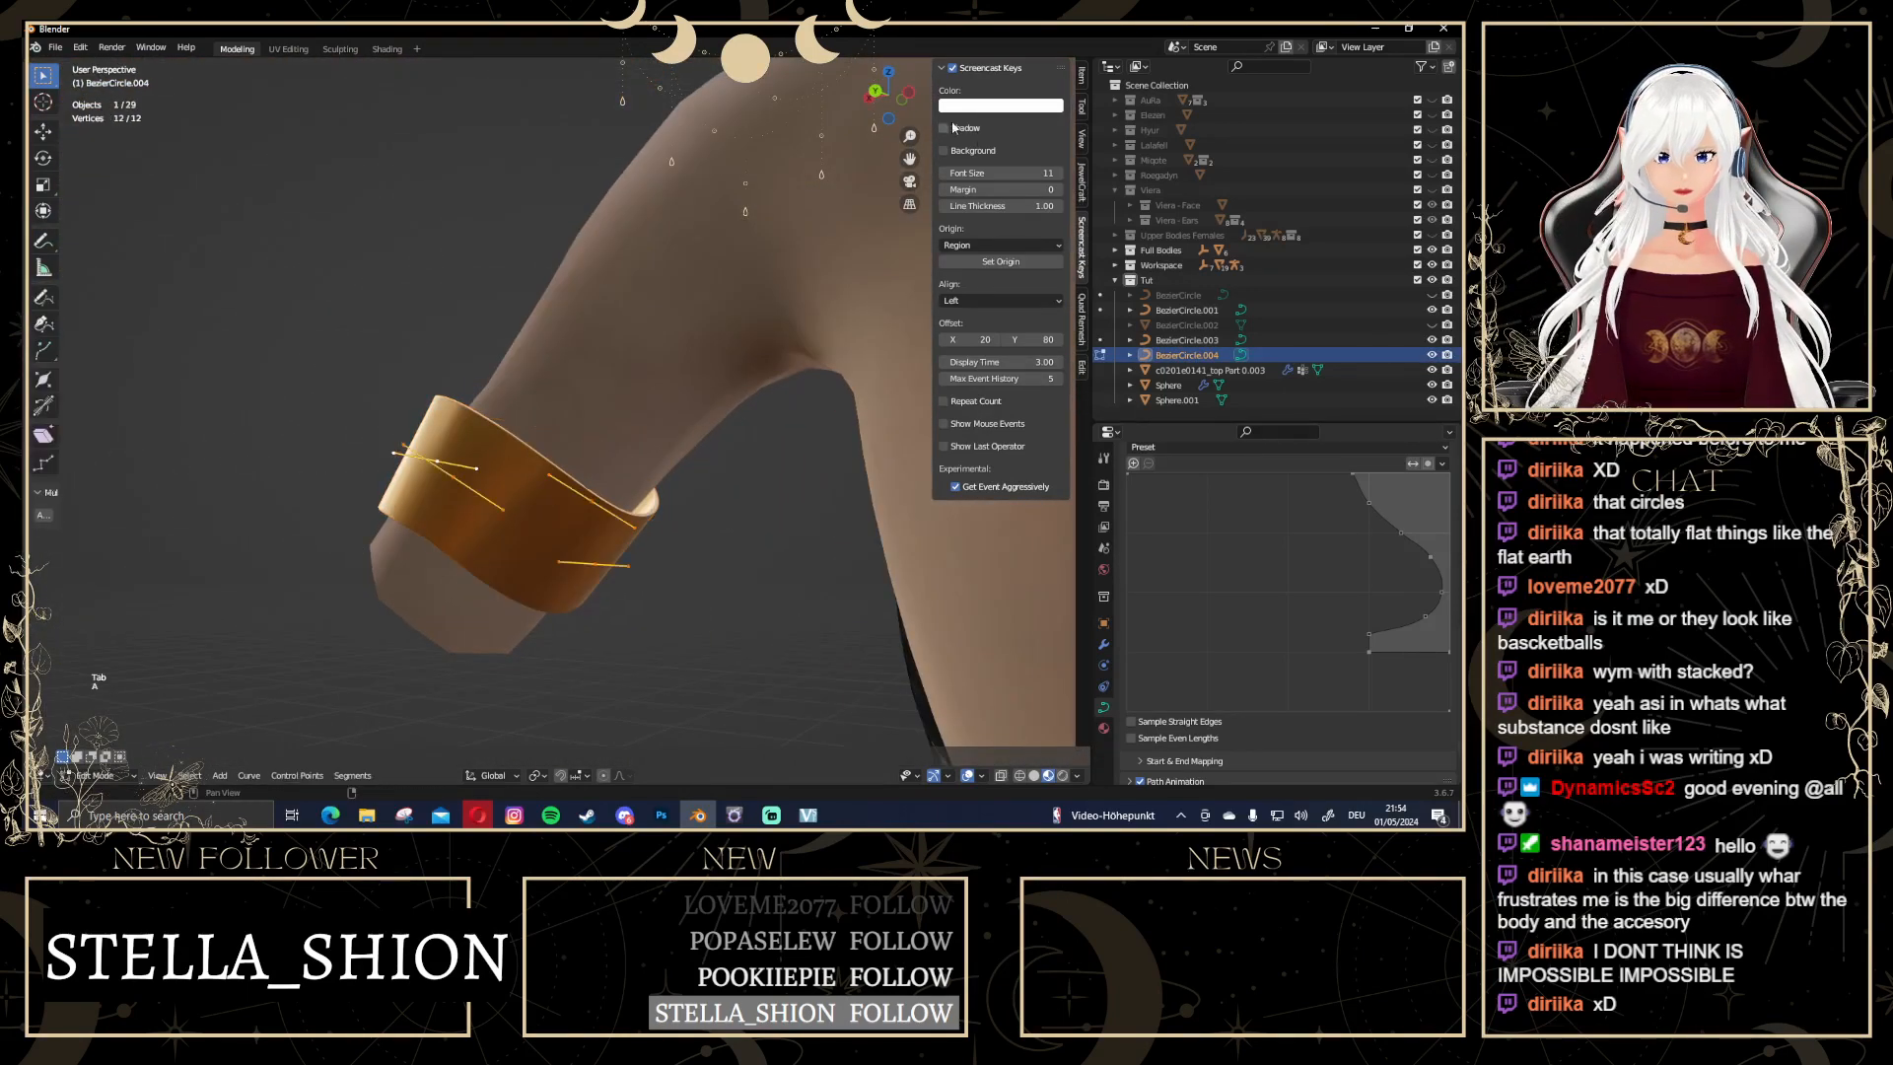
{"action": "left_click", "coordinate": [875, 92]}
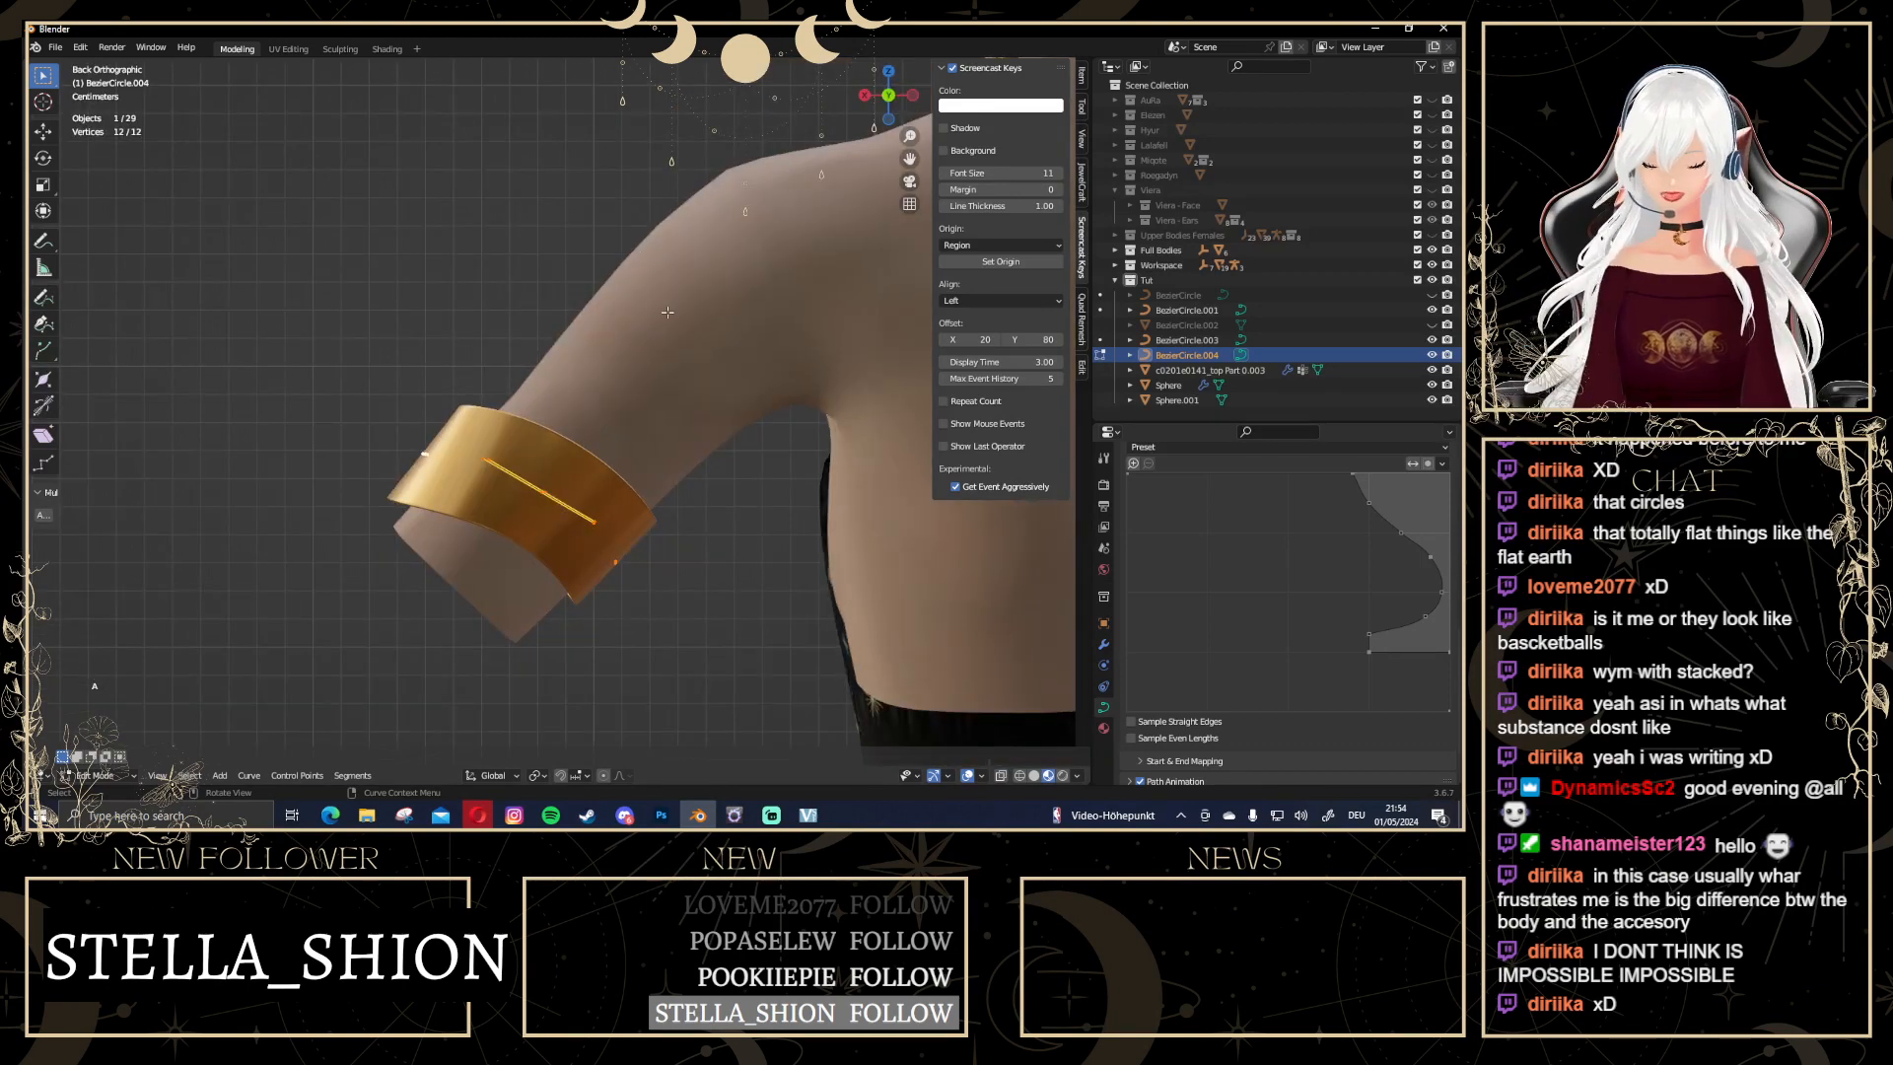
{"action": "key", "text": "r"}
{"action": "left_click", "coordinate": [623, 470]}
{"action": "key", "text": "g"}
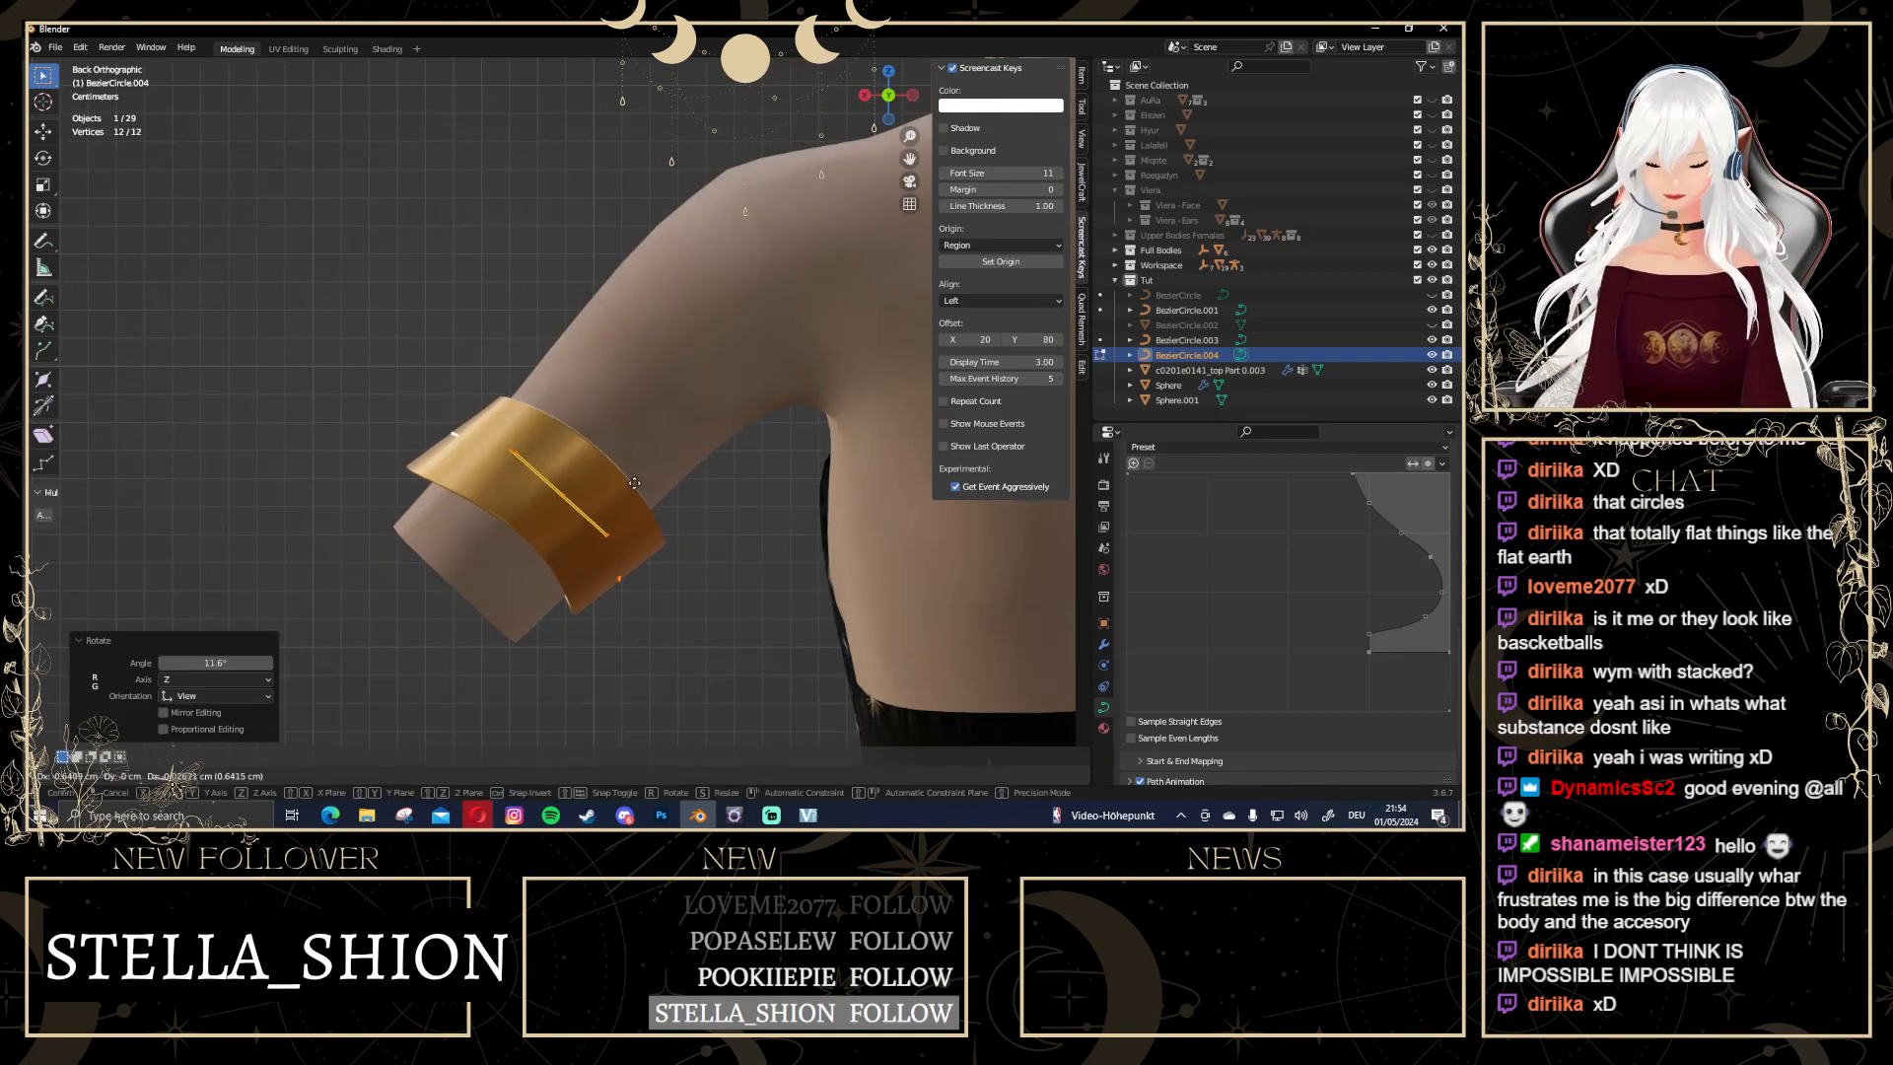
{"action": "left_click", "coordinate": [621, 475]}
{"action": "middle_click_drag", "start_coordinate": [621, 475], "coordinate": [592, 452]}
{"action": "scroll", "coordinate": [591, 451], "scroll_direction": "down", "scroll_amount": 3}
{"action": "key", "text": "Tab"}
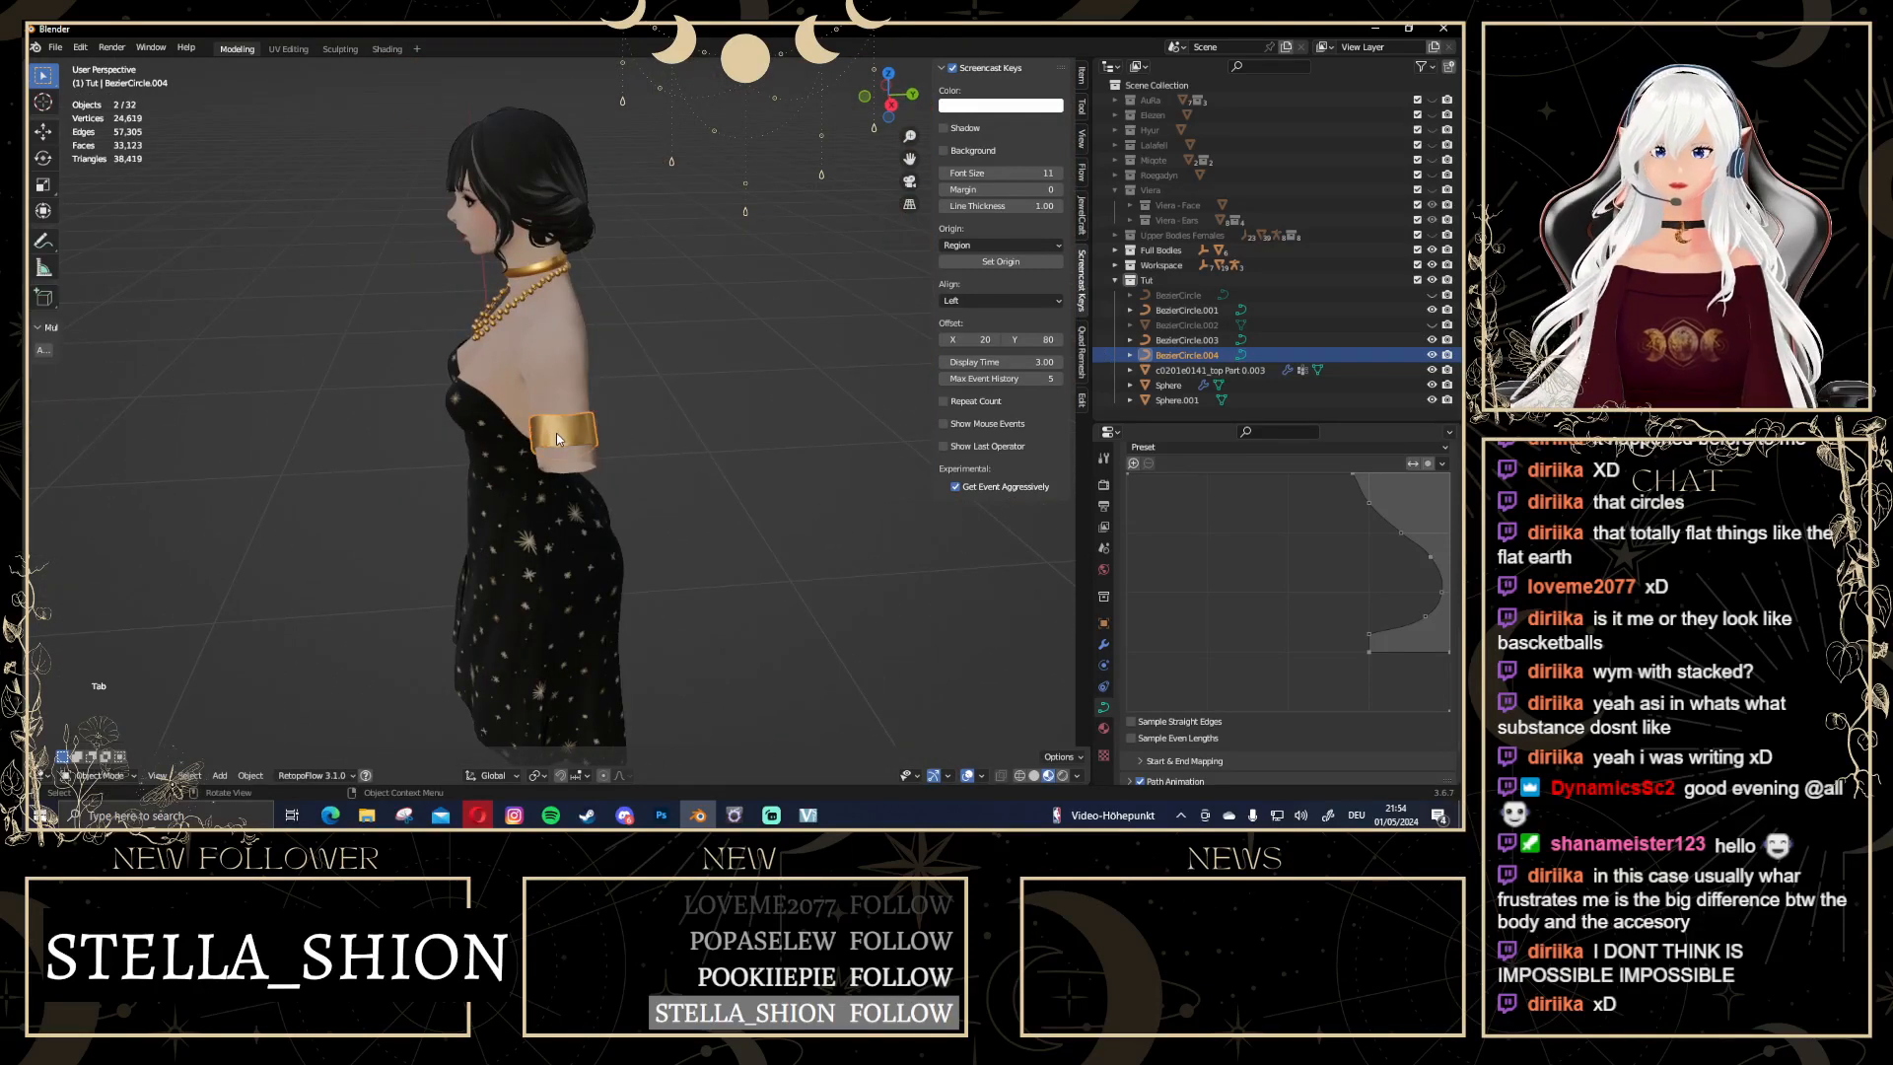
Set the cuff curve's extrude to 0 cm
{"action": "left_click", "coordinate": [1104, 644]}
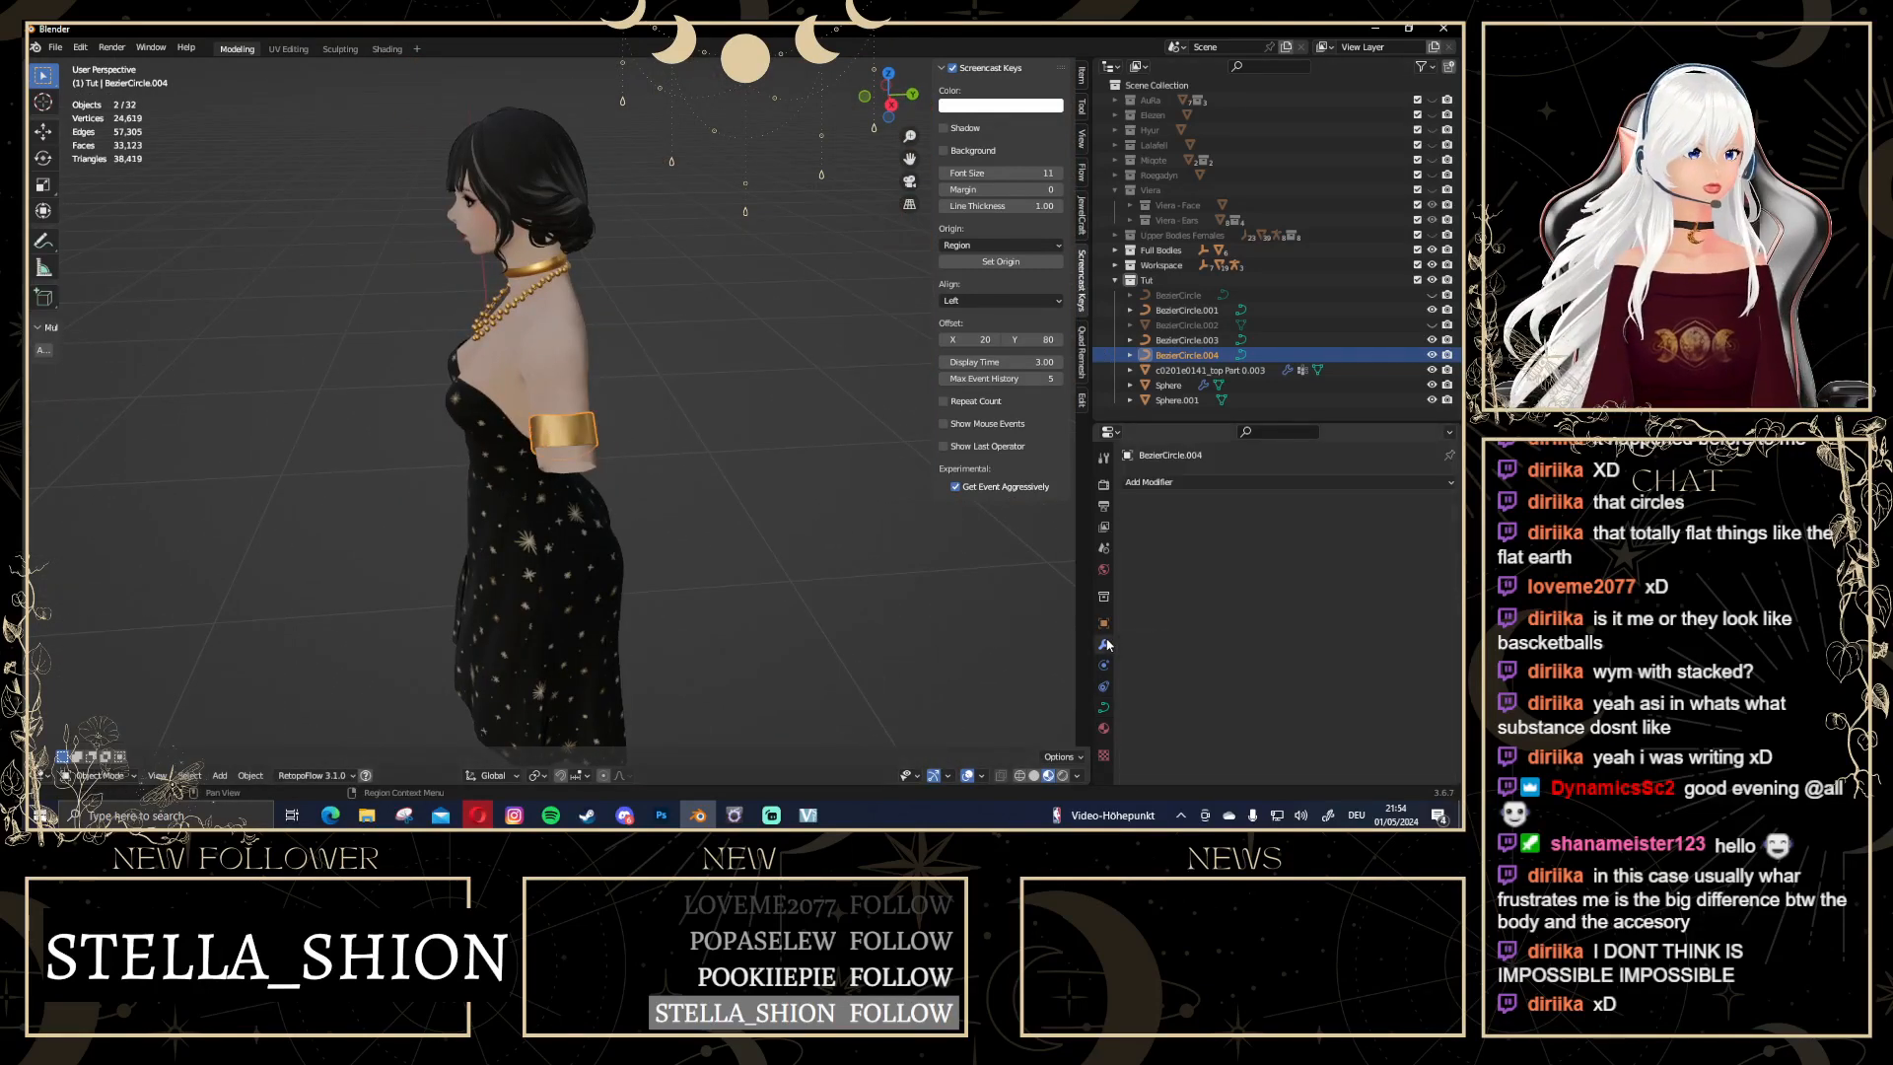
{"action": "left_click", "coordinate": [1104, 707]}
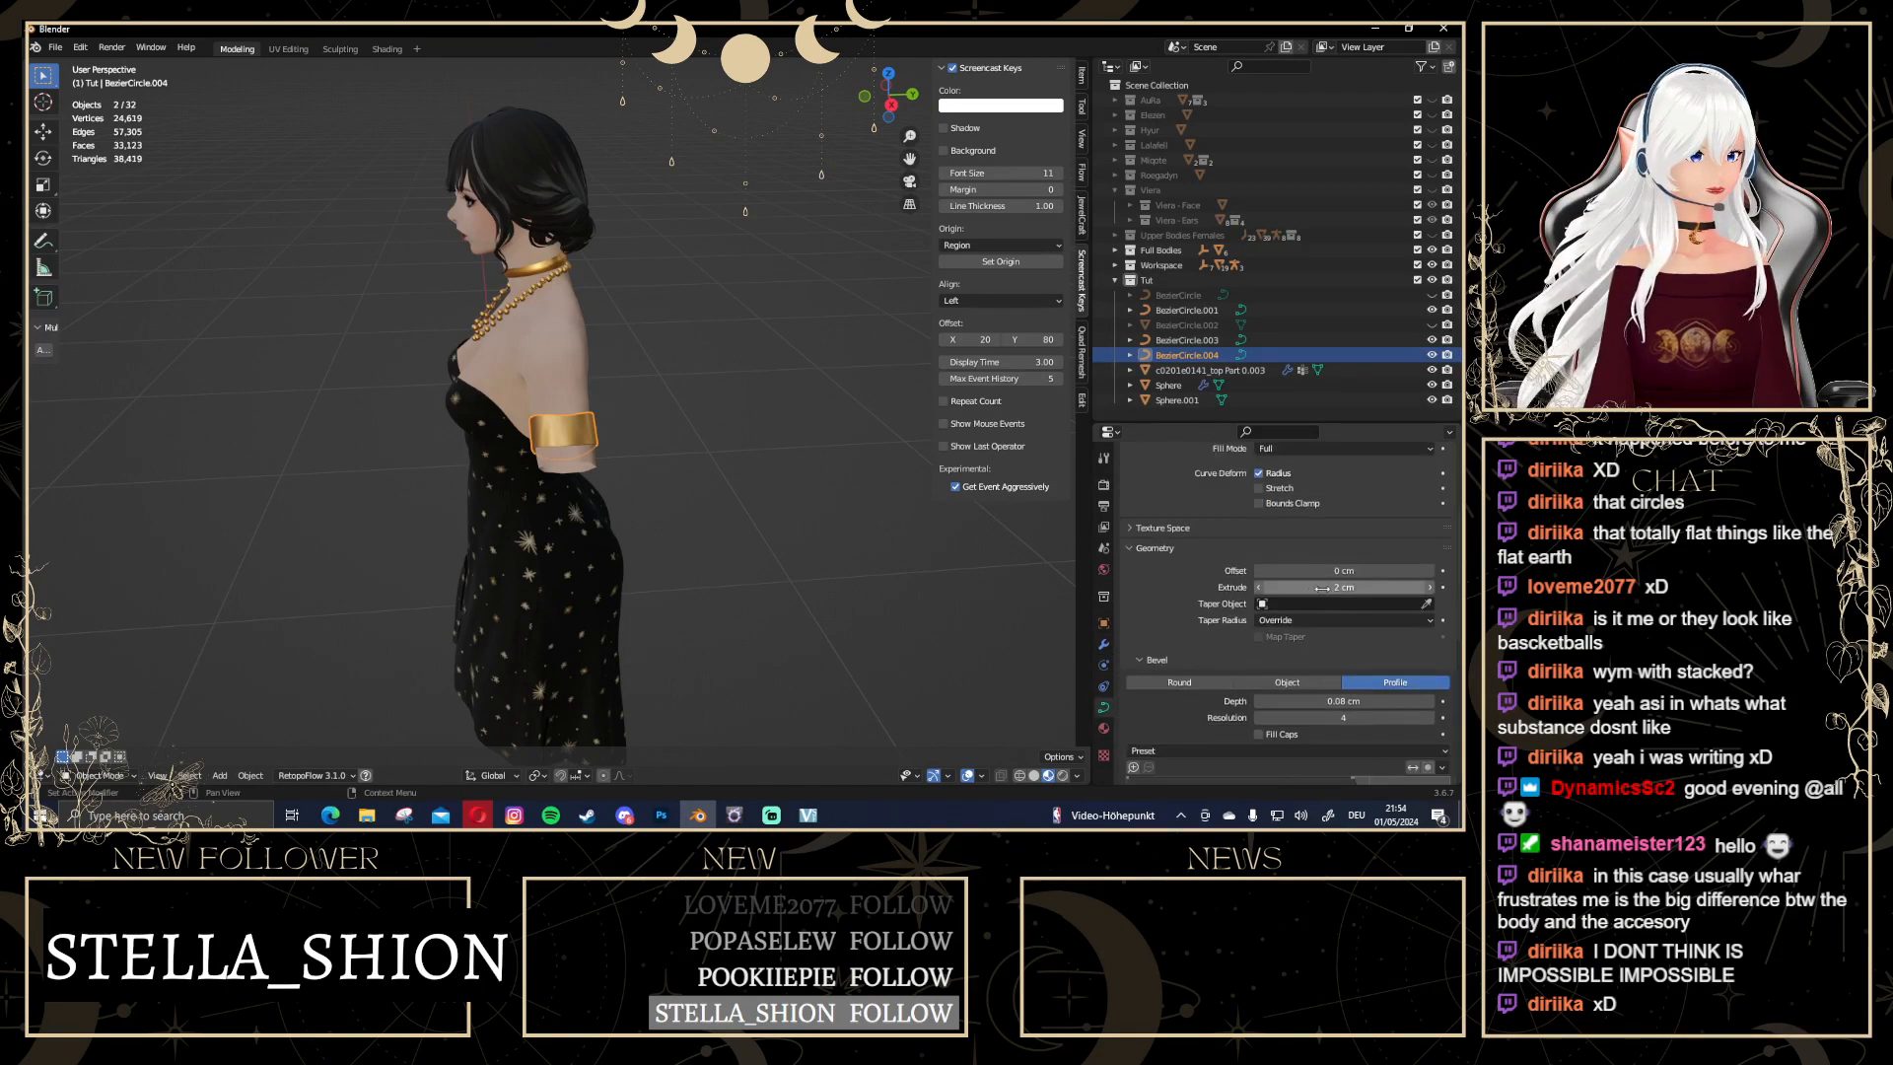
{"action": "left_click", "coordinate": [1356, 587]}
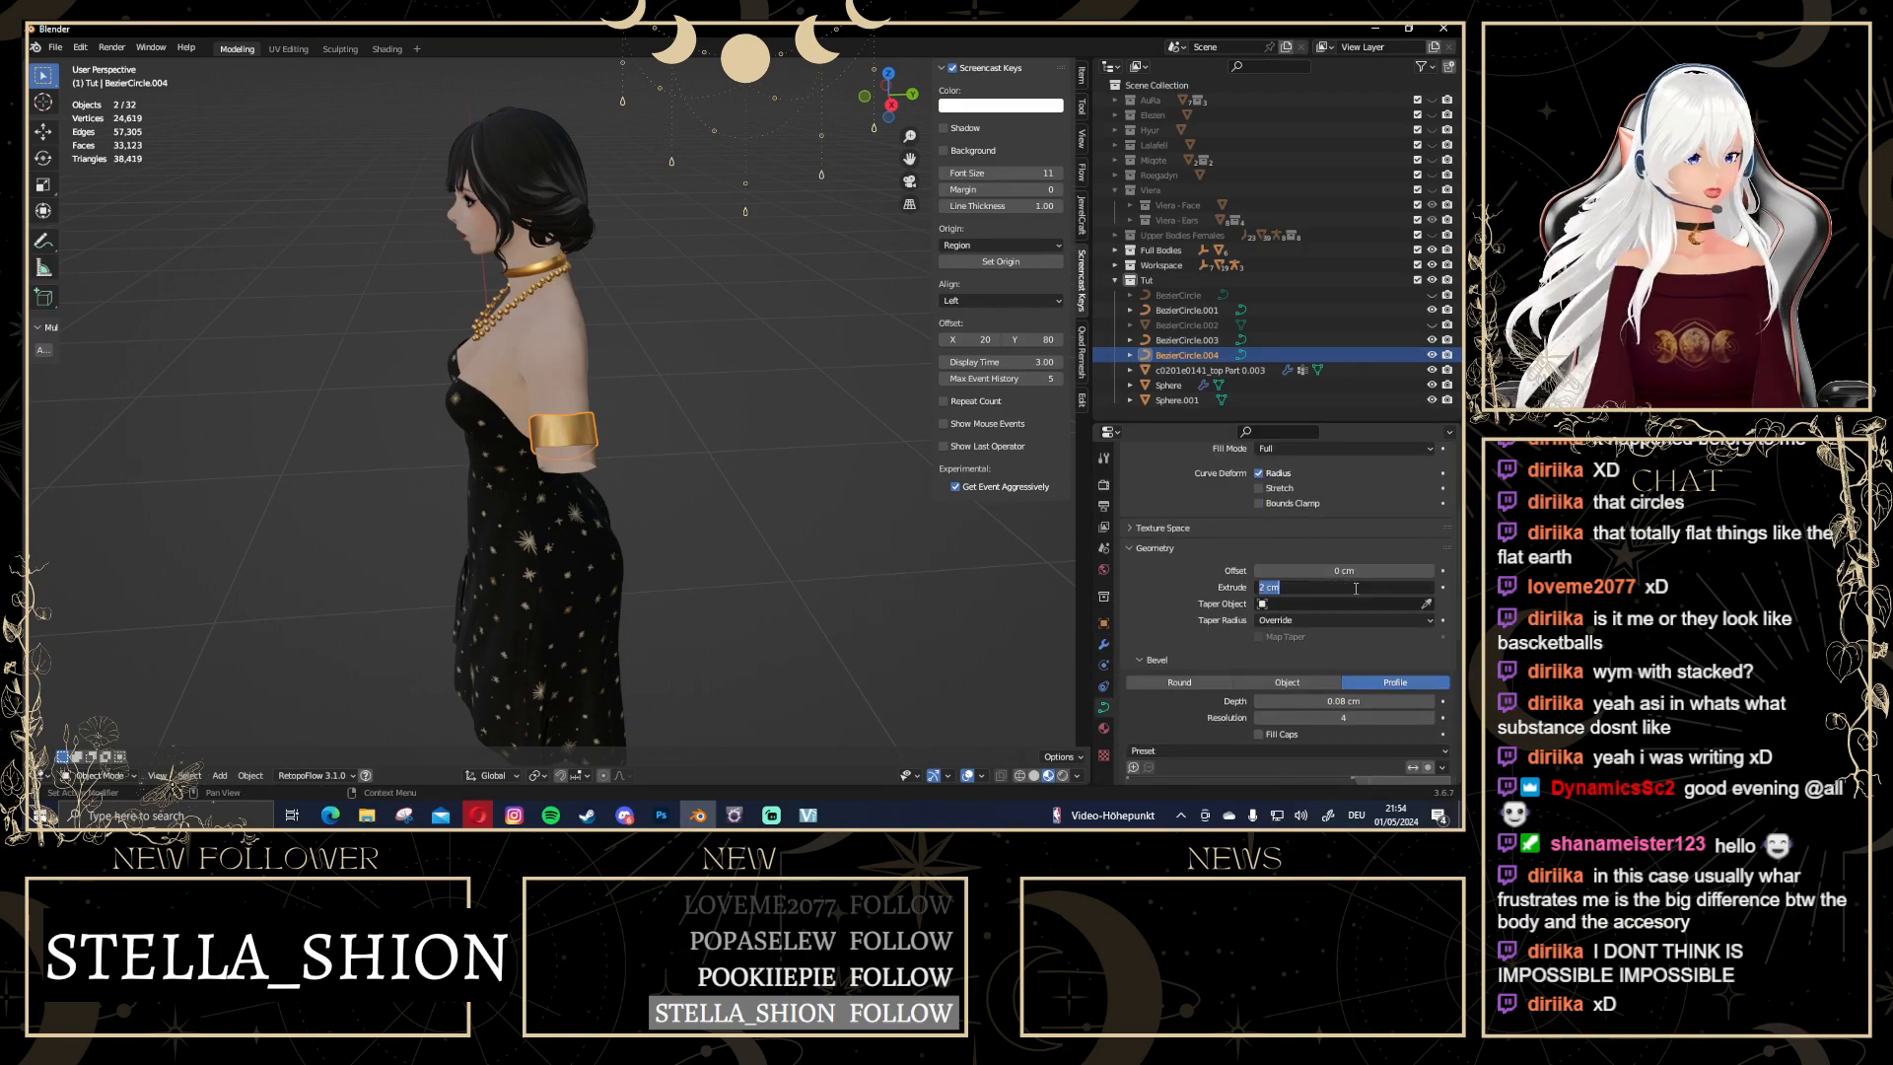
{"action": "type", "text": "0"}
{"action": "key", "text": "Return"}
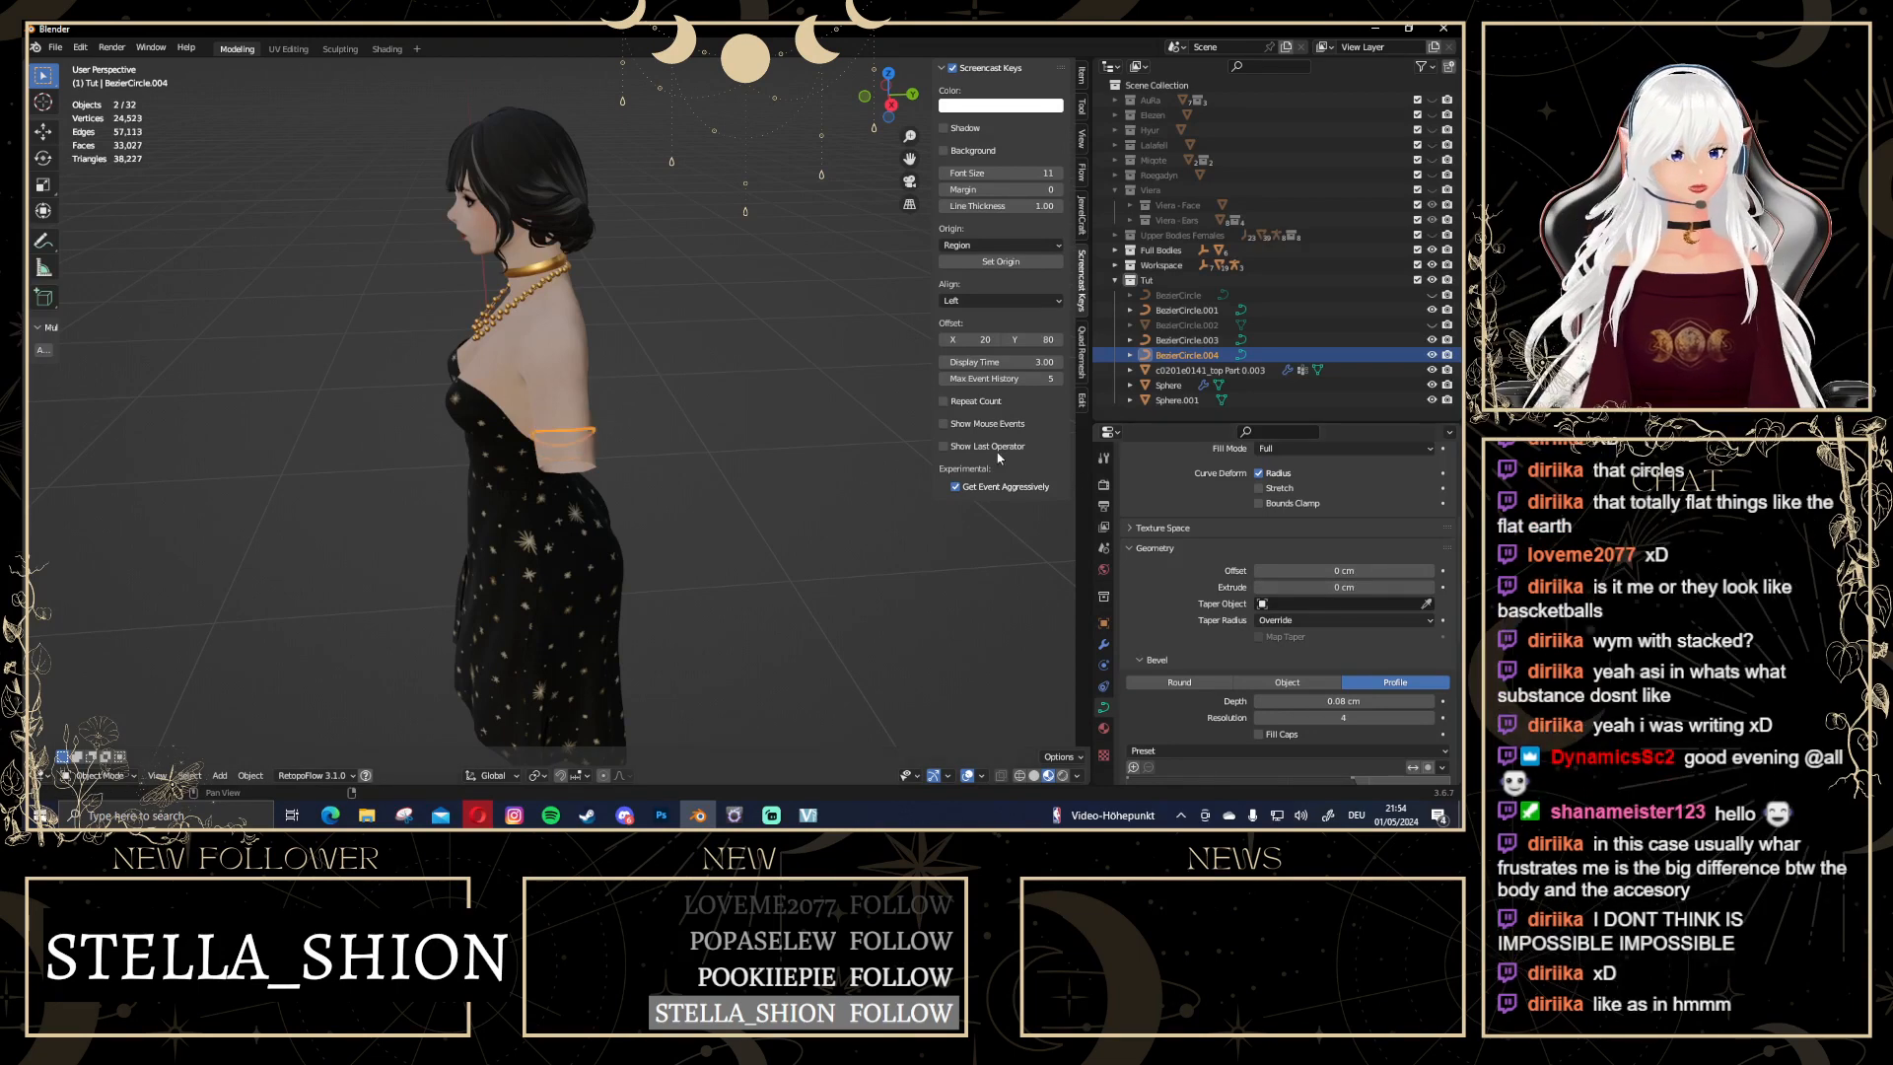
Select the thin cuff curve from the front and raise its bevel depth to 4.08 cm
{"action": "left_click", "coordinate": [551, 449]}
{"action": "middle_click_drag", "start_coordinate": [551, 448], "coordinate": [856, 373]}
{"action": "scroll", "coordinate": [856, 372], "scroll_direction": "up", "scroll_amount": 3}
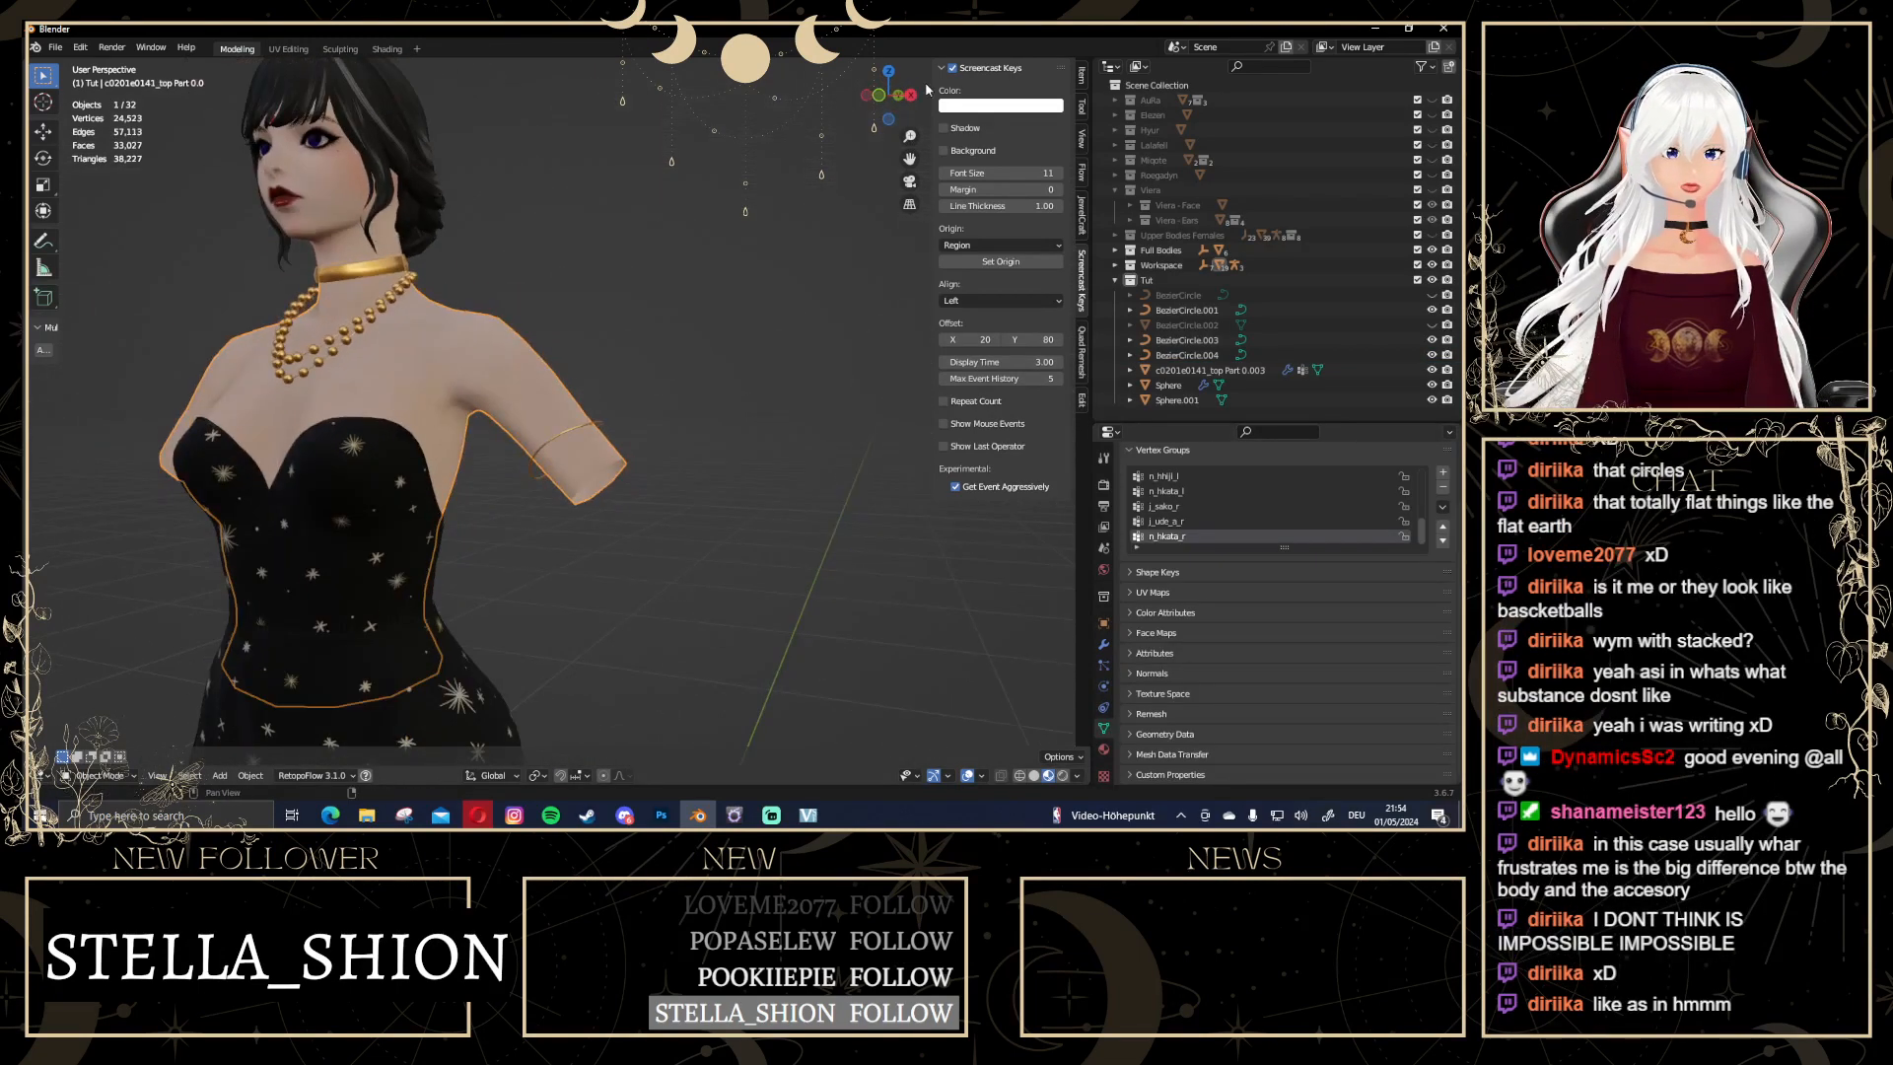
{"action": "left_click", "coordinate": [882, 99]}
{"action": "scroll", "coordinate": [613, 499], "scroll_direction": "up", "scroll_amount": 5}
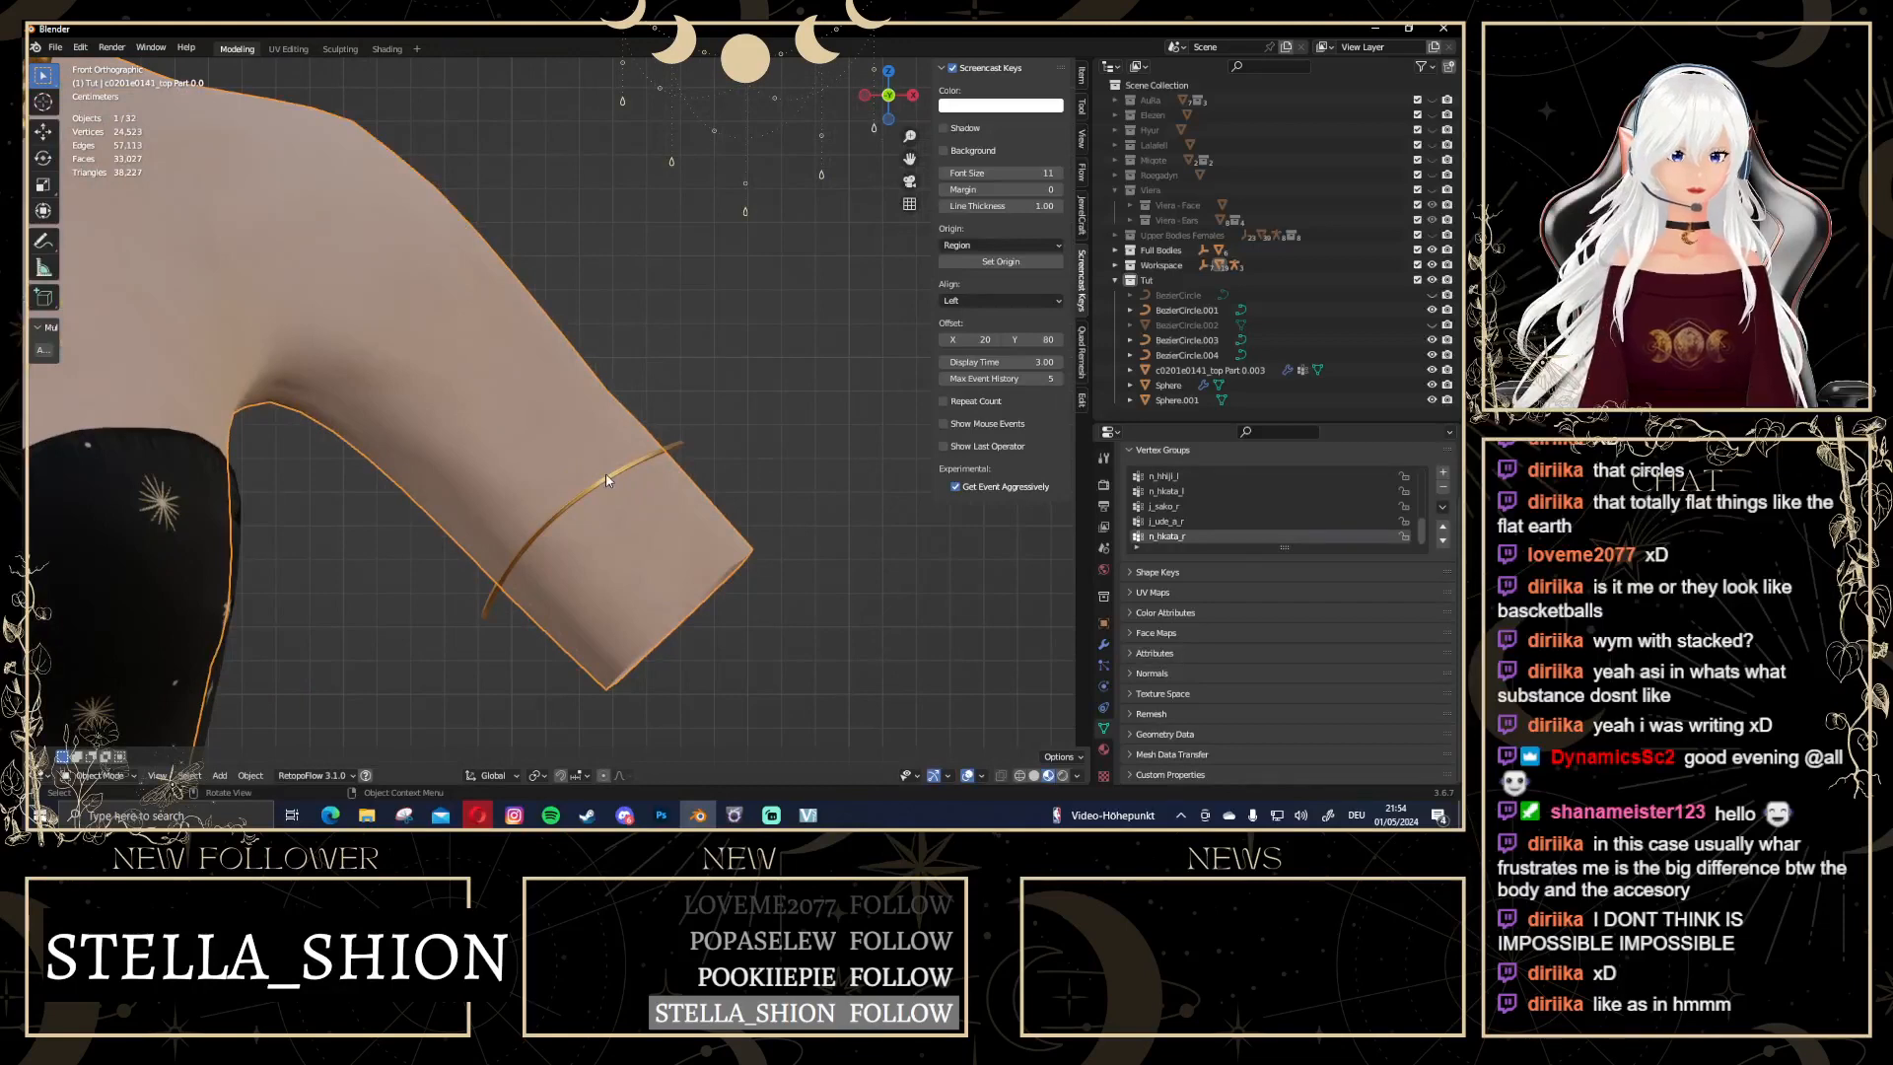
{"action": "left_click", "coordinate": [606, 481]}
{"action": "scroll", "coordinate": [1343, 568], "scroll_direction": "up", "scroll_amount": 3}
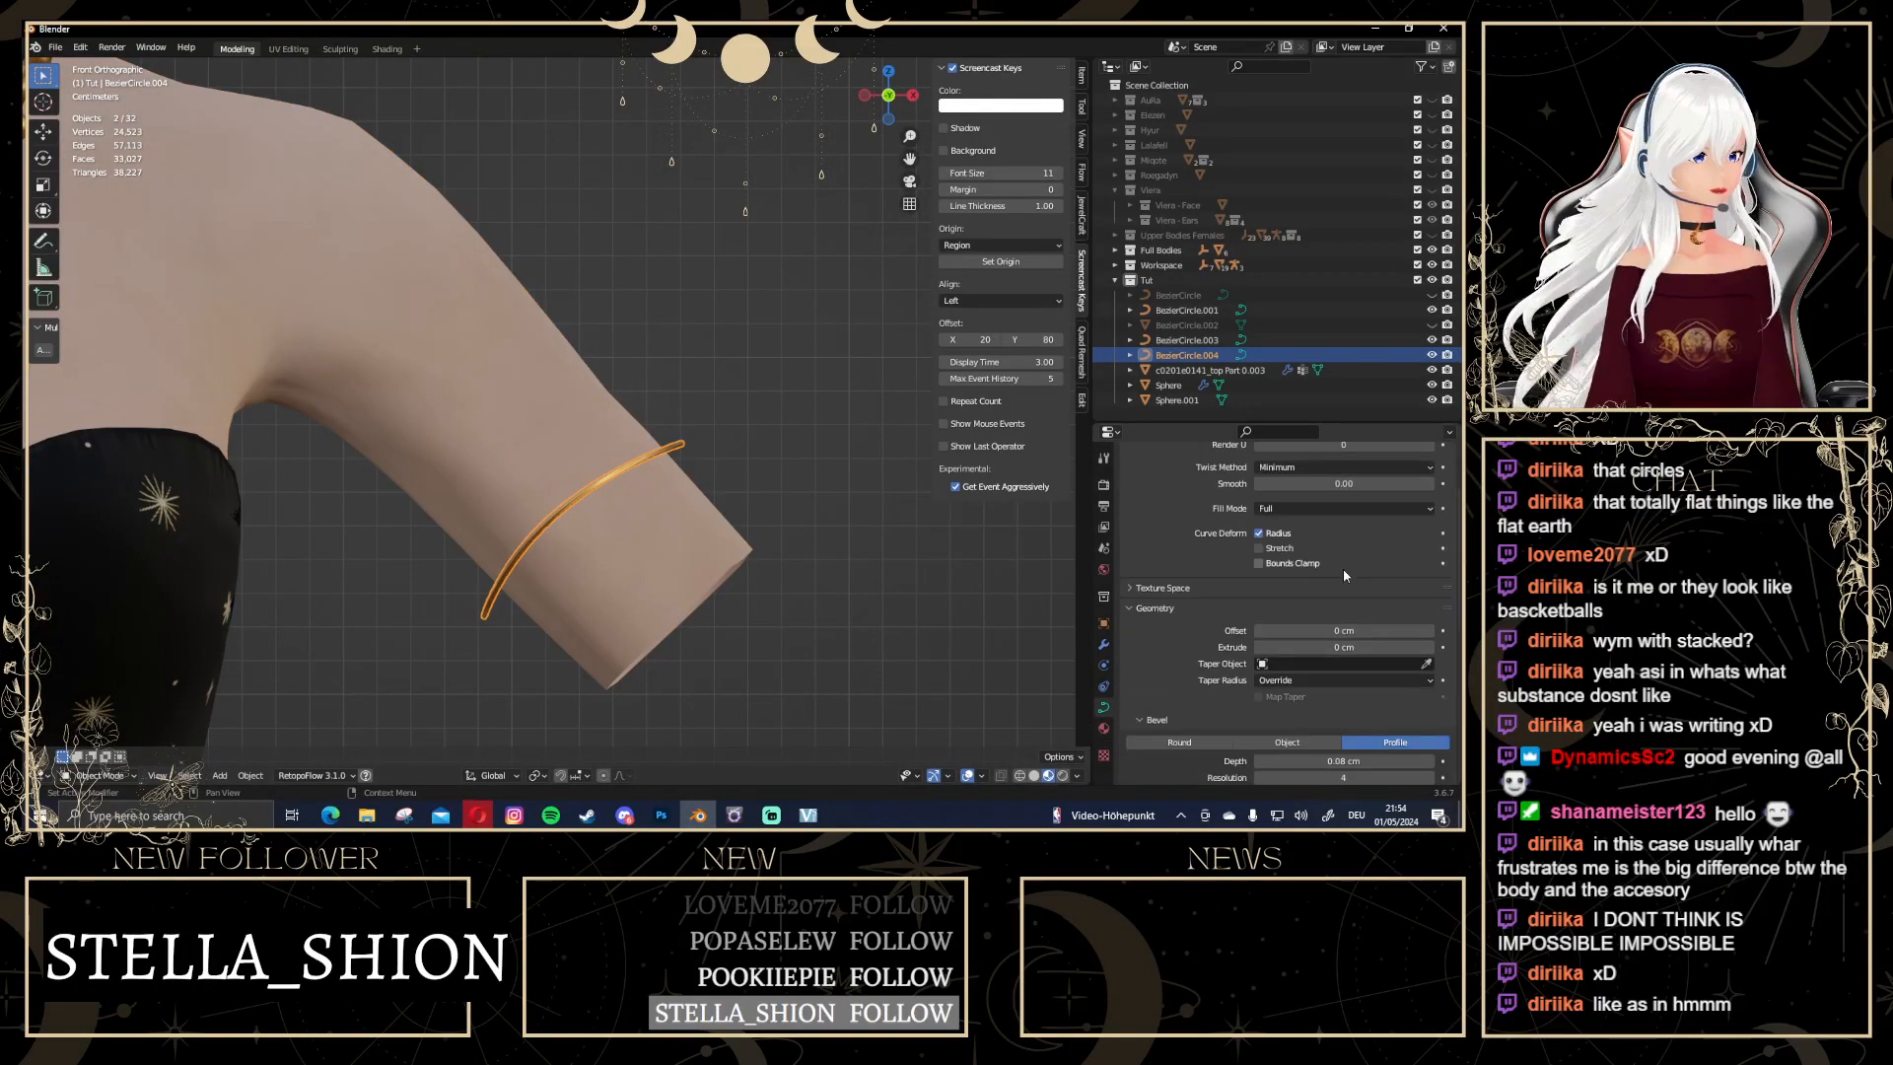
{"action": "scroll", "coordinate": [1343, 568], "scroll_direction": "down", "scroll_amount": 5}
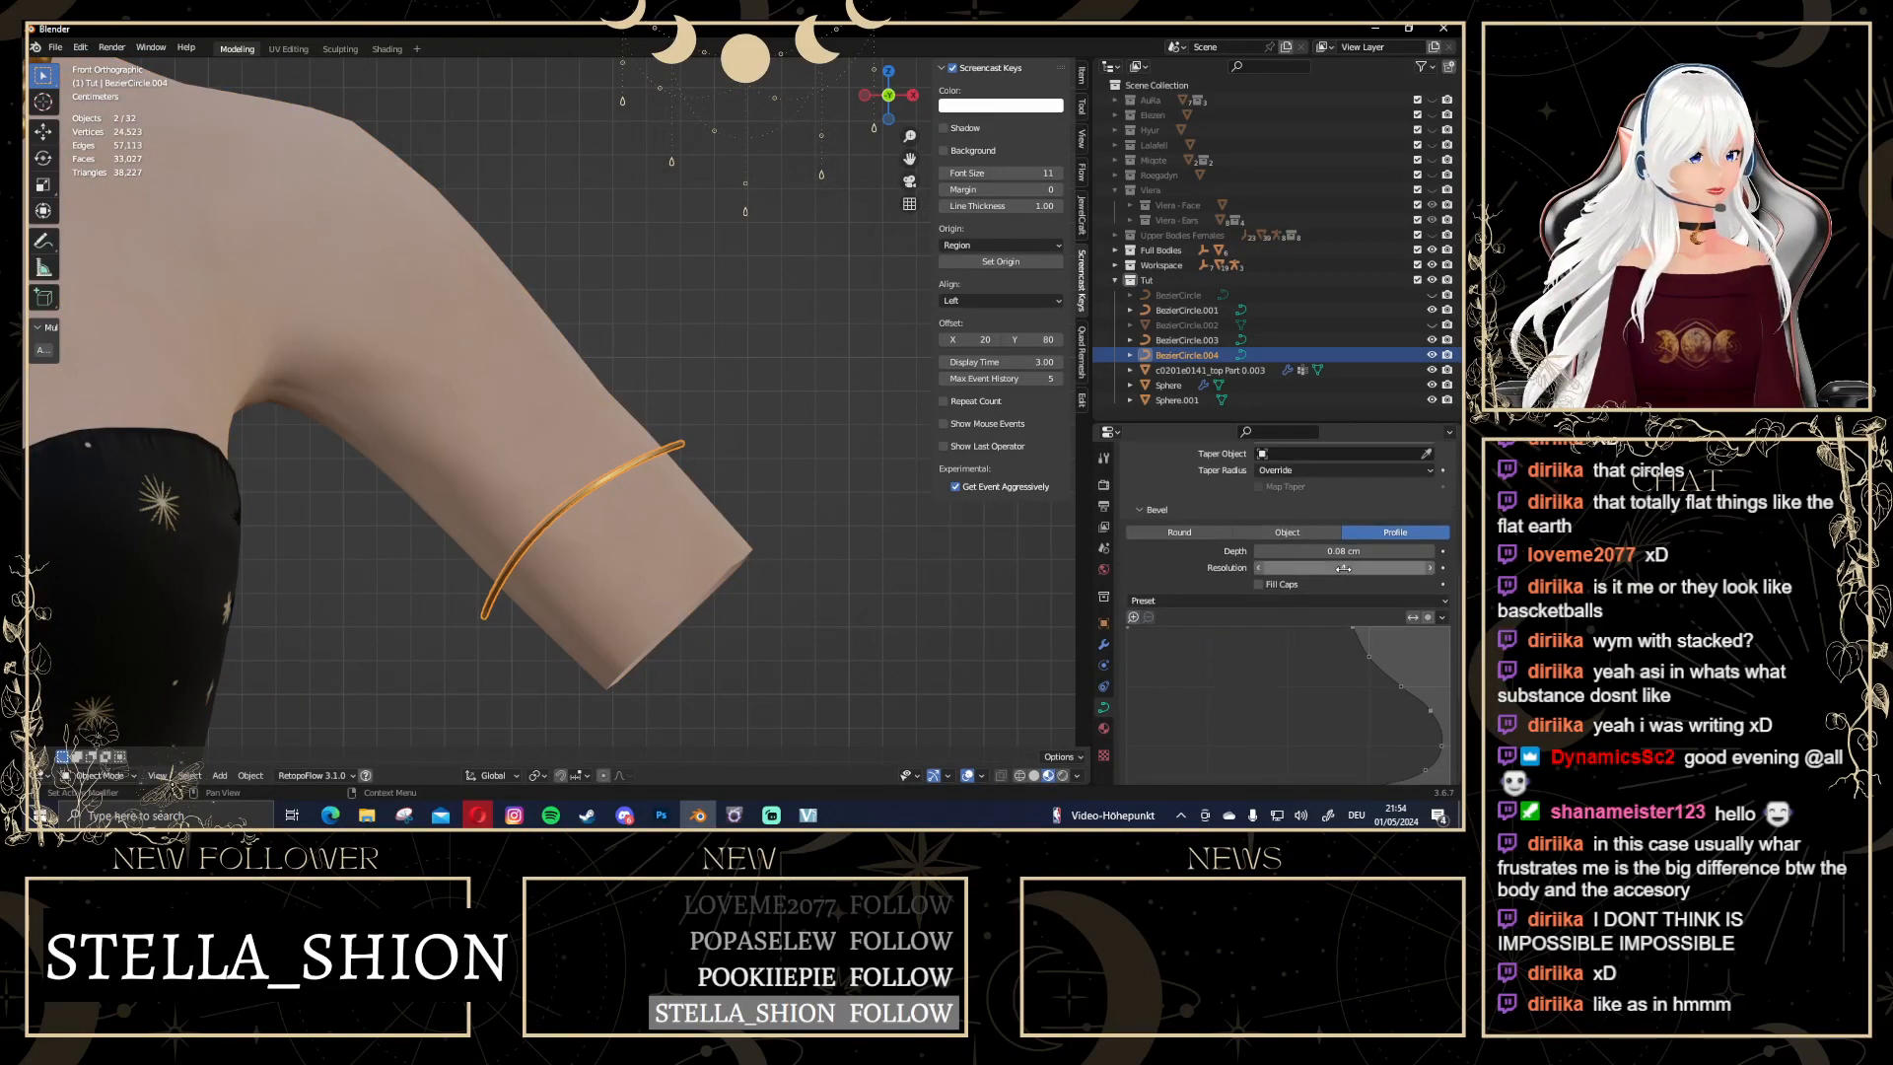
{"action": "scroll", "coordinate": [1343, 568], "scroll_direction": "up", "scroll_amount": 1}
{"action": "left_click_drag", "start_coordinate": [1343, 581], "coordinate": [1383, 581]}
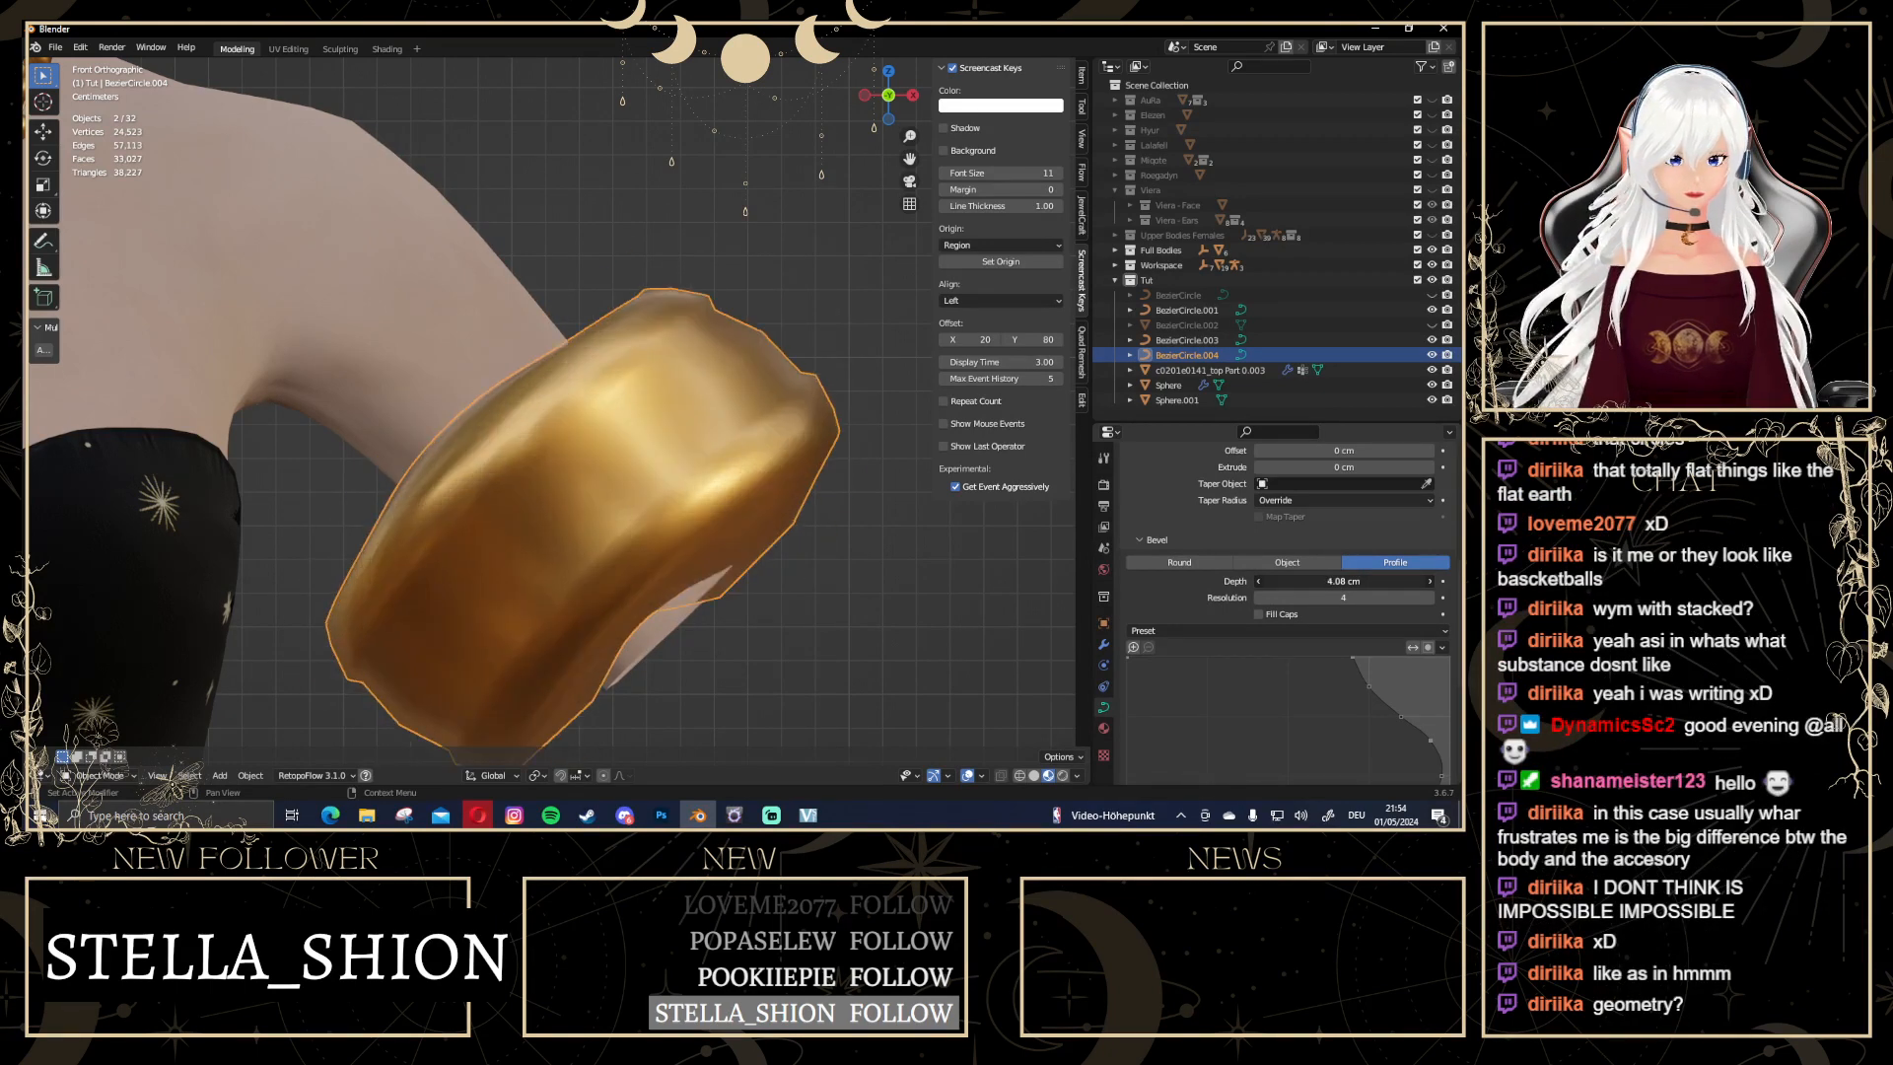
Reduce the cuff's bevel depth to 3 cm, 2 cm and finally 1.4 cm
{"action": "left_click", "coordinate": [1334, 583]}
{"action": "type", "text": "3"}
{"action": "key", "text": "Return"}
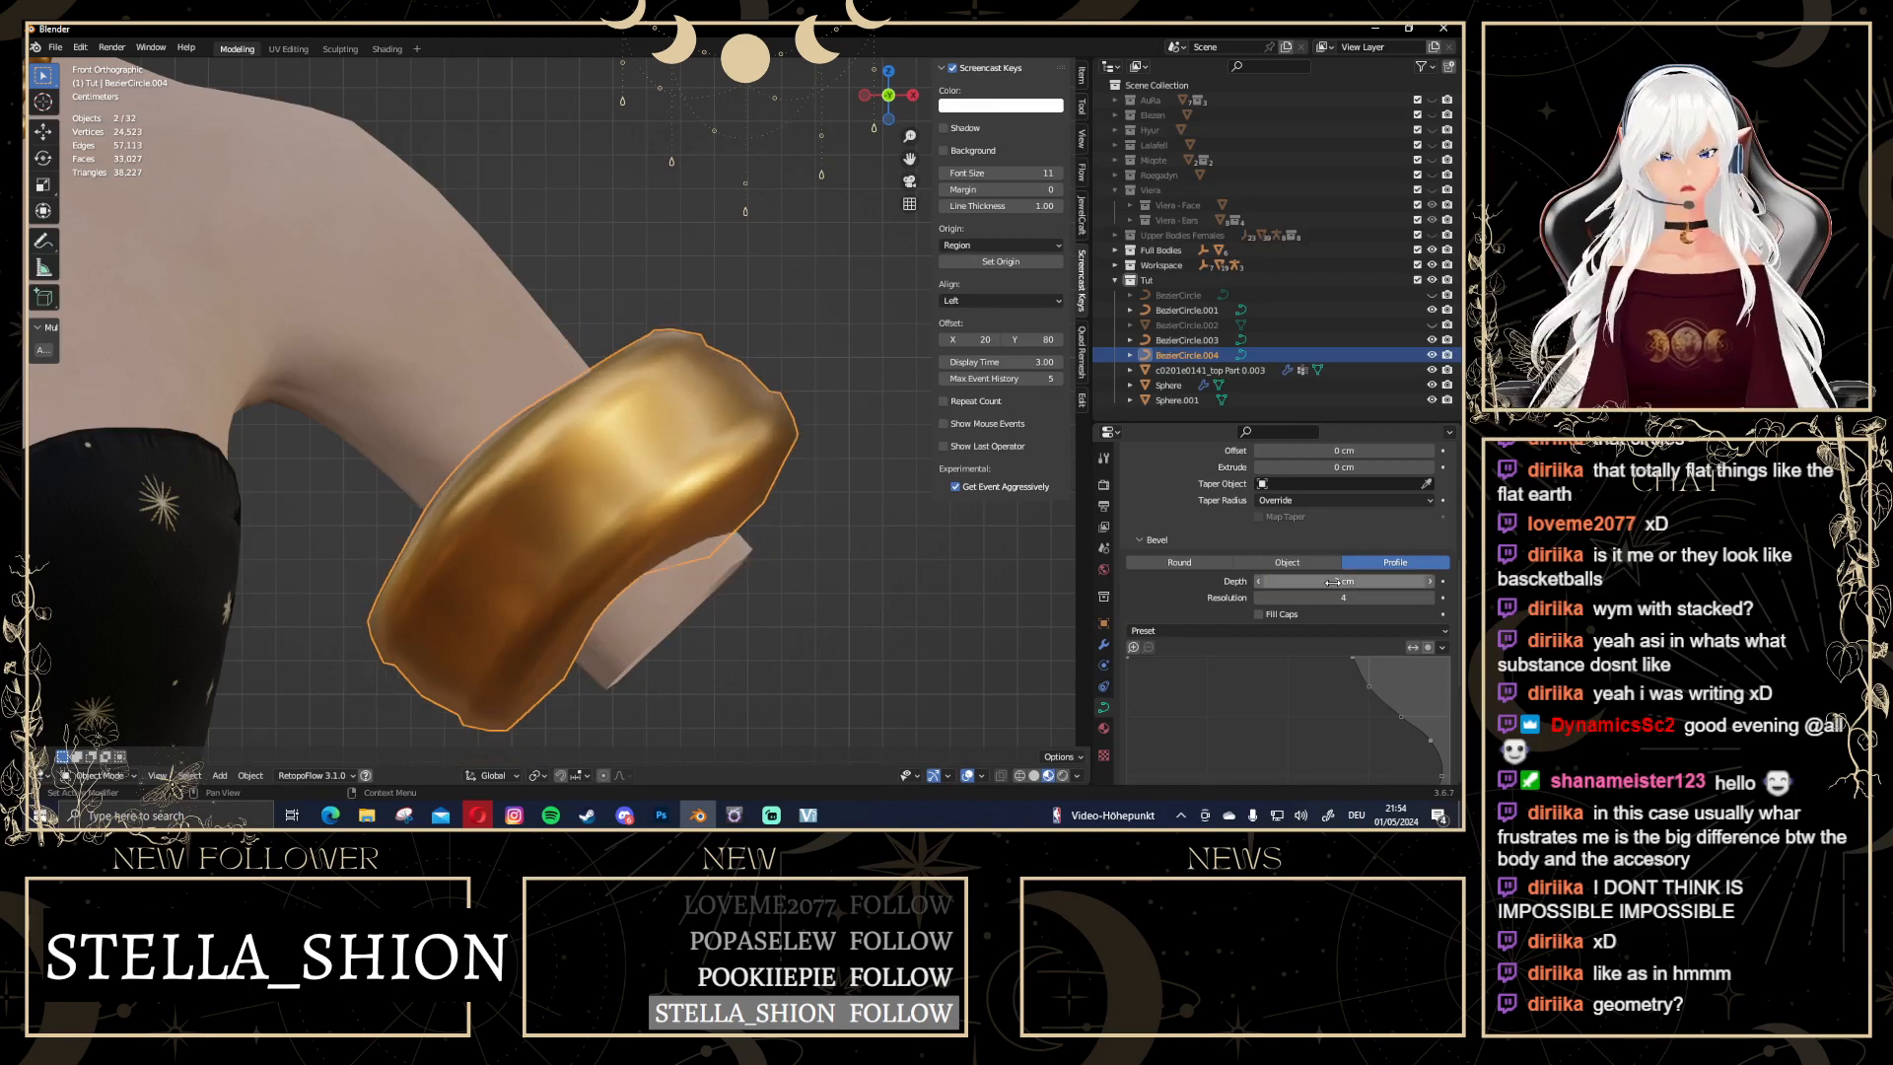
{"action": "left_click", "coordinate": [1333, 582]}
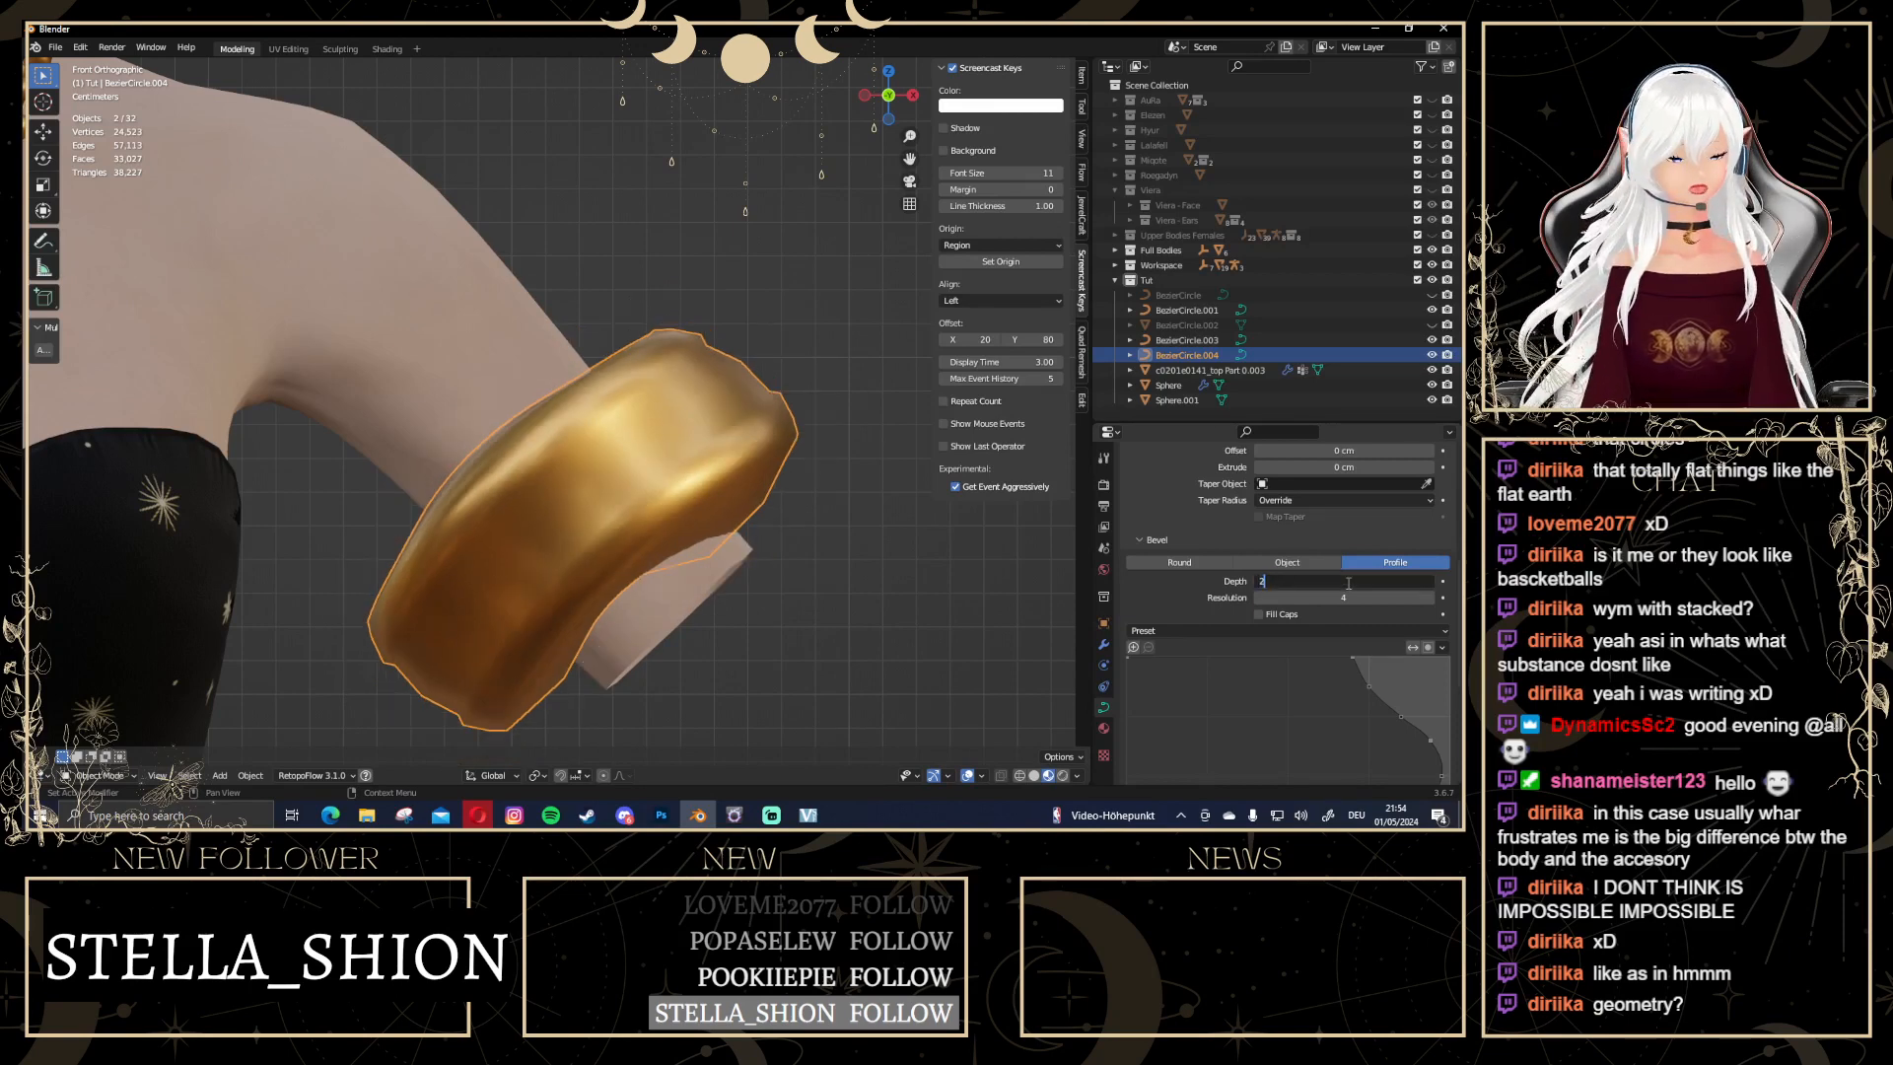
{"action": "key", "text": "Return"}
{"action": "left_click", "coordinate": [1347, 582]}
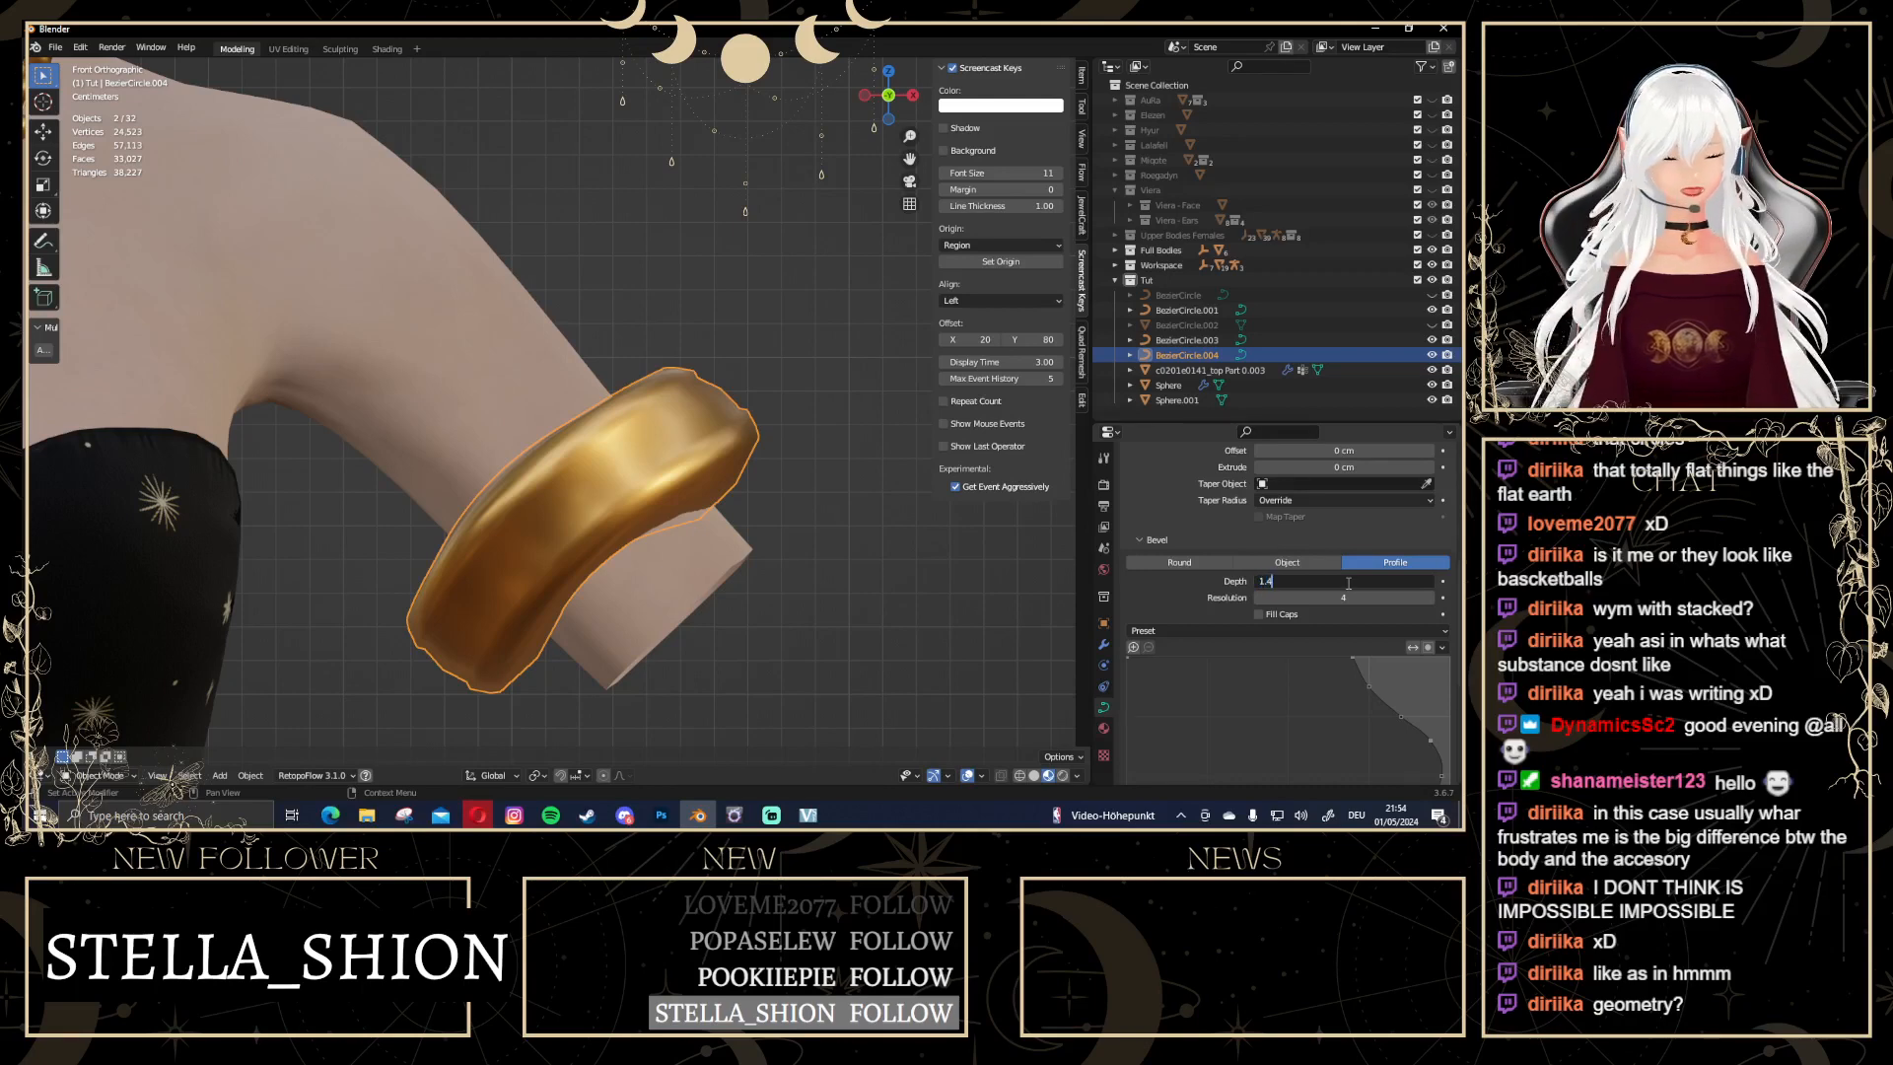
{"action": "type", "text": "1.4"}
{"action": "key", "text": "Return"}
Isolate the cuff in local view to see its bevel shape on its own
{"action": "scroll", "coordinate": [1229, 570], "scroll_direction": "down", "scroll_amount": 3}
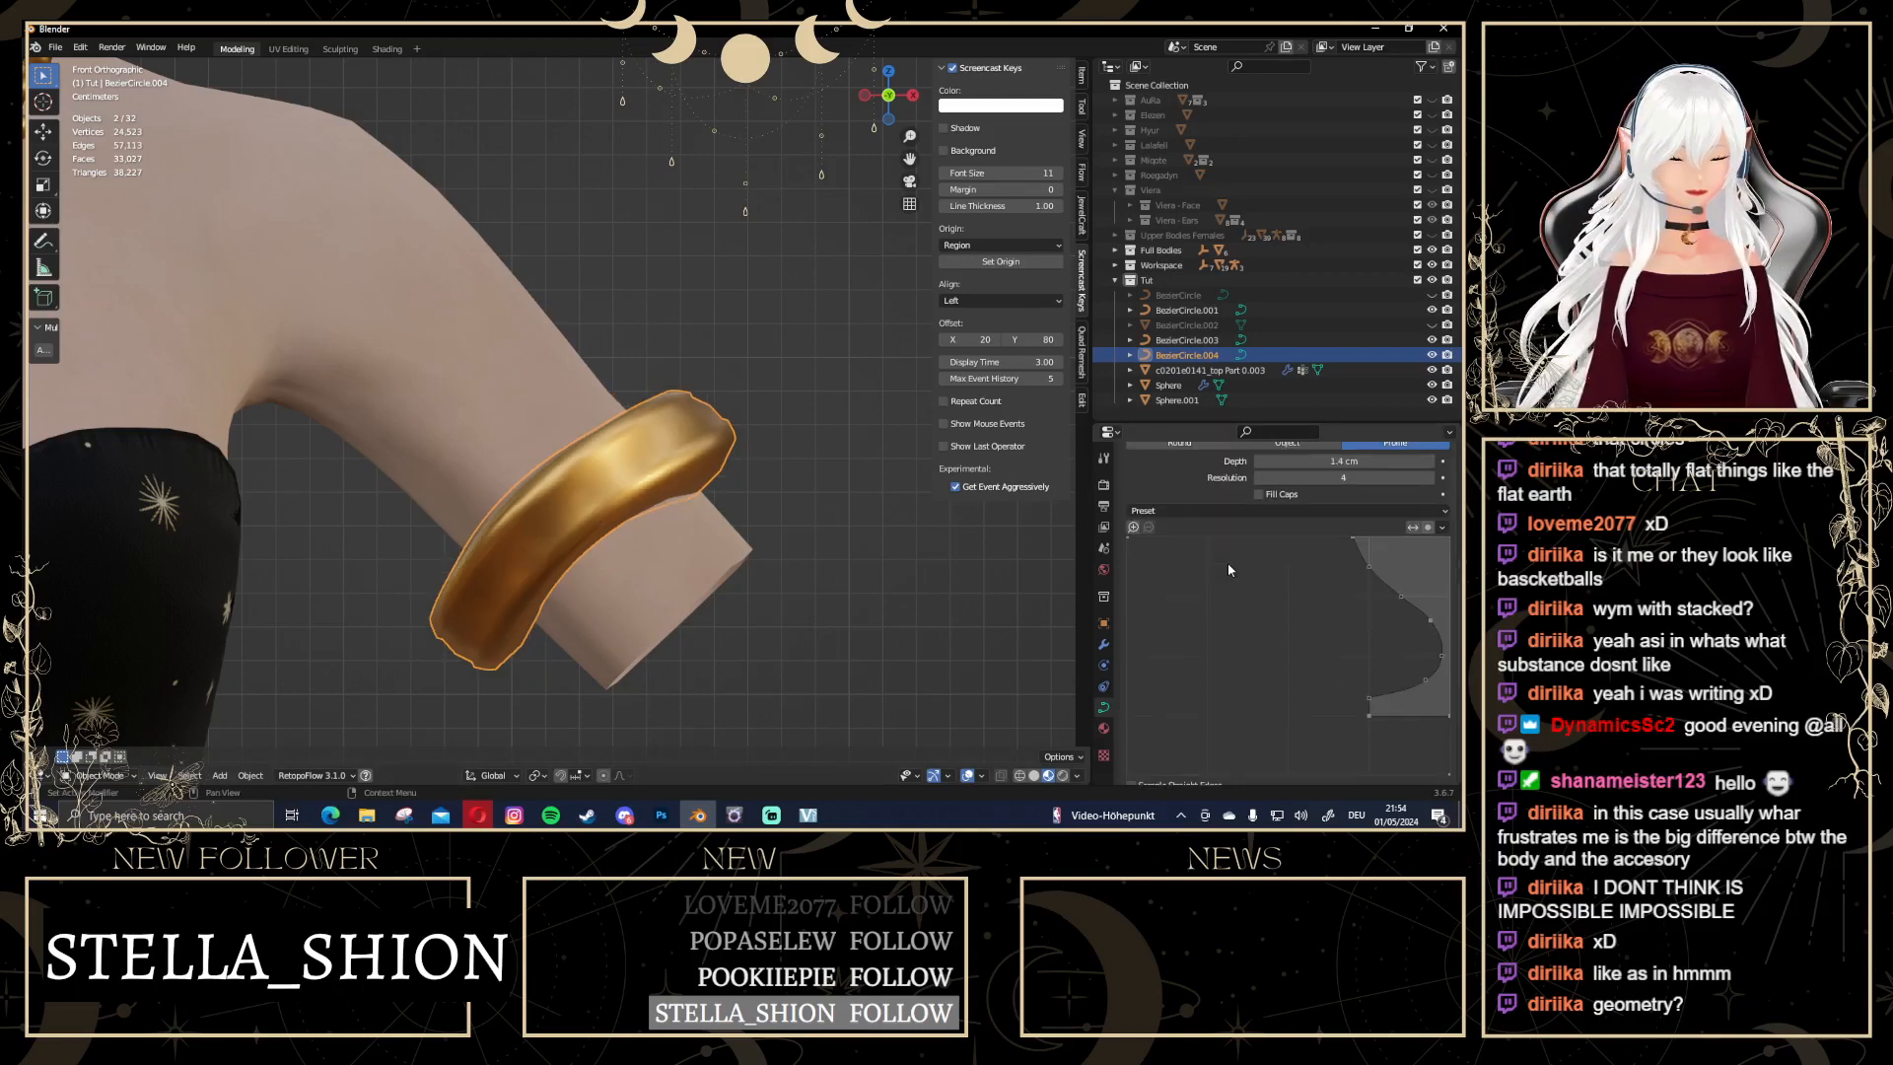
{"action": "scroll", "coordinate": [1228, 570], "scroll_direction": "down", "scroll_amount": 2}
{"action": "middle_click_drag", "start_coordinate": [848, 567], "coordinate": [831, 436]}
{"action": "key", "text": "KP_Divide"}
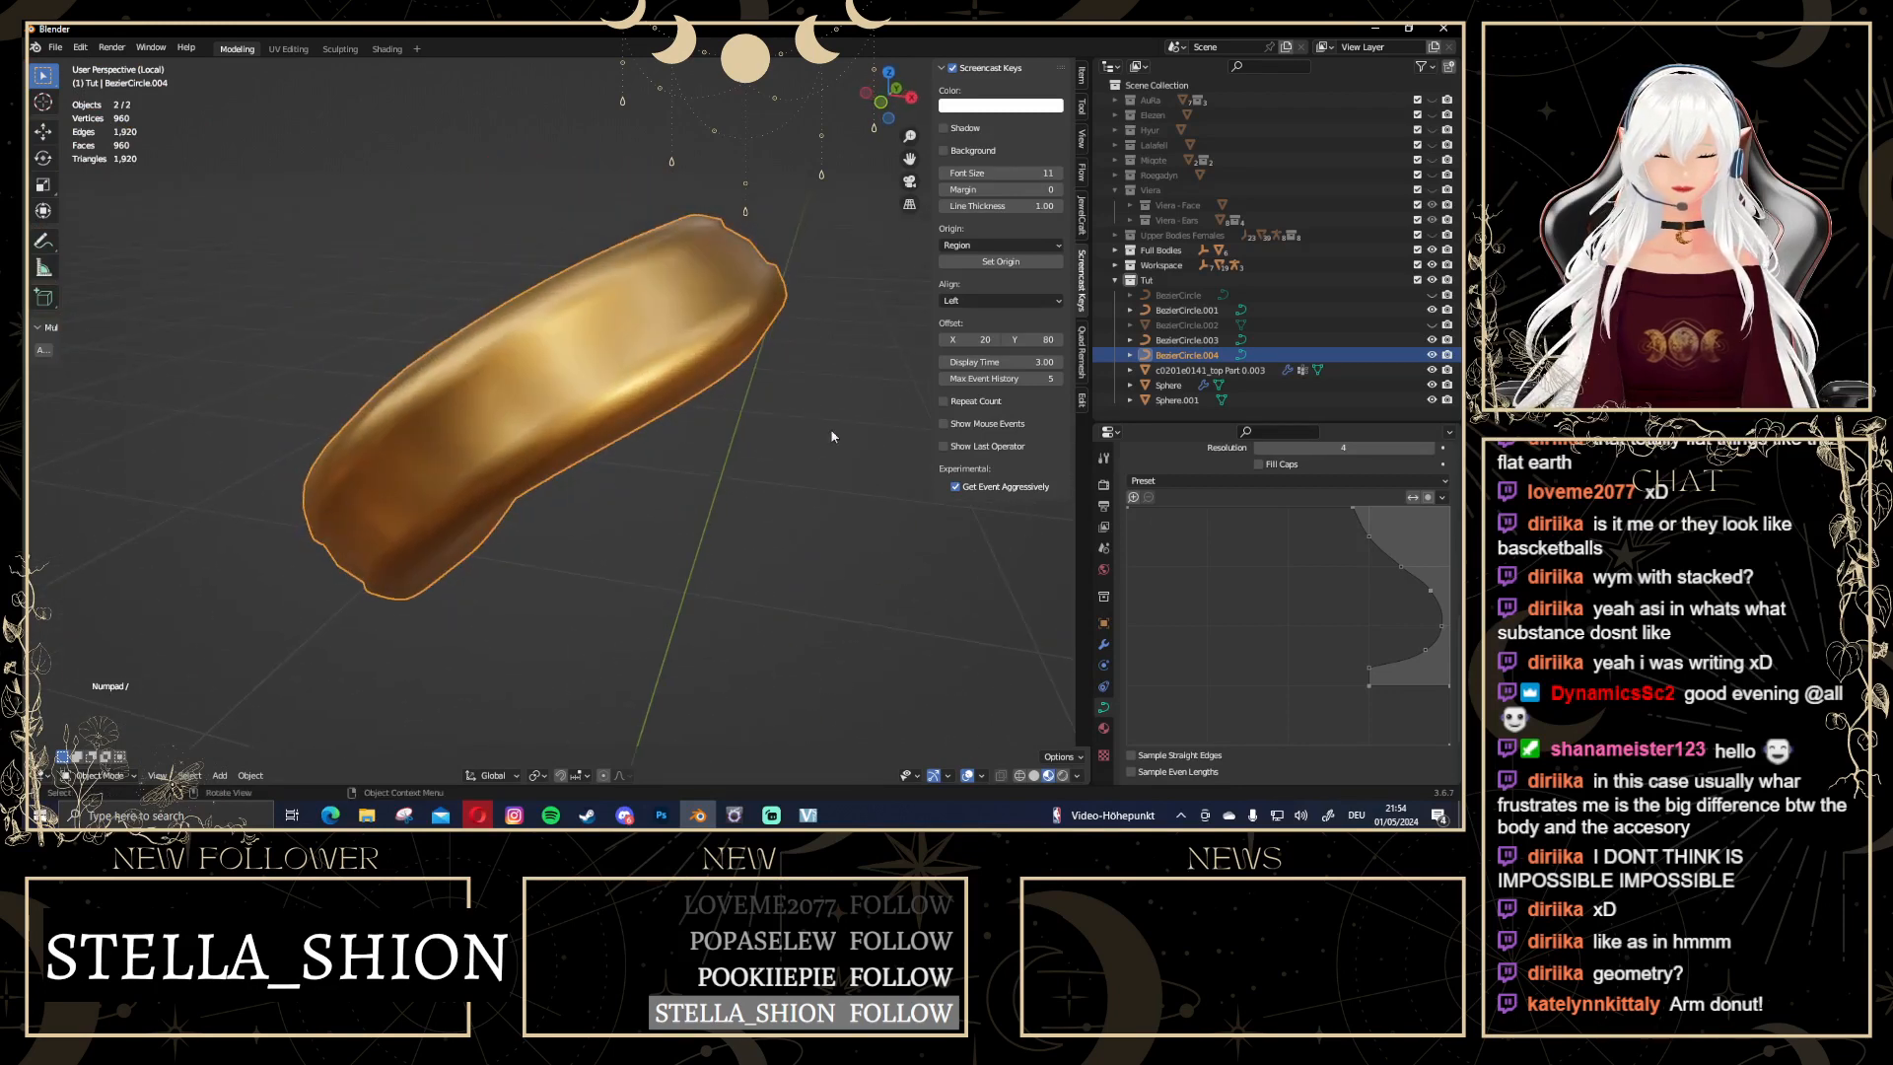
Reset the cuff's bevel profile to the Default preset
{"action": "scroll", "coordinate": [1360, 592], "scroll_direction": "up", "scroll_amount": 10}
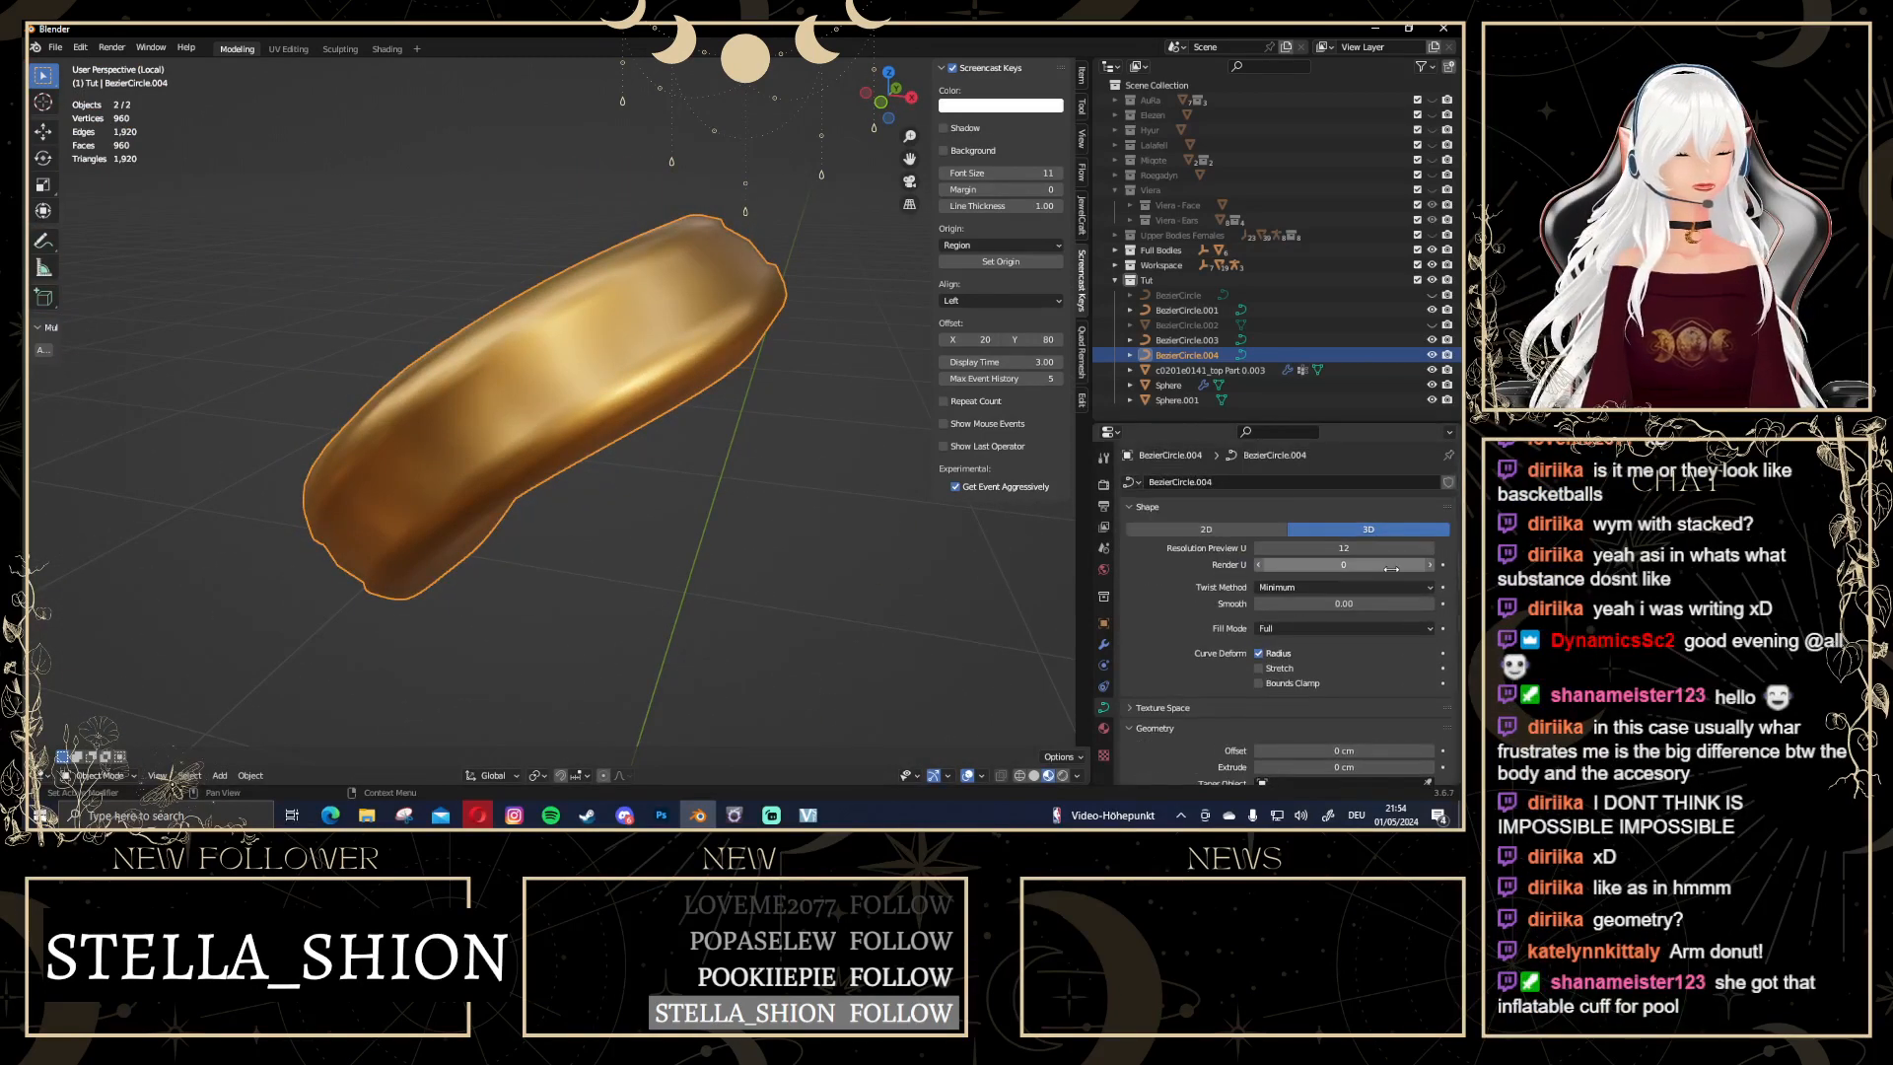
{"action": "scroll", "coordinate": [1390, 569], "scroll_direction": "down", "scroll_amount": 5}
{"action": "middle_click_drag", "start_coordinate": [749, 434], "coordinate": [696, 451]}
{"action": "scroll", "coordinate": [712, 437], "scroll_direction": "down", "scroll_amount": 2}
{"action": "scroll", "coordinate": [1305, 612], "scroll_direction": "down", "scroll_amount": 3}
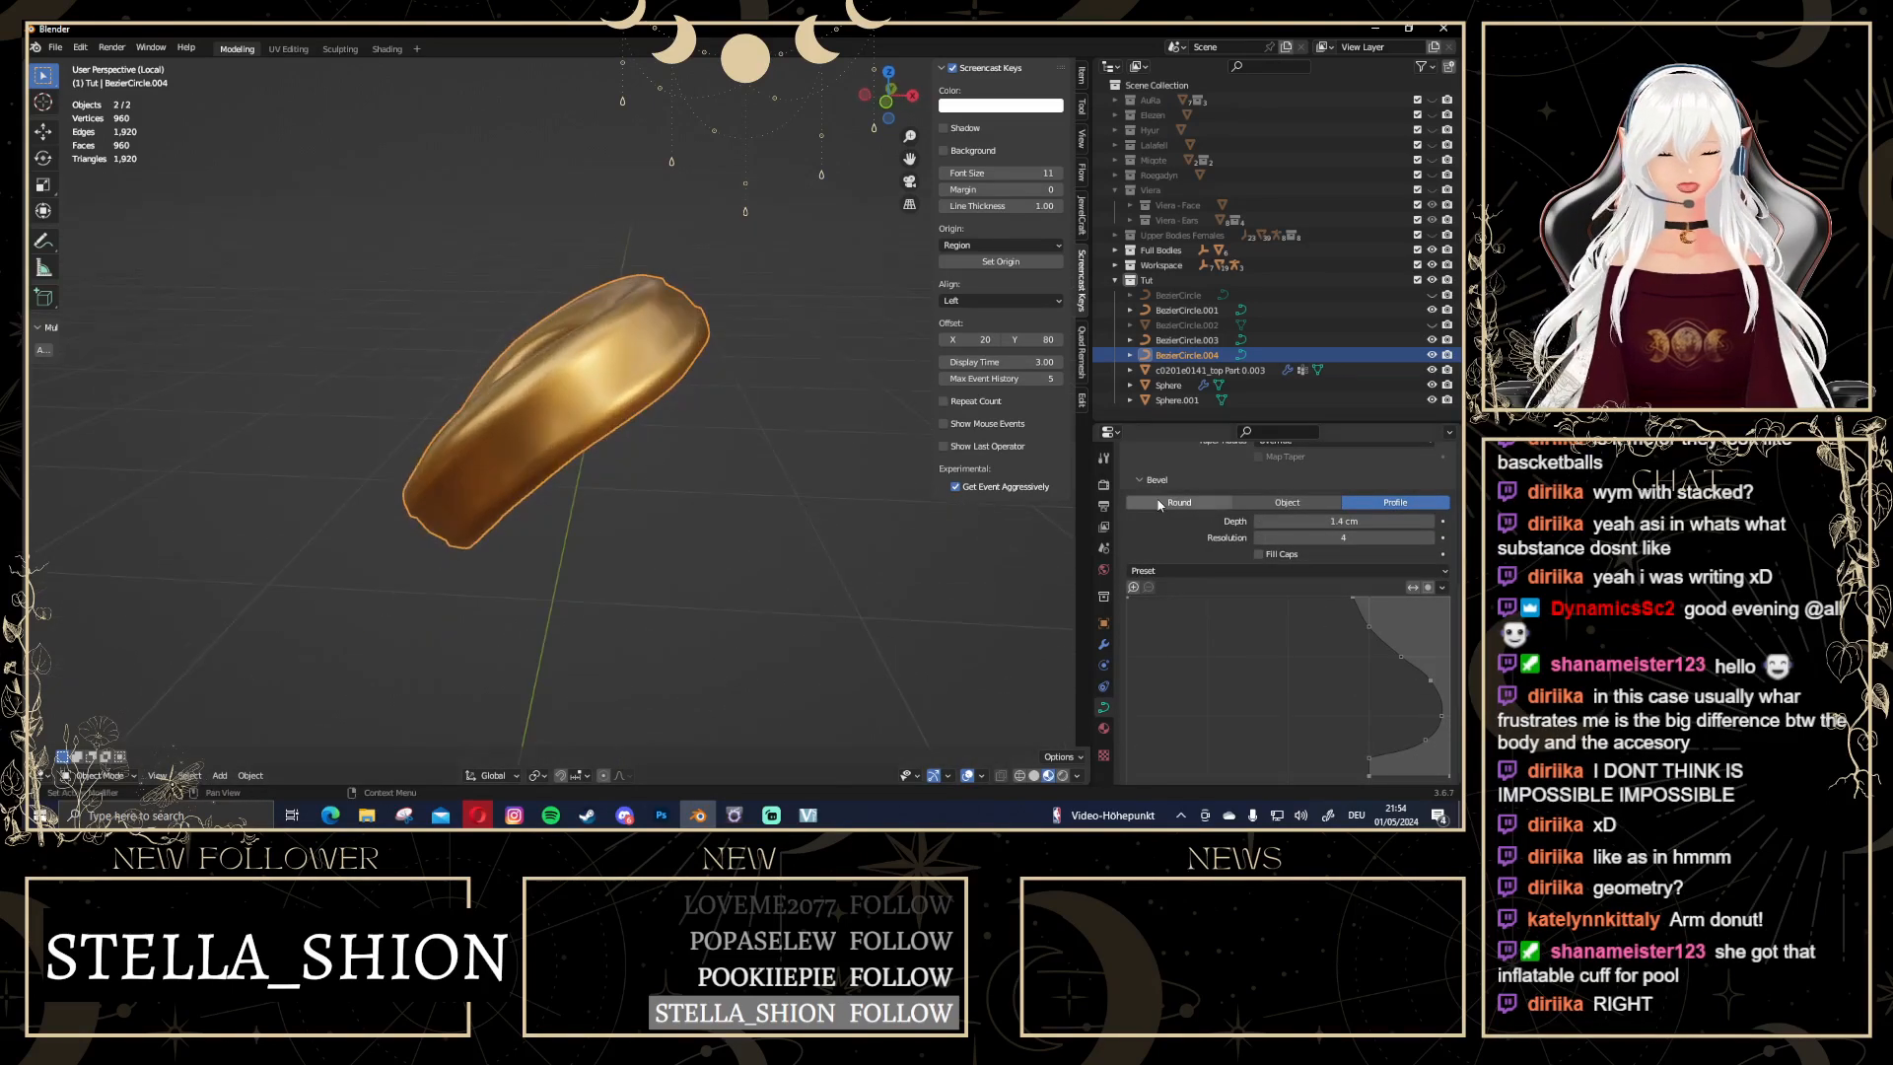
{"action": "left_click", "coordinate": [1194, 572]}
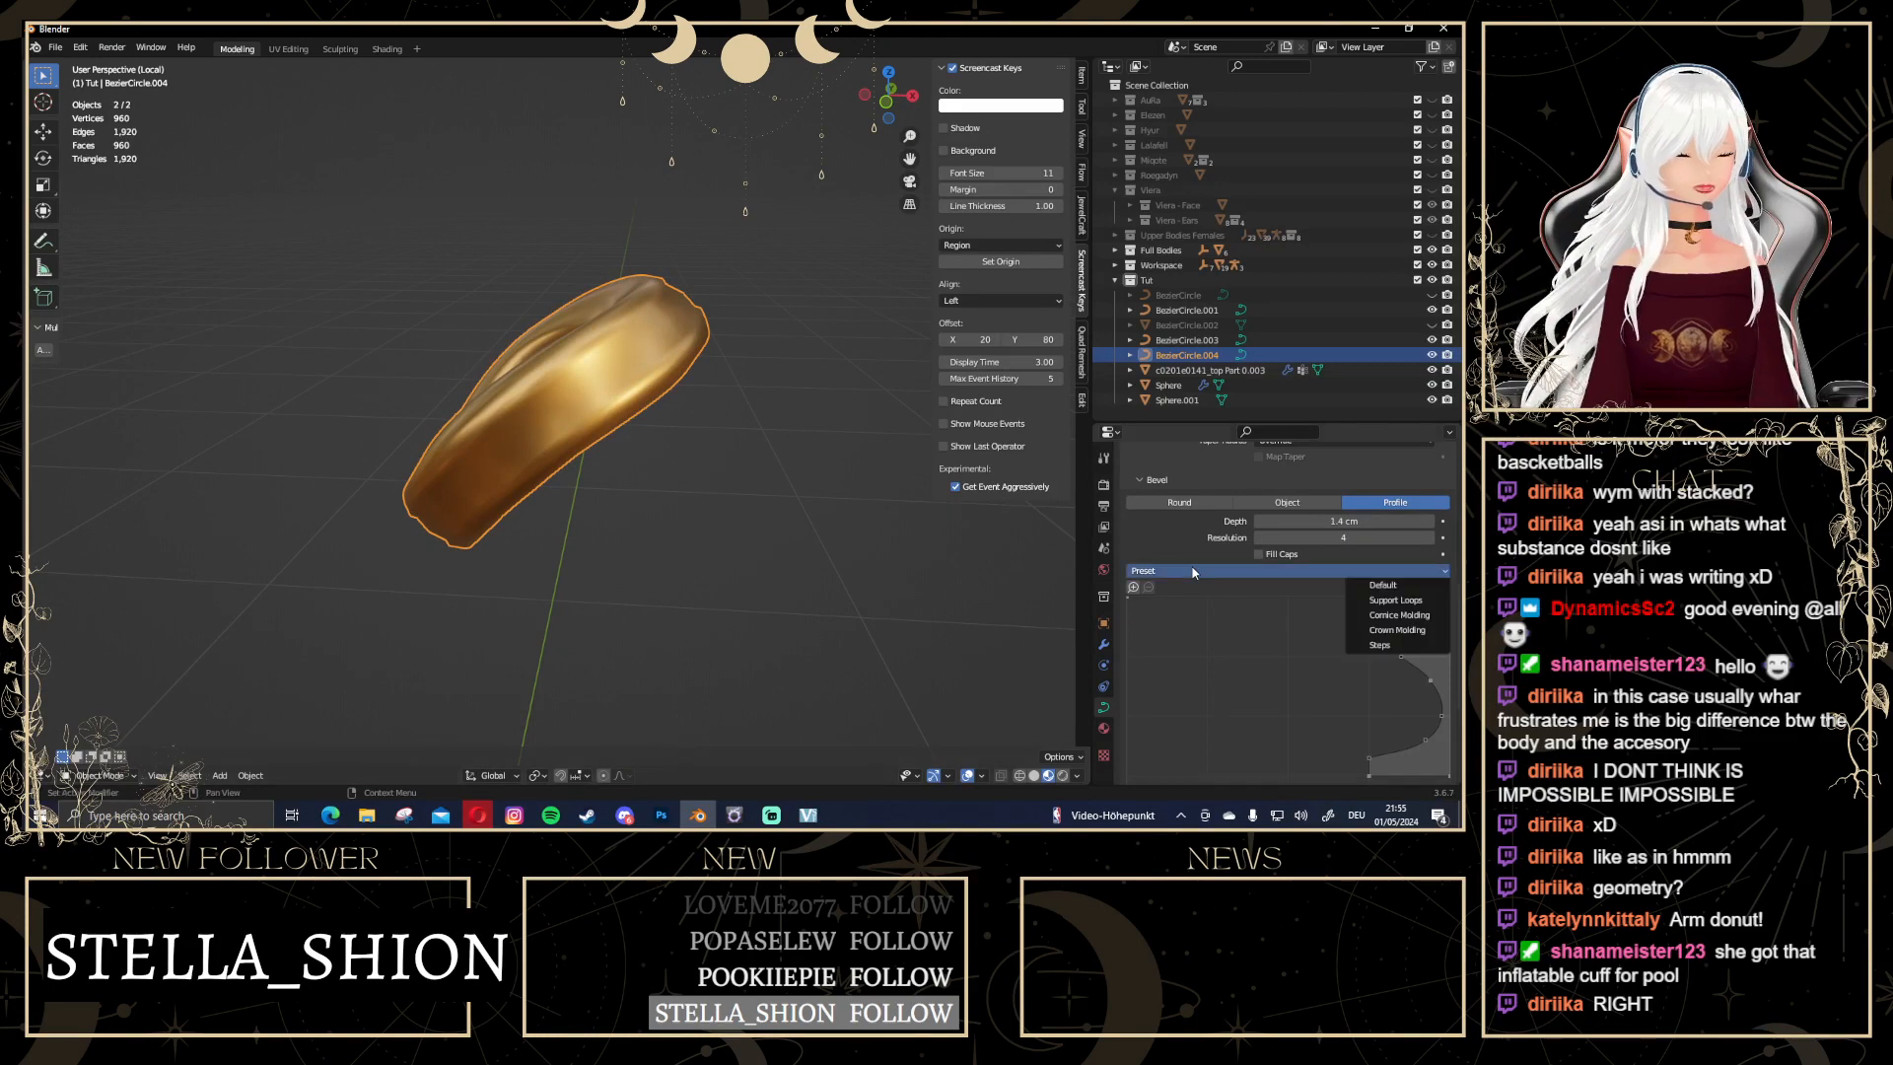
{"action": "left_click", "coordinate": [1383, 585]}
{"action": "middle_click_drag", "start_coordinate": [690, 439], "coordinate": [562, 416]}
Hide the isolated cuff and leave local view to bring back the full character
{"action": "key", "text": "h"}
{"action": "key", "text": "shift+a"}
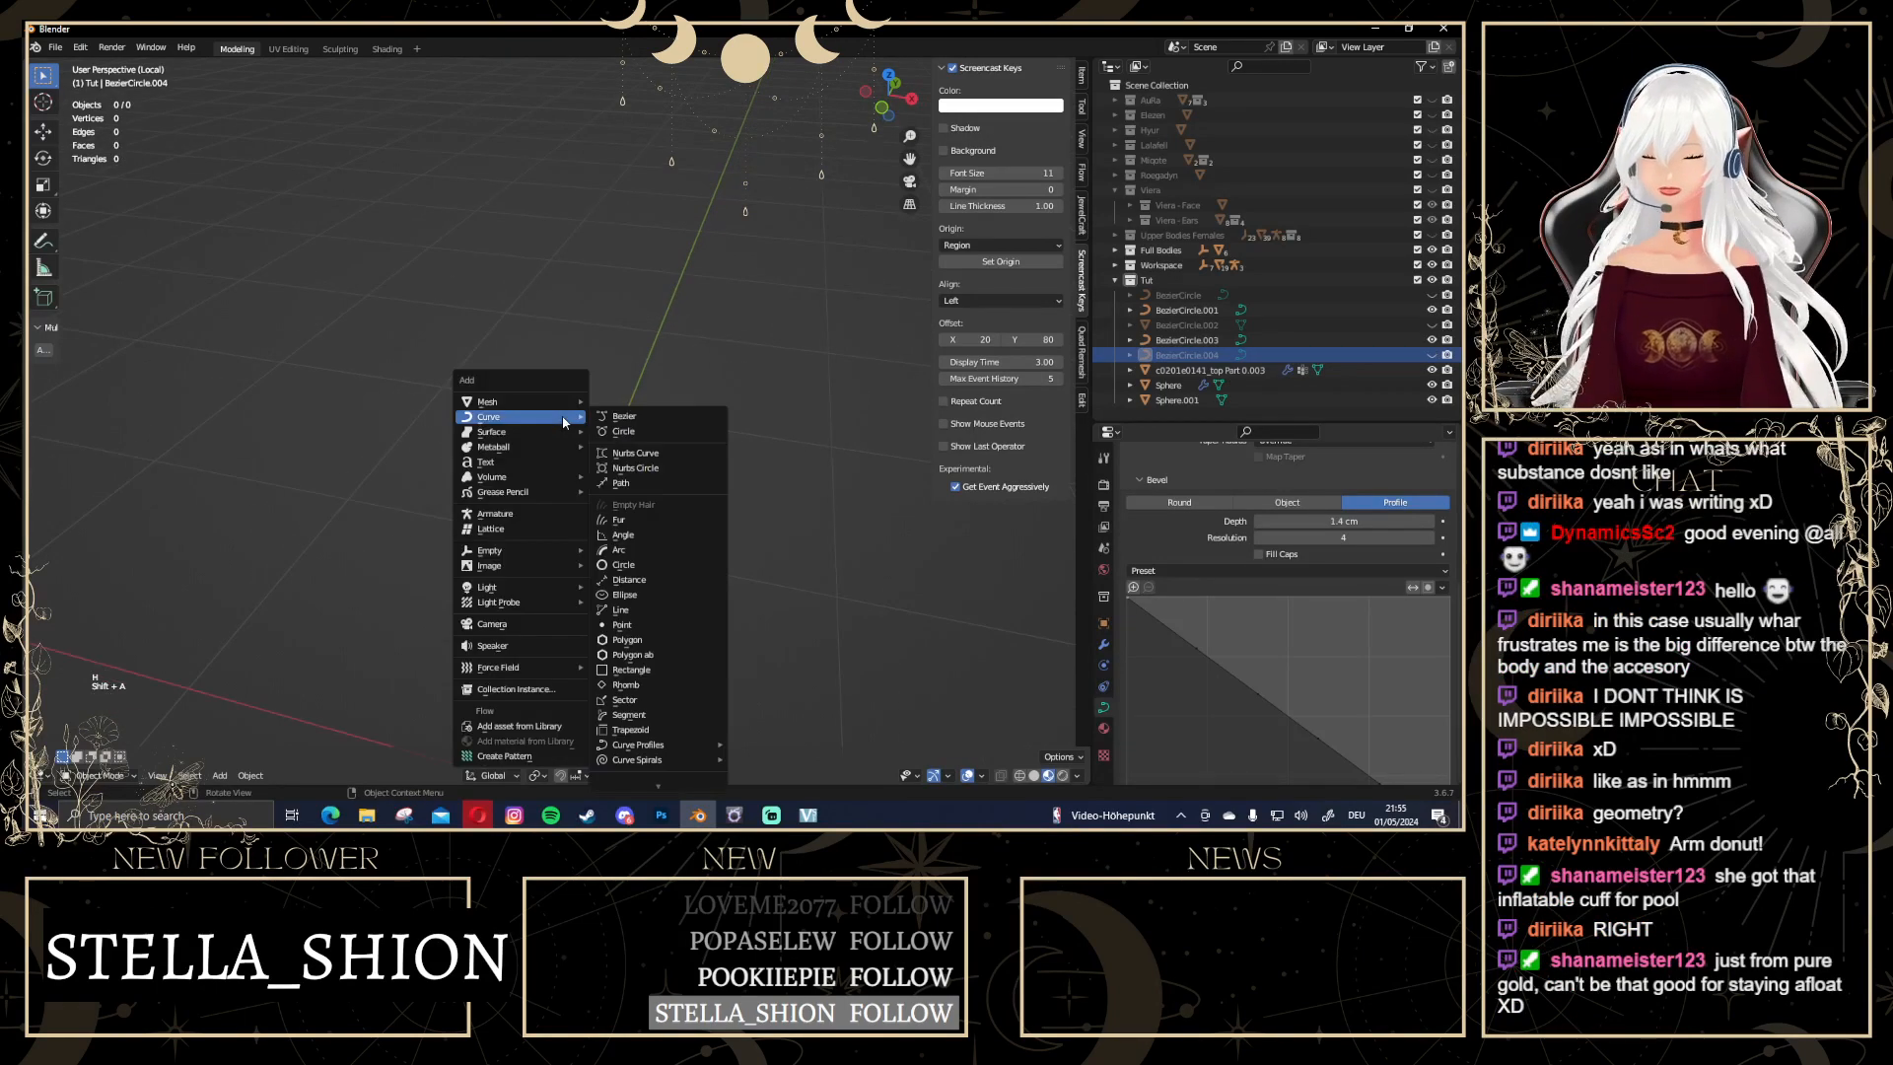
{"action": "key", "text": "KP_Divide"}
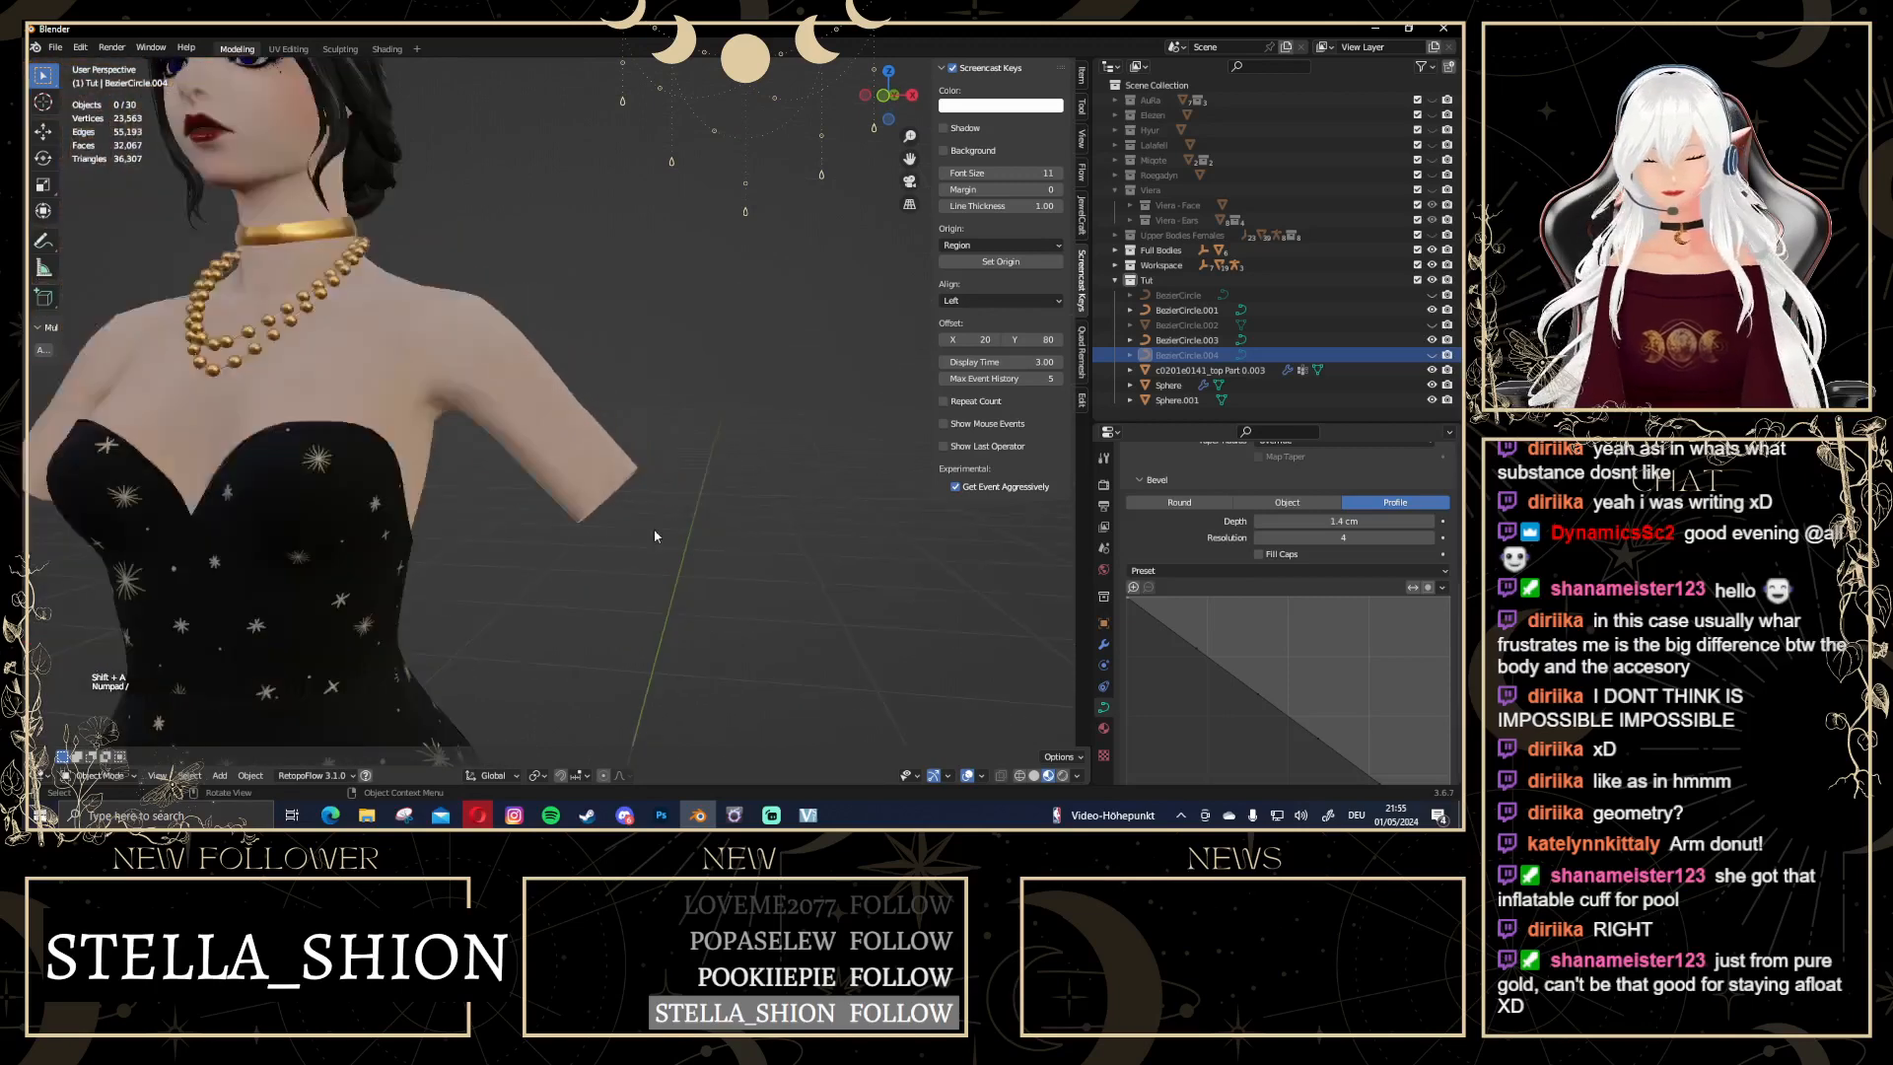
Add a new Bezier circle at the world origin and scale its points down to about 0.33
{"action": "middle_click_drag", "start_coordinate": [615, 565], "coordinate": [603, 453]}
{"action": "key", "text": "shift+a"}
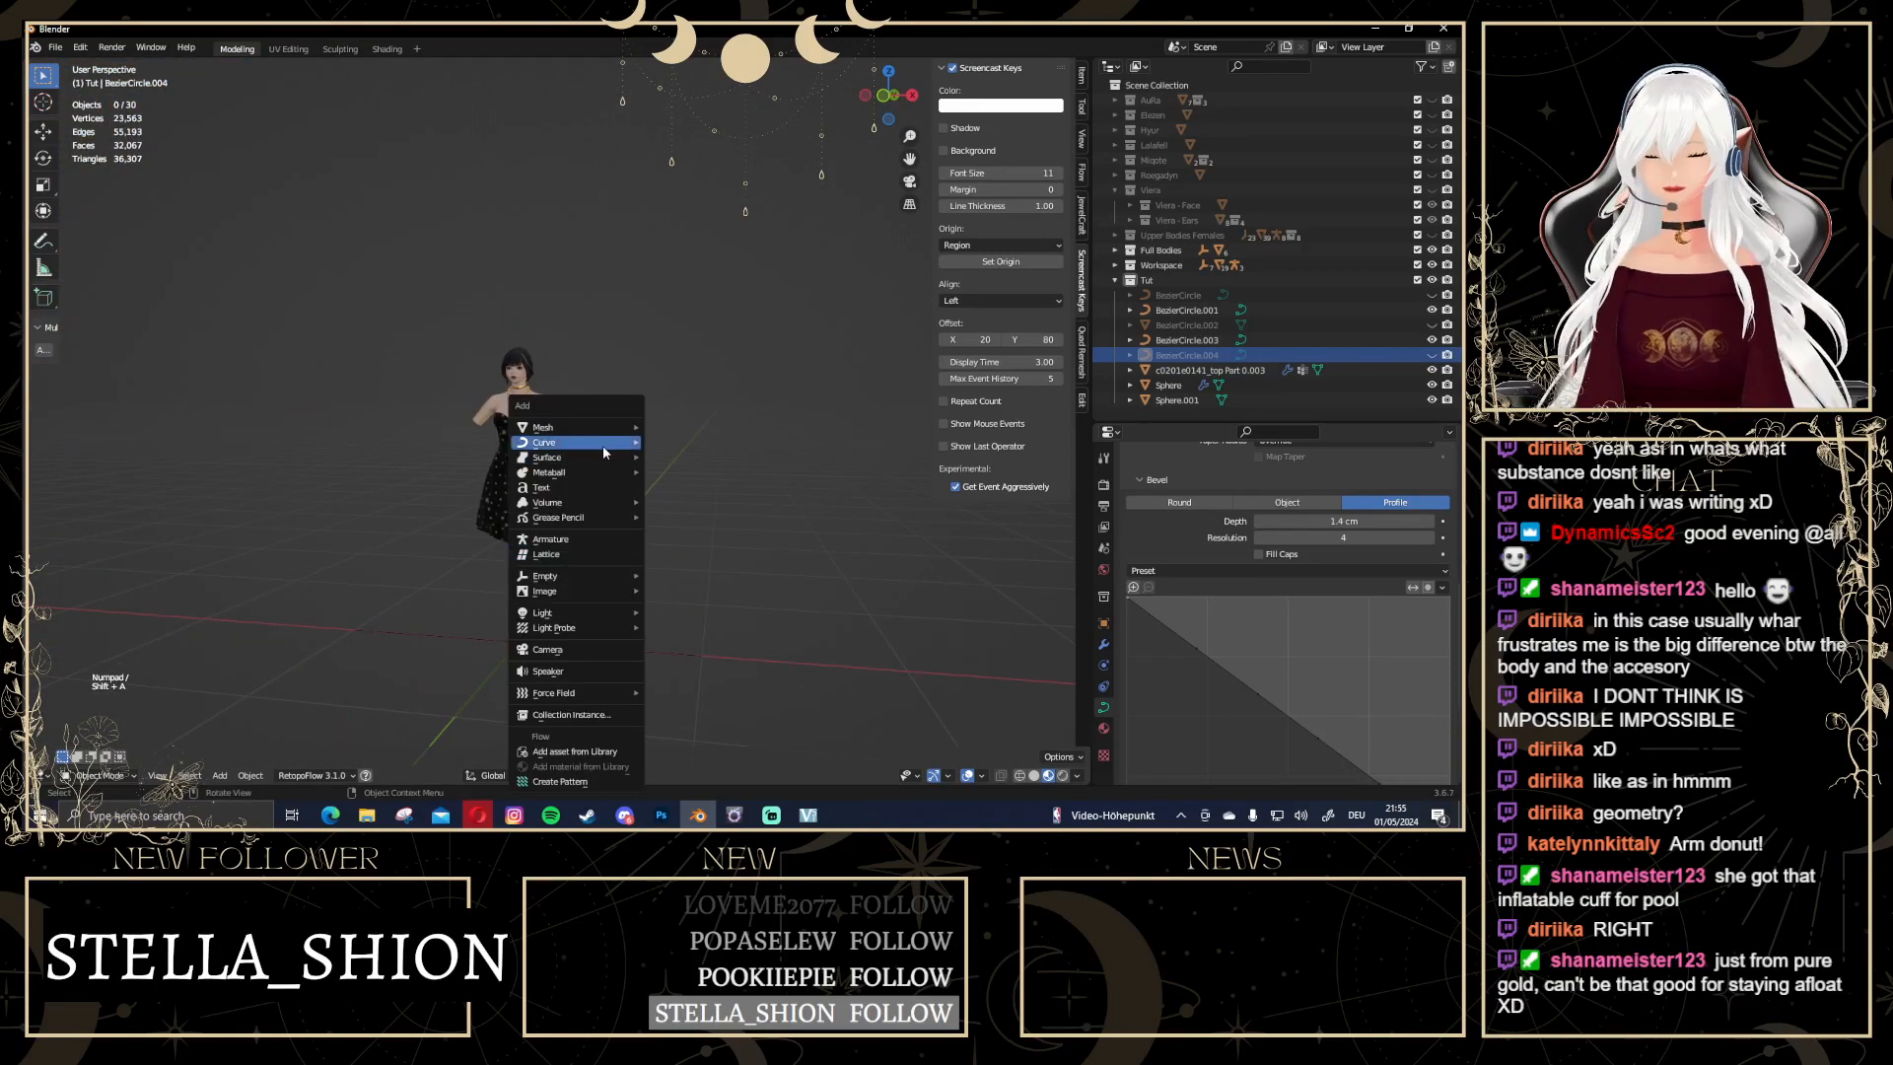
{"action": "mouse_move", "coordinate": [605, 451]}
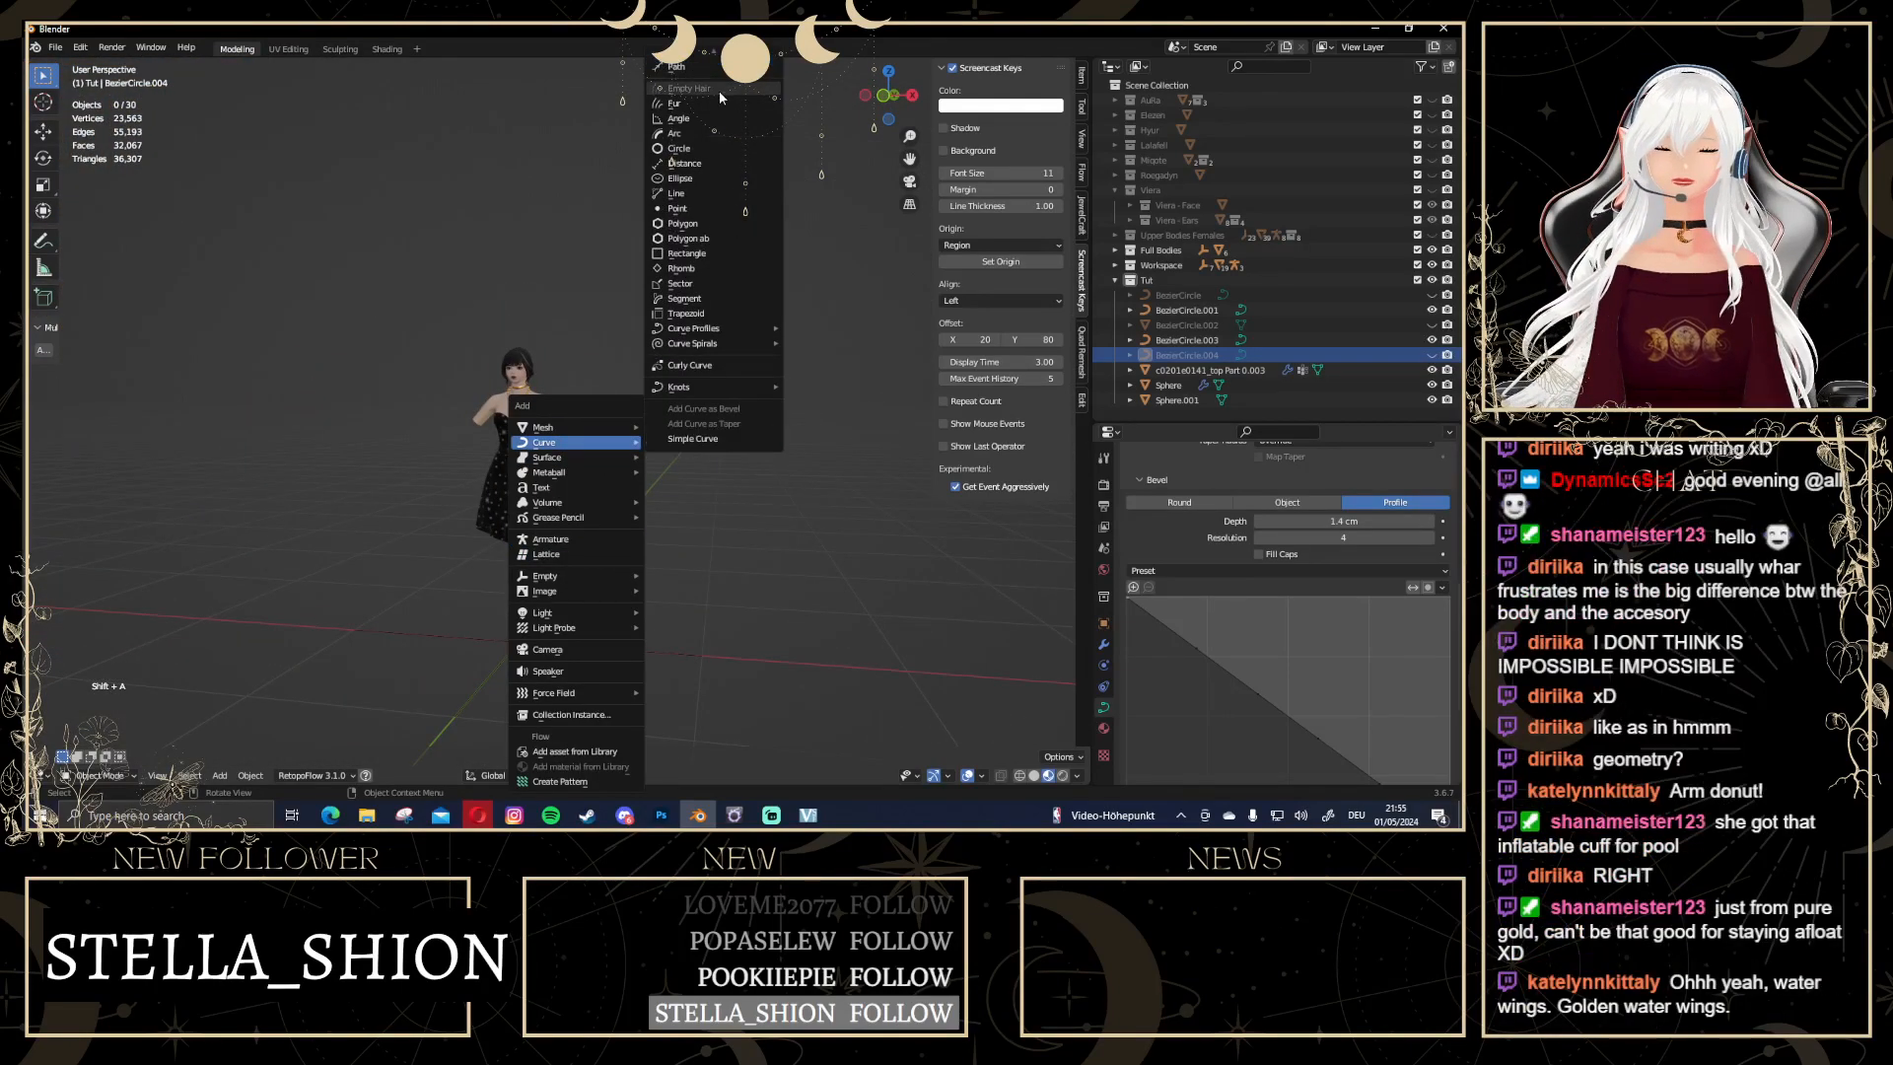
{"action": "left_click", "coordinate": [678, 148]}
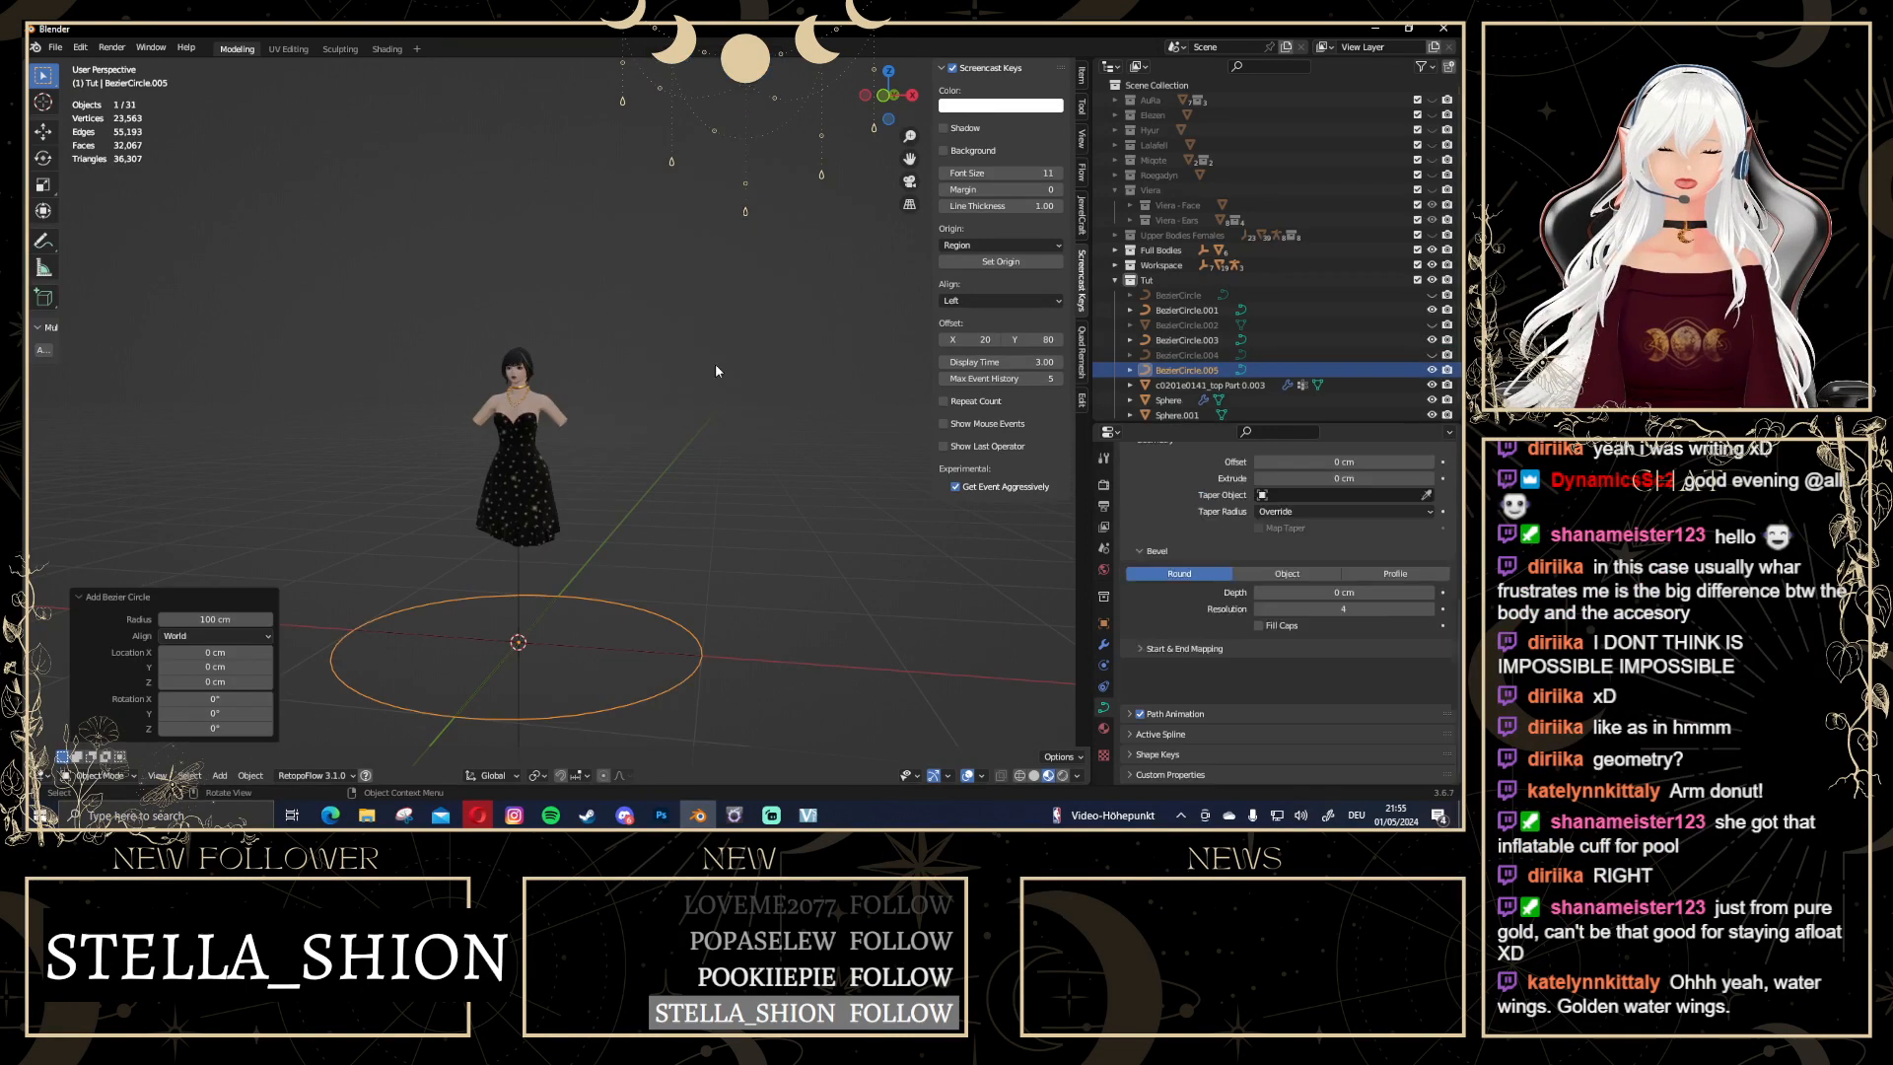
{"action": "key", "text": "Tab"}
{"action": "key", "text": "a"}
{"action": "key", "text": "s"}
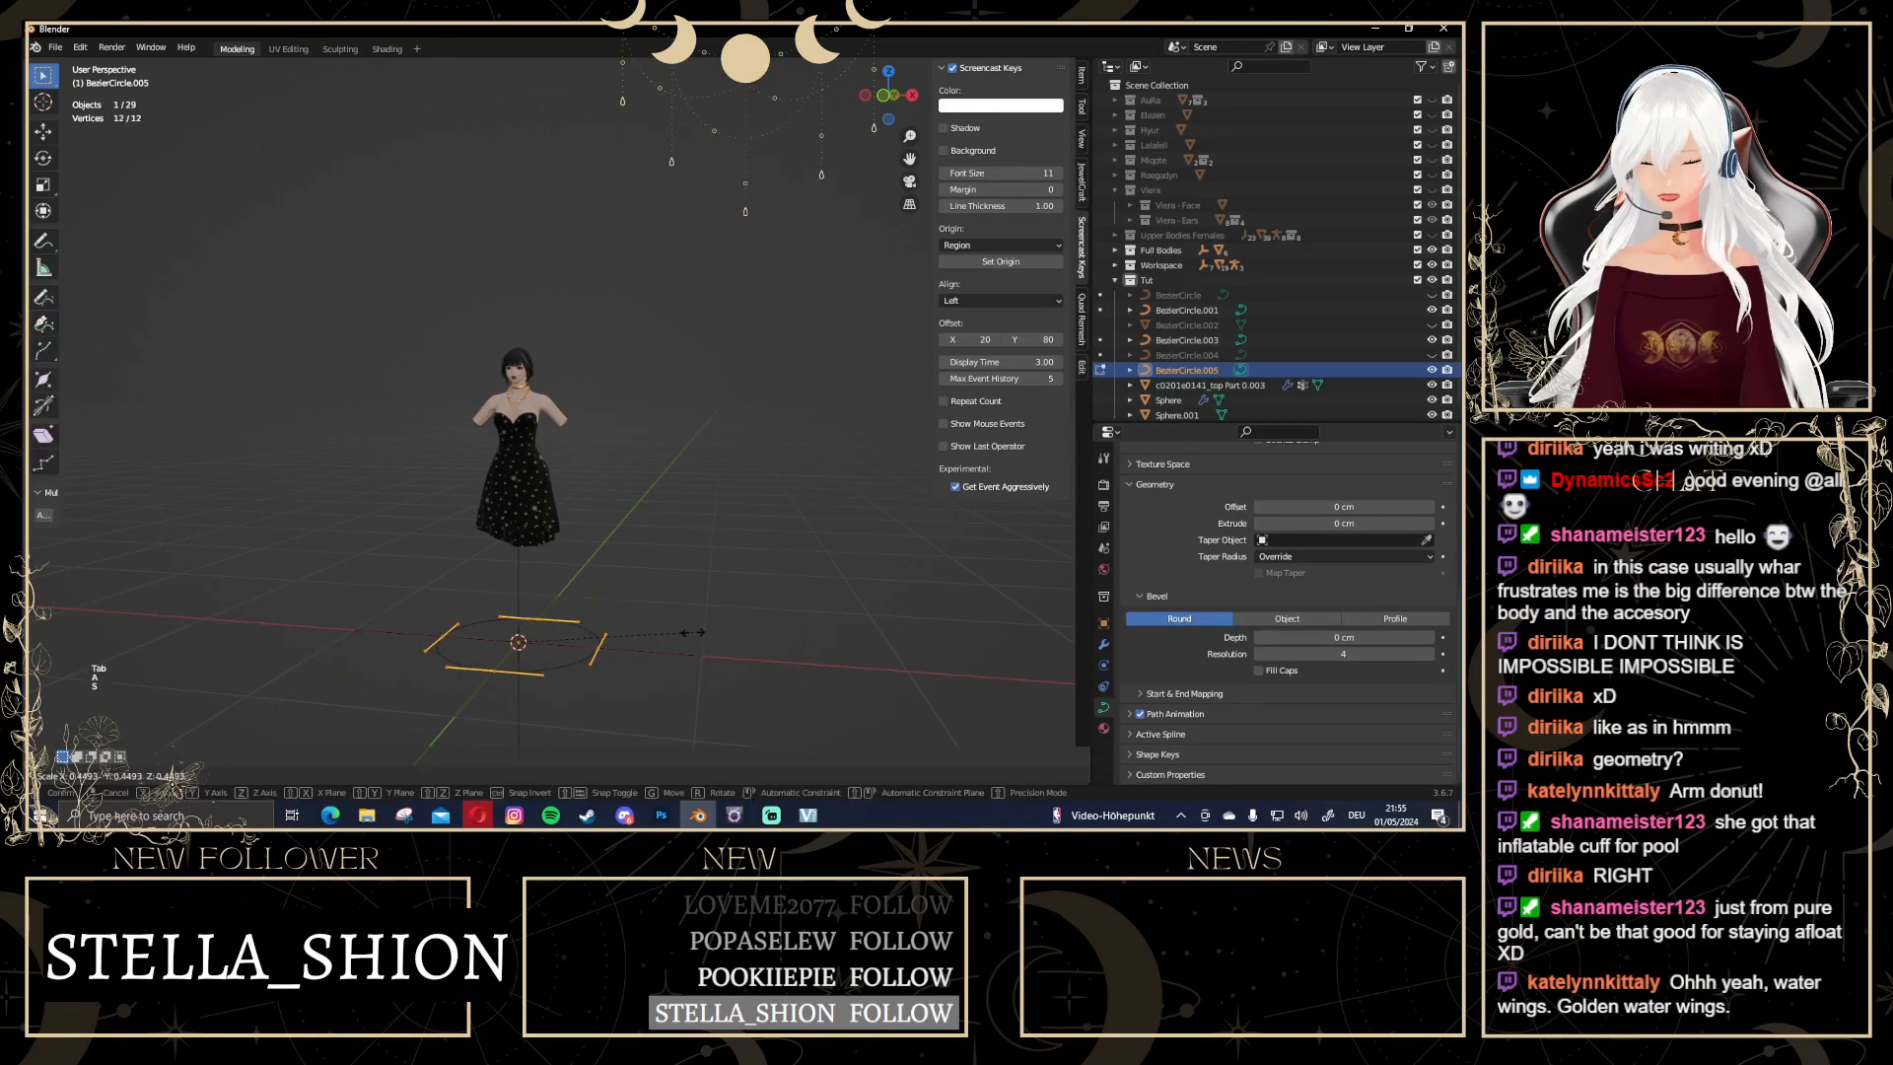
{"action": "left_click", "coordinate": [652, 635]}
From the front, tilt the circle about 52°, move it beside the upper arm and scale it to about 0.17
{"action": "left_click", "coordinate": [886, 96]}
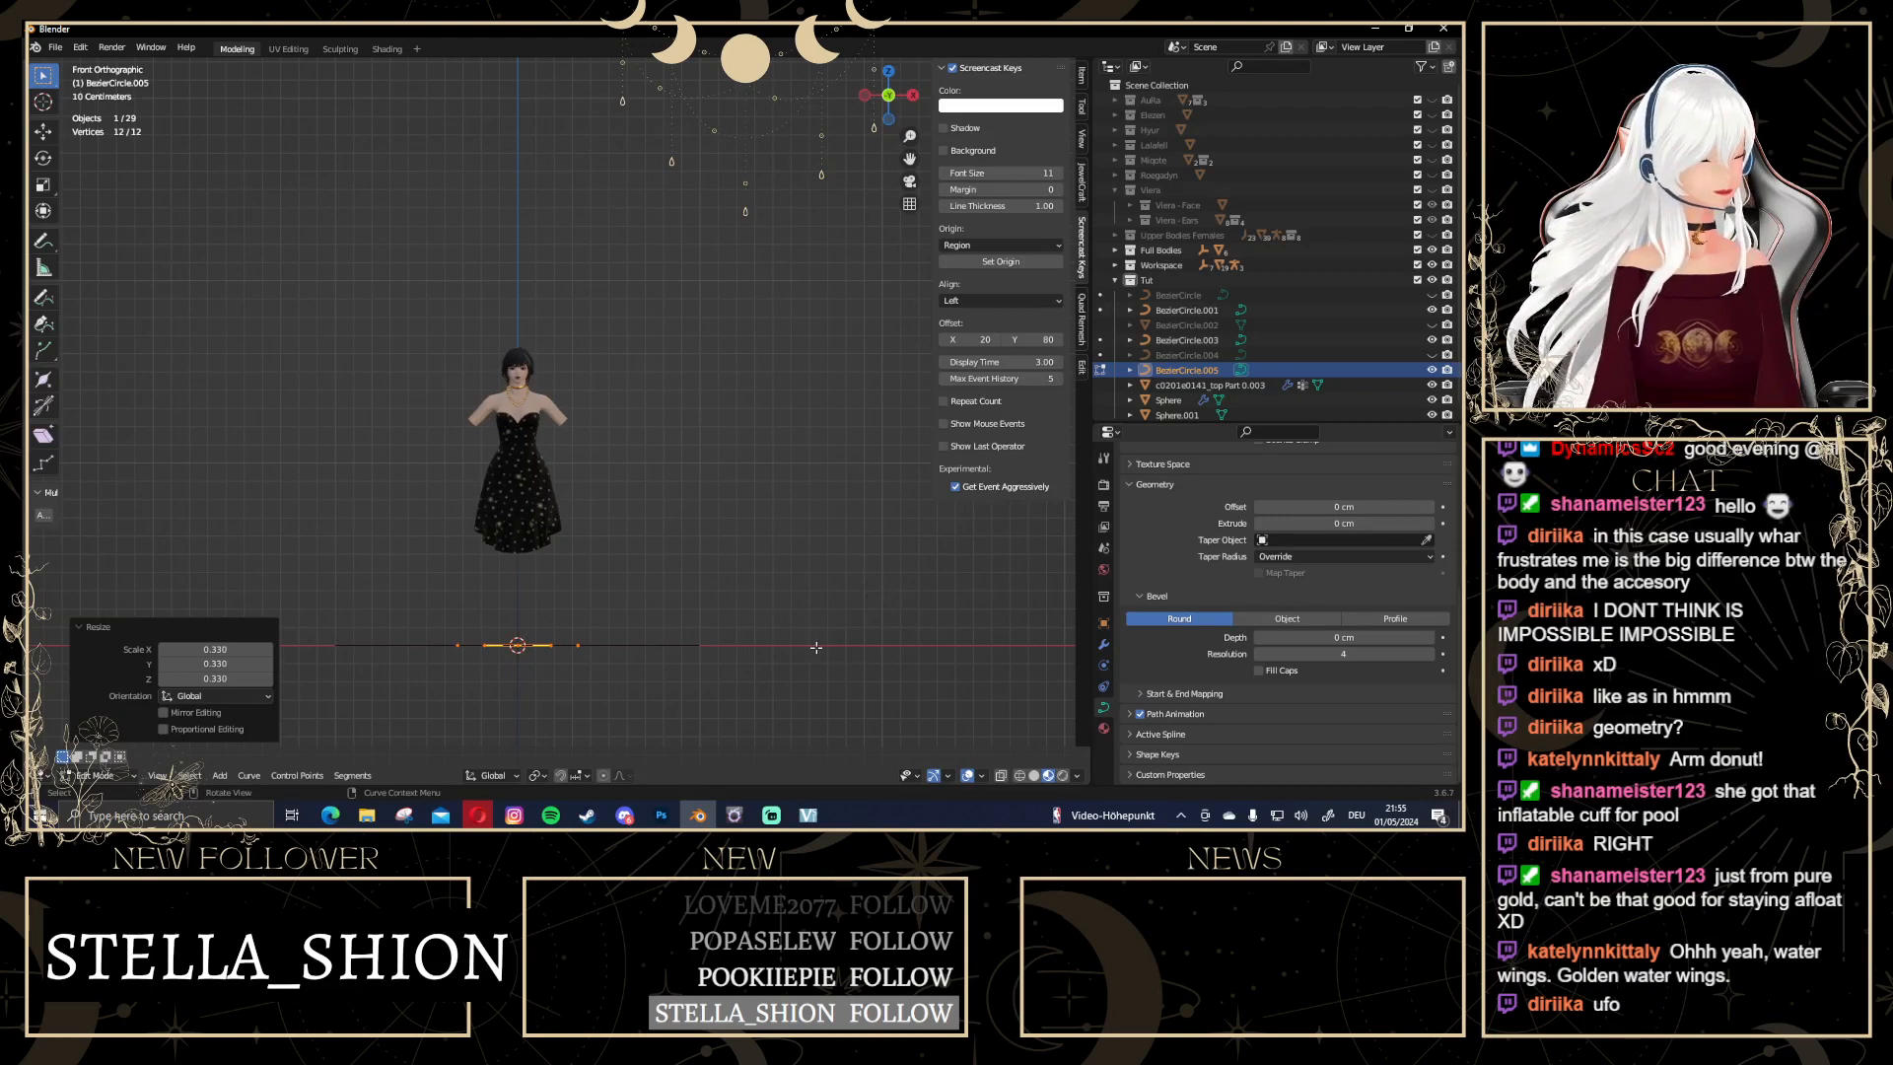
{"action": "key", "text": "r"}
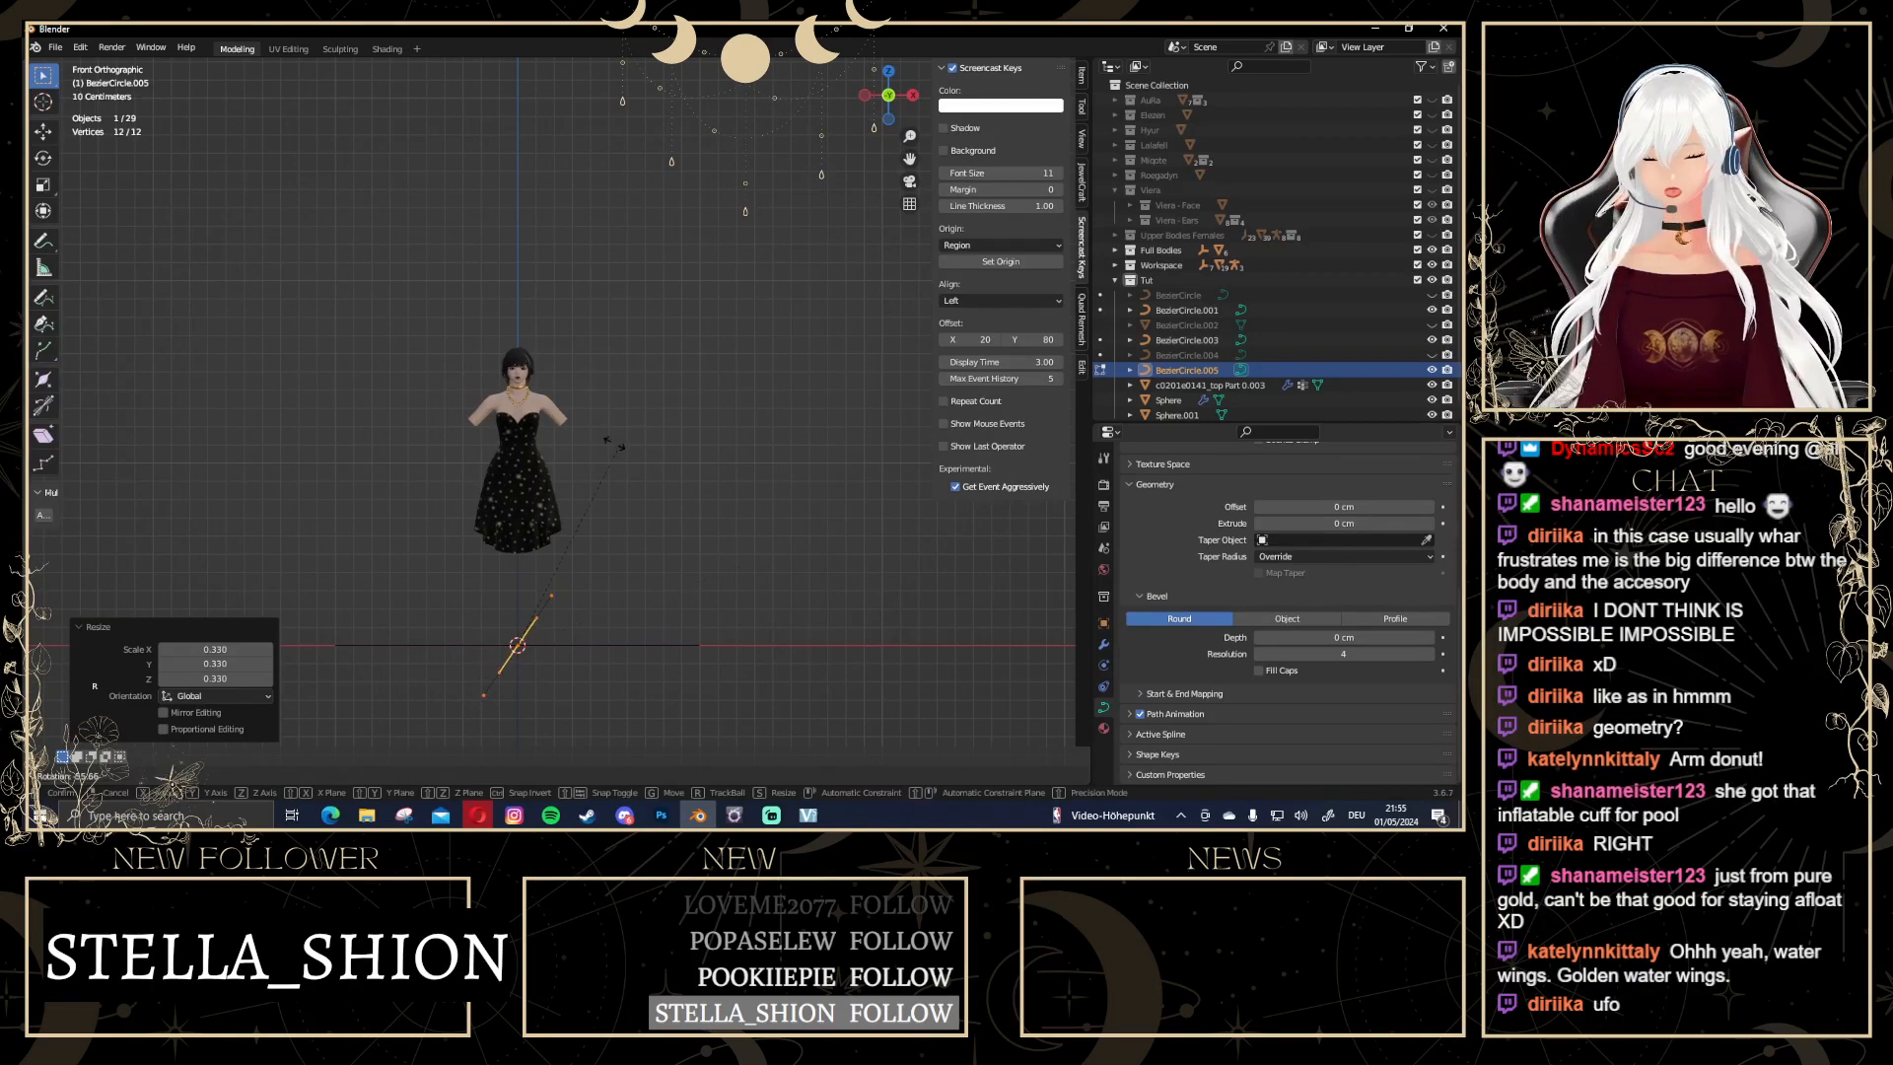
{"action": "left_click", "coordinate": [516, 624]}
{"action": "key", "text": "g"}
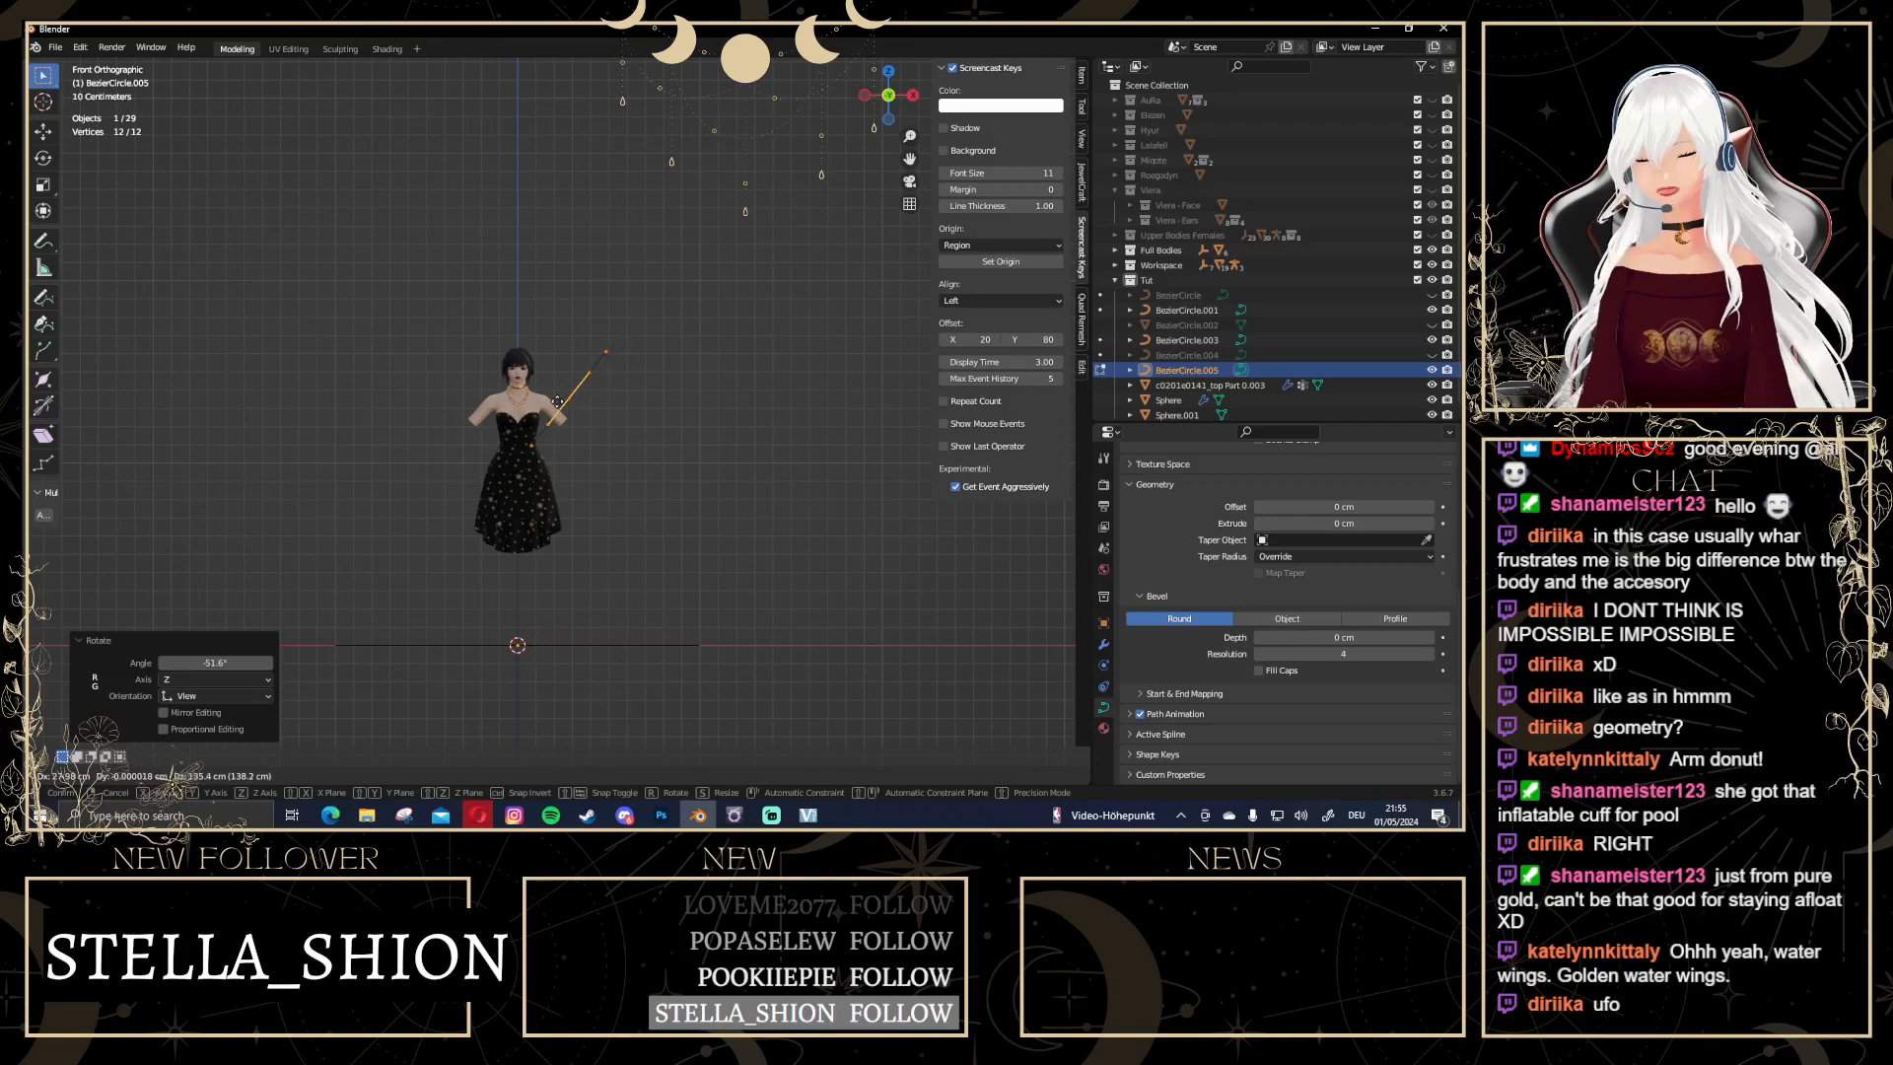
{"action": "left_click", "coordinate": [558, 407]}
{"action": "key", "text": "s"}
{"action": "left_click", "coordinate": [651, 426]}
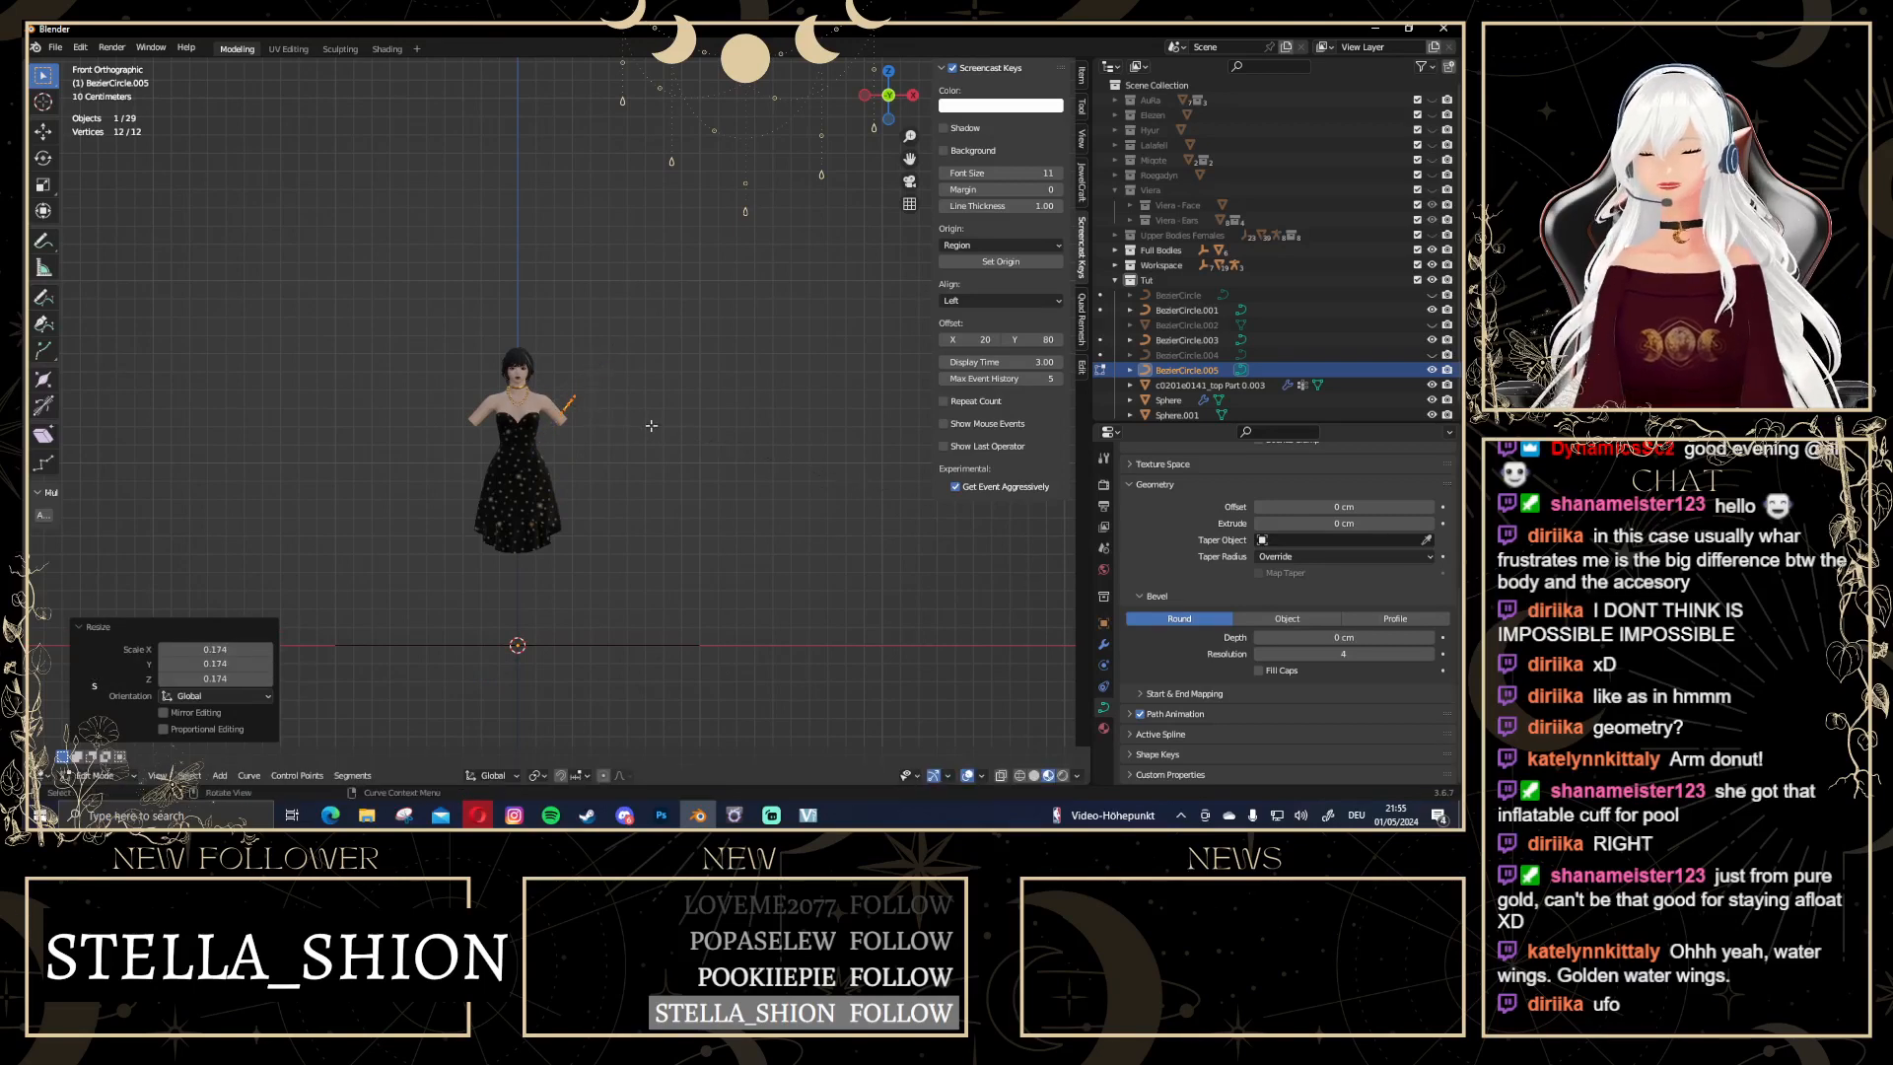
Move the circle onto the upper arm, aligning it from the front and from the side
{"action": "scroll", "coordinate": [759, 362], "scroll_direction": "up", "scroll_amount": 5}
{"action": "key", "text": "g"}
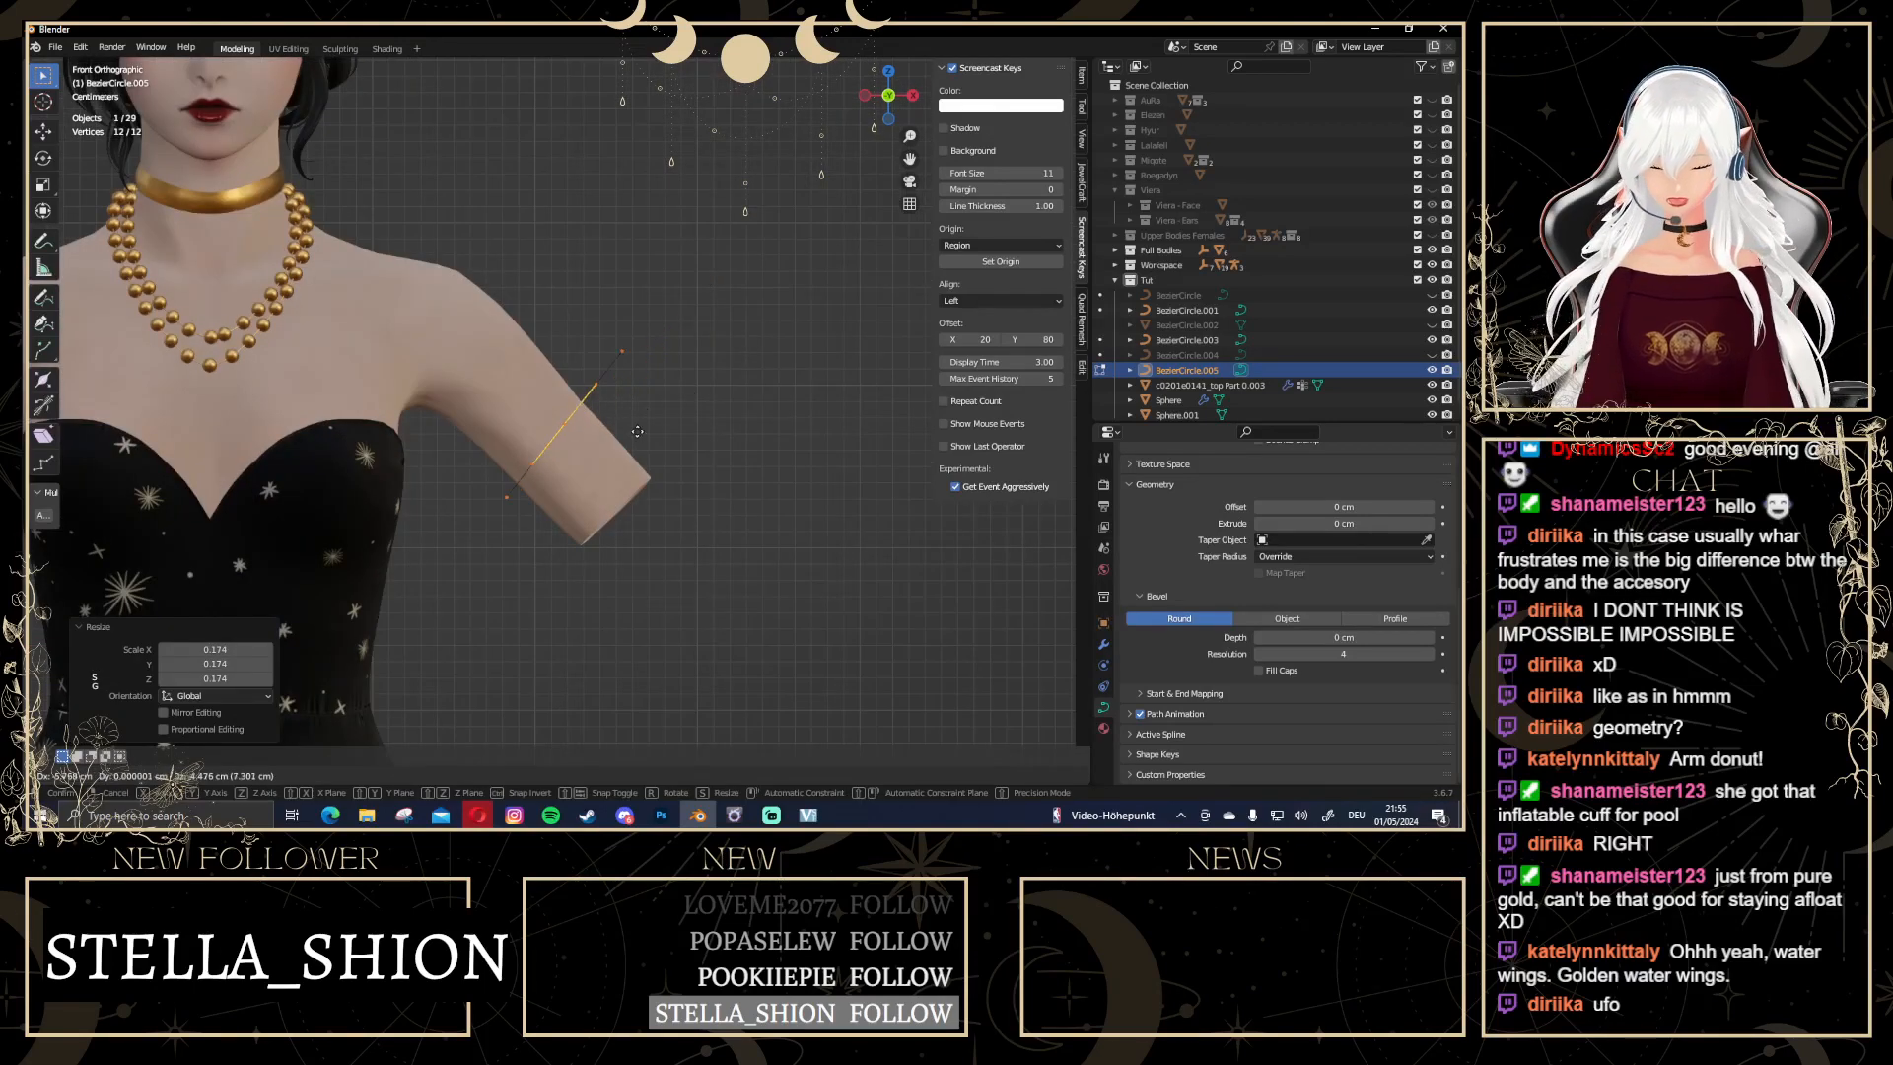
{"action": "left_click", "coordinate": [661, 432]}
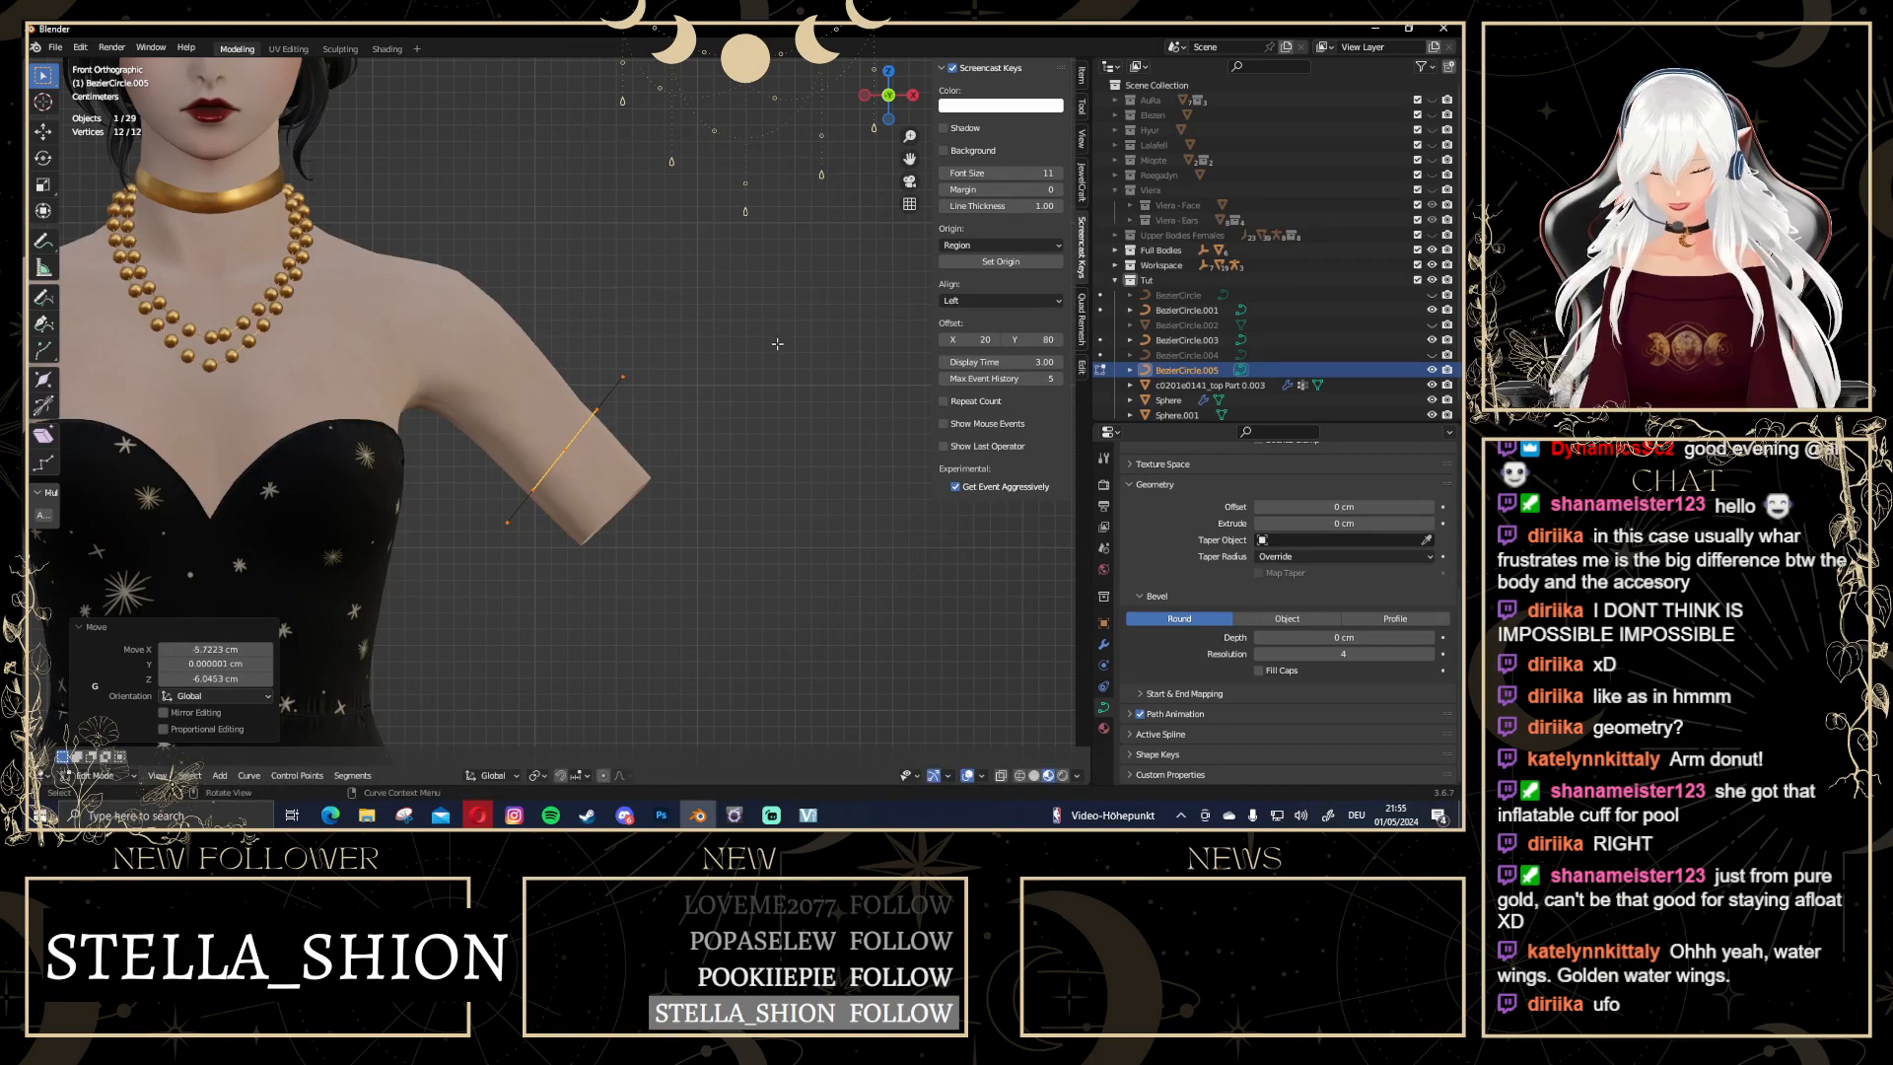
{"action": "middle_click_drag", "start_coordinate": [719, 442], "coordinate": [539, 414]}
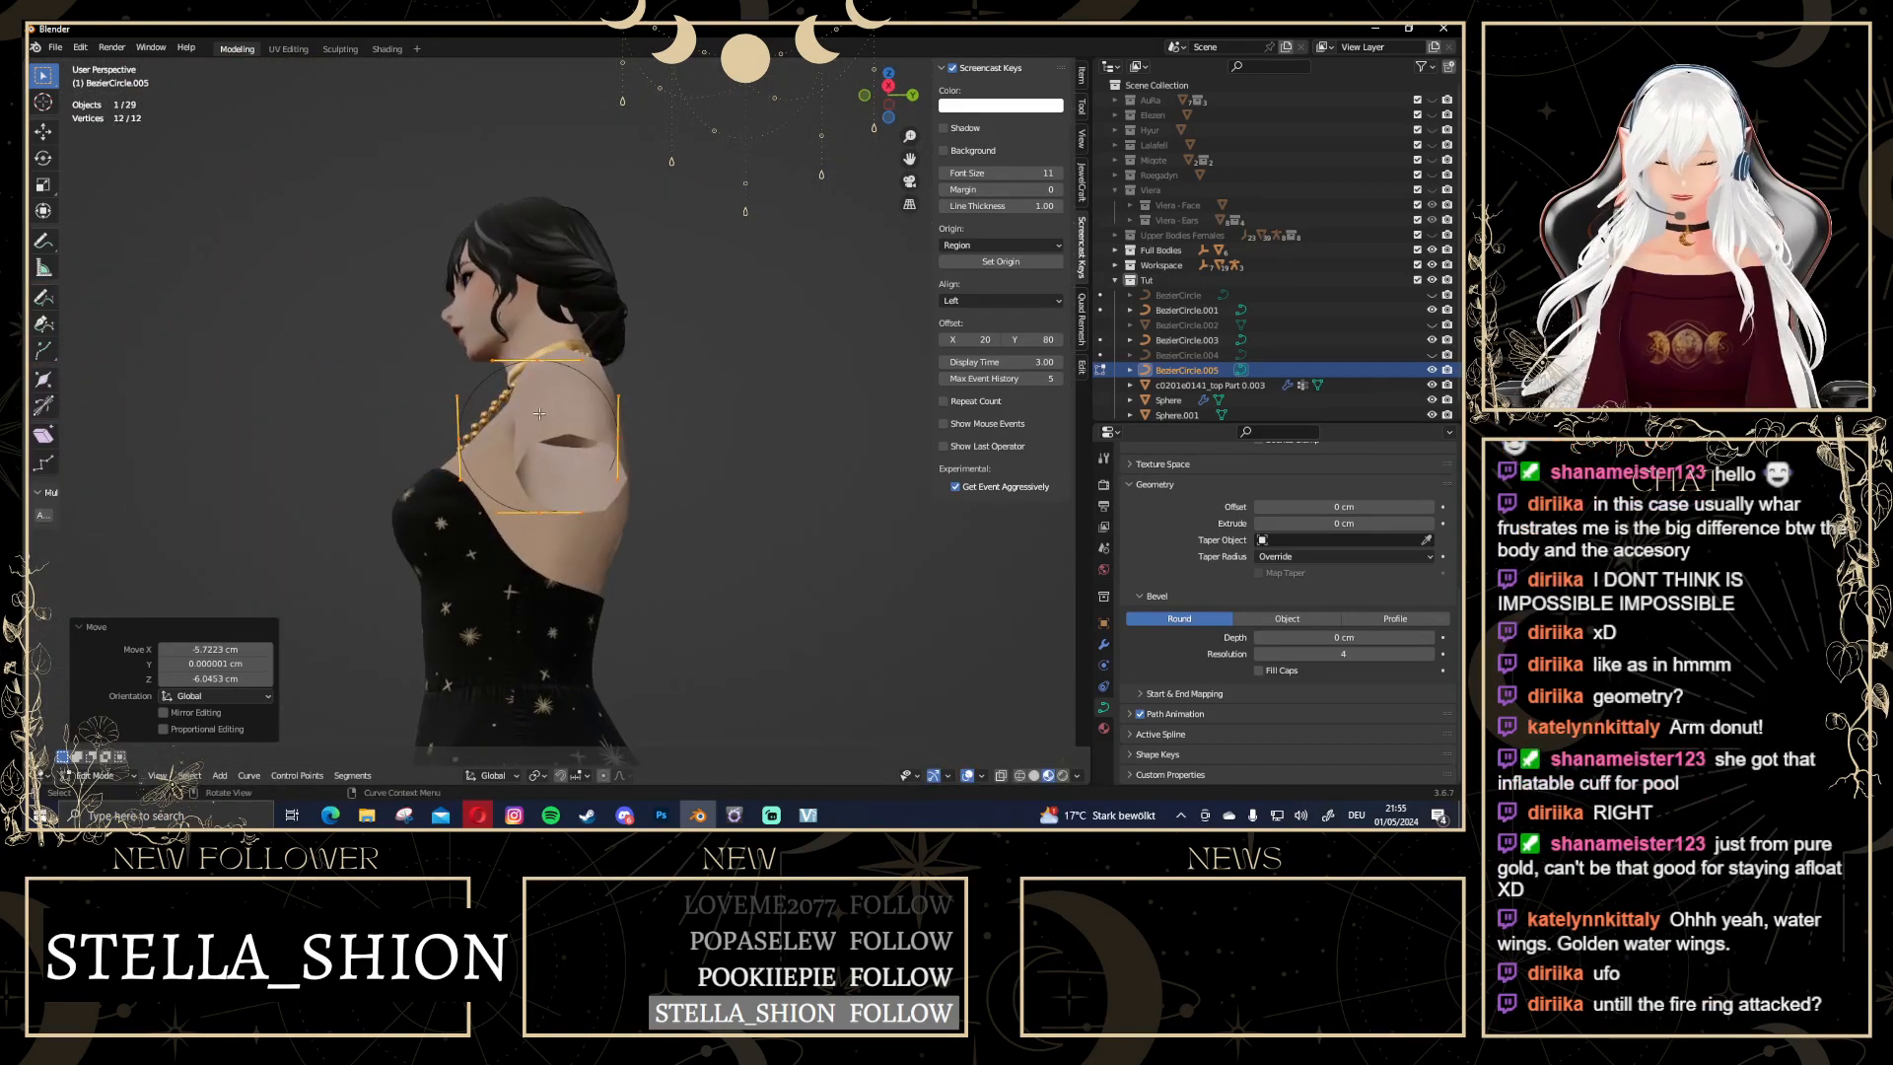
{"action": "key", "text": "g"}
{"action": "left_click", "coordinate": [779, 456]}
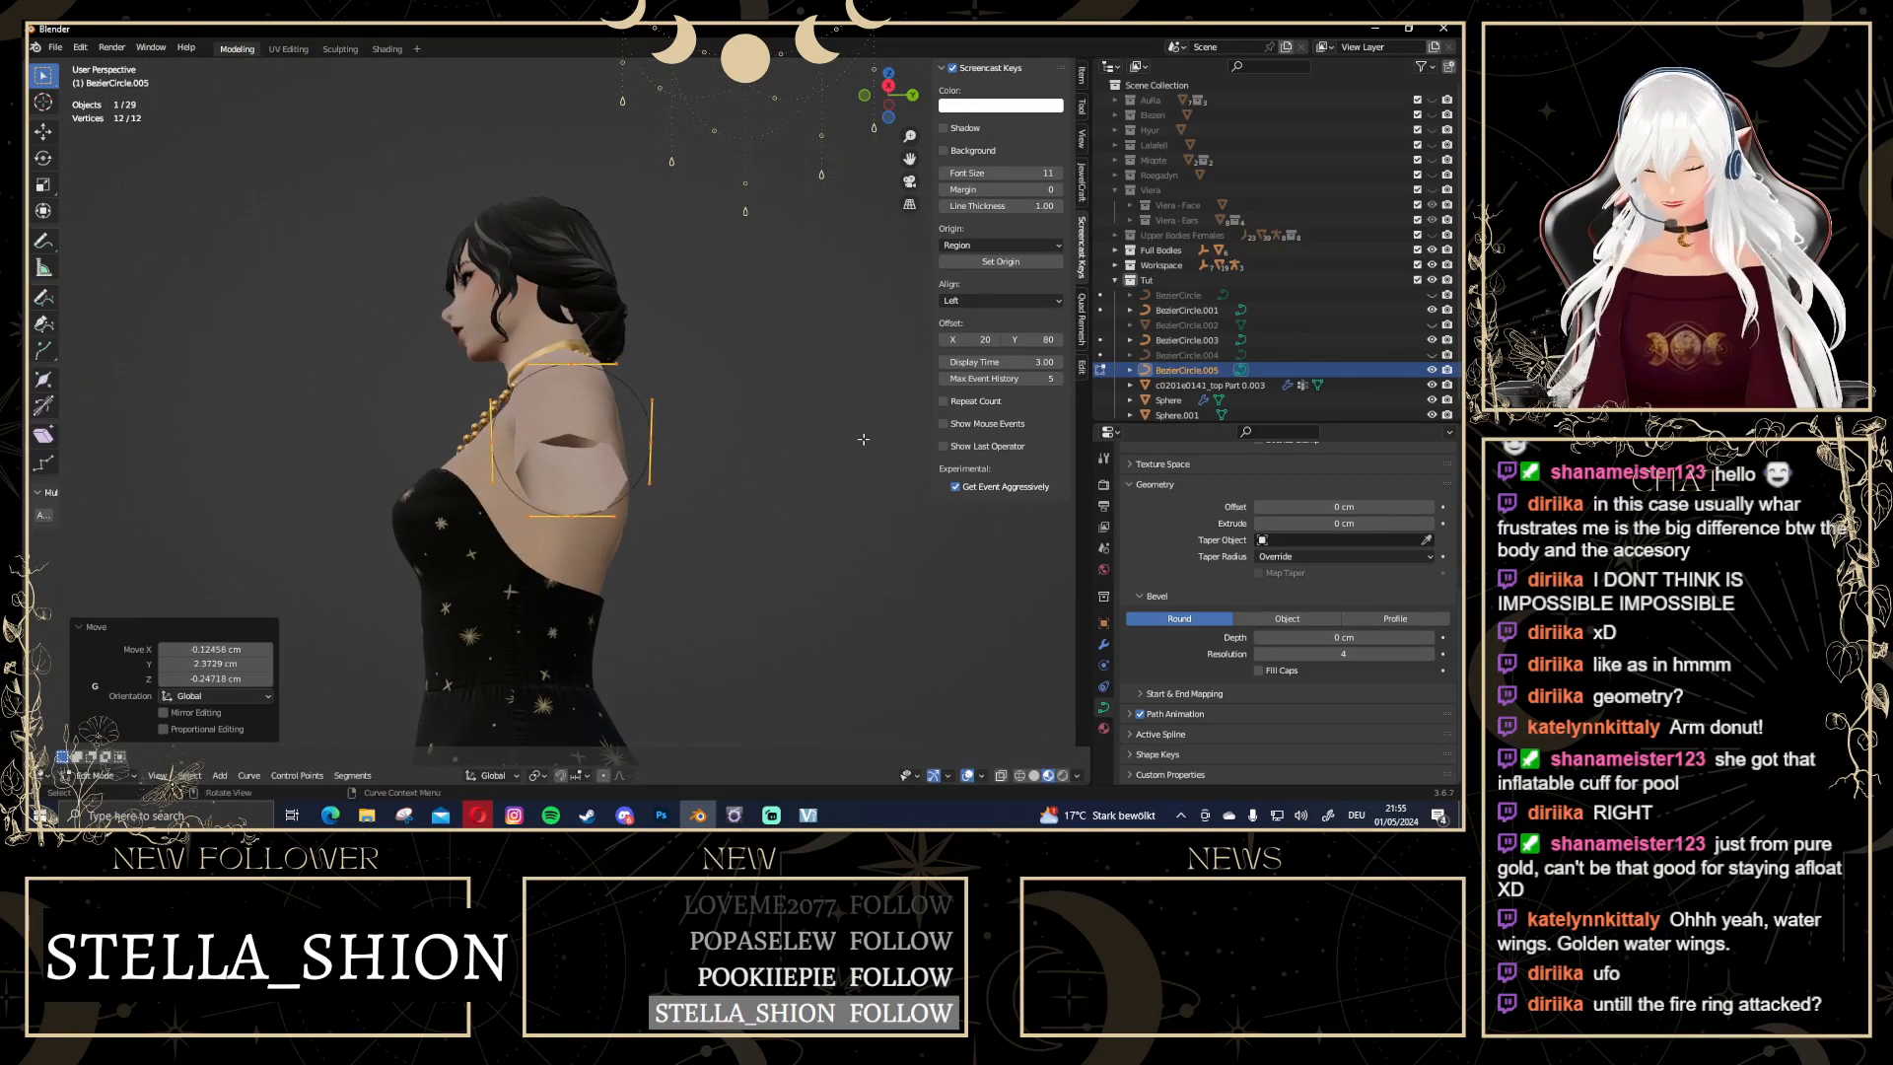
Shrink the circle toward the arm's thickness by scaling it to about 0.785 and again to about 0.84
{"action": "key", "text": "s"}
{"action": "left_click", "coordinate": [799, 426]}
{"action": "scroll", "coordinate": [614, 486], "scroll_direction": "up", "scroll_amount": 3}
{"action": "middle_click_drag", "start_coordinate": [799, 426], "coordinate": [738, 437]}
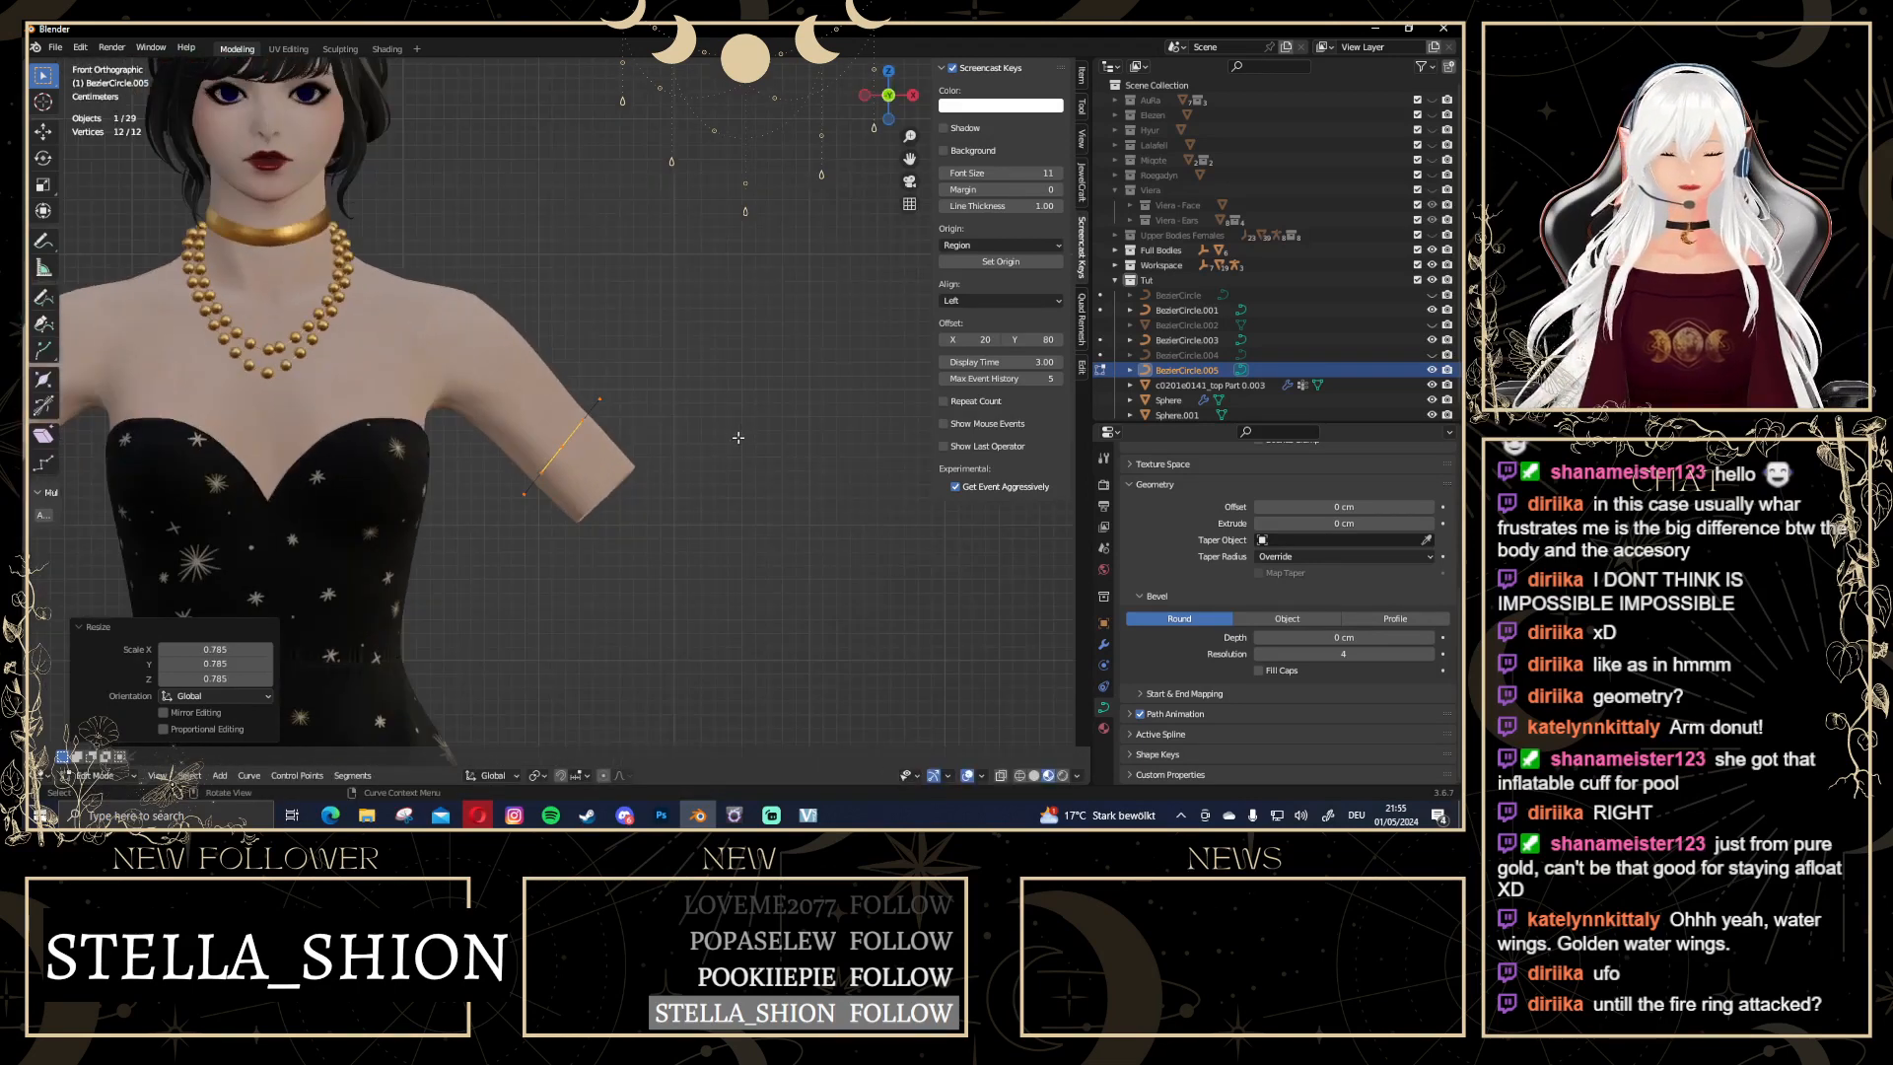
{"action": "scroll", "coordinate": [738, 437], "scroll_direction": "up", "scroll_amount": 2}
{"action": "key", "text": "s"}
{"action": "left_click", "coordinate": [761, 493]}
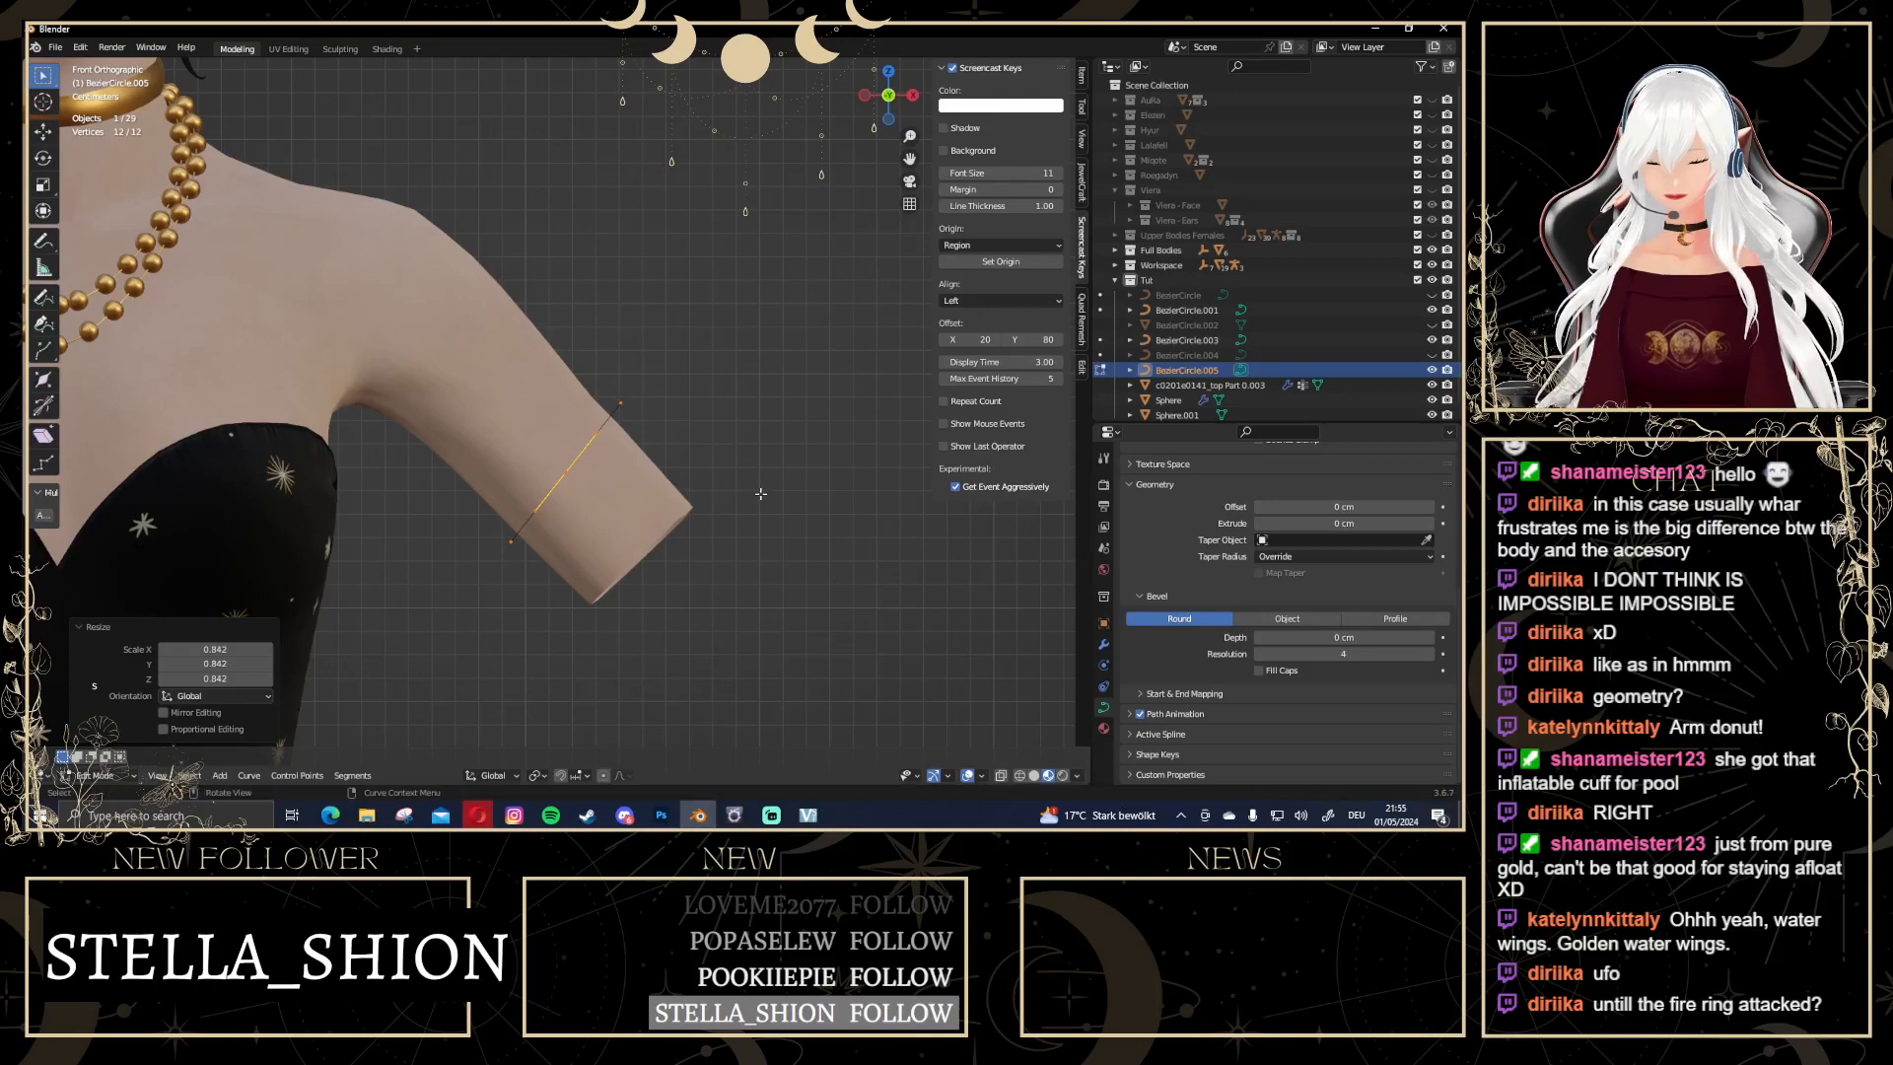
Tilt the circle about 22° further, scale it to about 1.04 and recentre it around the arm, finishing in Object Mode
{"action": "key", "text": "r"}
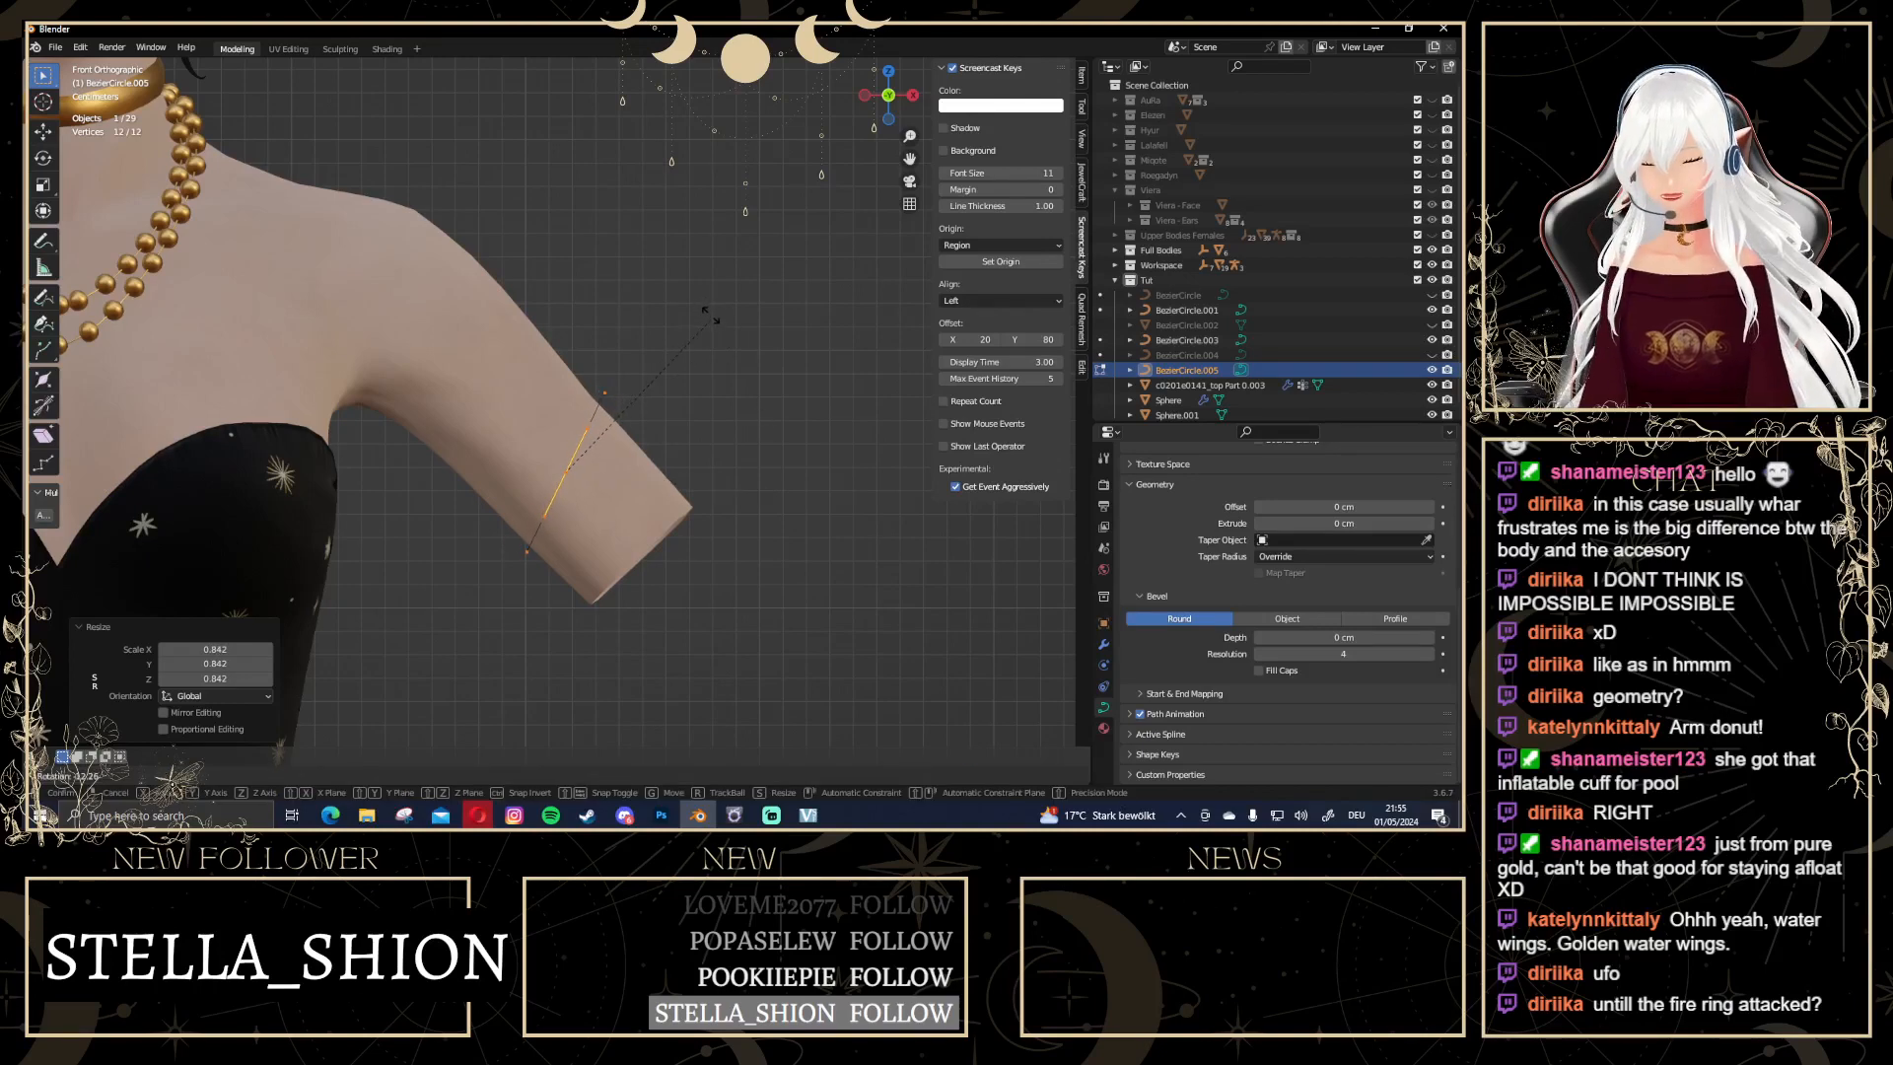
{"action": "left_click", "coordinate": [698, 304]}
{"action": "middle_click_drag", "start_coordinate": [695, 301], "coordinate": [779, 445]}
{"action": "key", "text": "s"}
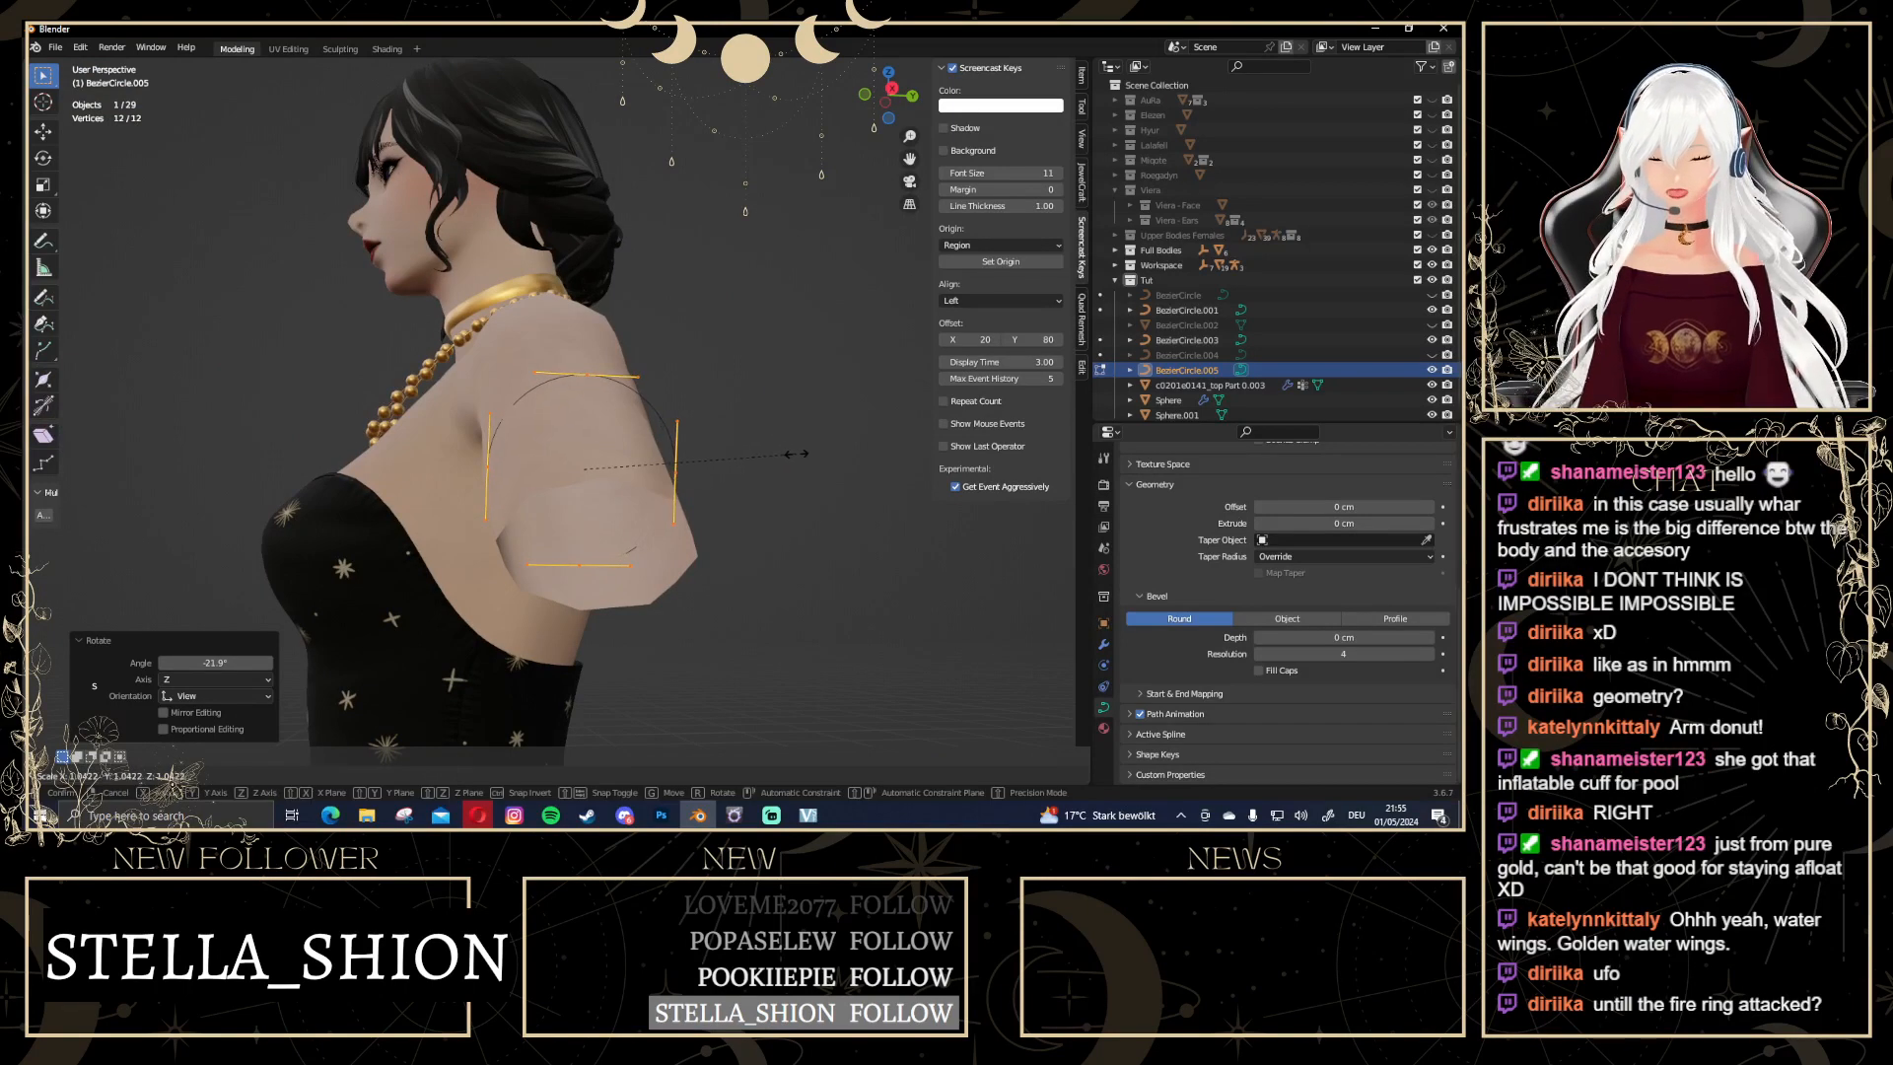
{"action": "left_click", "coordinate": [658, 383]}
{"action": "key", "text": "g"}
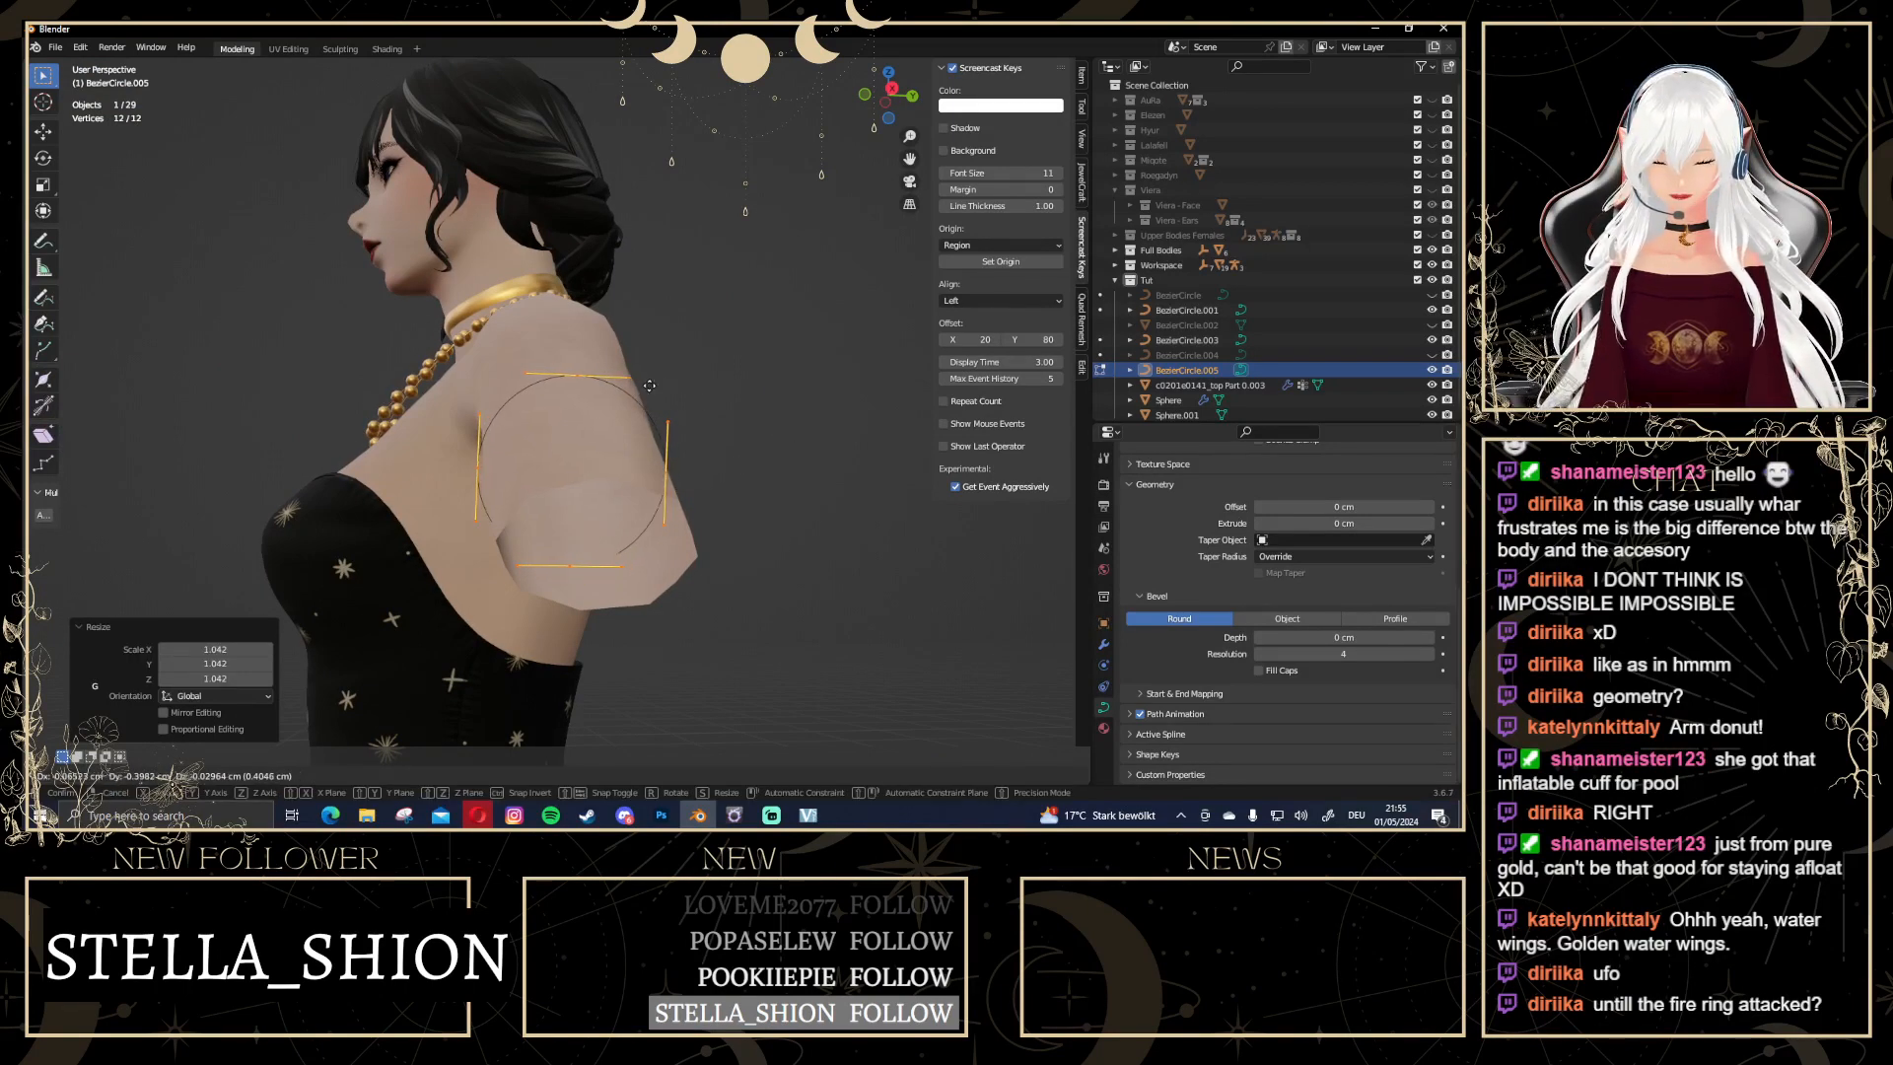
{"action": "left_click", "coordinate": [659, 384]}
{"action": "middle_click_drag", "start_coordinate": [659, 385], "coordinate": [771, 431]}
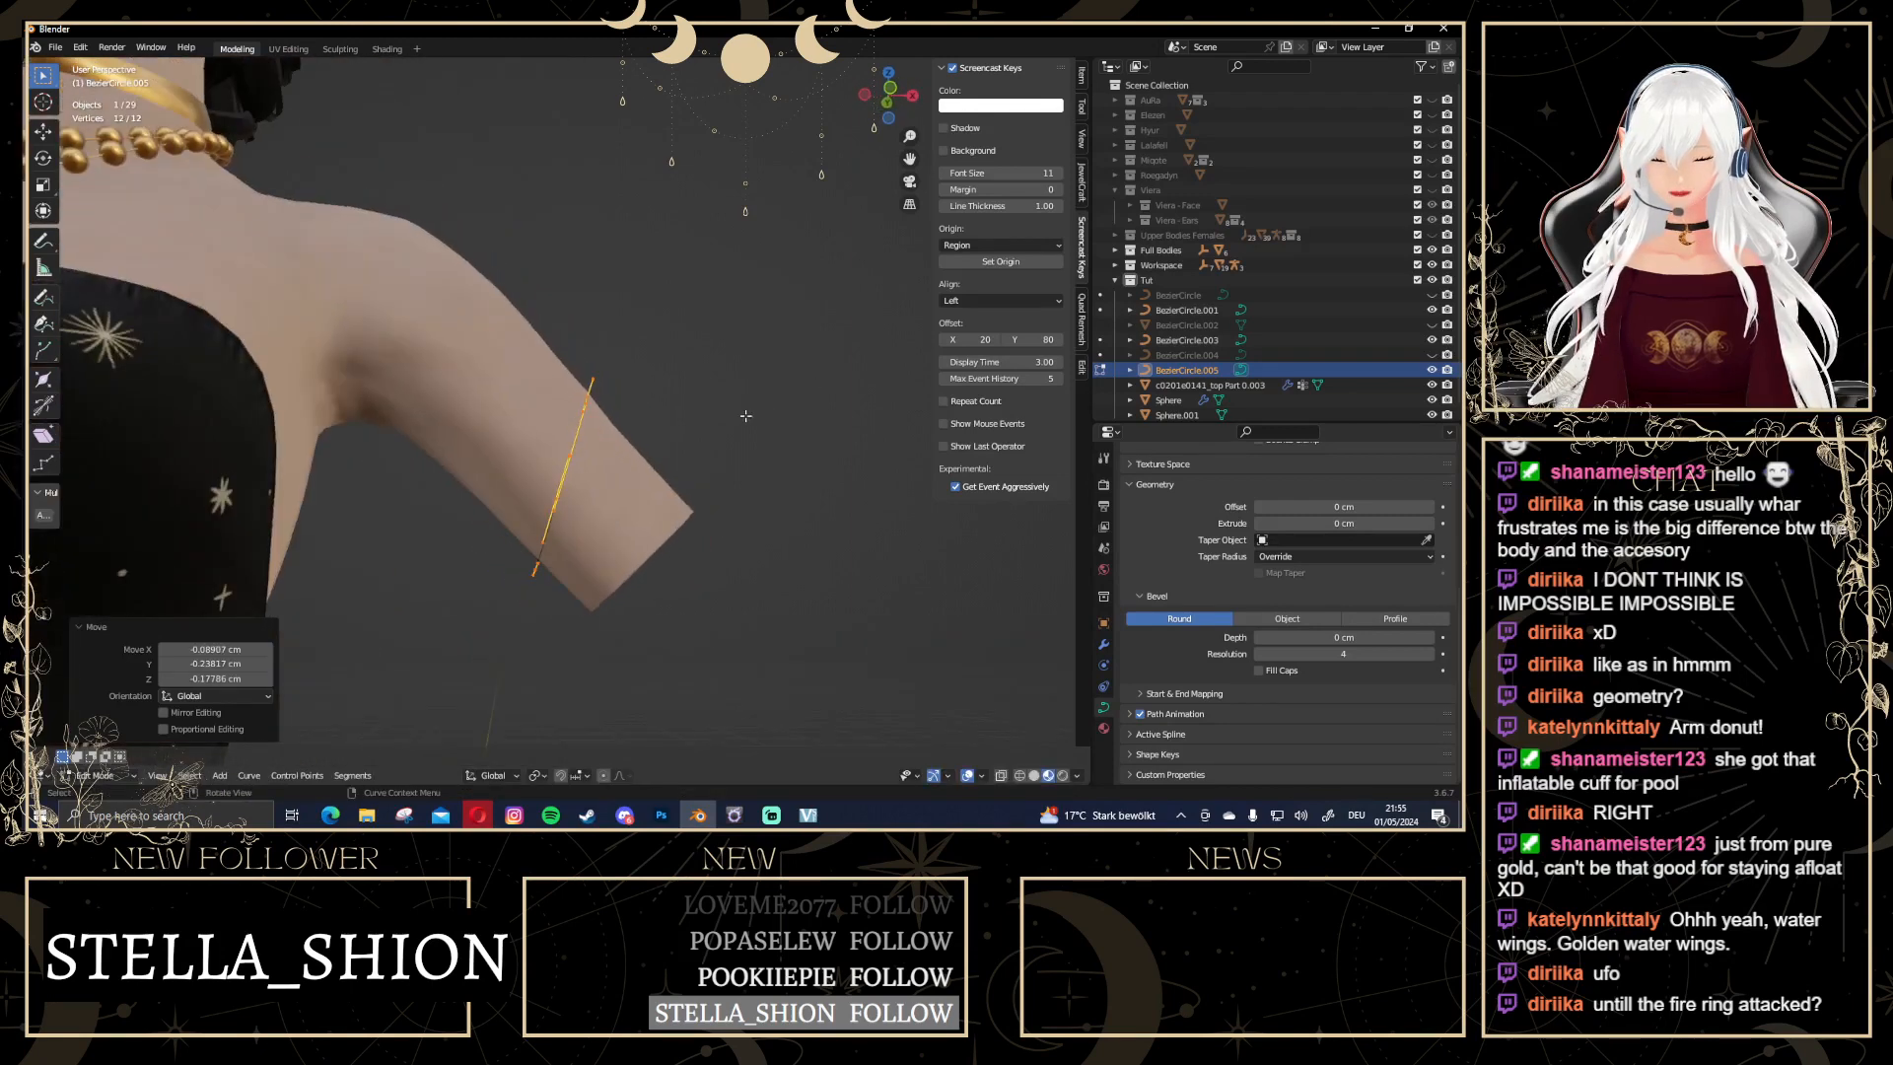
{"action": "key", "text": "KP_1"}
{"action": "scroll", "coordinate": [641, 360], "scroll_direction": "up", "scroll_amount": 5}
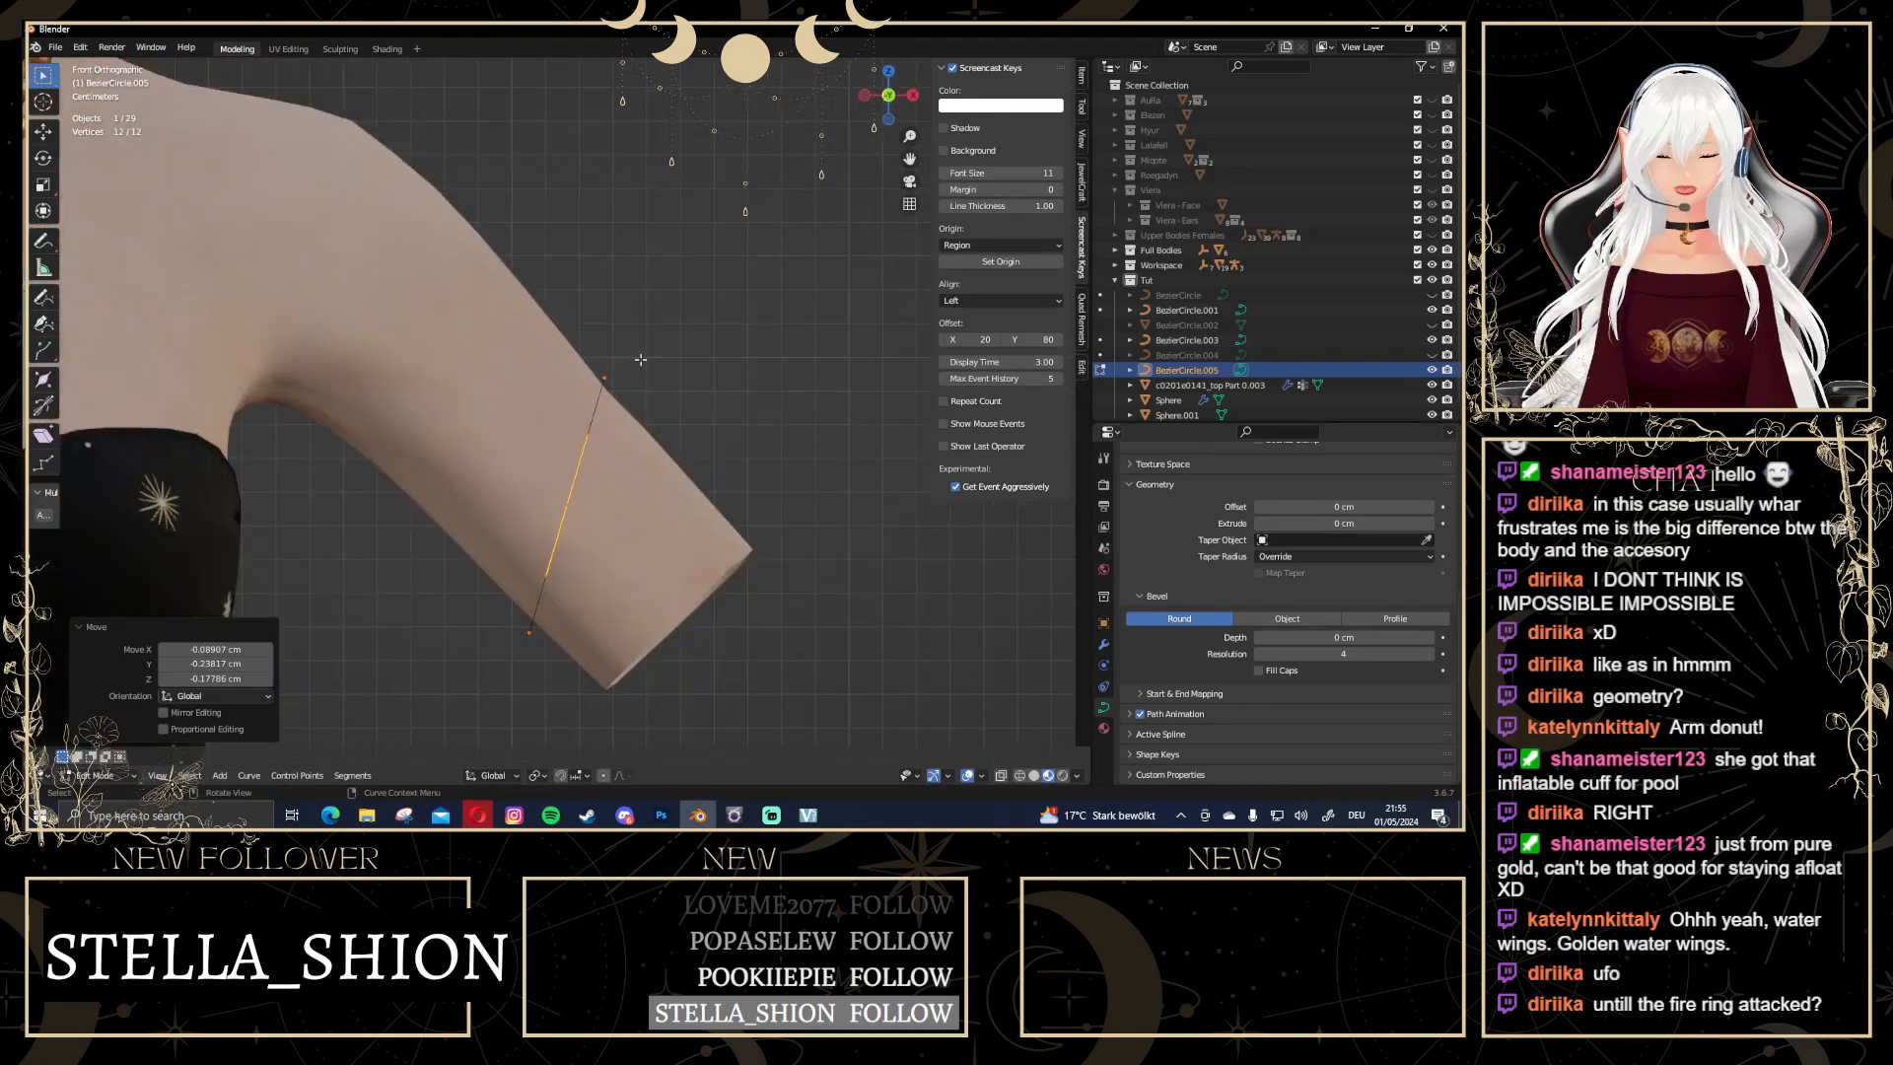
{"action": "scroll", "coordinate": [518, 609], "scroll_direction": "down", "scroll_amount": 1}
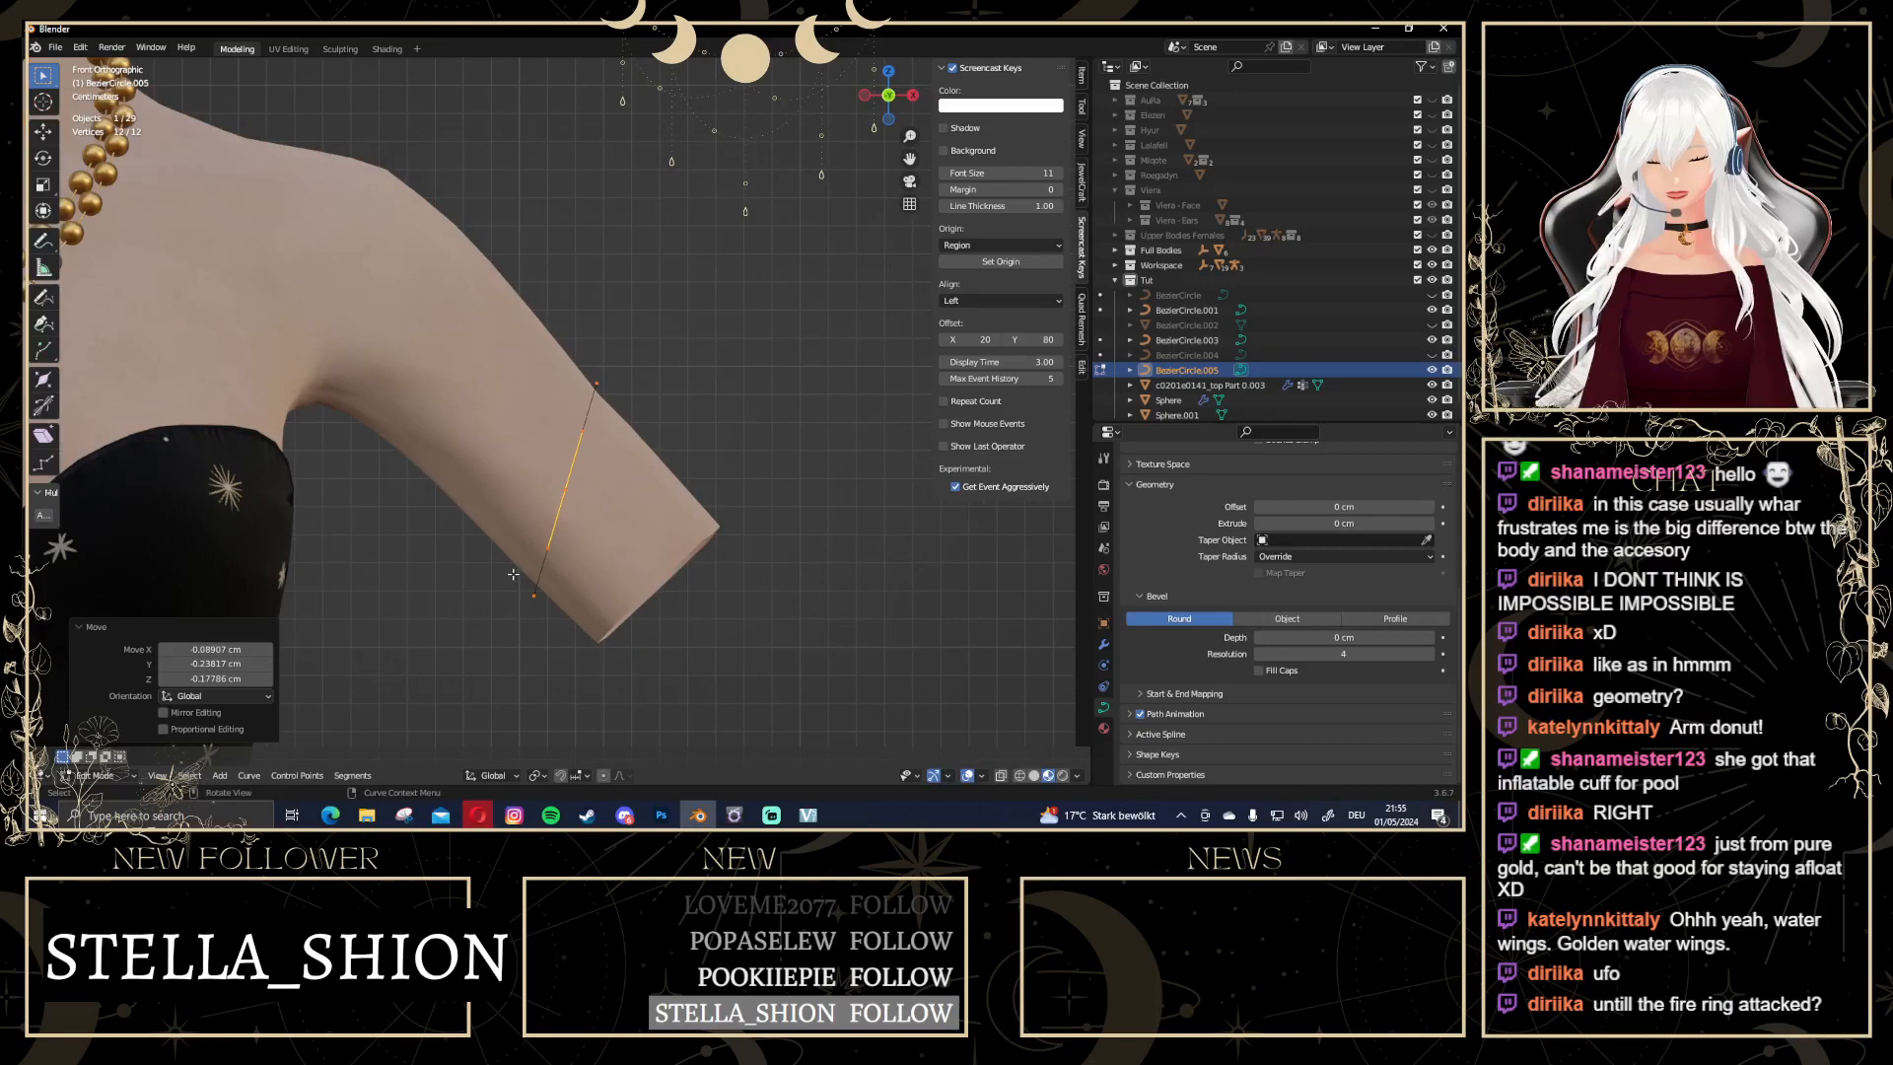
{"action": "key", "text": "Tab"}
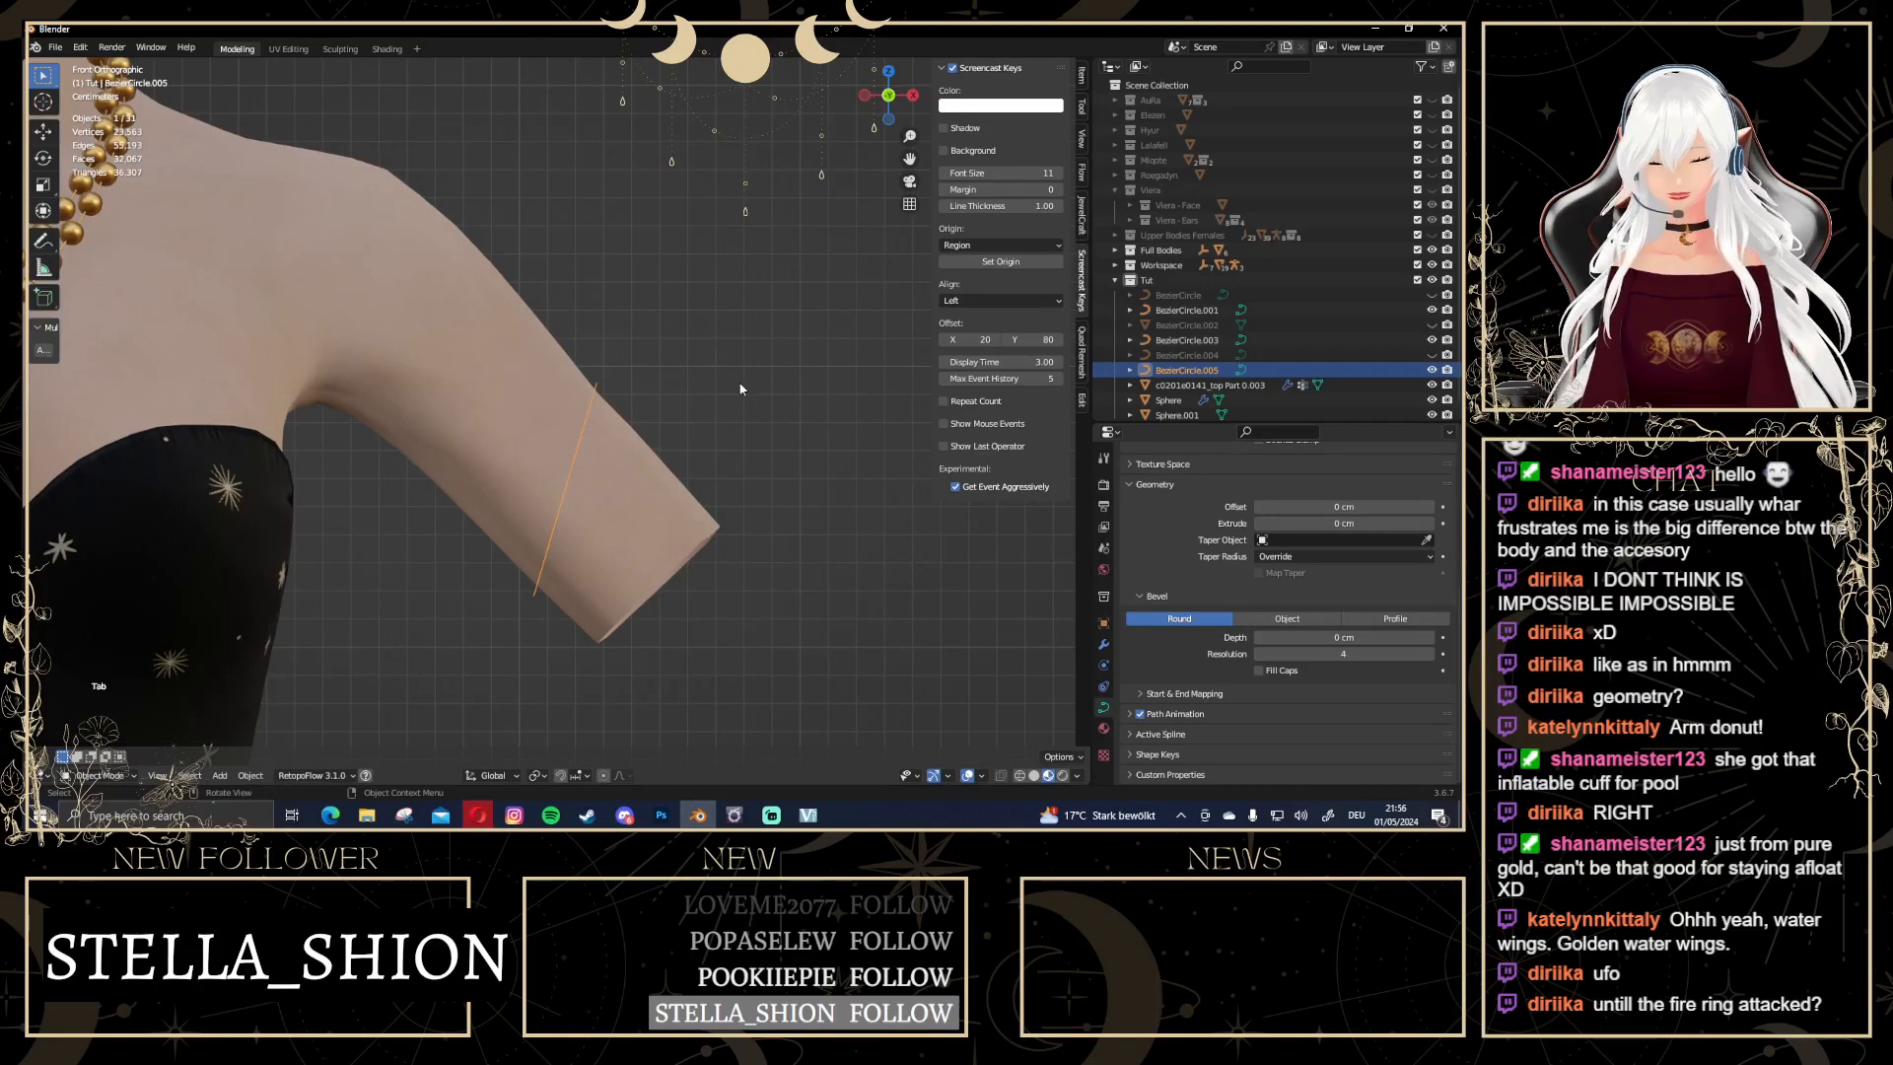
Select the new arm circle and set its bevel depth to 0.9 cm
{"action": "scroll", "coordinate": [737, 389], "scroll_direction": "down", "scroll_amount": 2}
{"action": "left_click", "coordinate": [596, 441]}
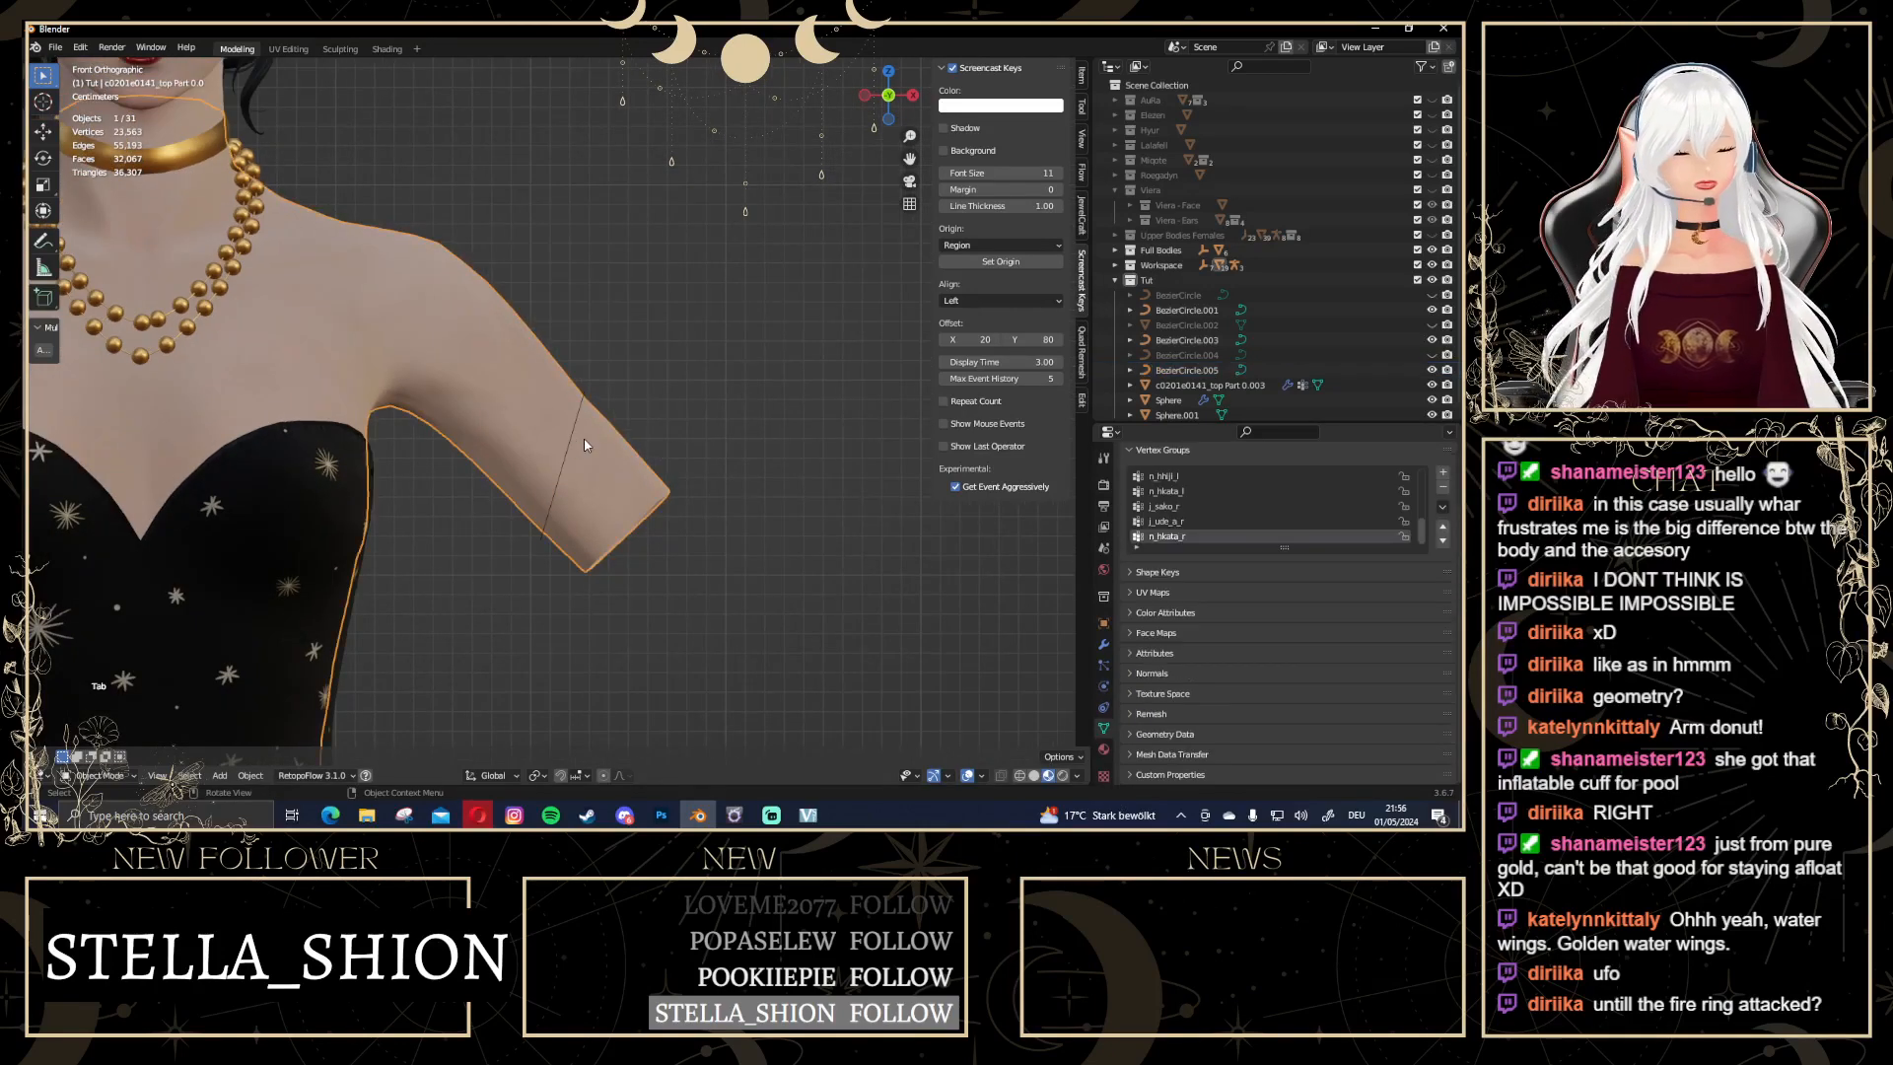
{"action": "left_click", "coordinate": [576, 442]}
{"action": "scroll", "coordinate": [1318, 523], "scroll_direction": "down", "scroll_amount": 5}
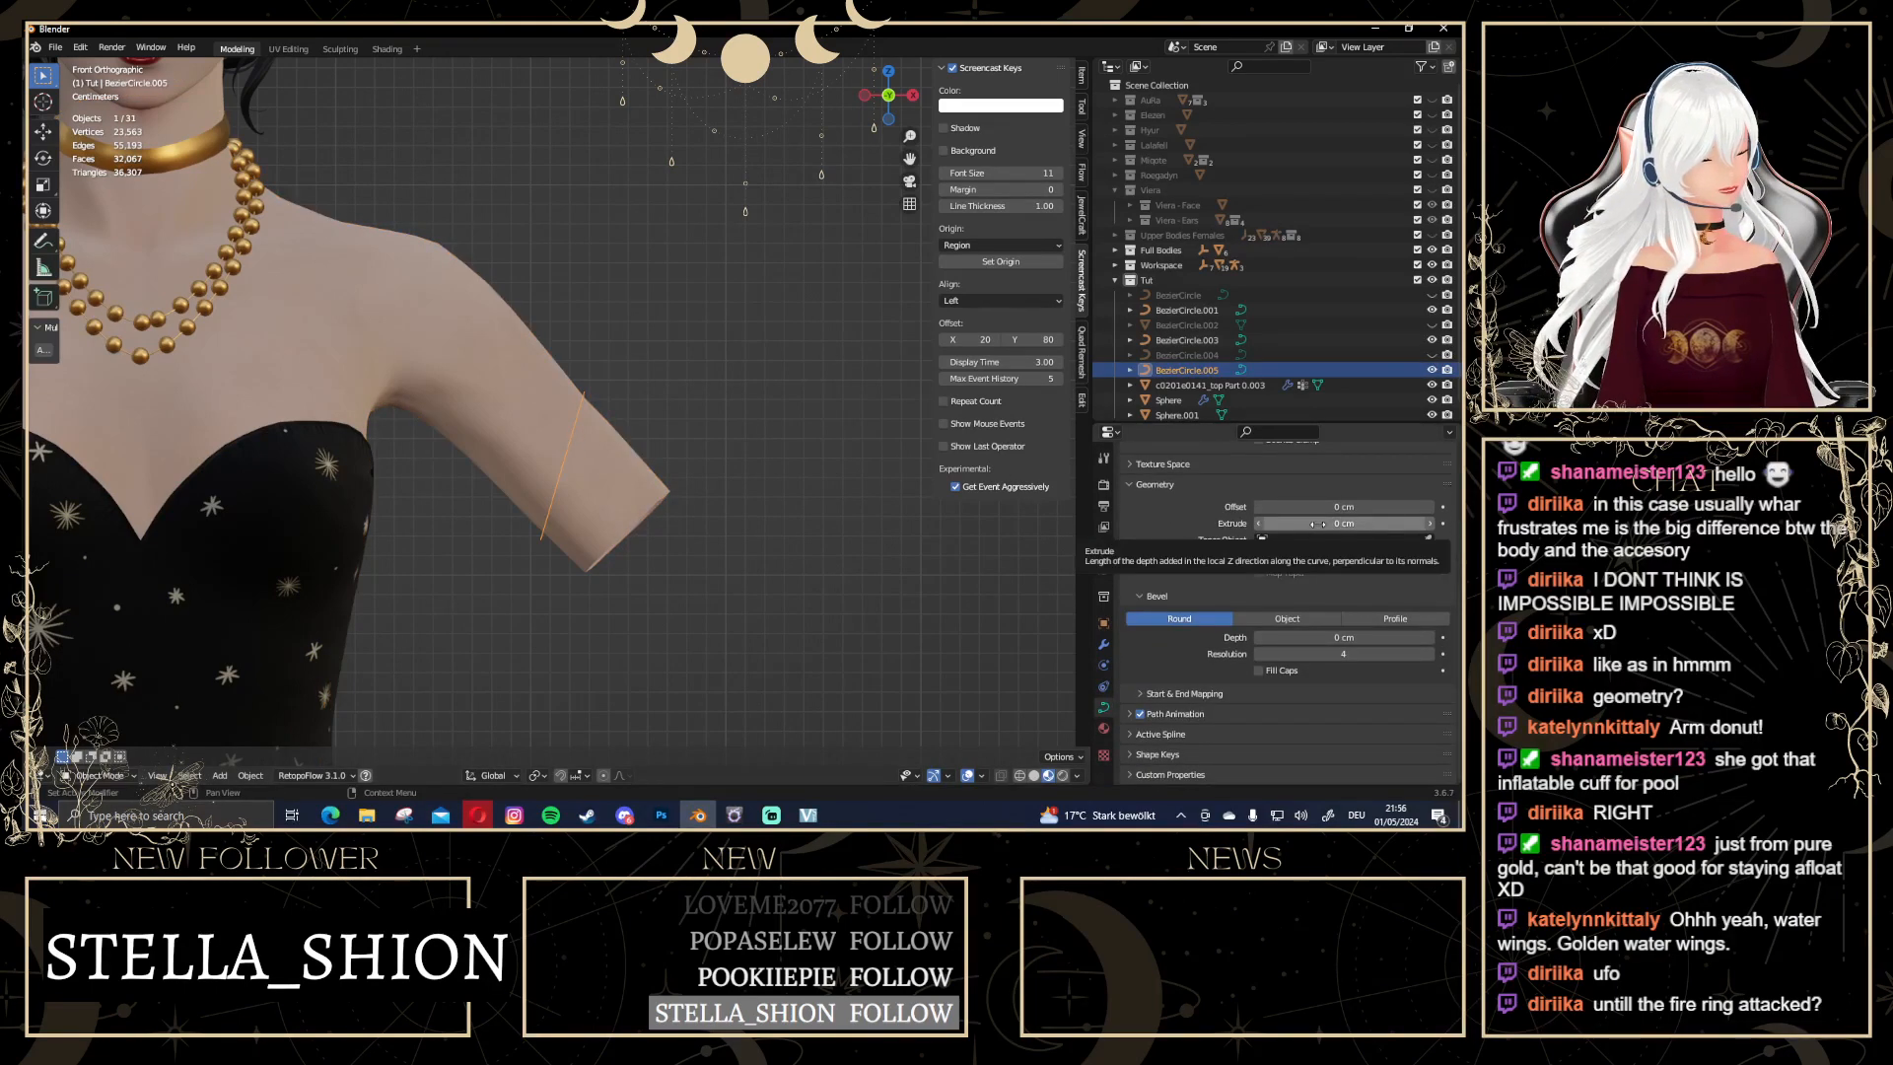
{"action": "left_click", "coordinate": [1342, 638]}
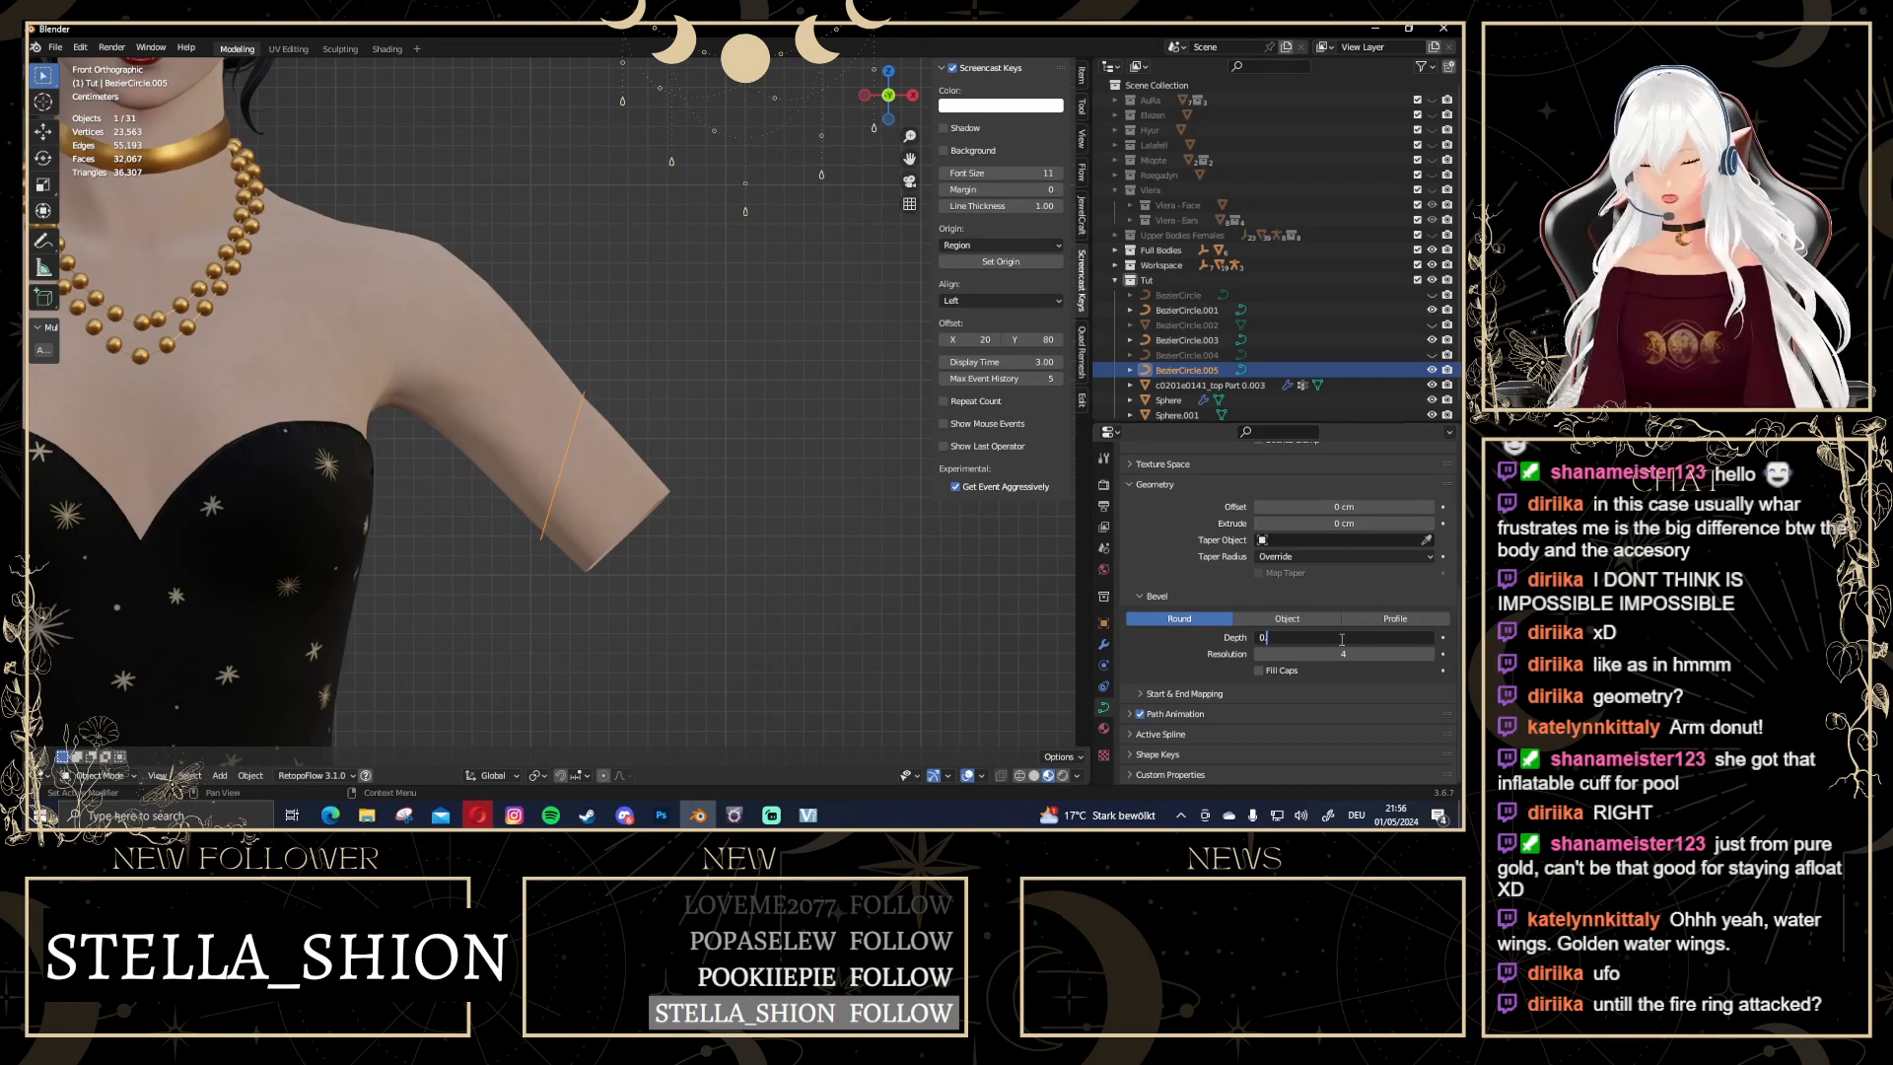
{"action": "type", "text": "0.9"}
{"action": "key", "text": "Return"}
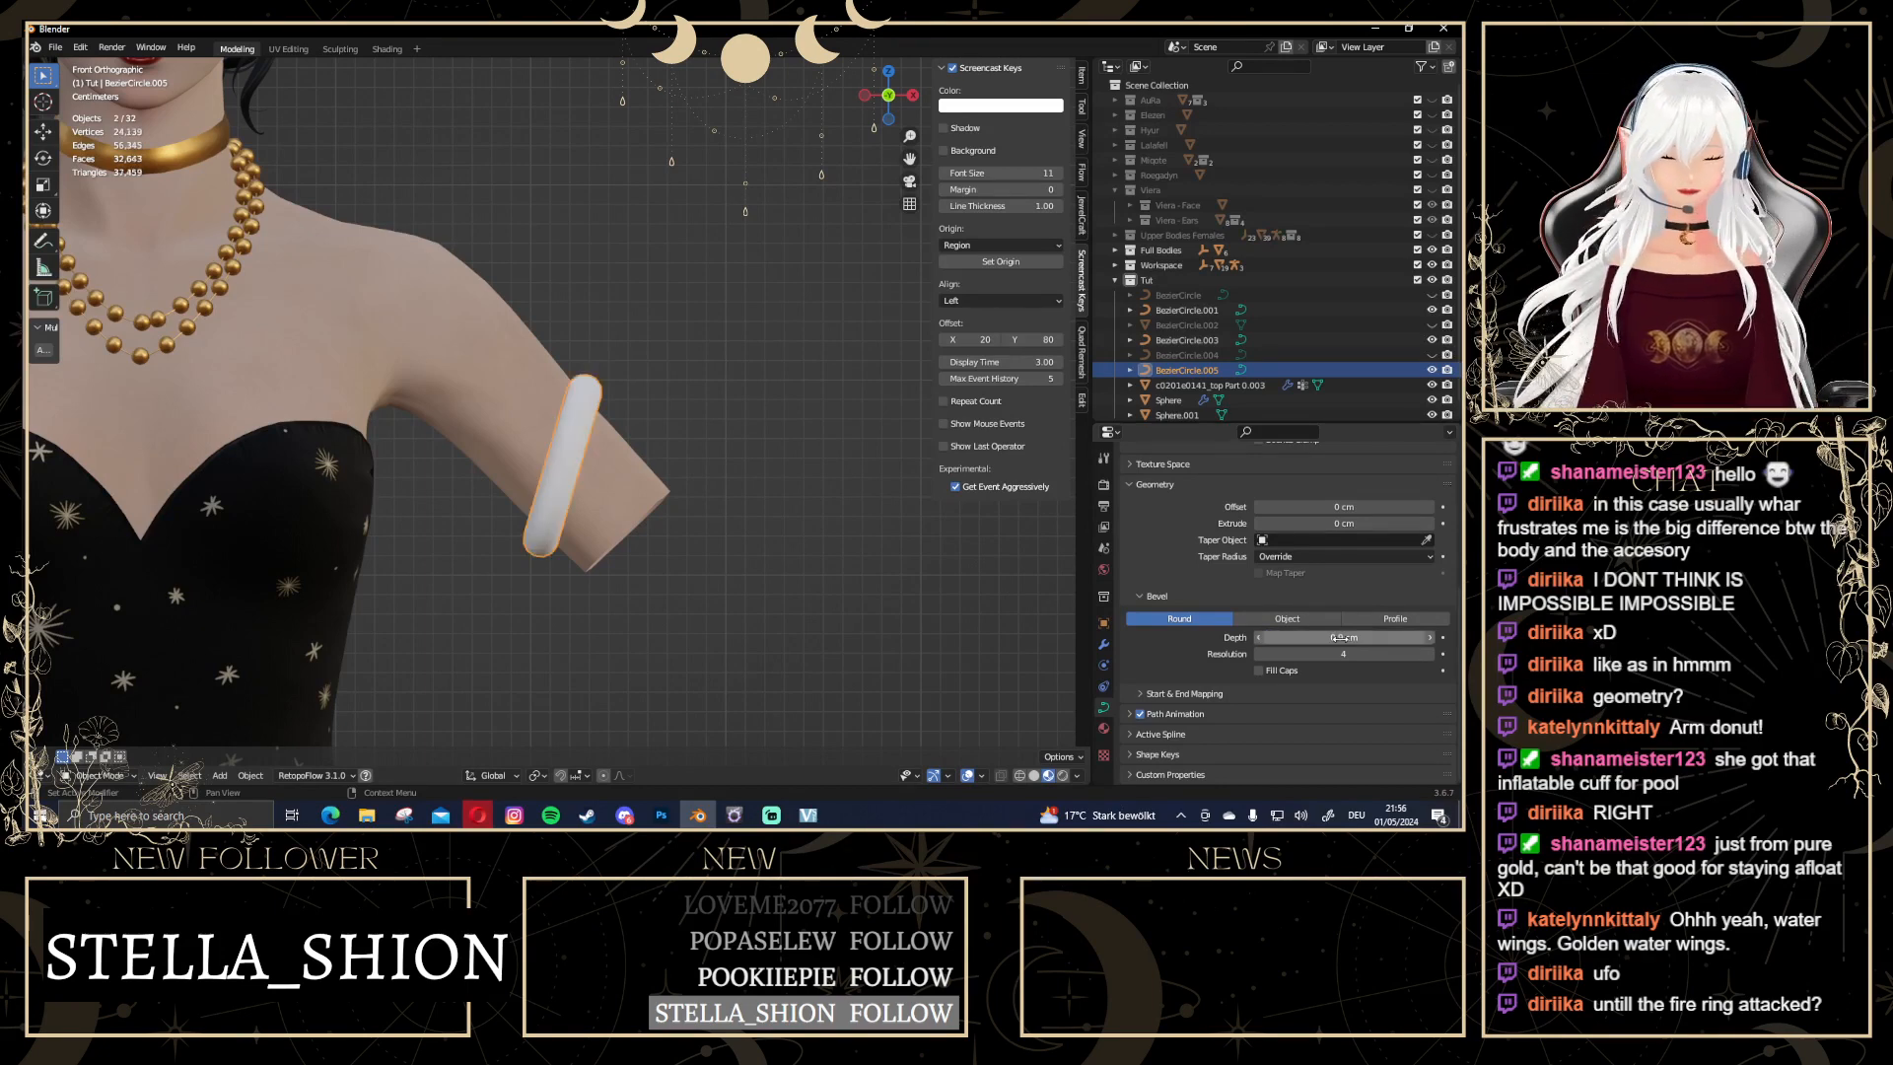
Assign the gold Material.005 to the new arm ring and inspect it on the arm
{"action": "left_click", "coordinate": [753, 489]}
{"action": "scroll", "coordinate": [753, 489], "scroll_direction": "up", "scroll_amount": 3}
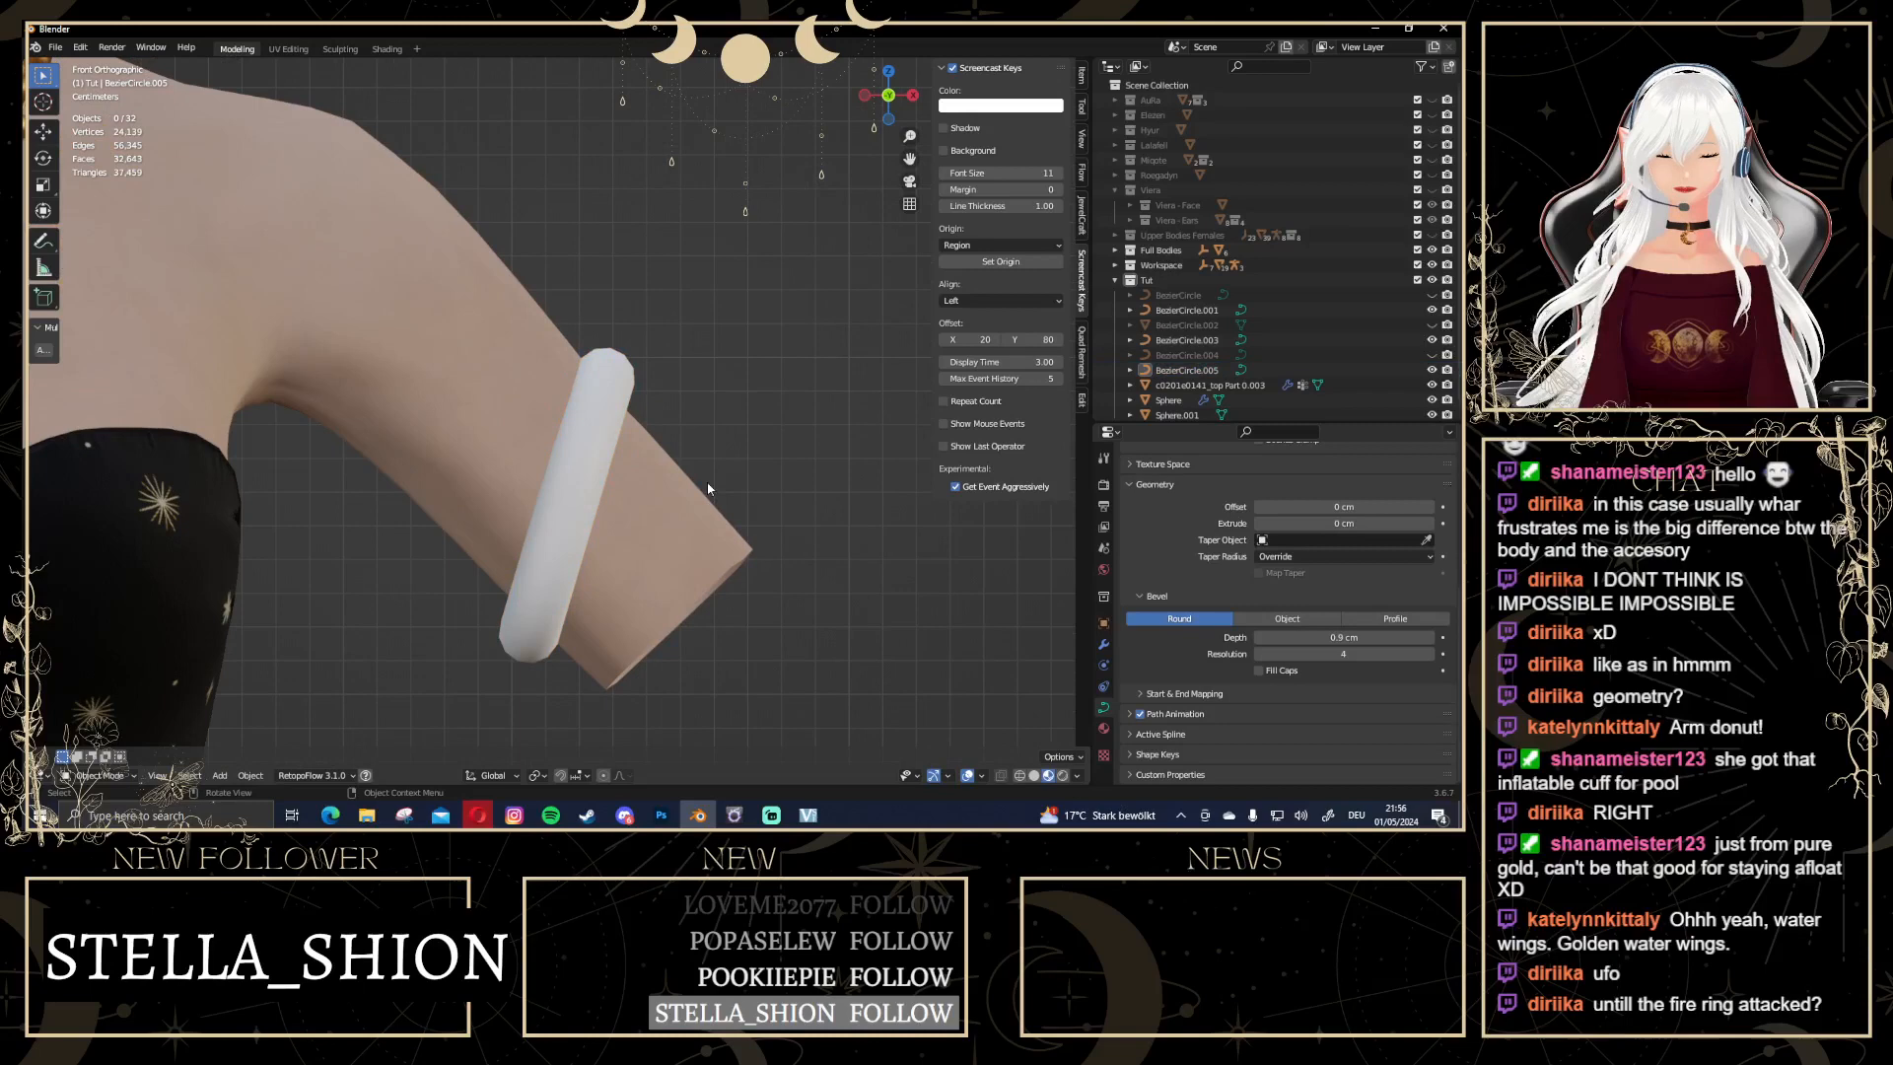
{"action": "left_click", "coordinate": [585, 452]}
{"action": "left_click", "coordinate": [1104, 646]}
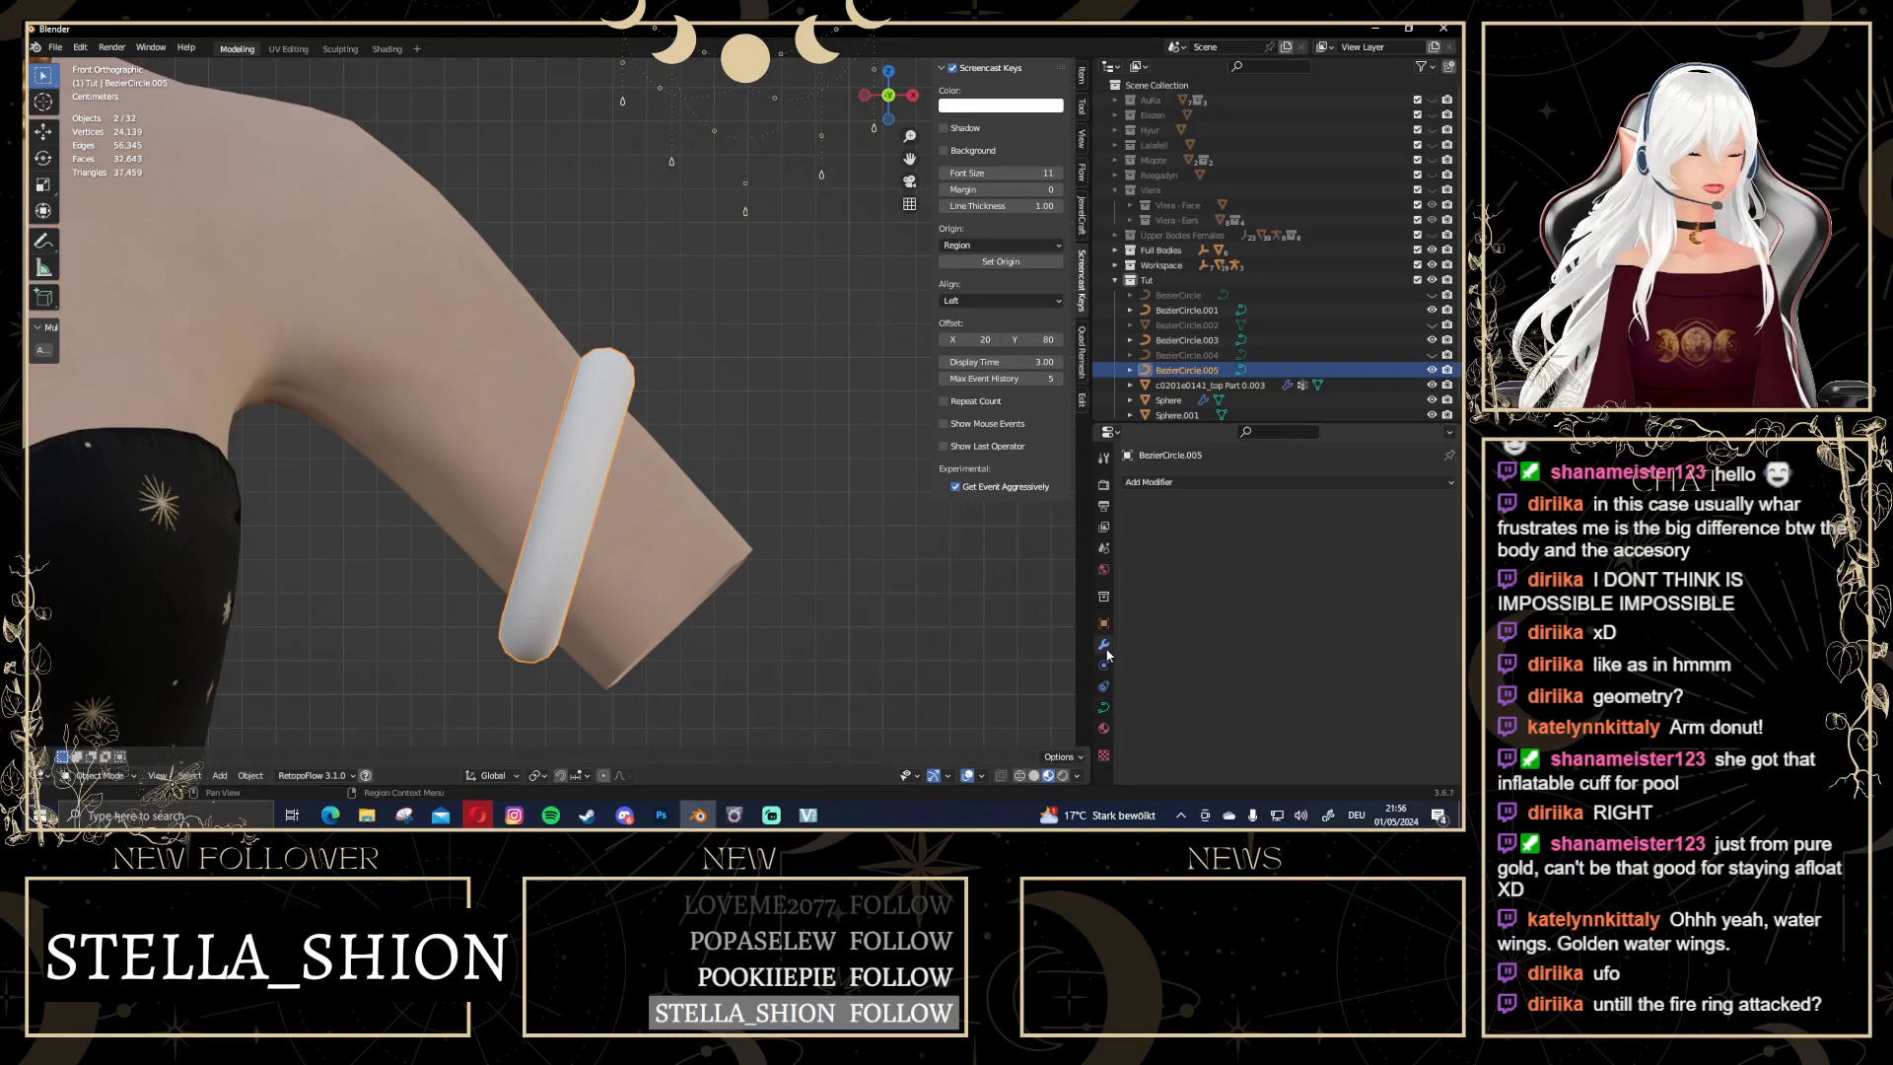
{"action": "left_click", "coordinate": [1104, 727]}
{"action": "left_click", "coordinate": [1130, 545]}
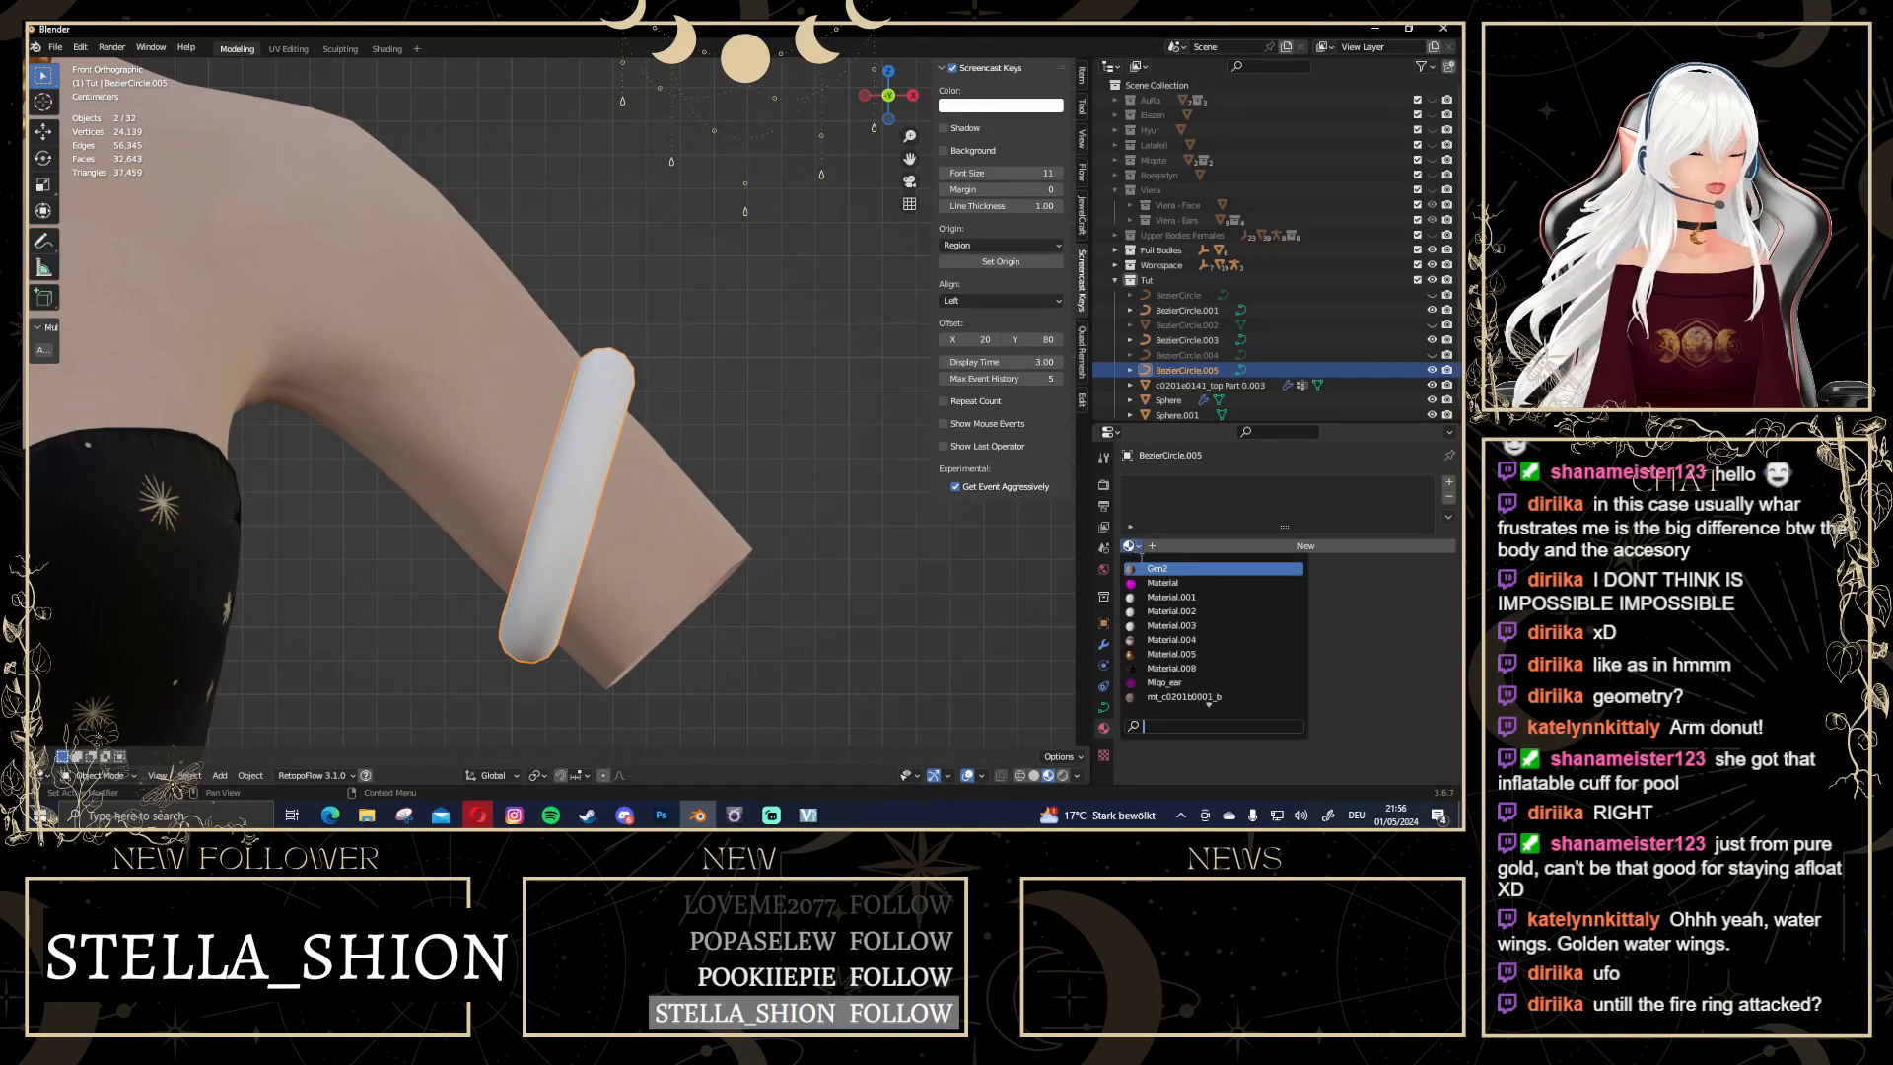
{"action": "left_click", "coordinate": [1158, 654]}
{"action": "left_click", "coordinate": [781, 428]}
{"action": "middle_click_drag", "start_coordinate": [780, 427], "coordinate": [586, 460]}
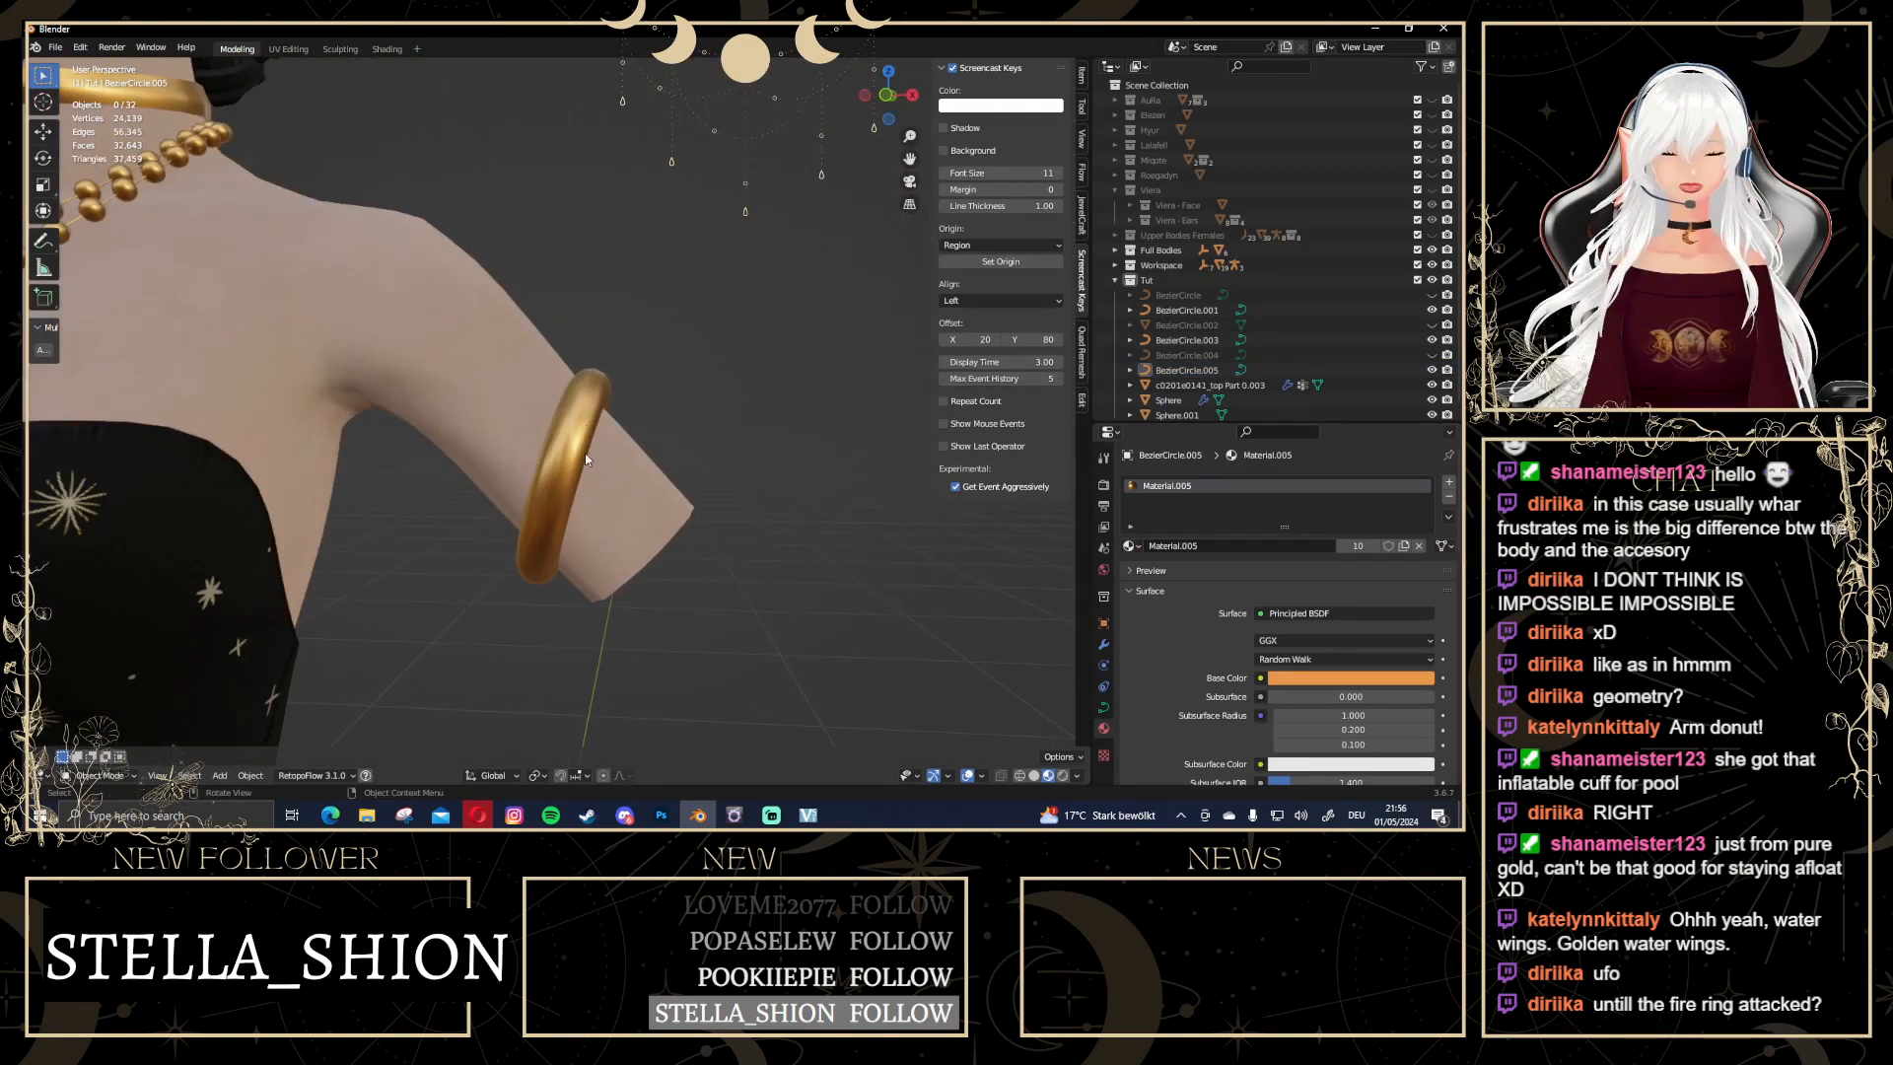
{"action": "left_click", "coordinate": [604, 410]}
{"action": "scroll", "coordinate": [726, 418], "scroll_direction": "up", "scroll_amount": 1}
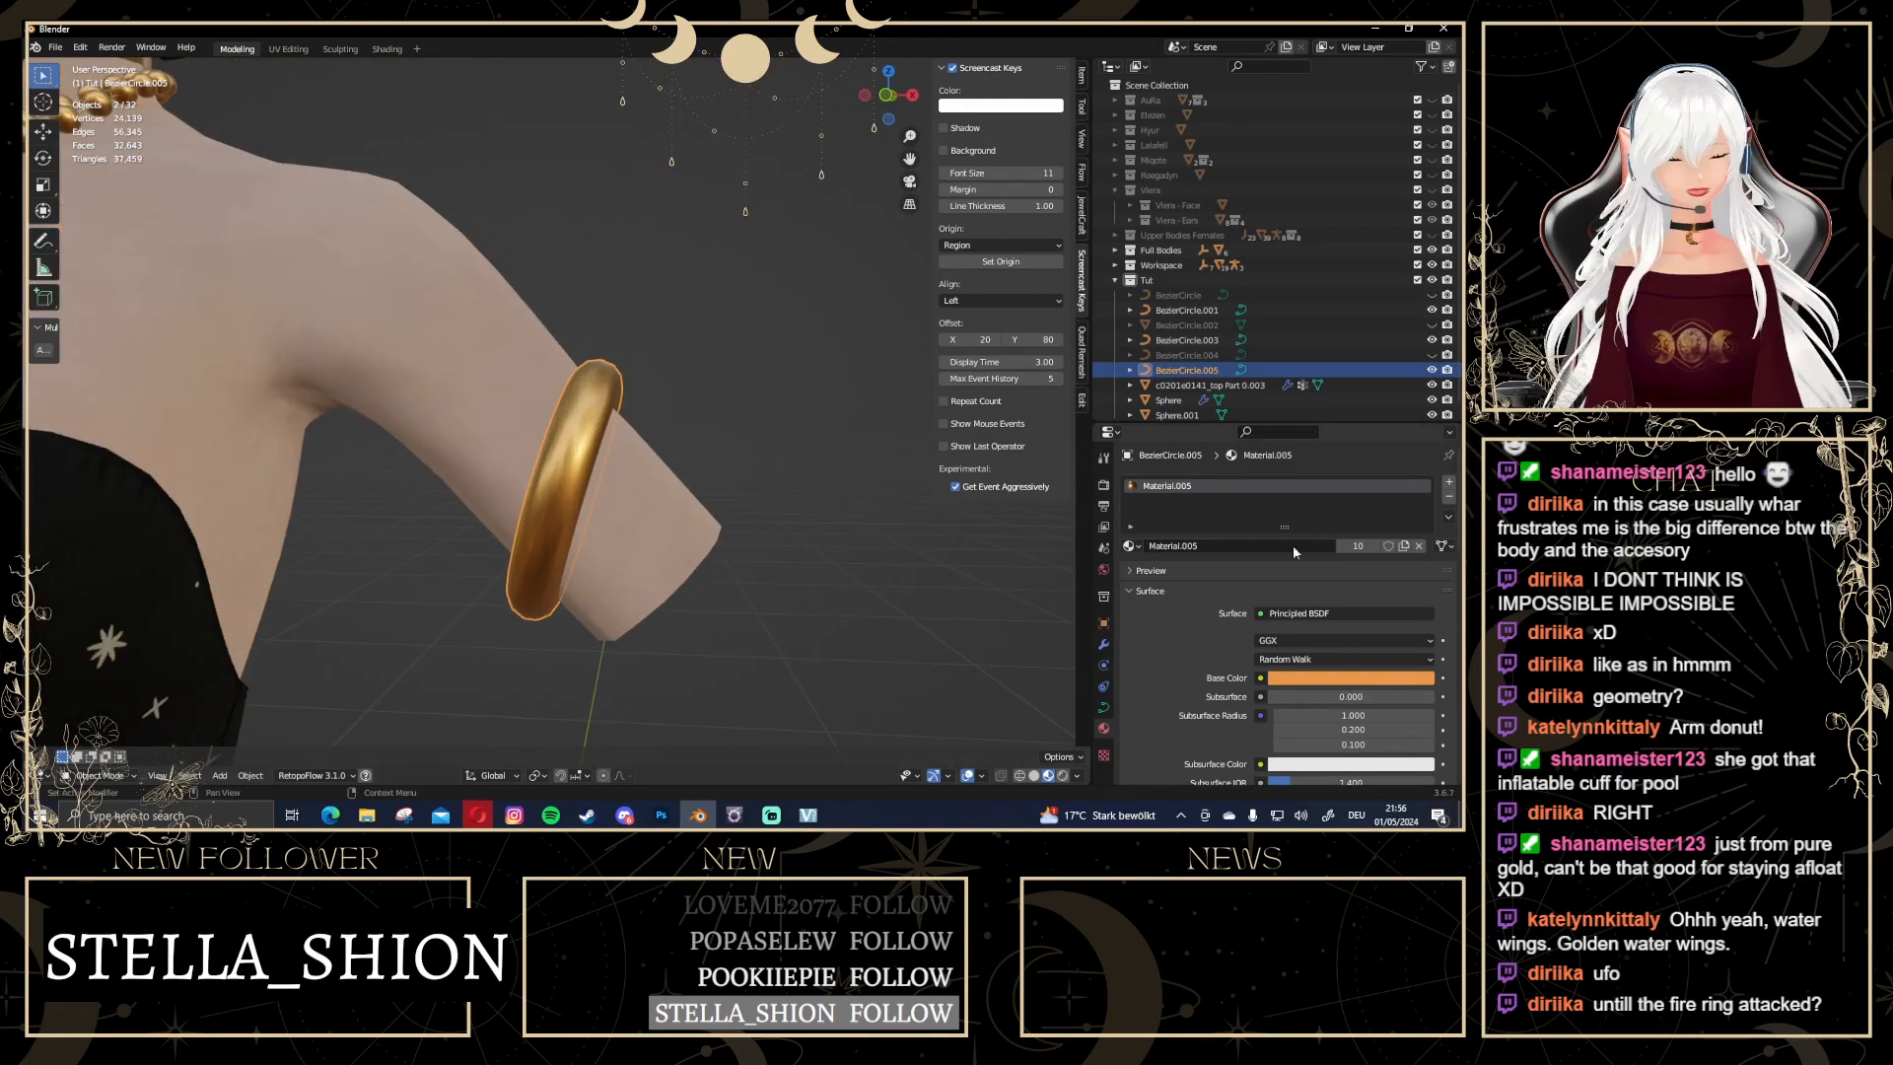
Switch the arm ring's bevel to Profile and apply the Support Loops preset
{"action": "left_click", "coordinate": [1103, 707]}
{"action": "scroll", "coordinate": [1263, 692], "scroll_direction": "down", "scroll_amount": 5}
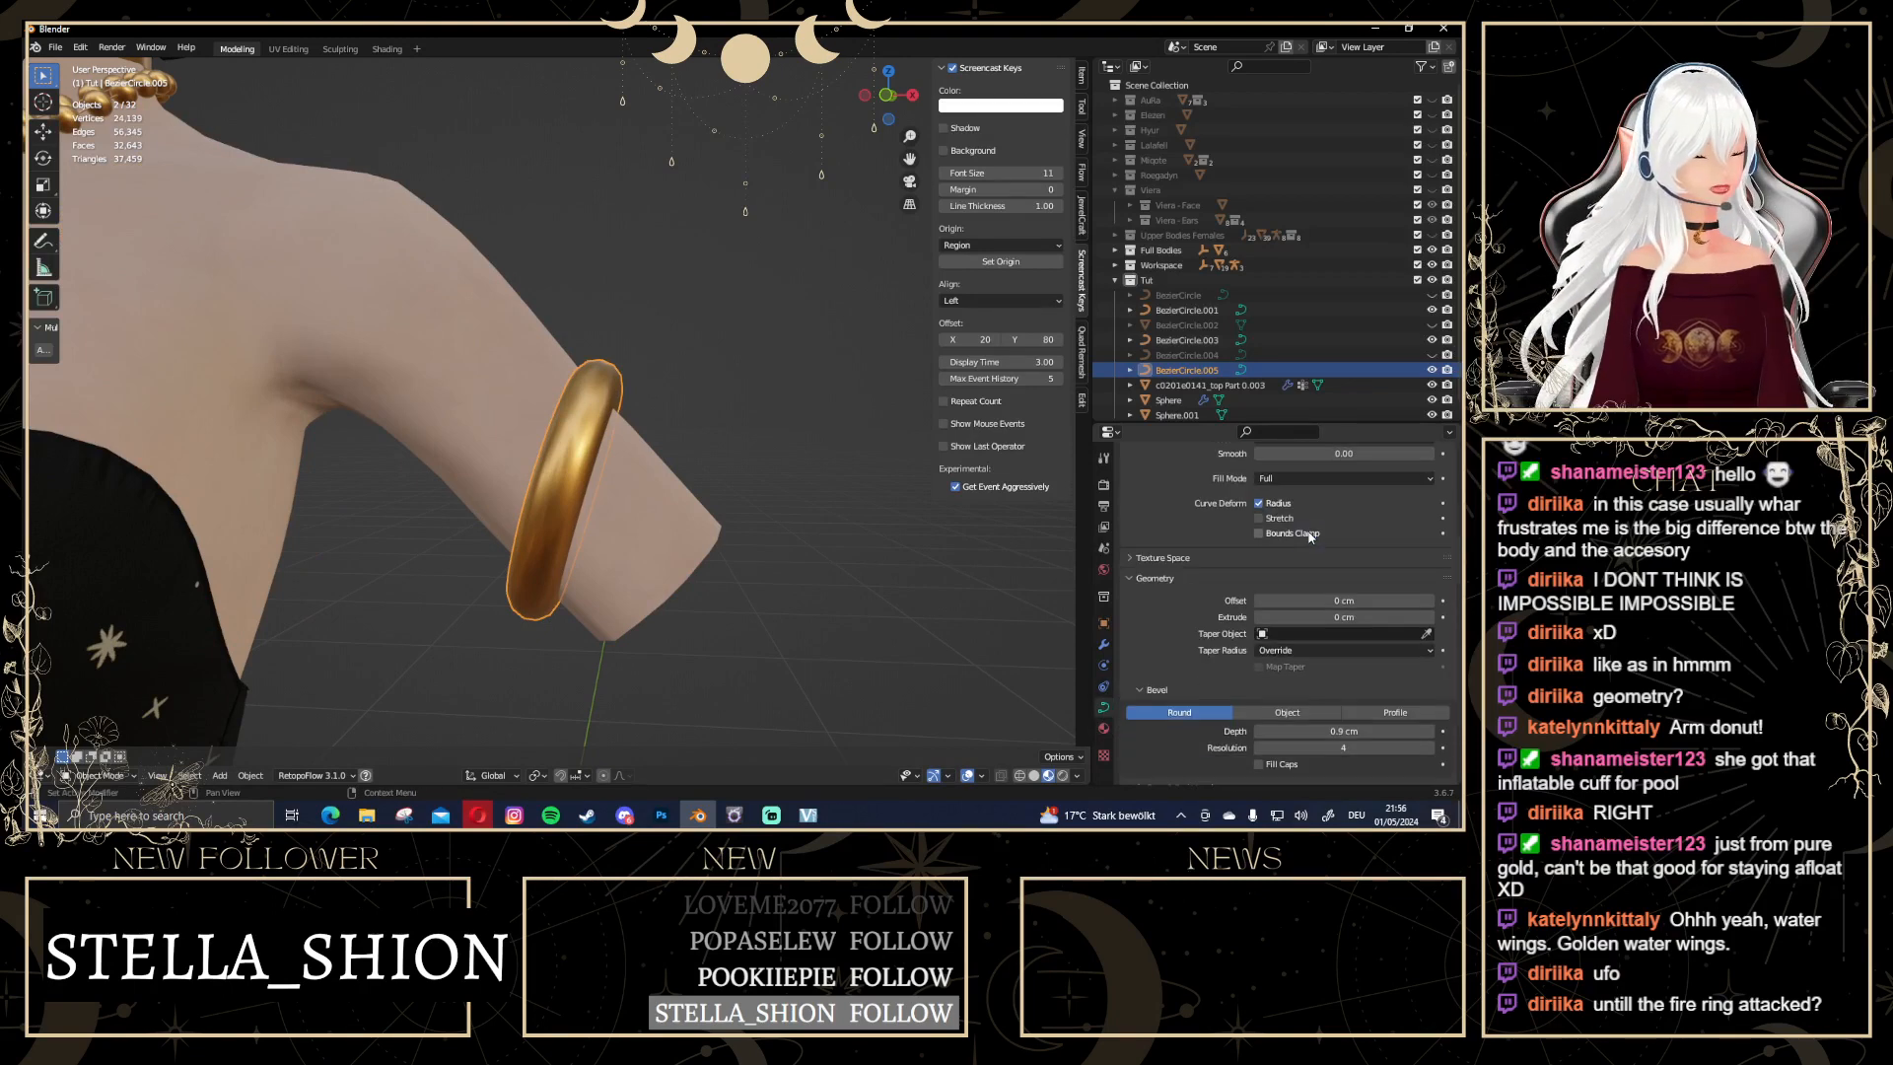
{"action": "left_click", "coordinate": [1395, 618]}
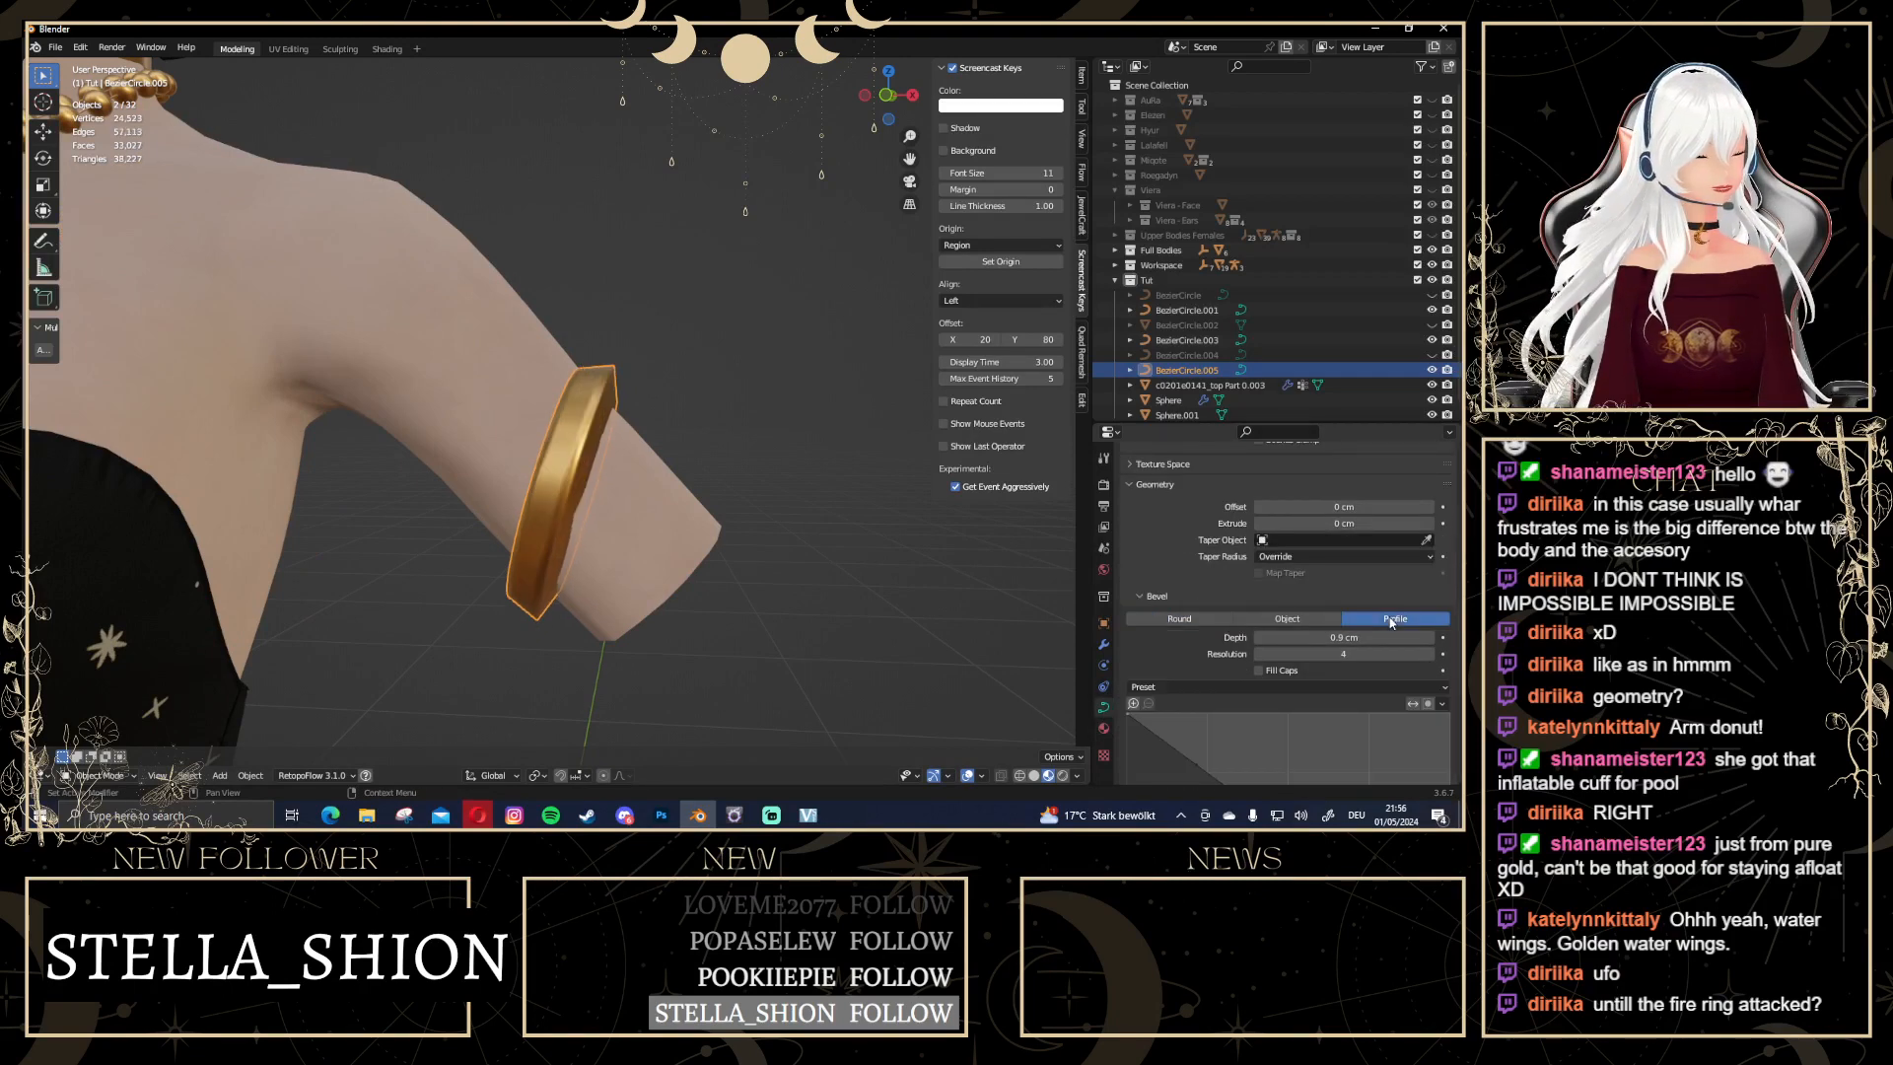
{"action": "scroll", "coordinate": [1262, 592], "scroll_direction": "down", "scroll_amount": 5}
{"action": "scroll", "coordinate": [1239, 573], "scroll_direction": "up", "scroll_amount": 3}
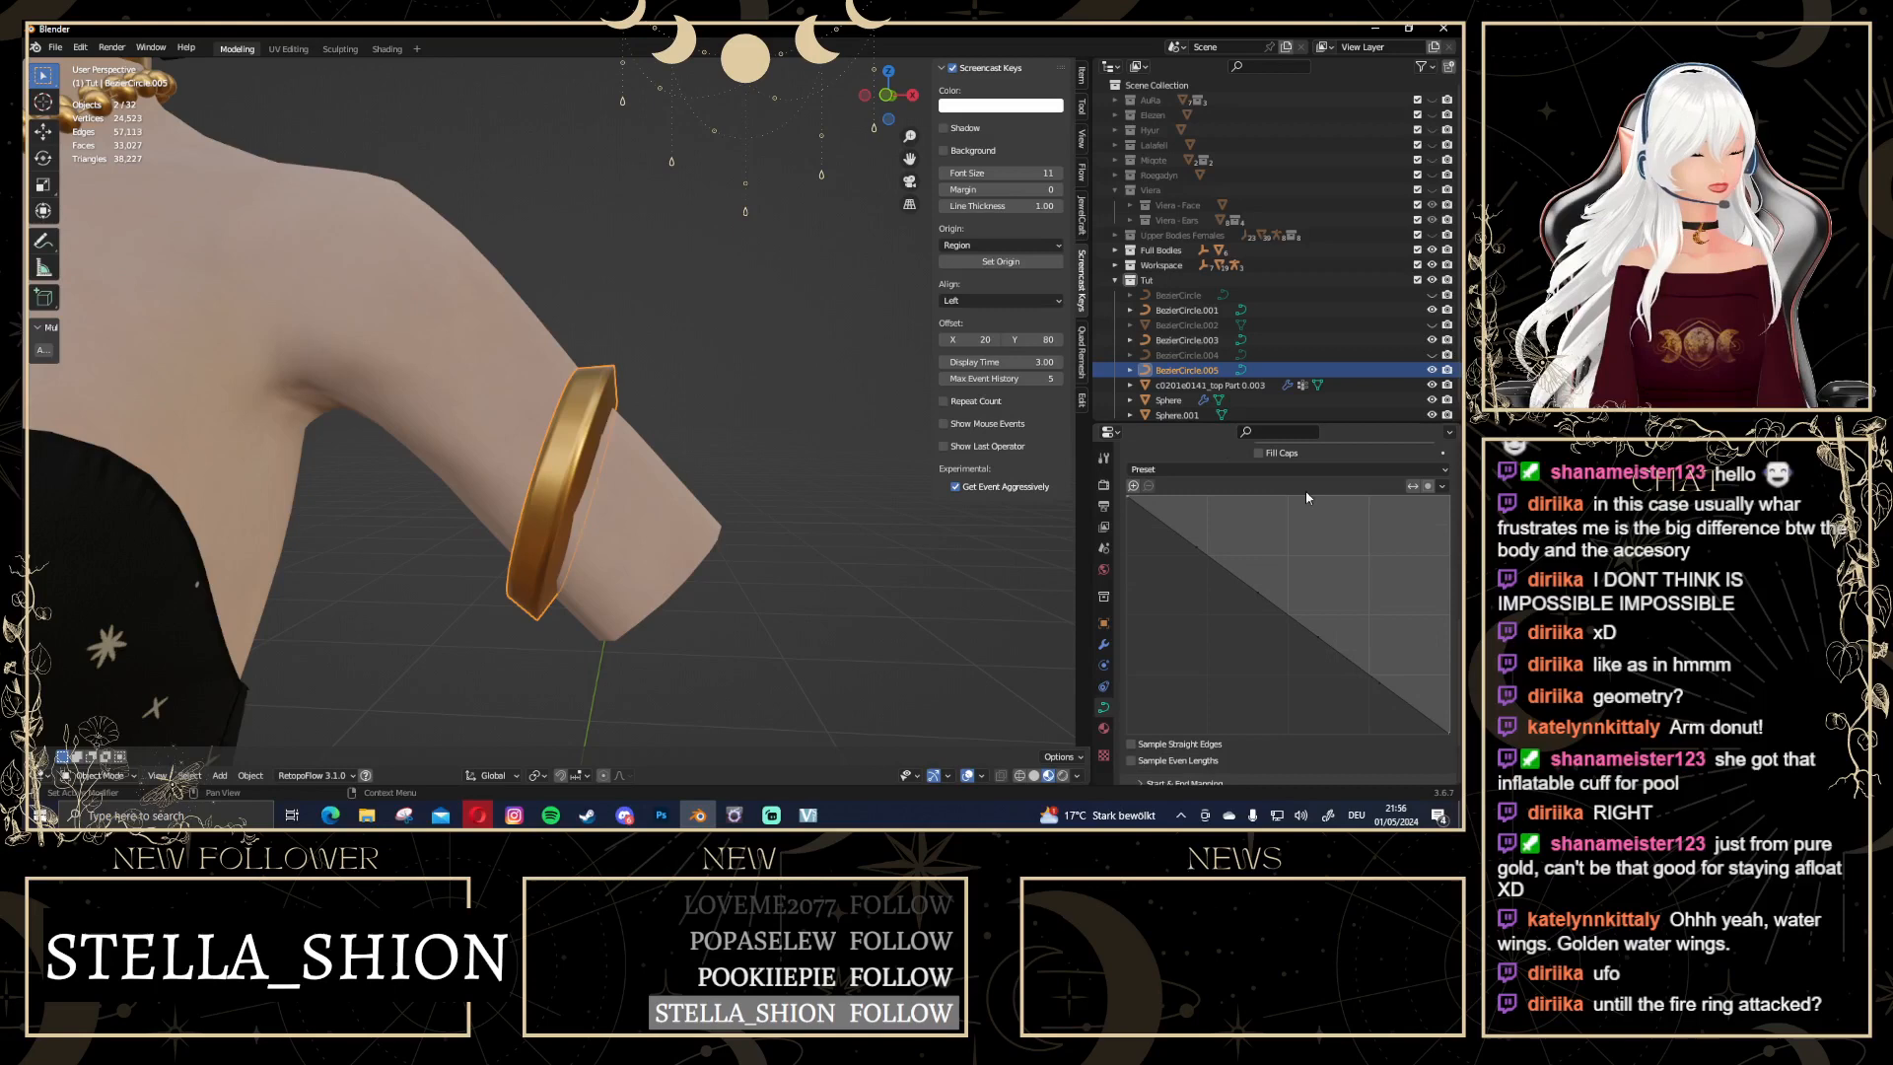
{"action": "left_click", "coordinate": [1198, 472]}
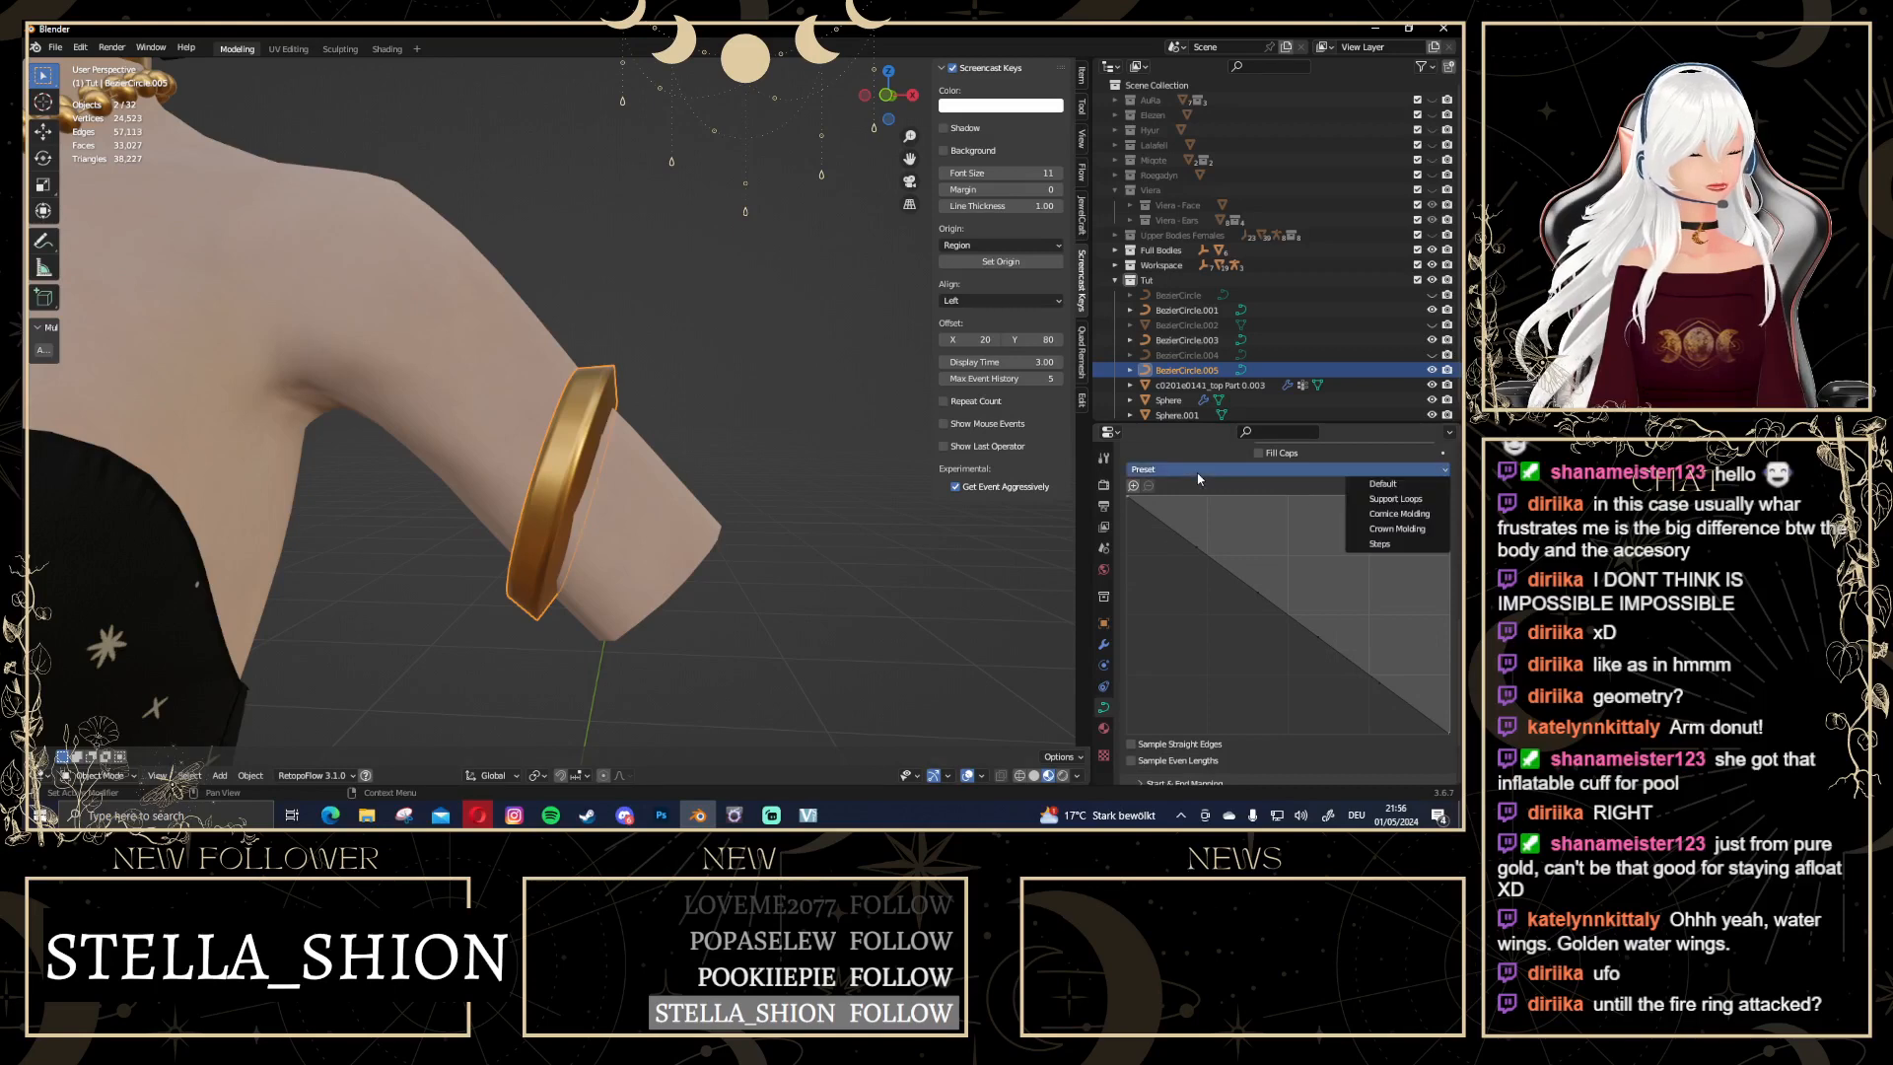
{"action": "left_click", "coordinate": [1398, 500]}
{"action": "middle_click_drag", "start_coordinate": [621, 424], "coordinate": [648, 467]}
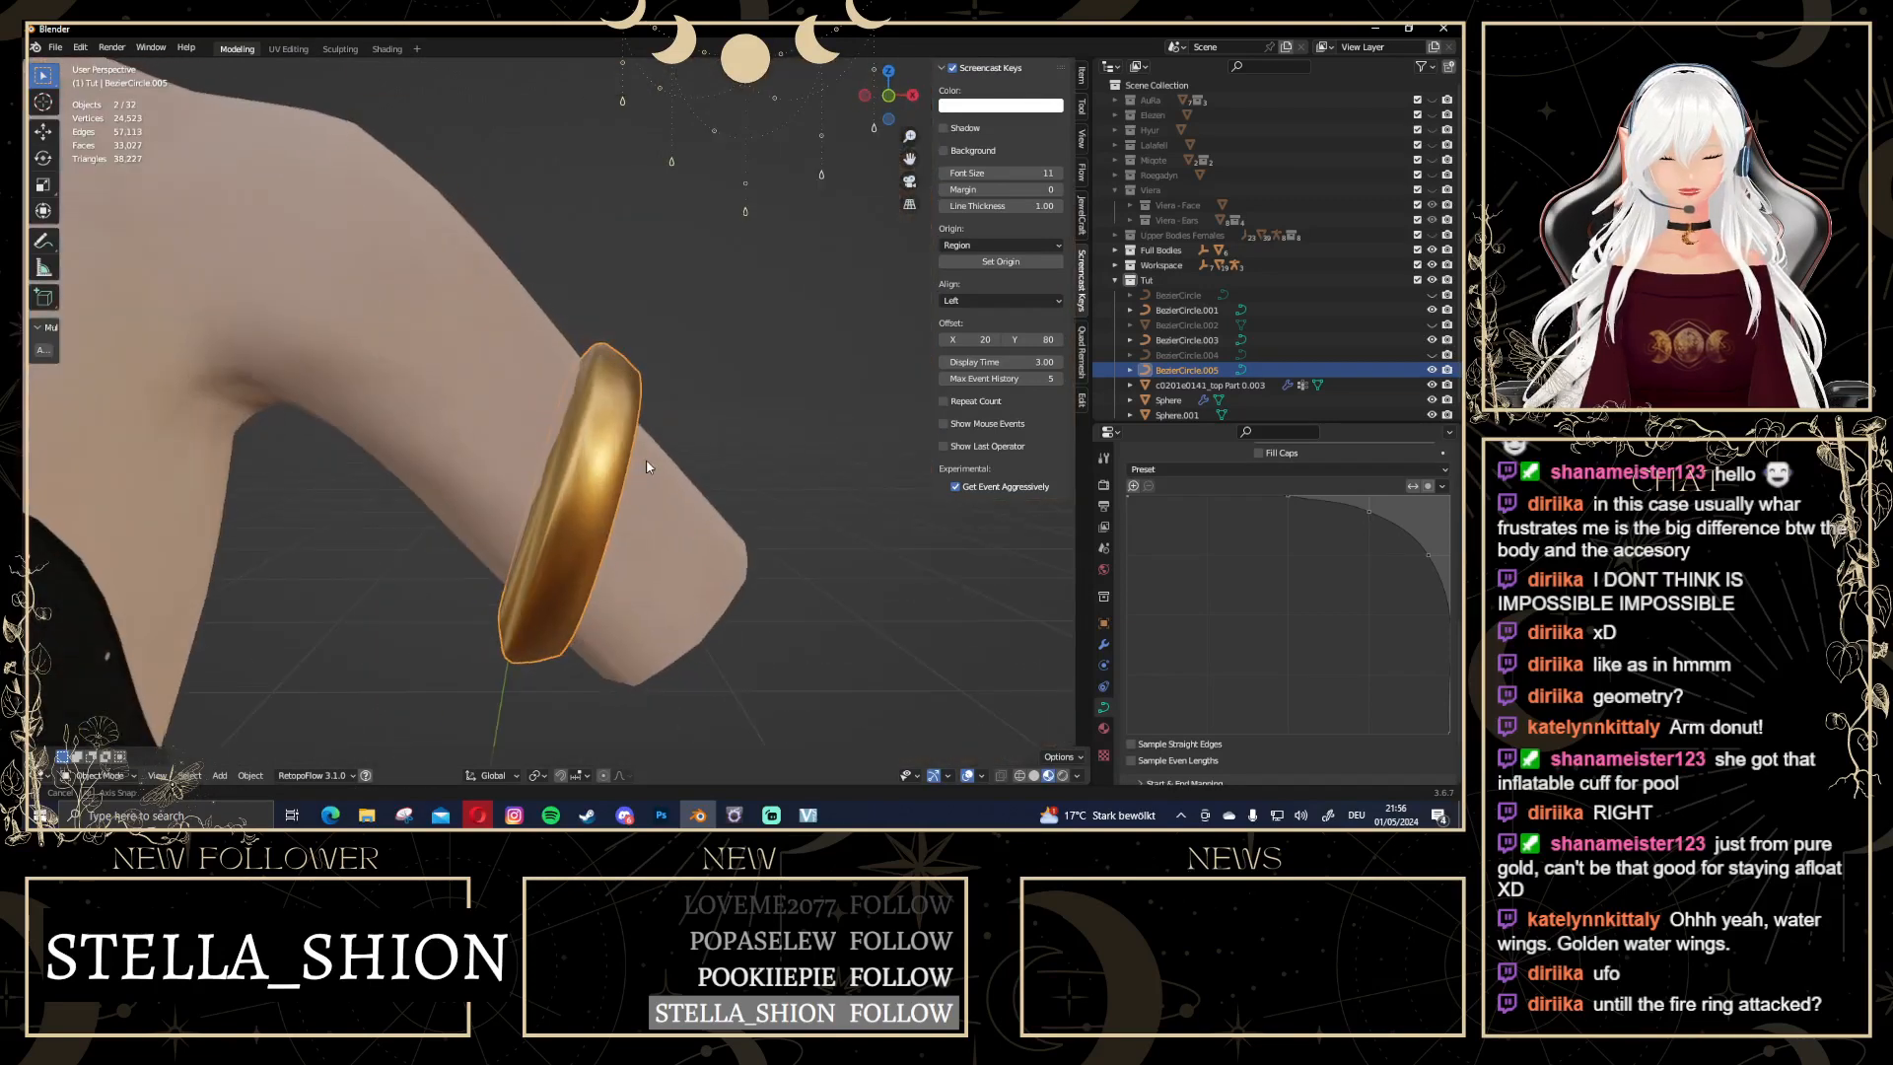
Change the arm ring's bevel profile to the Cornice Molding preset and check it on the arm
{"action": "left_click", "coordinate": [1395, 469]}
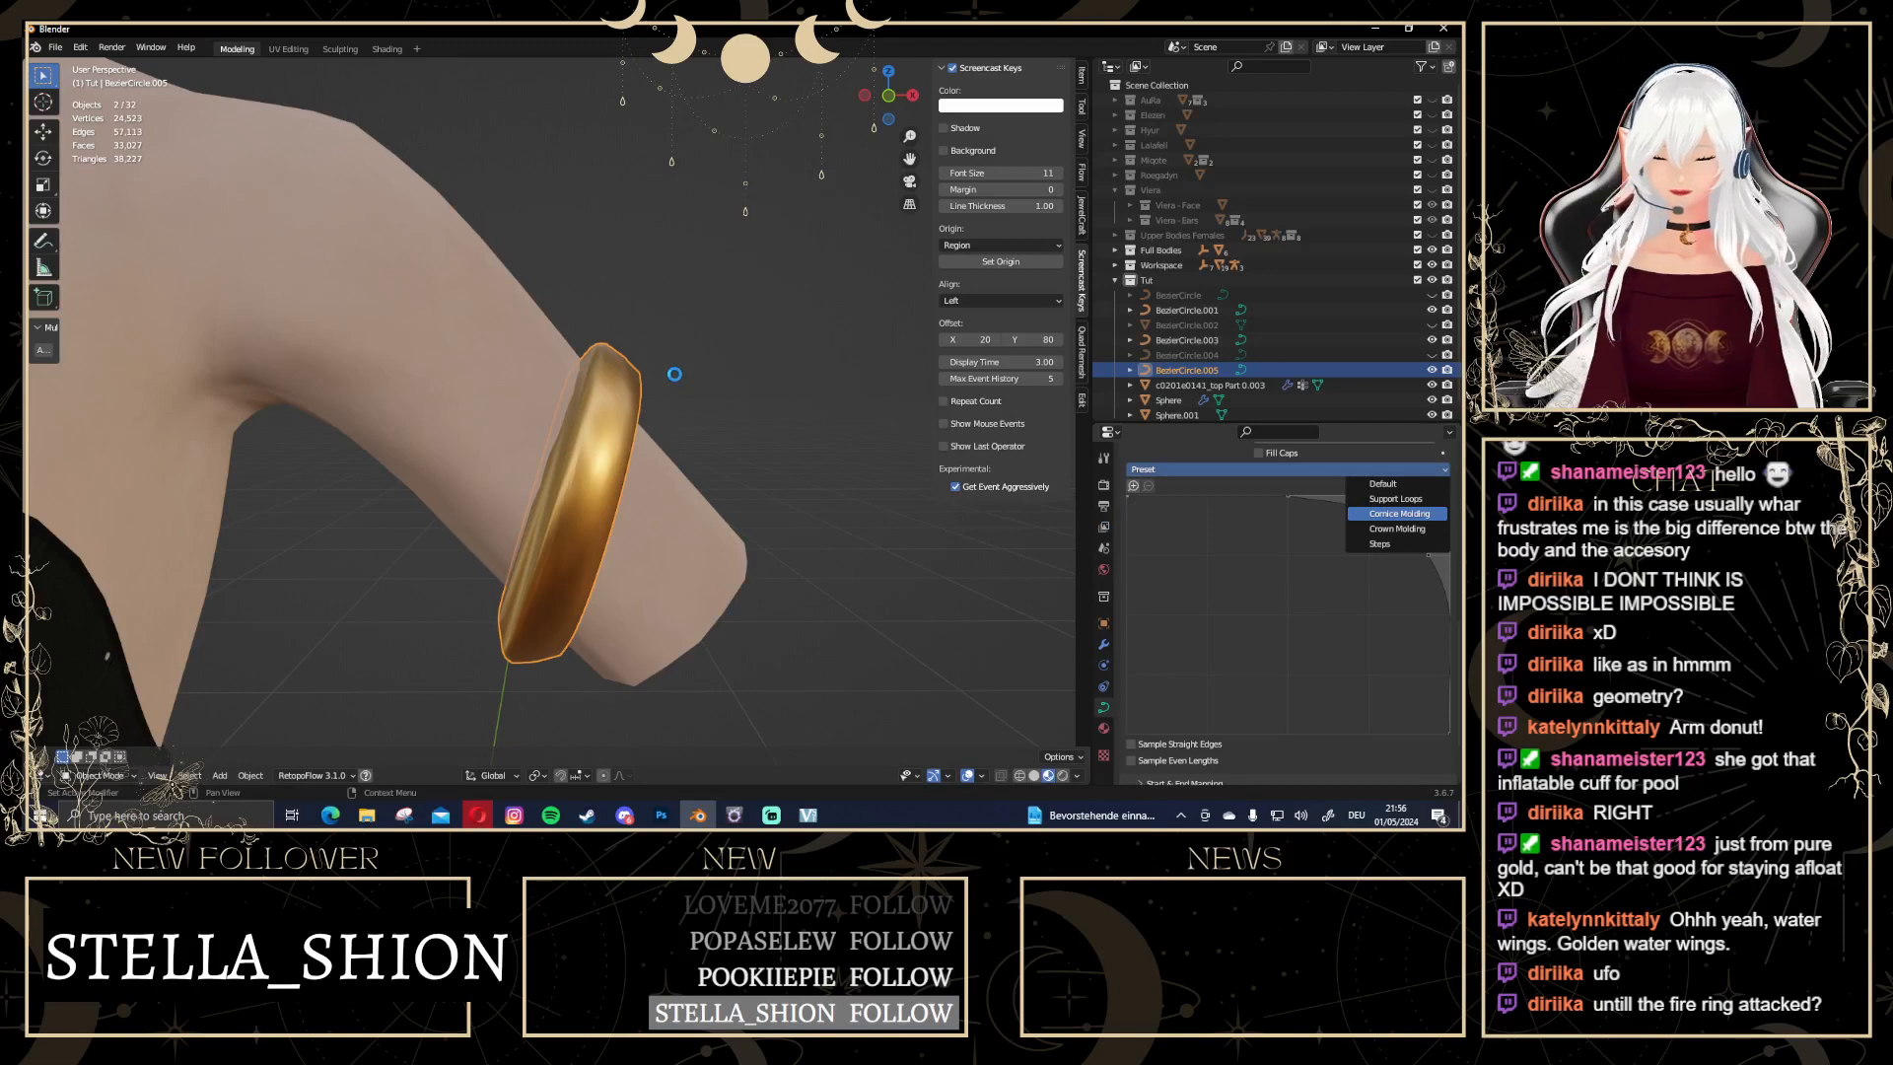
{"action": "left_click", "coordinate": [1399, 514]}
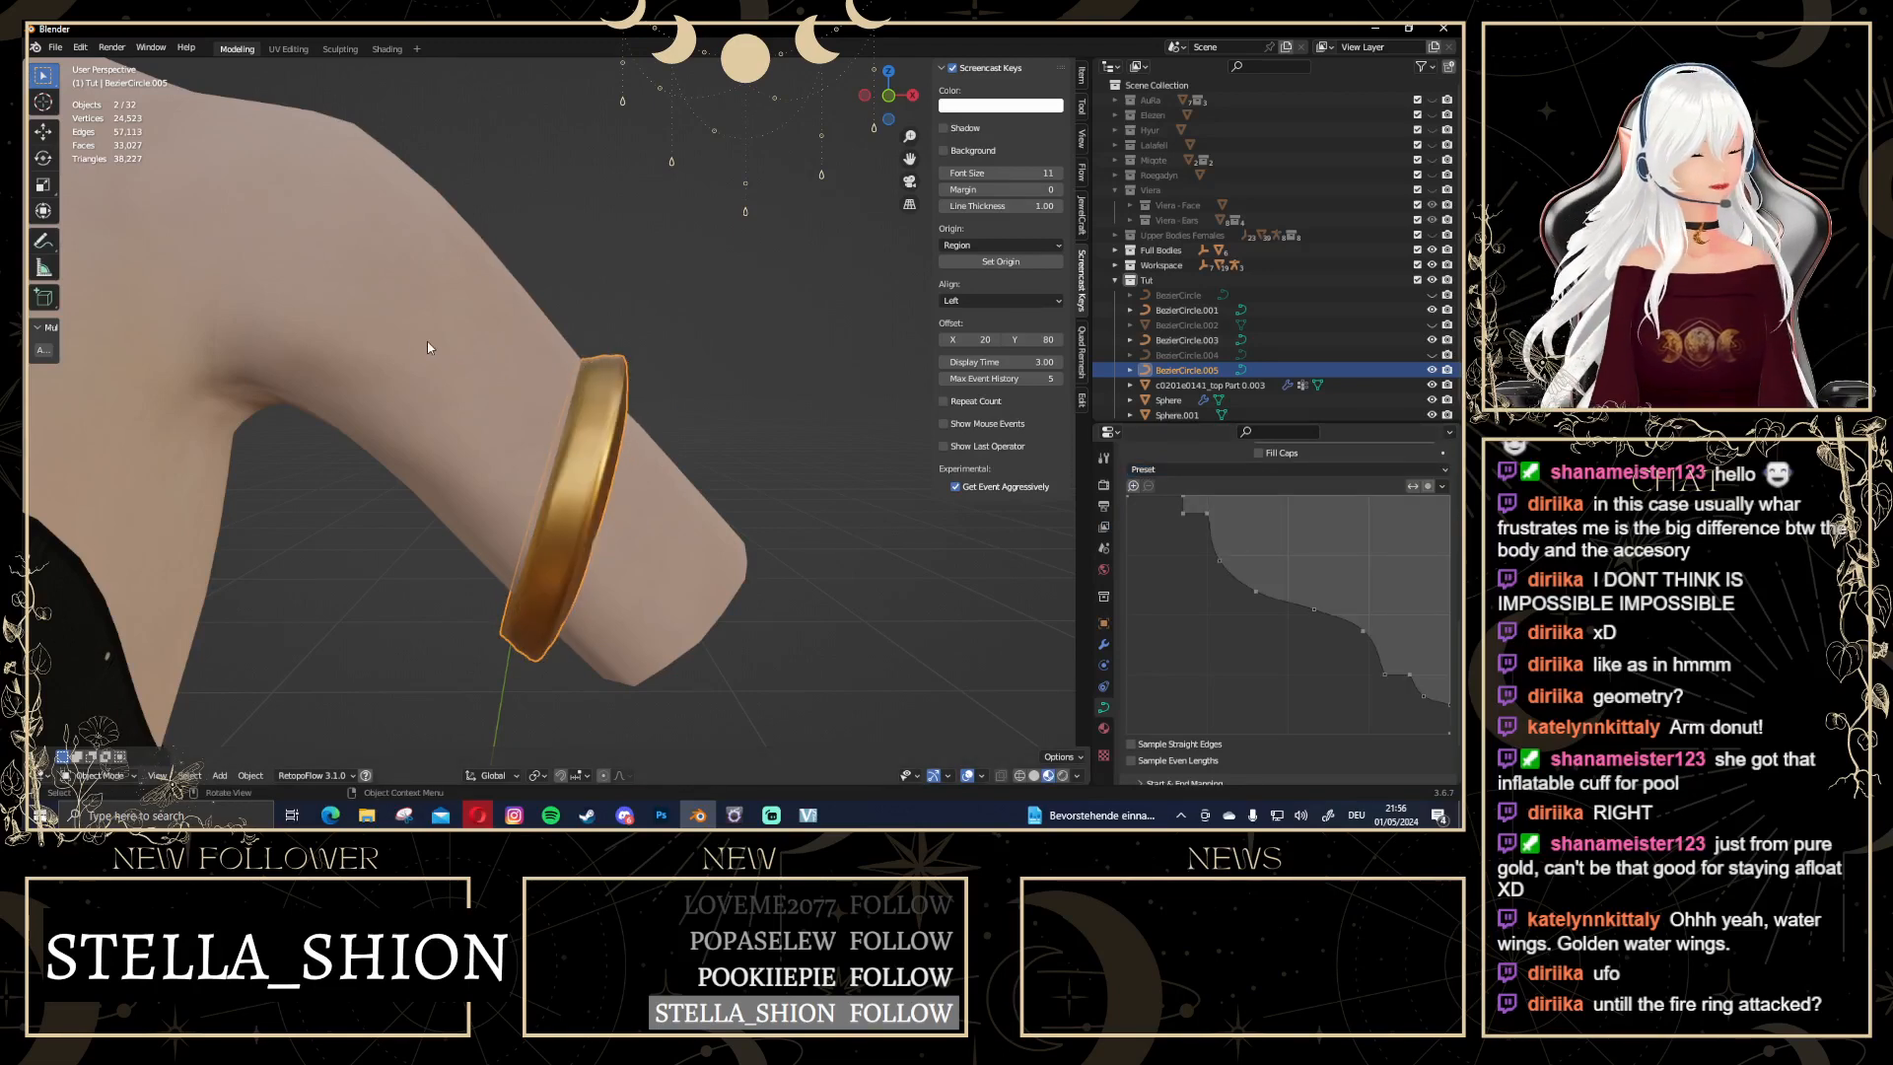
{"action": "middle_click_drag", "start_coordinate": [616, 446], "coordinate": [658, 478]}
Rotate all of the ring's control points by about -31.1° in Edit Mode so it sits squarely across the upper arm
{"action": "key", "text": "Tab"}
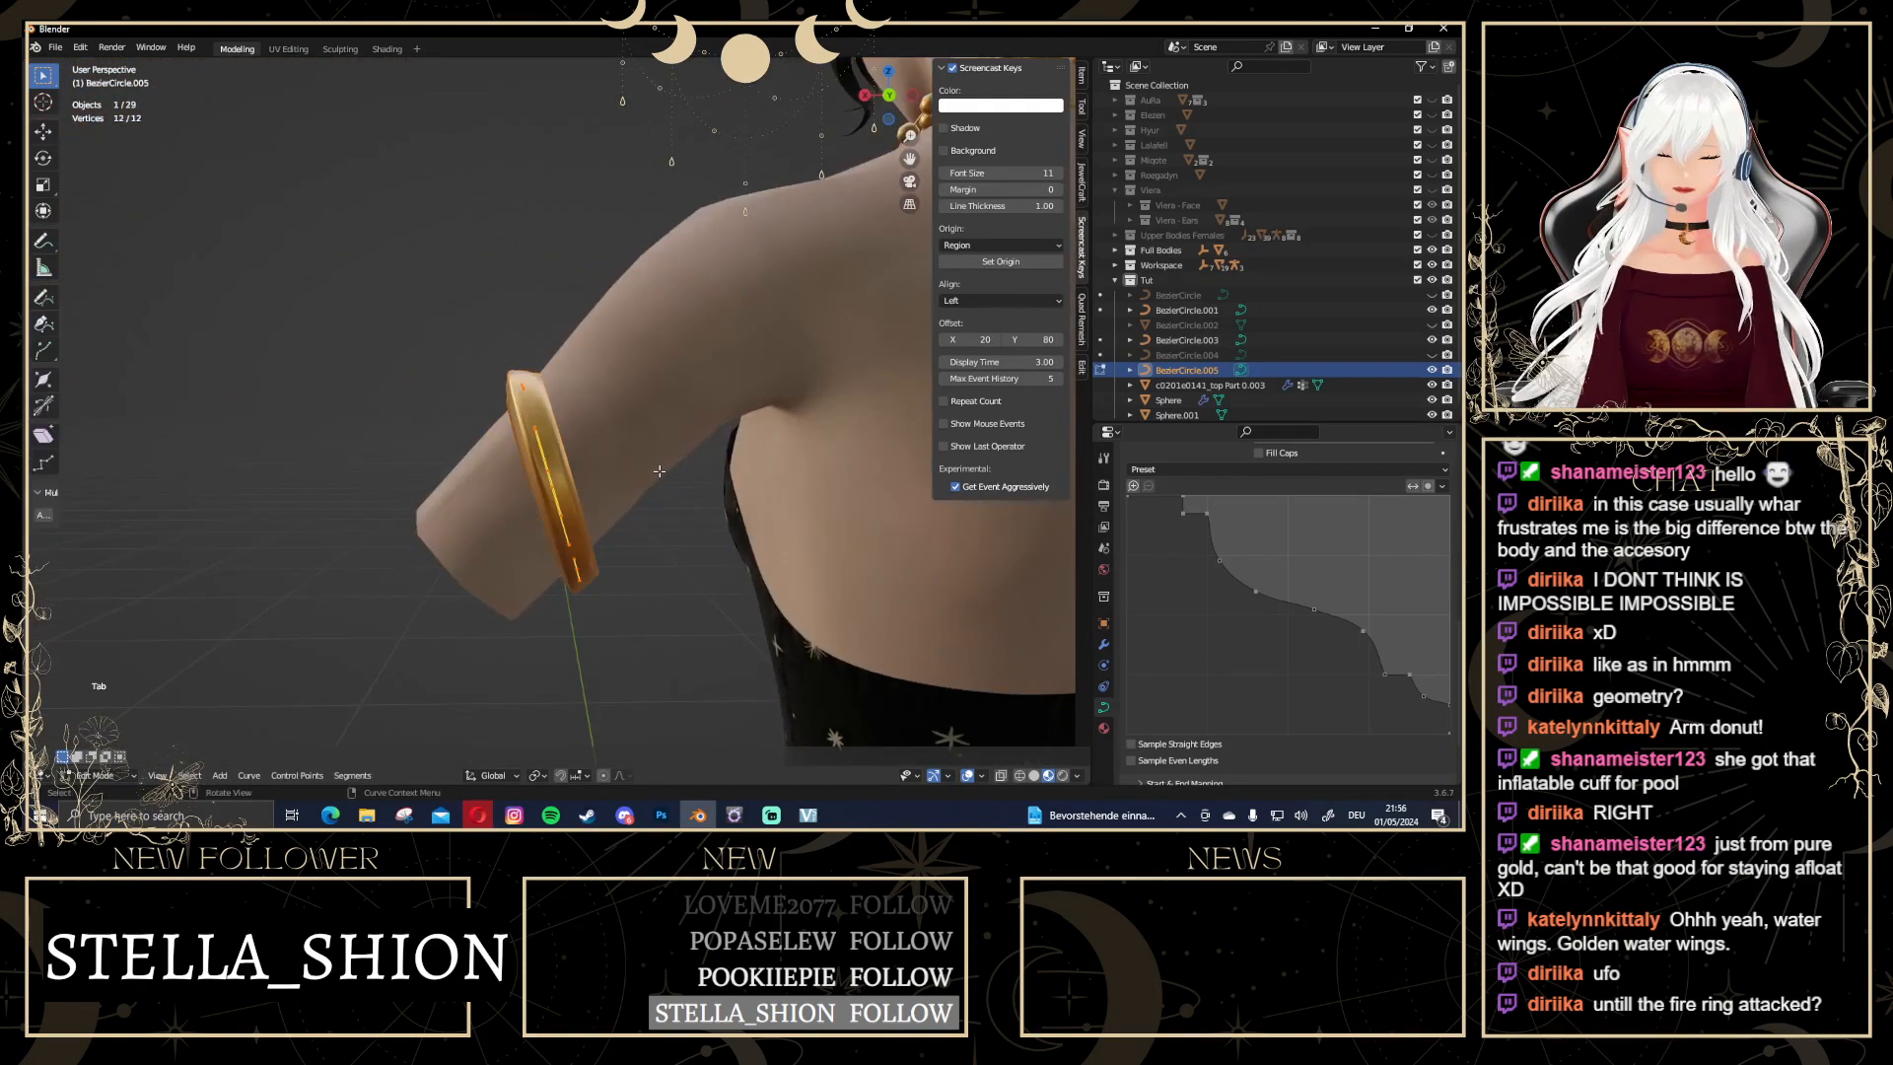
{"action": "key", "text": "r"}
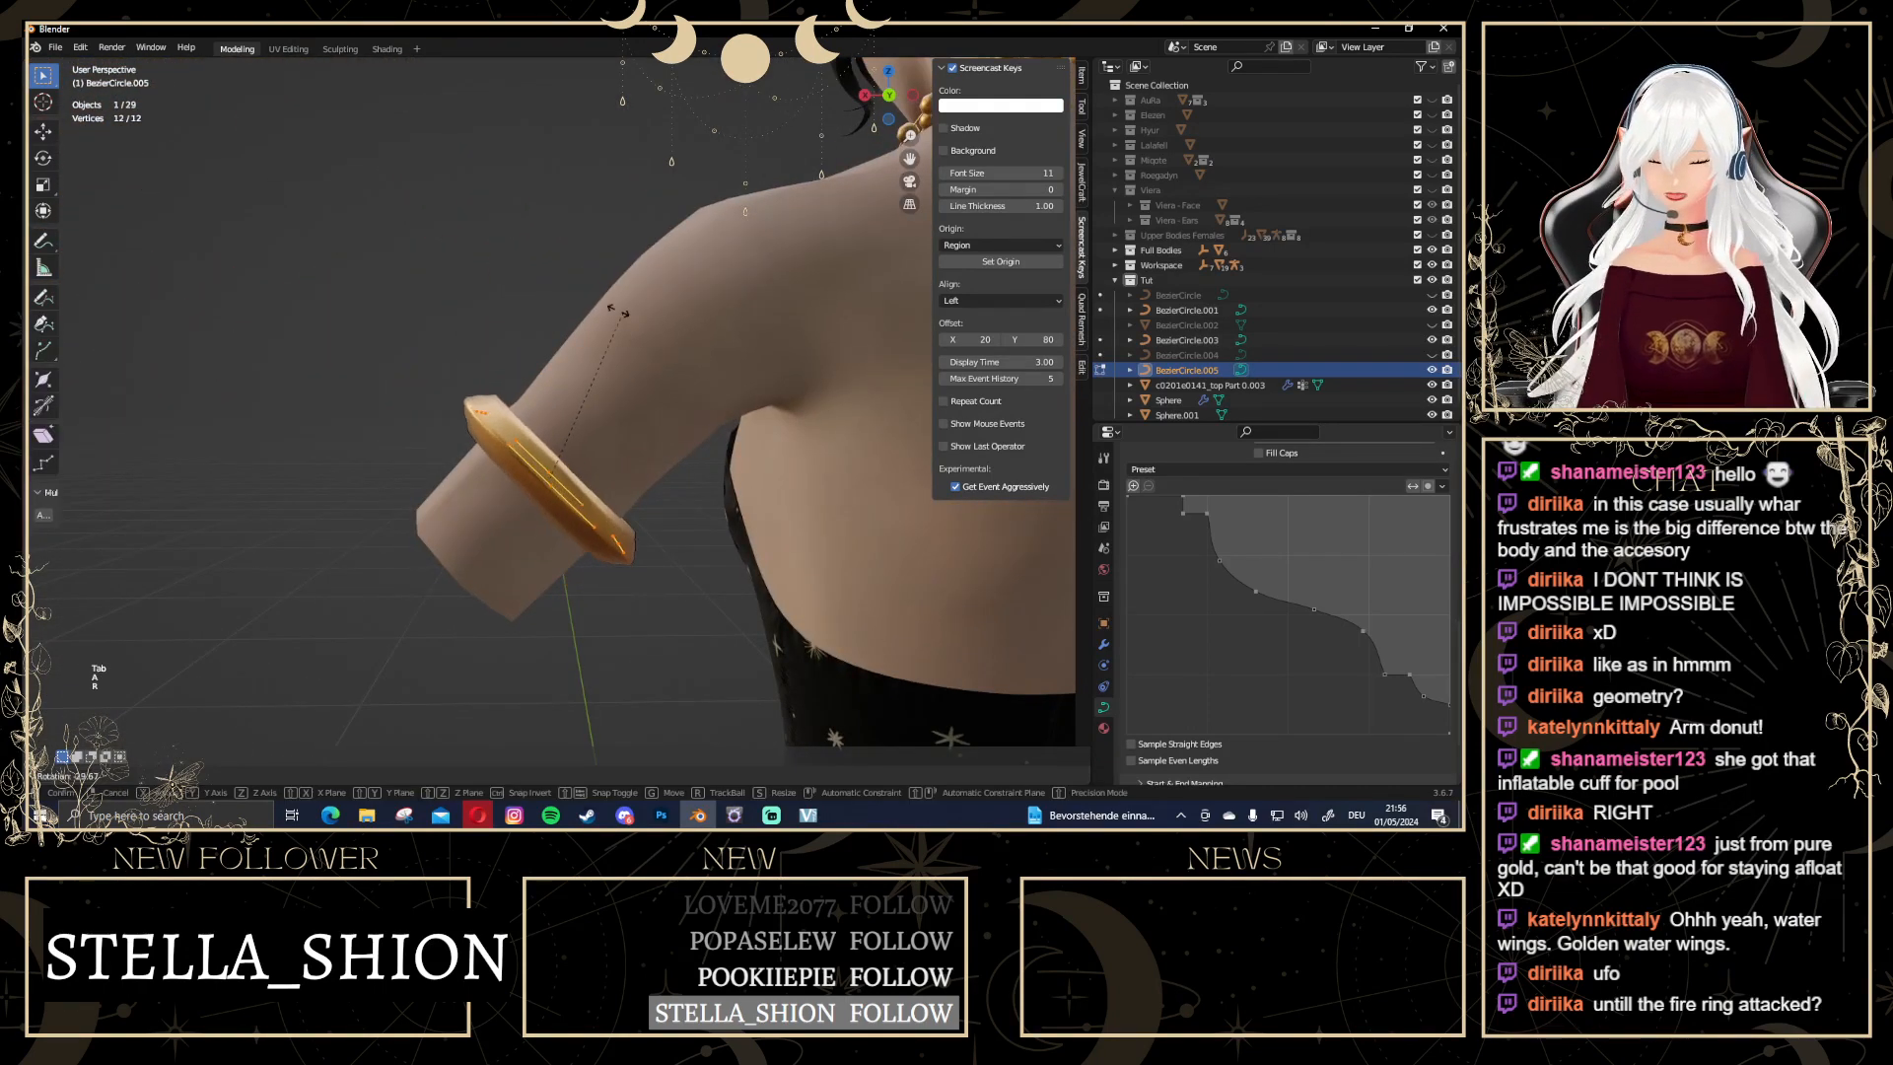
{"action": "left_click", "coordinate": [543, 363]}
{"action": "middle_click_drag", "start_coordinate": [543, 363], "coordinate": [828, 498]}
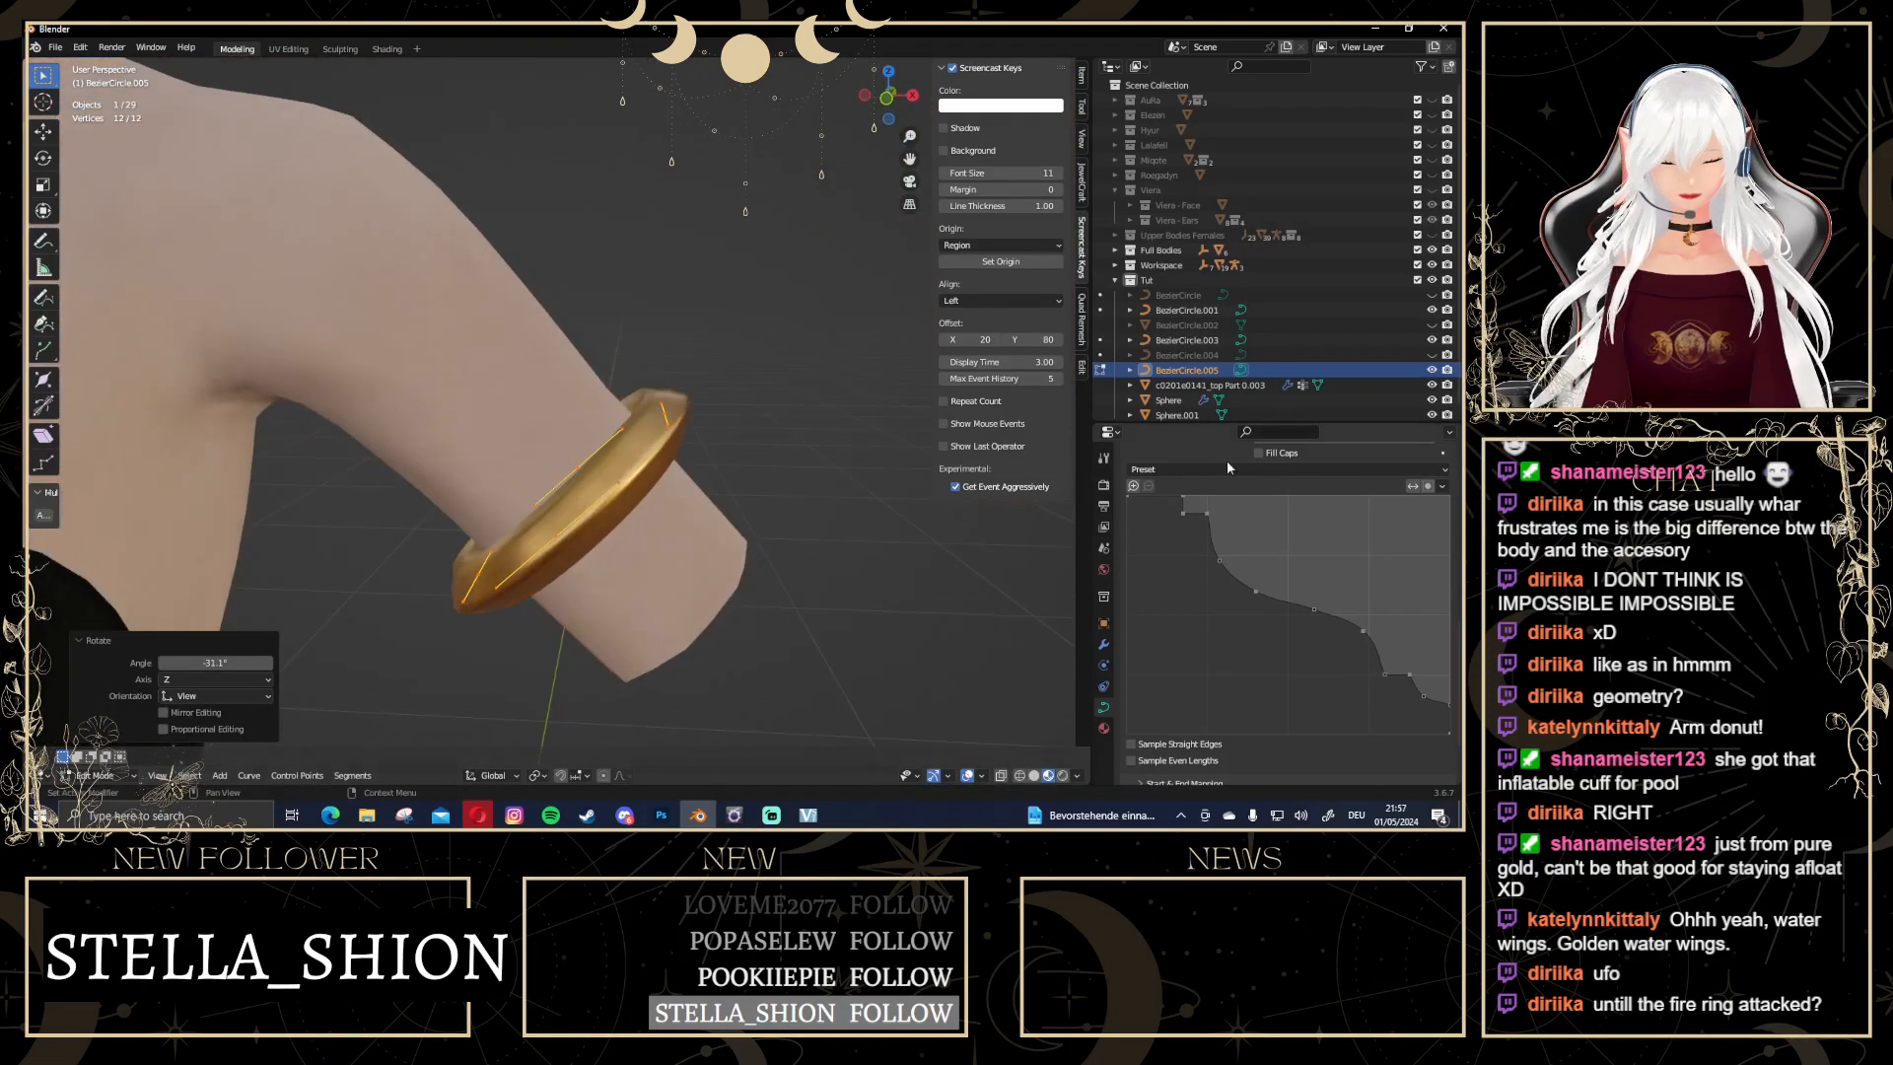
Apply the Crown Molding preset to the ring's bevel profile and inspect it from several sides
{"action": "left_click", "coordinate": [1287, 469]}
{"action": "left_click", "coordinate": [1370, 532]}
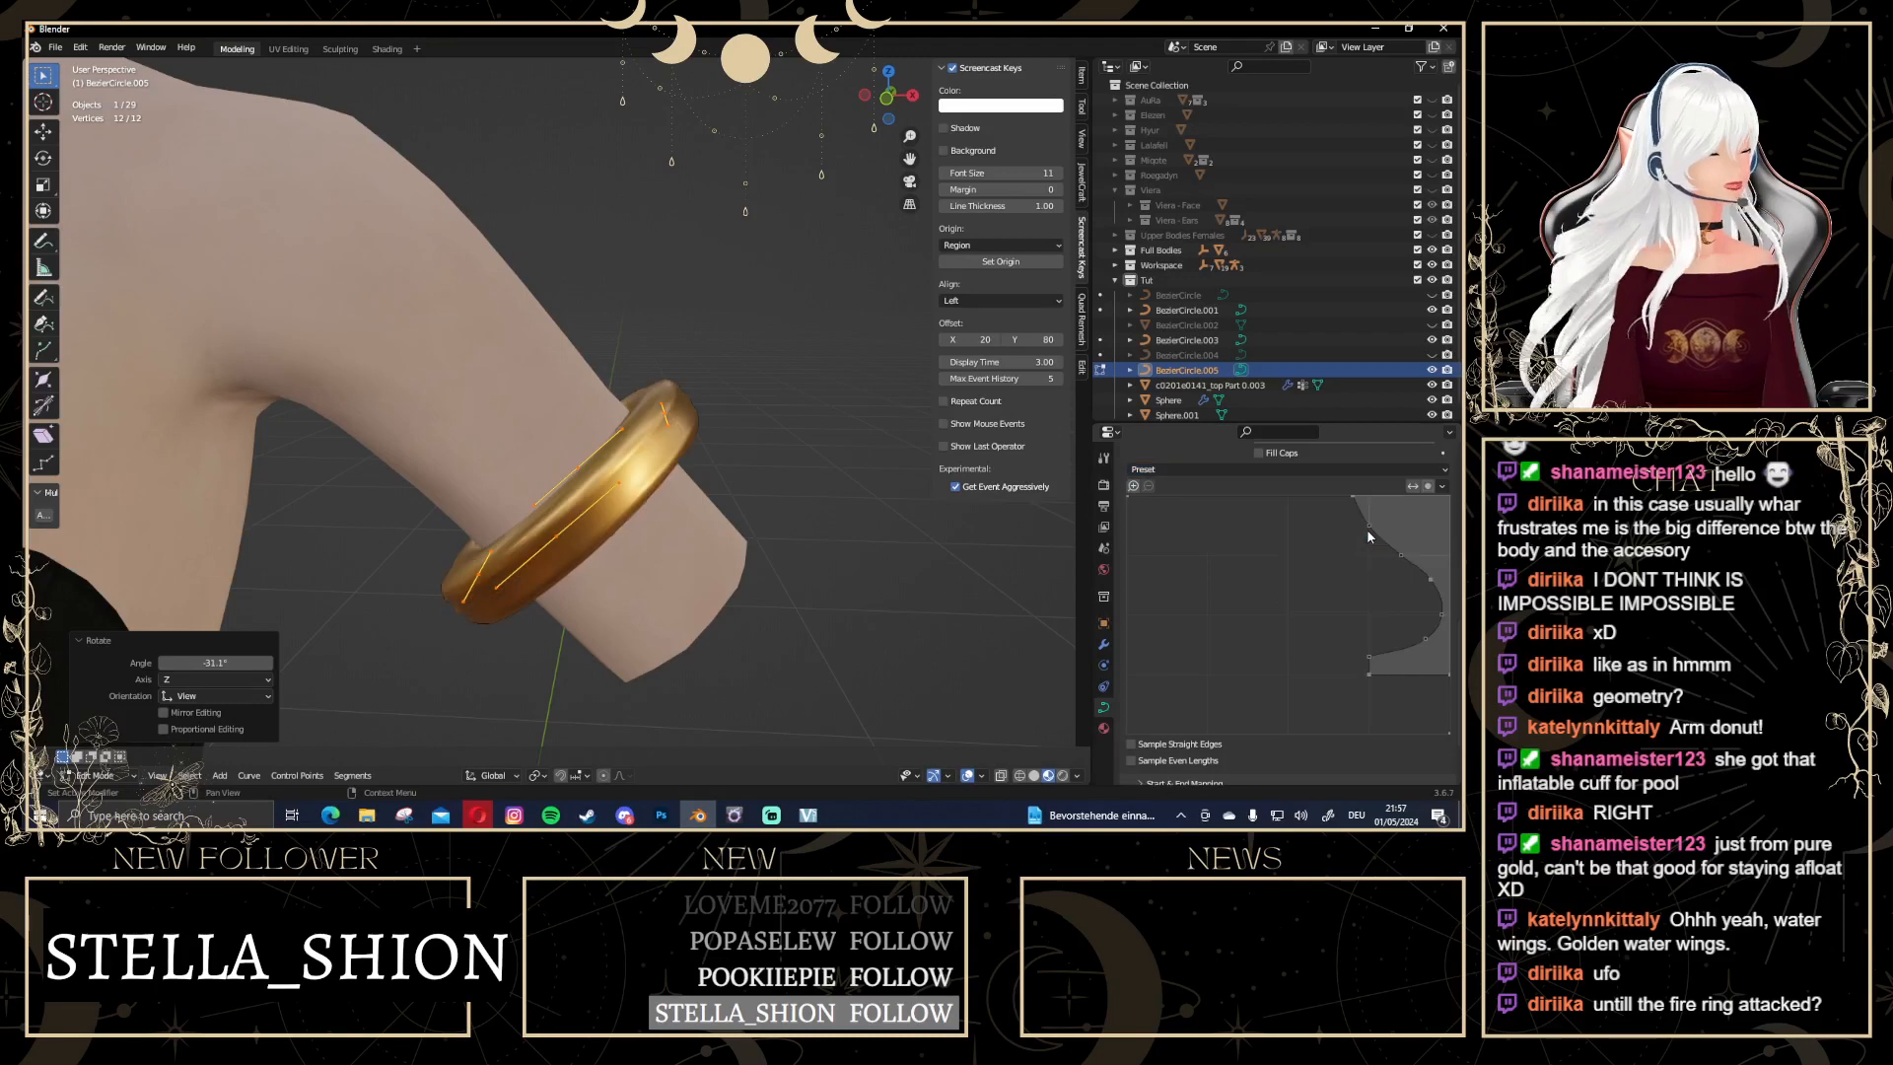
{"action": "middle_click_drag", "start_coordinate": [747, 531], "coordinate": [632, 358]}
{"action": "scroll", "coordinate": [1011, 593], "scroll_direction": "down", "scroll_amount": 4}
{"action": "middle_click_drag", "start_coordinate": [1011, 593], "coordinate": [1298, 665]}
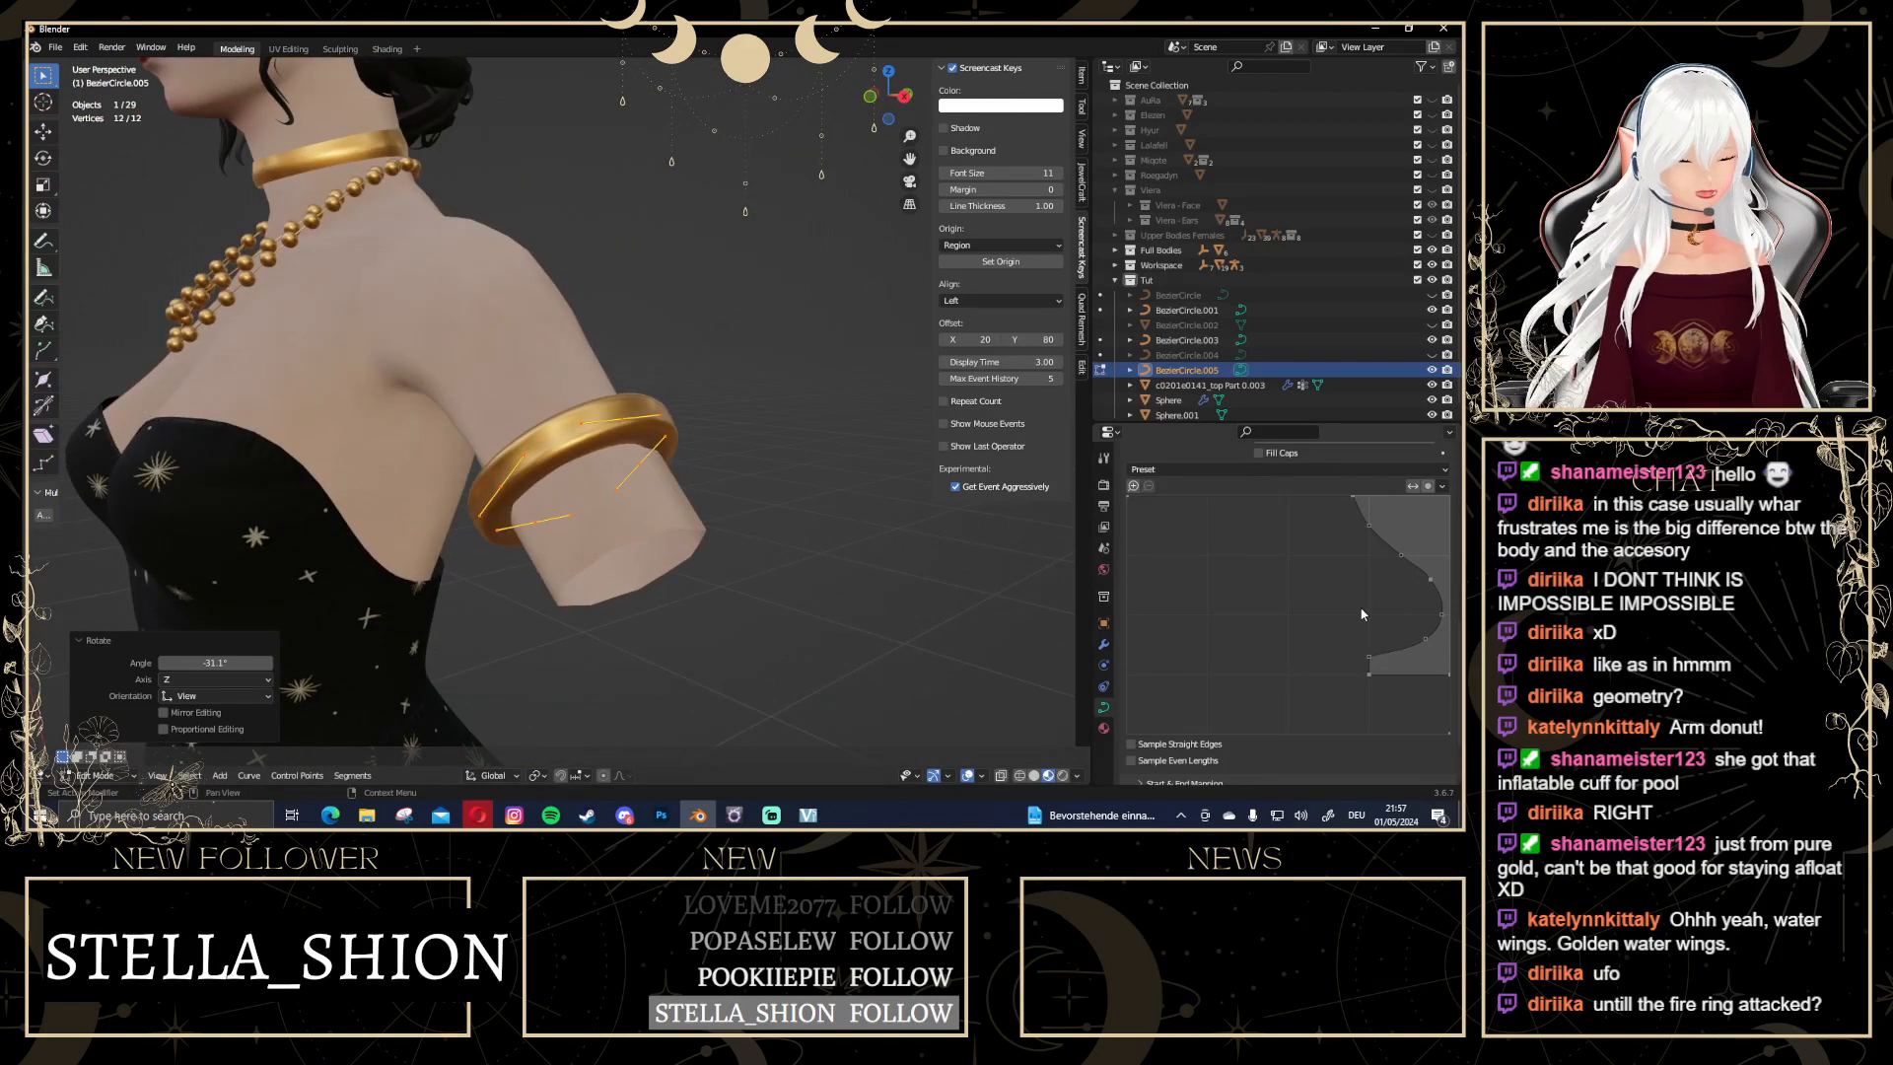
Pull the profile curve's lower point inward to about X 0.32, Y 0.24, and pull an upper point far inward
{"action": "left_click_drag", "start_coordinate": [1371, 657], "coordinate": [1231, 676]}
{"action": "scroll", "coordinate": [730, 463], "scroll_direction": "up", "scroll_amount": 2}
{"action": "middle_click_drag", "start_coordinate": [730, 464], "coordinate": [881, 392]}
{"action": "scroll", "coordinate": [880, 391], "scroll_direction": "up", "scroll_amount": 4}
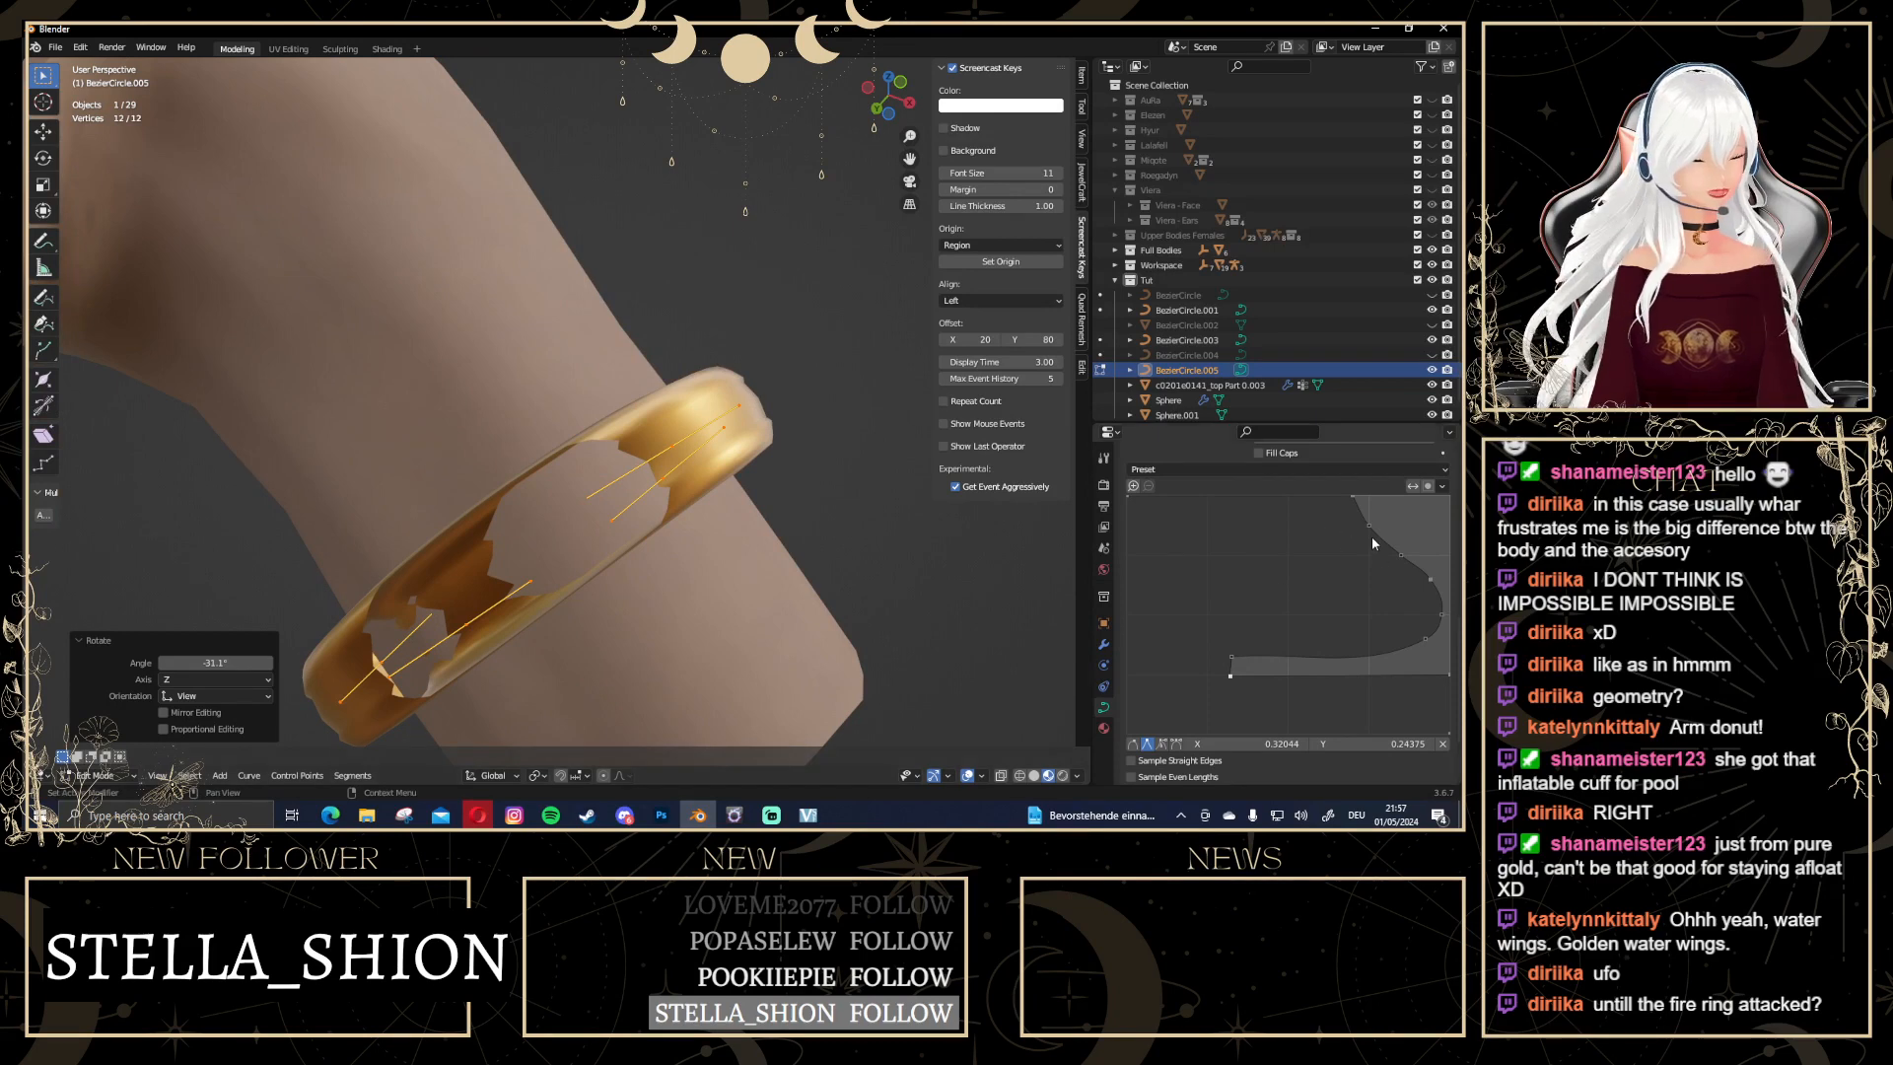
{"action": "left_click_drag", "start_coordinate": [1364, 518], "coordinate": [1136, 536]}
{"action": "scroll", "coordinate": [769, 473], "scroll_direction": "down", "scroll_amount": 5}
{"action": "middle_click_drag", "start_coordinate": [769, 473], "coordinate": [792, 416]}
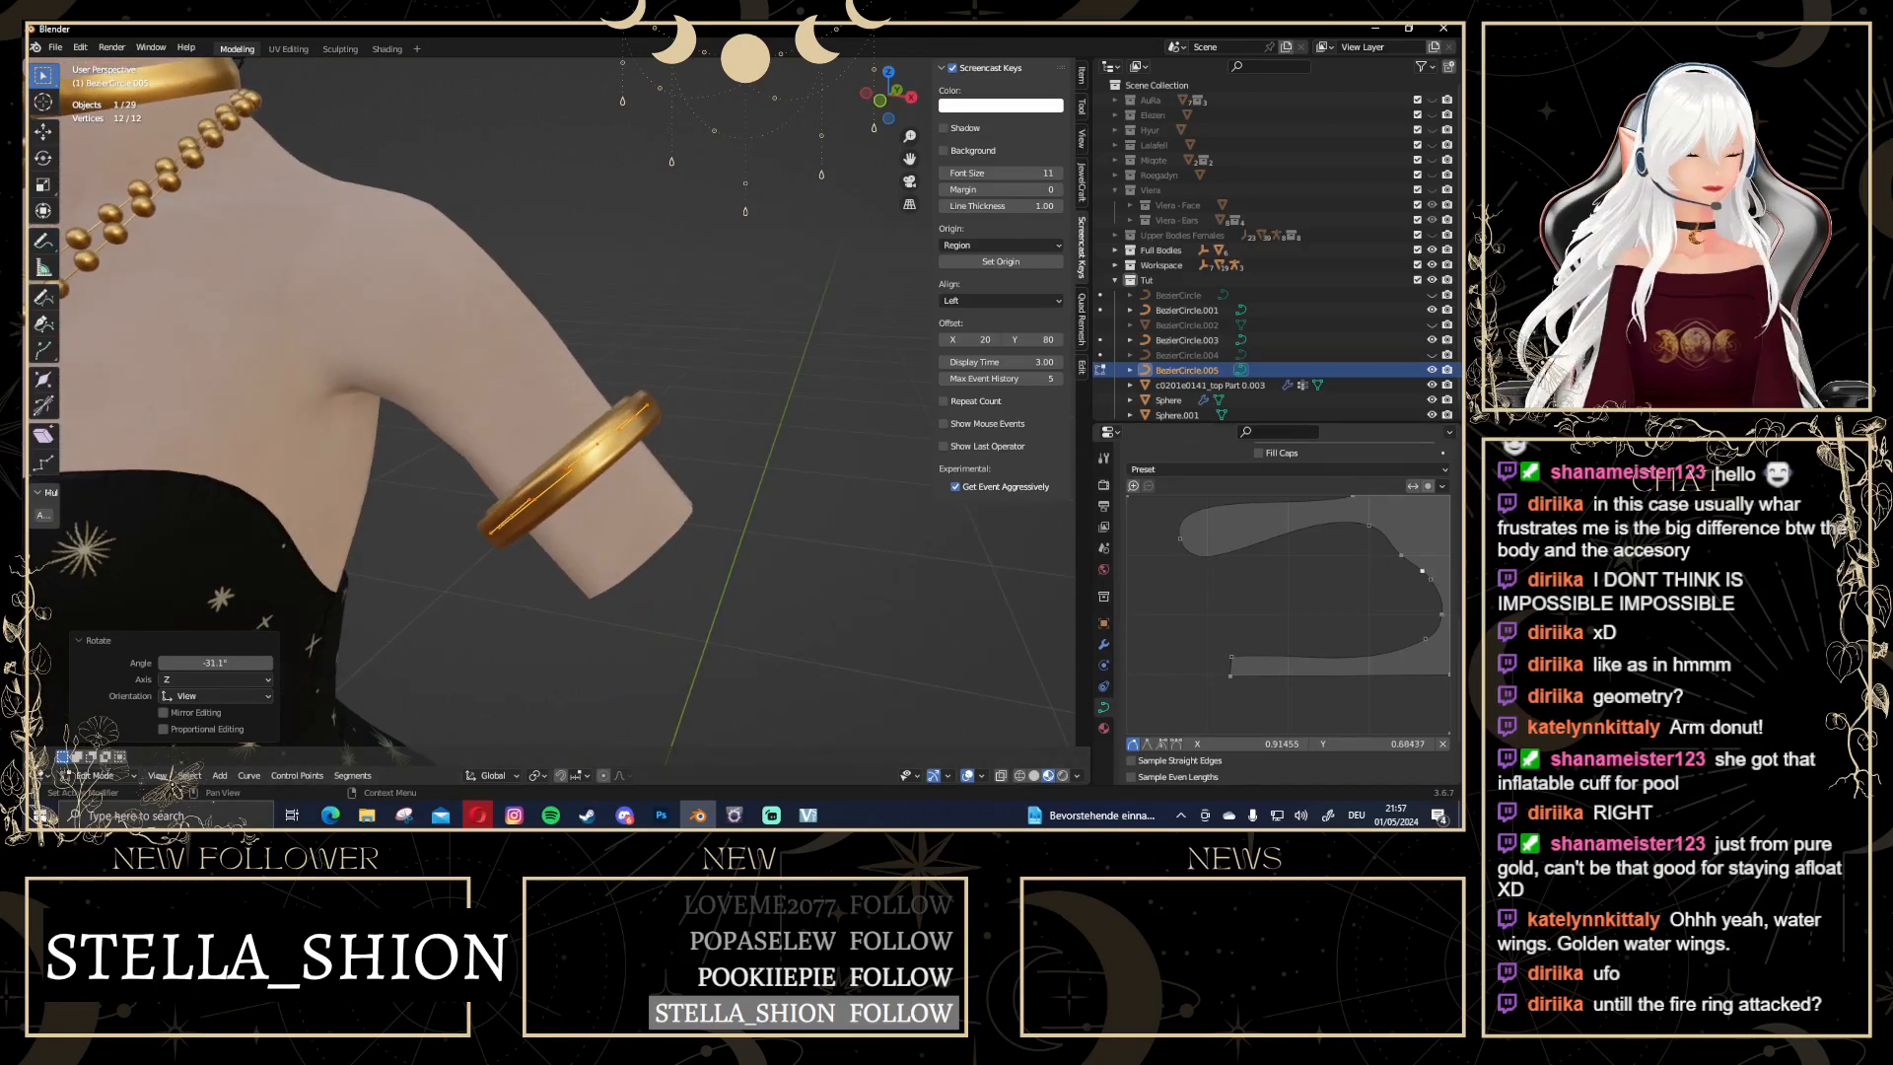
Pull two middle points of the profile curve inward, the lower one to about X 0.54, Y 0.50, and isolate the ring
{"action": "left_click_drag", "start_coordinate": [1421, 570], "coordinate": [1308, 588]}
{"action": "left_click_drag", "start_coordinate": [1441, 621], "coordinate": [1386, 615]}
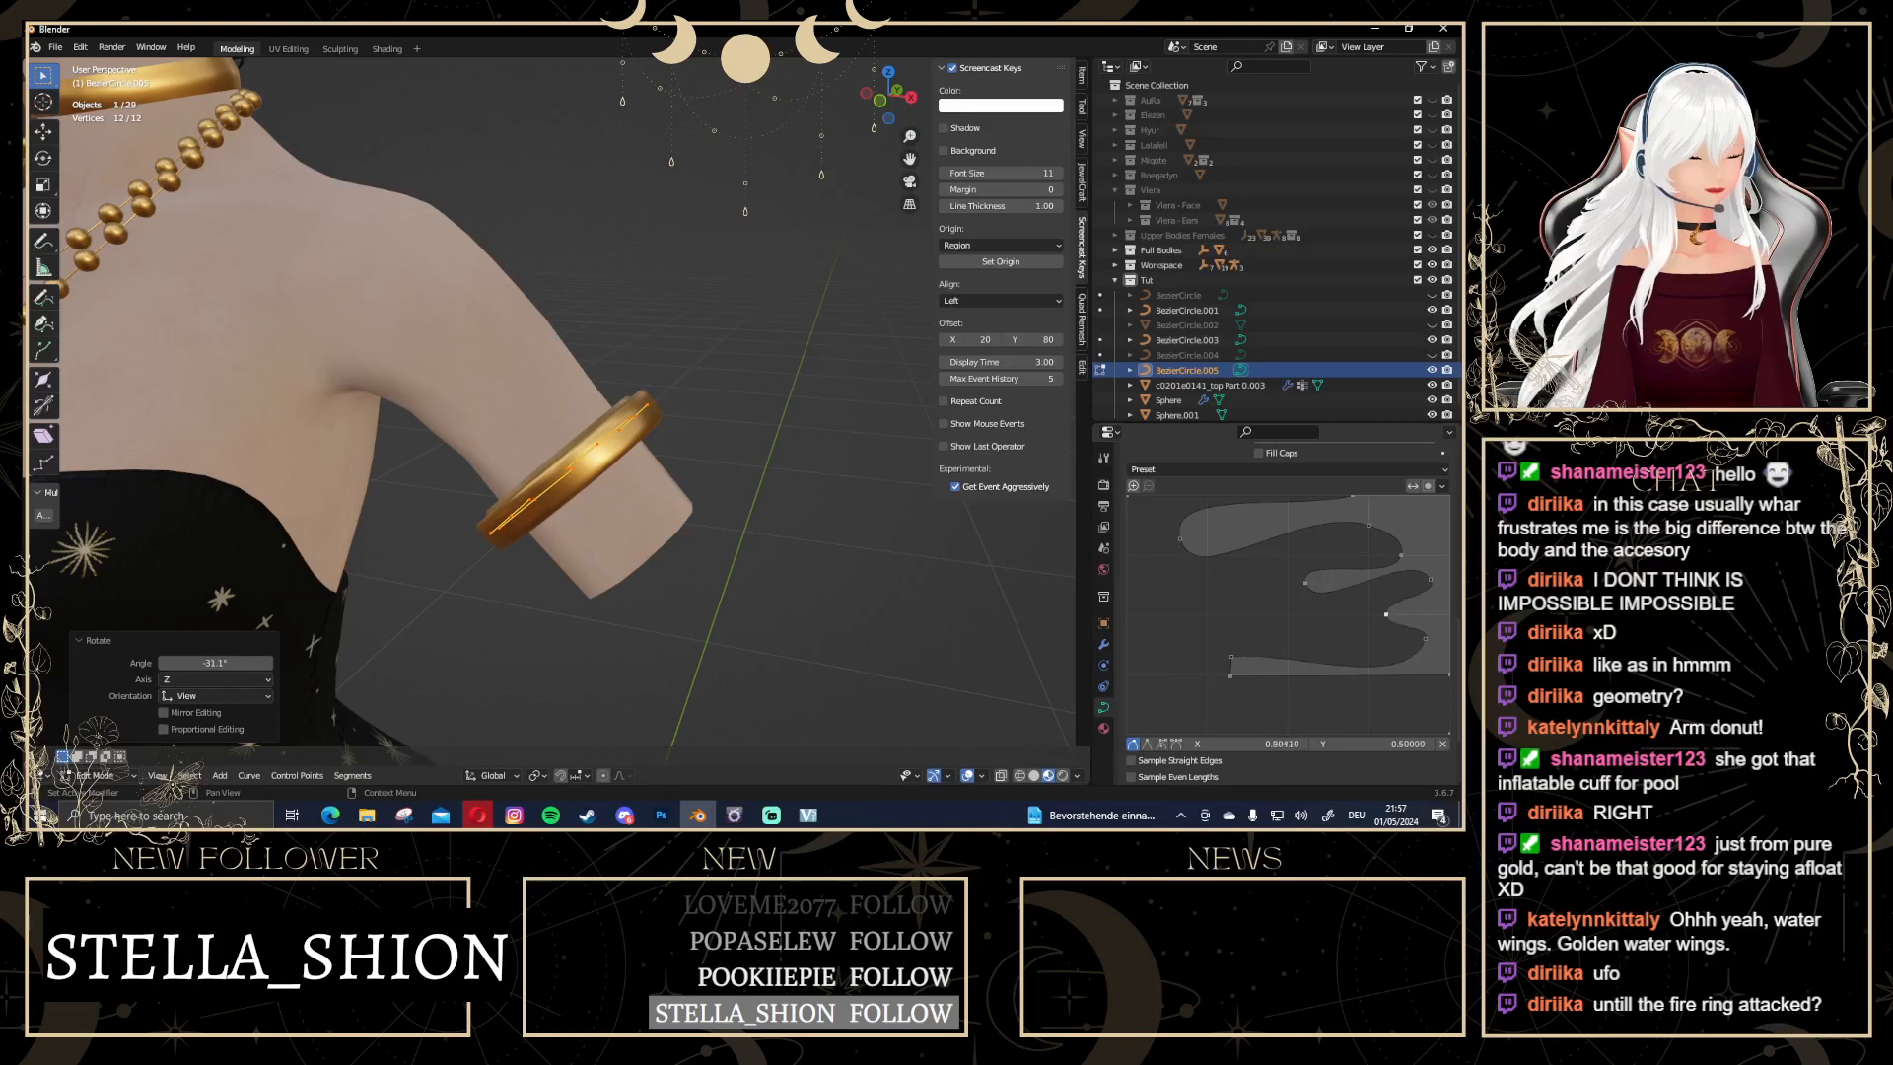
{"action": "middle_click_drag", "start_coordinate": [499, 514], "coordinate": [924, 339]}
{"action": "key", "text": "KP_Divide"}
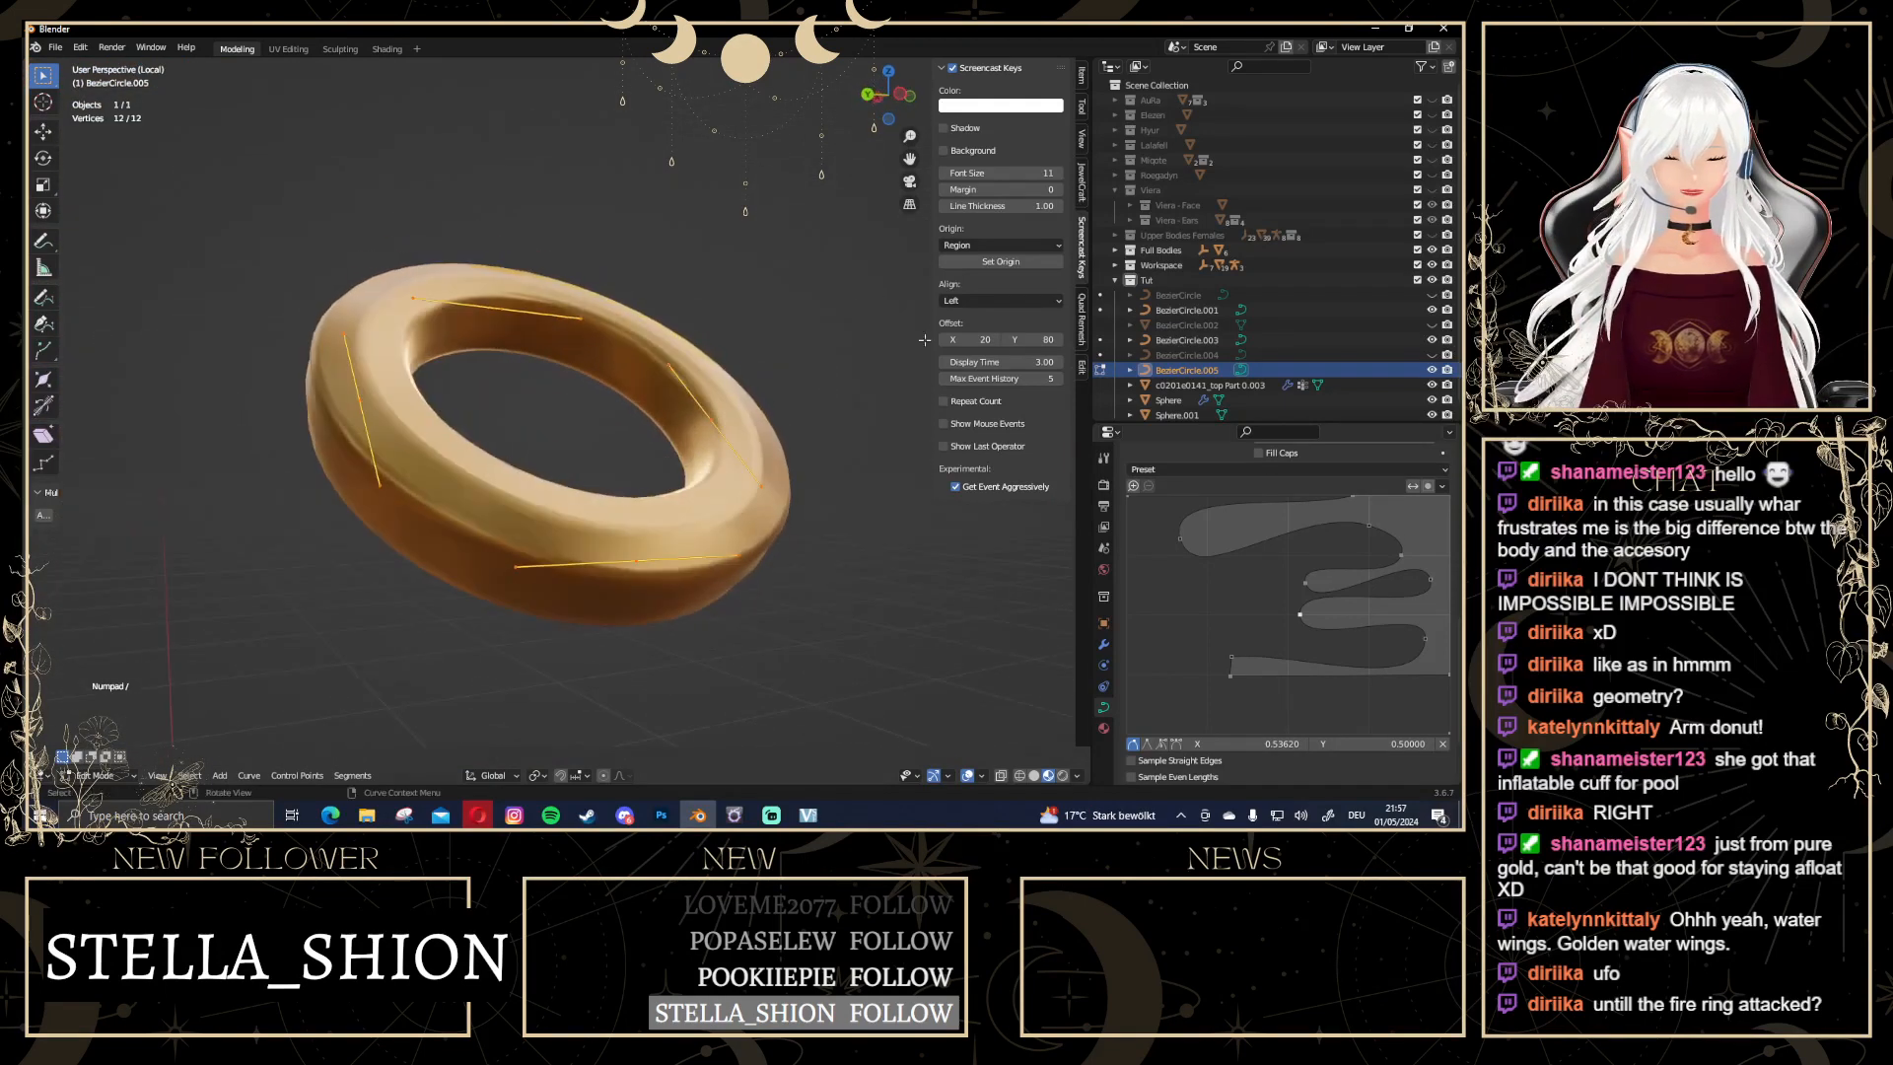
Apply the Steps preset to the bevel profile and move its points to about (0.76, 0.91) and (0.95, 0.20)
{"action": "left_click", "coordinate": [1388, 469]}
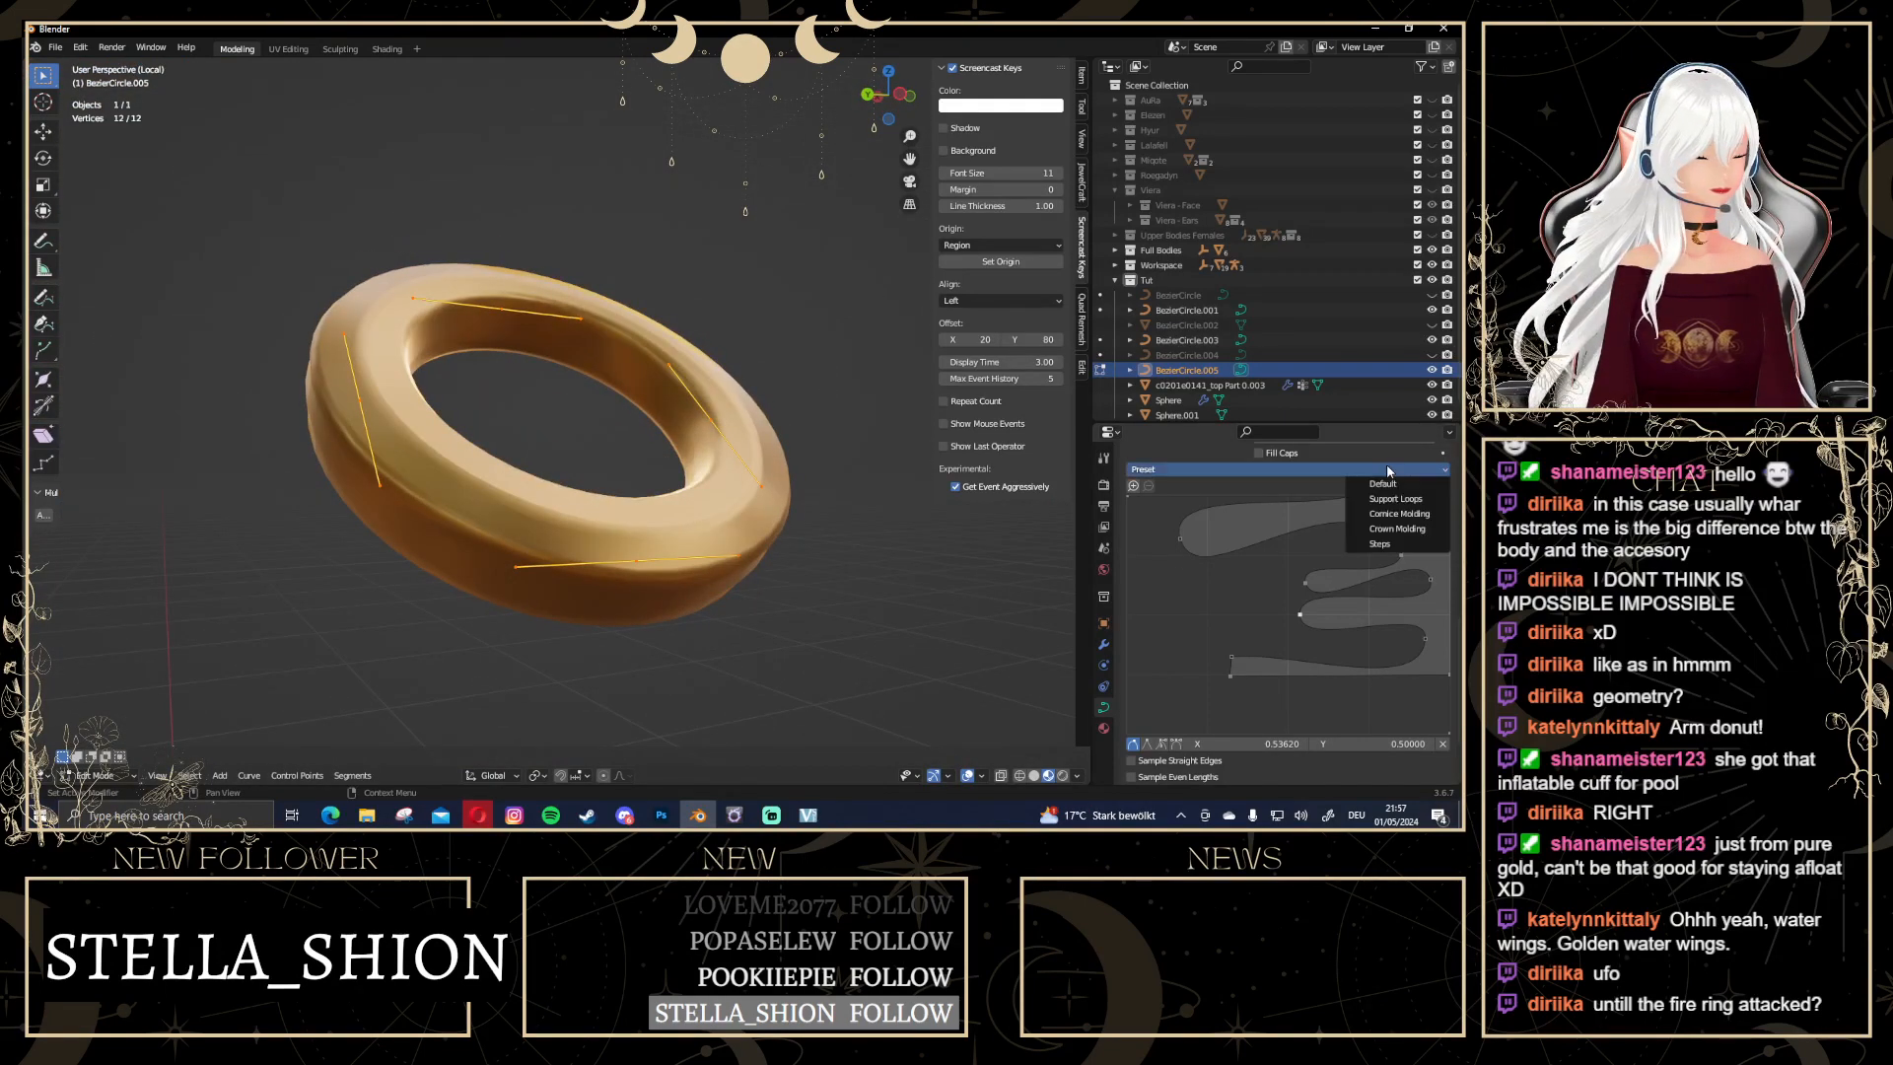
{"action": "left_click", "coordinate": [1378, 545]}
{"action": "middle_click_drag", "start_coordinate": [779, 463], "coordinate": [1102, 552]}
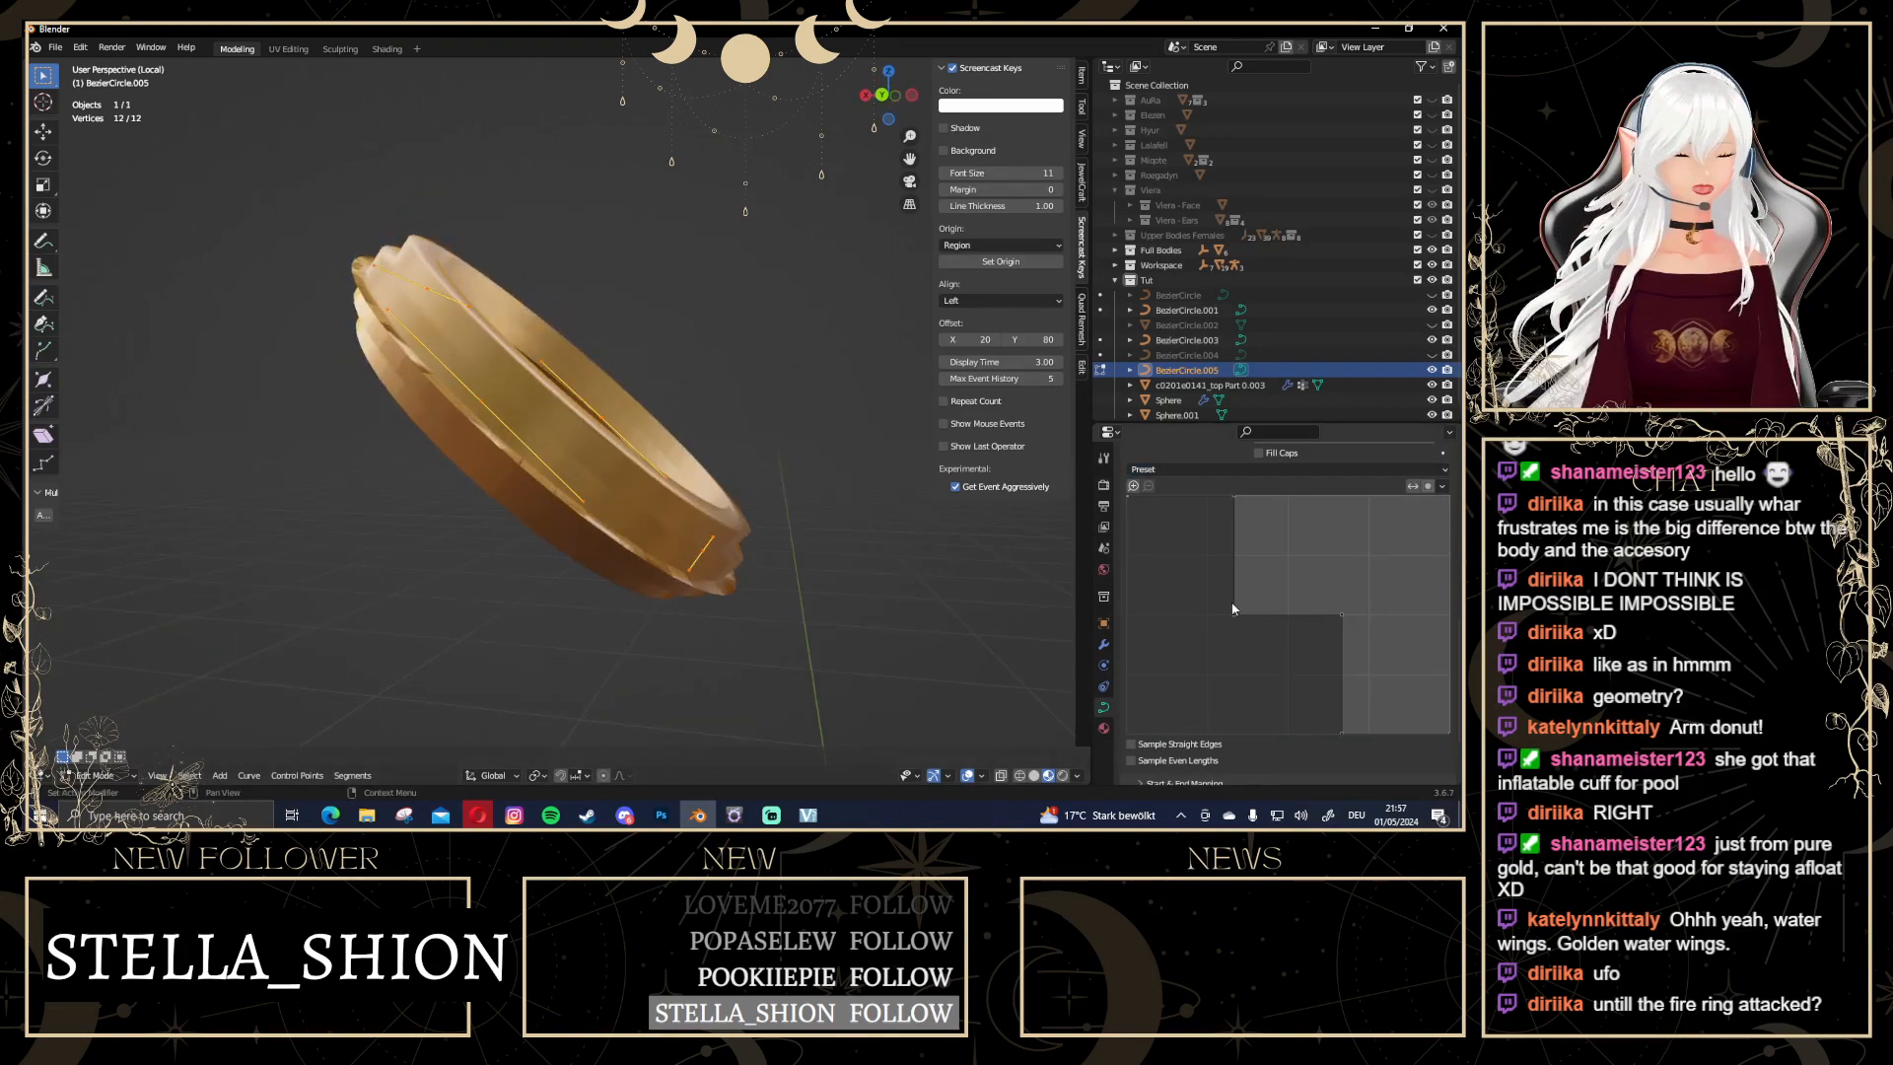
{"action": "left_click_drag", "start_coordinate": [1233, 614], "coordinate": [1372, 516]}
{"action": "middle_click_drag", "start_coordinate": [631, 414], "coordinate": [933, 520]}
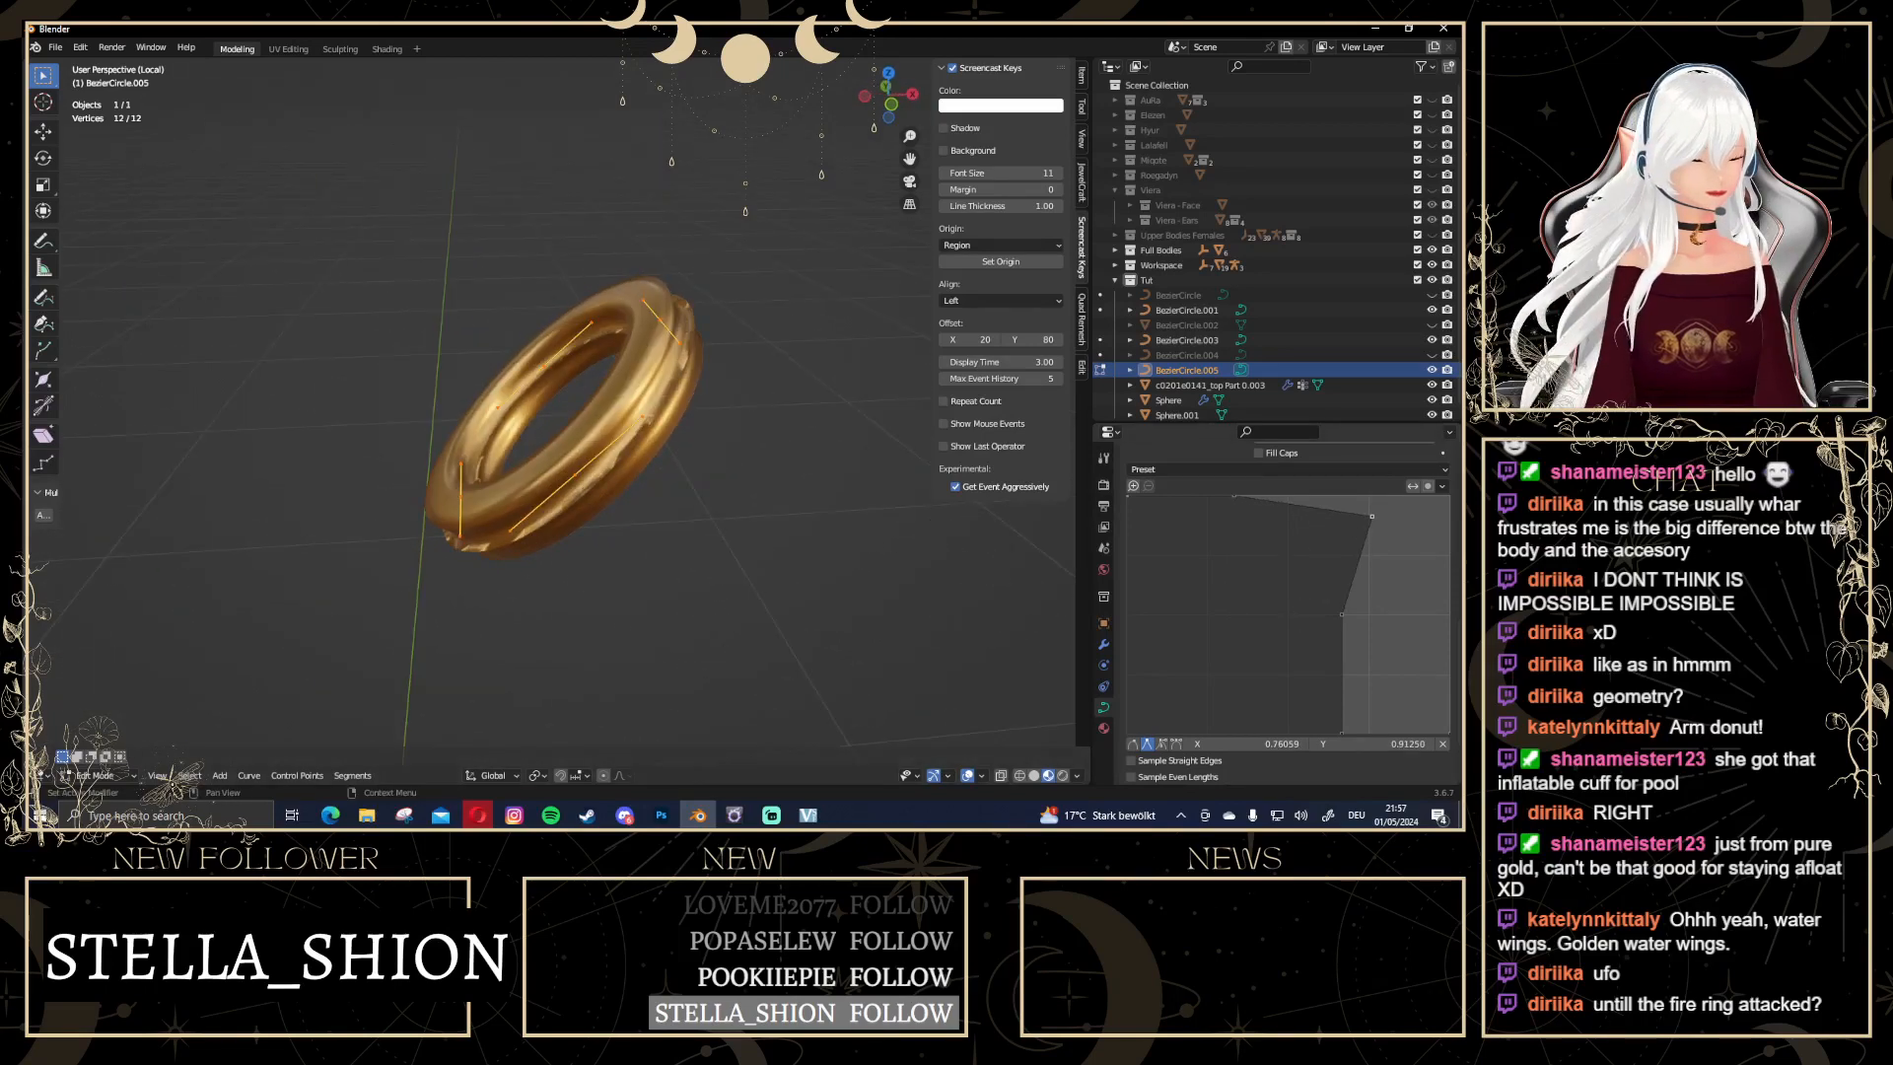
{"action": "left_click_drag", "start_coordinate": [1340, 619], "coordinate": [1432, 687]}
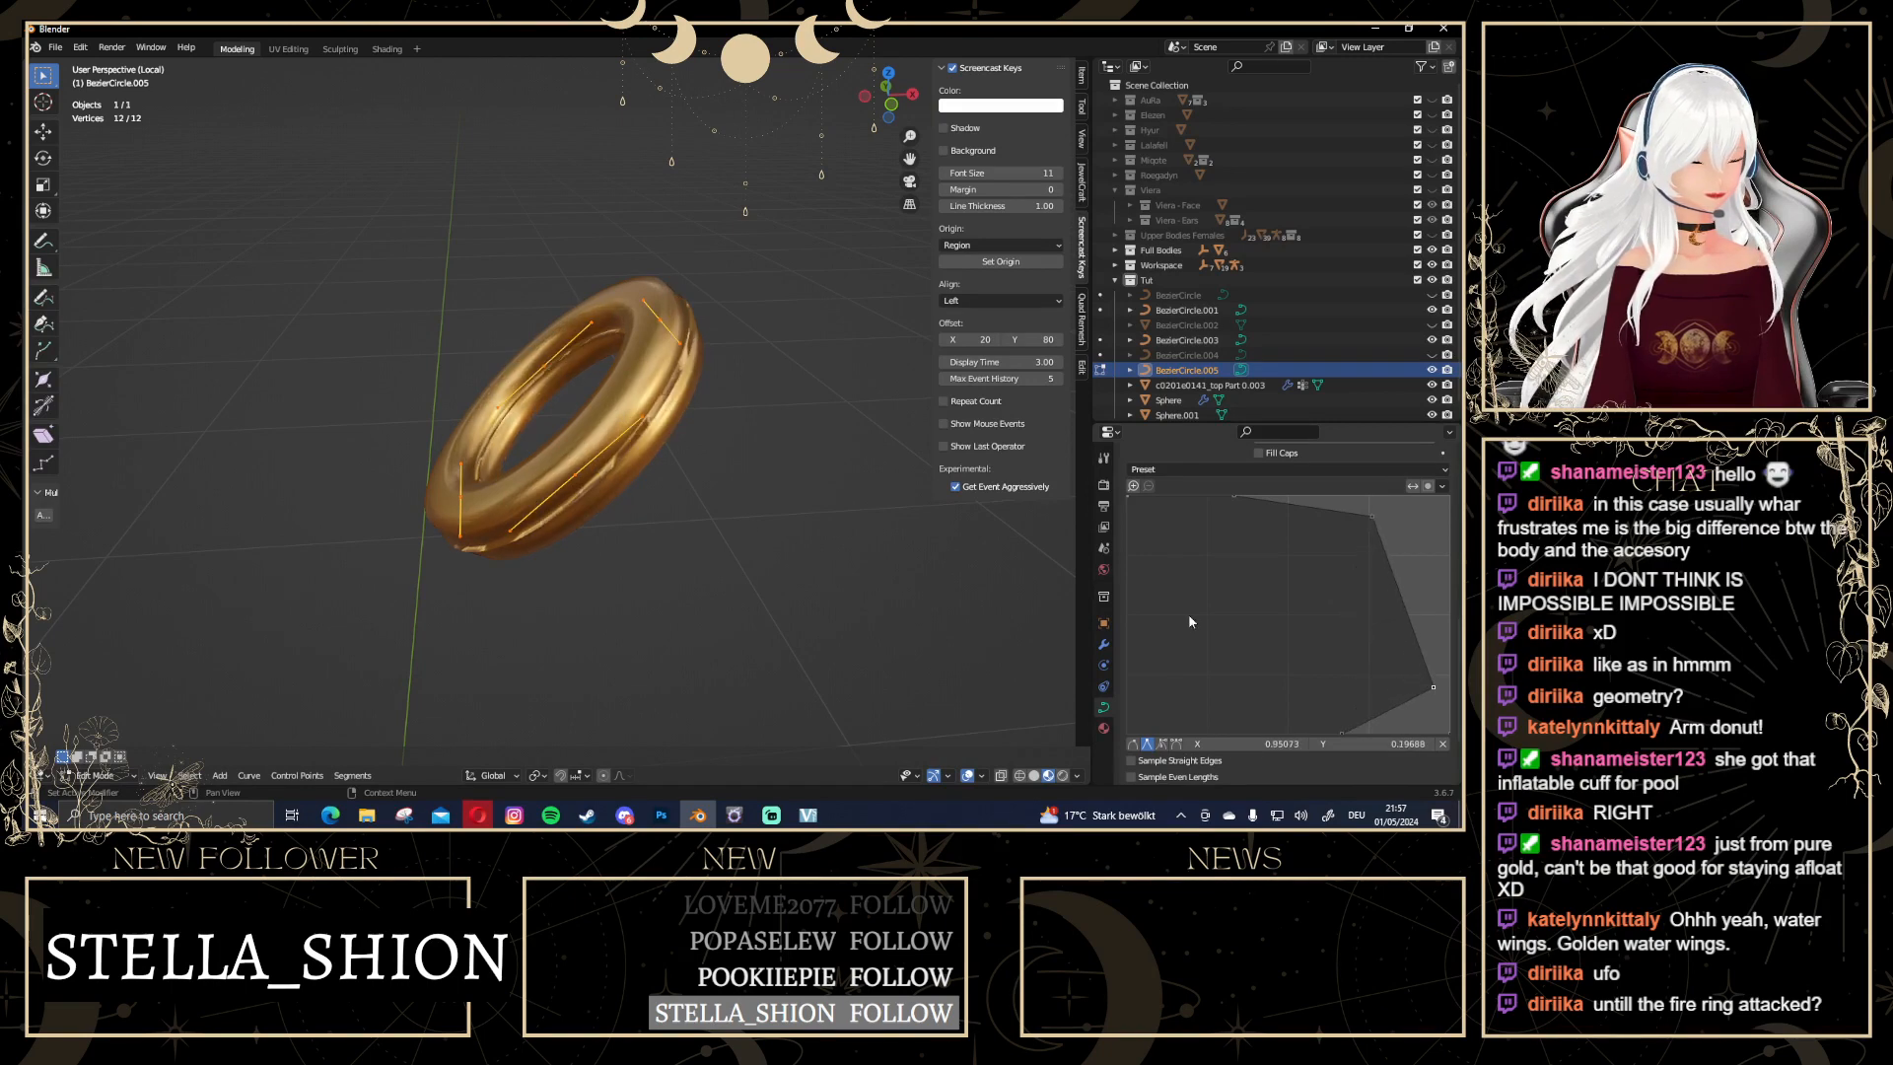
{"action": "middle_click_drag", "start_coordinate": [641, 474], "coordinate": [406, 490]}
Leave local view and Edit Mode, and inspect the bracelet on the whole character from the front and side
{"action": "left_click", "coordinate": [699, 508]}
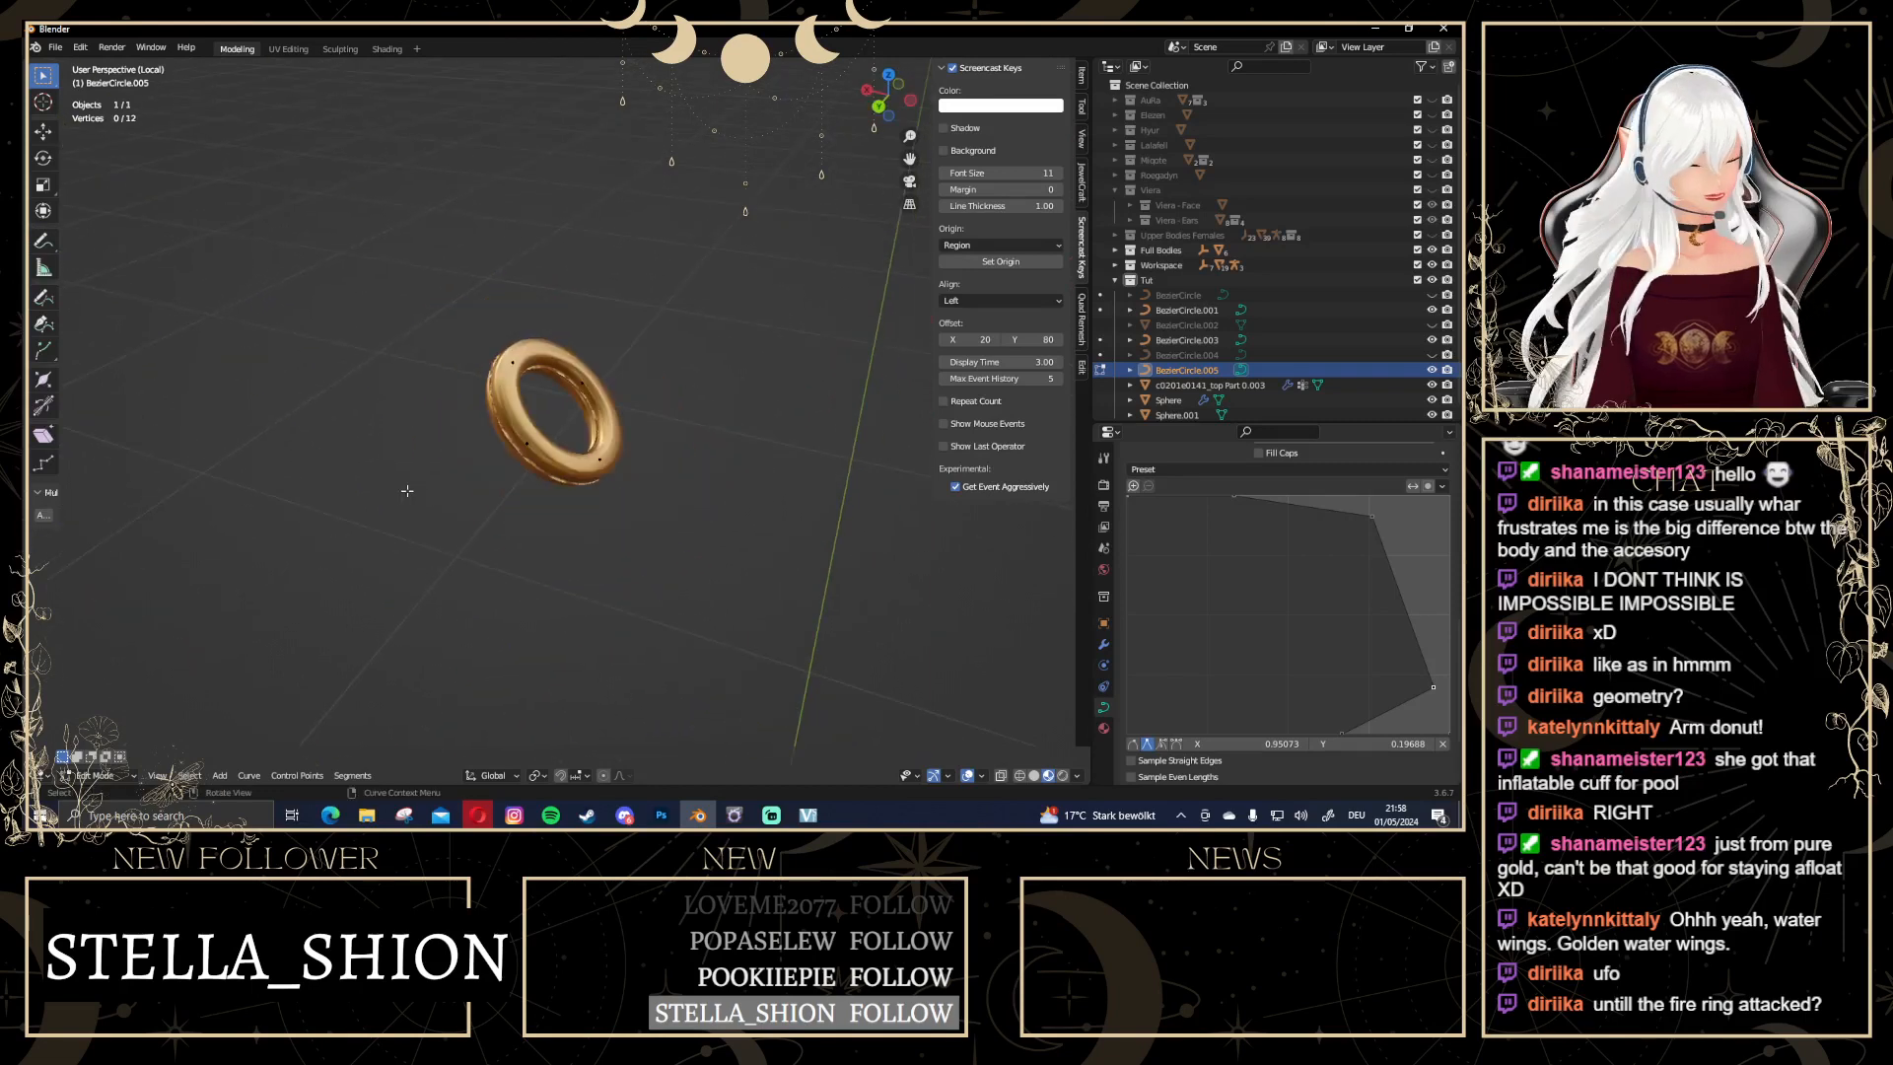
{"action": "key", "text": "KP_Divide"}
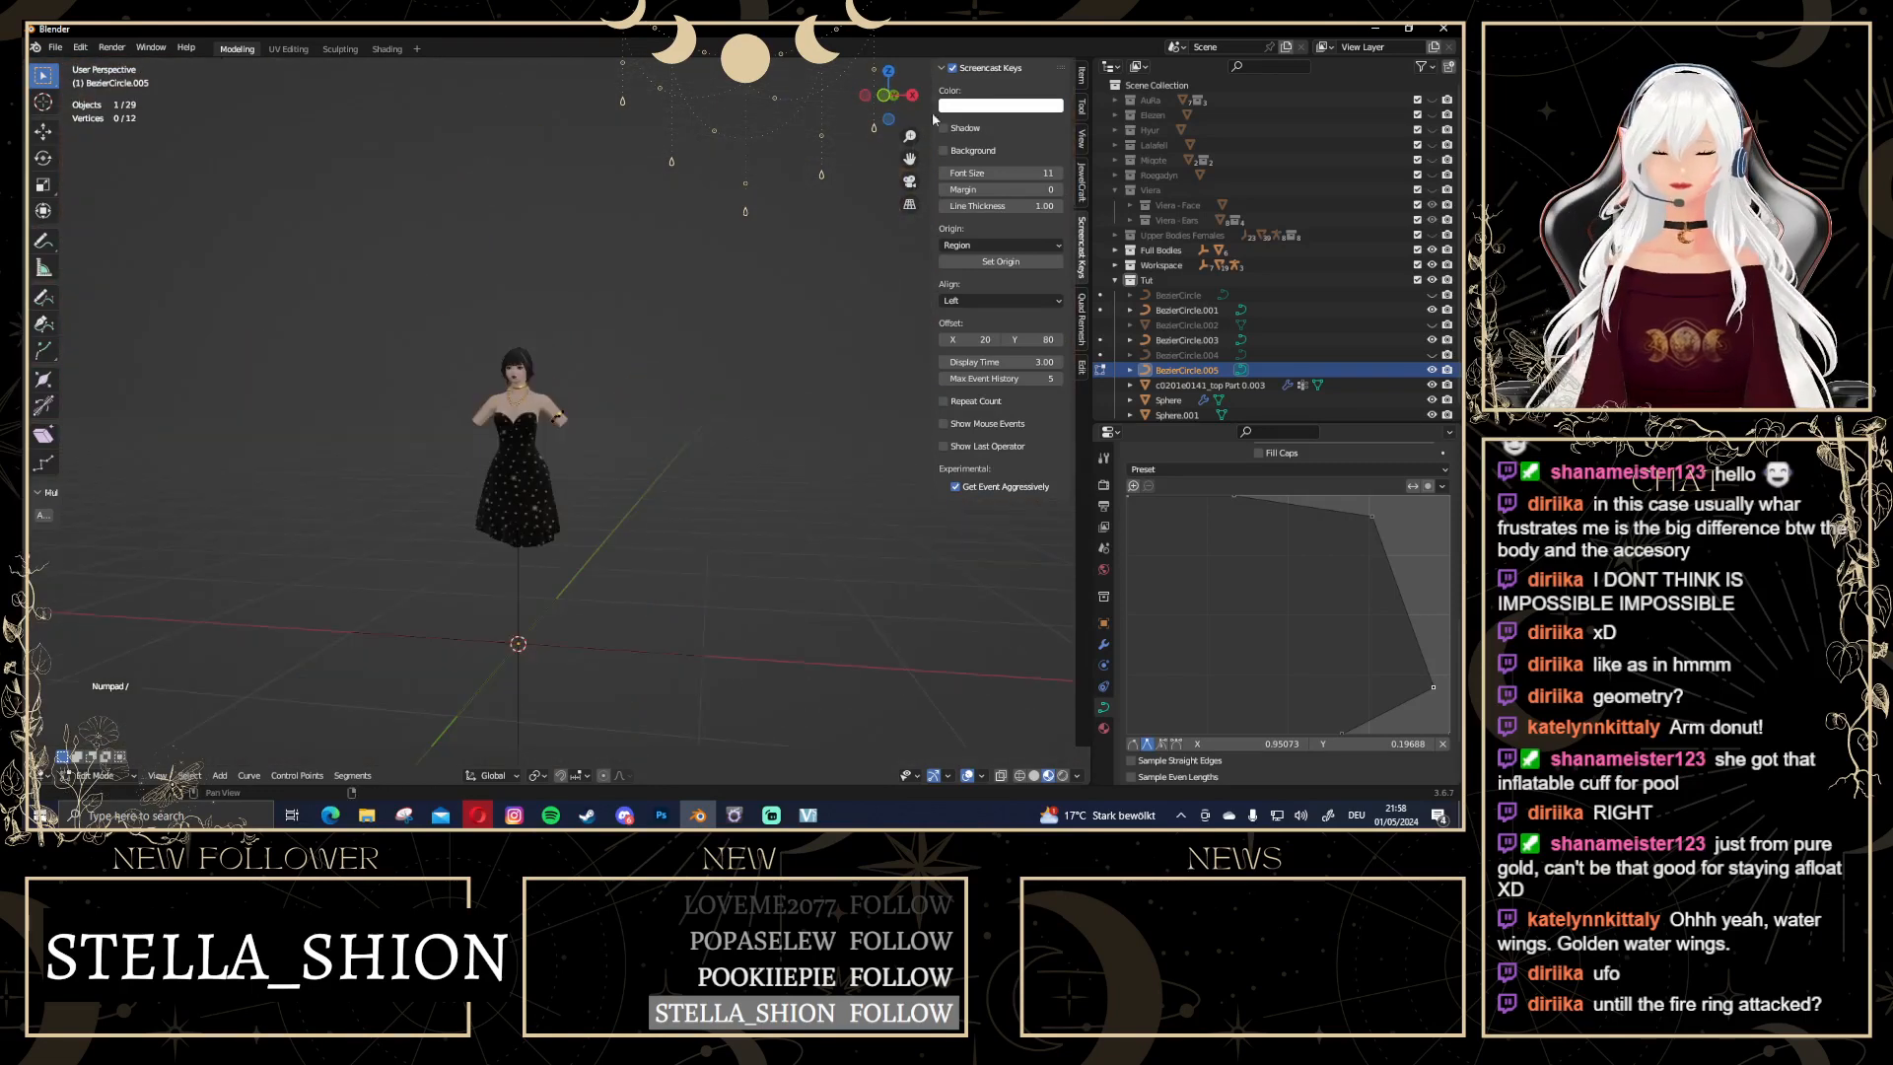
{"action": "left_click", "coordinate": [883, 96]}
{"action": "scroll", "coordinate": [686, 472], "scroll_direction": "up", "scroll_amount": 5}
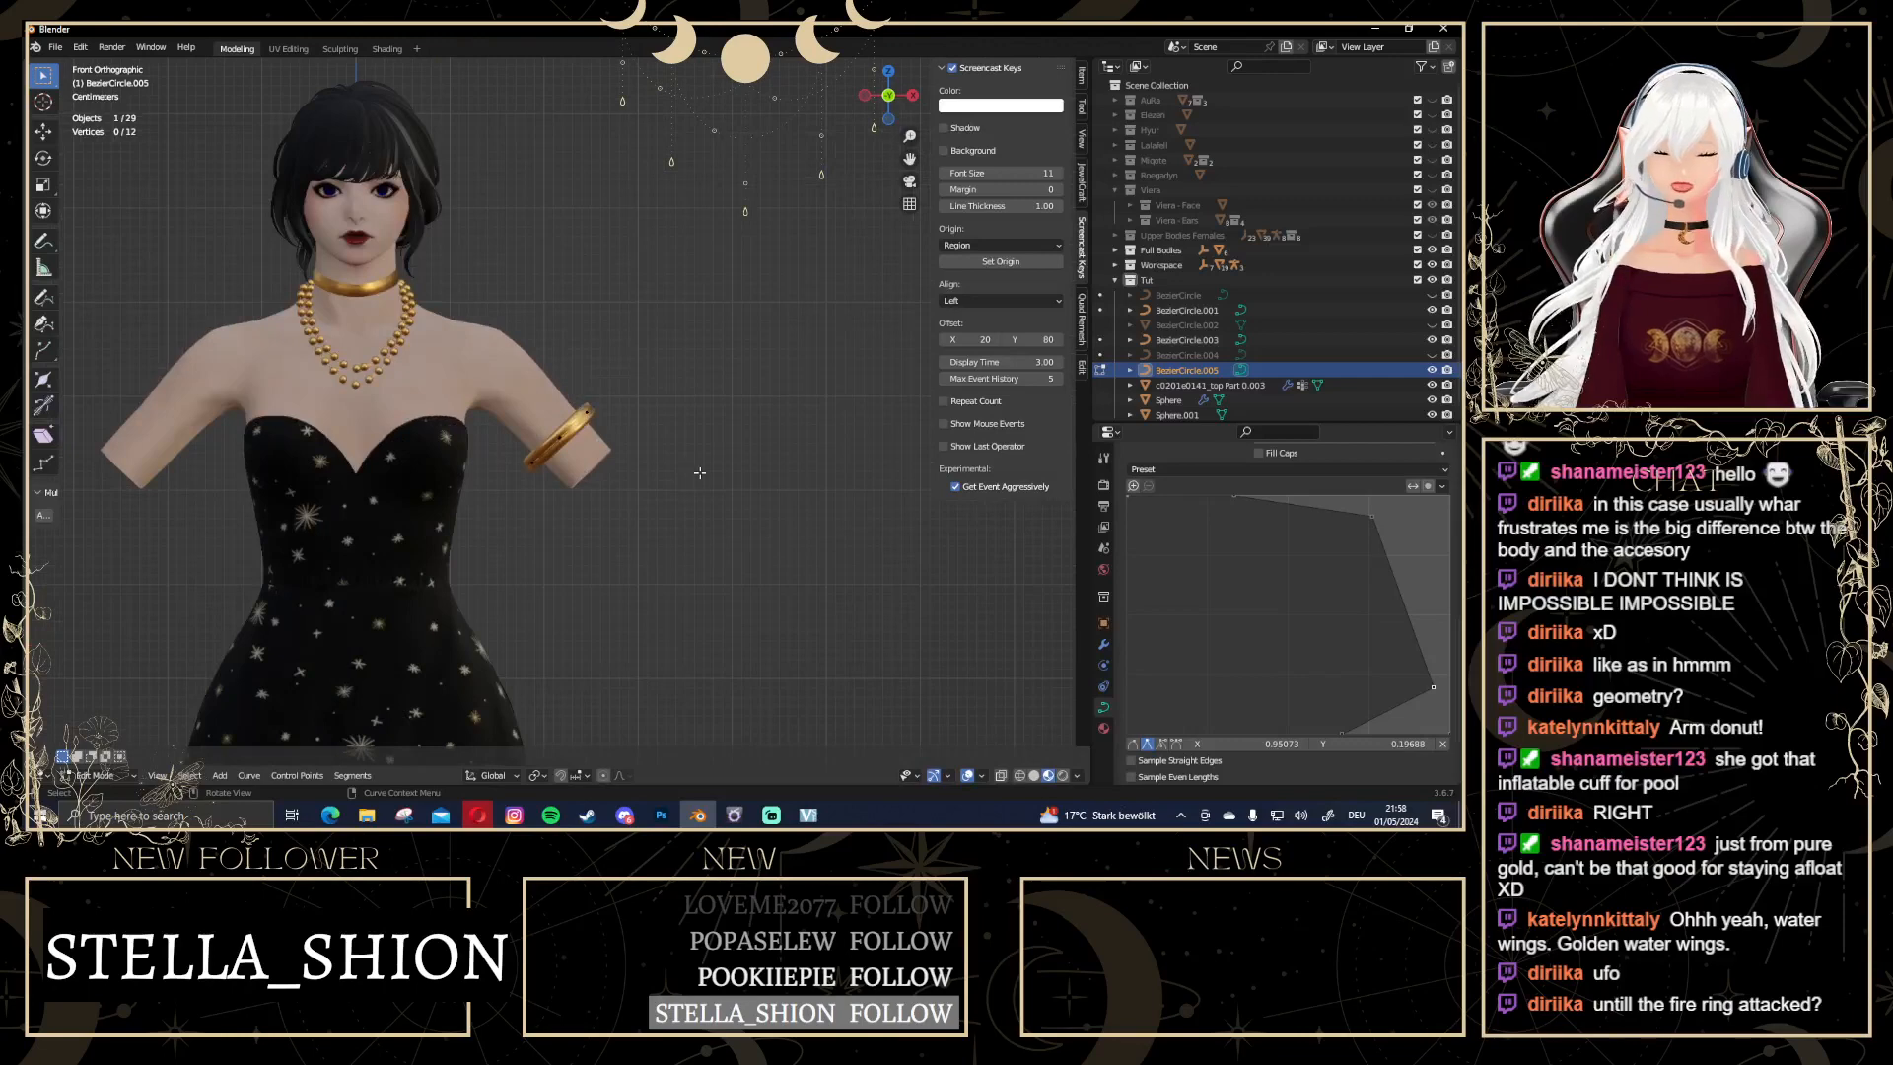
{"action": "key", "text": "Tab"}
{"action": "left_click", "coordinate": [699, 472]}
{"action": "middle_click_drag", "start_coordinate": [381, 524], "coordinate": [518, 576], "text": "shift"}
{"action": "scroll", "coordinate": [632, 529], "scroll_direction": "up", "scroll_amount": 1}
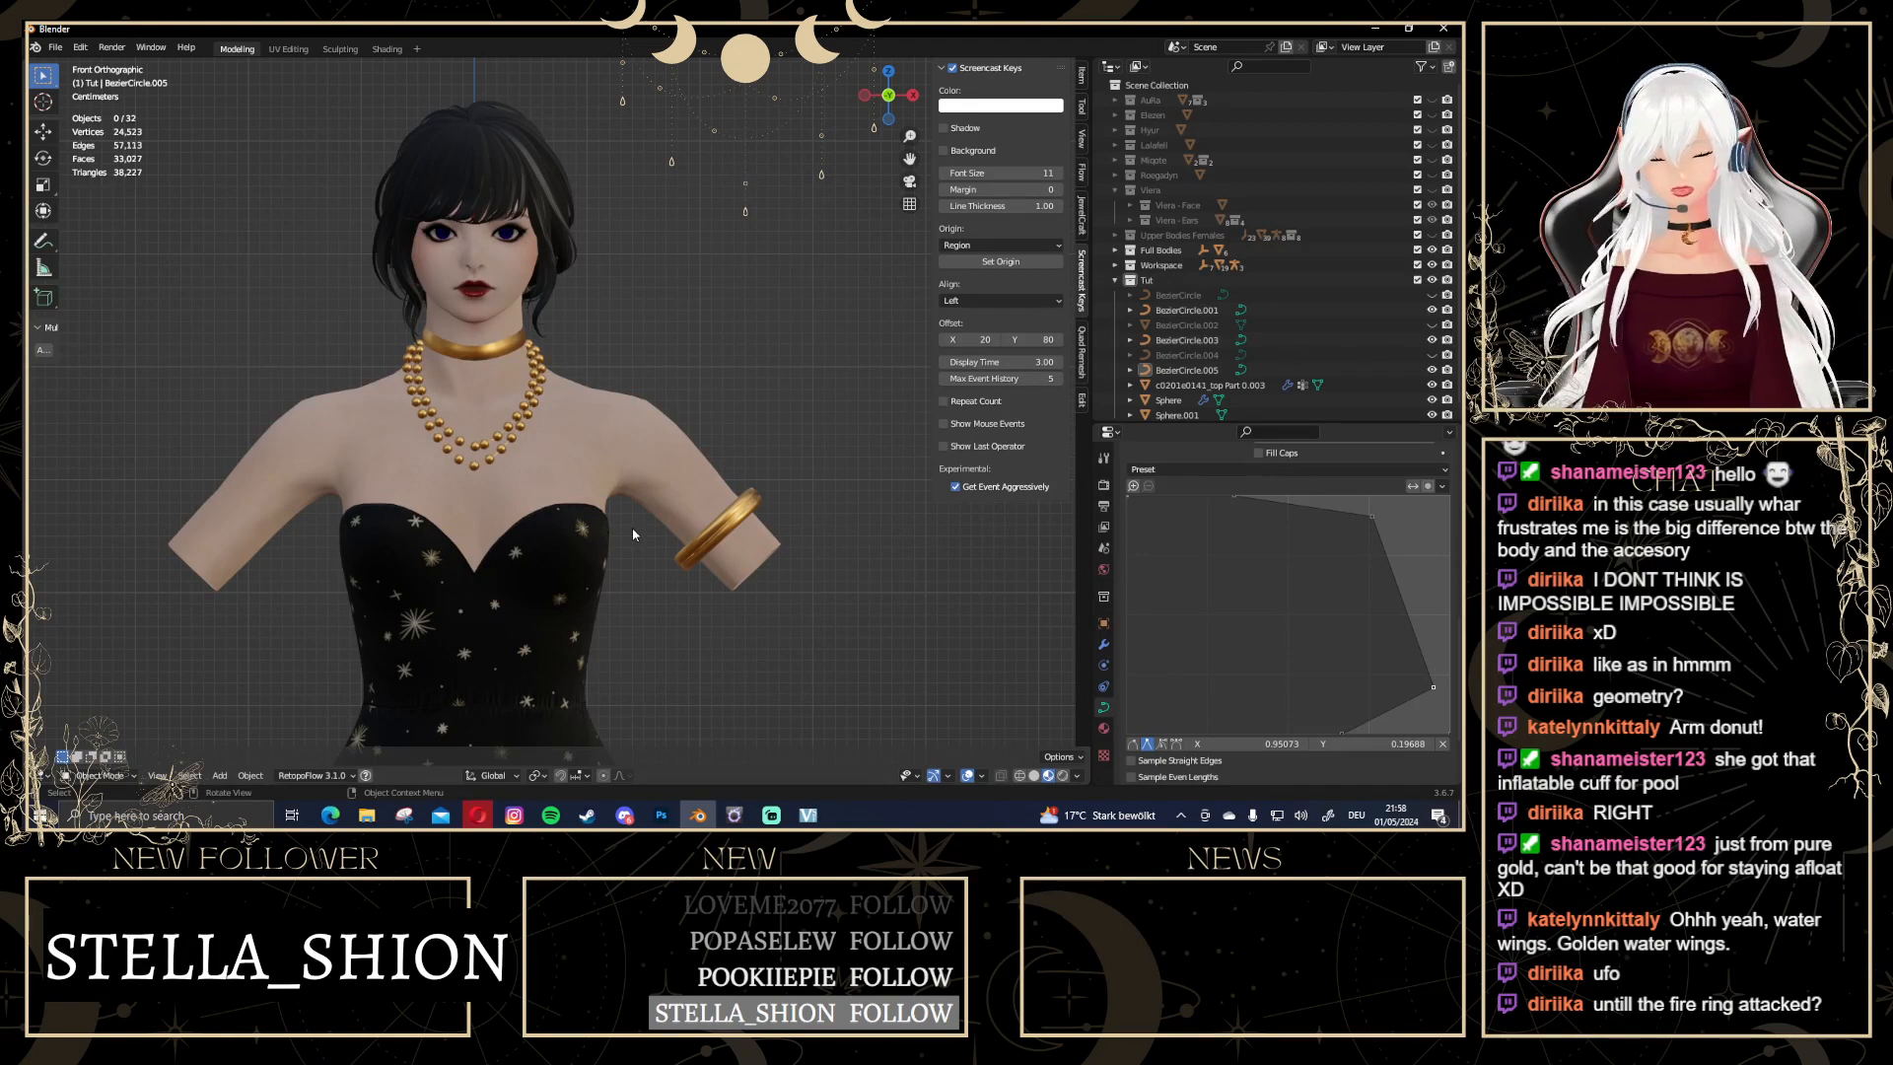
{"action": "middle_click_drag", "start_coordinate": [633, 535], "coordinate": [403, 439]}
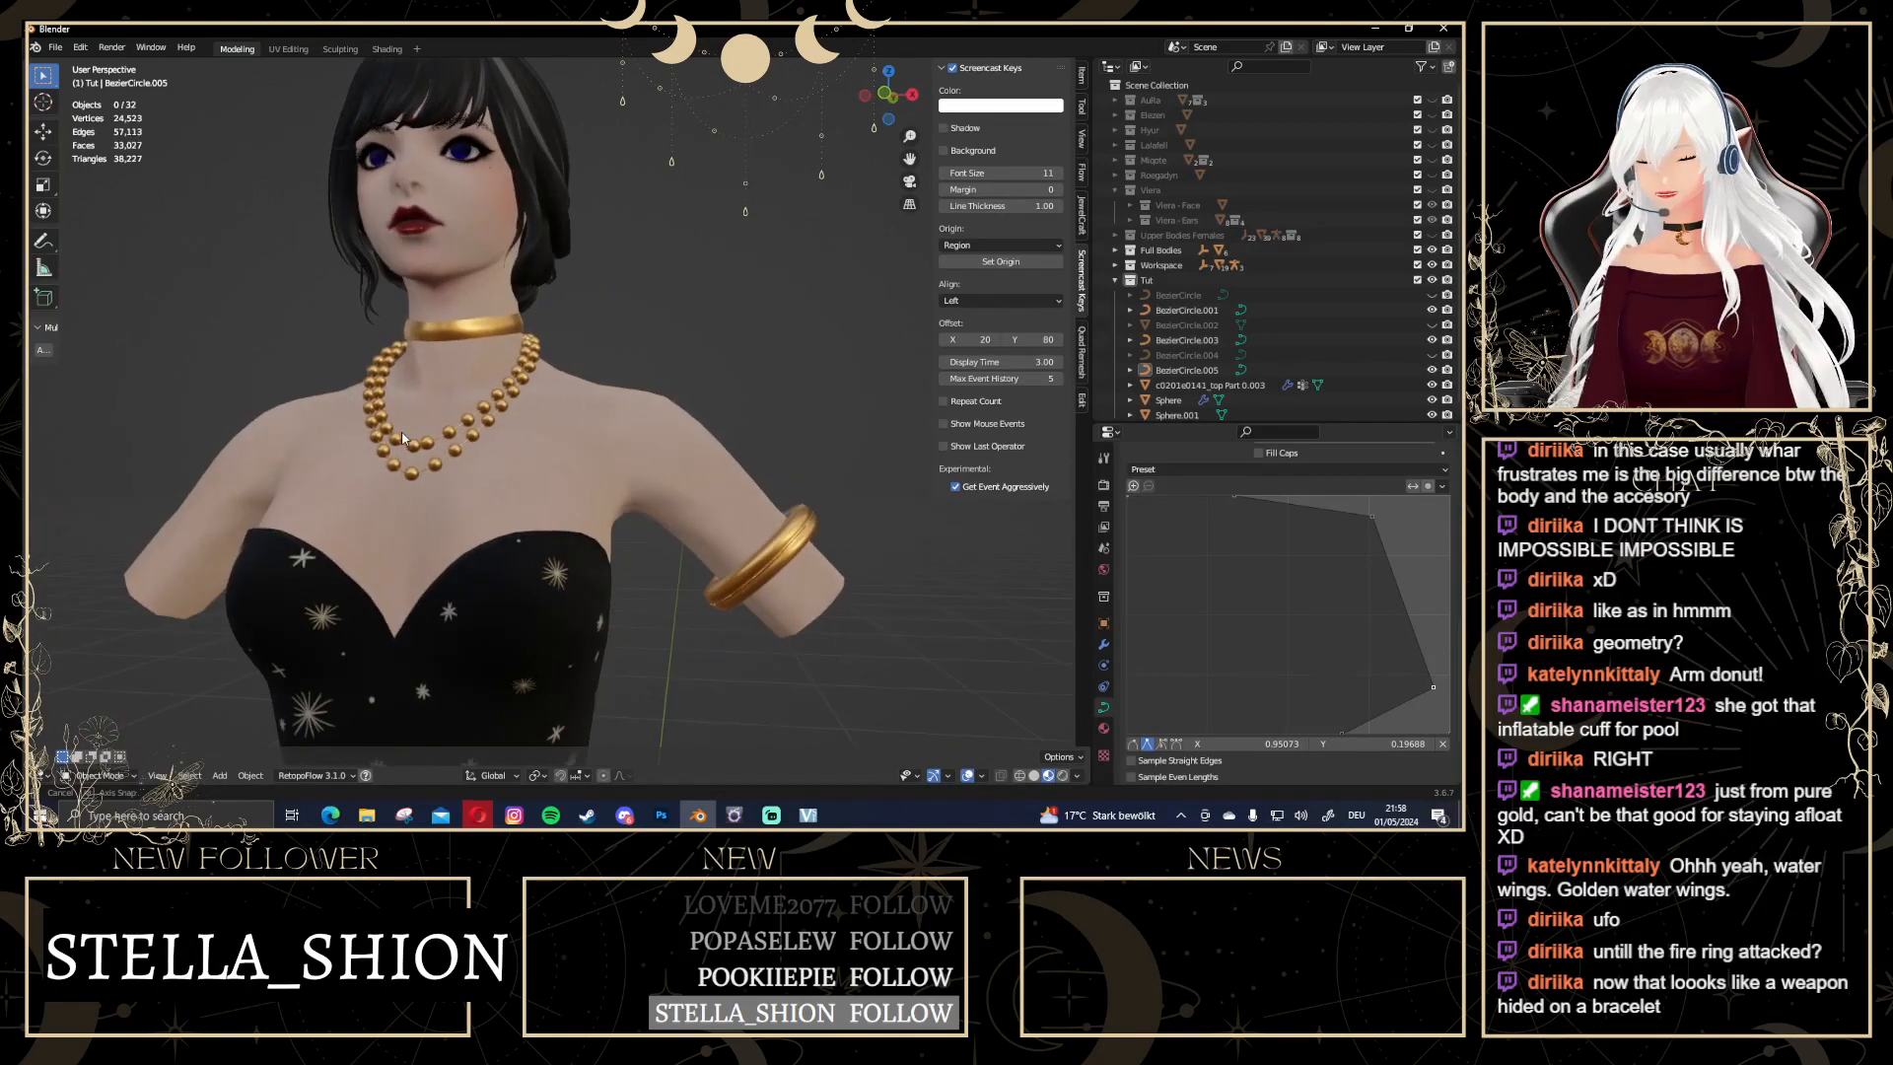
Select the necklace curve BezierCircle.003 and open it in Edit Mode, viewing the necklace from the side
{"action": "left_click", "coordinate": [413, 448]}
{"action": "key", "text": "Tab"}
{"action": "key", "text": "Tab"}
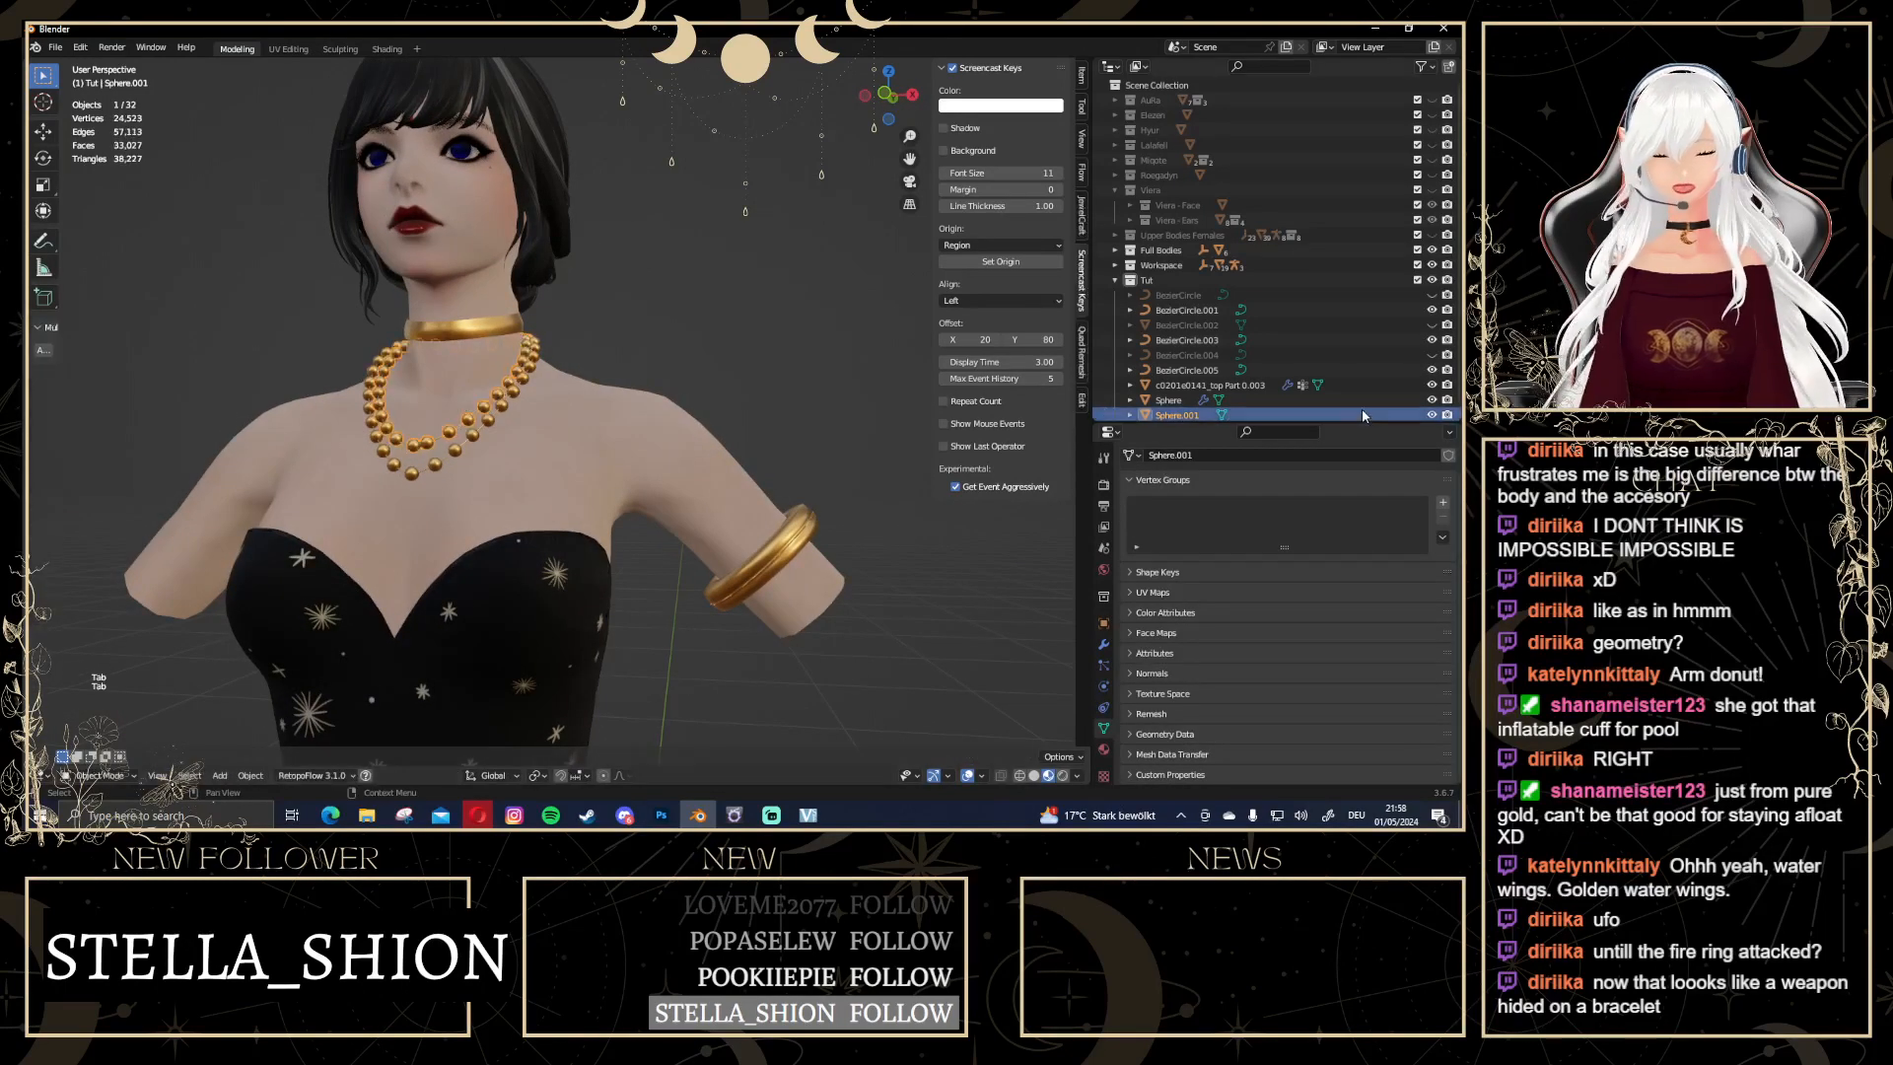
{"action": "left_click", "coordinate": [1160, 371]}
{"action": "left_click", "coordinate": [1187, 341]}
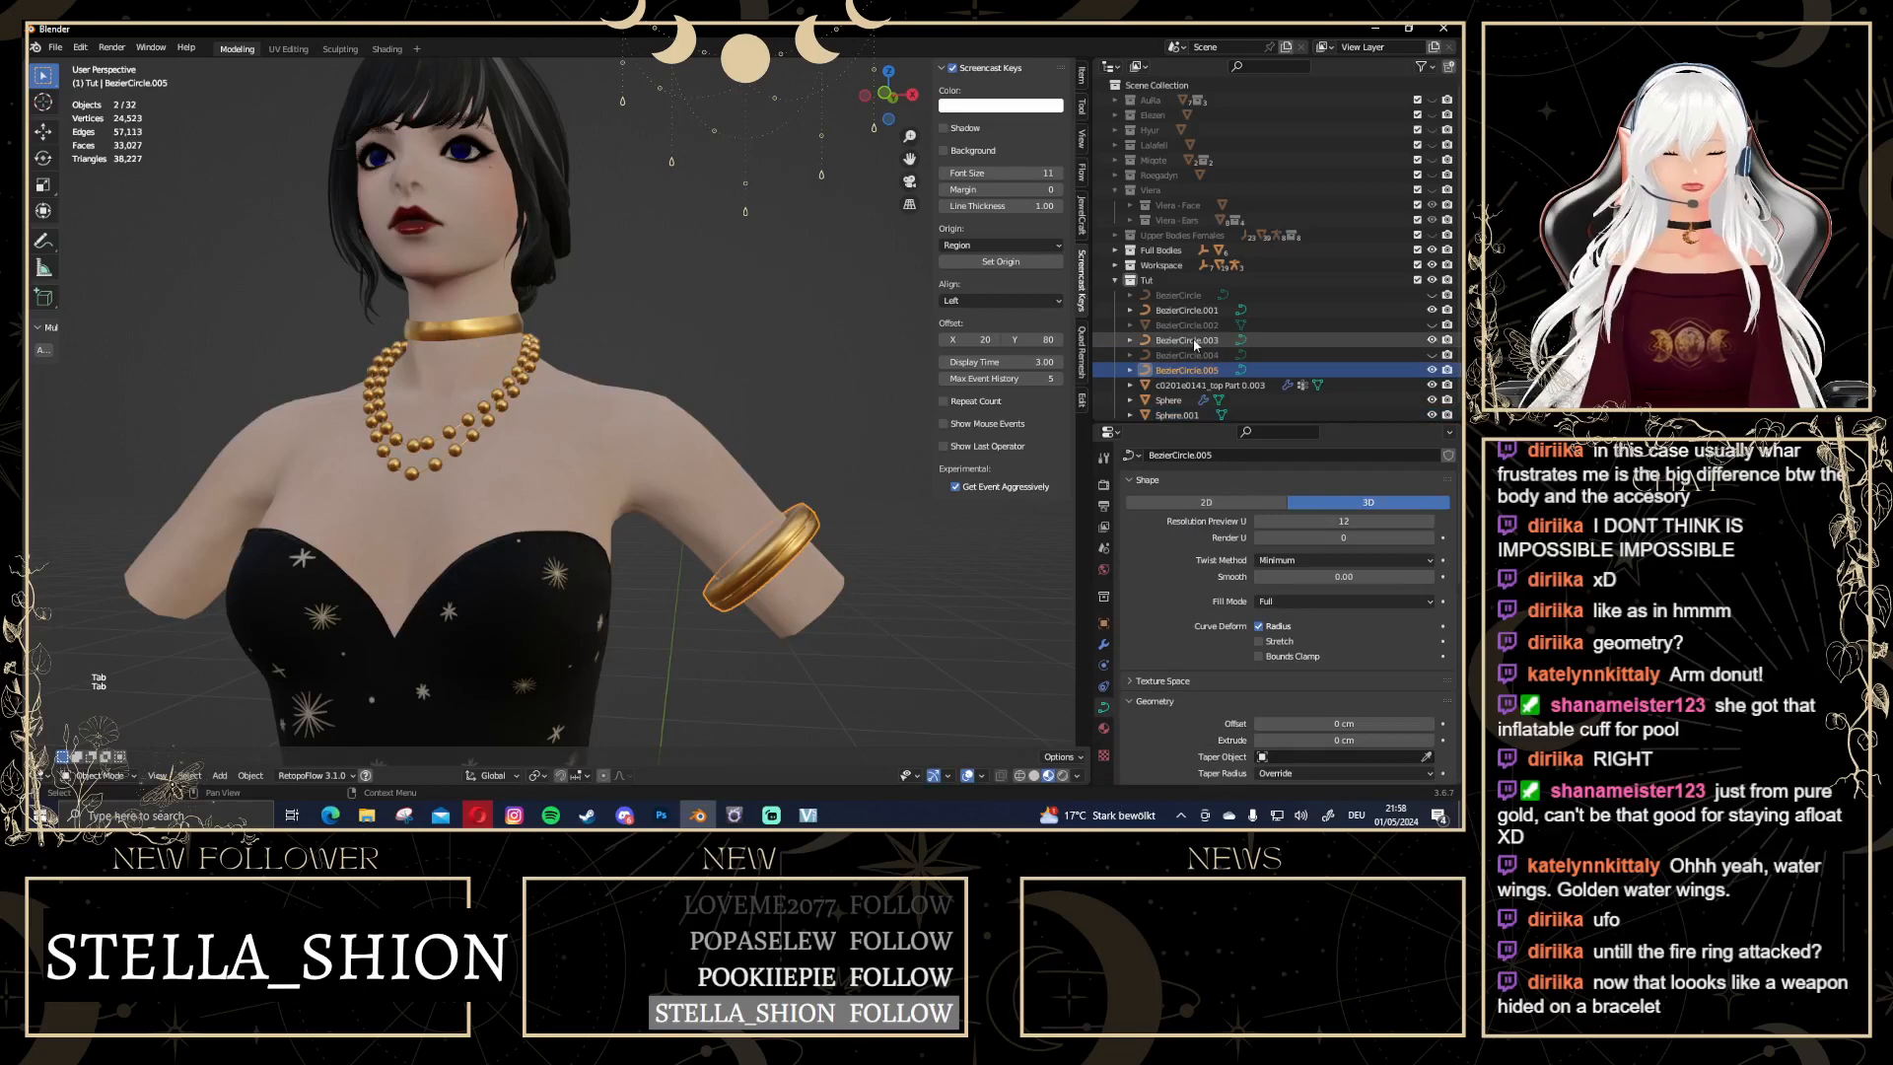
{"action": "key", "text": "Tab"}
{"action": "middle_click_drag", "start_coordinate": [465, 394], "coordinate": [335, 470]}
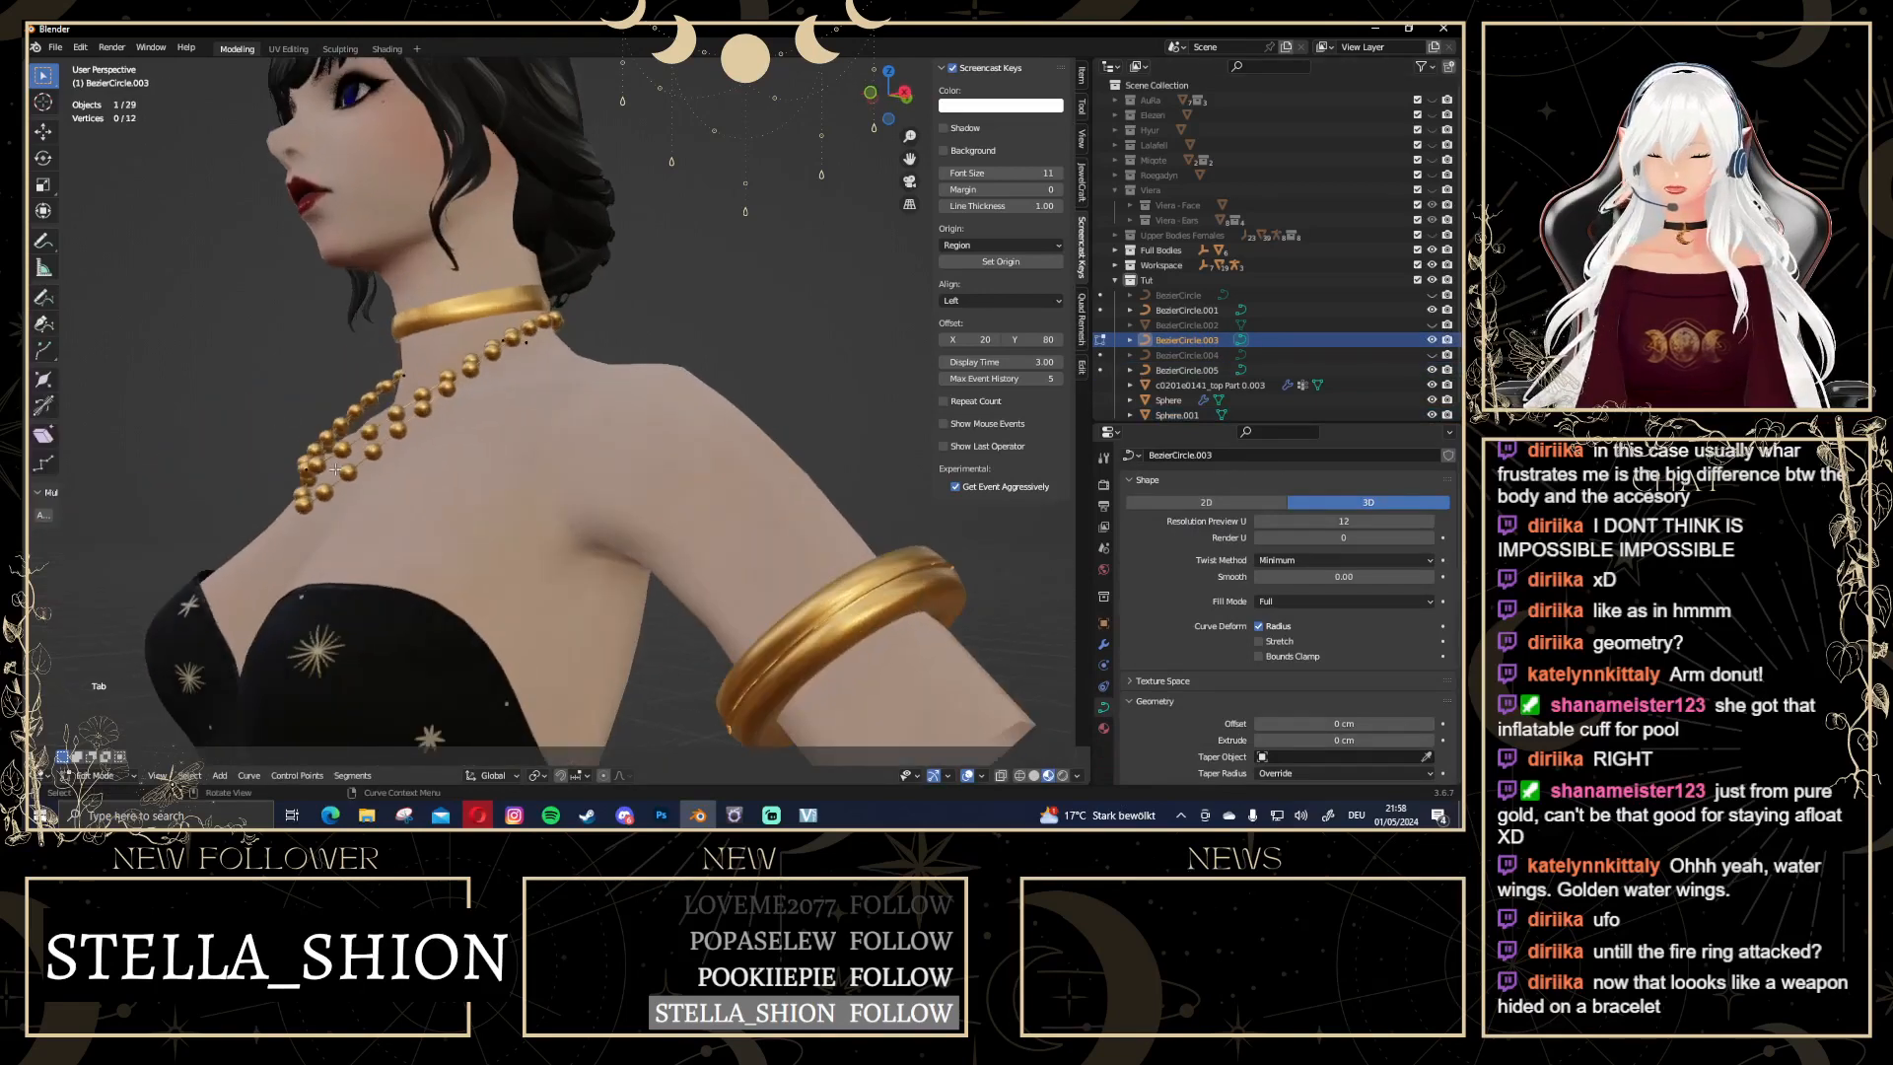
Try moving the necklace curve's front control point slightly, return to Object Mode and select the bead object Sphere.001
{"action": "key", "text": "g"}
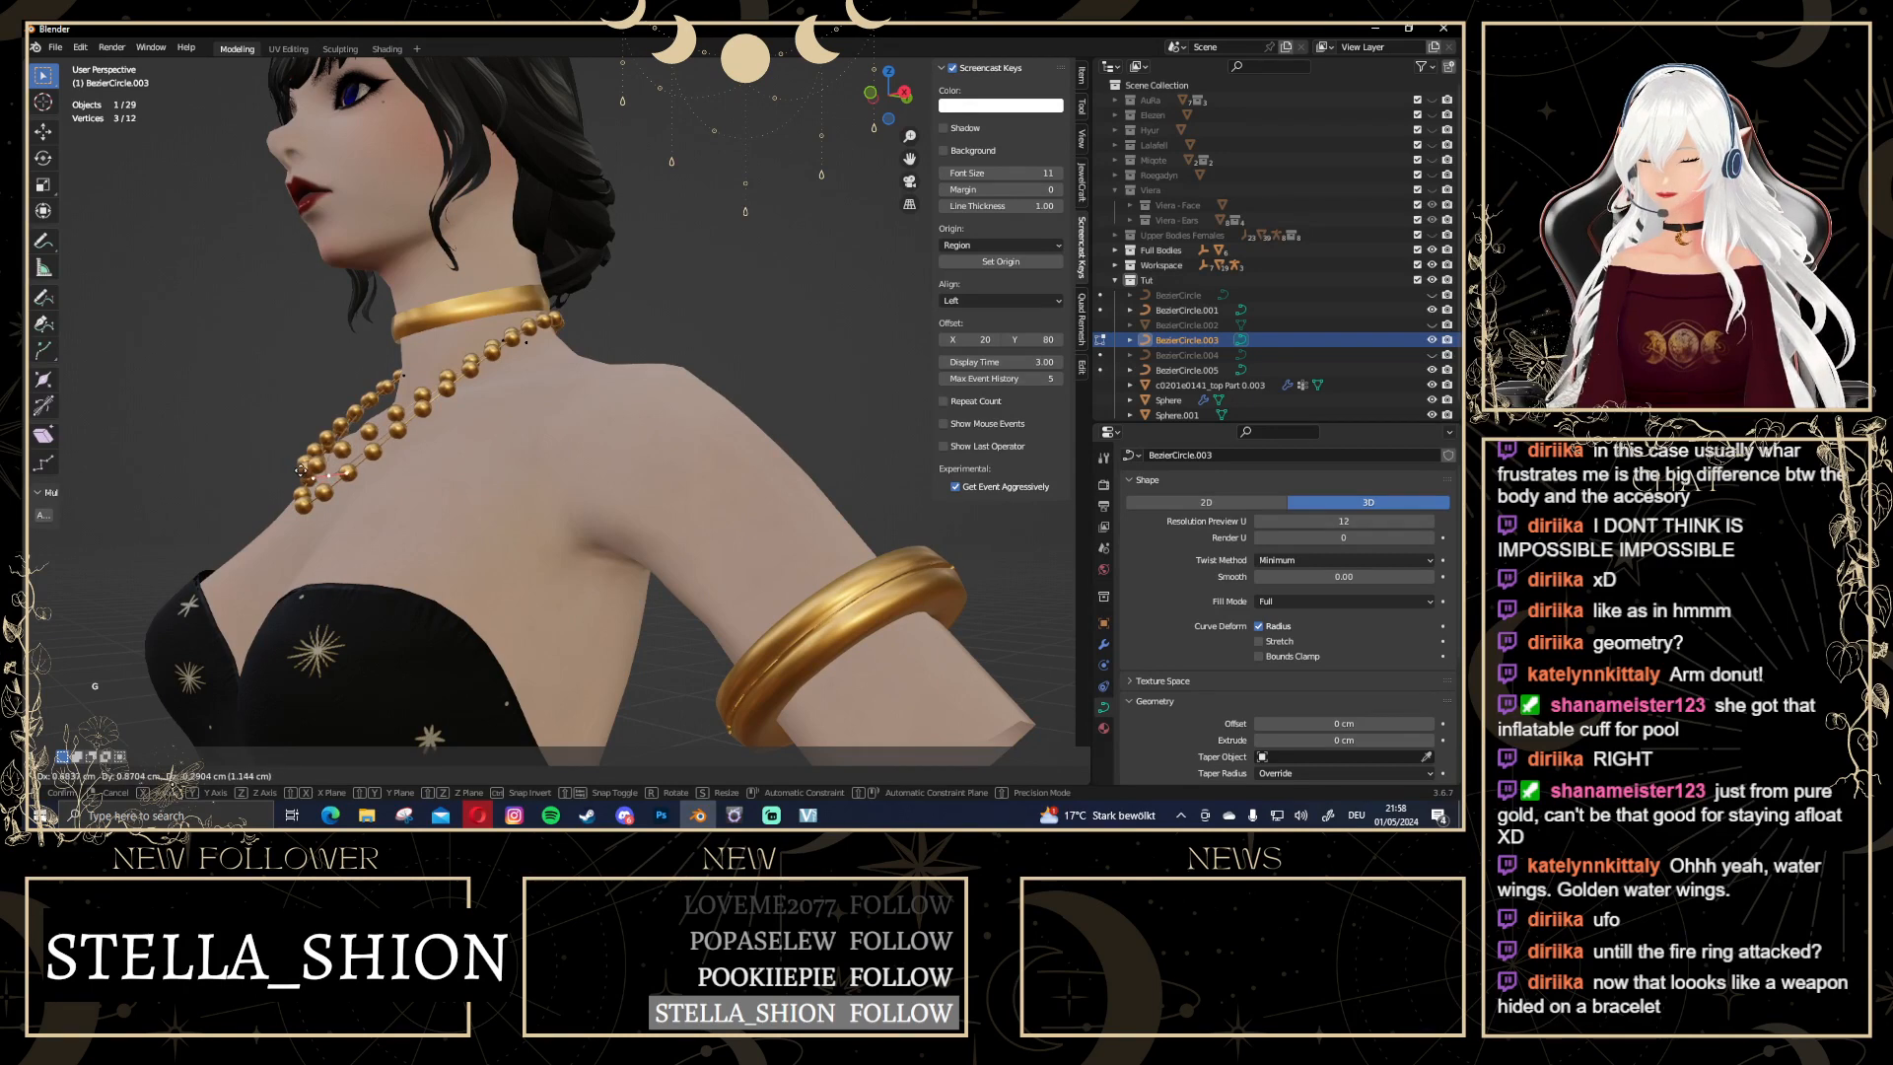
{"action": "left_click", "coordinate": [303, 471]}
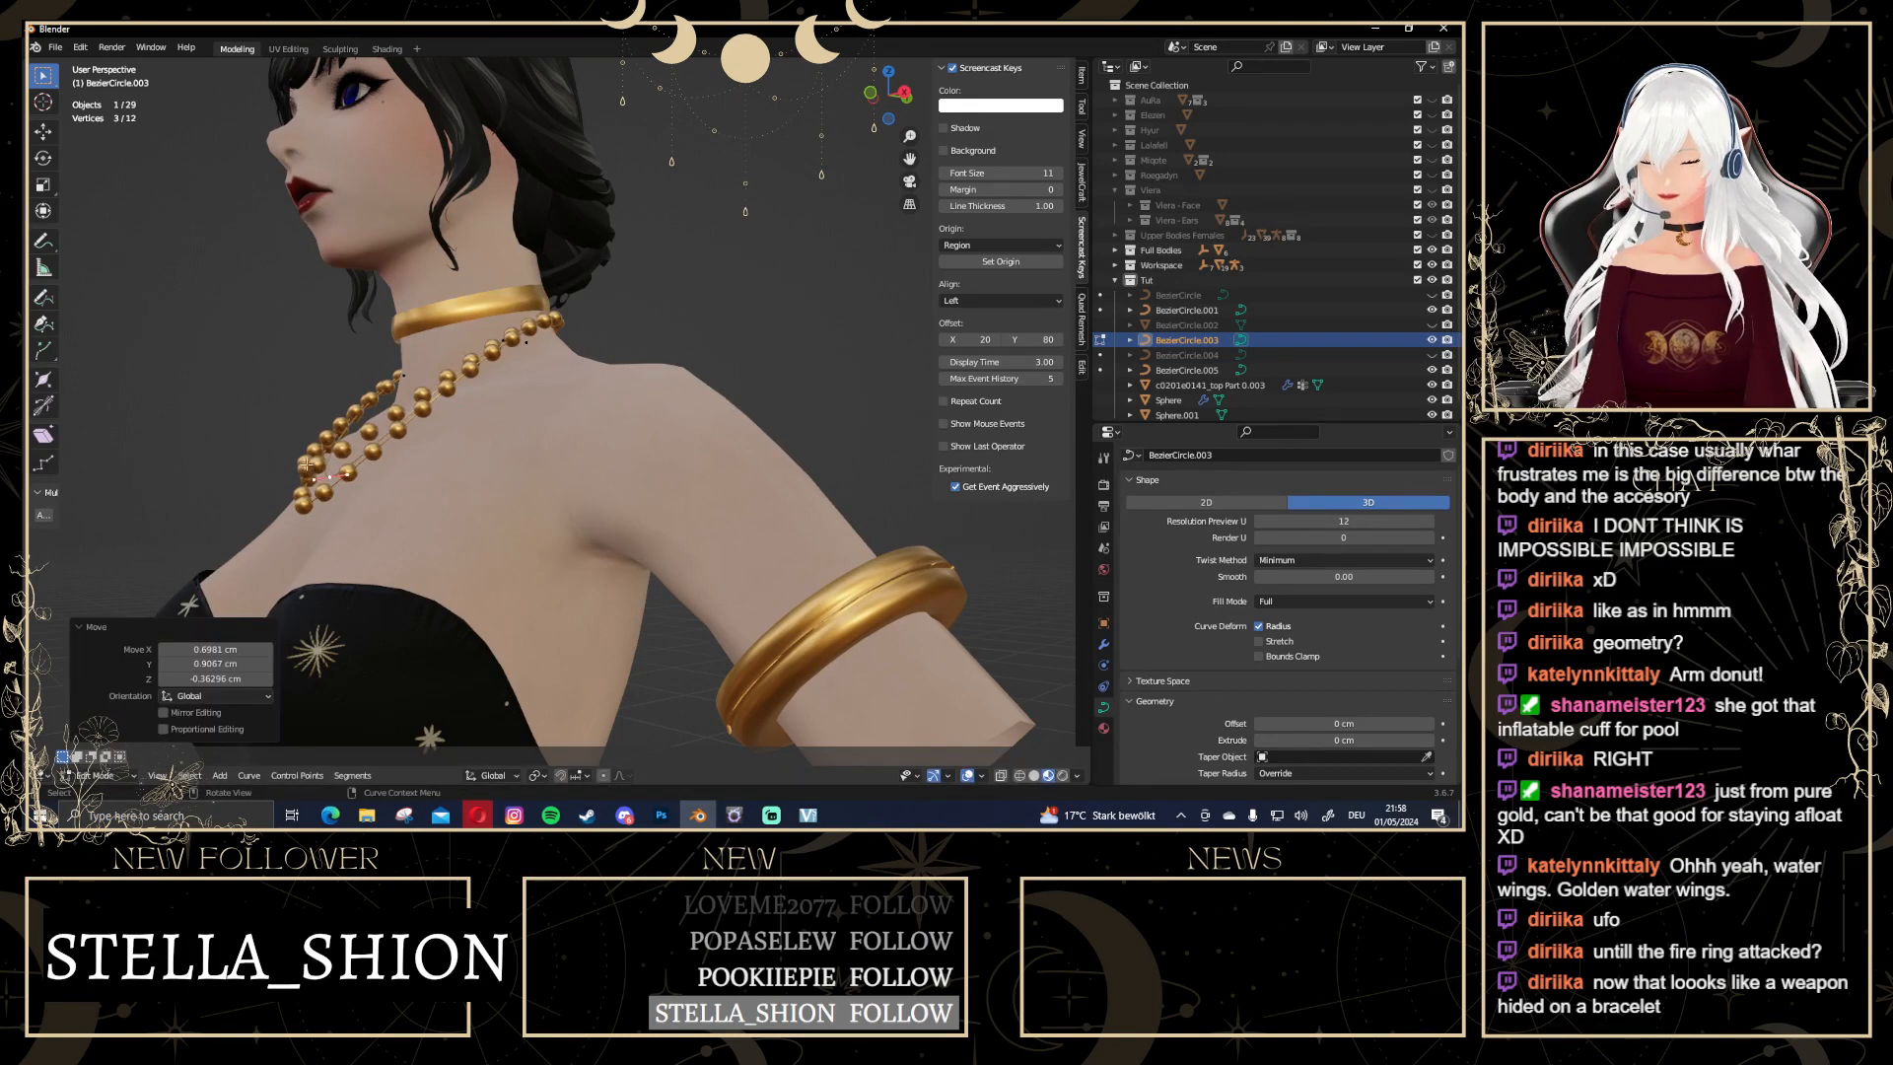
{"action": "key", "text": "Tab"}
{"action": "left_click", "coordinate": [317, 470]}
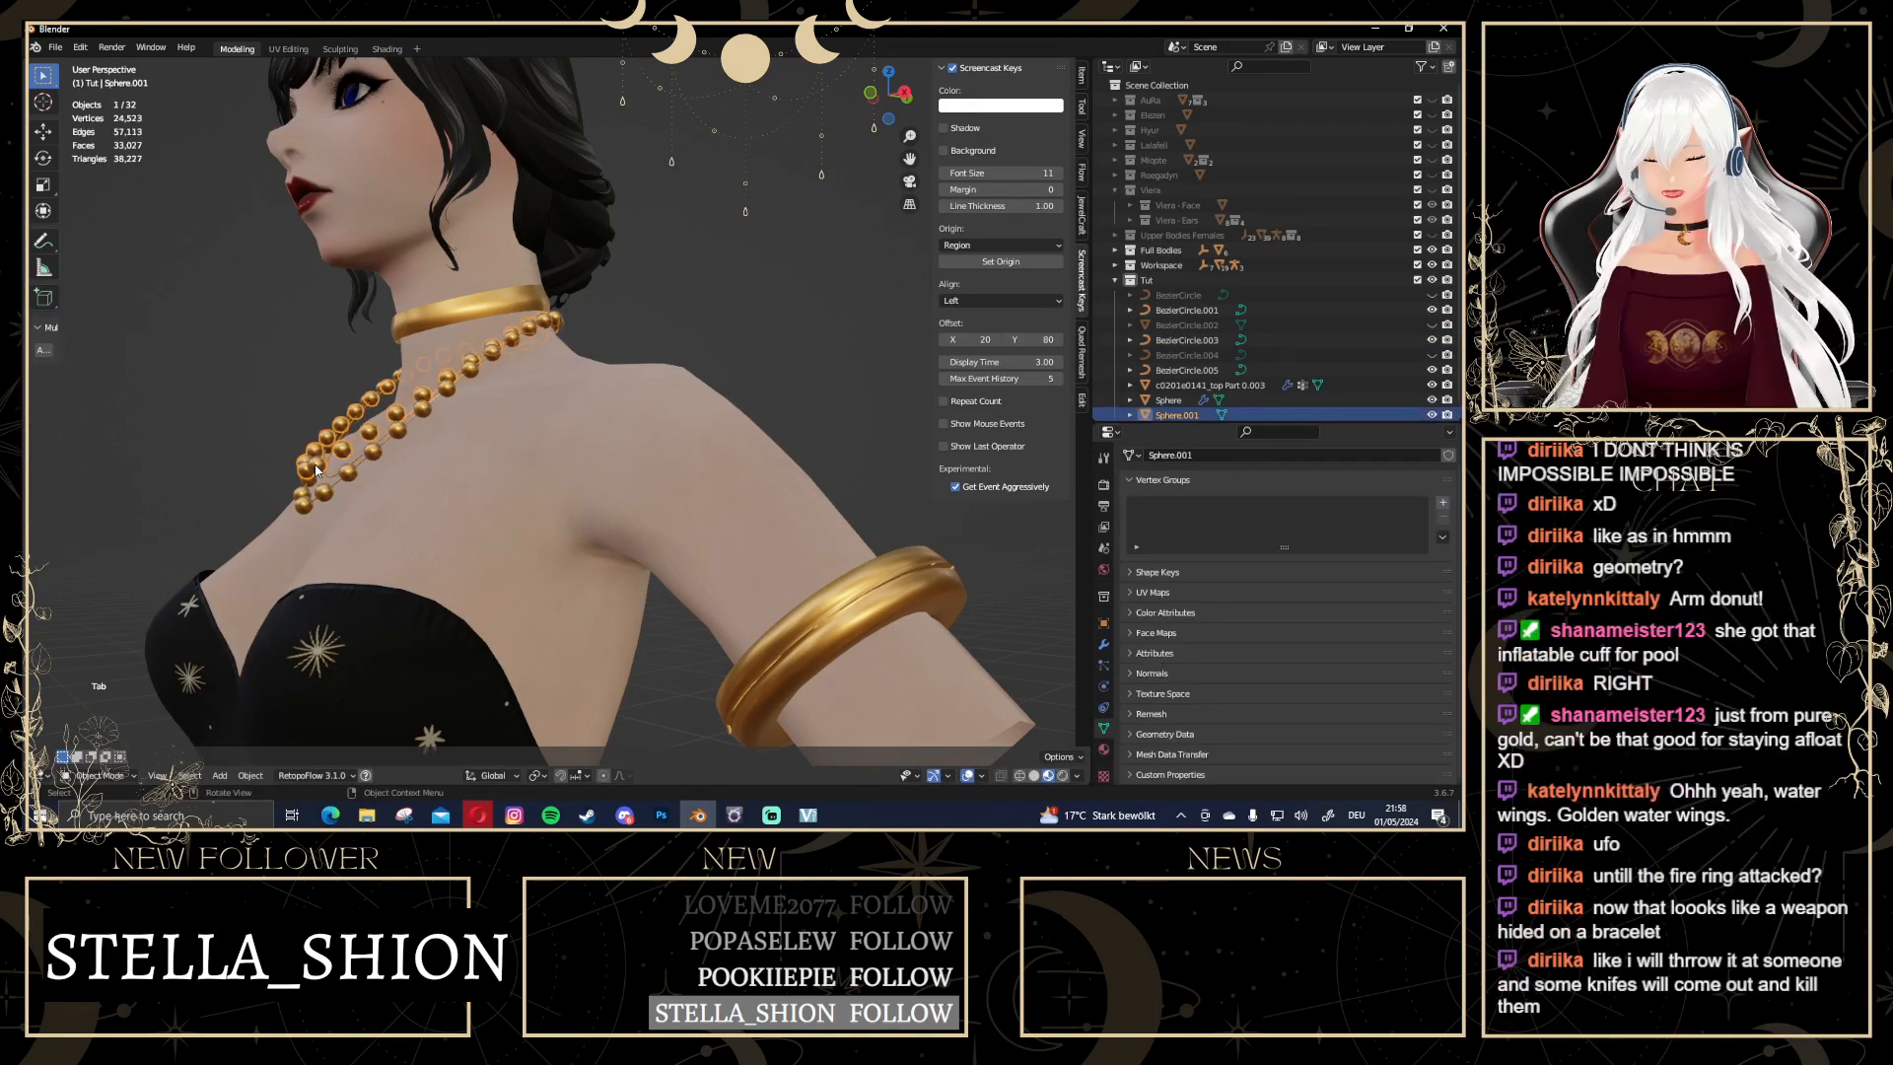
Check the beads' modifiers, deselect them and view the necklace from the front
{"action": "left_click", "coordinate": [1103, 644]}
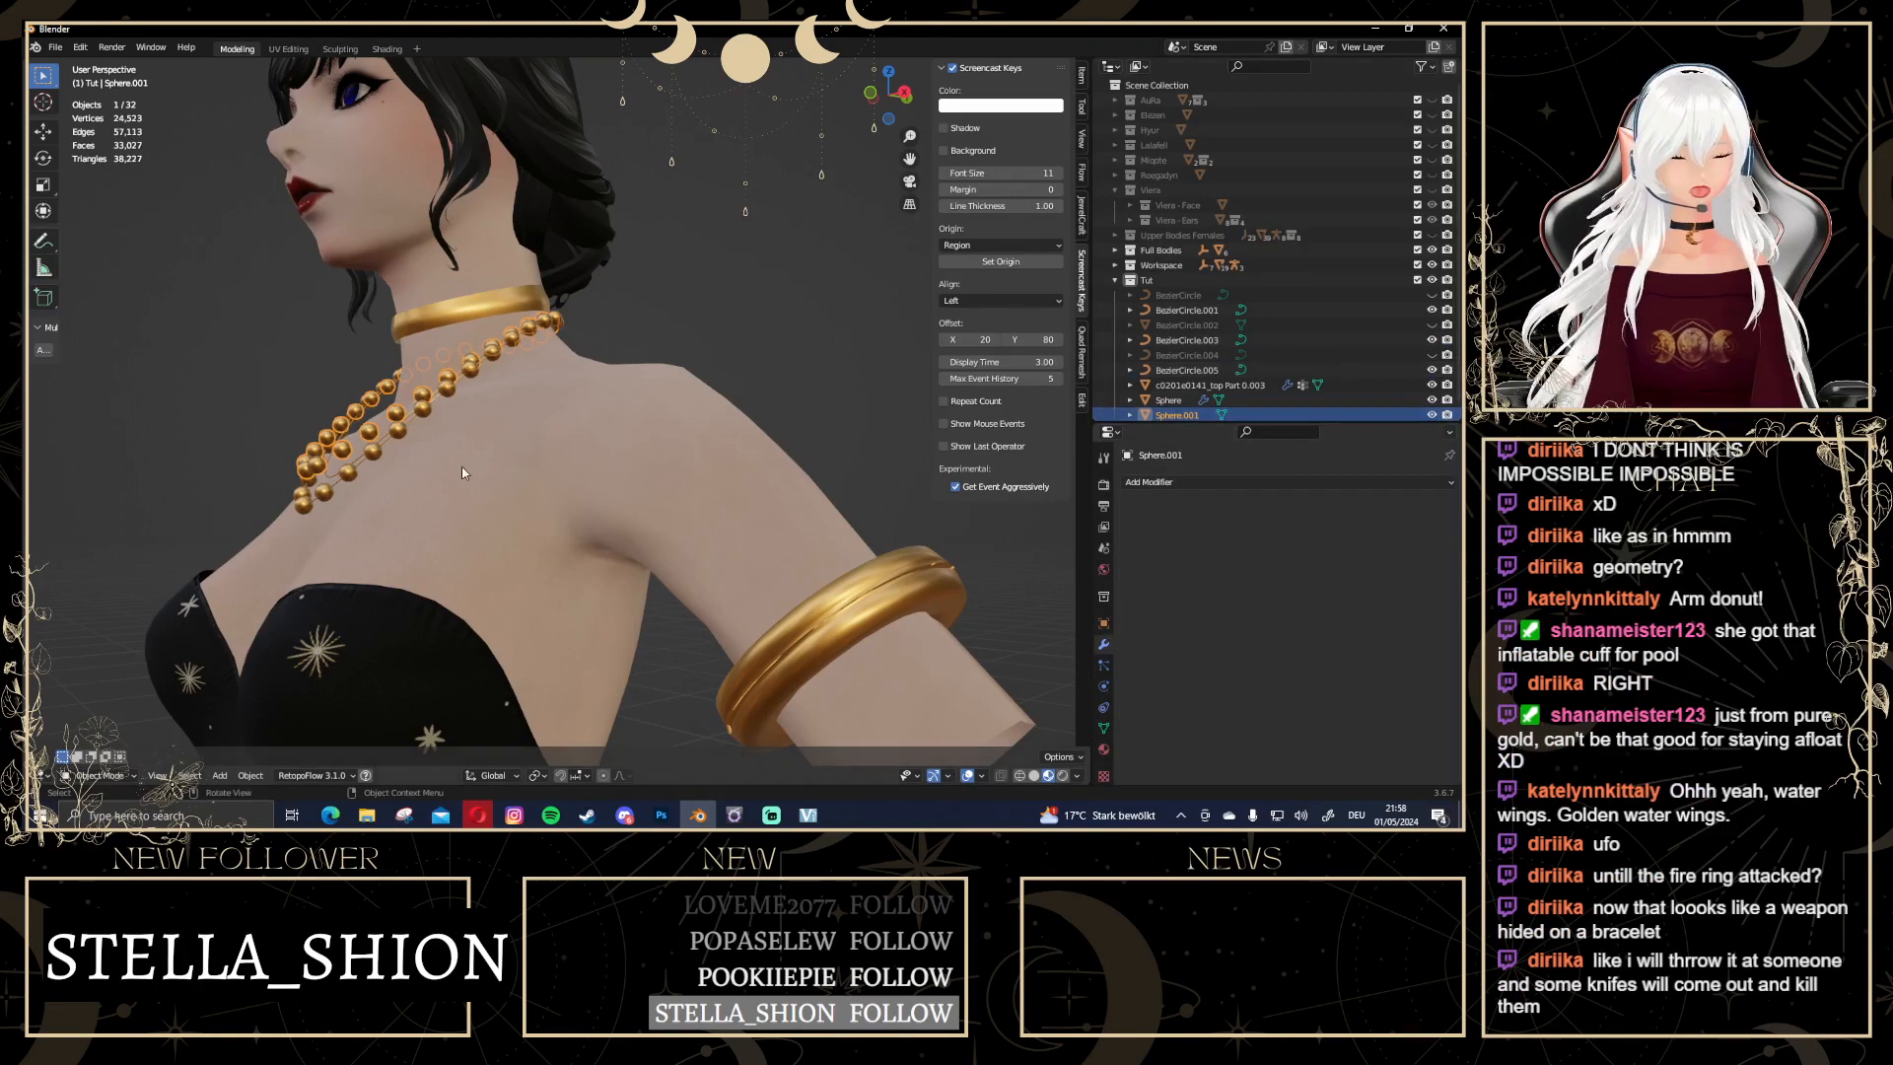
{"action": "middle_click_drag", "start_coordinate": [424, 498], "coordinate": [721, 347]}
{"action": "left_click", "coordinate": [720, 347]}
{"action": "scroll", "coordinate": [721, 347], "scroll_direction": "down", "scroll_amount": 5}
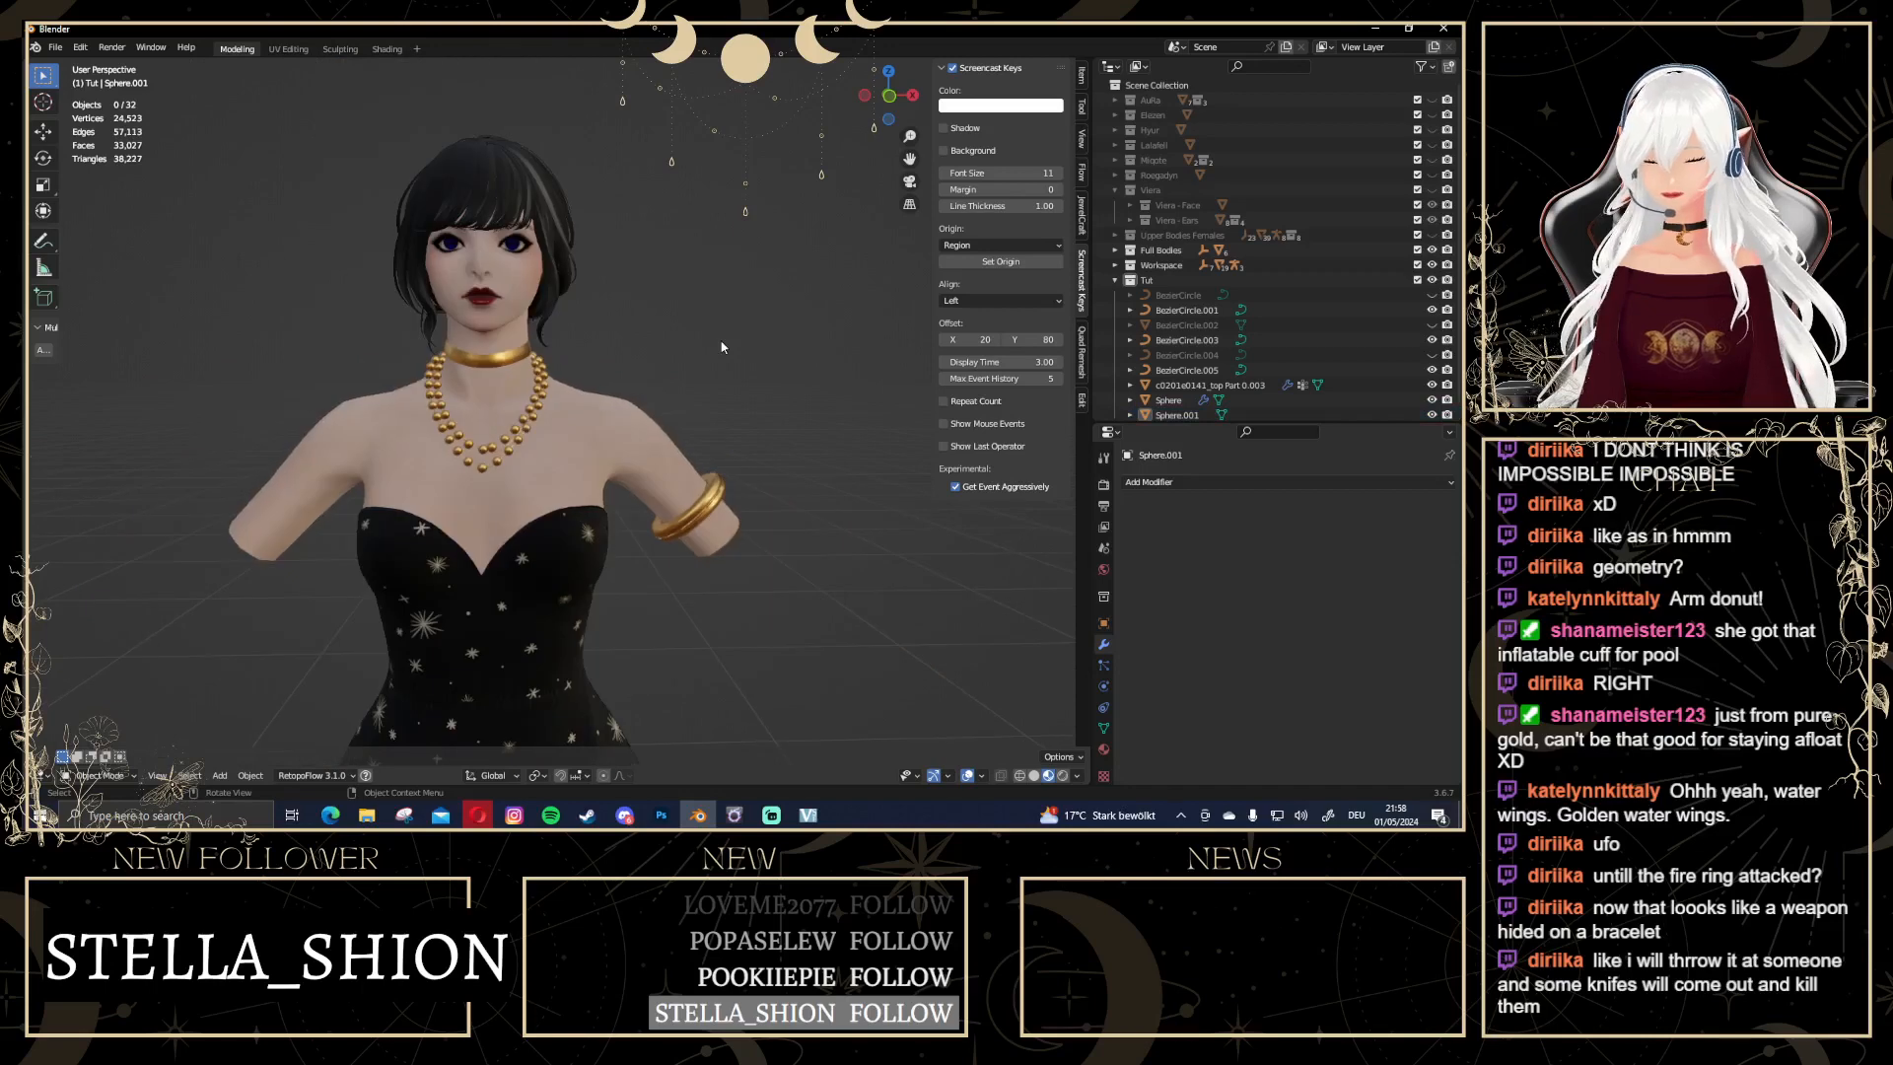
Undo the bead selection and the necklace control point move, back to editing BezierCircle.003 with no points selected
{"action": "key", "text": "ctrl+z"}
{"action": "key", "text": "ctrl+z"}
{"action": "key", "text": "ctrl+z"}
{"action": "key", "text": "ctrl+z"}
{"action": "key", "text": "ctrl+z"}
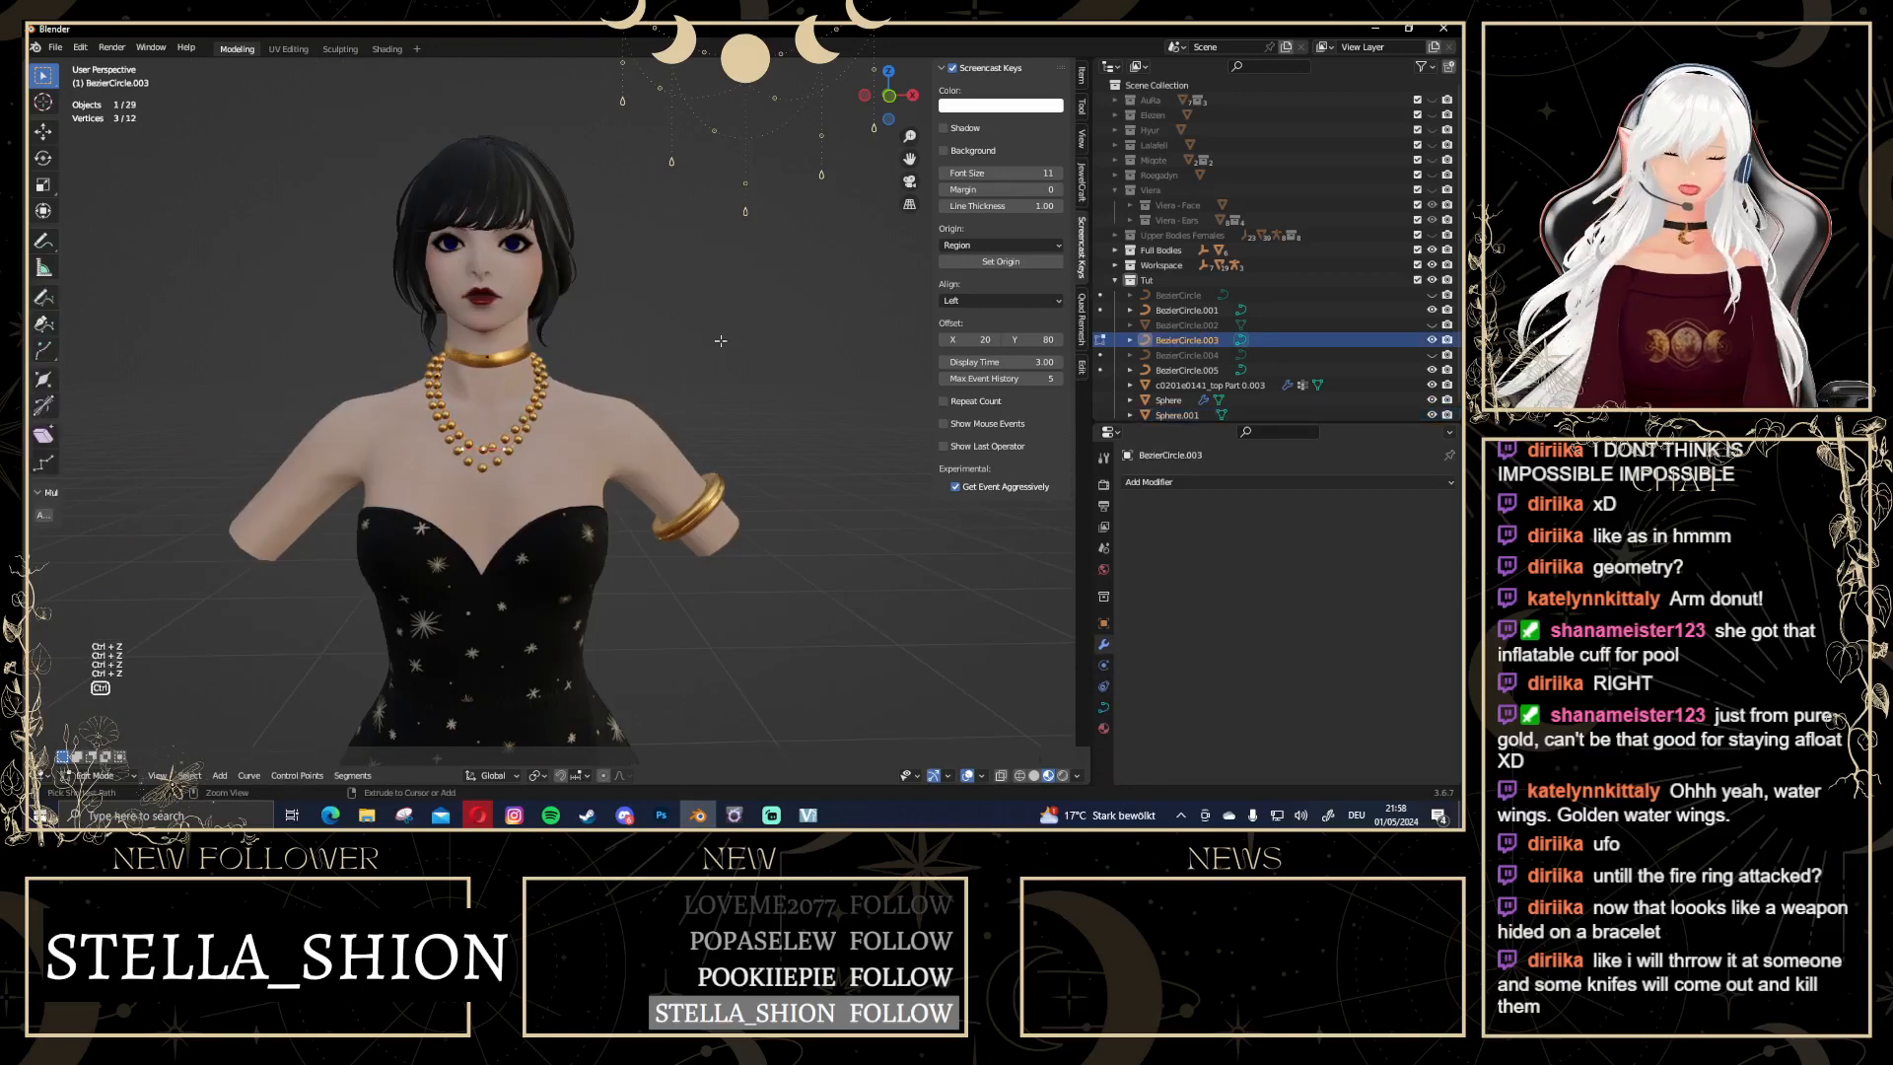
{"action": "key", "text": "ctrl+z"}
{"action": "scroll", "coordinate": [723, 343], "scroll_direction": "up", "scroll_amount": 4}
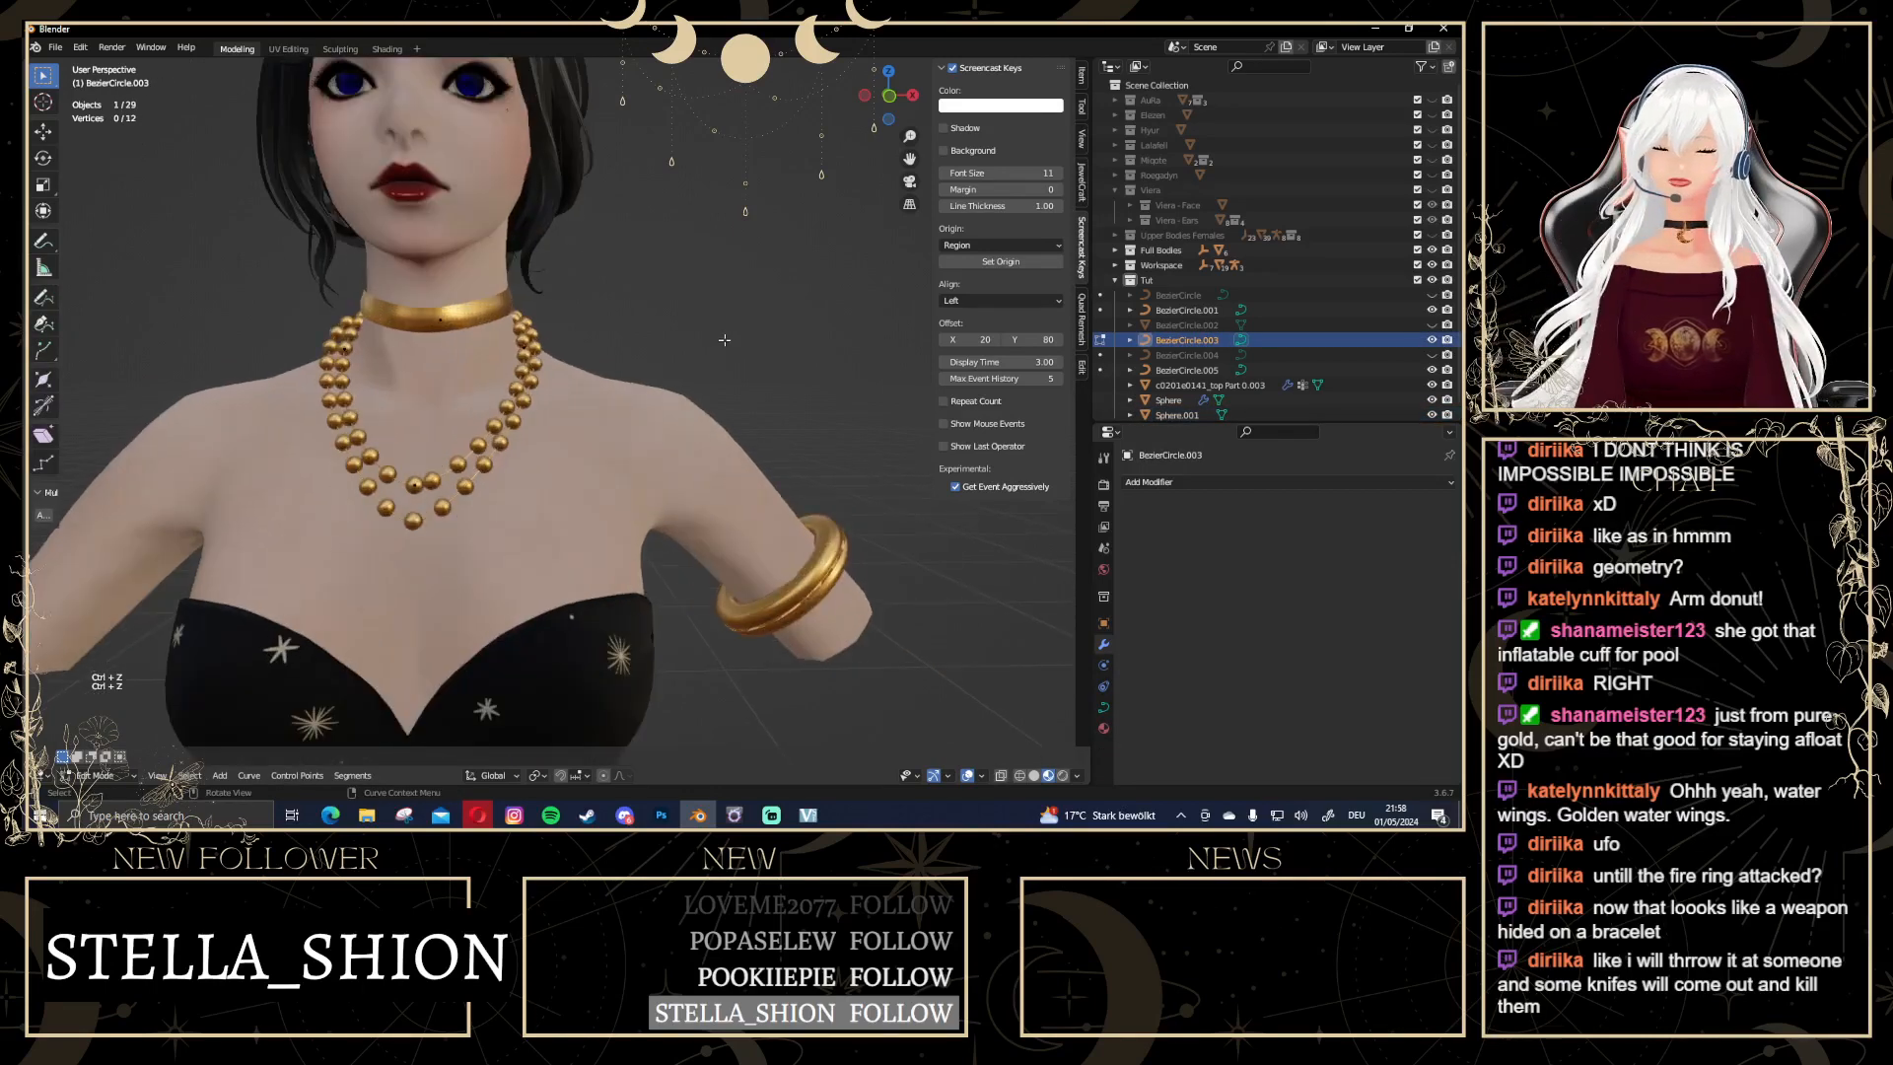
Leave Edit Mode on the bead necklace curve and deselect everything in Object Mode
{"action": "key", "text": "Tab"}
{"action": "scroll", "coordinate": [741, 353], "scroll_direction": "down", "scroll_amount": 4}
{"action": "left_click", "coordinate": [741, 353]}
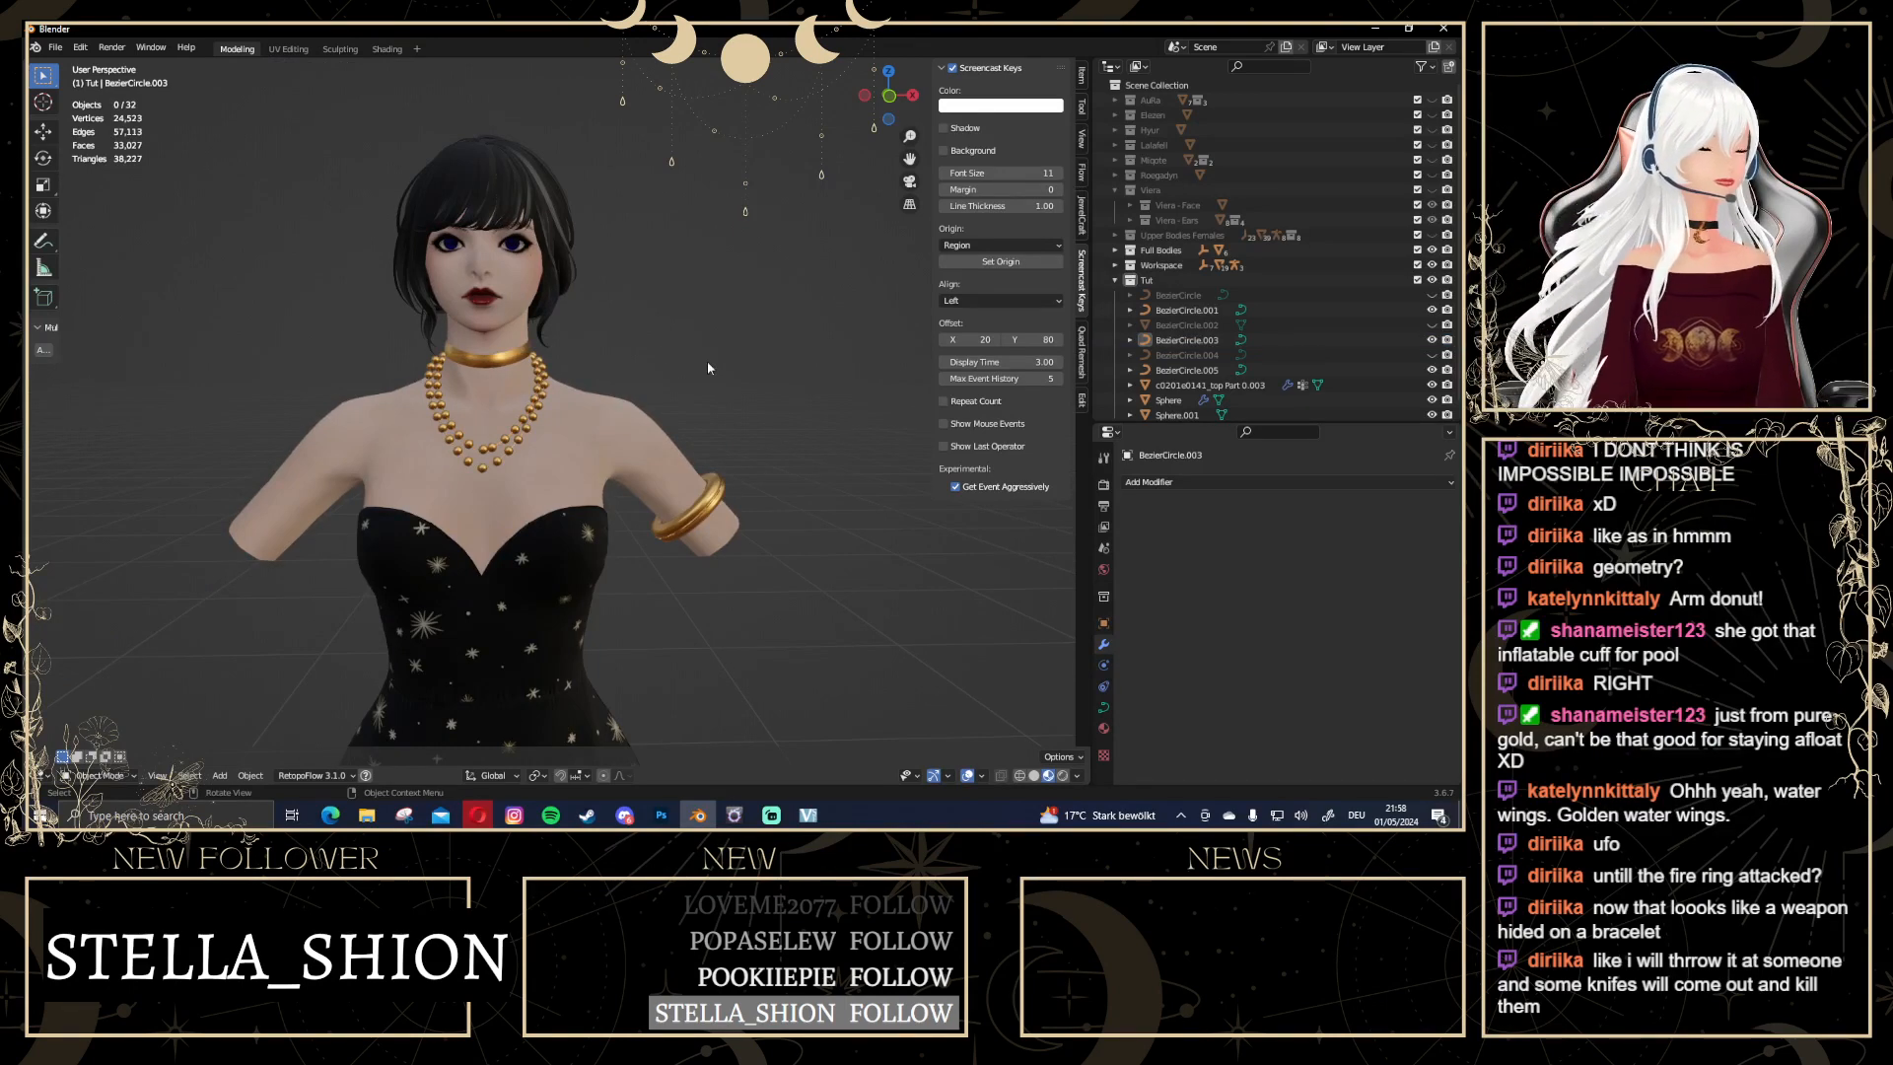
Isolate the AuRa collection, hide its head meshes and show the Tut and Workspace collections again
{"action": "key", "text": "1"}
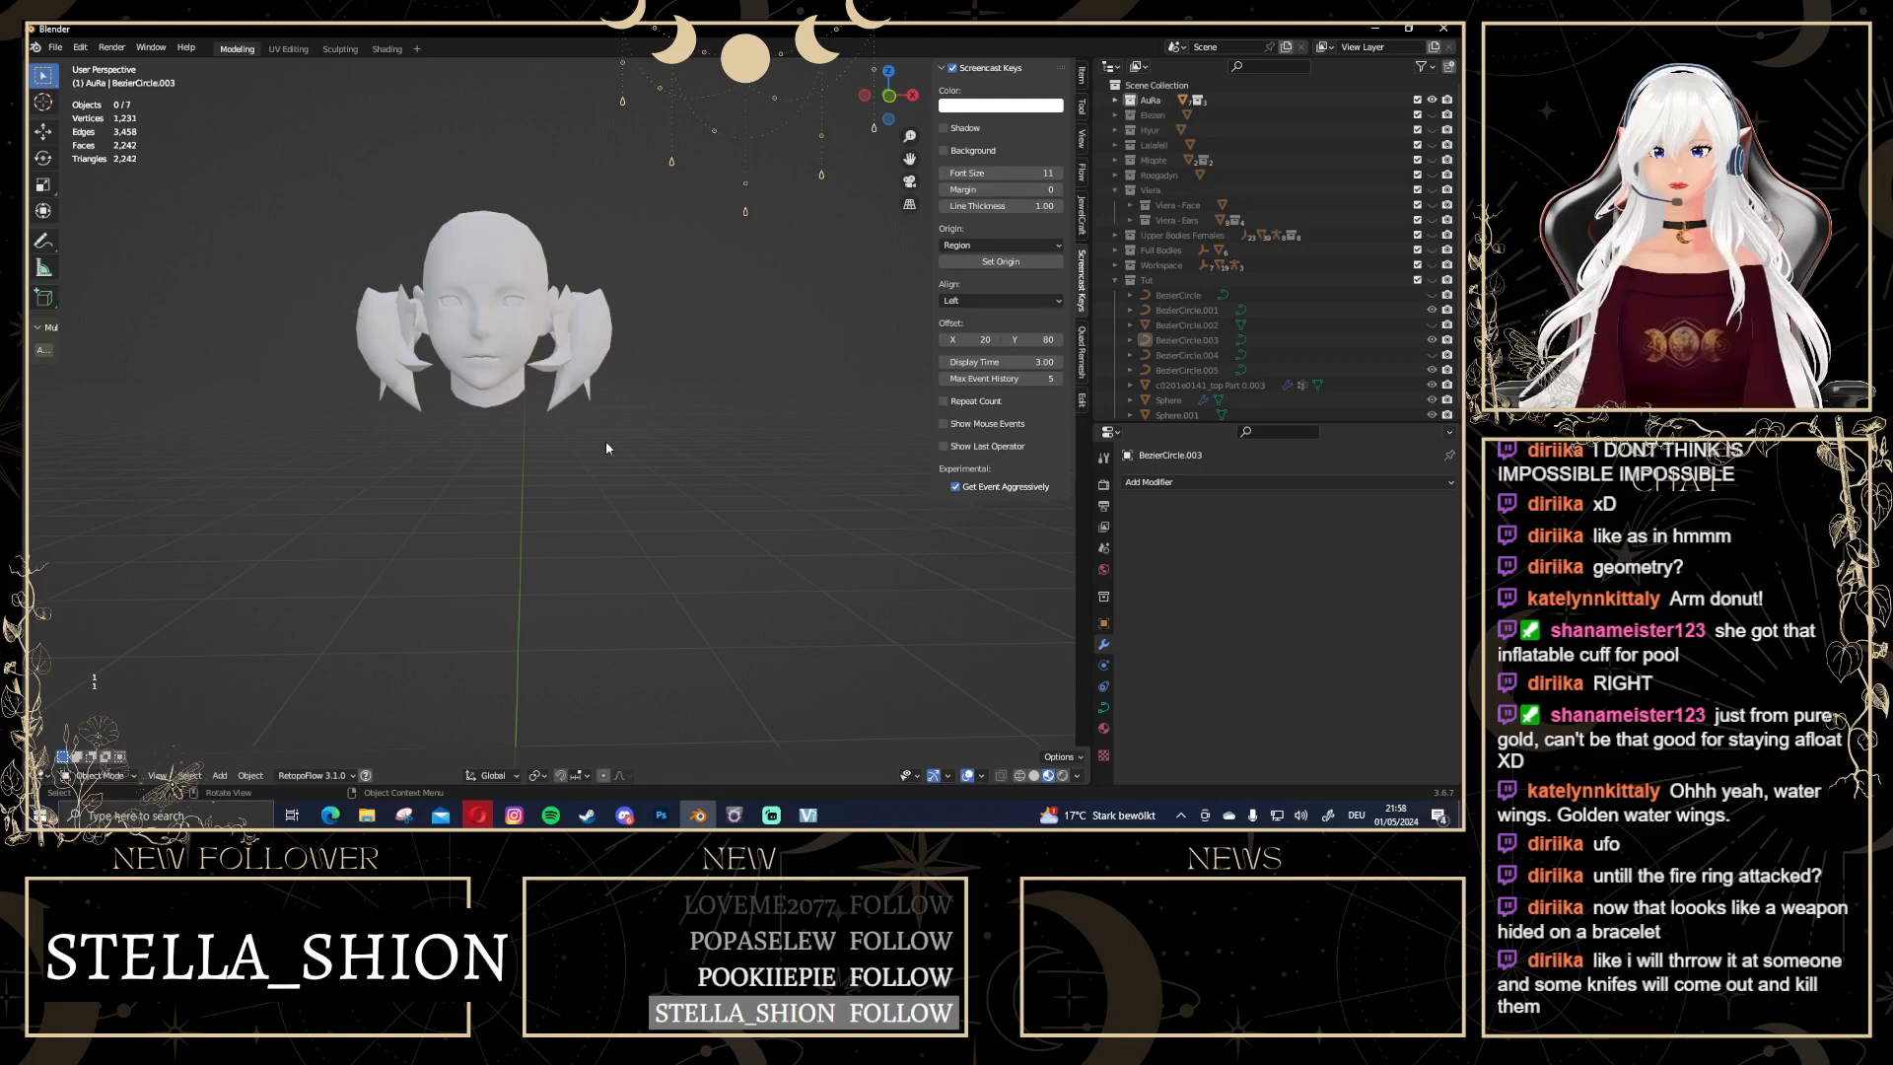
{"action": "key", "text": "1"}
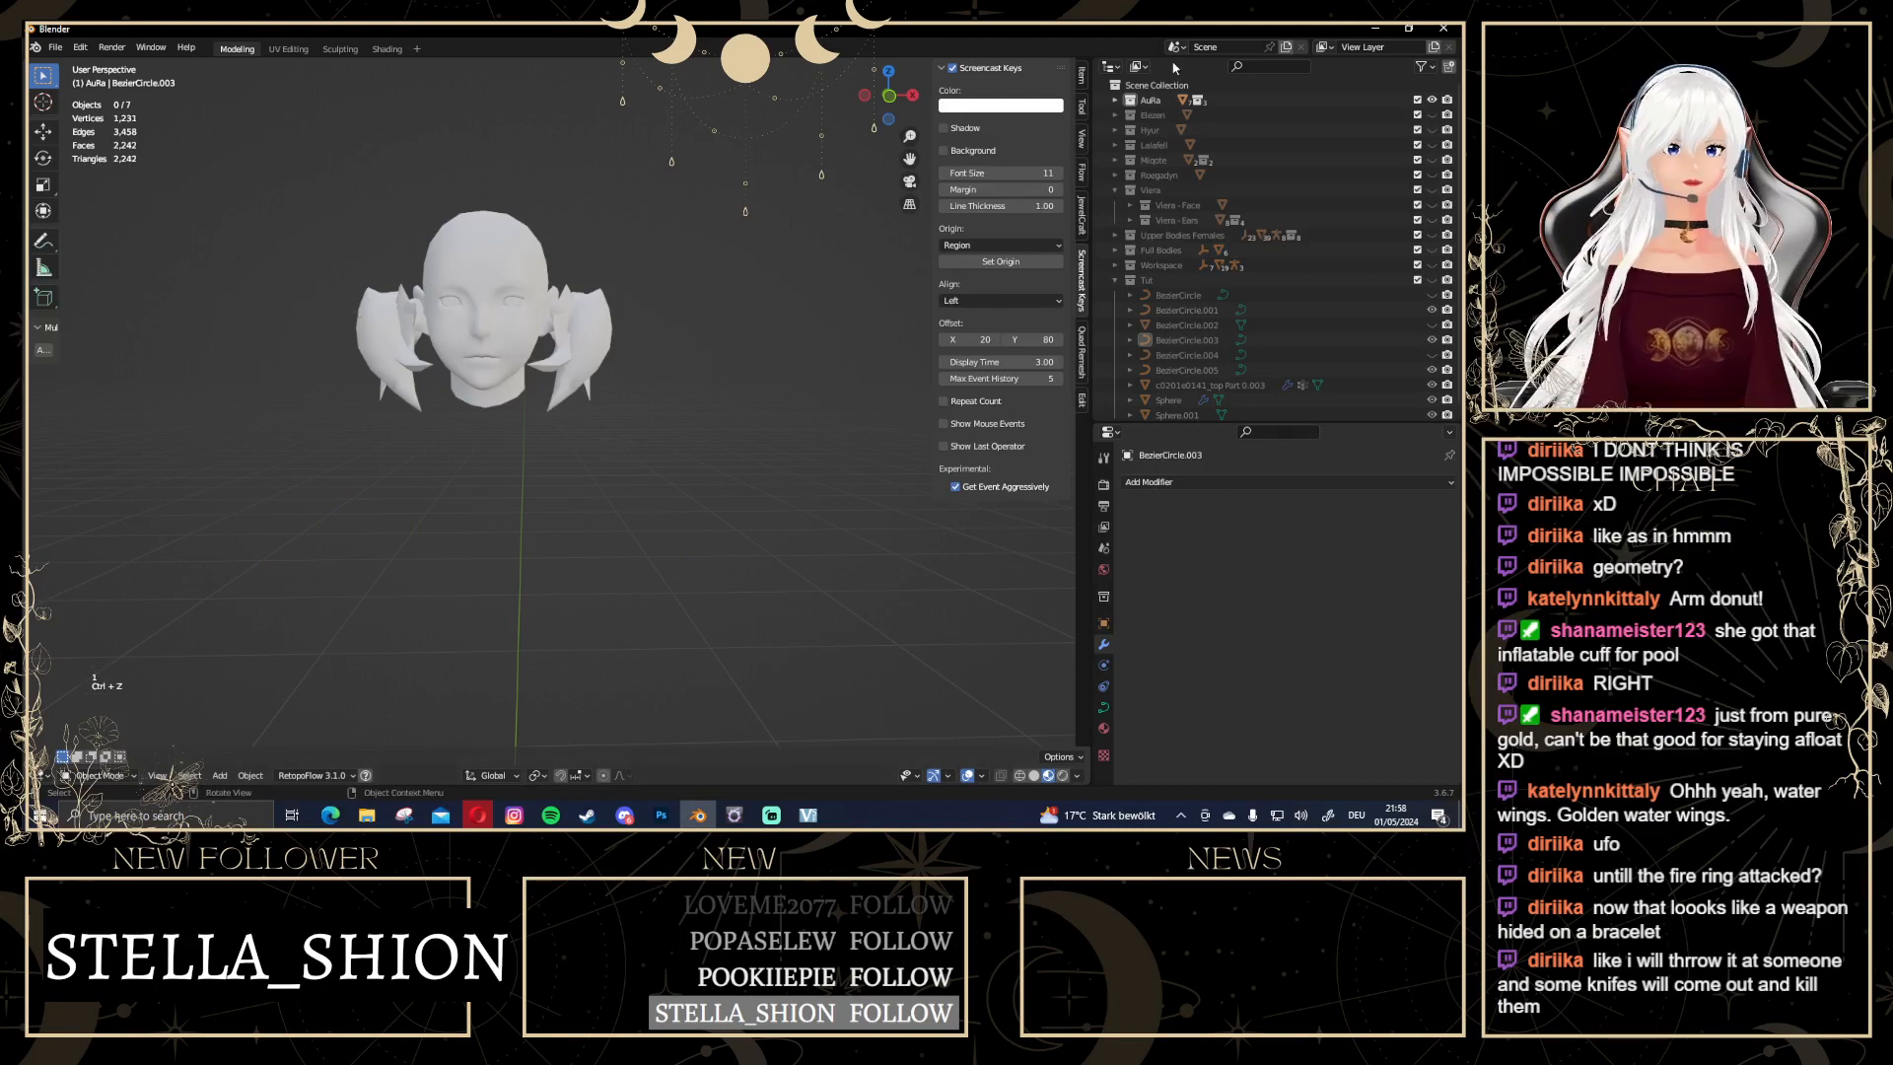
{"action": "scroll", "coordinate": [1190, 292], "scroll_direction": "down", "scroll_amount": 1}
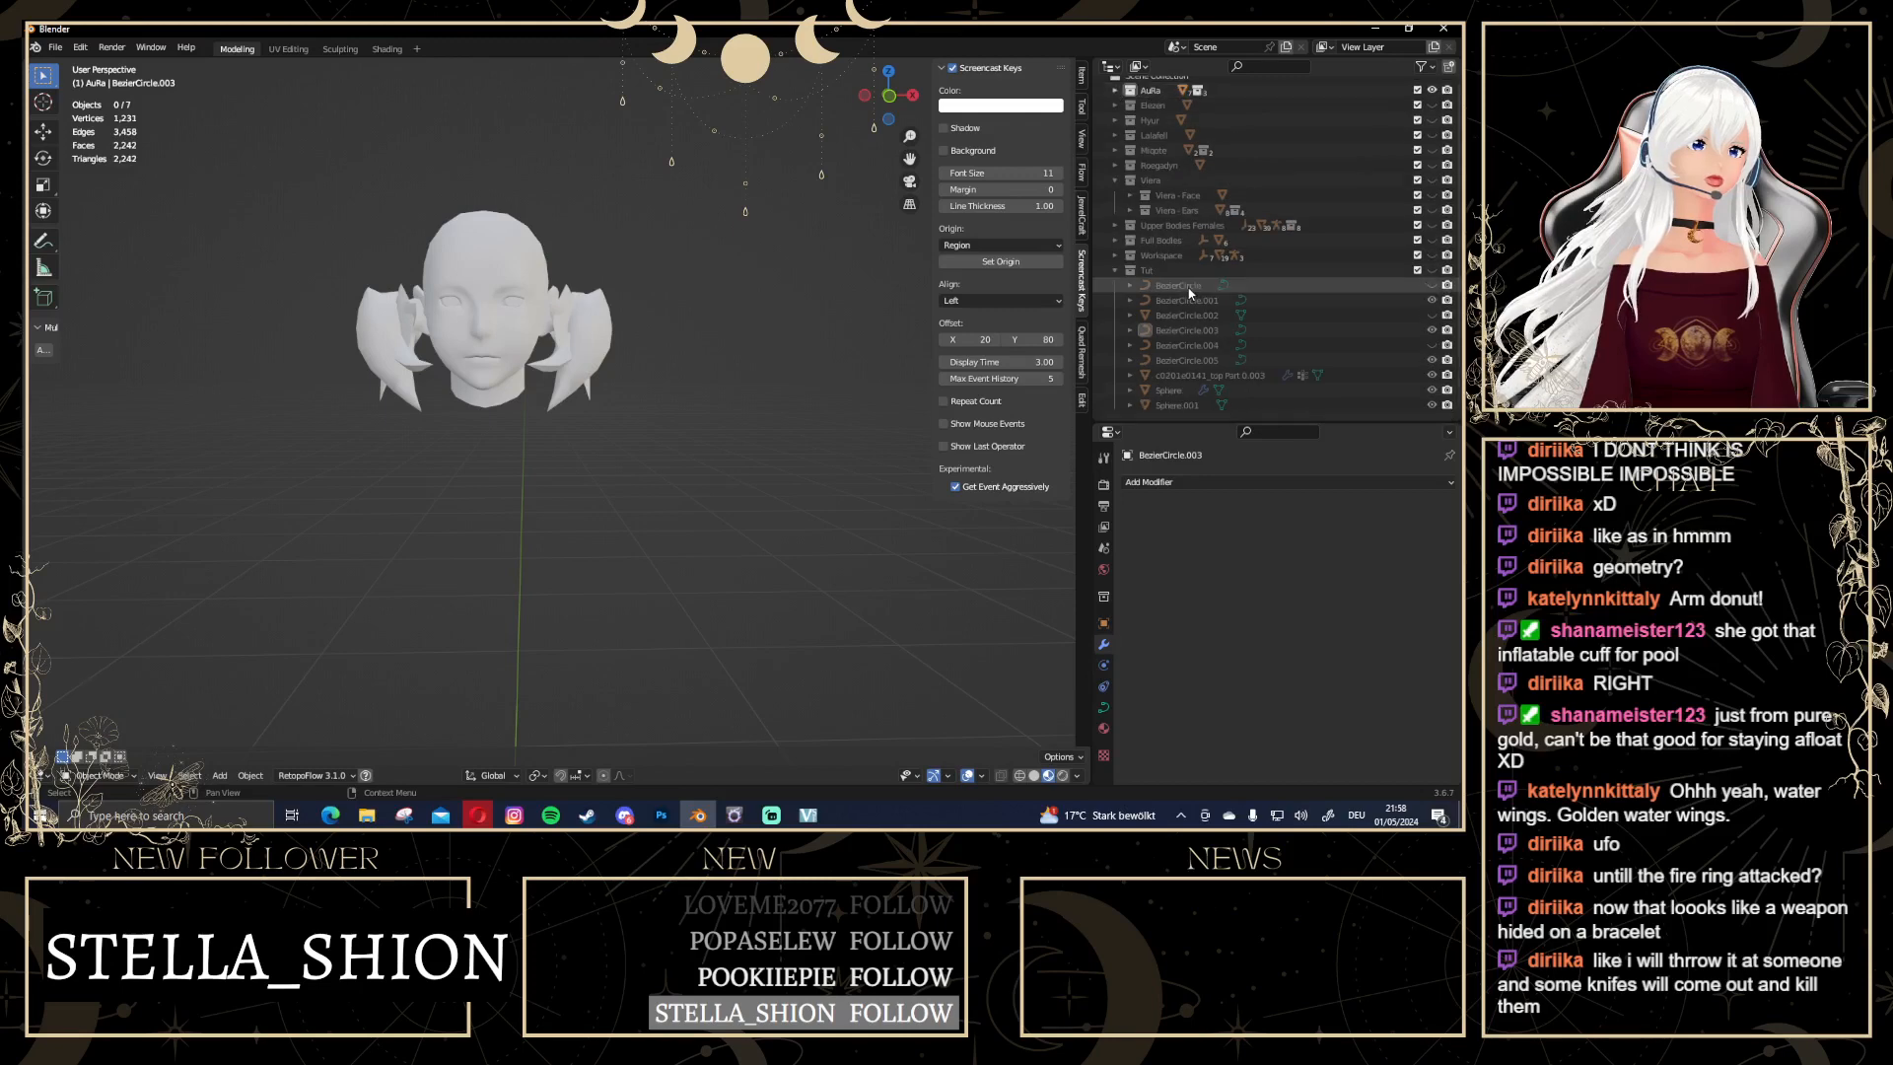
{"action": "left_click", "coordinate": [1146, 270]}
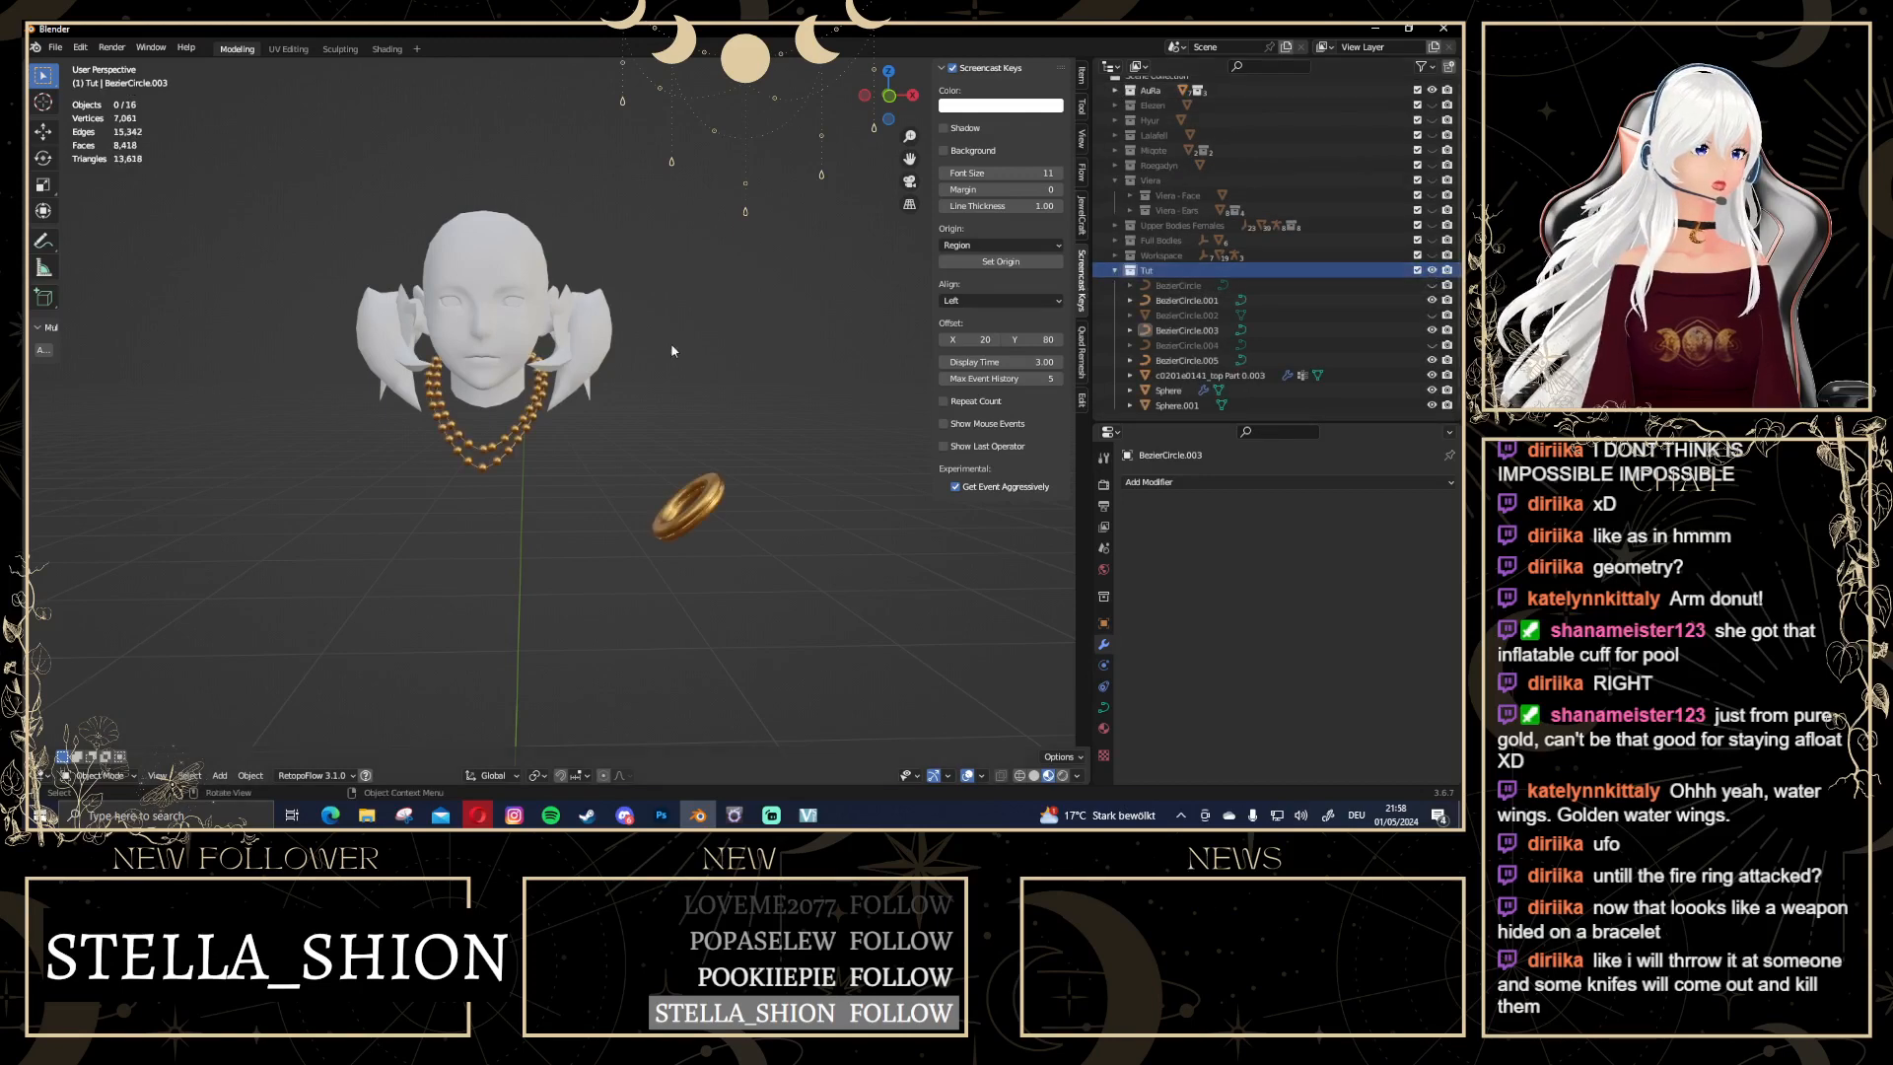
{"action": "left_click_drag", "start_coordinate": [380, 150], "coordinate": [636, 381]}
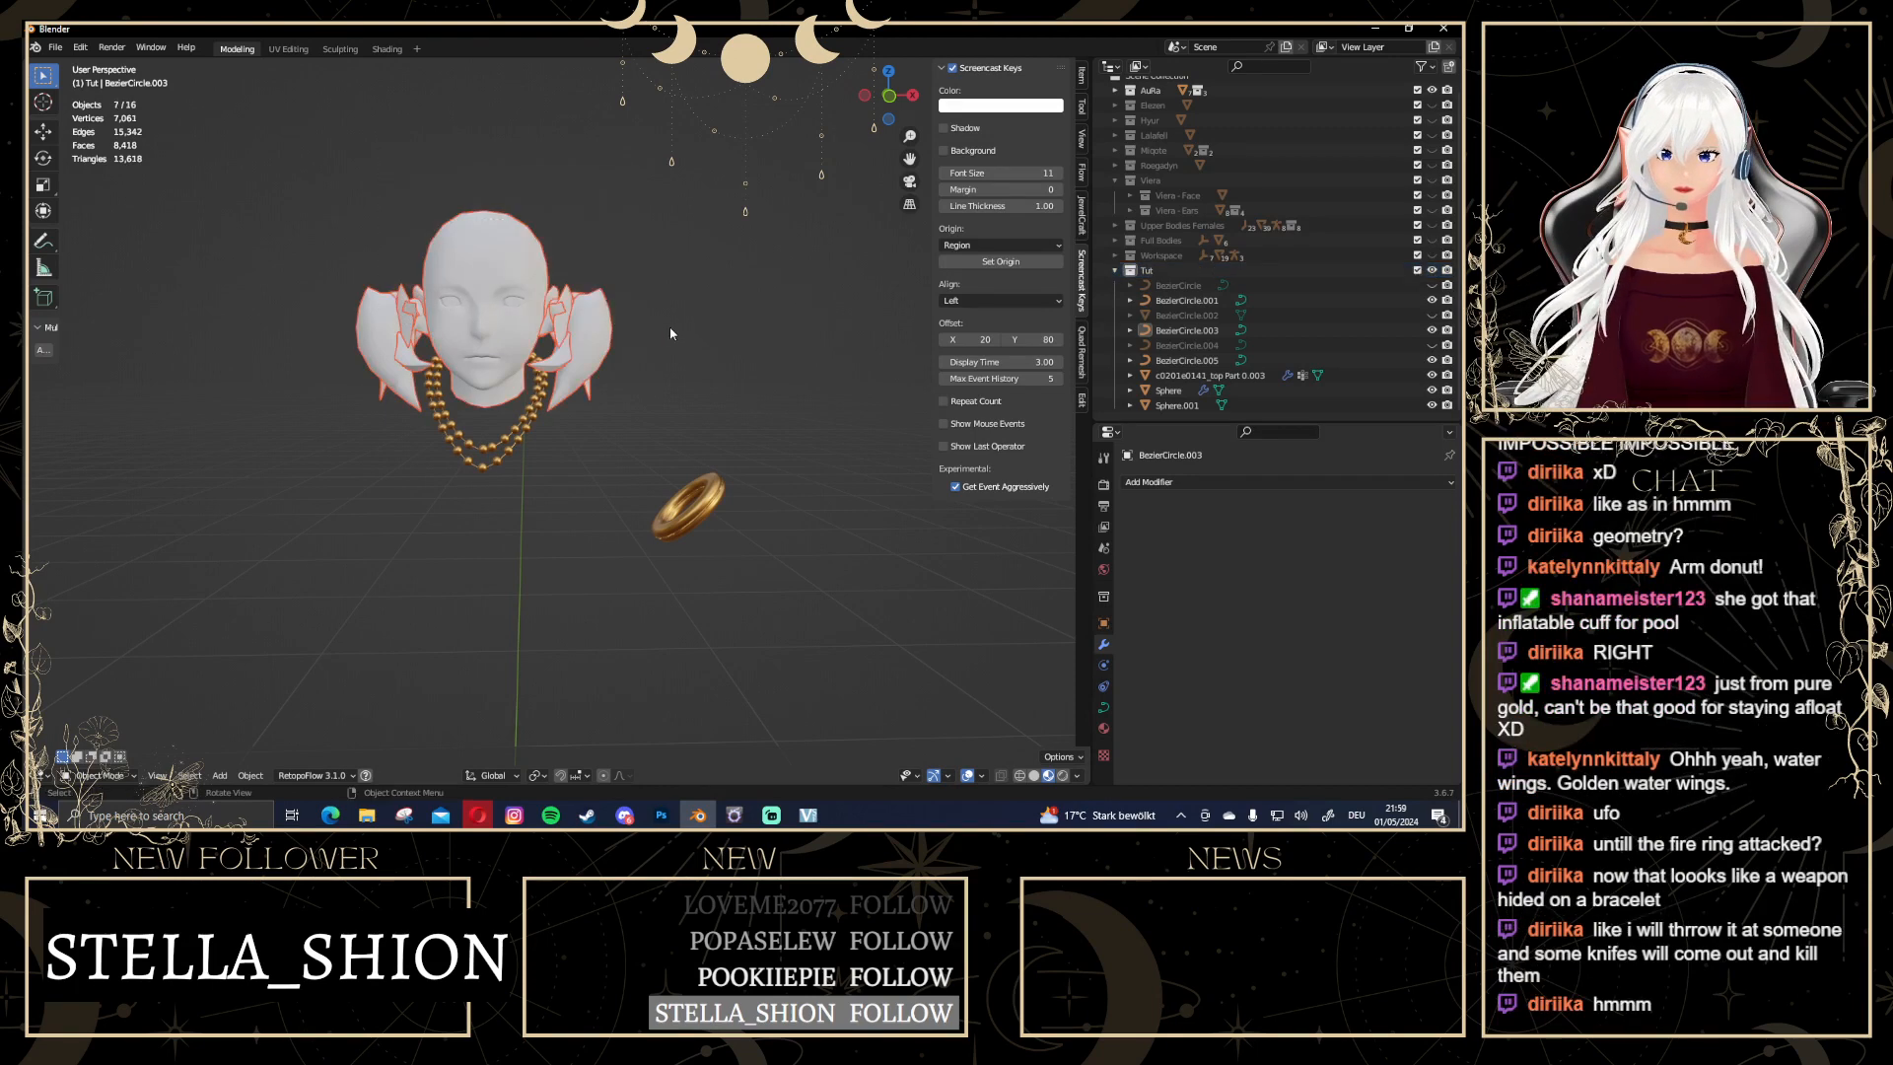
{"action": "key", "text": "h"}
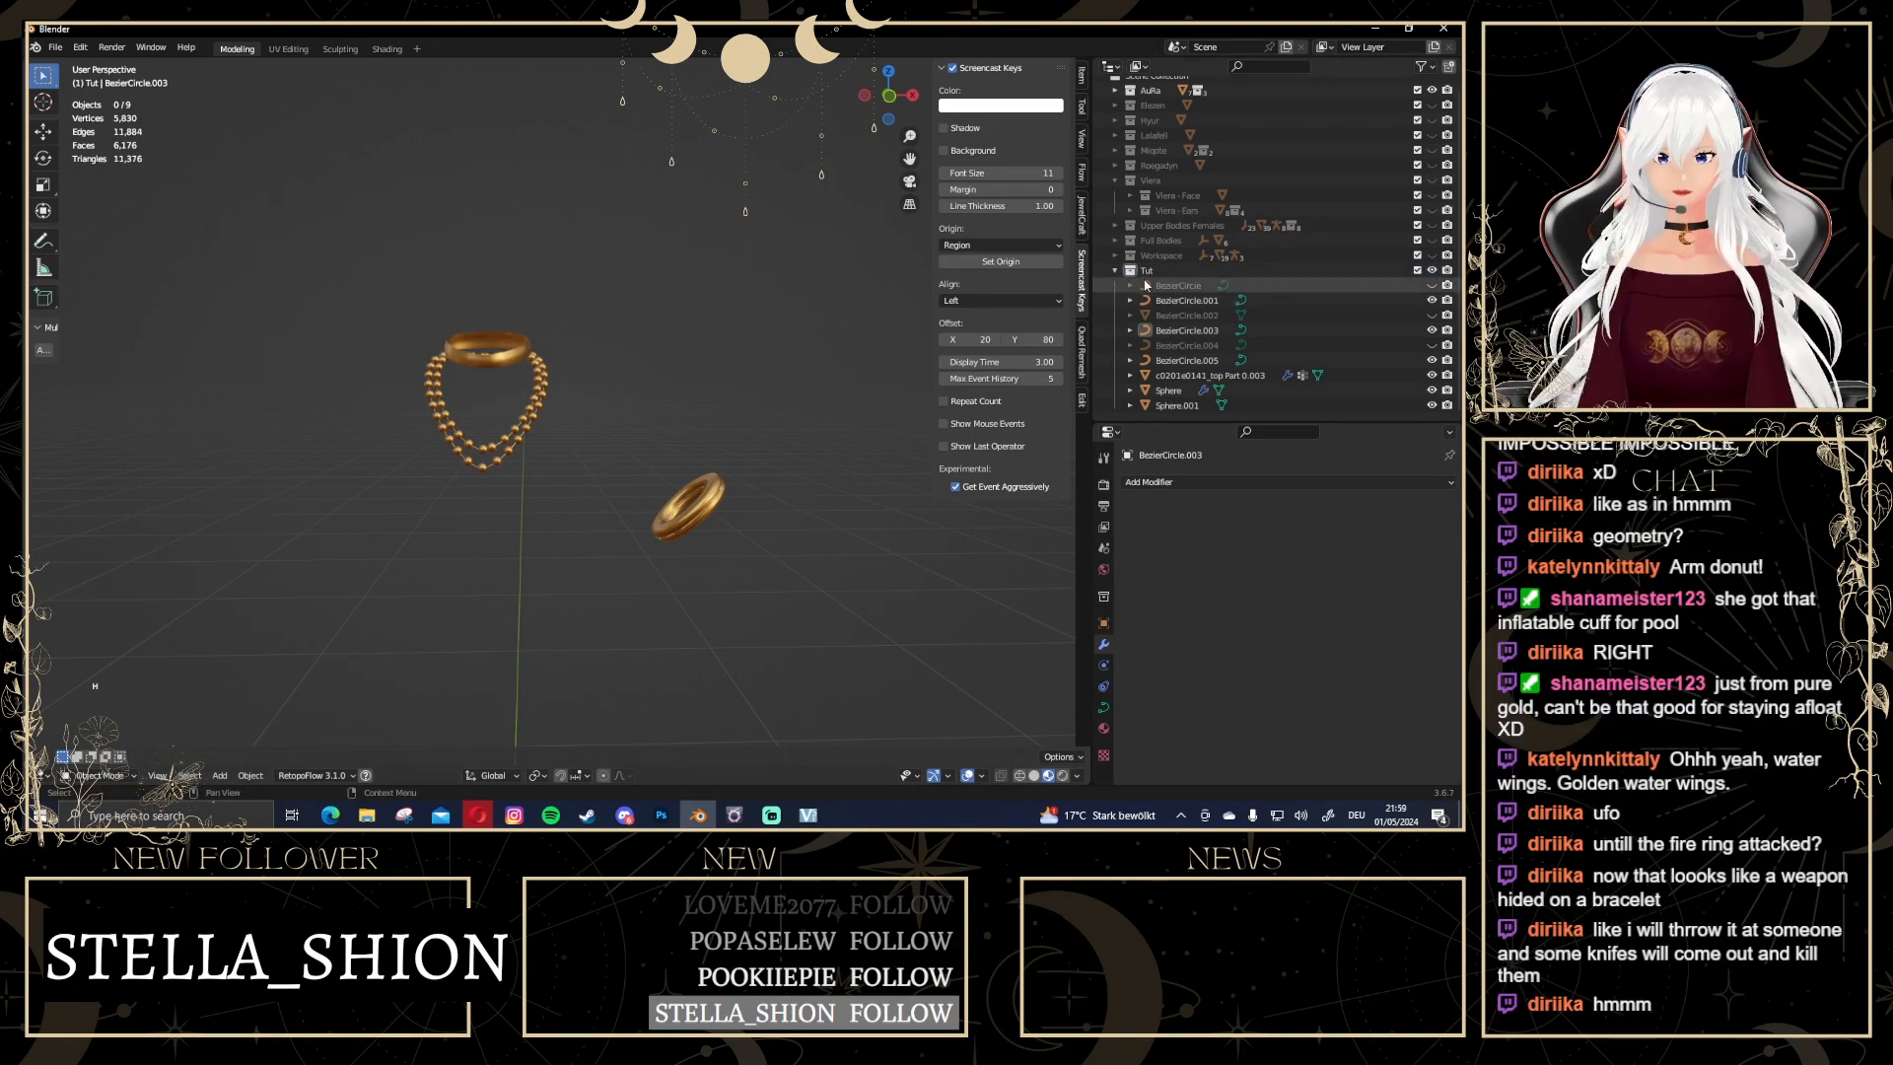
{"action": "left_click", "coordinate": [1432, 255]}
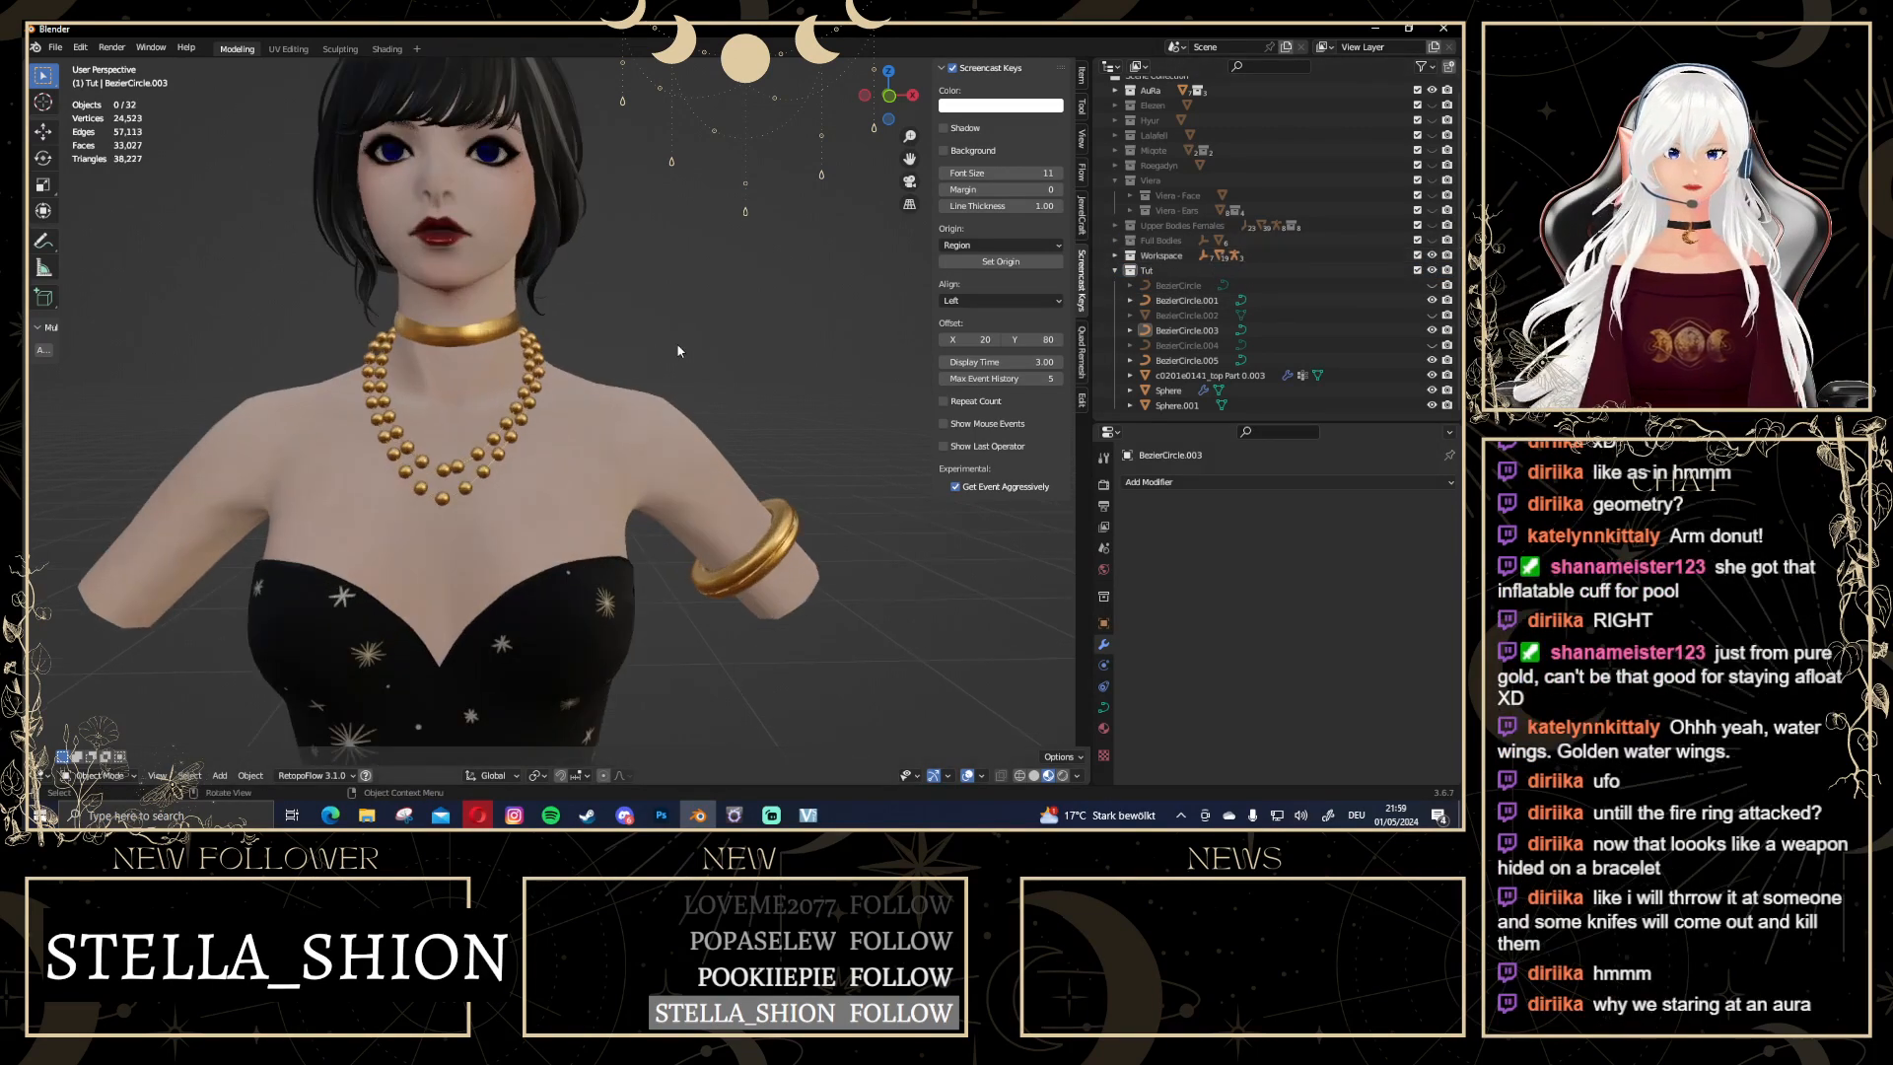
Select the gold choker, open it in Edit Mode and select its lower edge loop
{"action": "scroll", "coordinate": [677, 350], "scroll_direction": "down", "scroll_amount": 2}
{"action": "scroll", "coordinate": [690, 346], "scroll_direction": "up", "scroll_amount": 2}
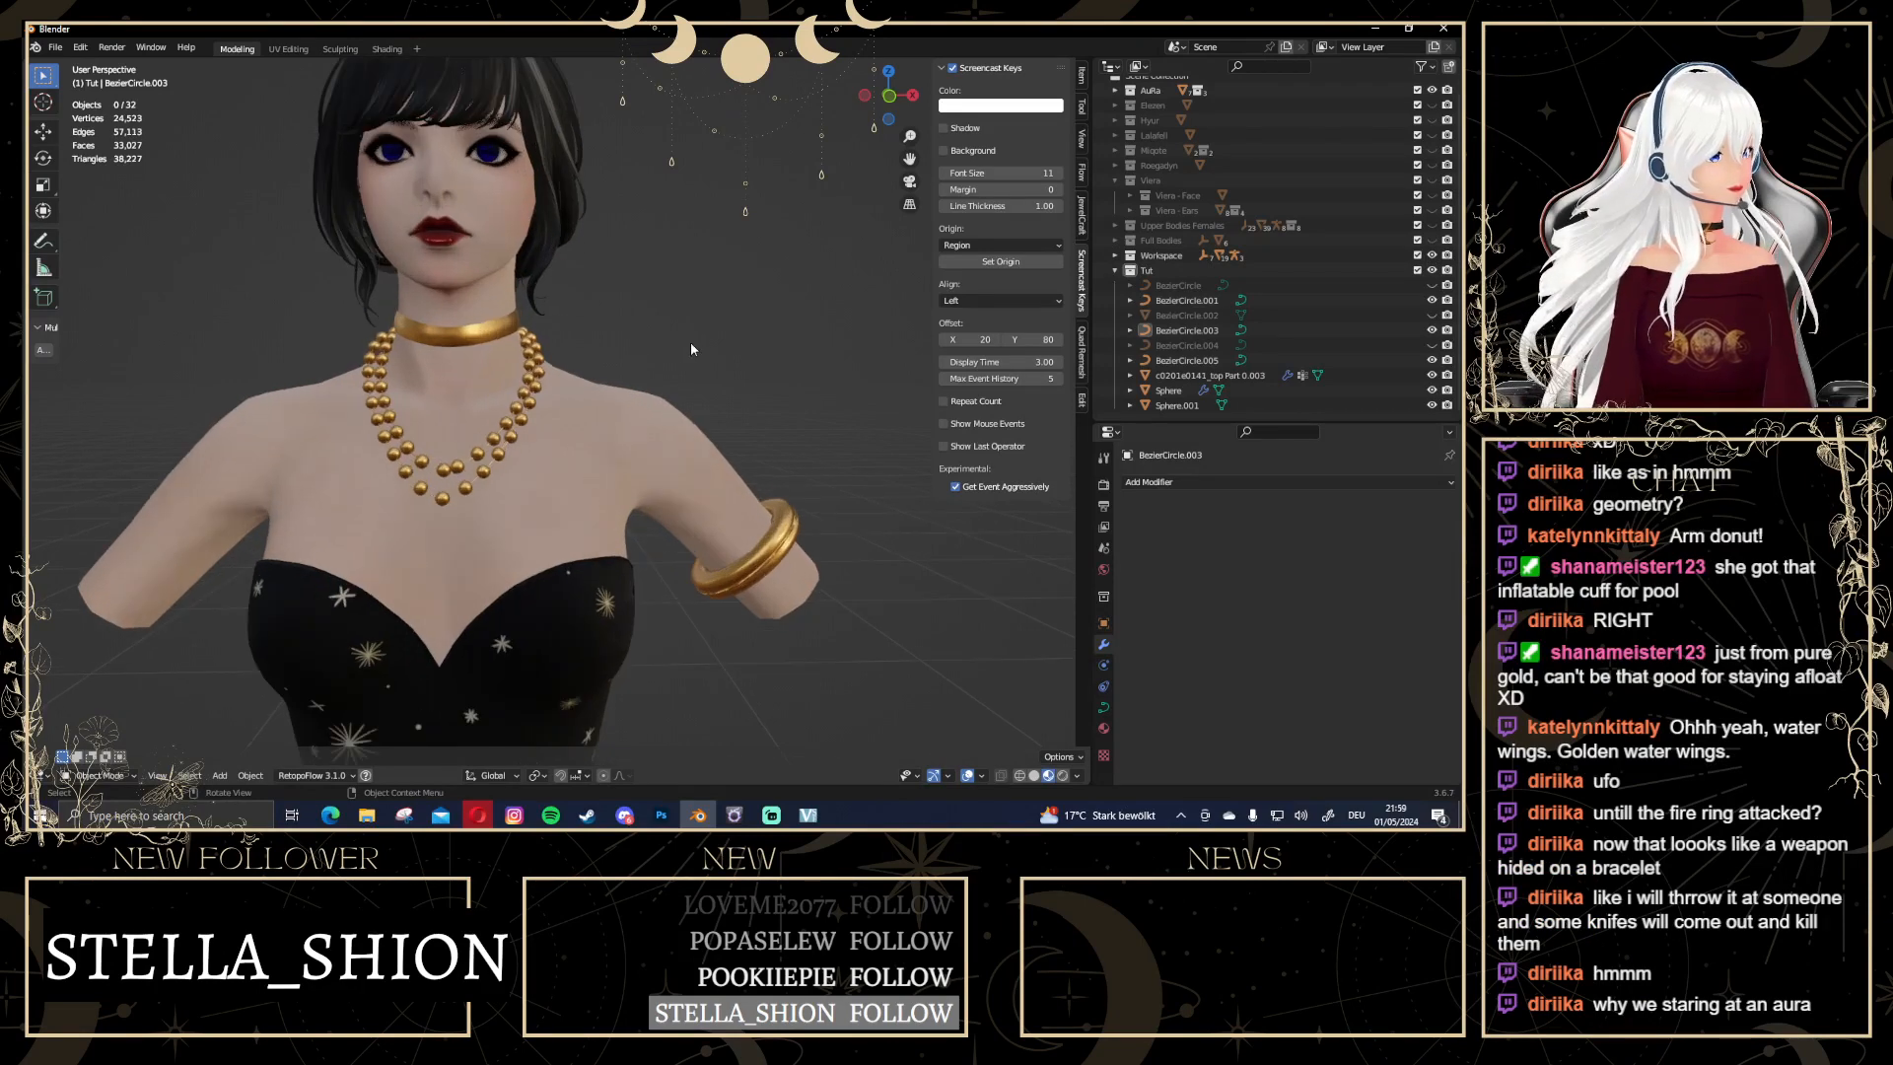
{"action": "middle_click_drag", "start_coordinate": [653, 371], "coordinate": [642, 393]}
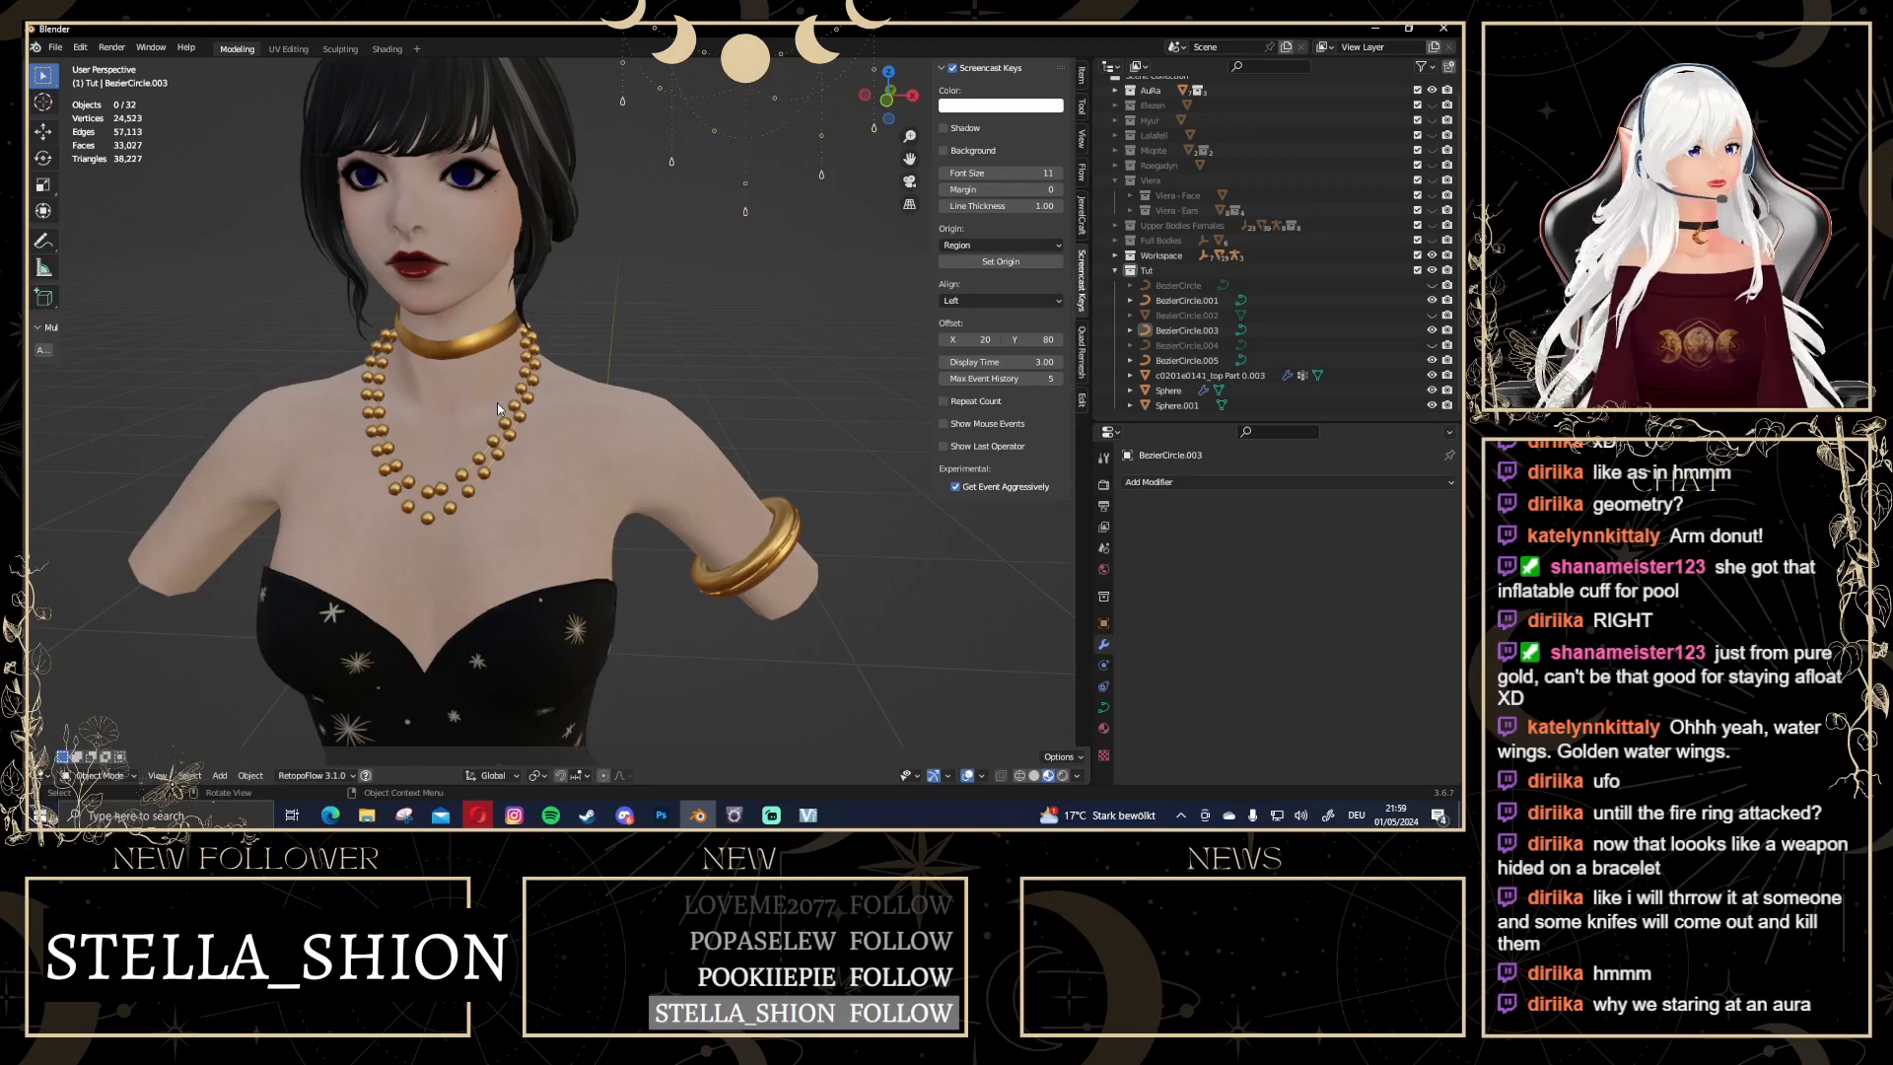
{"action": "scroll", "coordinate": [536, 478], "scroll_direction": "down", "scroll_amount": 2}
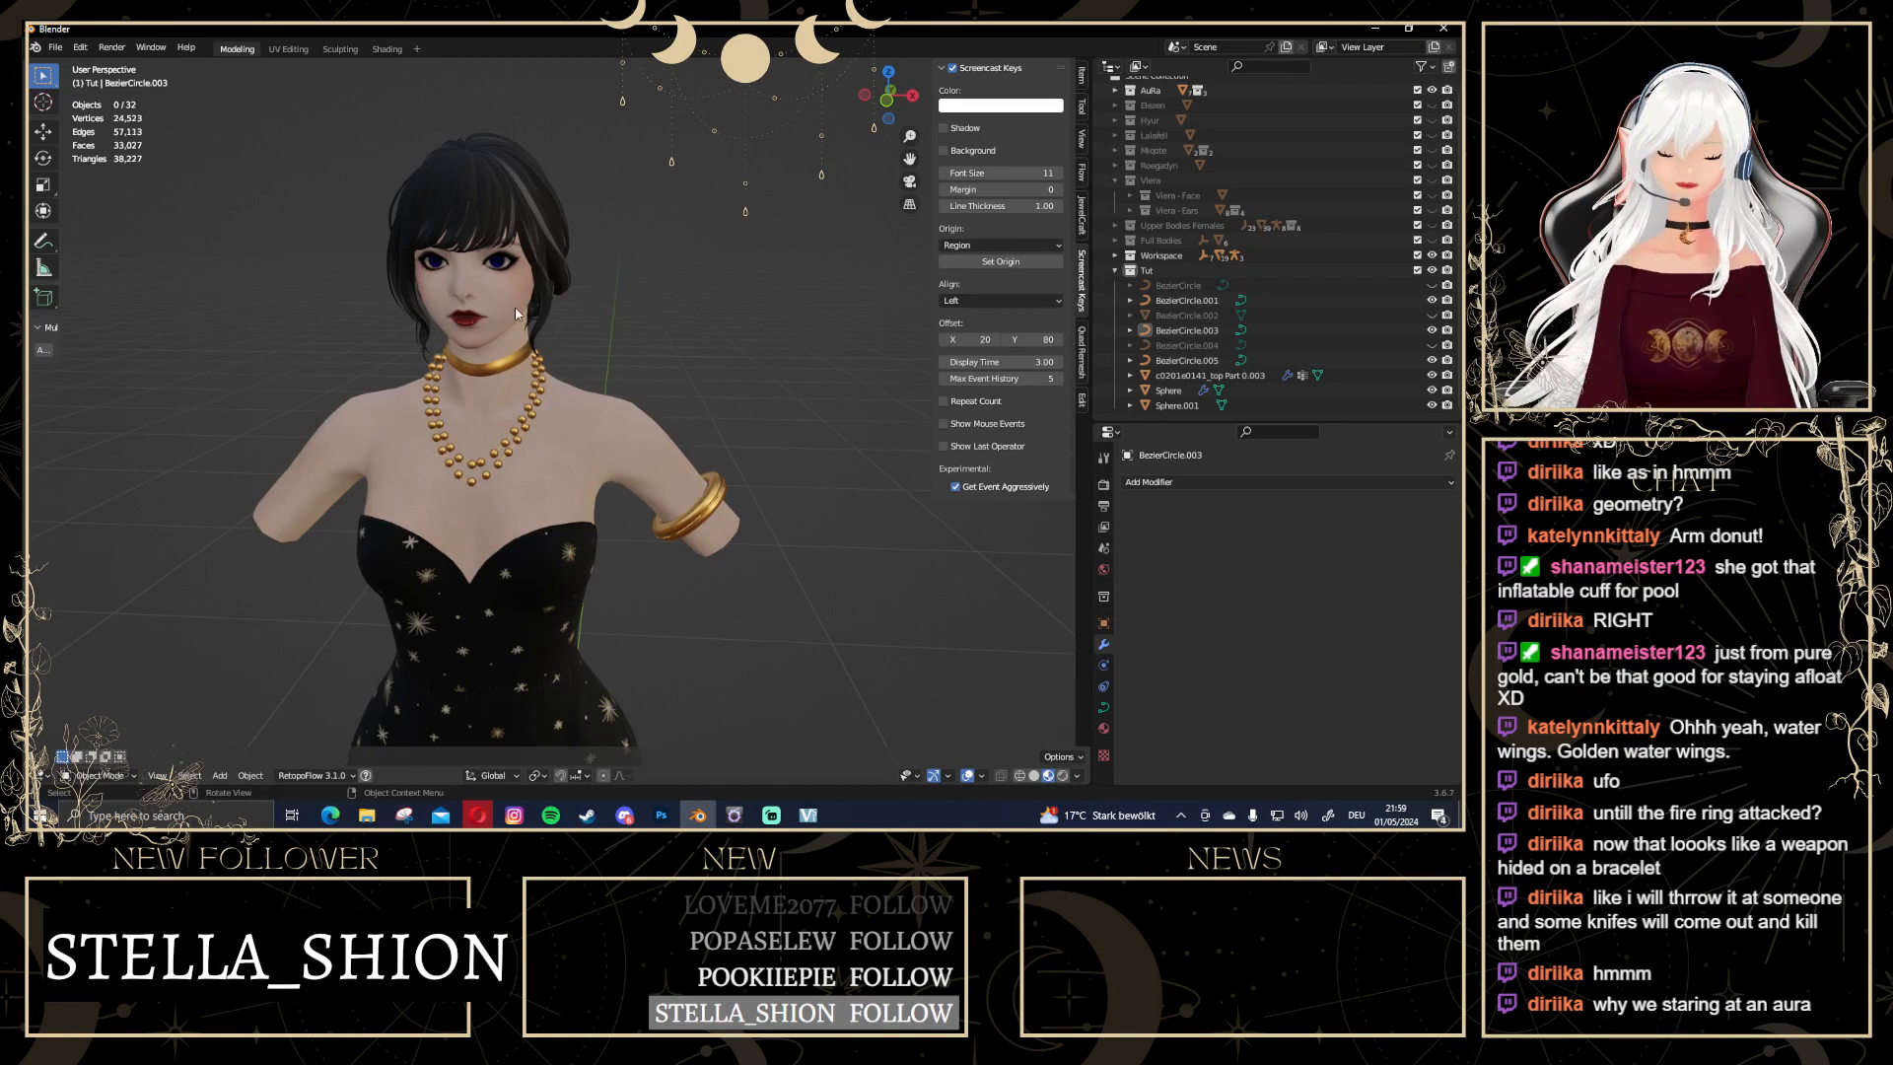
{"action": "mouse_move", "coordinate": [515, 314]}
{"action": "middle_mouse_down"}
{"action": "mouse_move", "coordinate": [35, 292]}
{"action": "mouse_move", "coordinate": [453, 282]}
{"action": "mouse_move", "coordinate": [496, 323]}
{"action": "middle_mouse_up"}
{"action": "left_click", "coordinate": [457, 340]}
{"action": "scroll", "coordinate": [452, 333], "scroll_direction": "up", "scroll_amount": 3}
{"action": "key", "text": "Tab"}
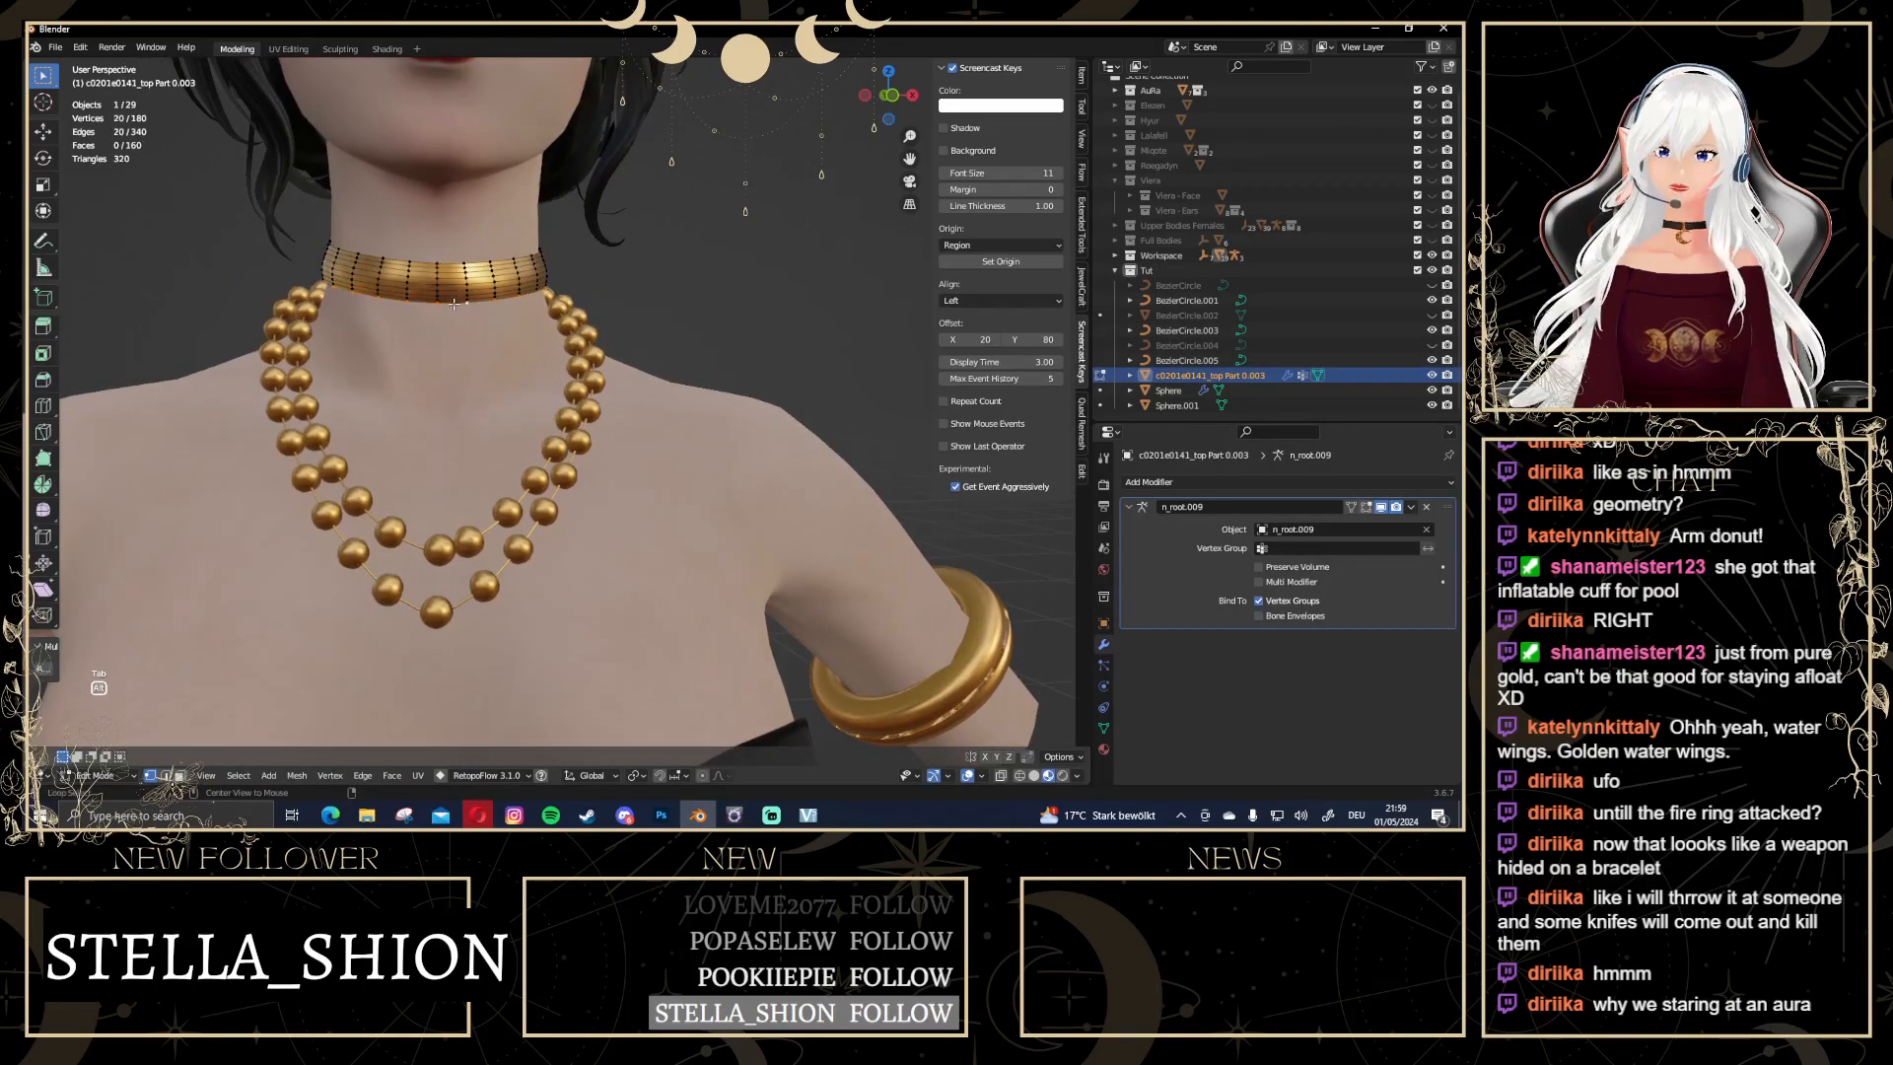
In front view, extrude the choker's lower edge loop downward twice, the second time about 1.2 cm, and scale it to about 1.12
{"action": "scroll", "coordinate": [454, 304], "scroll_direction": "down", "scroll_amount": 6}
{"action": "left_click", "coordinate": [891, 99]}
{"action": "scroll", "coordinate": [503, 342], "scroll_direction": "up", "scroll_amount": 5}
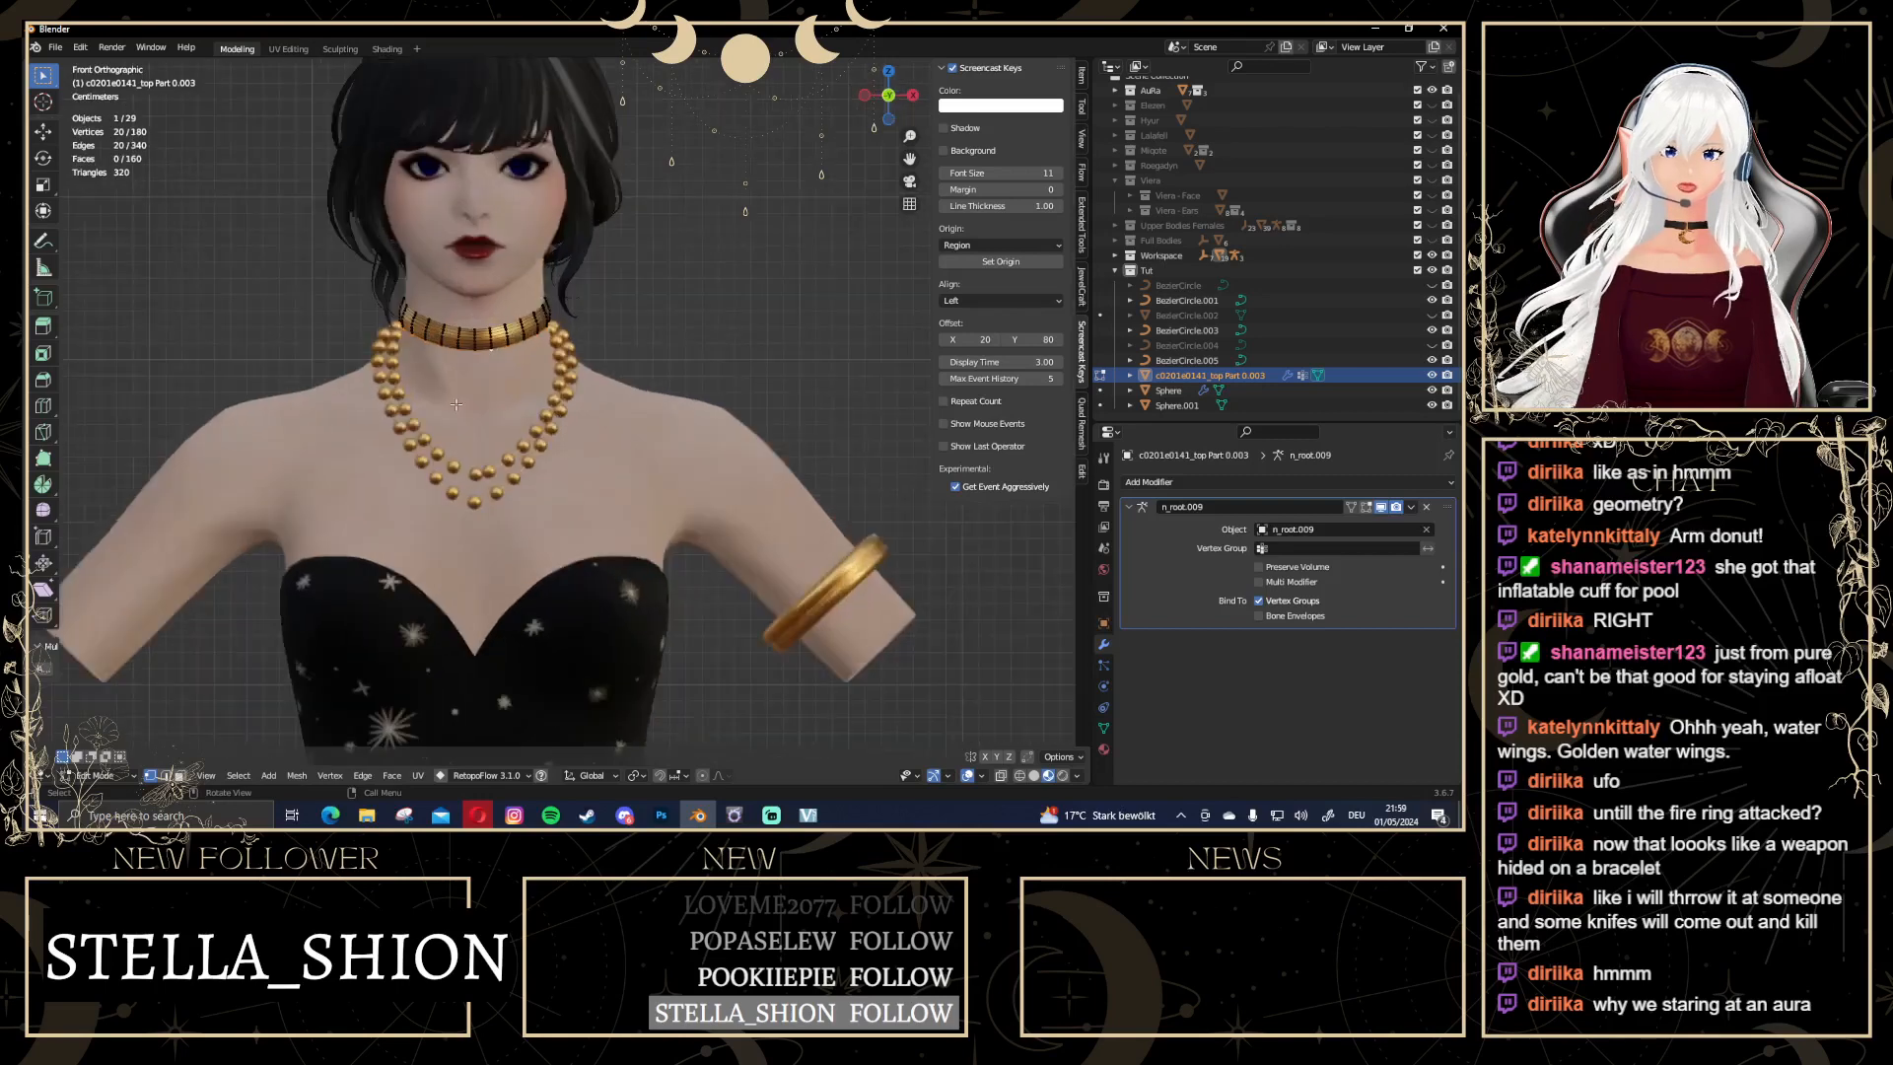
{"action": "key", "text": "e"}
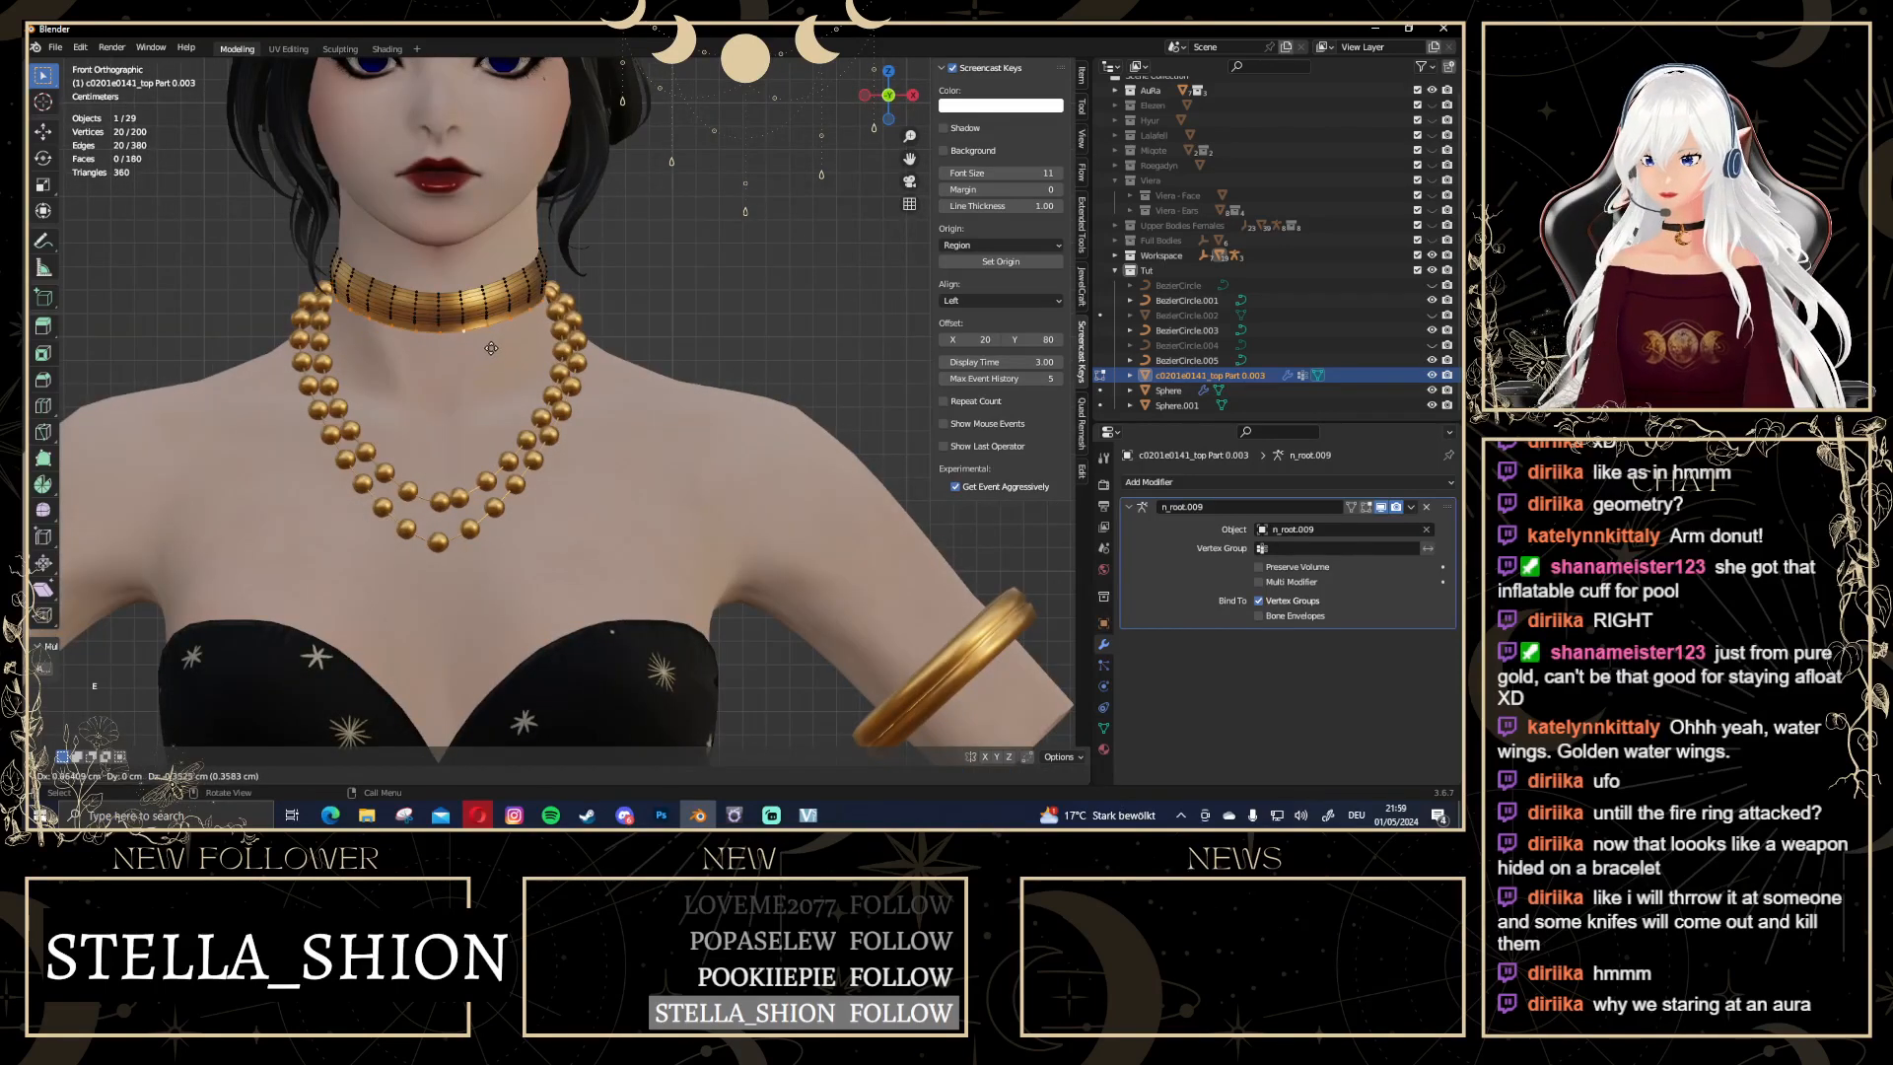
{"action": "left_click", "coordinate": [490, 357]}
{"action": "key", "text": "e"}
{"action": "left_click", "coordinate": [488, 377]}
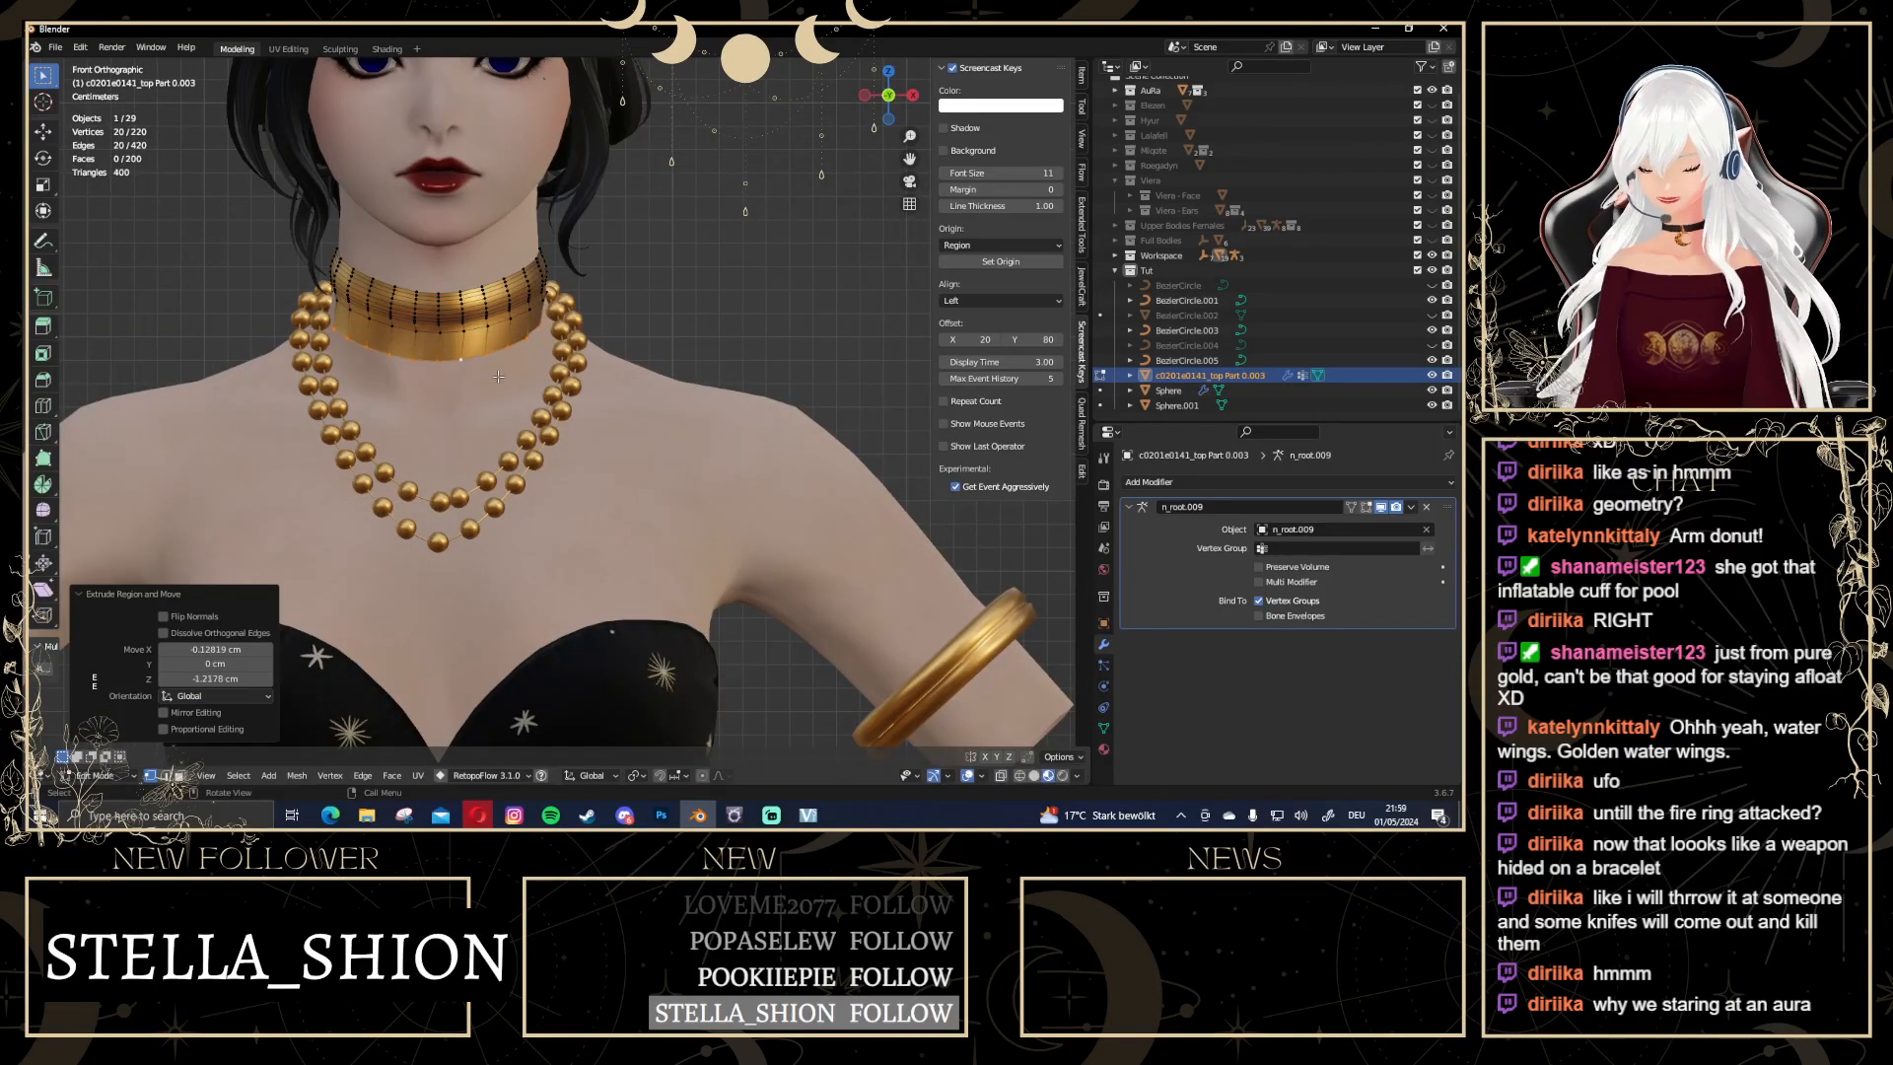
{"action": "key", "text": "s"}
{"action": "left_click", "coordinate": [513, 376]}
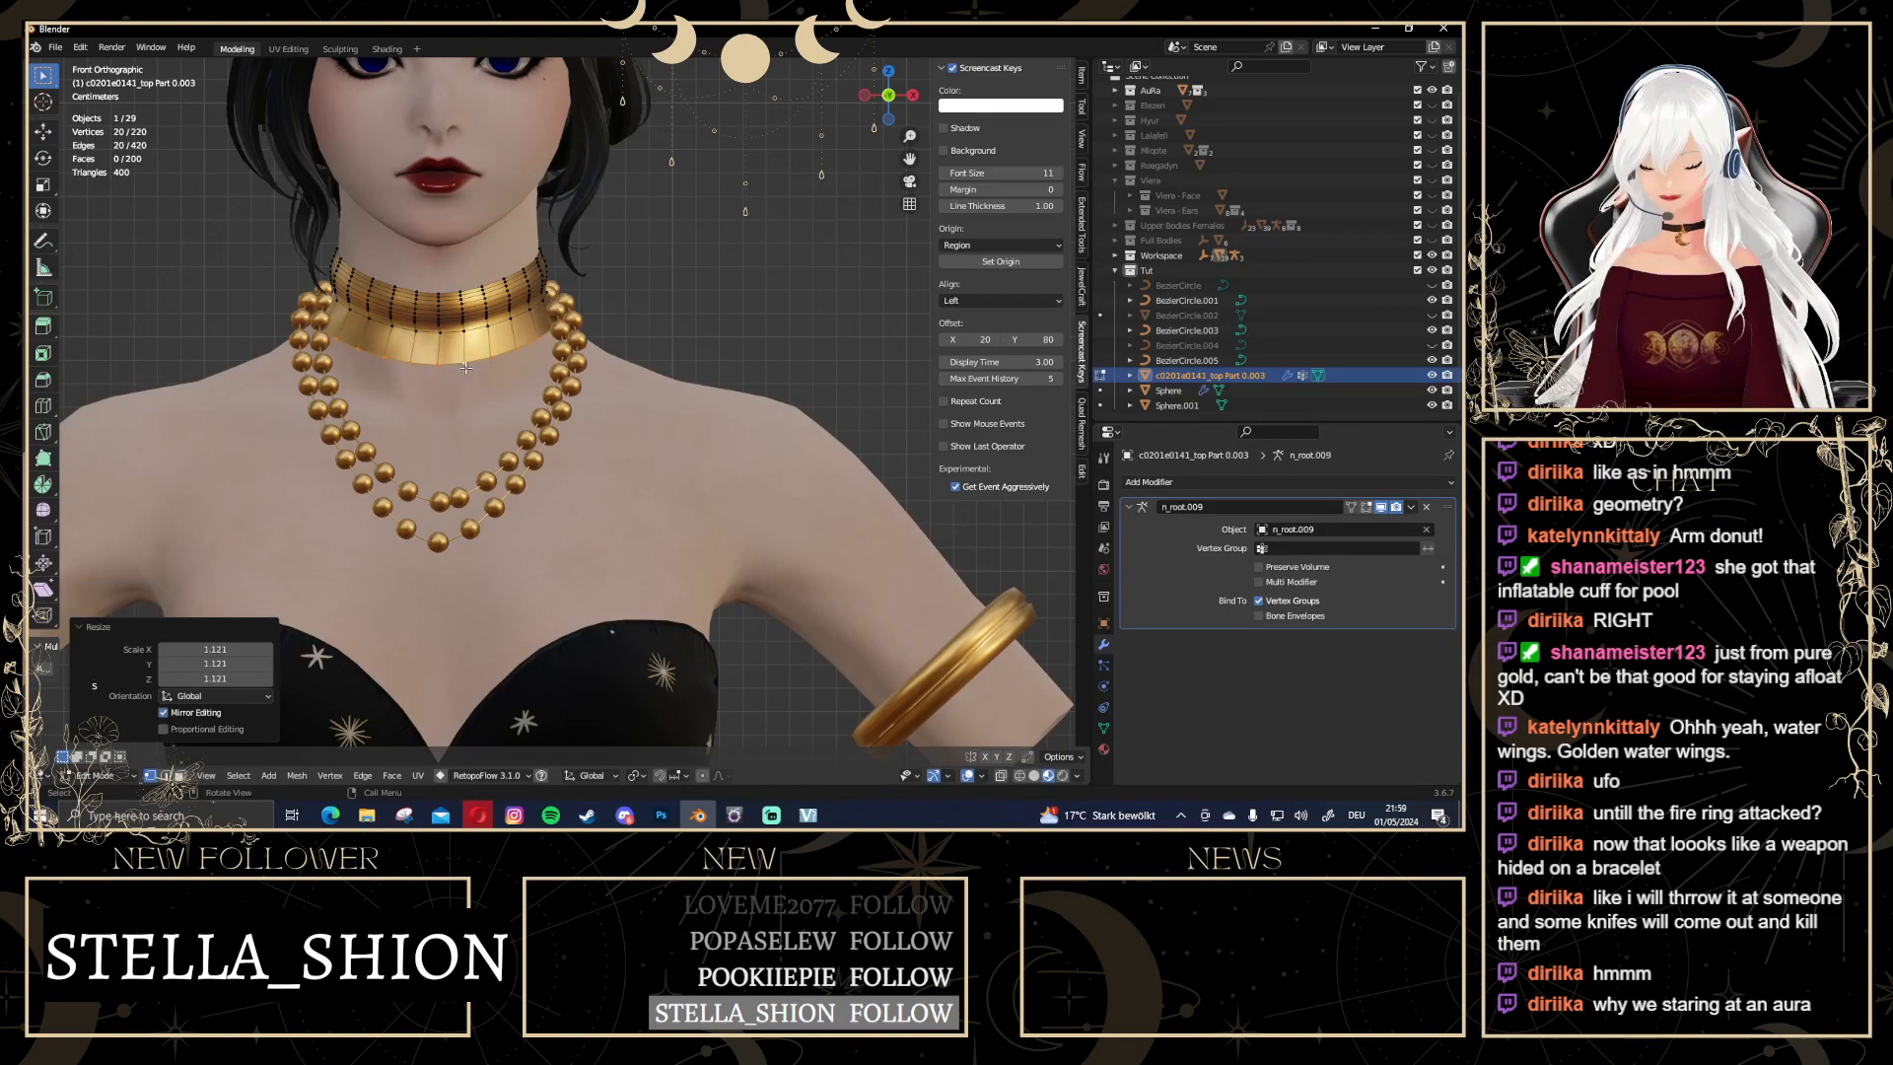
Extrude the choker's lower edge down another 2 cm or so, flare it by scaling to about 1.54 and return to Object Mode
{"action": "key", "text": "e"}
{"action": "left_click", "coordinate": [467, 414]}
{"action": "key", "text": "s"}
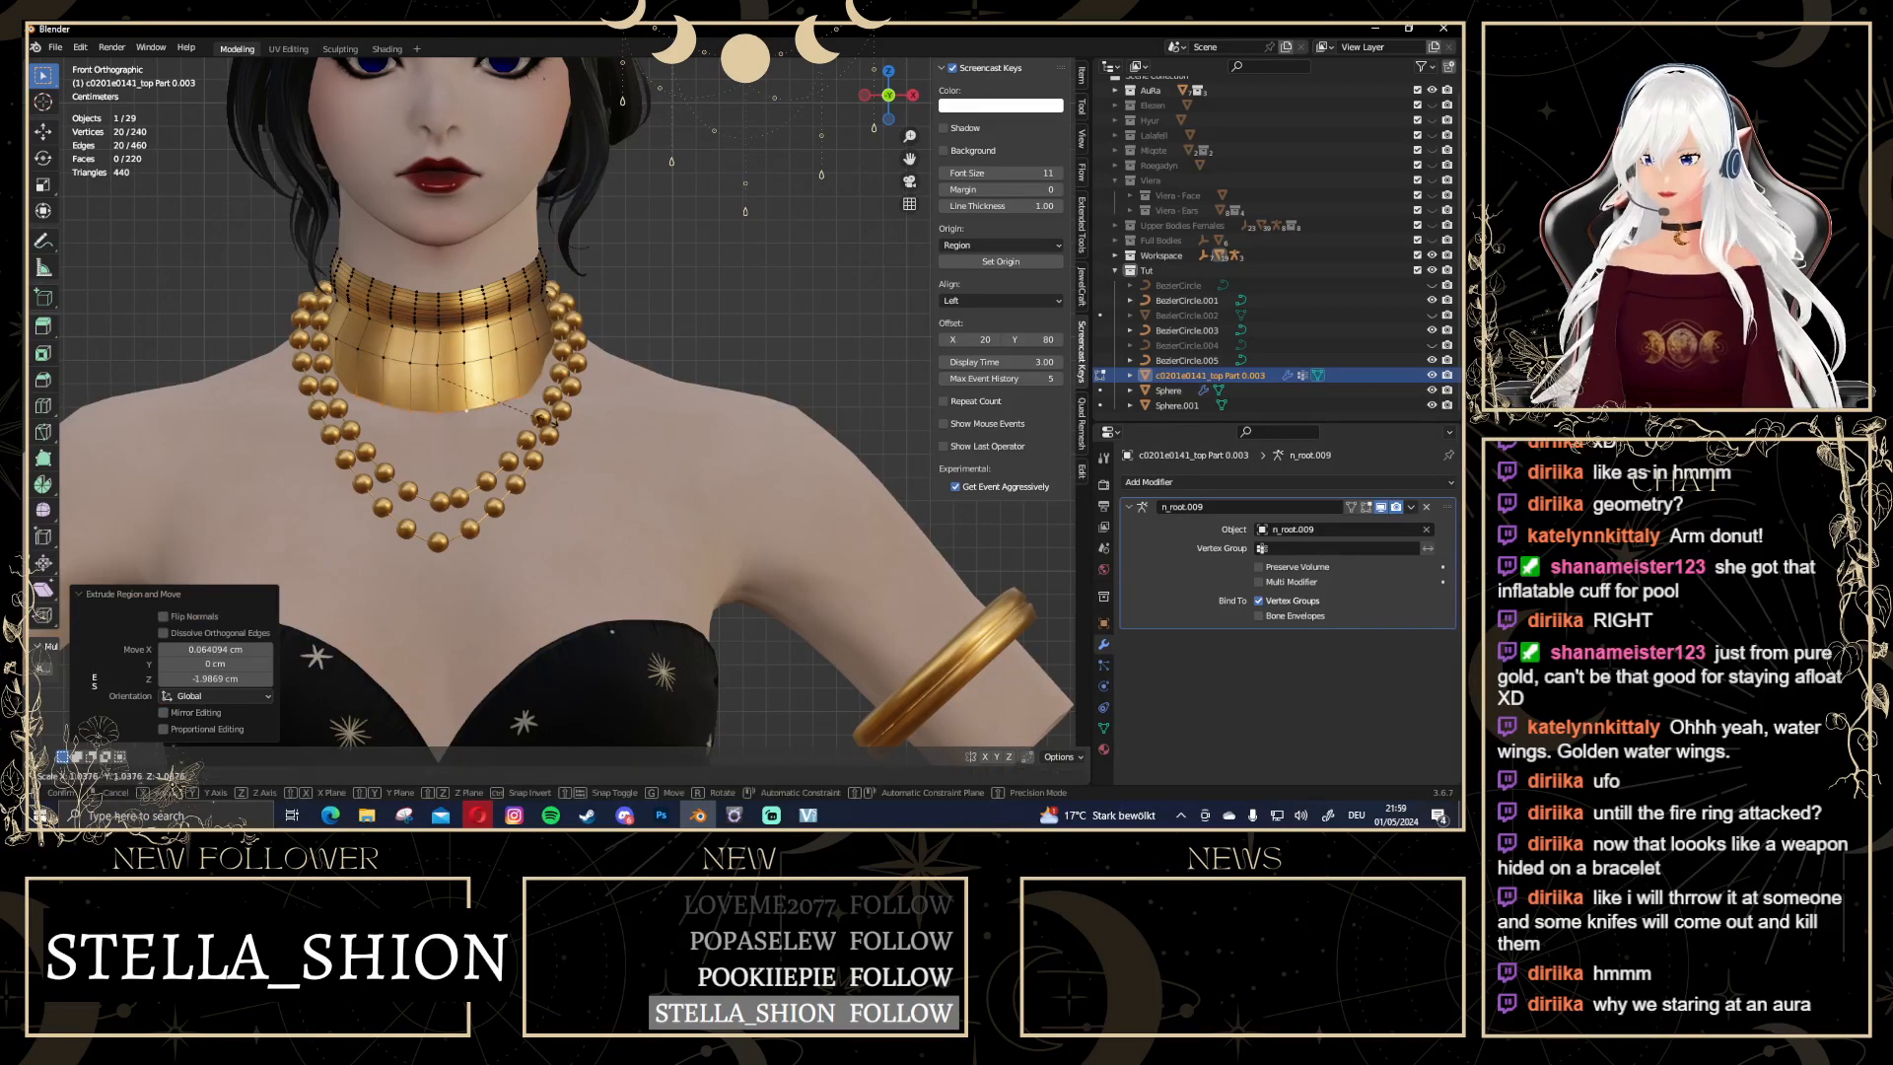
{"action": "left_click", "coordinate": [602, 422]}
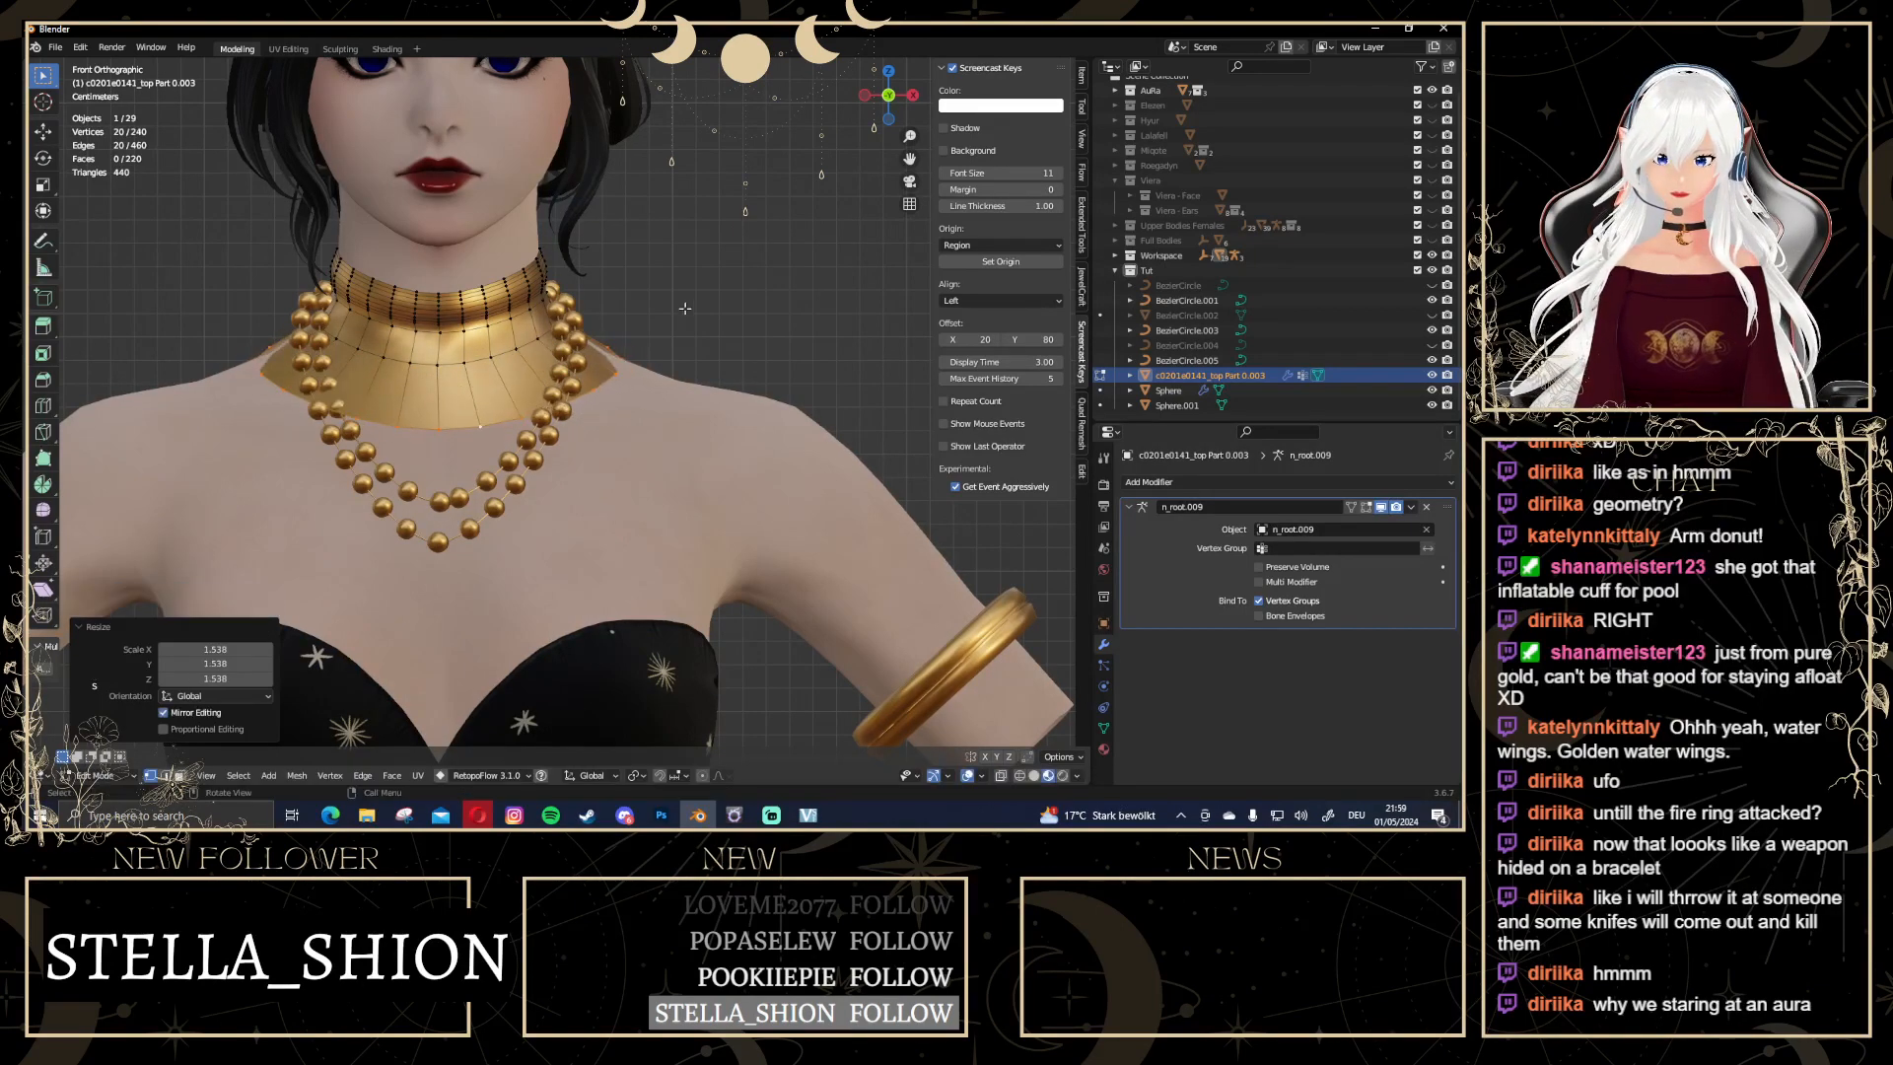
{"action": "key", "text": "Tab"}
{"action": "scroll", "coordinate": [677, 326], "scroll_direction": "down", "scroll_amount": 4}
{"action": "middle_click_drag", "start_coordinate": [643, 396], "coordinate": [702, 327]}
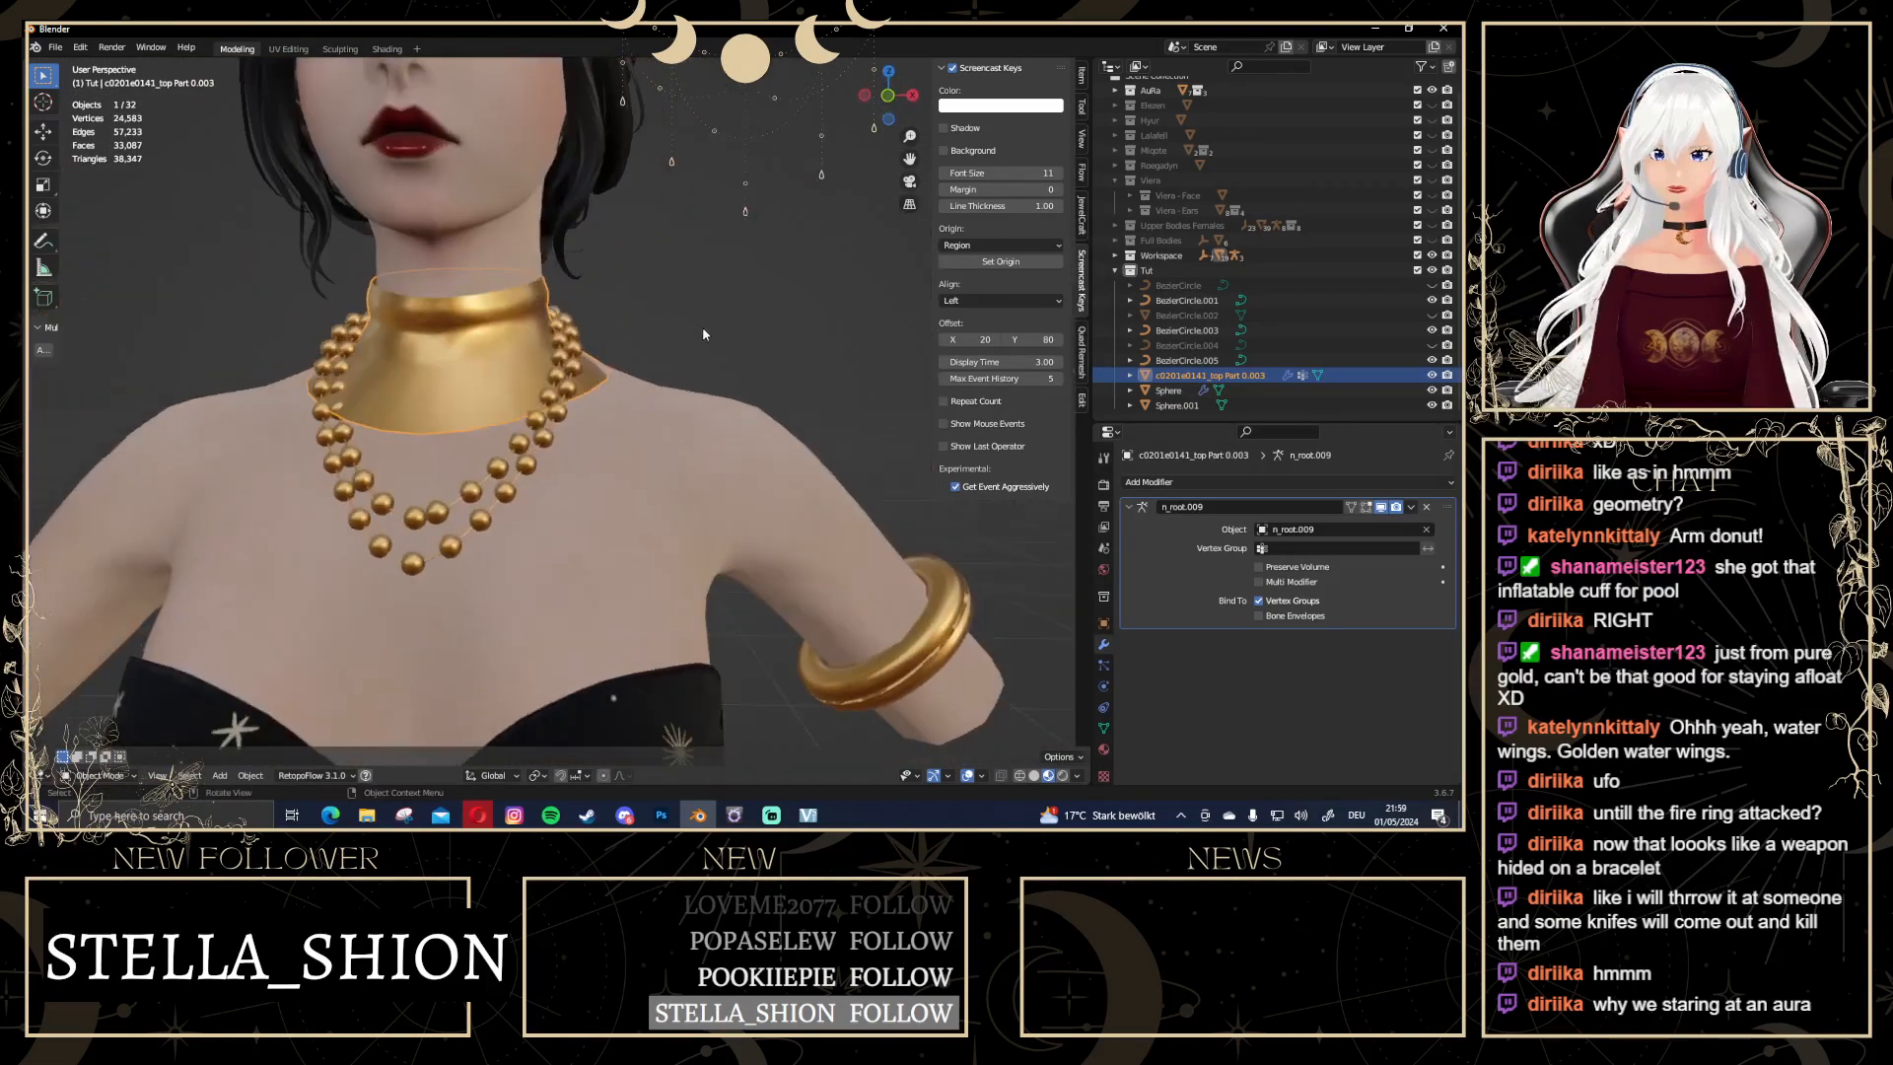
Reopen the collar in Edit Mode and add three evenly spaced loop cuts to the band above the flare
{"action": "scroll", "coordinate": [702, 327], "scroll_direction": "up", "scroll_amount": 3}
{"action": "key", "text": "Tab"}
{"action": "key", "text": "ctrl+r"}
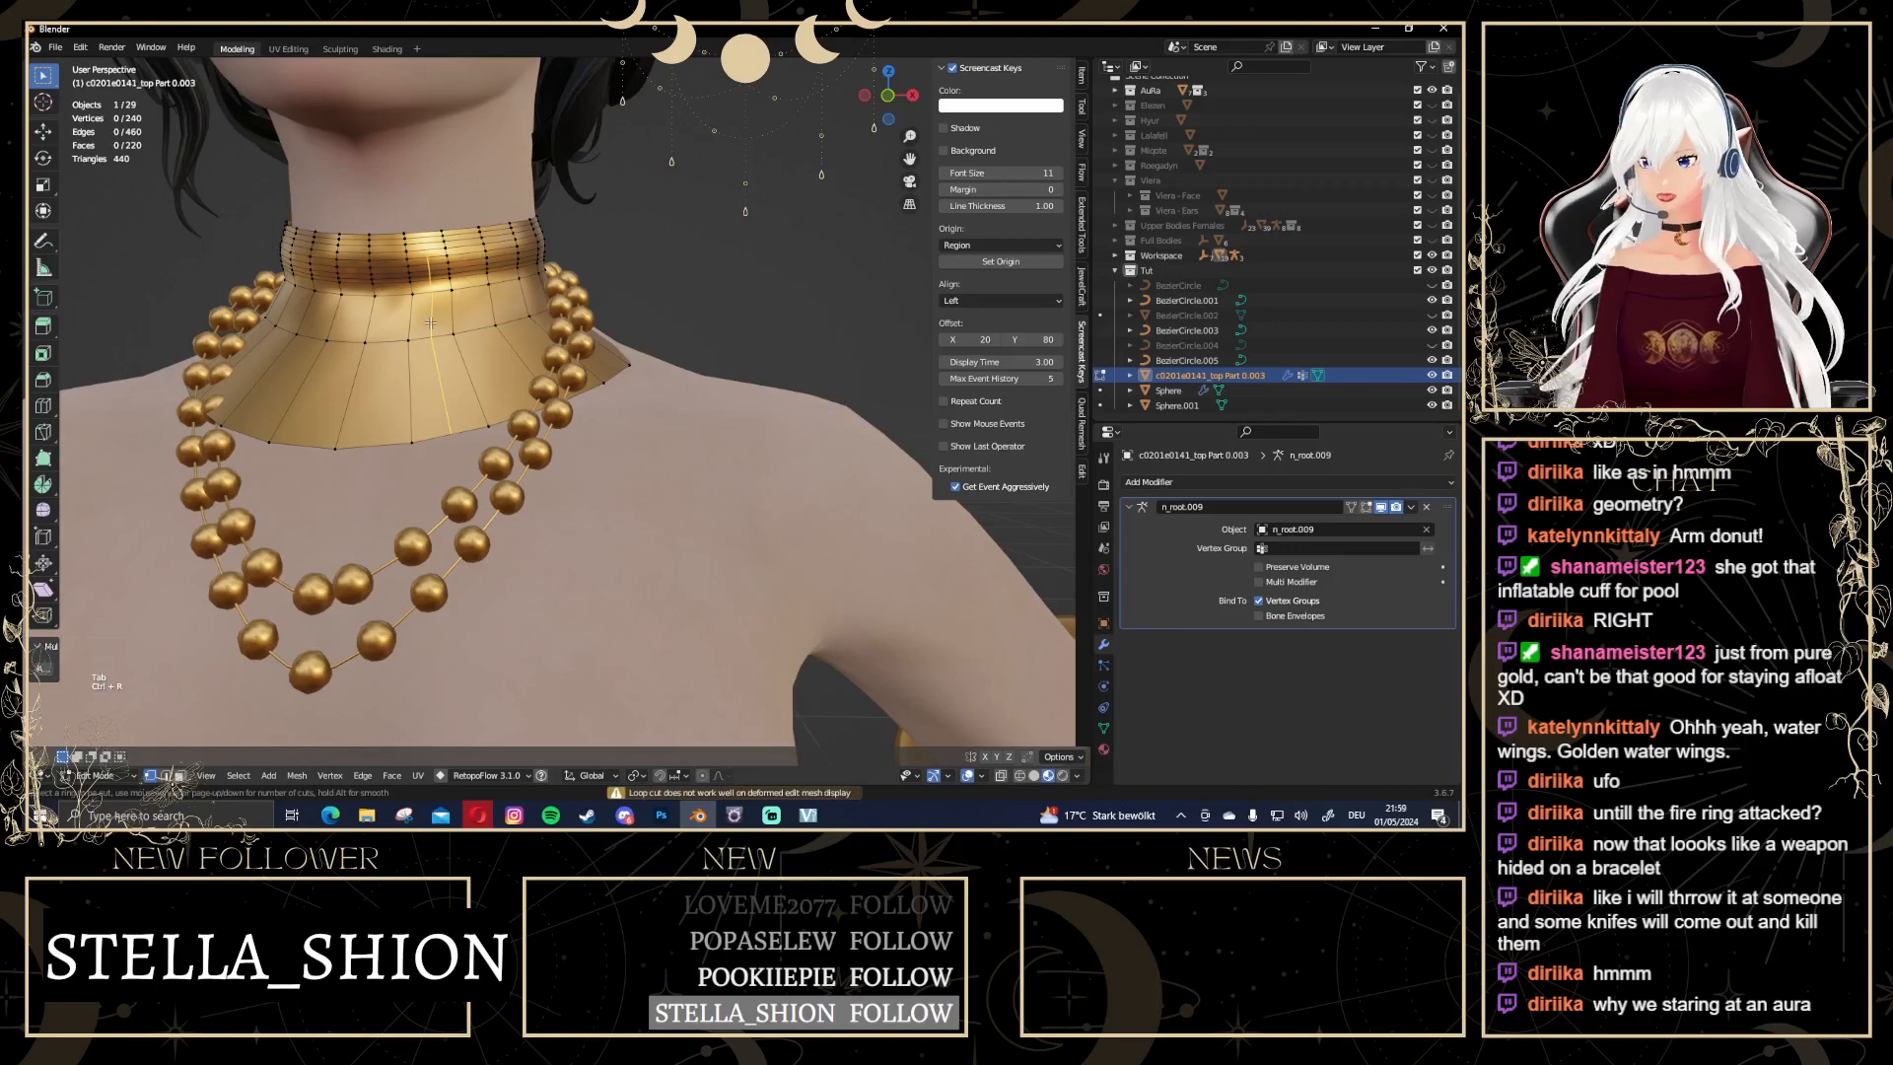
{"action": "scroll", "coordinate": [411, 322], "scroll_direction": "up", "scroll_amount": 2}
{"action": "left_click", "coordinate": [411, 330]}
{"action": "key", "text": "Escape"}
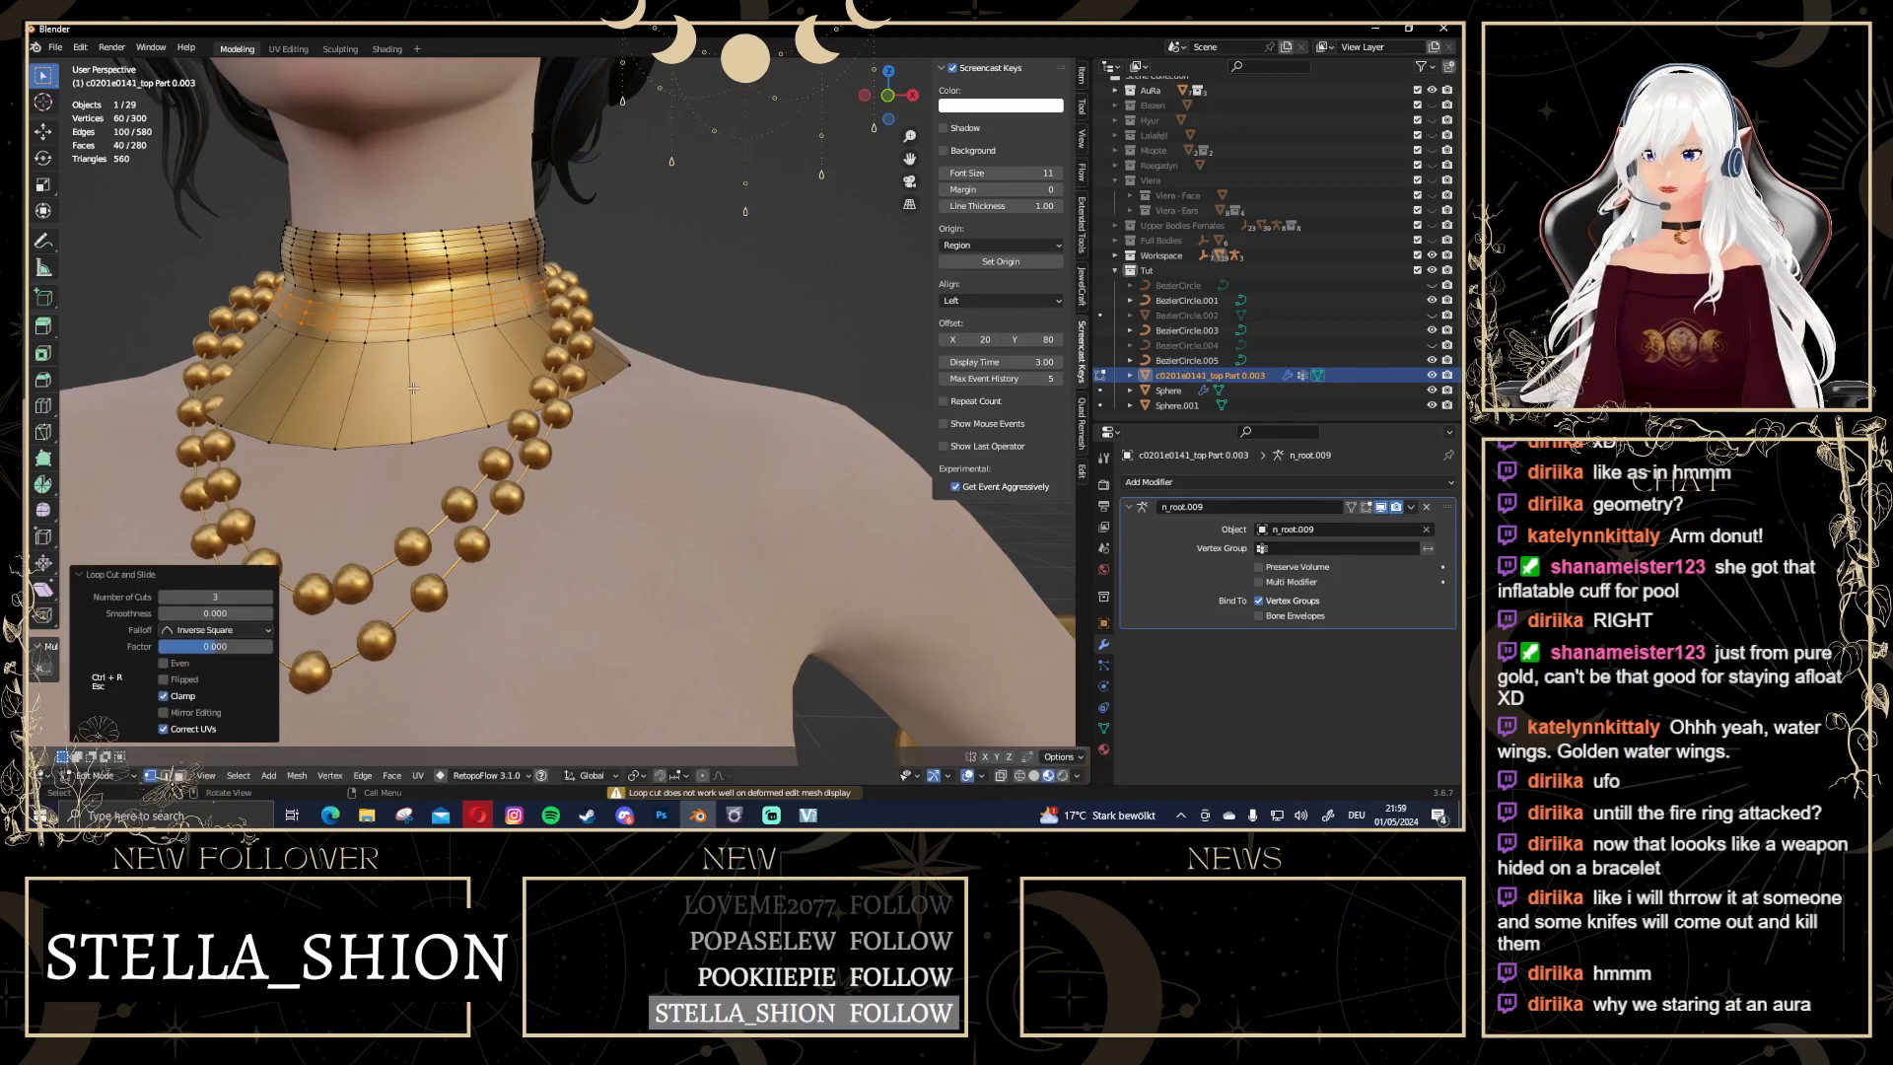
Add seven evenly spaced loop cuts to the collar's flared lower band, return to Object Mode and deselect the collar
{"action": "key", "text": "ctrl+r"}
{"action": "scroll", "coordinate": [413, 388], "scroll_direction": "up", "scroll_amount": 4}
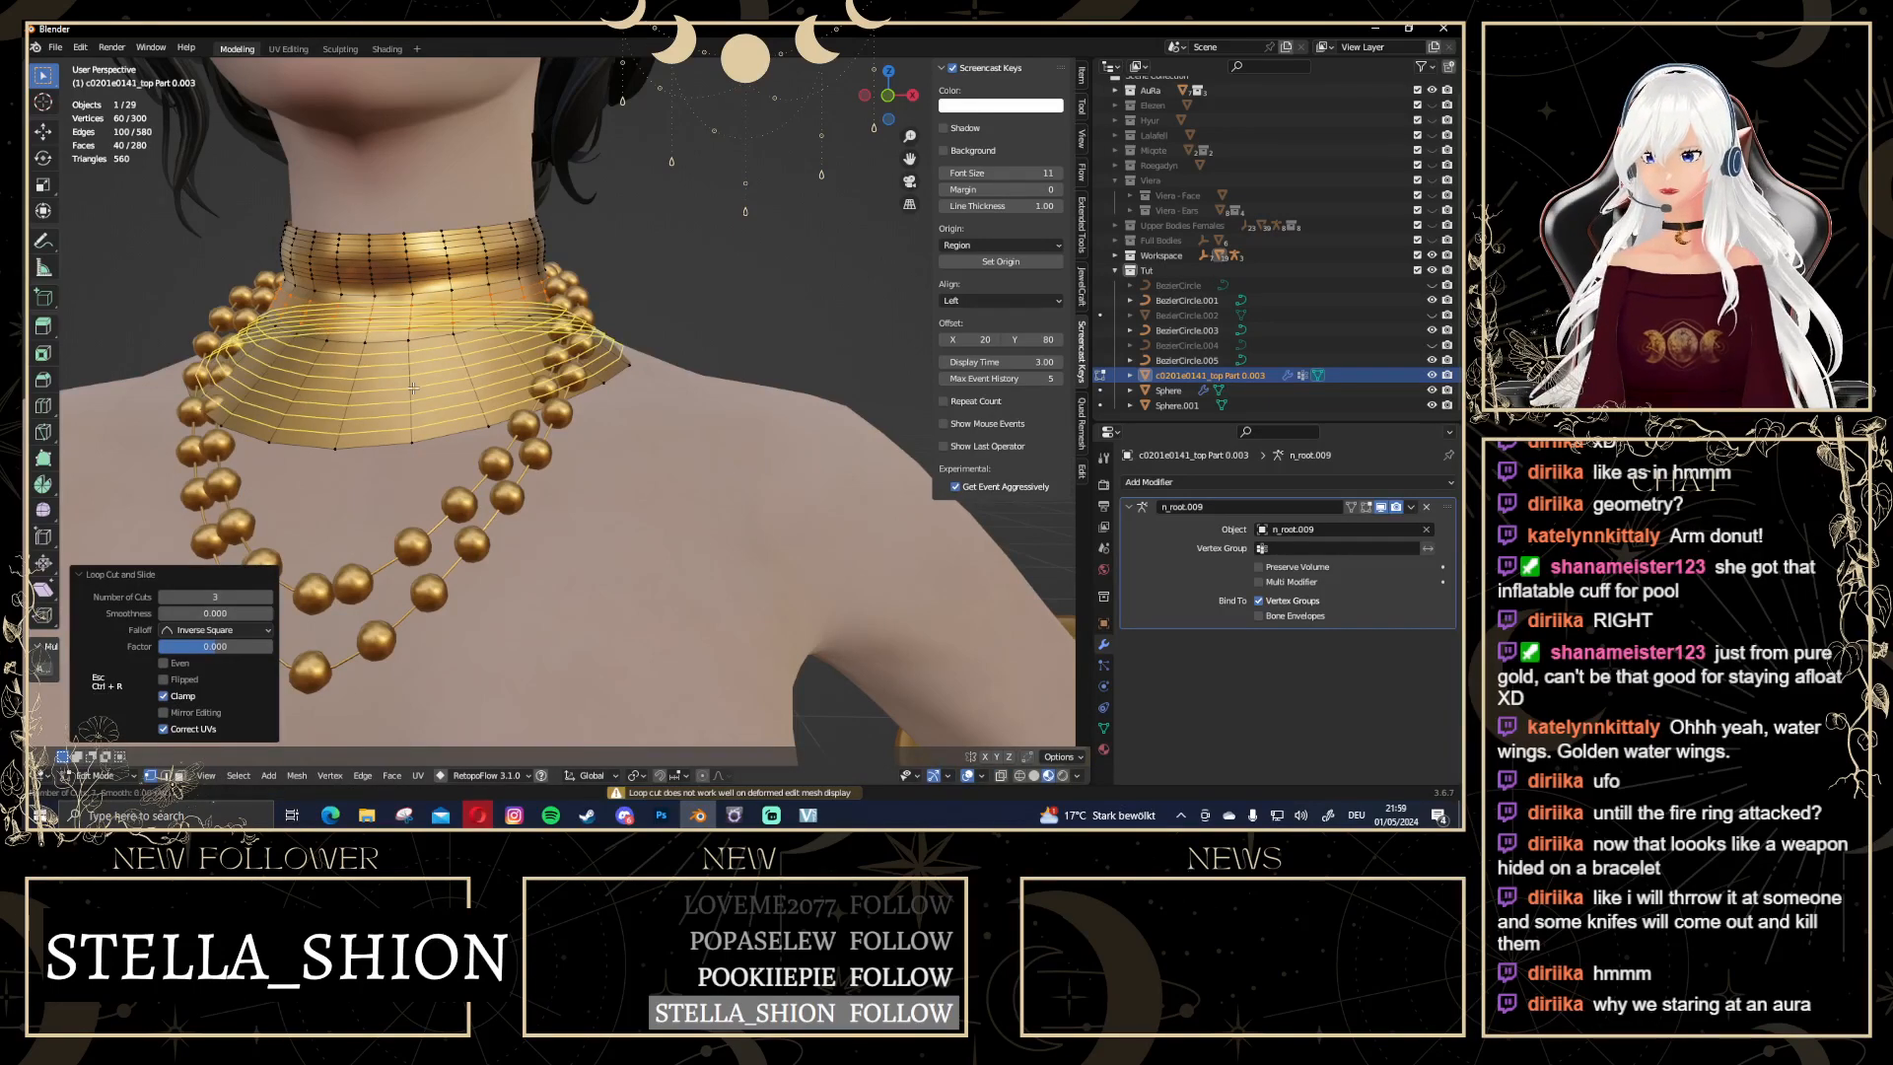
{"action": "left_click", "coordinate": [414, 390]}
{"action": "key", "text": "Tab"}
{"action": "key", "text": "Escape"}
{"action": "key", "text": "Tab"}
{"action": "scroll", "coordinate": [676, 308], "scroll_direction": "down", "scroll_amount": 5}
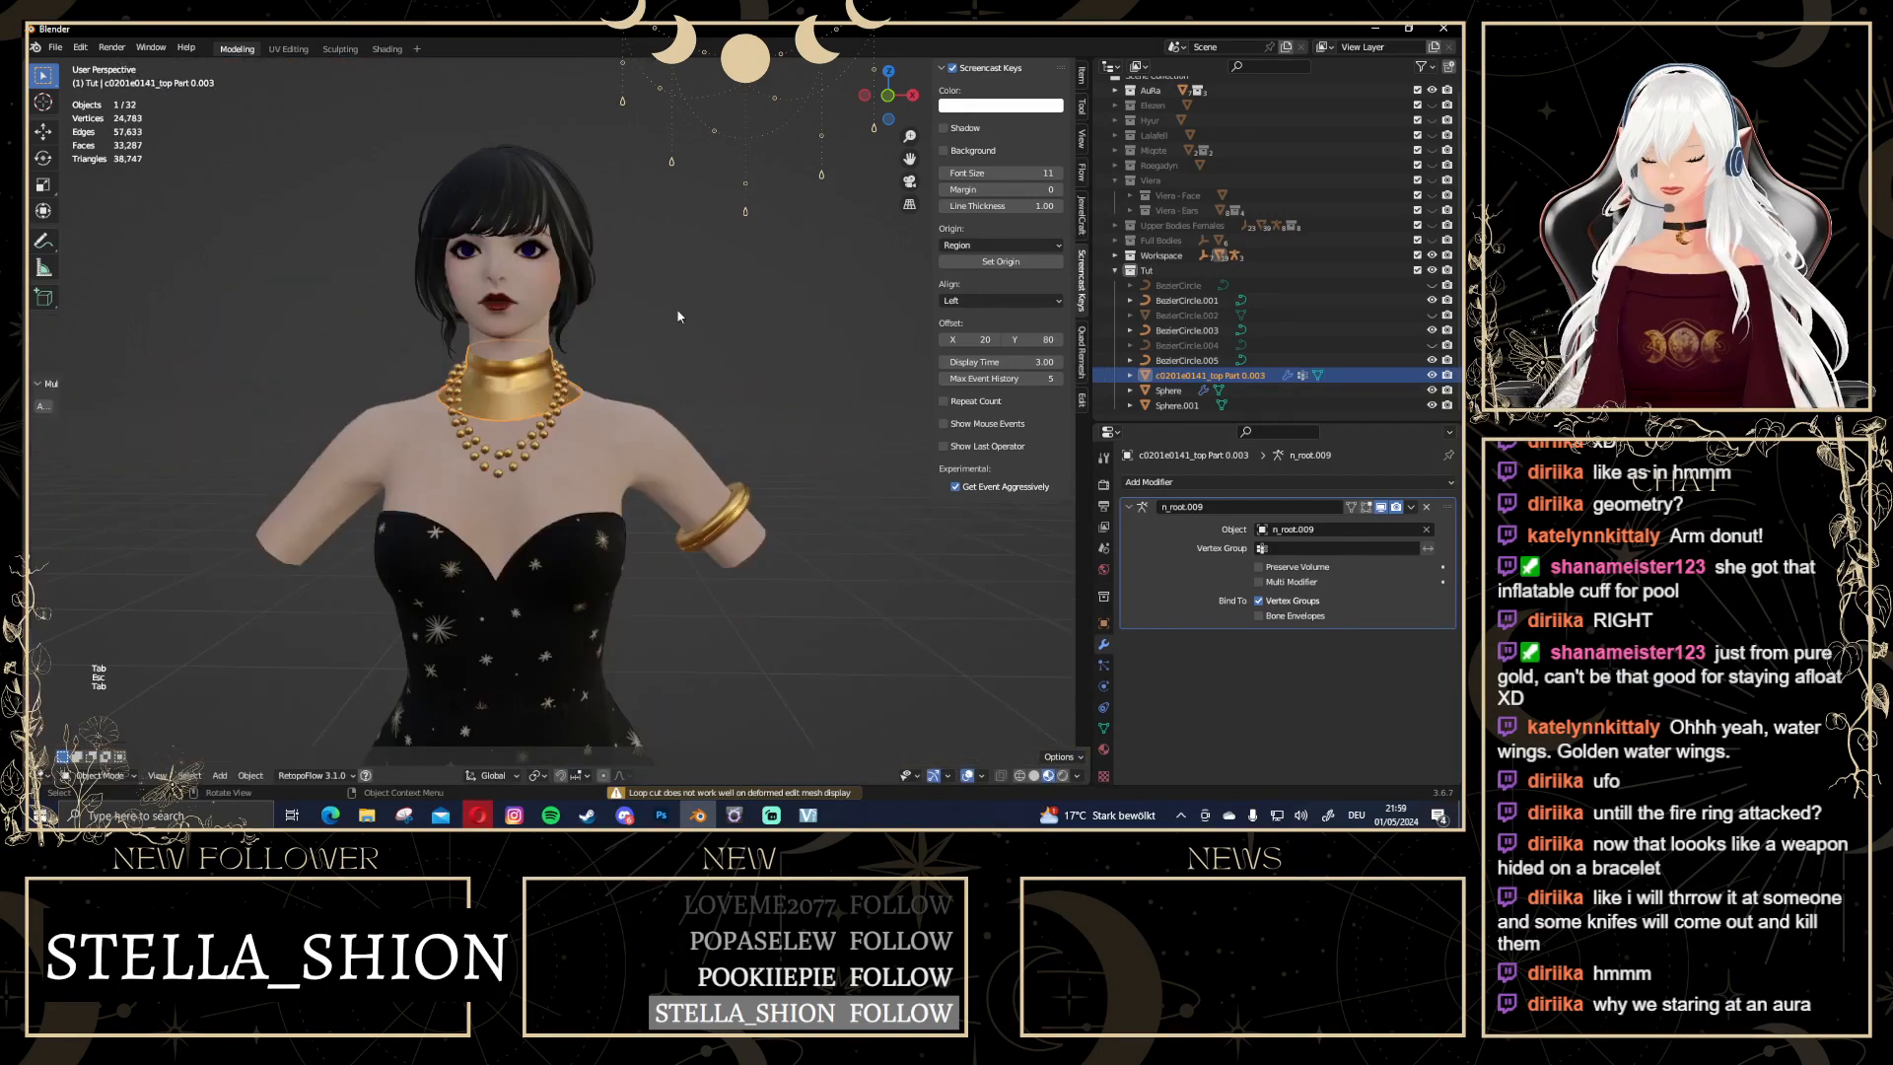
{"action": "scroll", "coordinate": [722, 315], "scroll_direction": "up", "scroll_amount": 4}
{"action": "middle_click_drag", "start_coordinate": [722, 315], "coordinate": [453, 367]}
{"action": "scroll", "coordinate": [454, 367], "scroll_direction": "down", "scroll_amount": 4}
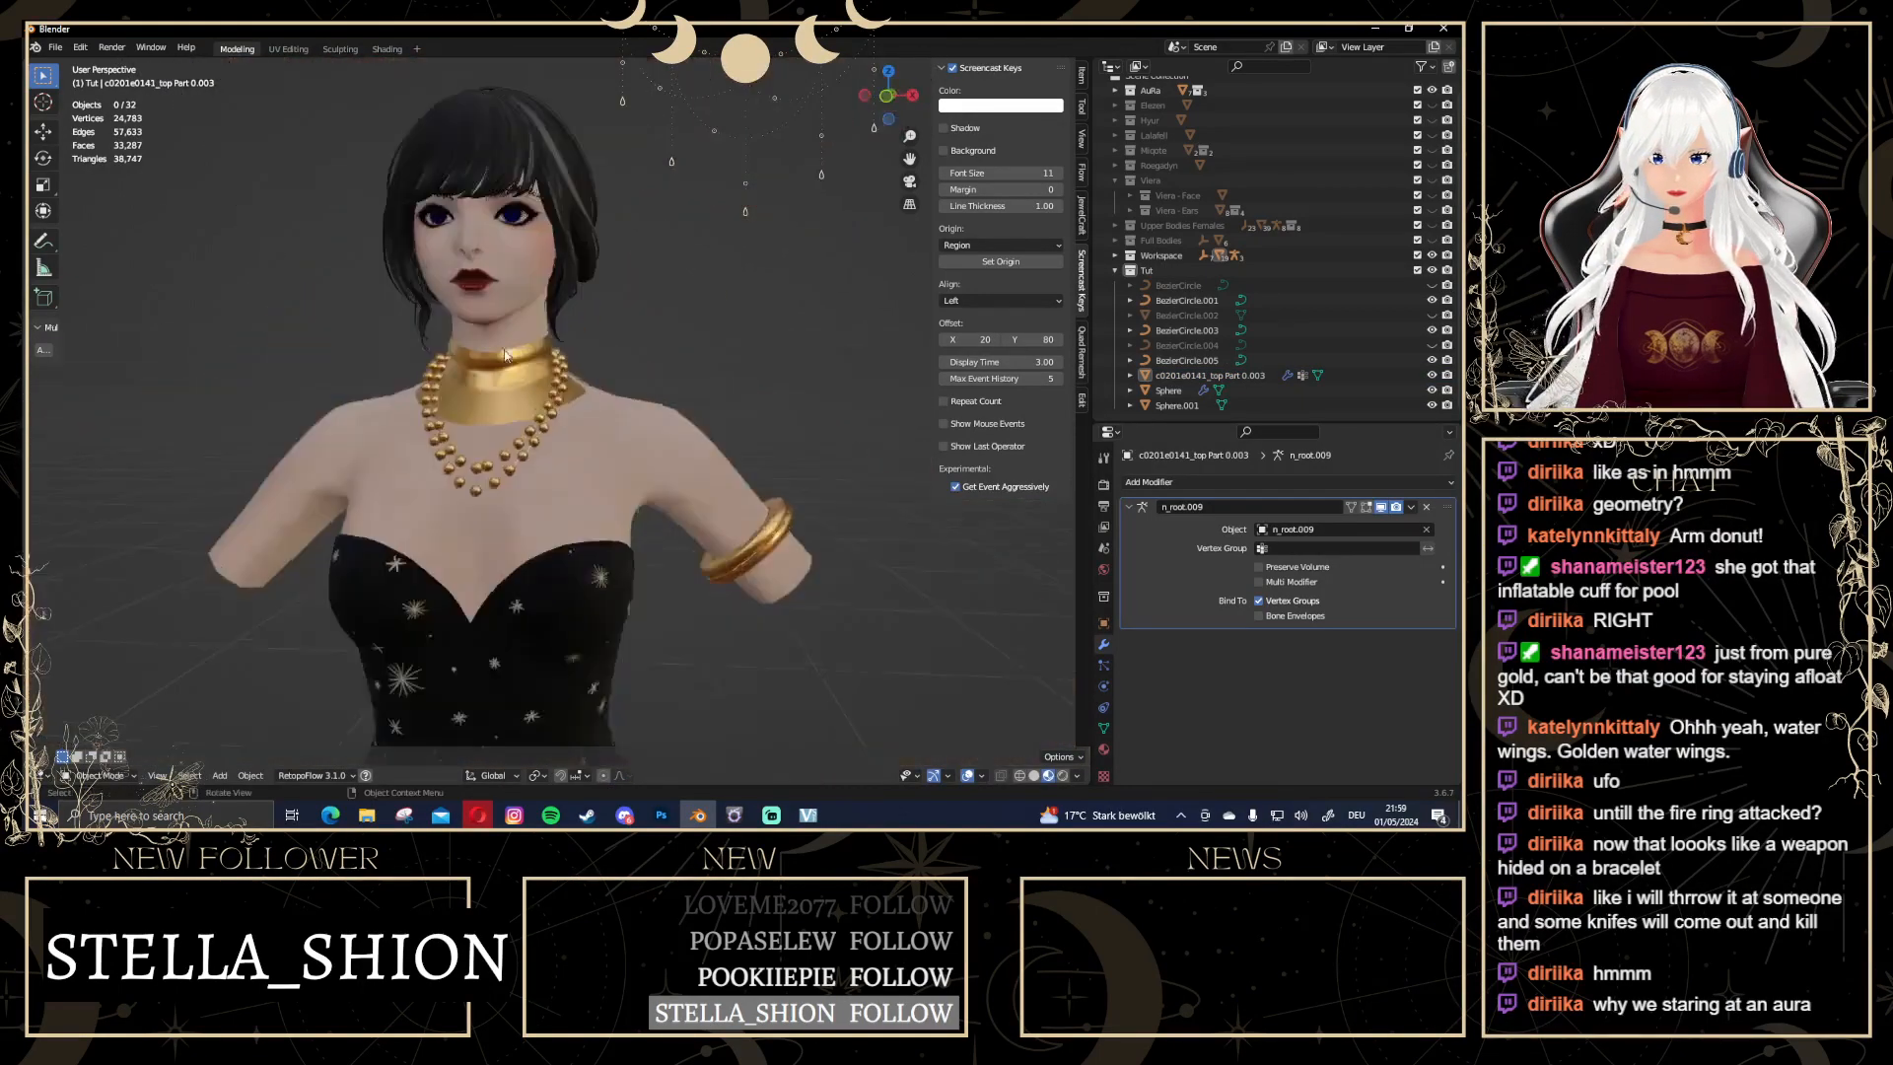
Undo the collar's loop cuts and downward extrusions, restoring the plain choker, and deselect it in Object Mode
{"action": "left_click", "coordinate": [883, 97]}
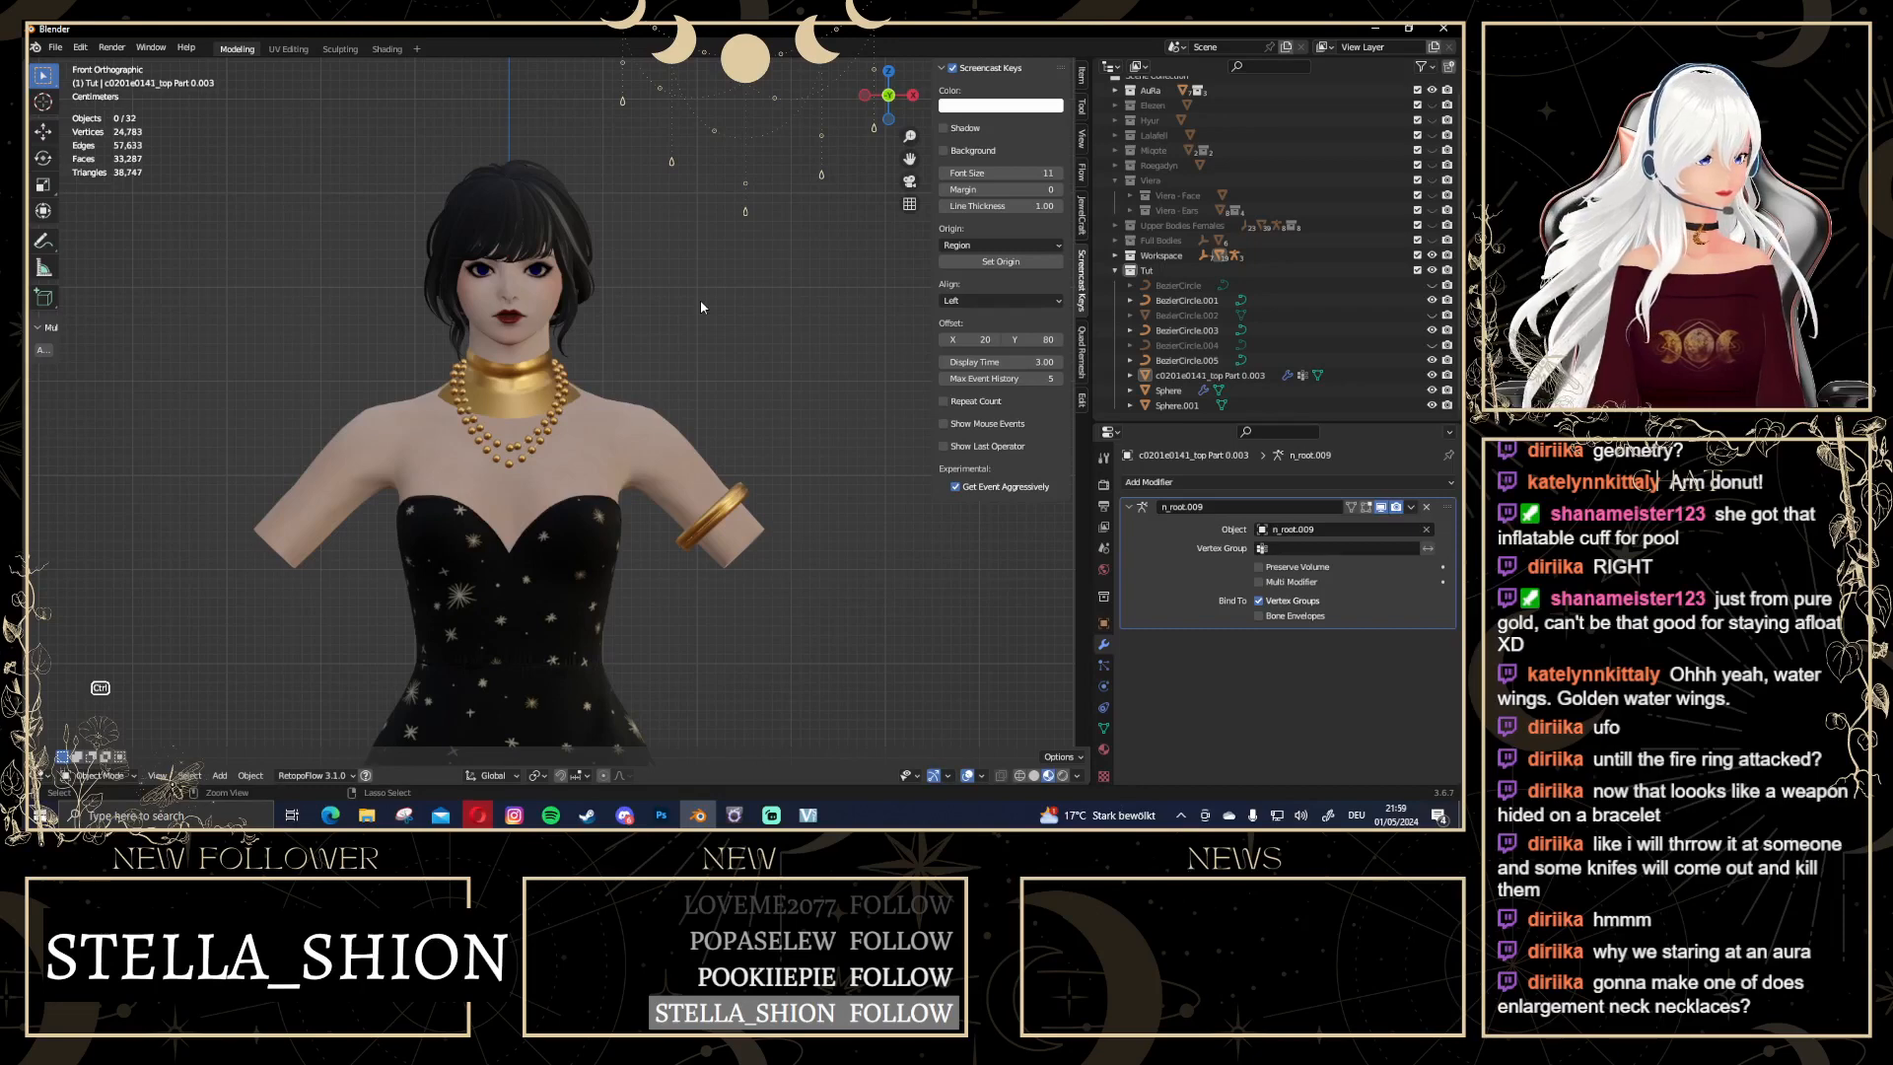
{"action": "key", "text": "ctrl+z"}
{"action": "key", "text": "ctrl+z"}
{"action": "key", "text": "ctrl+z"}
{"action": "key", "text": "ctrl+z"}
{"action": "key", "text": "ctrl+z"}
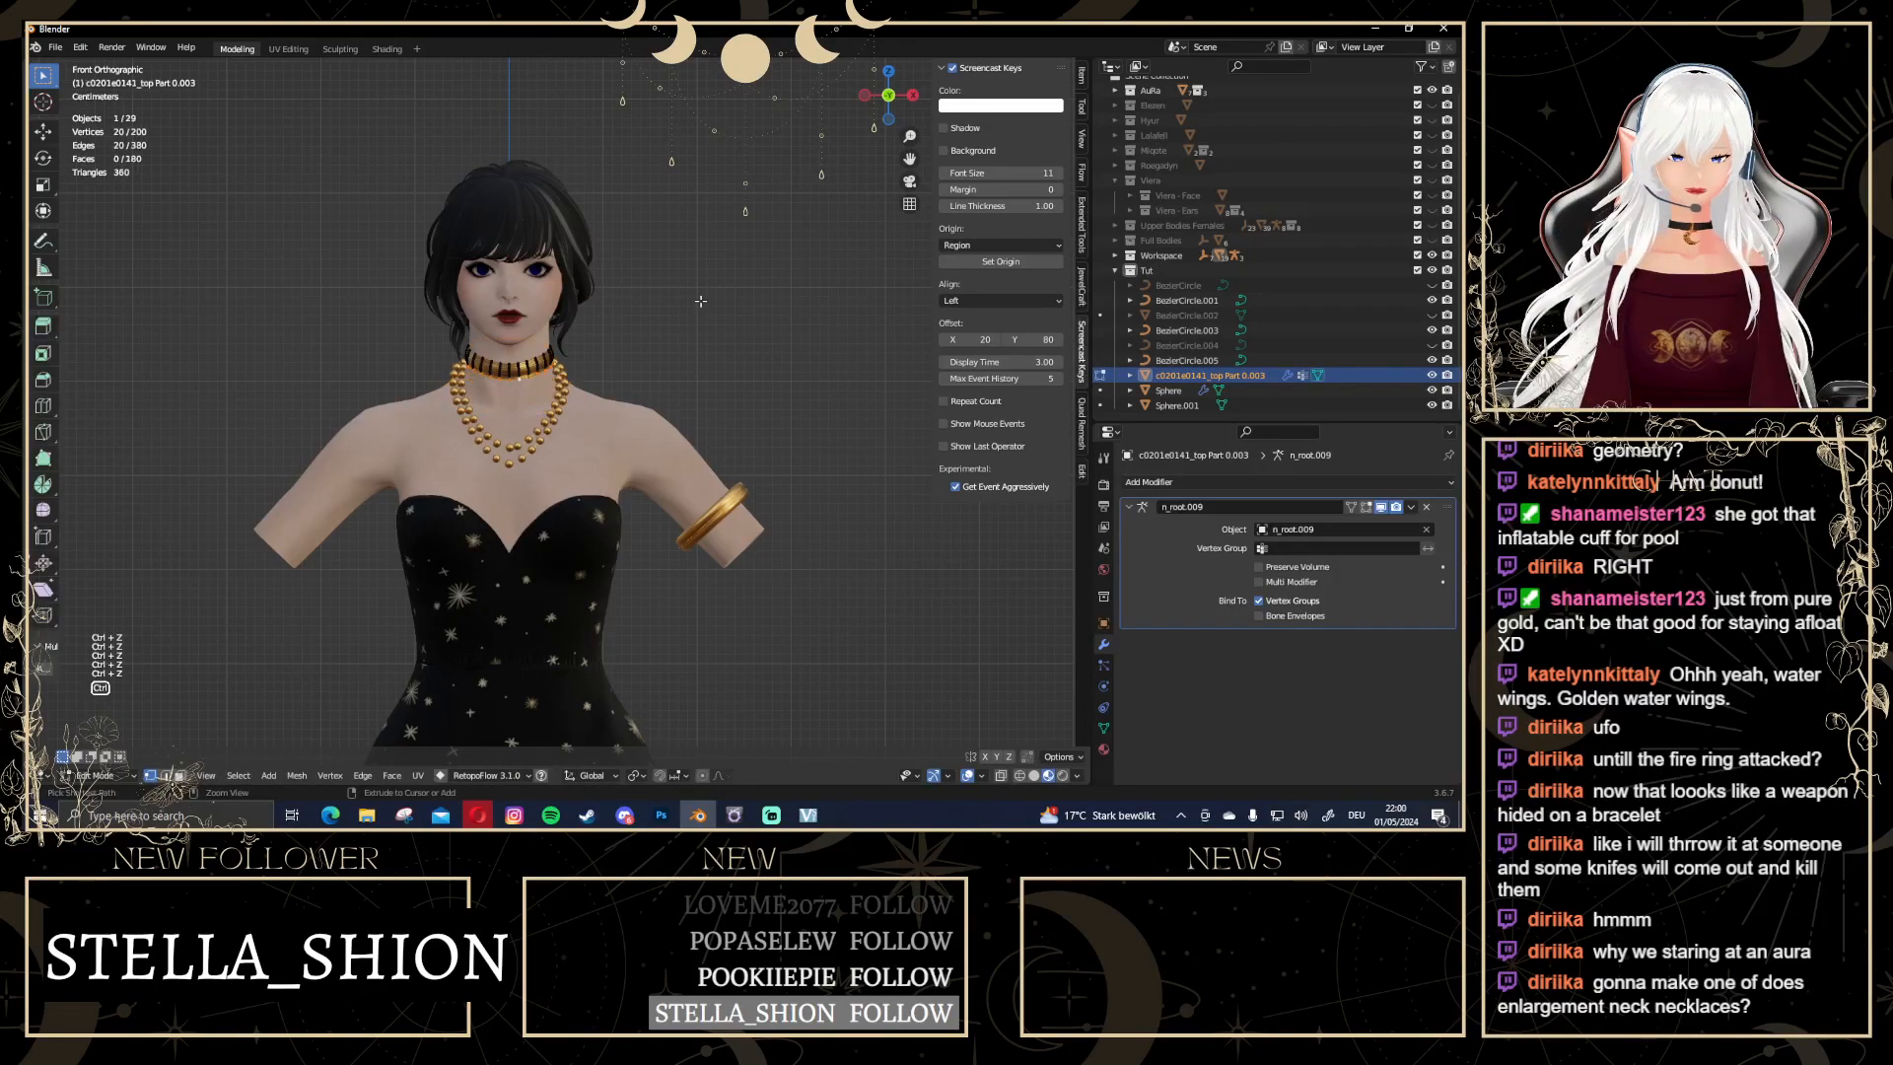
{"action": "key", "text": "Tab"}
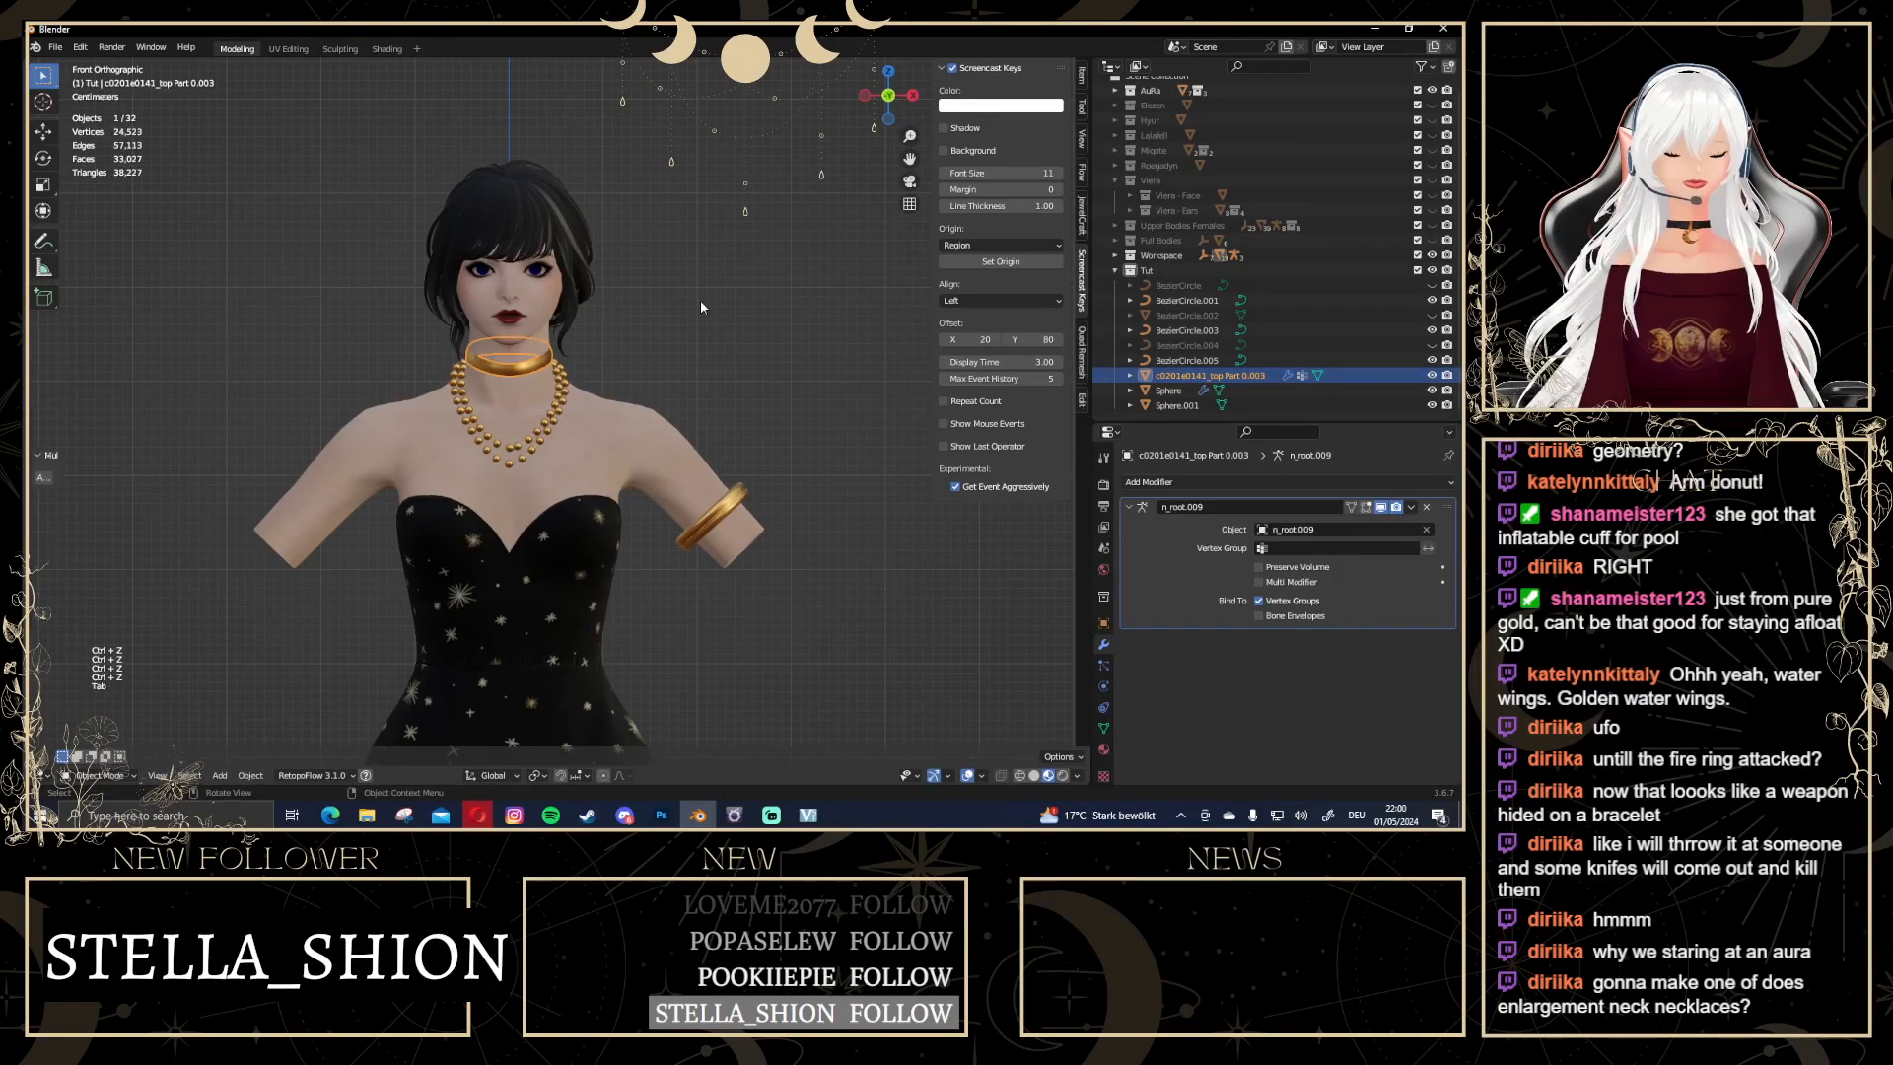
{"action": "left_click", "coordinate": [700, 298]}
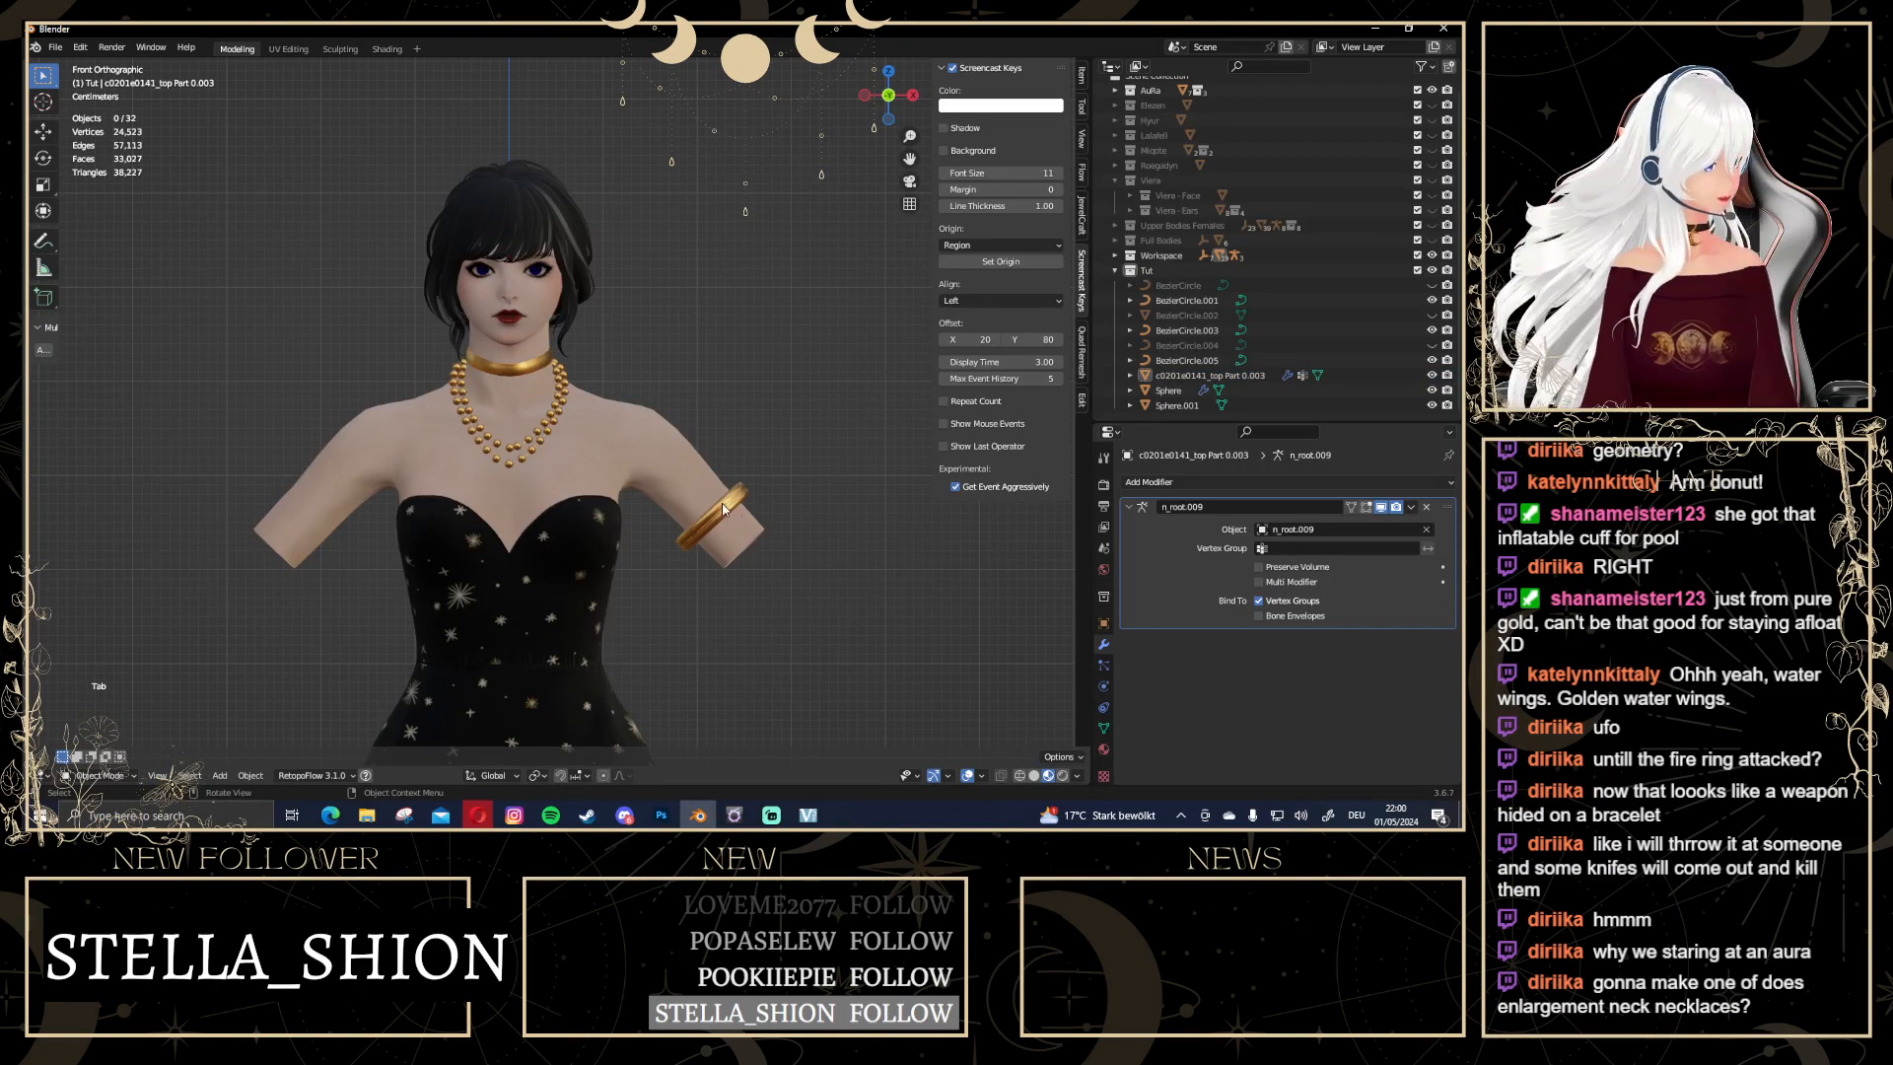
Examine how the choker, bead necklace and arm bangle look together from the front and from an angle
{"action": "scroll", "coordinate": [722, 503], "scroll_direction": "up", "scroll_amount": 3}
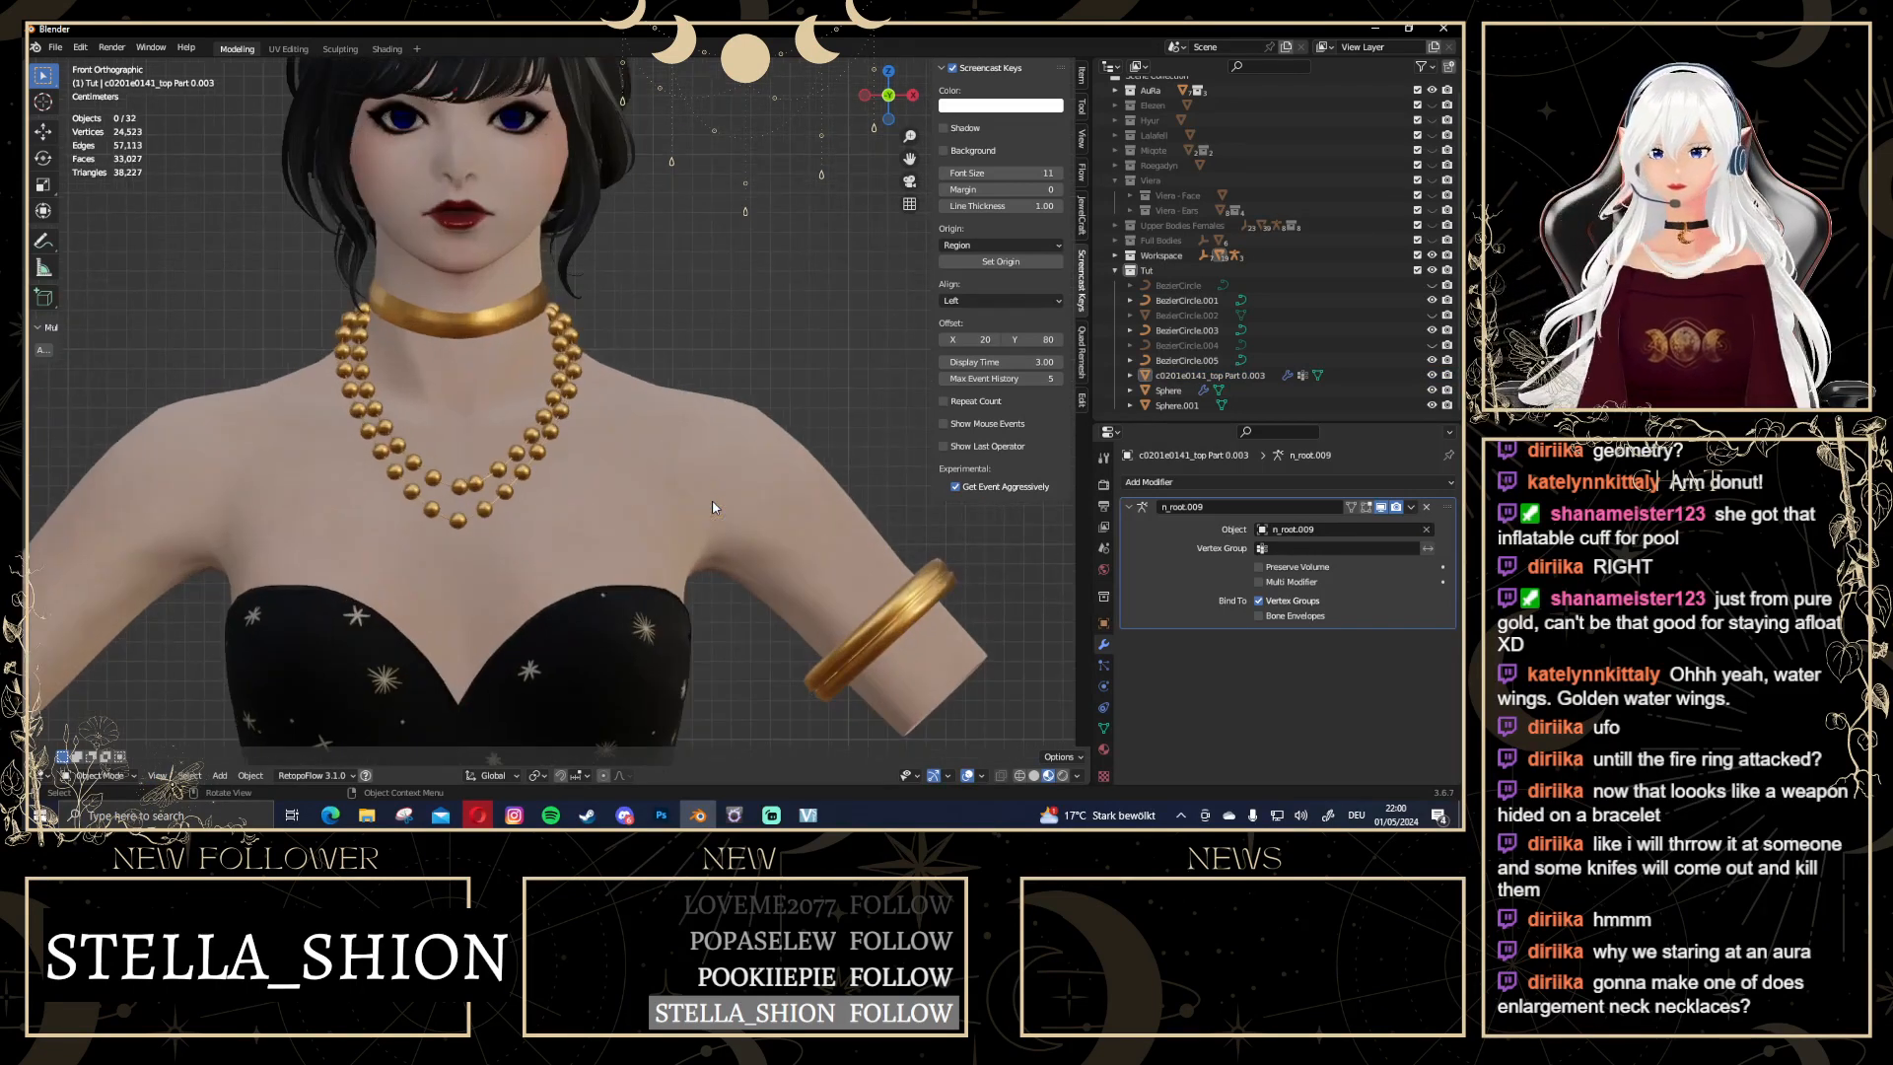
{"action": "scroll", "coordinate": [713, 508], "scroll_direction": "down", "scroll_amount": 2}
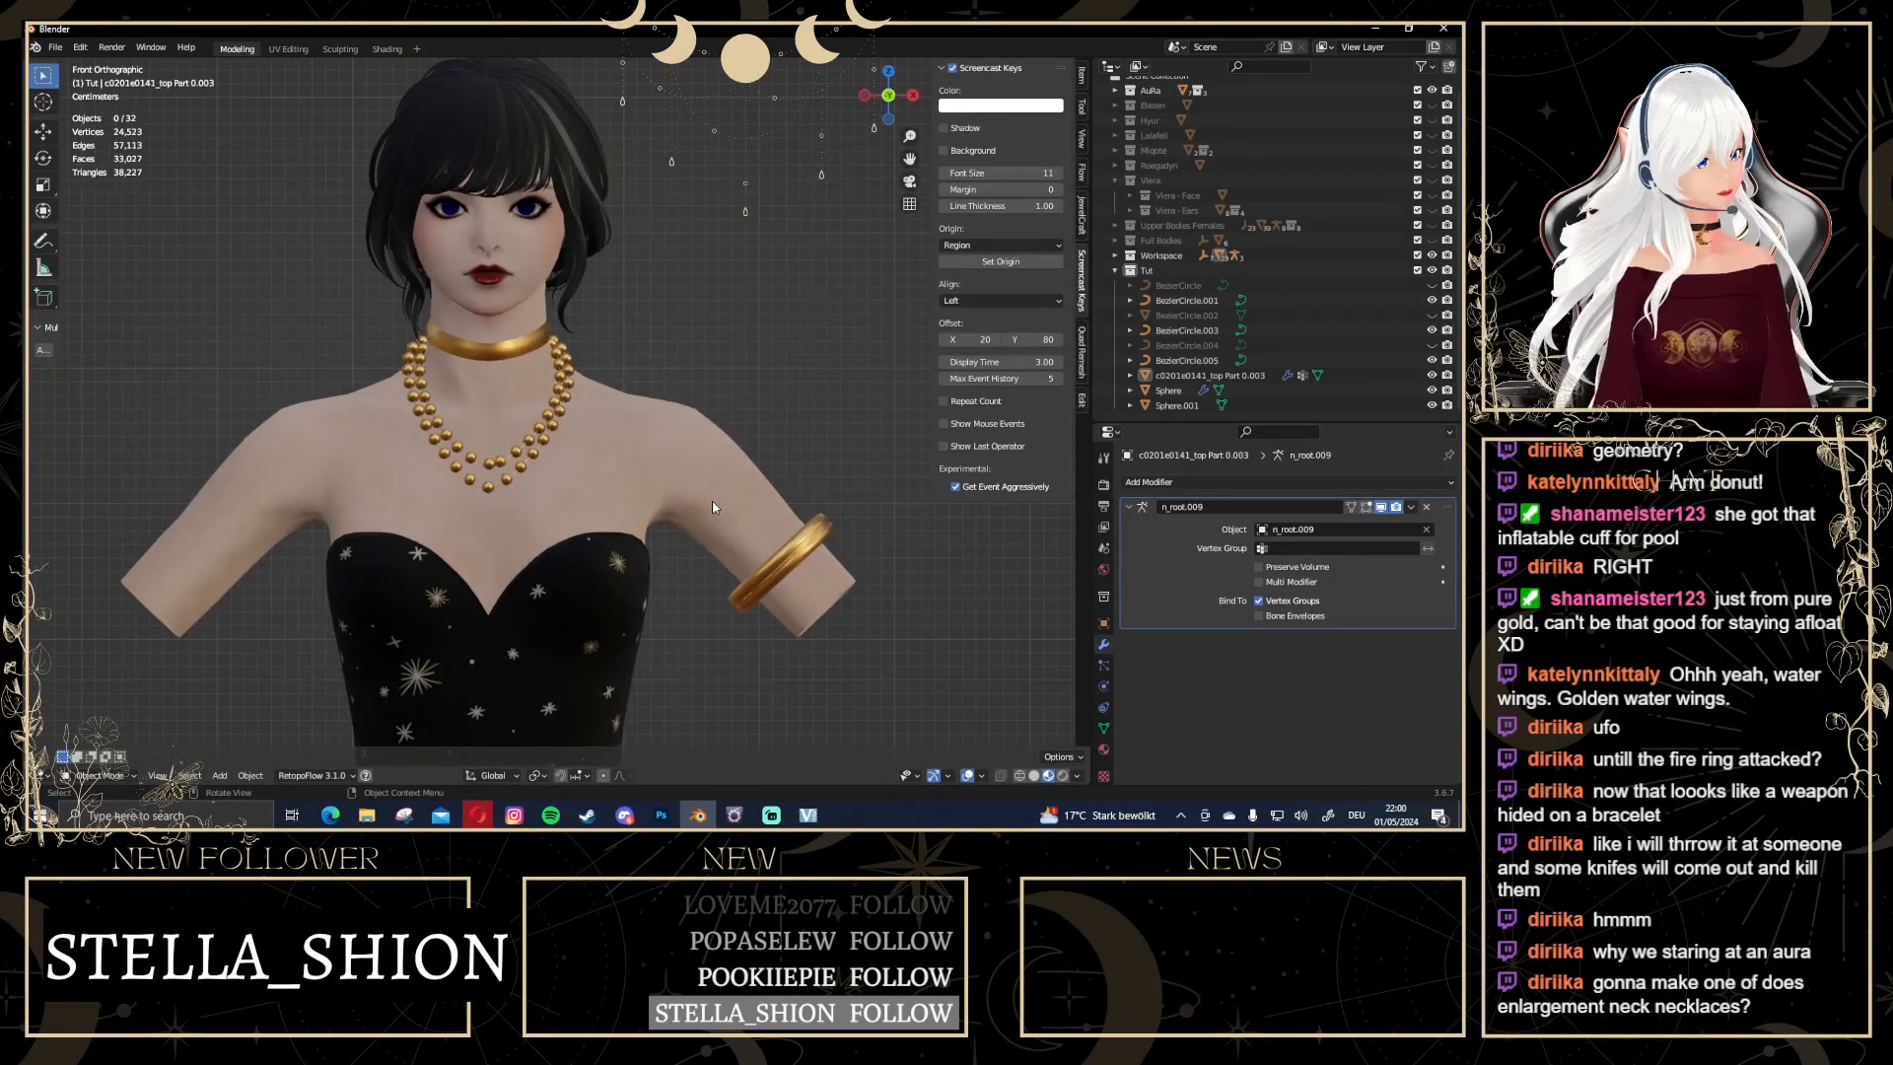
{"action": "scroll", "coordinate": [713, 507], "scroll_direction": "down", "scroll_amount": 1}
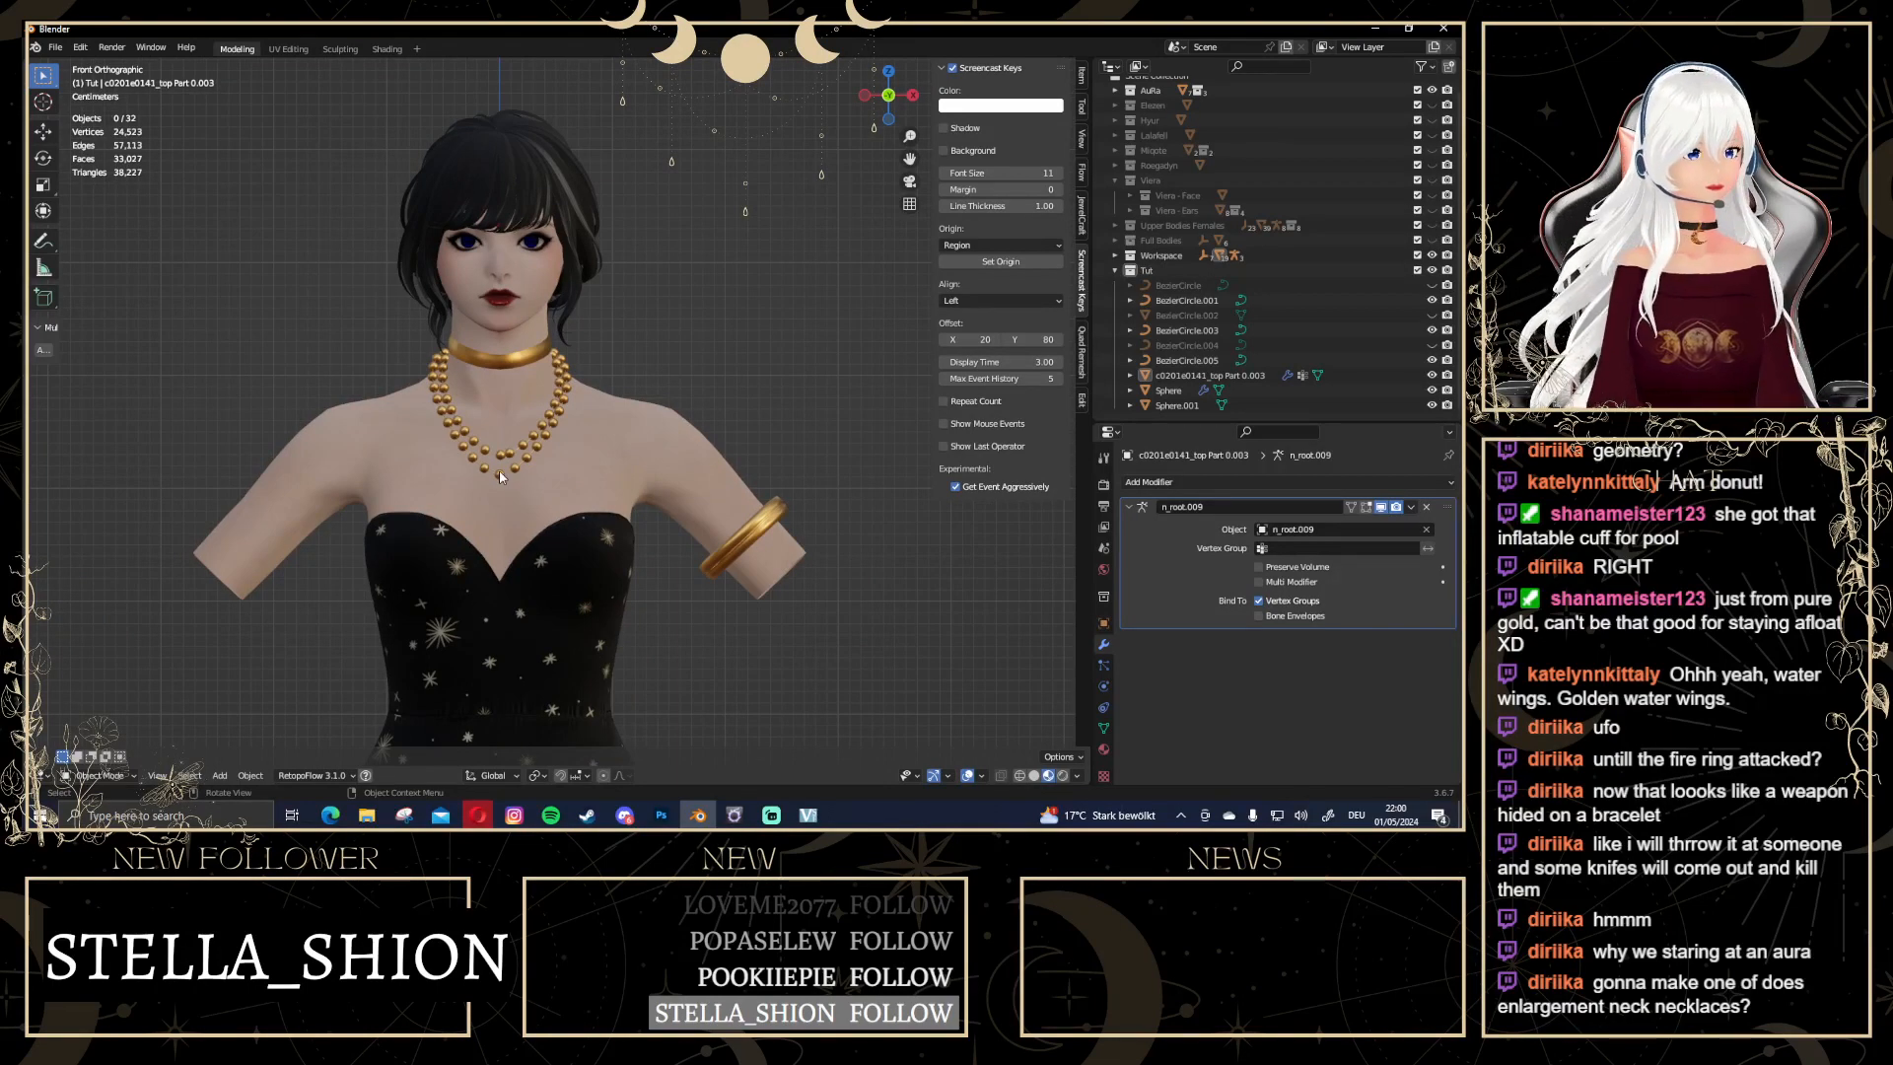
{"action": "middle_click_drag", "start_coordinate": [611, 464], "coordinate": [888, 345]}
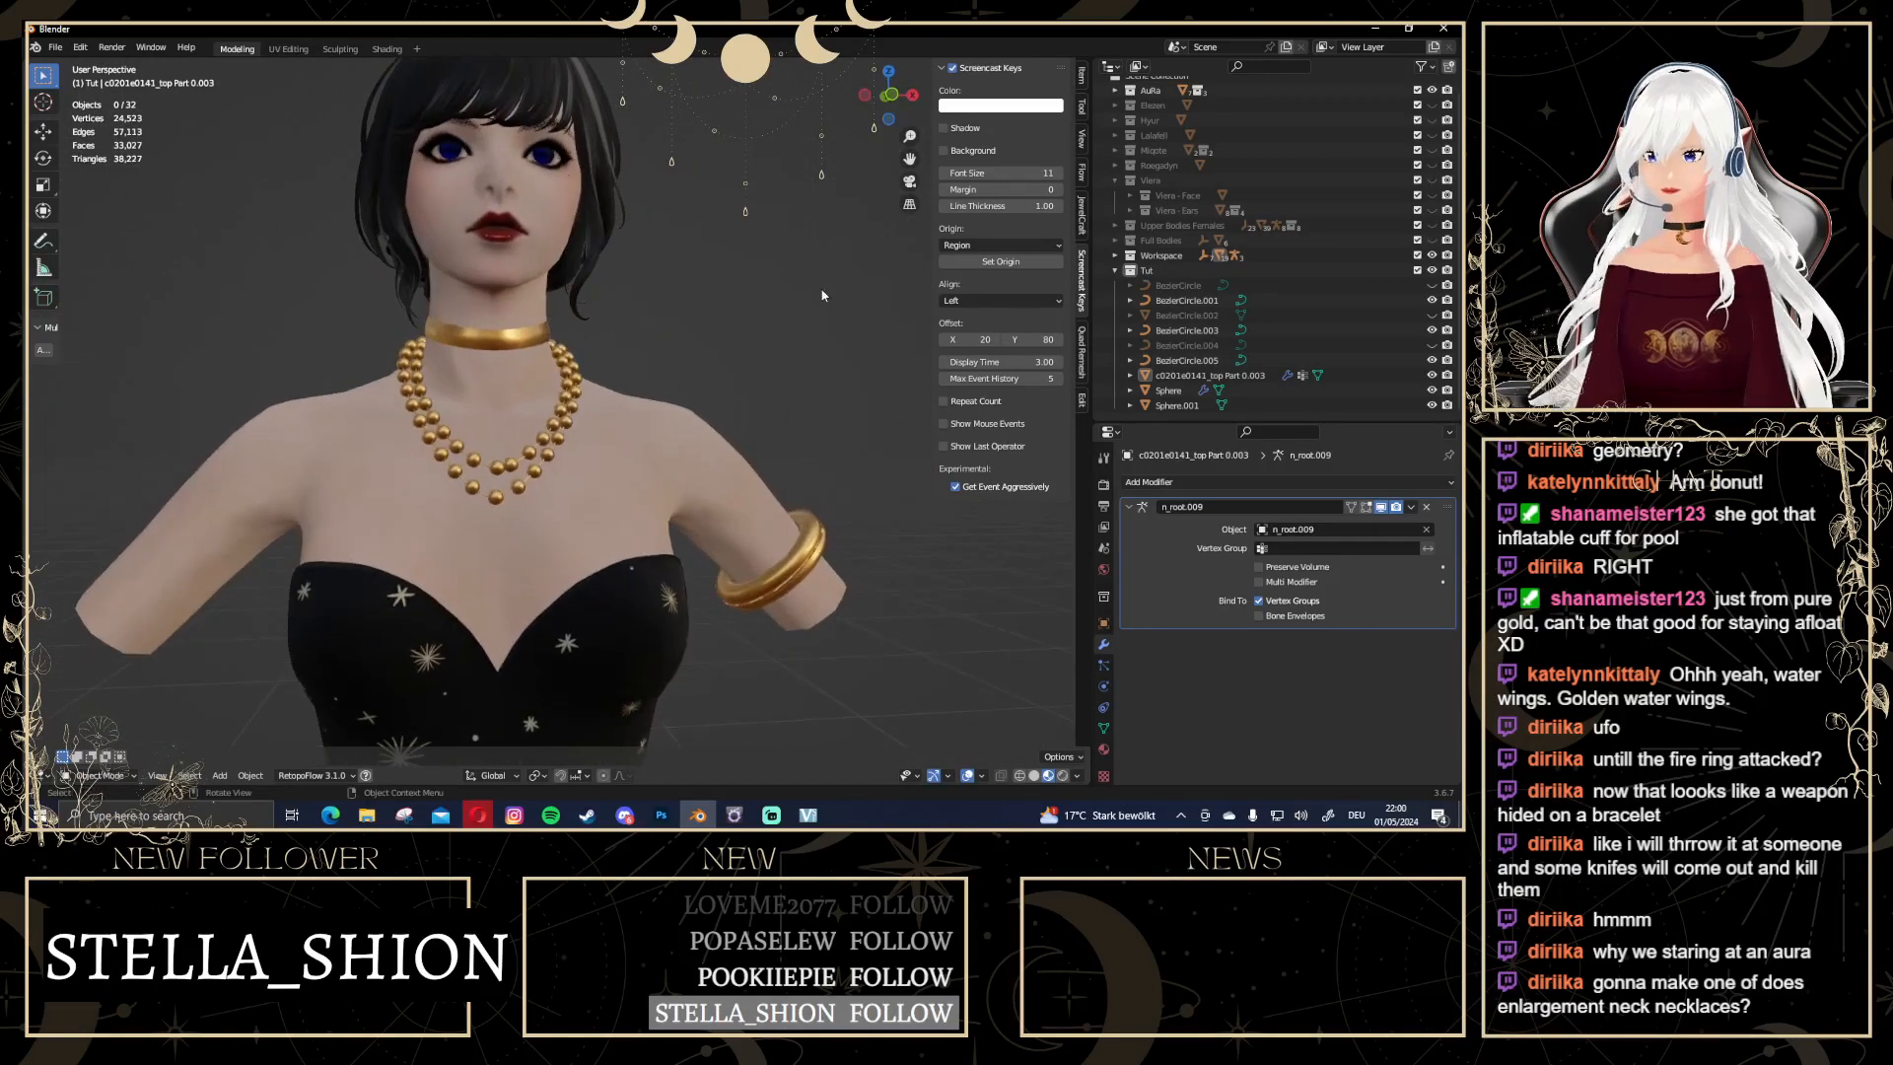
{"action": "left_click", "coordinate": [894, 95]}
{"action": "scroll", "coordinate": [483, 620], "scroll_direction": "down", "scroll_amount": 6}
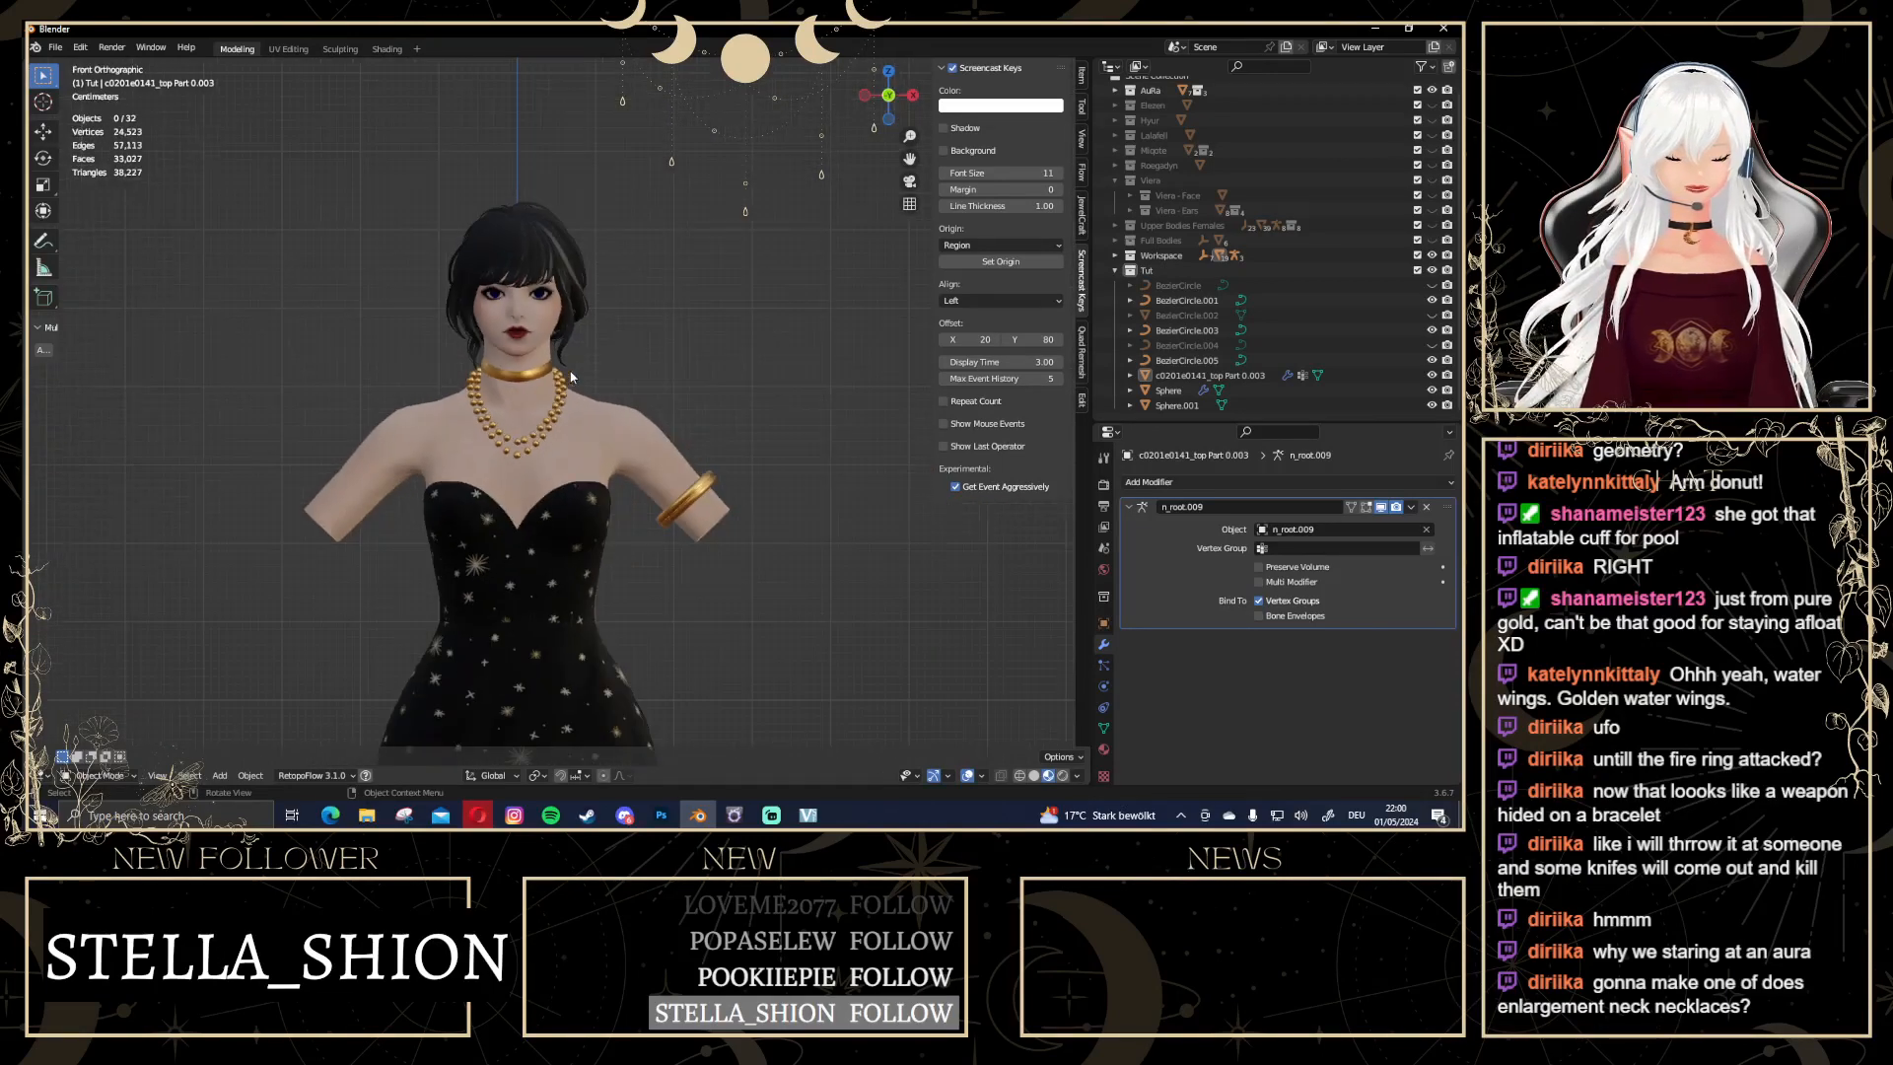
{"action": "scroll", "coordinate": [483, 611], "scroll_direction": "up", "scroll_amount": 8}
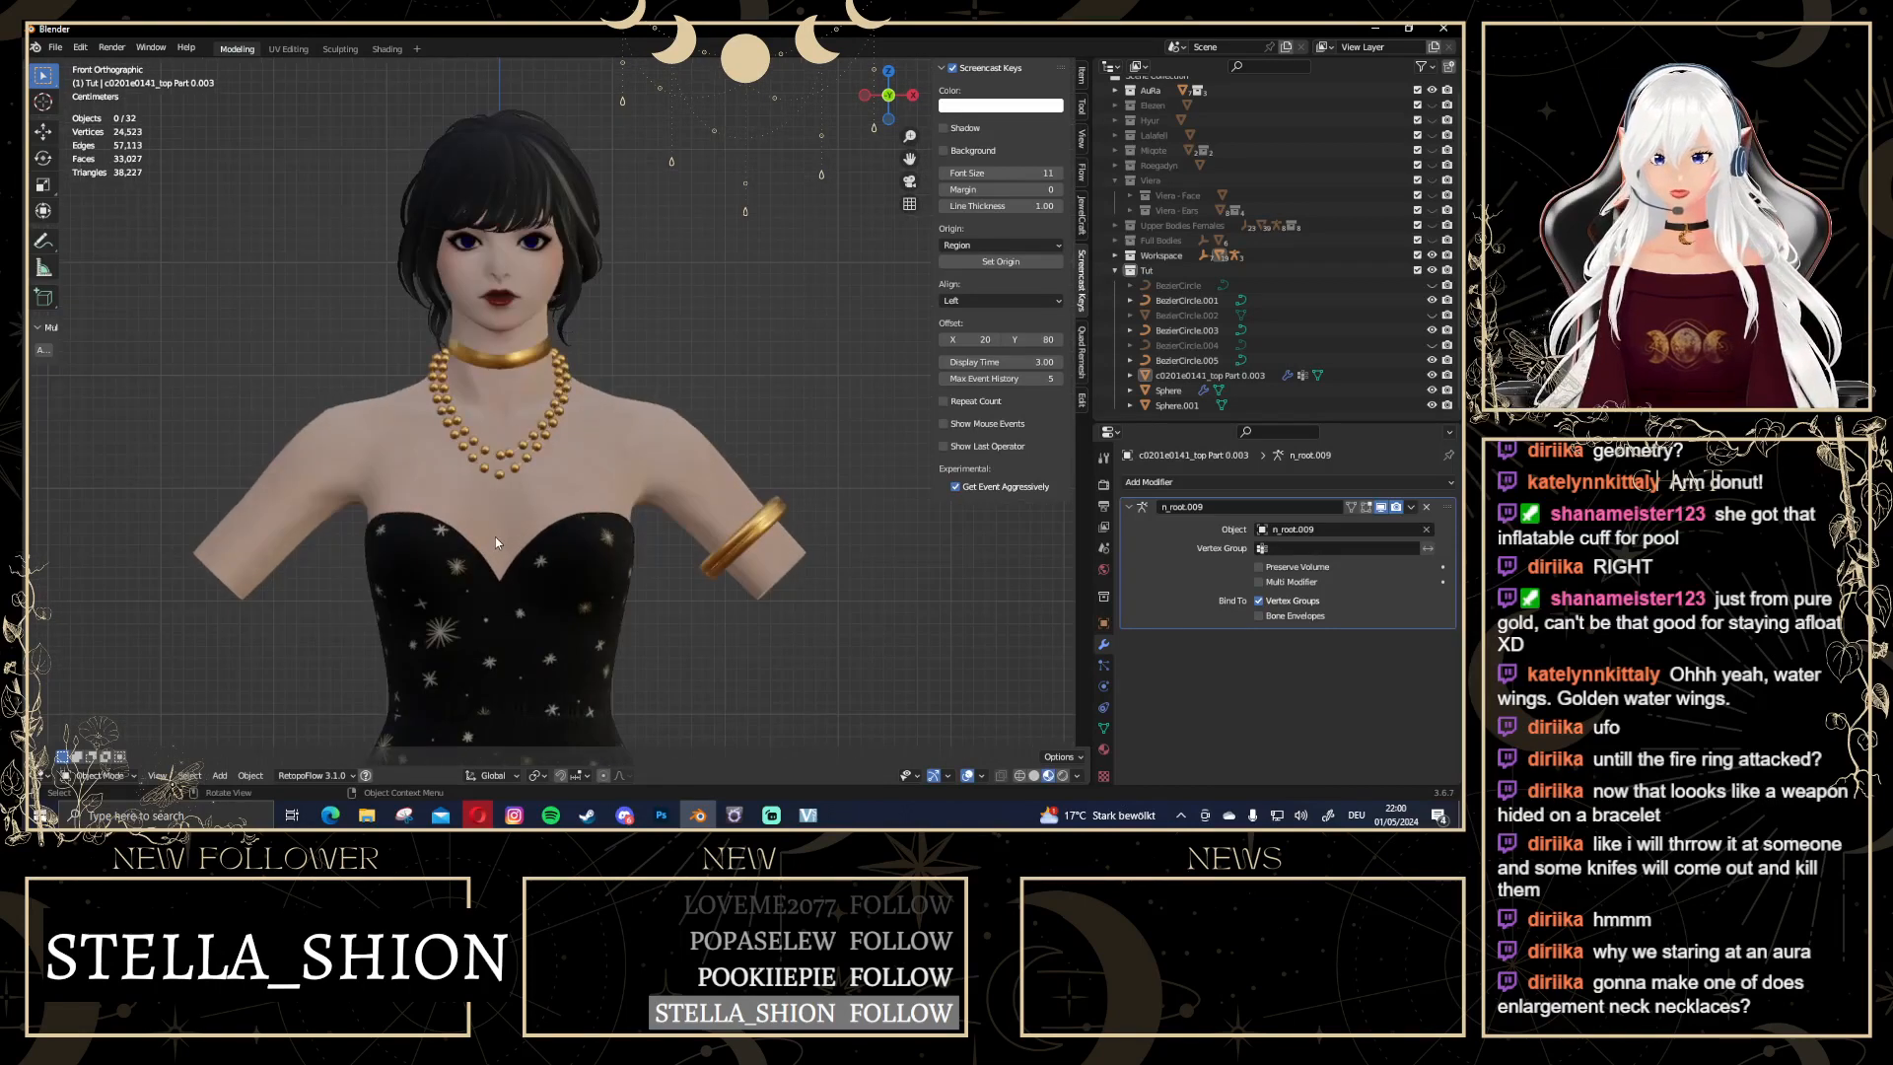
{"action": "scroll", "coordinate": [595, 423], "scroll_direction": "down", "scroll_amount": 4}
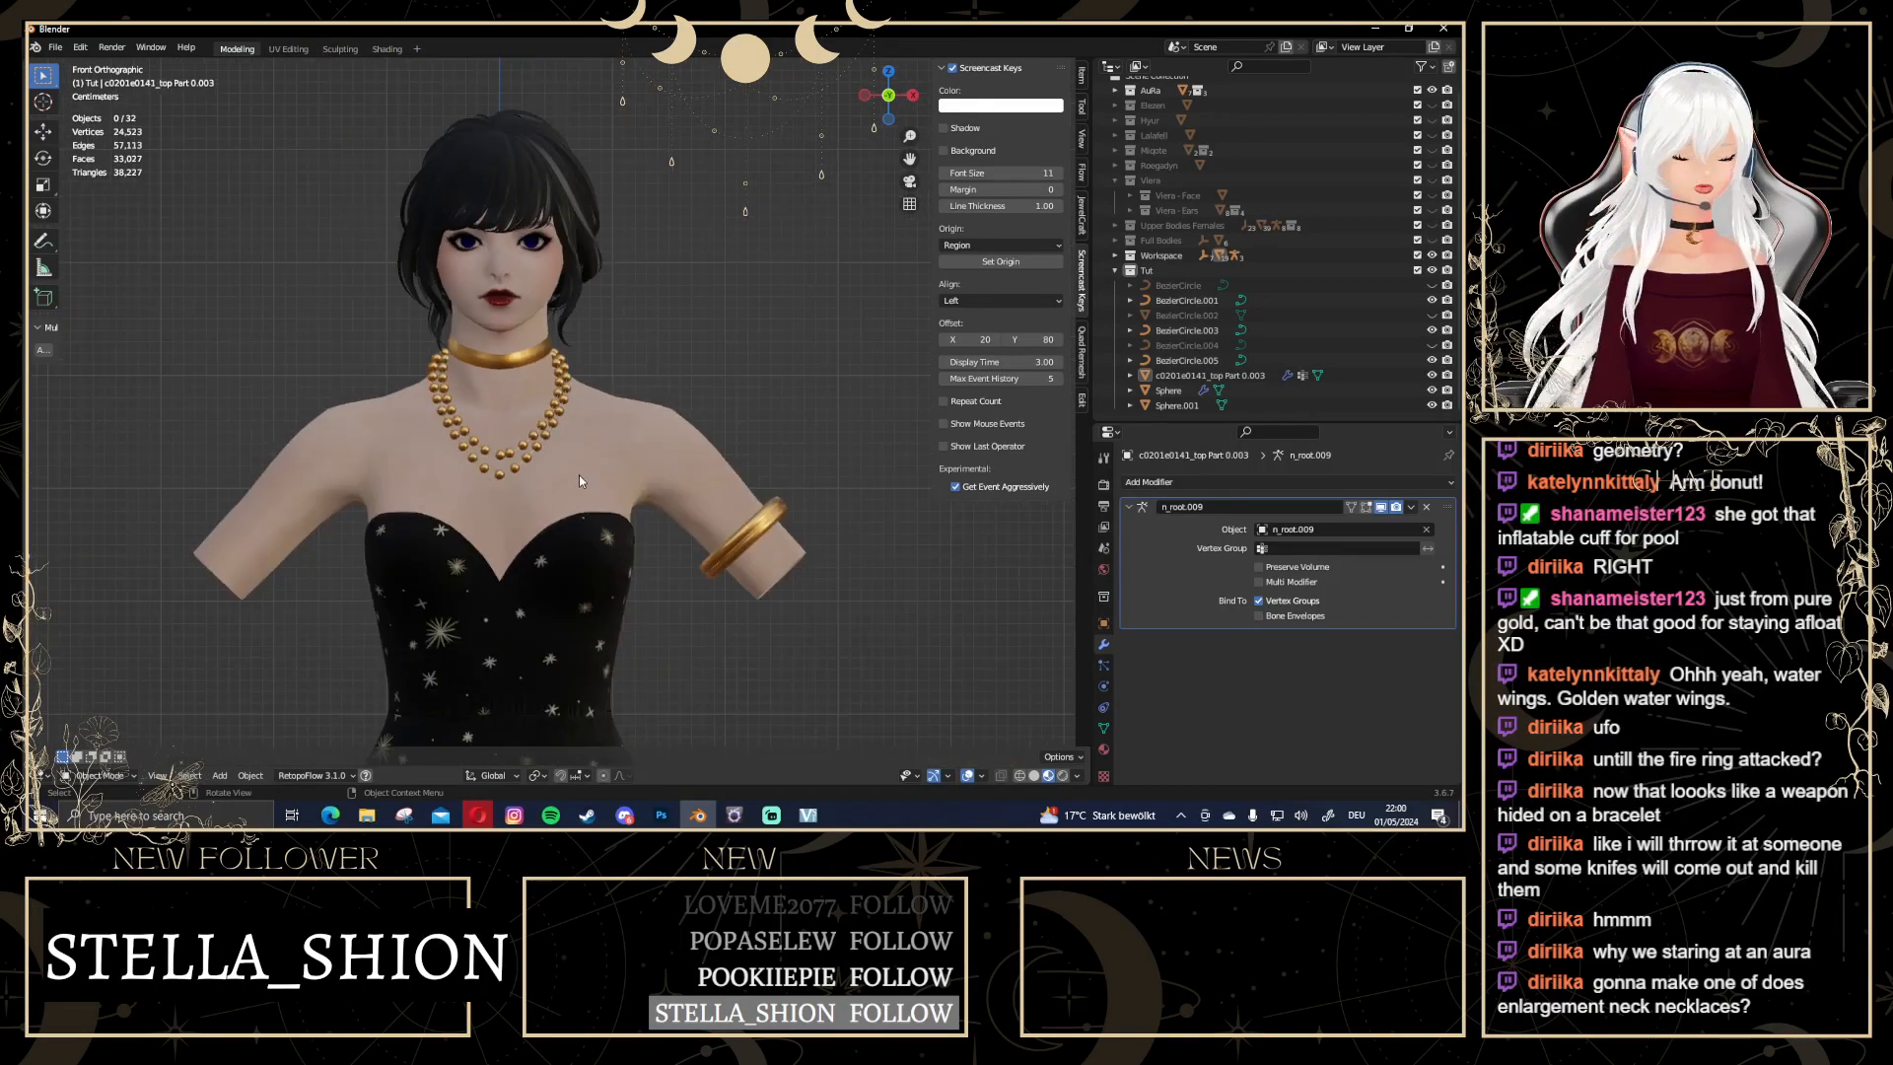
Examine the two bead strands and the choker up close, from the front and from a low angle
{"action": "left_click", "coordinate": [547, 430]}
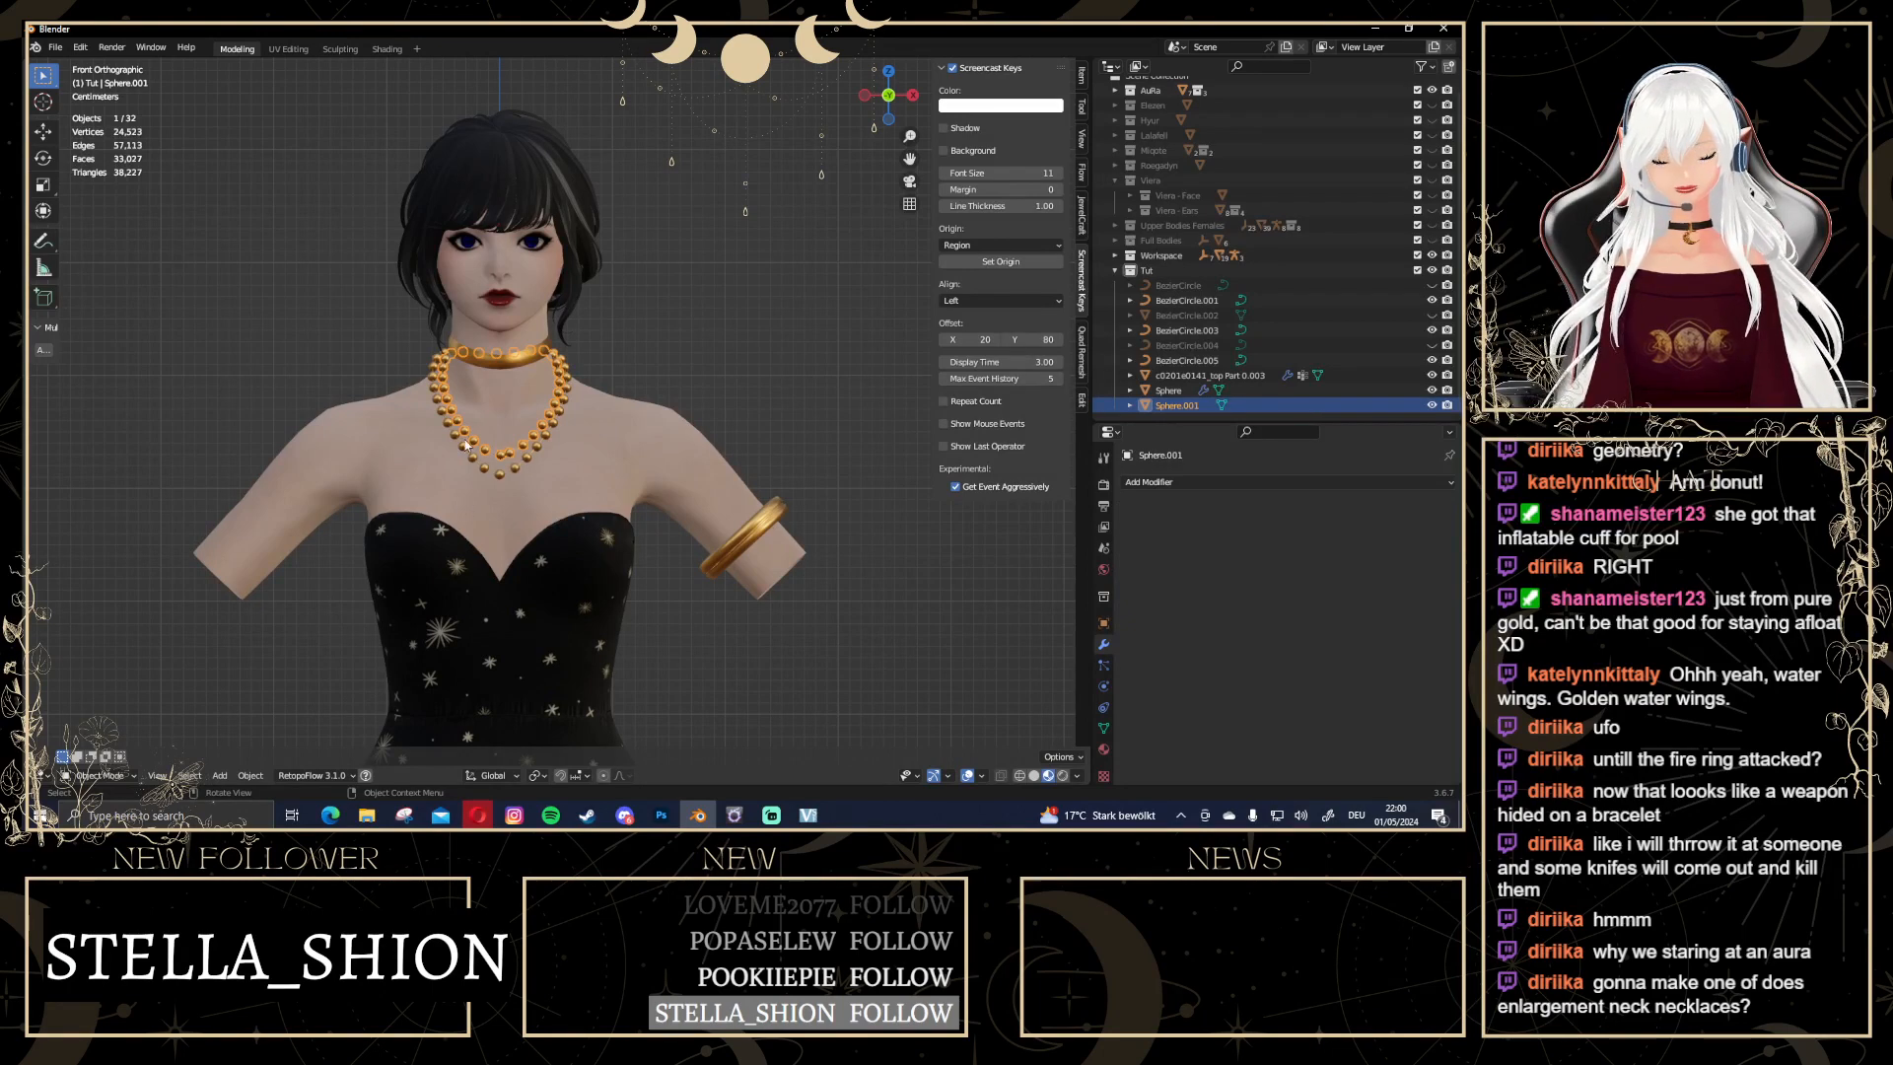
{"action": "scroll", "coordinate": [466, 446], "scroll_direction": "up", "scroll_amount": 5}
{"action": "left_click", "coordinate": [439, 512]}
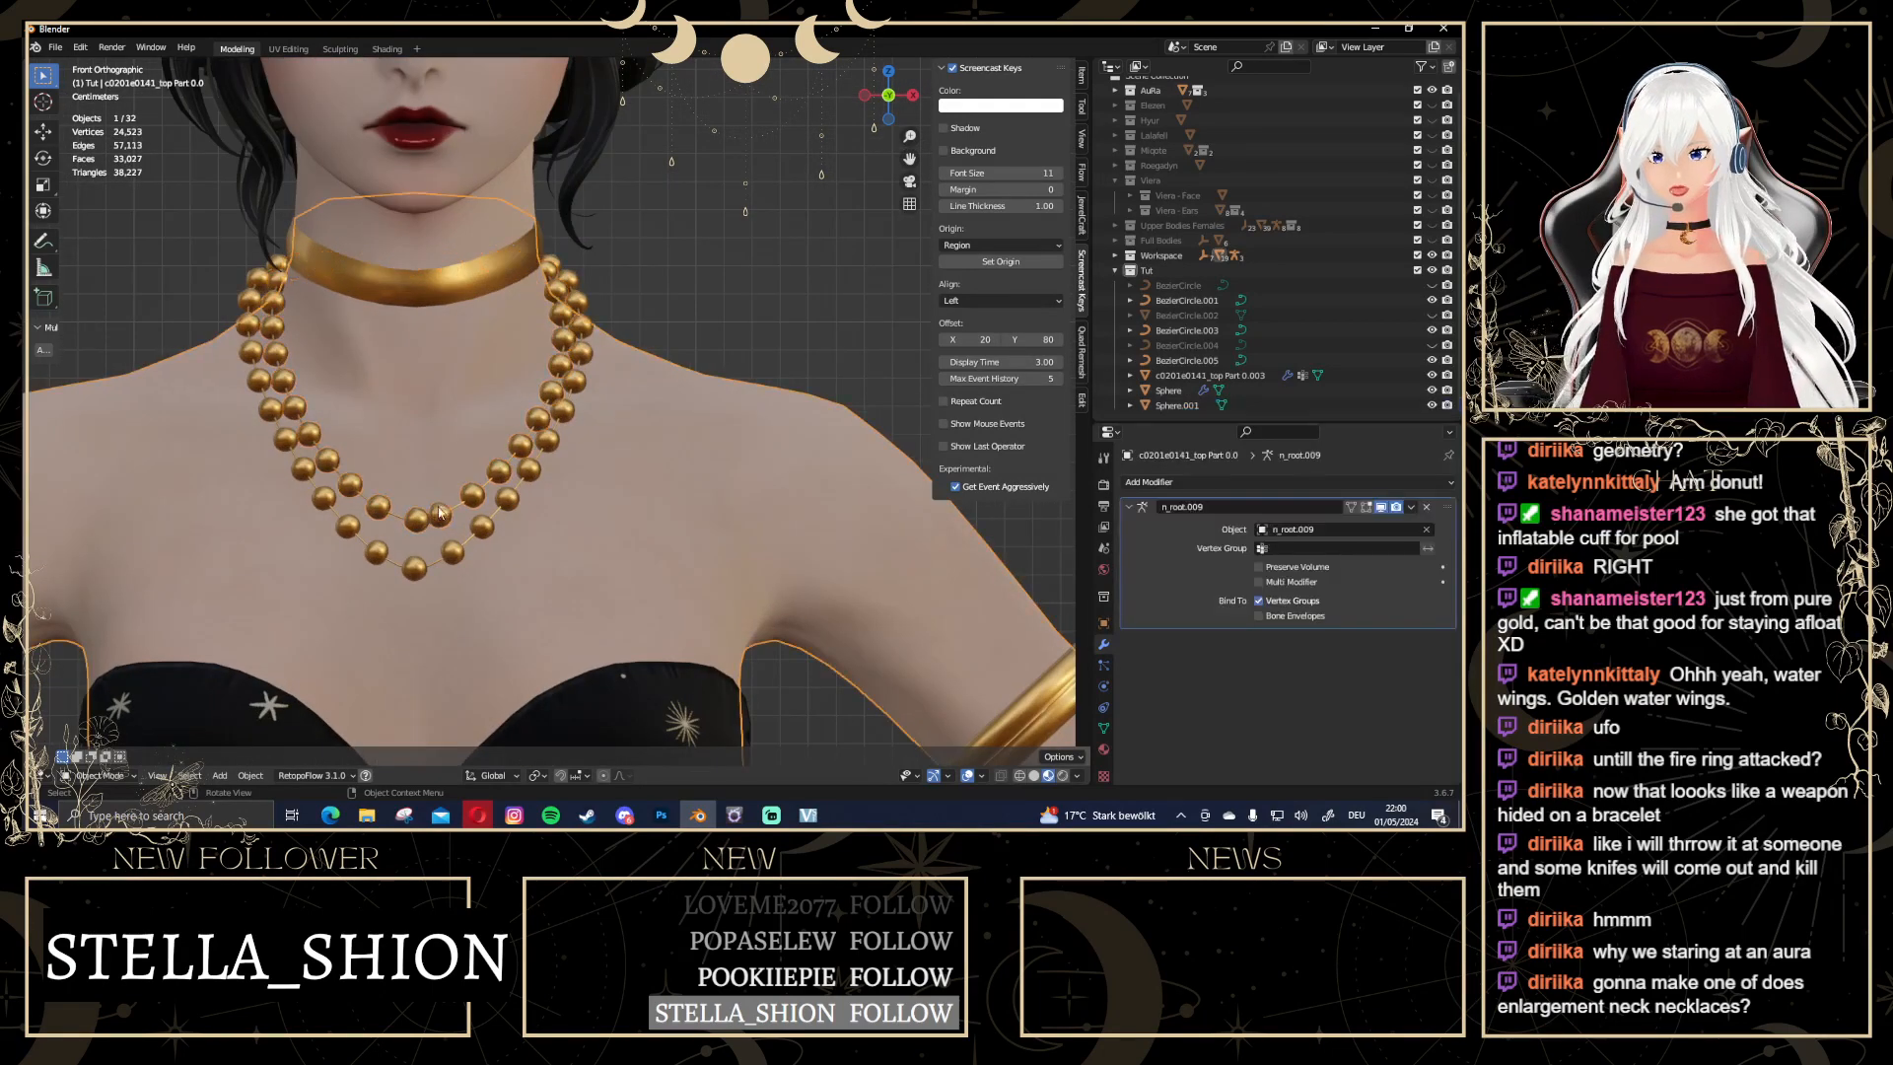
{"action": "left_click", "coordinate": [536, 467]}
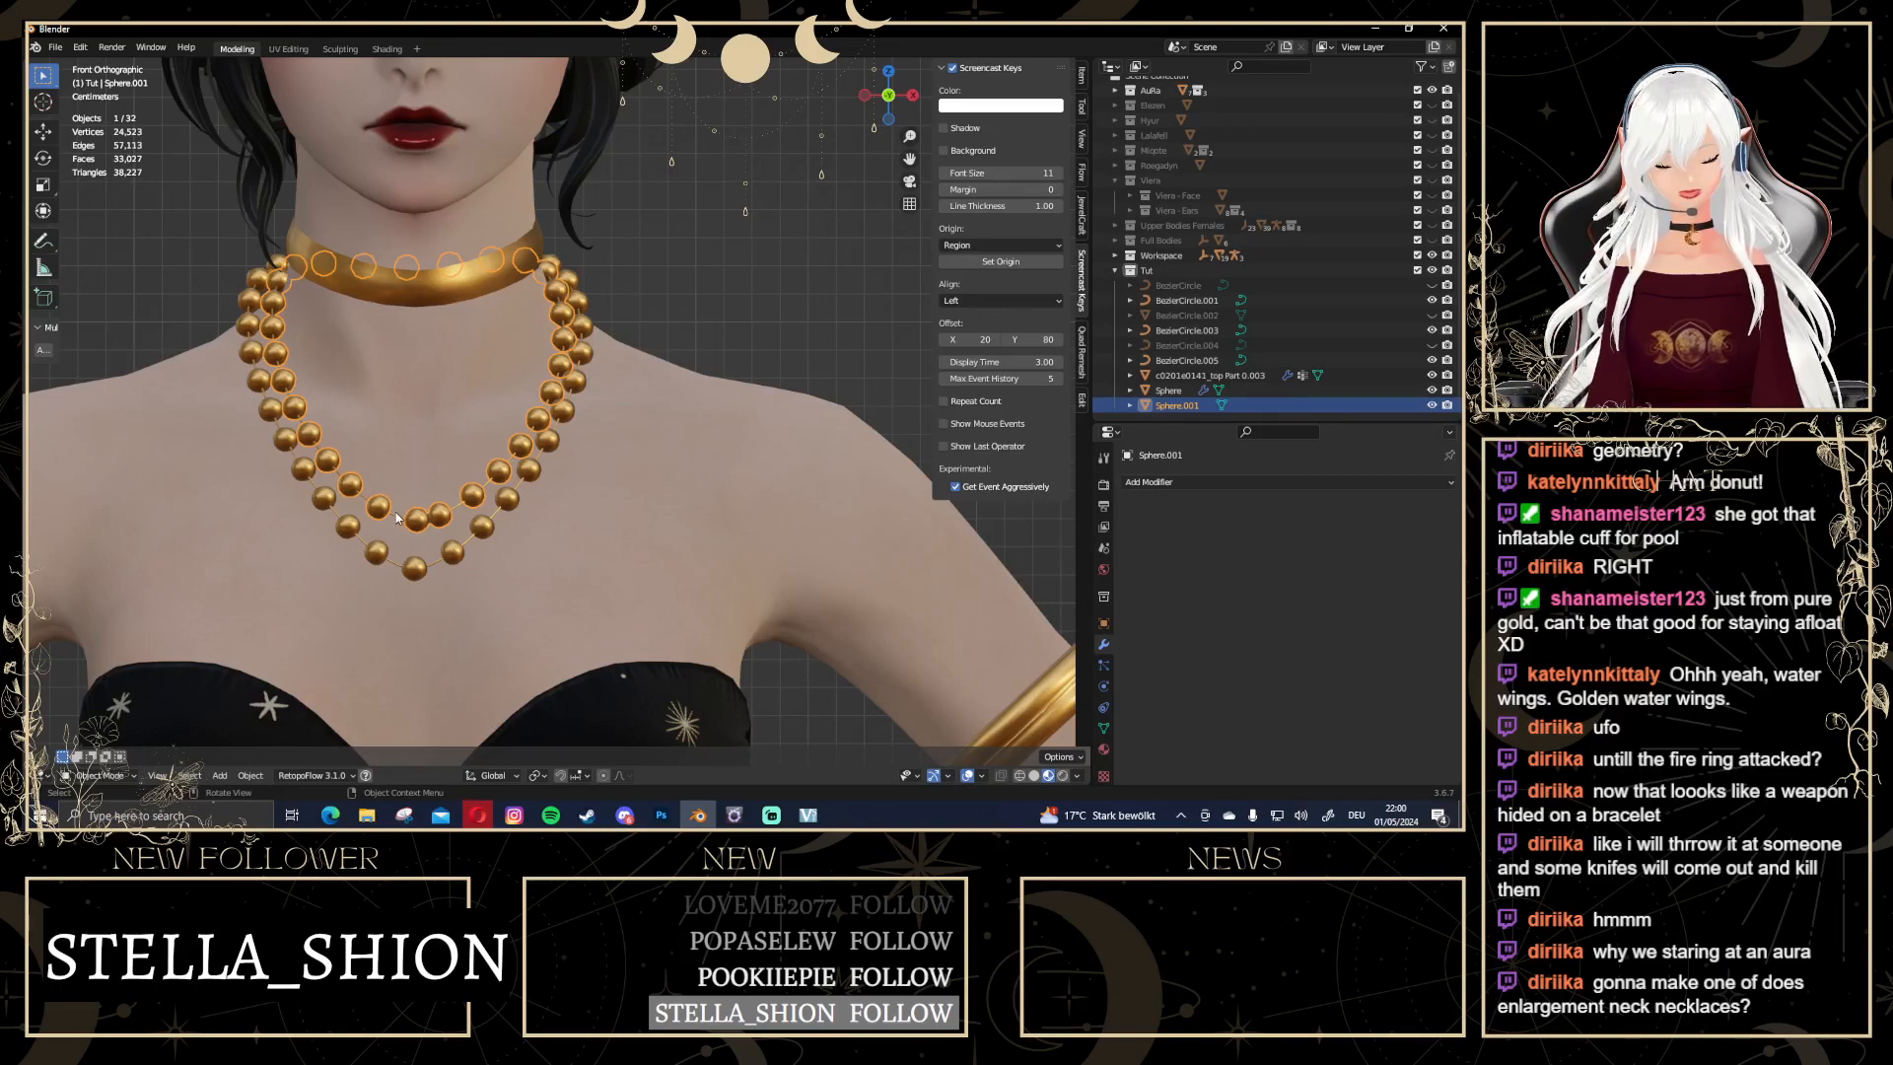
{"action": "left_click", "coordinate": [397, 518]}
{"action": "scroll", "coordinate": [689, 322], "scroll_direction": "down", "scroll_amount": 5}
{"action": "left_click", "coordinate": [506, 352]}
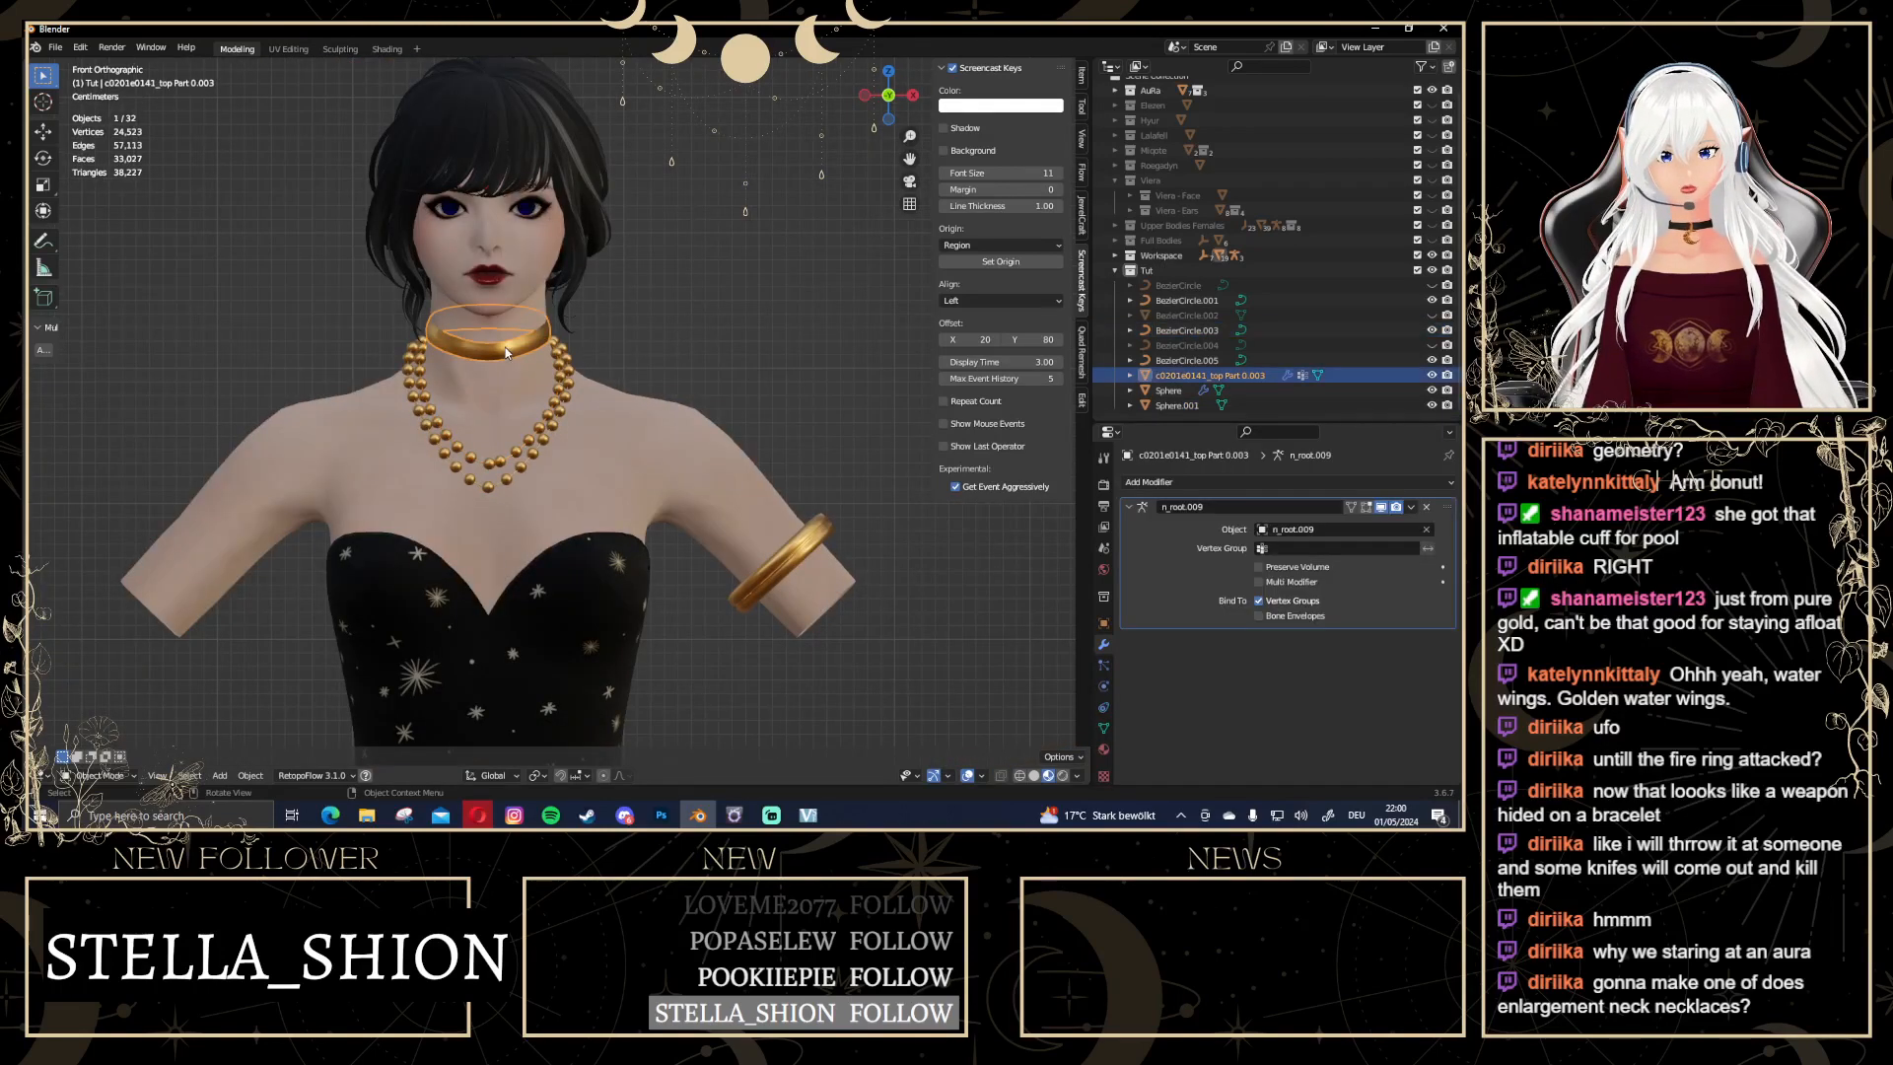
{"action": "scroll", "coordinate": [612, 363], "scroll_direction": "up", "scroll_amount": 3}
{"action": "middle_click_drag", "start_coordinate": [611, 363], "coordinate": [617, 318]}
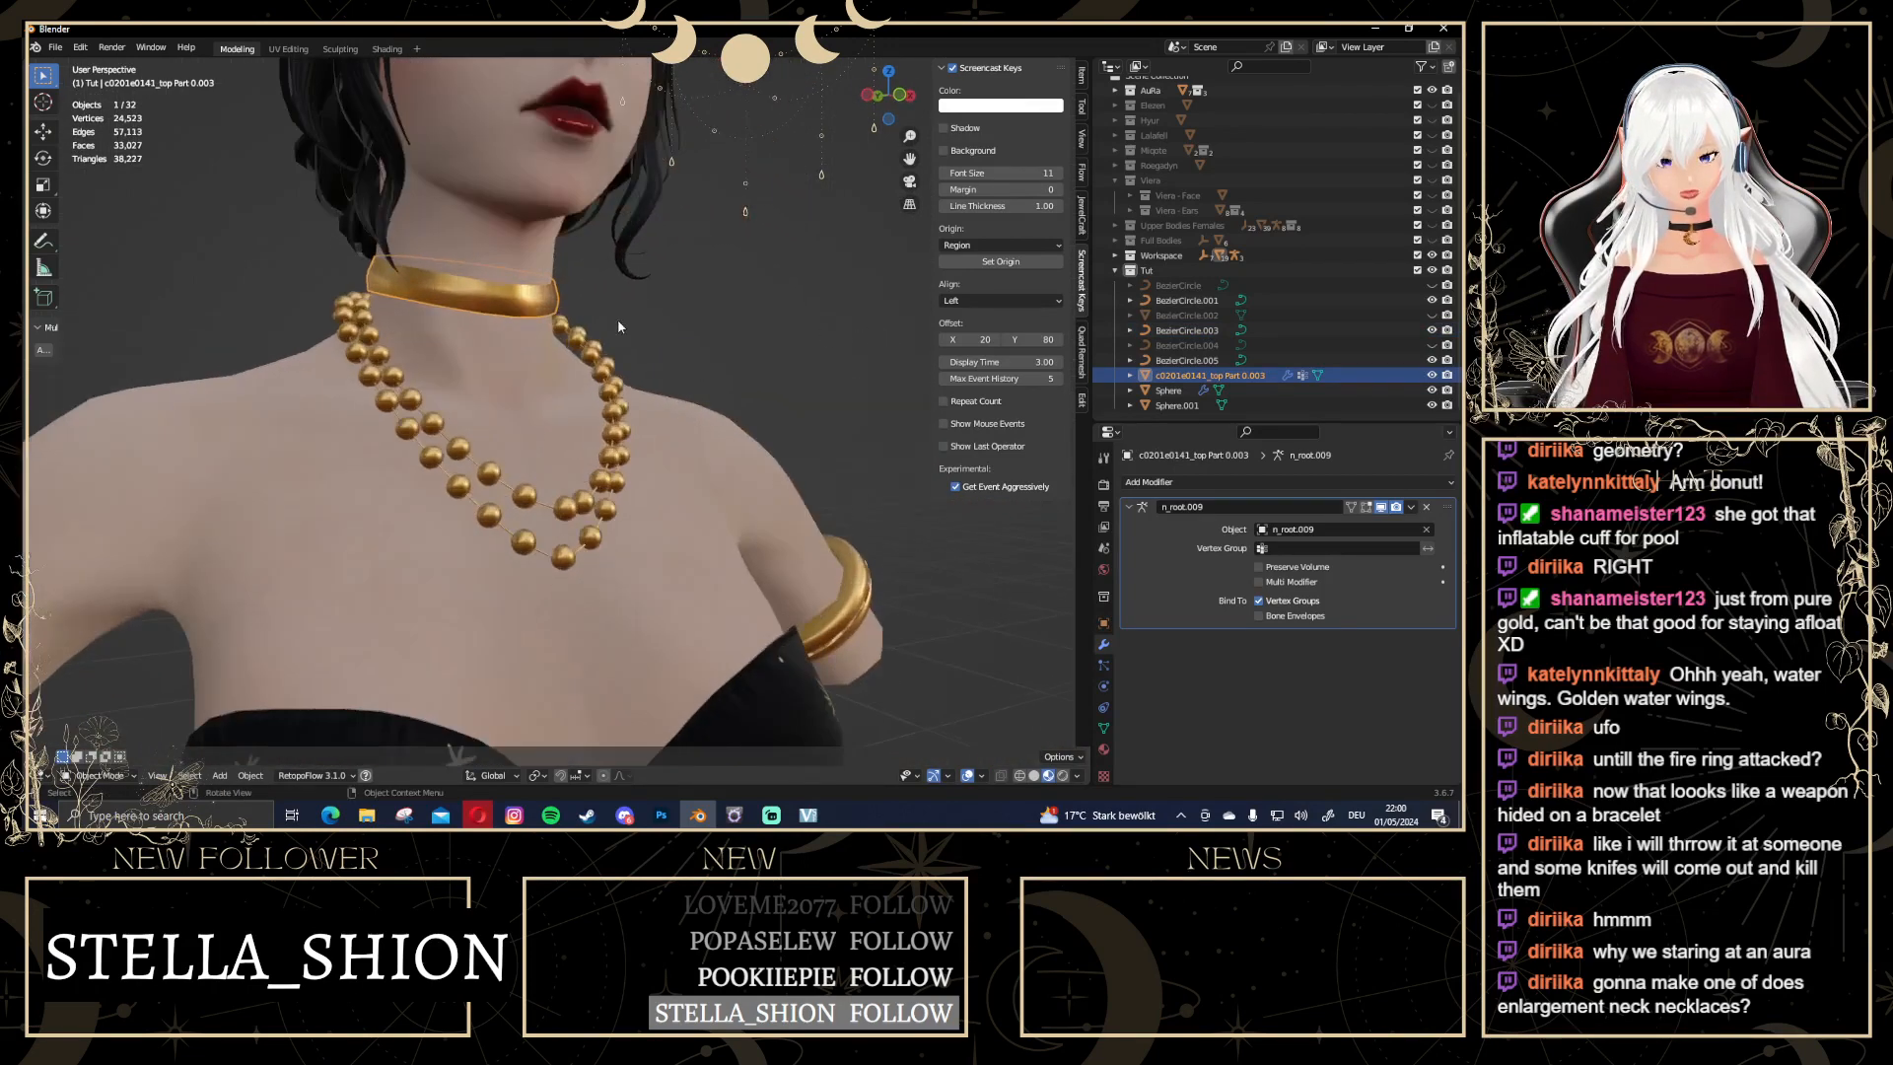
Compare the choker, bead necklace and arm bangle on the whole figure and in closer front views
{"action": "scroll", "coordinate": [617, 318], "scroll_direction": "down", "scroll_amount": 4}
{"action": "middle_click_drag", "start_coordinate": [702, 457], "coordinate": [528, 422]}
{"action": "middle_click_drag", "start_coordinate": [868, 493], "coordinate": [592, 520]}
{"action": "left_click", "coordinate": [385, 529]}
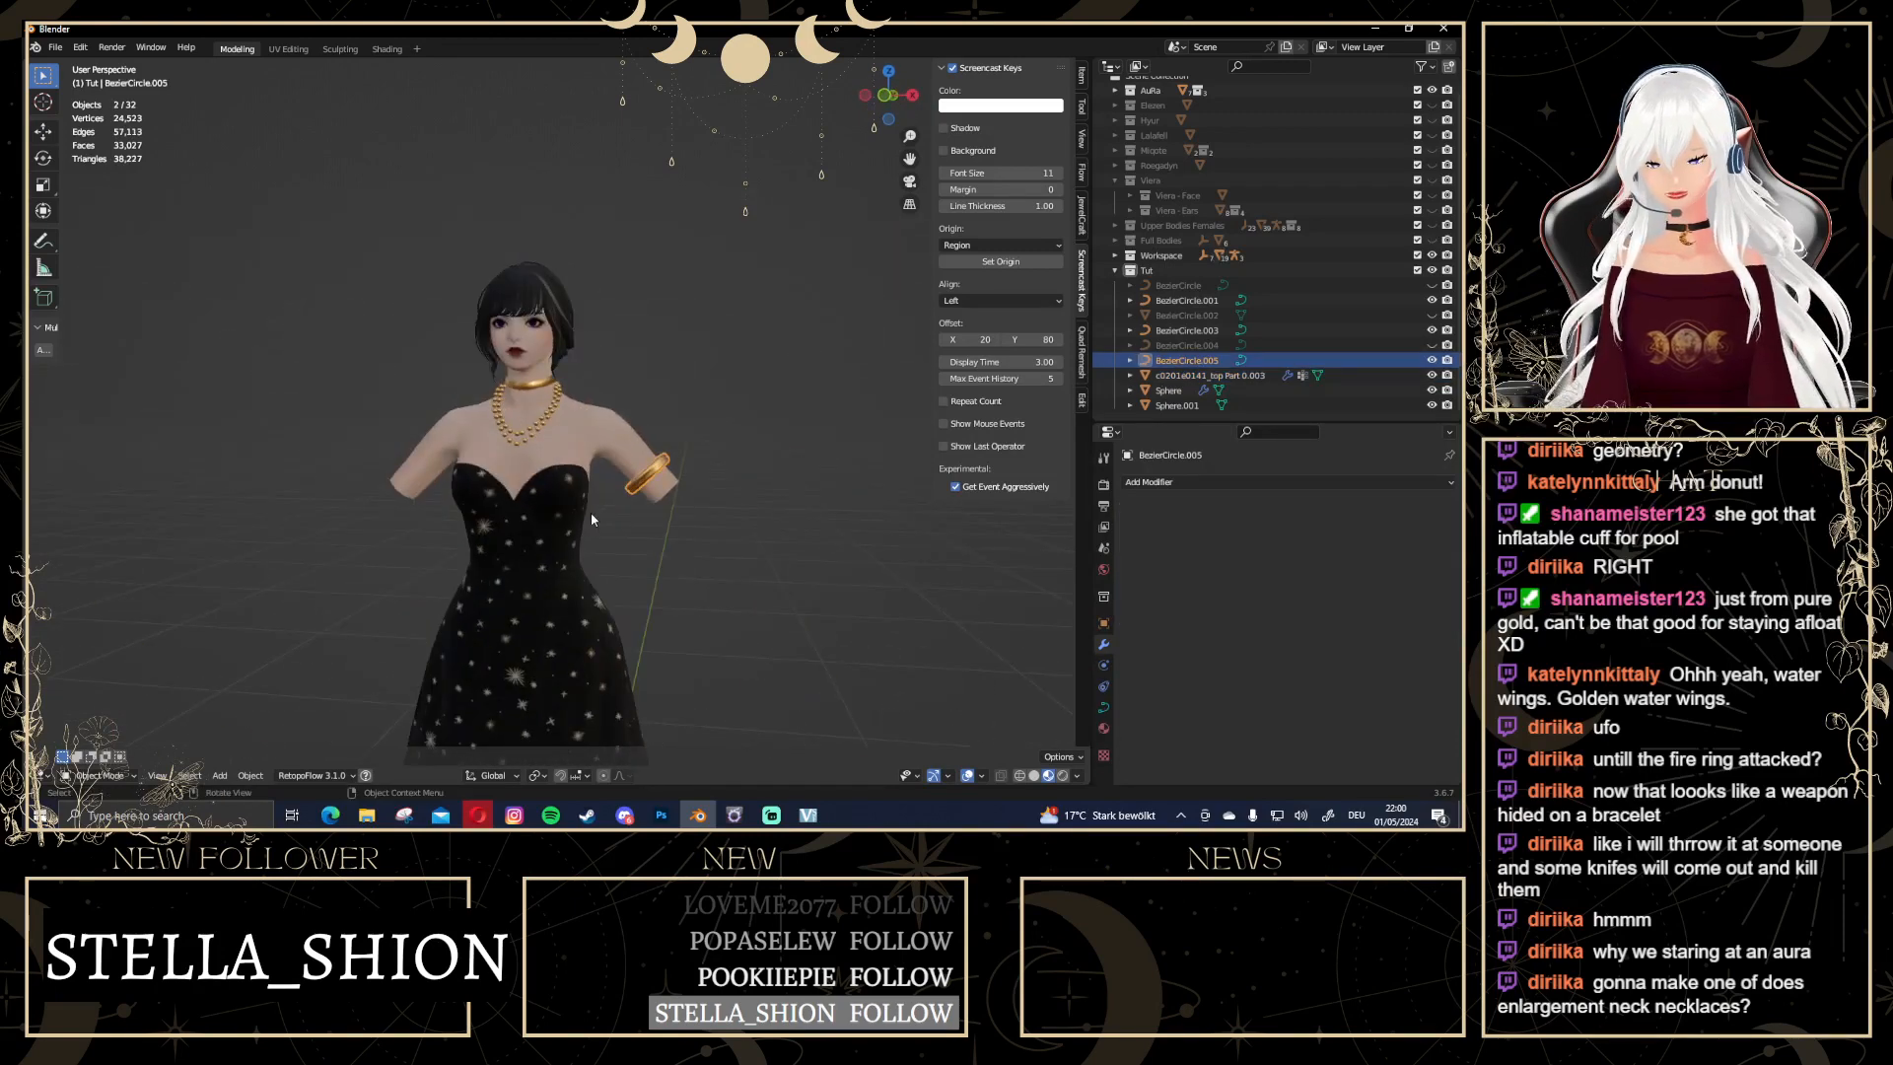
{"action": "scroll", "coordinate": [591, 514], "scroll_direction": "down", "scroll_amount": 2}
{"action": "left_click", "coordinate": [888, 97]}
{"action": "scroll", "coordinate": [610, 412], "scroll_direction": "up", "scroll_amount": 5}
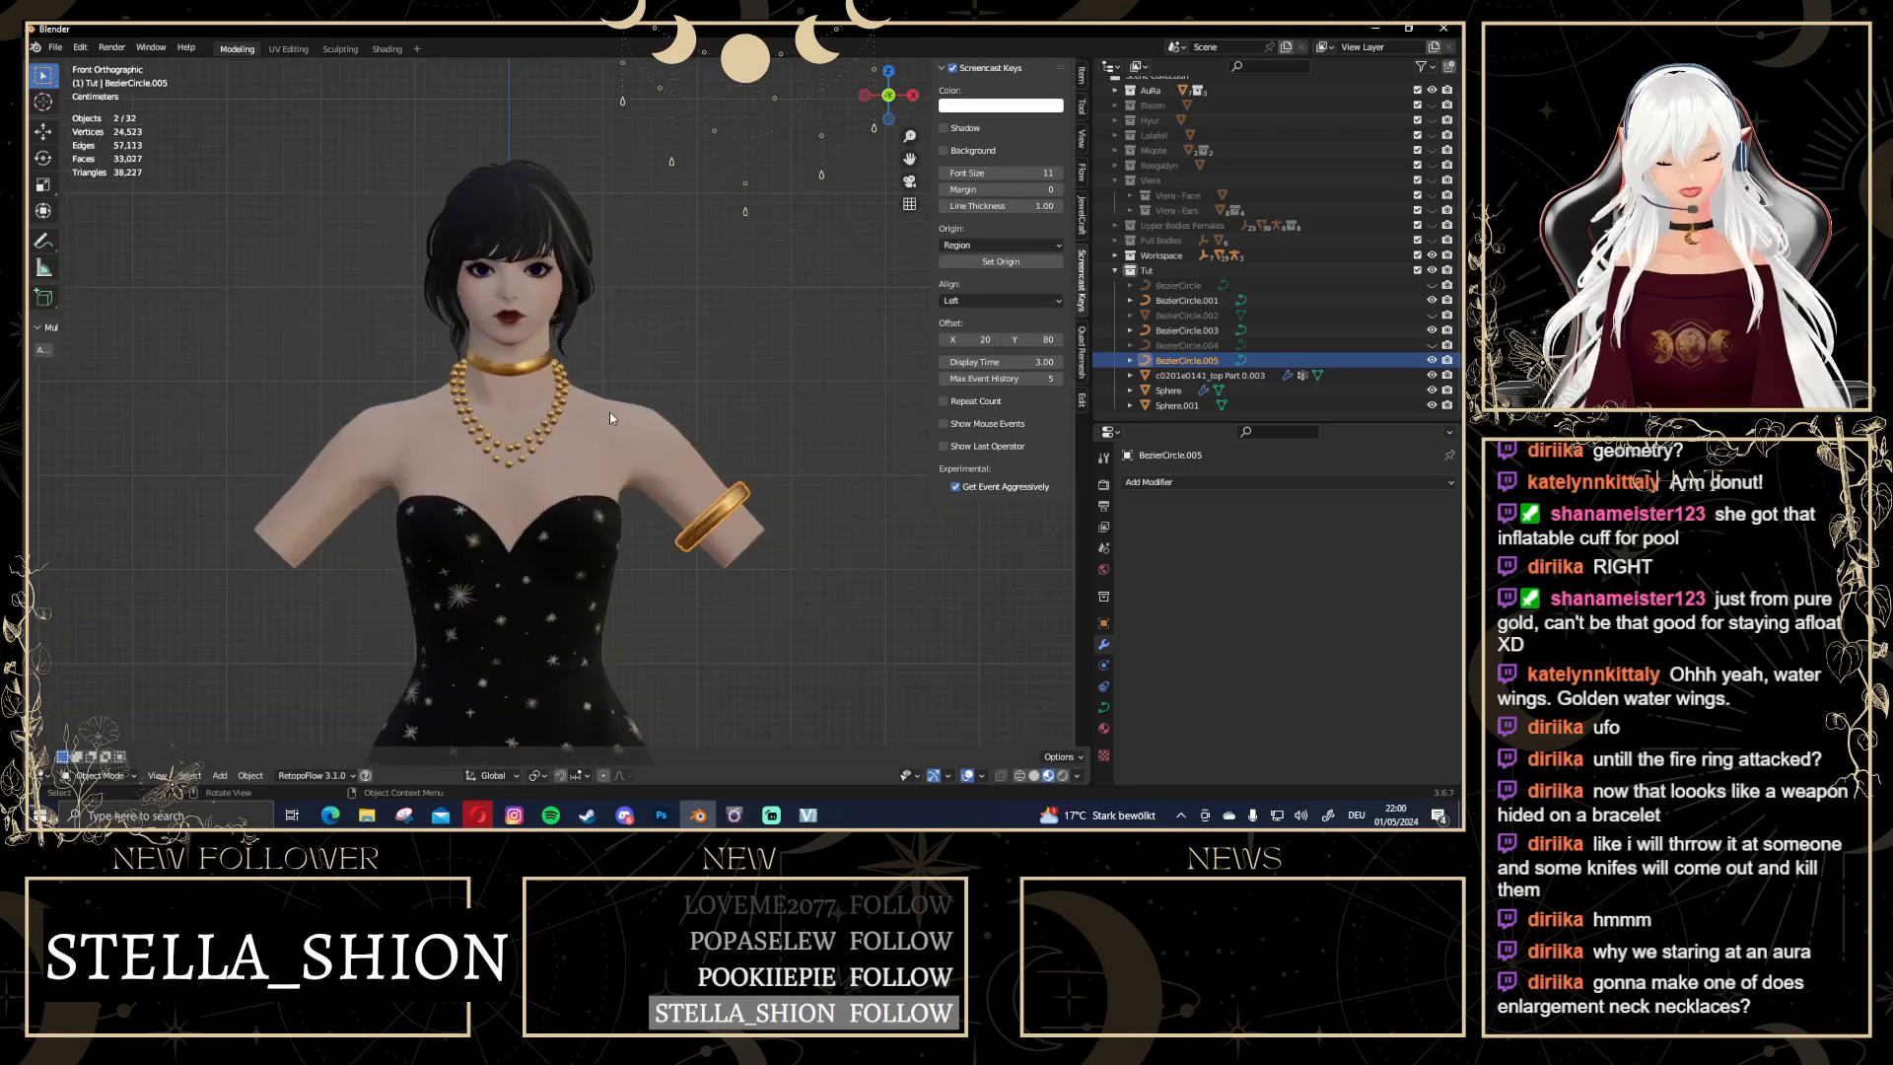
{"action": "scroll", "coordinate": [609, 414], "scroll_direction": "up", "scroll_amount": 4}
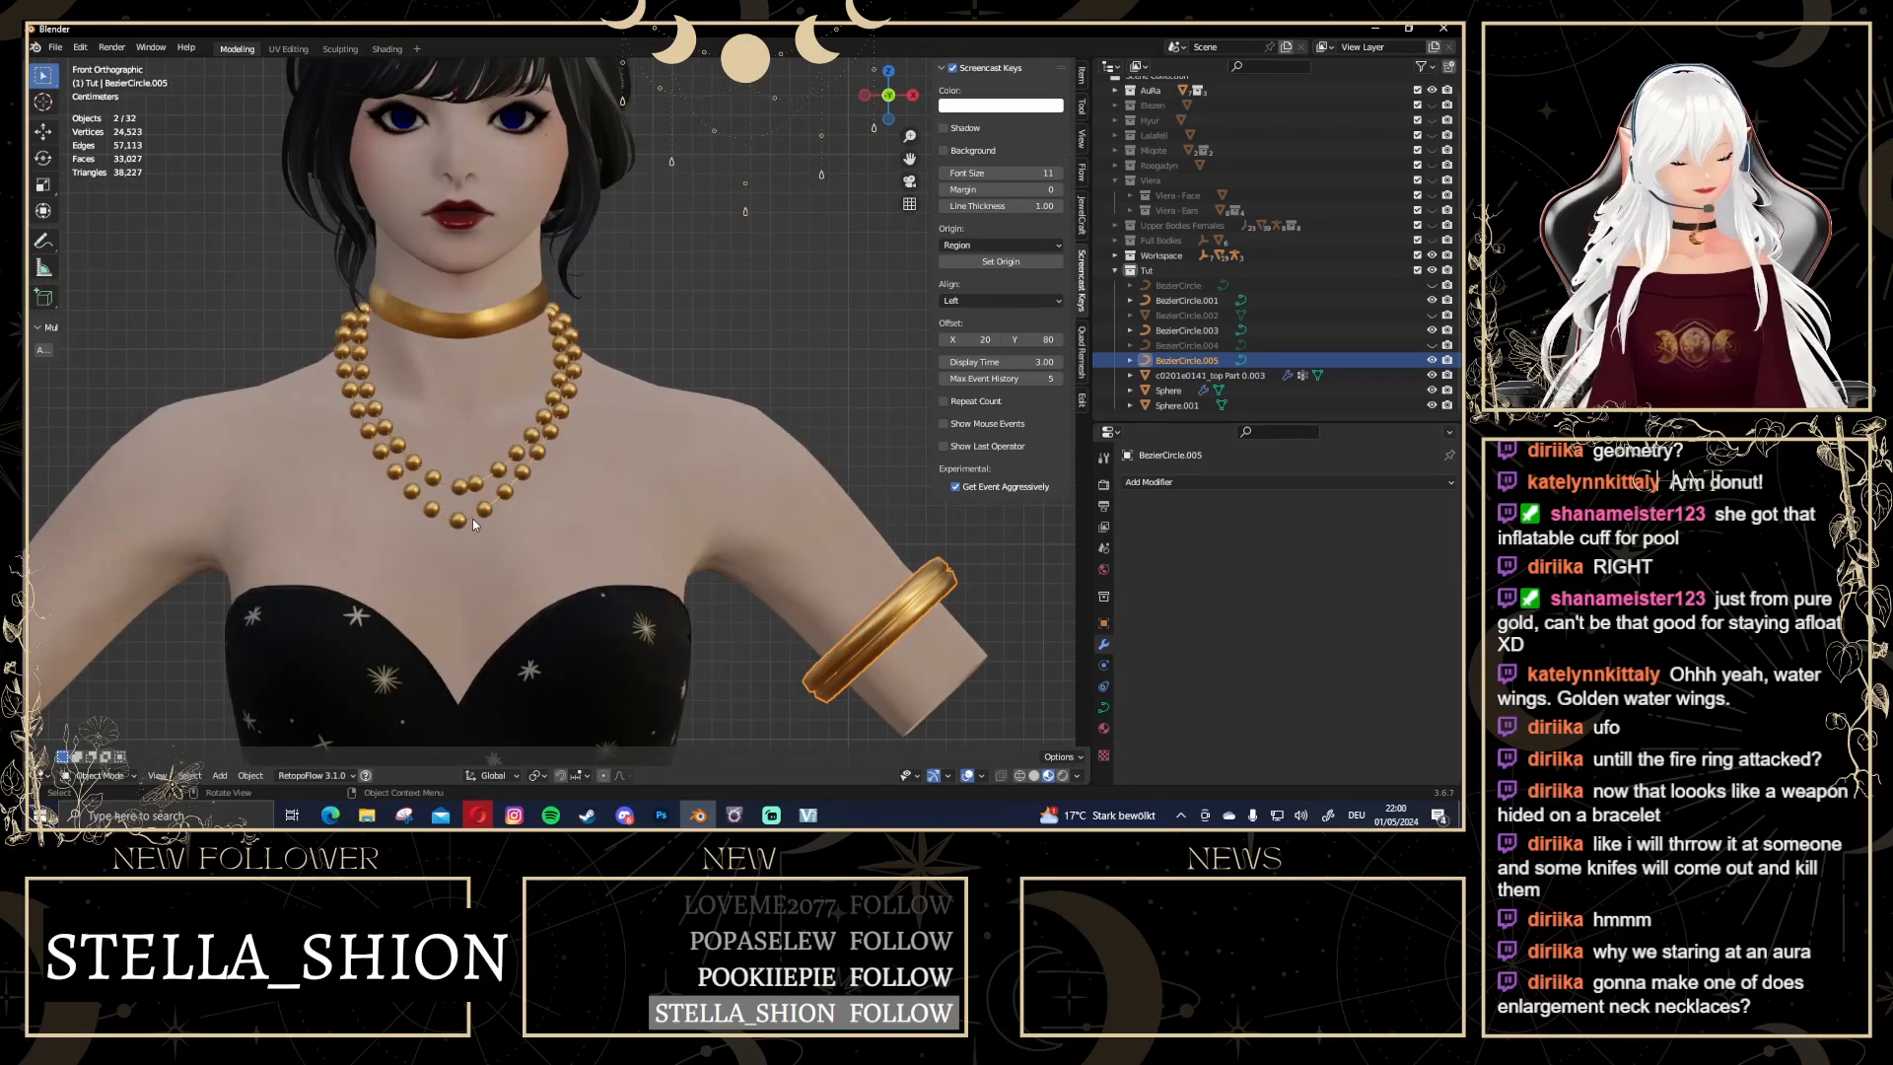
{"action": "scroll", "coordinate": [472, 524], "scroll_direction": "down", "scroll_amount": 6}
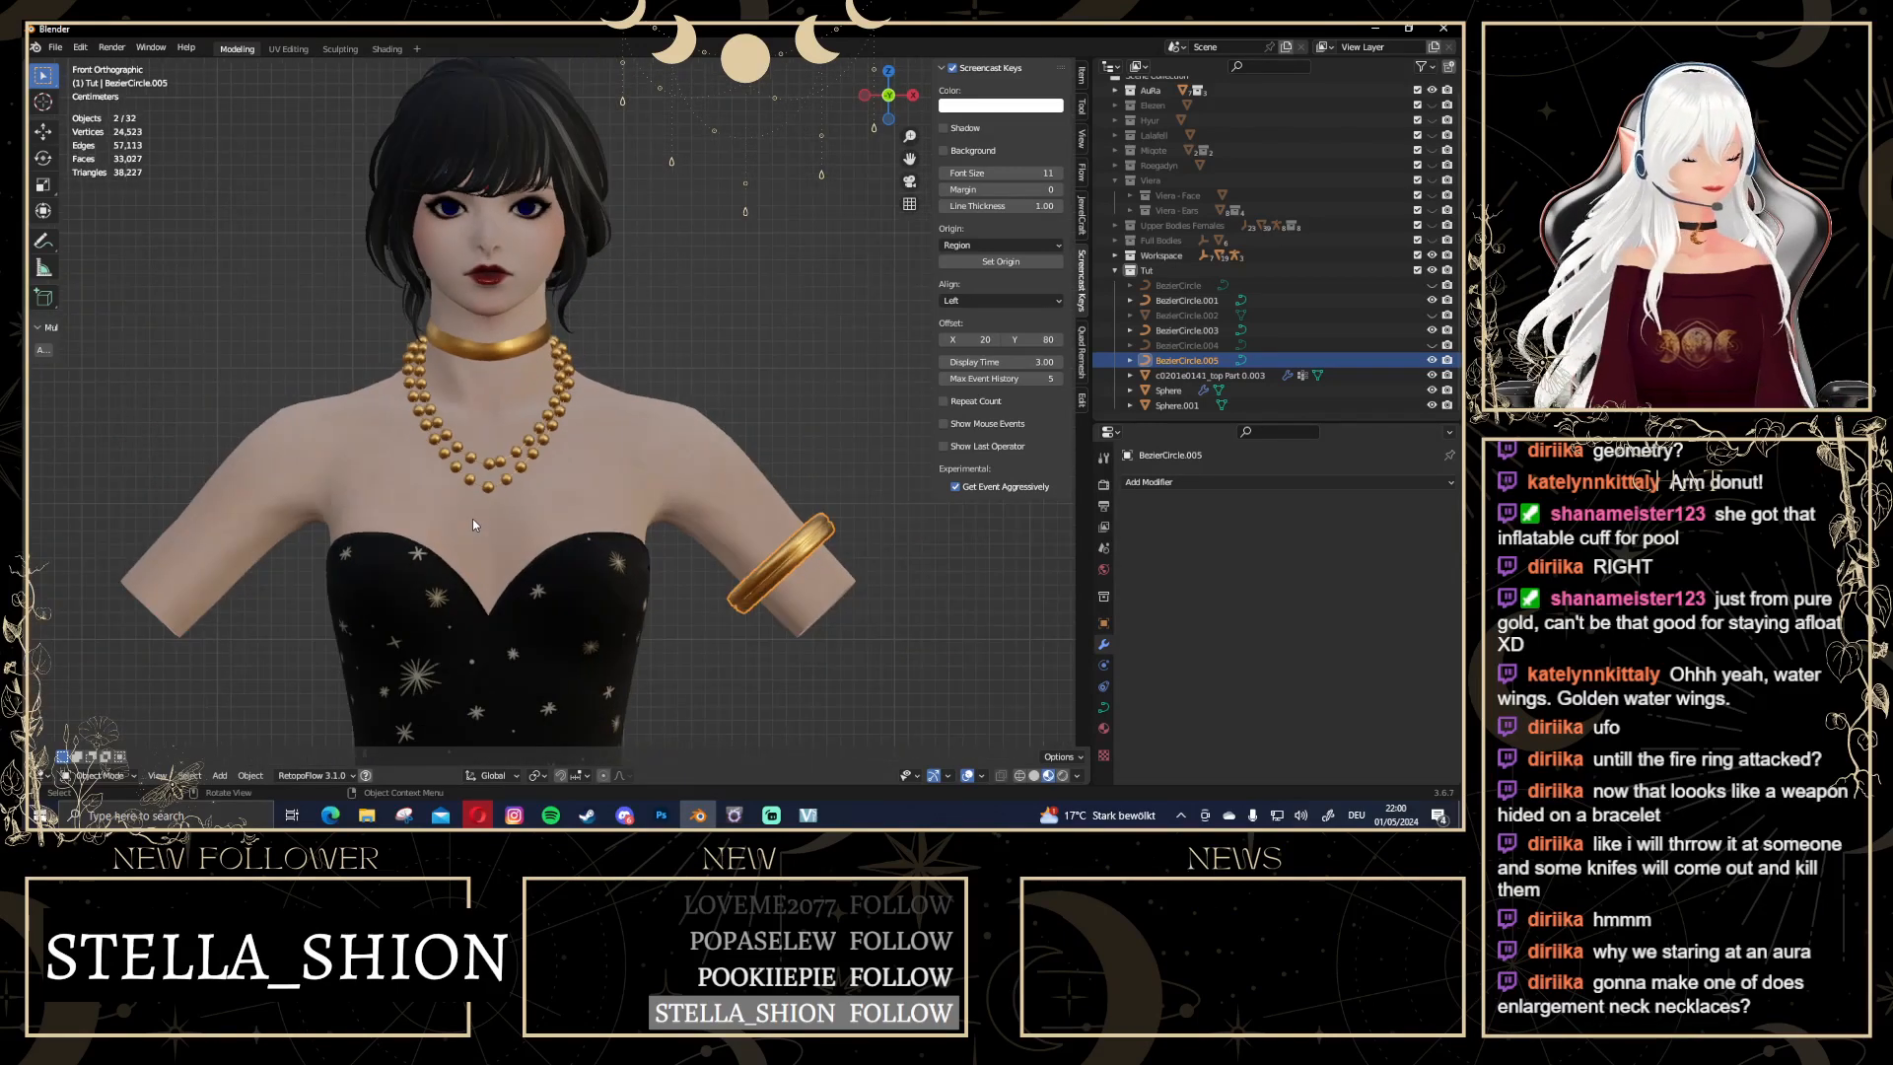
{"action": "scroll", "coordinate": [504, 517], "scroll_direction": "up", "scroll_amount": 5}
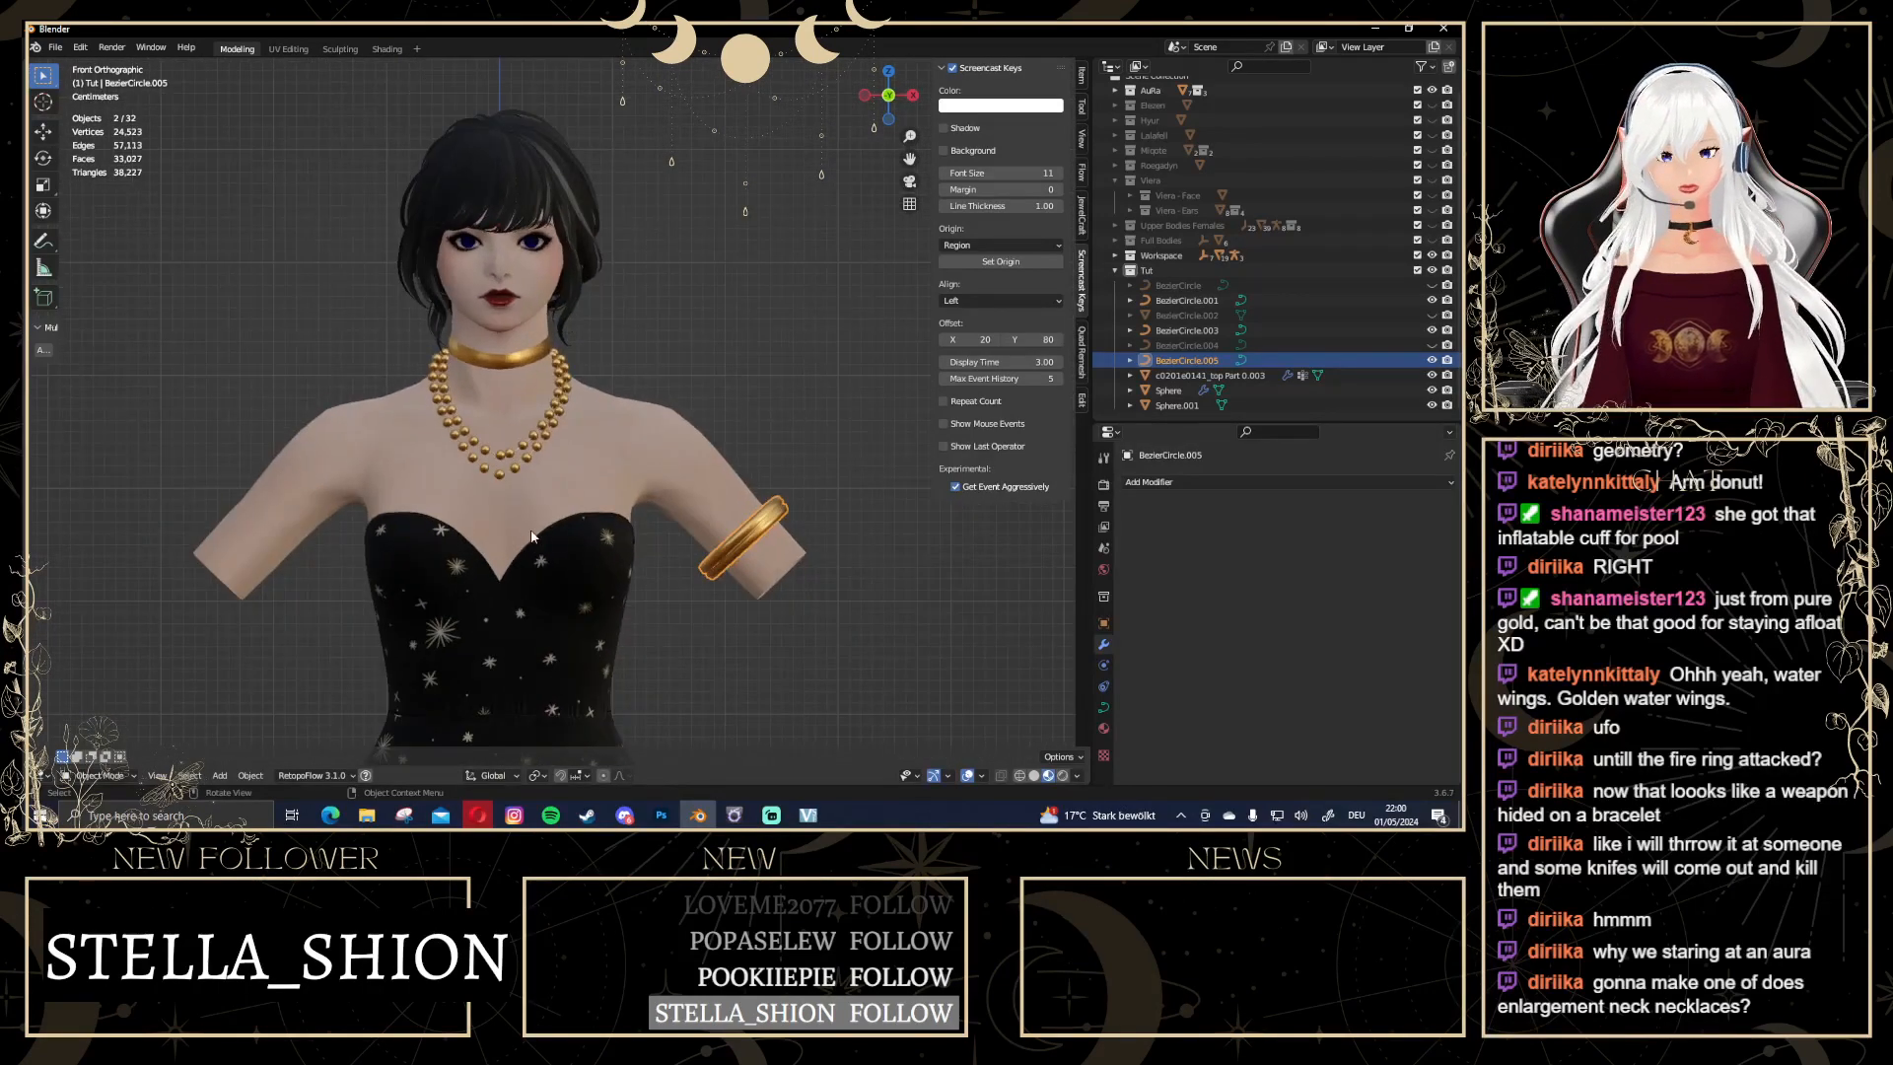
{"action": "scroll", "coordinate": [326, 496], "scroll_direction": "up", "scroll_amount": 2}
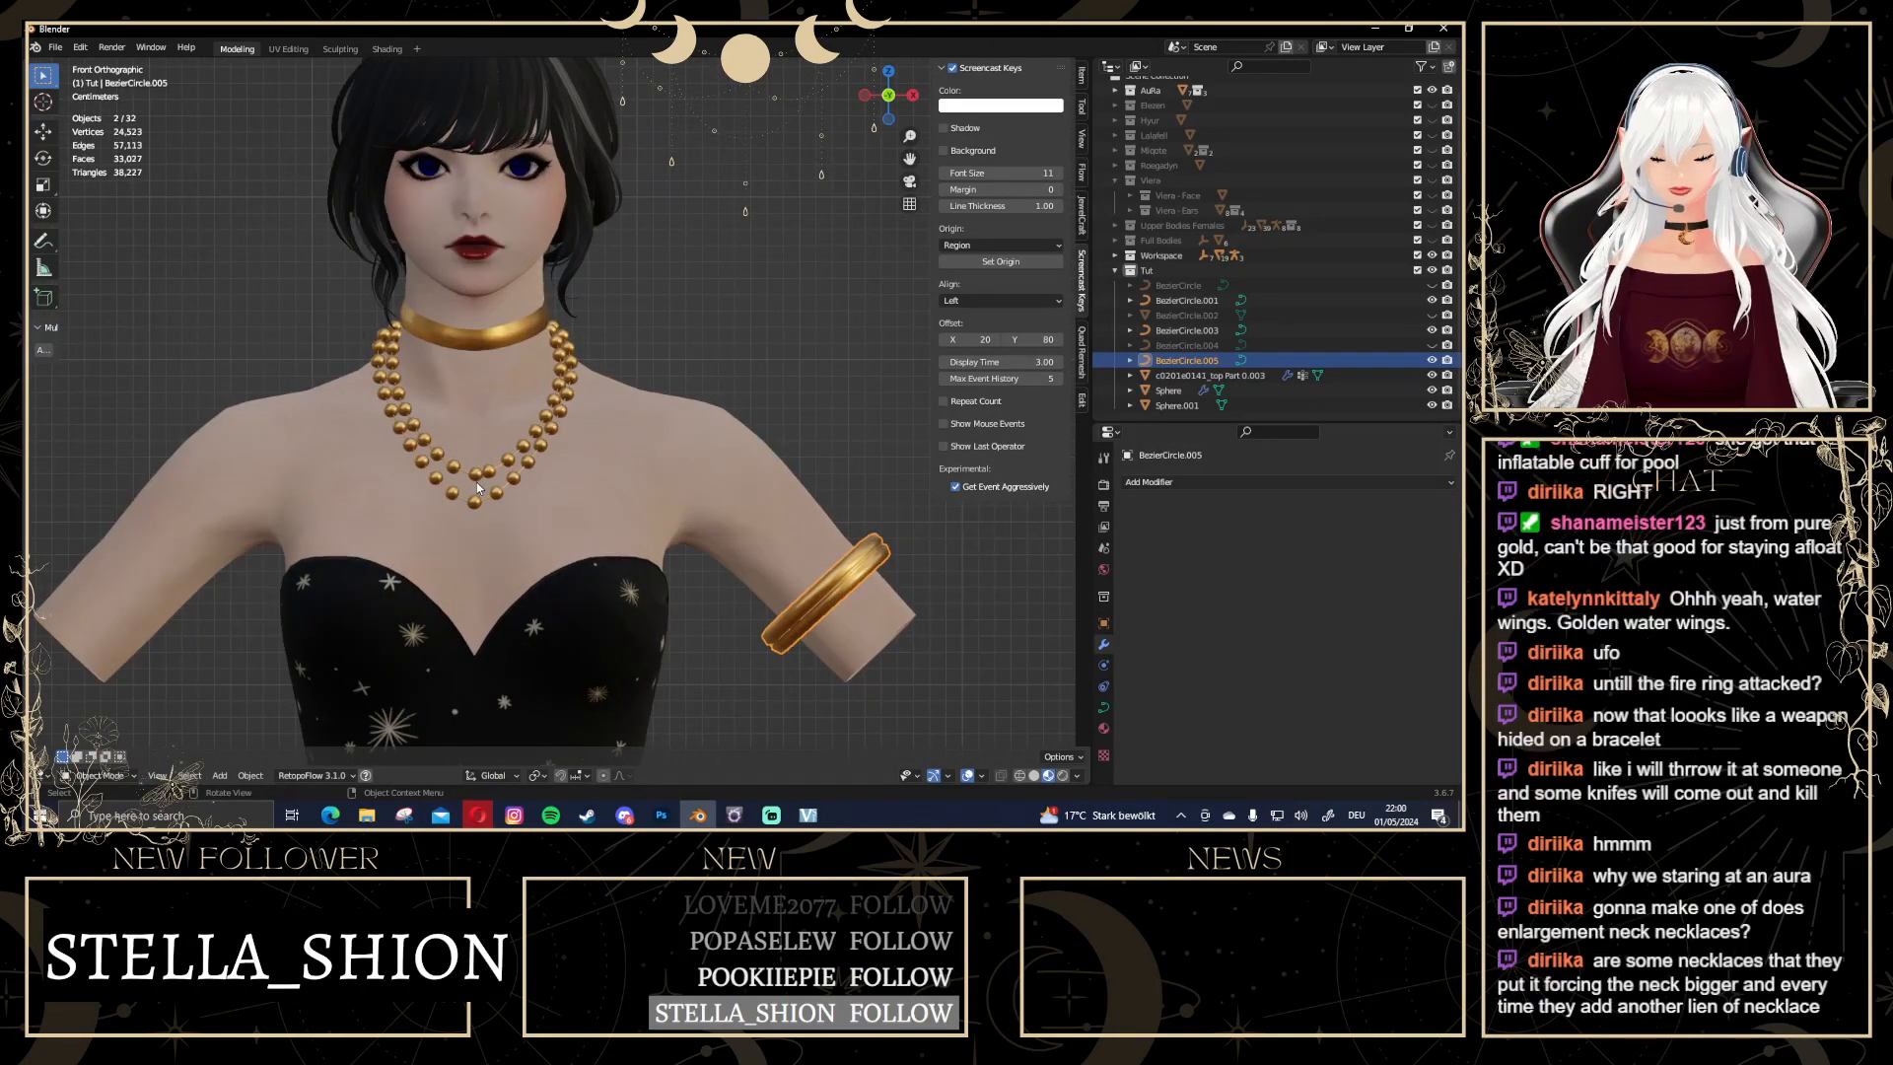
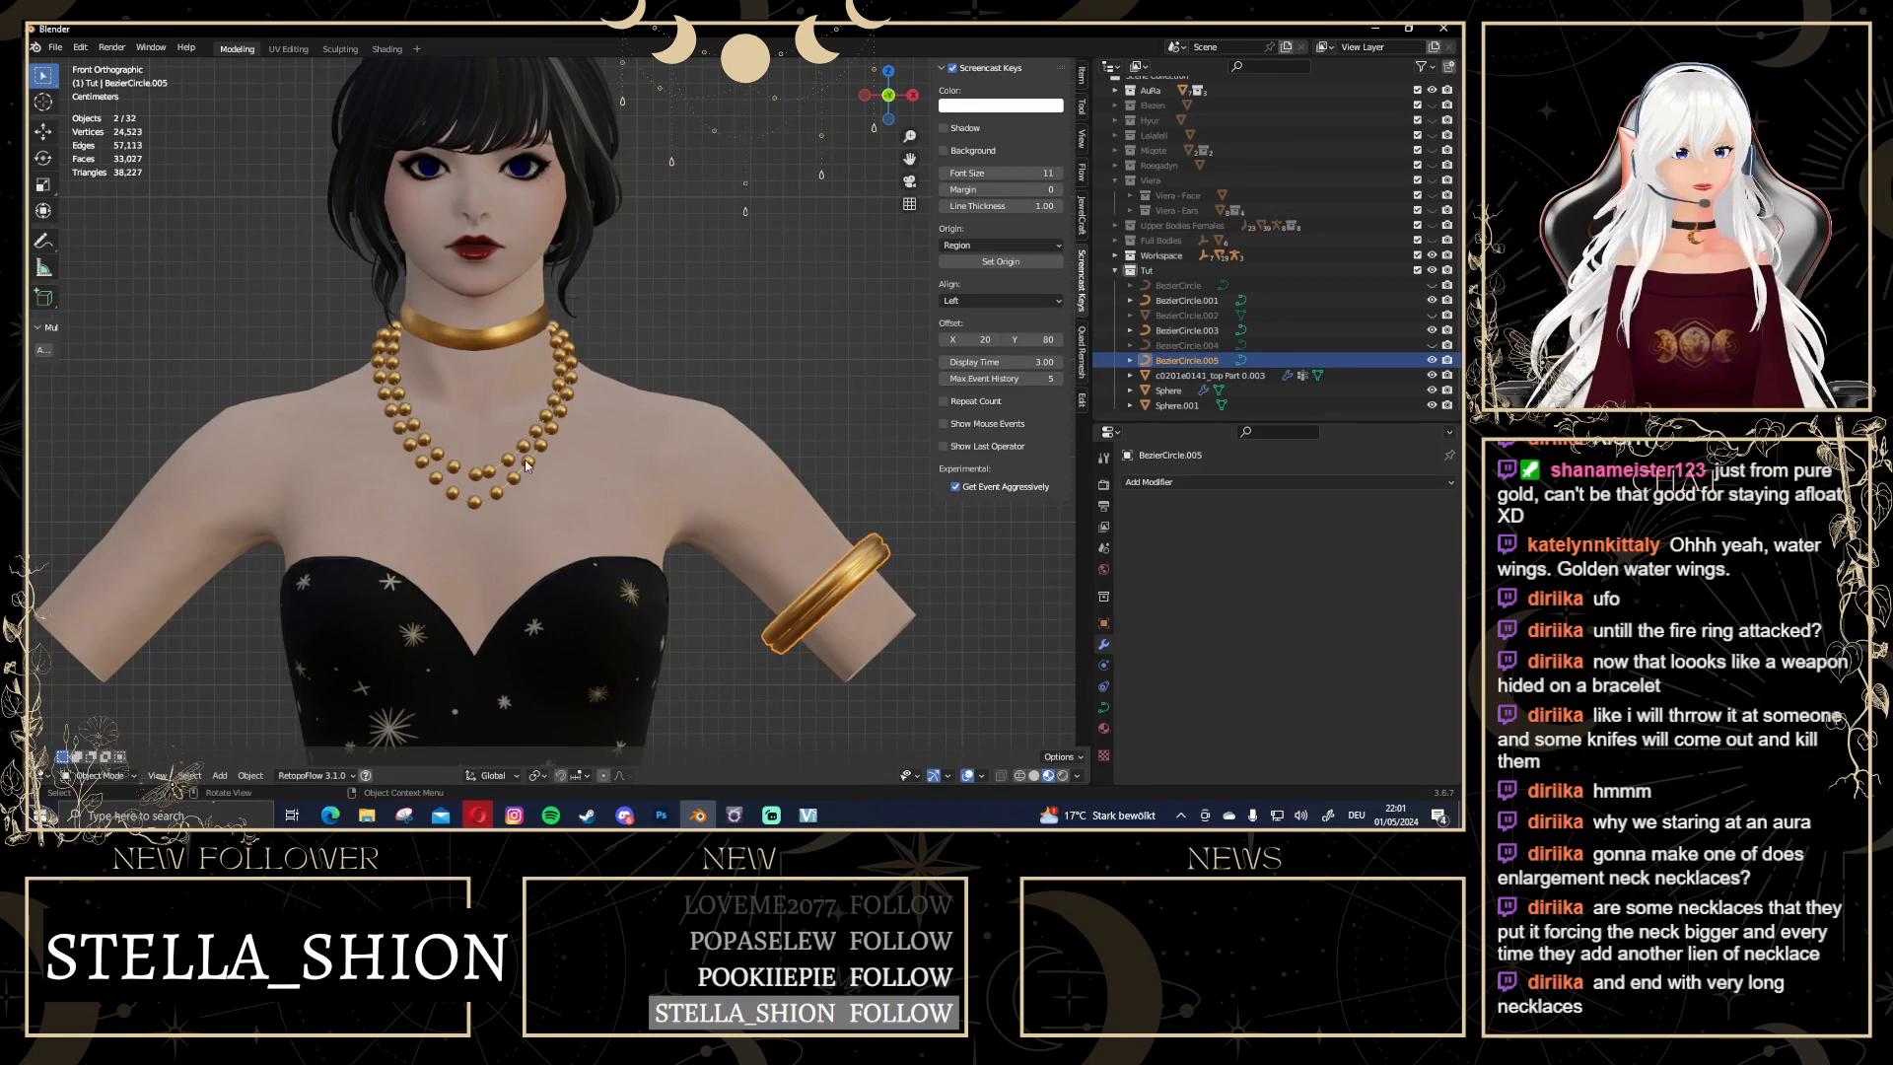
{"action": "scroll", "coordinate": [525, 464], "scroll_direction": "up", "scroll_amount": 1}
{"action": "scroll", "coordinate": [512, 459], "scroll_direction": "down", "scroll_amount": 3}
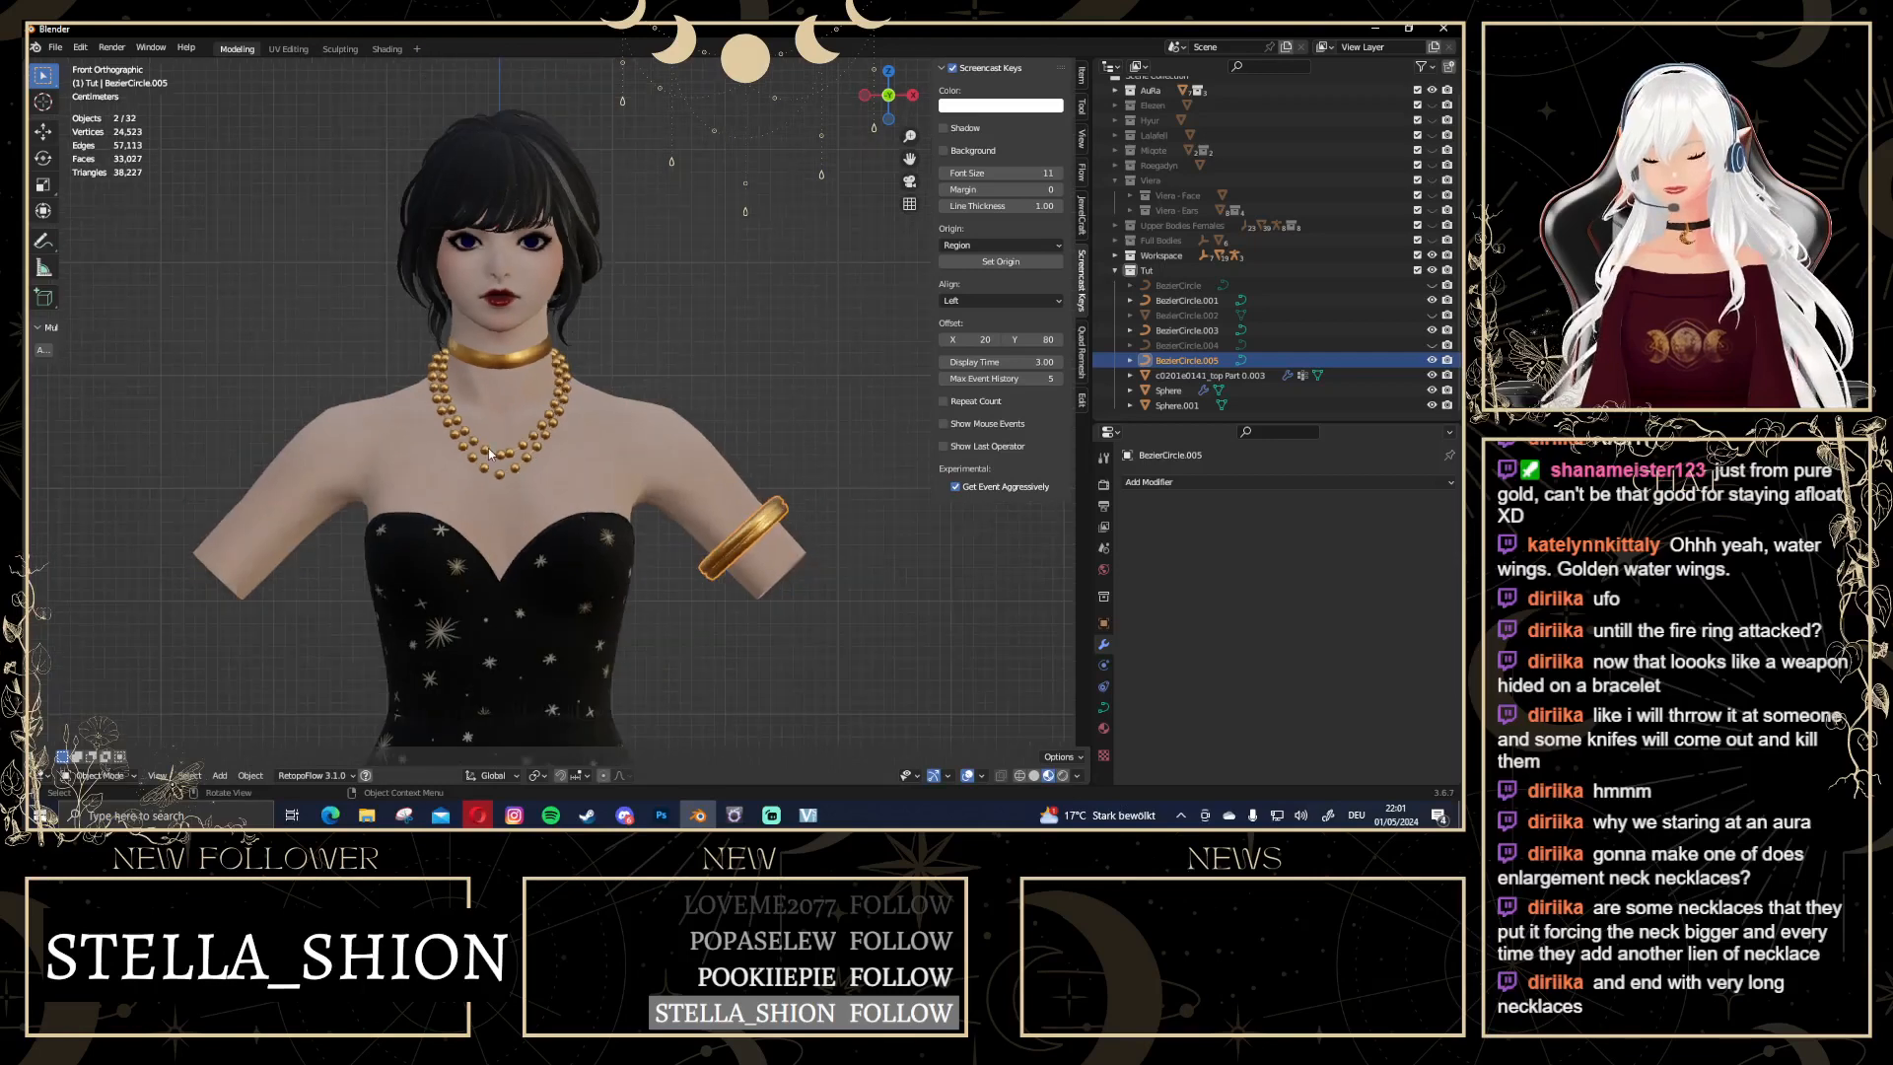
{"action": "scroll", "coordinate": [488, 453], "scroll_direction": "up", "scroll_amount": 4}
{"action": "scroll", "coordinate": [617, 431], "scroll_direction": "down", "scroll_amount": 3}
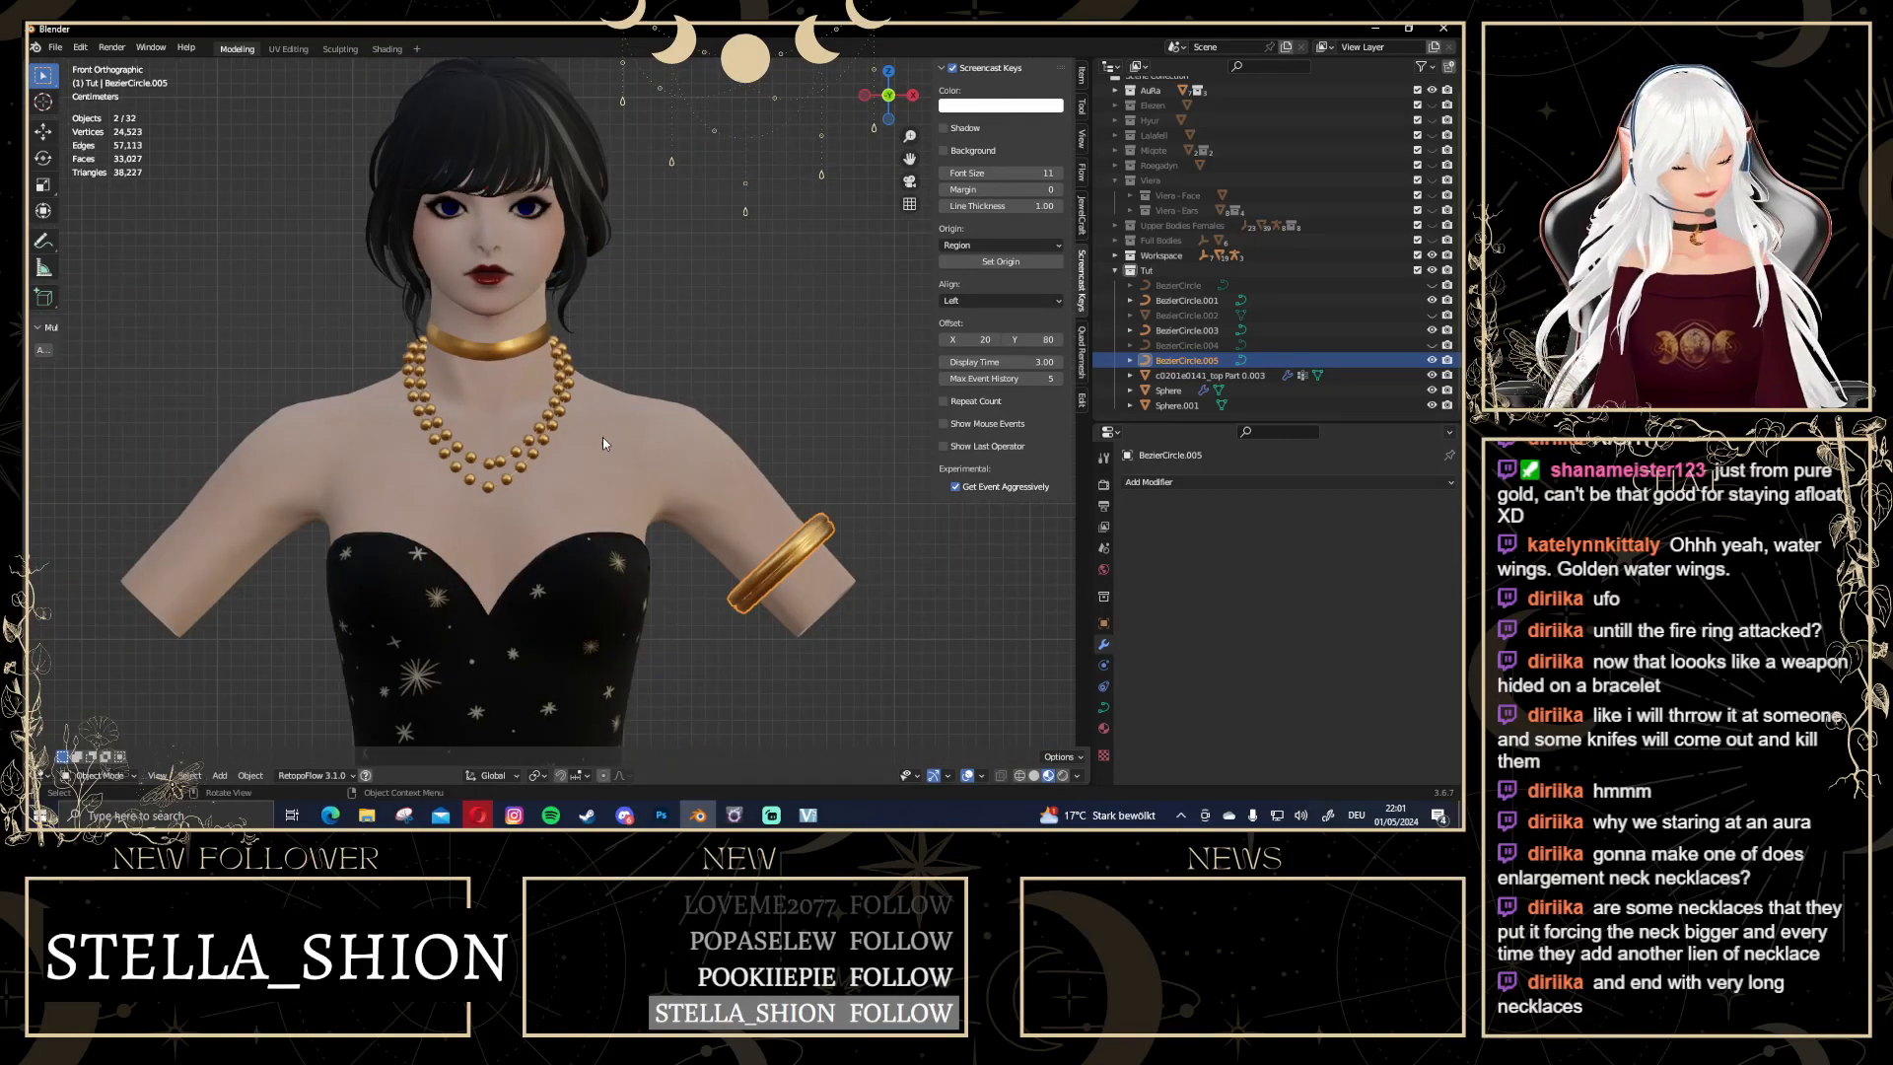
{"action": "left_click", "coordinate": [678, 334]}
{"action": "scroll", "coordinate": [522, 570], "scroll_direction": "up", "scroll_amount": 2}
{"action": "left_click", "coordinate": [459, 298]}
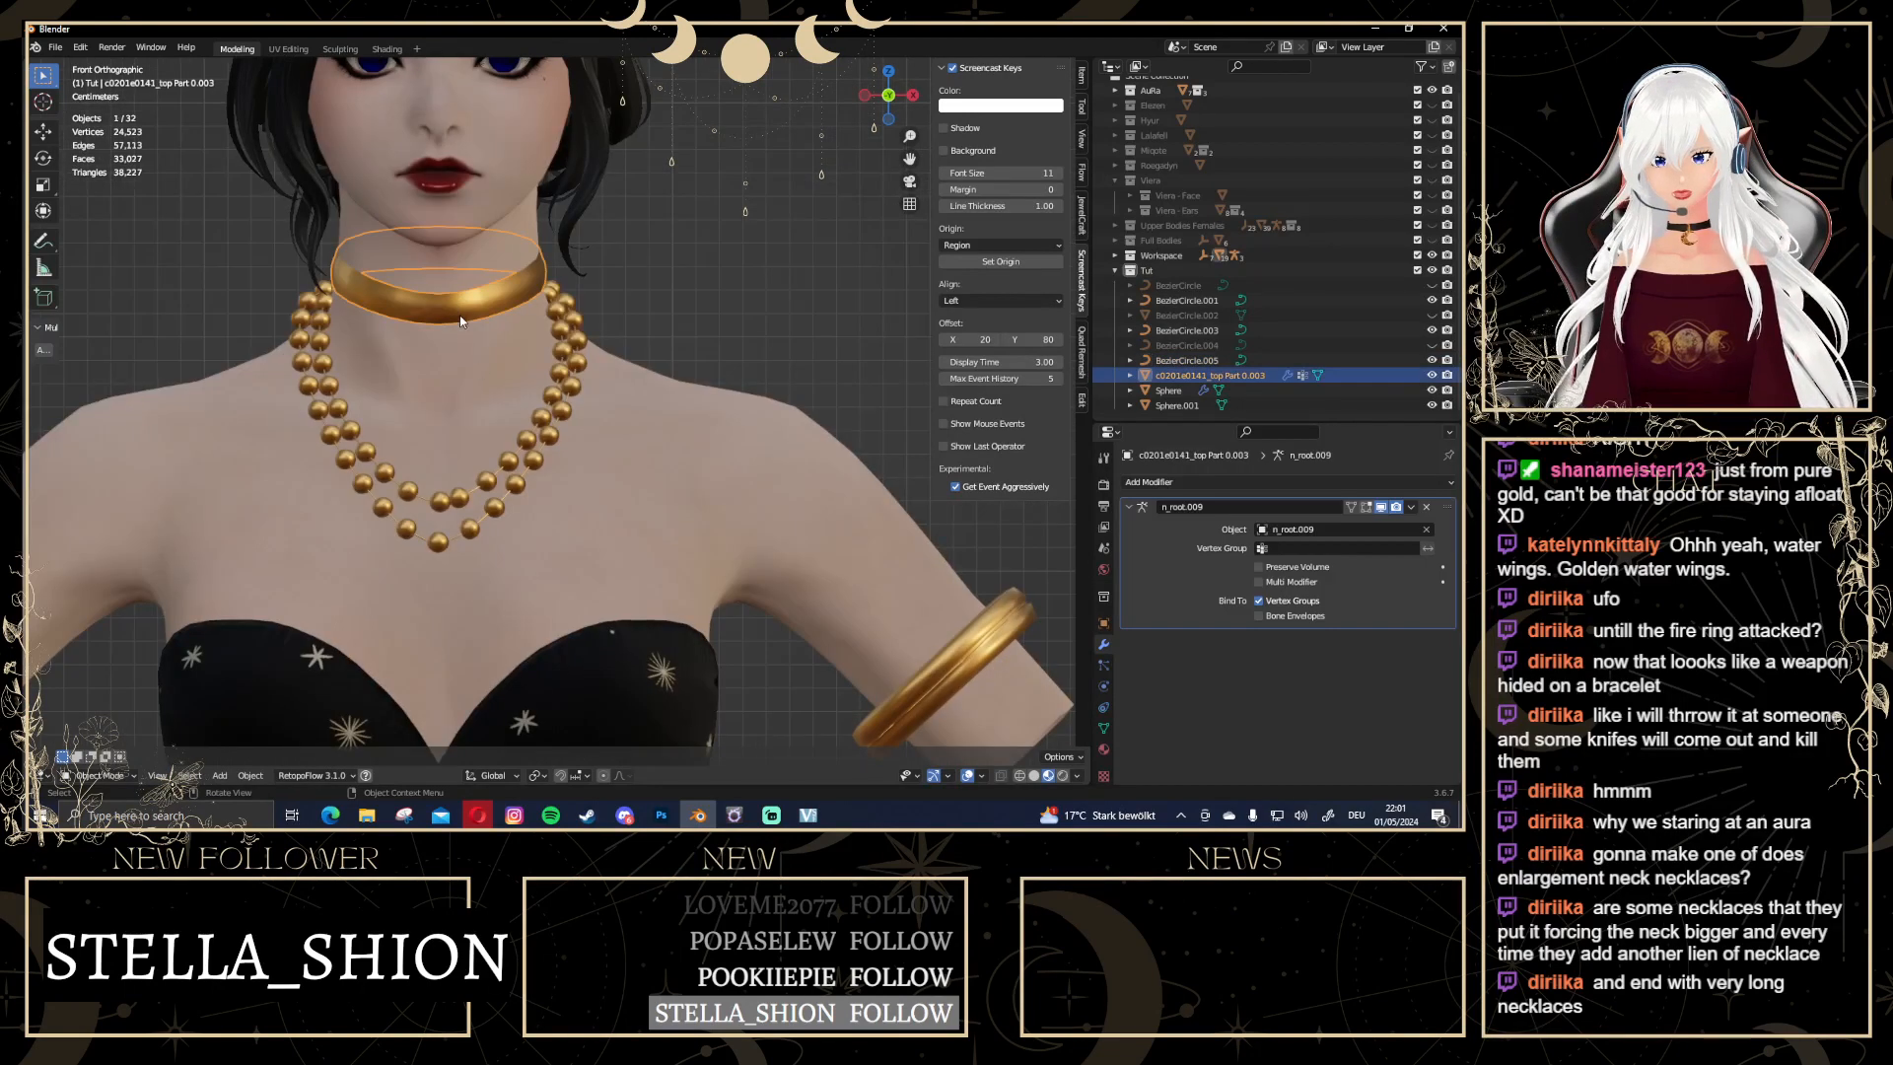
Delete the extra bead crowding the lowest bead of the inner strand and return to Object Mode
{"action": "left_click", "coordinate": [455, 504]}
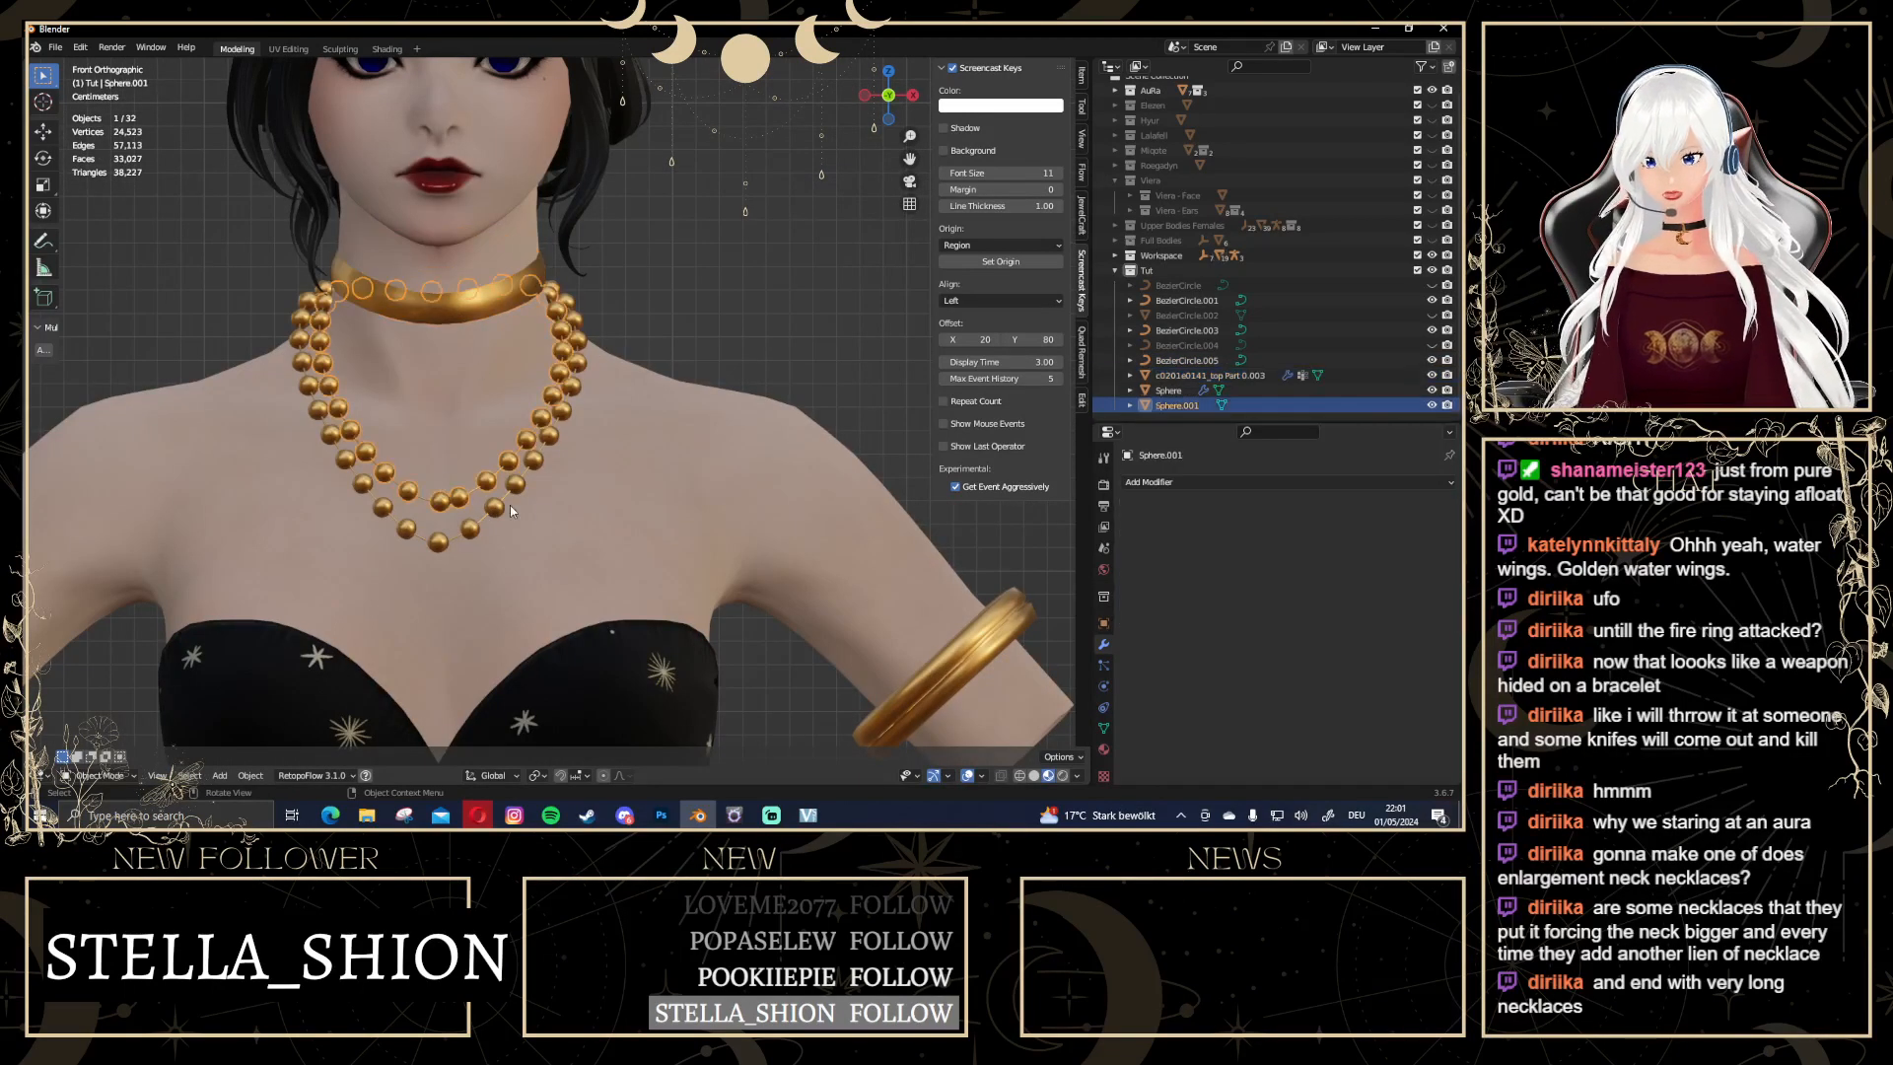
{"action": "scroll", "coordinate": [511, 505], "scroll_direction": "up", "scroll_amount": 3}
{"action": "middle_click_drag", "start_coordinate": [582, 507], "coordinate": [677, 404], "text": "shift"}
{"action": "scroll", "coordinate": [676, 404], "scroll_direction": "up", "scroll_amount": 4}
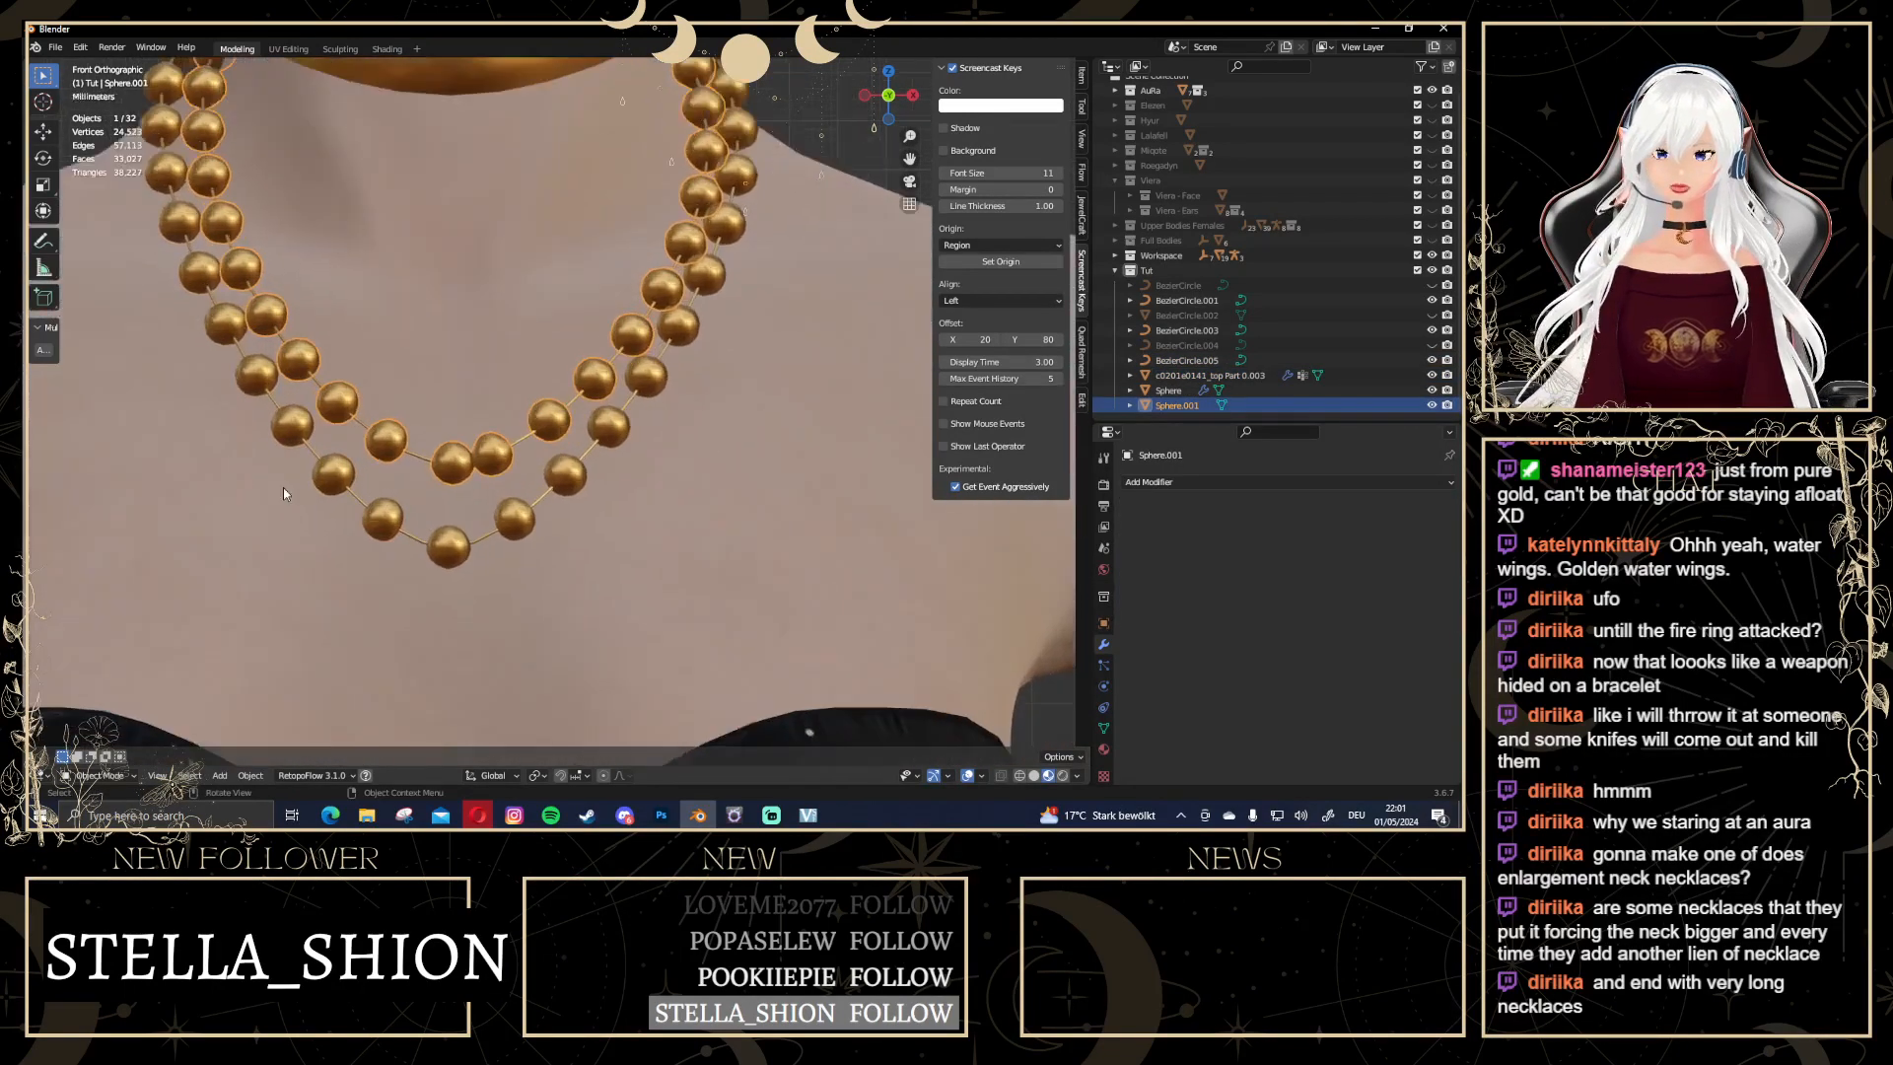
{"action": "key", "text": "Tab"}
{"action": "scroll", "coordinate": [650, 474], "scroll_direction": "up", "scroll_amount": 2}
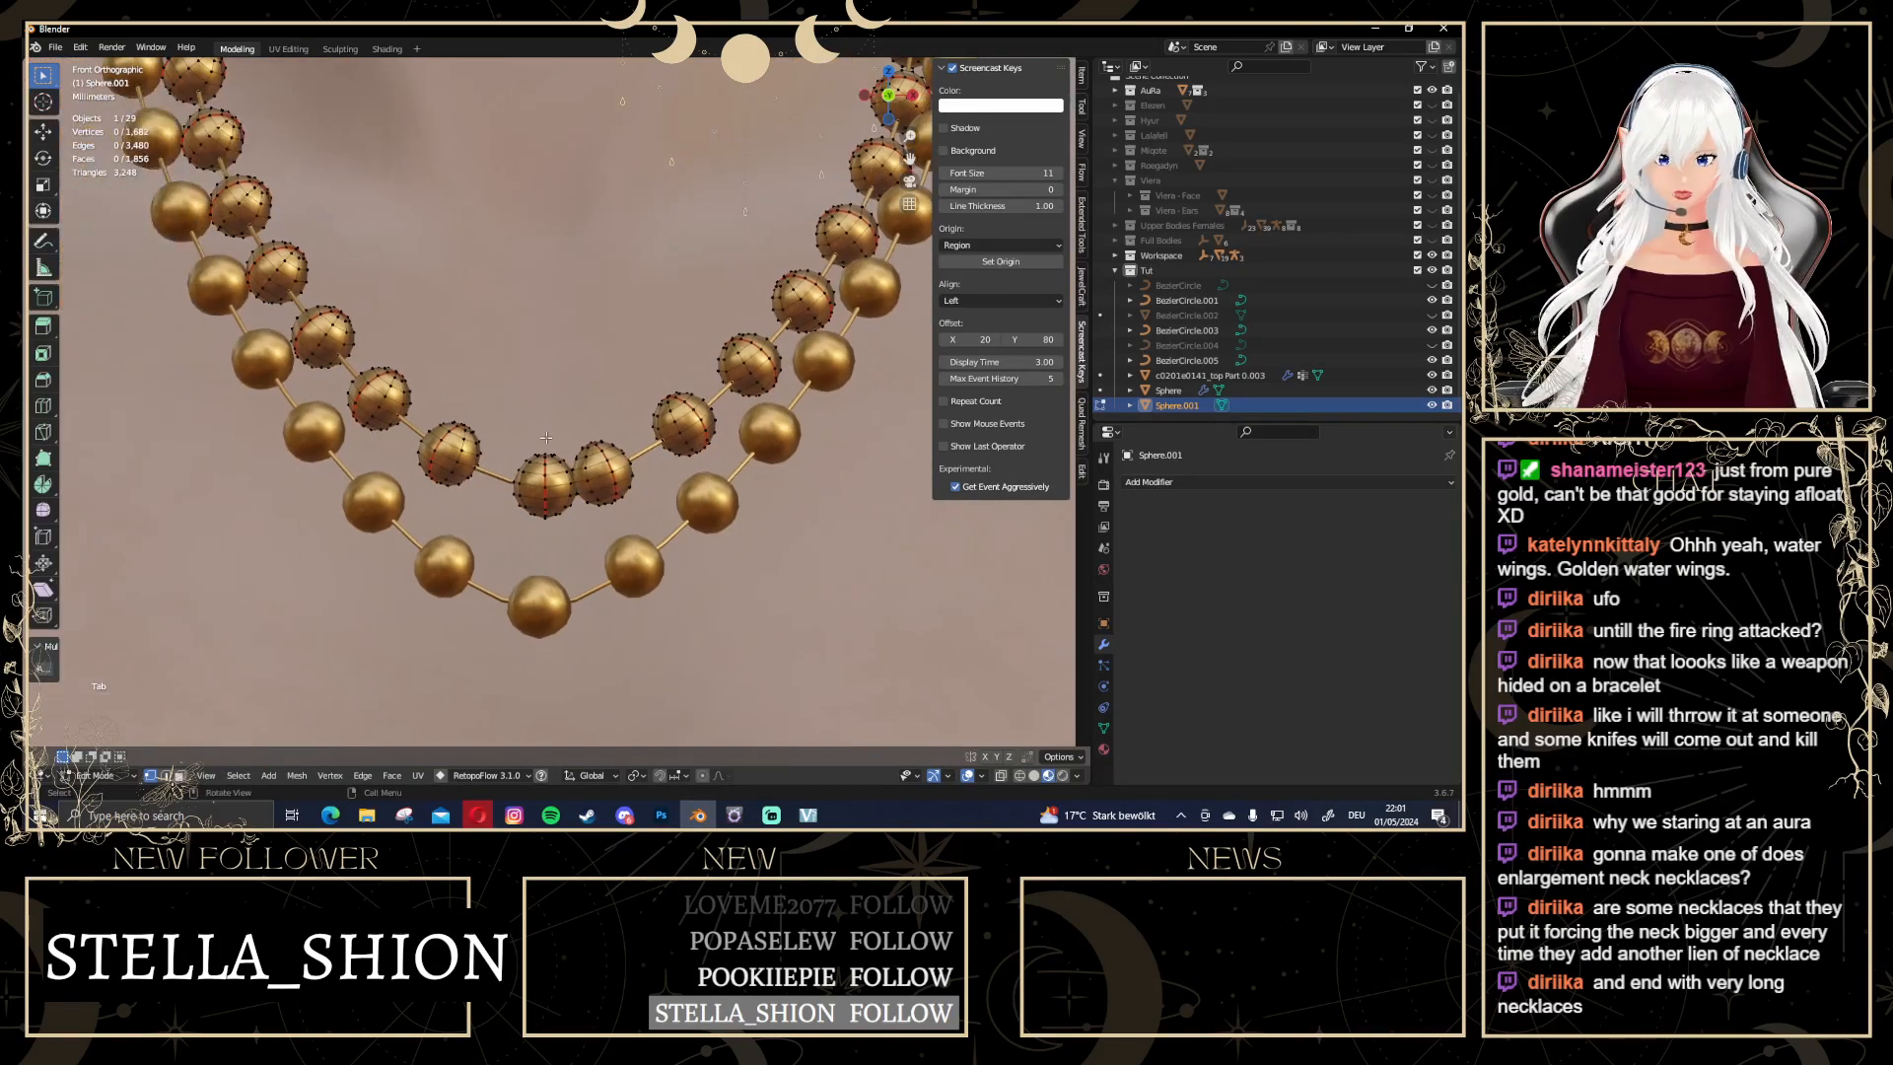
{"action": "left_click", "coordinate": [565, 511]}
{"action": "key", "text": "ctrl+l"}
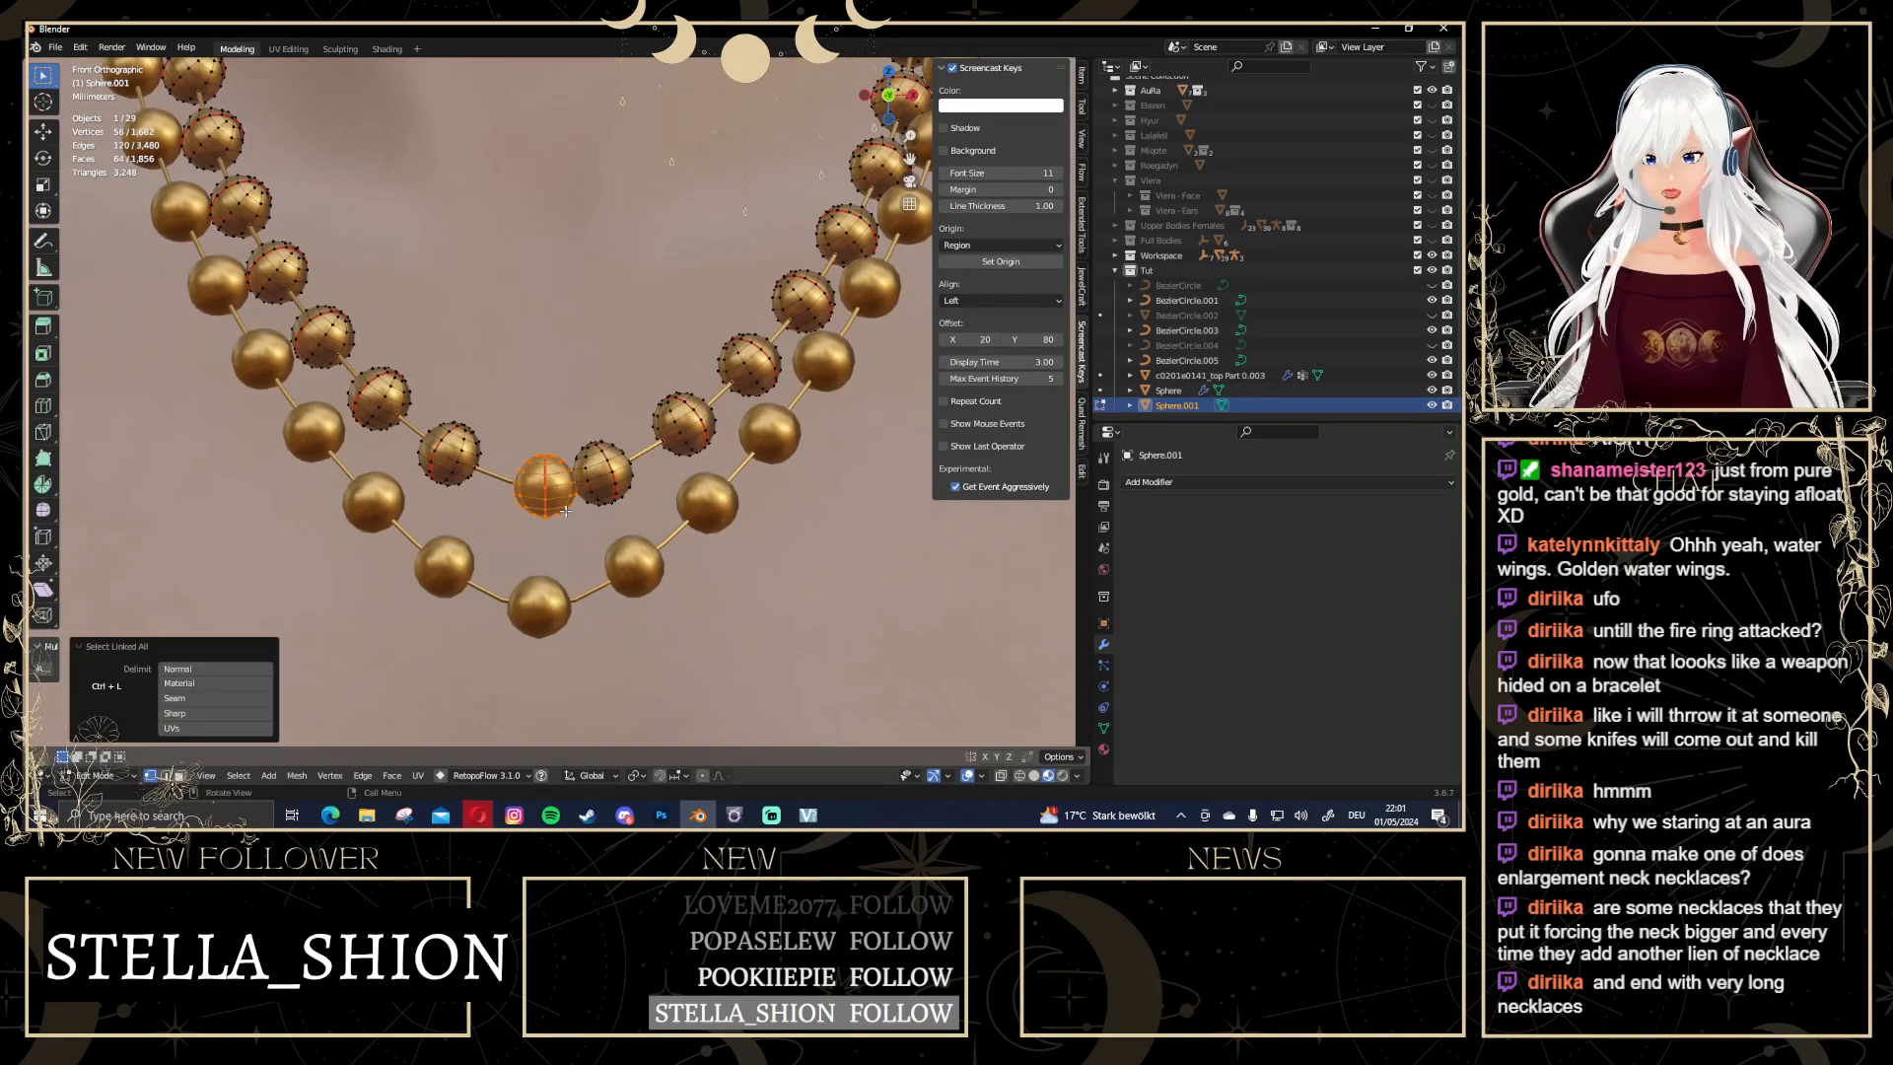
{"action": "mouse_move", "coordinate": [592, 465]}
{"action": "left_mouse_down"}
{"action": "mouse_move", "coordinate": [618, 505]}
{"action": "mouse_move", "coordinate": [629, 481]}
{"action": "left_mouse_up"}
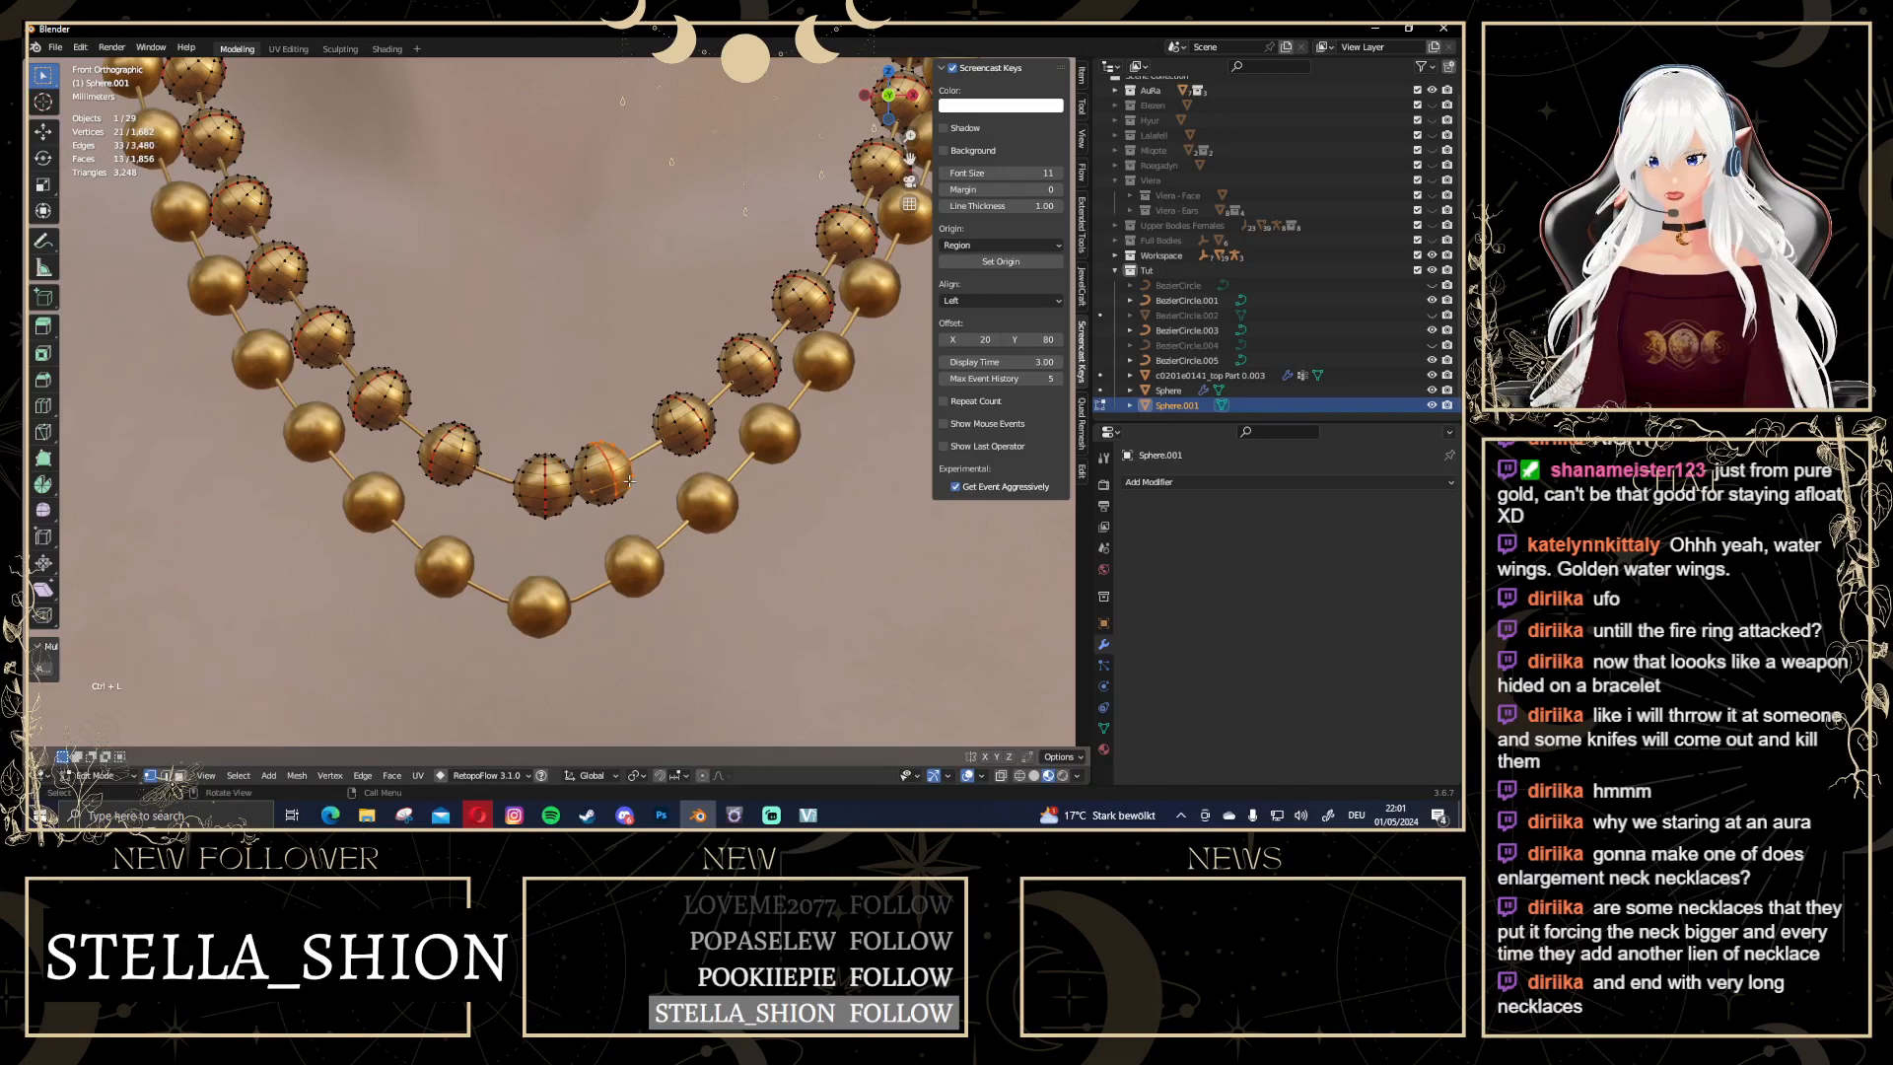
{"action": "key", "text": "ctrl+l"}
{"action": "key", "text": "x"}
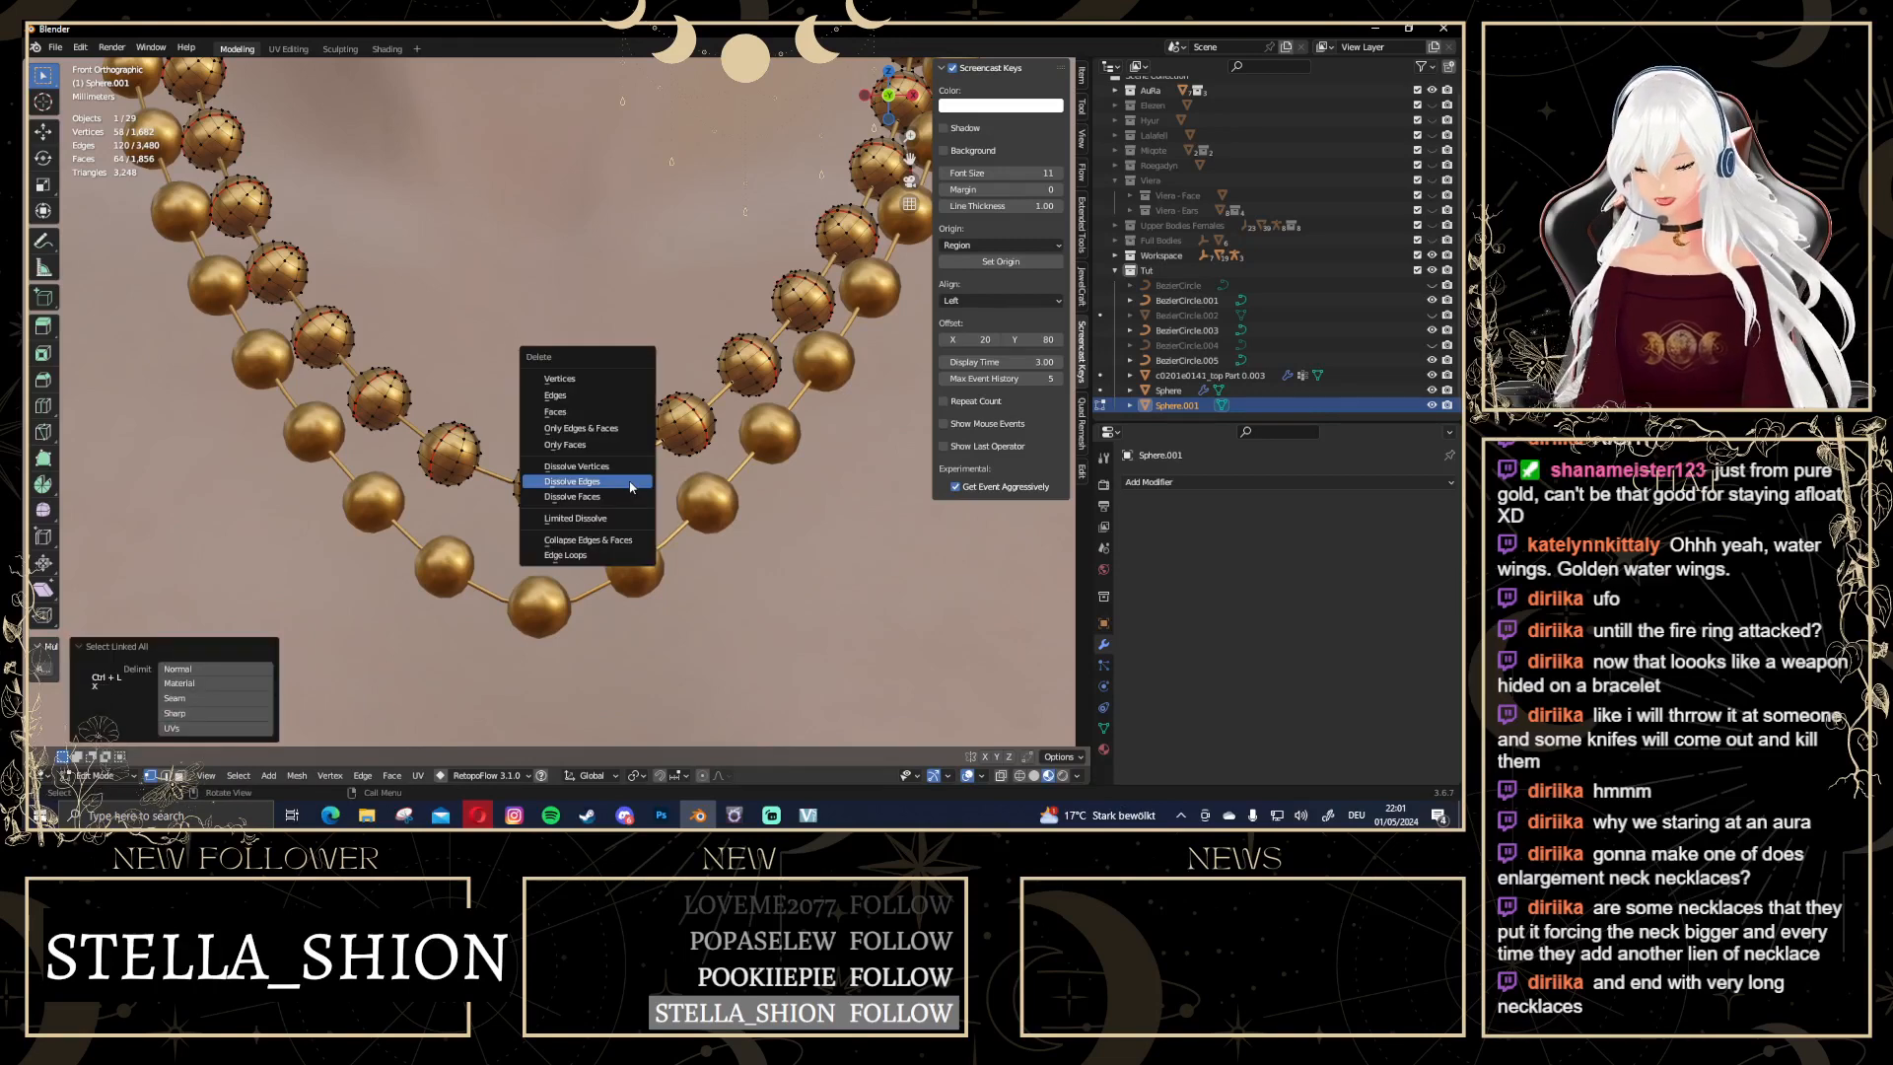
{"action": "left_click", "coordinate": [628, 379]}
{"action": "key", "text": "Tab"}
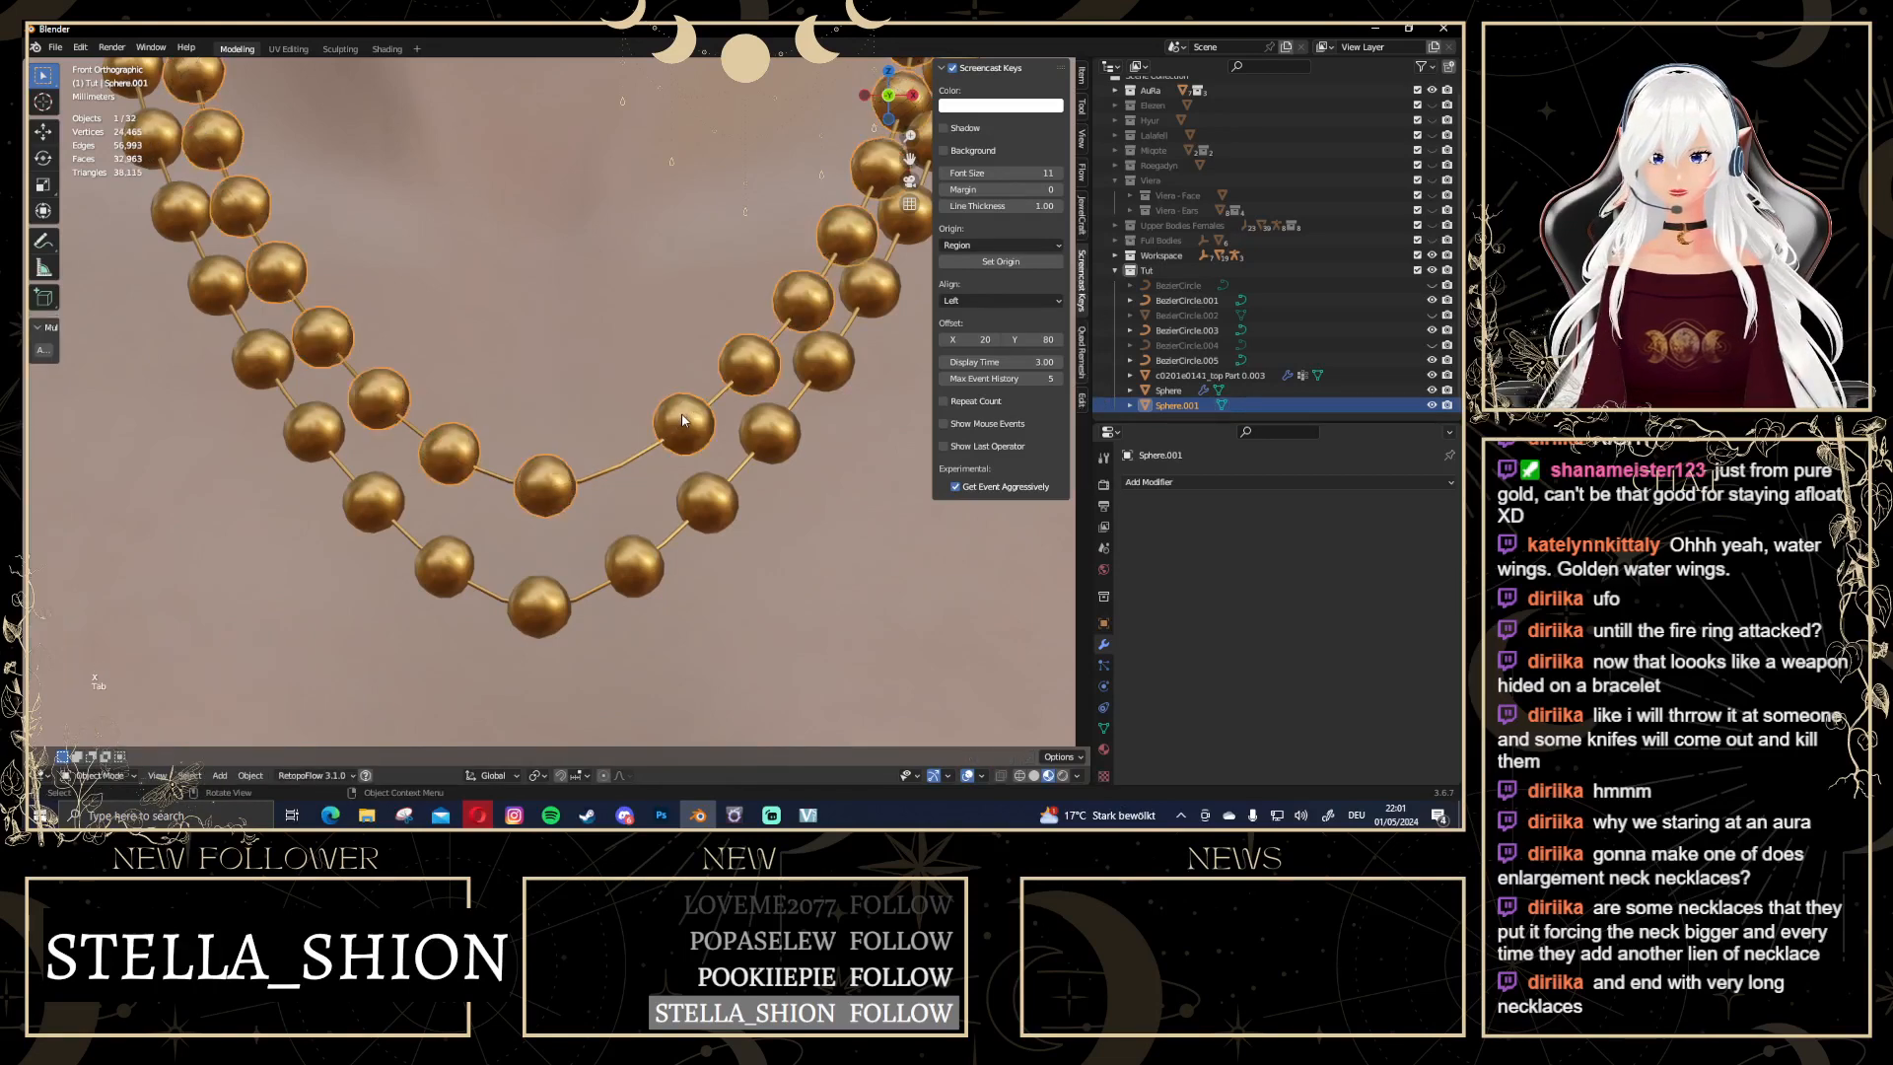
Reopen the inner strand in Edit Mode and move the bead beside the gap down along the chain toward the lowest bead
{"action": "key", "text": "Tab"}
{"action": "key", "text": "ctrl+l"}
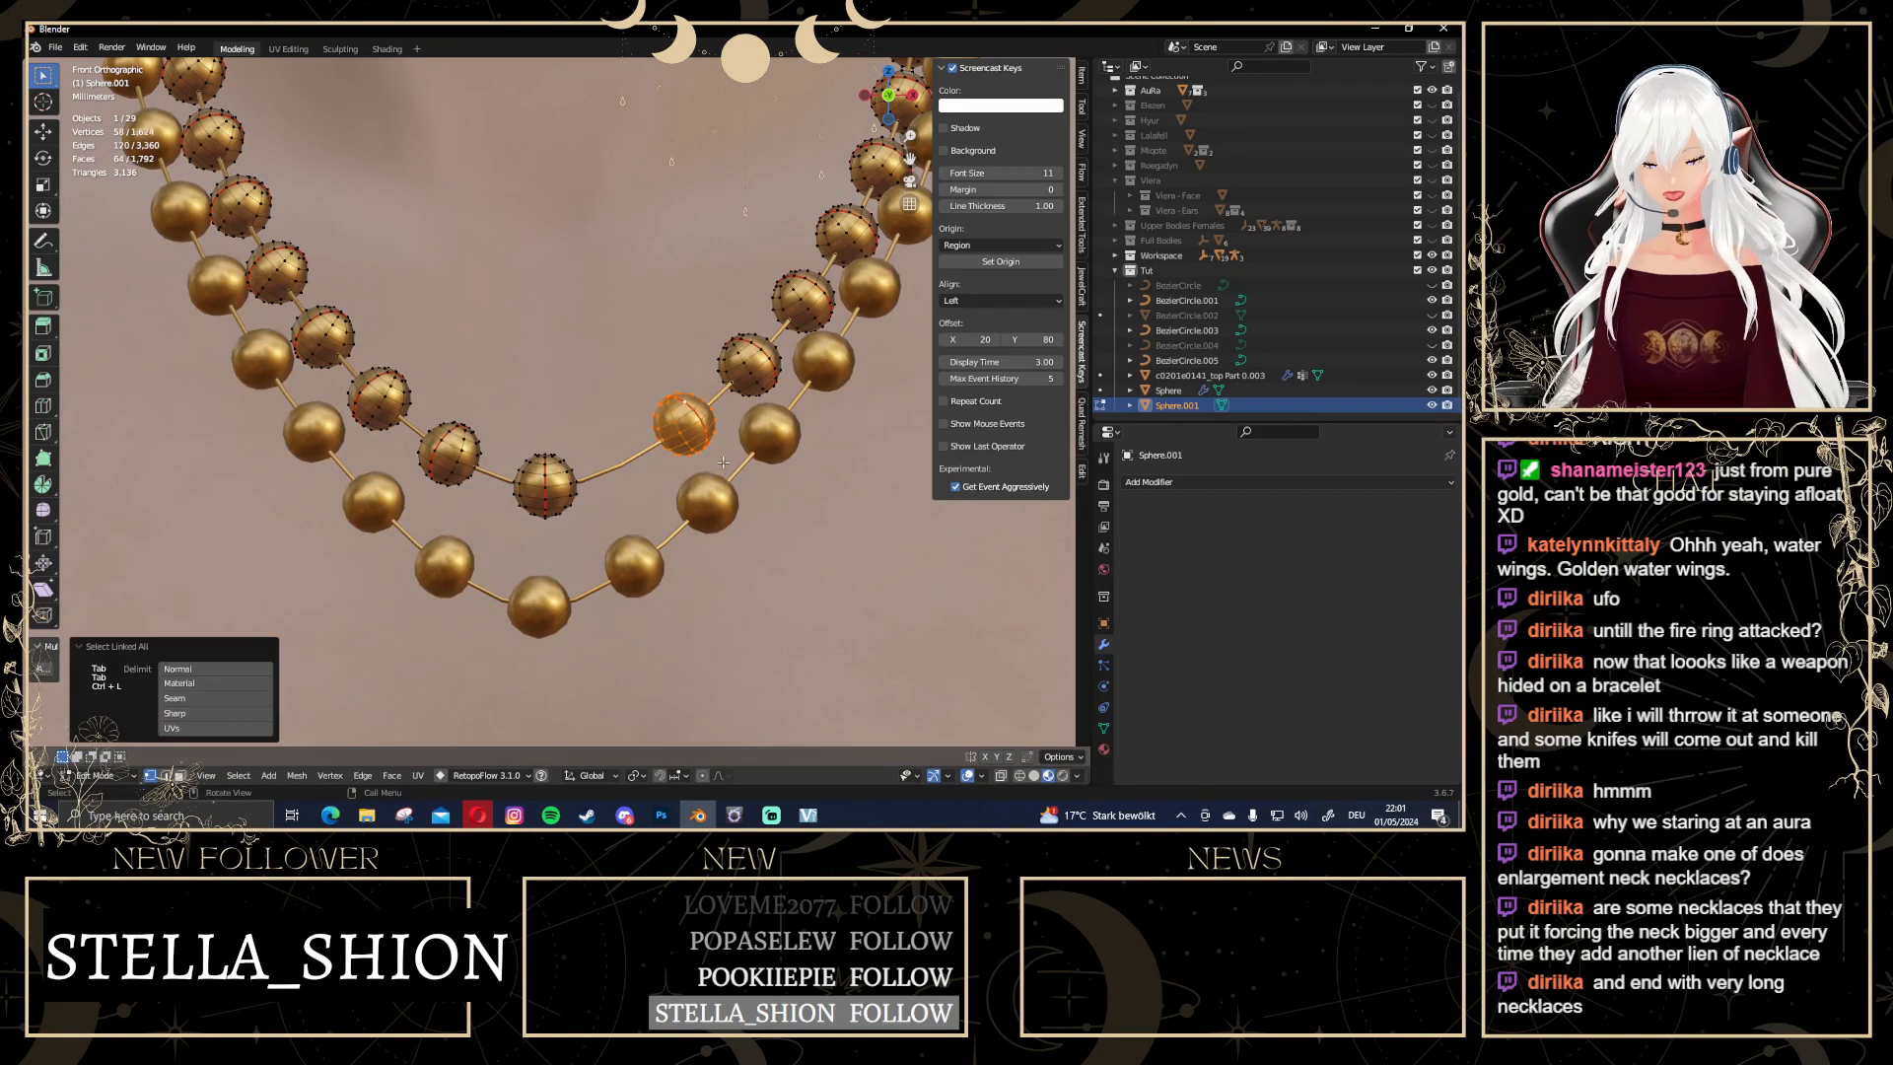
{"action": "key", "text": "g"}
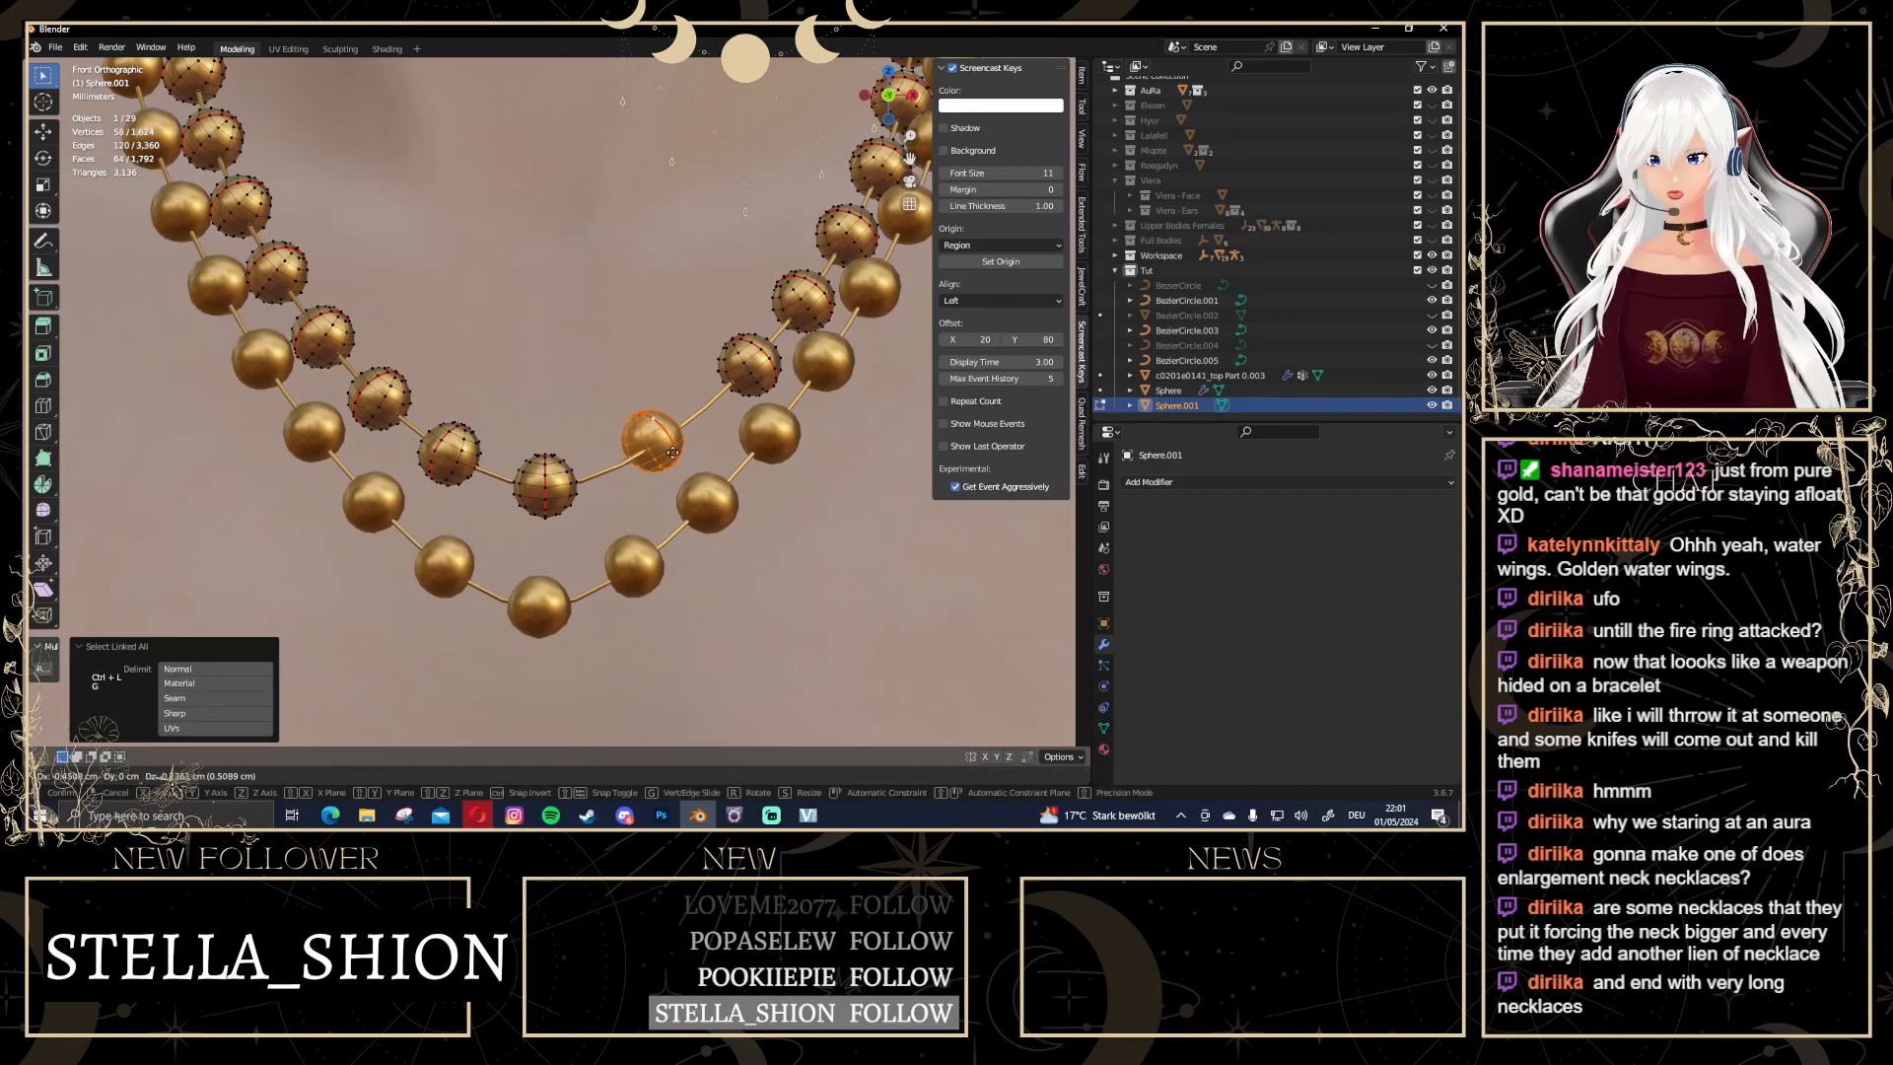
{"action": "left_click", "coordinate": [671, 458]}
Move the next bead up the inner strand about -0.23 cm in X and -0.11 cm in Z, then return to Object Mode
{"action": "left_click", "coordinate": [738, 387]}
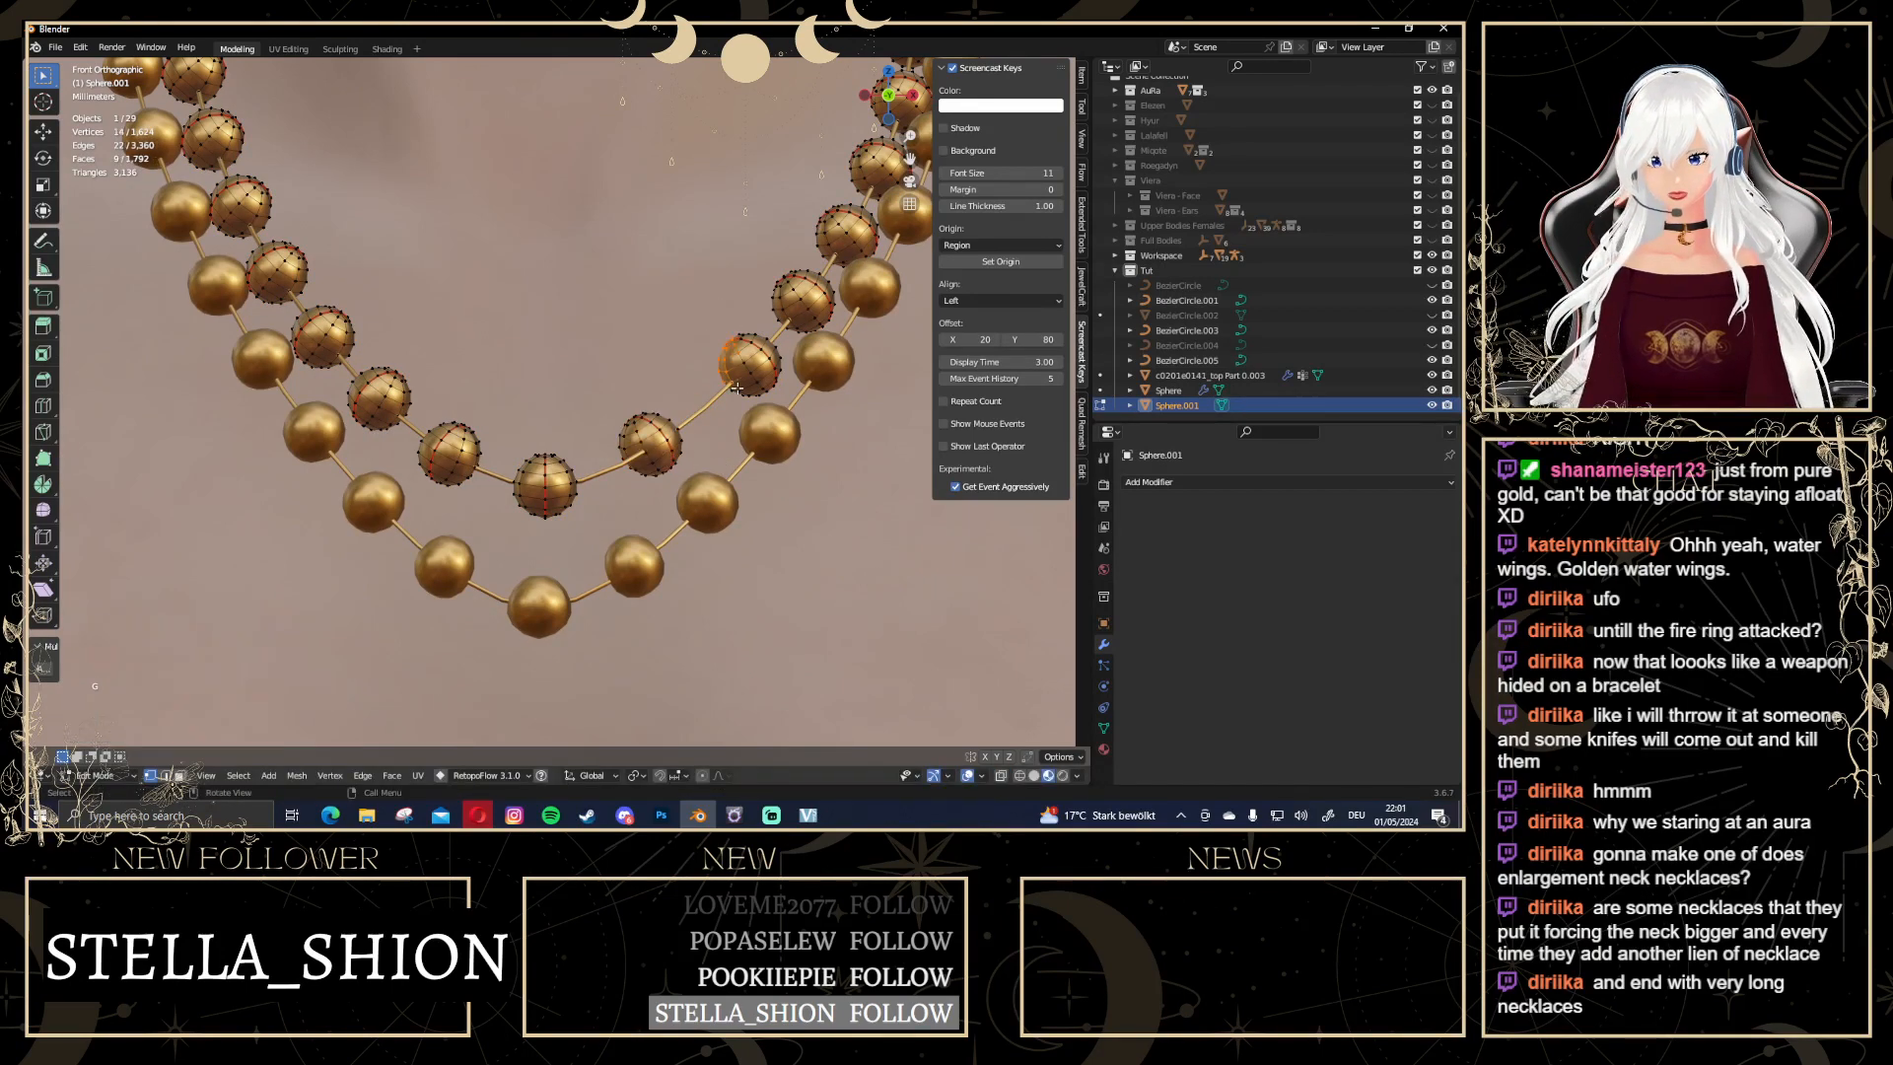
{"action": "key", "text": "ctrl+l"}
{"action": "key", "text": "g"}
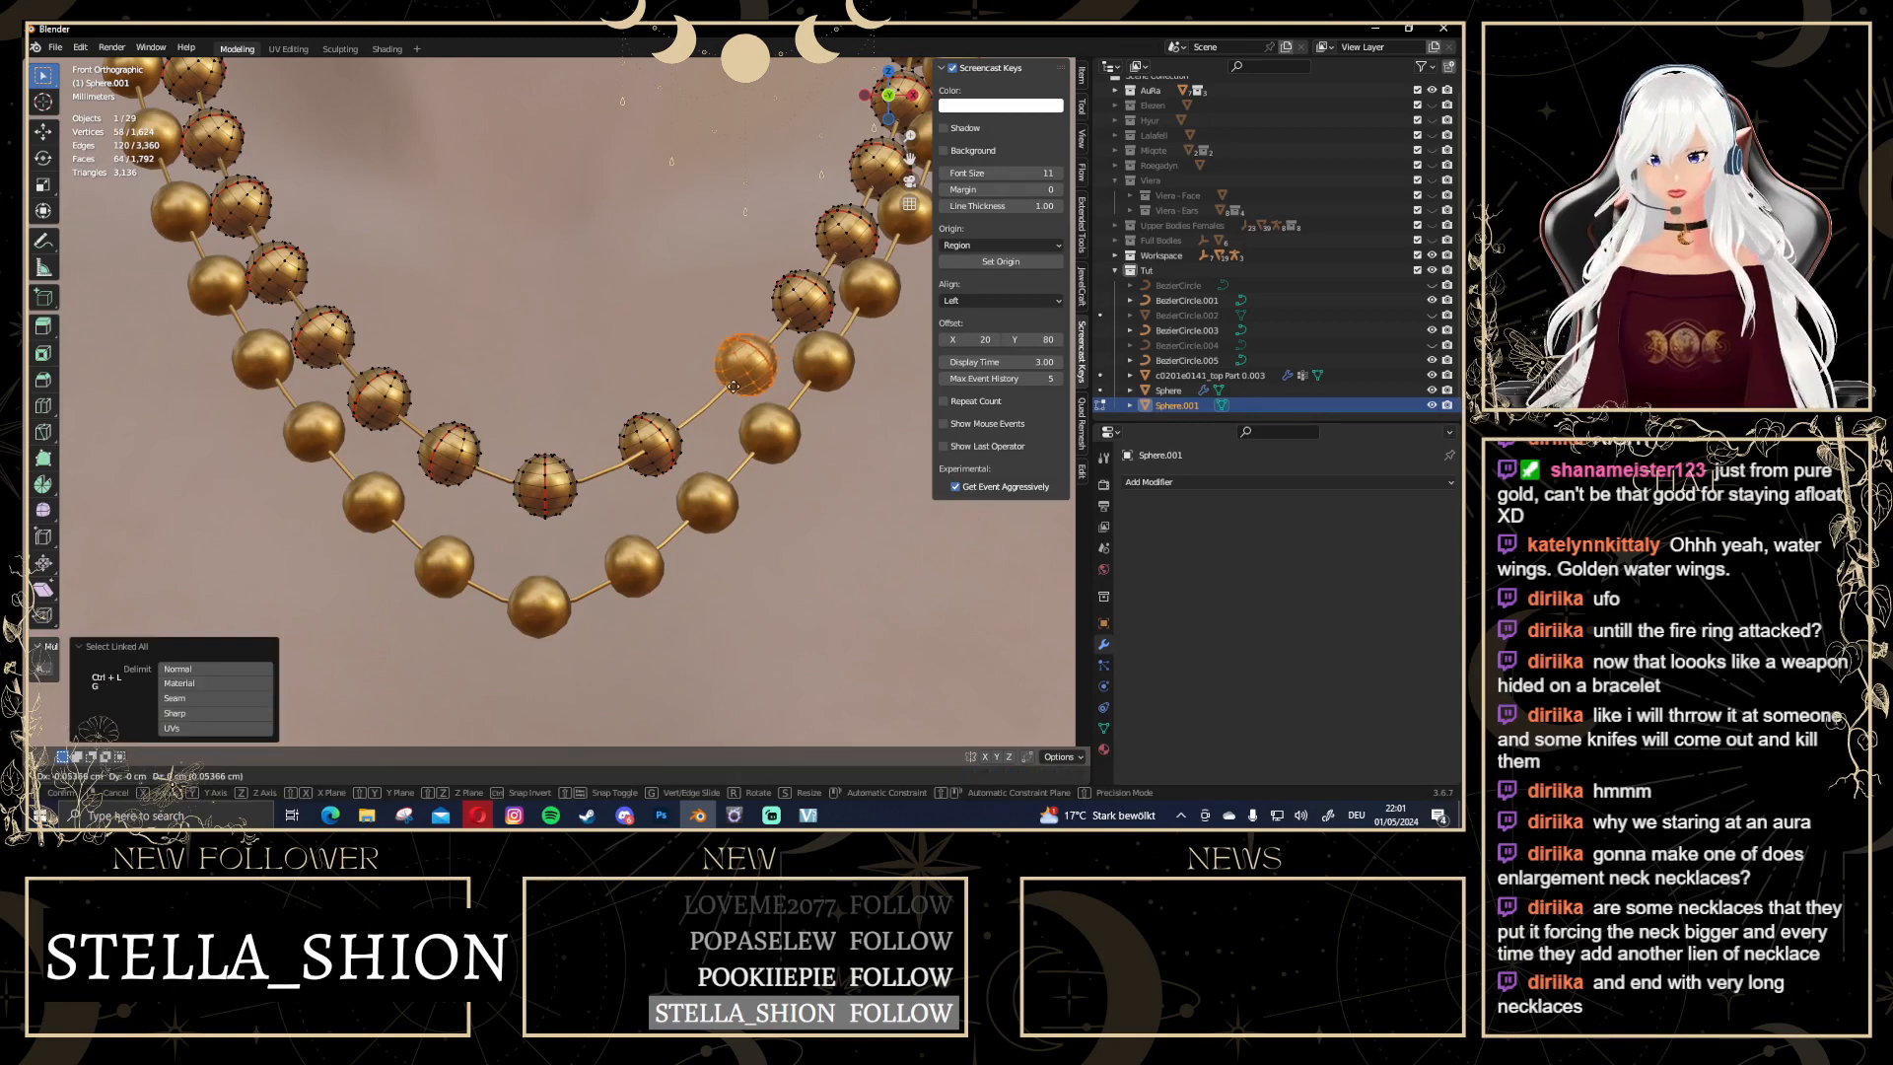
{"action": "left_click", "coordinate": [723, 394]}
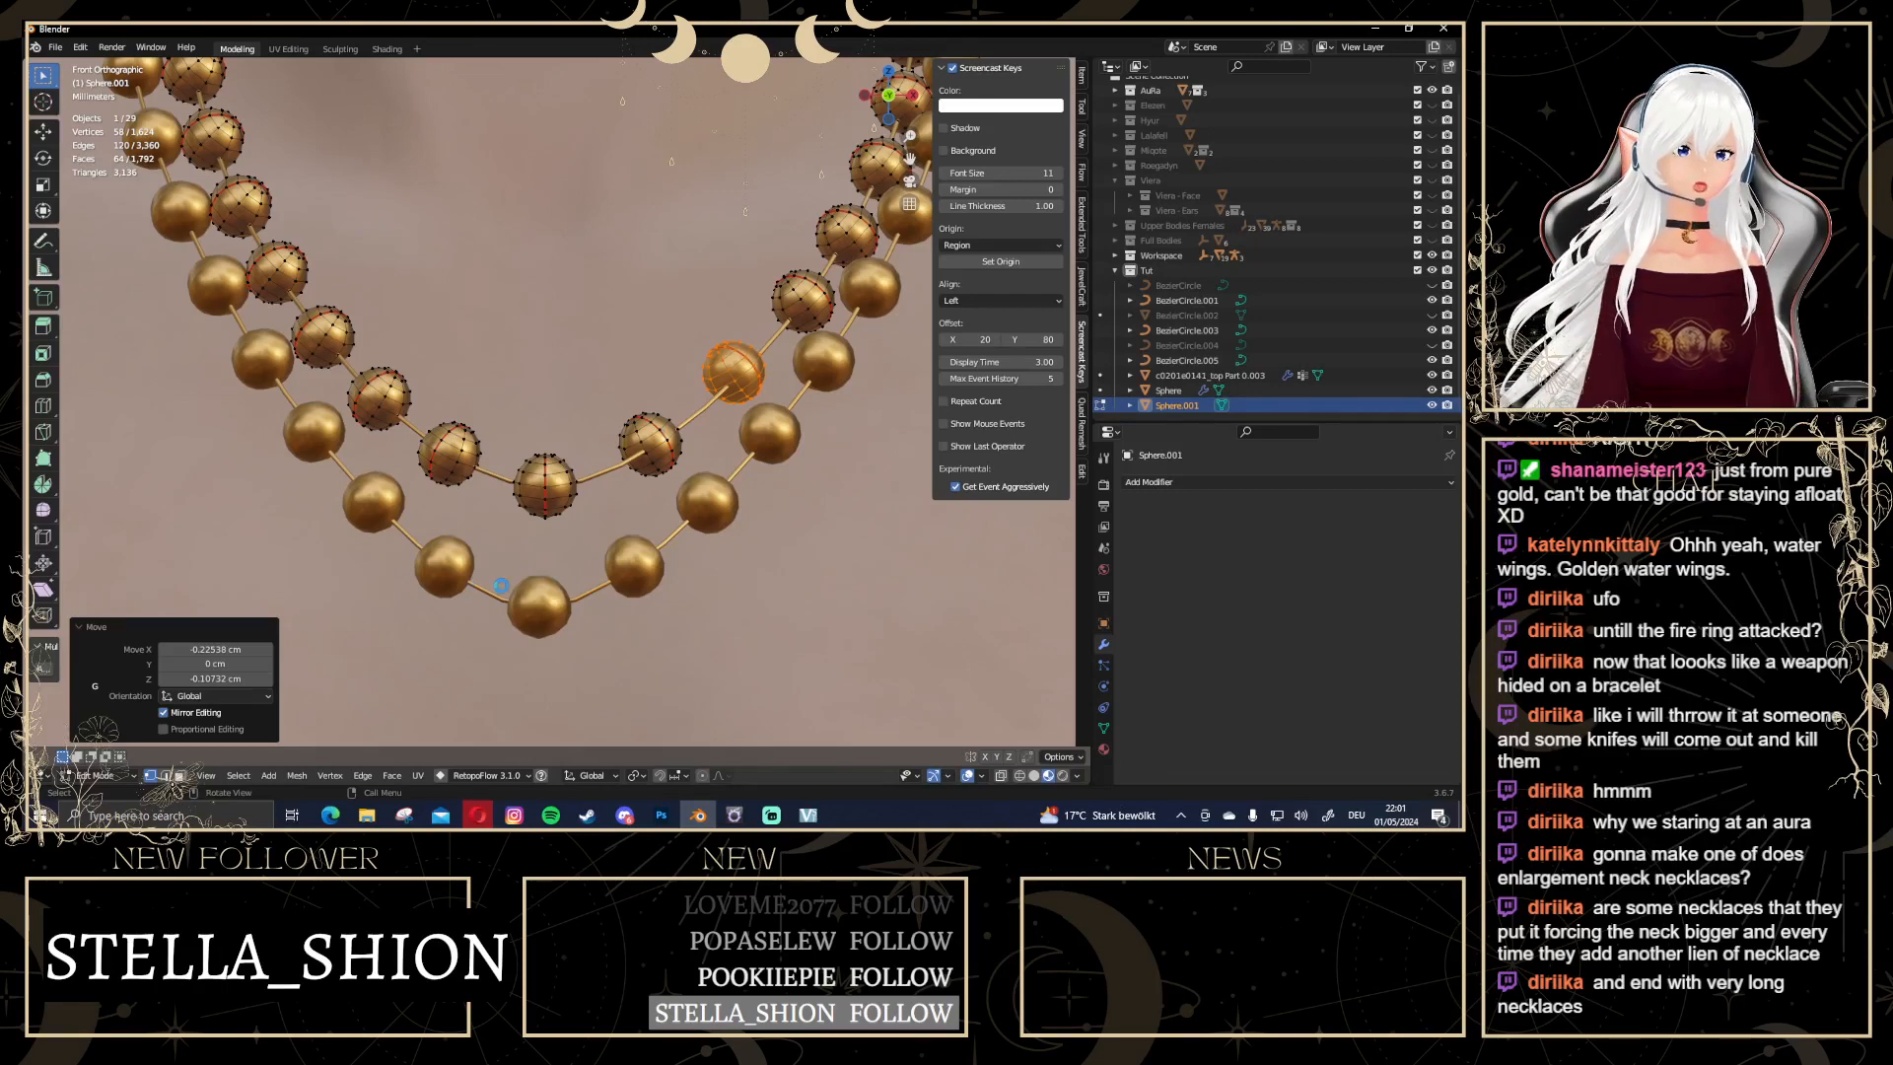
{"action": "scroll", "coordinate": [539, 537], "scroll_direction": "down", "scroll_amount": 6}
{"action": "key", "text": "Tab"}
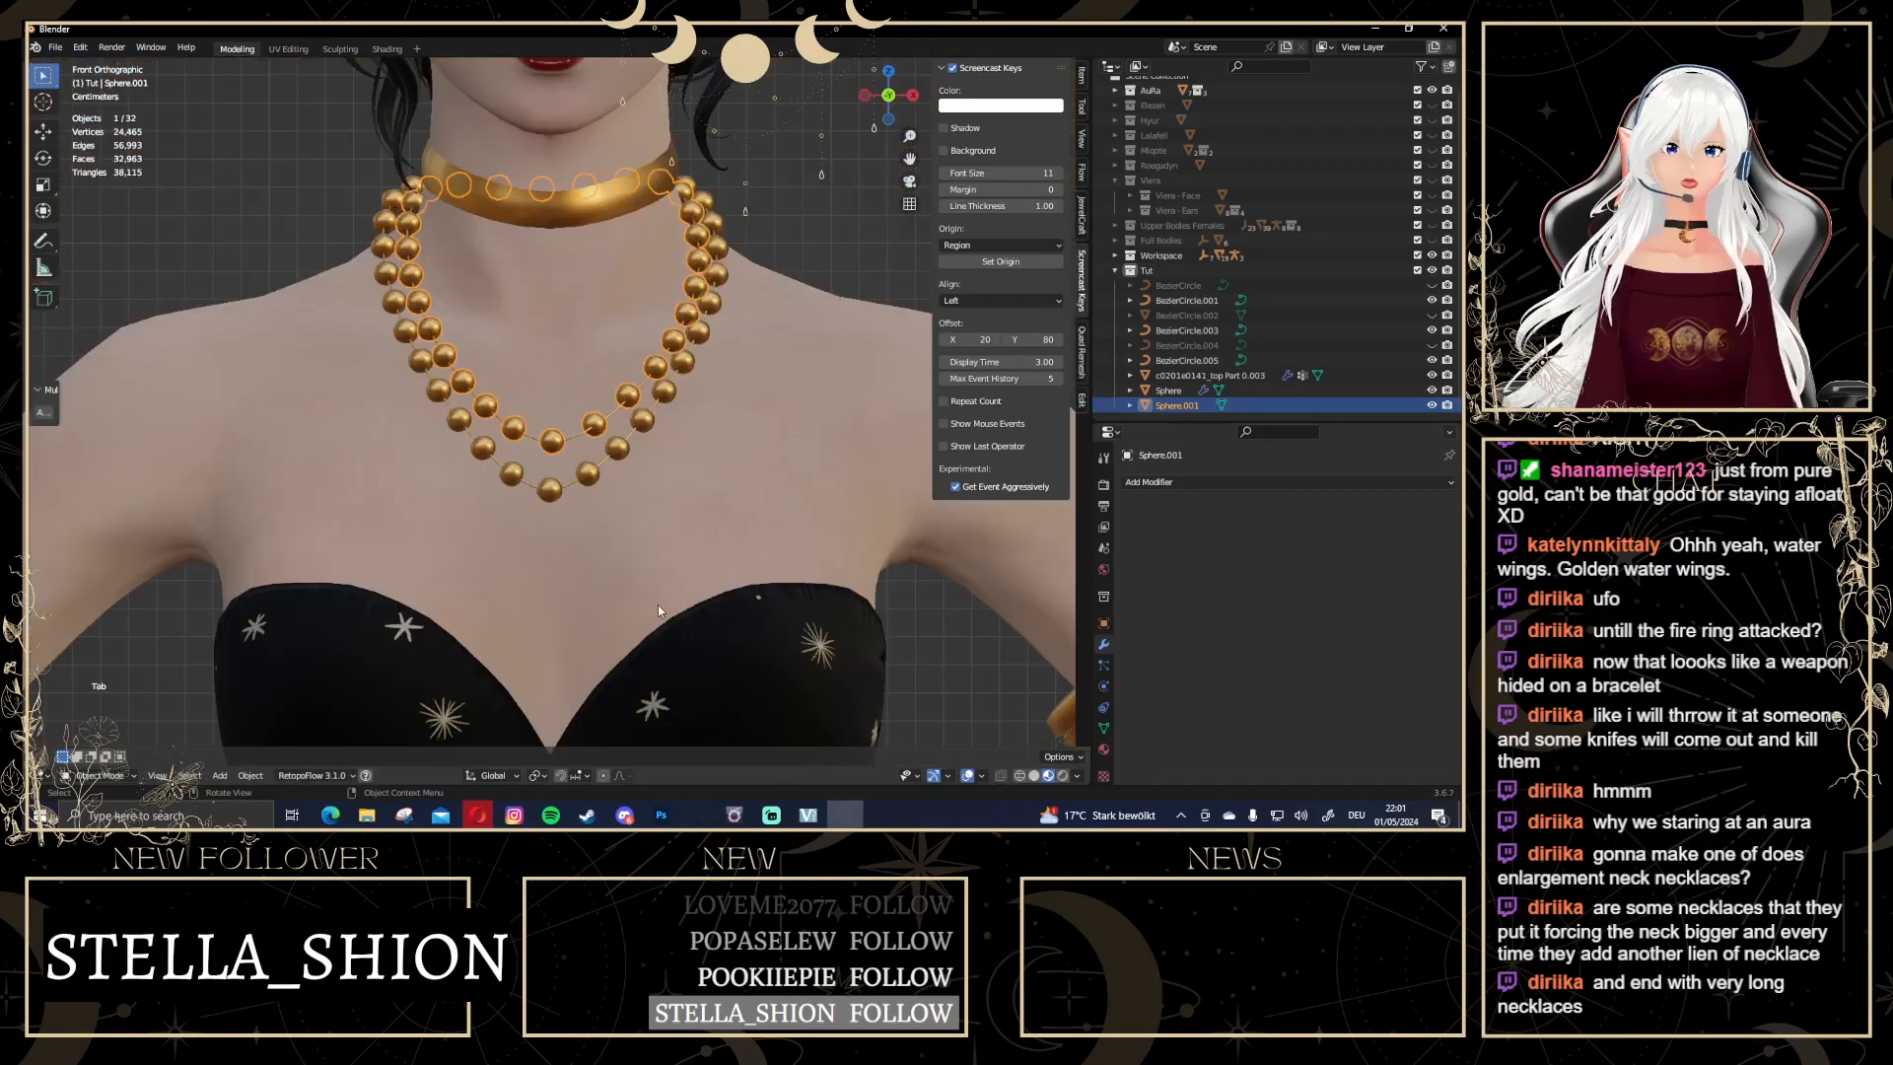
Inspect the outer and inner chain curves in turn, briefly entering Edit Mode on each
{"action": "left_click", "coordinate": [585, 512]}
{"action": "scroll", "coordinate": [586, 513], "scroll_direction": "up", "scroll_amount": 4}
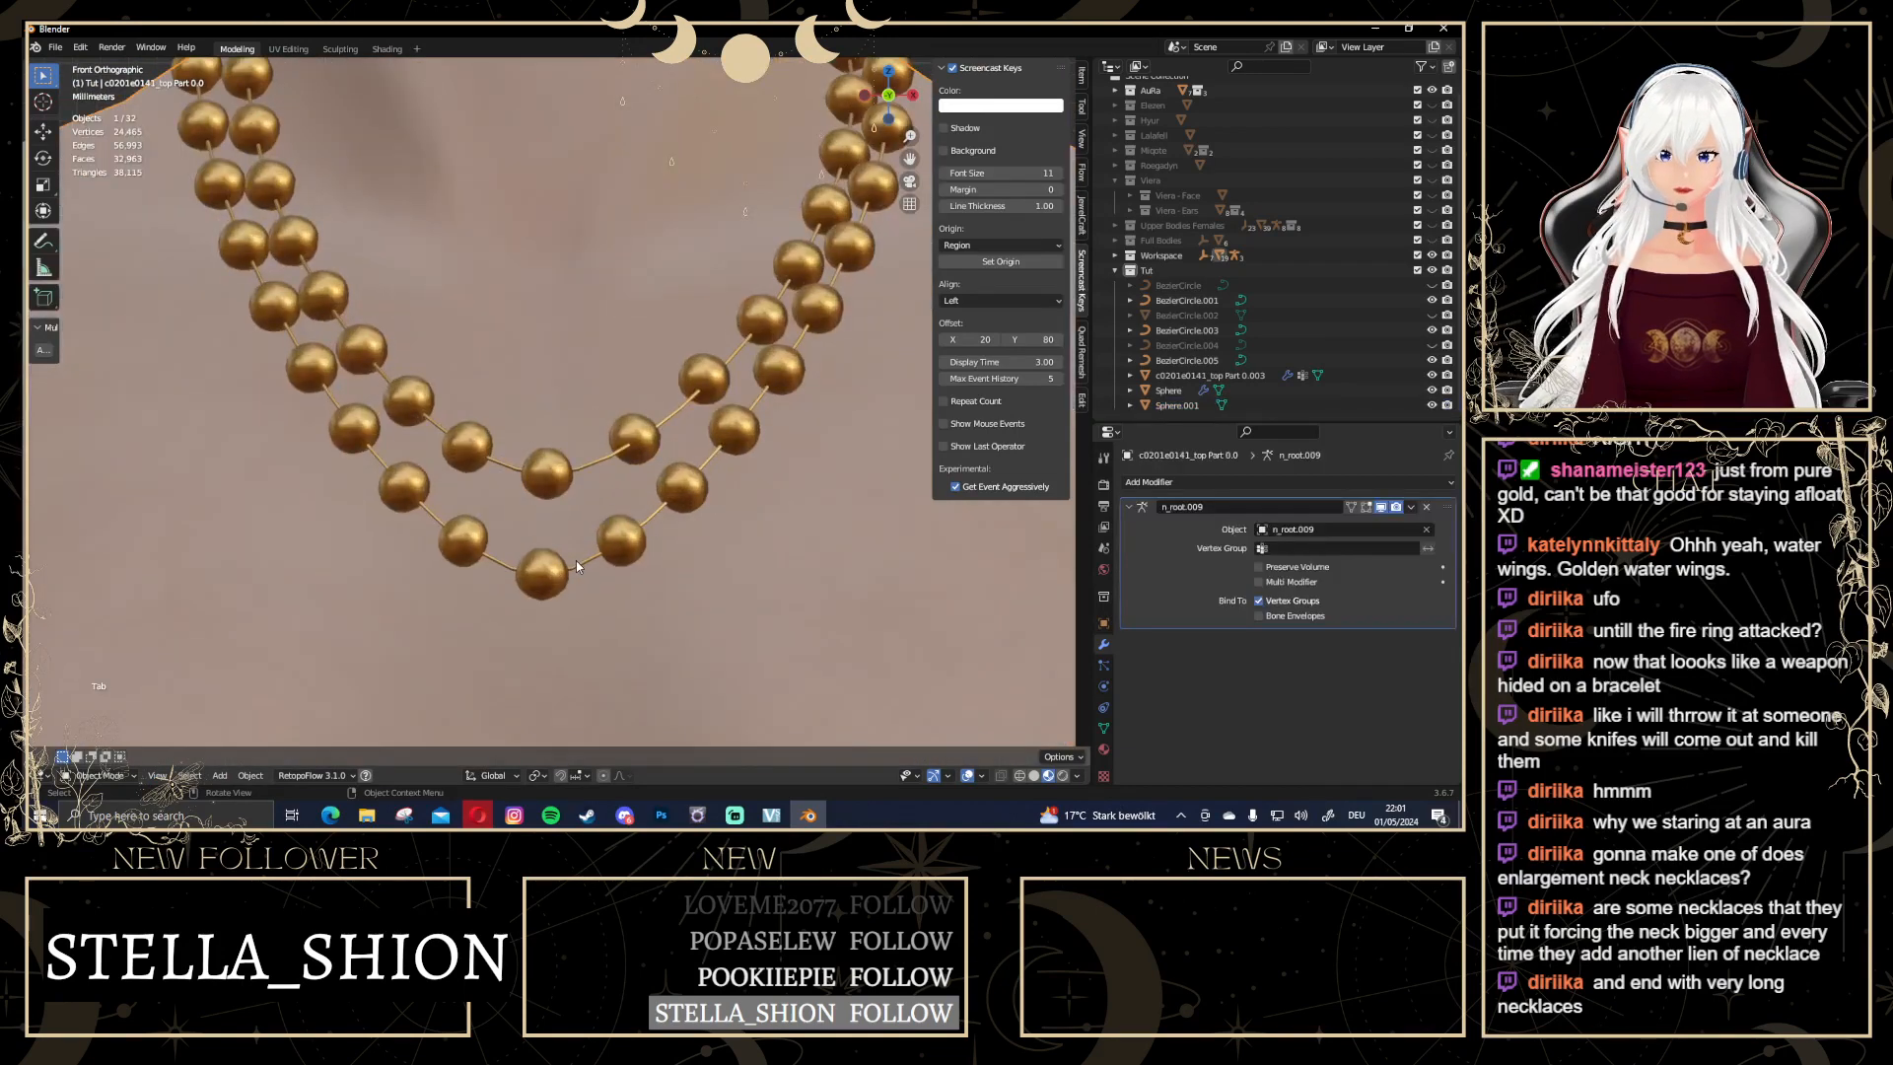
{"action": "left_click", "coordinate": [576, 560]}
{"action": "key", "text": "Tab"}
{"action": "key", "text": "Tab"}
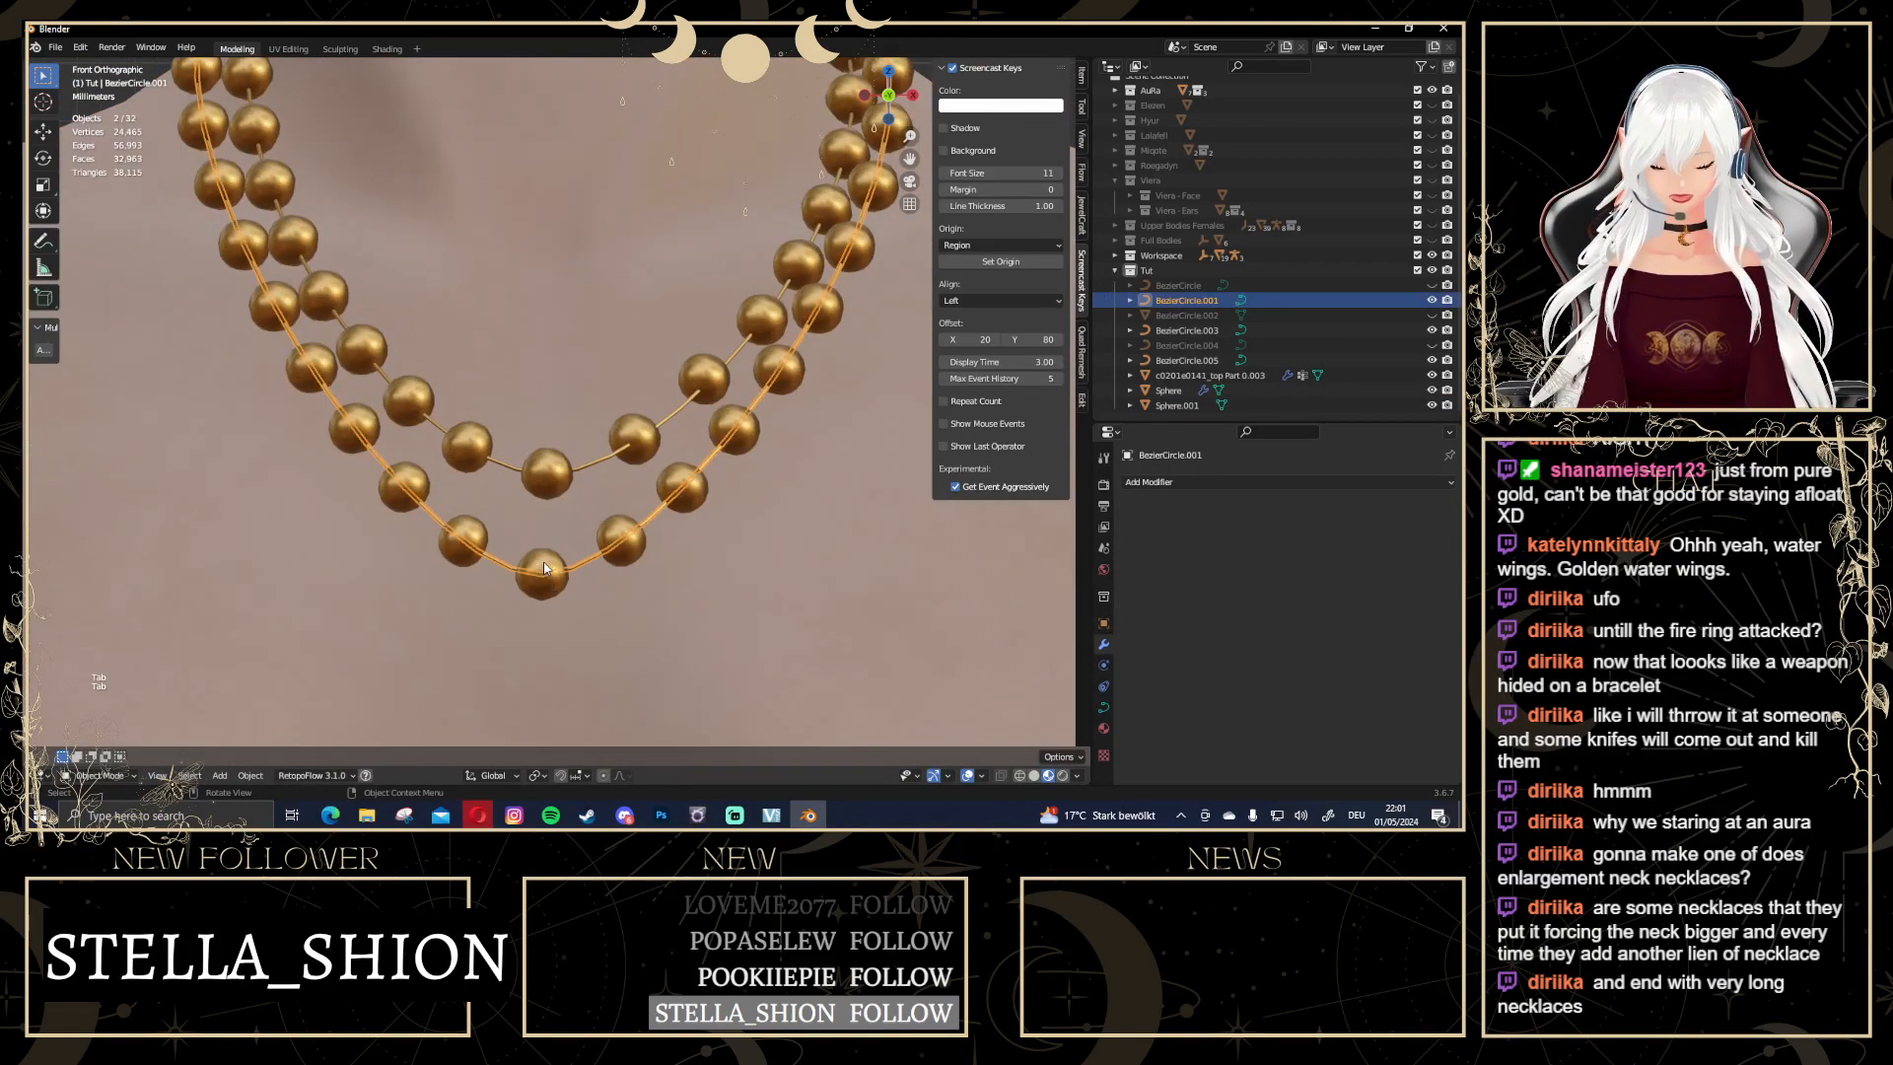
{"action": "left_click", "coordinate": [590, 462]}
{"action": "key", "text": "Tab"}
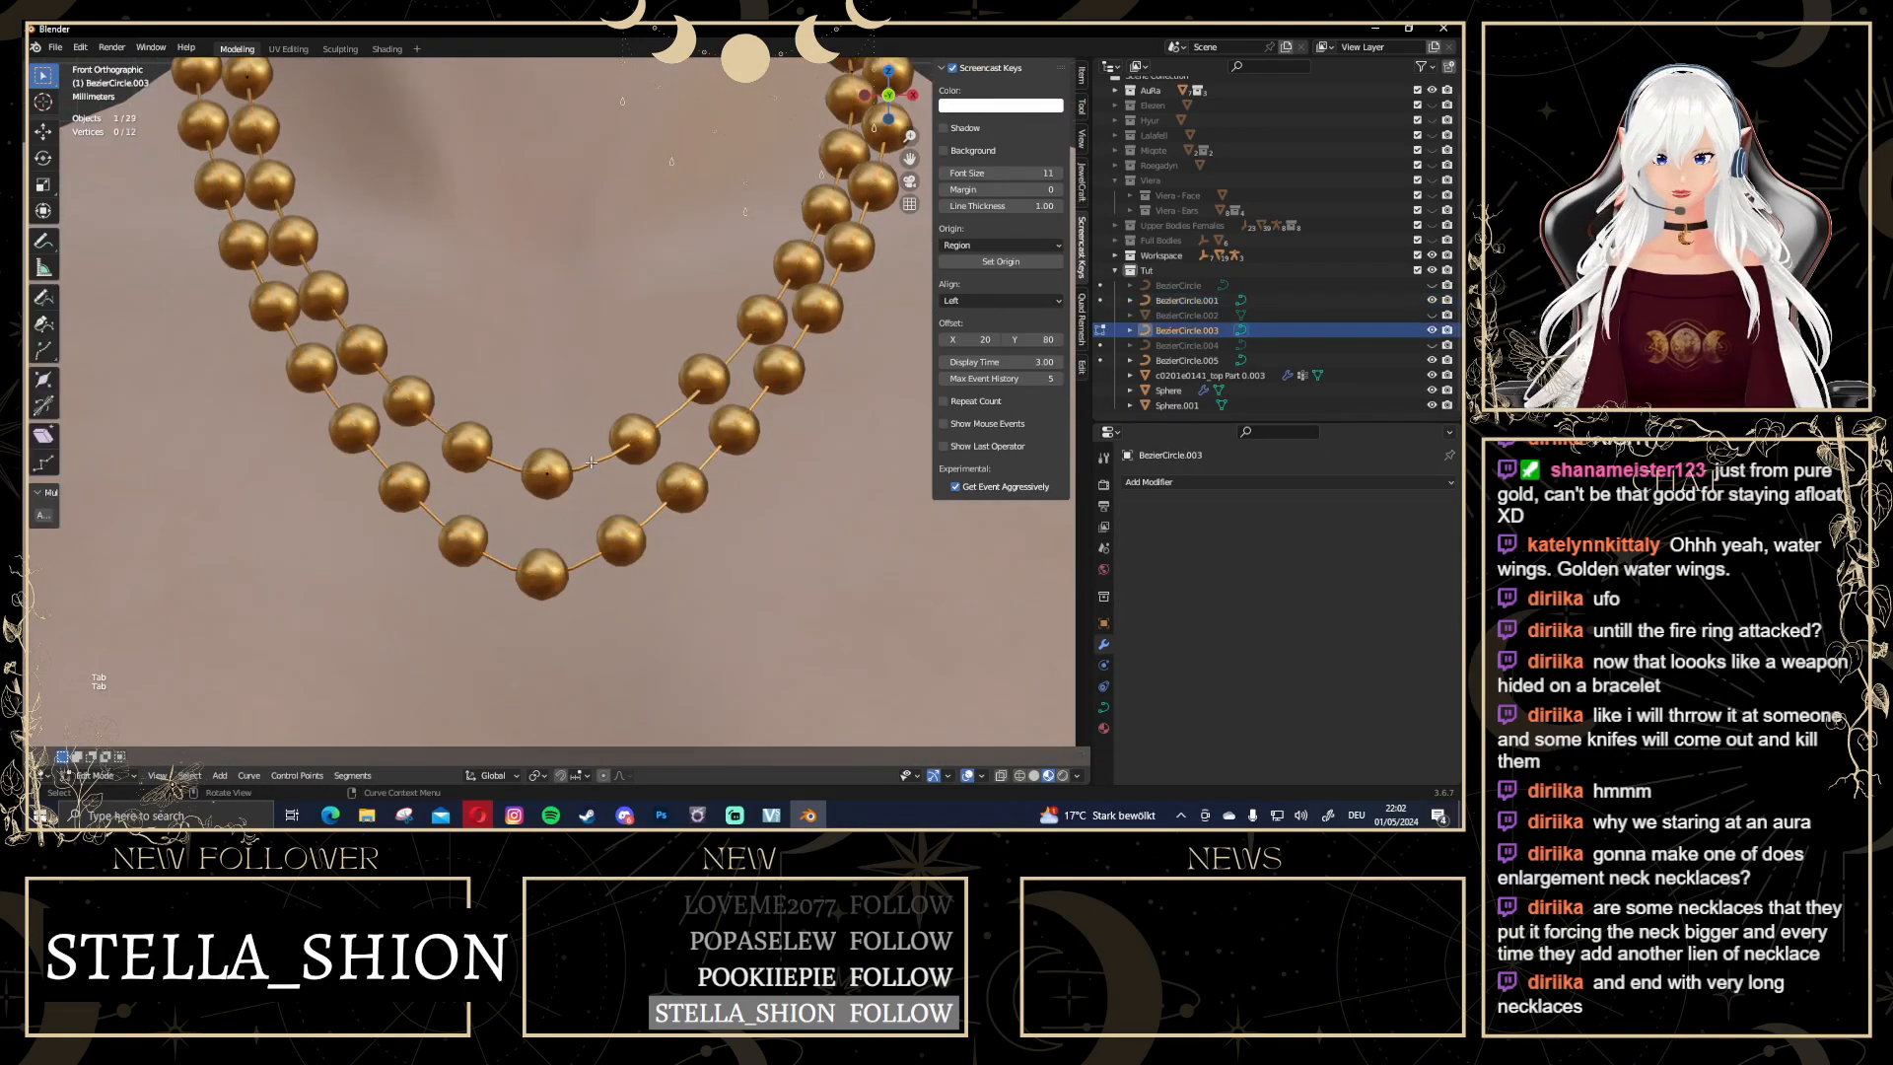
{"action": "key", "text": "Tab"}
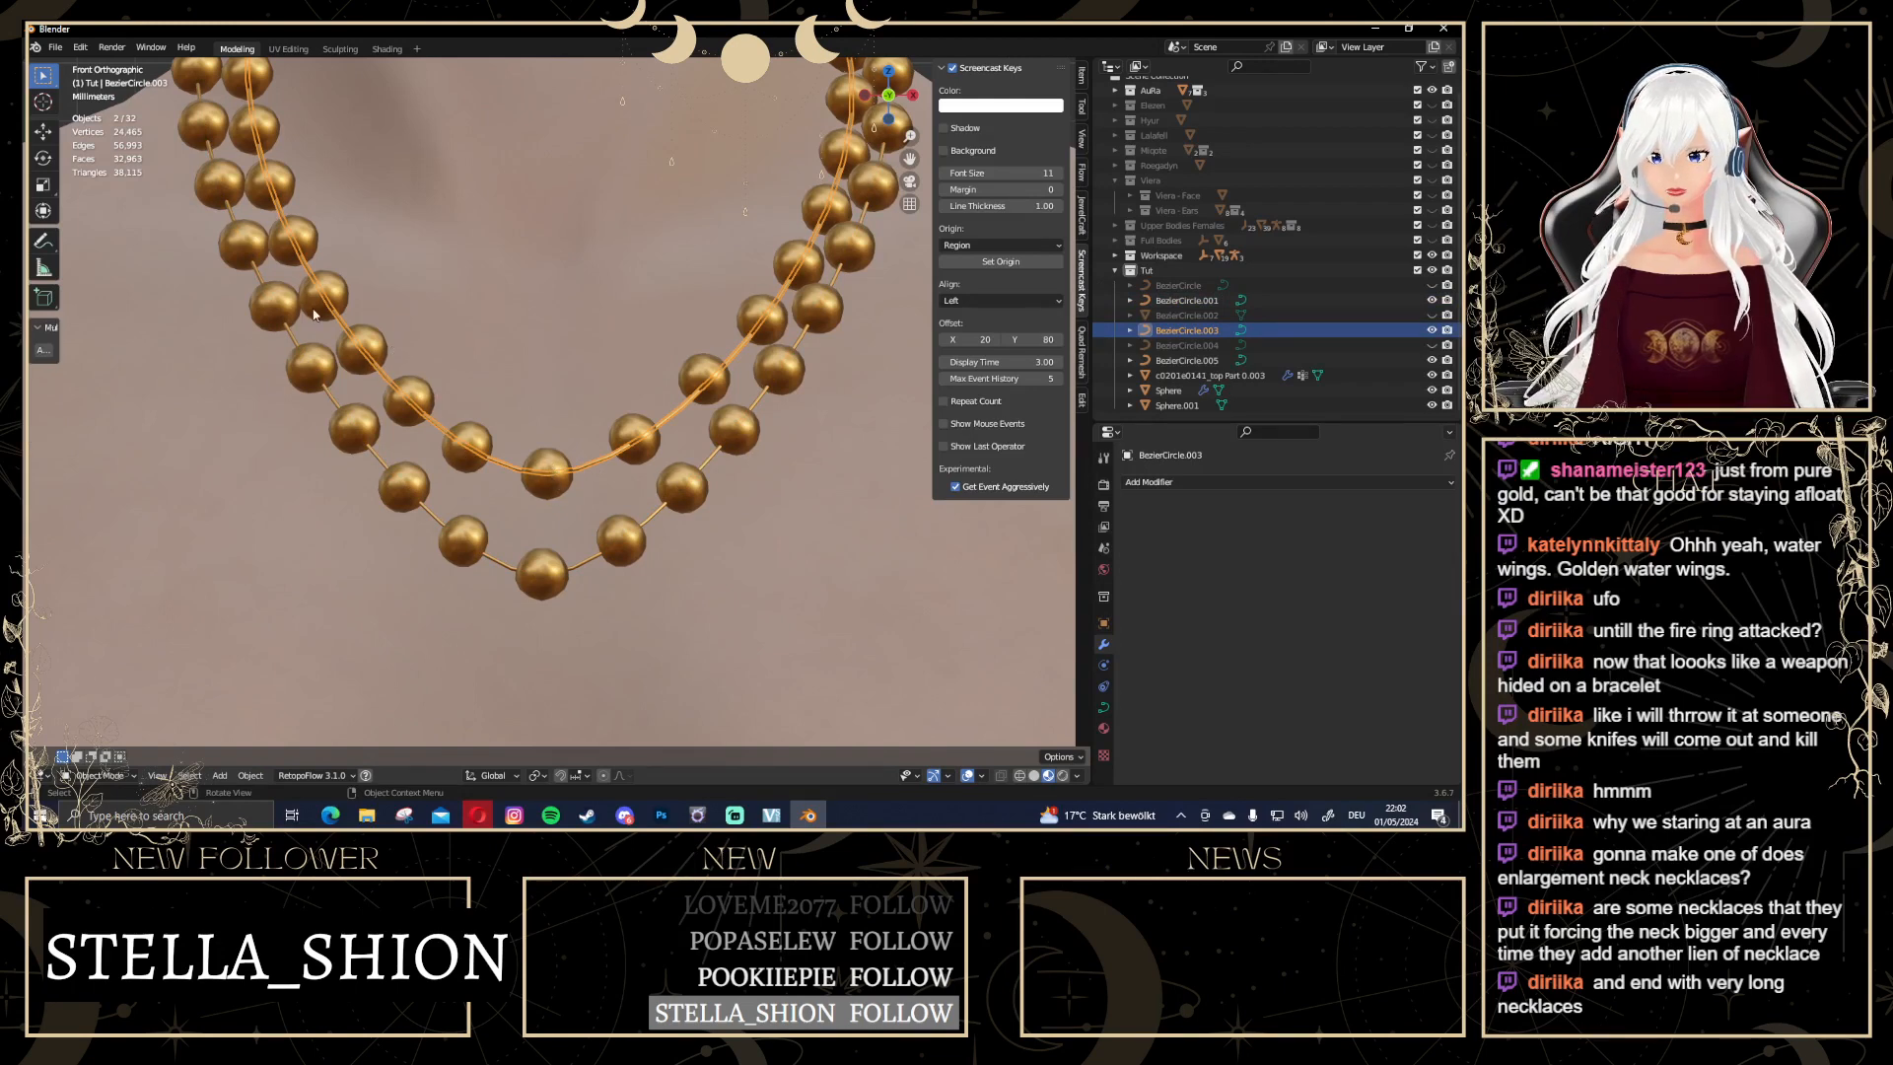
Examine the respaced bead necklace with the choker and bangle from the front and close up at an angle
{"action": "scroll", "coordinate": [603, 312], "scroll_direction": "down", "scroll_amount": 8}
{"action": "left_click", "coordinate": [768, 262]}
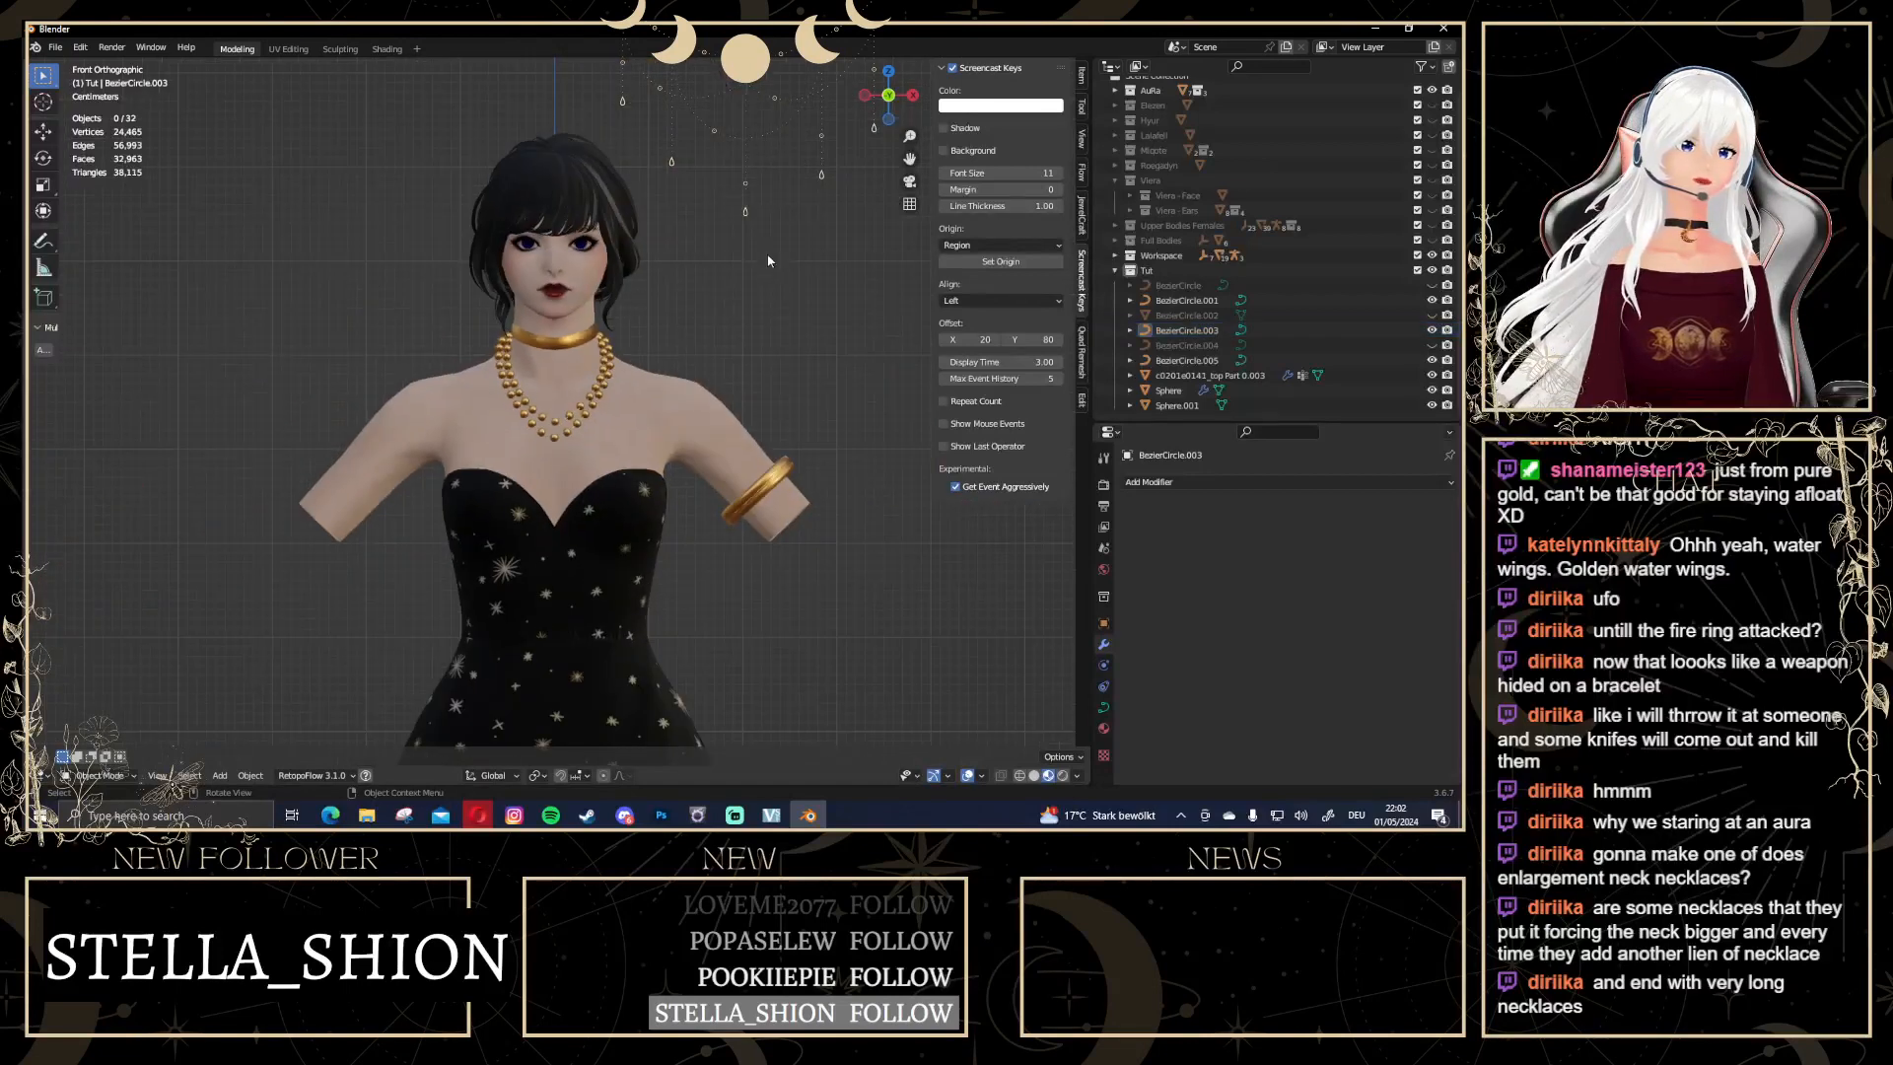
{"action": "scroll", "coordinate": [808, 389], "scroll_direction": "up", "scroll_amount": 3}
{"action": "scroll", "coordinate": [803, 389], "scroll_direction": "down", "scroll_amount": 2}
{"action": "scroll", "coordinate": [802, 389], "scroll_direction": "up", "scroll_amount": 2}
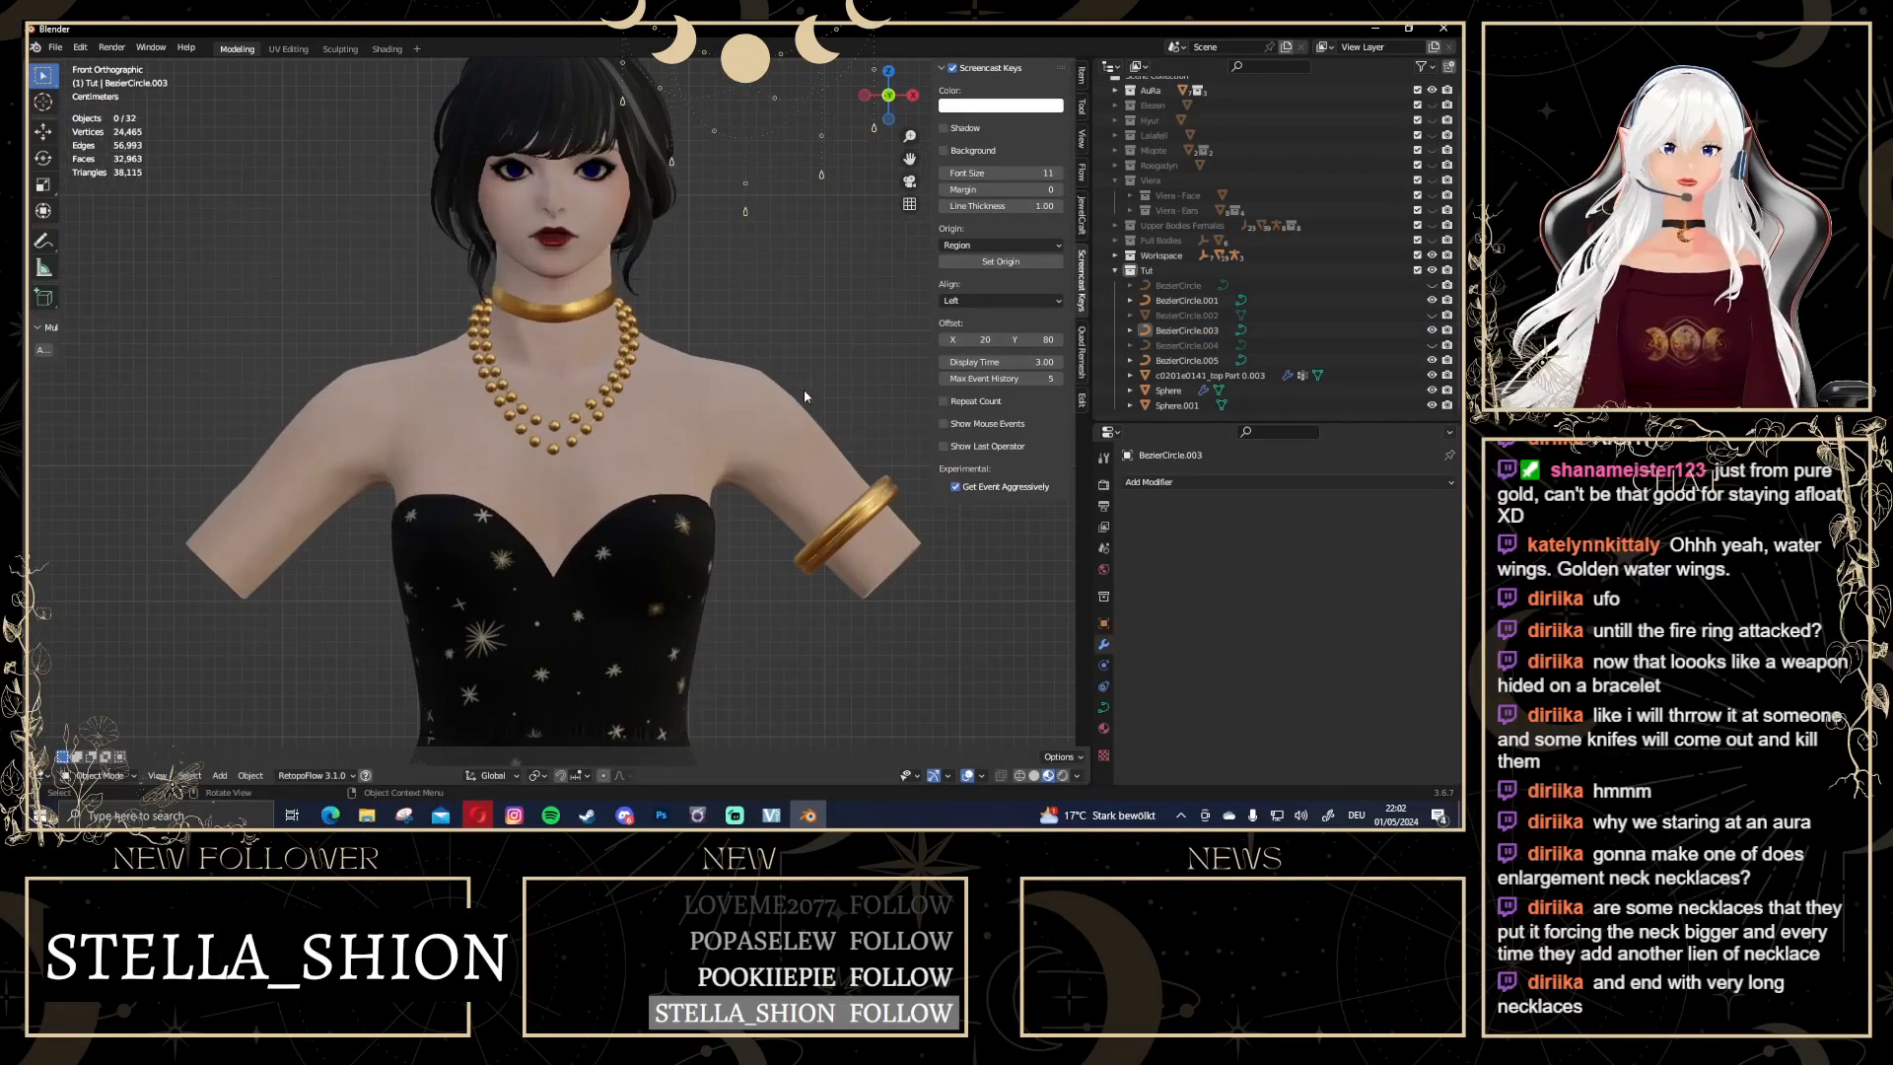
{"action": "scroll", "coordinate": [803, 388], "scroll_direction": "up", "scroll_amount": 2}
{"action": "middle_click_drag", "start_coordinate": [779, 454], "coordinate": [298, 441], "text": "shift"}
{"action": "scroll", "coordinate": [757, 546], "scroll_direction": "up", "scroll_amount": 1}
{"action": "left_click", "coordinate": [580, 301]}
{"action": "scroll", "coordinate": [577, 511], "scroll_direction": "up", "scroll_amount": 3}
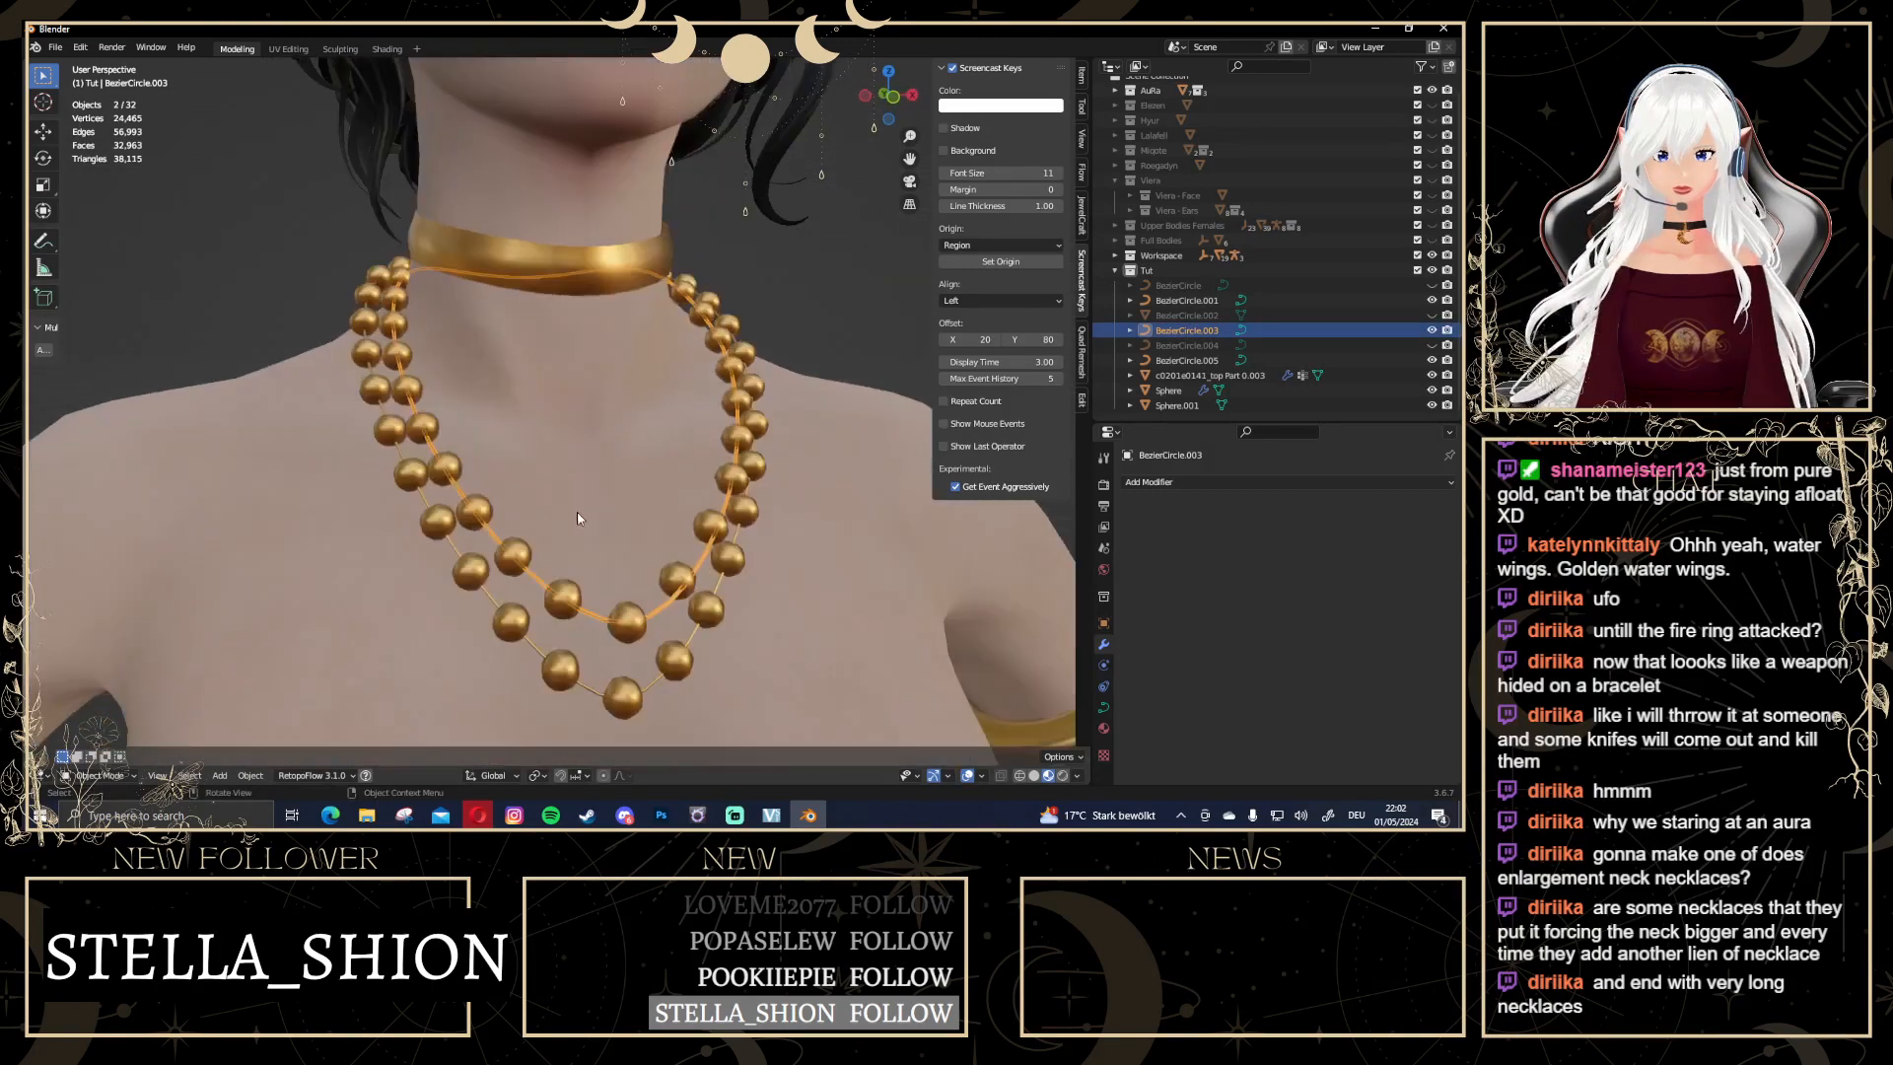
{"action": "left_click", "coordinate": [553, 605]}
{"action": "mouse_move", "coordinate": [553, 606]}
{"action": "middle_mouse_down"}
{"action": "mouse_move", "coordinate": [506, 600]}
{"action": "mouse_move", "coordinate": [548, 594]}
{"action": "mouse_move", "coordinate": [548, 609]}
{"action": "middle_mouse_up"}
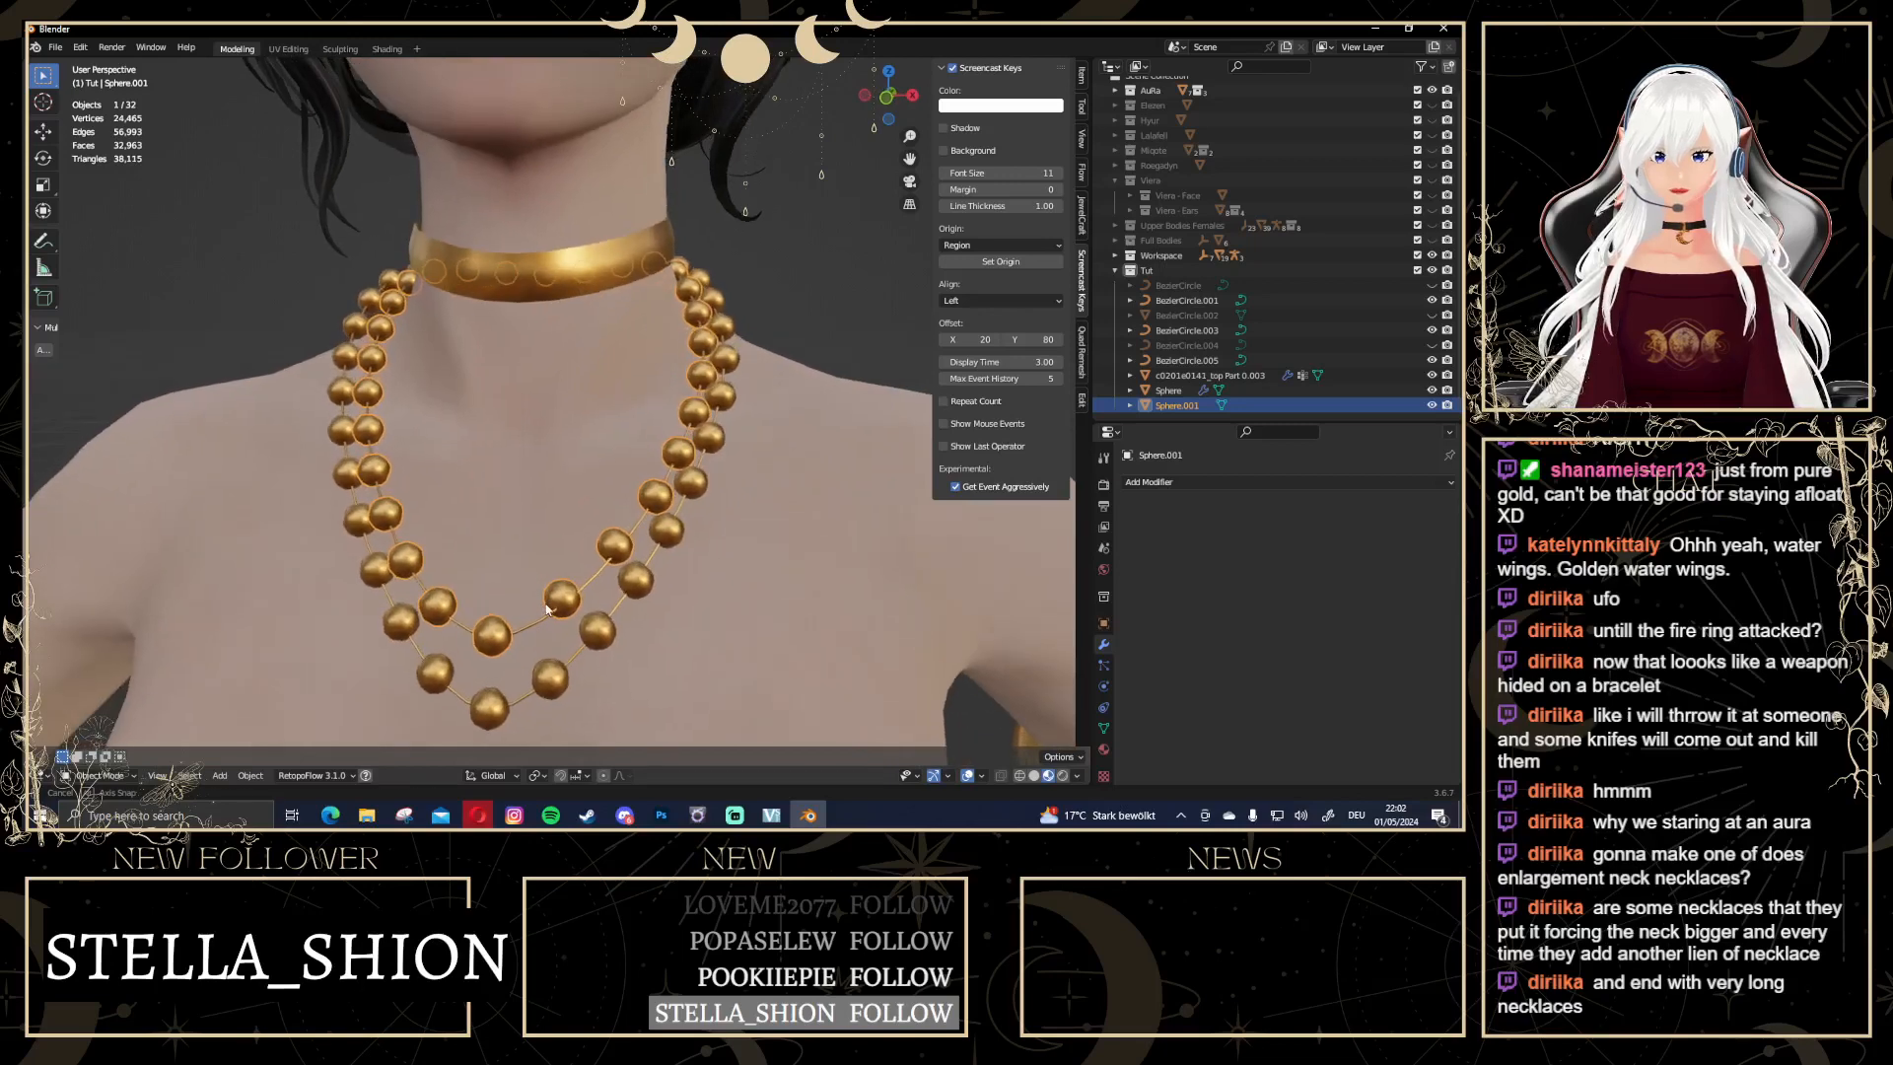
{"action": "scroll", "coordinate": [547, 609], "scroll_direction": "down", "scroll_amount": 6}
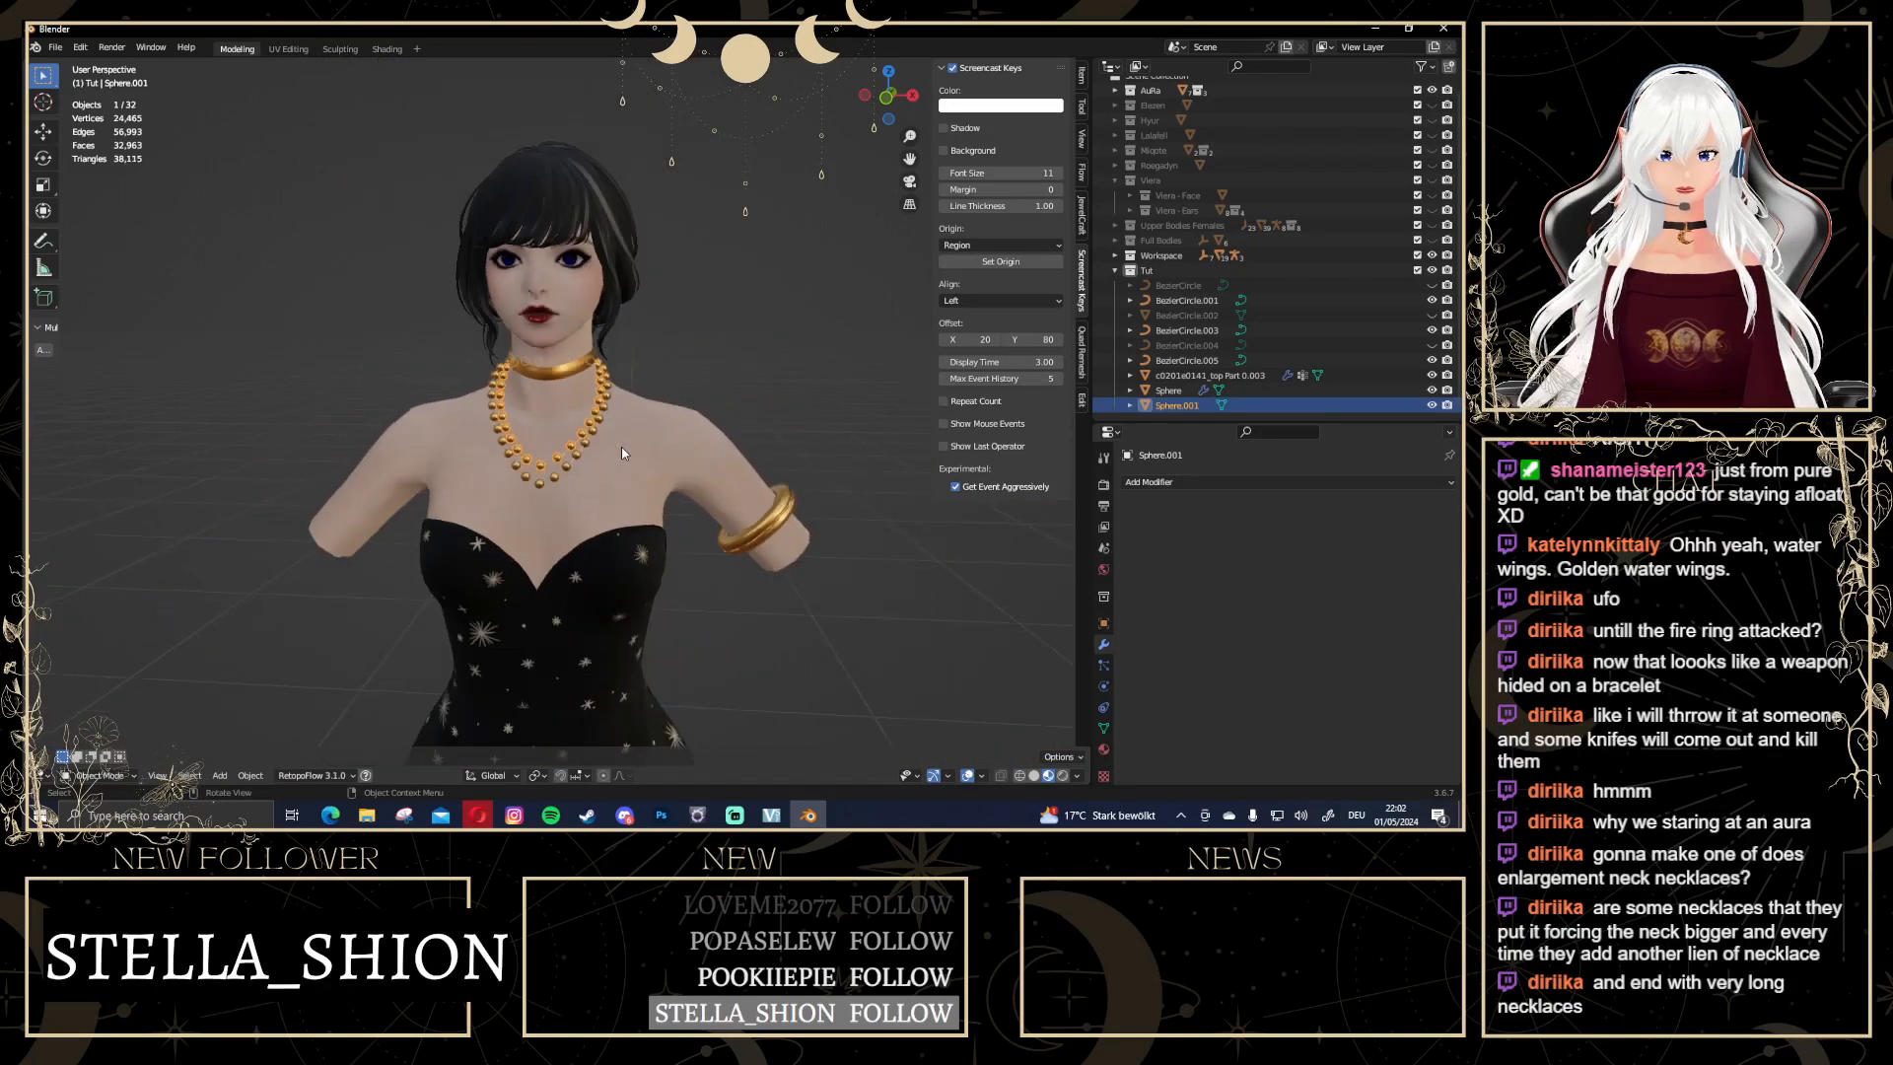
{"action": "scroll", "coordinate": [506, 536], "scroll_direction": "up", "scroll_amount": 2}
{"action": "key", "text": "g"}
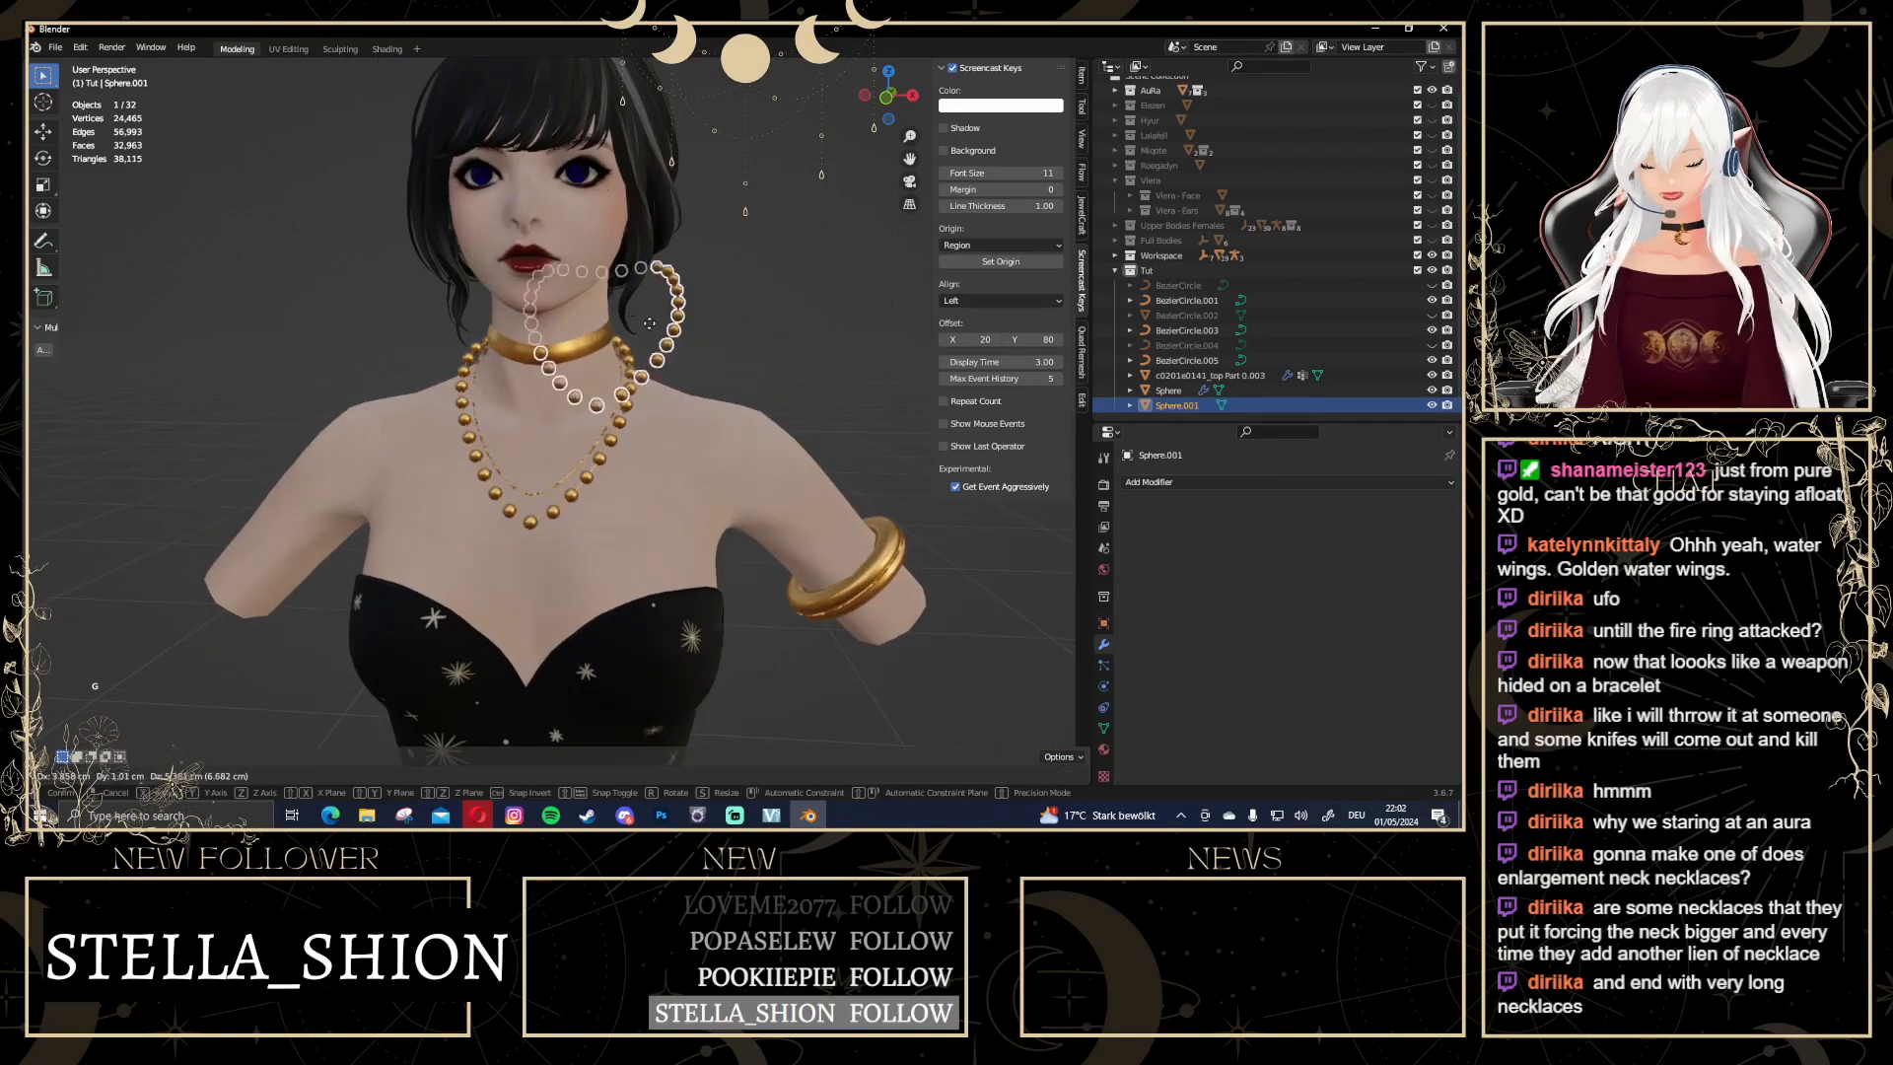
{"action": "key", "text": "Escape"}
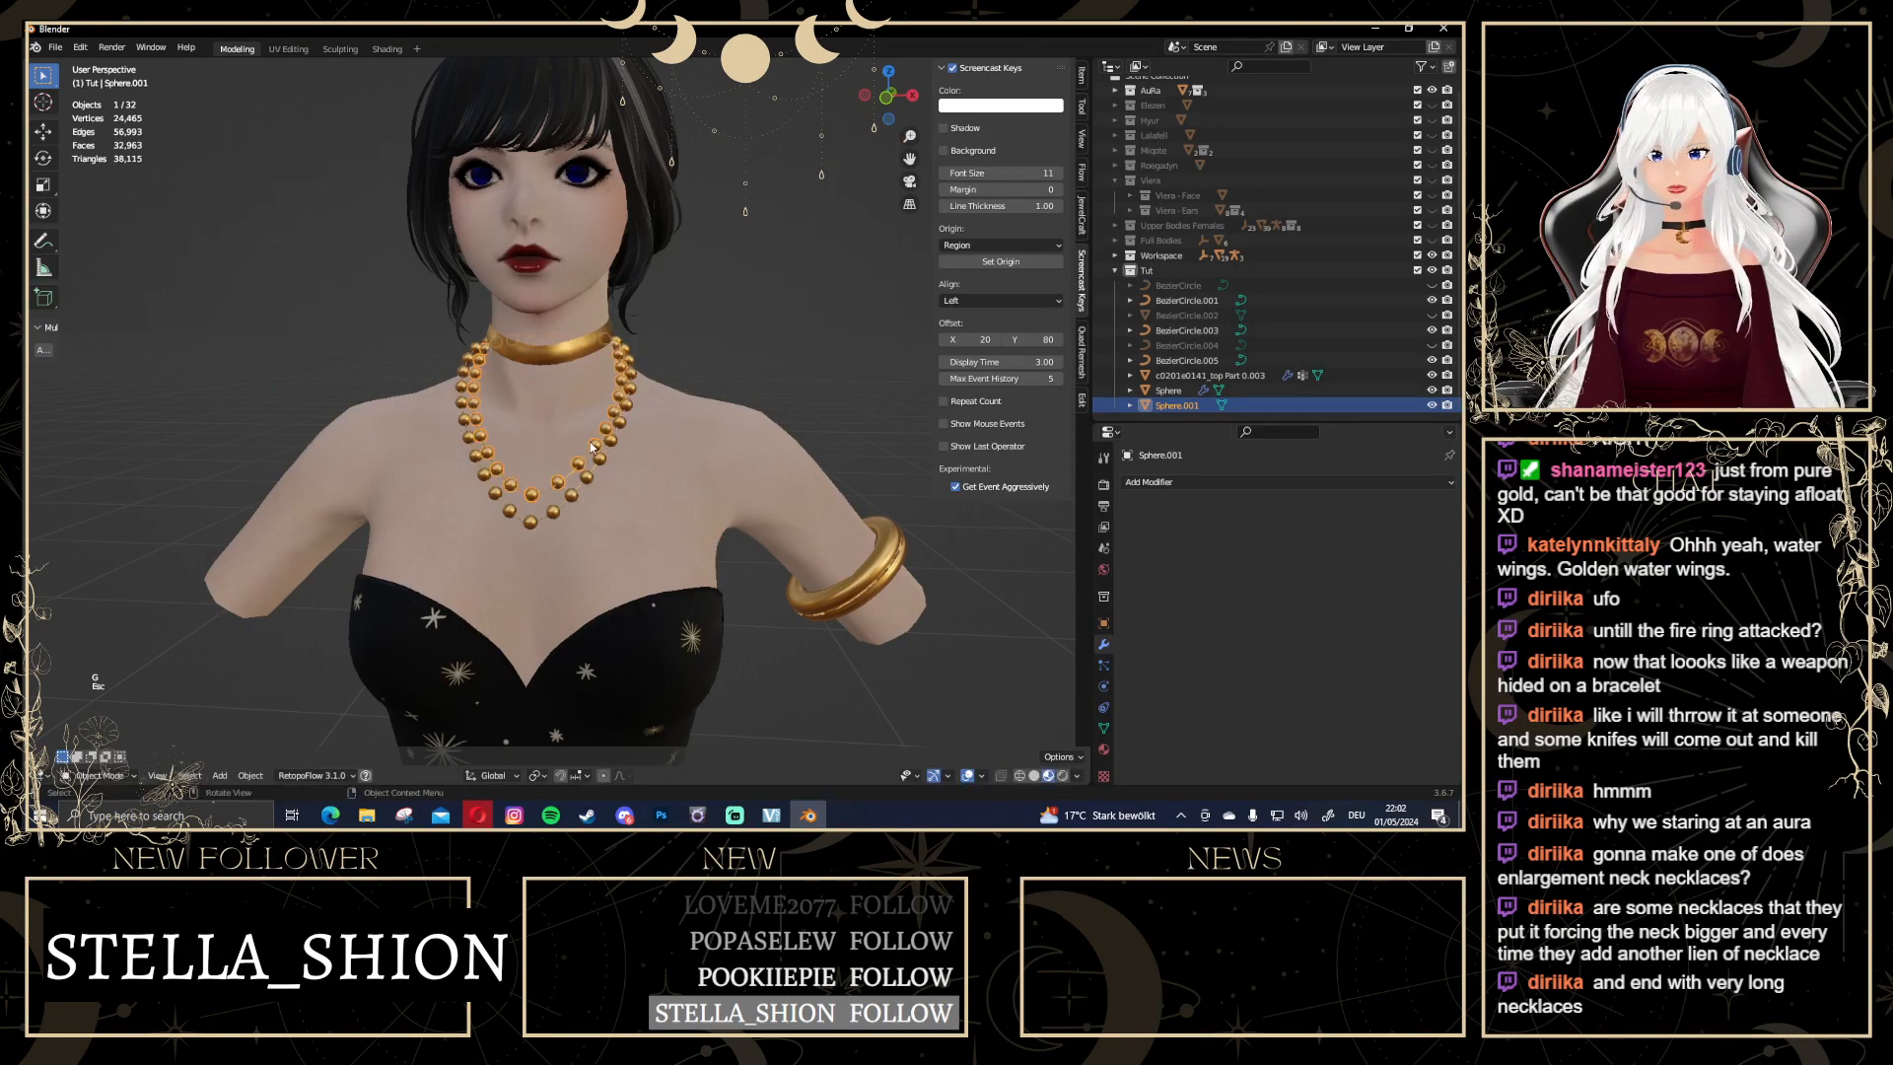
Examine the choker, bead necklace and bangle together with the dress, from the upper body out to the full figure
{"action": "scroll", "coordinate": [623, 416], "scroll_direction": "down", "scroll_amount": 4}
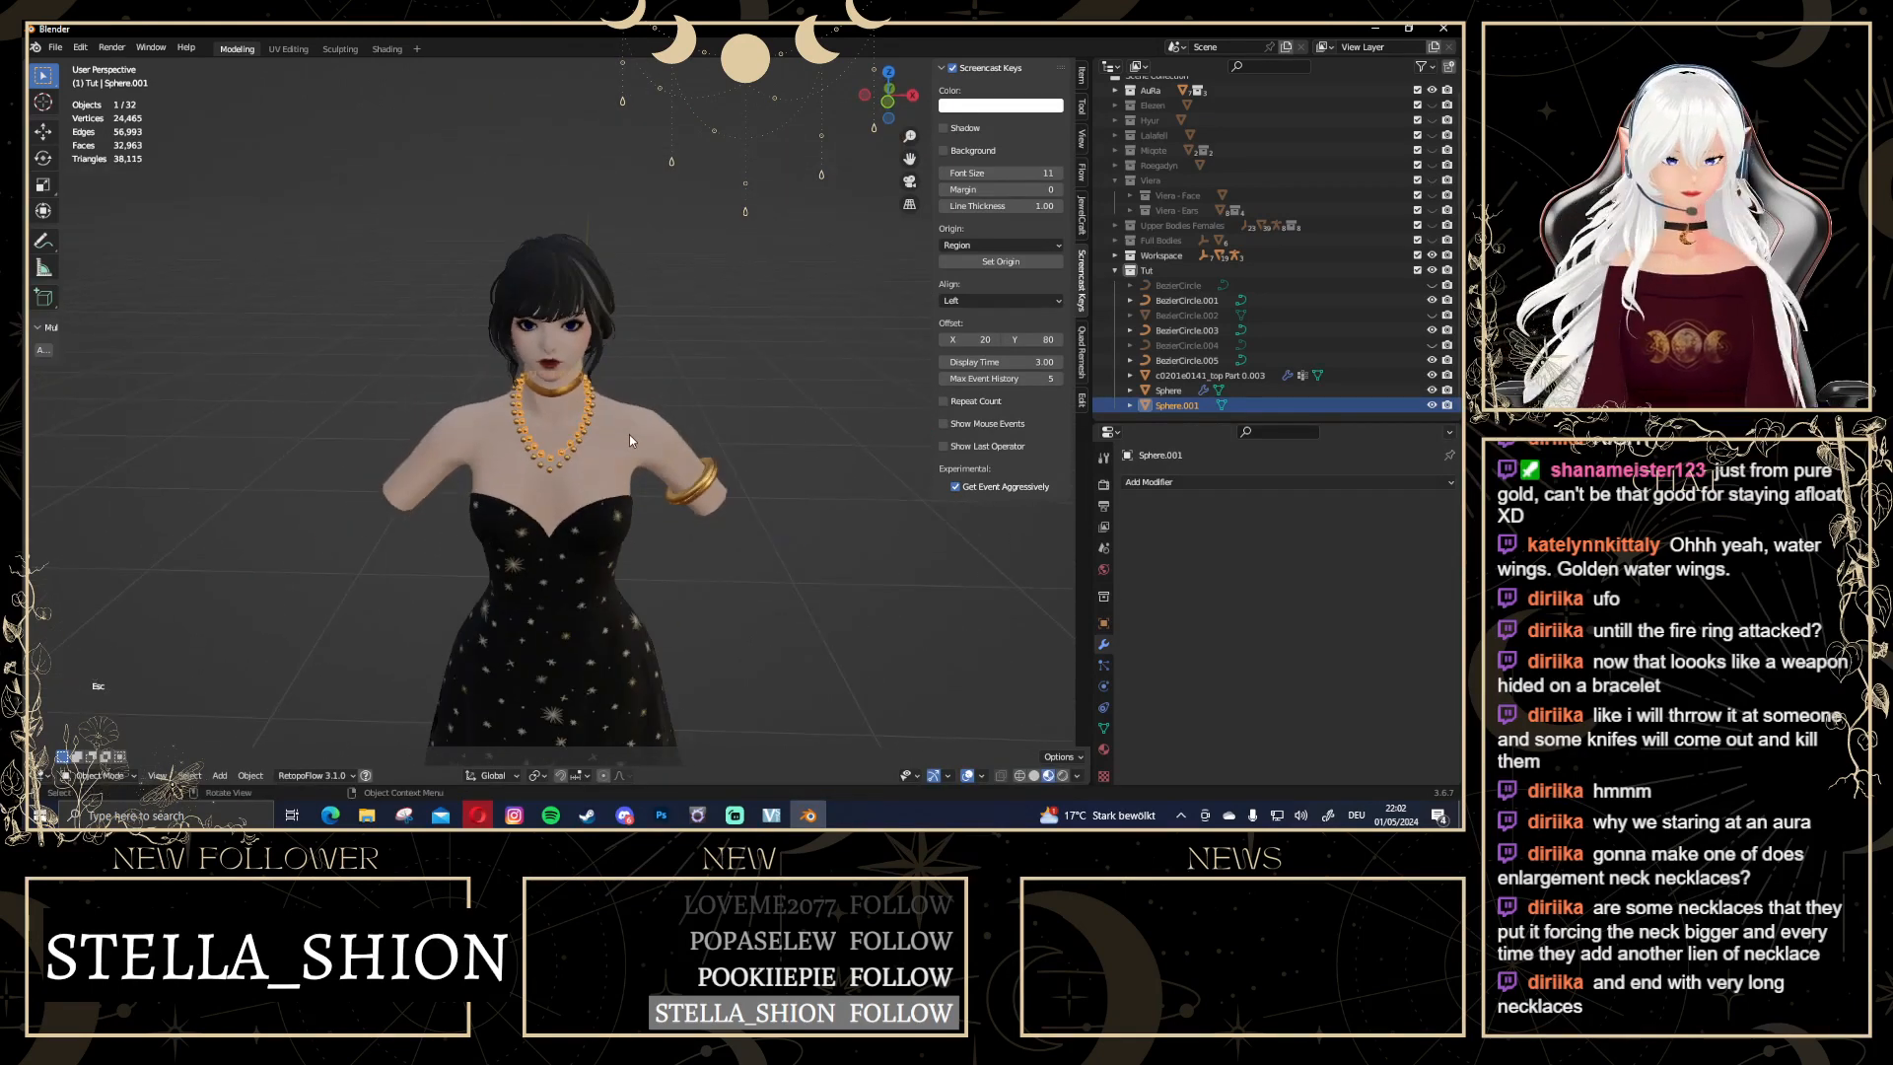
{"action": "left_click", "coordinate": [702, 402]}
{"action": "scroll", "coordinate": [706, 379], "scroll_direction": "up", "scroll_amount": 4}
{"action": "scroll", "coordinate": [706, 379], "scroll_direction": "down", "scroll_amount": 3}
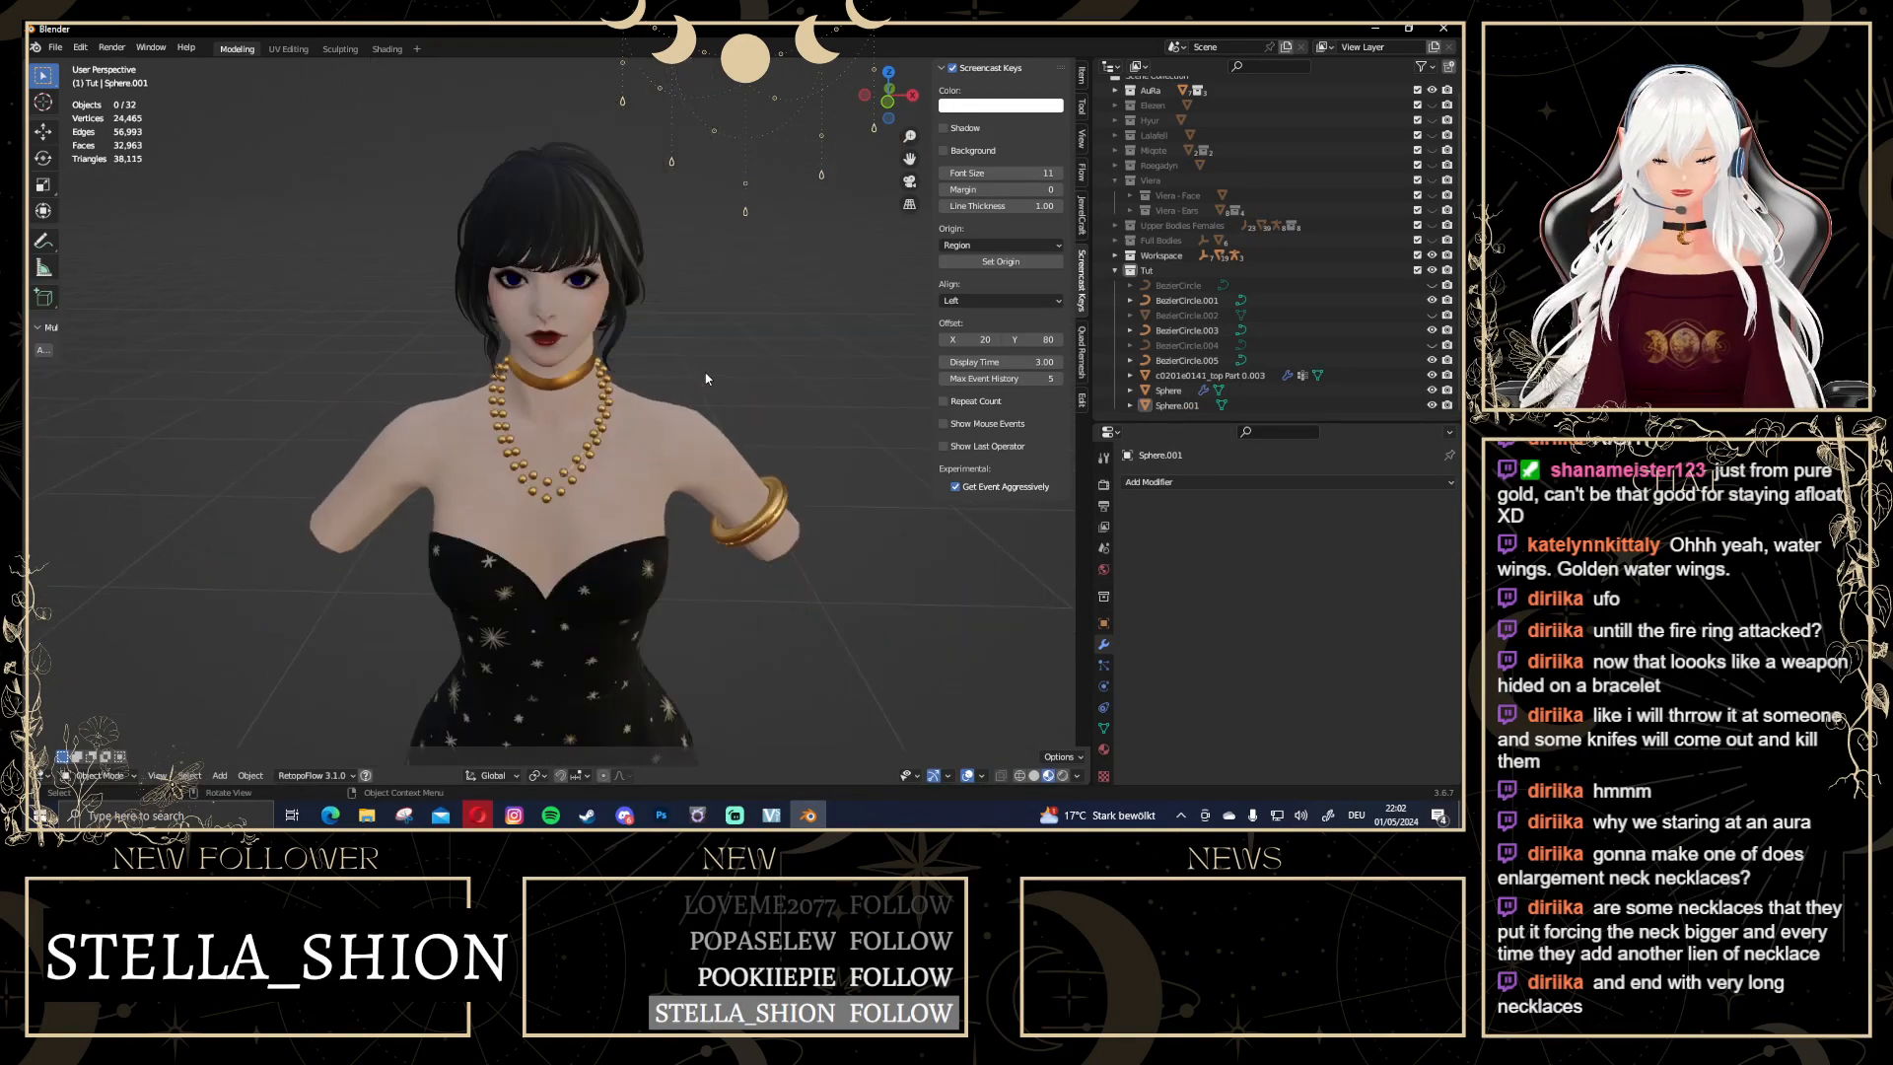
{"action": "middle_click_drag", "start_coordinate": [664, 458], "coordinate": [543, 362], "text": "shift"}
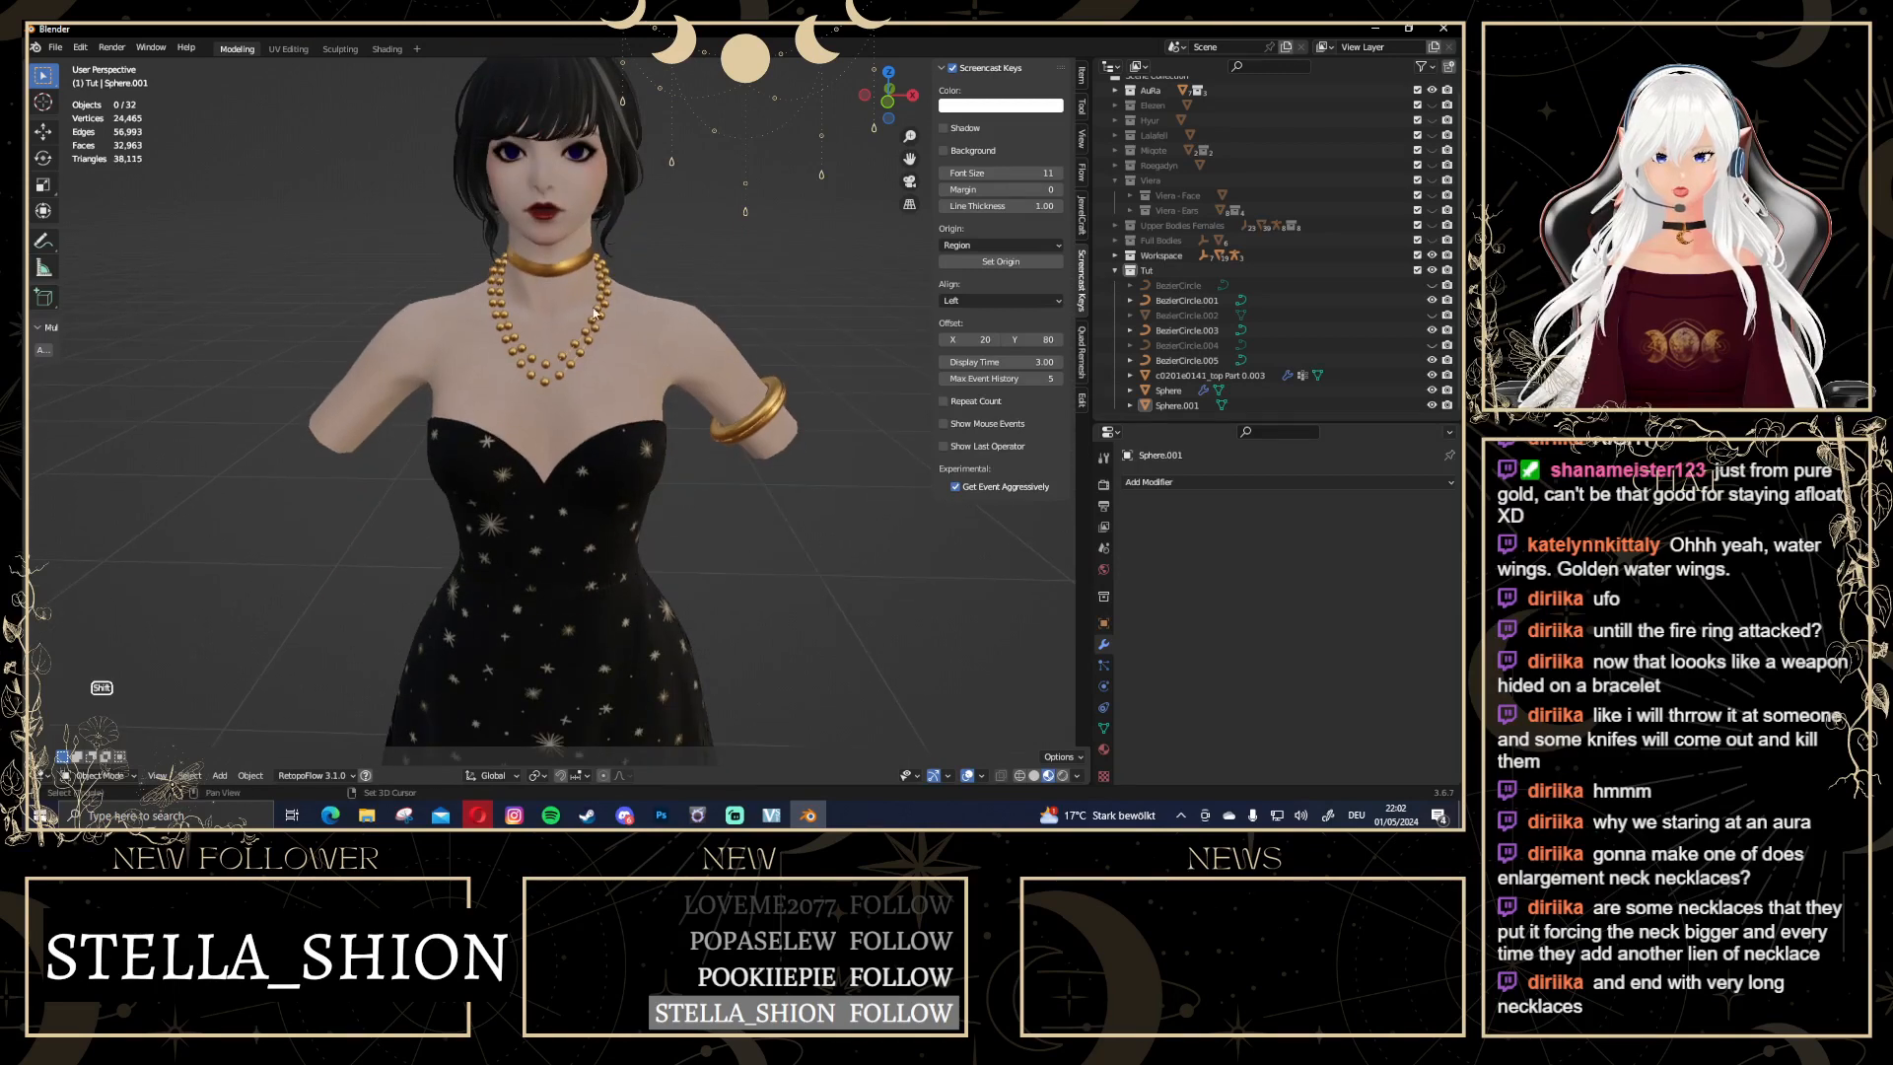
{"action": "left_click", "coordinate": [543, 362]}
{"action": "scroll", "coordinate": [558, 516], "scroll_direction": "down", "scroll_amount": 4}
{"action": "middle_click_drag", "start_coordinate": [730, 625], "coordinate": [731, 507], "text": "shift"}
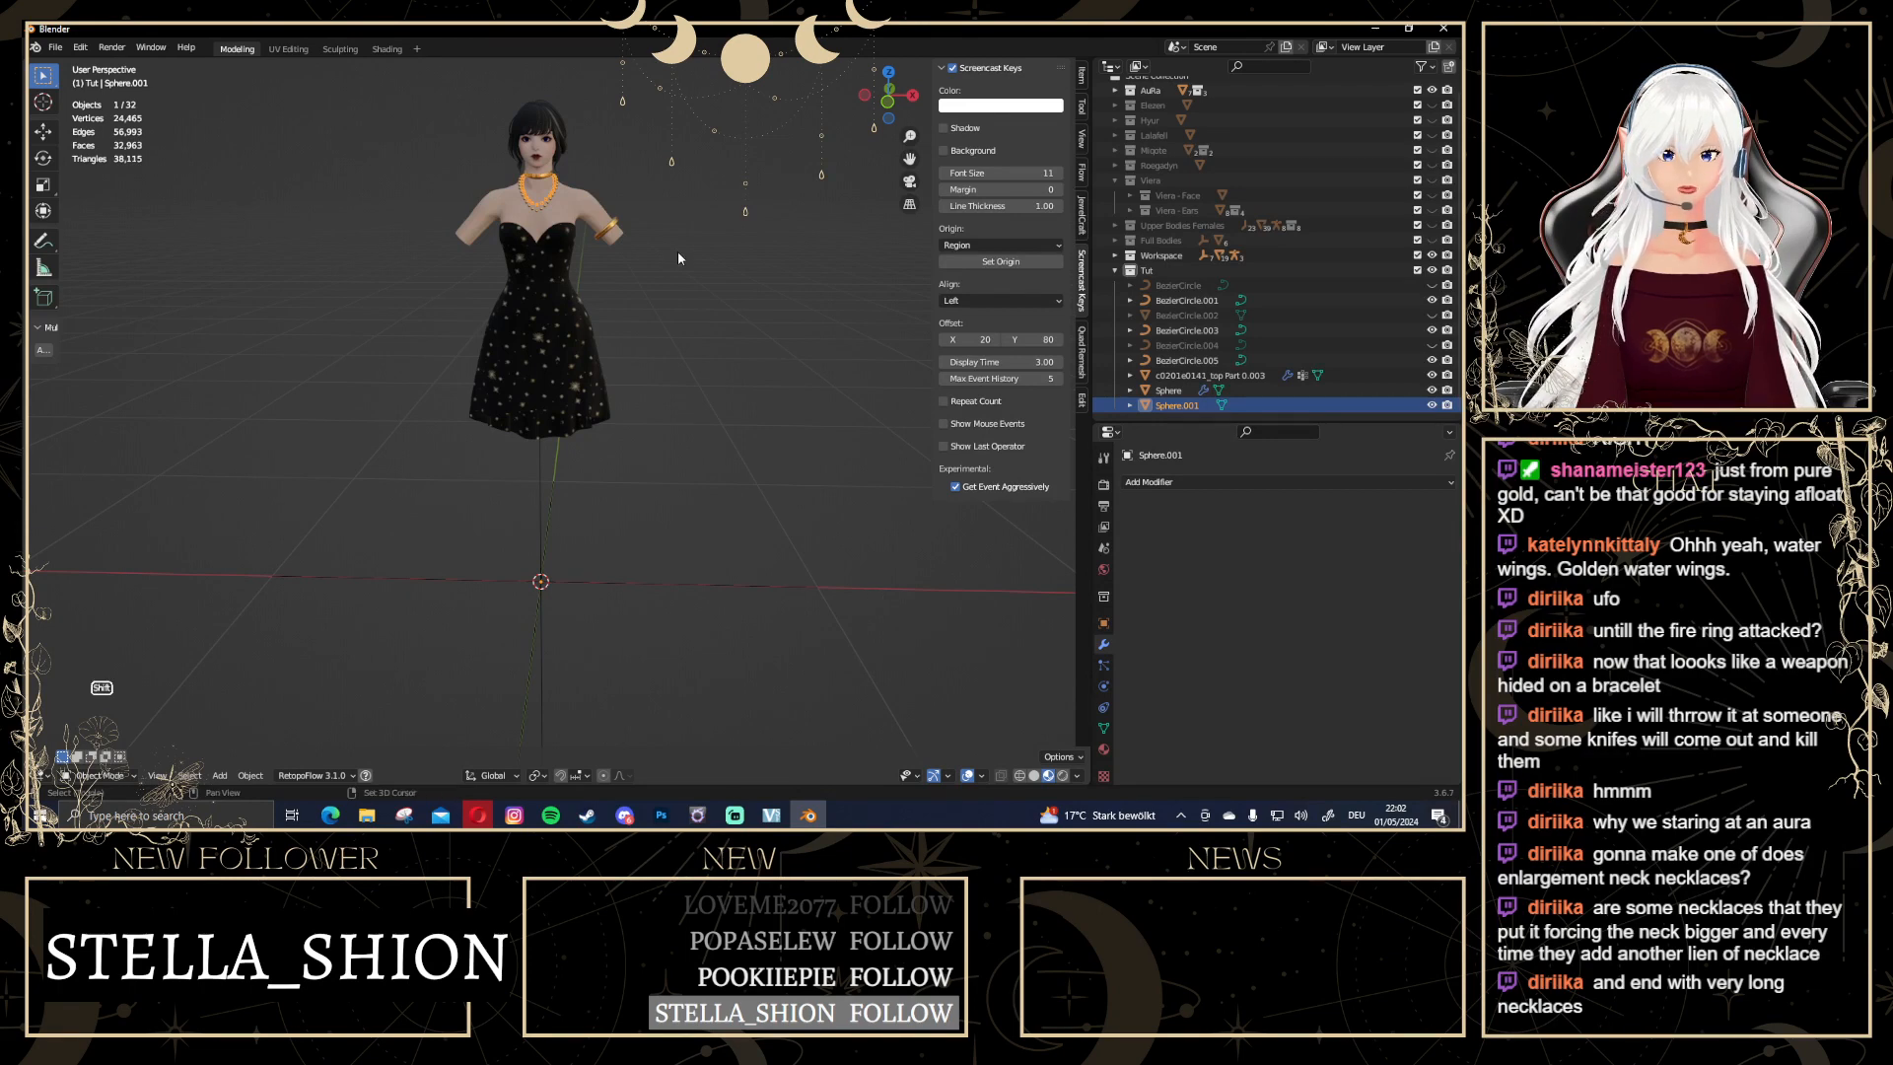
Mark a UV seam along one vertical edge loop across the choker band at the back of the neck
{"action": "middle_click_drag", "start_coordinate": [678, 250], "coordinate": [564, 425], "text": "shift"}
{"action": "scroll", "coordinate": [697, 442], "scroll_direction": "up", "scroll_amount": 5}
{"action": "left_click", "coordinate": [716, 356]}
{"action": "scroll", "coordinate": [666, 449], "scroll_direction": "up", "scroll_amount": 3}
{"action": "left_click", "coordinate": [574, 420]}
{"action": "key", "text": "Tab"}
{"action": "key", "text": "a"}
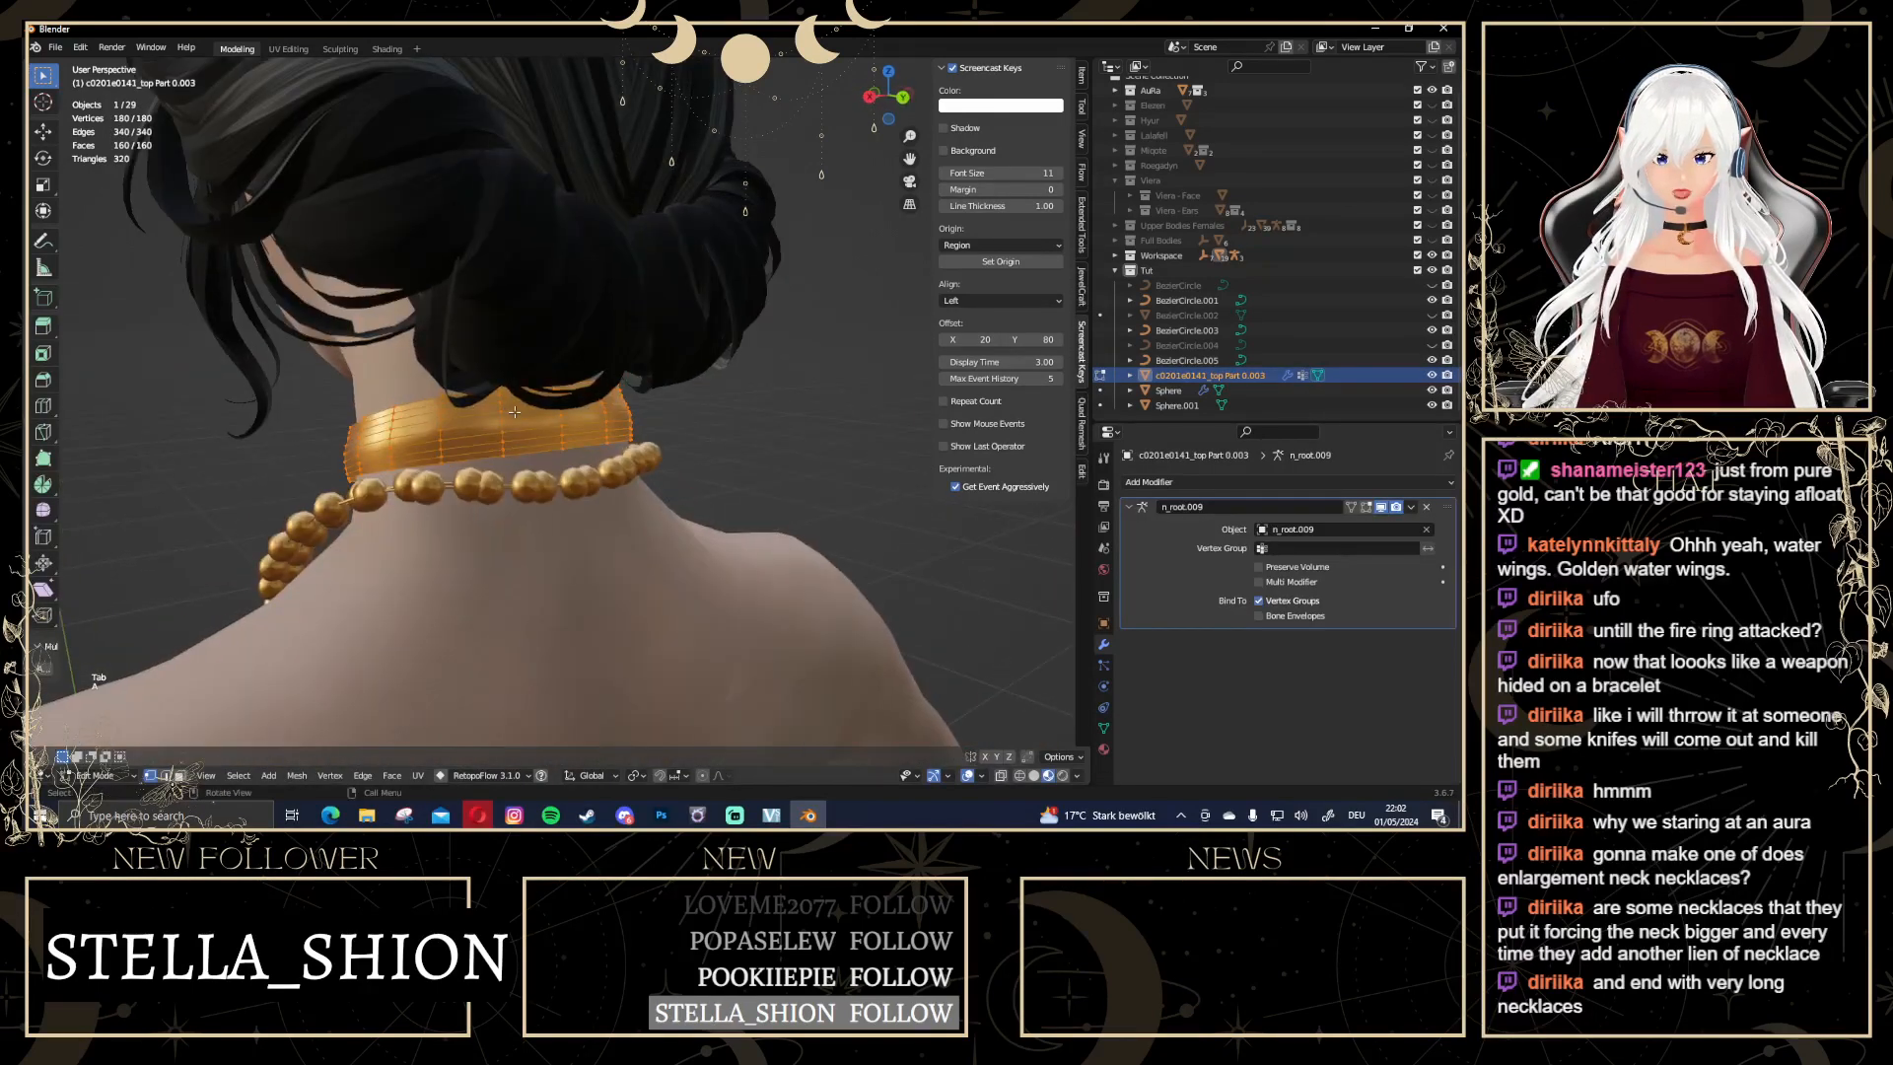
{"action": "left_click", "coordinate": [560, 419], "text": "alt"}
{"action": "right_click", "coordinate": [561, 418]}
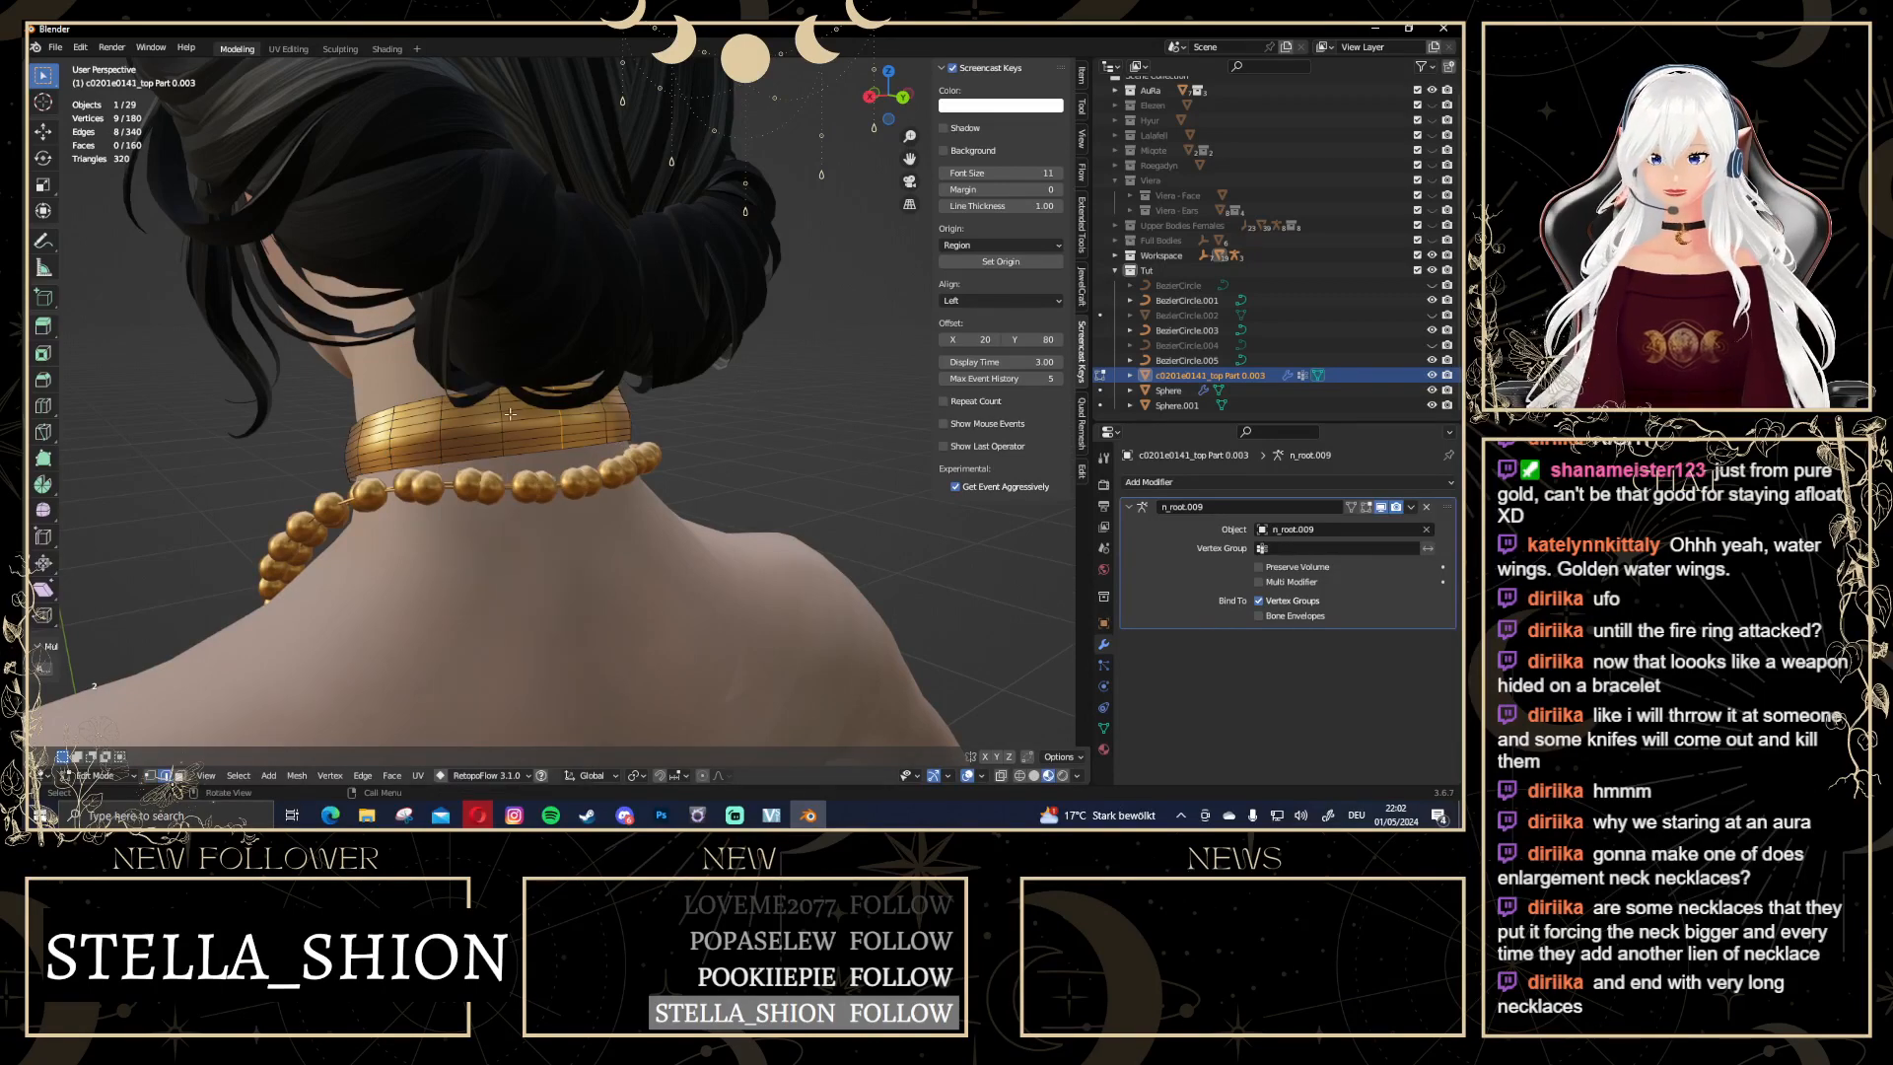
{"action": "right_click", "coordinate": [561, 432]}
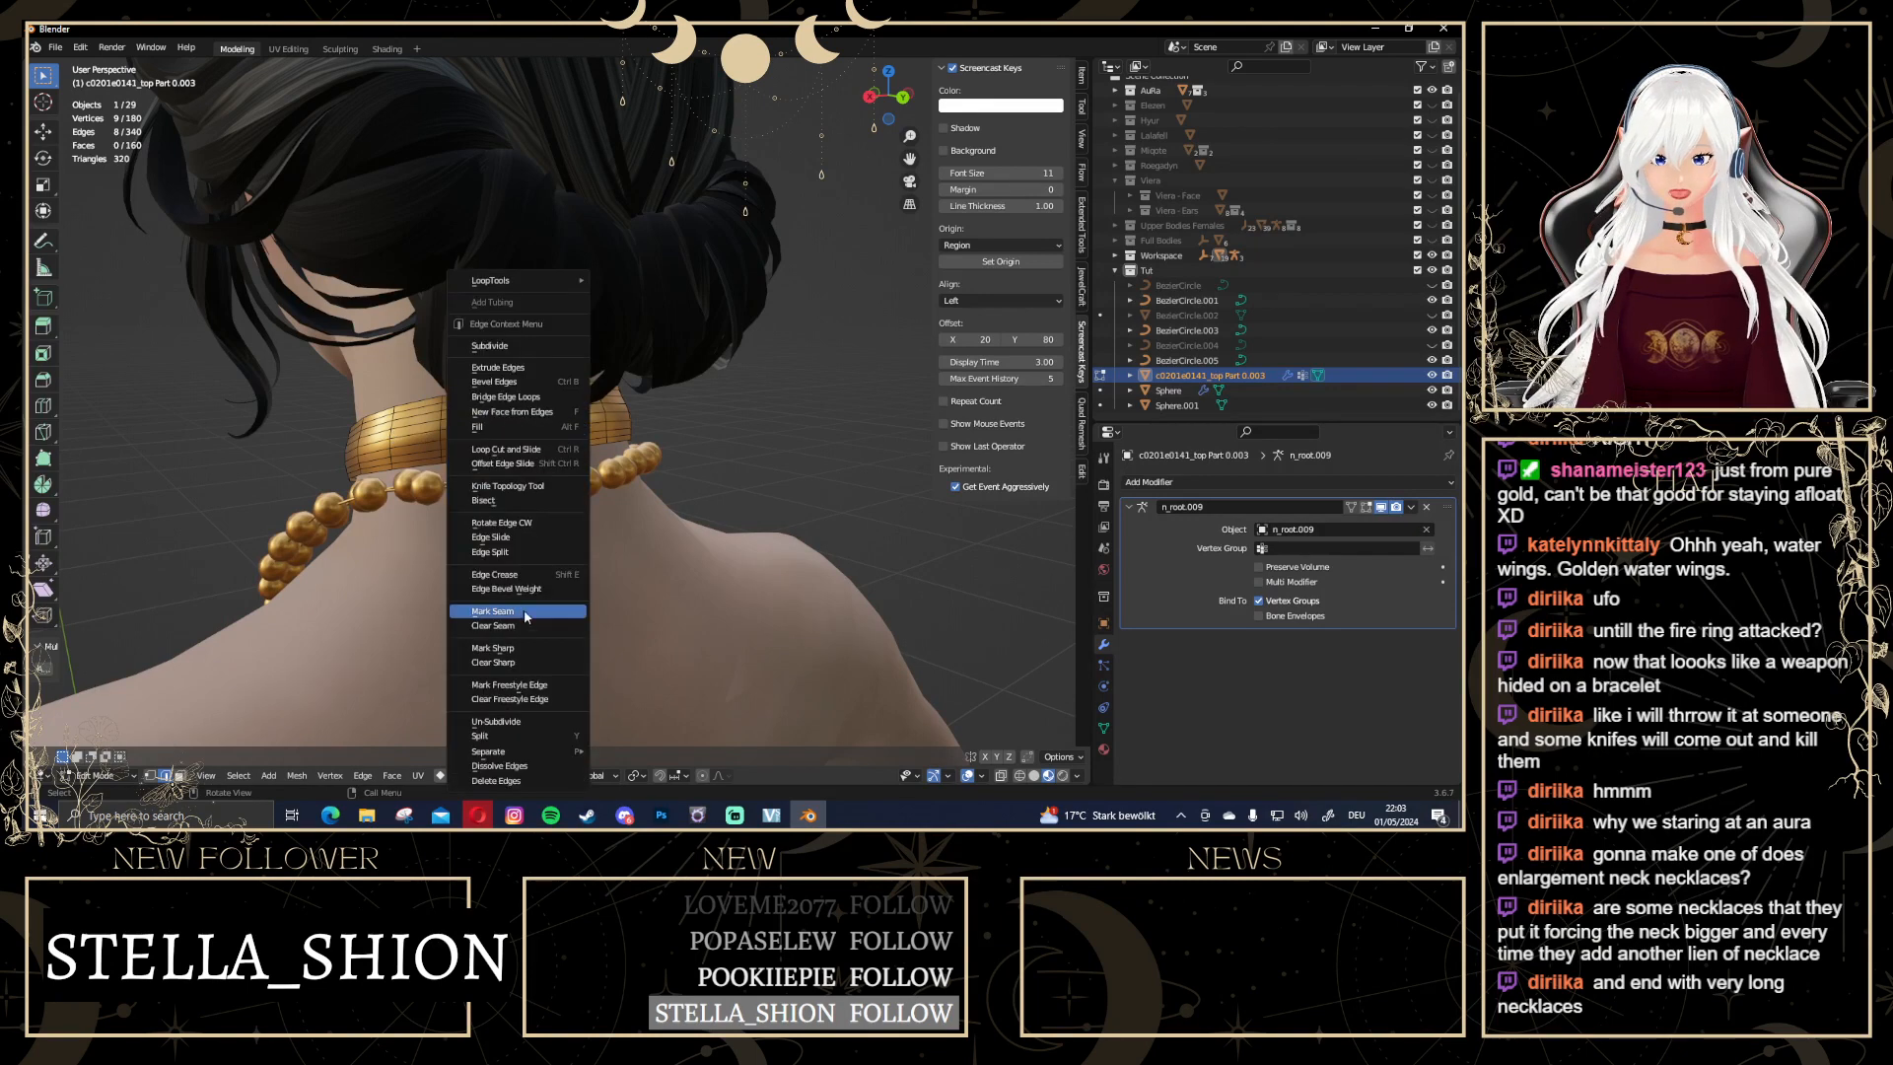
{"action": "left_click", "coordinate": [492, 612]}
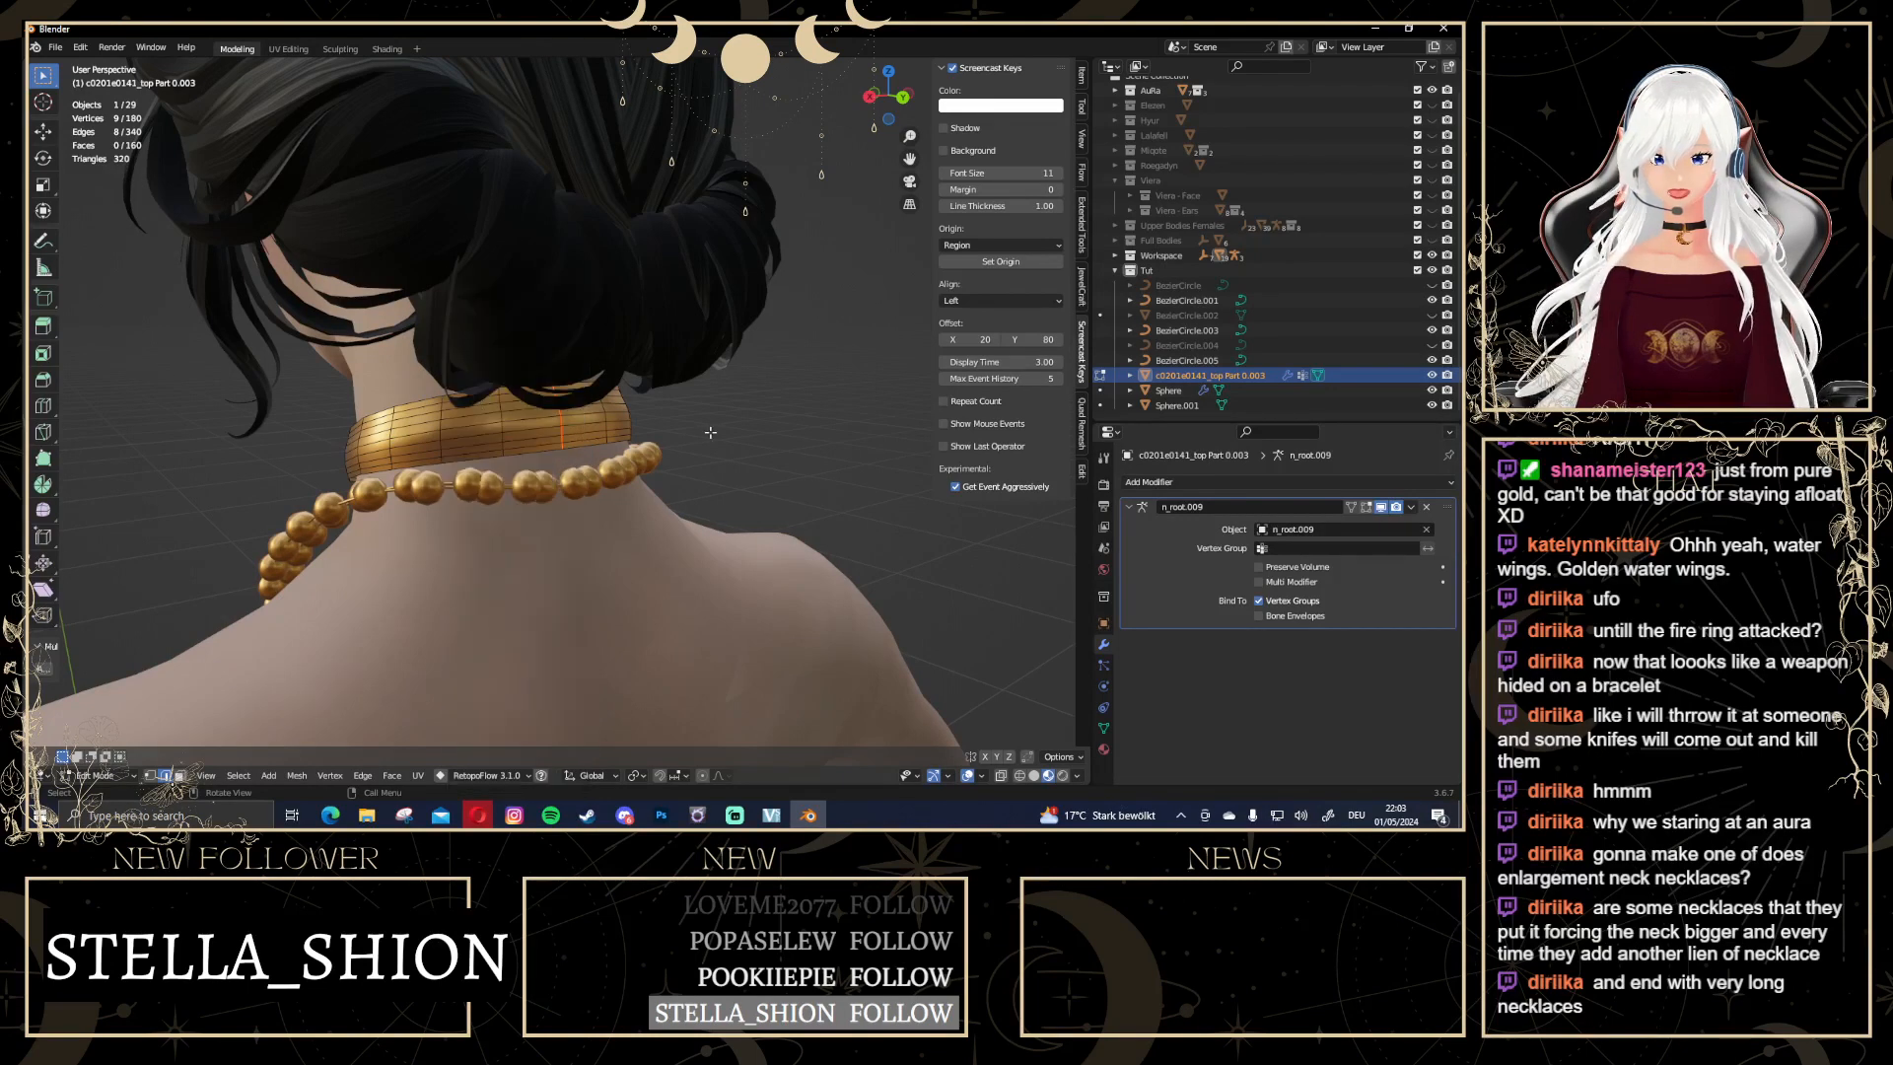
Unwrap the whole choker mesh in the UV Editing workspace and straighten its curved UV island into a rectangular grid
{"action": "middle_click_drag", "start_coordinate": [492, 616], "coordinate": [295, 99]}
{"action": "key", "text": "a"}
{"action": "left_click", "coordinate": [286, 48]}
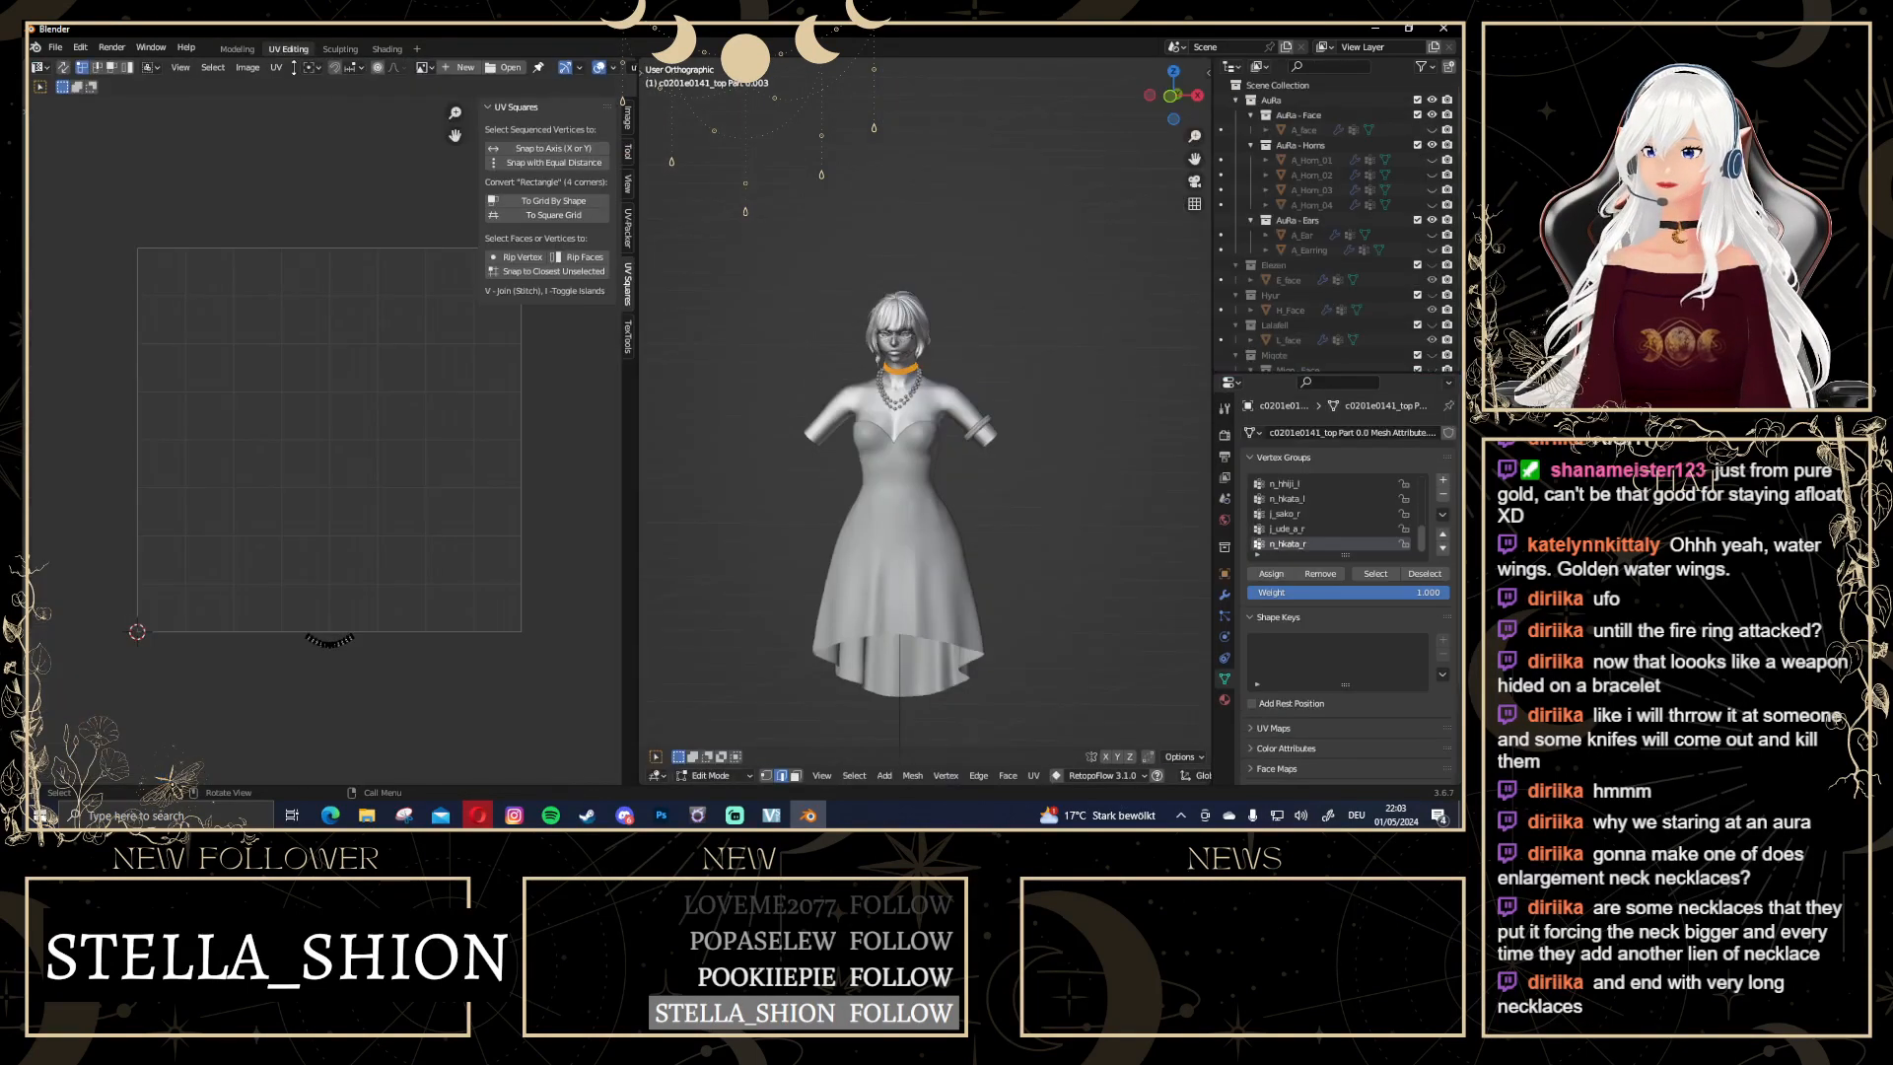
{"action": "key", "text": "u"}
{"action": "left_click", "coordinate": [897, 416]}
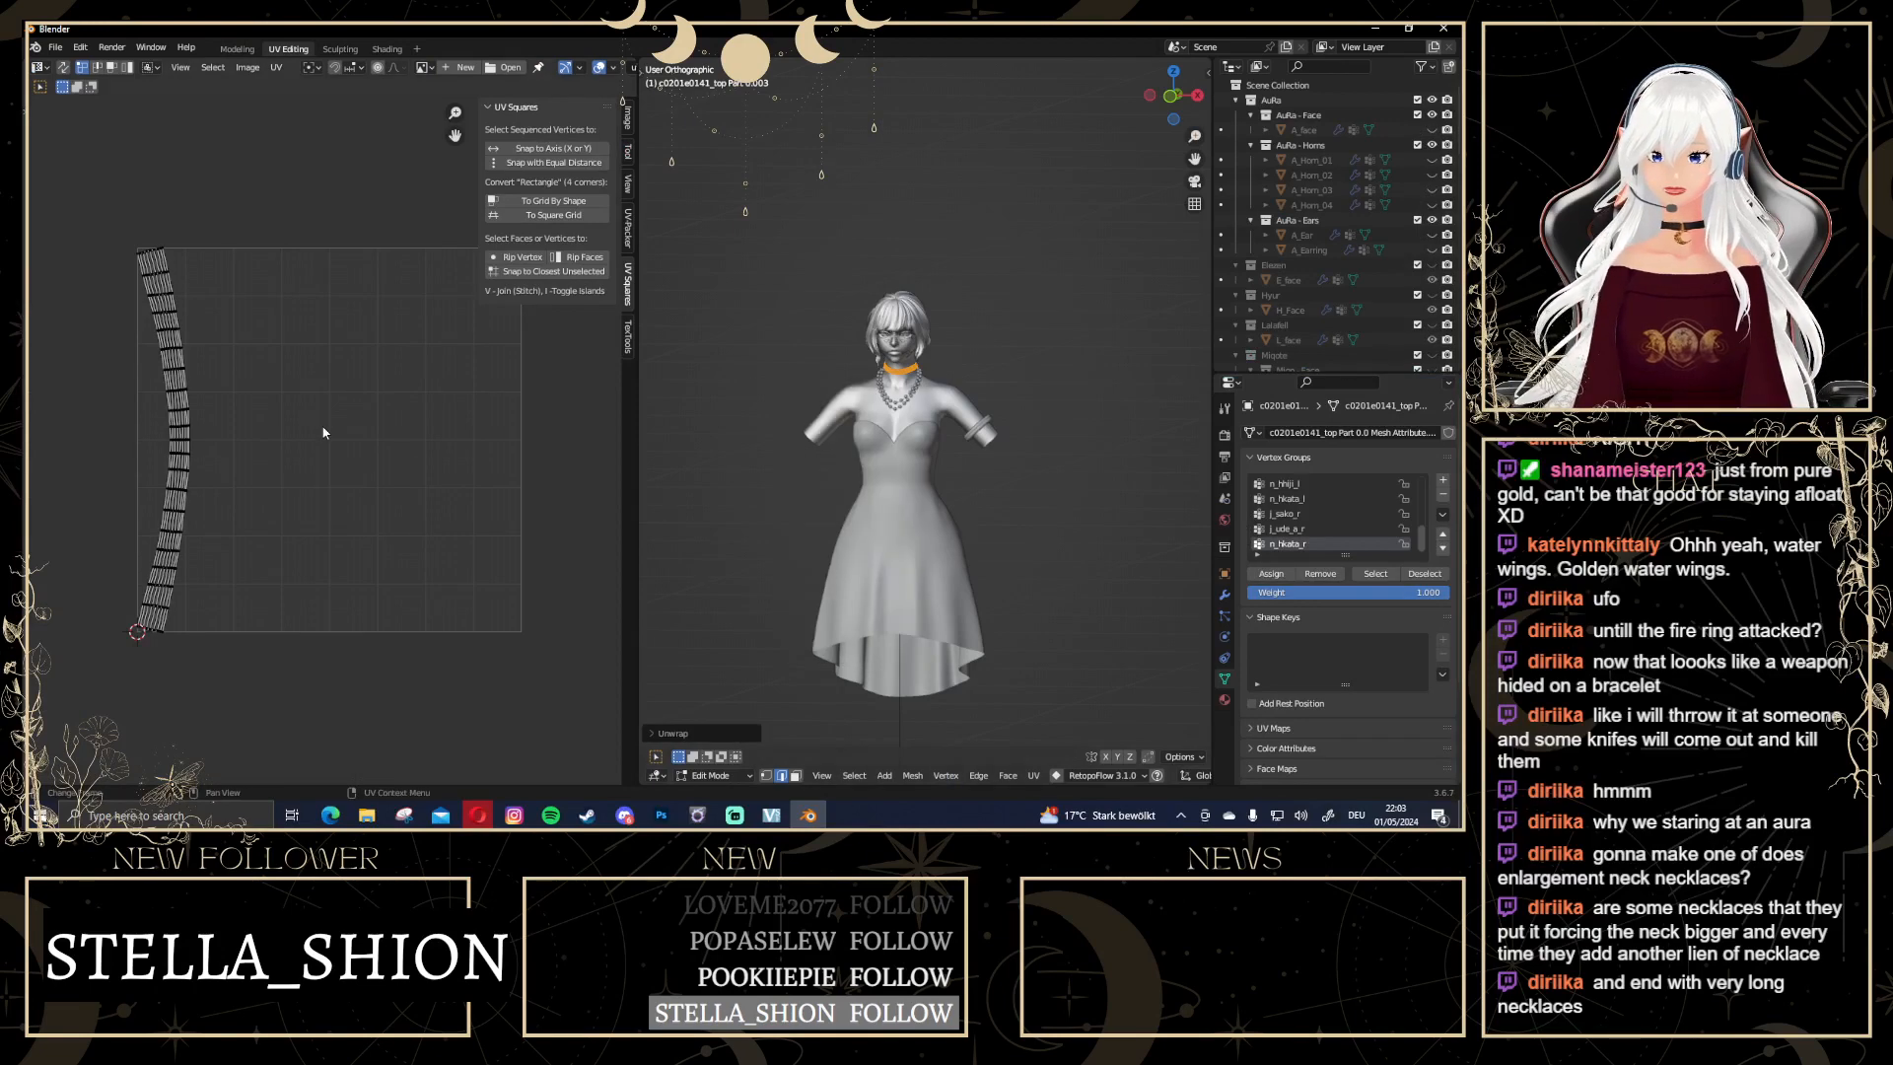
{"action": "key", "text": "a"}
{"action": "left_click", "coordinate": [574, 214]}
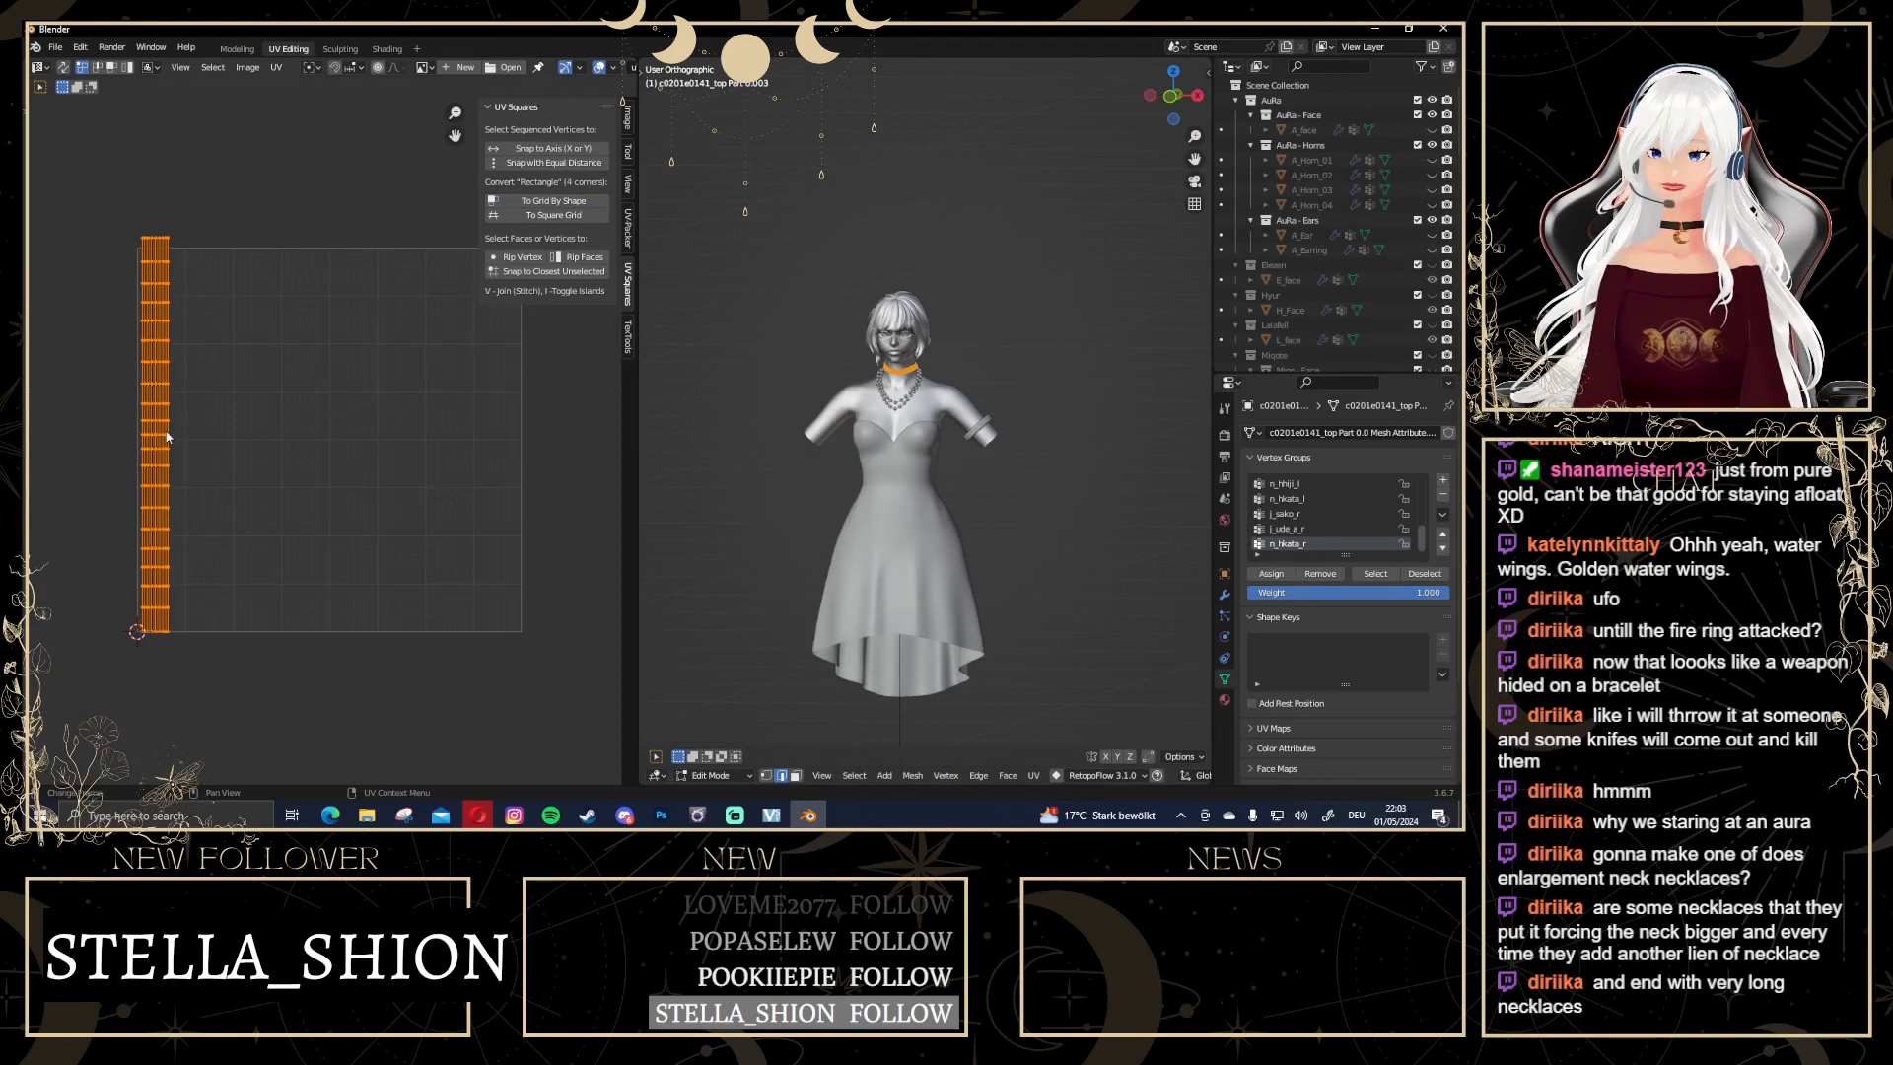
Scale the choker's straightened UV strip to about 0.97 and move it to fit inside the UV square along its edge
{"action": "scroll", "coordinate": [295, 470], "scroll_direction": "down", "scroll_amount": 1}
{"action": "key", "text": "s"}
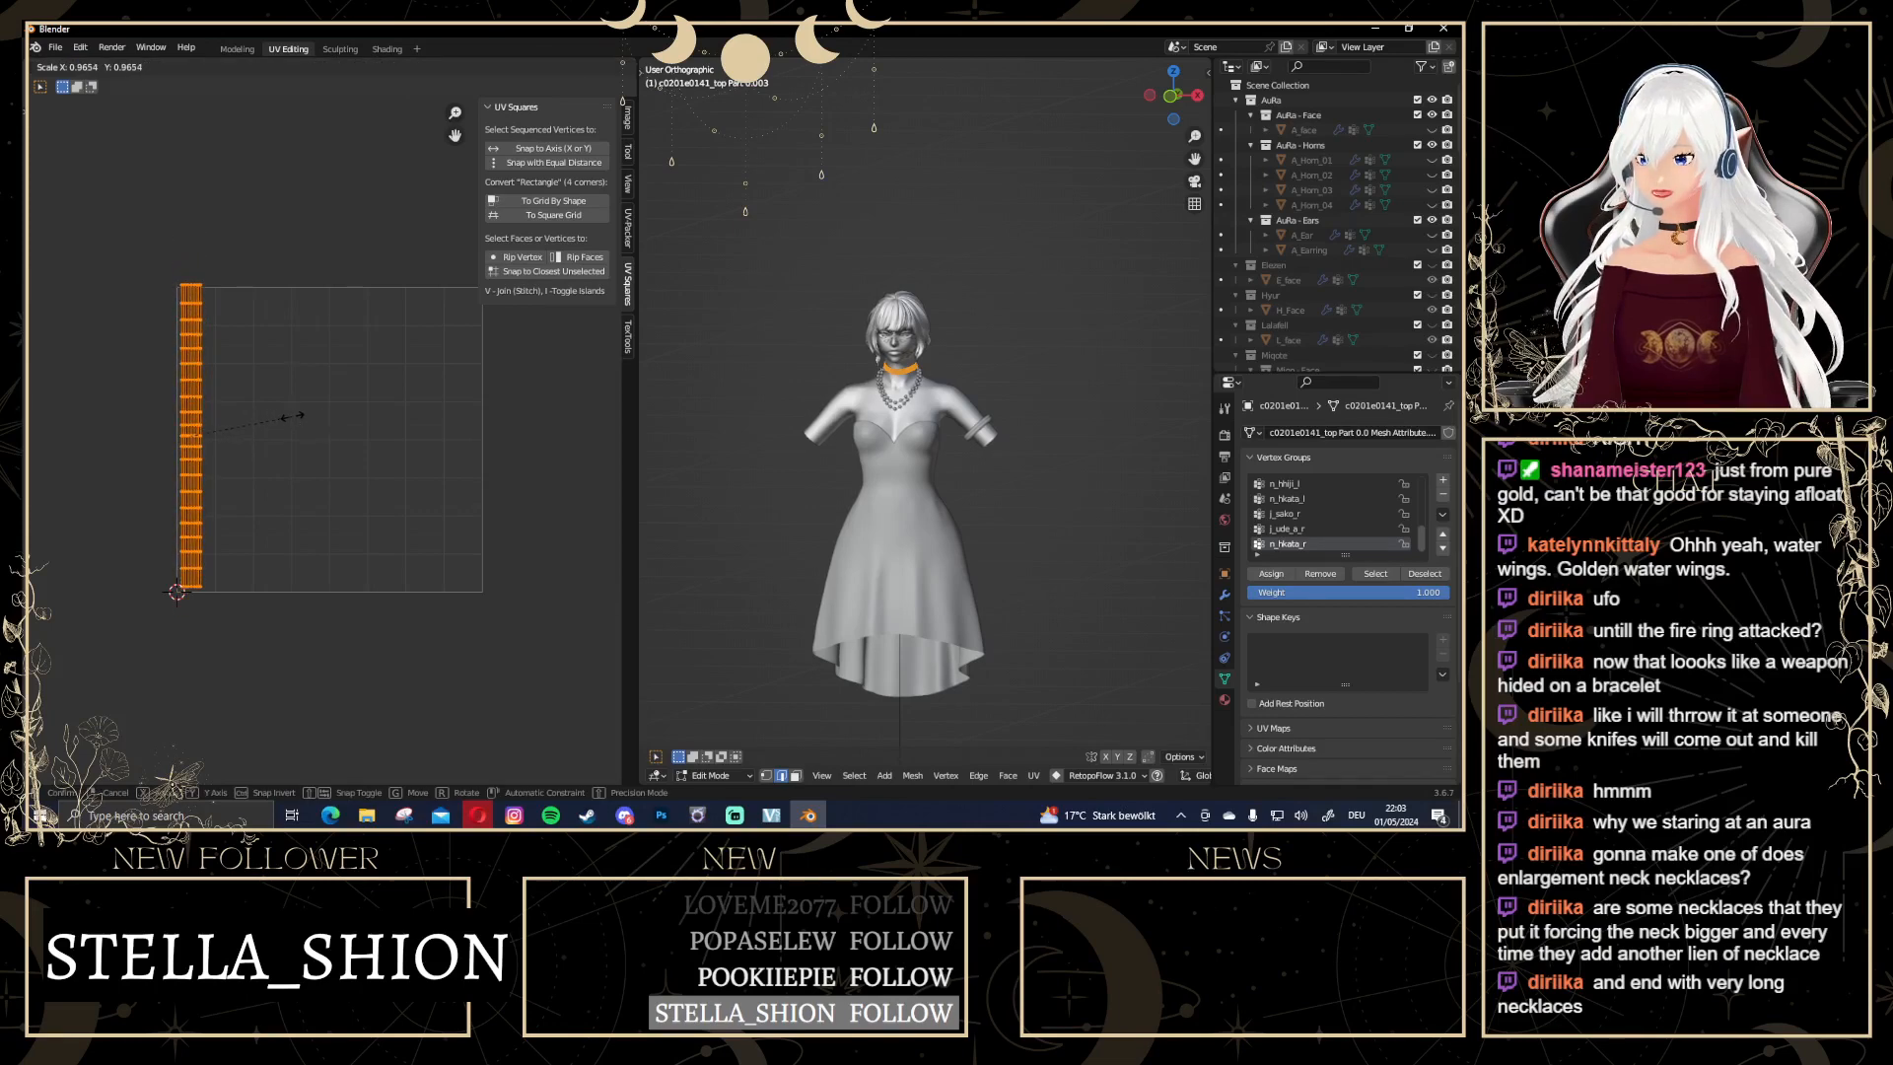
{"action": "left_click", "coordinate": [294, 415]}
{"action": "key", "text": "g"}
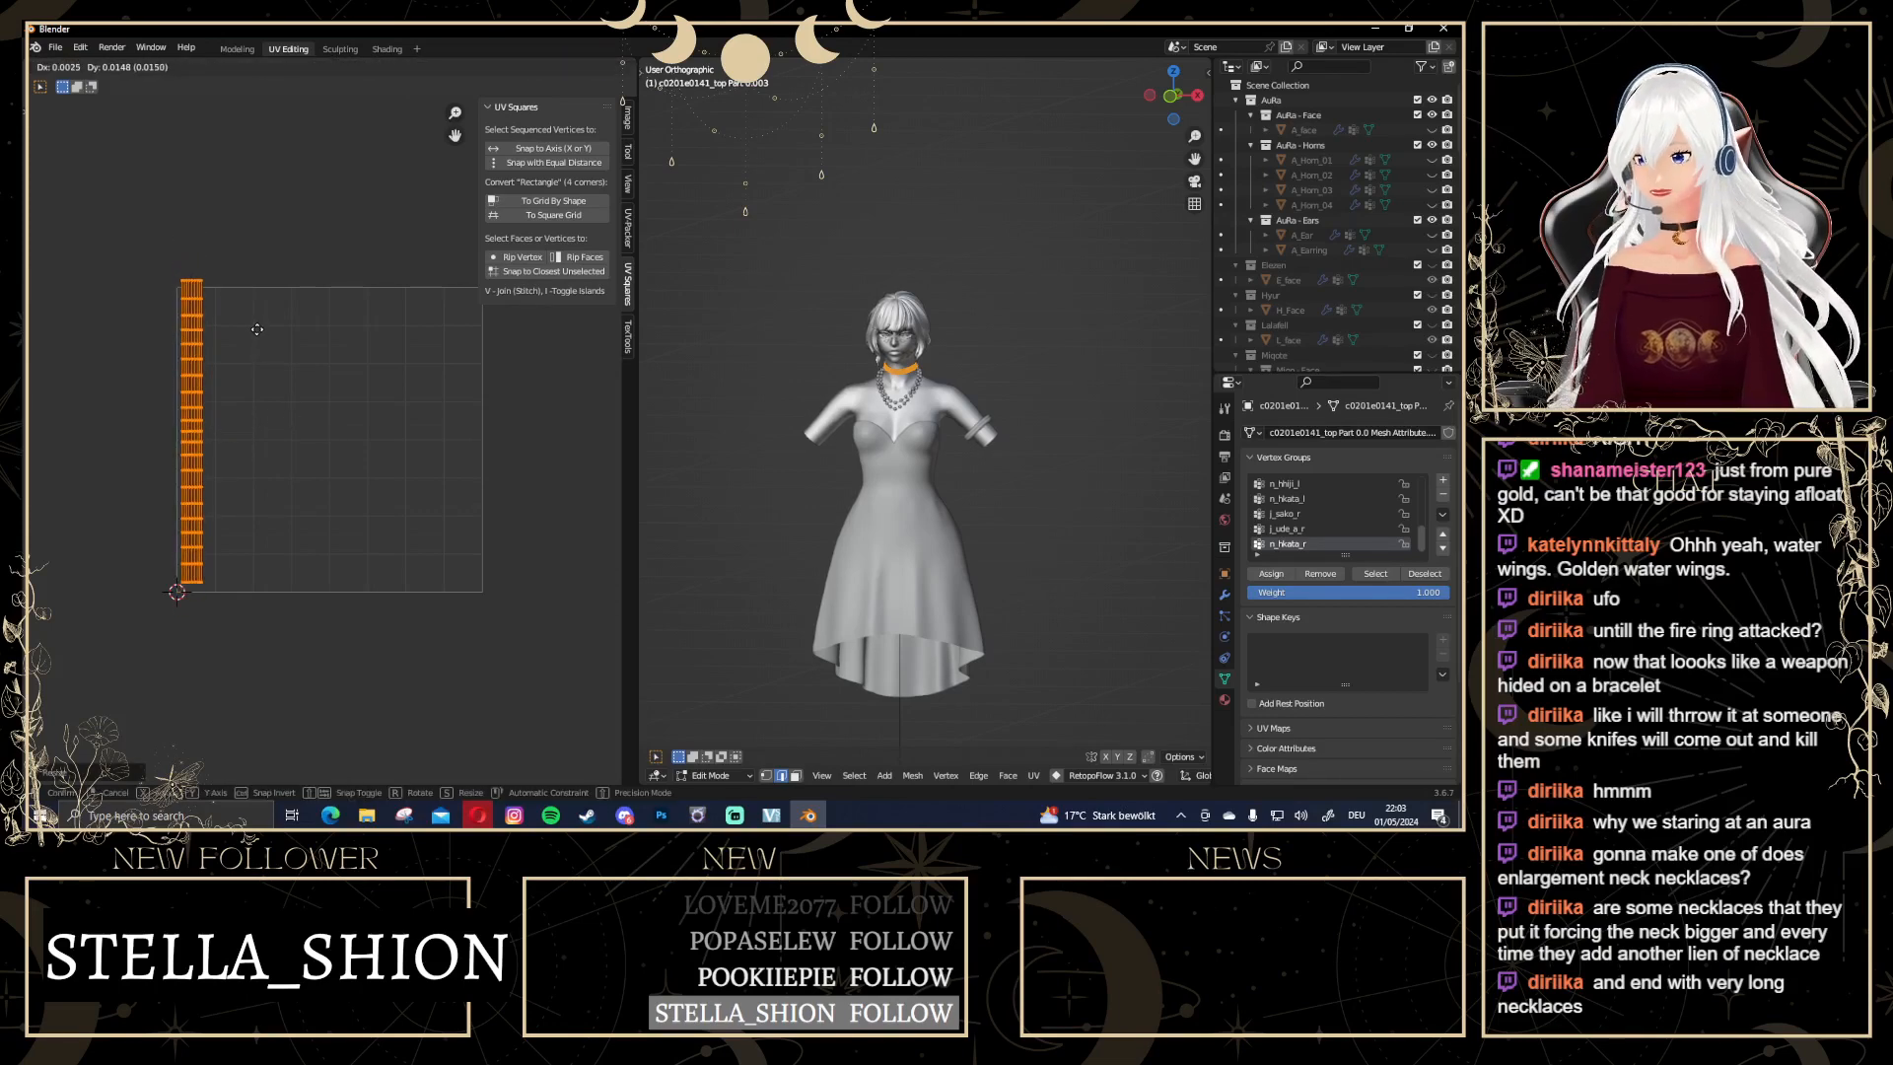
{"action": "left_click", "coordinate": [256, 338]}
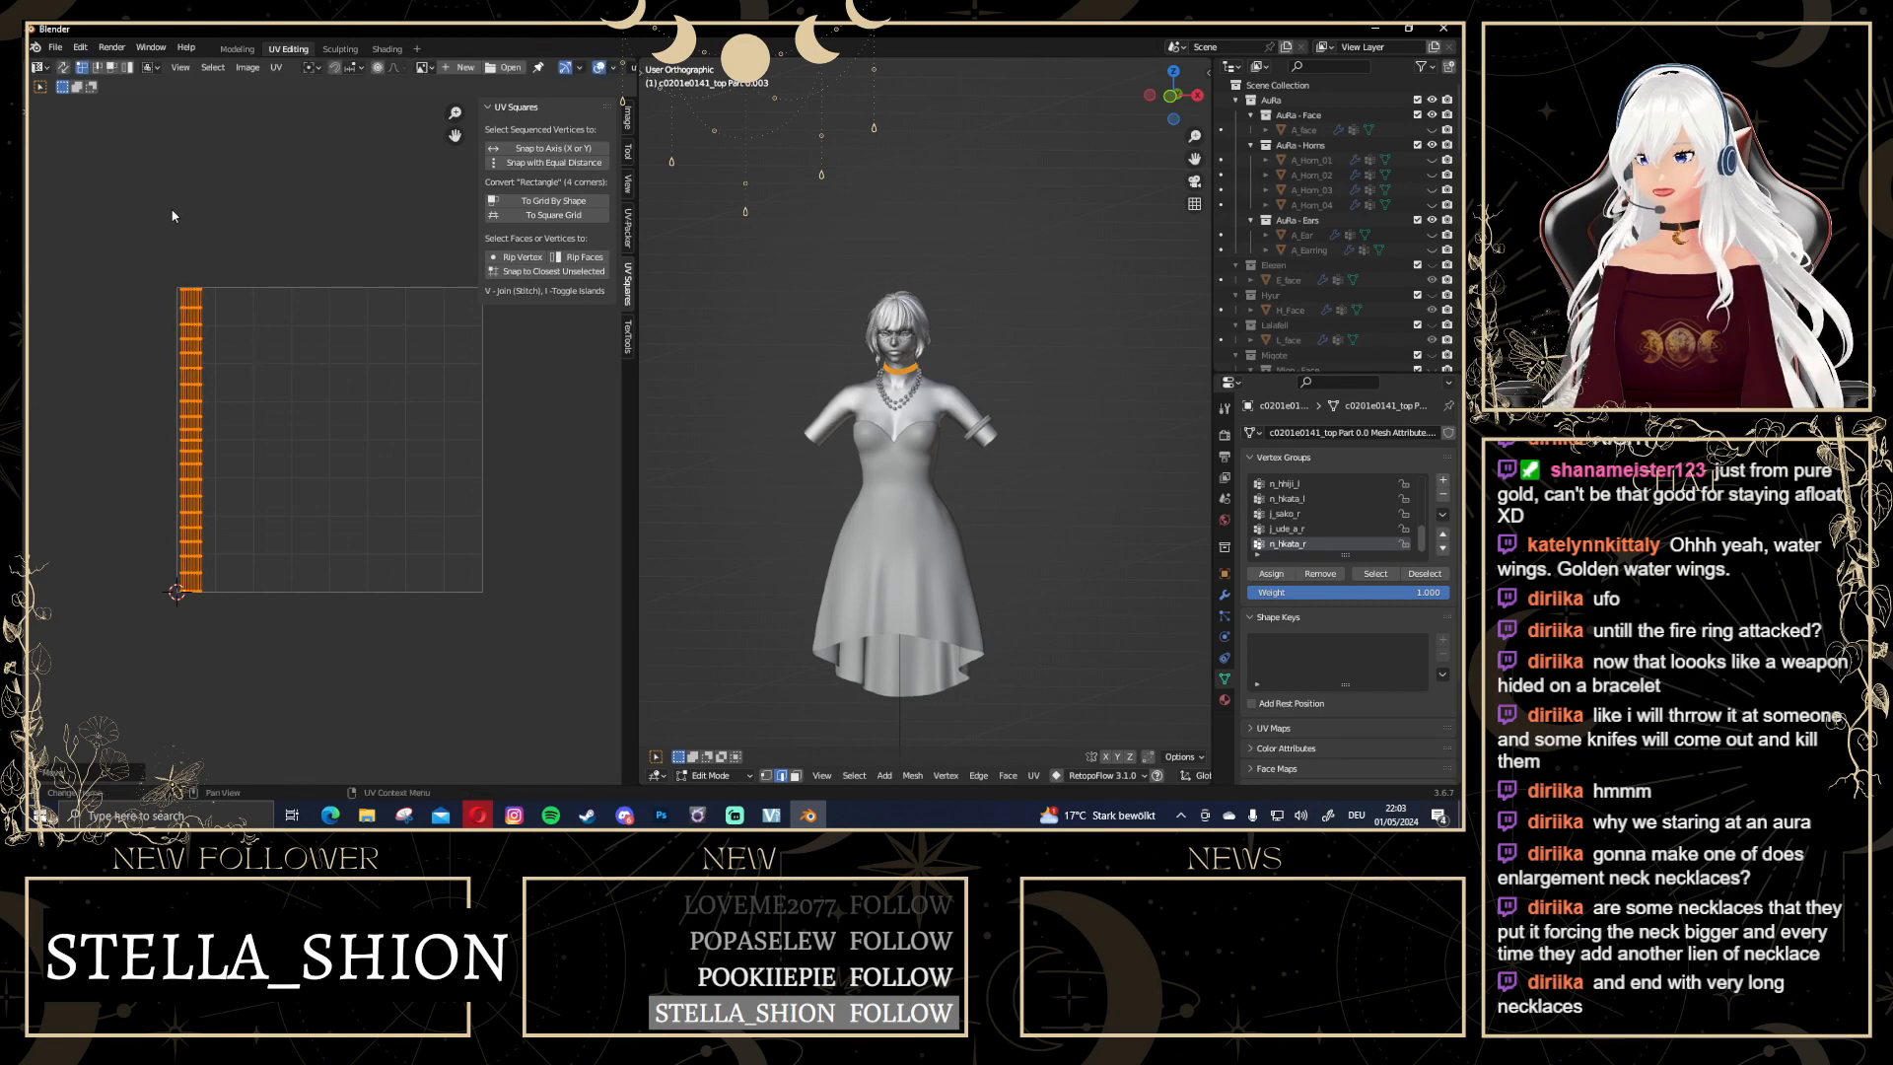
Return to the Modeling workspace, set the front view, and leave the choker's Edit Mode with nothing selected
{"action": "left_click", "coordinate": [237, 48]}
{"action": "scroll", "coordinate": [719, 395], "scroll_direction": "down", "scroll_amount": 3}
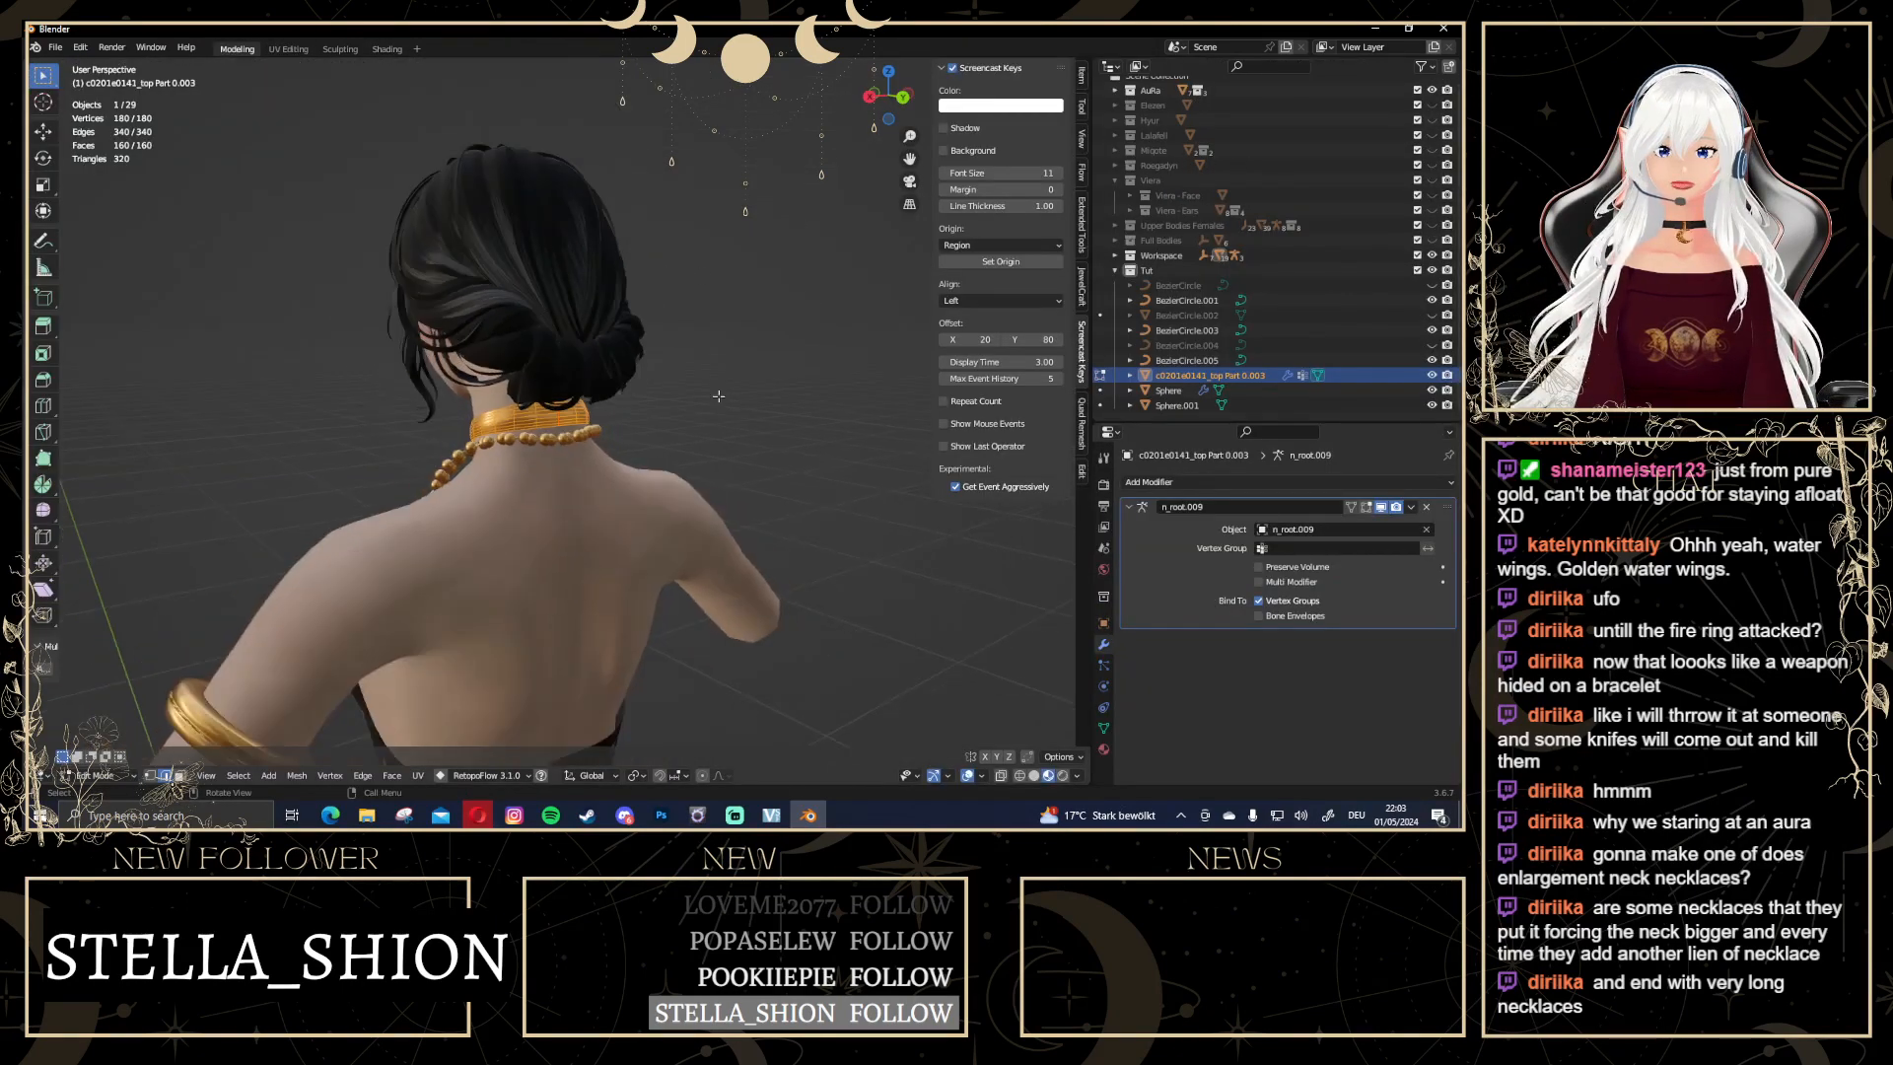
{"action": "left_click", "coordinate": [868, 96]}
{"action": "left_click", "coordinate": [865, 96]}
{"action": "scroll", "coordinate": [828, 516], "scroll_direction": "down", "scroll_amount": 2}
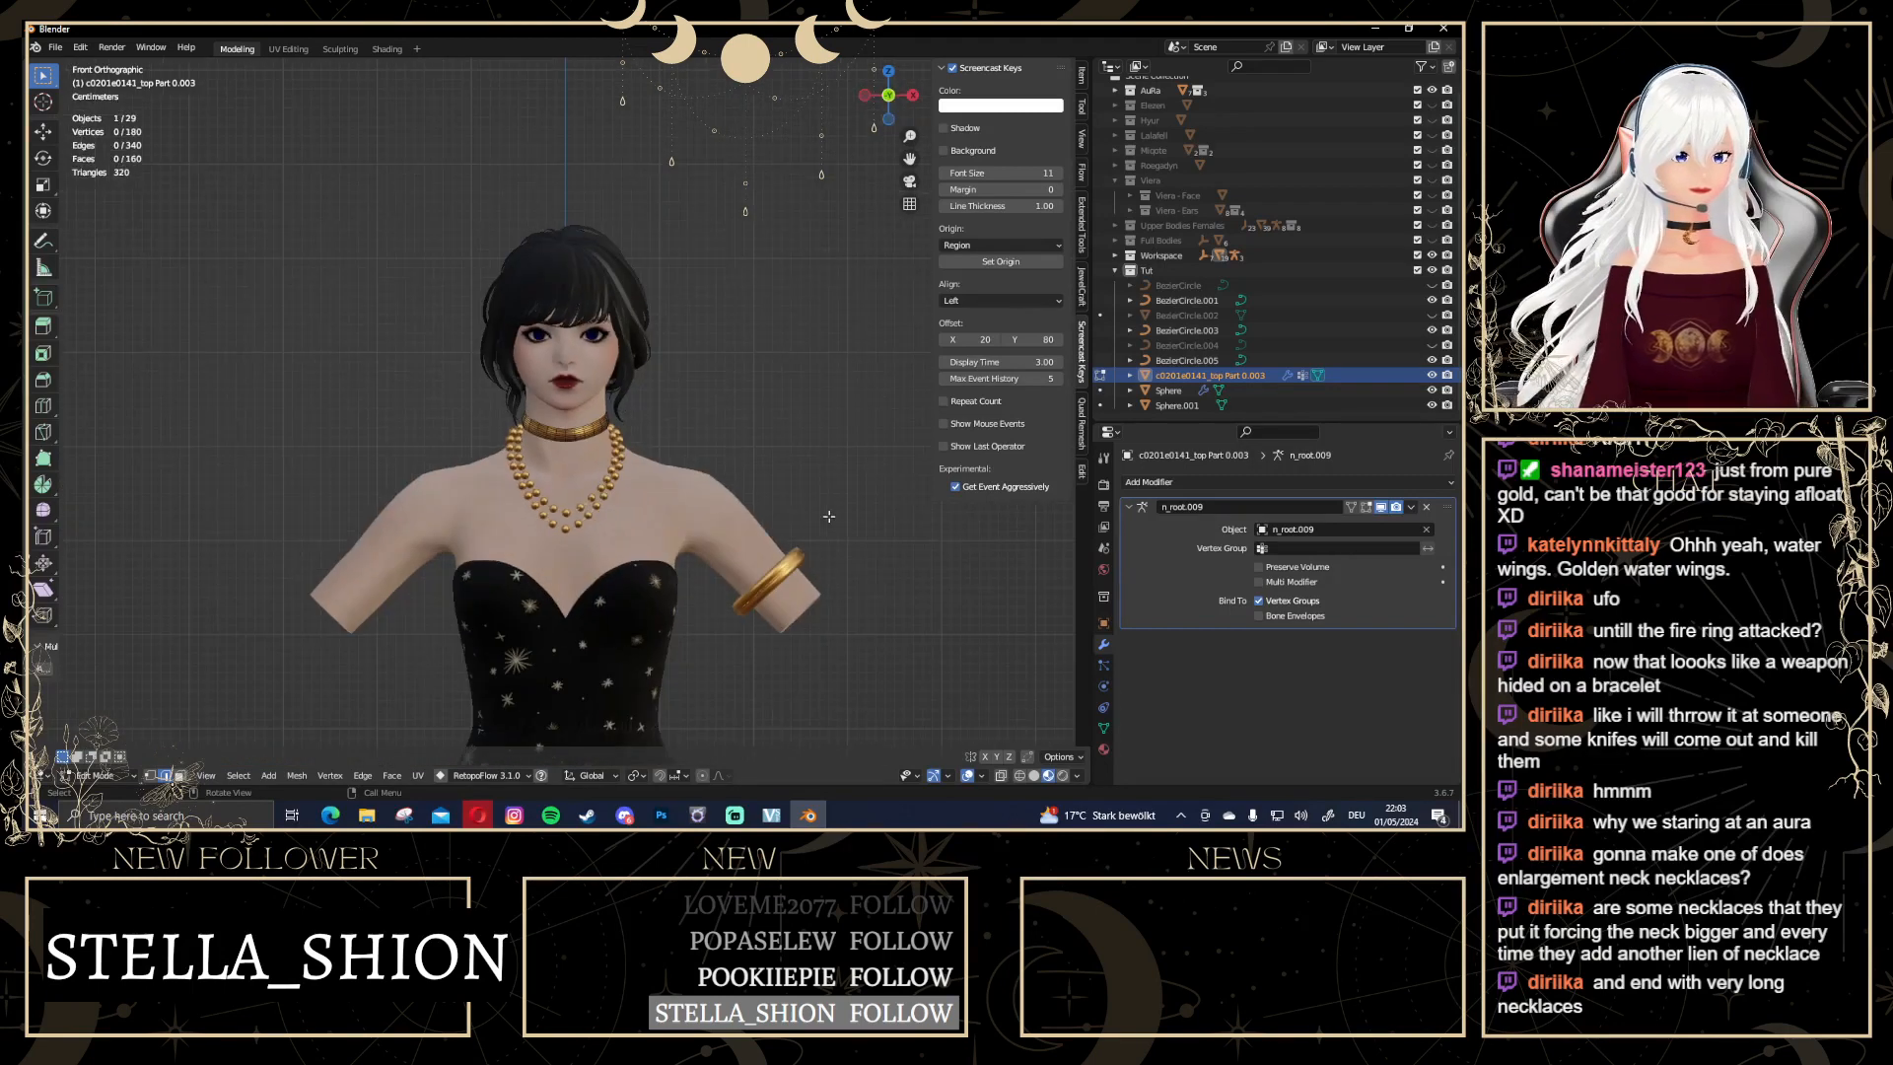
{"action": "key", "text": "Tab"}
{"action": "left_click", "coordinate": [828, 514]}
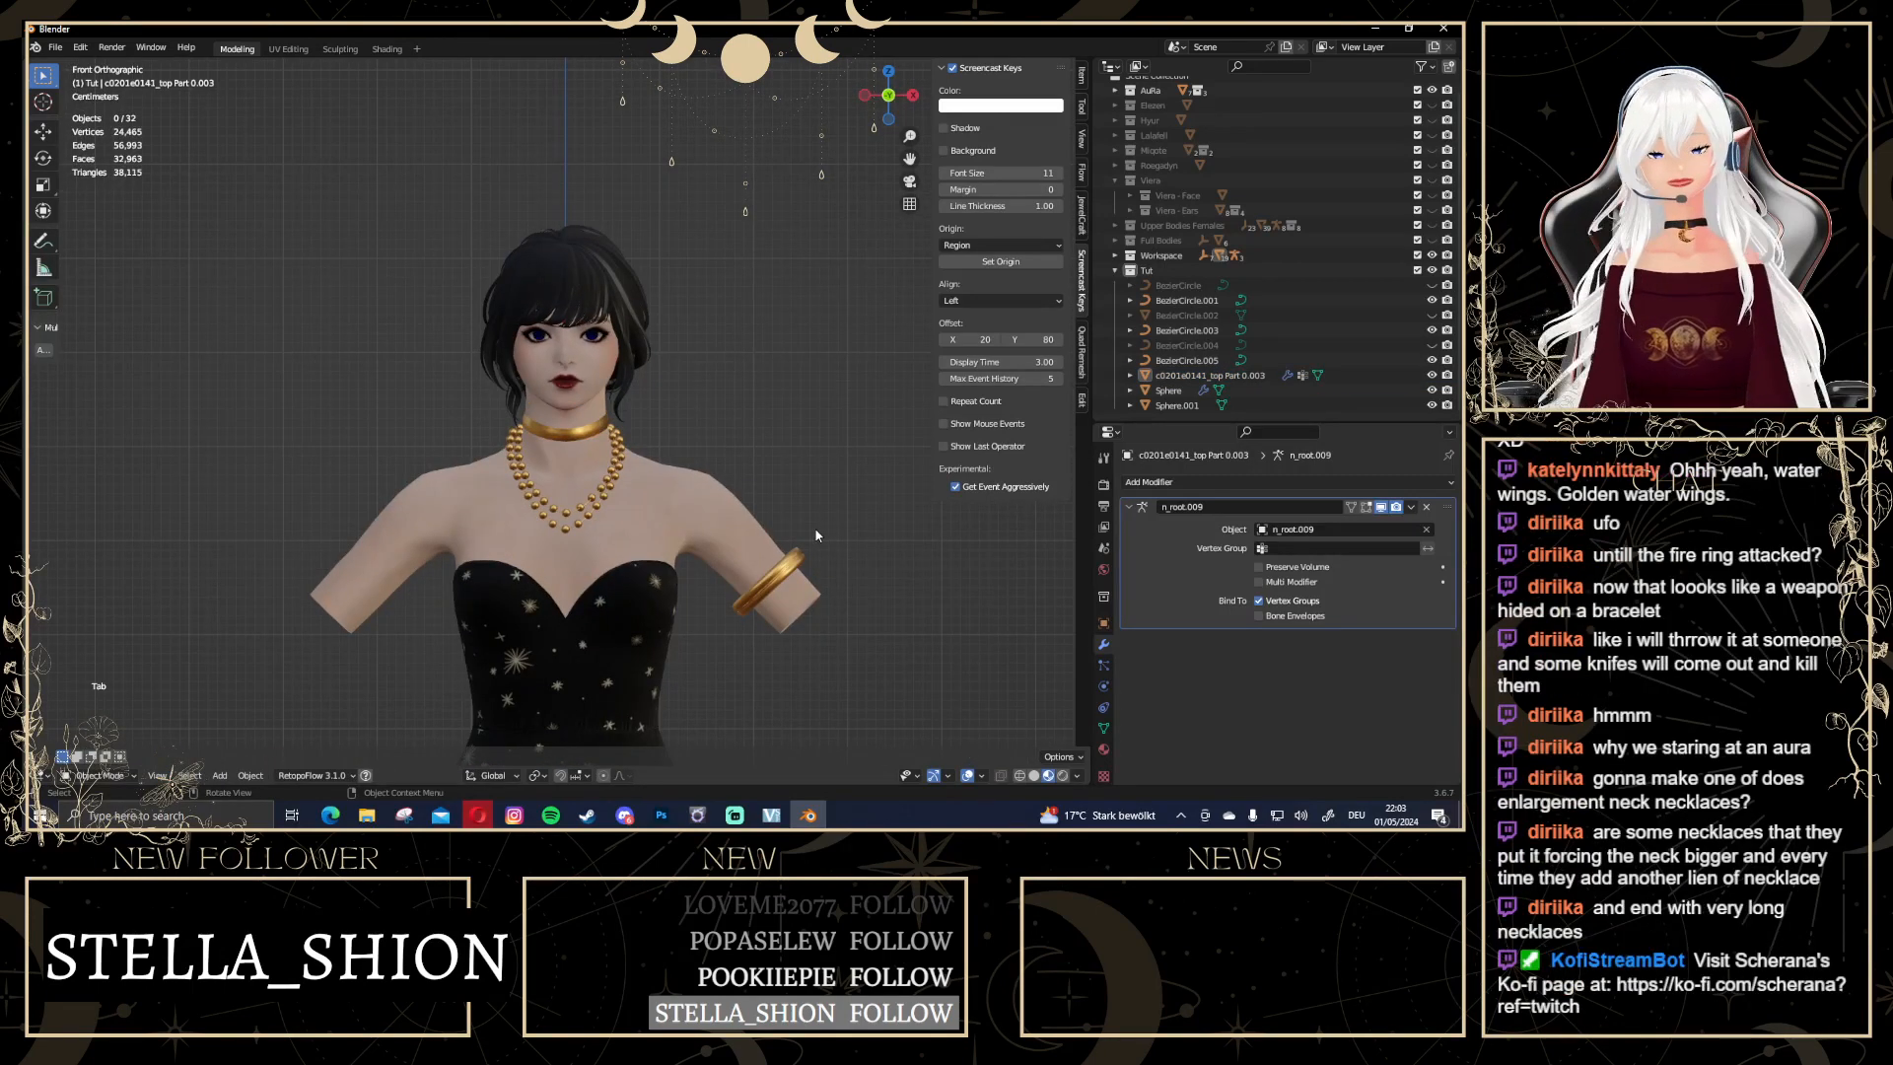